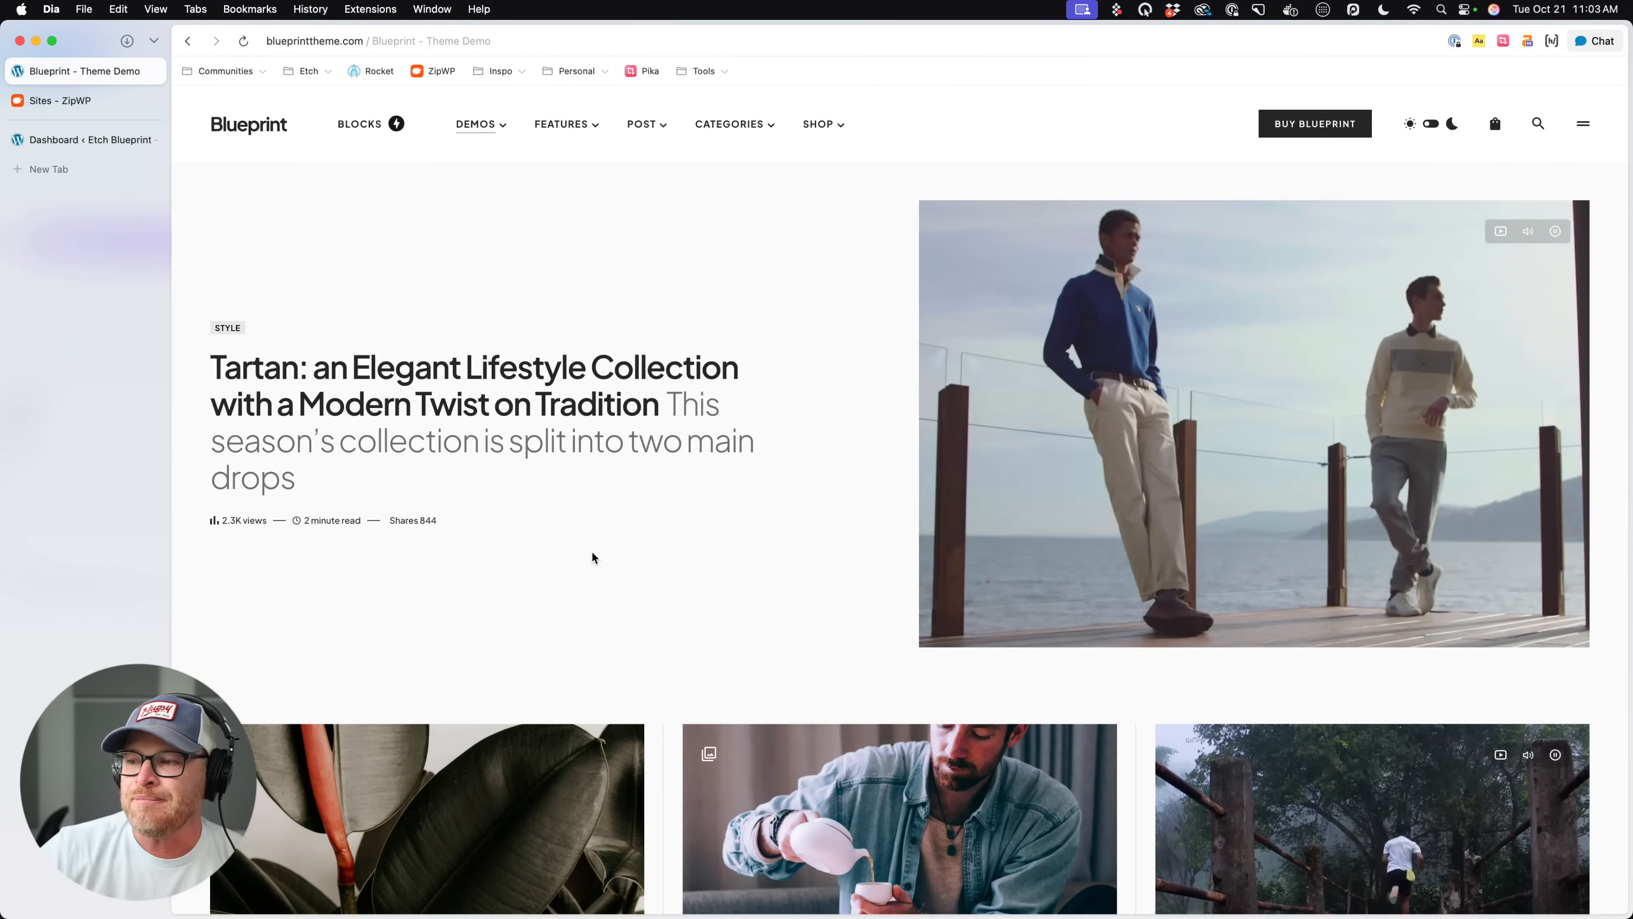
# - Check the open ZipWP sites page and the Etch Blueprint WordPress dashboard, and return to the Blueprint theme demo
pyautogui.click(71, 100)
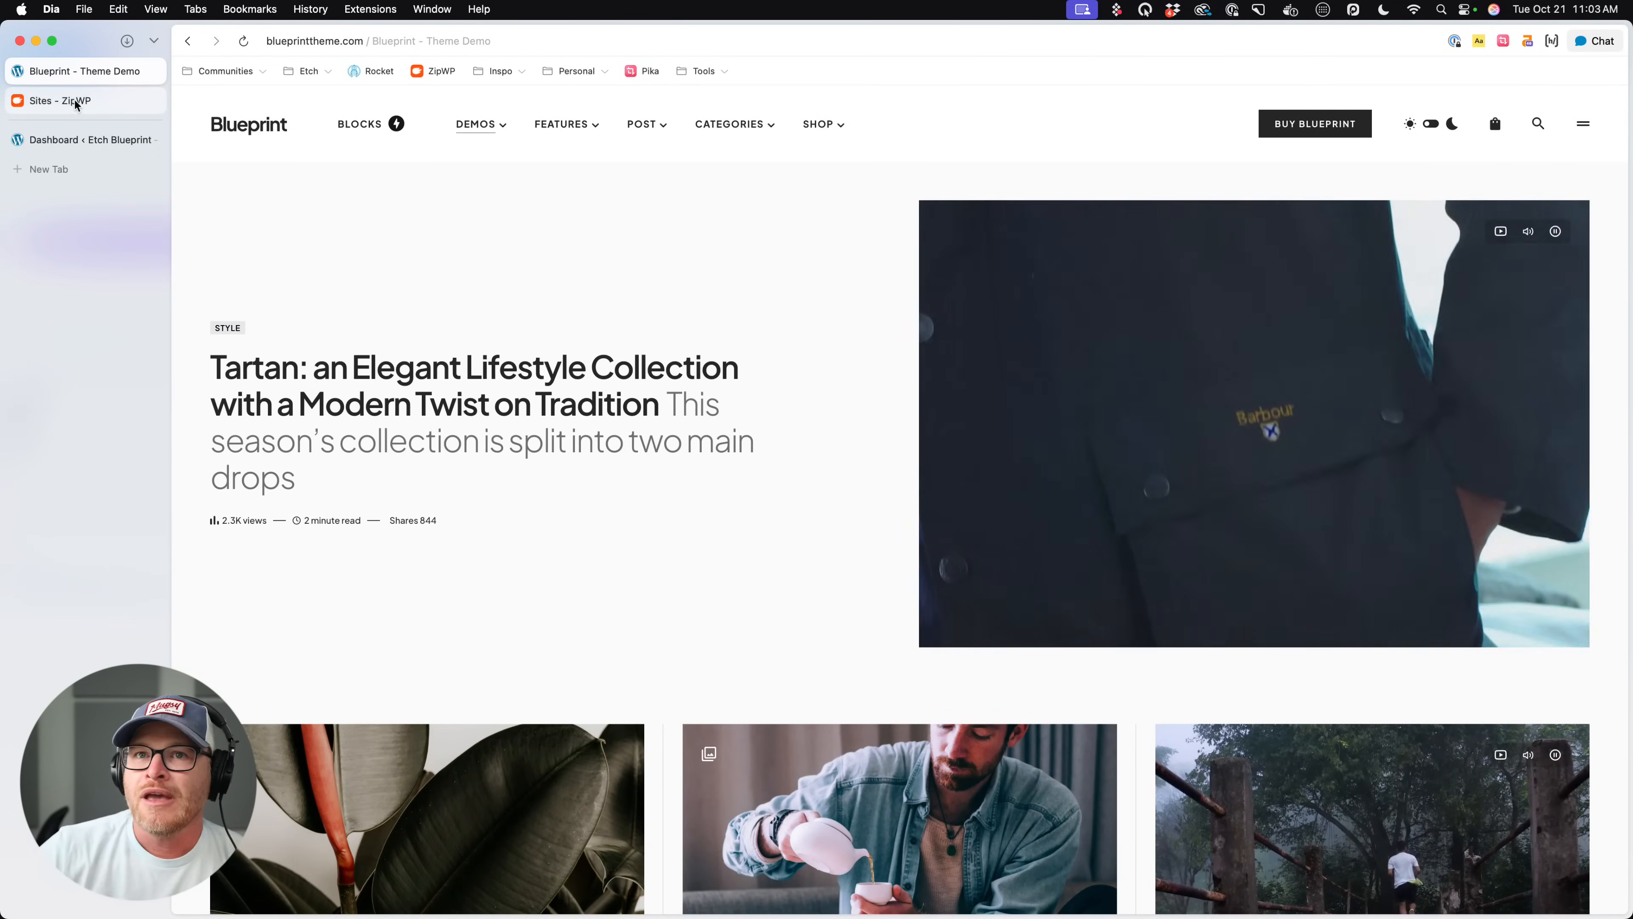
pyautogui.click(85, 140)
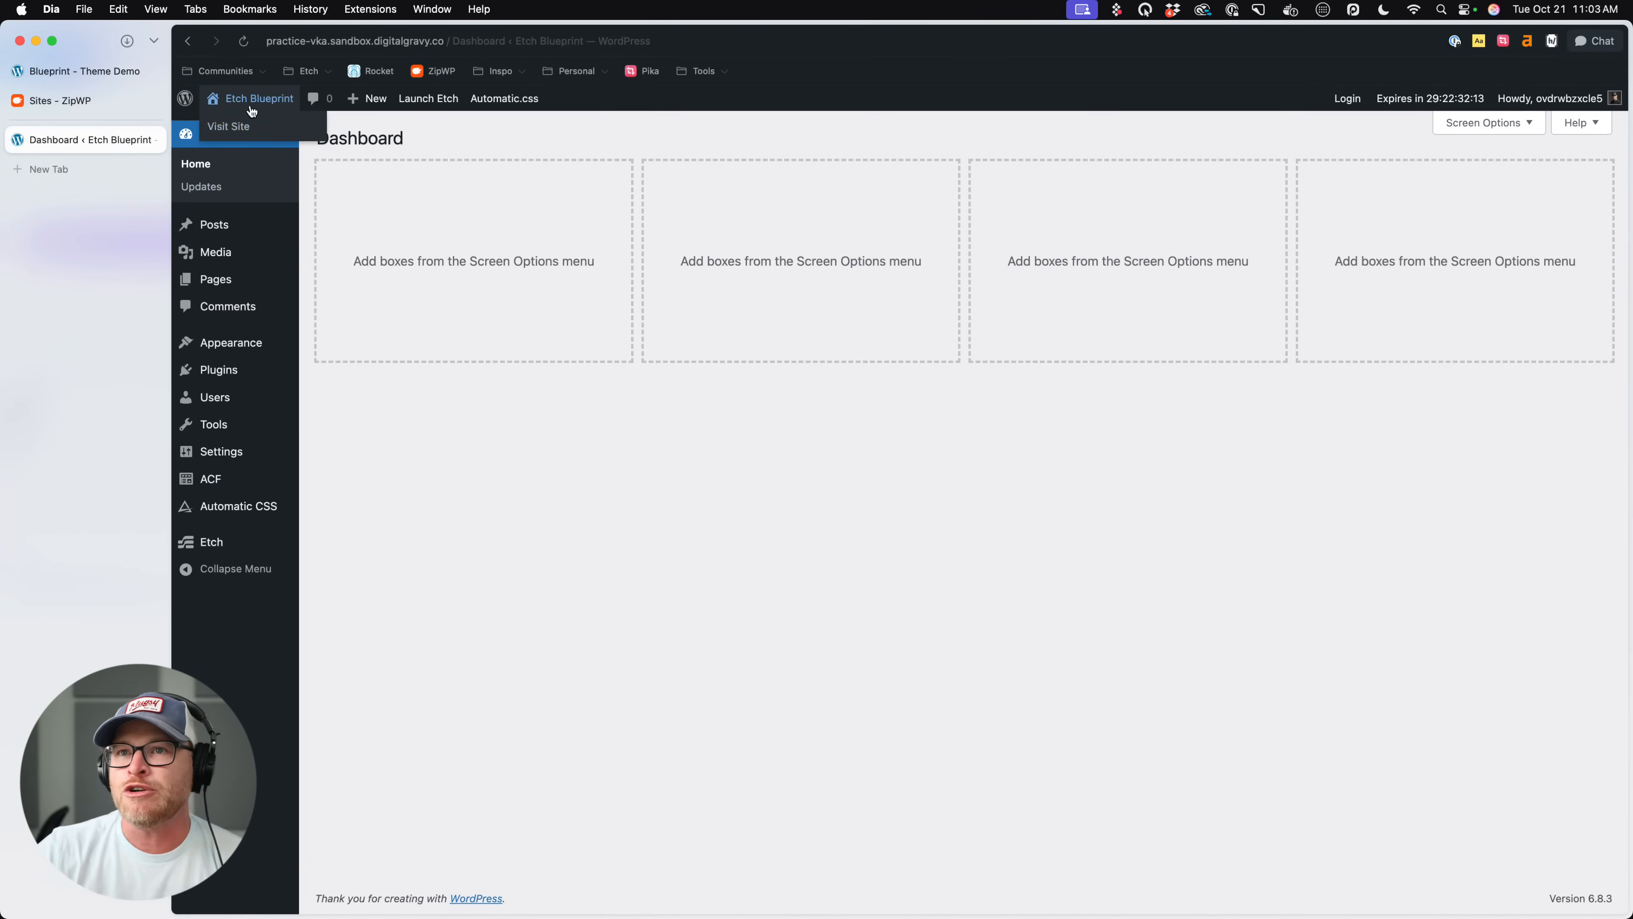
pyautogui.click(90, 98)
pyautogui.click(91, 70)
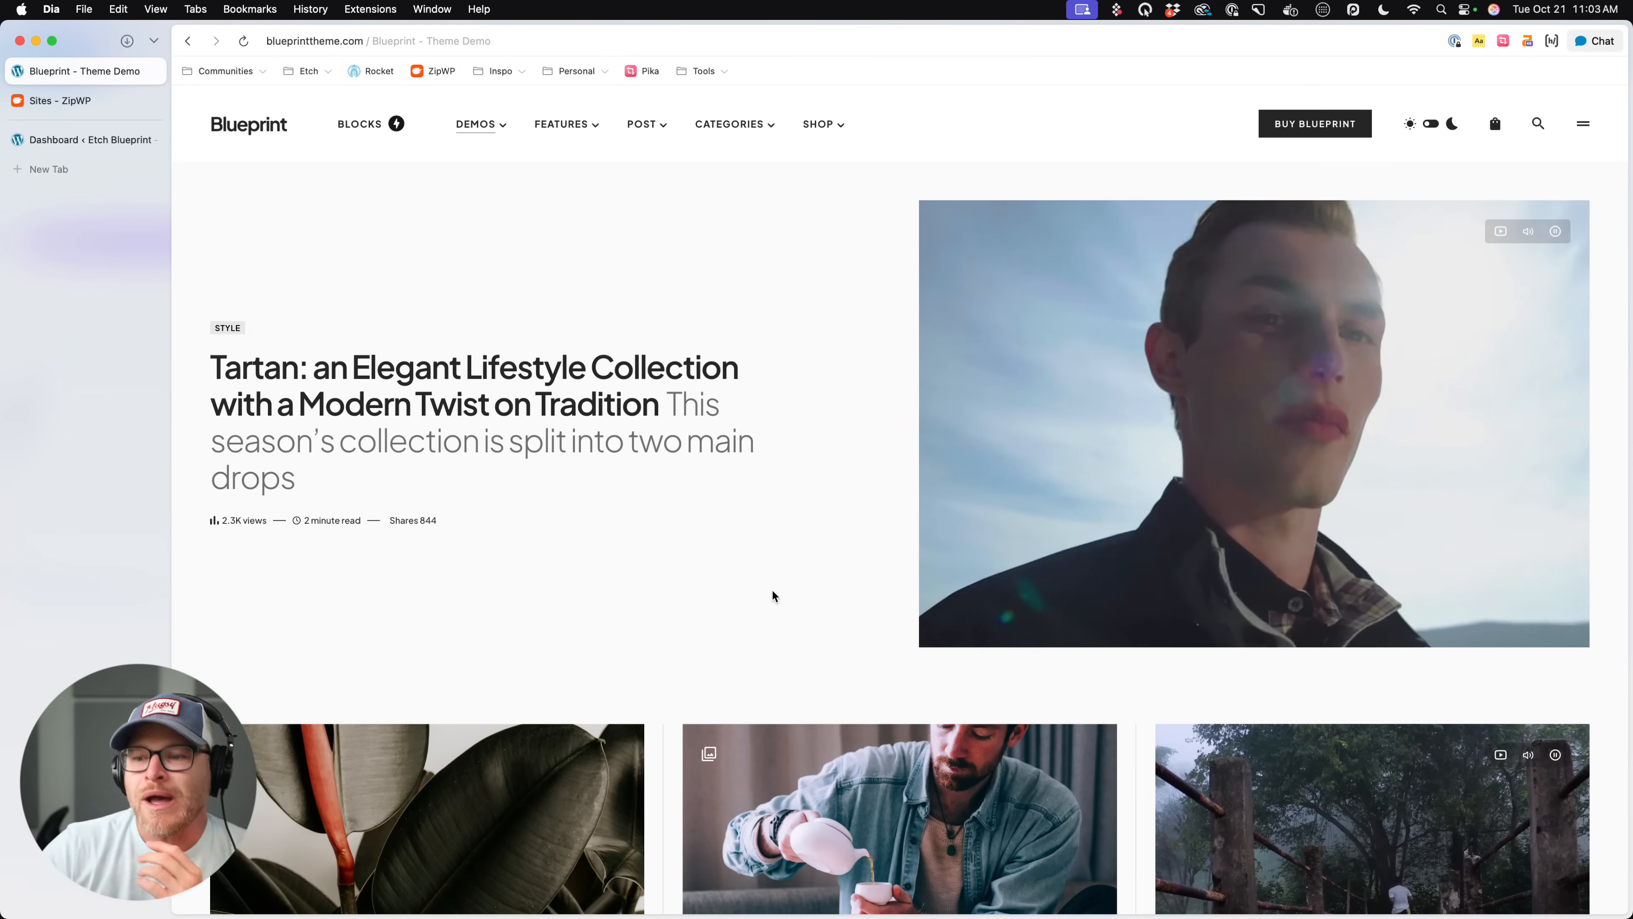
# - Examine the demo homepage's hero post and the three-card post row beneath it
pyautogui.scroll(-5, 675, 652)
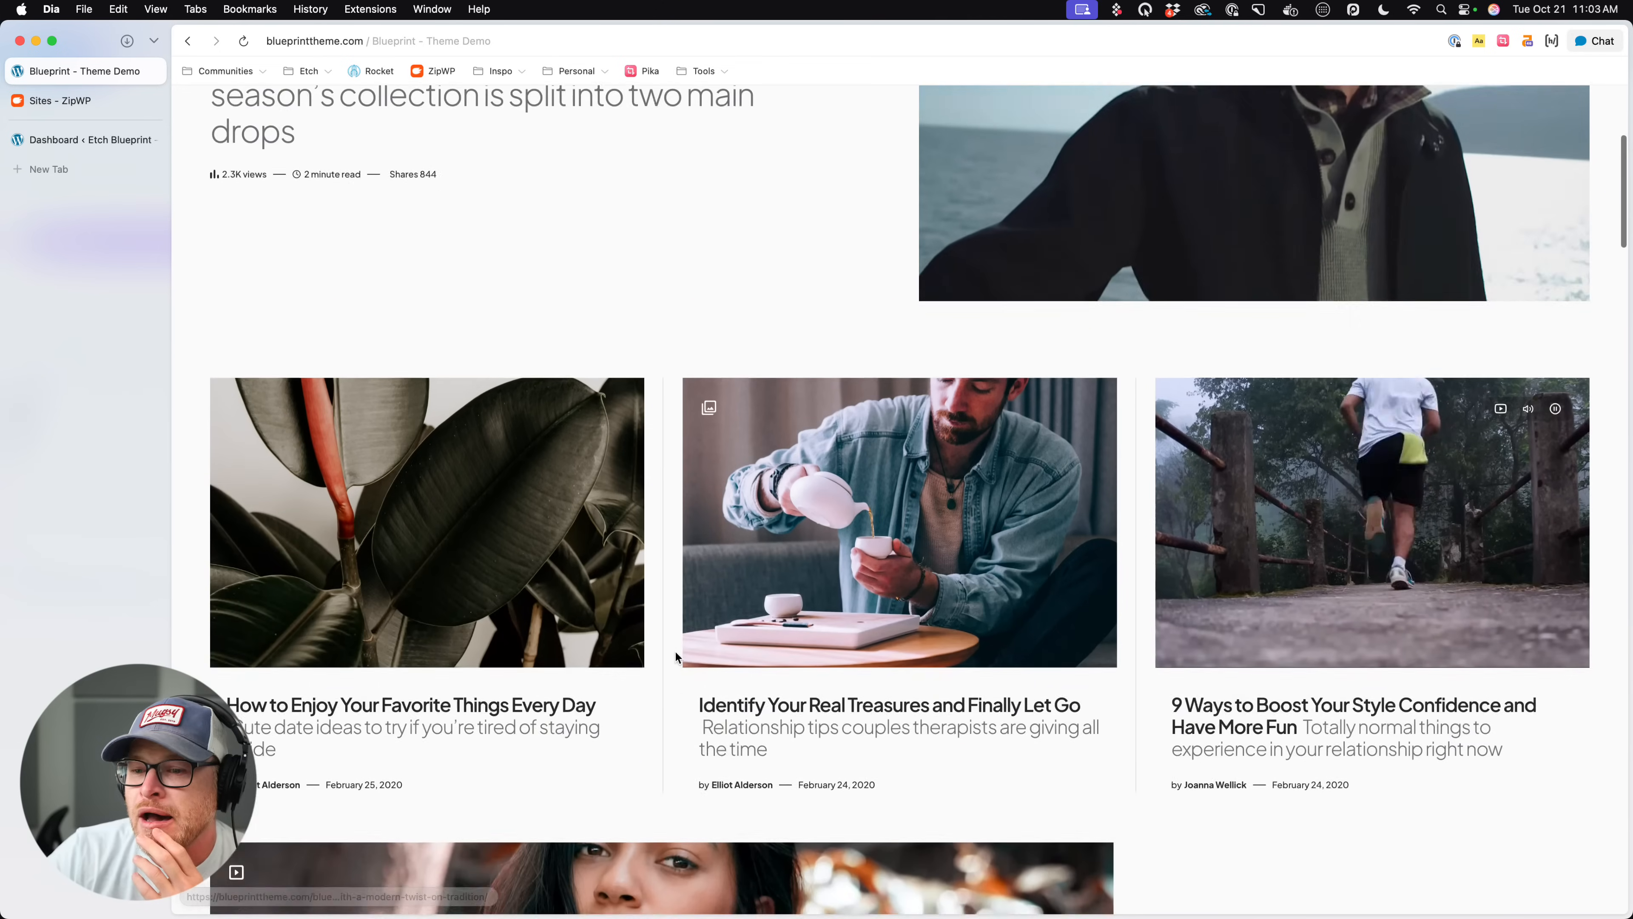
pyautogui.scroll(-1, 675, 652)
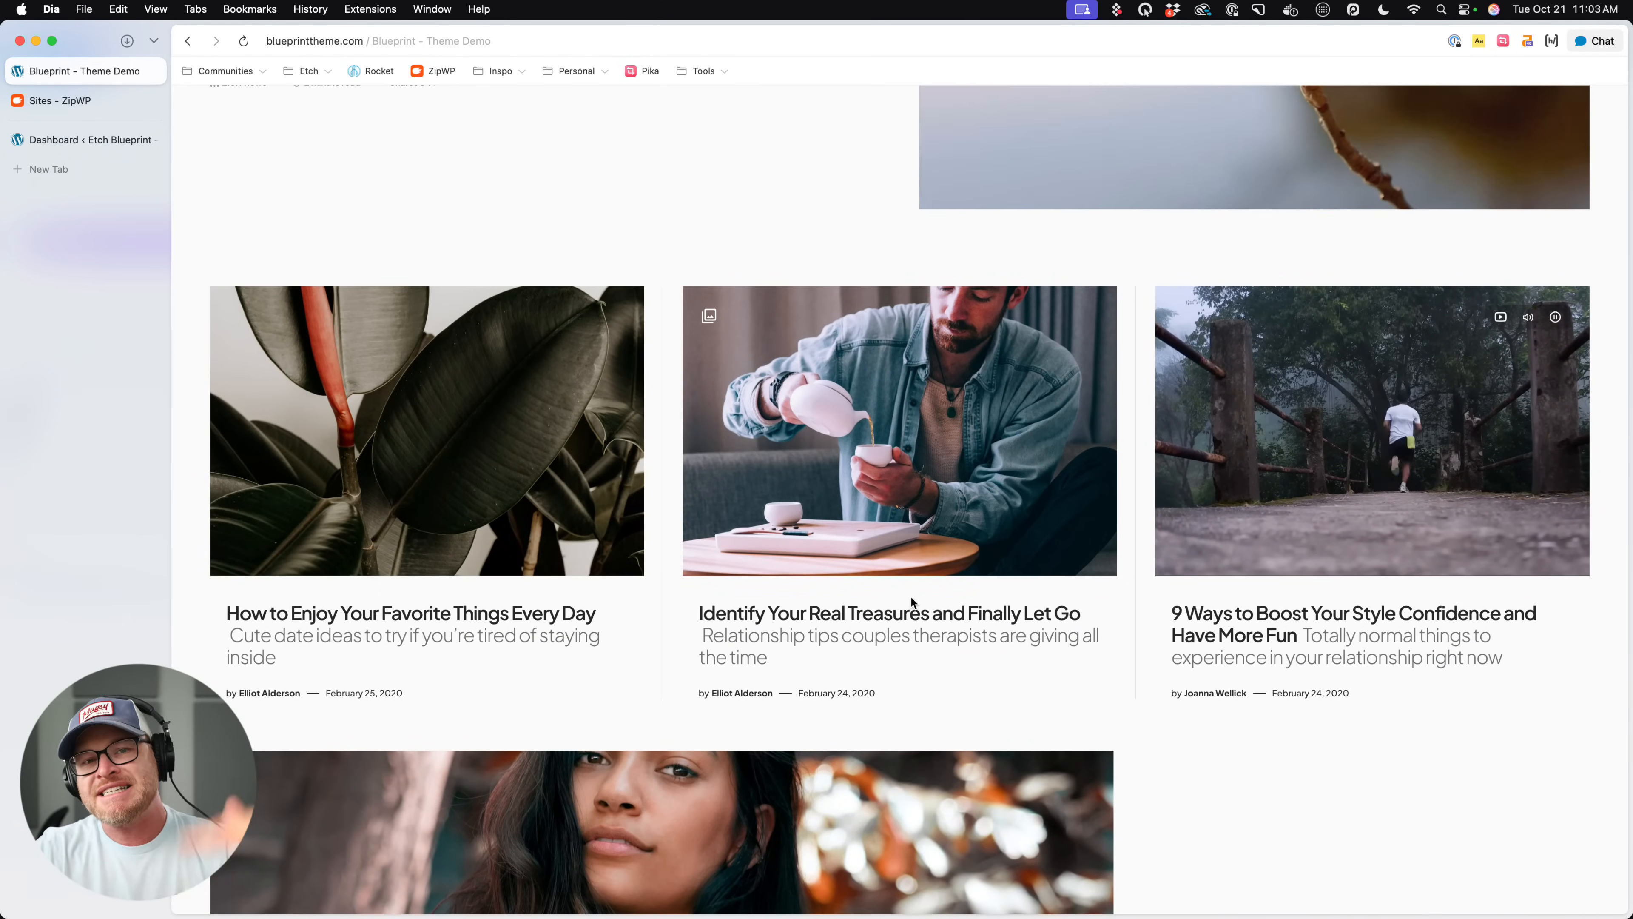
pyautogui.scroll(5, 911, 599)
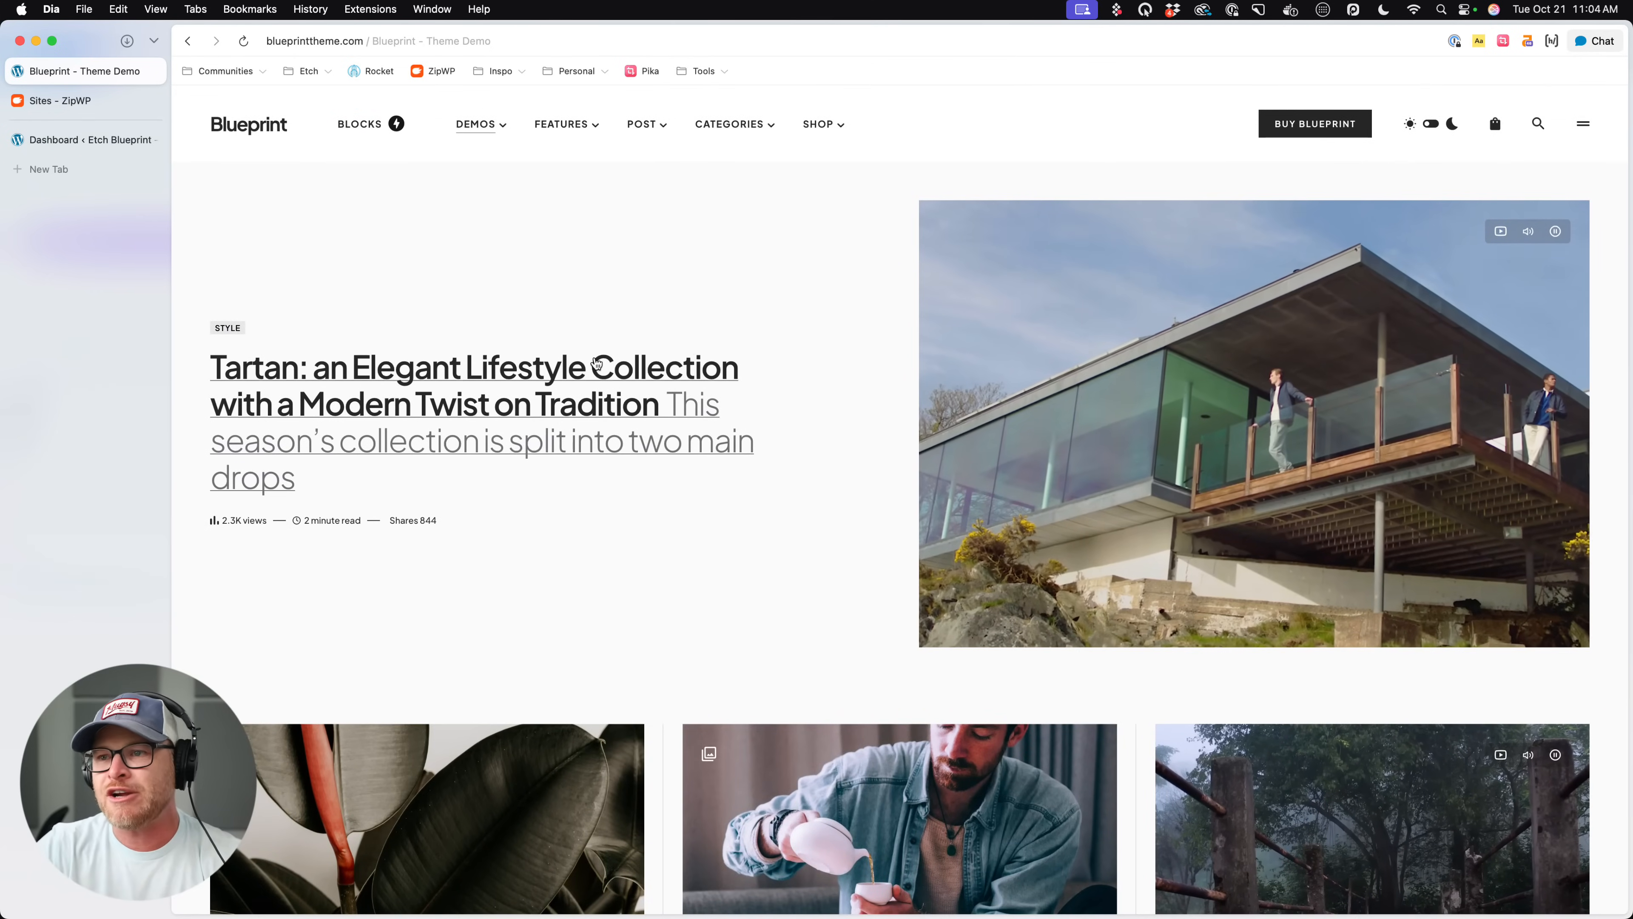
pyautogui.scroll(-1, 546, 285)
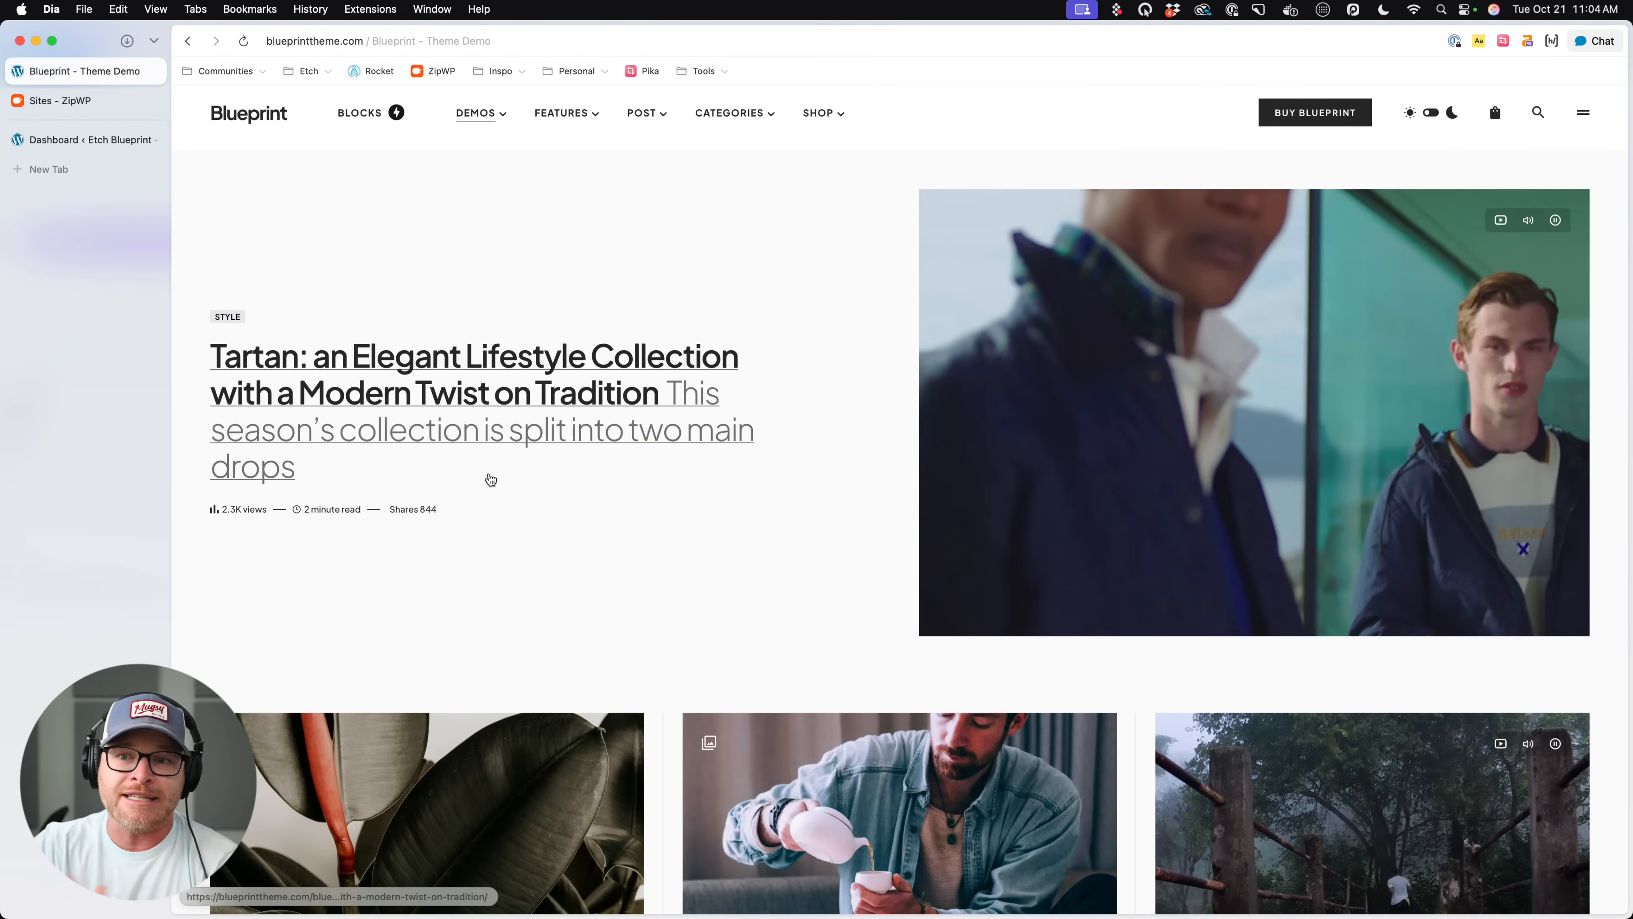
pyautogui.scroll(-5, 488, 478)
pyautogui.scroll(4, 321, 290)
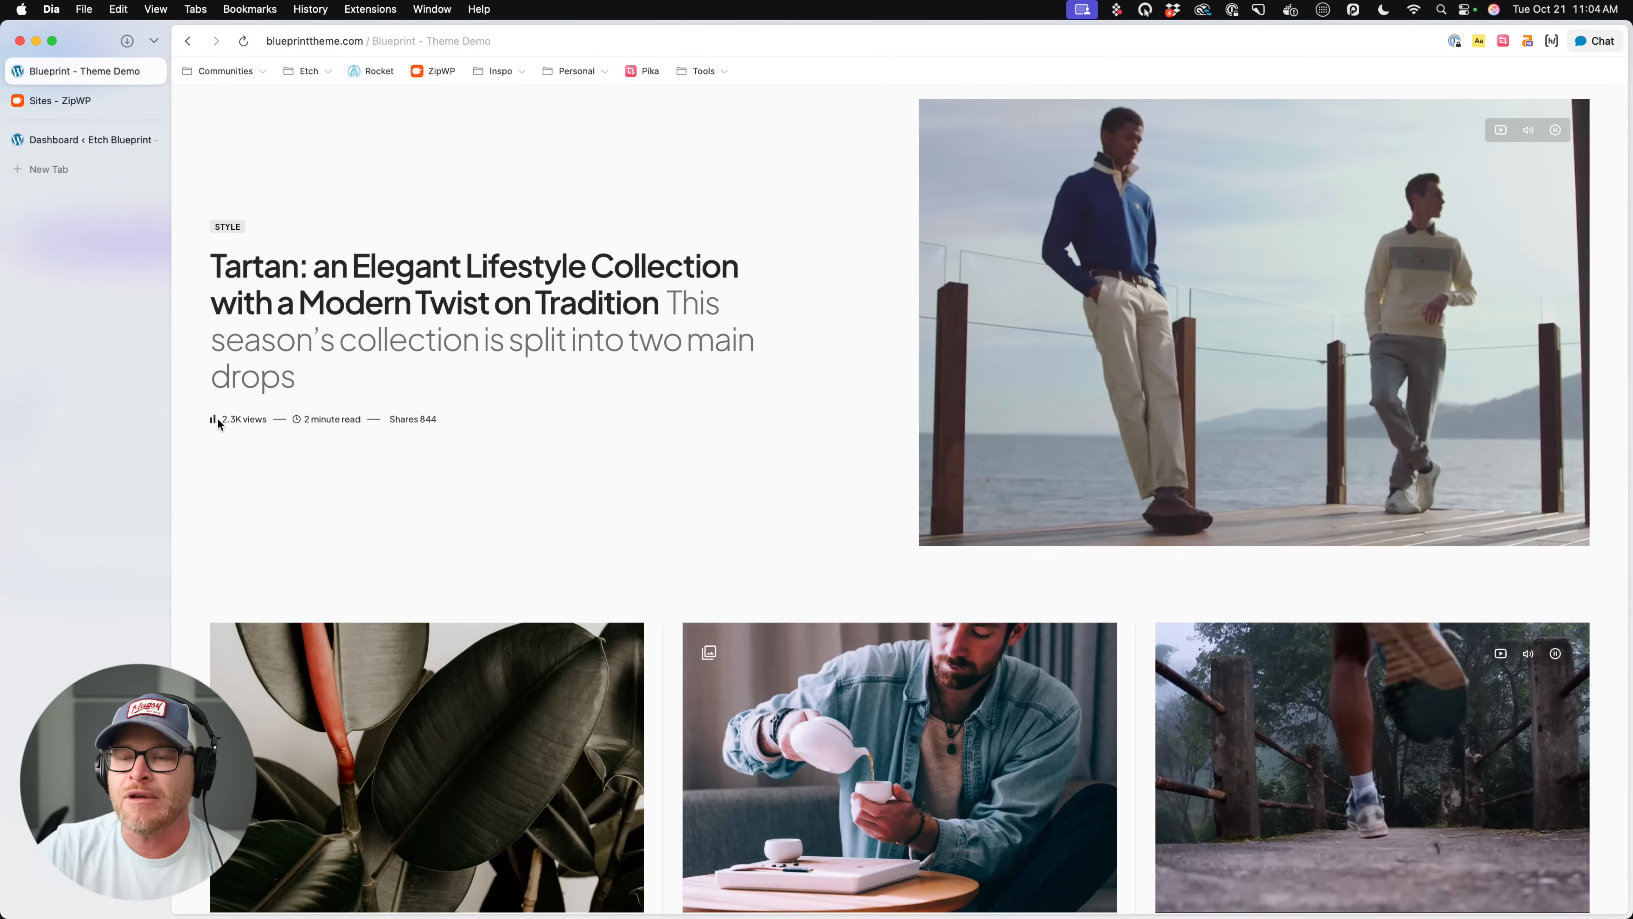
# - Compare the hero's views, reading time and shares line with the author and date lines on the post cards
pyautogui.moveTo(221, 419); pyautogui.dragTo(370, 419)
pyautogui.click(498, 430)
pyautogui.scroll(-5, 379, 436)
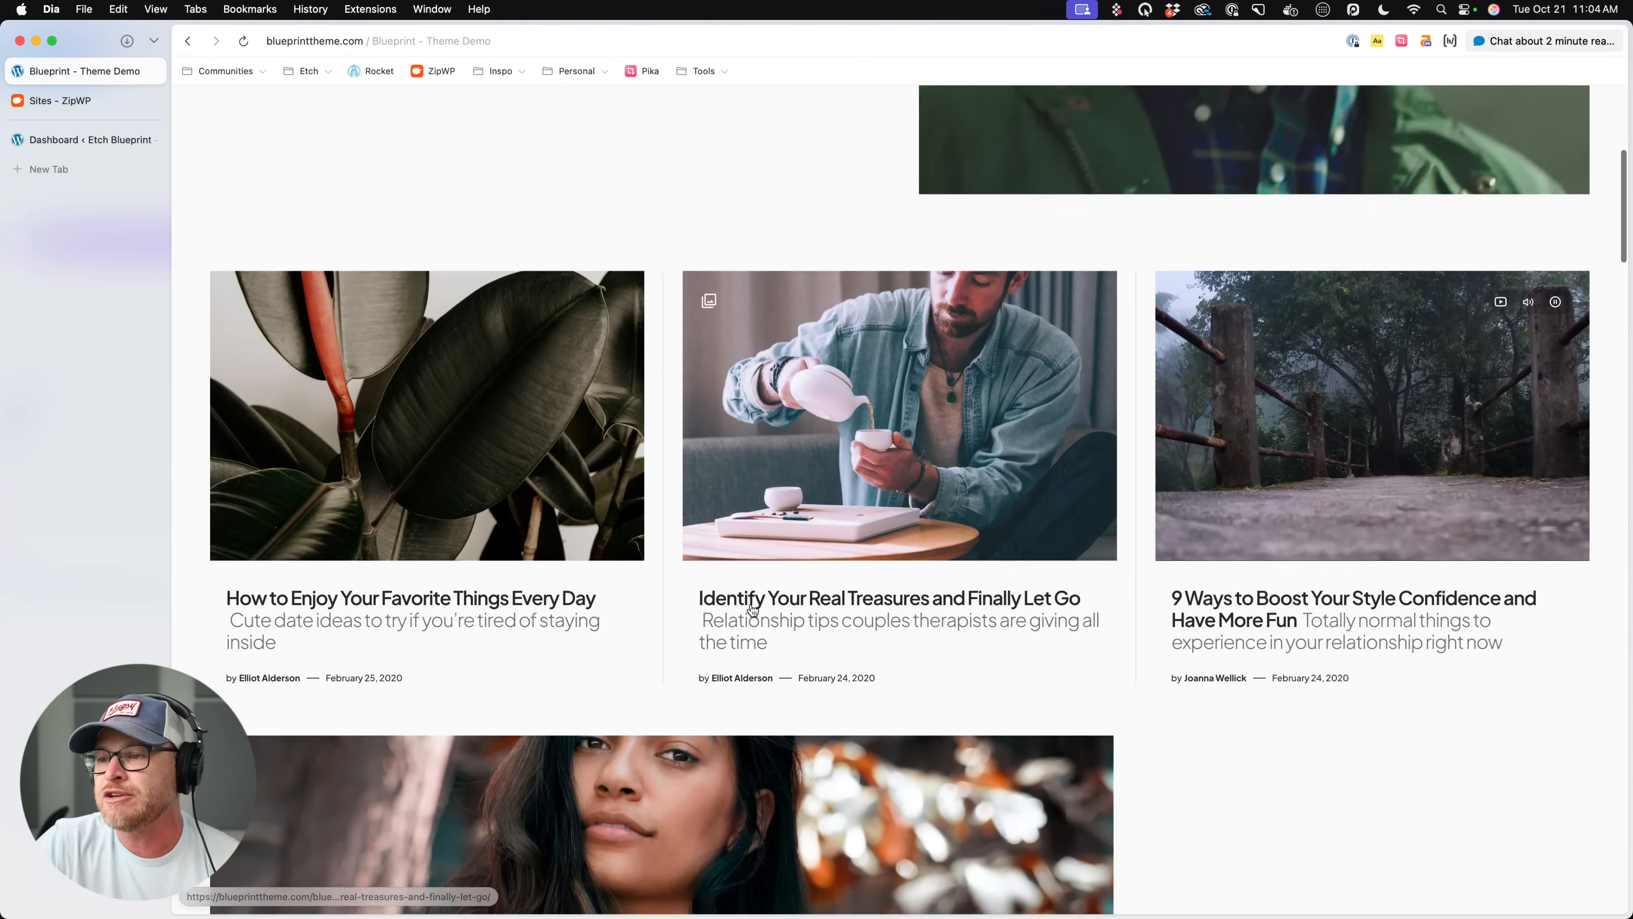
pyautogui.scroll(-1, 749, 623)
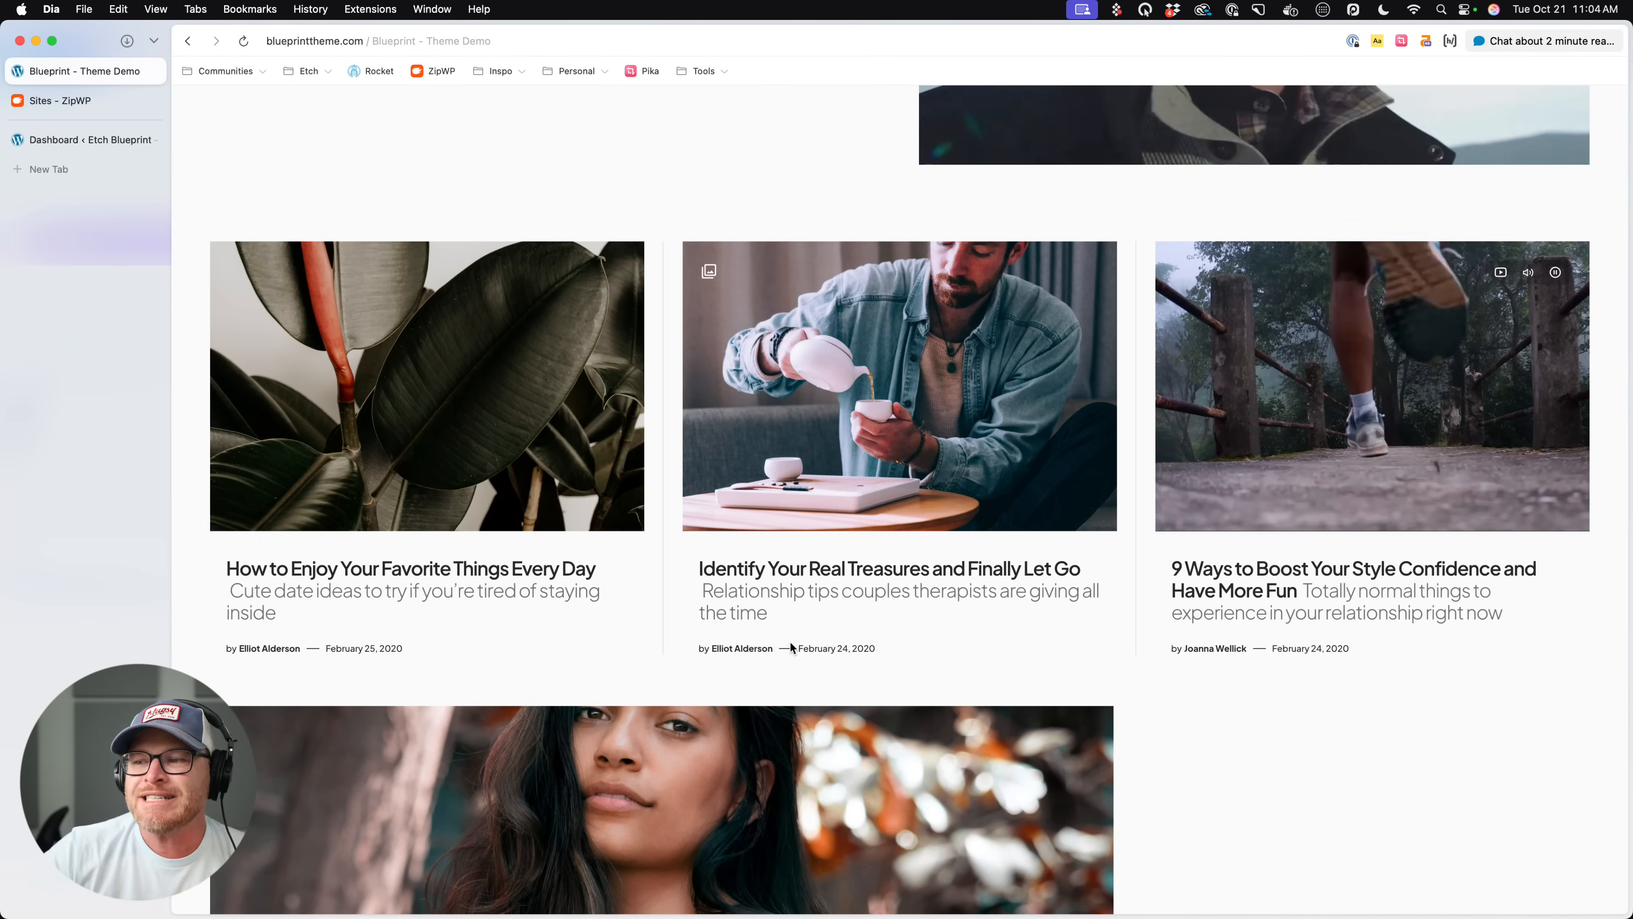
pyautogui.scroll(3, 383, 264)
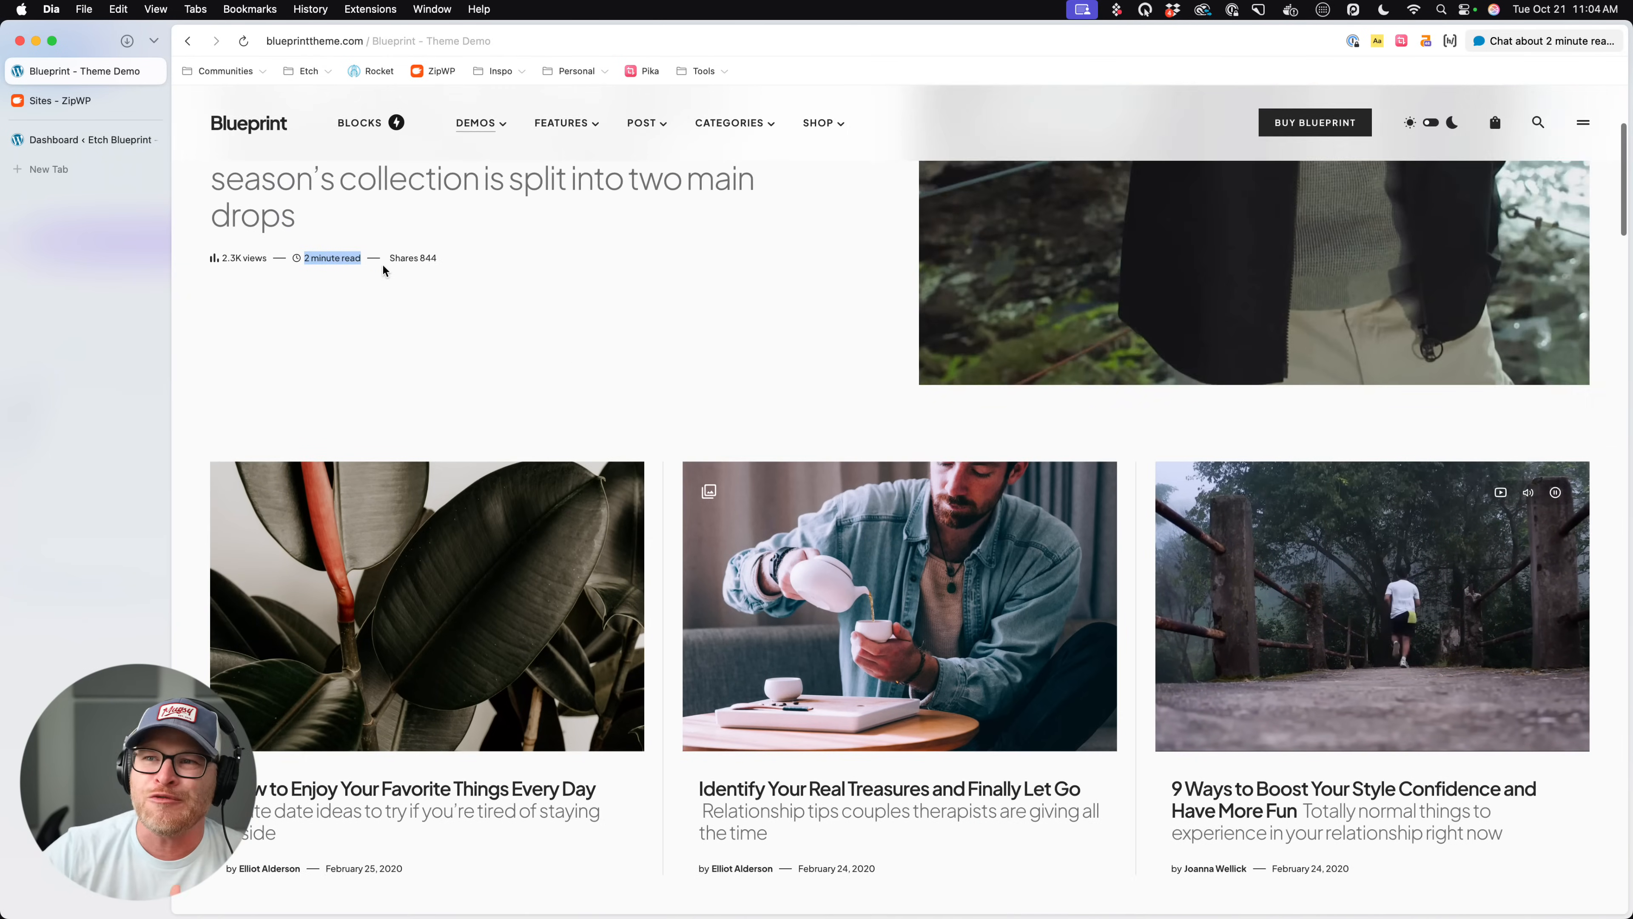
pyautogui.scroll(-4, 496, 344)
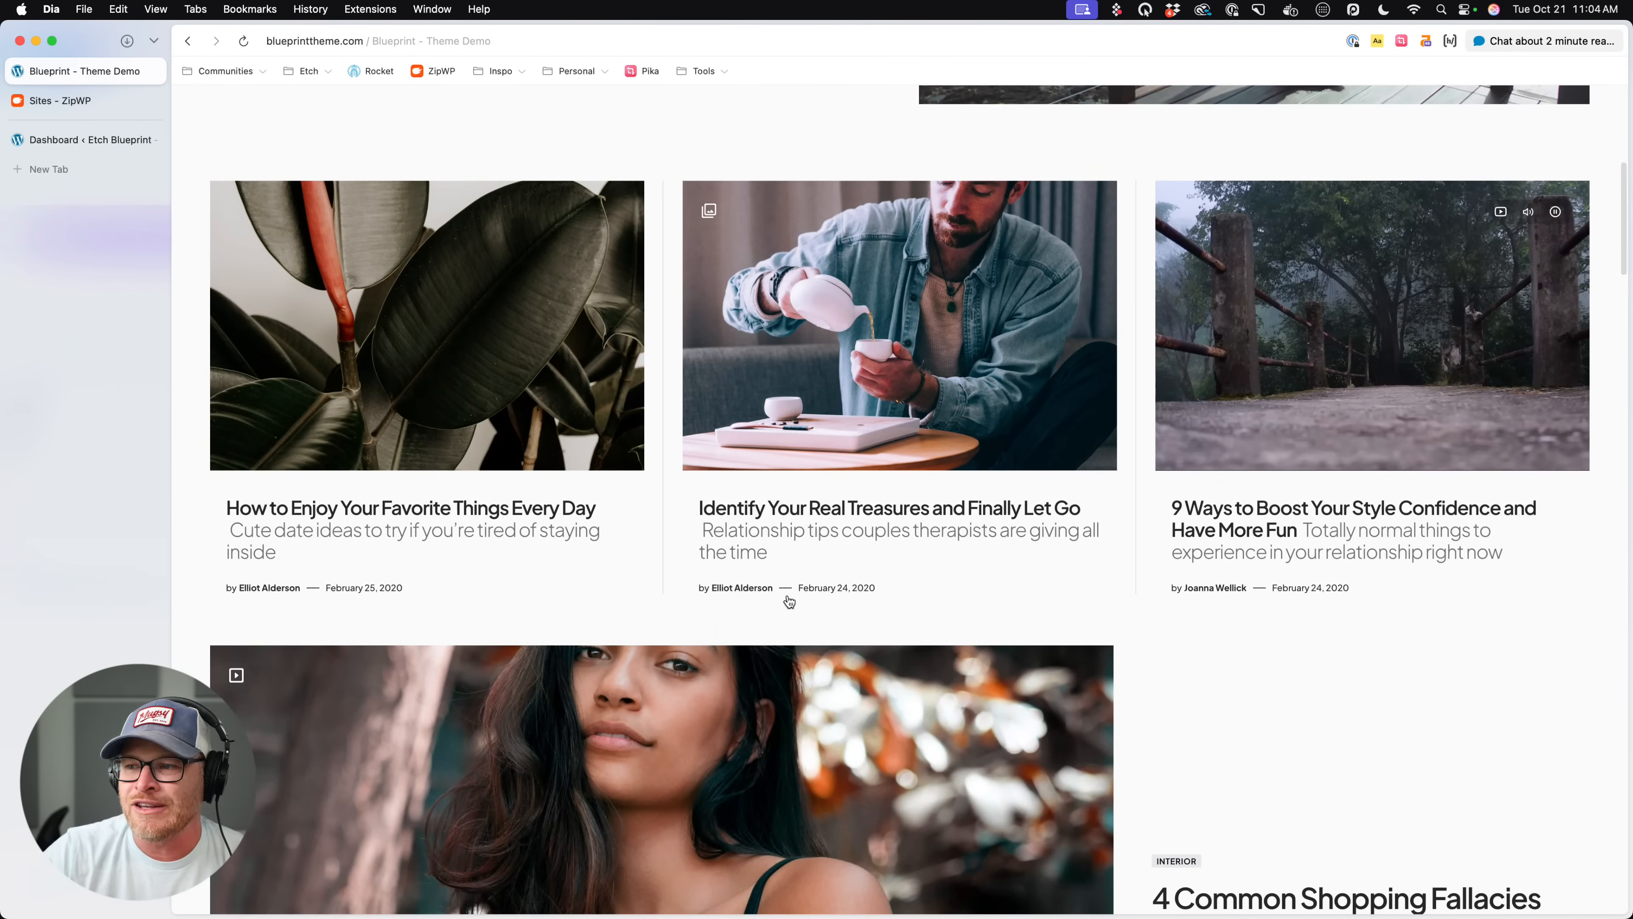
pyautogui.scroll(3, 516, 458)
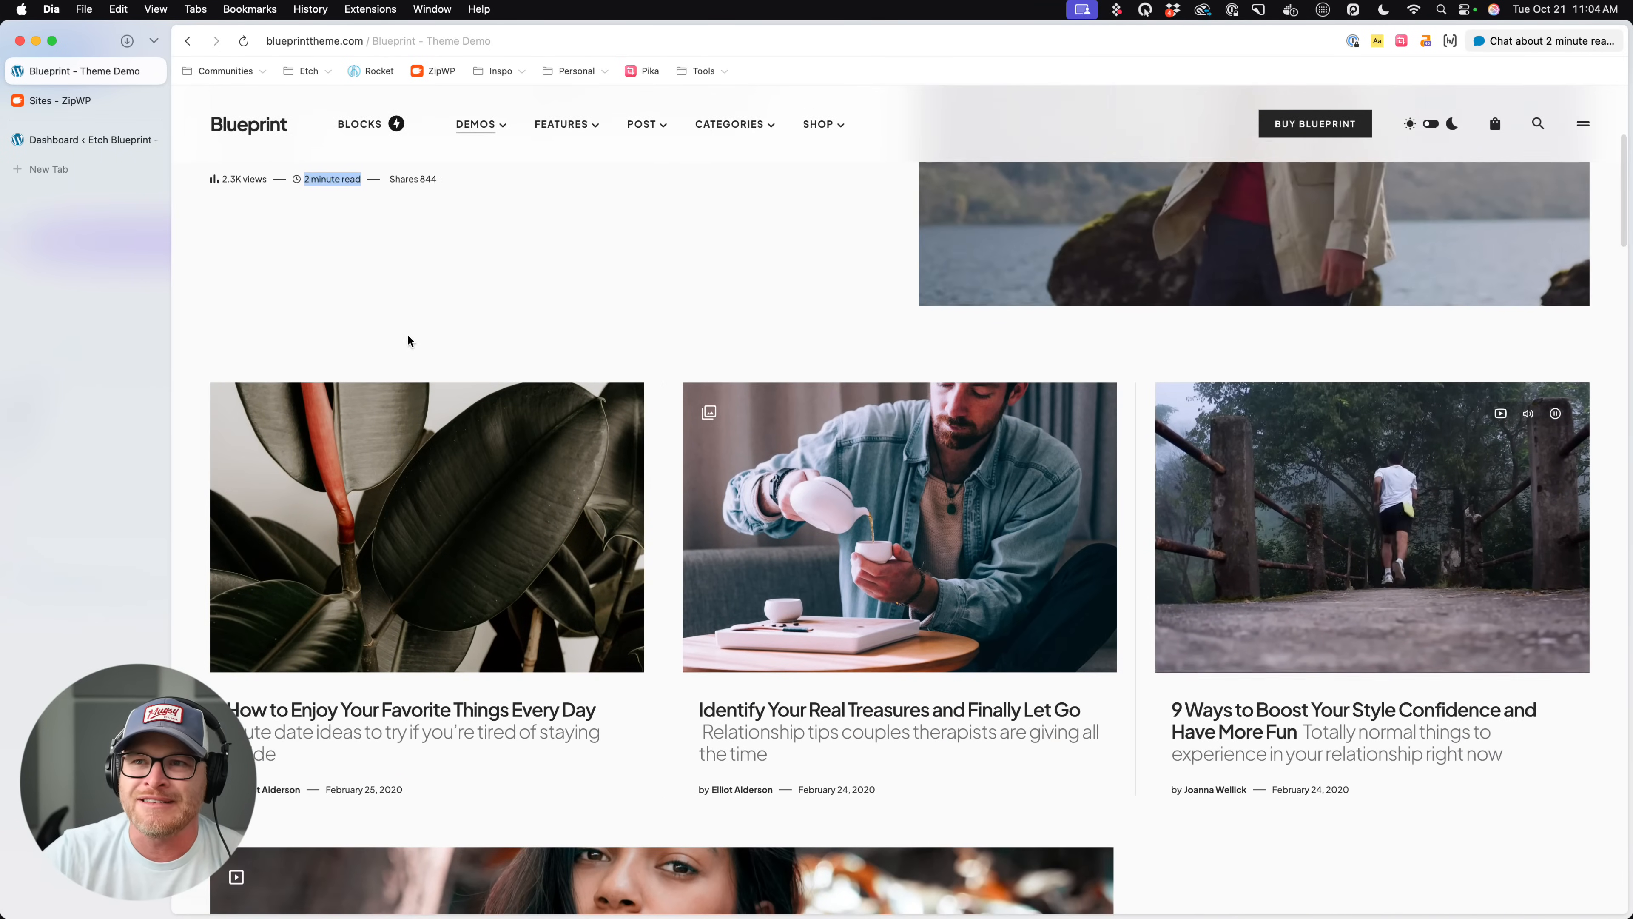
pyautogui.click(409, 334)
pyautogui.scroll(-7, 961, 573)
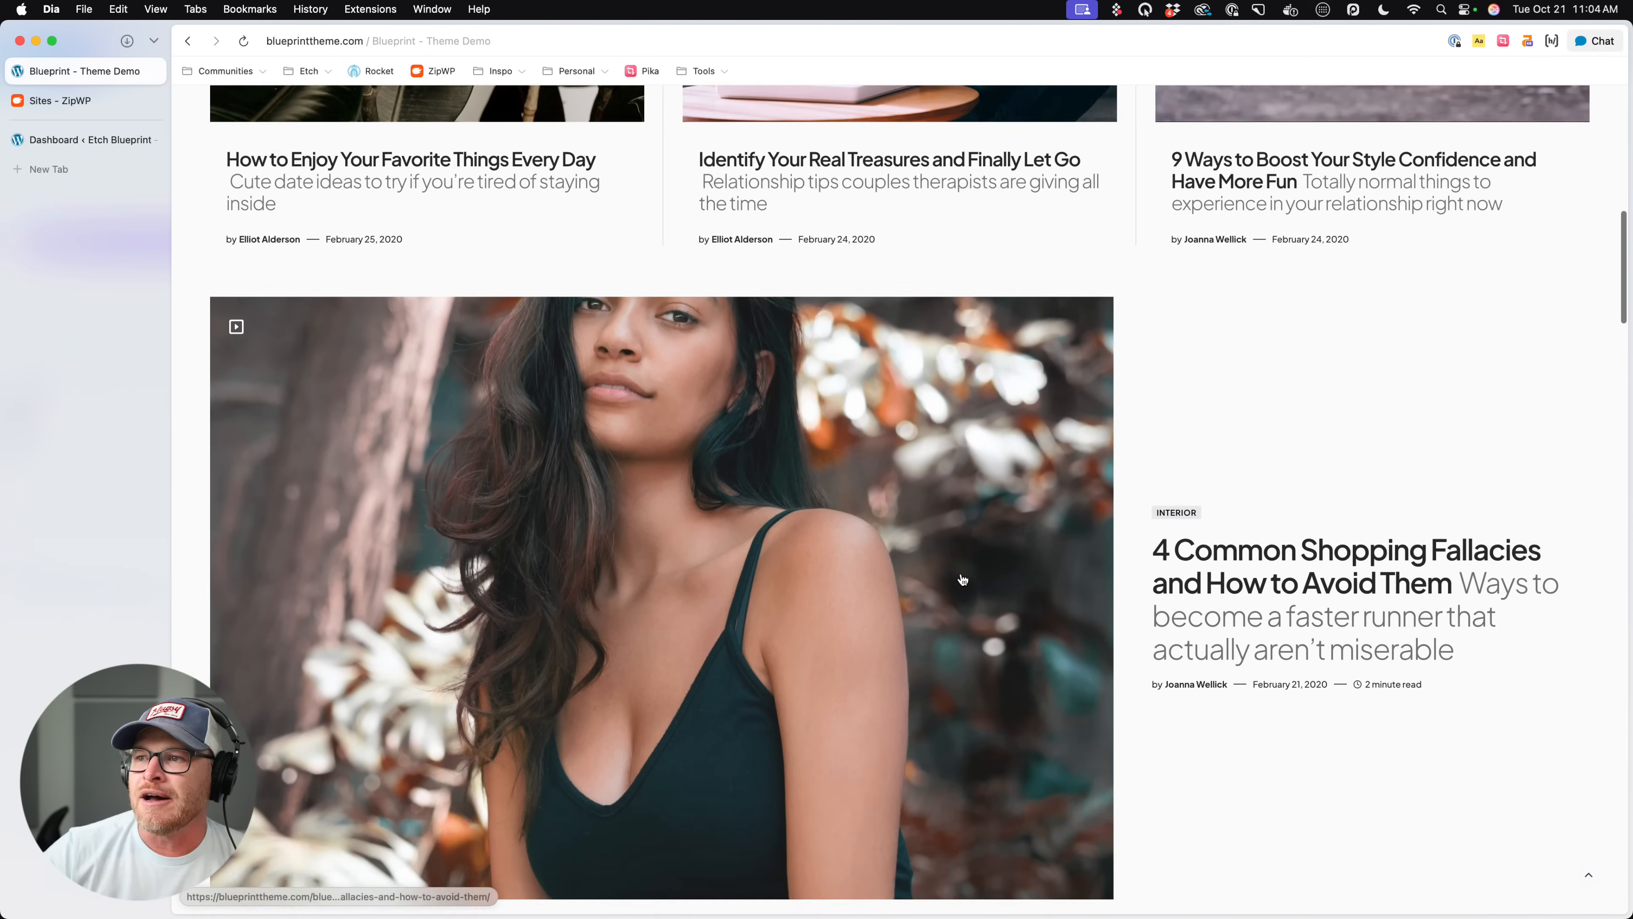
pyautogui.scroll(3, 821, 326)
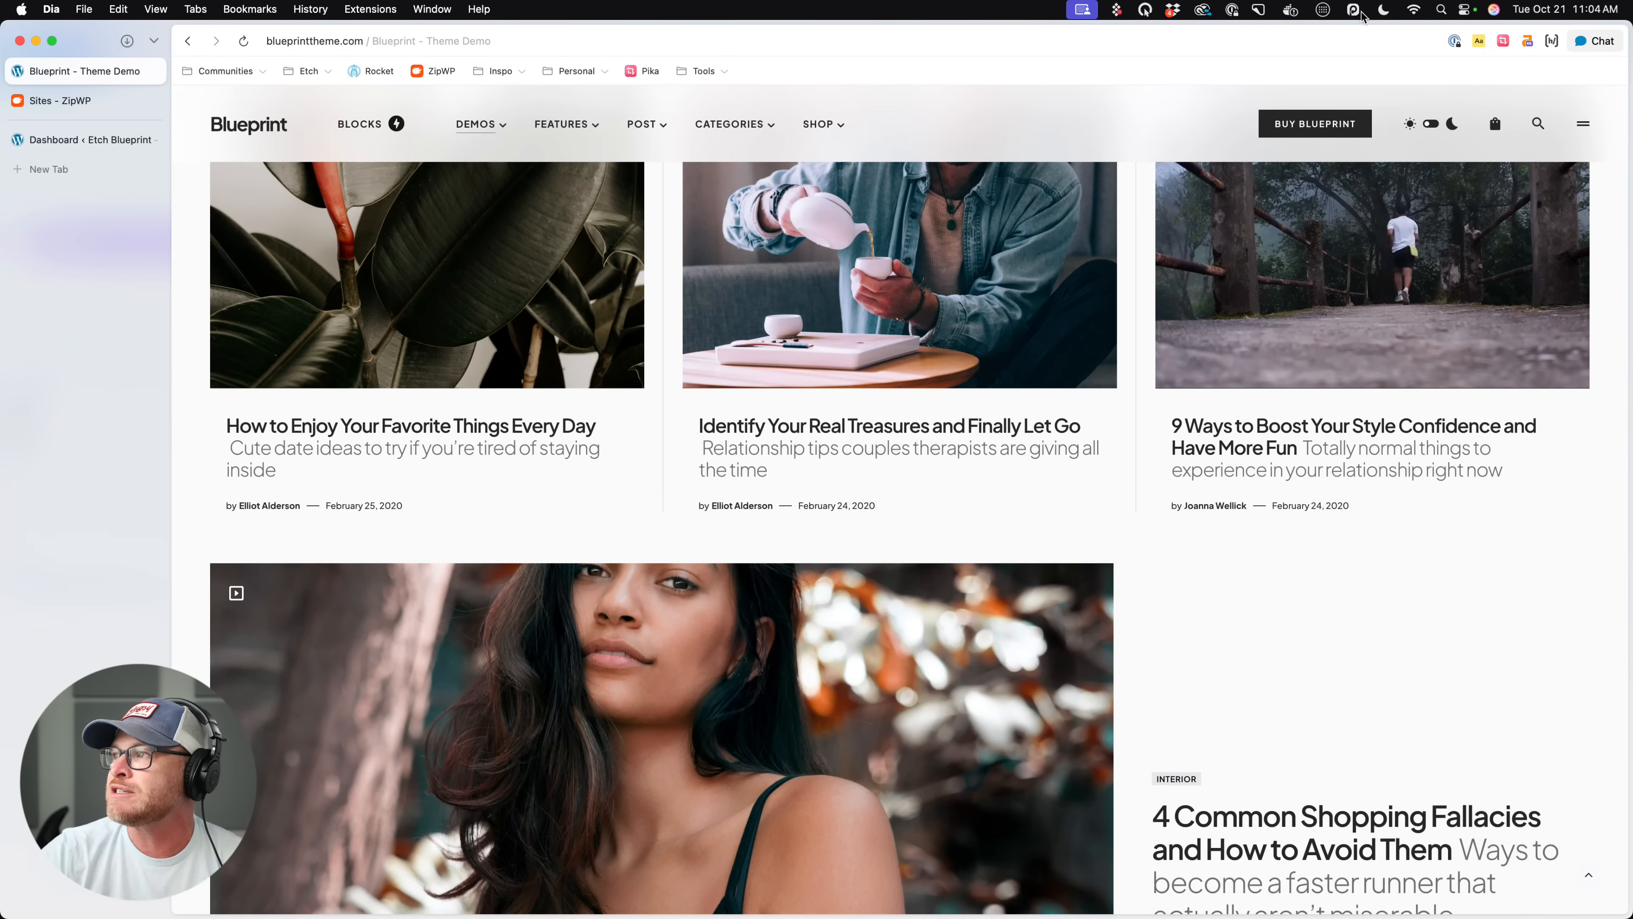
# - Annotate the screen with yellow strokes around the middle card's text and along the left edge of the hero's text
pyautogui.click(1145, 9)
pyautogui.click(1190, 48)
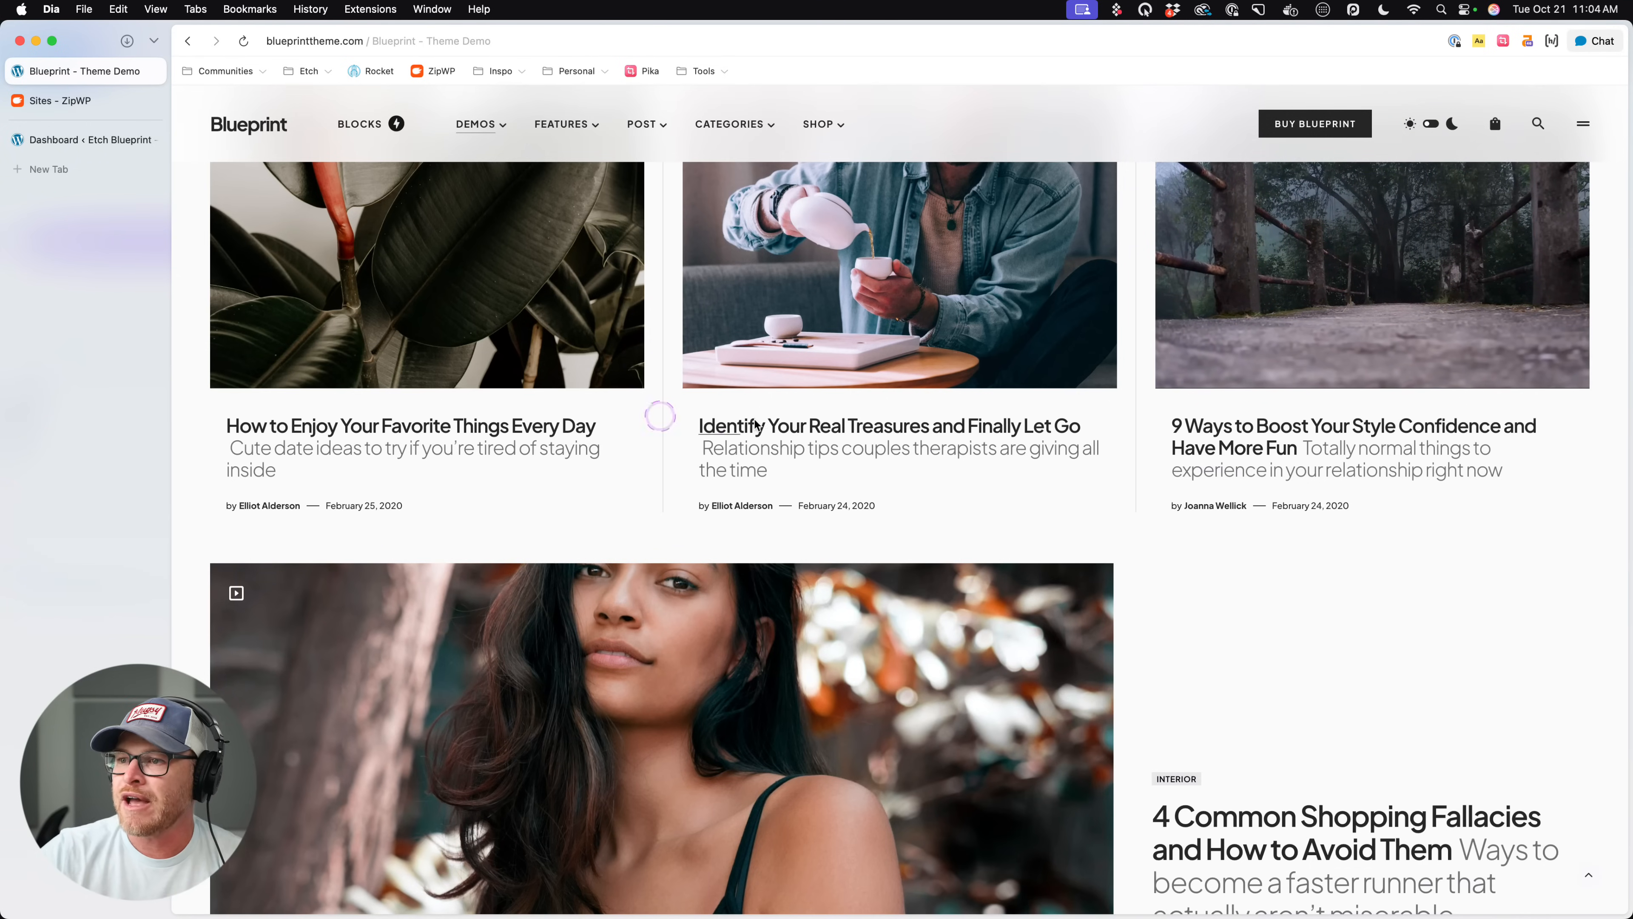
pyautogui.moveTo(683, 424); pyautogui.dragTo(683, 433)
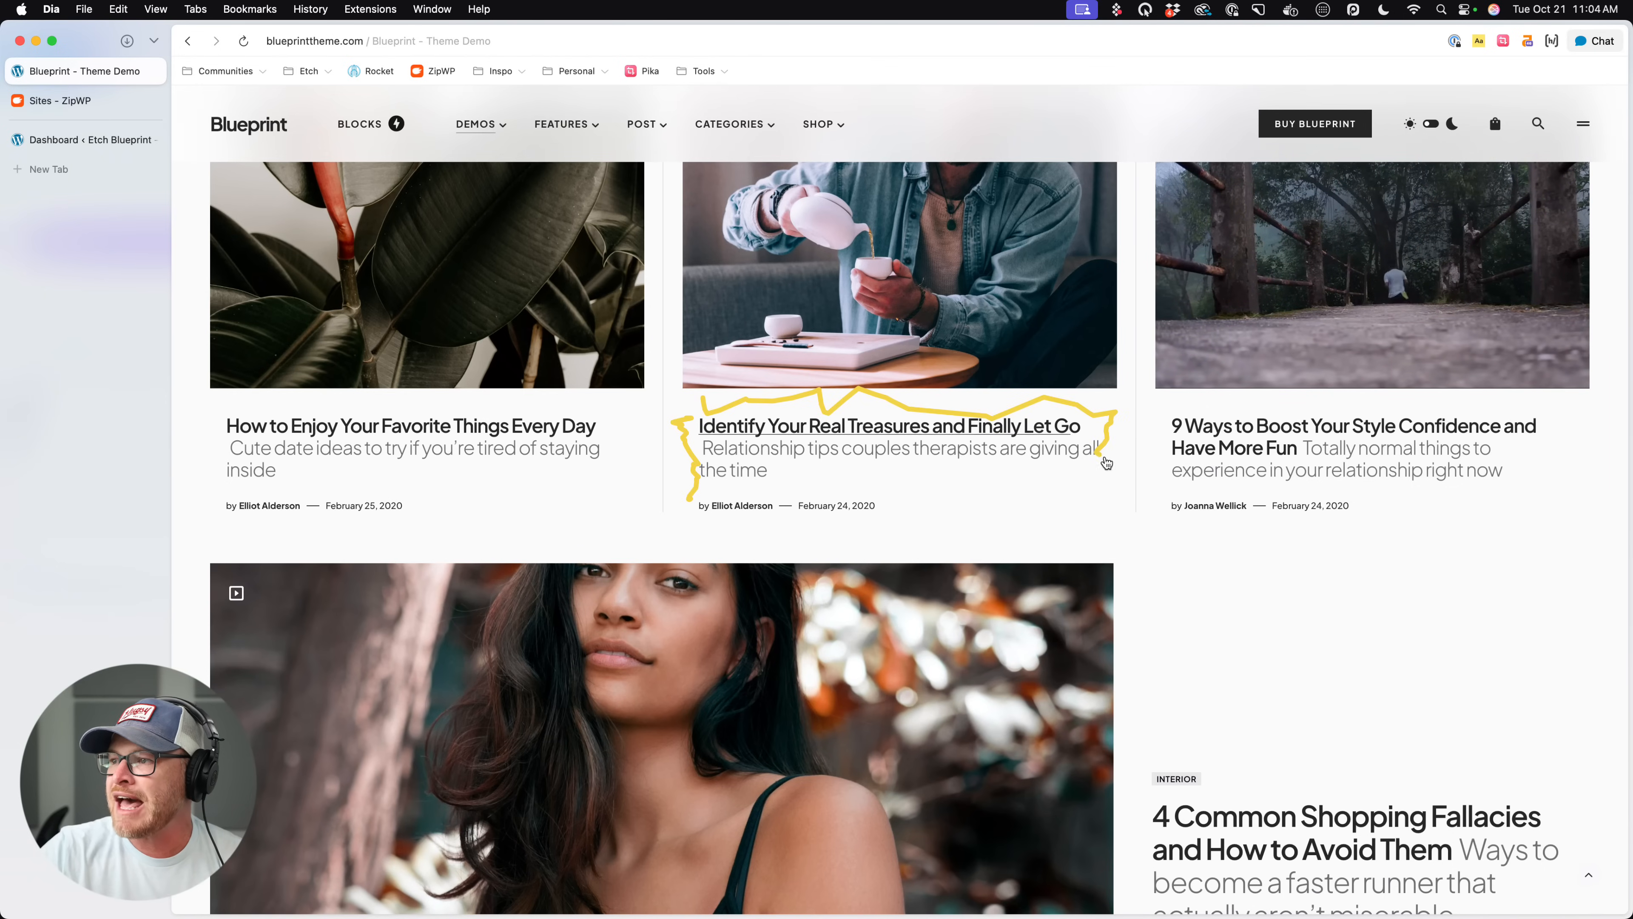
pyautogui.moveTo(1106, 463)
pyautogui.mouseDown()
pyautogui.moveTo(1075, 487)
pyautogui.moveTo(970, 514)
pyautogui.moveTo(939, 492)
pyautogui.moveTo(883, 530)
pyautogui.moveTo(770, 524)
pyautogui.mouseUp()
pyautogui.scroll(5, 646, 353)
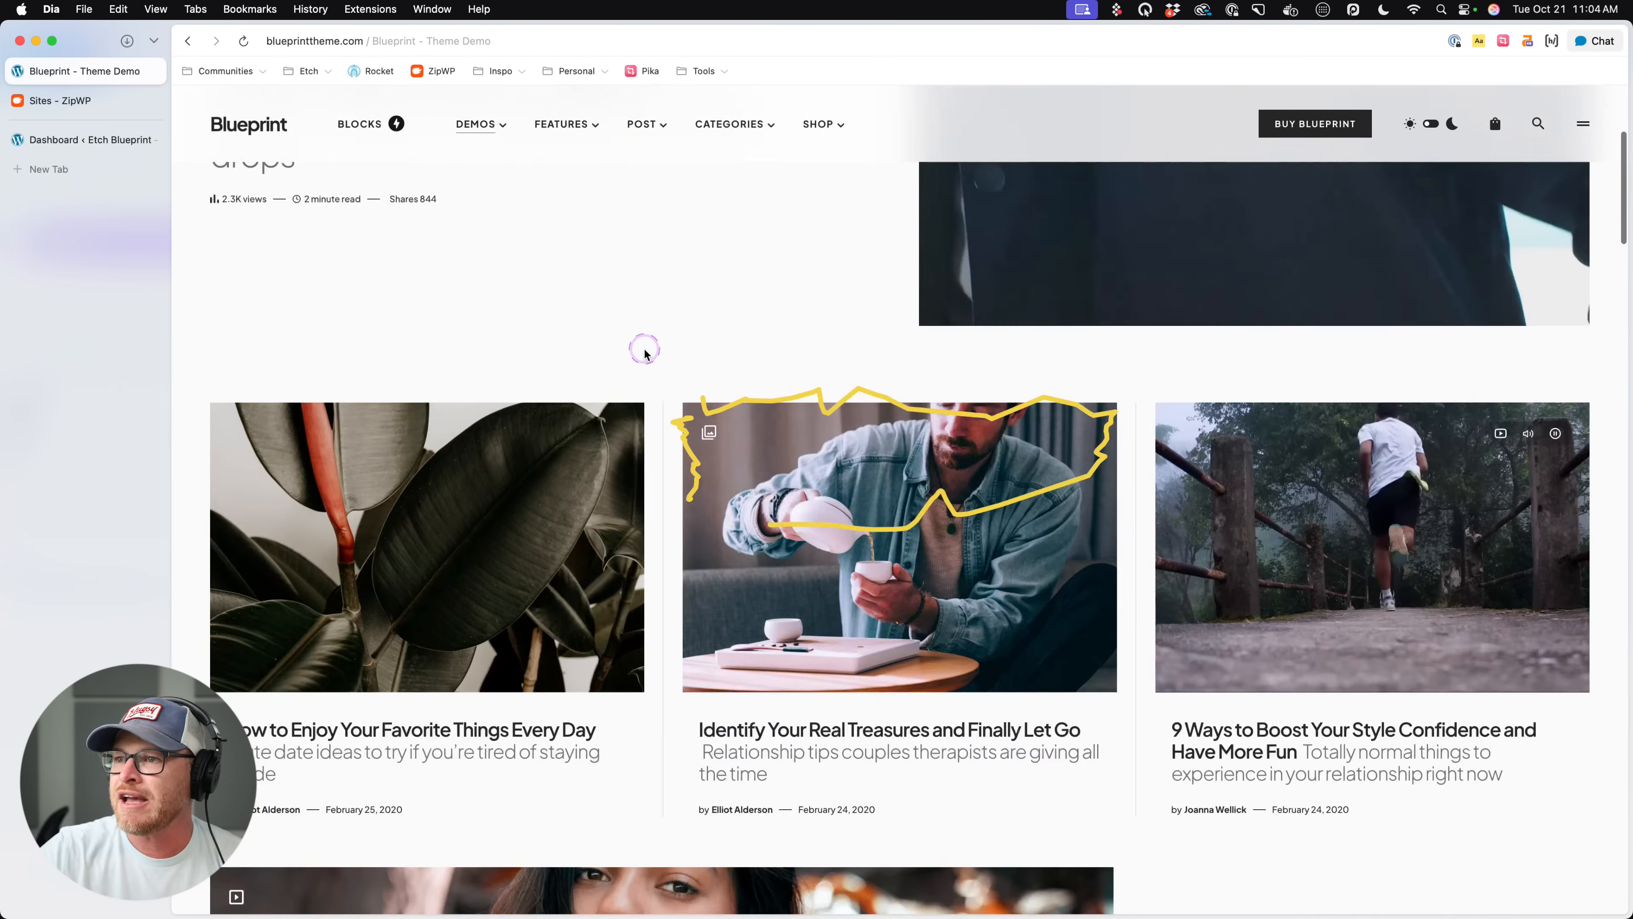
pyautogui.scroll(5, 645, 352)
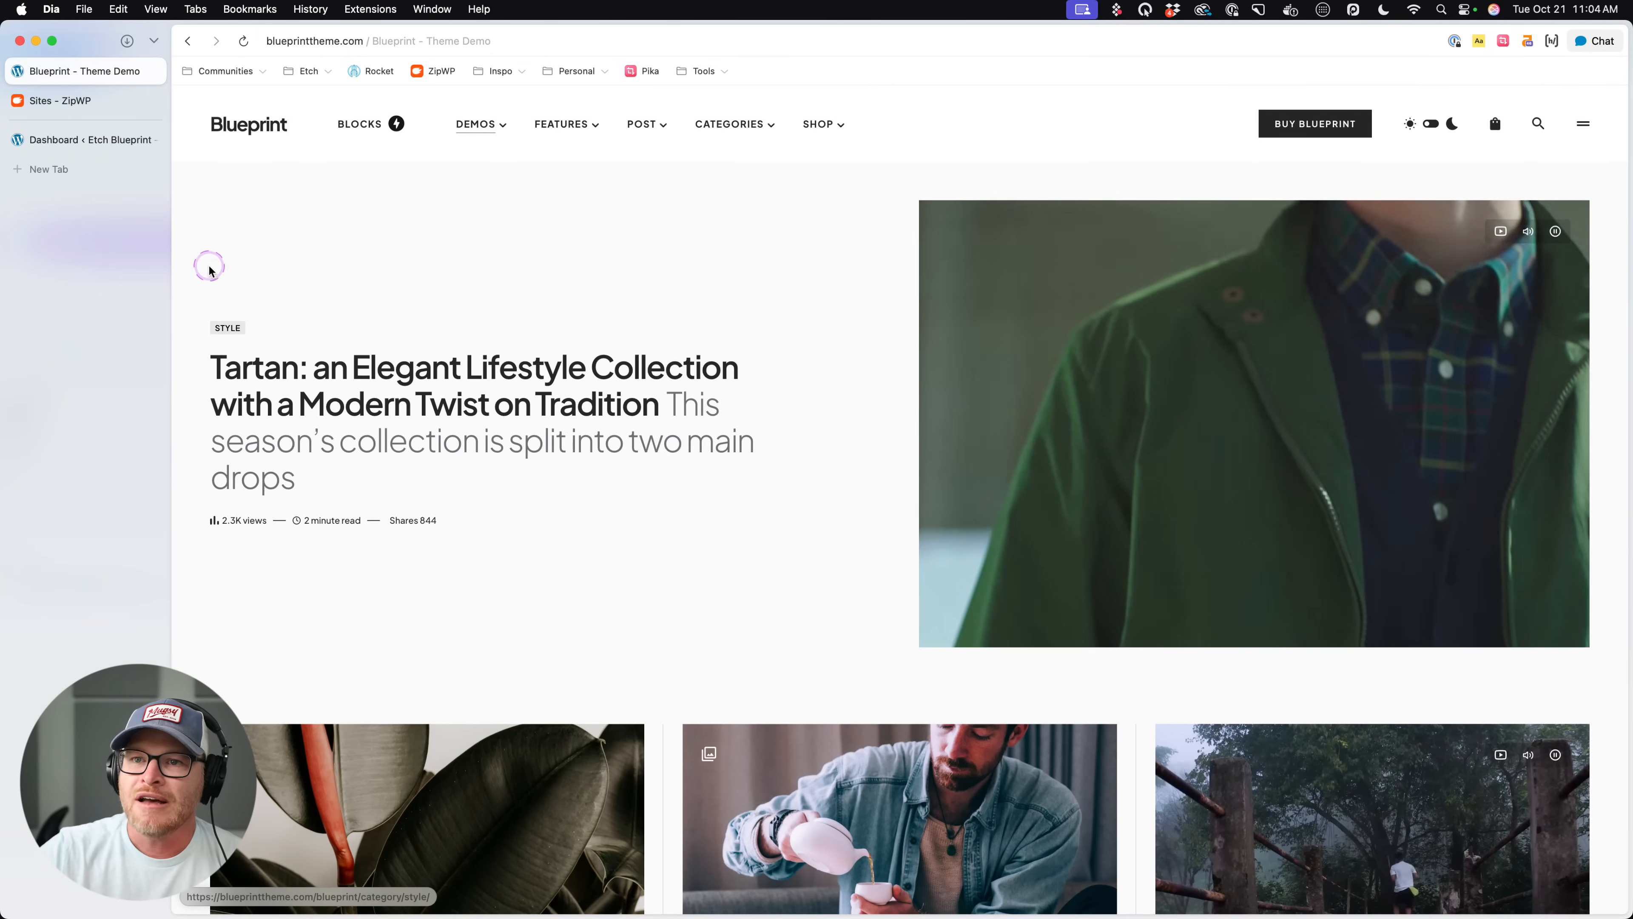
pyautogui.moveTo(209, 266); pyautogui.dragTo(204, 681)
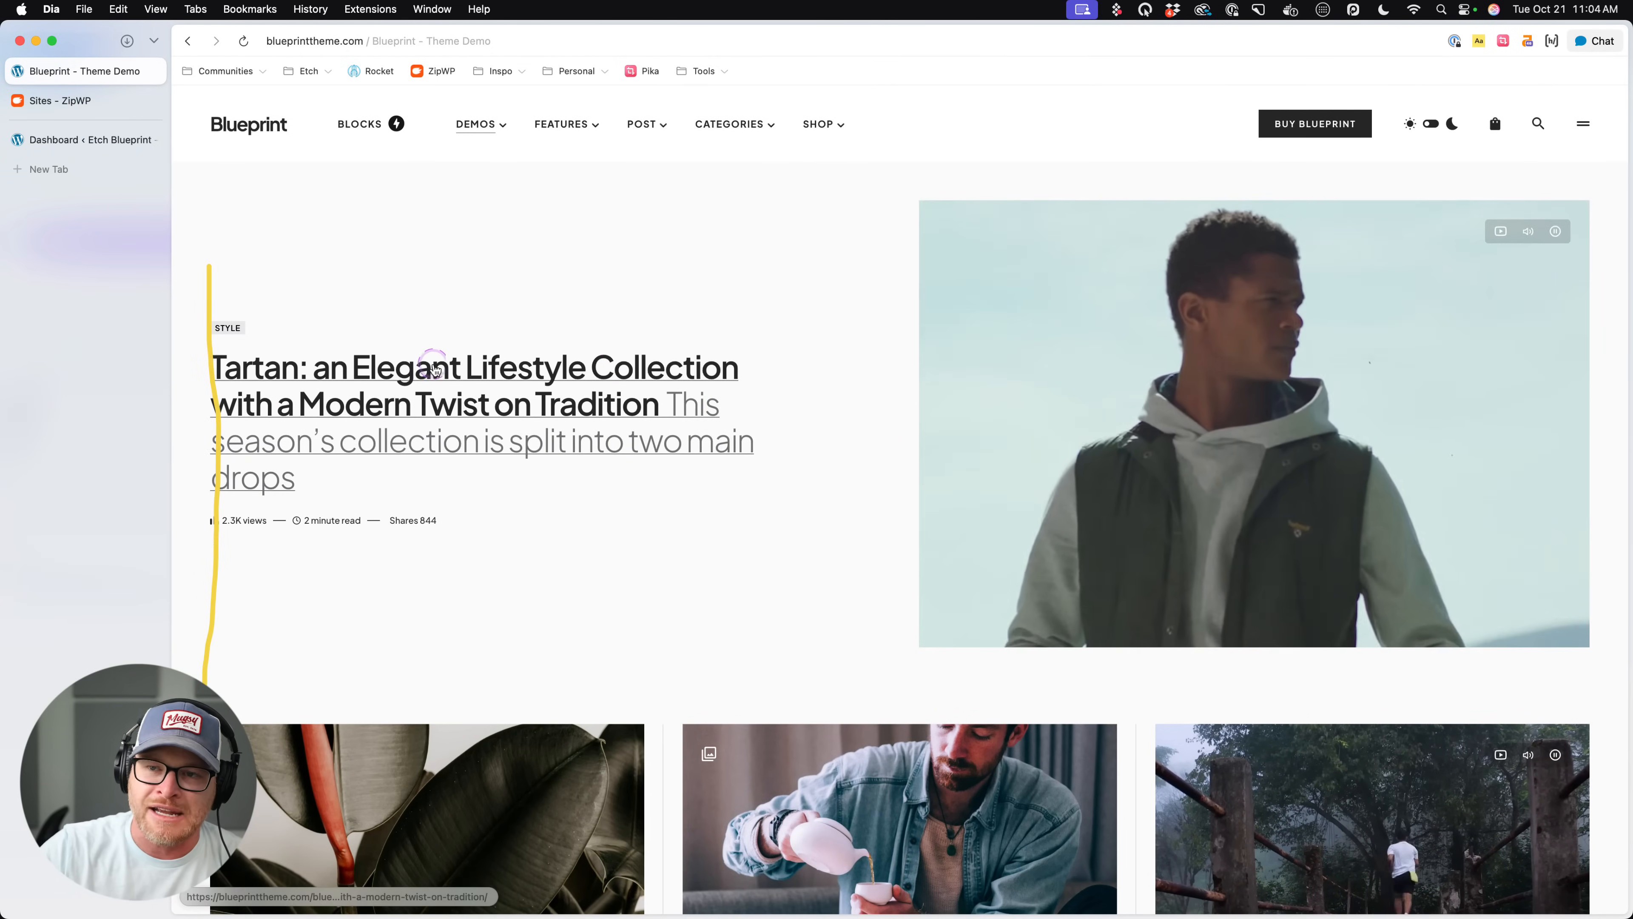
# - Examine the card layouts of the large featured post and the Graphic Design, Typography and Illustration sections
pyautogui.scroll(-10, 1024, 420)
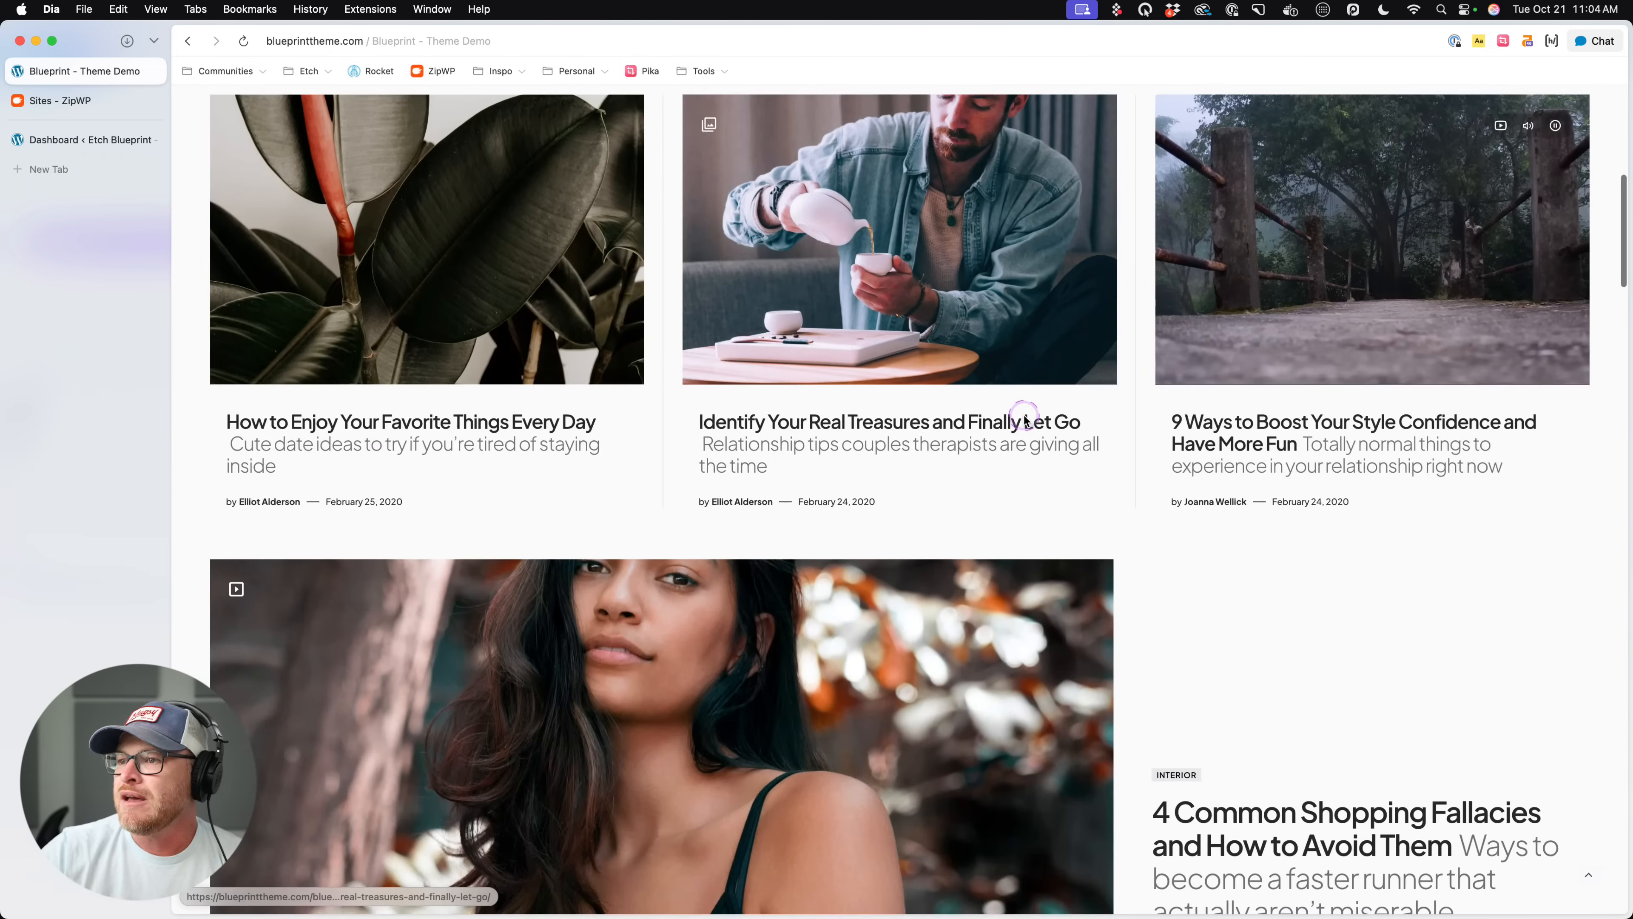
pyautogui.scroll(-7, 785, 428)
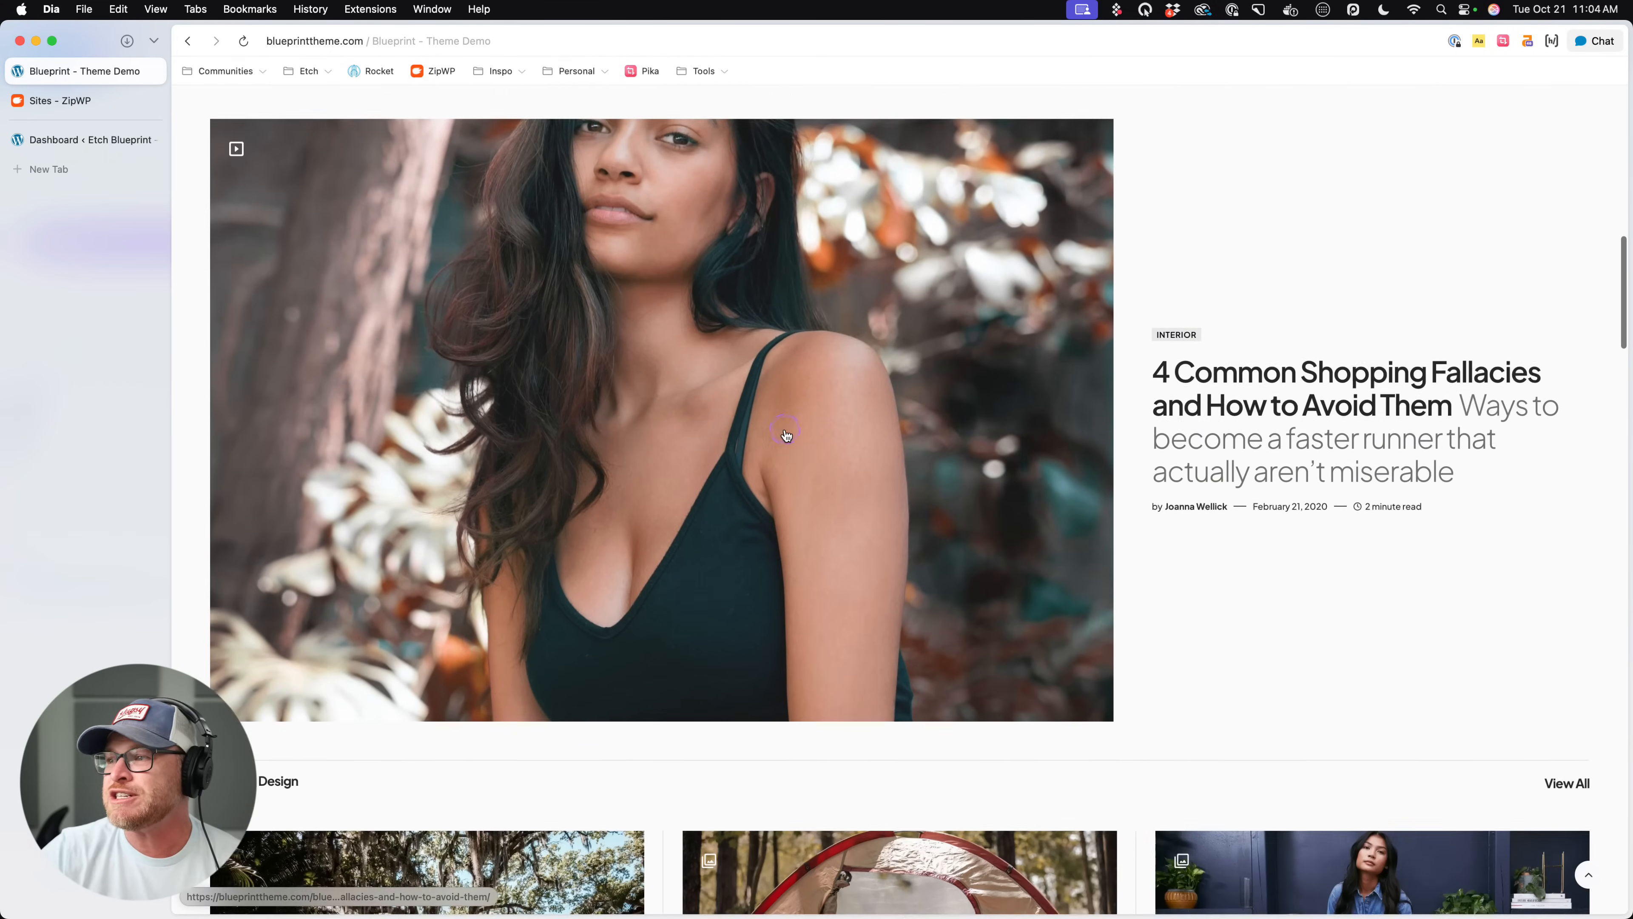
pyautogui.scroll(-8, 1220, 478)
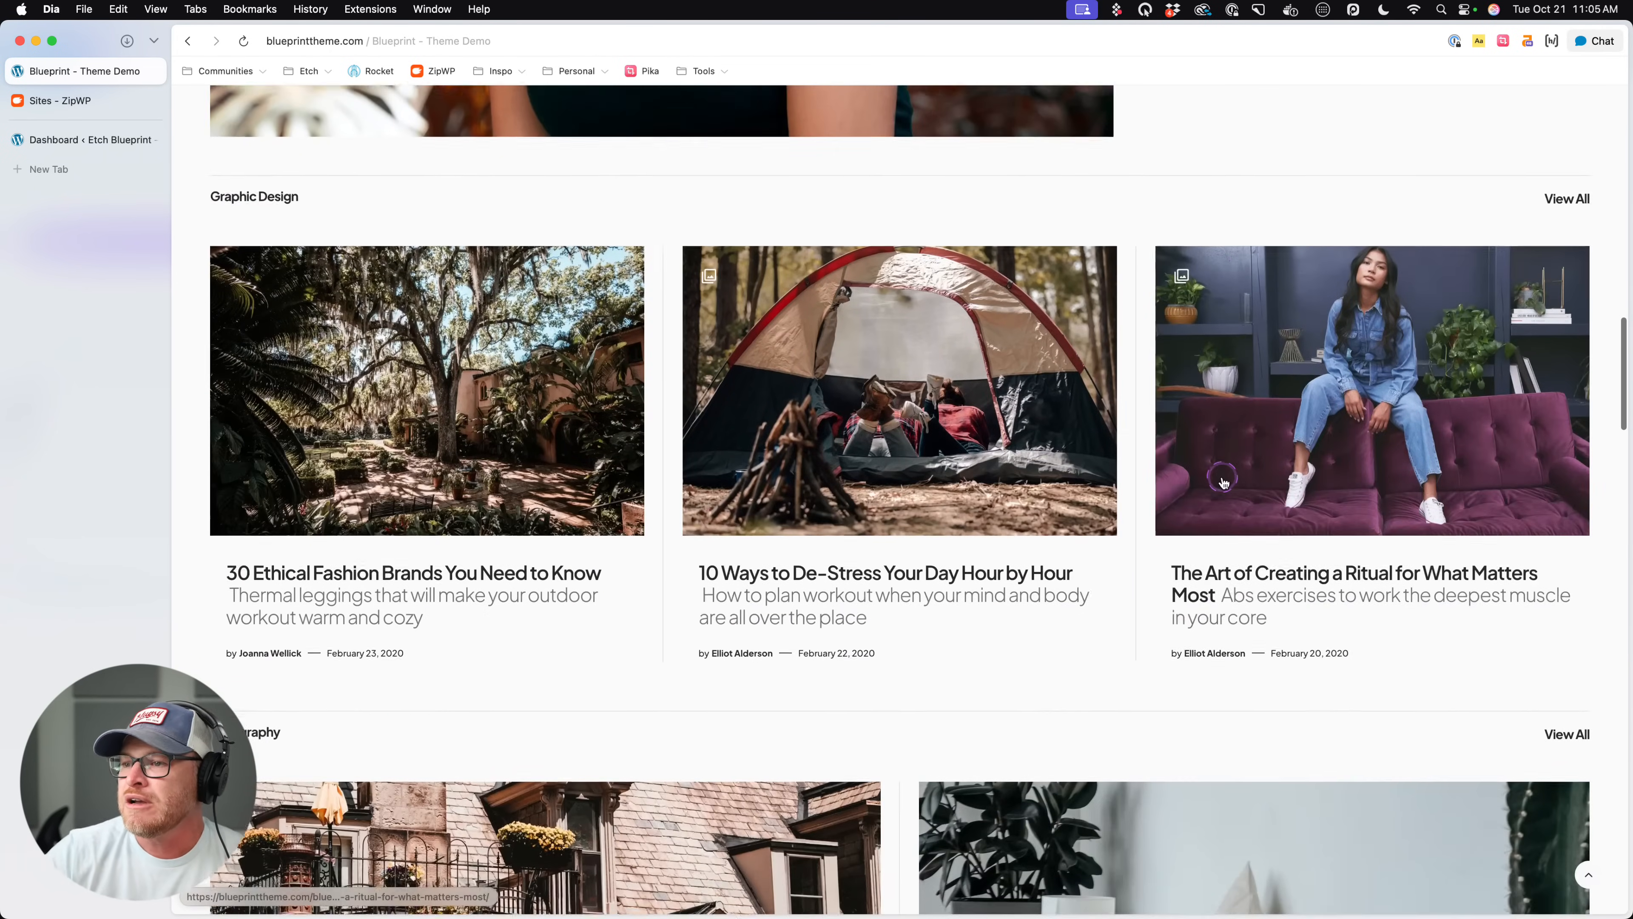
pyautogui.scroll(-10, 1224, 482)
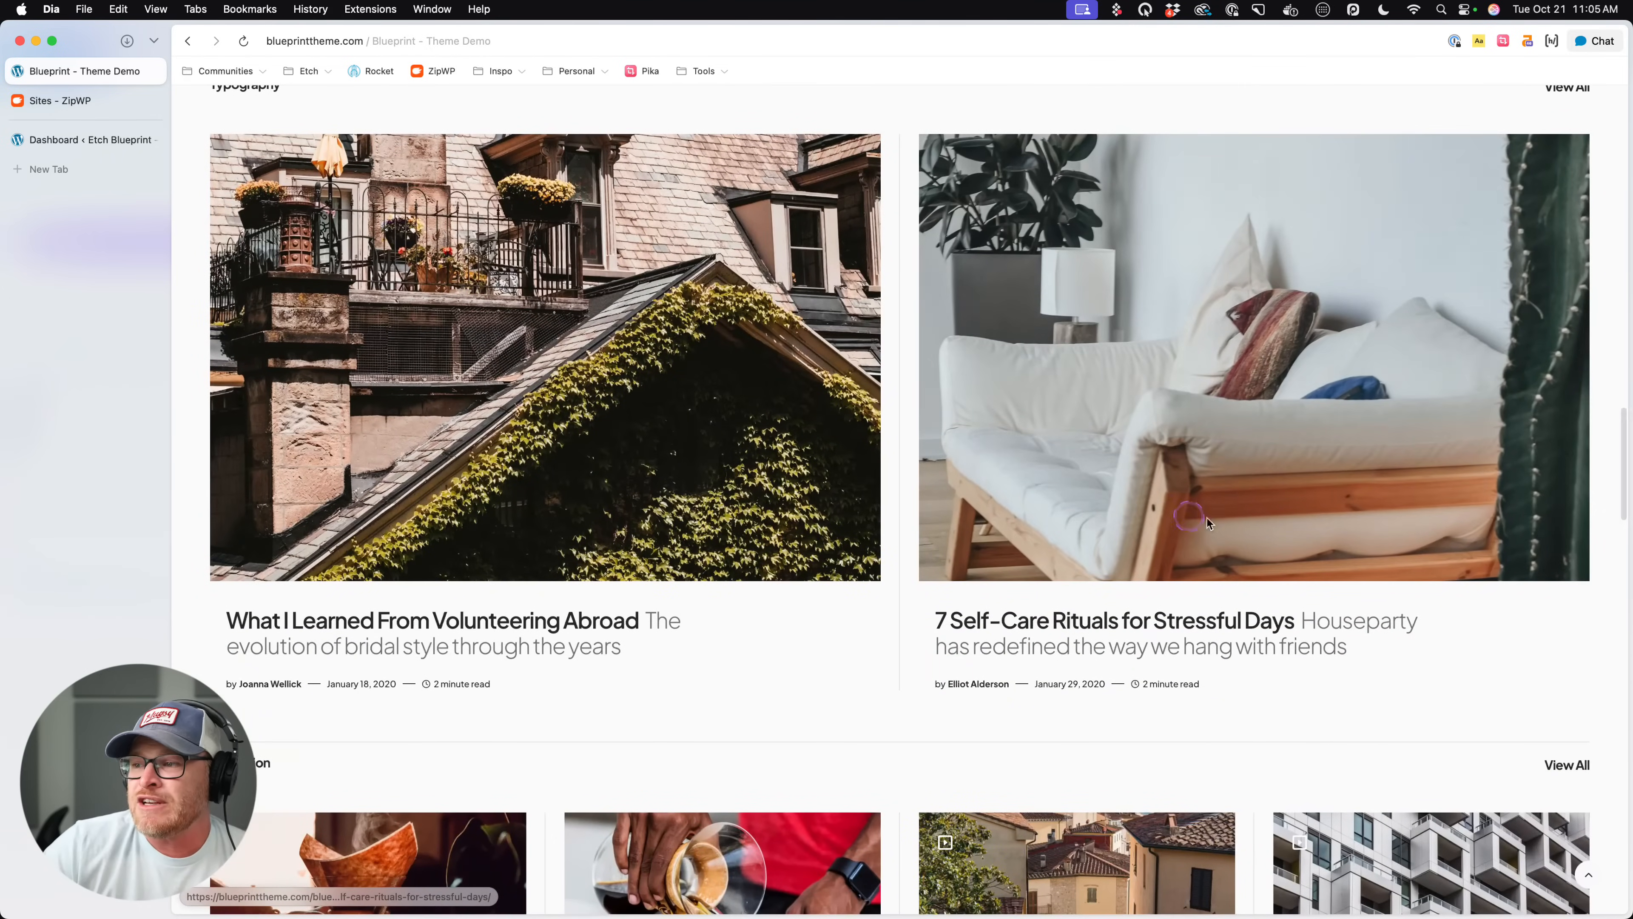
pyautogui.scroll(4, 917, 487)
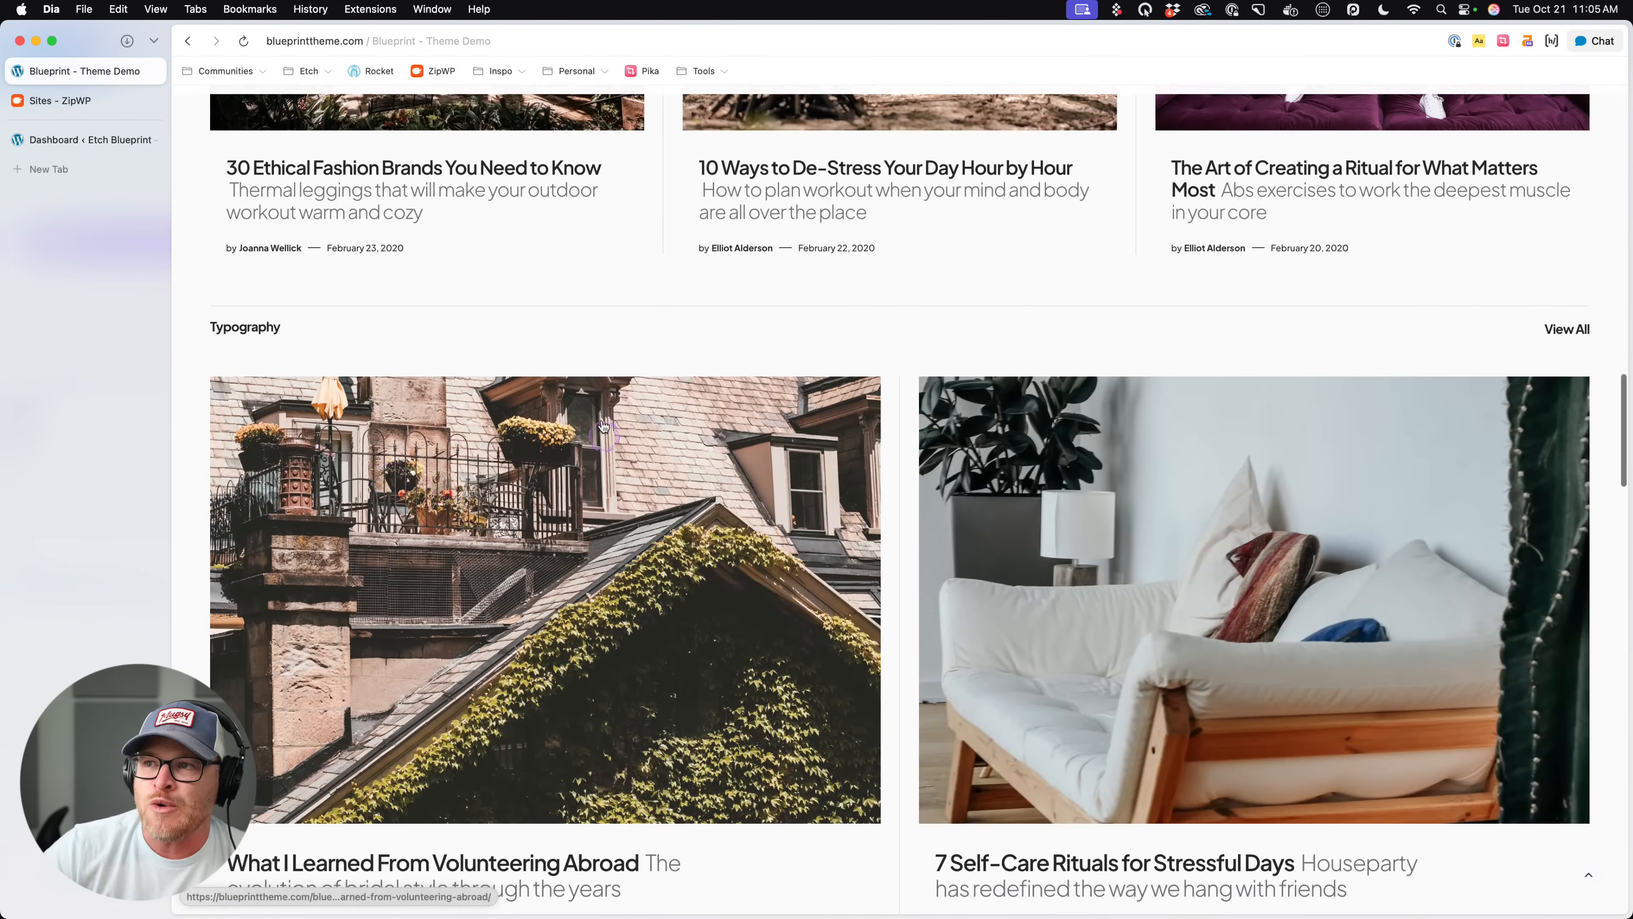
pyautogui.scroll(-2, 463, 486)
pyautogui.scroll(3, 440, 807)
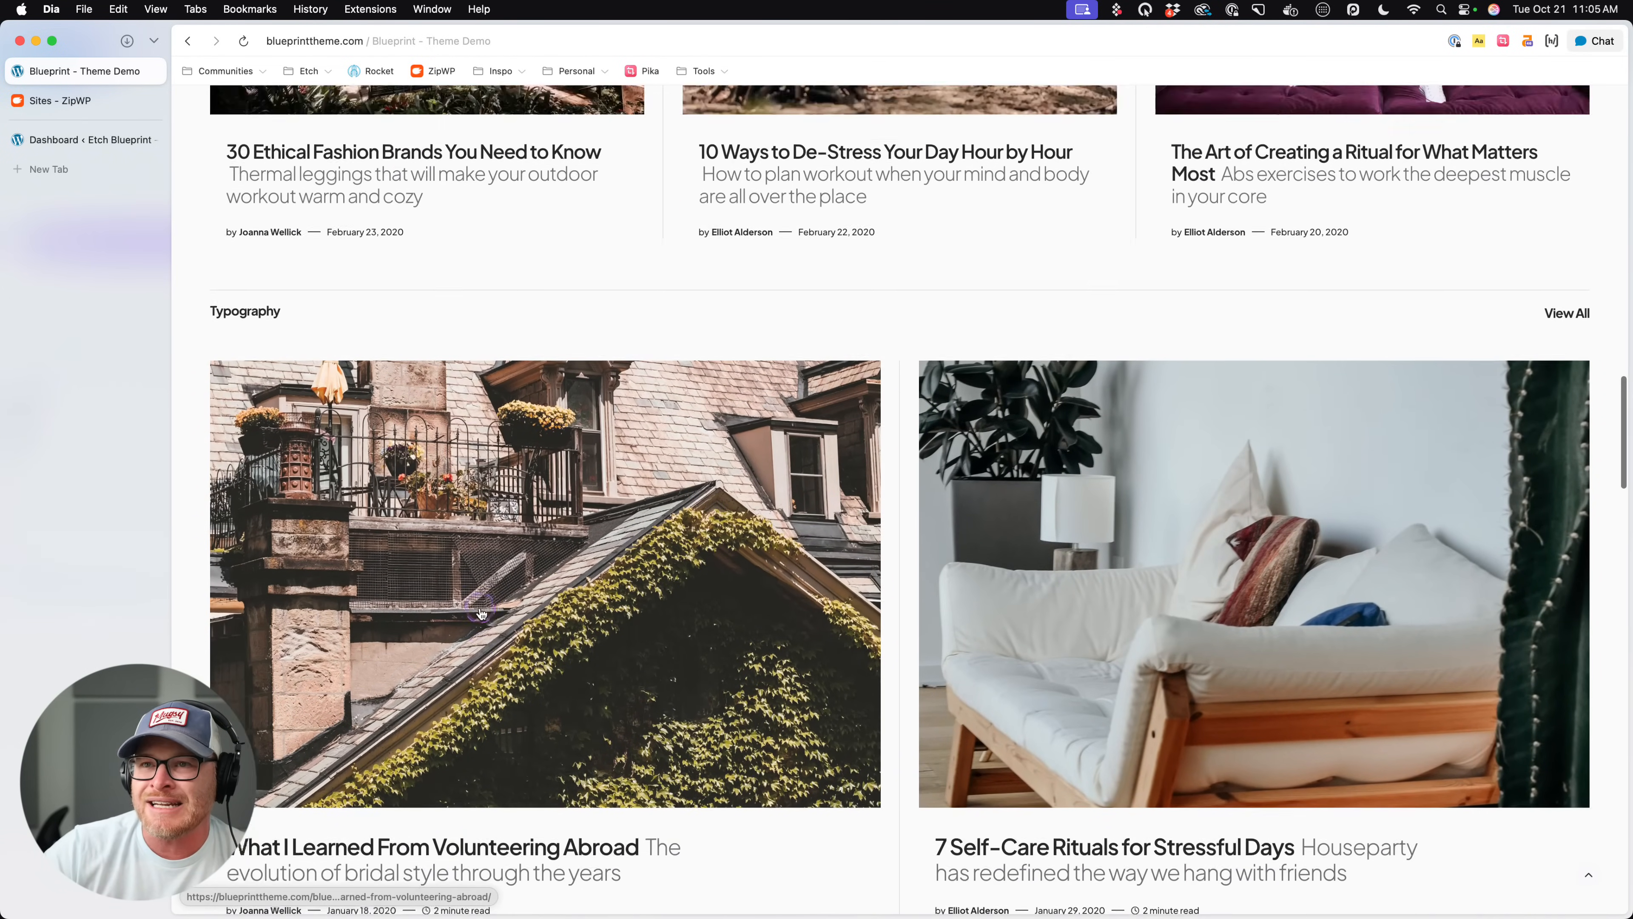
pyautogui.scroll(-5, 352, 650)
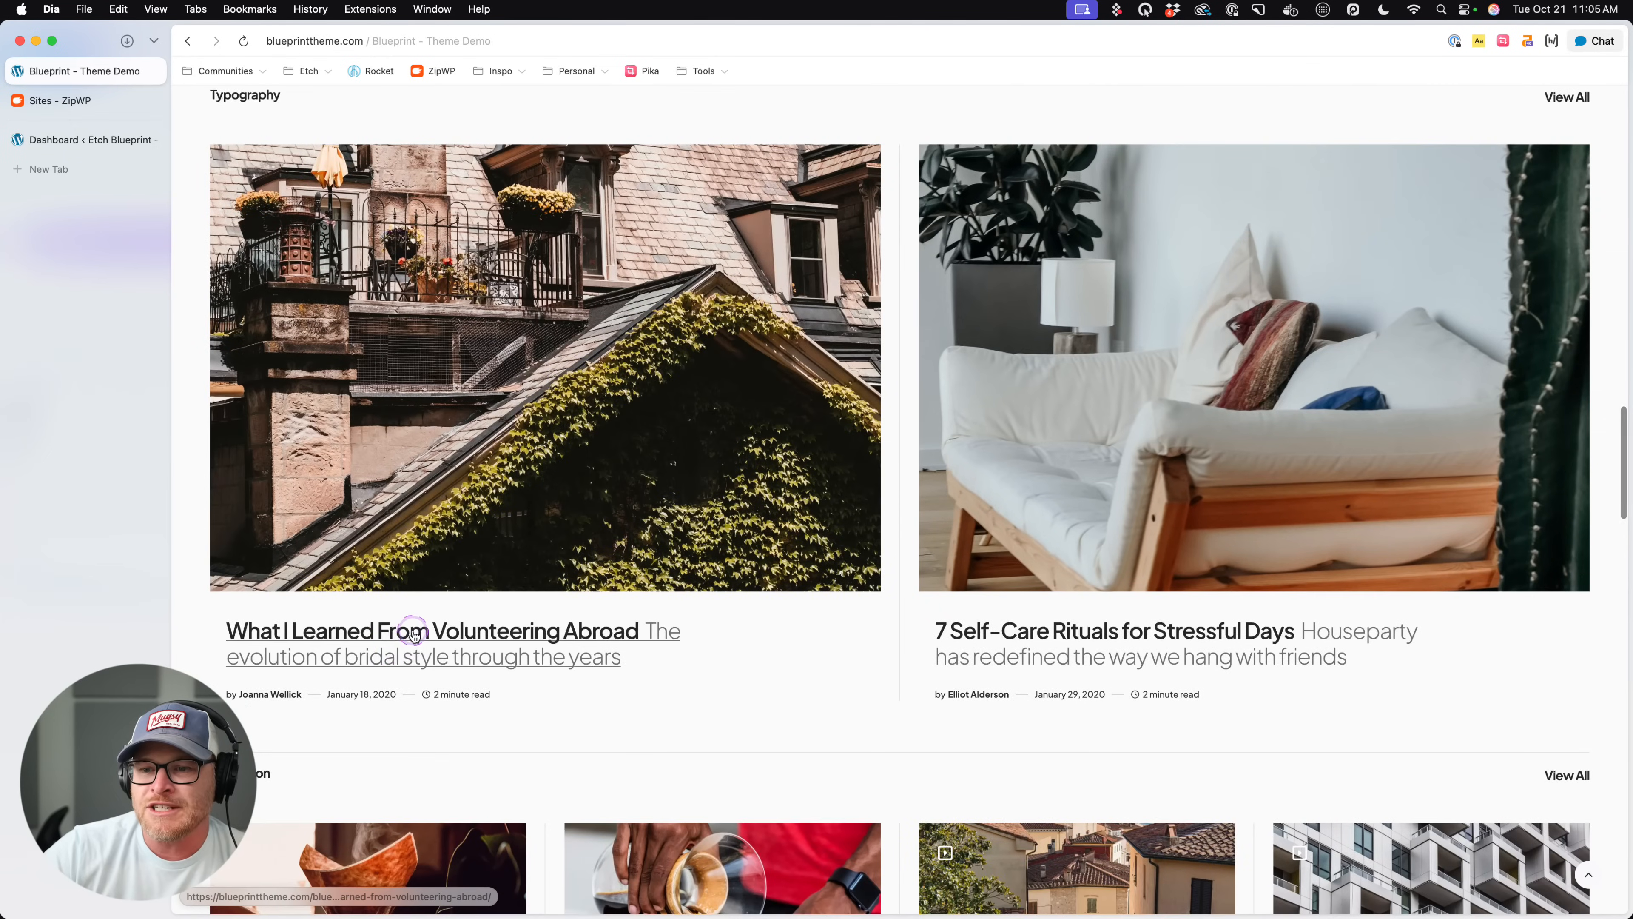
pyautogui.scroll(4, 354, 643)
pyautogui.scroll(-2, 380, 487)
pyautogui.scroll(-8, 380, 487)
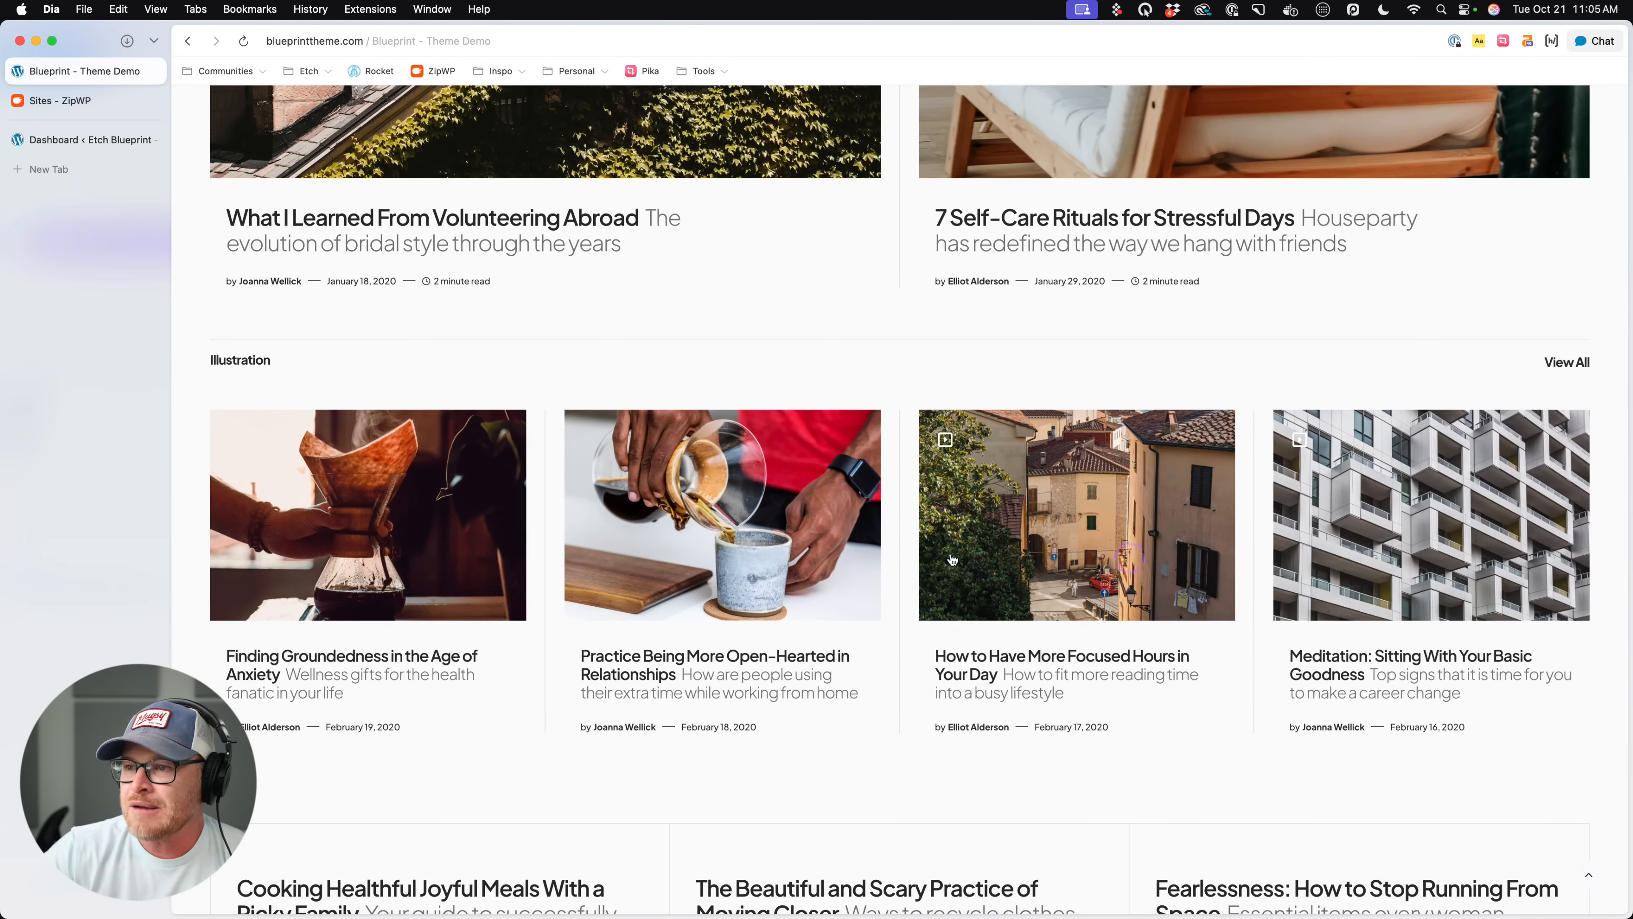
# - Review the borderless-image text cards, News Feed grid, newsletter sign-up, logo row and footer on the rest of the homepage
pyautogui.scroll(-3, 888, 606)
pyautogui.scroll(-2, 832, 600)
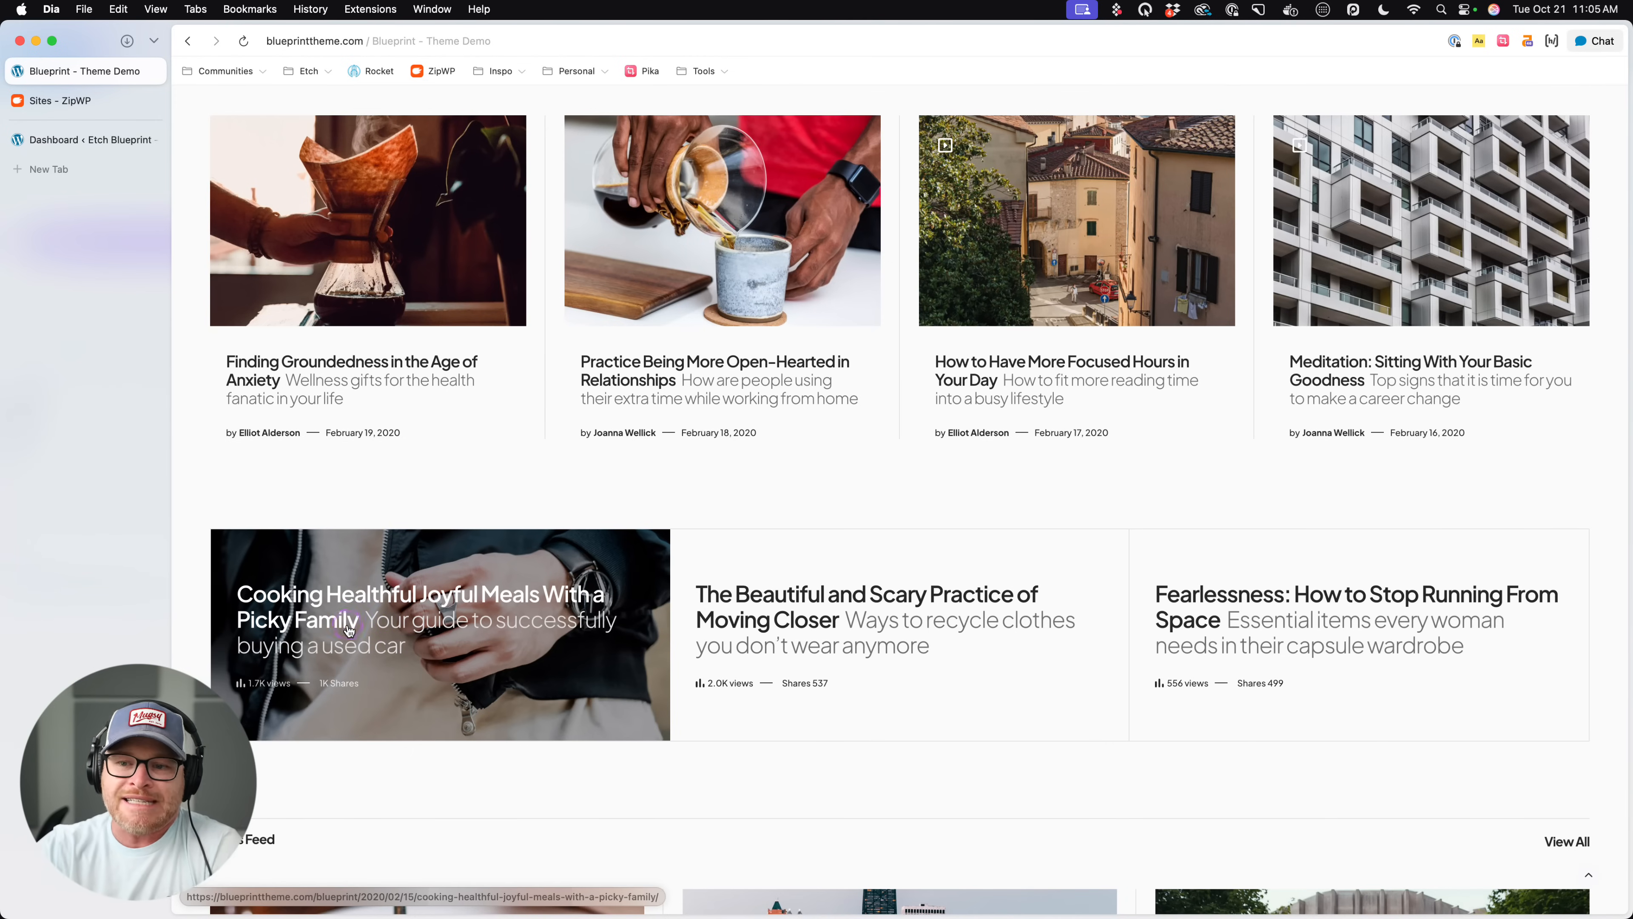
pyautogui.scroll(1, 411, 527)
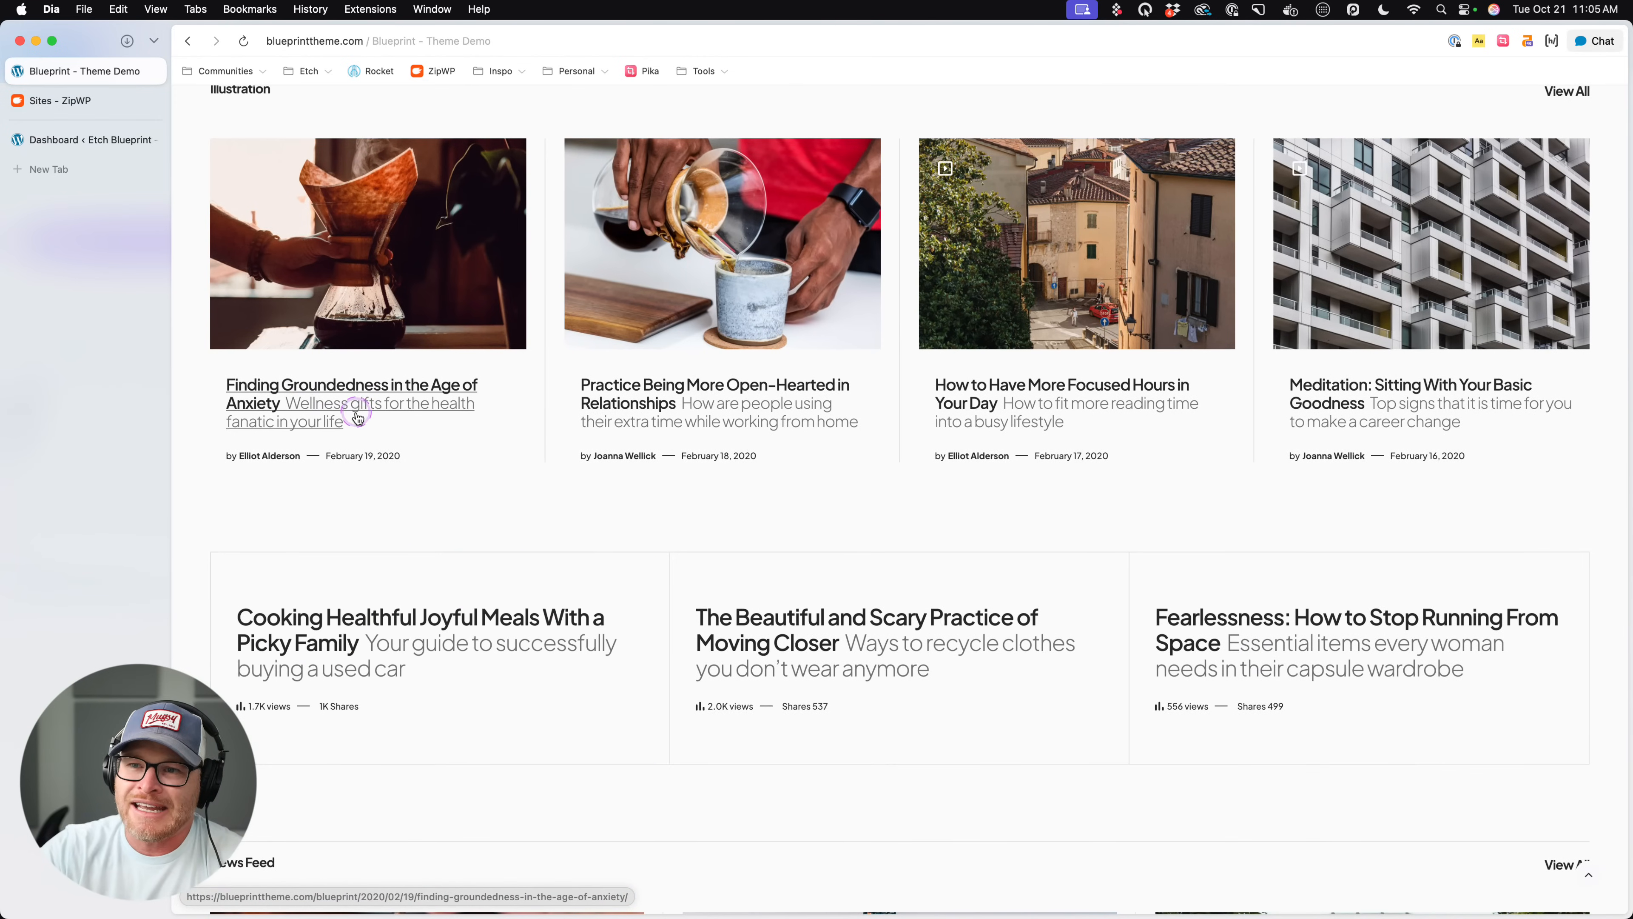
pyautogui.scroll(-3, 370, 468)
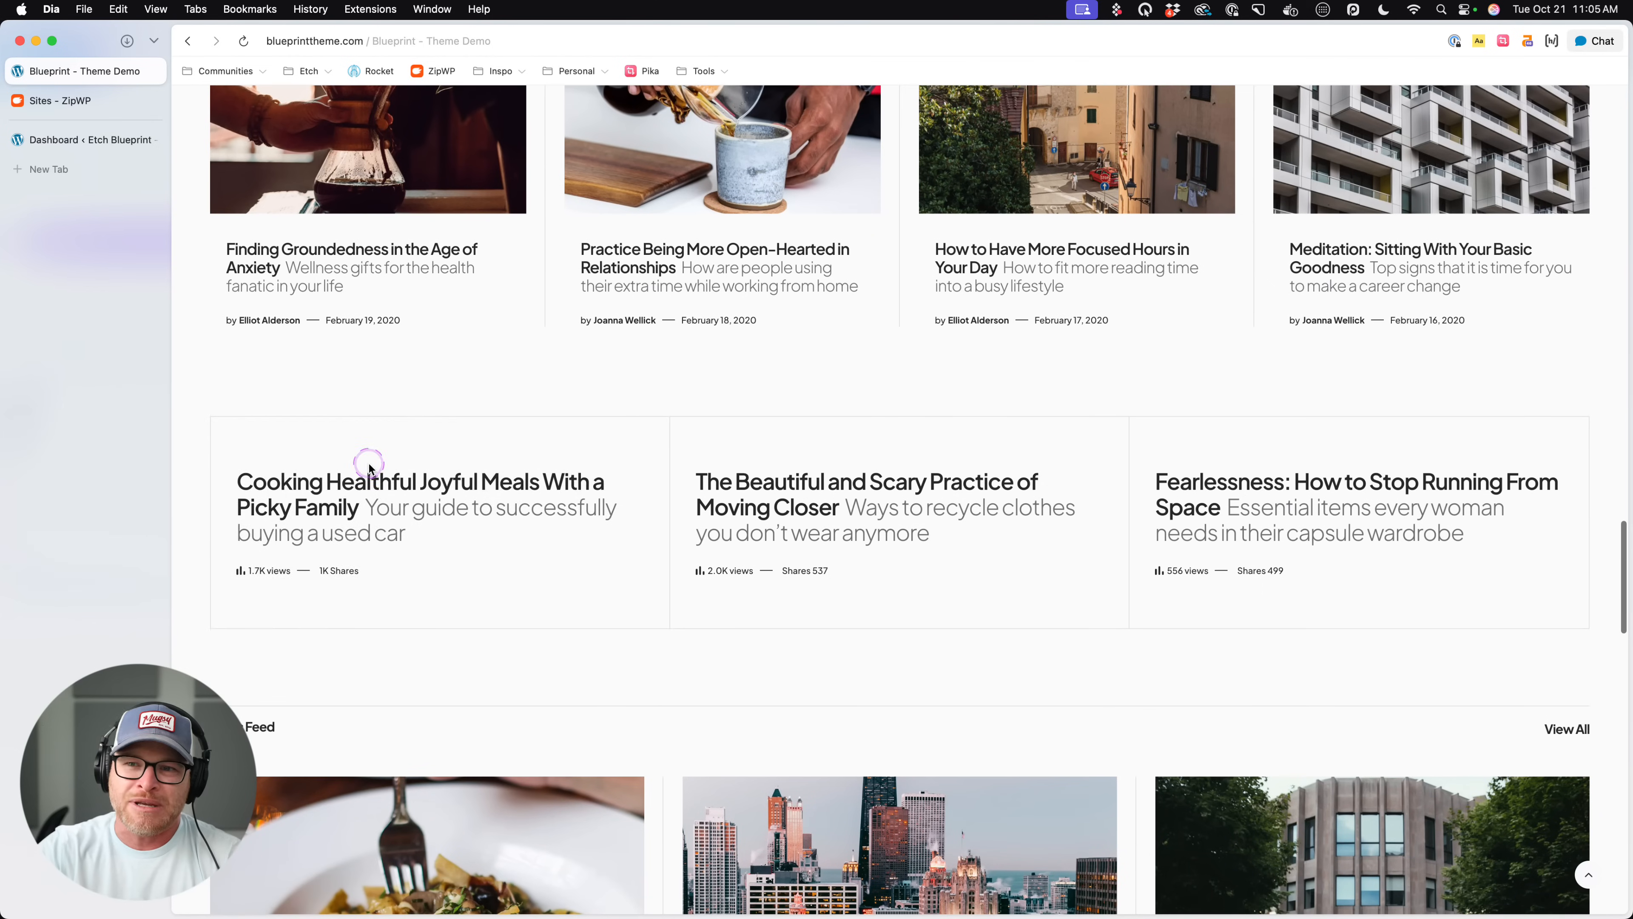
pyautogui.scroll(-1, 415, 571)
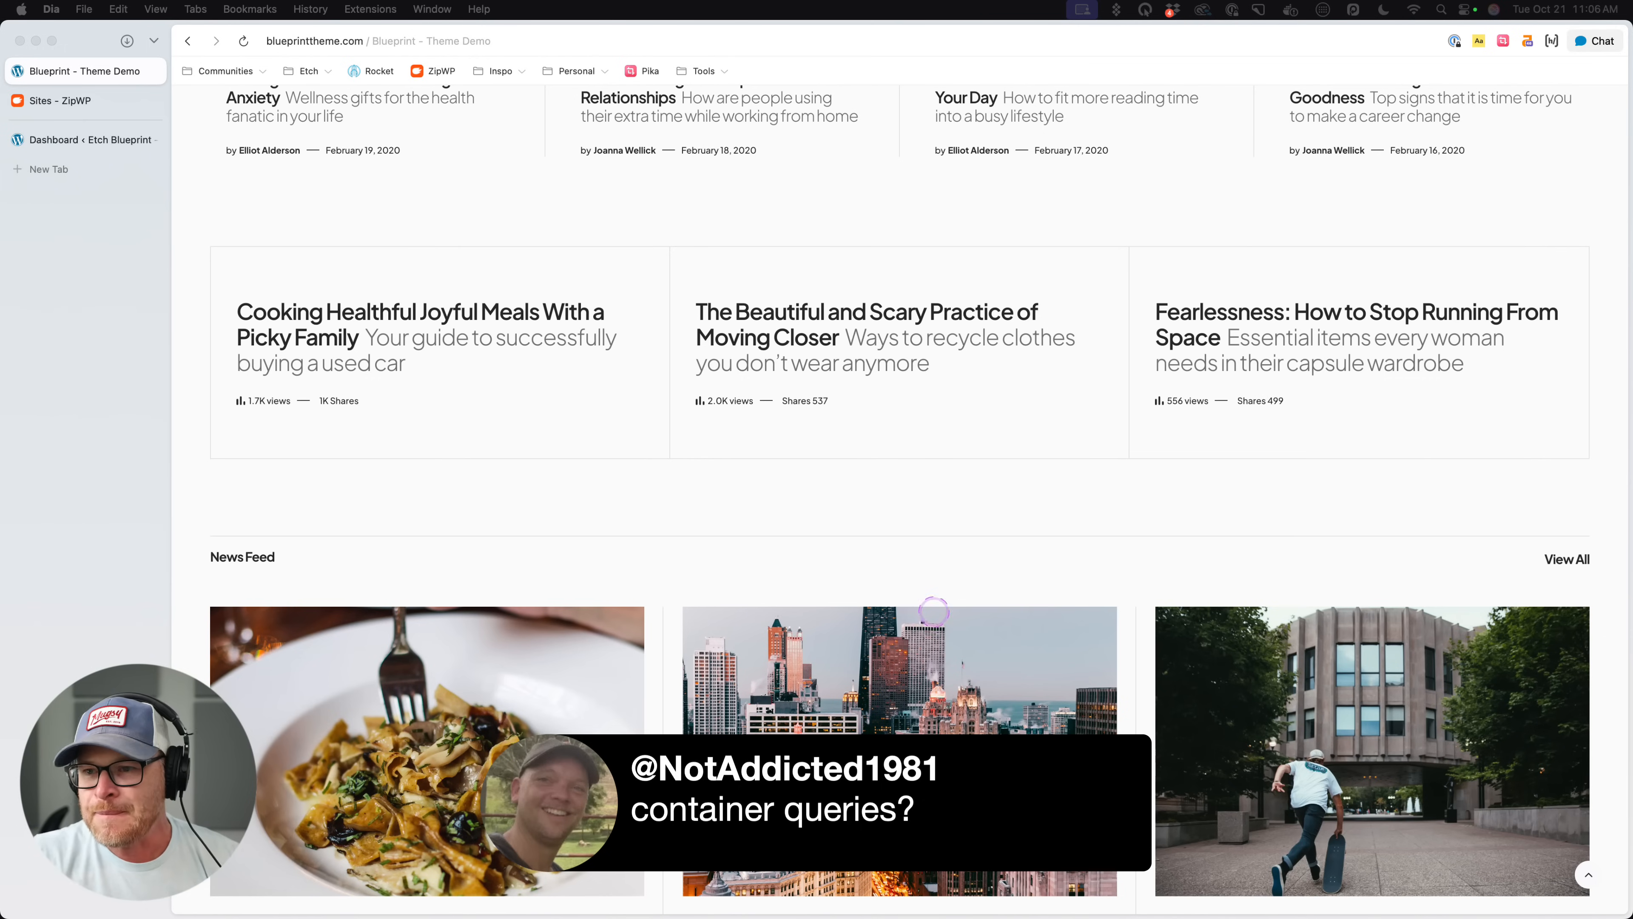
pyautogui.click(666, 513)
pyautogui.scroll(-10, 666, 513)
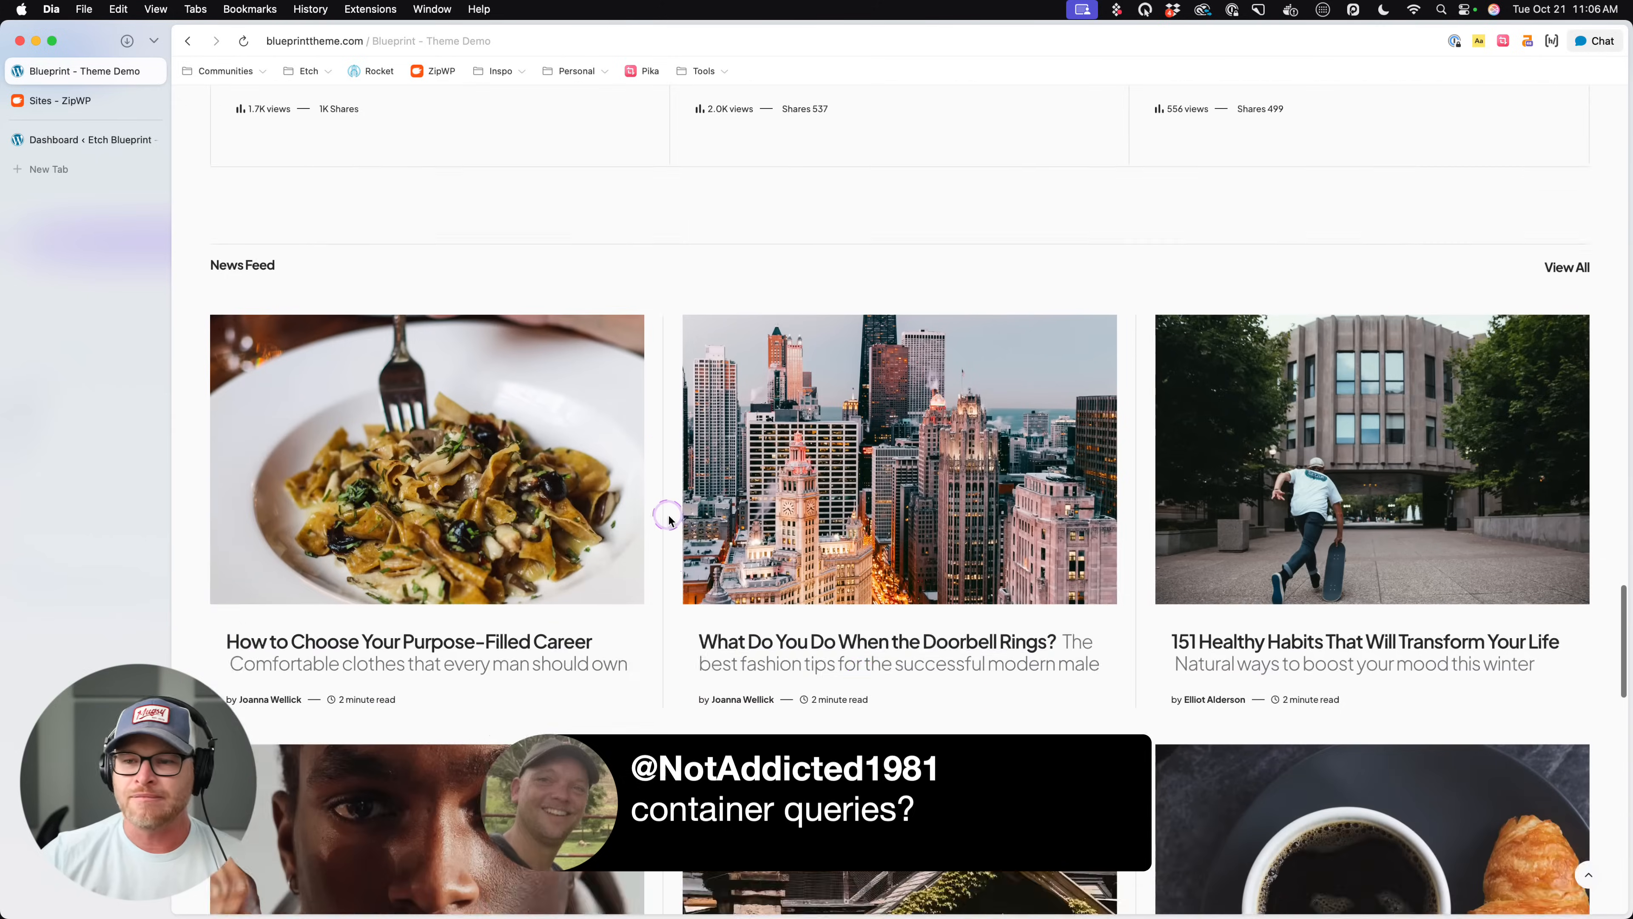
pyautogui.scroll(-10, 862, 513)
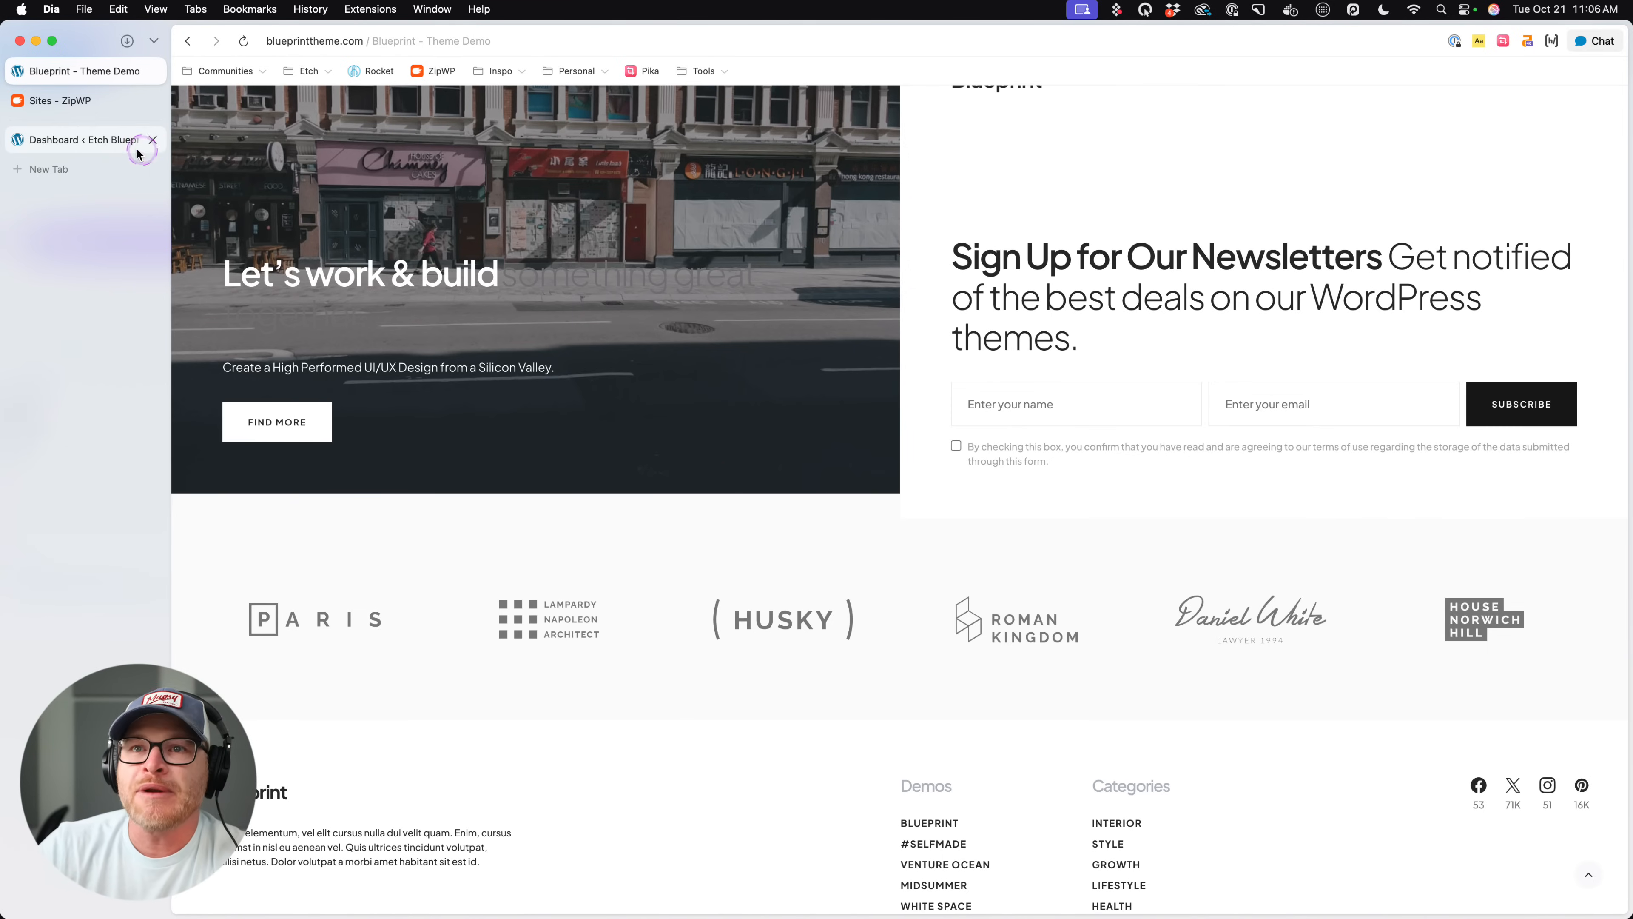
pyautogui.scroll(10, 736, 291)
pyautogui.scroll(15, 737, 291)
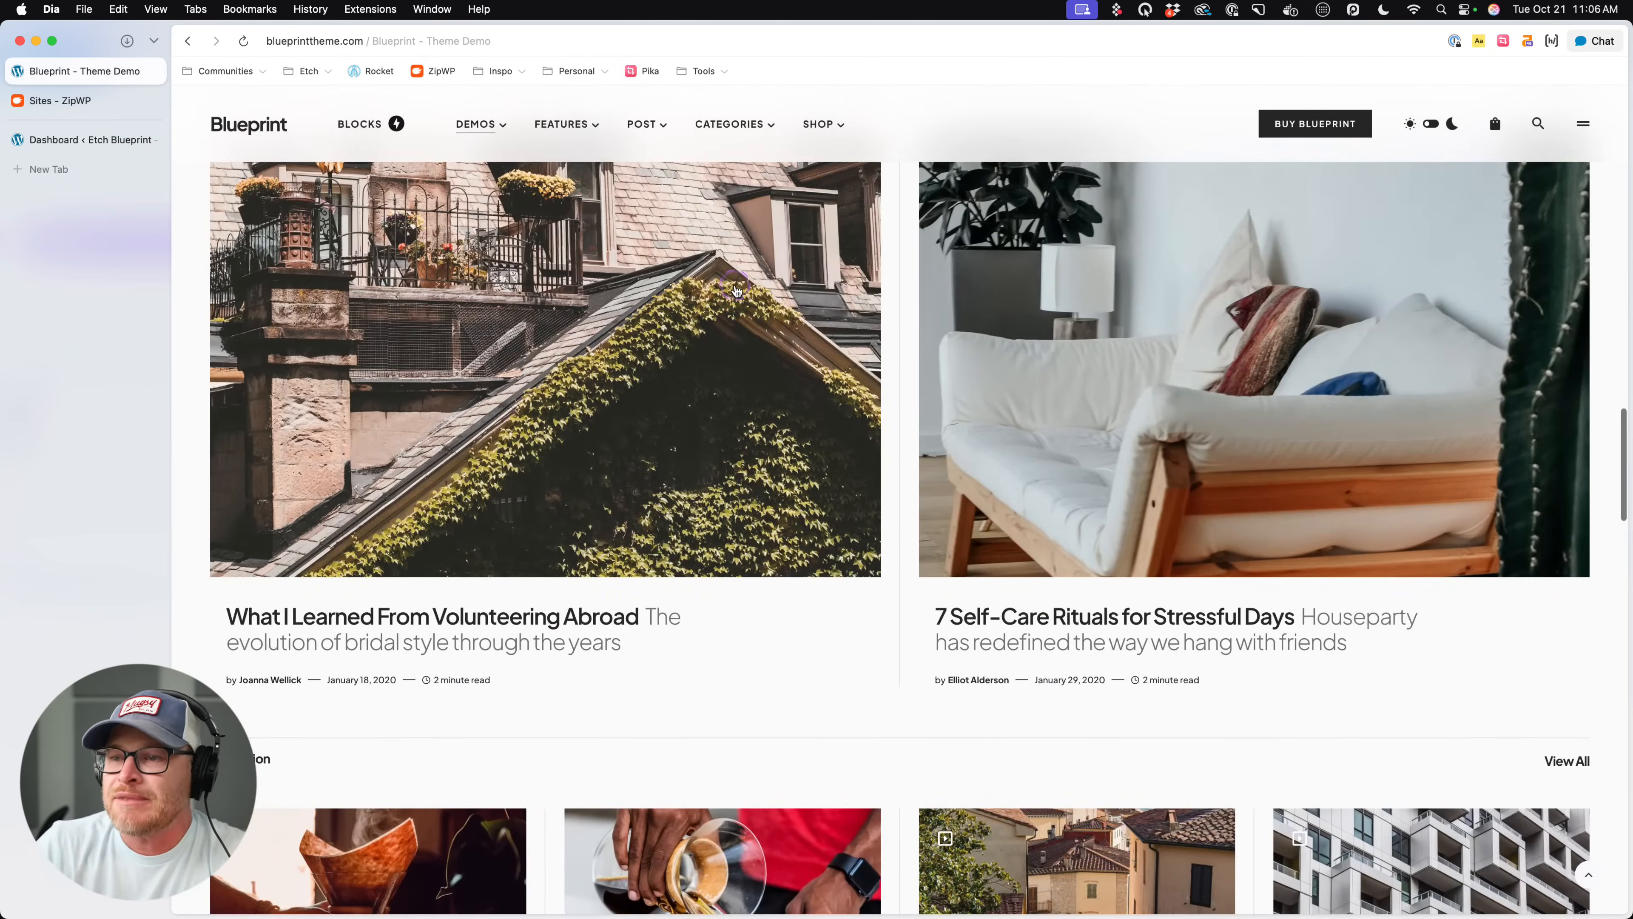
# - Review the Blueprint demo homepage again, from the Tartan hero down to the Illustration section
pyautogui.scroll(10, 761, 327)
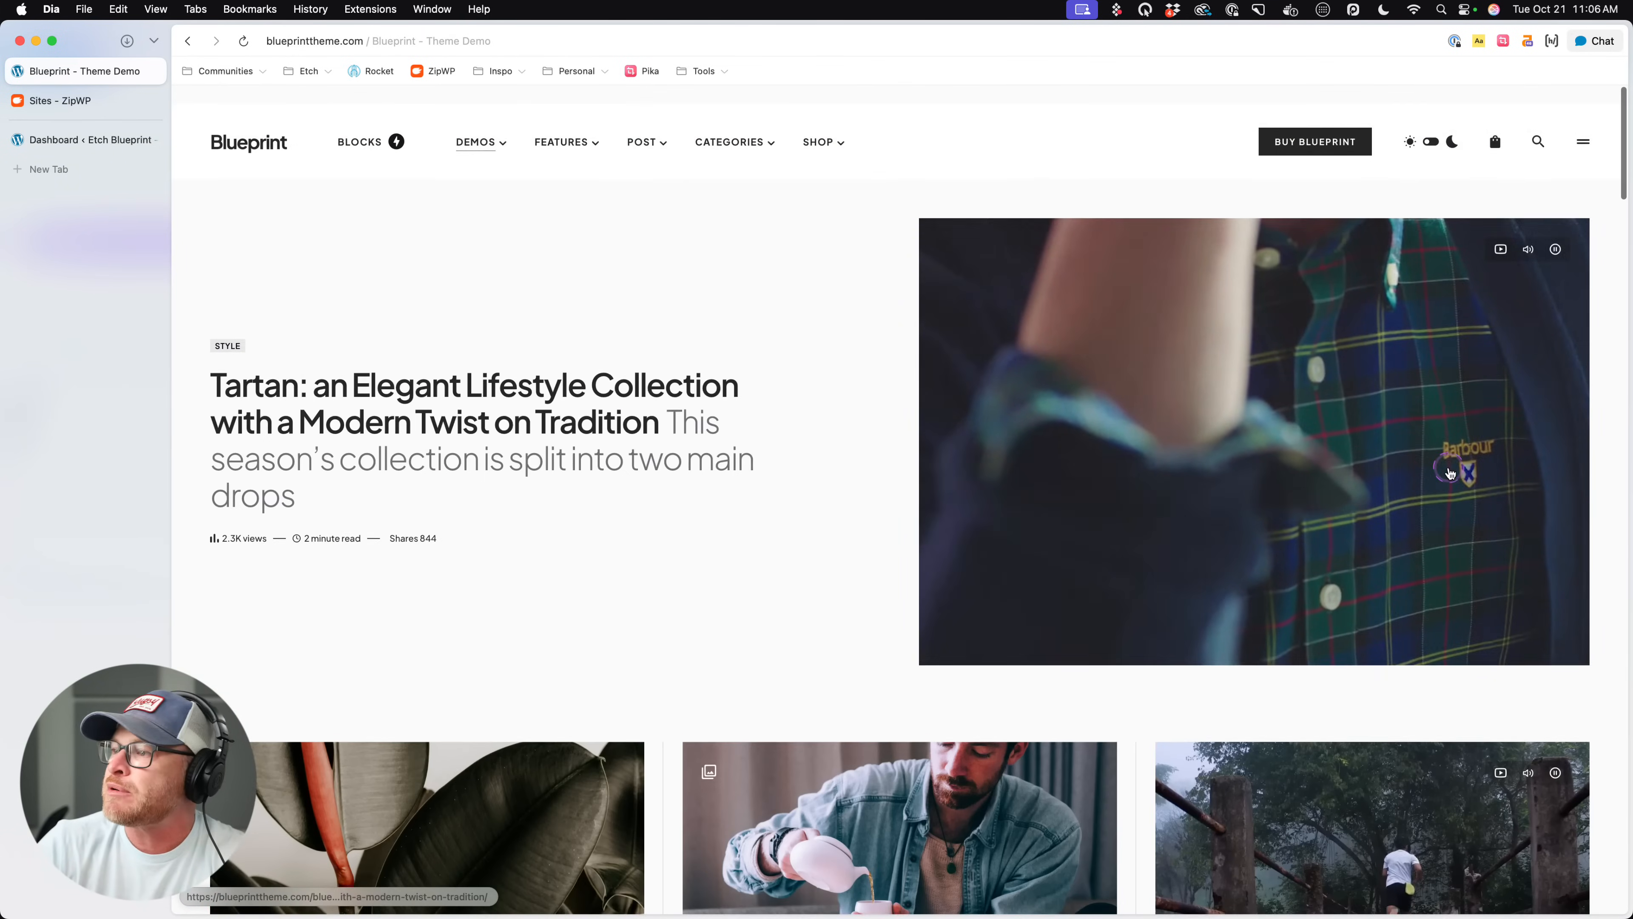
pyautogui.scroll(-15, 1260, 438)
pyautogui.scroll(-12, 1260, 438)
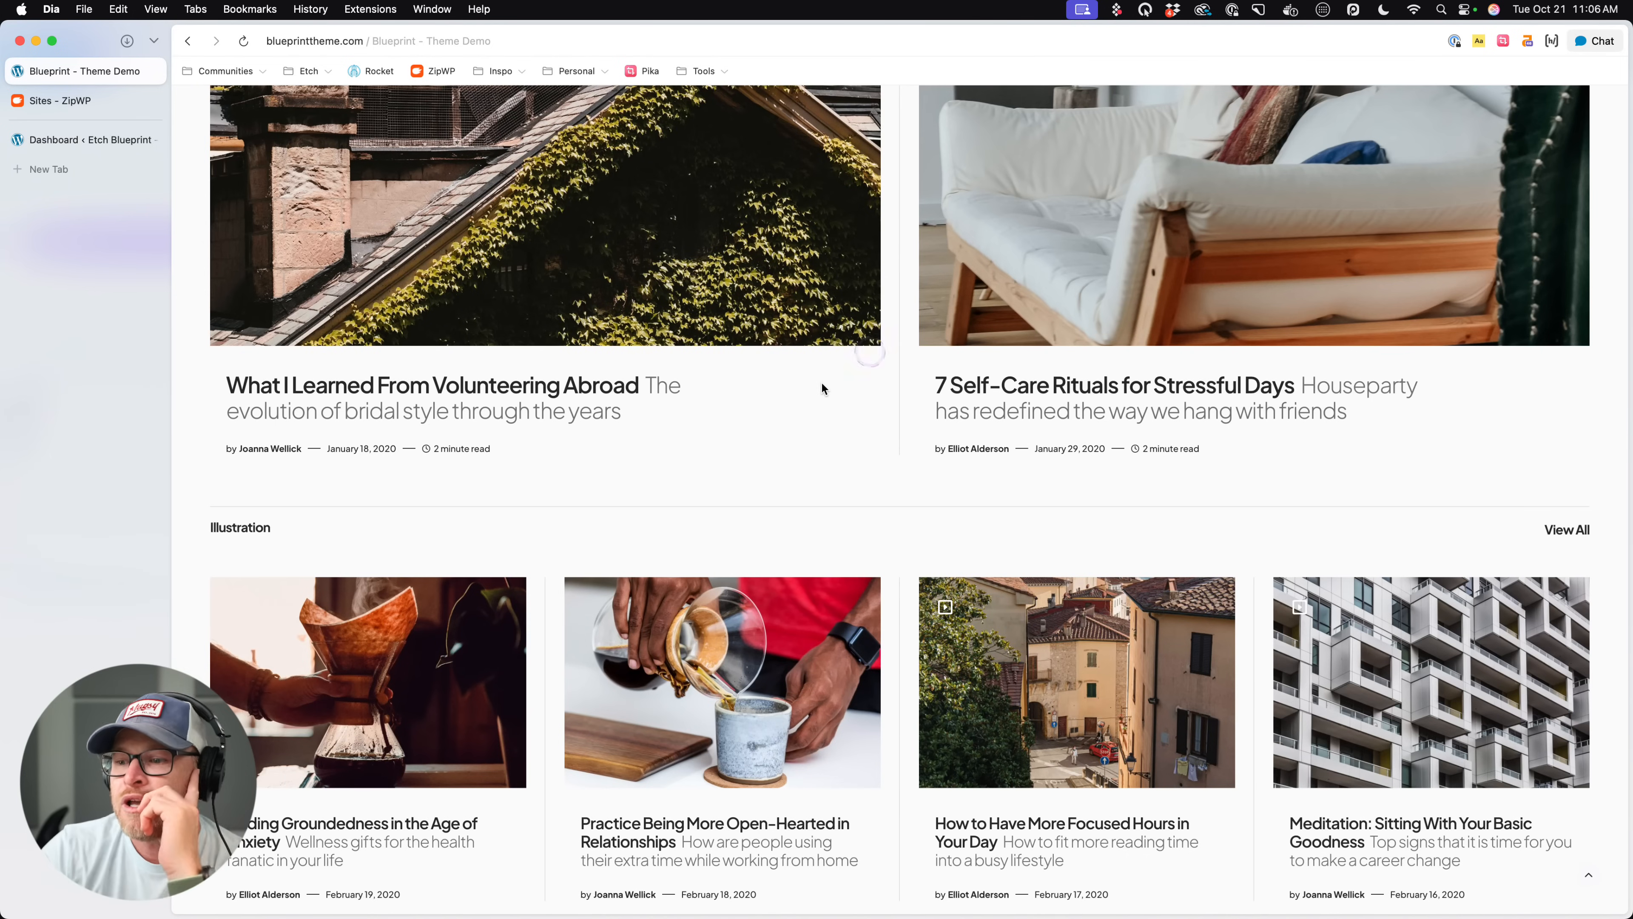
# - Switch to the Etch Blueprint WordPress dashboard and launch Etch on the home page
pyautogui.click(74, 101)
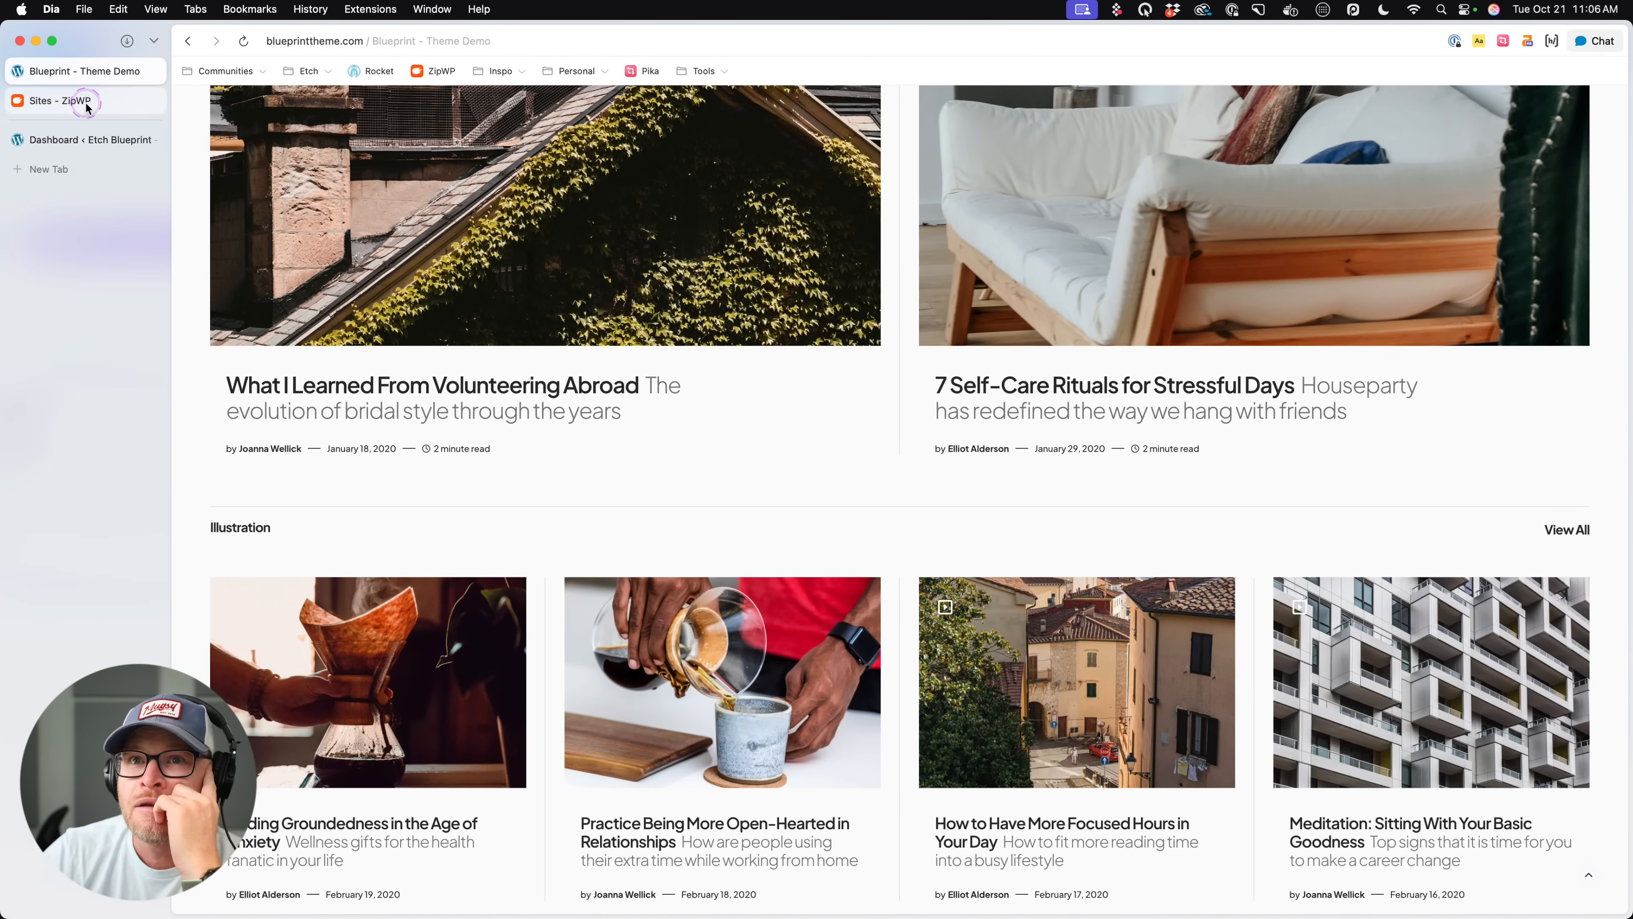
pyautogui.click(148, 143)
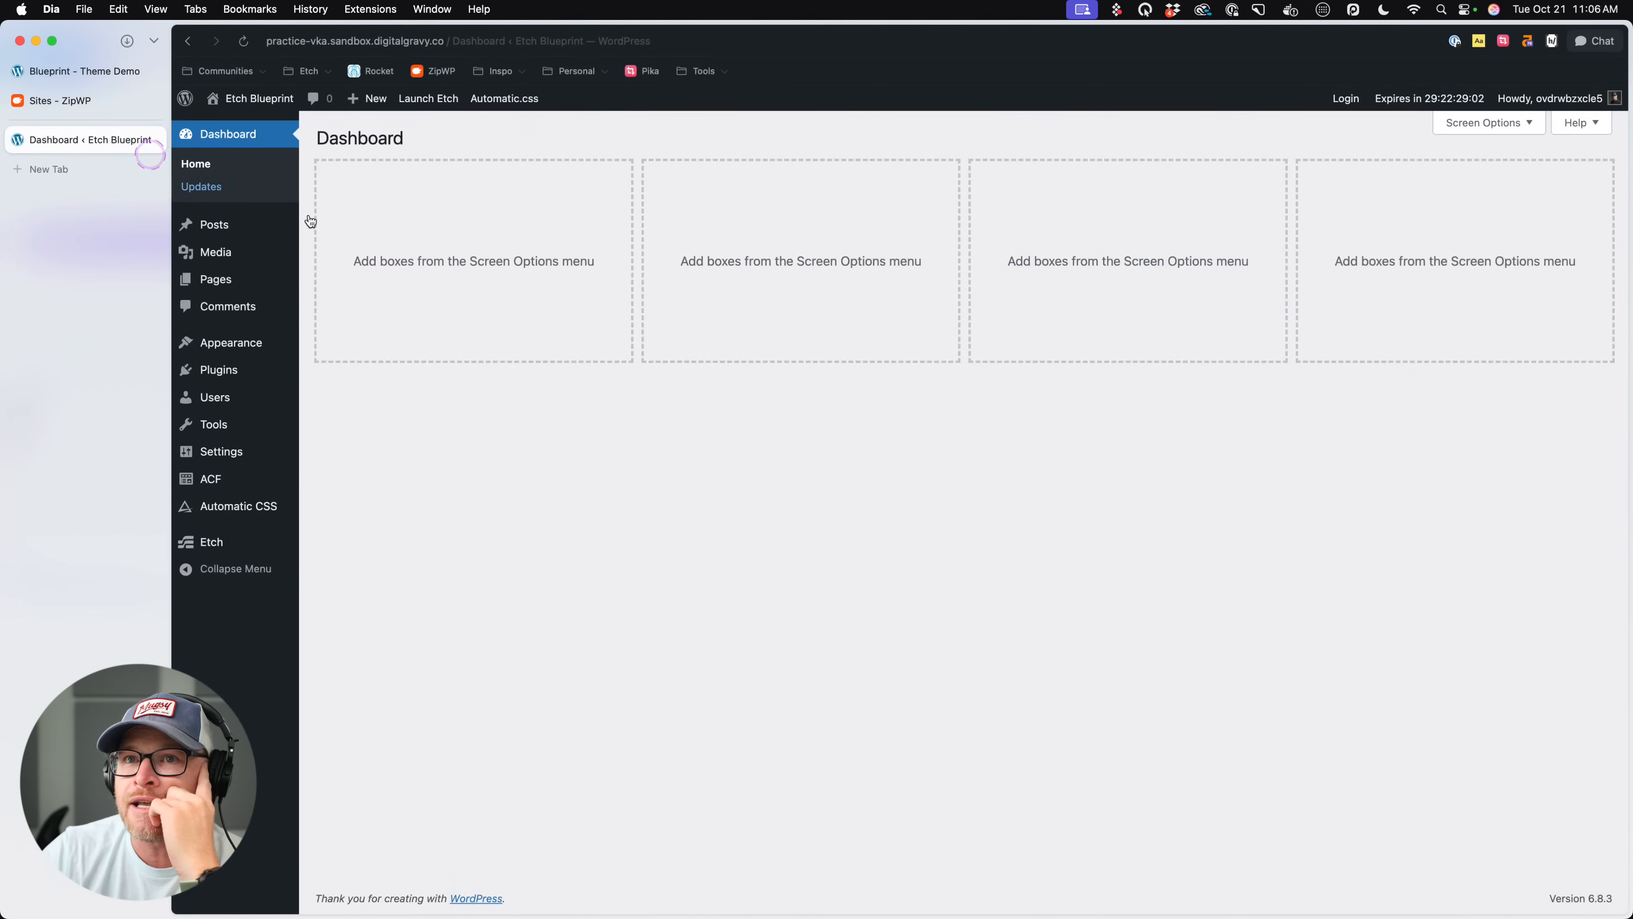
pyautogui.click(452, 103)
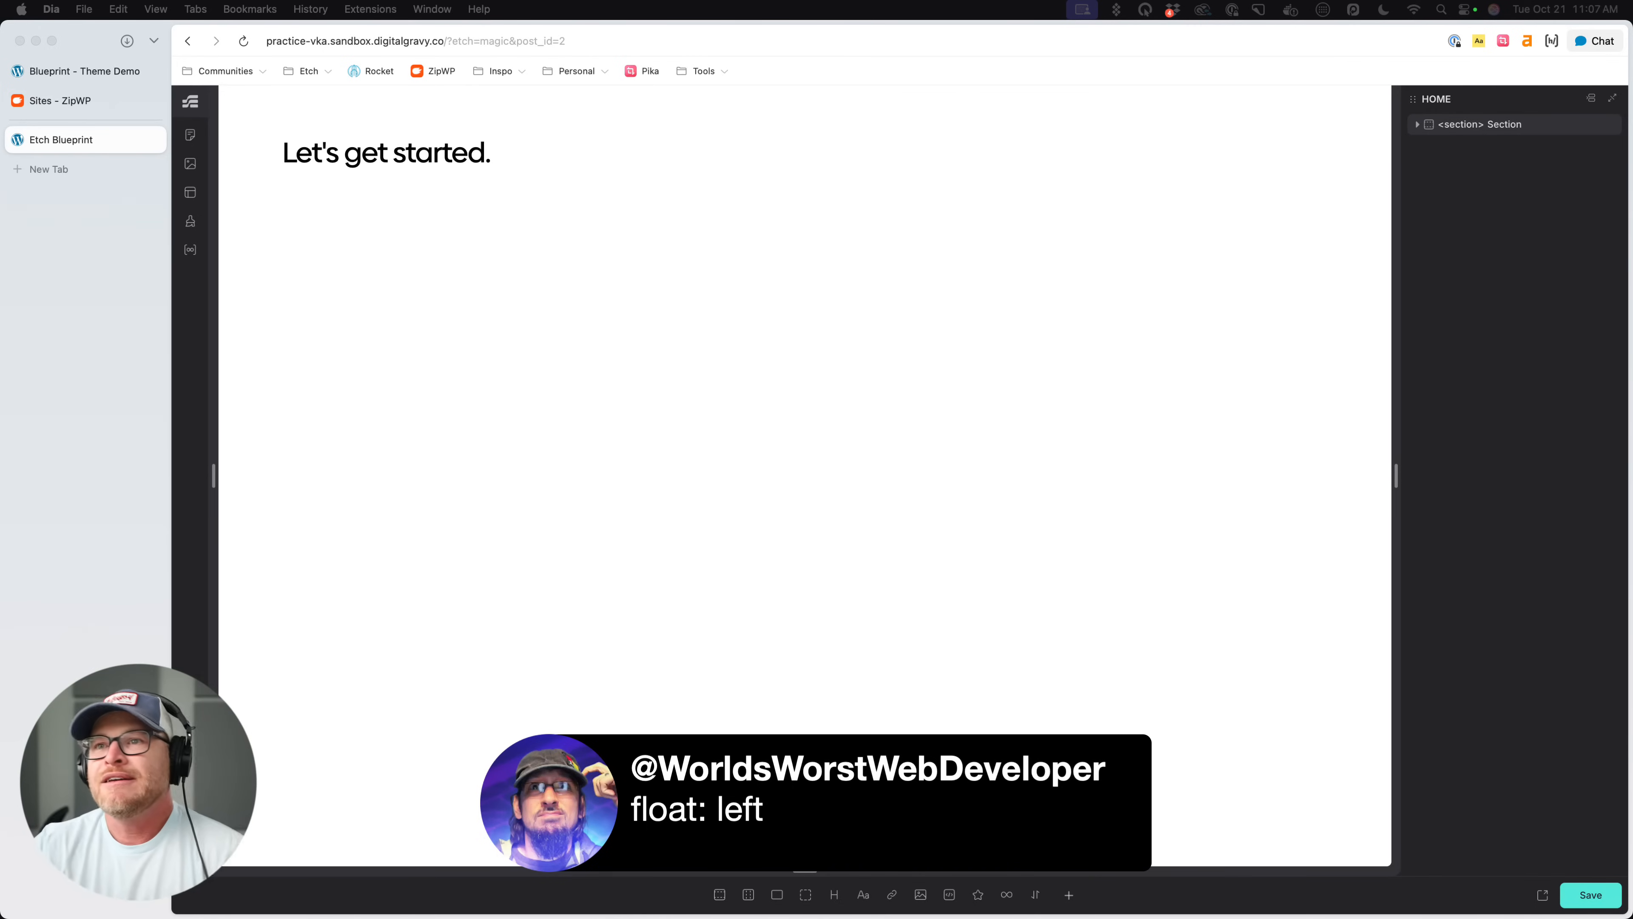
# - Select the section containing "Let's get started." and hide the Styling panel
pyautogui.click(515, 153)
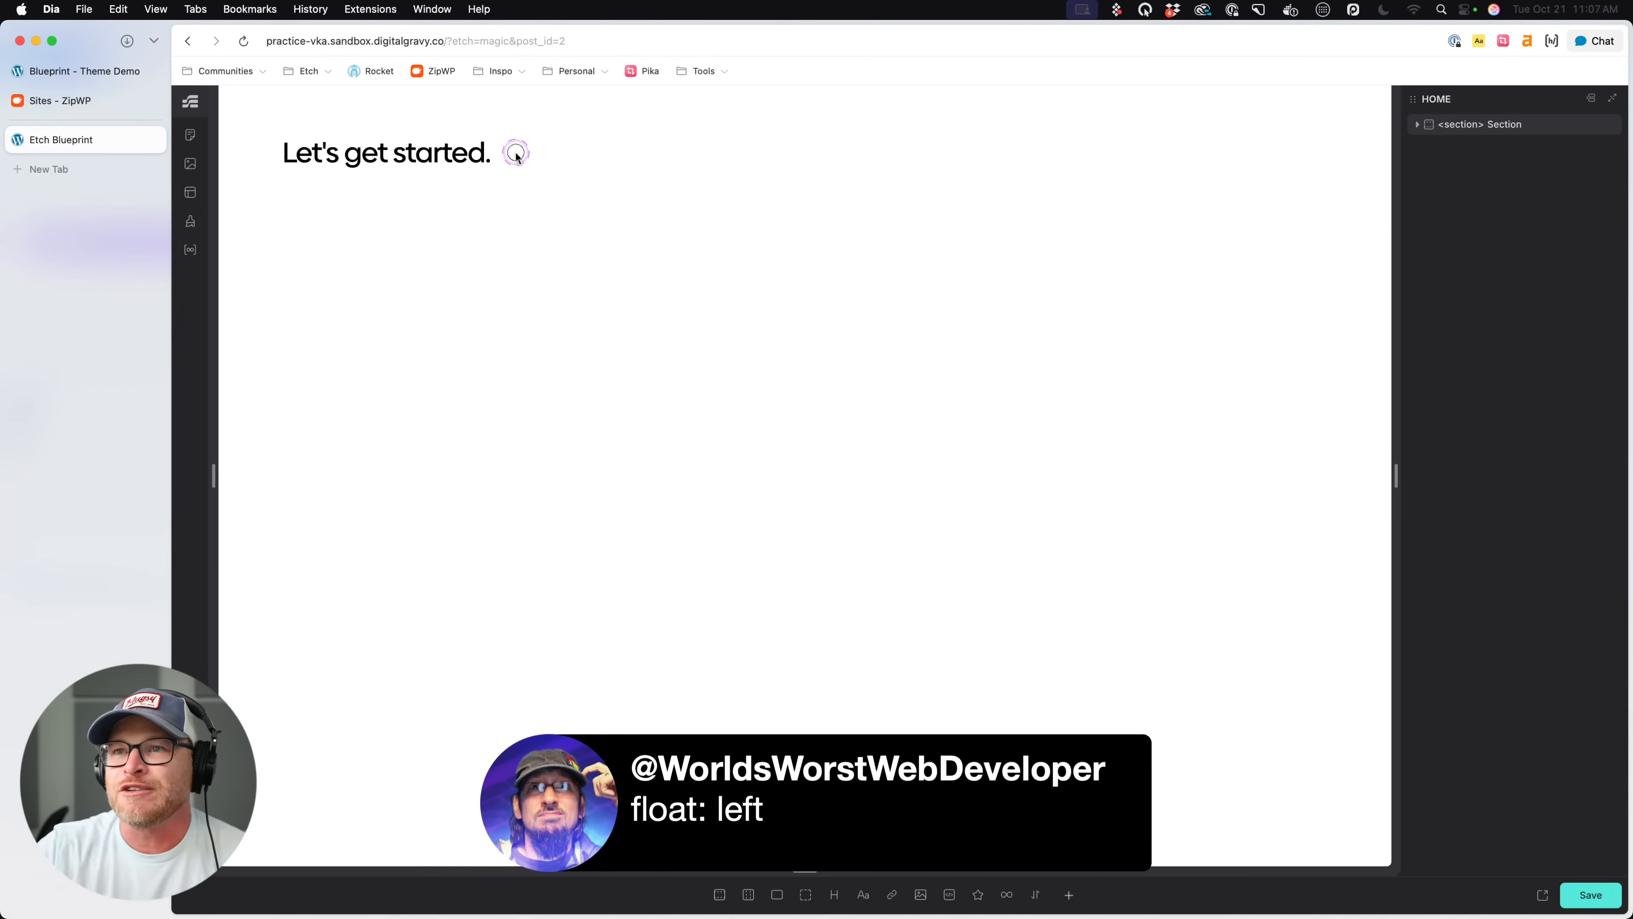
pyautogui.click(537, 195)
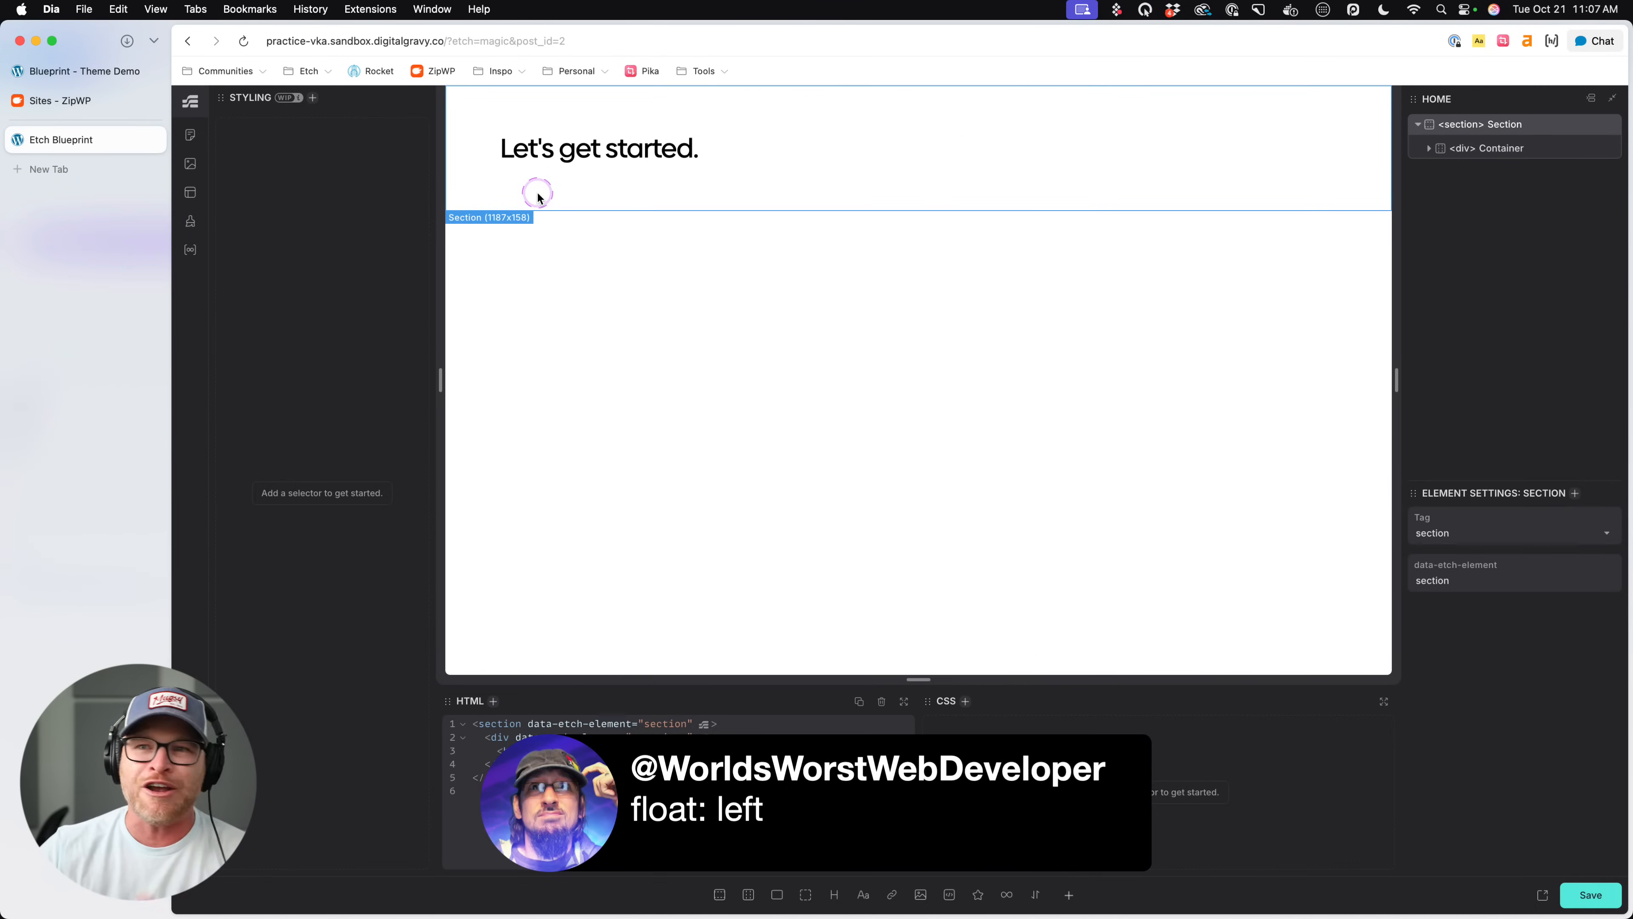
pyautogui.click(190, 801)
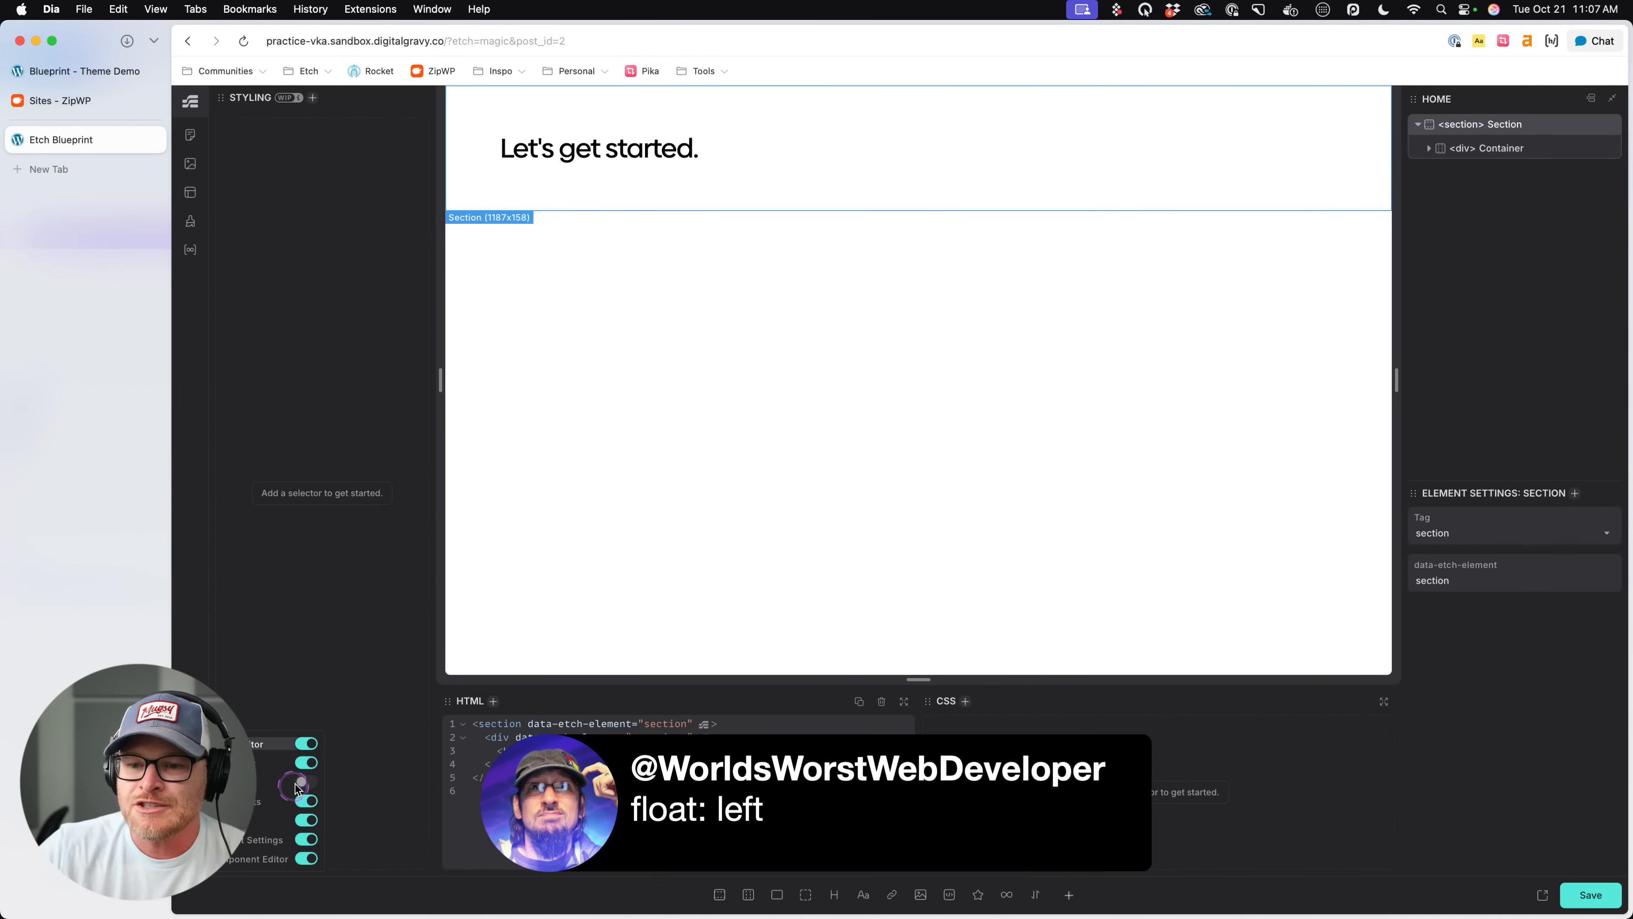
pyautogui.click(307, 801)
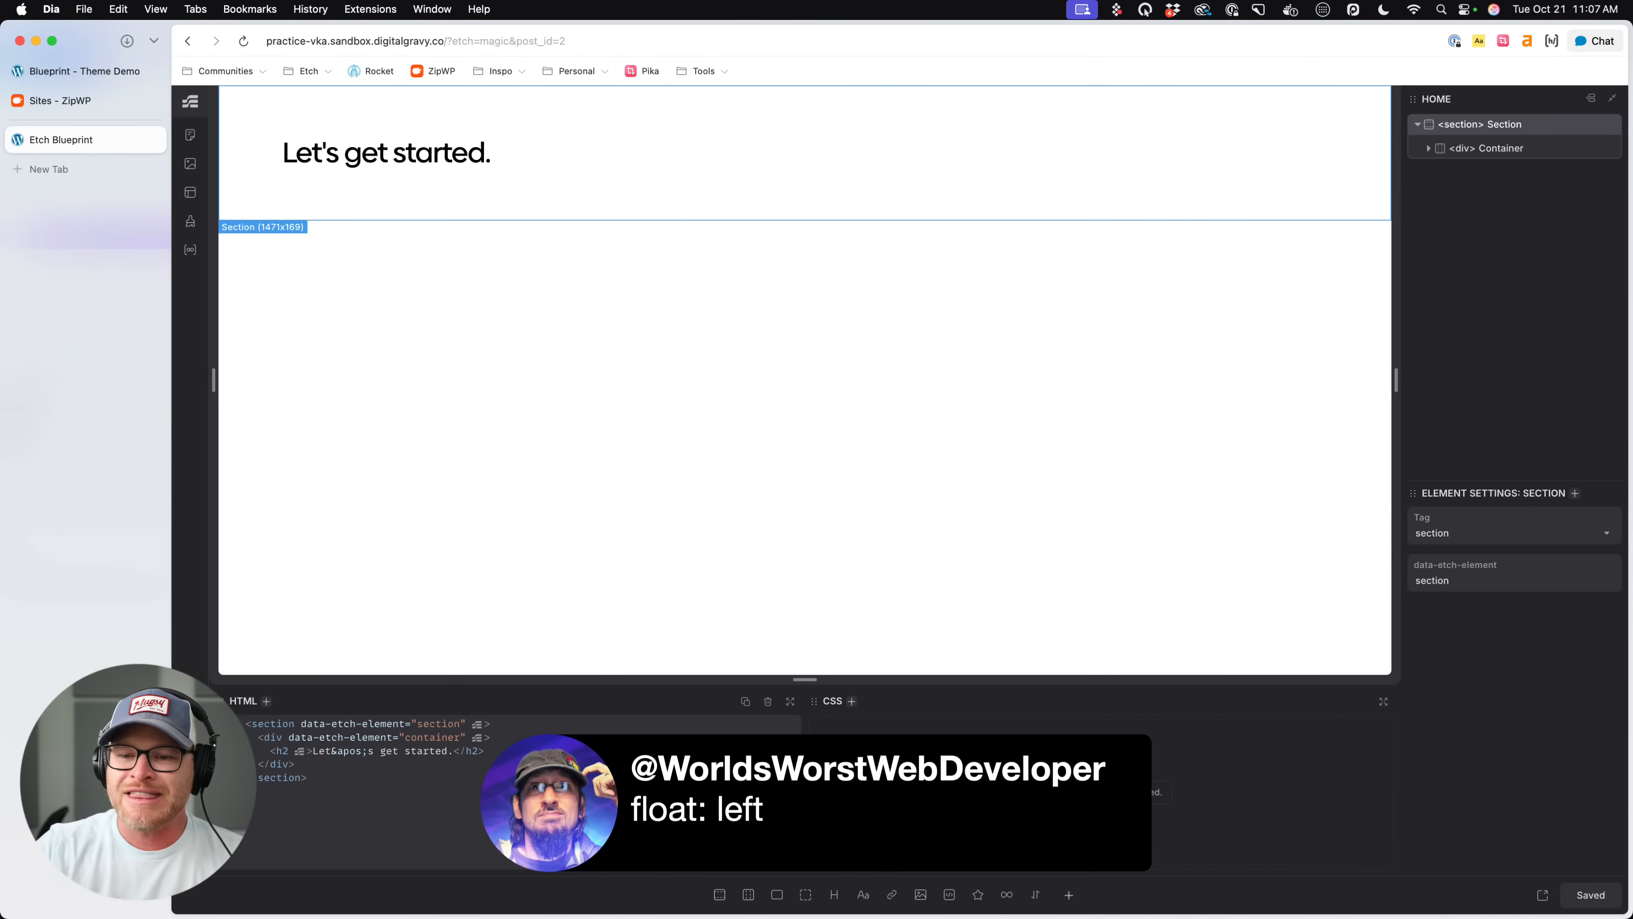
# - Leave Etch for the WordPress admin and examine the published posts, including the content of "Fit First: The Essential Guide to Tailoring Everyday Menswear"
pyautogui.click(190, 858)
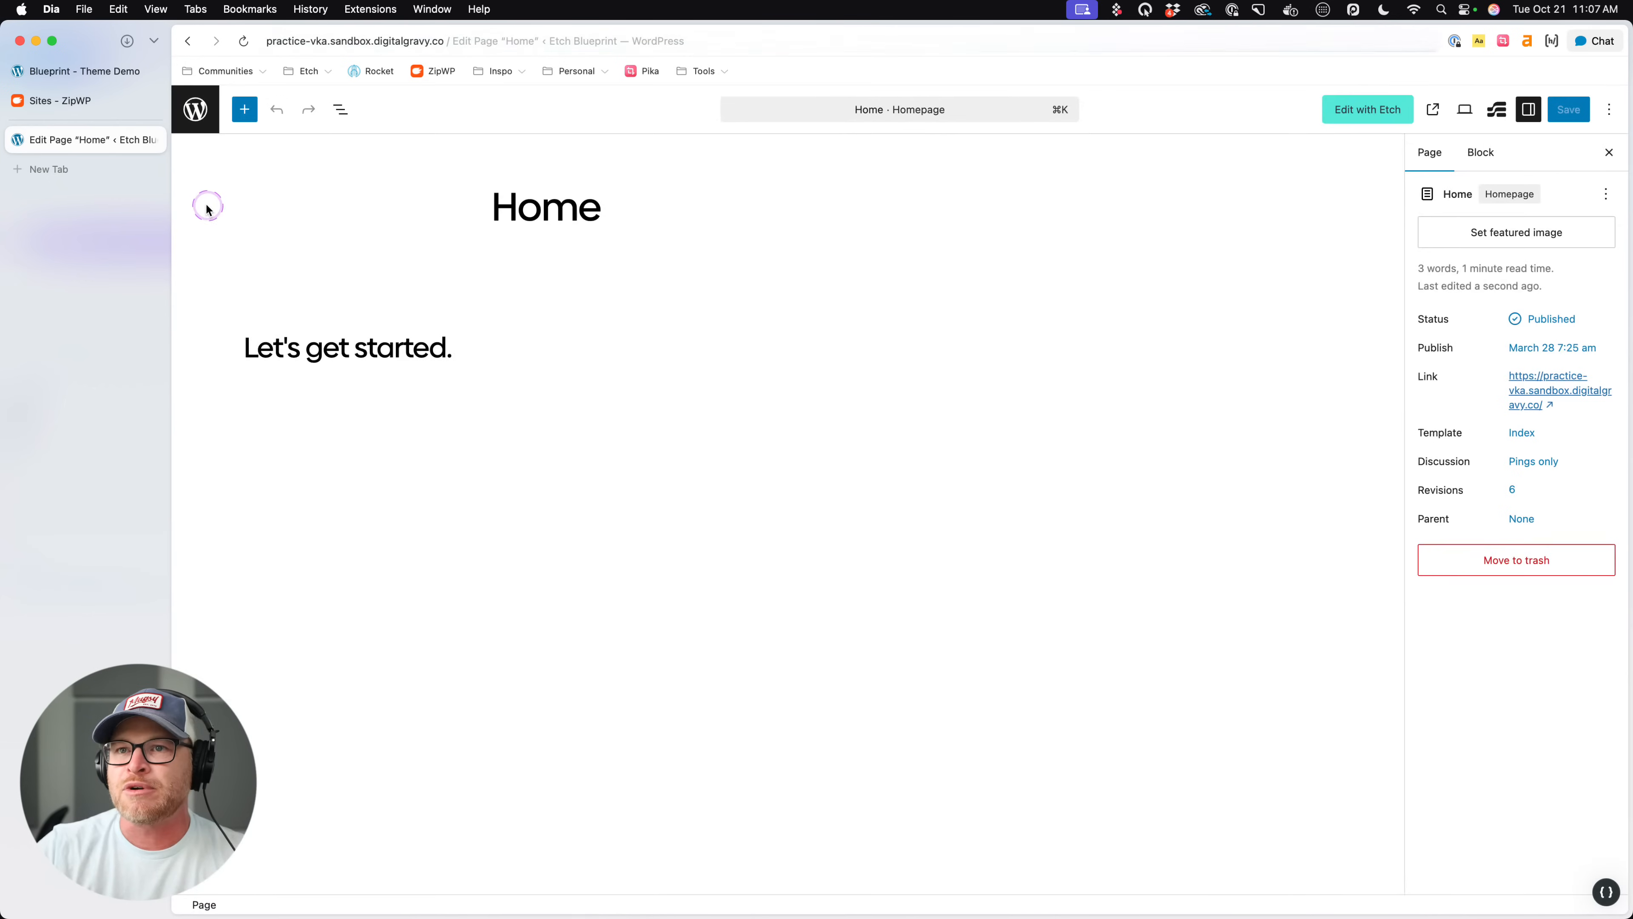
pyautogui.click(182, 111)
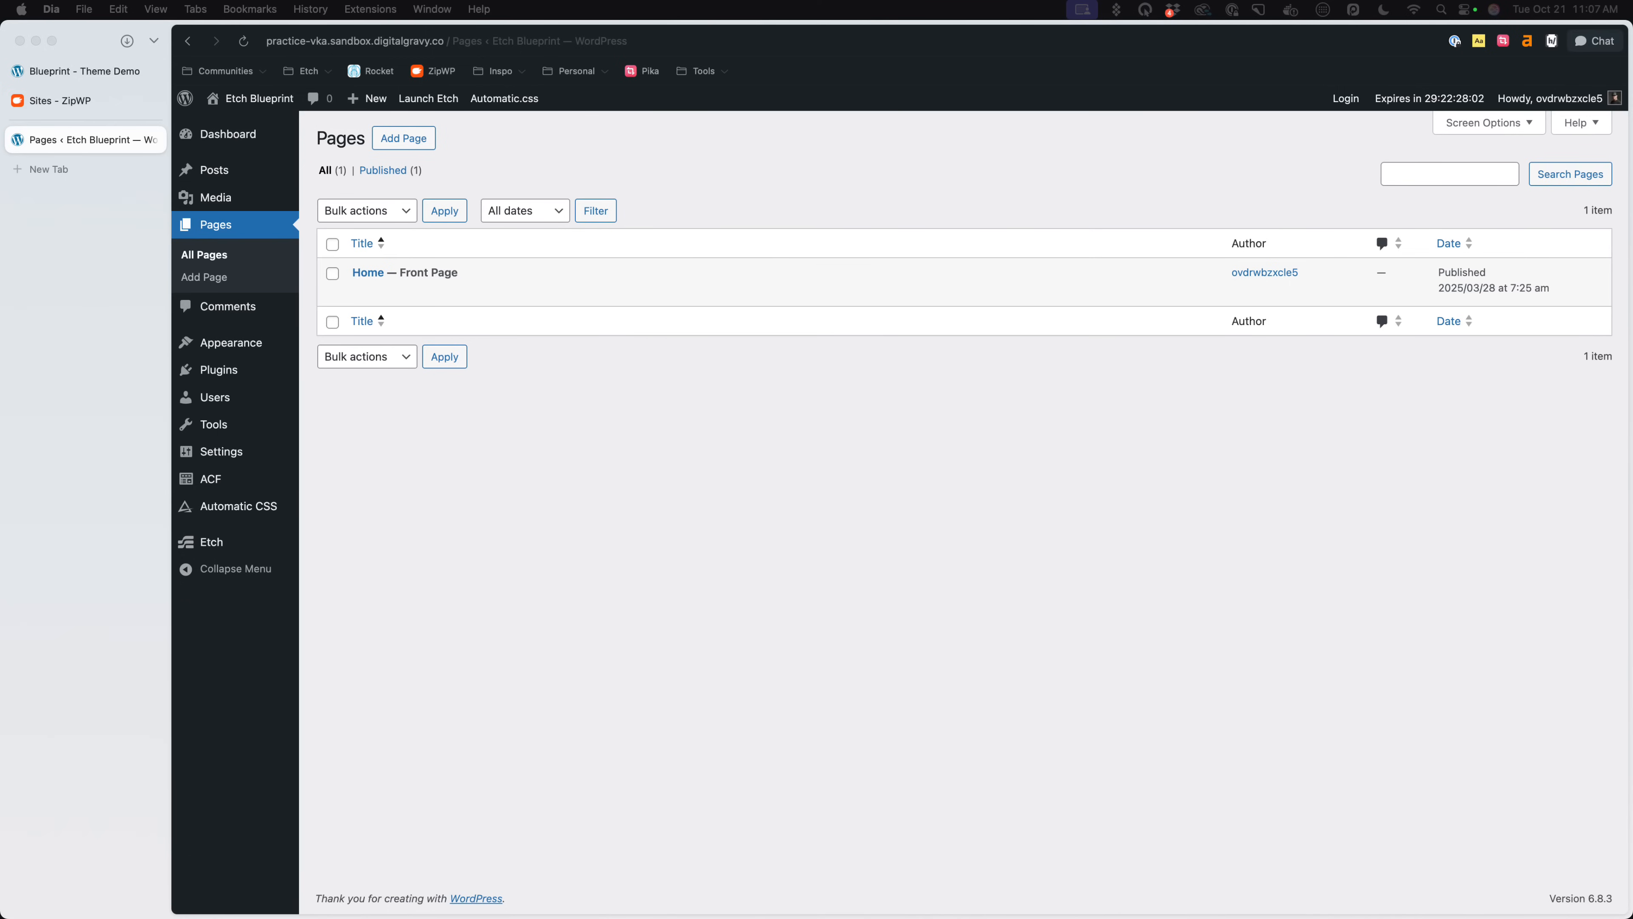
pyautogui.click(752, 567)
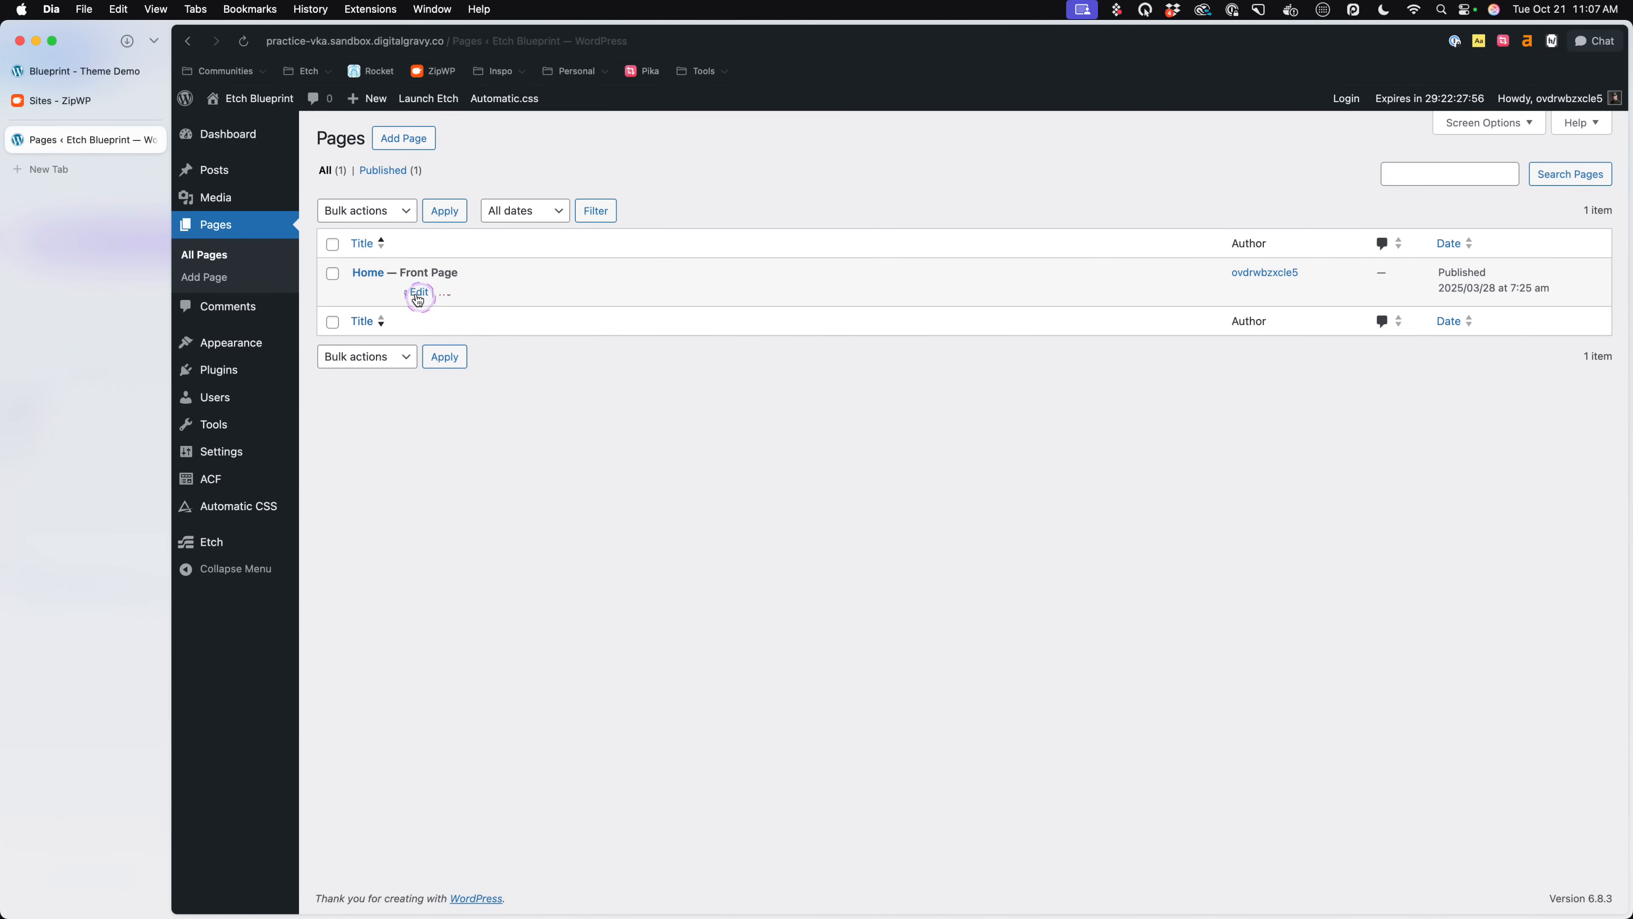
pyautogui.click(221, 171)
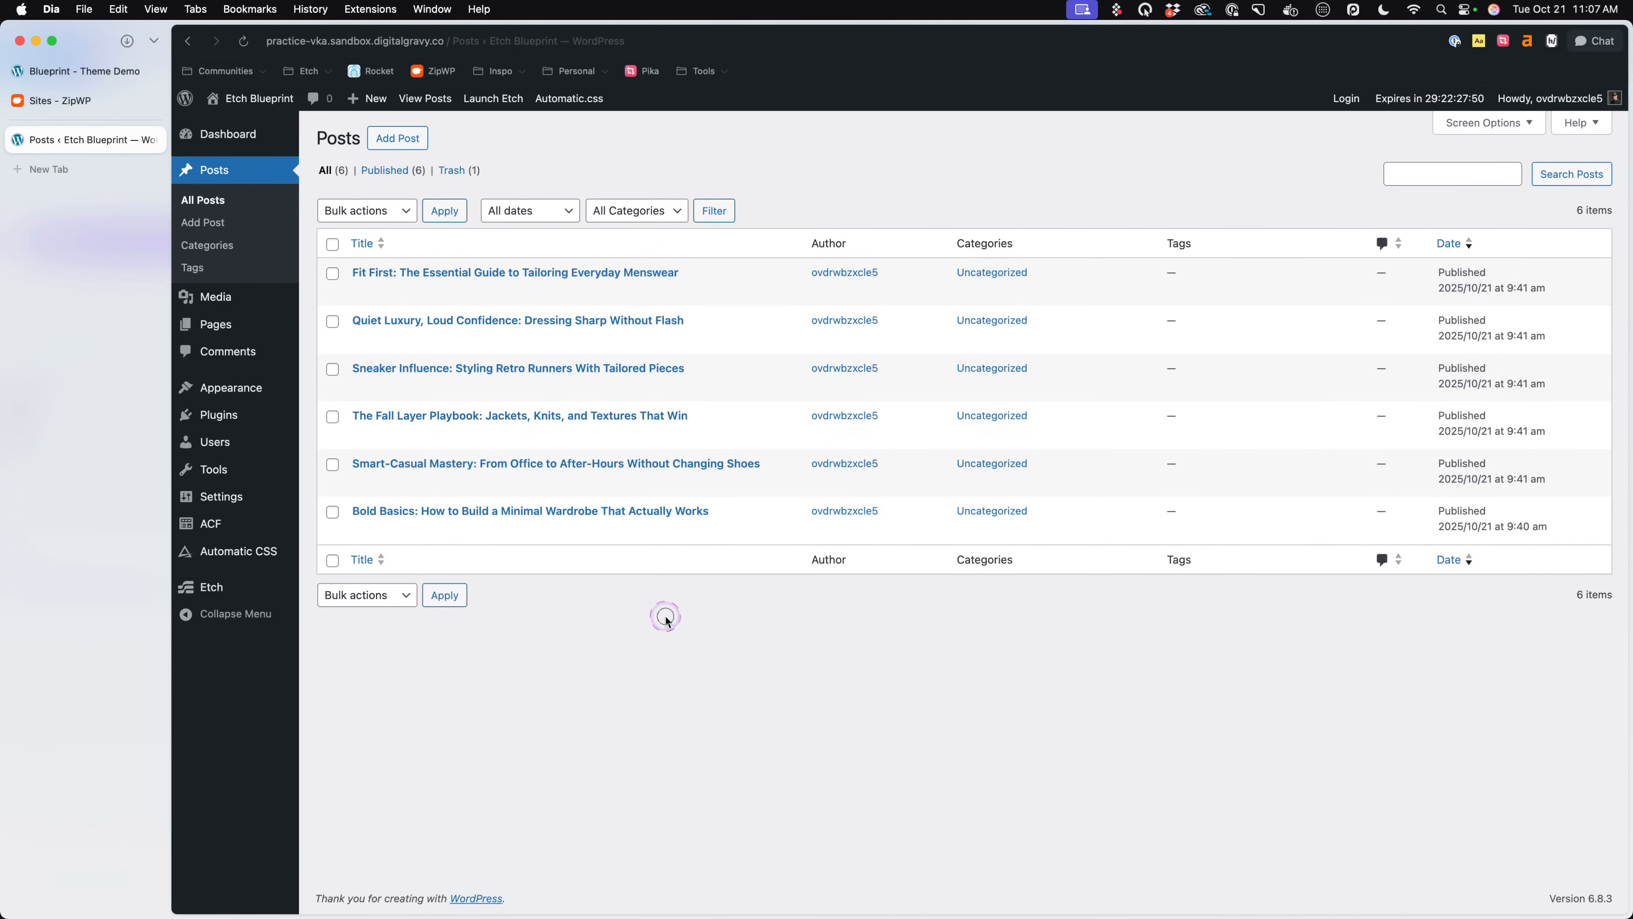
pyautogui.click(665, 271)
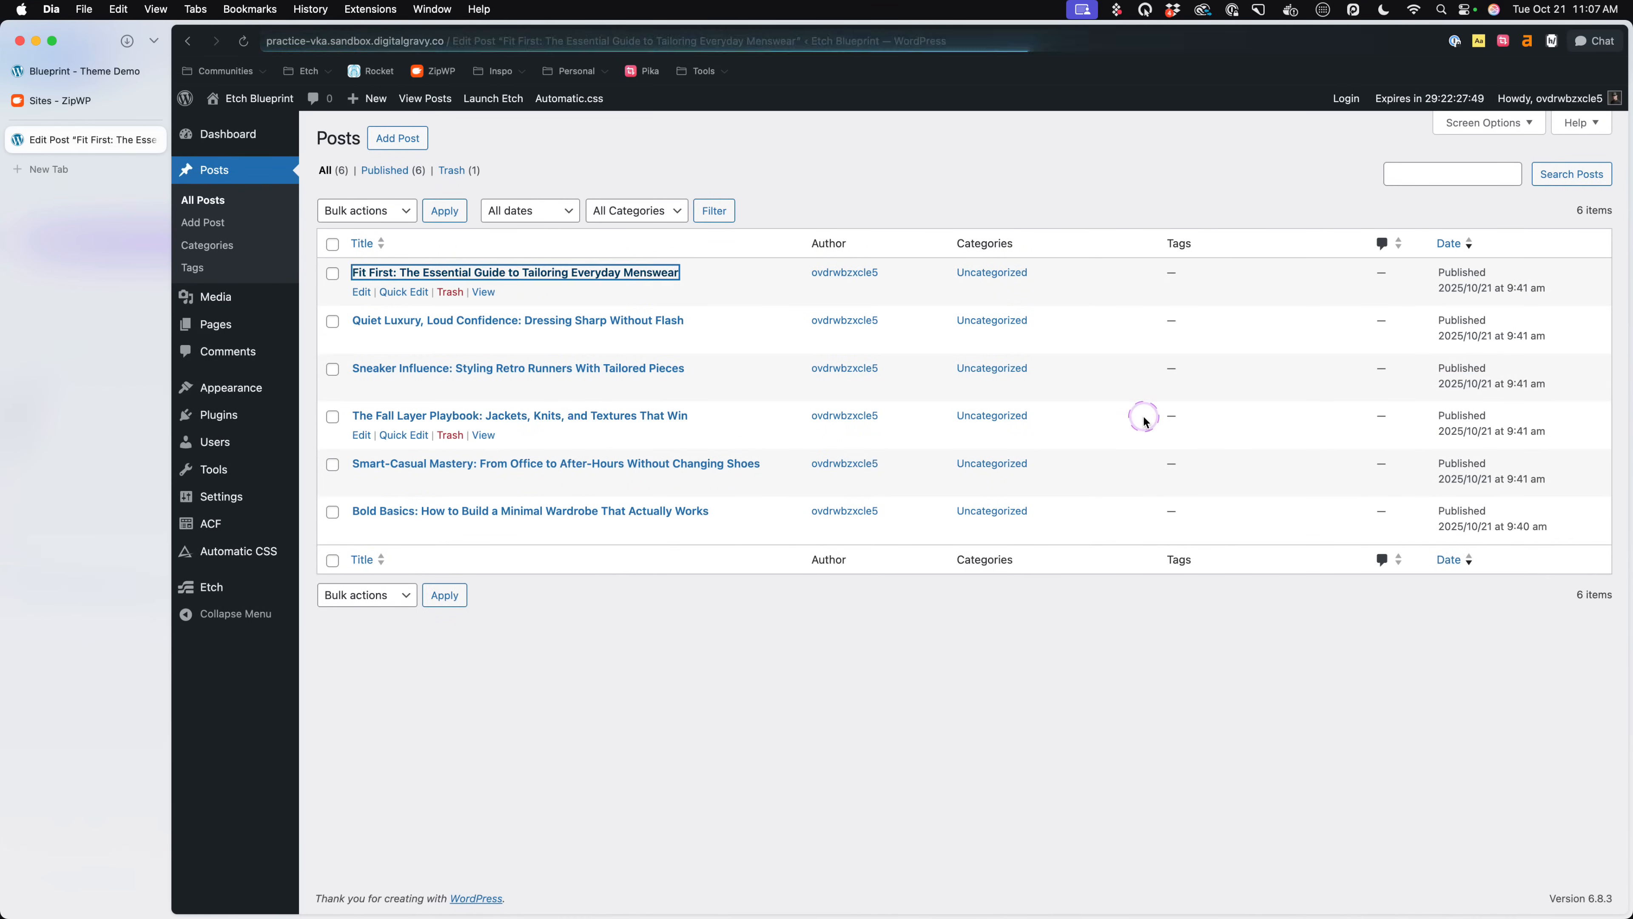
pyautogui.scroll(-15, 982, 361)
pyautogui.scroll(15, 995, 350)
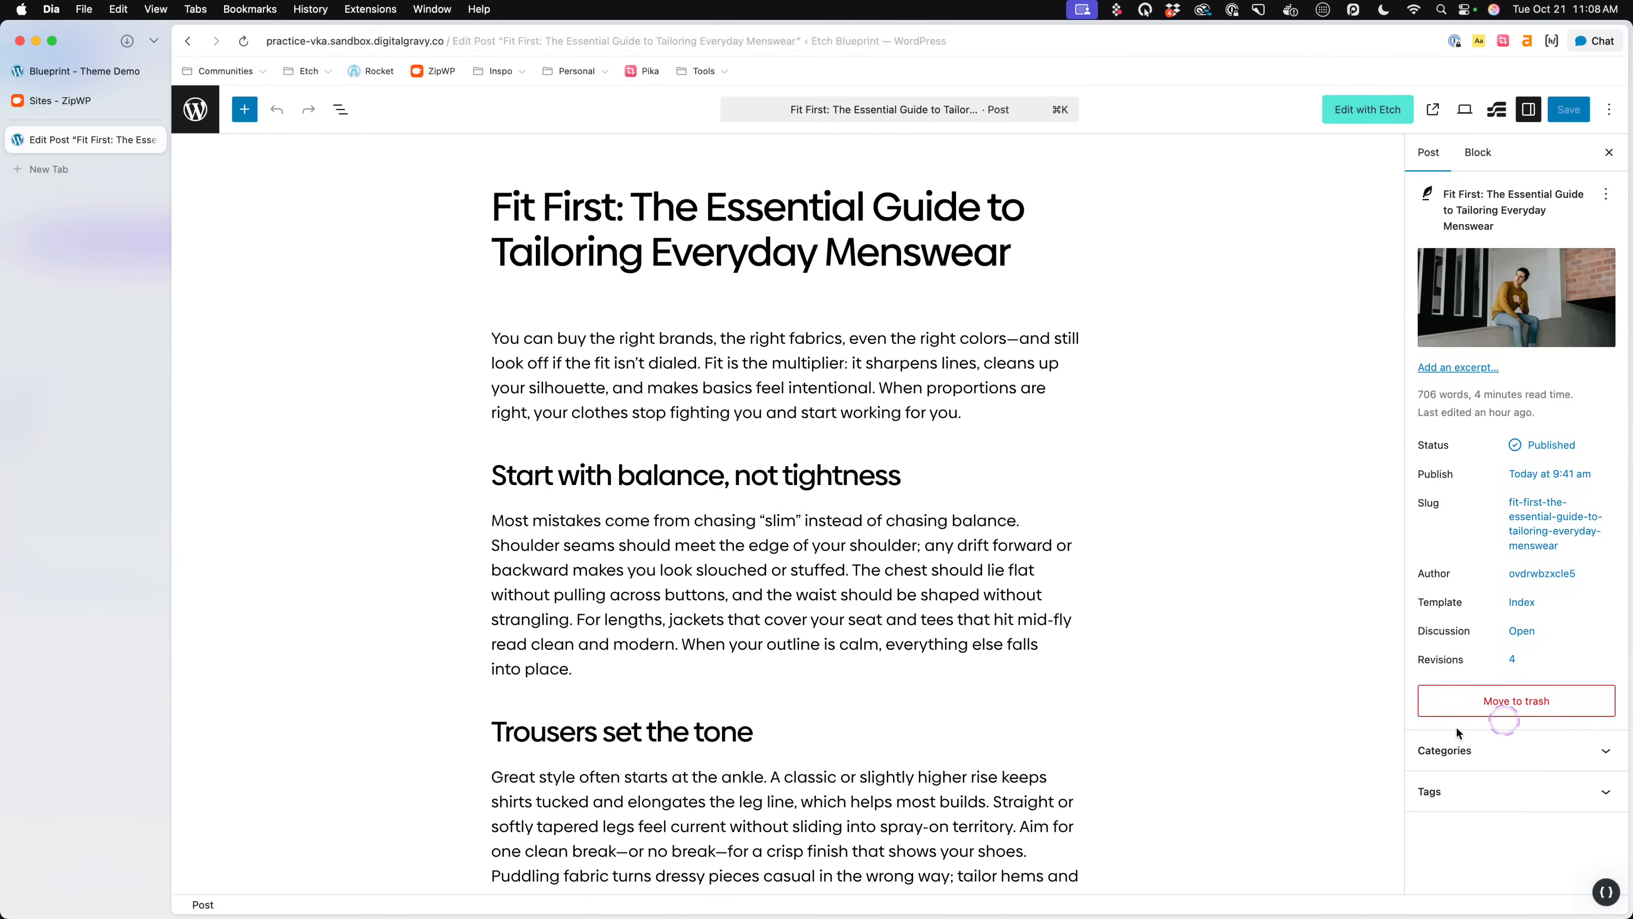
pyautogui.click(194, 109)
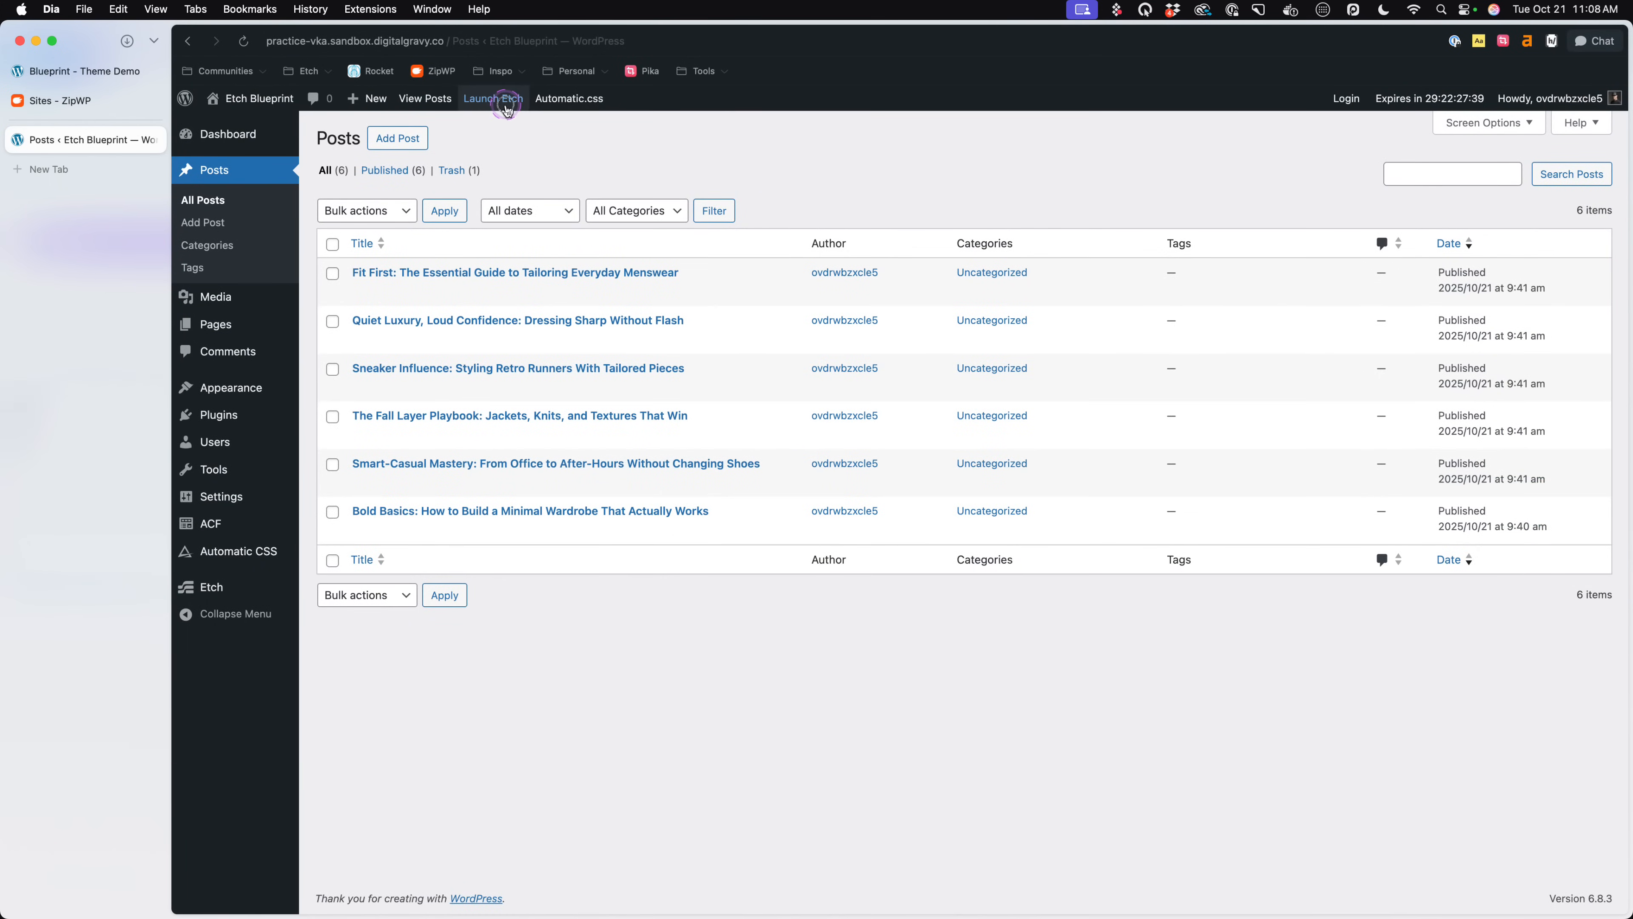
# - Relaunch Etch and replace the home page's existing section with a new empty section
pyautogui.click(493, 98)
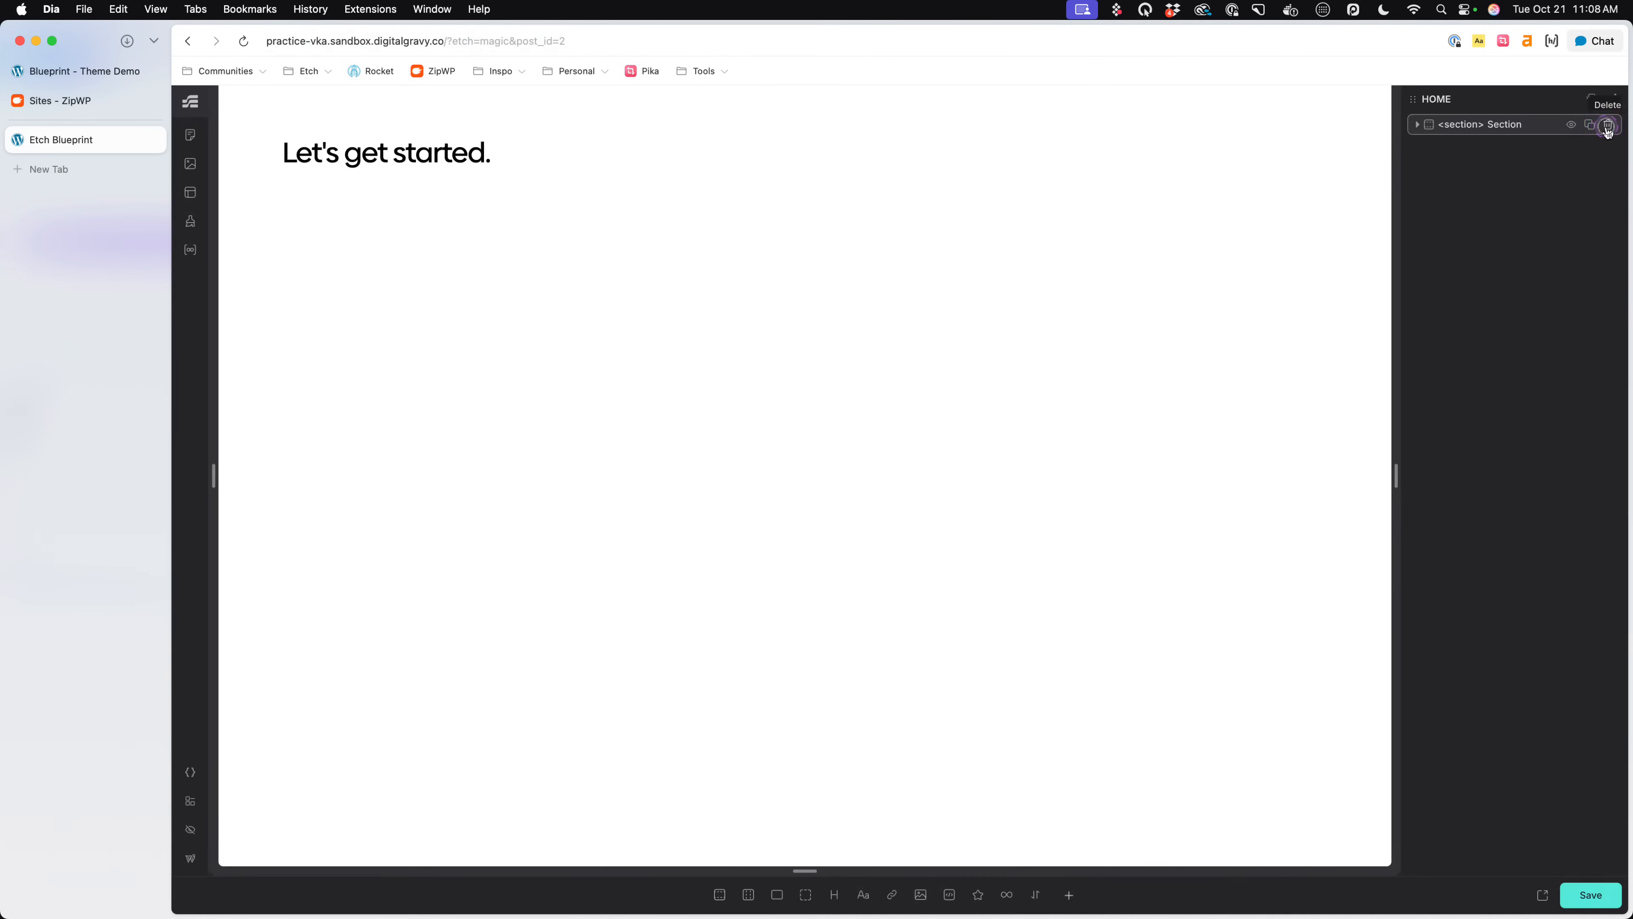
pyautogui.click(1608, 126)
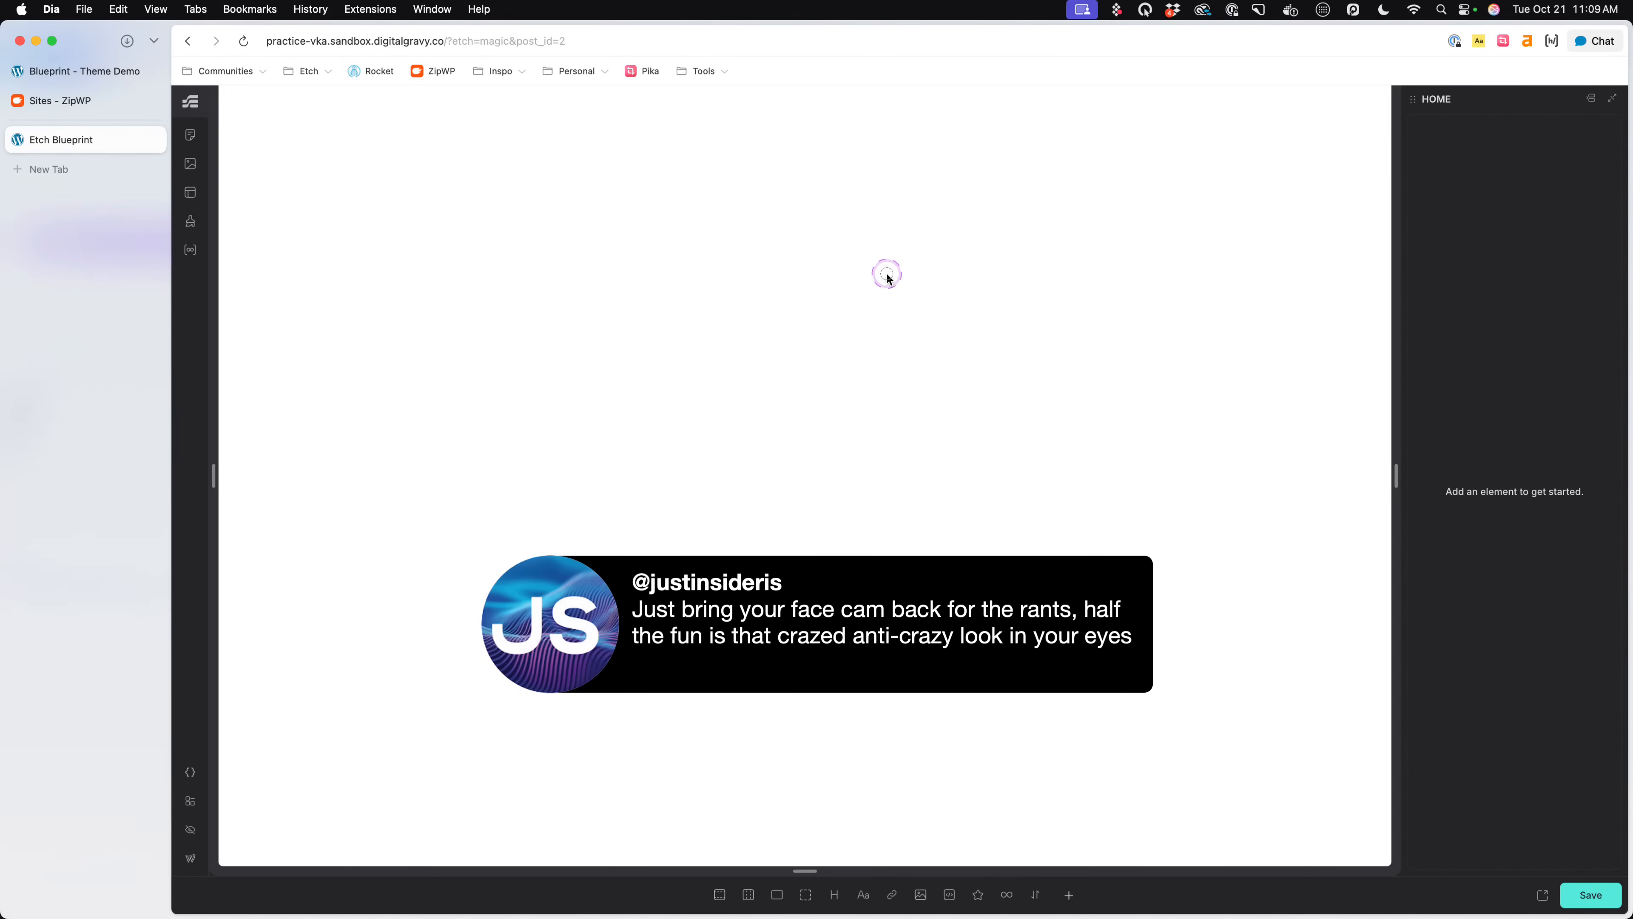
pyautogui.click(720, 894)
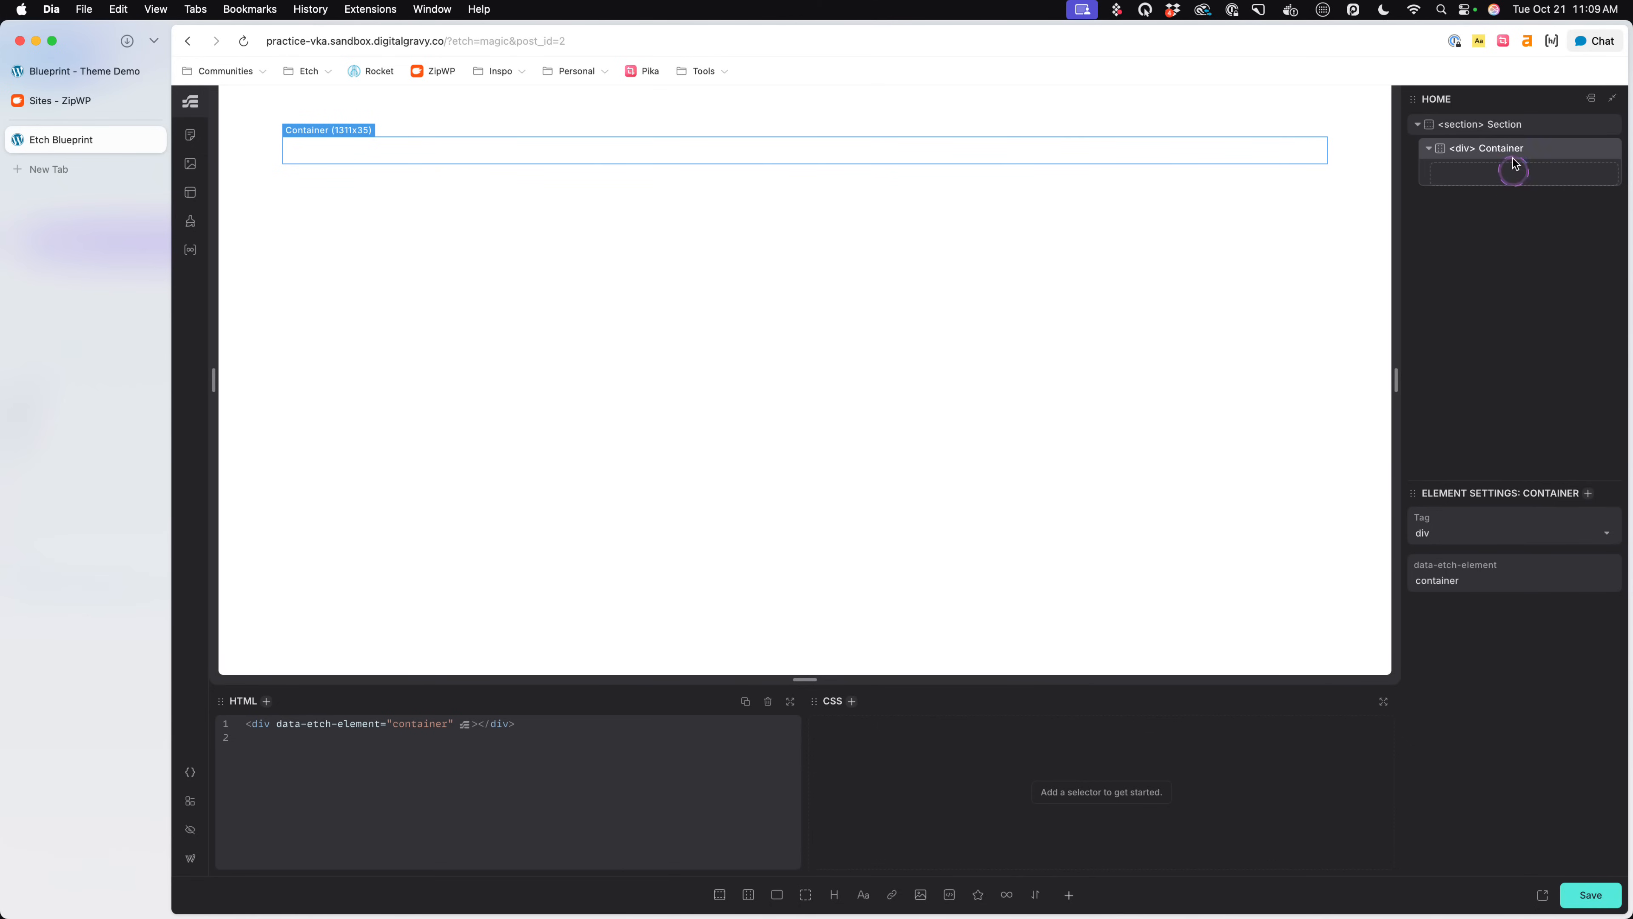
# - Examine the Automatic.css card framework settings, including its Targeting Settings
pyautogui.click(190, 772)
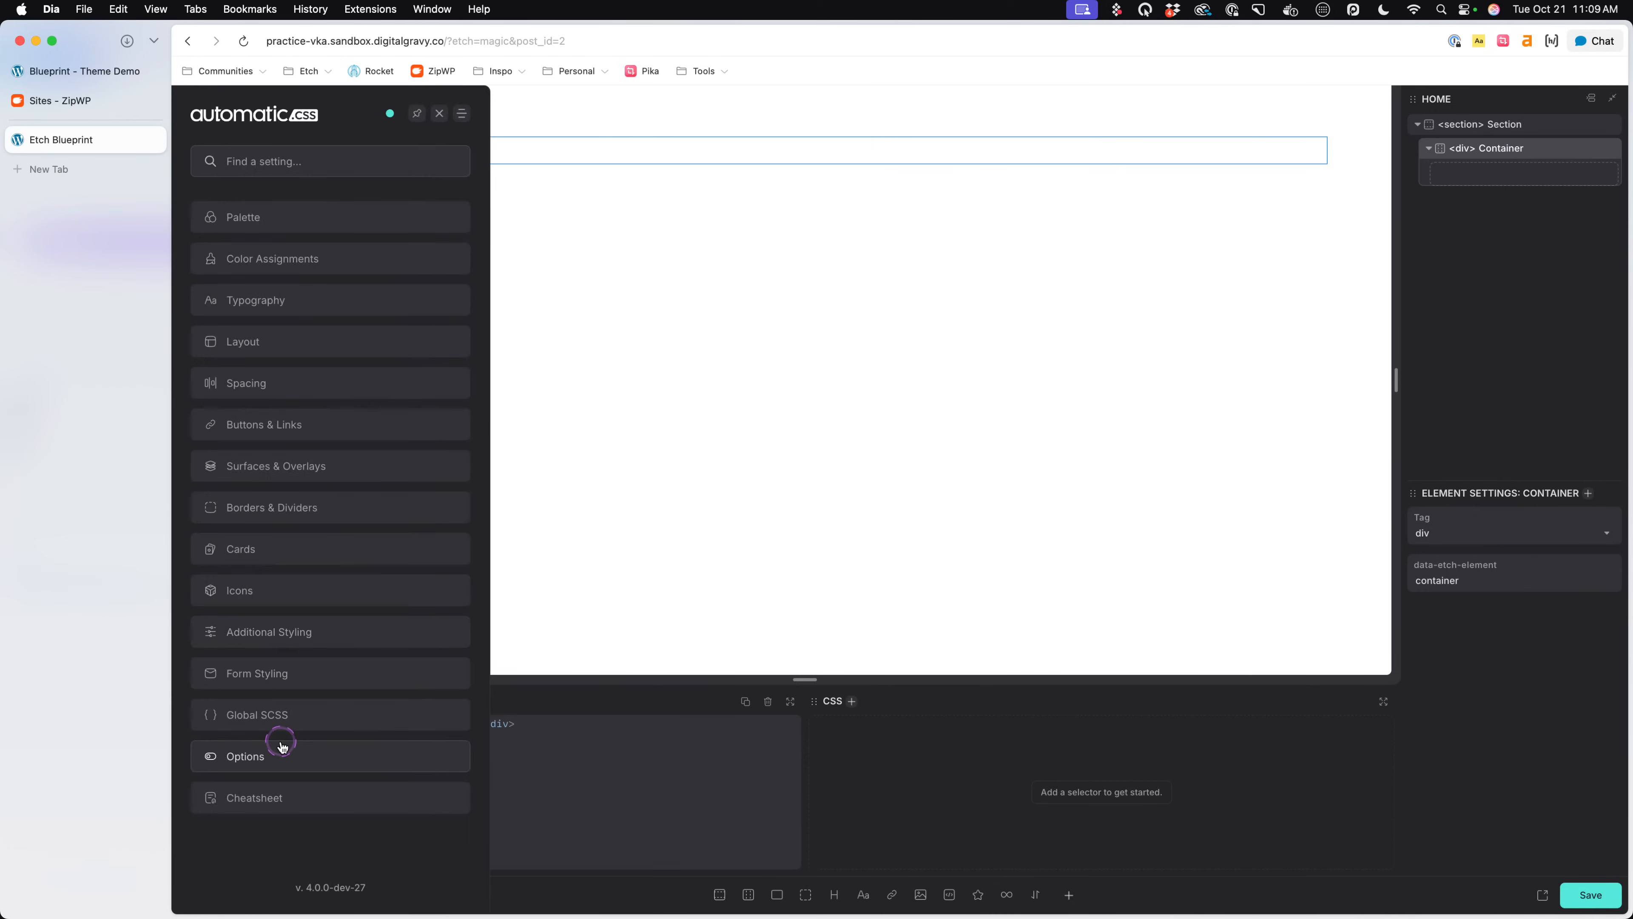
pyautogui.click(273, 548)
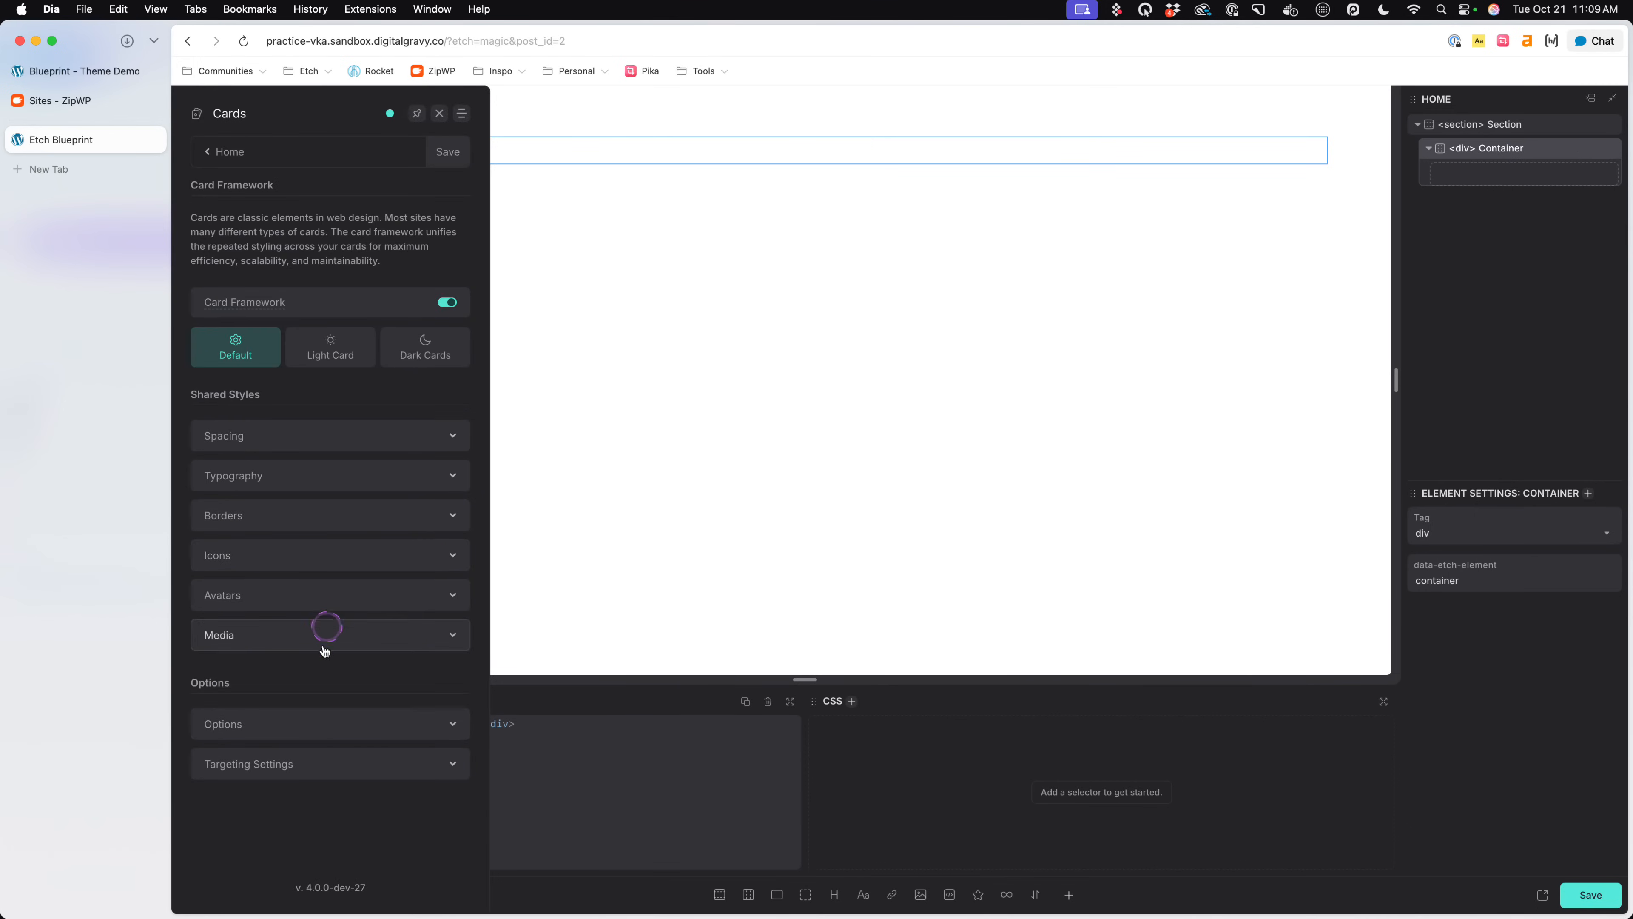
pyautogui.click(324, 764)
pyautogui.scroll(-2, 328, 792)
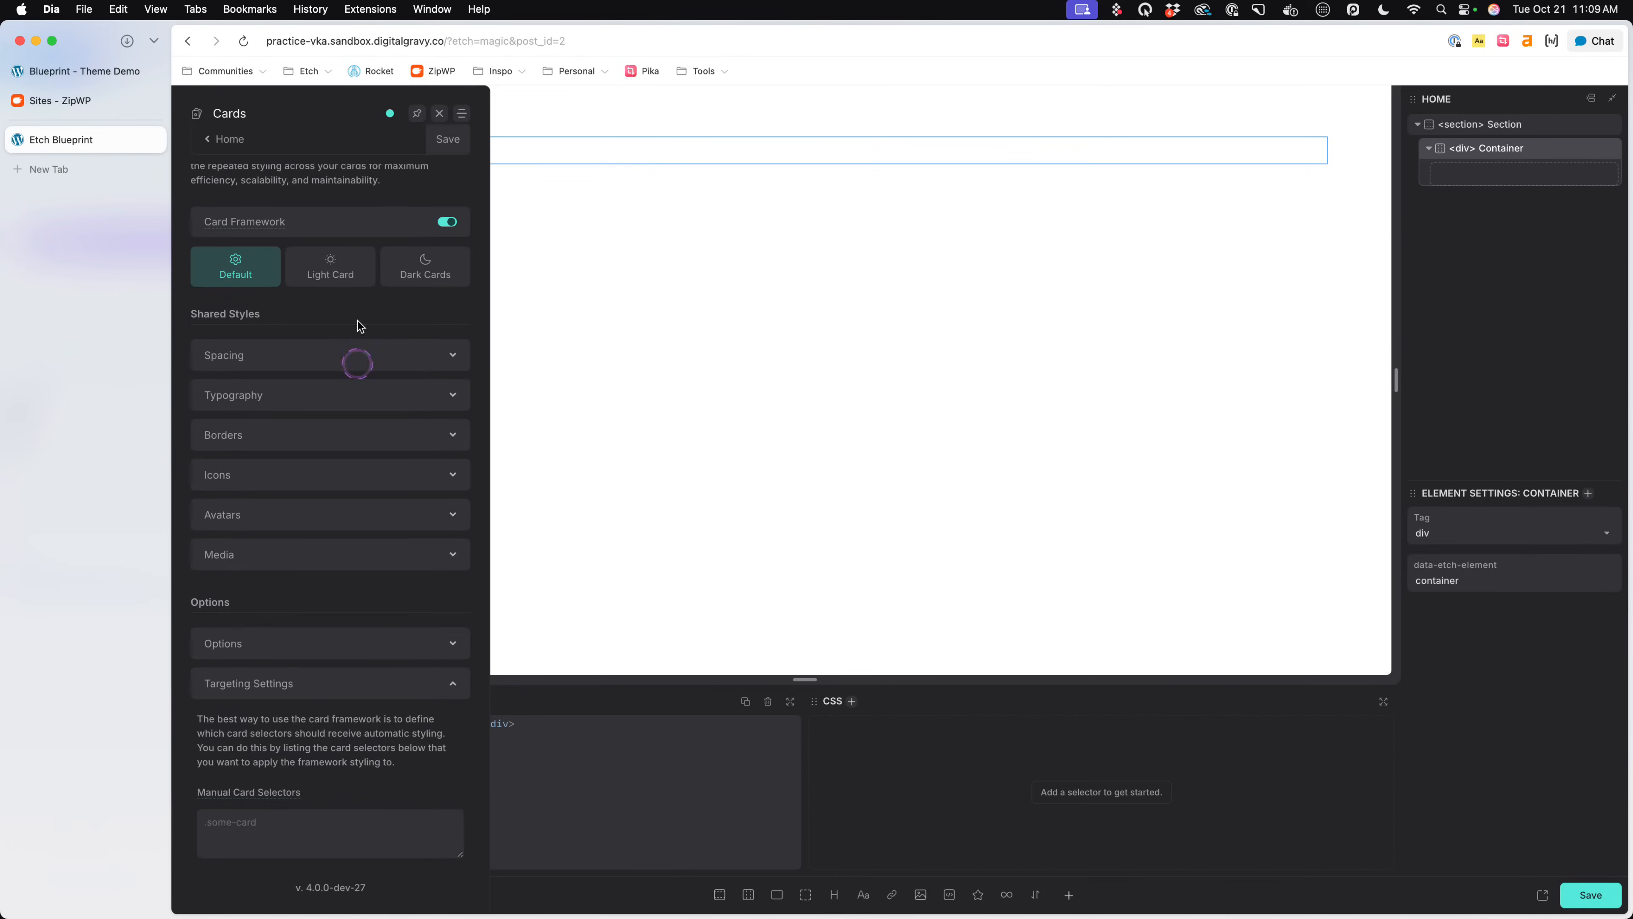
pyautogui.click(439, 113)
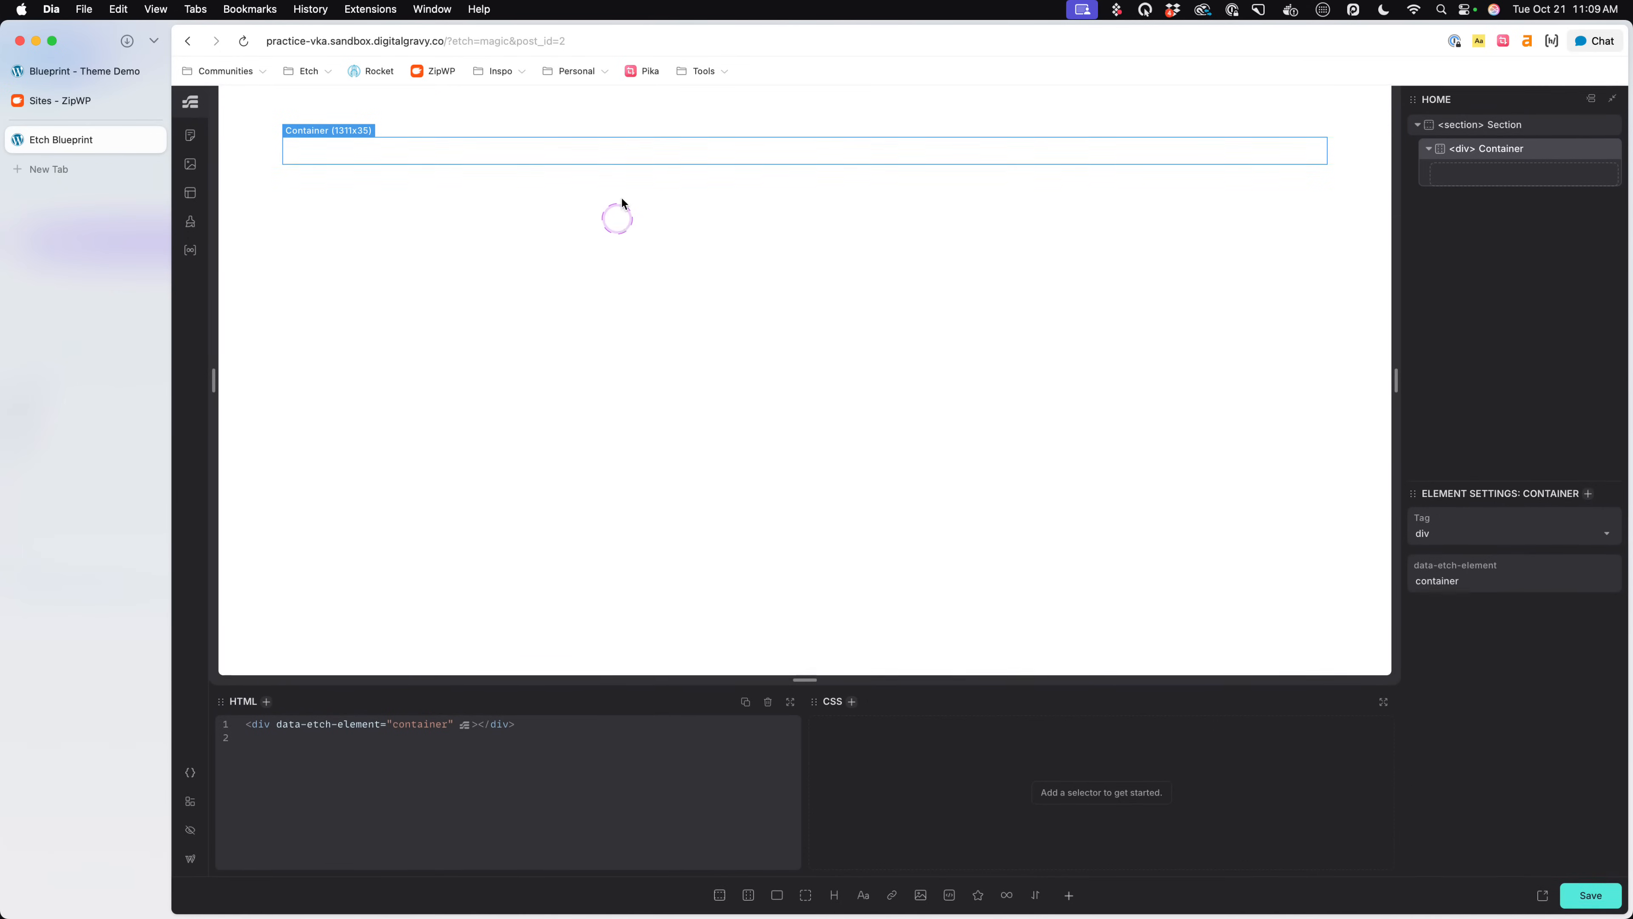
# - Add a Flex Div inside the section's container and rename it "Post Card"
pyautogui.click(886, 182)
pyautogui.doubleClick(1501, 150)
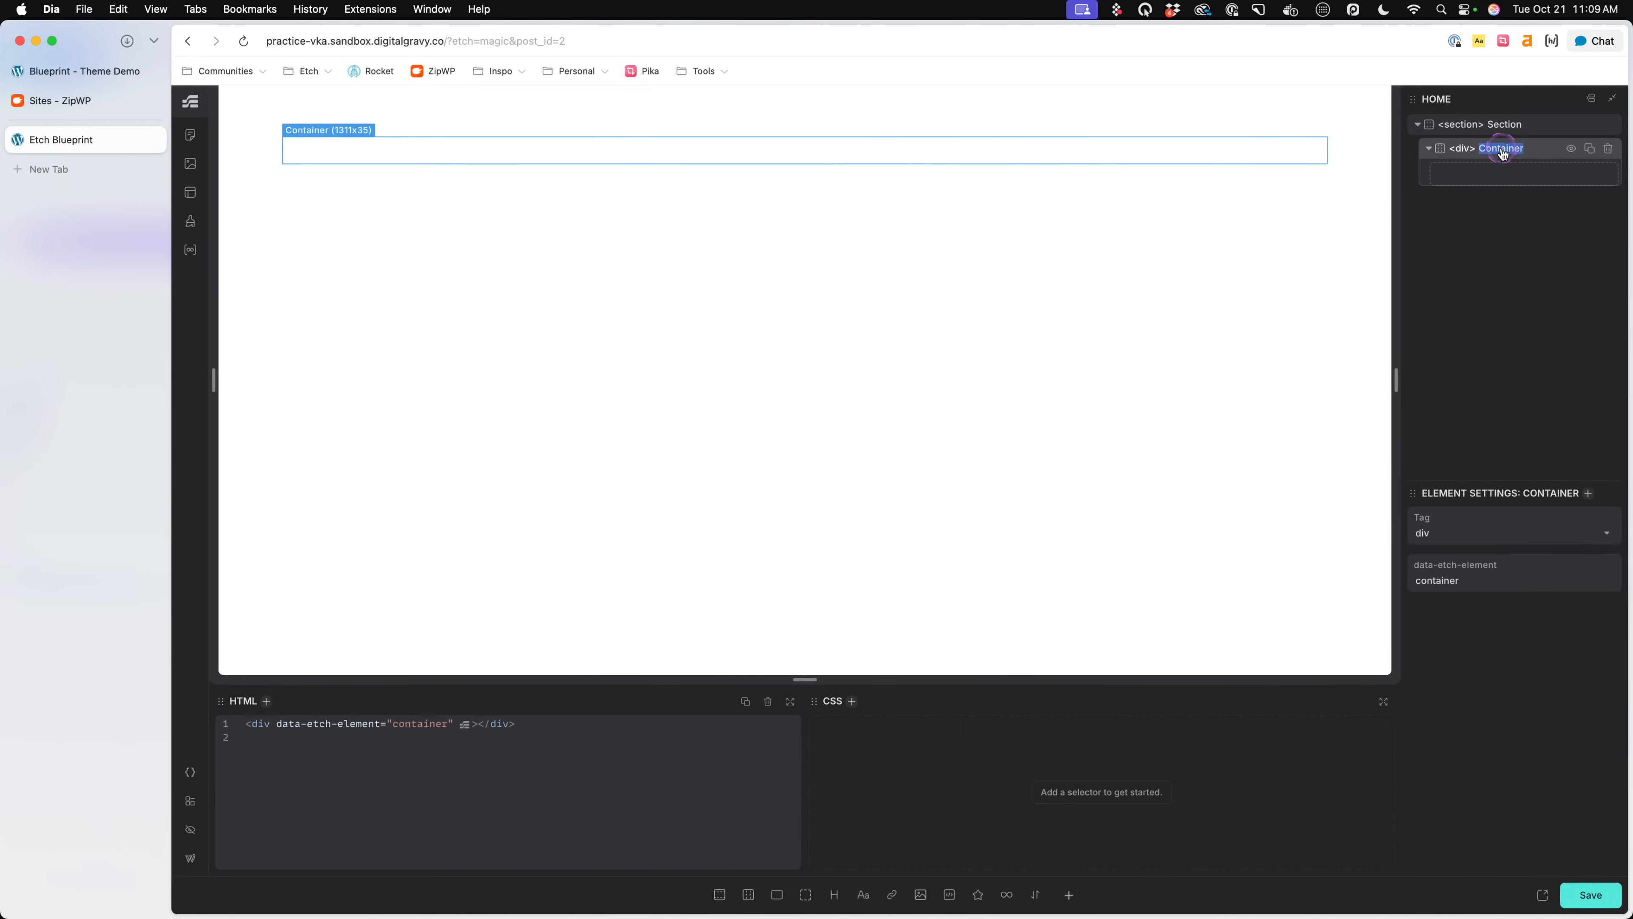
pyautogui.click(777, 894)
pyautogui.doubleClick(1517, 172)
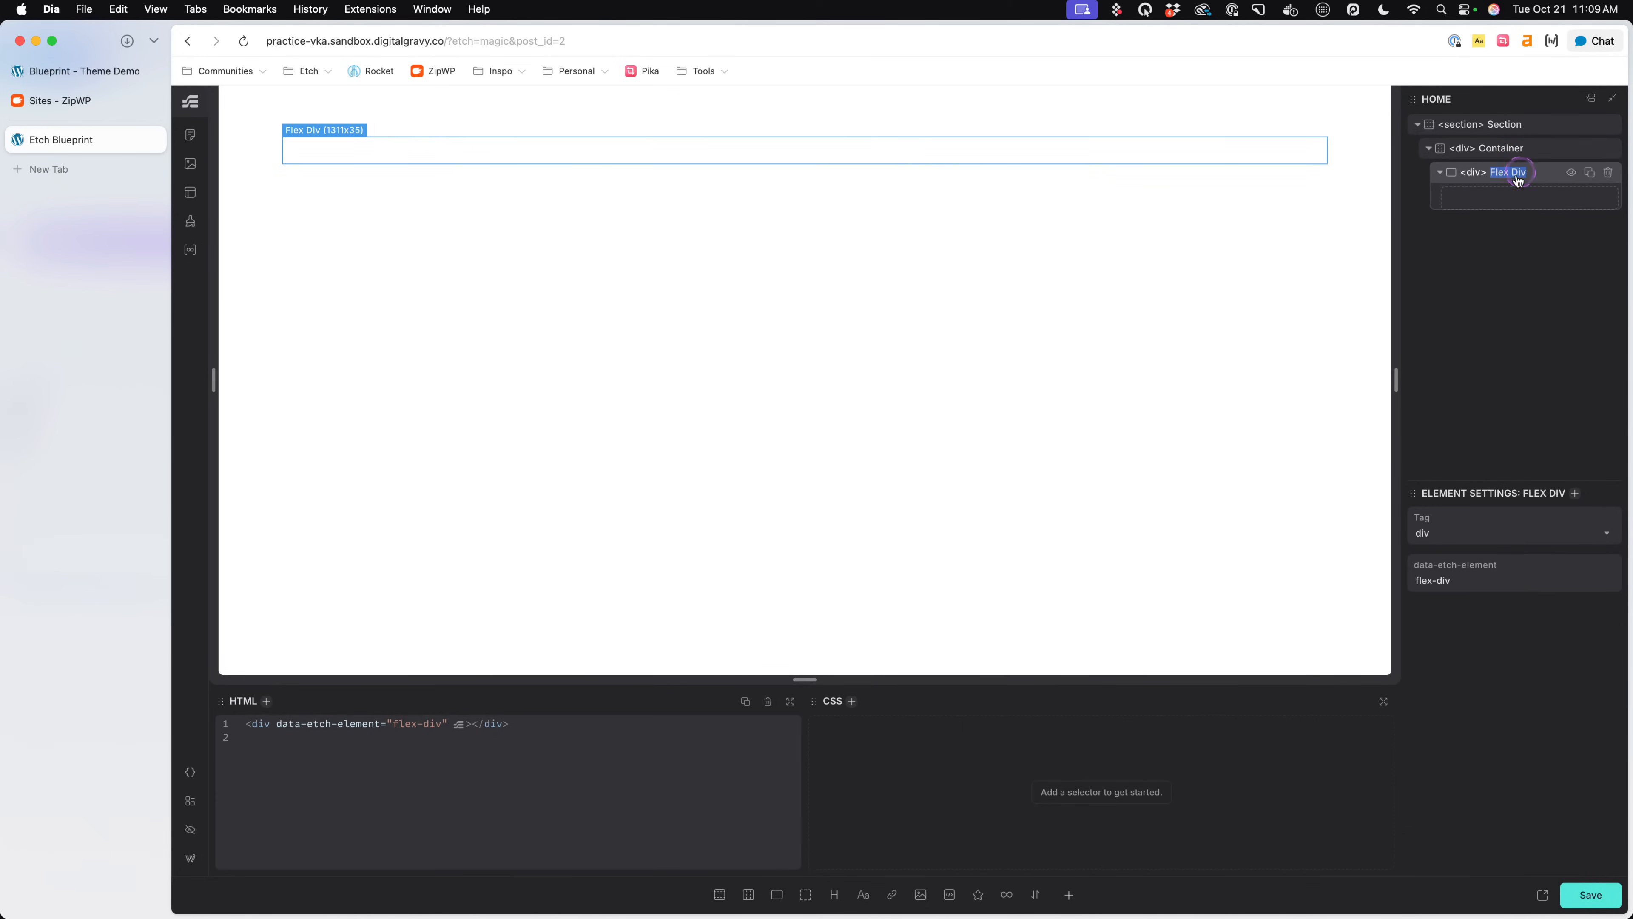
pyautogui.click(1000, 290)
pyautogui.write('Post Card')
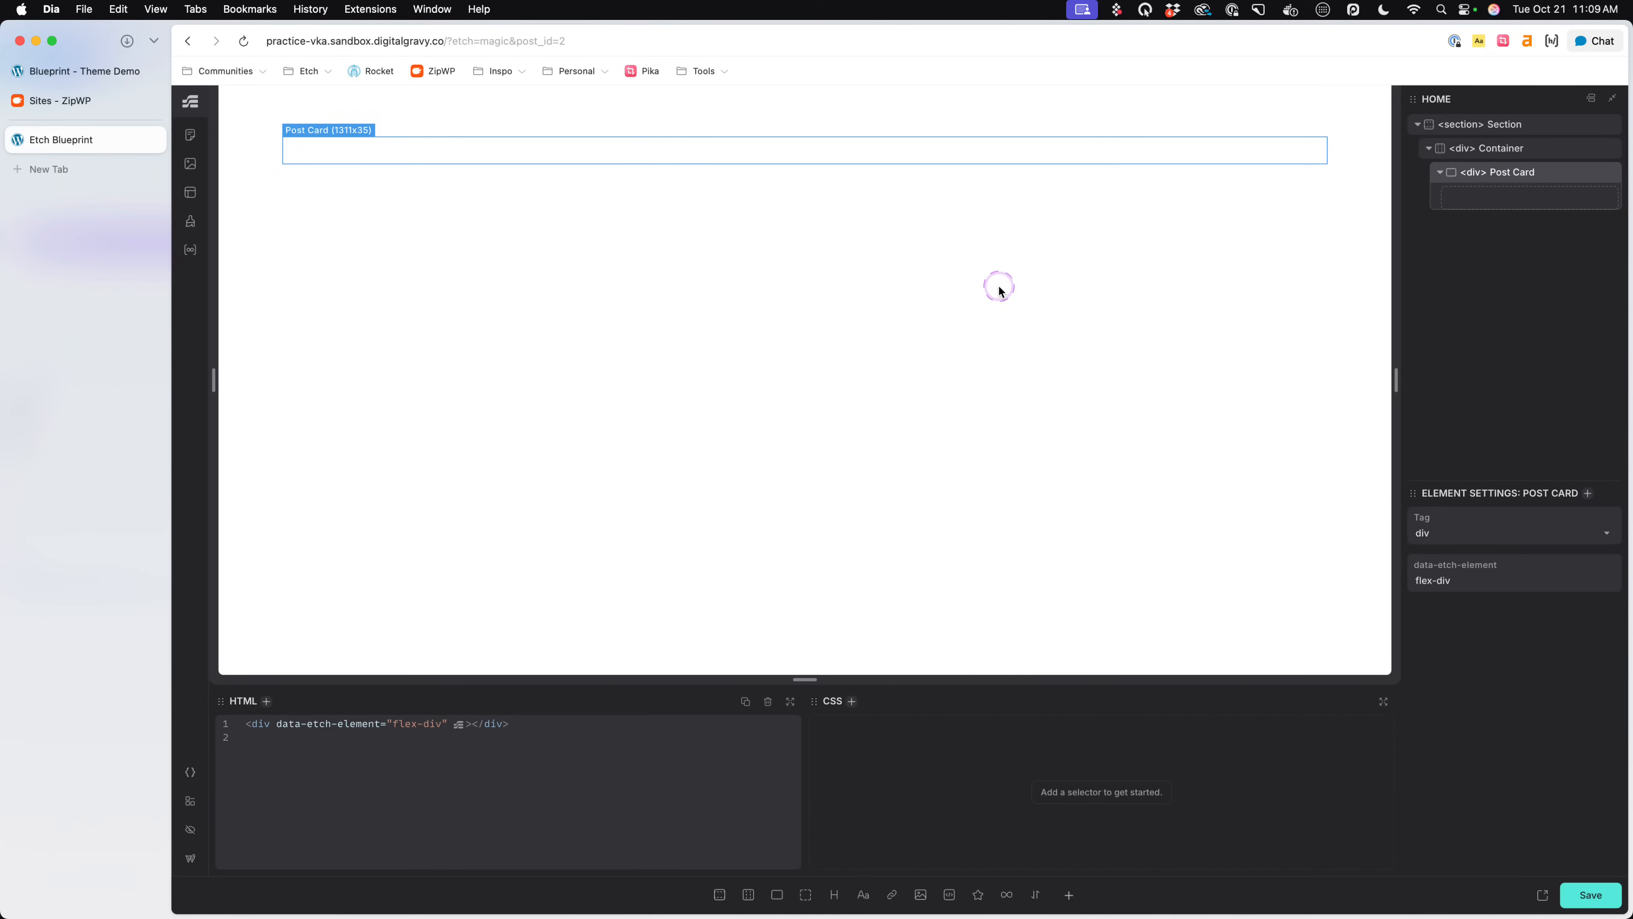
# - Change the Post Card element's HTML tag to article
pyautogui.click(1455, 180)
pyautogui.doubleClick(1475, 172)
pyautogui.write('a')
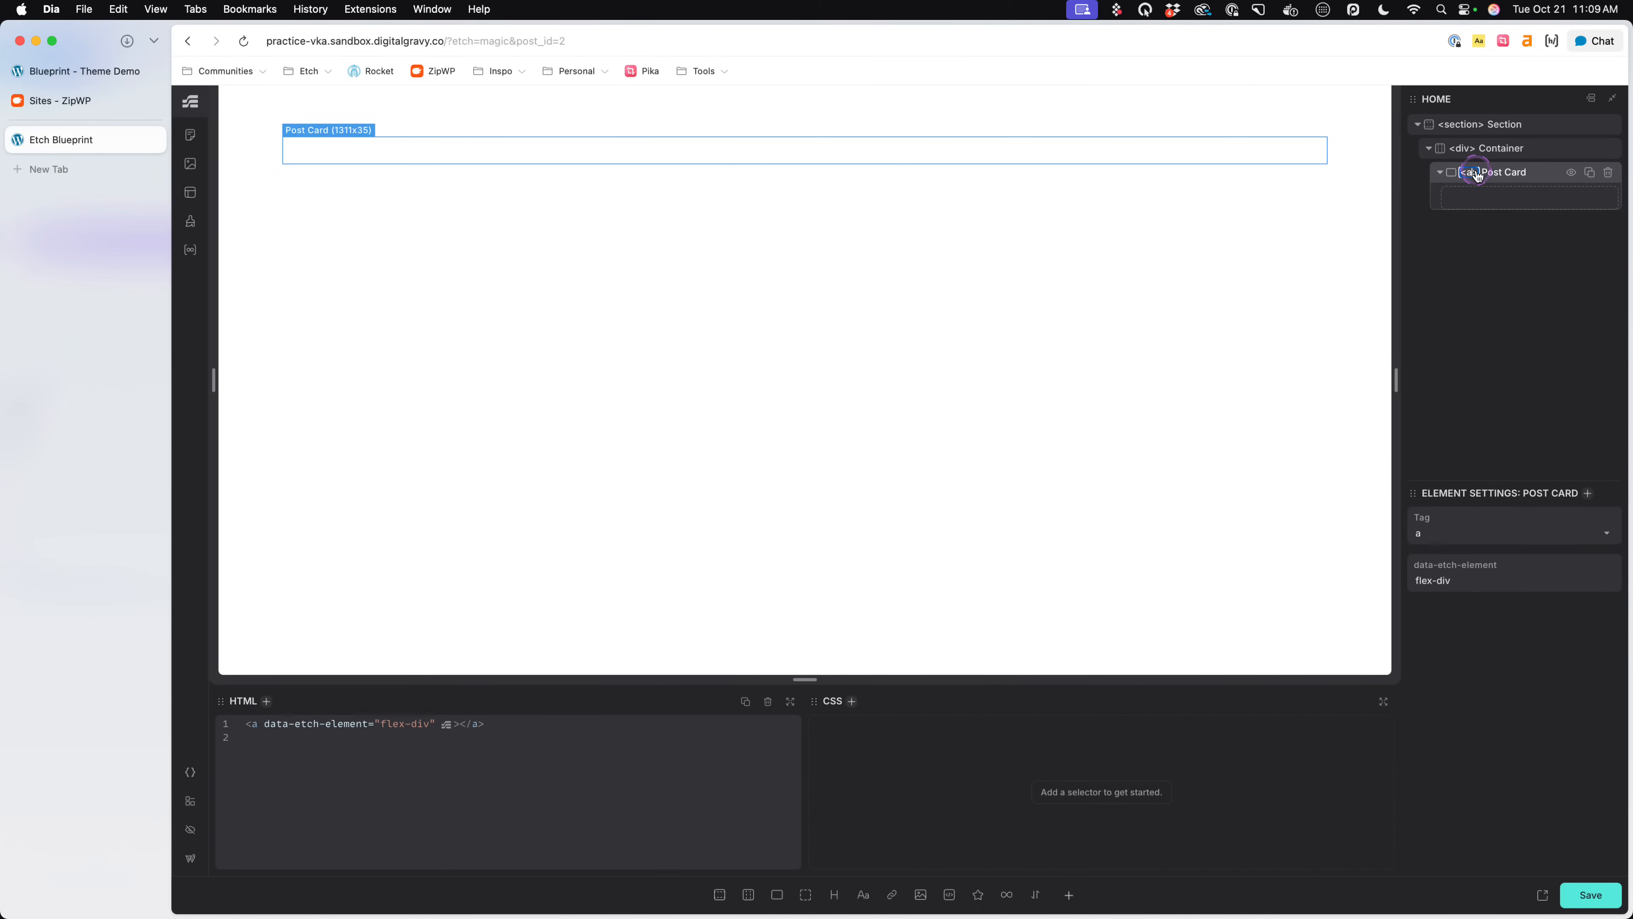
pyautogui.write('rticle')
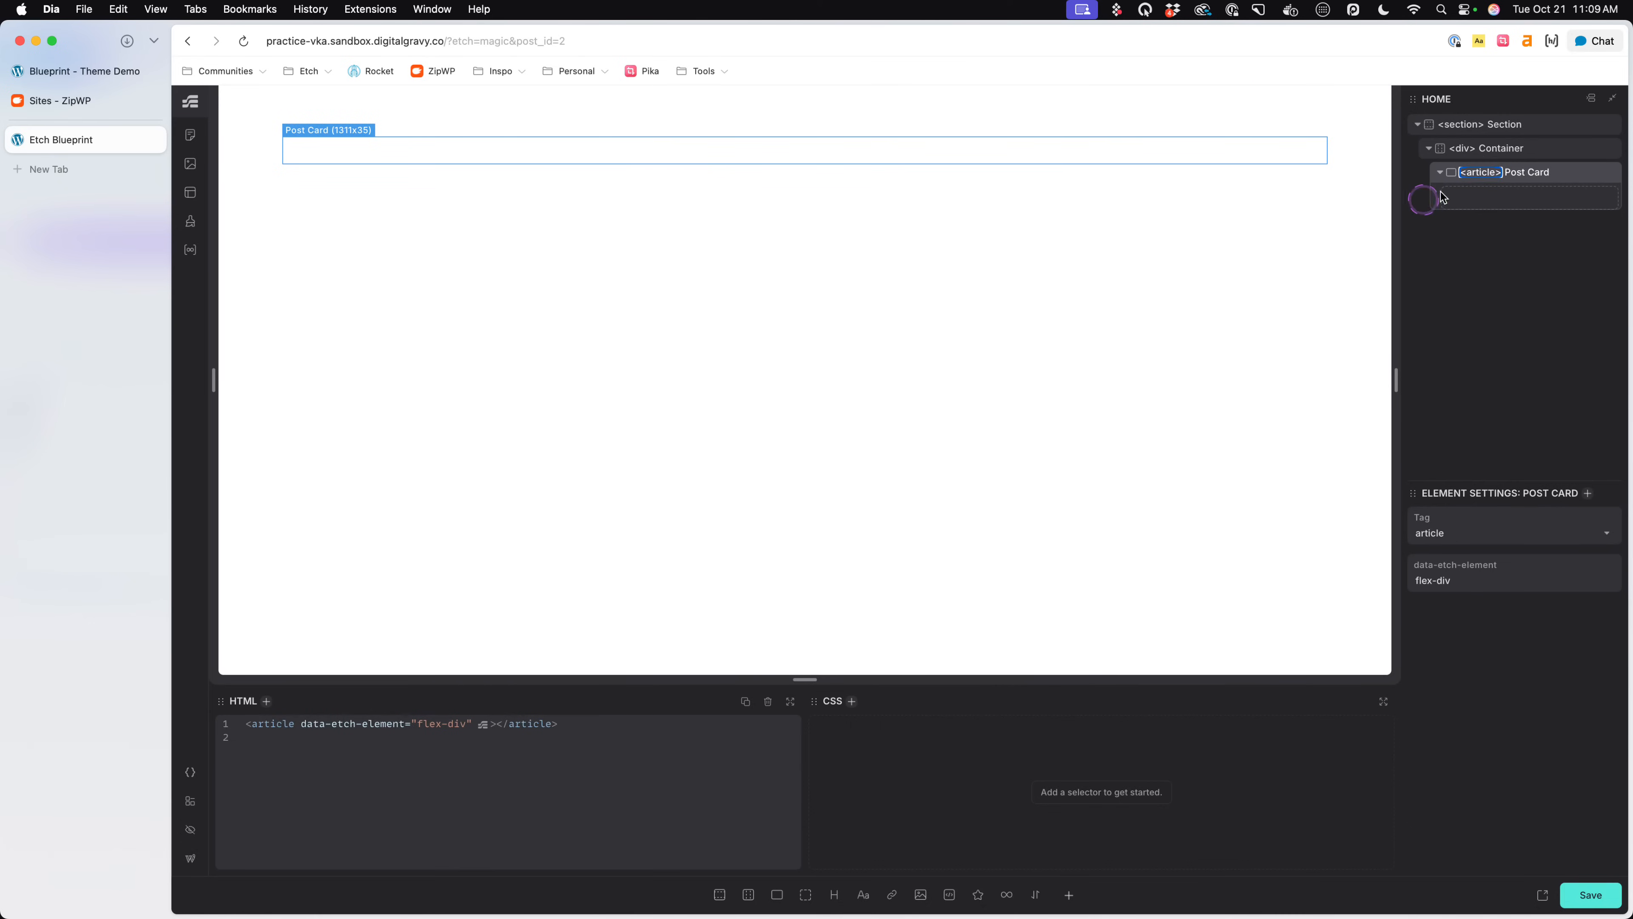
pyautogui.click(292, 215)
# - Check the hero and post card layouts on the Blueprint theme demo, and return to the Etch builder
pyautogui.click(84, 71)
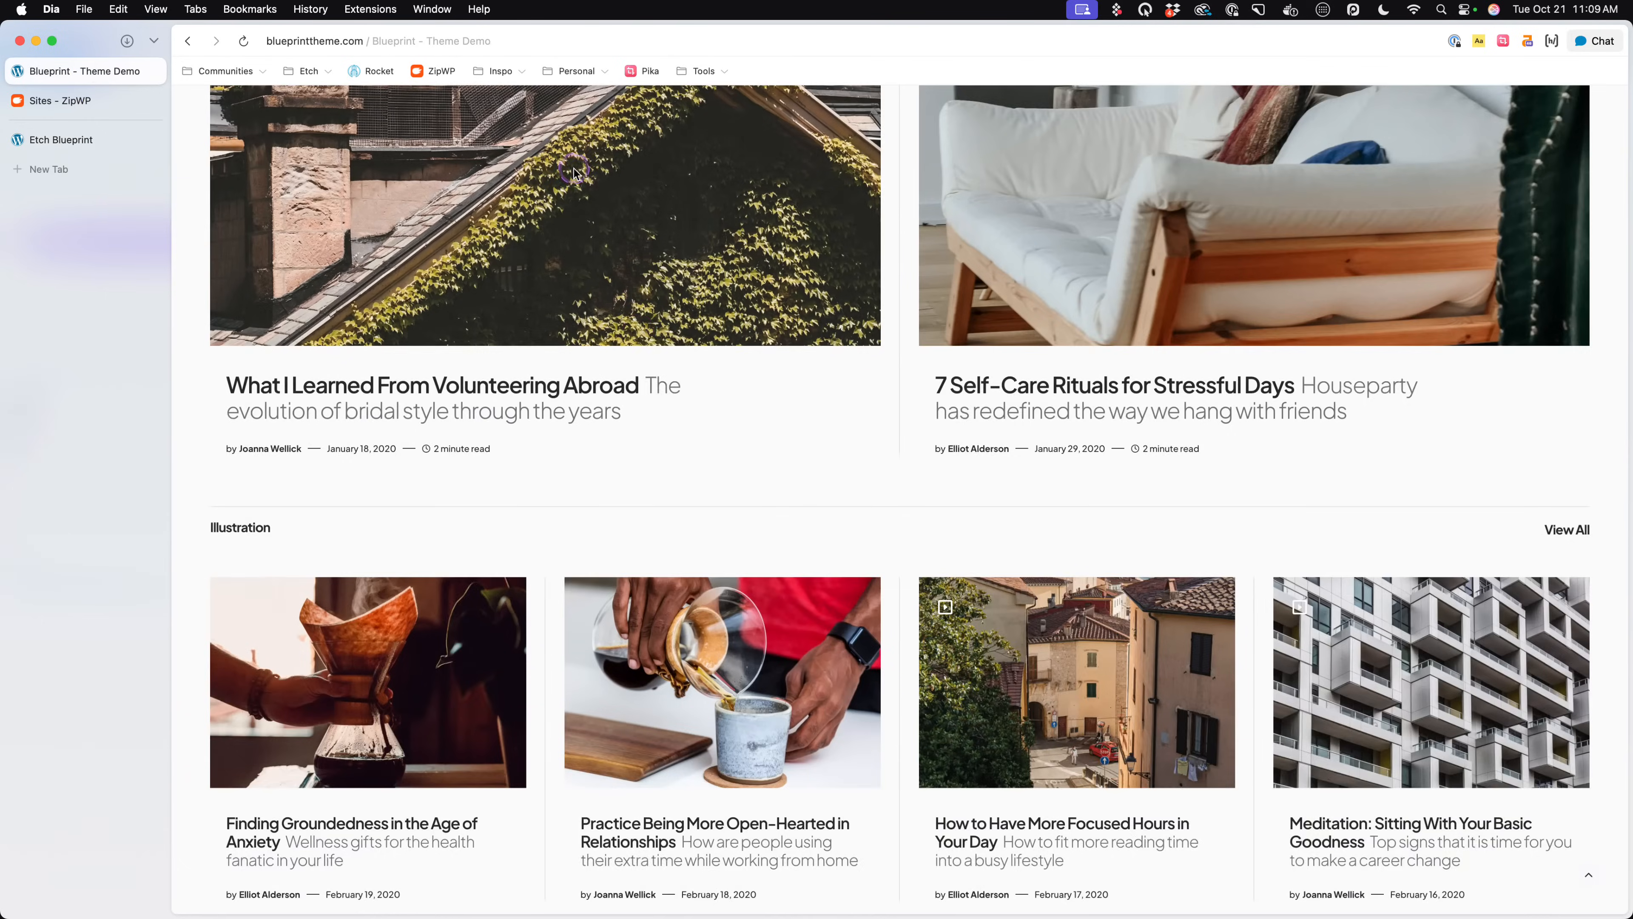
pyautogui.scroll(20, 646, 365)
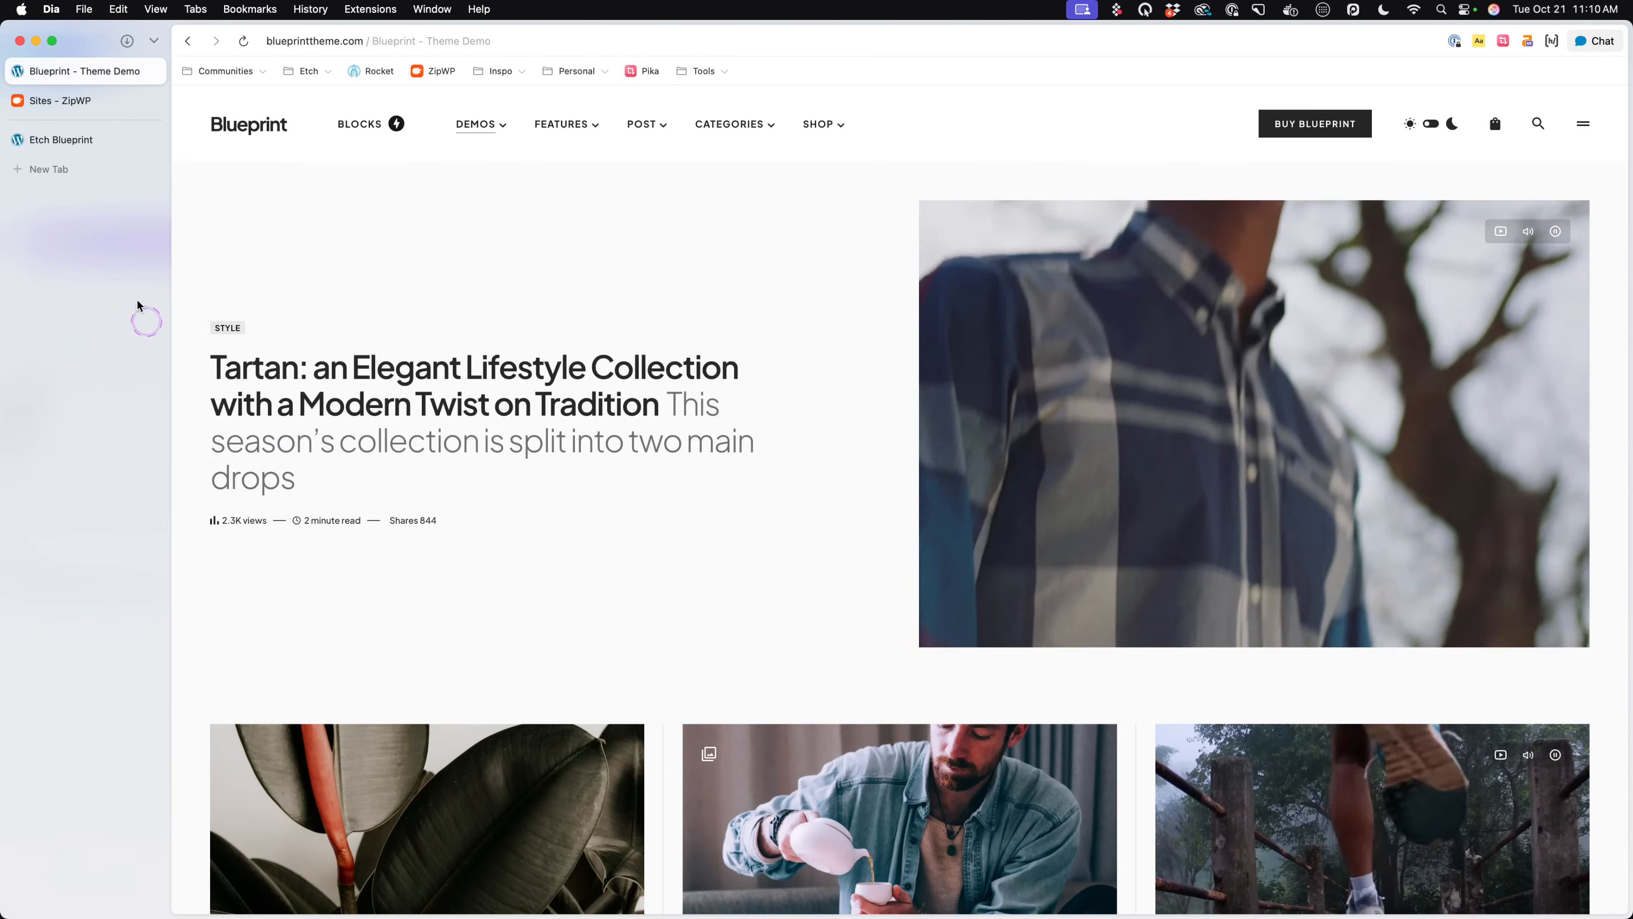
pyautogui.click(103, 141)
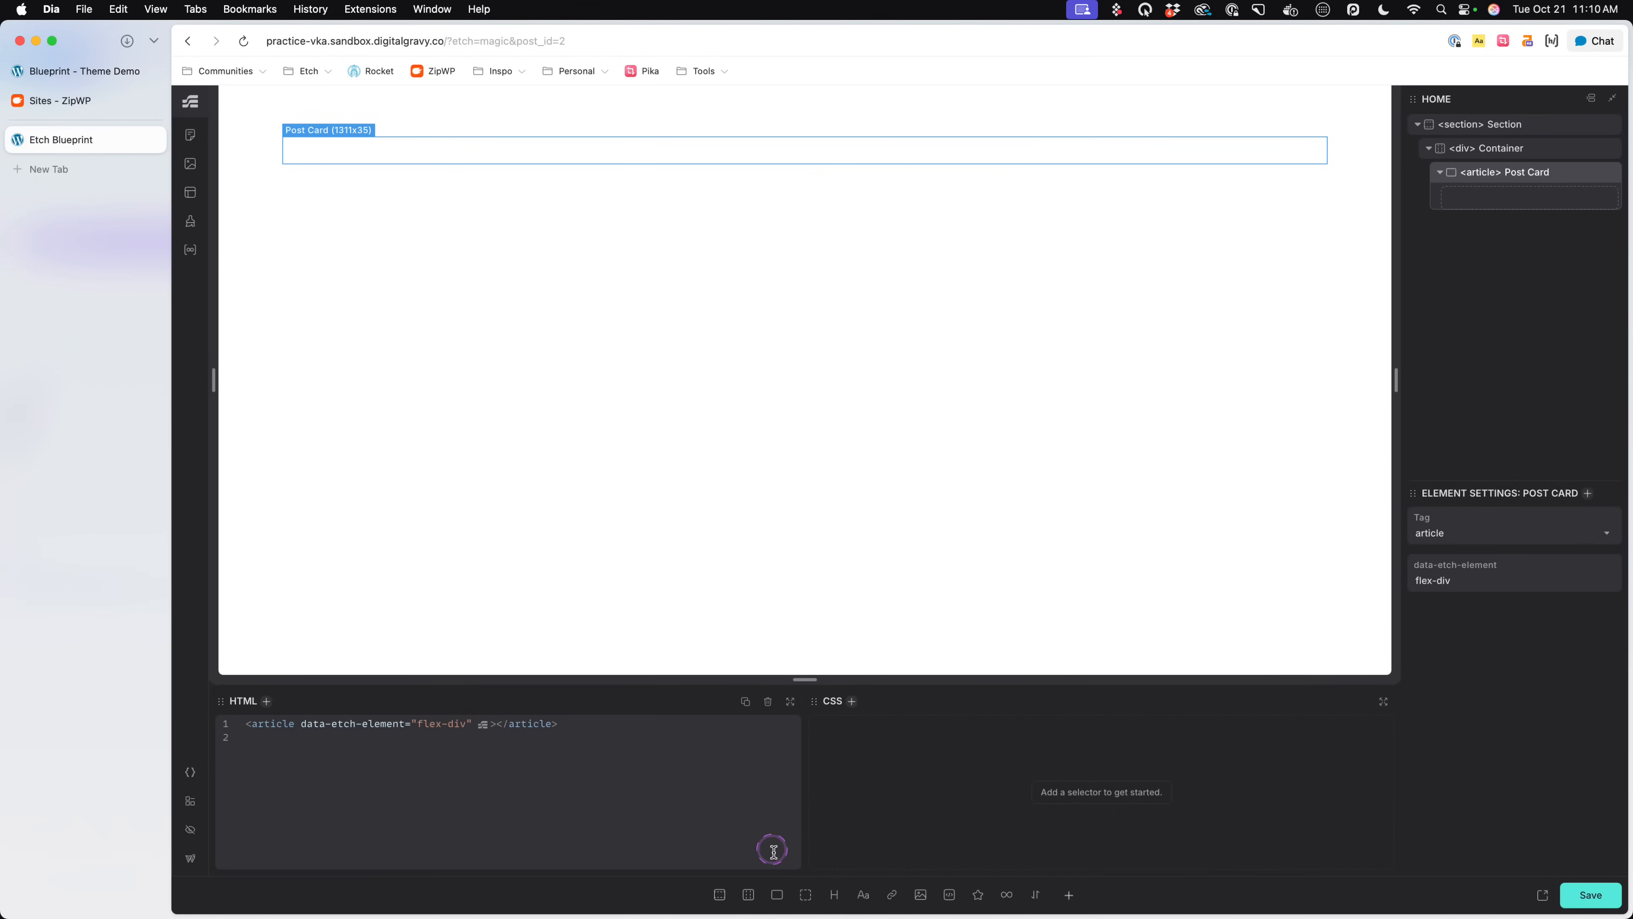
# - Add two Flex Divs inside the Post Card and rename the first one "Content Wrapper"
pyautogui.doubleClick(778, 895)
pyautogui.doubleClick(1523, 197)
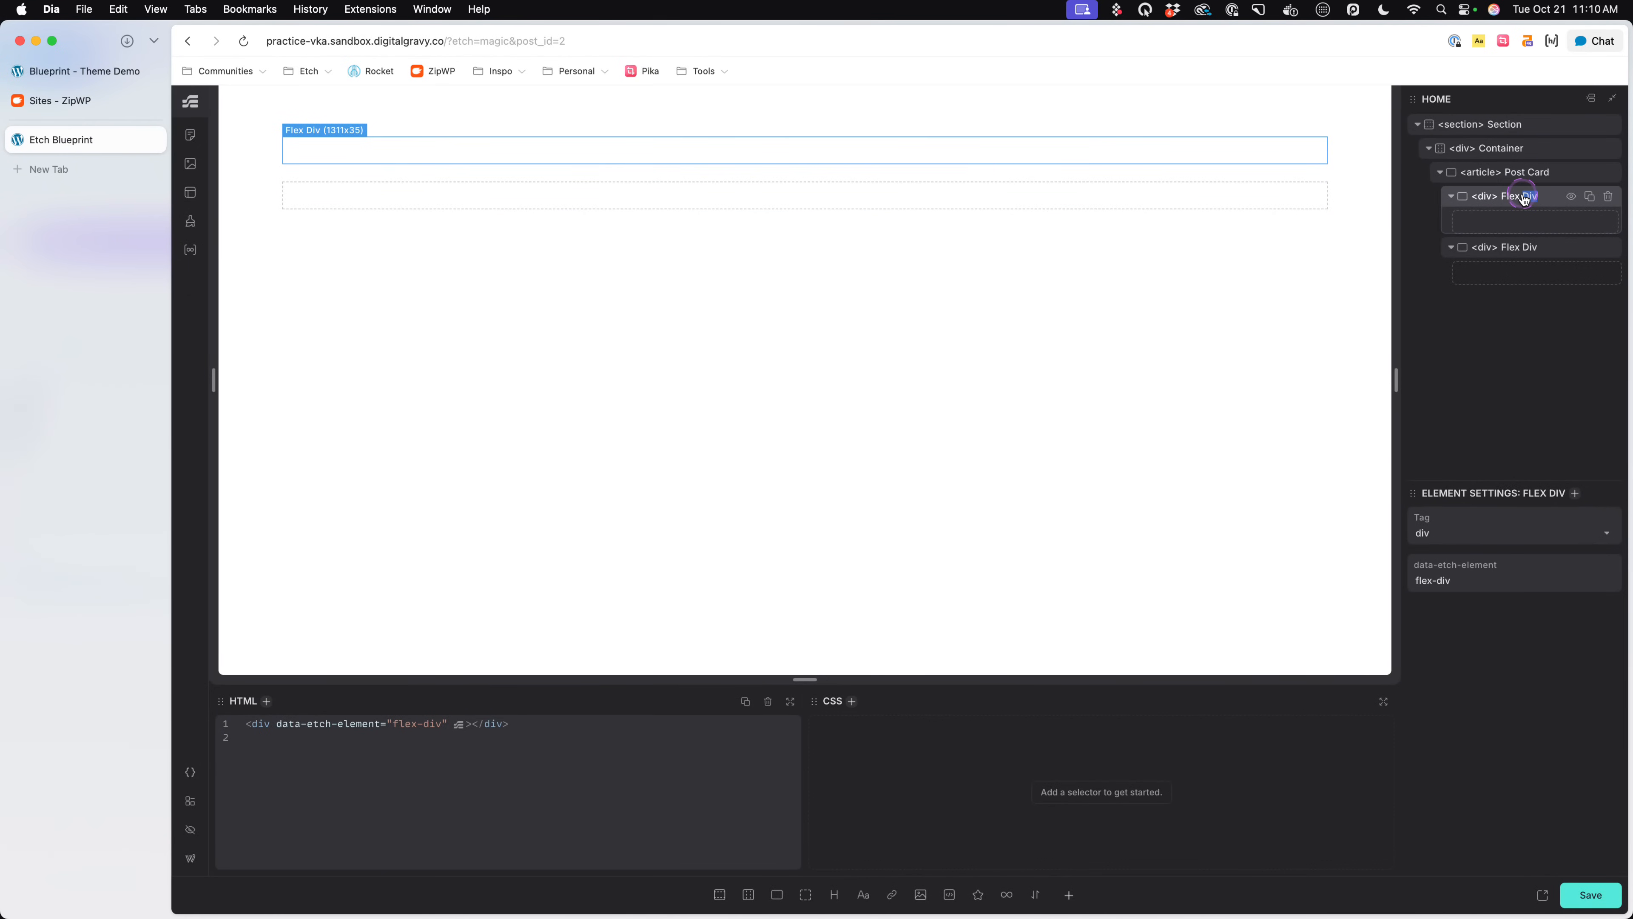
pyautogui.write('Content Wrapper')
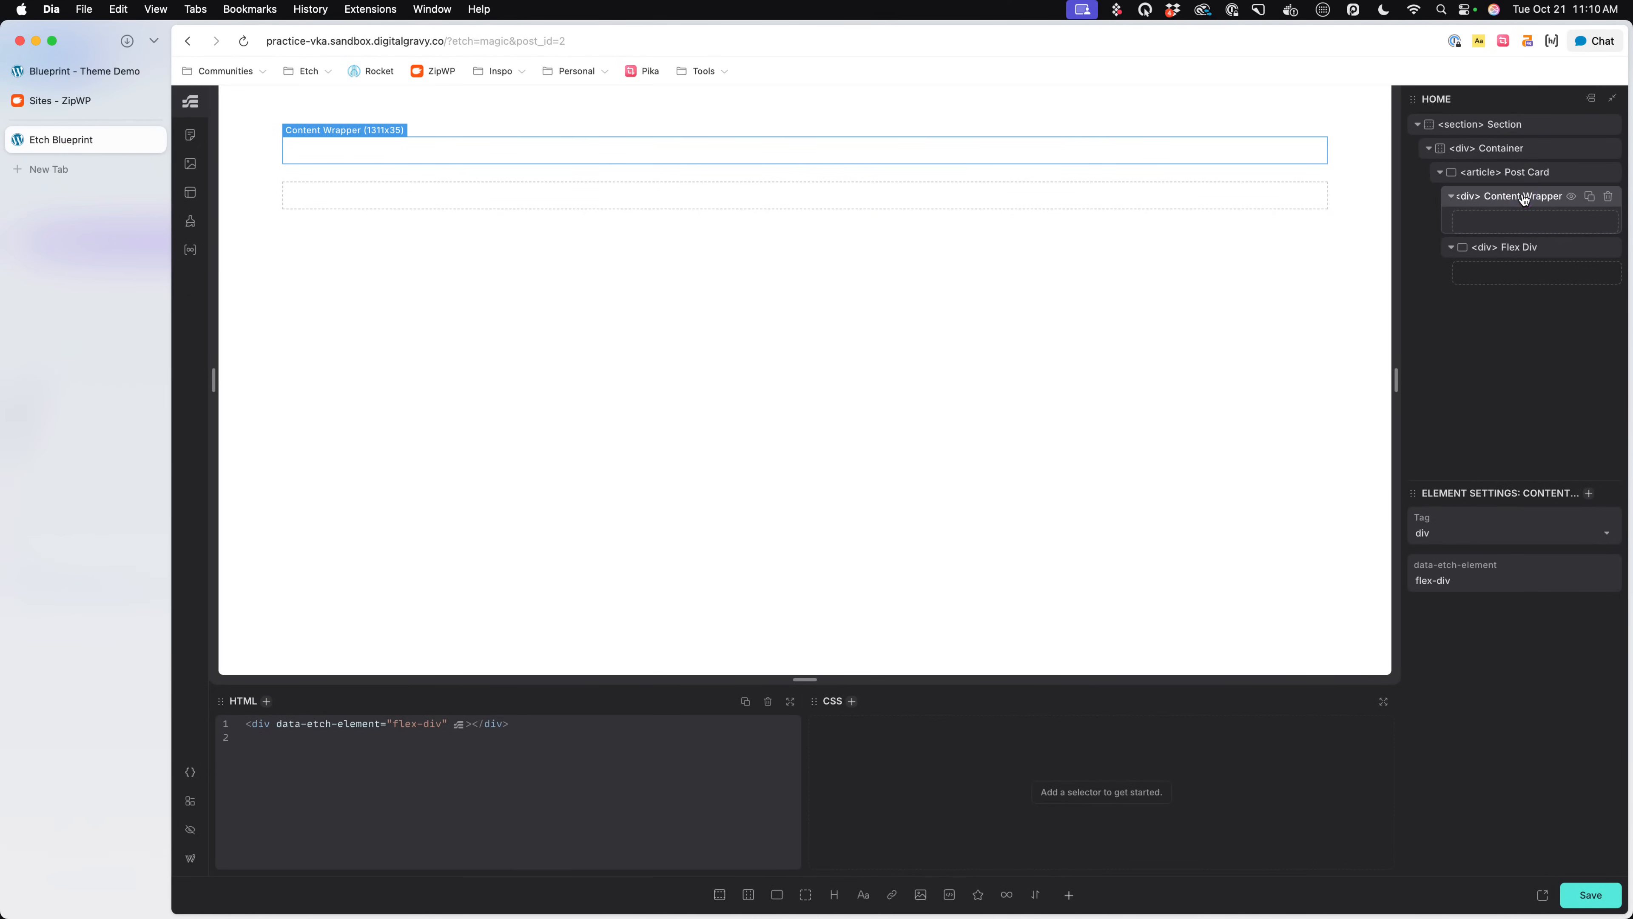
# - Rename the second Flex Div in the Post Card "Media Wrapper" and set its tag to figure
pyautogui.doubleClick(1515, 247)
pyautogui.write('Media Wrapper')
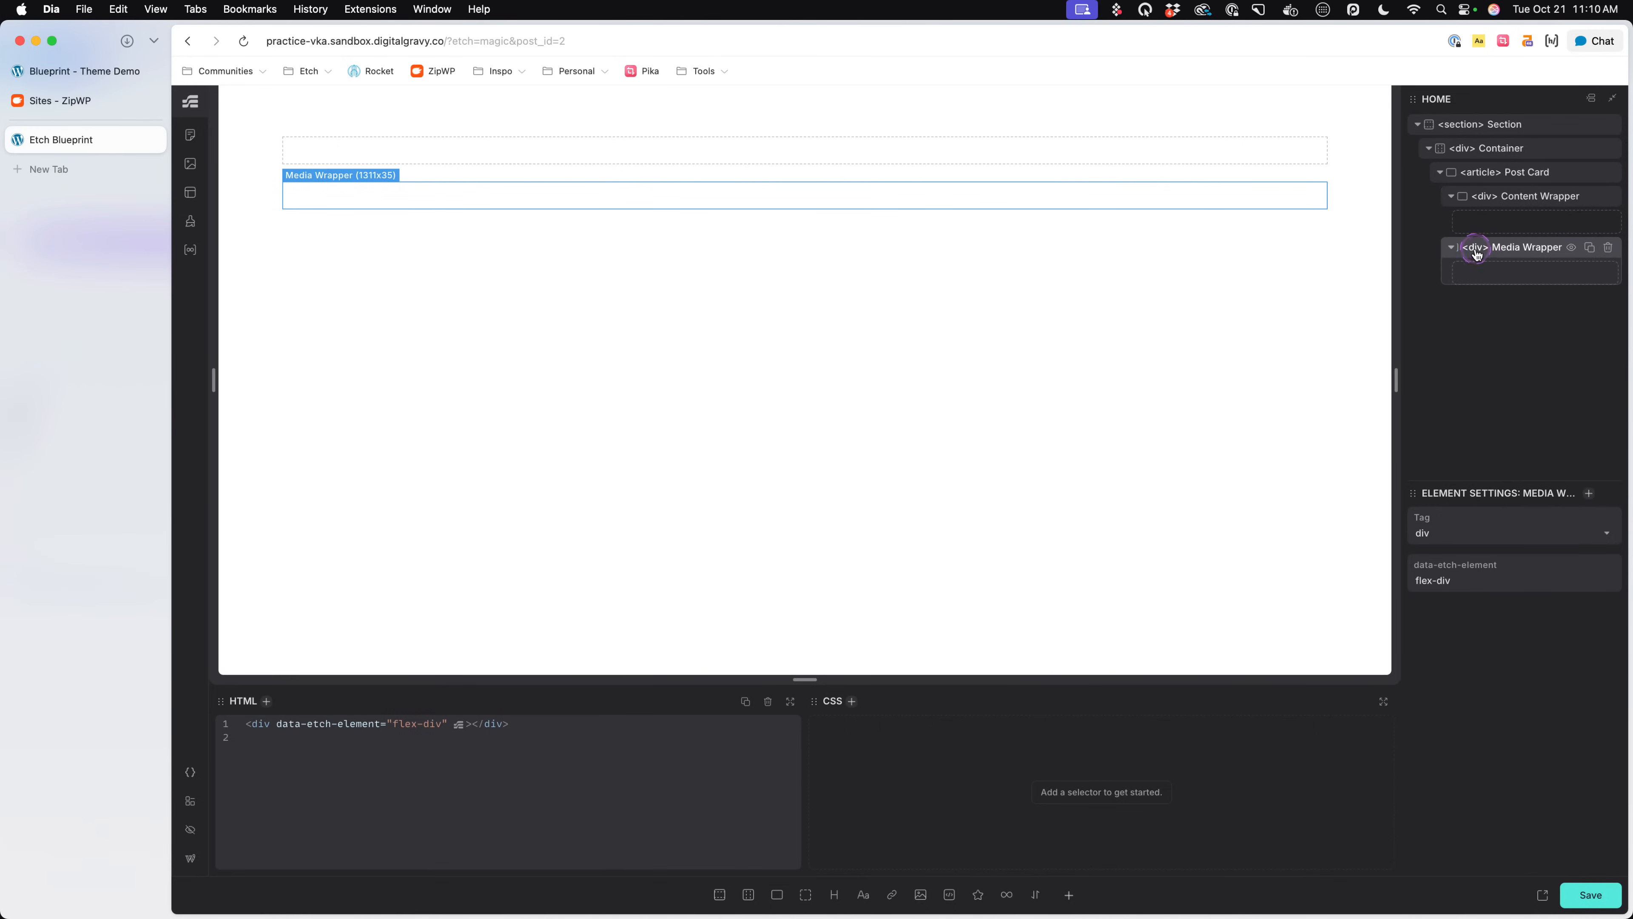
pyautogui.write('figure')
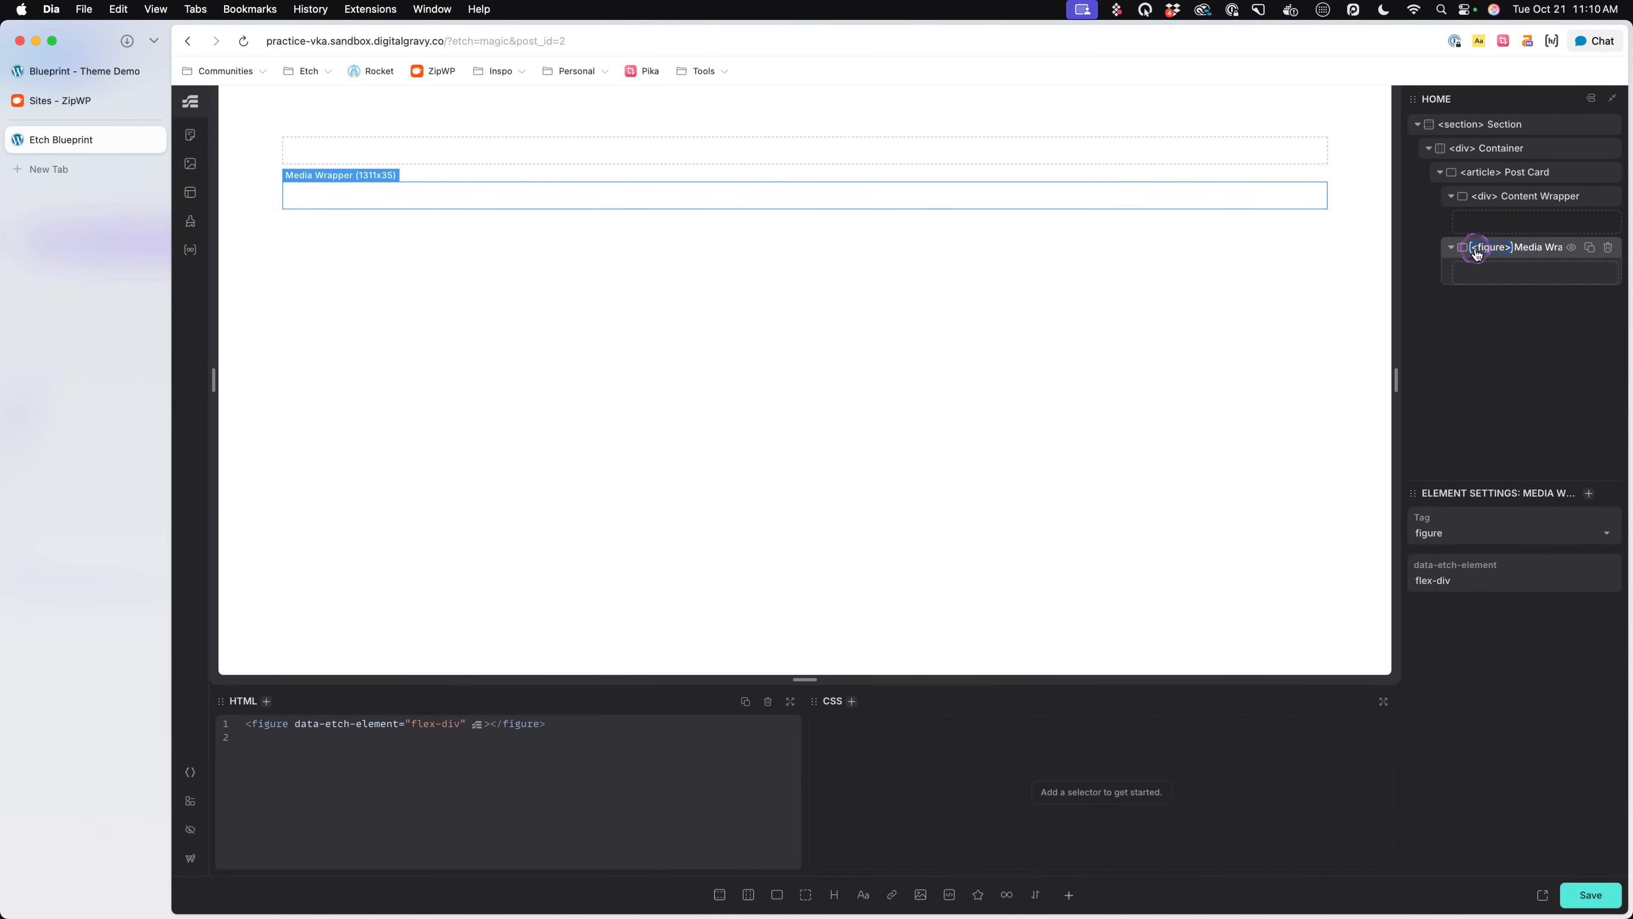
# - Add an image named "Media" inside the Media Wrapper and an h2 heading inside the Content Wrapper
pyautogui.click(922, 895)
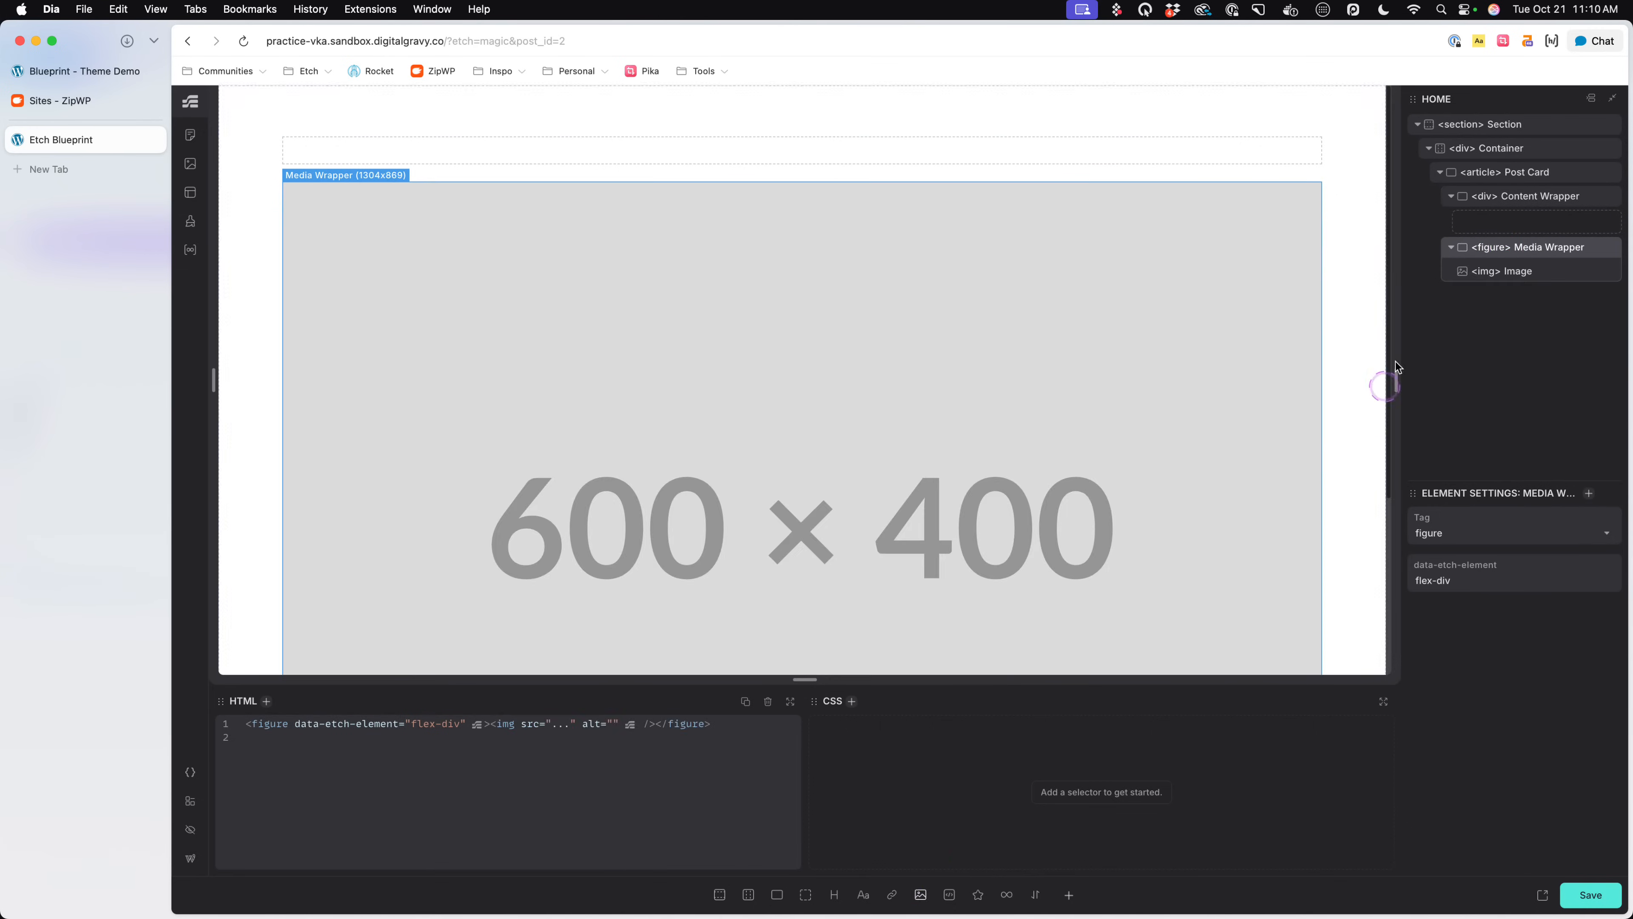
pyautogui.doubleClick(1519, 272)
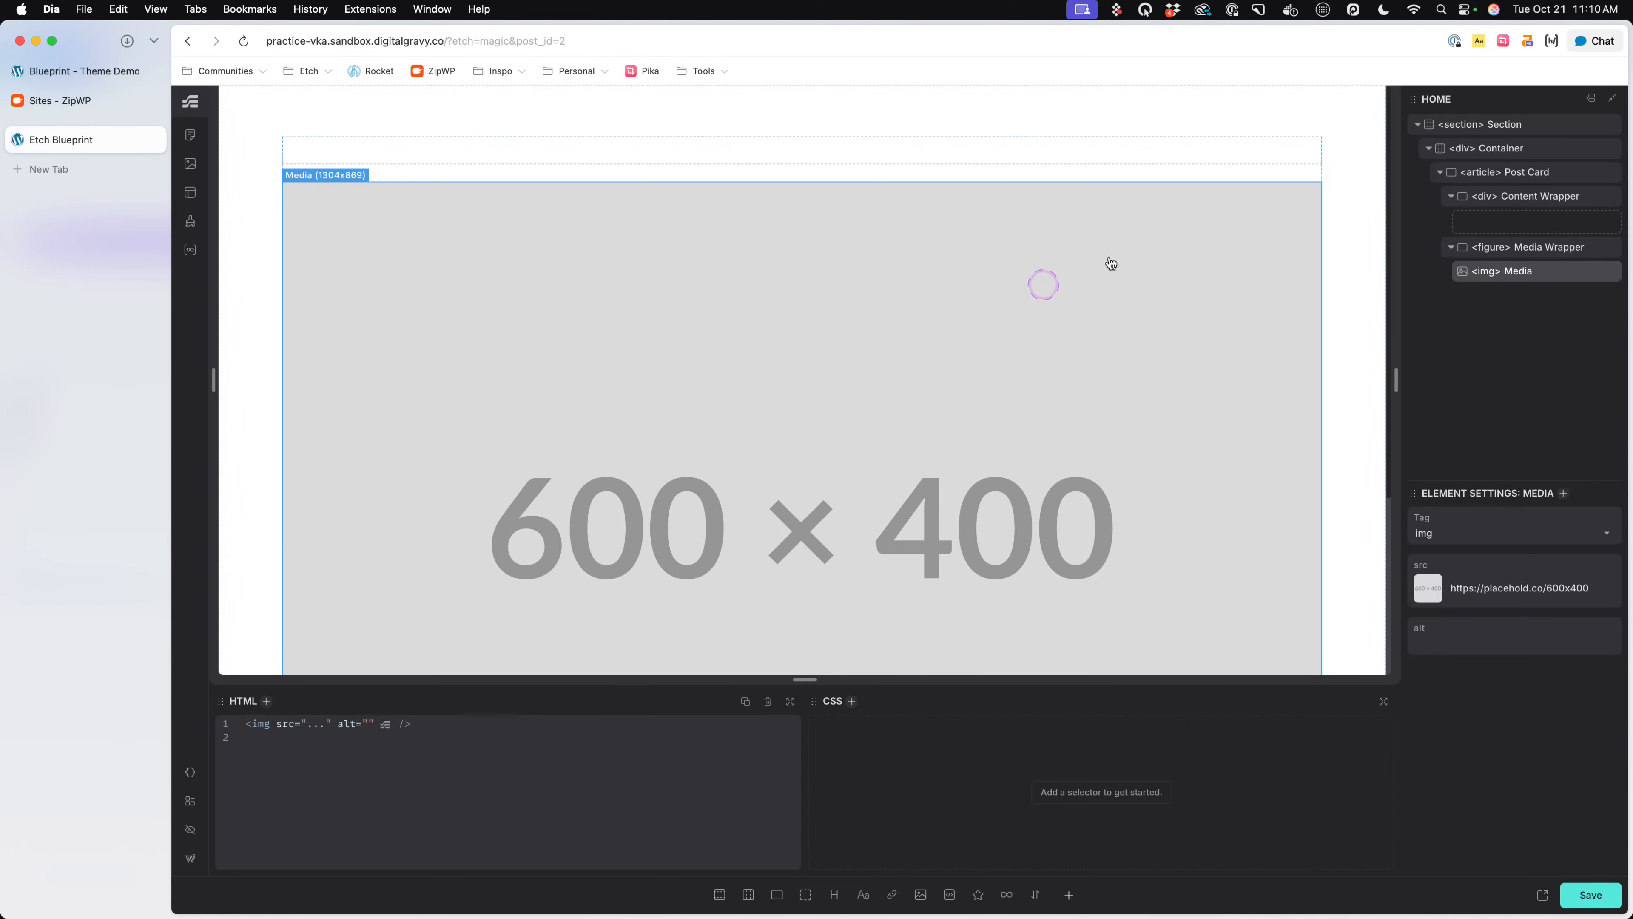
pyautogui.click(1533, 197)
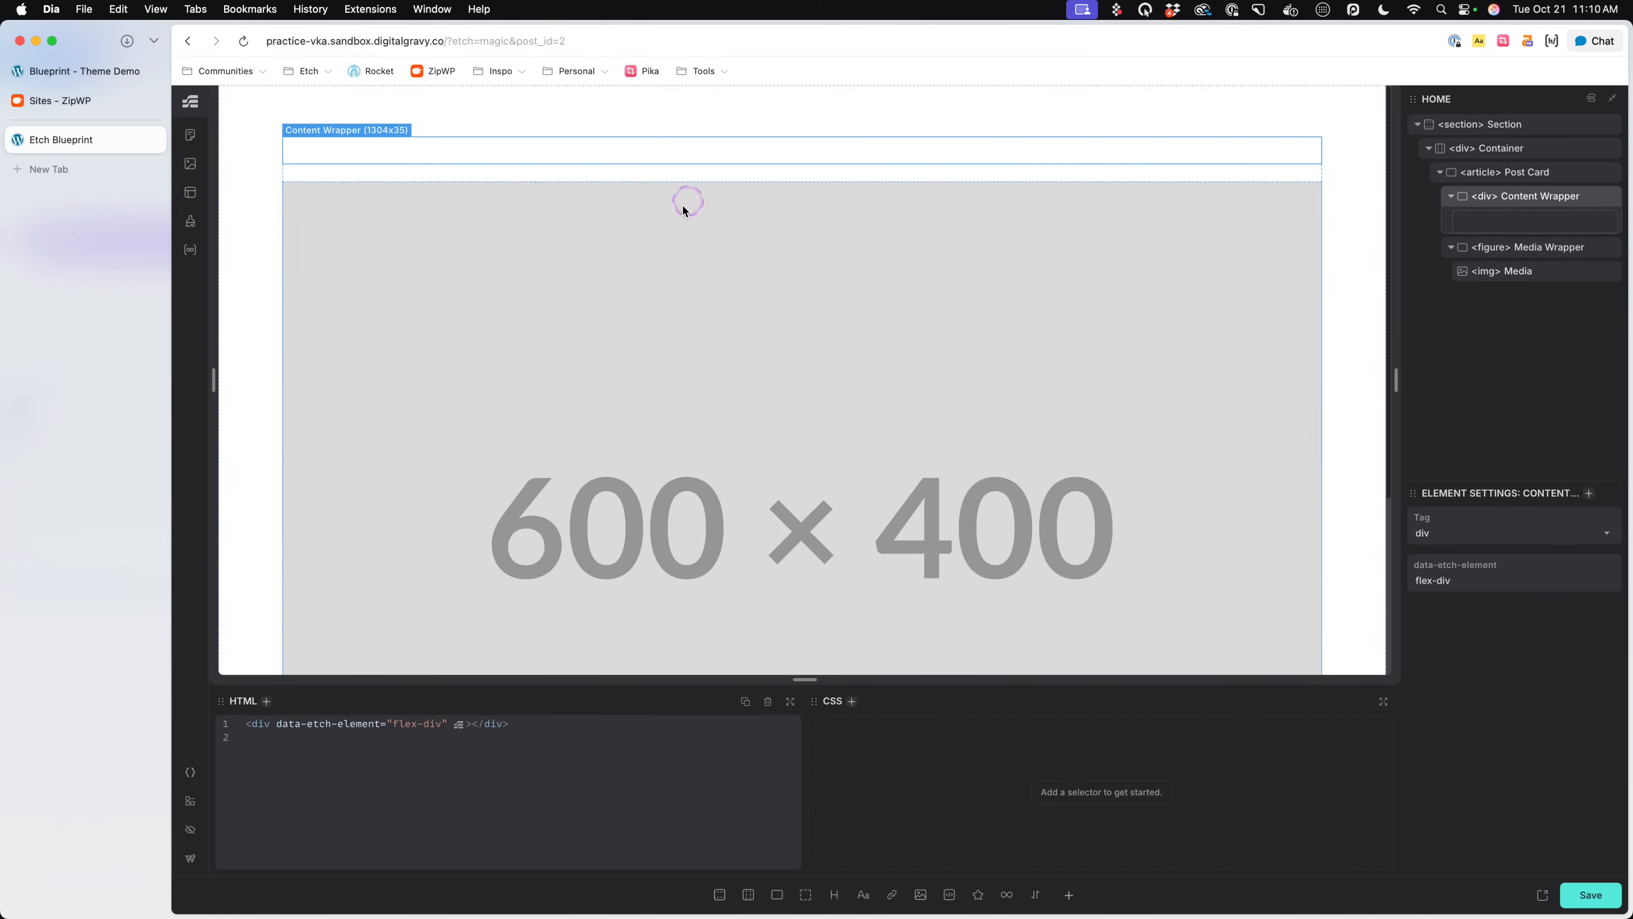
pyautogui.click(834, 894)
pyautogui.click(1538, 225)
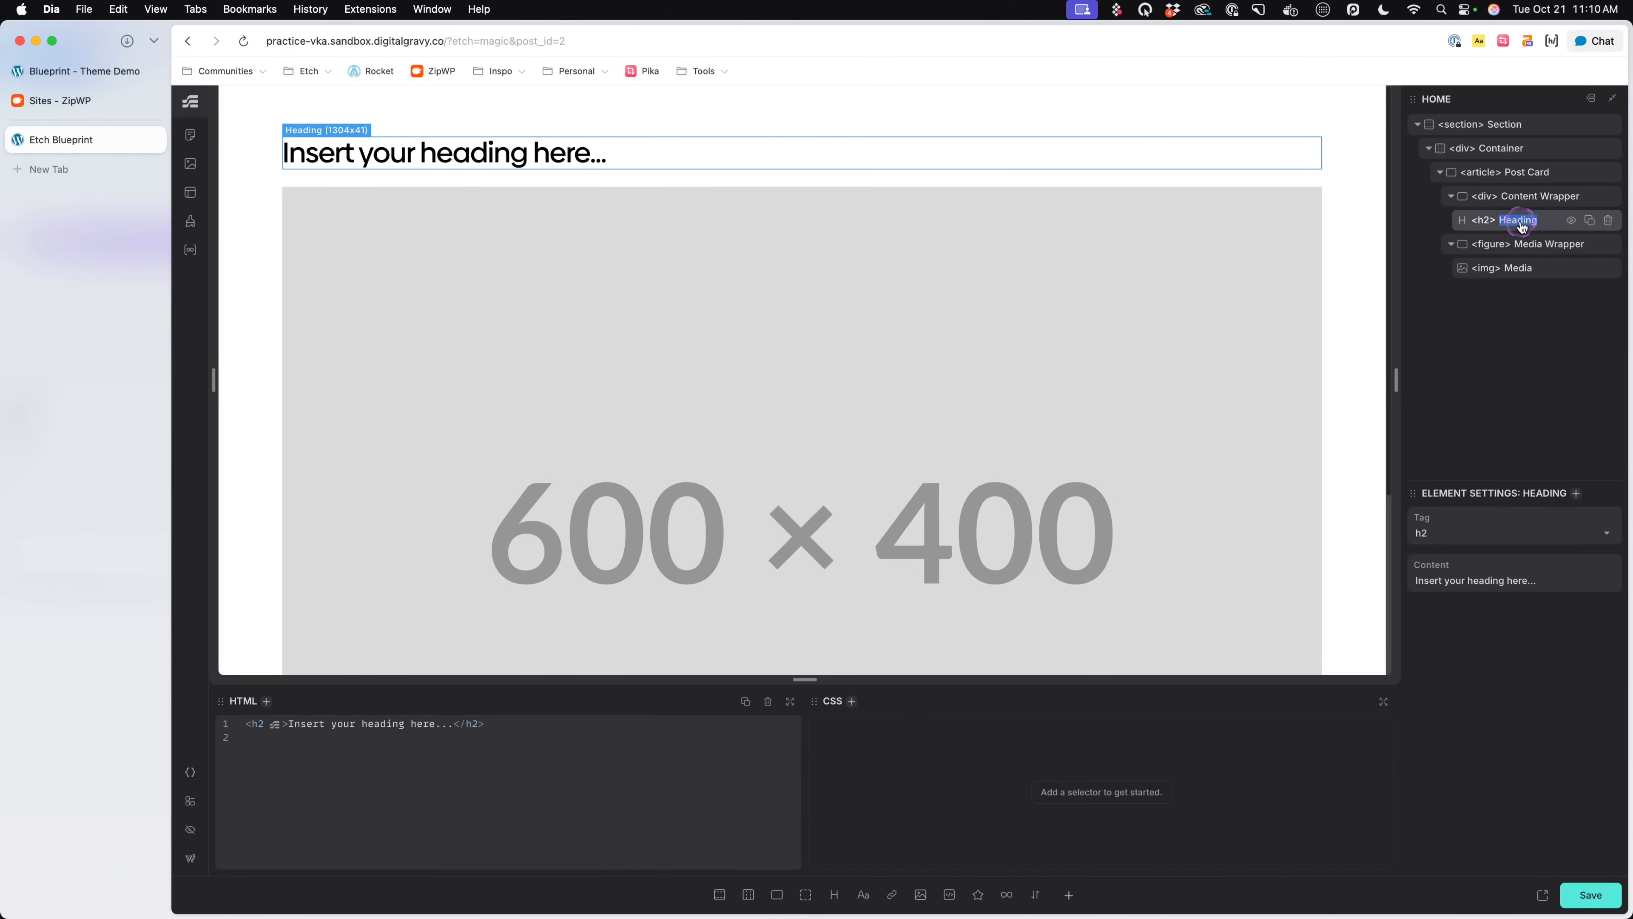
pyautogui.click(1527, 198)
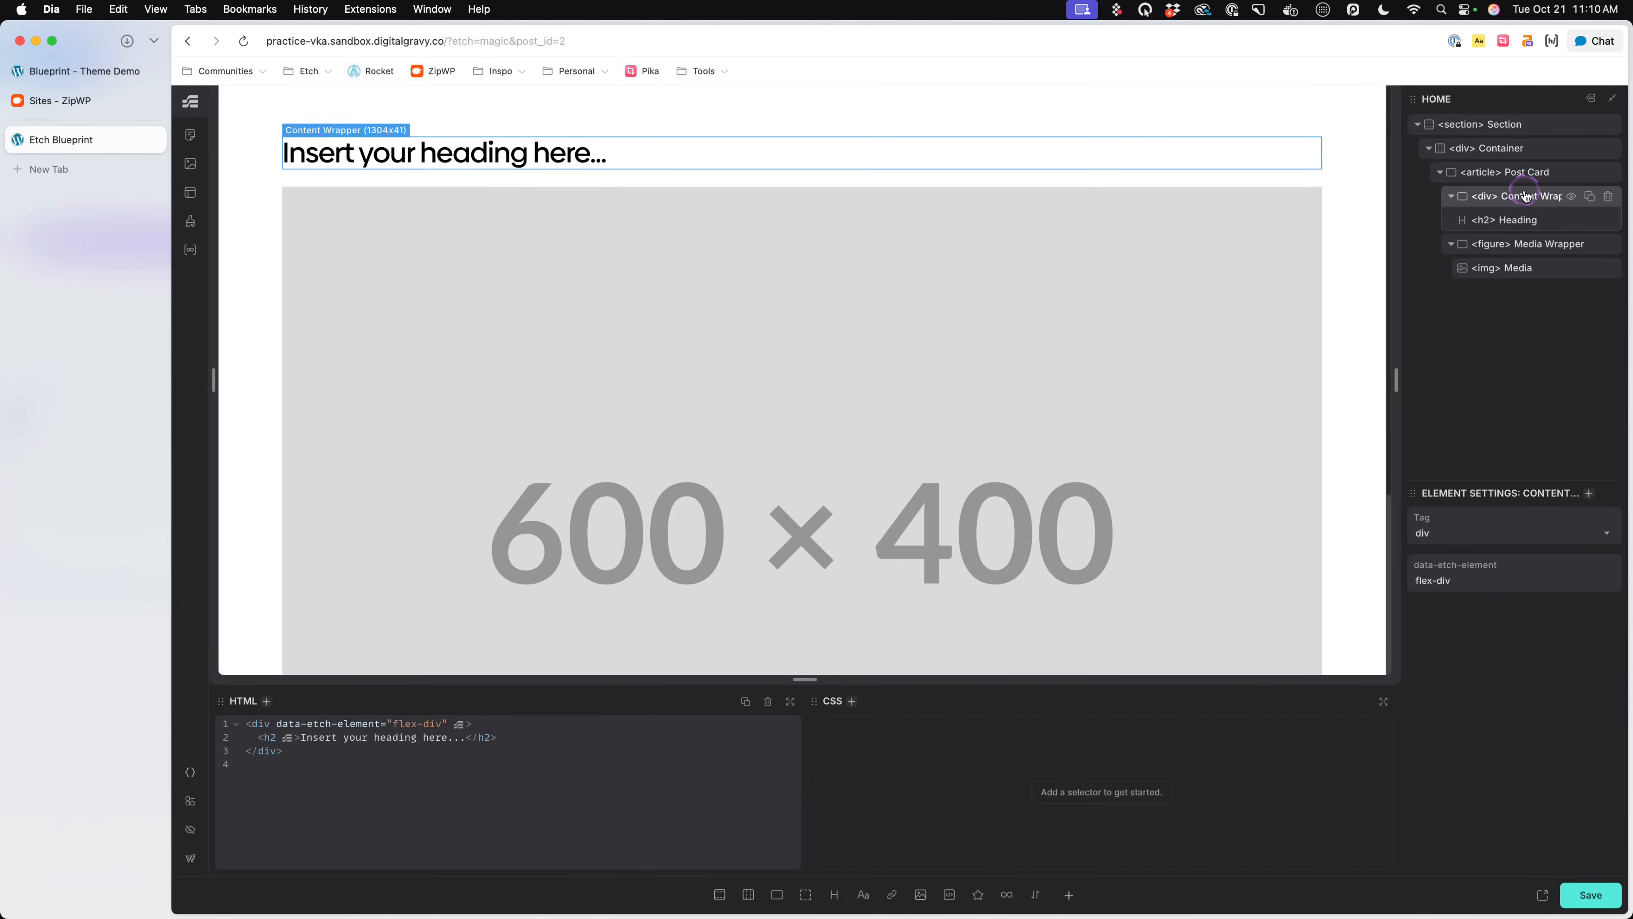
# - Check the hero heading on the Blueprint theme demo, and wrap the Post Card's Heading in a div named "Heading Group"
pyautogui.click(103, 71)
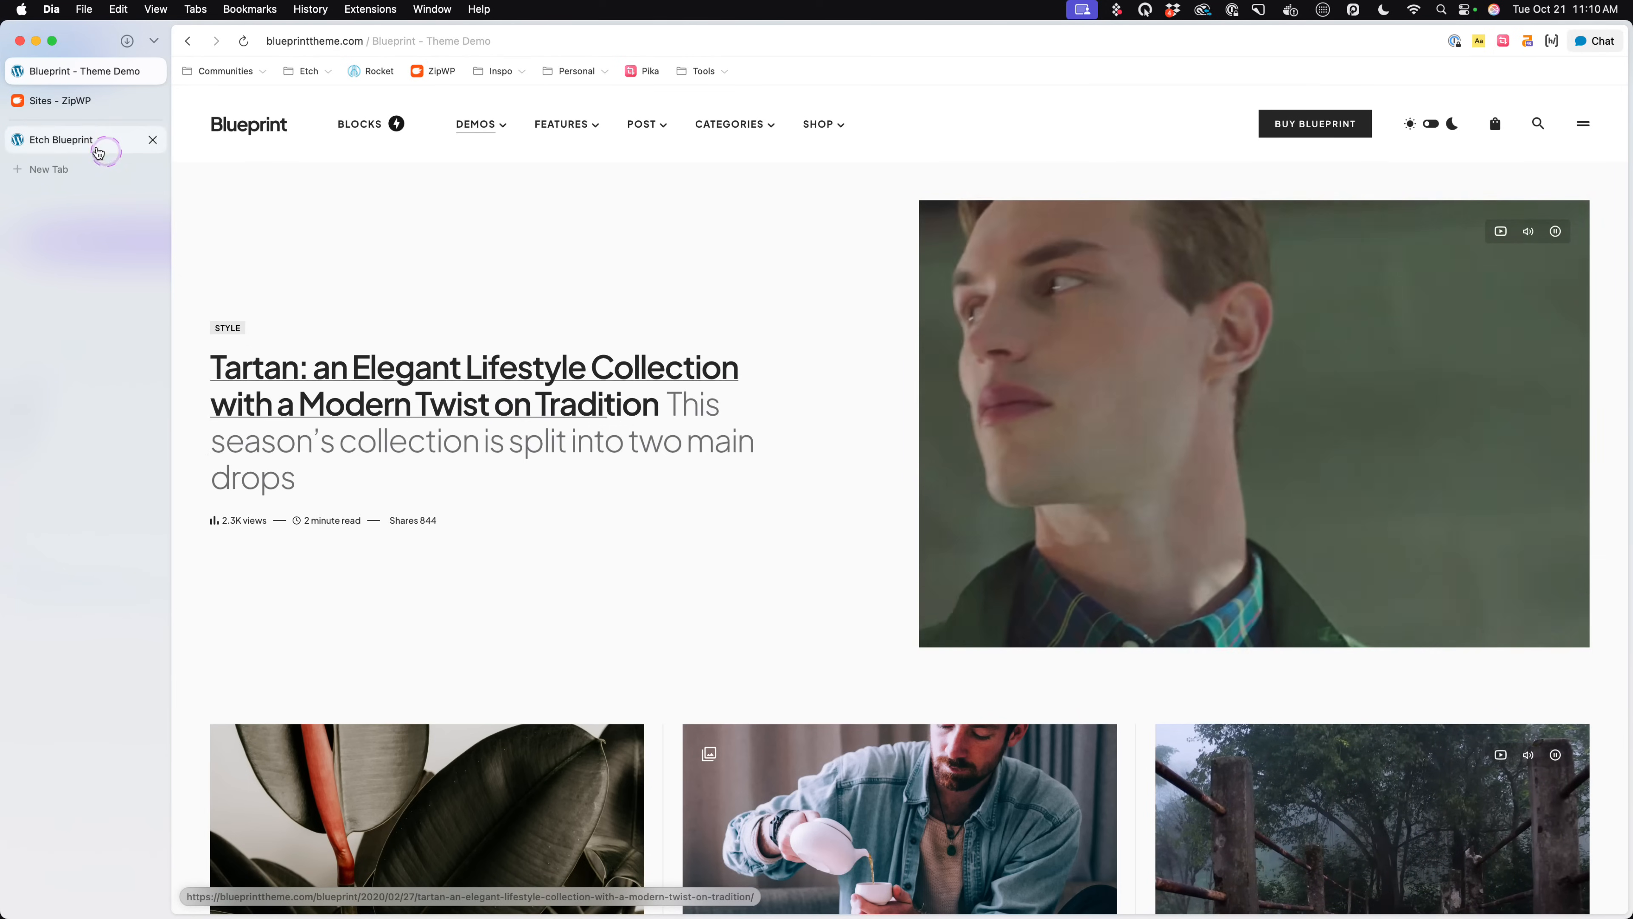
pyautogui.click(85, 138)
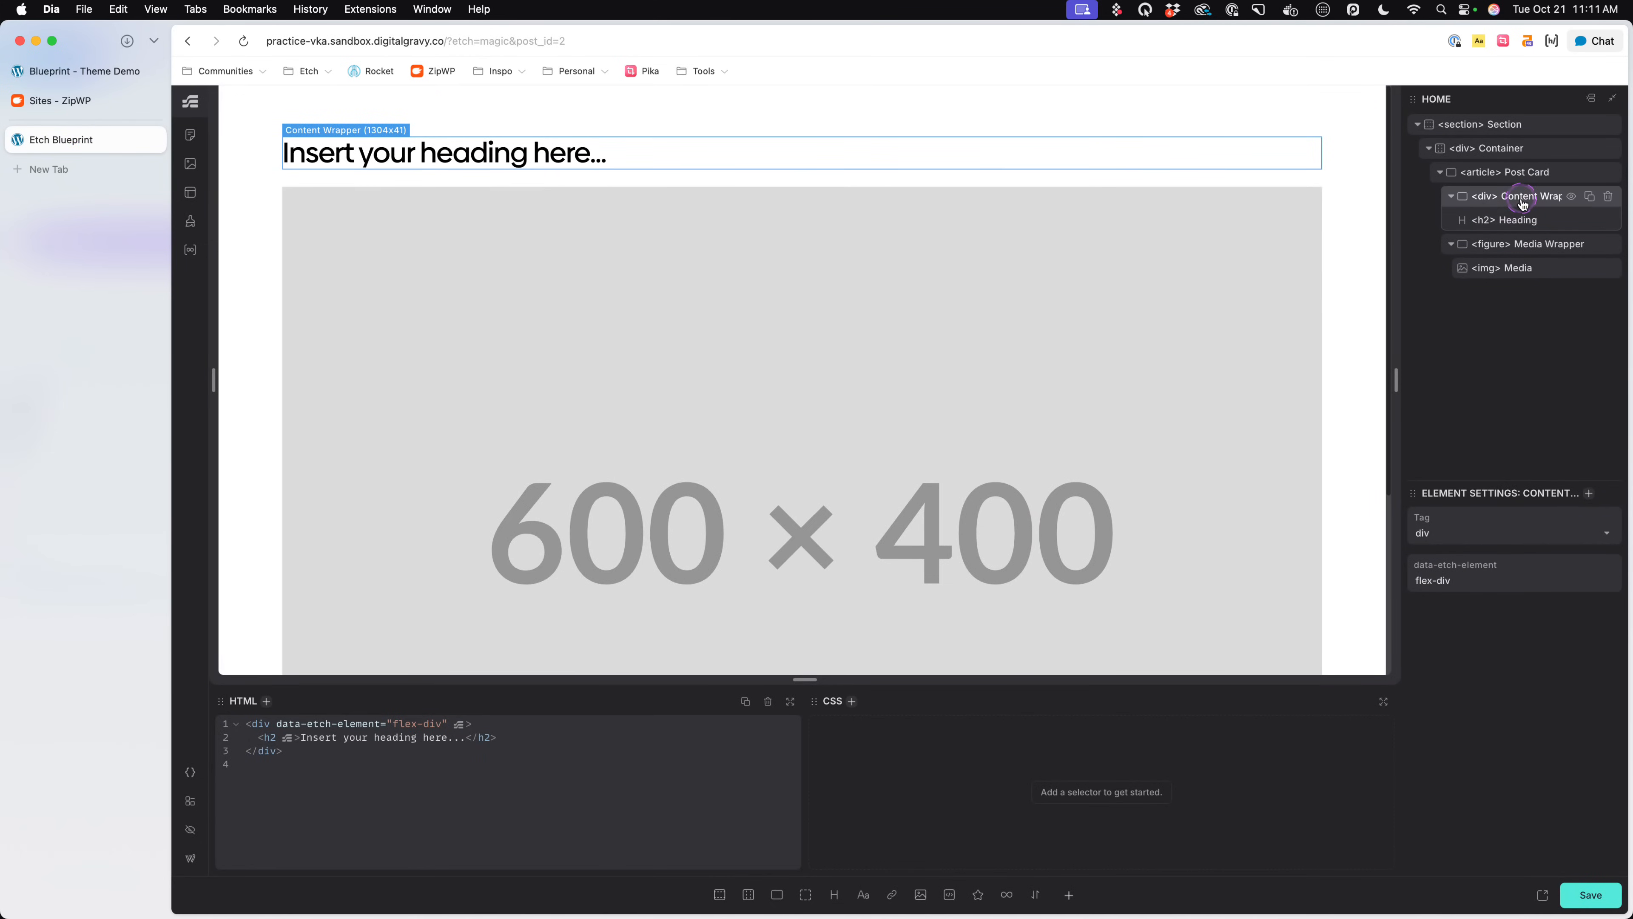
pyautogui.click(1522, 220)
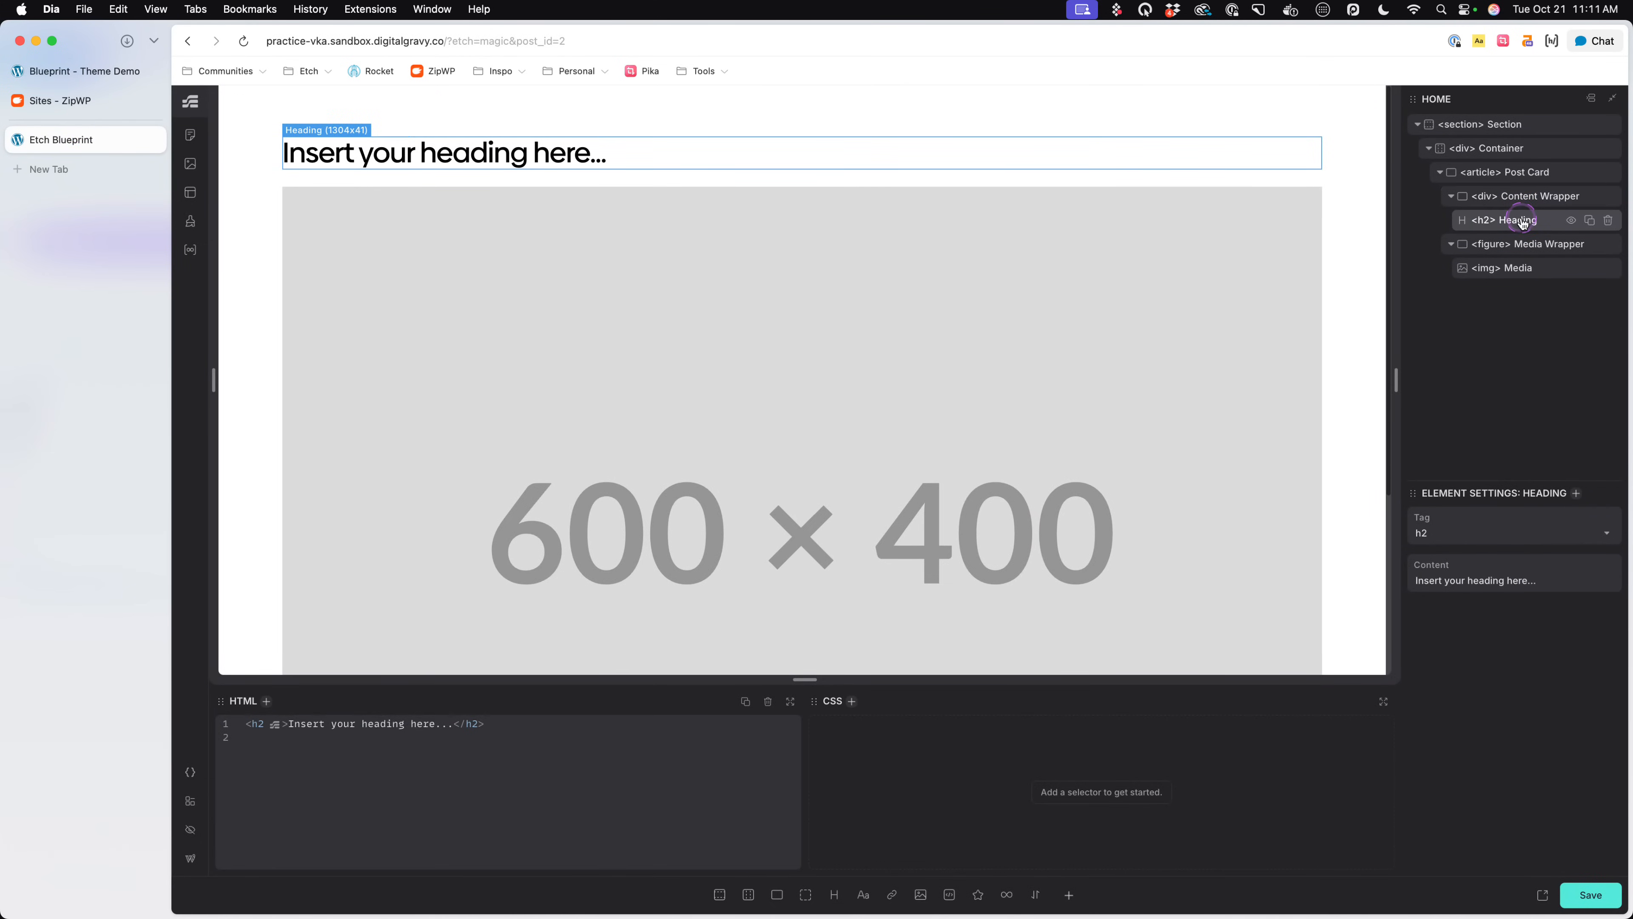
pyautogui.rightClick(1521, 220)
pyautogui.click(1469, 147)
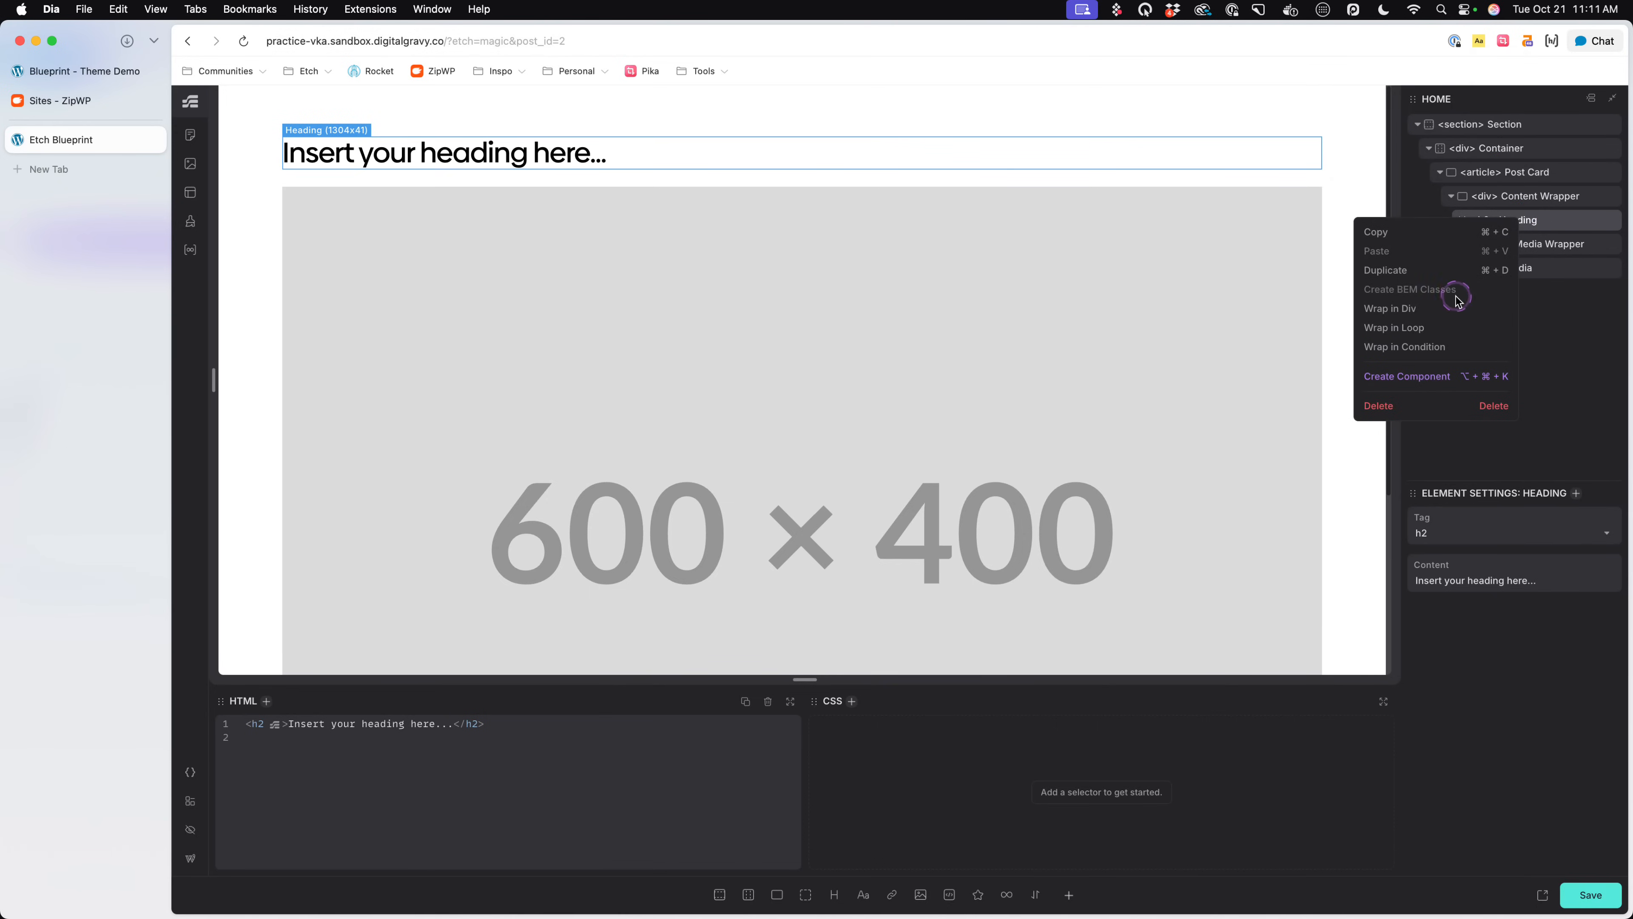
pyautogui.click(1391, 309)
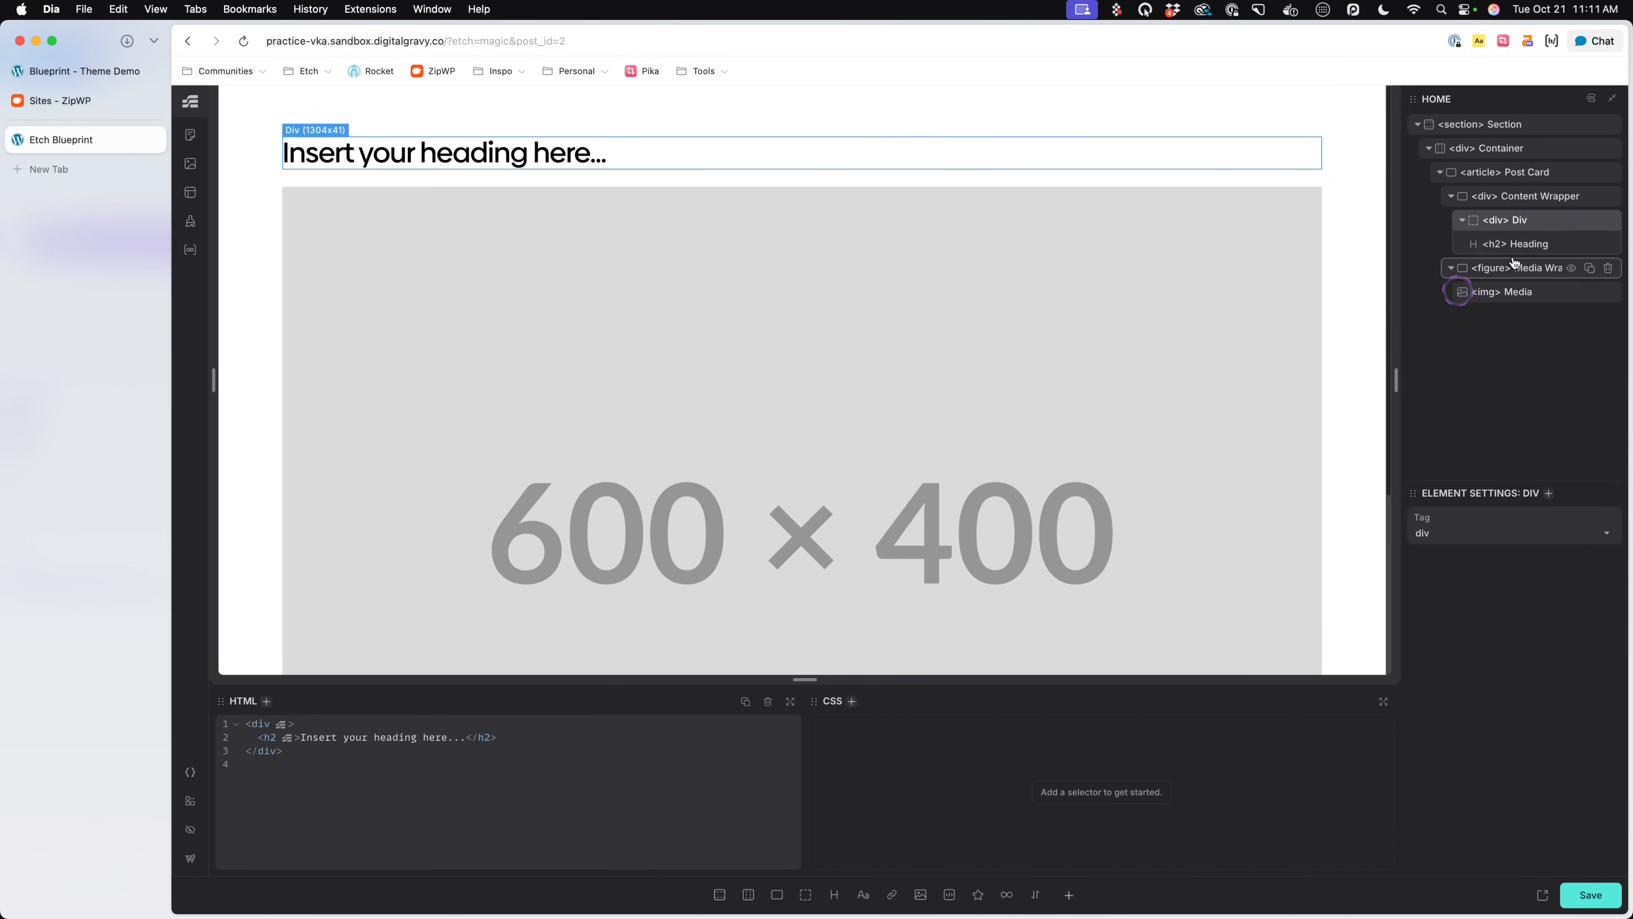
pyautogui.click(1519, 225)
pyautogui.write('Heading Wrapper')
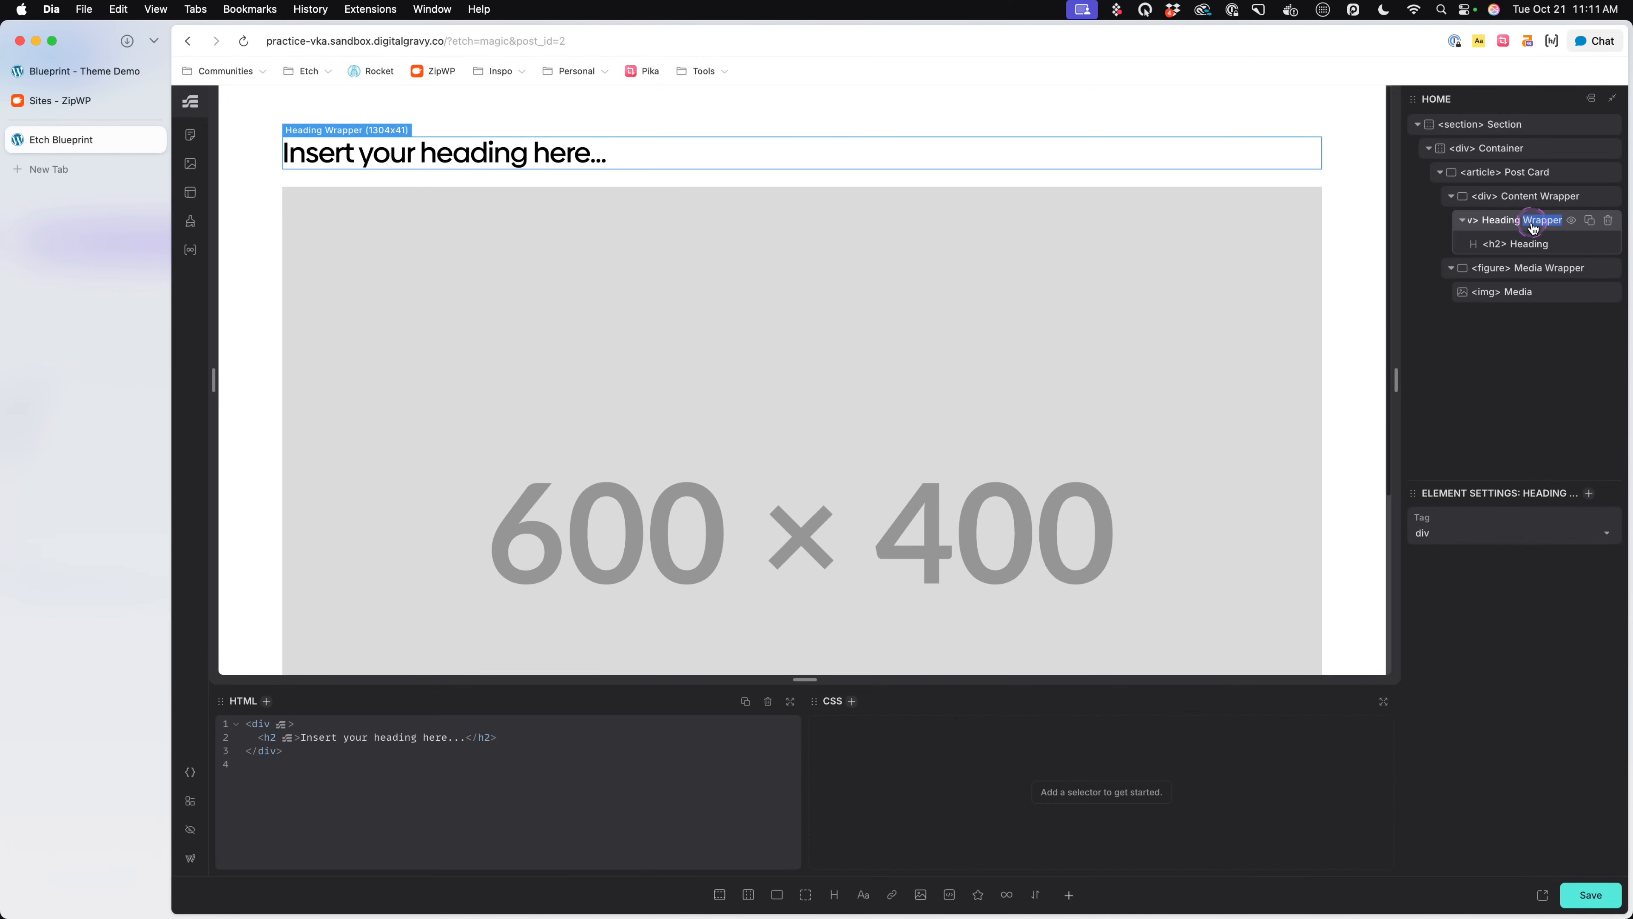
pyautogui.write('Group')
pyautogui.click(1534, 225)
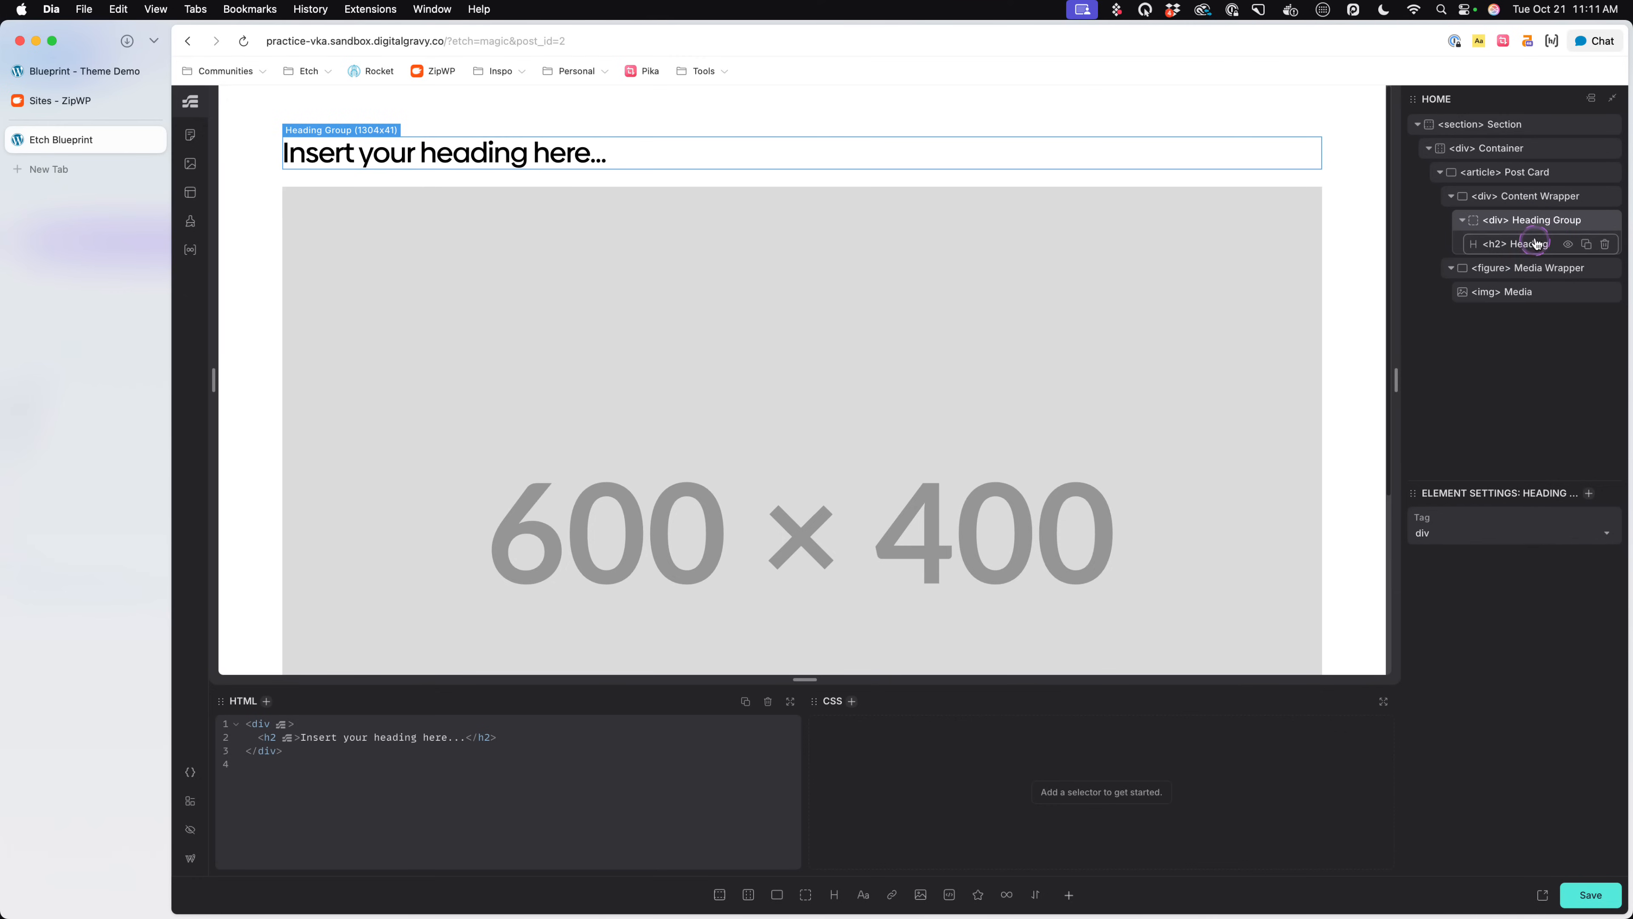
# - Add a text element named "Tagline" below the heading in the Heading Group, and collapse the group in the structure tree
pyautogui.click(862, 894)
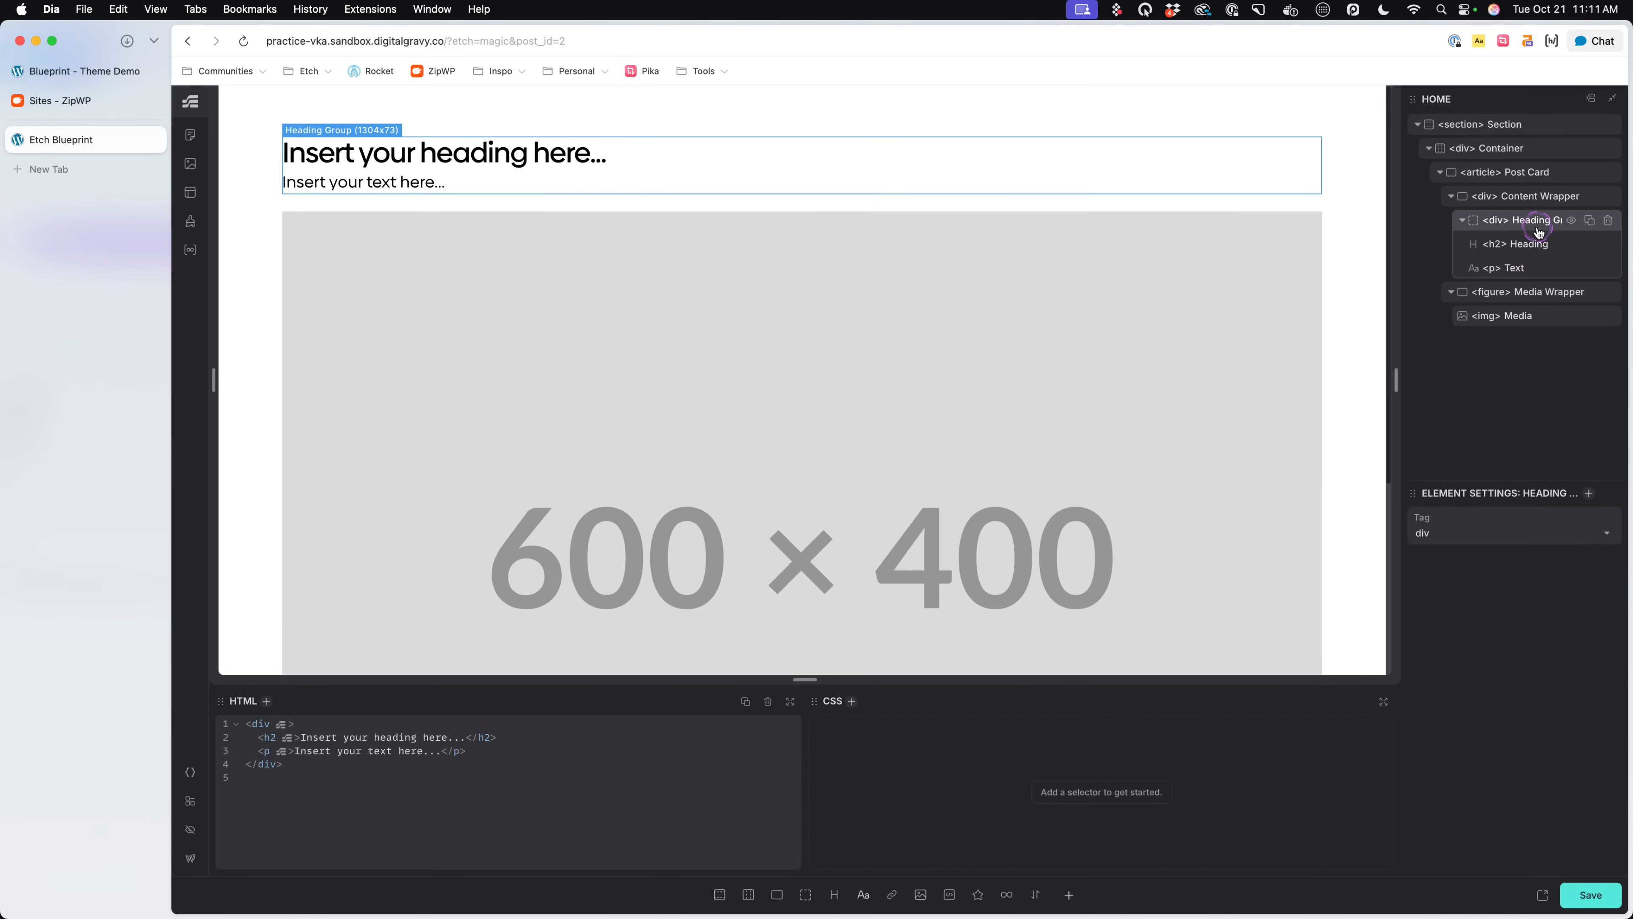
pyautogui.click(1517, 270)
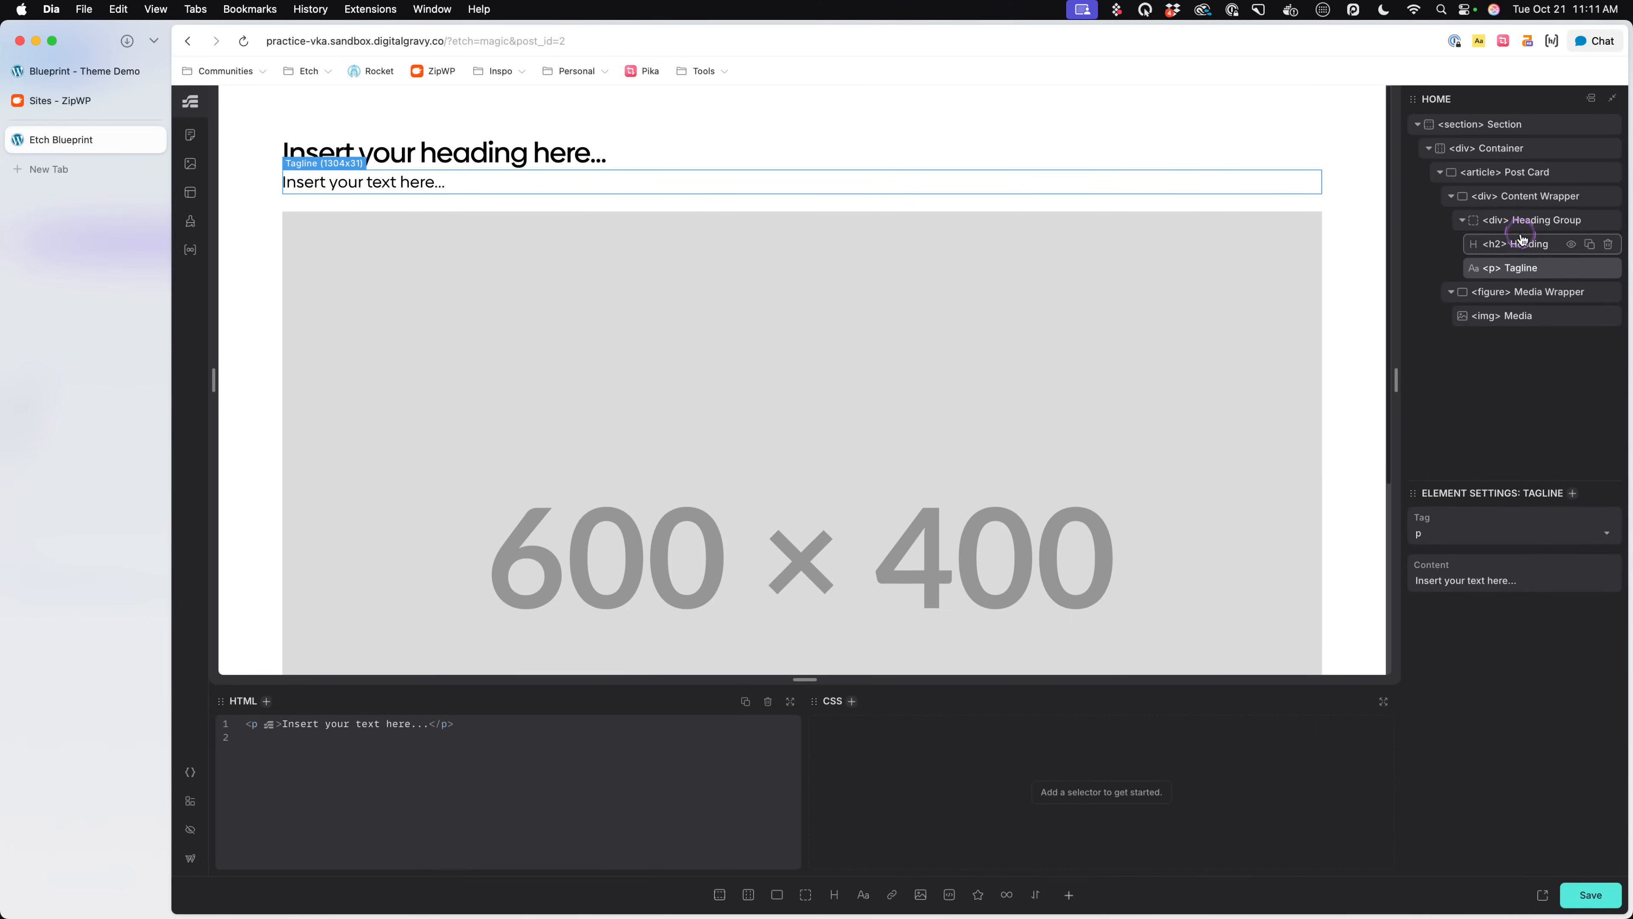
pyautogui.click(1527, 219)
pyautogui.click(1464, 220)
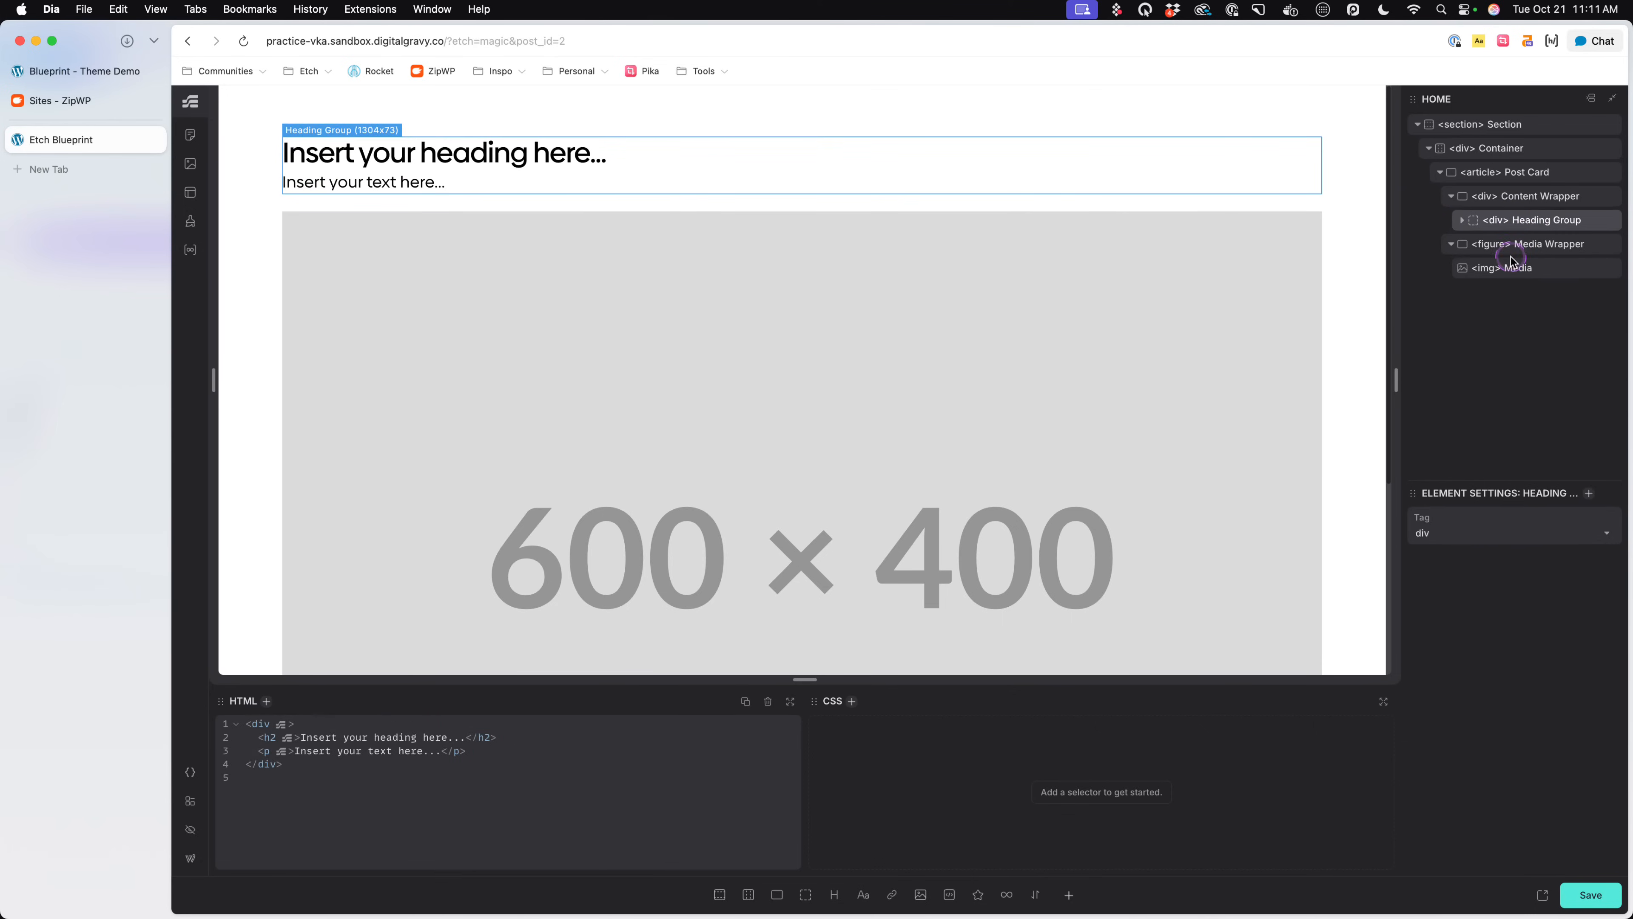
pyautogui.click(1533, 244)
pyautogui.click(1531, 273)
pyautogui.click(1536, 196)
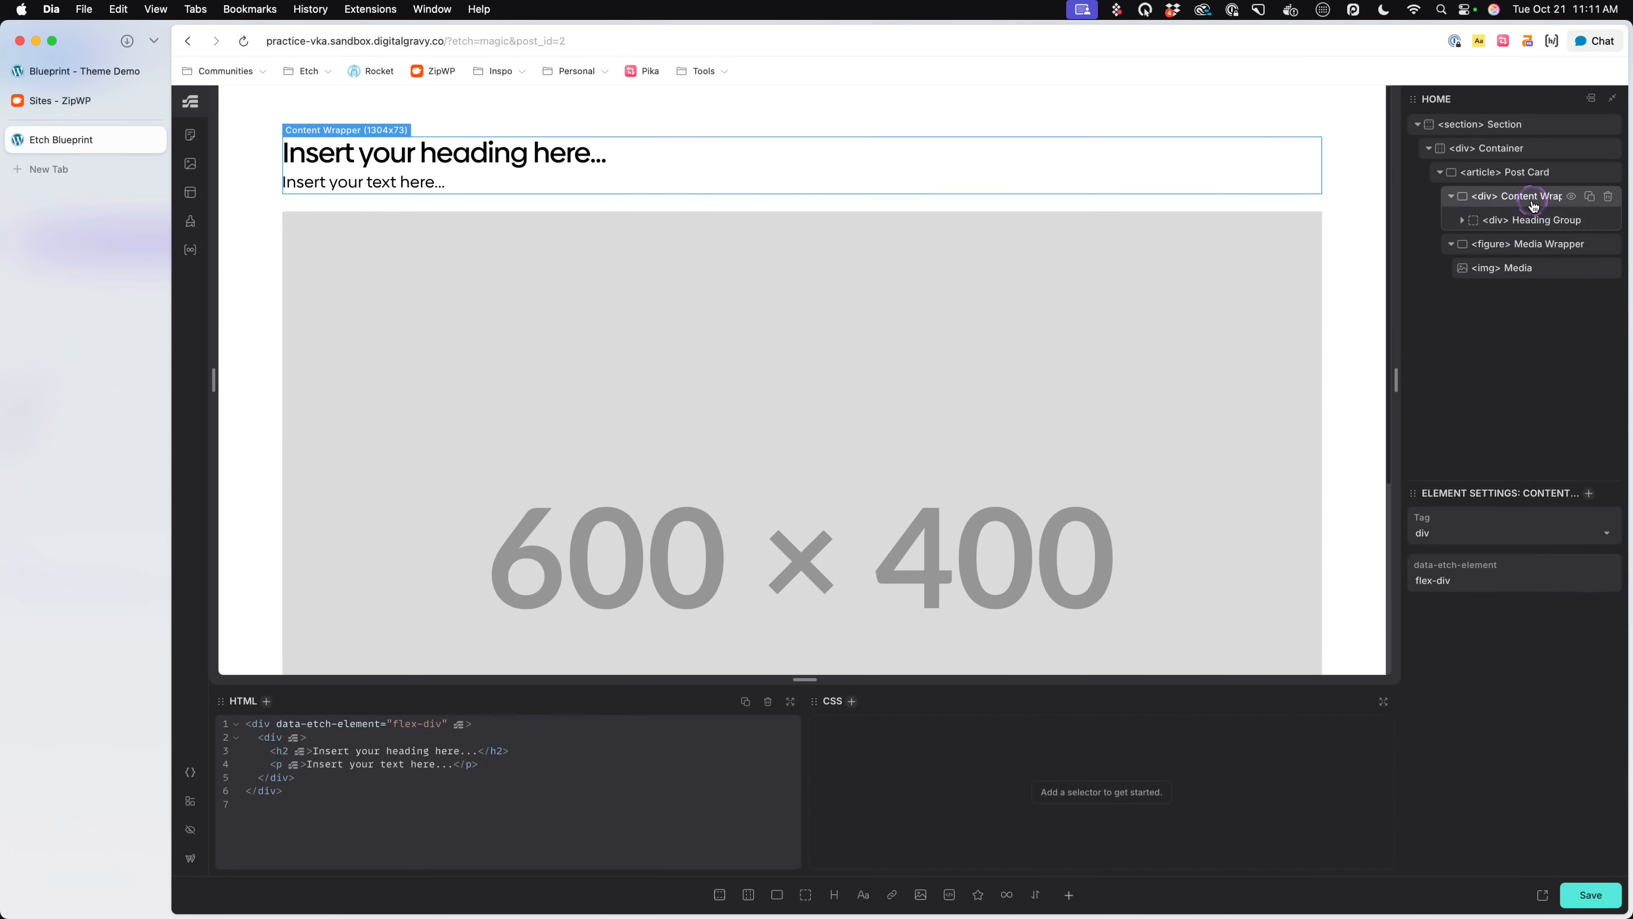
# - Examine the meta details under the hero and the post cards on the Blueprint theme demo, and return to the Etch builder
pyautogui.click(84, 72)
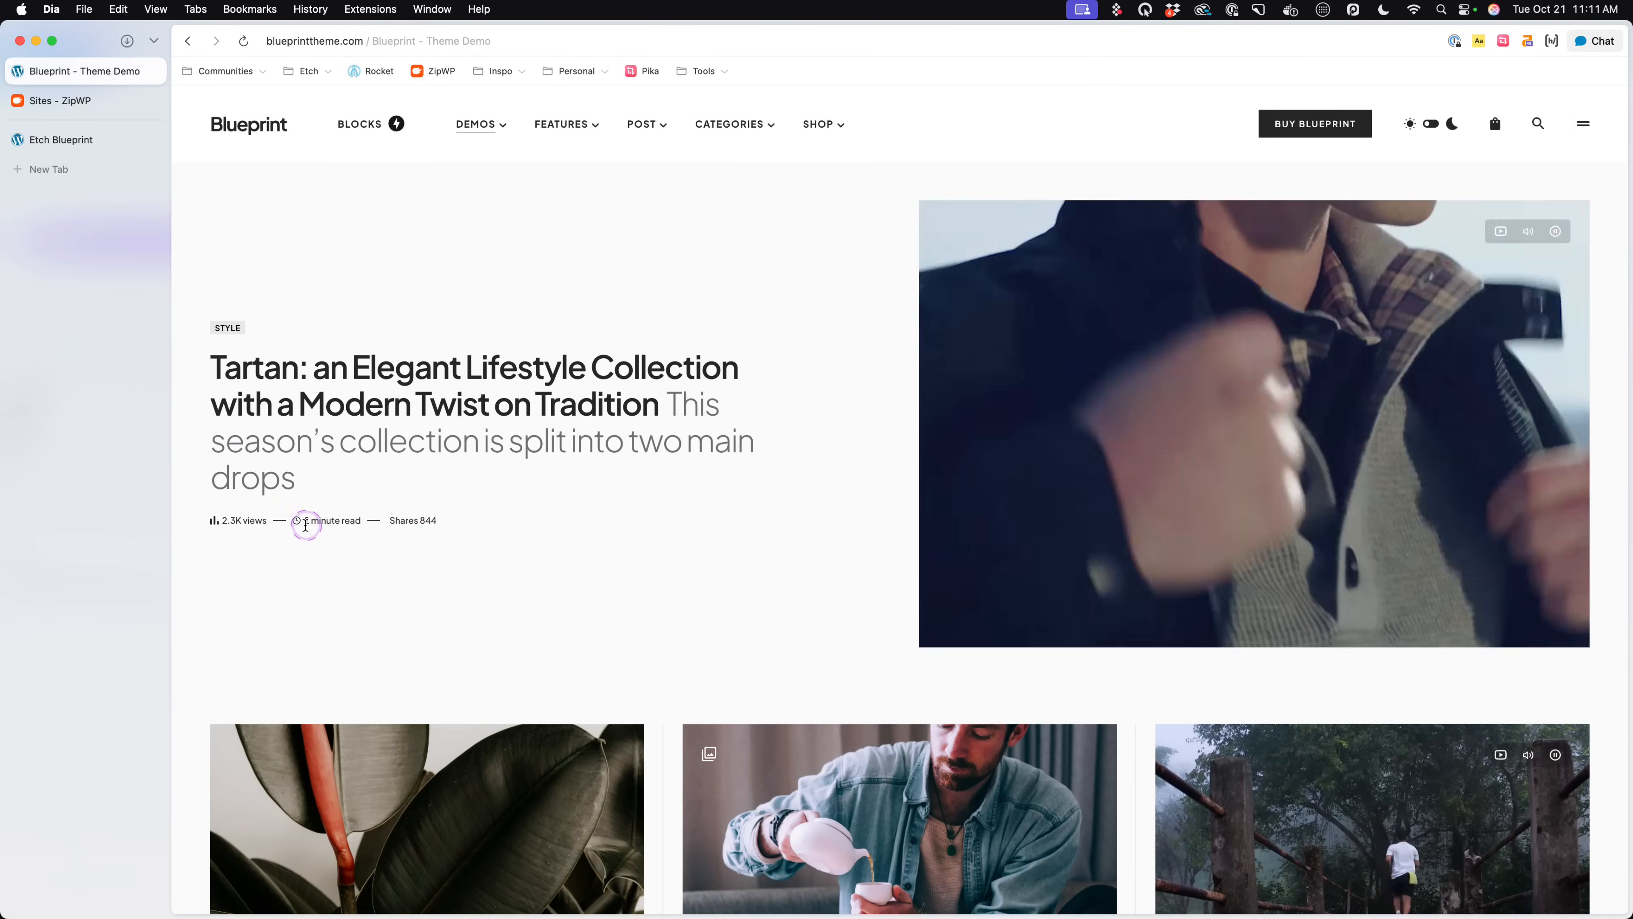
pyautogui.moveTo(305, 523); pyautogui.dragTo(360, 524)
pyautogui.click(387, 592)
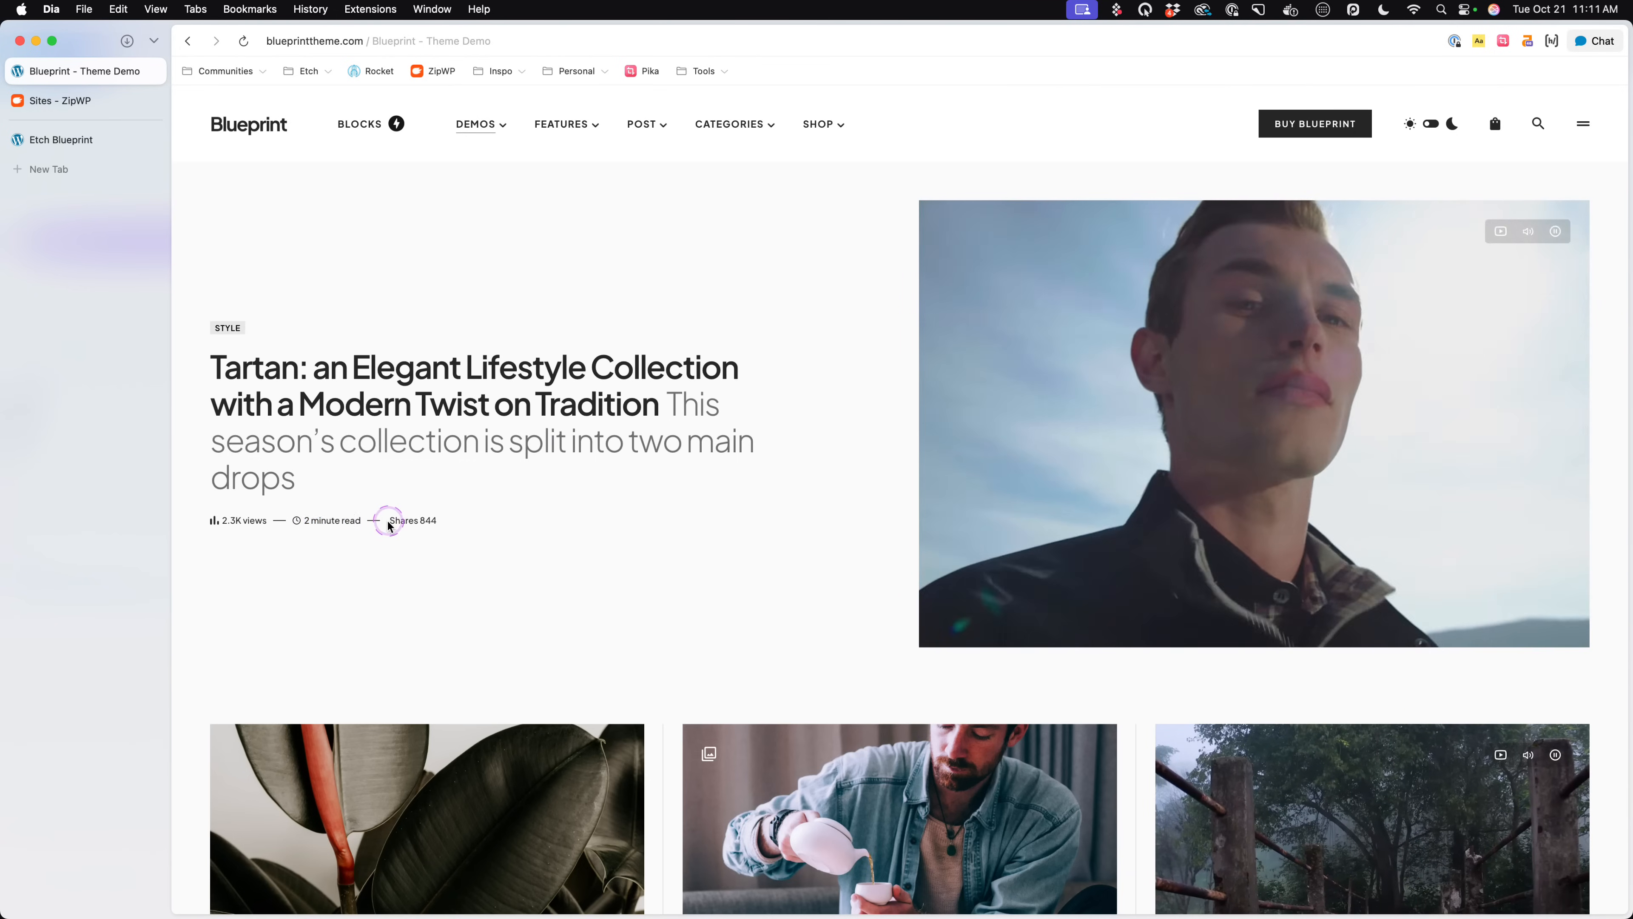
pyautogui.scroll(-8, 478, 584)
pyautogui.scroll(4, 443, 535)
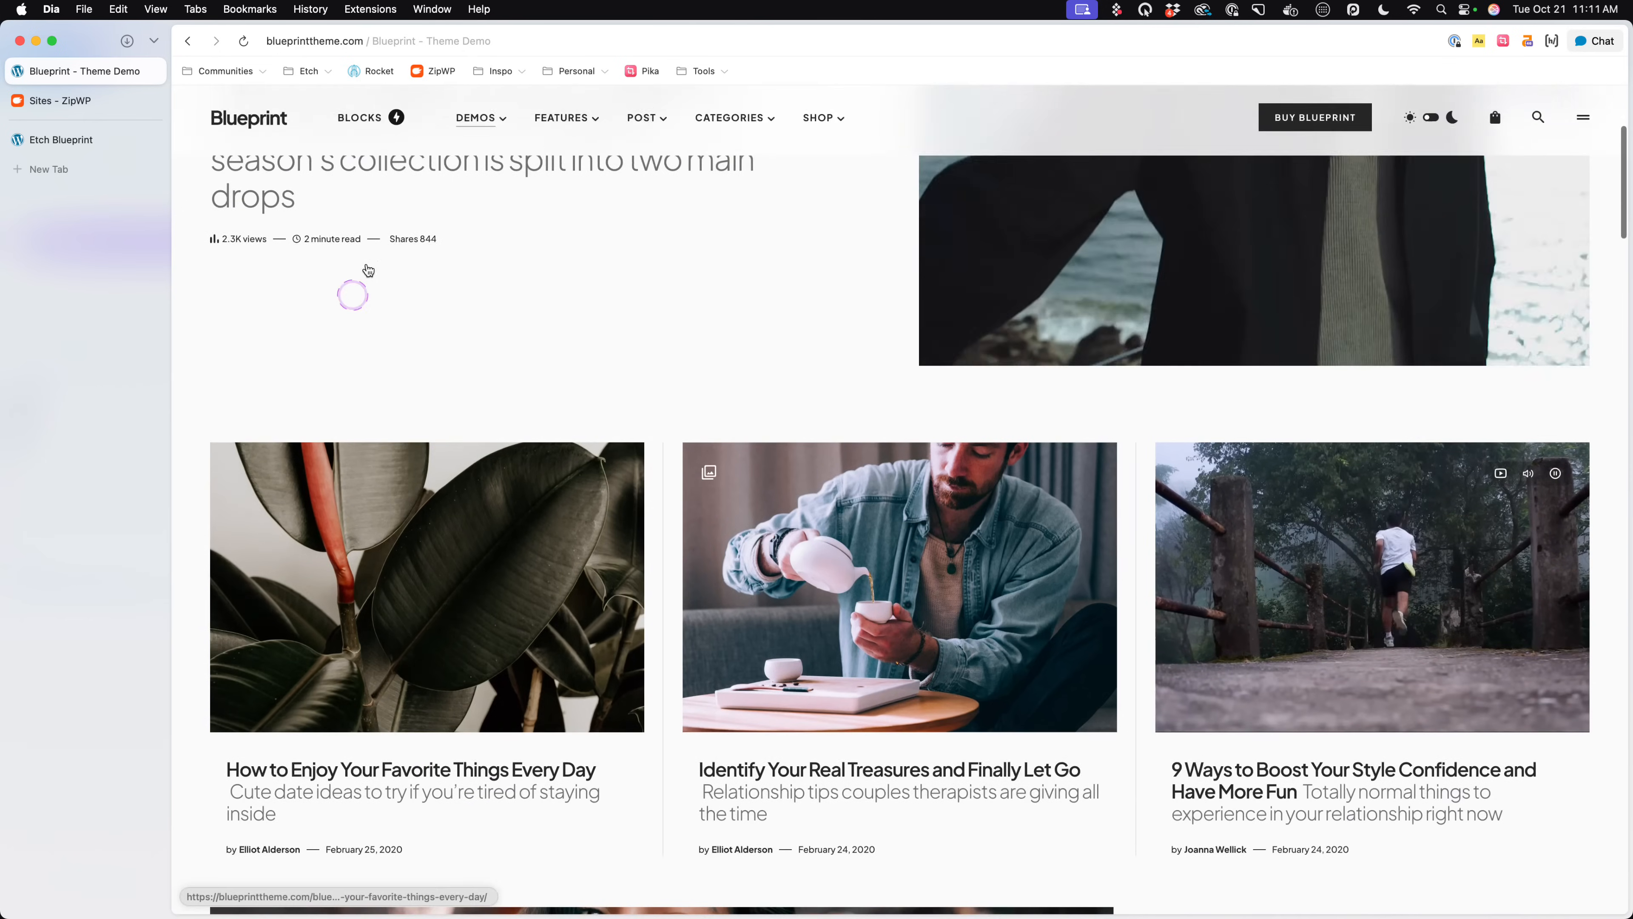
pyautogui.moveTo(389, 239); pyautogui.dragTo(463, 240)
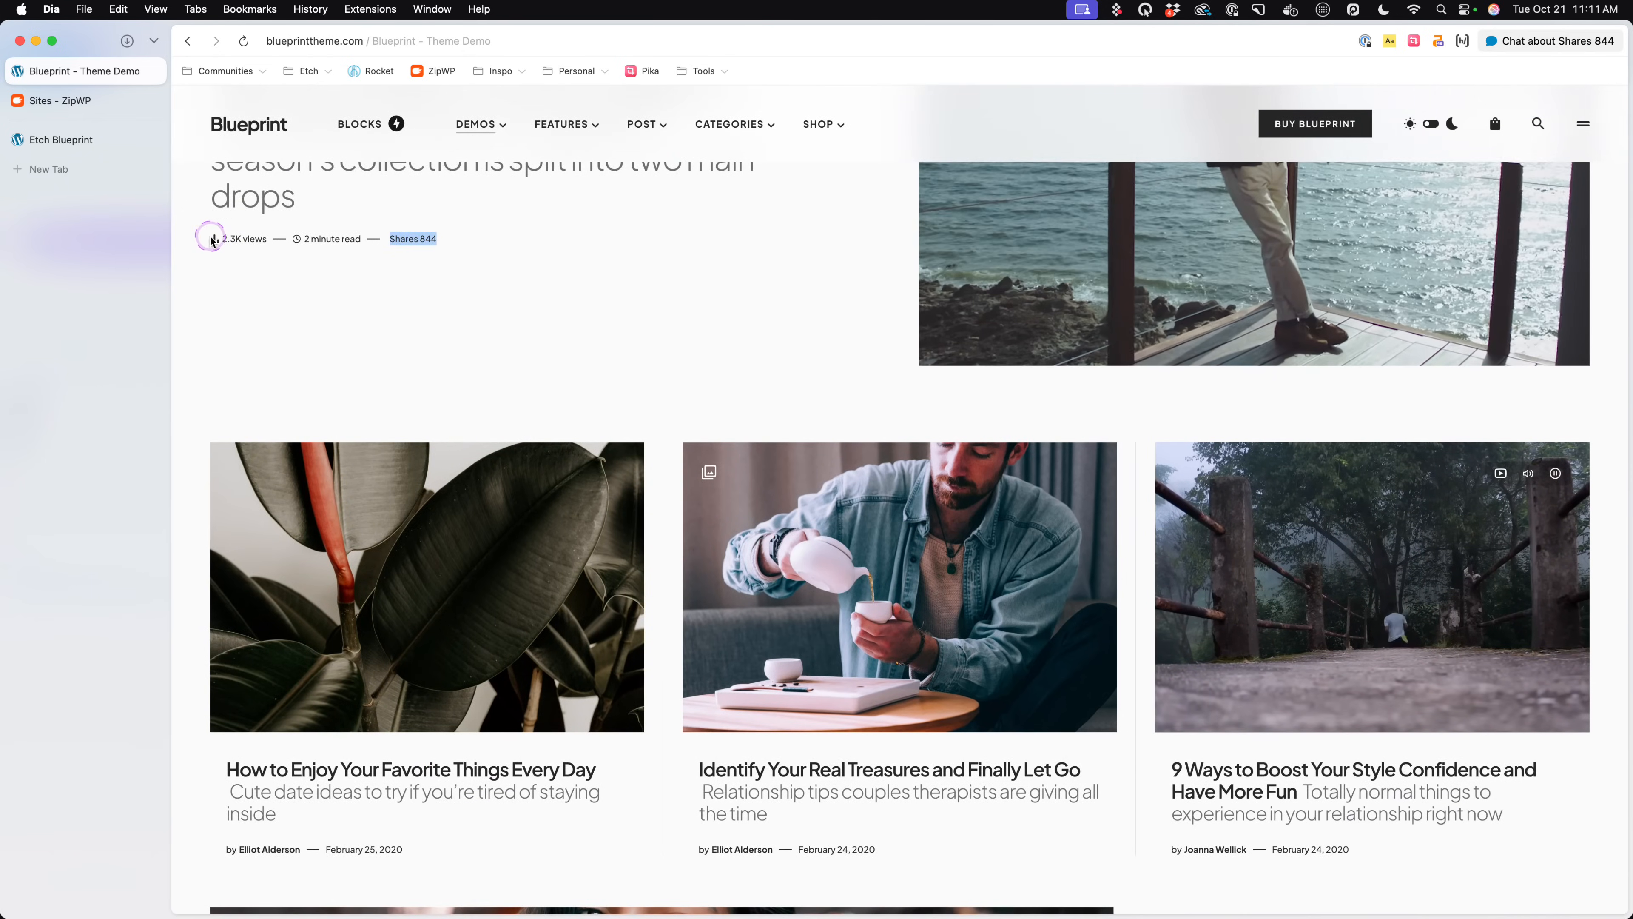
pyautogui.moveTo(213, 241); pyautogui.dragTo(267, 239)
pyautogui.click(312, 307)
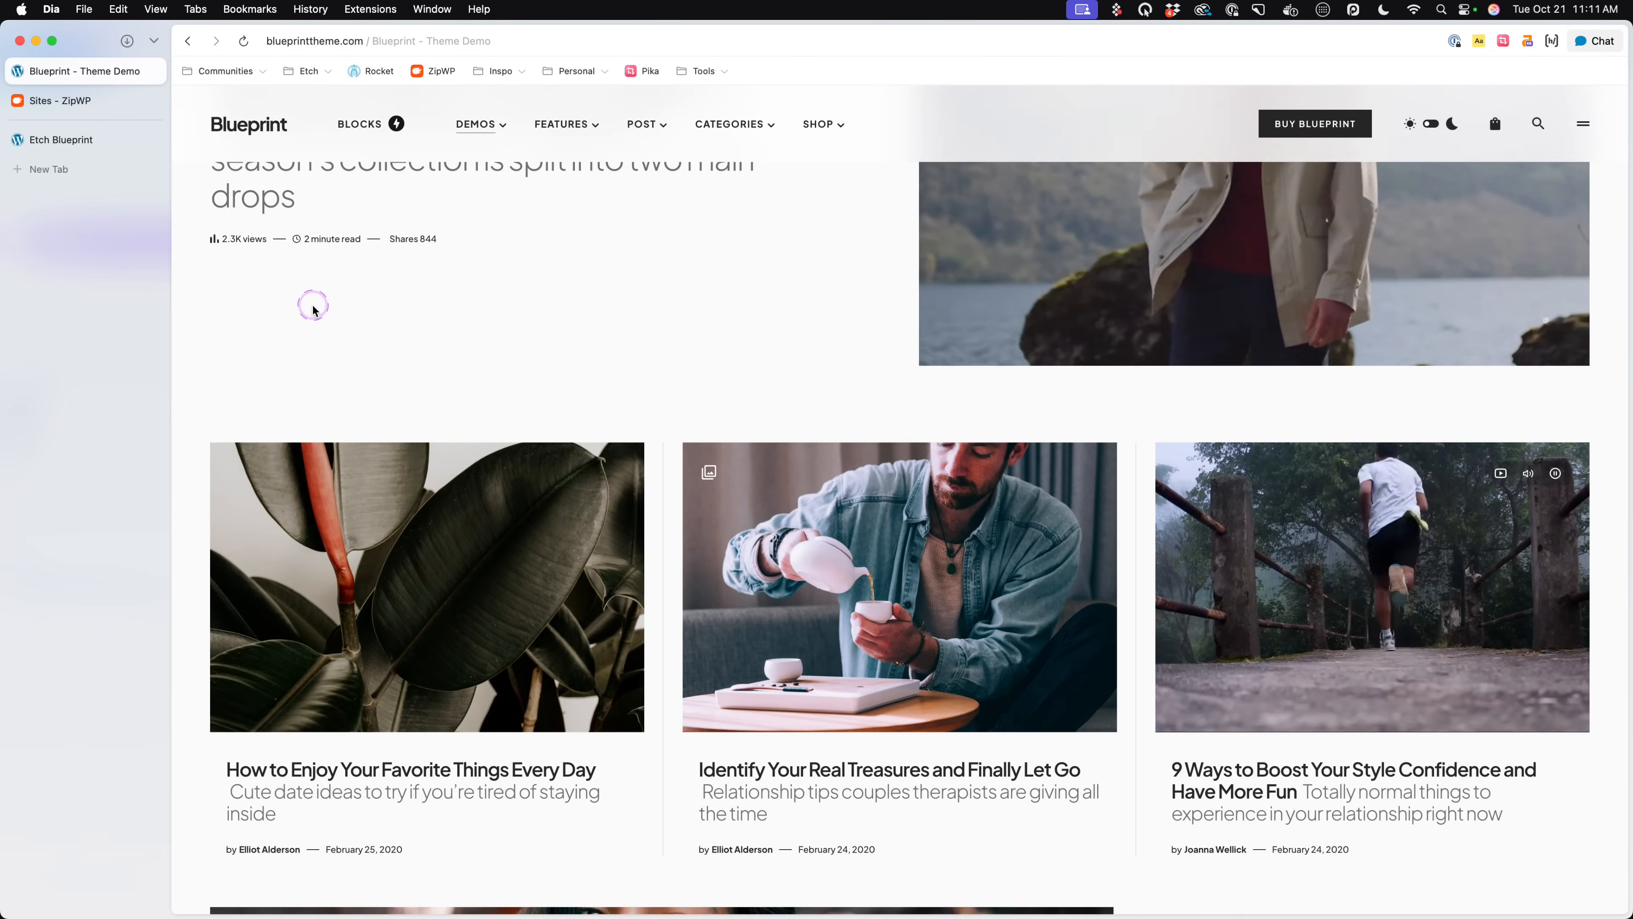
pyautogui.scroll(-3, 312, 308)
pyautogui.scroll(4, 384, 367)
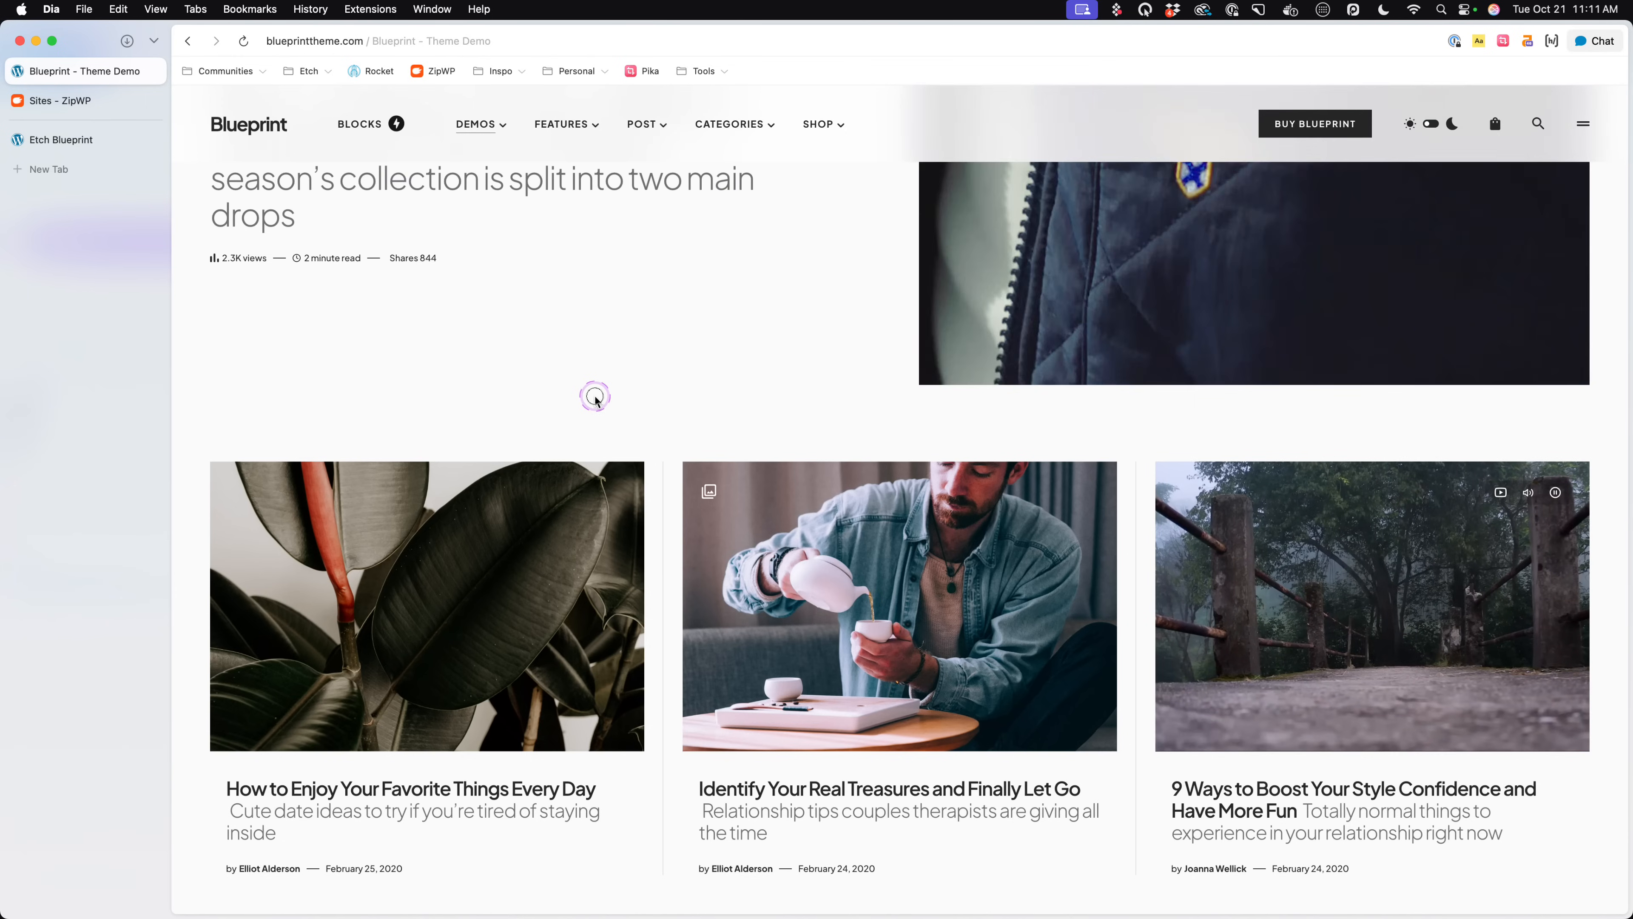
pyautogui.moveTo(283, 260); pyautogui.dragTo(351, 261)
pyautogui.scroll(-3, 389, 314)
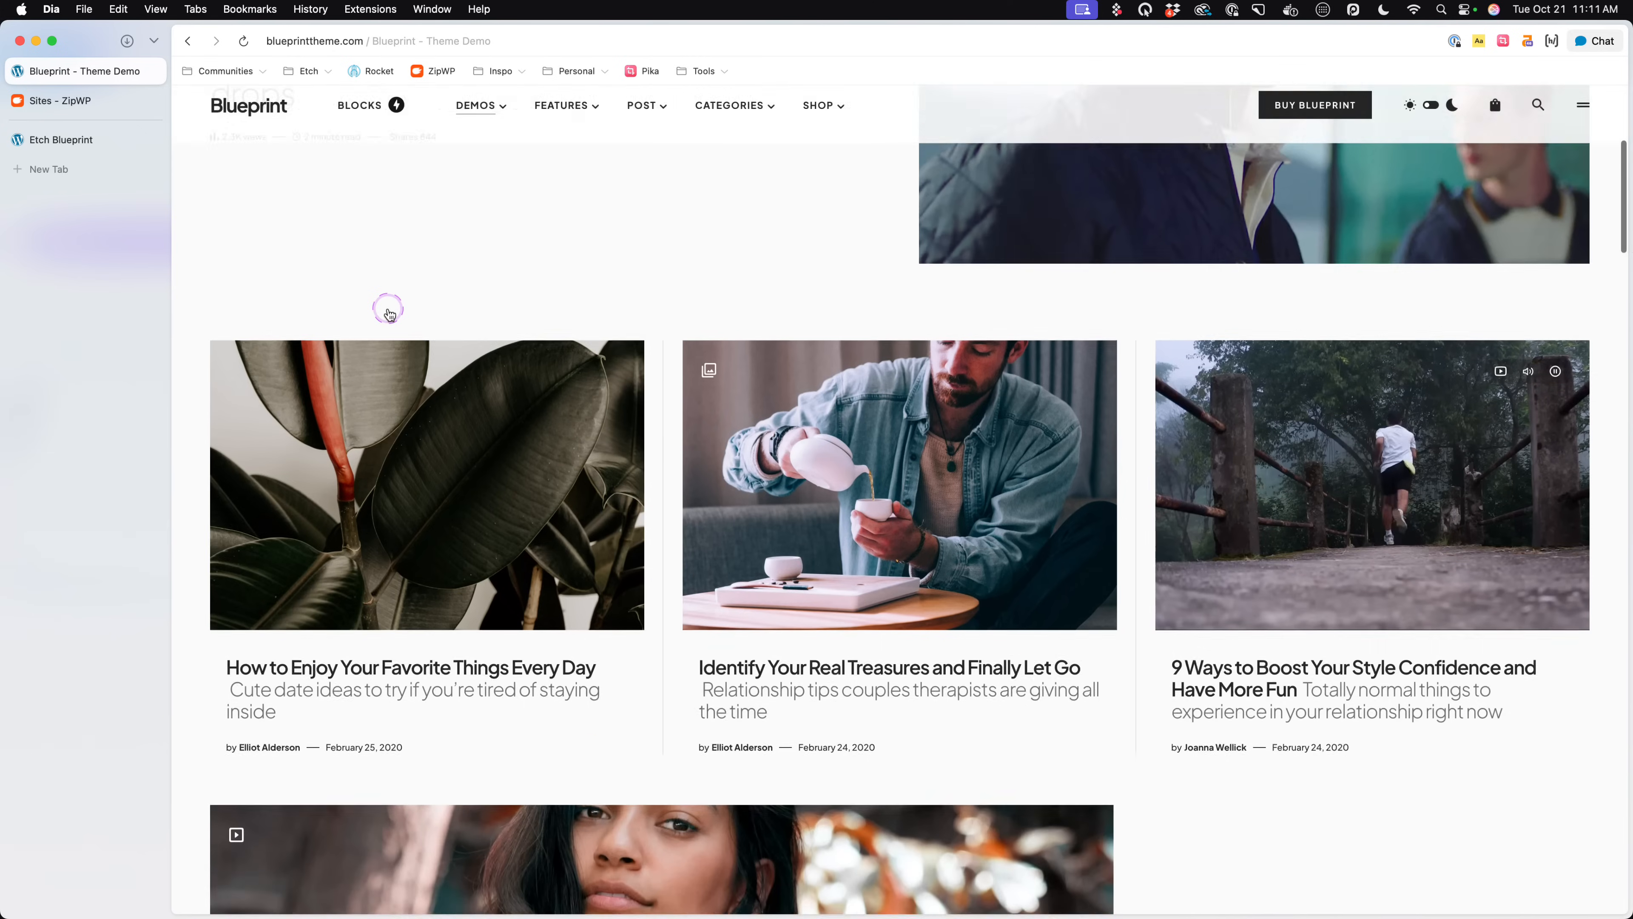
pyautogui.scroll(-2, 389, 314)
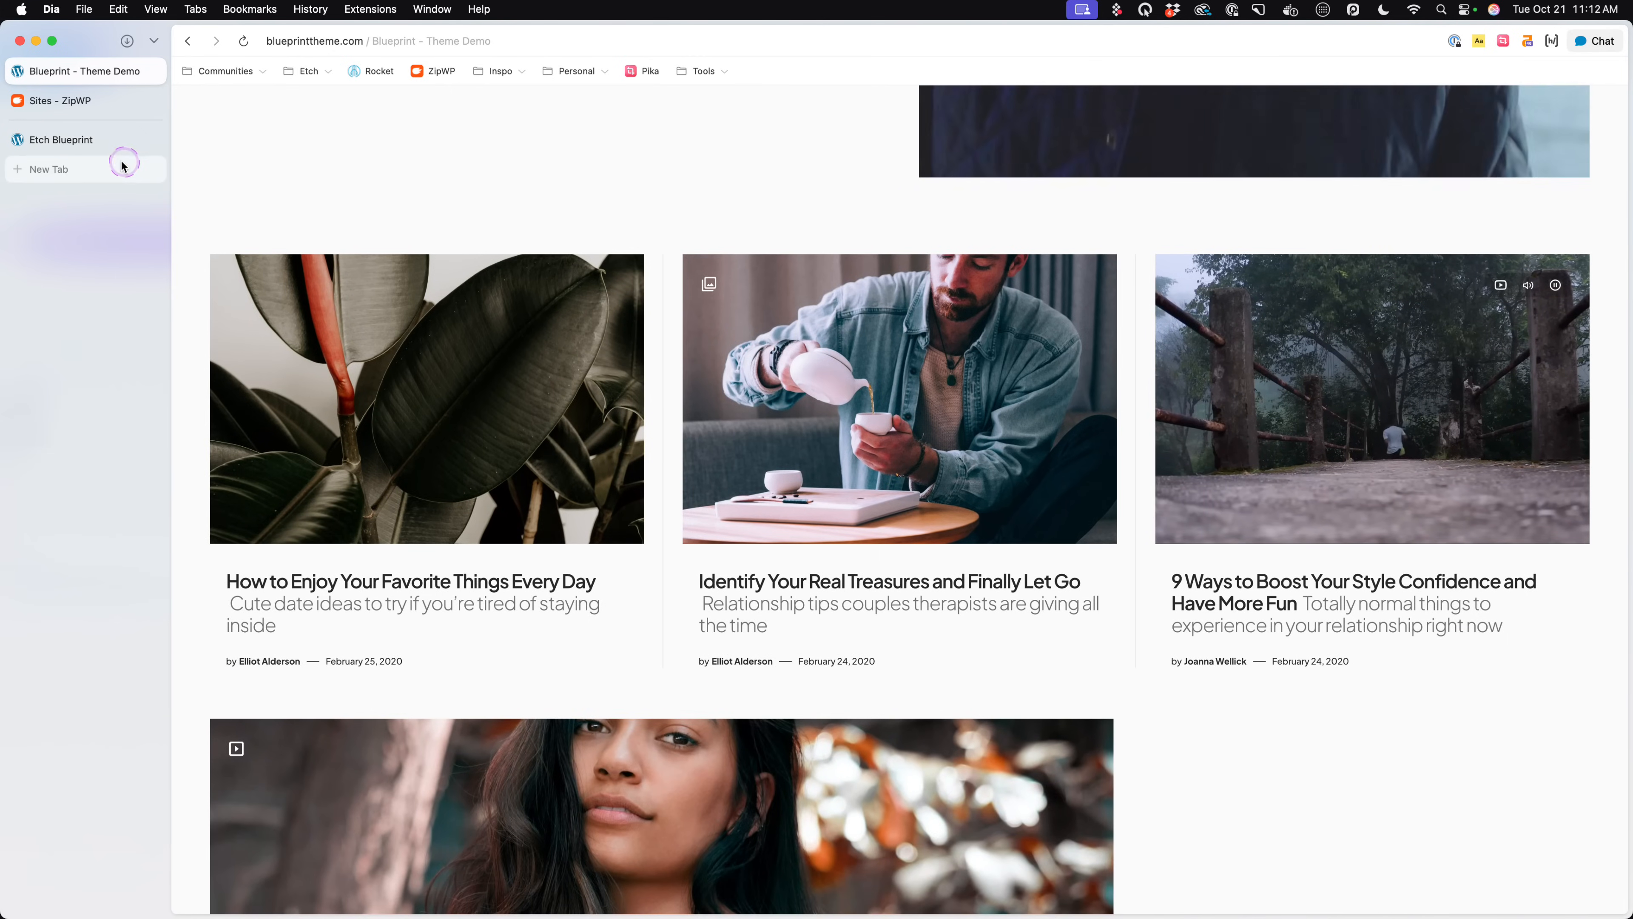
pyautogui.click(75, 143)
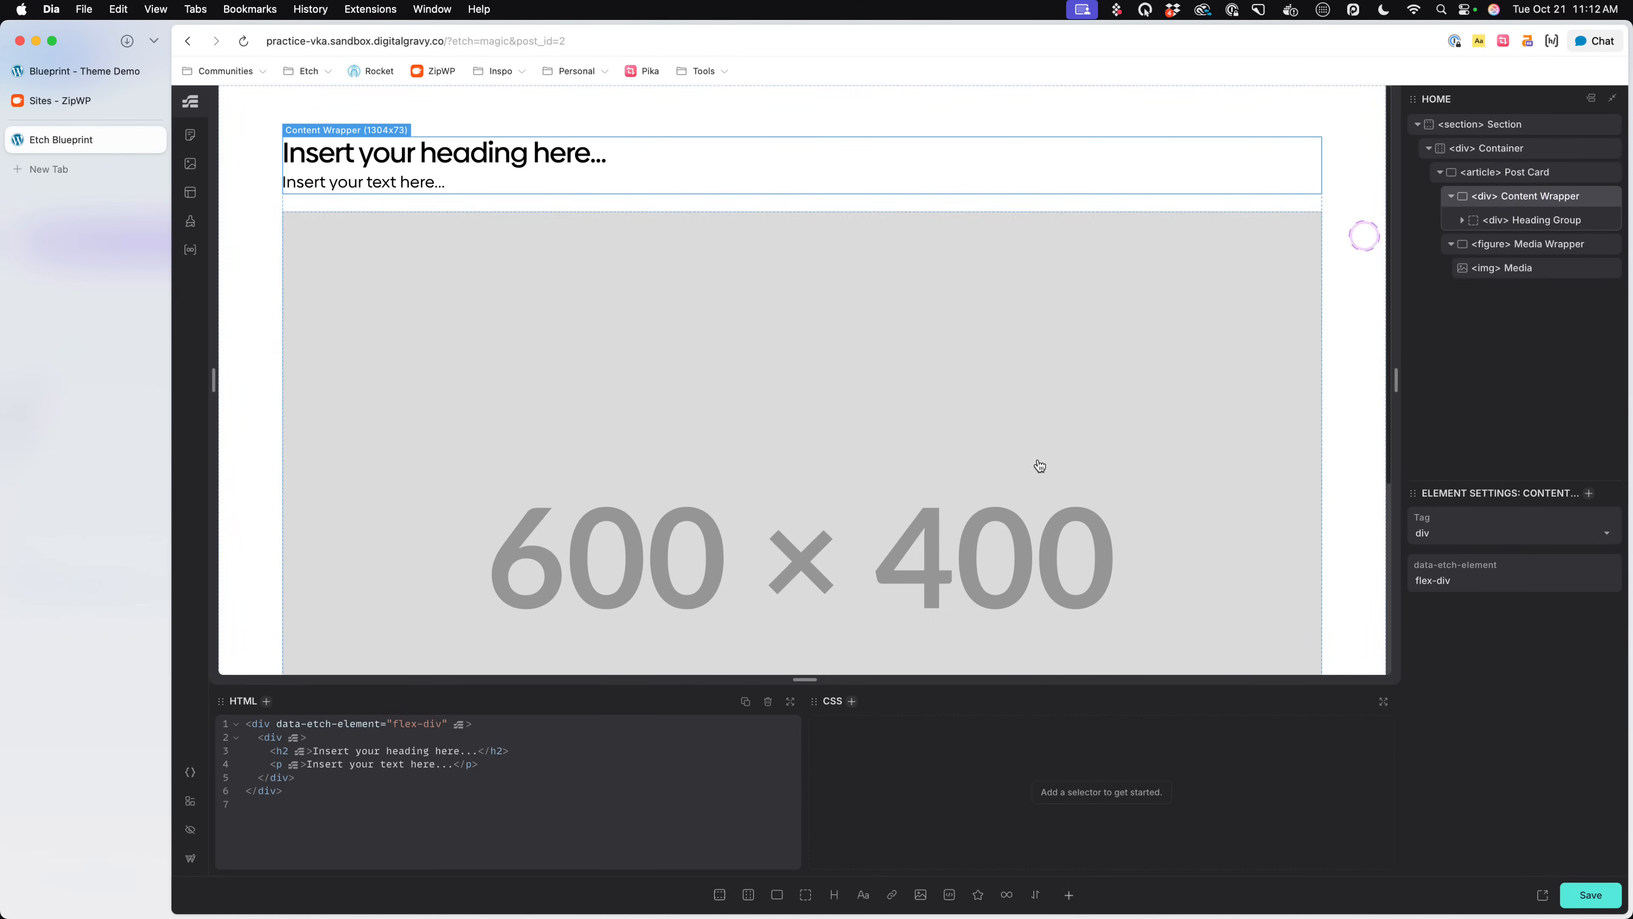
# - Add a Flex Div below the Heading Group in the Content Wrapper and rename it "Meta"
pyautogui.click(779, 894)
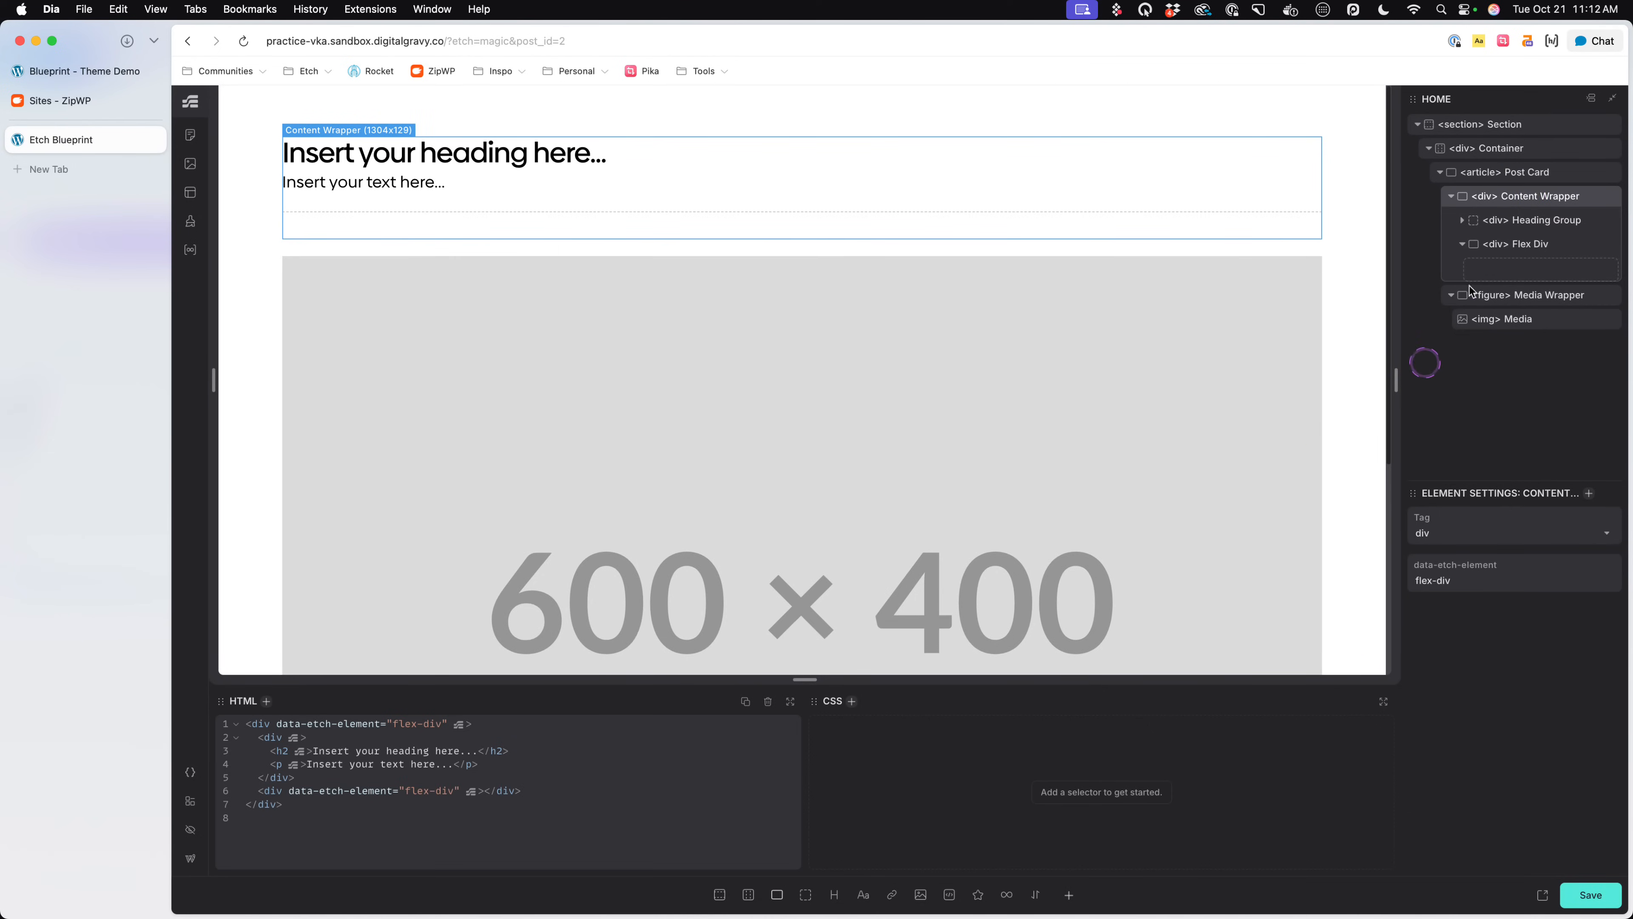
pyautogui.doubleClick(1521, 244)
pyautogui.write('Meta')
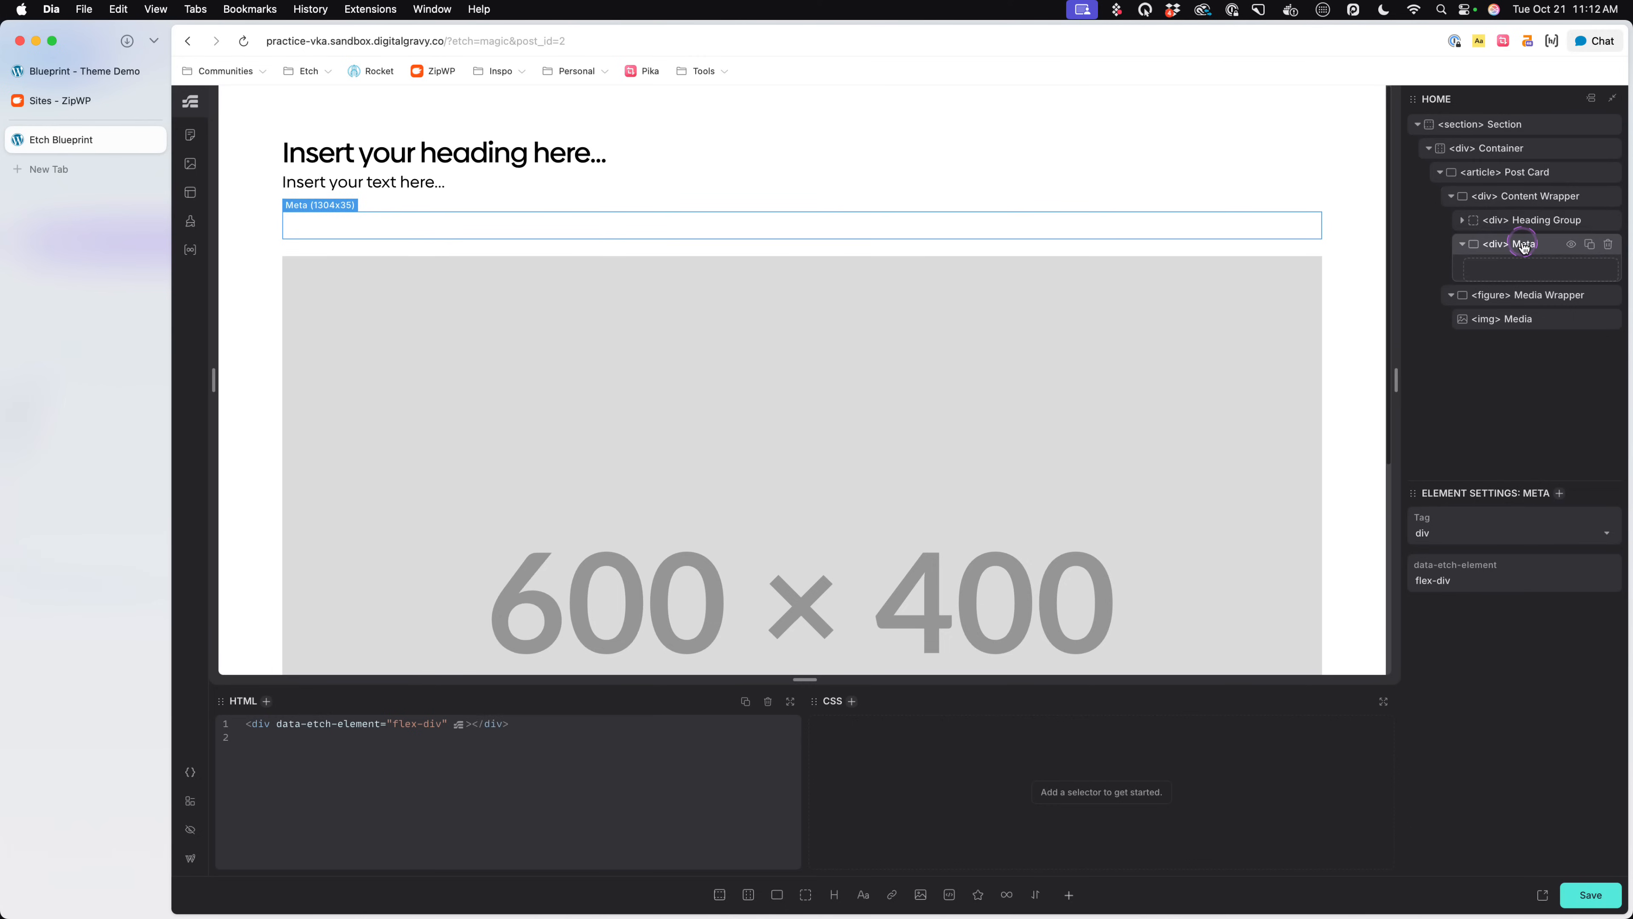
# - Add two text elements inside the Meta div, naming the first "Reading Time" and the second "Author"
pyautogui.click(863, 895)
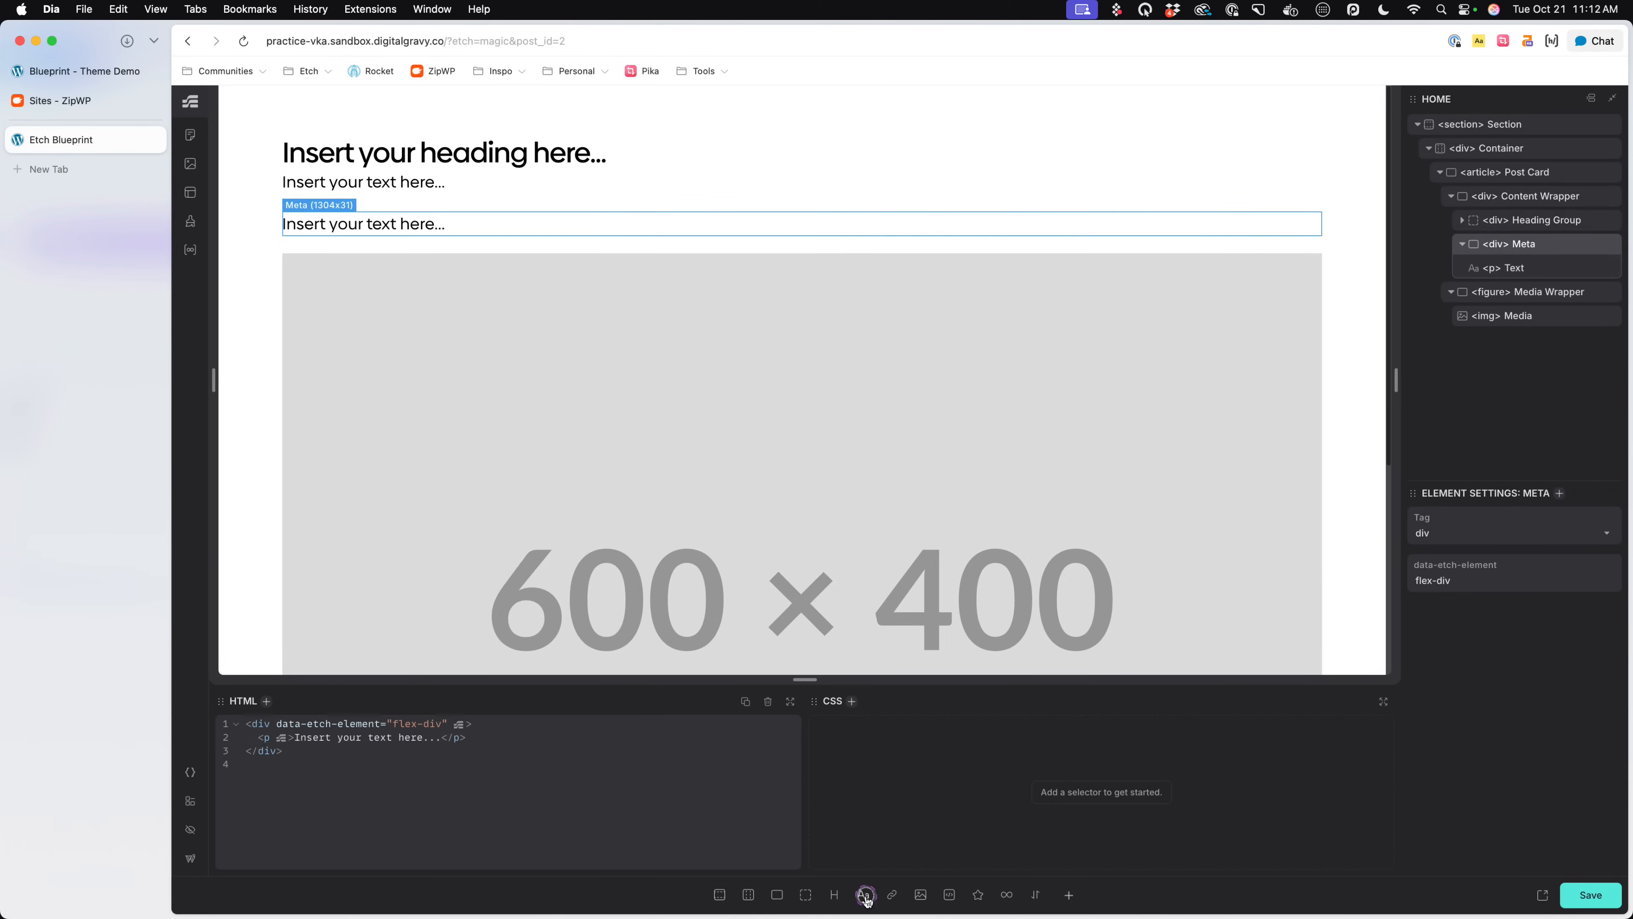
pyautogui.click(863, 894)
pyautogui.doubleClick(1515, 270)
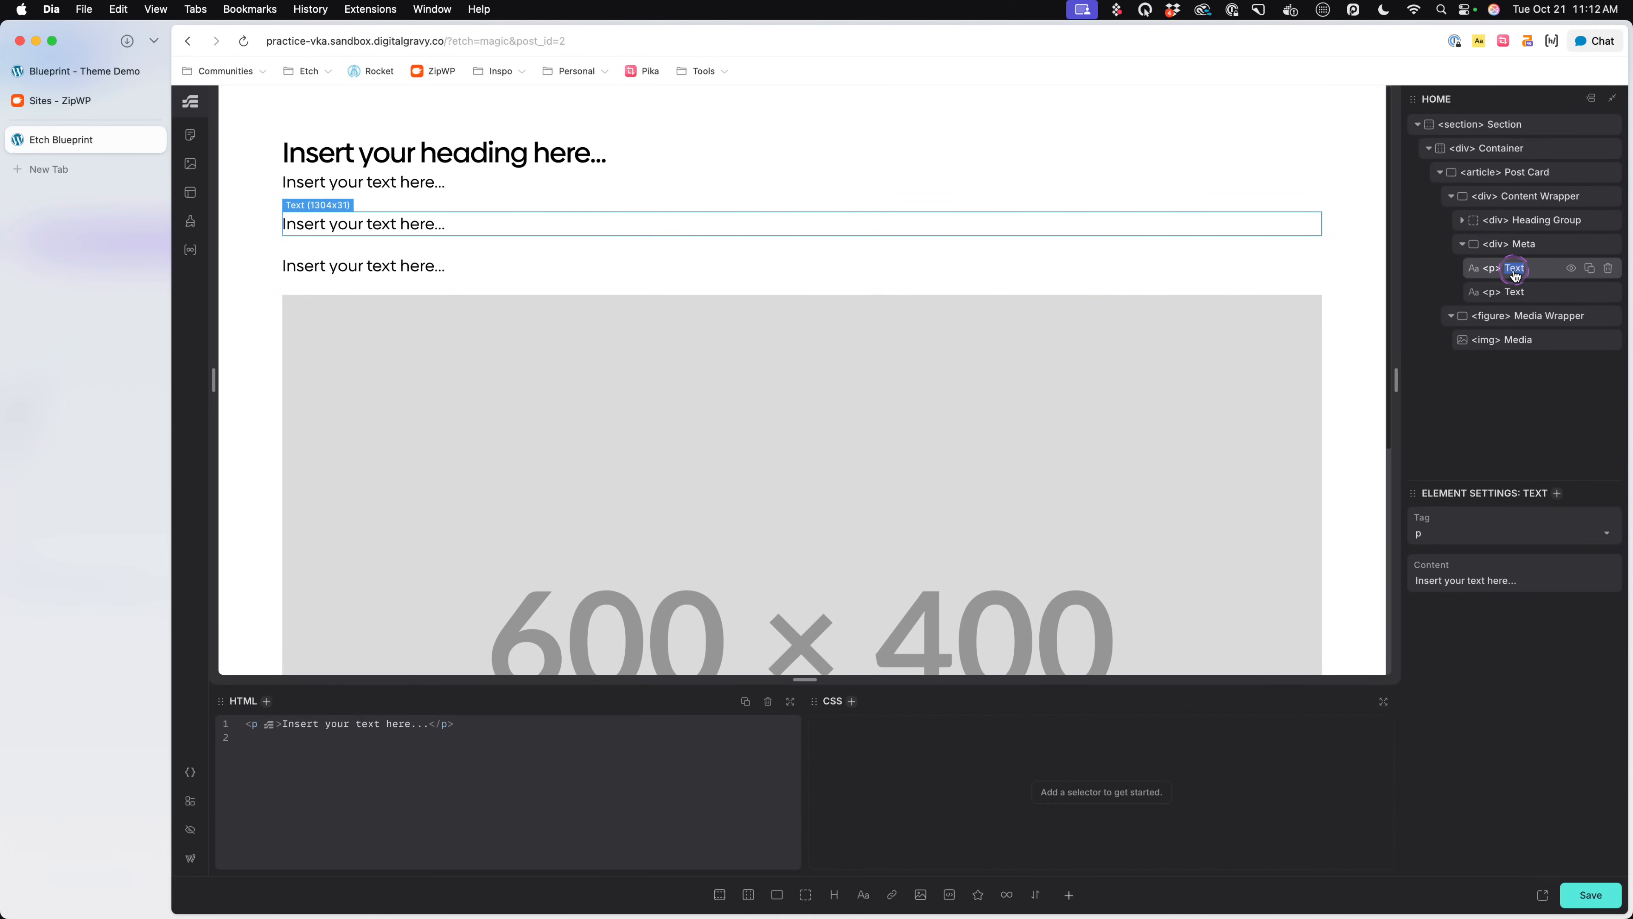
pyautogui.doubleClick(1520, 275)
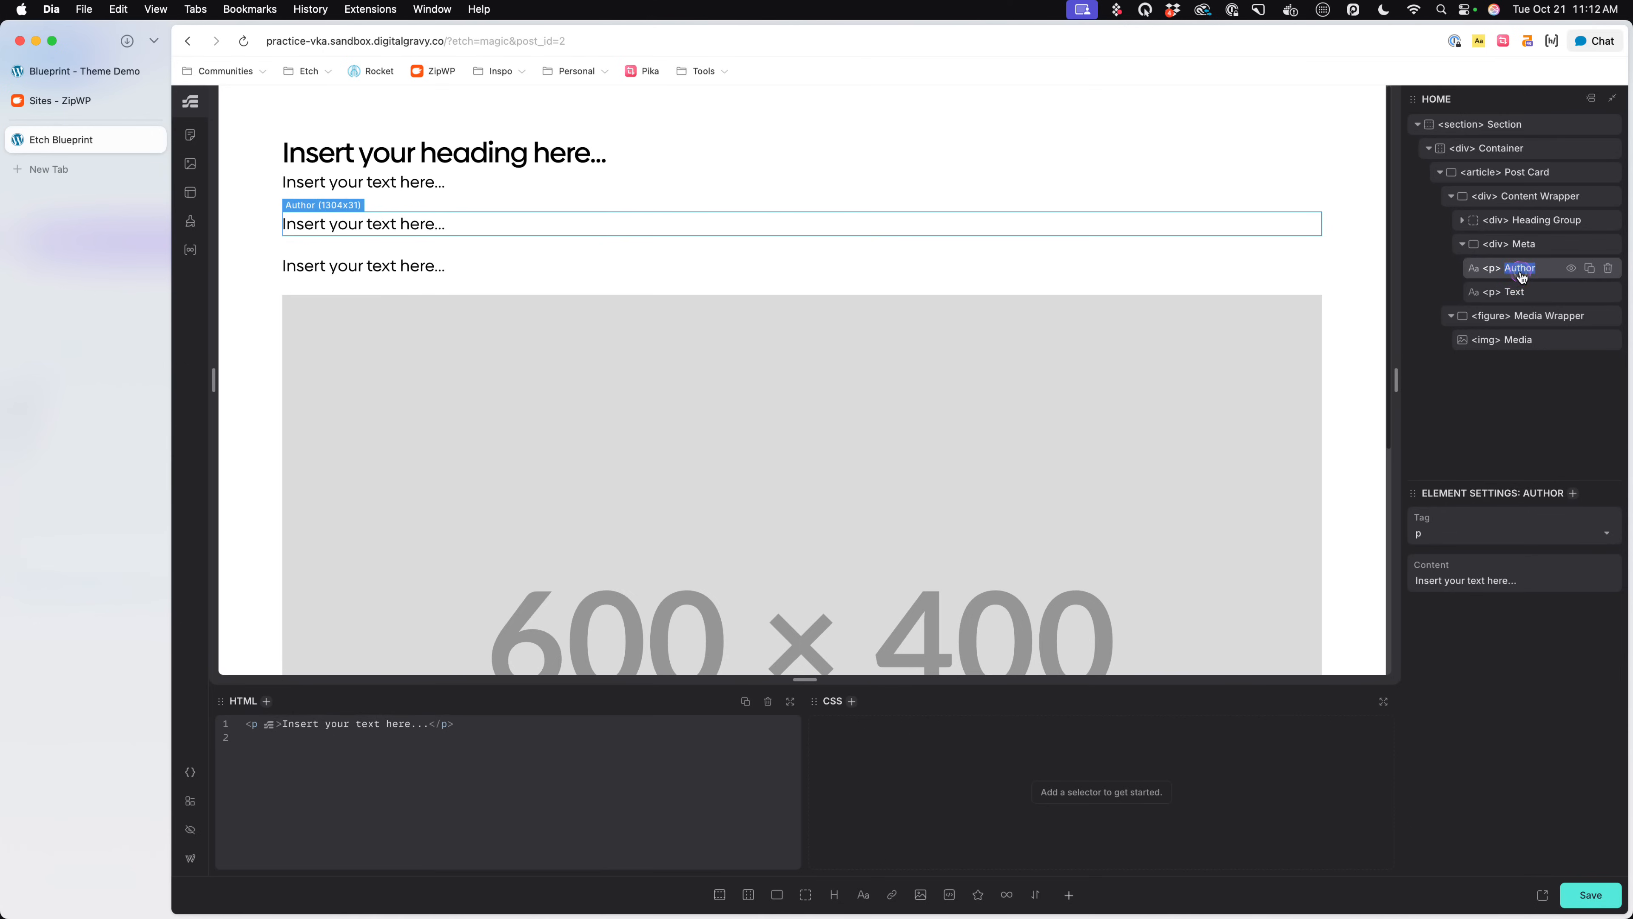
pyautogui.write('Reading Time')
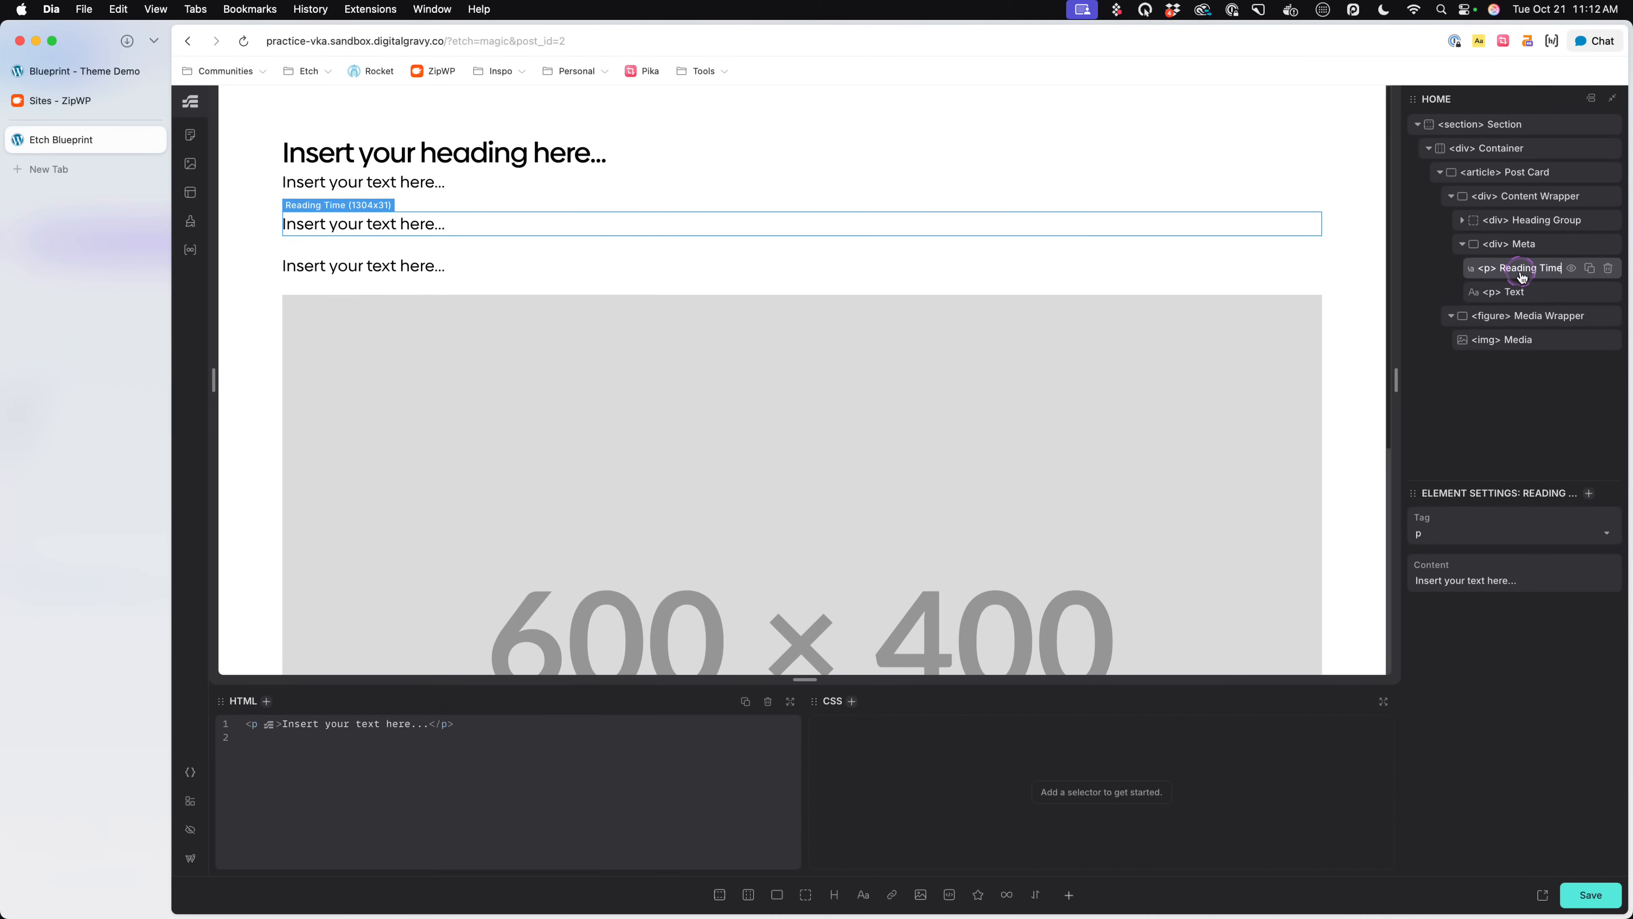
pyautogui.doubleClick(1514, 293)
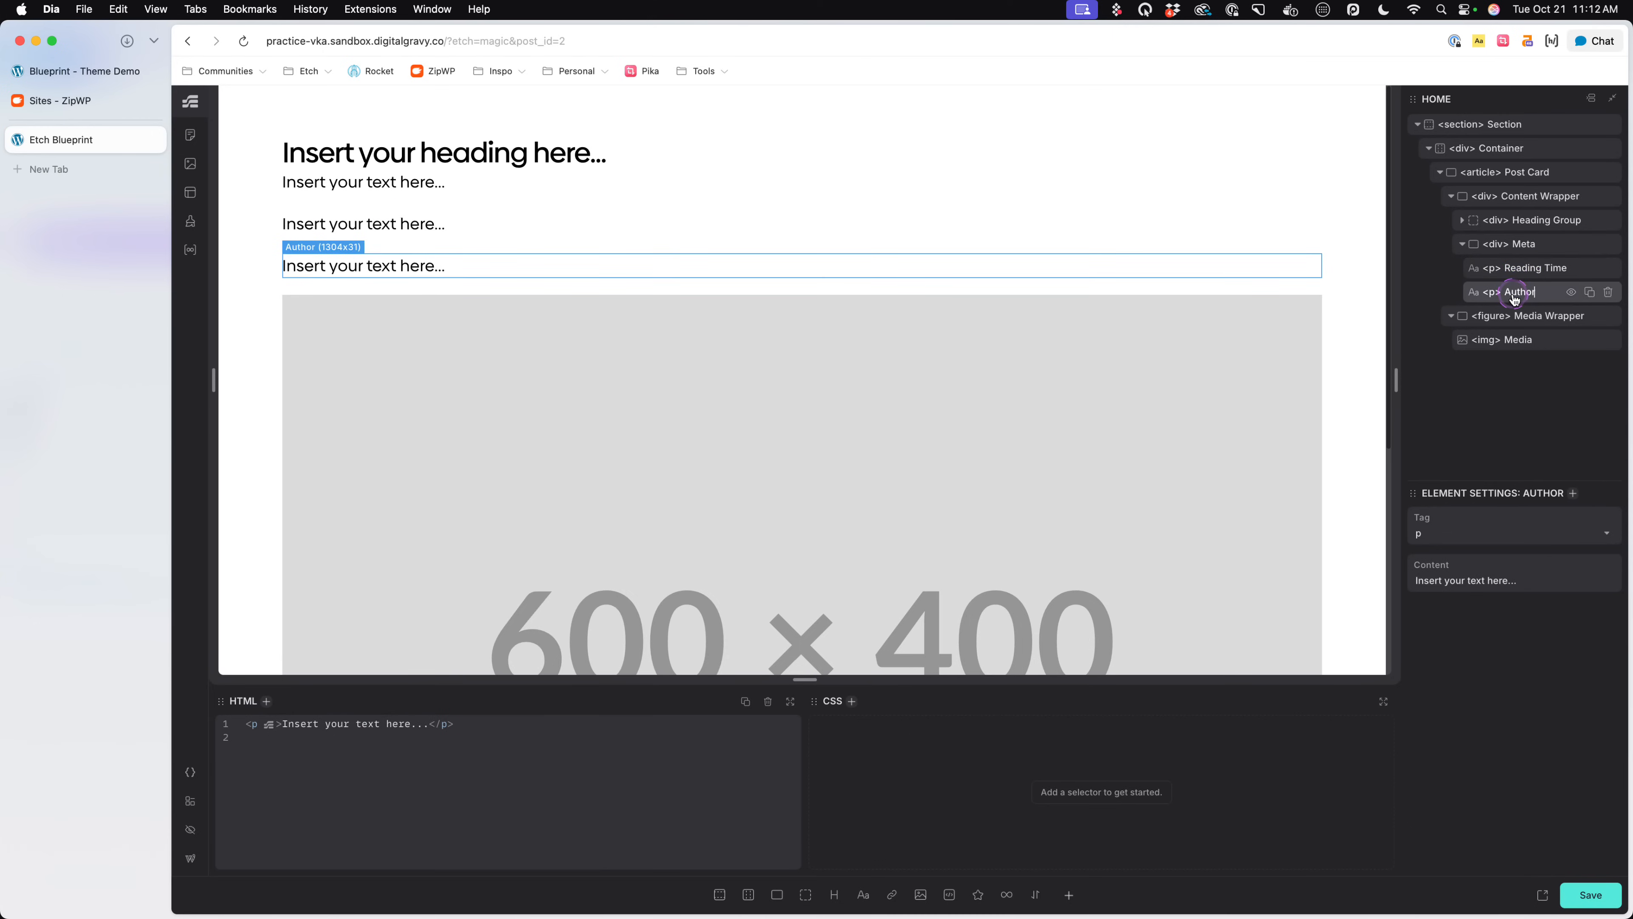
# - Change the HTML tags of the Reading Time and Author elements to span
pyautogui.click(1505, 269)
pyautogui.doubleClick(1496, 270)
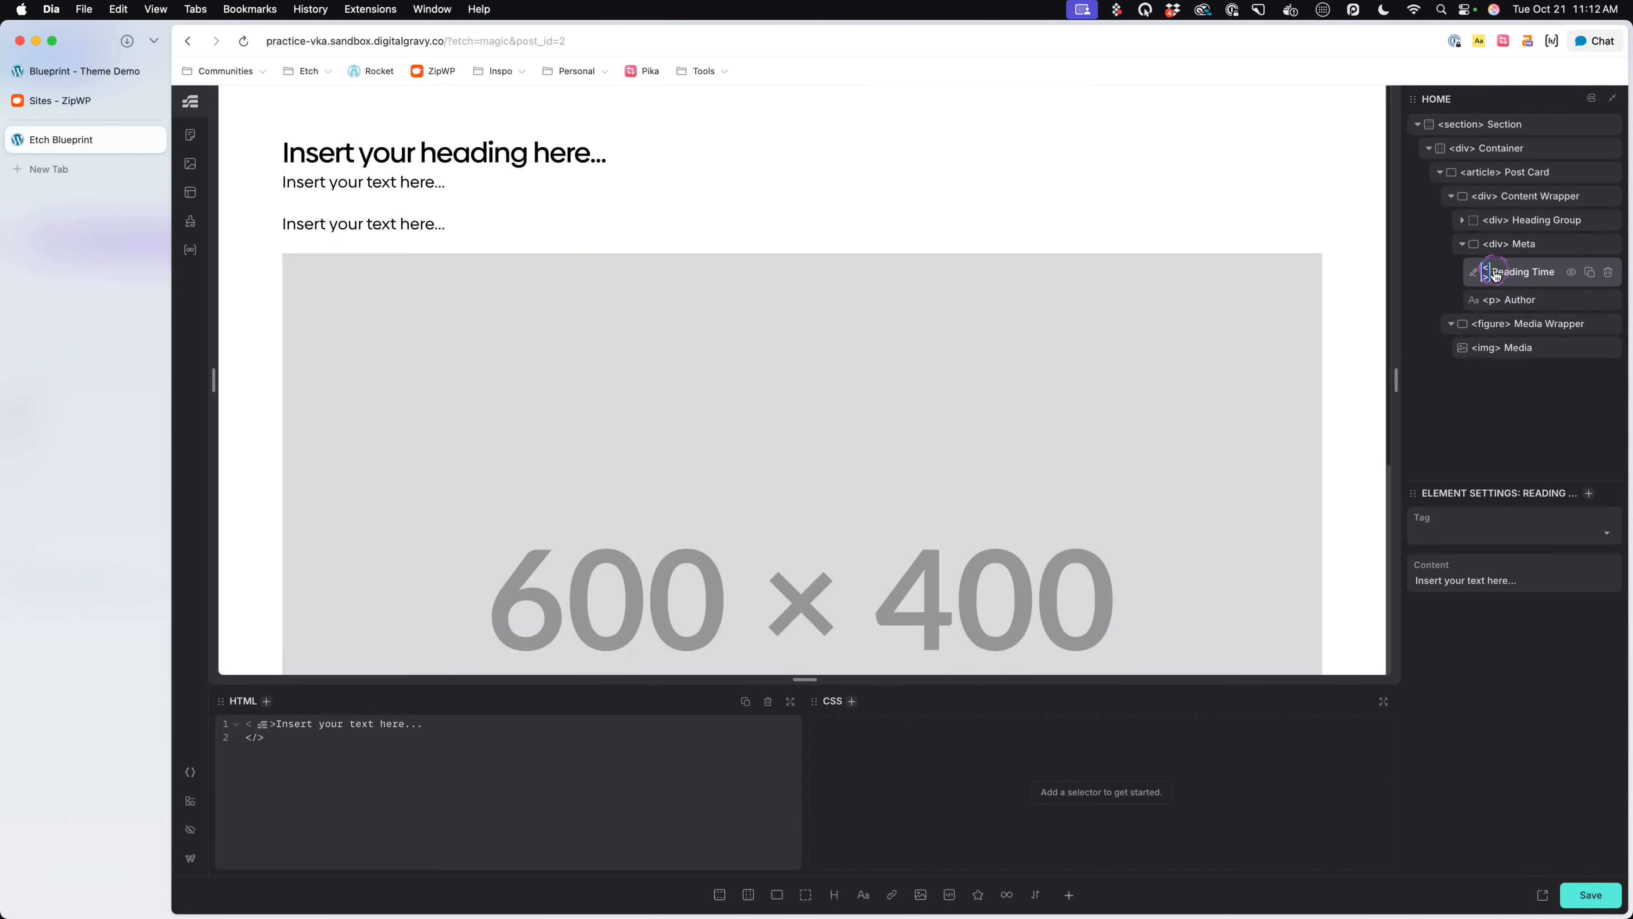
pyautogui.write('span')
pyautogui.click(1493, 296)
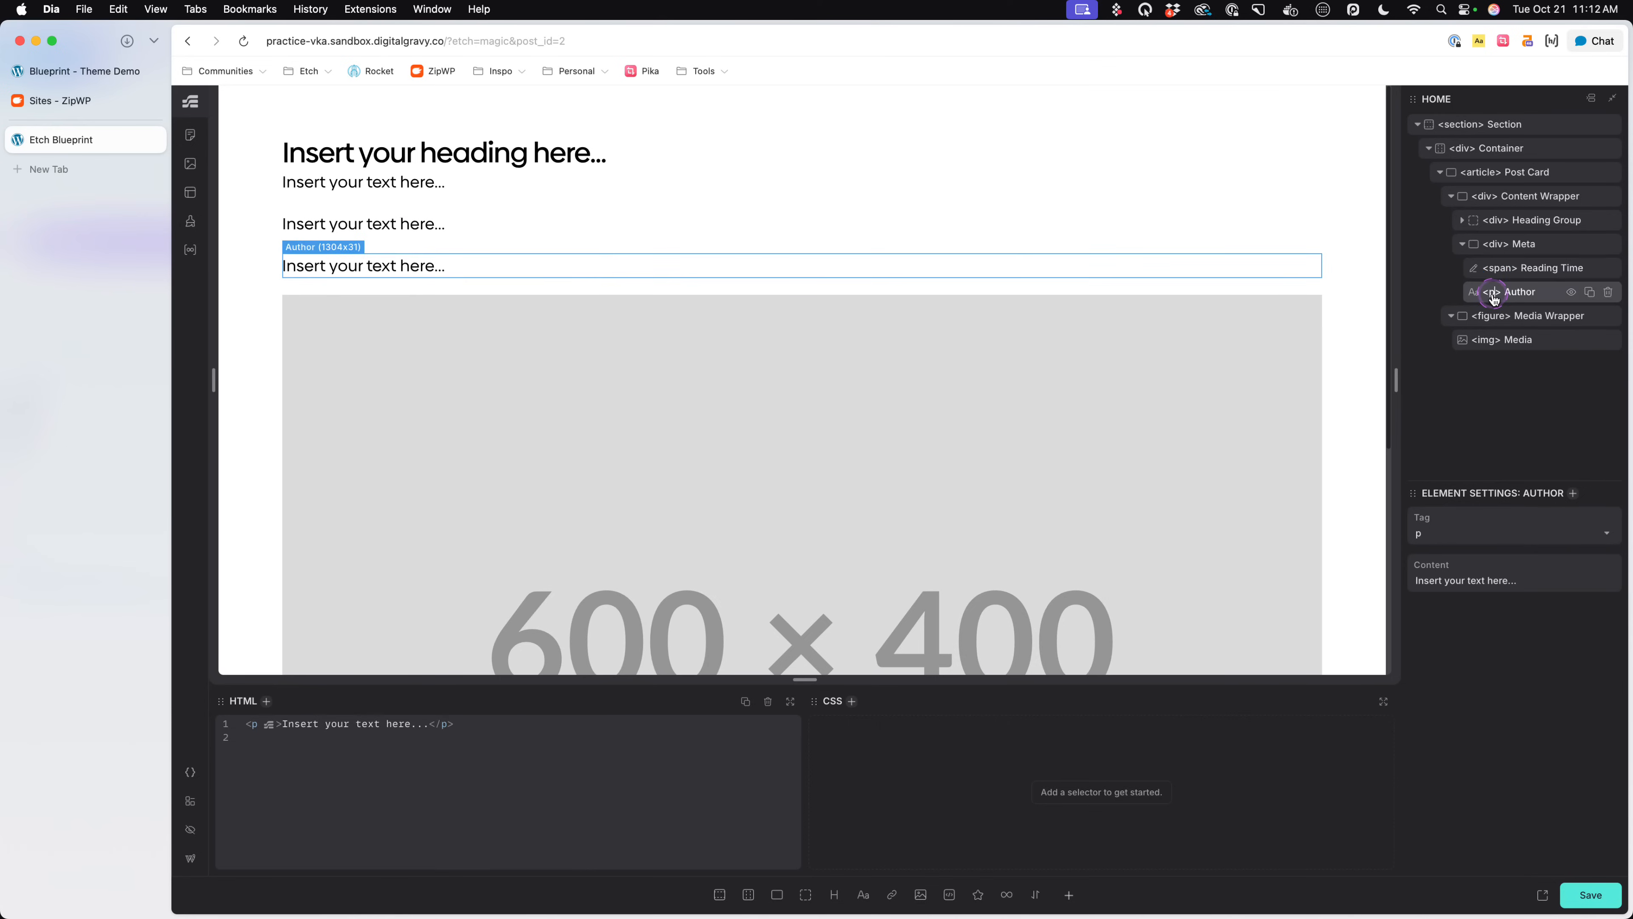
pyautogui.doubleClick(1492, 293)
pyautogui.write('span')
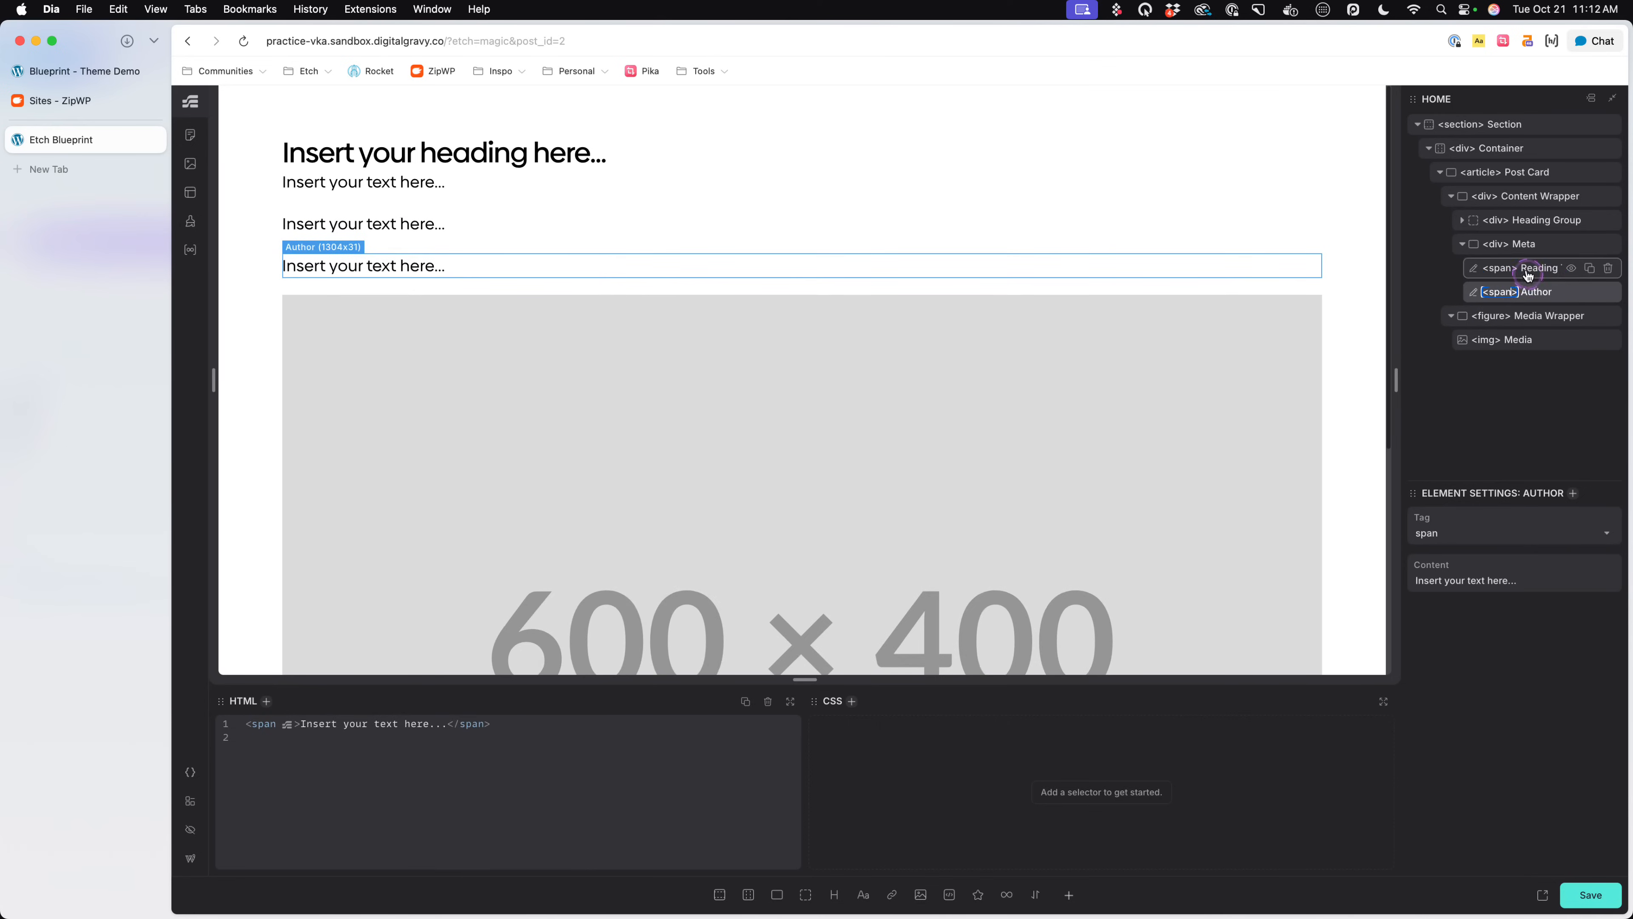
# - Review the Meta div with its Reading Time and Author spans, and check the meta icons on the Blueprint demo's hero
pyautogui.click(1523, 248)
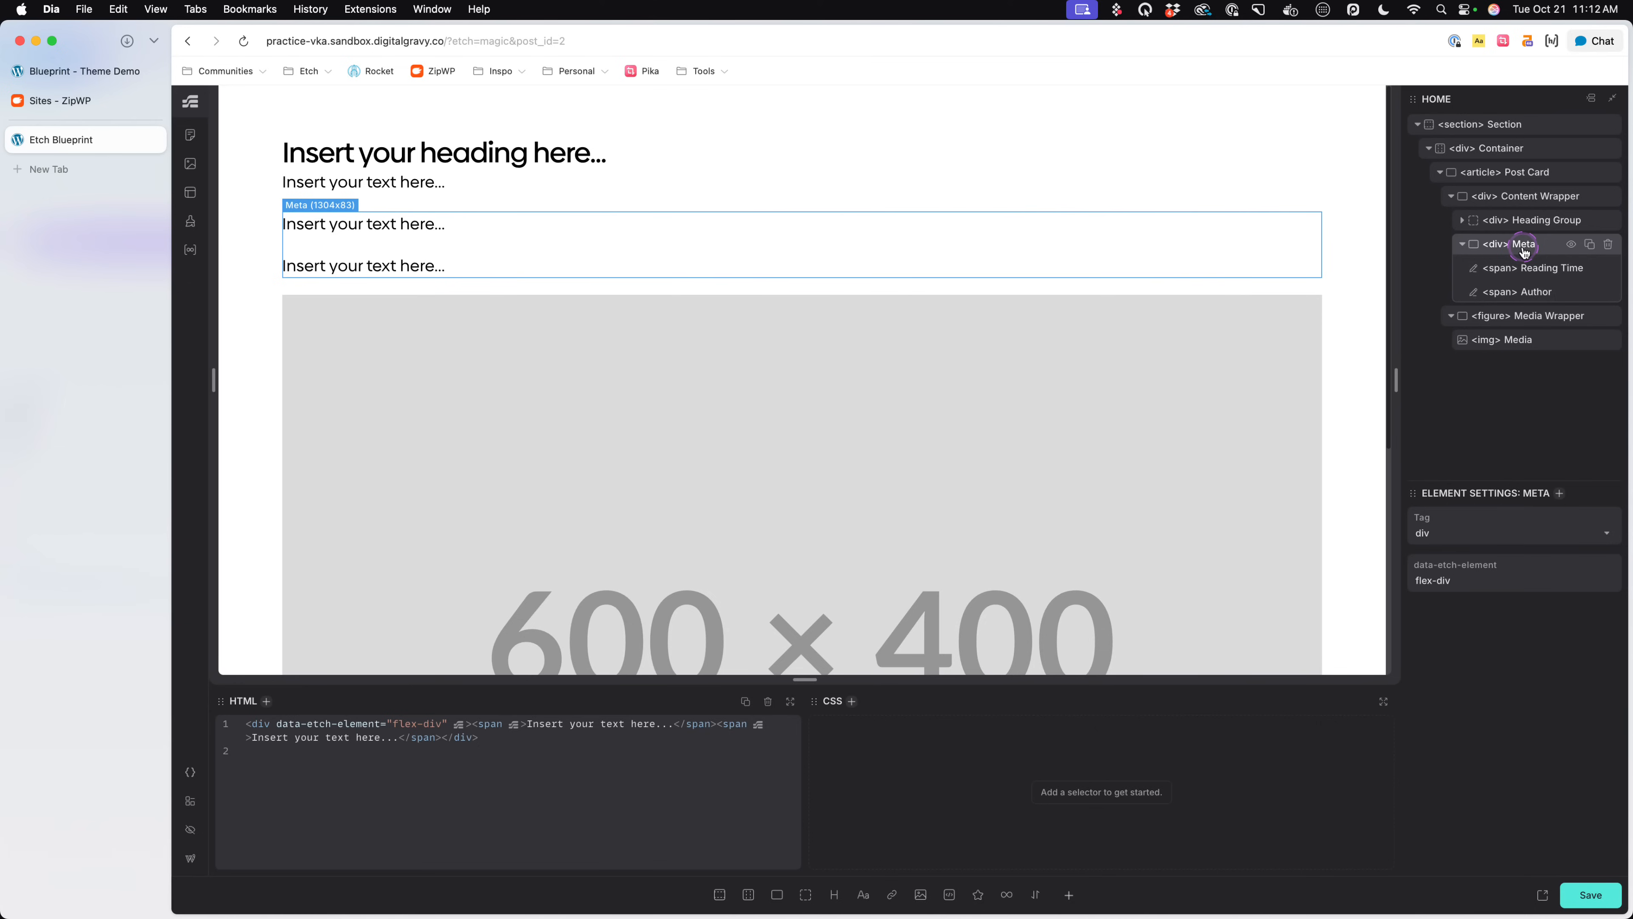
pyautogui.click(1527, 268)
pyautogui.click(1534, 292)
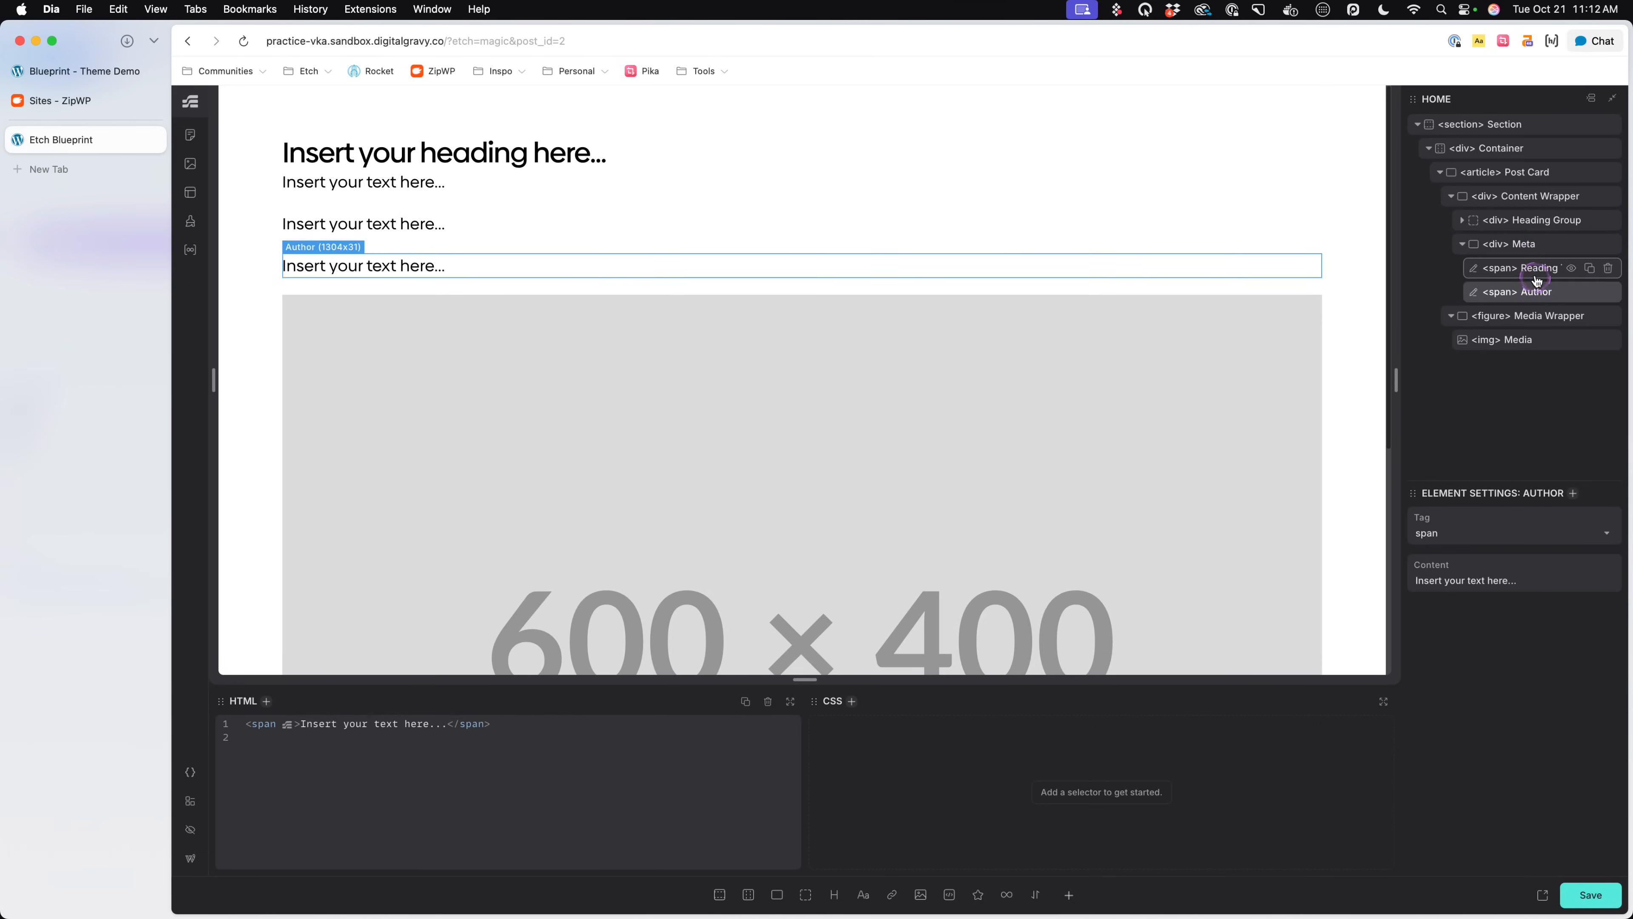
pyautogui.click(1536, 270)
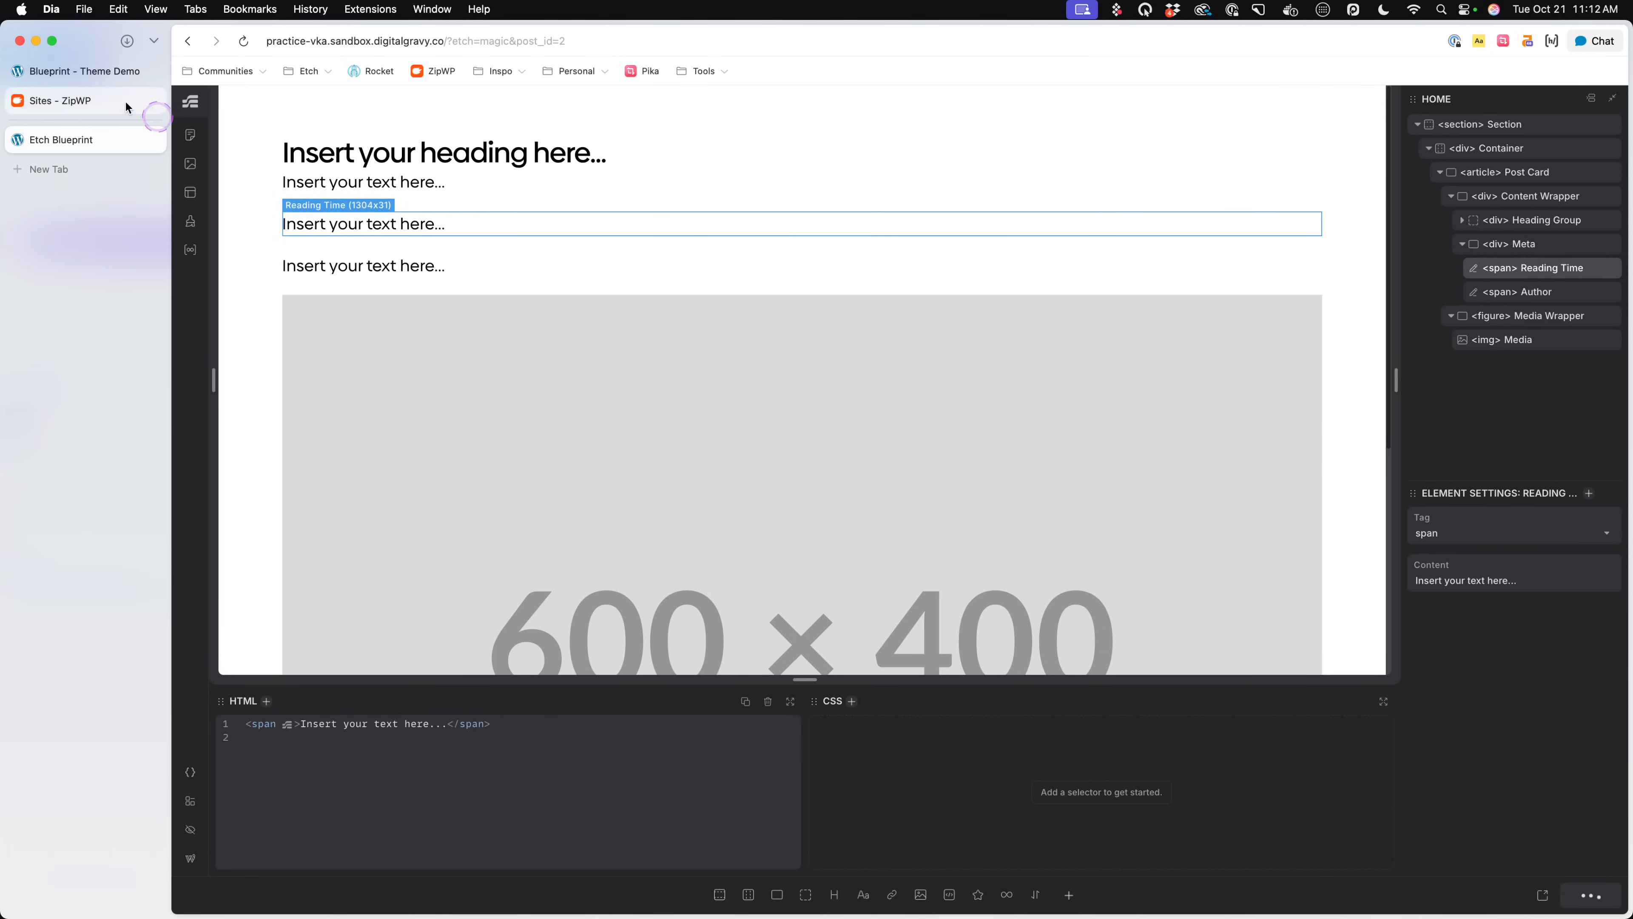
pyautogui.click(84, 70)
pyautogui.click(760, 625)
pyautogui.scroll(7, 327, 611)
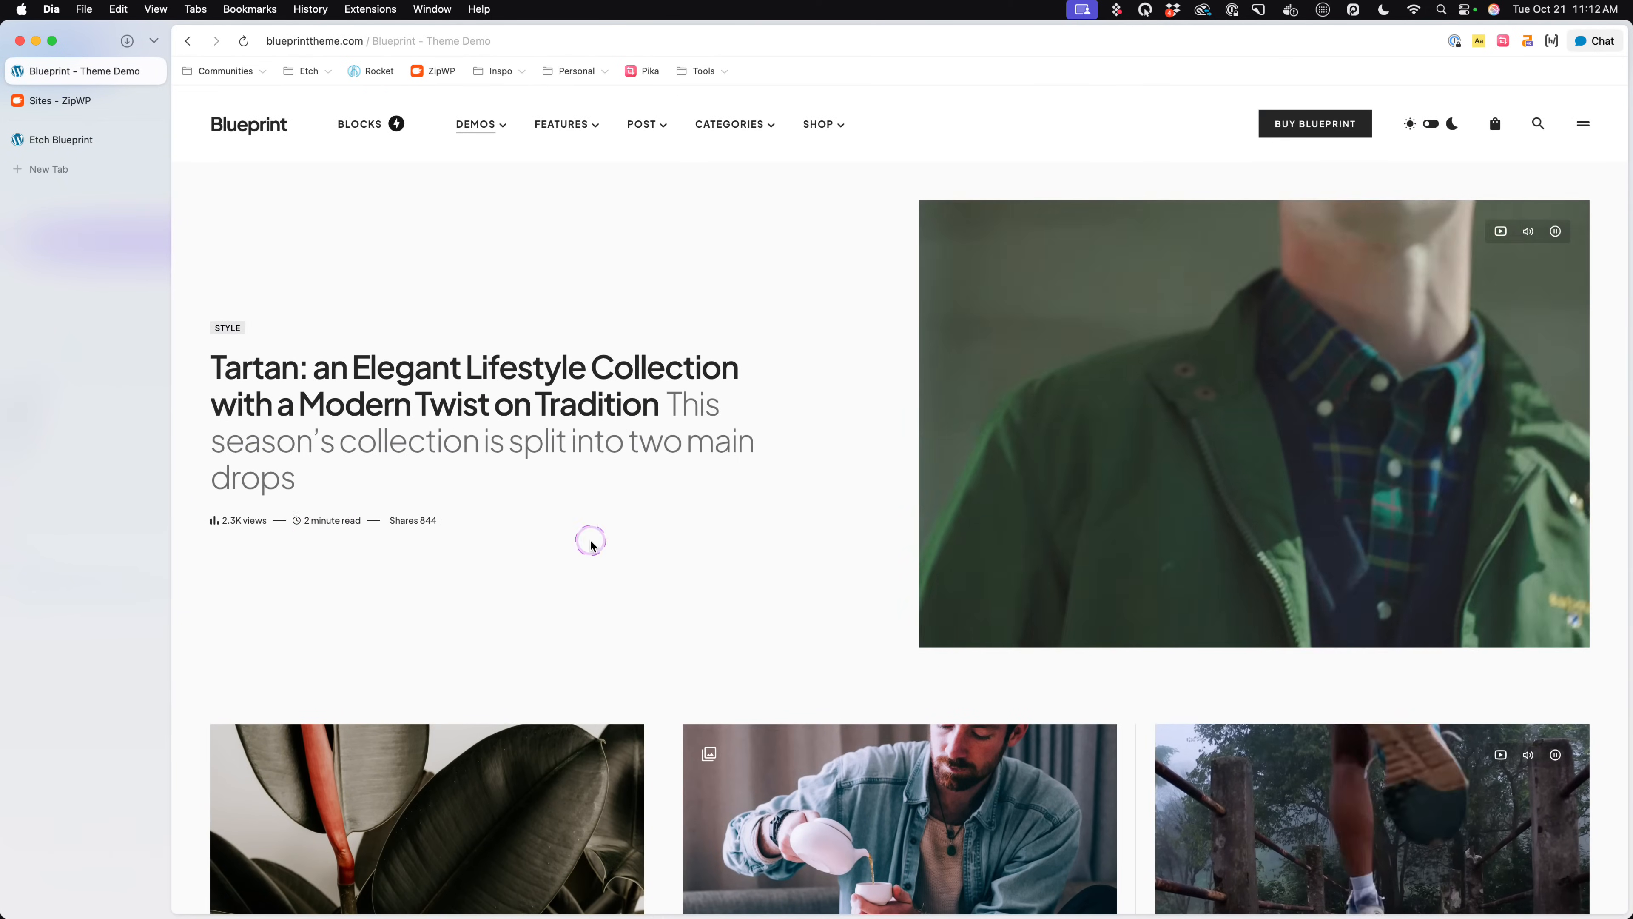
# - Open hugeicons.com in a new browser tab and search its icon library for "clock"
pyautogui.press('super+t')
pyautogui.write('hugeicons.com')
pyautogui.press('Return')
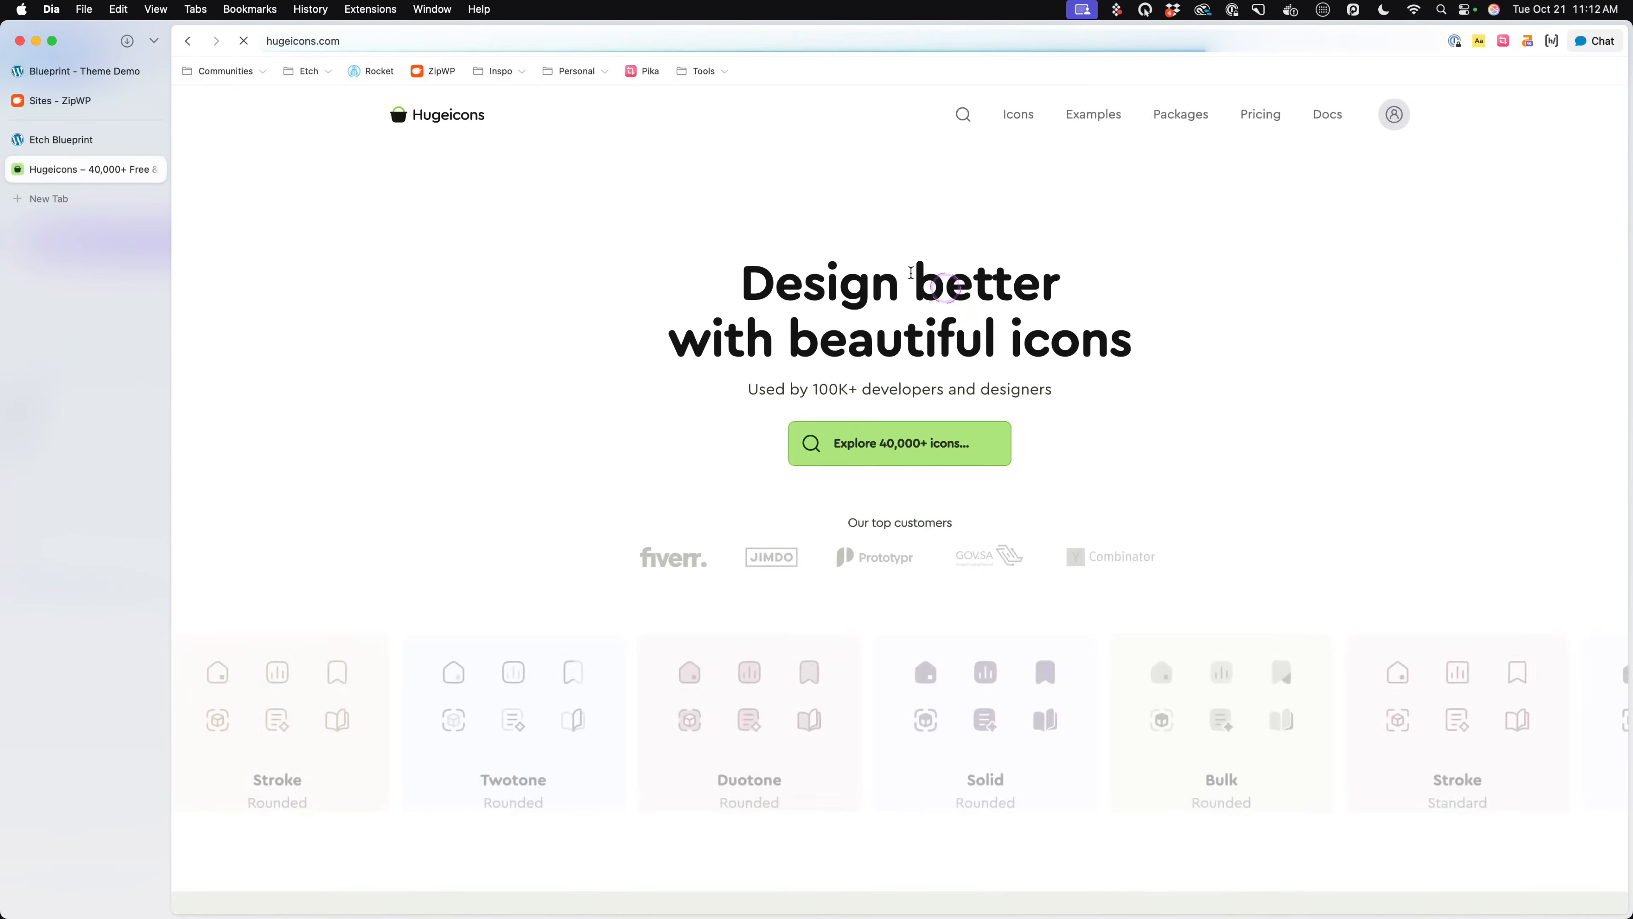
pyautogui.click(1015, 114)
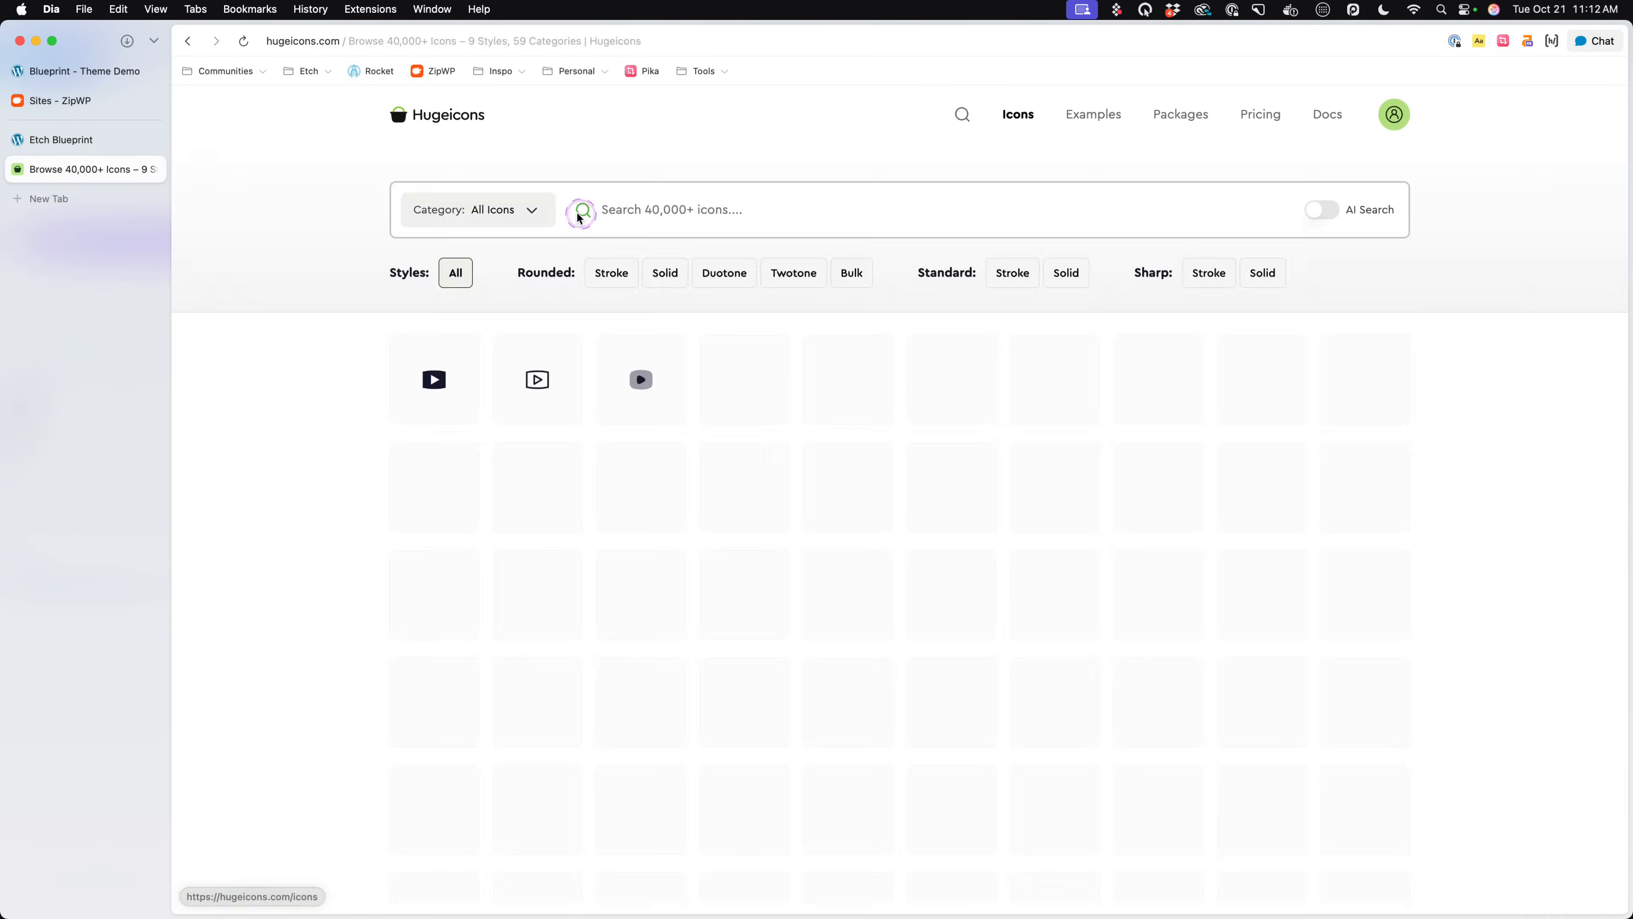
pyautogui.click(810, 212)
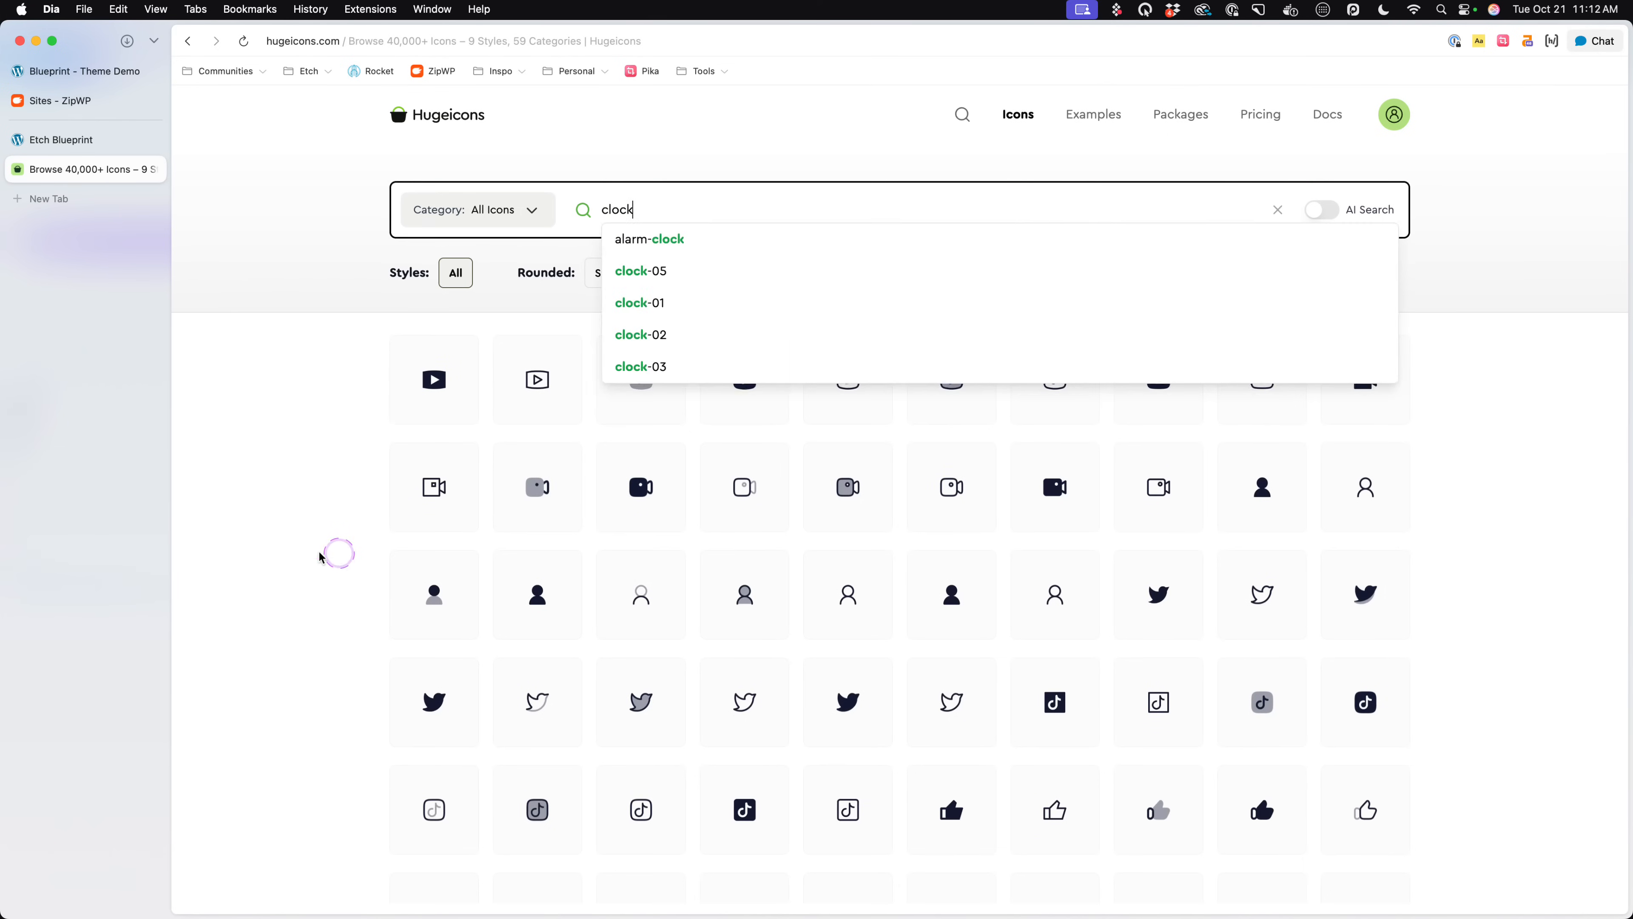
pyautogui.click(337, 456)
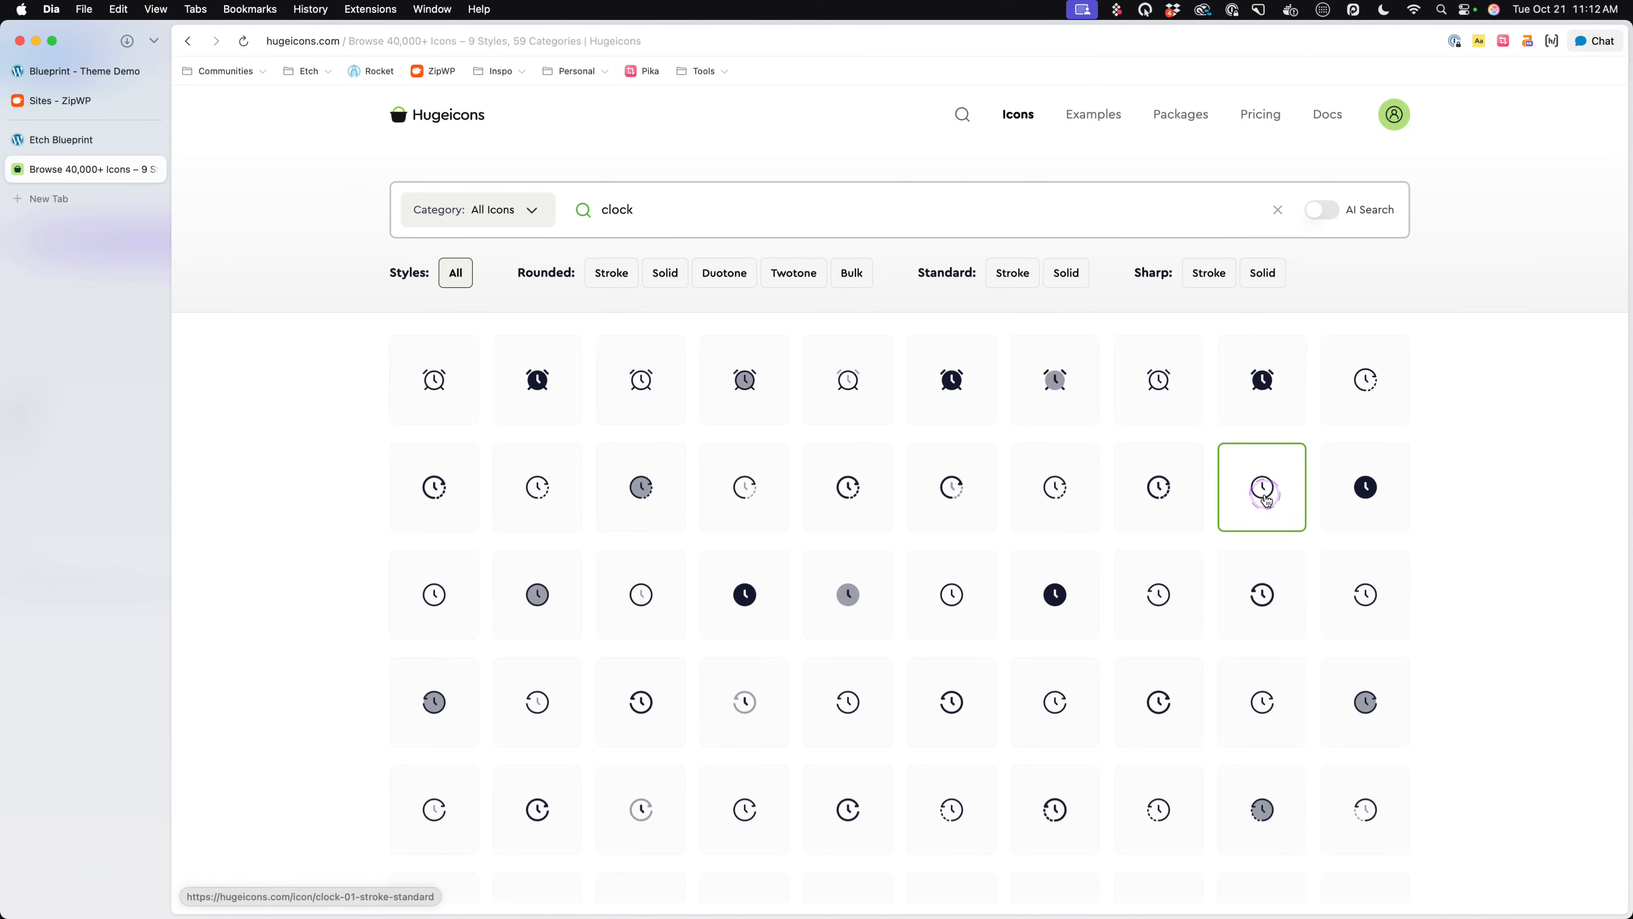
# - Download the clock-01 Stroke Standard icon as an SVG and reveal the downloaded file in Finder
pyautogui.click(1276, 504)
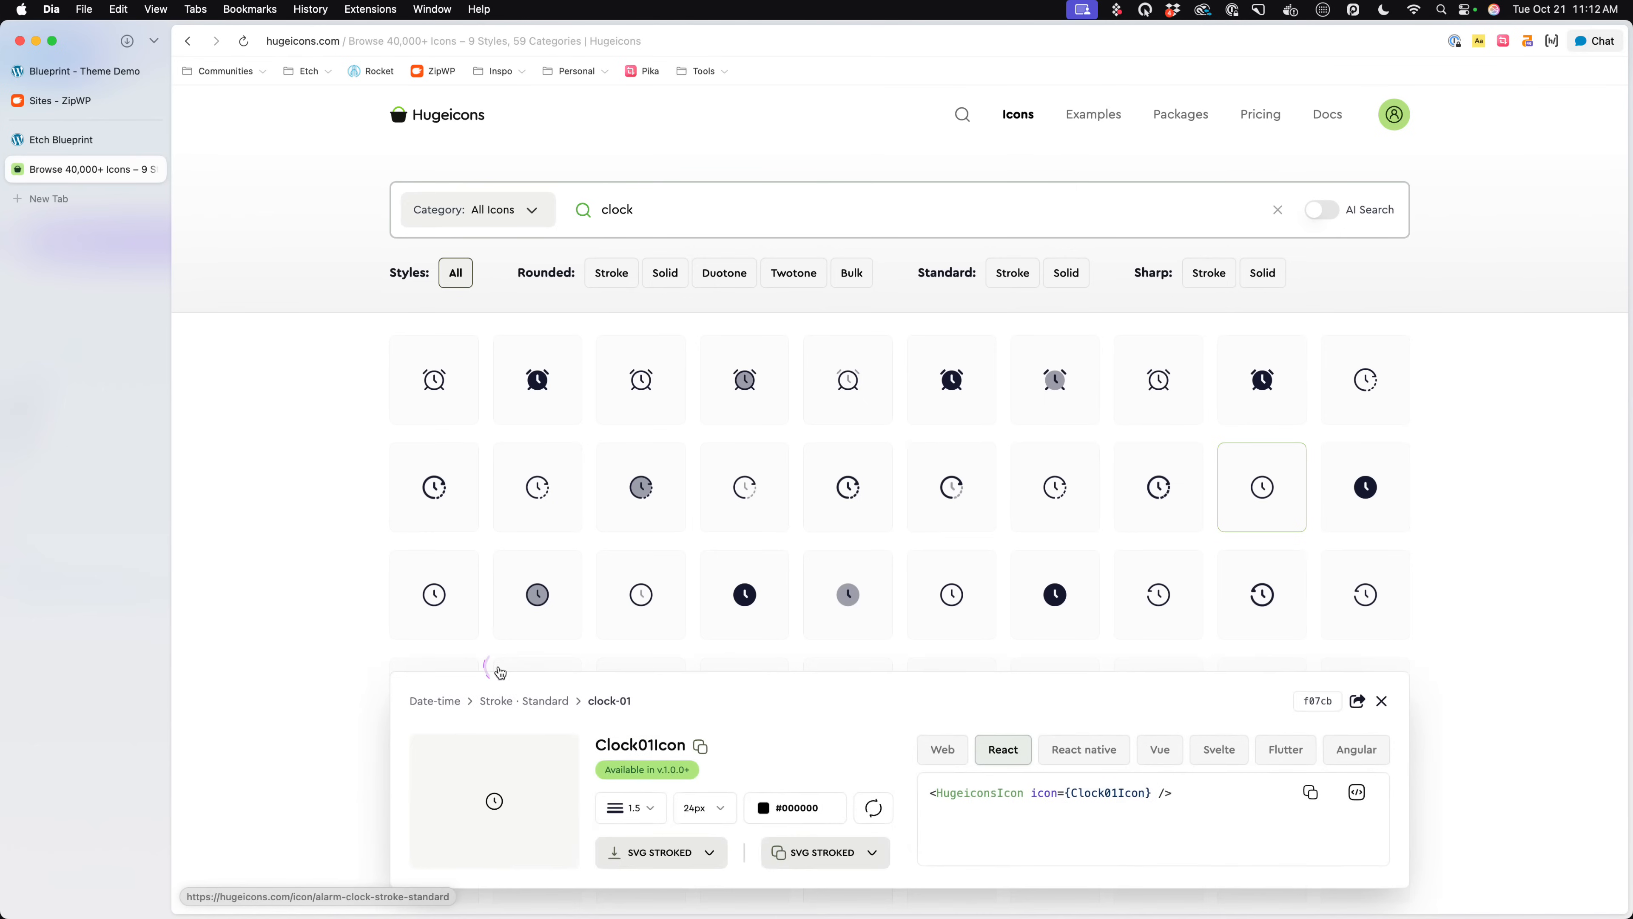
pyautogui.click(795, 854)
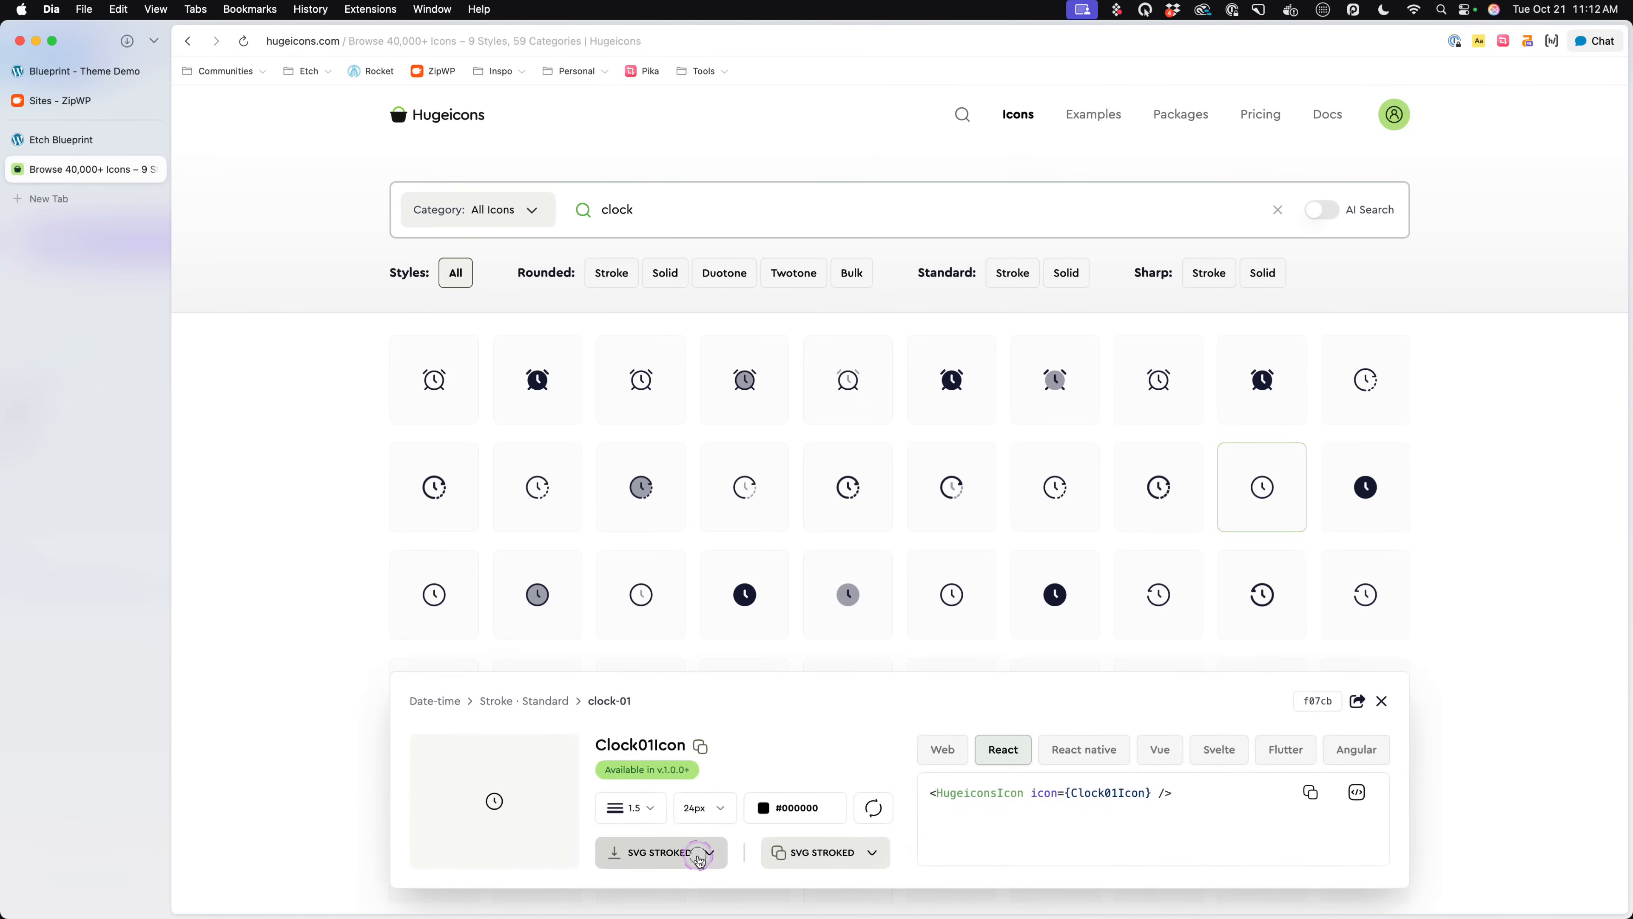
pyautogui.click(699, 860)
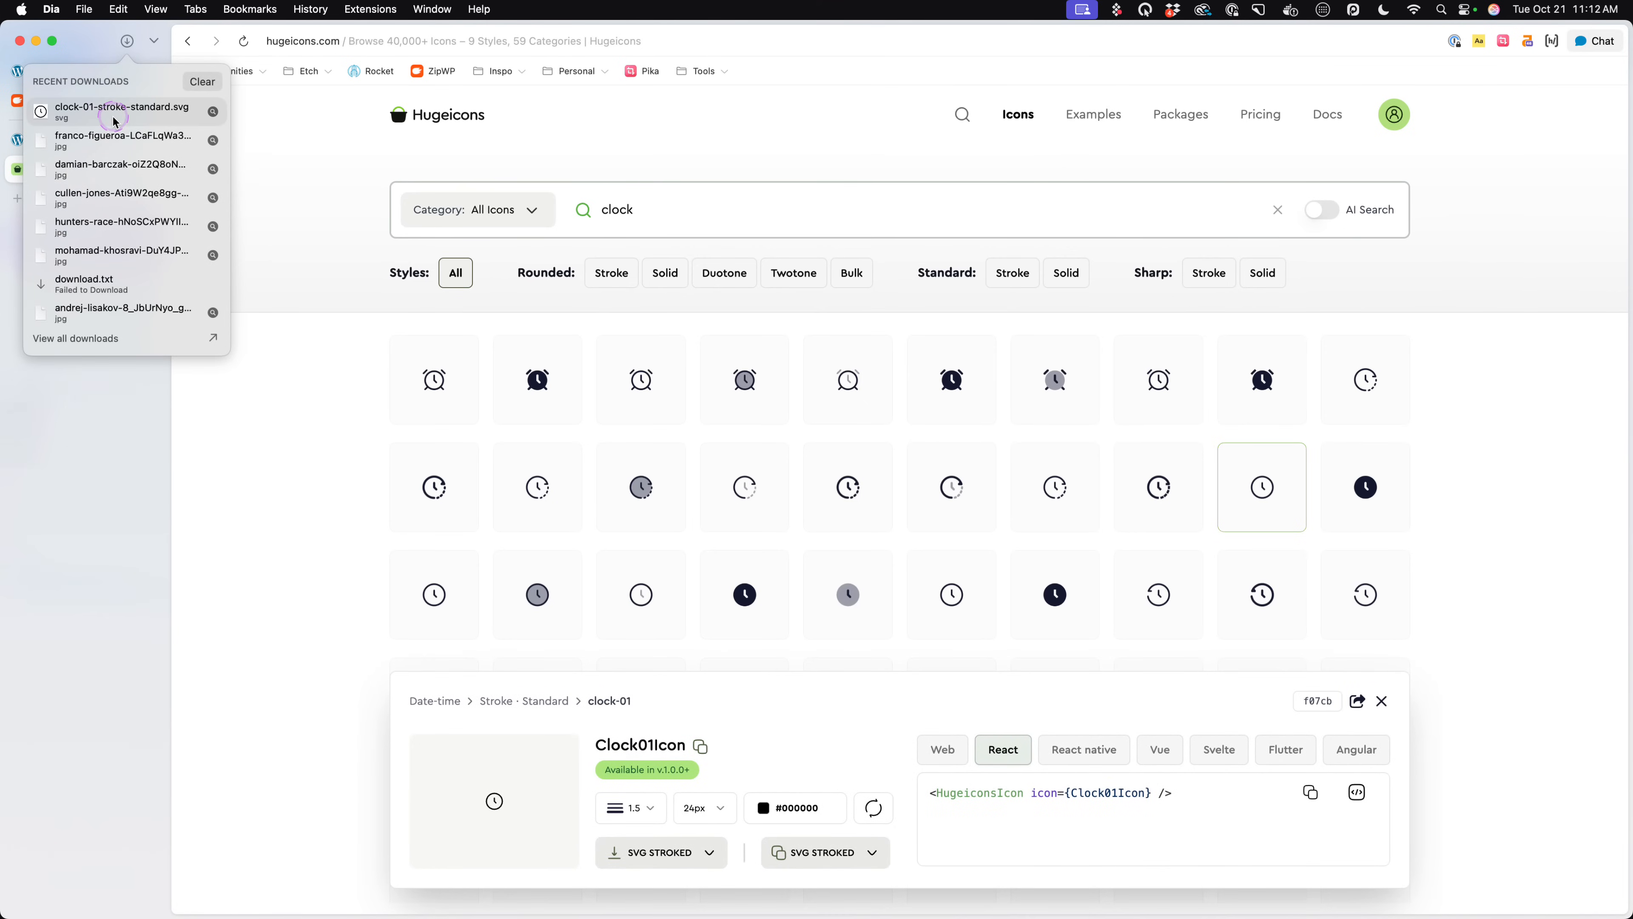
pyautogui.click(214, 113)
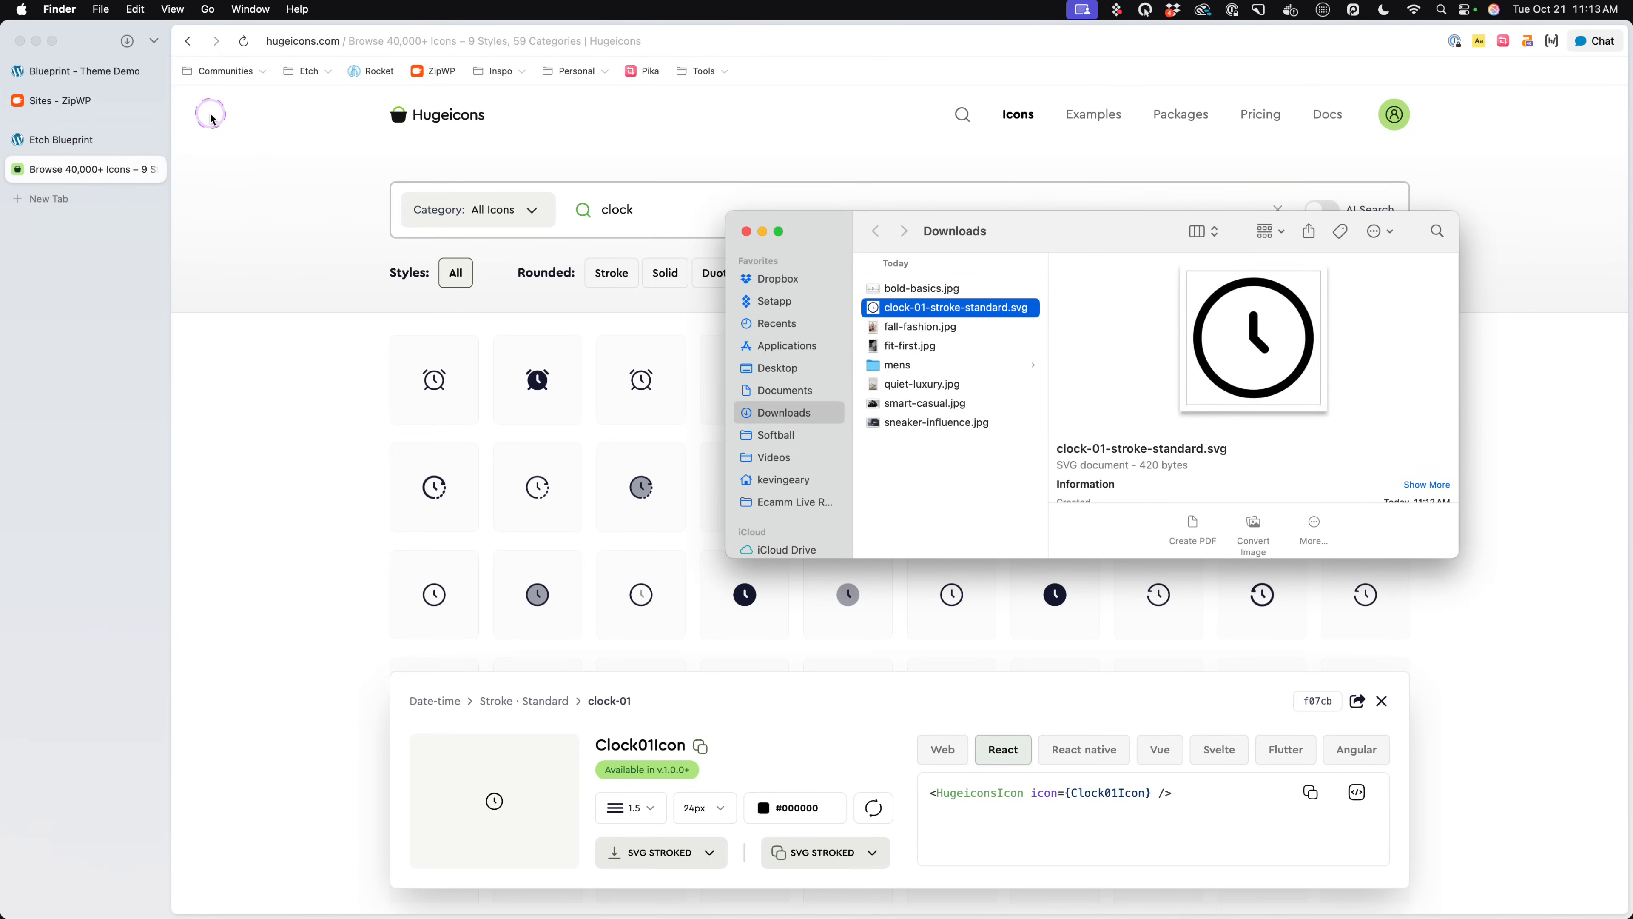
# - Rename the downloaded clock-01-stroke-standard.svg file as clock.svg
pyautogui.press('Return')
pyautogui.write('clock')
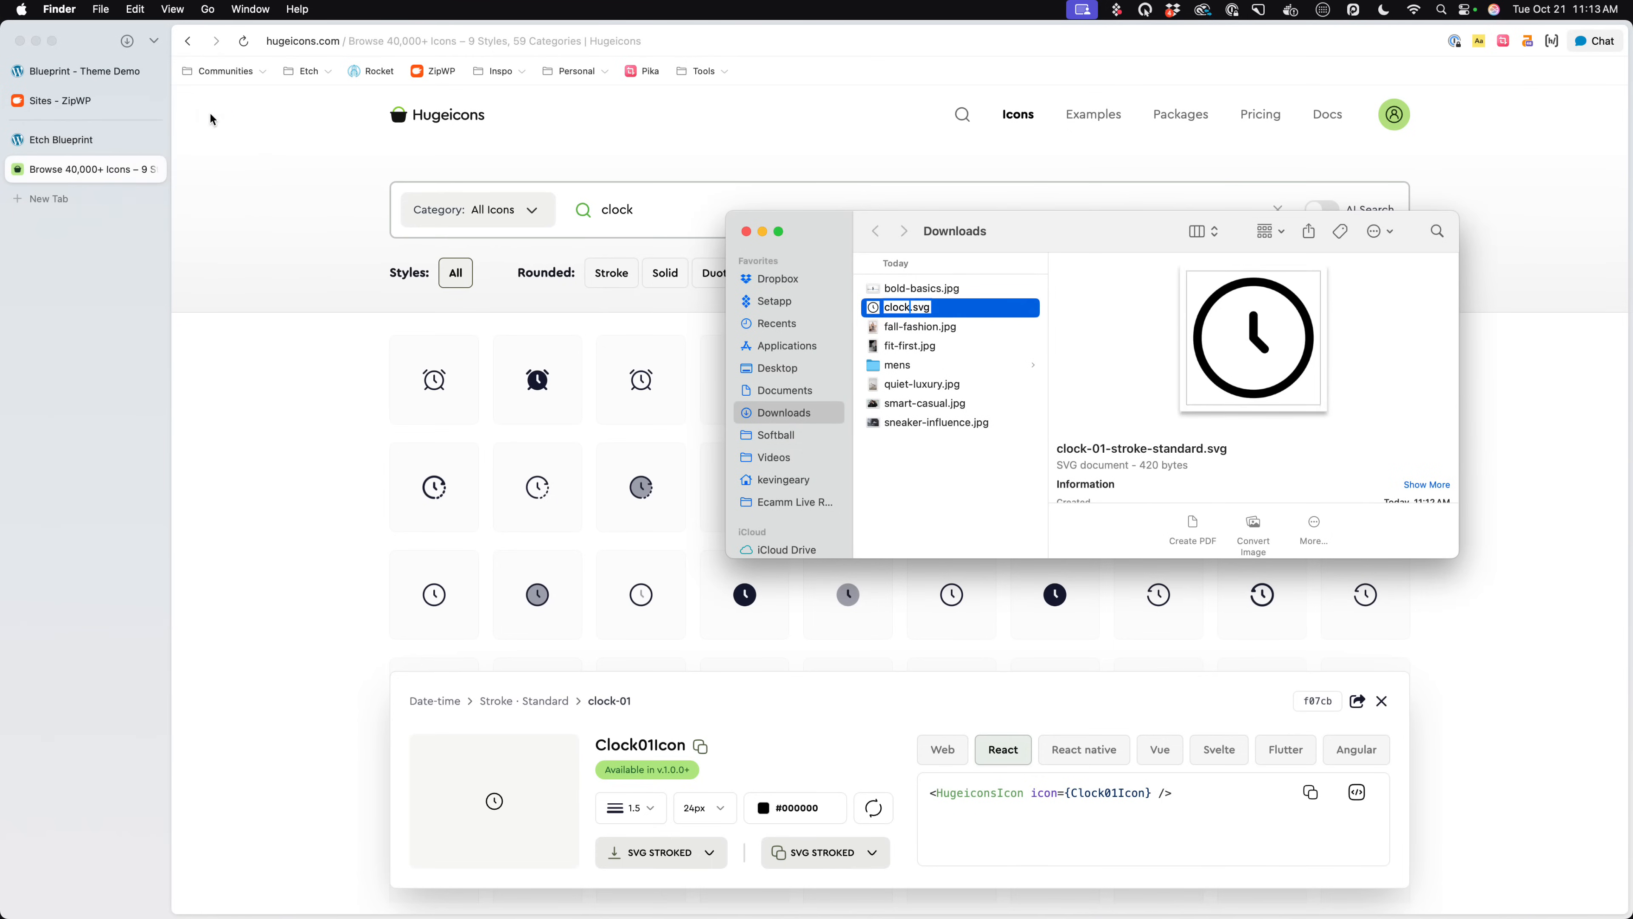
pyautogui.press('Return')
# - Return to the Etch Blueprint page, upload clock.svg to the media library and choose it for use
pyautogui.click(113, 171)
pyautogui.click(77, 139)
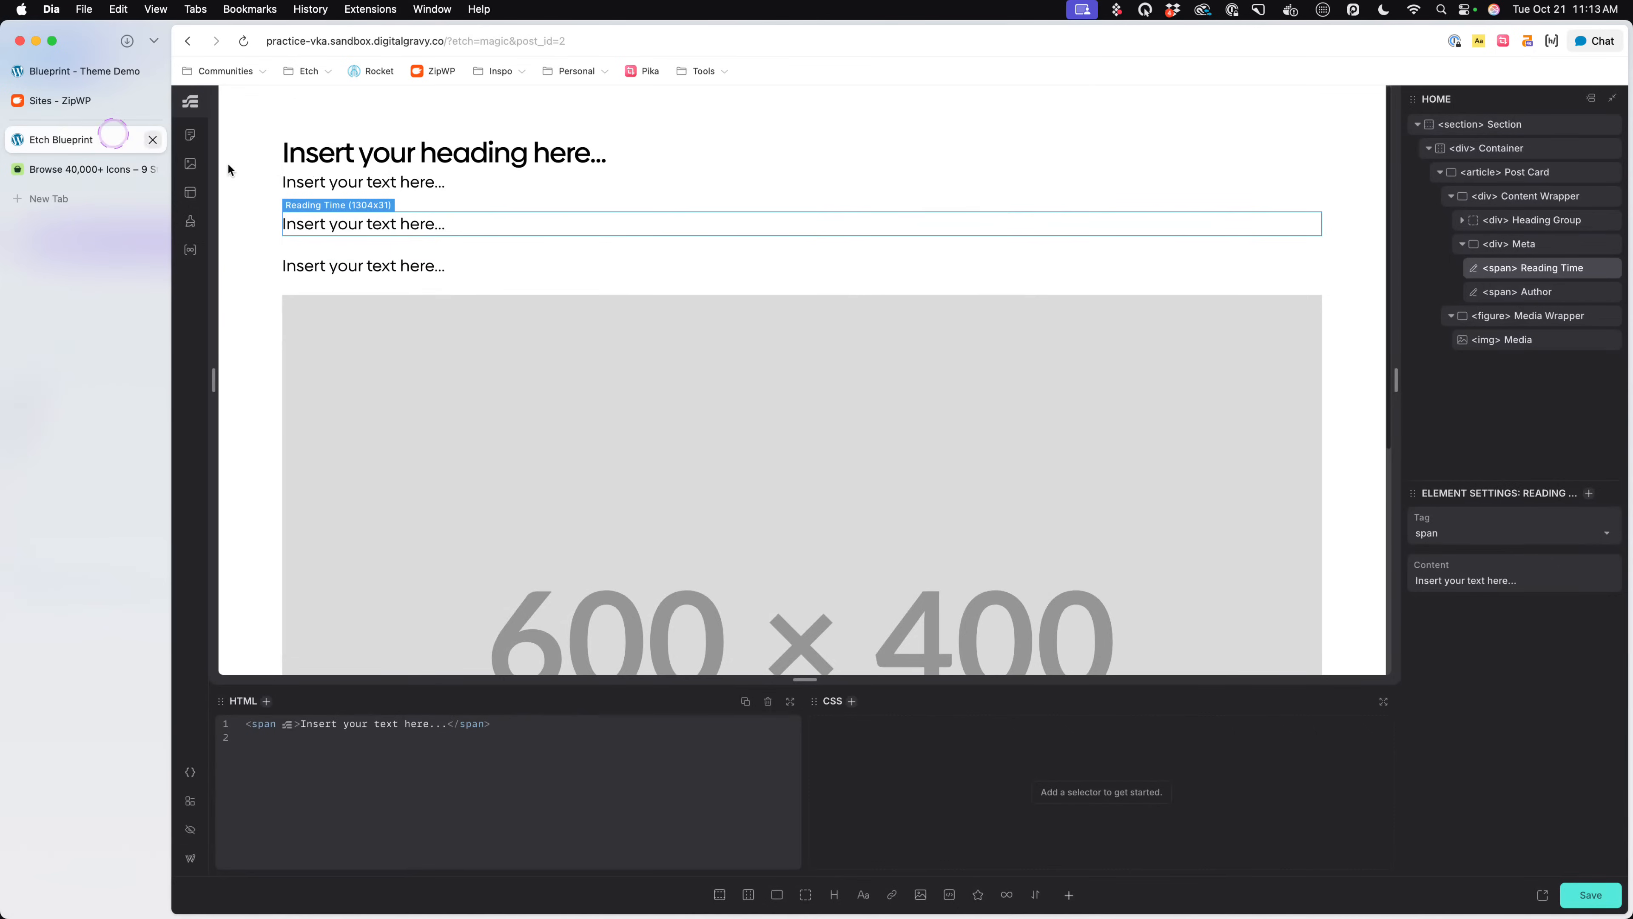
pyautogui.doubleClick(480, 308)
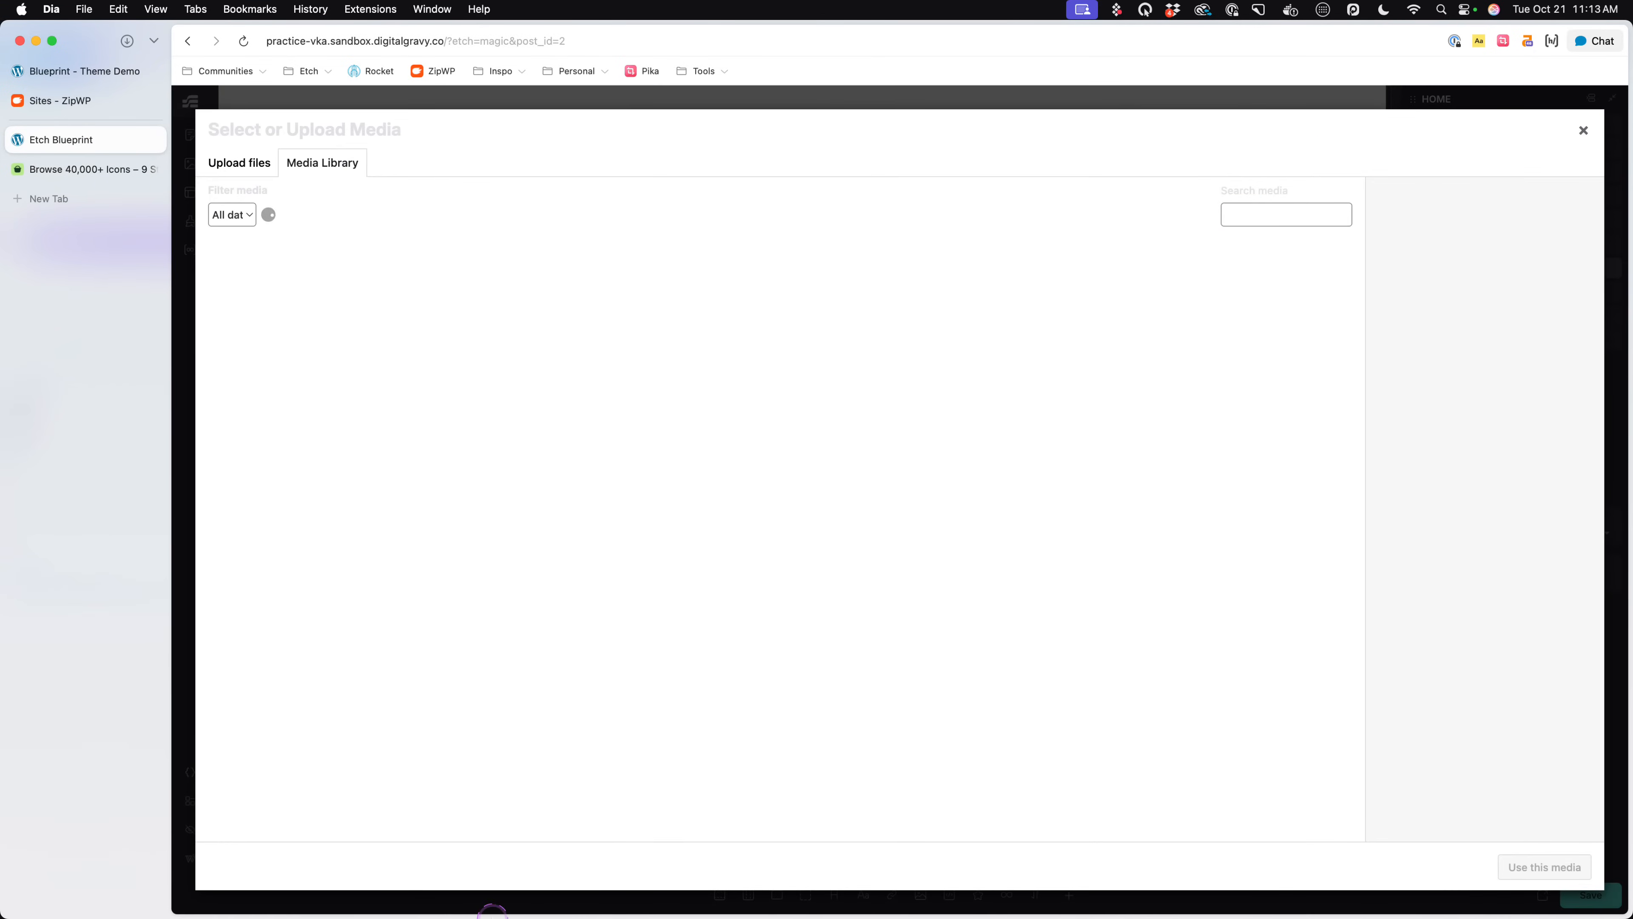
pyautogui.moveTo(405, 891)
pyautogui.click(328, 889)
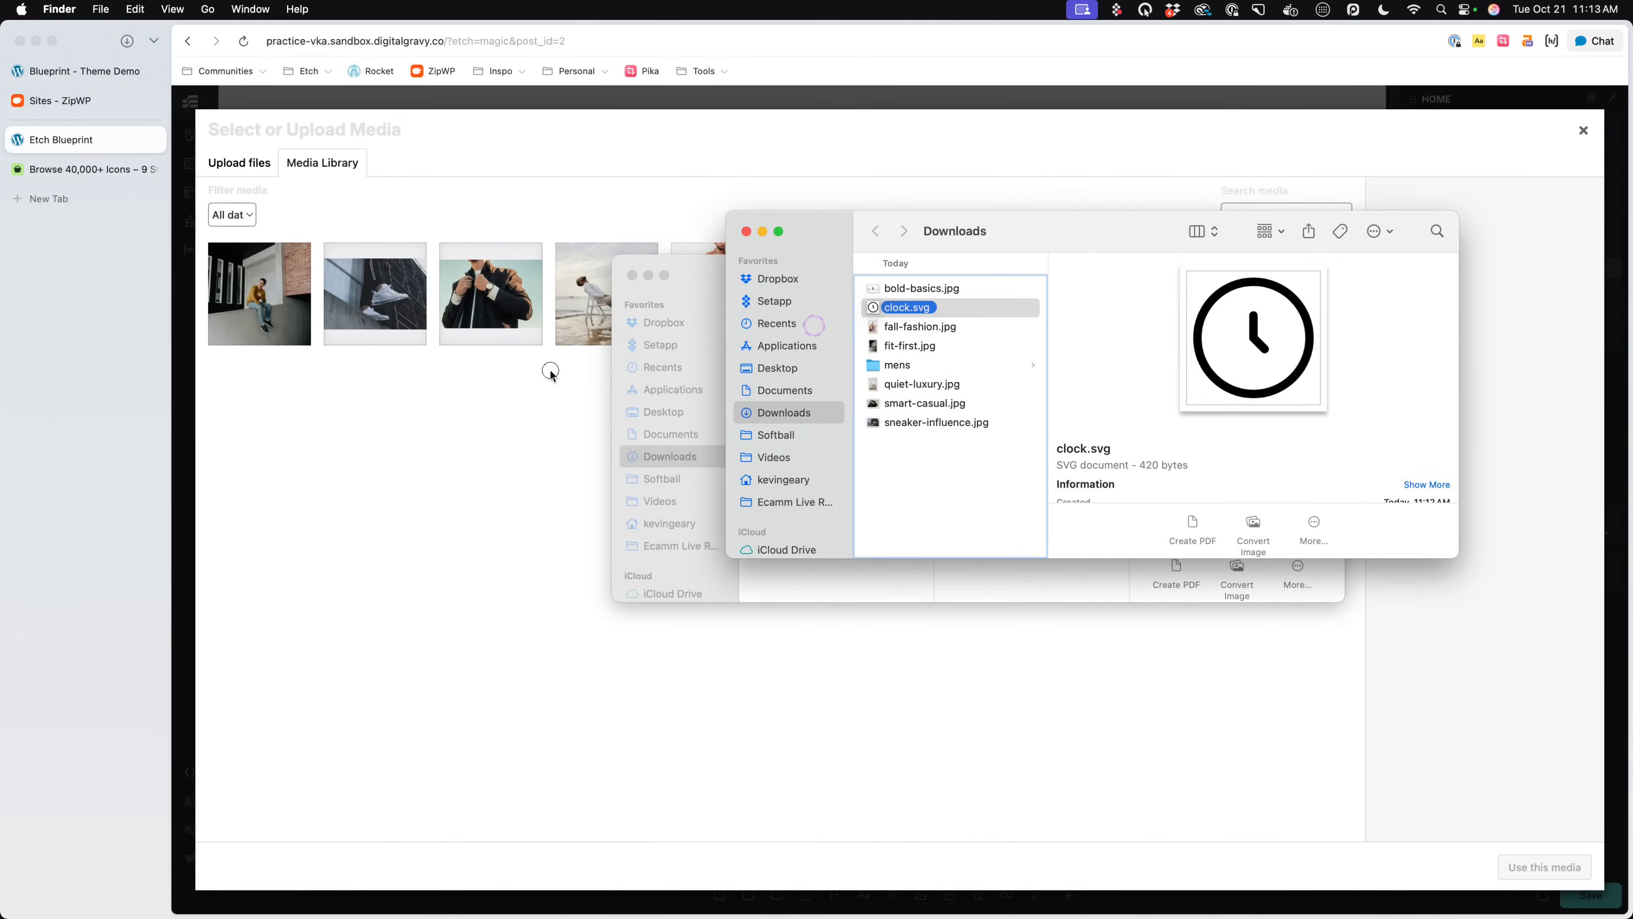
pyautogui.moveTo(550, 373); pyautogui.dragTo(442, 744)
pyautogui.click(1520, 873)
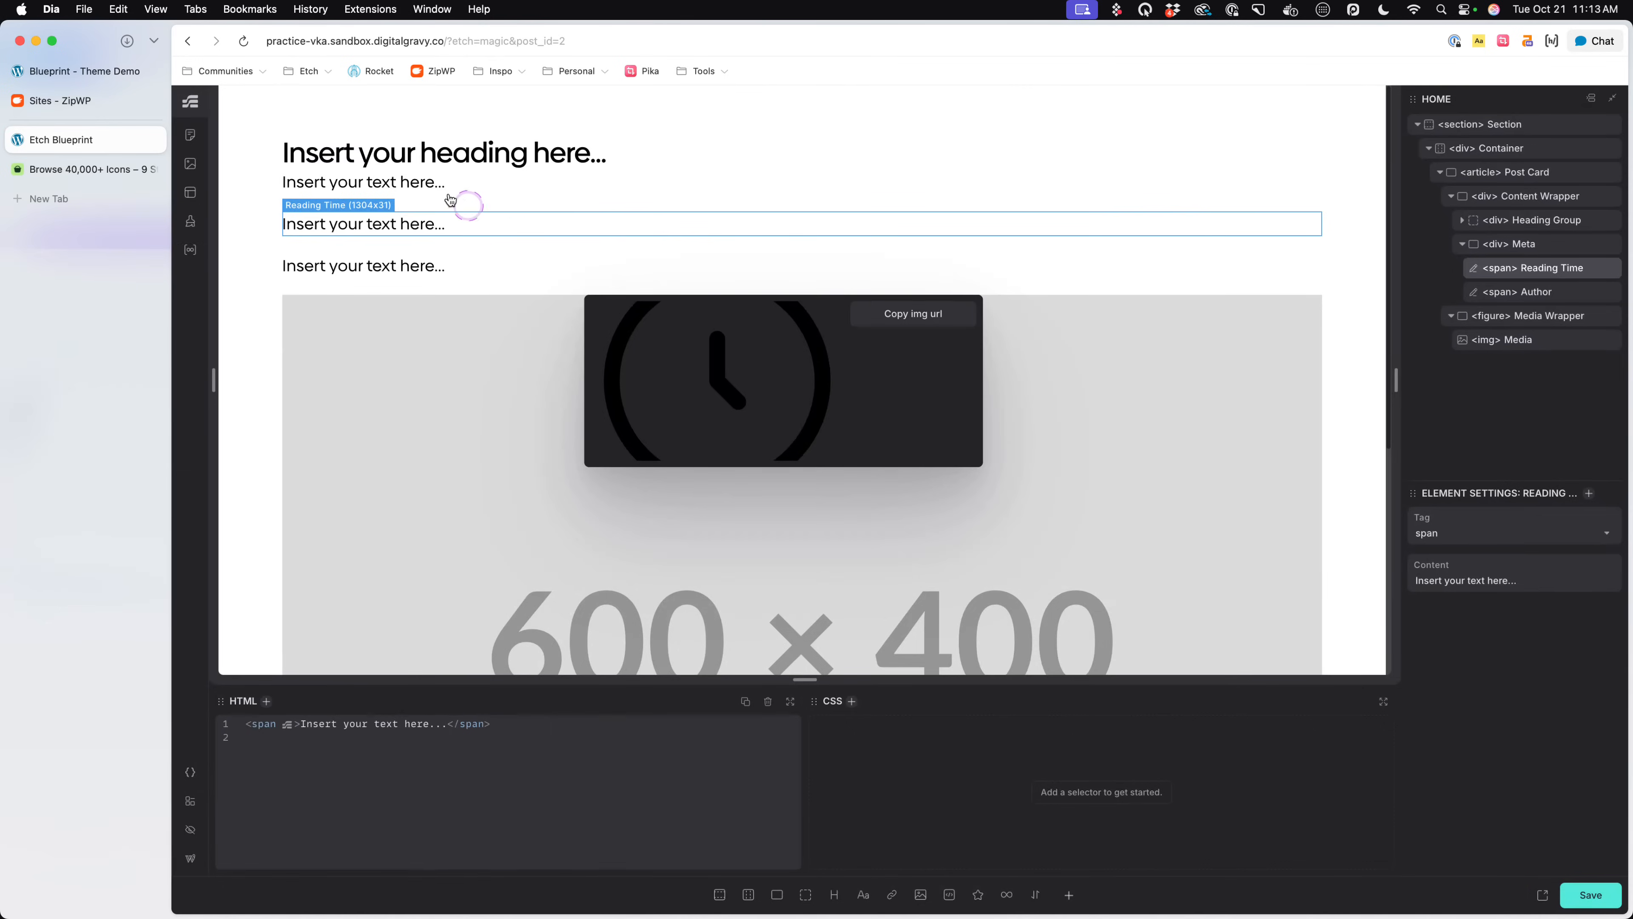
# - Copy the clock icon's image URL from the media preview and save the page
pyautogui.click(463, 283)
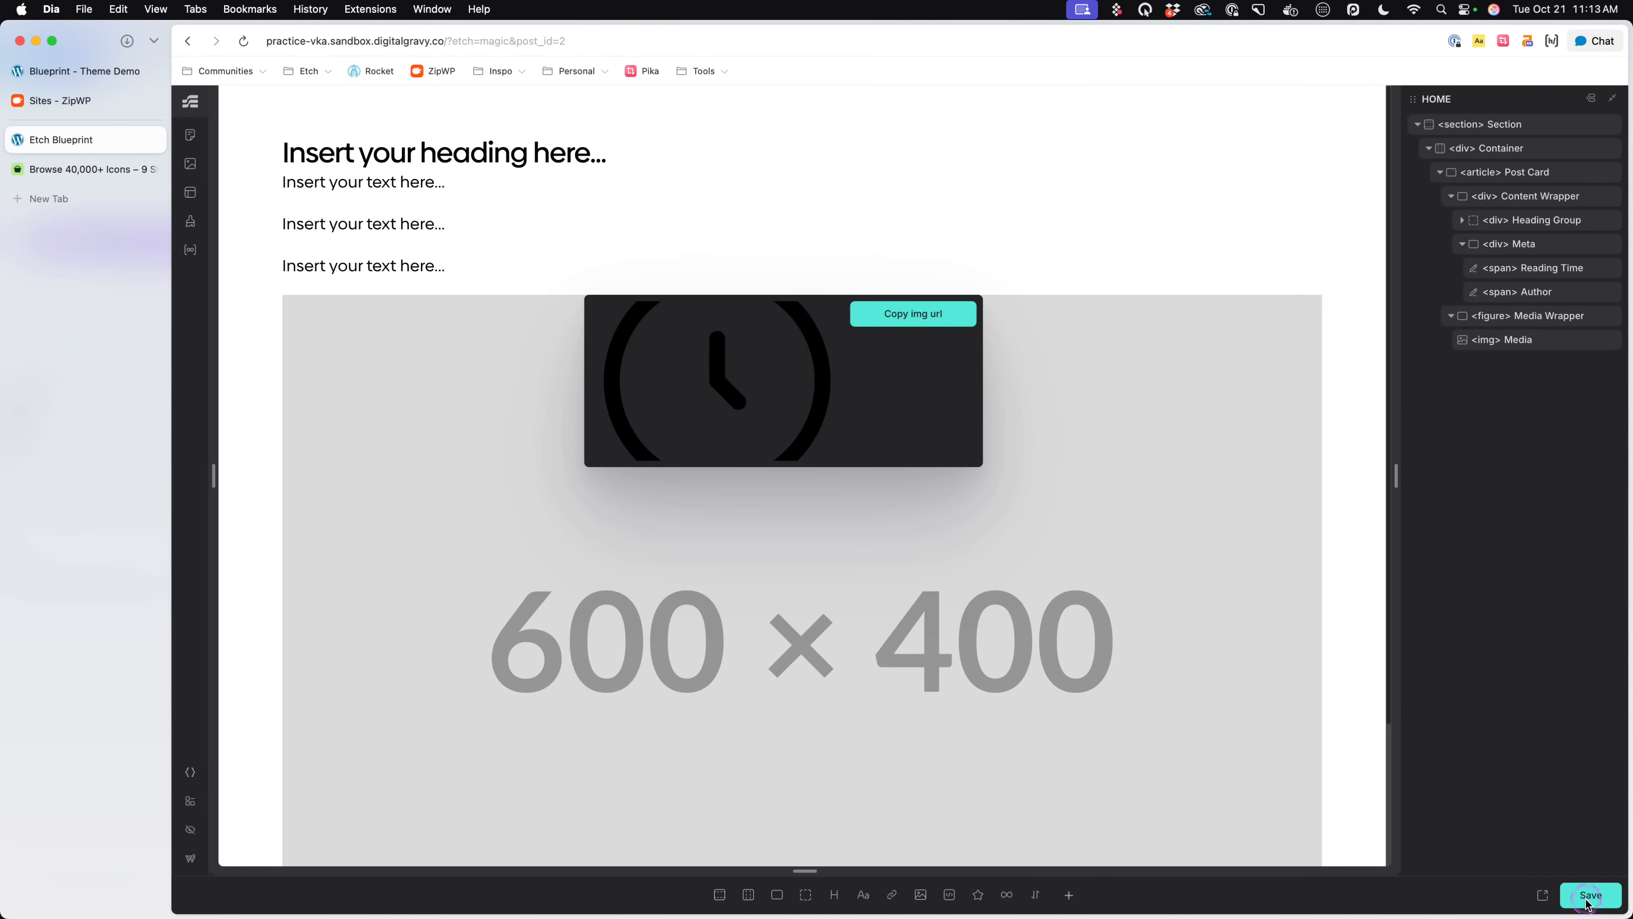
pyautogui.click(909, 320)
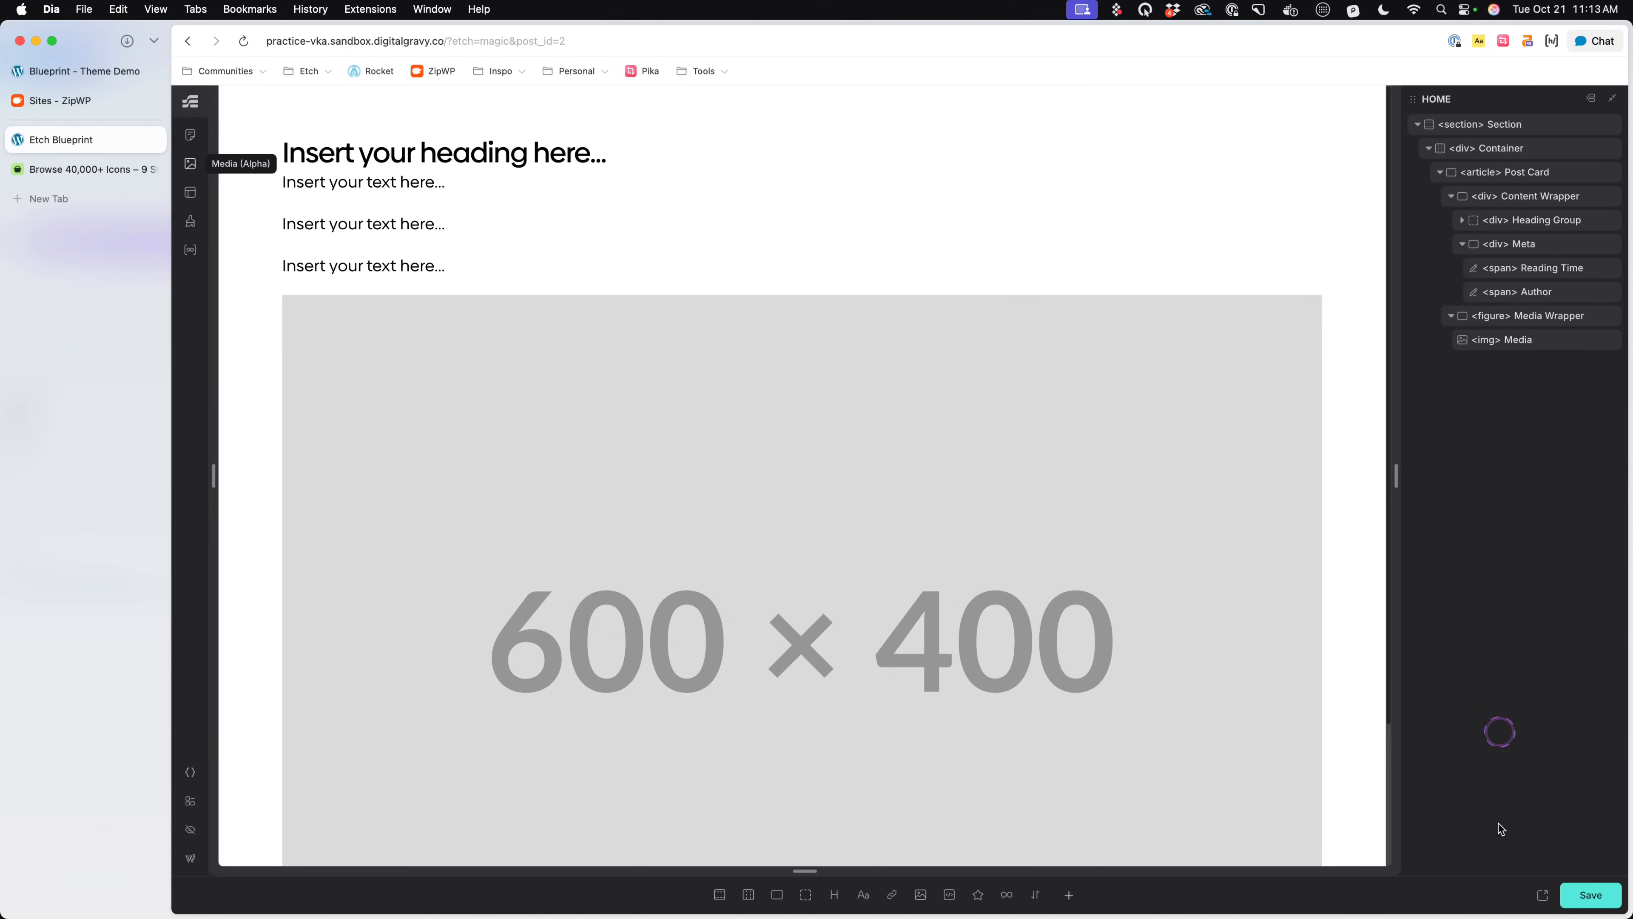
pyautogui.click(1596, 899)
# - Set the Reading Time span's text to "Reading Time" and enter the author's full name in the Author span
pyautogui.click(440, 212)
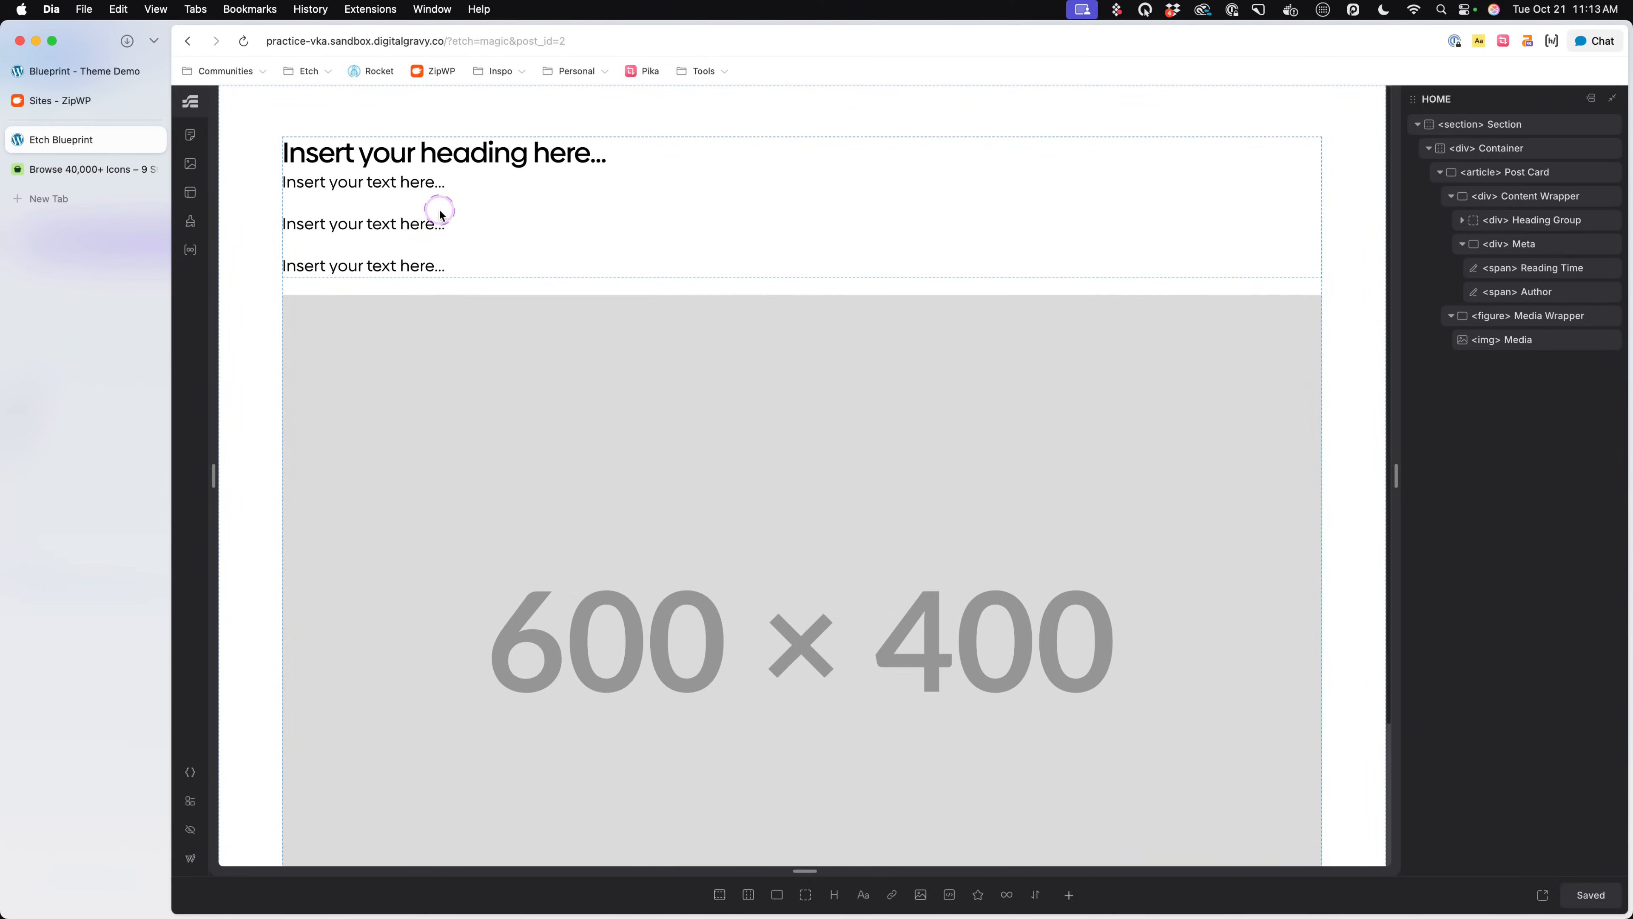
pyautogui.click(393, 228)
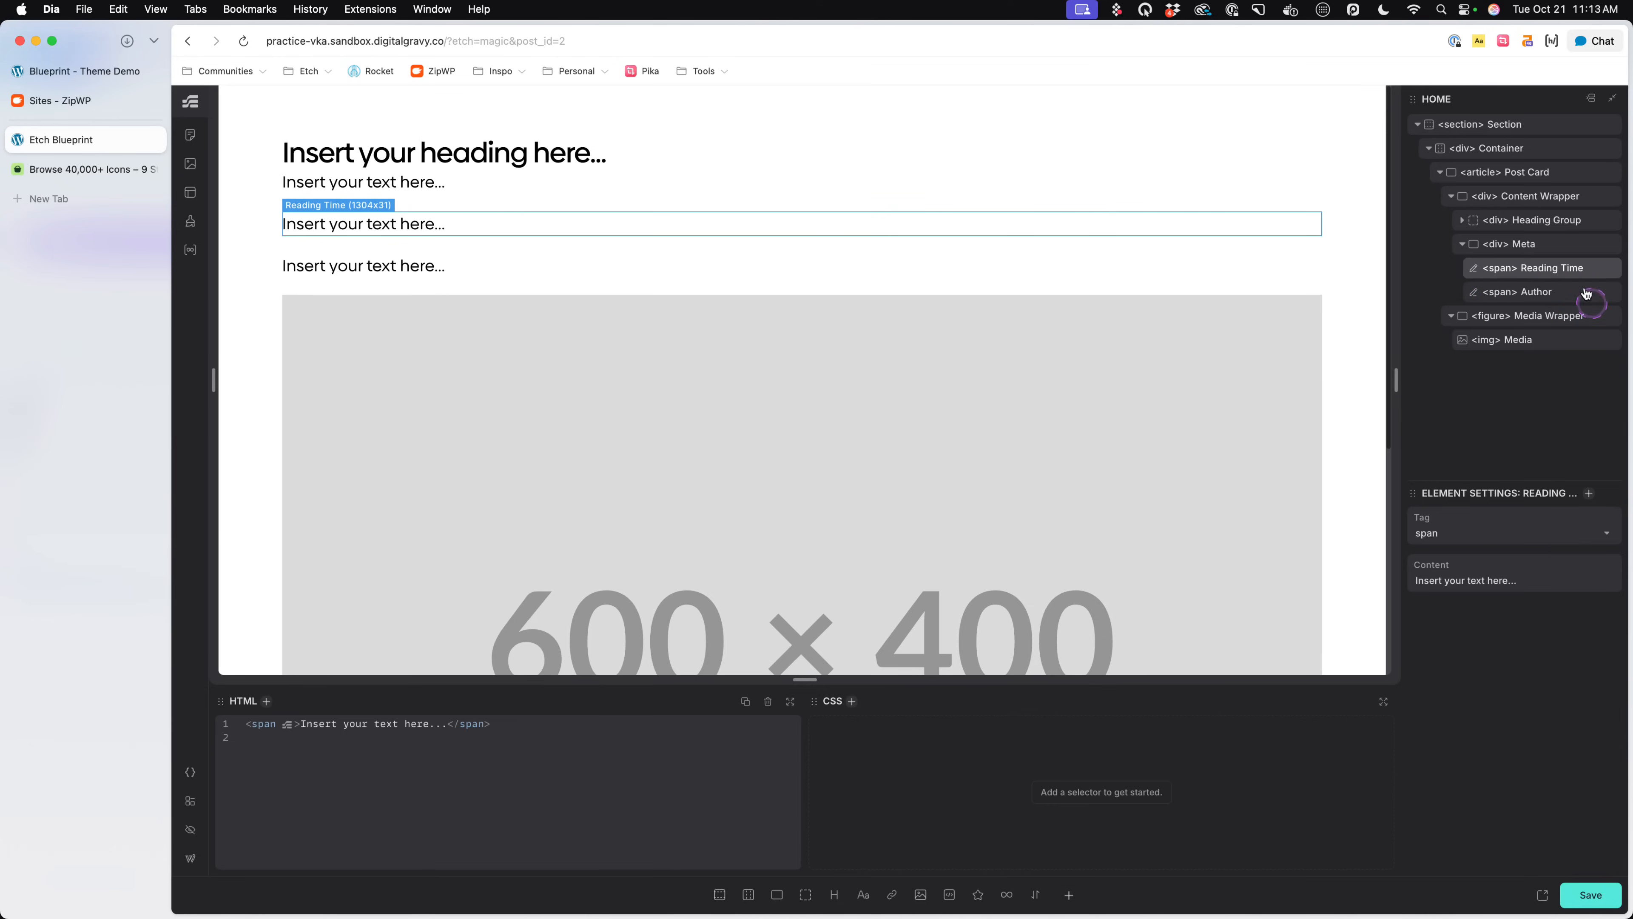
pyautogui.write('Reading Time')
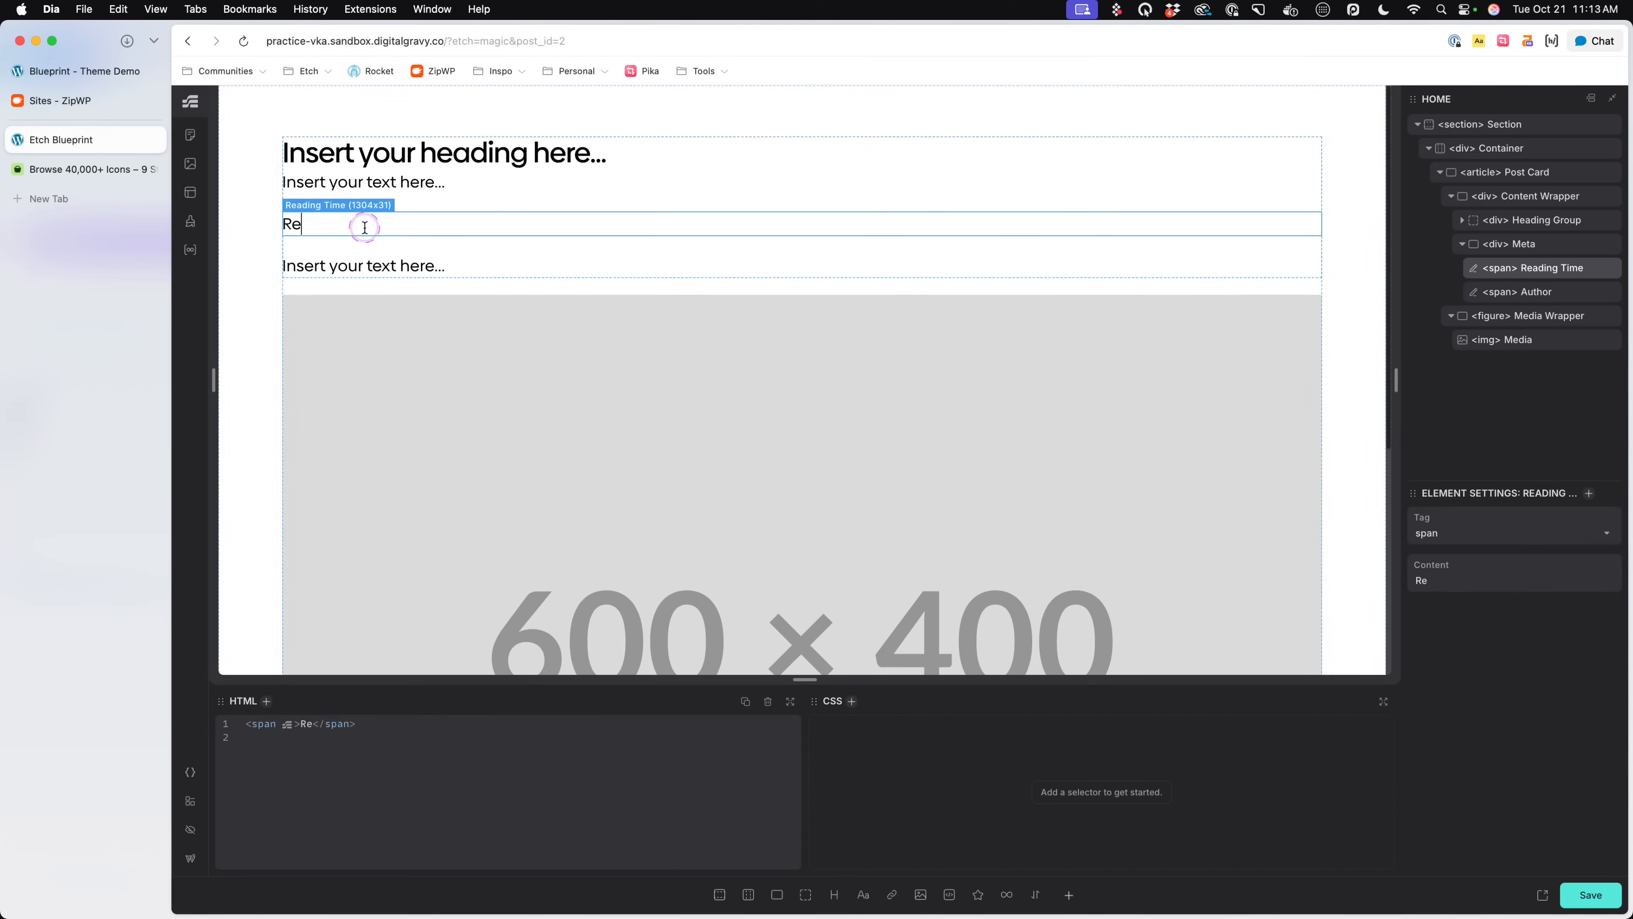
pyautogui.doubleClick(357, 269)
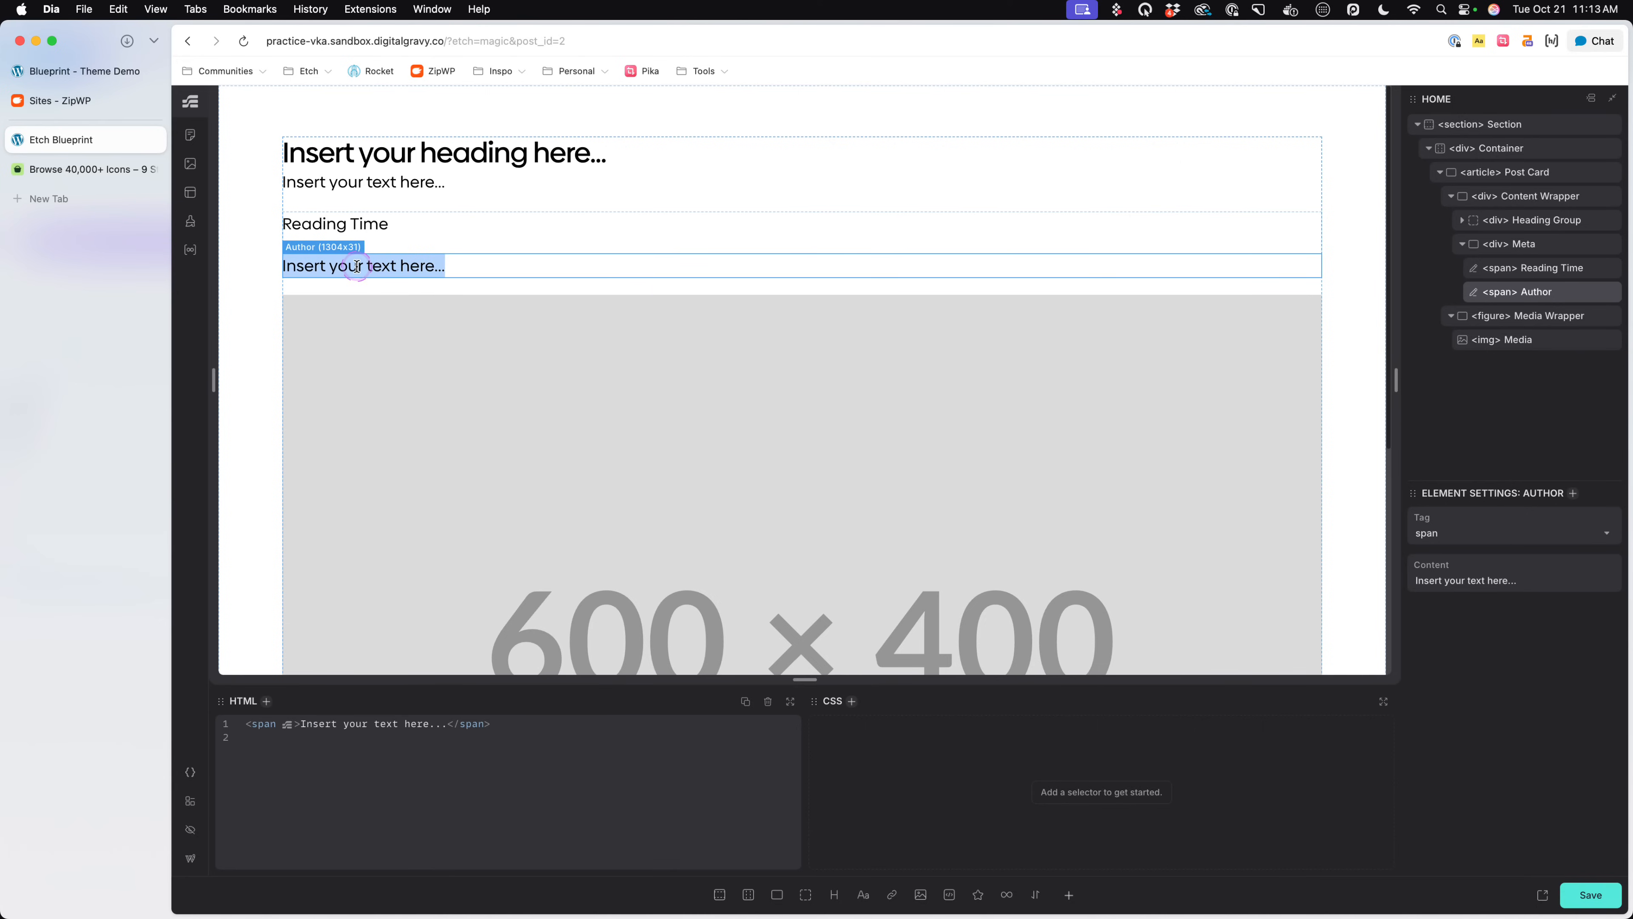
pyautogui.write('Kevin Geary')
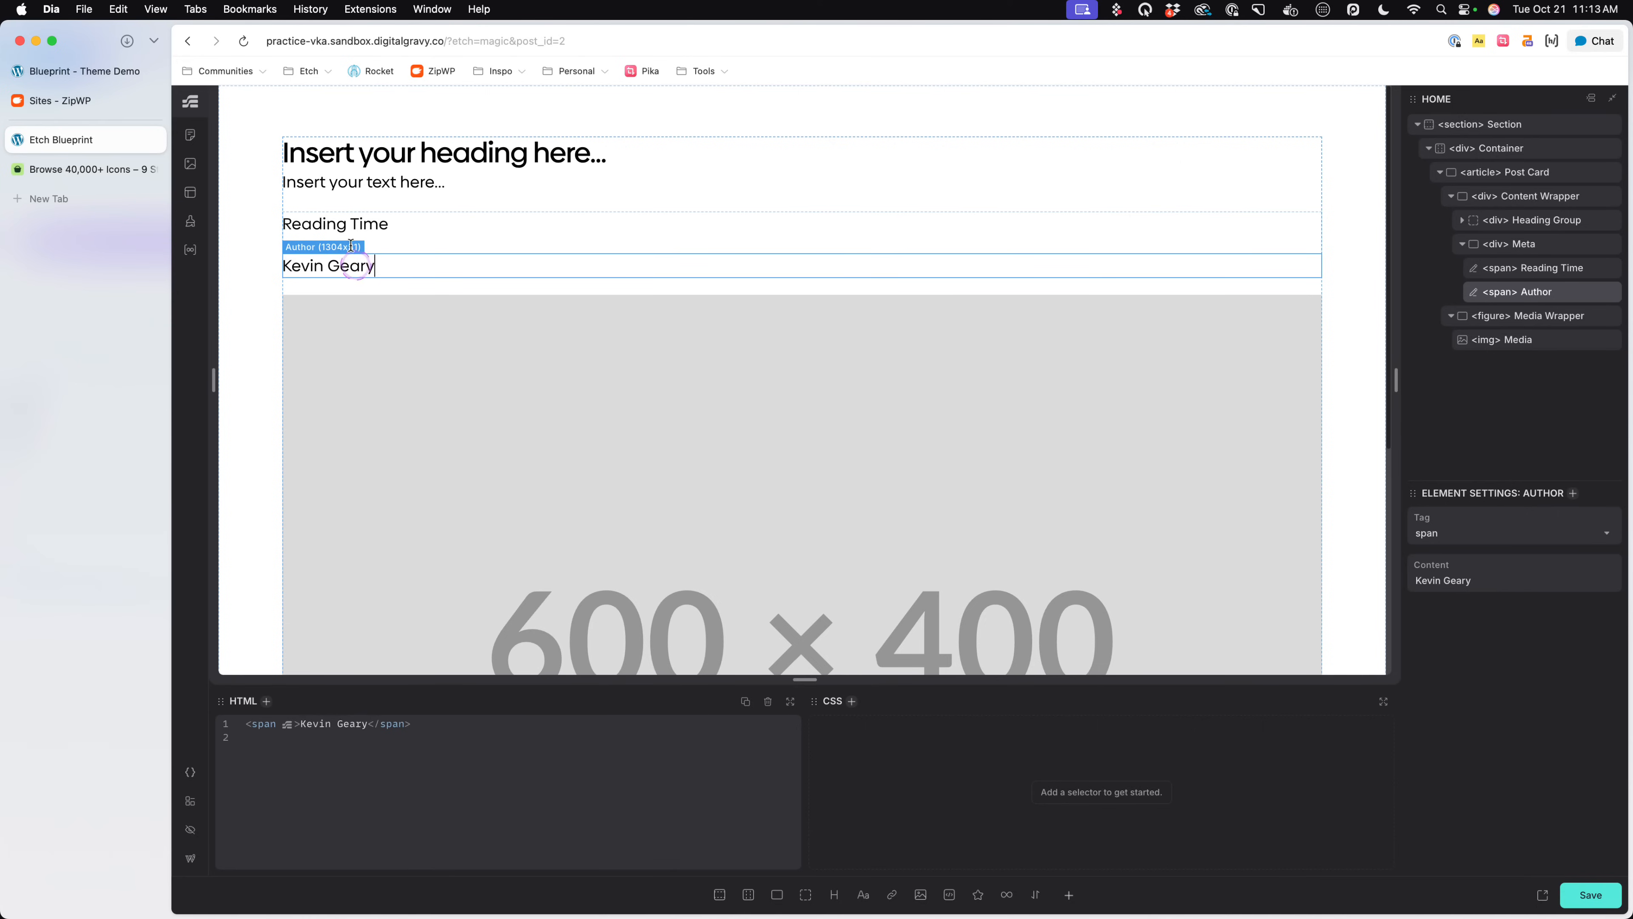
# - Set the Tagline to "This is the tagline for the post" and the Heading to "This is the post headline", saving the page
pyautogui.doubleClick(374, 183)
pyautogui.write('This is the tagl')
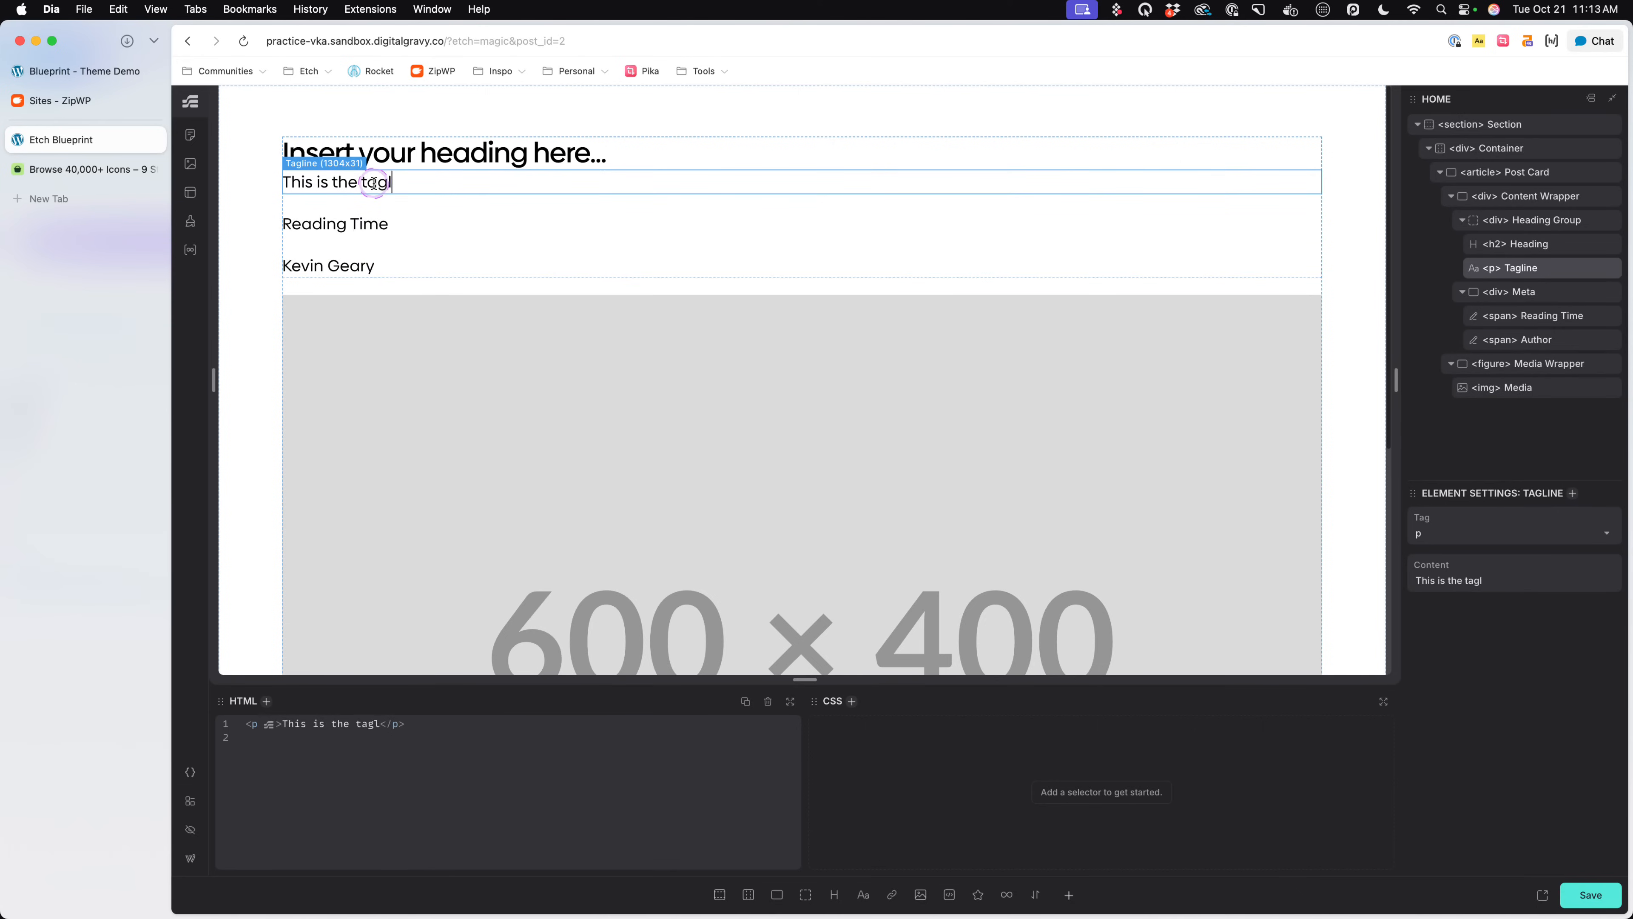
pyautogui.write('ine for the post')
pyautogui.doubleClick(418, 152)
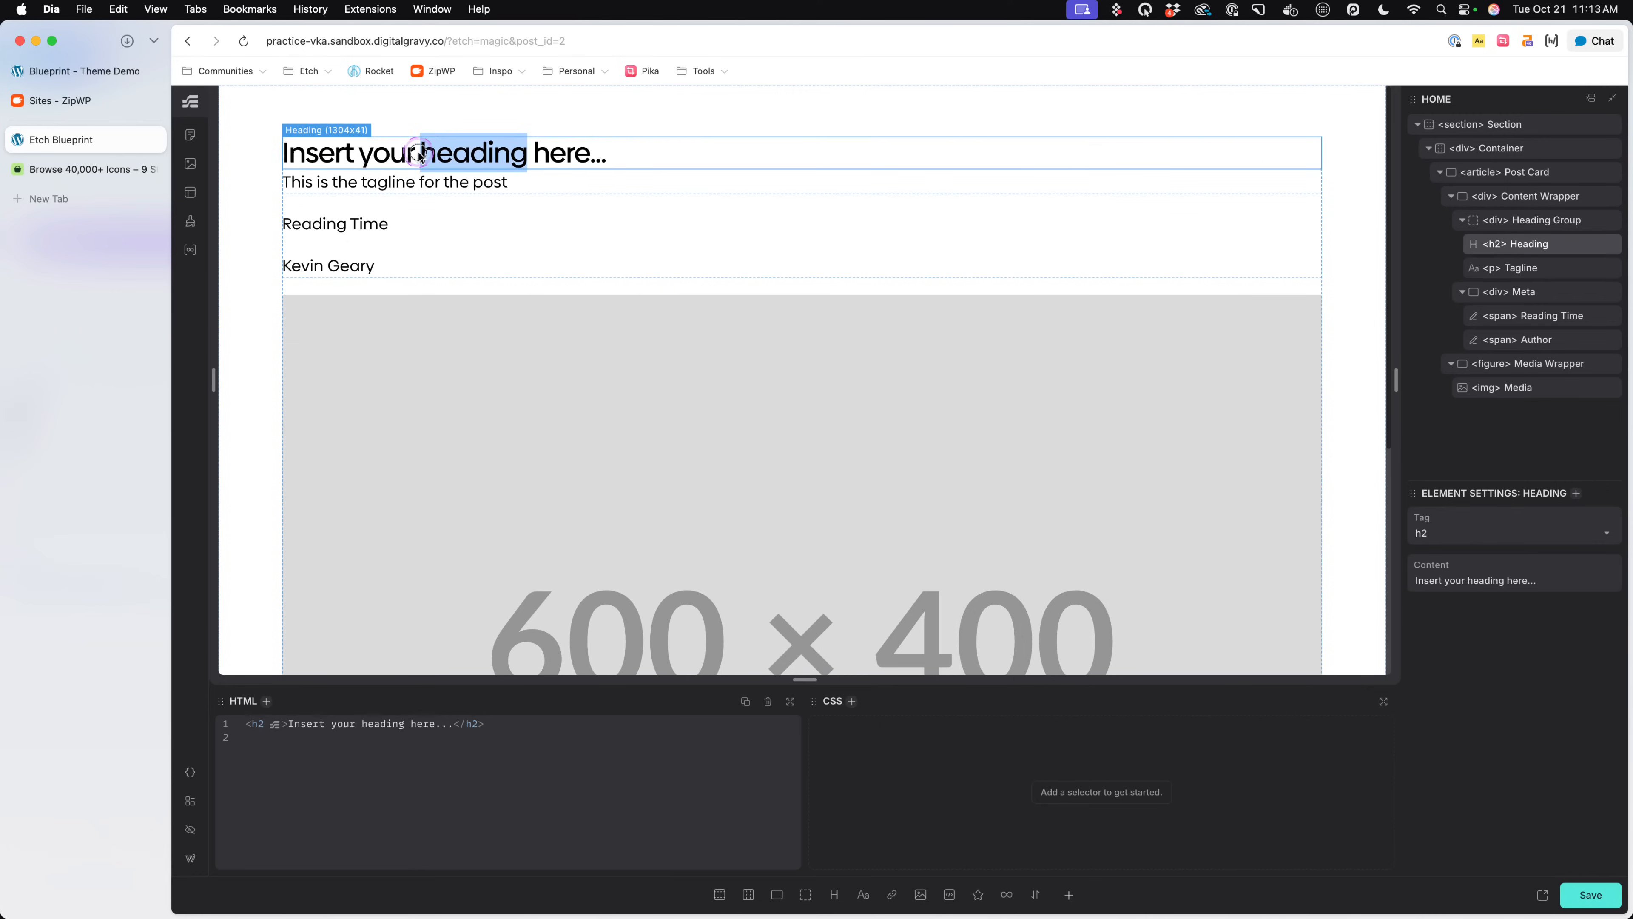
pyautogui.write('This is the post headline')
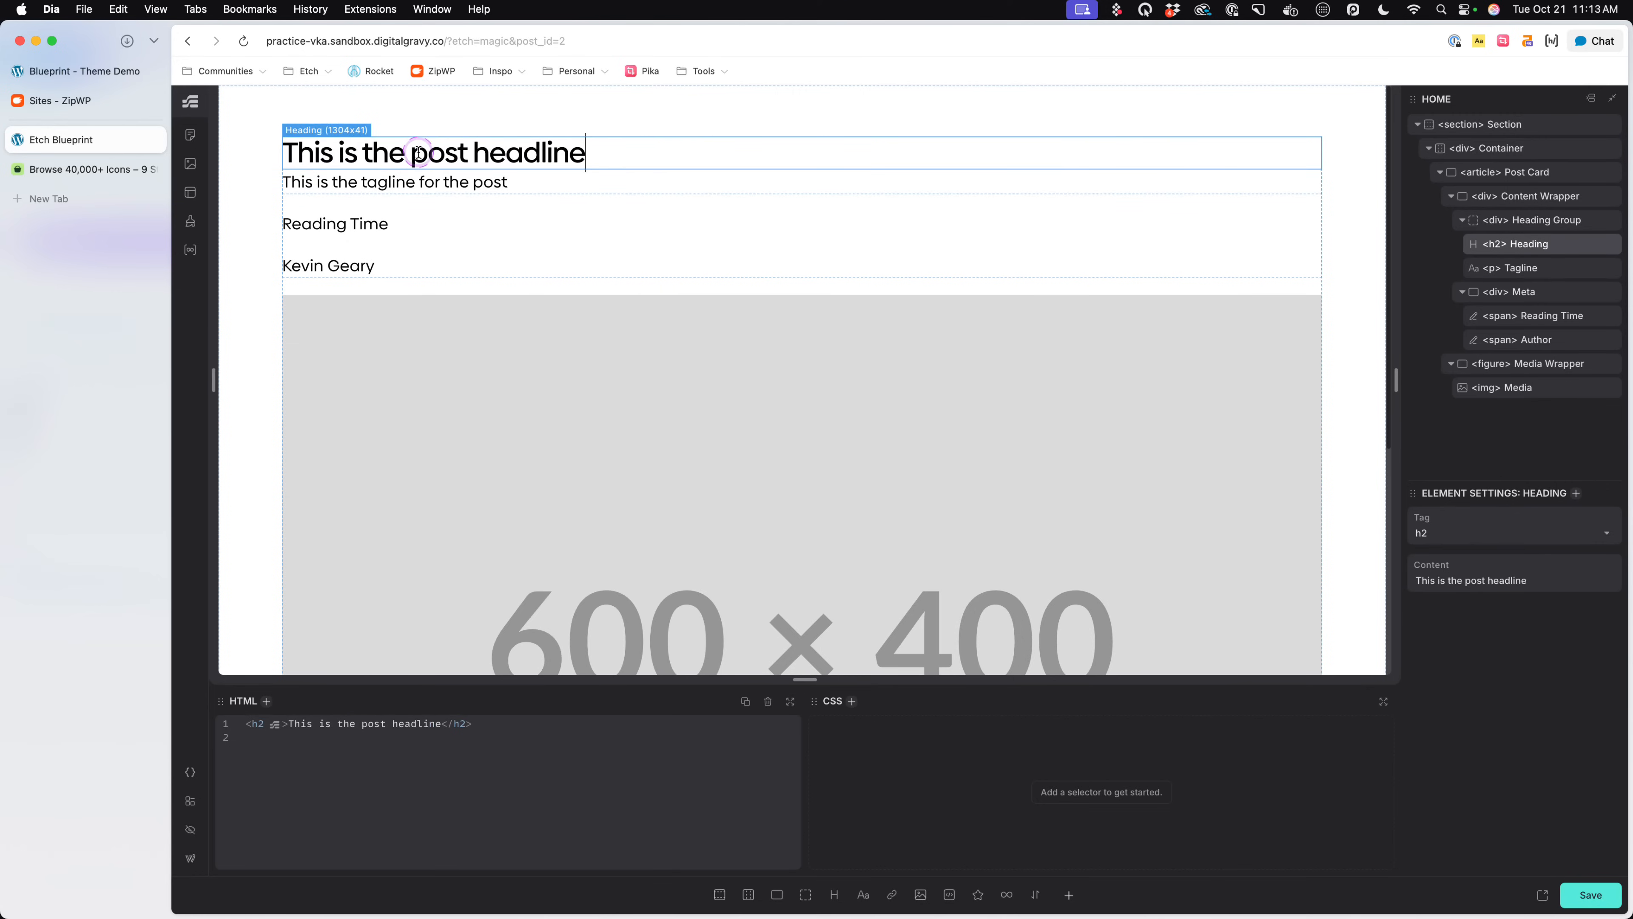
pyautogui.press('super+s')
# - Replace the Media placeholder with the media library photo of a man in a black and brown jacket, and save the page
pyautogui.click(628, 255)
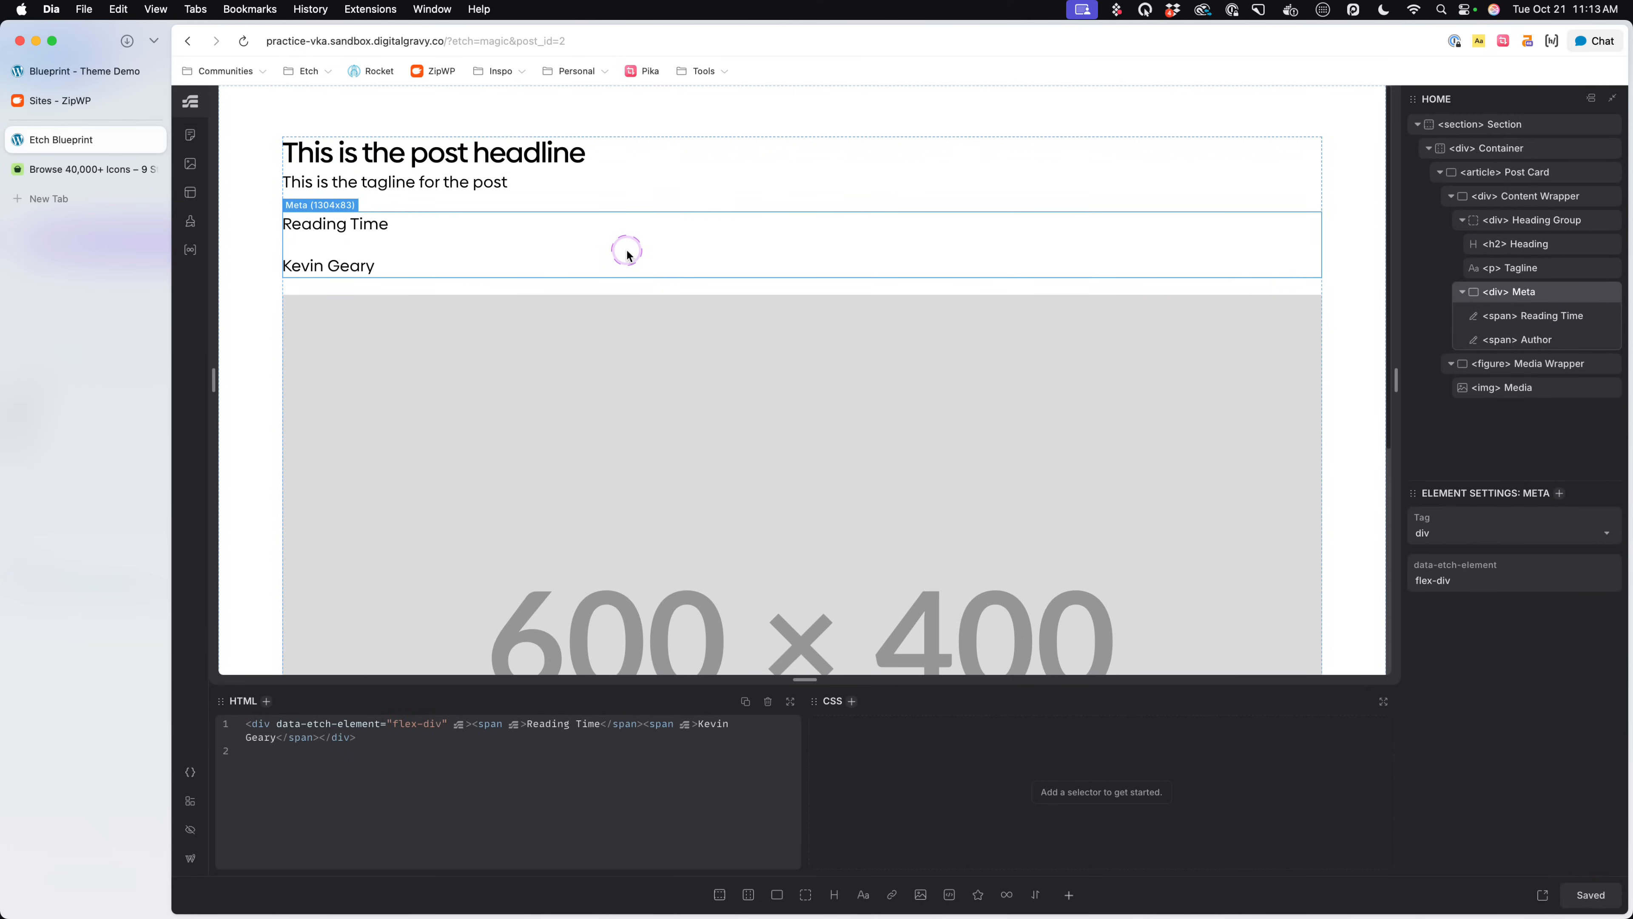
pyautogui.click(604, 318)
pyautogui.click(1421, 578)
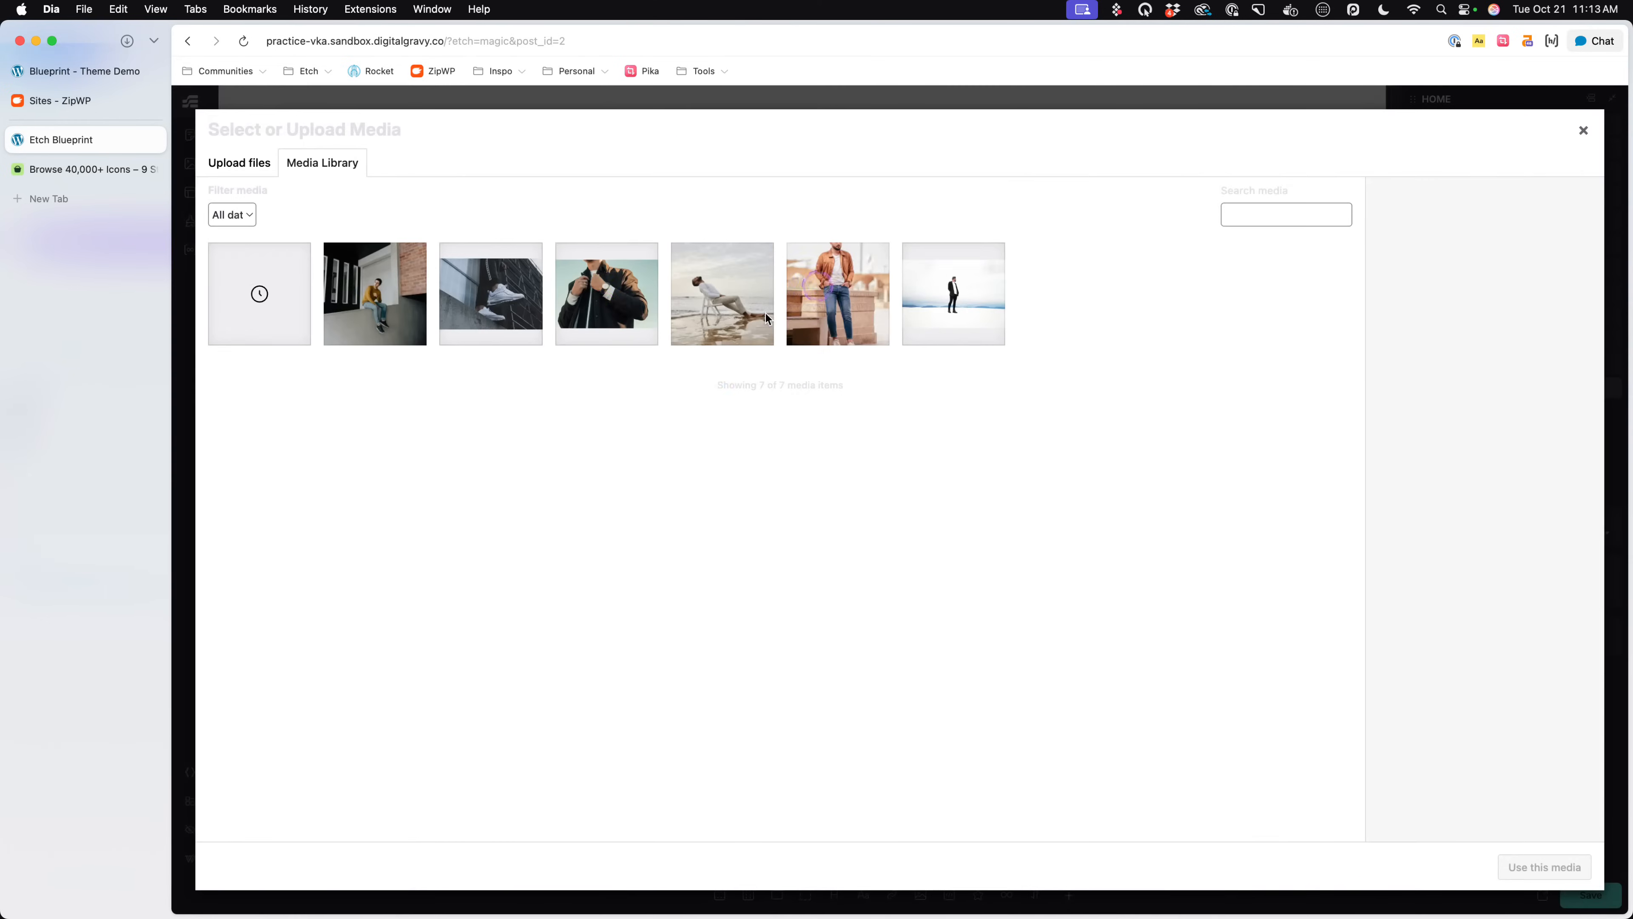
pyautogui.click(607, 296)
pyautogui.click(1544, 866)
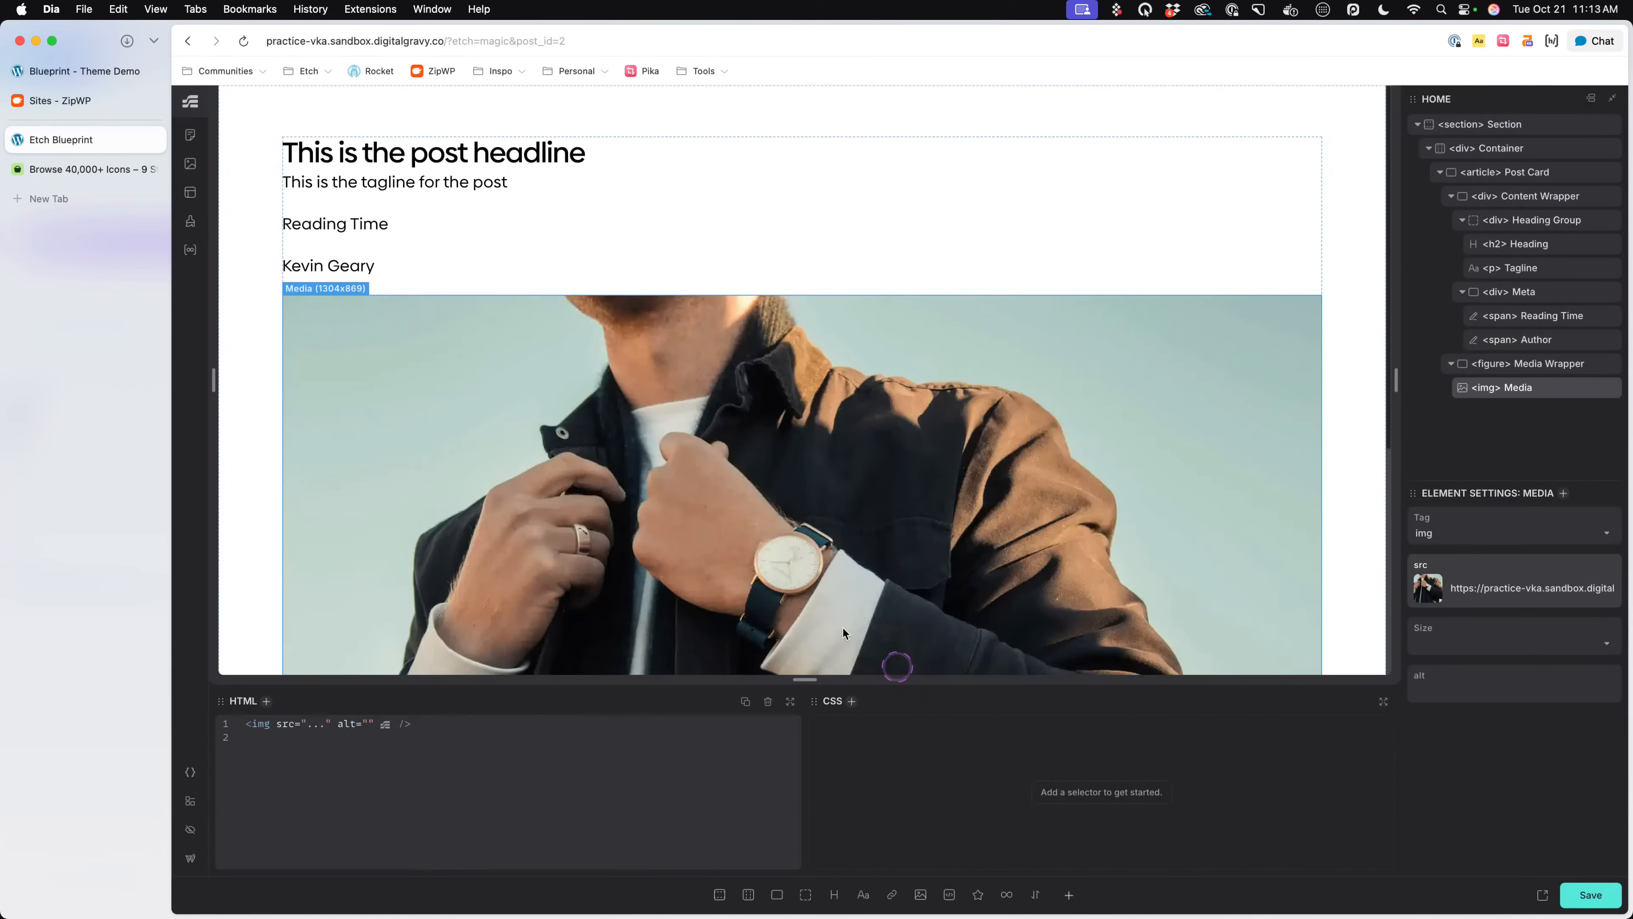
pyautogui.scroll(-5, 841, 630)
pyautogui.scroll(5, 841, 629)
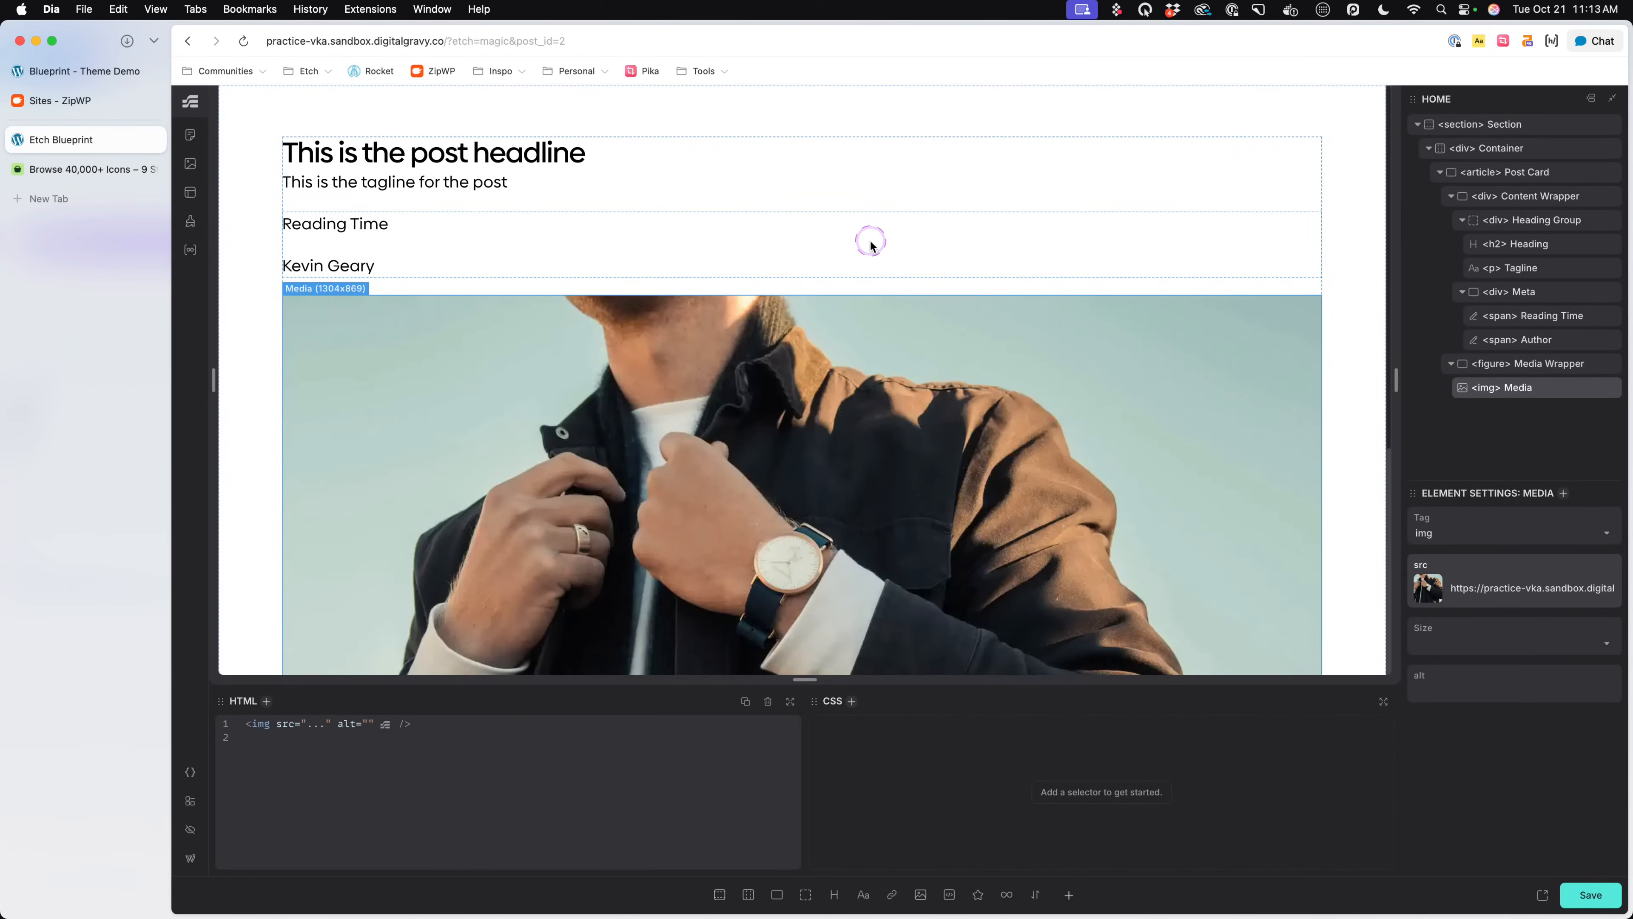
pyautogui.press('super+s')
# - Create BEM classes for the Post Card article and its children, and select the Content Wrapper to check its class
pyautogui.click(1529, 701)
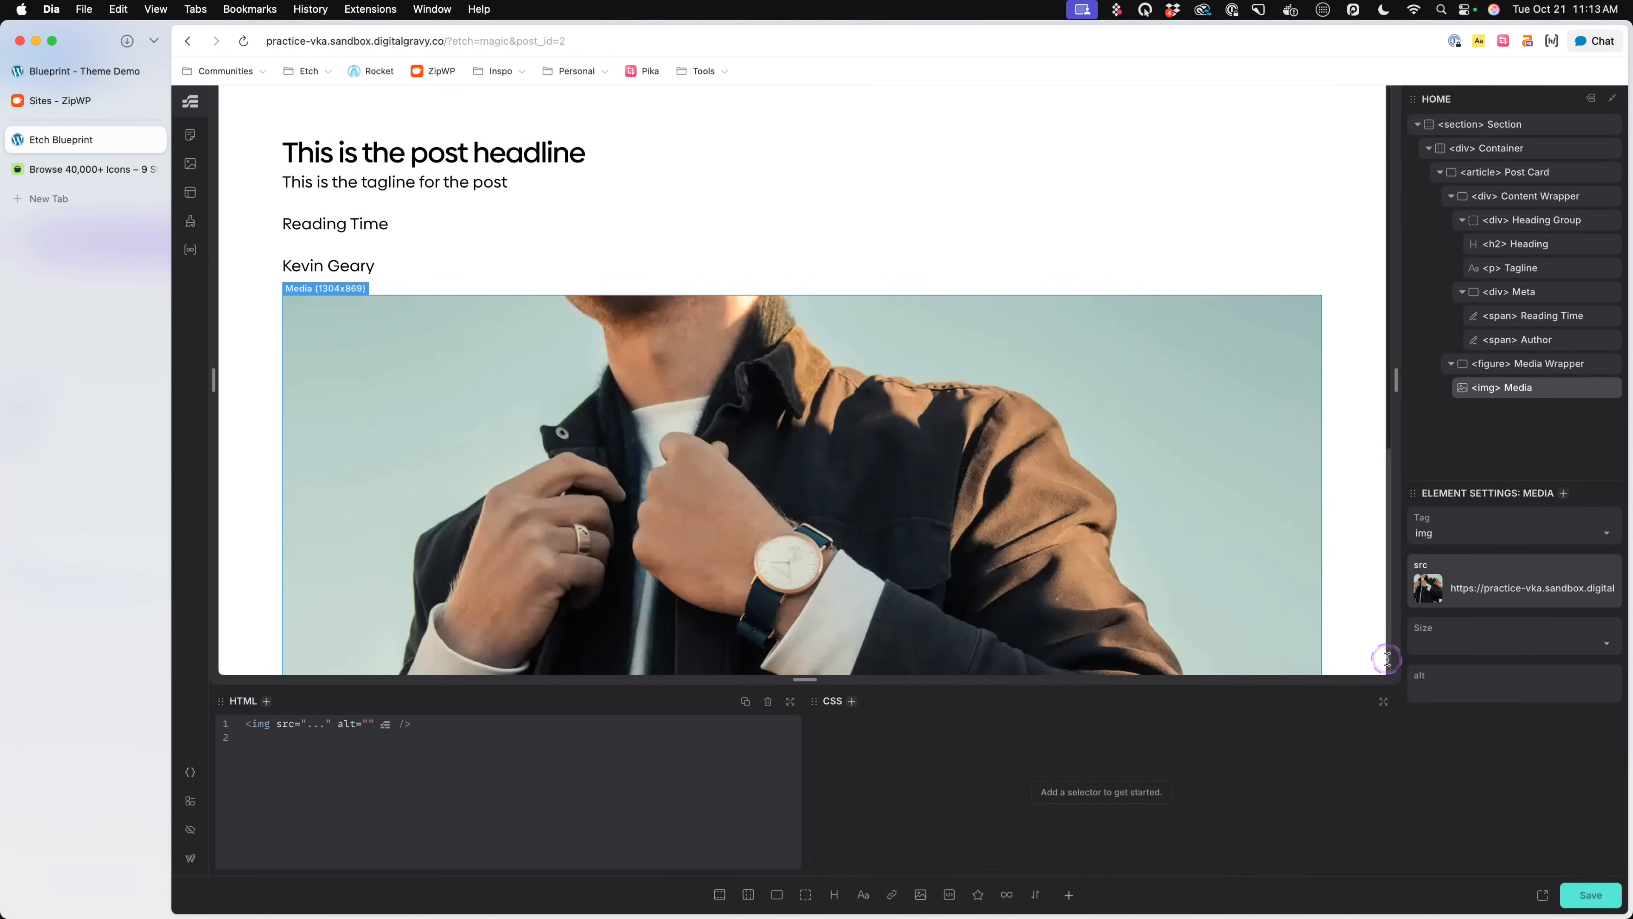
pyautogui.click(1518, 176)
pyautogui.rightClick(1521, 180)
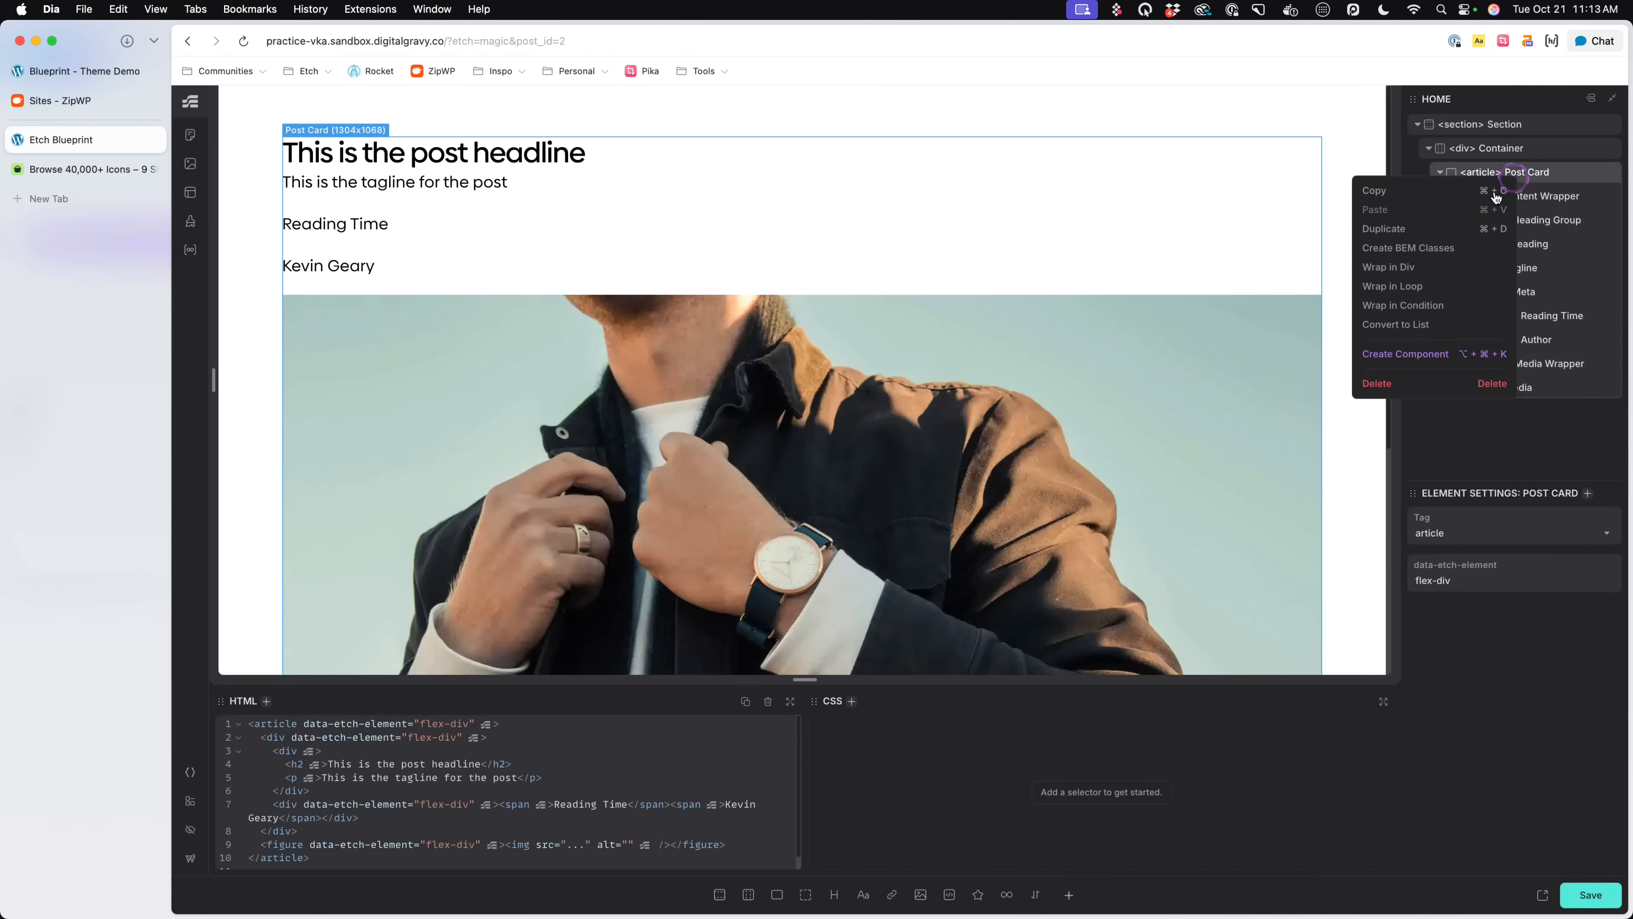
pyautogui.click(1424, 254)
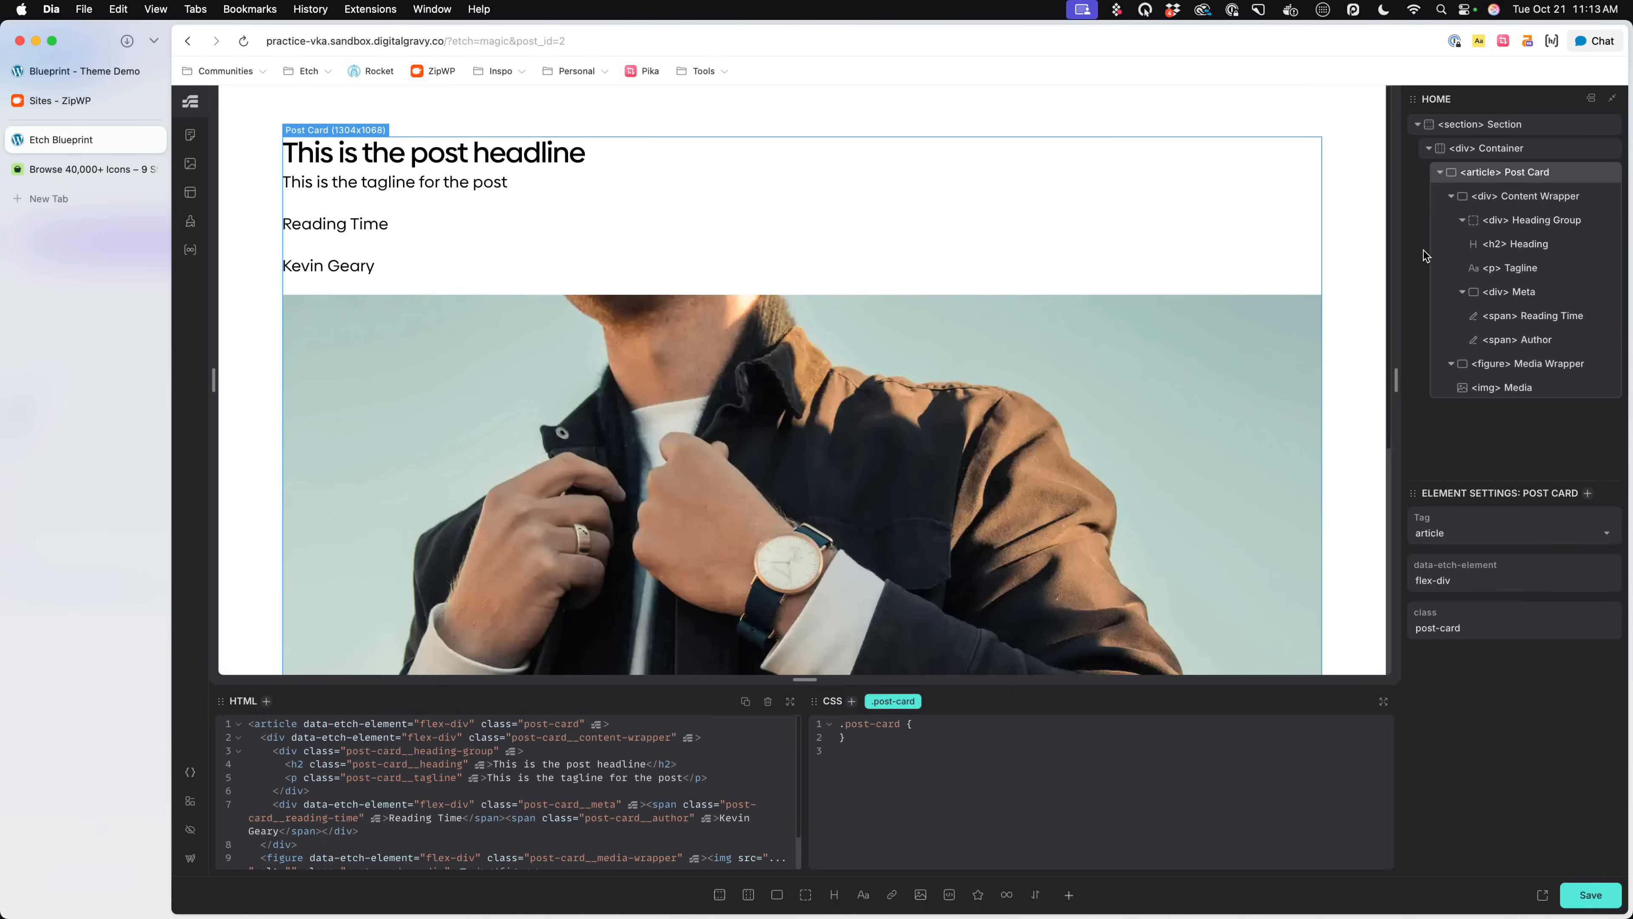
pyautogui.click(1543, 197)
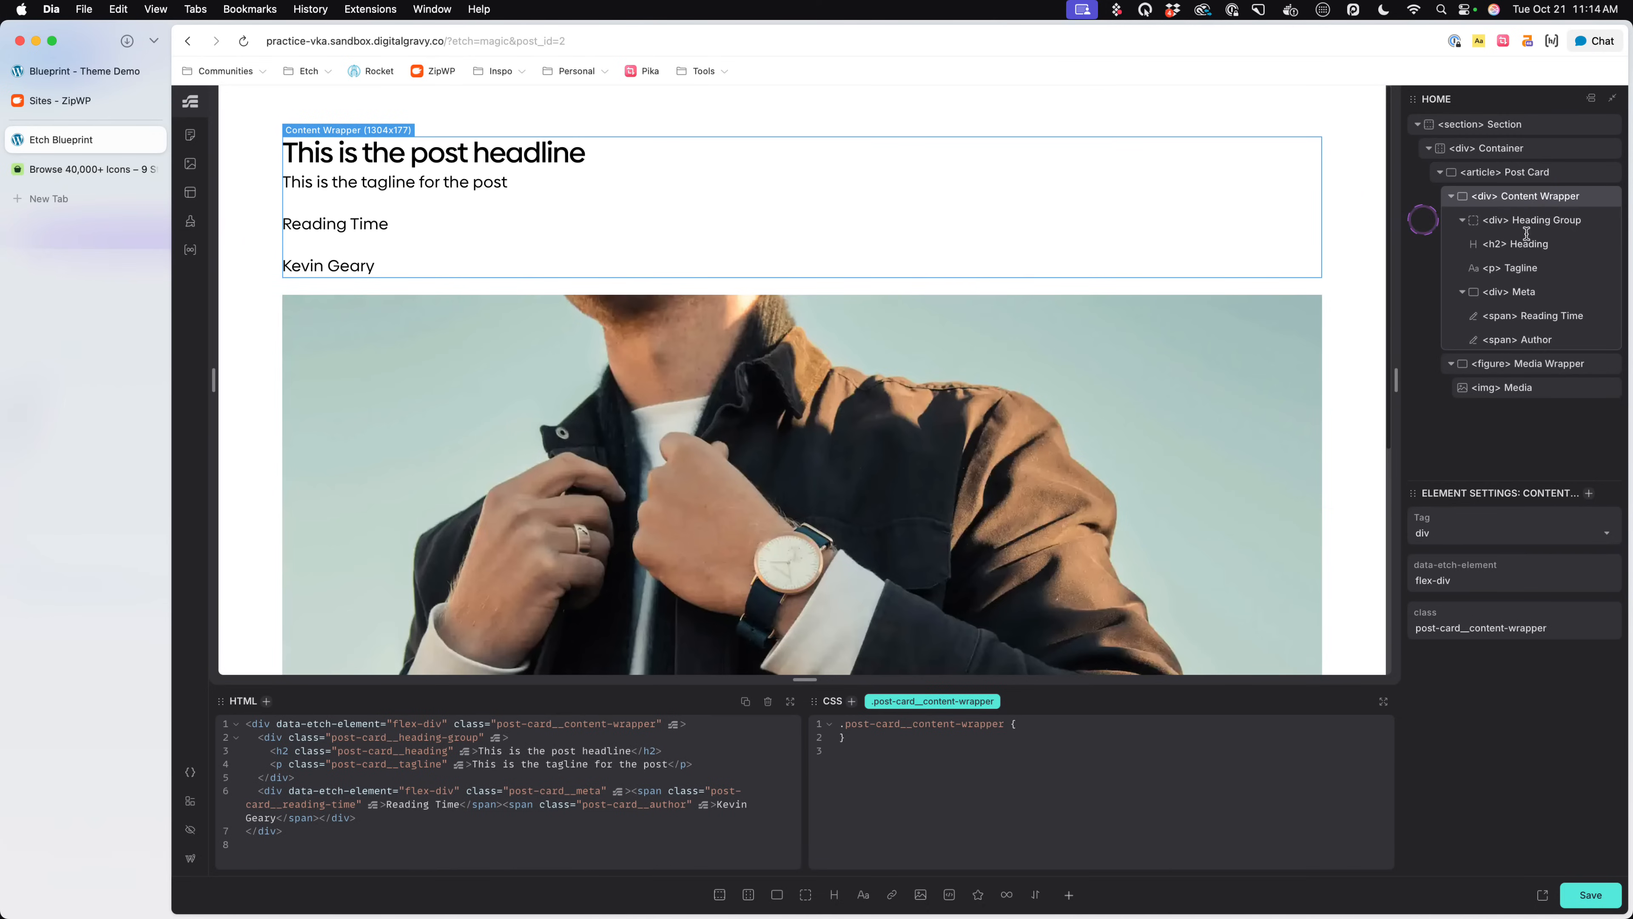
# - Check the classes of the Content Wrapper's child elements and add display: inline to the Heading's .post-card__heading rule
pyautogui.click(1512, 245)
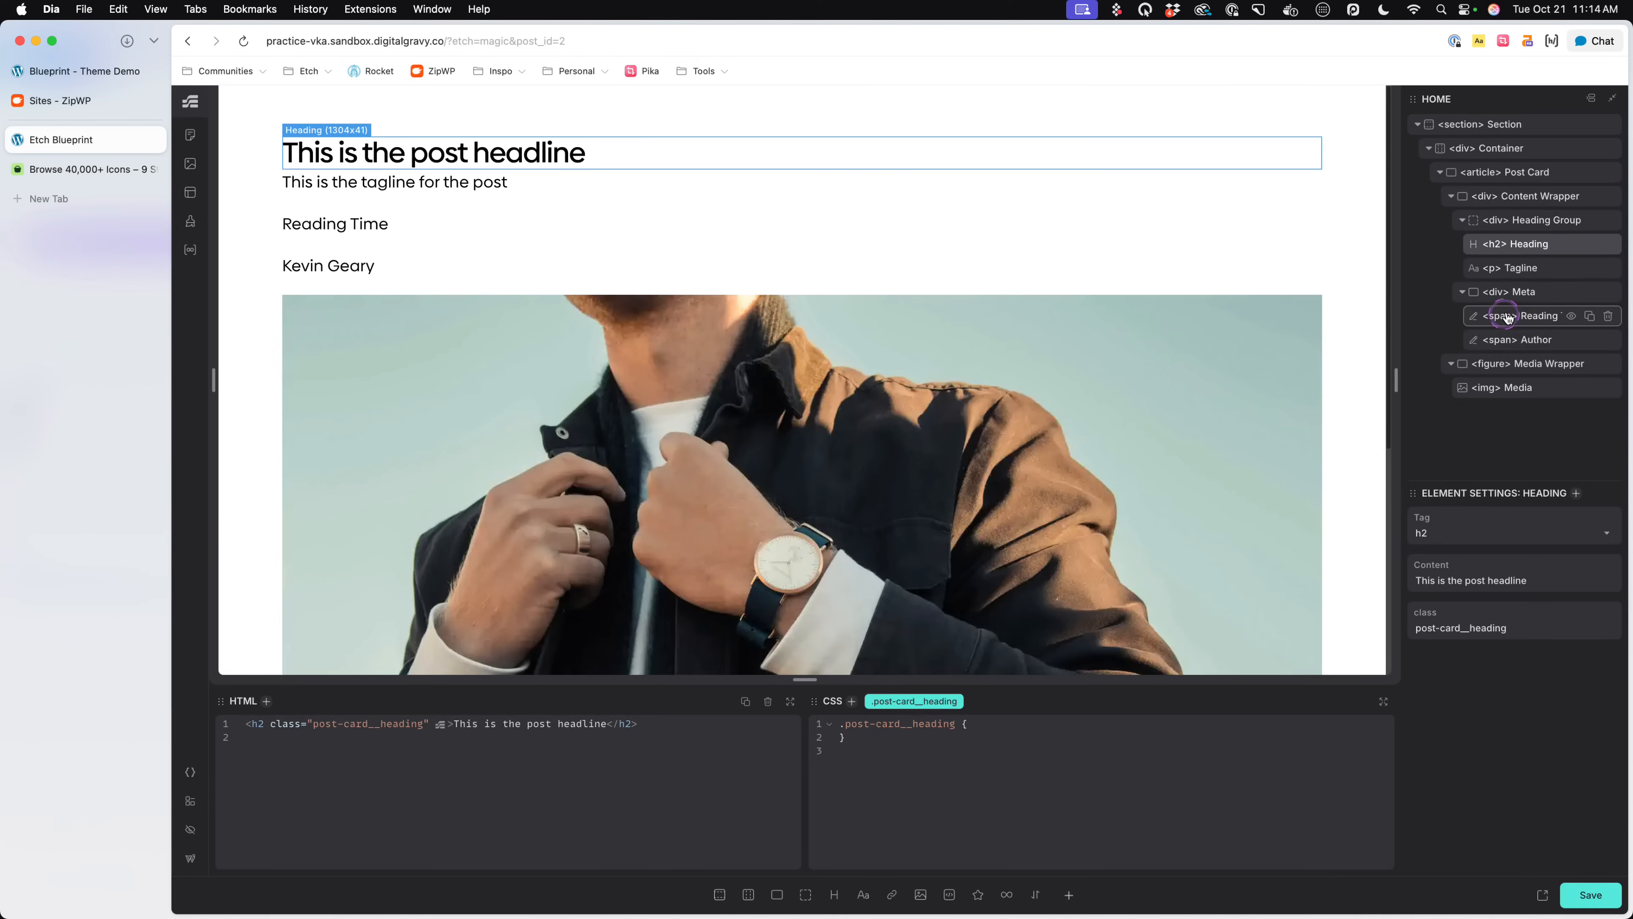
pyautogui.click(1509, 293)
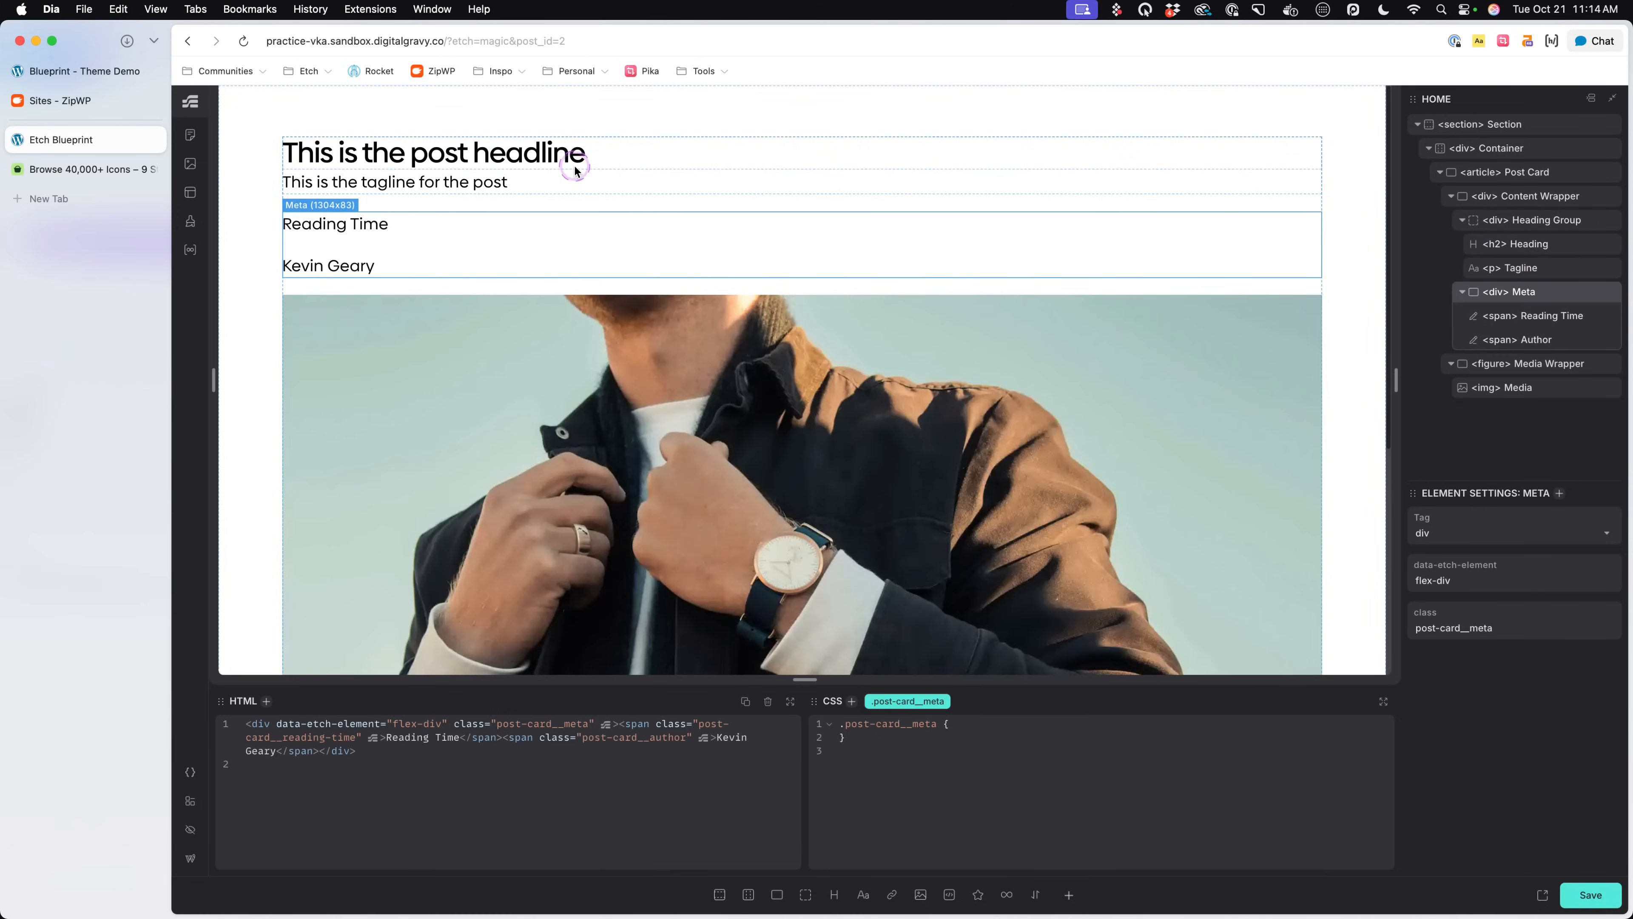
pyautogui.click(673, 153)
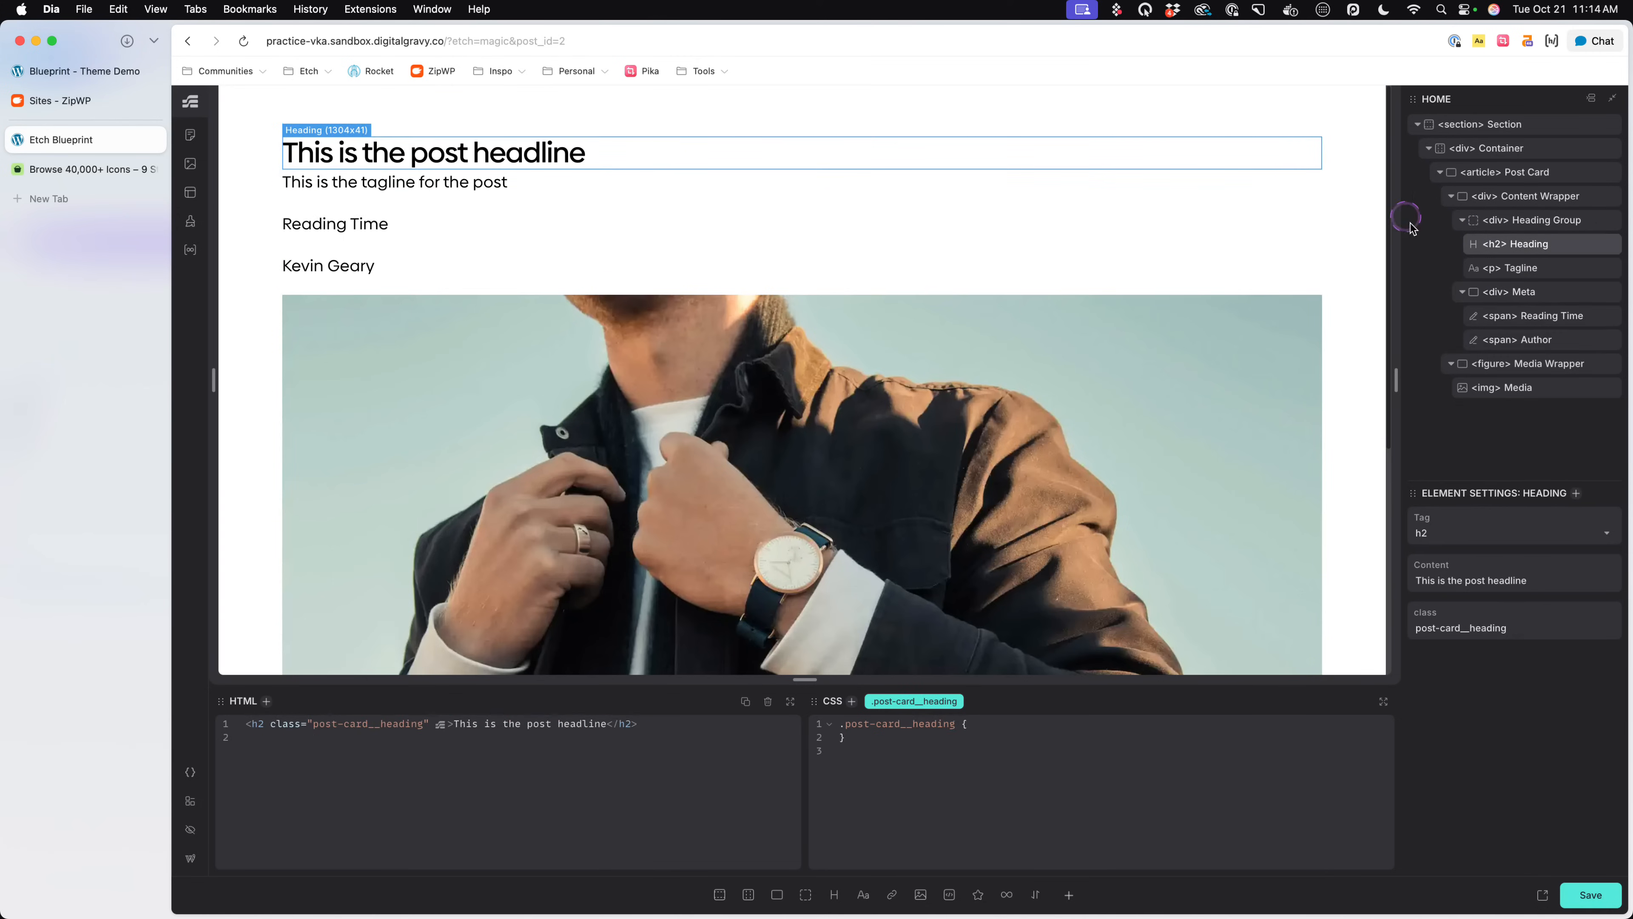
pyautogui.click(1518, 196)
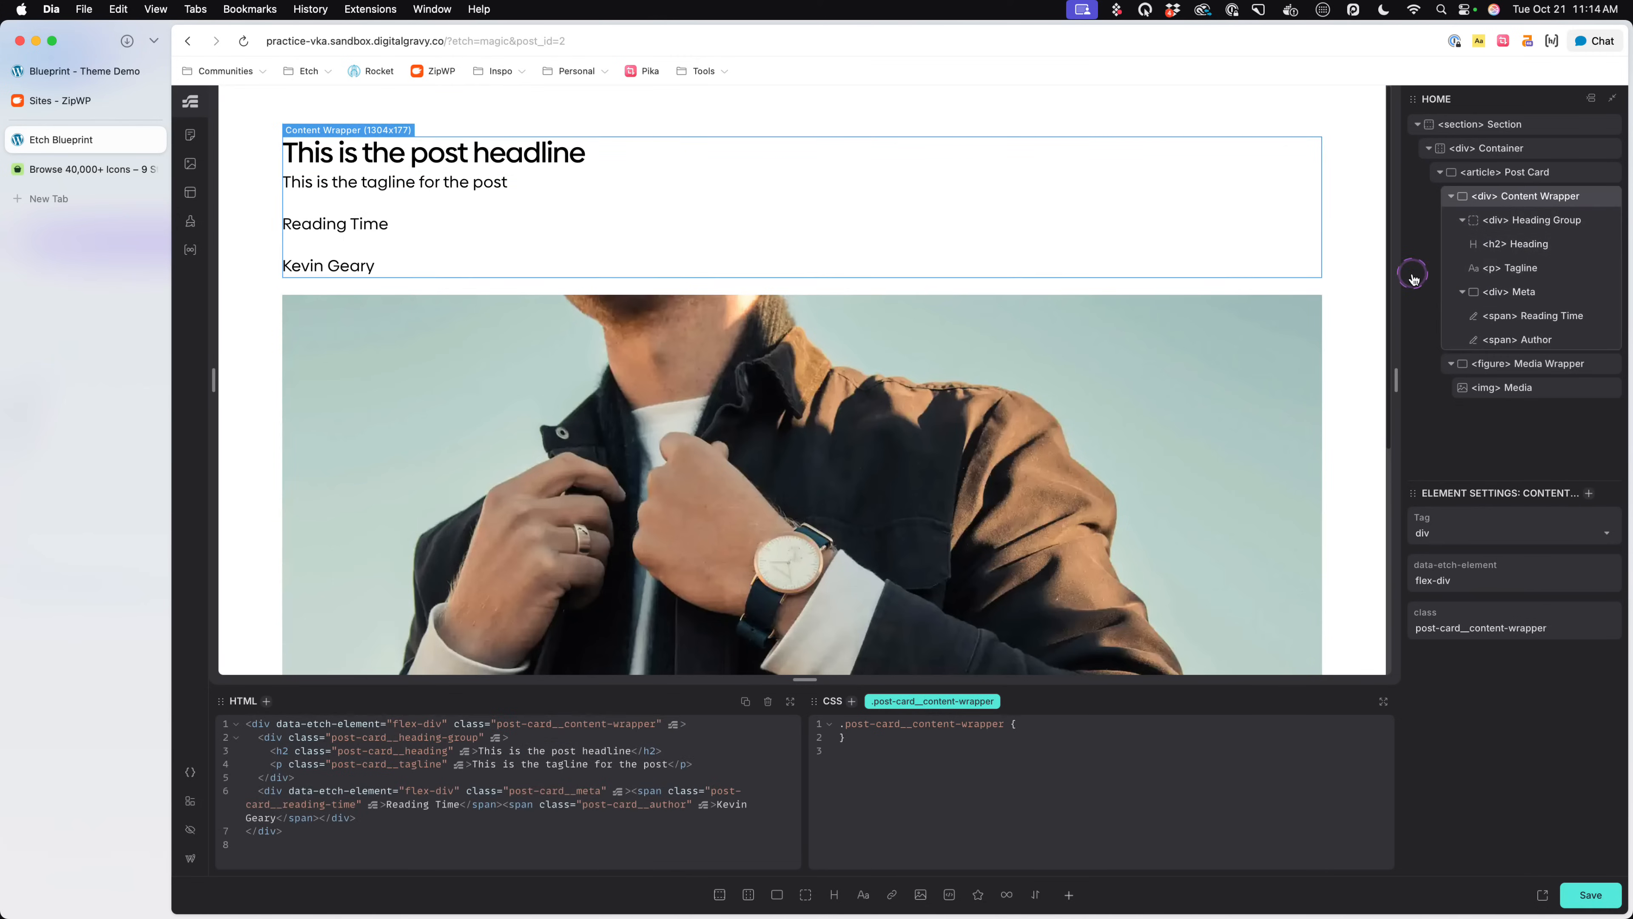
pyautogui.click(1533, 219)
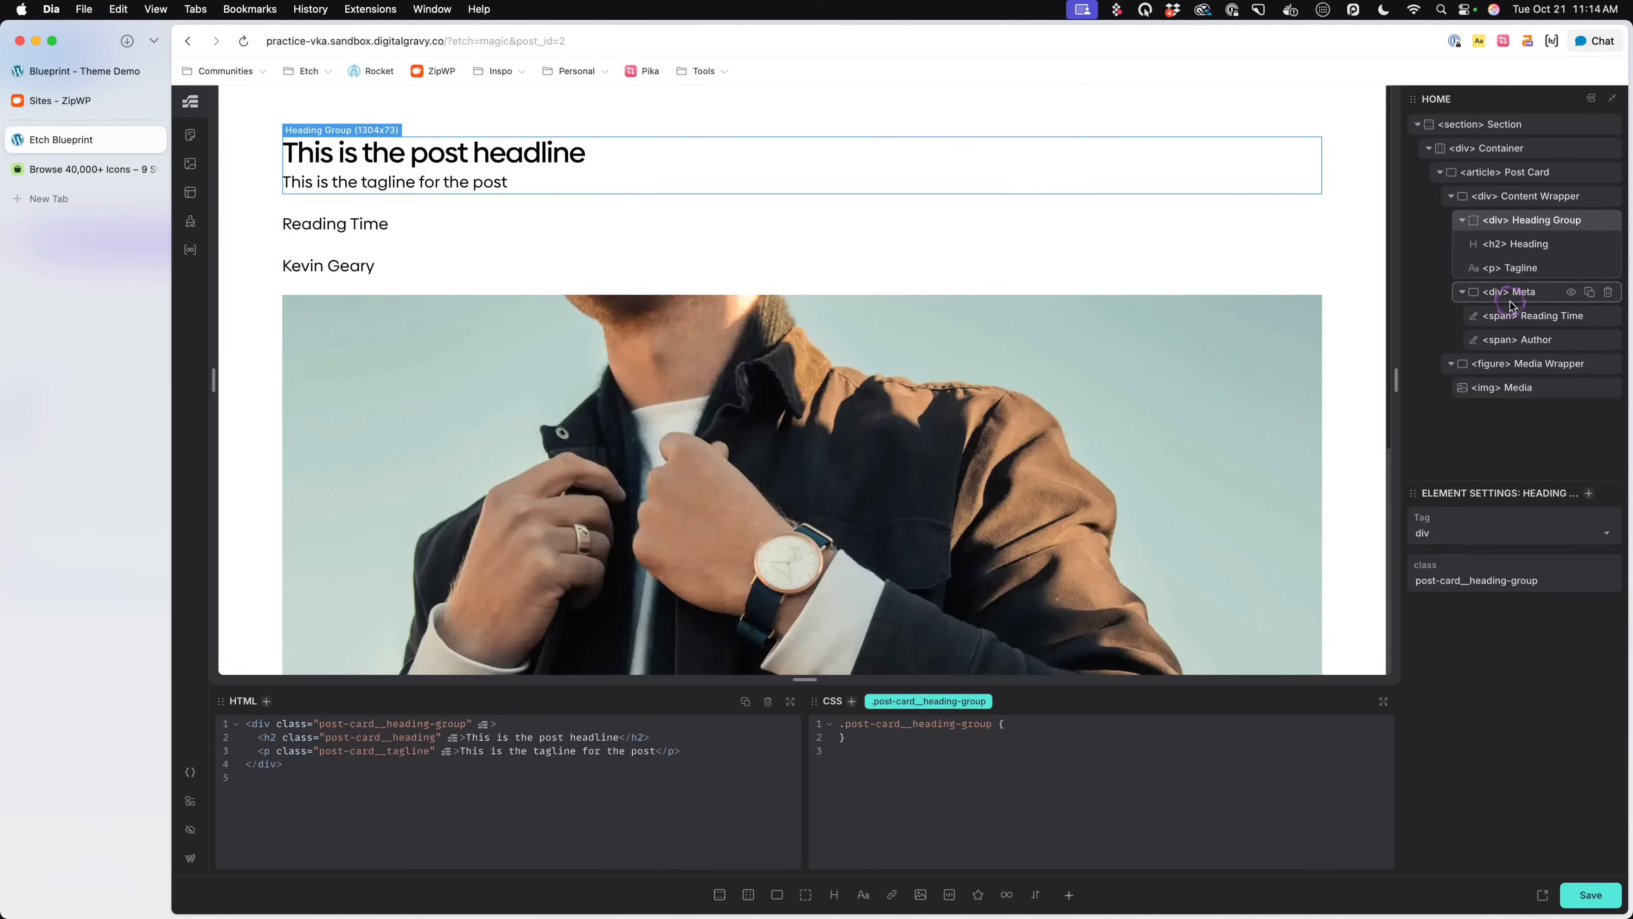
pyautogui.click(1534, 245)
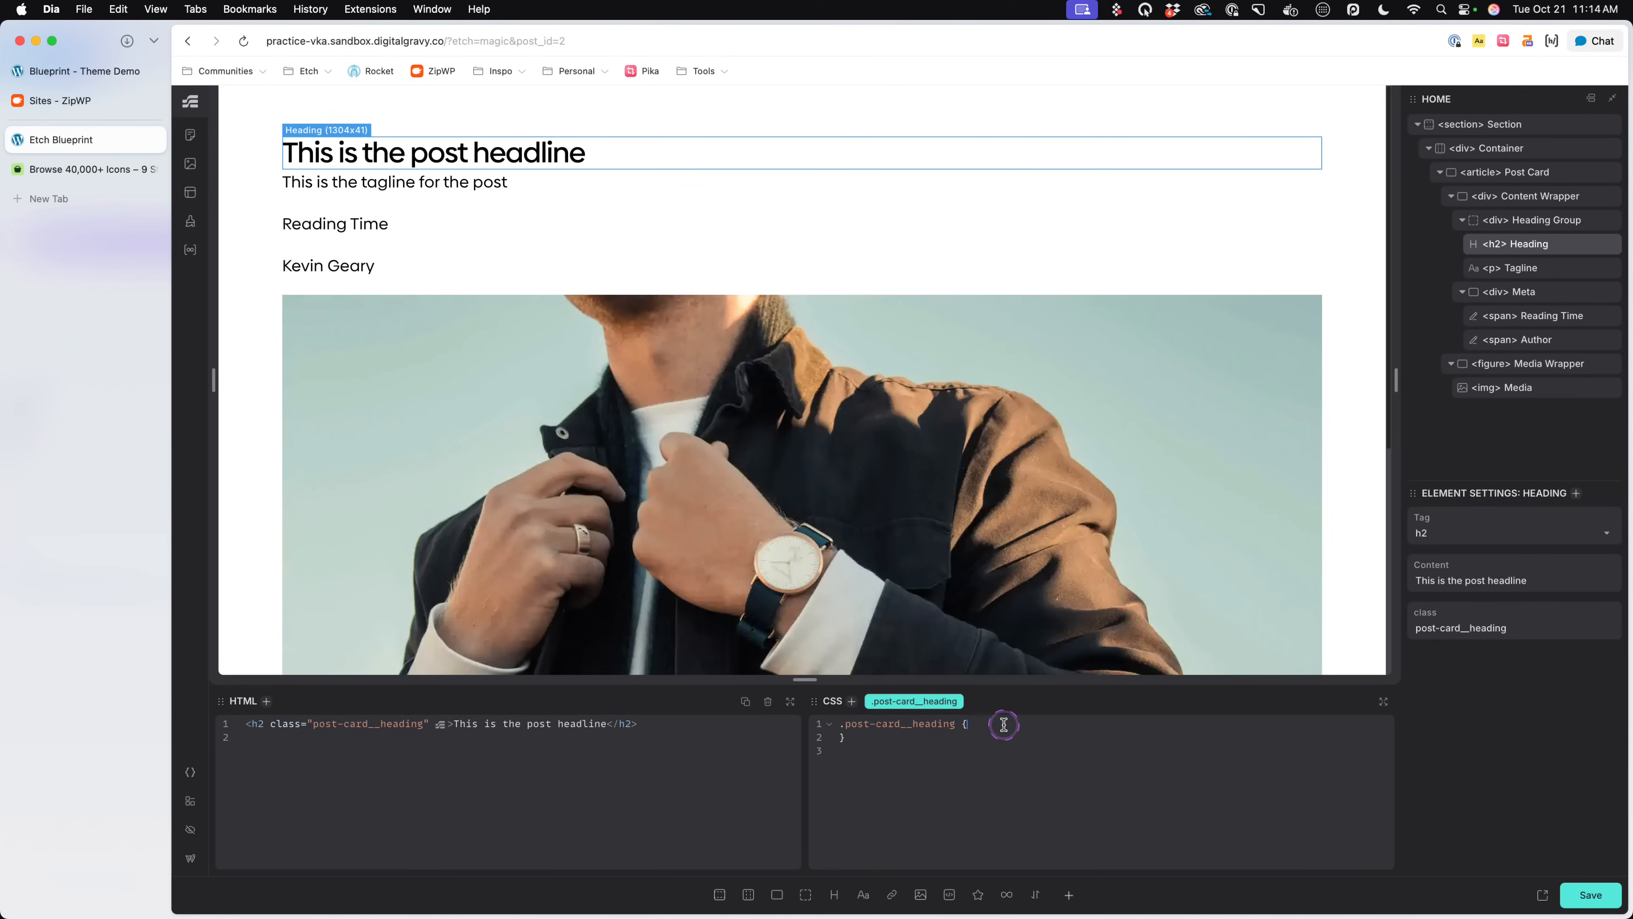
pyautogui.write('display: inline;')
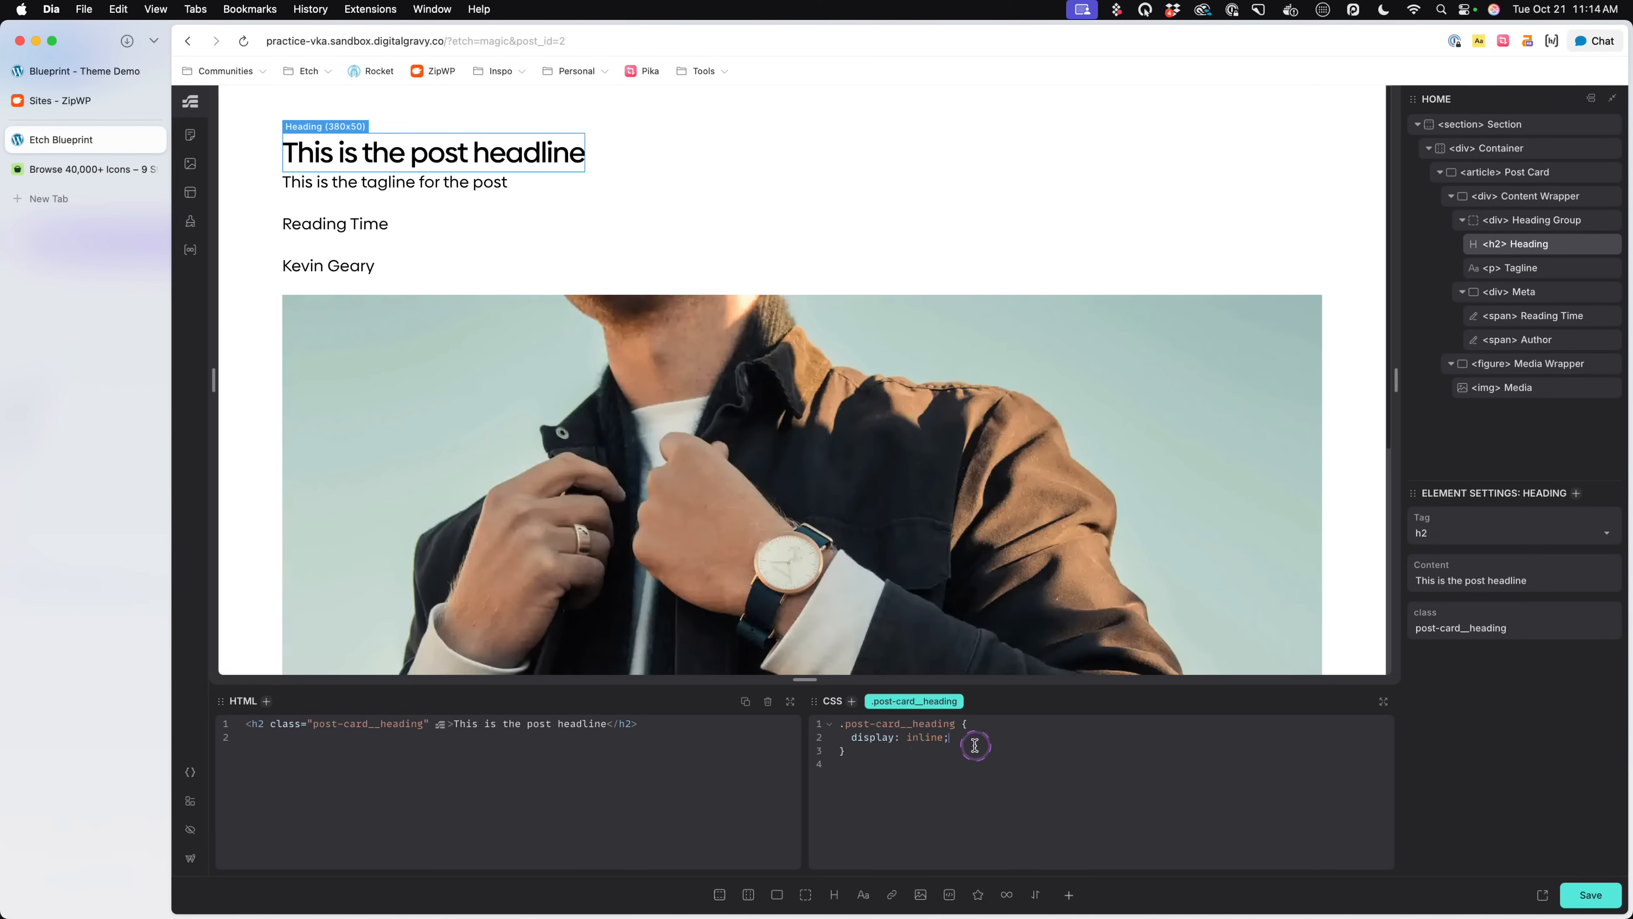
# - Copy the display: inline declaration from the Heading into the Tagline's .post-card__tagline rule and save the page
pyautogui.moveTo(950, 737); pyautogui.dragTo(844, 740)
pyautogui.press('super+c')
pyautogui.click(1521, 268)
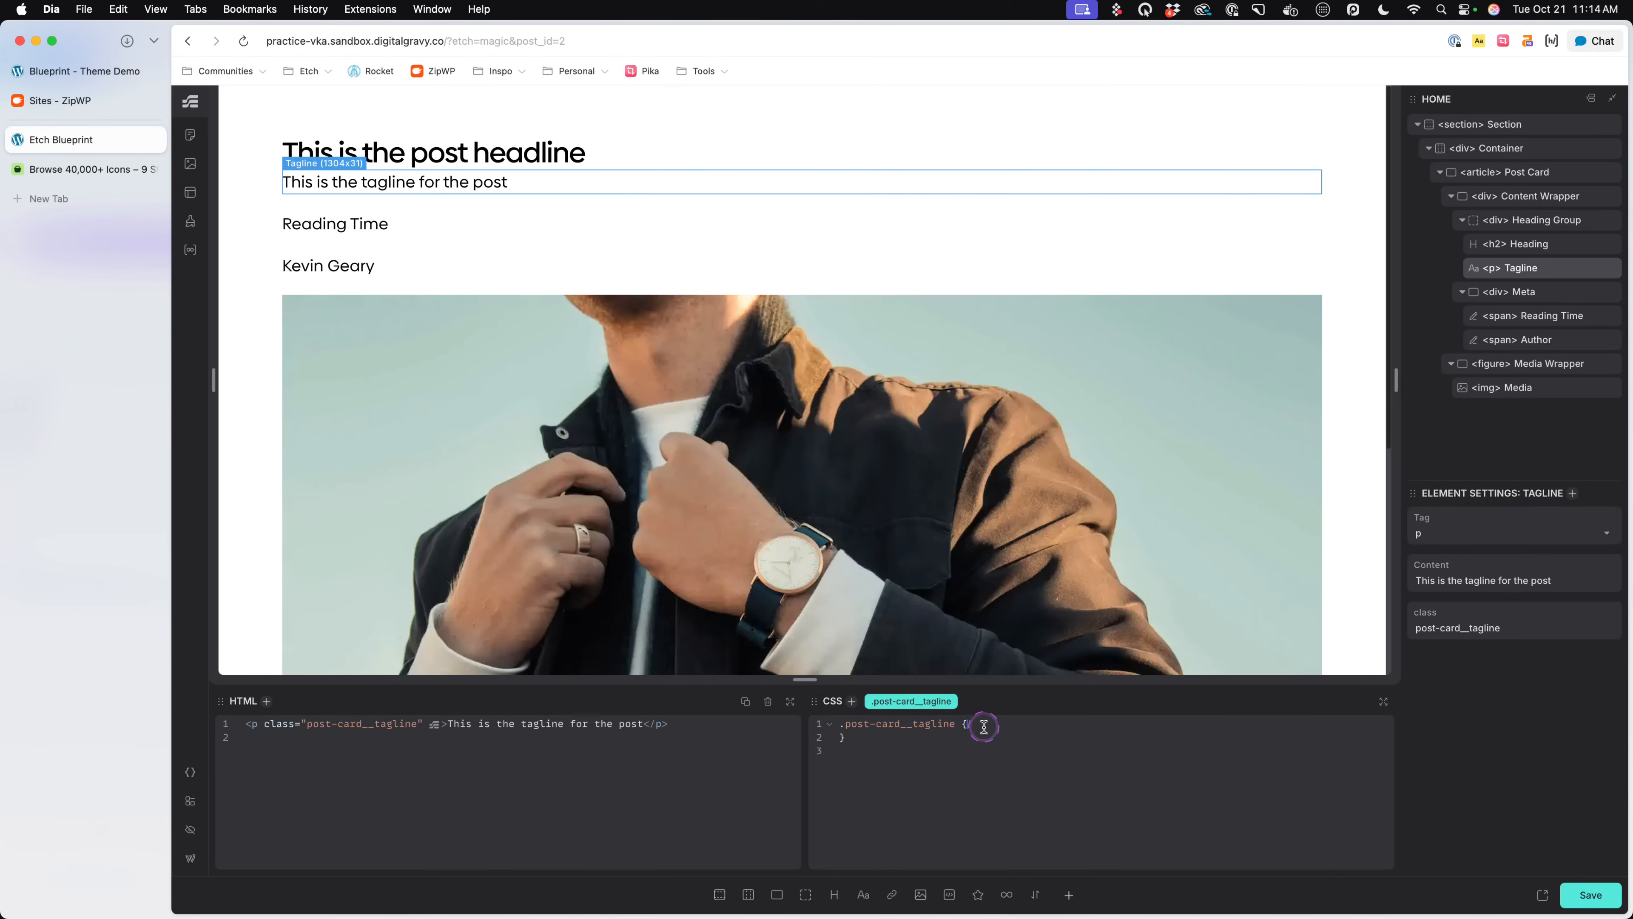
pyautogui.press('Return')
pyautogui.press('super+v')
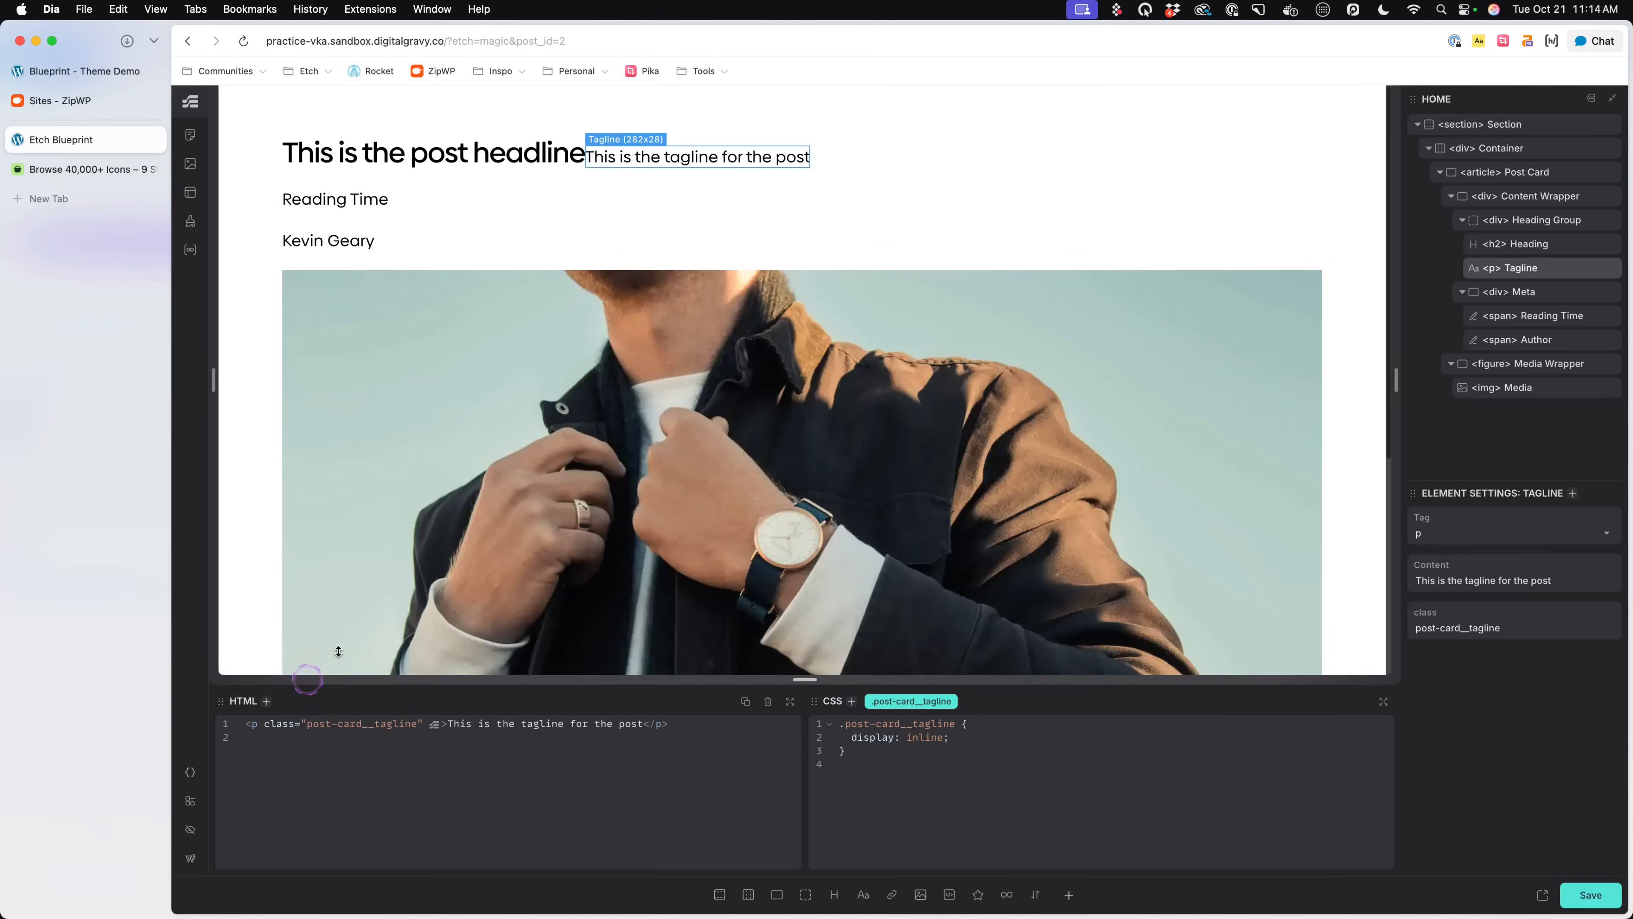
pyautogui.press('super+s')
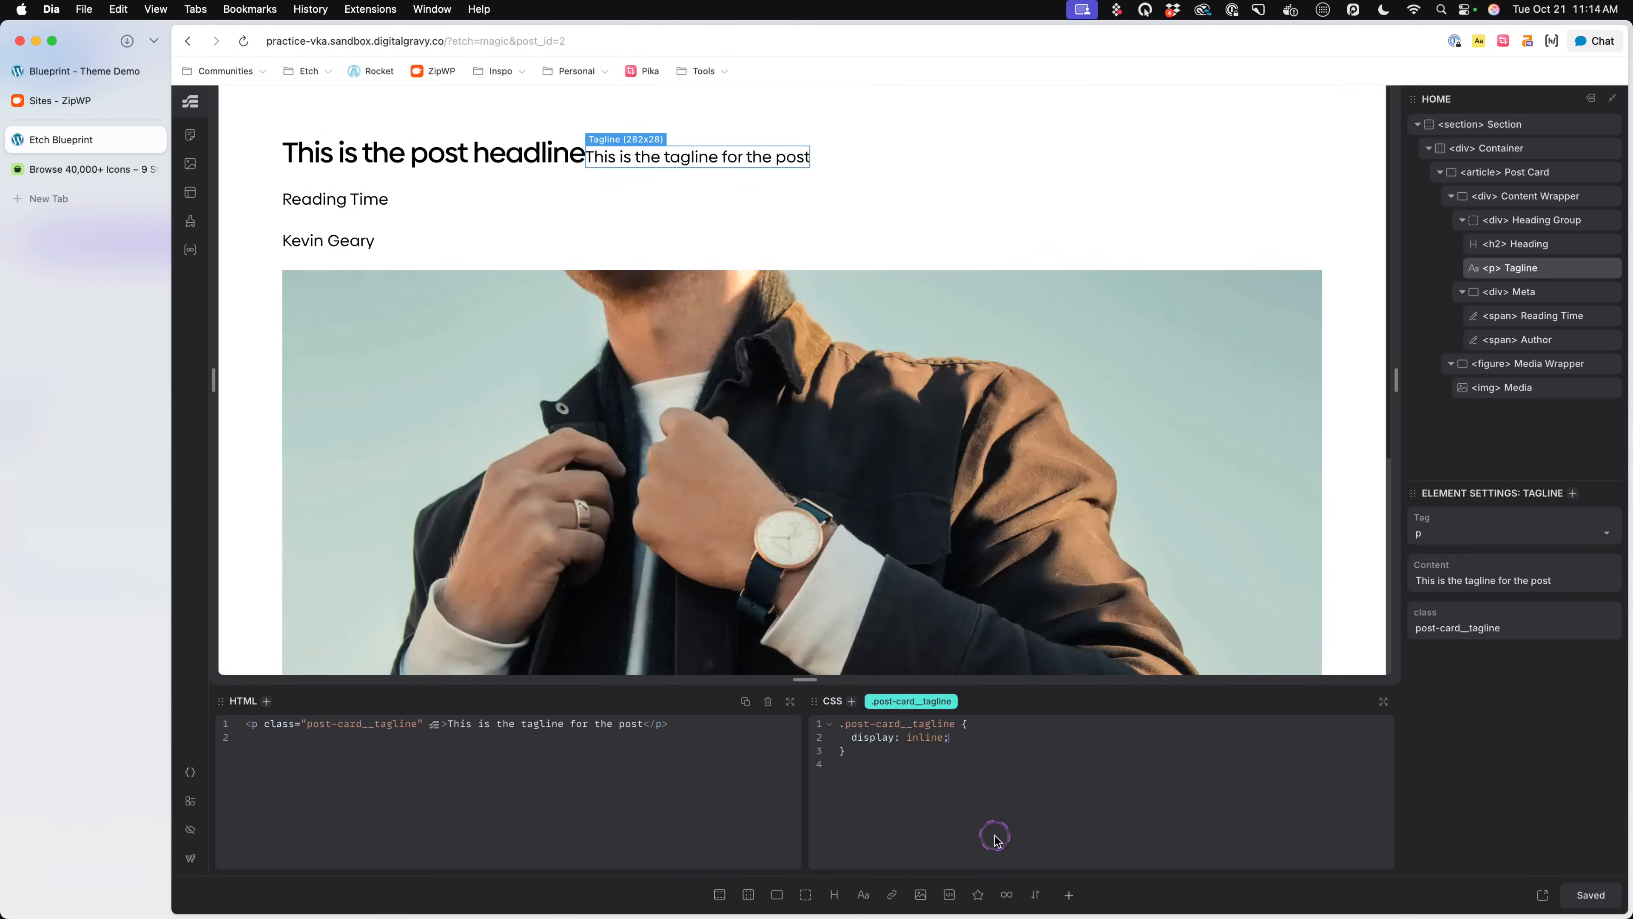
# - Set the Tagline's line-height to var(--heading-line-height) and save the page
pyautogui.moveTo(1396, 392); pyautogui.dragTo(1490, 424)
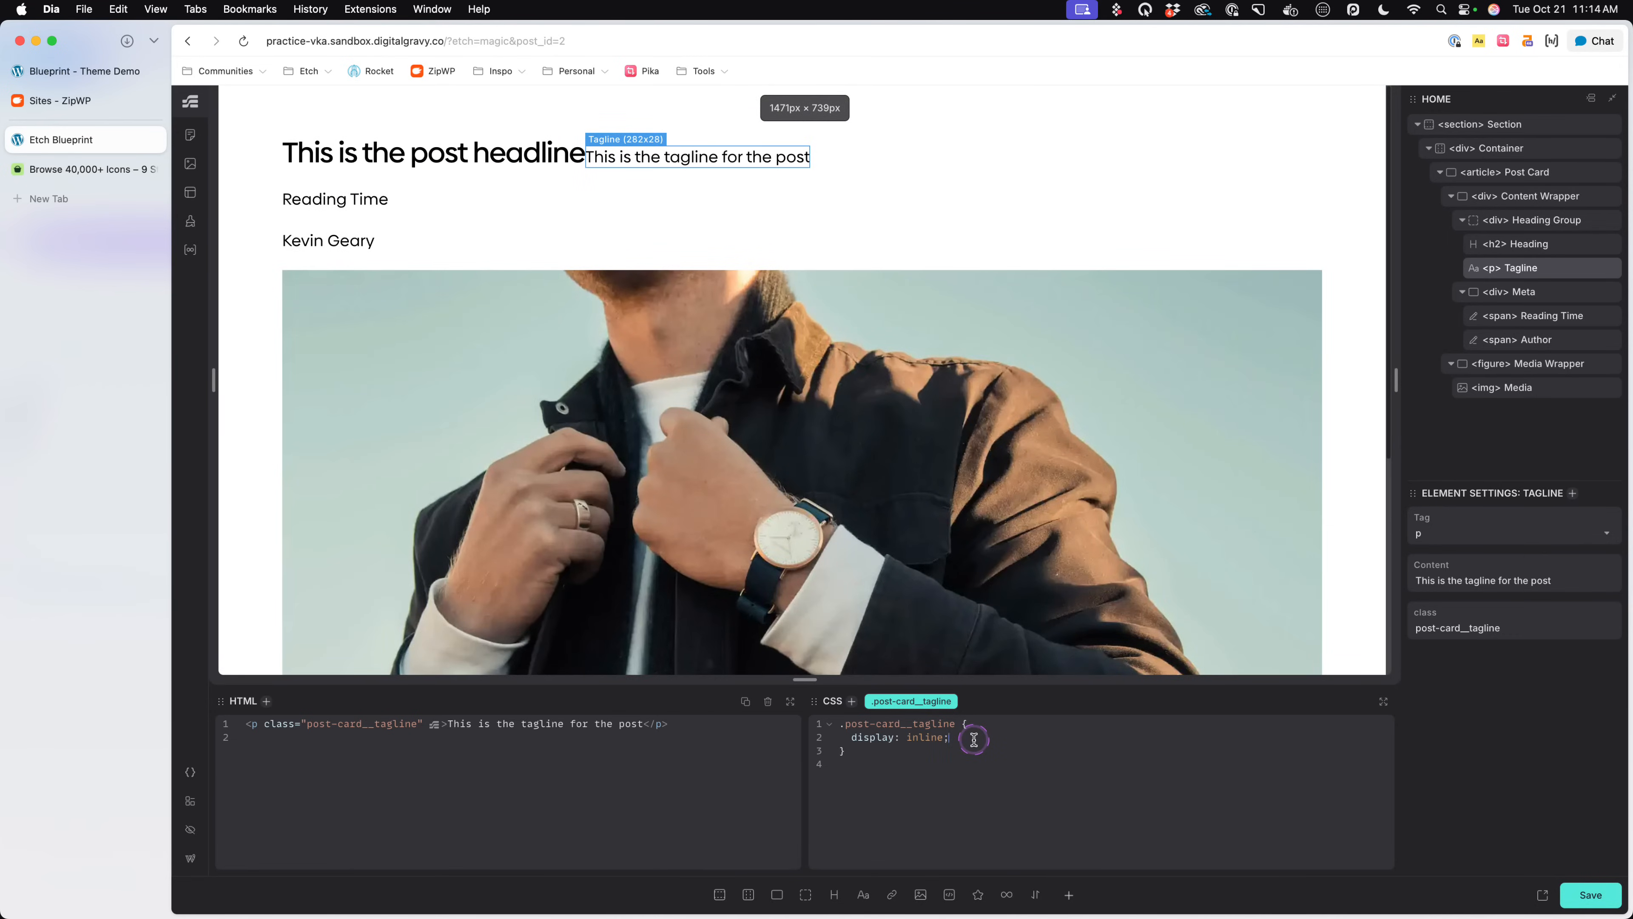
pyautogui.press('Return')
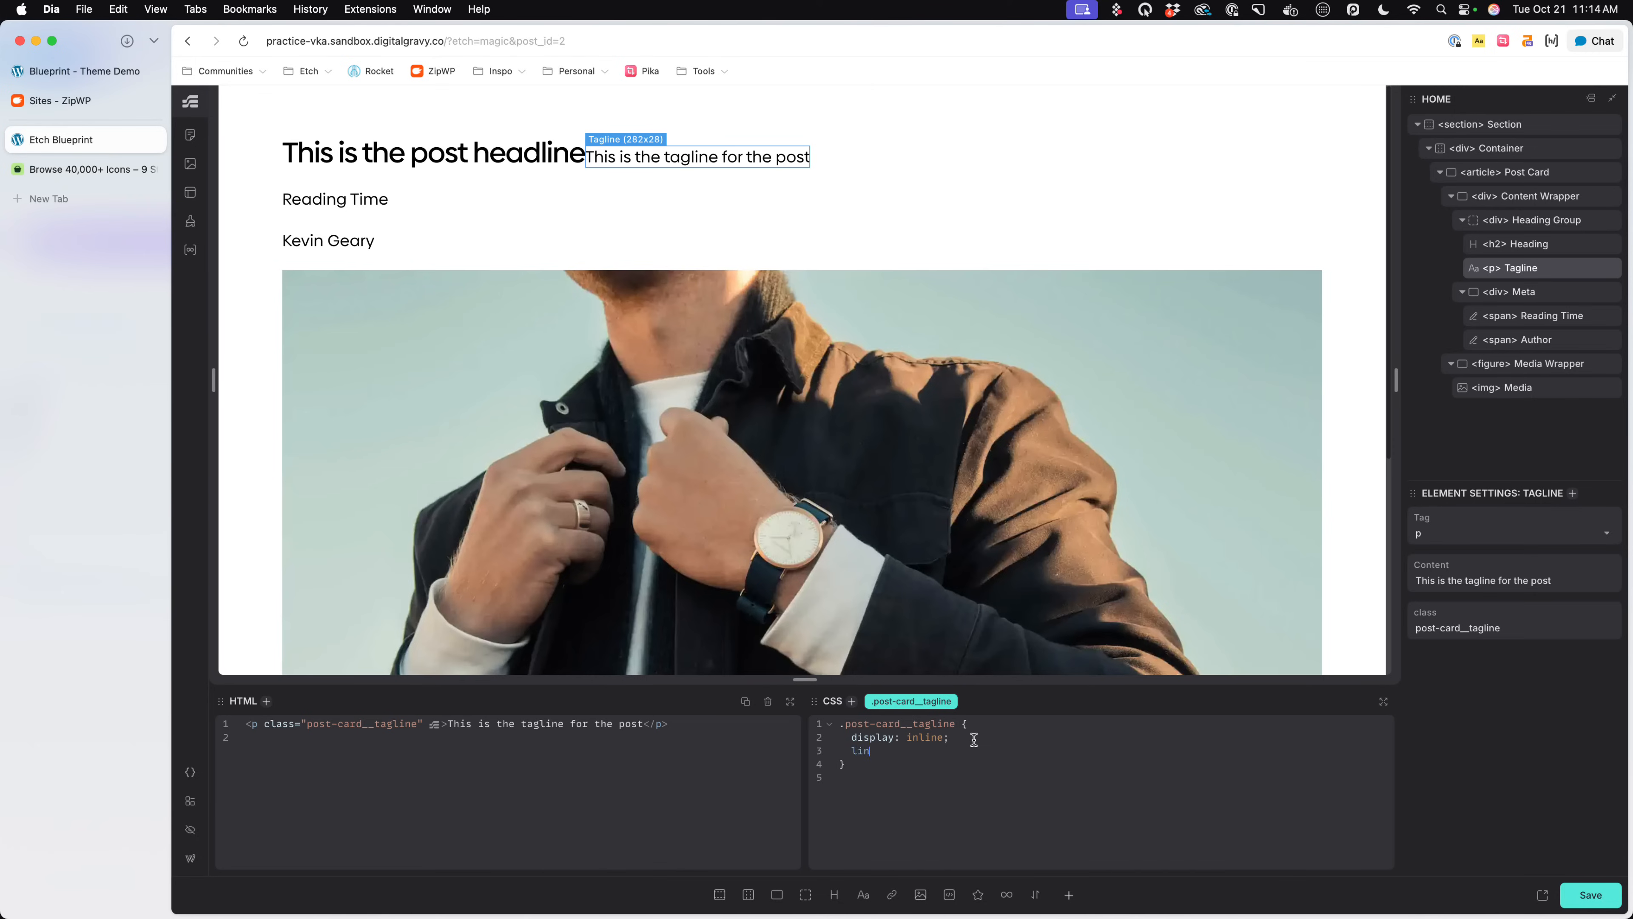
pyautogui.write('e-height: var(--heading-line-heihgt);')
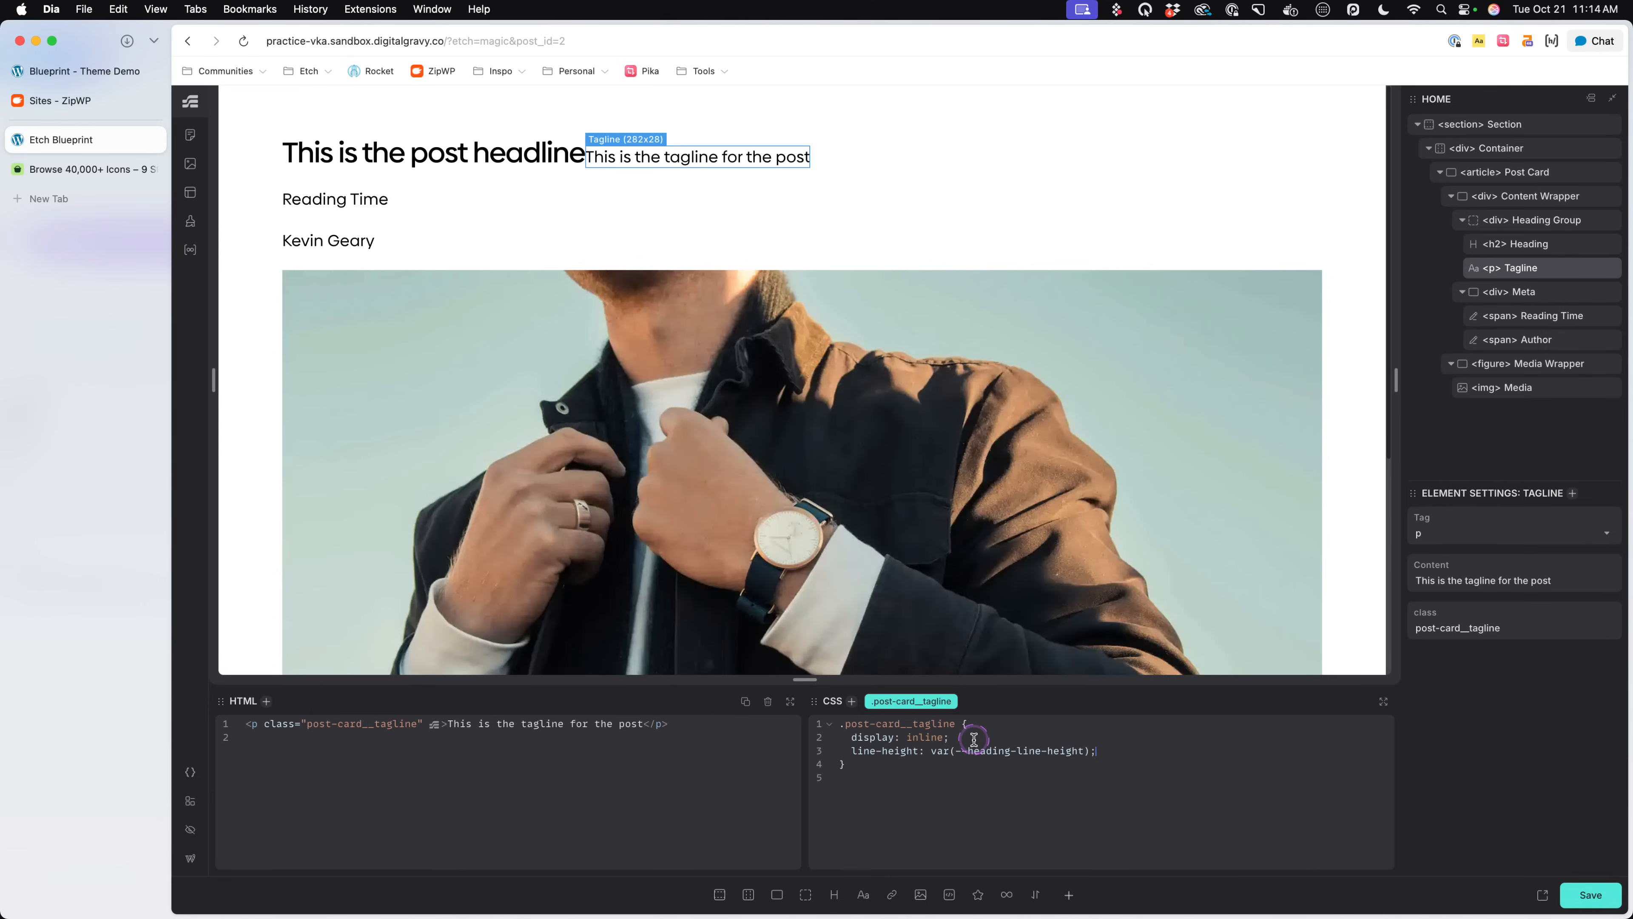
pyautogui.press('super+s')
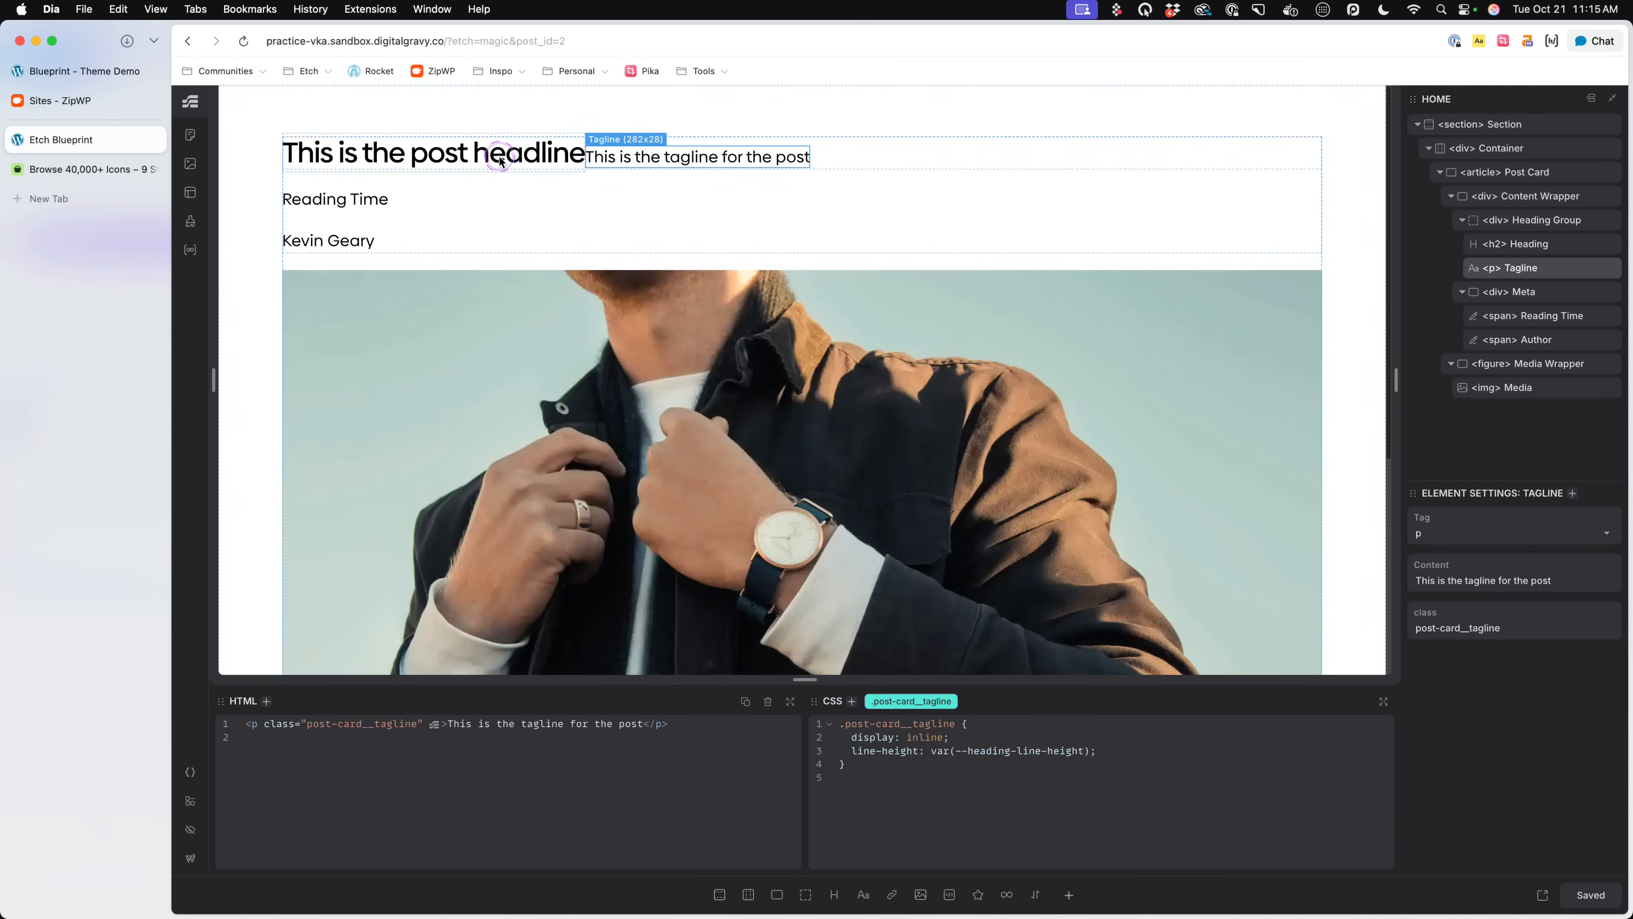
# - Set the font-size of the Heading Group's .post-card__heading-group class to var(--h3)
pyautogui.click(1142, 748)
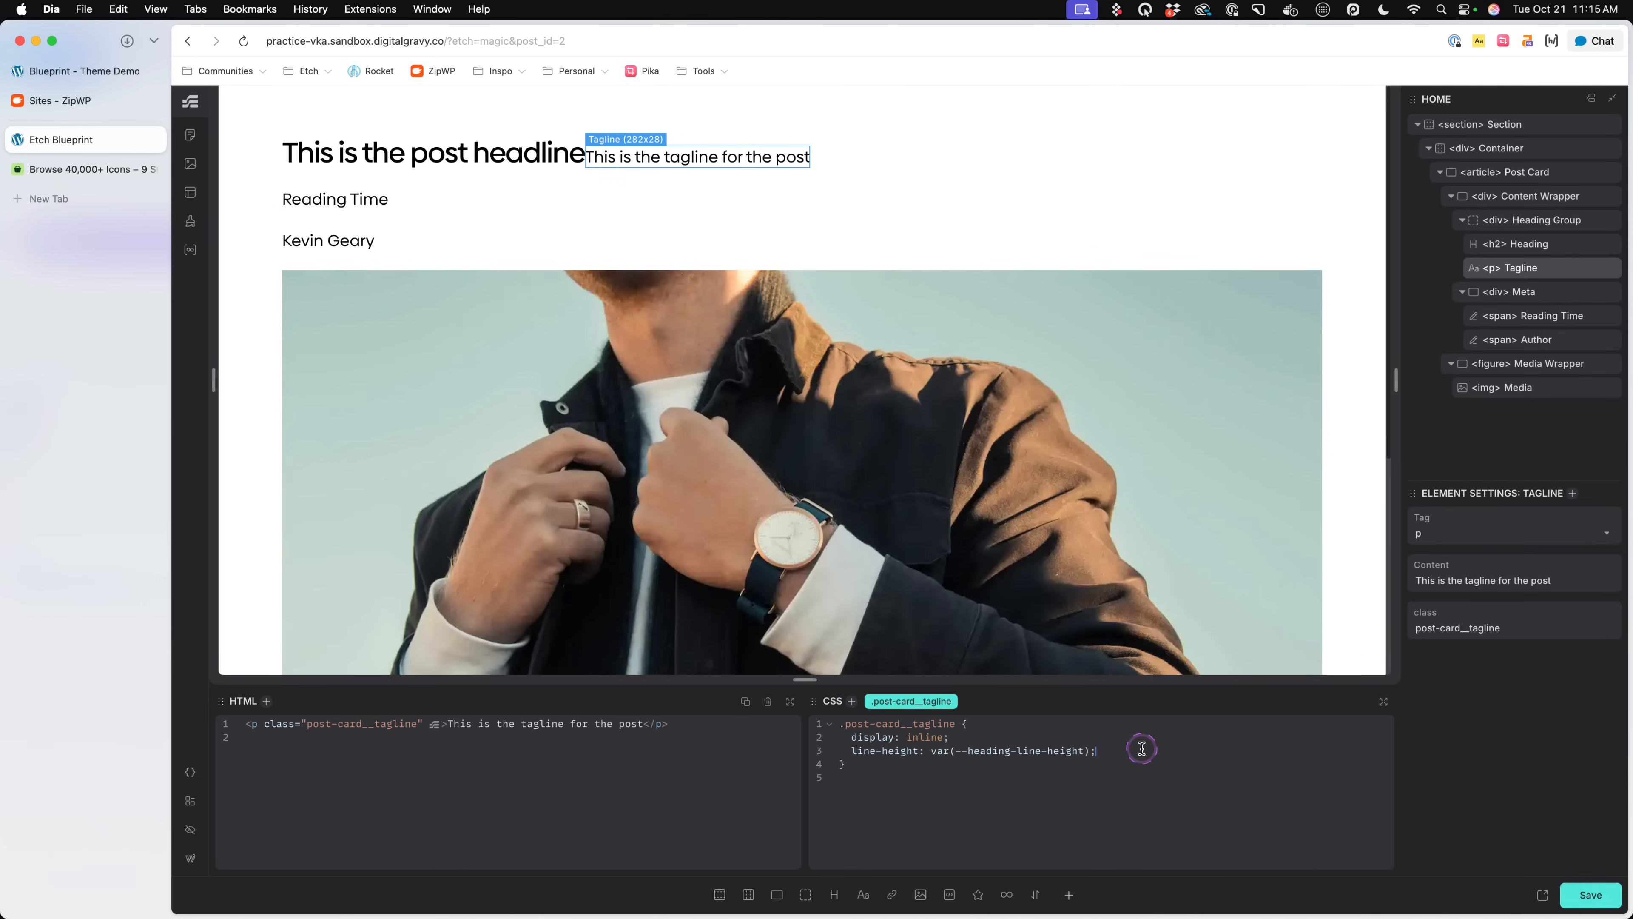
pyautogui.click(867, 150)
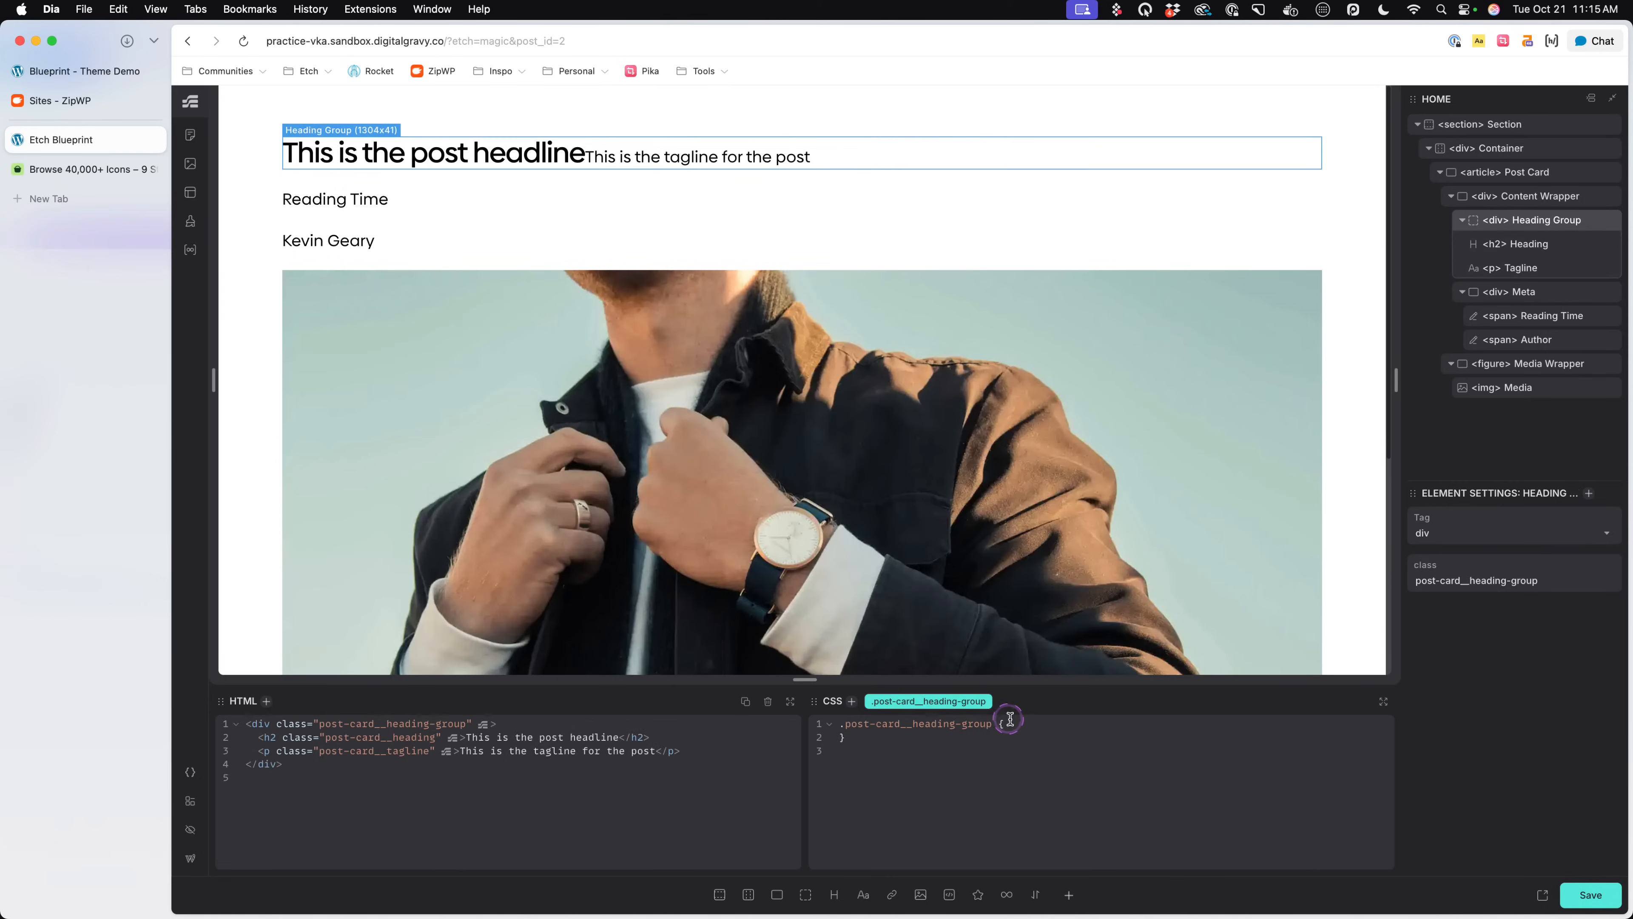
pyautogui.write('font-size: ')
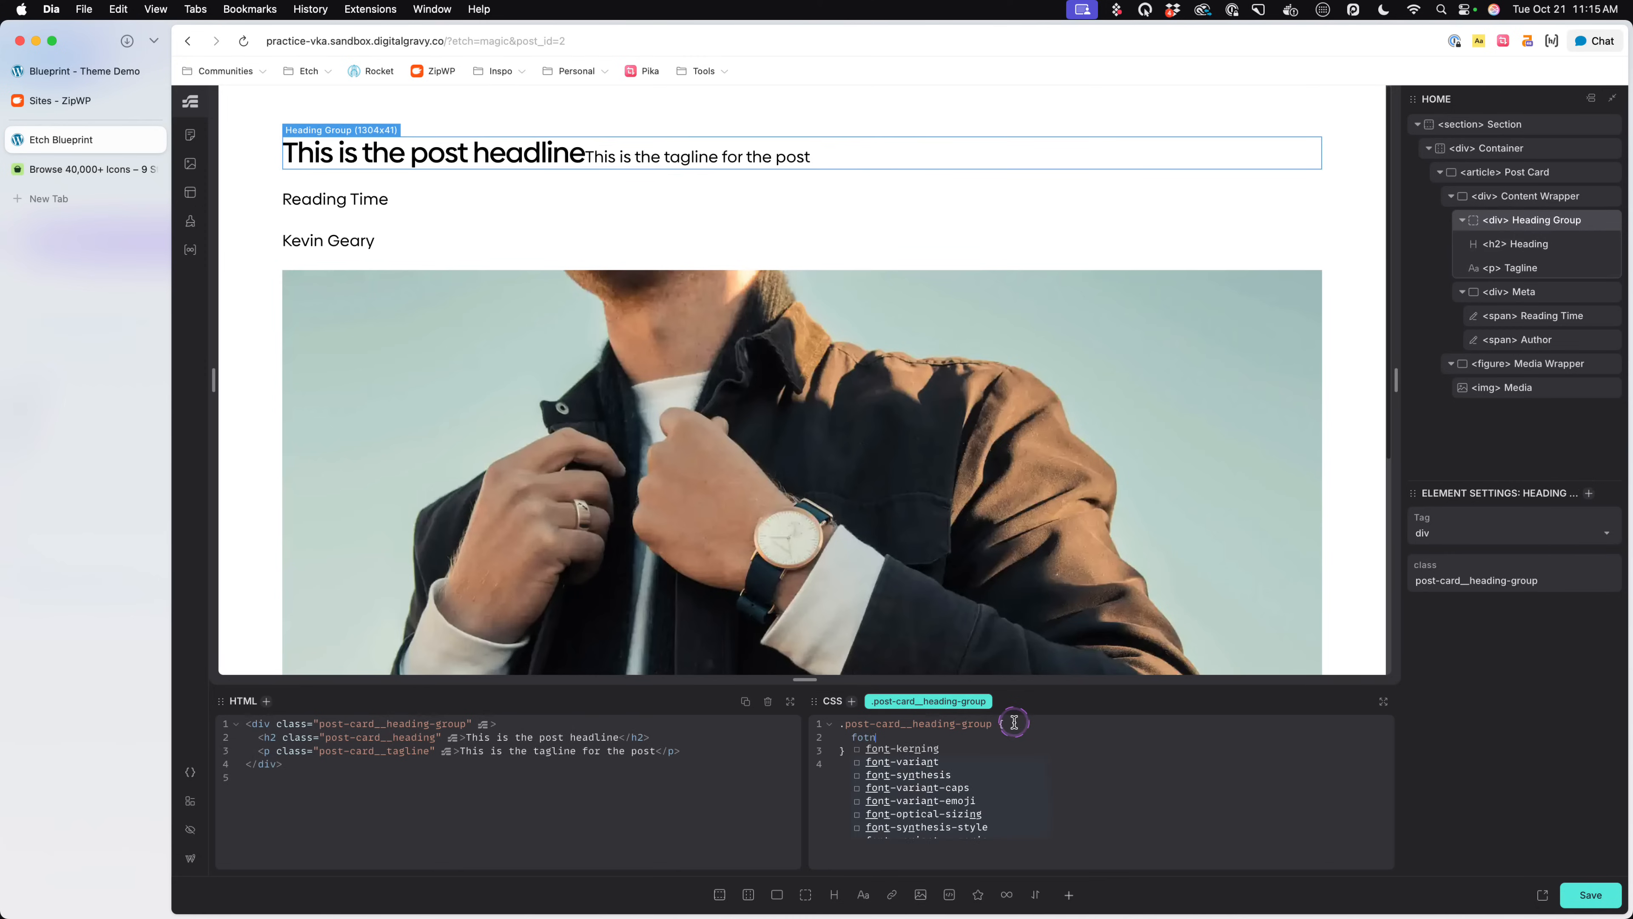
pyautogui.write('--h2')
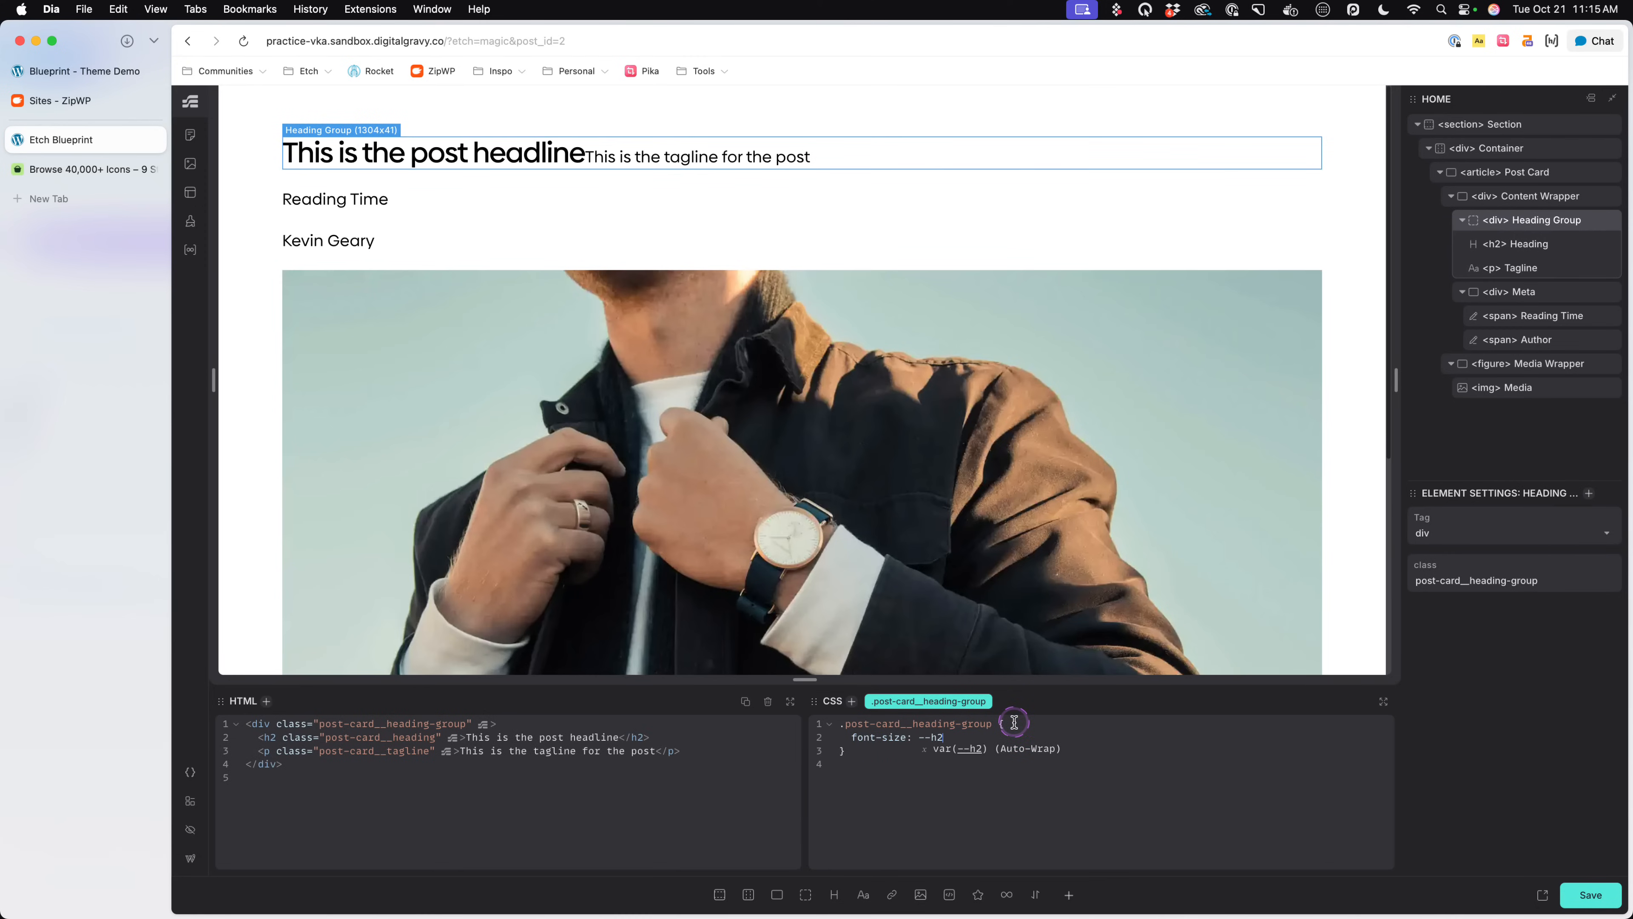
pyautogui.write('3')
pyautogui.press('Return')
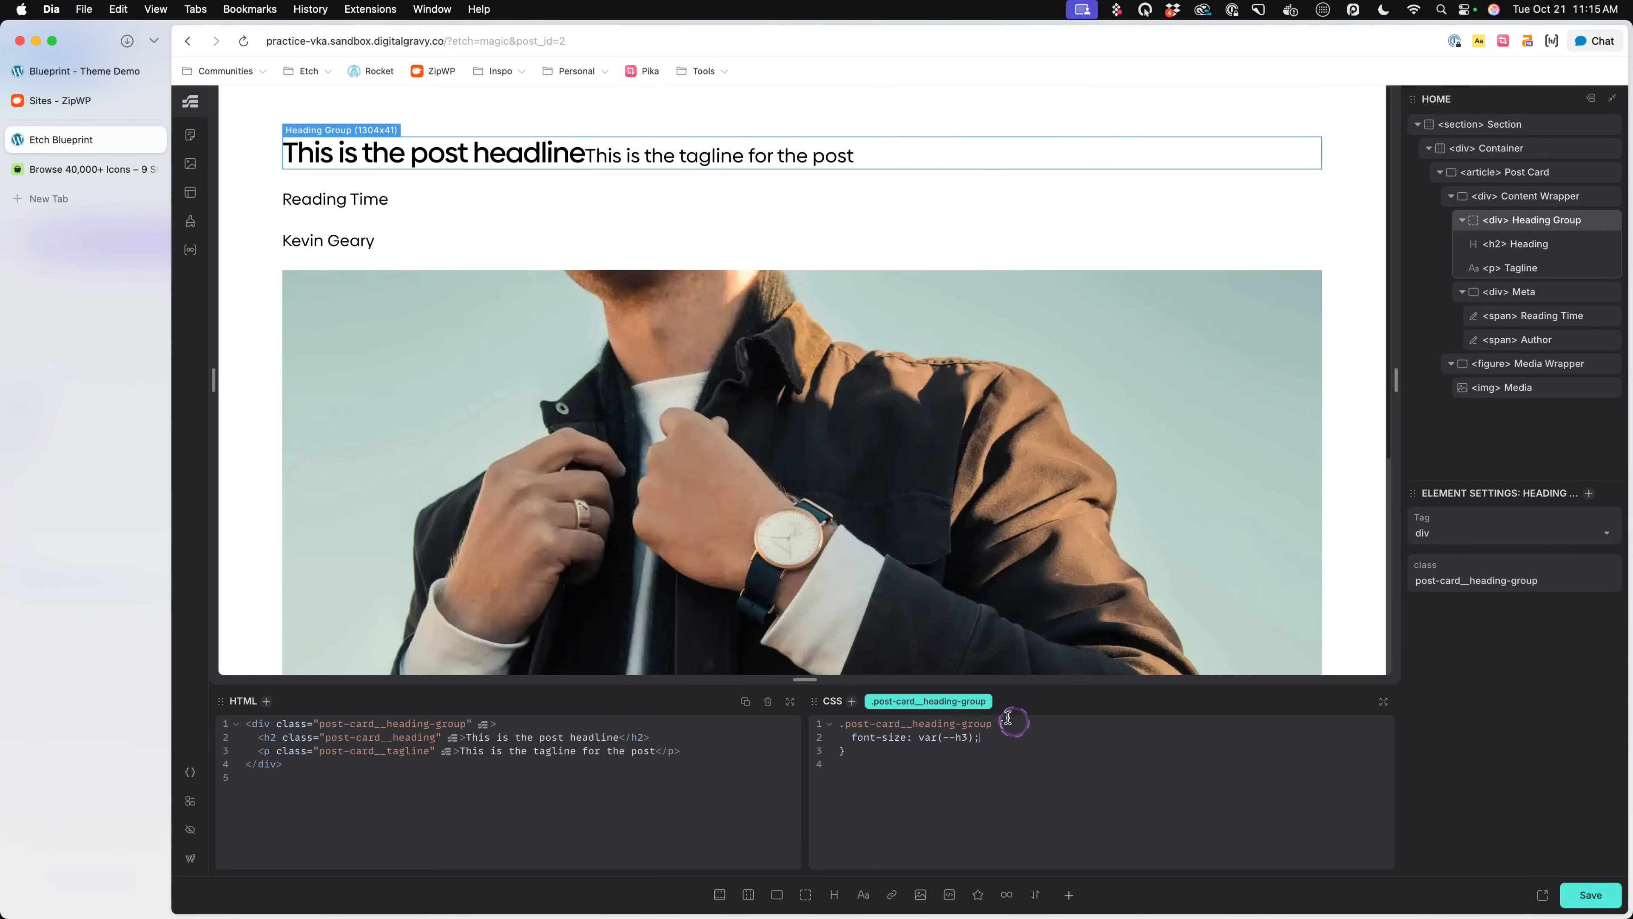
# - Move the font-size: var(--h3) declaration from the Heading Group's rule to the Tagline's .post-card__tagline rule
pyautogui.moveTo(981, 737); pyautogui.dragTo(849, 736)
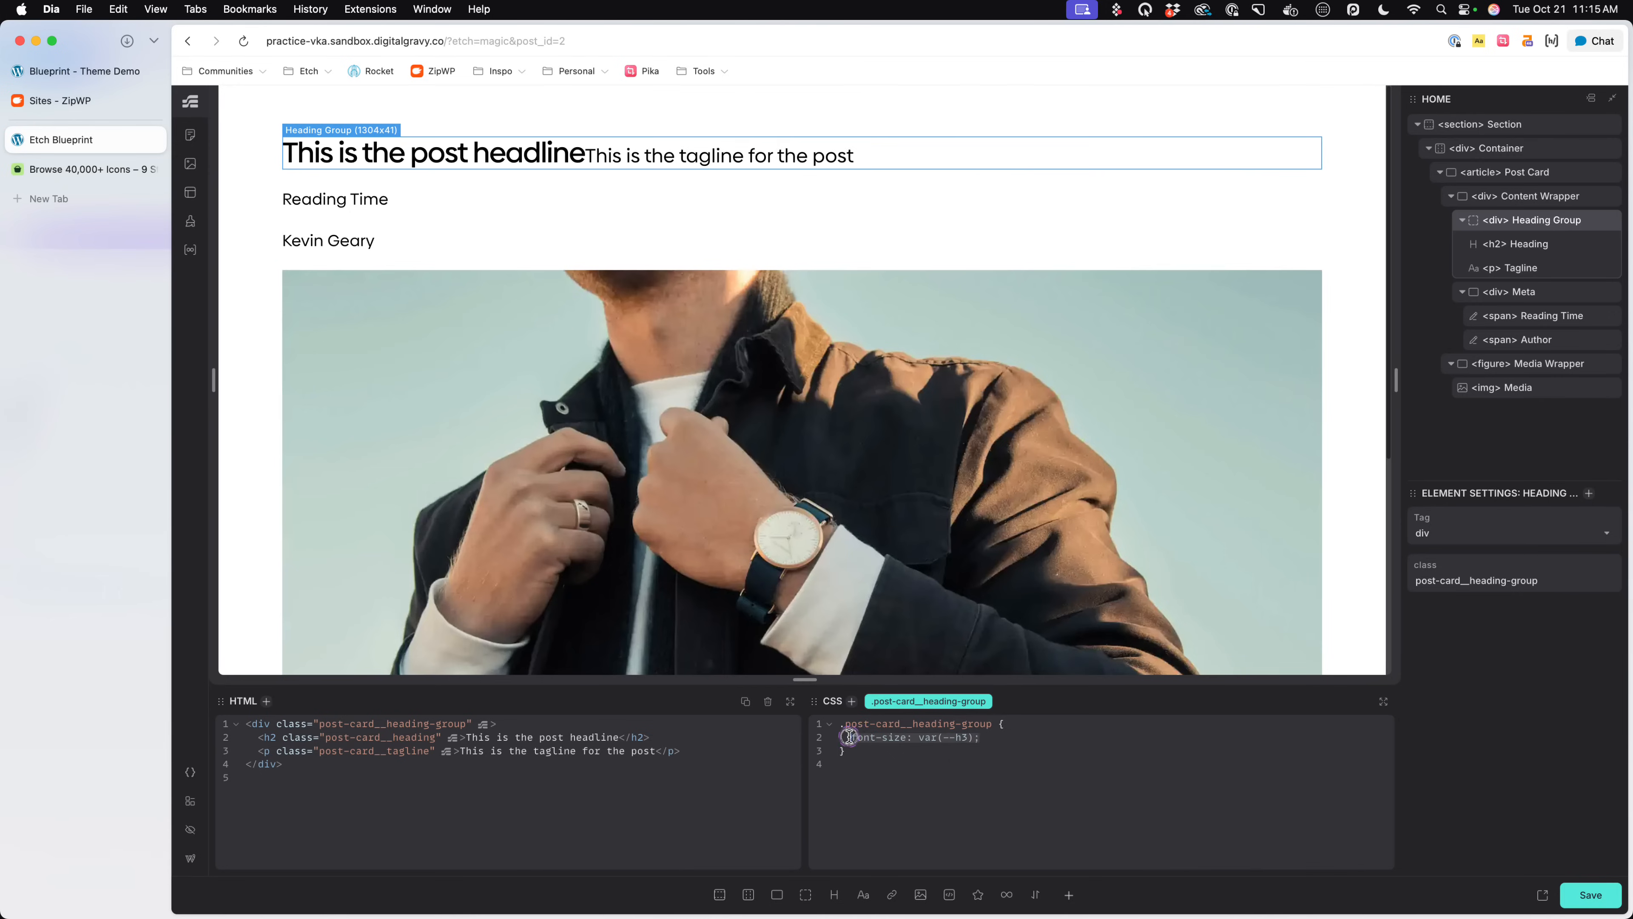
pyautogui.press('BackSpace')
pyautogui.press('BackSpace')
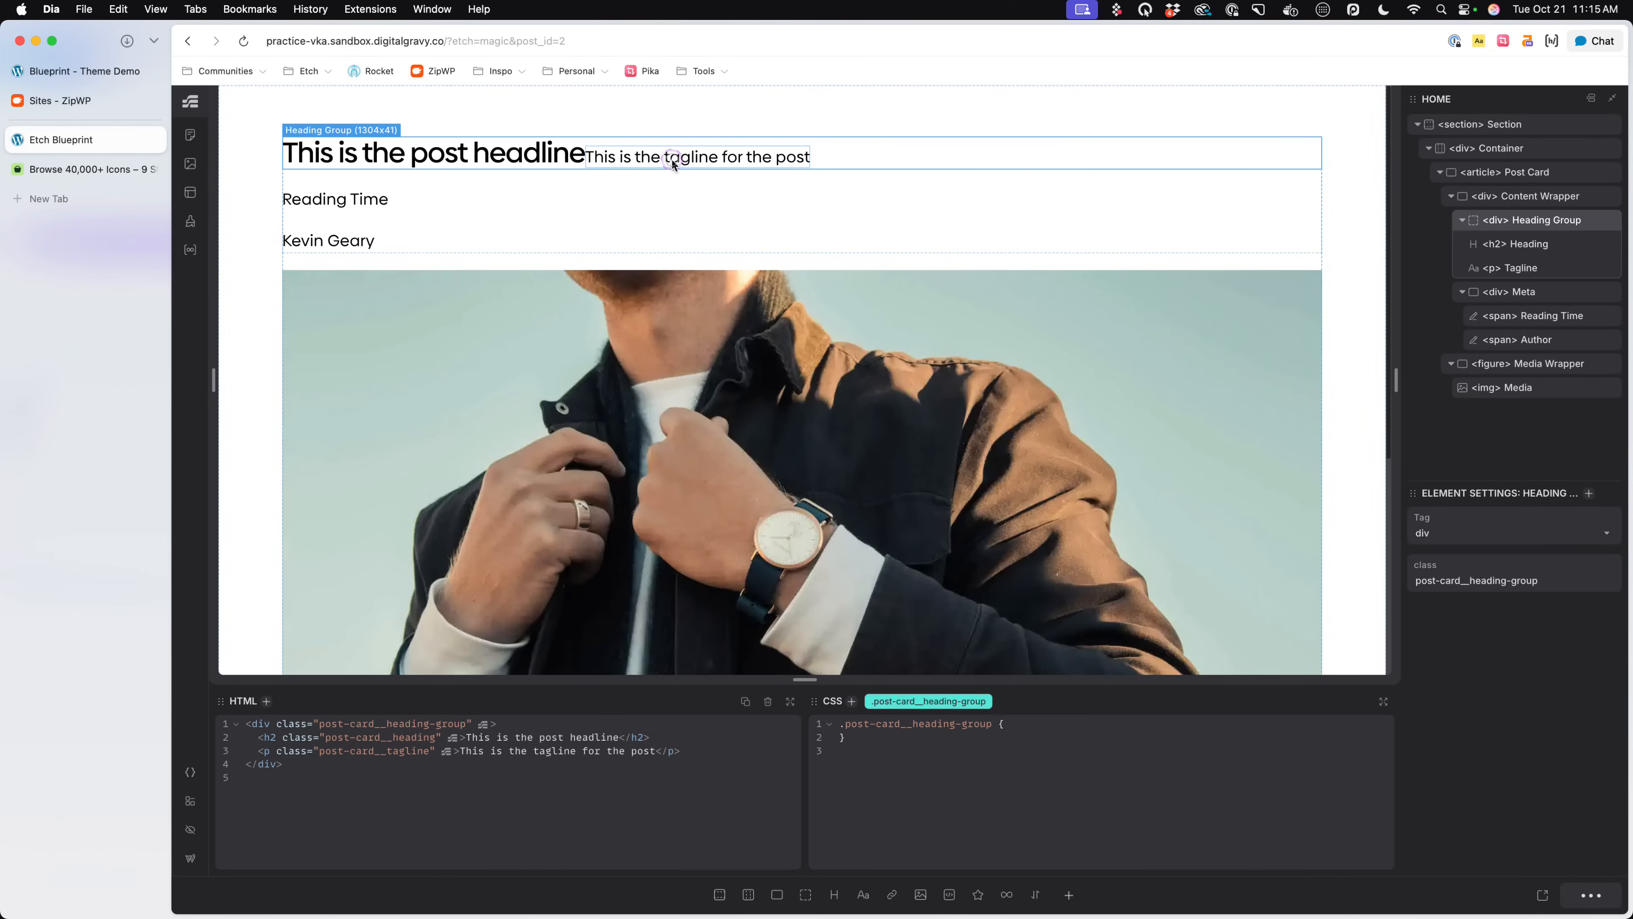
pyautogui.click(672, 163)
pyautogui.click(1117, 744)
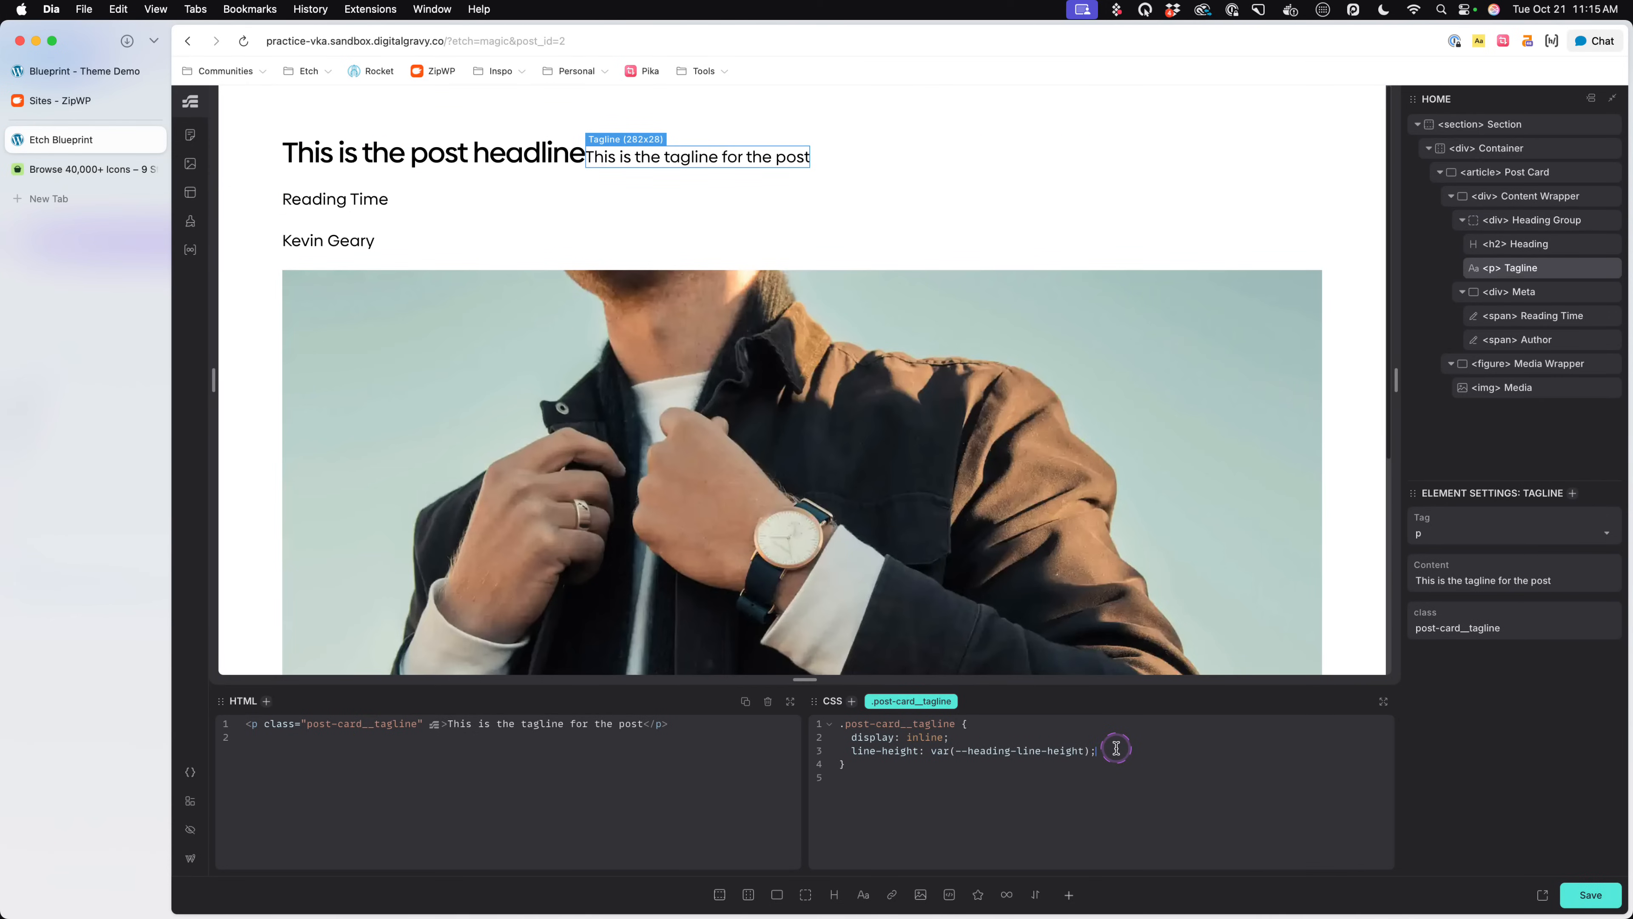
# - Set the Heading's font-size to var(--h3) in the .post-card__heading rule and save the page
pyautogui.click(508, 153)
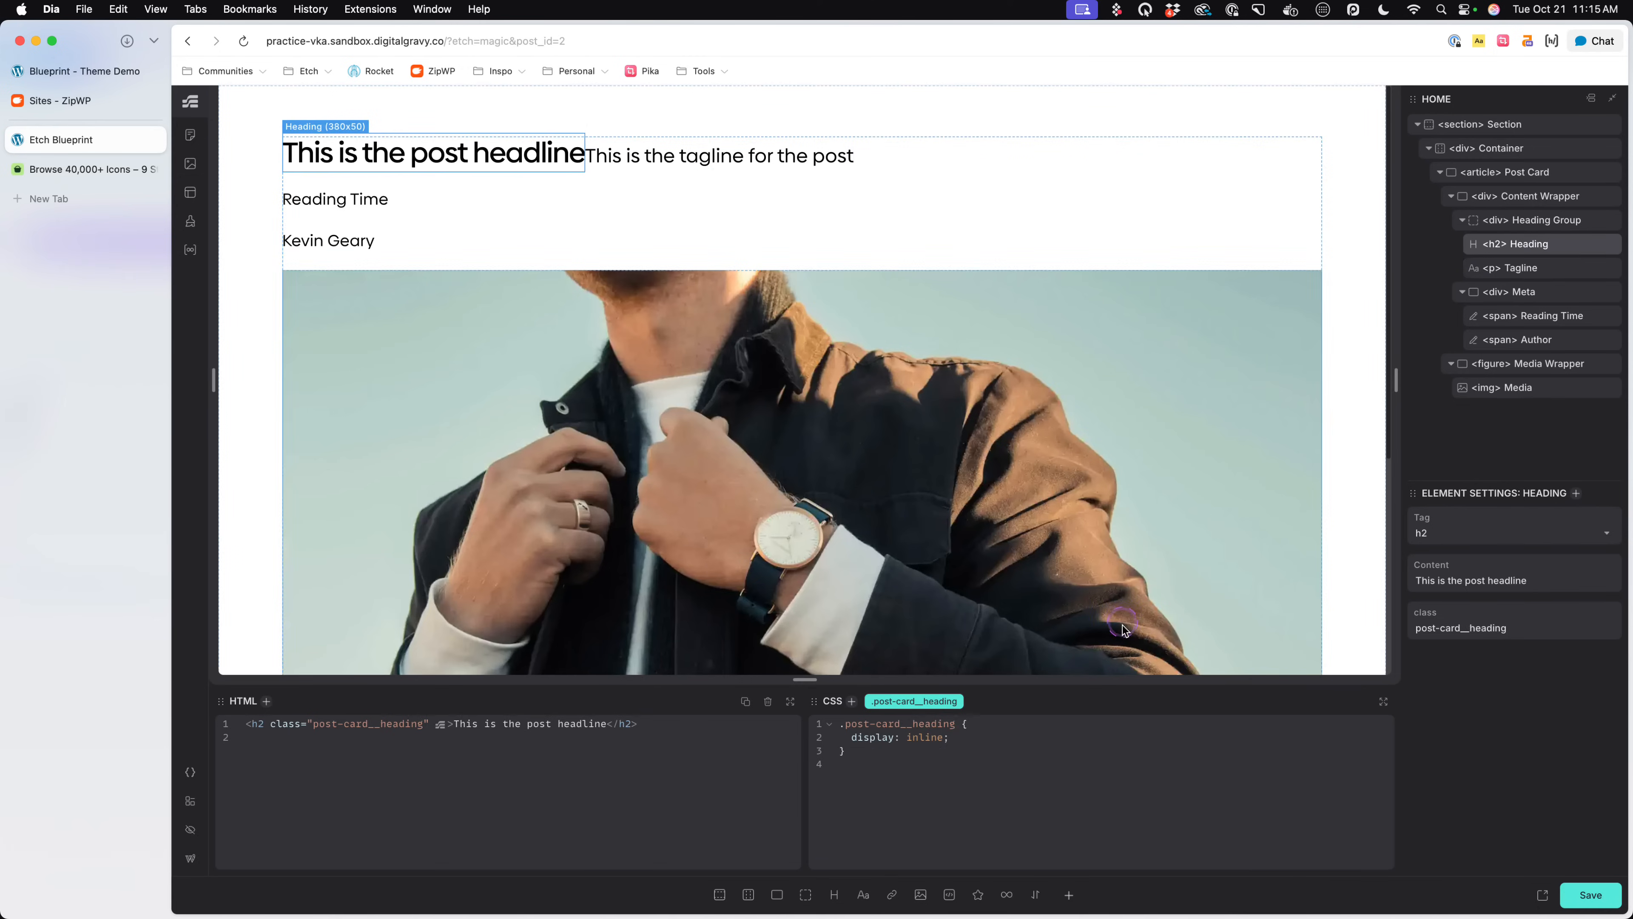
pyautogui.press('Return')
pyautogui.write('font-size: var(--h3);')
pyautogui.press('super+s')
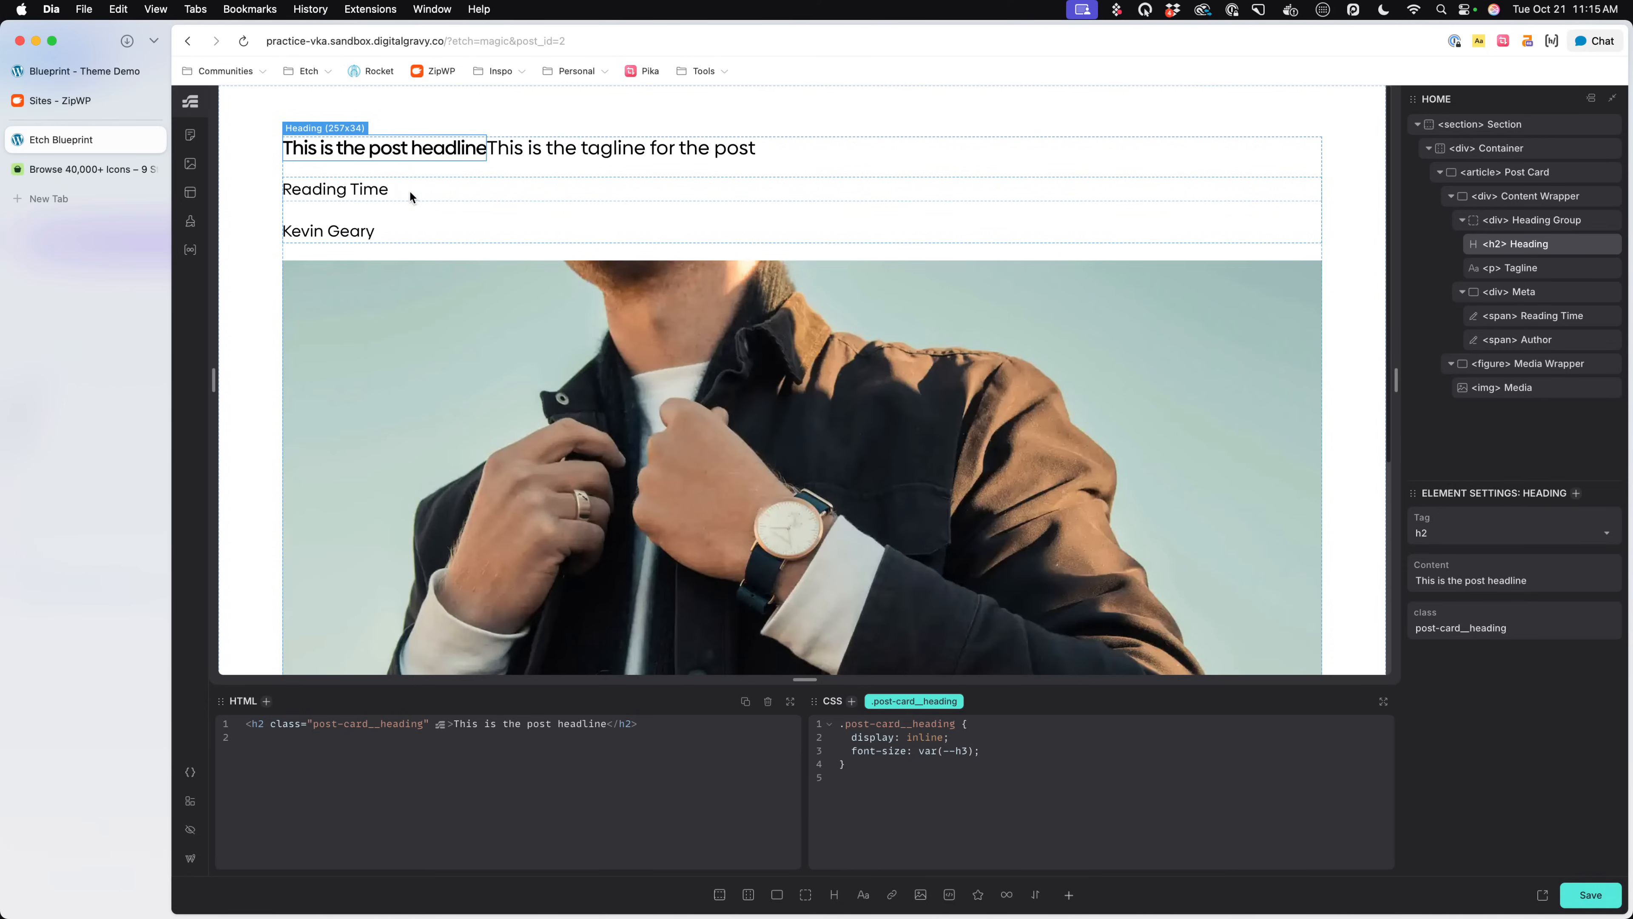
# - Set the Tagline's text color to var(--text-dark-muted) and save the page
pyautogui.click(610, 149)
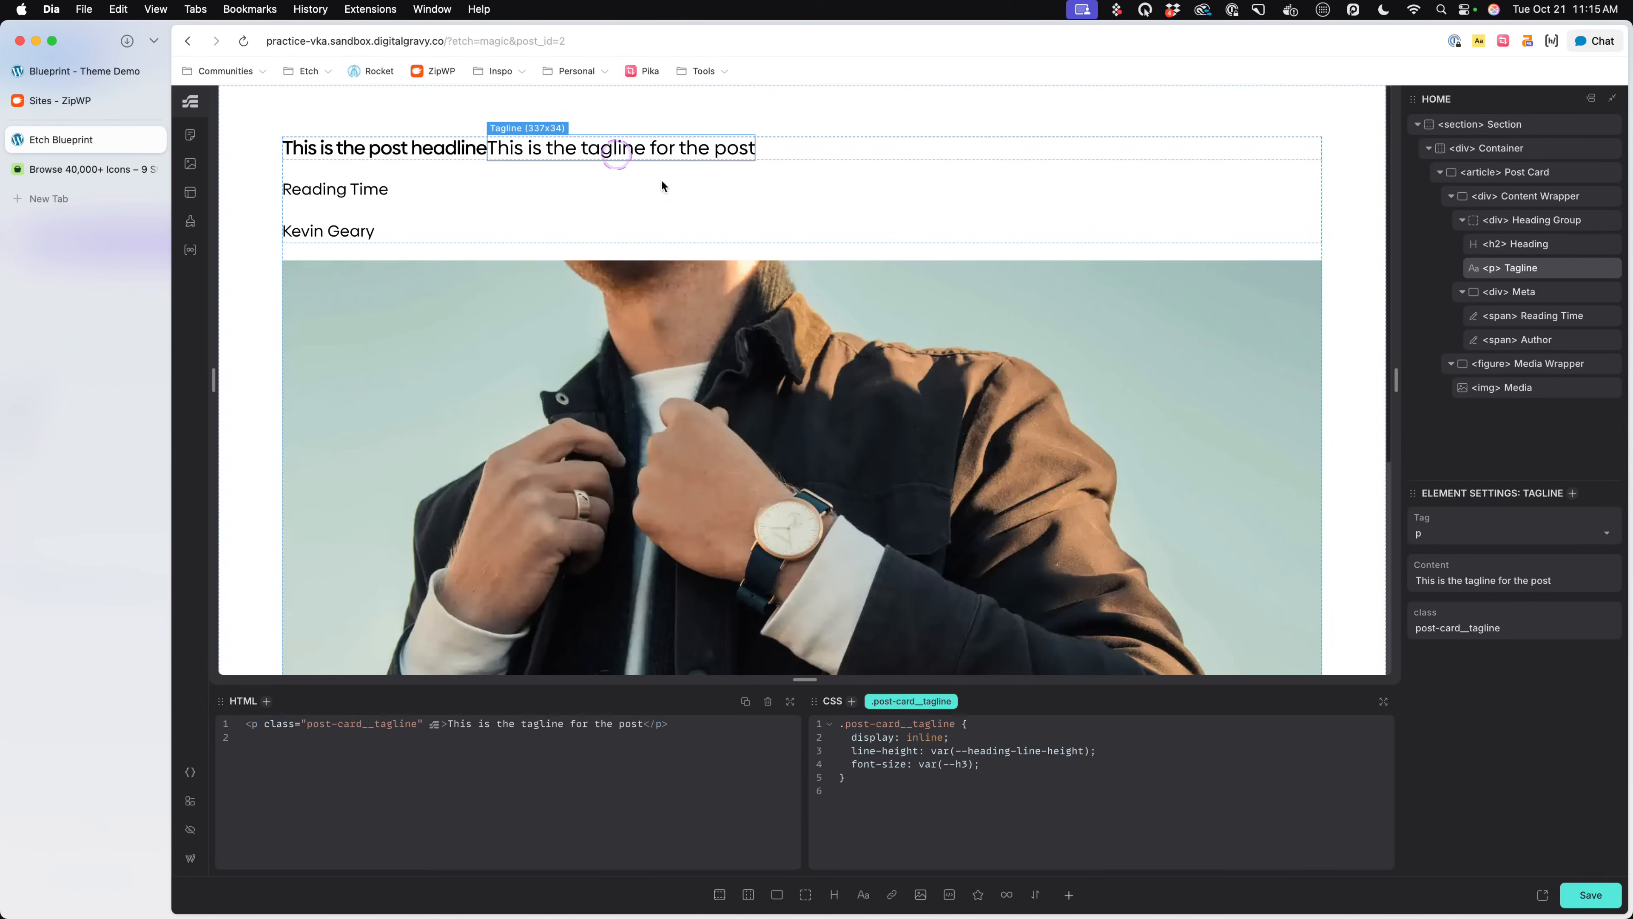
pyautogui.click(1006, 772)
pyautogui.click(1004, 766)
pyautogui.write('cpolor:')
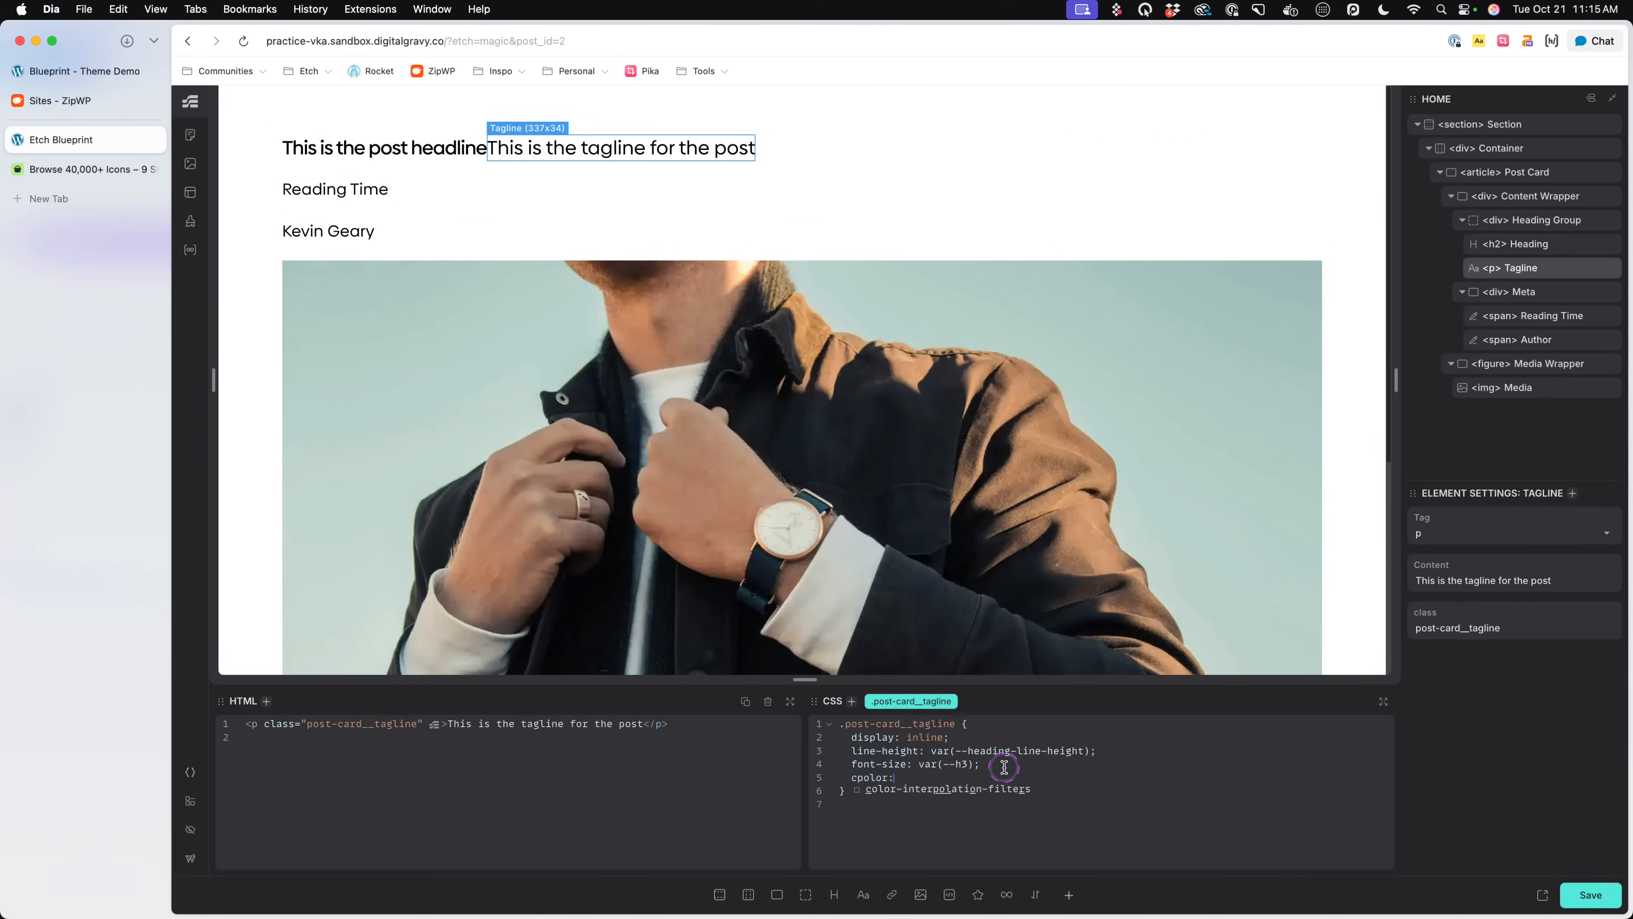
pyautogui.press('BackSpace')
pyautogui.press('BackSpace')
pyautogui.press('BackSpace')
pyautogui.press('BackSpace')
pyautogui.press('BackSpace')
pyautogui.press('BackSpace')
pyautogui.write('olor: --text-dark-muted')
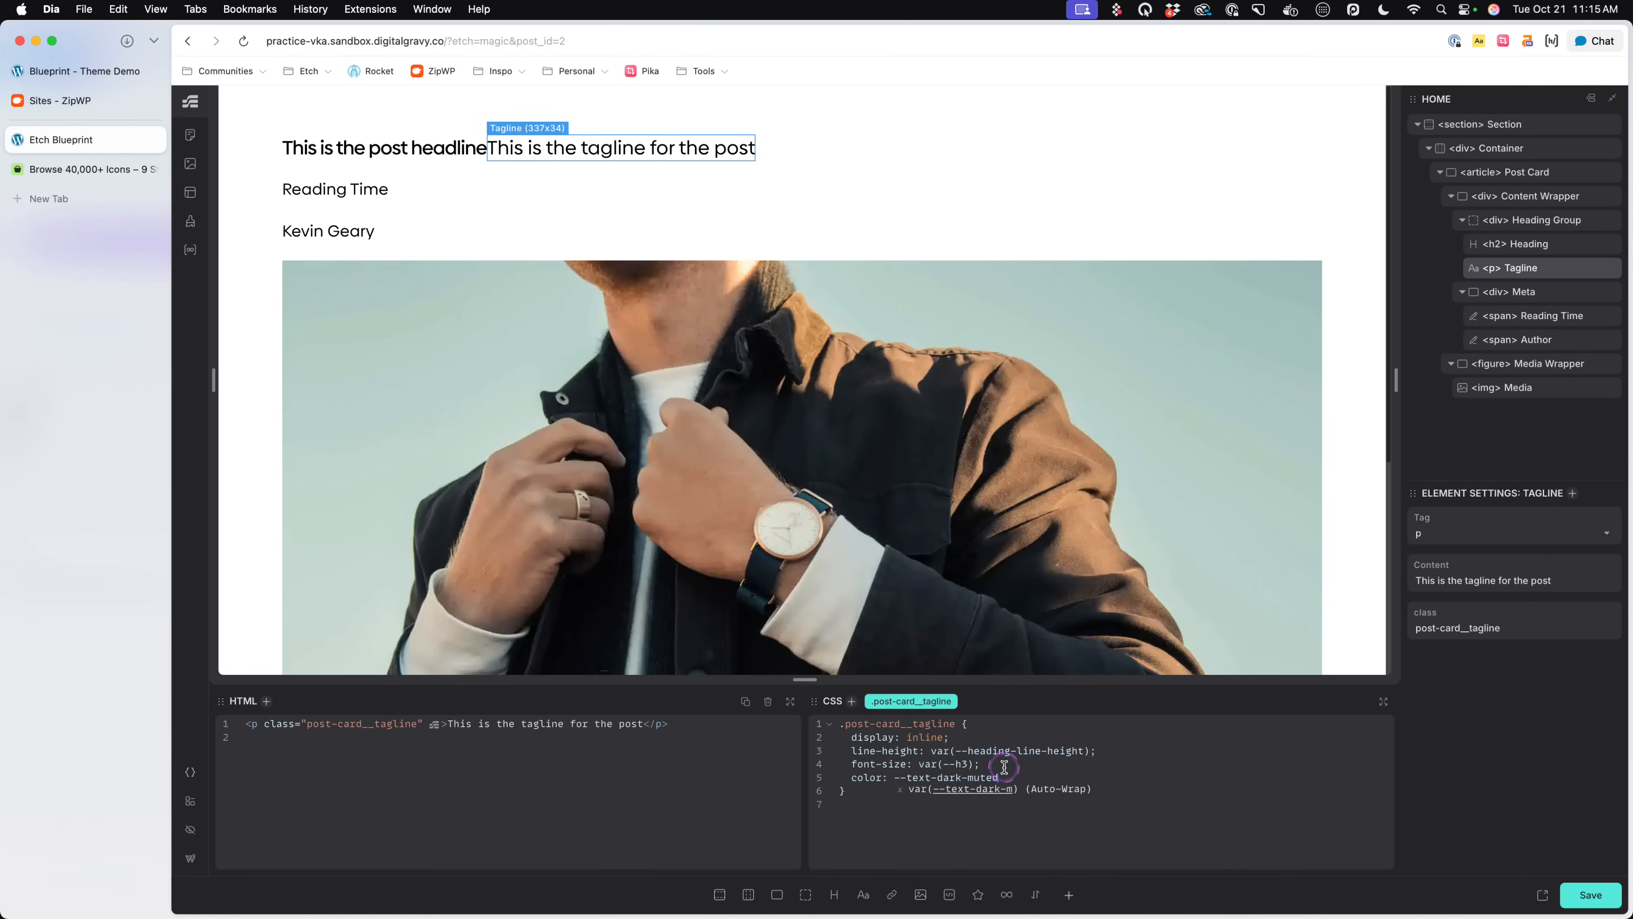
pyautogui.write(';')
pyautogui.press('super+s')
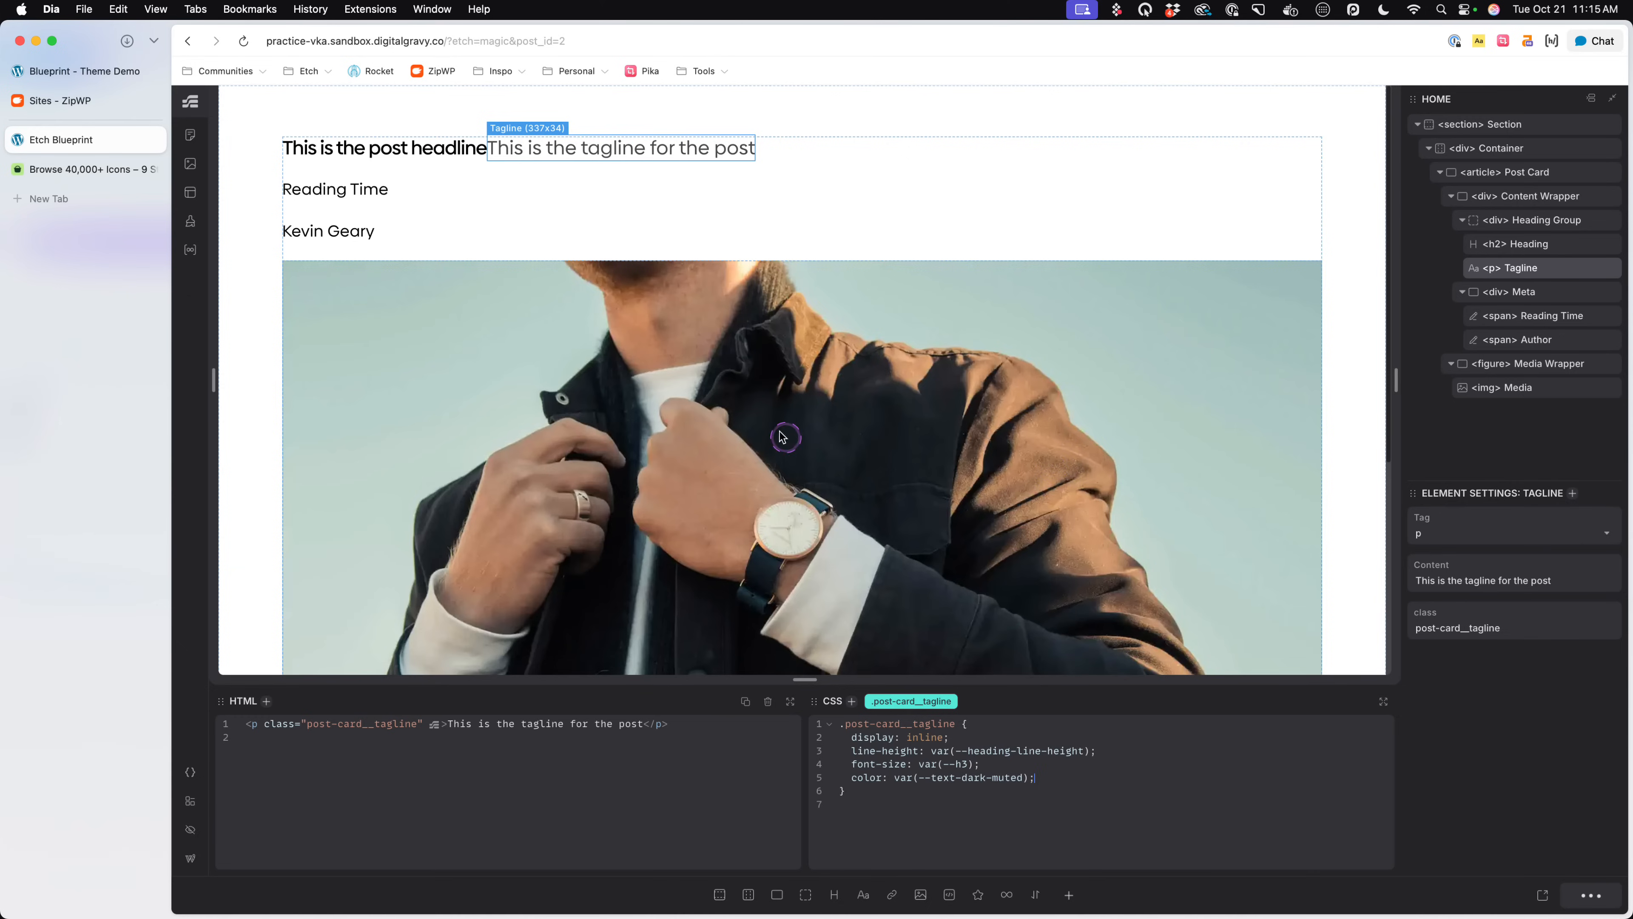
# - Check the headline style in the Blueprint theme demo, set the Heading's text-transform to capitalize in Etch, and select the Tagline
pyautogui.click(383, 149)
pyautogui.click(1016, 748)
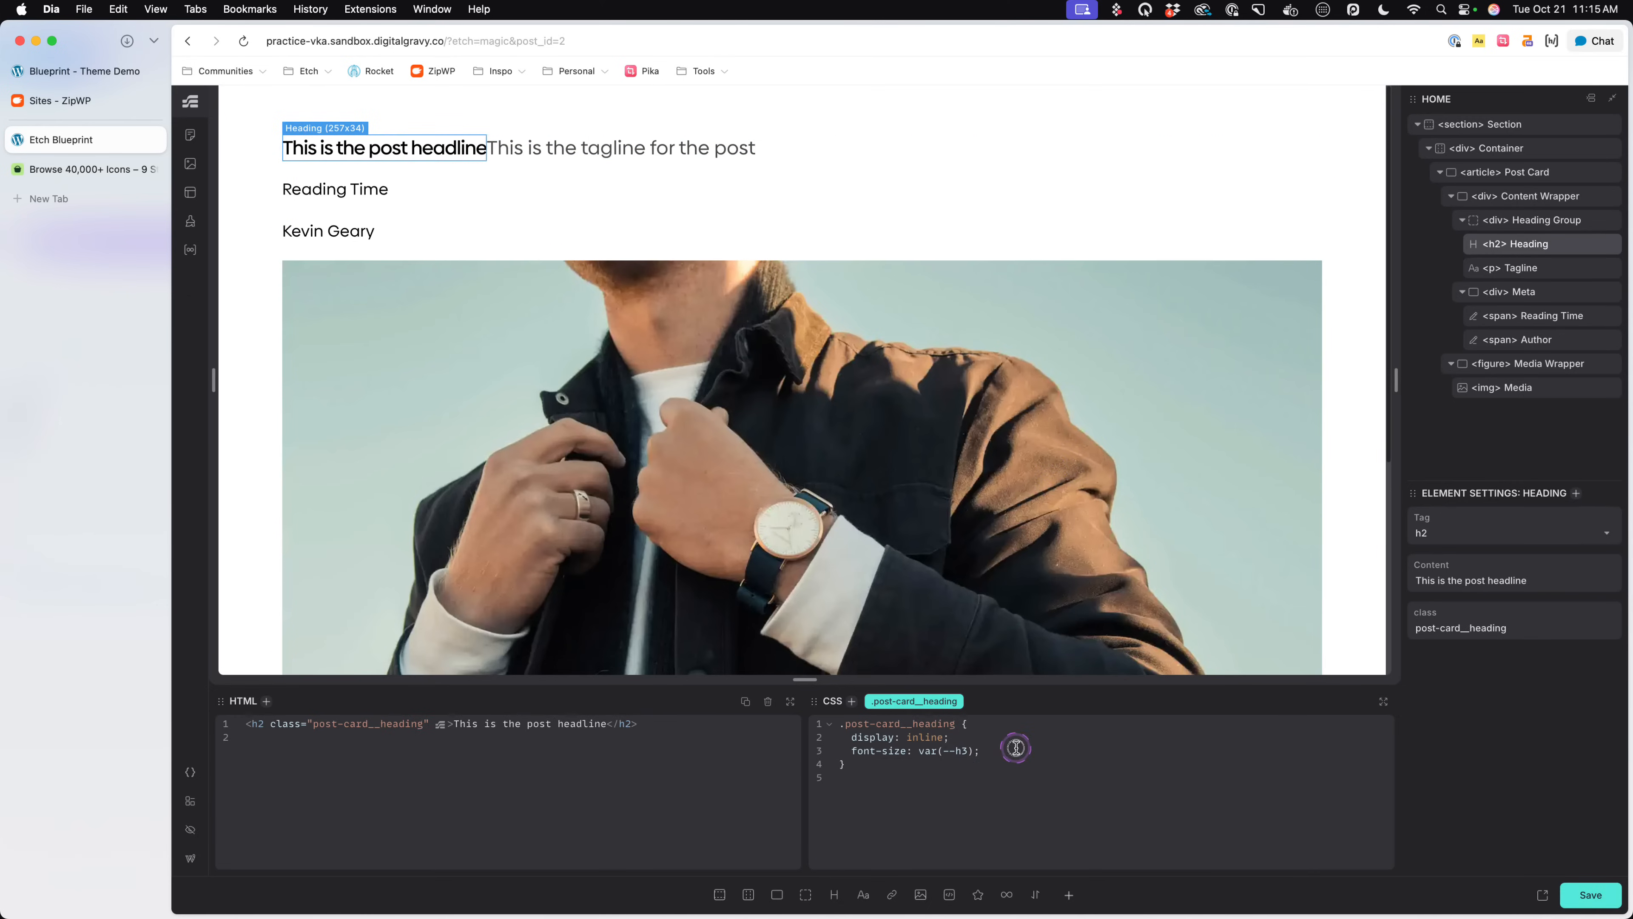
pyautogui.click(96, 72)
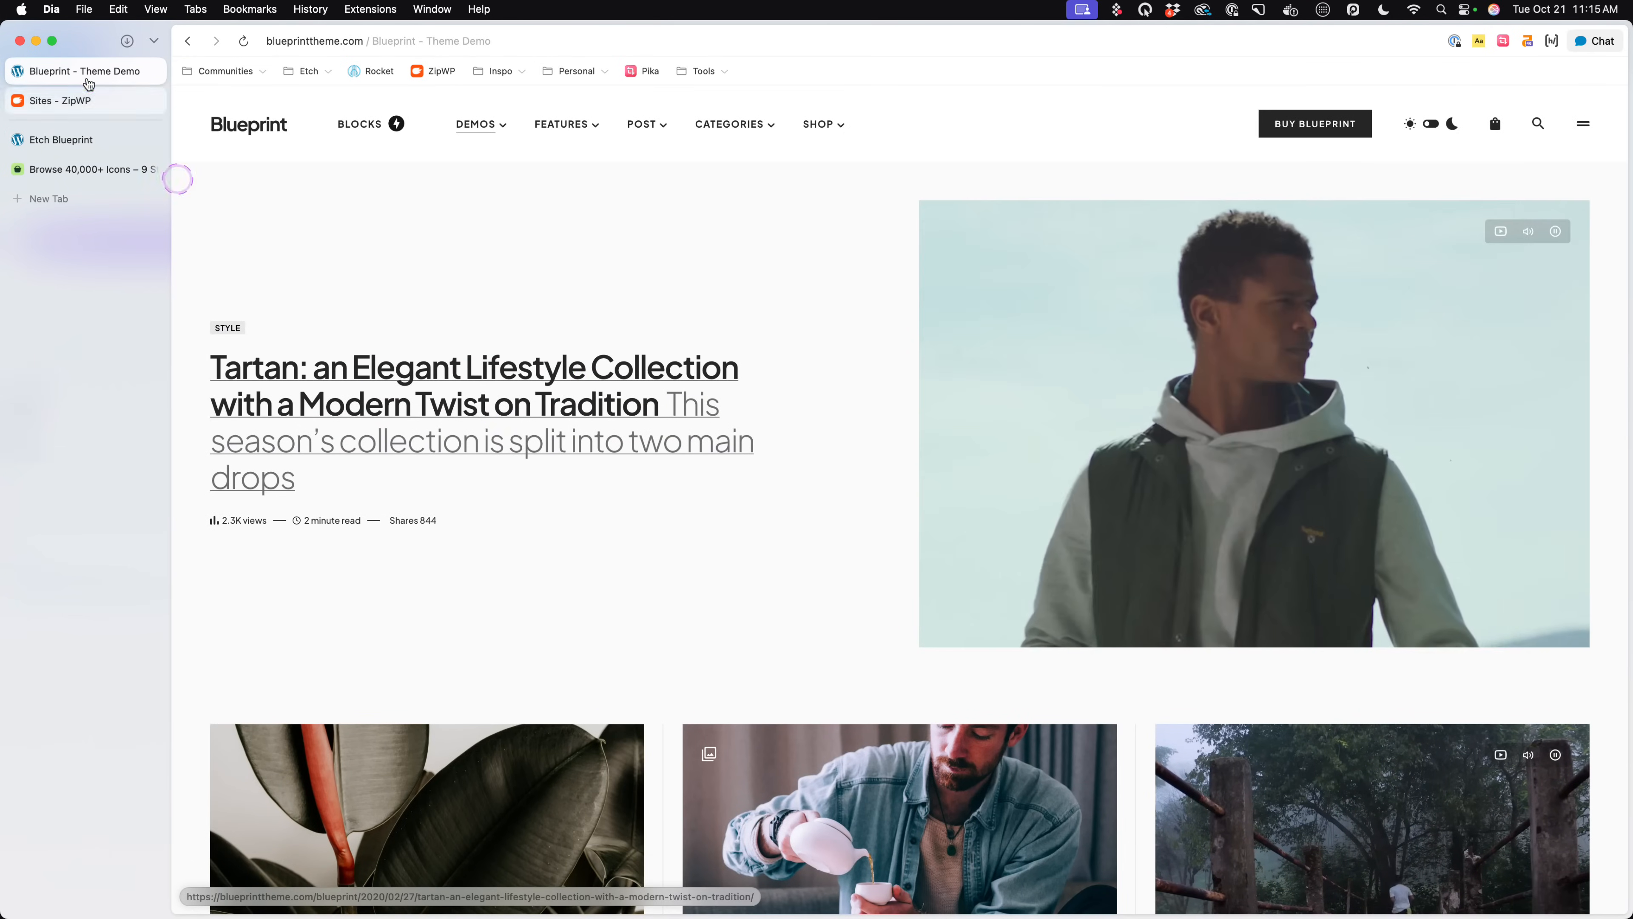
pyautogui.click(92, 152)
pyautogui.click(1004, 746)
pyautogui.write('t')
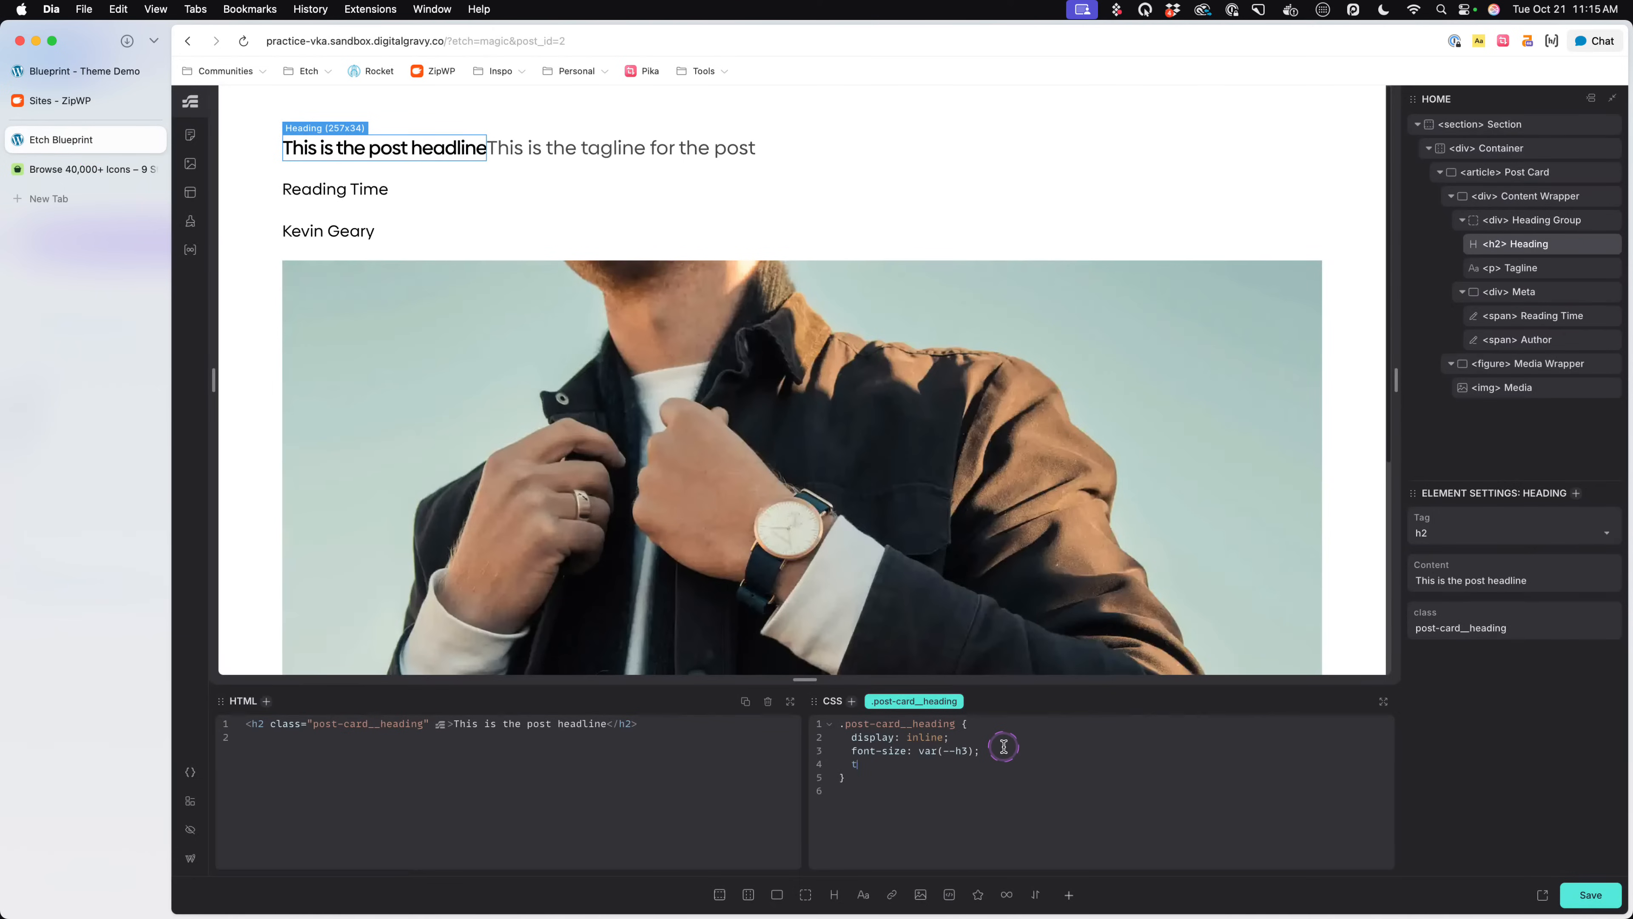
pyautogui.write('ext-de')
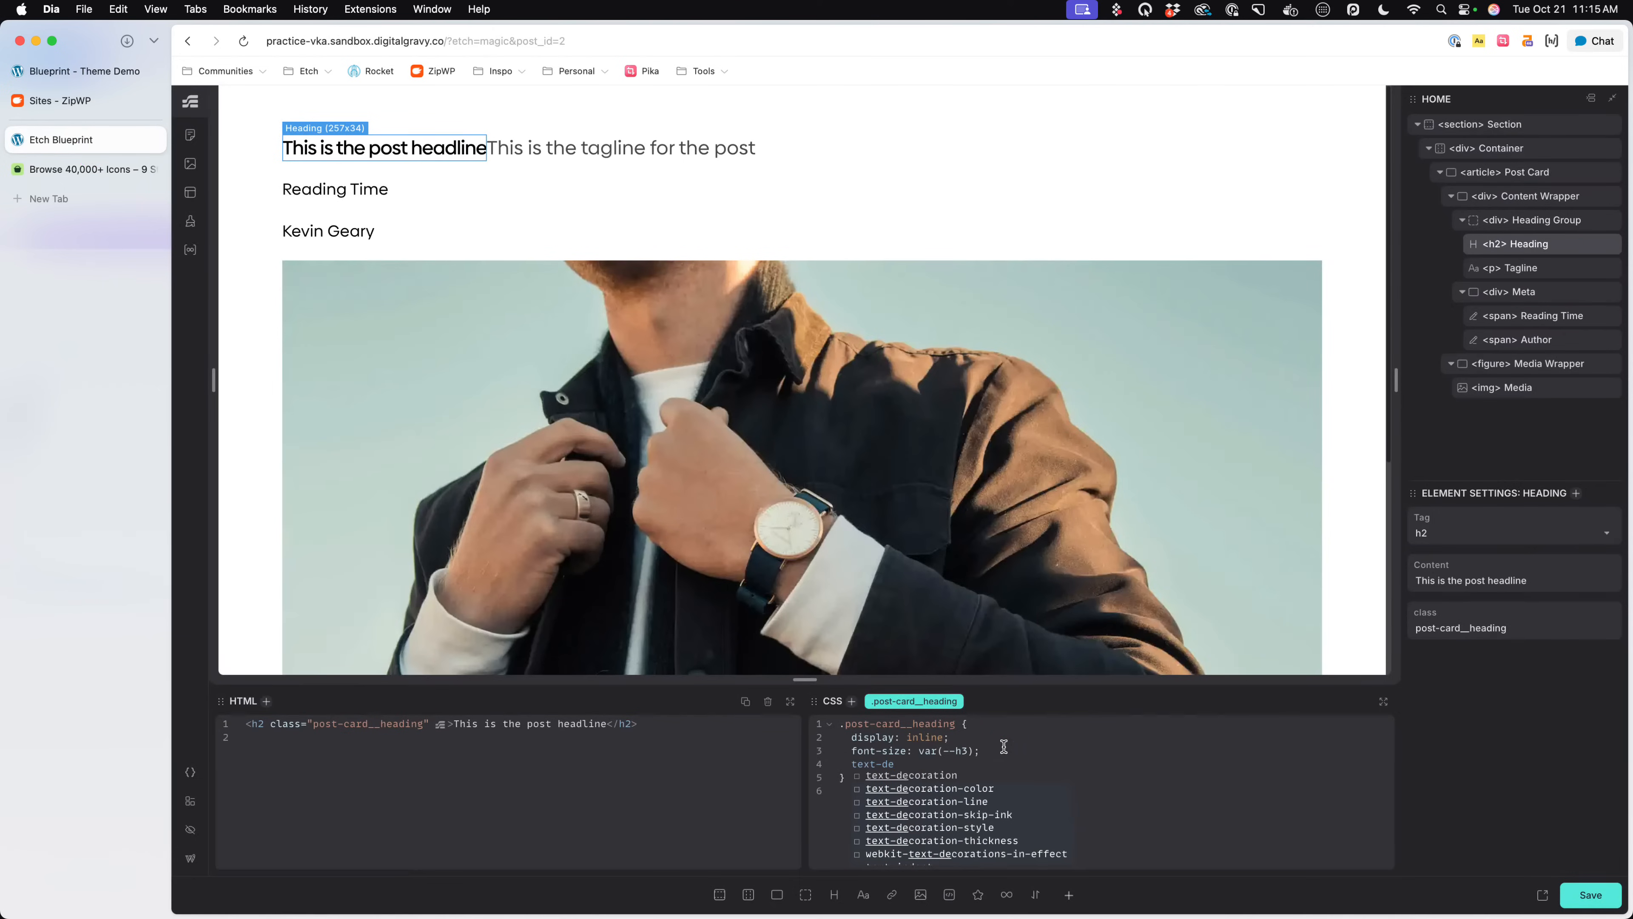
pyautogui.press('BackSpace')
pyautogui.press('BackSpace')
pyautogui.write('transform: capita')
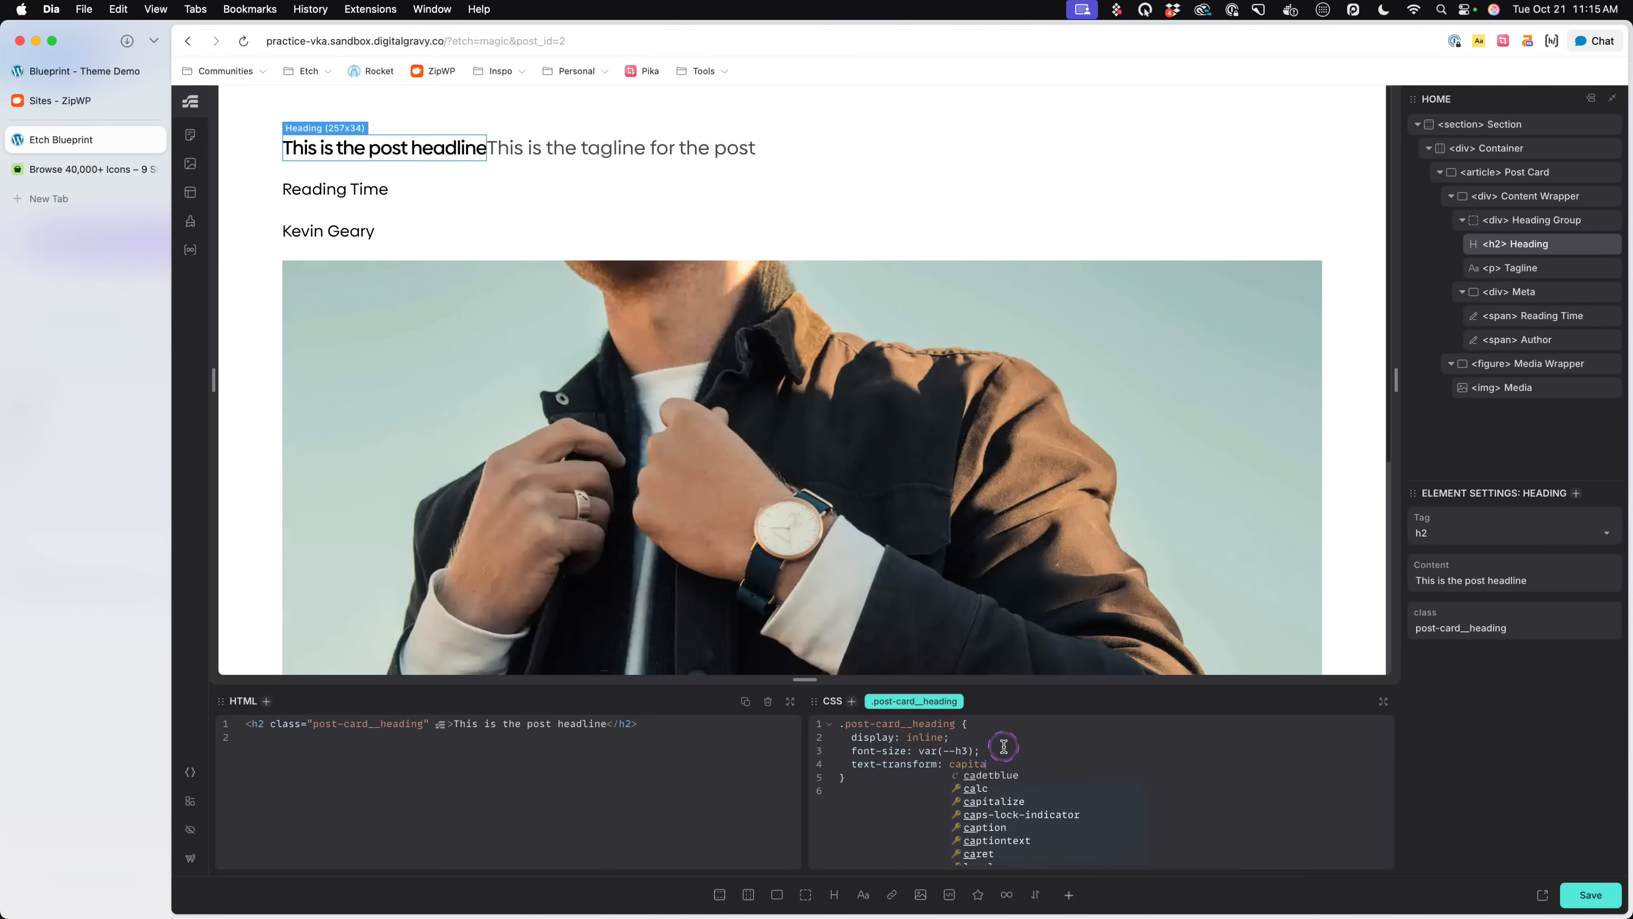
pyautogui.press('Return')
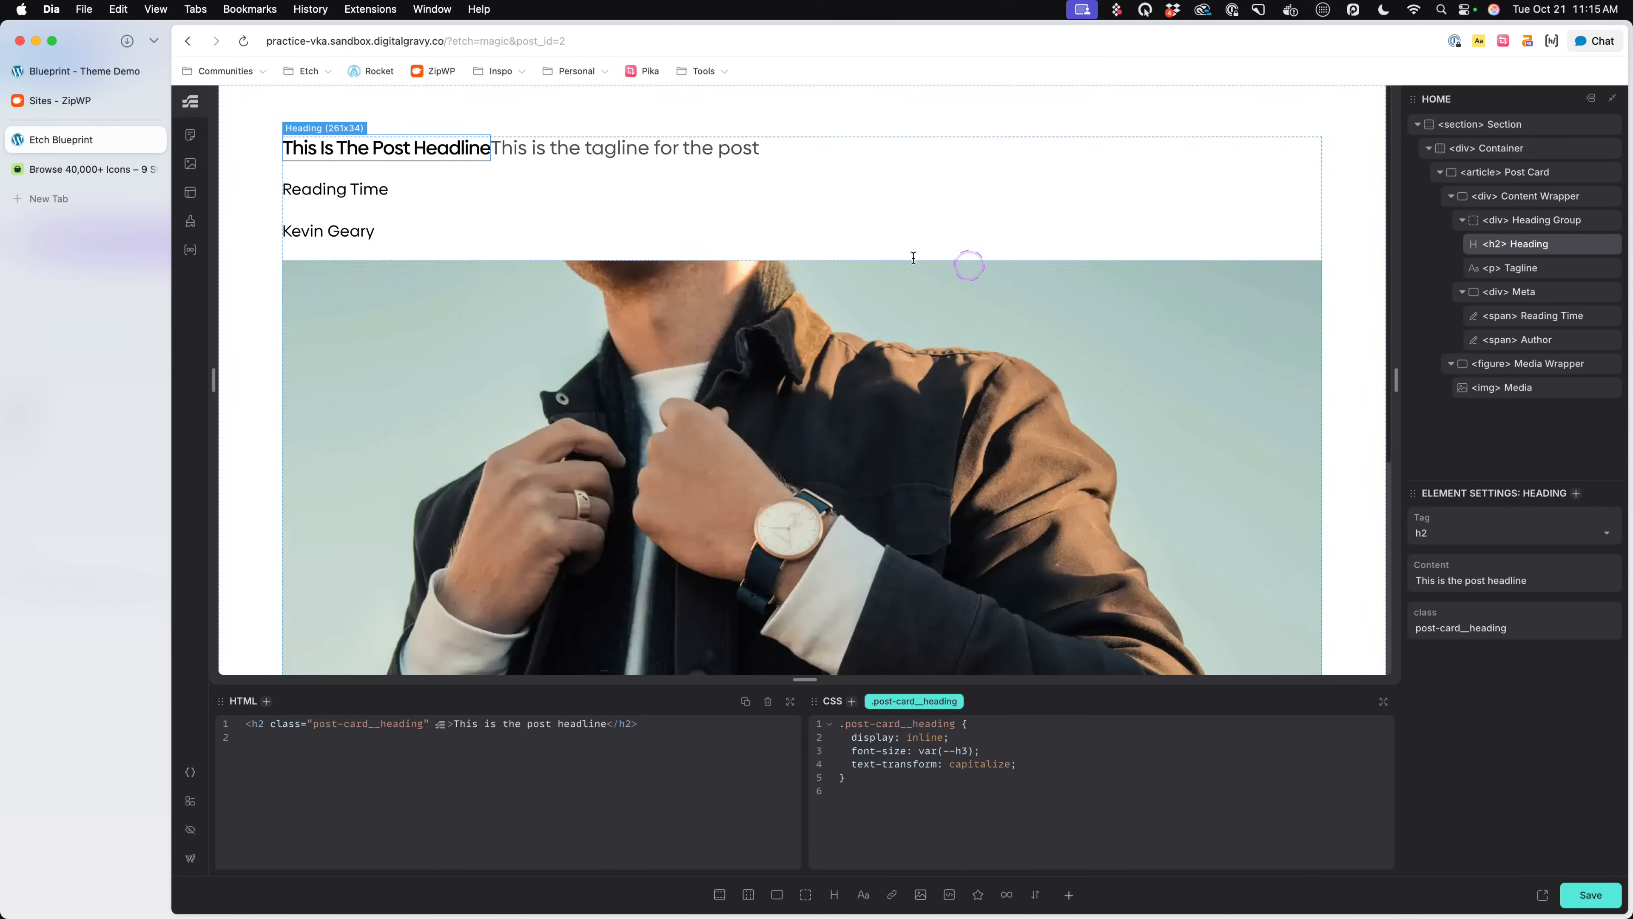
pyautogui.click(662, 155)
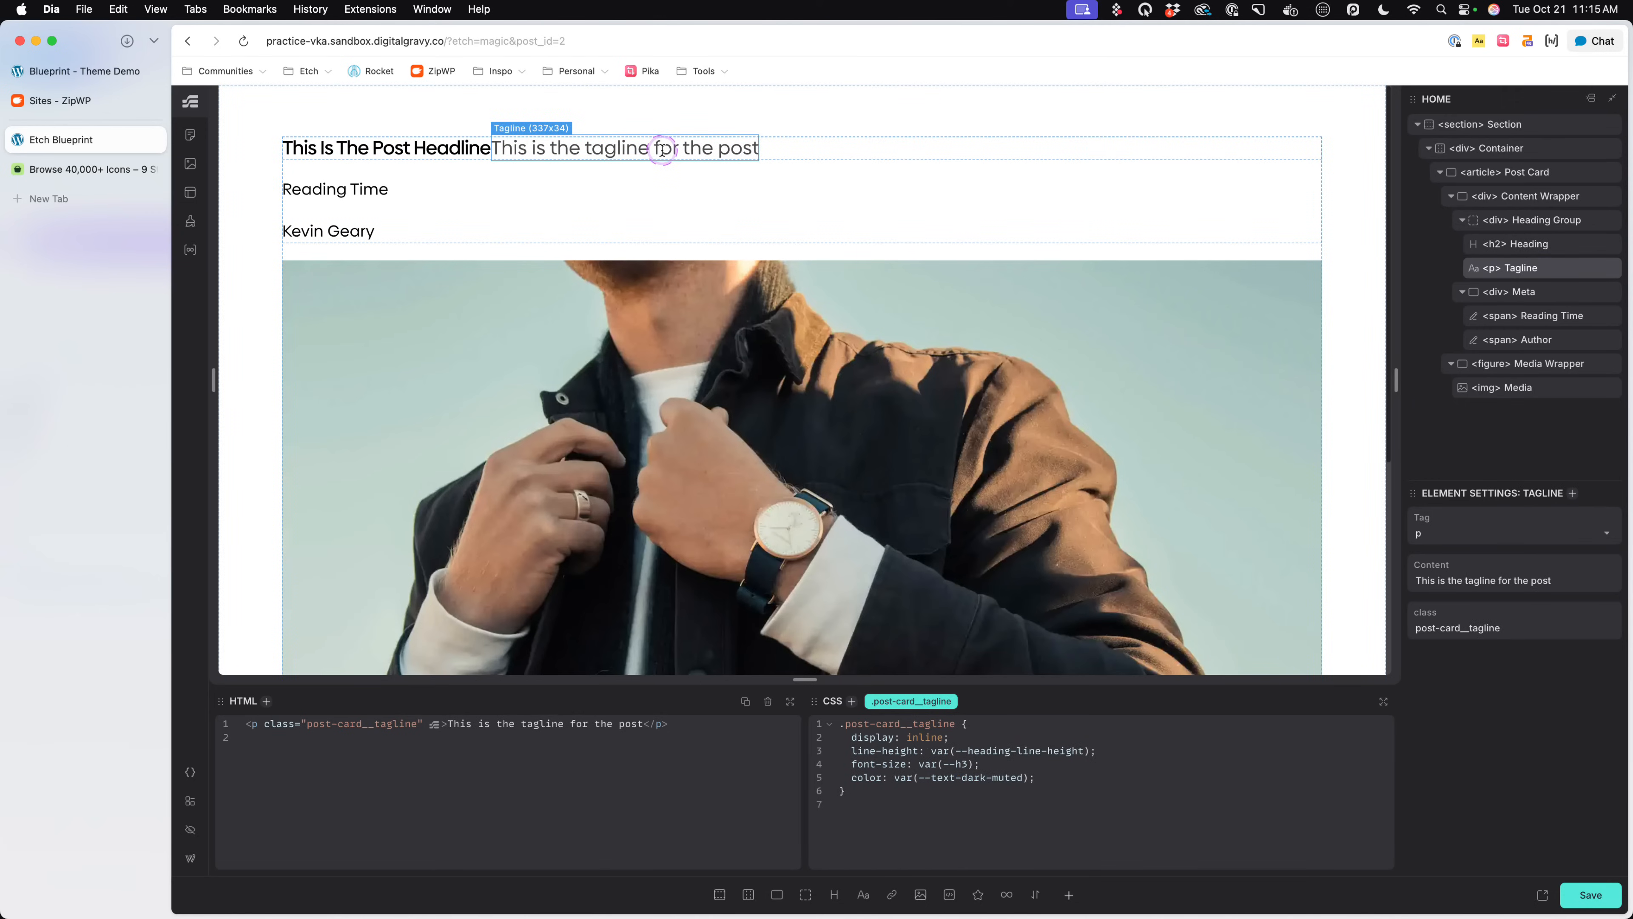
# - Give the Heading Group display: flex and a gap of .25em in its .post-card__heading-group rule, and save the page
pyautogui.click(807, 148)
pyautogui.click(1029, 725)
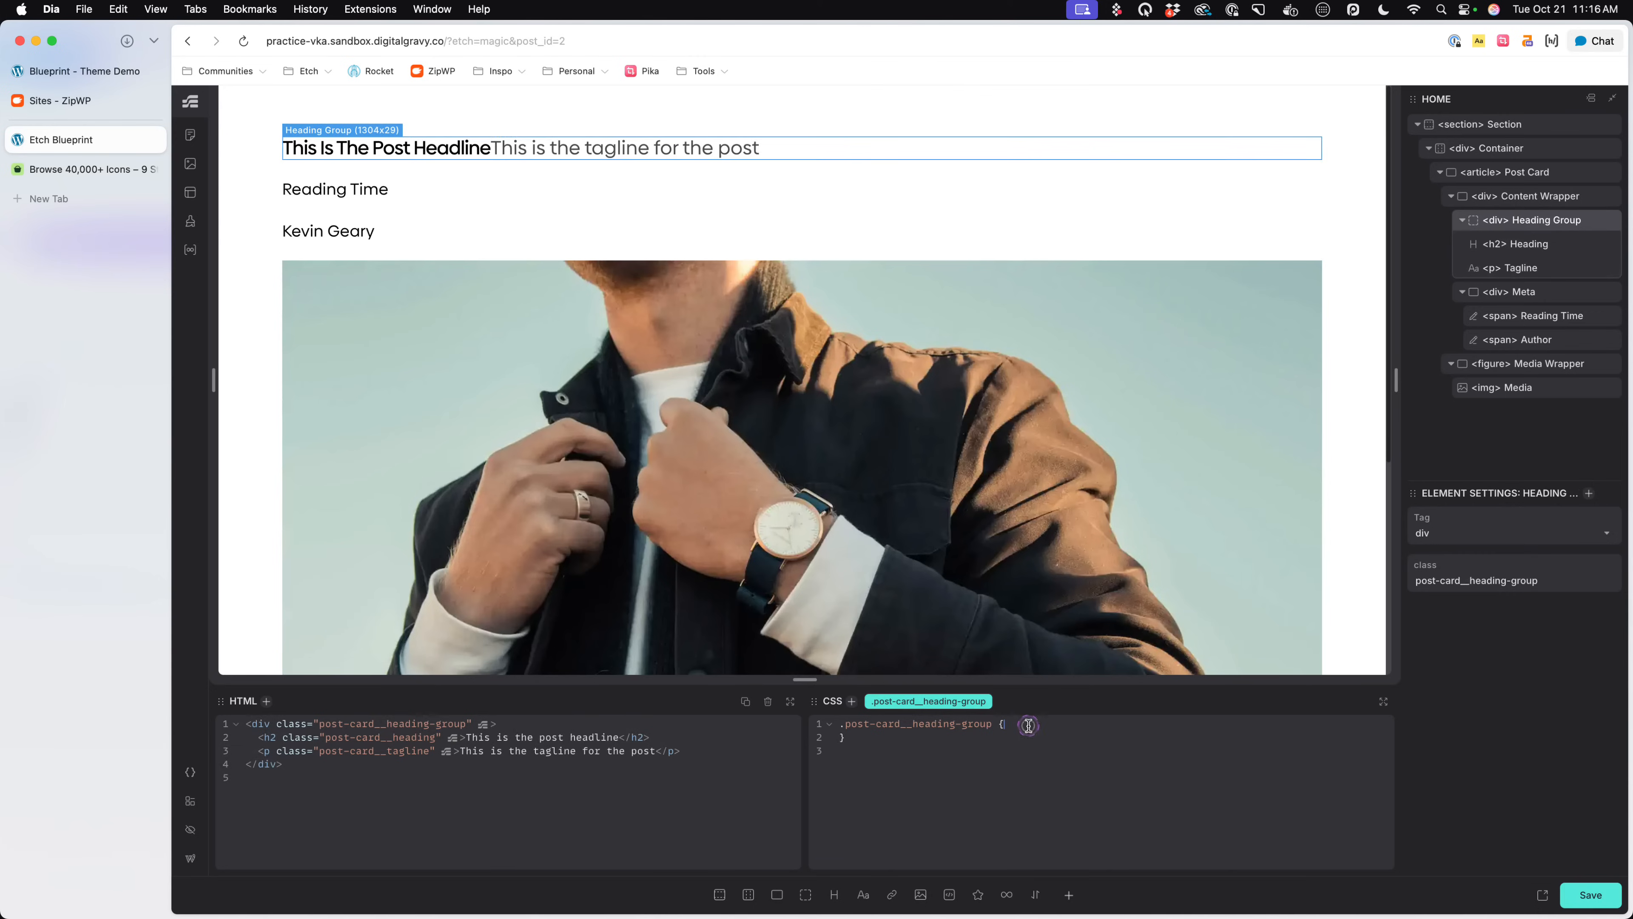
pyautogui.write('display')
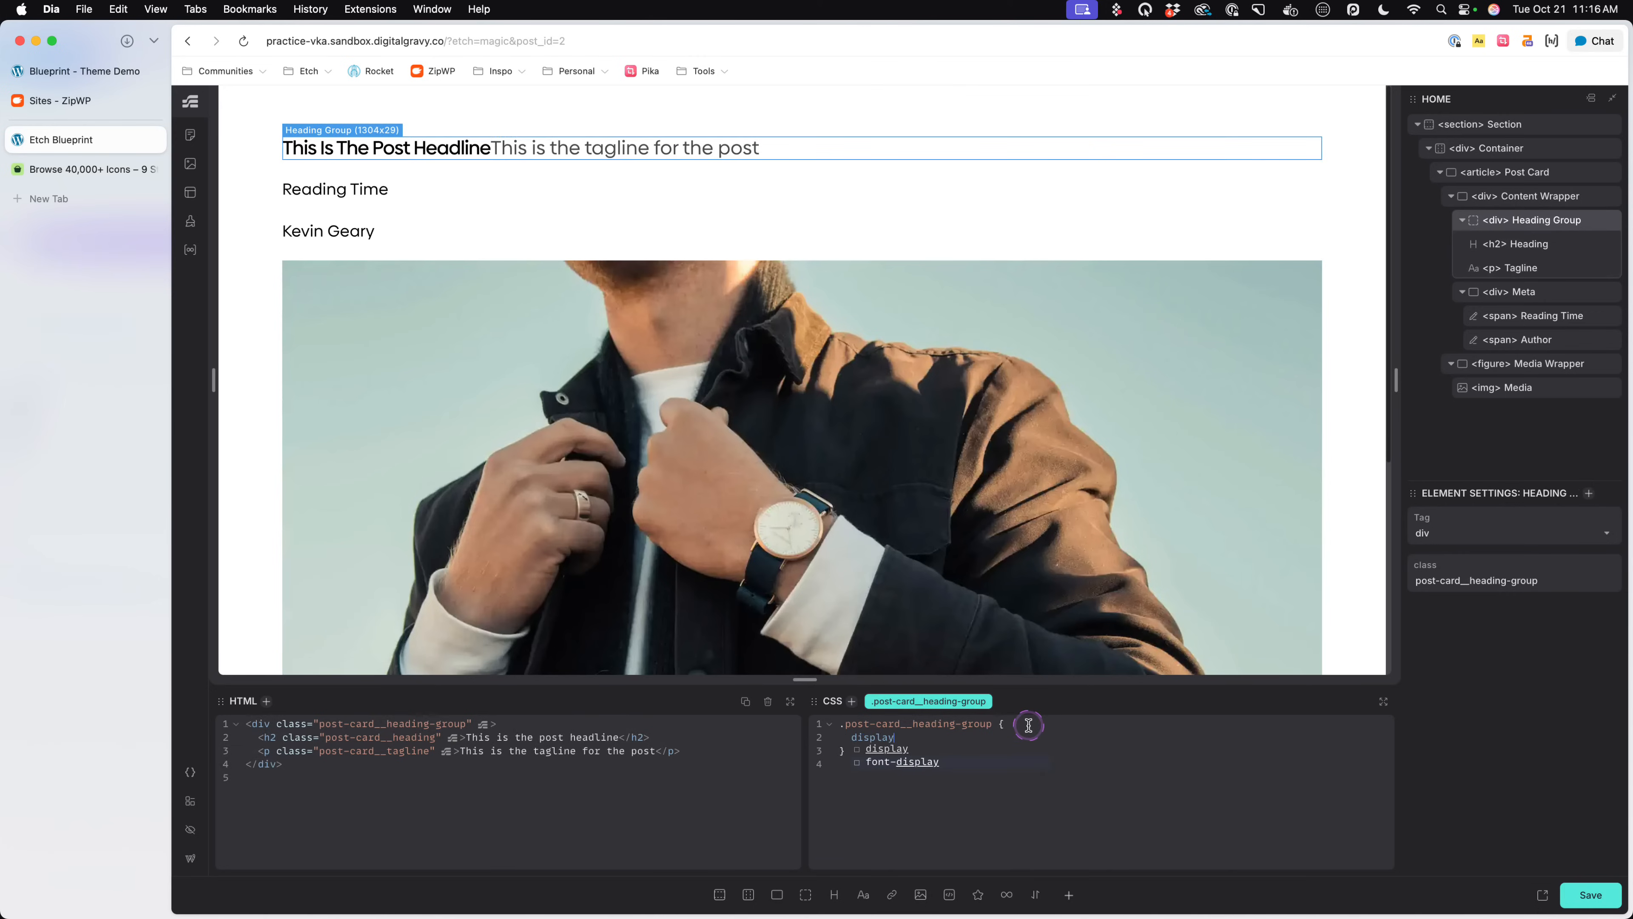
pyautogui.write(': flex;')
pyautogui.press('Return')
pyautogui.write('gap')
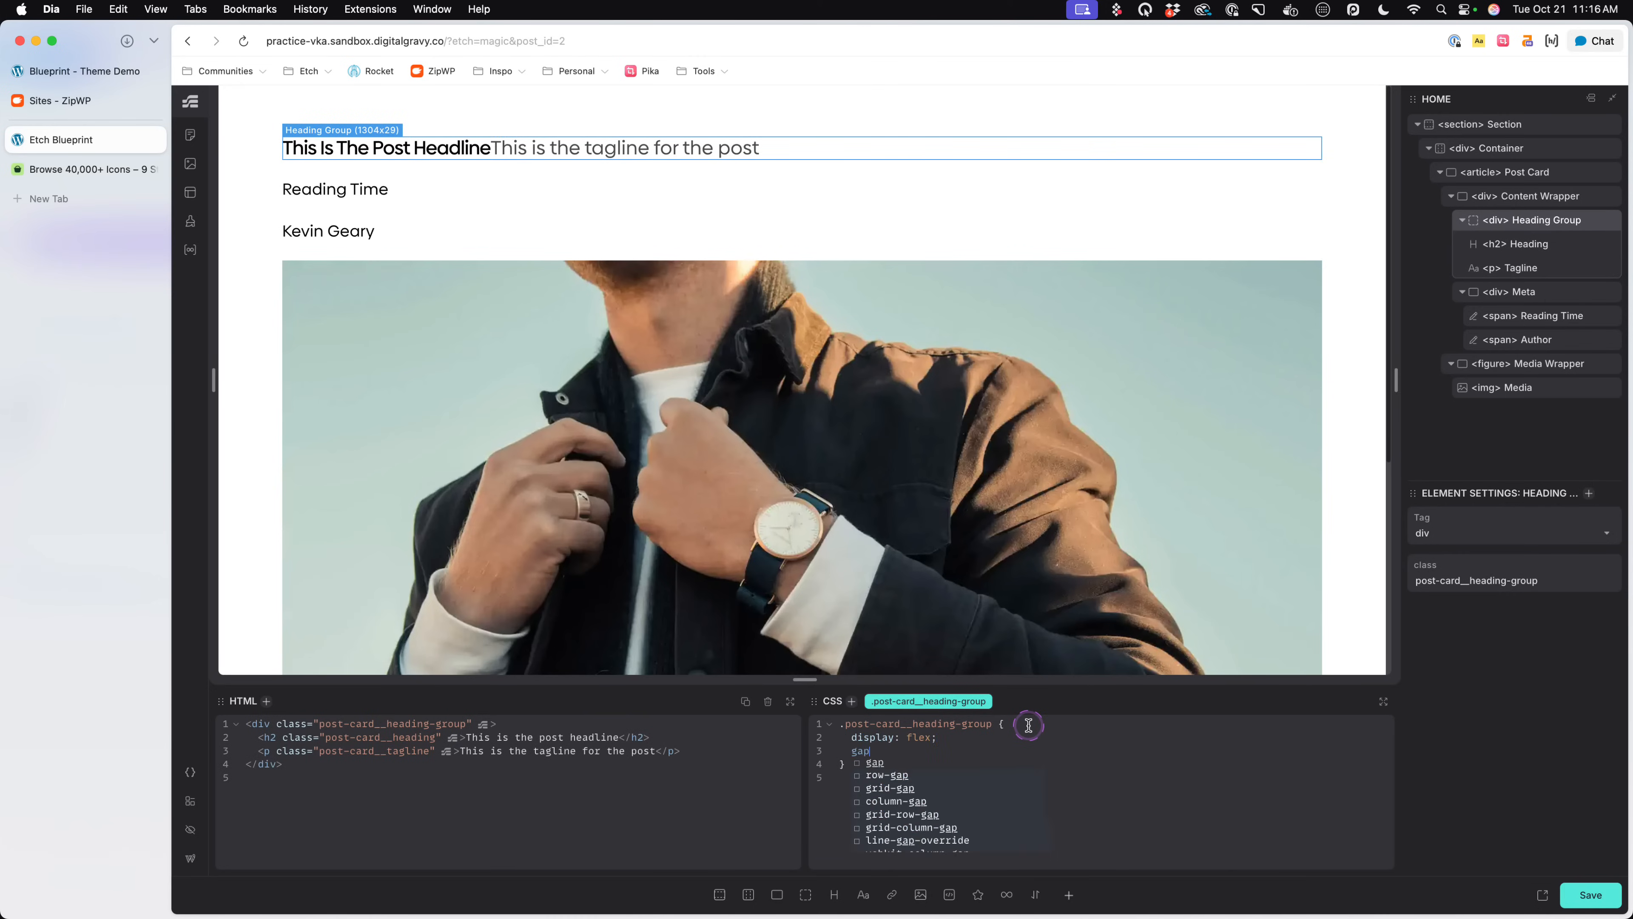
pyautogui.write(': .5em')
pyautogui.press('BackSpace')
pyautogui.press('BackSpace')
pyautogui.write('5em;')
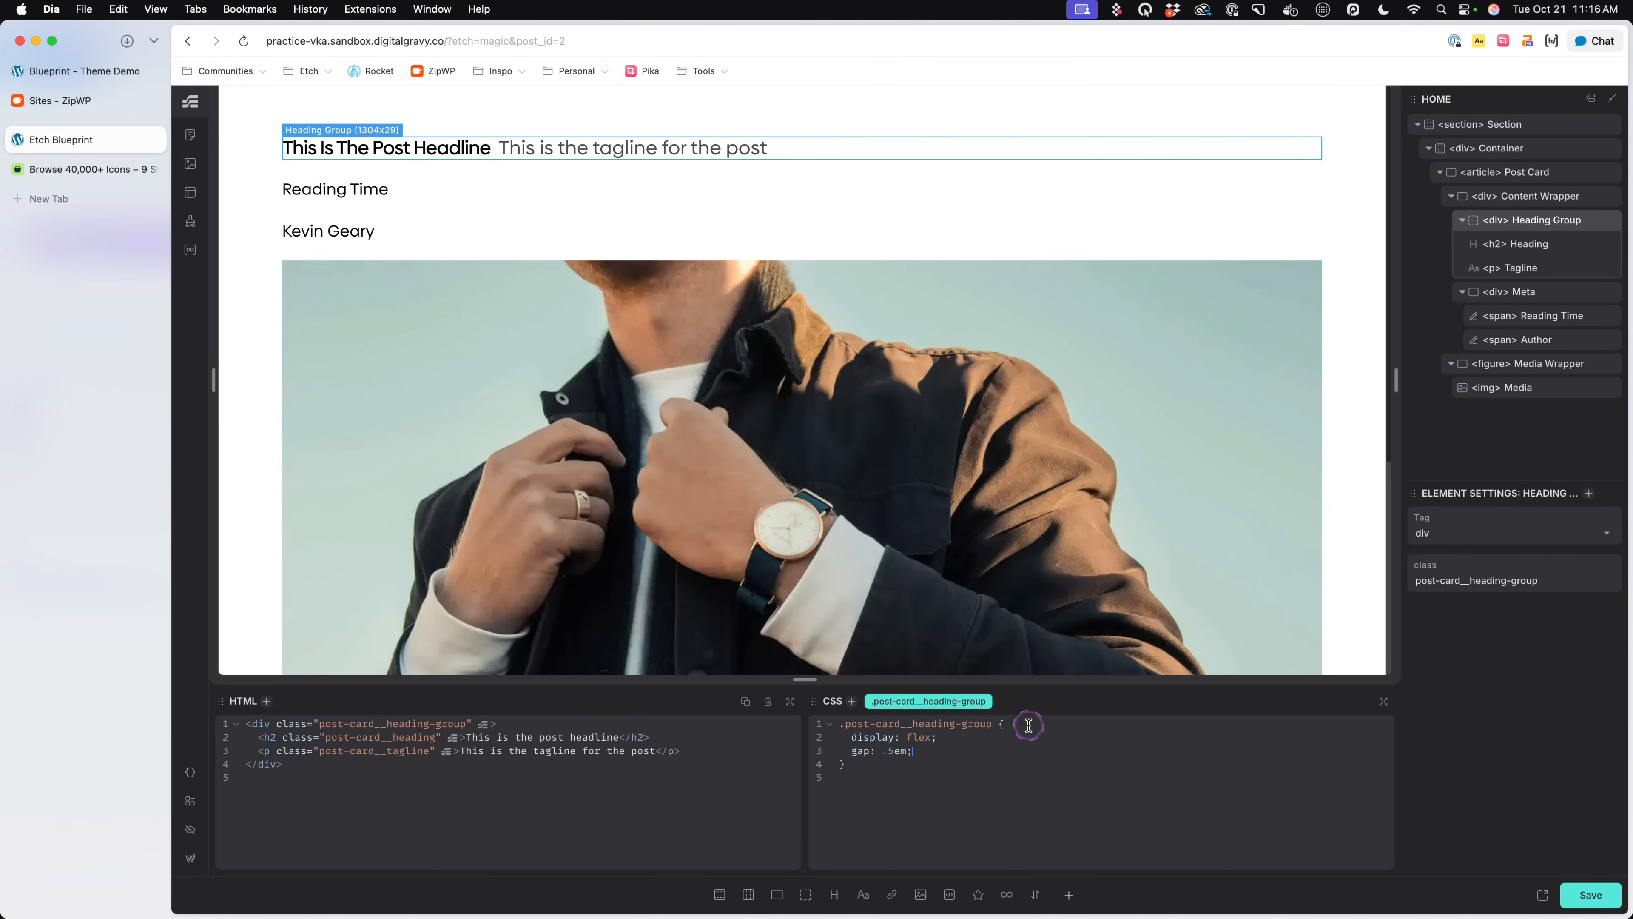
pyautogui.write('2')
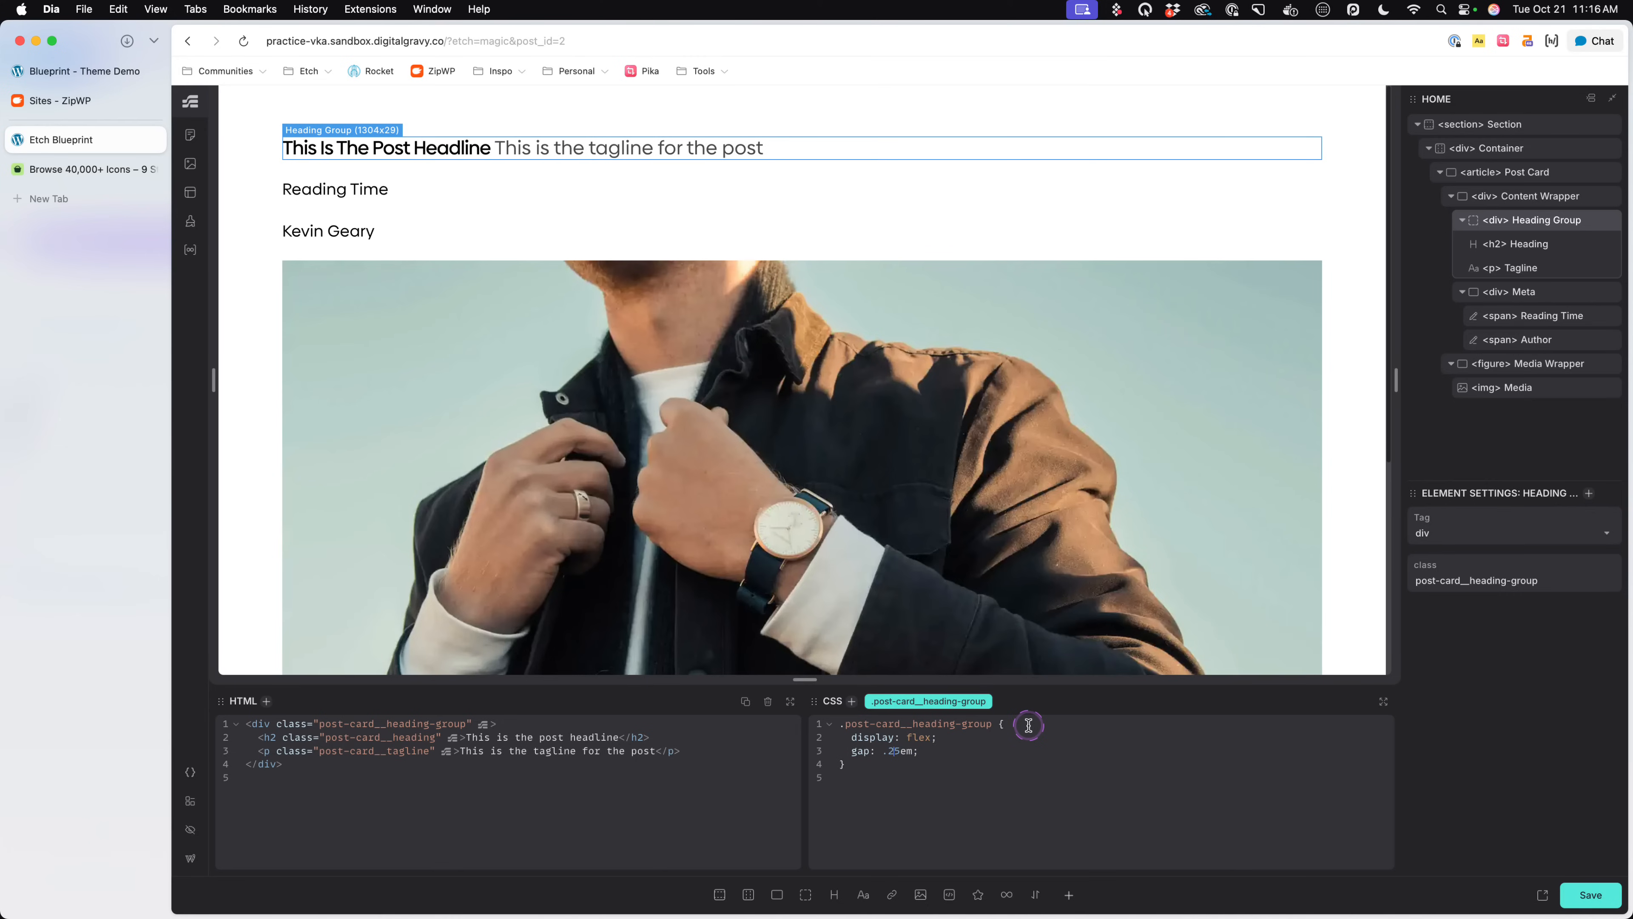
pyautogui.press('super+s')
pyautogui.click(937, 750)
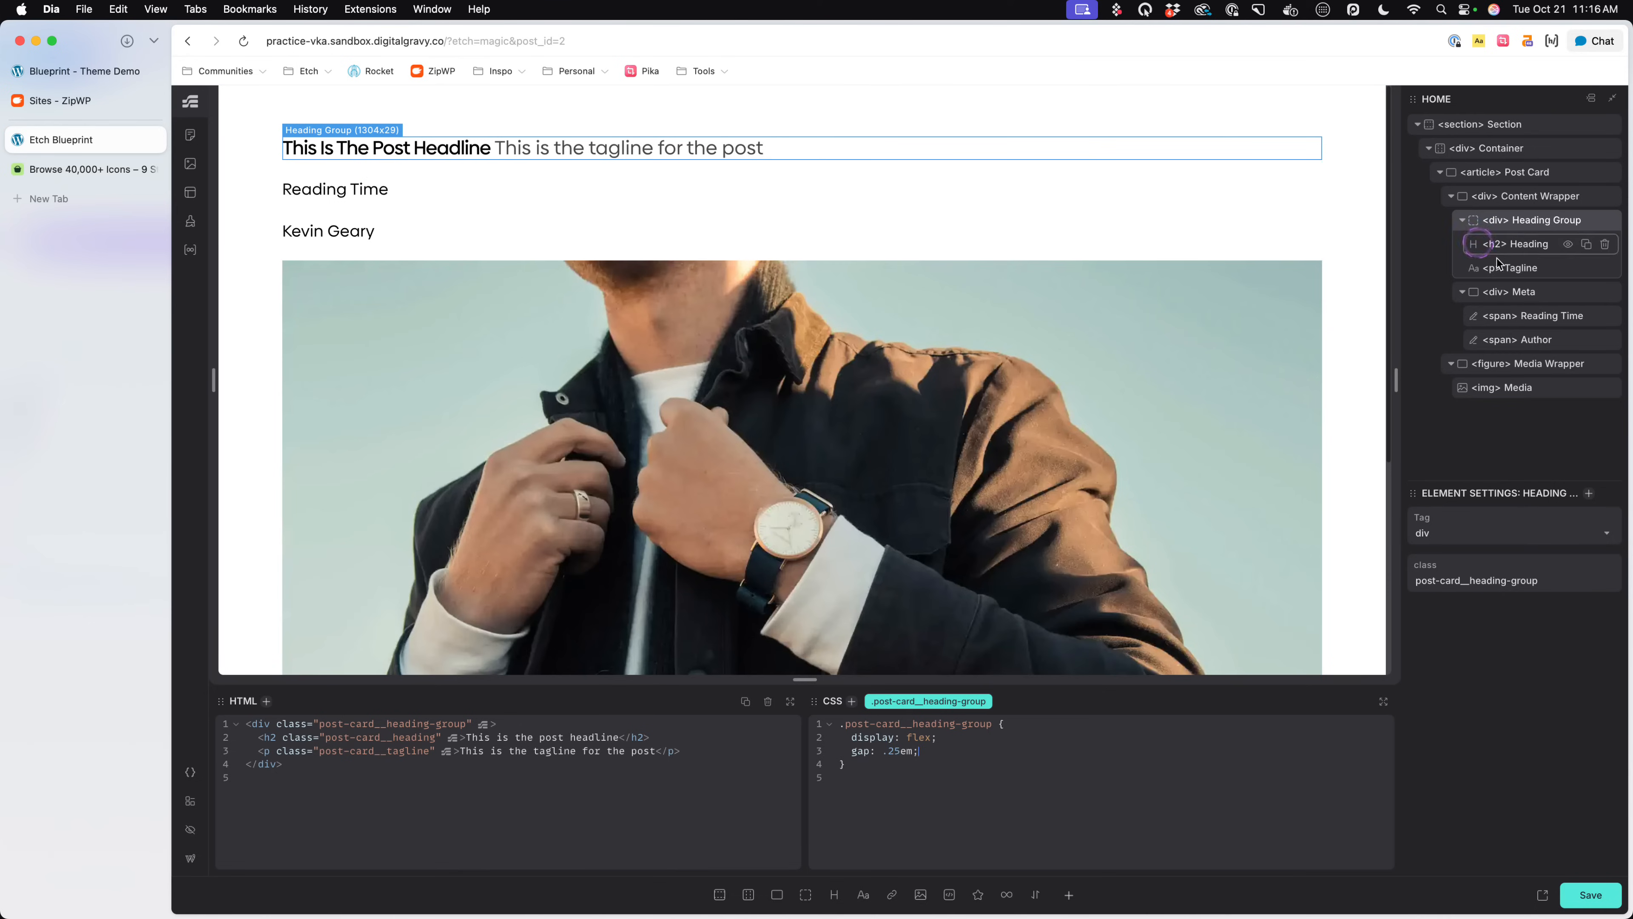
# - Set the font-size of both the Heading and the Tagline to var(--h1) in their own rules
pyautogui.click(1515, 243)
pyautogui.press('BackSpace')
pyautogui.write('1);')
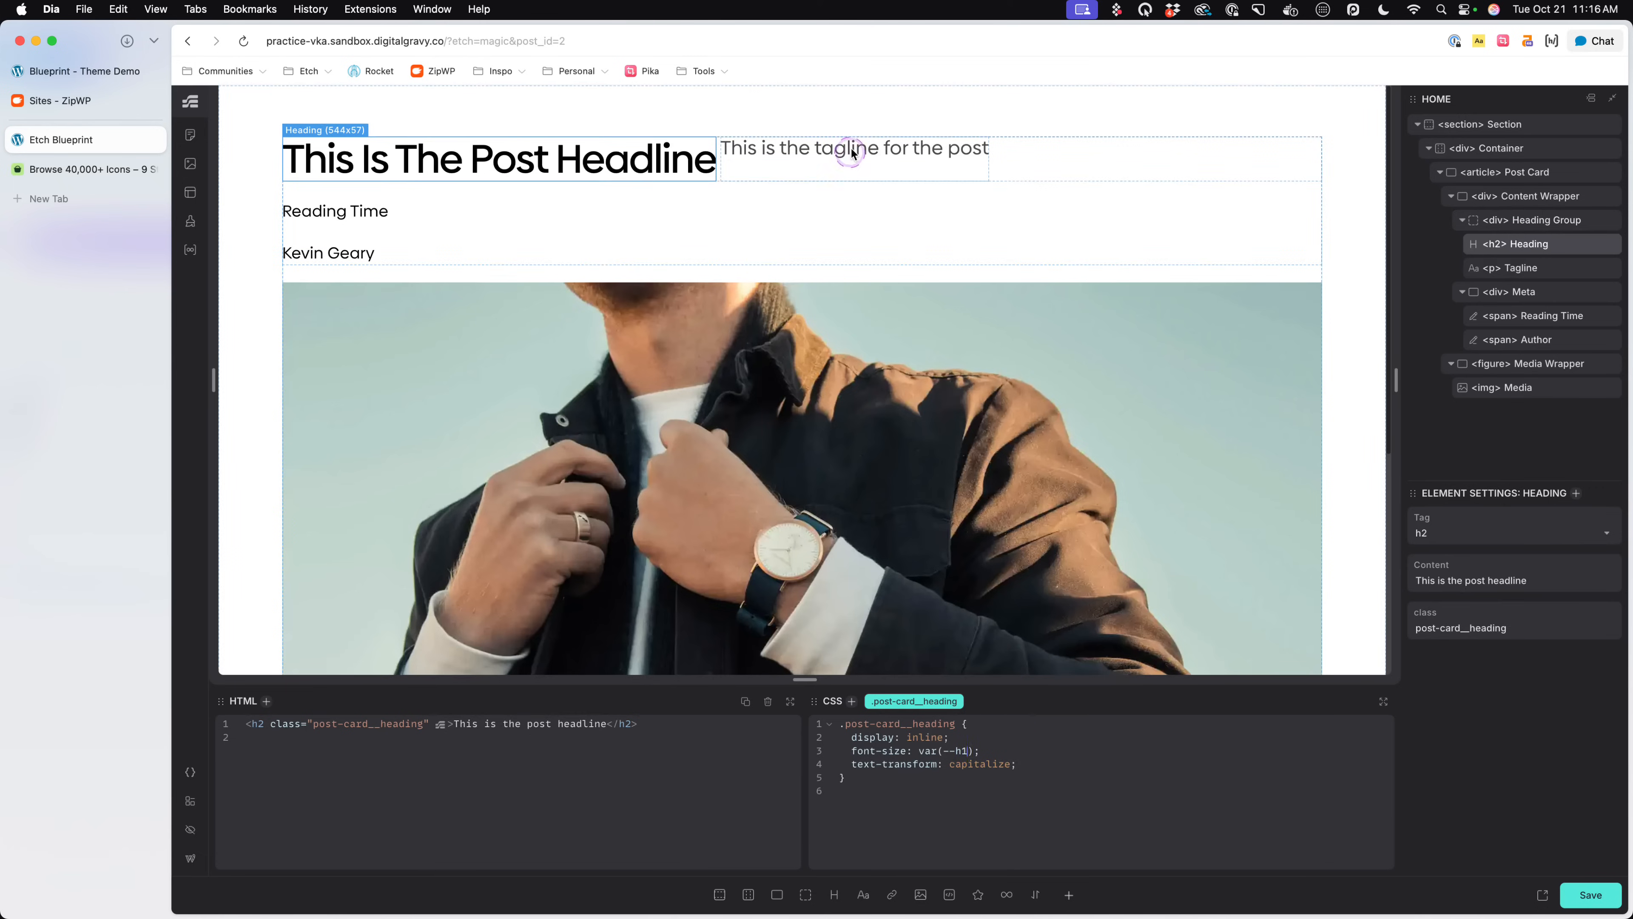
pyautogui.click(852, 152)
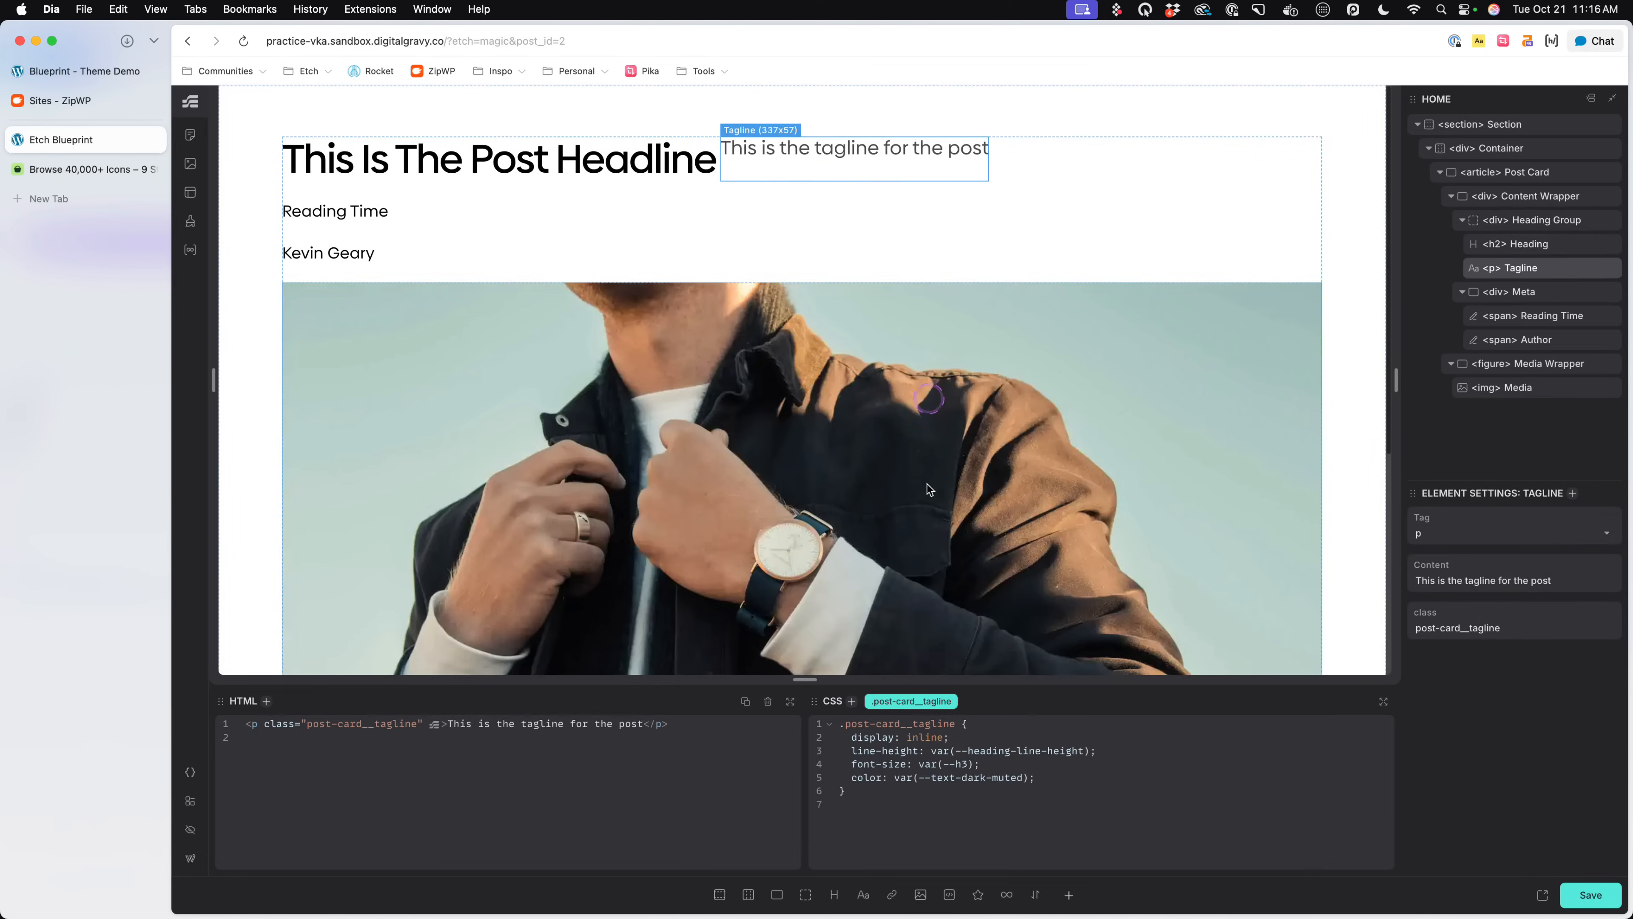
pyautogui.press('BackSpace')
pyautogui.write('1')
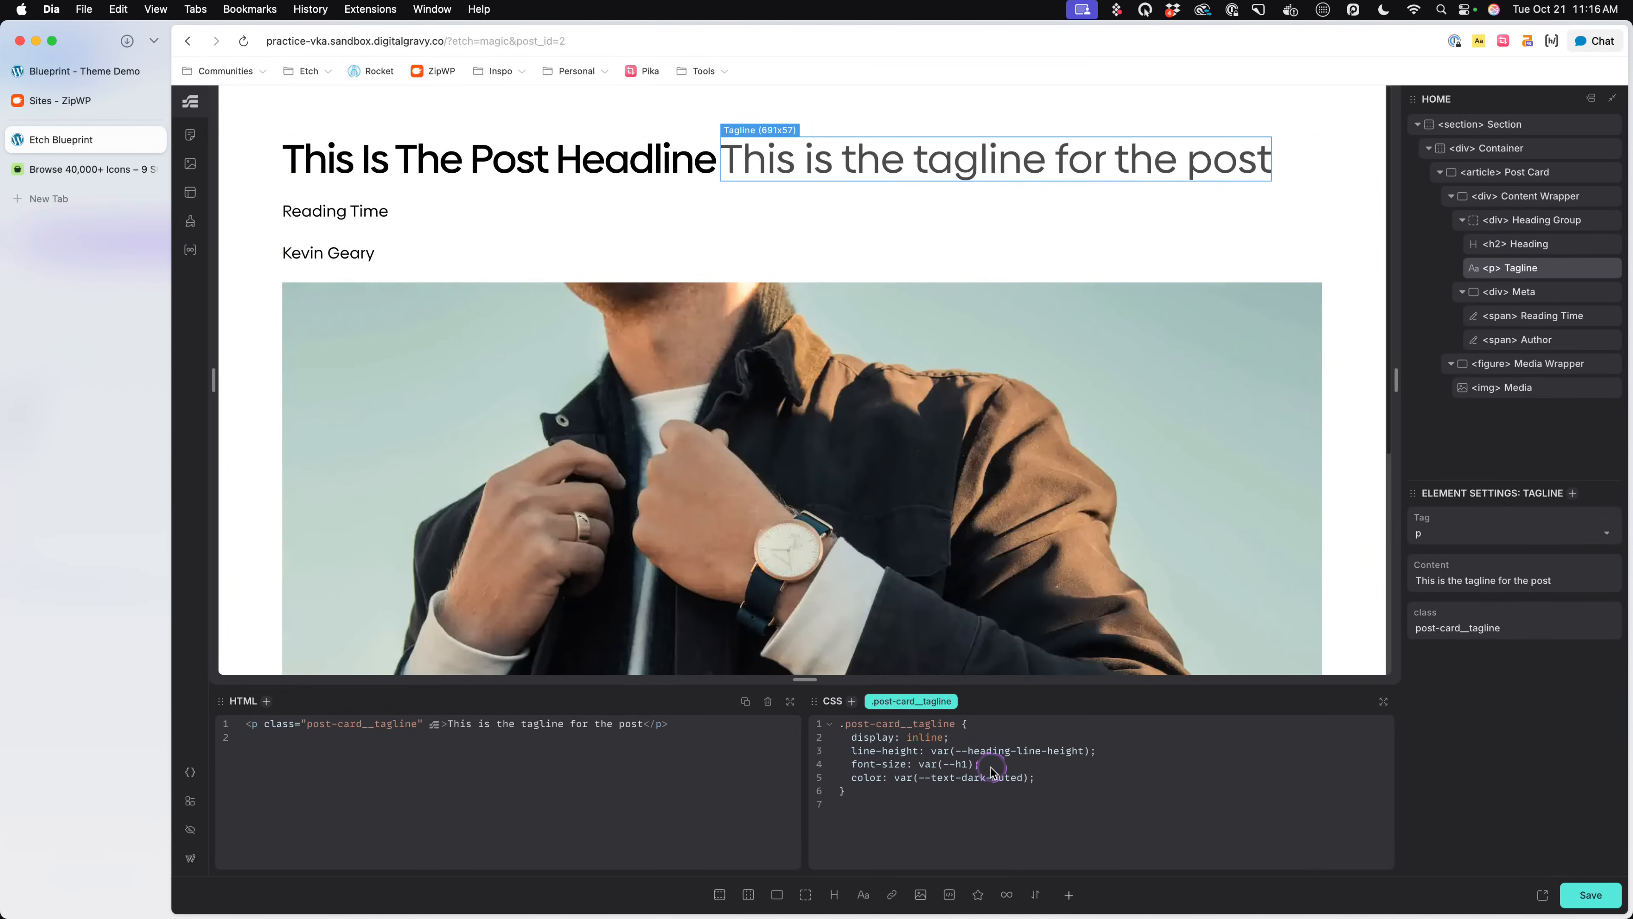
# - Remove the font-size declarations from the Tagline's and the Heading's rules, saving the page after each removal
pyautogui.moveTo(984, 764); pyautogui.dragTo(766, 763)
pyautogui.press('BackSpace')
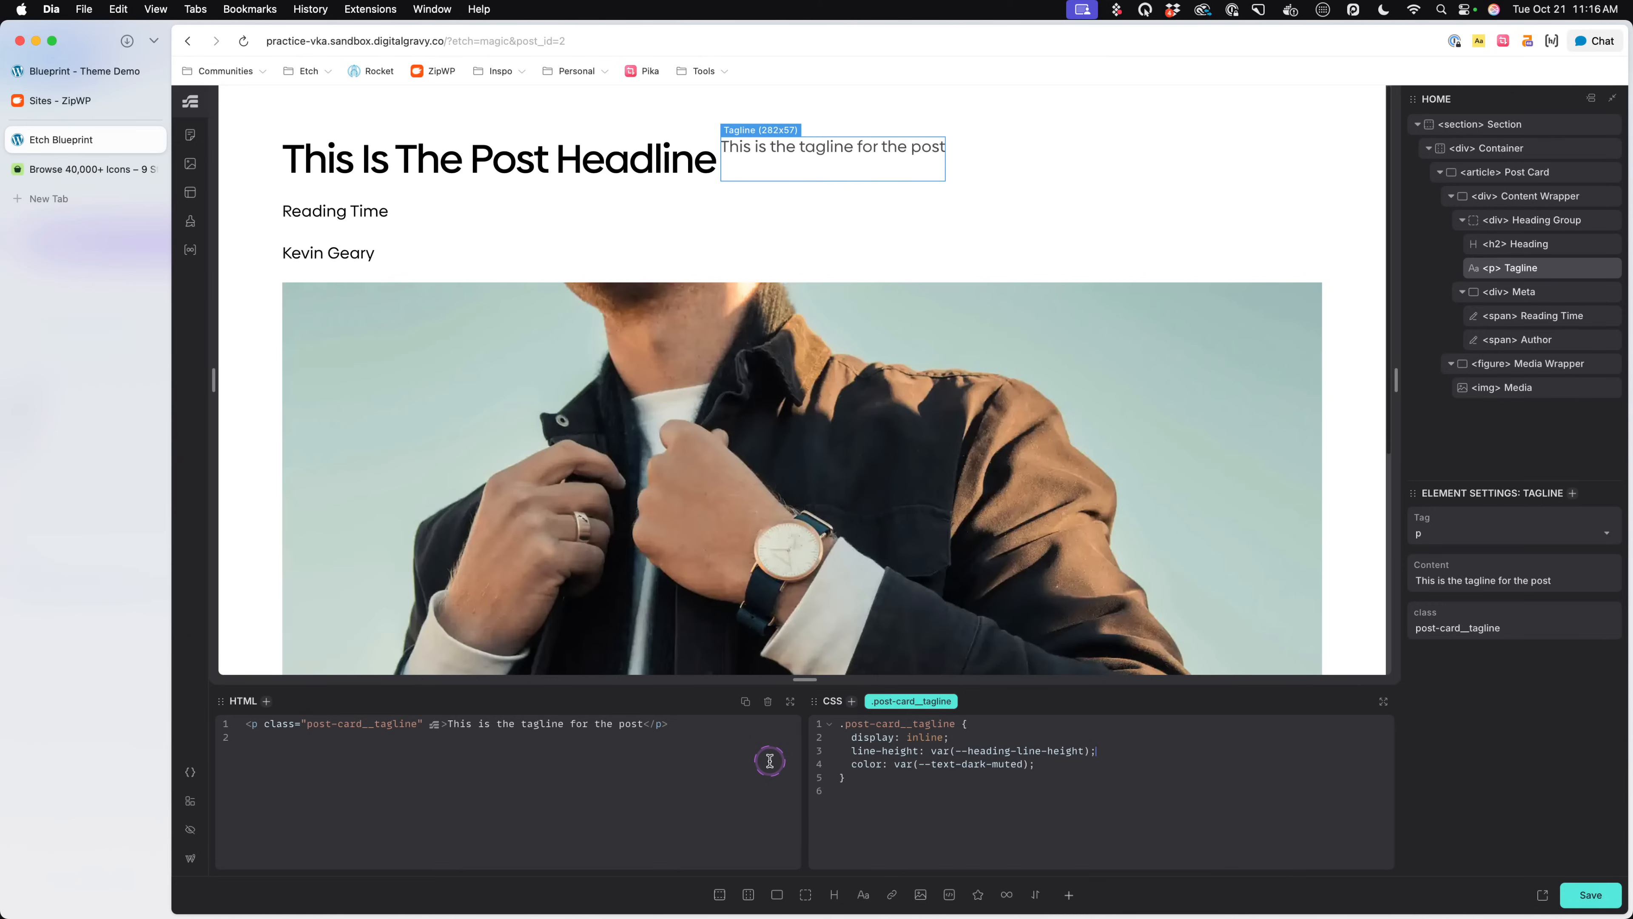
pyautogui.press('super+s')
pyautogui.click(649, 171)
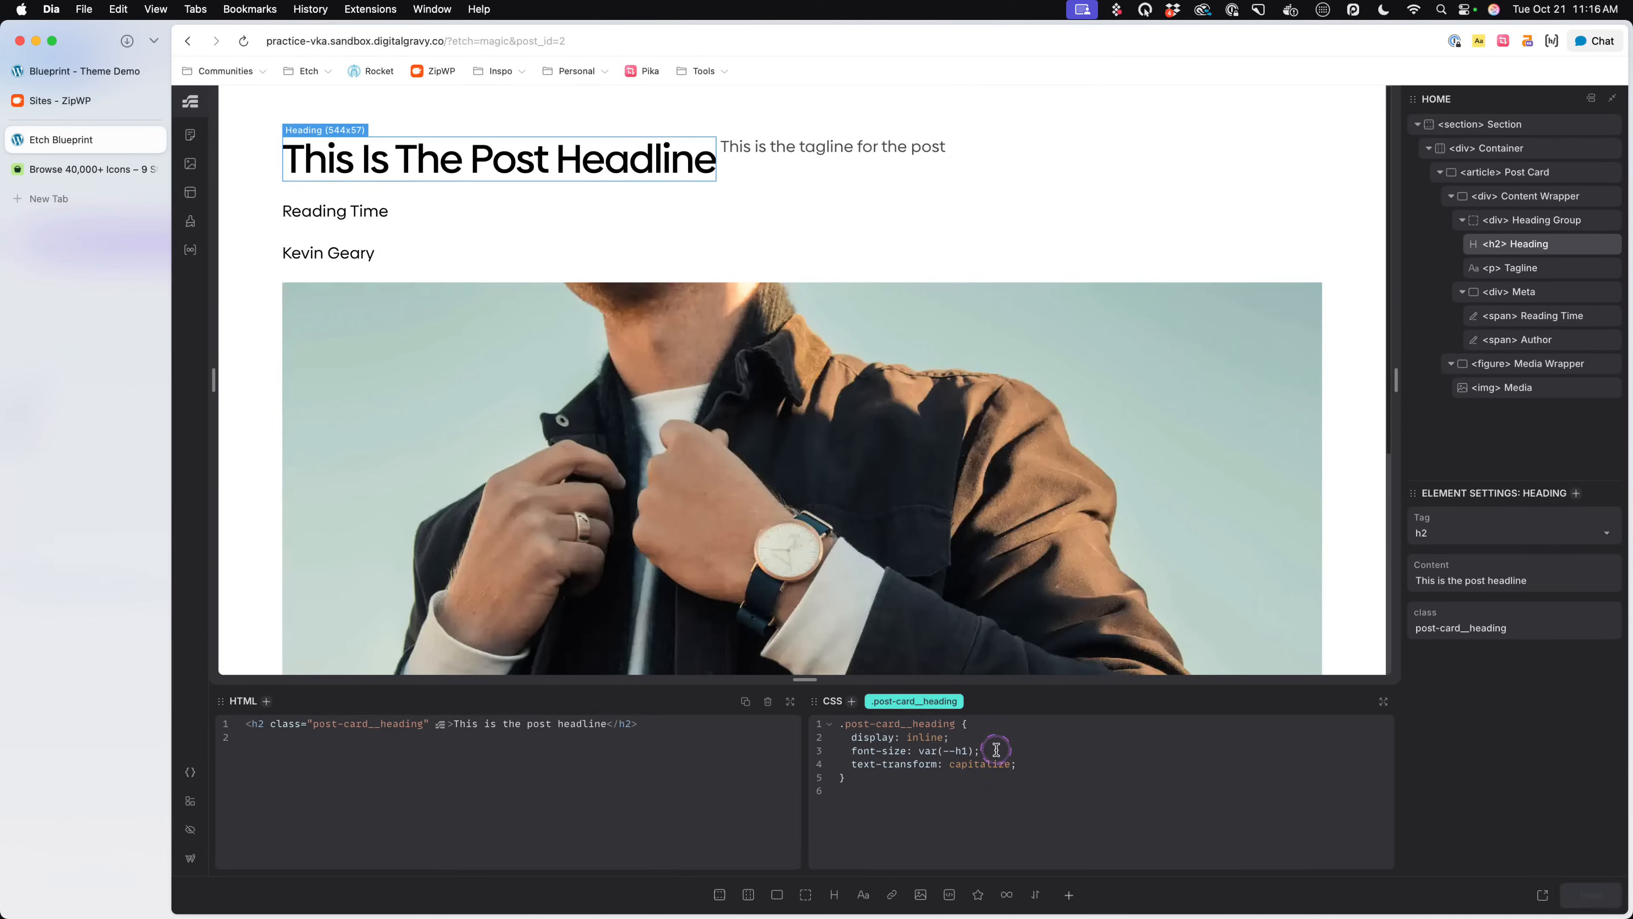
pyautogui.moveTo(984, 748); pyautogui.dragTo(850, 751)
pyautogui.press('BackSpace')
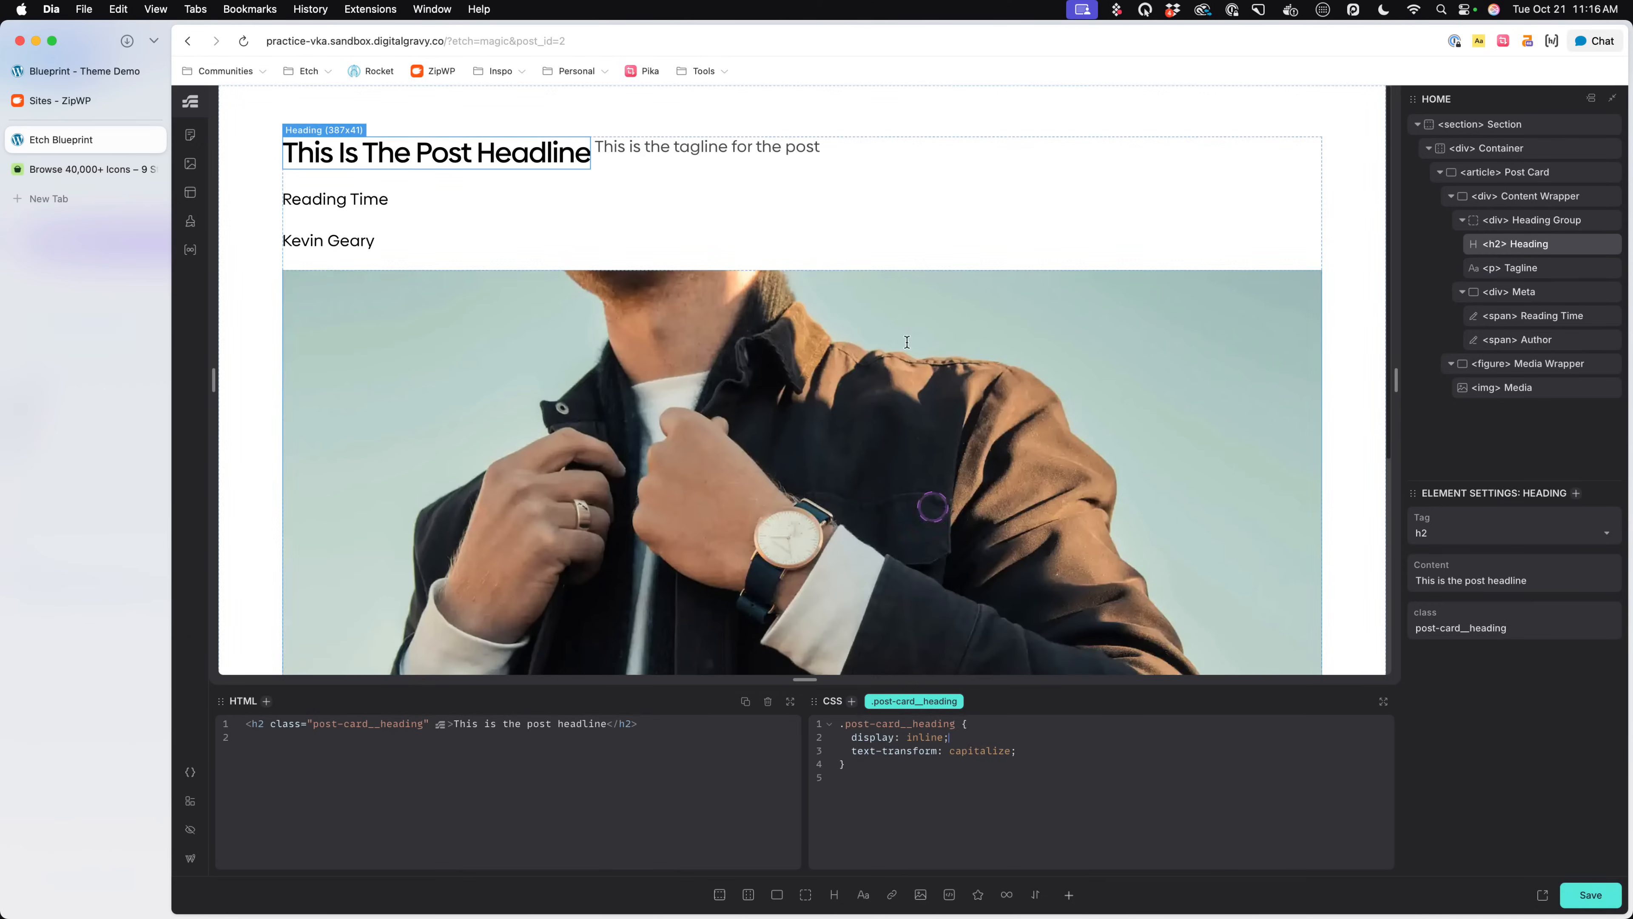
pyautogui.press('super+s')
# - Nest a > * rule with font-size: var(--h1) inside the Heading Group's .post-card__heading-group rule and save the page
pyautogui.click(854, 159)
pyautogui.click(981, 749)
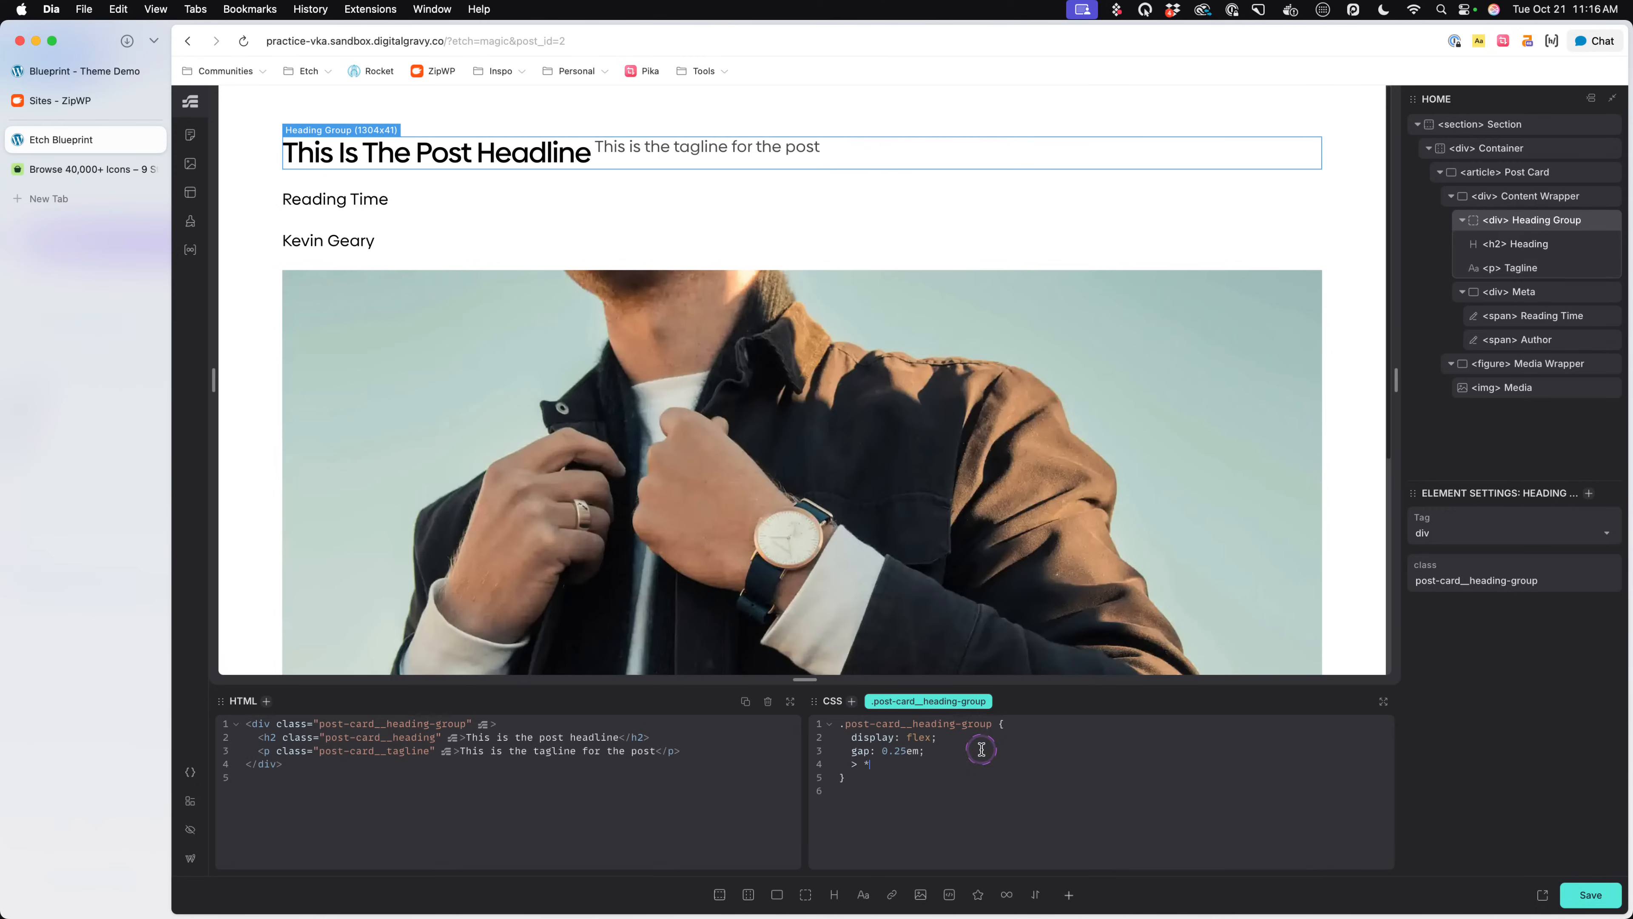
pyautogui.write('font-size: var(--h1);')
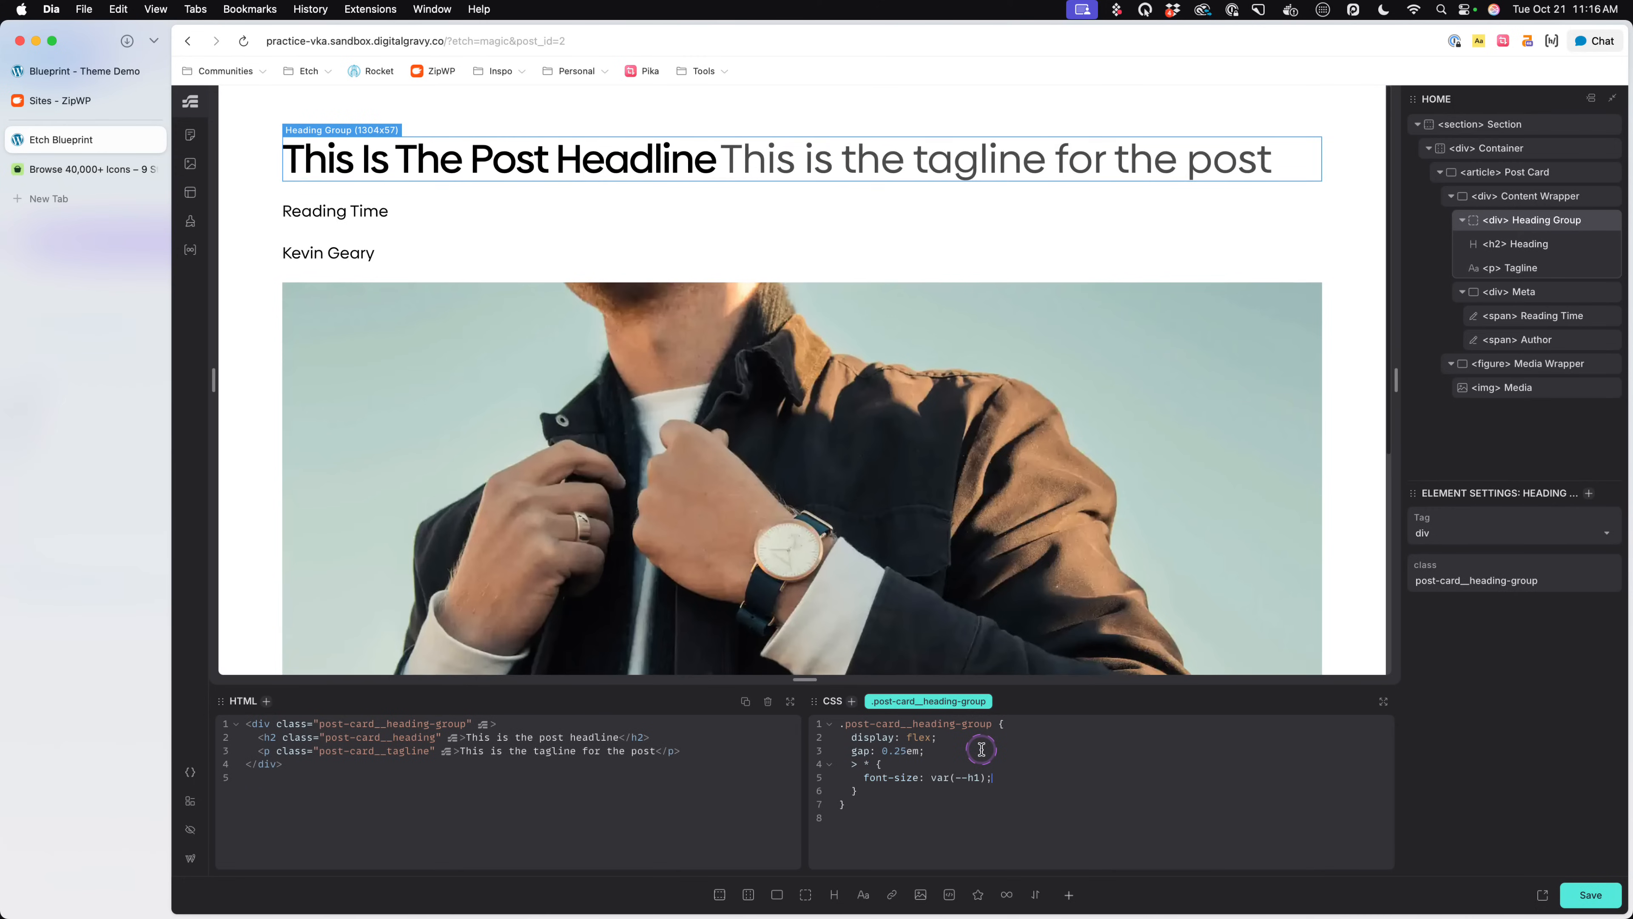
pyautogui.press('super+s')
pyautogui.moveTo(851, 766); pyautogui.dragTo(905, 795)
pyautogui.click(906, 795)
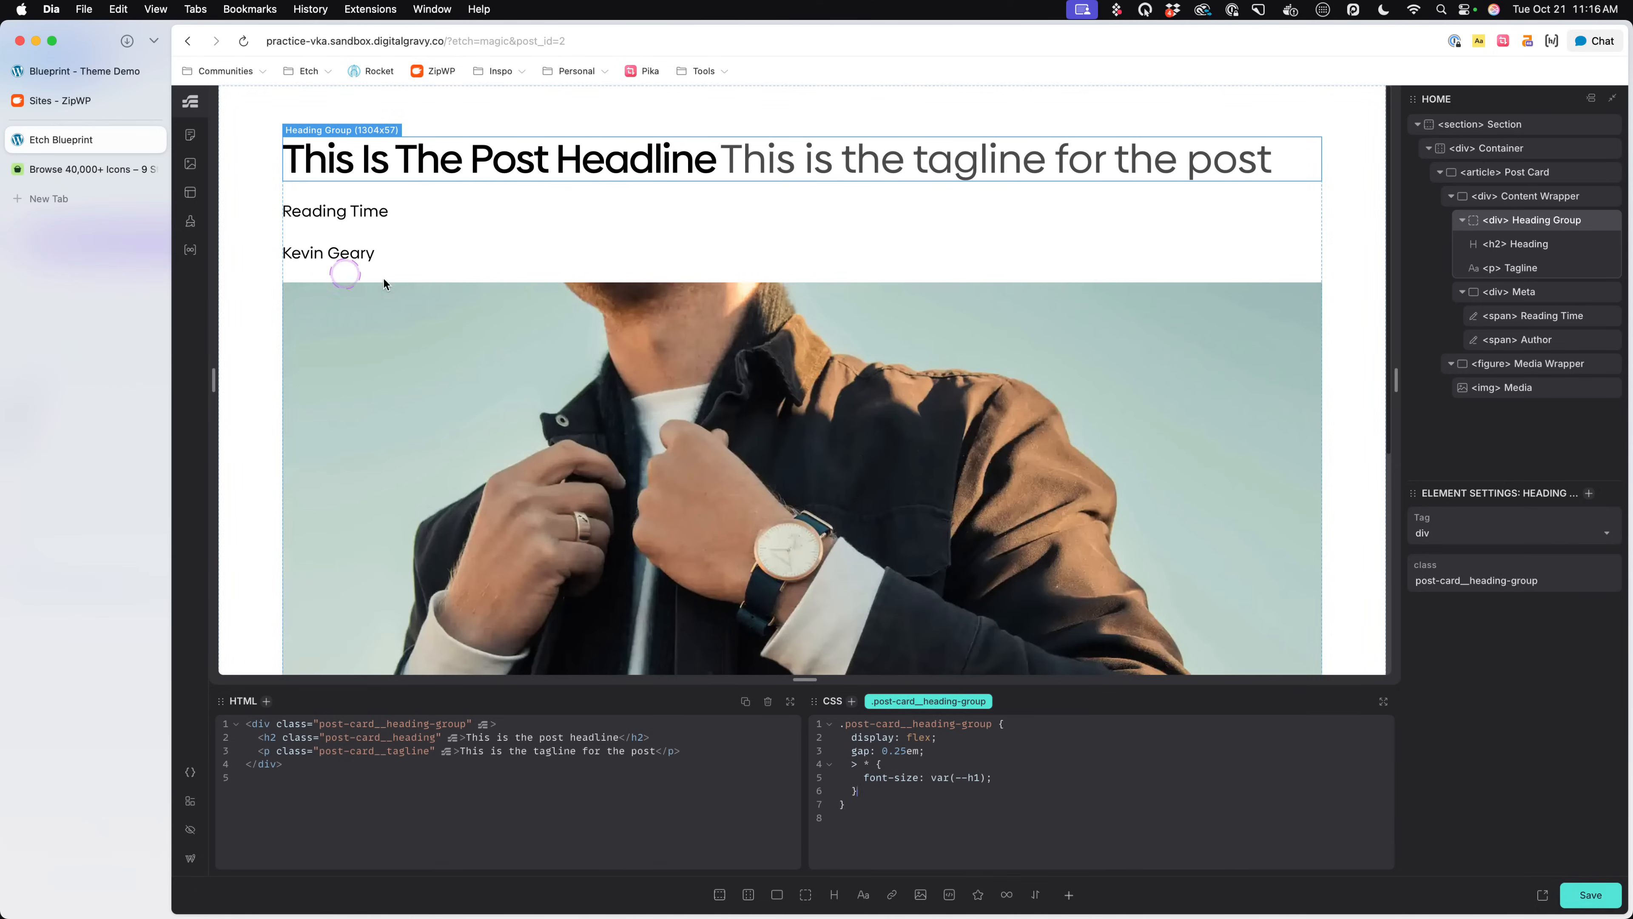
# - Set the Meta div's font-size to var(--text-xs) in the .post-card__meta rule
pyautogui.click(616, 200)
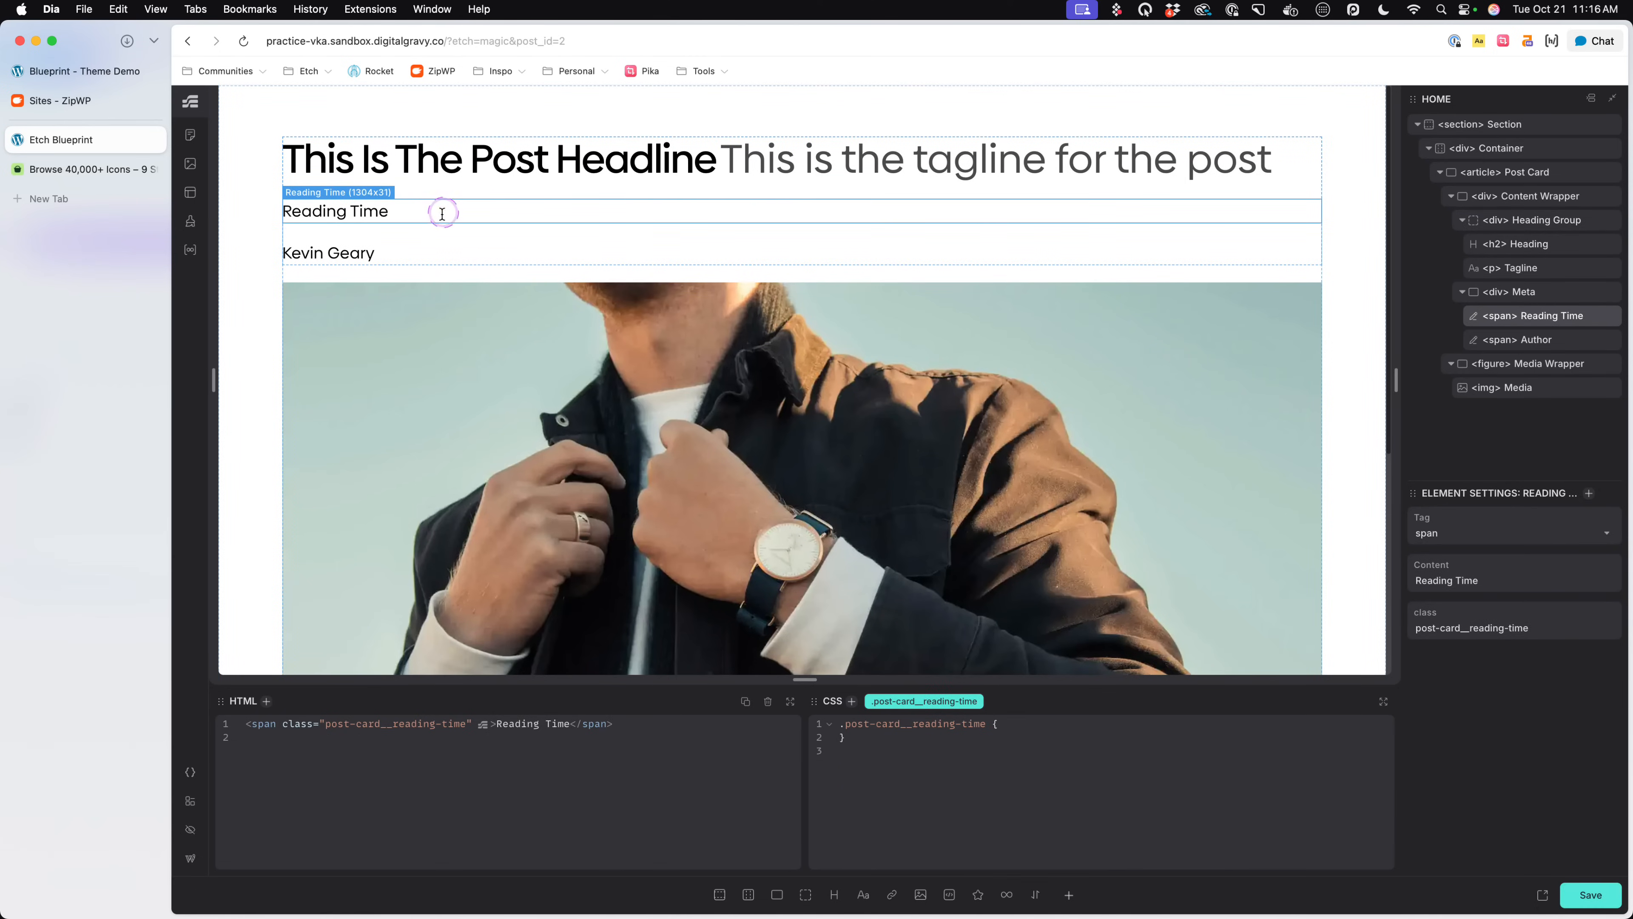
pyautogui.click(430, 234)
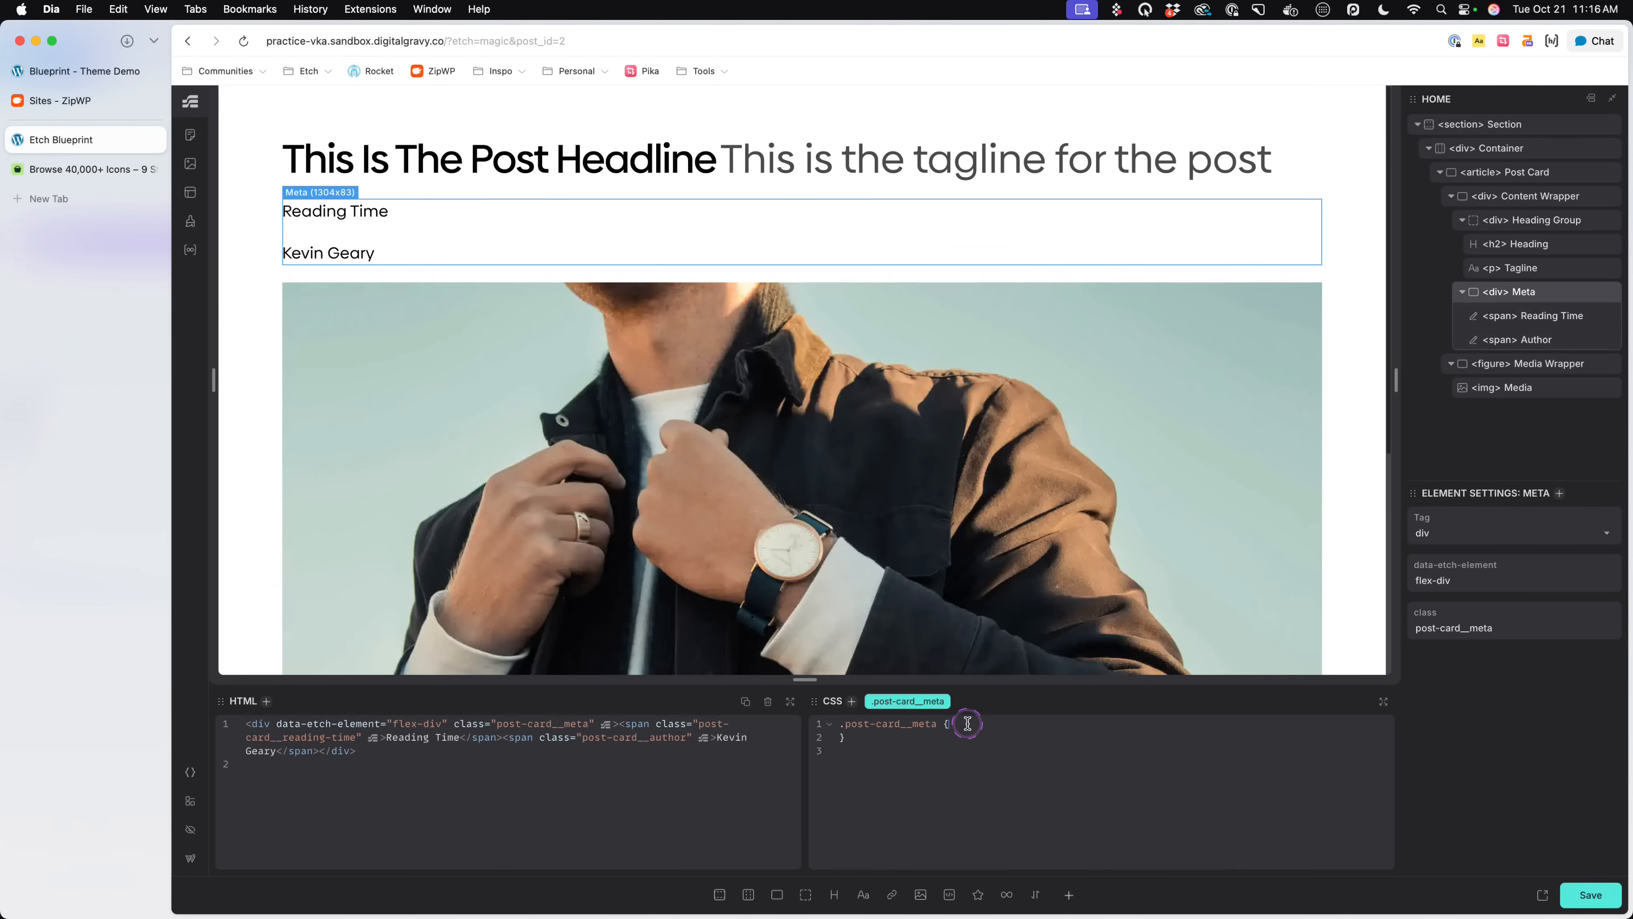
pyautogui.write('ont-size: var(--text')
pyautogui.write('-xs')
pyautogui.press('Tab')
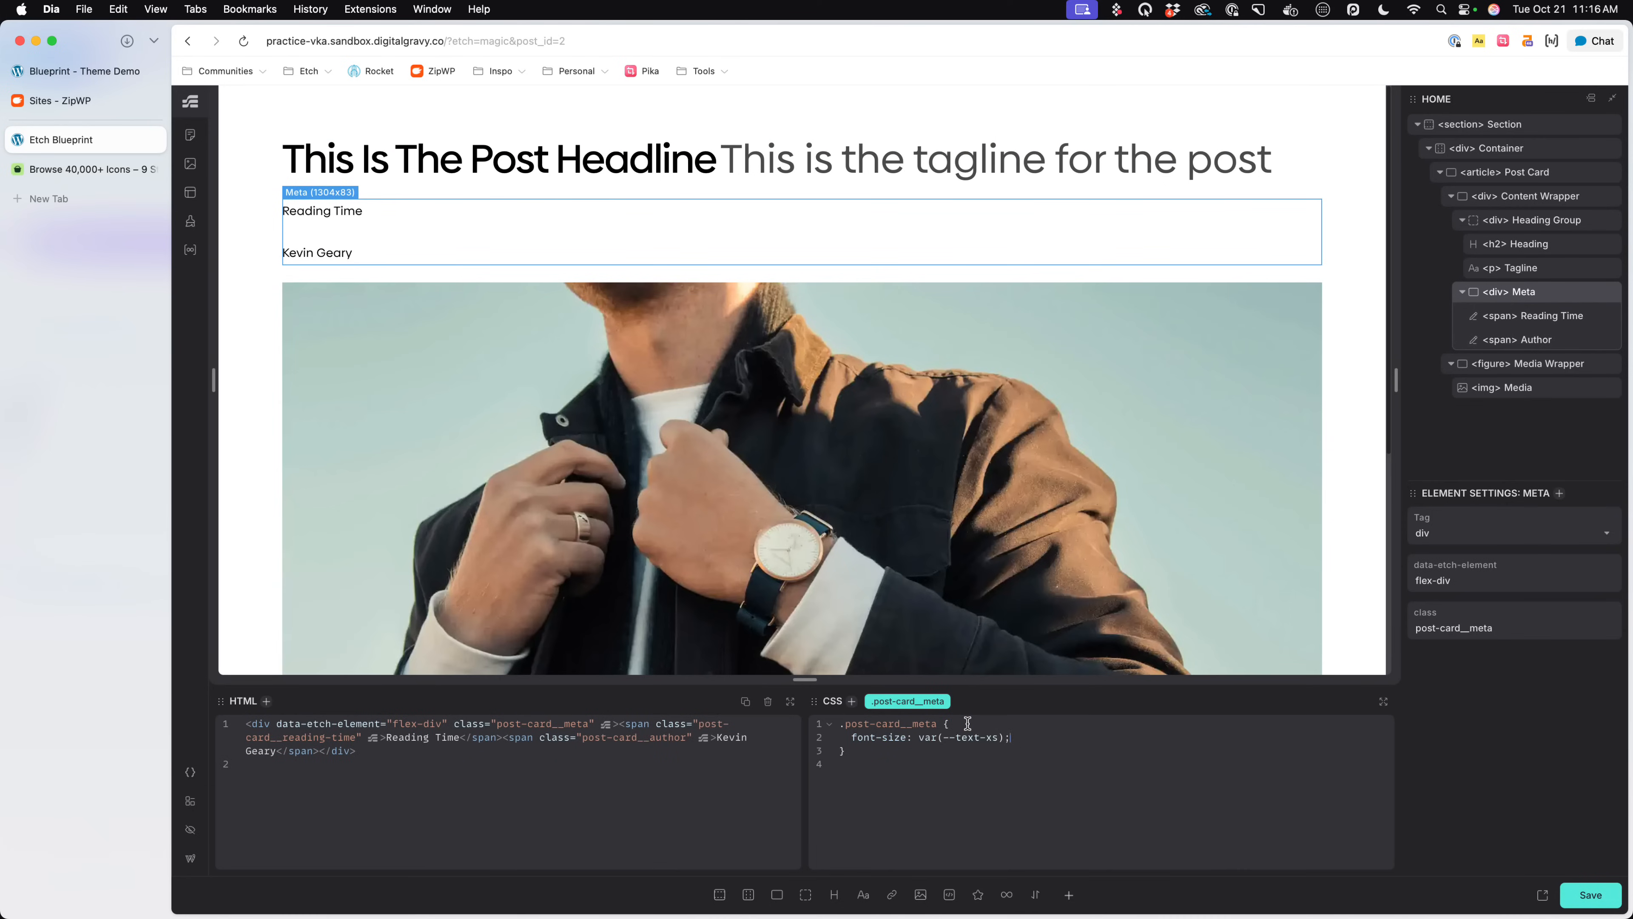
# - Lay out the Meta div with display: flex, flex-direction: row and a gap of .25em, and save the page
pyautogui.write('display: flex;')
pyautogui.write('flex-direc')
pyautogui.write('tion: ropw;')
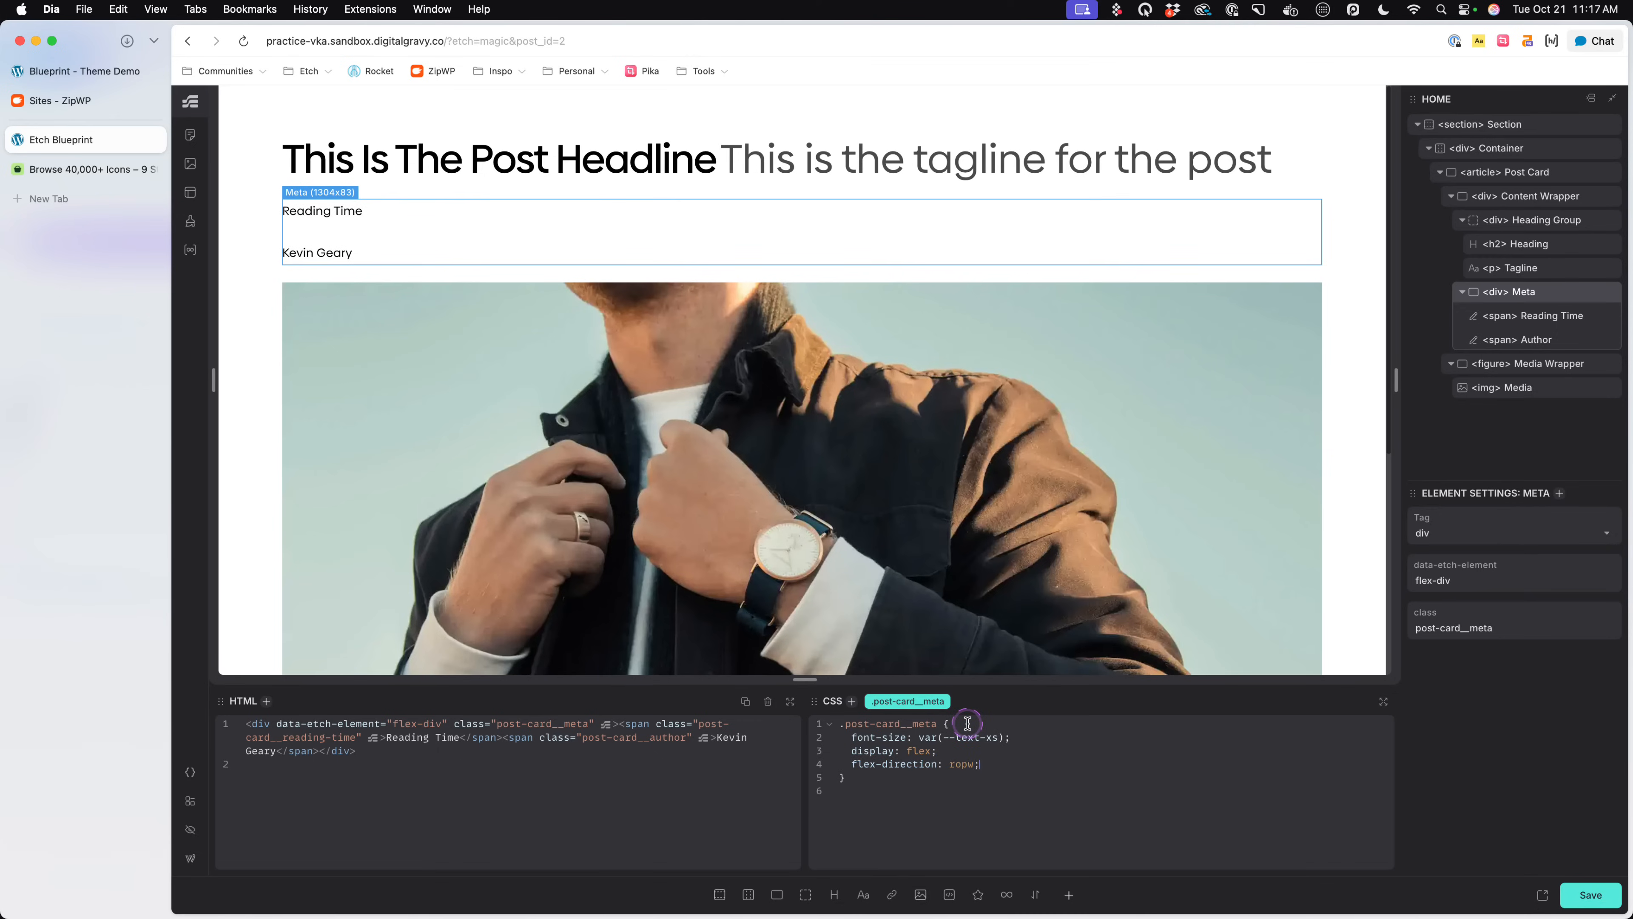
pyautogui.press('BackSpace')
pyautogui.press('BackSpace')
pyautogui.press('BackSpace')
pyautogui.write('w;')
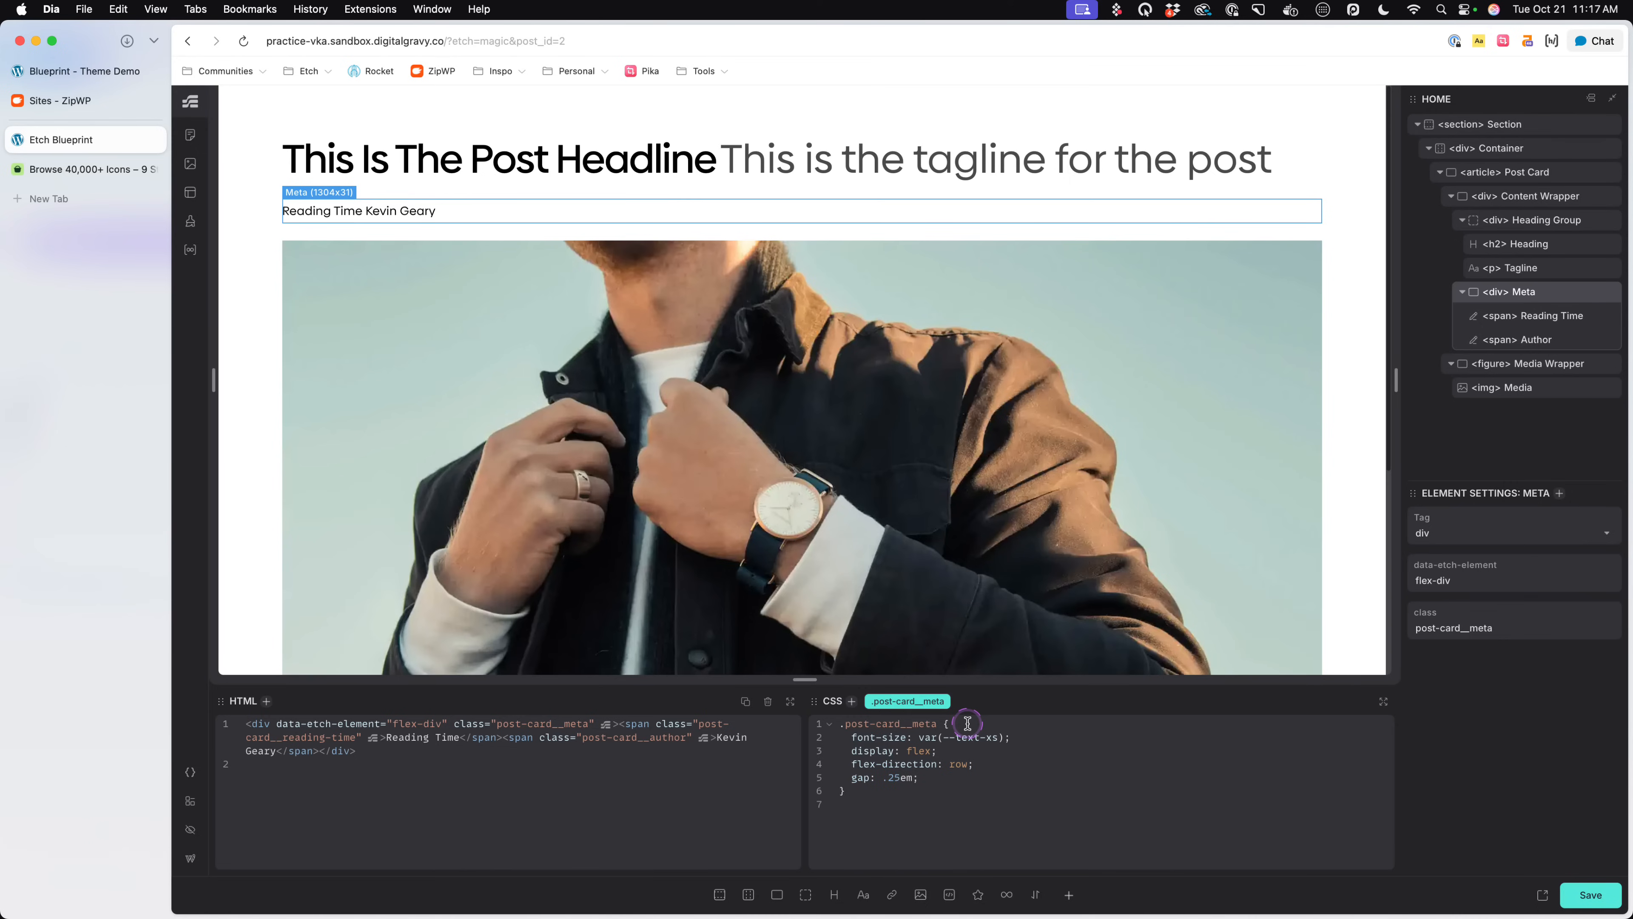
pyautogui.press('super+s')
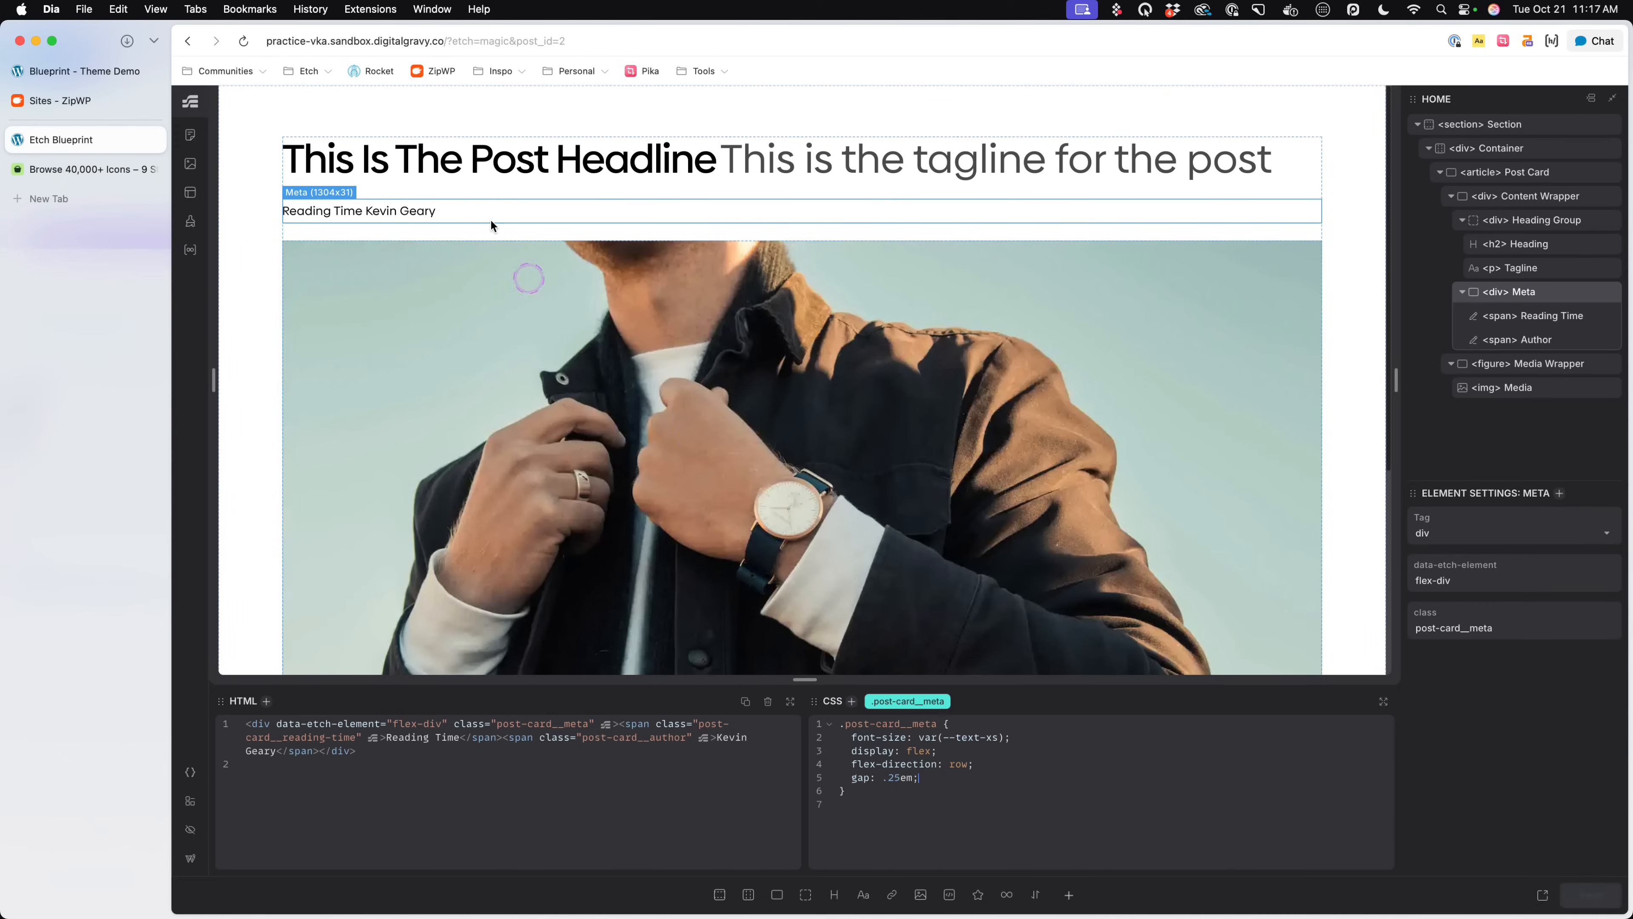
# - Set the Content Wrapper's gap to calc(var(--content-gap) / 2) in the .post-card__content-wrapper rule and save the page
pyautogui.click(444, 177)
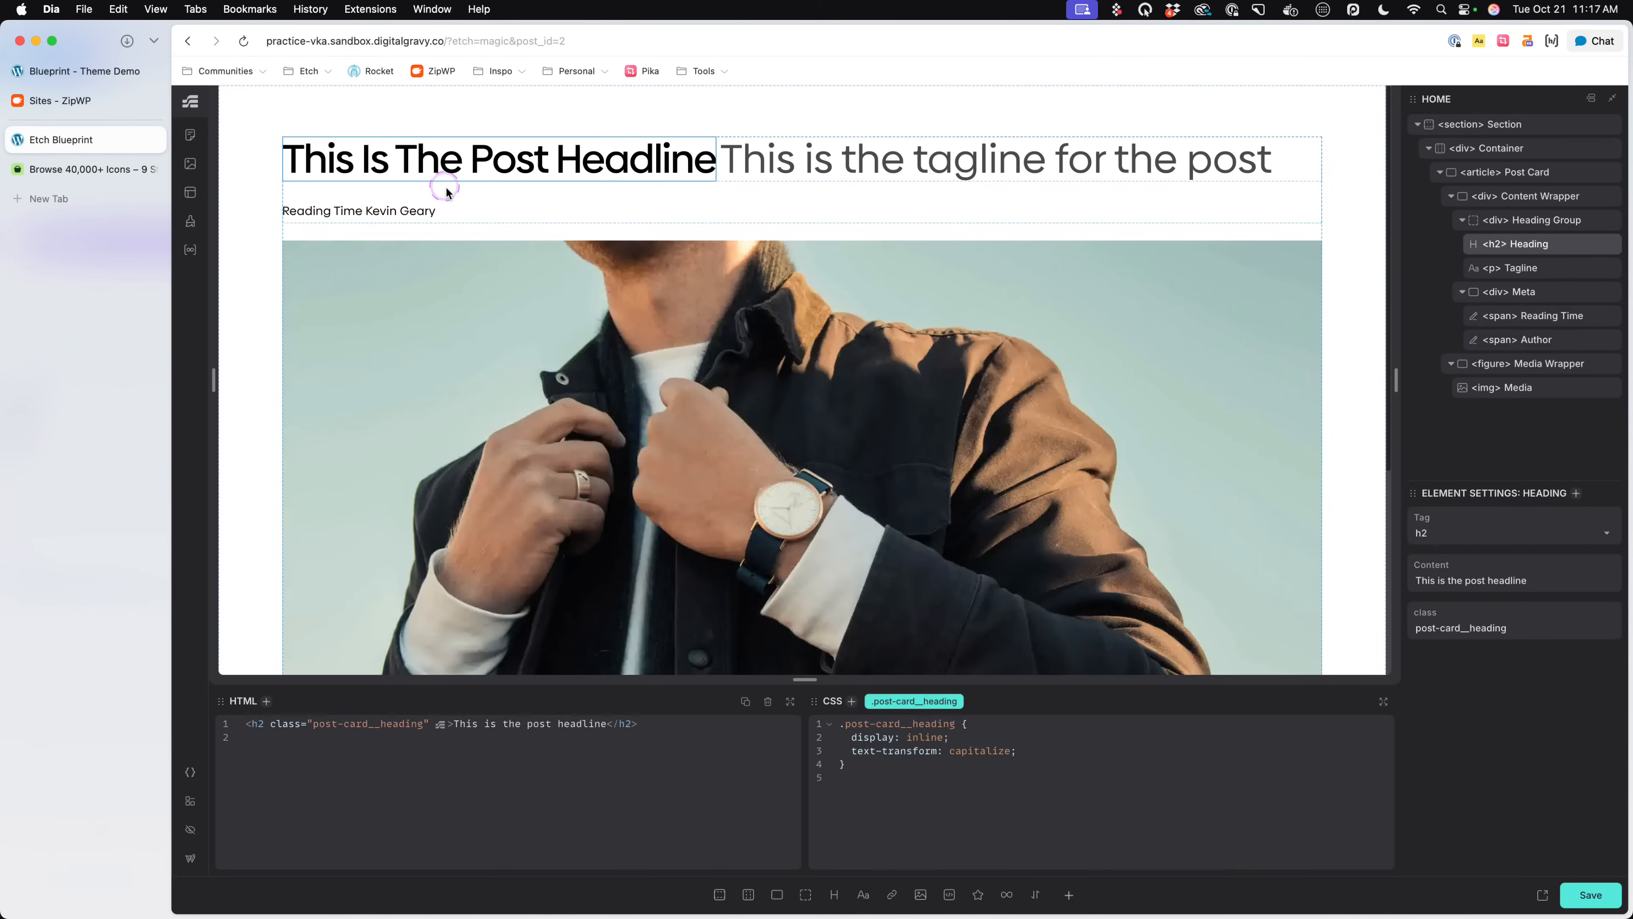
pyautogui.click(569, 193)
pyautogui.click(1028, 724)
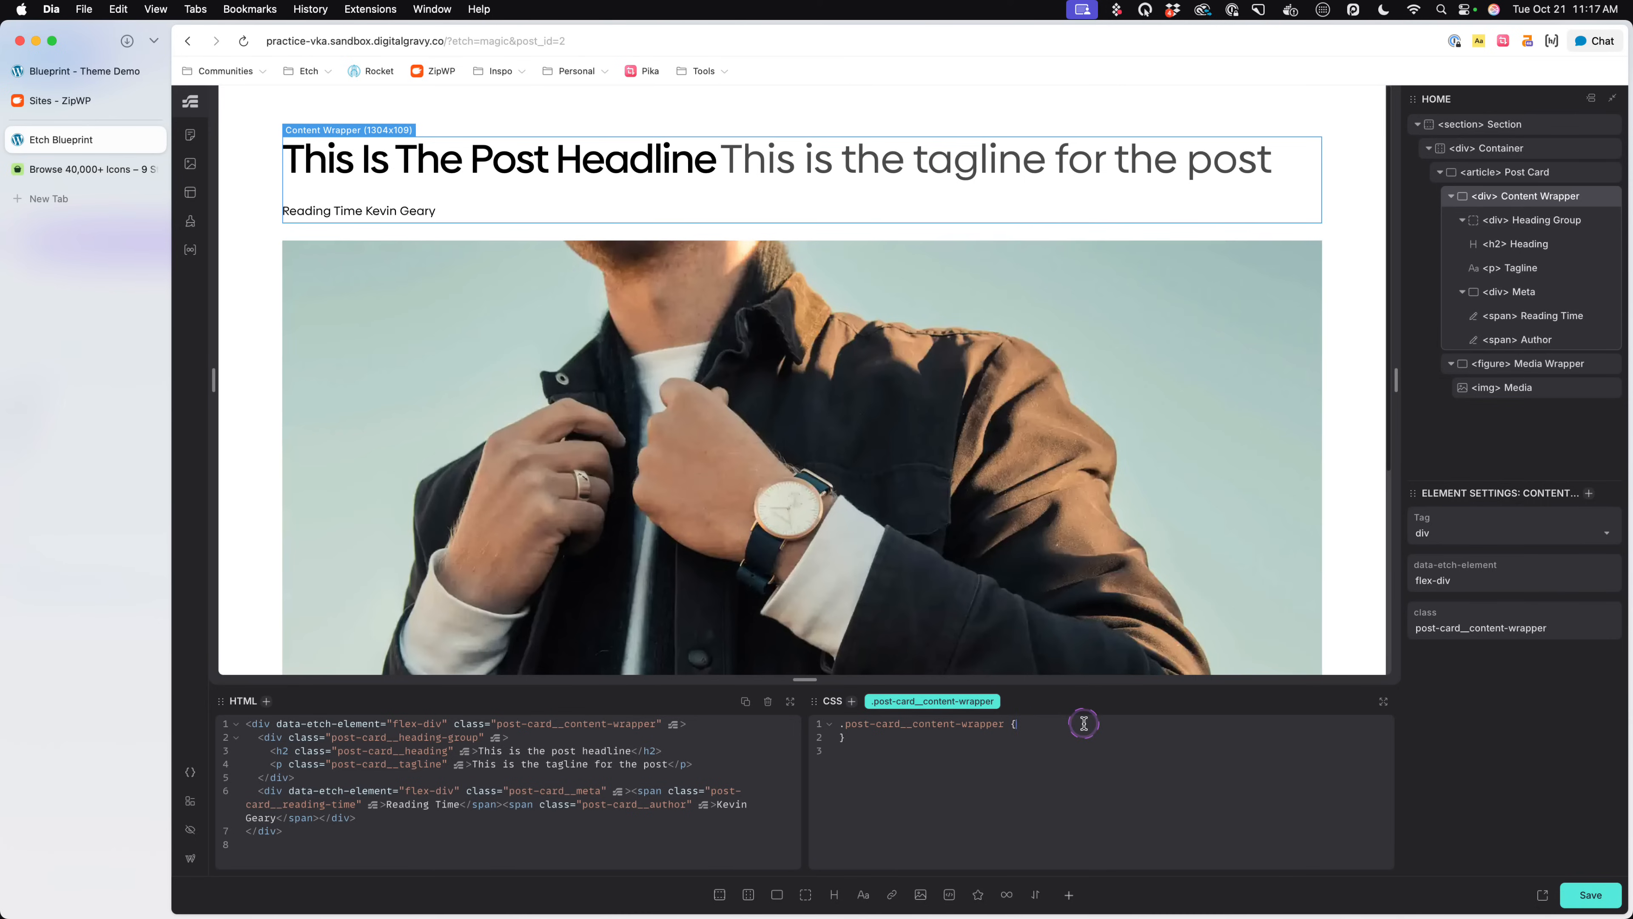
pyautogui.write('gap: --content-ga')
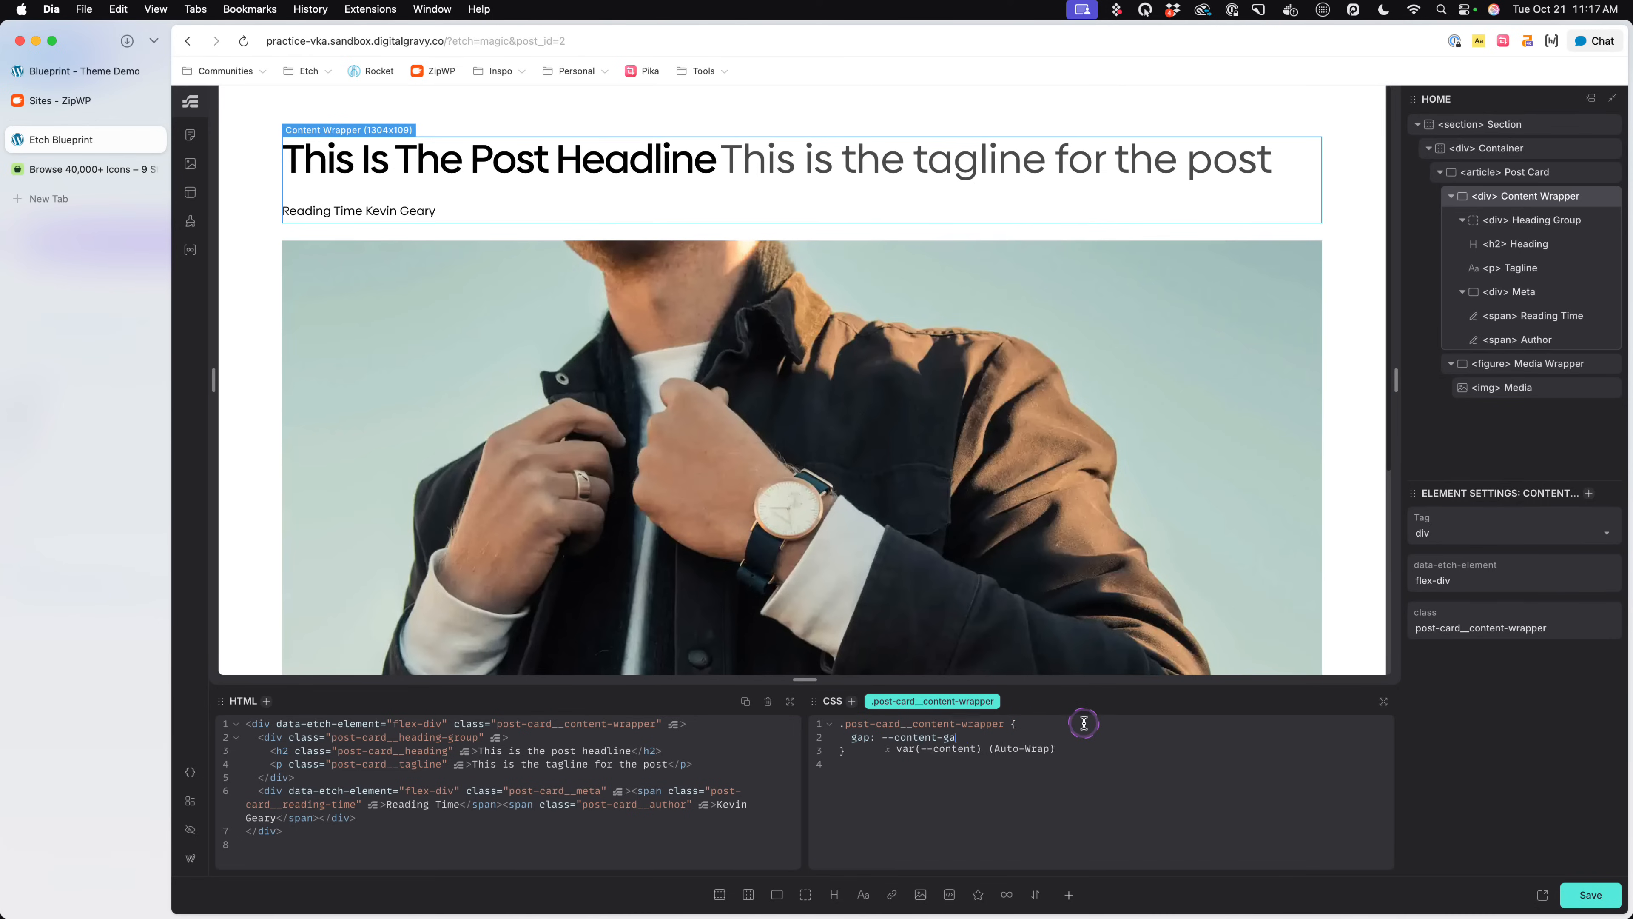
# - Select the Post Card article and review its overall layout on the canvas
pyautogui.click(244, 223)
pyautogui.click(458, 234)
pyautogui.scroll(-3, 672, 482)
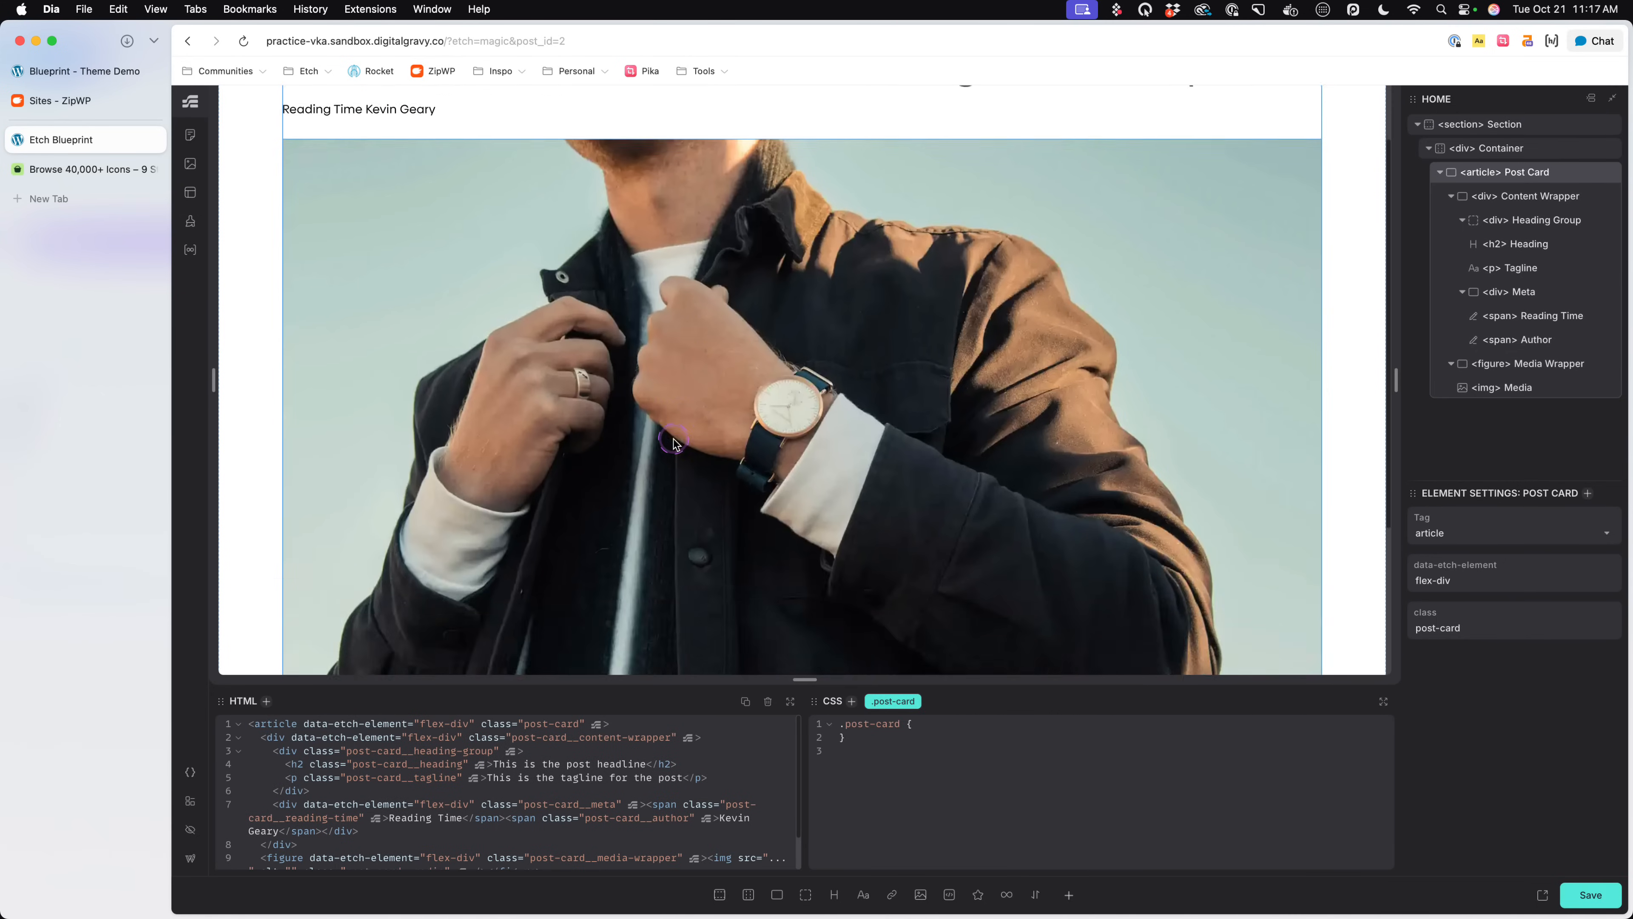
pyautogui.scroll(3, 668, 451)
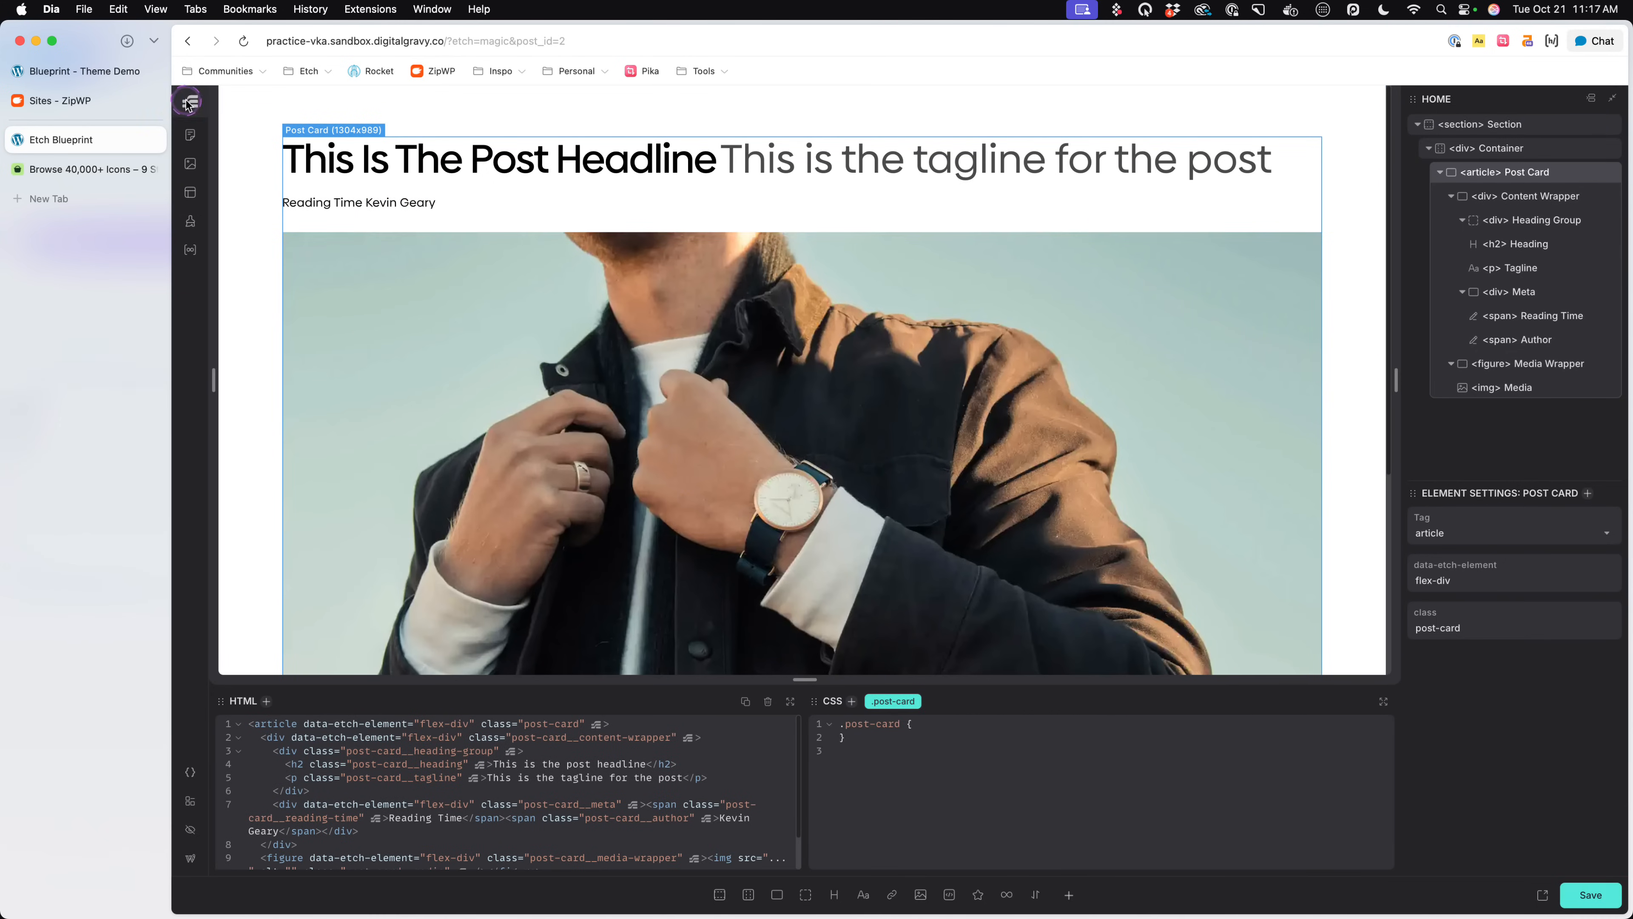
# - Compare the Blueprint theme demo's featured post layout at 688 px and at full width in responsive view, close the developer tools and return to Etch
pyautogui.click(26, 72)
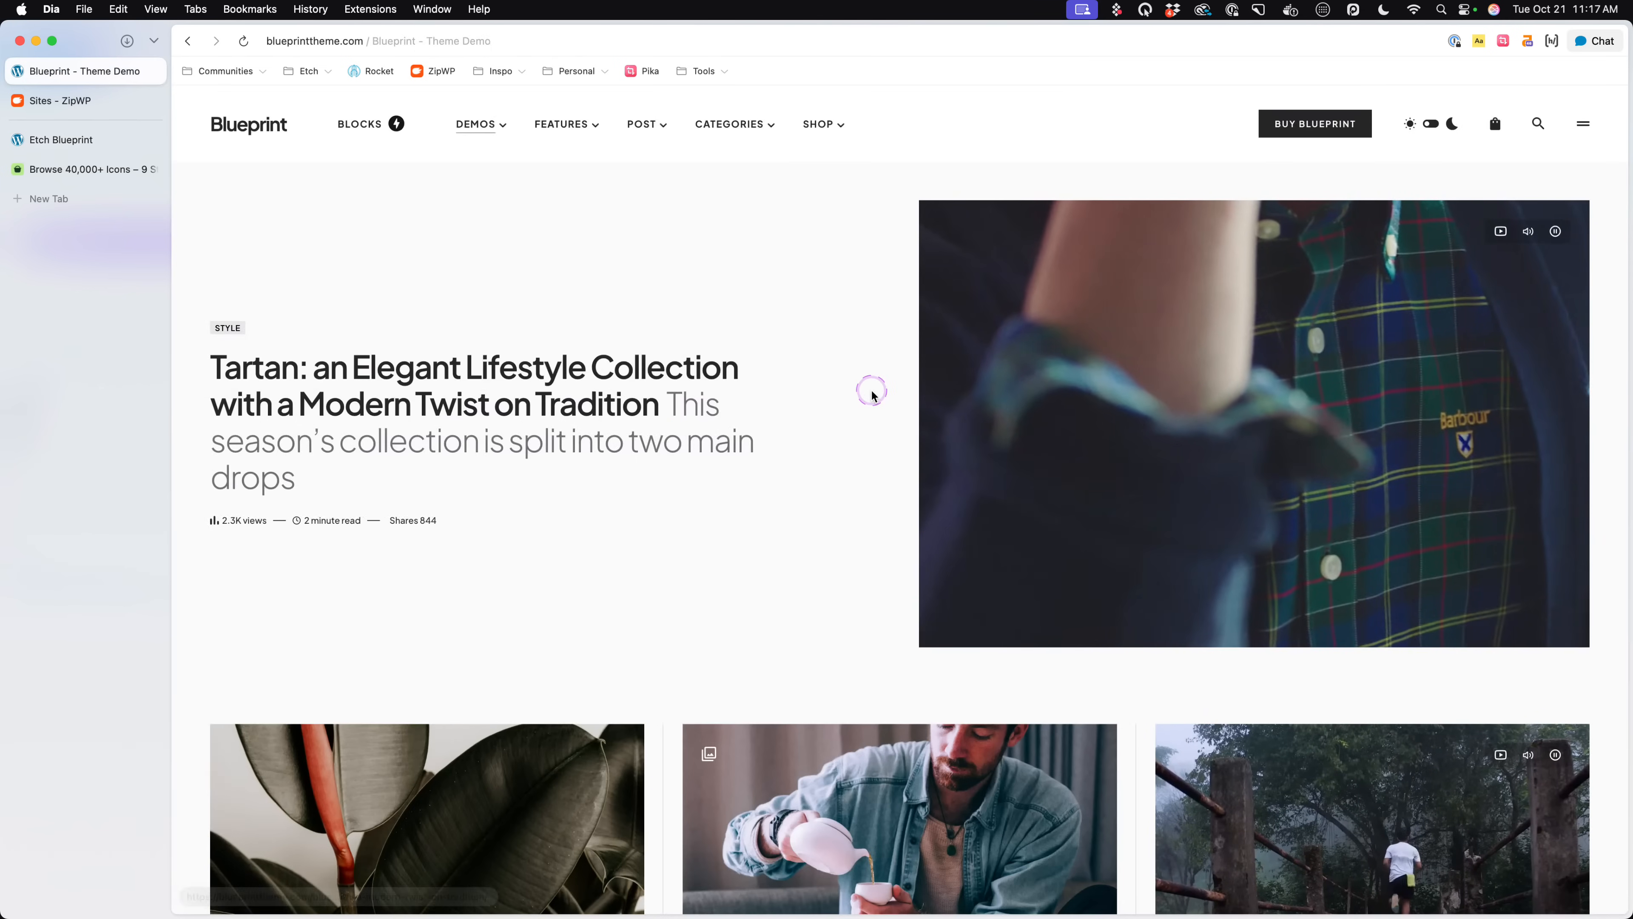
pyautogui.press('super+alt+i')
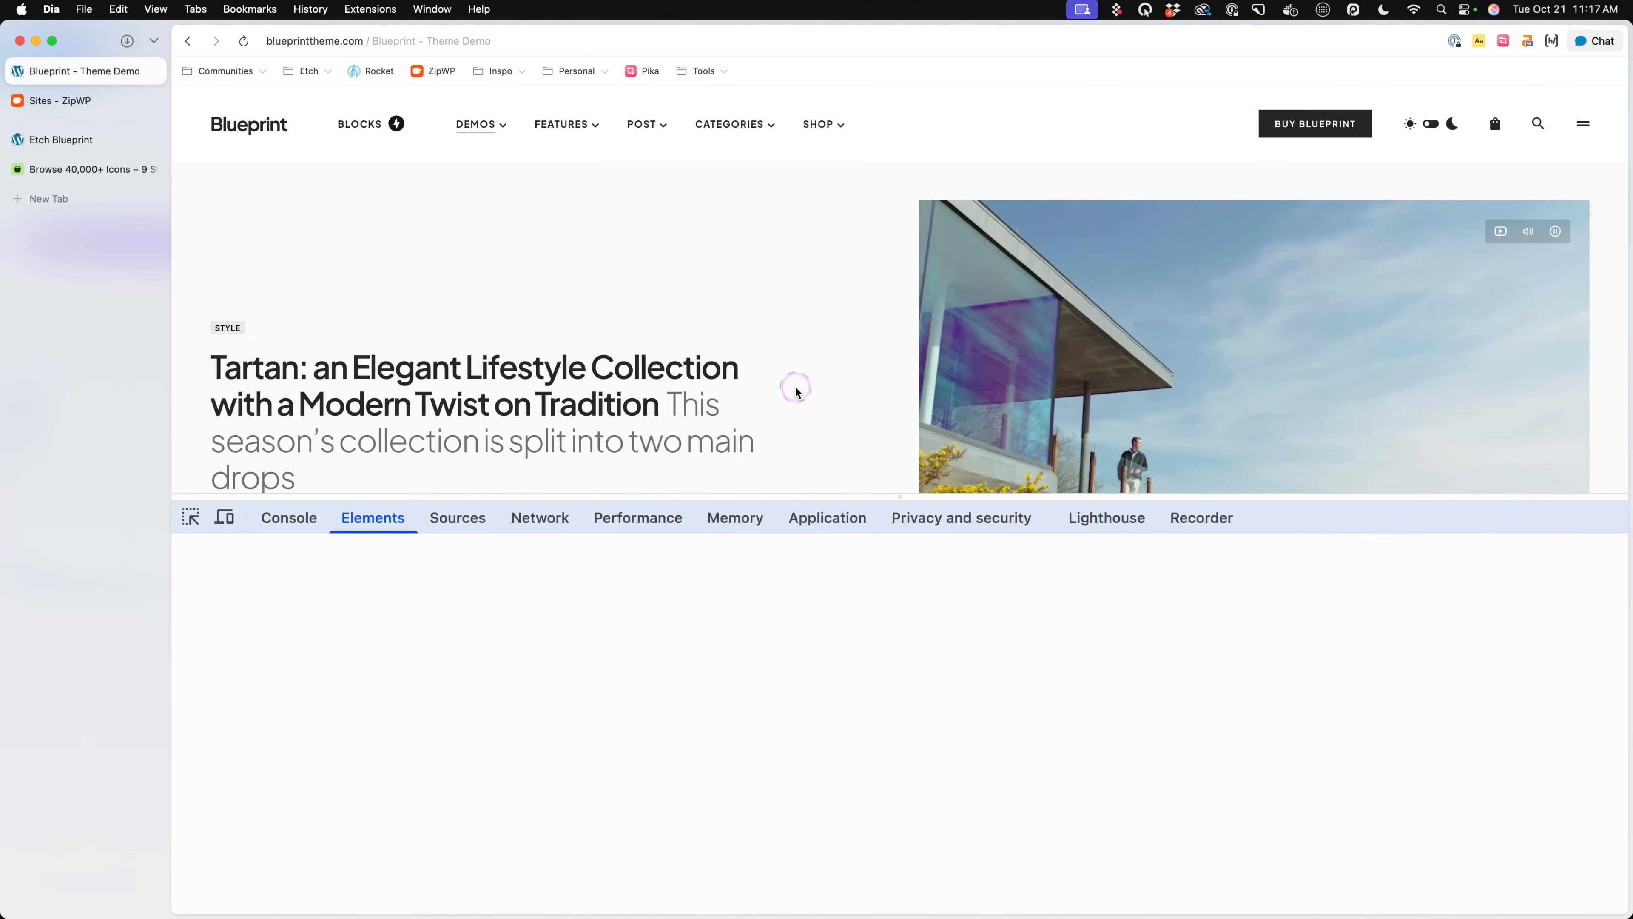
pyautogui.press('super+shift+m')
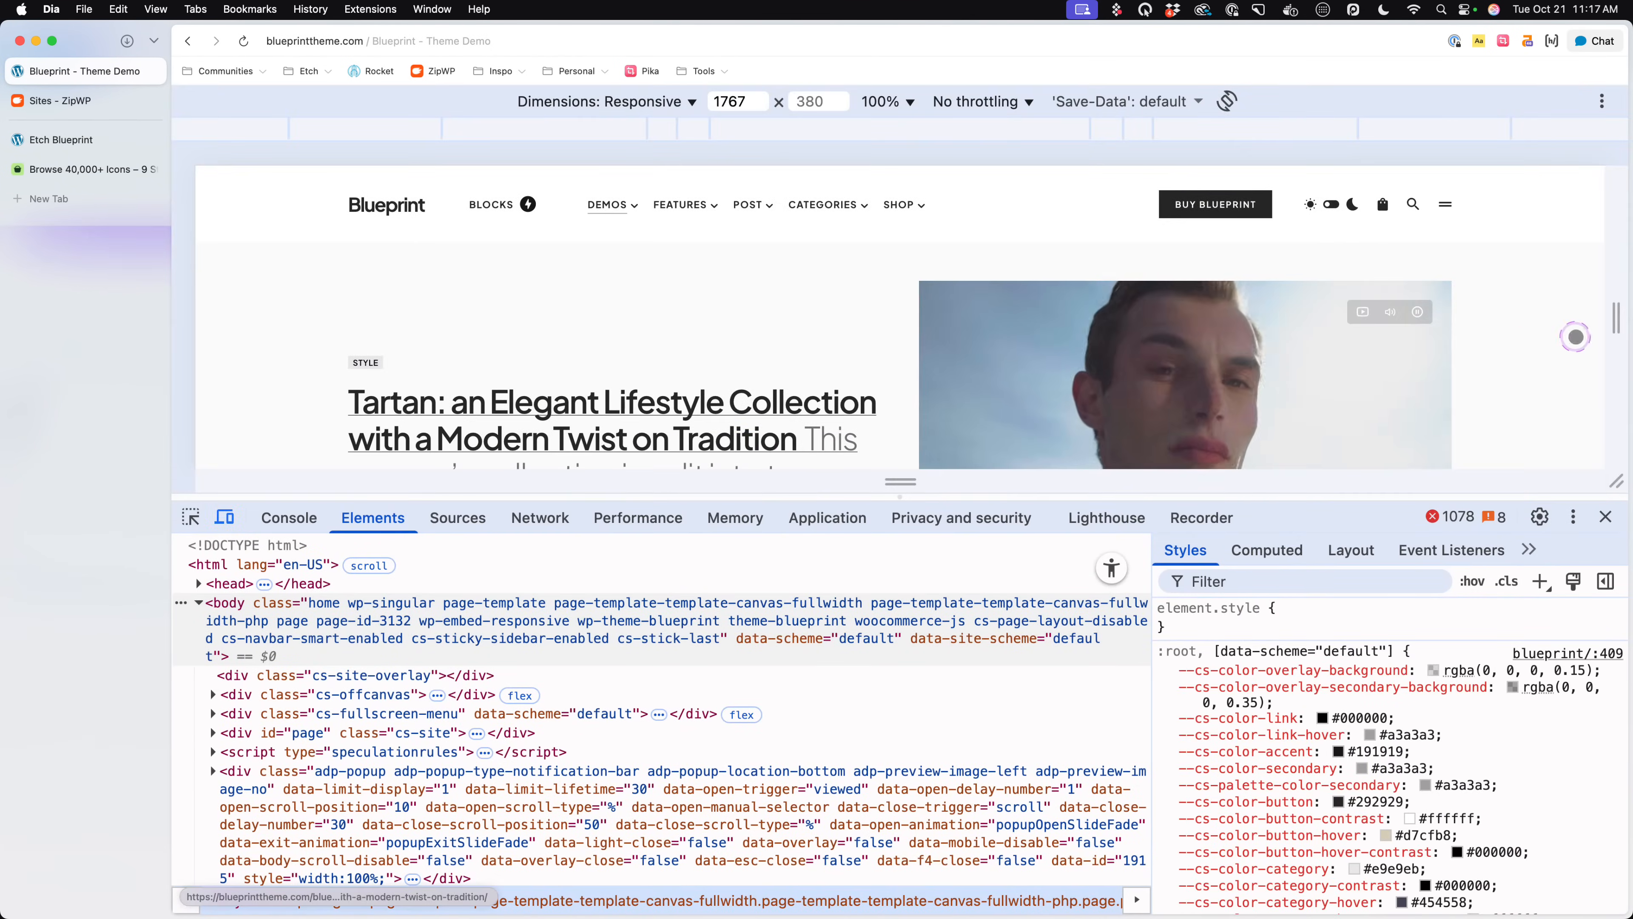
pyautogui.moveTo(1615, 315); pyautogui.dragTo(1184, 326)
pyautogui.scroll(-4, 848, 395)
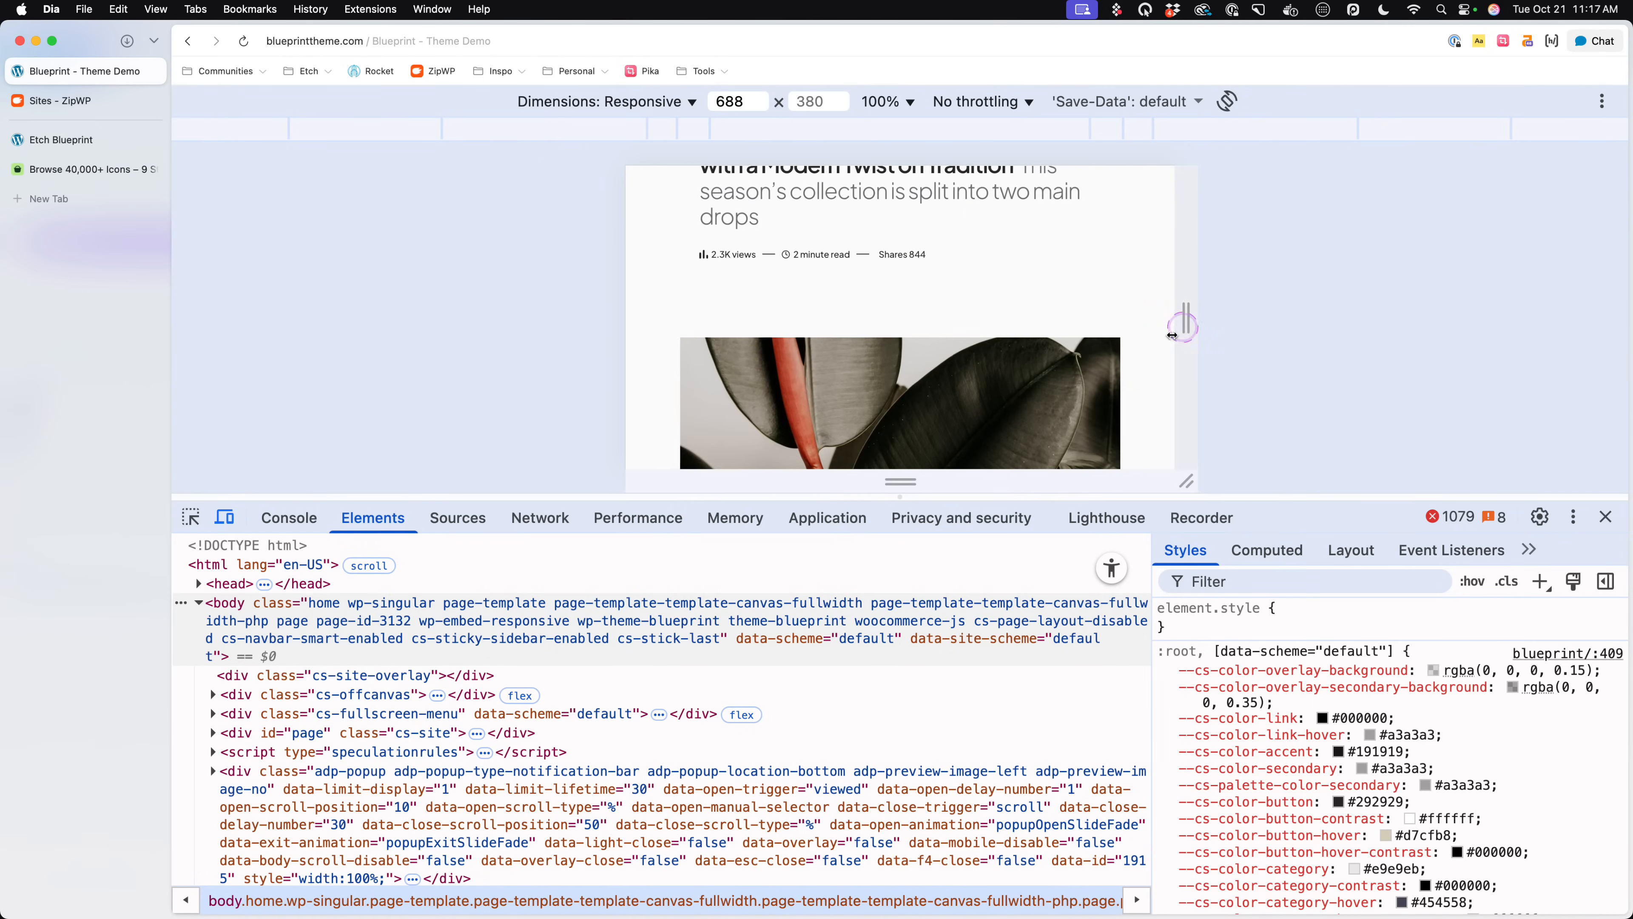
pyautogui.scroll(6, 1171, 334)
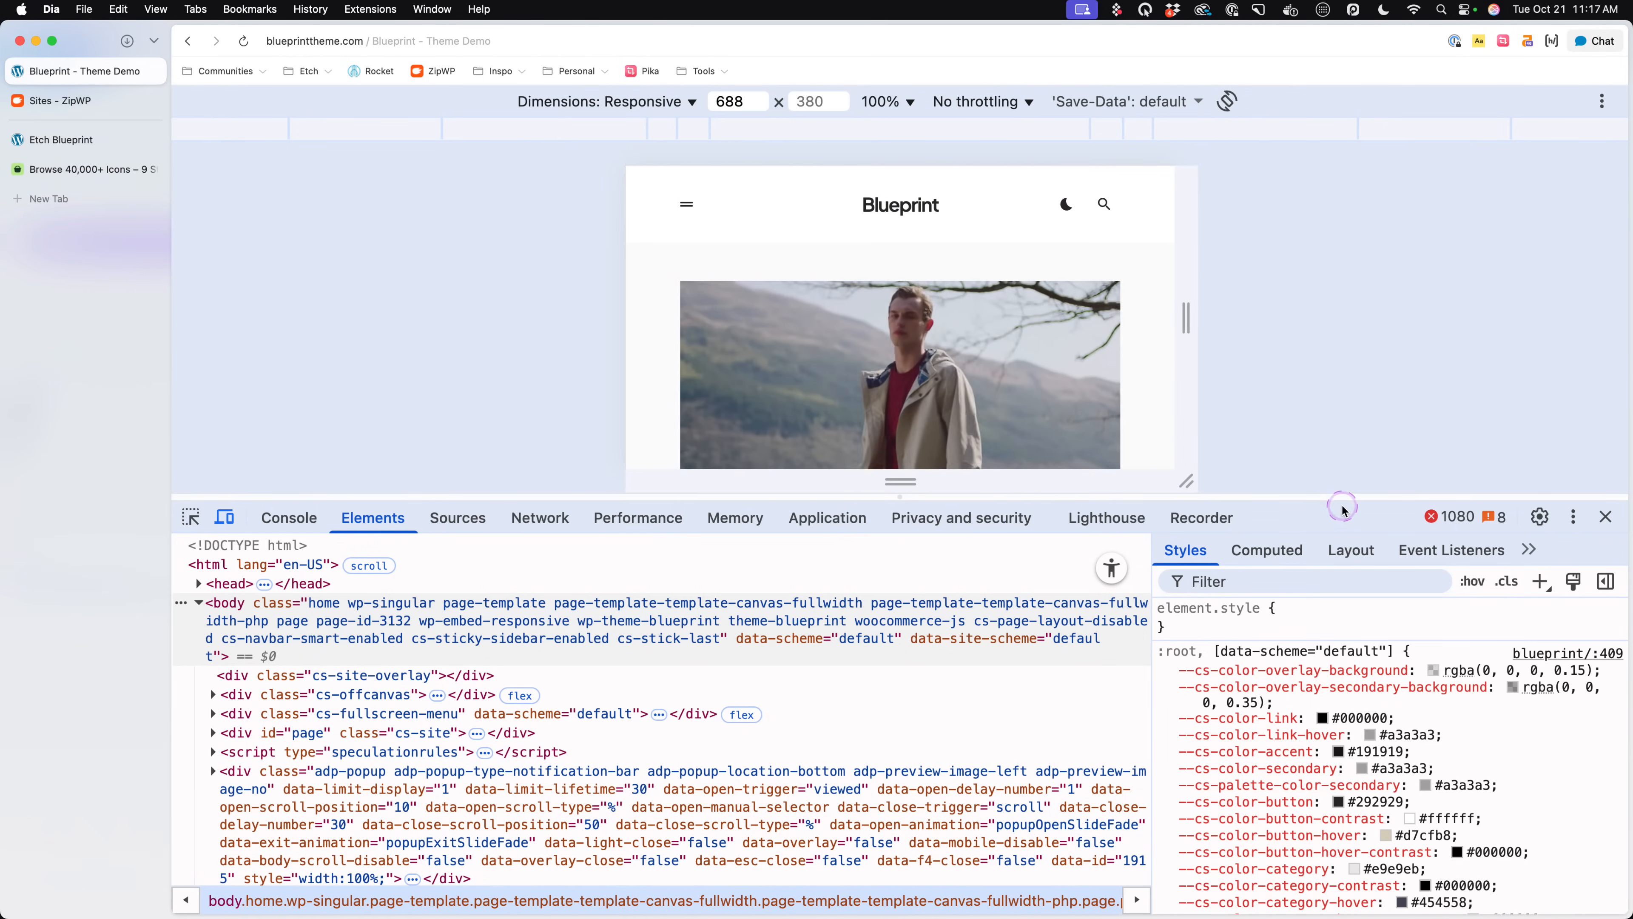
pyautogui.moveTo(1342, 508); pyautogui.dragTo(1337, 790)
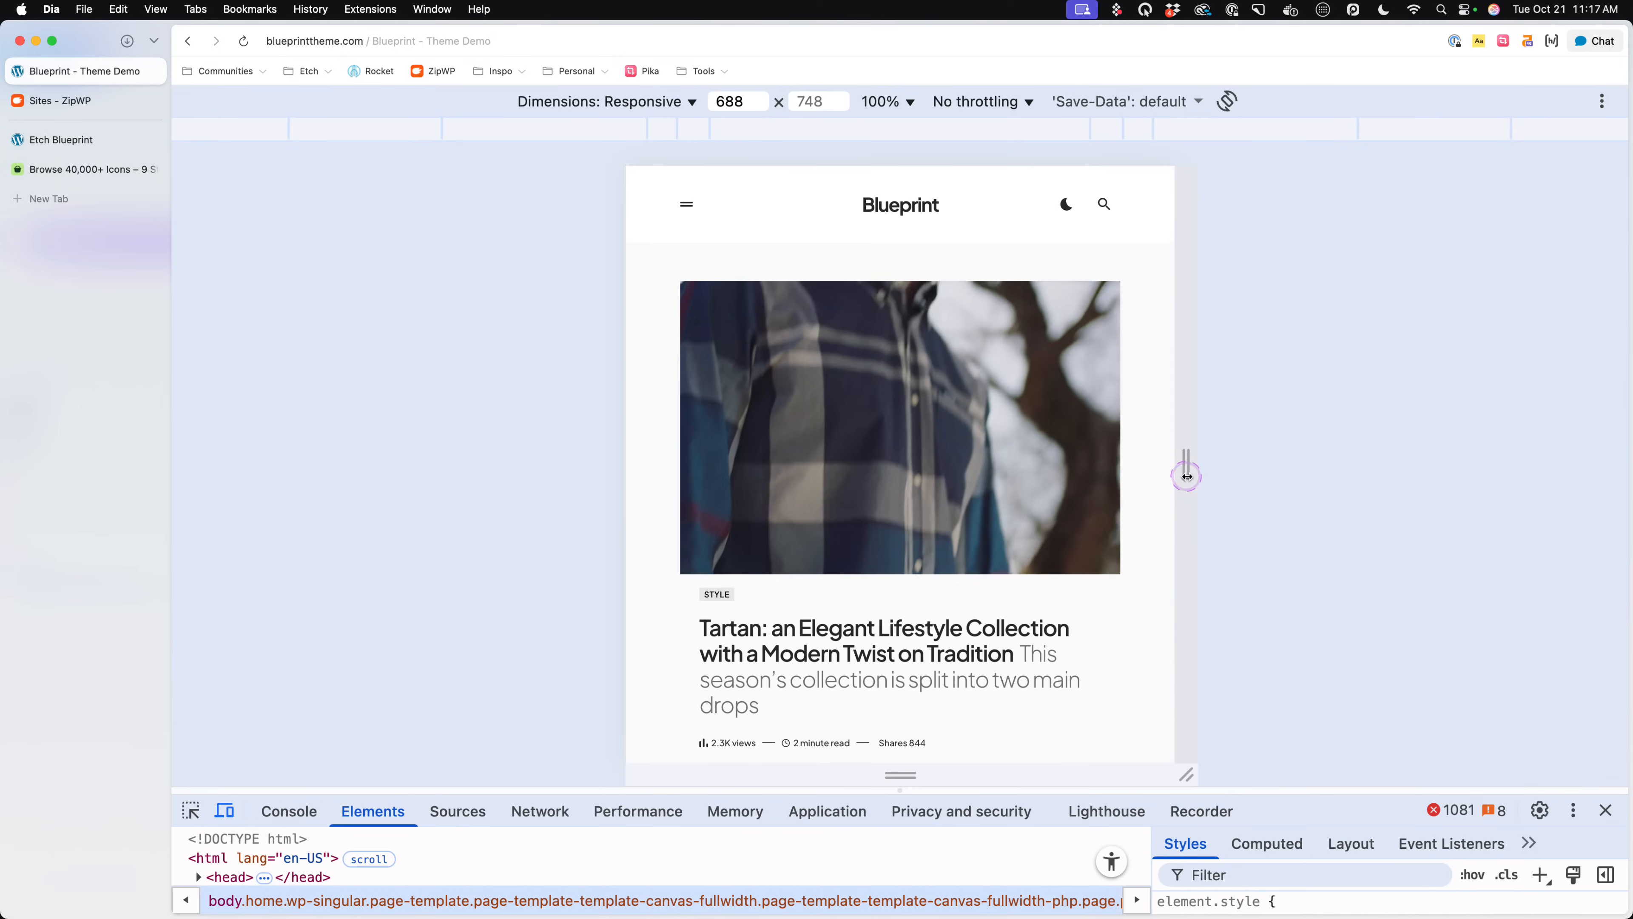
pyautogui.moveTo(1187, 477); pyautogui.dragTo(1547, 525)
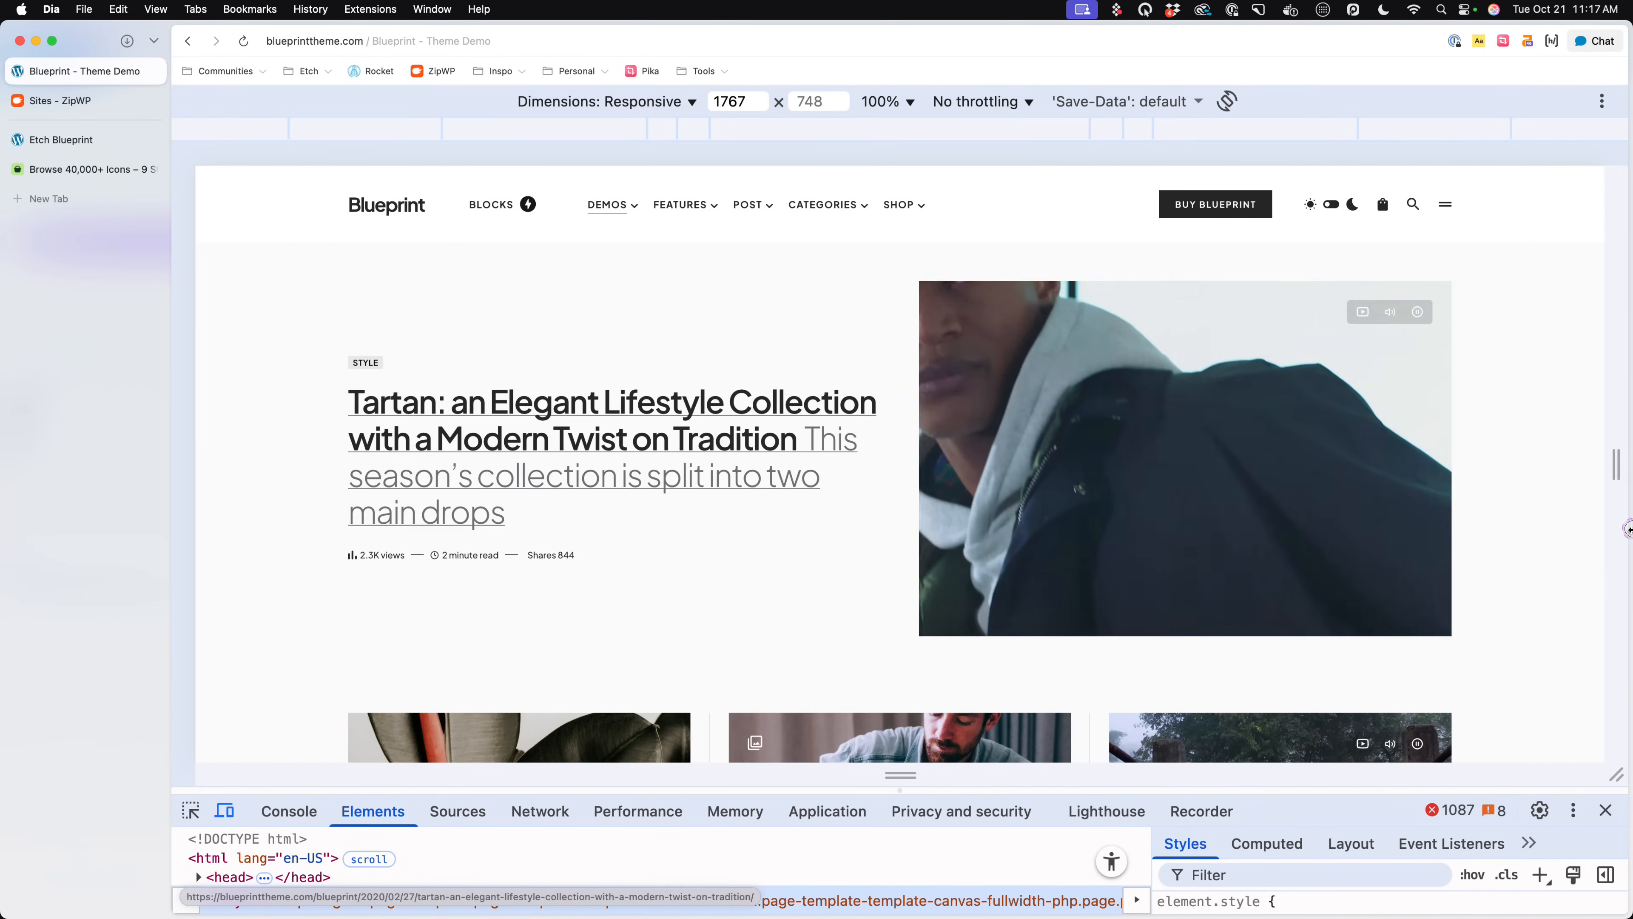
pyautogui.click(1605, 810)
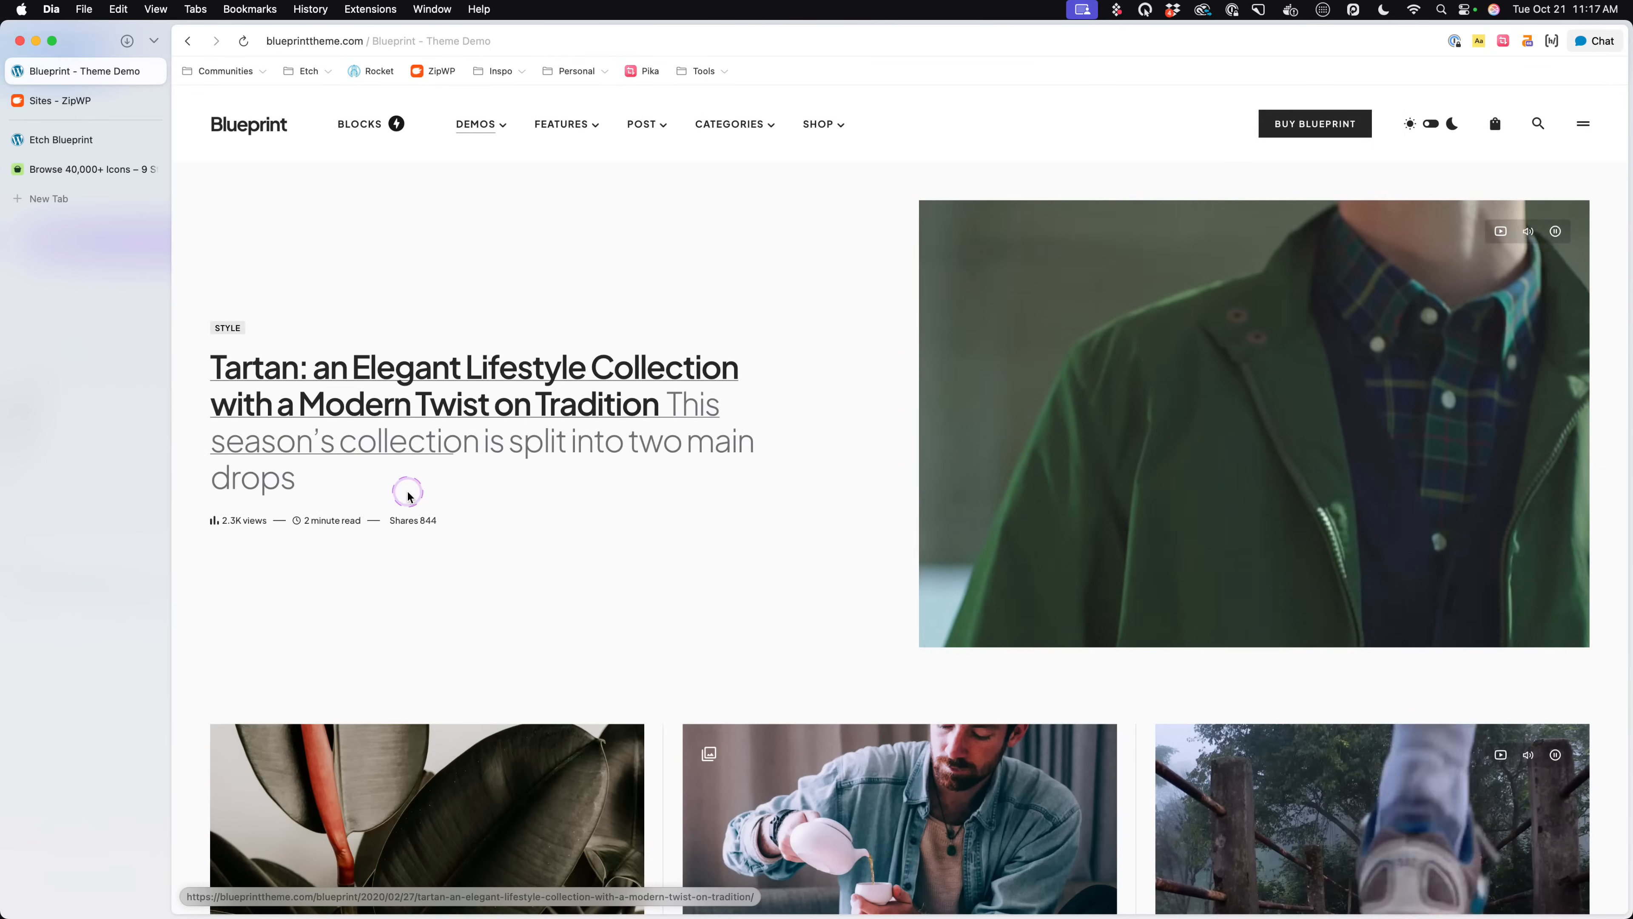
pyautogui.click(106, 139)
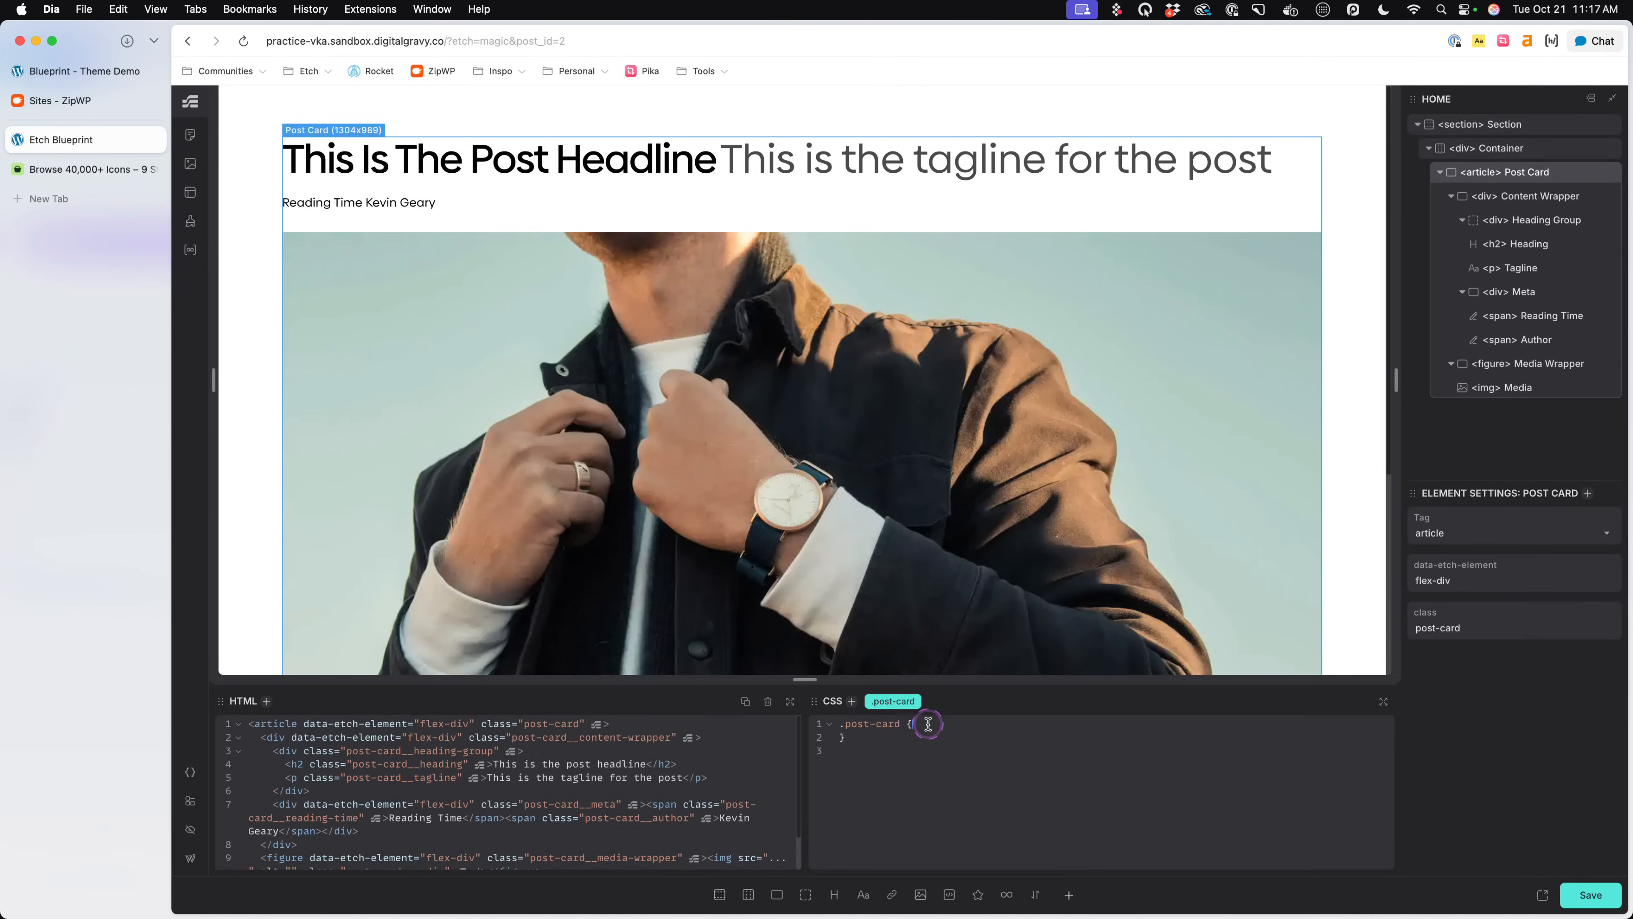
pyautogui.click(910, 695)
pyautogui.click(926, 718)
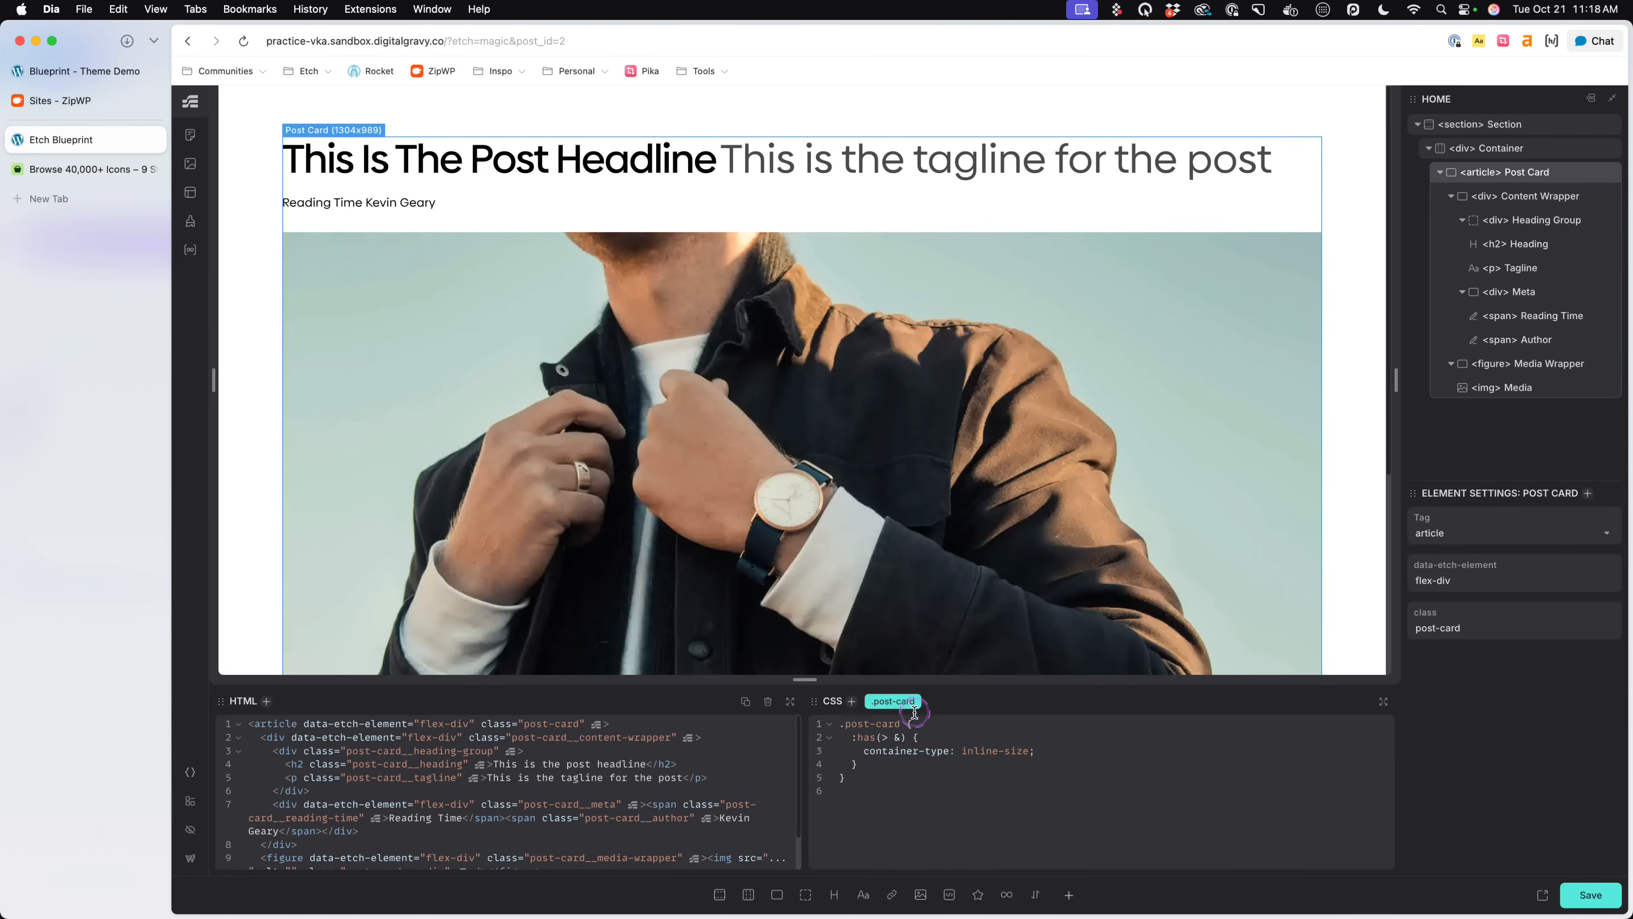
pyautogui.click(903, 701)
pyautogui.click(944, 737)
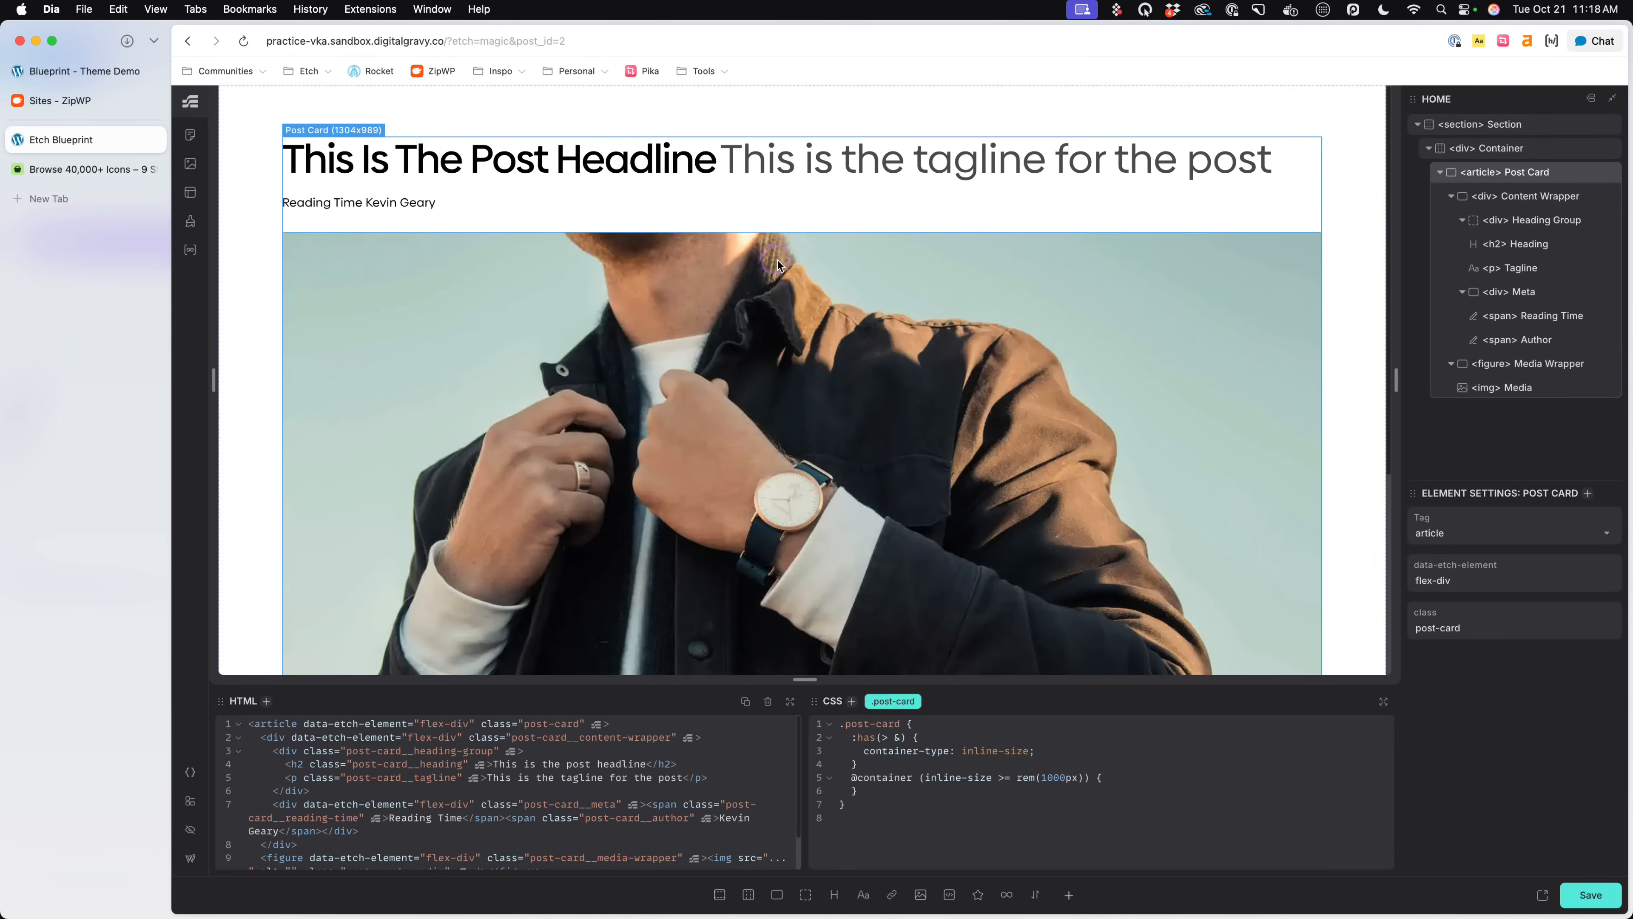
pyautogui.press('super+s')
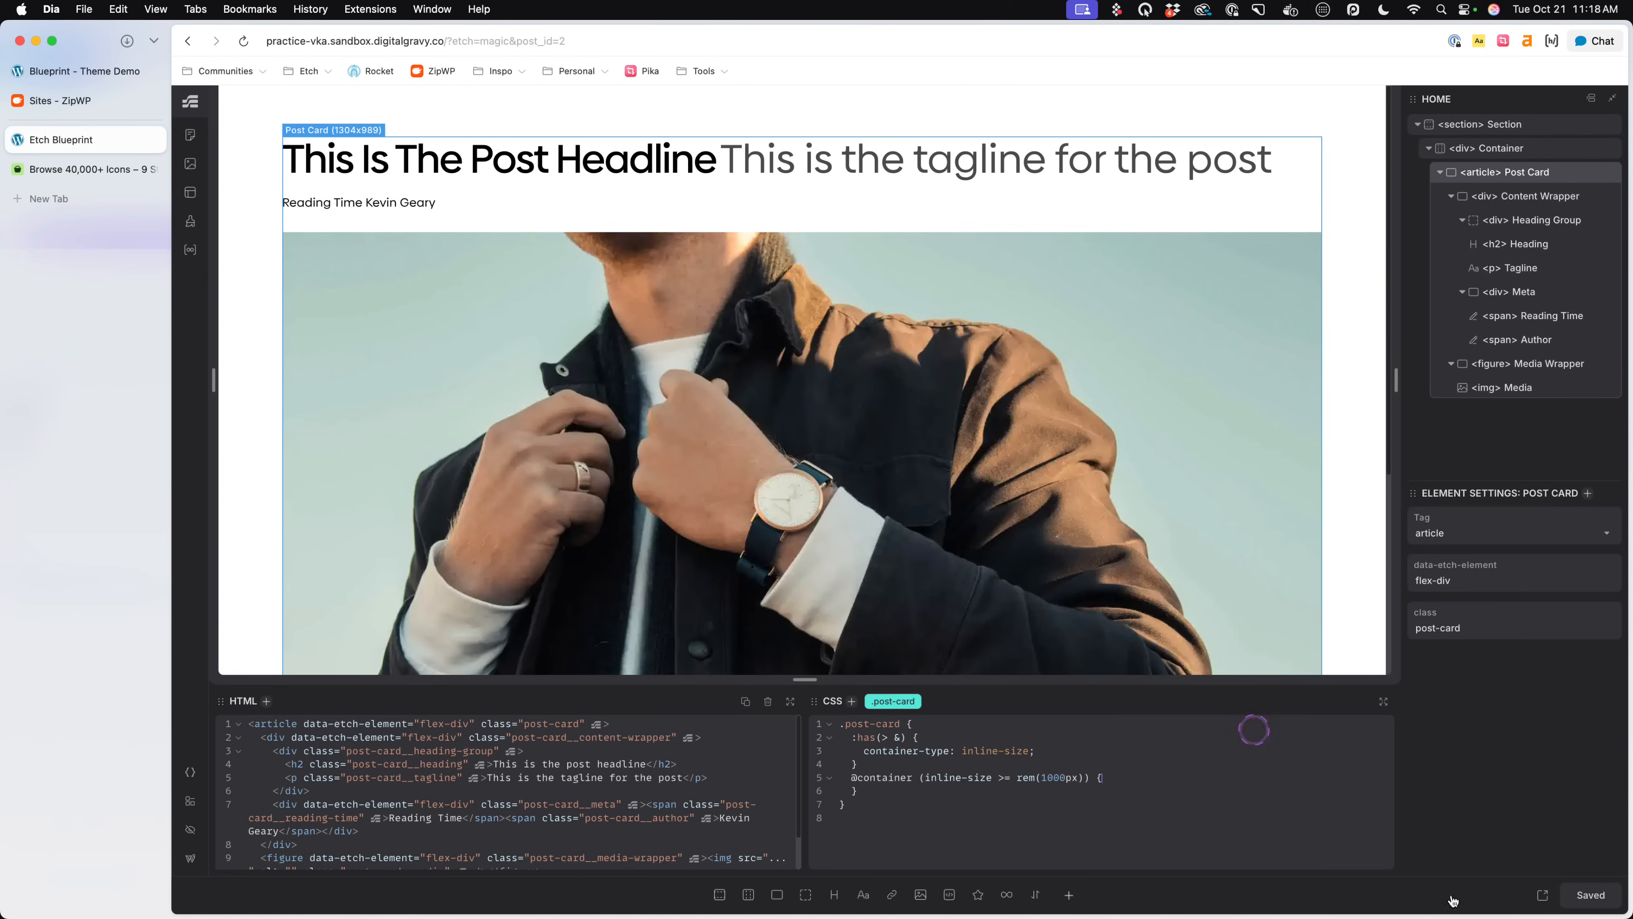
# - Open the page's frontend, review the Post Card's width and compare it with the Blueprint theme demo's featured post
pyautogui.click(1543, 895)
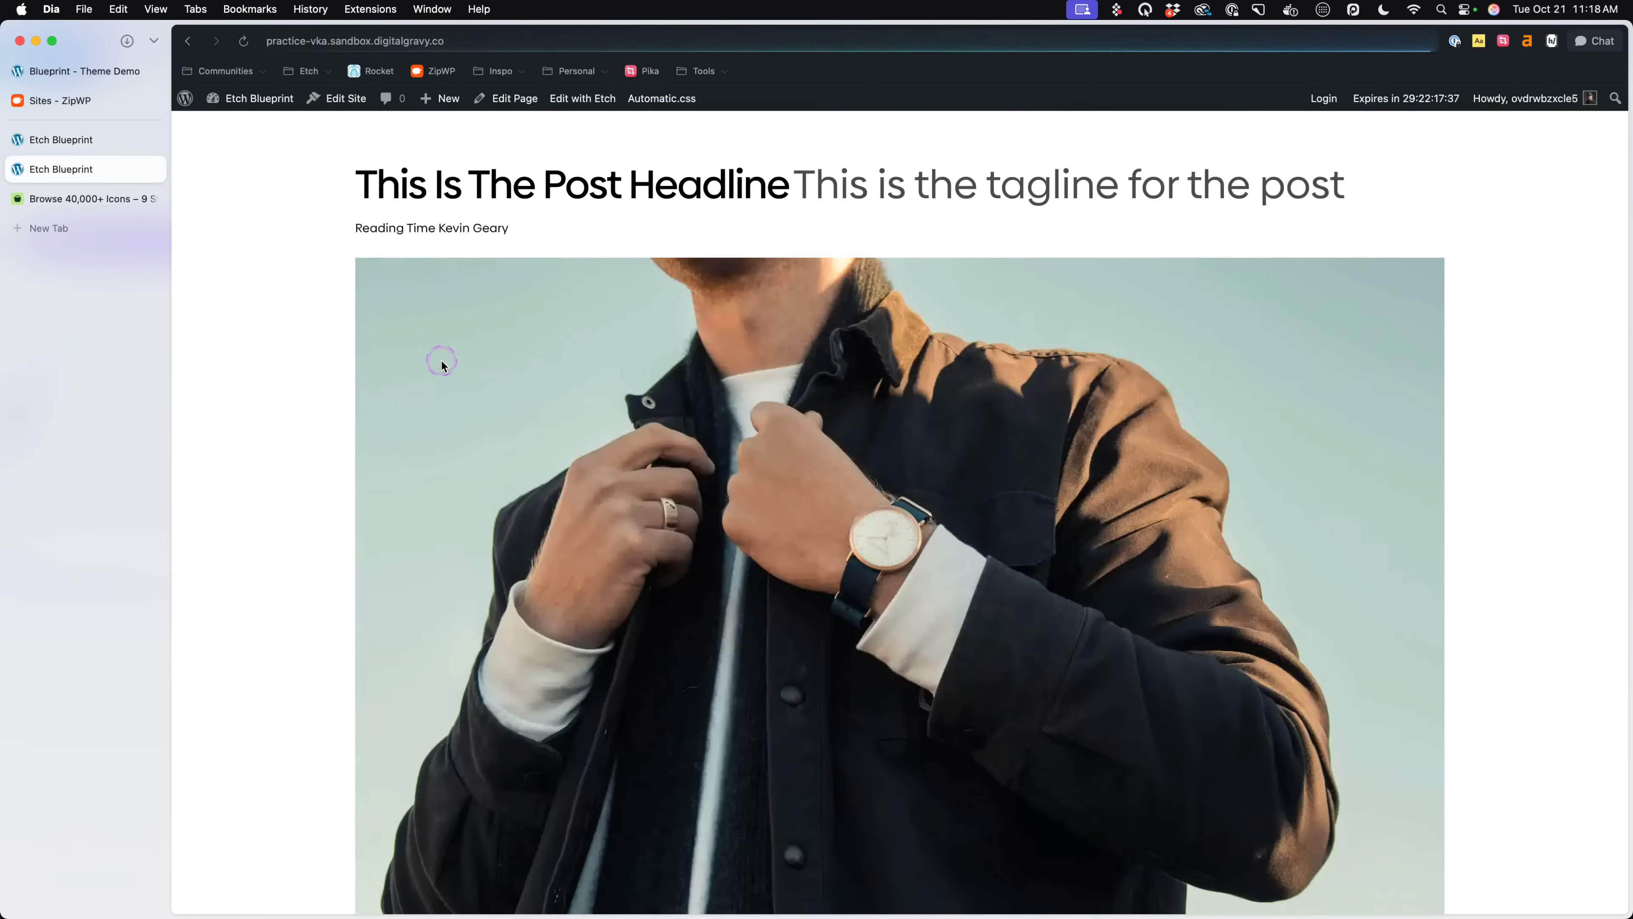
pyautogui.scroll(-4, 442, 365)
pyautogui.scroll(5, 442, 365)
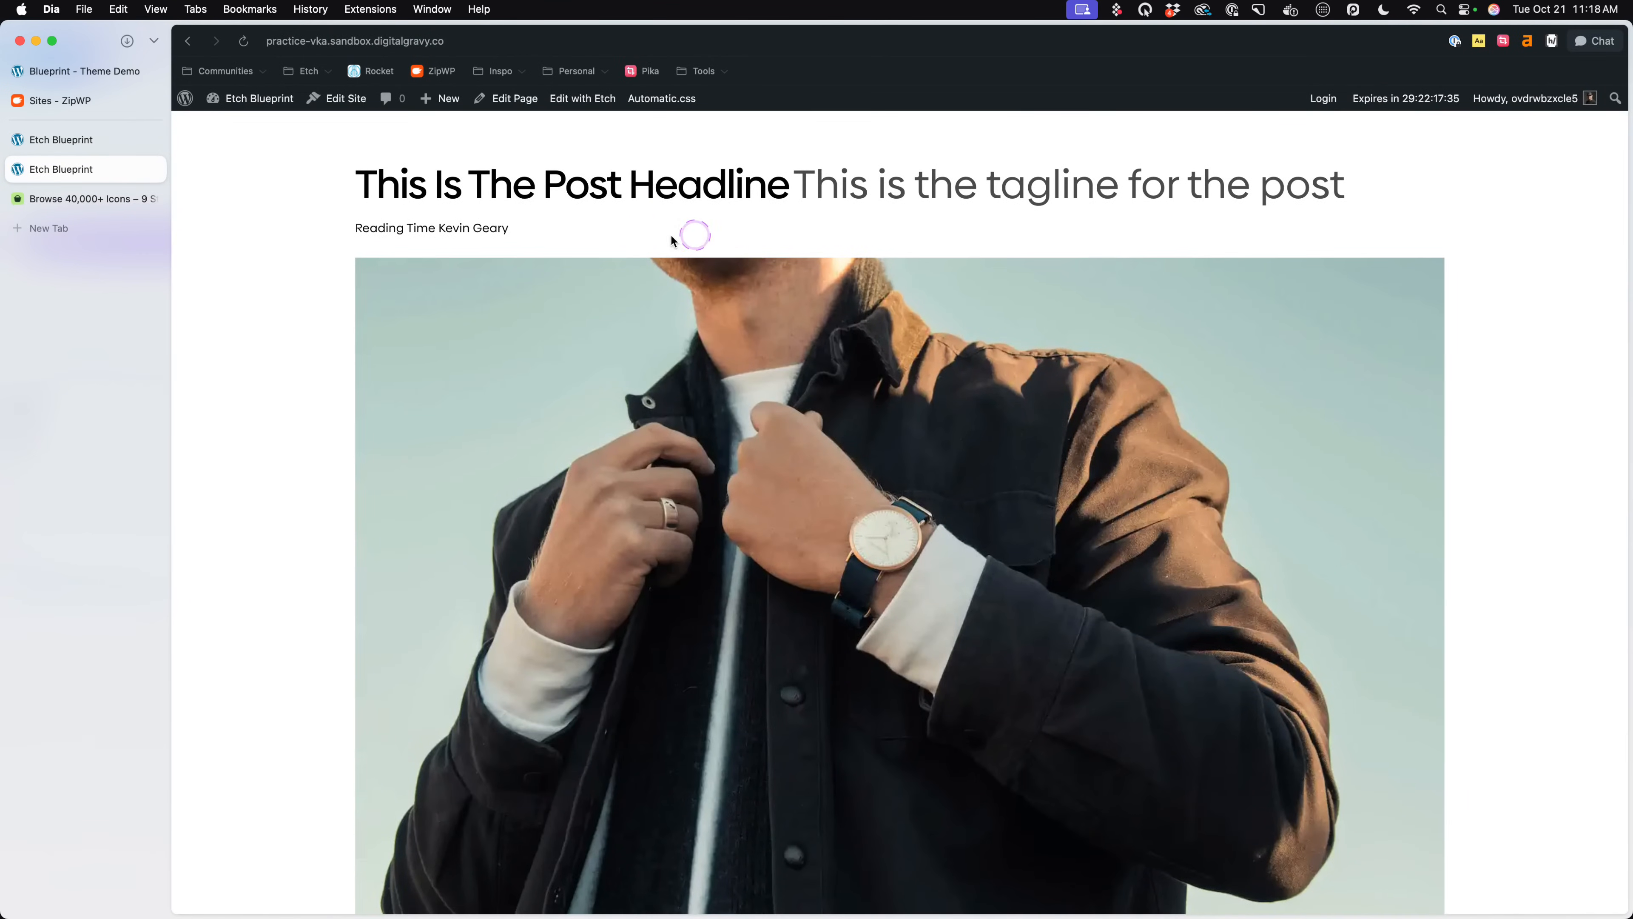
pyautogui.click(91, 82)
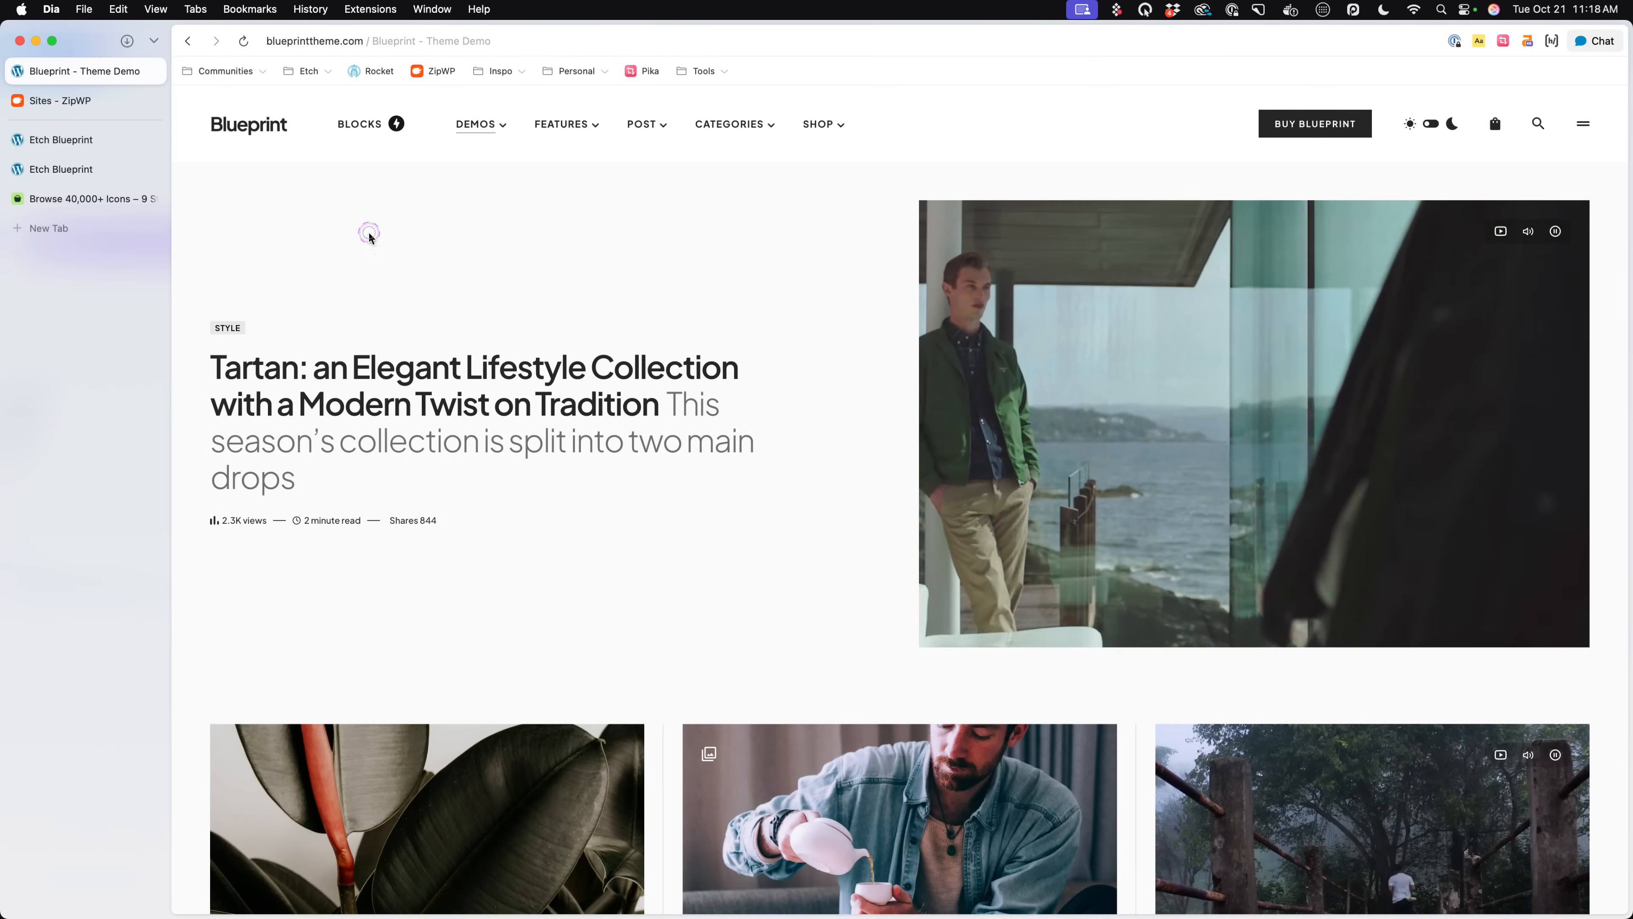
# - Inspect the wrappers around the Blueprint demo's featured post without device emulation to check their width, then close the developer tools
pyautogui.rightClick(876, 418)
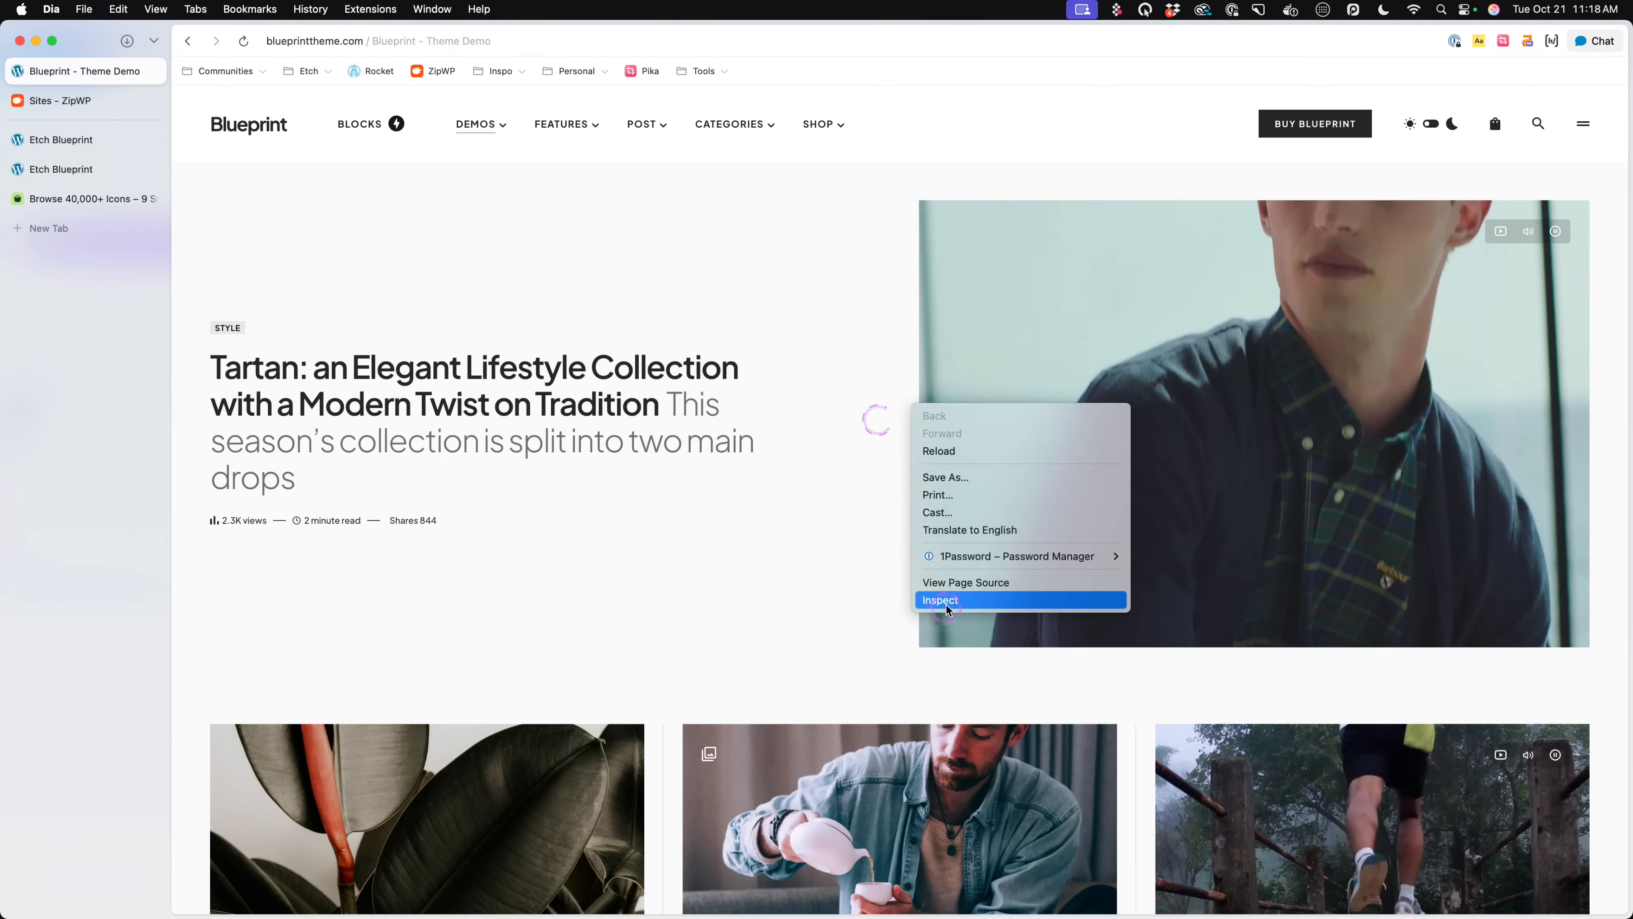
pyautogui.click(862, 592)
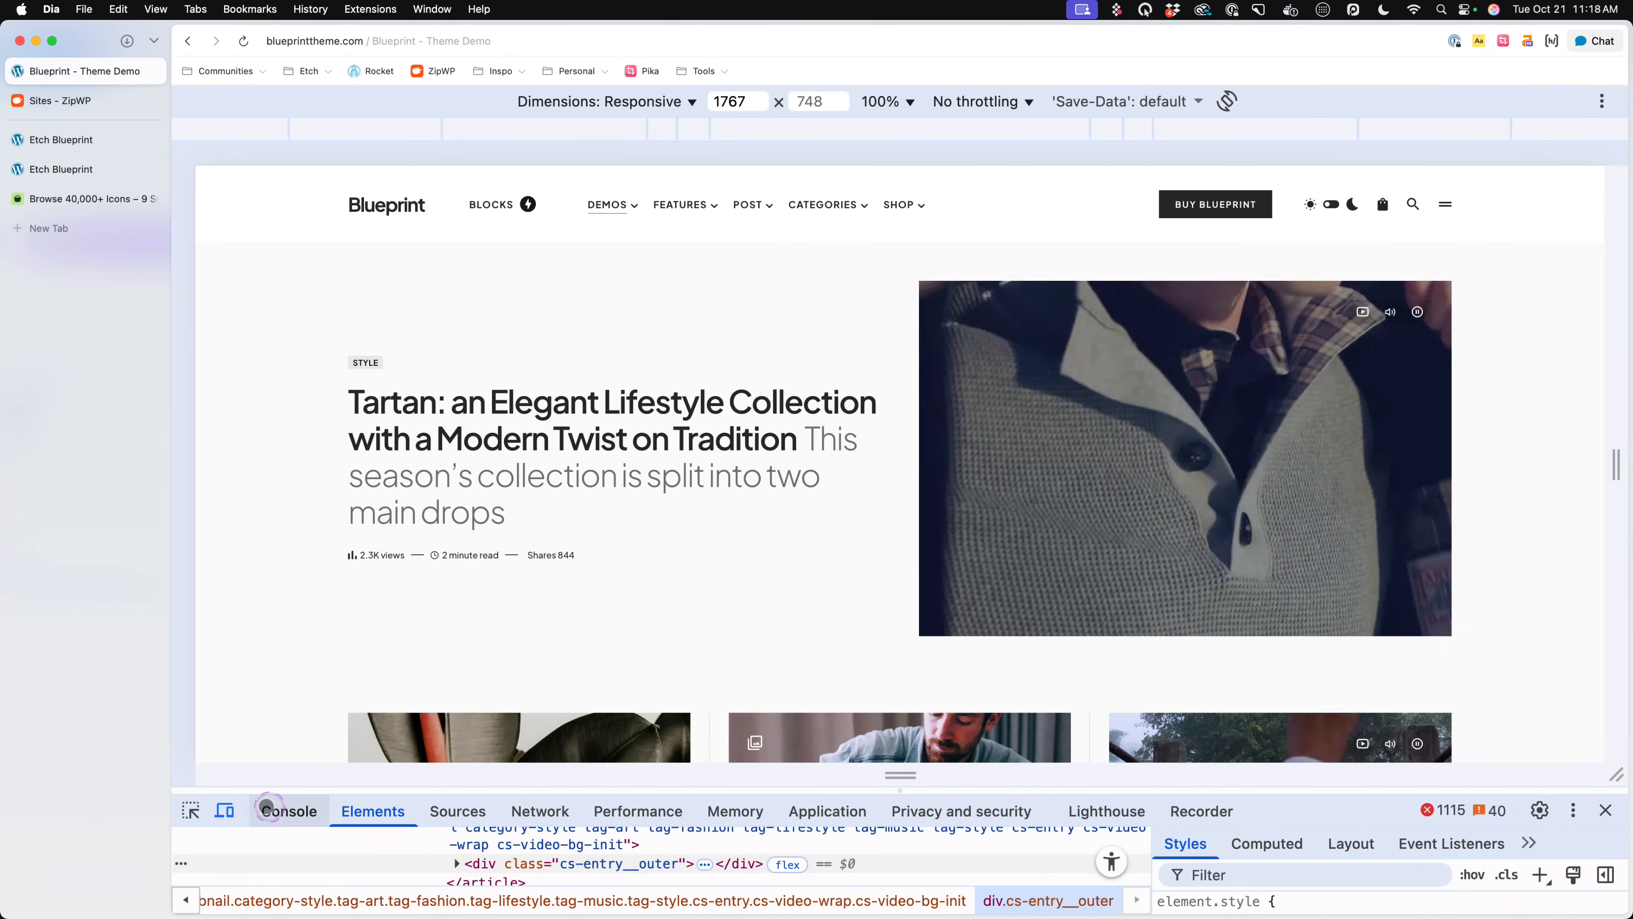
pyautogui.click(229, 811)
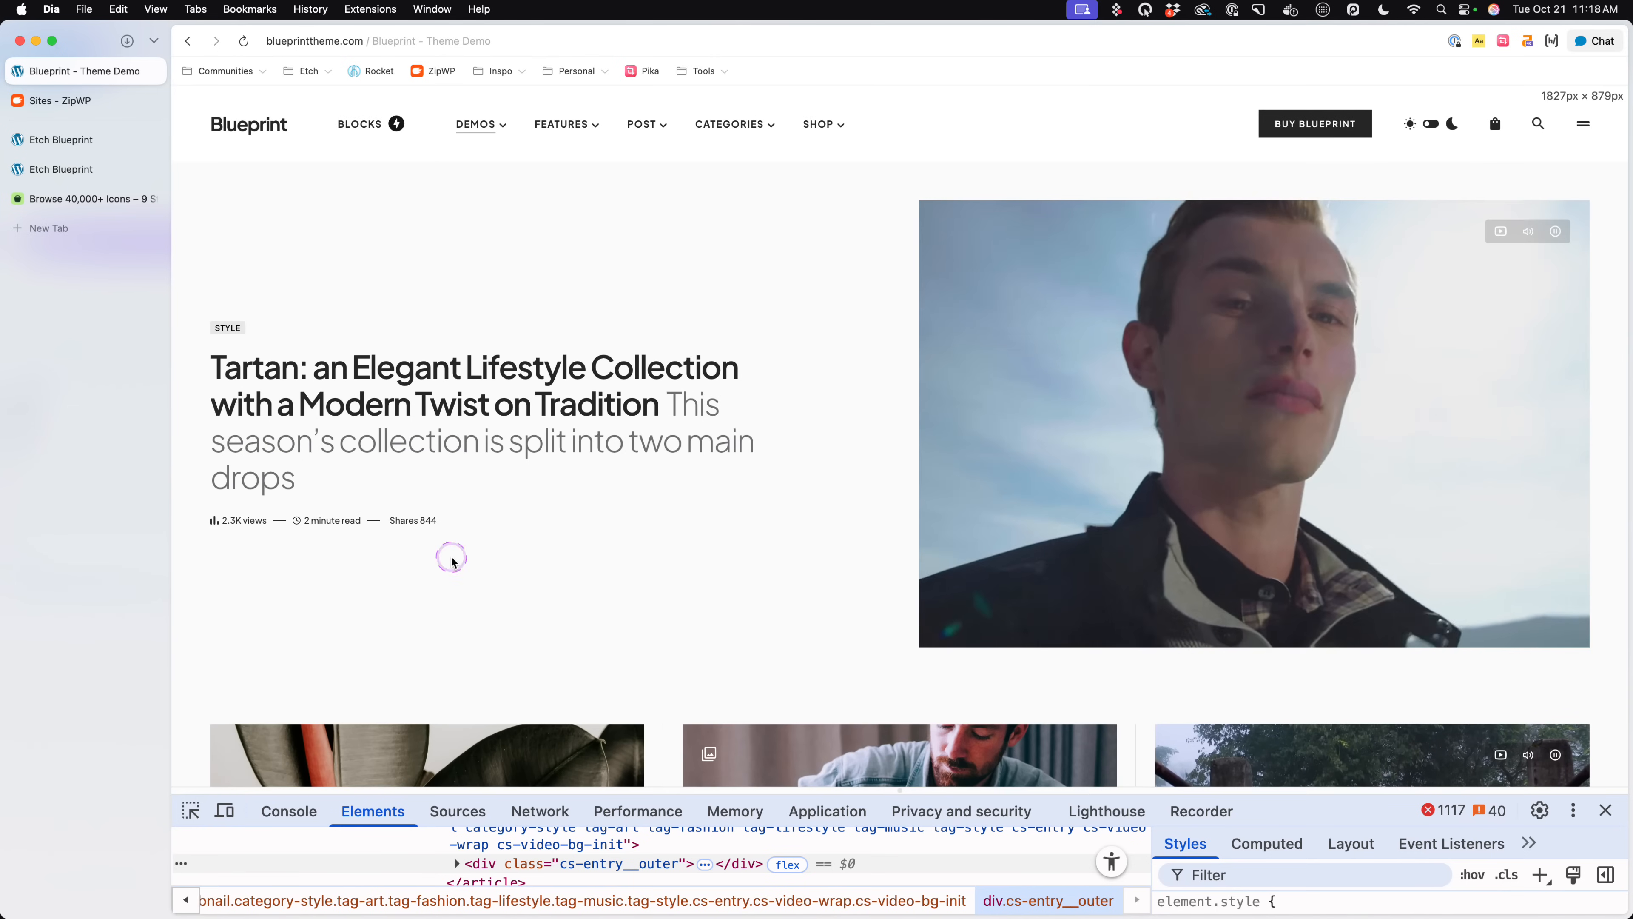
pyautogui.moveTo(677, 795); pyautogui.dragTo(682, 530)
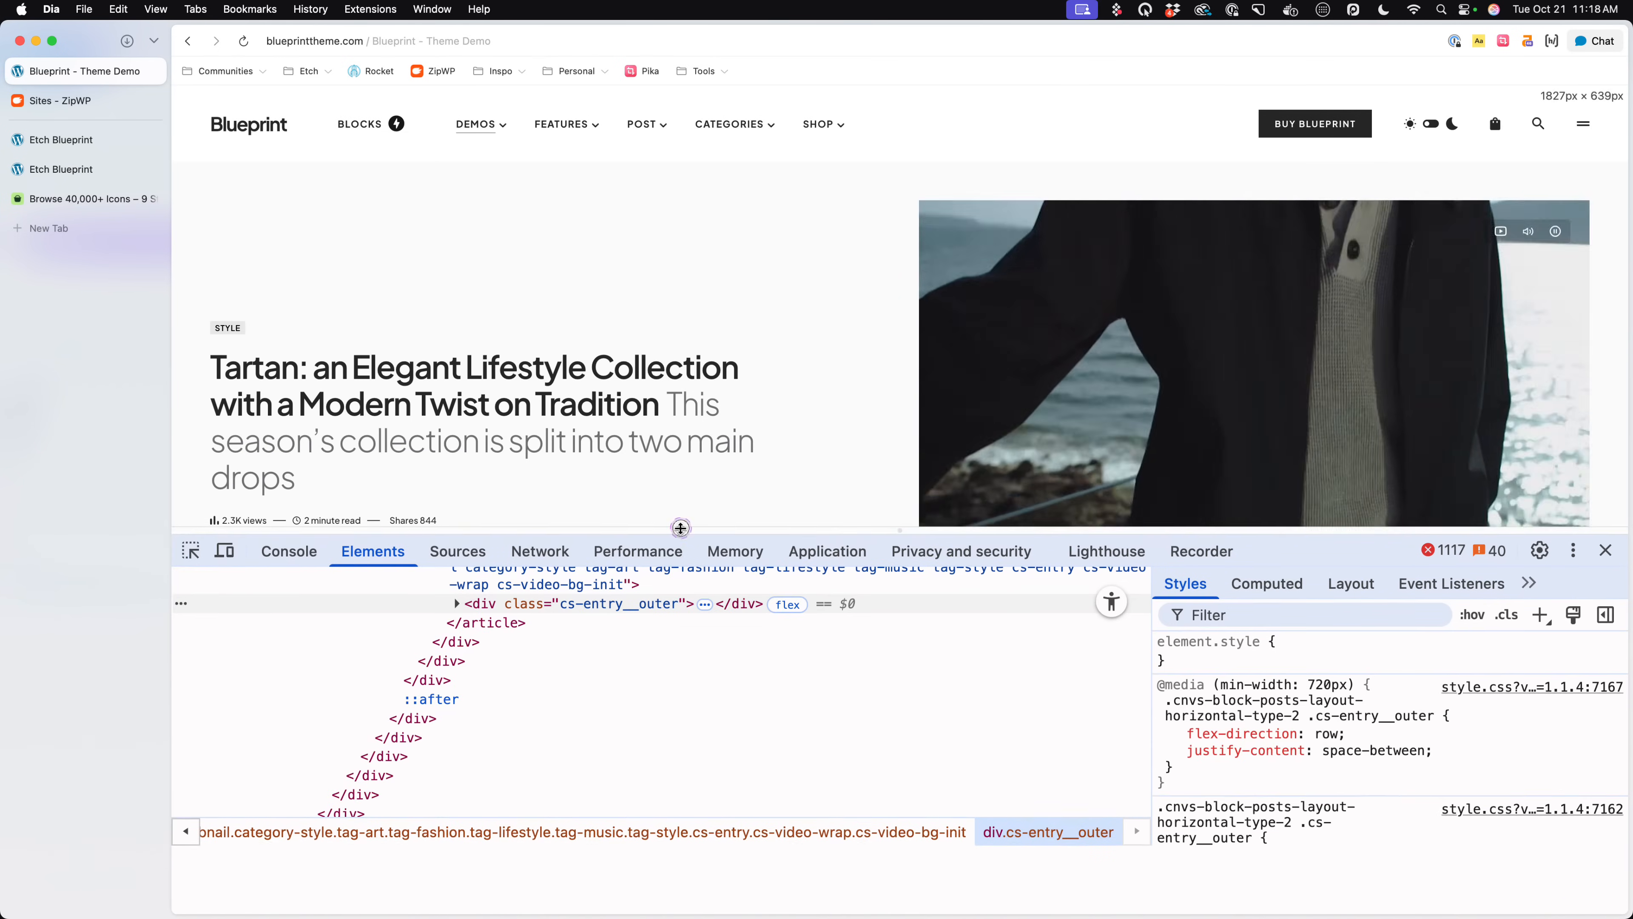
pyautogui.scroll(2, 603, 720)
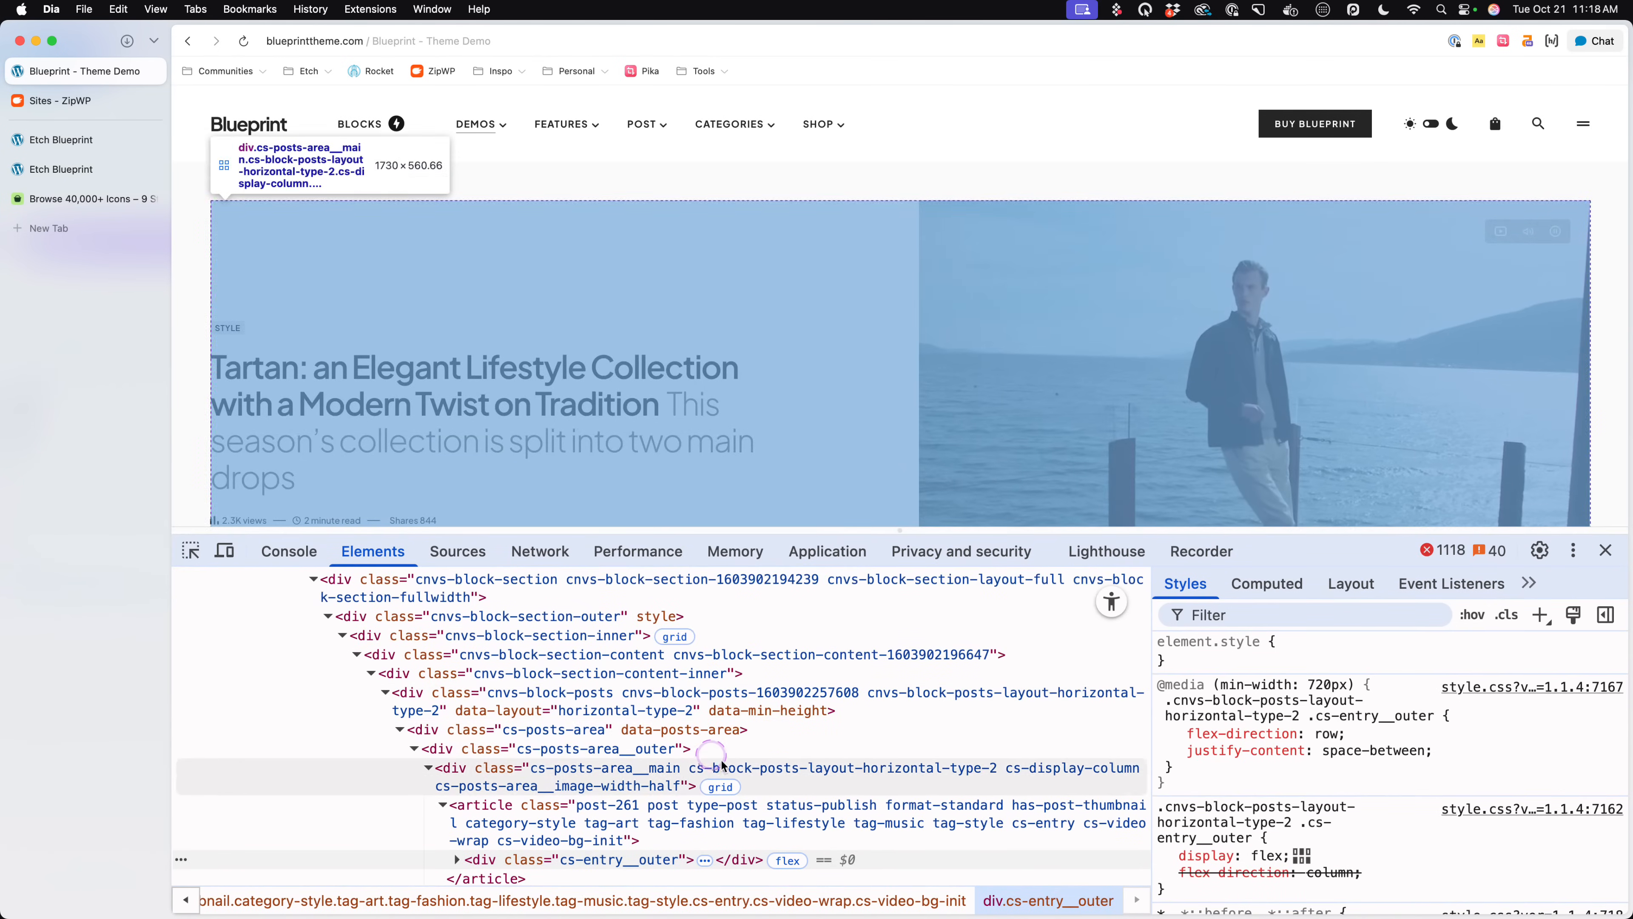
pyautogui.scroll(-1, 749, 740)
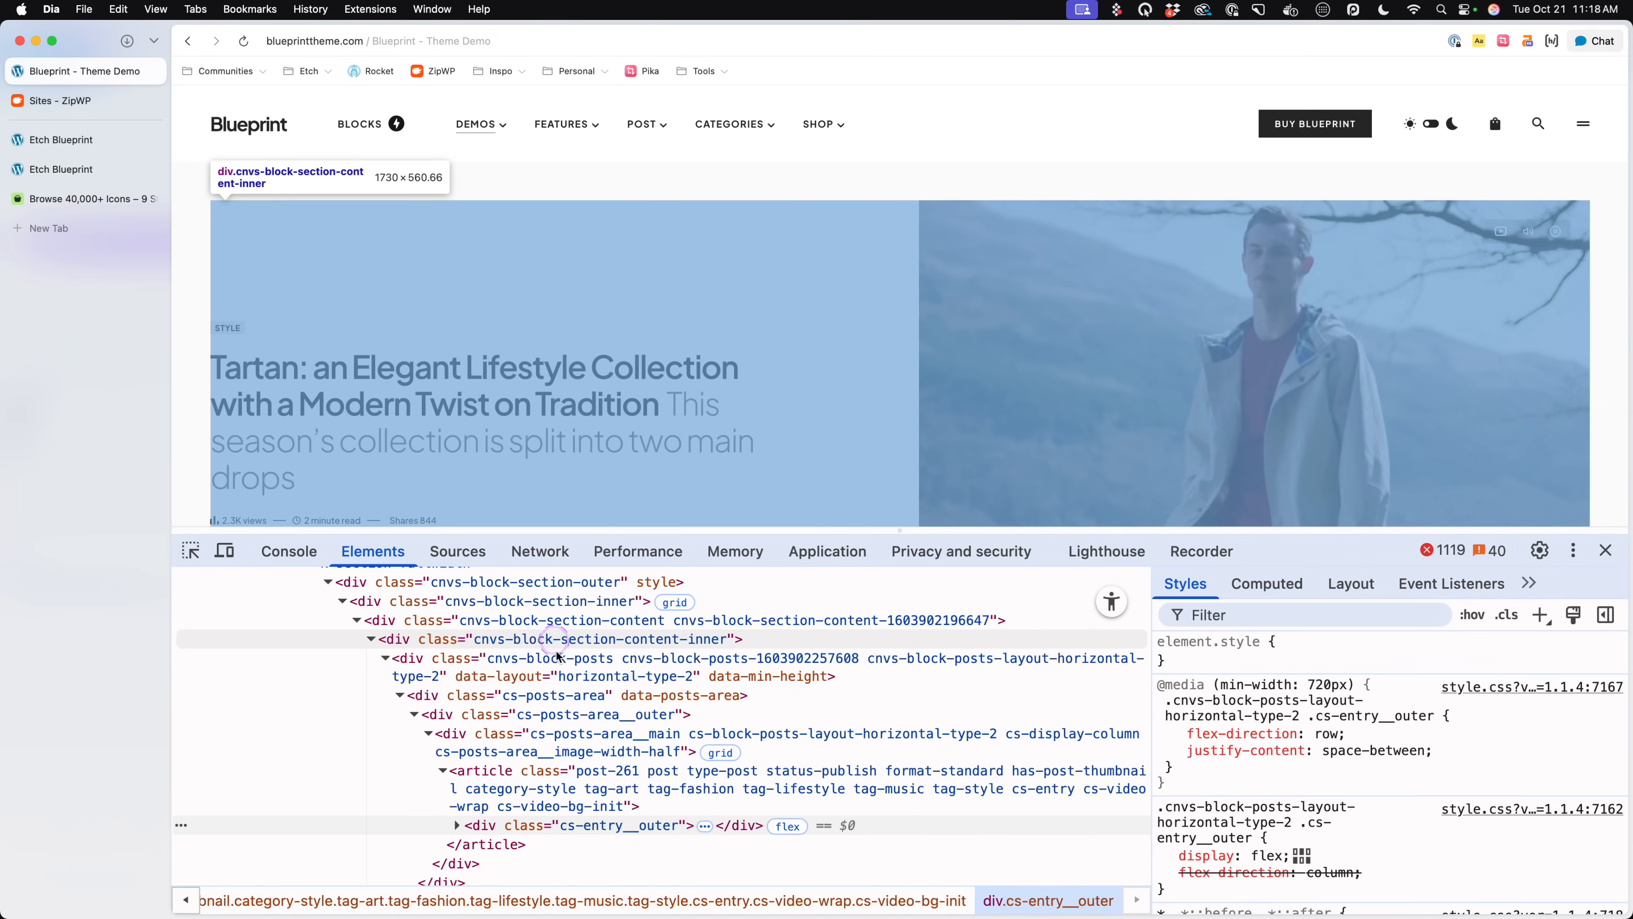
pyautogui.click(520, 620)
pyautogui.scroll(2, 520, 669)
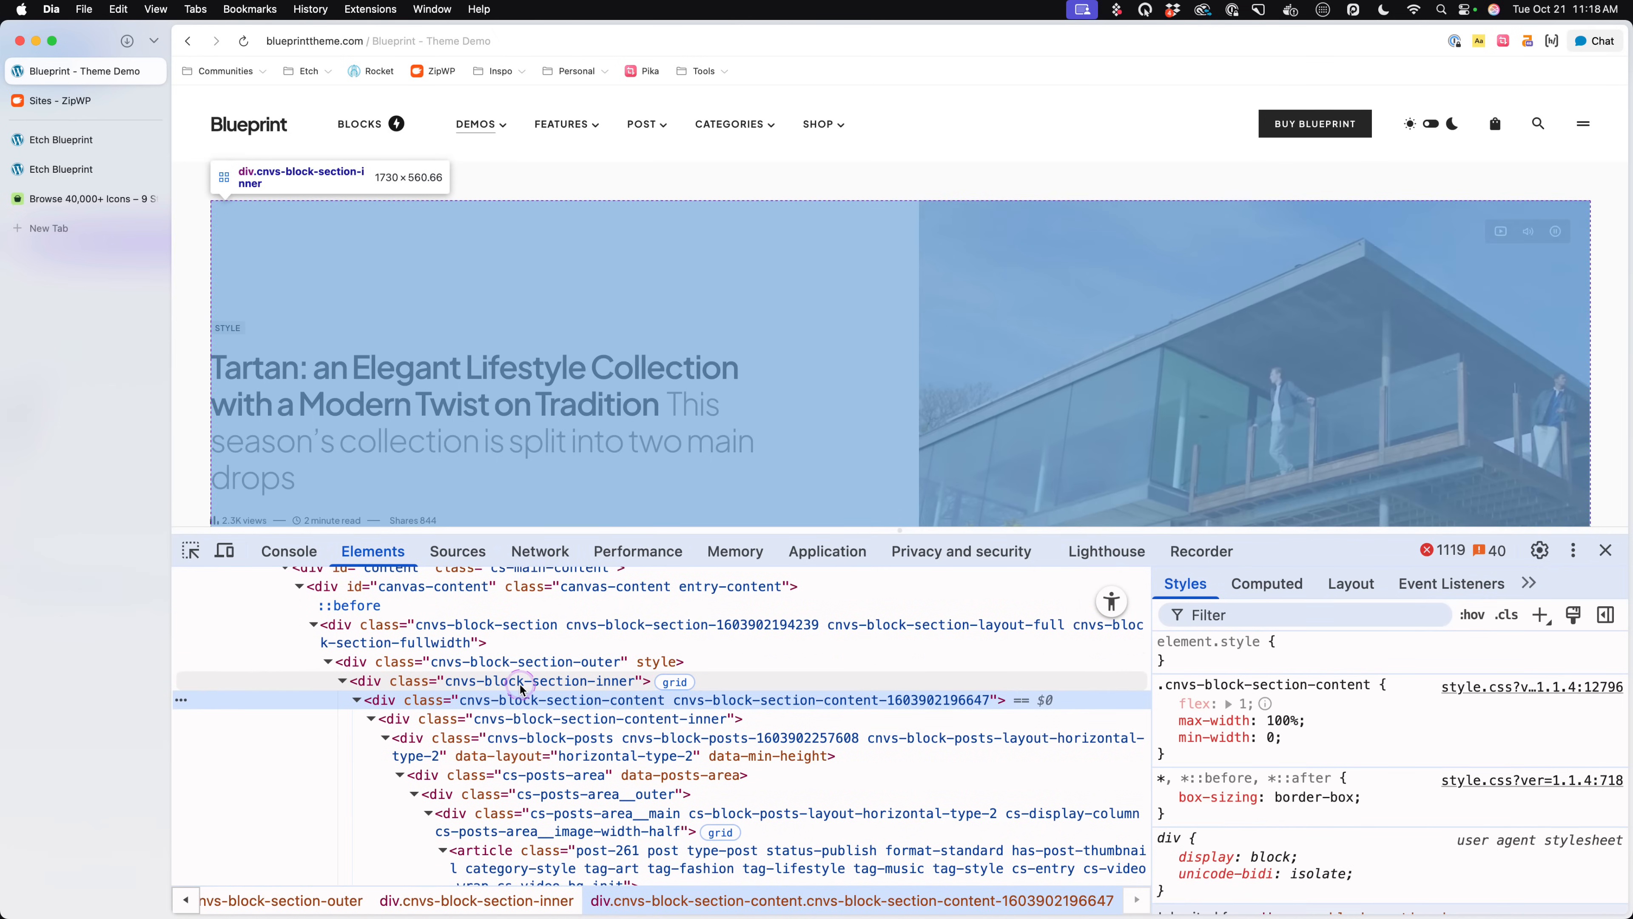
pyautogui.click(521, 682)
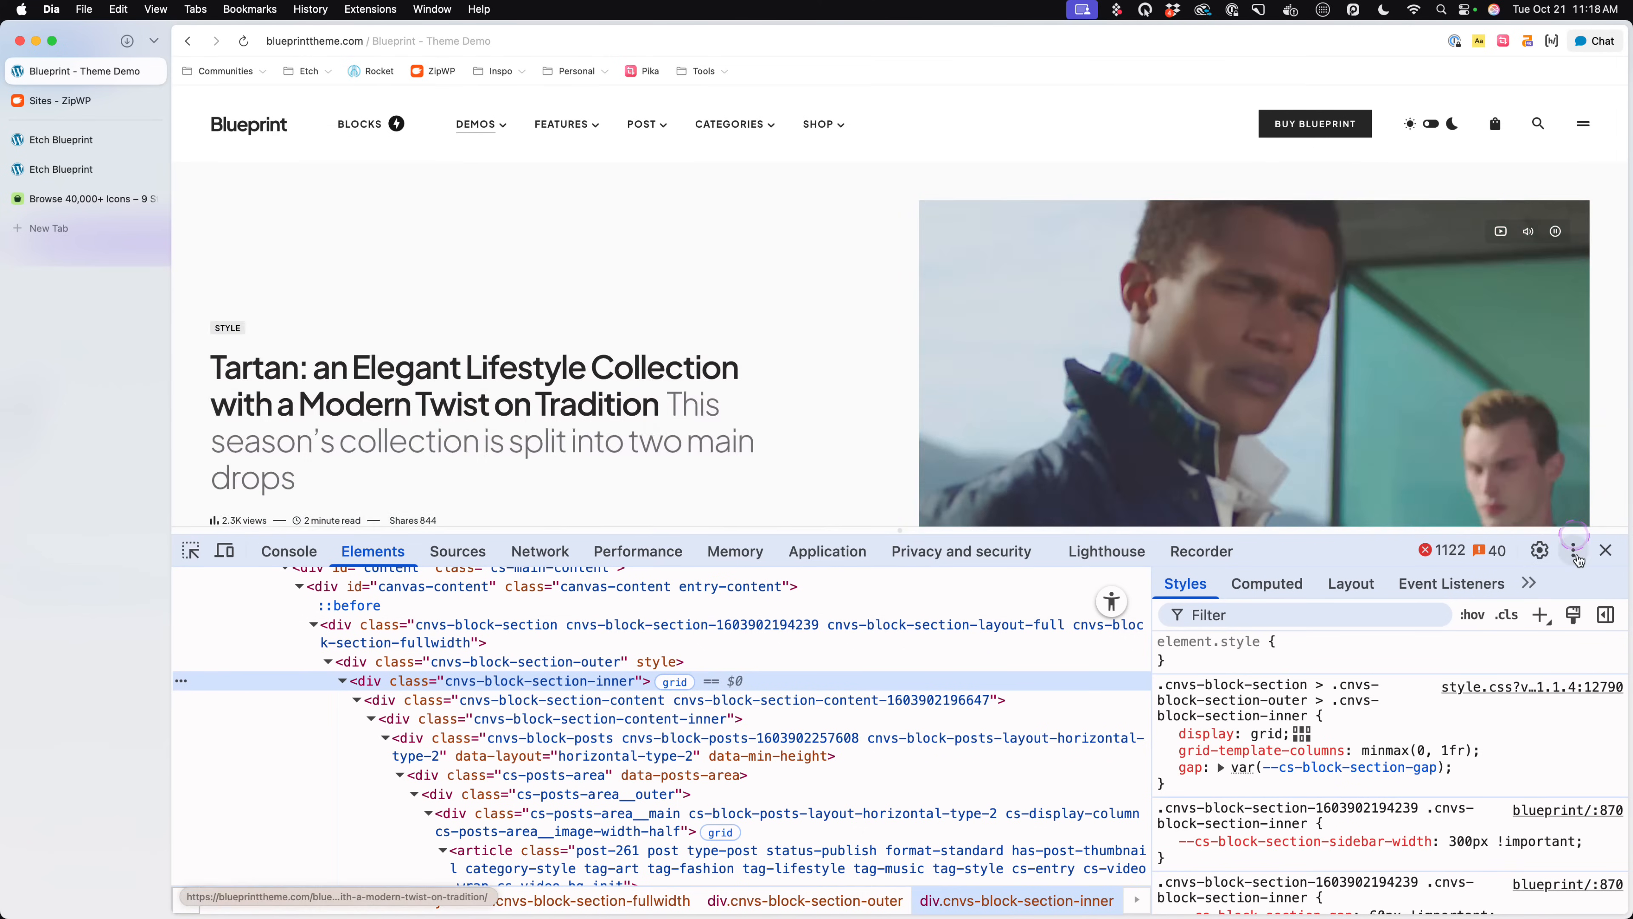
pyautogui.click(1606, 550)
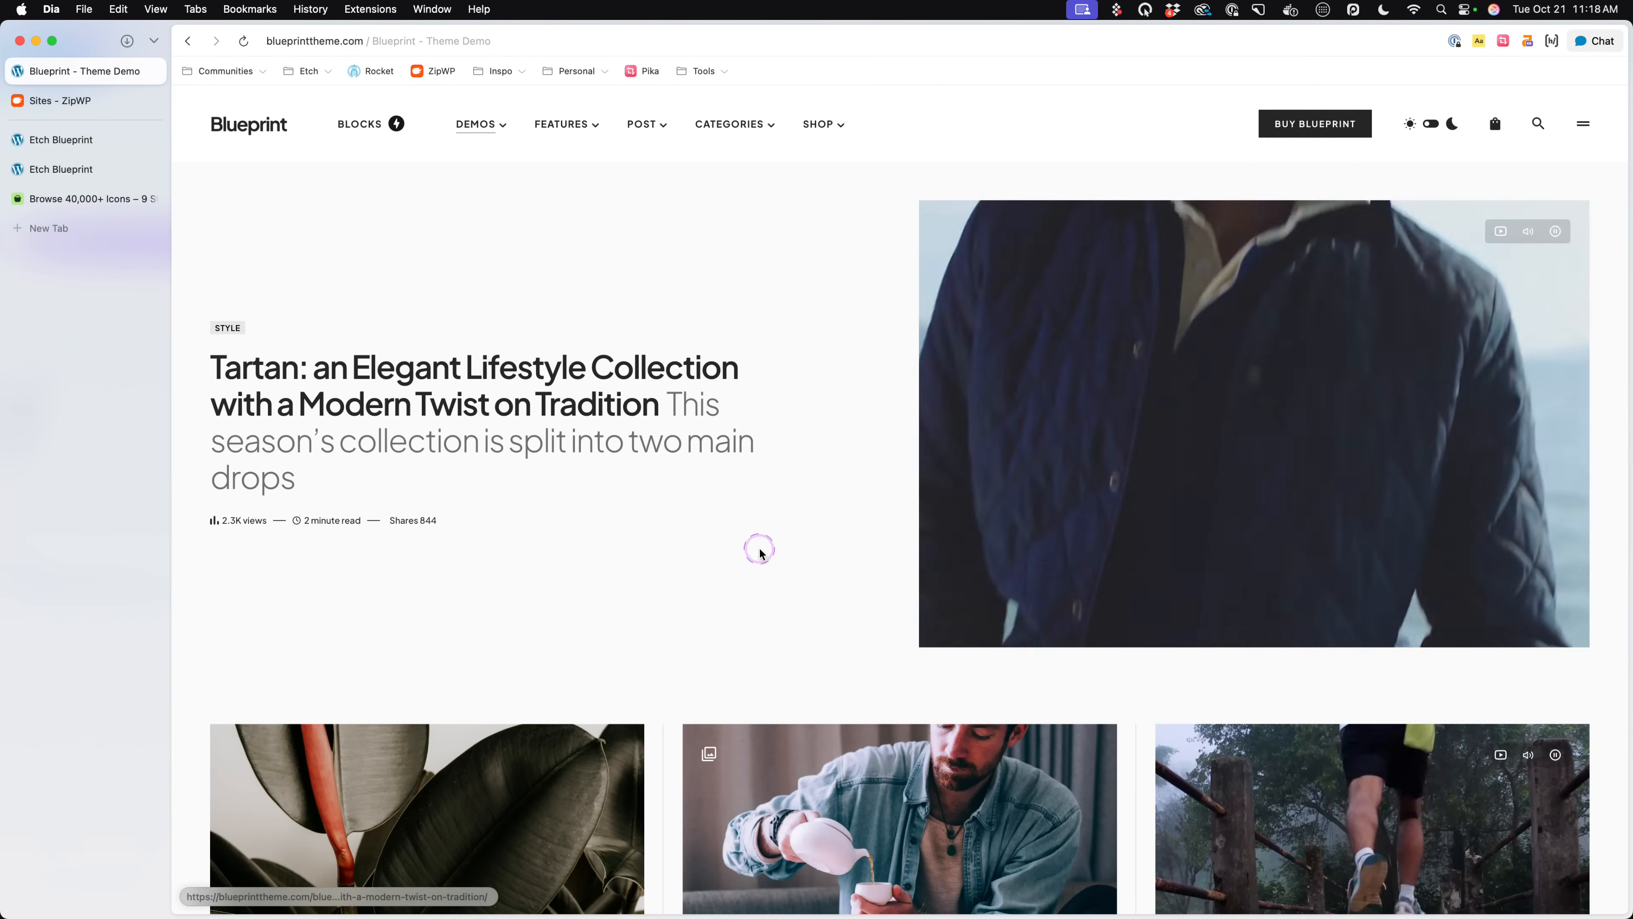
# - Return to Etch, set the Automatic.css website Content Width to 1750 px, save the settings and page, and check the frontend
pyautogui.click(103, 165)
pyautogui.click(128, 140)
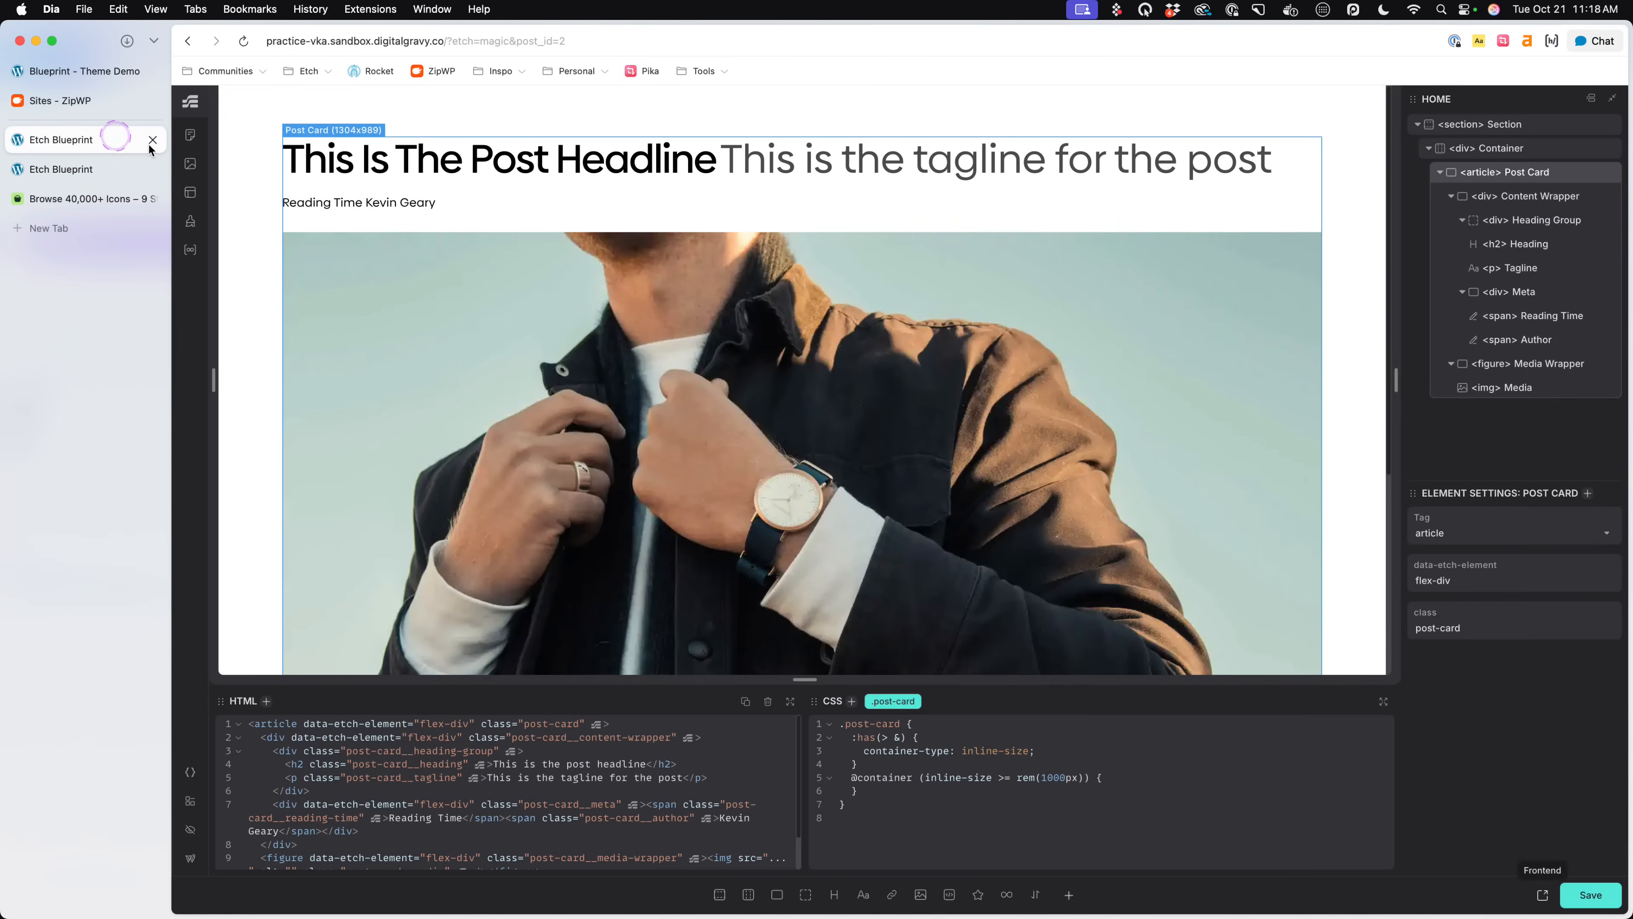
pyautogui.click(483, 275)
pyautogui.click(243, 759)
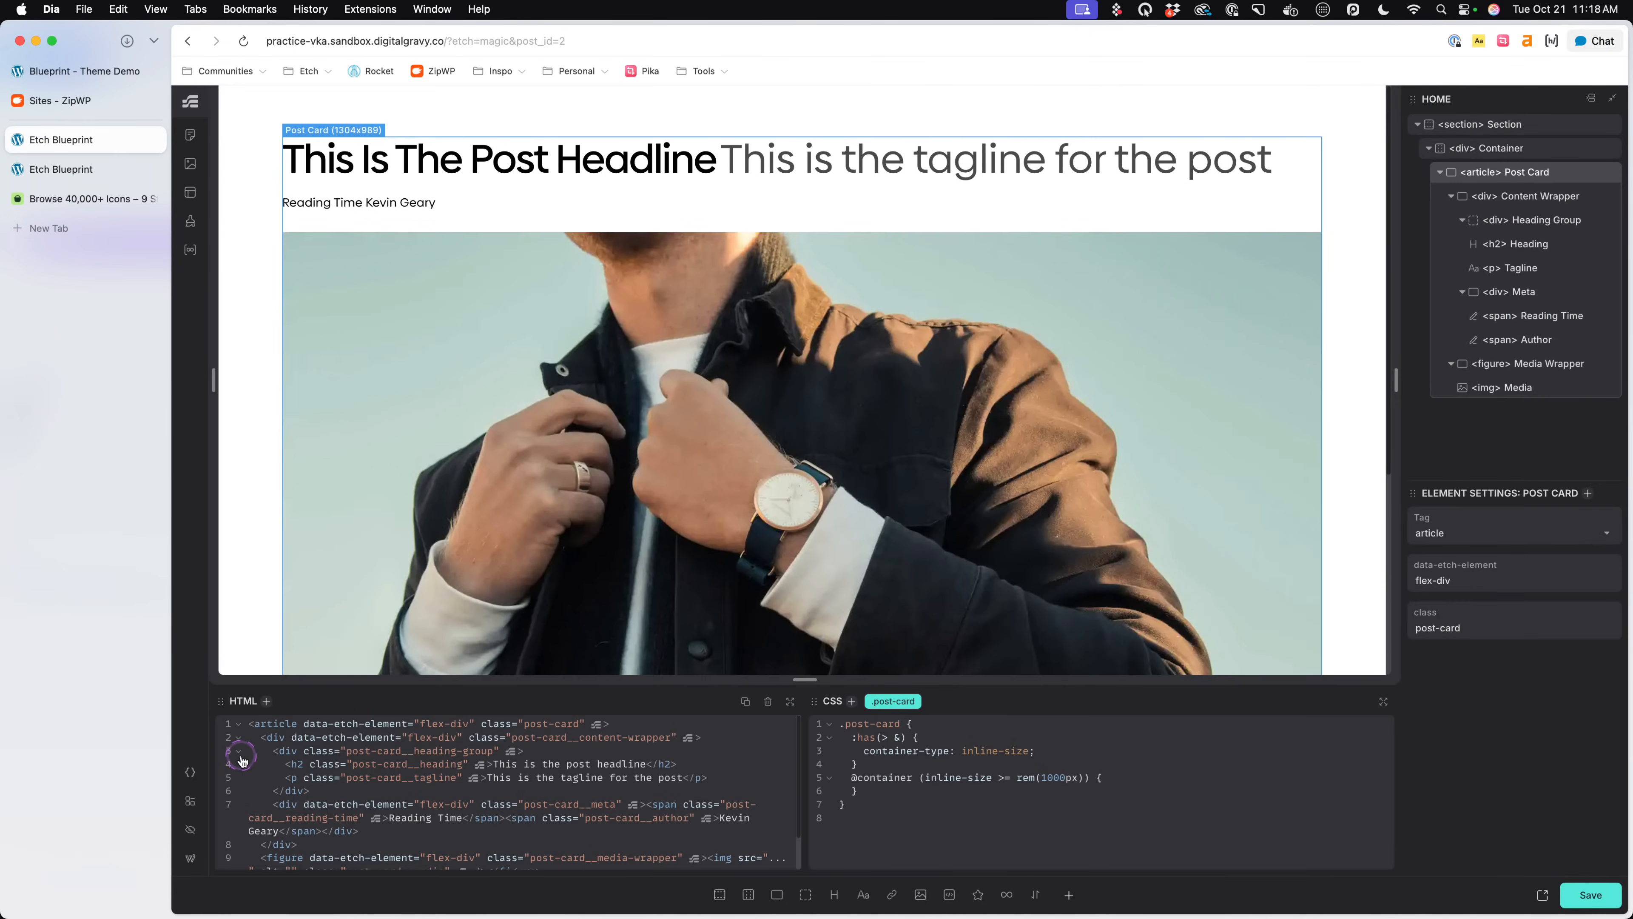
pyautogui.click(190, 772)
pyautogui.click(229, 152)
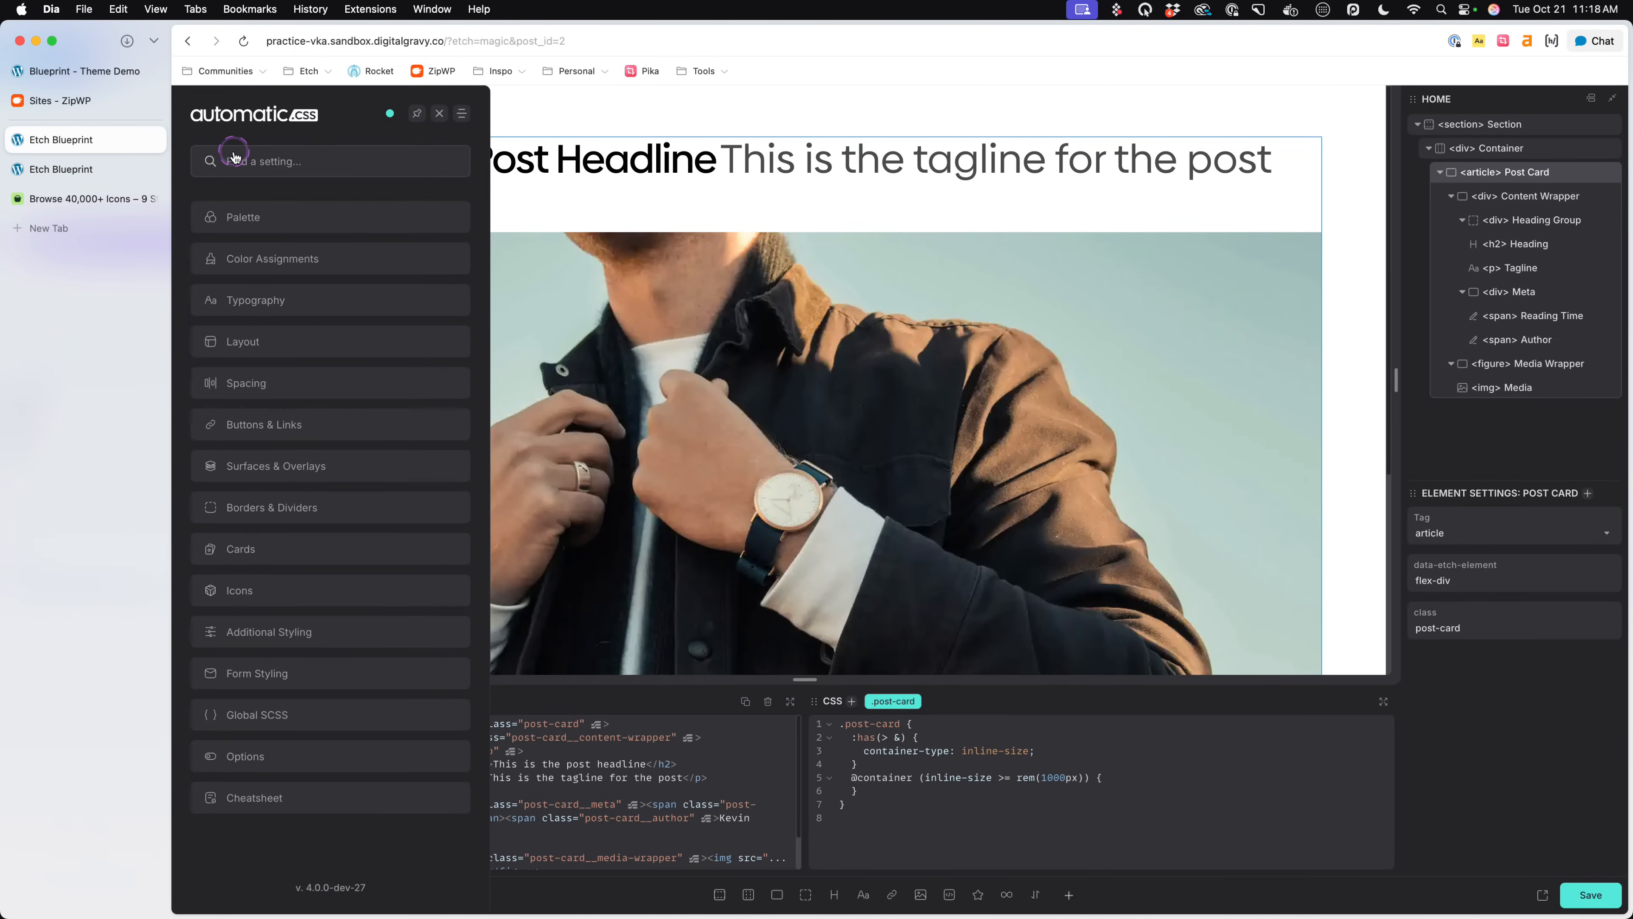
pyautogui.click(278, 339)
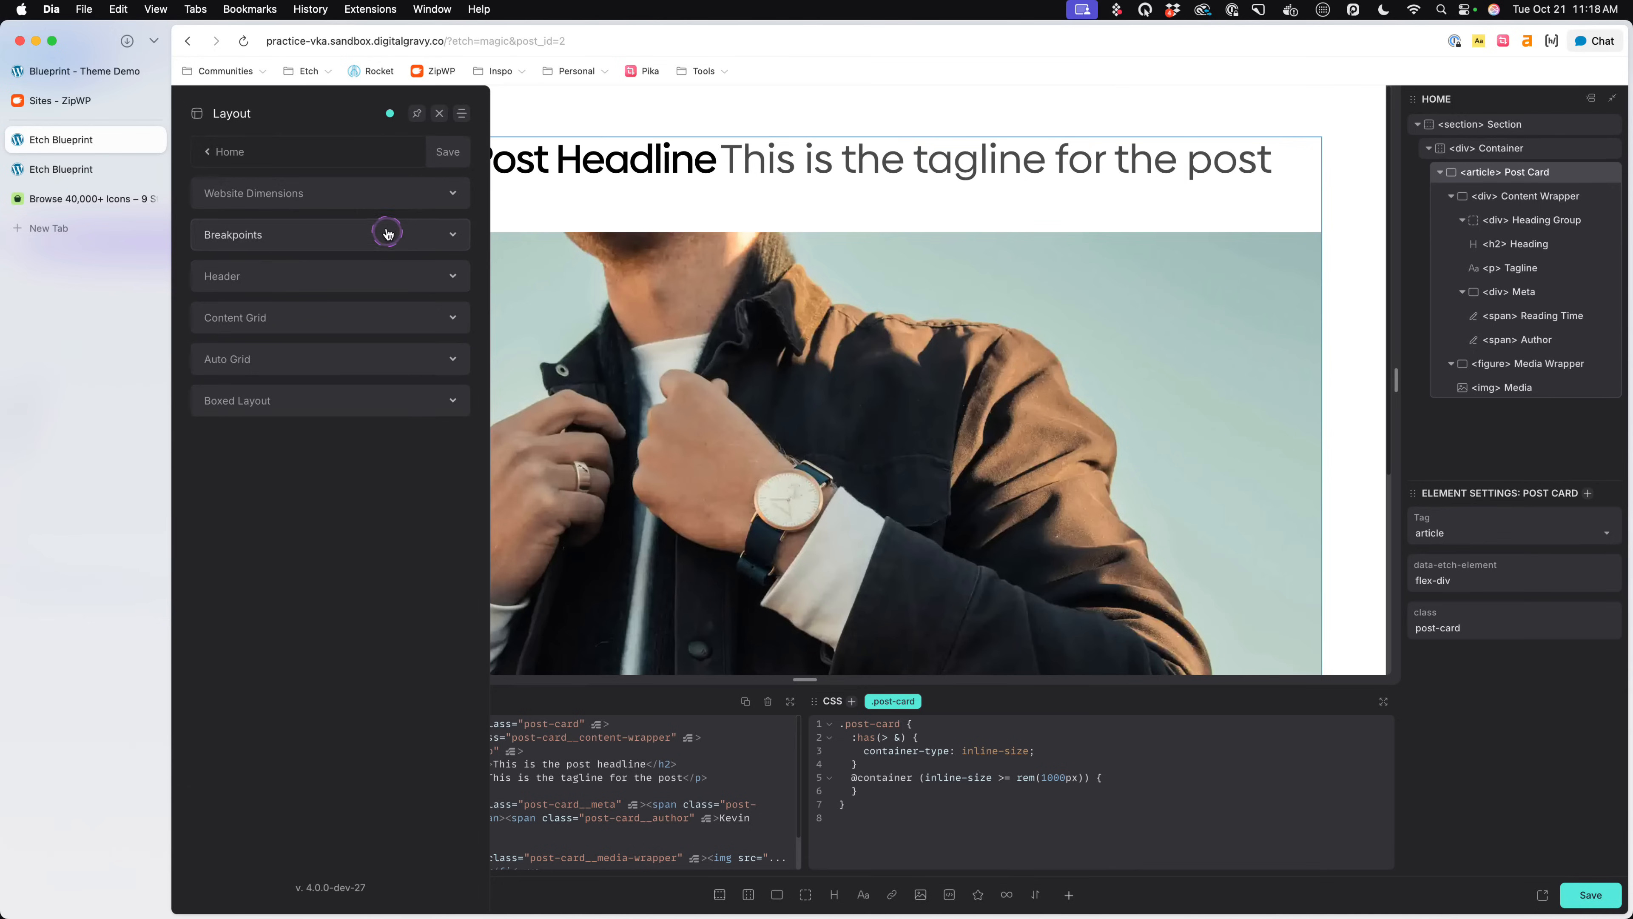
pyautogui.click(386, 205)
pyautogui.write('1')
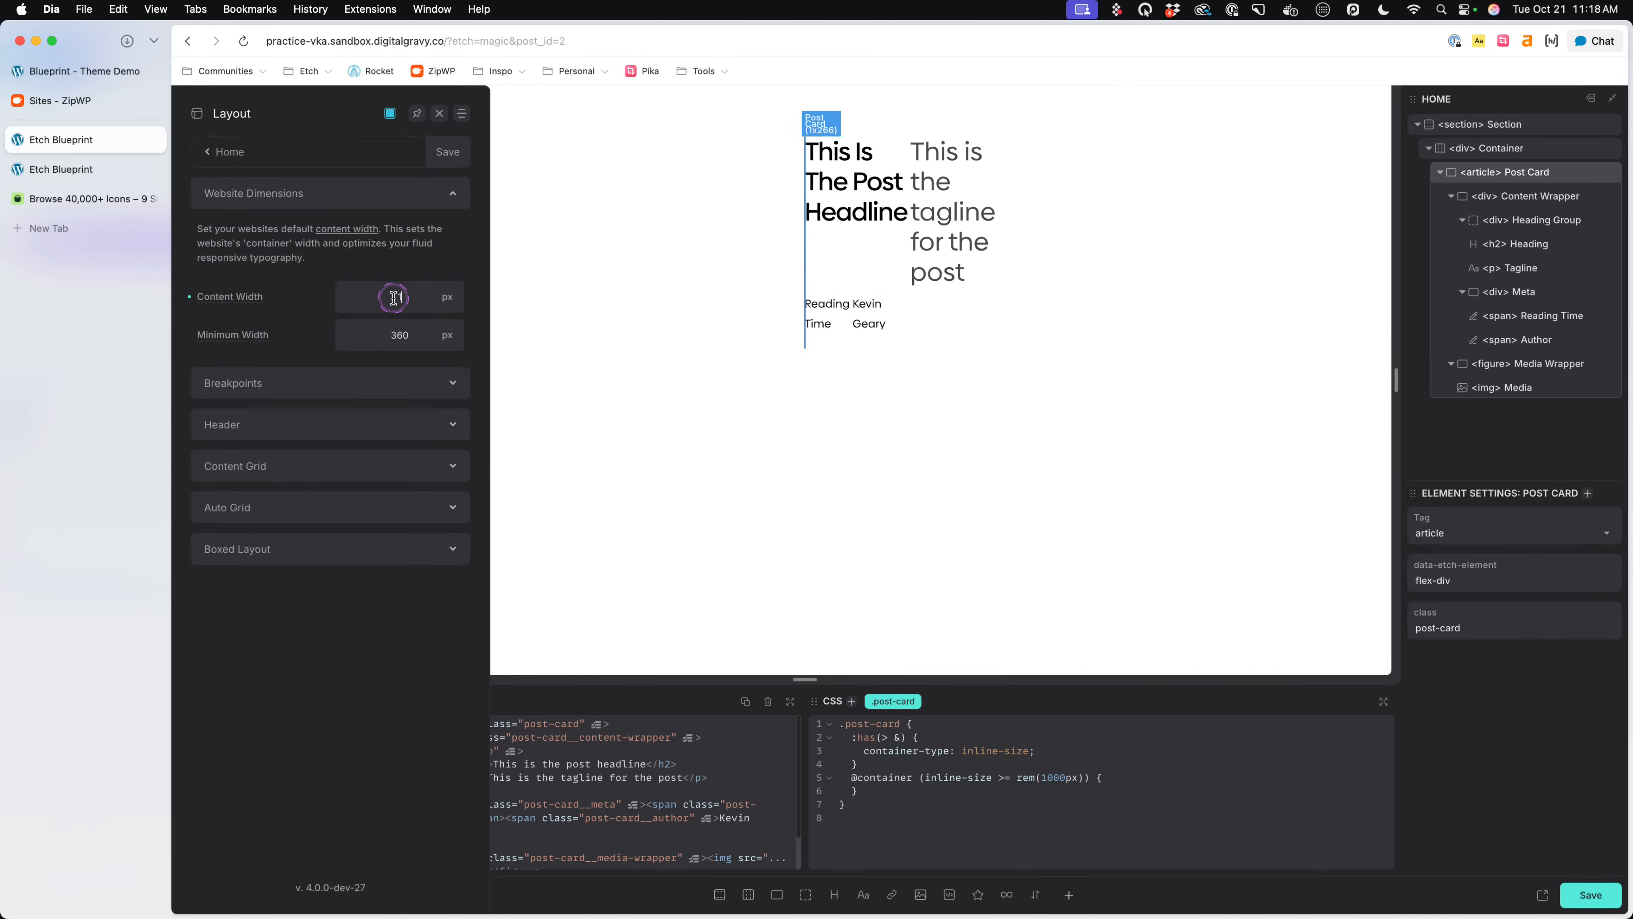
pyautogui.write('250')
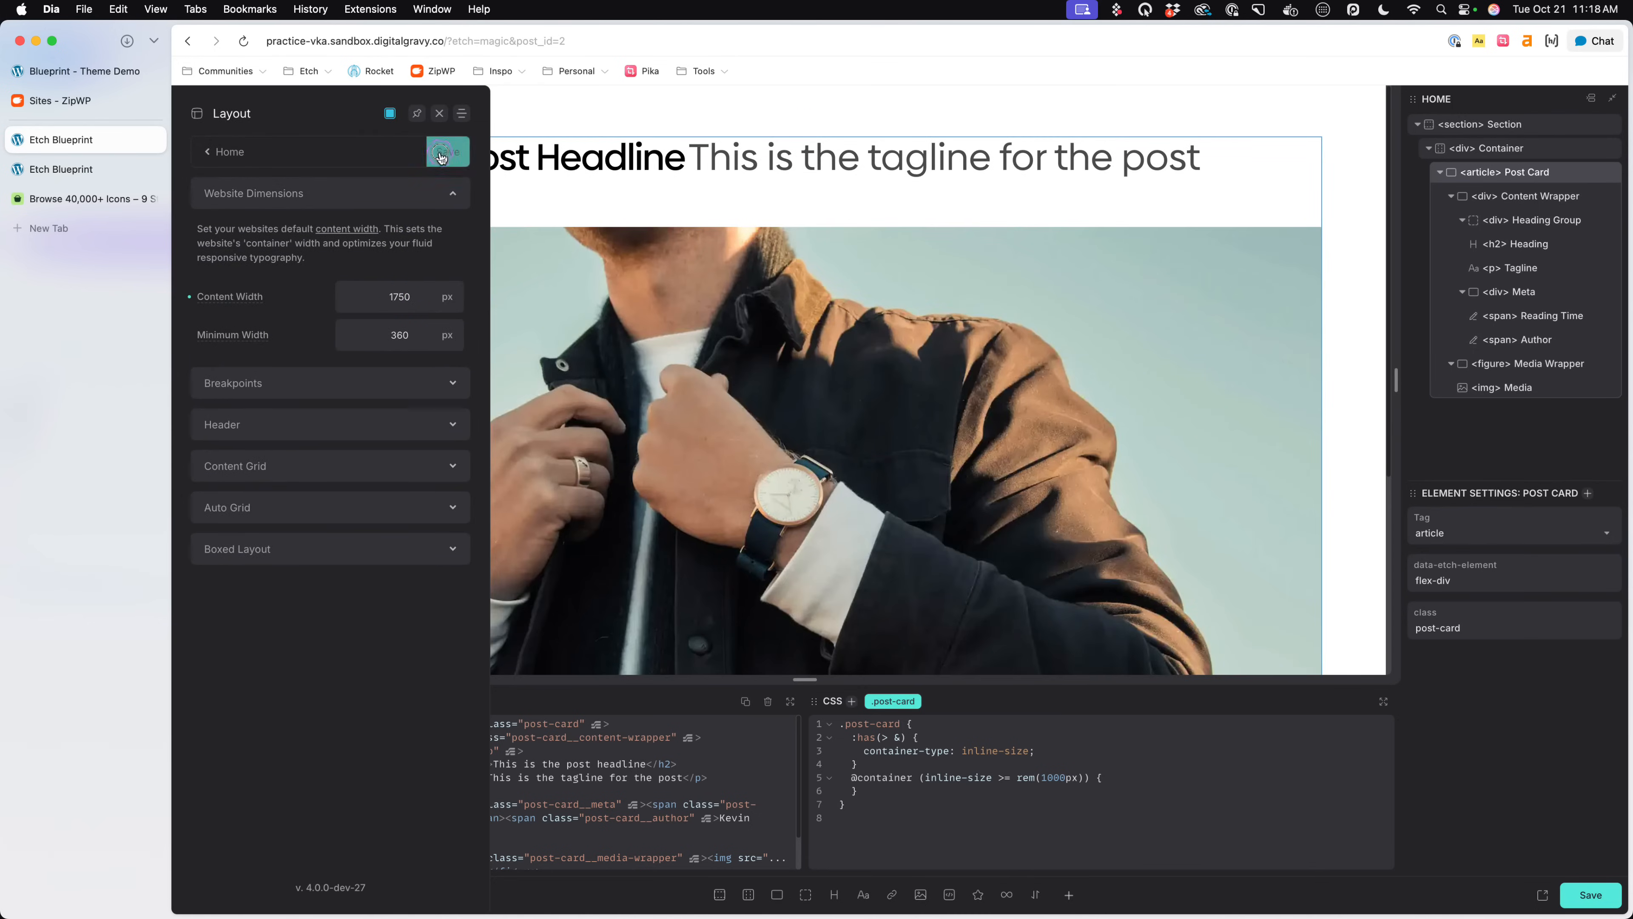
pyautogui.click(454, 157)
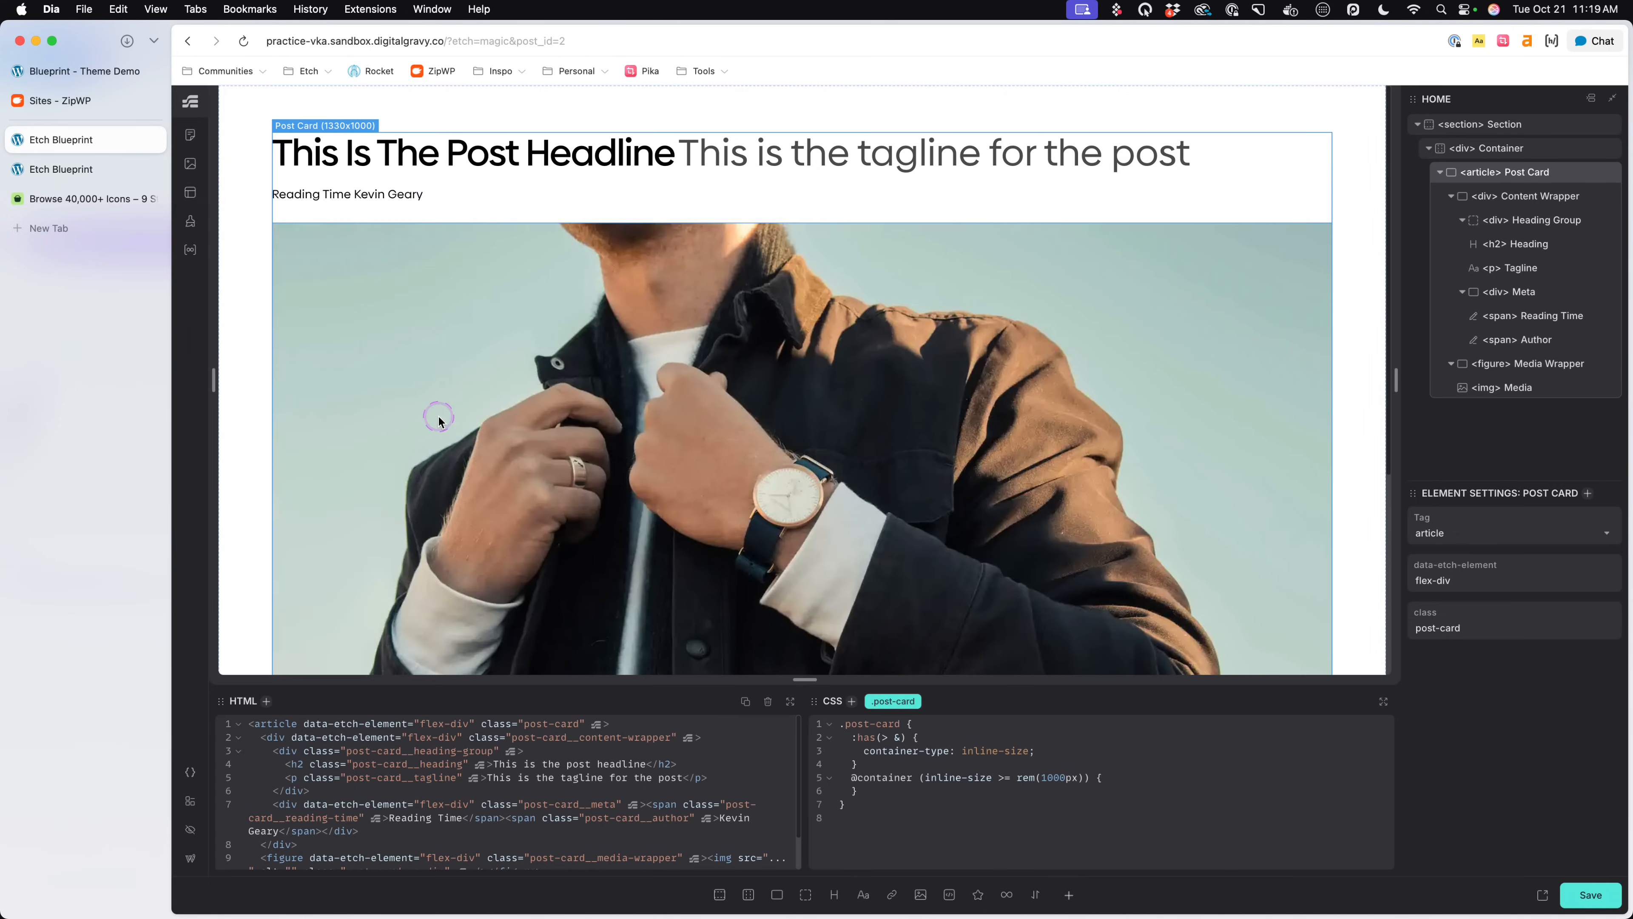
pyautogui.press('super+s')
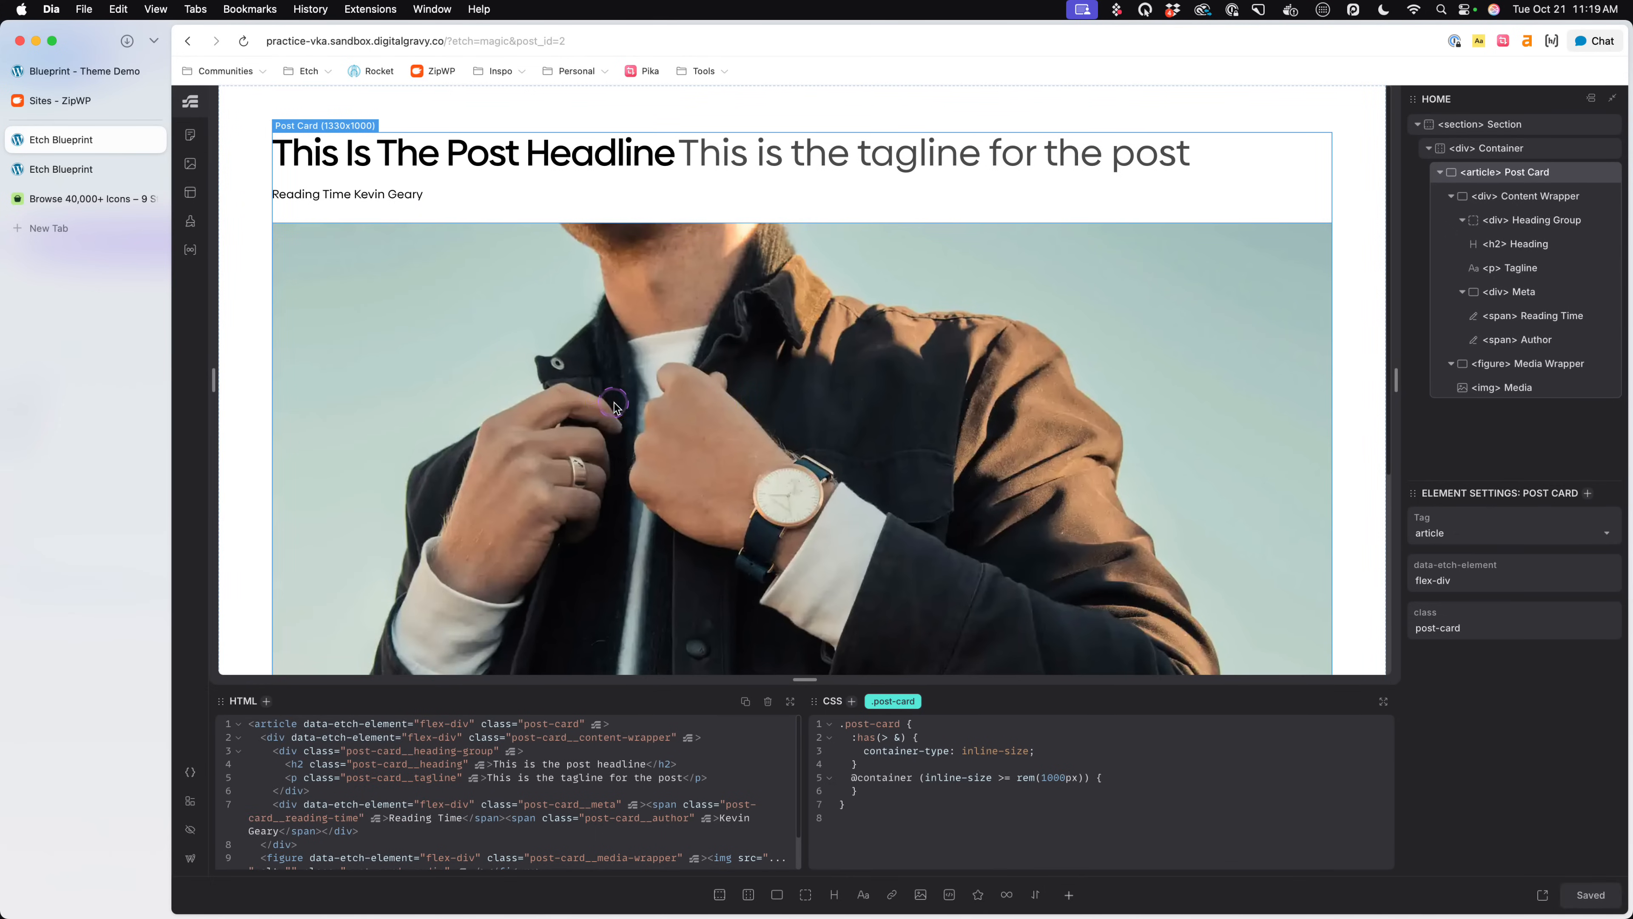
pyautogui.click(83, 168)
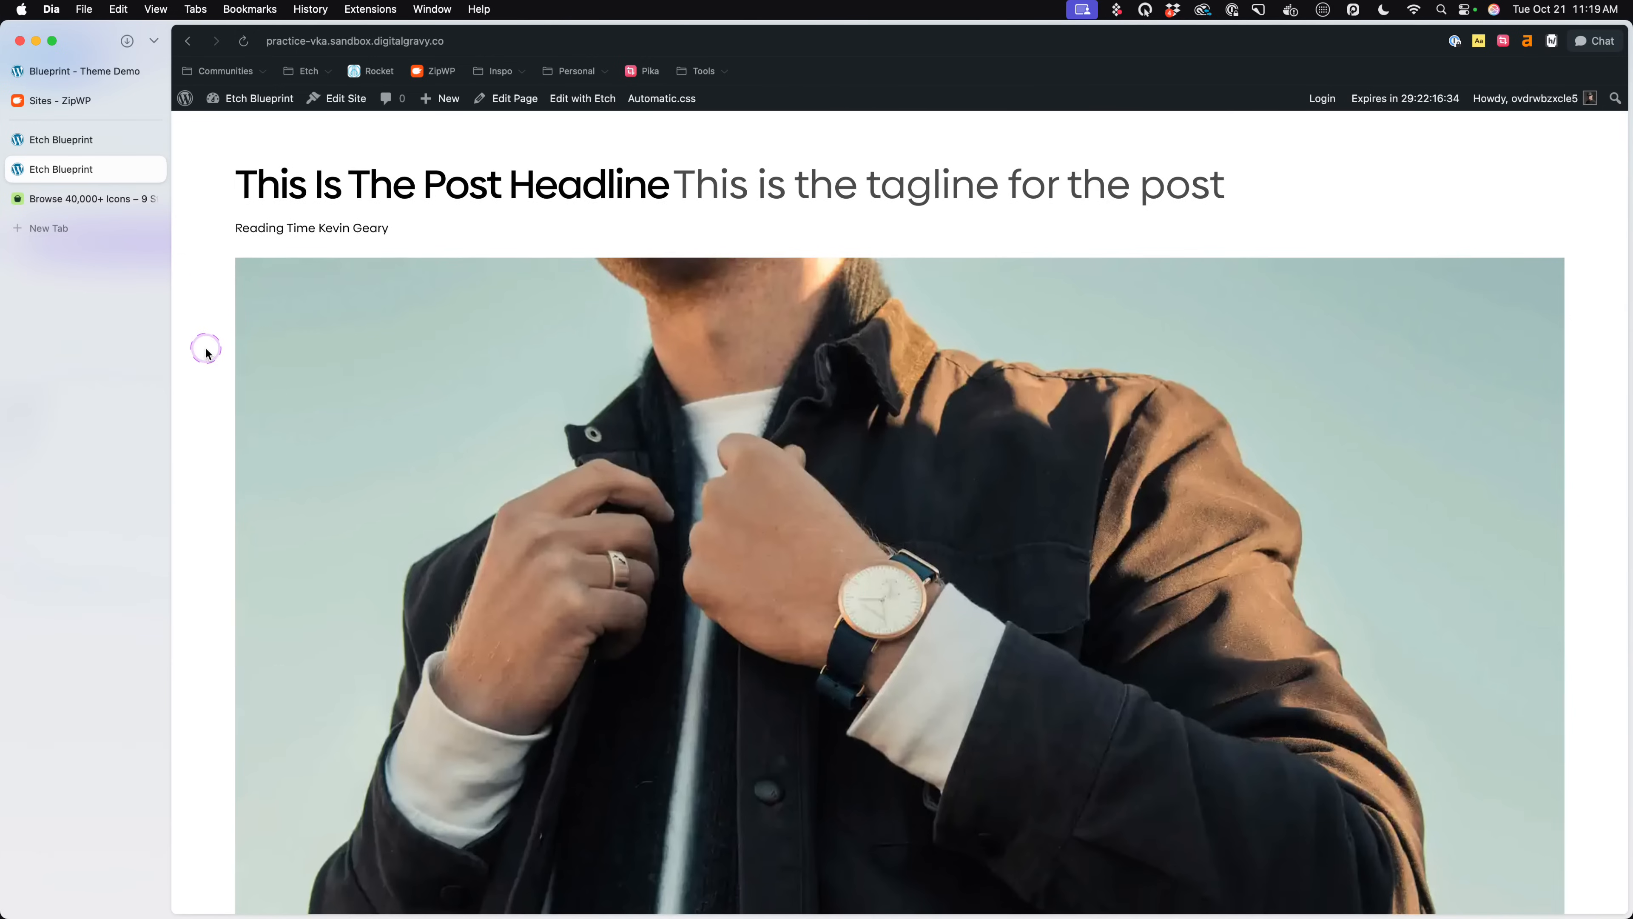
pyautogui.click(90, 143)
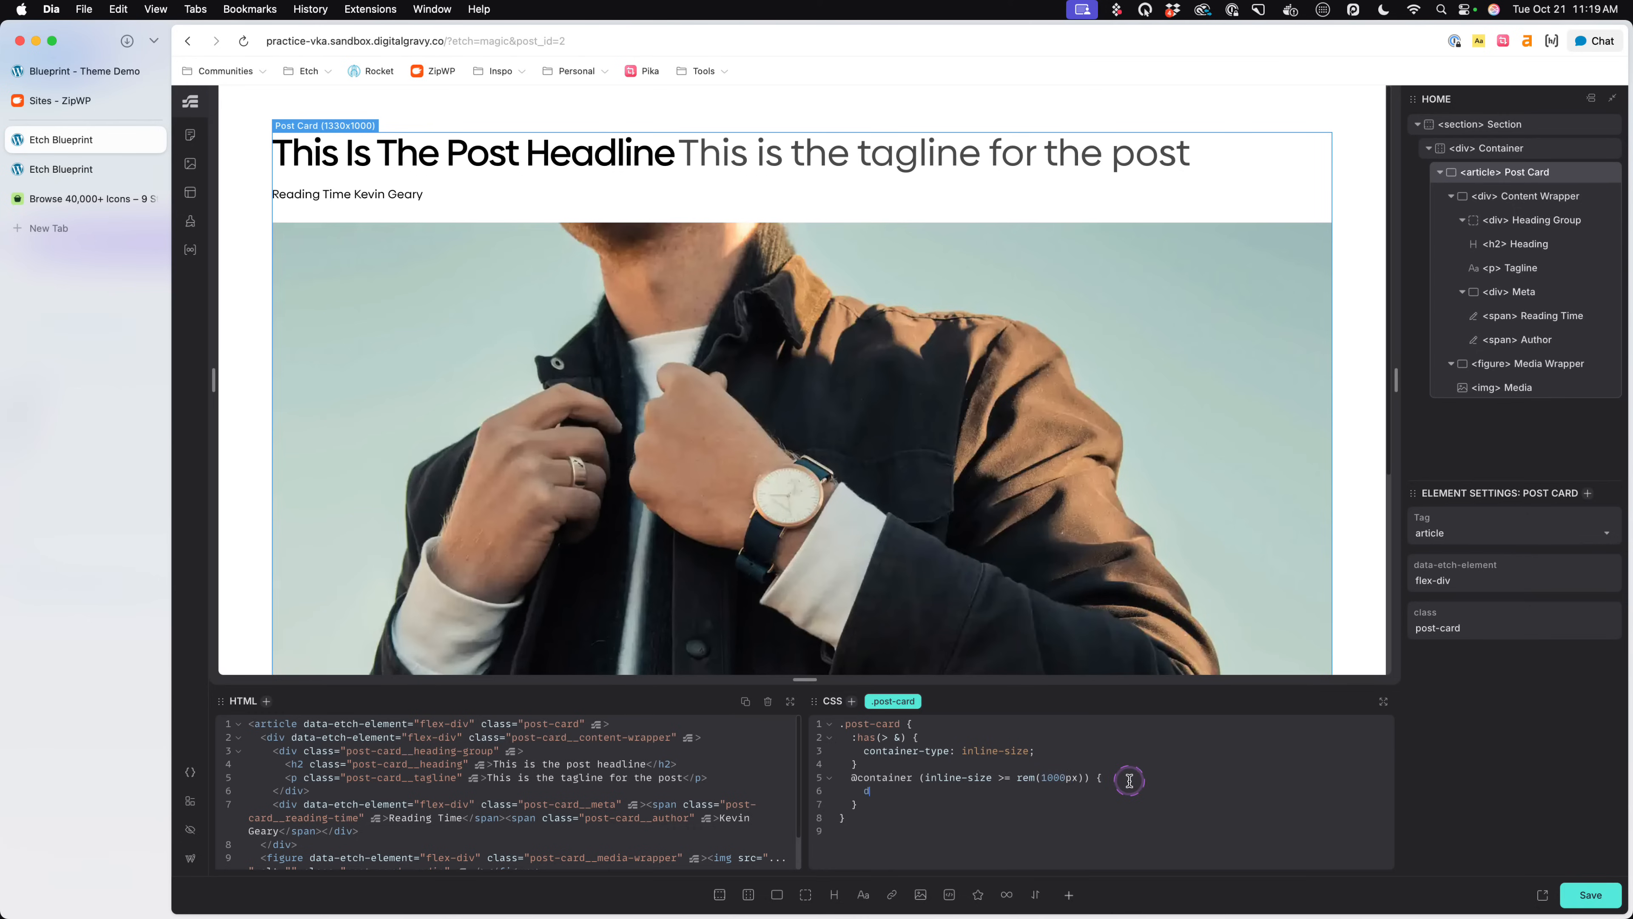
pyautogui.write('isplay: grid;')
pyautogui.press('Return')
pyautogui.write('grid-t')
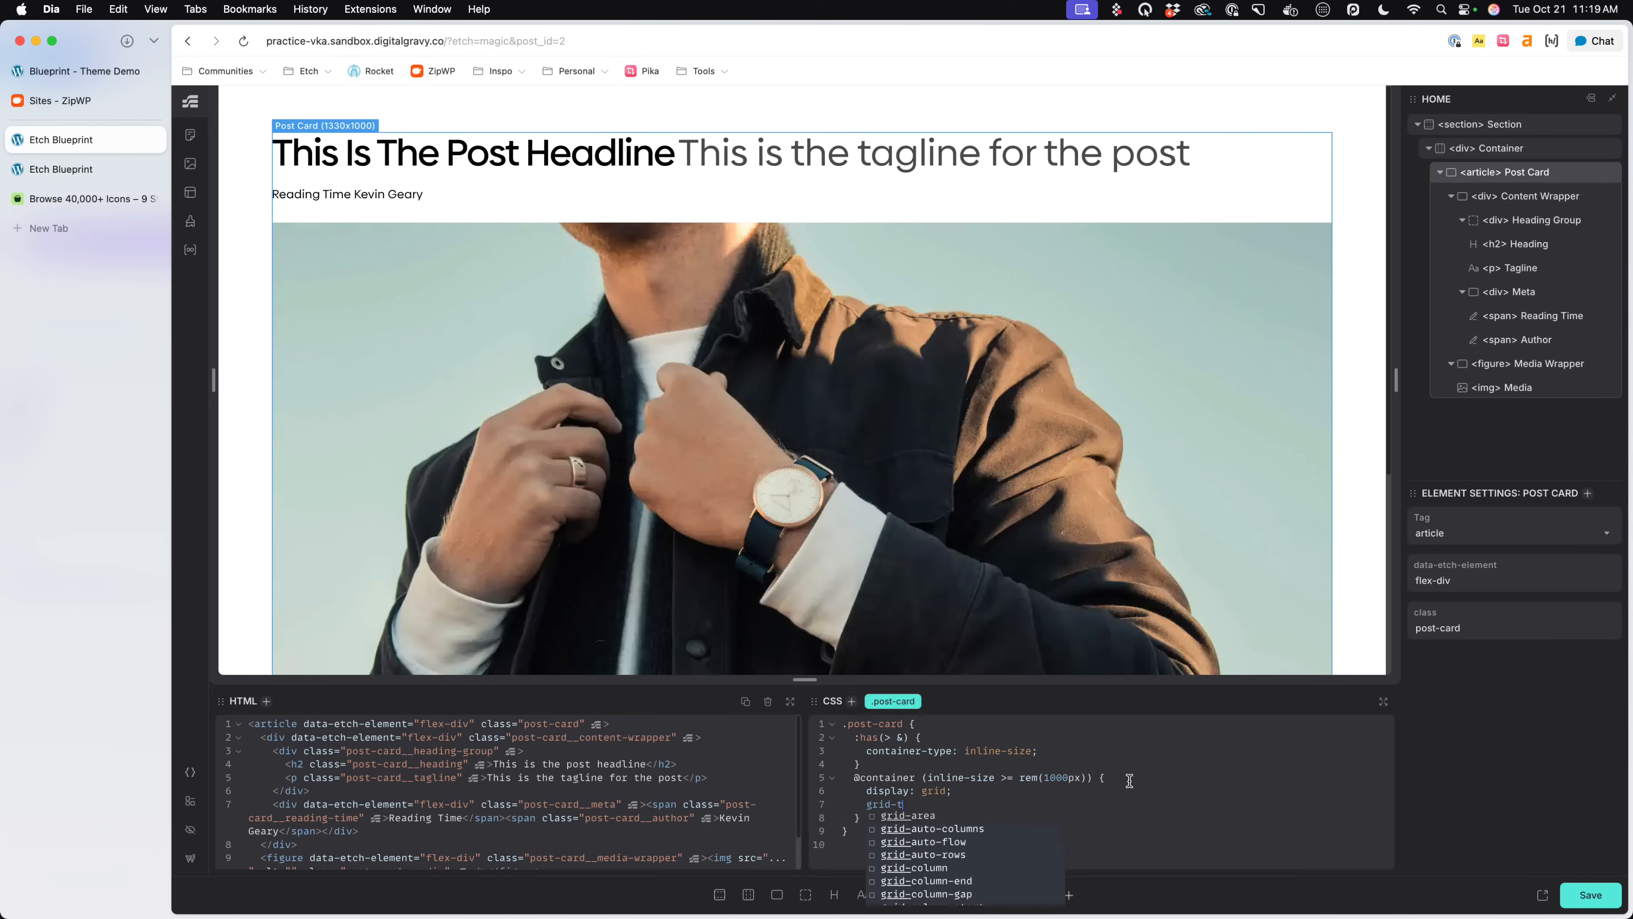
pyautogui.write('emplate-columns: --grod-')
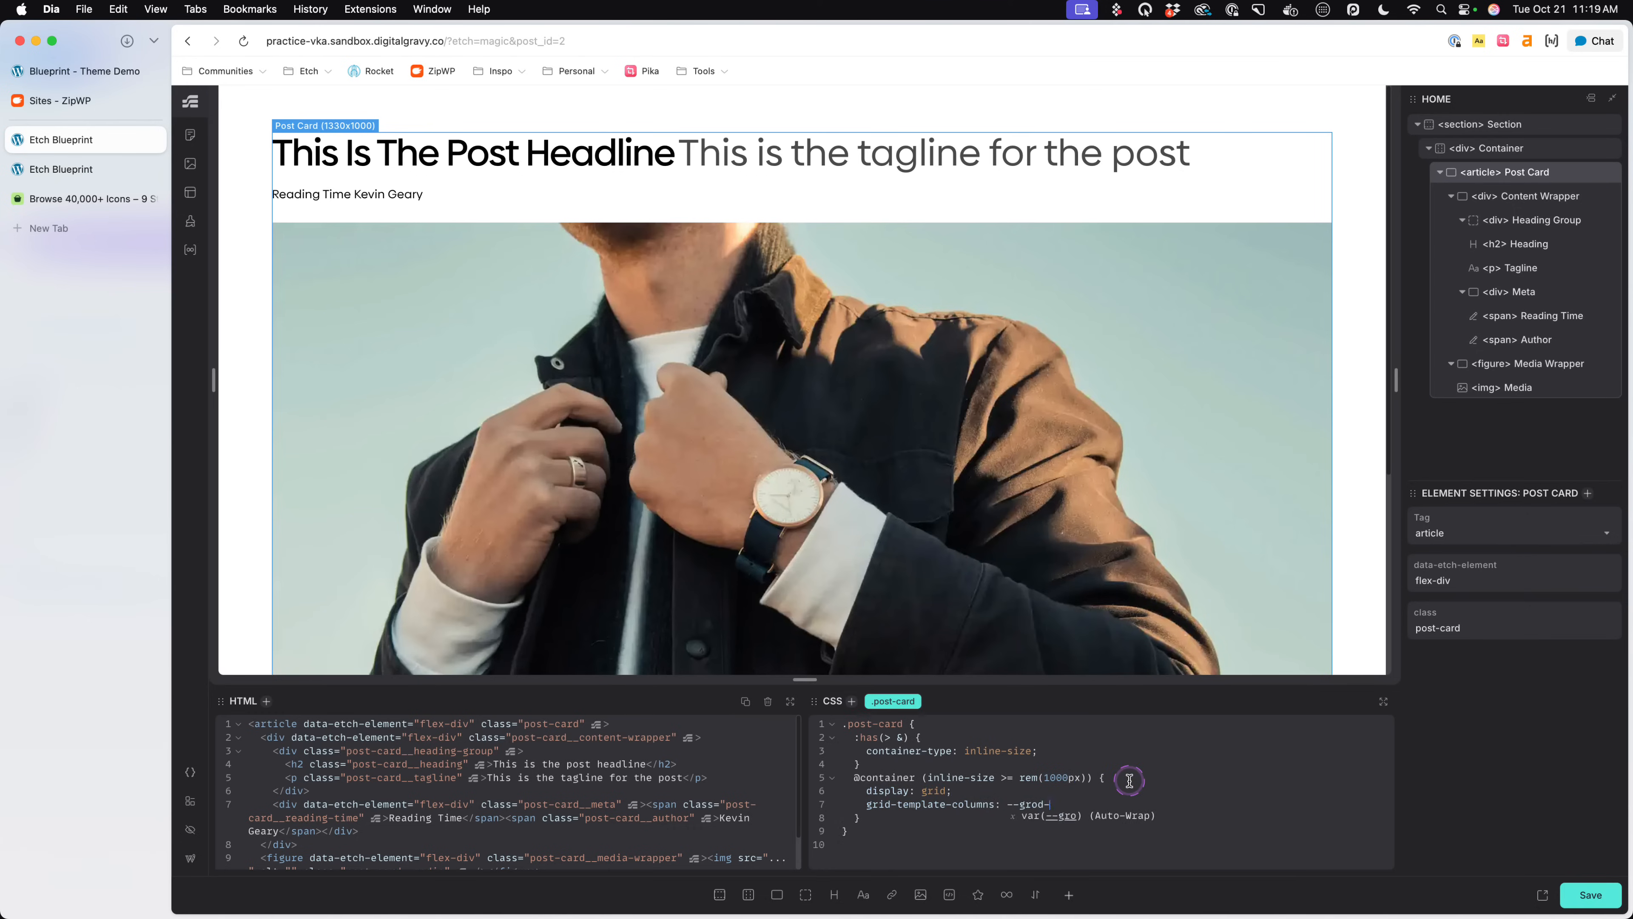
pyautogui.write('2')
pyautogui.press('Return')
pyautogui.write(';')
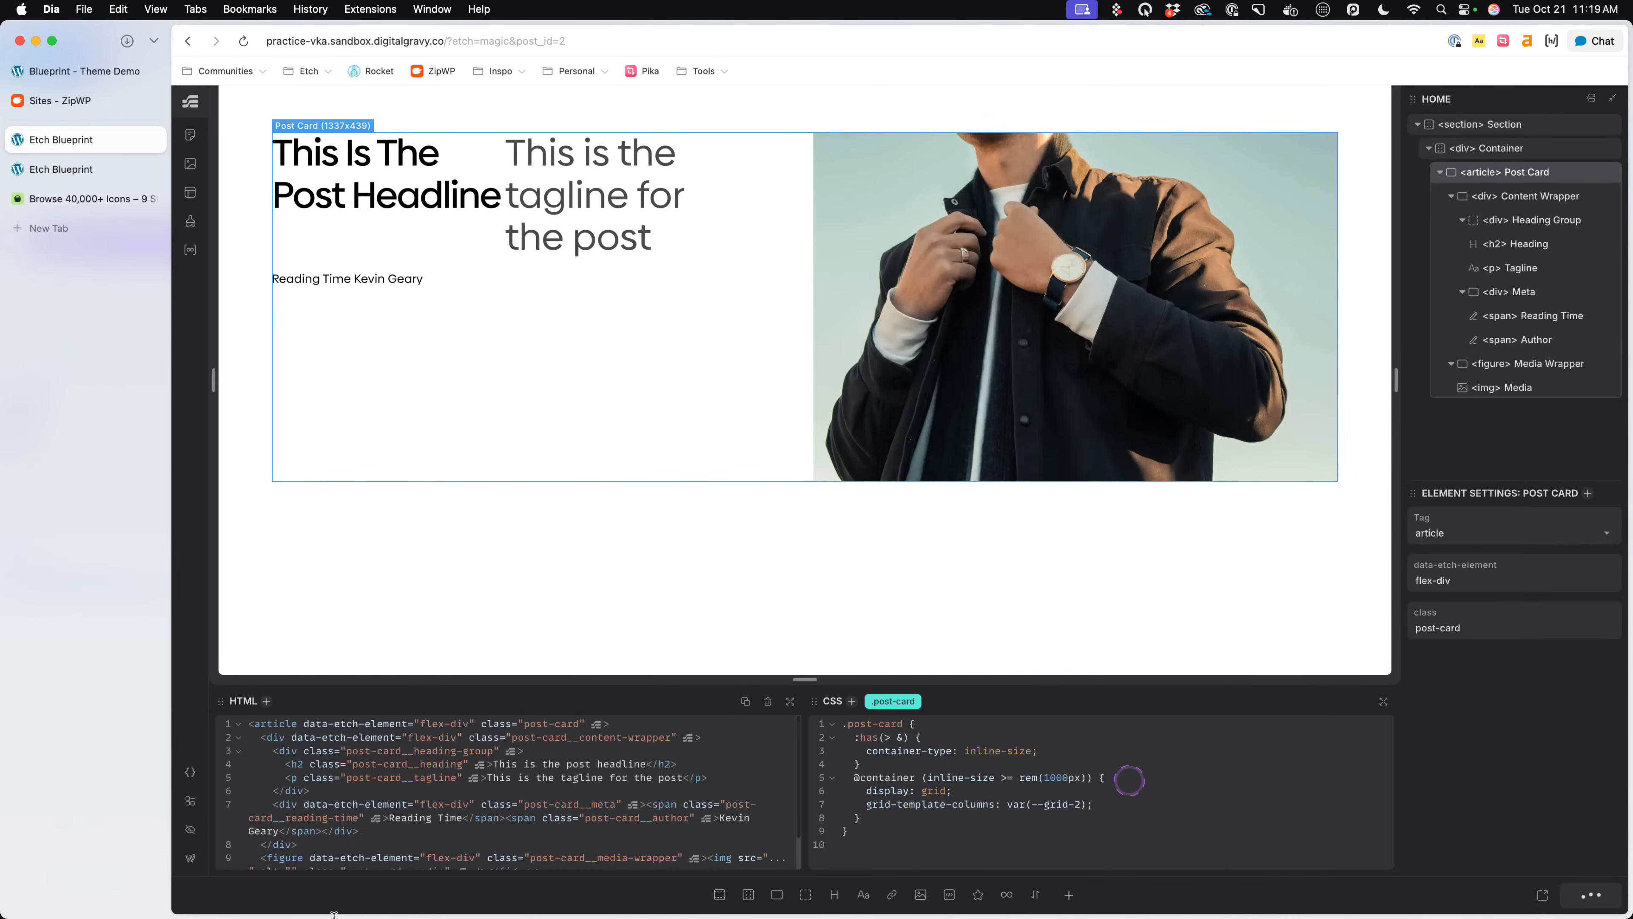
# - Select the Heading and the Tagline in turn to examine their boxes and inline display styles inside the Heading Group
pyautogui.click(493, 170)
pyautogui.click(582, 177)
pyautogui.click(485, 186)
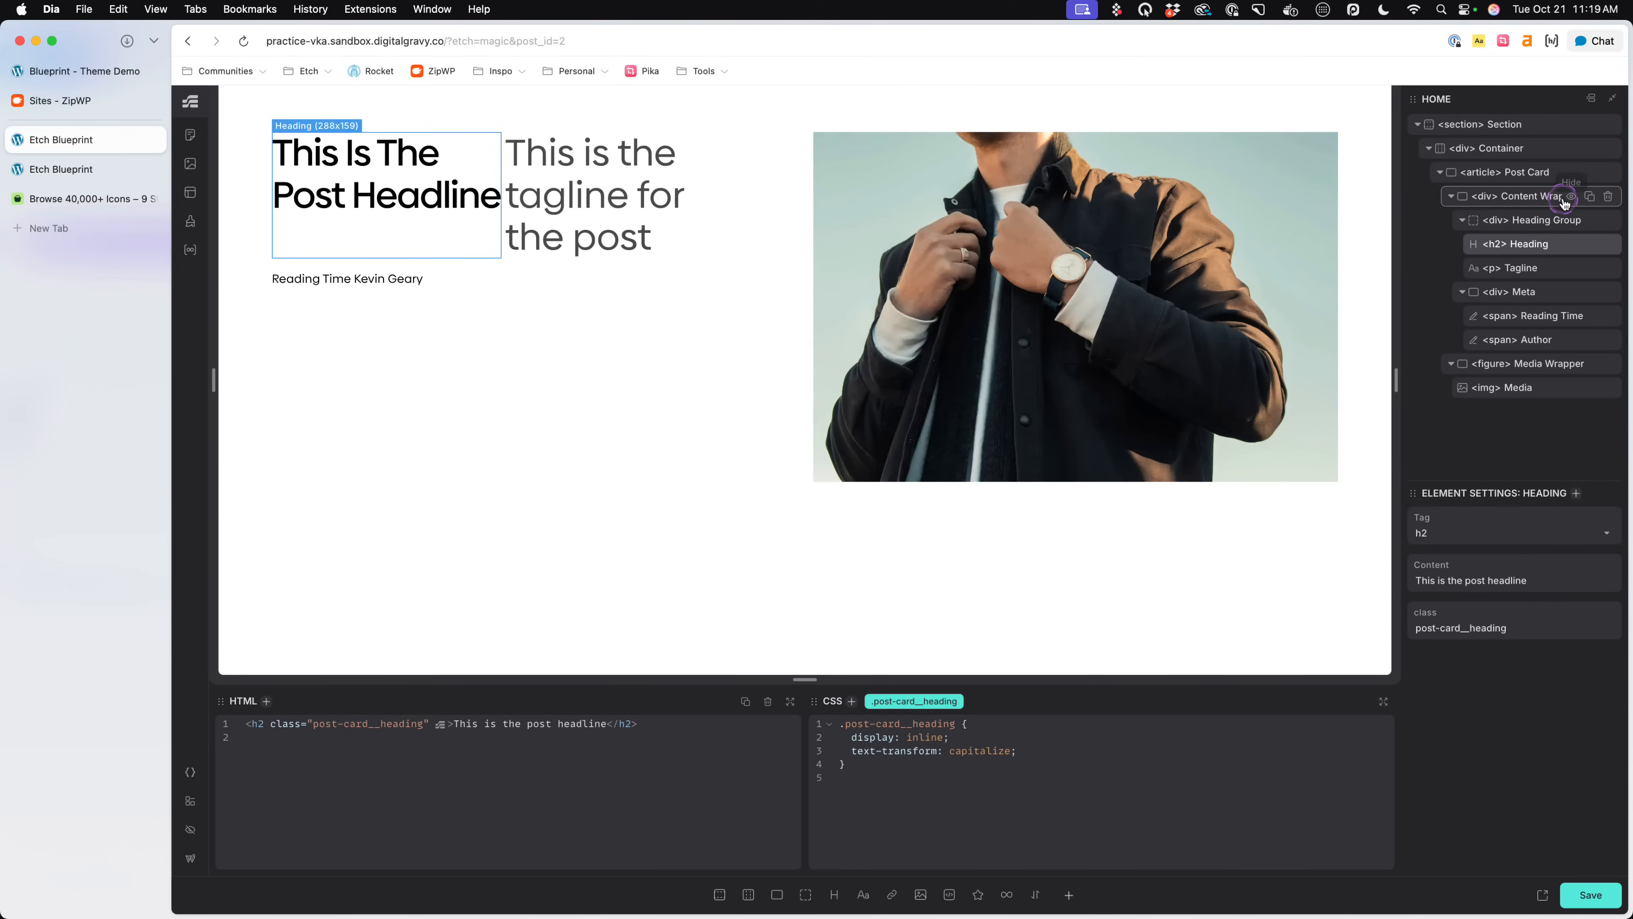
pyautogui.click(1535, 221)
pyautogui.click(1541, 250)
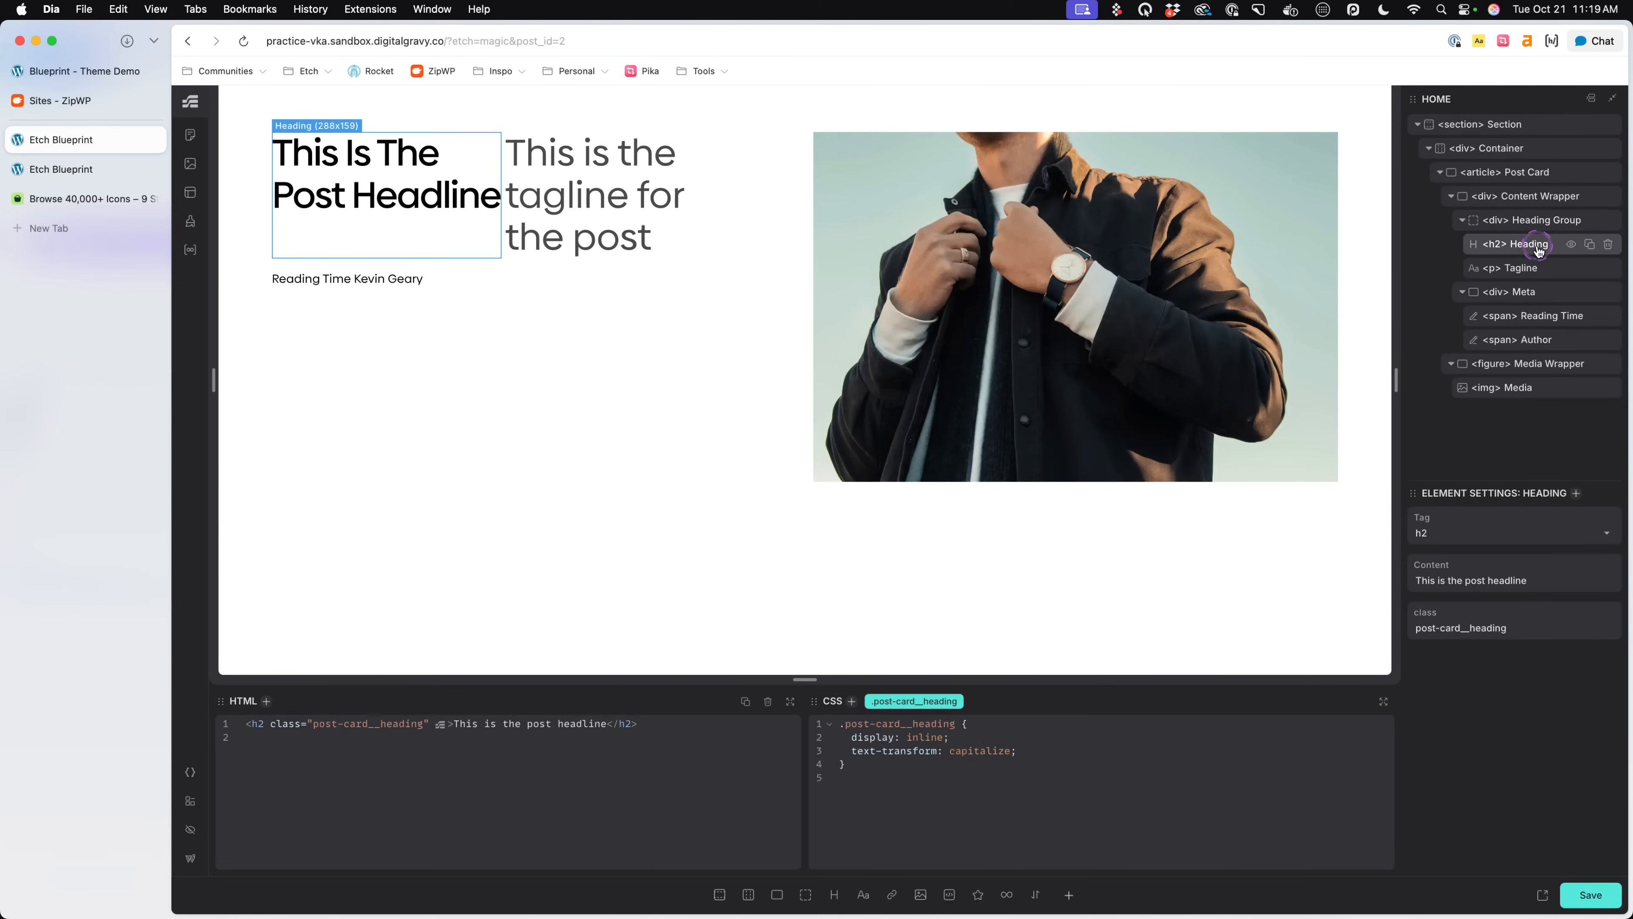
pyautogui.click(1522, 269)
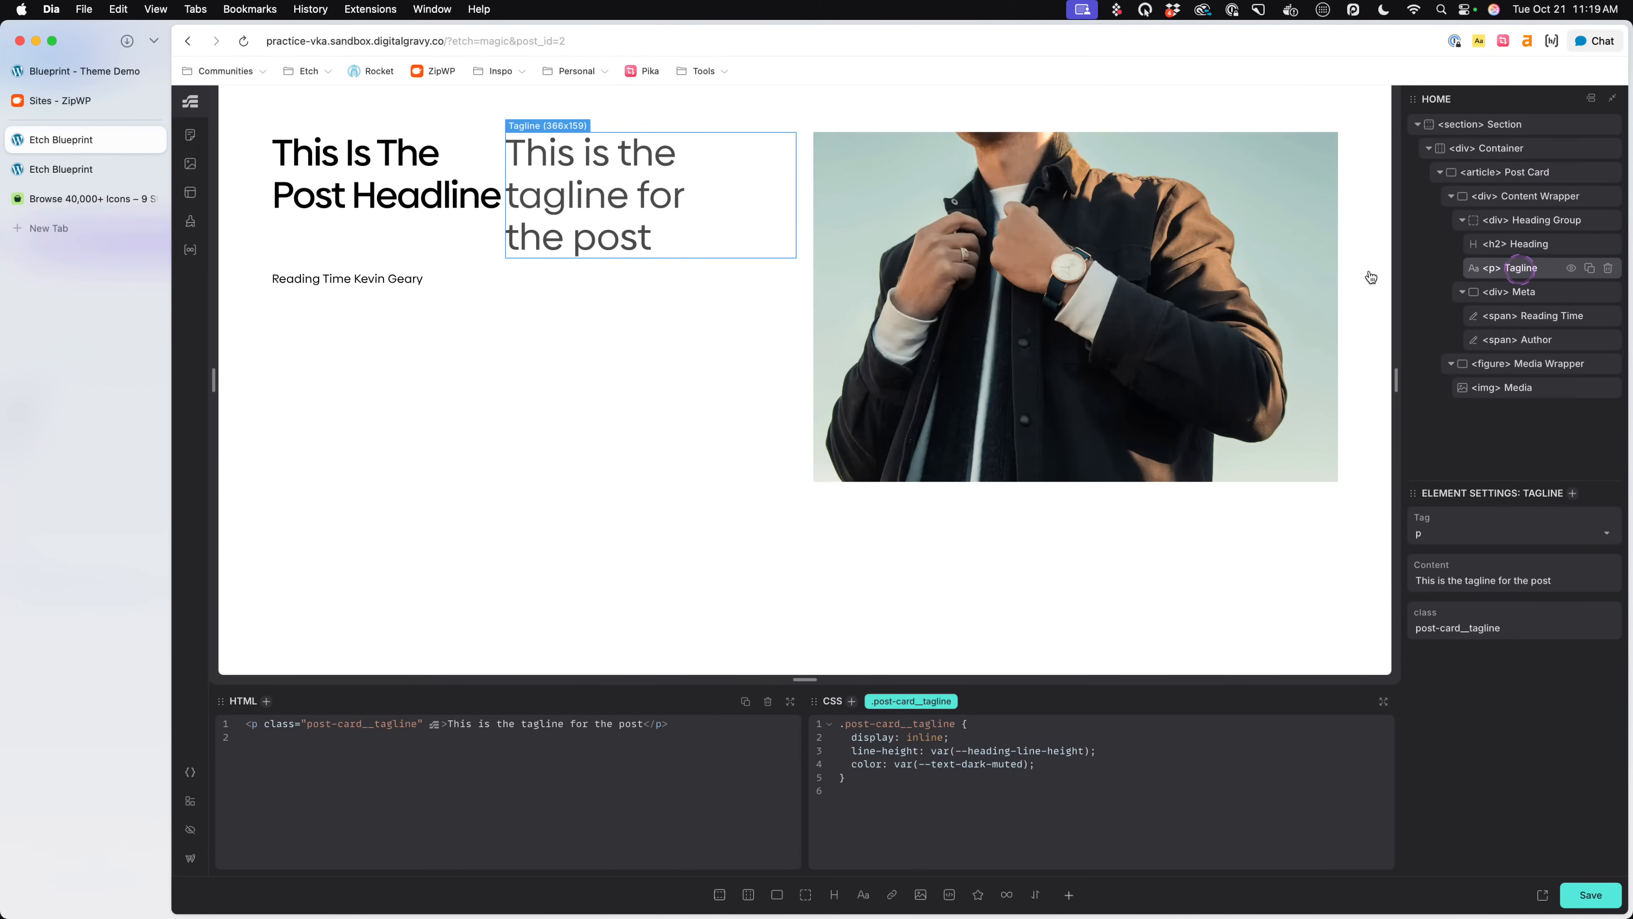
pyautogui.click(484, 156)
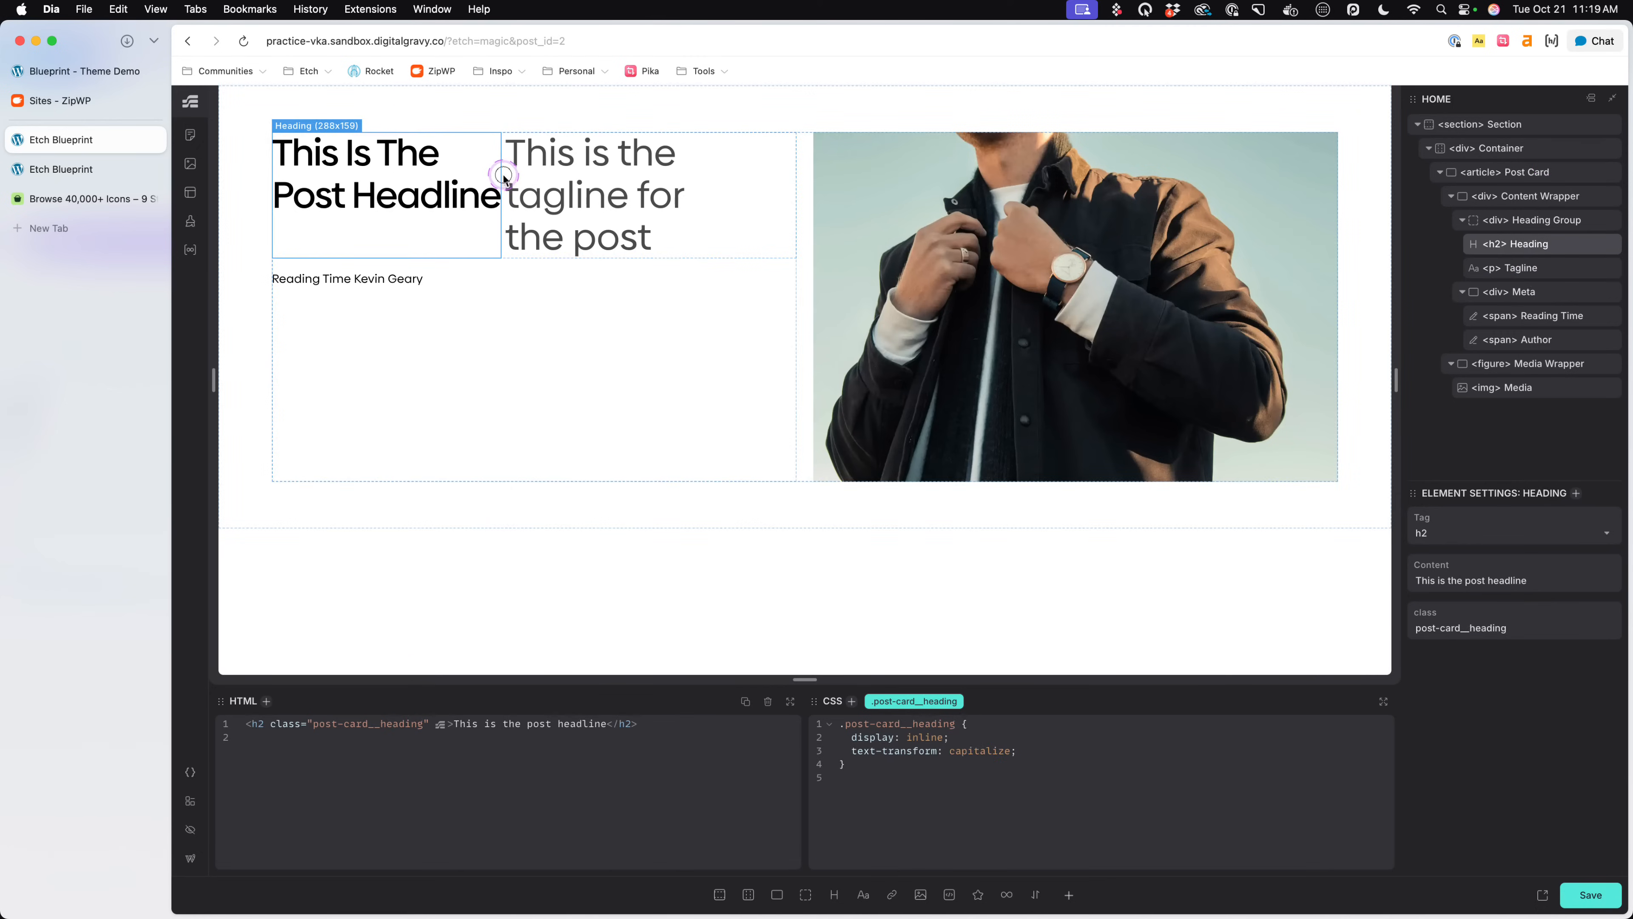
pyautogui.click(504, 175)
# - Delete the Tagline paragraph from the Heading Group and select the Heading
pyautogui.click(1520, 269)
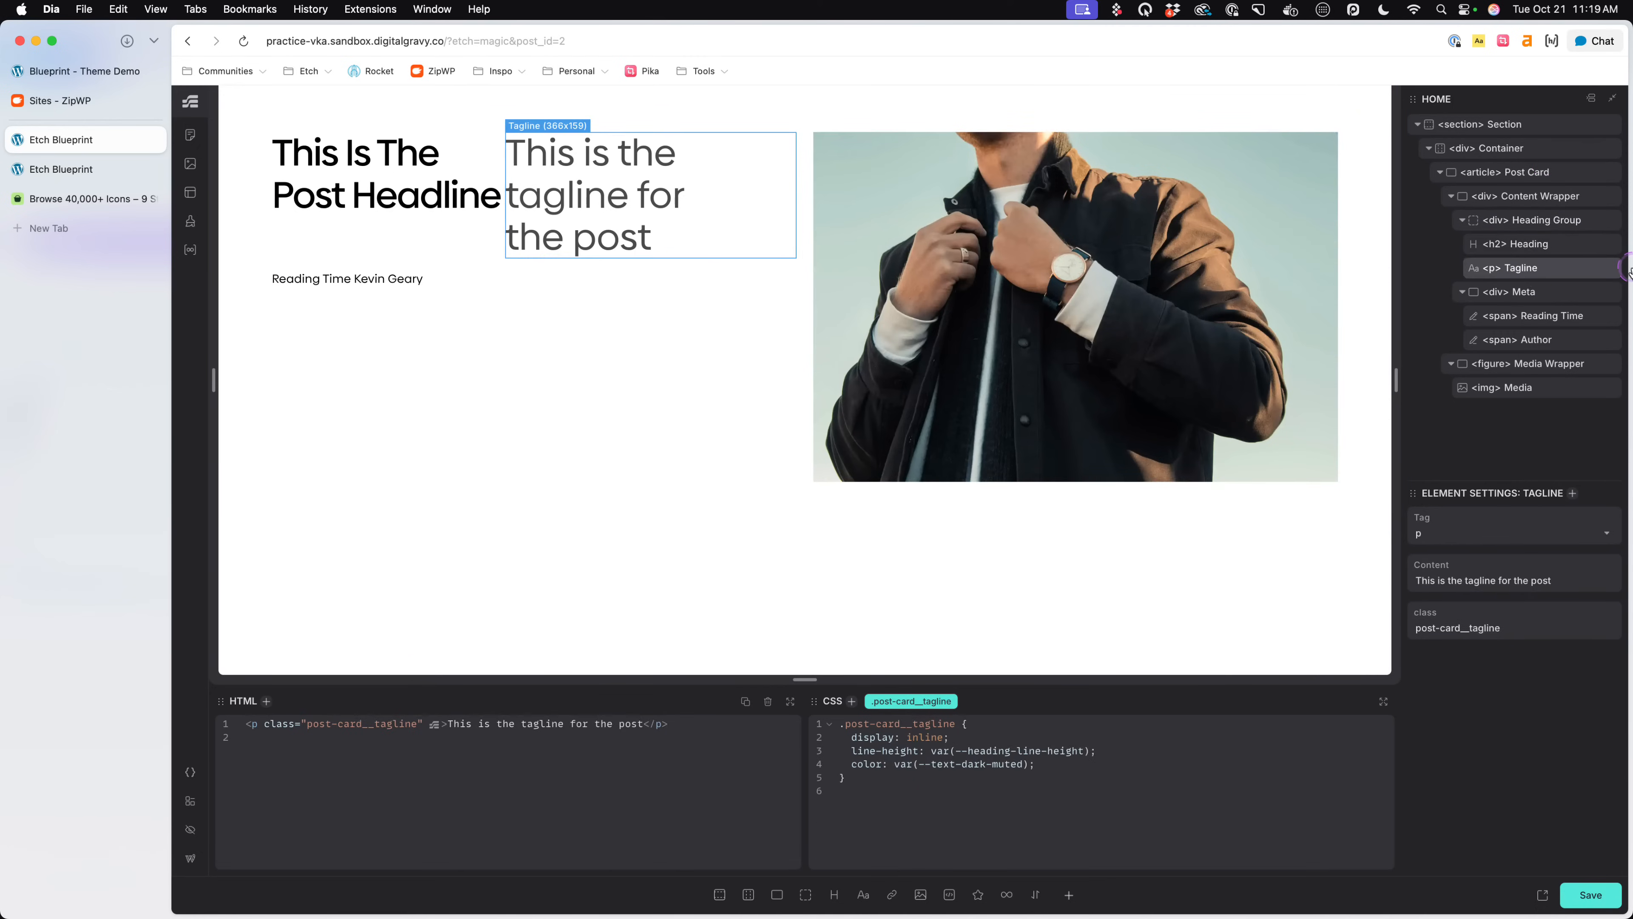
pyautogui.click(1604, 268)
pyautogui.click(1547, 244)
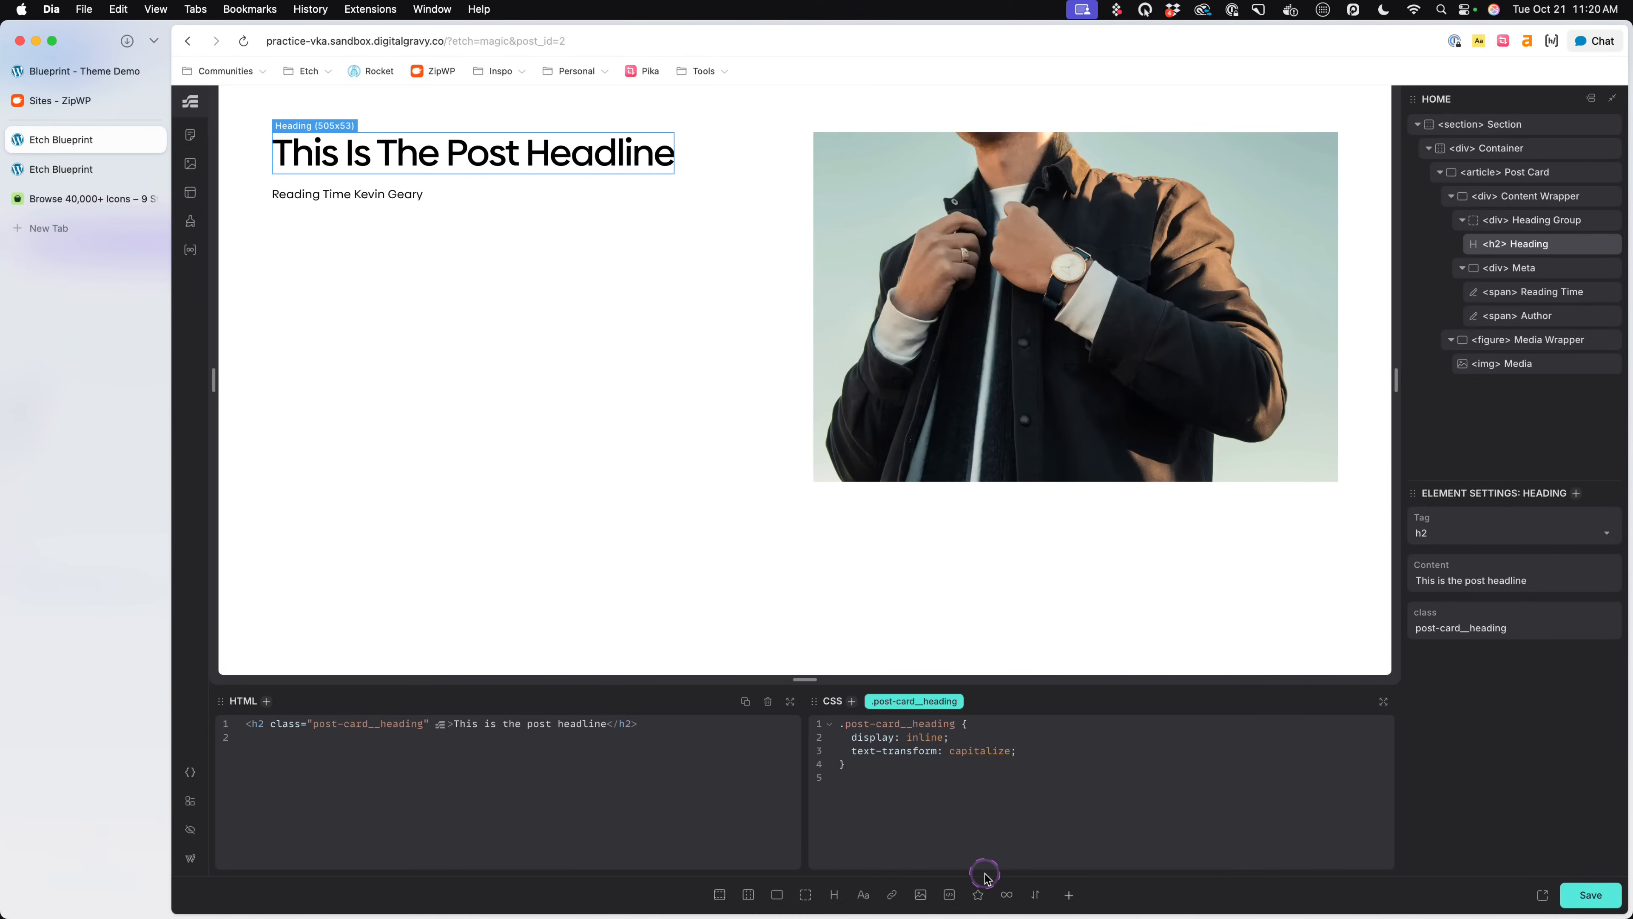
# - Add a span reading "This is the post tagline" inside the h2 after the headline text and save the page
pyautogui.write('<span>')
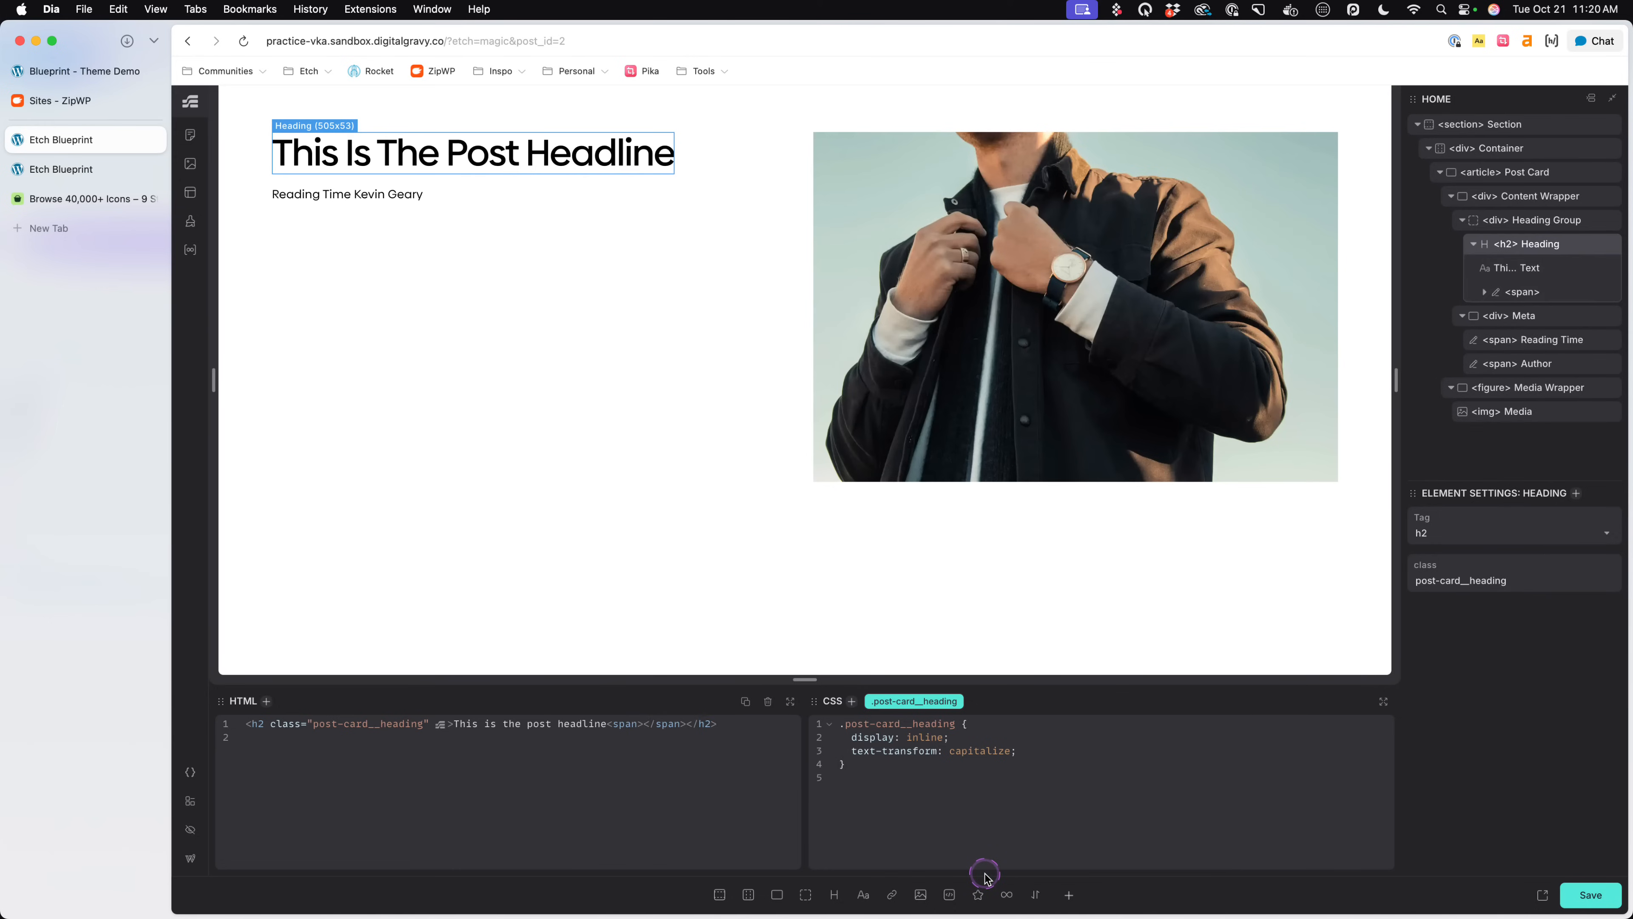
pyautogui.write('This is the ')
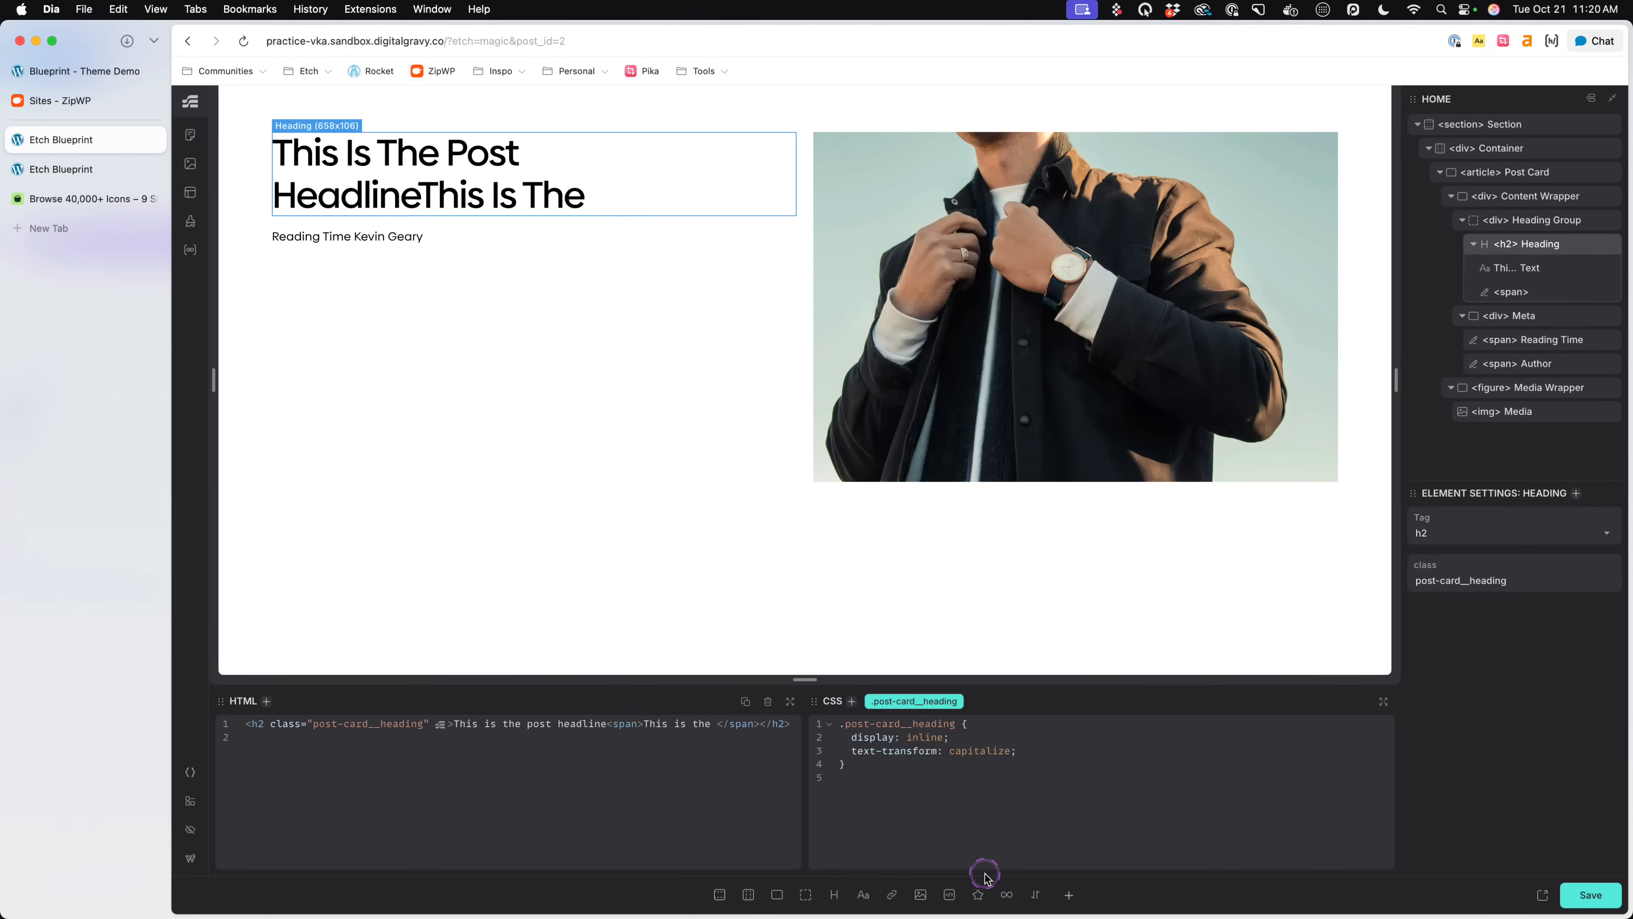
pyautogui.write('tagline')
pyautogui.press('BackSpace')
pyautogui.press('BackSpace')
pyautogui.press('BackSpace')
pyautogui.press('BackSpace')
pyautogui.press('BackSpace')
pyautogui.press('BackSpace')
pyautogui.press('BackSpace')
pyautogui.write('post tagline')
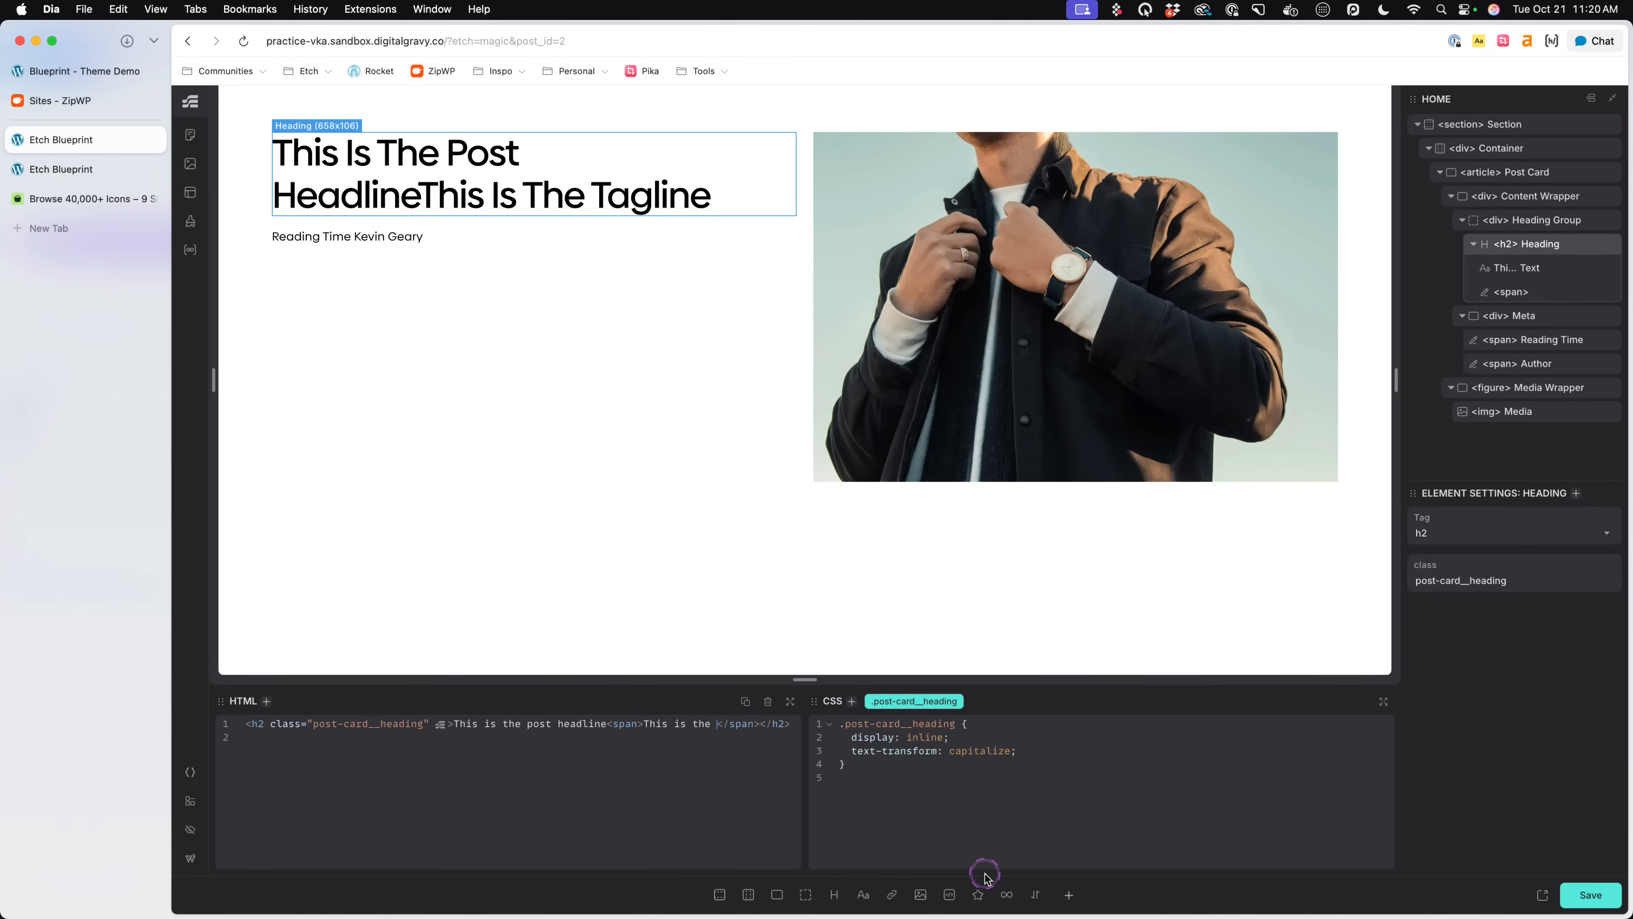
pyautogui.write('.')
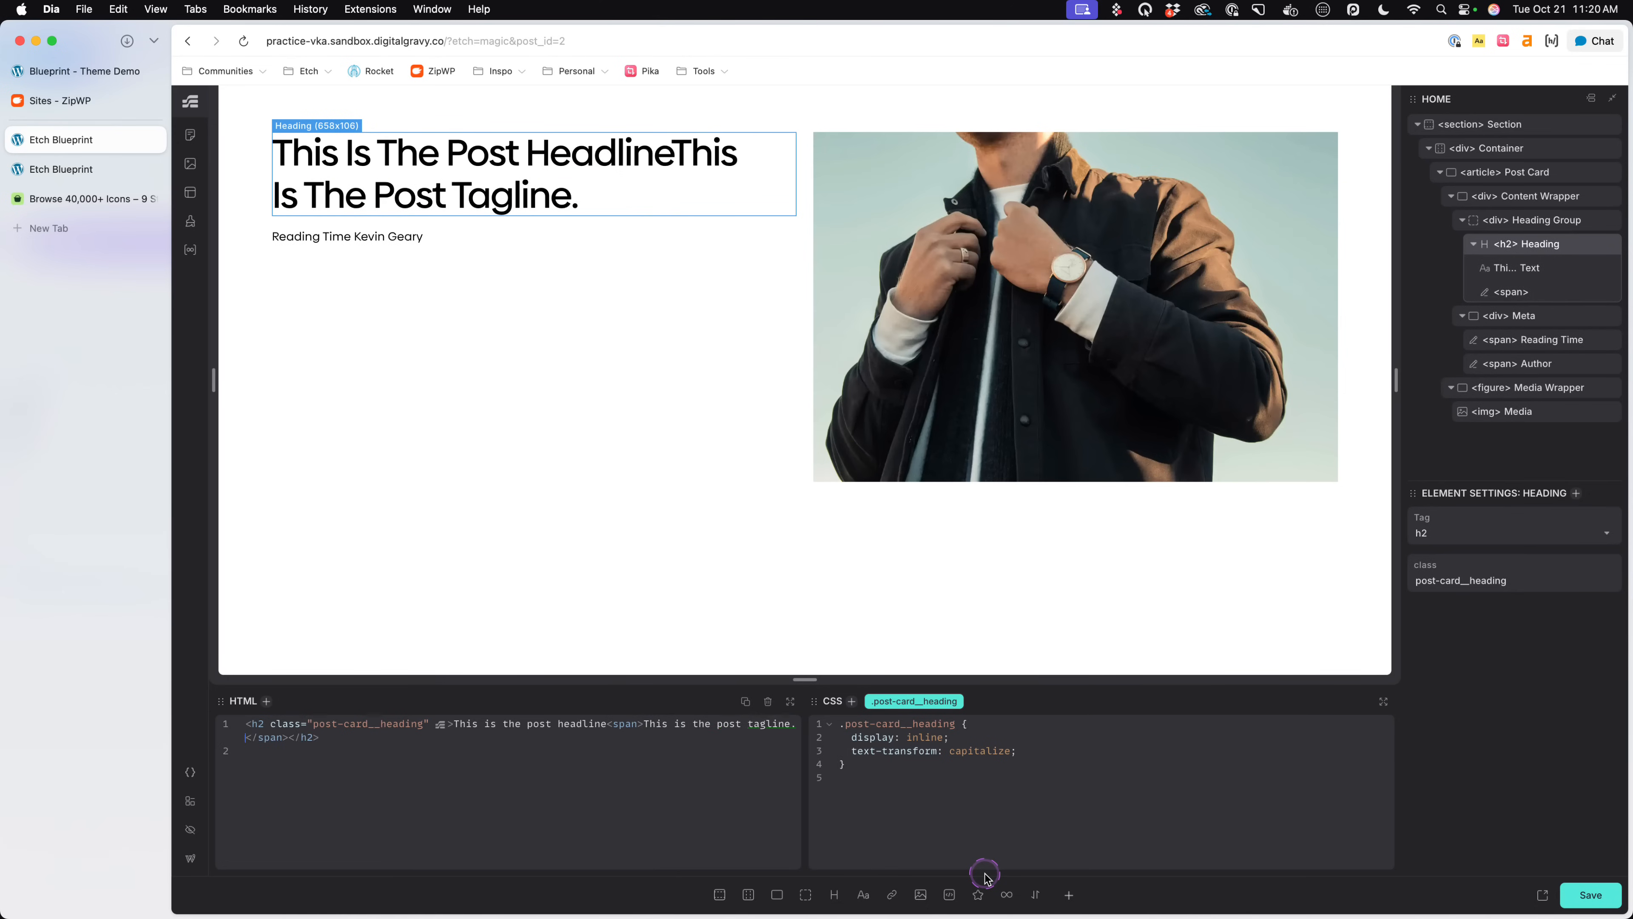
pyautogui.press('BackSpace')
pyautogui.press('super+s')
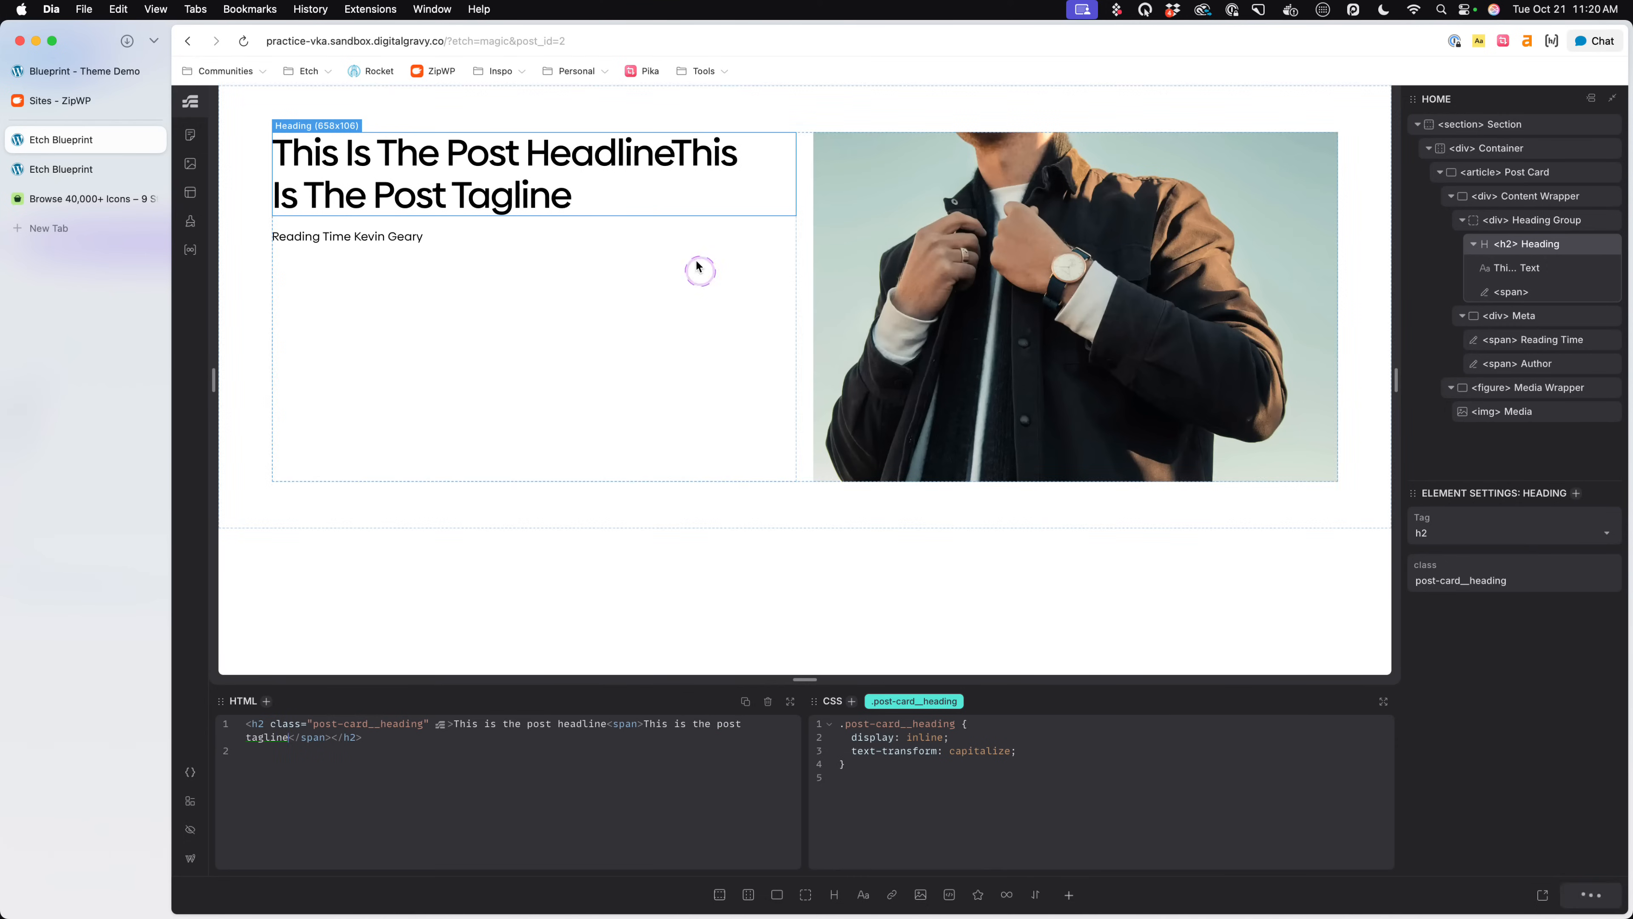
# - Nest a span rule inside .post-card__heading with color: var(--text-dark-muted) and text-transform: none
pyautogui.click(1058, 754)
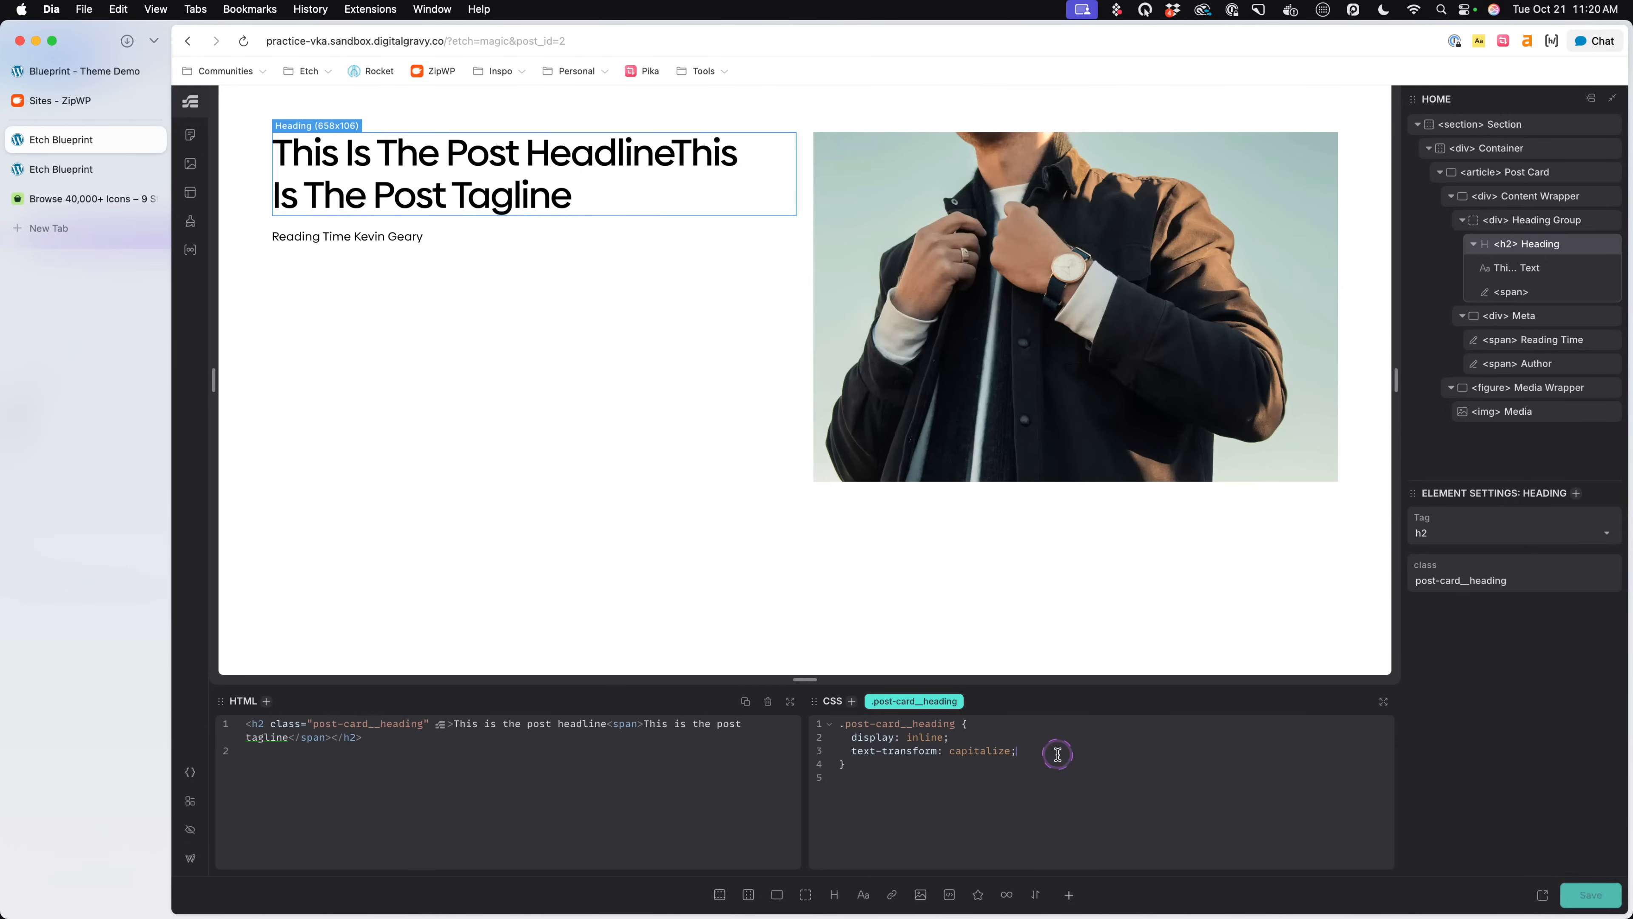
pyautogui.press('Return')
pyautogui.write('span {')
pyautogui.press('Return')
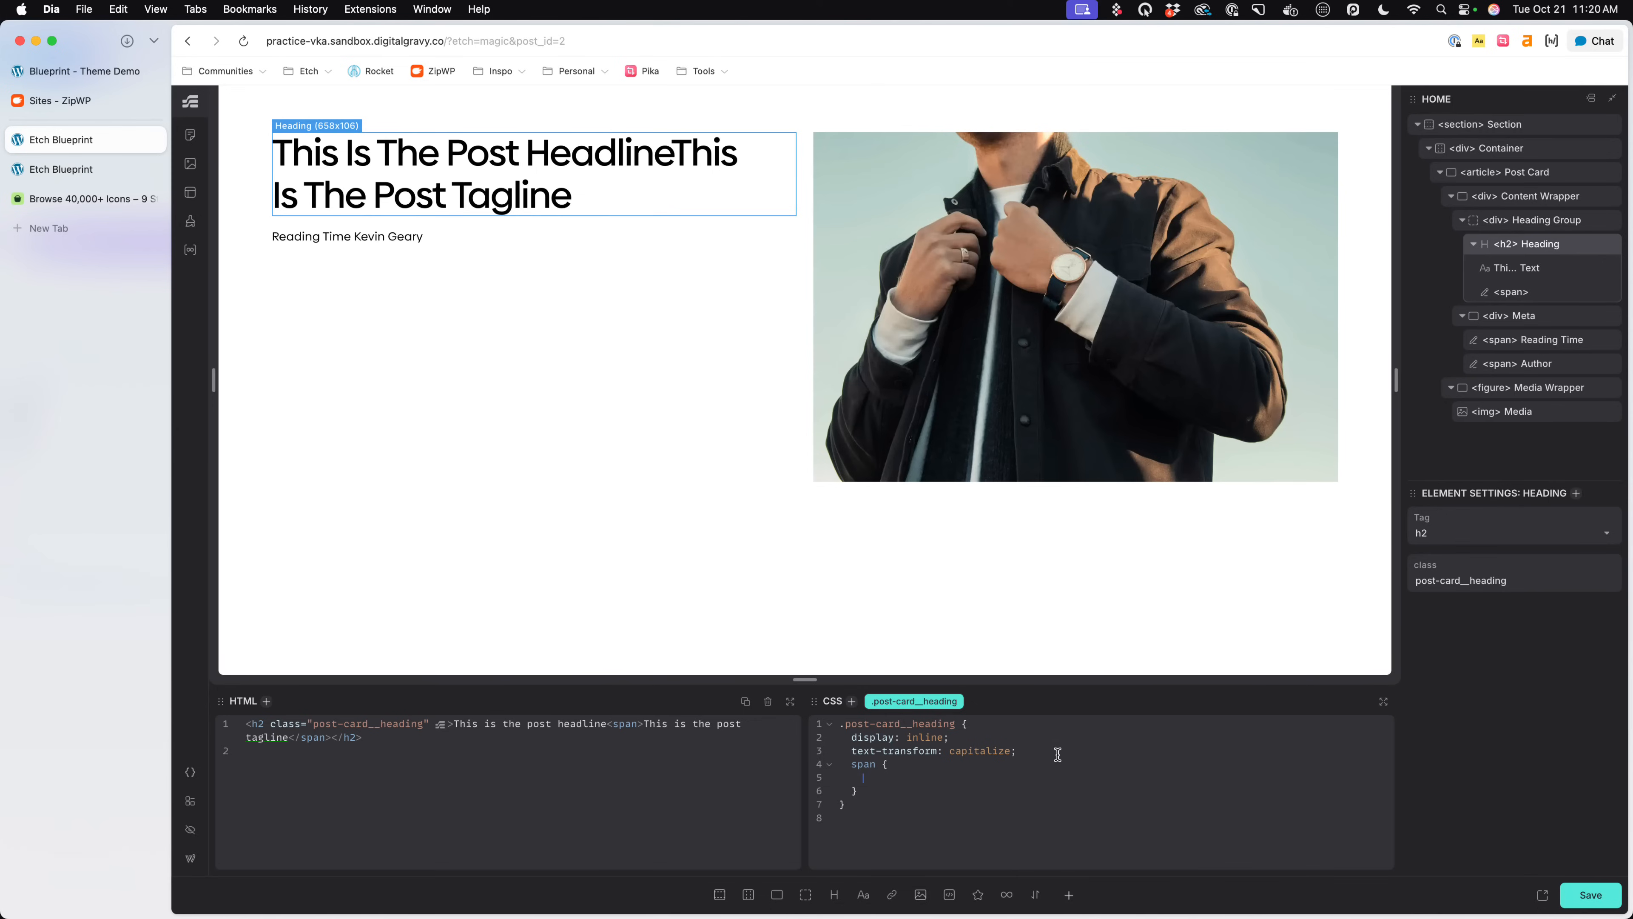
pyautogui.write('color: --text-')
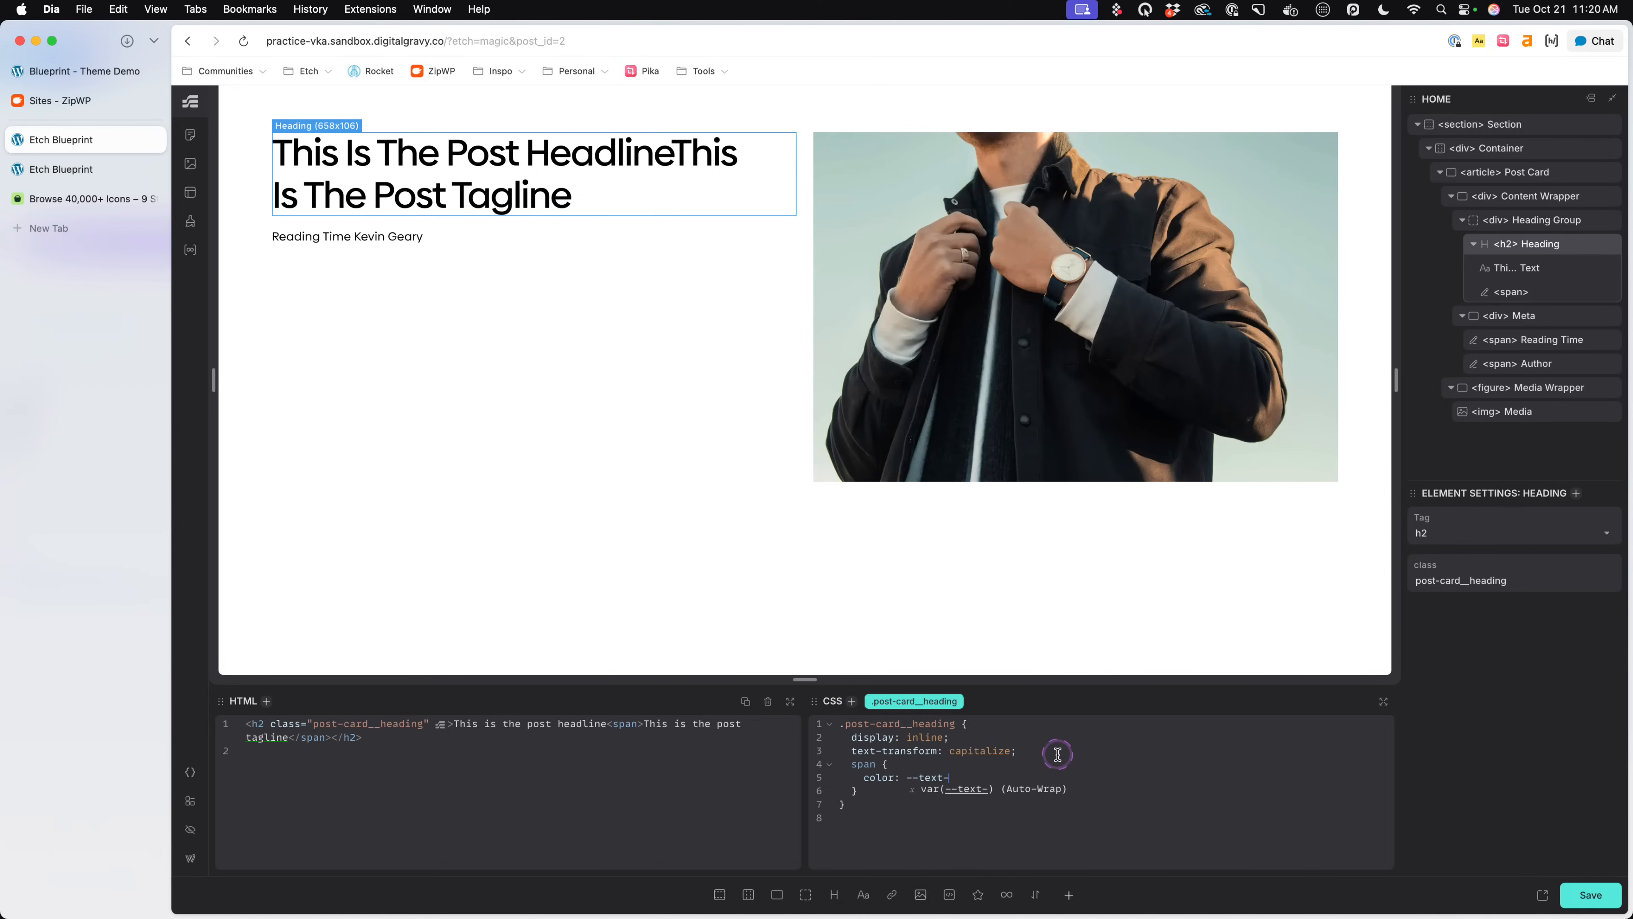
pyautogui.write('dark-muted;')
pyautogui.press('BackSpace')
pyautogui.press('Return')
pyautogui.write(';')
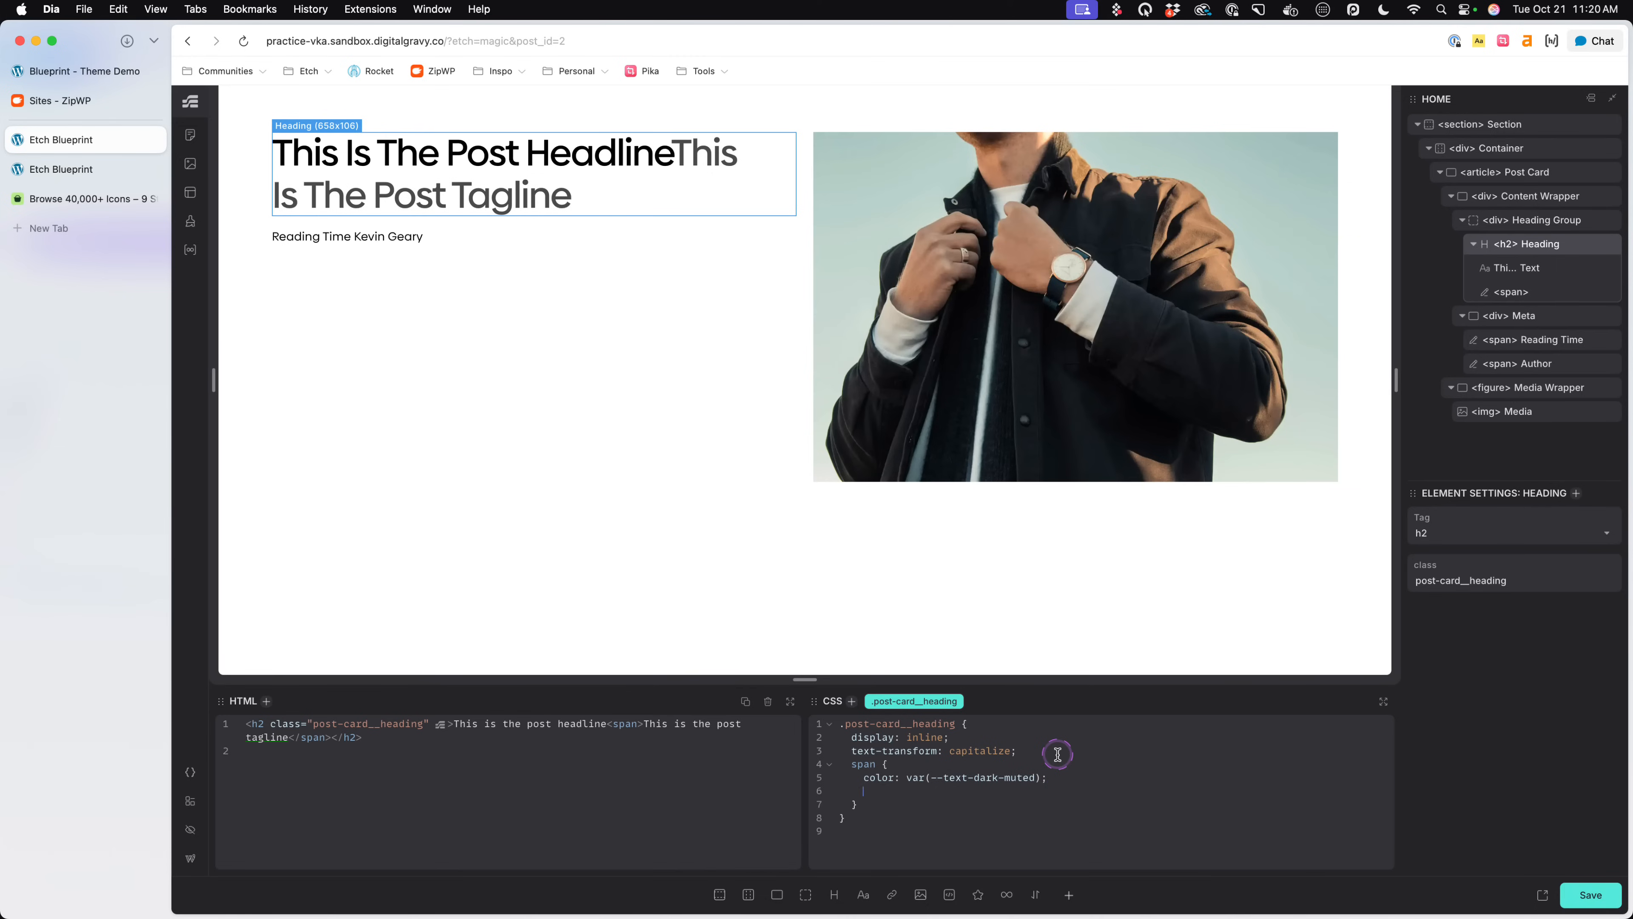
pyautogui.write('text-tran')
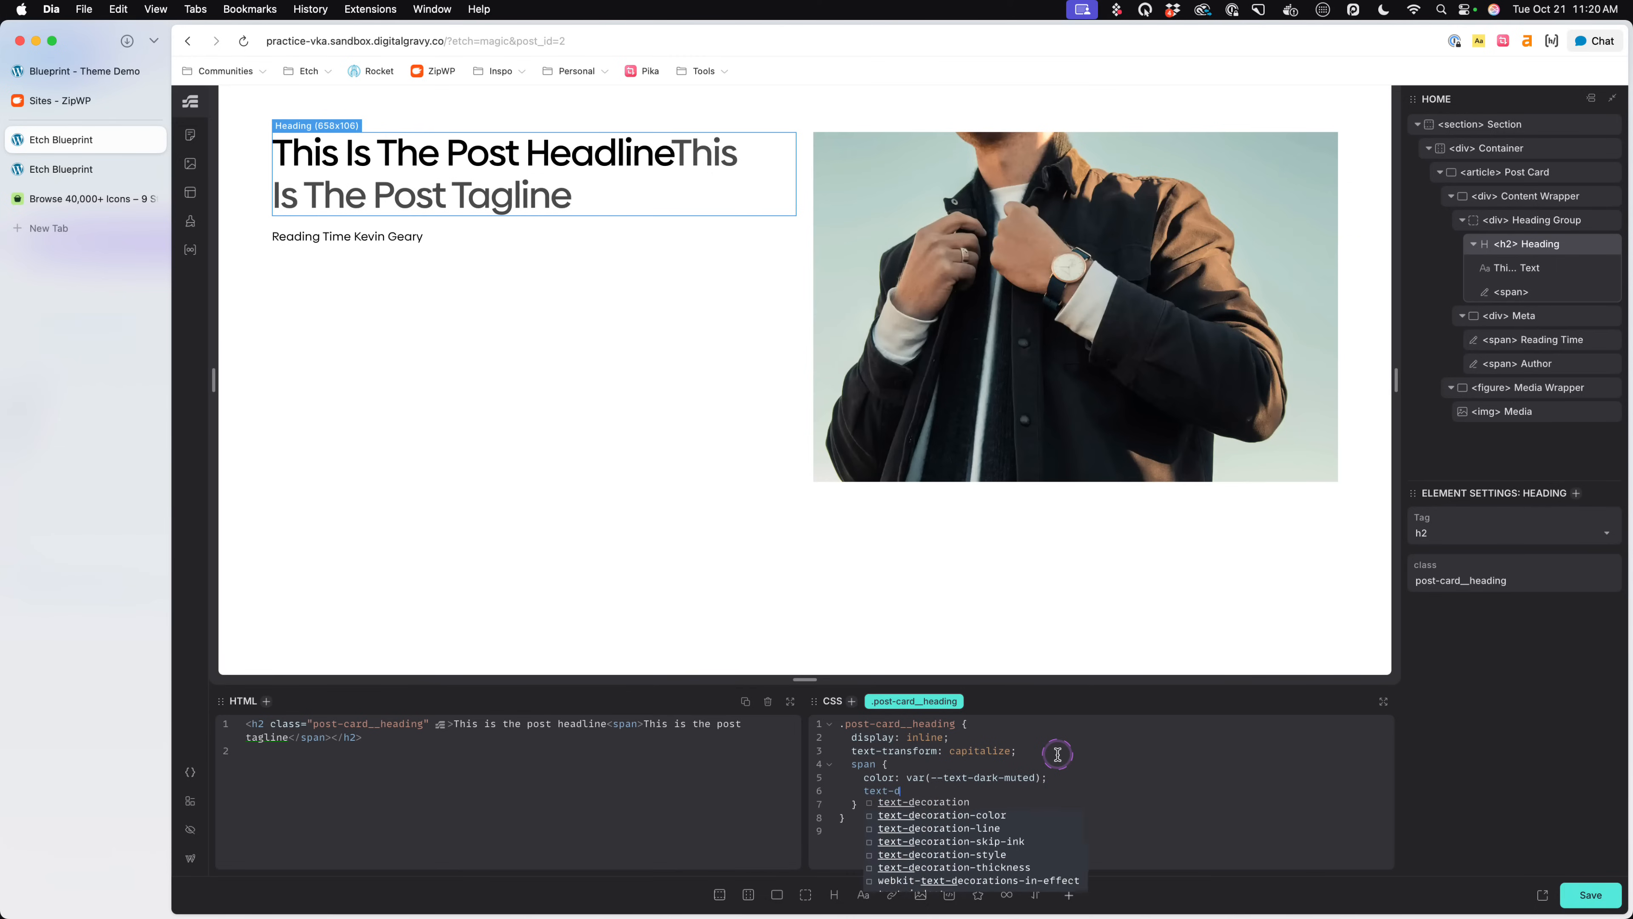
pyautogui.write('sfom')
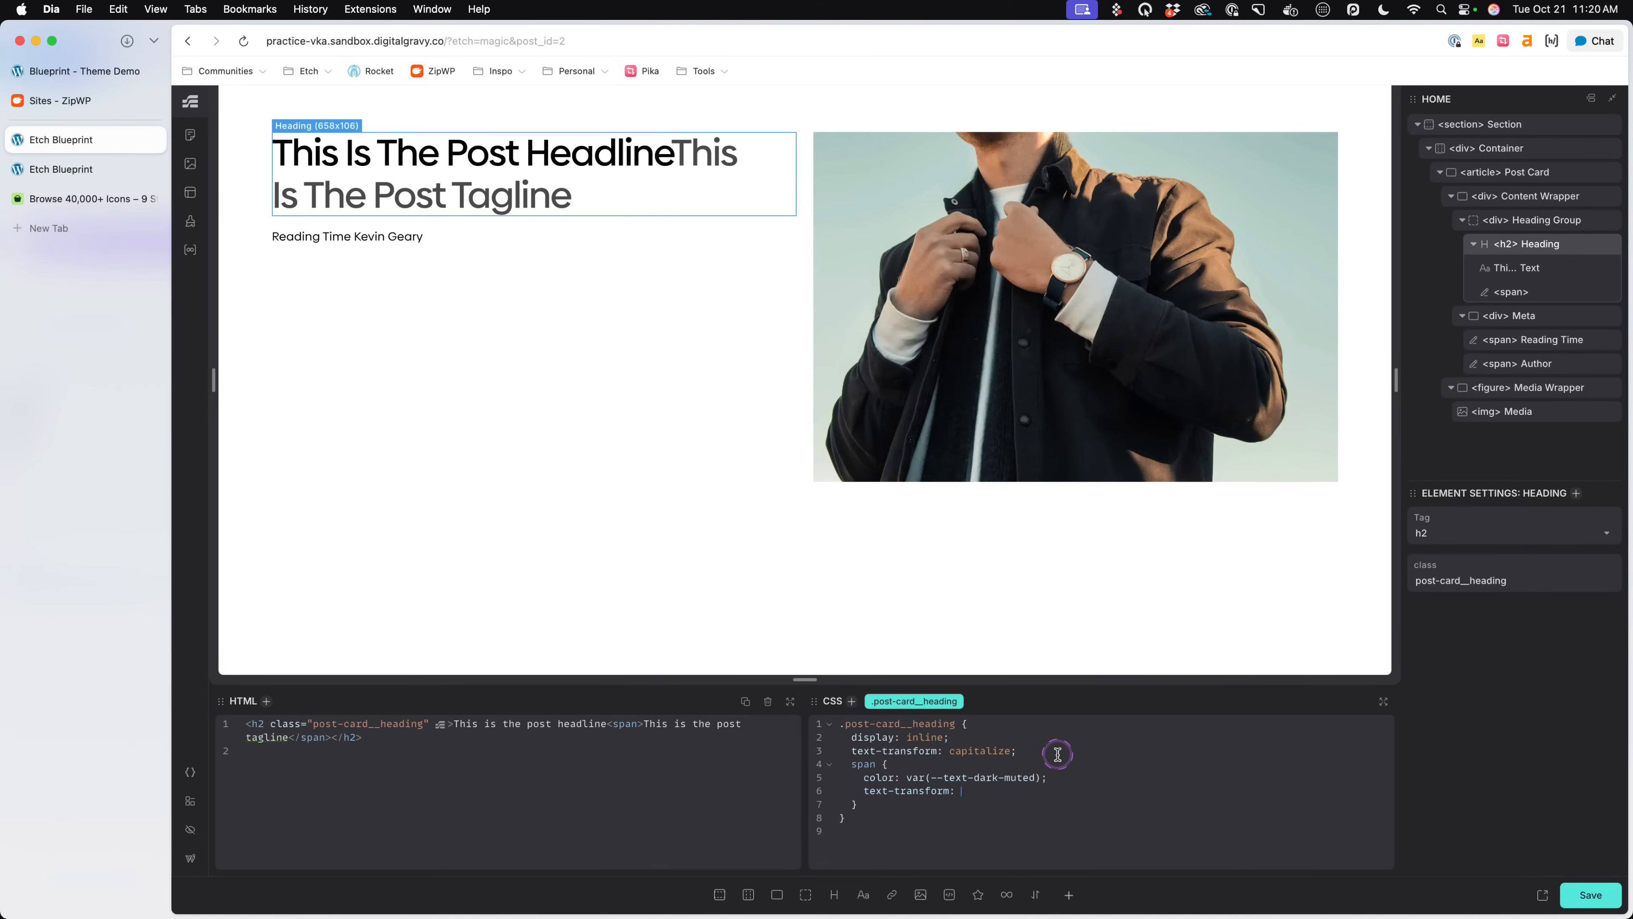
pyautogui.write('none;')
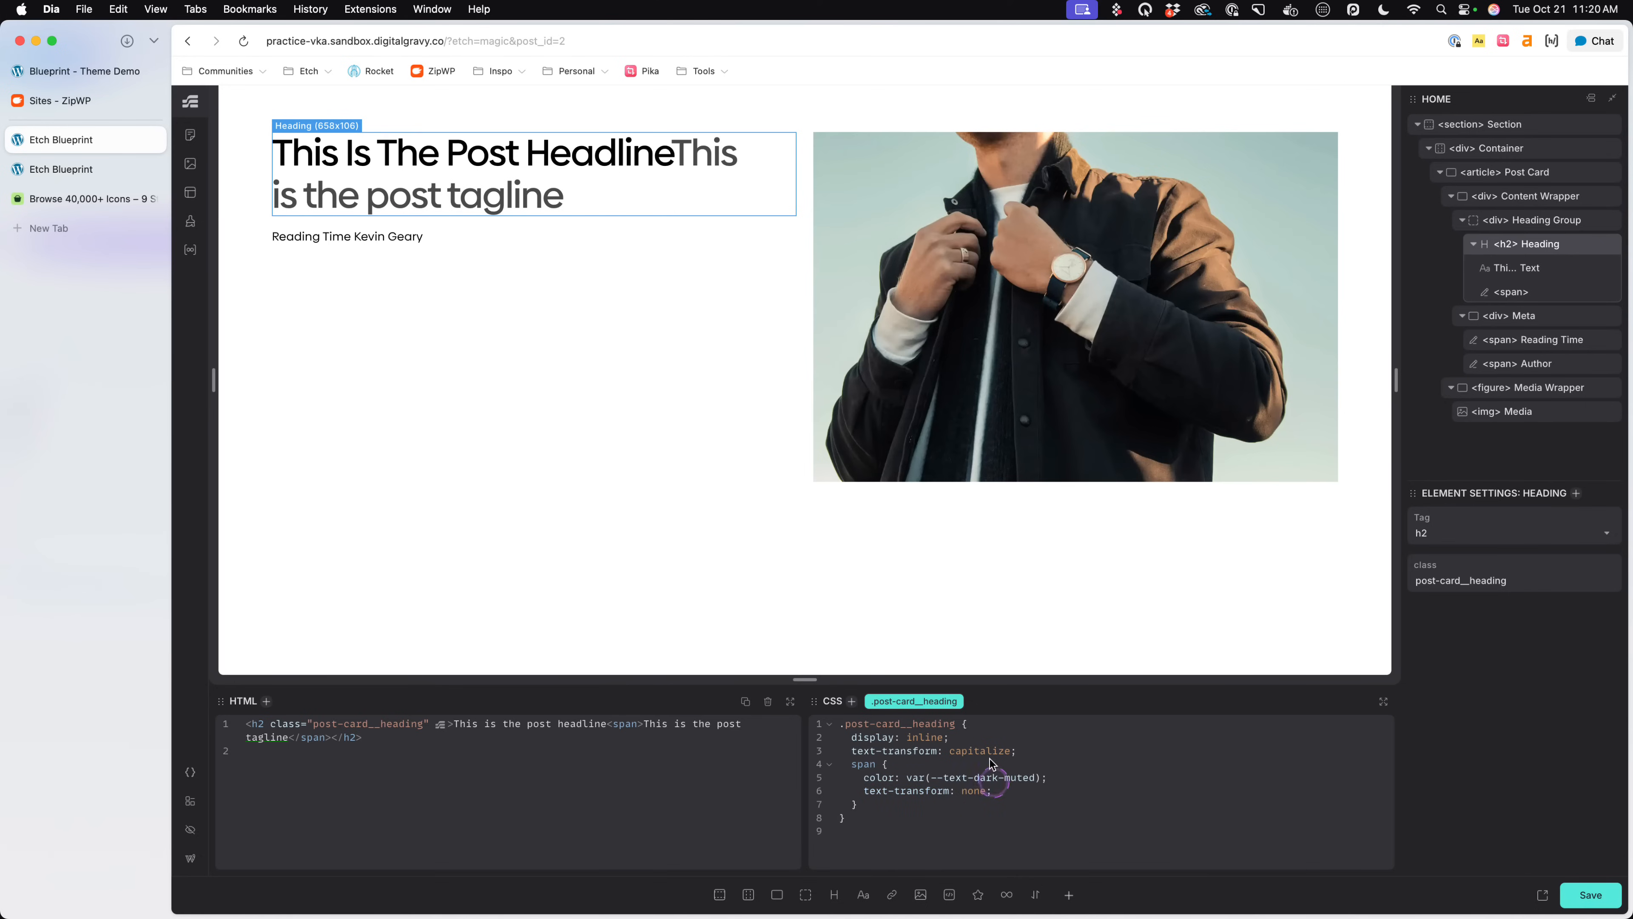
# - Try display: inline-flex on the .post-card__heading rule and restore it to inline
pyautogui.click(1046, 753)
pyautogui.press('Return')
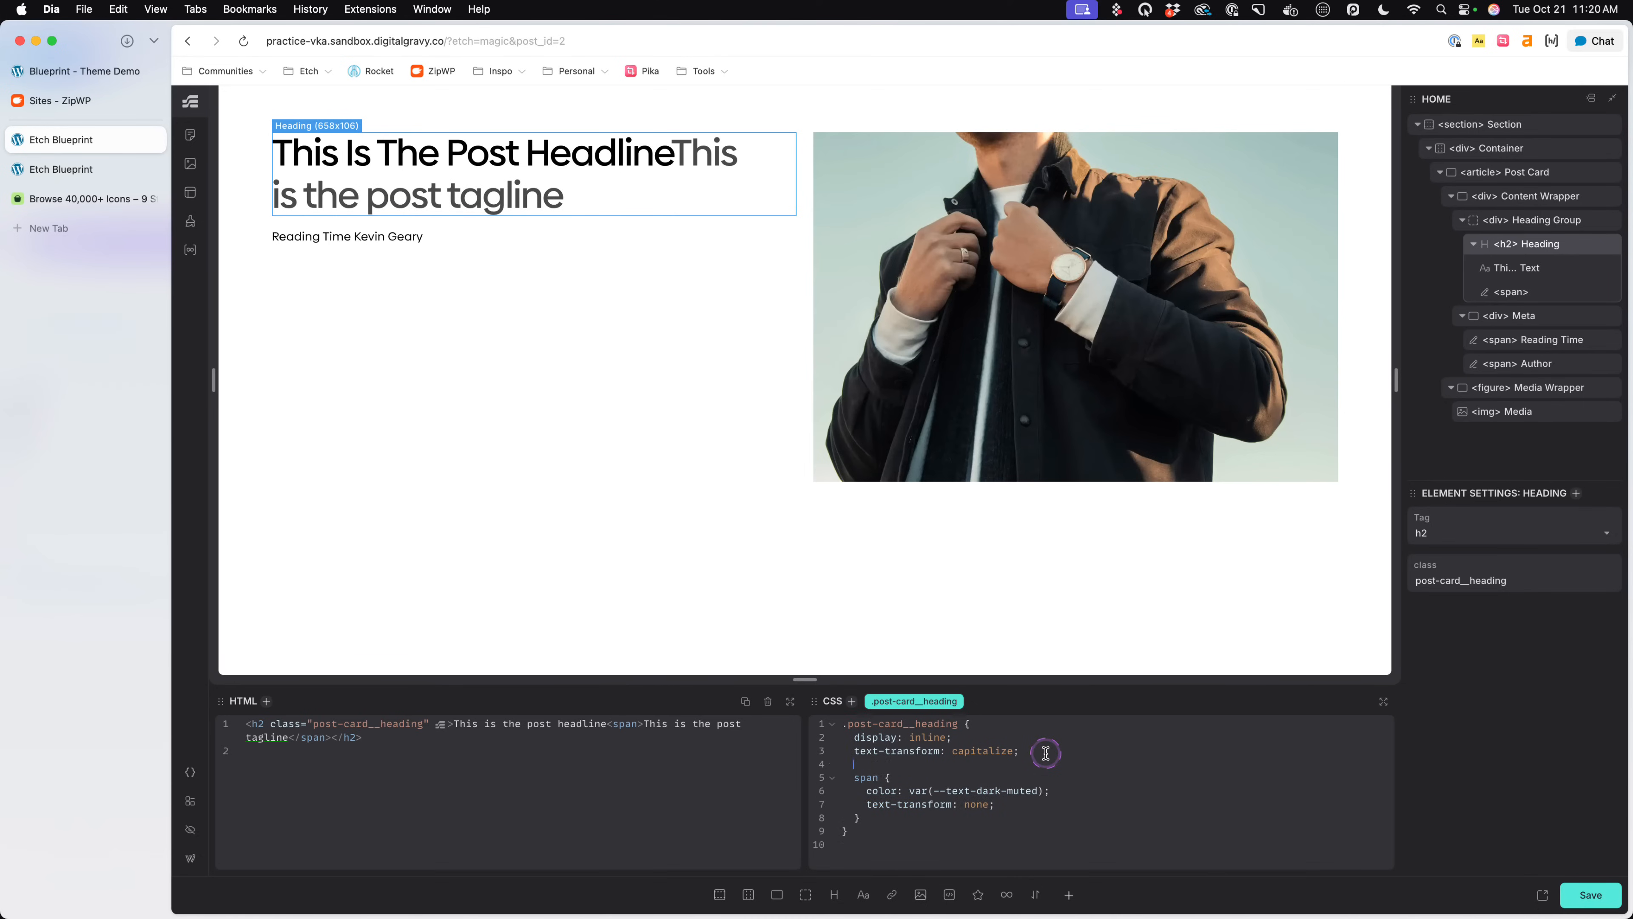
pyautogui.press('BackSpace')
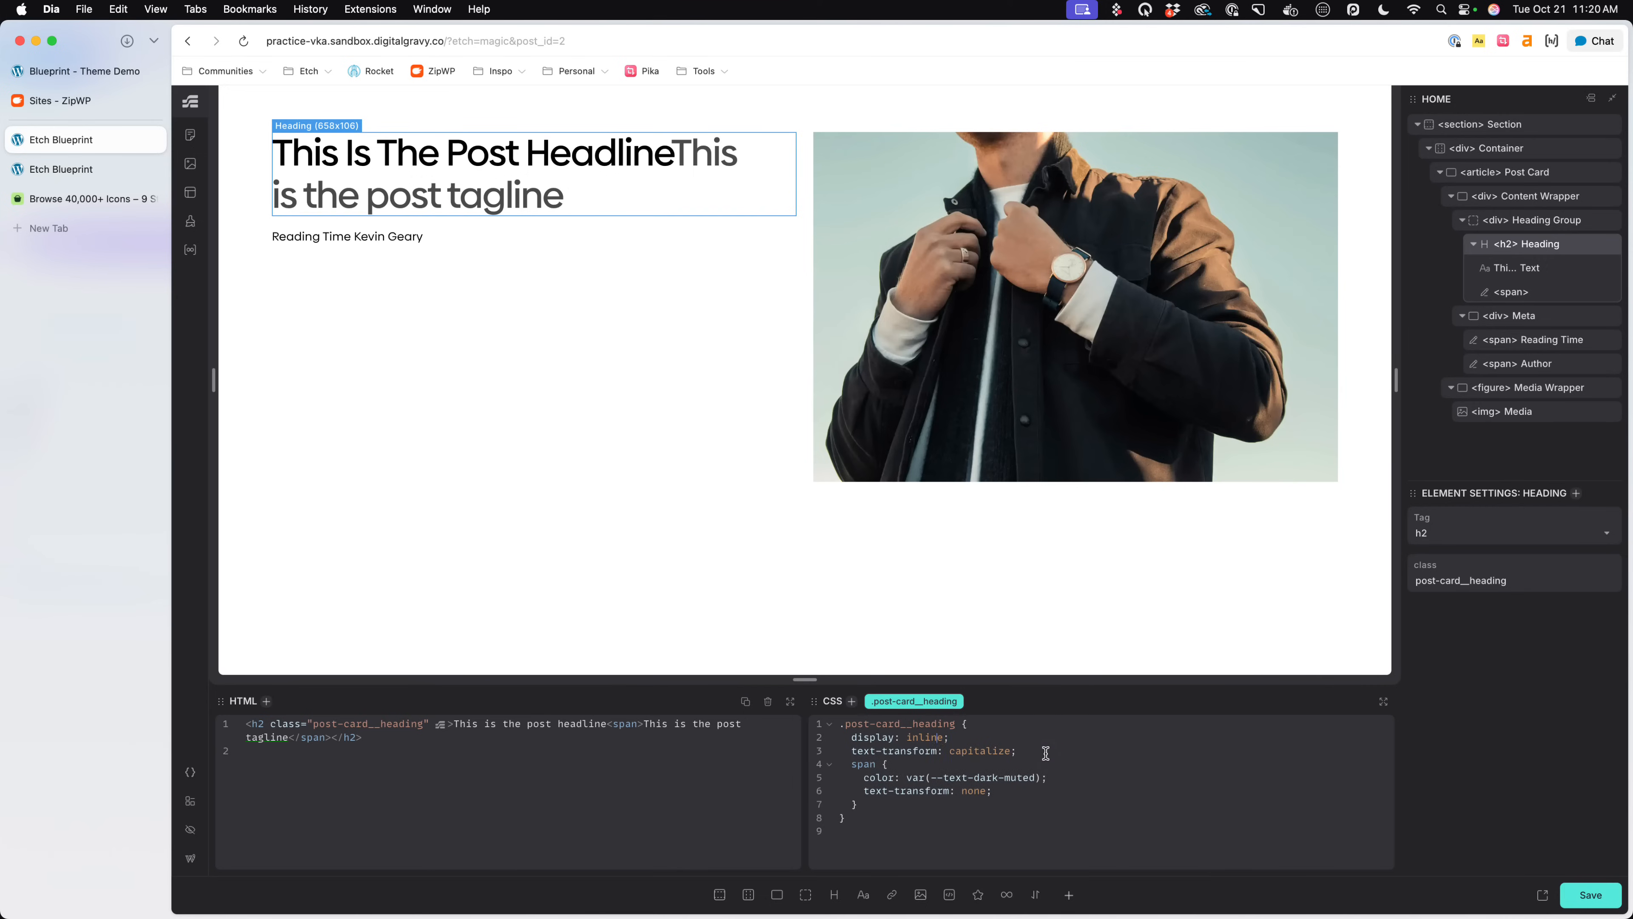
pyautogui.write('-flex')
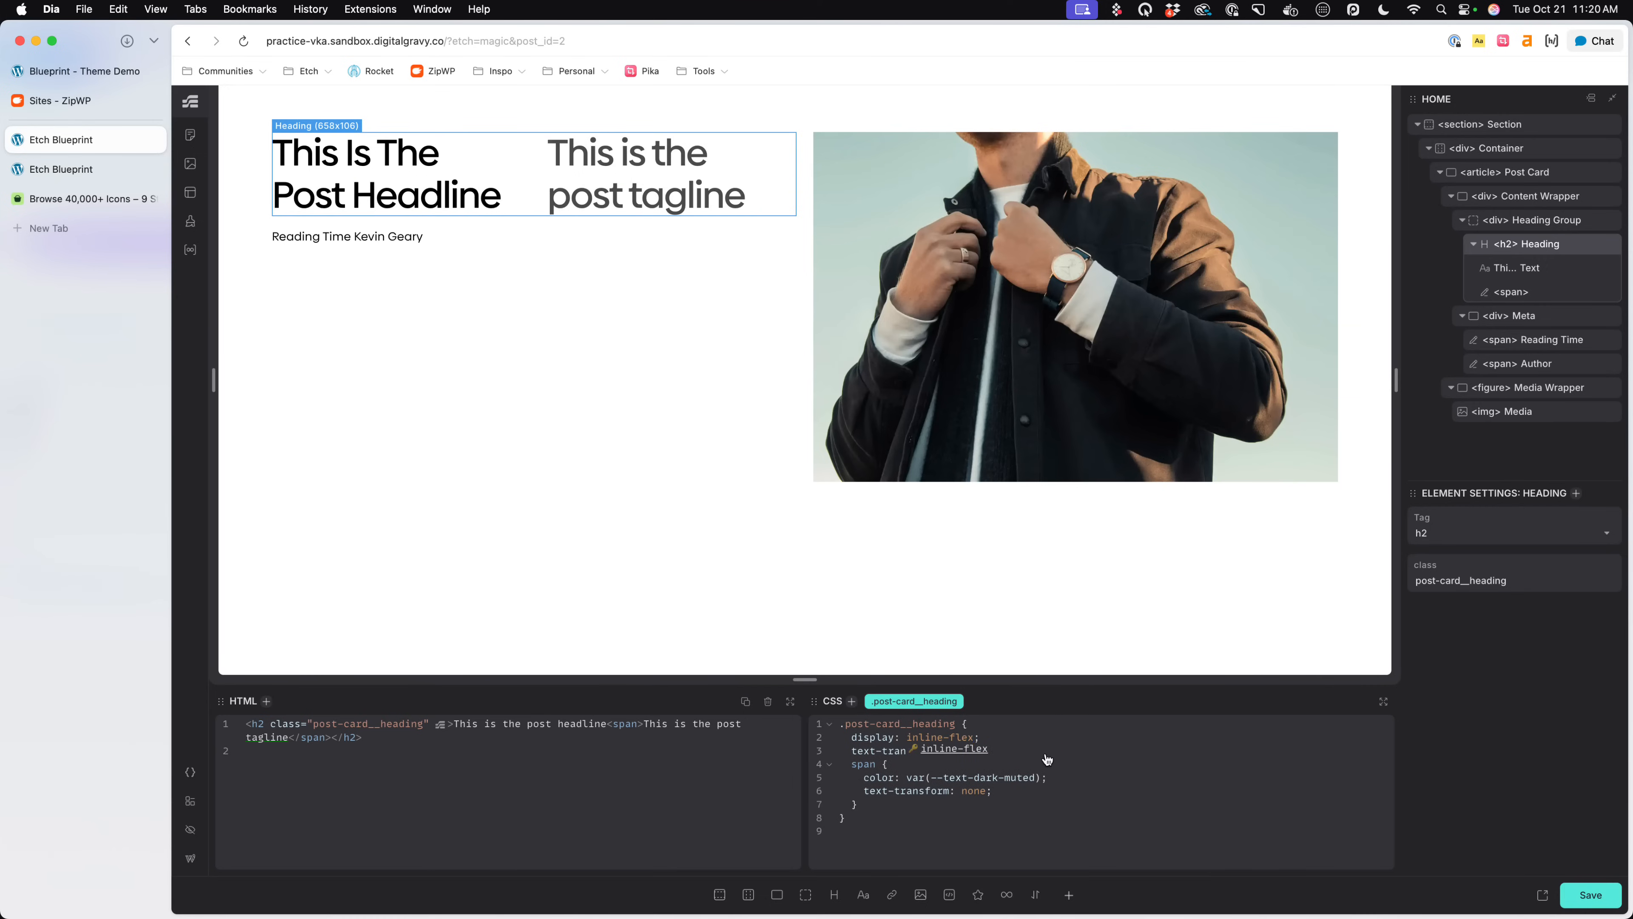
pyautogui.press('BackSpace')
pyautogui.press('BackSpace')
pyautogui.press('BackSpace')
pyautogui.press('BackSpace')
pyautogui.press('BackSpace')
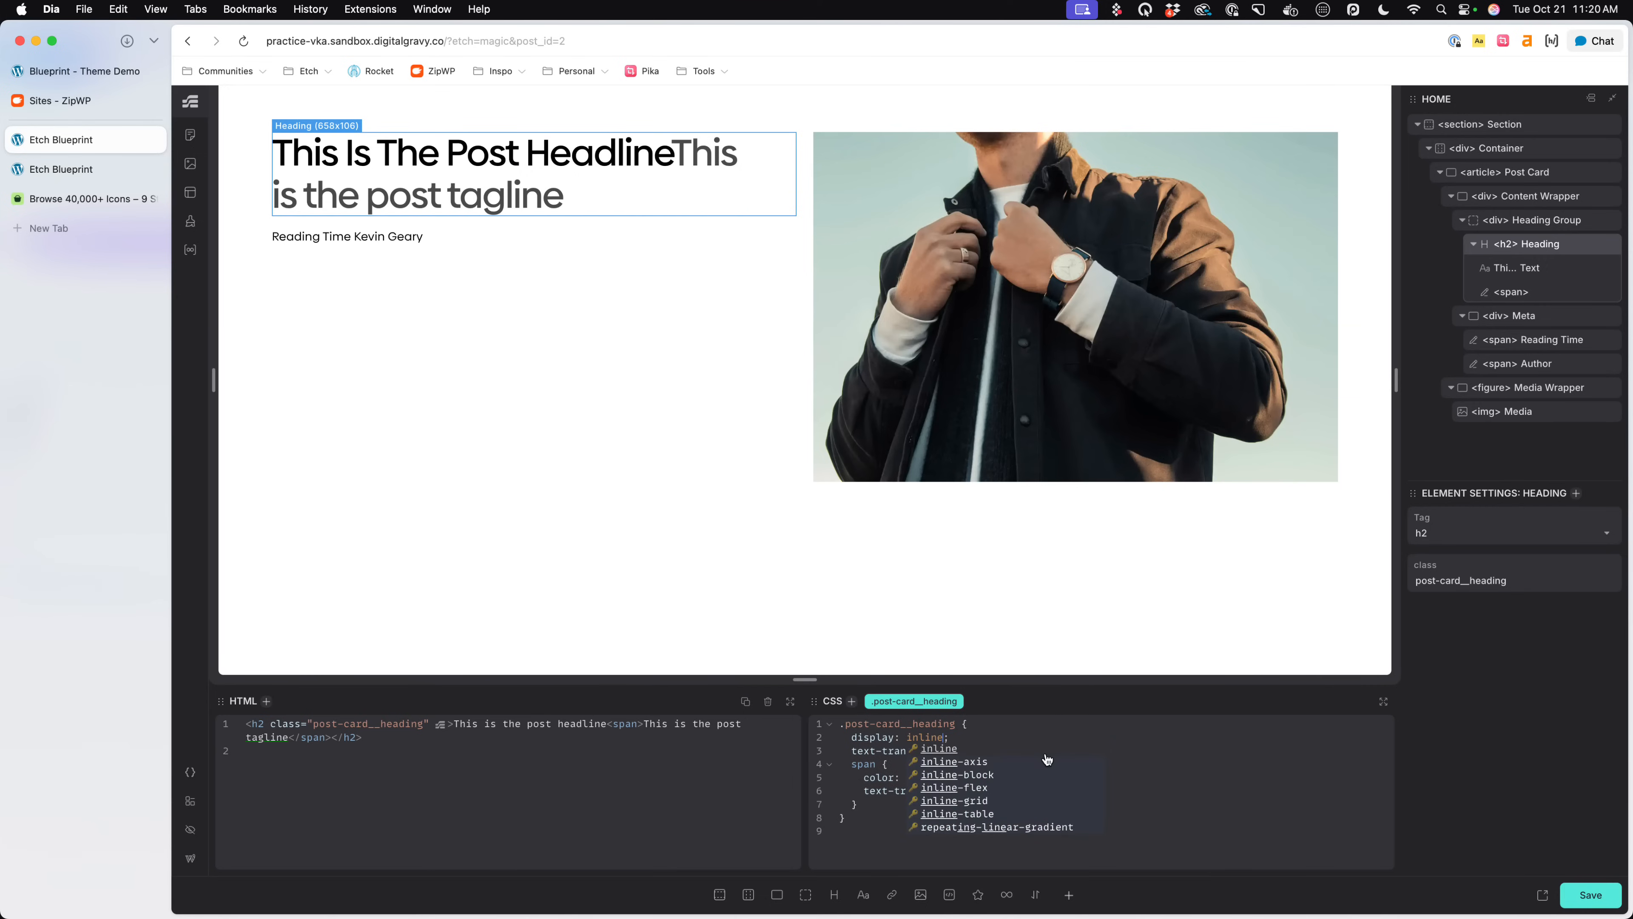
pyautogui.click(1119, 748)
pyautogui.click(963, 753)
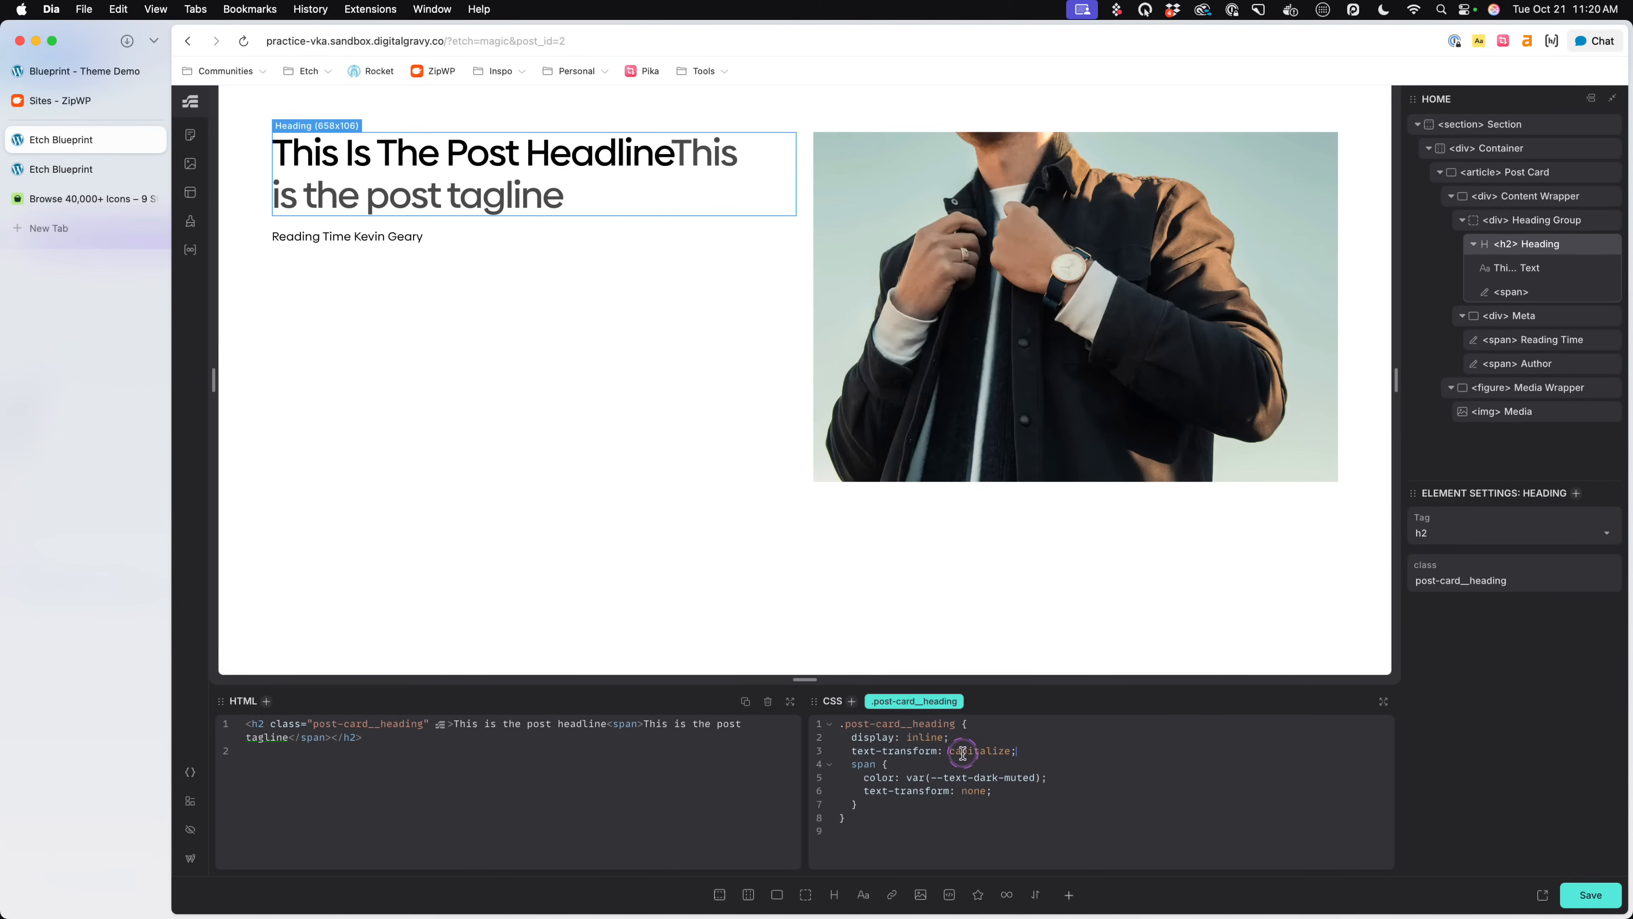
pyautogui.click(476, 734)
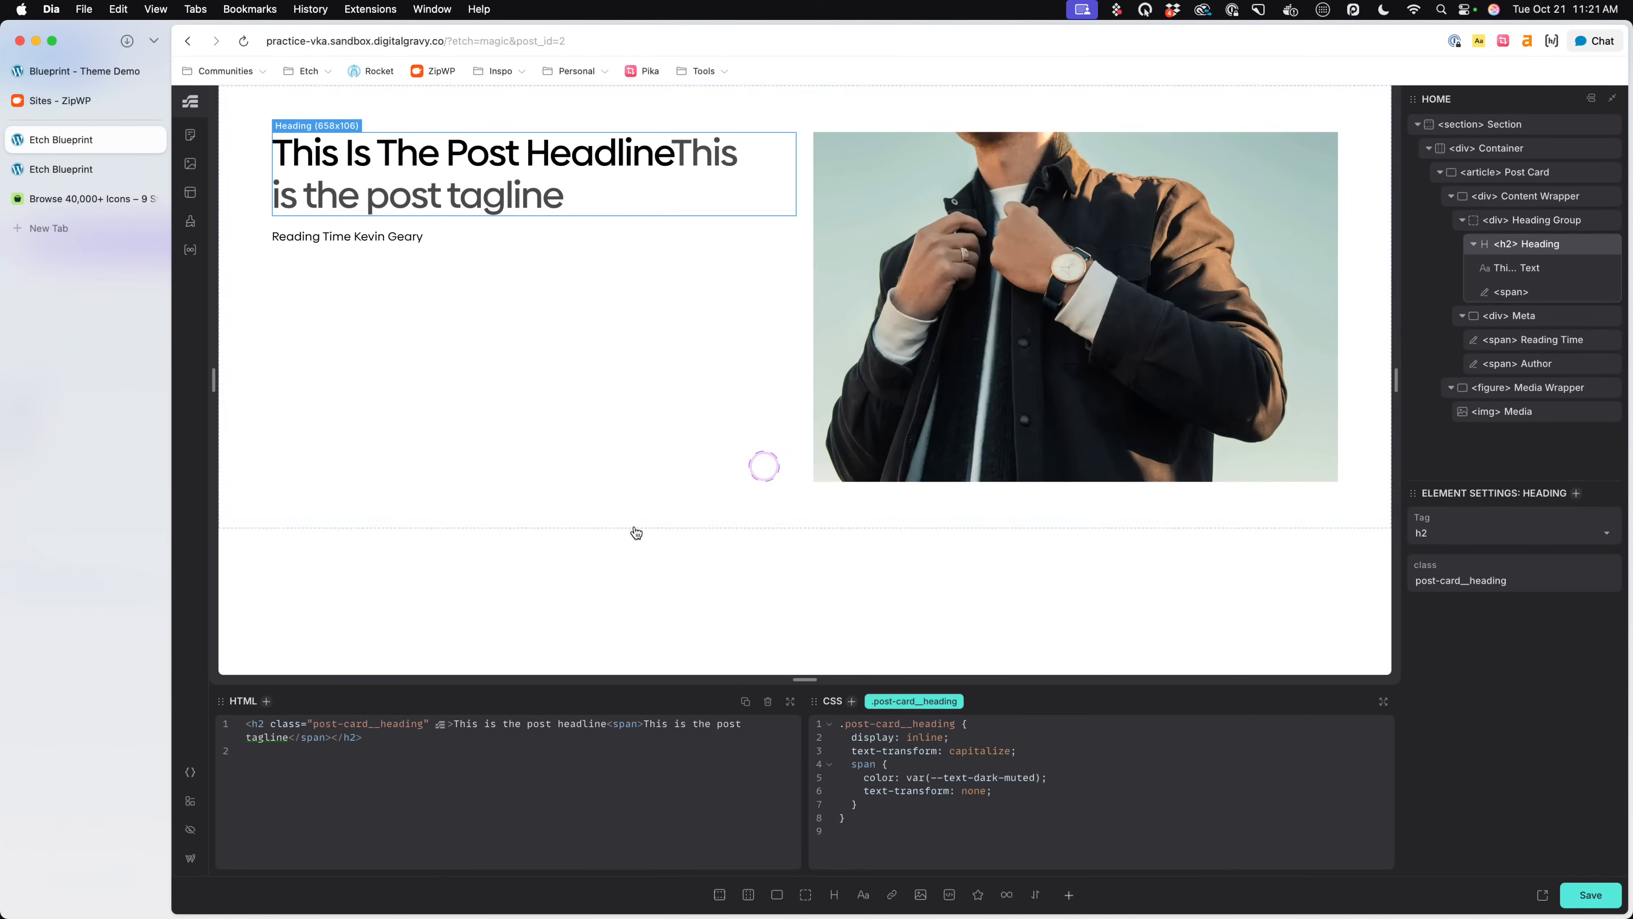
# - Add margin-inline-start: .25em to the nested span rule in .post-card__heading and save the page
pyautogui.click(1027, 793)
pyautogui.press('Return')
pyautogui.write('margin-in')
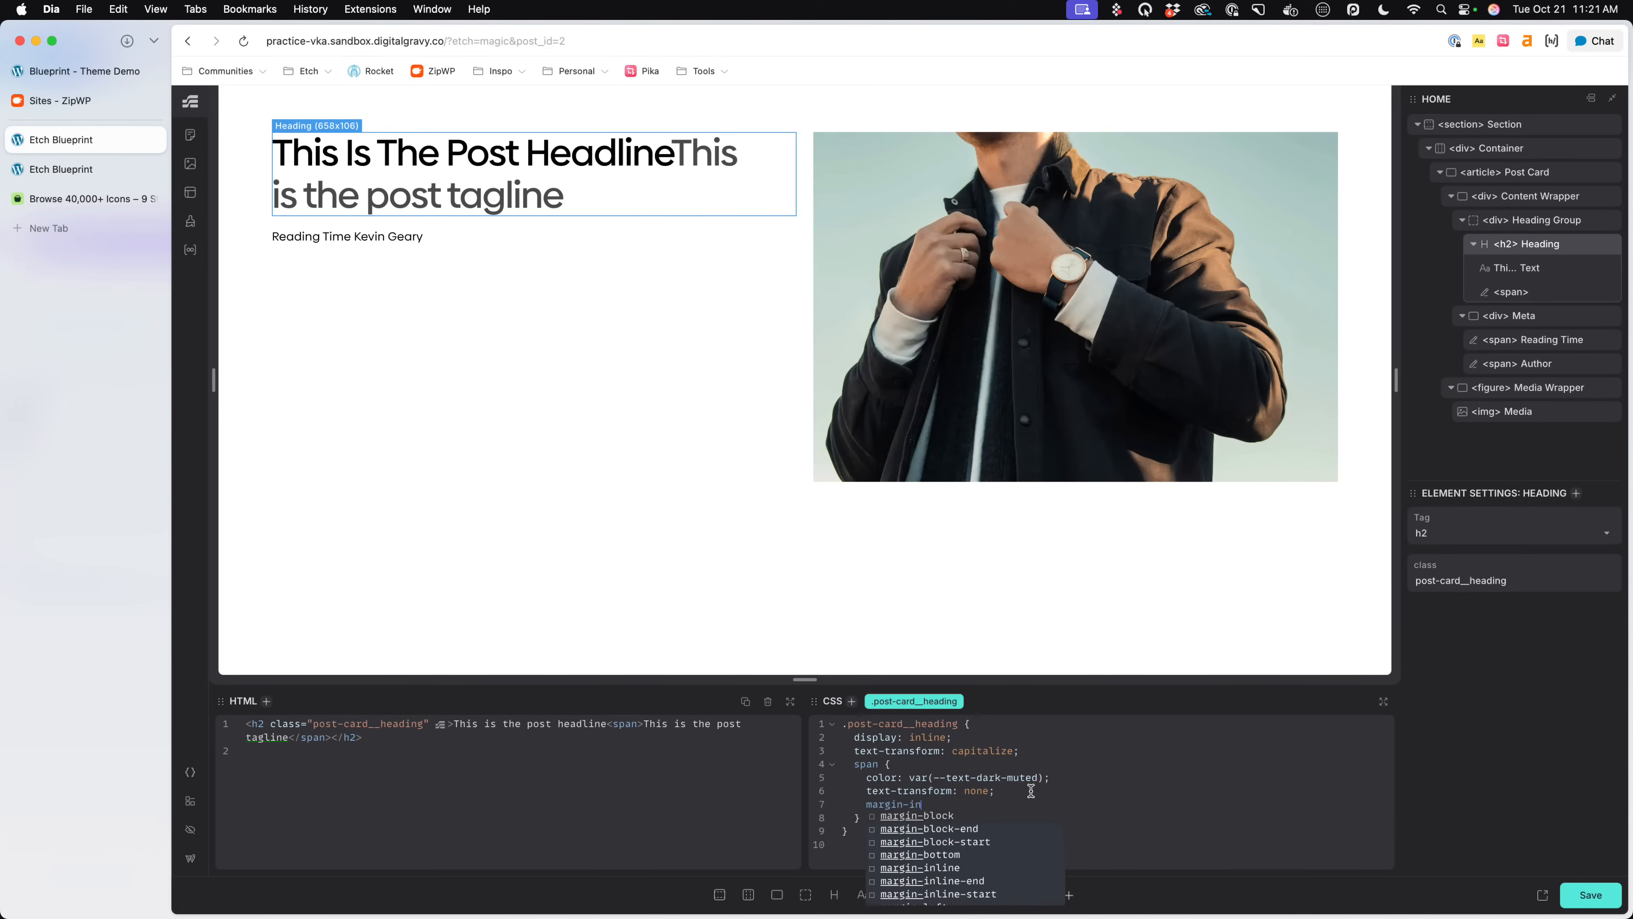
pyautogui.write('line-start: .25')
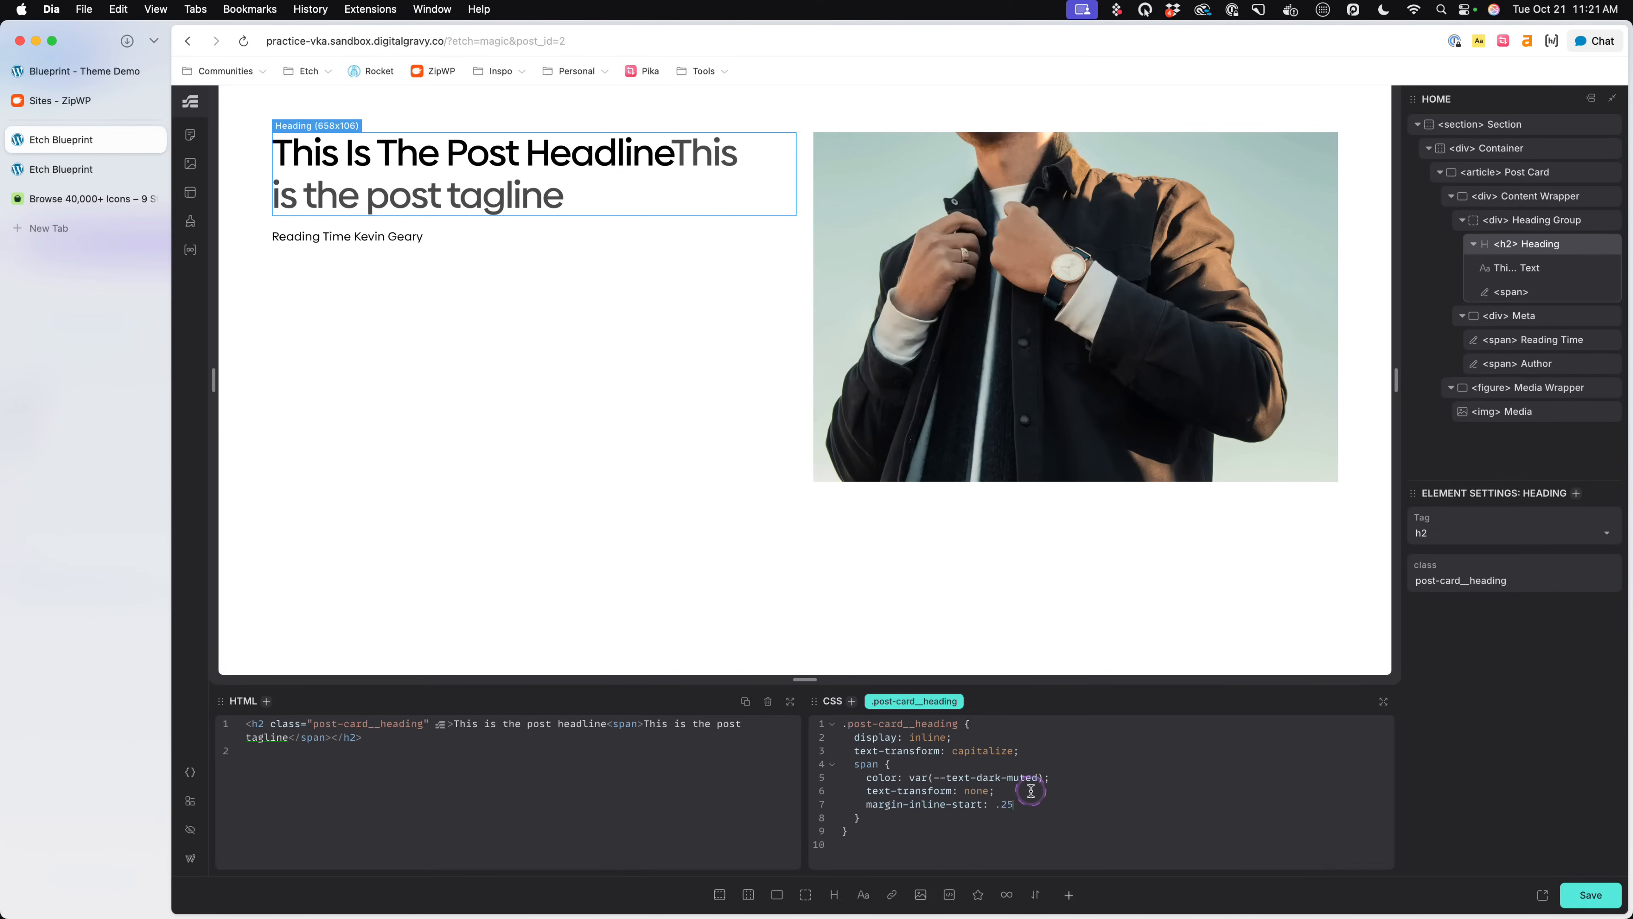
pyautogui.write('em;')
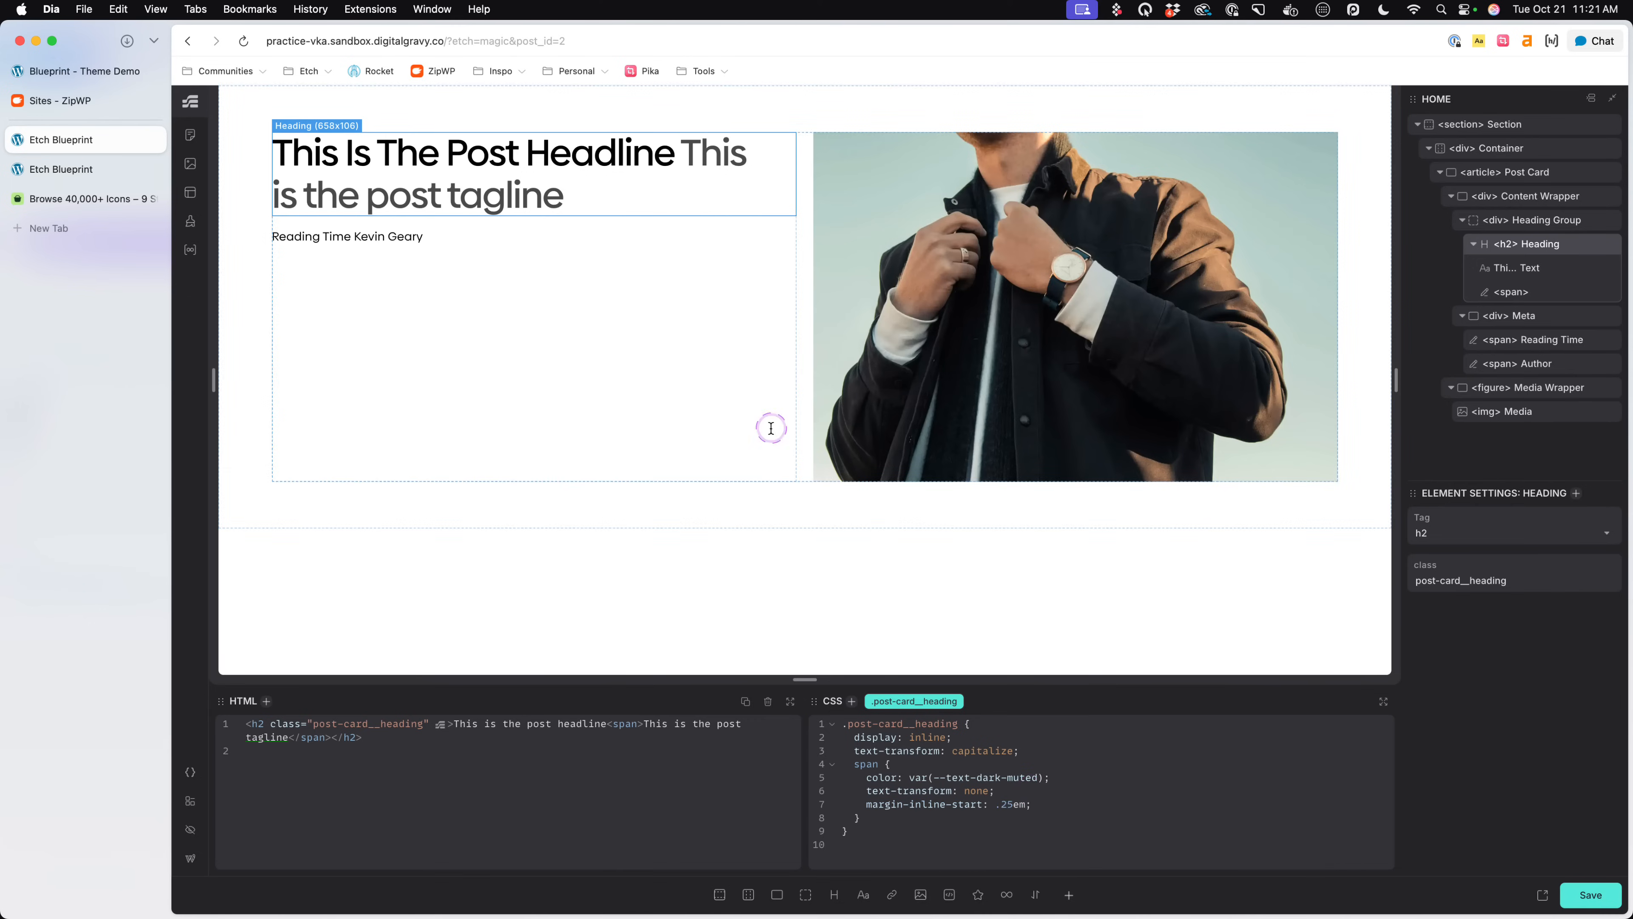
pyautogui.press('super+s')
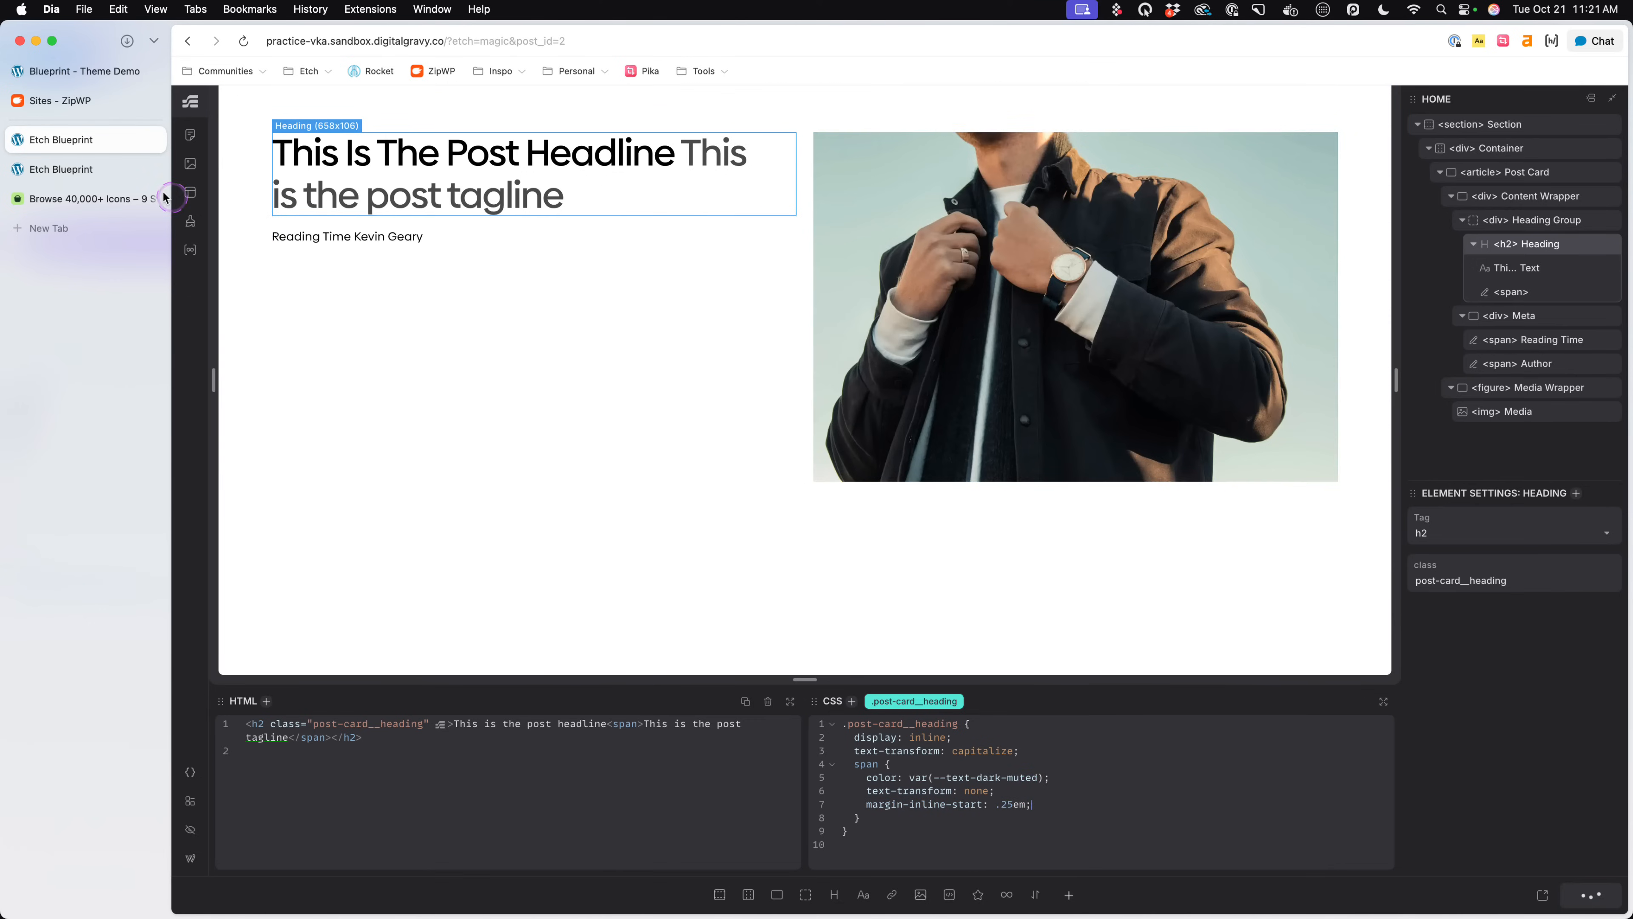
# - Check the tagline weight on the Blueprint demo, return to Etch and add font-weight: 400 to the nested span rule
pyautogui.click(78, 69)
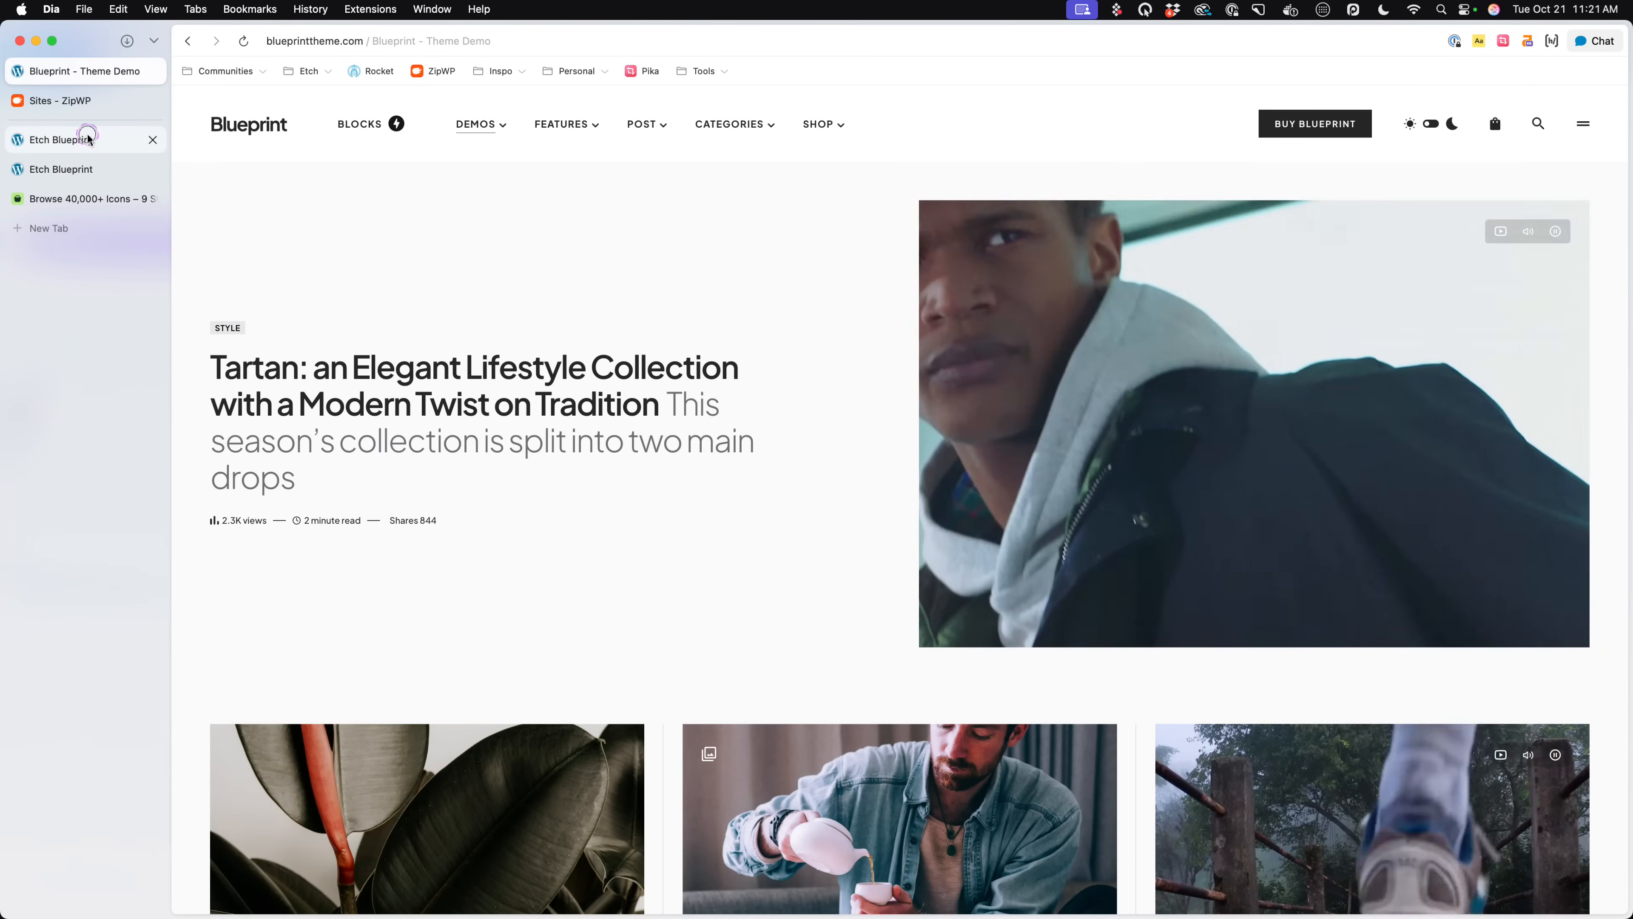
pyautogui.click(84, 138)
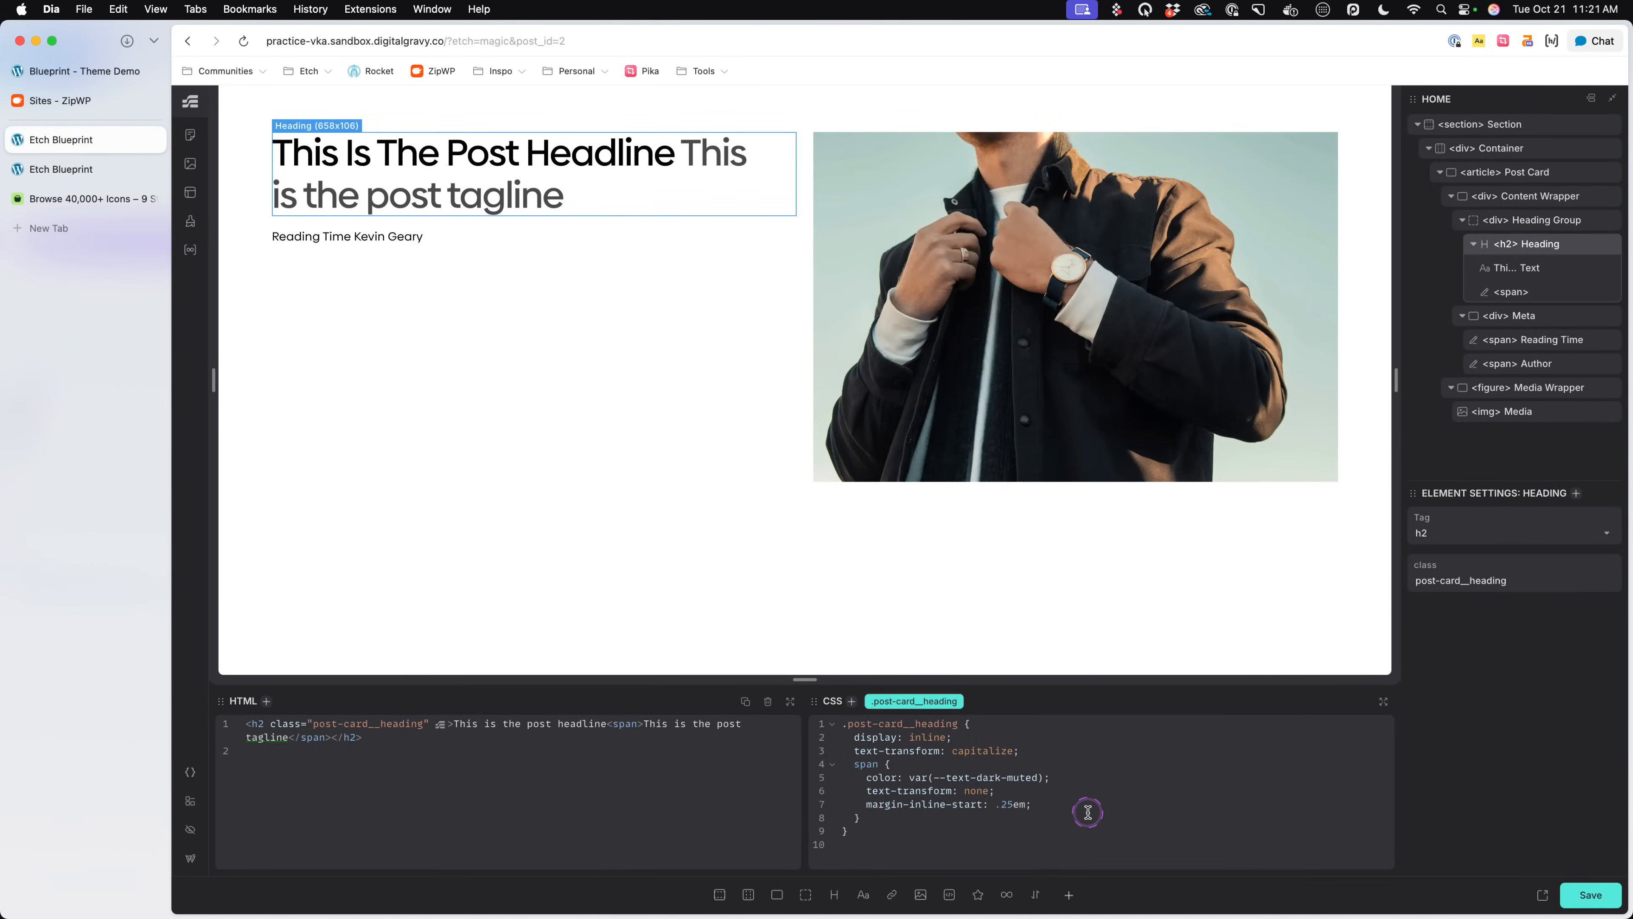
pyautogui.write('ont-weight: 400;')
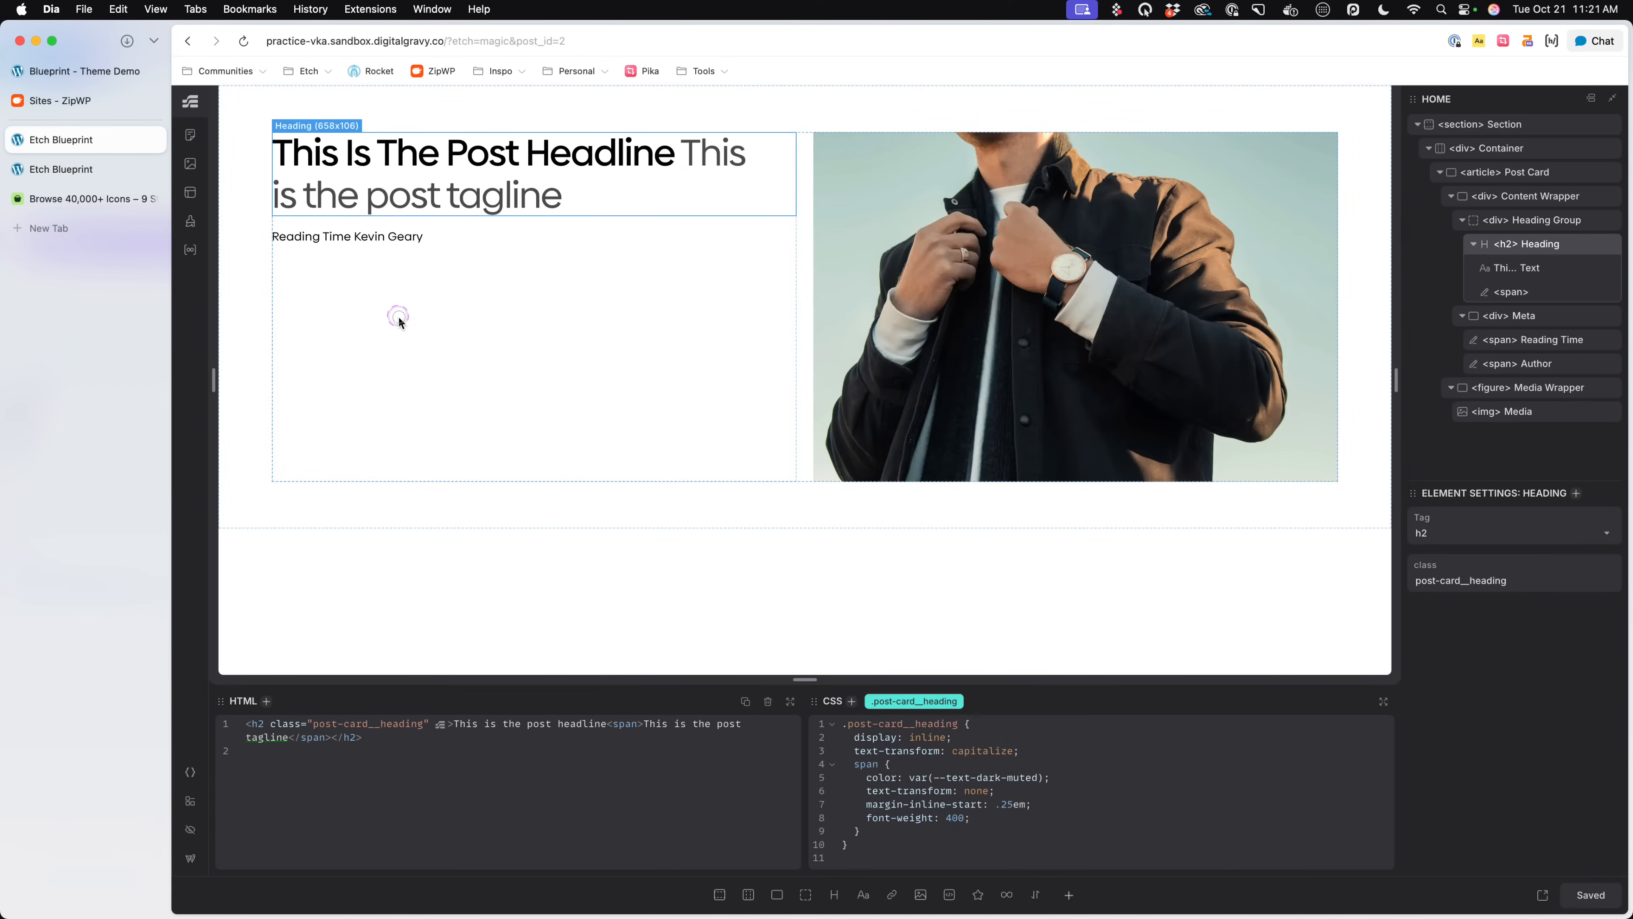
# - Select the Content Wrapper, add justify-content: center to its .post-card__content-wrapper rule and save the page
pyautogui.click(517, 453)
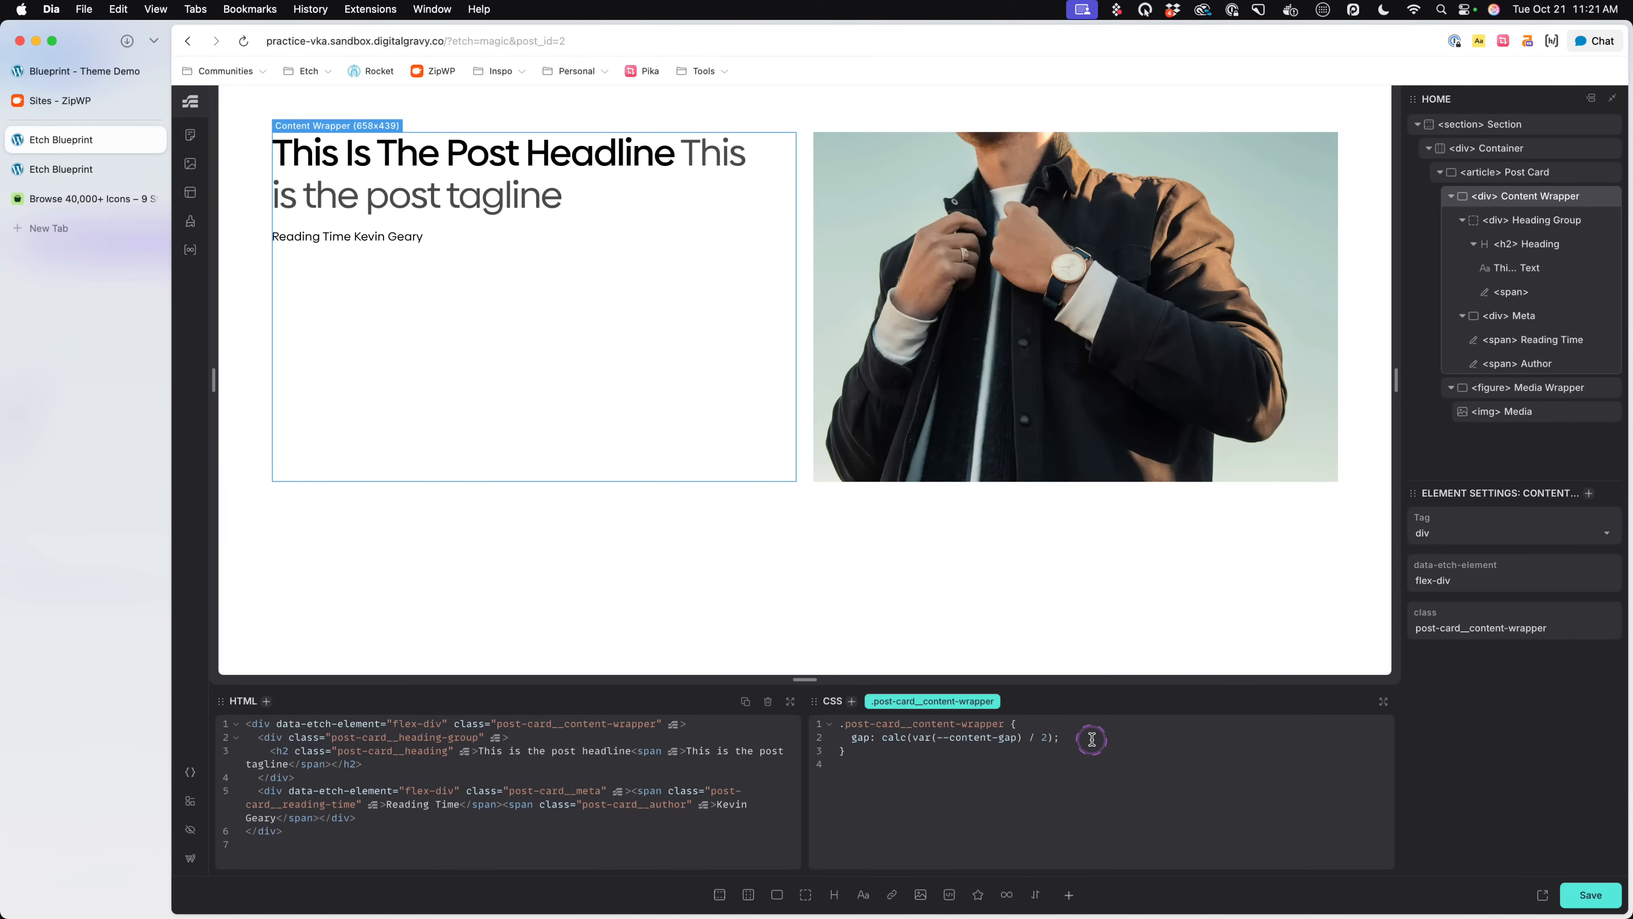
pyautogui.write('justify-content: center;')
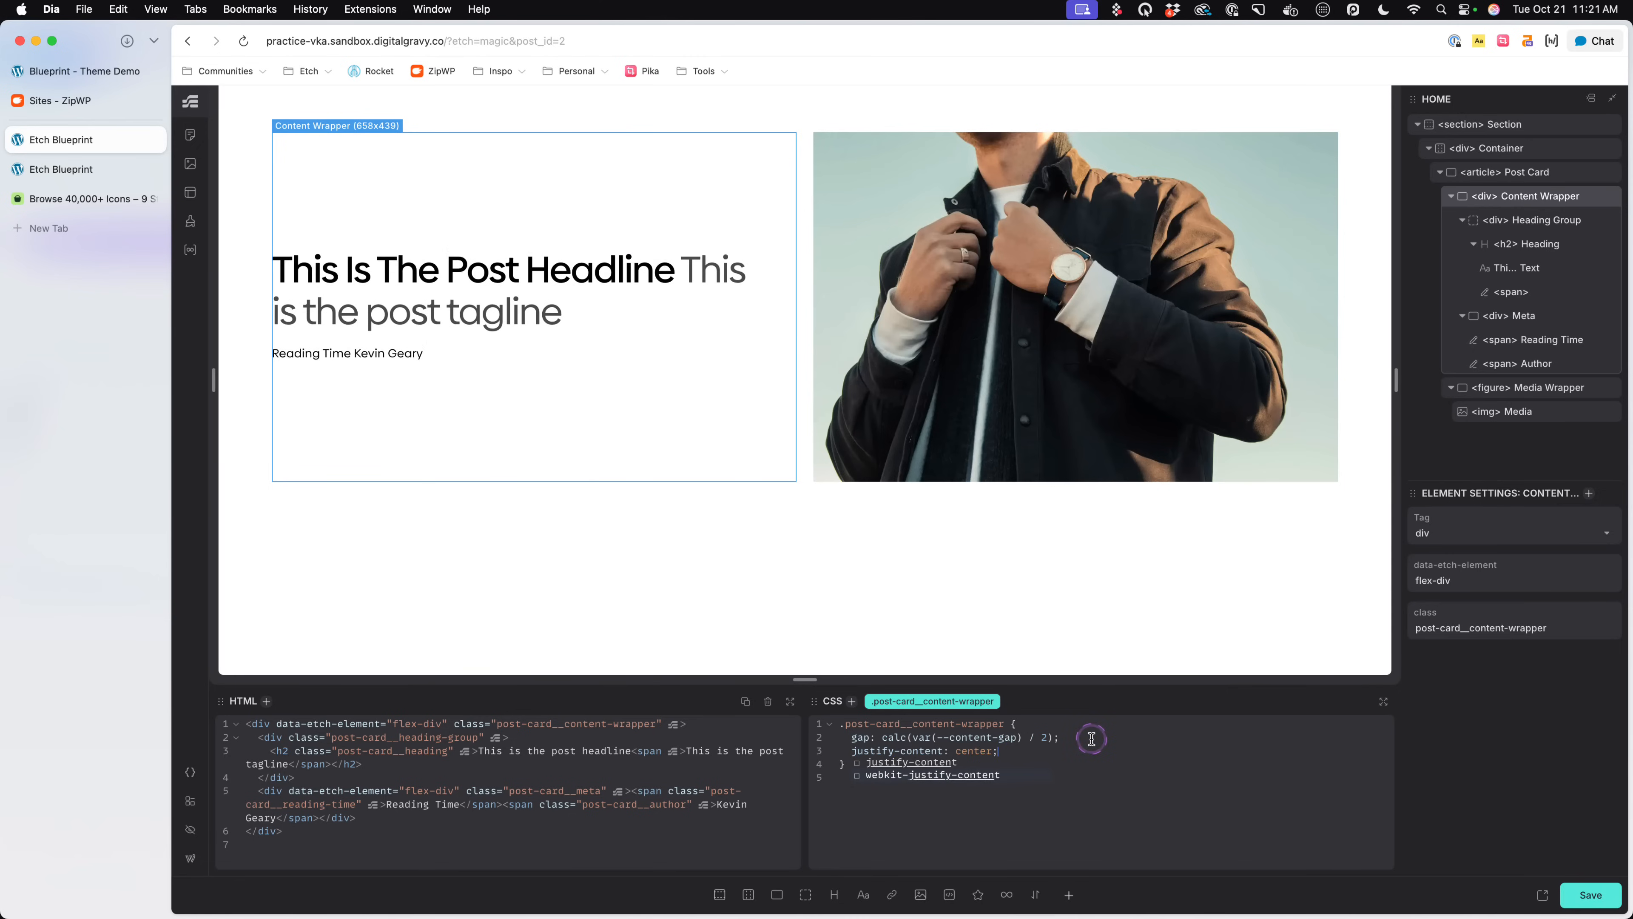
pyautogui.press('Escape')
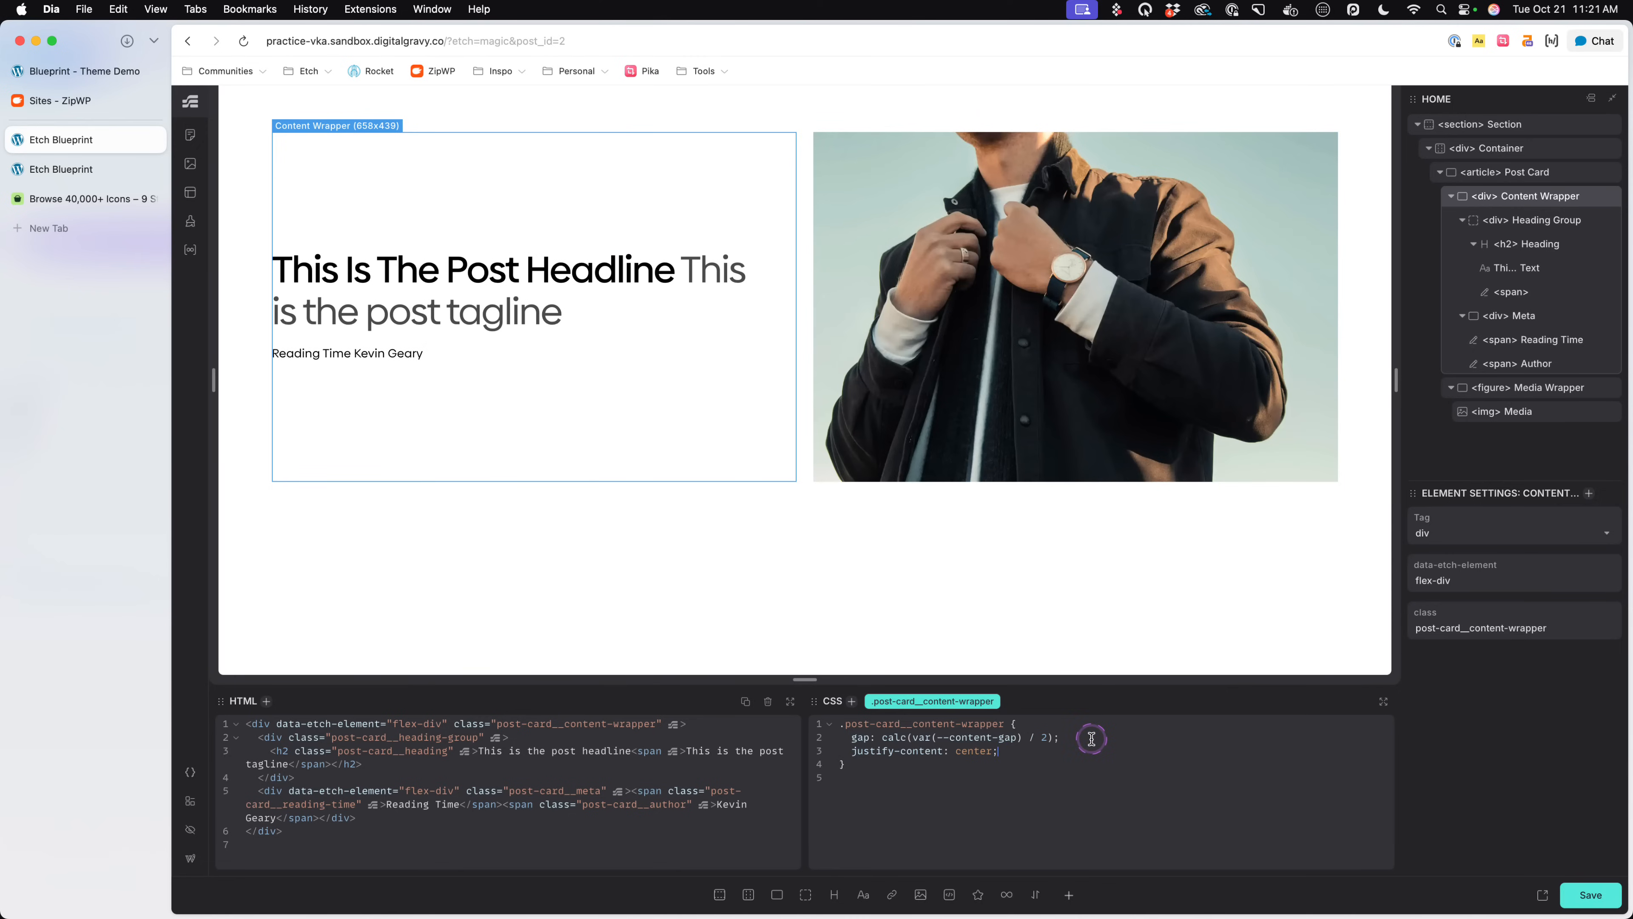
pyautogui.press('super+s')
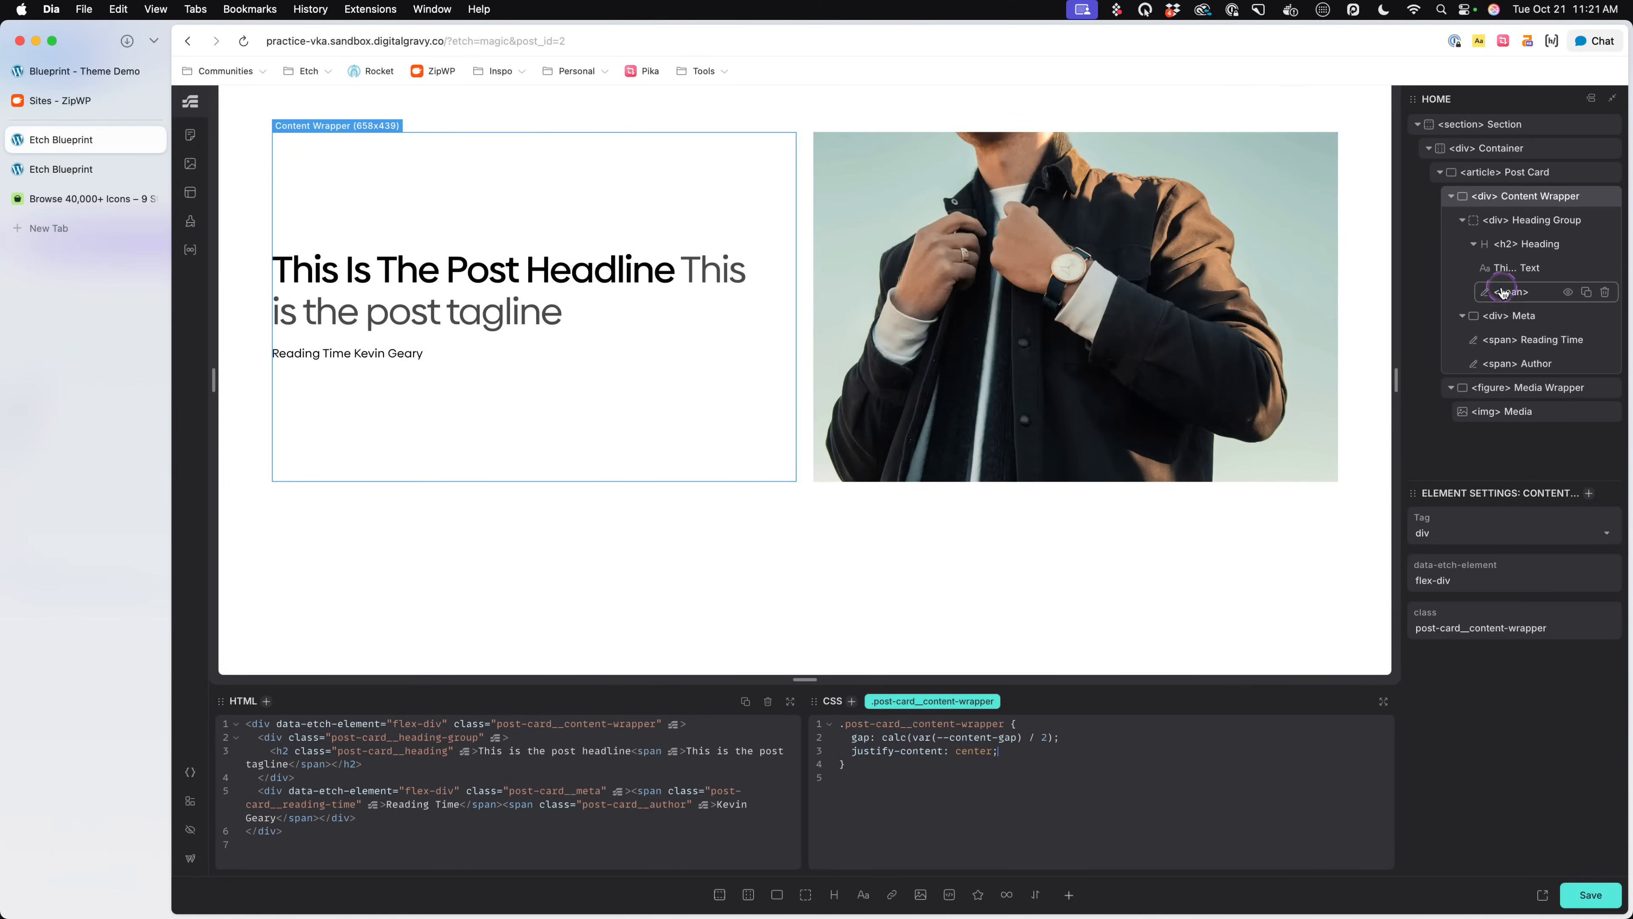
# - Review the Post Card and Content Wrapper styles, examine the featured post's content on the Blueprint demo and return to Etch
pyautogui.click(1521, 207)
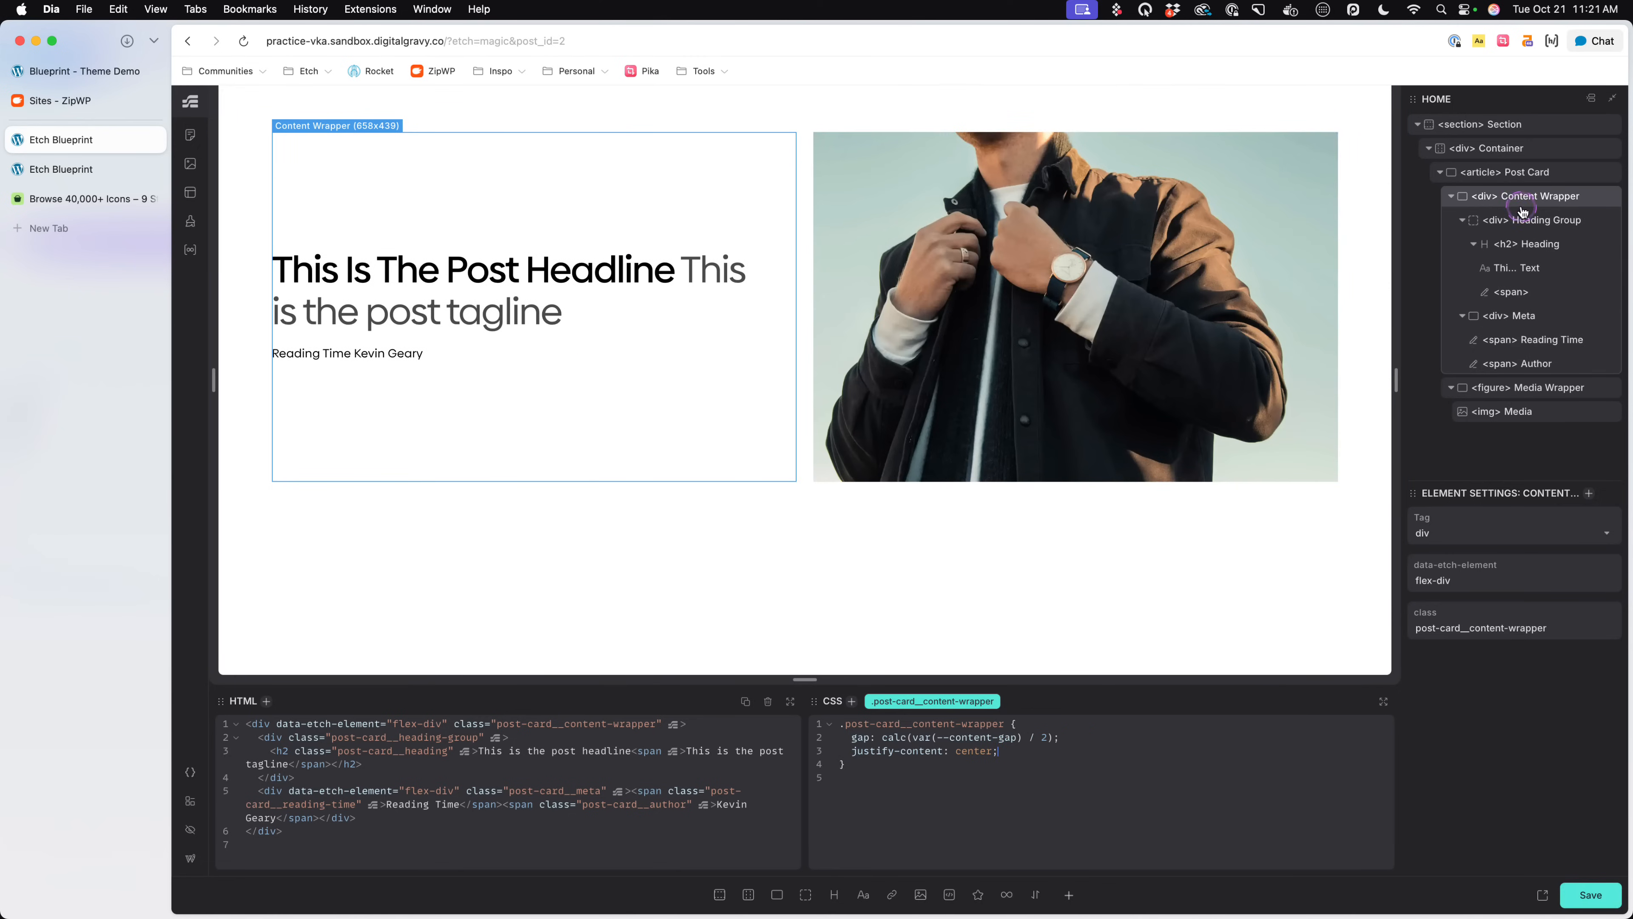
pyautogui.click(1528, 180)
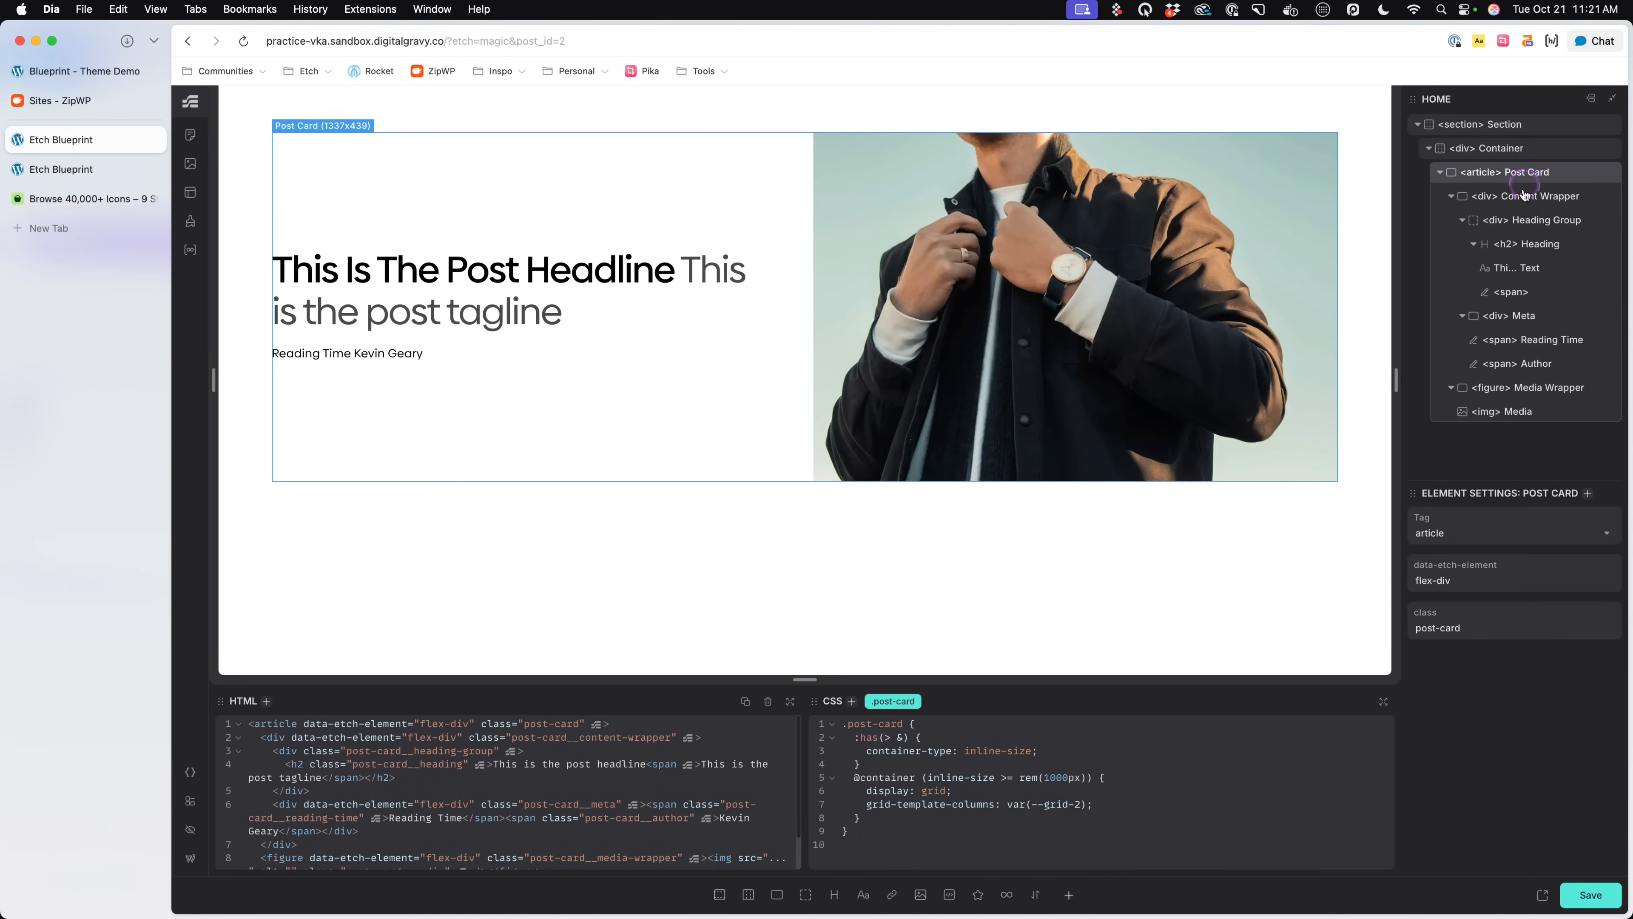
pyautogui.click(1524, 198)
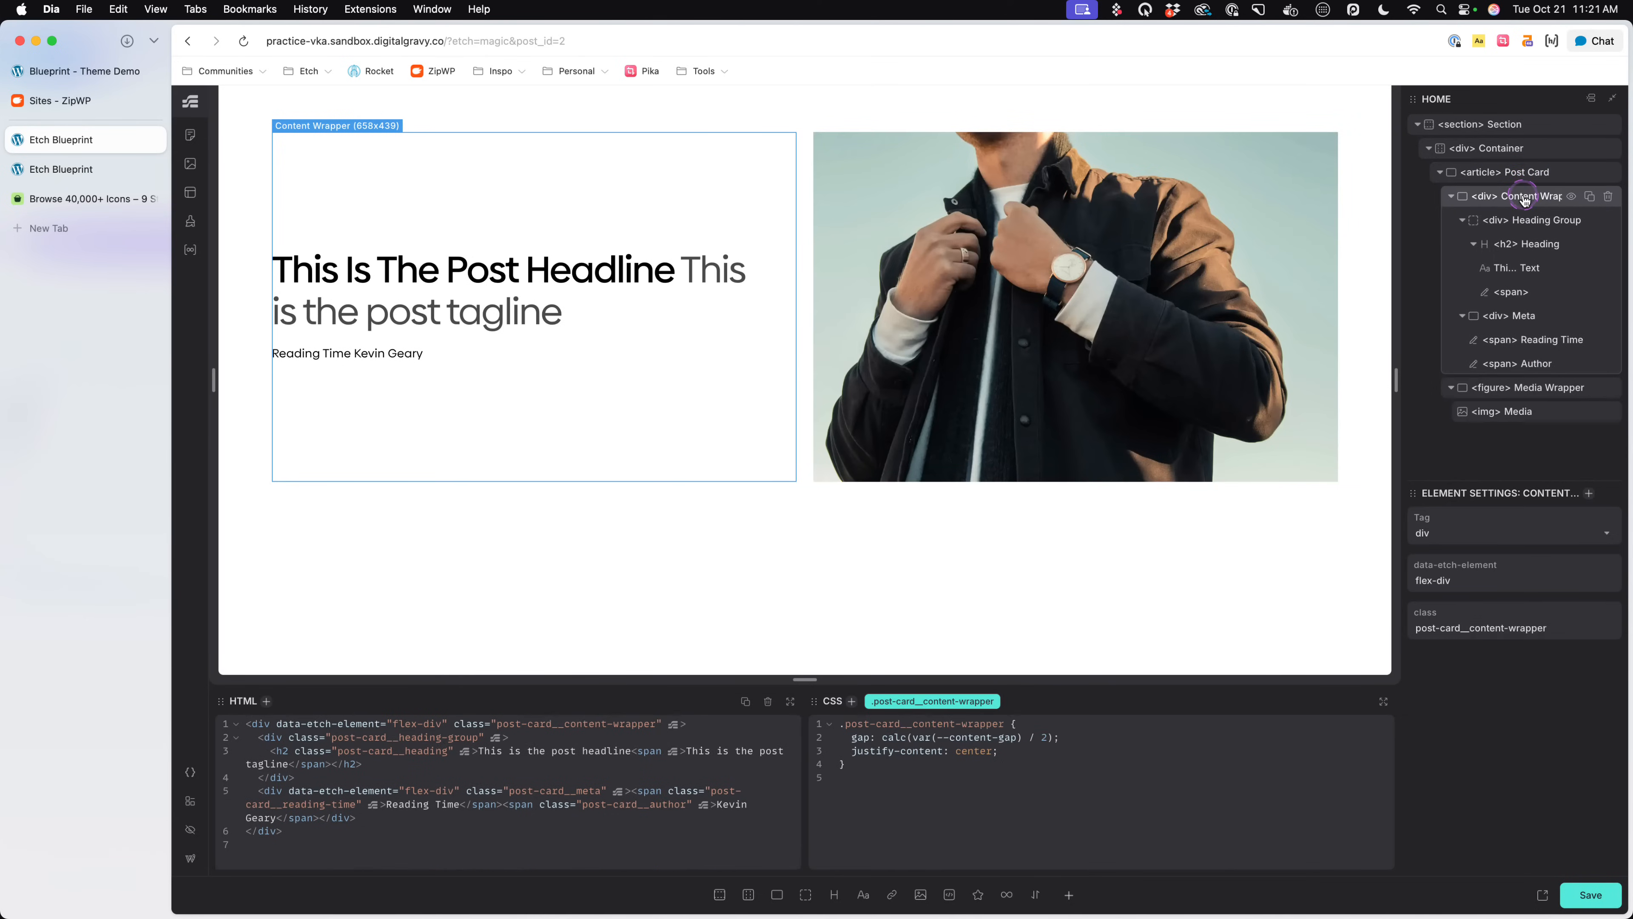
pyautogui.click(97, 70)
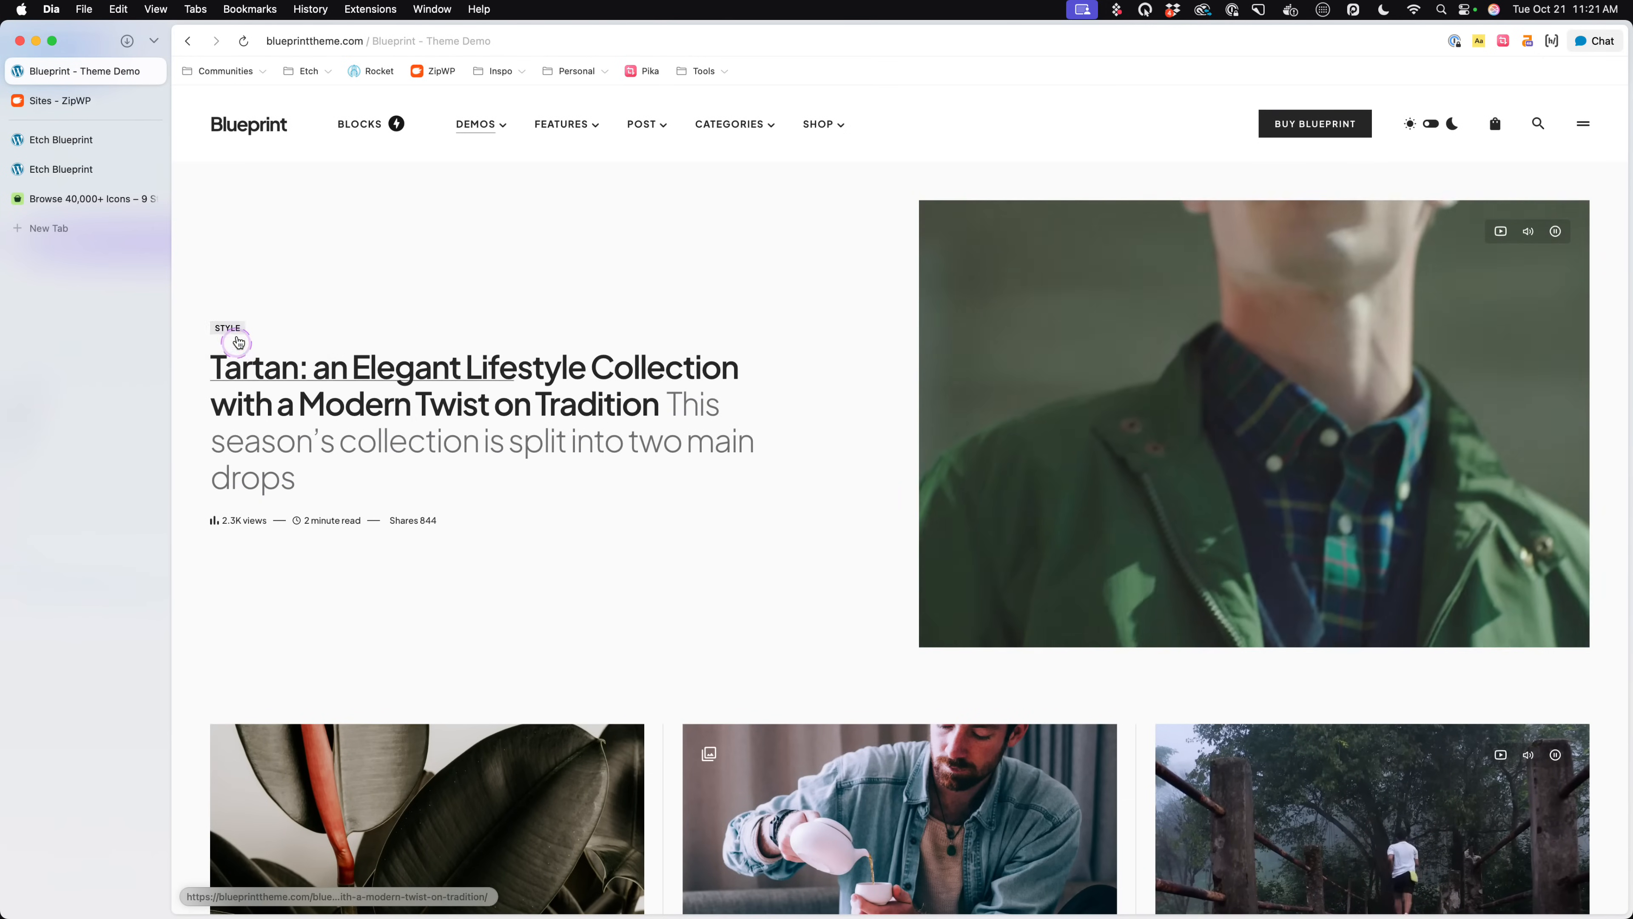
pyautogui.click(71, 100)
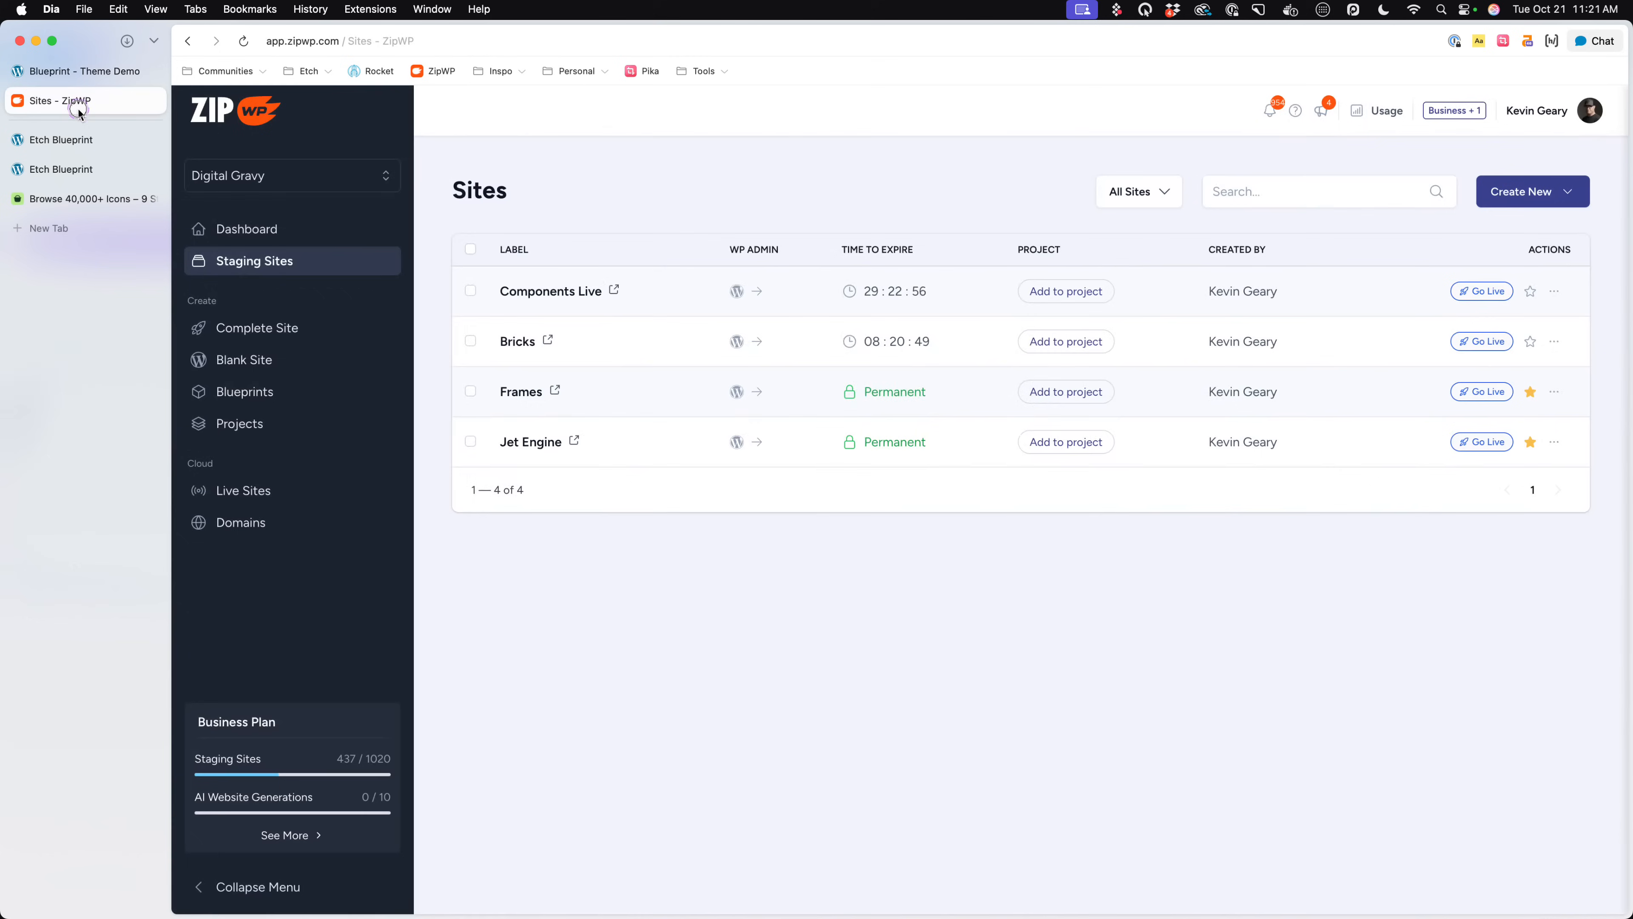
pyautogui.click(83, 142)
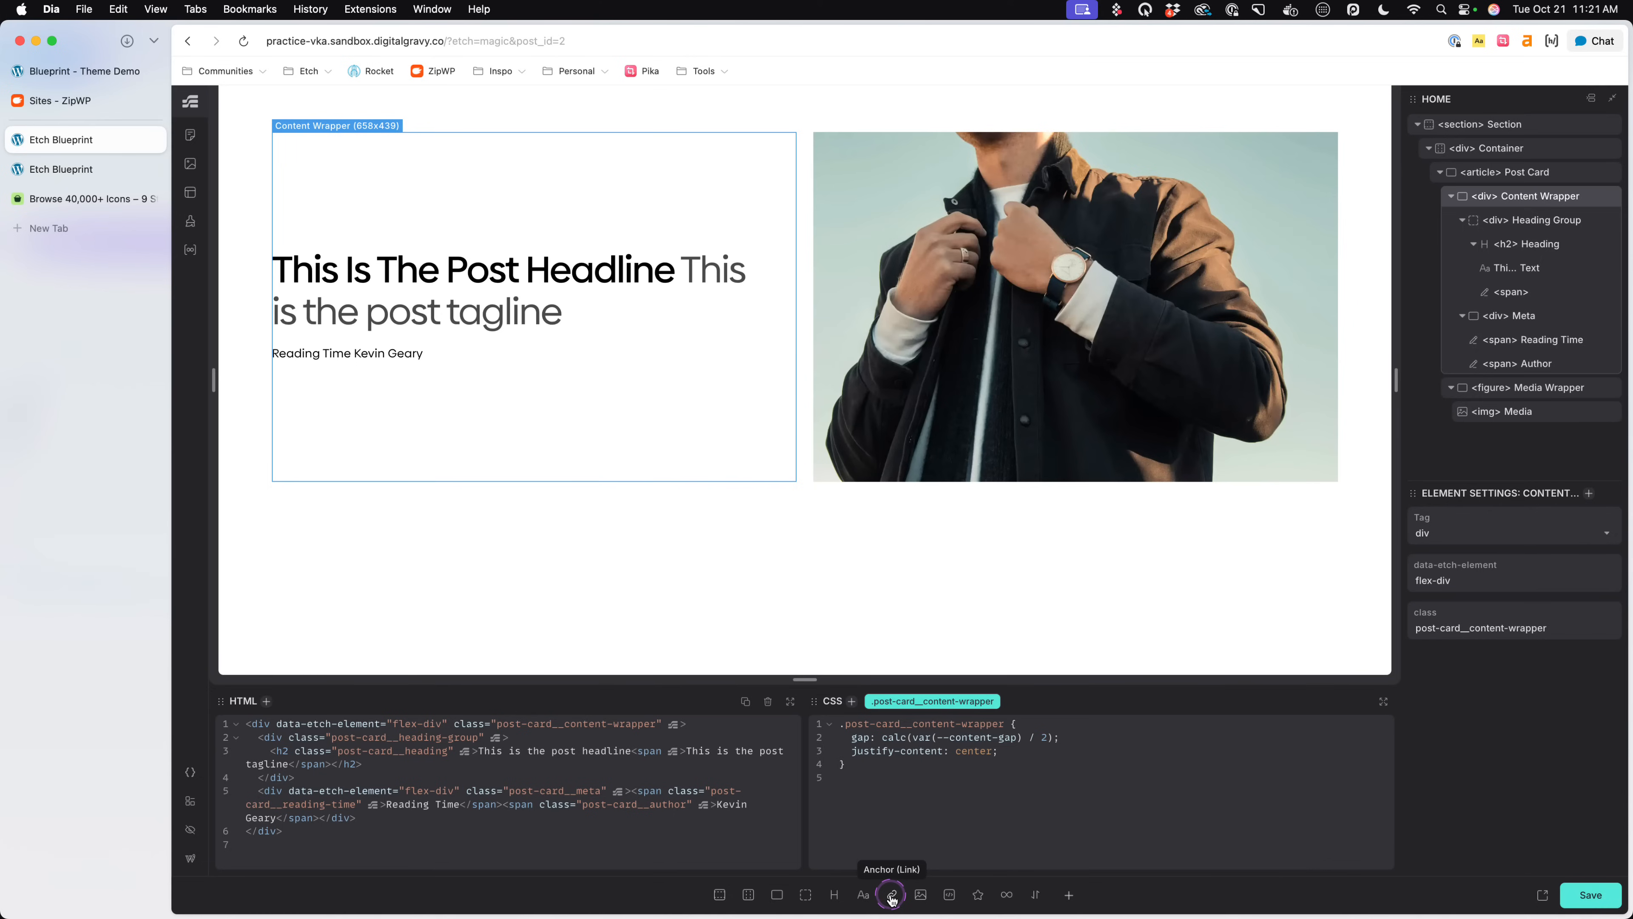
# - Add a text paragraph reading "Category" to the Content Wrapper and give it the class post-card__category
pyautogui.click(863, 894)
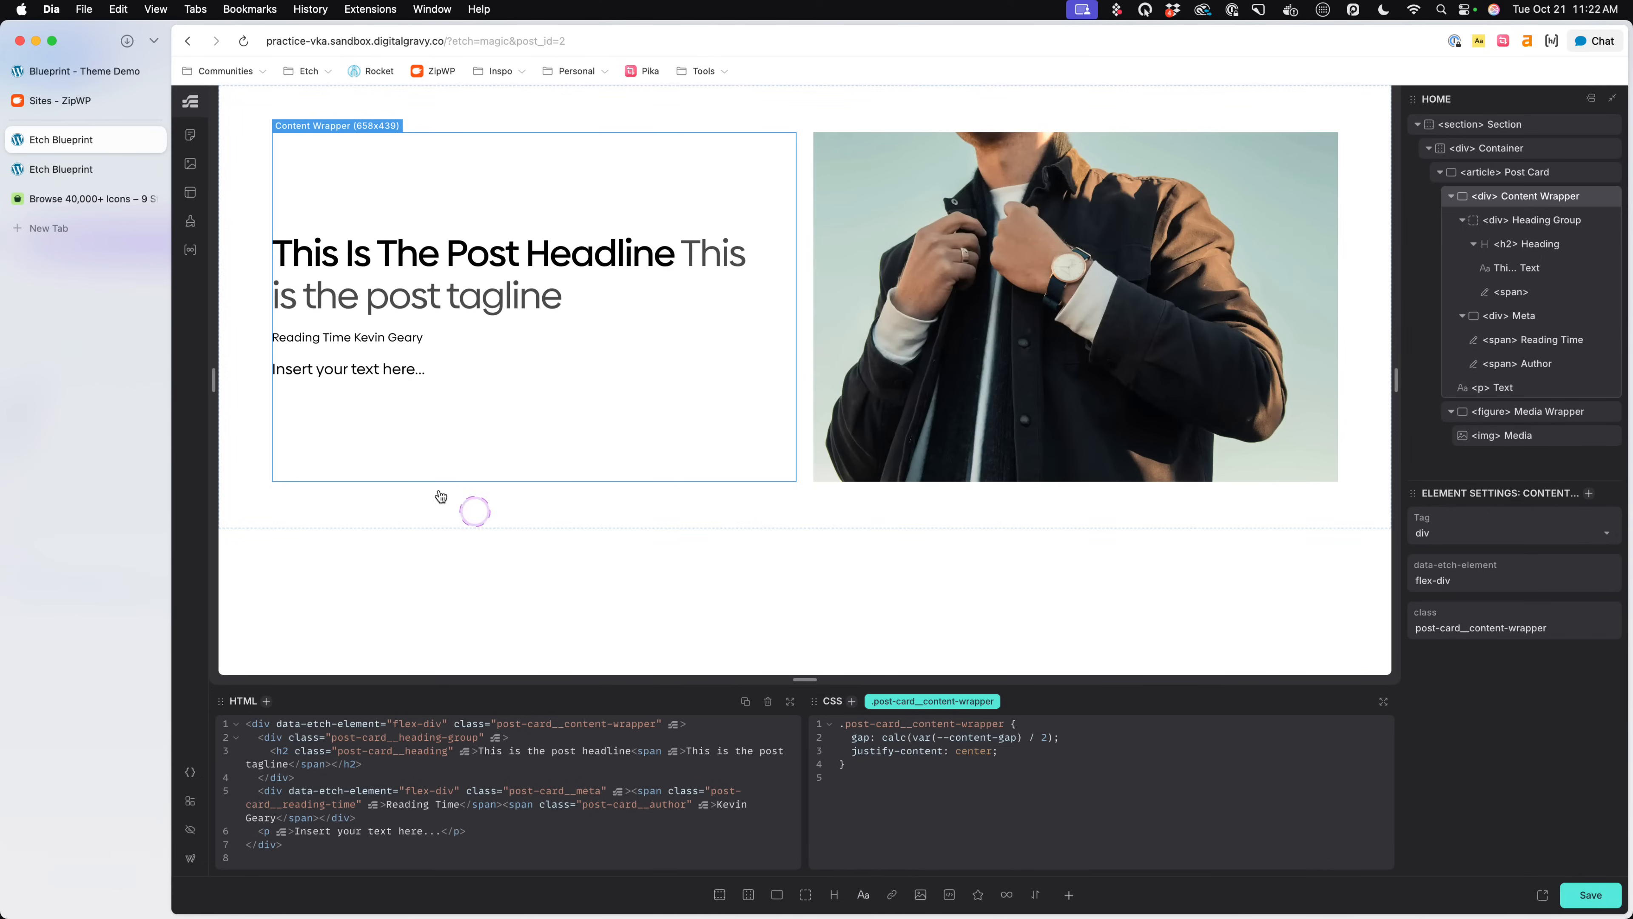
pyautogui.doubleClick(353, 367)
pyautogui.write('Categ')
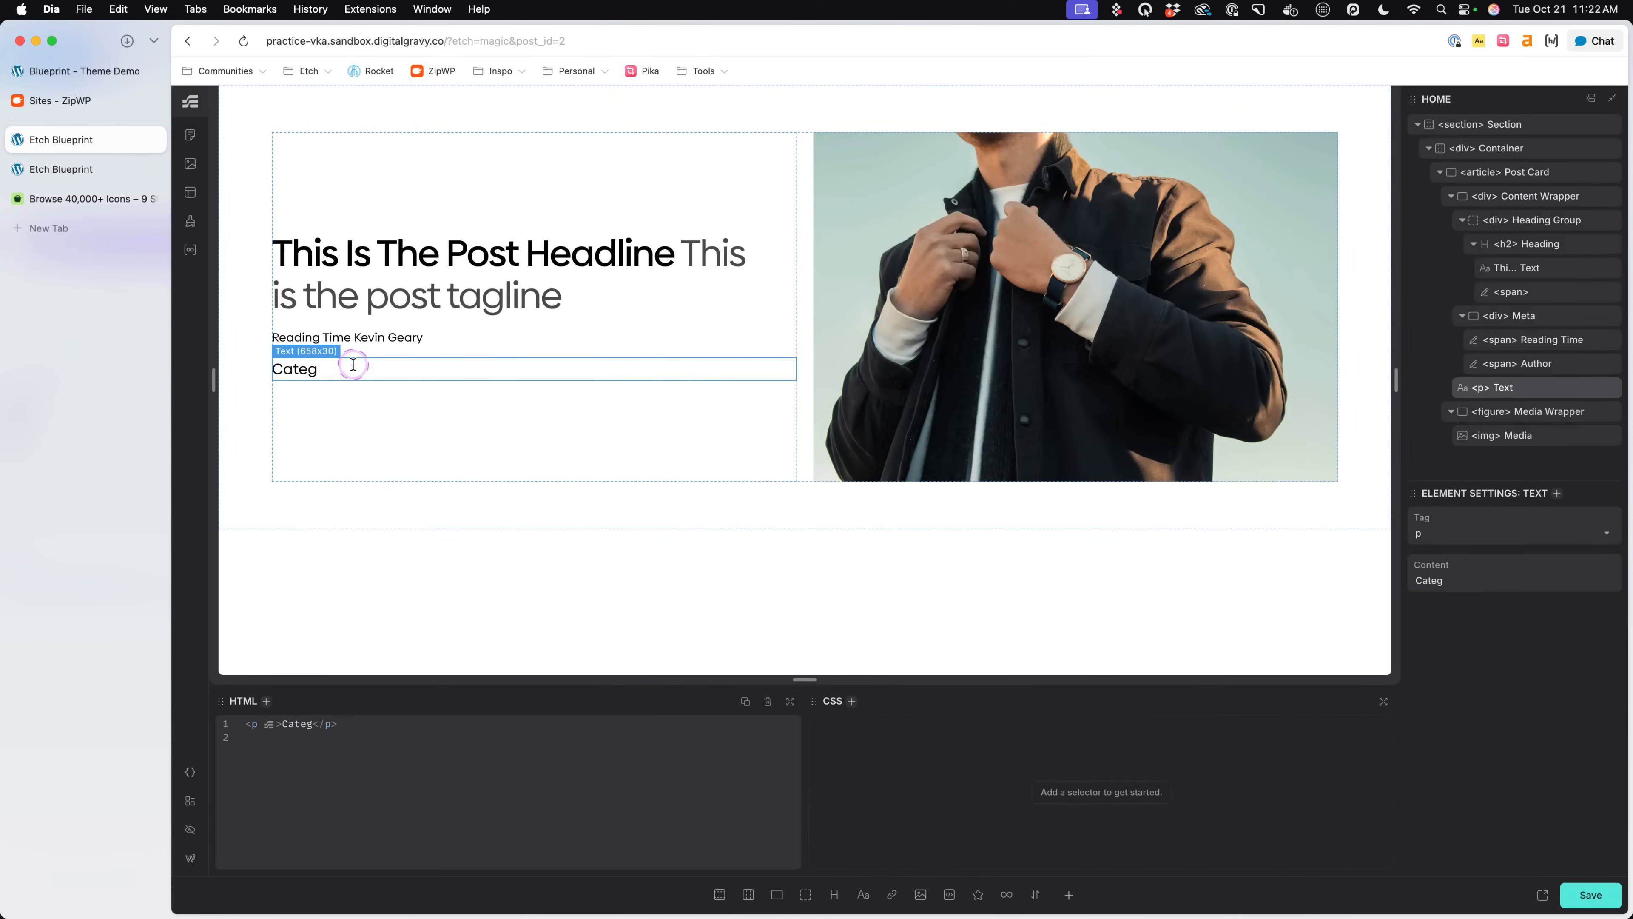
pyautogui.write('oryry')
pyautogui.press('super+Return')
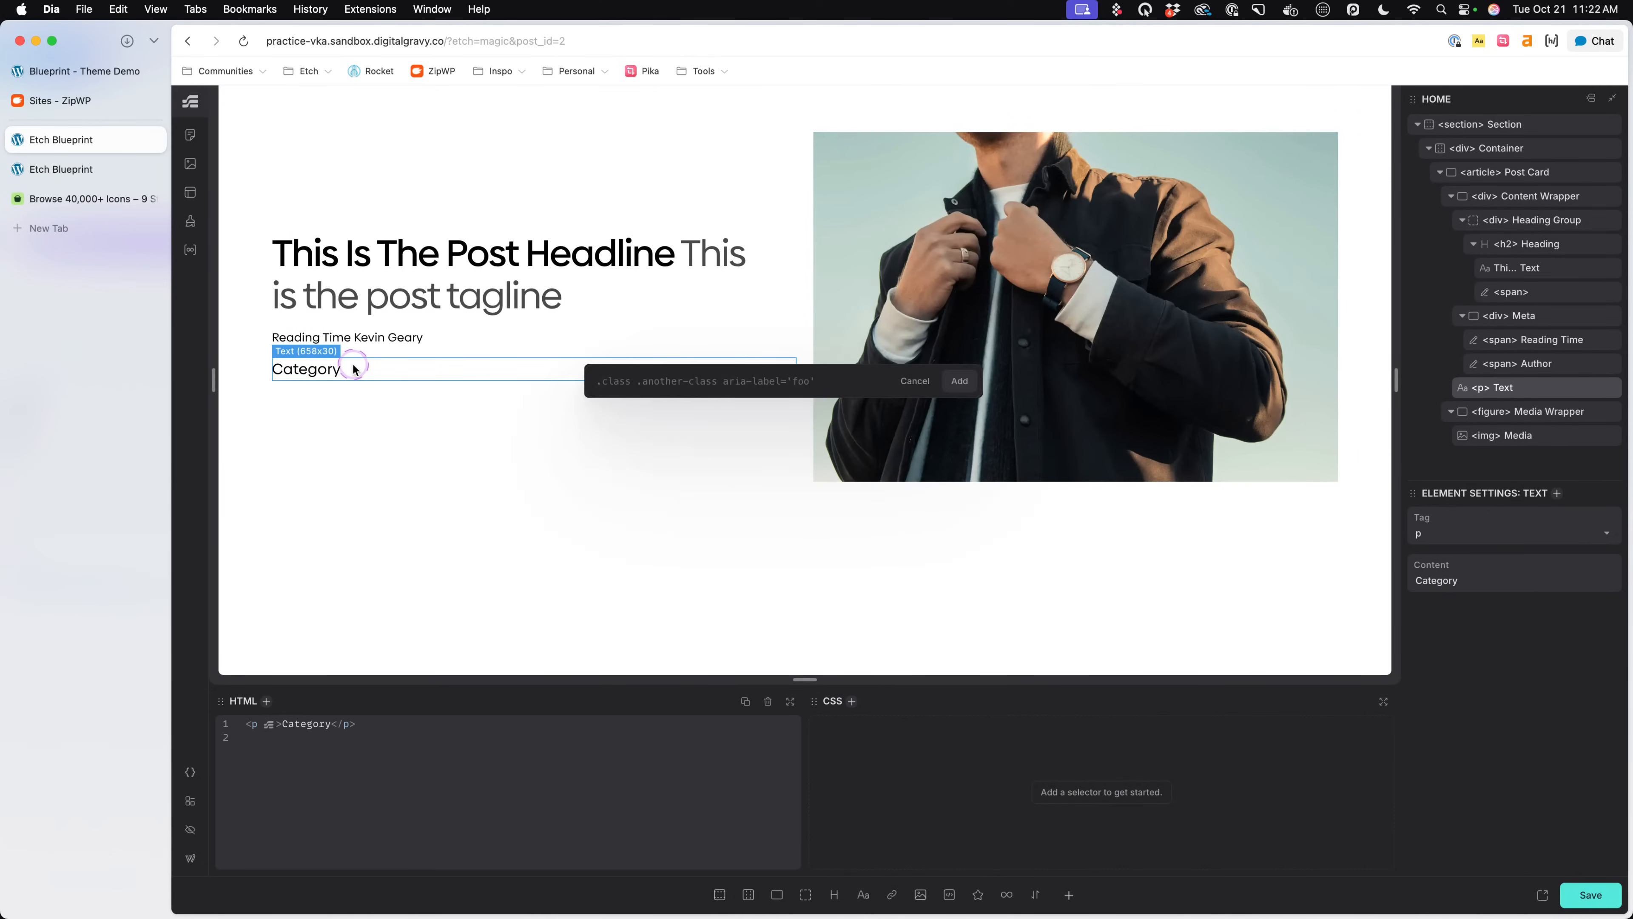
pyautogui.write('.post-card__category')
pyautogui.press('Return')
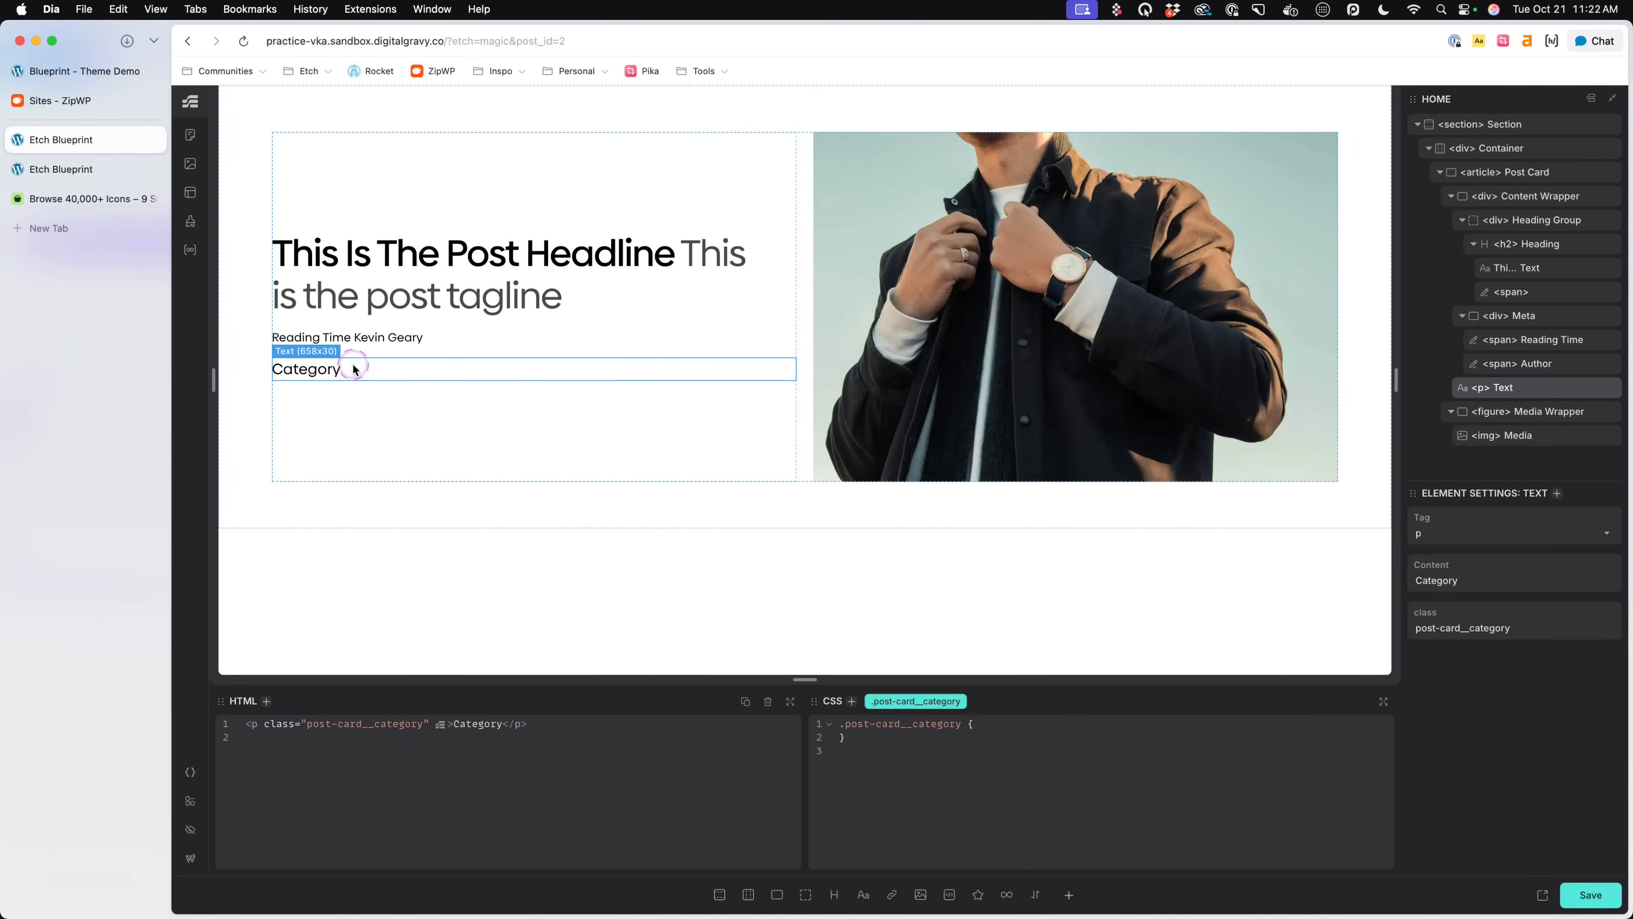
# - Add max-inline-size: max-content and font-size: var(--text-xs) to the .post-card__category rule
pyautogui.write('max-inline-size: max-content;')
pyautogui.press('Return')
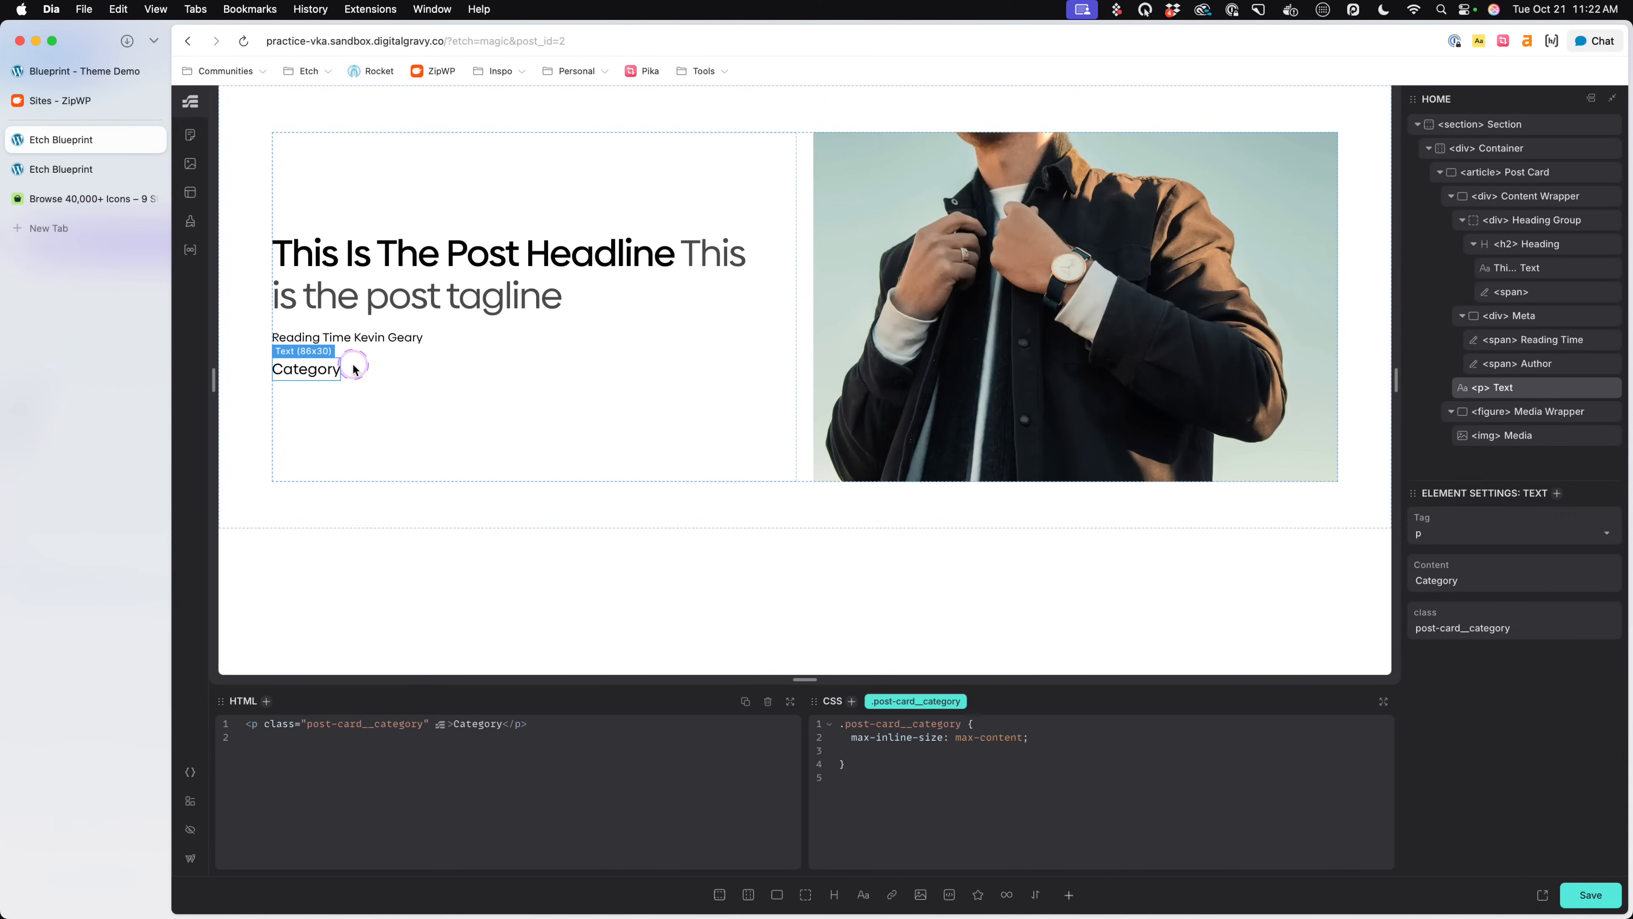
pyautogui.write('font-size: var(--text-s);')
pyautogui.press('Left')
pyautogui.press('Left')
pyautogui.write('xs);   ')
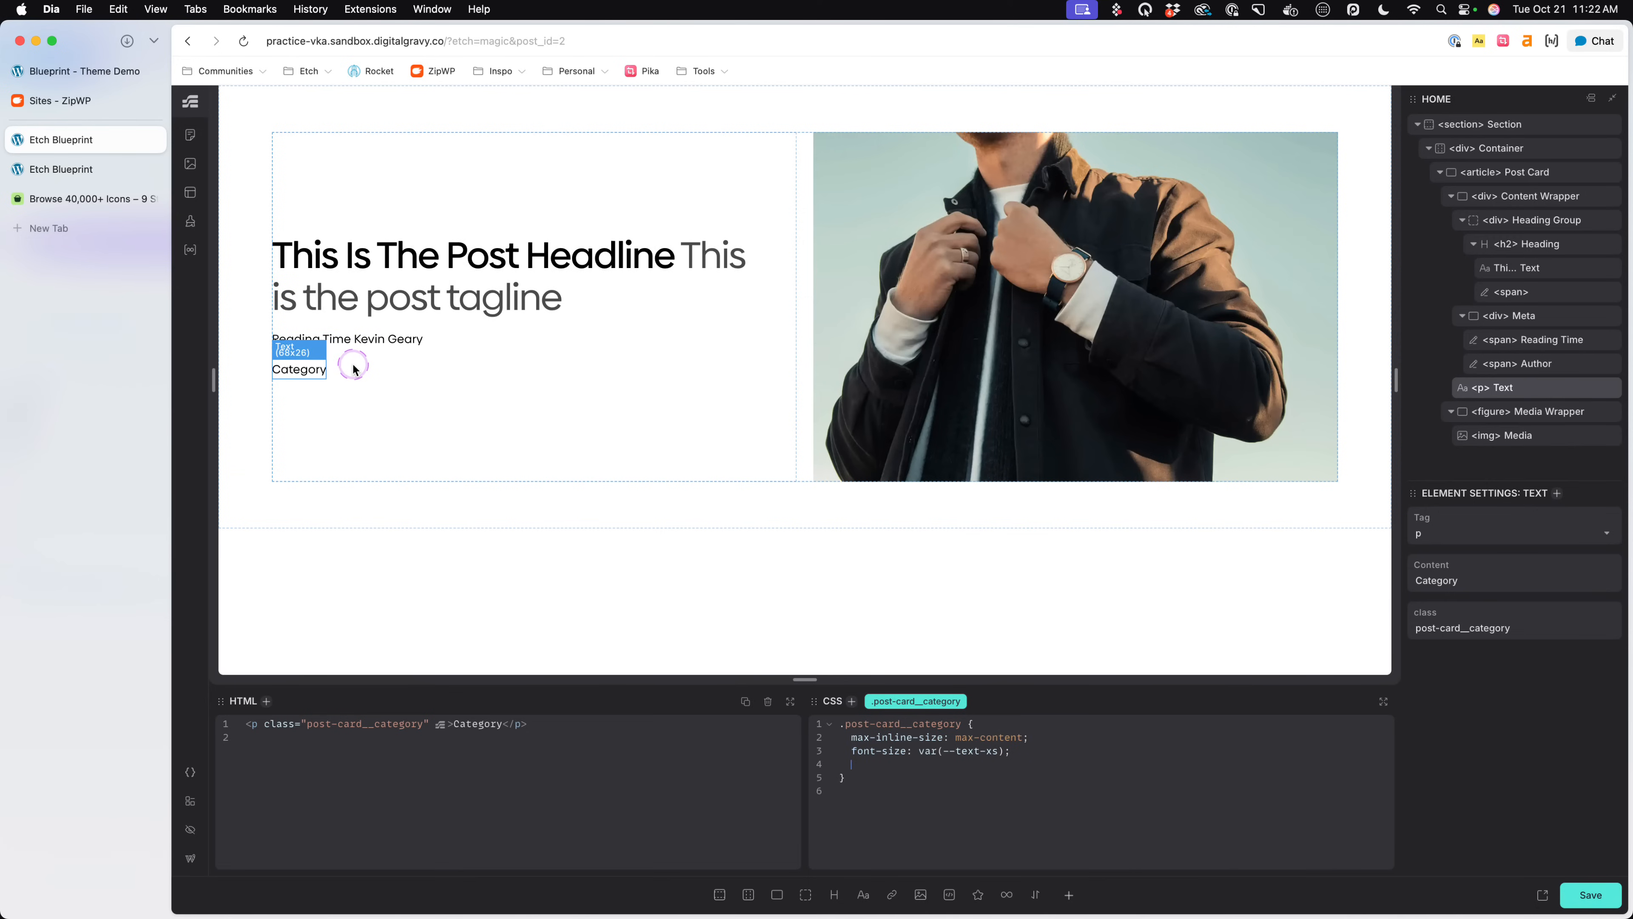
pyautogui.write('color')
# - Add background: var(--neutral-light) to the .post-card__category rule
pyautogui.press('BackSpace')
pyautogui.press('BackSpace')
pyautogui.press('BackSpace')
pyautogui.press('BackSpace')
pyautogui.press('BackSpace')
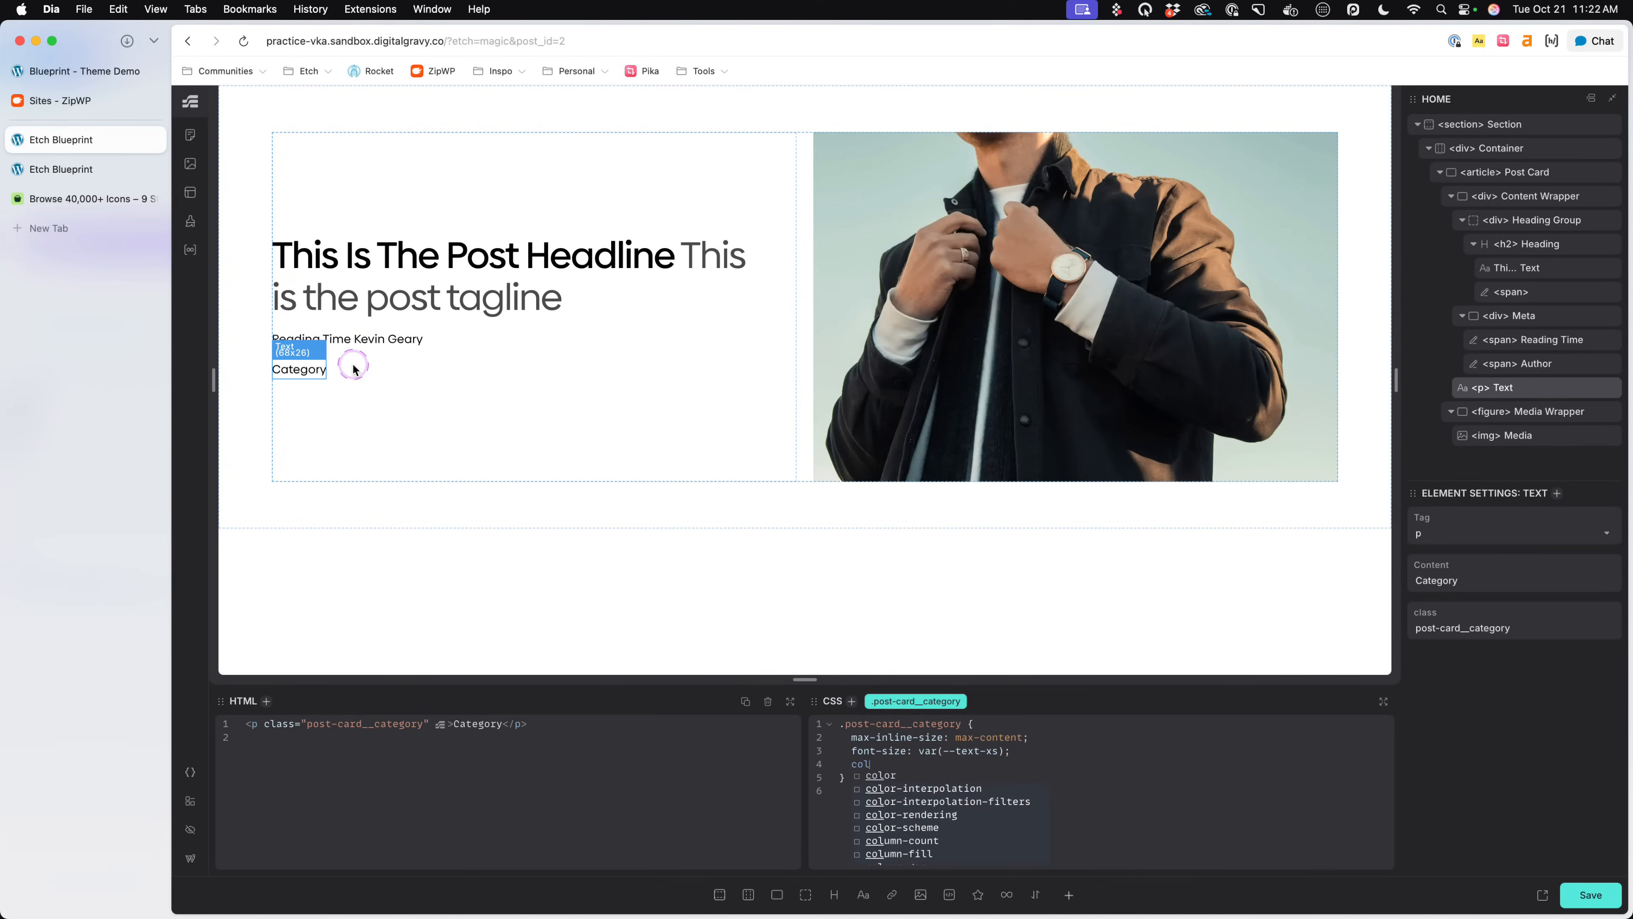
pyautogui.write('background:')
pyautogui.write(' var(--neutral-lig')
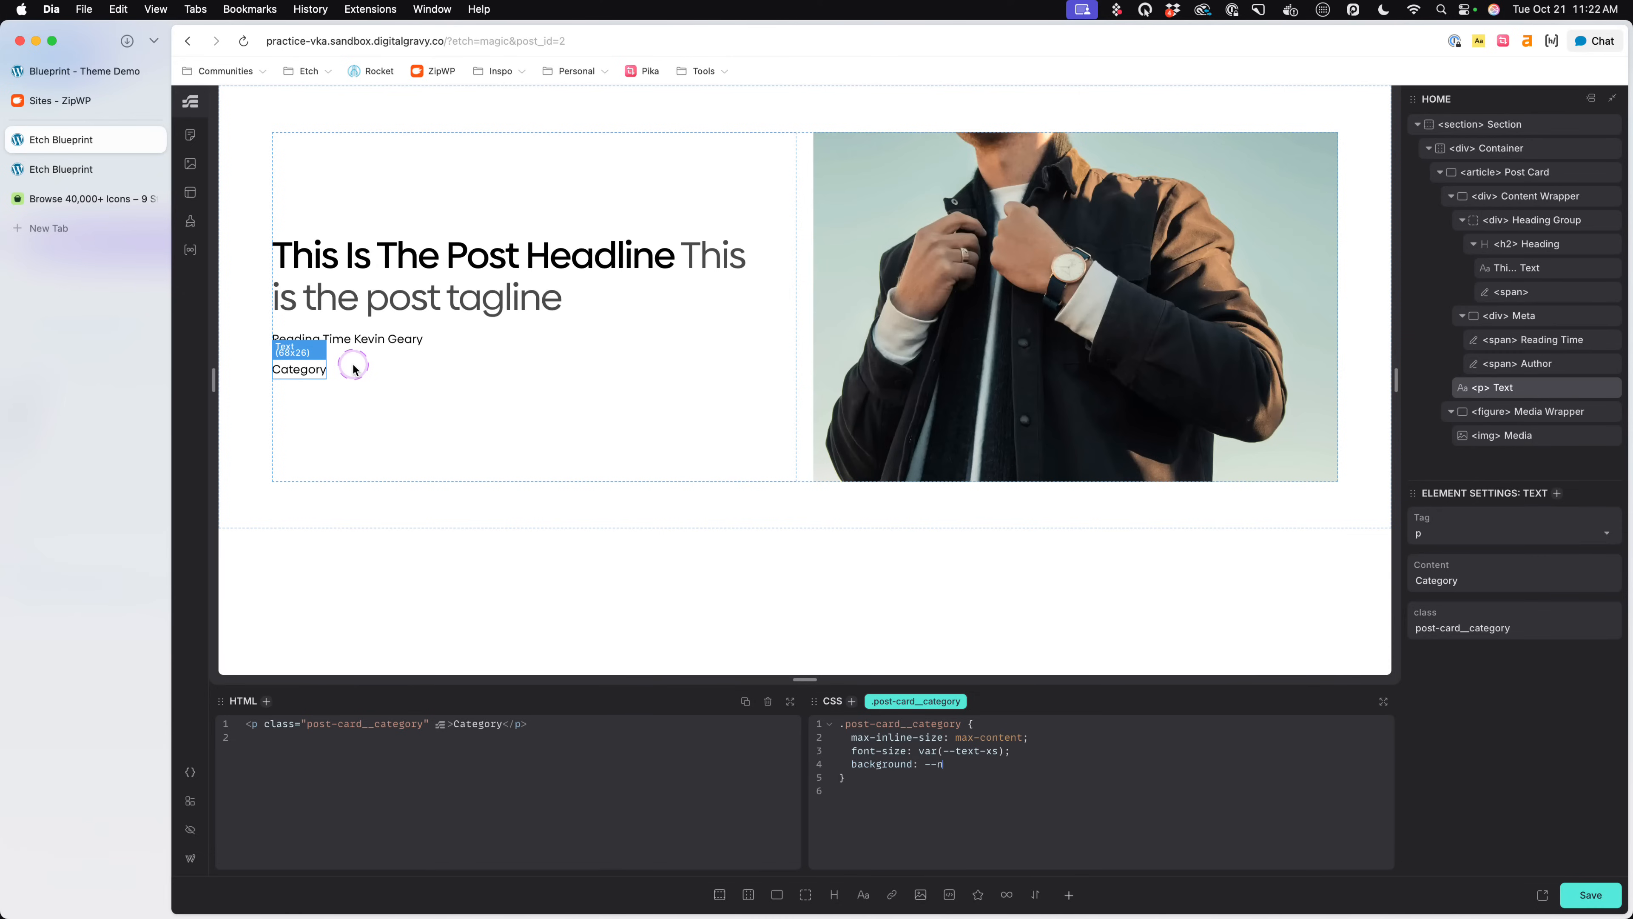
pyautogui.write('ht')
pyautogui.press('Return')
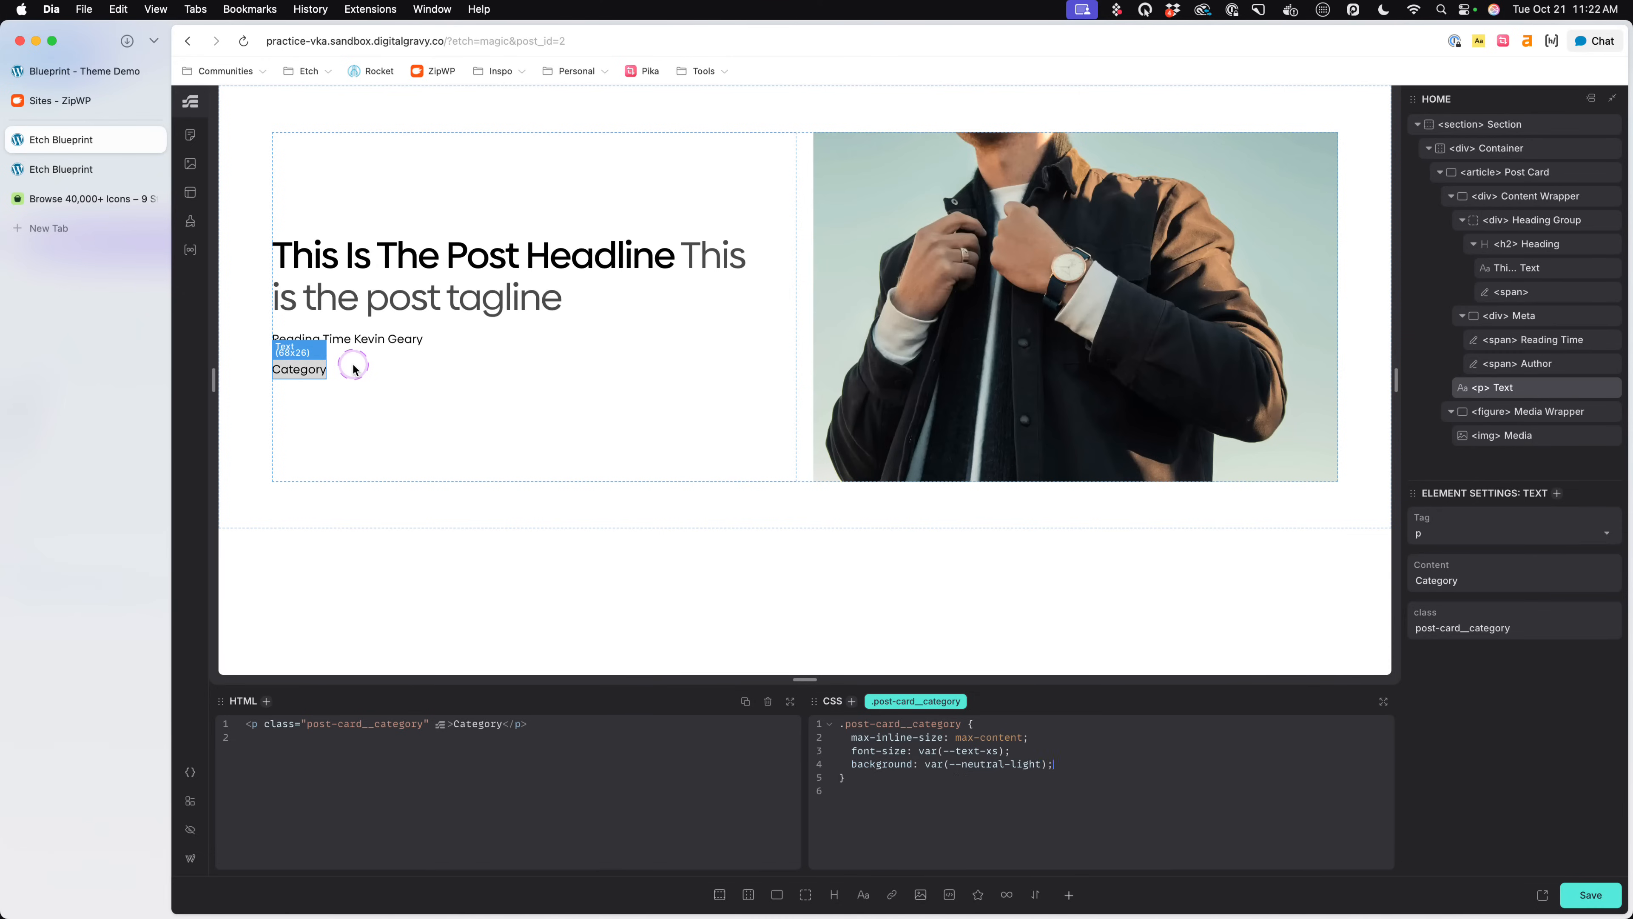
# - Add padding: .5em, line-height: 1 and order: -1 to the .post-card__category rule and save the page
pyautogui.write('padding:  .5em;')
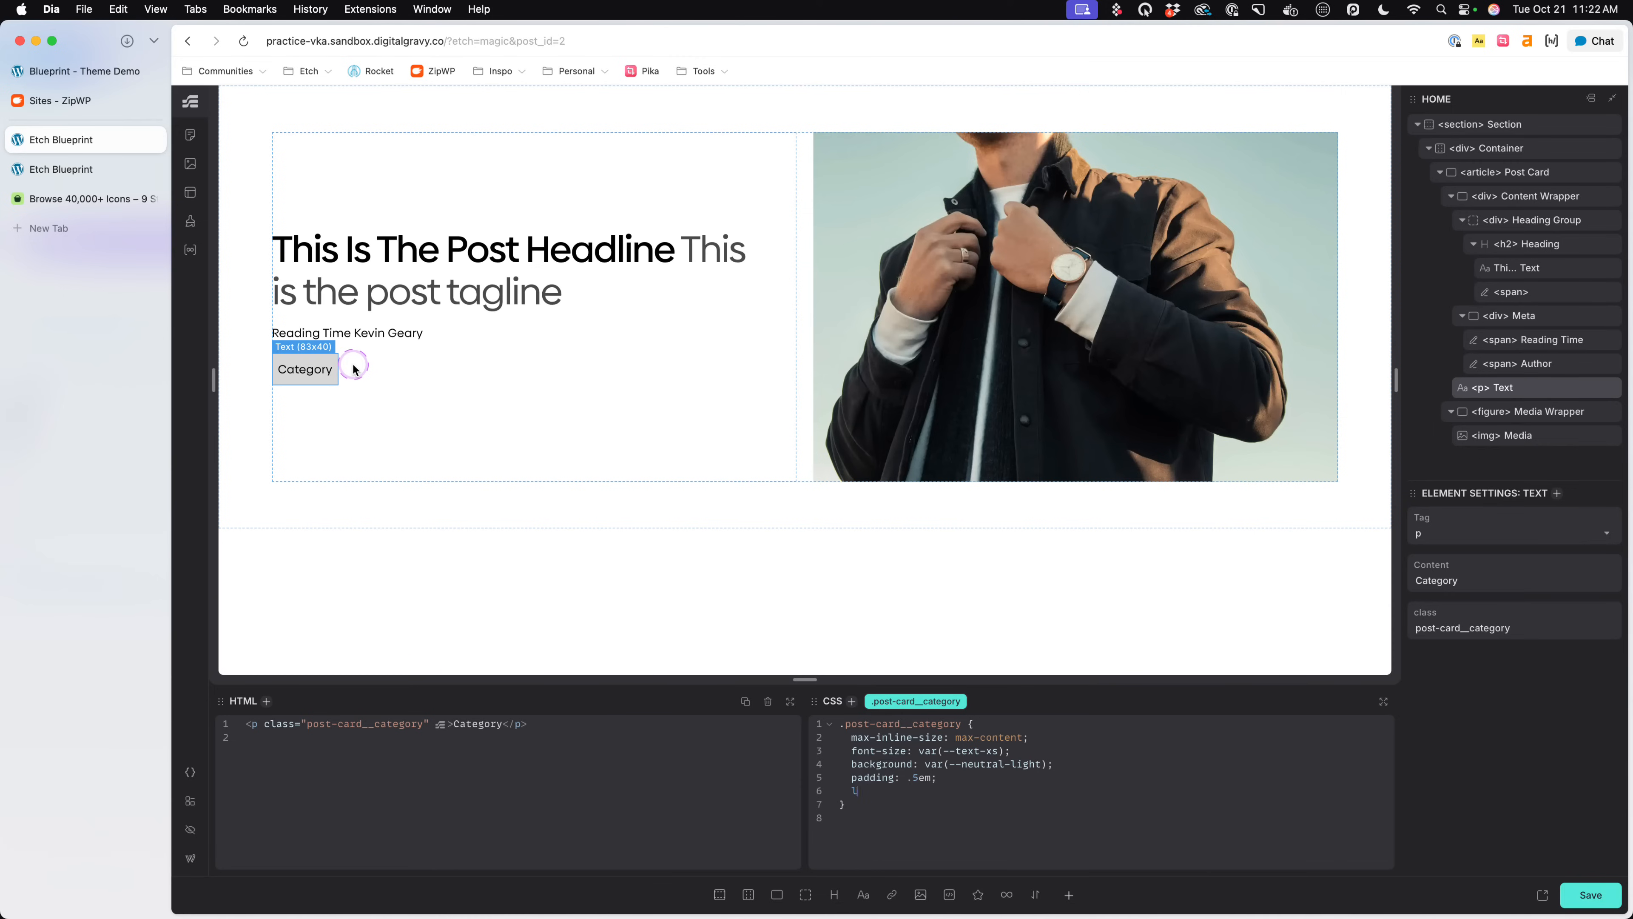
pyautogui.write('ine-height:1;')
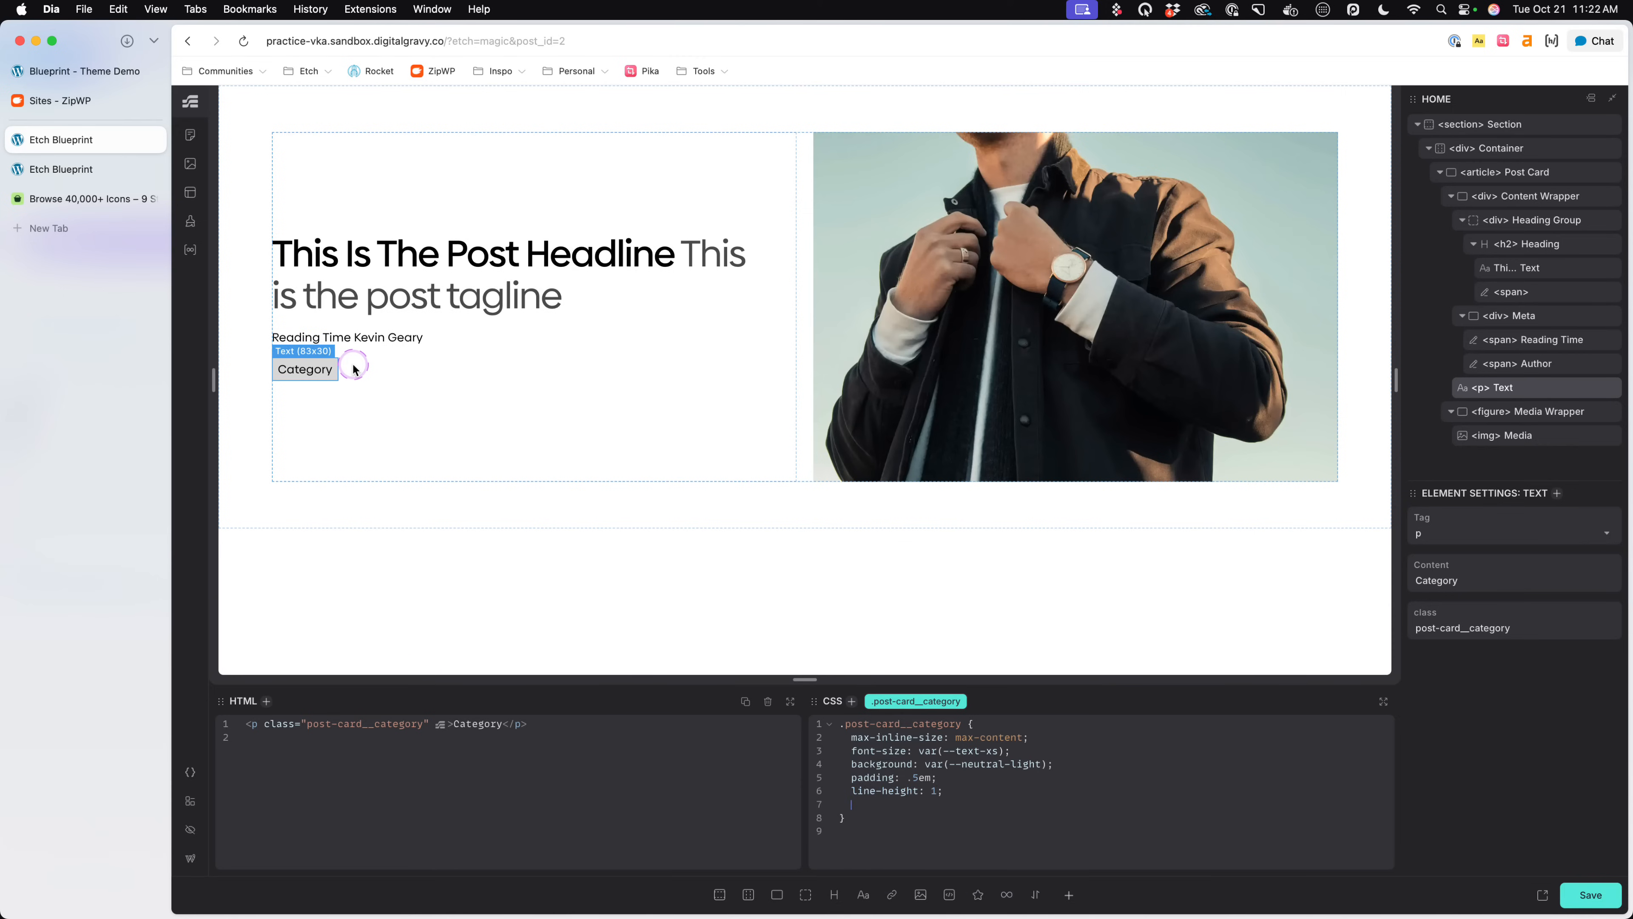
pyautogui.write('order: 01')
pyautogui.write('1')
pyautogui.press('super+s')
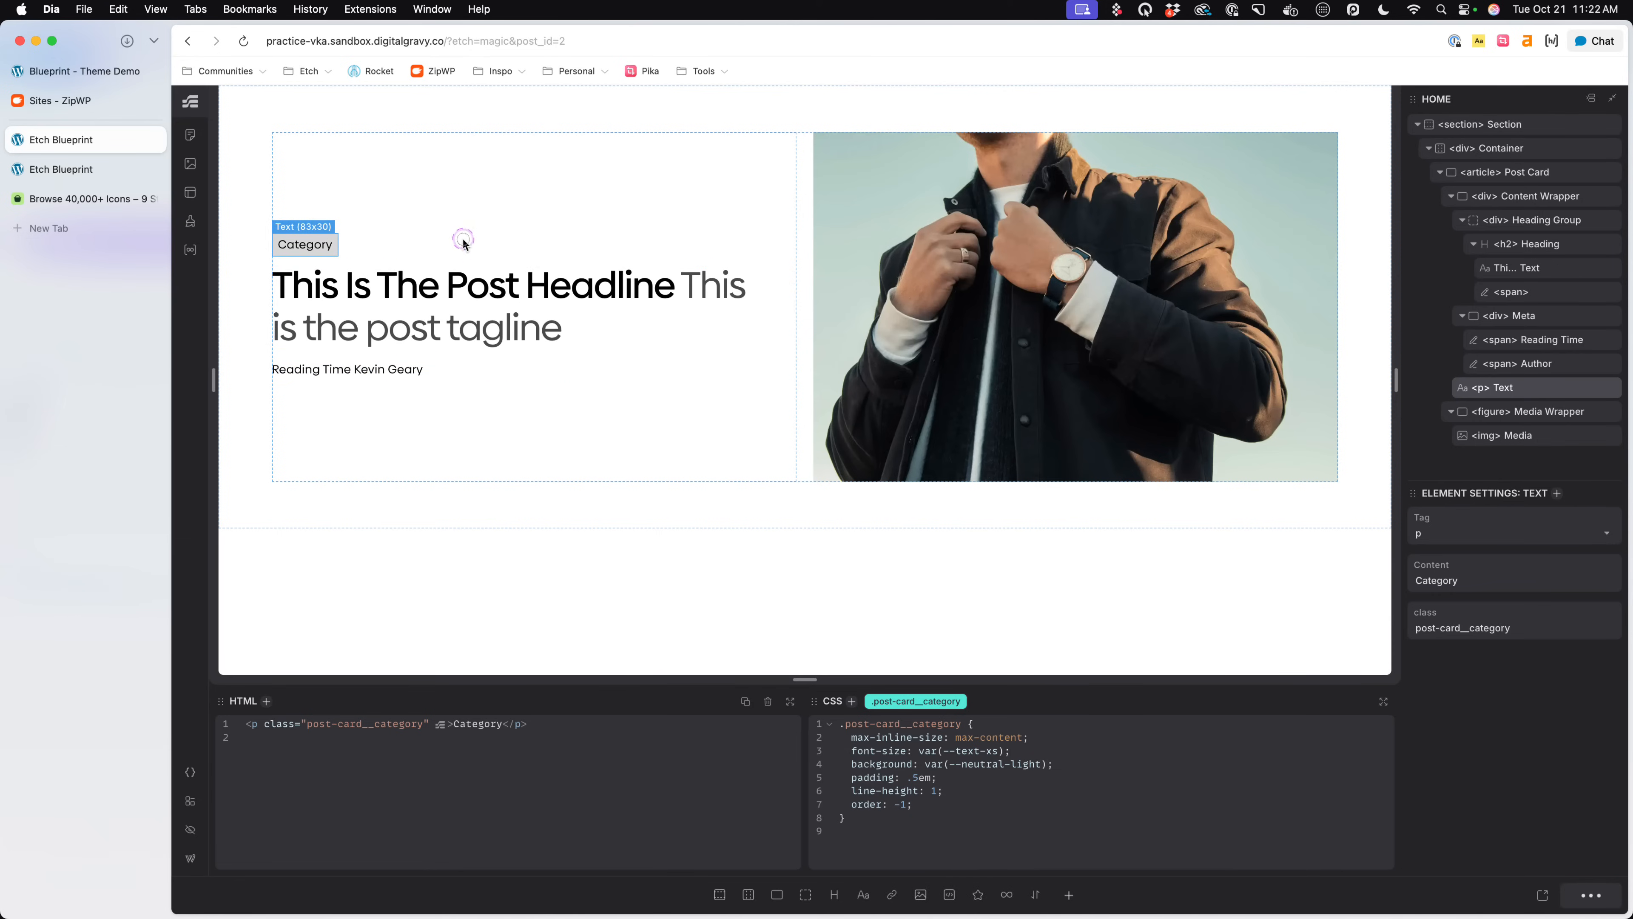
# - Check the category label on the Blueprint demo, return to Etch, add text-transform: uppercase to .post-card__category and save
pyautogui.click(568, 513)
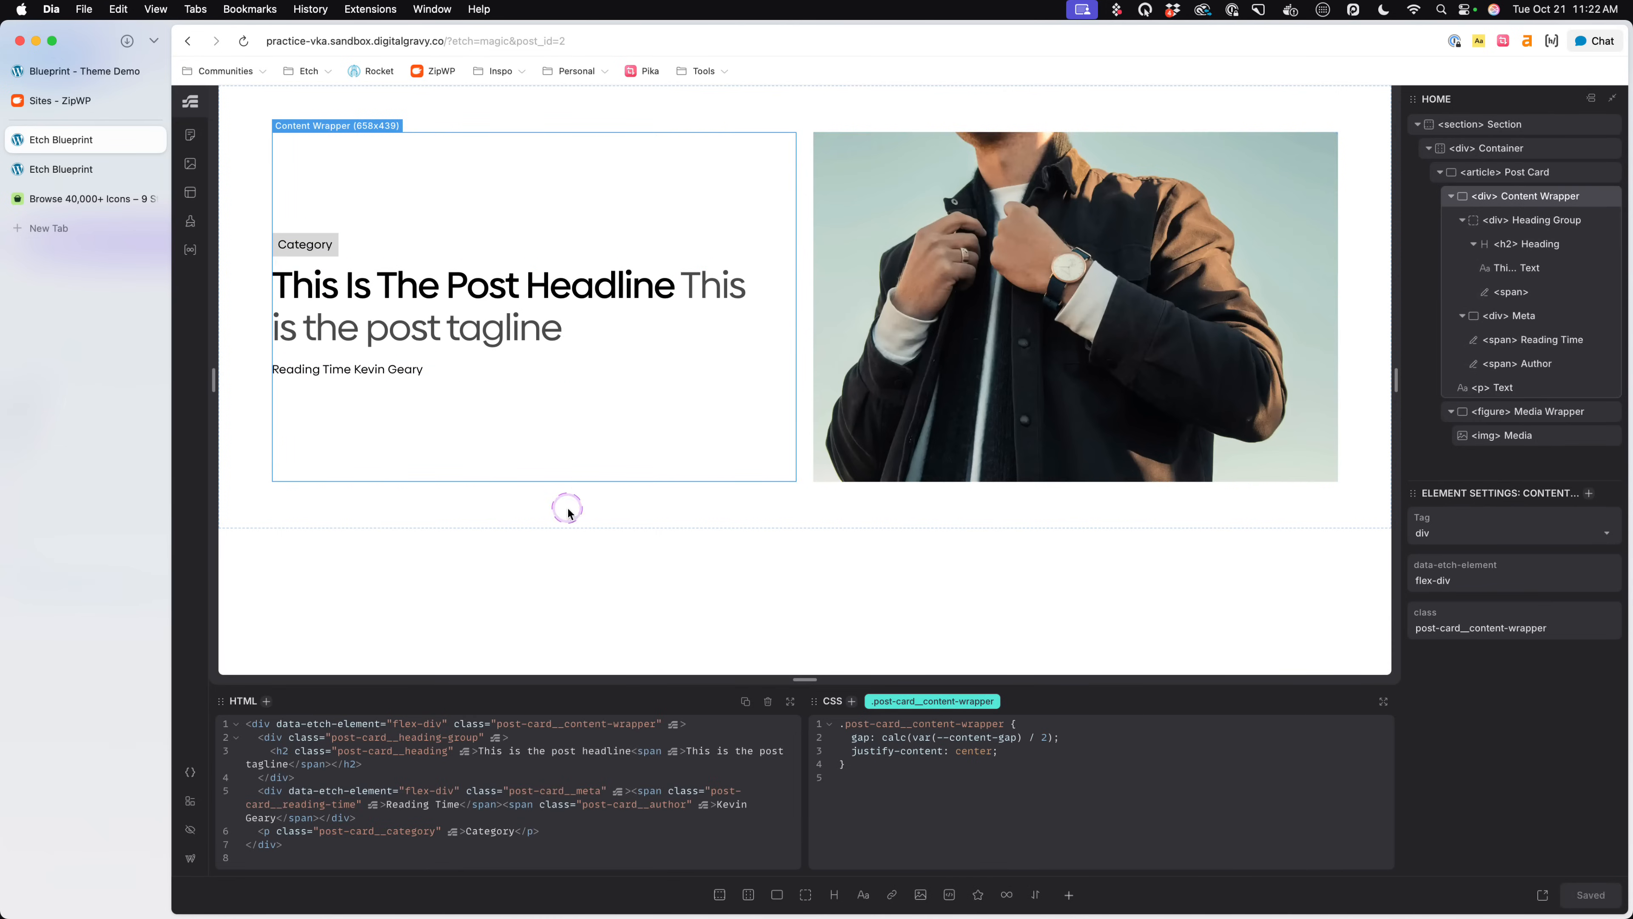
pyautogui.click(66, 69)
pyautogui.click(60, 132)
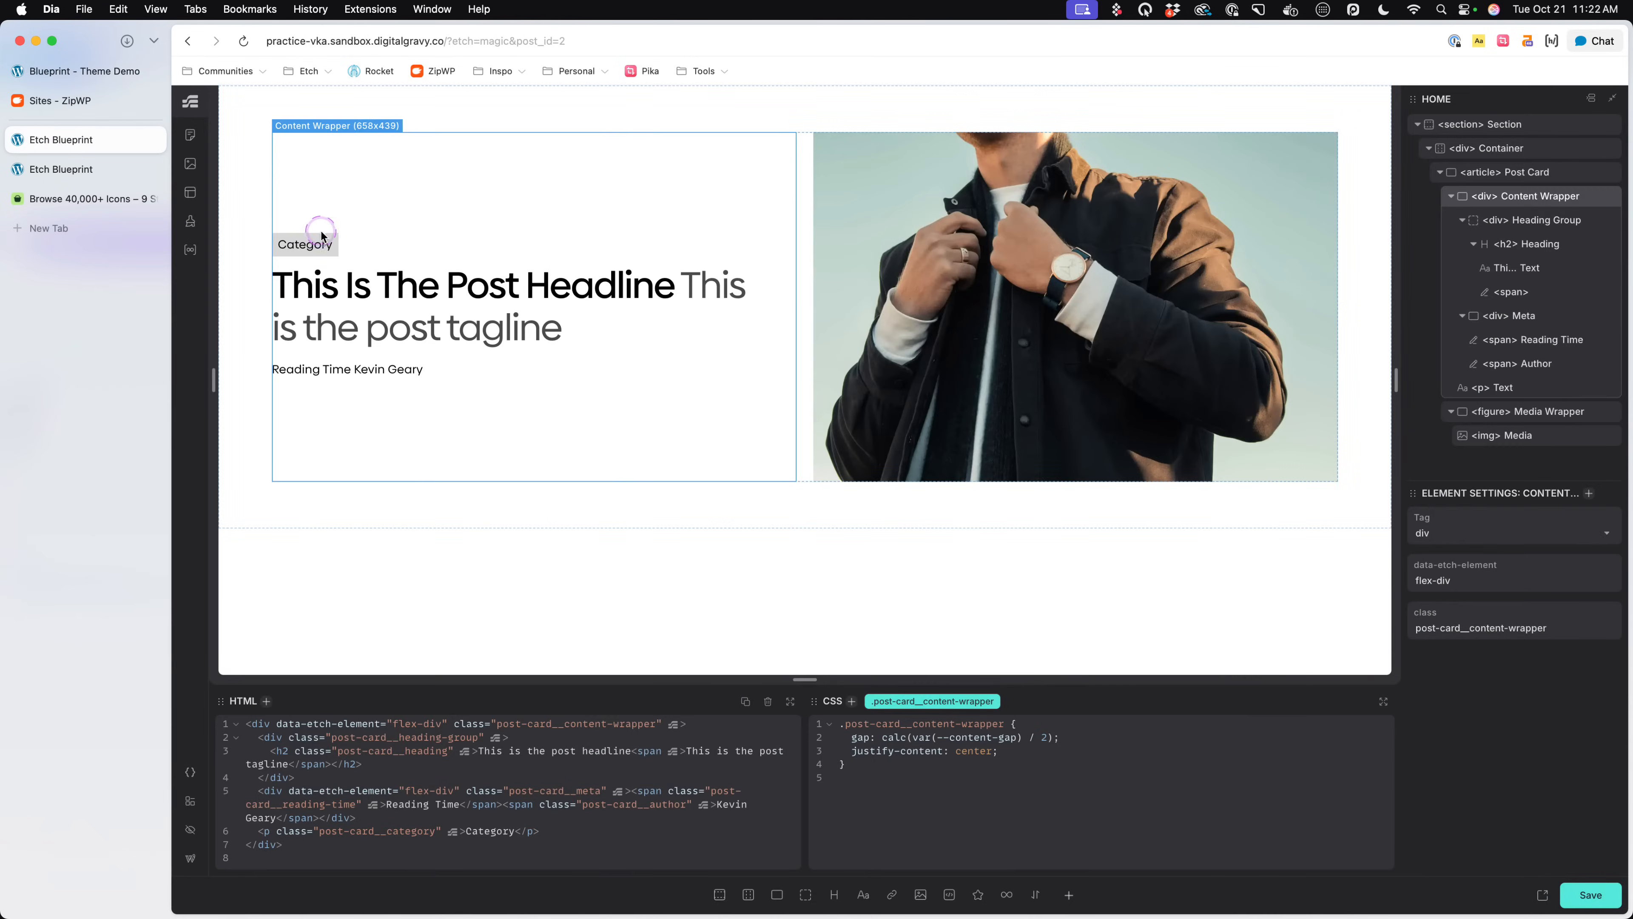
pyautogui.click(302, 245)
pyautogui.click(968, 804)
pyautogui.press('Return')
pyautogui.write('te')
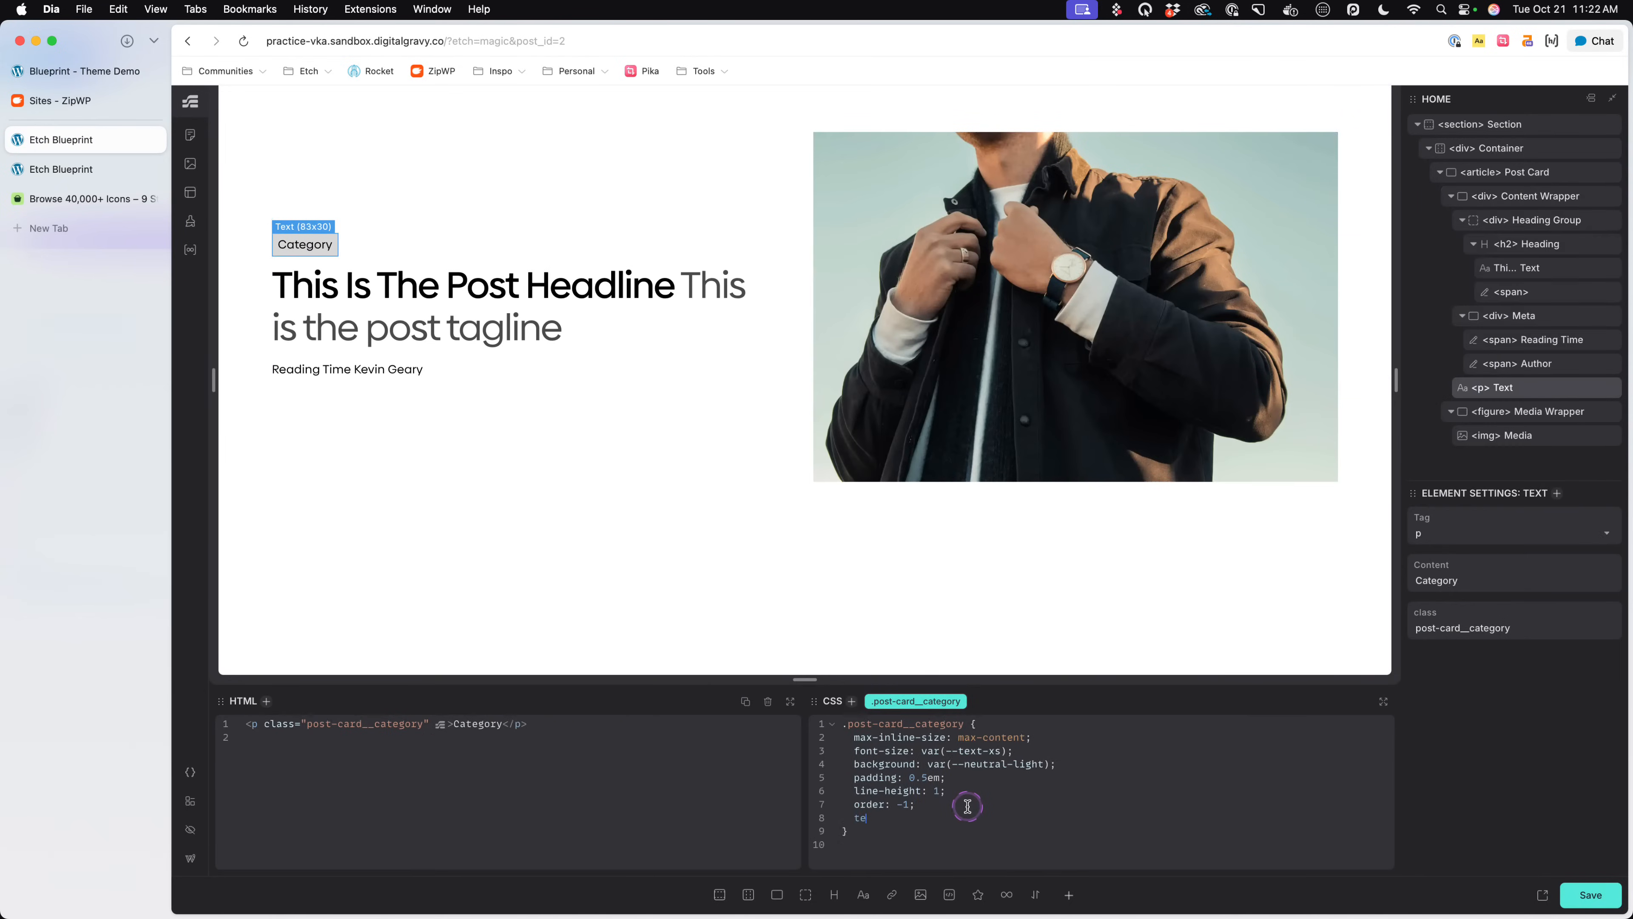
pyautogui.write('xt-transoform: uppercase;')
pyautogui.press('super+s')
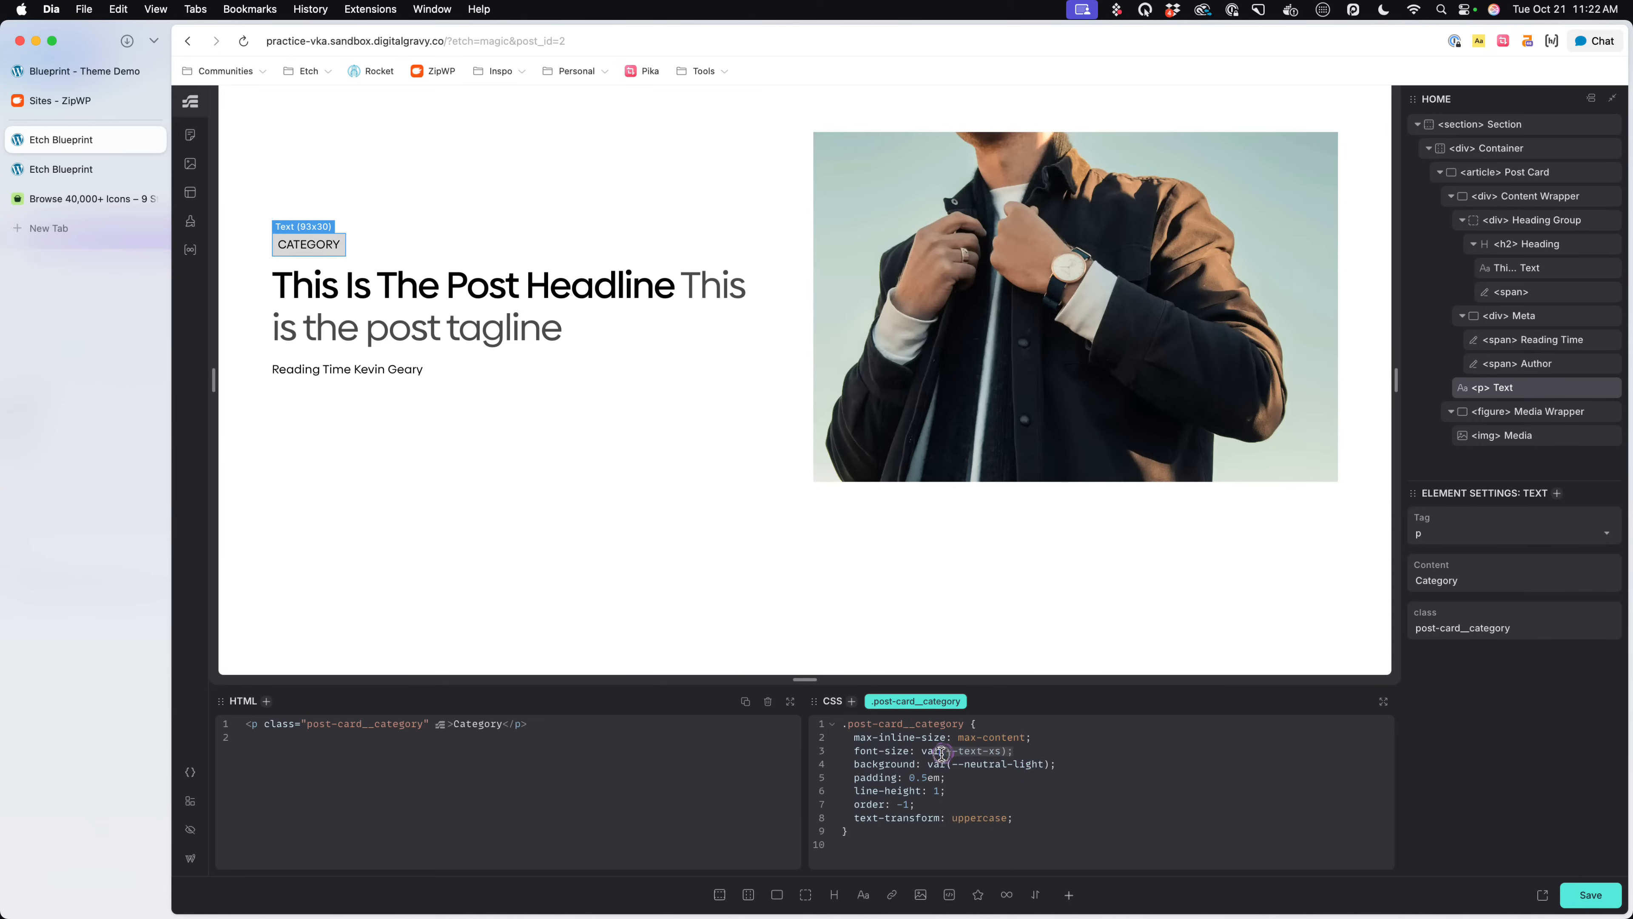
# - Set the font-size in the .post-card__category rule to .65em and save the page
pyautogui.moveTo(941, 753); pyautogui.dragTo(923, 757)
pyautogui.write('.5em')
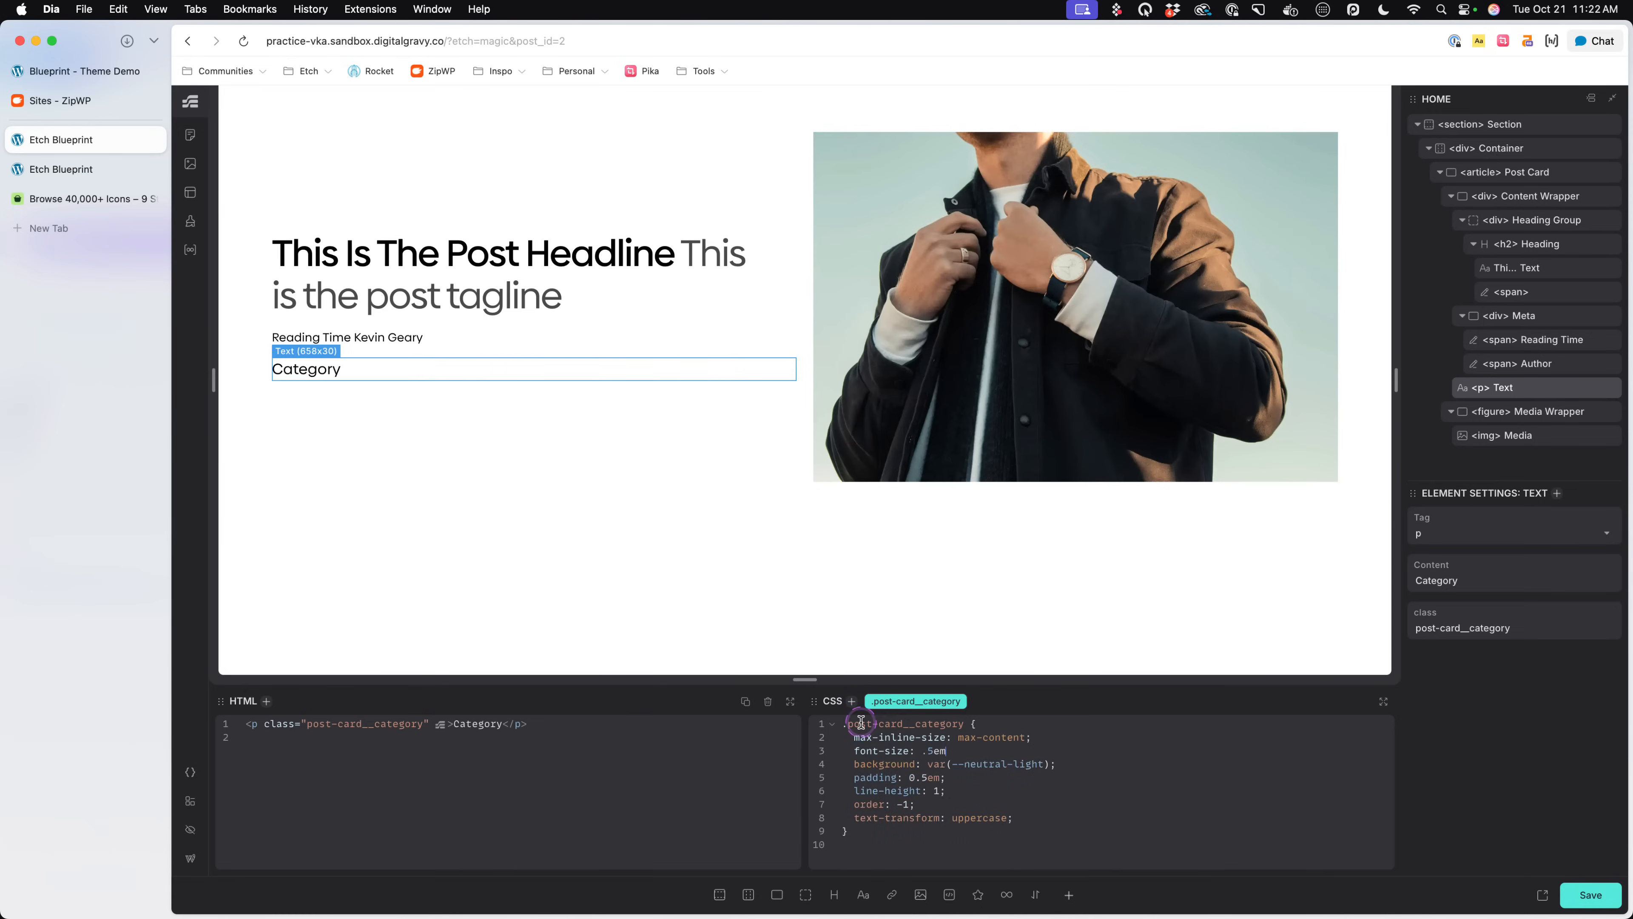
pyautogui.write(';')
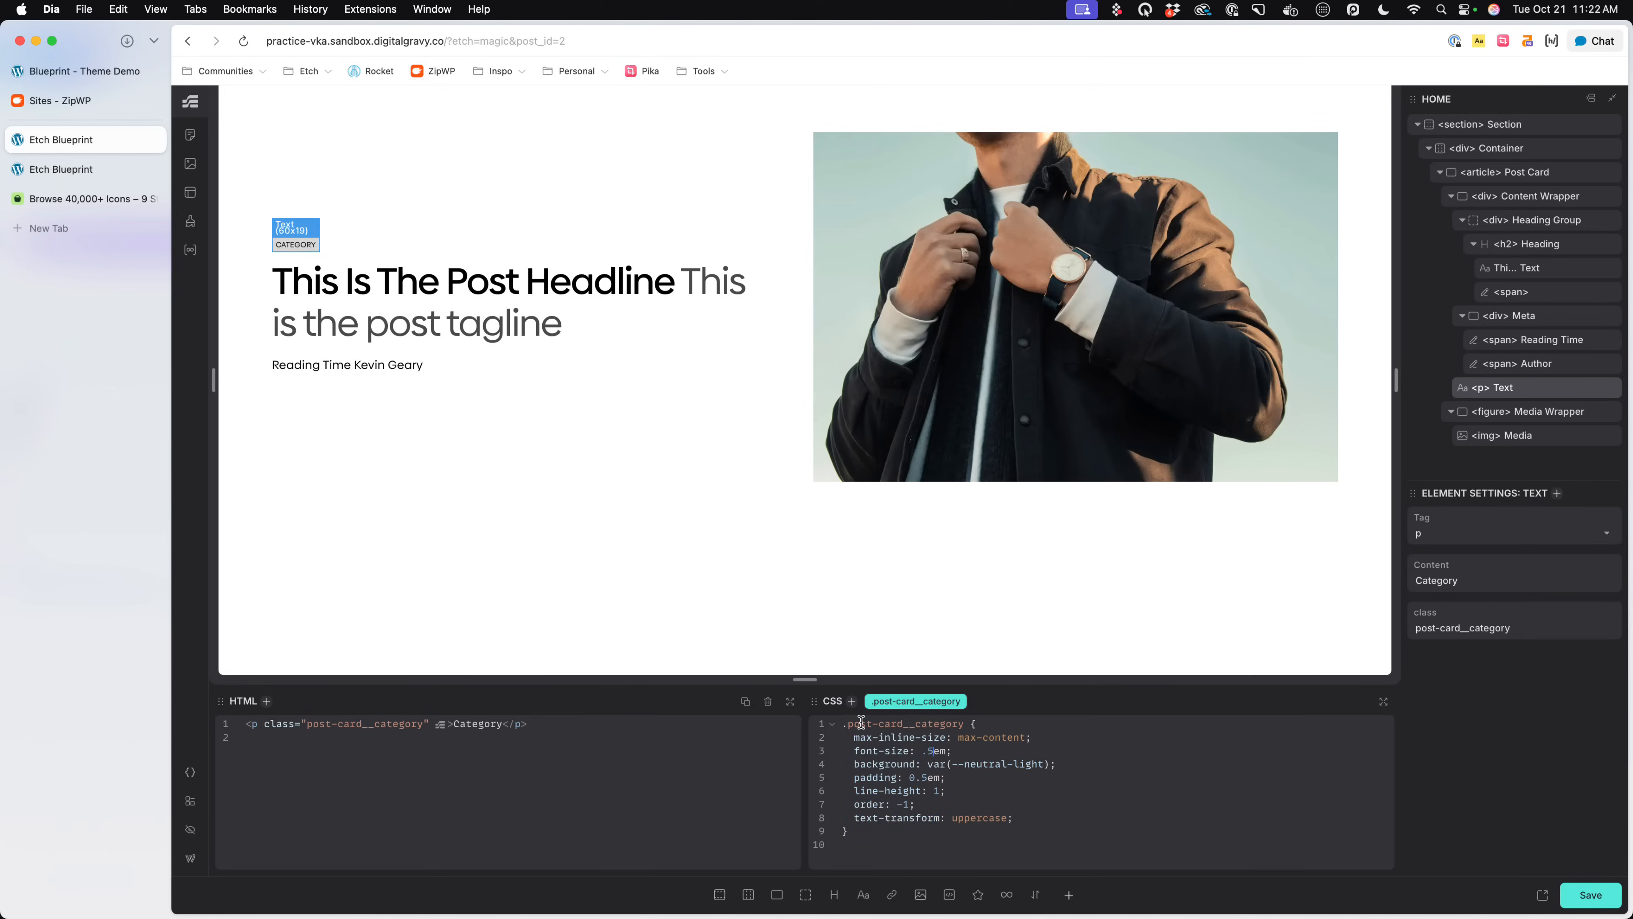
pyautogui.write('7')
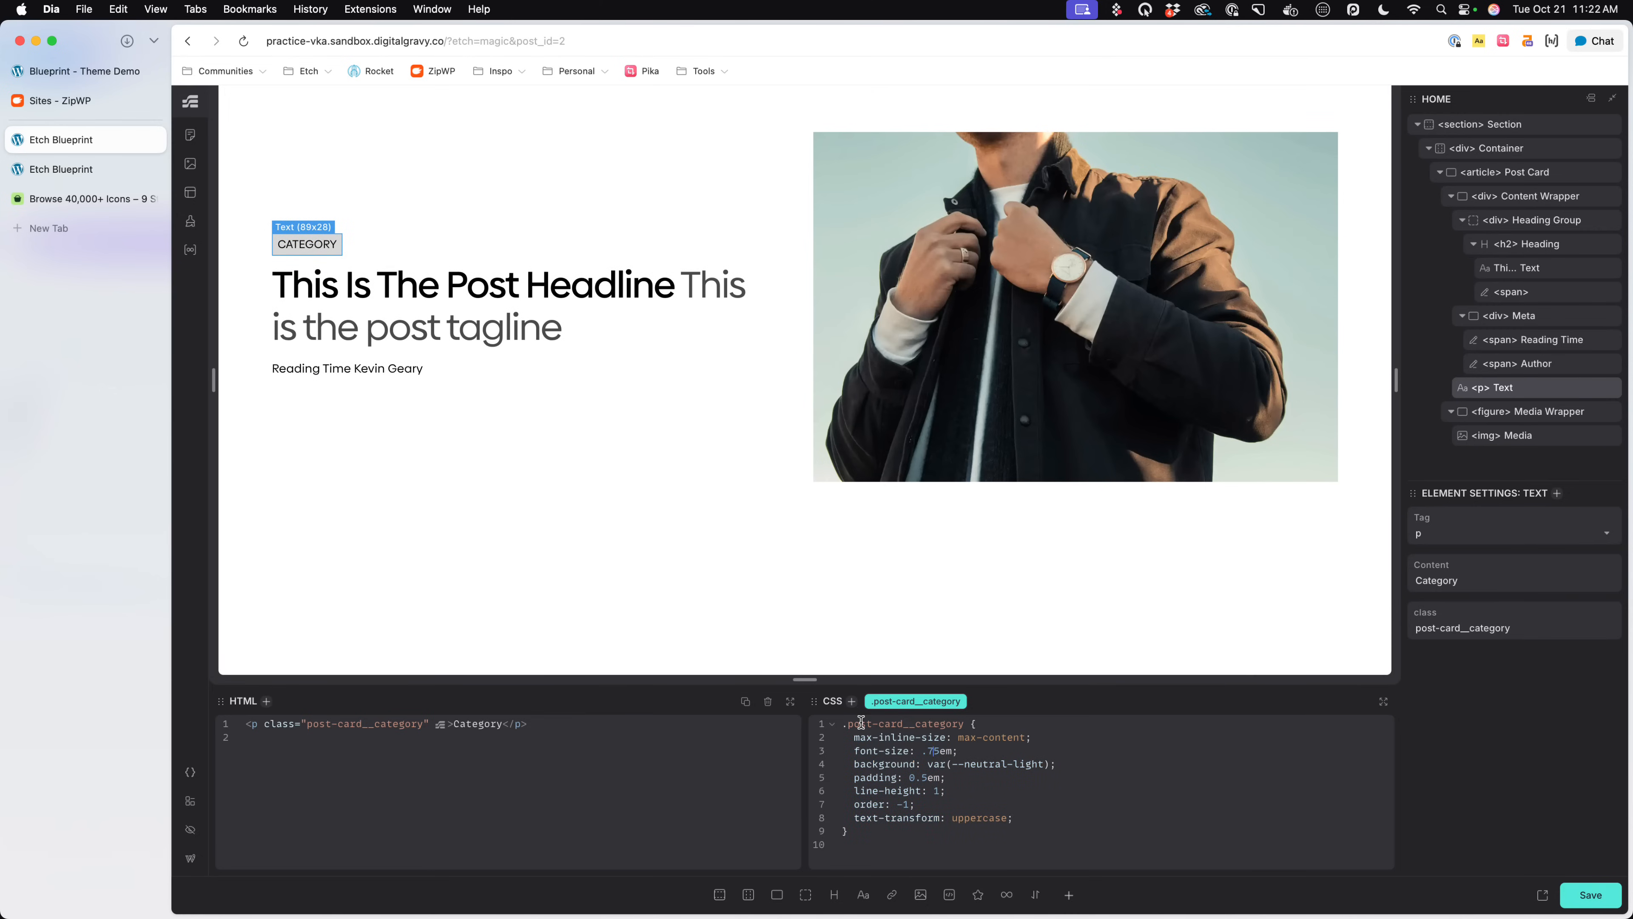
pyautogui.press('BackSpace')
pyautogui.write('6')
pyautogui.press('super+s')
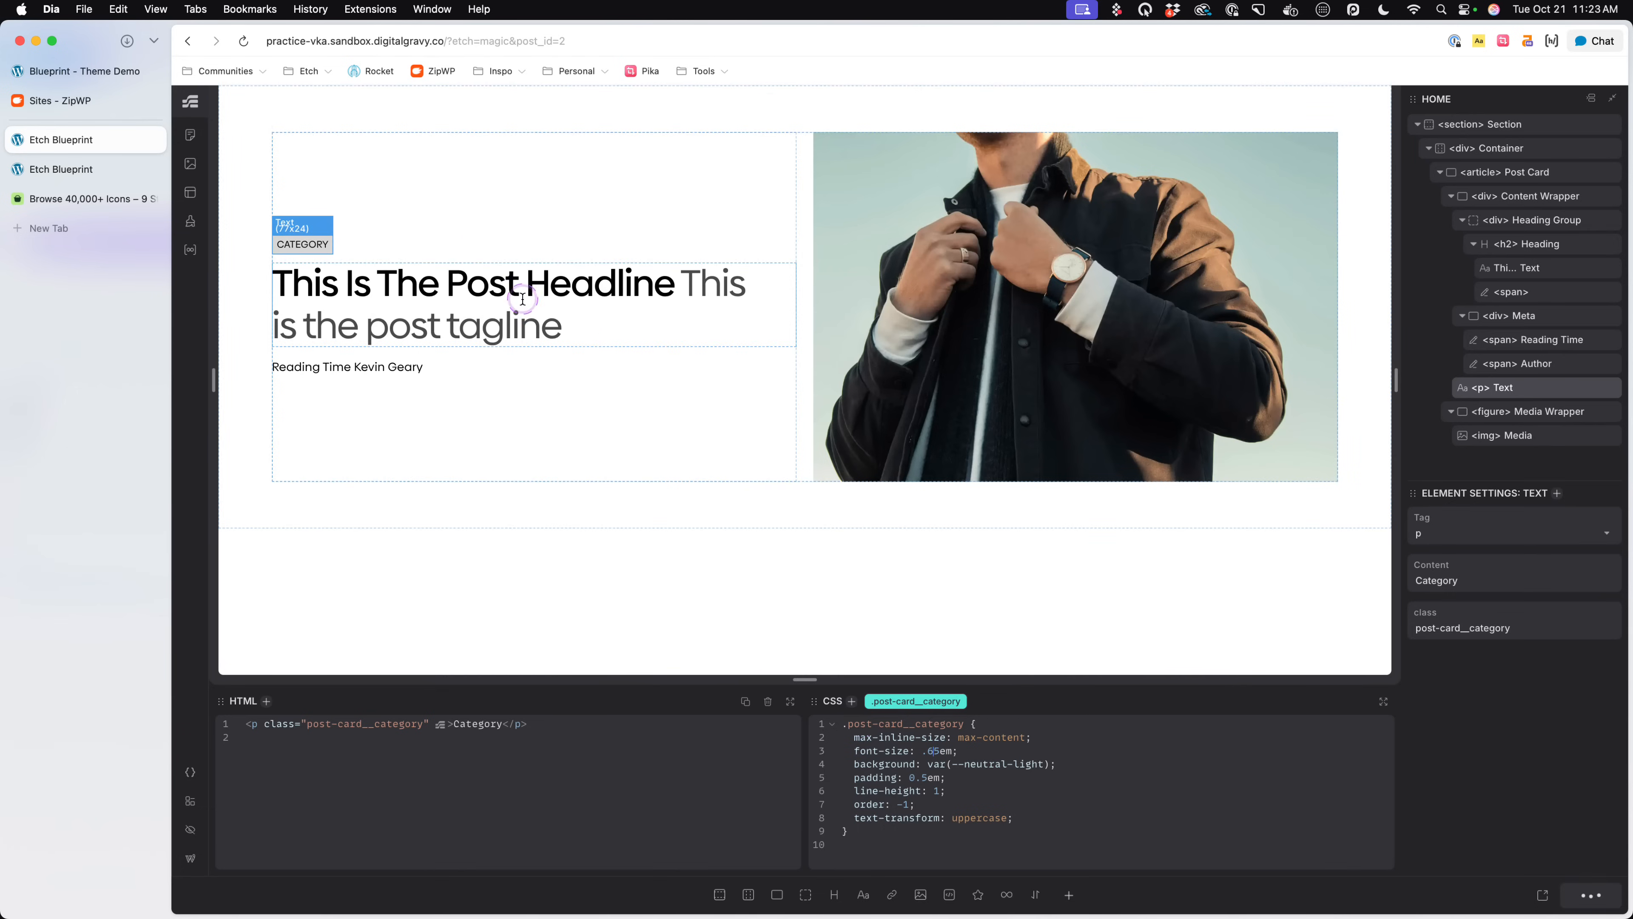
# - Review the Heading's styles, compare the card with the featured post on the Blueprint demo and return to Etch
pyautogui.click(258, 277)
pyautogui.click(258, 277)
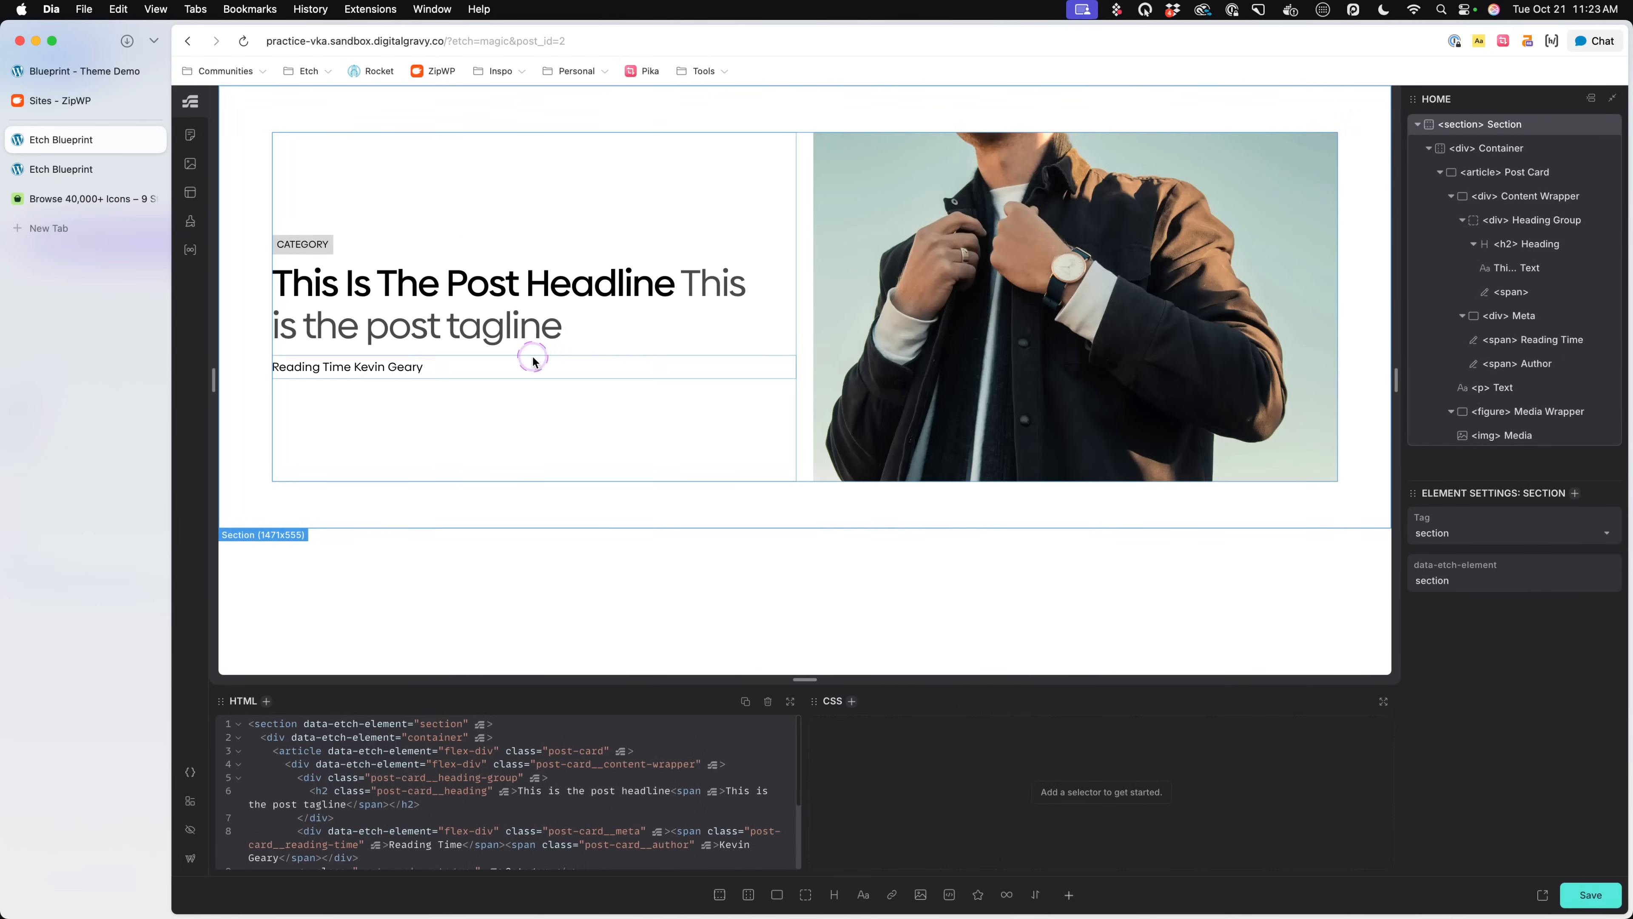
pyautogui.click(388, 246)
pyautogui.click(389, 277)
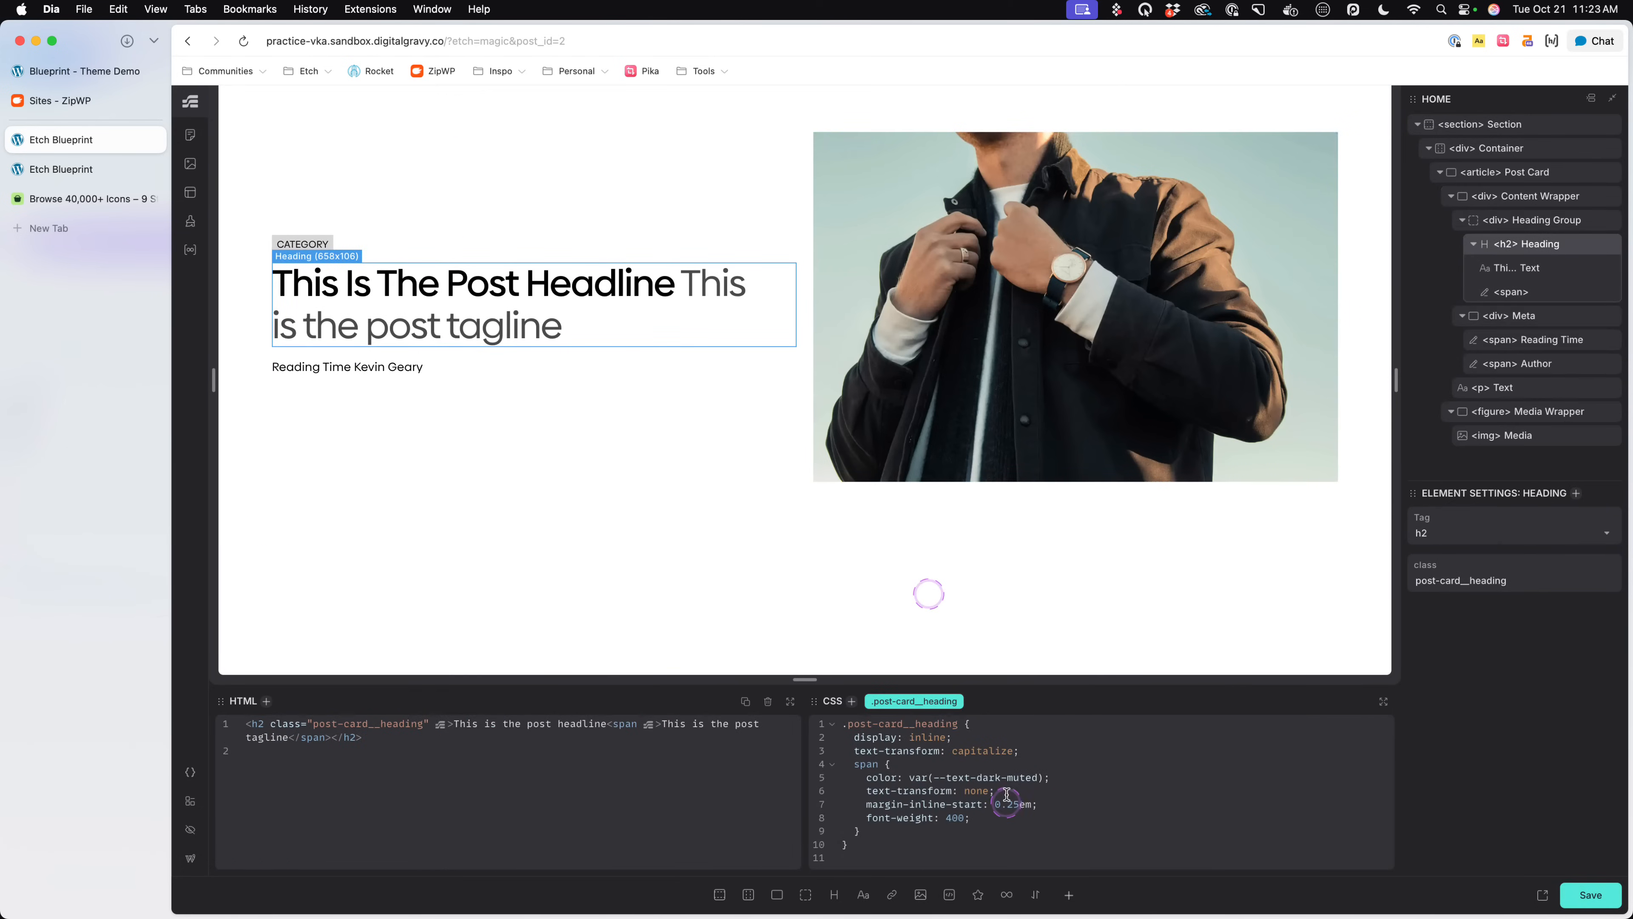
pyautogui.click(106, 71)
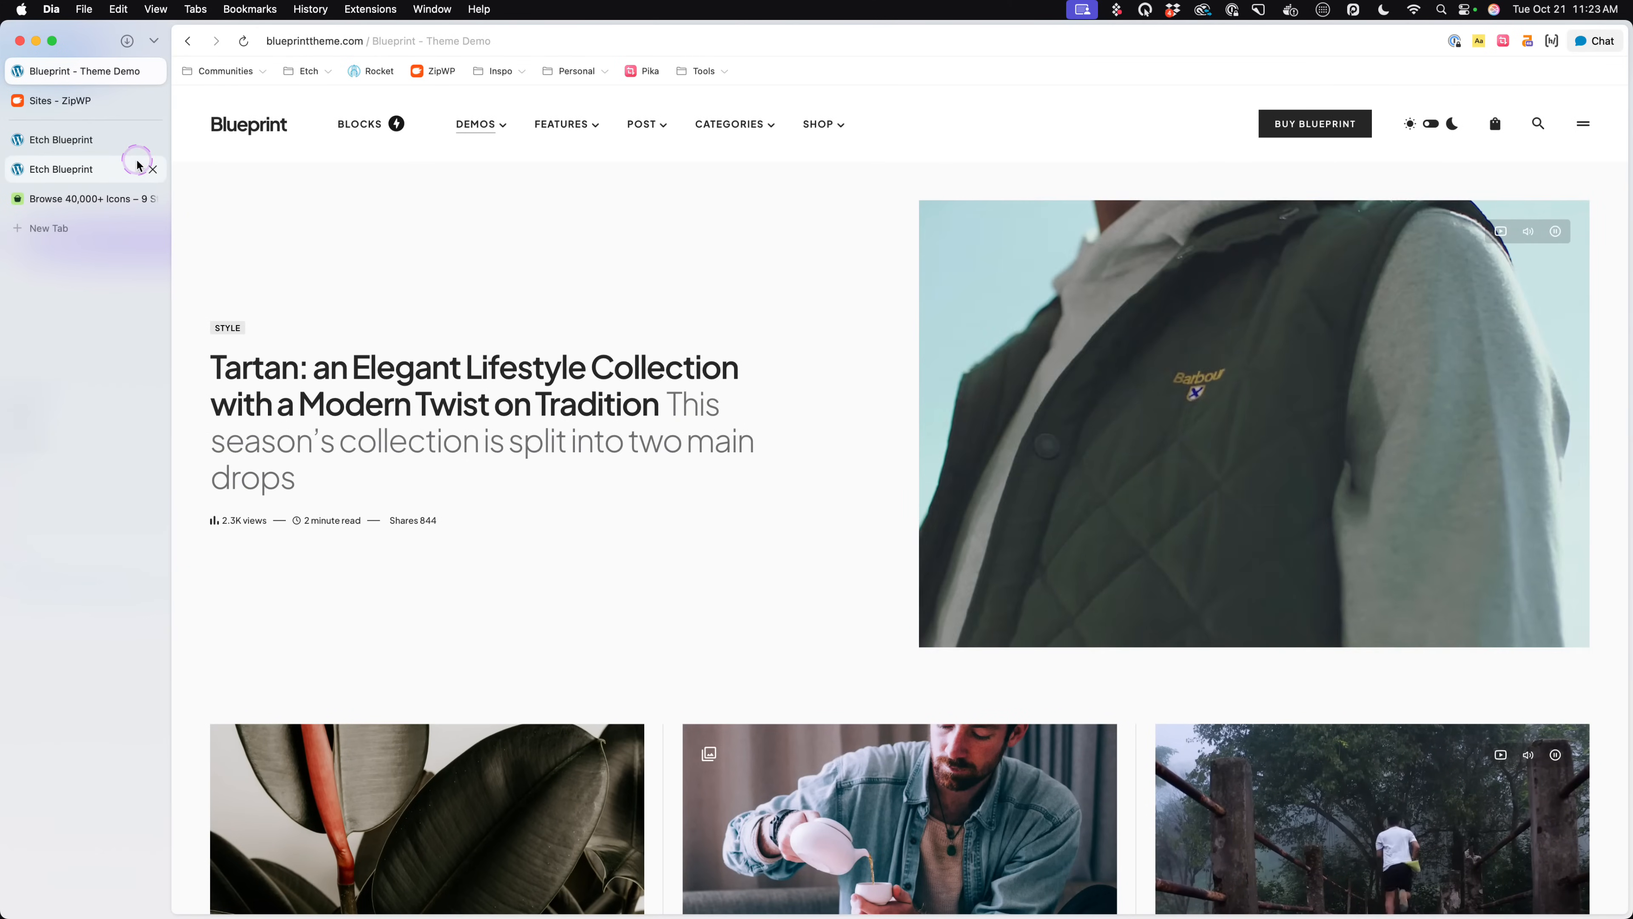
pyautogui.click(71, 140)
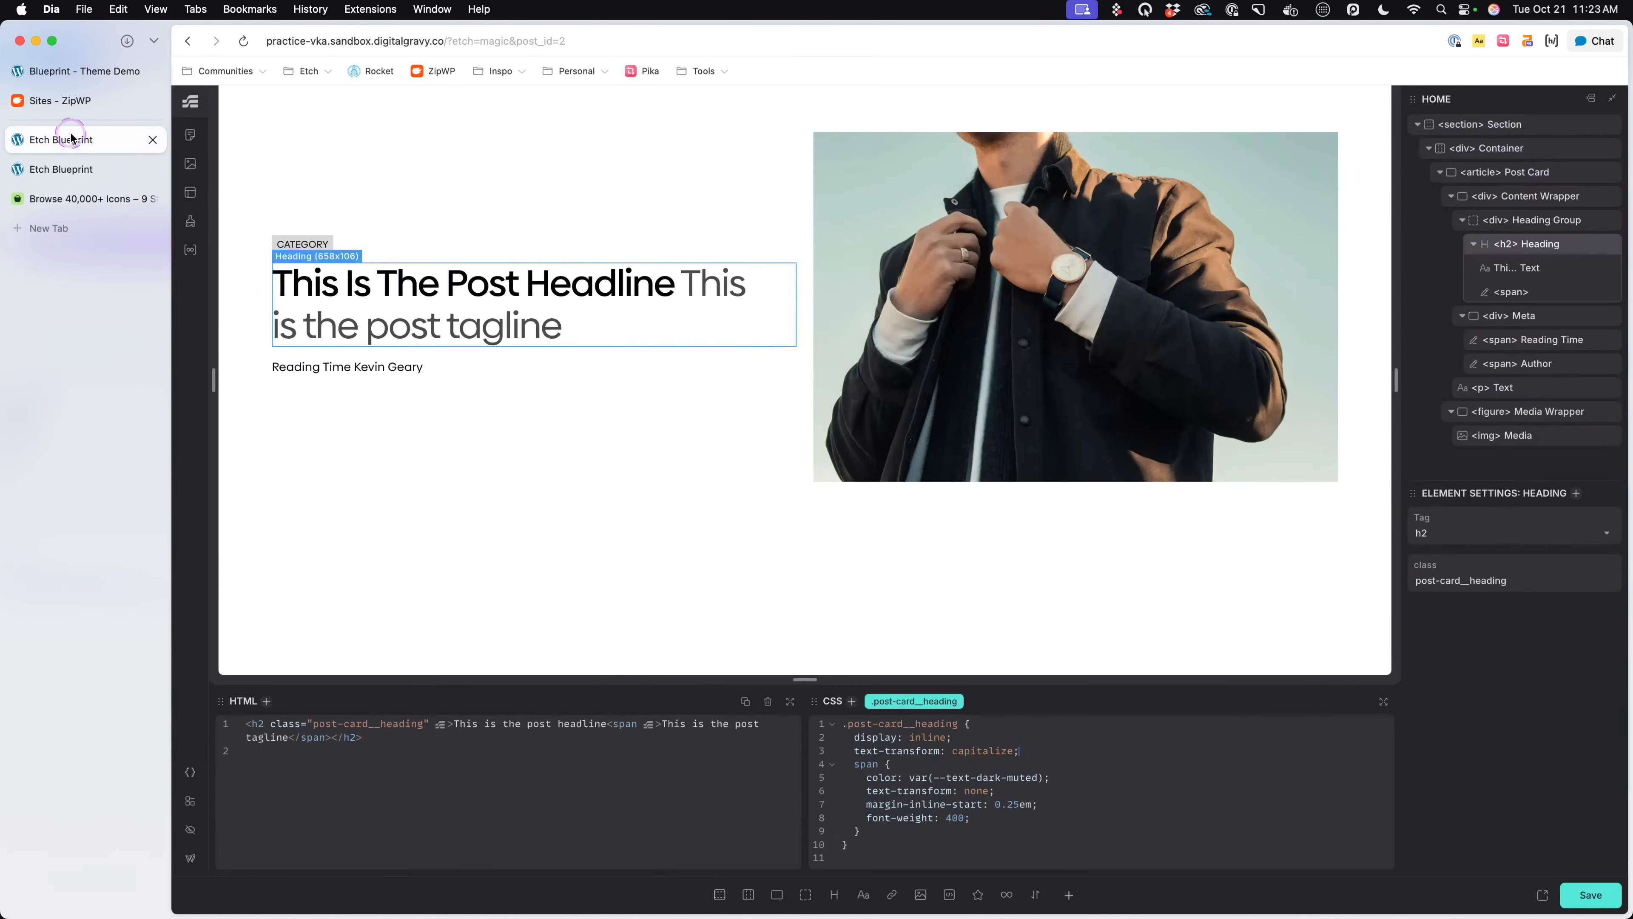
# - Add font-weight: 700 to the .post-card__category rule, save the page and check the card on the live page
pyautogui.click(556, 395)
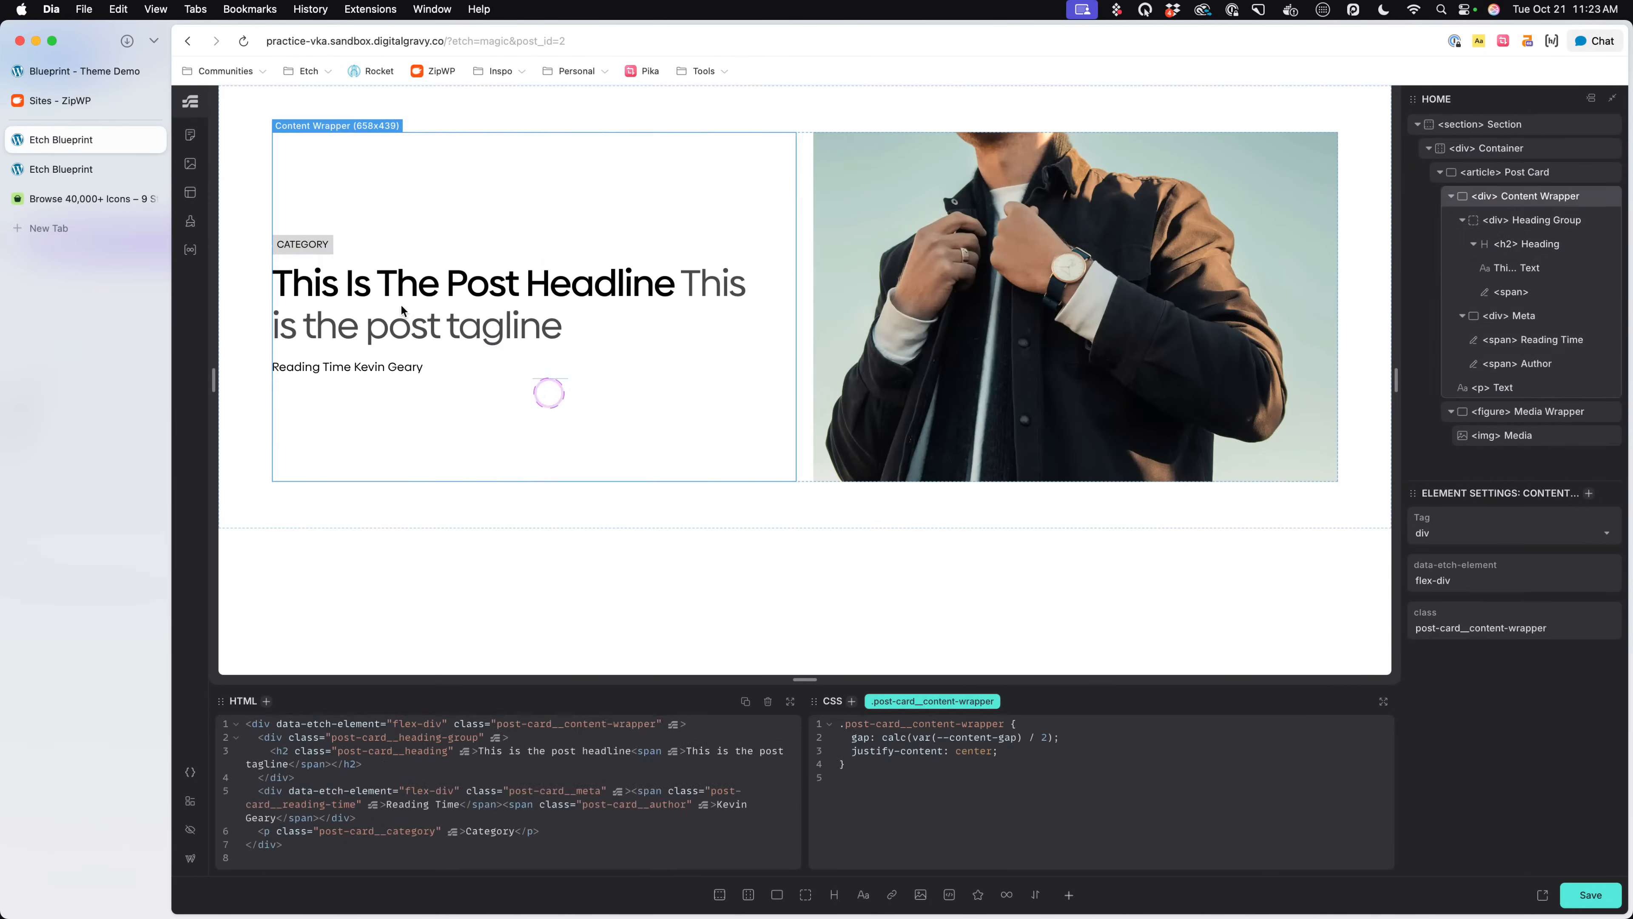
pyautogui.click(302, 245)
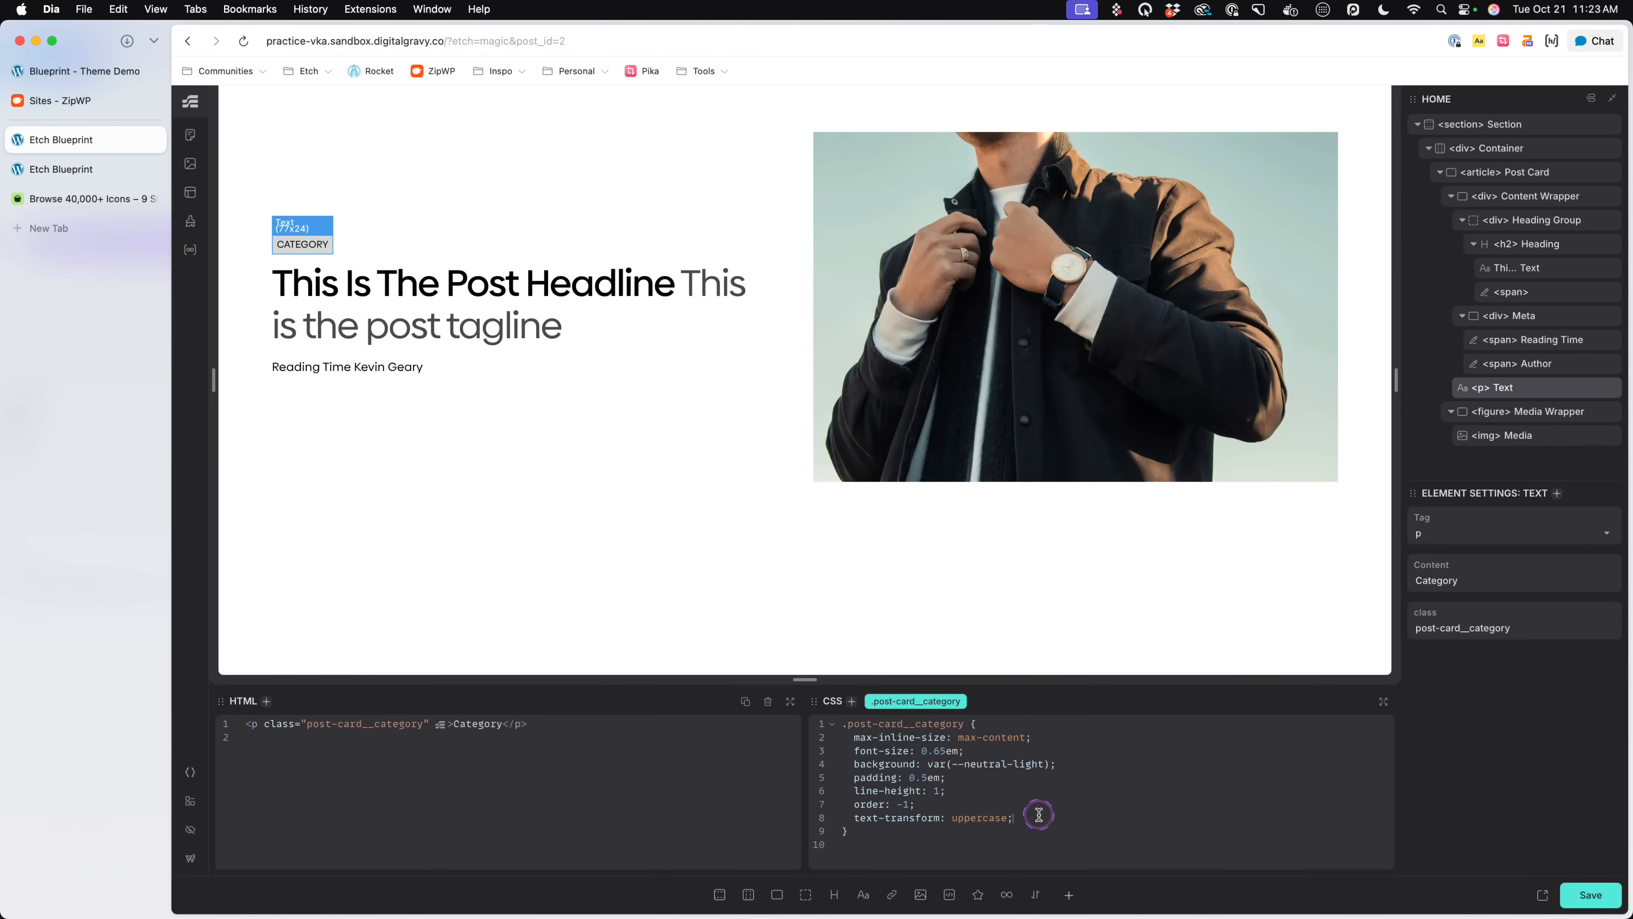
pyautogui.write('-weihg')
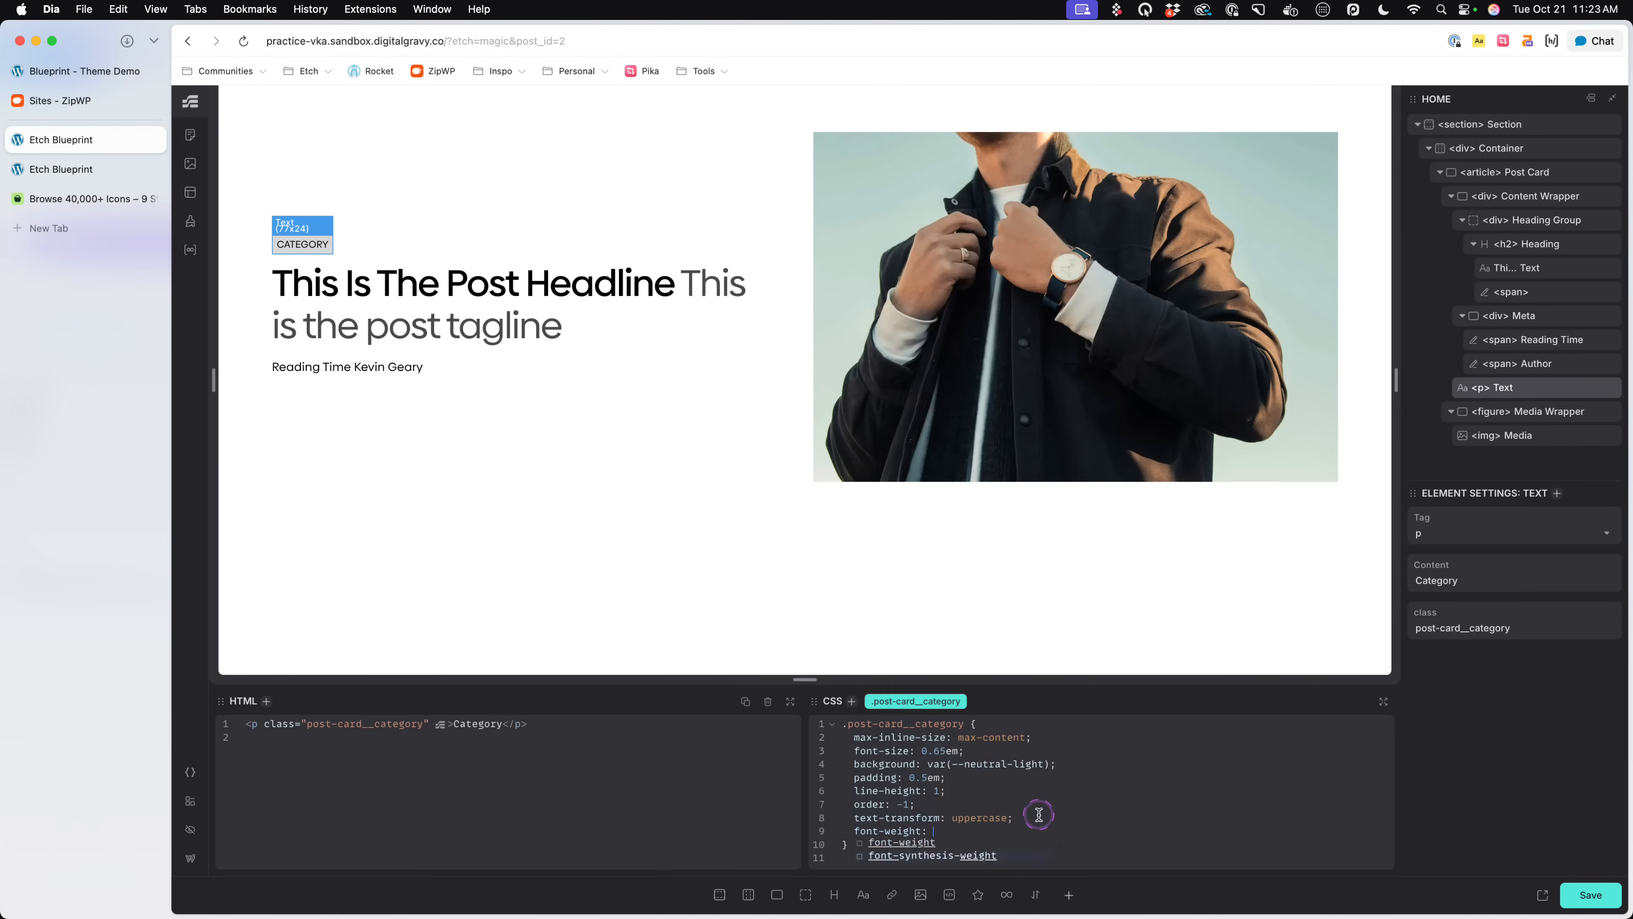
pyautogui.press('Return')
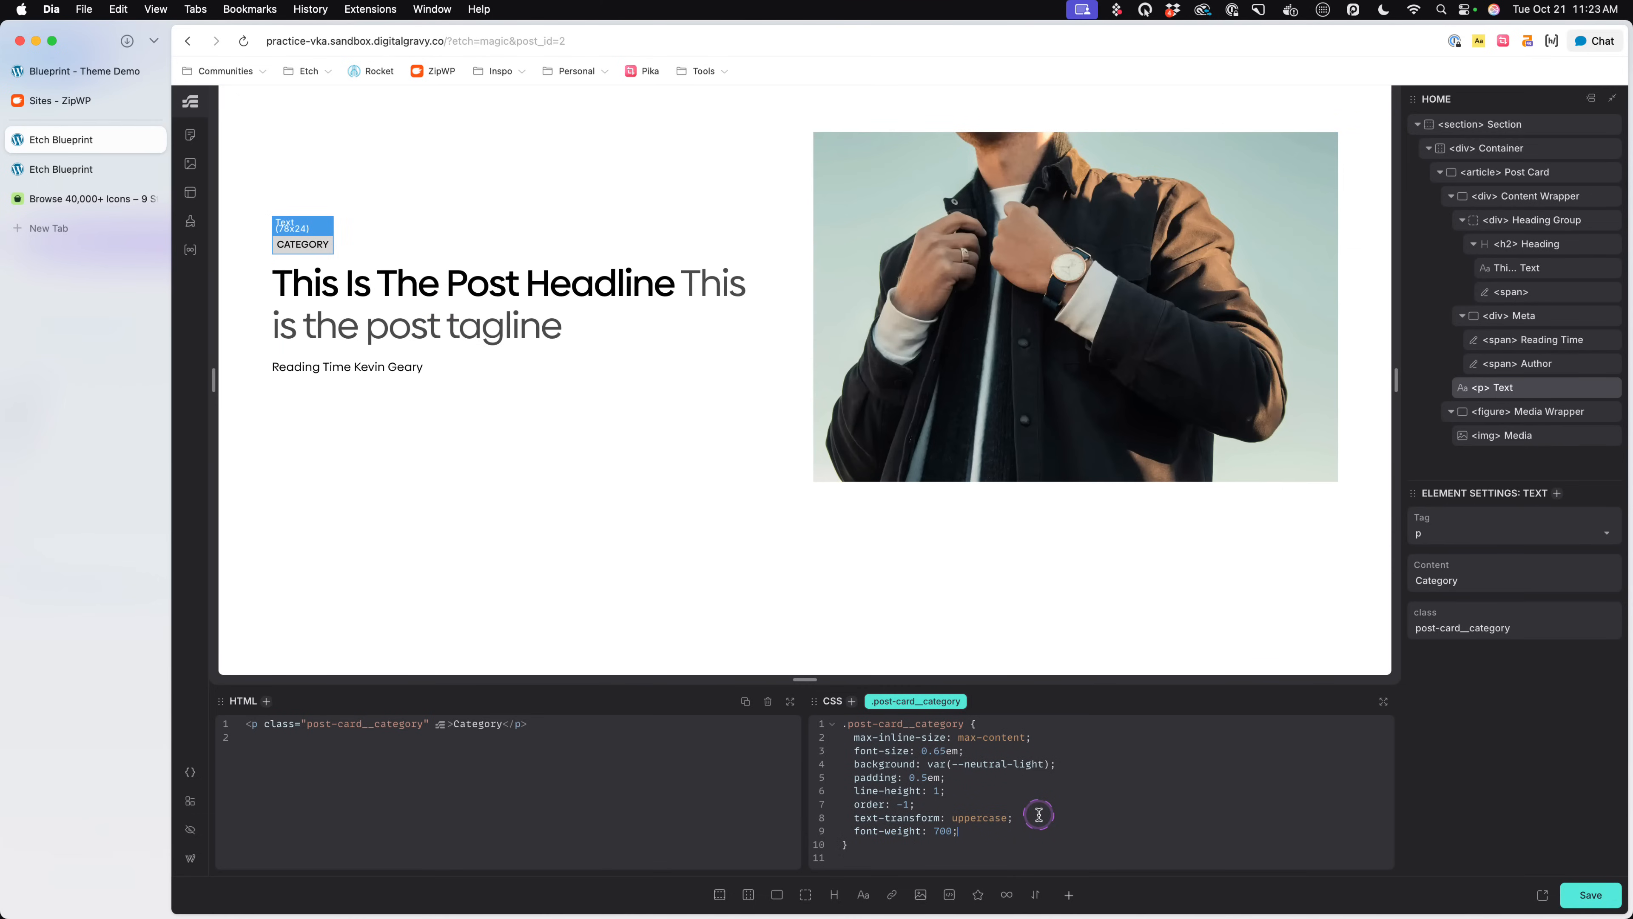
pyautogui.press('super+s')
pyautogui.click(97, 169)
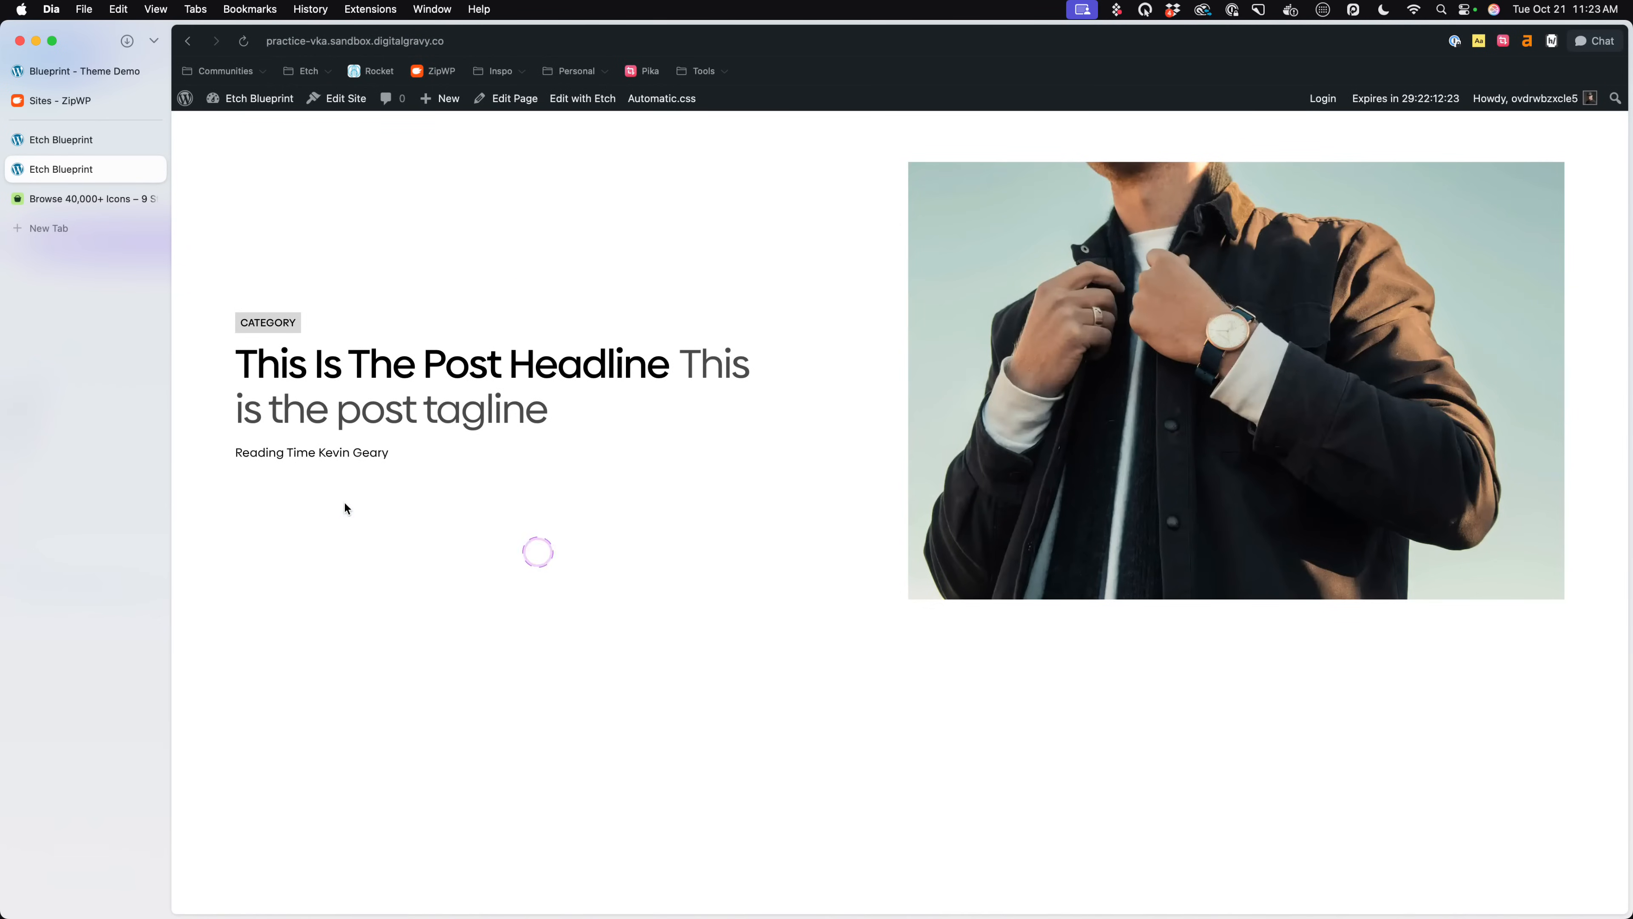
# - In Etch, insert an SVG element inside the Reading Time span and assign it the clock icon from the media library
pyautogui.click(341, 368)
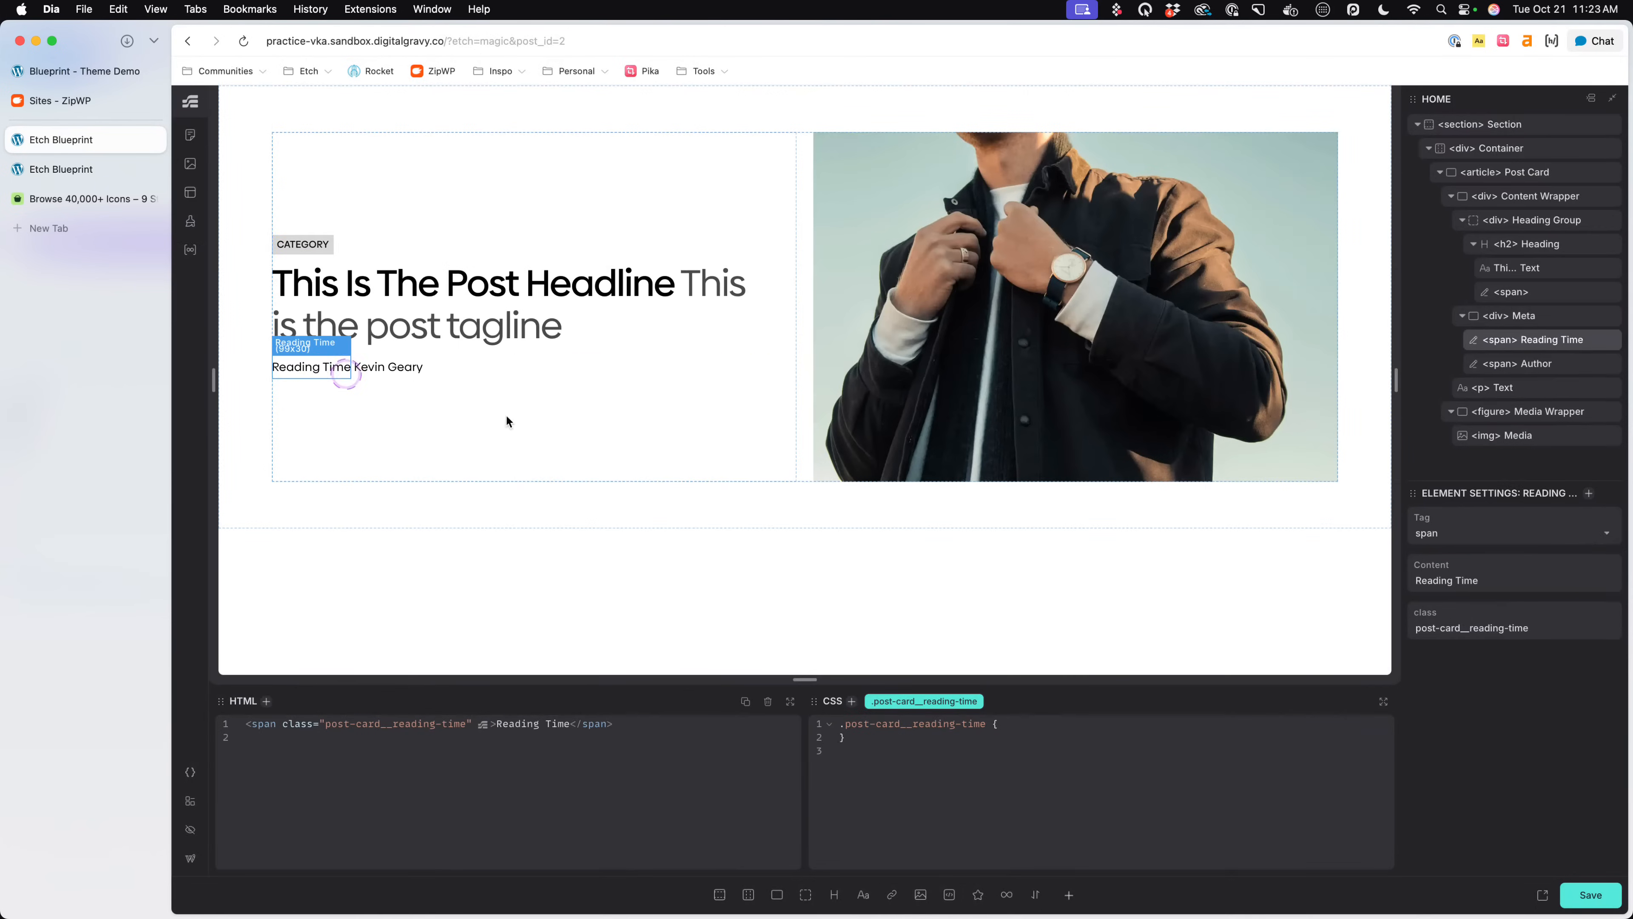
pyautogui.click(968, 899)
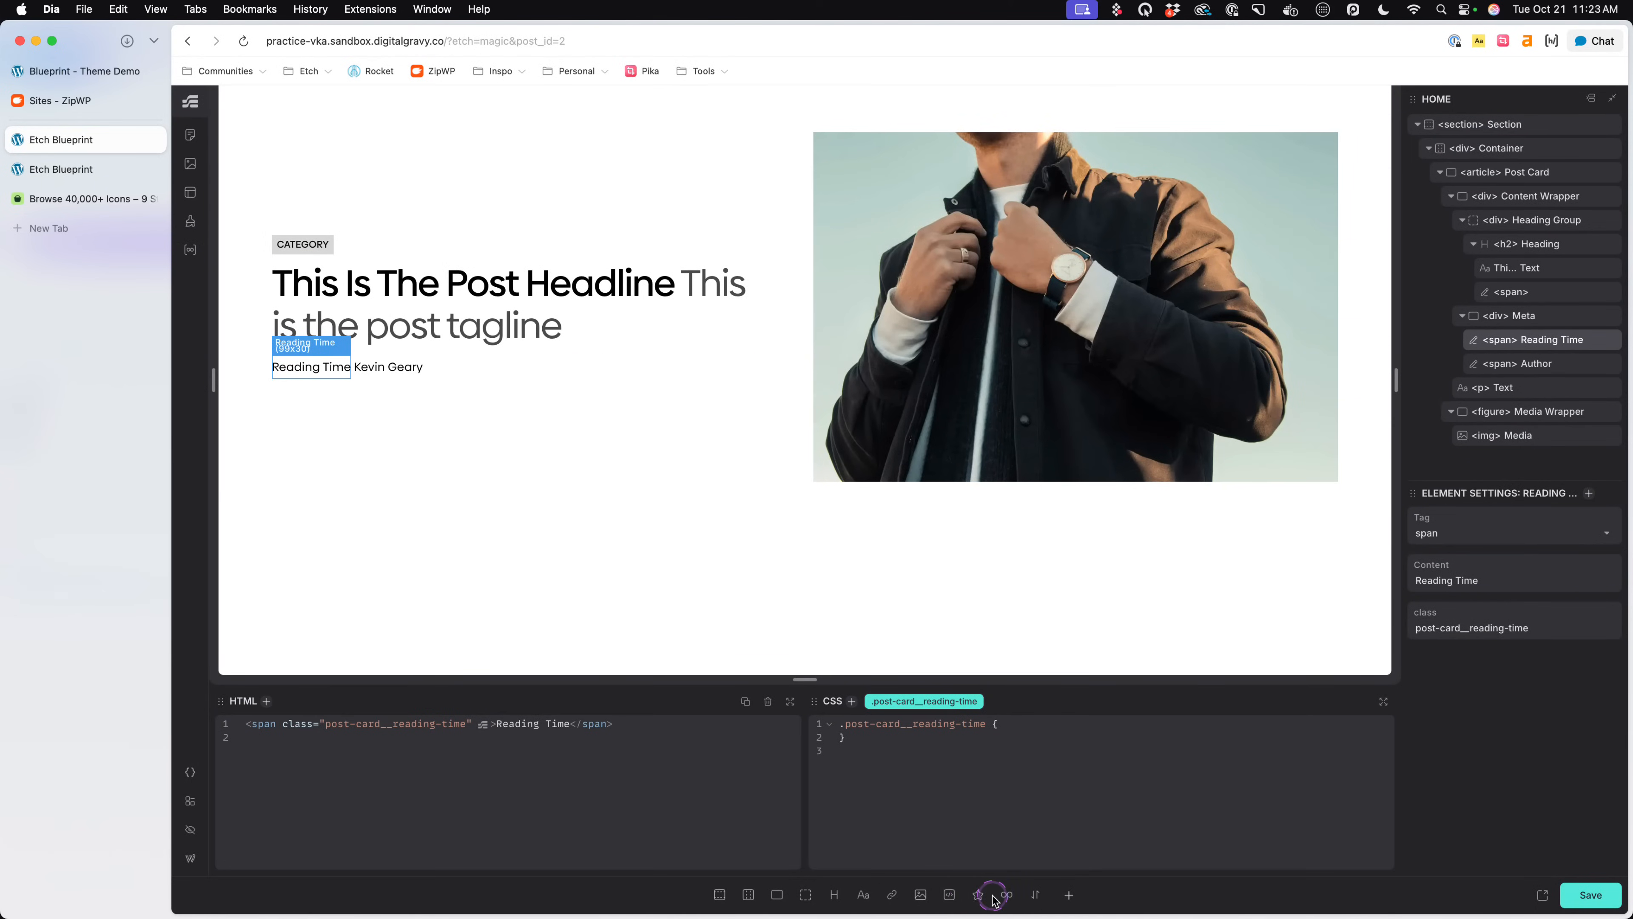
pyautogui.click(1517, 388)
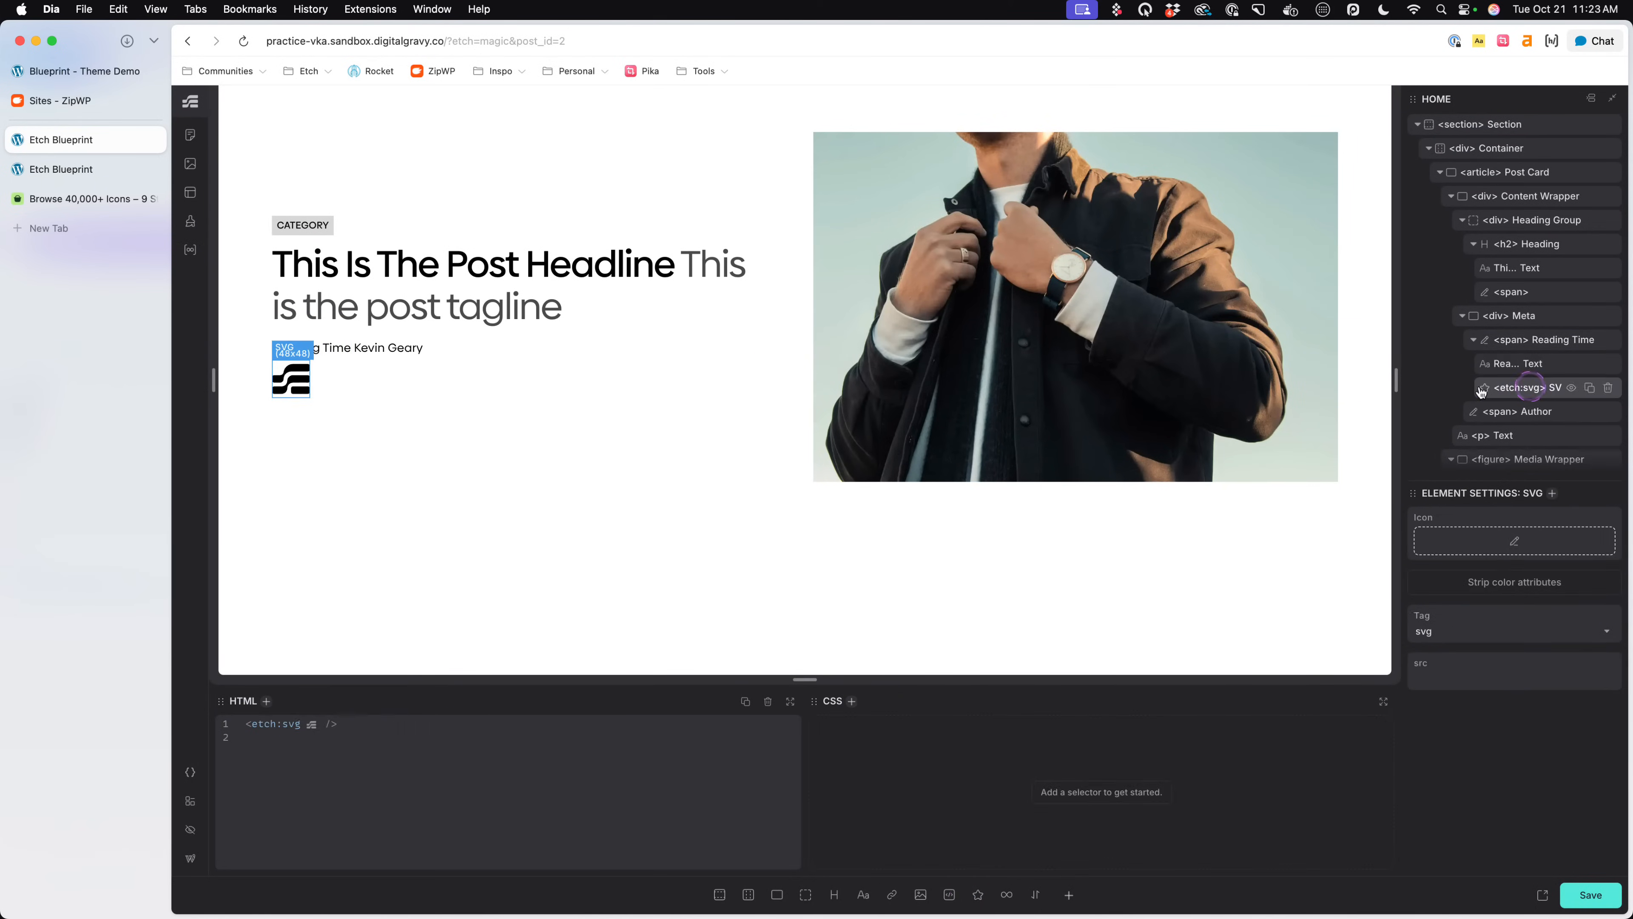
pyautogui.click(1482, 534)
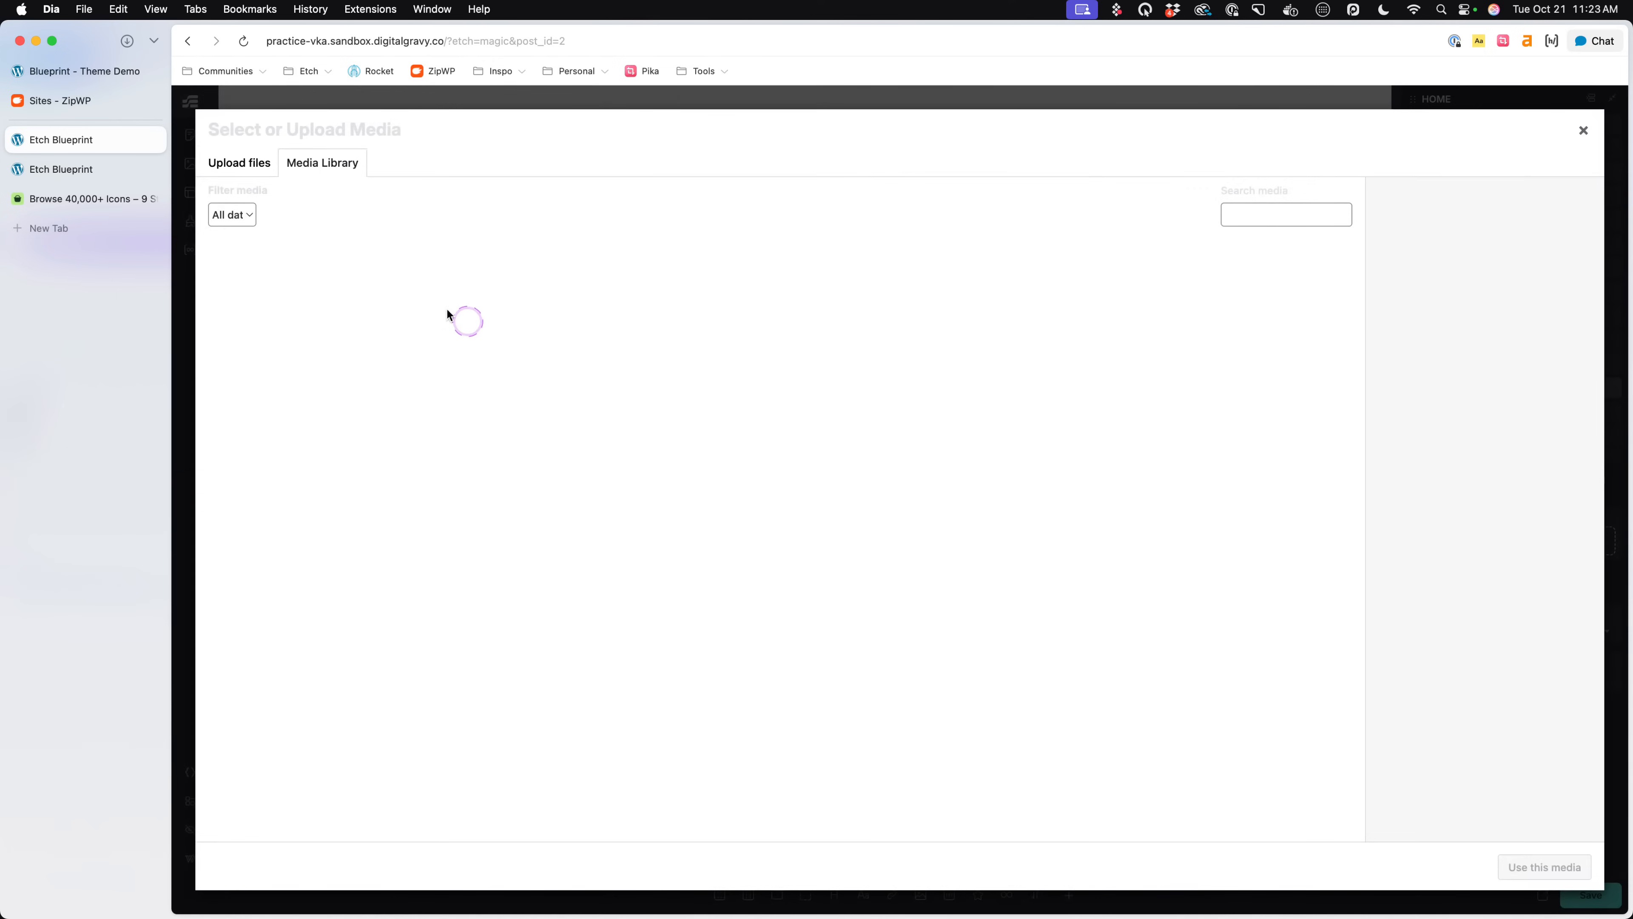
pyautogui.click(286, 283)
pyautogui.click(1549, 868)
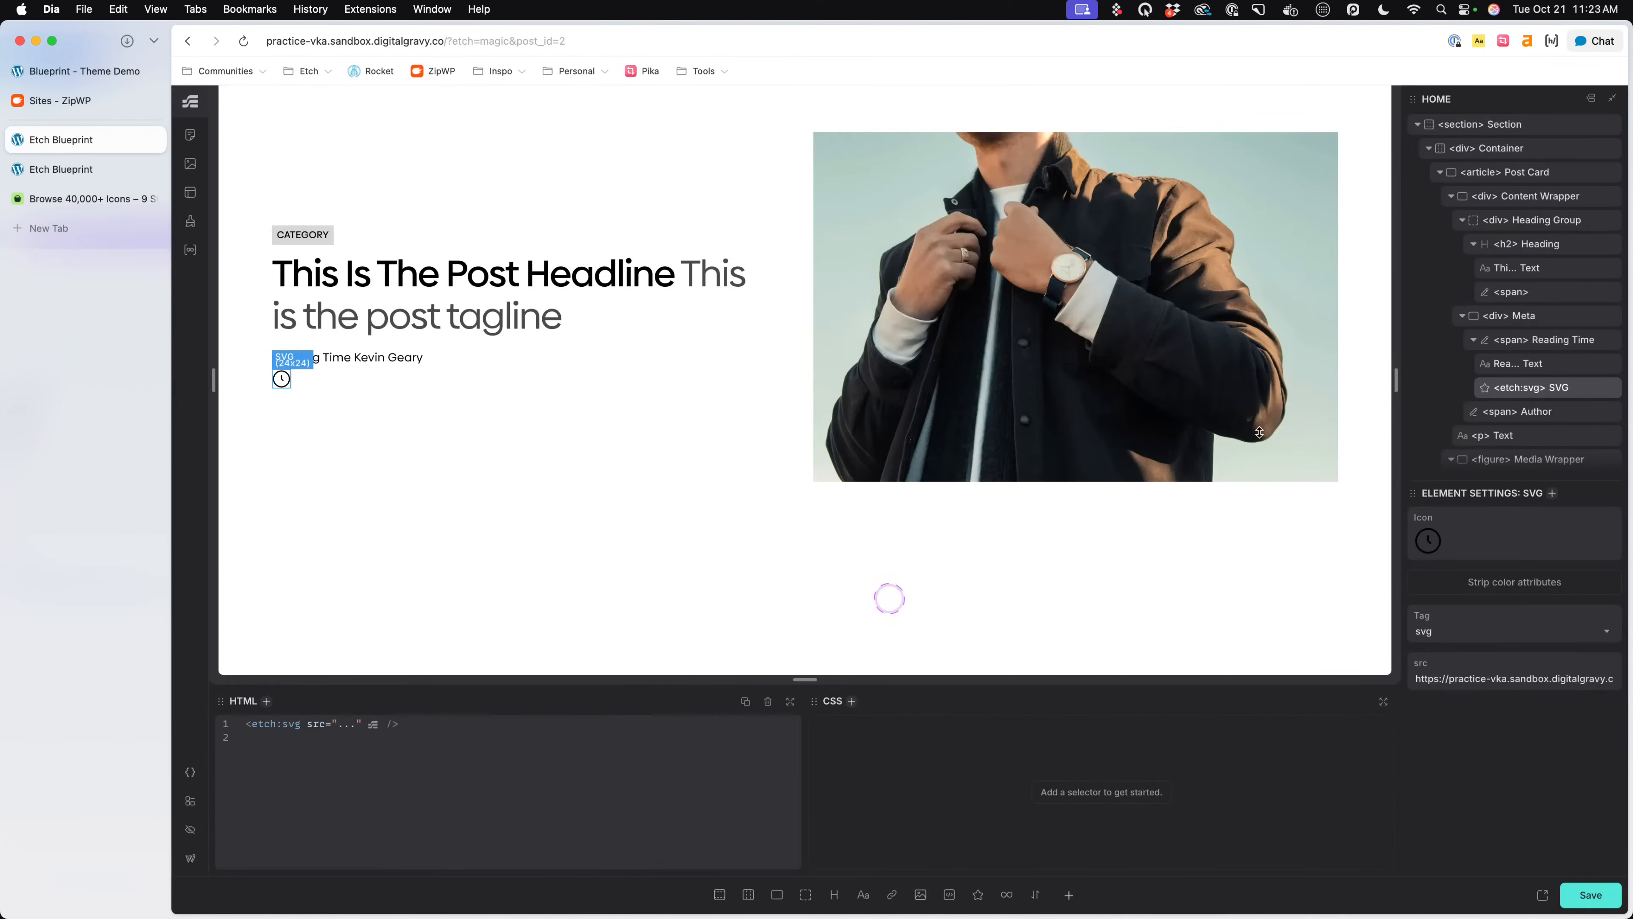
# - Nest an svg rule with inline-size: 1em inside the Reading Time span's .post-card__reading-time rule and save the page
pyautogui.click(1568, 341)
pyautogui.click(1058, 721)
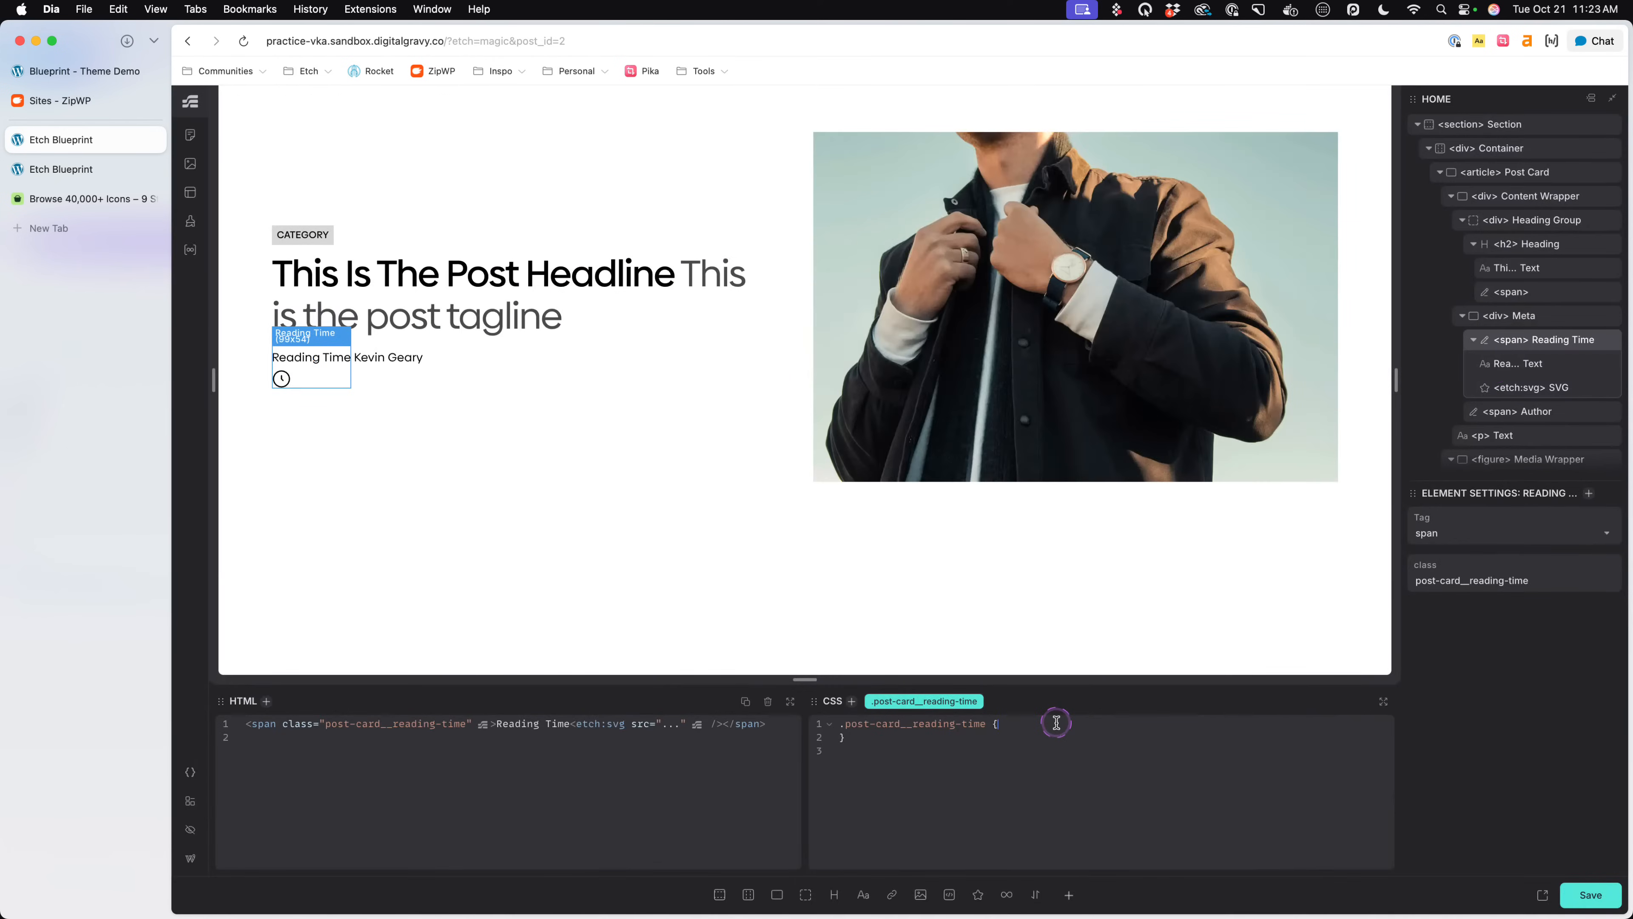
pyautogui.press('Return')
pyautogui.write('svg {')
pyautogui.press('Return')
pyautogui.write('inline-size: 1em;')
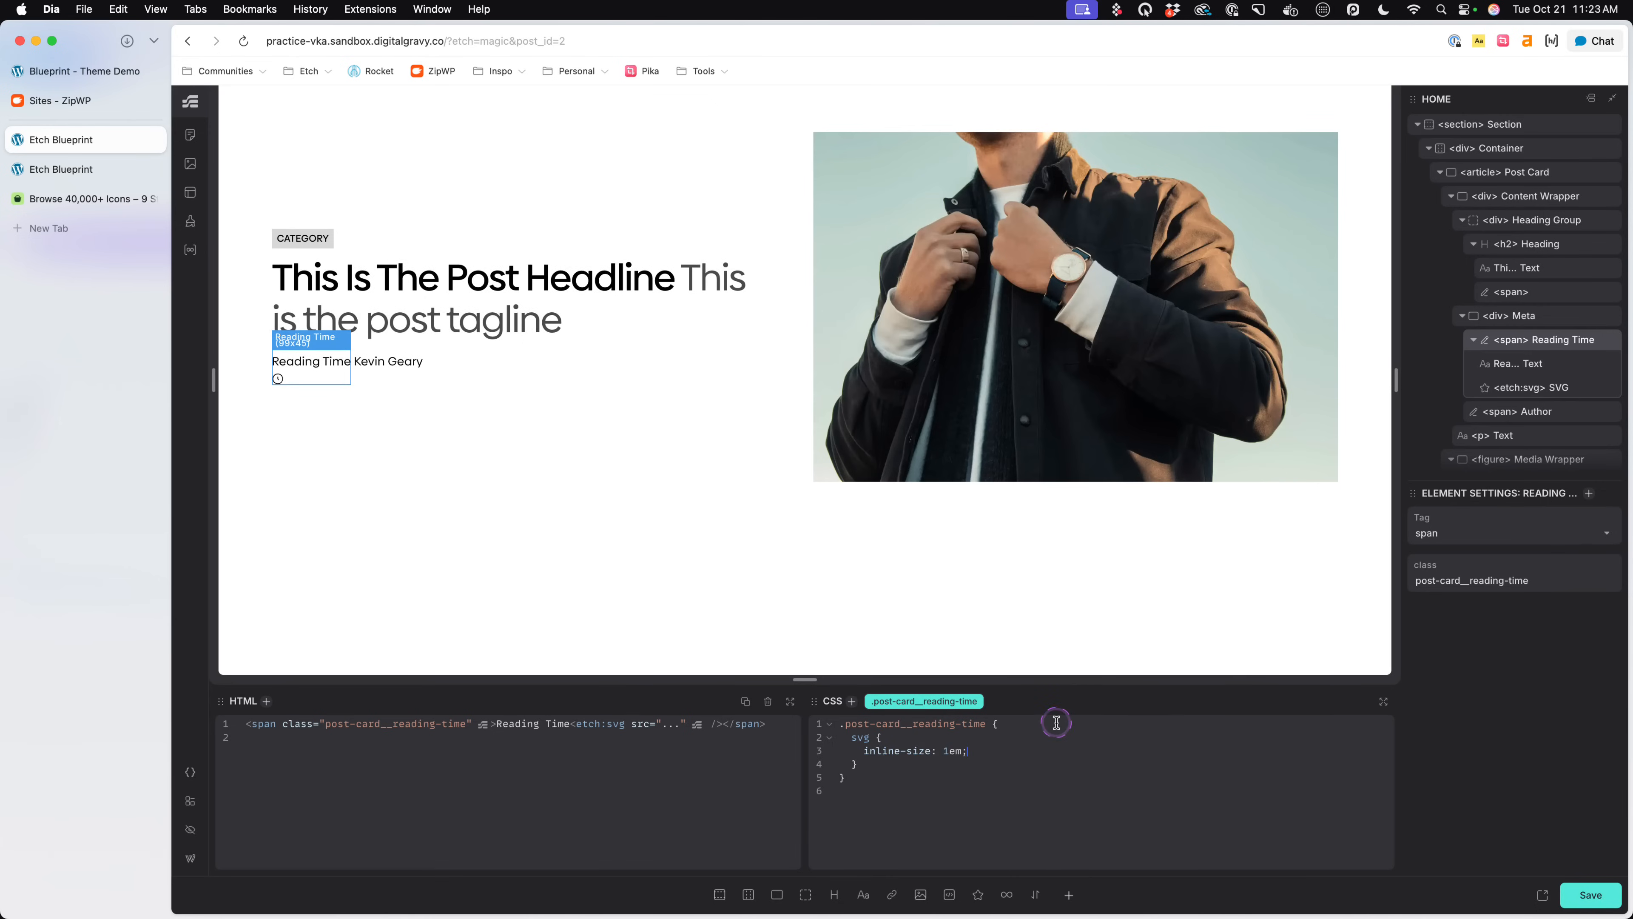
pyautogui.hotkey('ctrl', 's')
pyautogui.click(1051, 747)
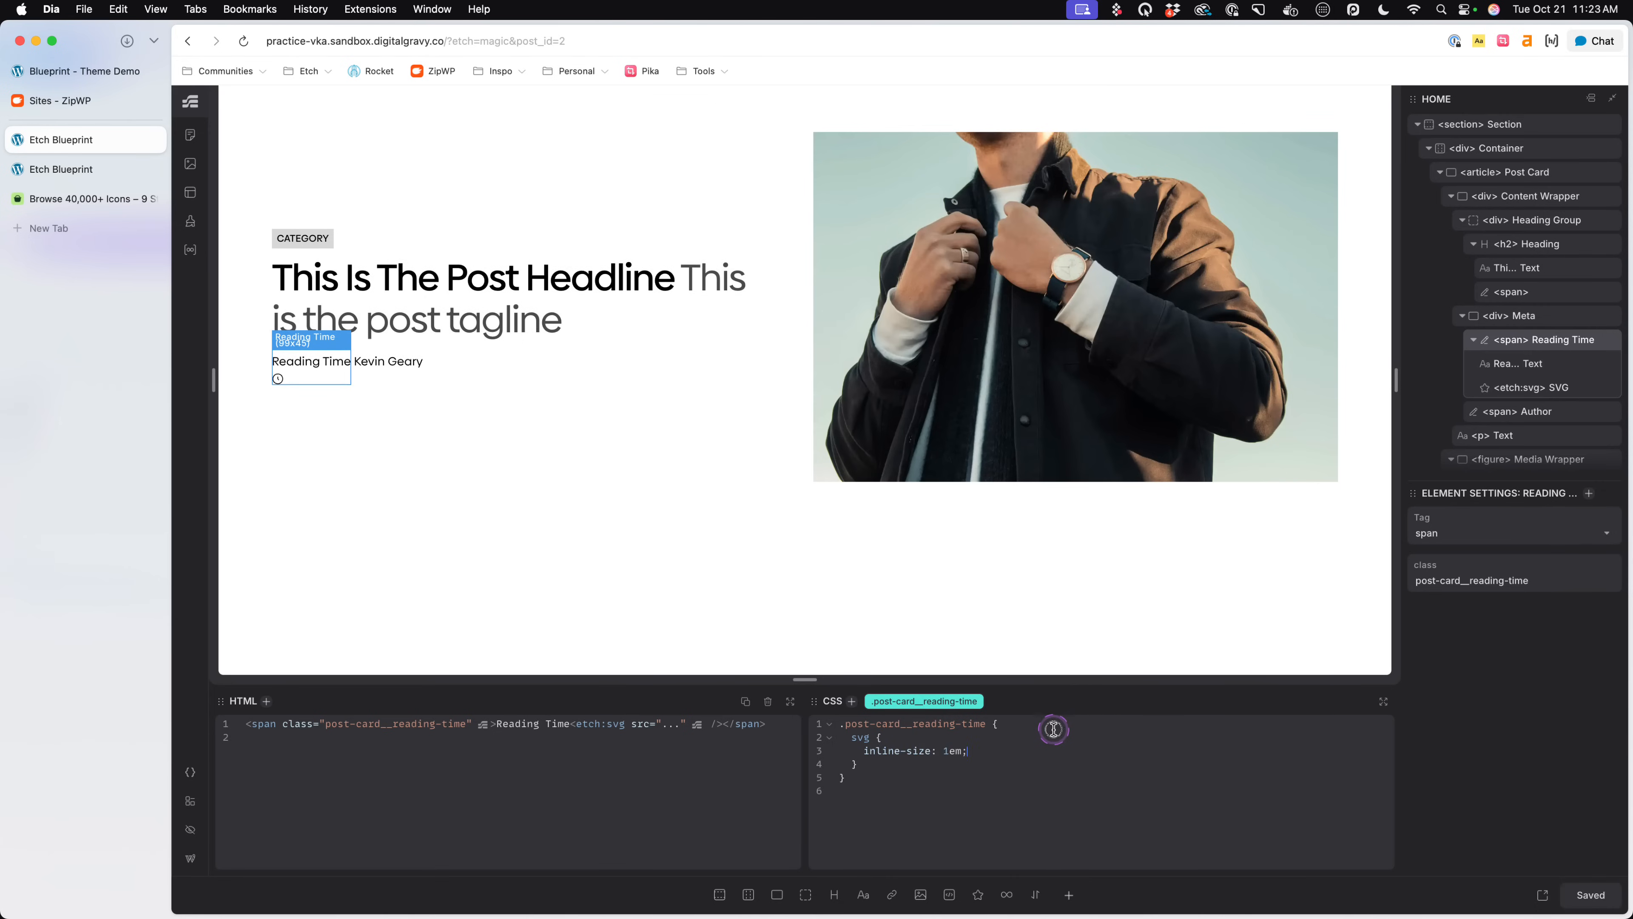
# - Add display: flex and gap: .25em to the .post-card__reading-time rule, above the nested svg rule
pyautogui.click(1053, 728)
pyautogui.press('Return')
pyautogui.write('display: flex;')
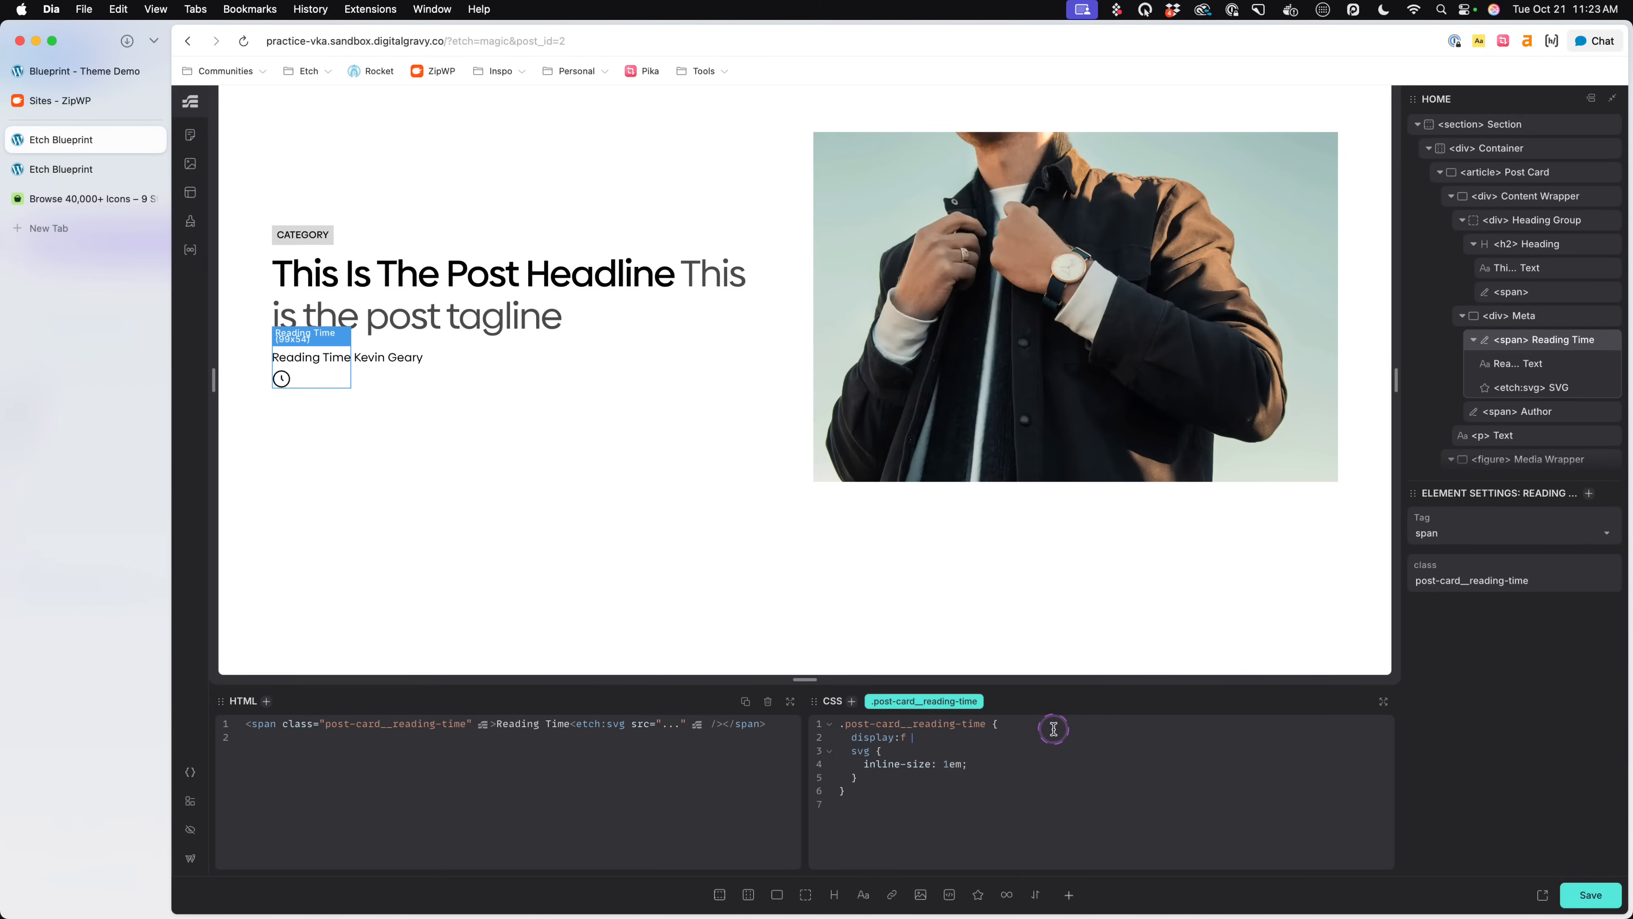
pyautogui.press('Return')
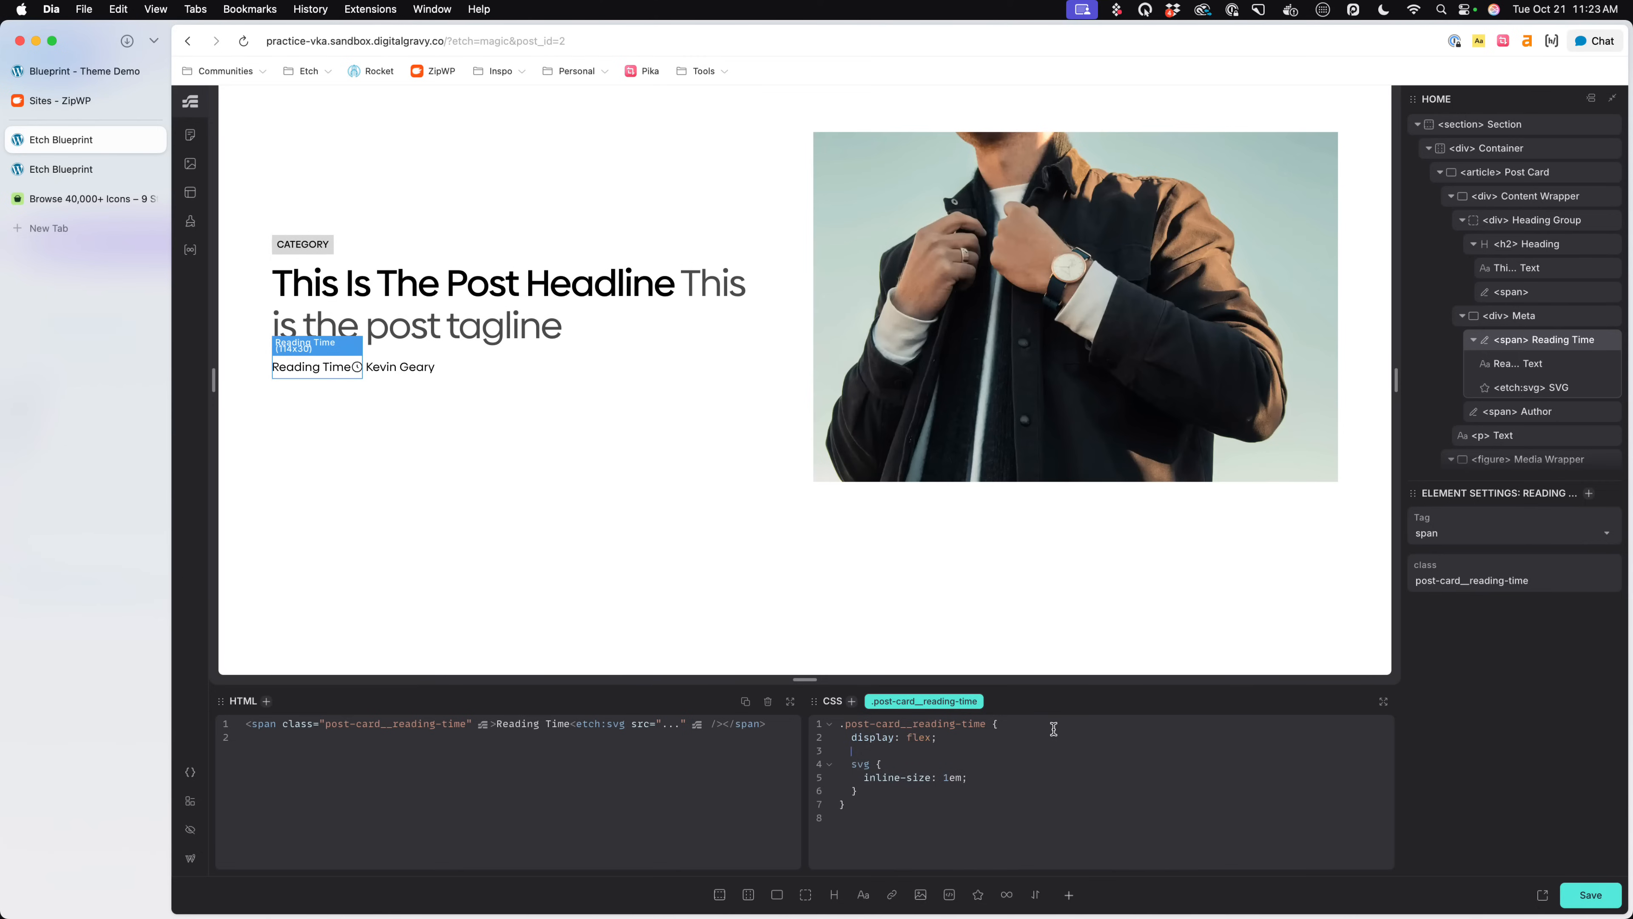
pyautogui.write('gap: .')
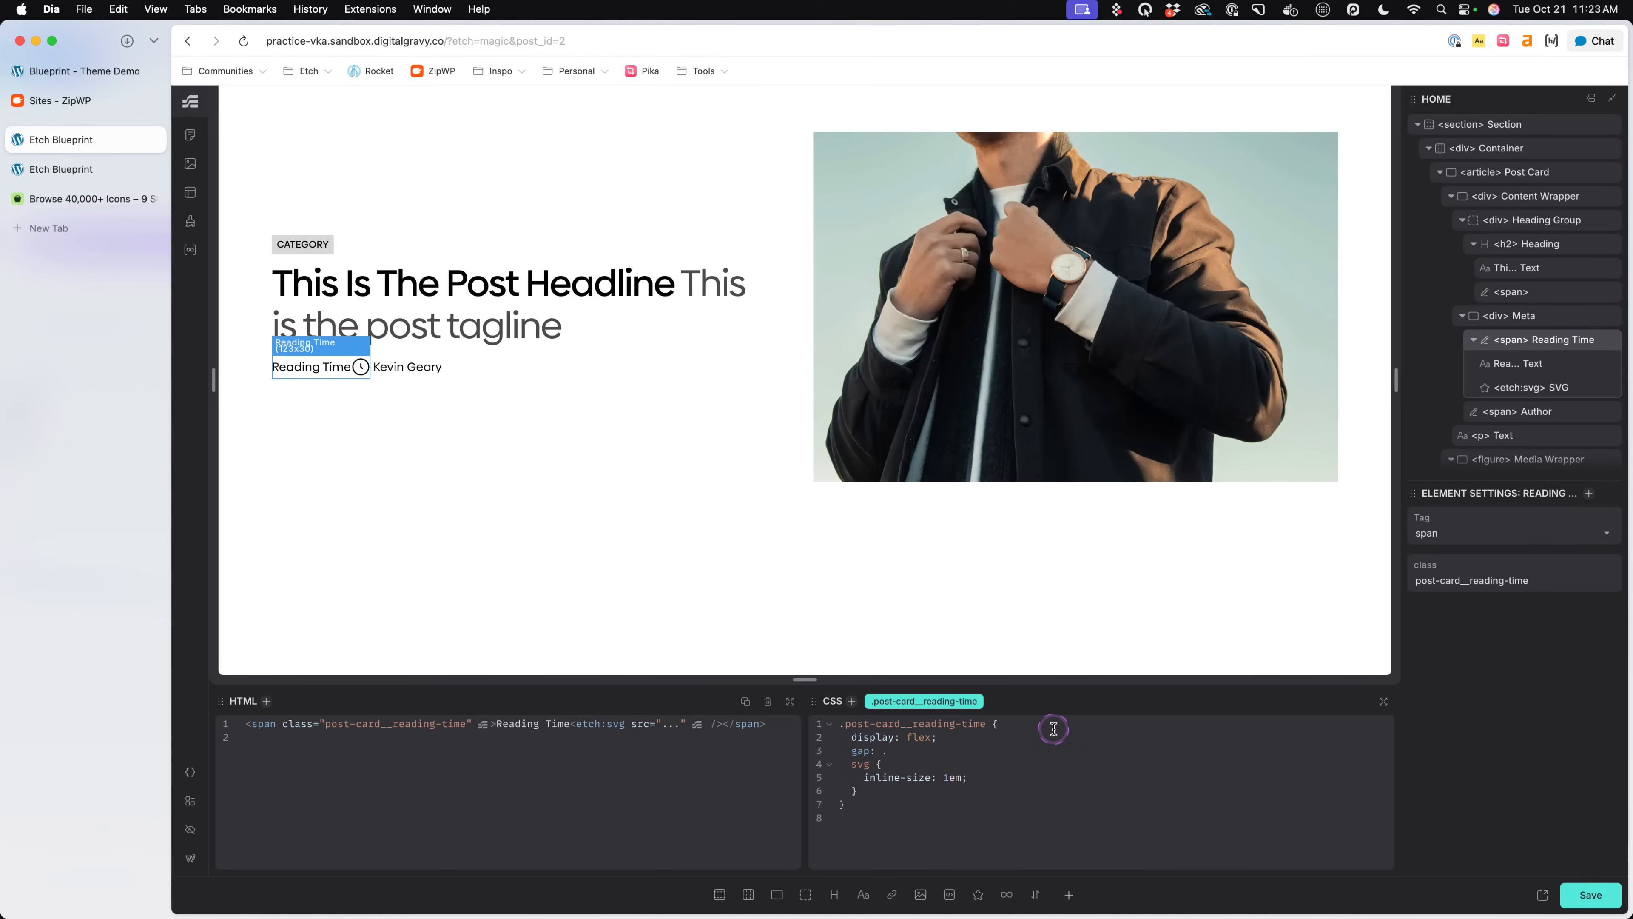
pyautogui.write('5em')
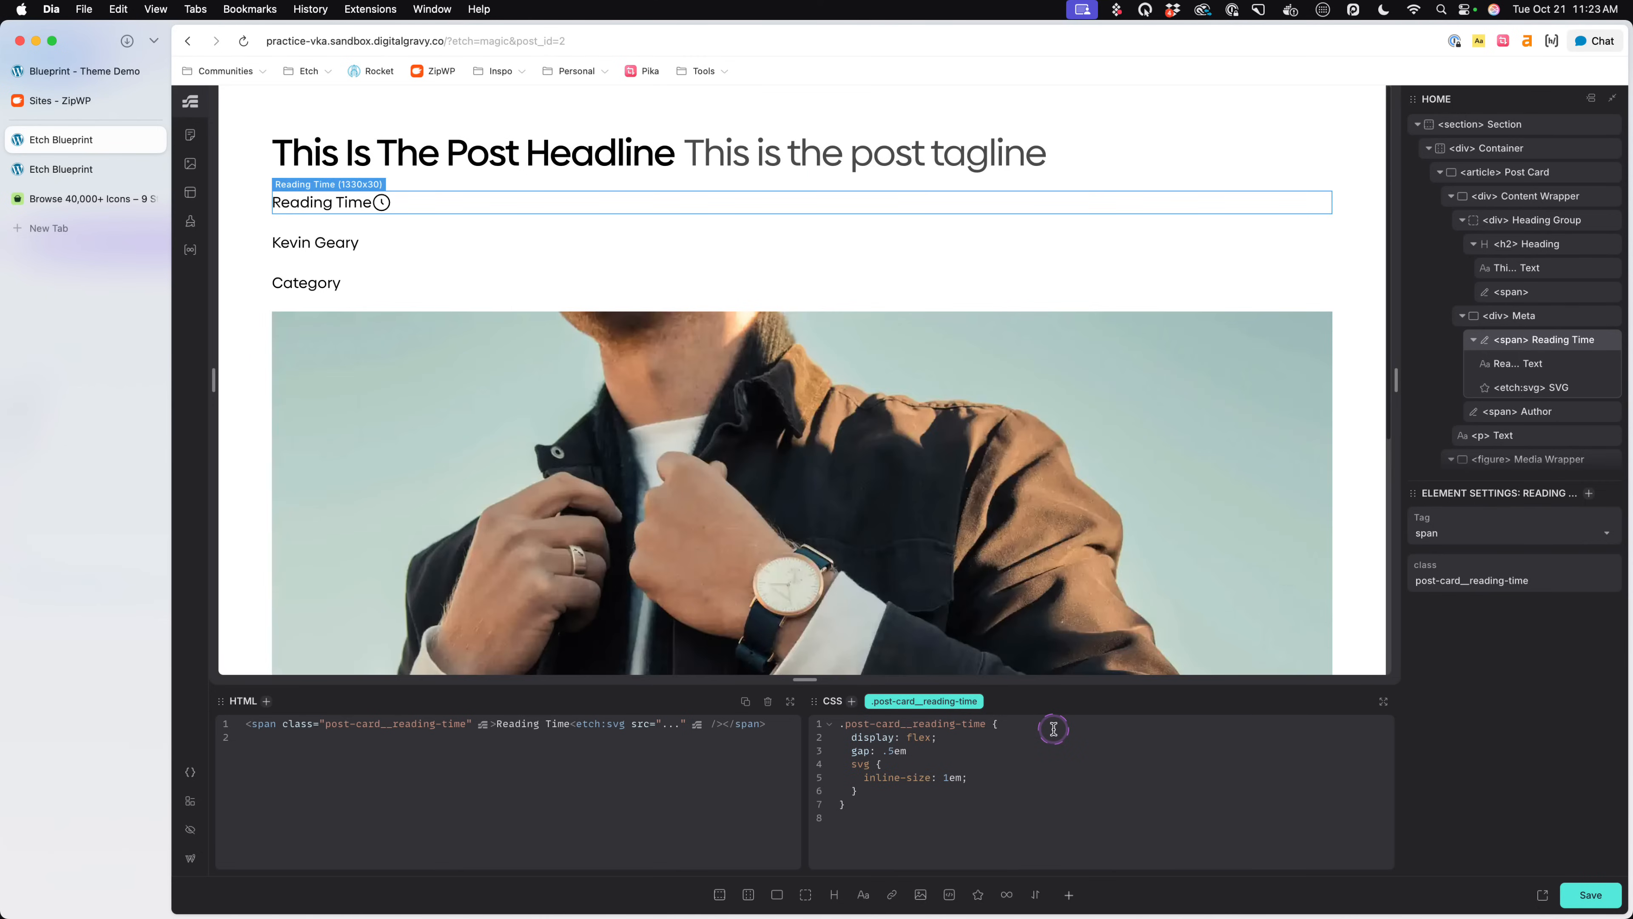
pyautogui.write(';')
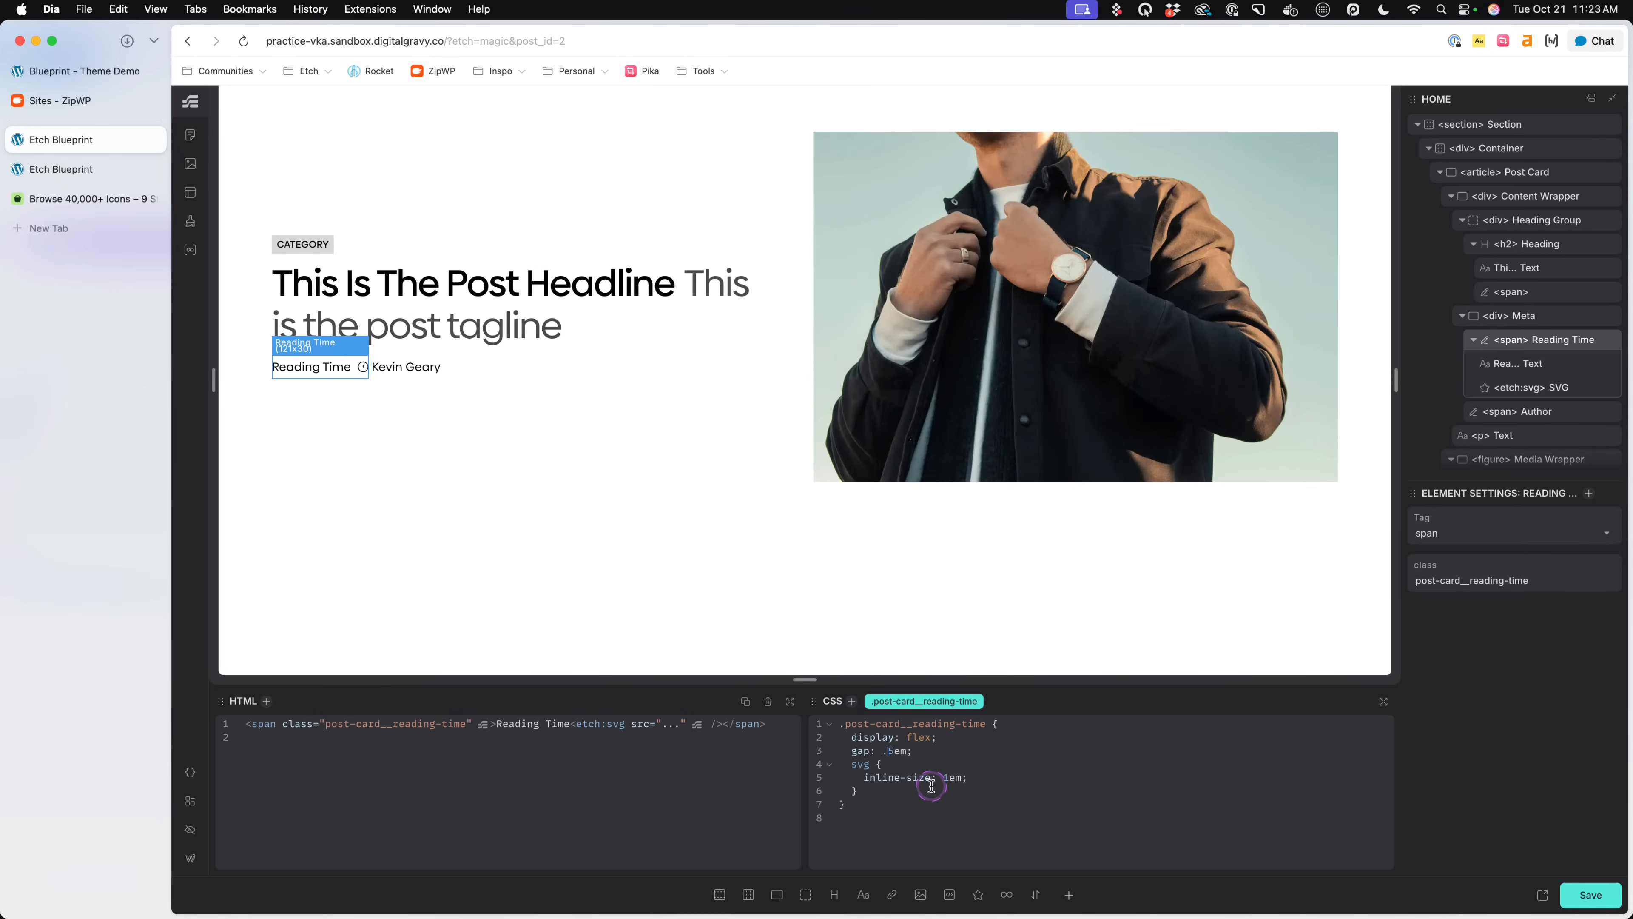
pyautogui.write('2')
pyautogui.press('BackSpace')
pyautogui.write('2')
# - Add order: -1 to the nested svg rule so the clock icon precedes the reading time text, and save the page
pyautogui.click(985, 778)
pyautogui.press('Return')
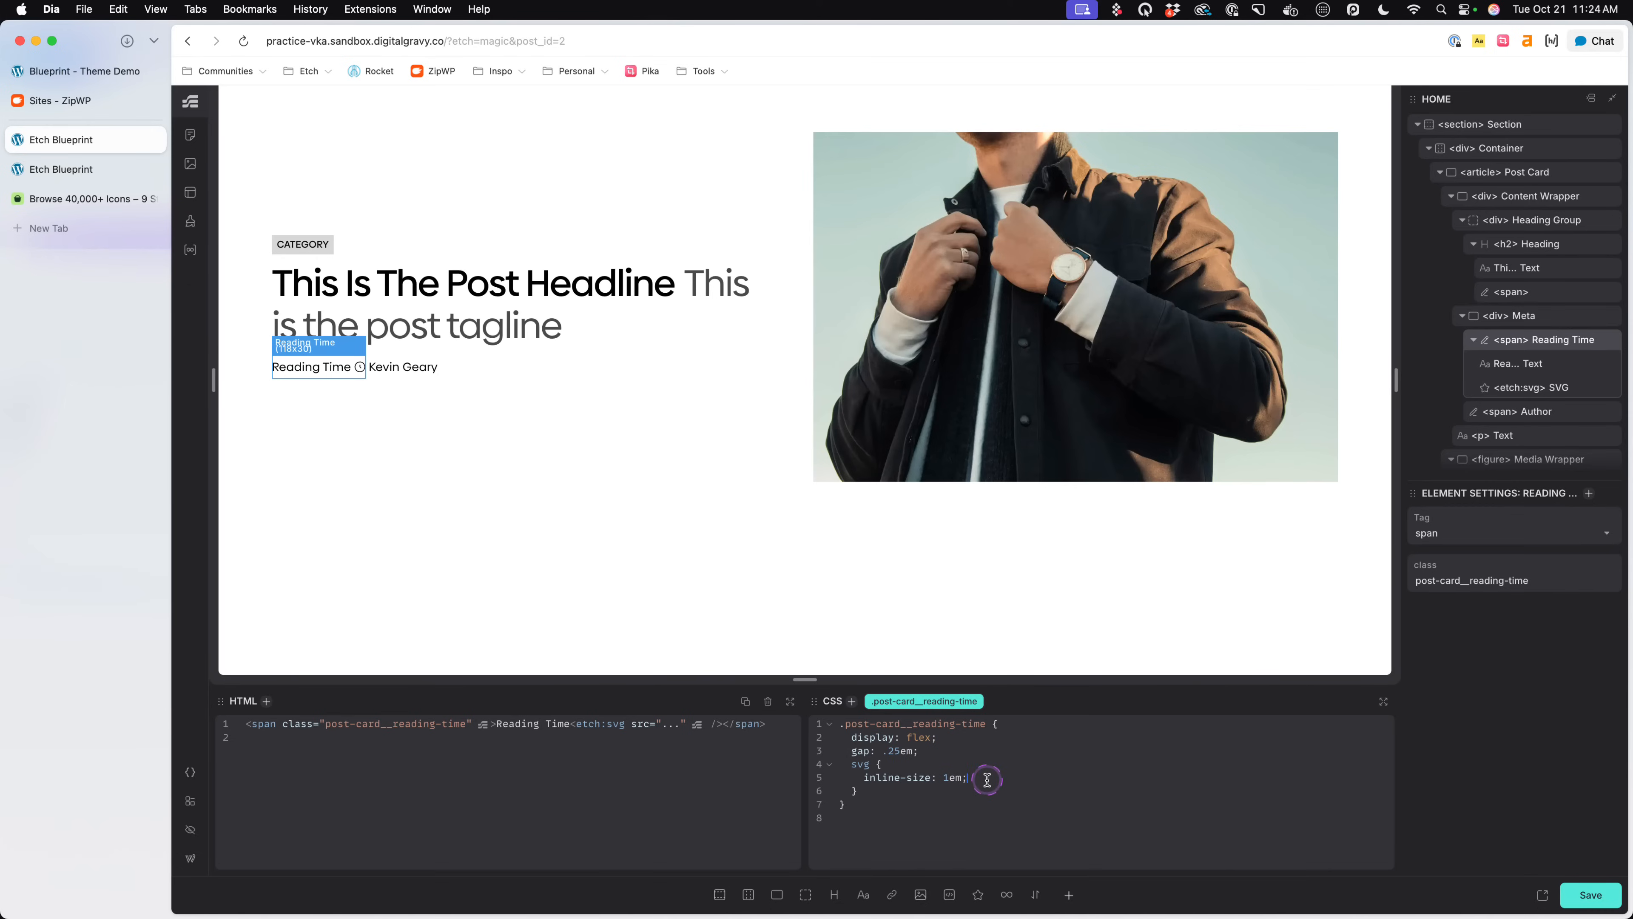
pyautogui.write('oder')
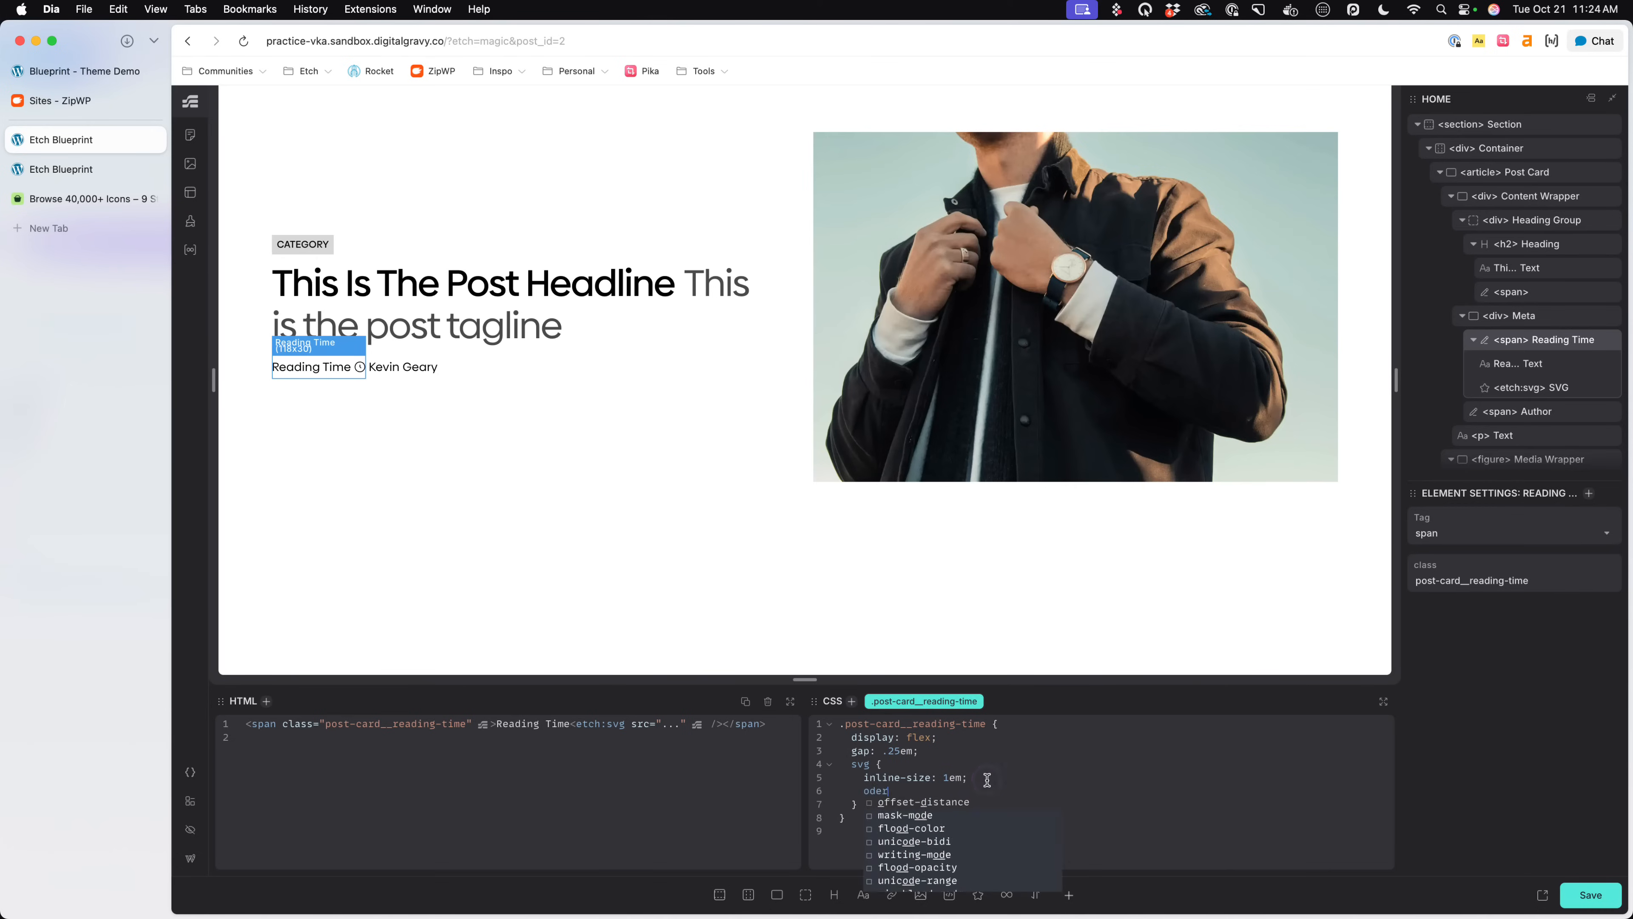
pyautogui.press('BackSpace')
pyautogui.press('BackSpace')
pyautogui.press('BackSpace')
pyautogui.write('rder: -1;')
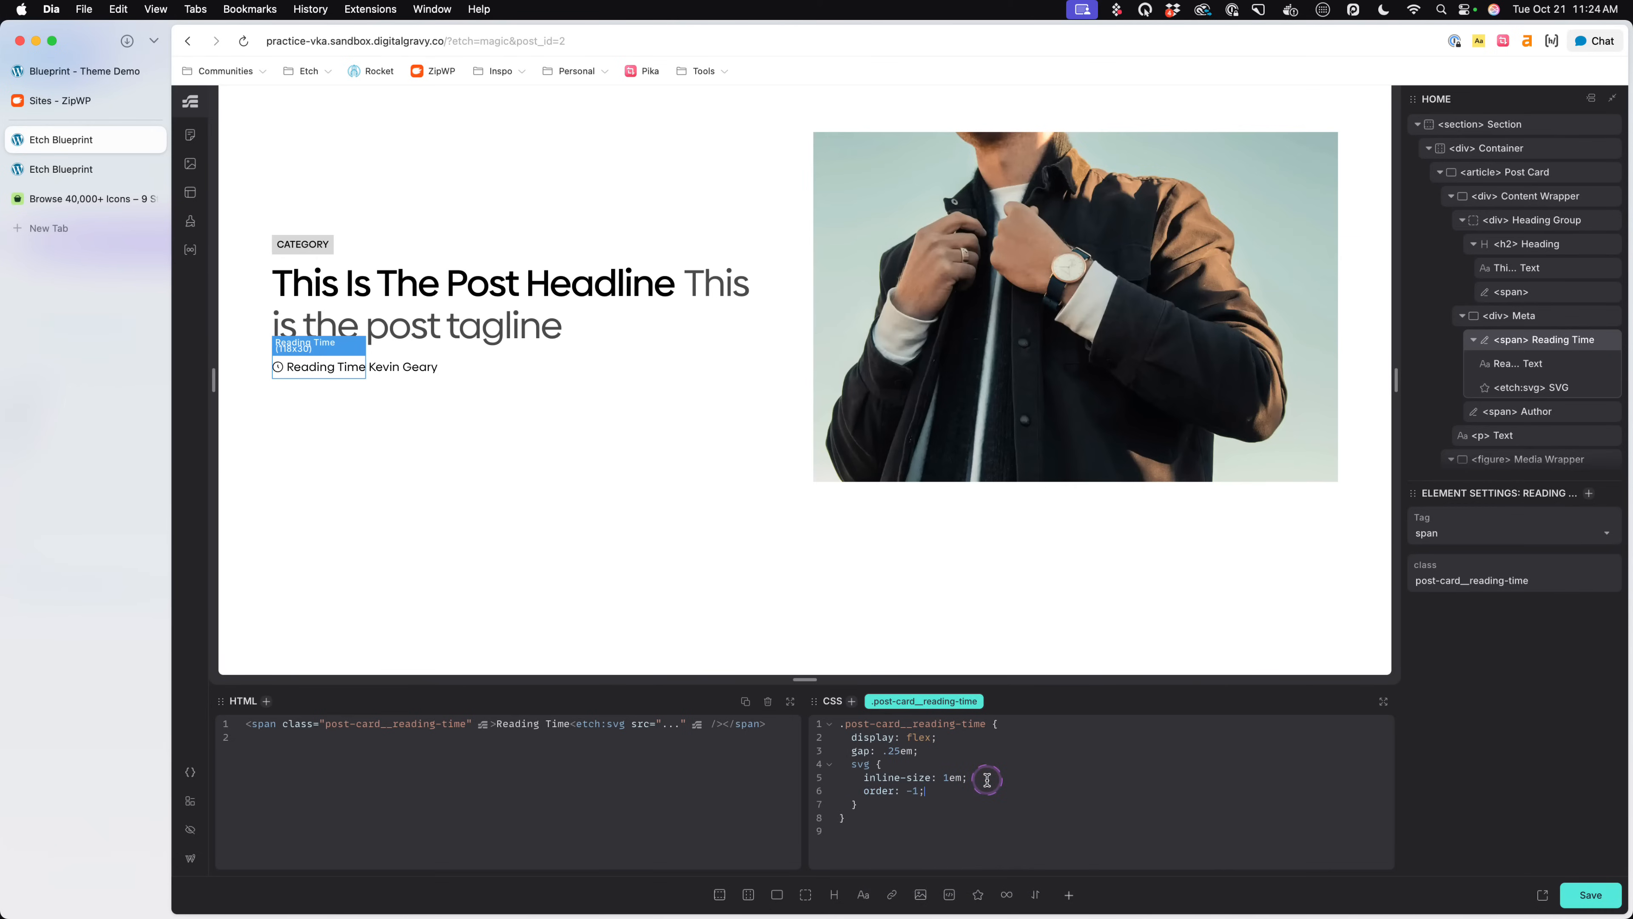
pyautogui.press('super+s')
# - Review the Meta div's styles, examine the separators between meta items on the Blueprint demo's featured post and return to Etch
pyautogui.click(266, 369)
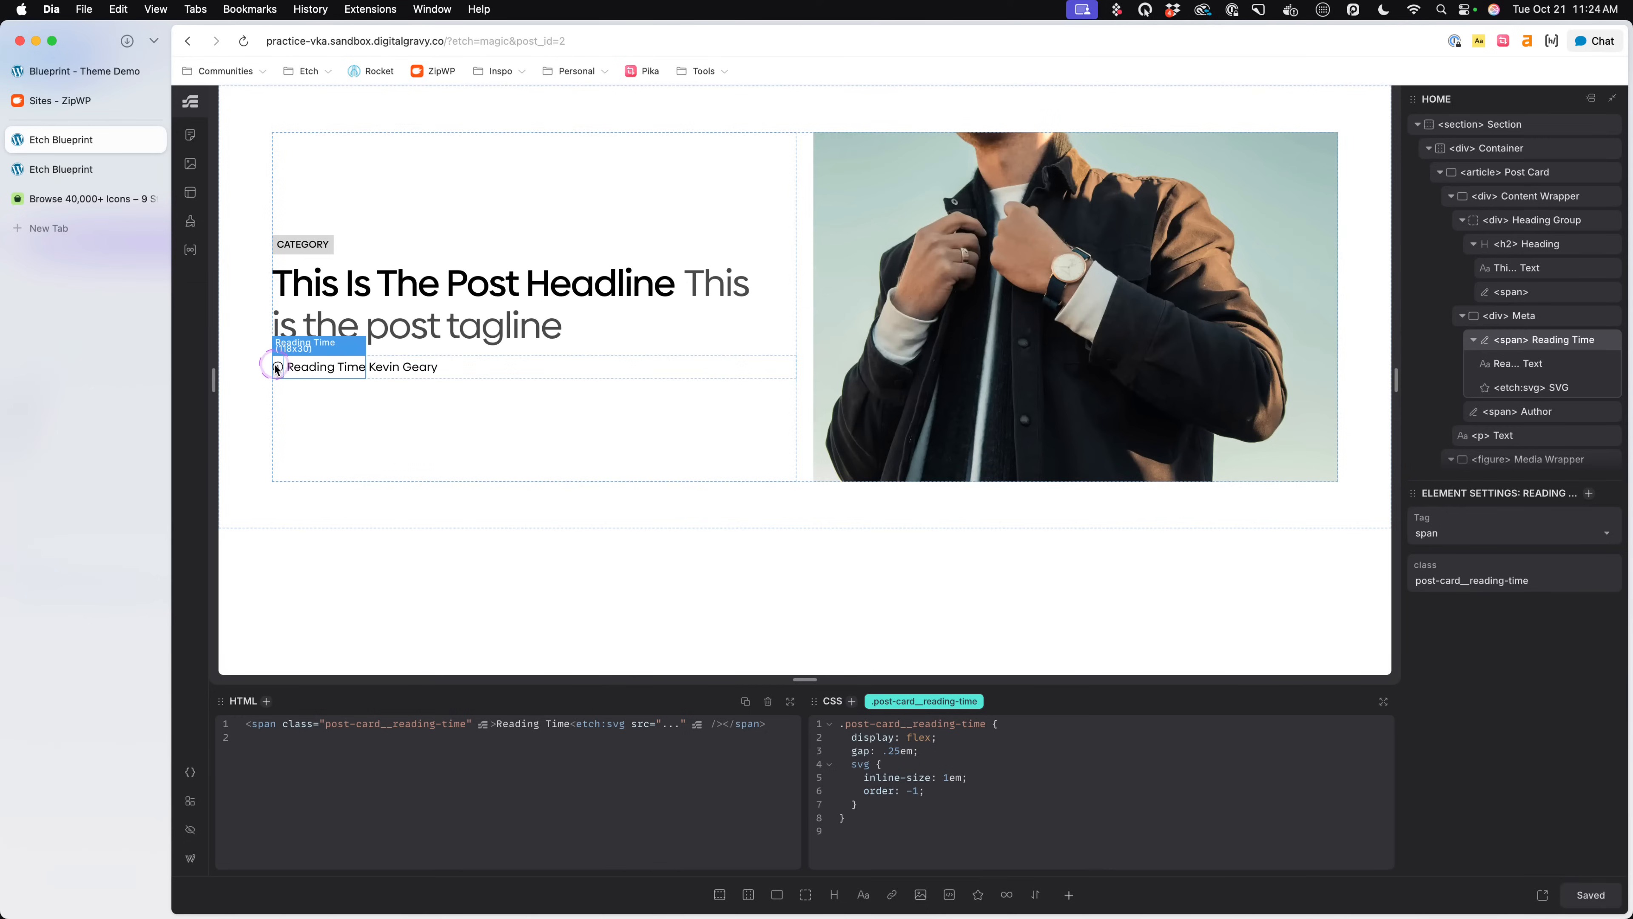
pyautogui.click(434, 369)
pyautogui.click(485, 366)
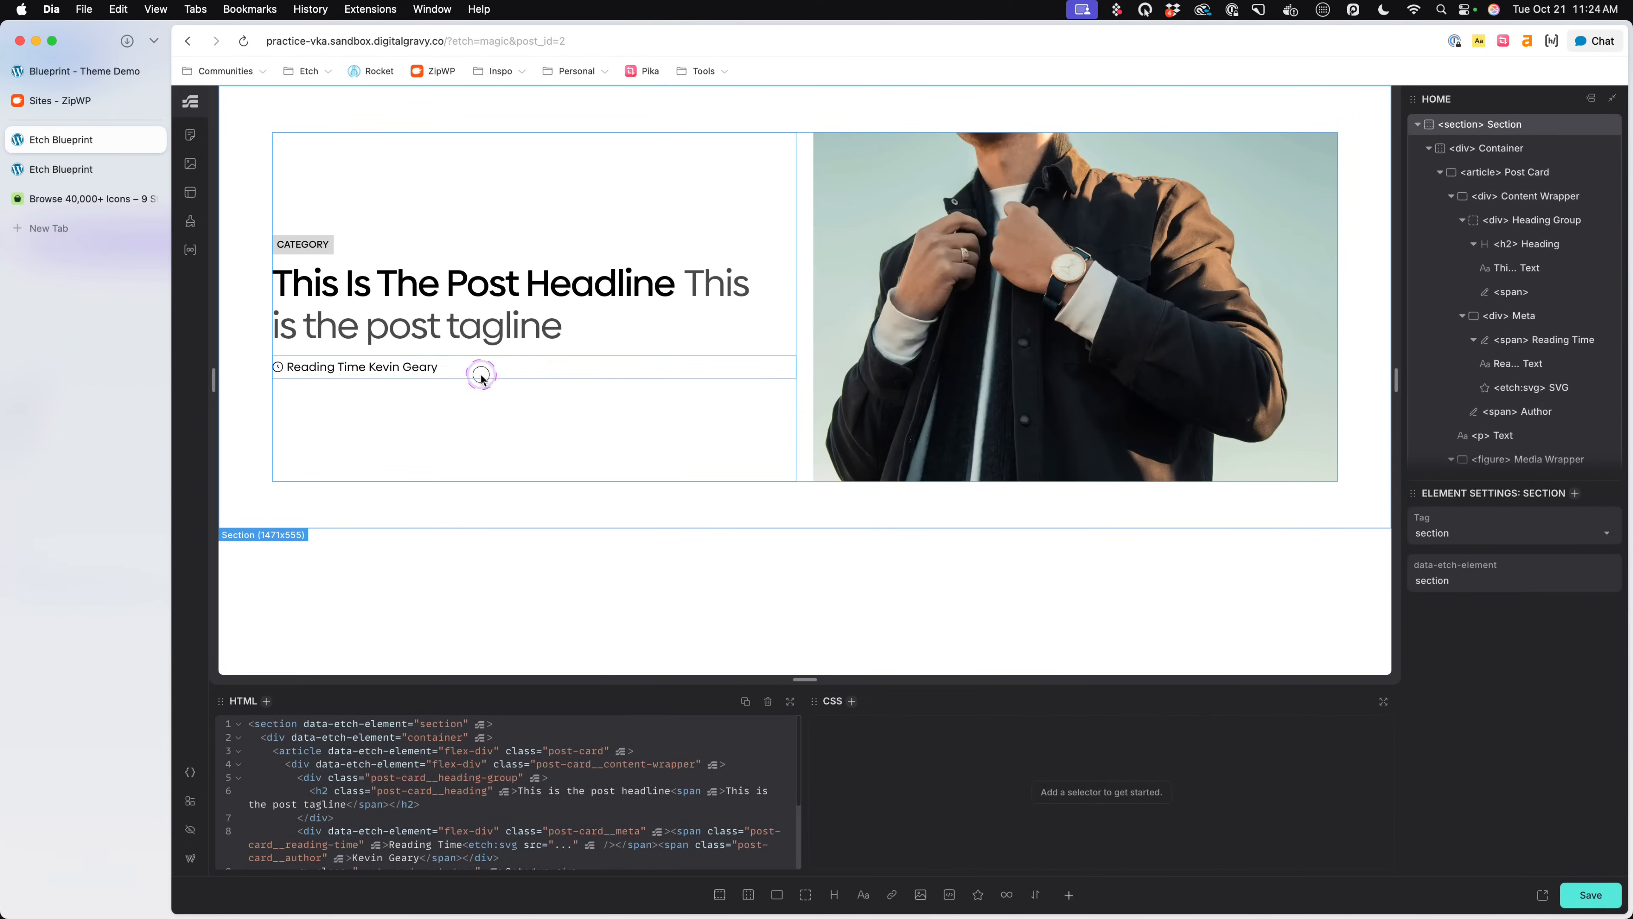
pyautogui.click(280, 358)
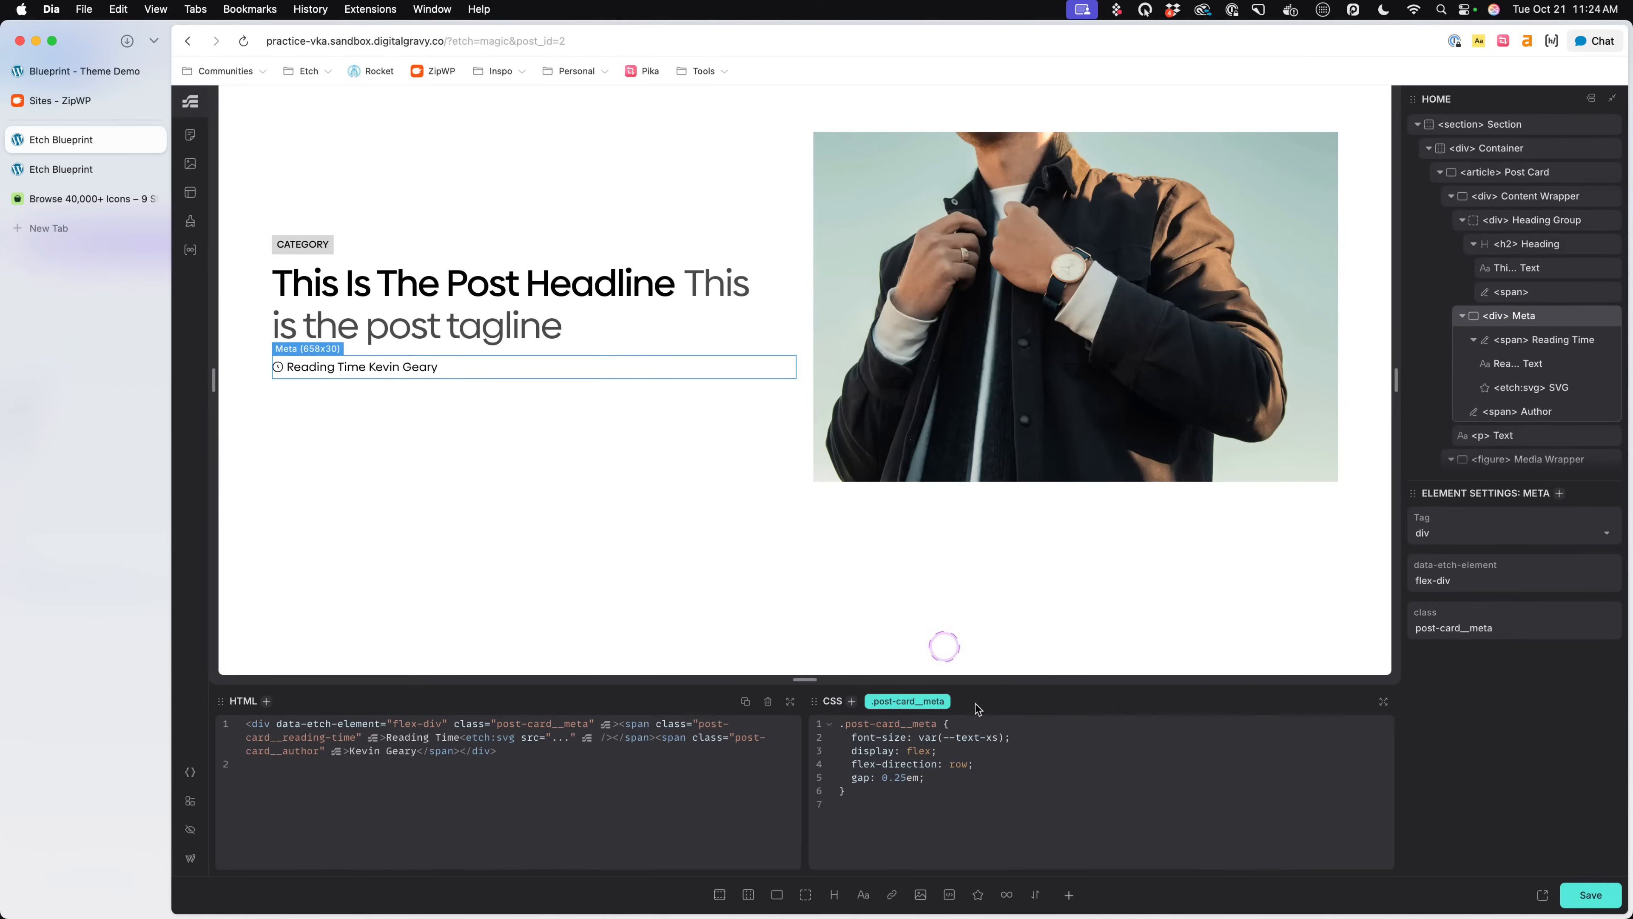
pyautogui.click(992, 774)
pyautogui.click(115, 78)
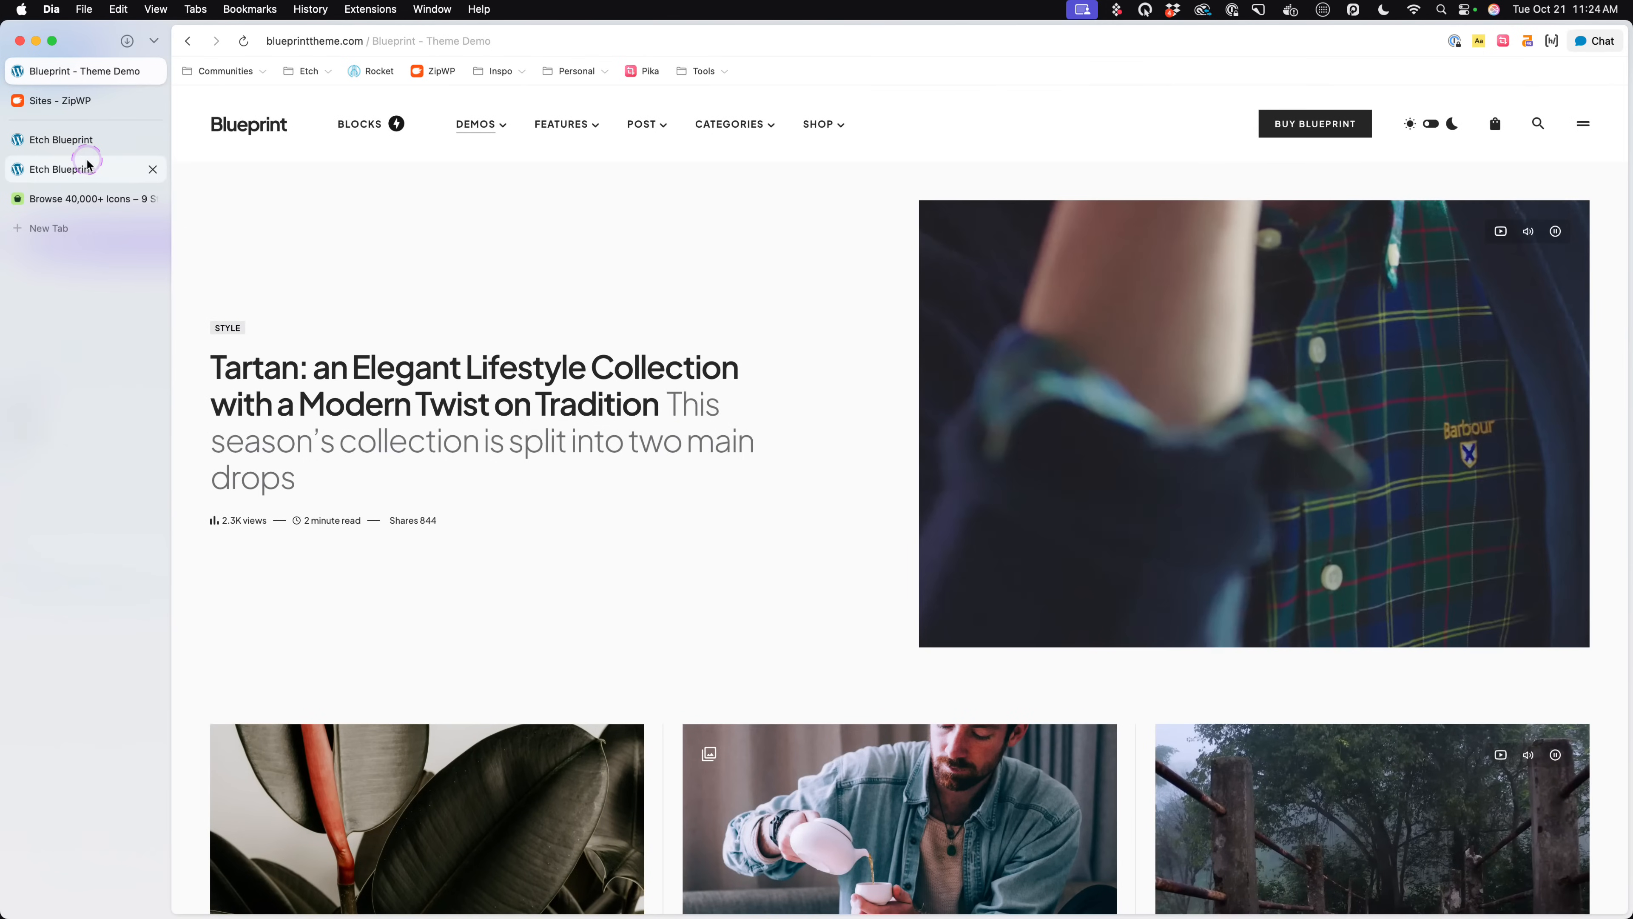
pyautogui.click(285, 529)
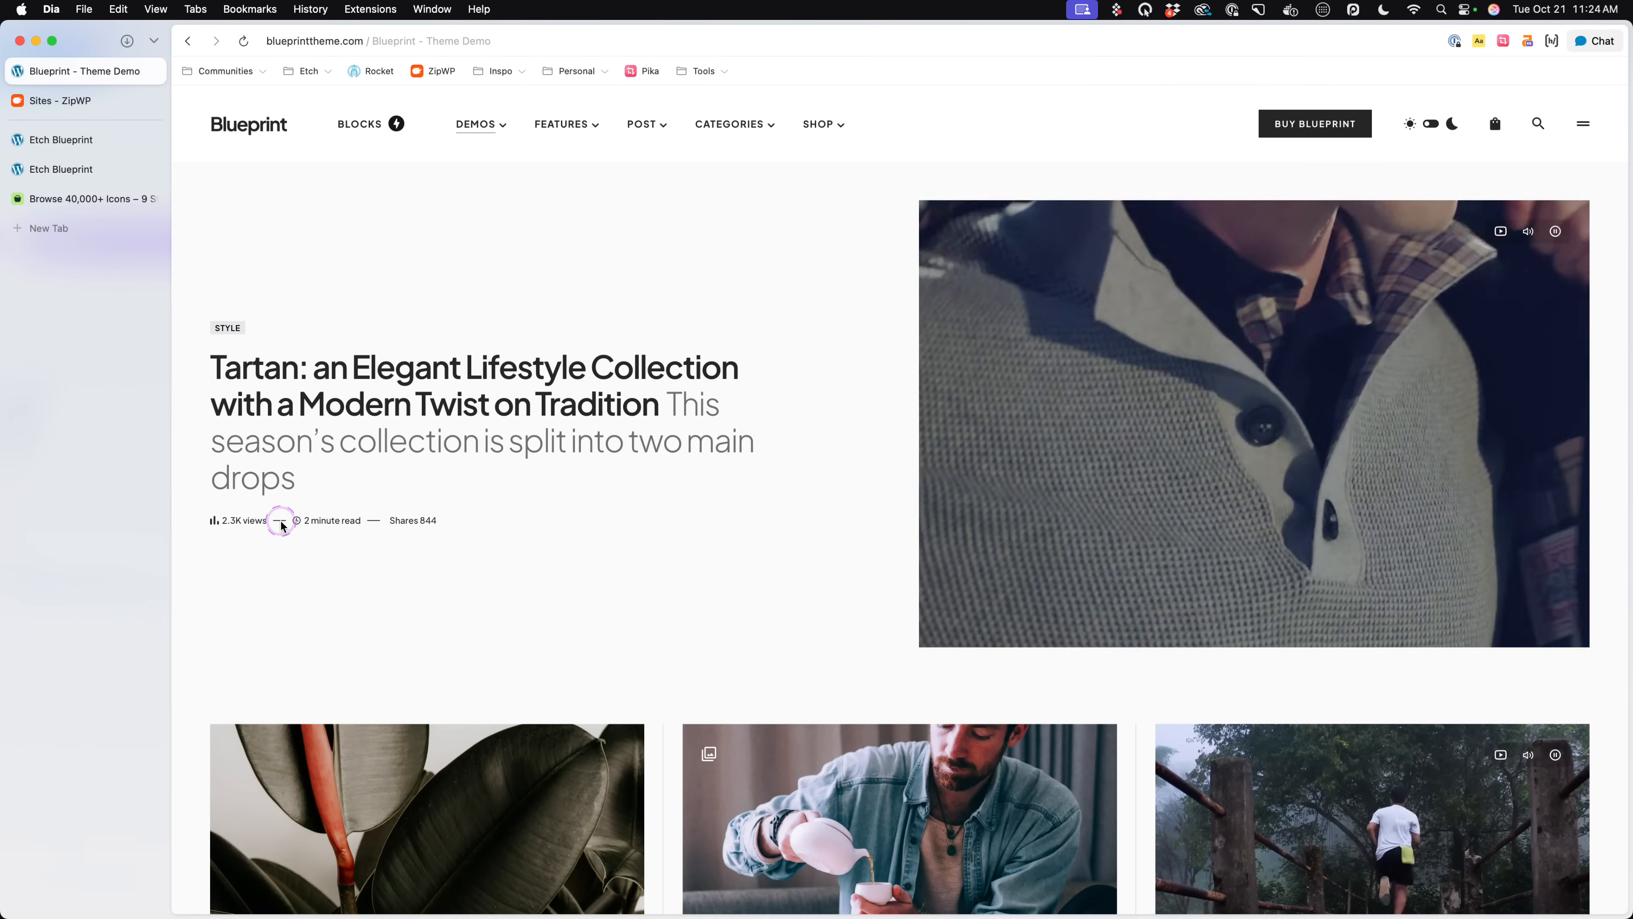
pyautogui.scroll(5, 285, 529)
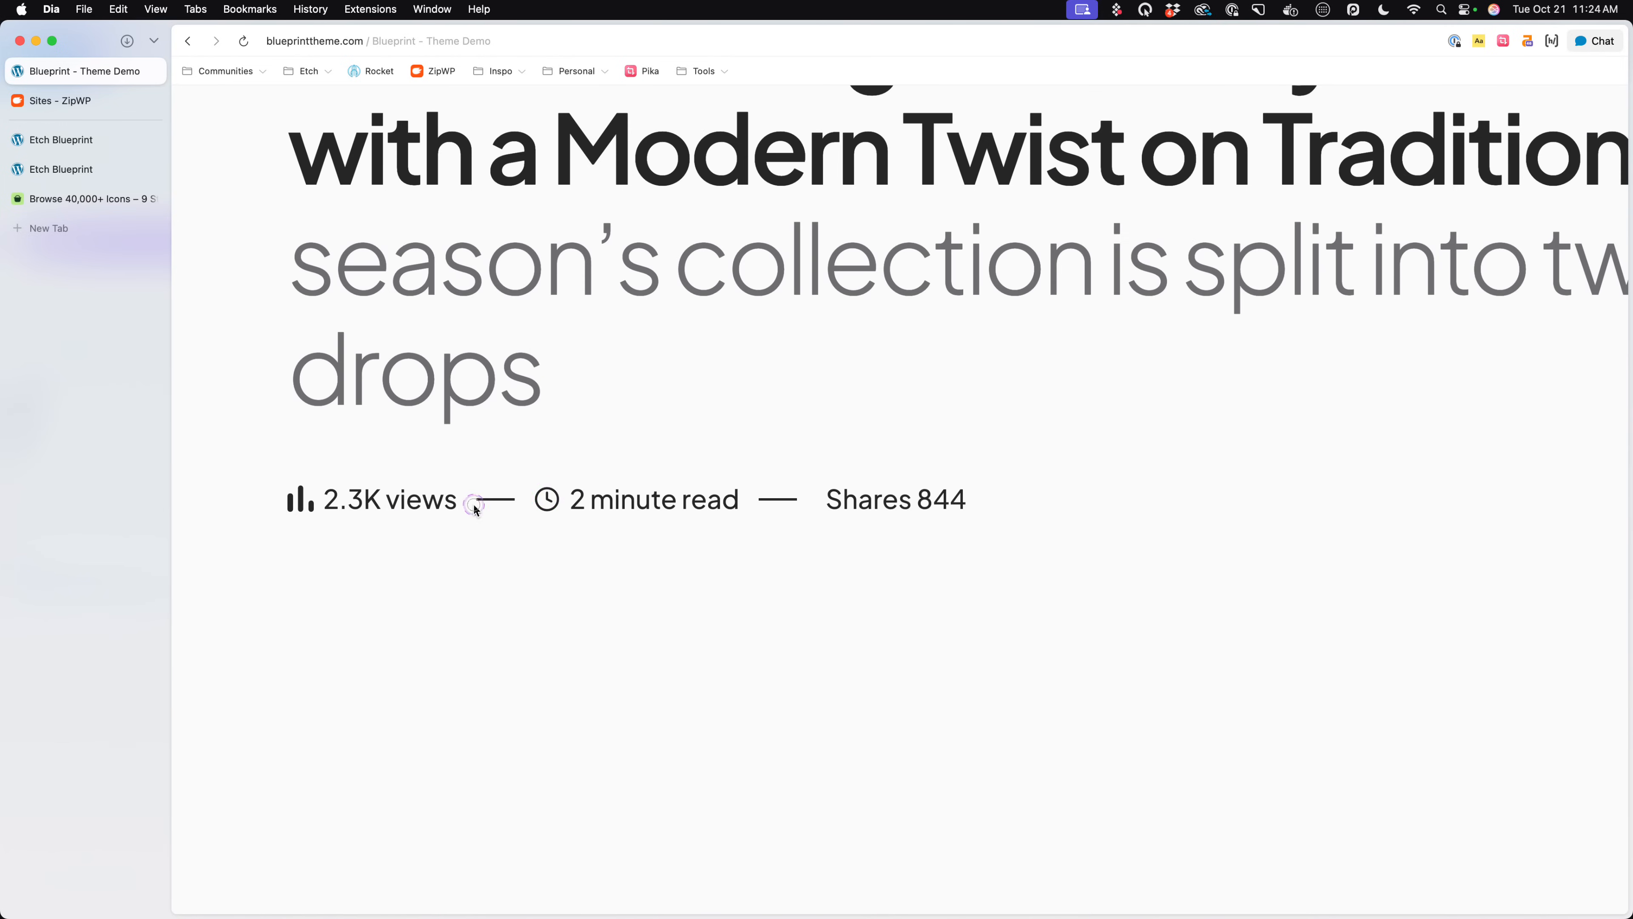
pyautogui.click(487, 504)
pyautogui.scroll(-1, 487, 505)
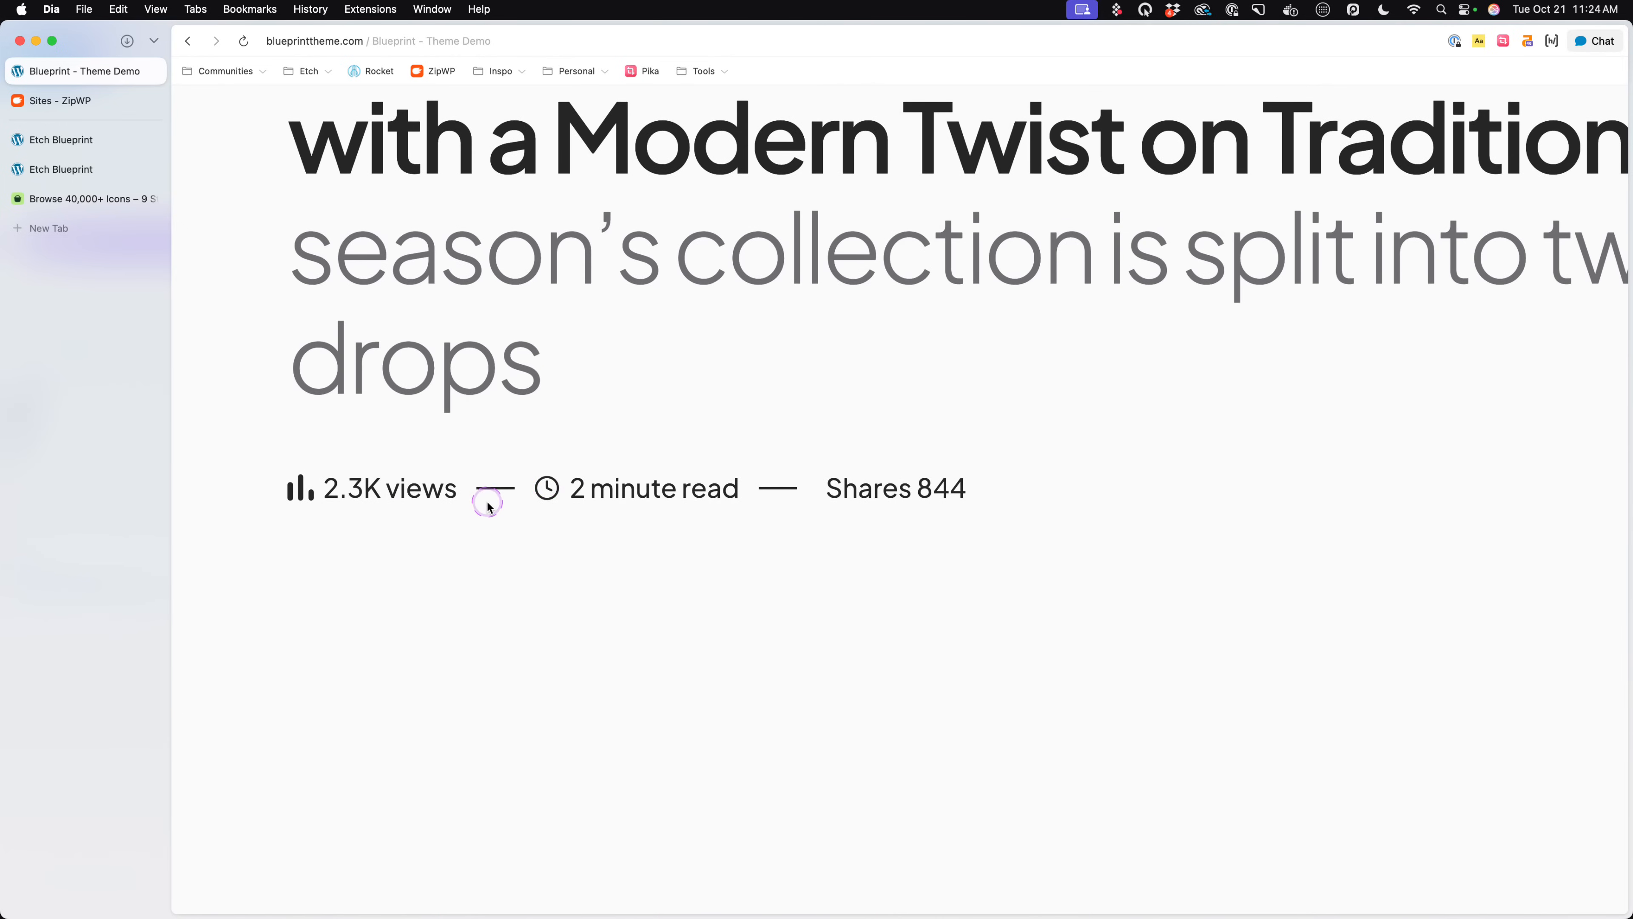
pyautogui.scroll(1, 489, 503)
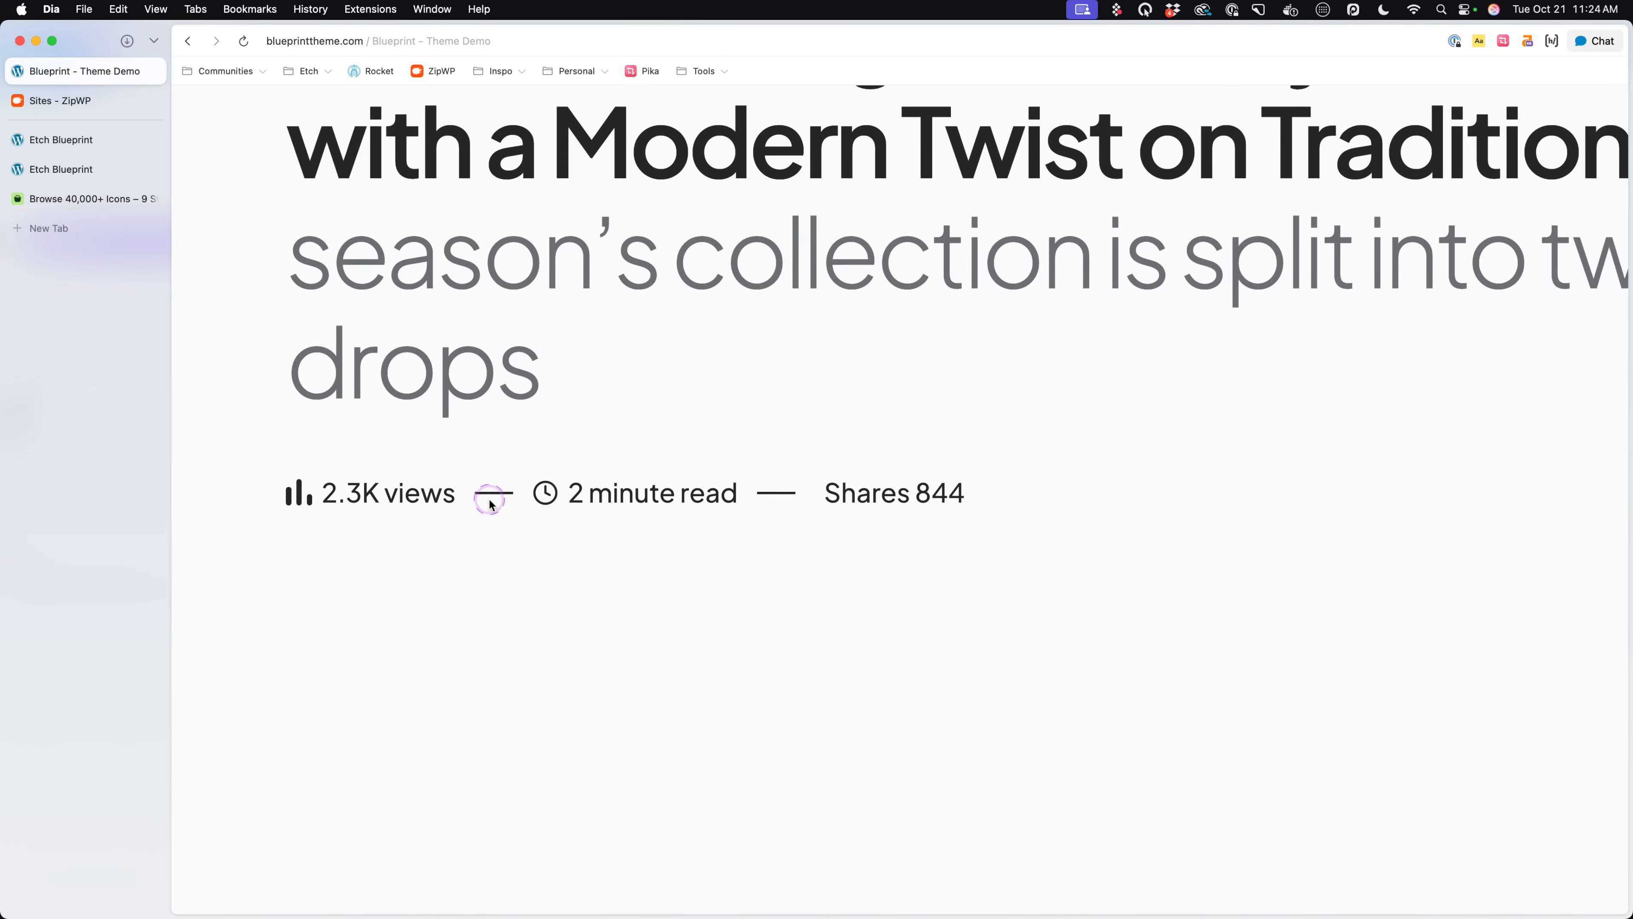
pyautogui.click(63, 133)
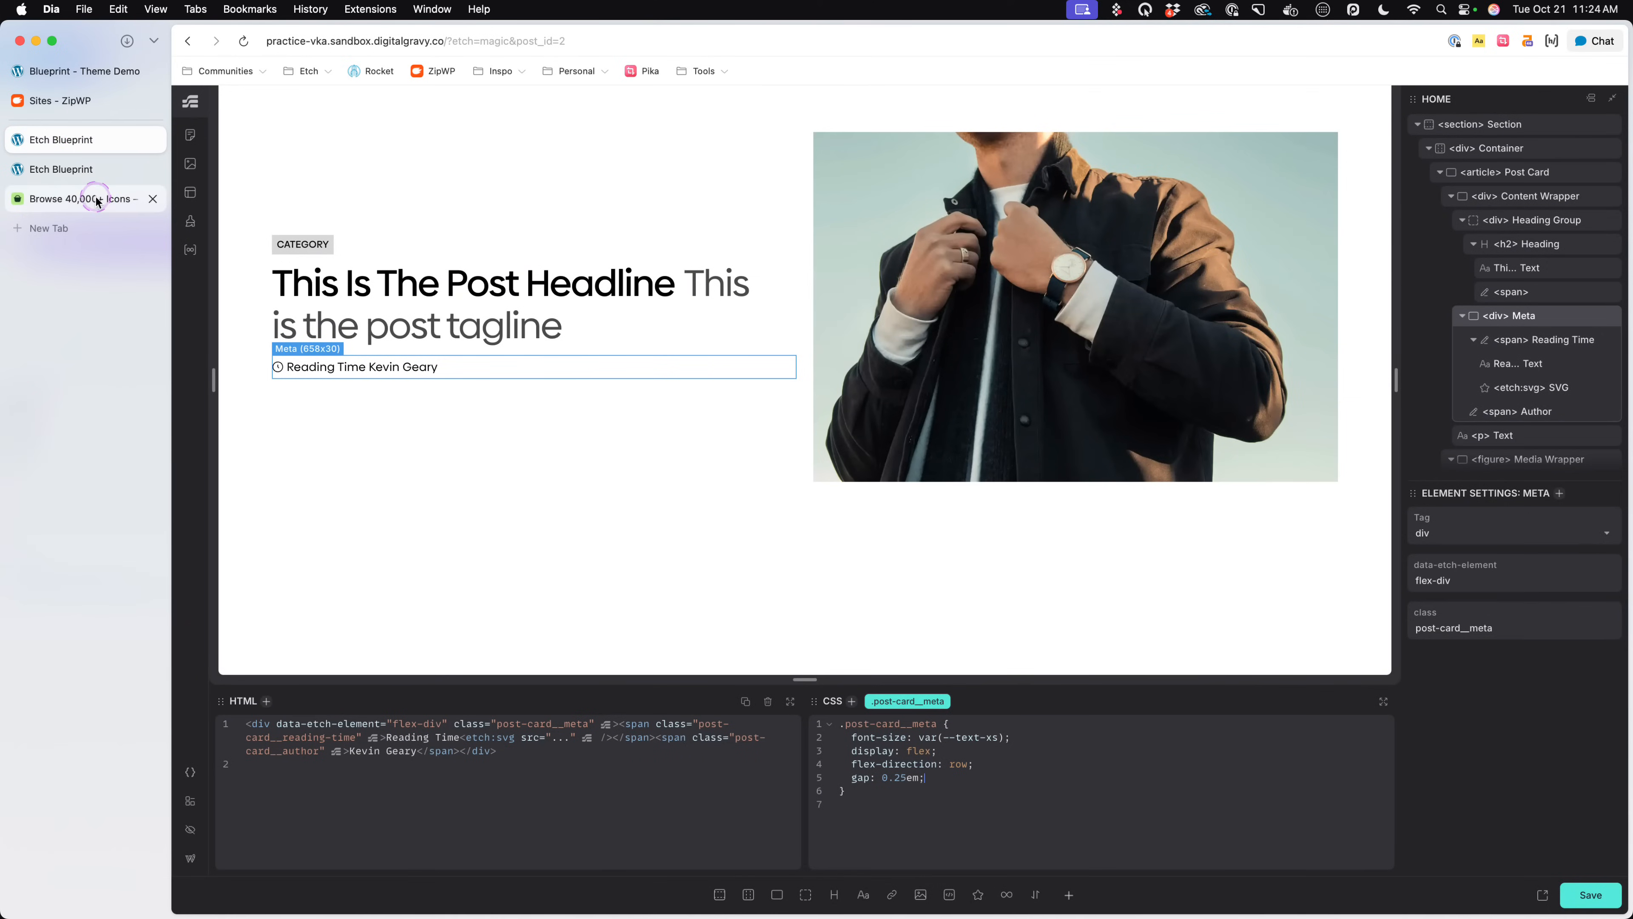
# - Nest a > *::before rule in .post-card__meta with content: '', width: 2ch and height: 1px
pyautogui.click(975, 785)
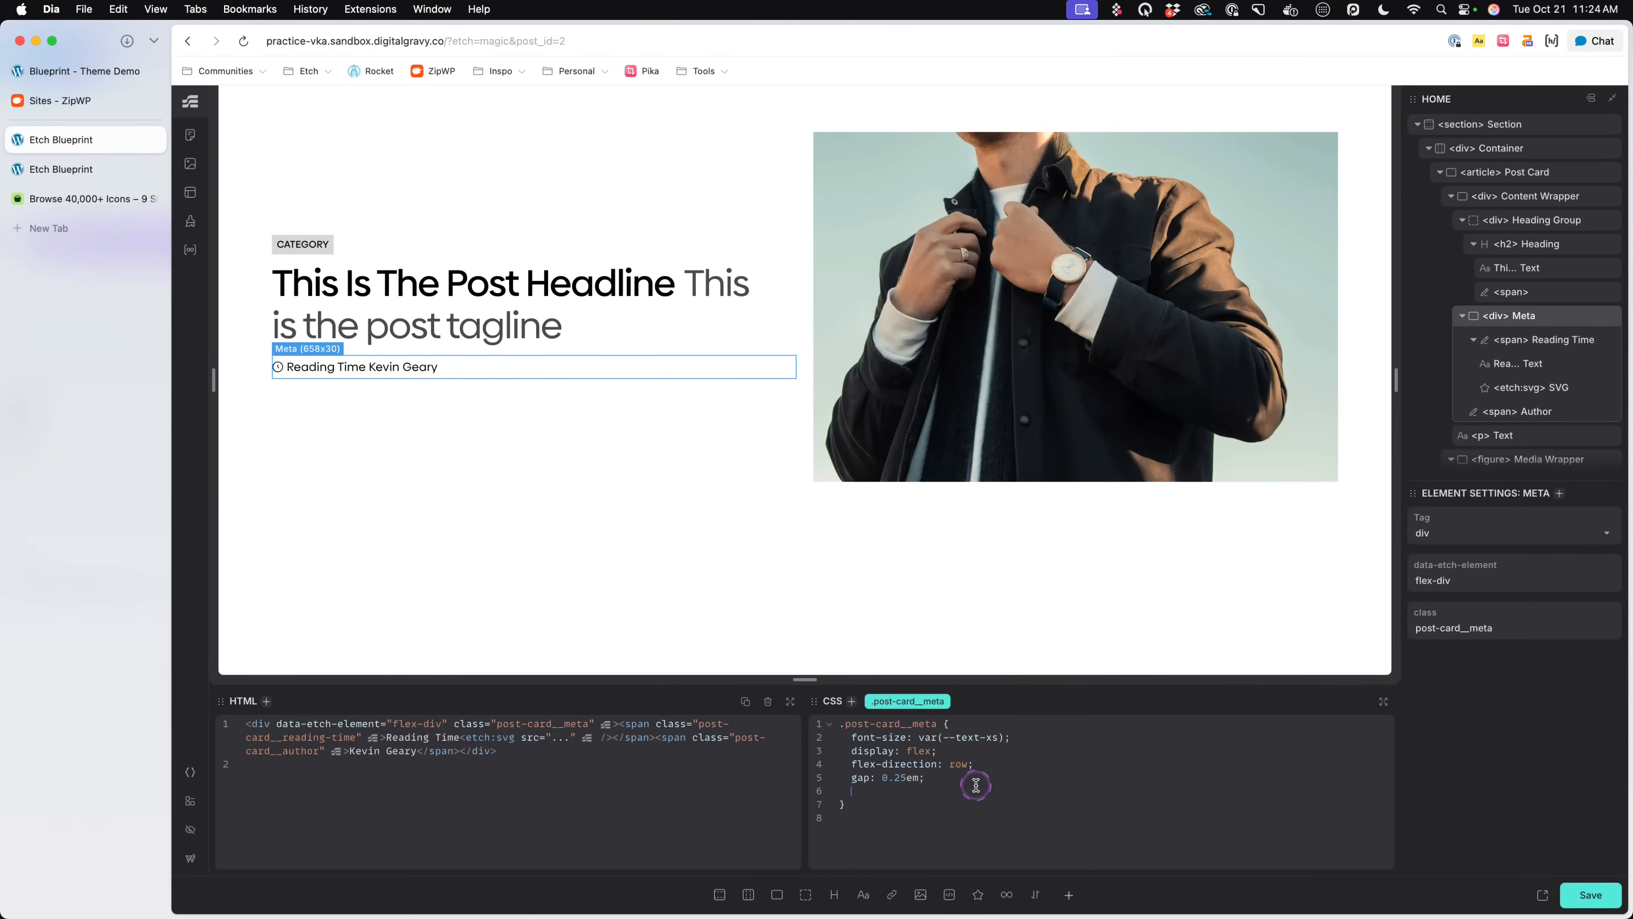
pyautogui.write('> * {')
pyautogui.press('Return')
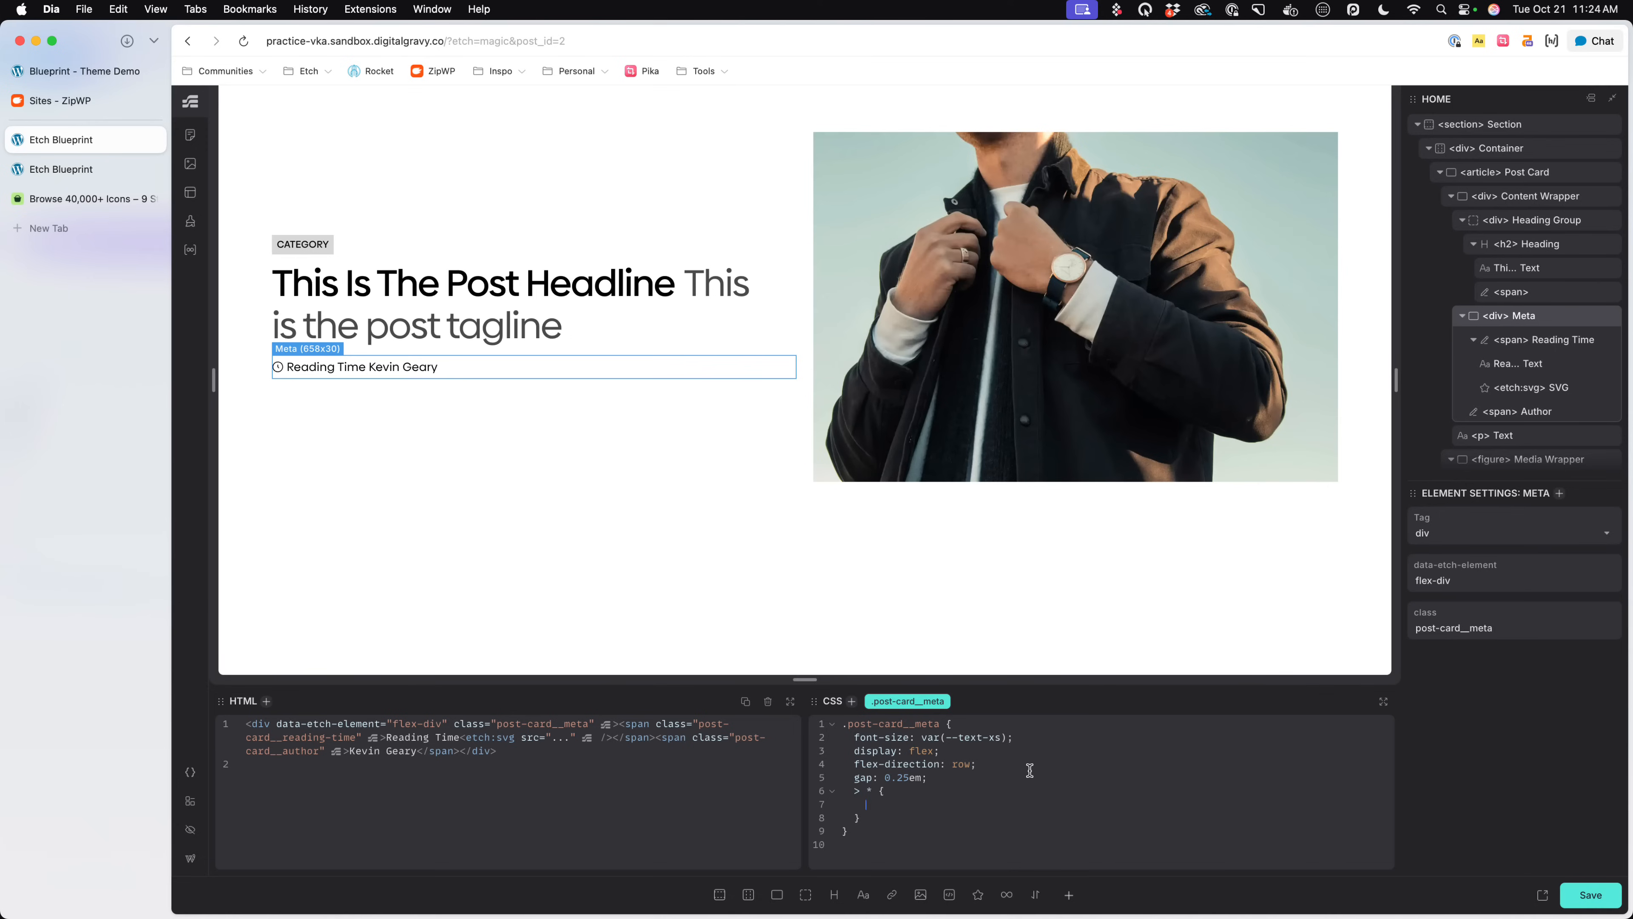
pyautogui.write('::before {     ')
pyautogui.write("content: '';")
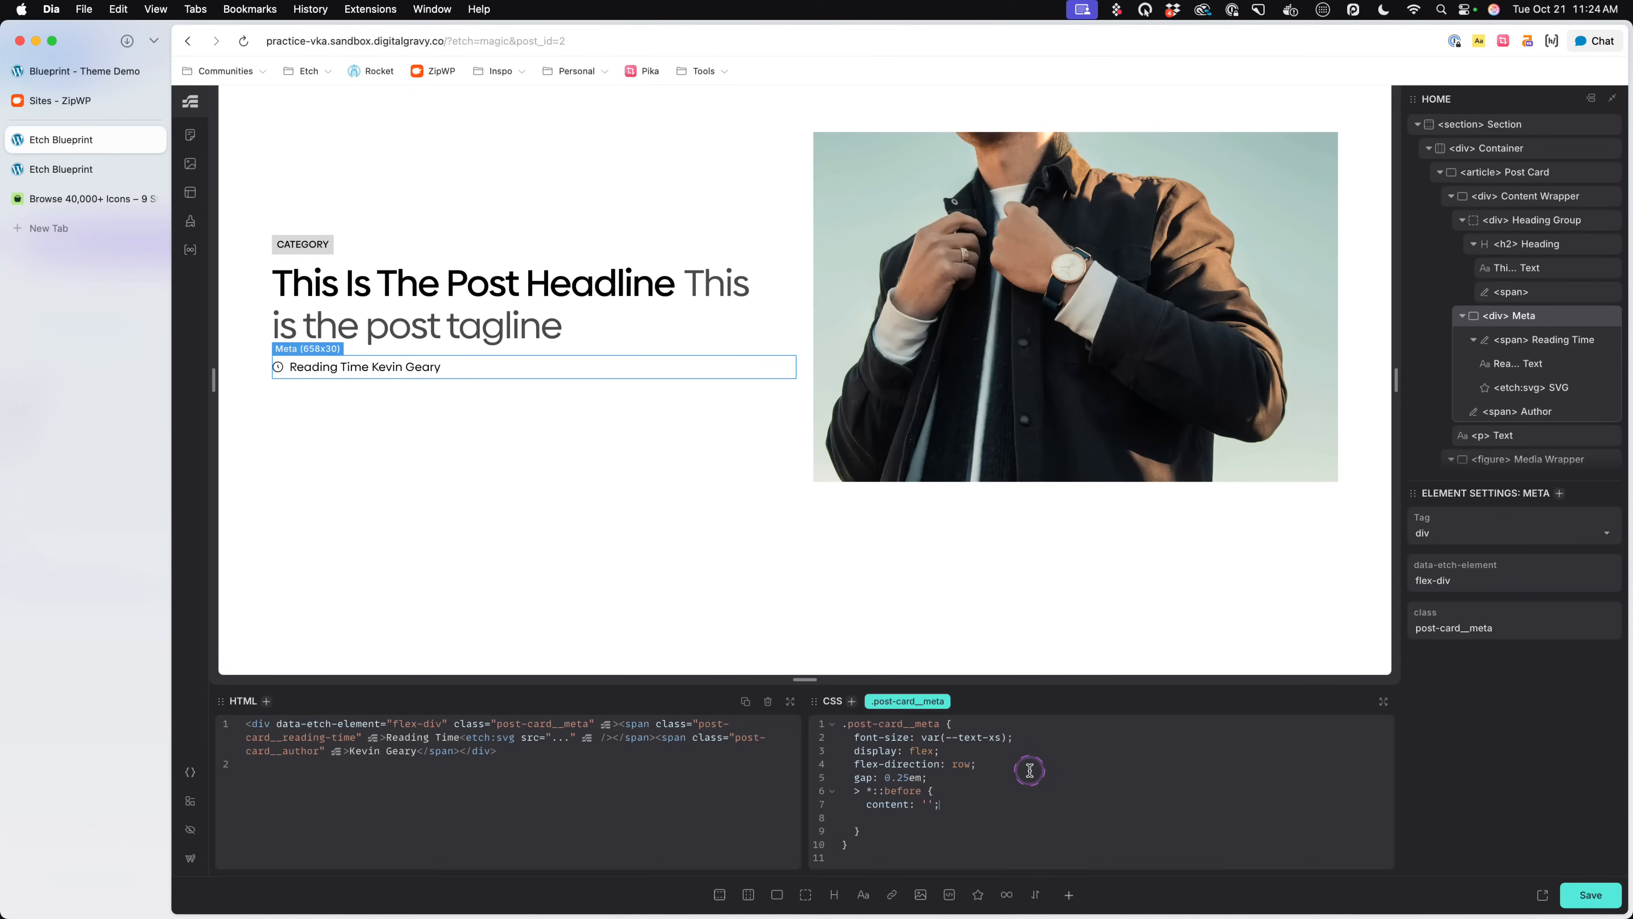
pyautogui.press('Return')
pyautogui.write('width: 2ch;')
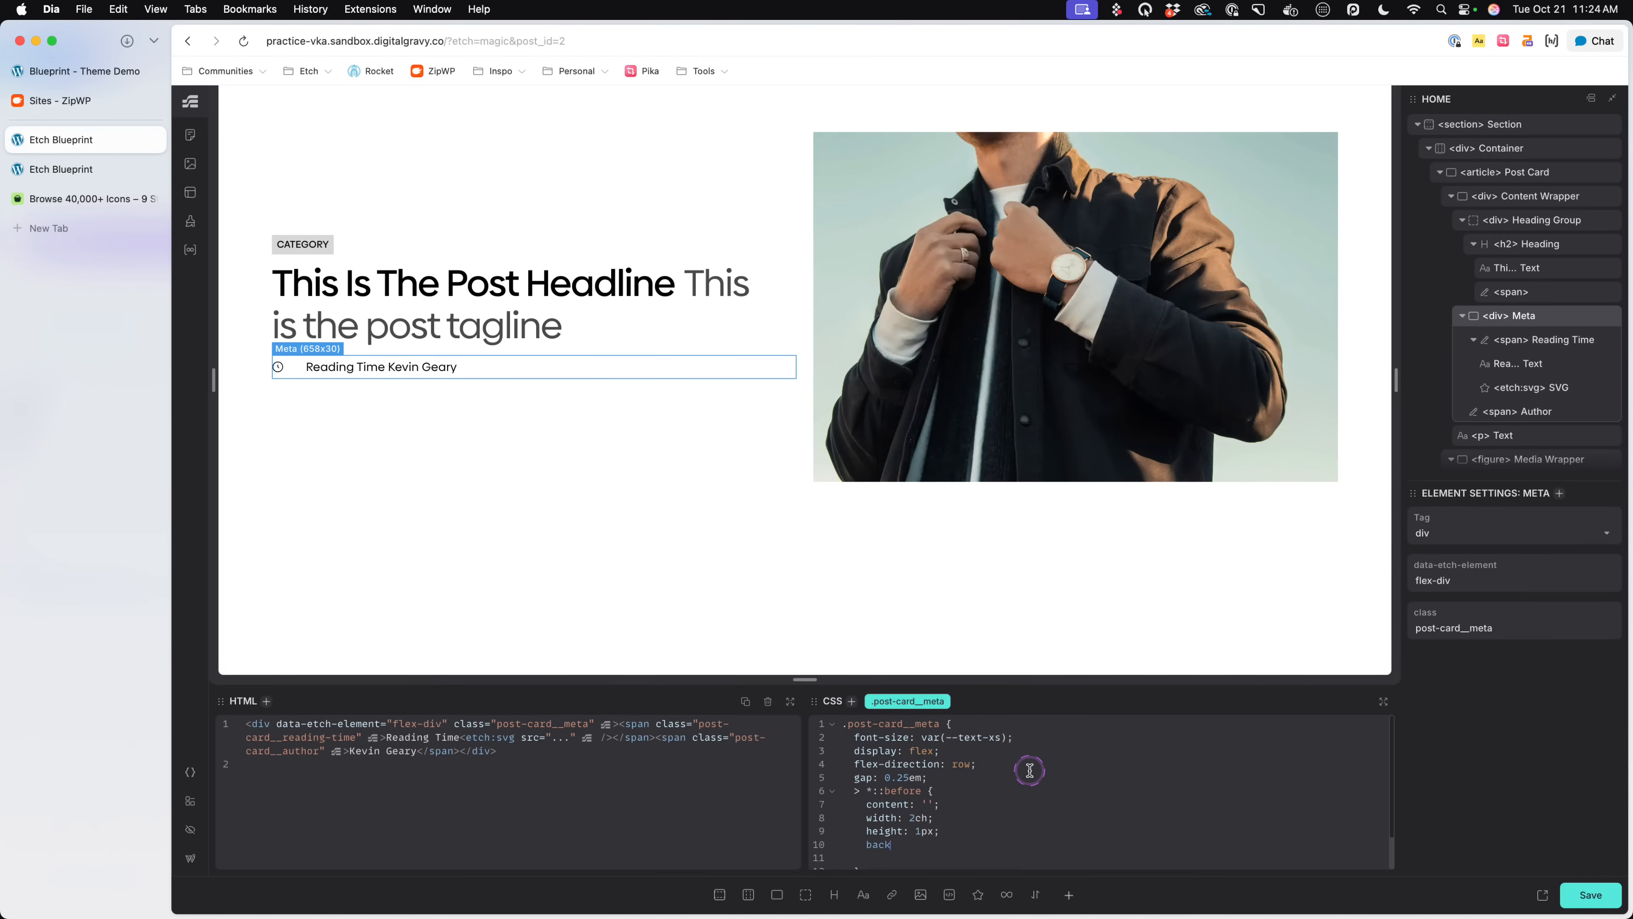
pyautogui.write('ground')
# - Add background: red and display: flex to the > *::before rule and check the meta row in the preview
pyautogui.press('BackSpace')
pyautogui.press('BackSpace')
pyautogui.write(': red;')
pyautogui.press('Return')
pyautogui.write('display: flex;')
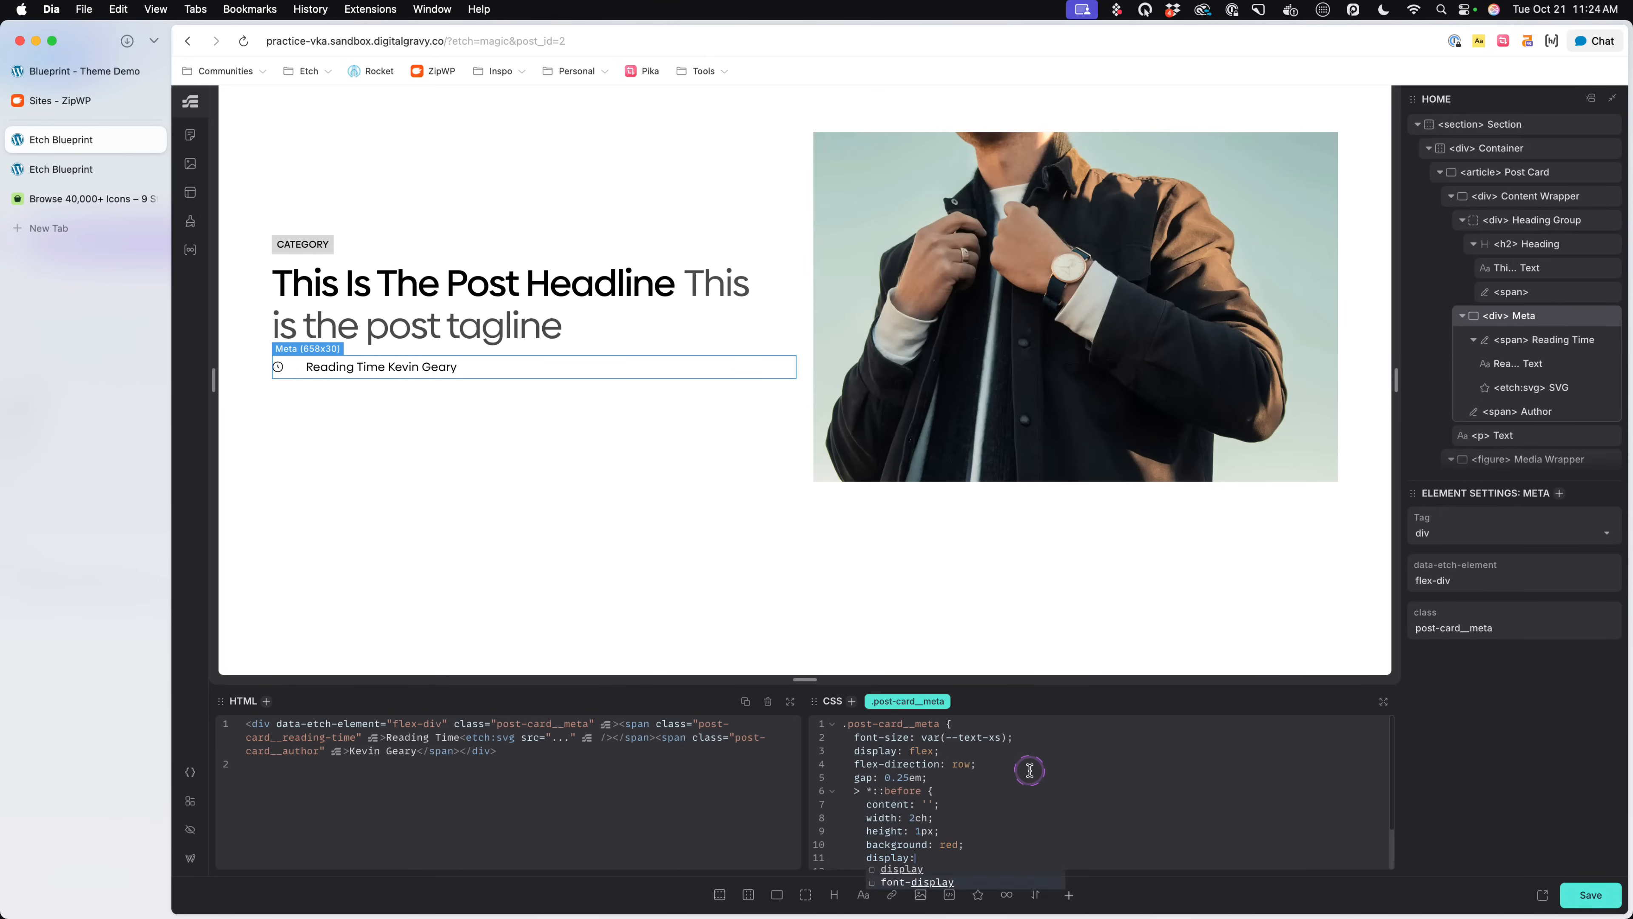
pyautogui.click(566, 415)
pyautogui.click(549, 369)
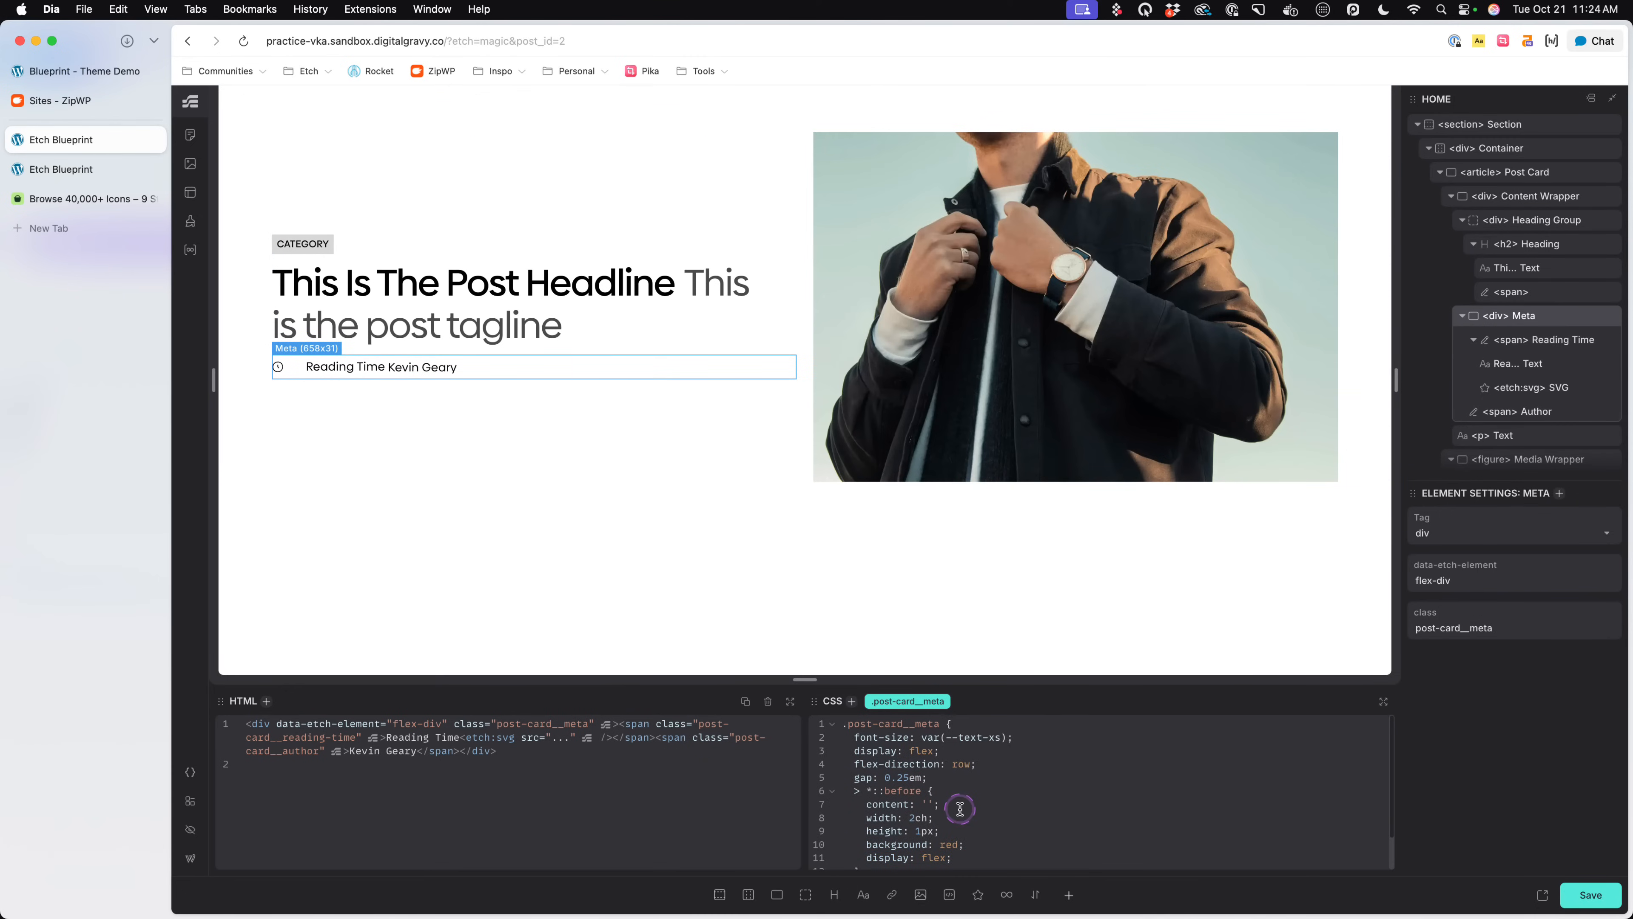
# - Try align-items: center in the .post-card__meta rule and remove the declaration again
pyautogui.scroll(-2, 961, 809)
pyautogui.scroll(2, 960, 796)
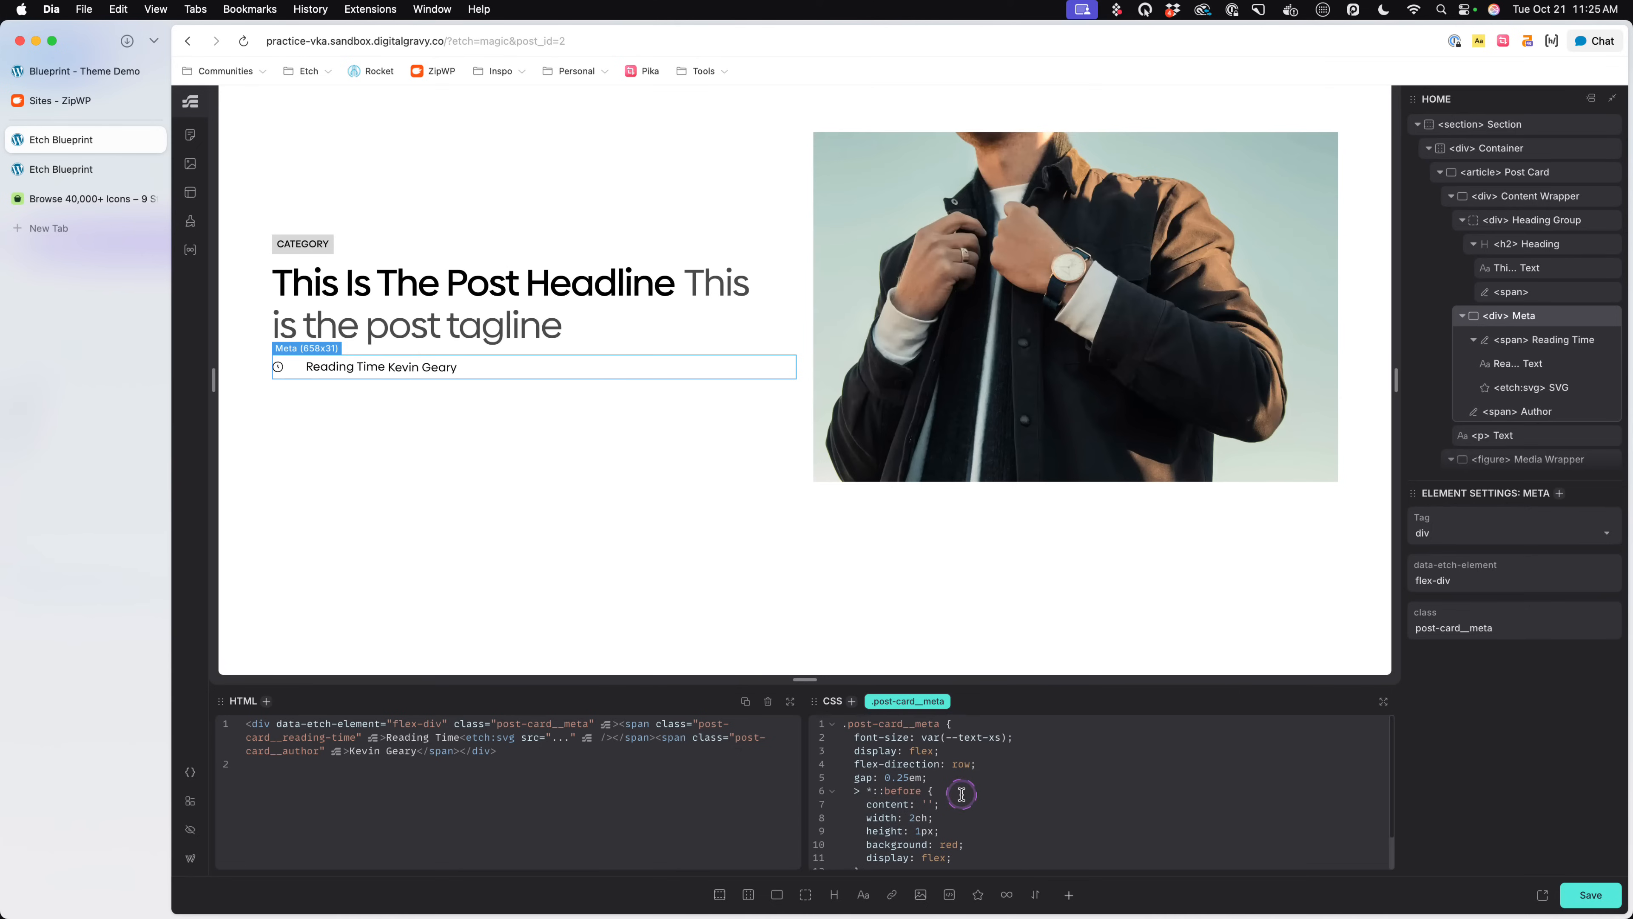
pyautogui.click(1013, 763)
pyautogui.press('Return')
pyautogui.write('align-ite')
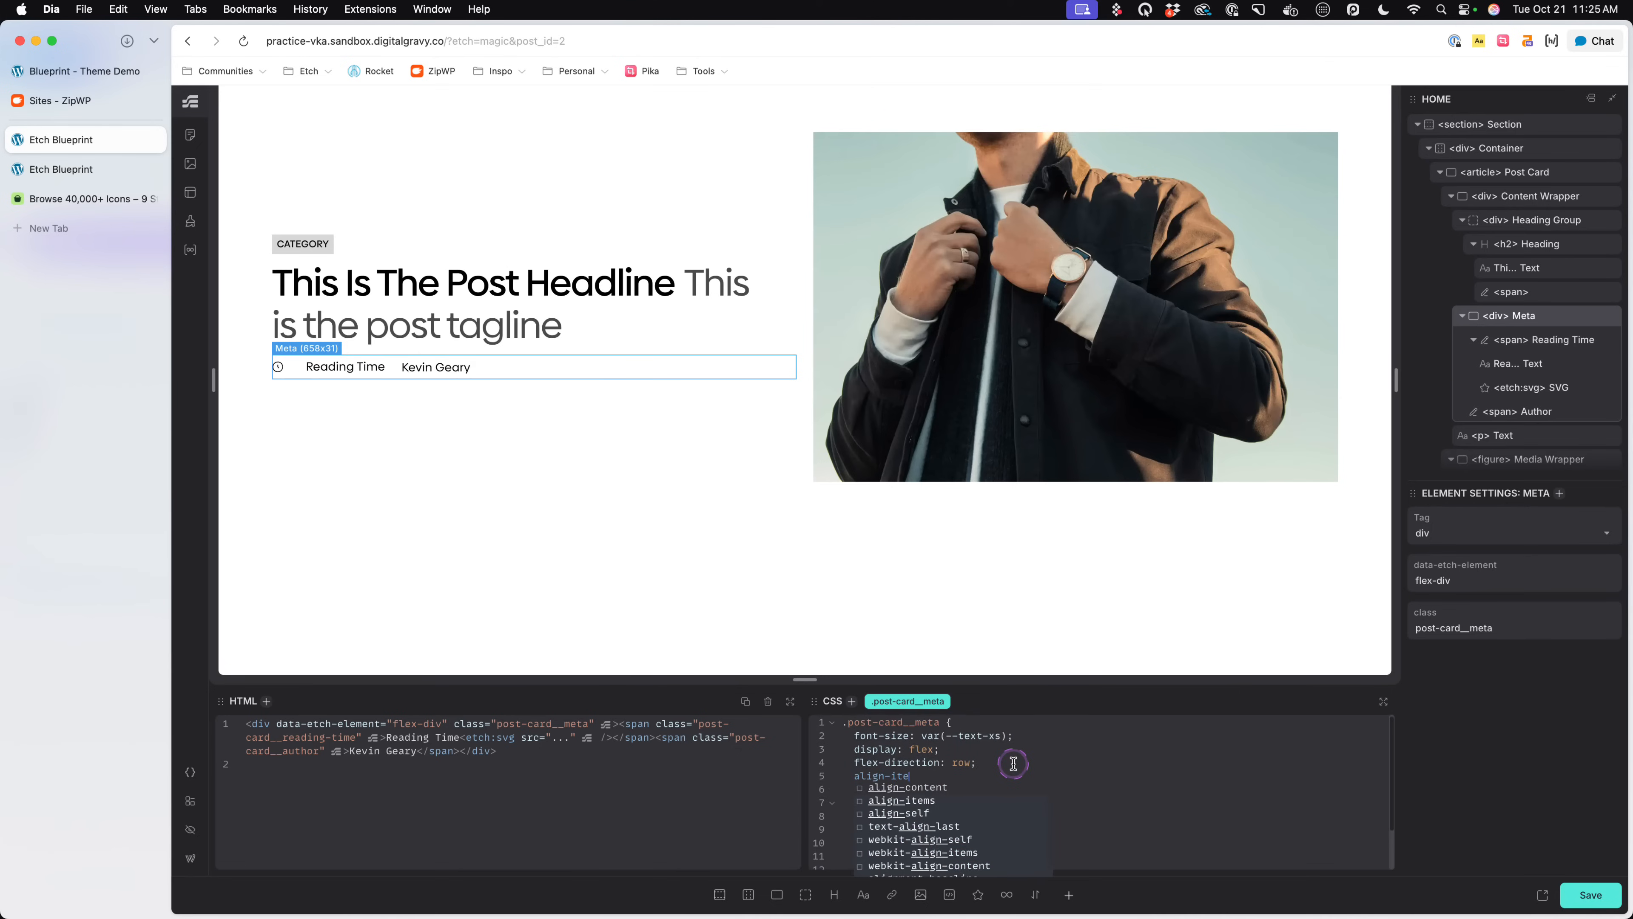
pyautogui.write('ms: center;')
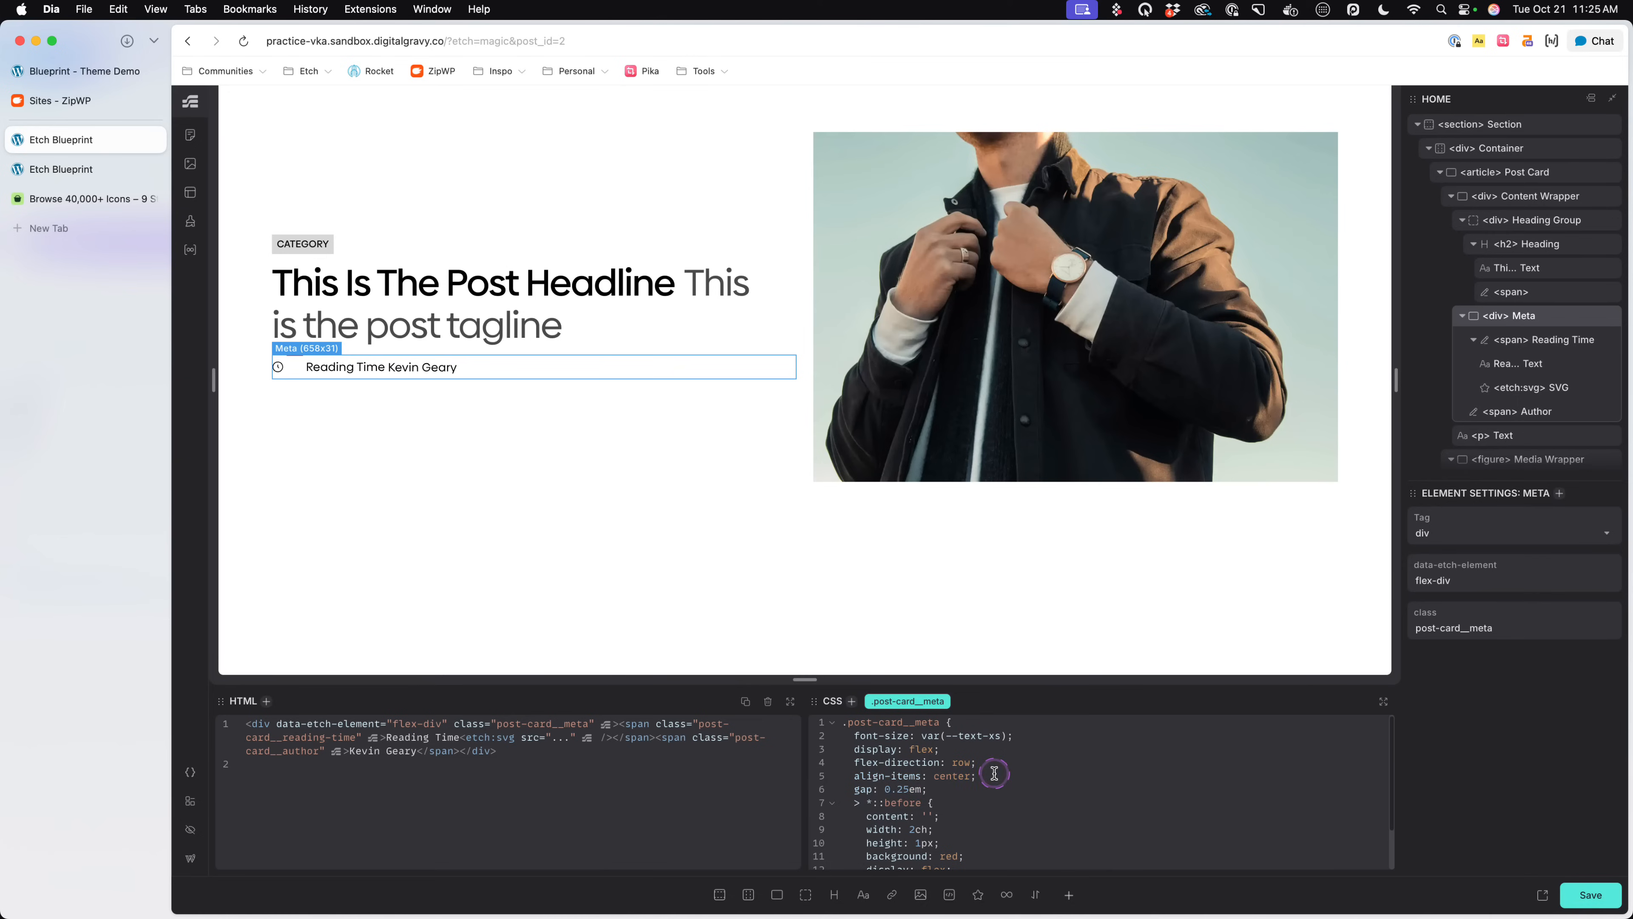
pyautogui.moveTo(991, 774); pyautogui.dragTo(848, 775)
pyautogui.press('BackSpace')
pyautogui.press('BackSpace')
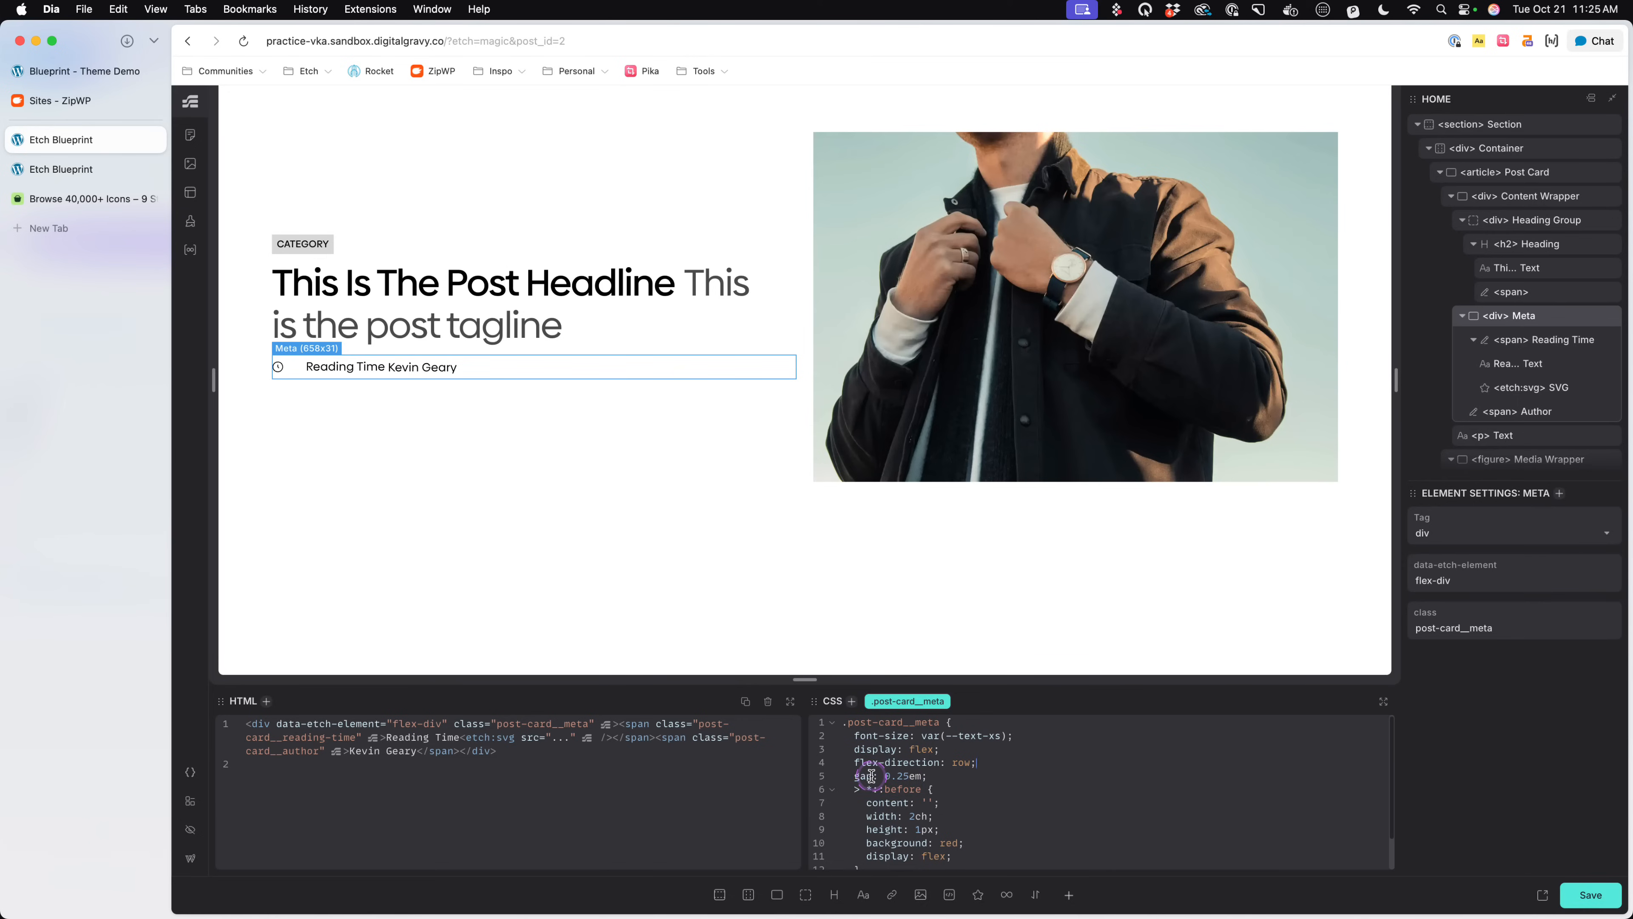
# - Add align-self: center to the > *::before rule in .post-card__meta and save the page
pyautogui.scroll(-2, 938, 816)
pyautogui.click(1037, 816)
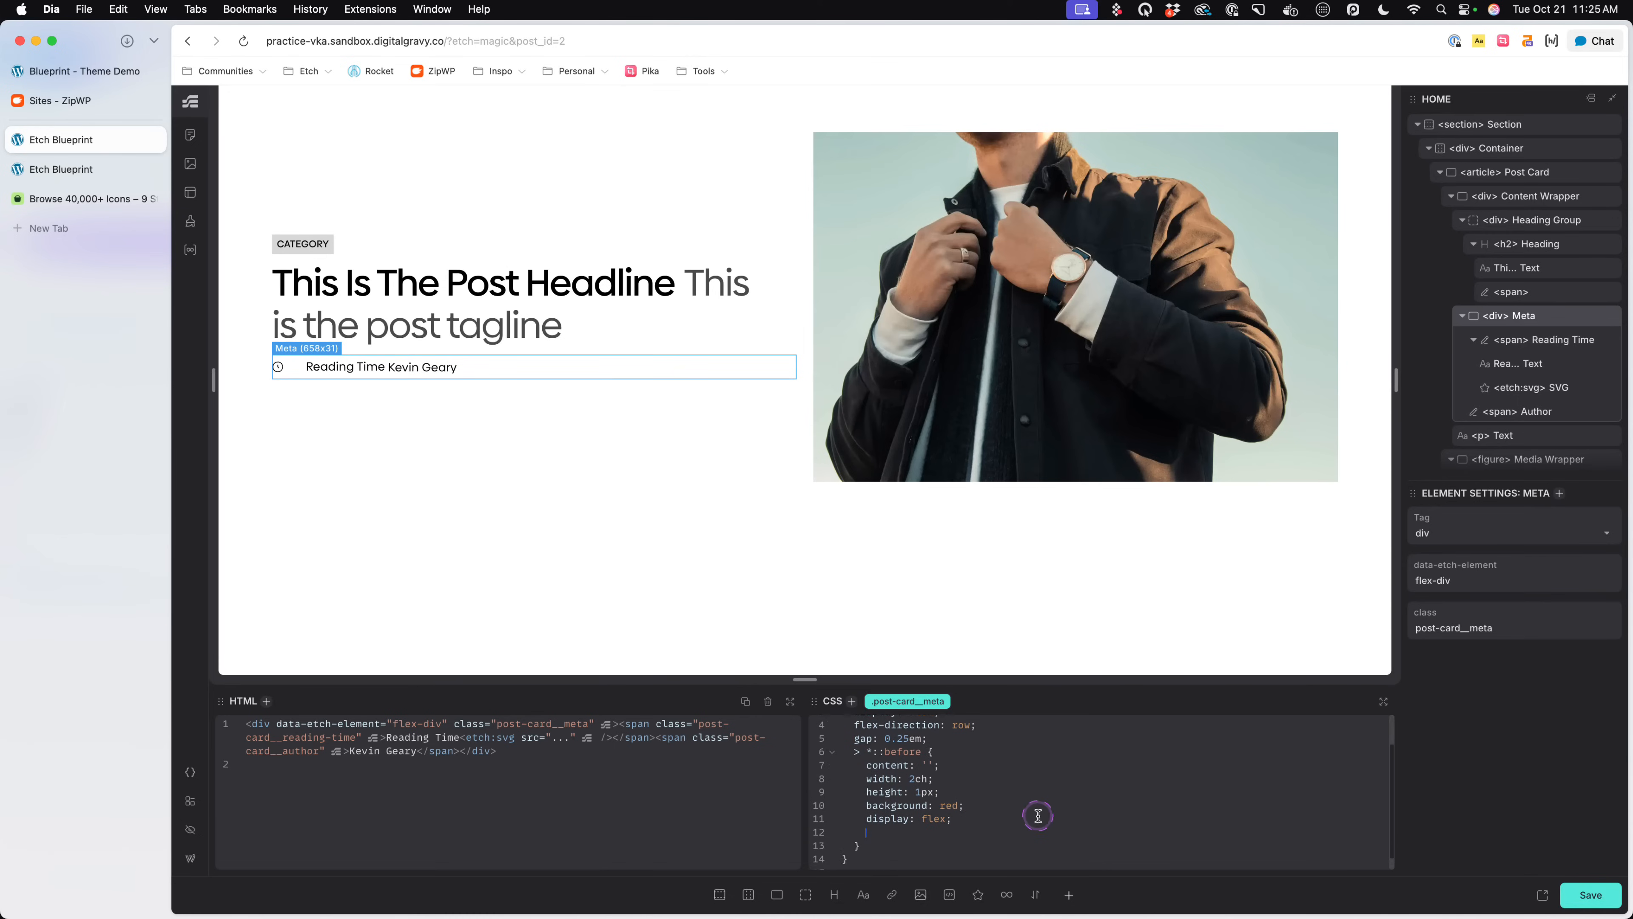
pyautogui.write('align-self: center;')
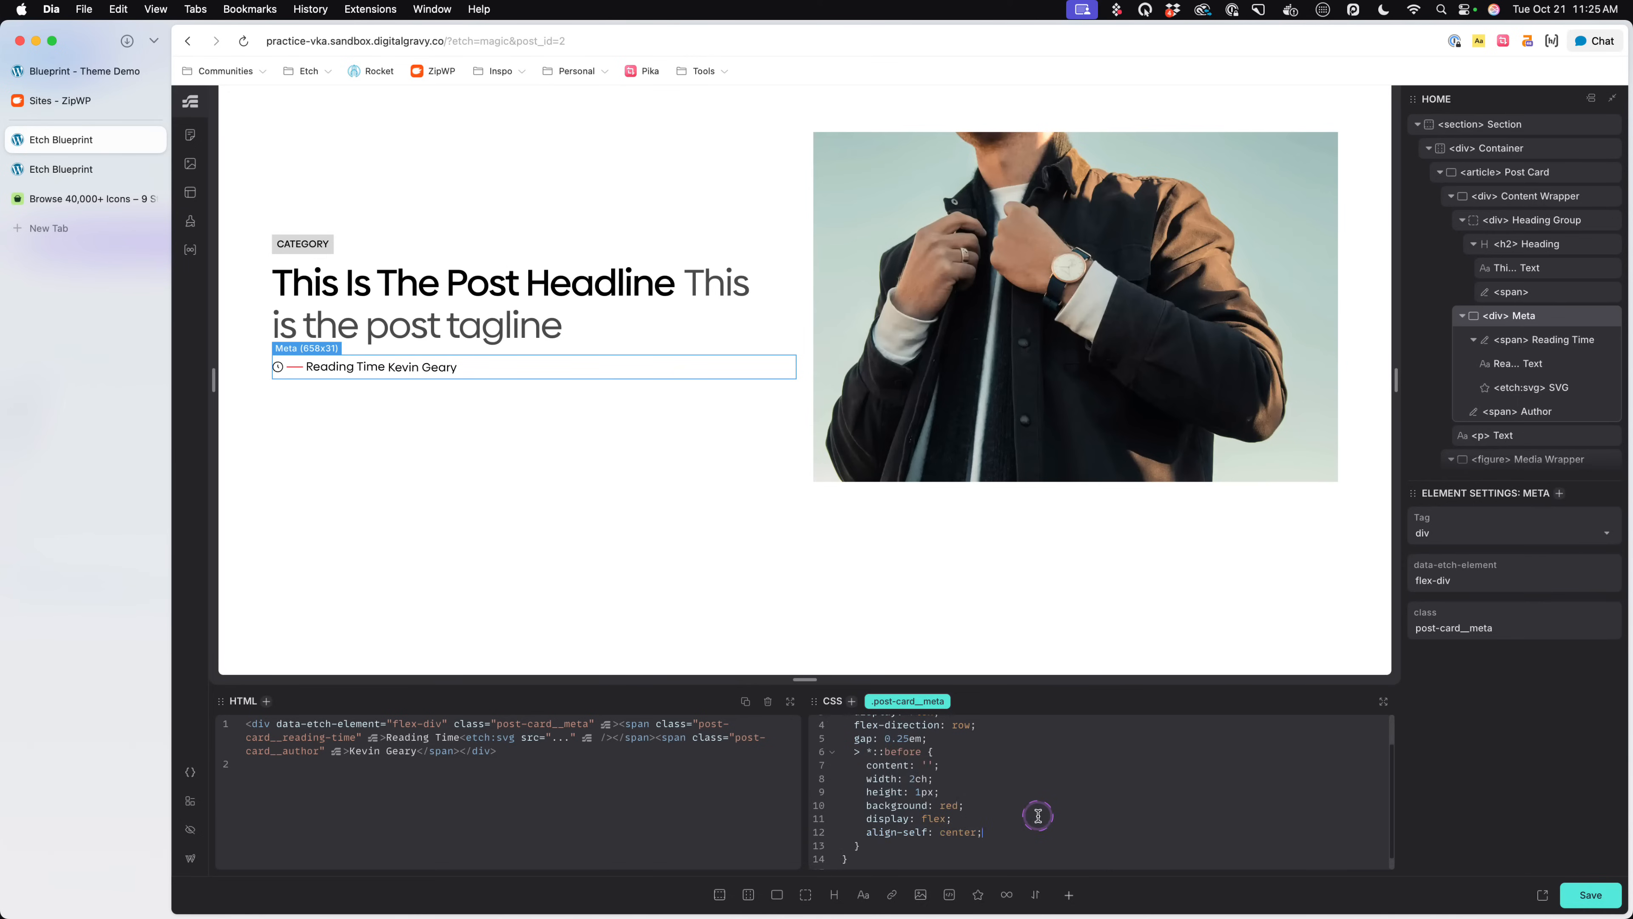
pyautogui.press('super+s')
# - Inspect the Reading Time and Author spans in turn to compare their CSS rules and separator placement
pyautogui.click(358, 373)
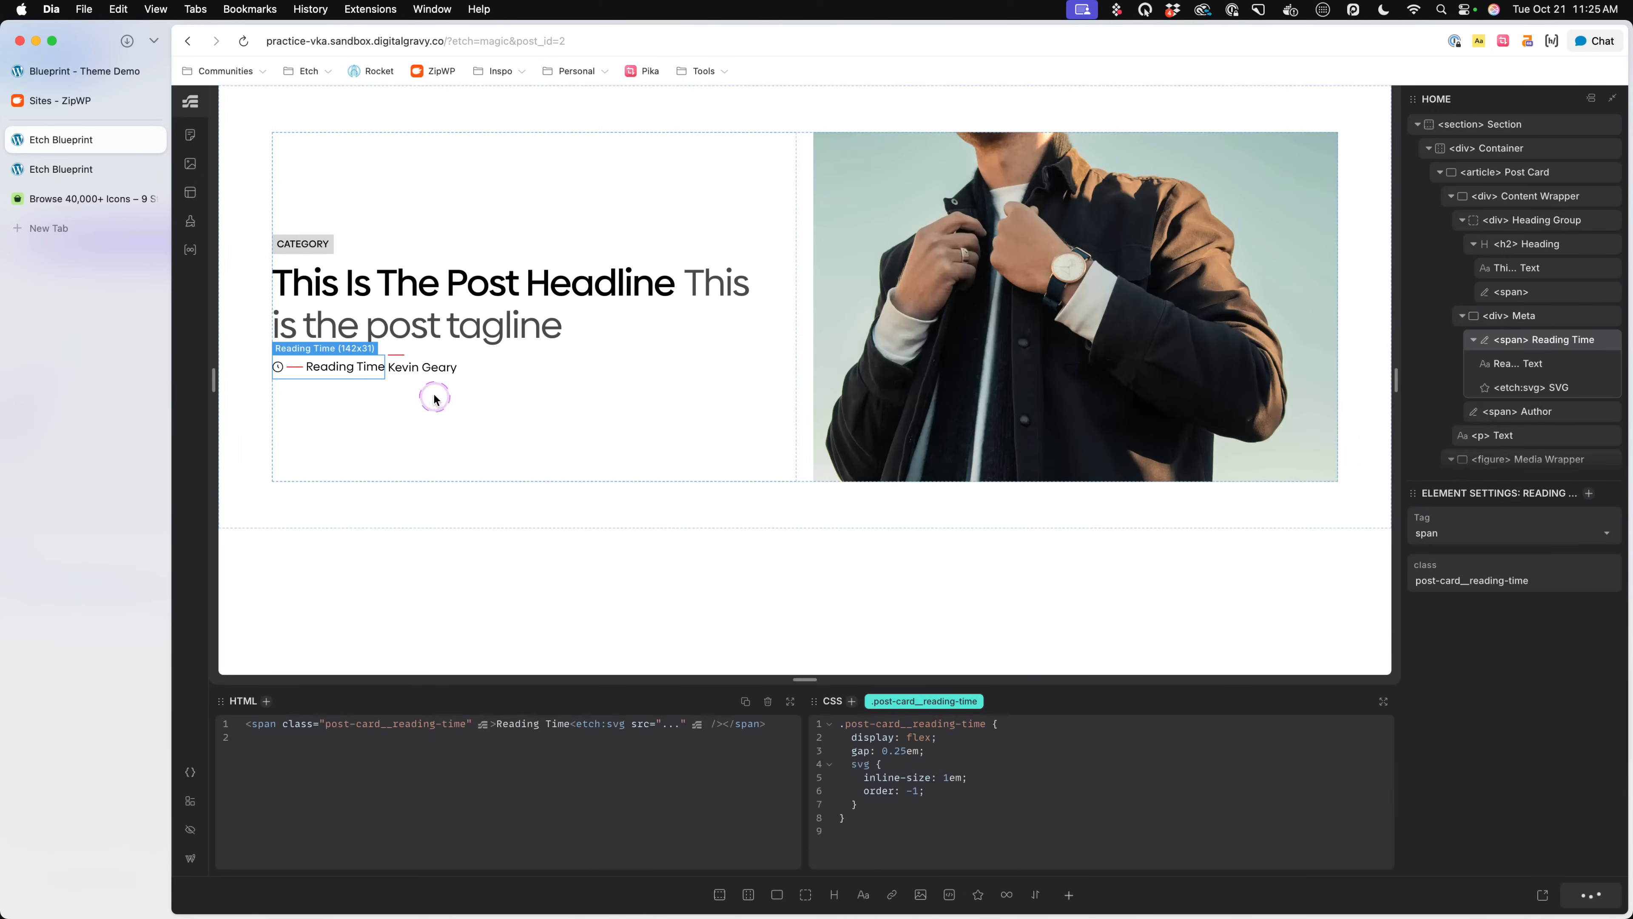
pyautogui.click(510, 373)
pyautogui.click(442, 370)
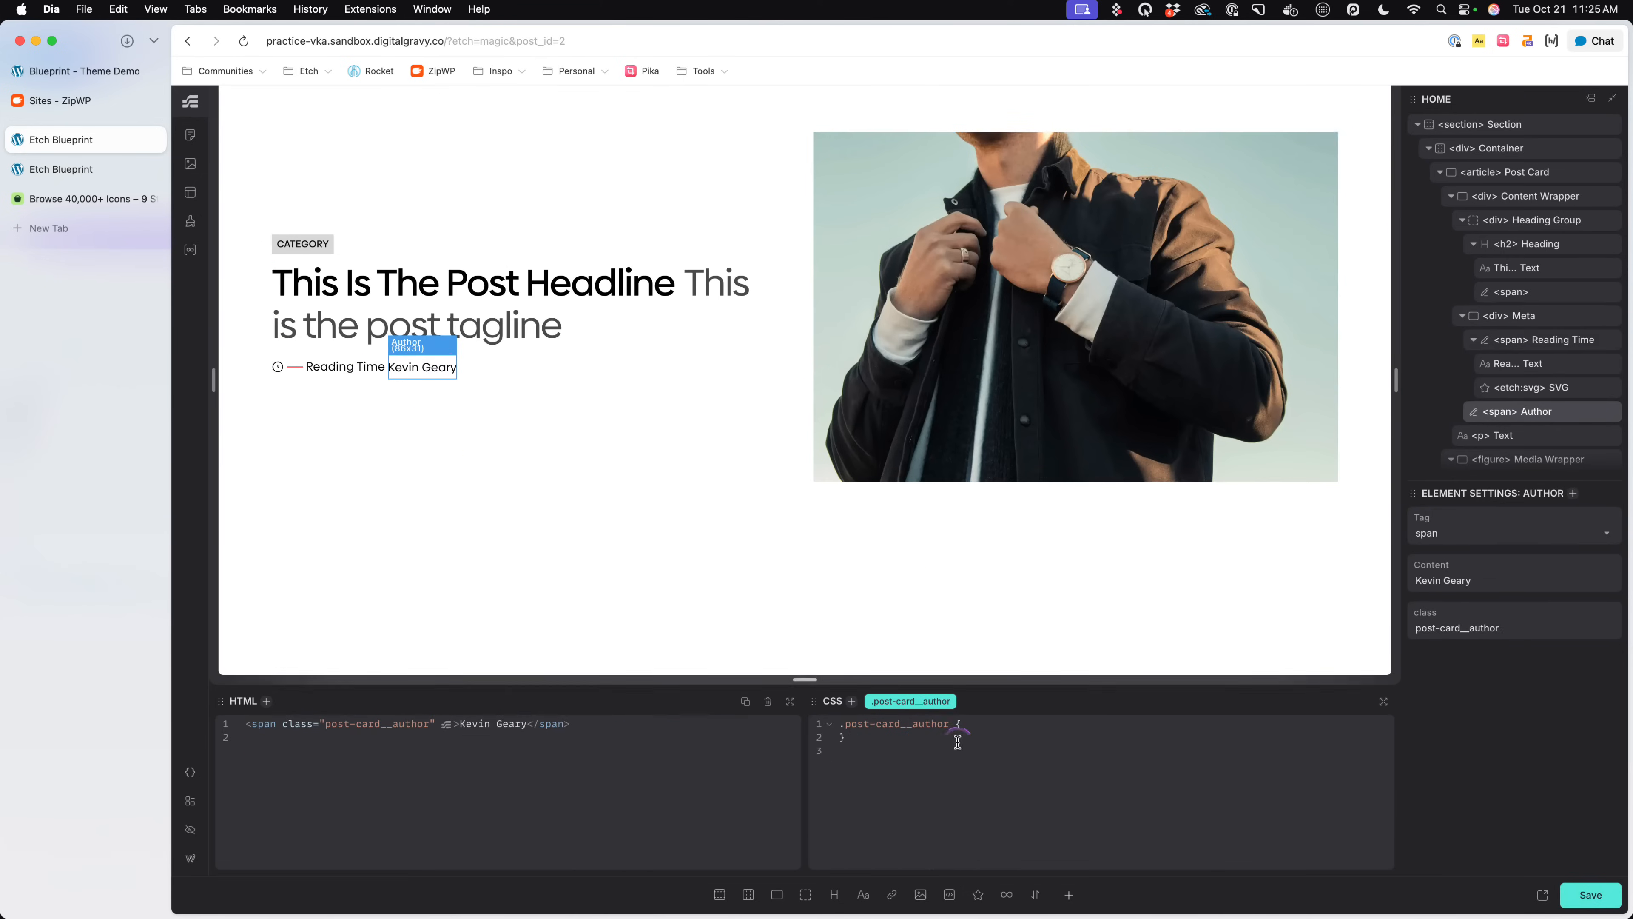
pyautogui.click(358, 373)
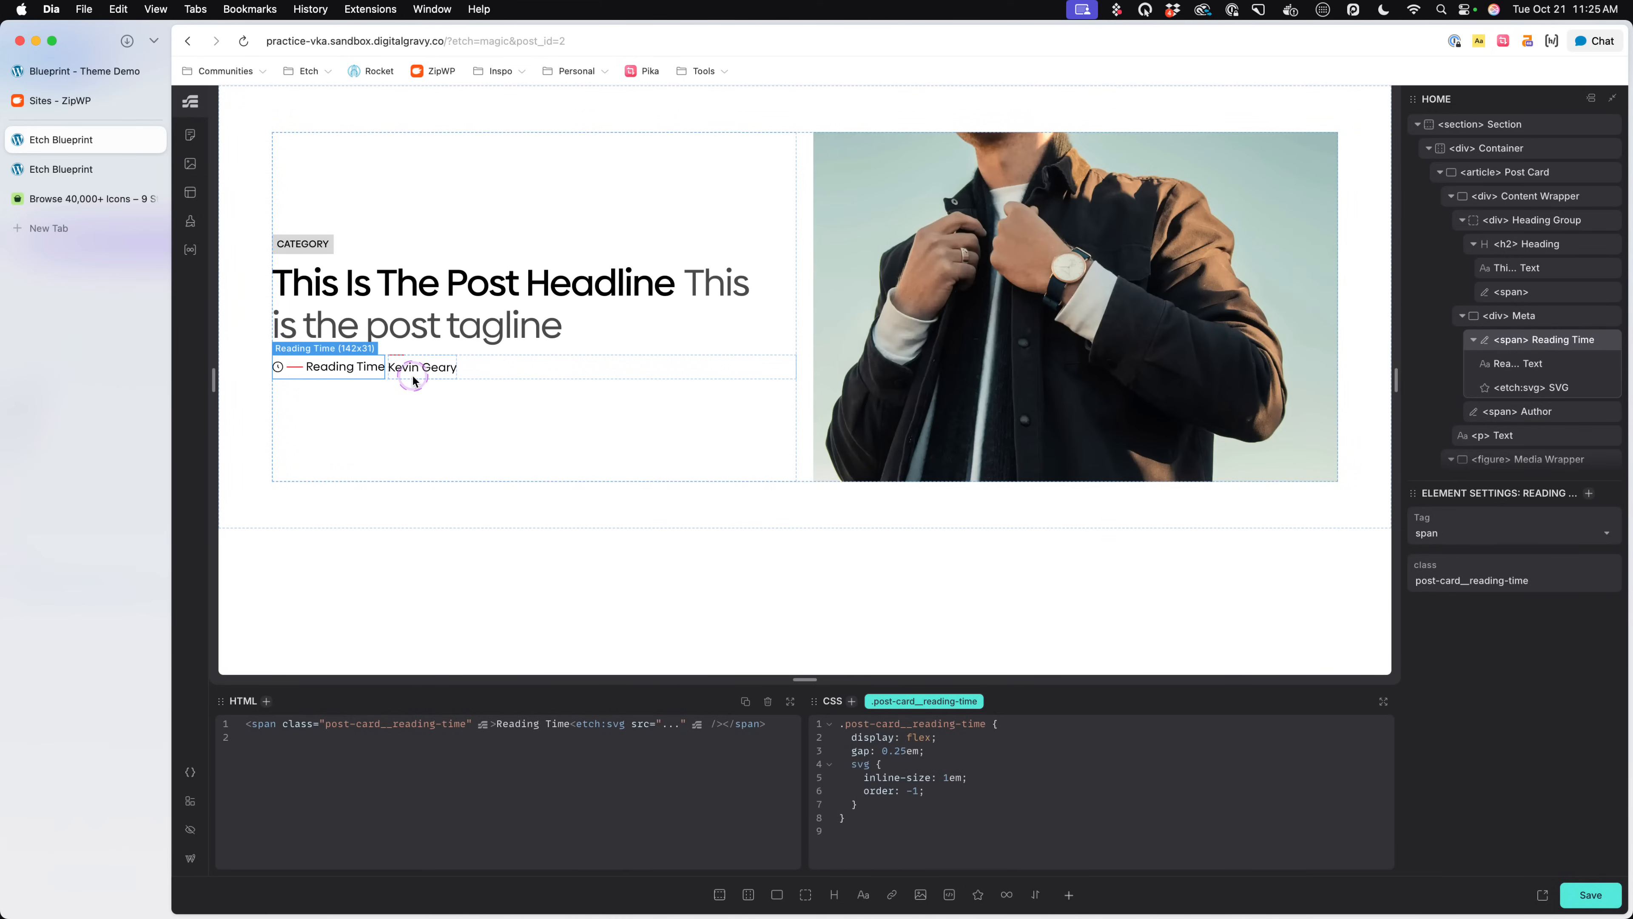
pyautogui.click(415, 380)
pyautogui.click(365, 376)
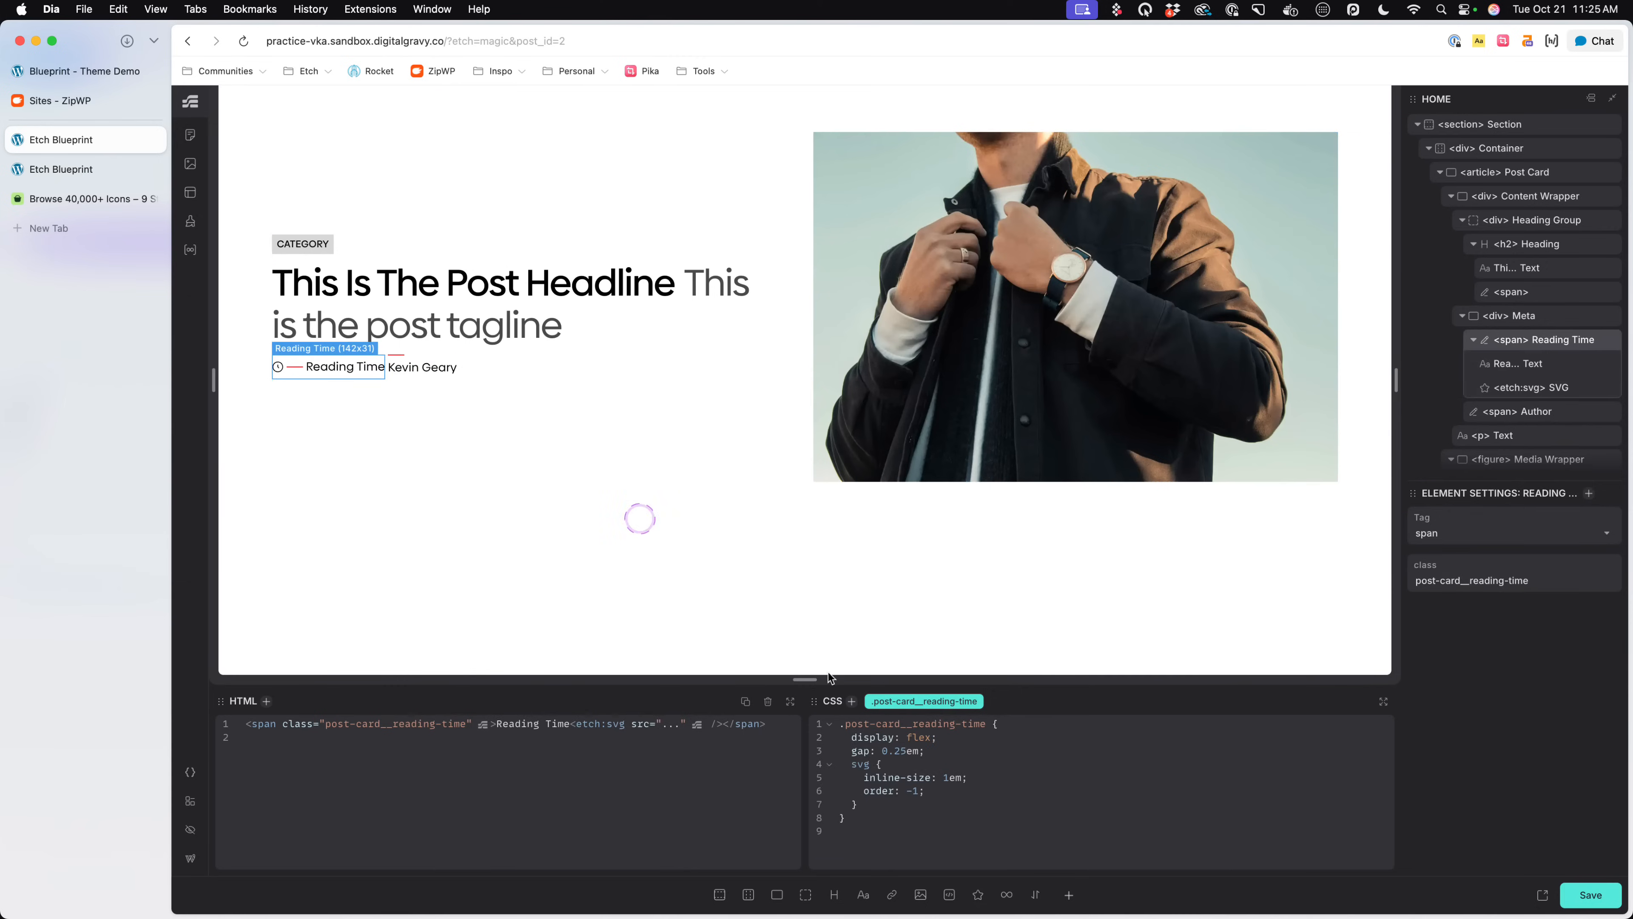
# - Remove the display: flex declaration from the .post-card__reading-time rule and save the page
pyautogui.moveTo(942, 739); pyautogui.dragTo(855, 740)
pyautogui.press('BackSpace')
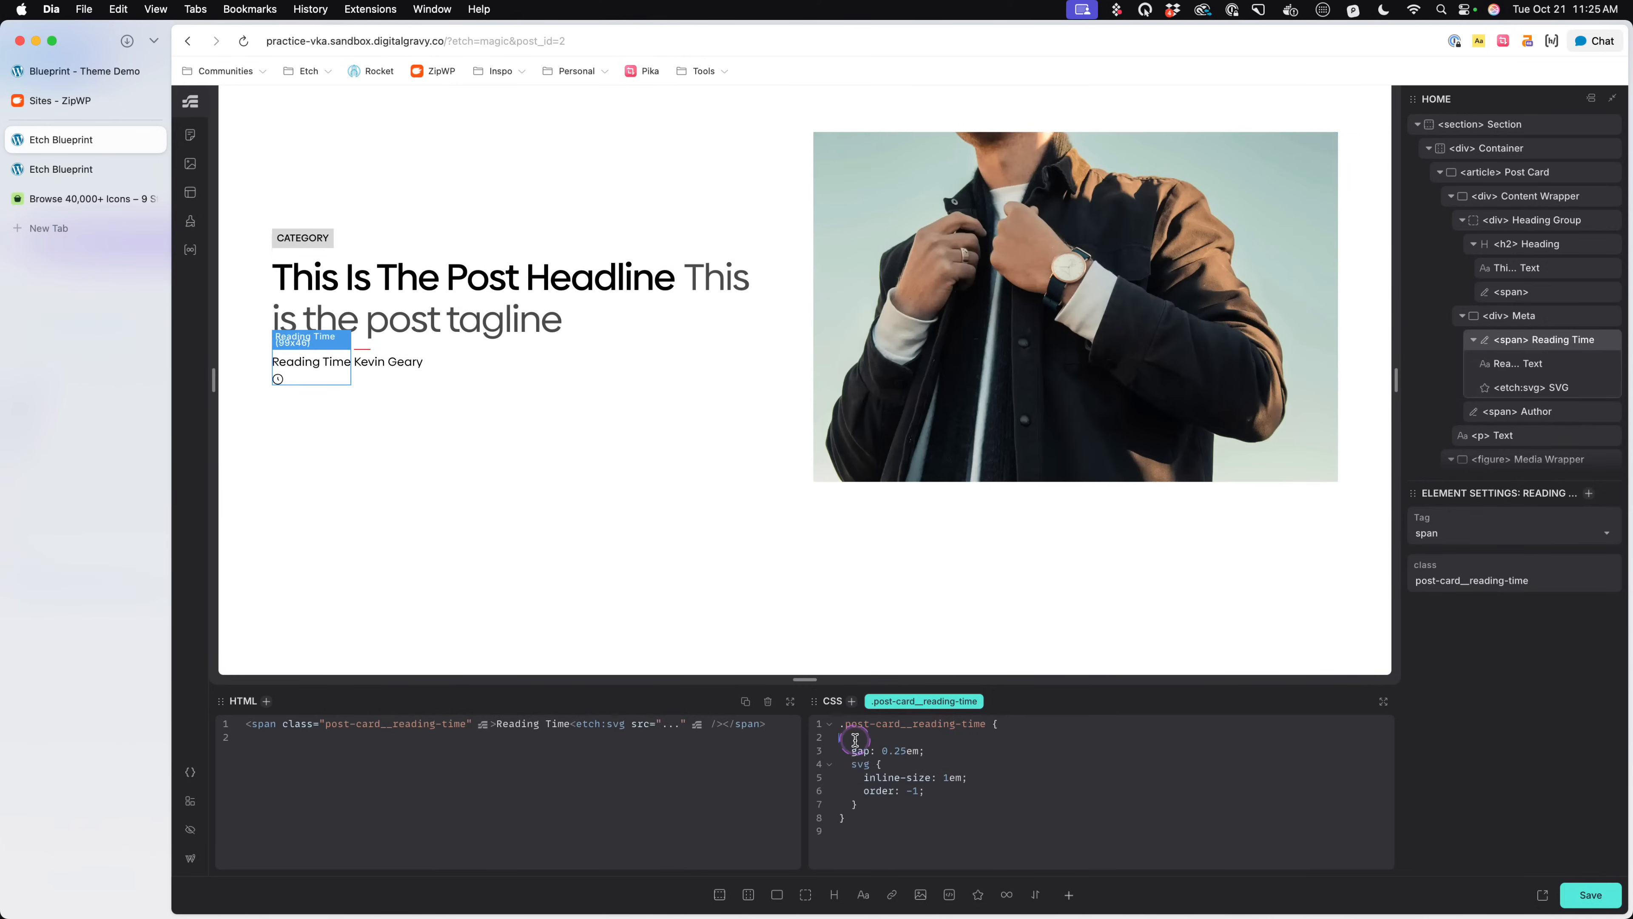
pyautogui.press('BackSpace')
pyautogui.press('BackSpace')
pyautogui.press('super+s')
# - Add a nested > * rule with display: flex inside the .post-card__meta rule and save the page
pyautogui.click(473, 368)
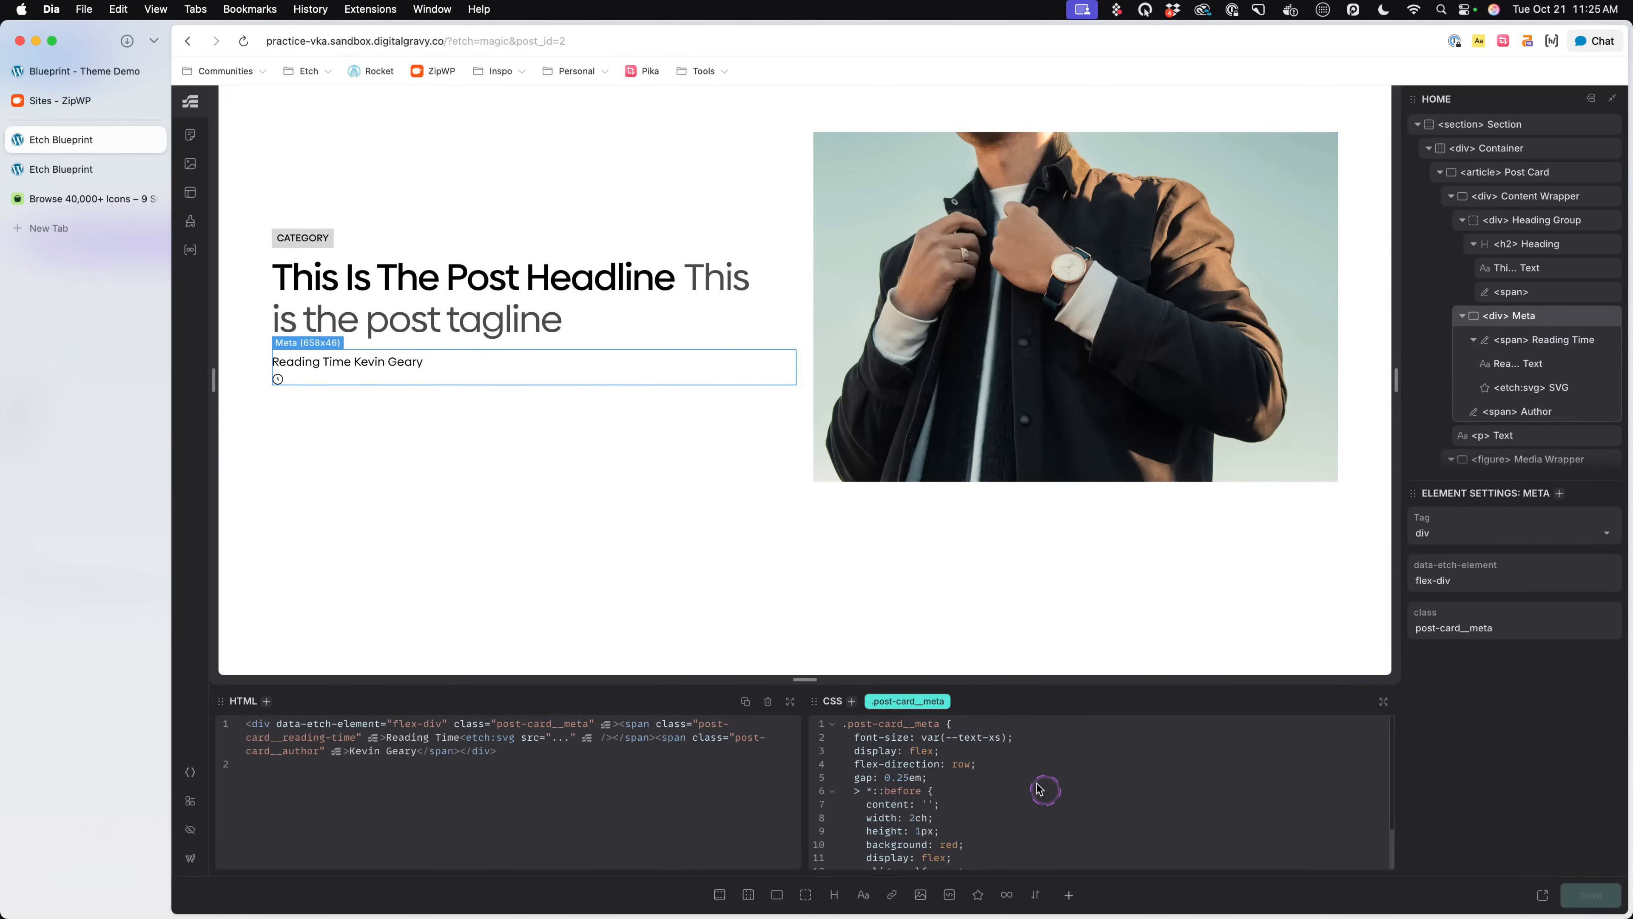
pyautogui.scroll(-1, 1020, 766)
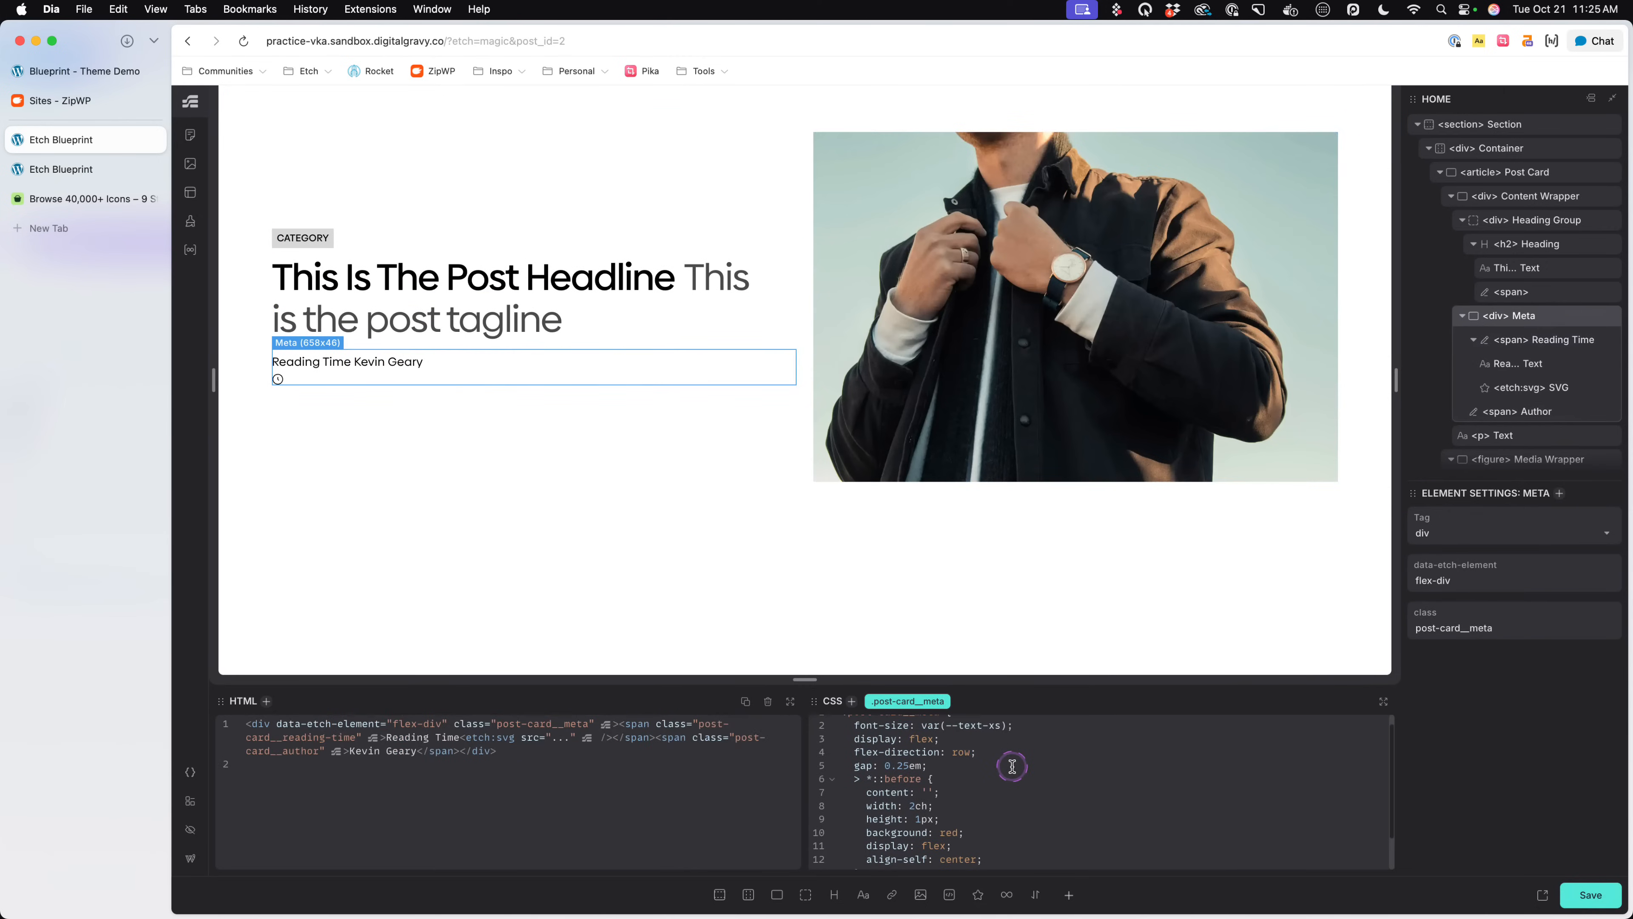
pyautogui.press('Return')
pyautogui.write('> * ')
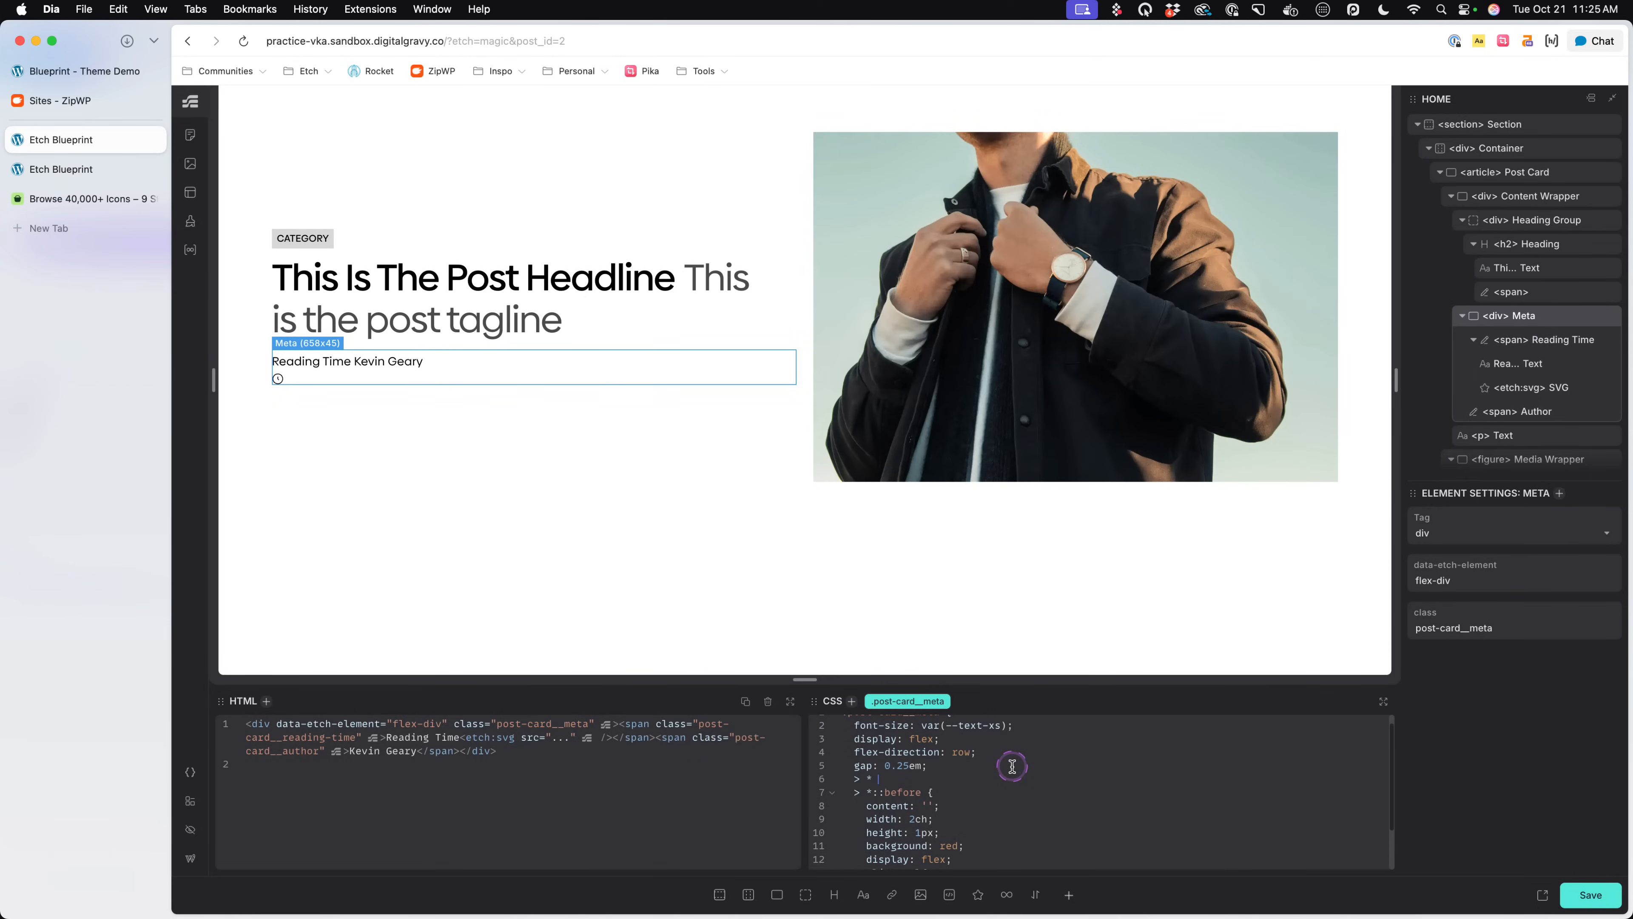
pyautogui.write('{')
pyautogui.press('Return')
pyautogui.write('display: ')
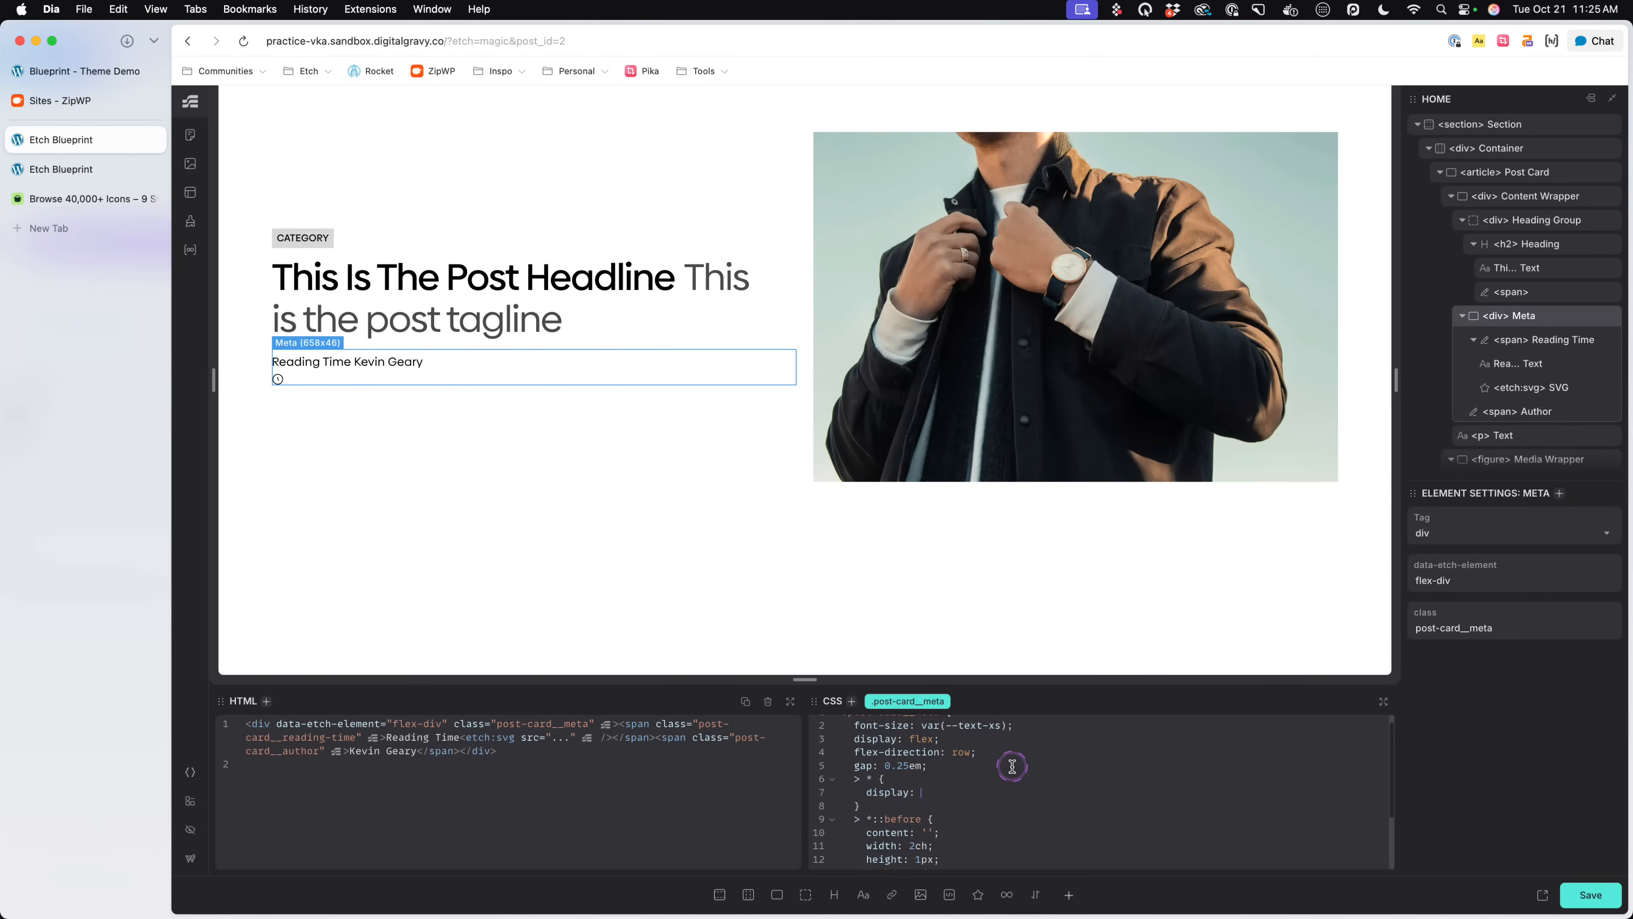
pyautogui.write('flex;')
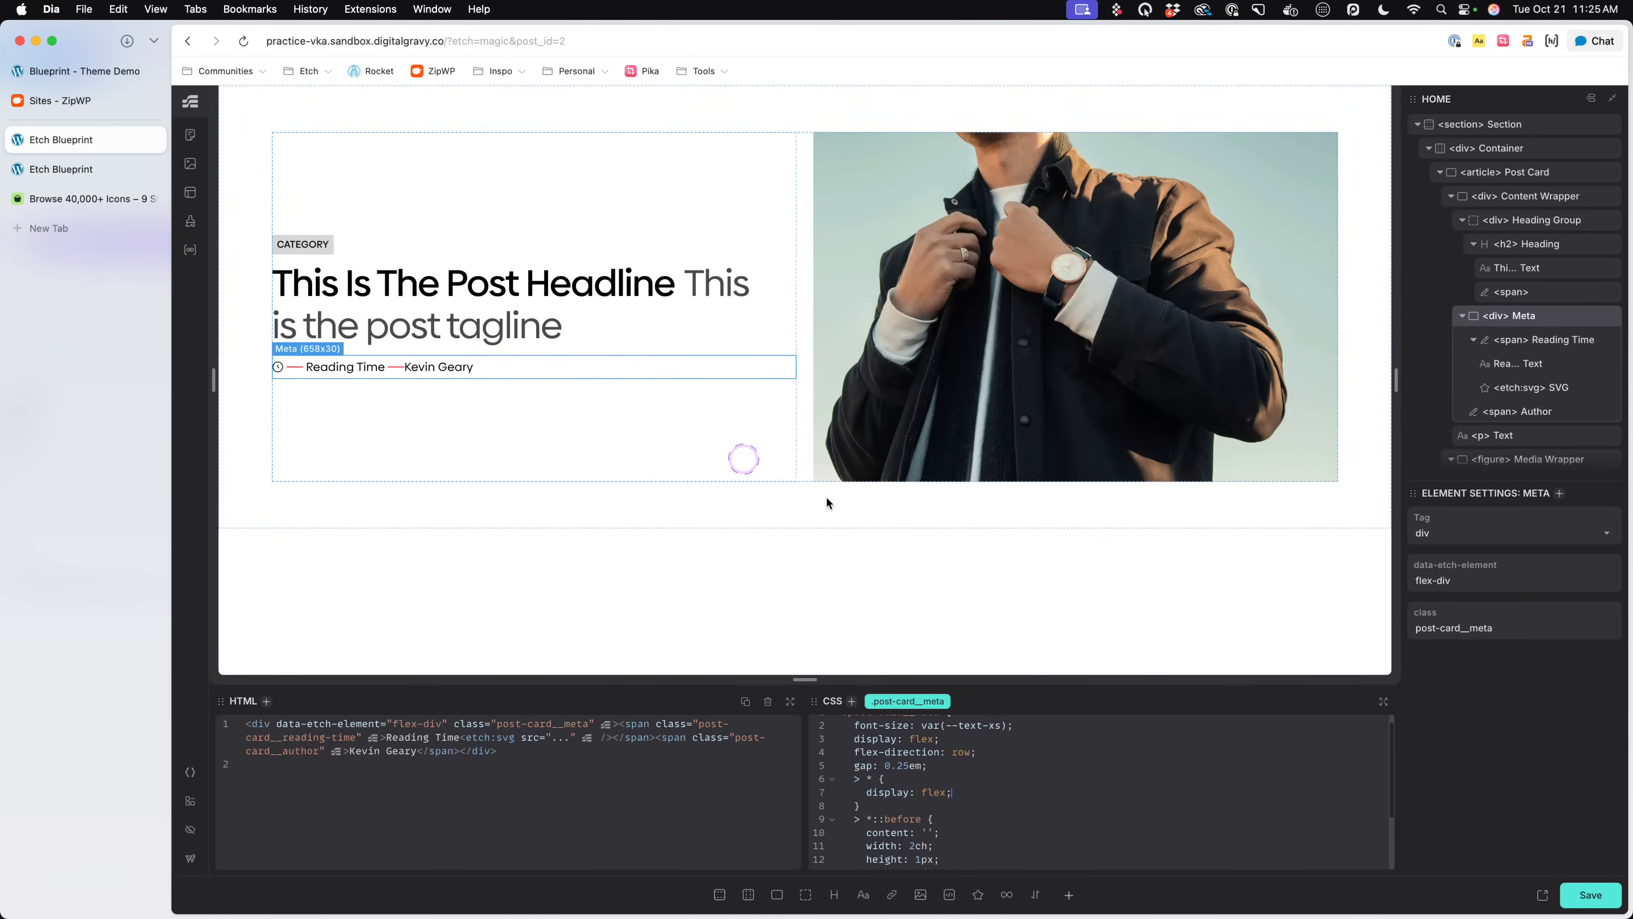
pyautogui.hotkey('ctrl', 's')
# - Add margin-inline: .5em to the > *::before separator rule in .post-card__meta
pyautogui.scroll(-2, 1029, 786)
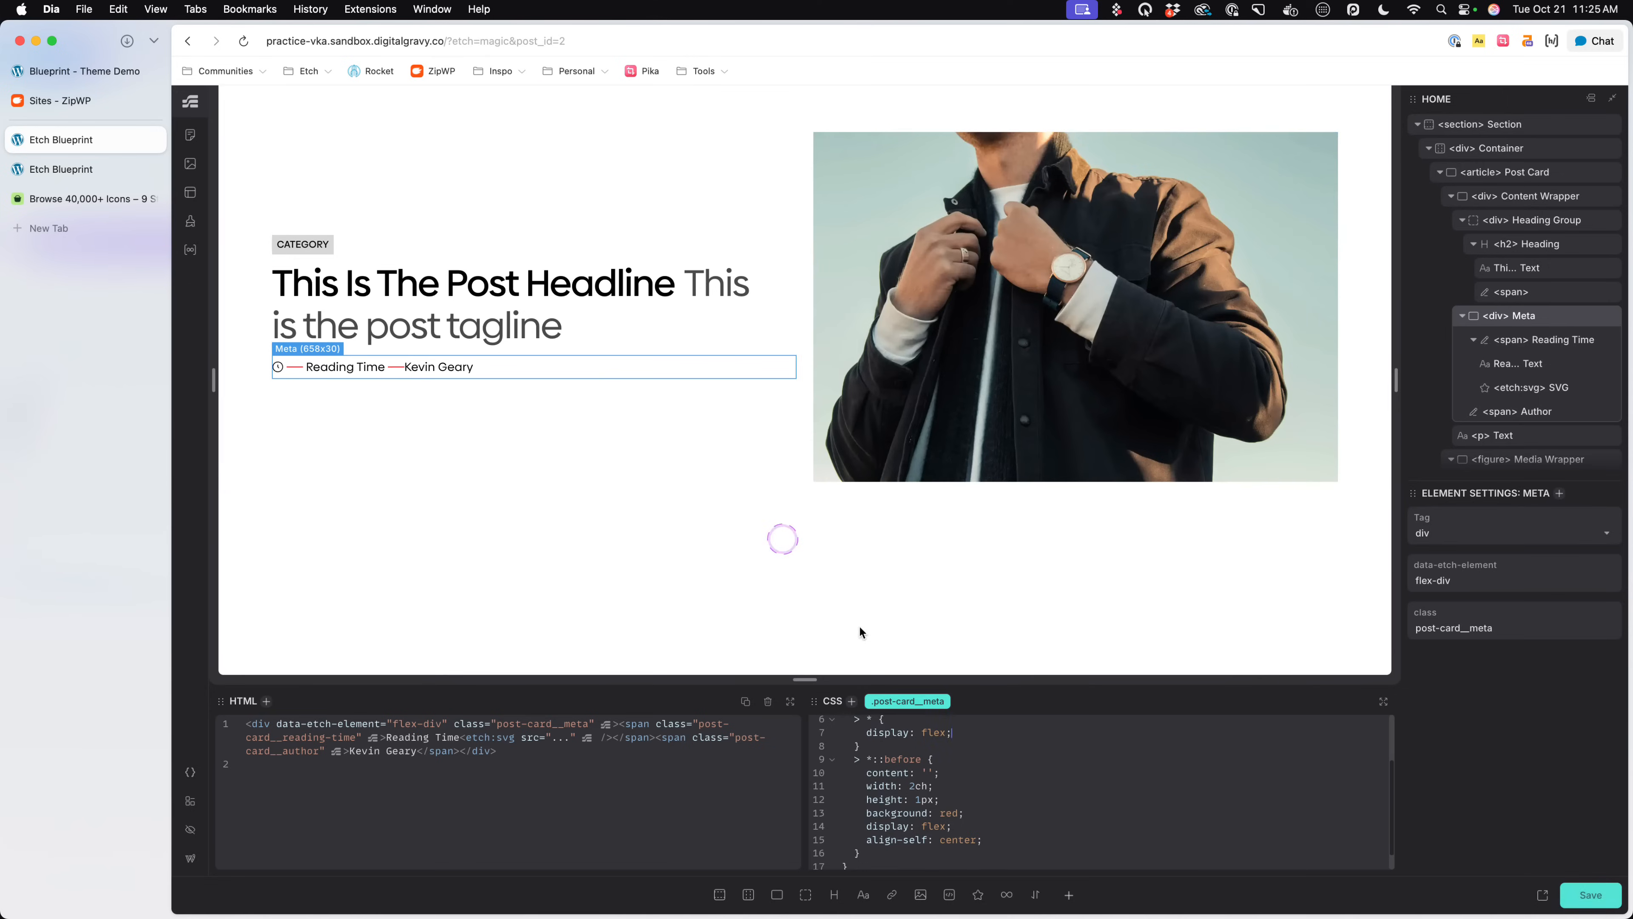
pyautogui.click(1012, 842)
pyautogui.write('gap:')
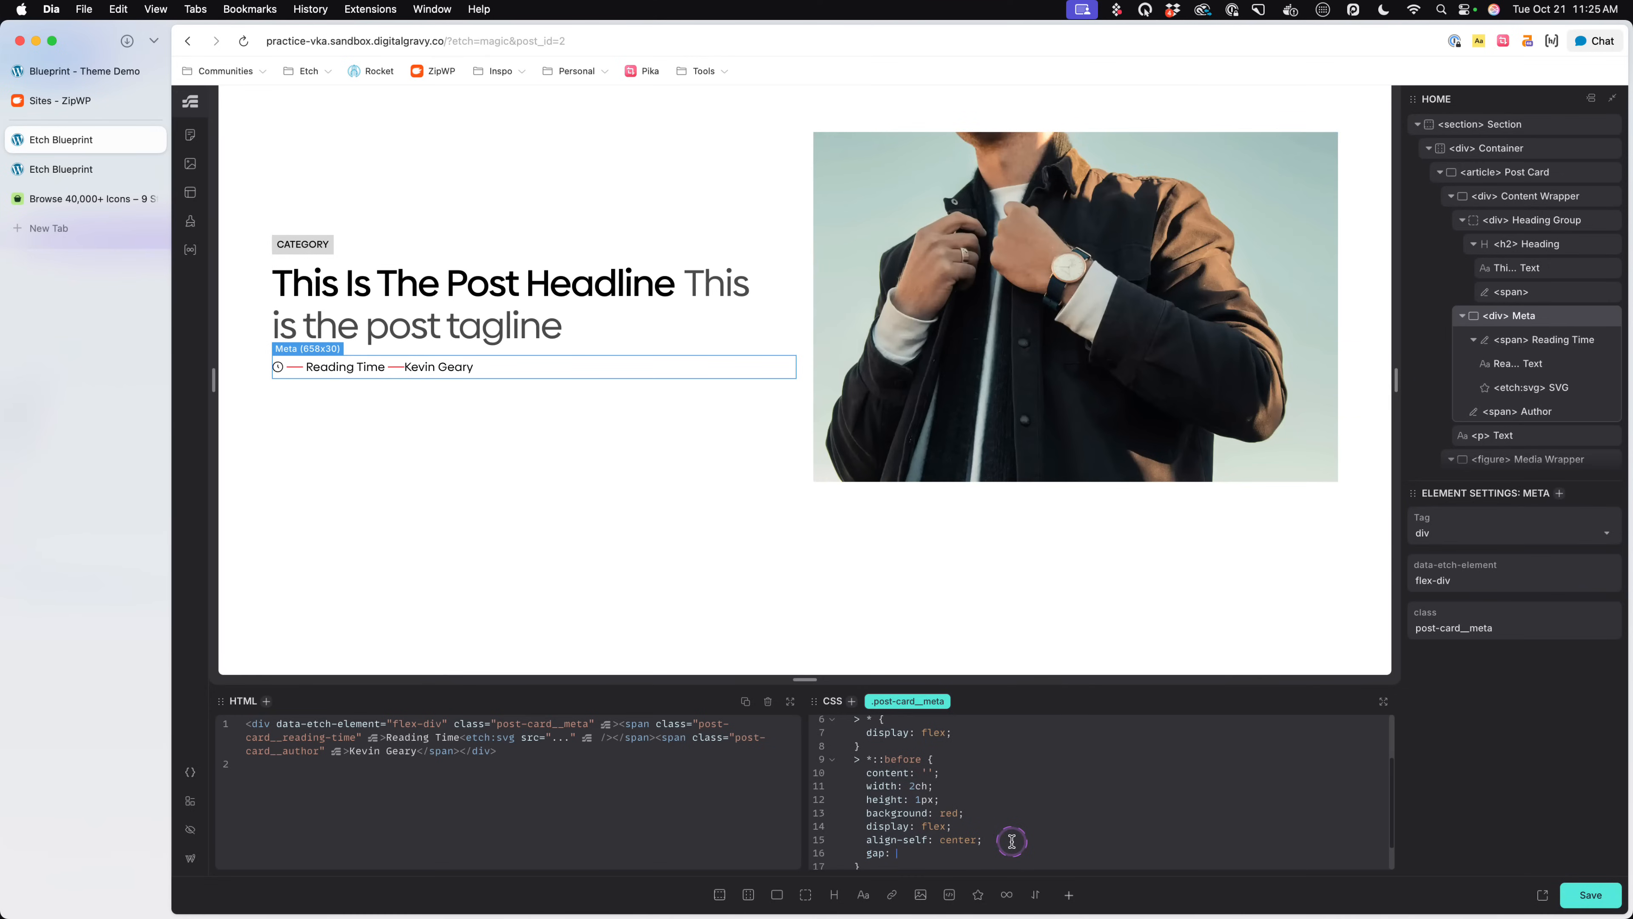
pyautogui.write('margin-inline: .5em;')
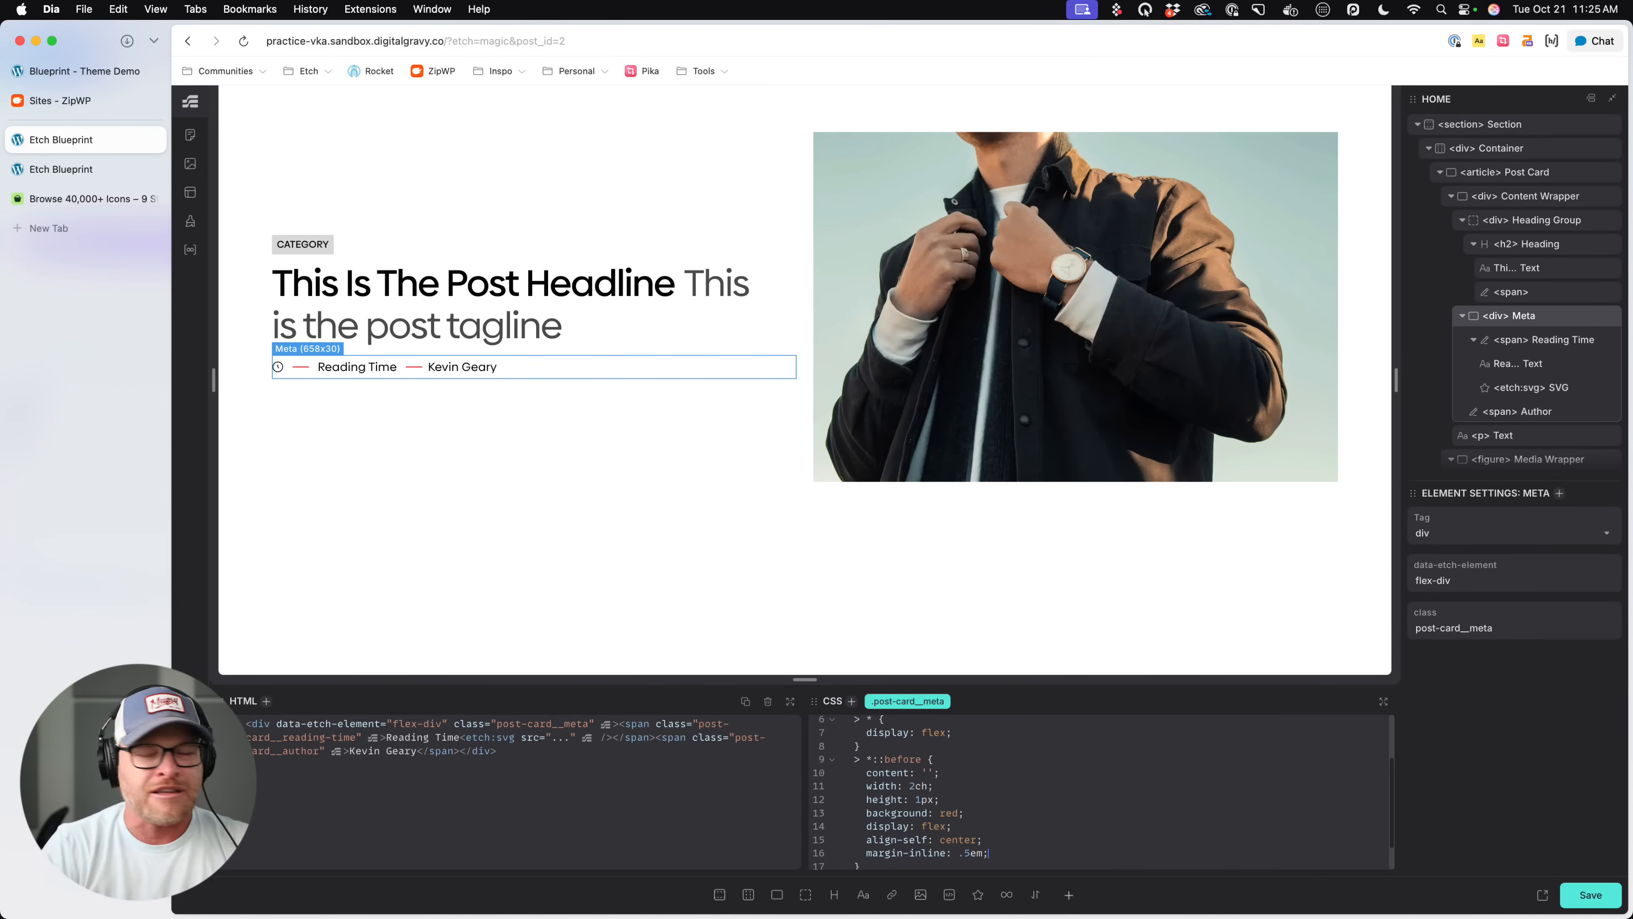
pyautogui.scroll(-2, 983, 770)
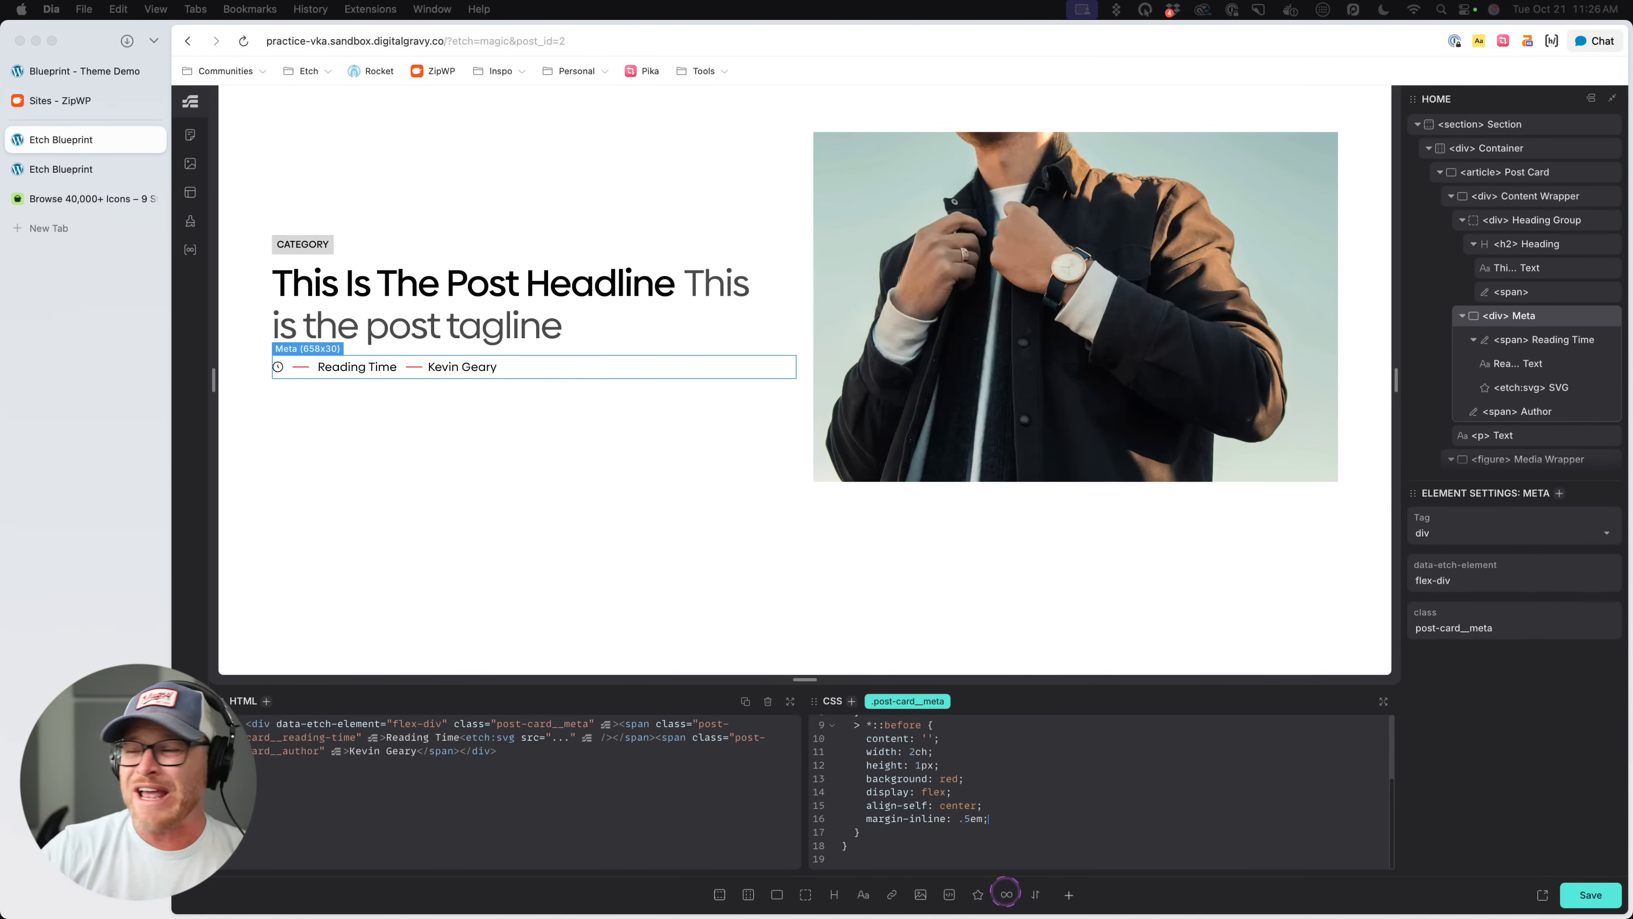
pyautogui.scroll(2, 964, 779)
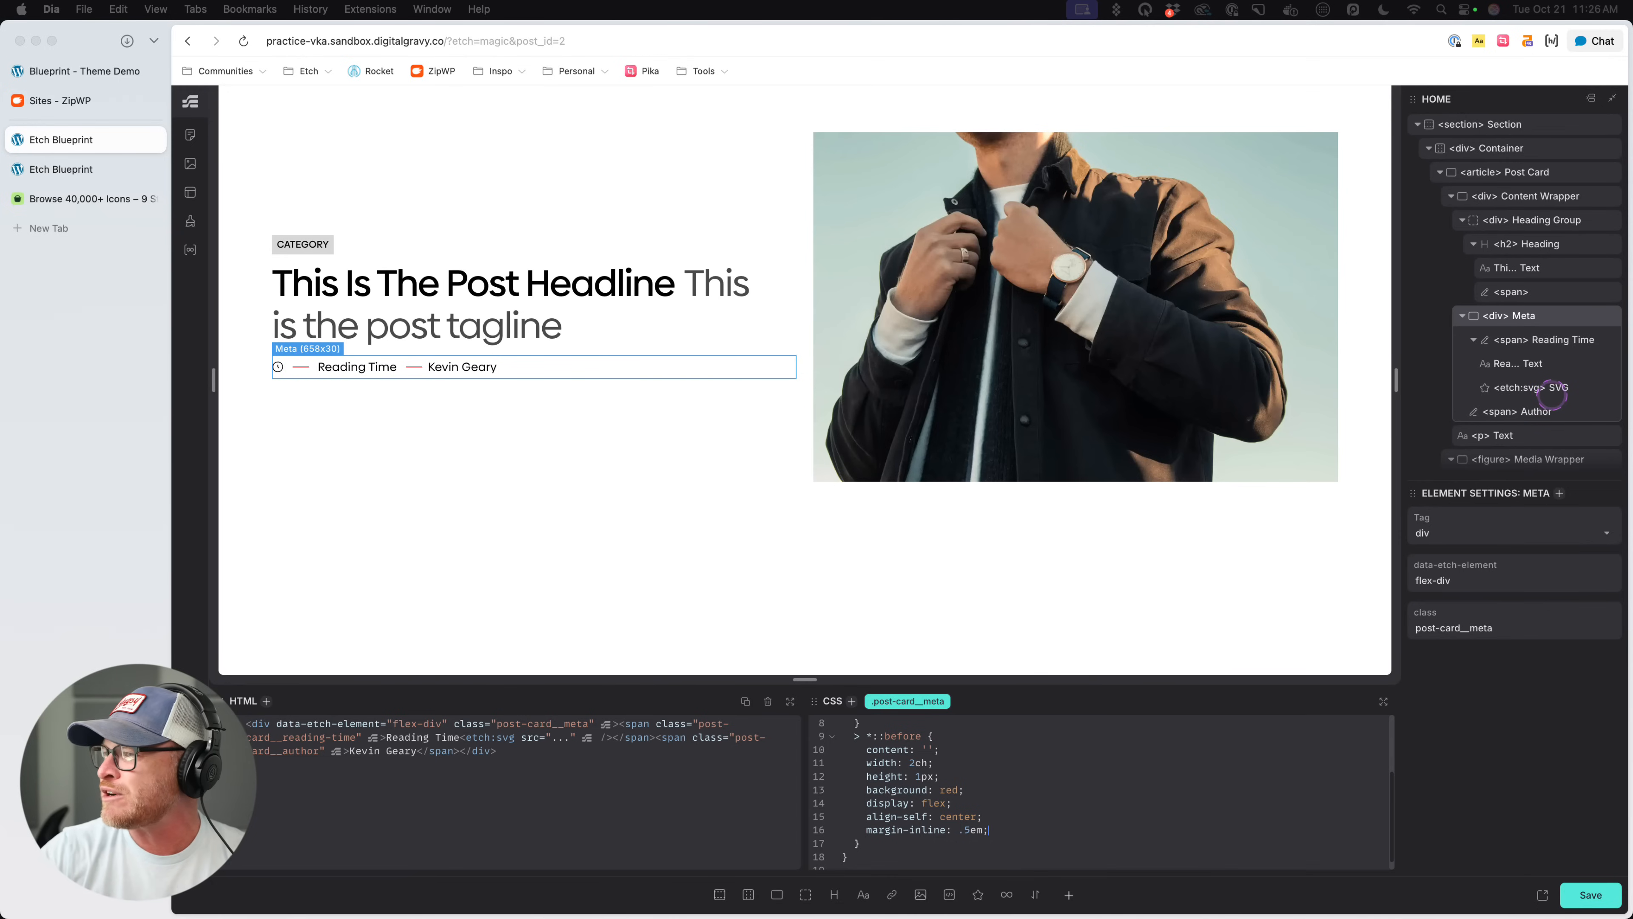
# - Exclude the first meta item from the separator by changing the selector in .post-card__meta to > *:not(:first-child)::before
pyautogui.click(1551, 390)
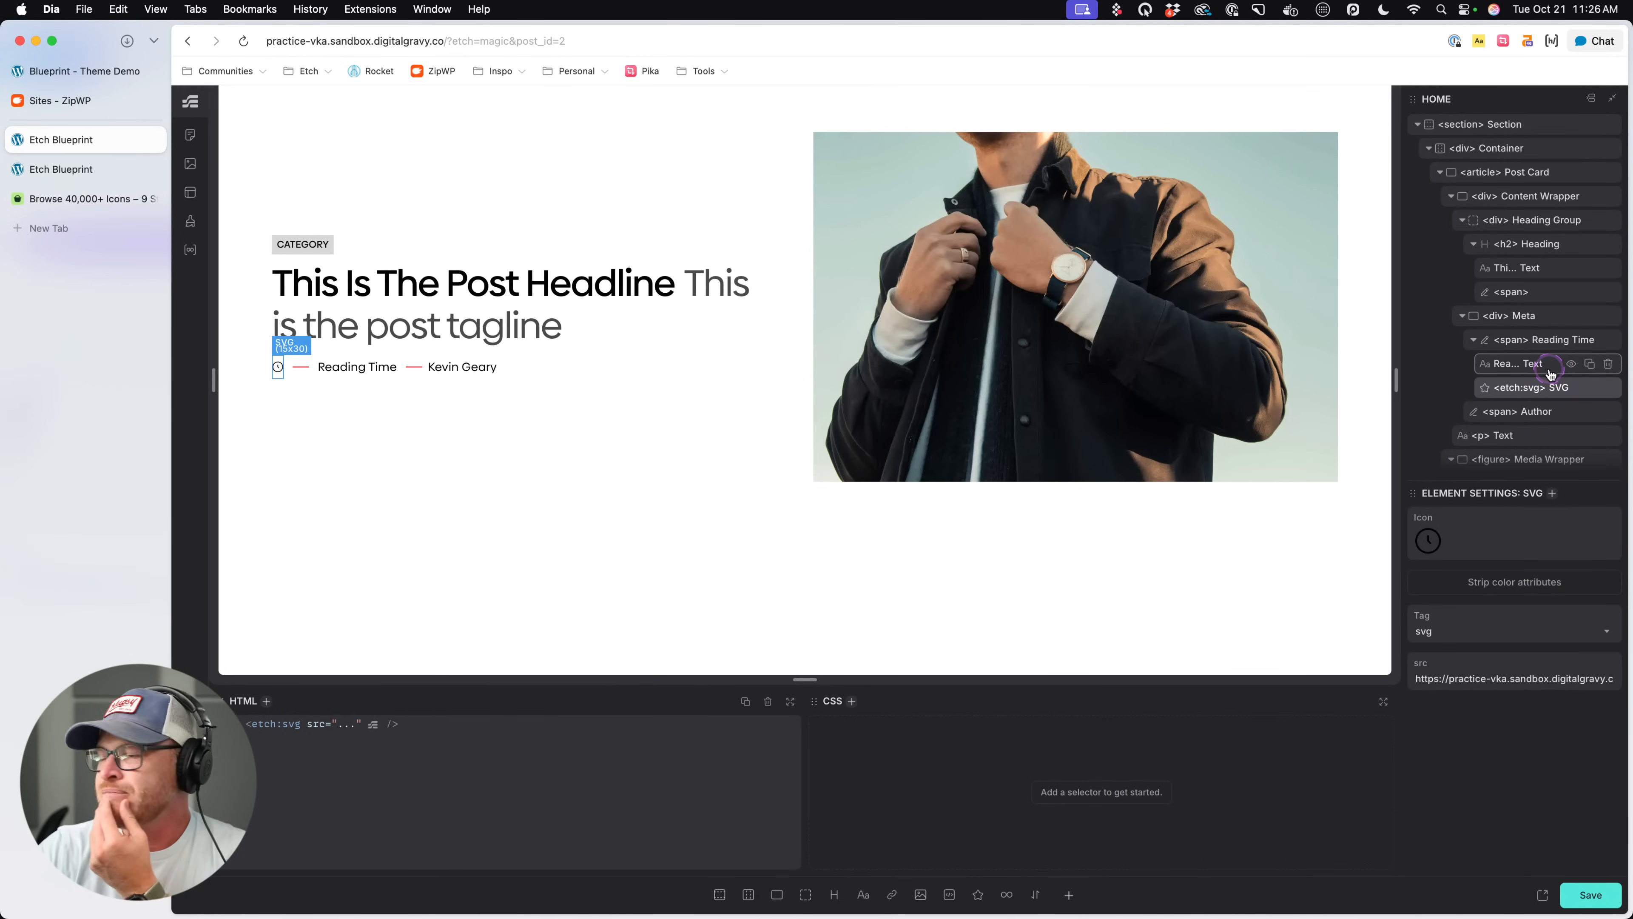
pyautogui.click(1544, 366)
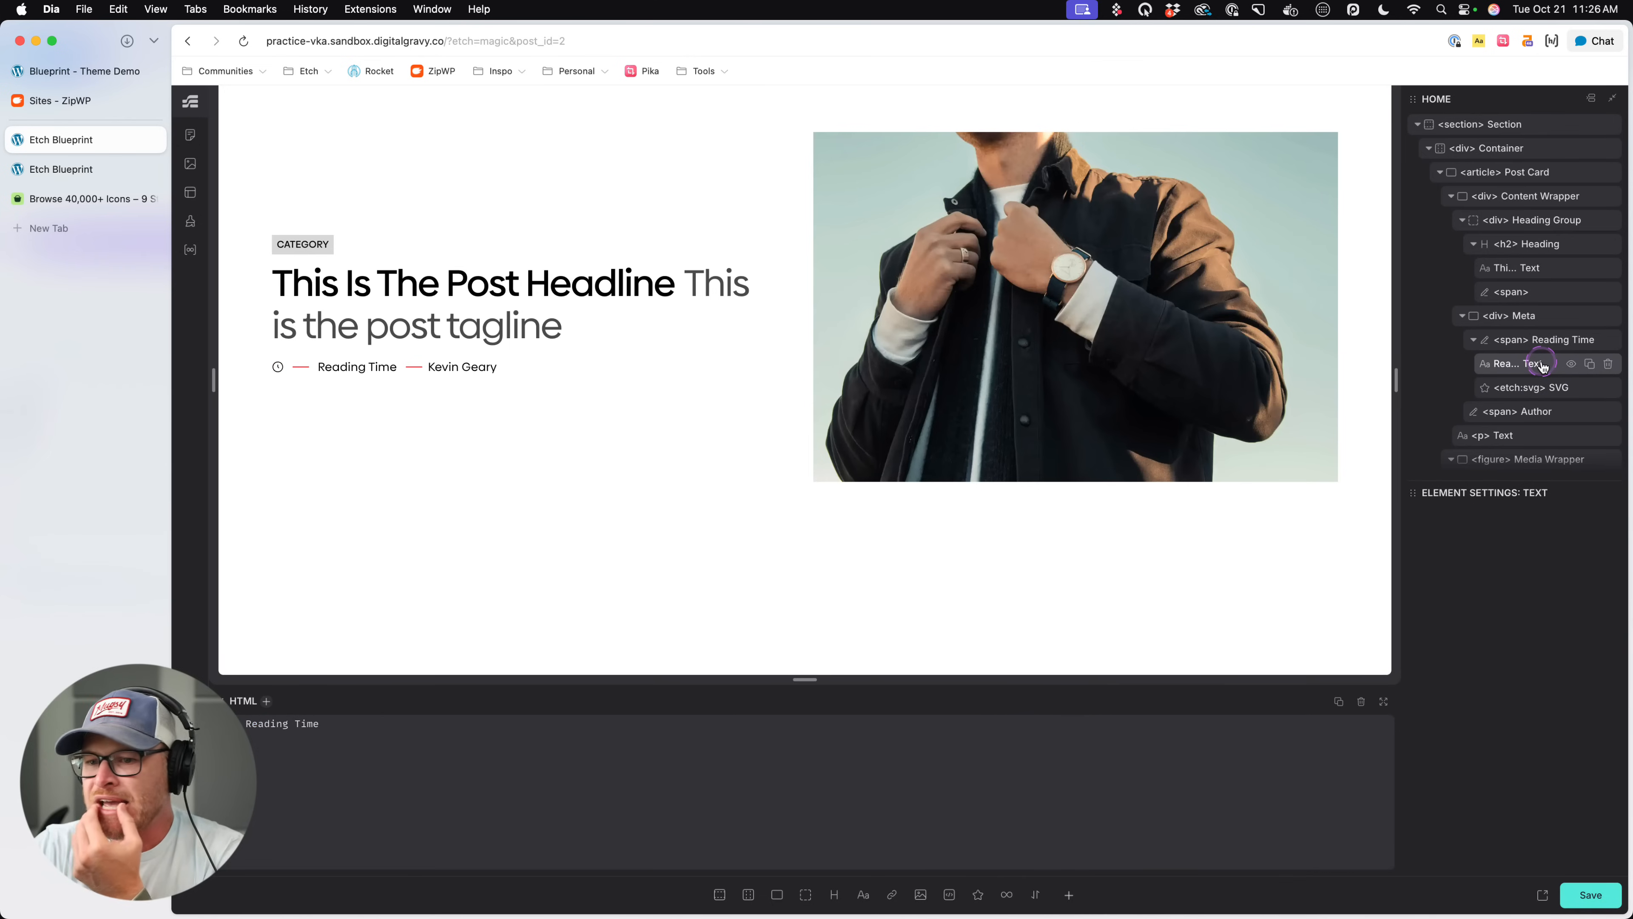
pyautogui.click(1545, 342)
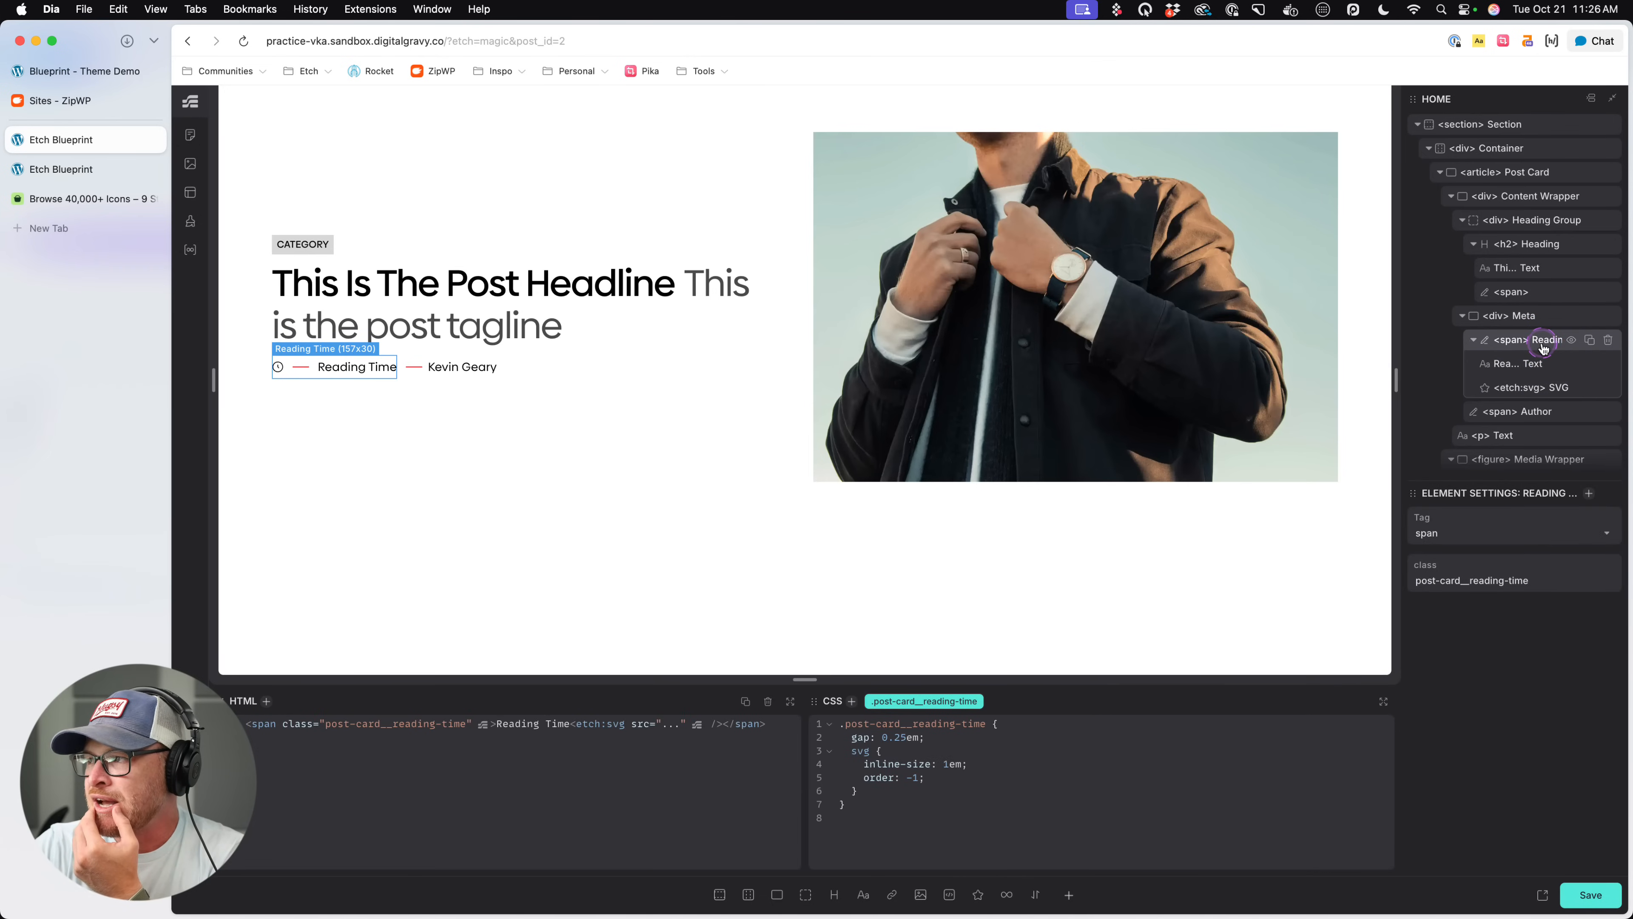
pyautogui.click(1475, 340)
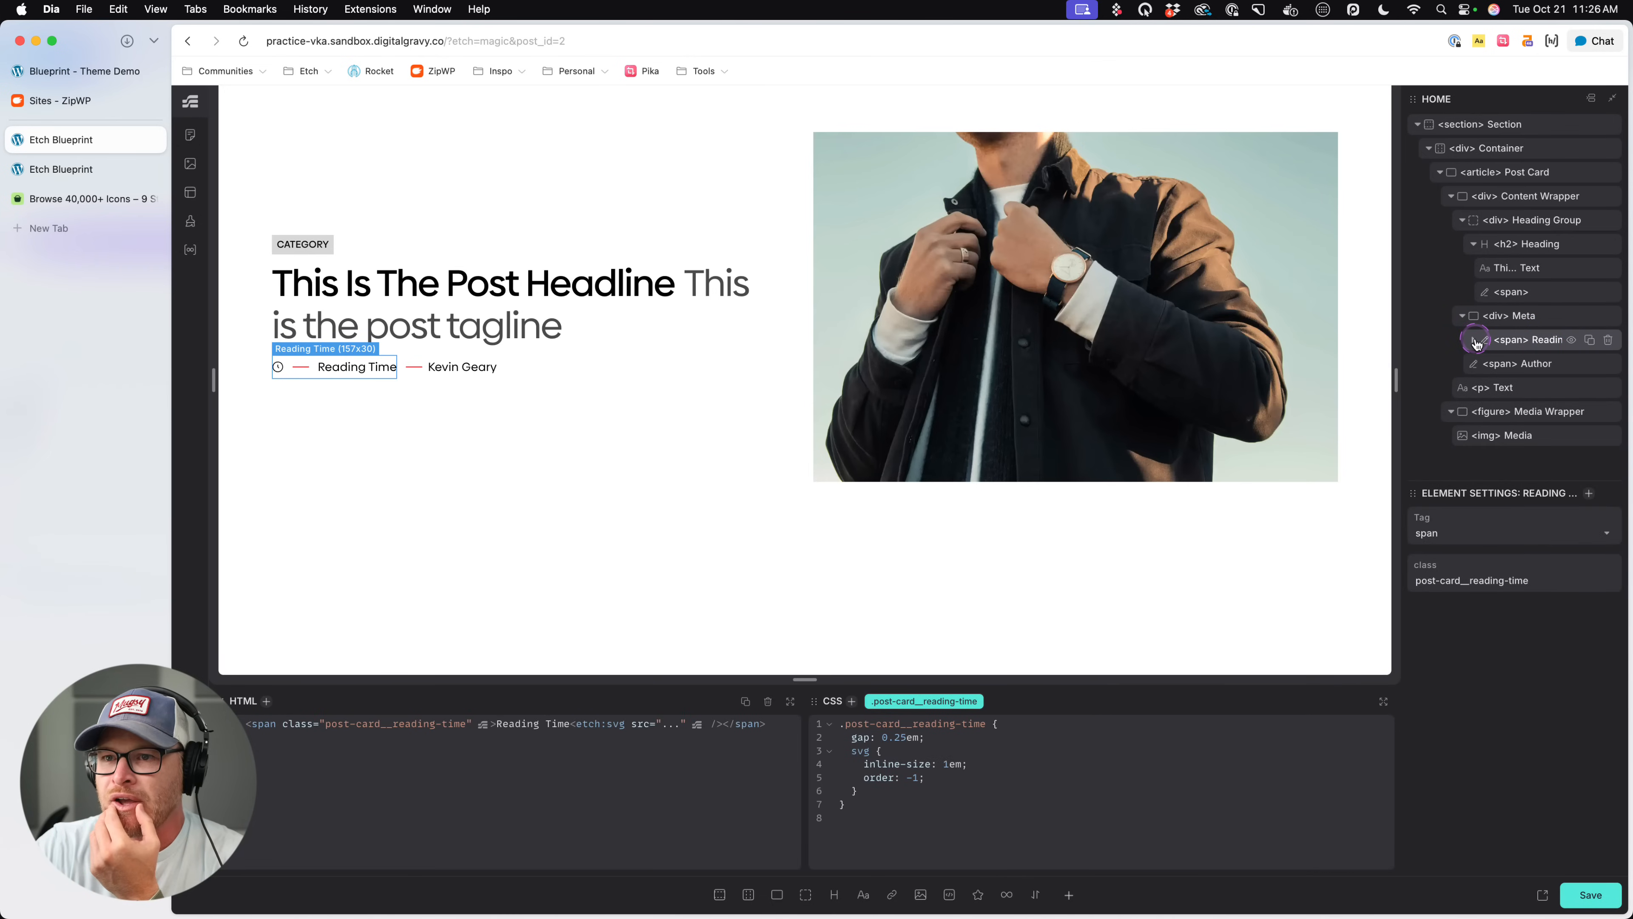
pyautogui.click(1510, 316)
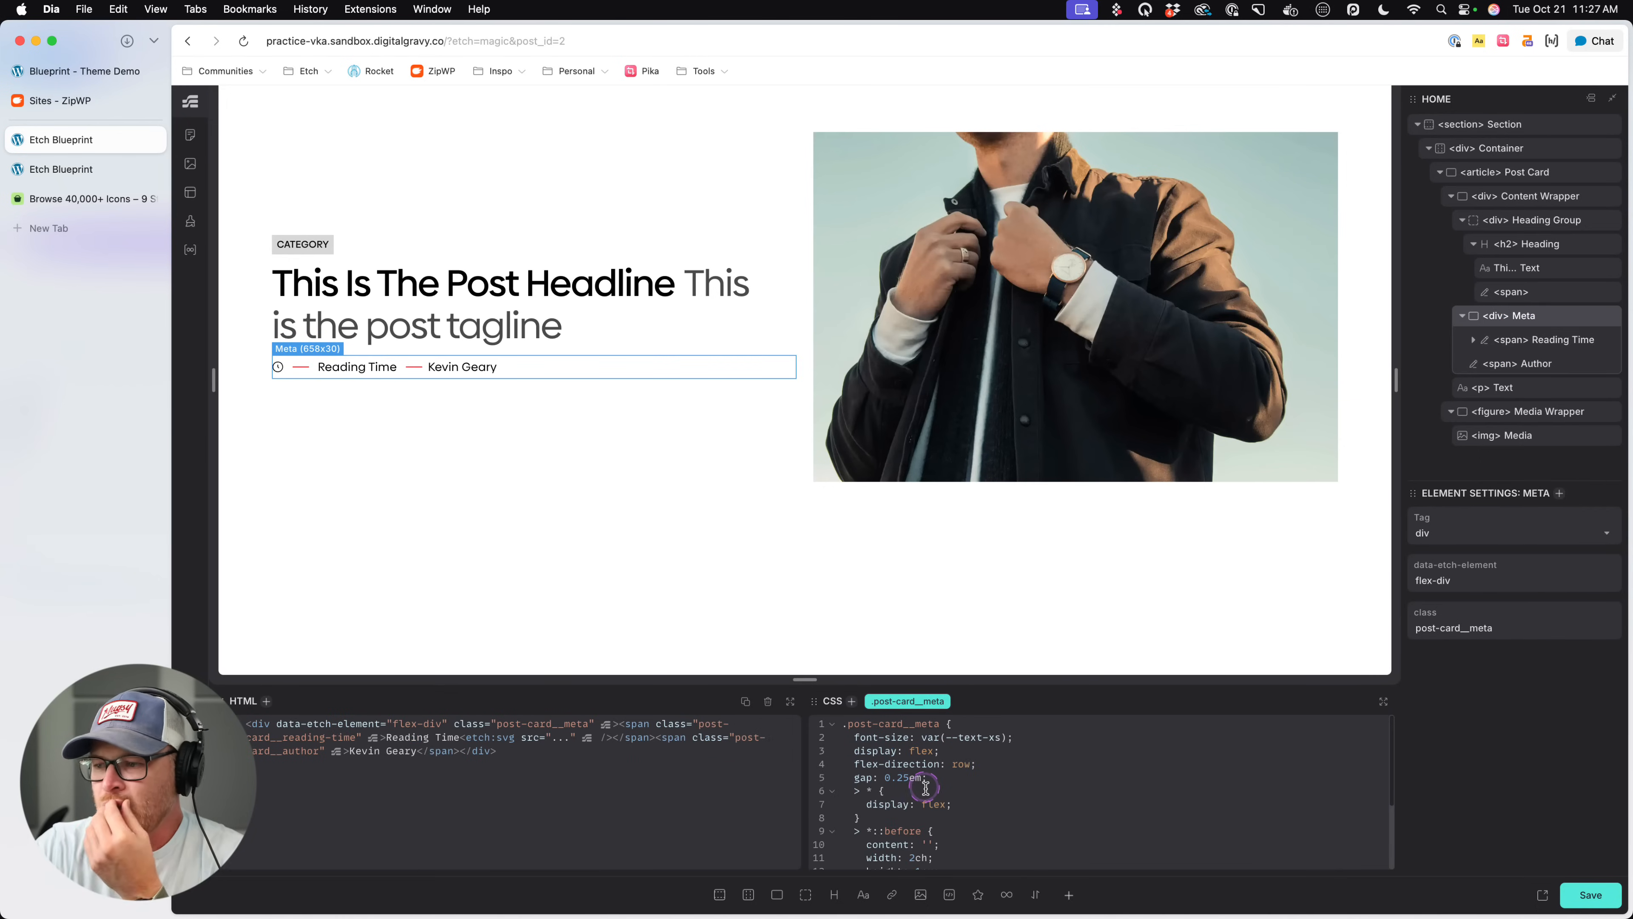
pyautogui.scroll(-3, 978, 802)
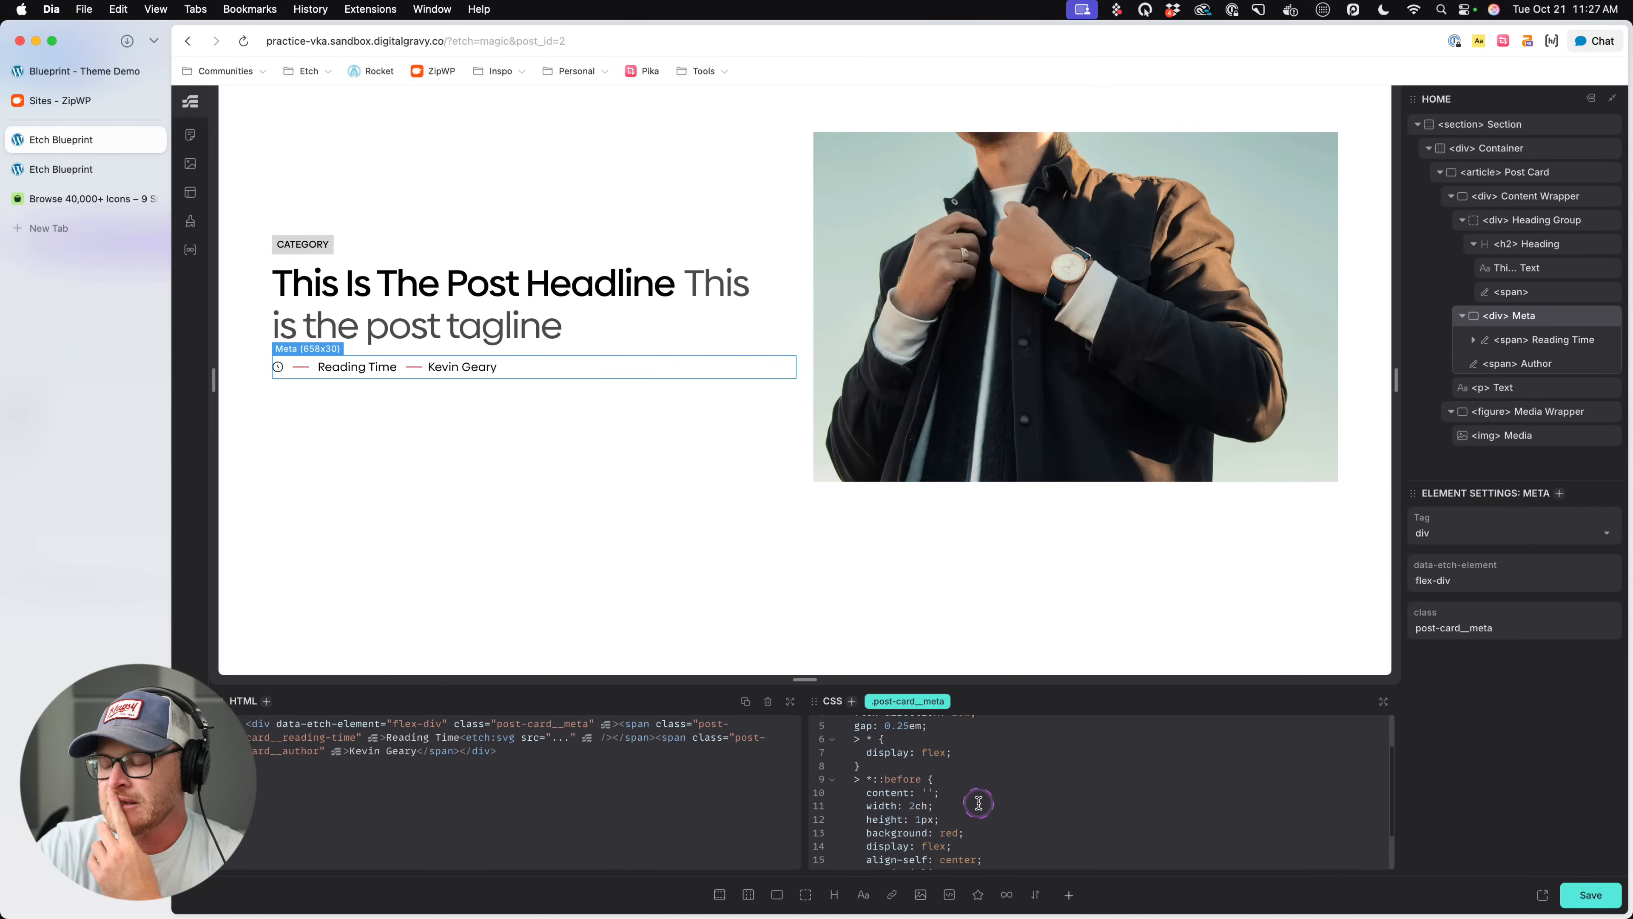
pyautogui.scroll(-1, 978, 802)
pyautogui.click(870, 767)
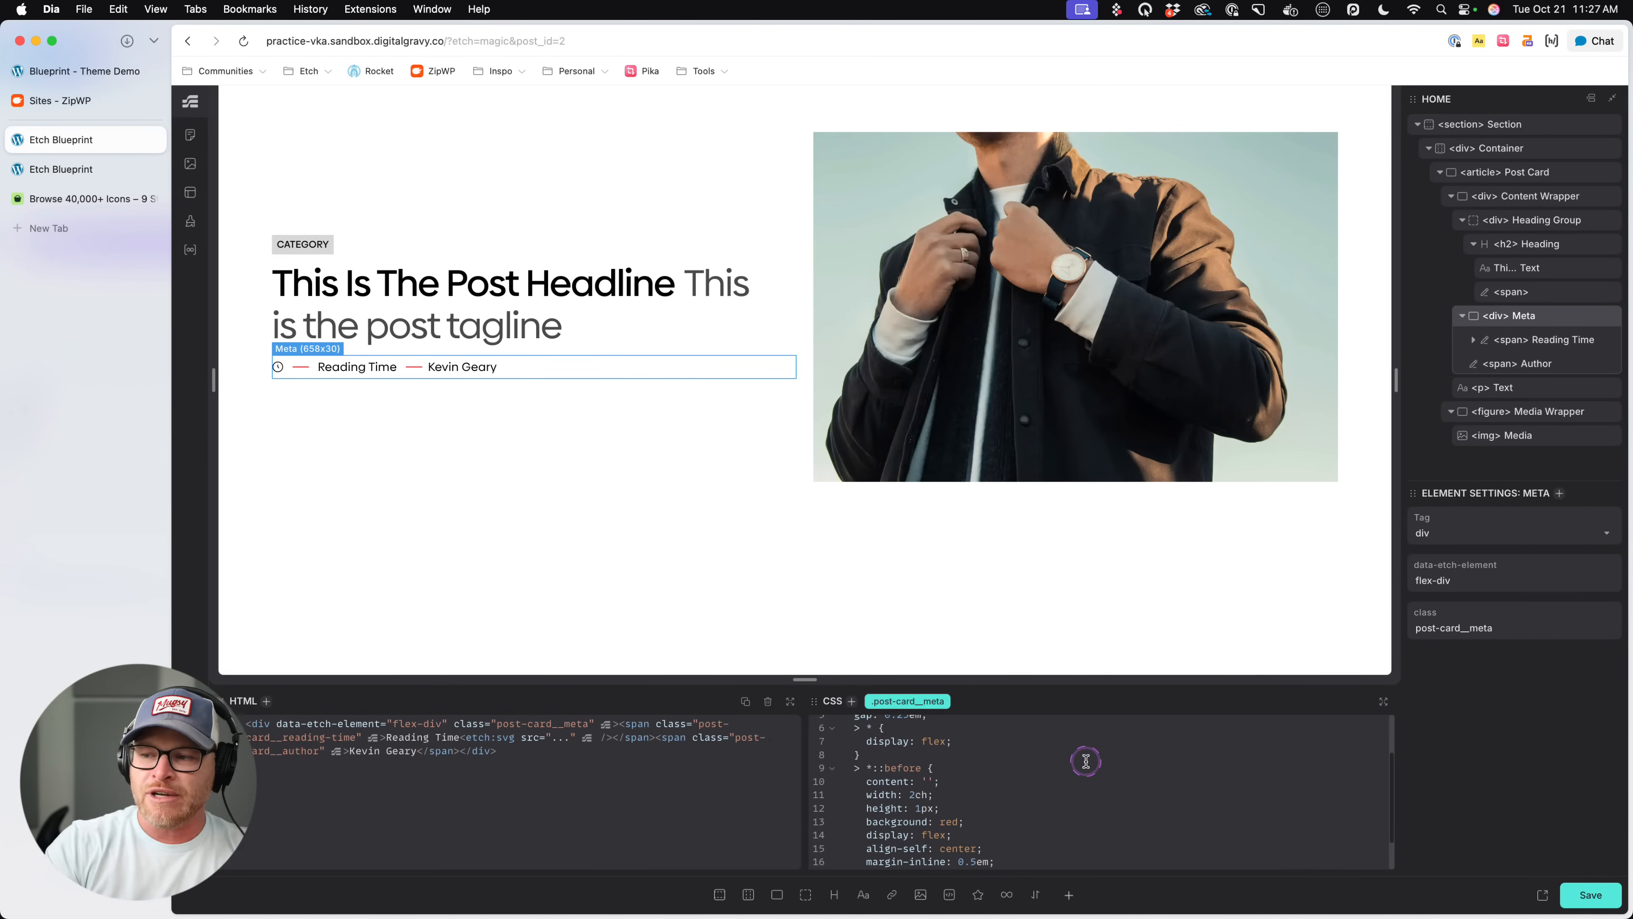
pyautogui.write(':not(:first-child')
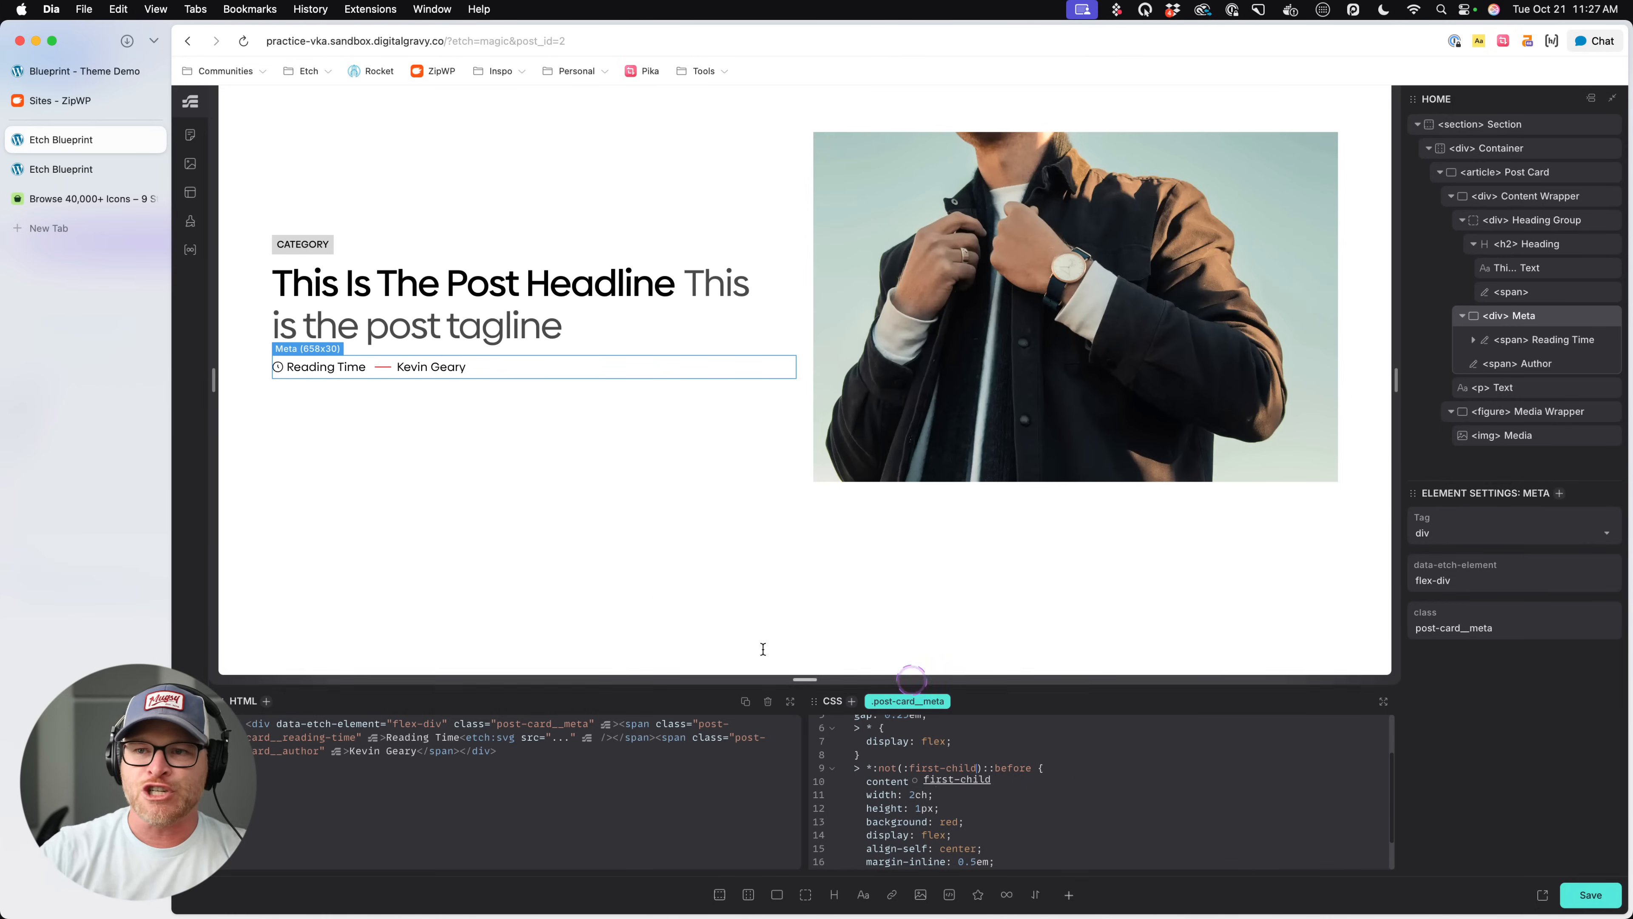
pyautogui.click(388, 429)
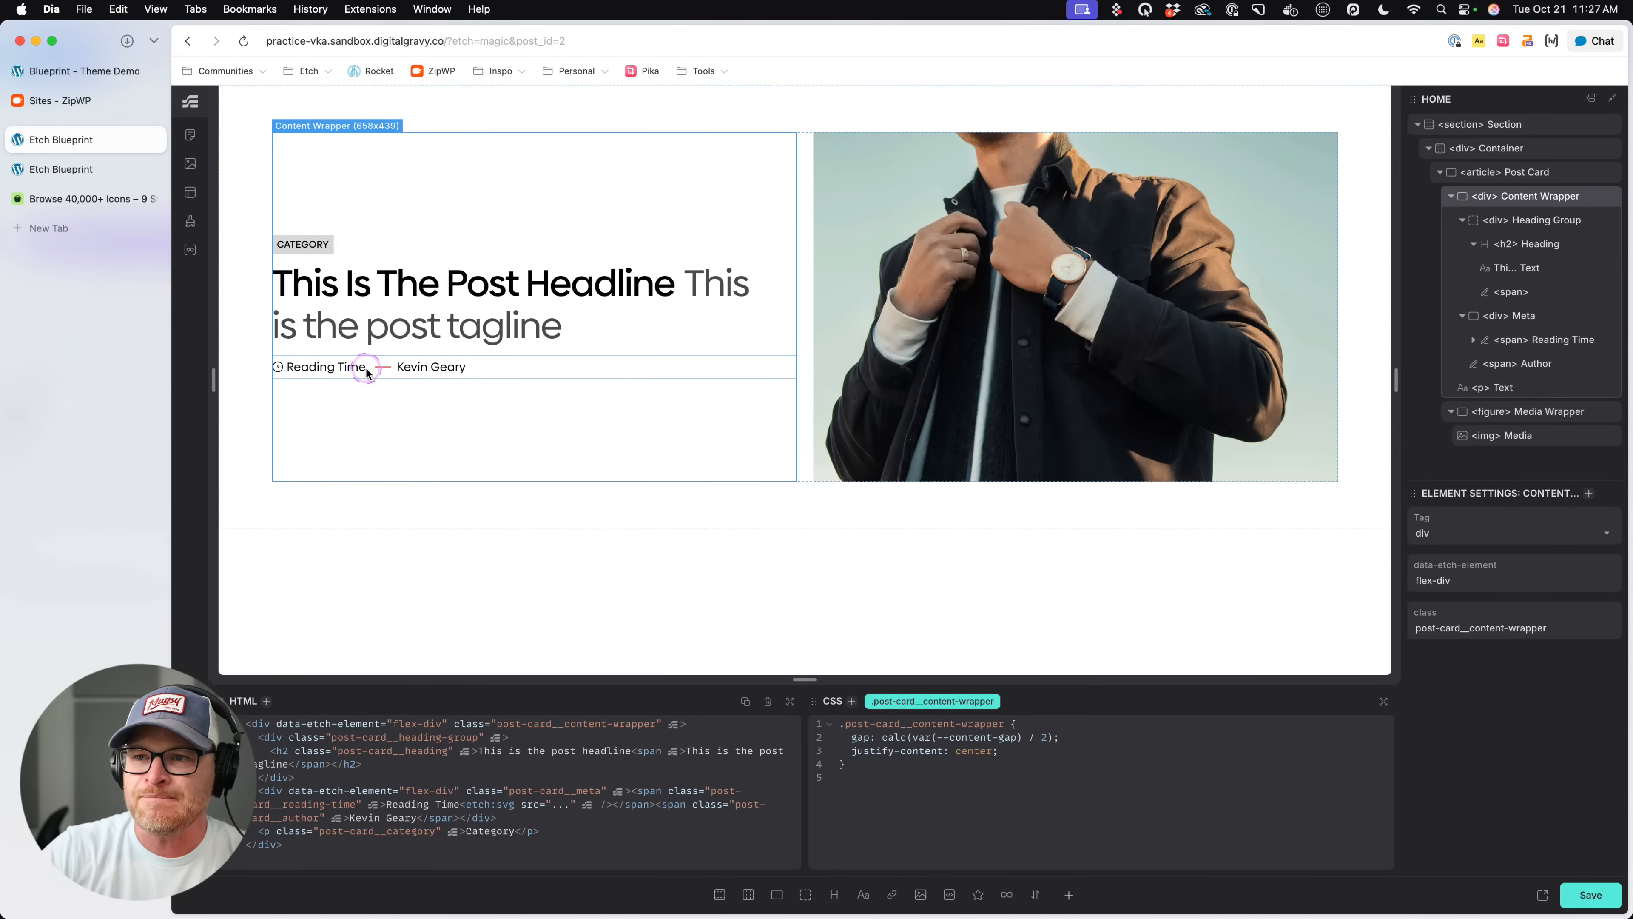
# - Set the gap in the .post-card__meta rule to 0 and check the separator spacing in the preview
pyautogui.click(412, 369)
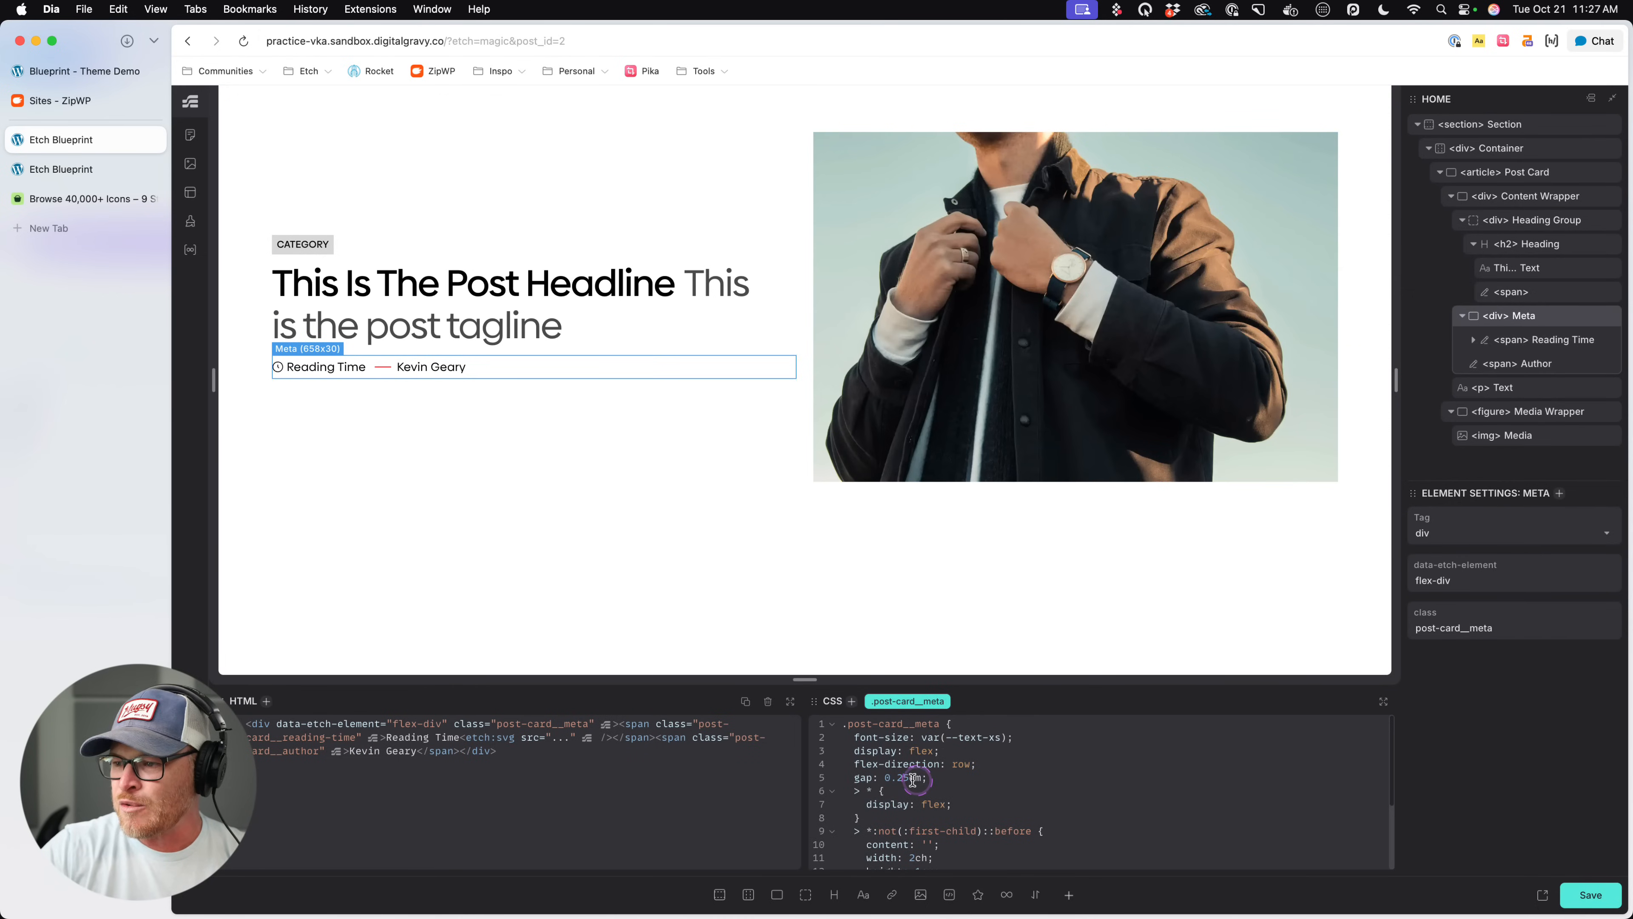
pyautogui.moveTo(920, 778); pyautogui.dragTo(885, 777)
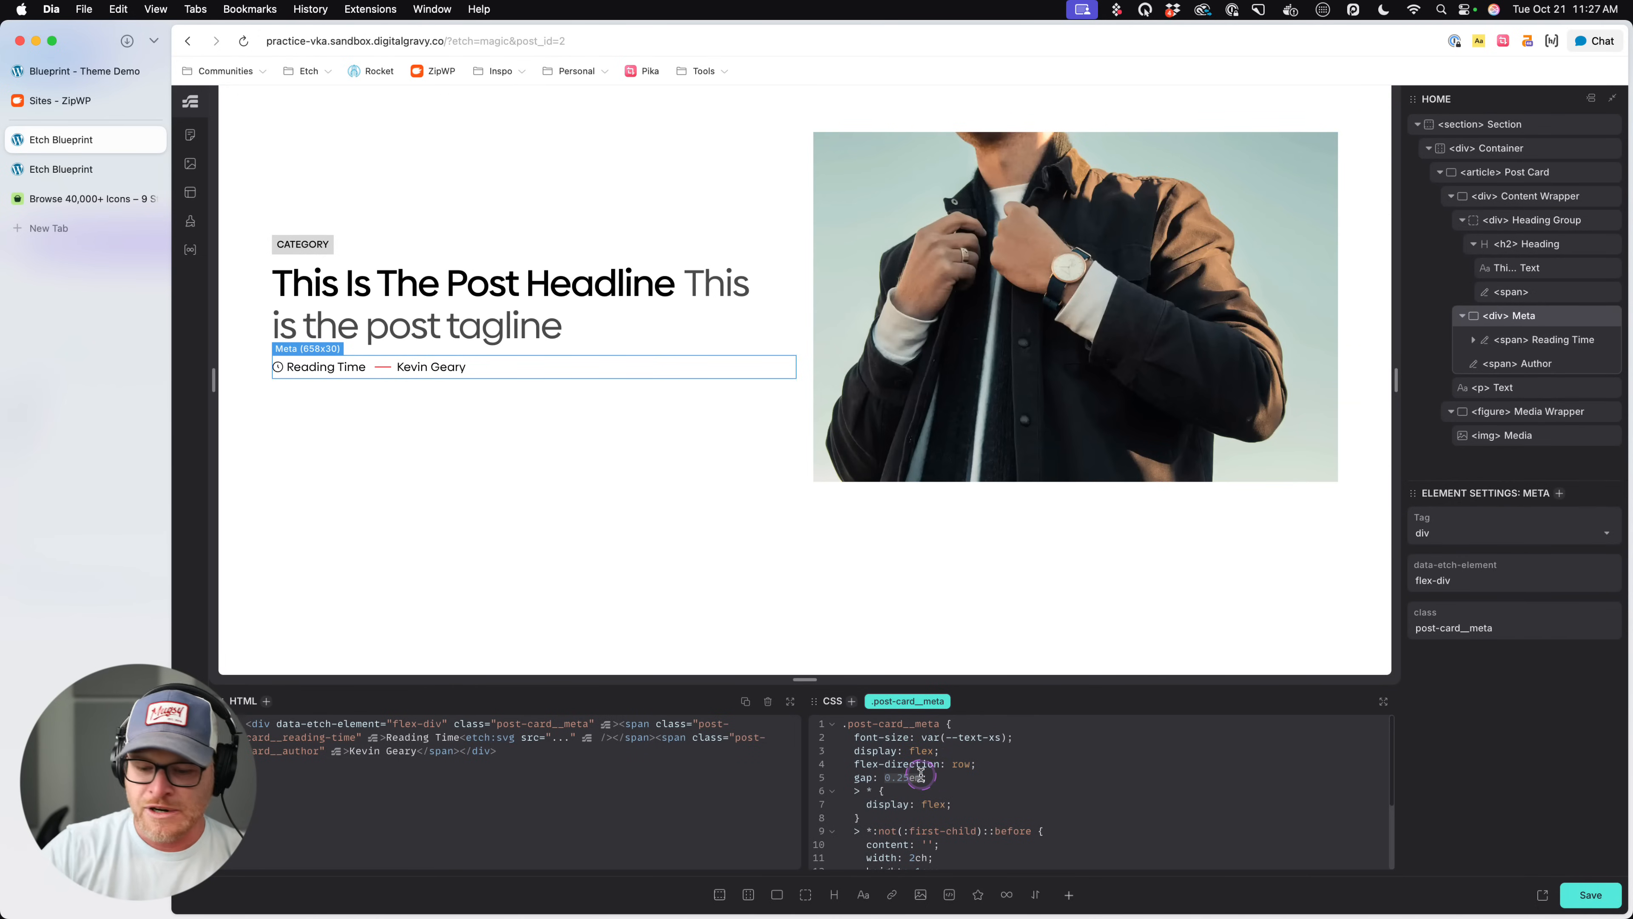
pyautogui.write('0')
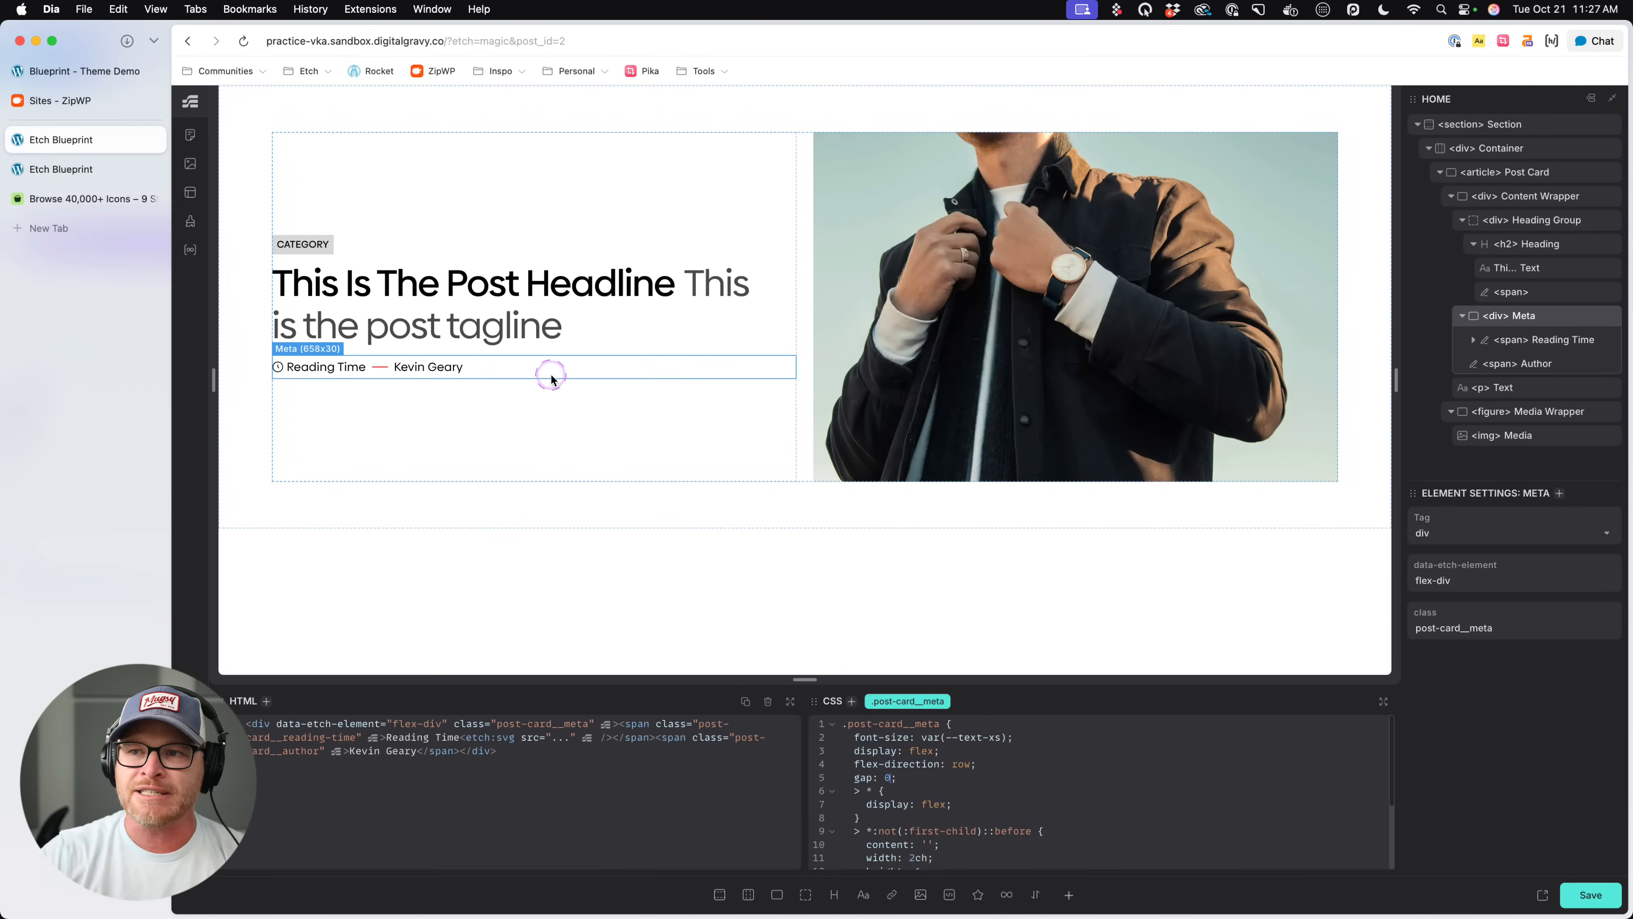
pyautogui.click(399, 360)
pyautogui.click(519, 450)
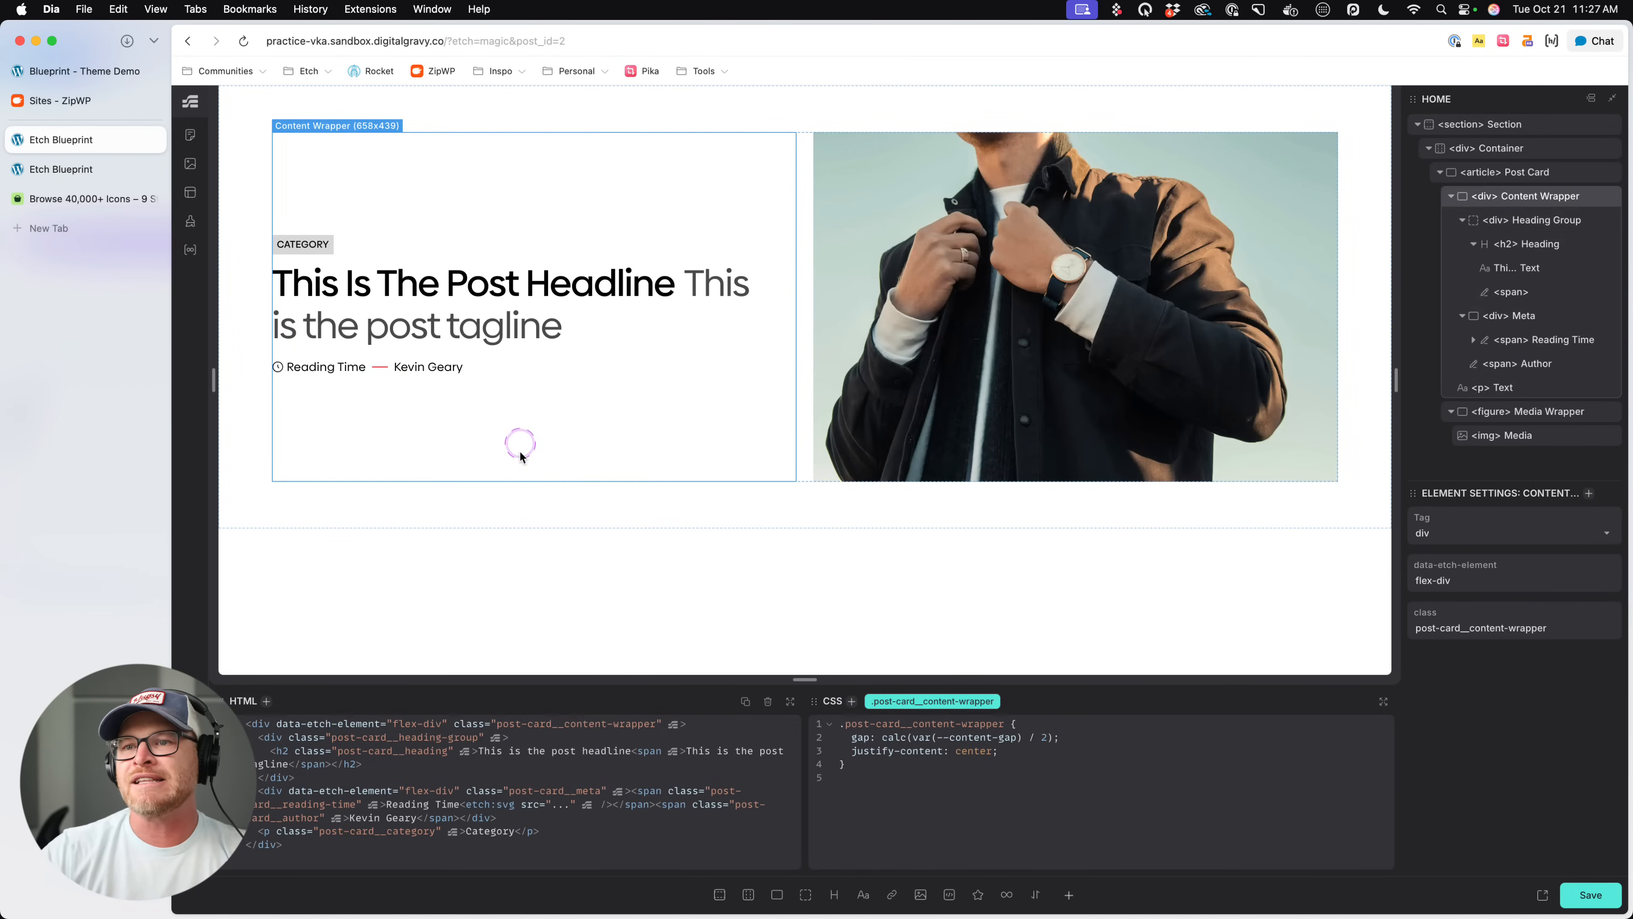
pyautogui.click(380, 373)
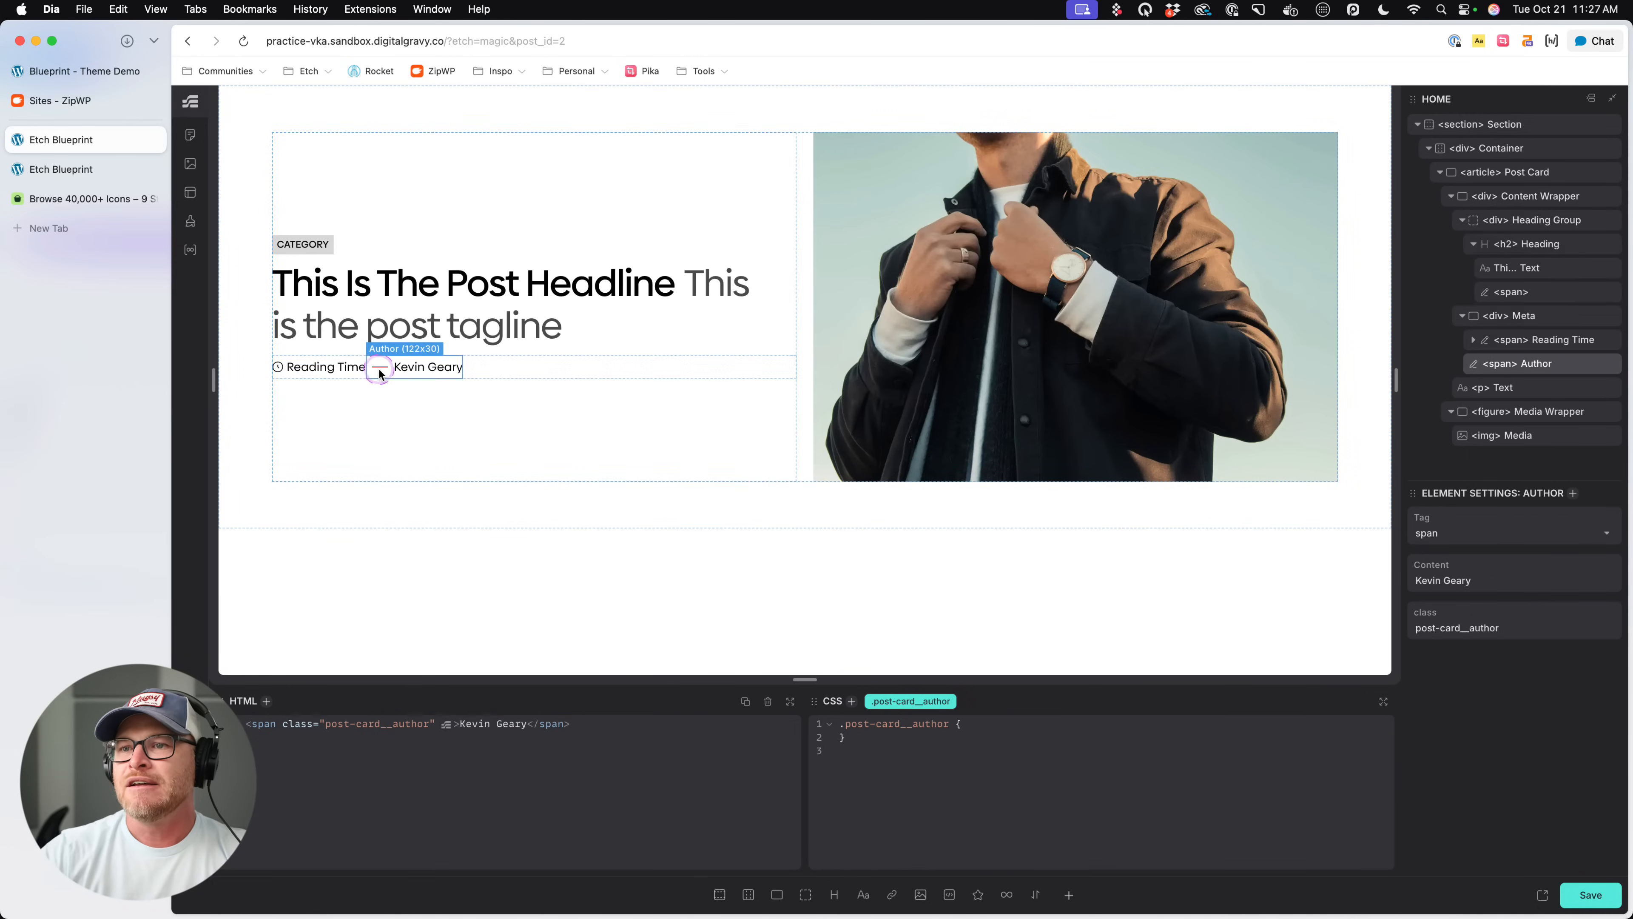
# - Set the separator's background in the > *:not(:first-child)::before rule of .post-card__meta to var(--text-dark) and save the page
pyautogui.click(641, 368)
pyautogui.scroll(-4, 955, 811)
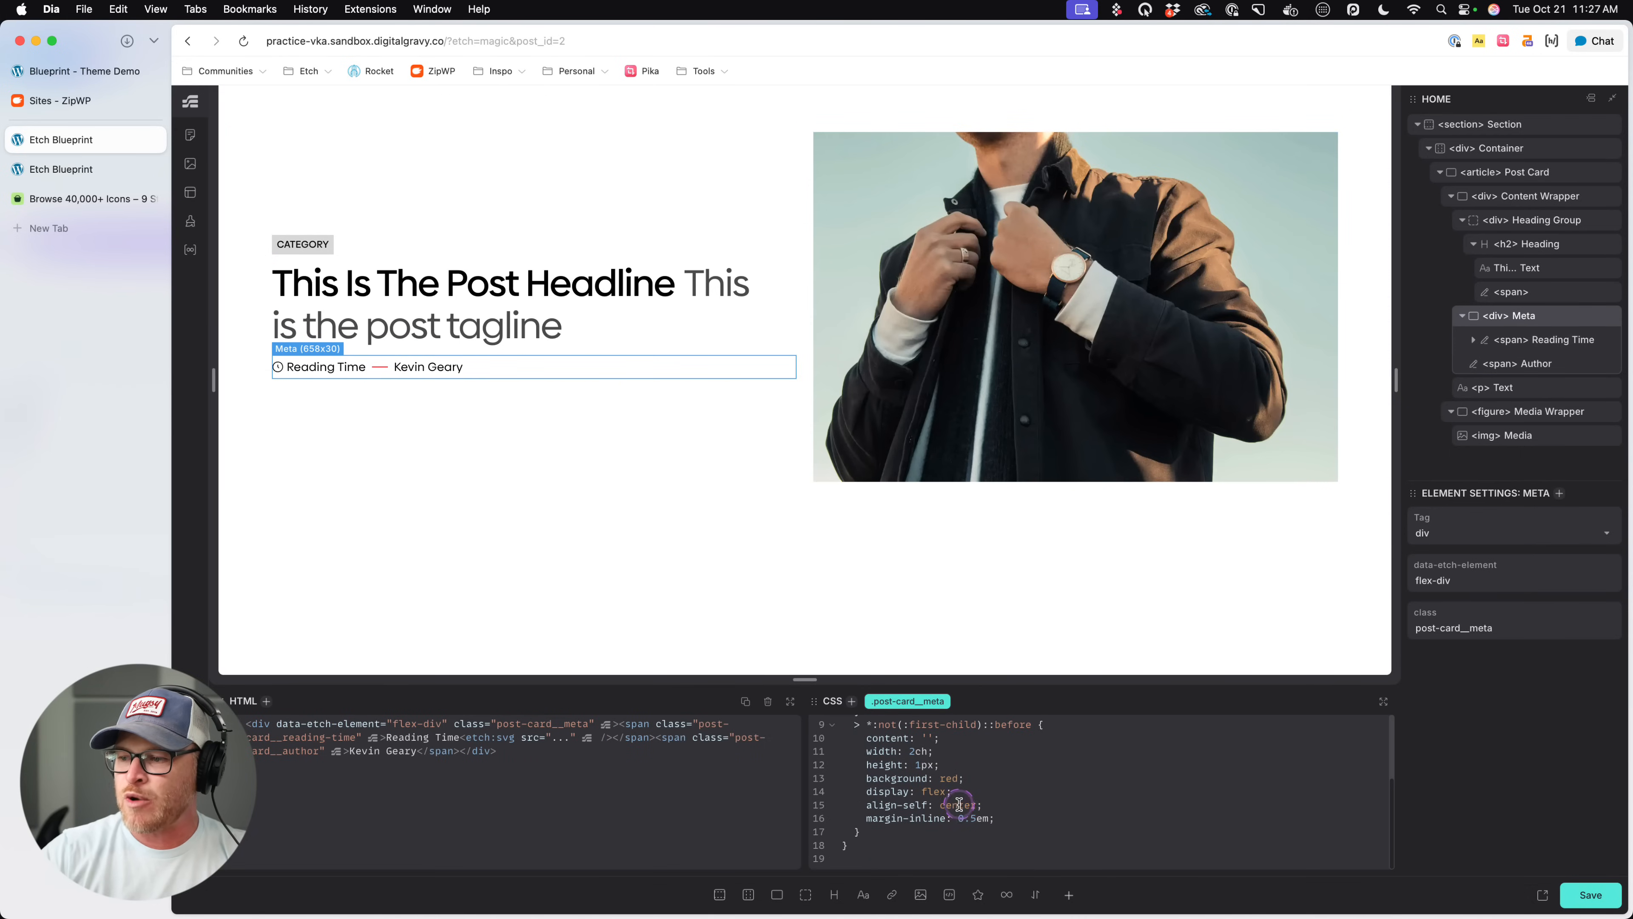
pyautogui.doubleClick(948, 778)
pyautogui.write('--text-dark')
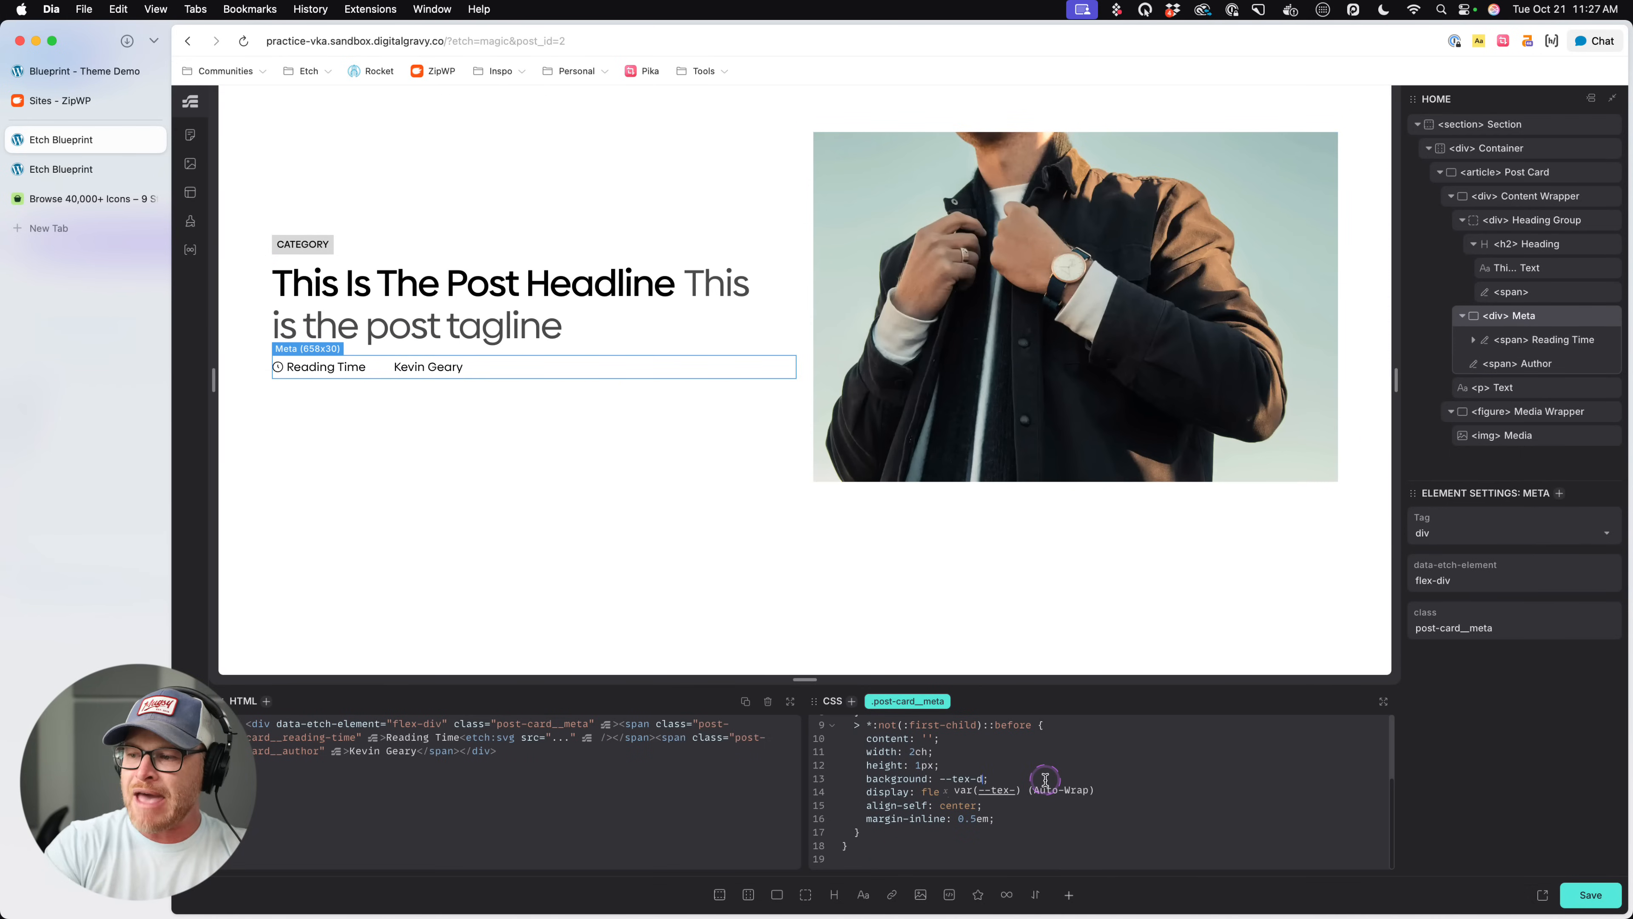
pyautogui.press('Return')
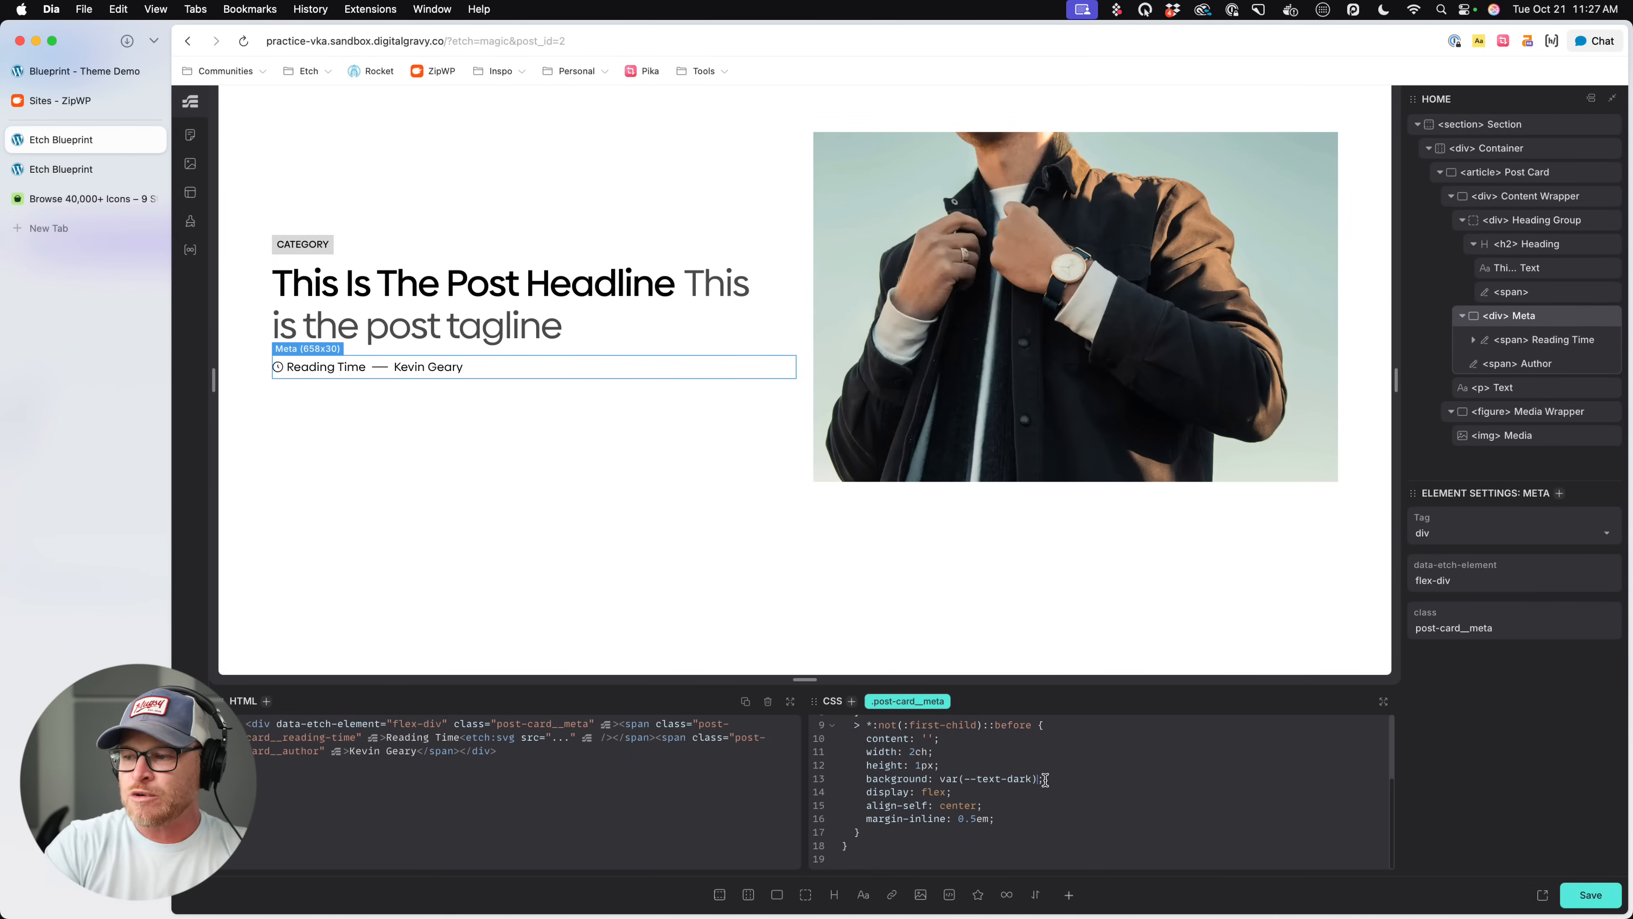
pyautogui.press('super+s')
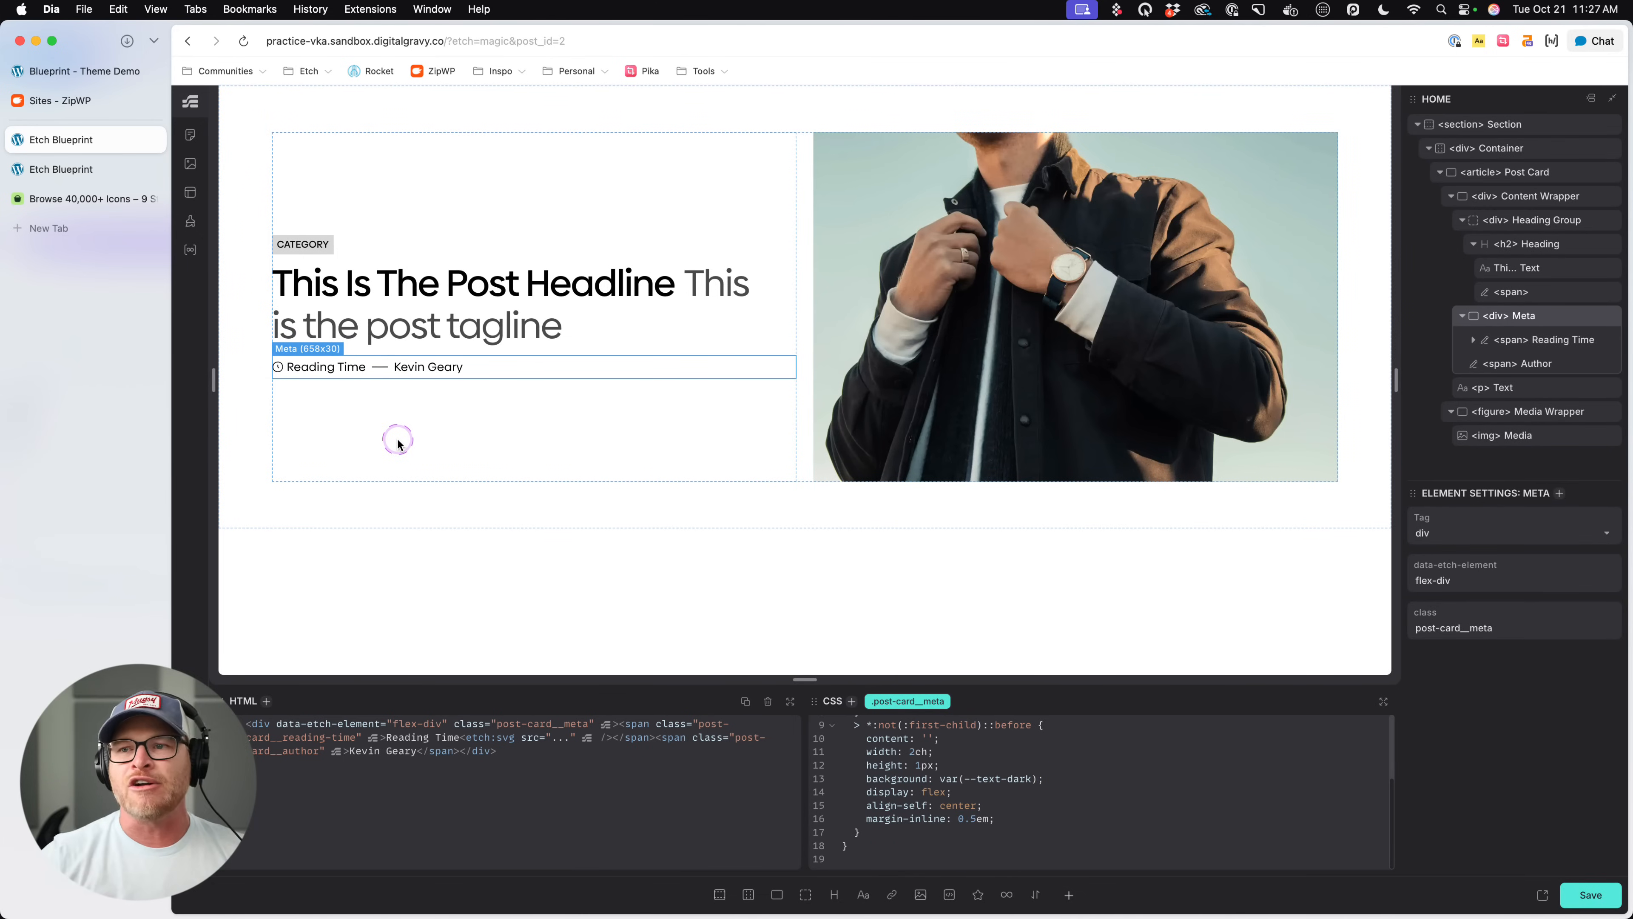
pyautogui.press('super+s')
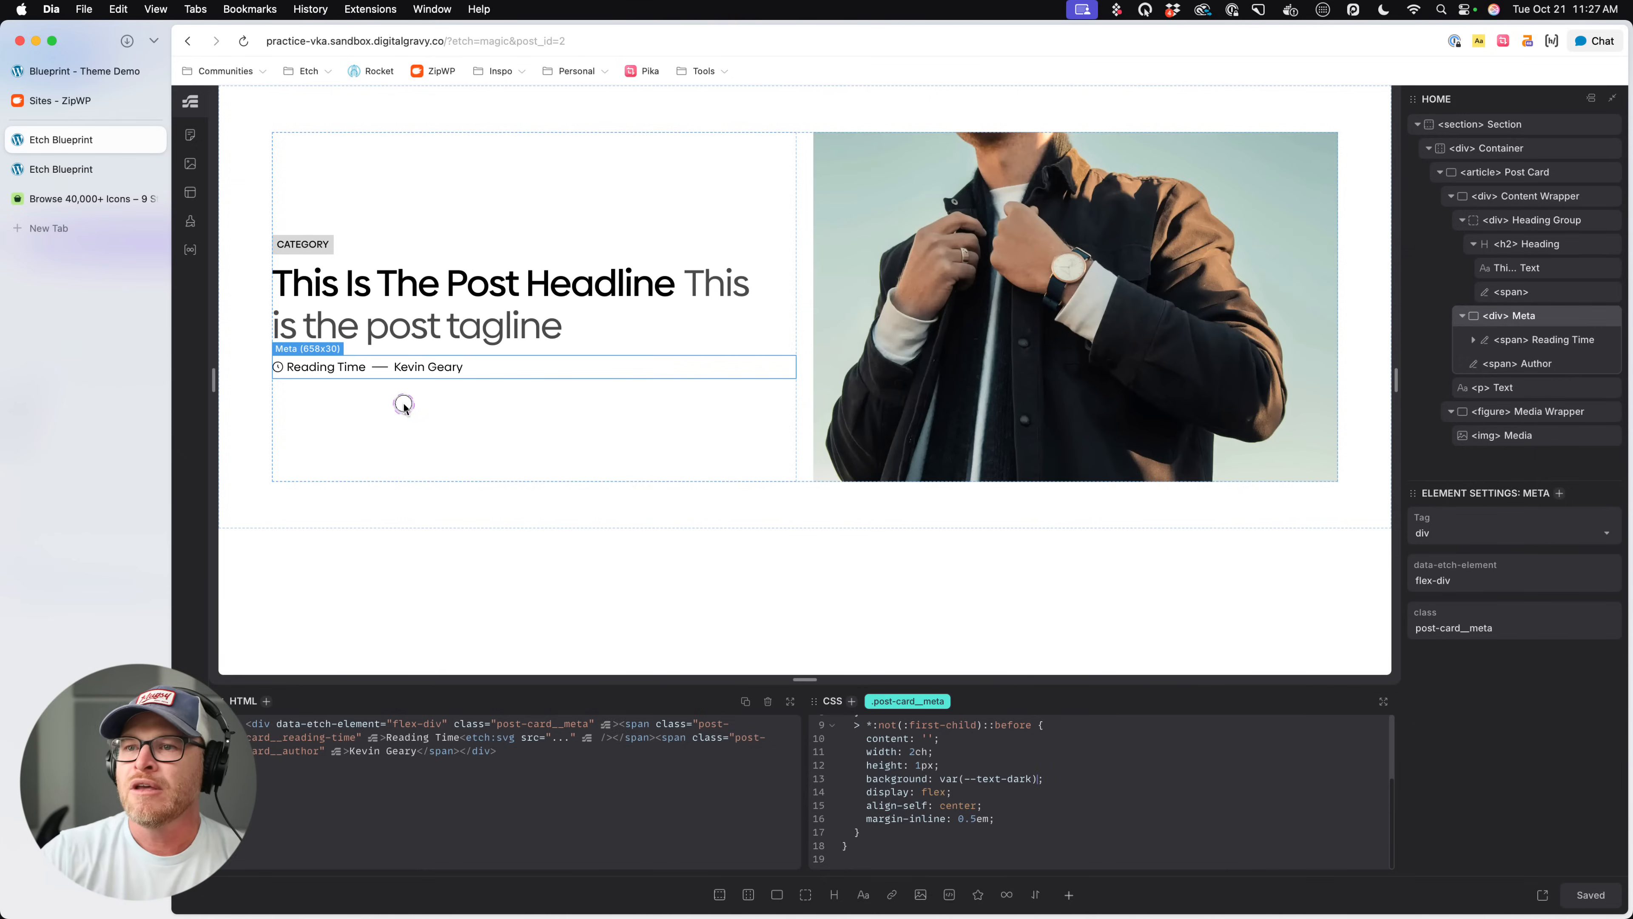
# - Add margin-block-start: .5em to the .post-card__heading rule above its nested span rule and save the page
pyautogui.click(404, 405)
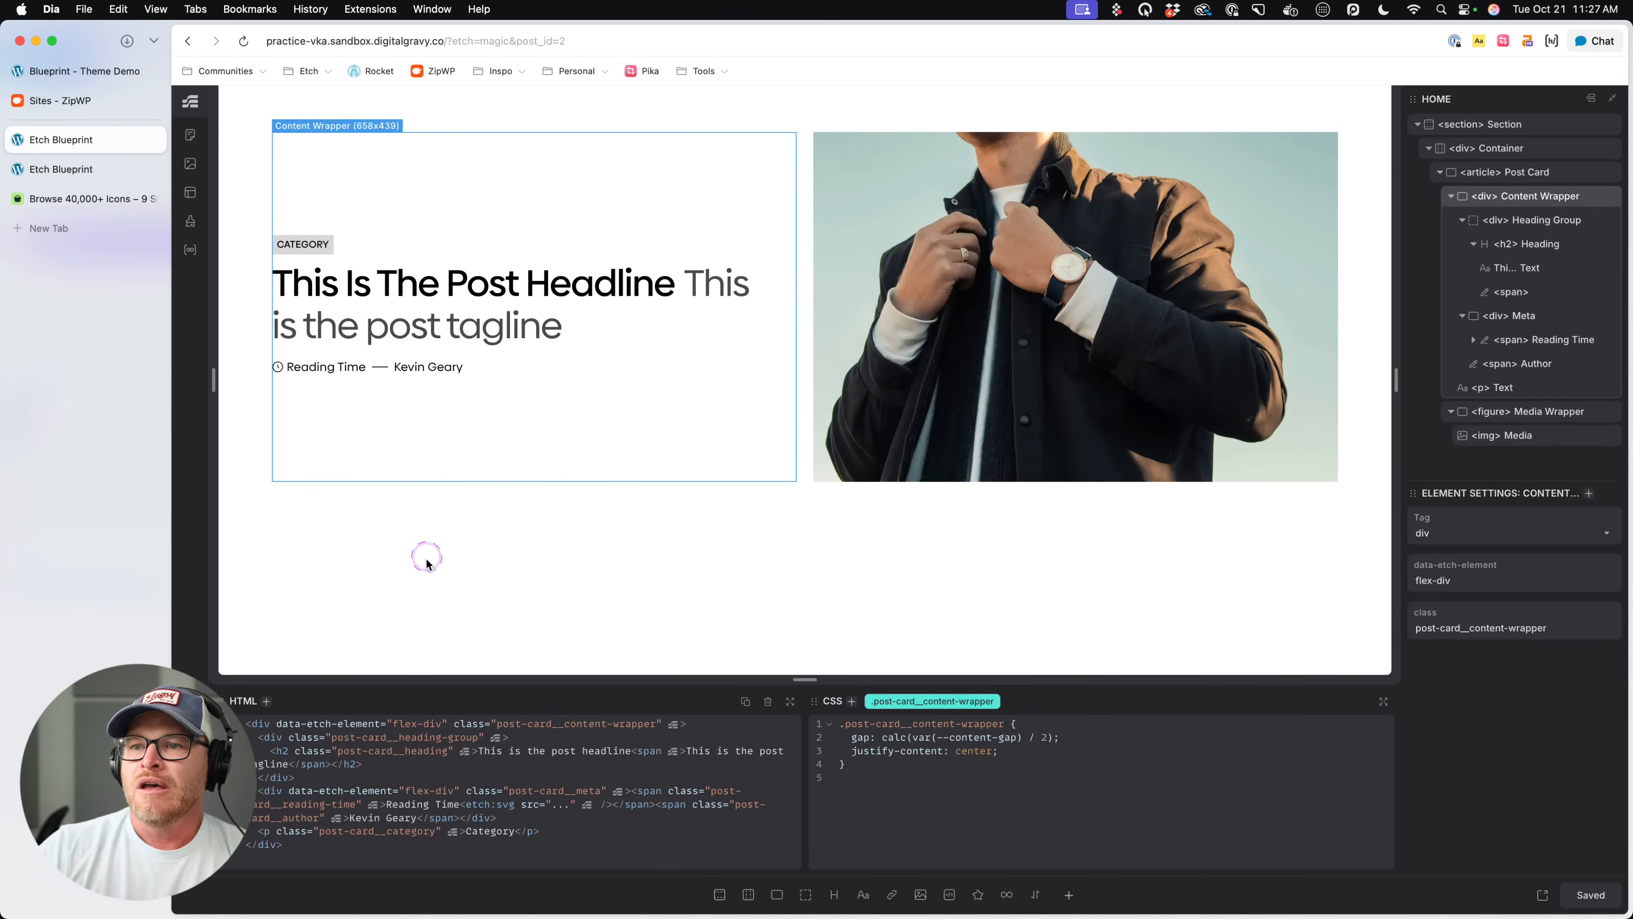
pyautogui.click(299, 267)
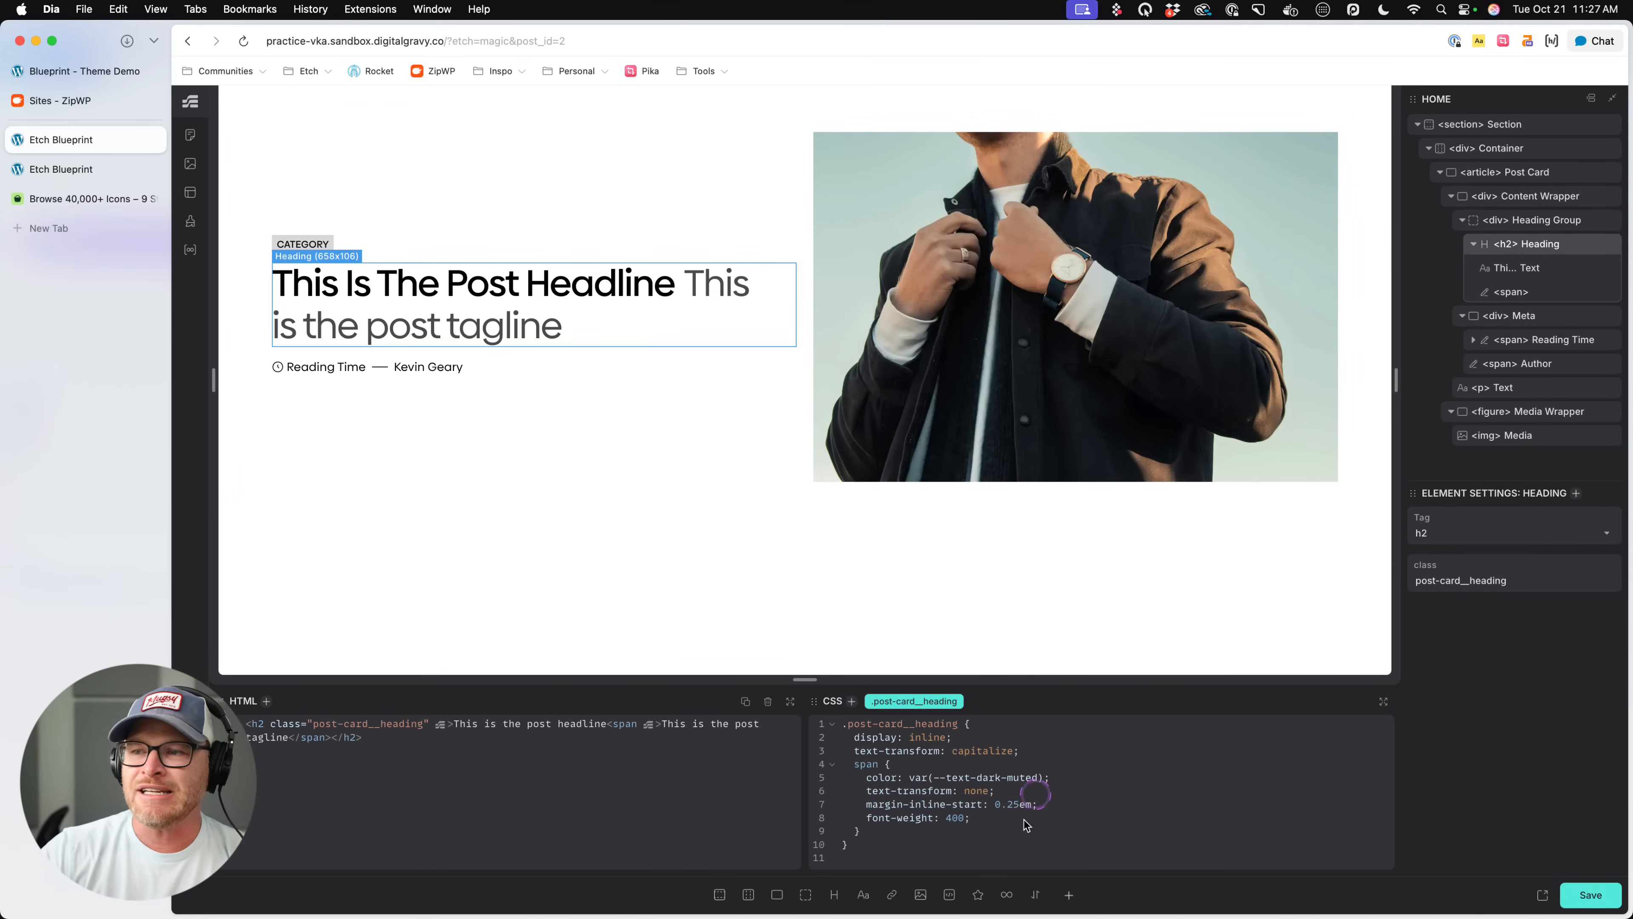
pyautogui.click(1059, 752)
pyautogui.press('Return')
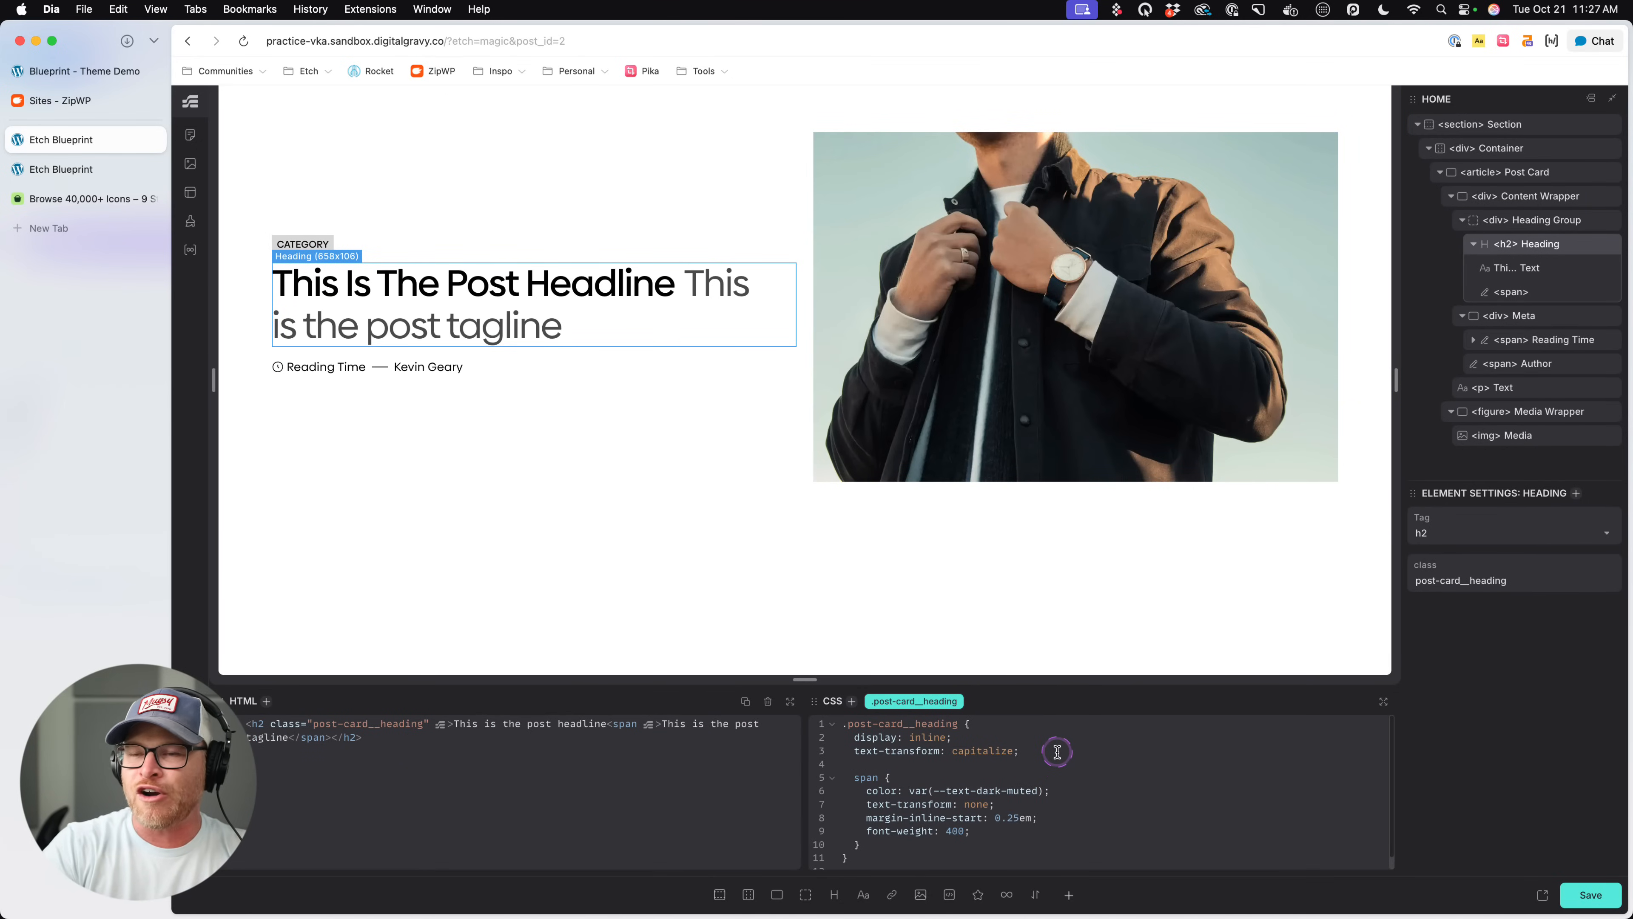
pyautogui.write('margin-block-start: .5e')
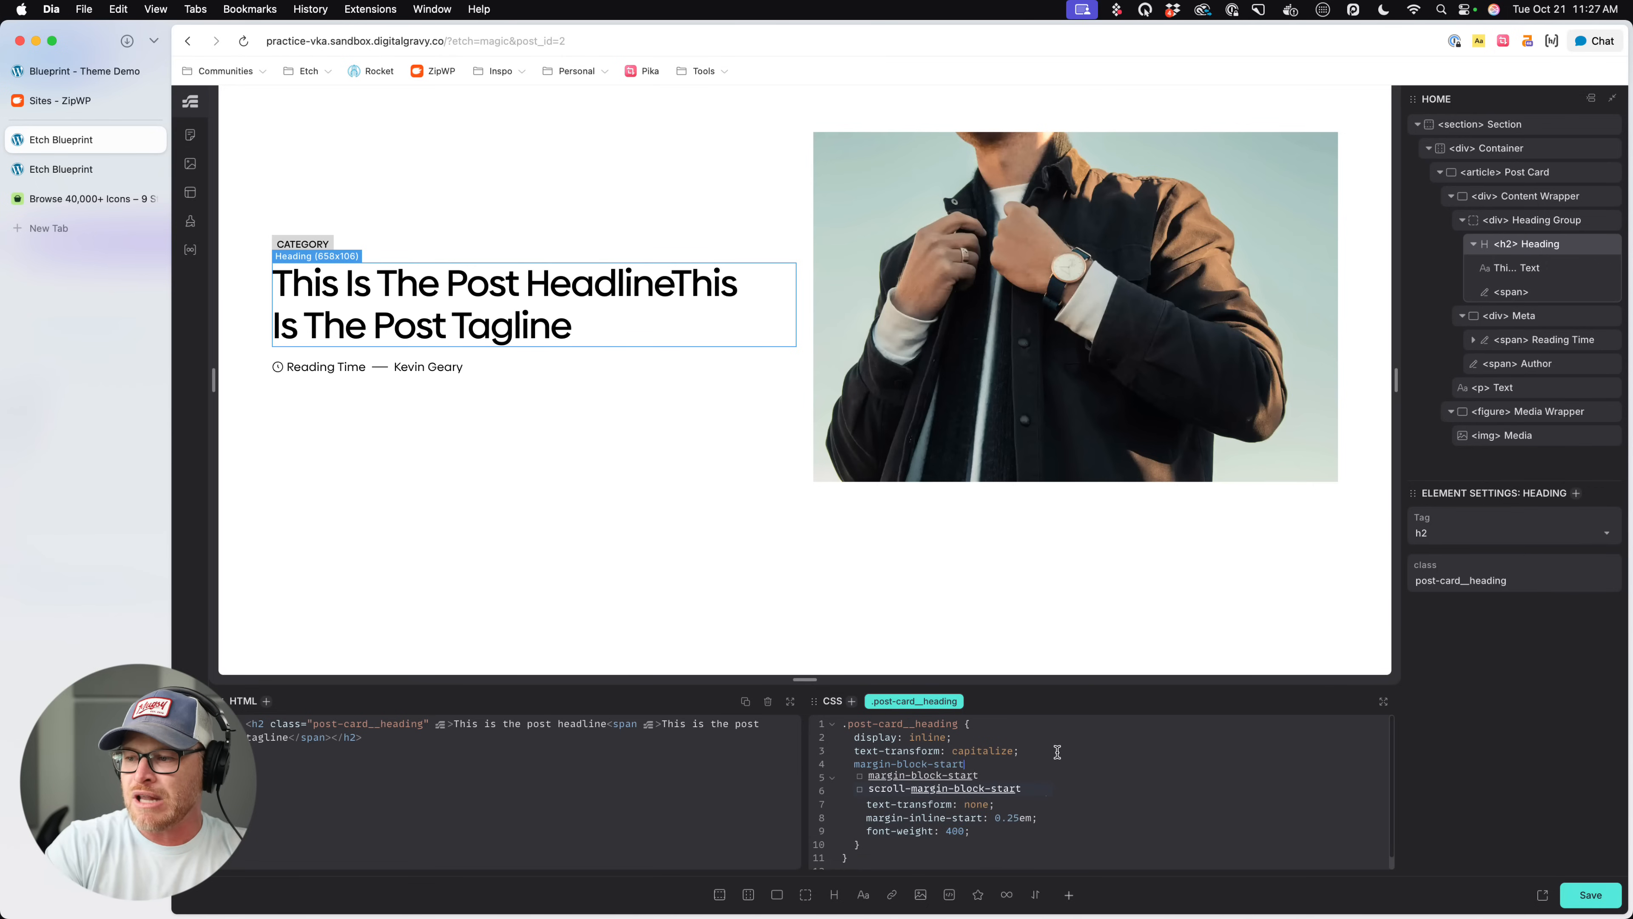
pyautogui.click(1056, 751)
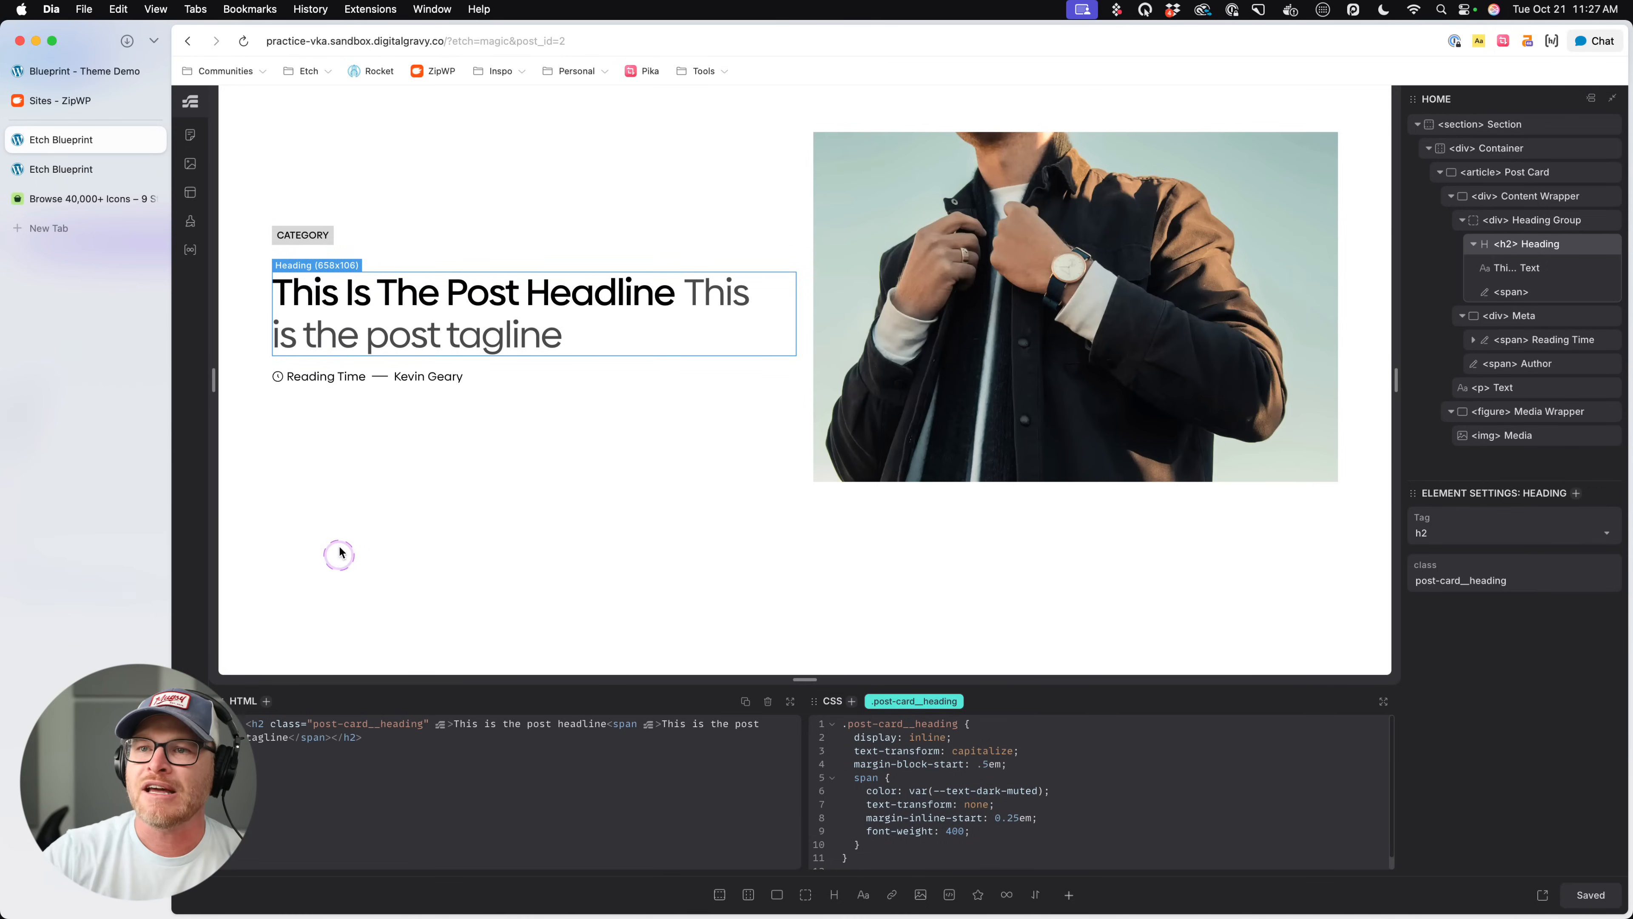
# - Change margin-block-start to margin-block-end: 0.5em in the .post-card__heading rule and save the page
pyautogui.click(355, 442)
pyautogui.click(594, 341)
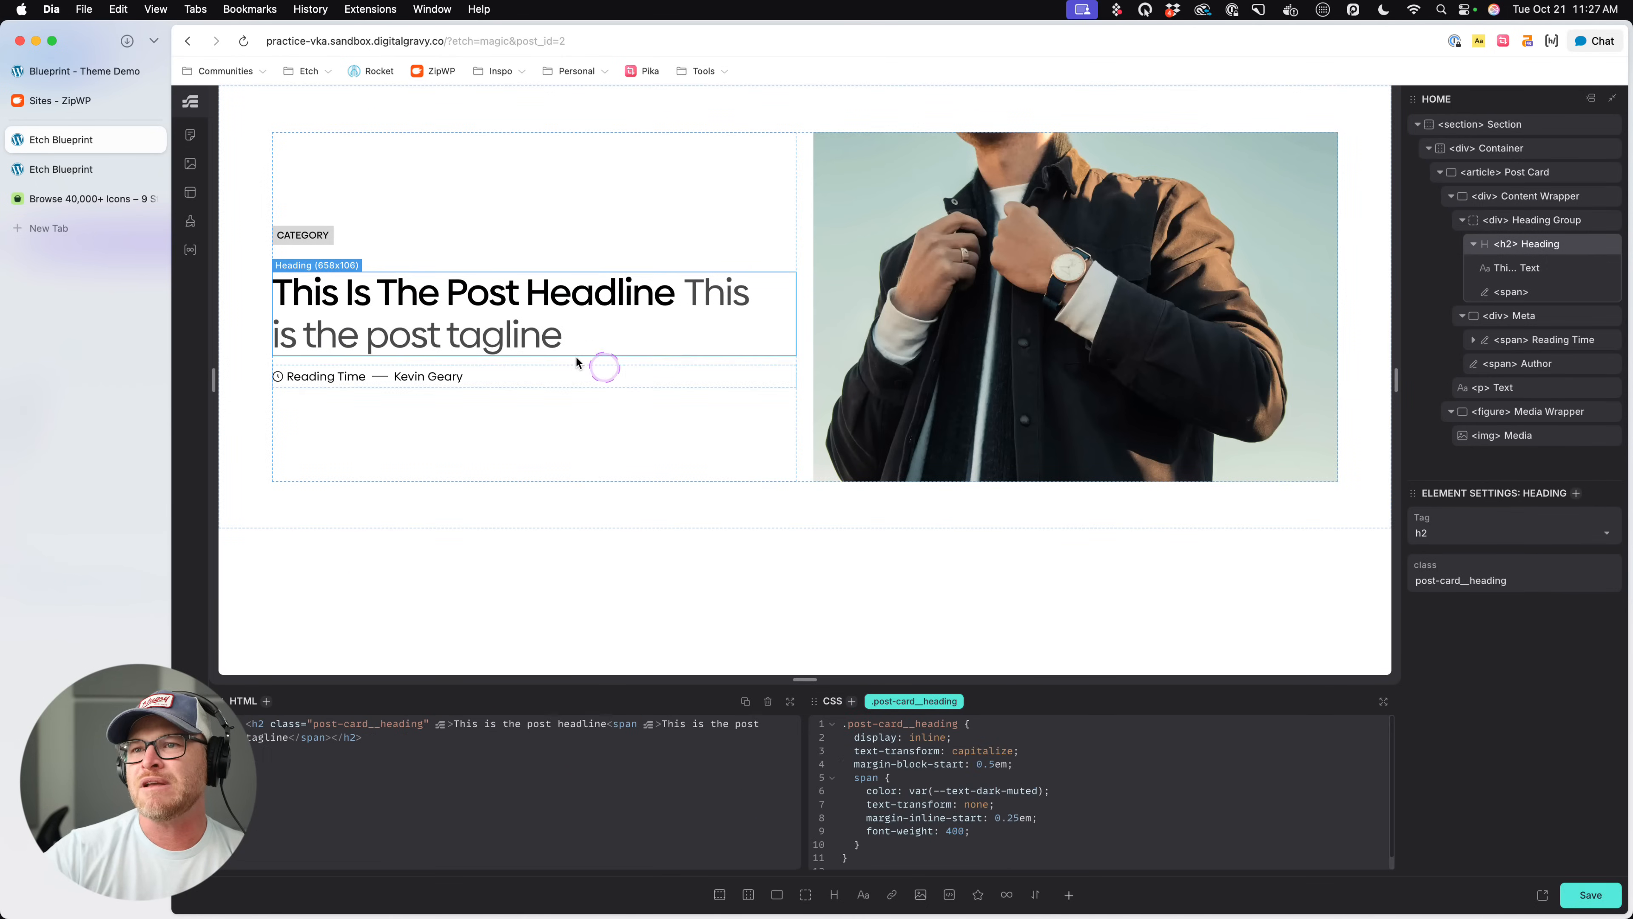
pyautogui.click(538, 267)
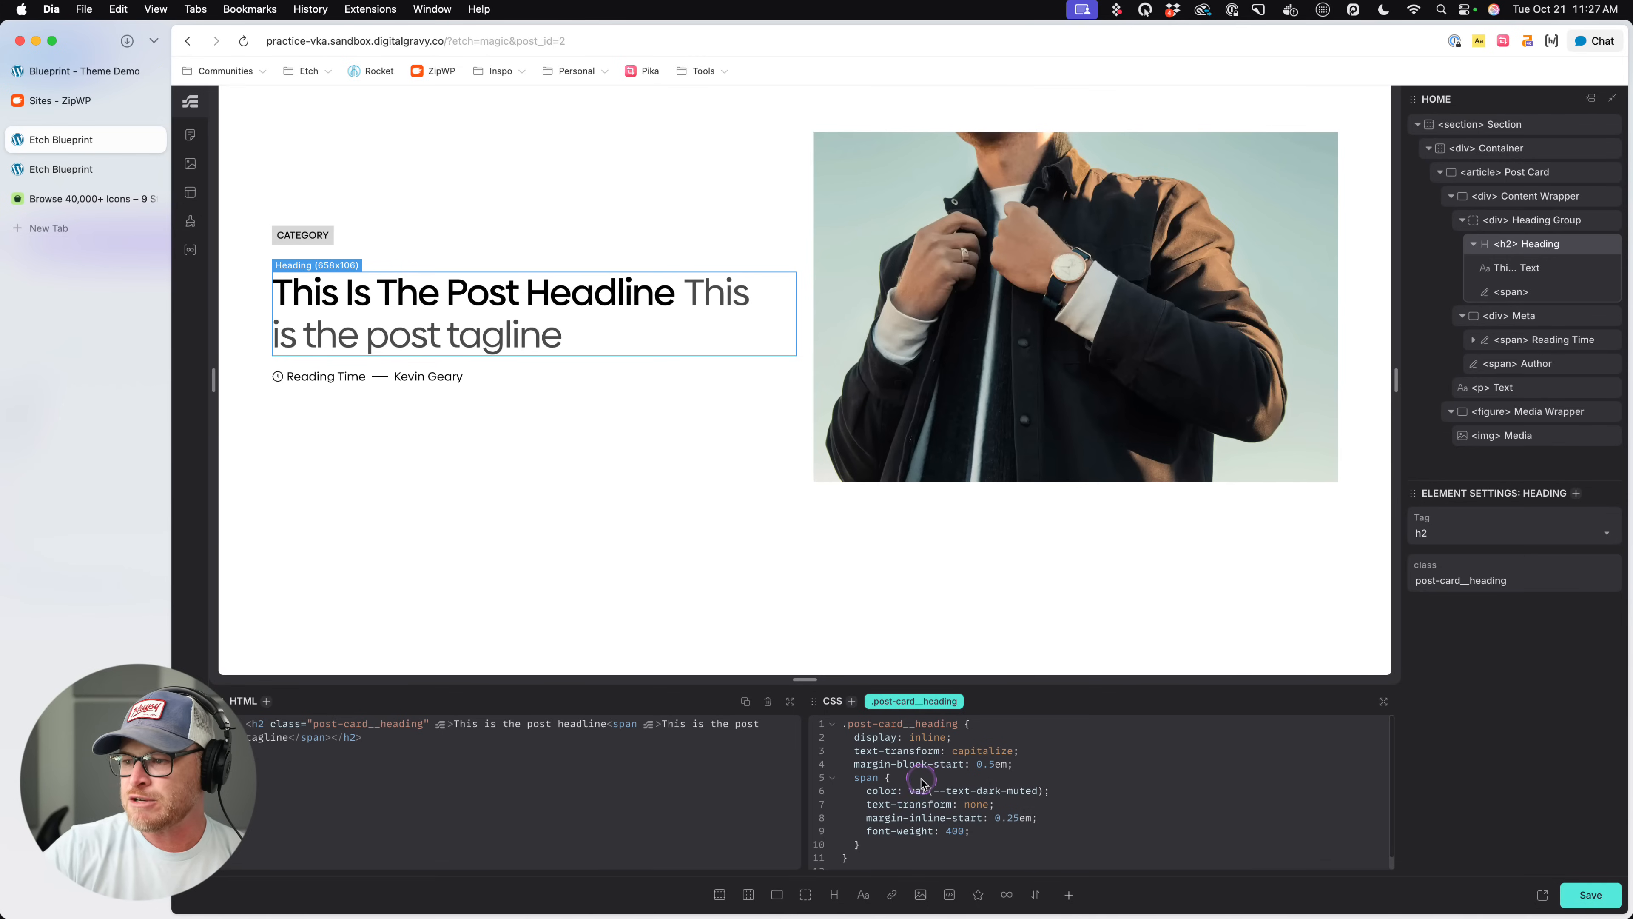
pyautogui.doubleClick(944, 765)
pyautogui.write('end')
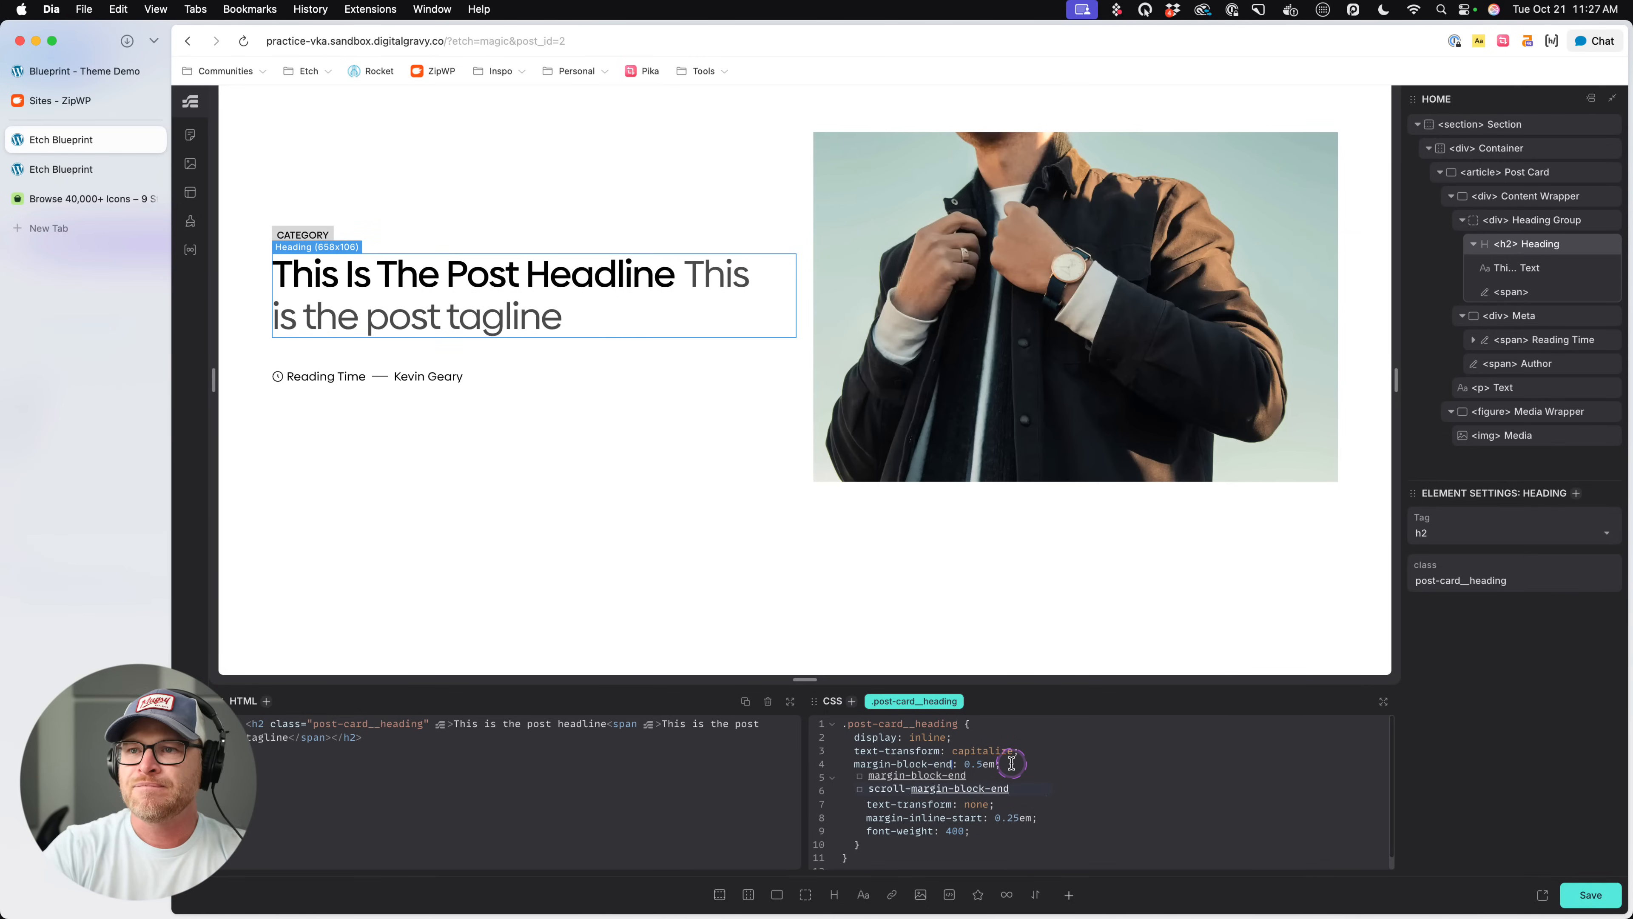
pyautogui.click(437, 400)
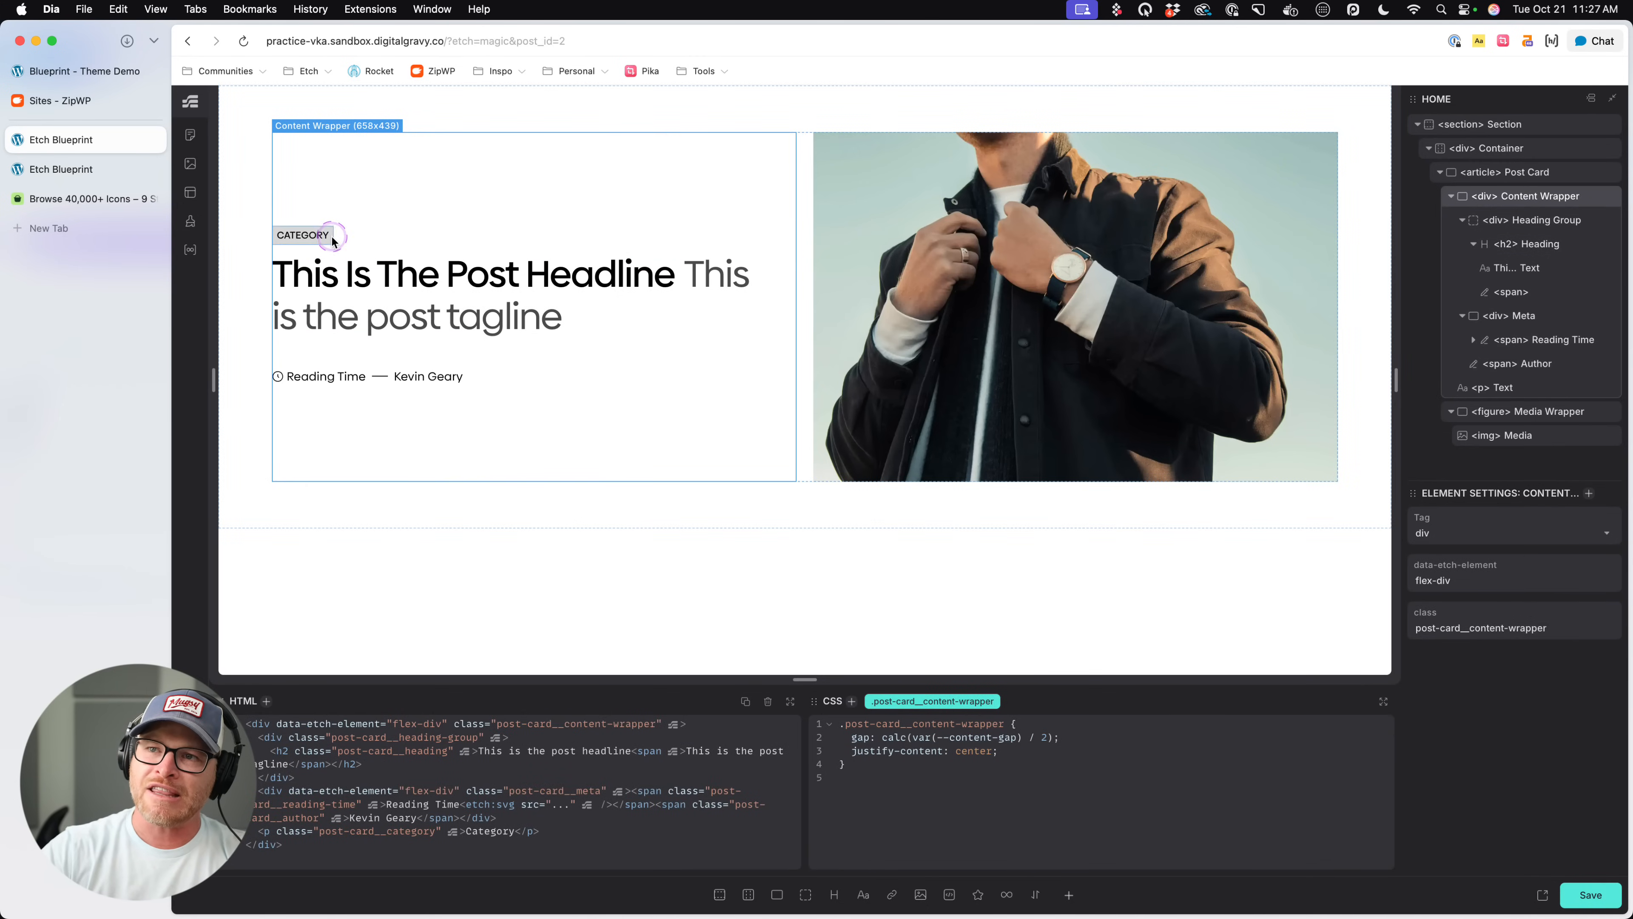
pyautogui.press('super+s')
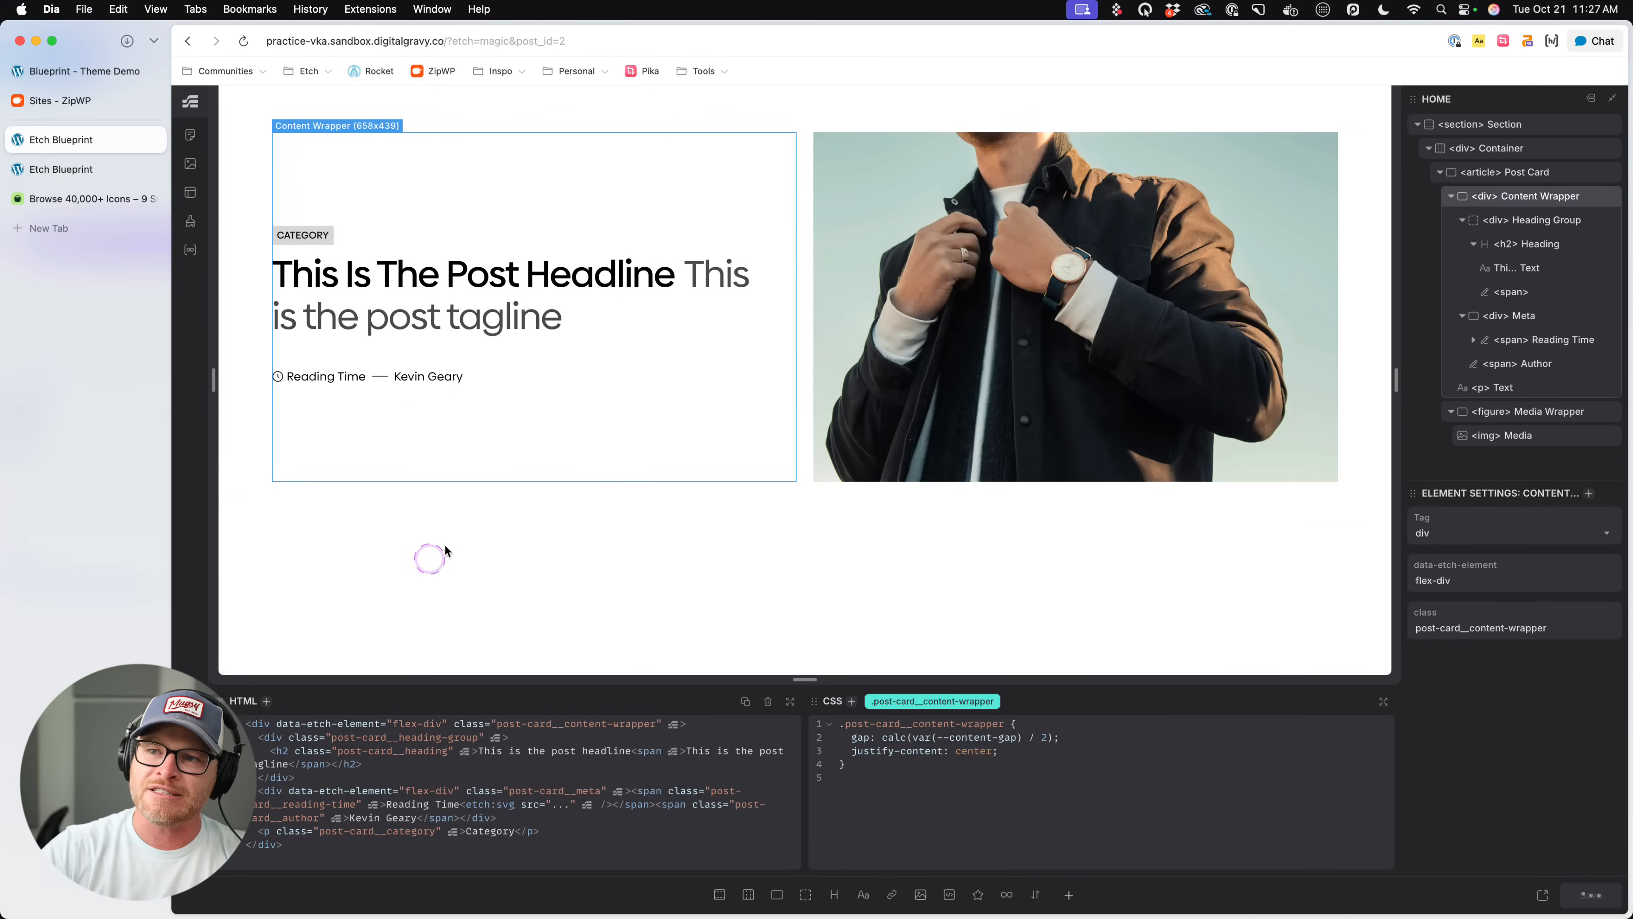
pyautogui.click(619, 592)
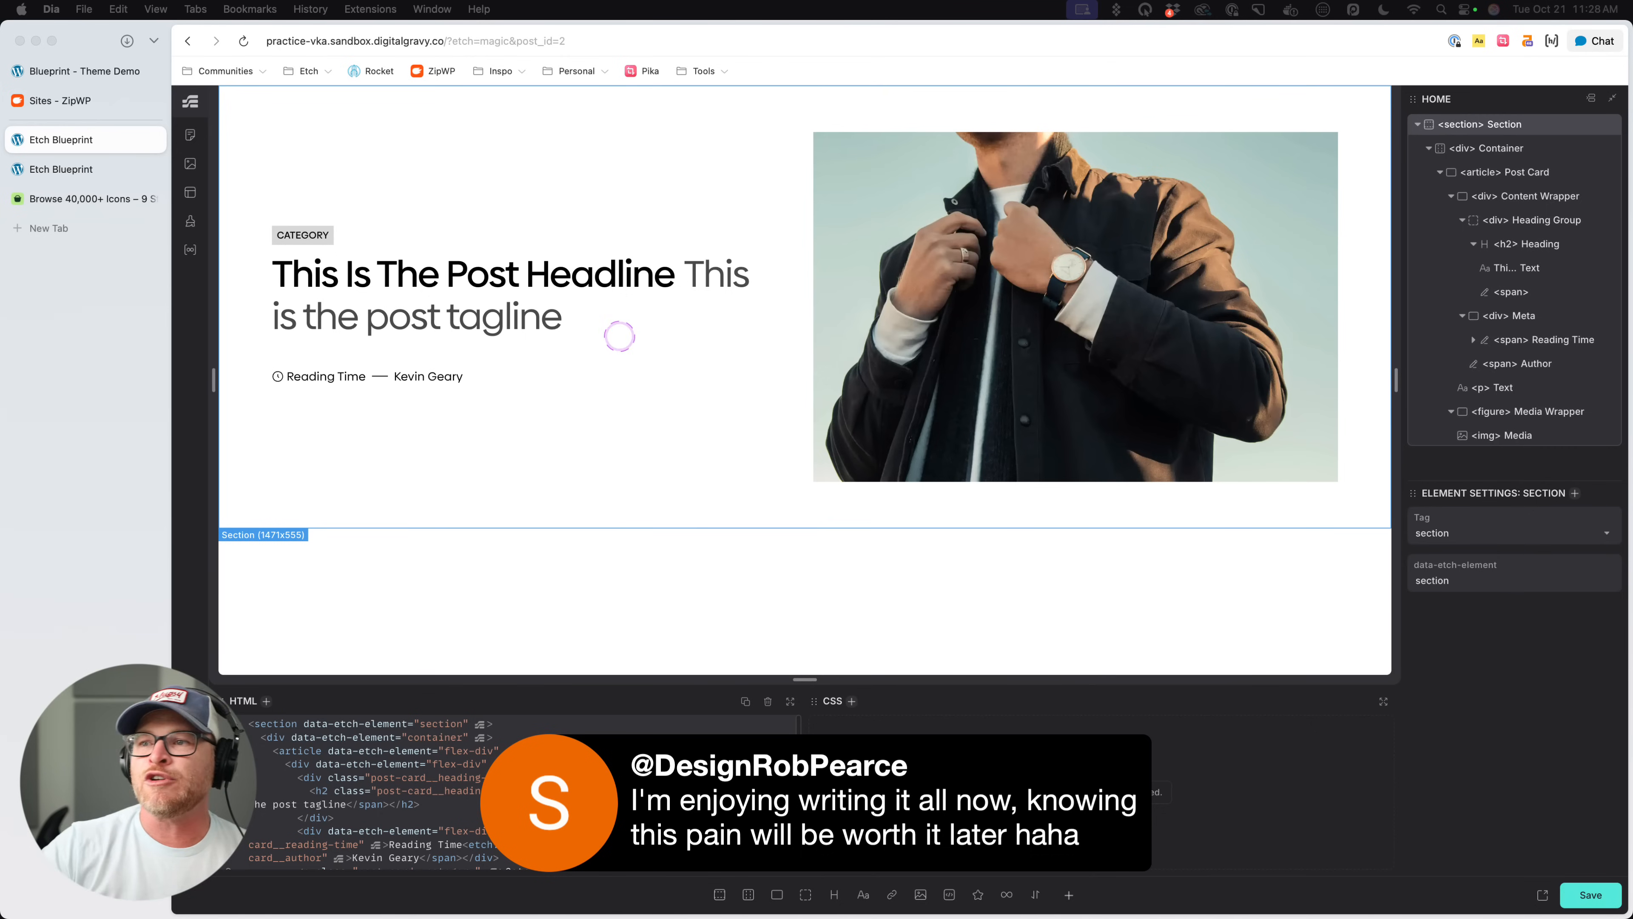
pyautogui.click(738, 191)
pyautogui.click(801, 210)
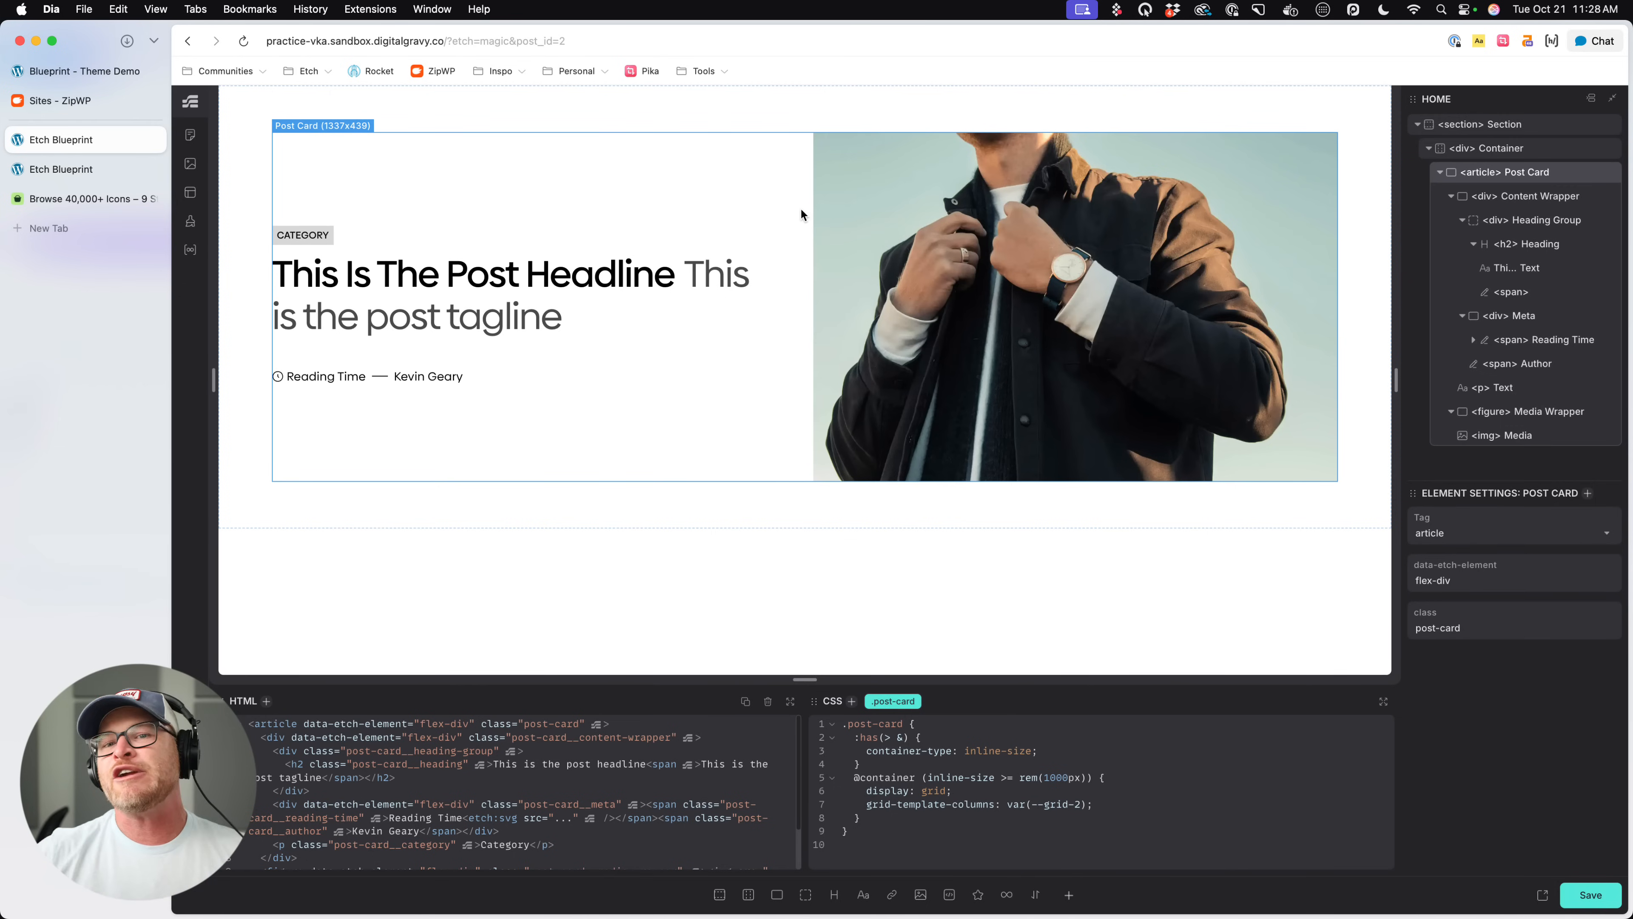
pyautogui.click(443, 236)
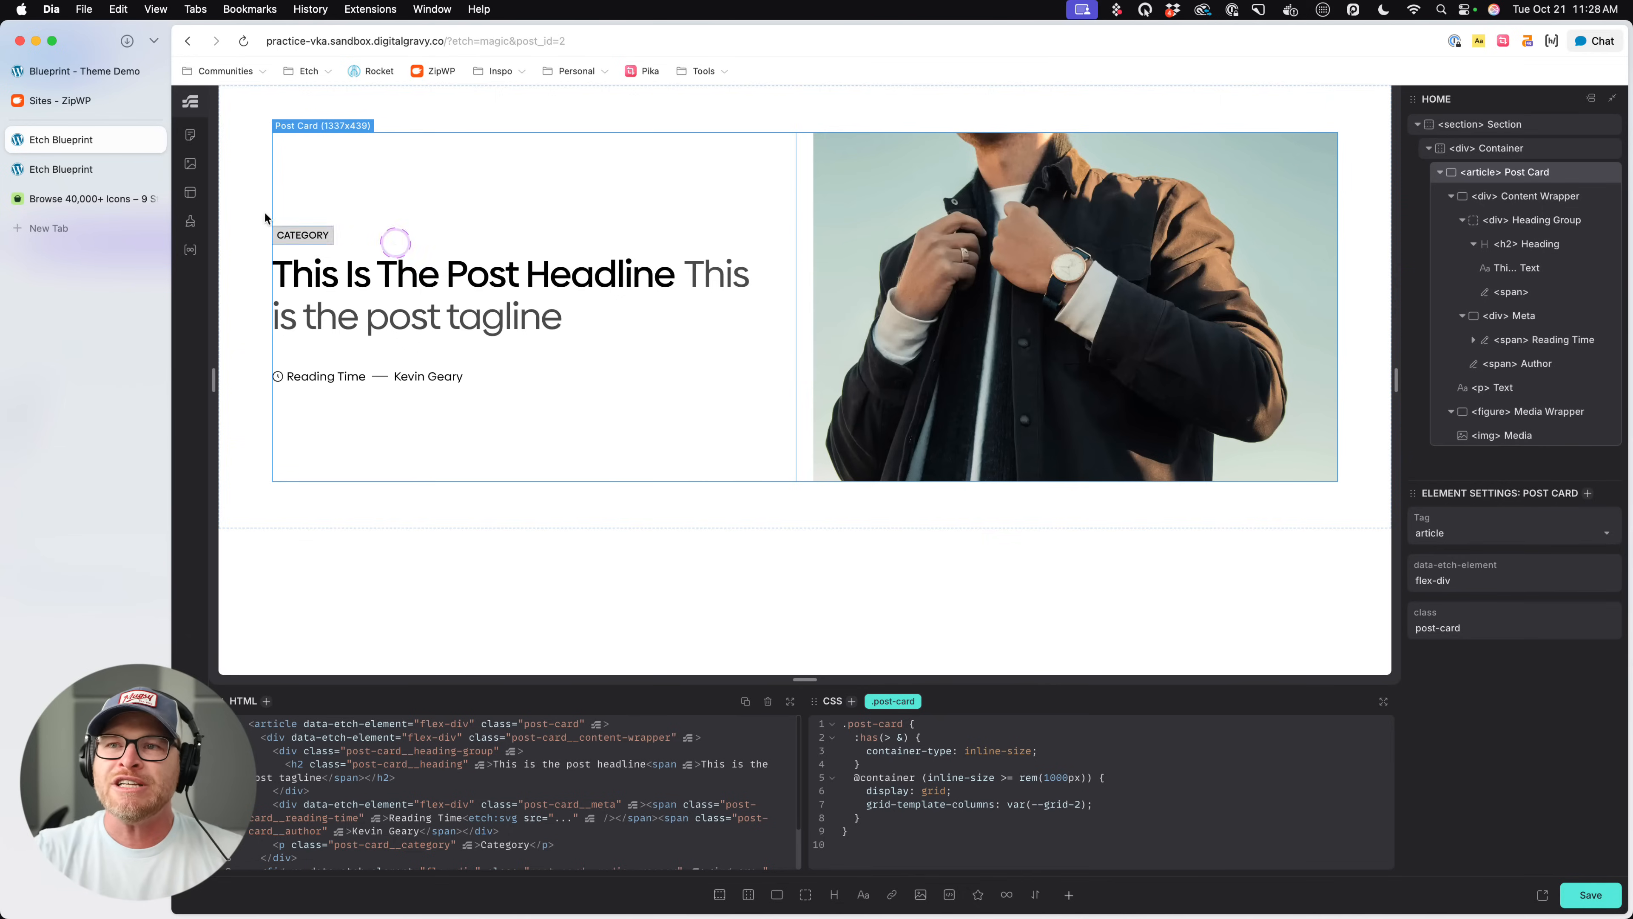
pyautogui.click(114, 177)
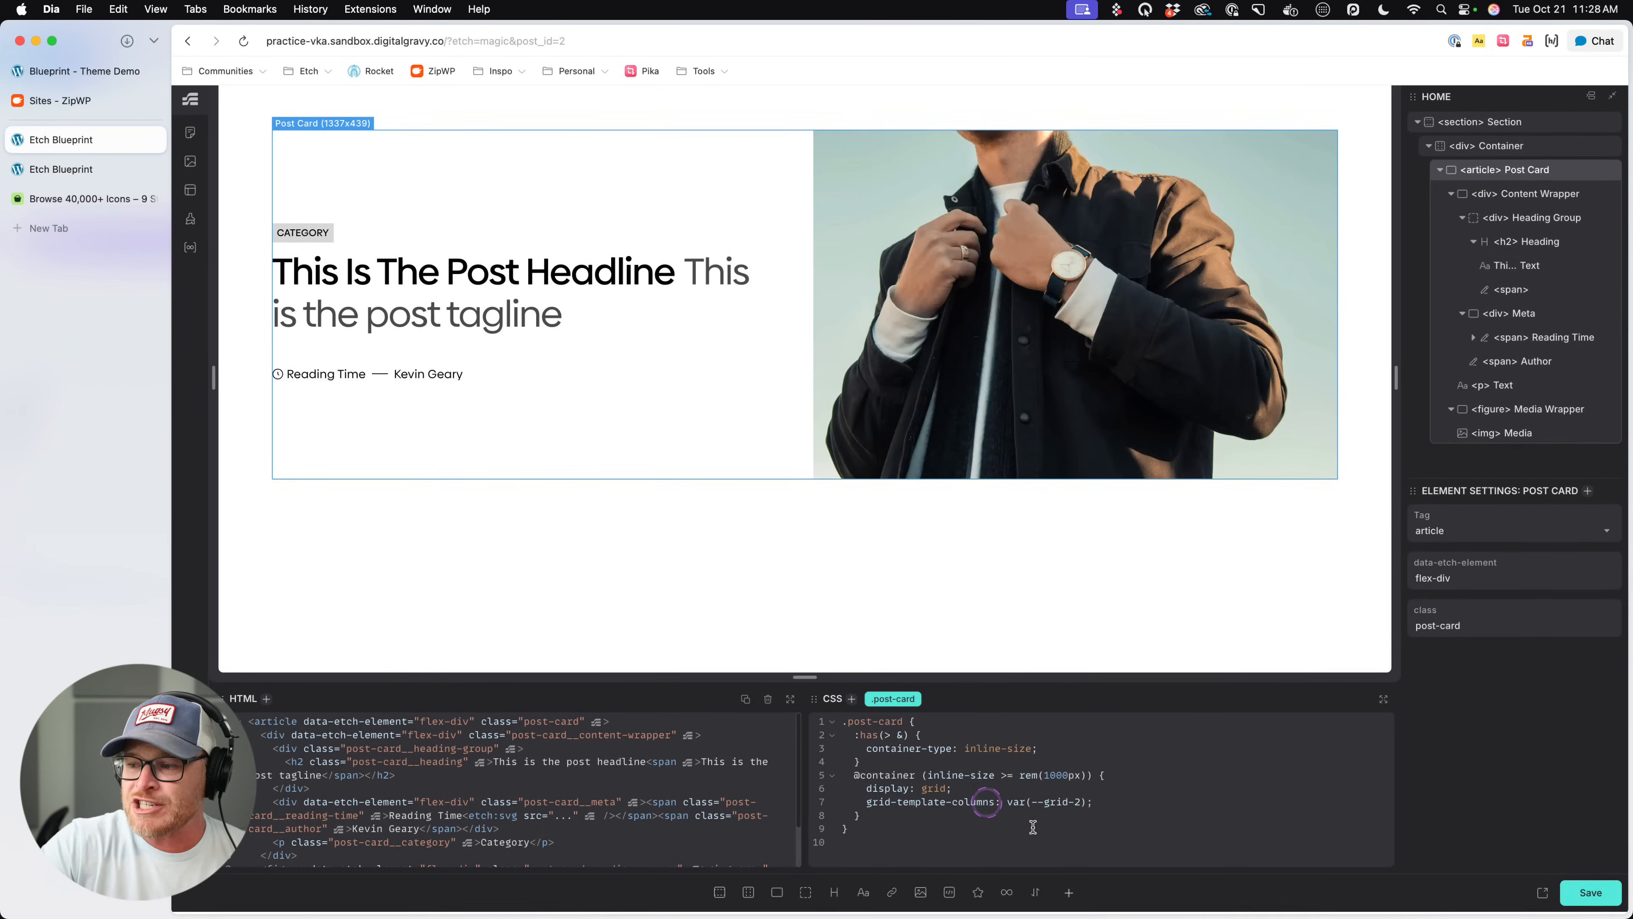
pyautogui.moveTo(1032, 829); pyautogui.dragTo(839, 764)
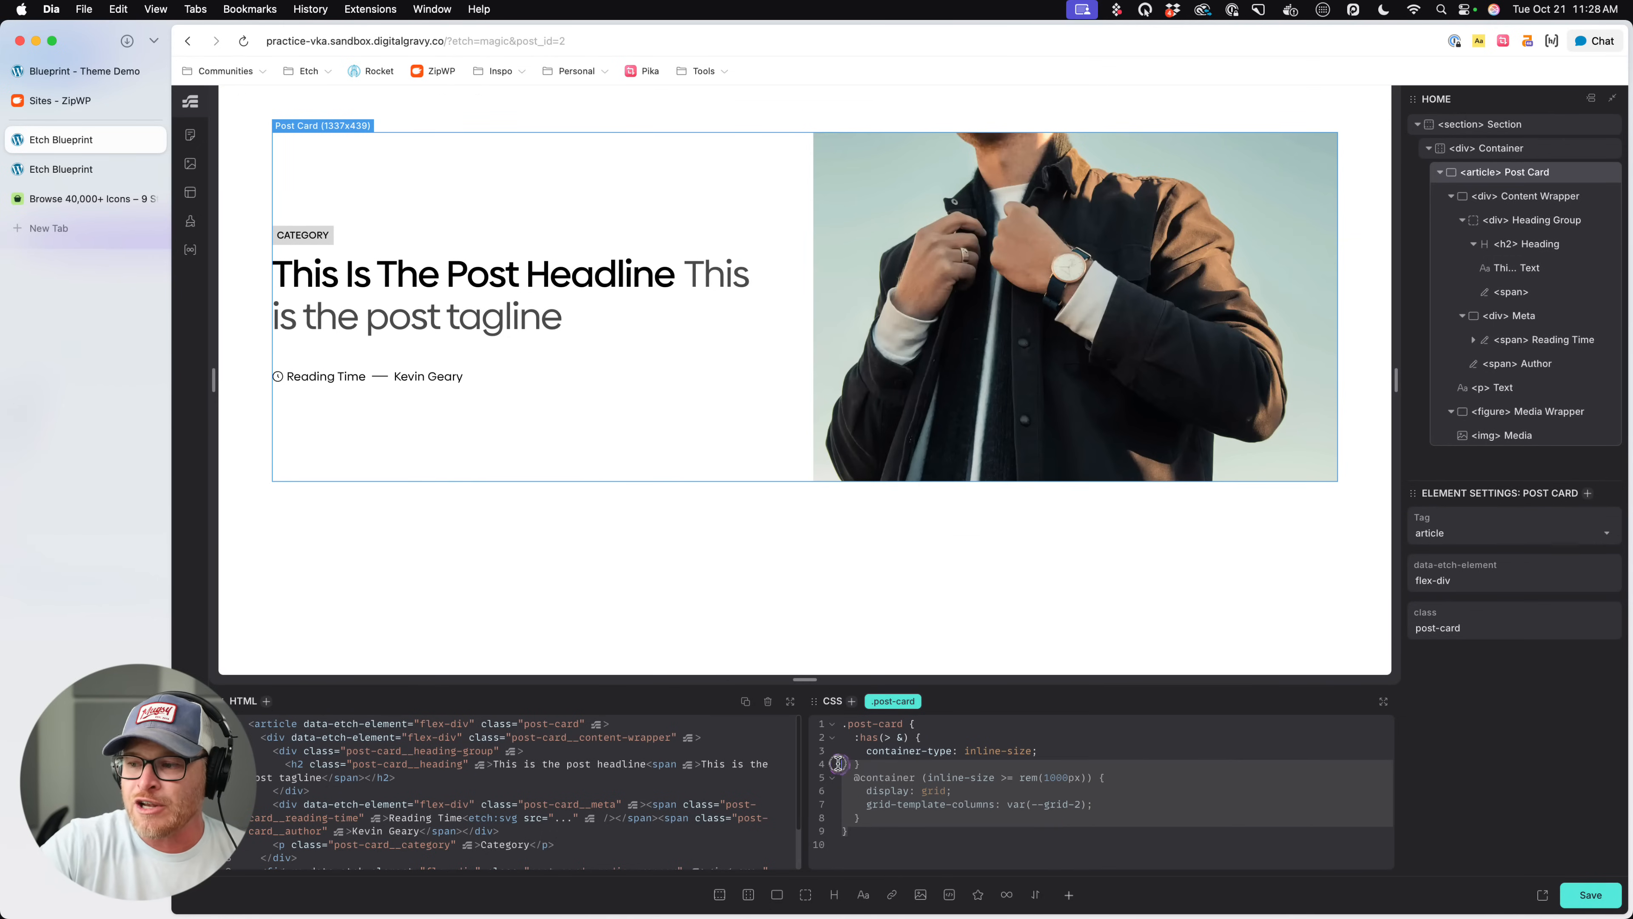
pyautogui.scroll(5, 895, 755)
pyautogui.hscroll(-3, 890, 759)
pyautogui.click(897, 750)
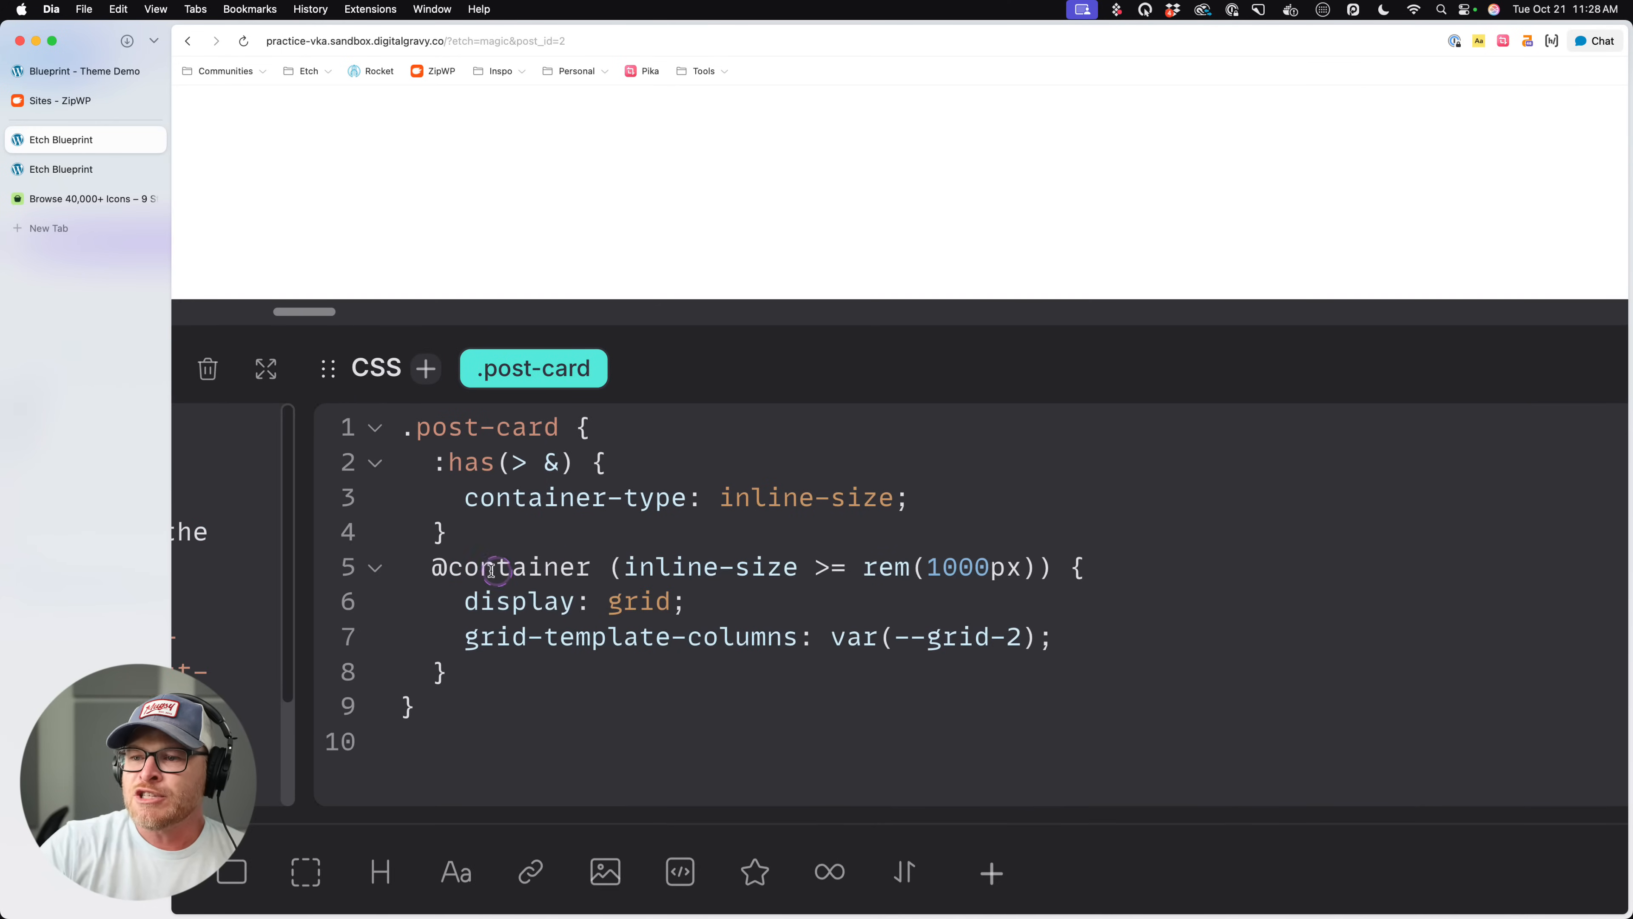
pyautogui.moveTo(432, 568); pyautogui.dragTo(940, 569)
pyautogui.click(903, 589)
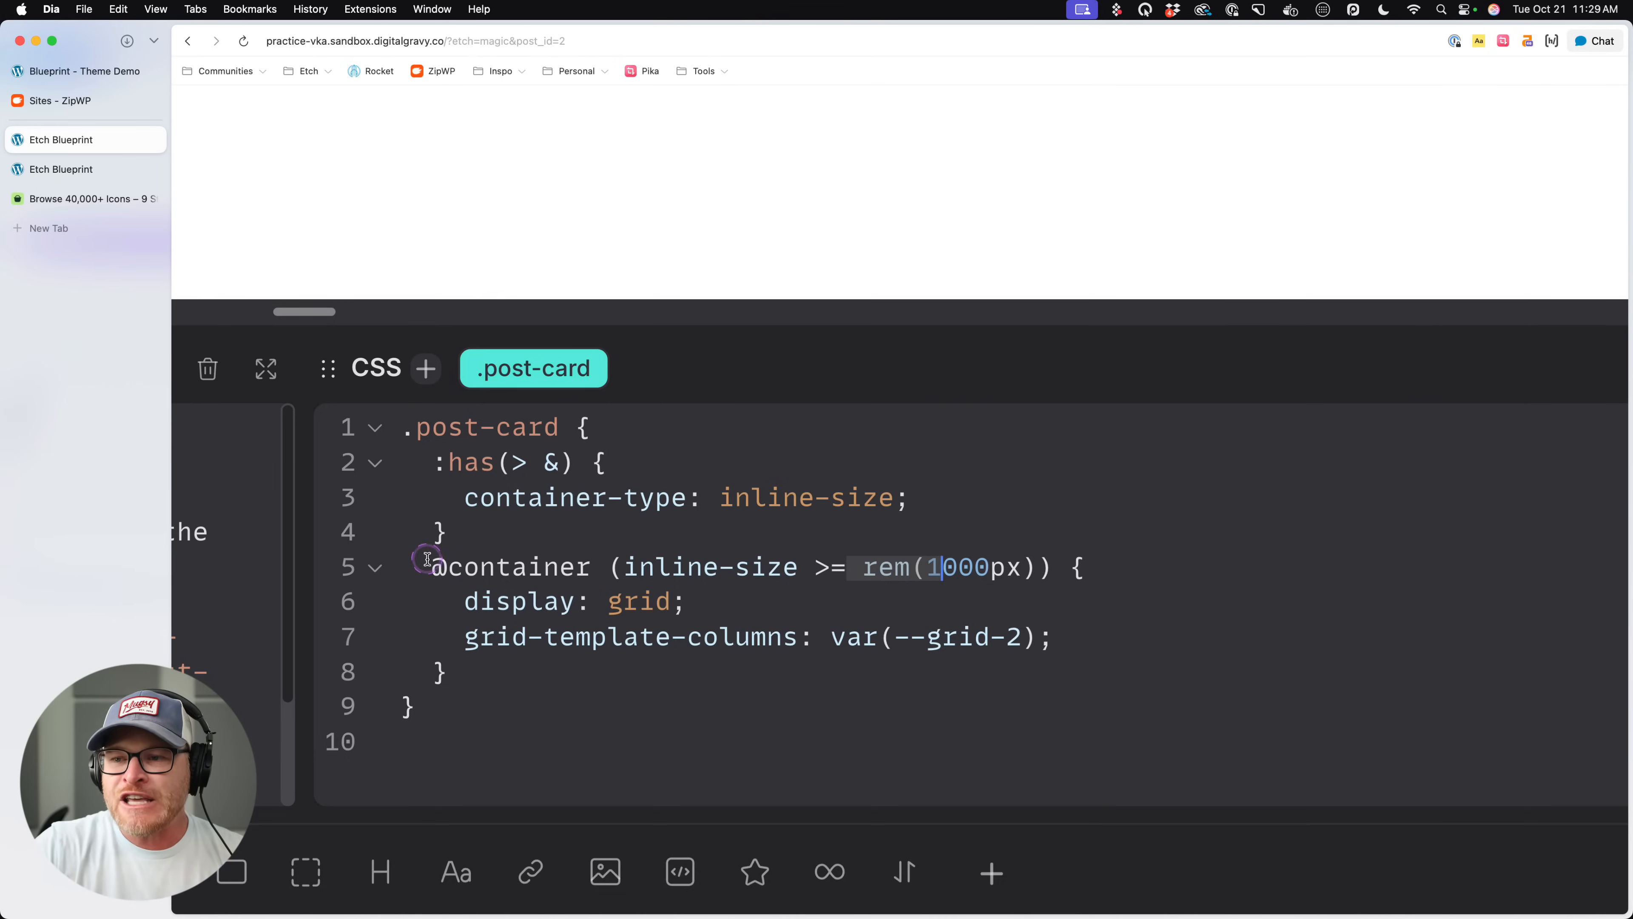
pyautogui.moveTo(430, 567); pyautogui.dragTo(788, 567)
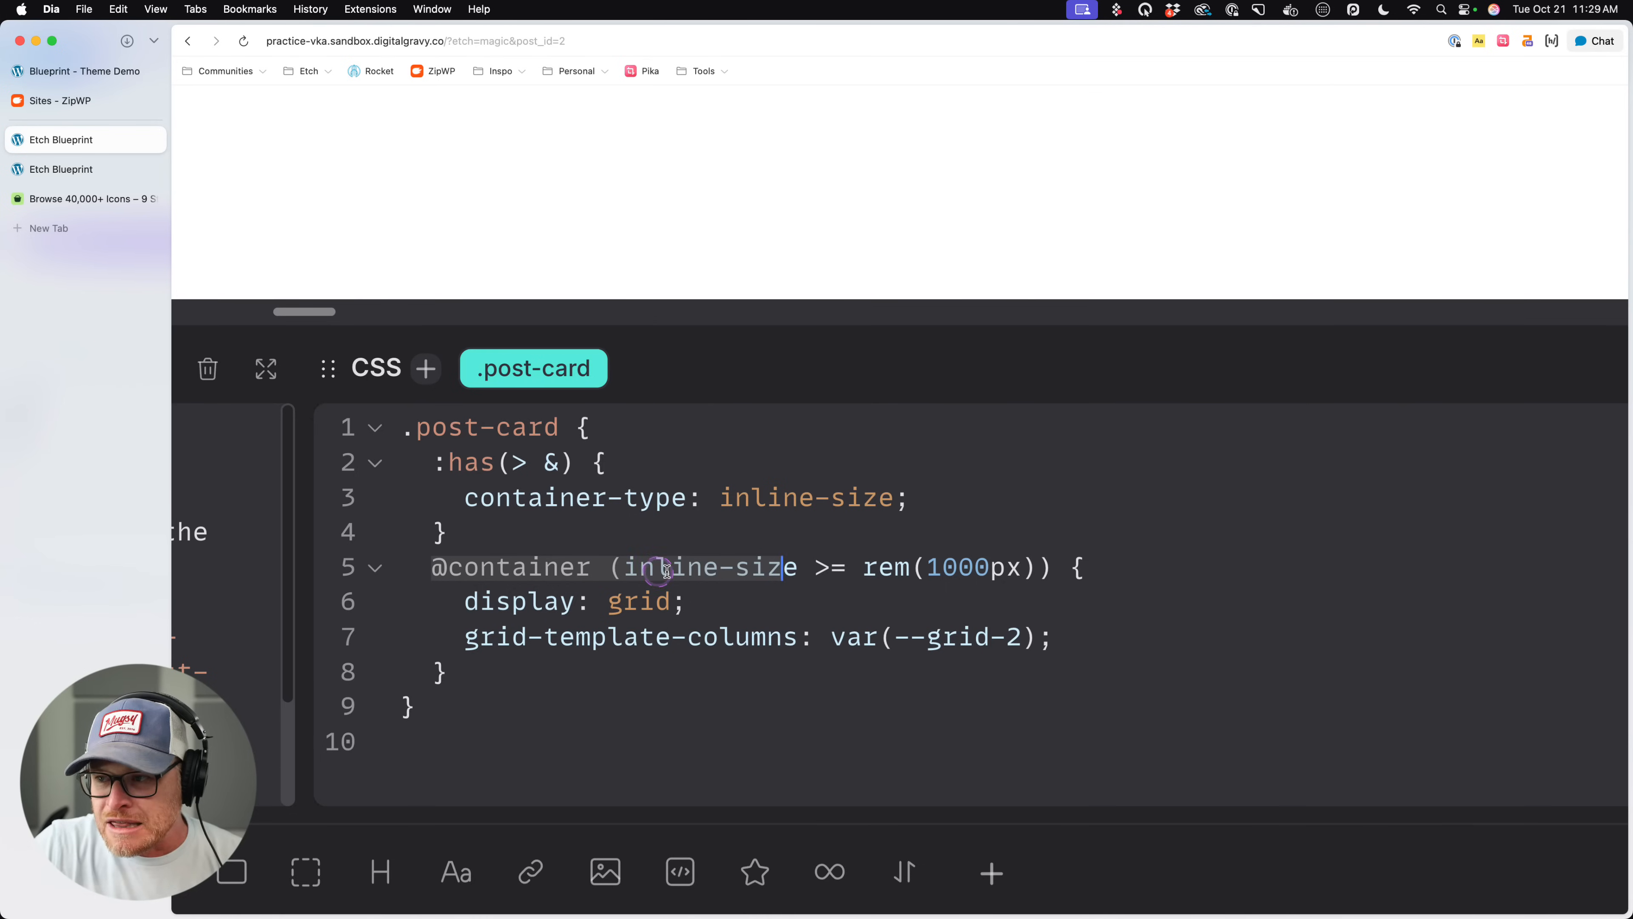
pyautogui.moveTo(814, 567); pyautogui.dragTo(920, 570)
pyautogui.click(1037, 567)
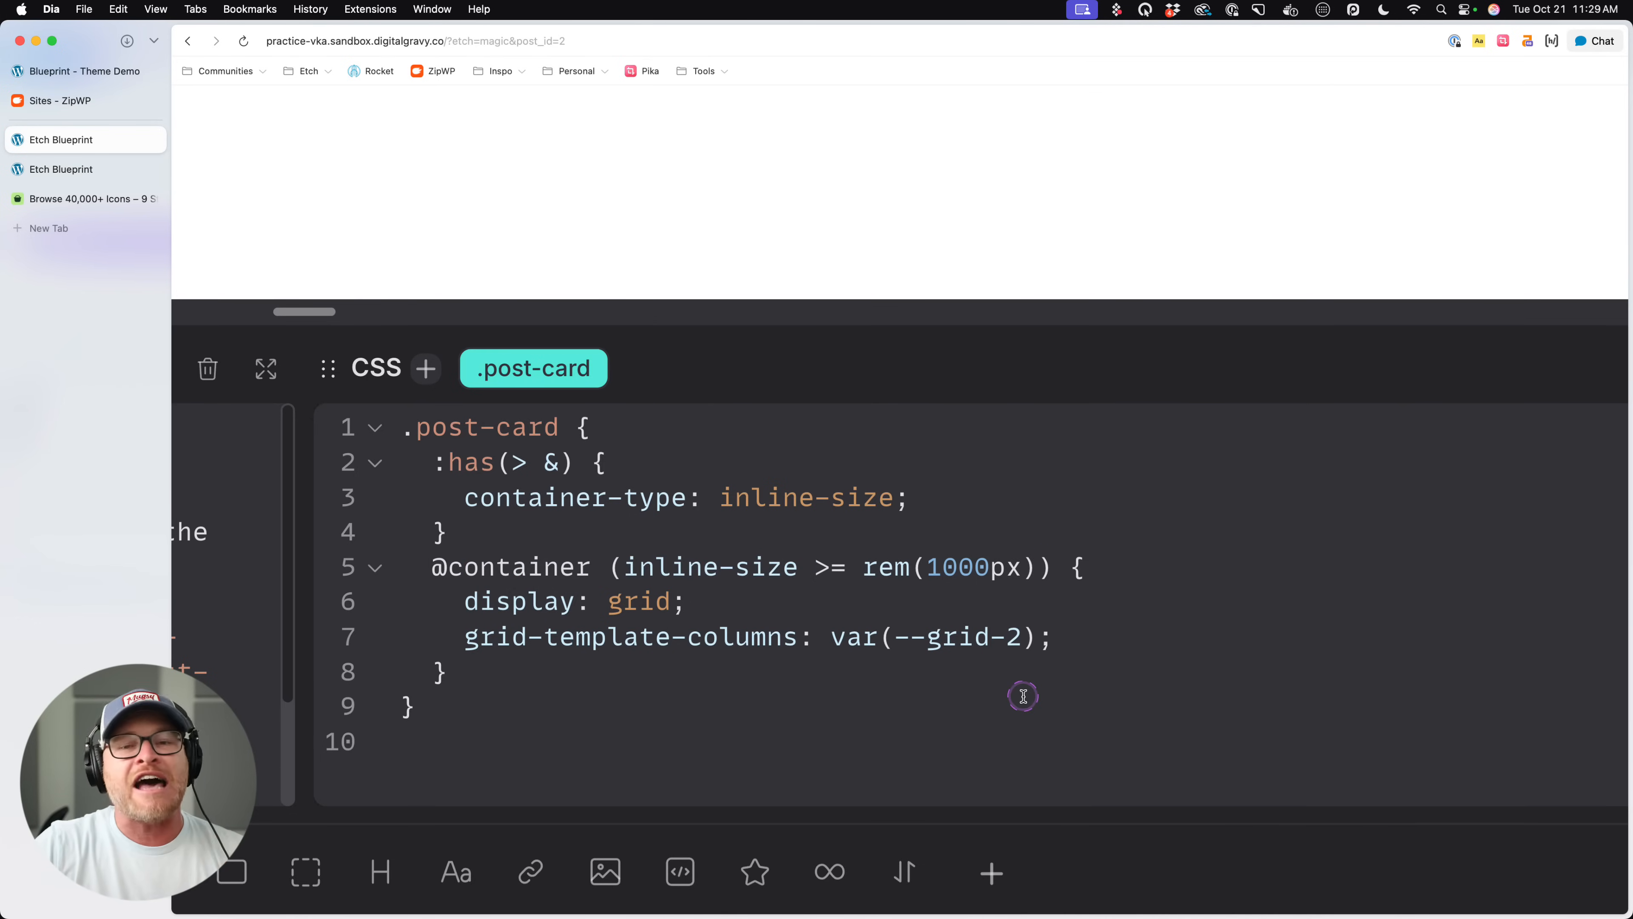
pyautogui.moveTo(447, 599); pyautogui.dragTo(574, 640)
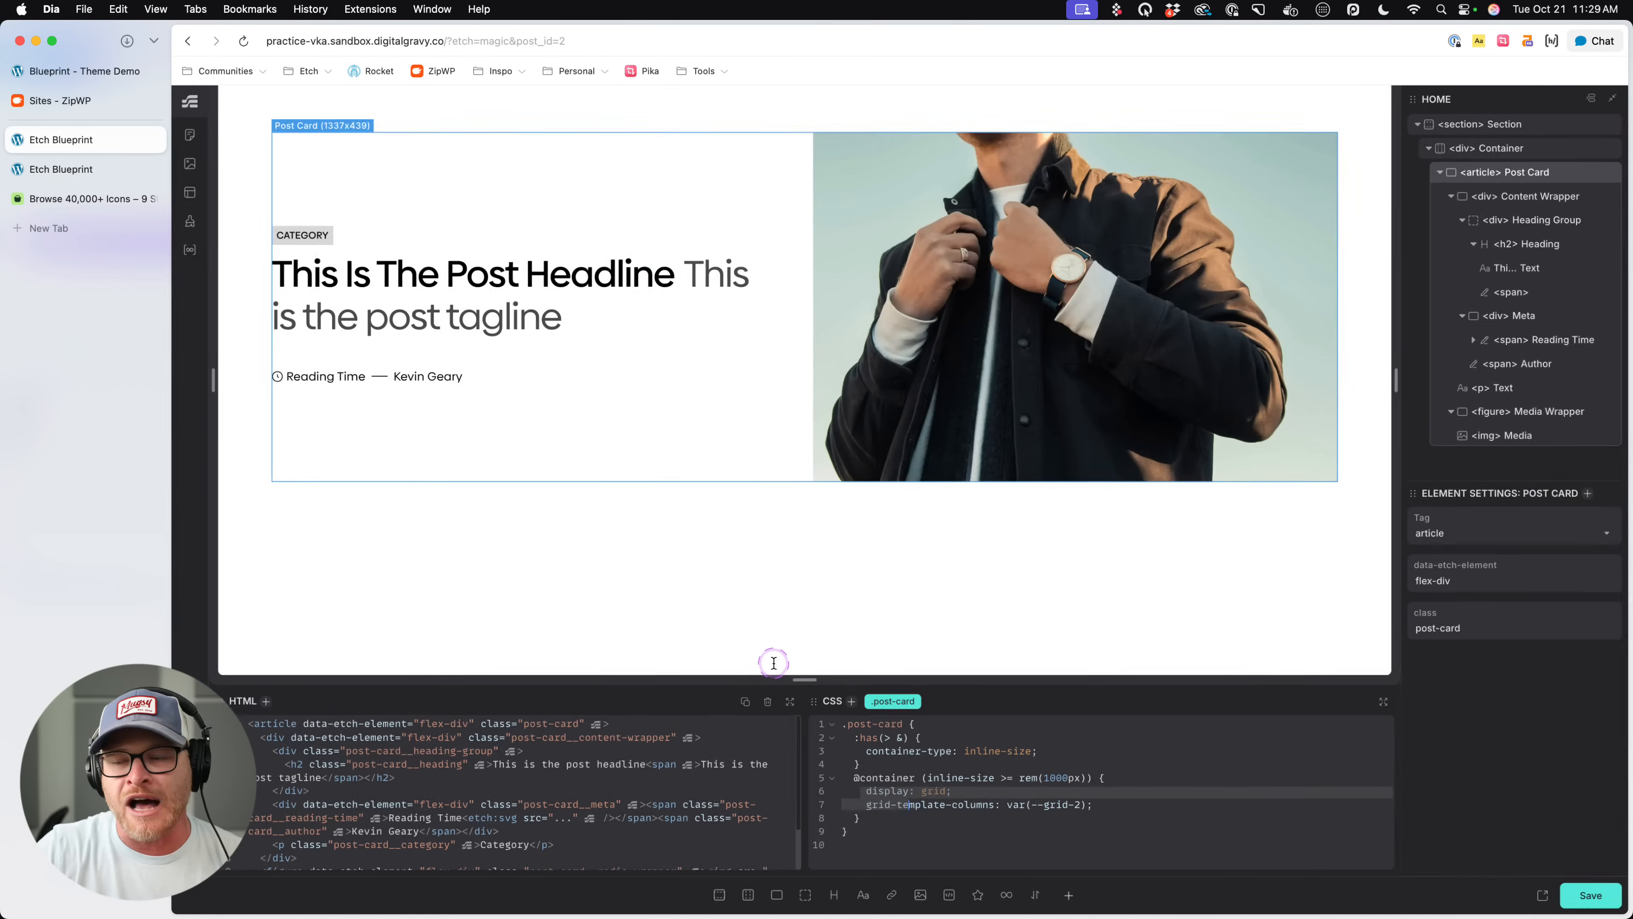
pyautogui.moveTo(1231, 368); pyautogui.dragTo(1507, 350)
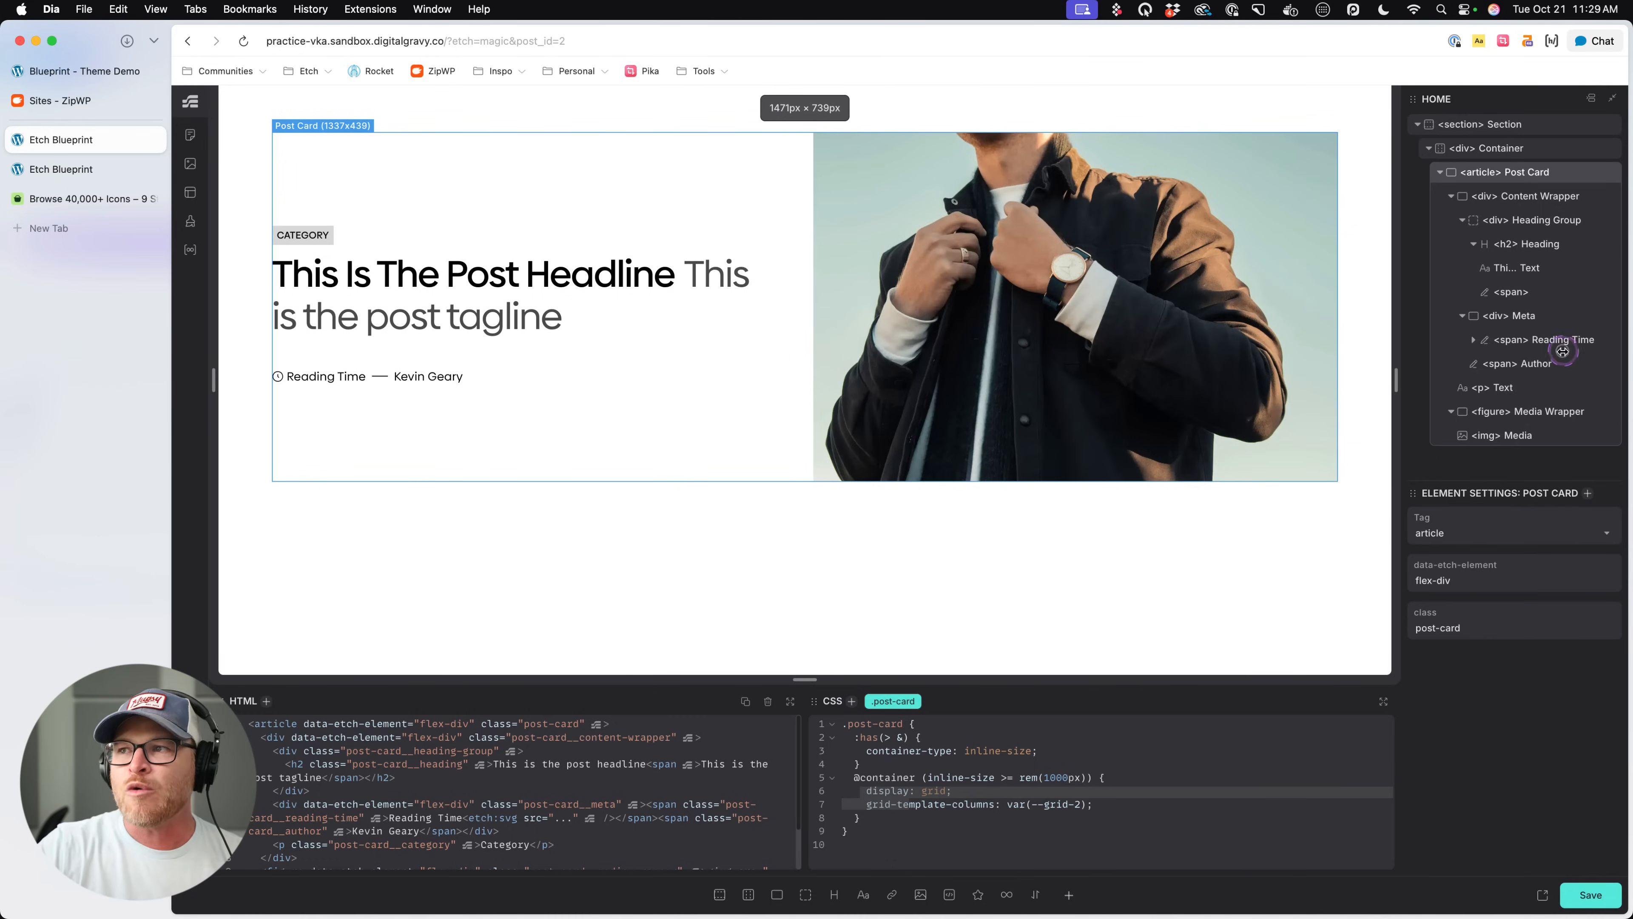
# - Convert the Container element around the Post Card to a list and expand its new list item
pyautogui.click(1500, 149)
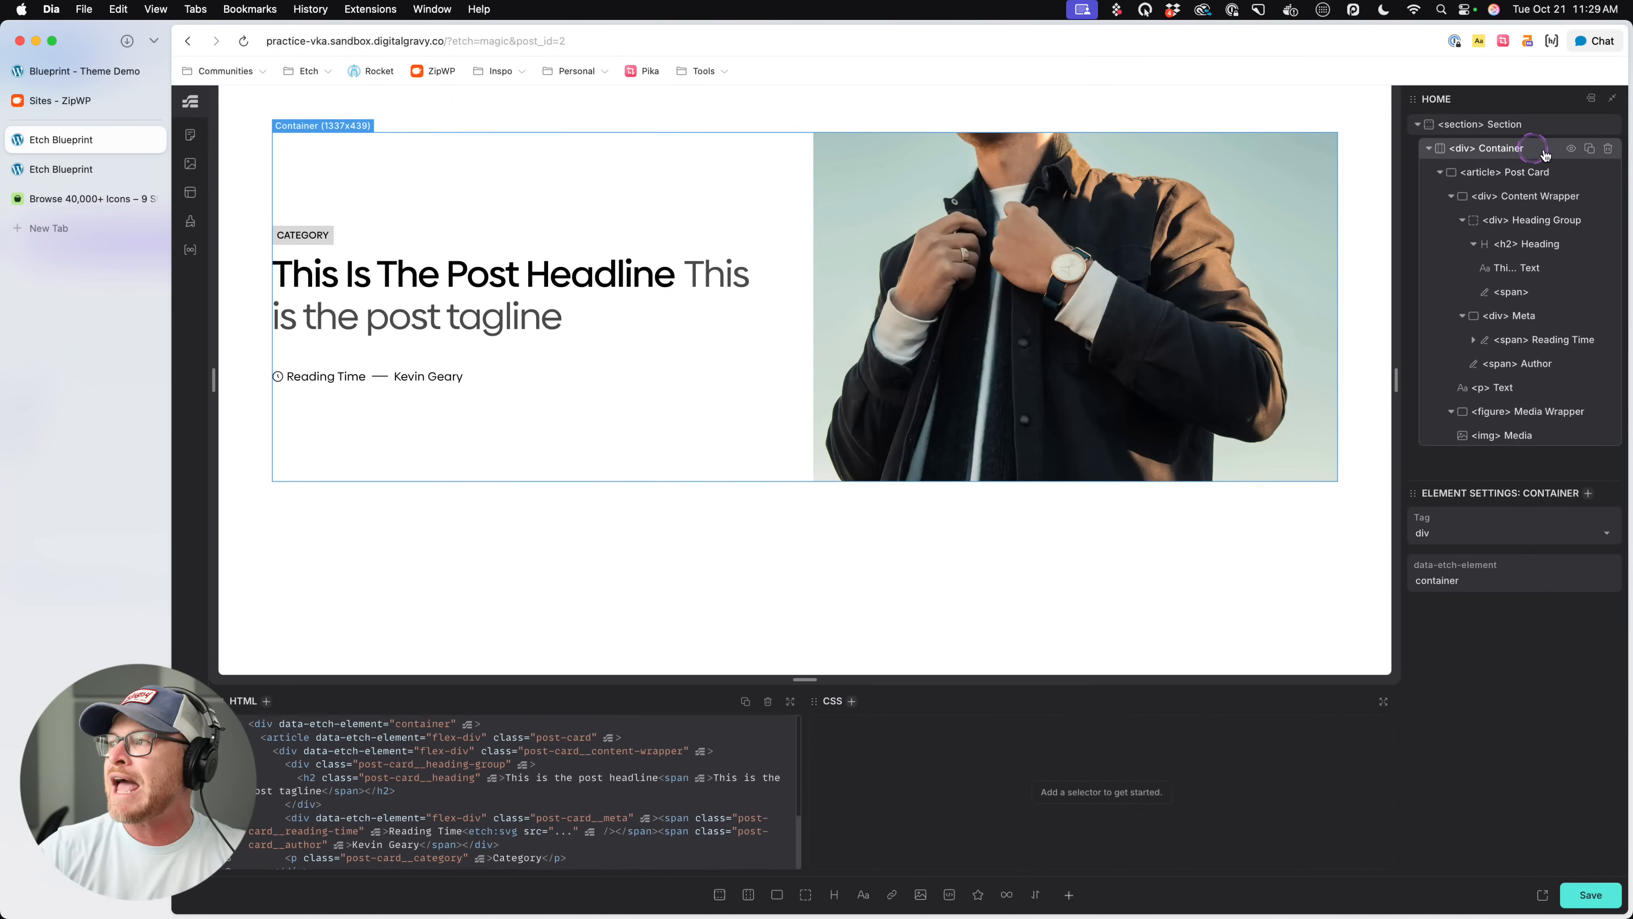
pyautogui.rightClick(1505, 158)
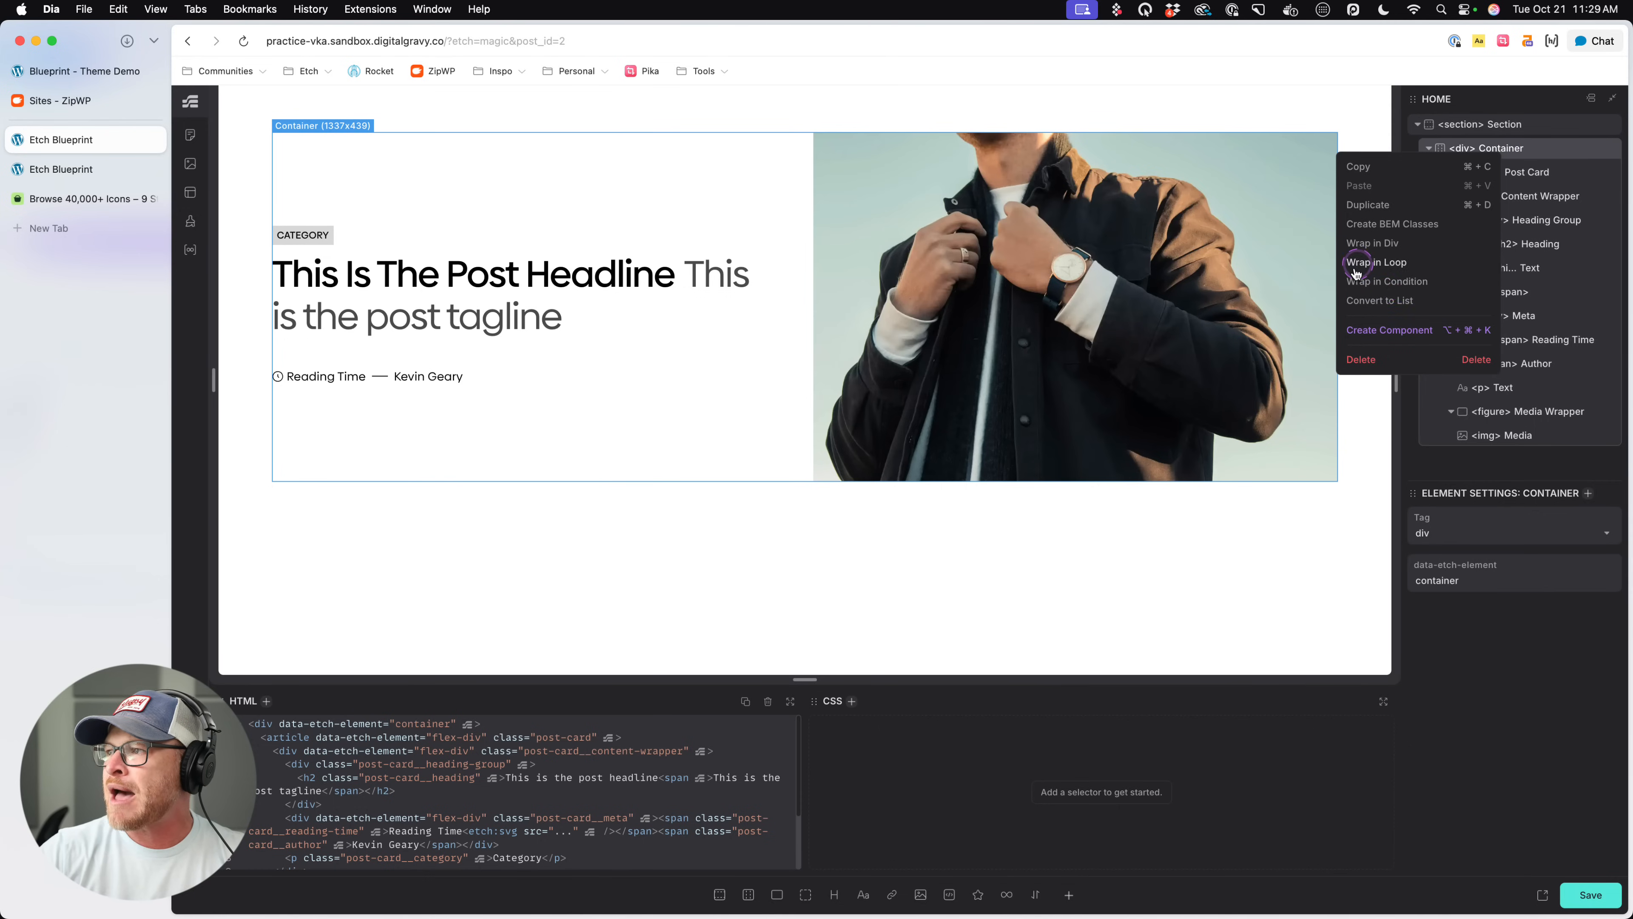
pyautogui.click(1377, 301)
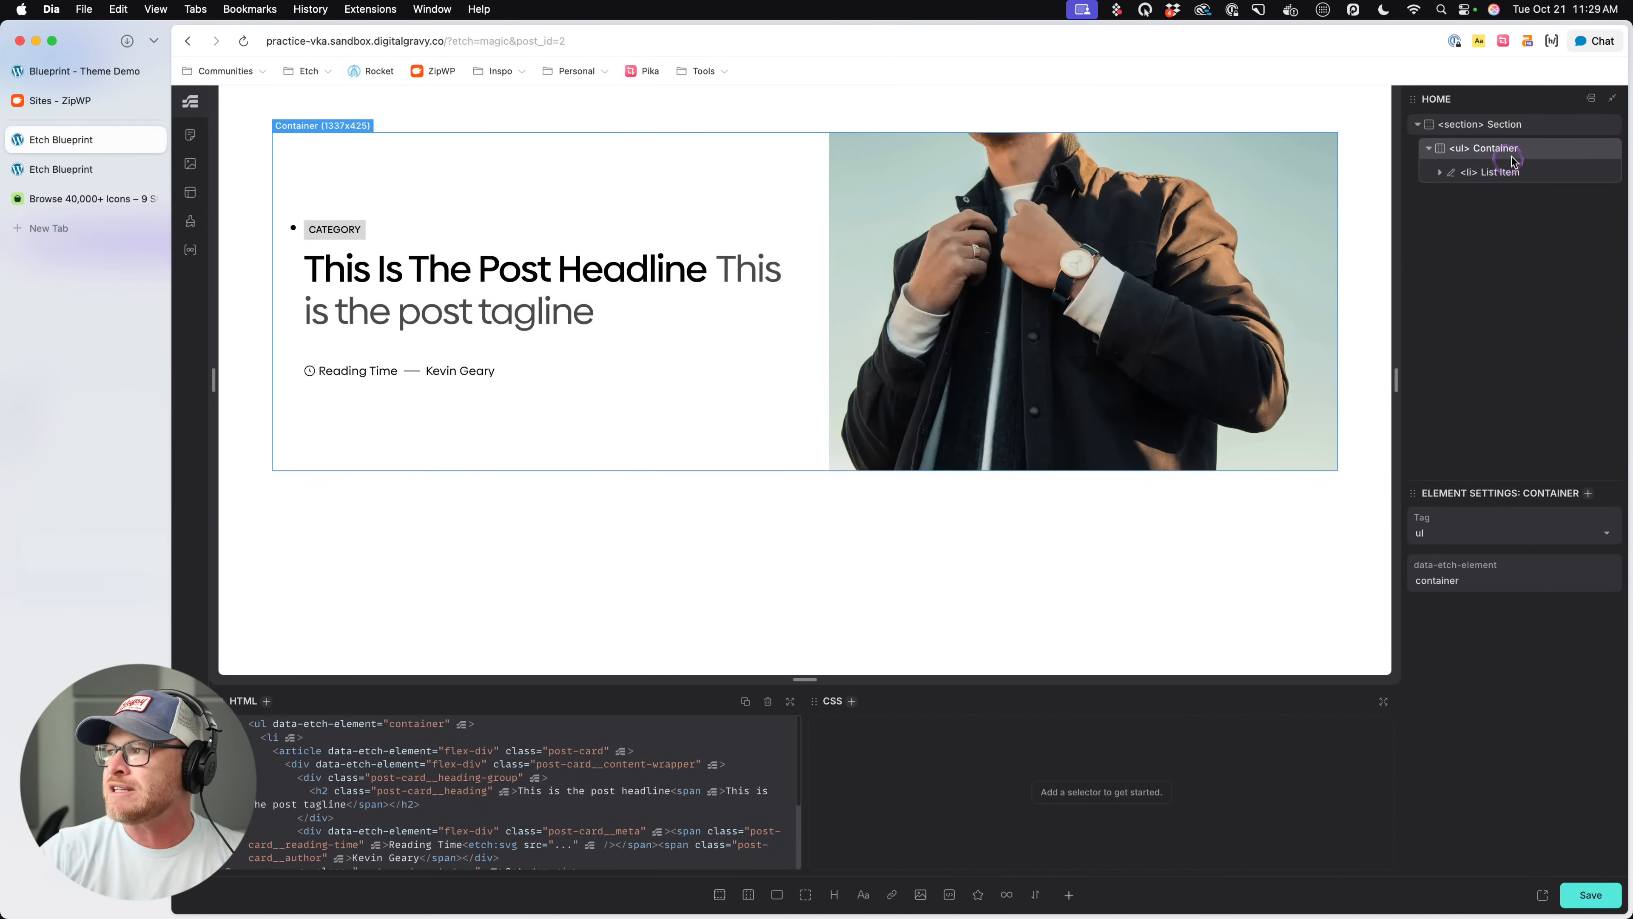
pyautogui.click(1438, 173)
pyautogui.click(1527, 175)
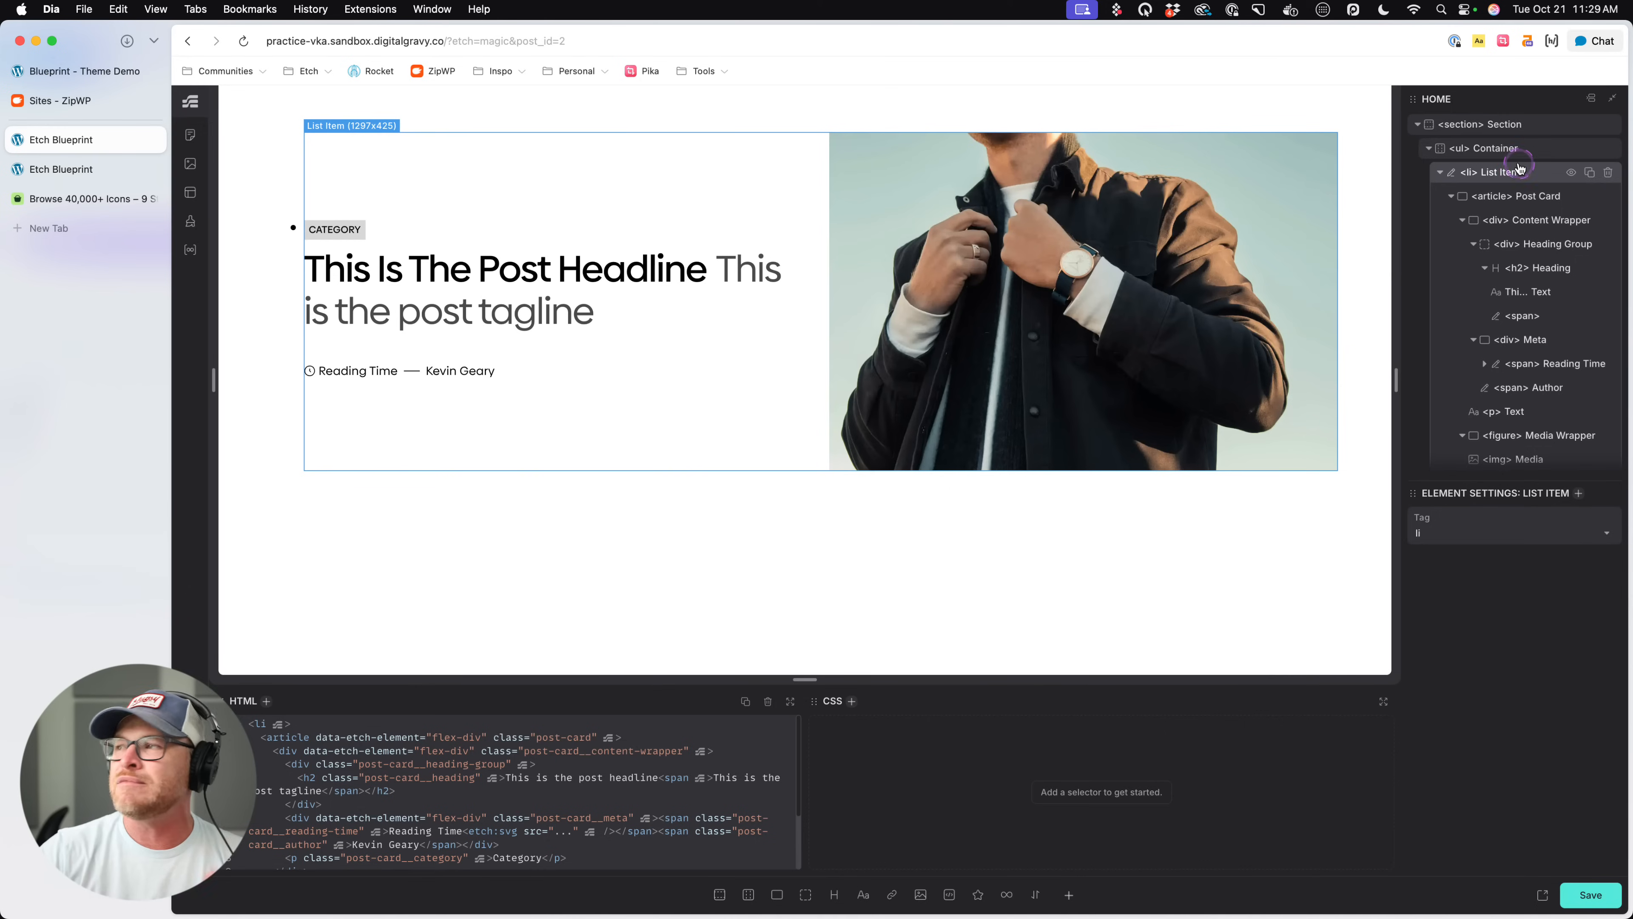
# - Rename the ul container as Post List and add the class .post-list to it
pyautogui.doubleClick(1497, 149)
pyautogui.write('P(ost')
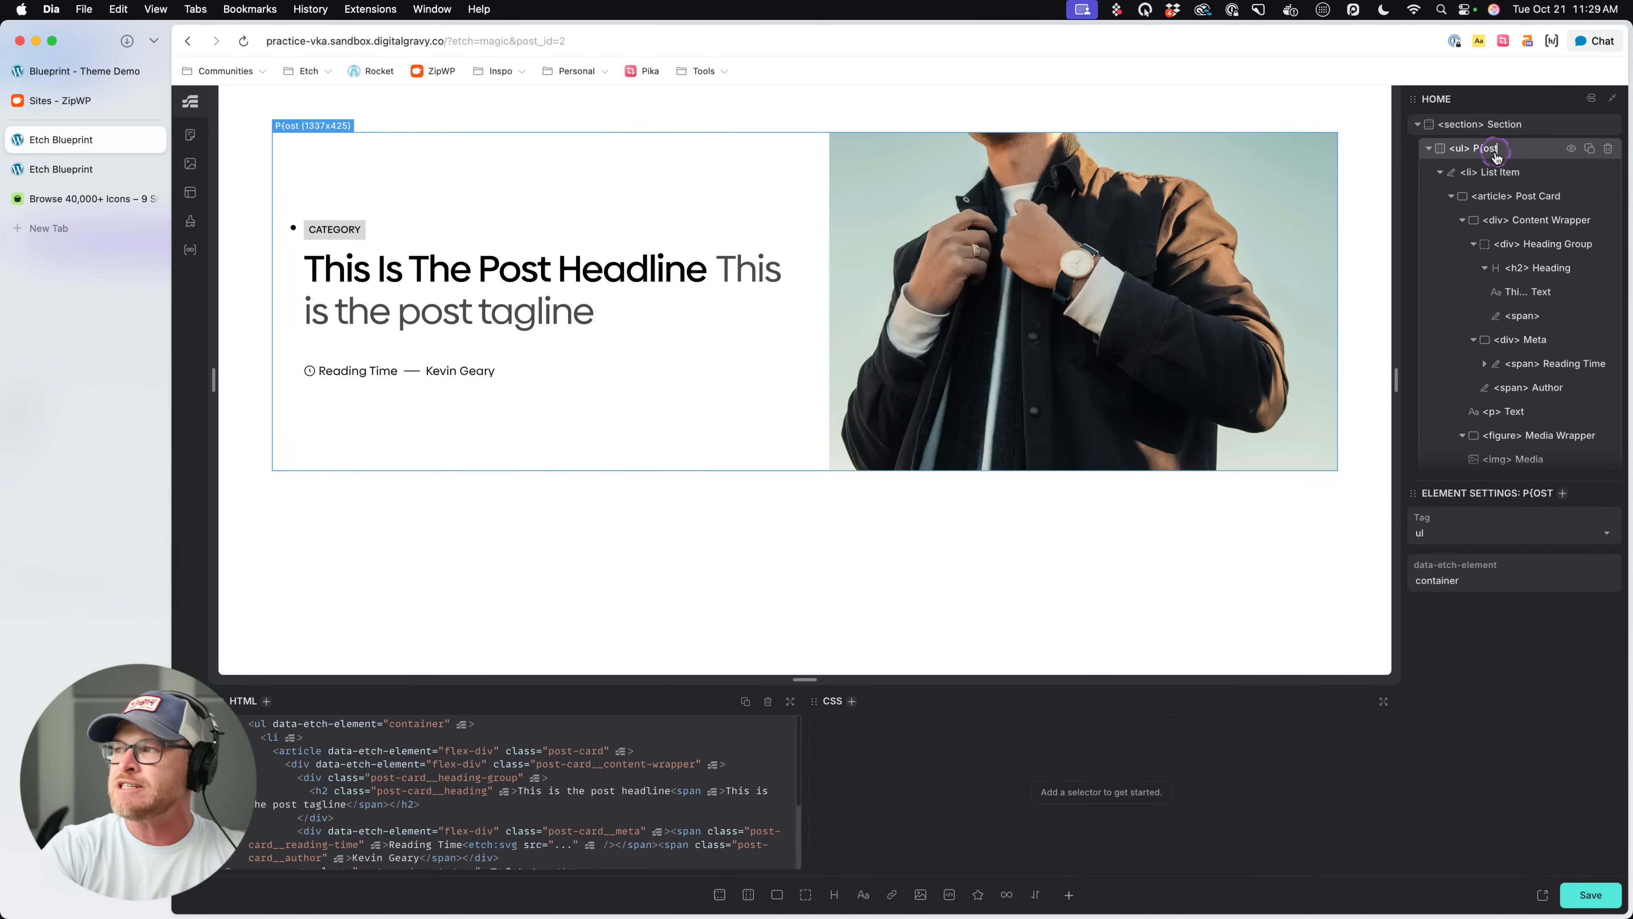
pyautogui.press('BackSpace')
pyautogui.press('BackSpace')
pyautogui.press('BackSpace')
pyautogui.write('ost L')
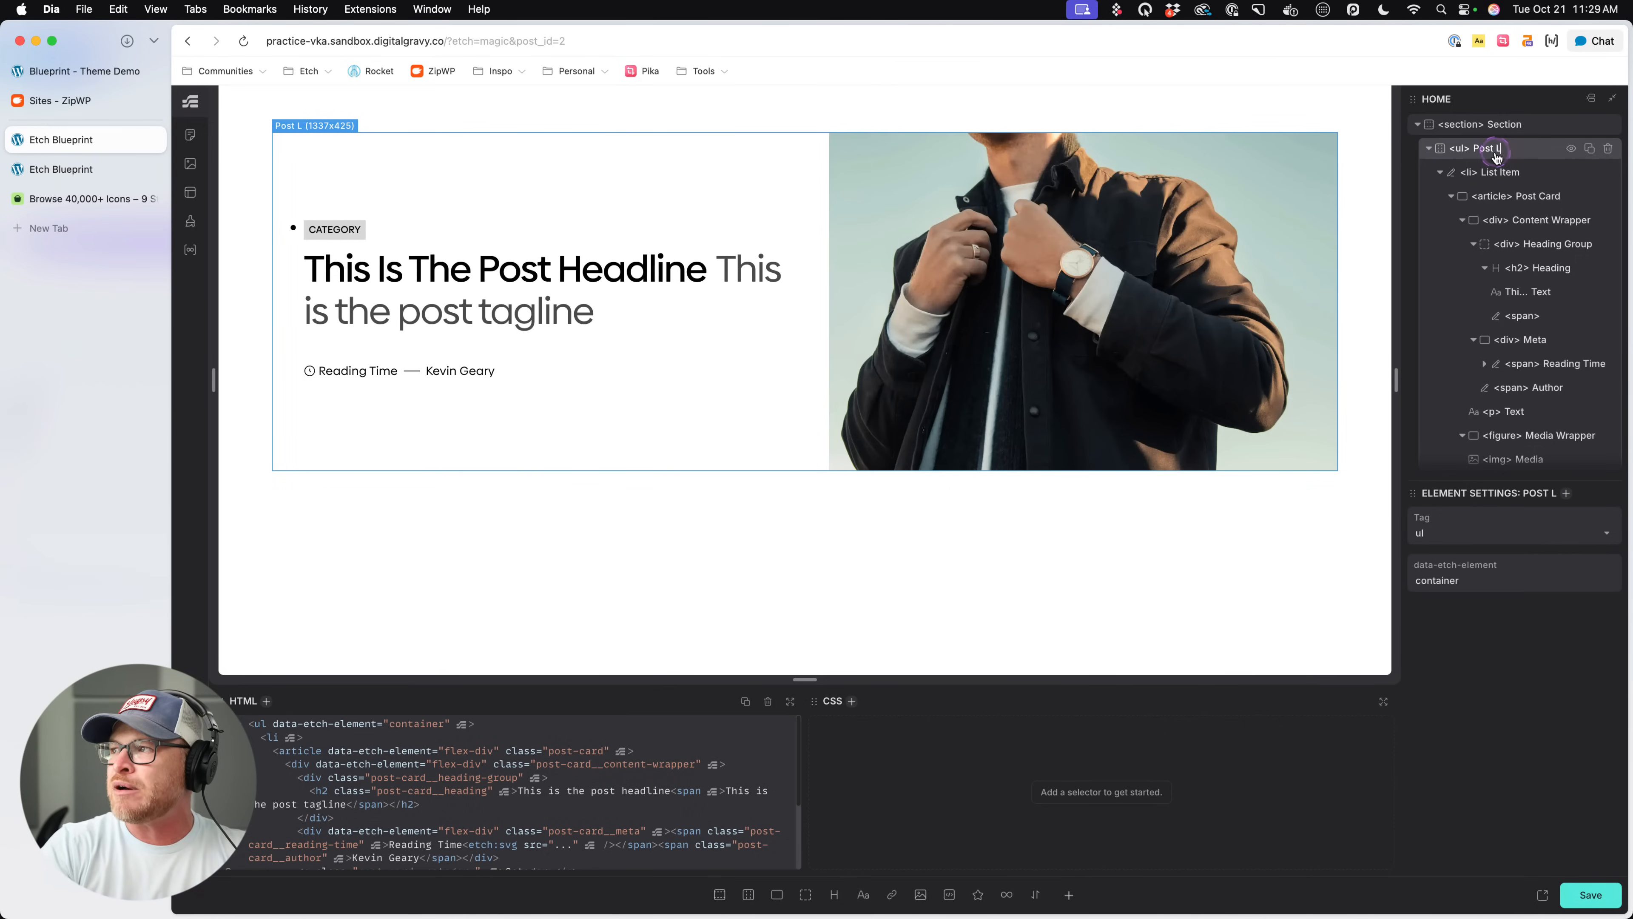
pyautogui.write('ist.')
pyautogui.write('.post-list')
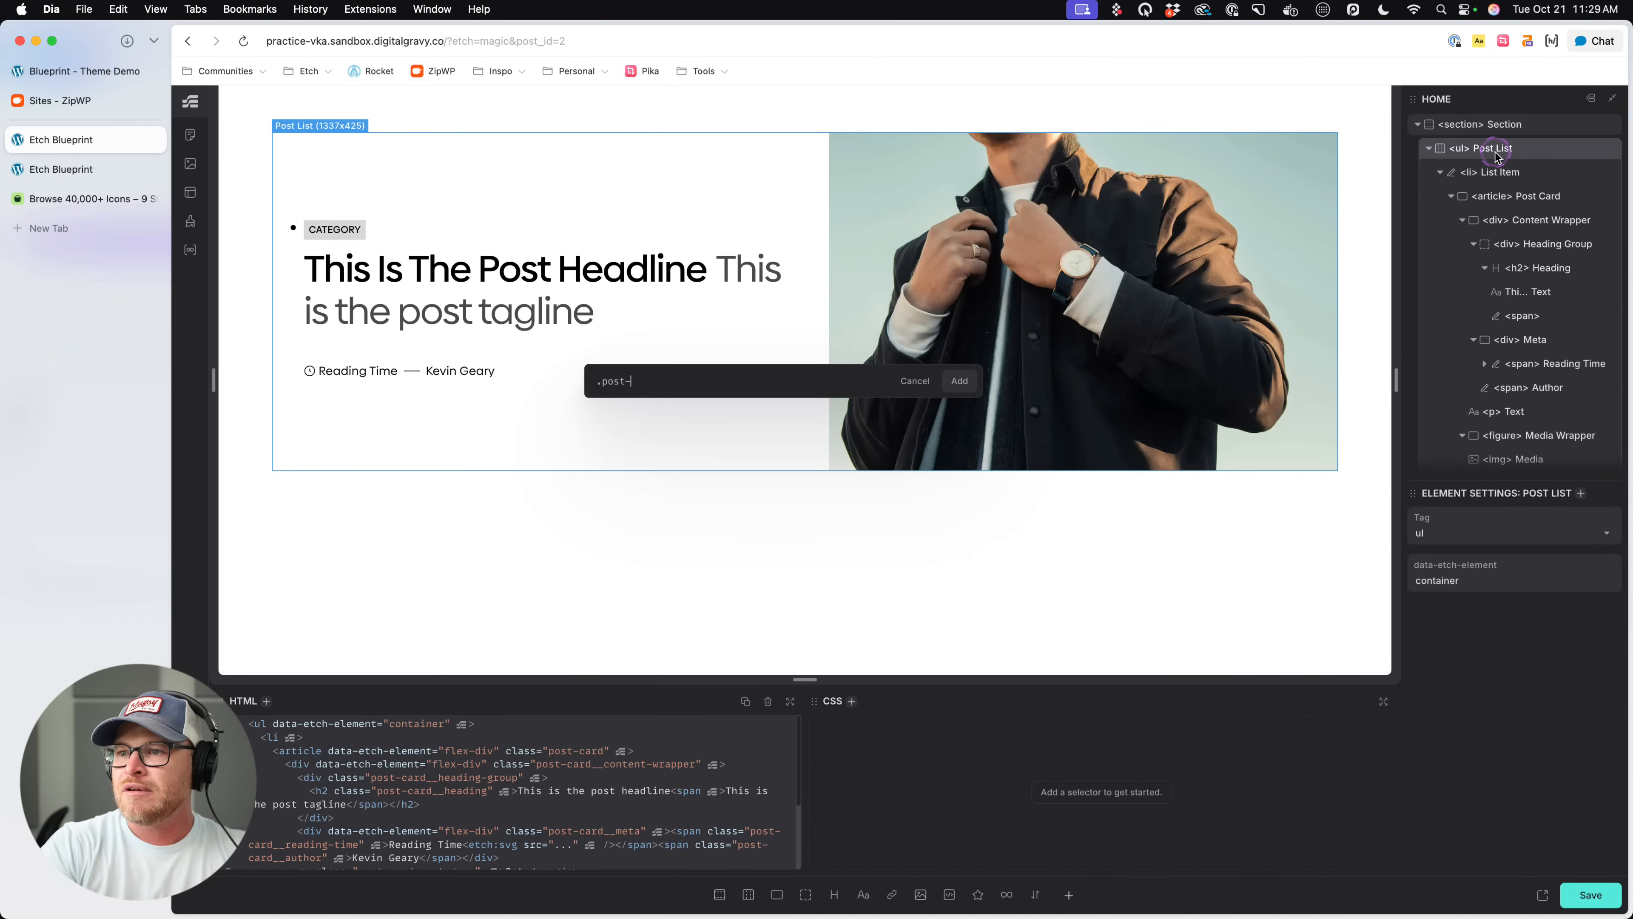
pyautogui.press('Return')
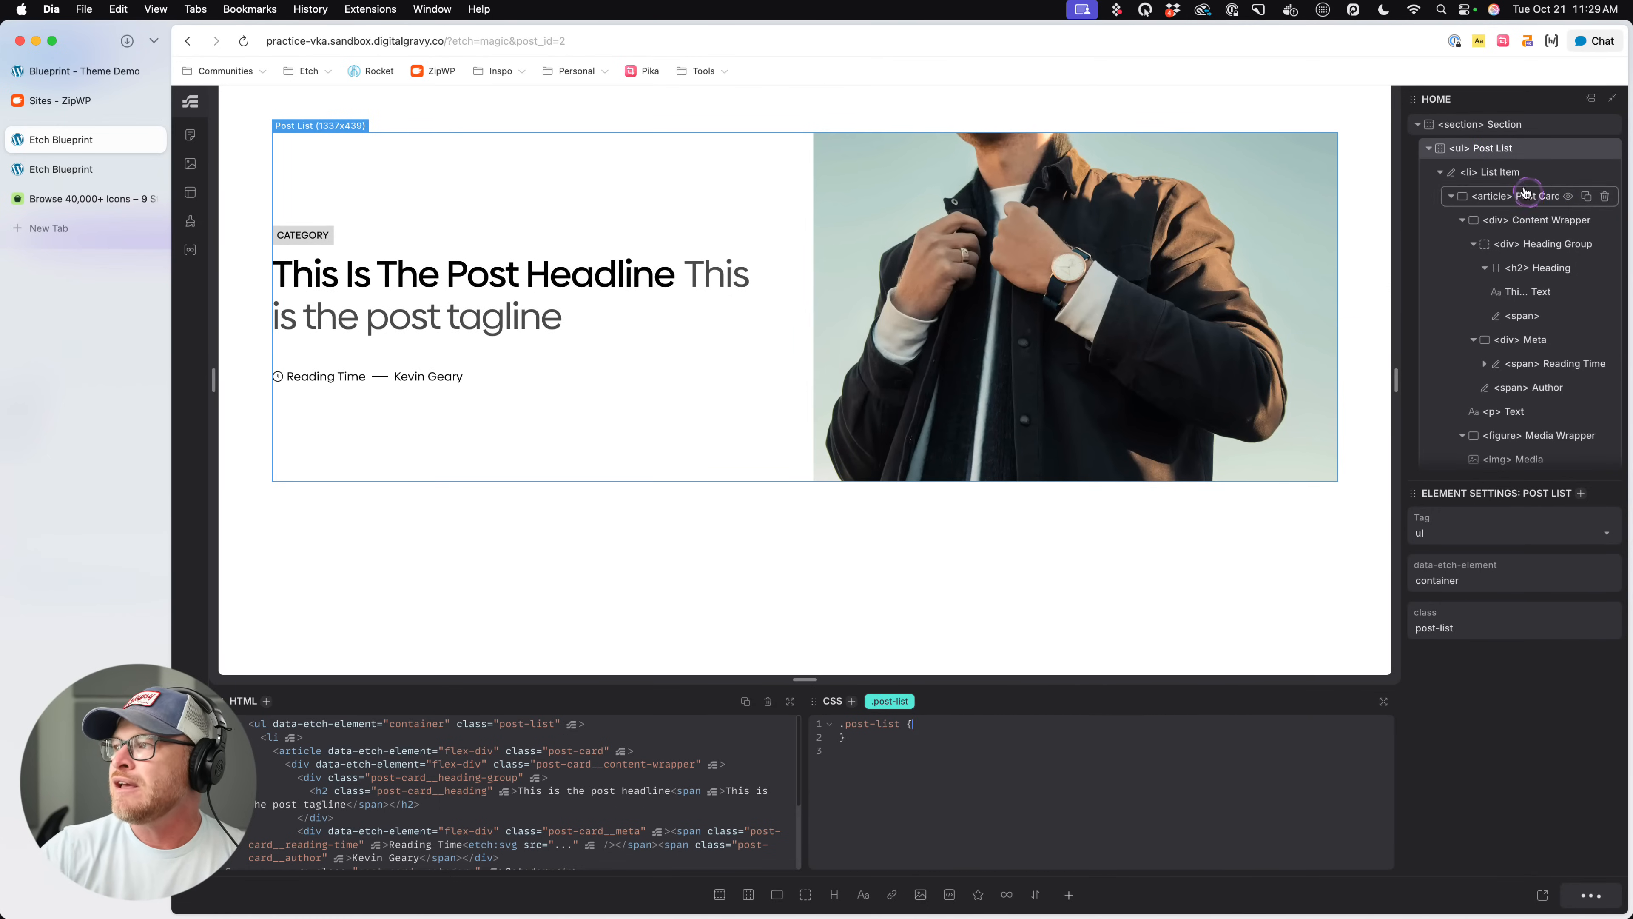
# - Duplicate the Post List within the section and collapse the first list in the structure tree
pyautogui.click(1498, 172)
pyautogui.click(1540, 202)
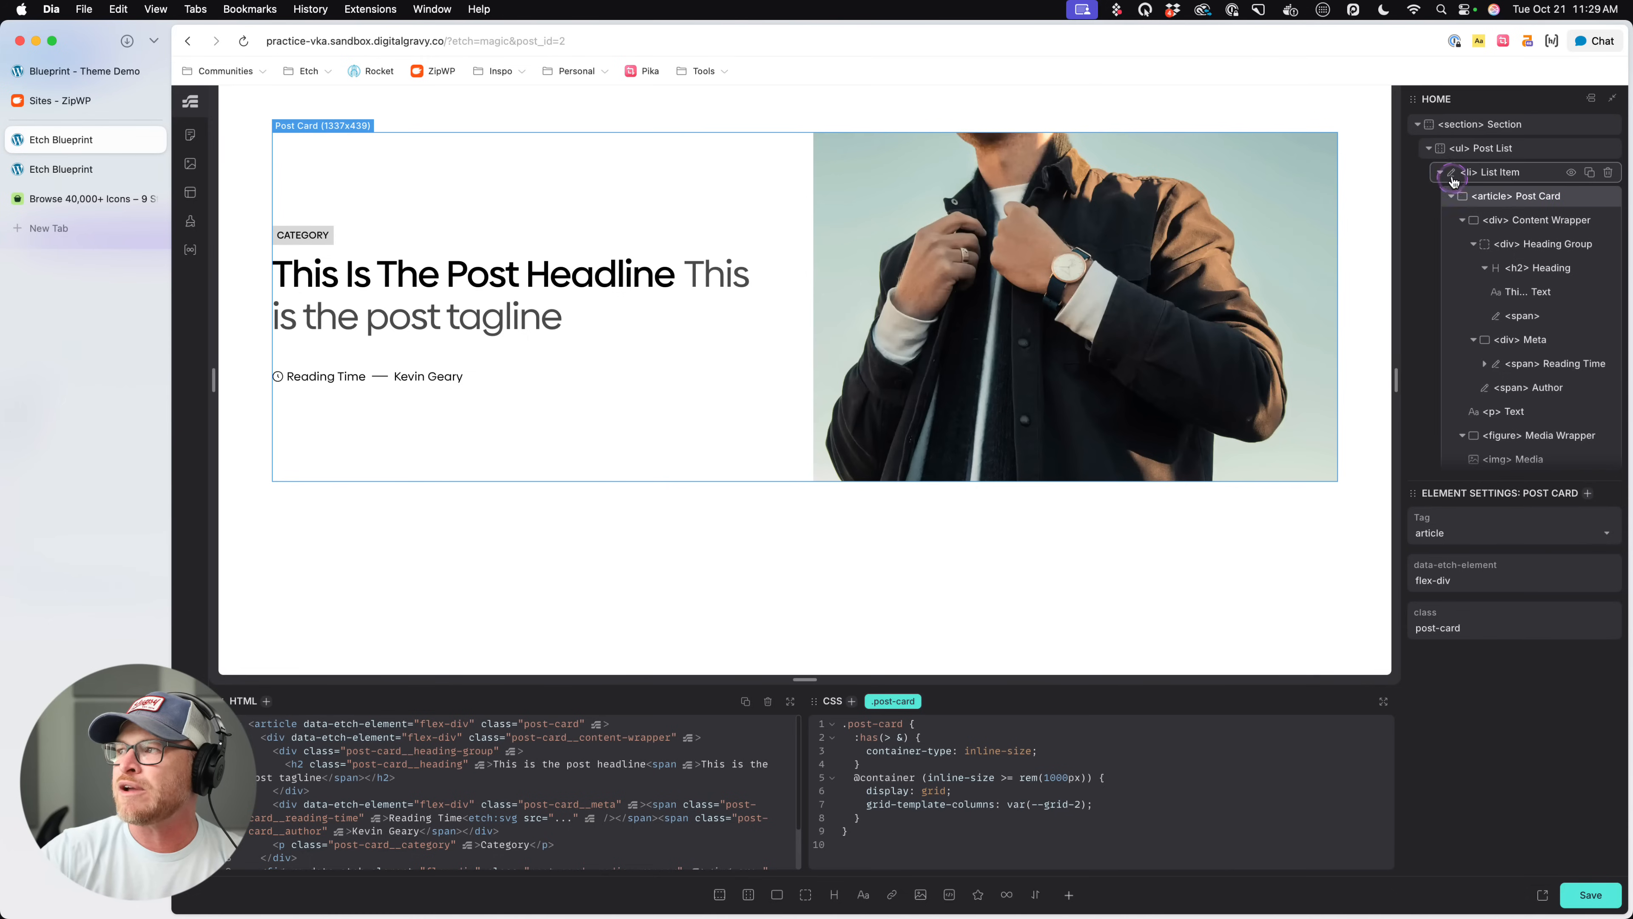
pyautogui.click(1441, 172)
pyautogui.click(1515, 173)
pyautogui.click(1491, 148)
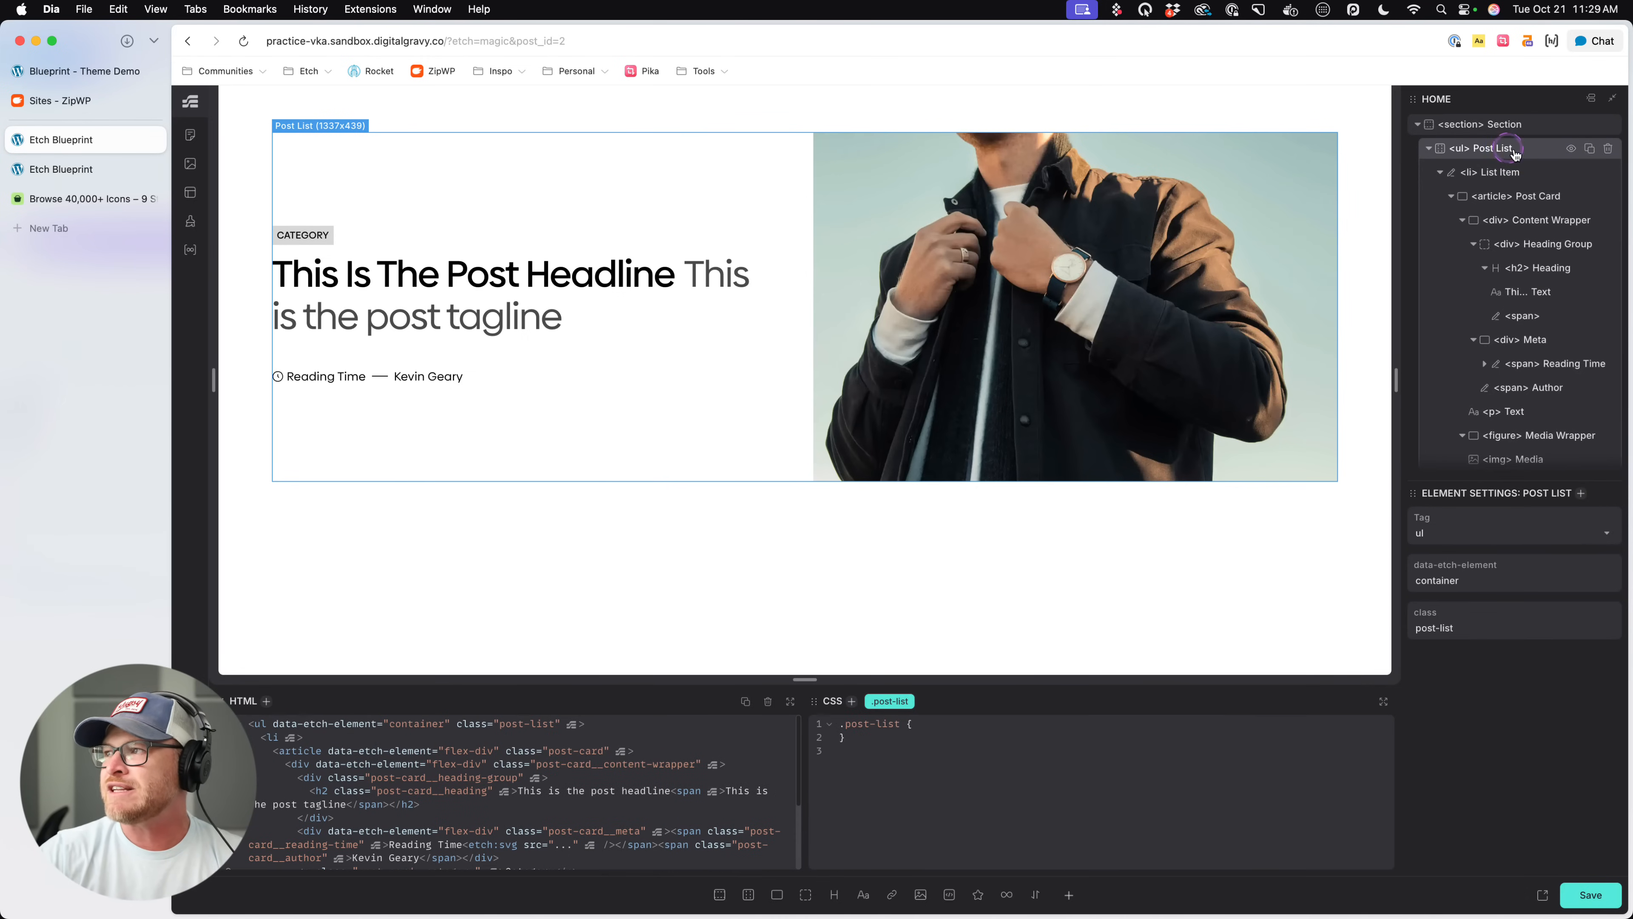
pyautogui.click(1589, 148)
pyautogui.scroll(-3, 901, 450)
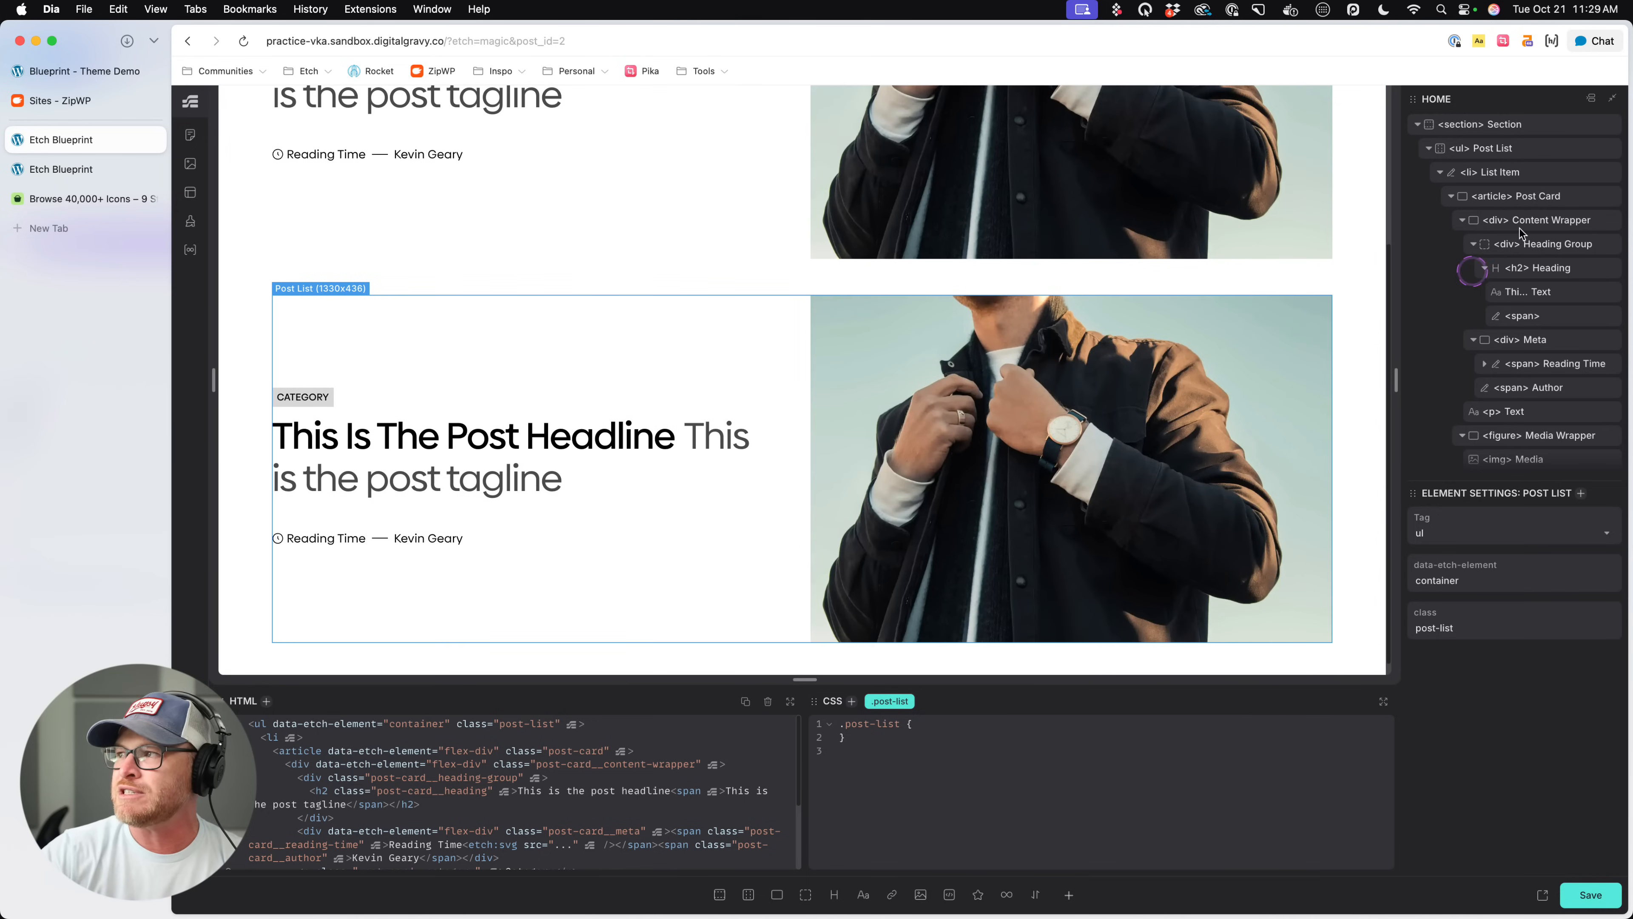
pyautogui.click(1427, 148)
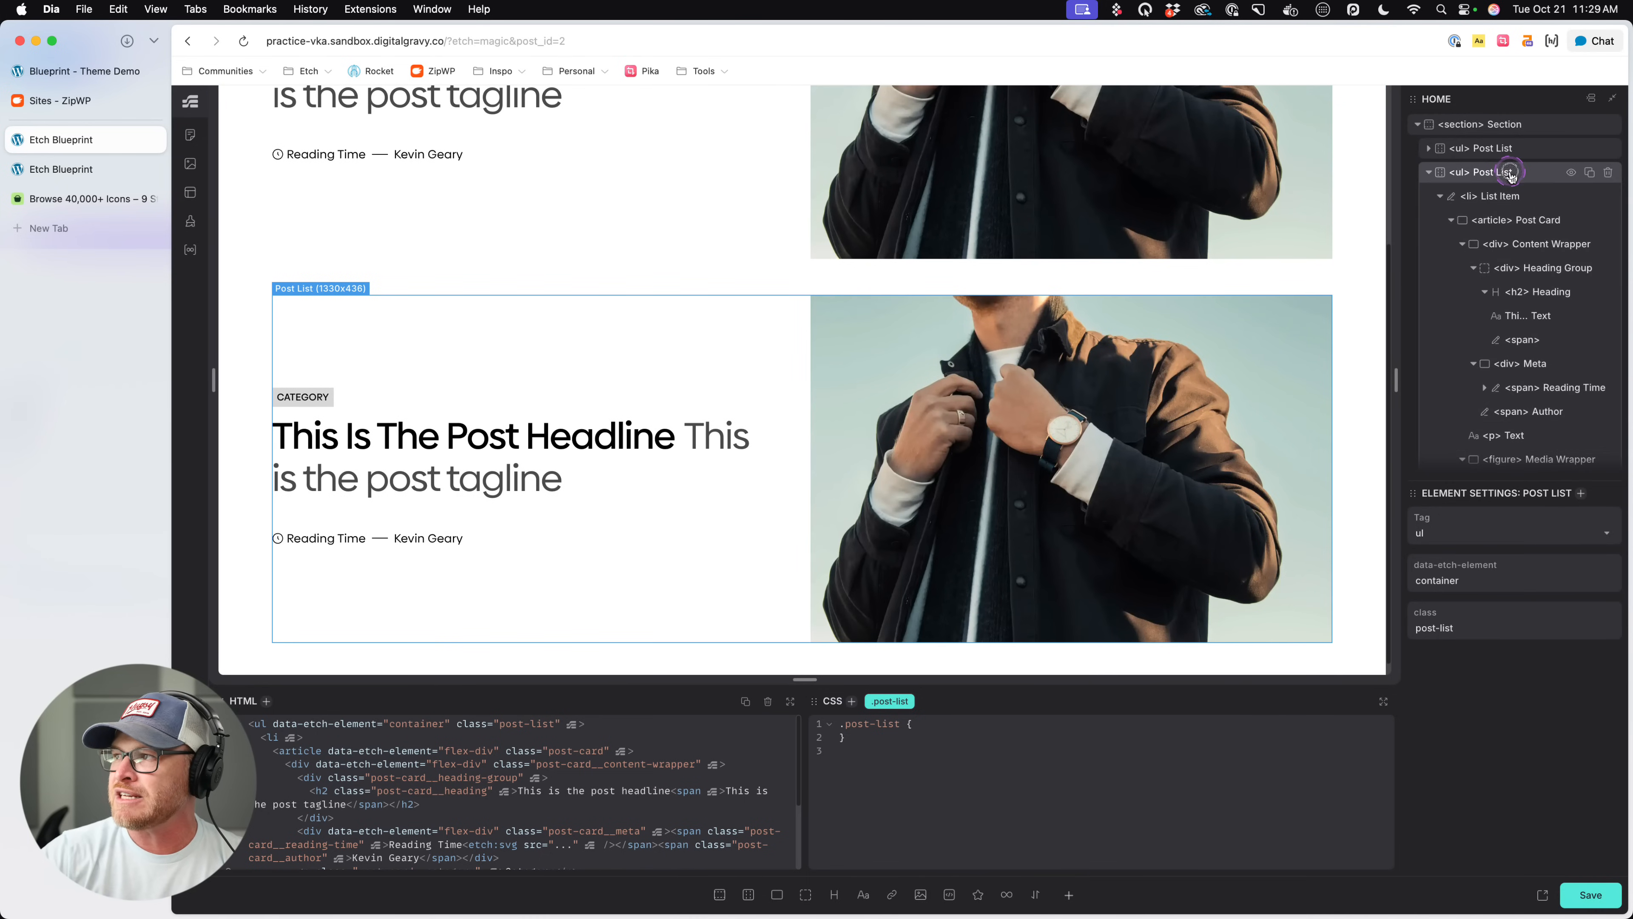
# - Add the class .grid--2 to the second Post List
pyautogui.write('a')
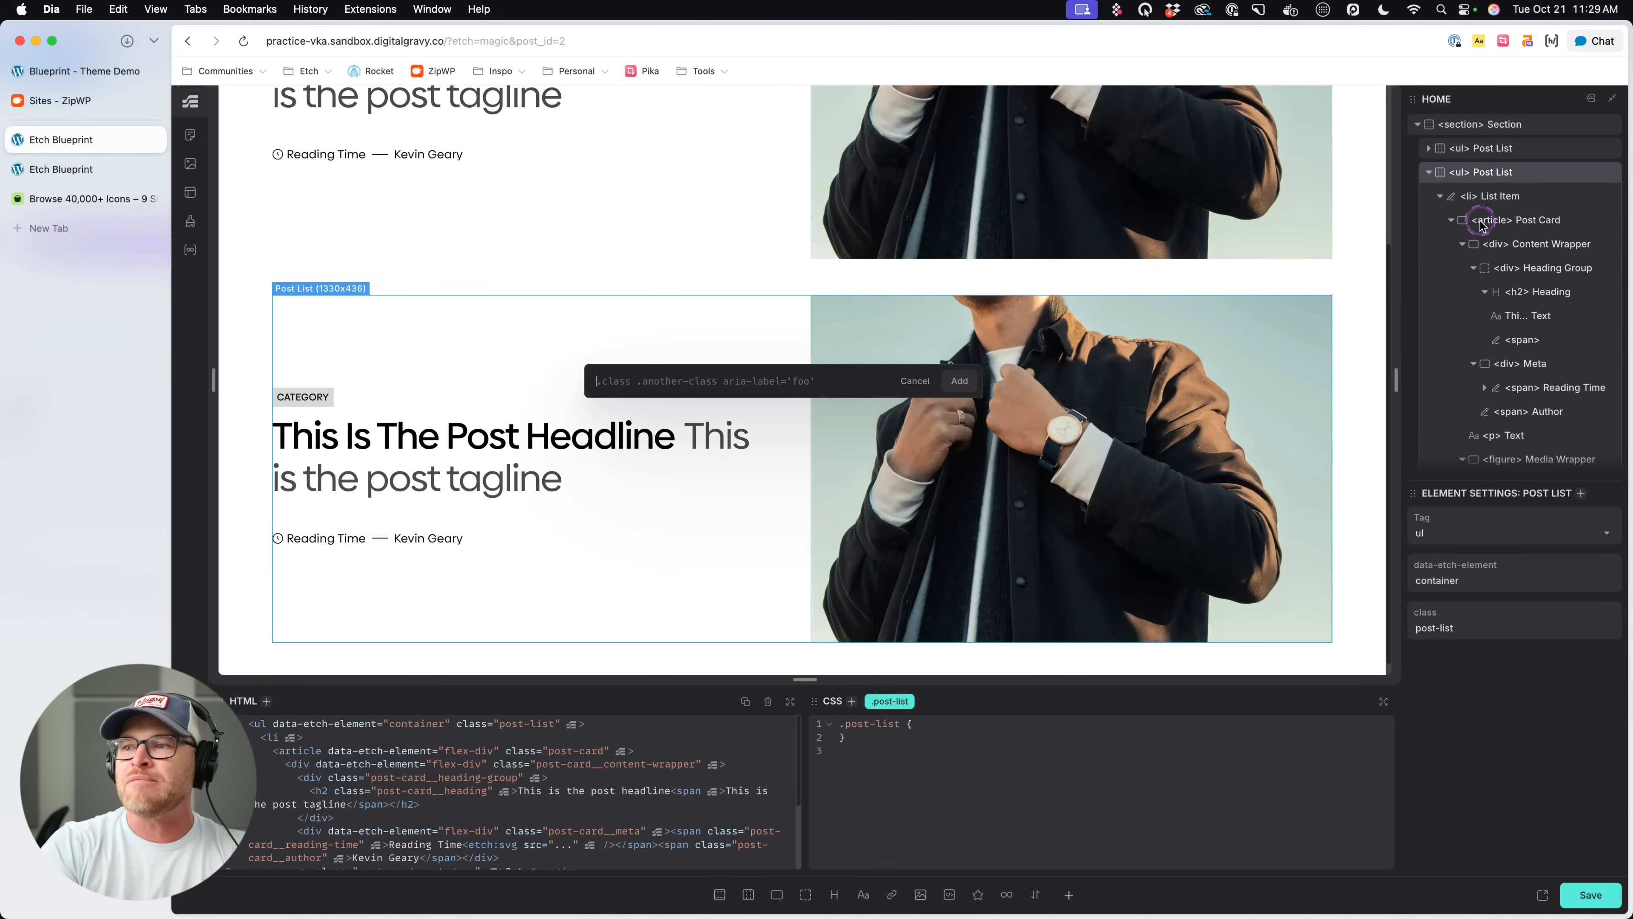
pyautogui.write('.grid')
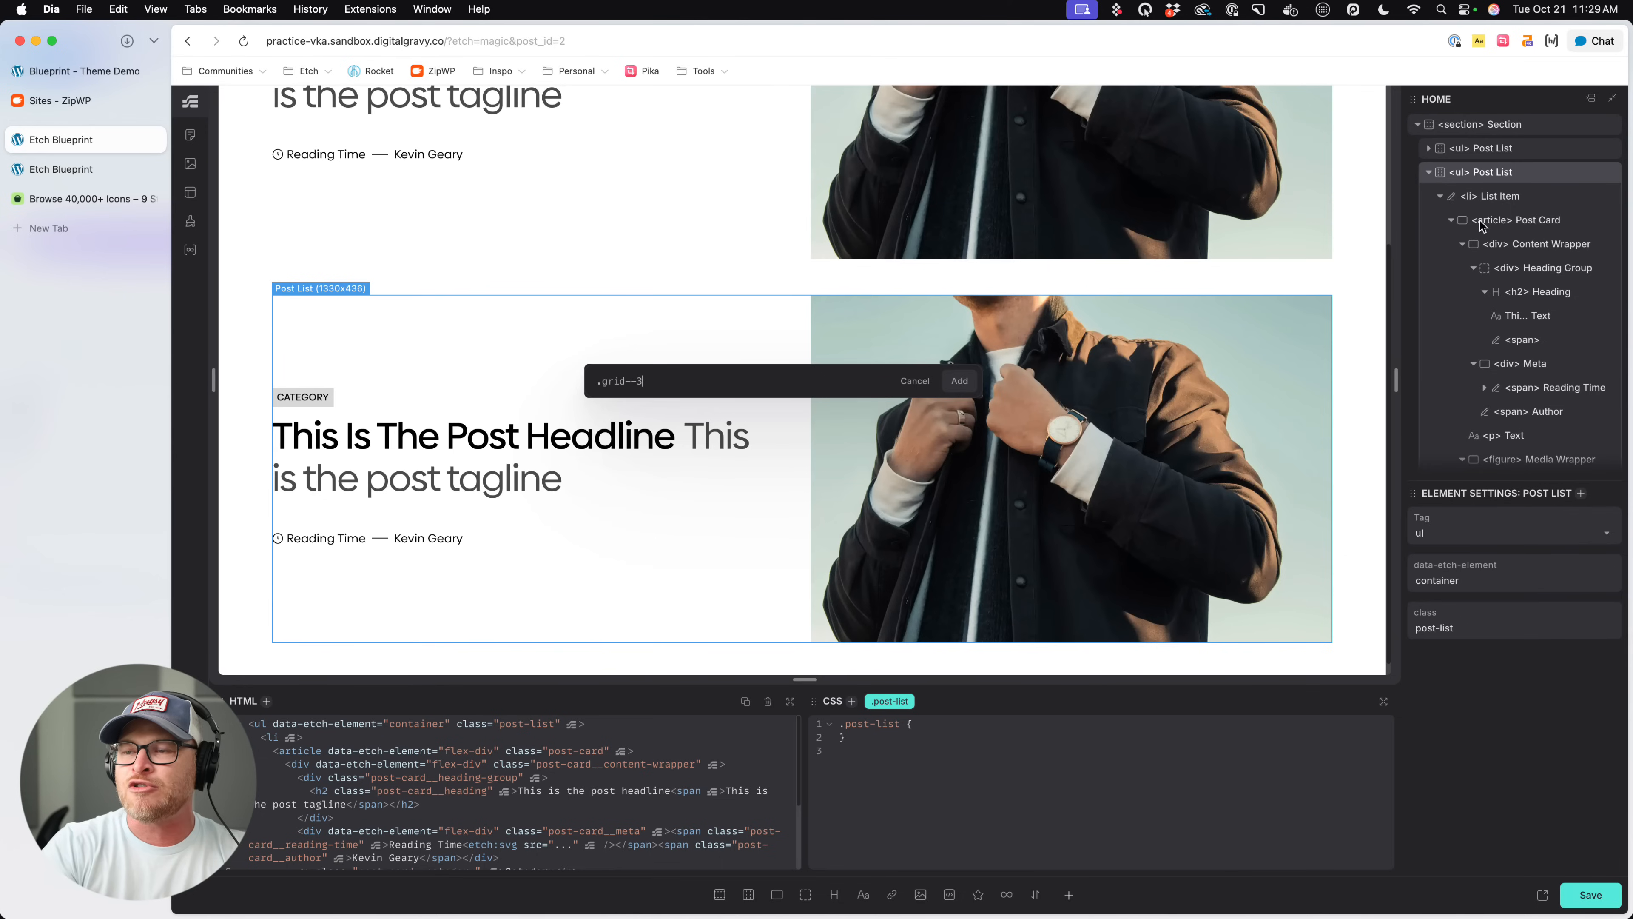
pyautogui.write('--2')
pyautogui.press('Return')
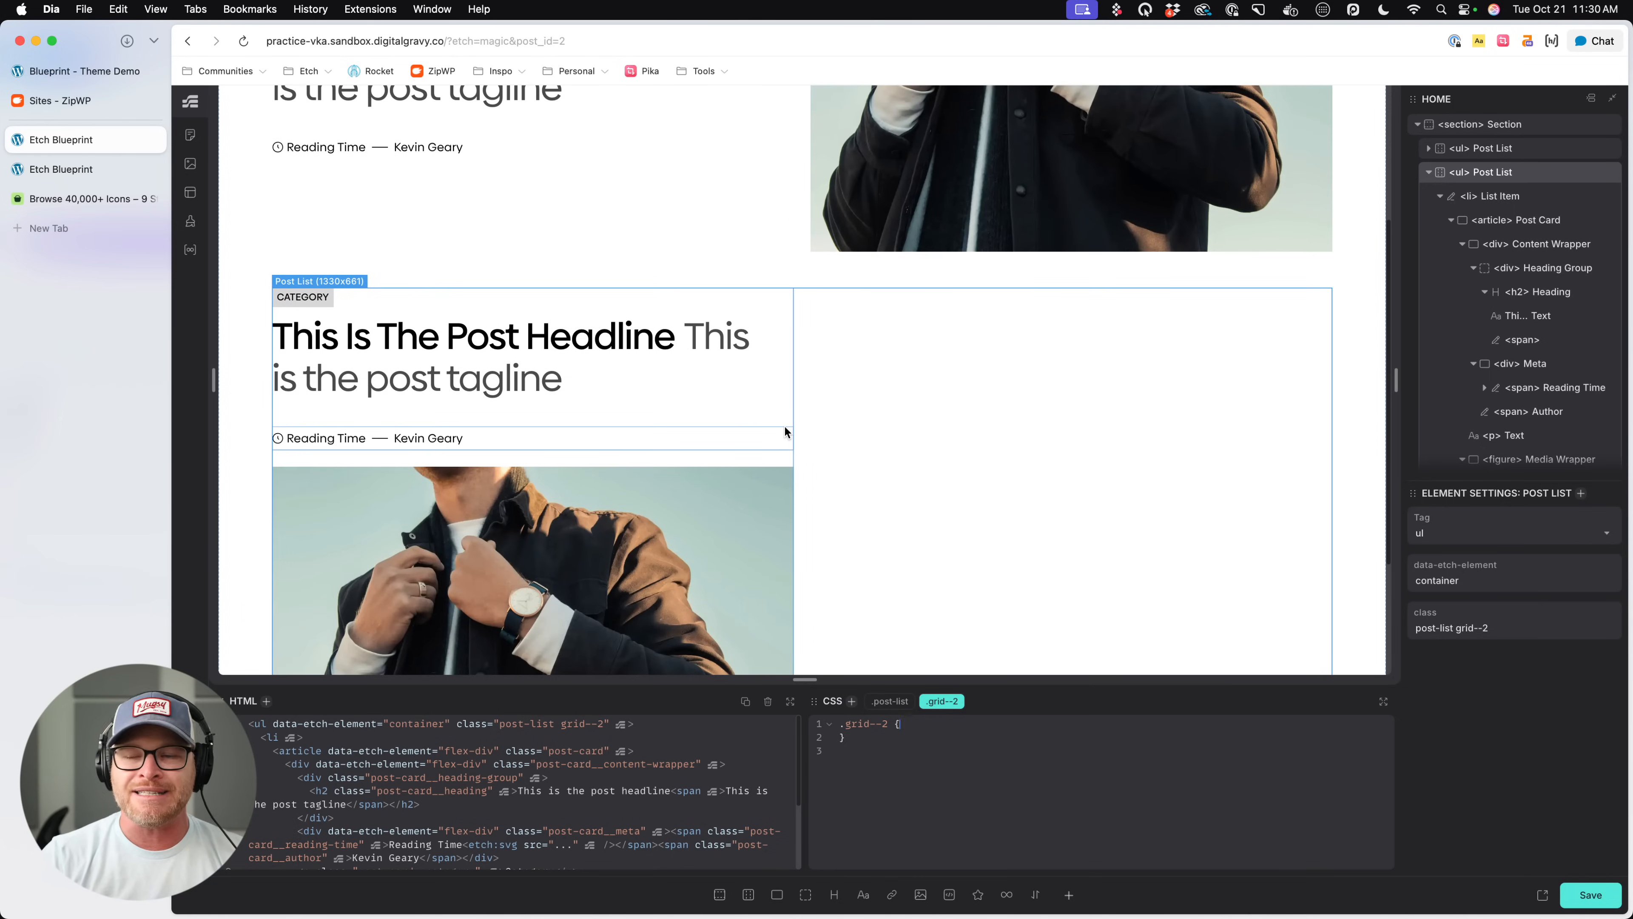
# - Duplicate the list item in the second Post List and select the first item's Post Card to check the layout
pyautogui.click(1443, 197)
pyautogui.scroll(-3, 1112, 415)
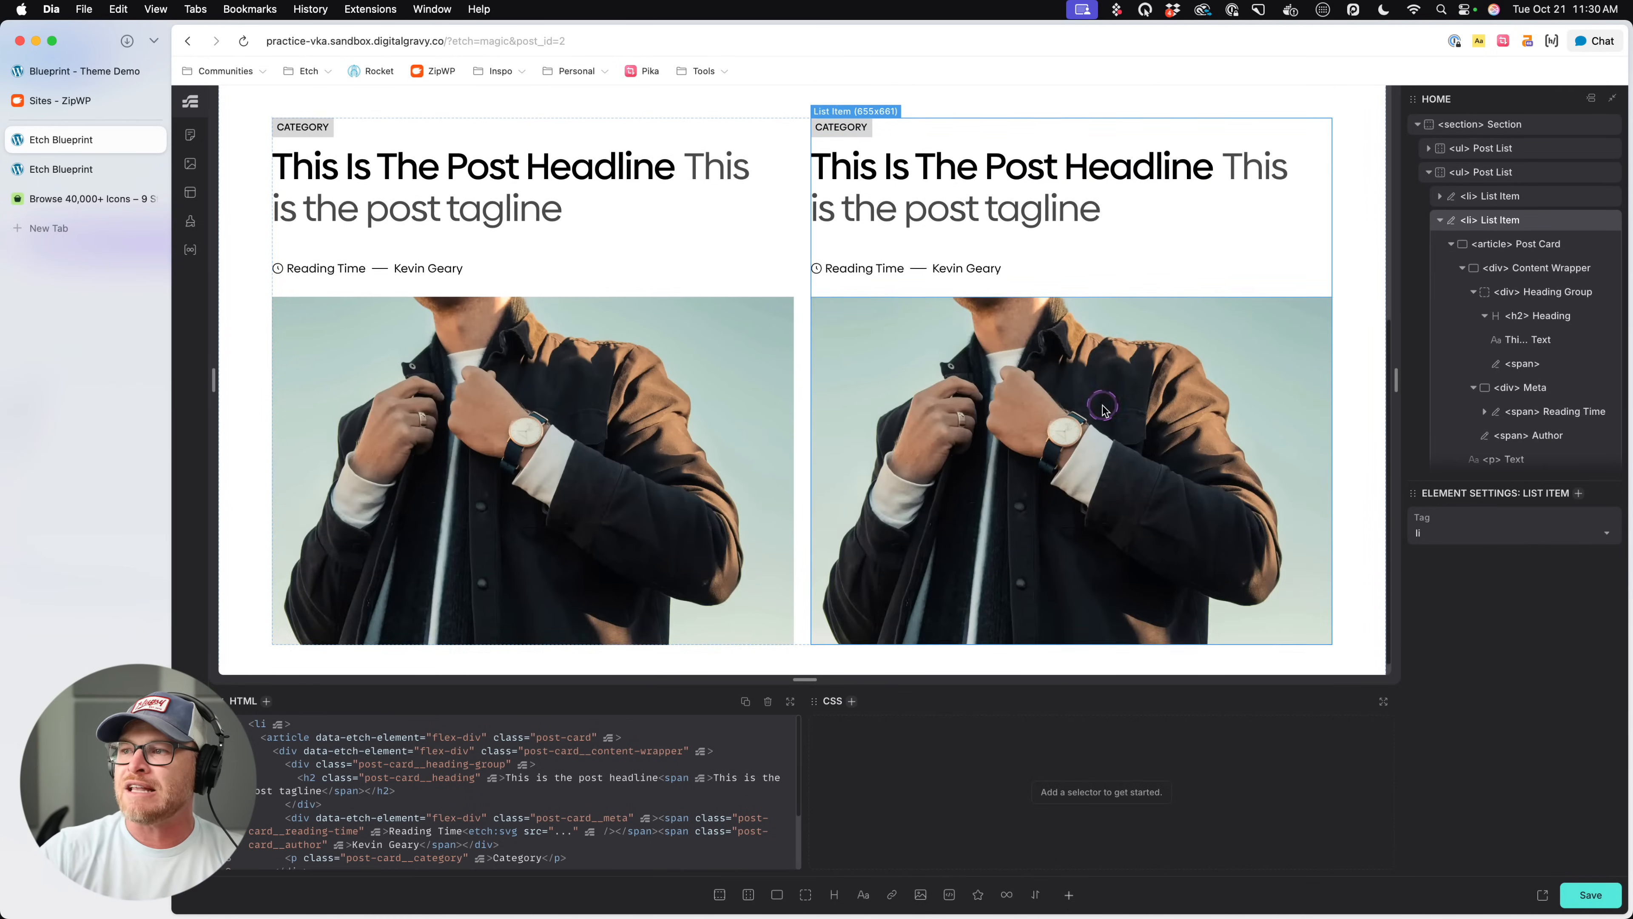
pyautogui.scroll(5, 728, 394)
pyautogui.scroll(-3, 785, 455)
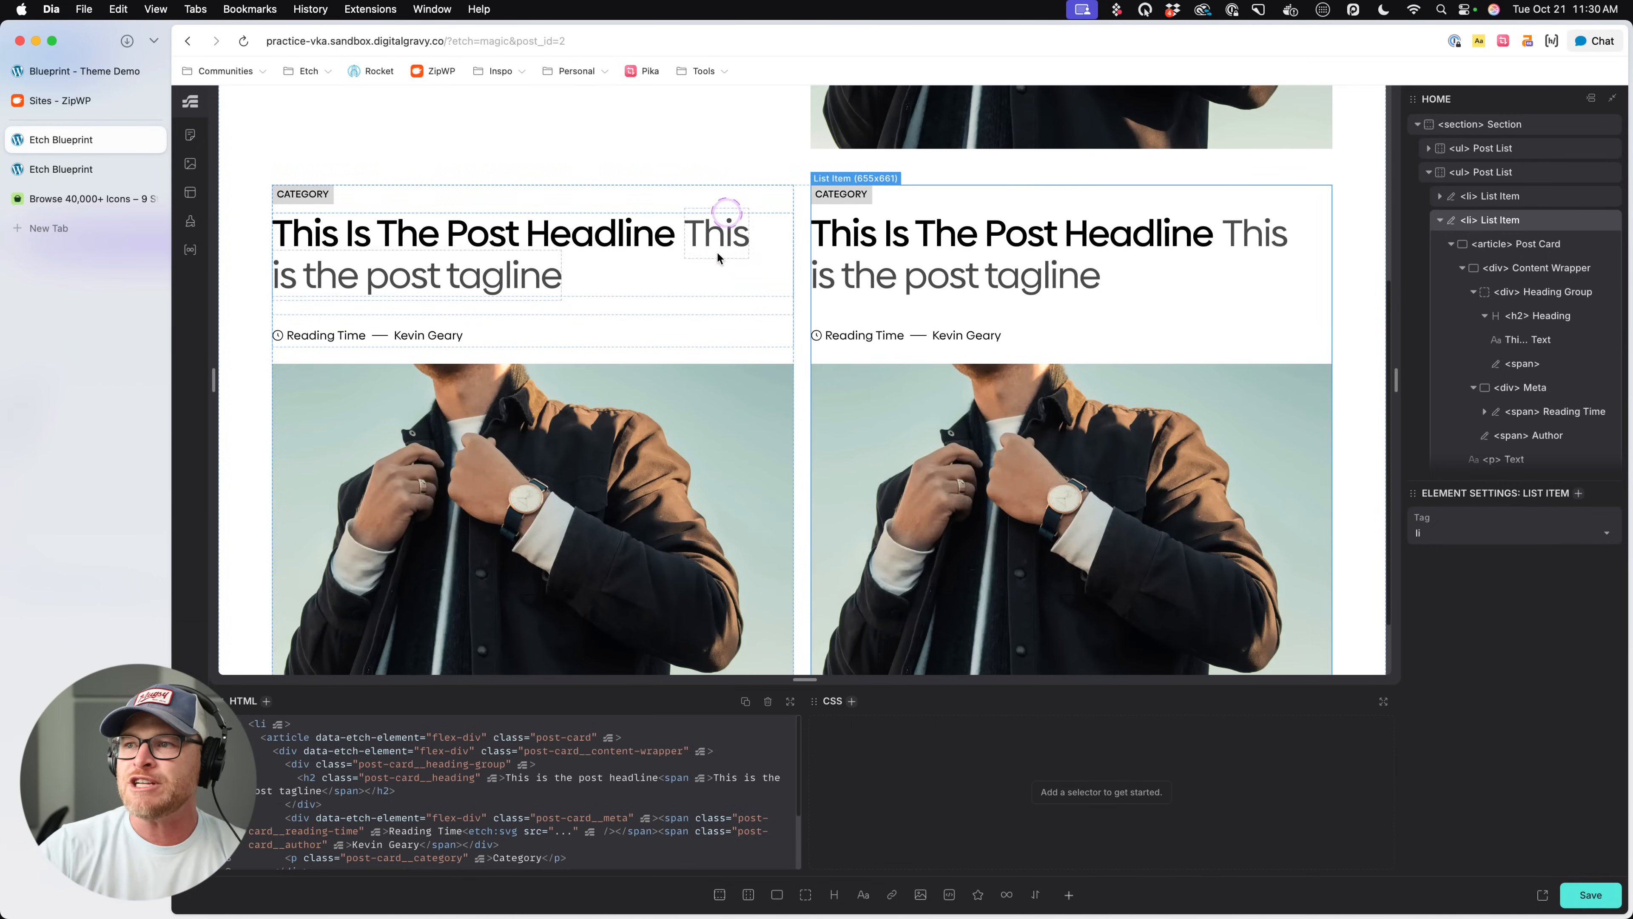
pyautogui.click(674, 354)
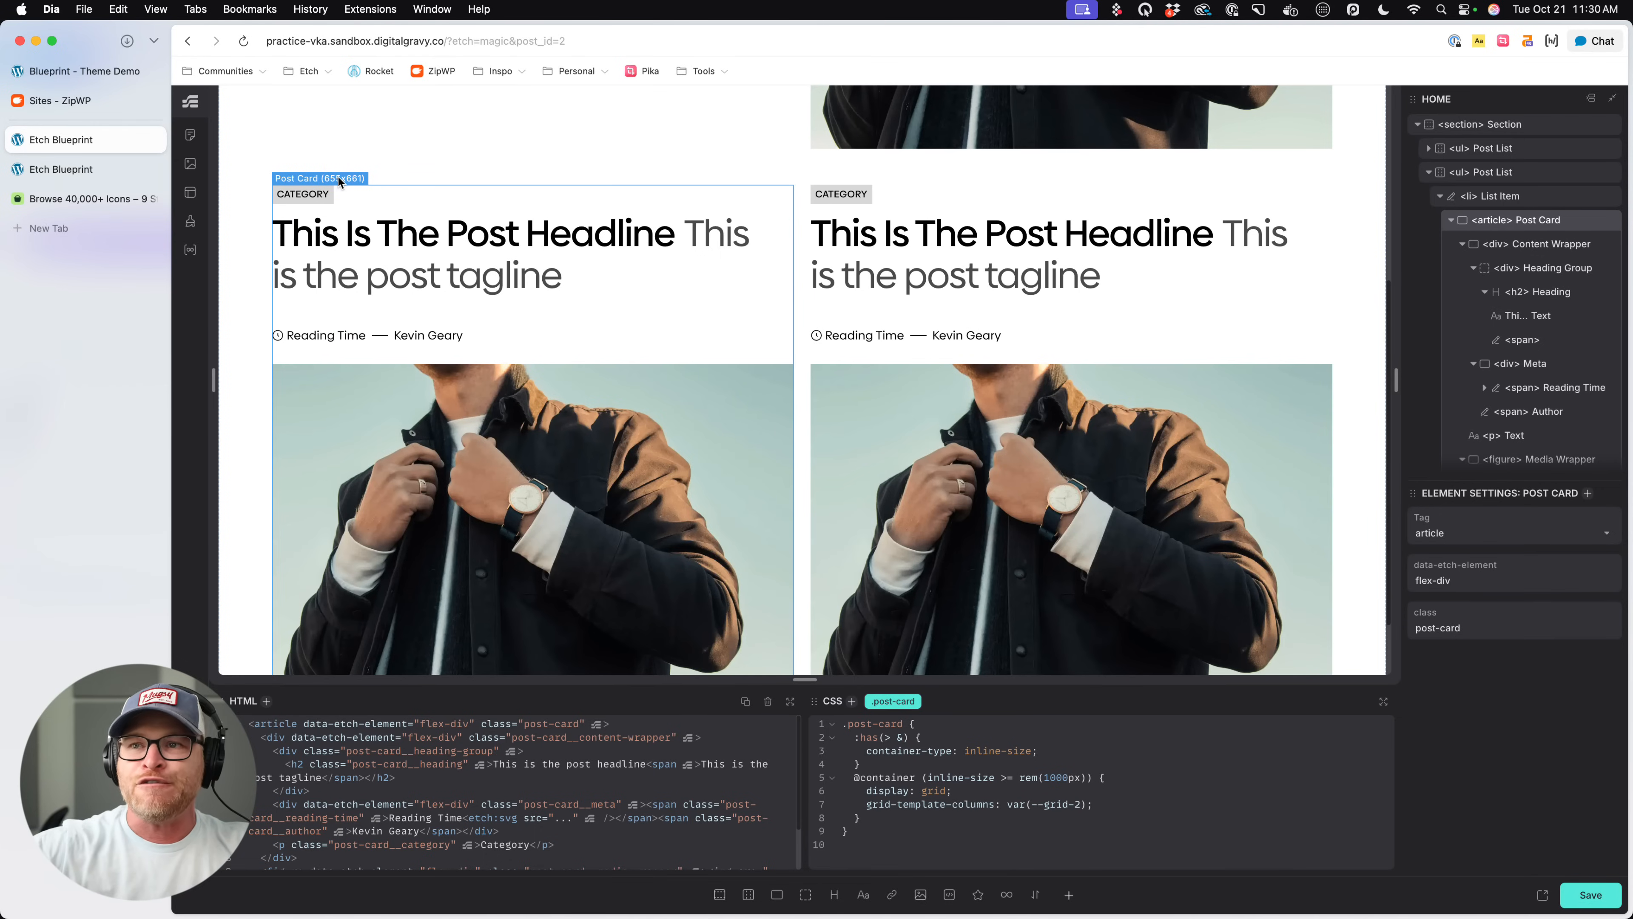
pyautogui.click(158, 522)
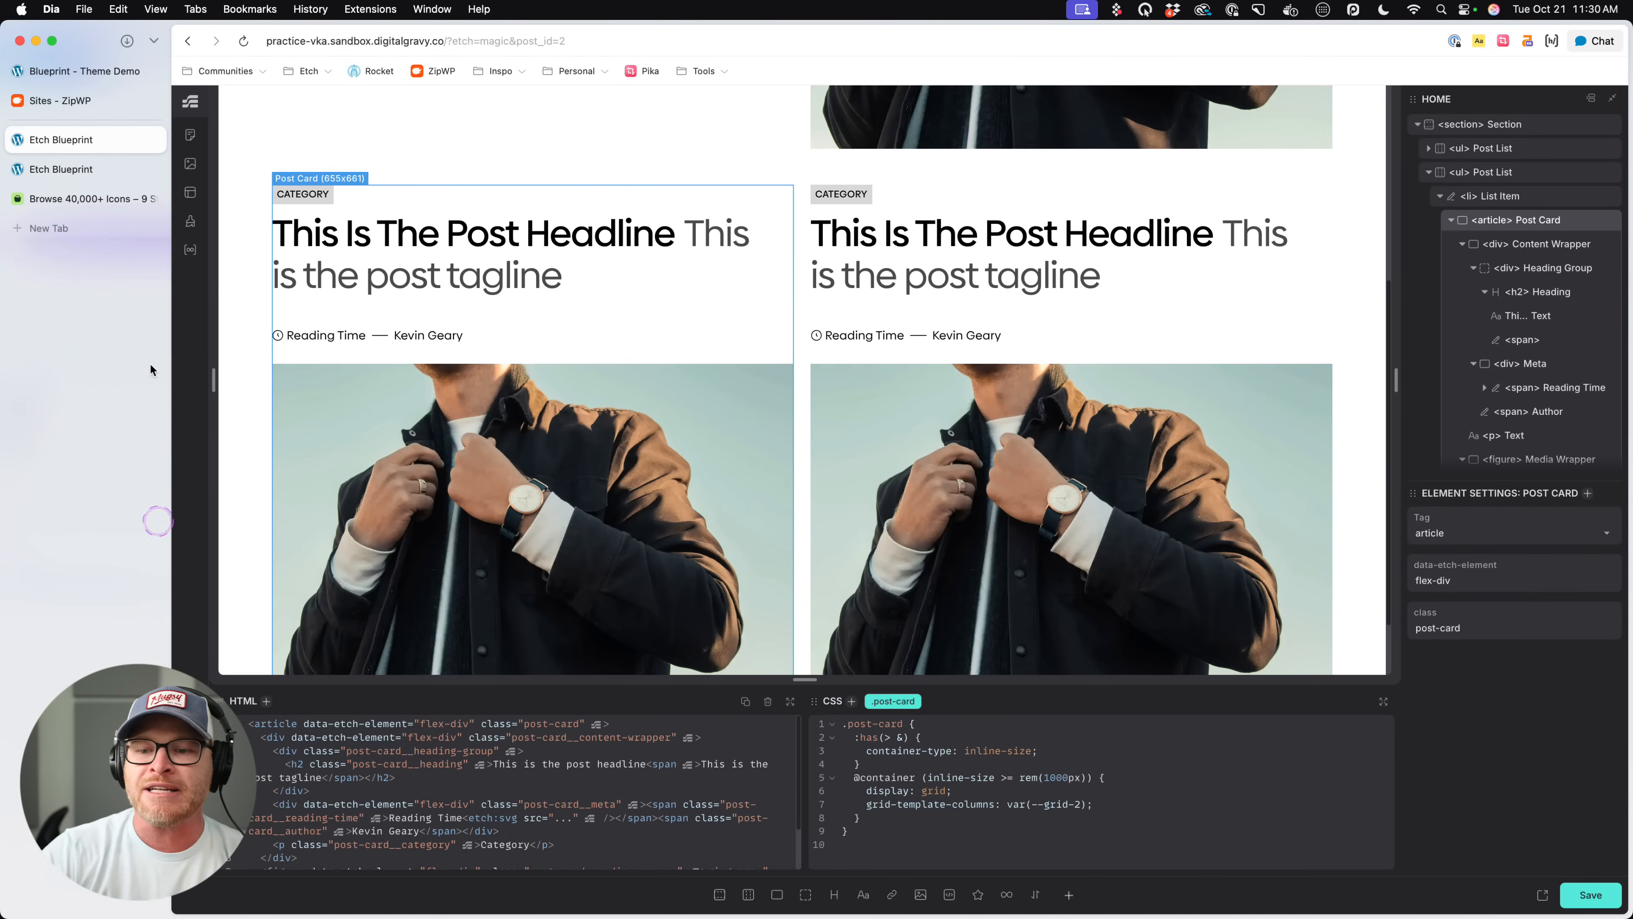
# - Save the page and reload its front-end view to check both post lists
pyautogui.click(162, 339)
pyautogui.click(171, 315)
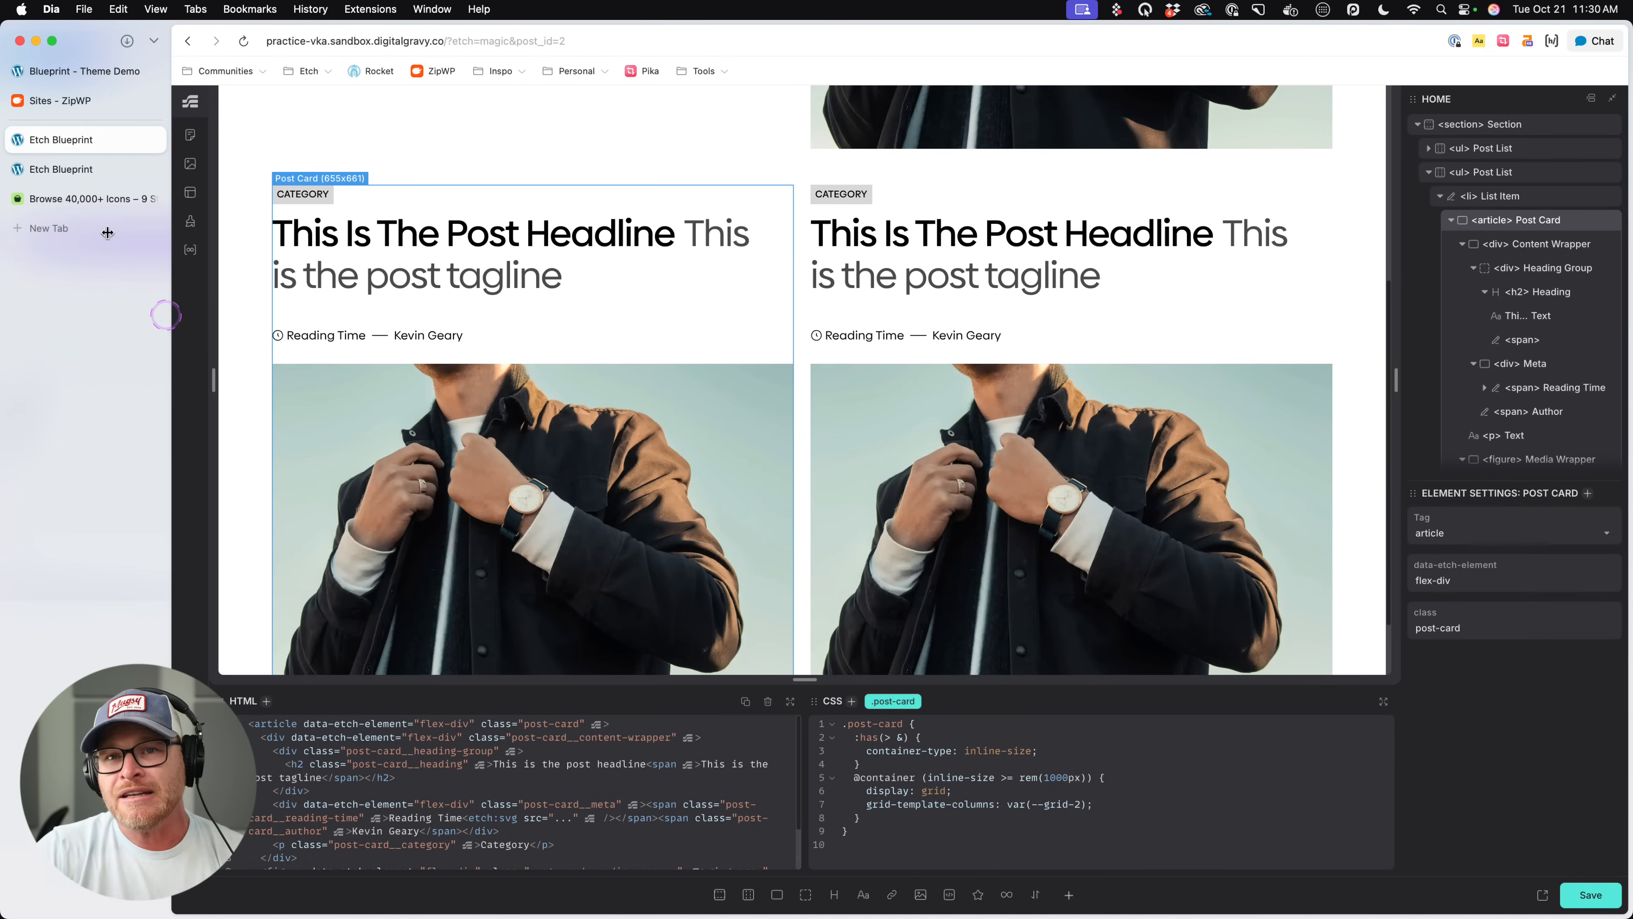
pyautogui.press('super+s')
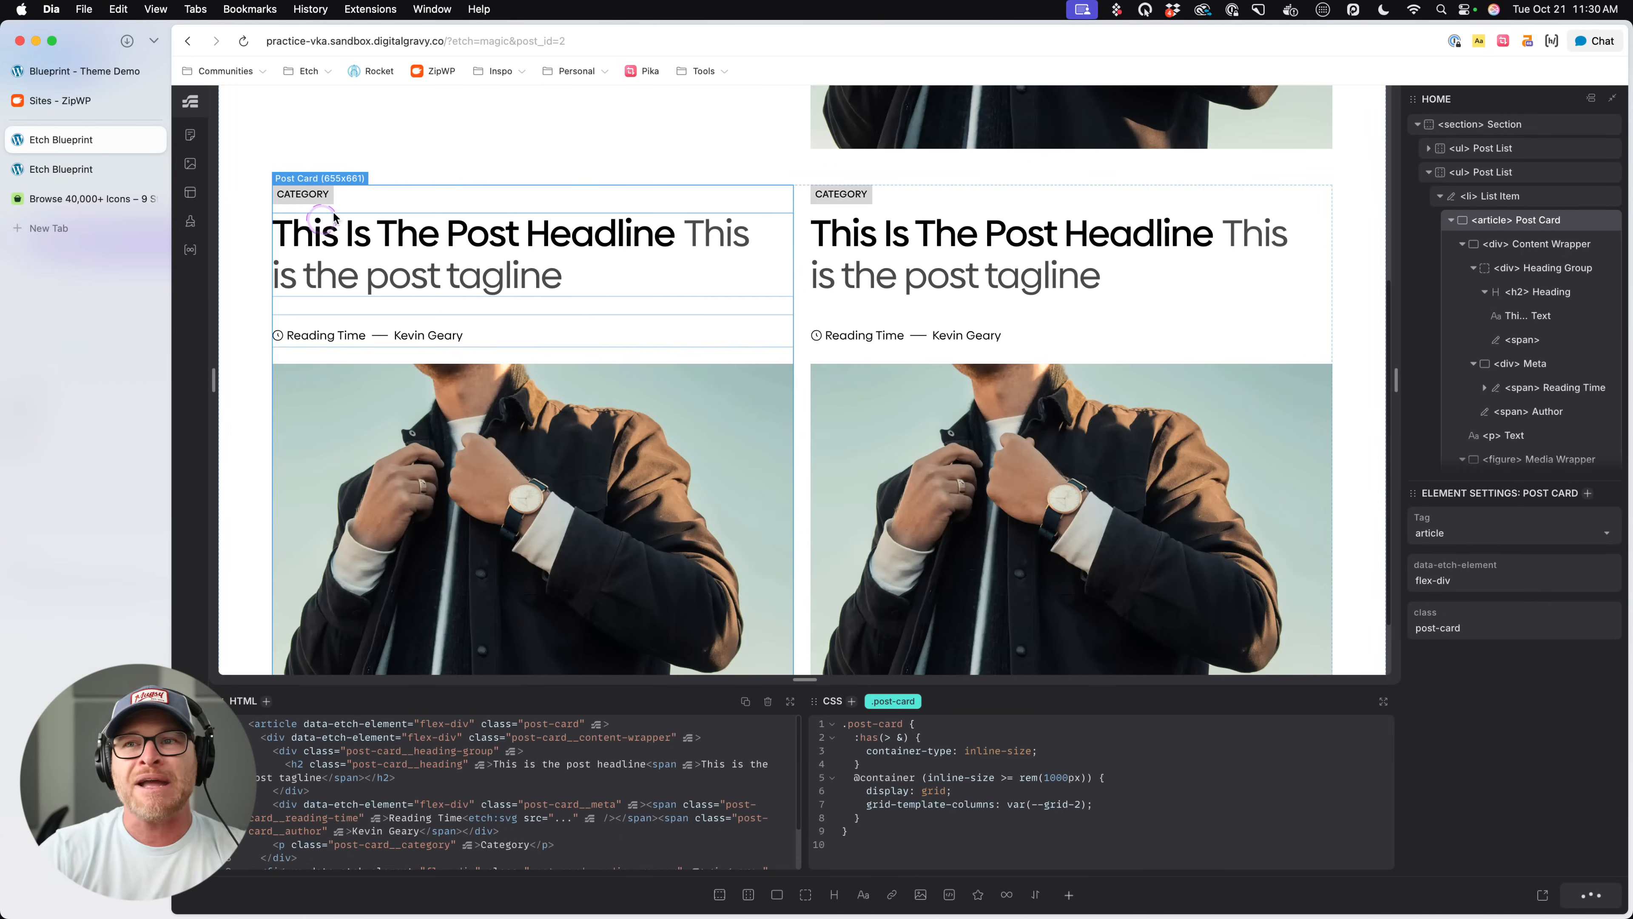
pyautogui.click(57, 167)
pyautogui.press('super+e')
pyautogui.press('super+r')
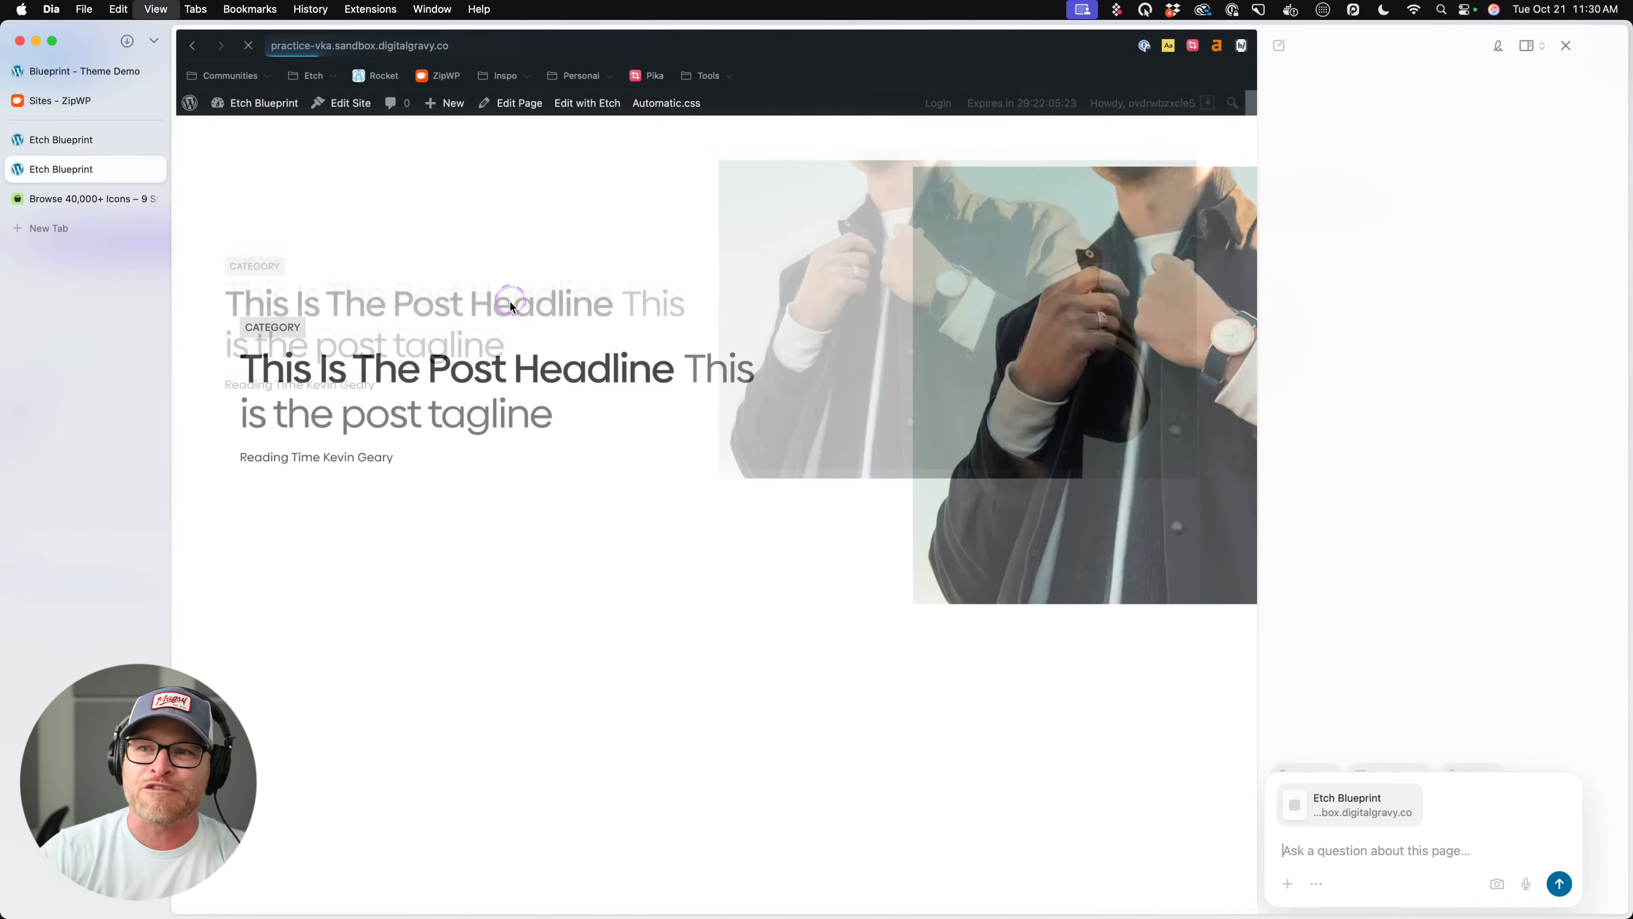
pyautogui.click(1600, 45)
pyautogui.scroll(-2, 792, 628)
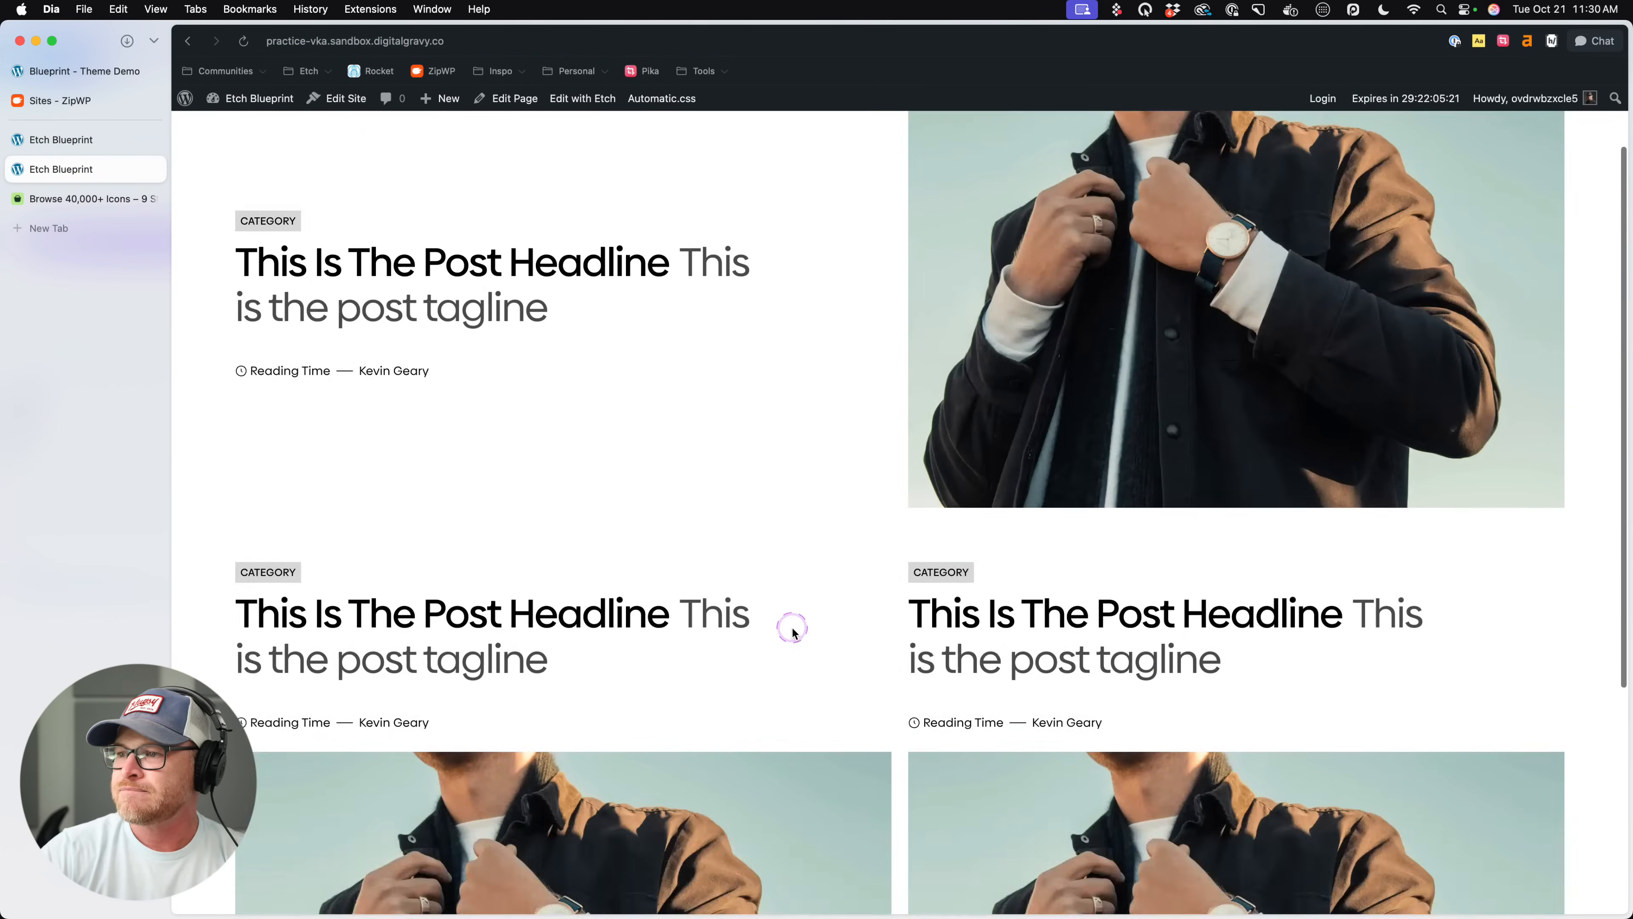
pyautogui.scroll(-5, 793, 630)
# - Inspect the first list item of the front end's two-column post list to read its container styles
pyautogui.rightClick(752, 414)
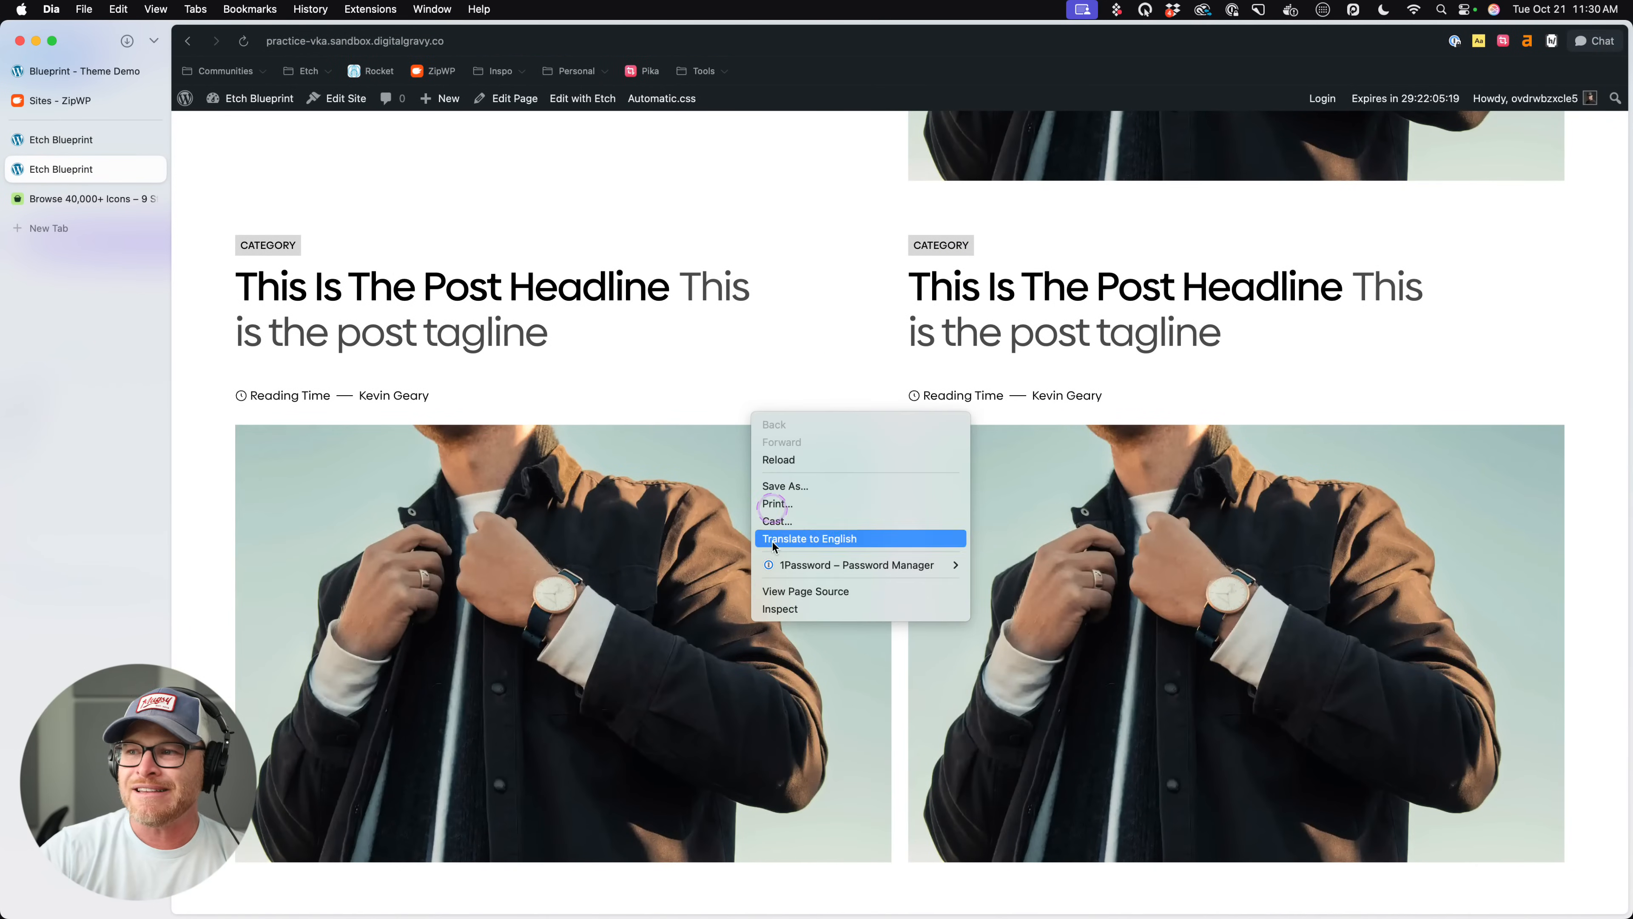
pyautogui.click(782, 608)
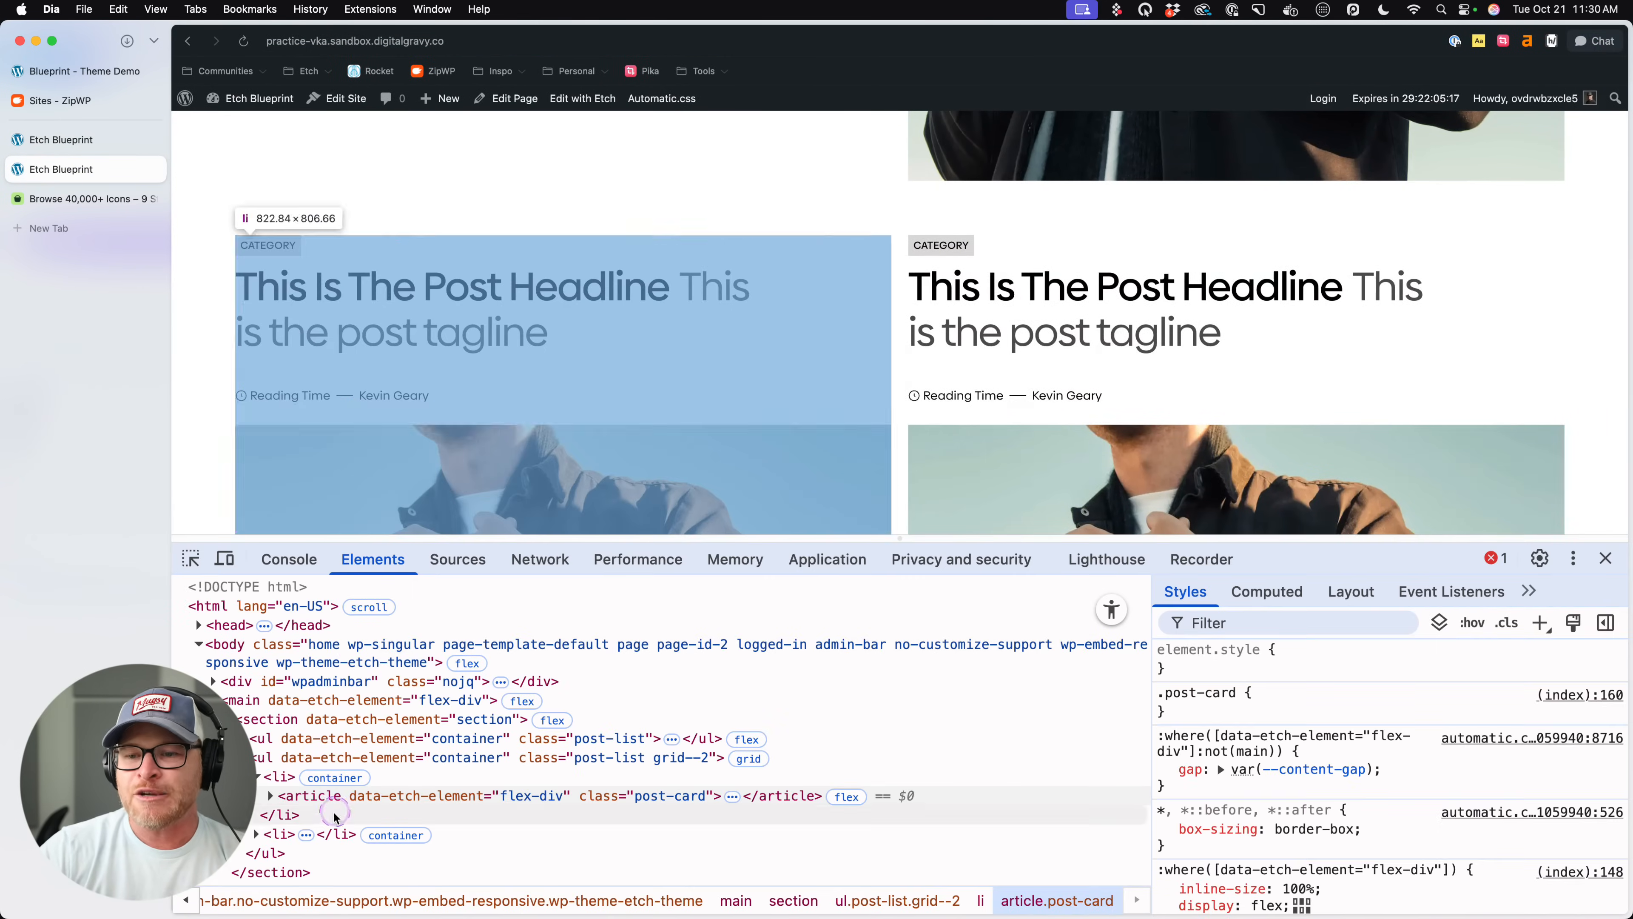
pyautogui.click(293, 776)
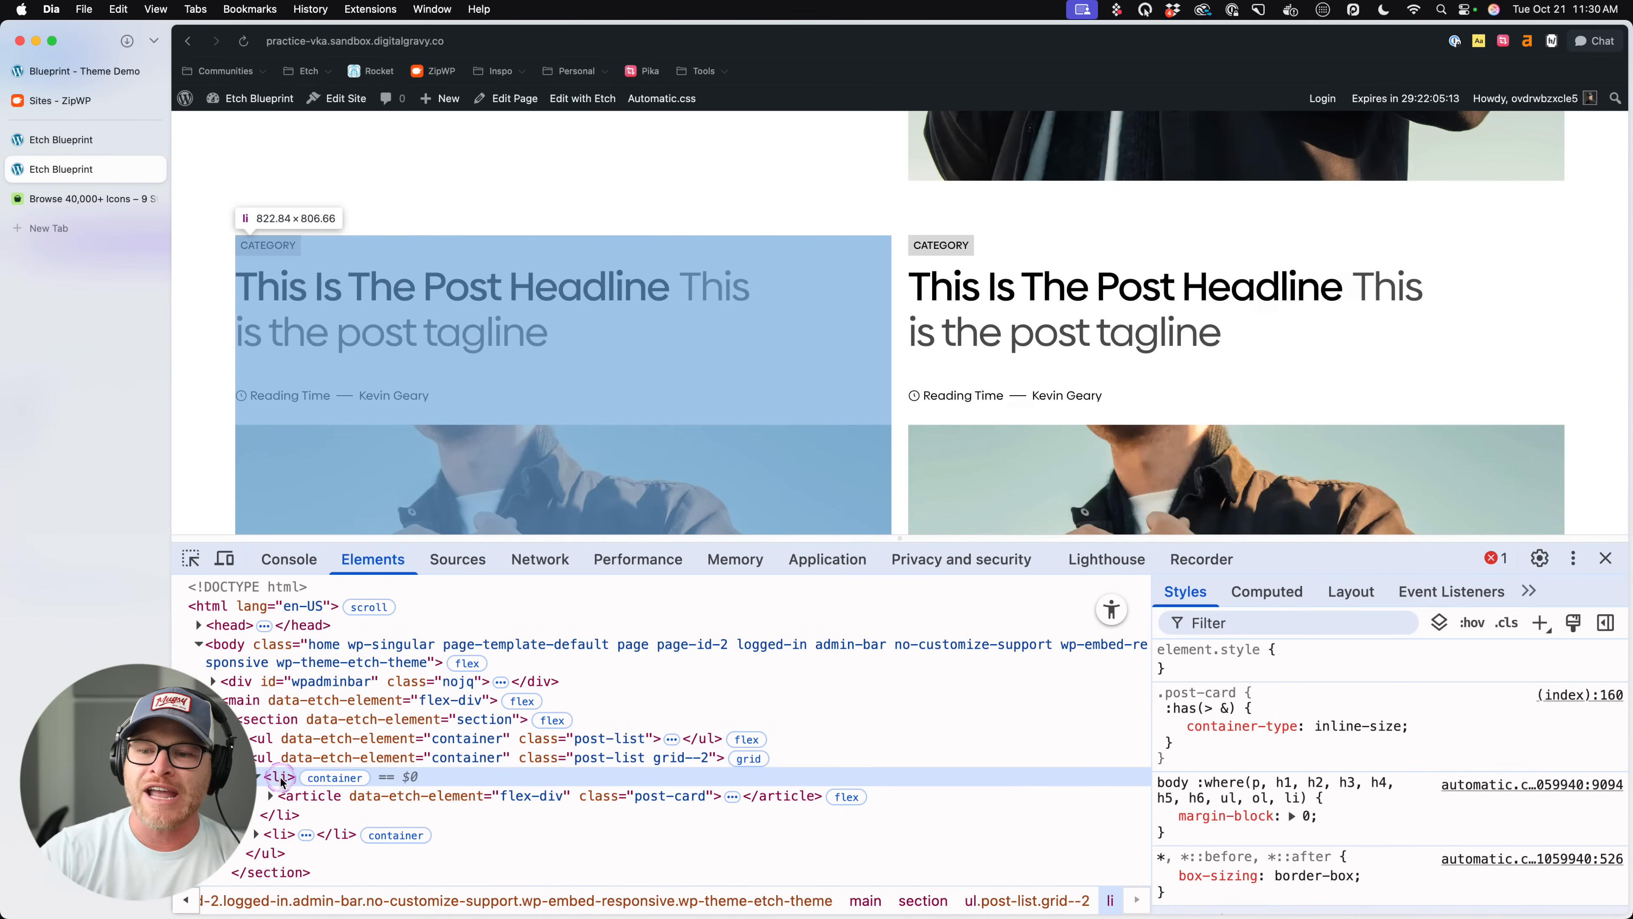
# - Return to the Etch editor and hide its interface to view the post lists across the full-width canvas
pyautogui.click(50, 140)
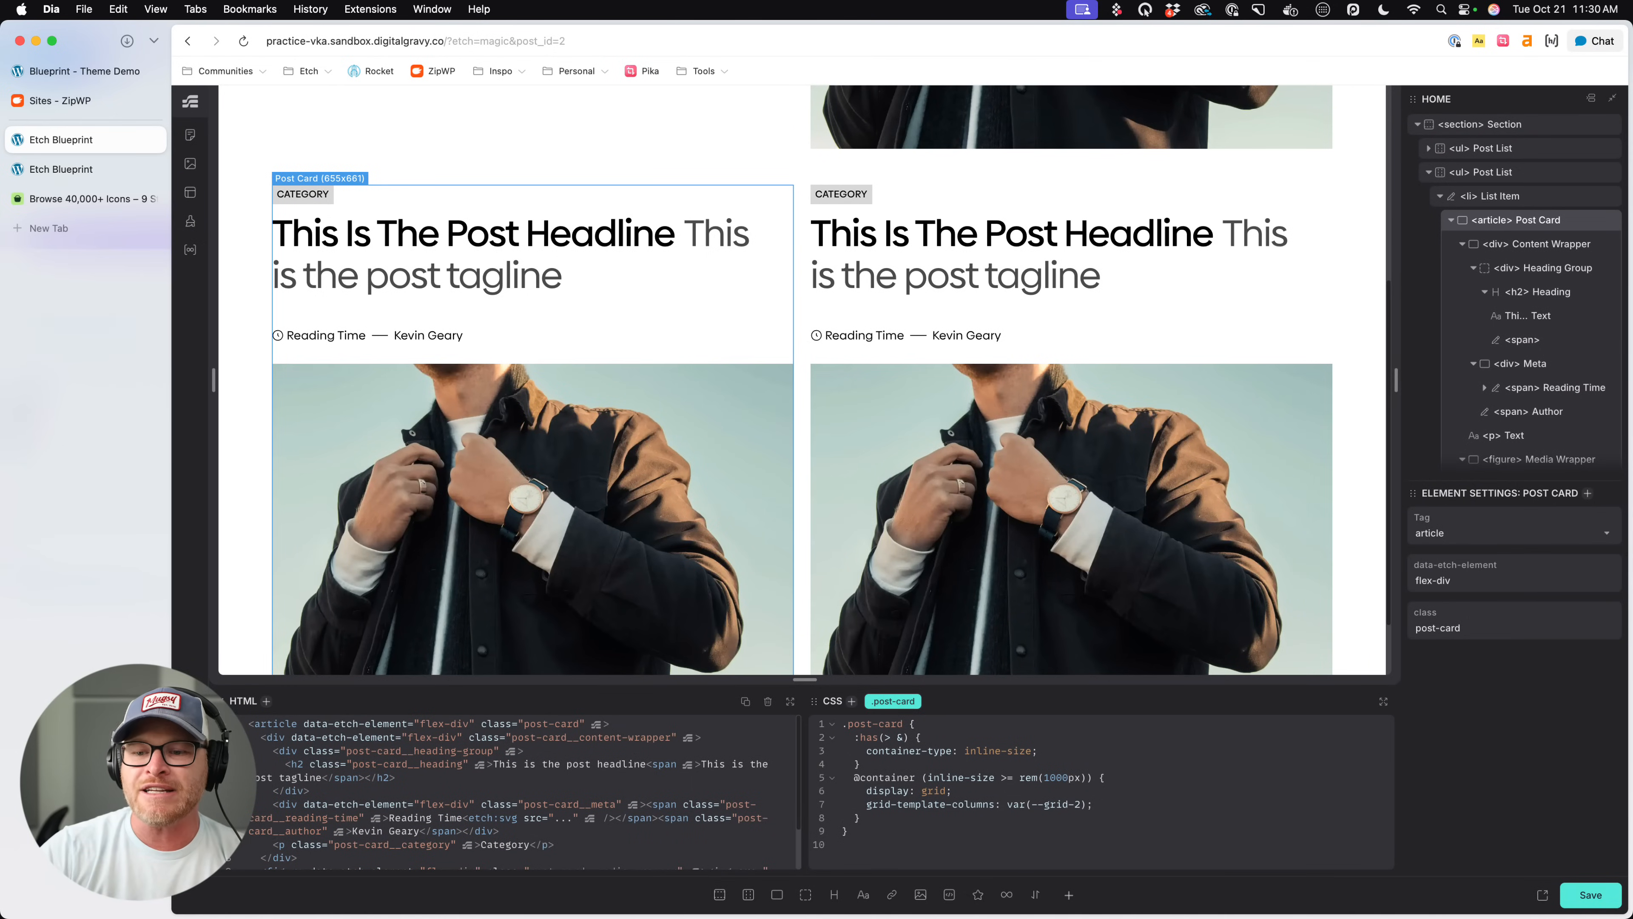
pyautogui.press('super+backslash')
pyautogui.moveTo(316, 468); pyautogui.dragTo(137, 466)
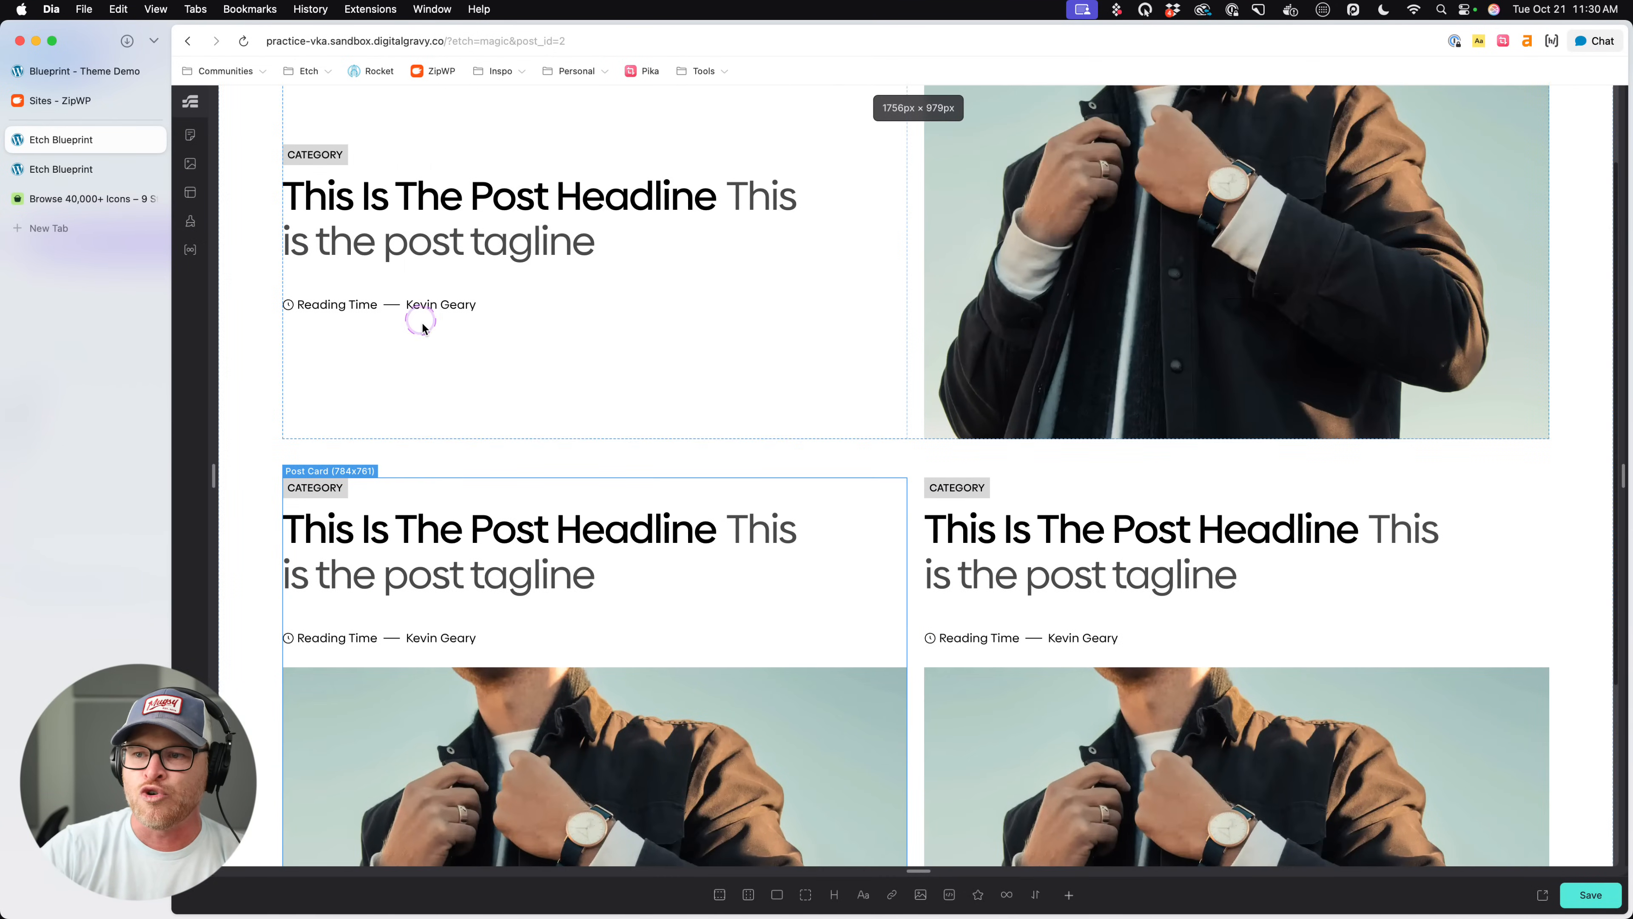
pyautogui.scroll(-2, 423, 328)
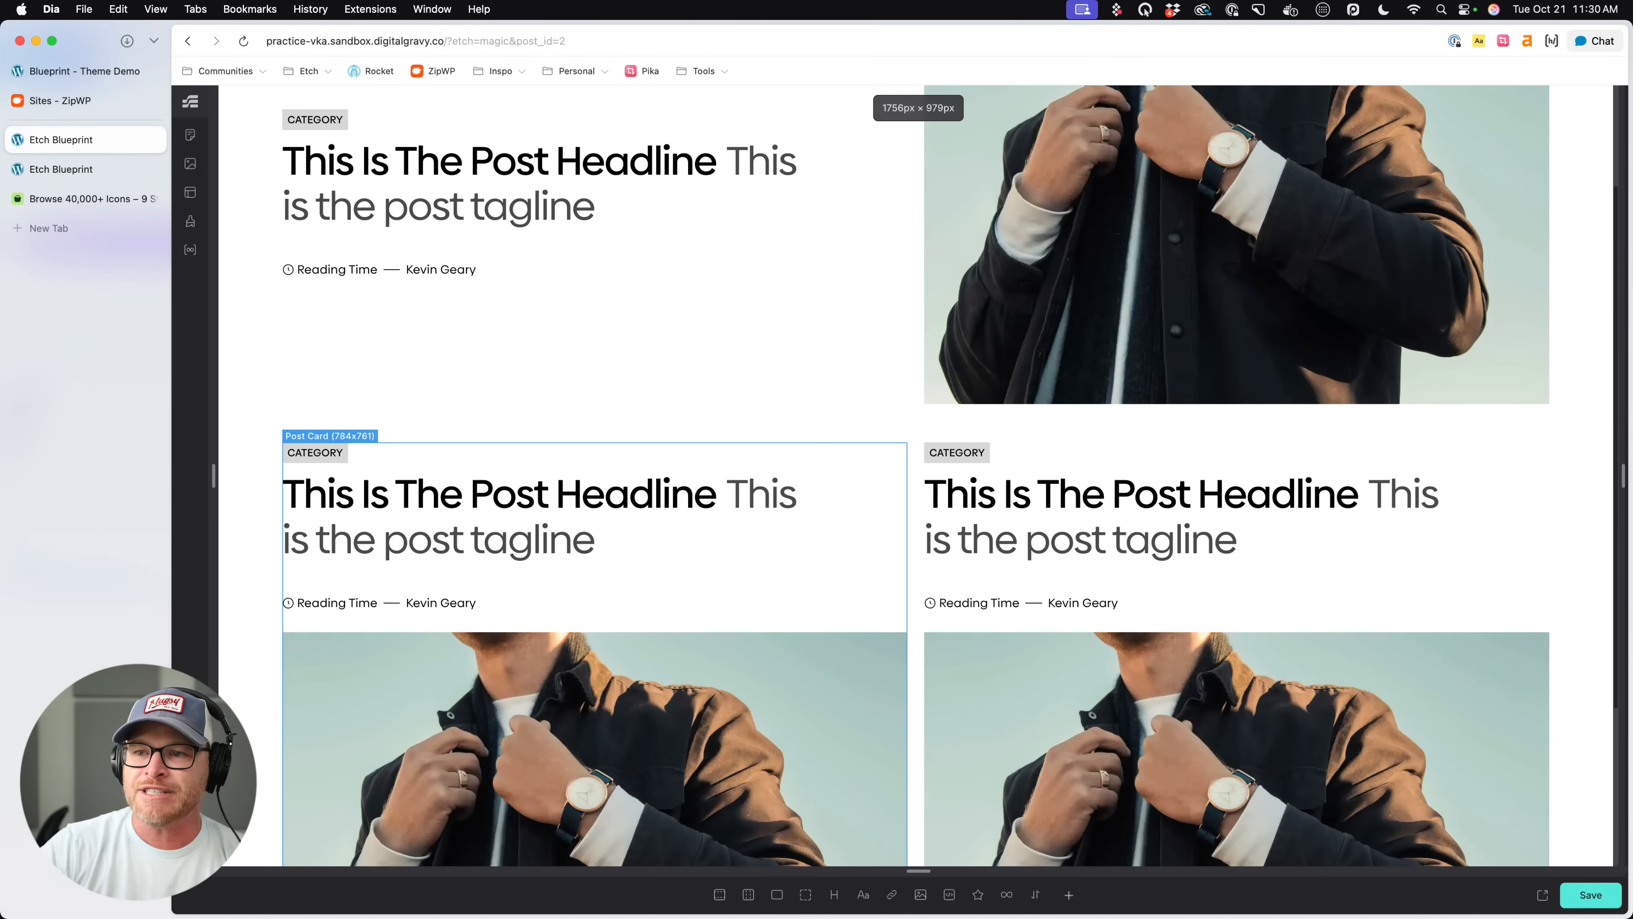
pyautogui.press('super+backslash')
pyautogui.press('super+backslash')
pyautogui.press('super+backslash')
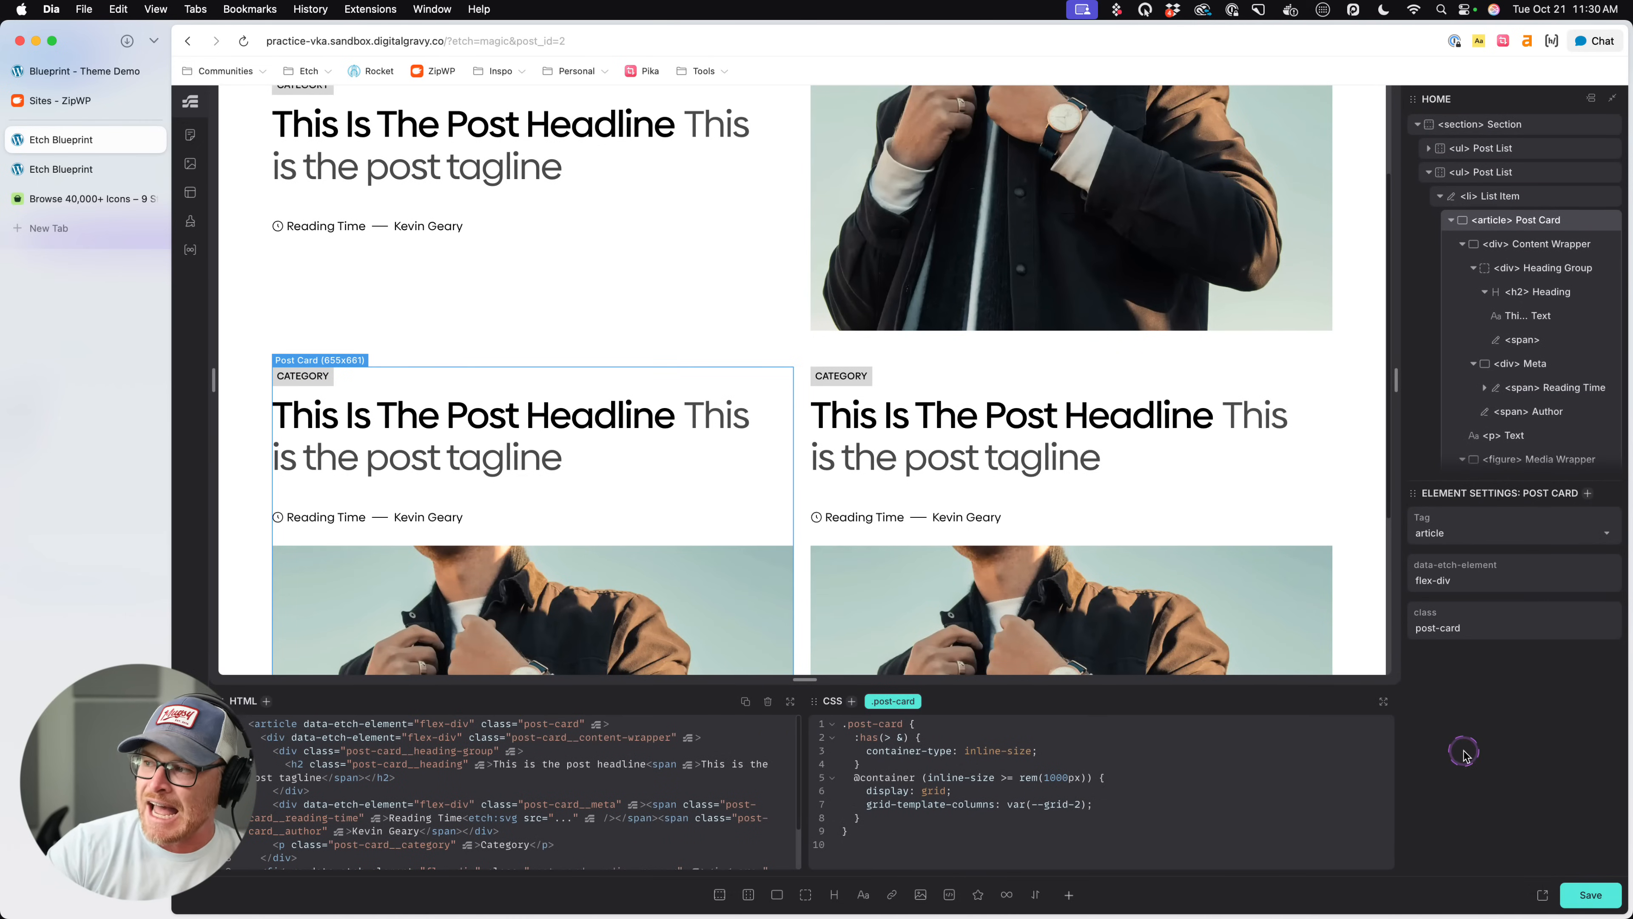
pyautogui.click(287, 826)
pyautogui.press('super+backslash')
pyautogui.click(616, 405)
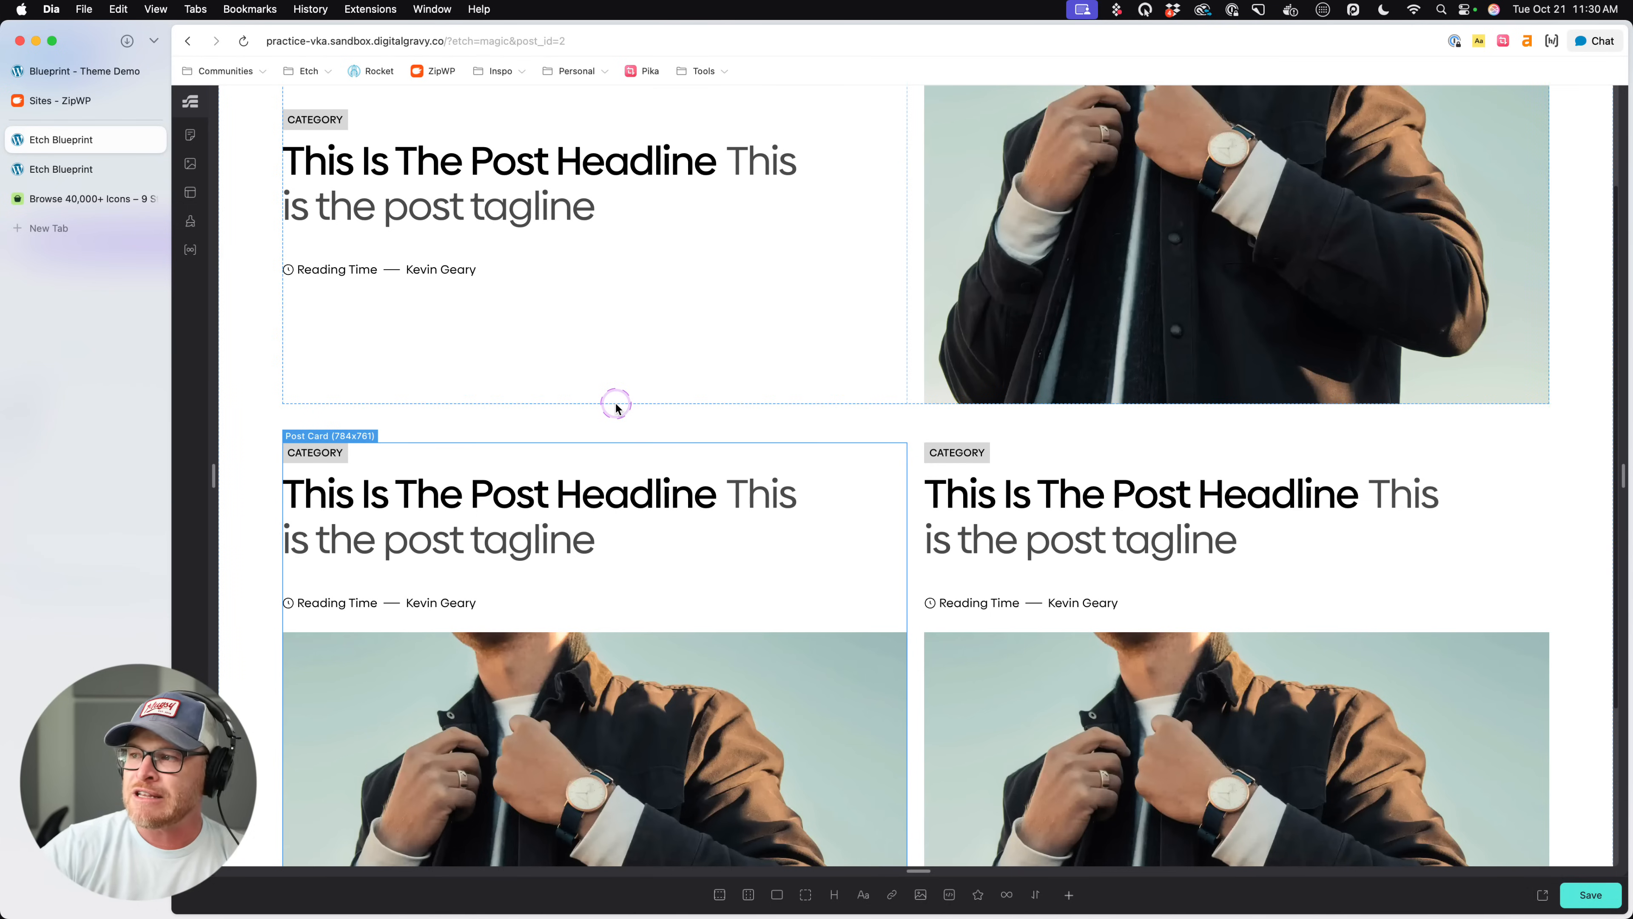
pyautogui.click(330, 432)
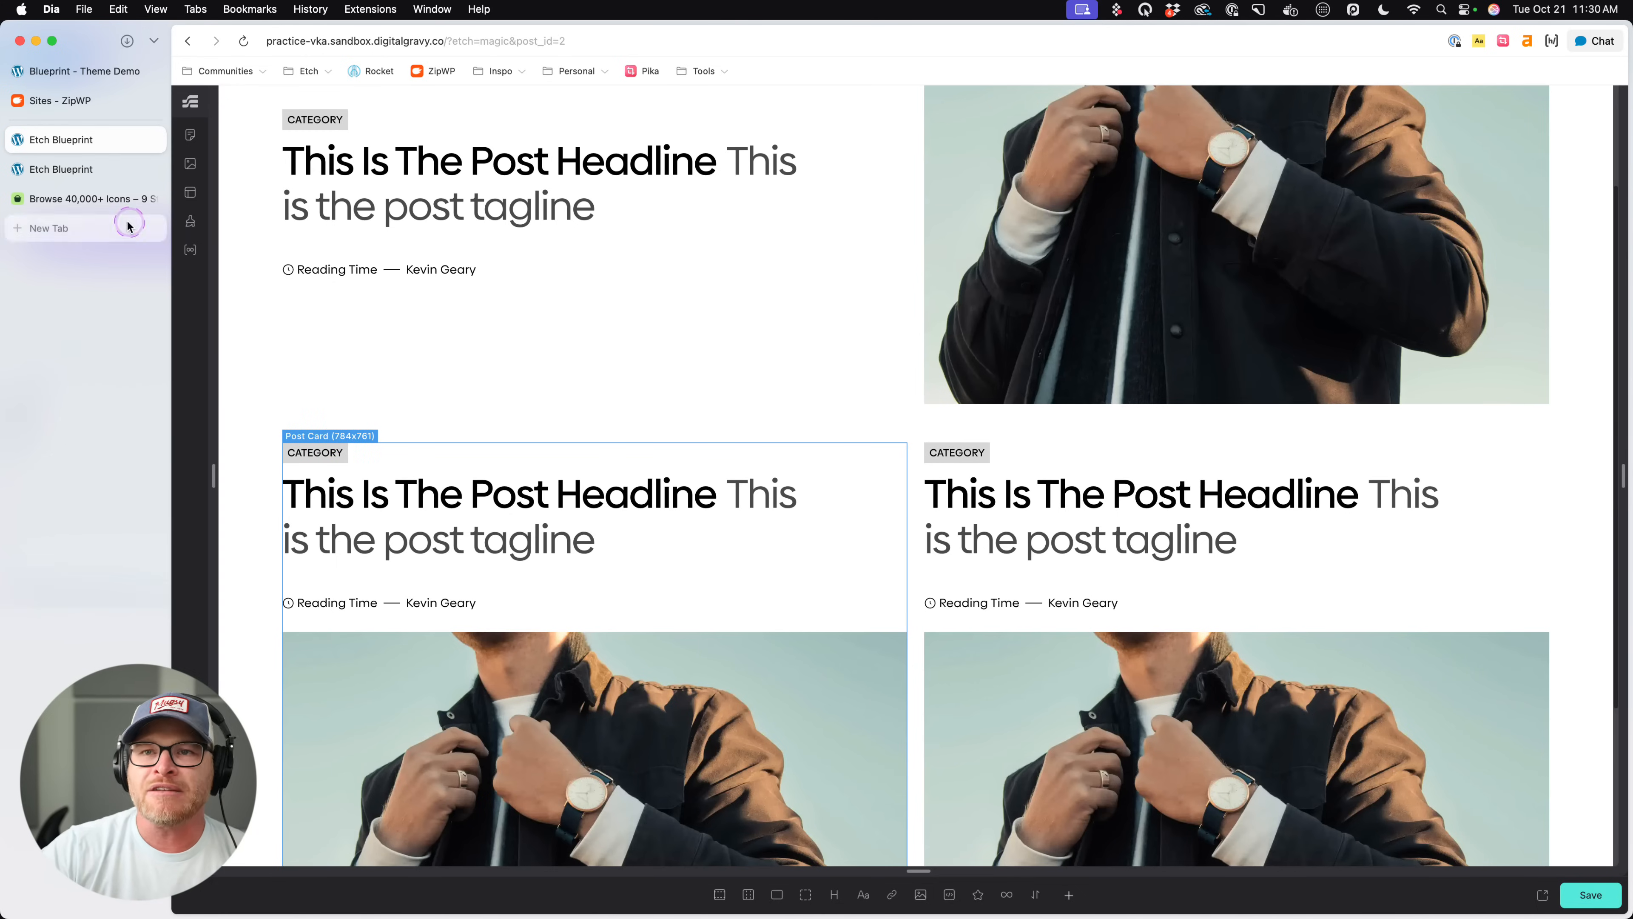
pyautogui.click(93, 171)
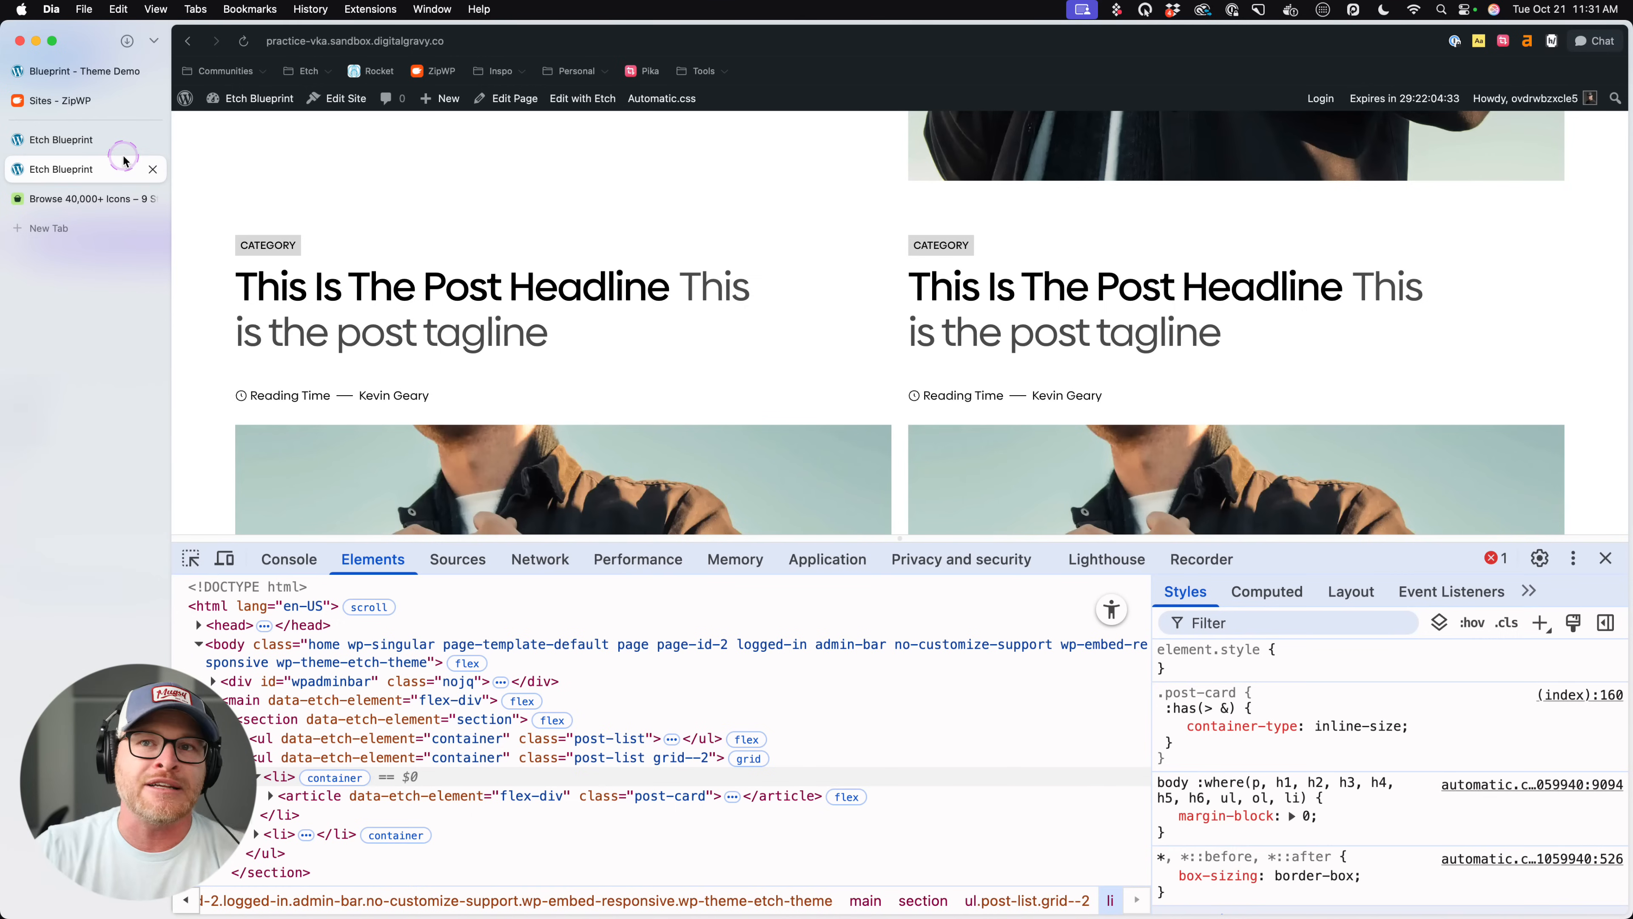
pyautogui.click(82, 138)
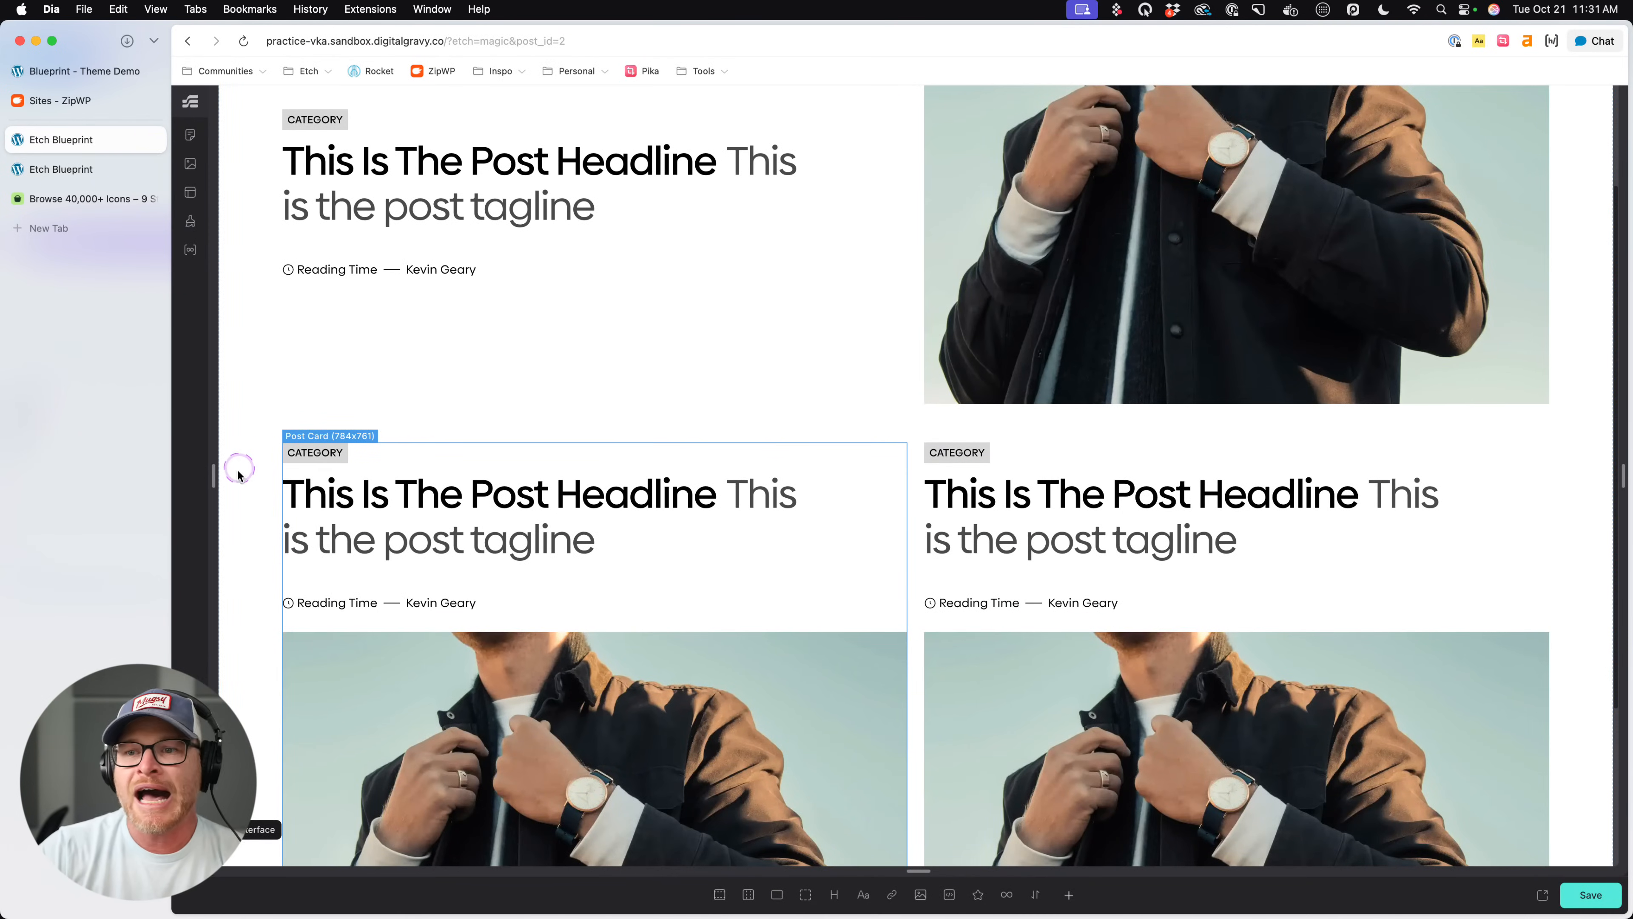
# - Reload the Blueprint theme demo and review its featured post and post grid at different zoom levels
pyautogui.click(84, 70)
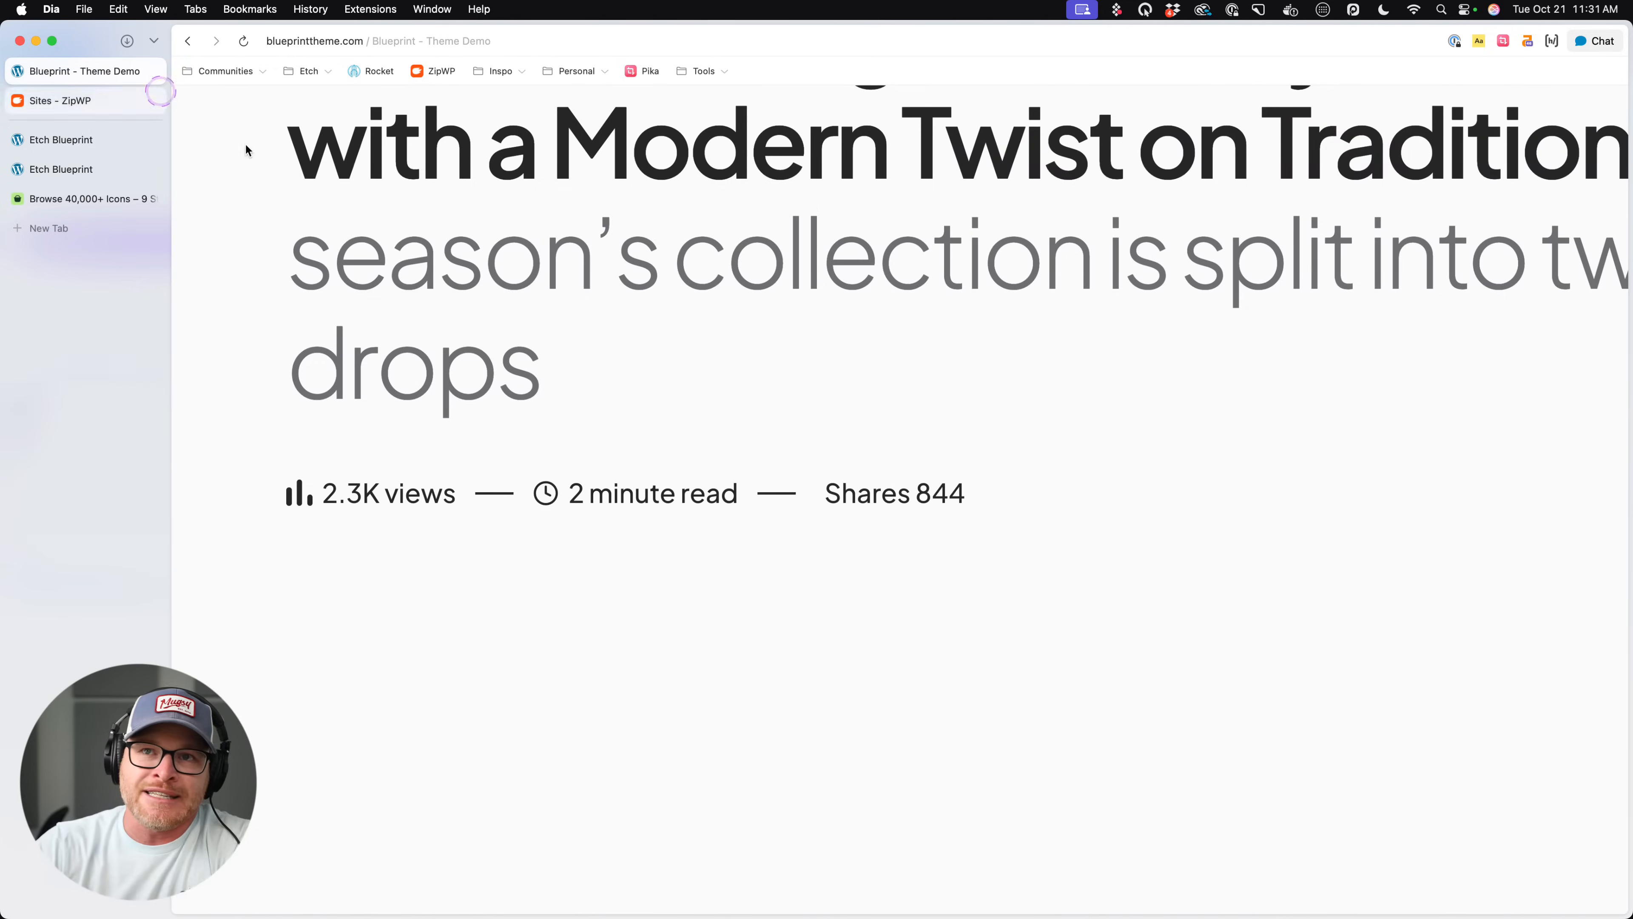
pyautogui.scroll(10, 404, 332)
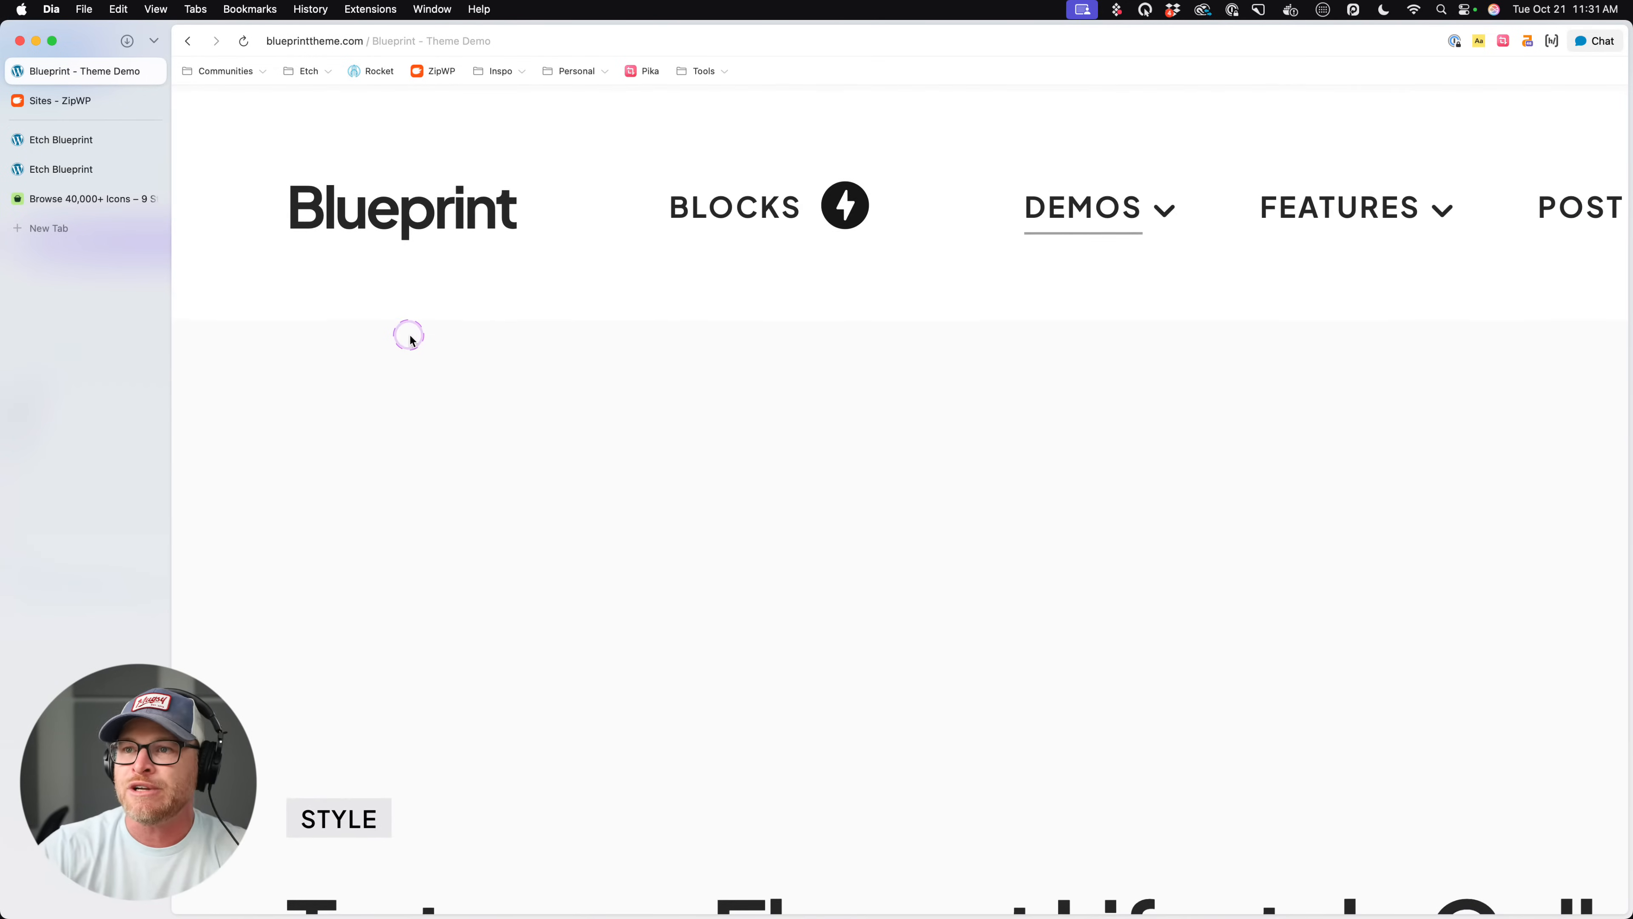
pyautogui.press('super+r')
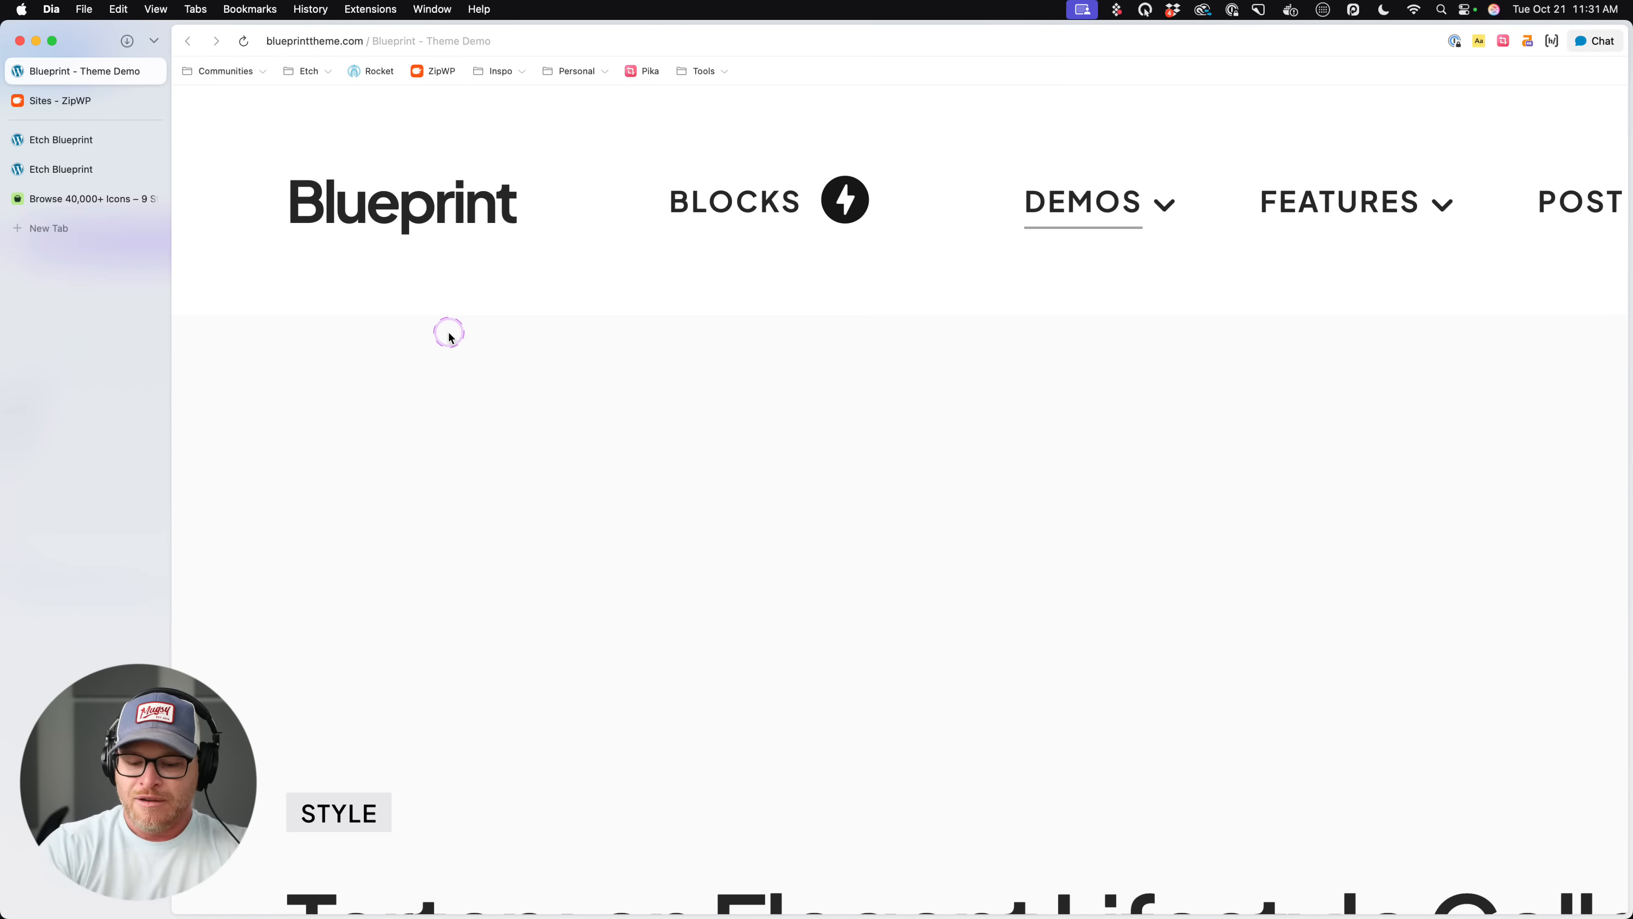
pyautogui.scroll(-2, 565, 277)
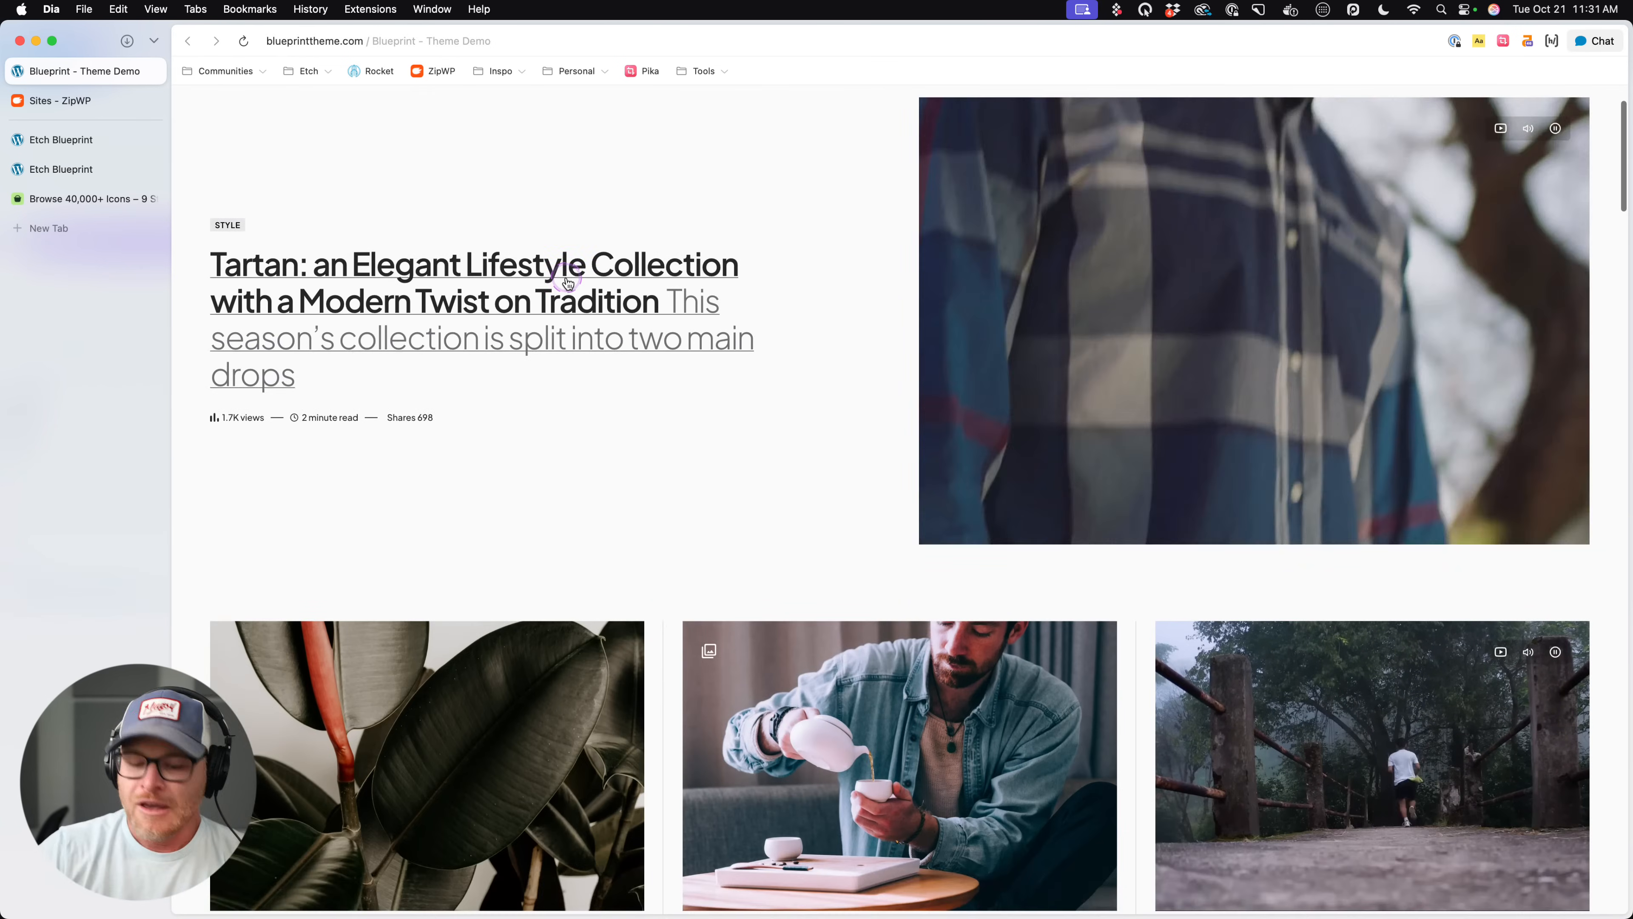
pyautogui.press('super+equal')
pyautogui.press('super+equal')
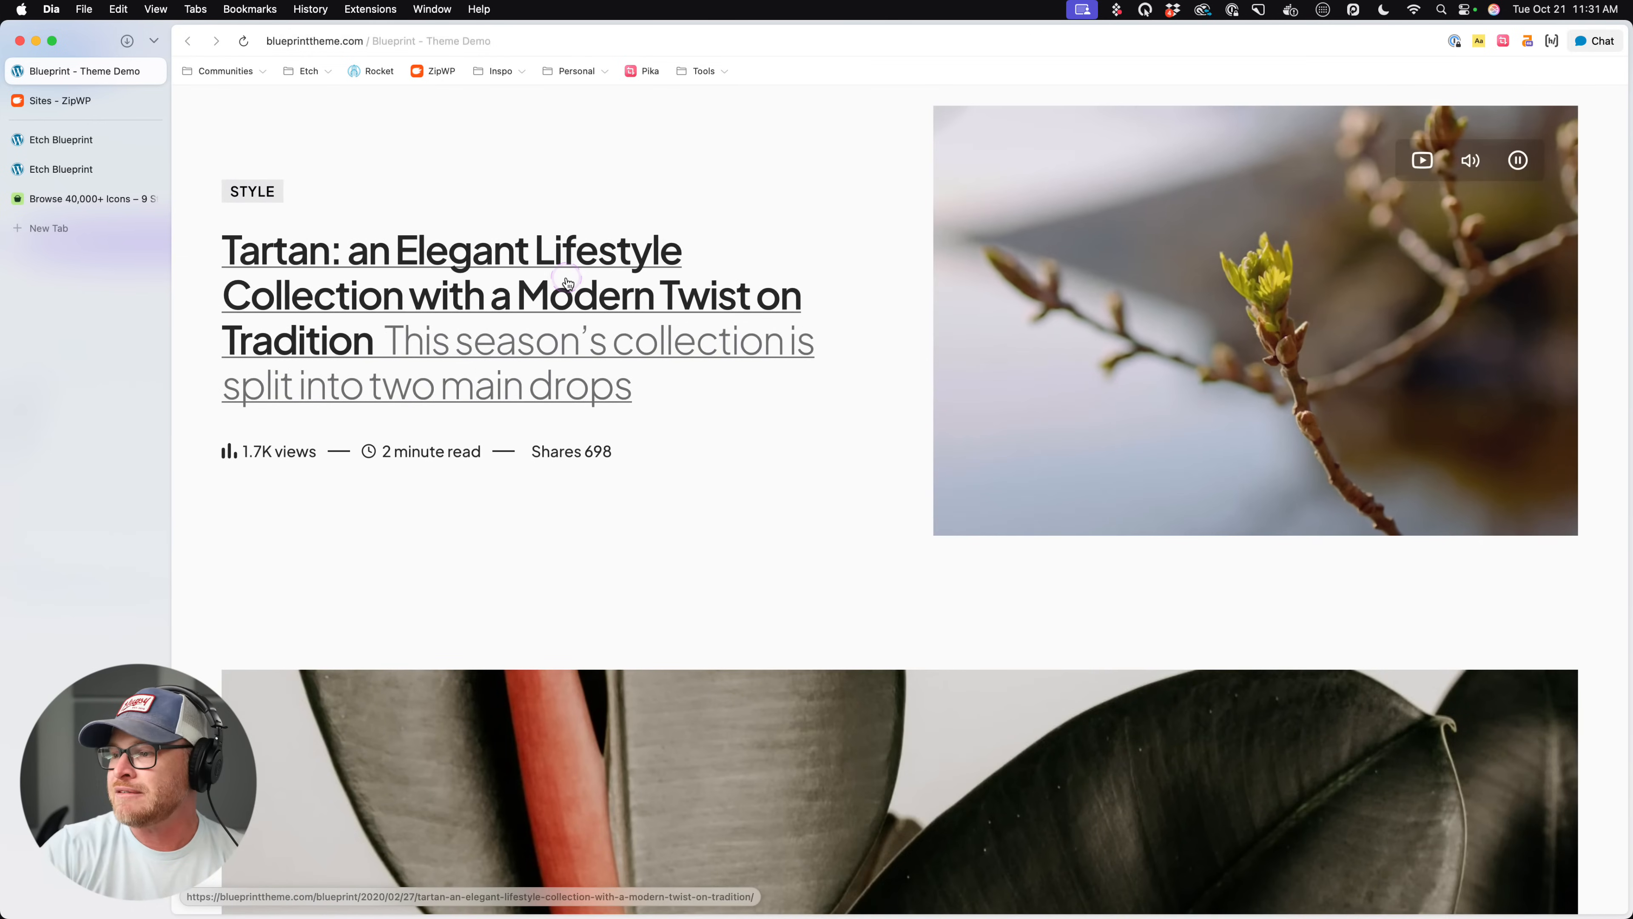
pyautogui.scroll(-15, 568, 283)
pyautogui.scroll(10, 583, 284)
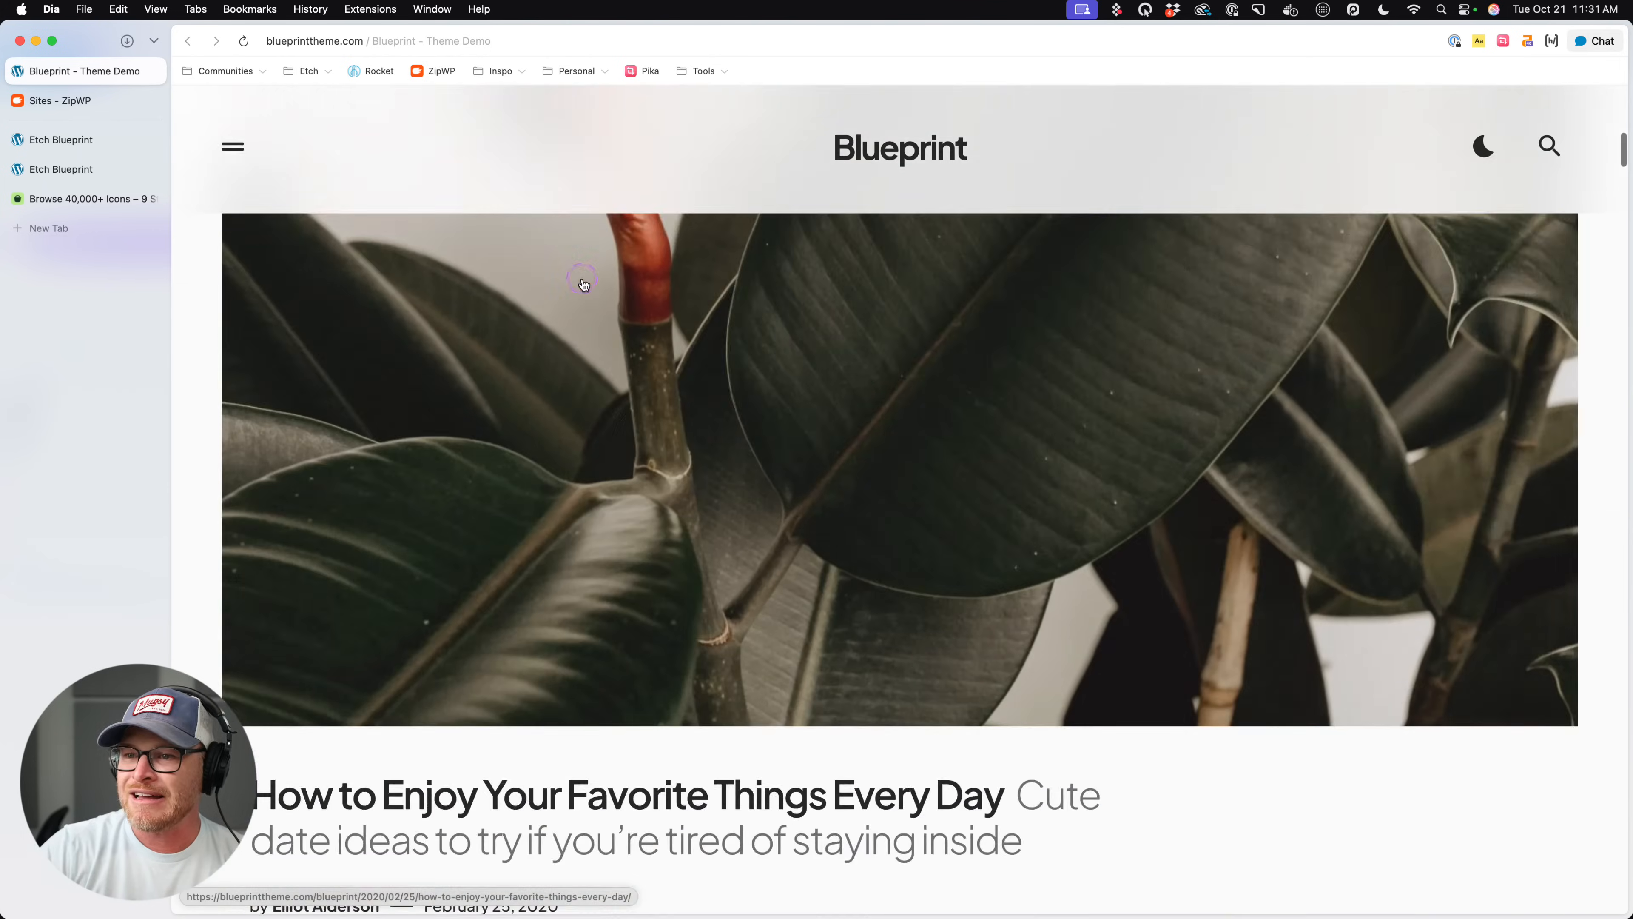
pyautogui.press('super+equal')
pyautogui.scroll(-10, 583, 283)
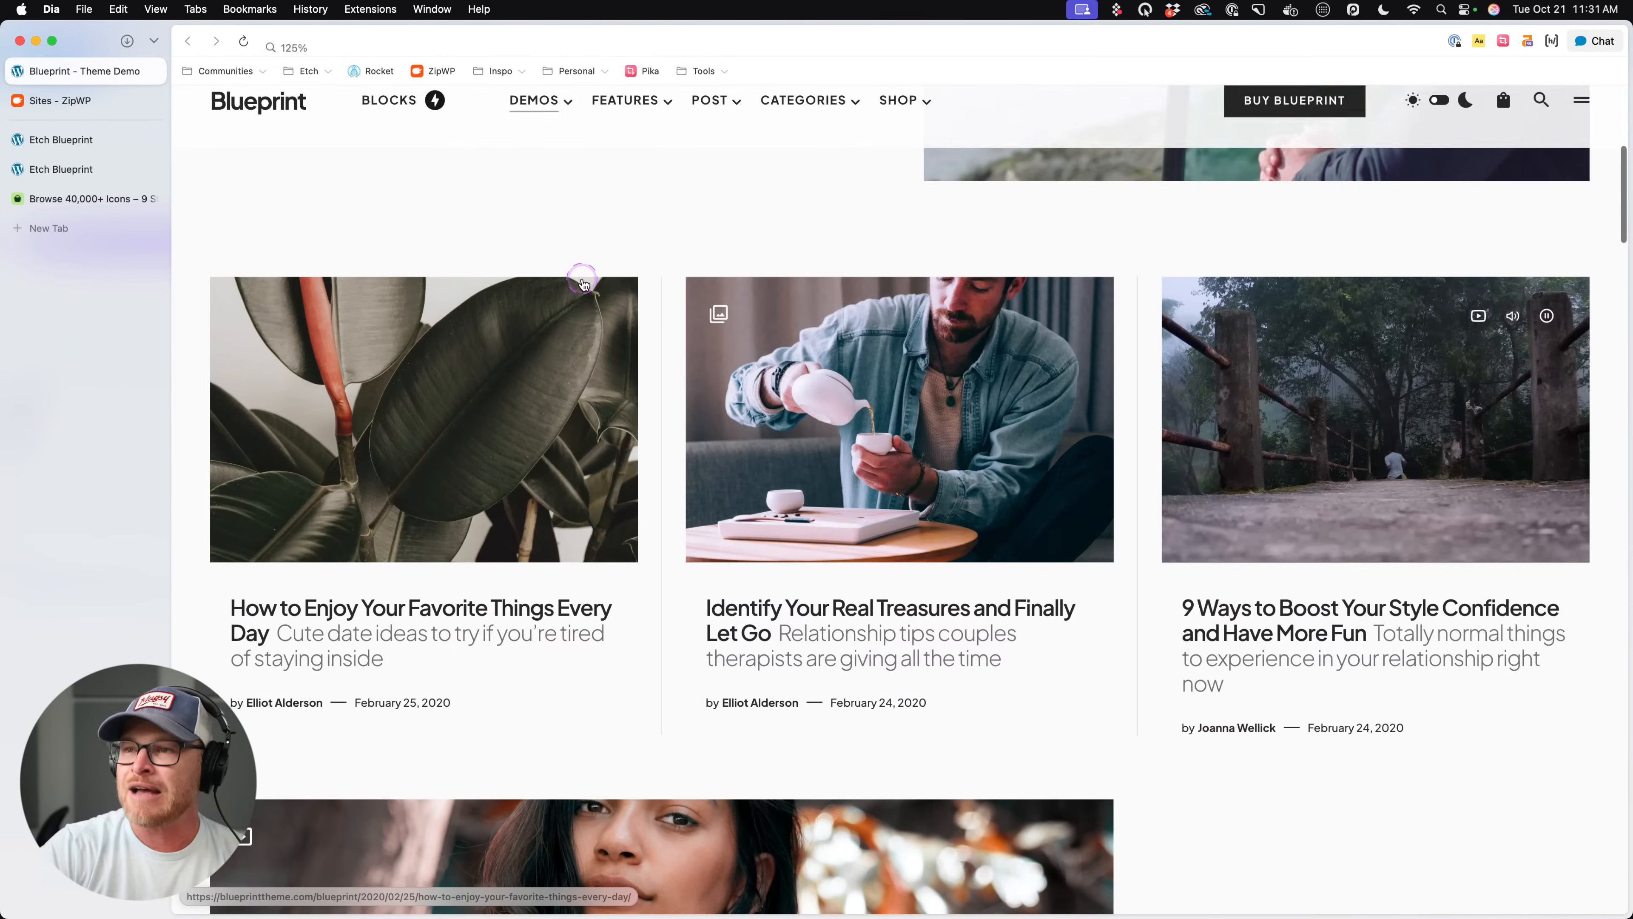
pyautogui.scroll(10, 580, 249)
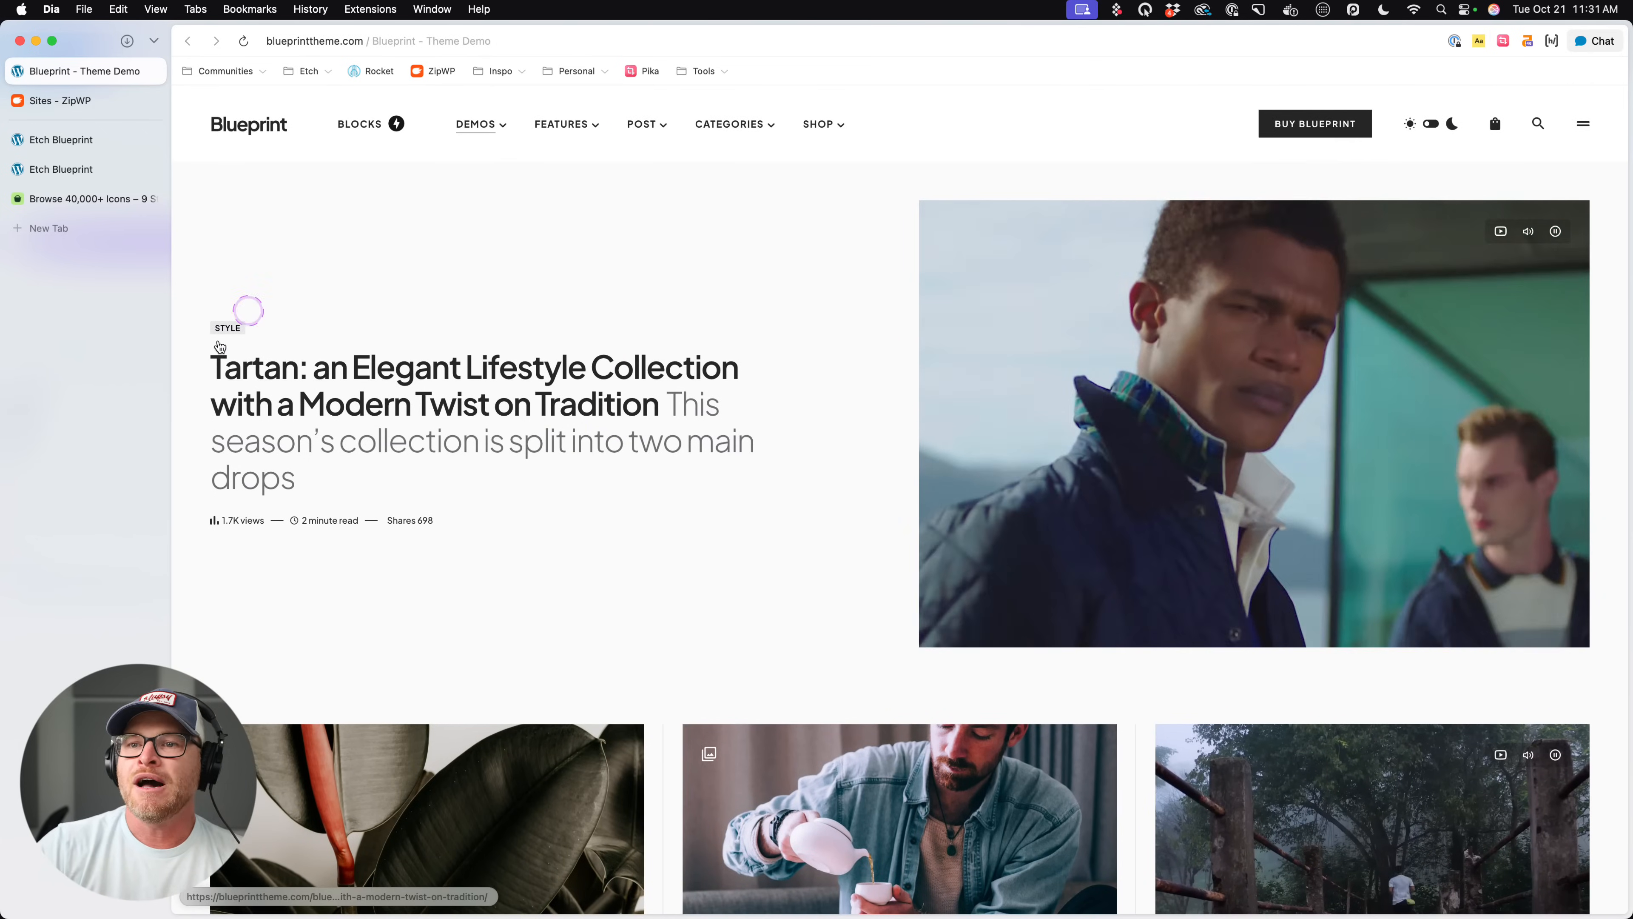
# - Review the post lists on the front end and narrow the page in the responsive device view
pyautogui.click(101, 141)
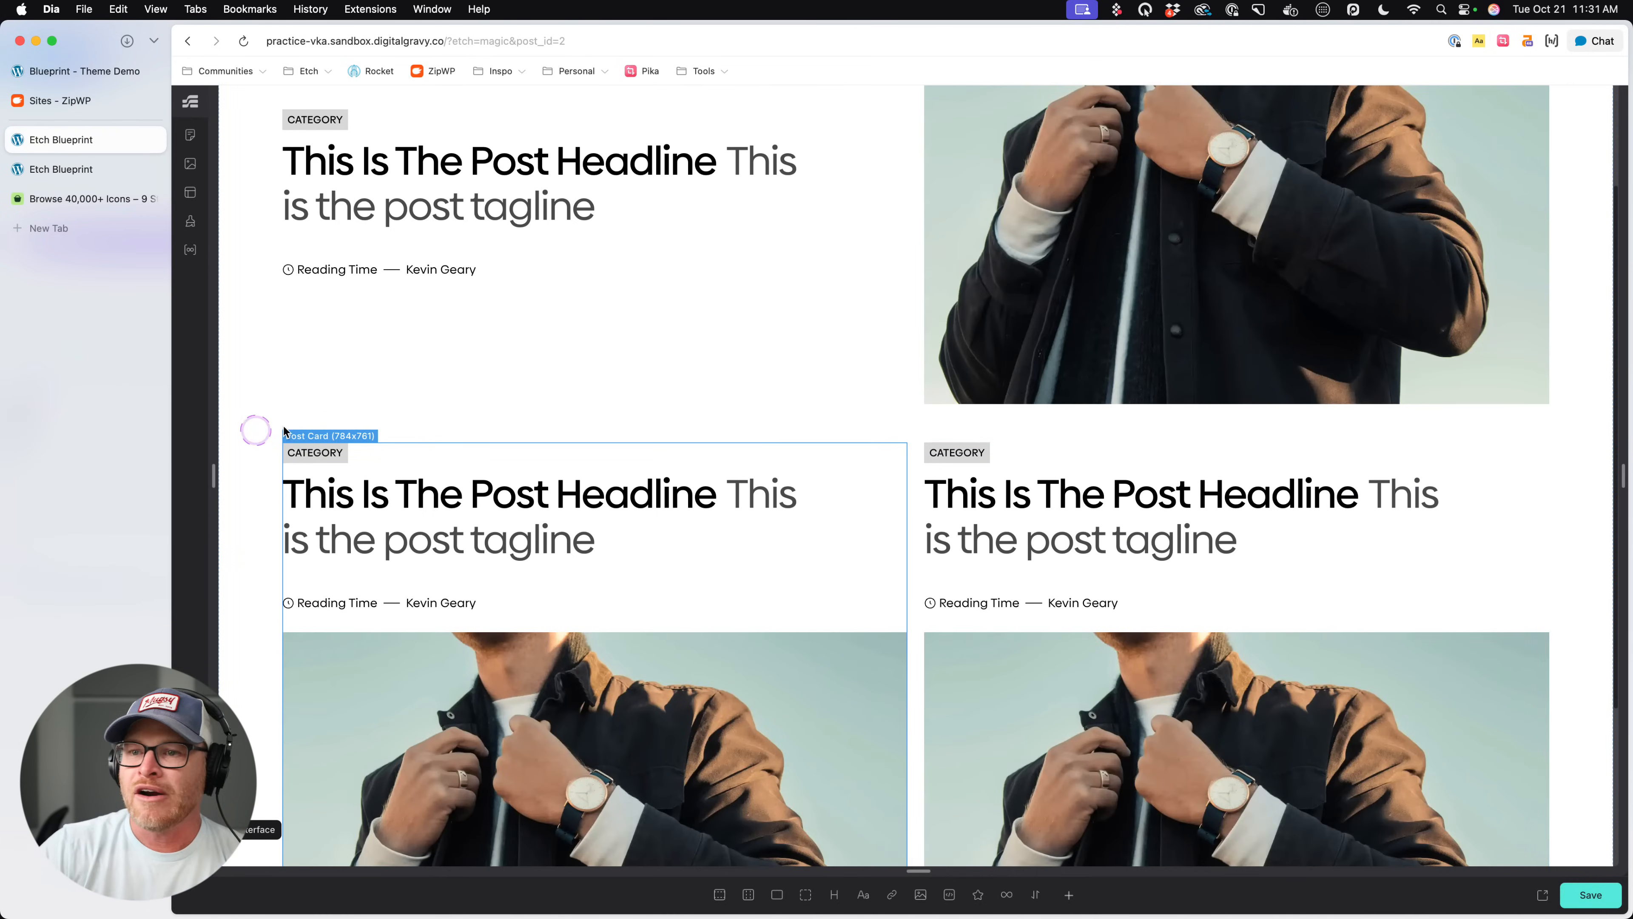
pyautogui.click(73, 169)
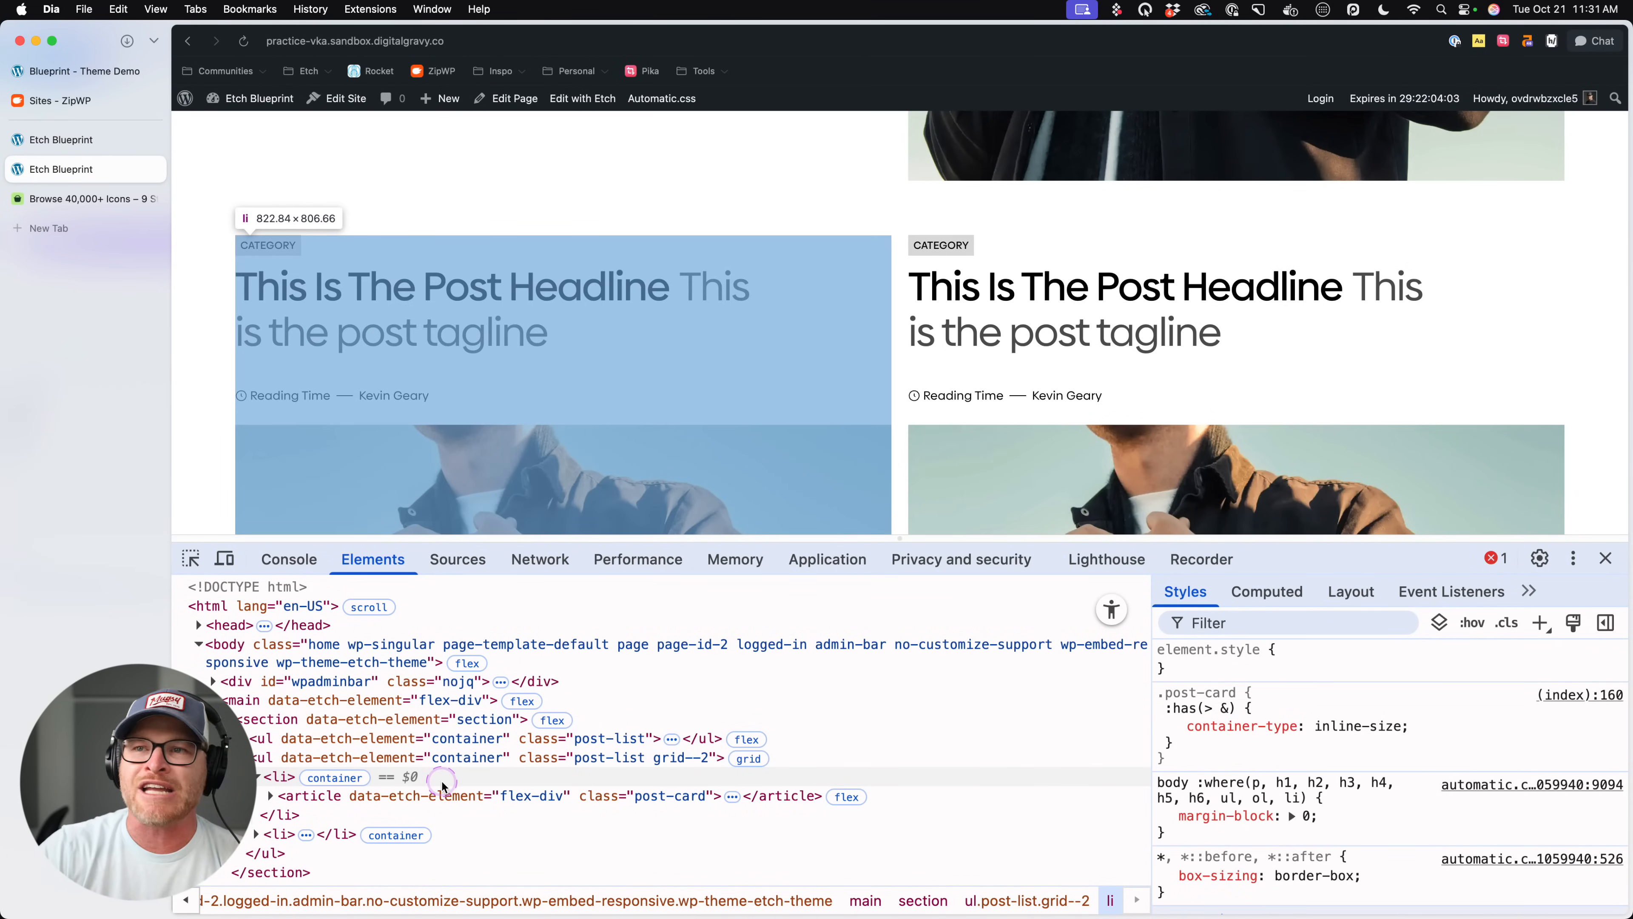
pyautogui.scroll(5, 573, 292)
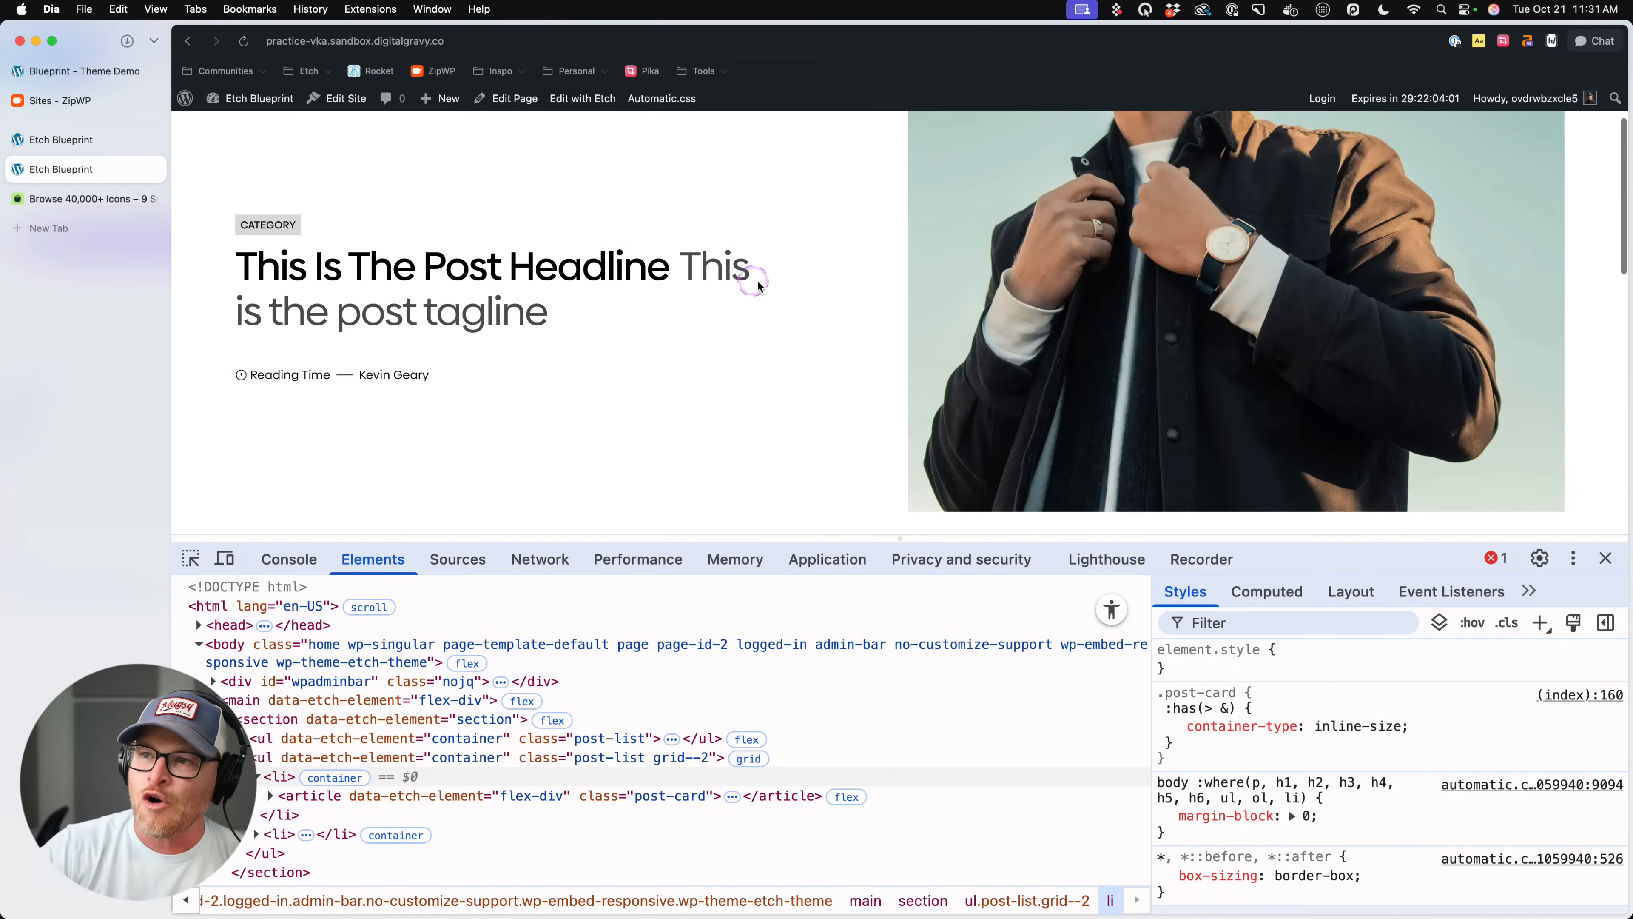
pyautogui.scroll(-2, 757, 286)
pyautogui.scroll(-2, 757, 286)
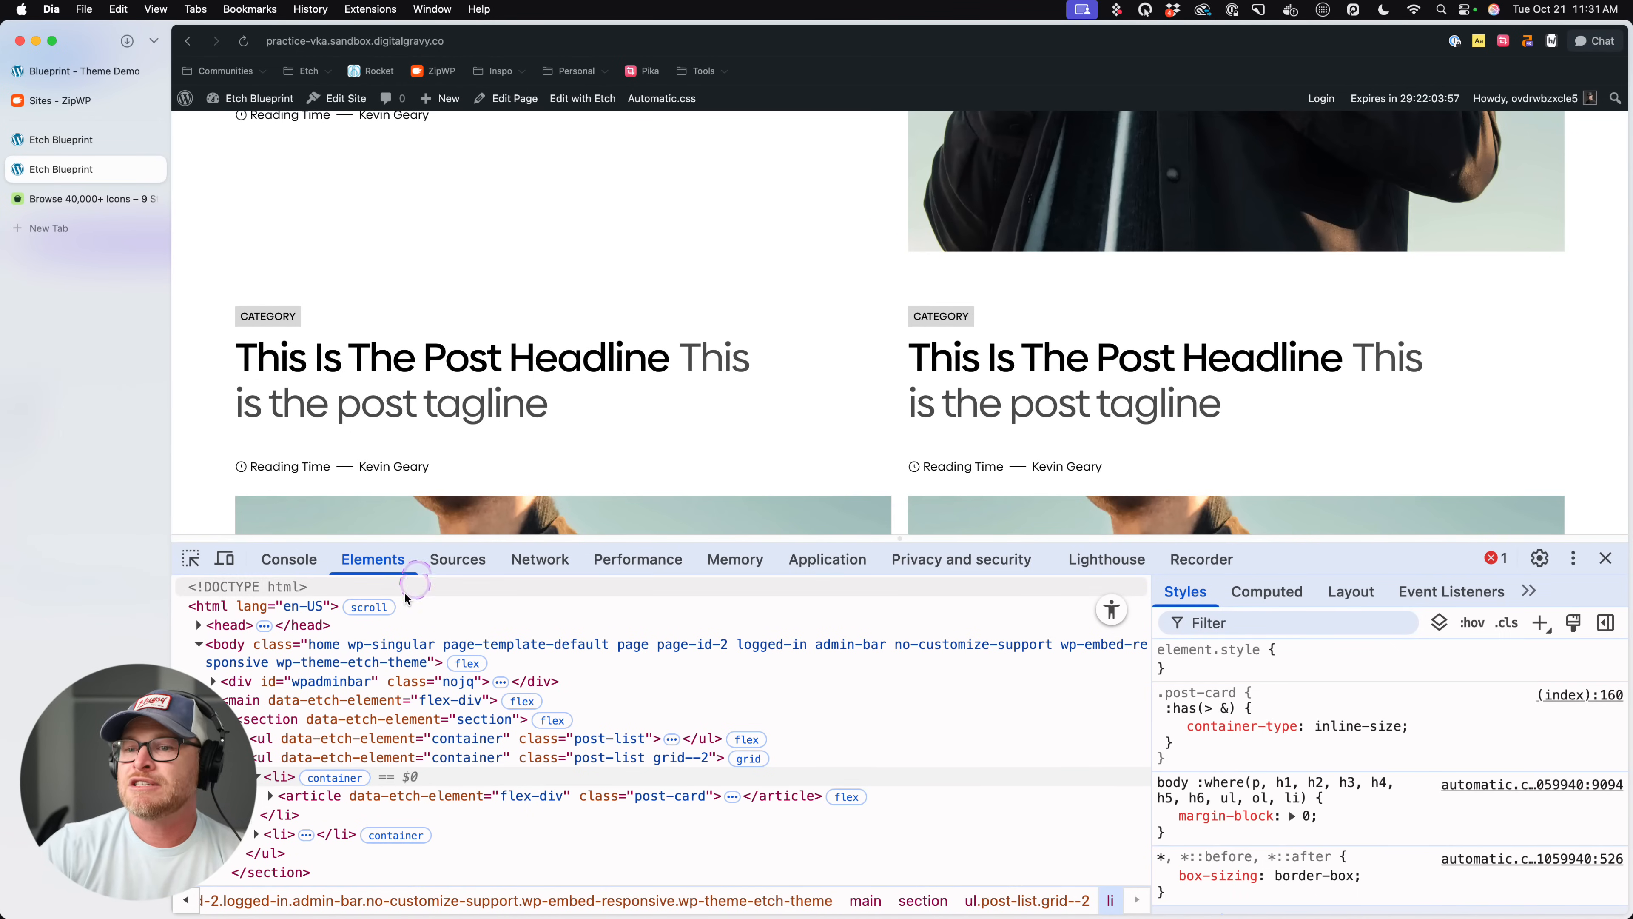
pyautogui.click(224, 558)
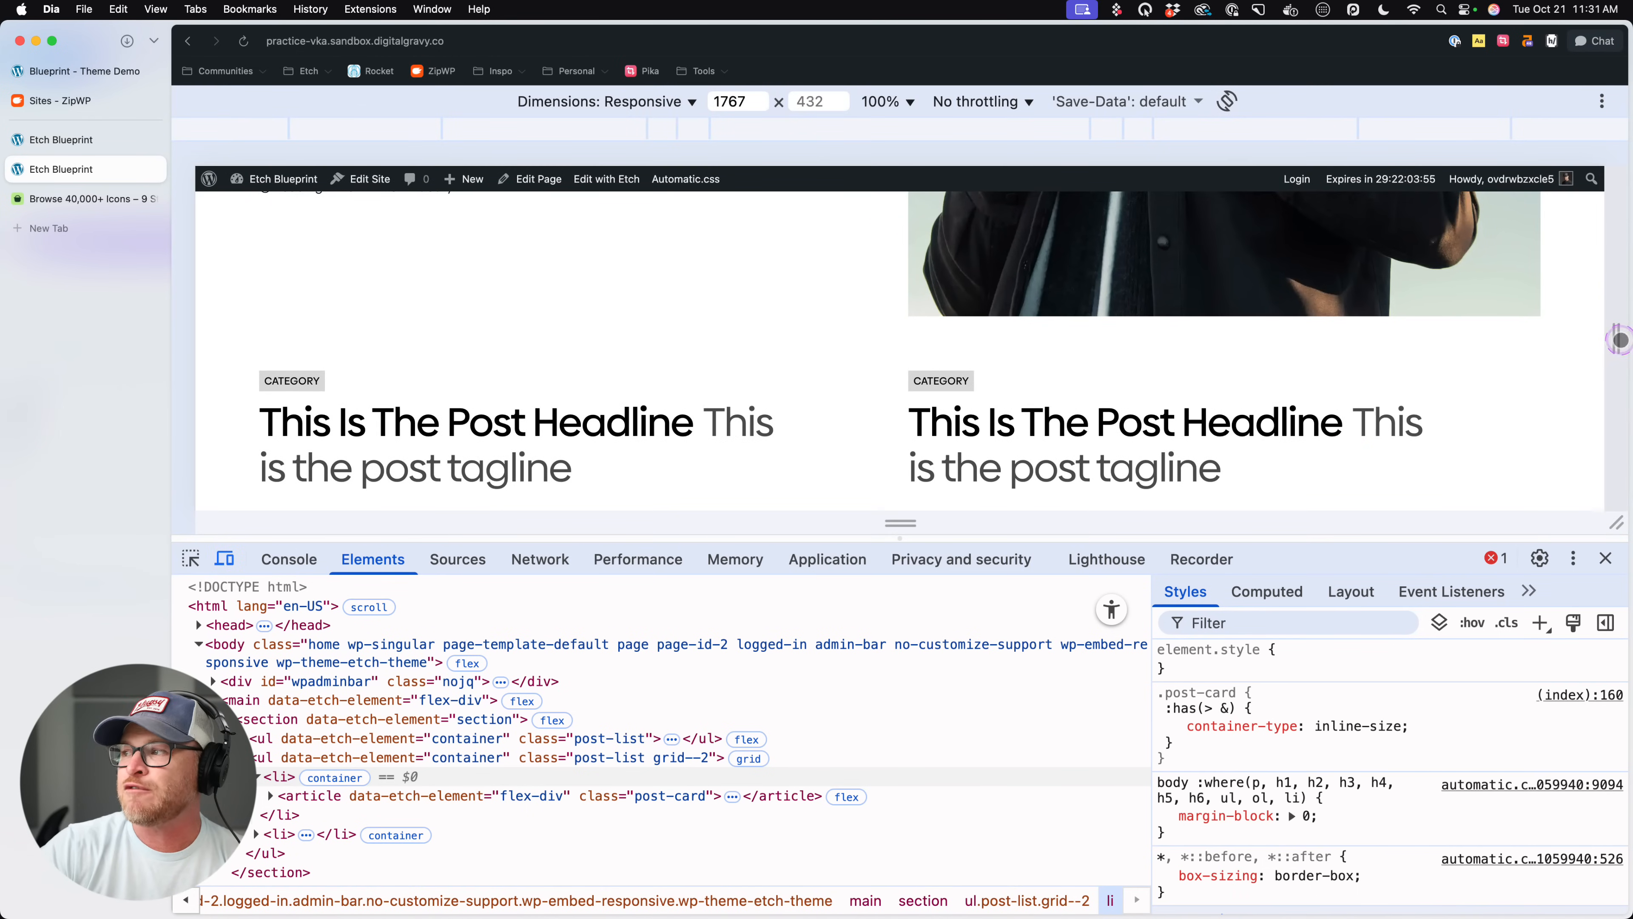
pyautogui.moveTo(1616, 339); pyautogui.dragTo(1299, 317)
# - Narrow the Etch canvas and widen it back to full width to check how the post cards respond
pyautogui.click(70, 140)
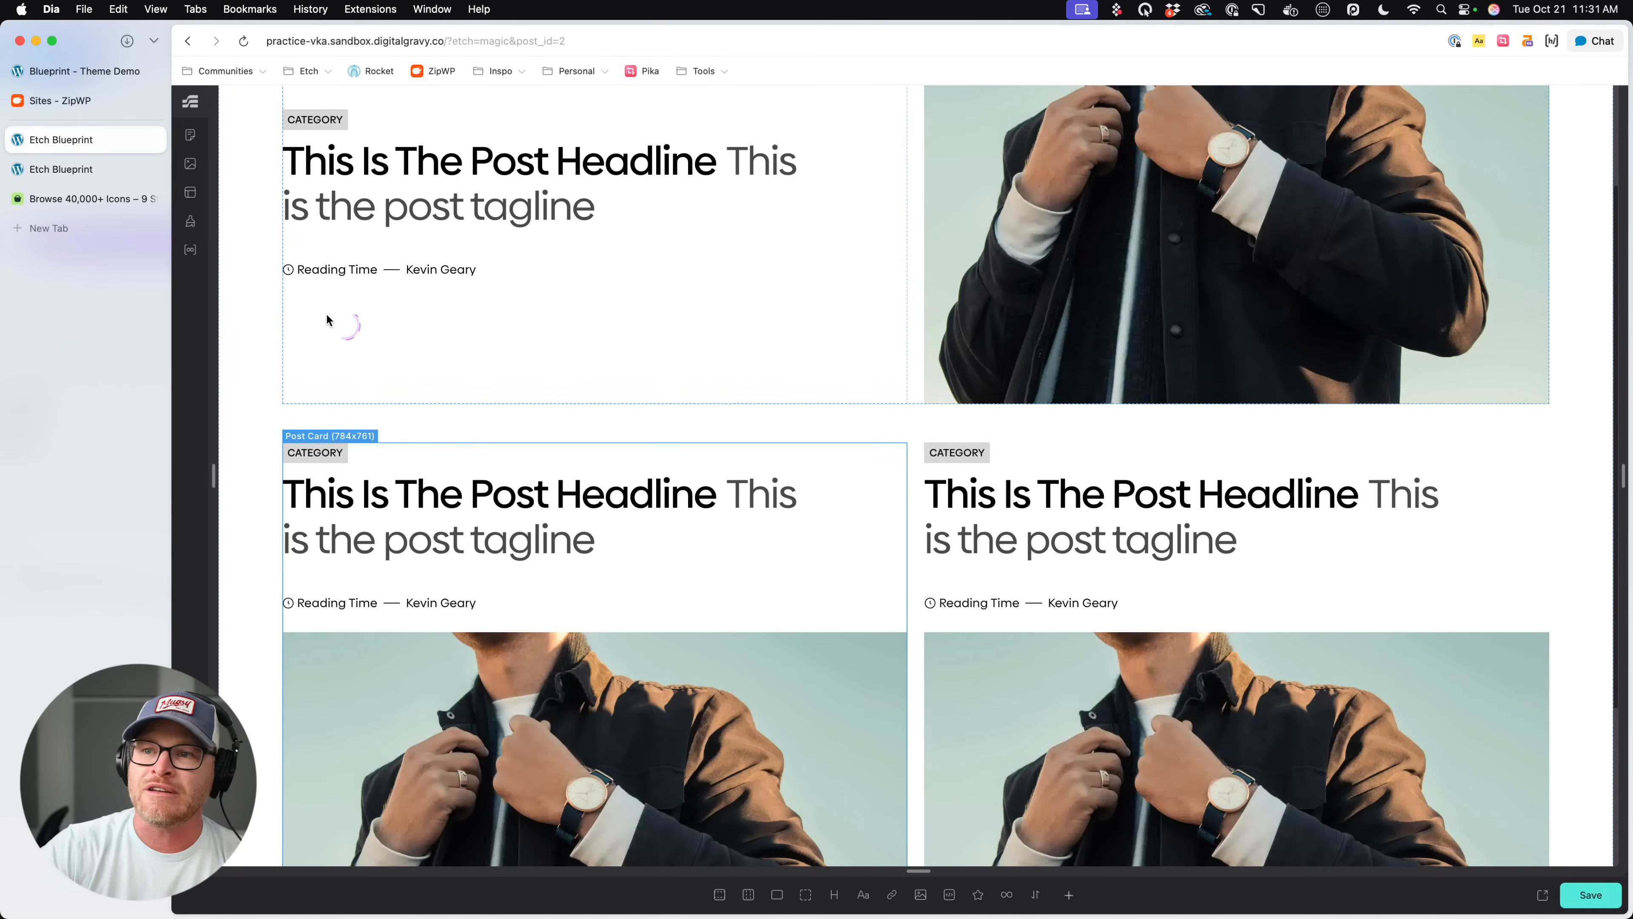
pyautogui.moveTo(205, 487); pyautogui.dragTo(286, 481)
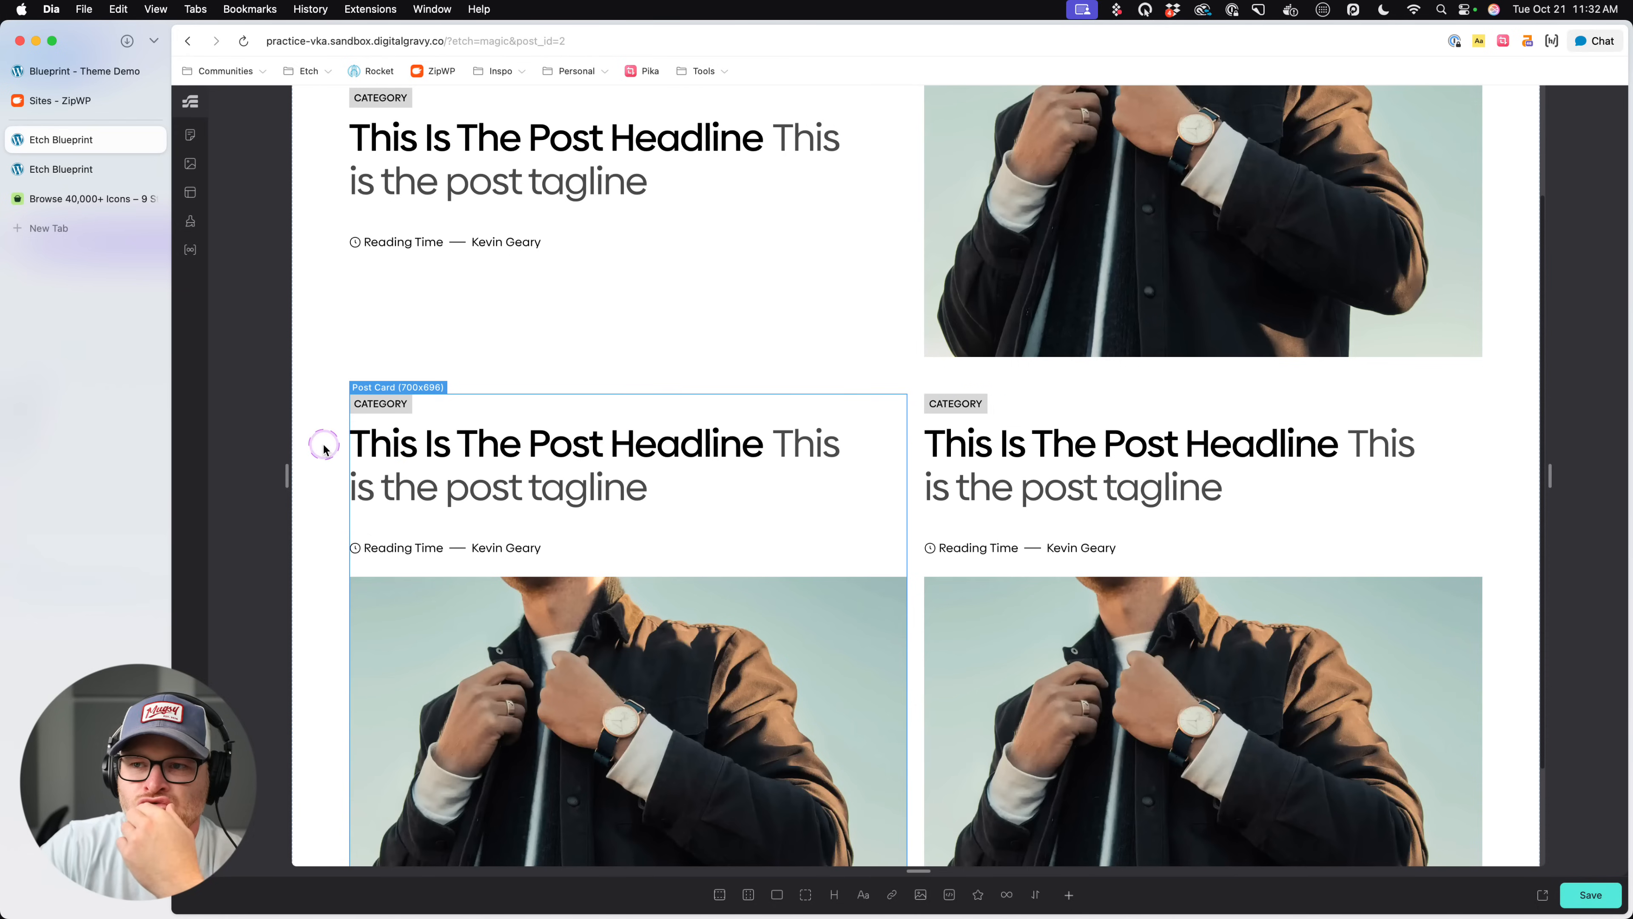
pyautogui.moveTo(288, 463); pyautogui.dragTo(54, 474)
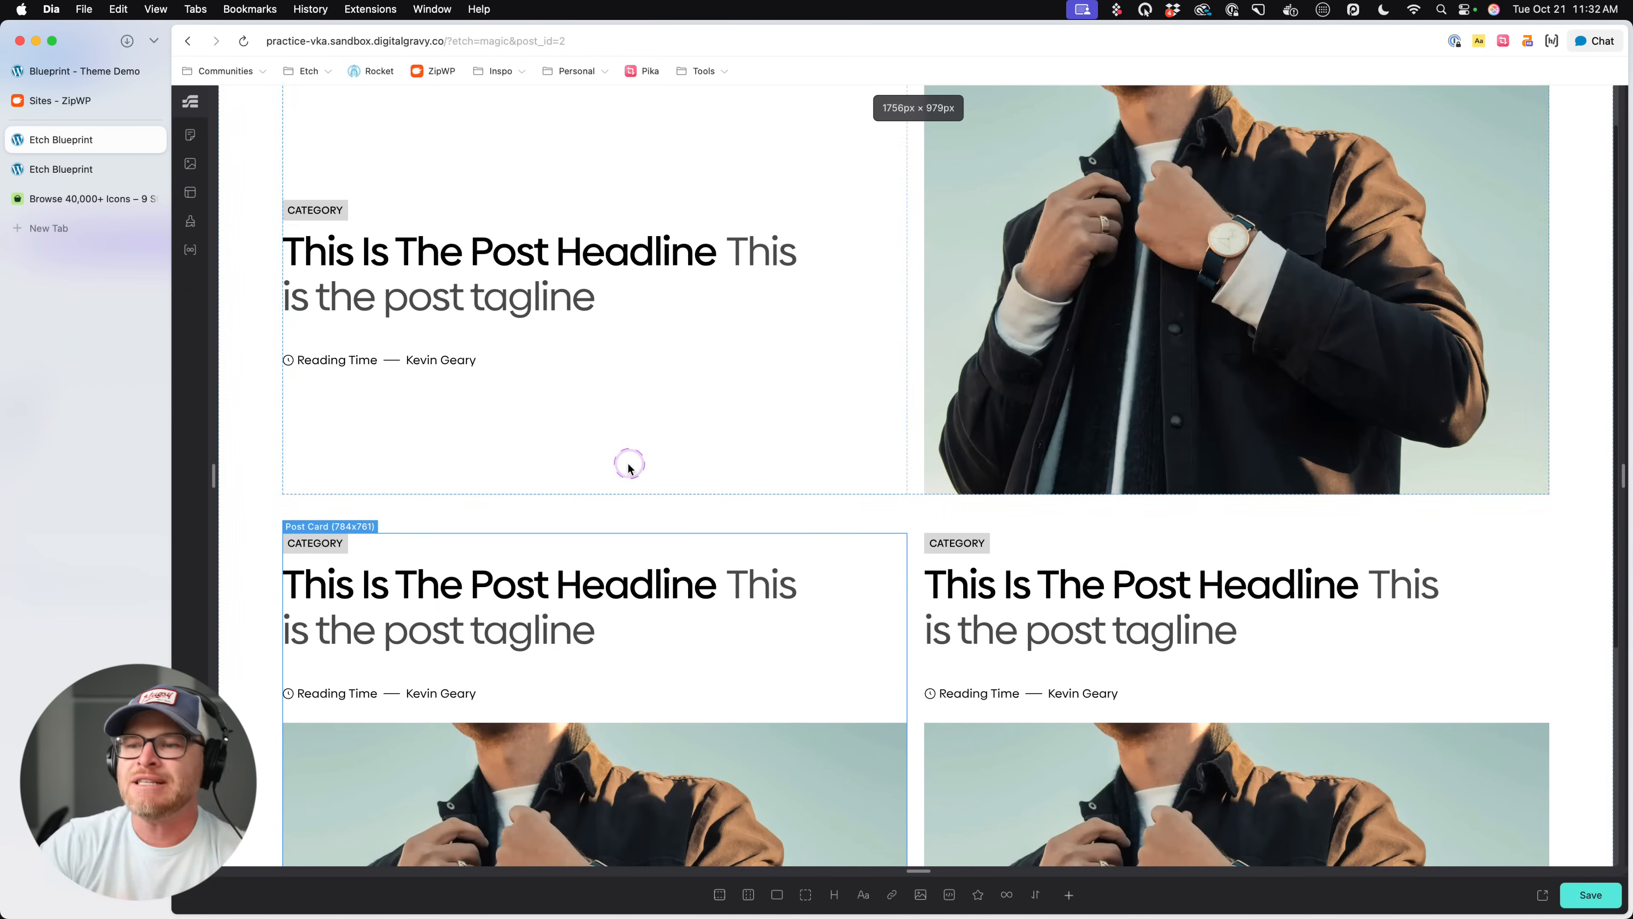
pyautogui.scroll(-5, 627, 463)
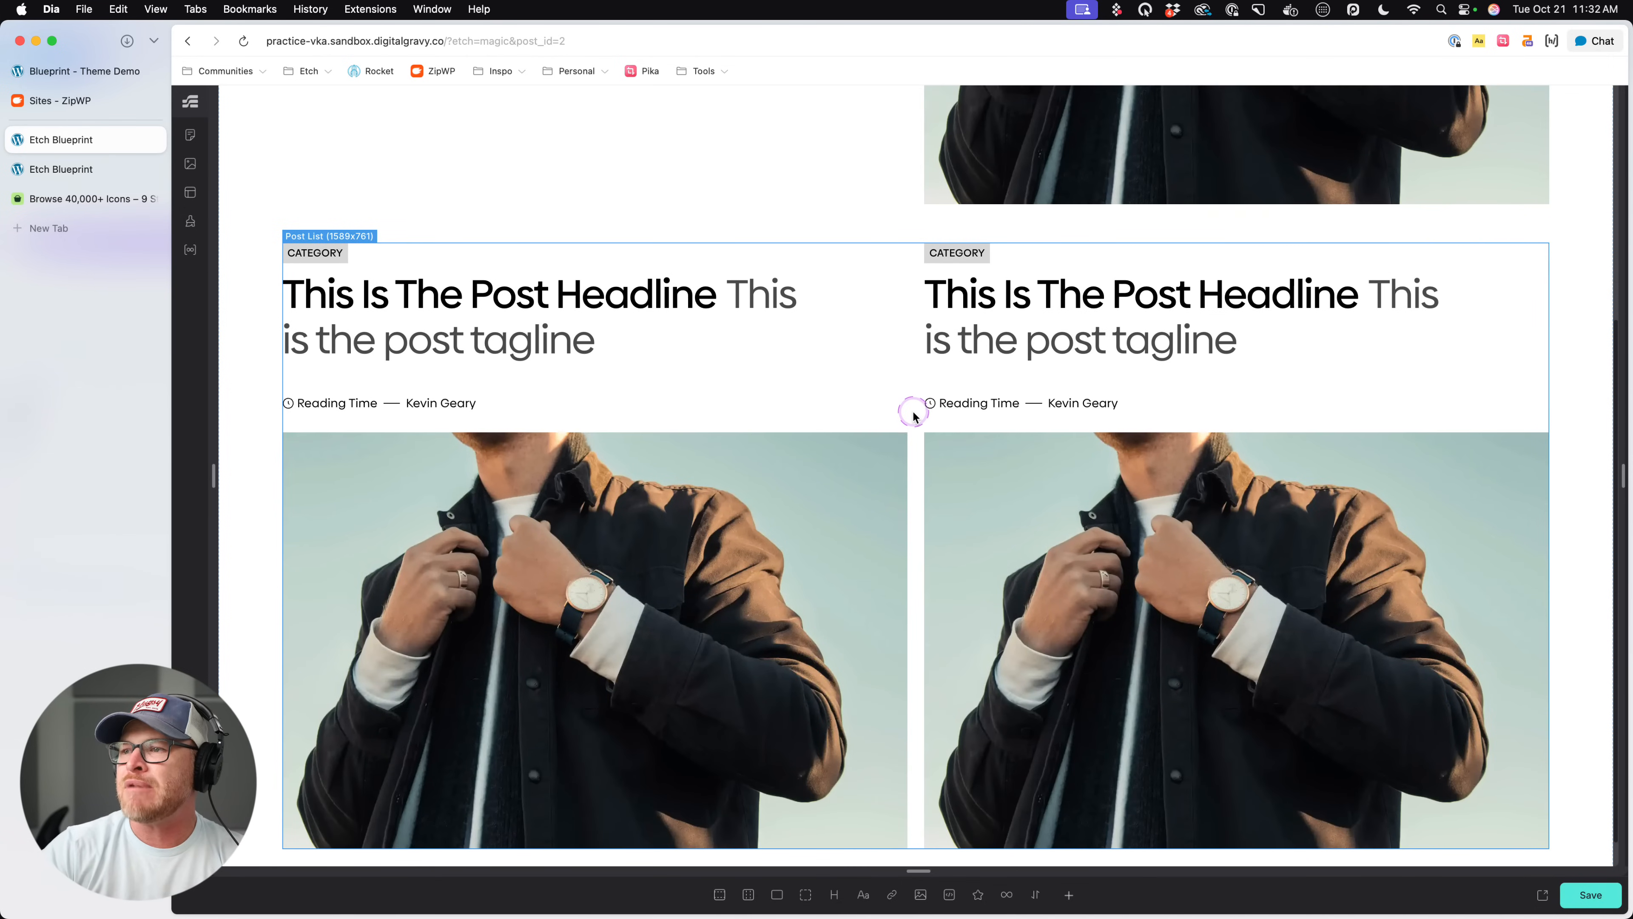
# - Restore the editor interface, collapse the two-column Post List in the structure tree and duplicate it
pyautogui.press('super+backslash')
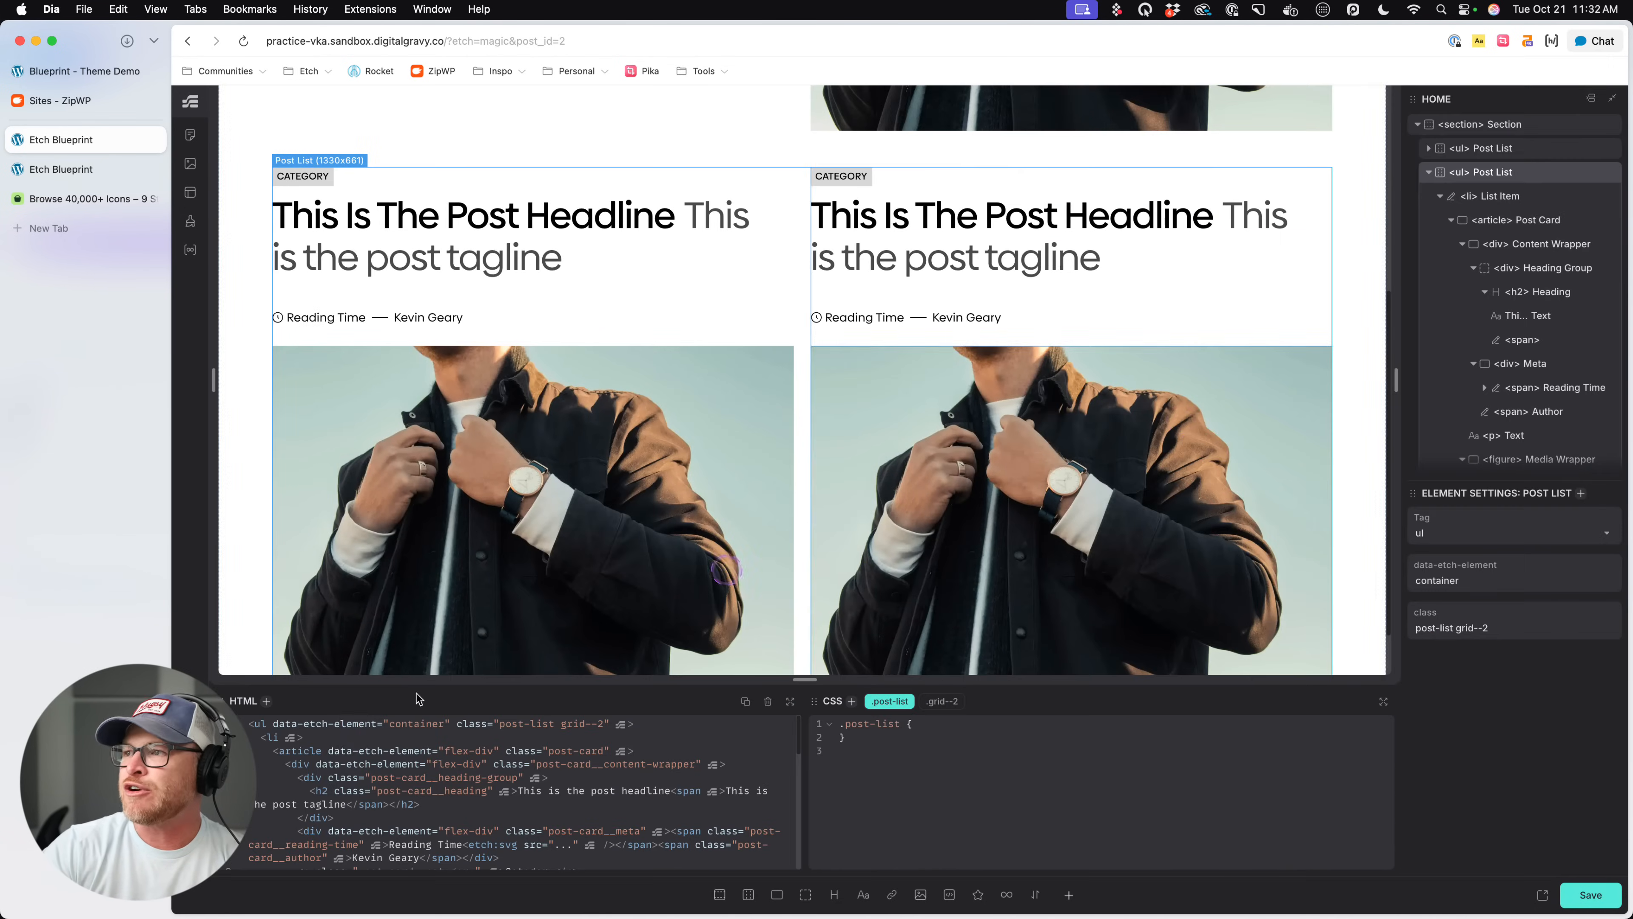
pyautogui.click(1456, 175)
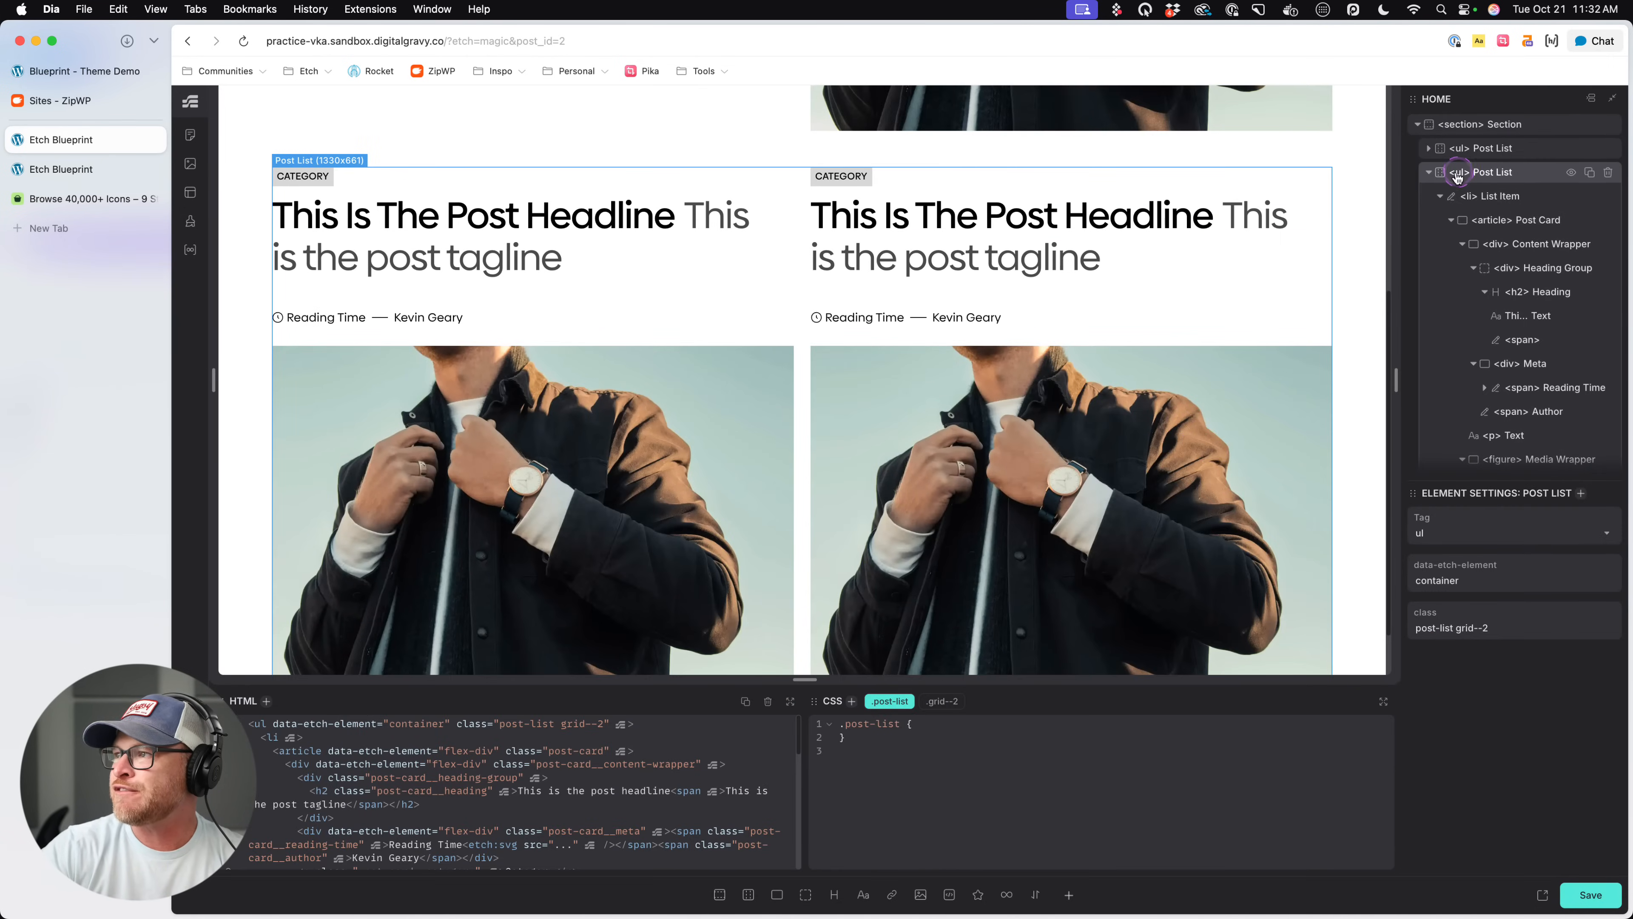
pyautogui.click(1431, 172)
pyautogui.click(1591, 173)
pyautogui.scroll(-10, 1068, 428)
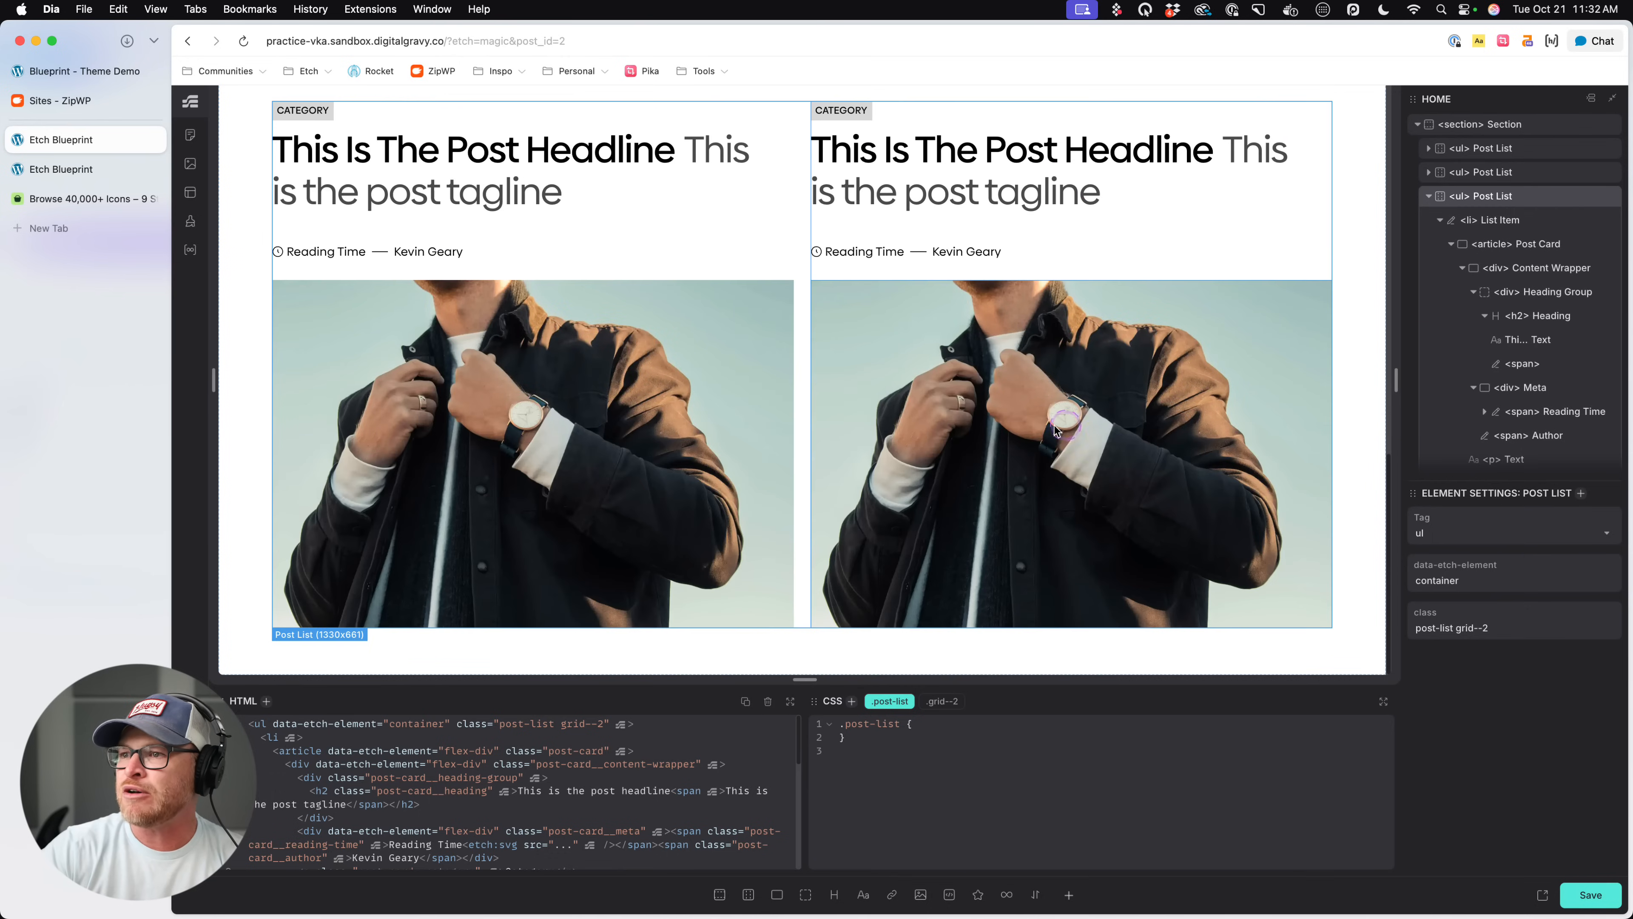
# - Replace the grid--2 class on the third Post List with grid--3
pyautogui.scroll(3, 1055, 429)
pyautogui.click(1518, 198)
pyautogui.press('super+Return')
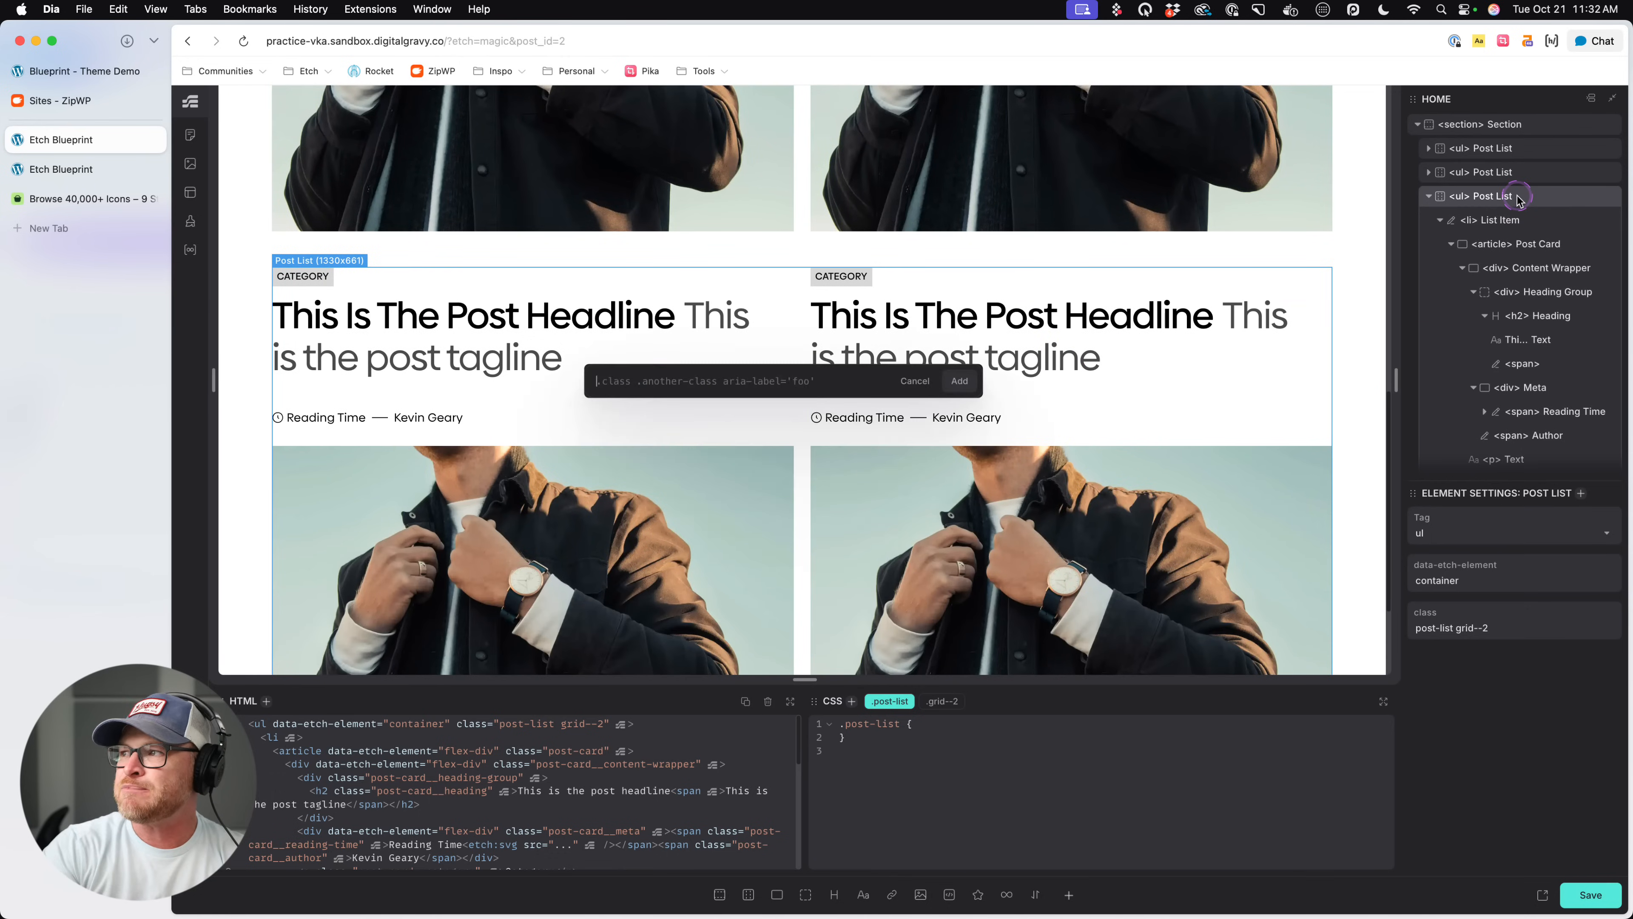
pyautogui.write('.grid--3')
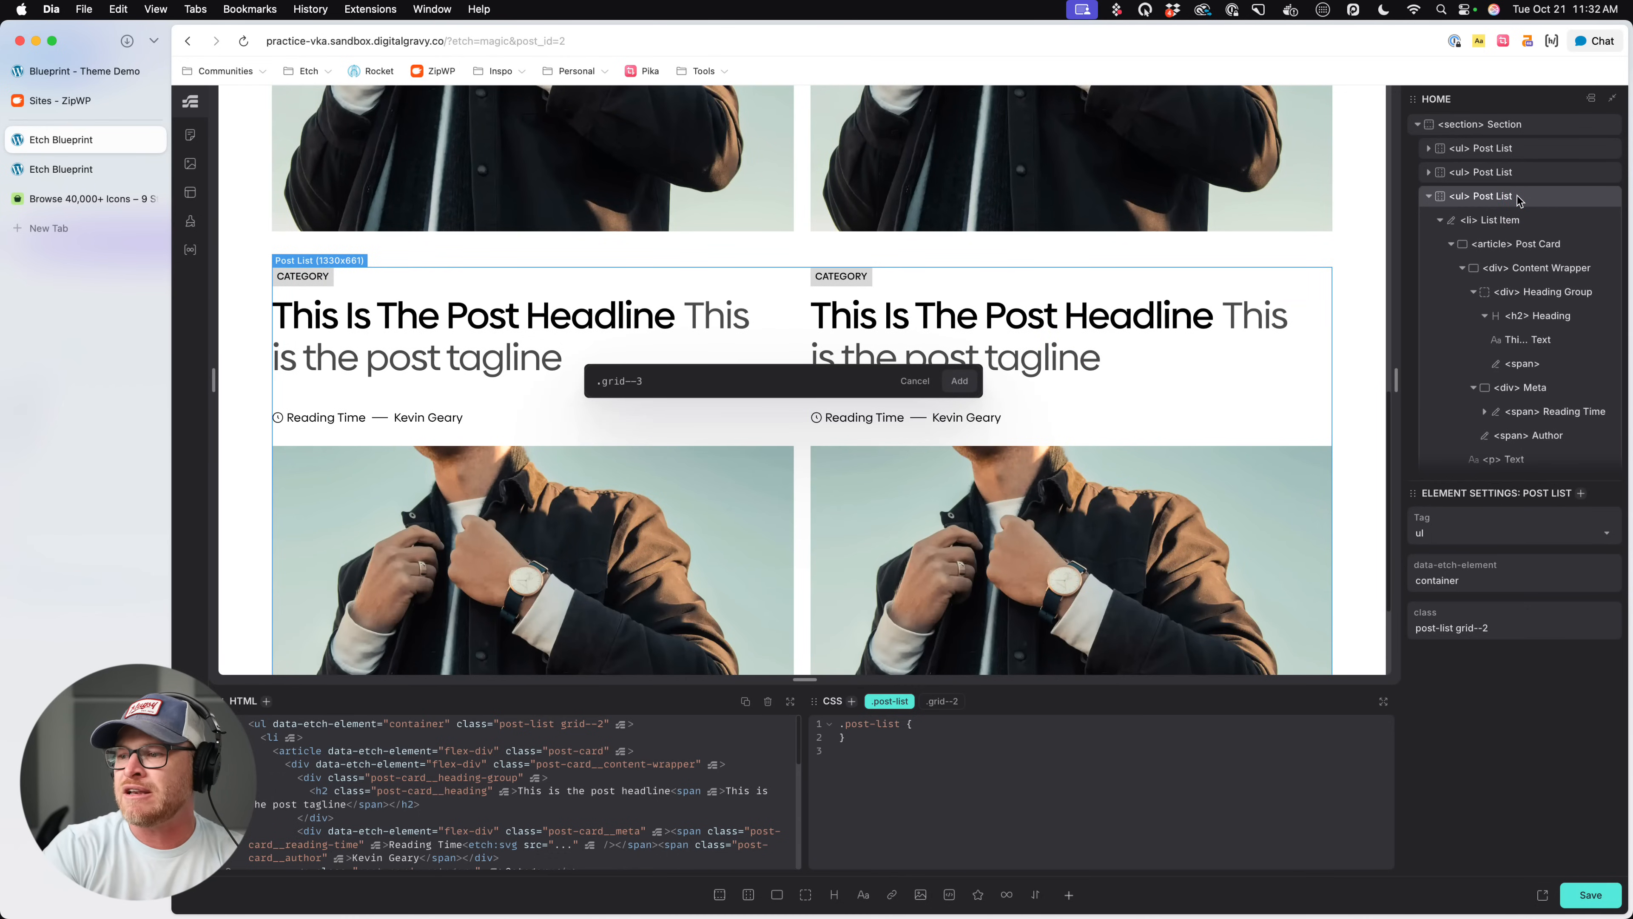
pyautogui.press('Return')
pyautogui.click(960, 700)
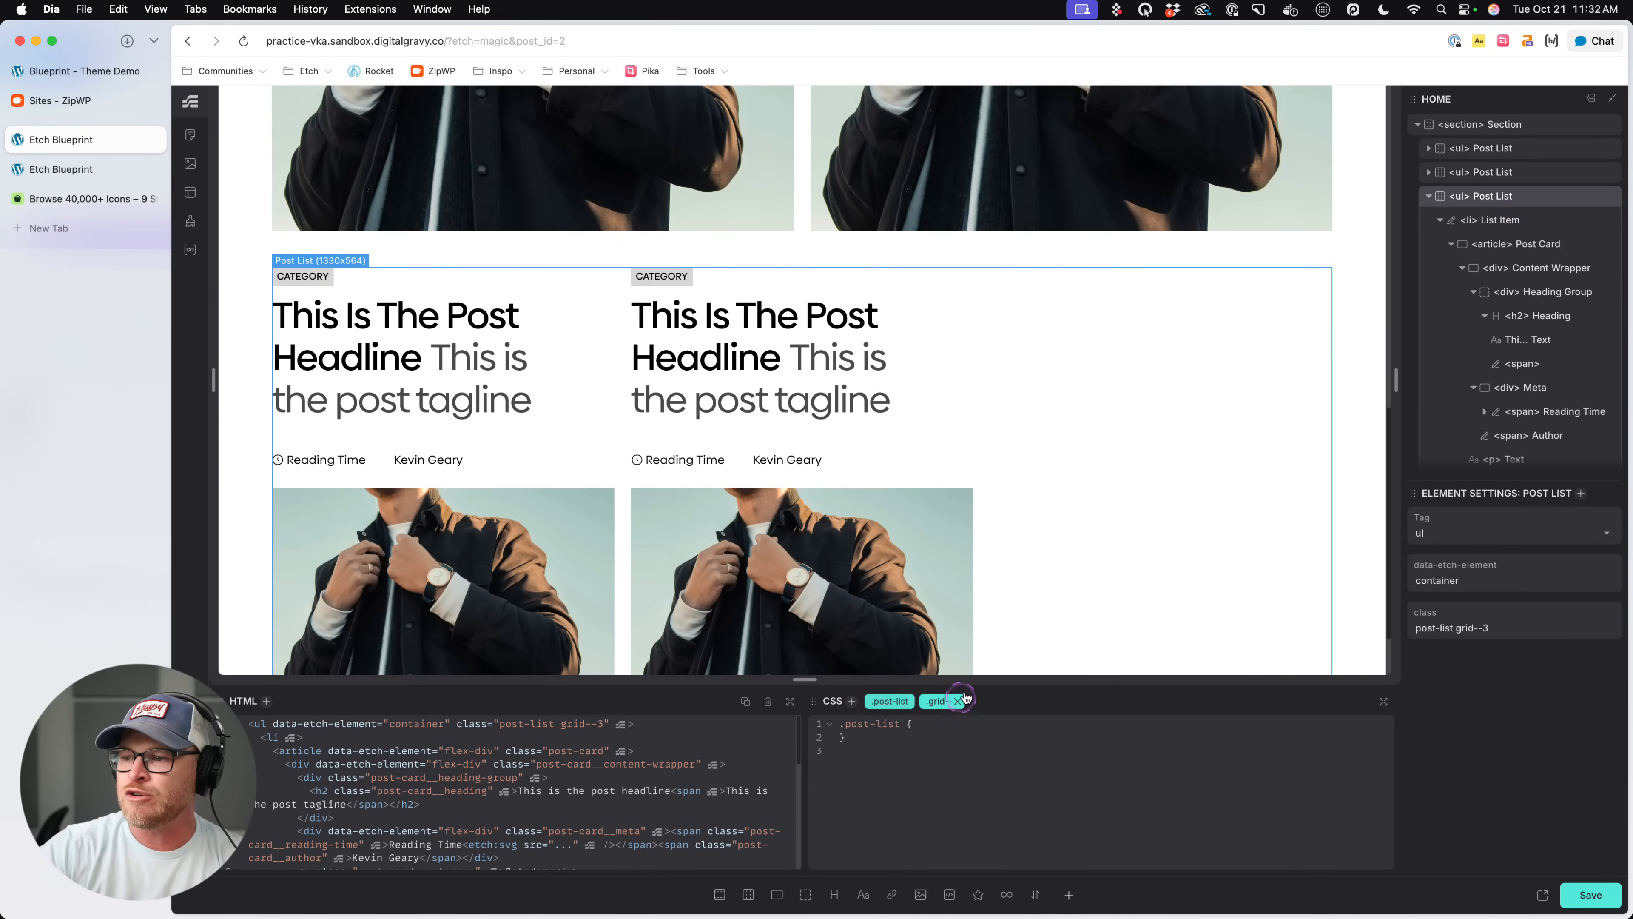
# - Duplicate a List Item in the third Post List to add a third post card and save the page
pyautogui.scroll(-1, 1050, 485)
pyautogui.click(845, 452)
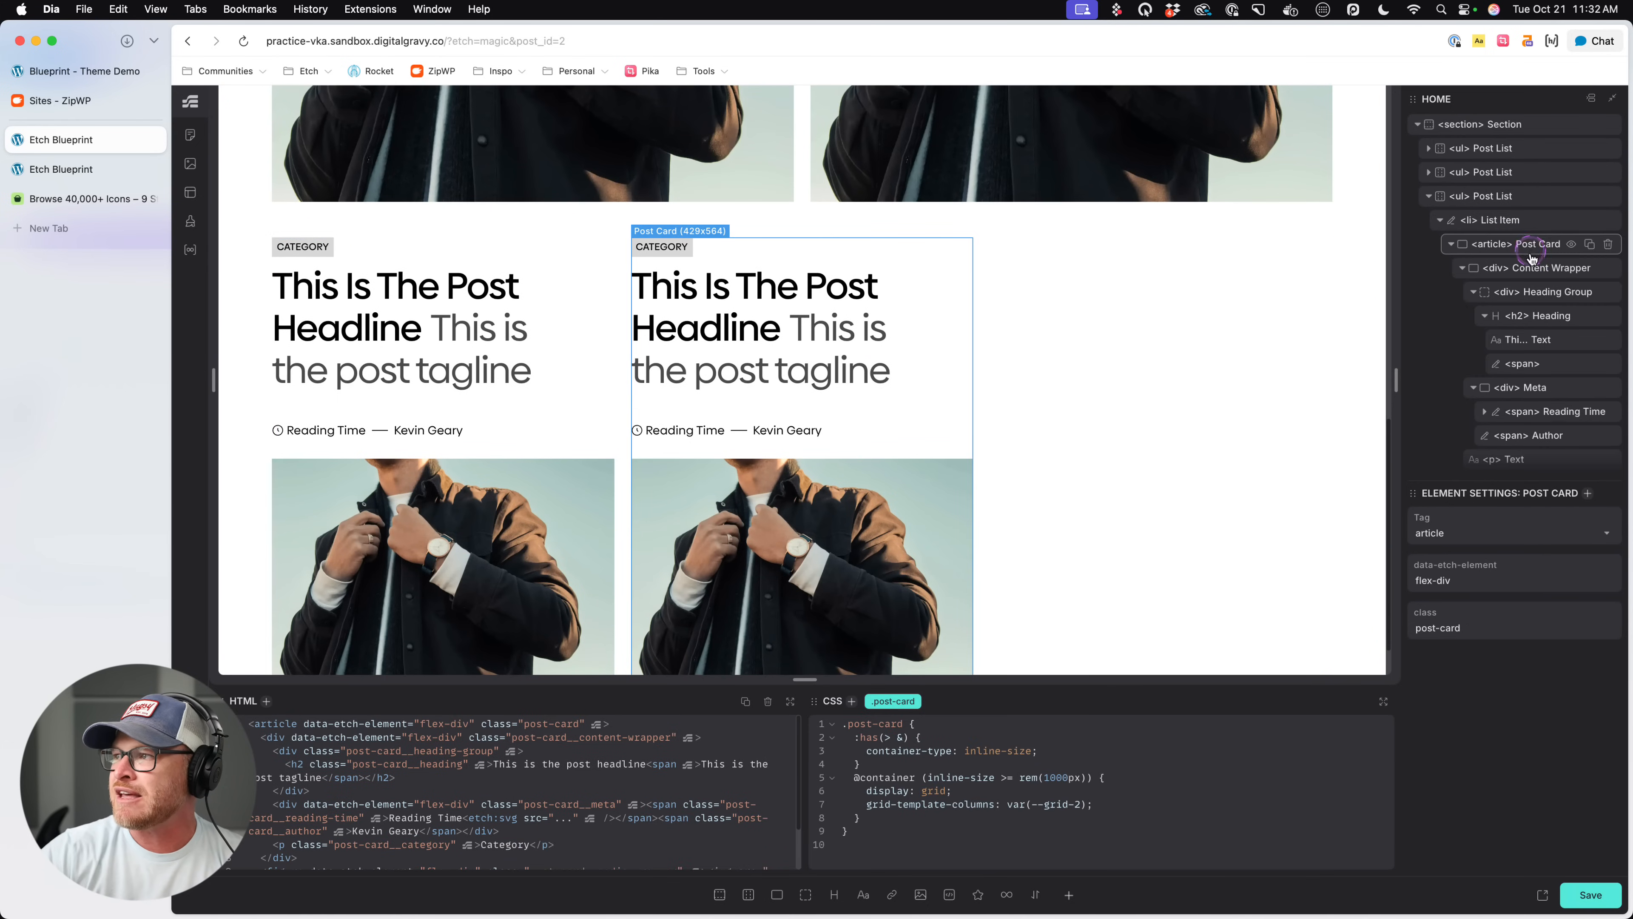
pyautogui.scroll(-2, 1532, 258)
pyautogui.click(1589, 152)
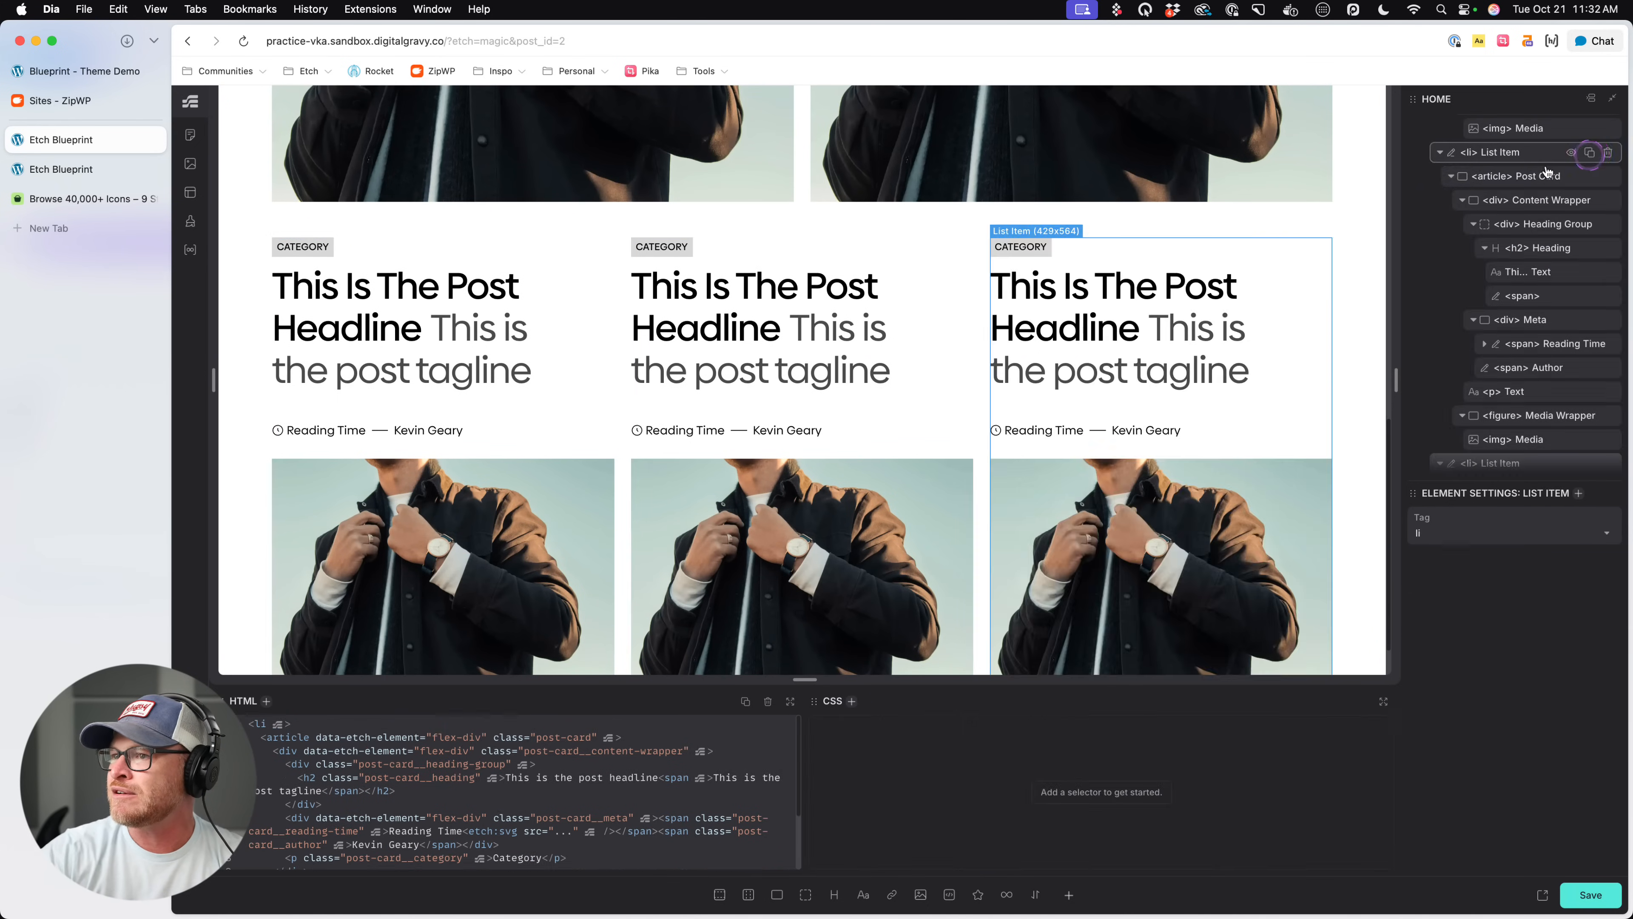
pyautogui.press('super+s')
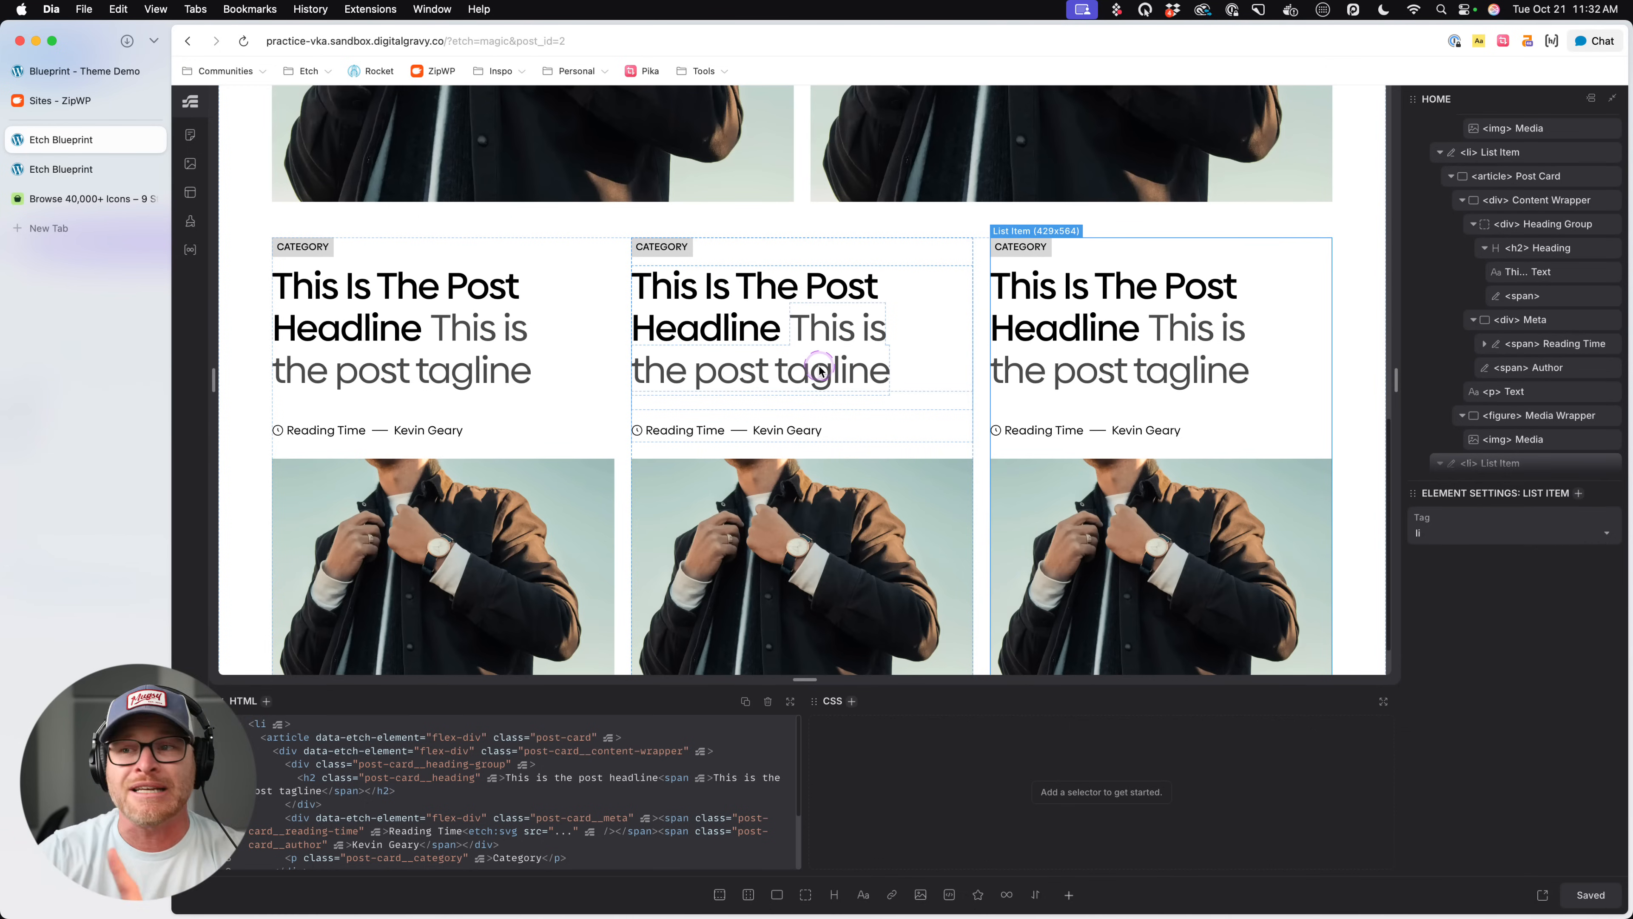
# - Switch to the front-end page, close the developer tools and review the two-column and three-column post lists
pyautogui.click(77, 170)
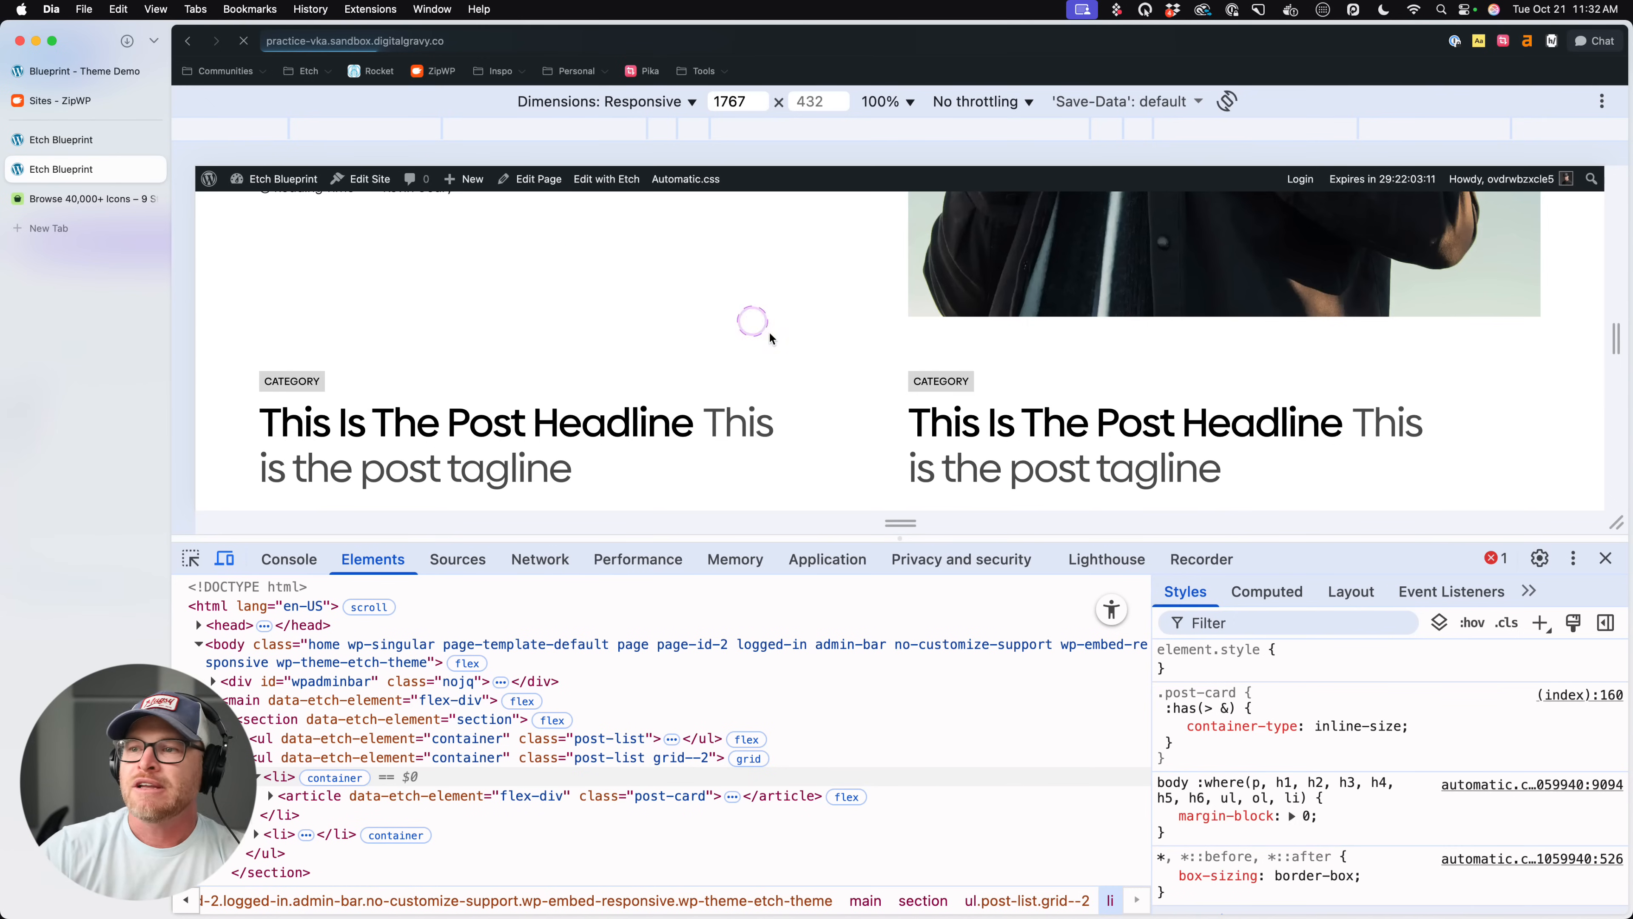
pyautogui.press('super+alt+i')
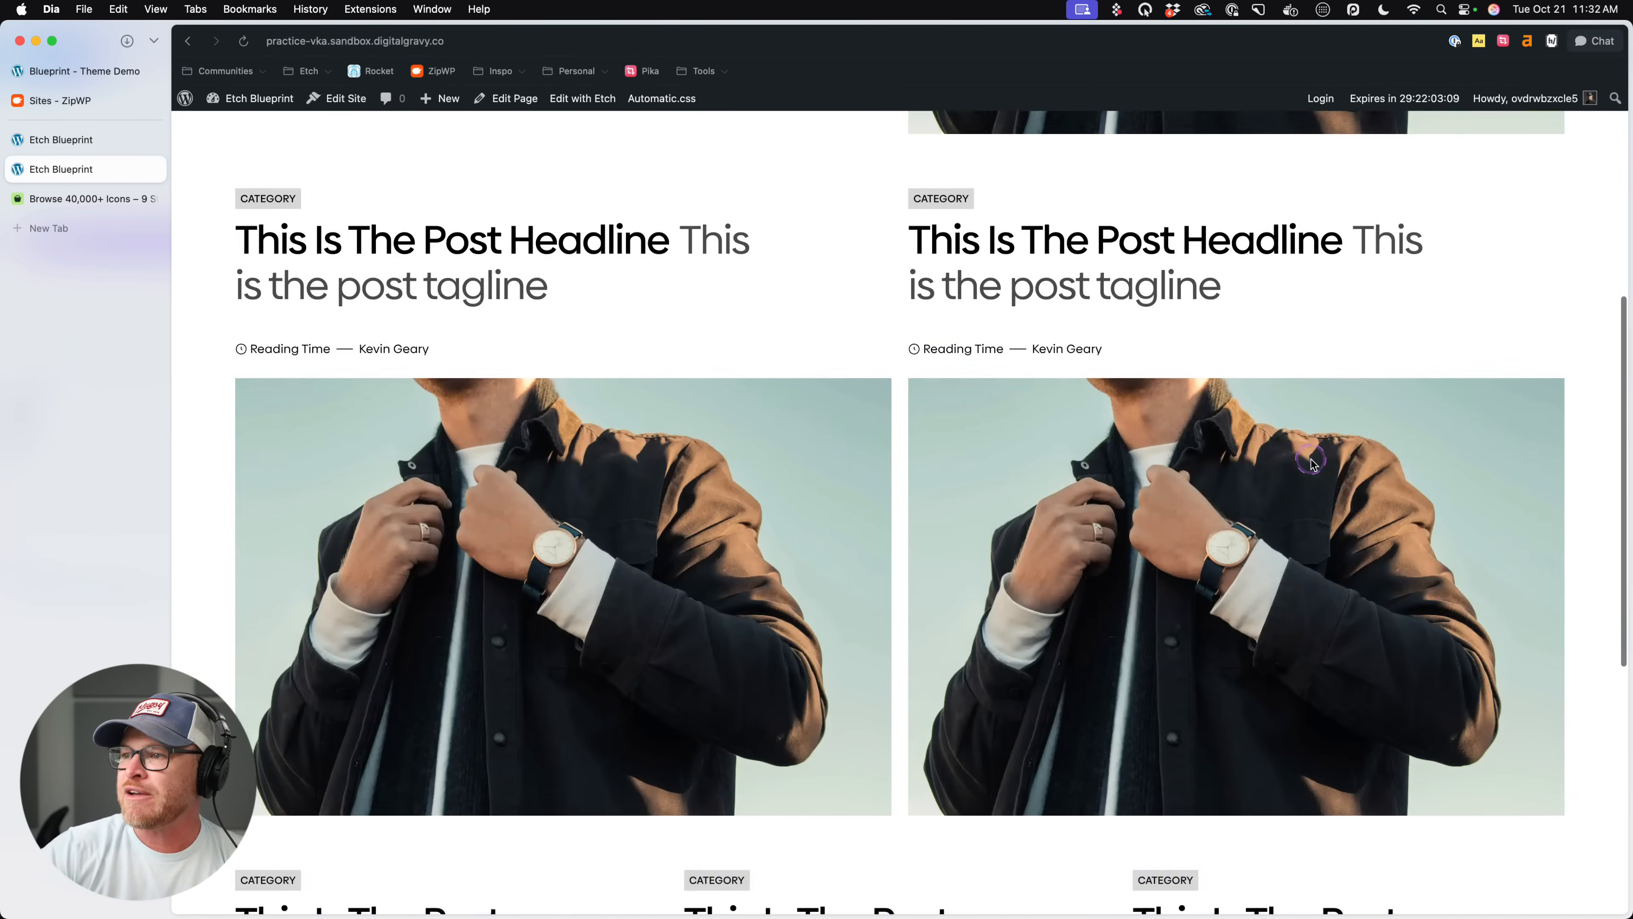
pyautogui.scroll(-10, 1312, 461)
pyautogui.scroll(6, 1311, 459)
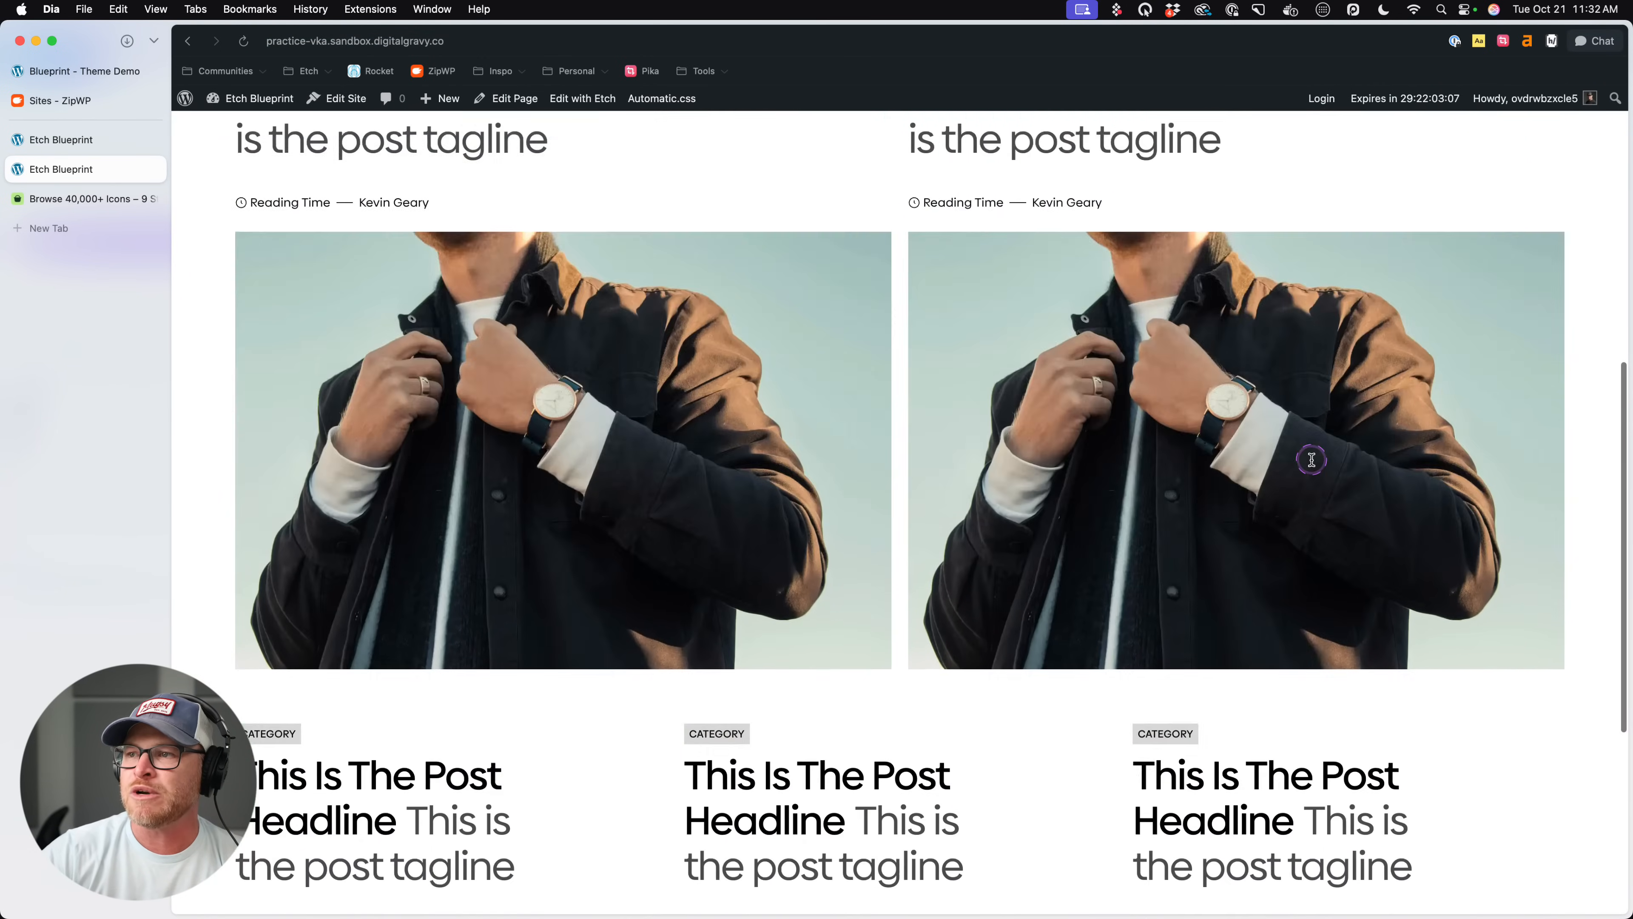
pyautogui.scroll(5, 1311, 460)
pyautogui.scroll(-15, 1305, 456)
pyautogui.scroll(3, 1305, 462)
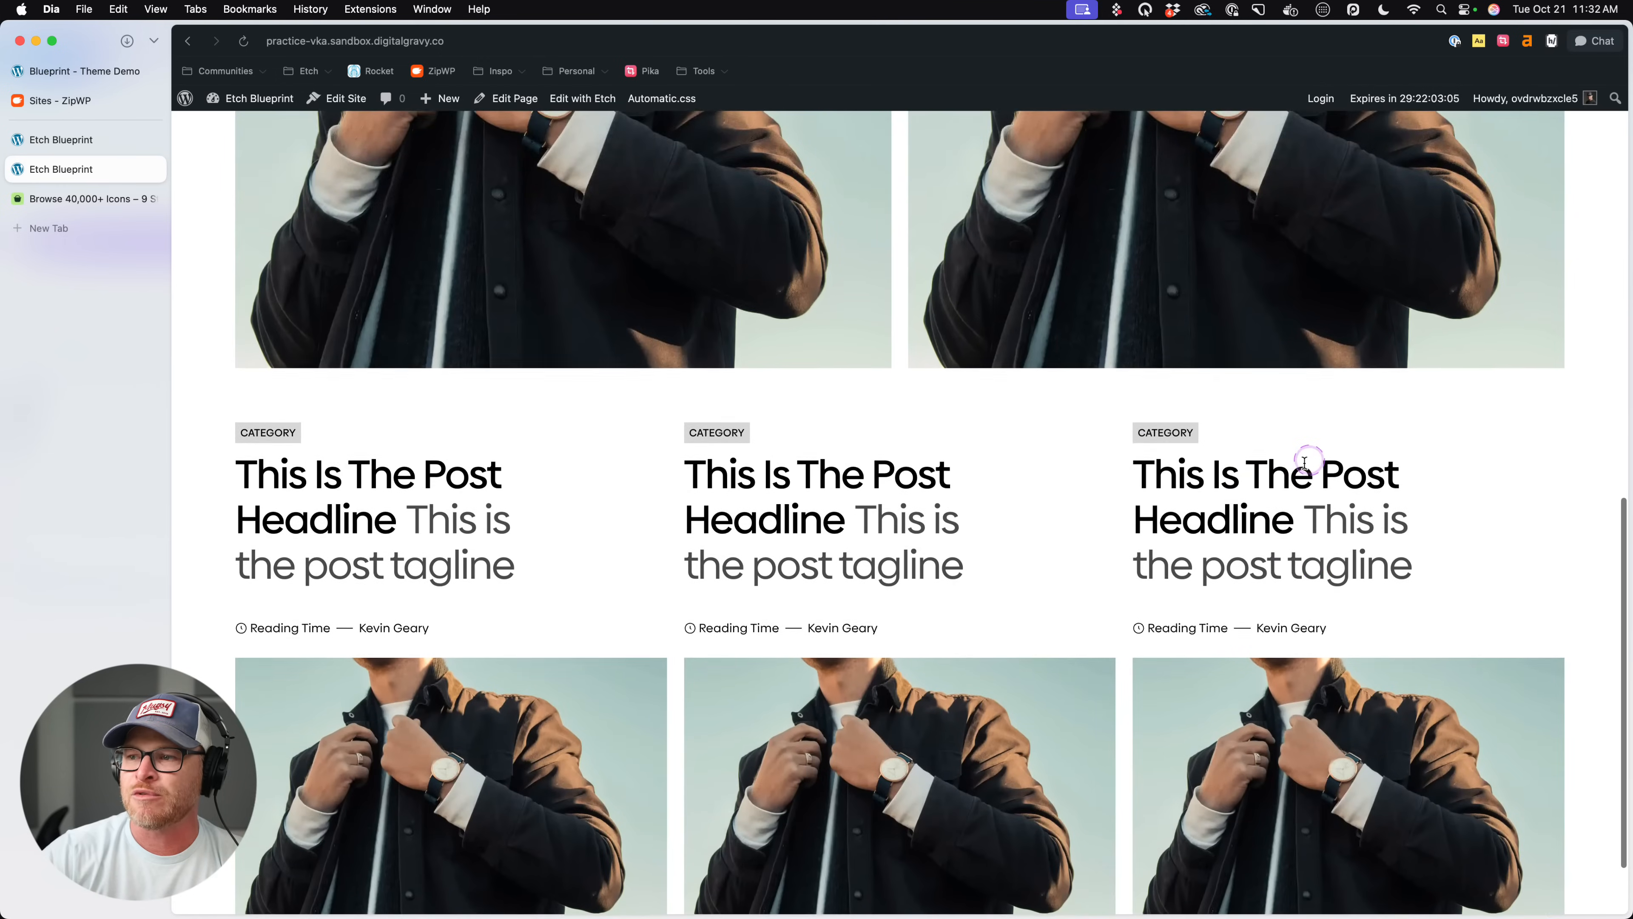
pyautogui.scroll(-2, 1305, 461)
# - Inspect the first card of the three-column list, turn off device emulation and examine the styles of its parent li
pyautogui.rightClick(401, 552)
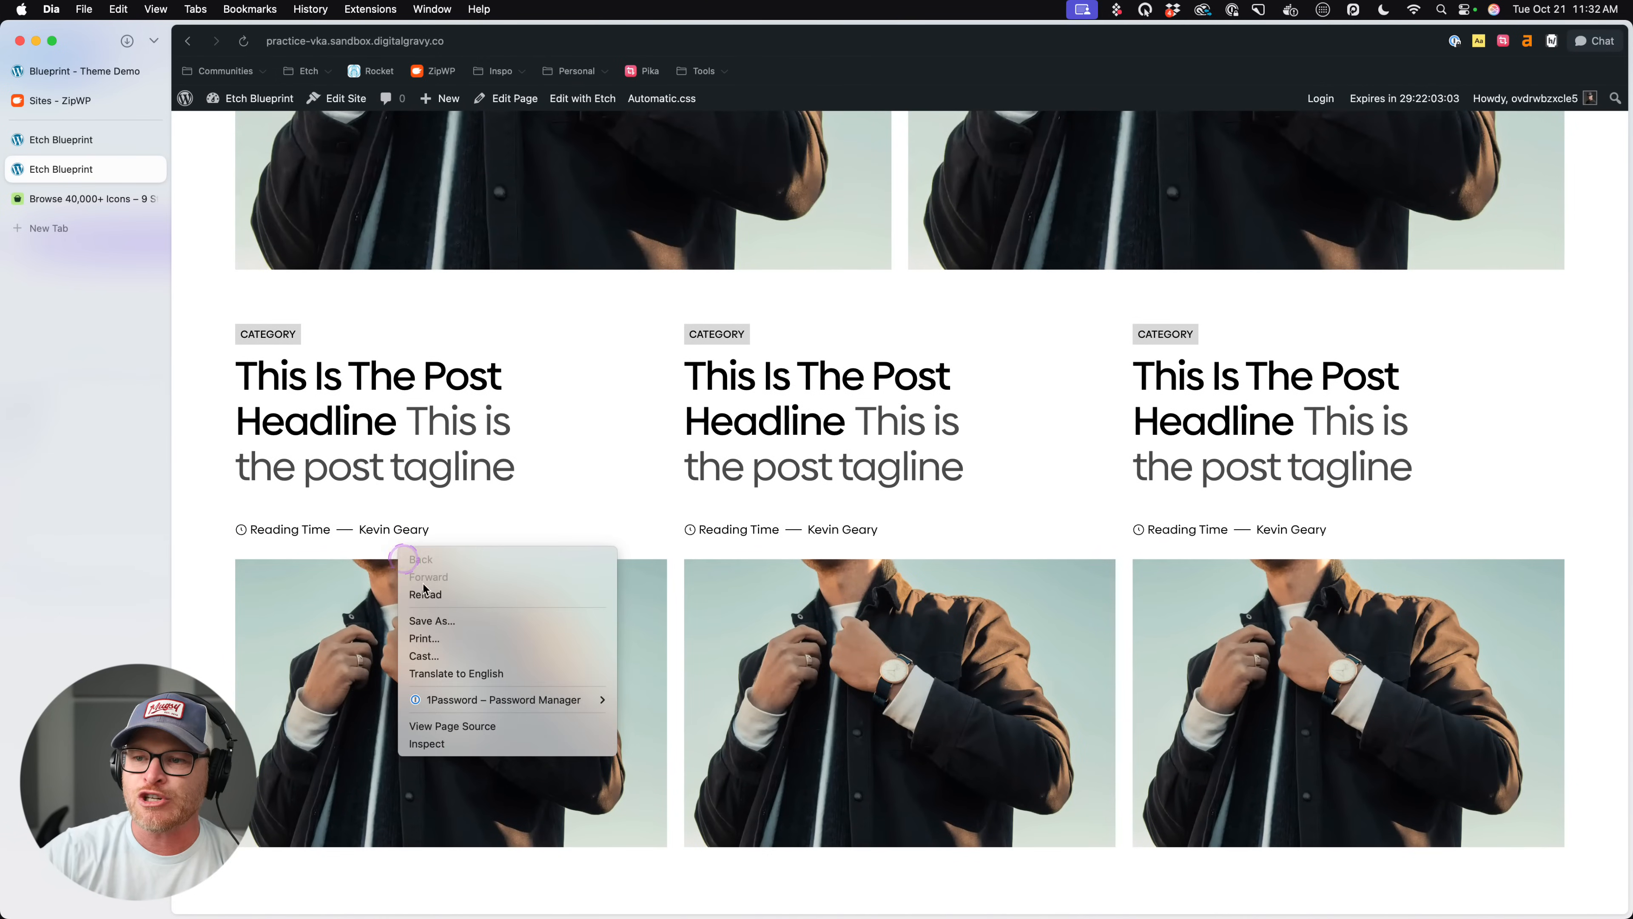
pyautogui.click(430, 744)
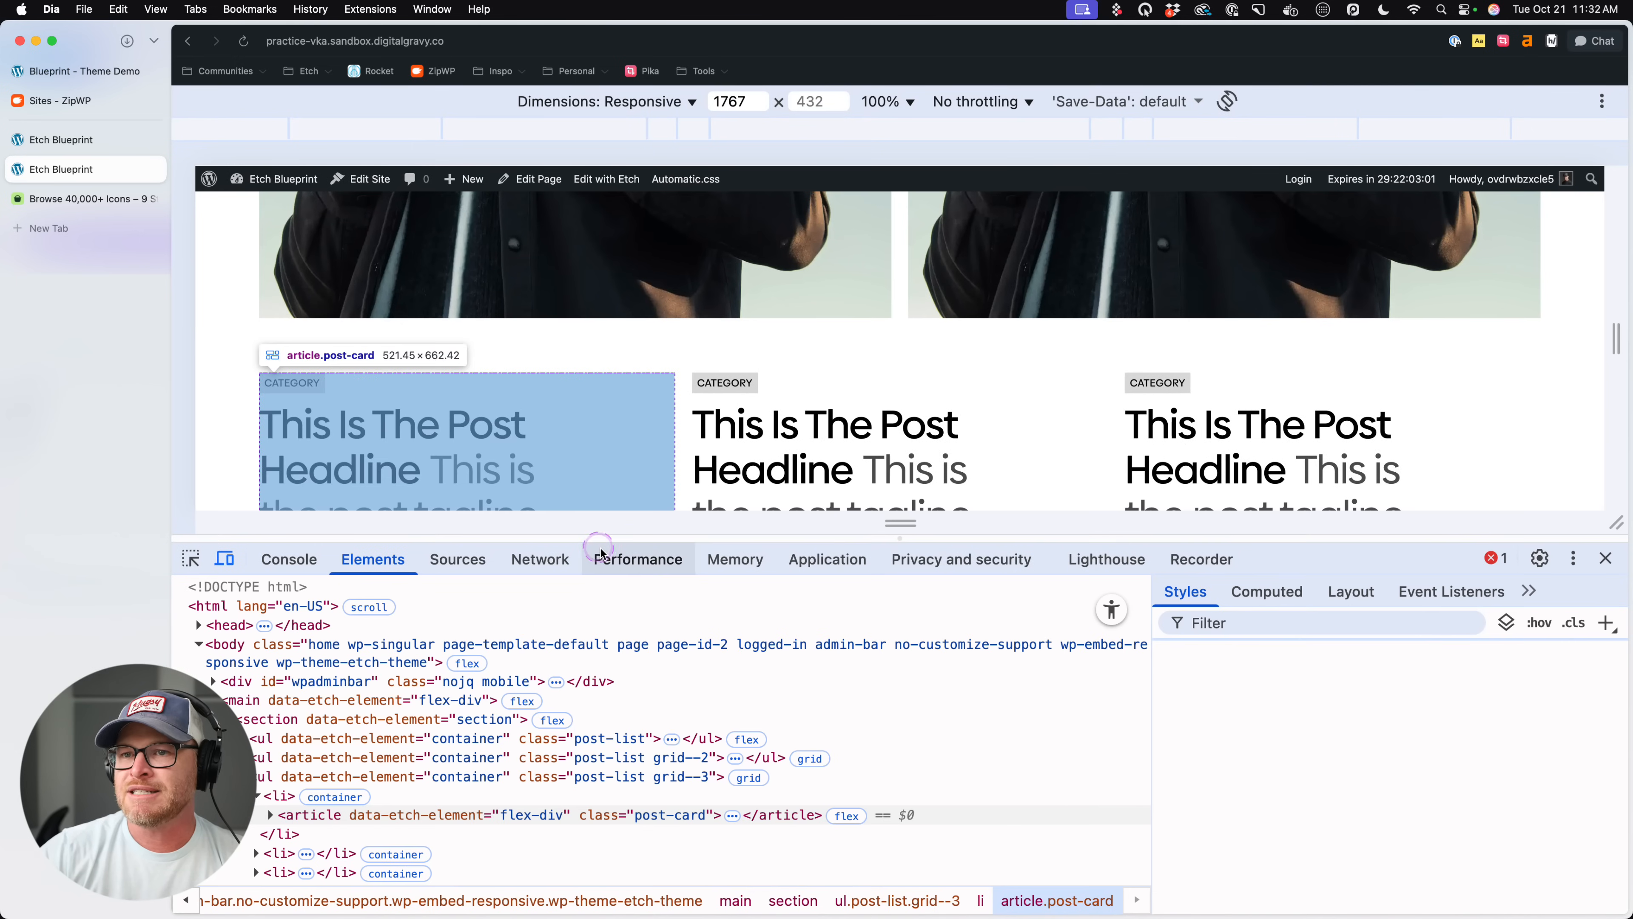
pyautogui.scroll(-6, 578, 399)
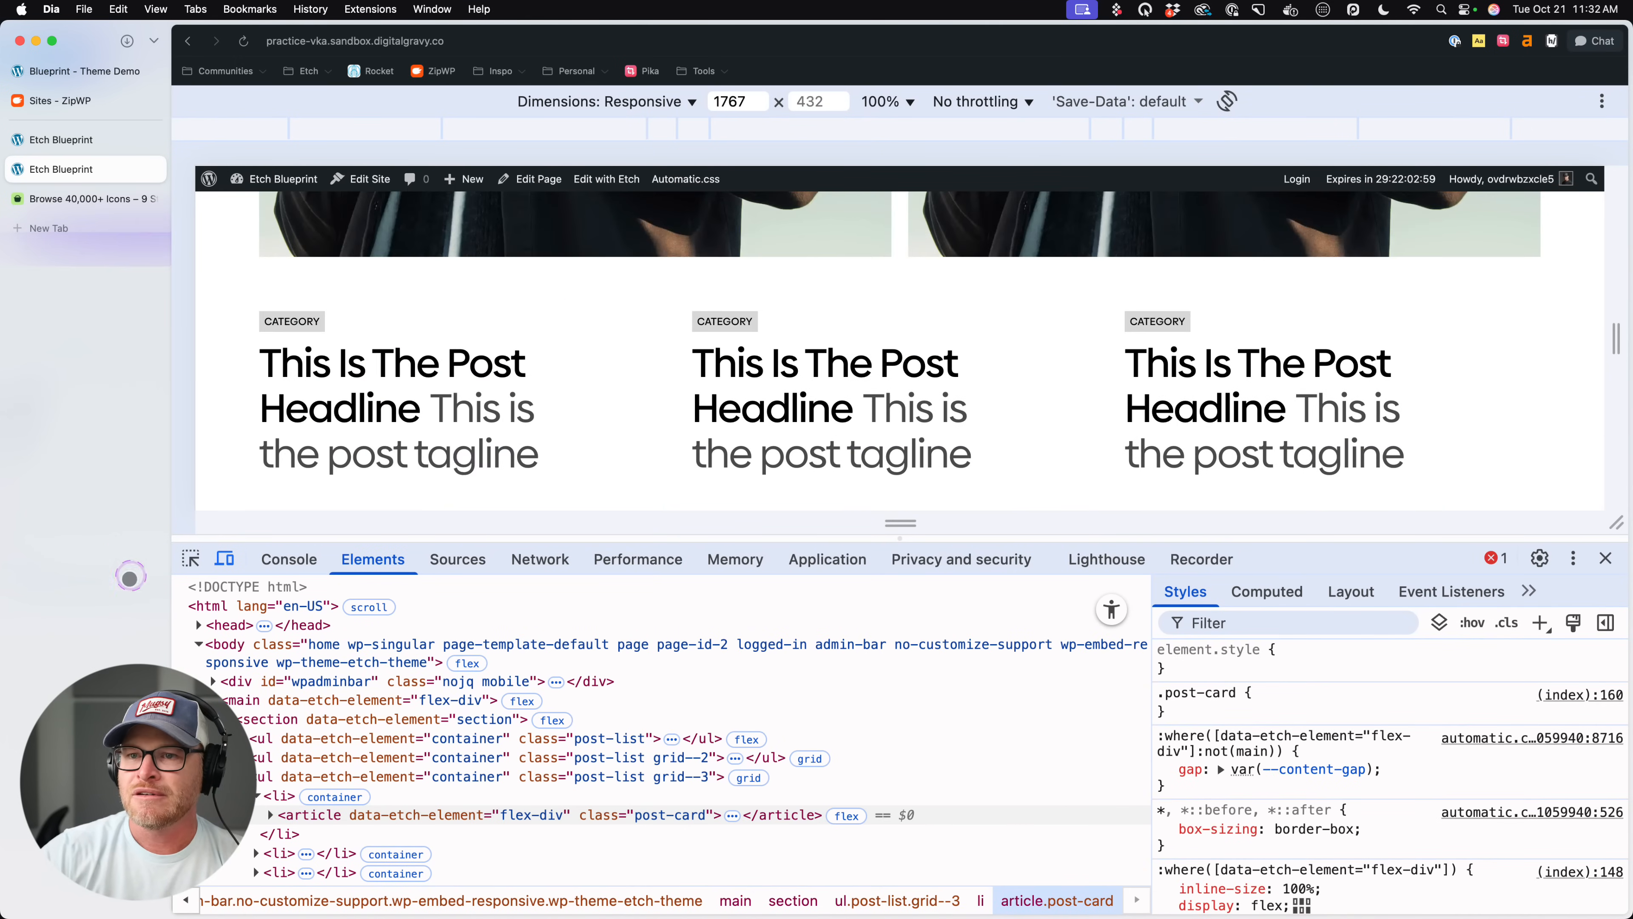
pyautogui.click(221, 559)
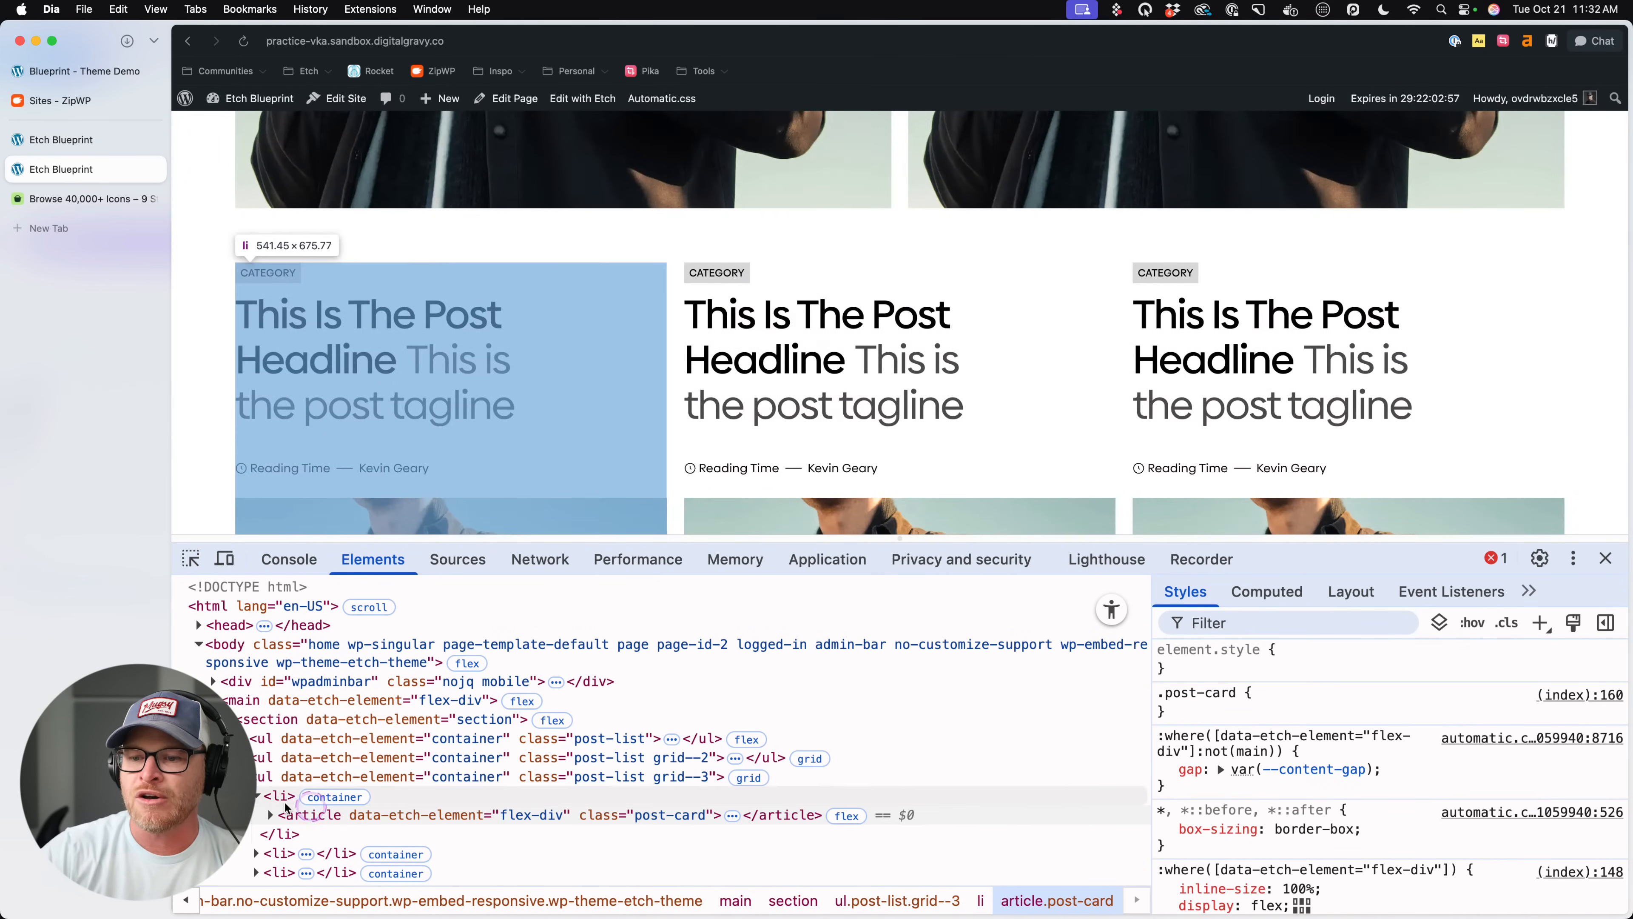
pyautogui.click(278, 797)
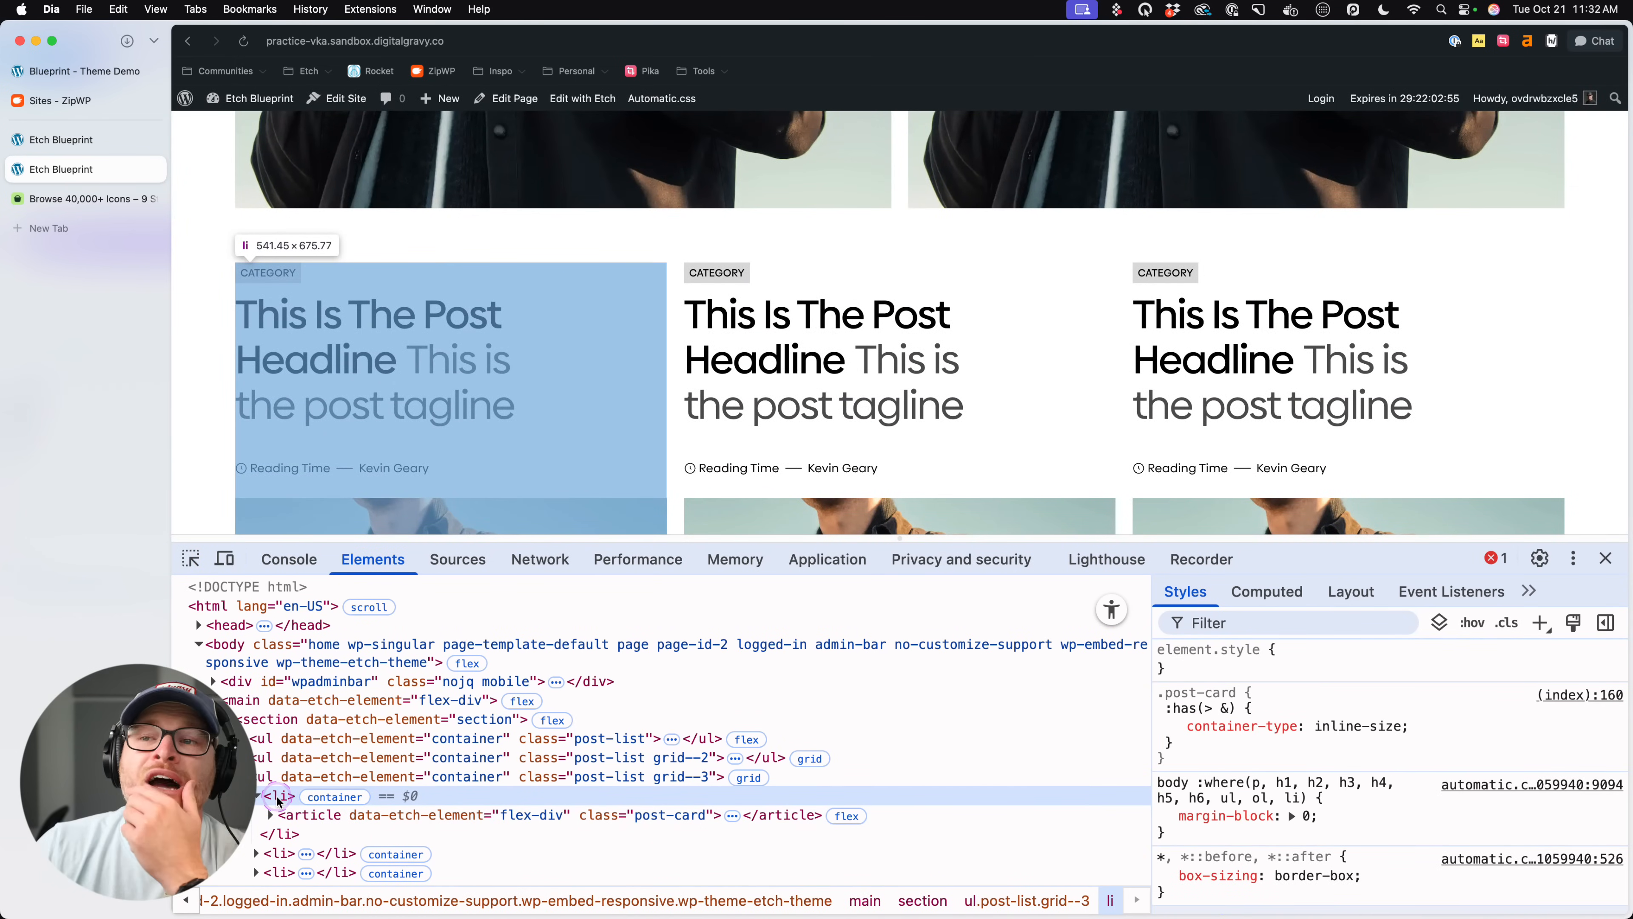
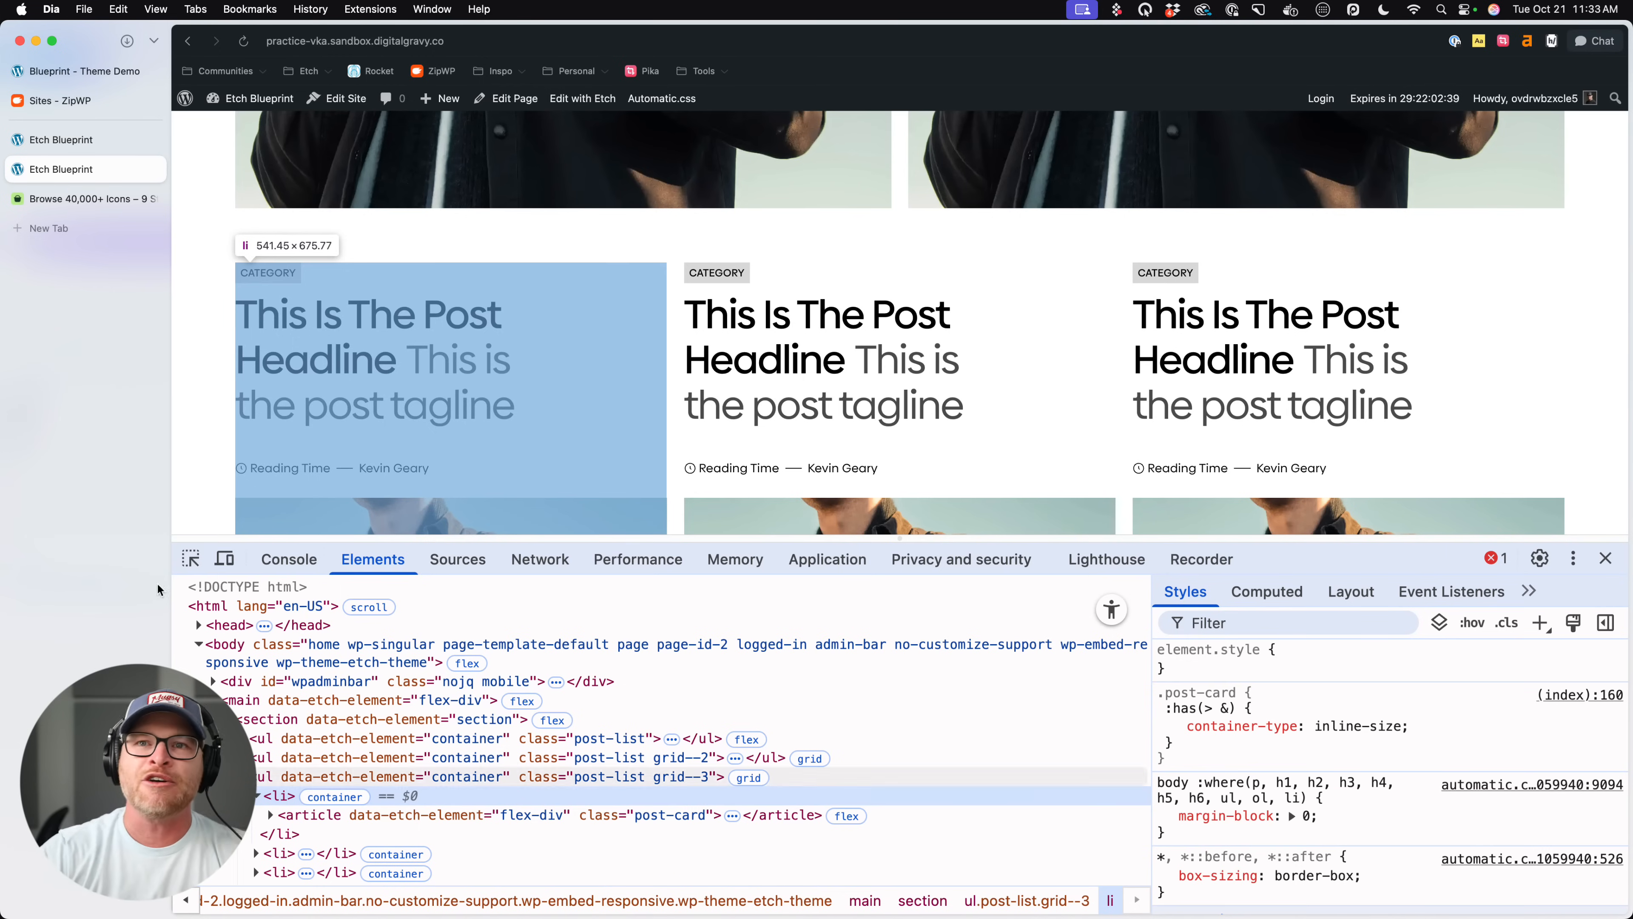
# - Return to the Etch builder and select the first Post Card in the three-column list
pyautogui.click(83, 149)
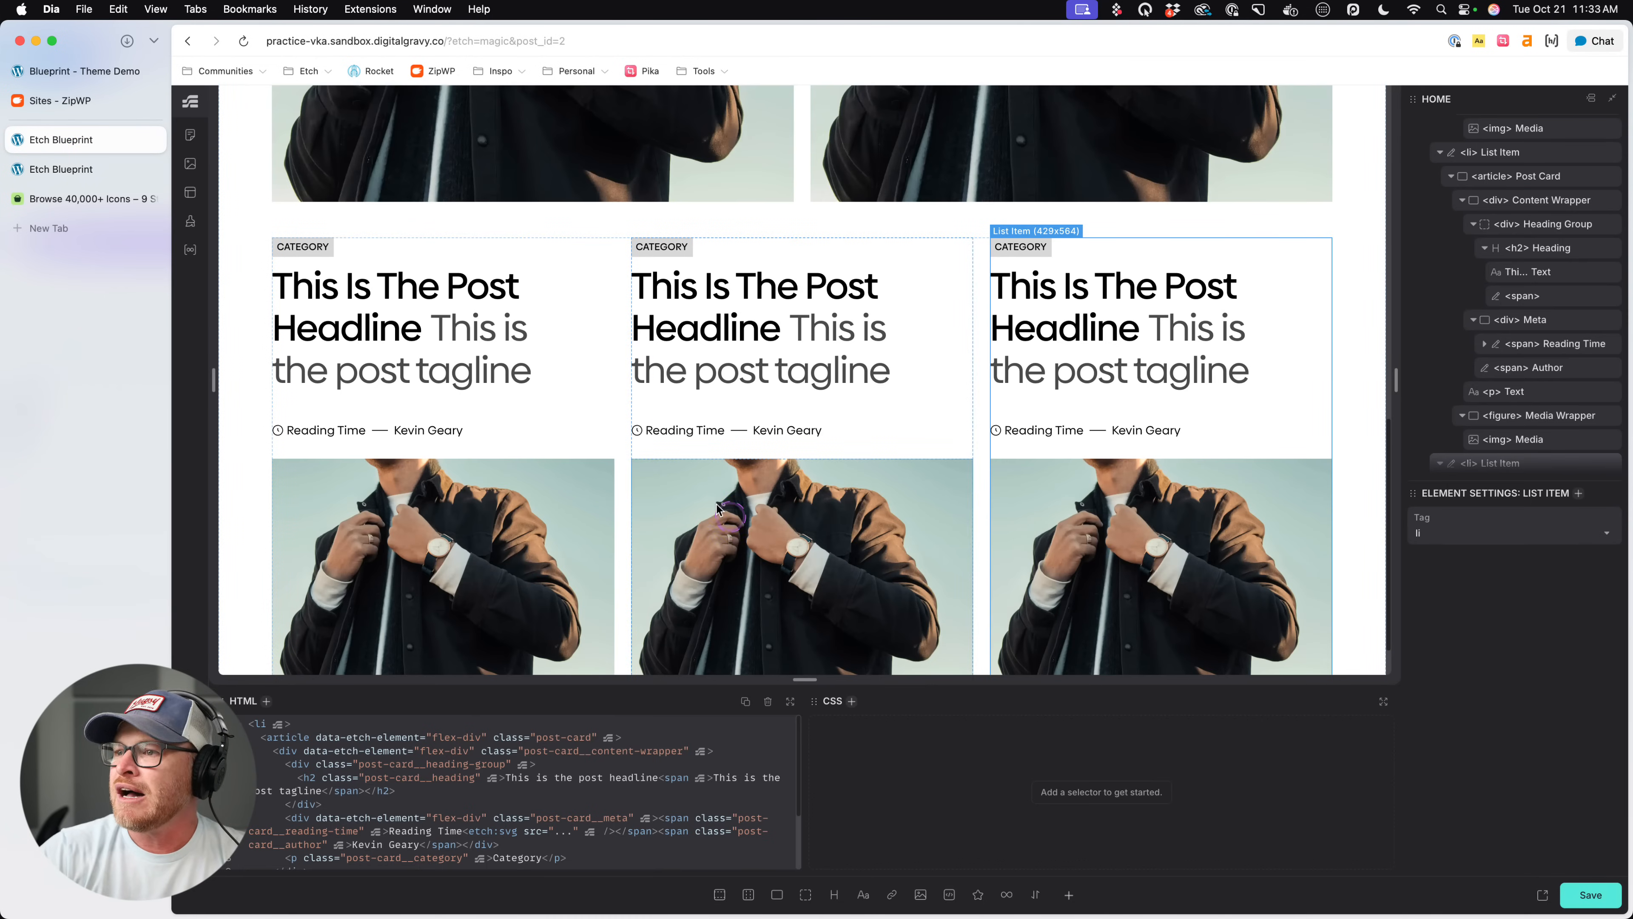
pyautogui.click(603, 458)
pyautogui.click(597, 452)
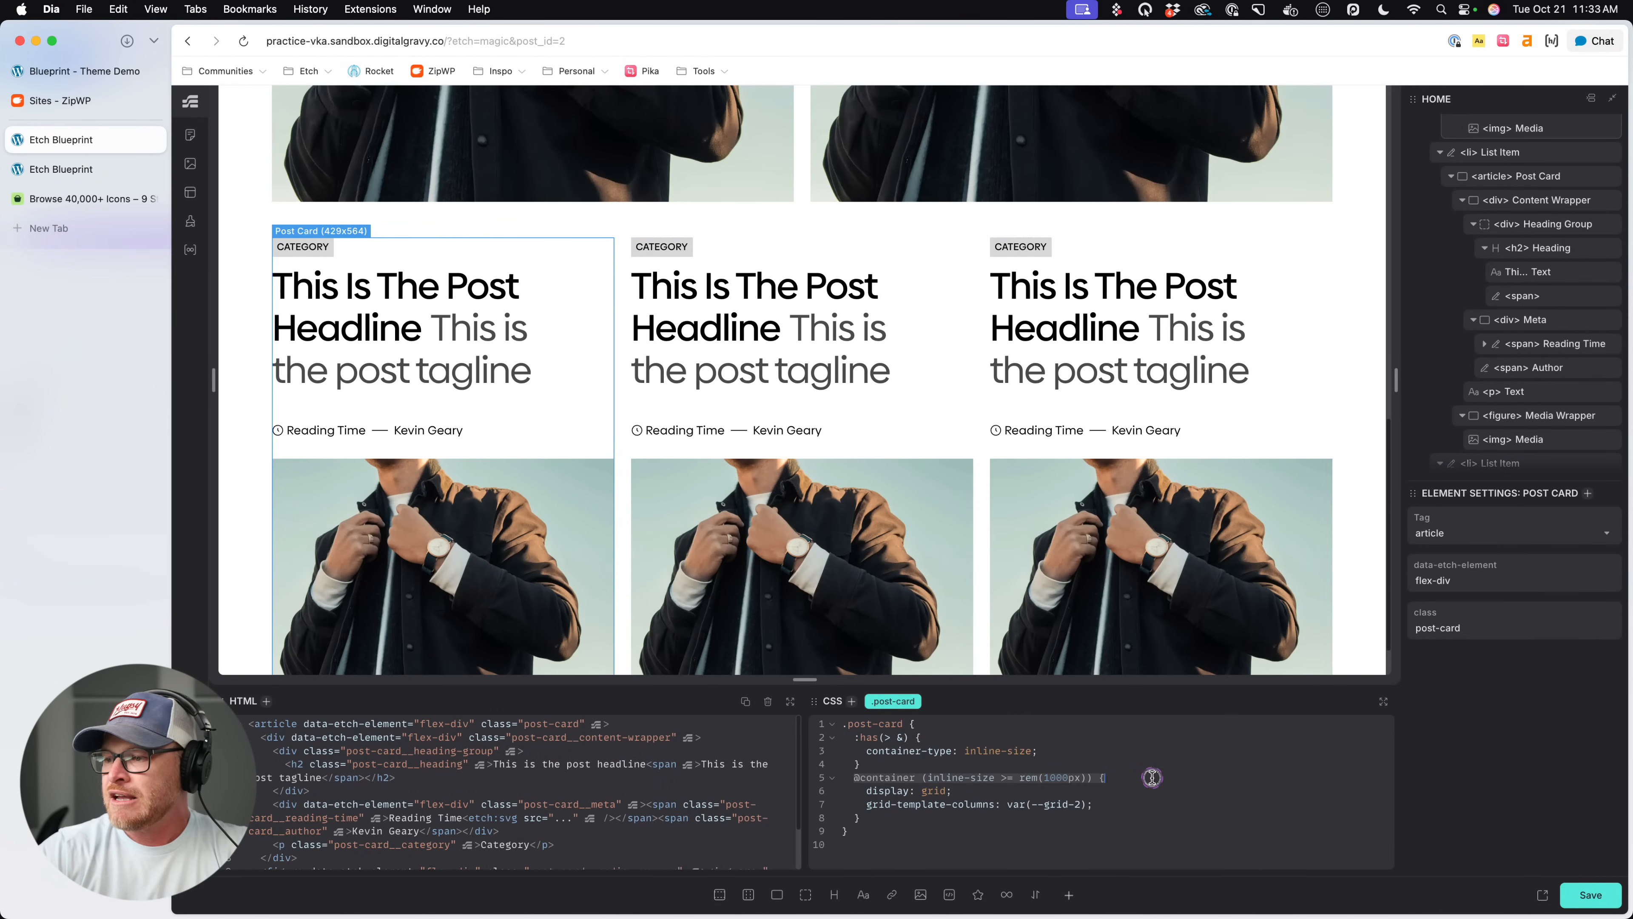
# - Add a container query for inline-size < rem(550px) to .post-card, above the existing 1000px query
pyautogui.click(969, 816)
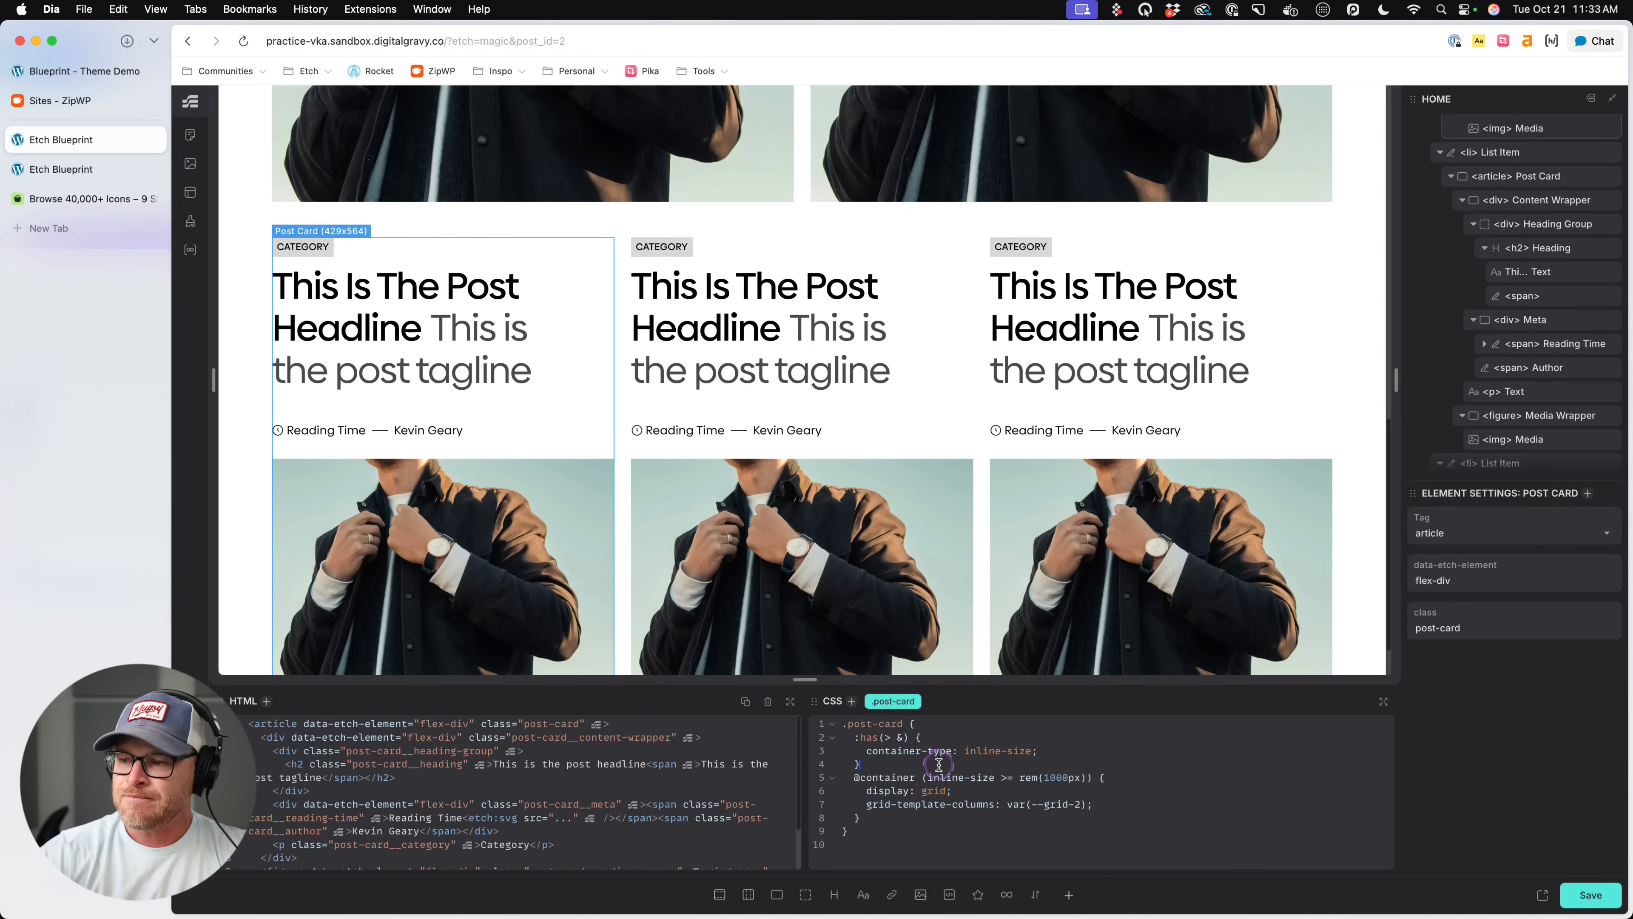
pyautogui.press('Return')
pyautogui.write('@container (inline-size >= rem(1000px)) {')
pyautogui.press('Return')
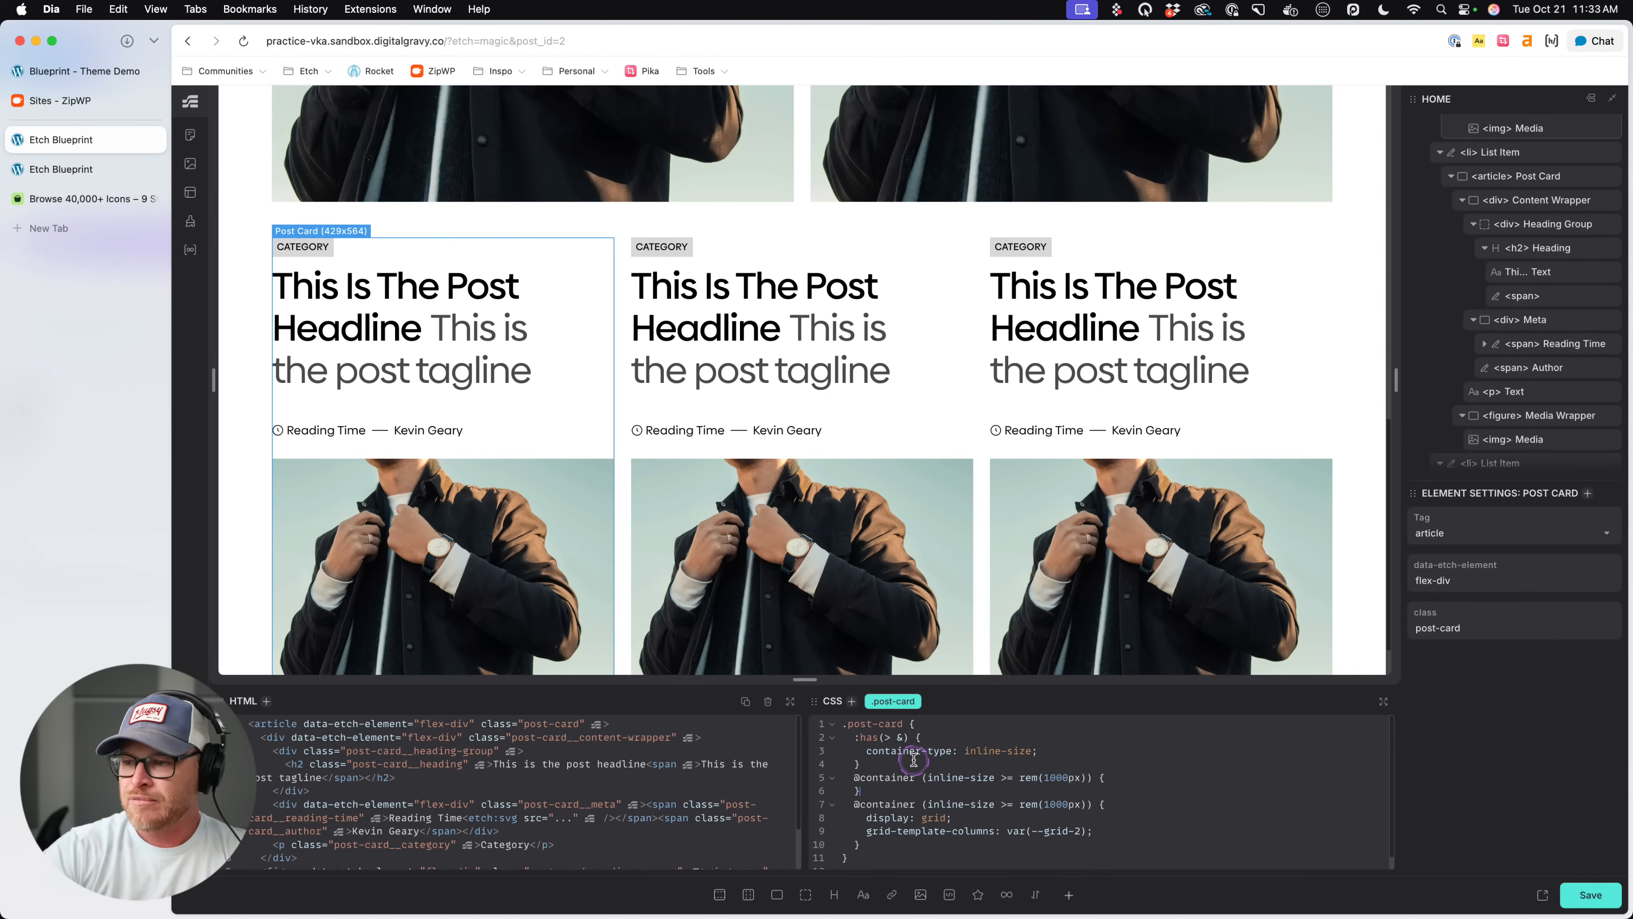
pyautogui.click(1005, 776)
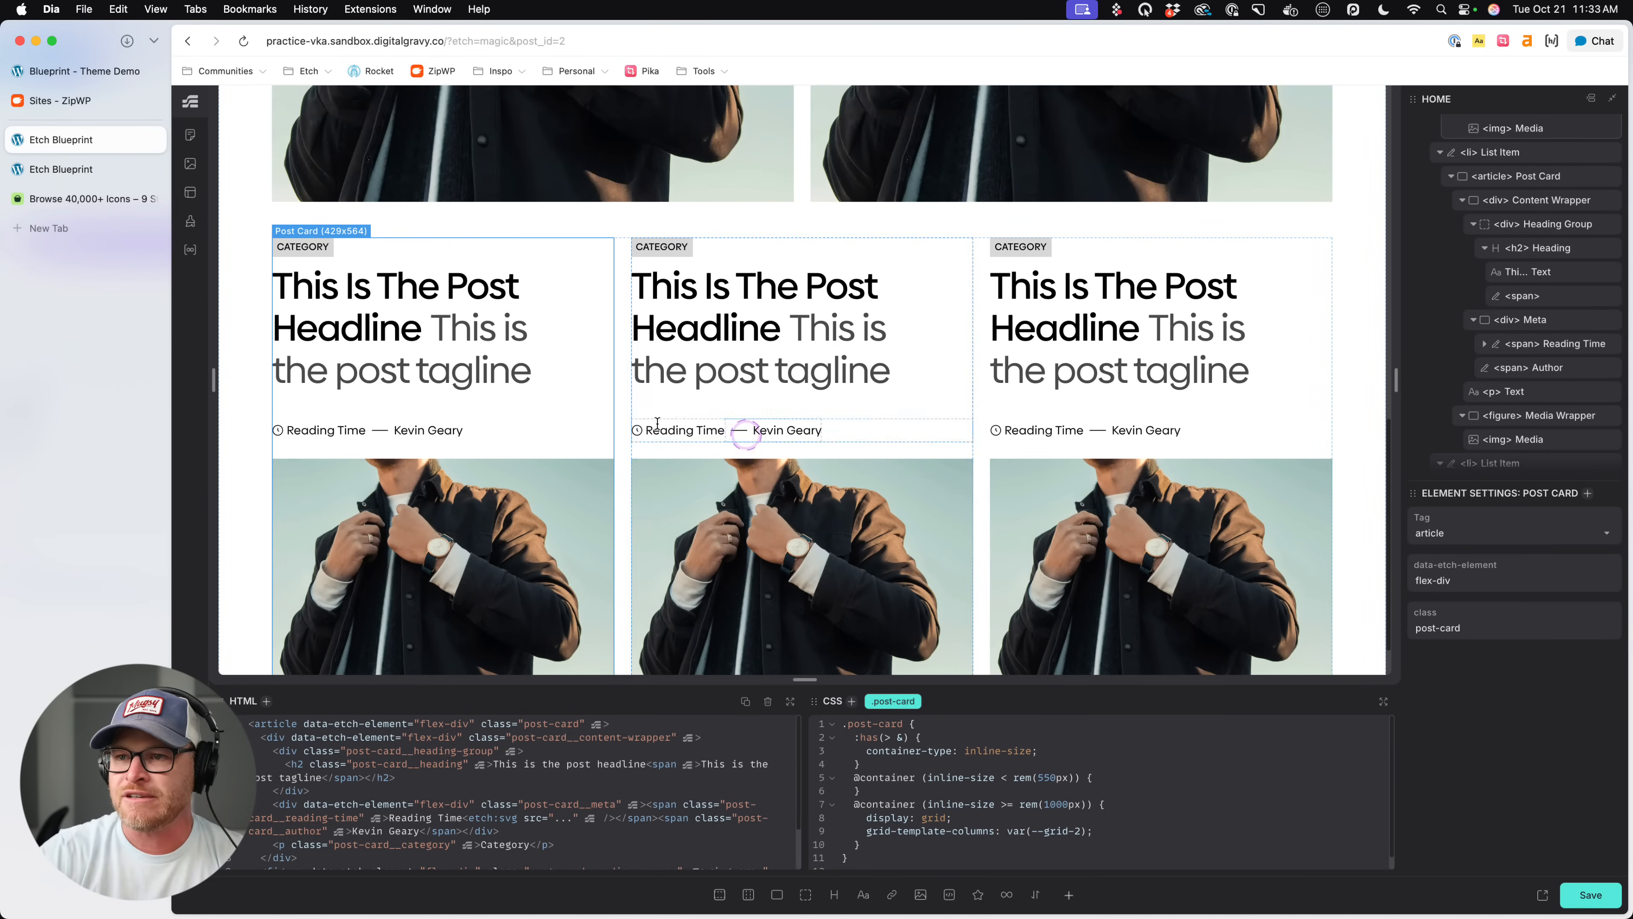
pyautogui.click(326, 231)
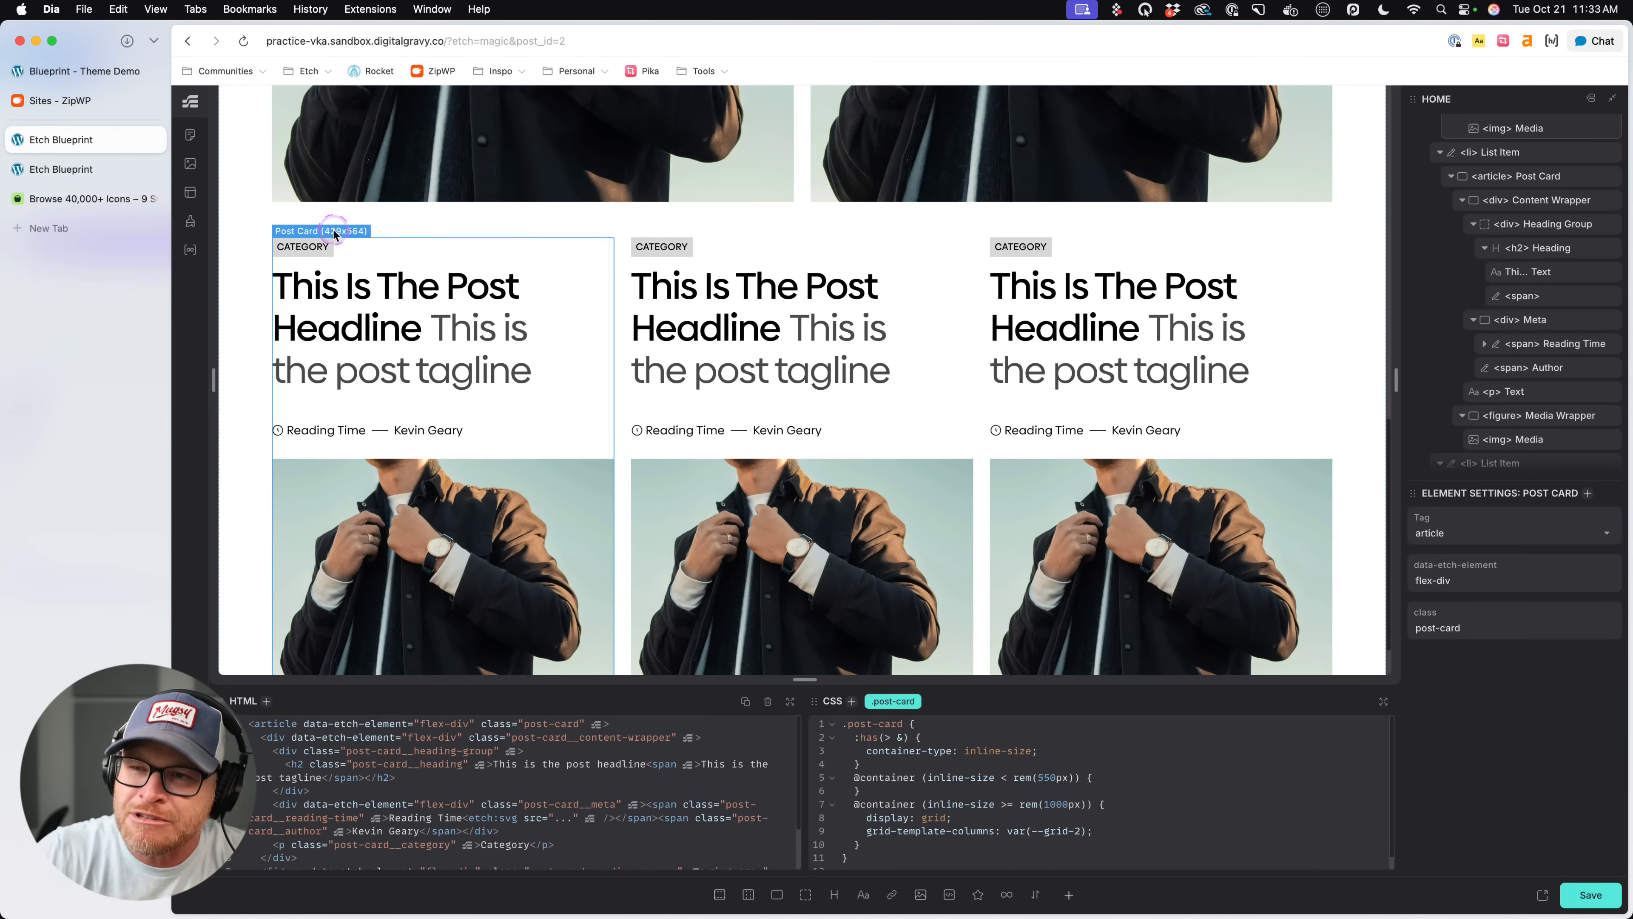
# - Set background: red inside the 550px container query and check which cards it affects across the three post lists
pyautogui.click(1182, 776)
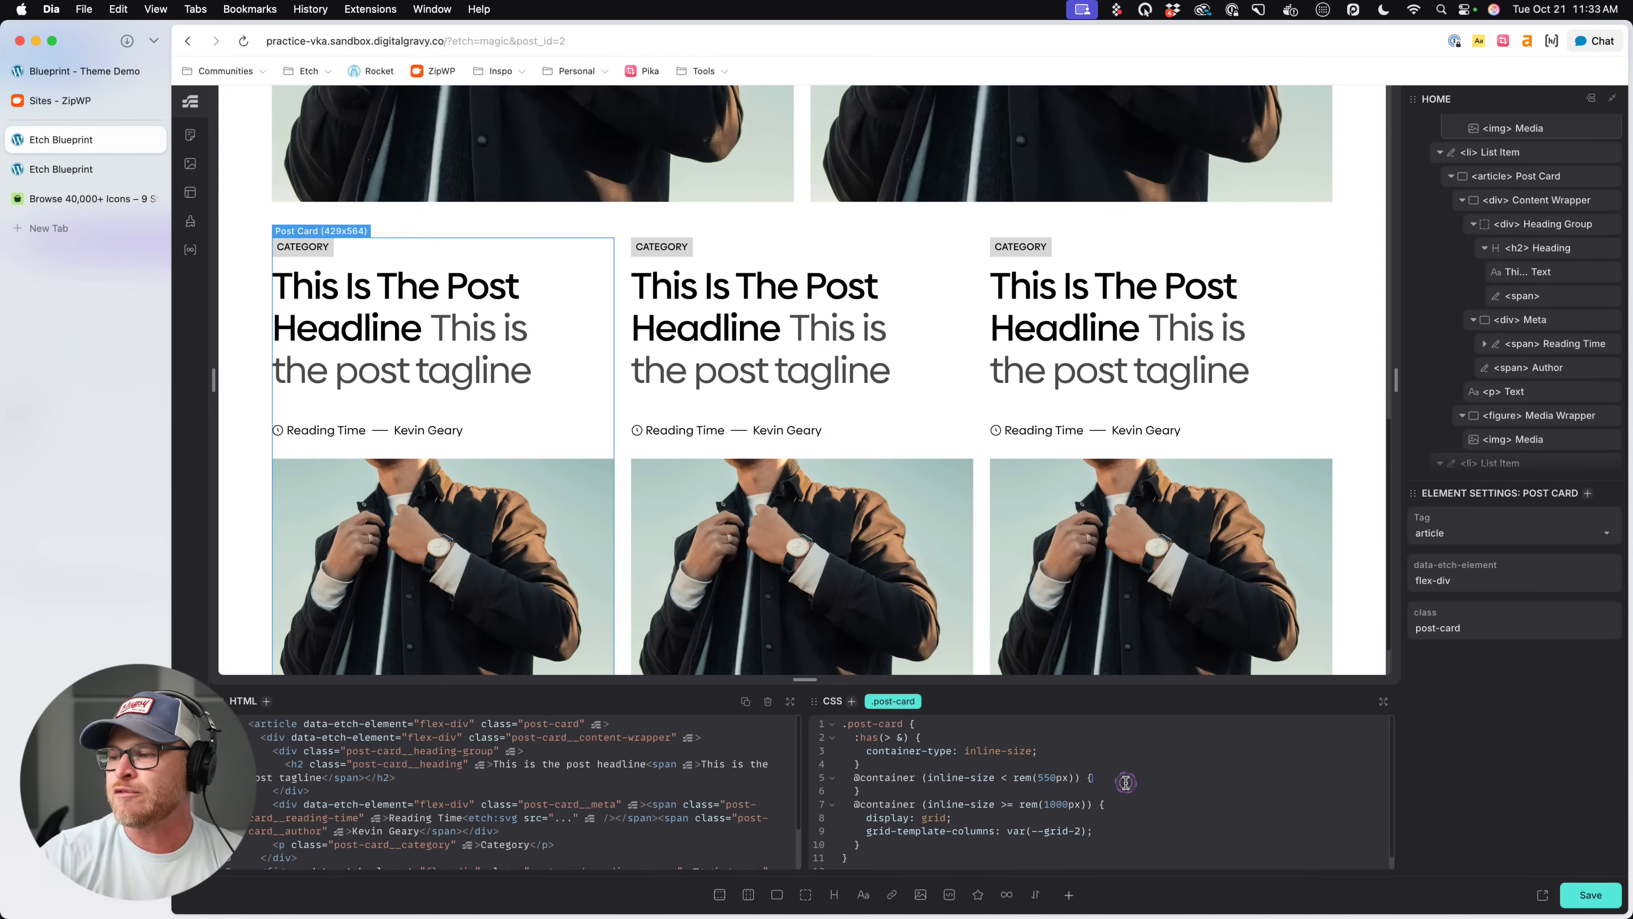
pyautogui.press('Return')
pyautogui.write('background: red;')
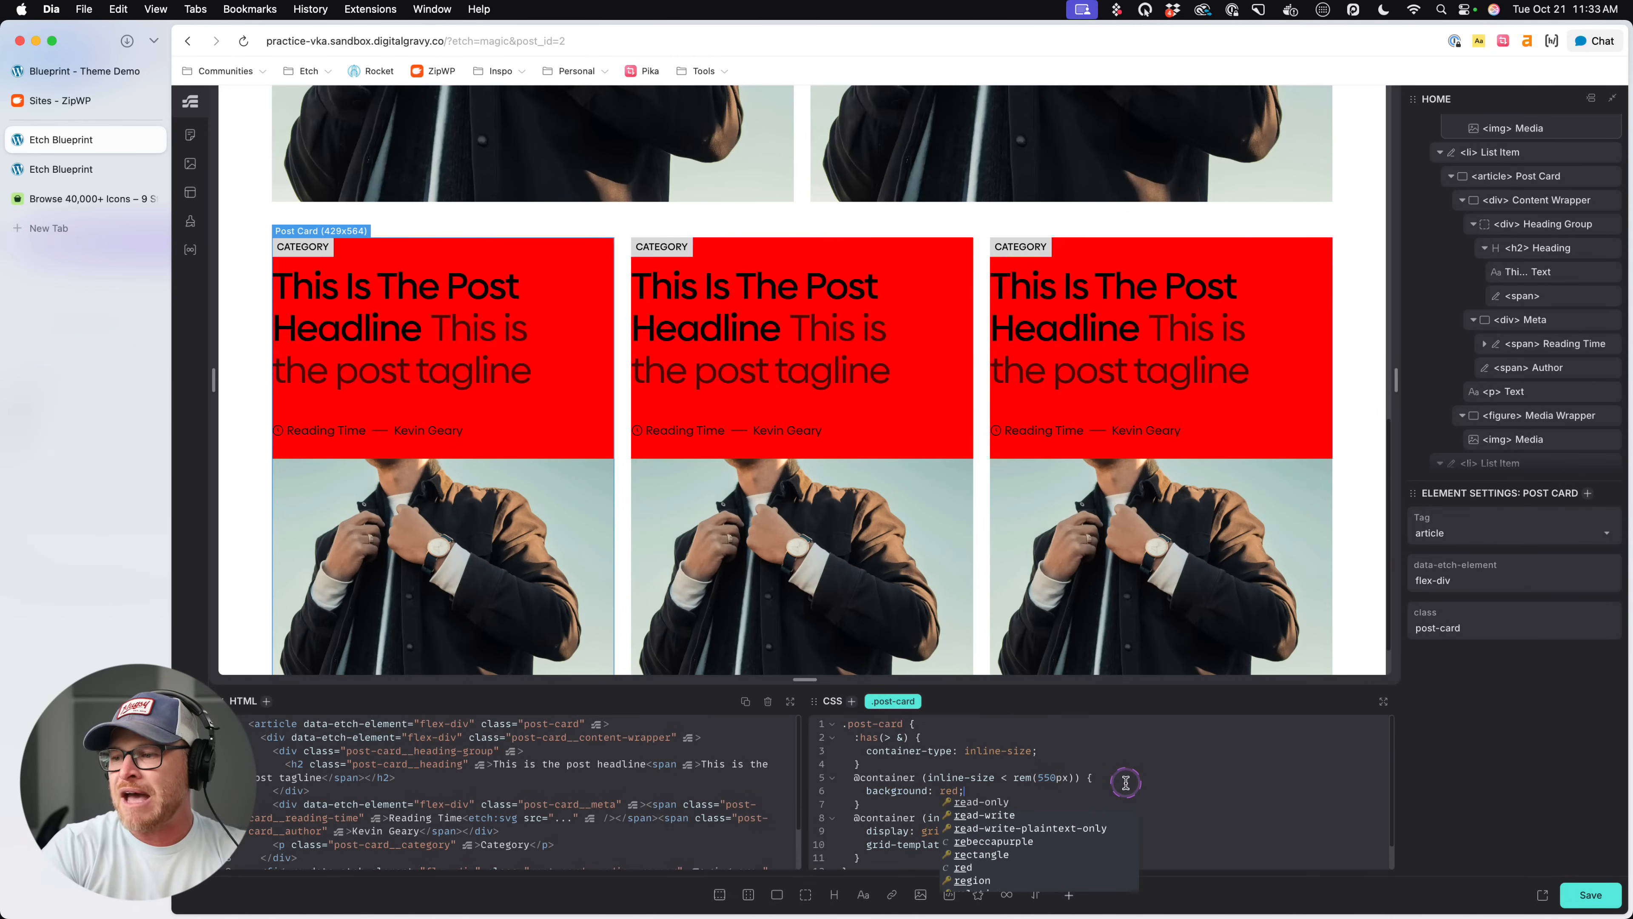
pyautogui.press('BackSpace')
pyautogui.press('BackSpace')
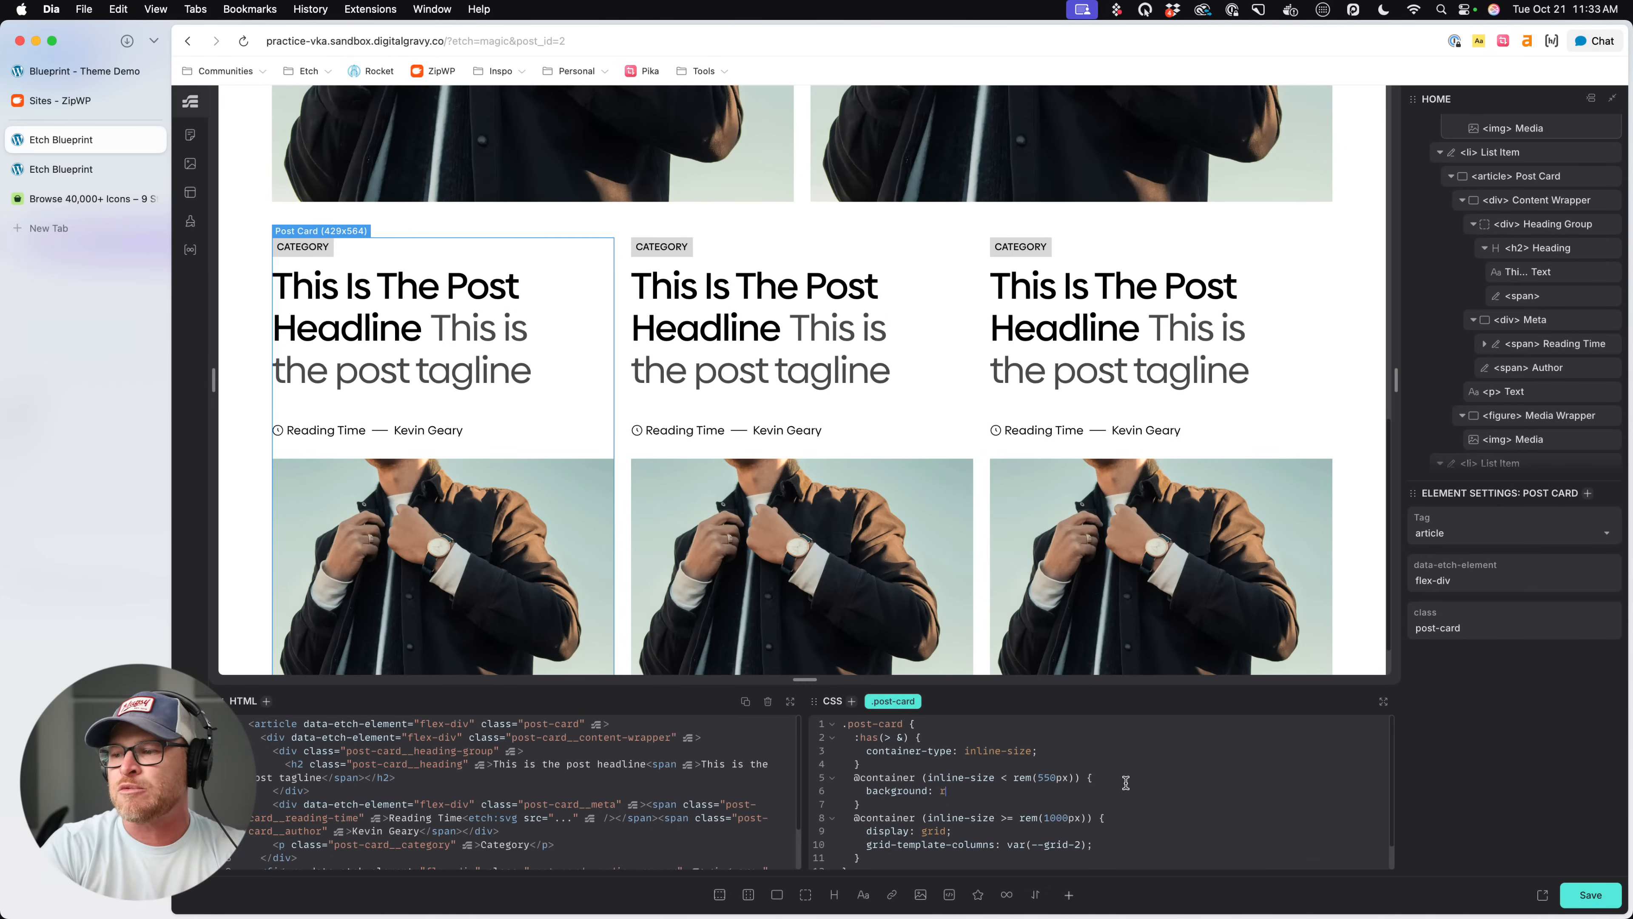
pyautogui.write('d;')
pyautogui.scroll(10, 1109, 444)
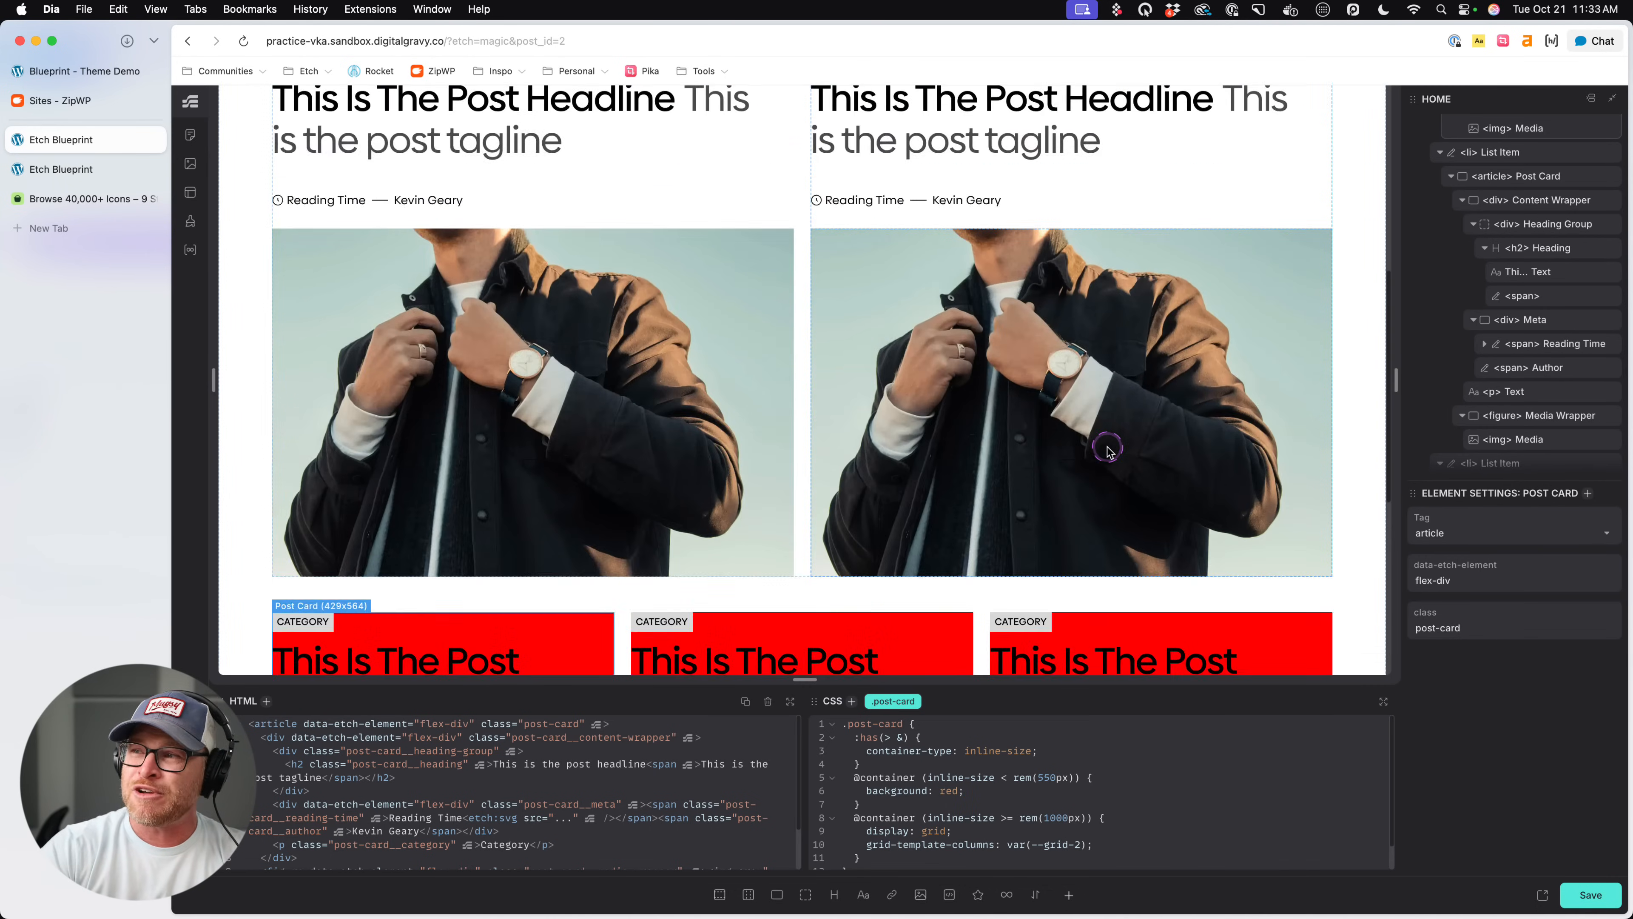
pyautogui.click(767, 270)
pyautogui.scroll(-6, 822, 285)
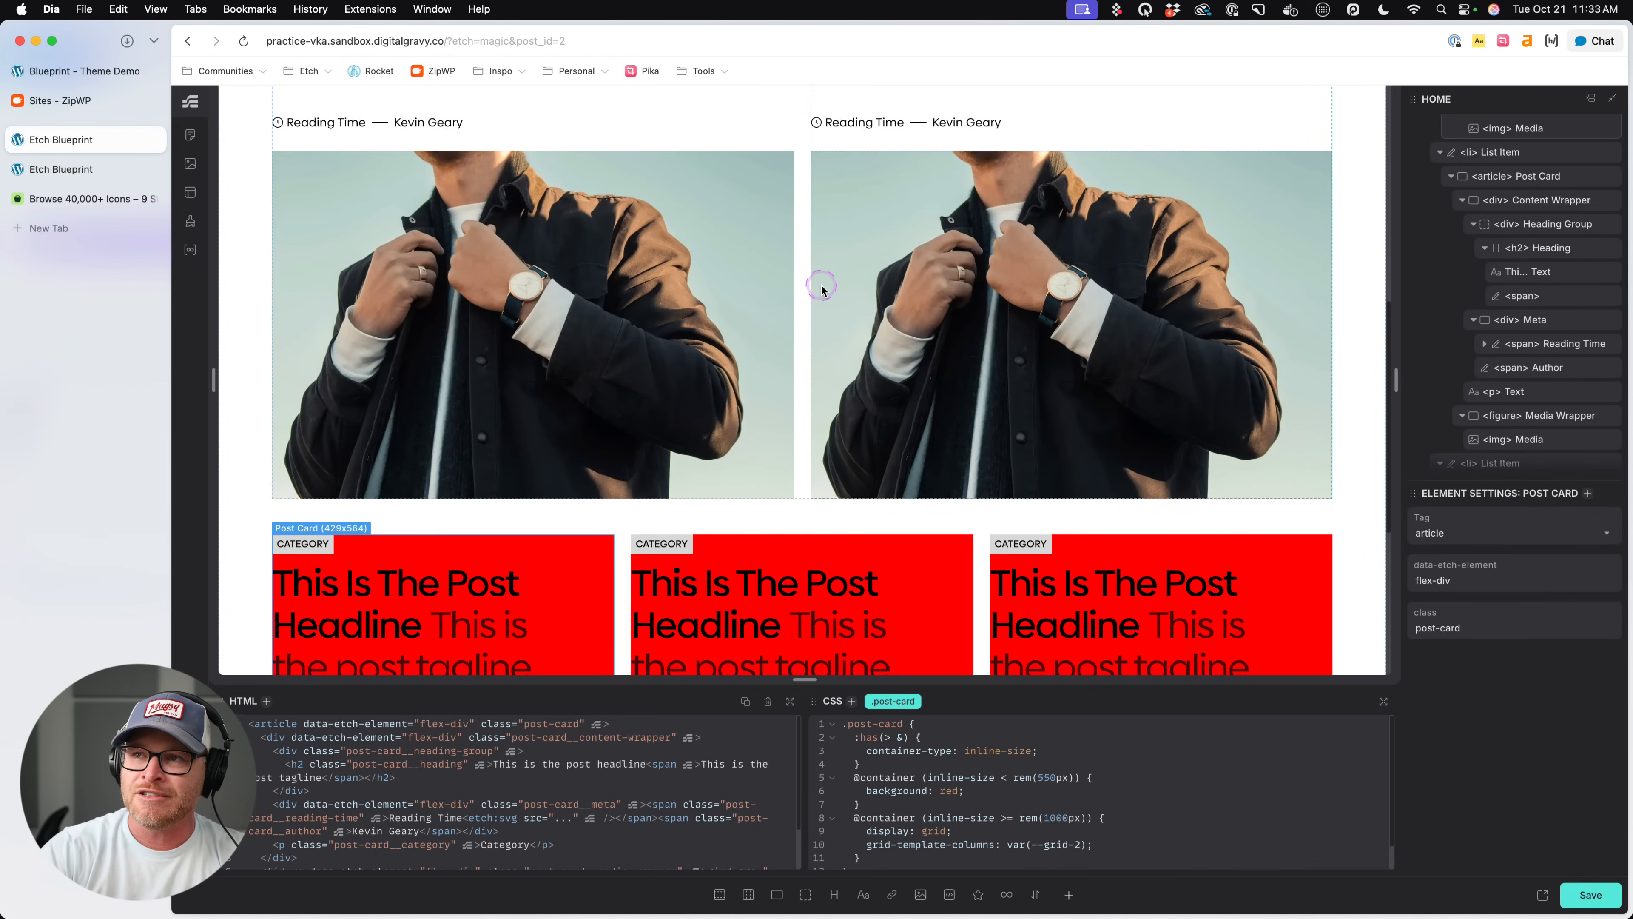
pyautogui.click(821, 285)
pyautogui.scroll(-3, 821, 287)
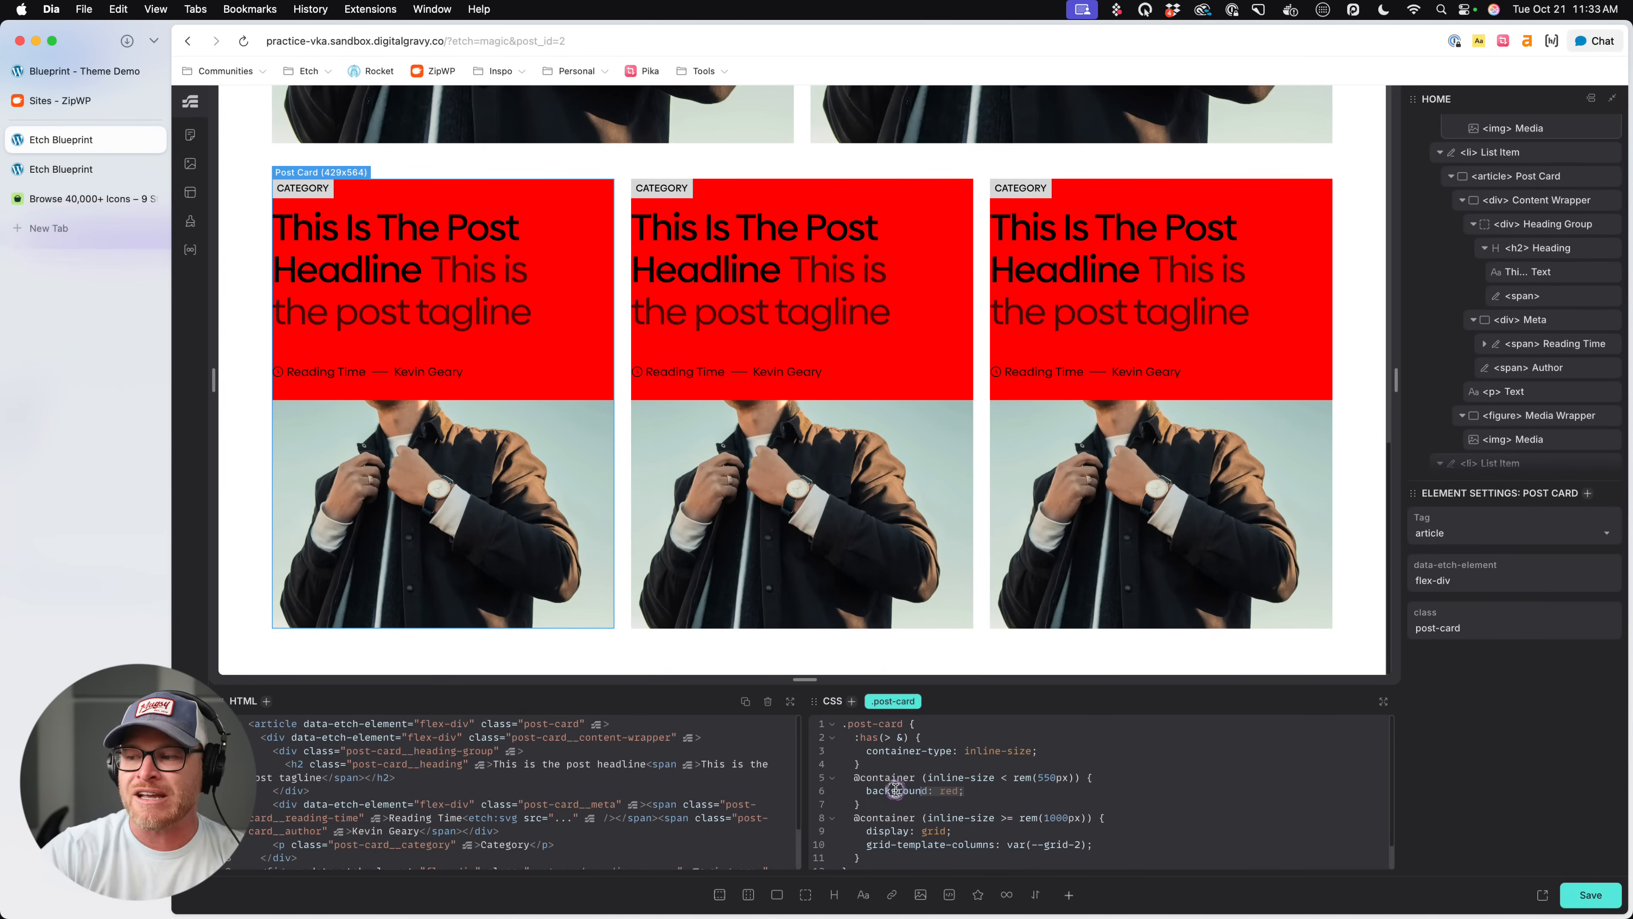
# - Remove the red background, cut the 550px container query out of .post-card and save the page
pyautogui.moveTo(865, 791); pyautogui.dragTo(1011, 791)
pyautogui.press('BackSpace')
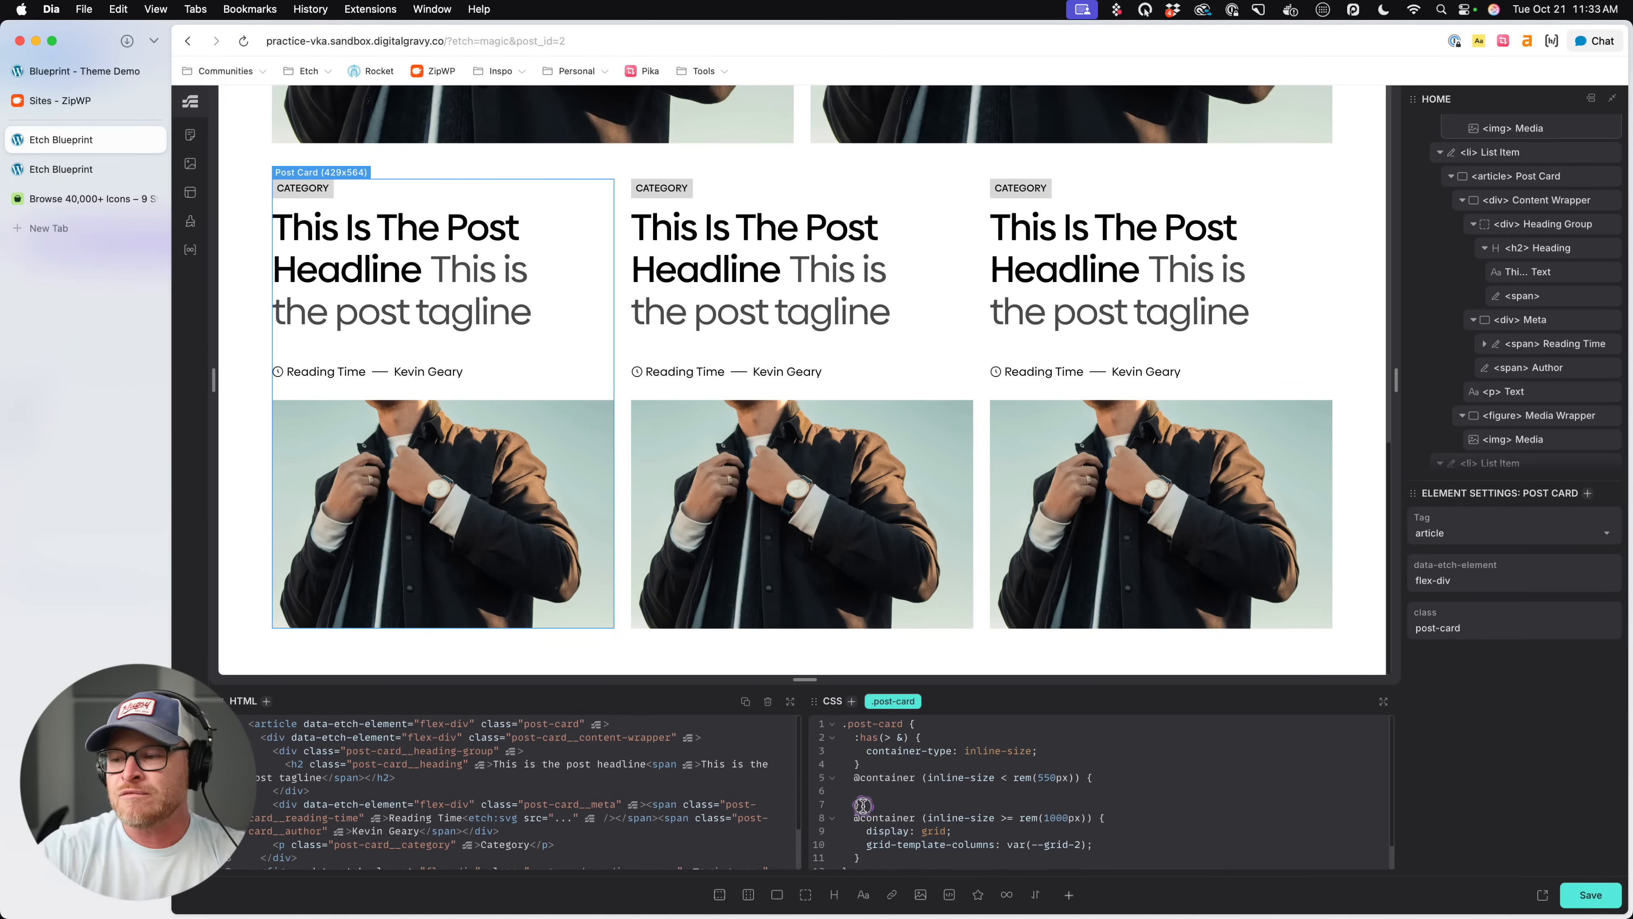
pyautogui.moveTo(864, 810); pyautogui.dragTo(854, 783)
pyautogui.press('super+c')
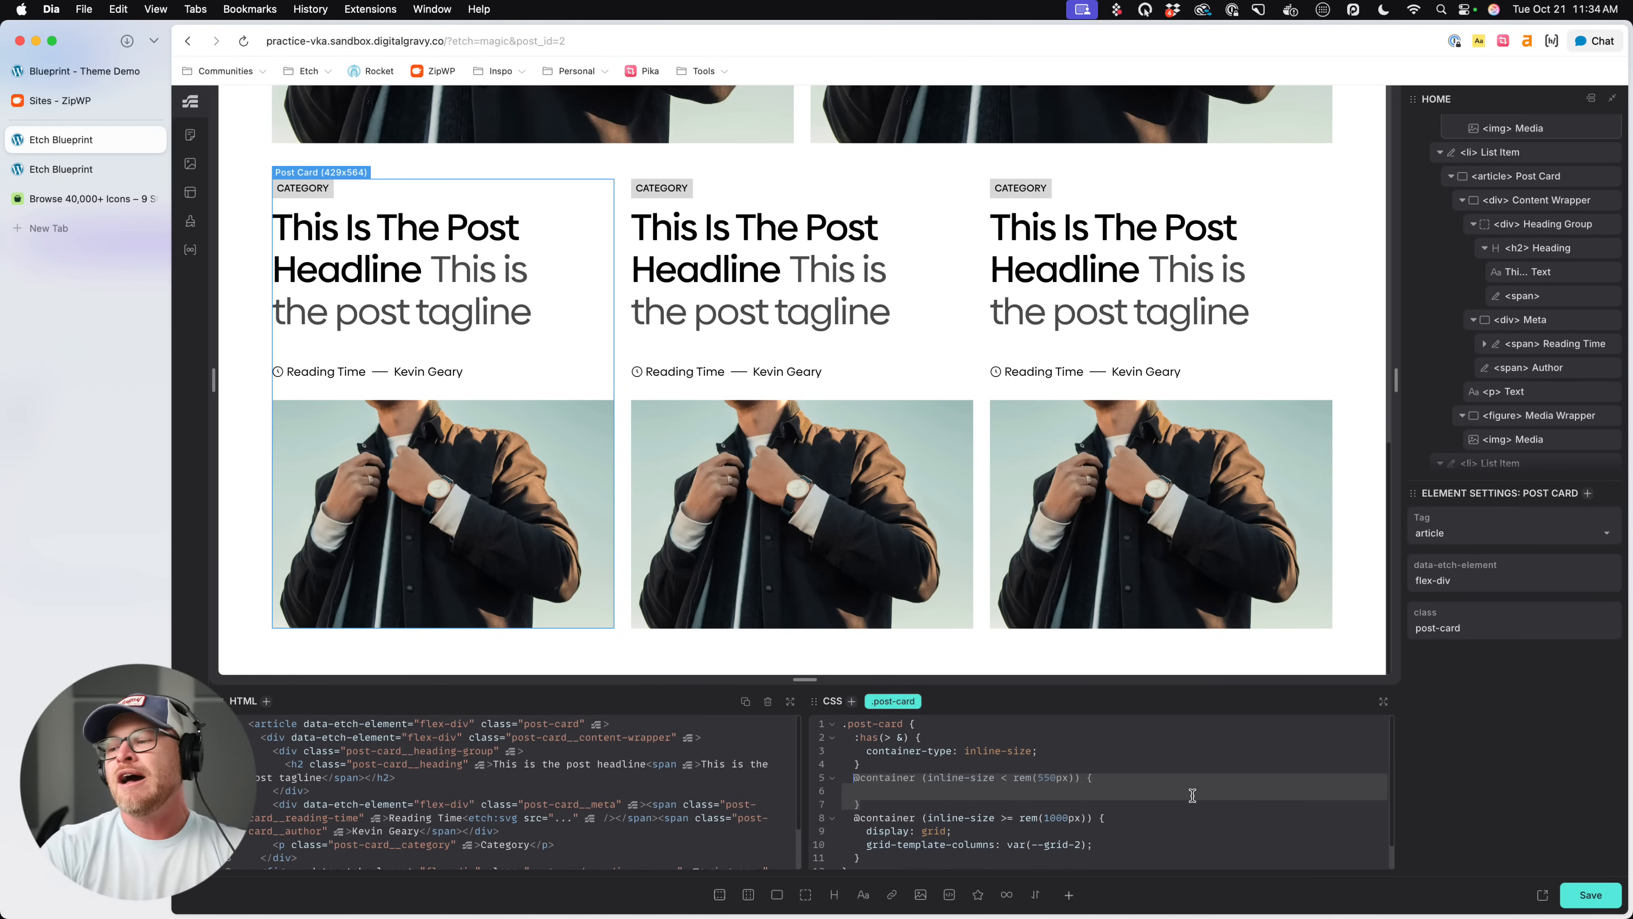
pyautogui.press('BackSpace')
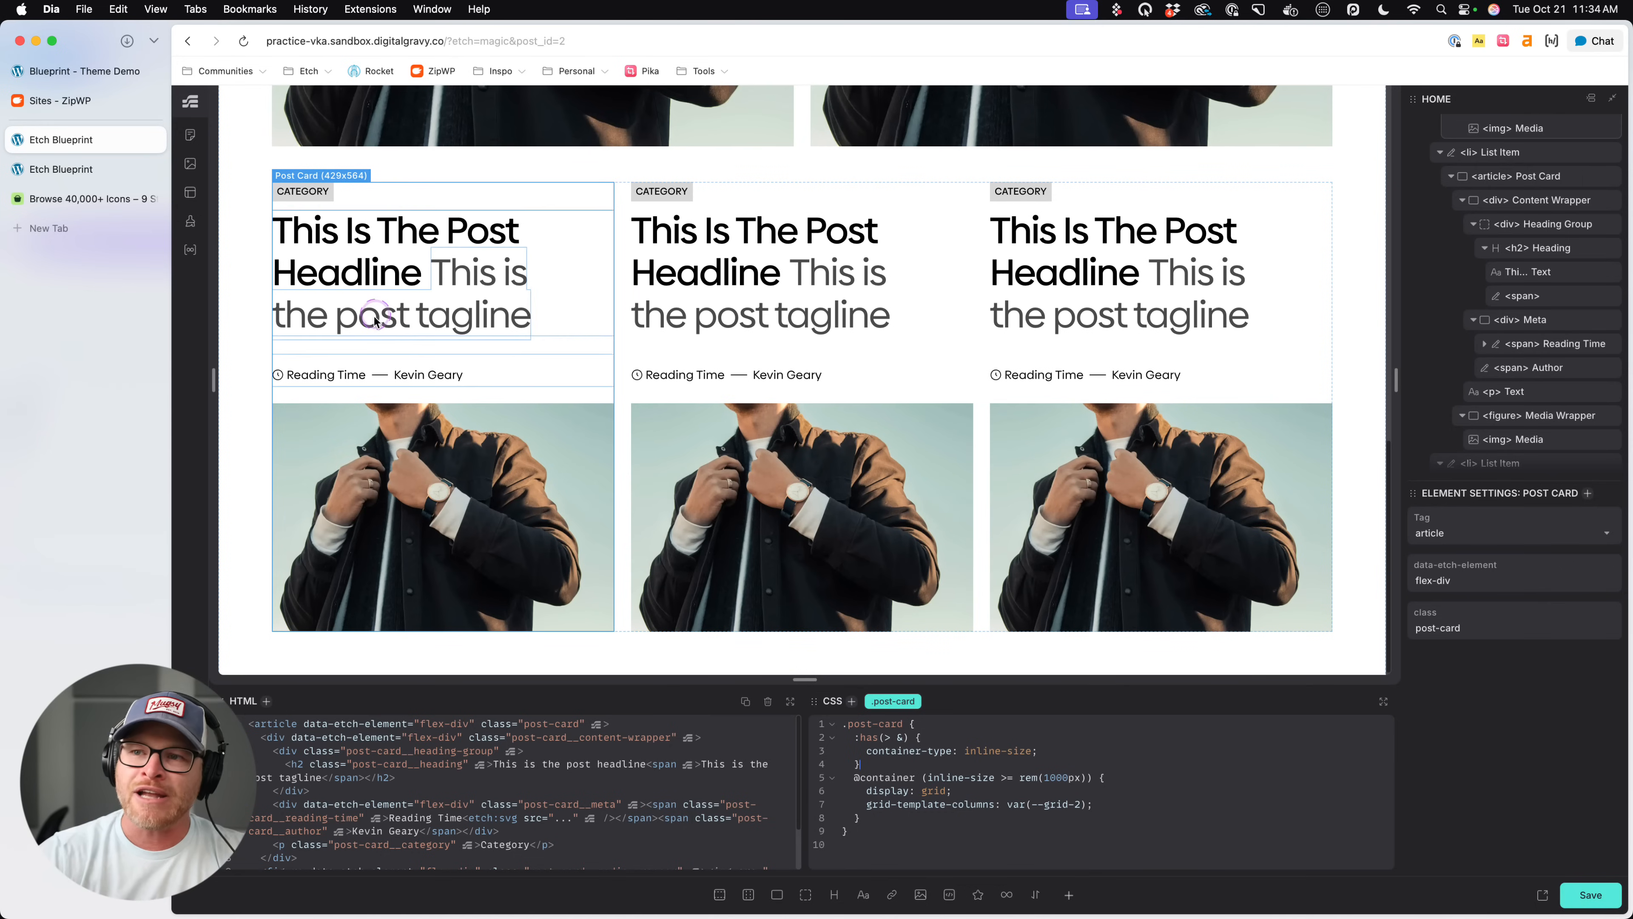
pyautogui.press('super+s')
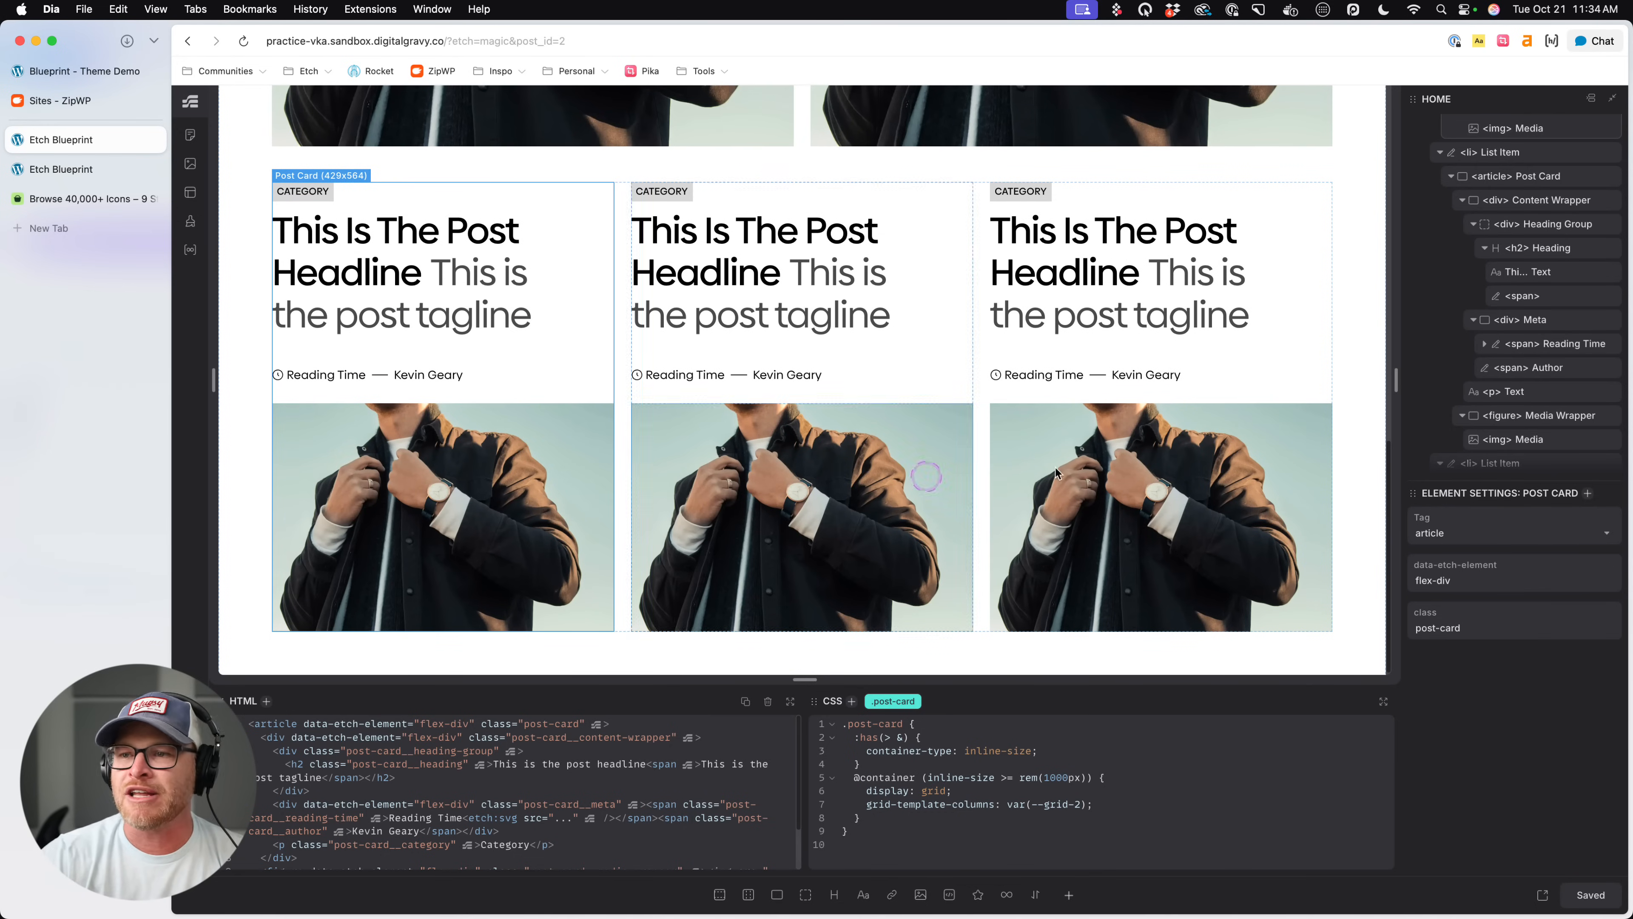
# - Paste the 550px container query into .post-card__media-wrapper, set order: -1 inside it and compare the card layouts
pyautogui.click(1537, 416)
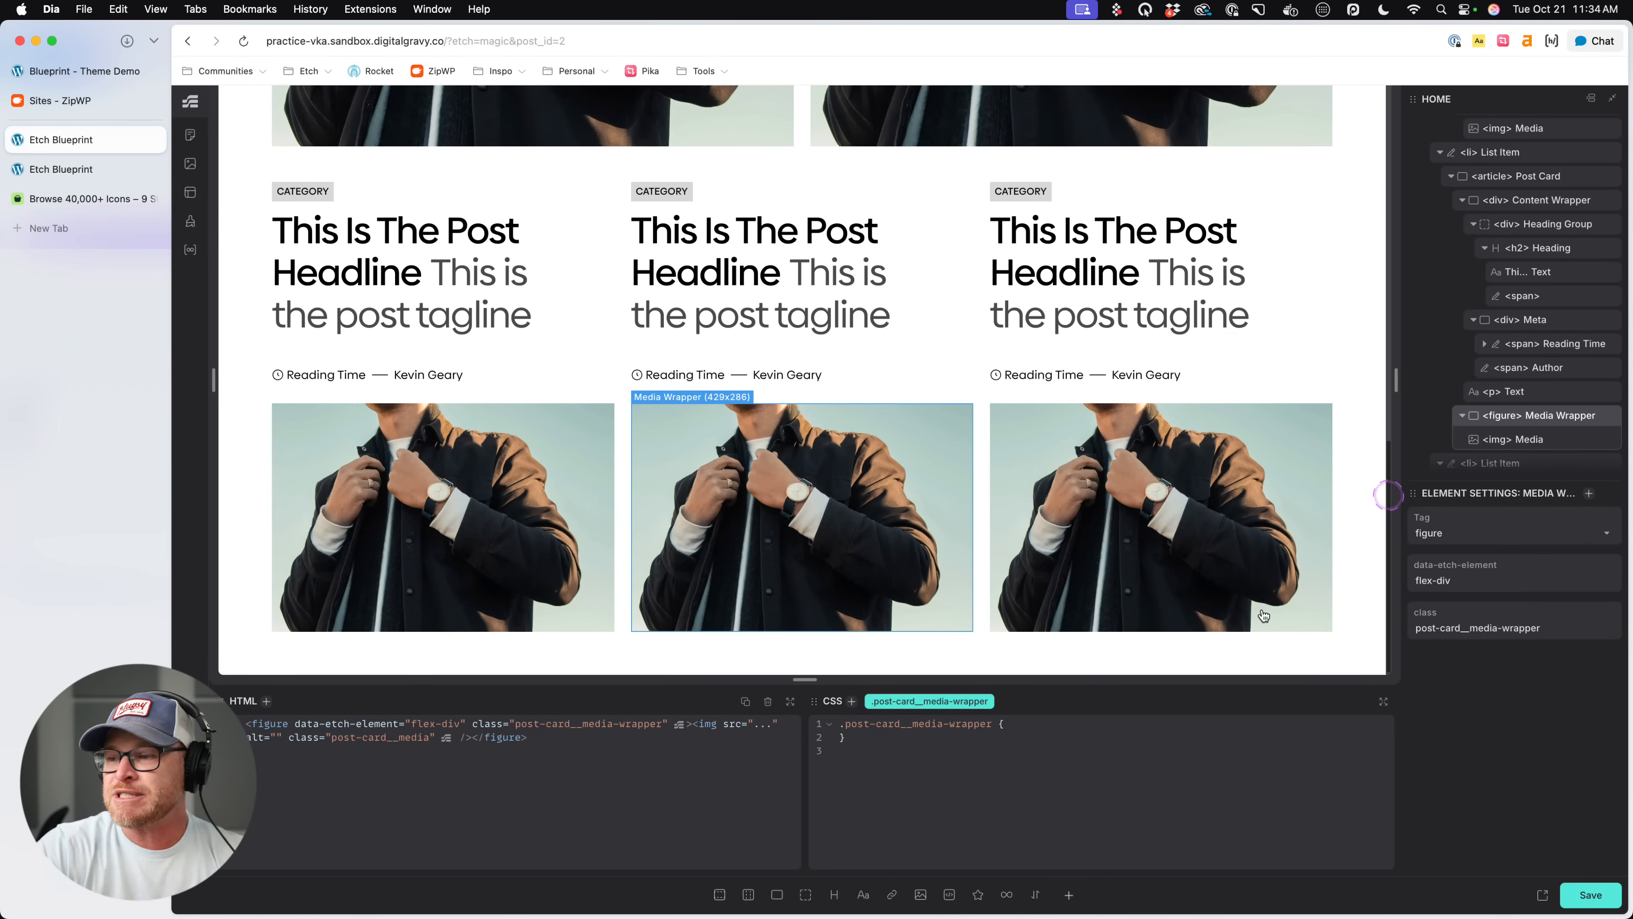
pyautogui.click(1029, 719)
pyautogui.press('super+v')
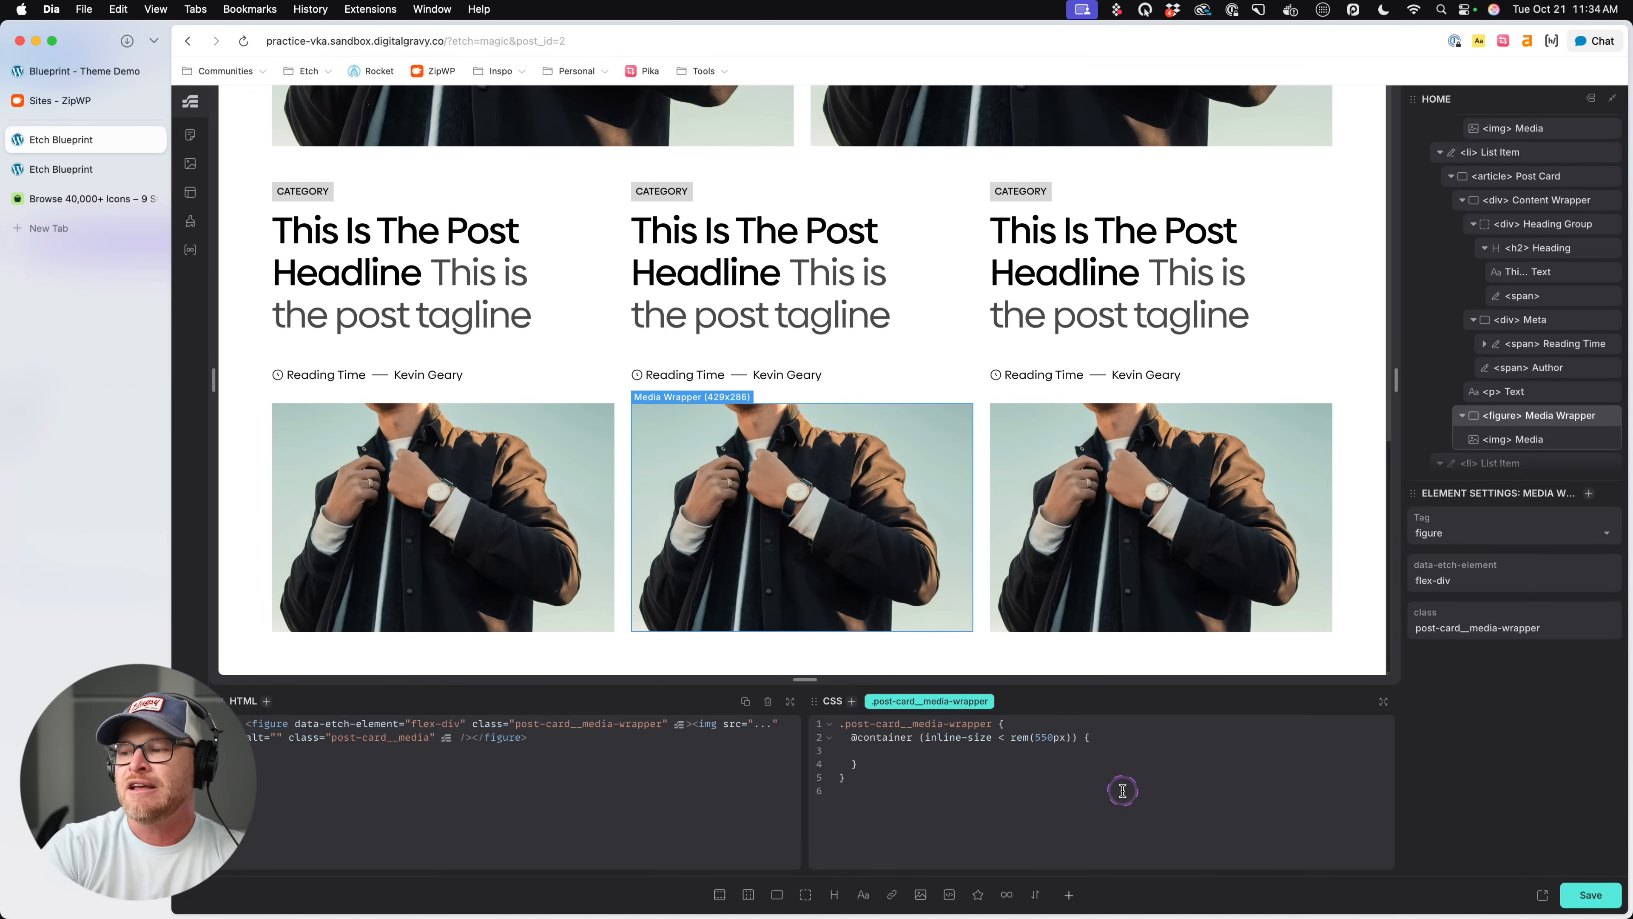
pyautogui.write('order: -1;')
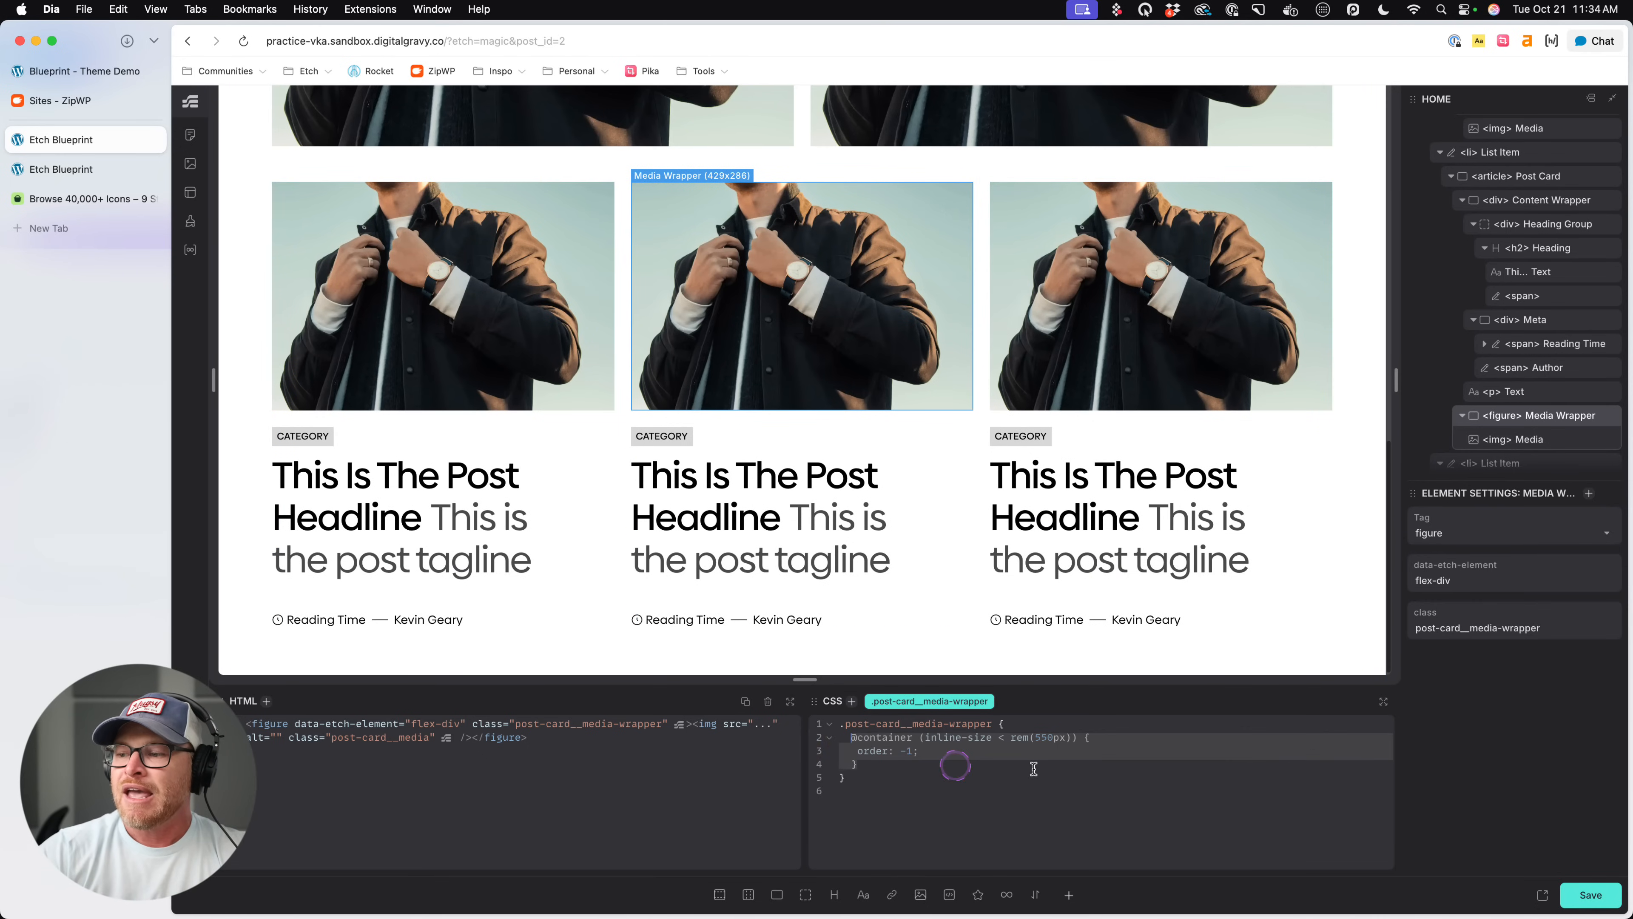
pyautogui.scroll(5, 1045, 629)
pyautogui.scroll(3, 1045, 624)
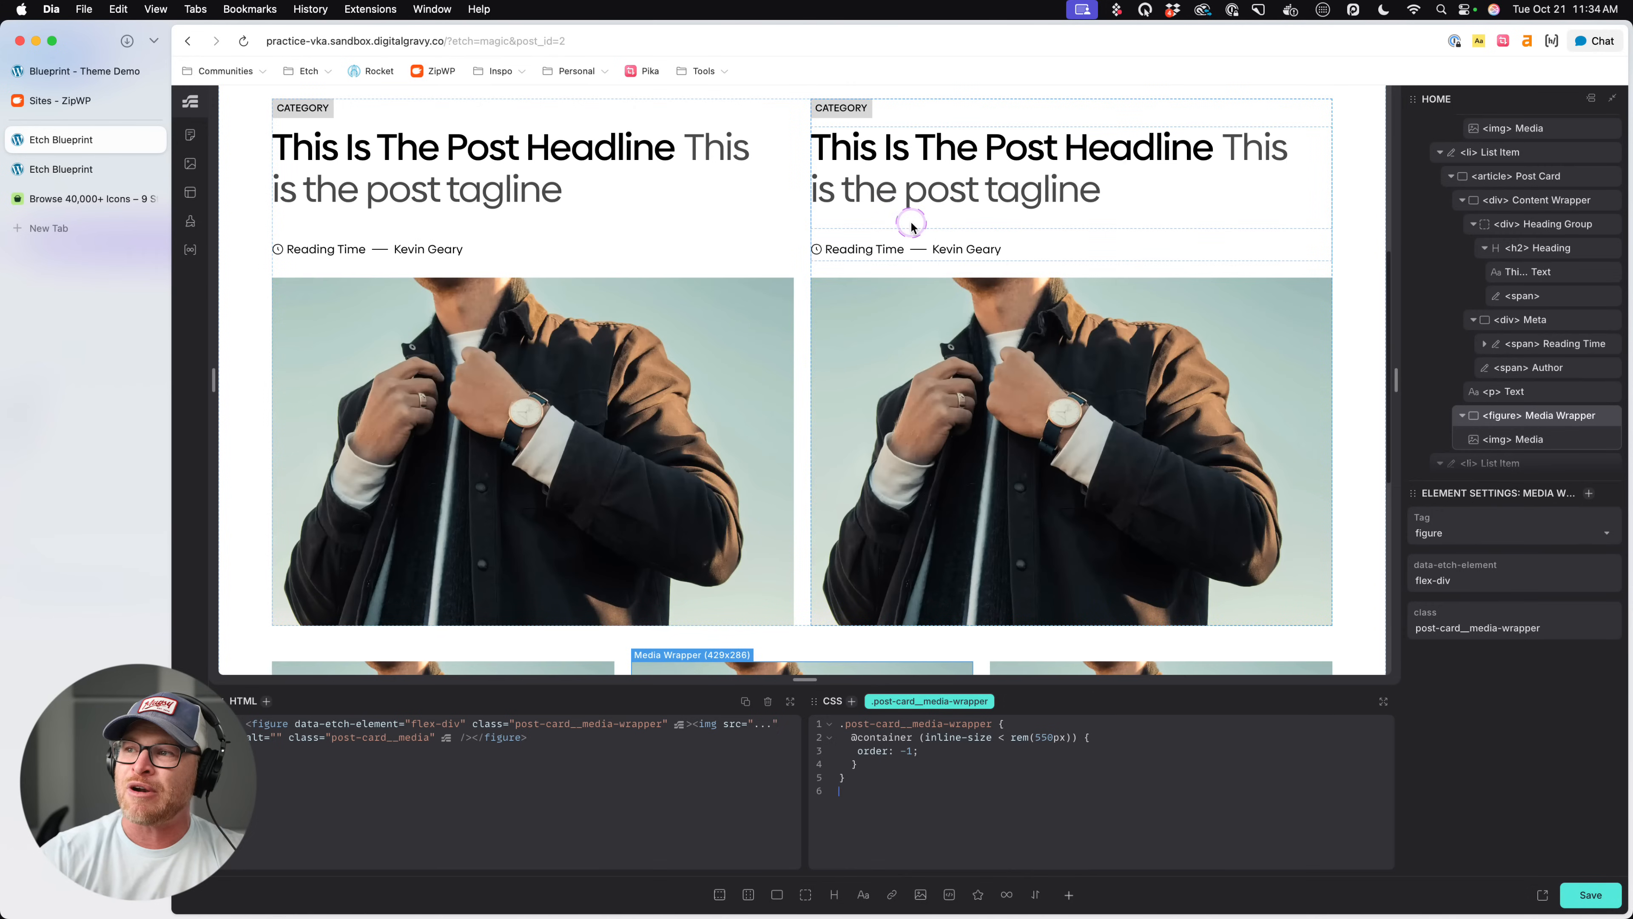
pyautogui.scroll(-3, 925, 246)
pyautogui.scroll(-6, 925, 246)
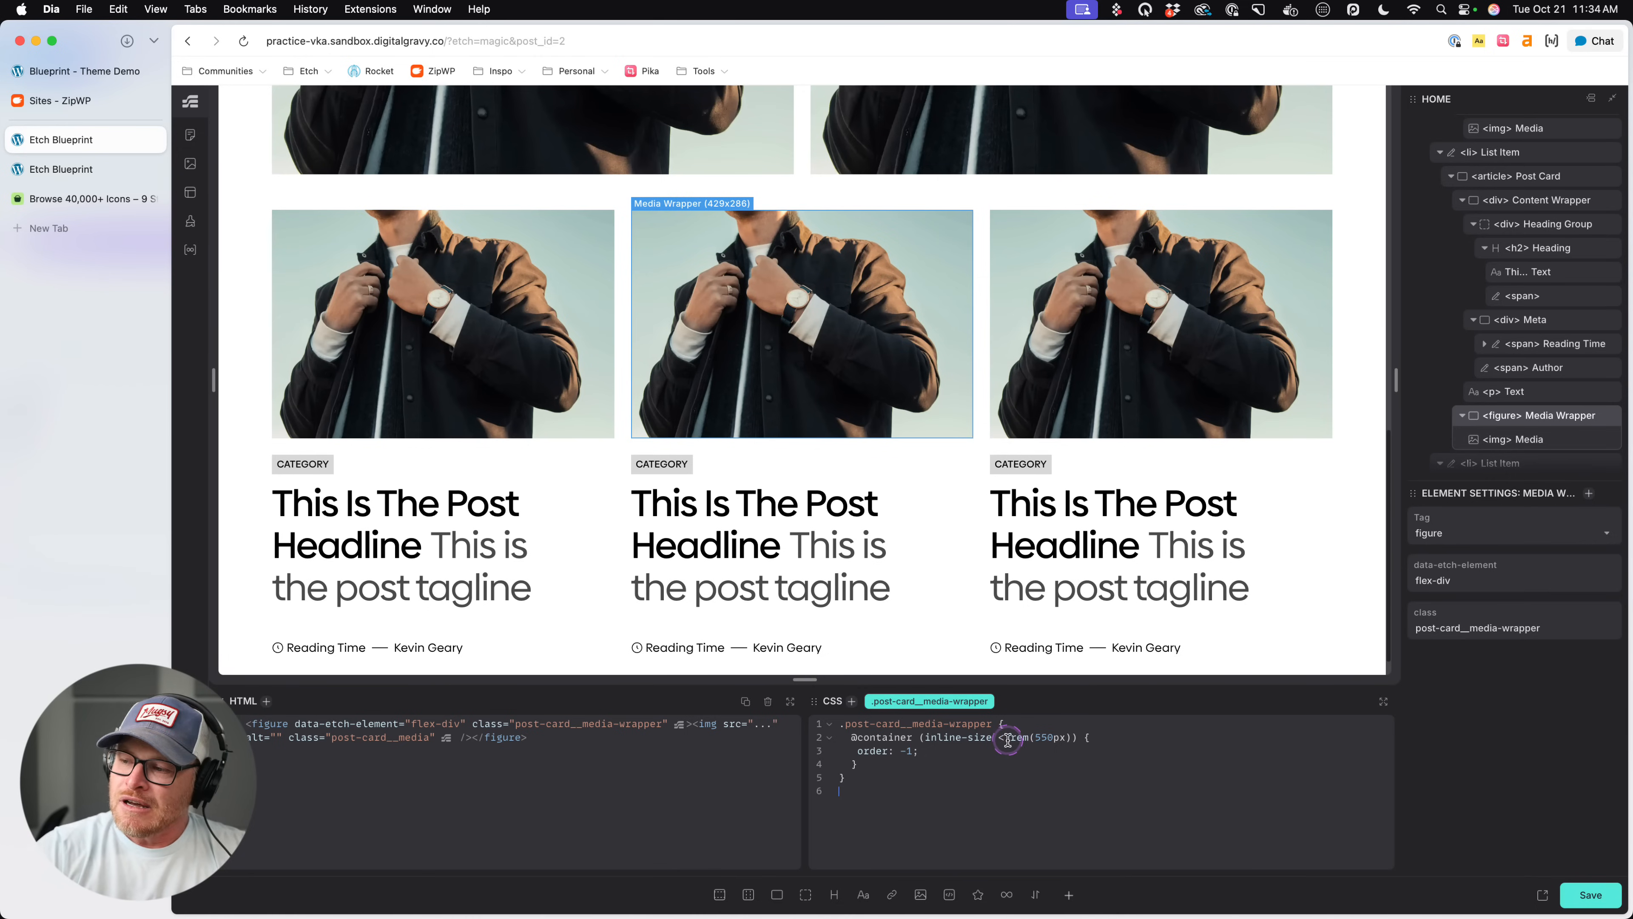
# - Change the comparison operator of the media wrapper's 550px container query to >
pyautogui.click(1005, 737)
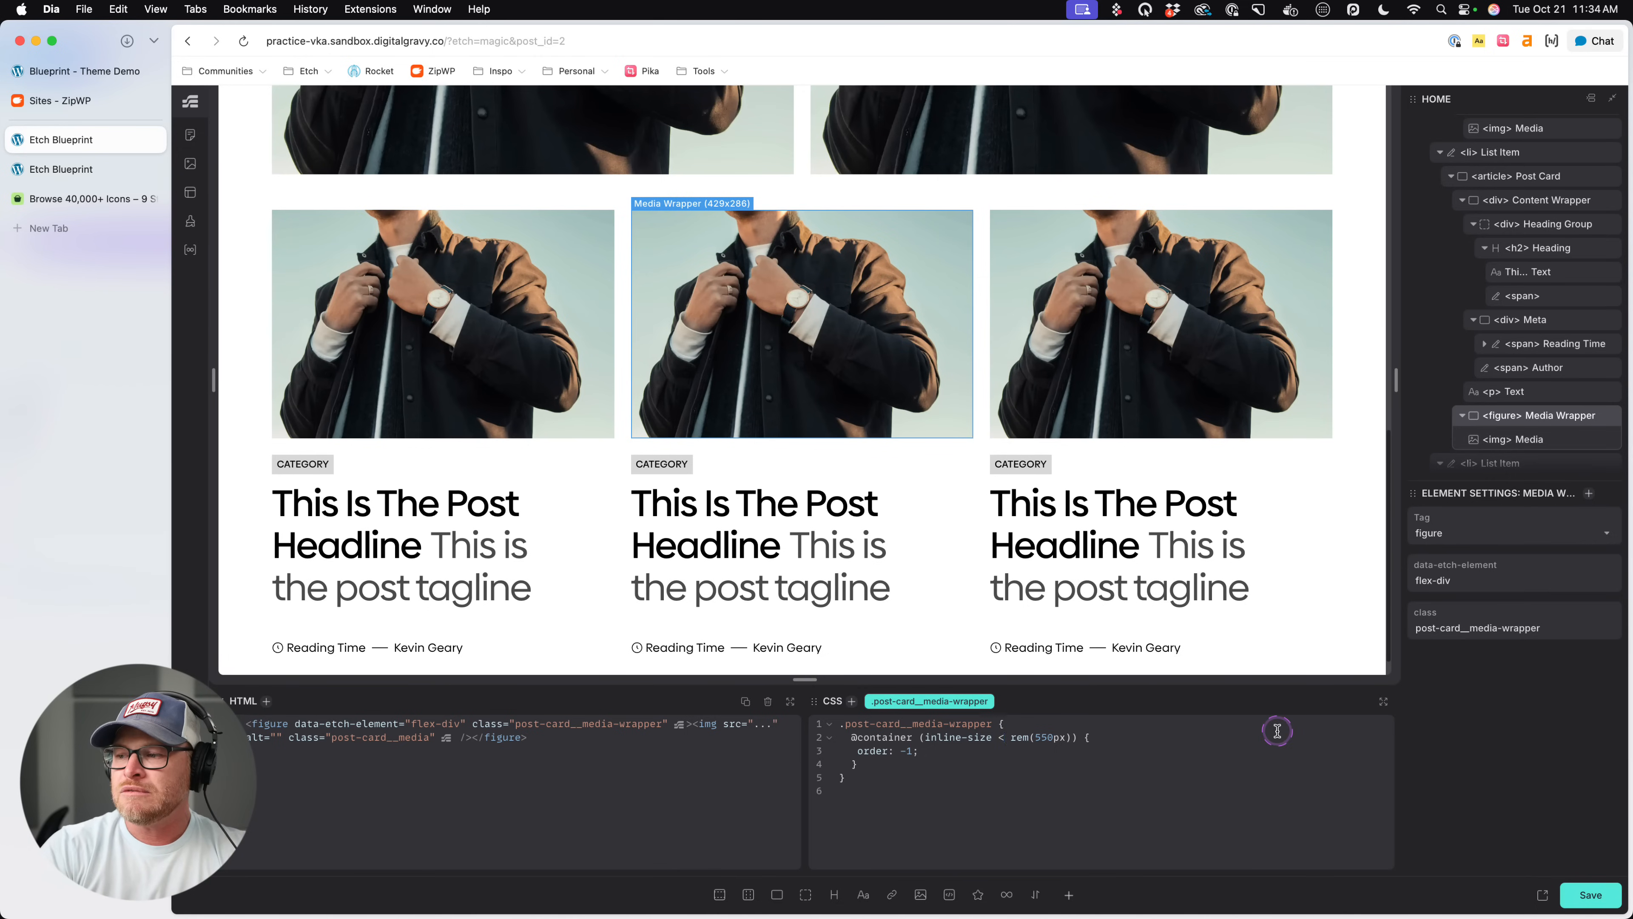
pyautogui.press('BackSpace')
pyautogui.write('>')
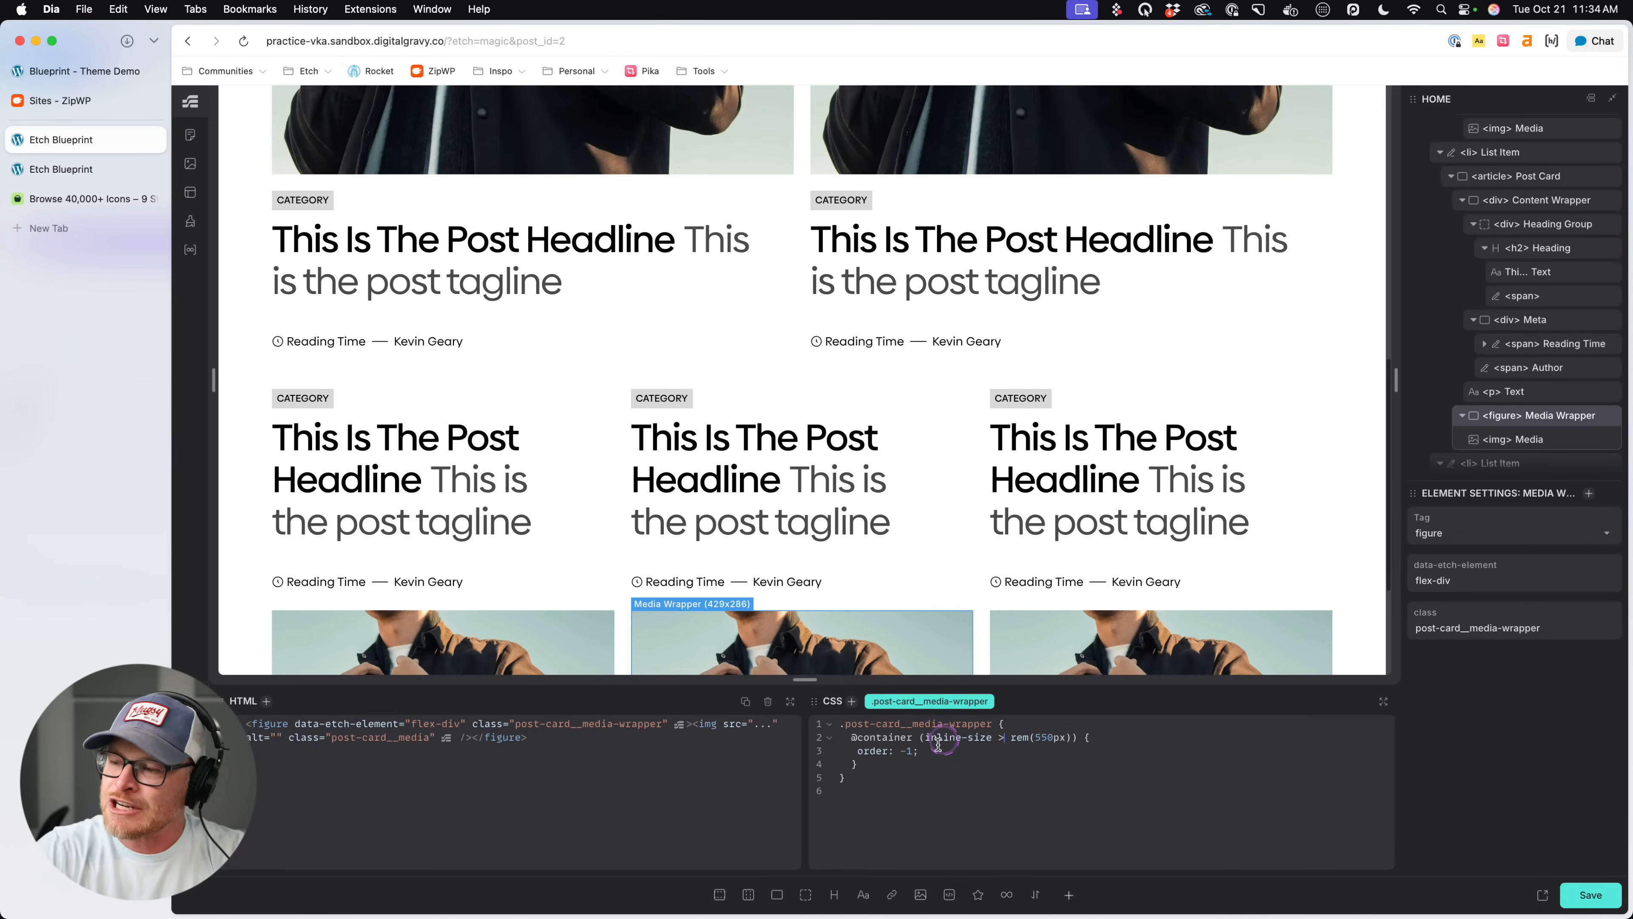
# - Replace the media wrapper's container query with a plain order: -1 declaration and save the page
pyautogui.moveTo(936, 751); pyautogui.dragTo(855, 738)
pyautogui.press('super+c')
pyautogui.press('super+v')
pyautogui.press('super+s')
pyautogui.click(928, 760)
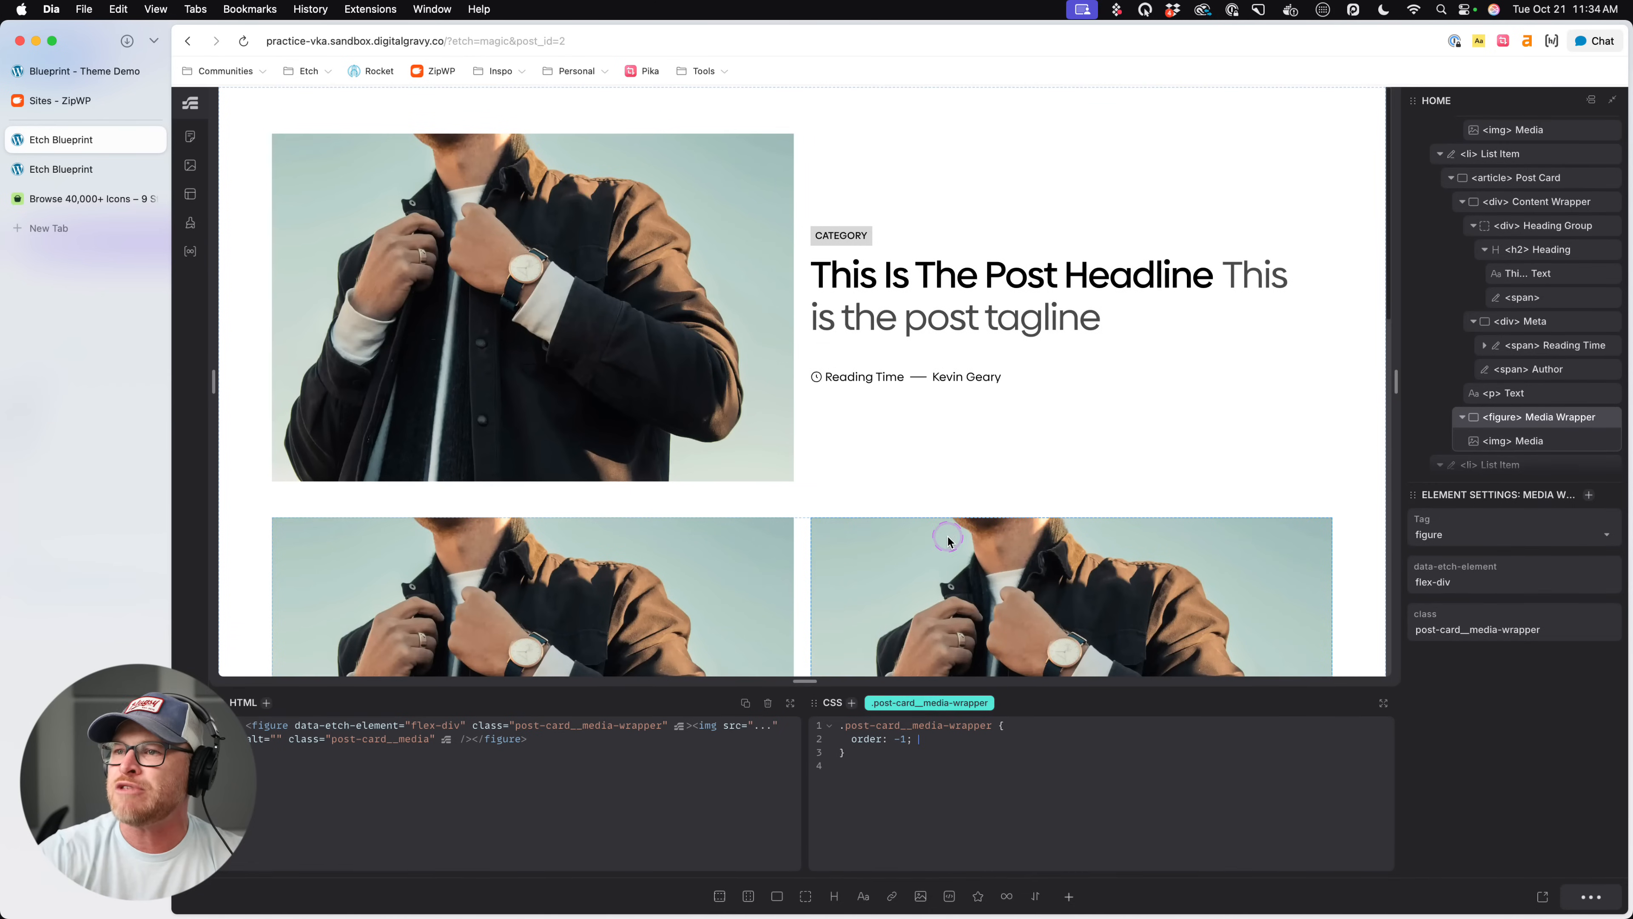
pyautogui.click(804, 338)
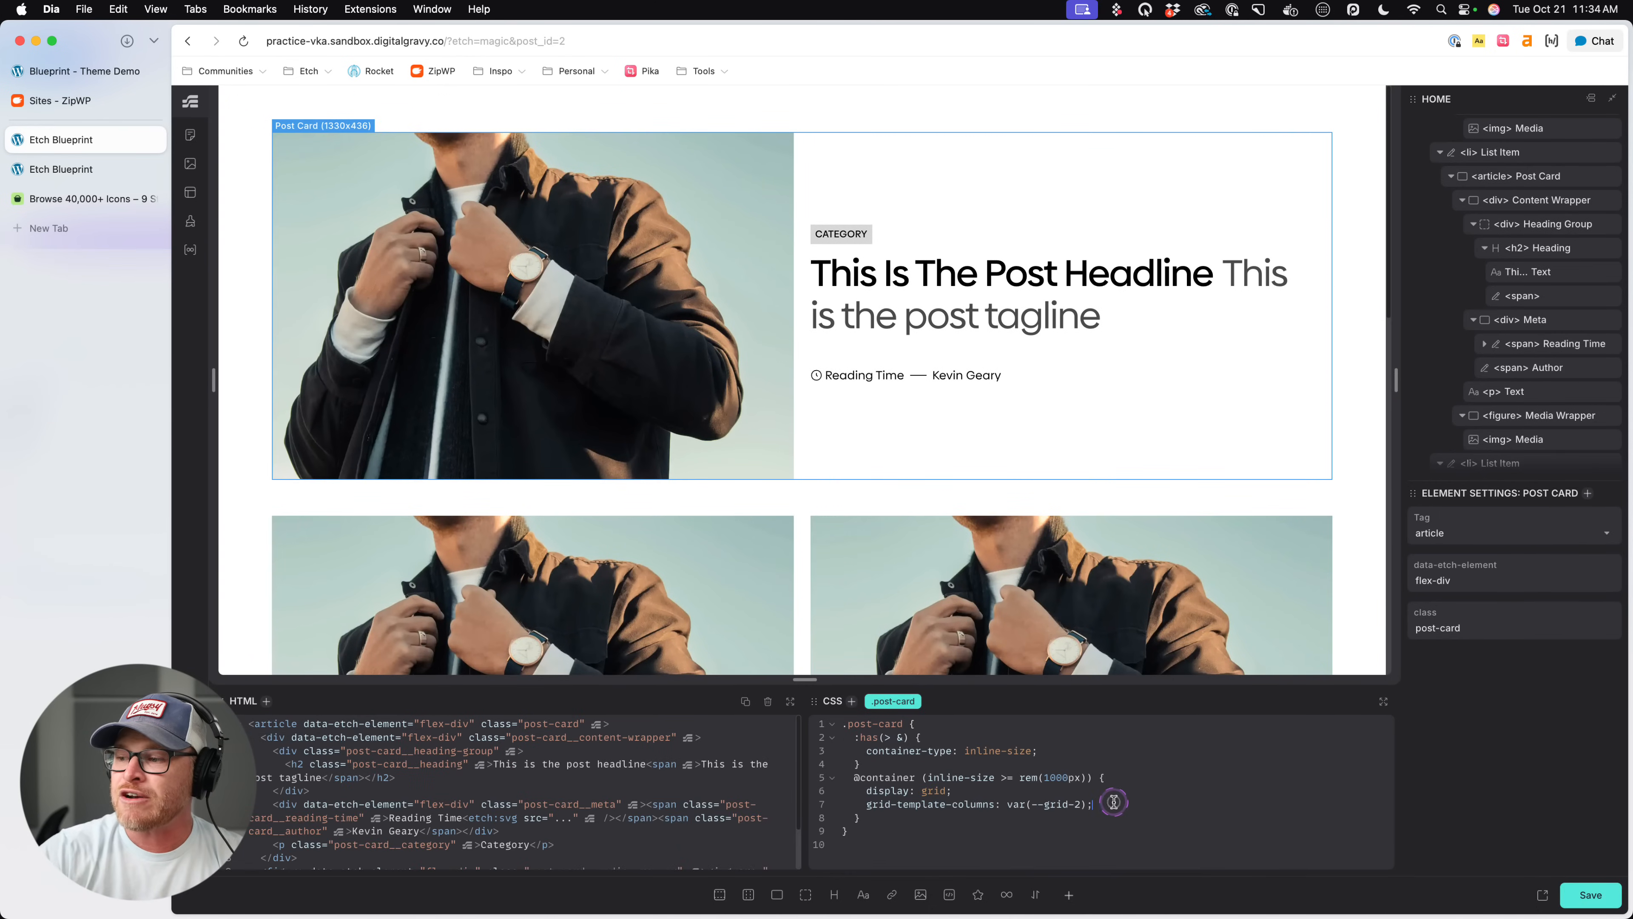
pyautogui.moveTo(1131, 777); pyautogui.dragTo(852, 776)
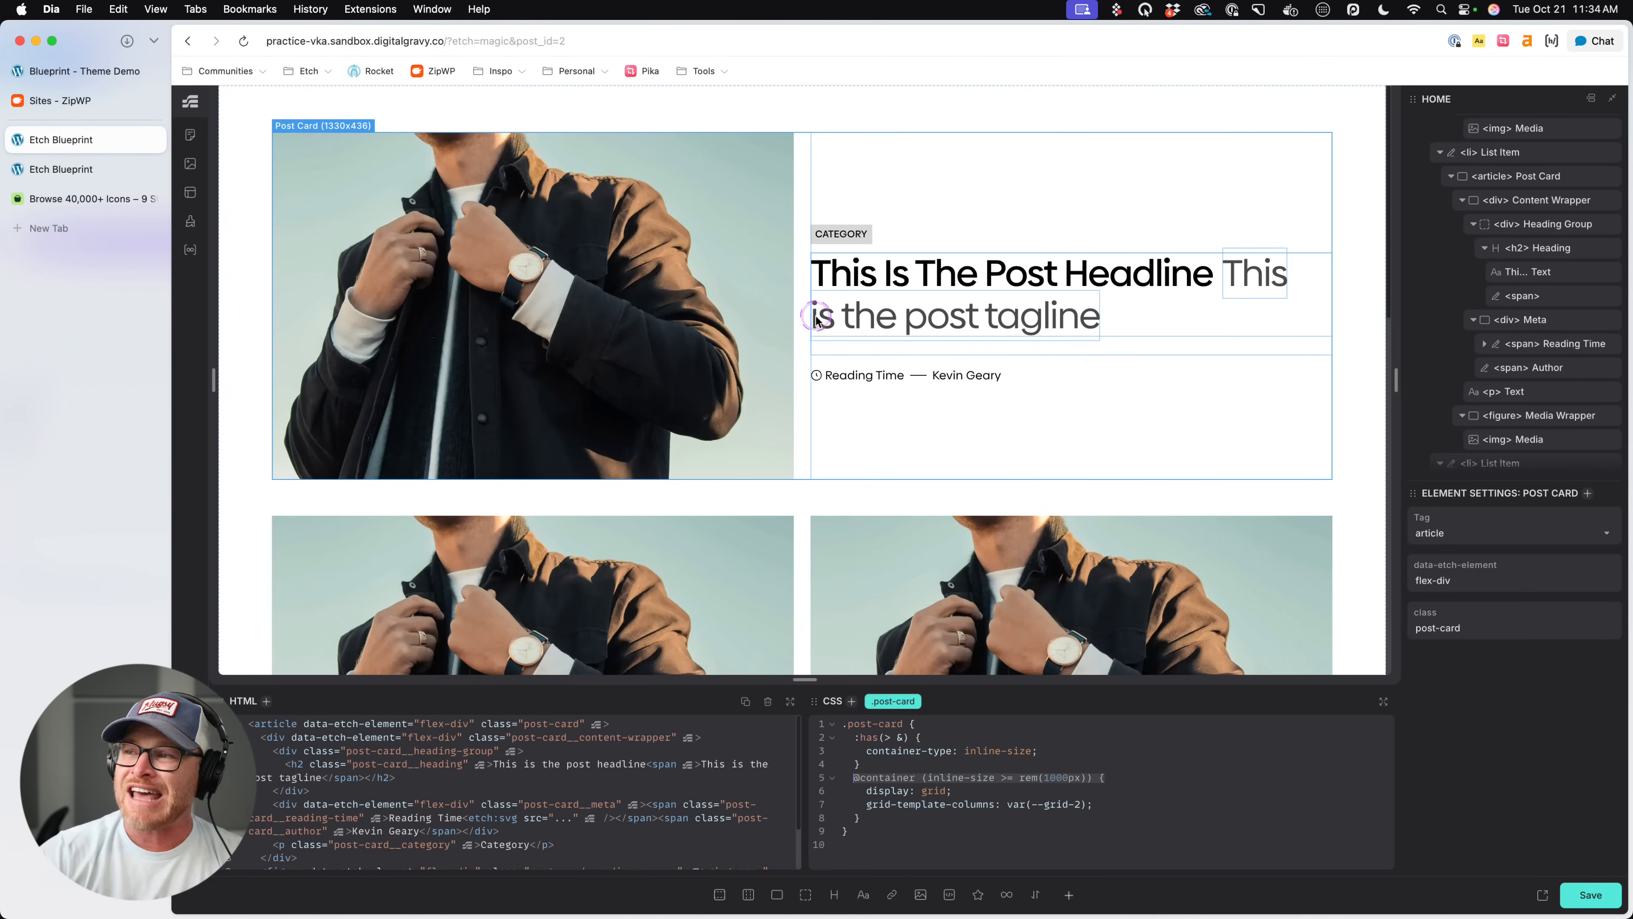
pyautogui.scroll(-2, 1520, 265)
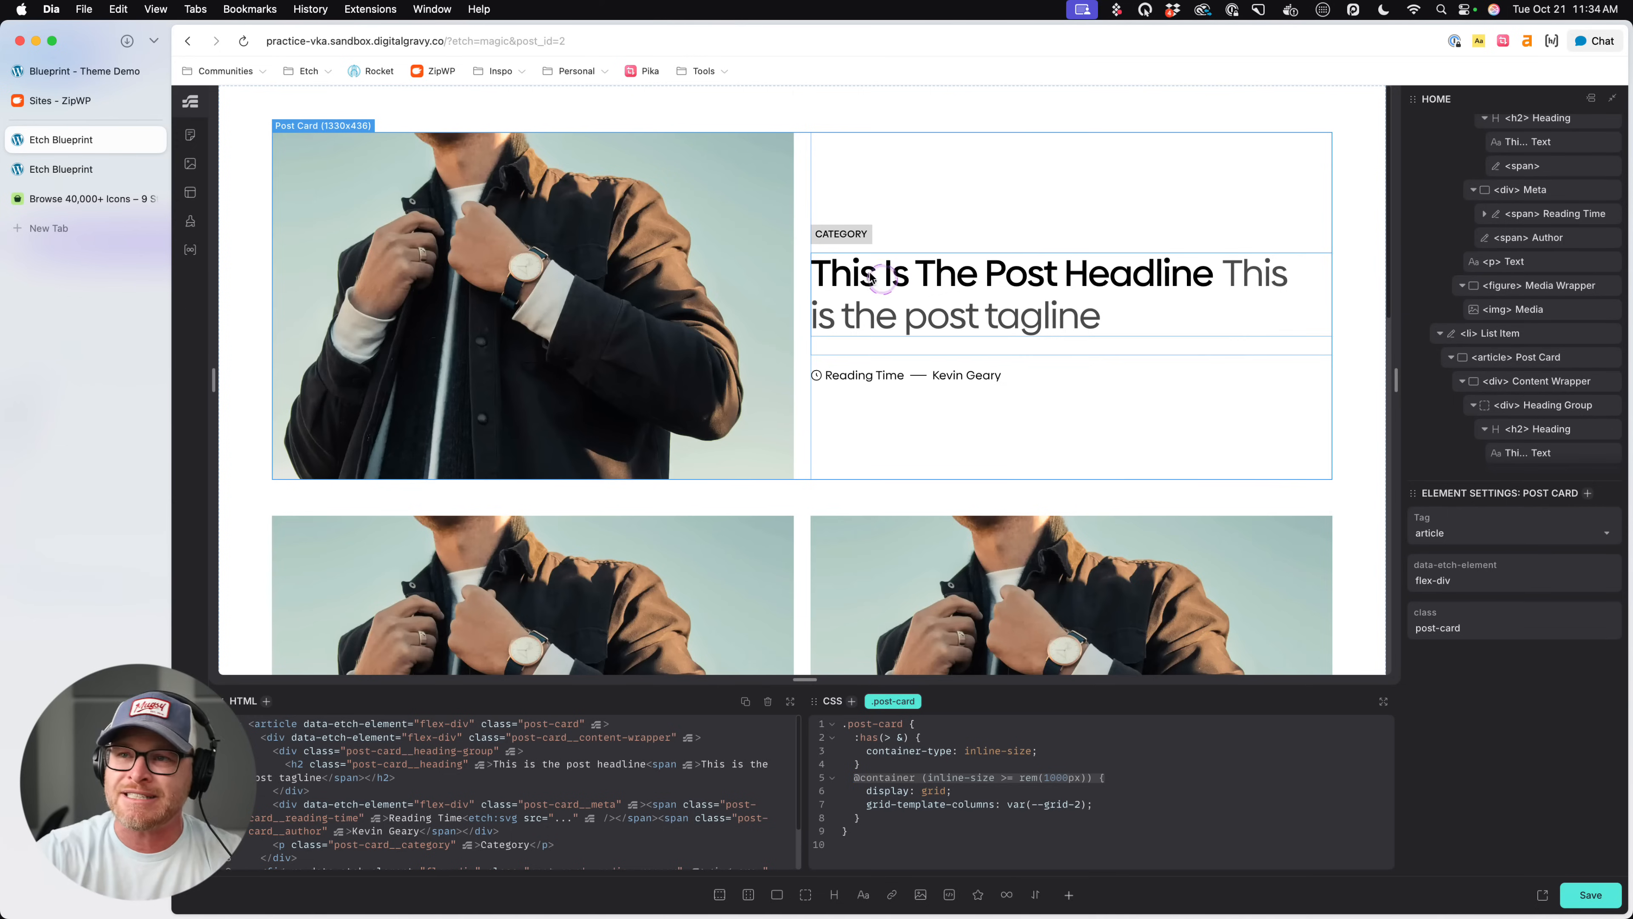
pyautogui.scroll(3, 1568, 284)
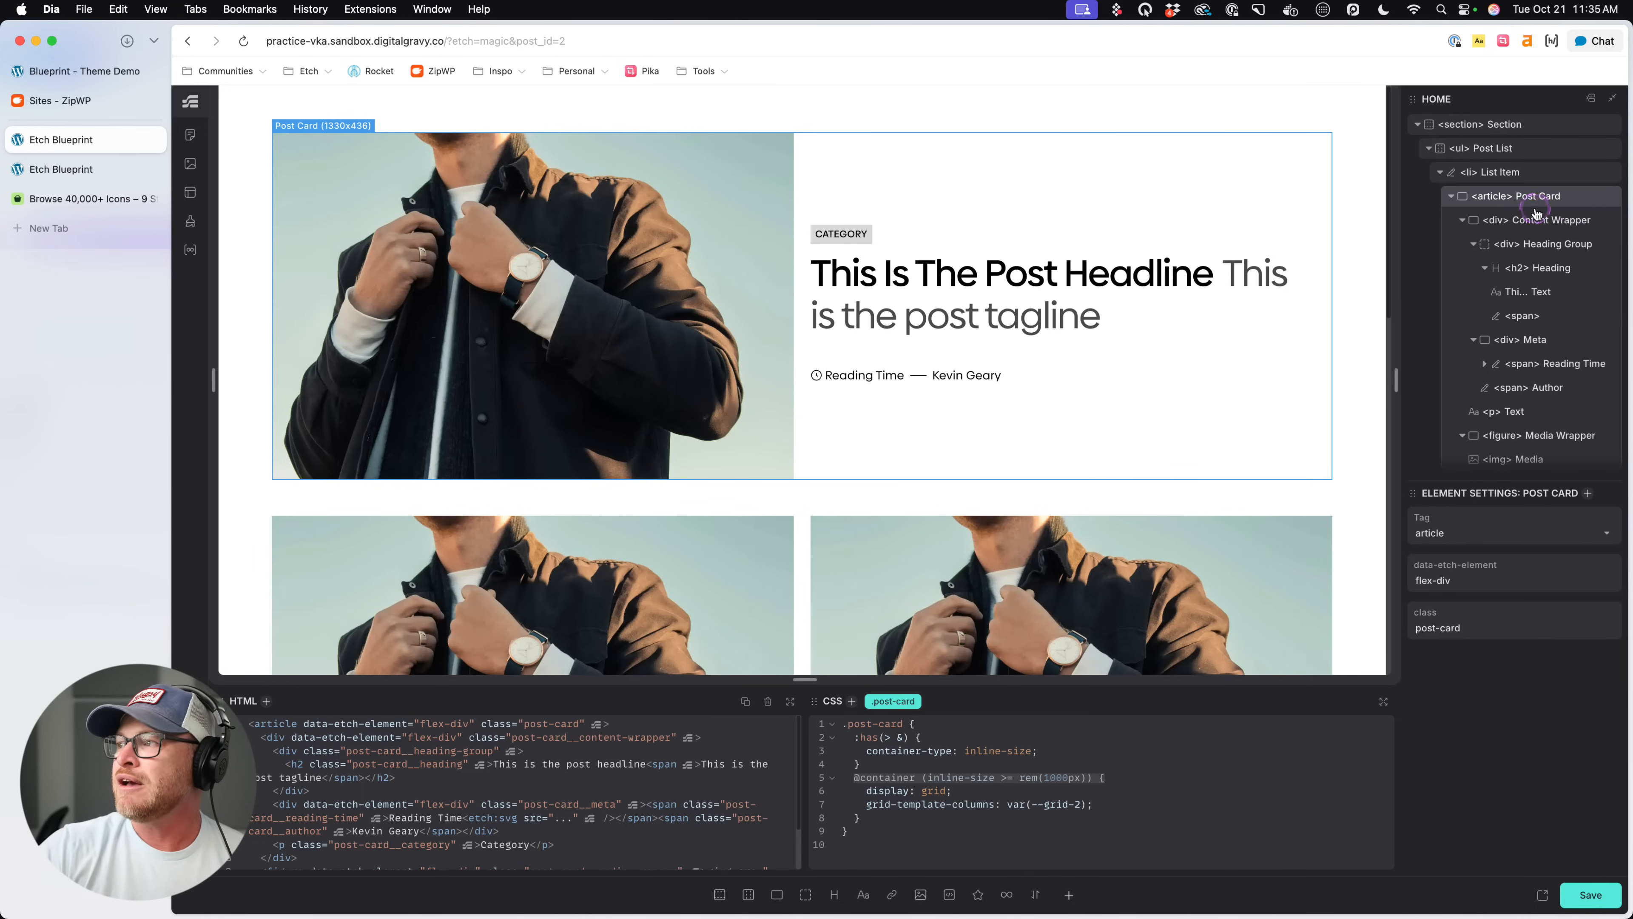
# - Add the copied 1000px container query with order: 1 to .post-card__media-wrapper, save the page and review the cards
pyautogui.click(777, 257)
pyautogui.scroll(-3, 1543, 322)
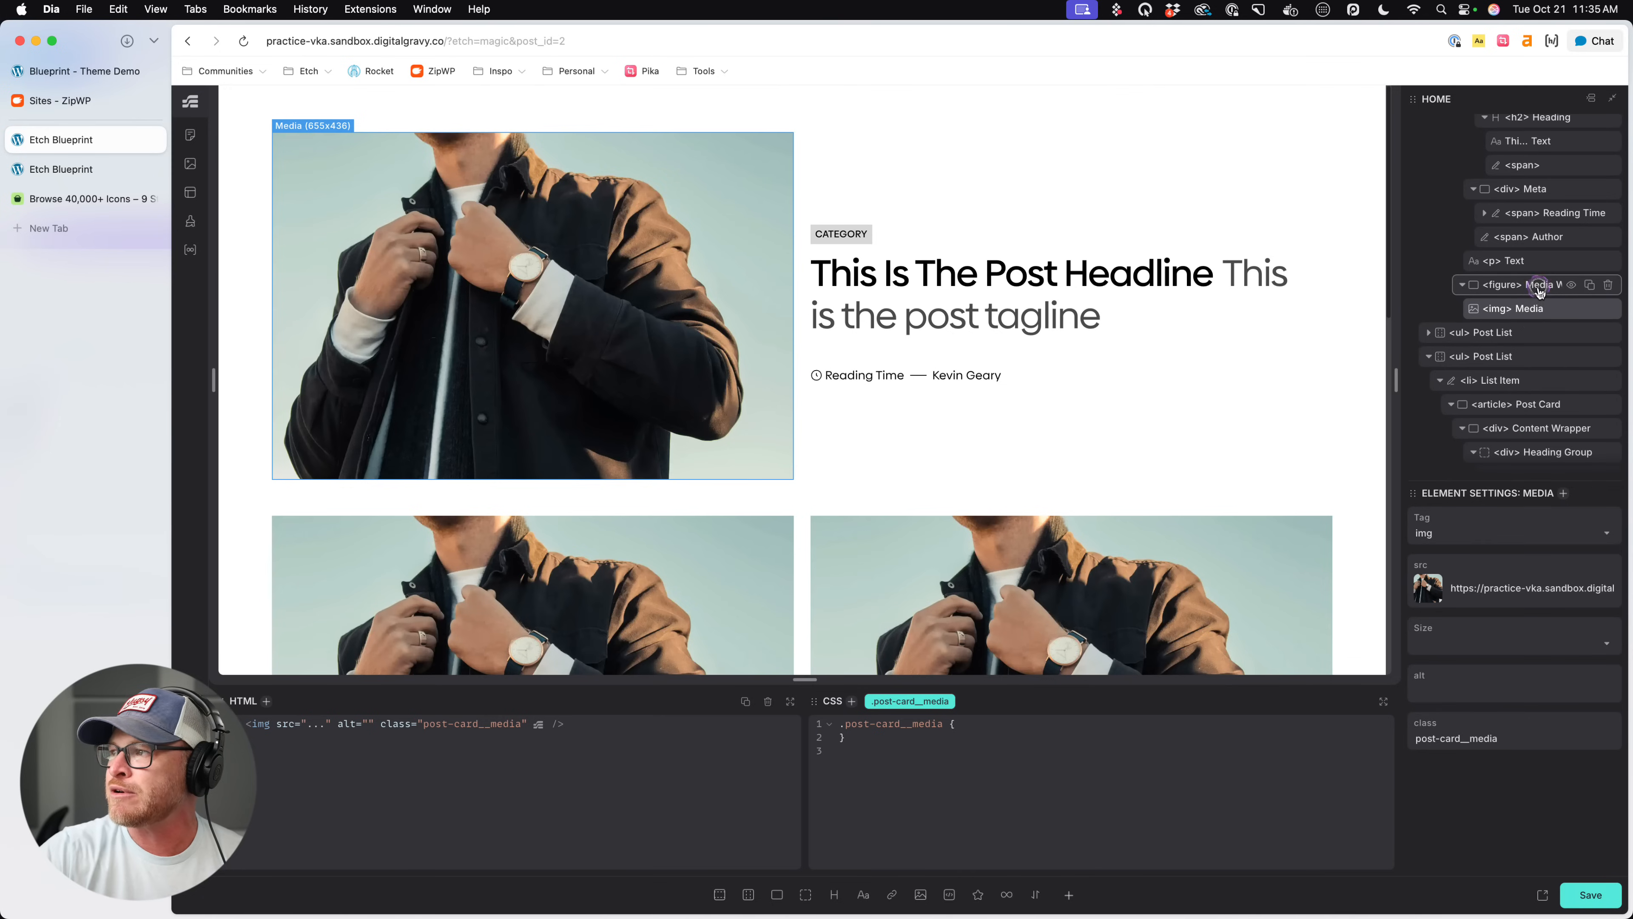
pyautogui.click(1538, 285)
pyautogui.click(974, 756)
pyautogui.moveTo(984, 741); pyautogui.dragTo(869, 736)
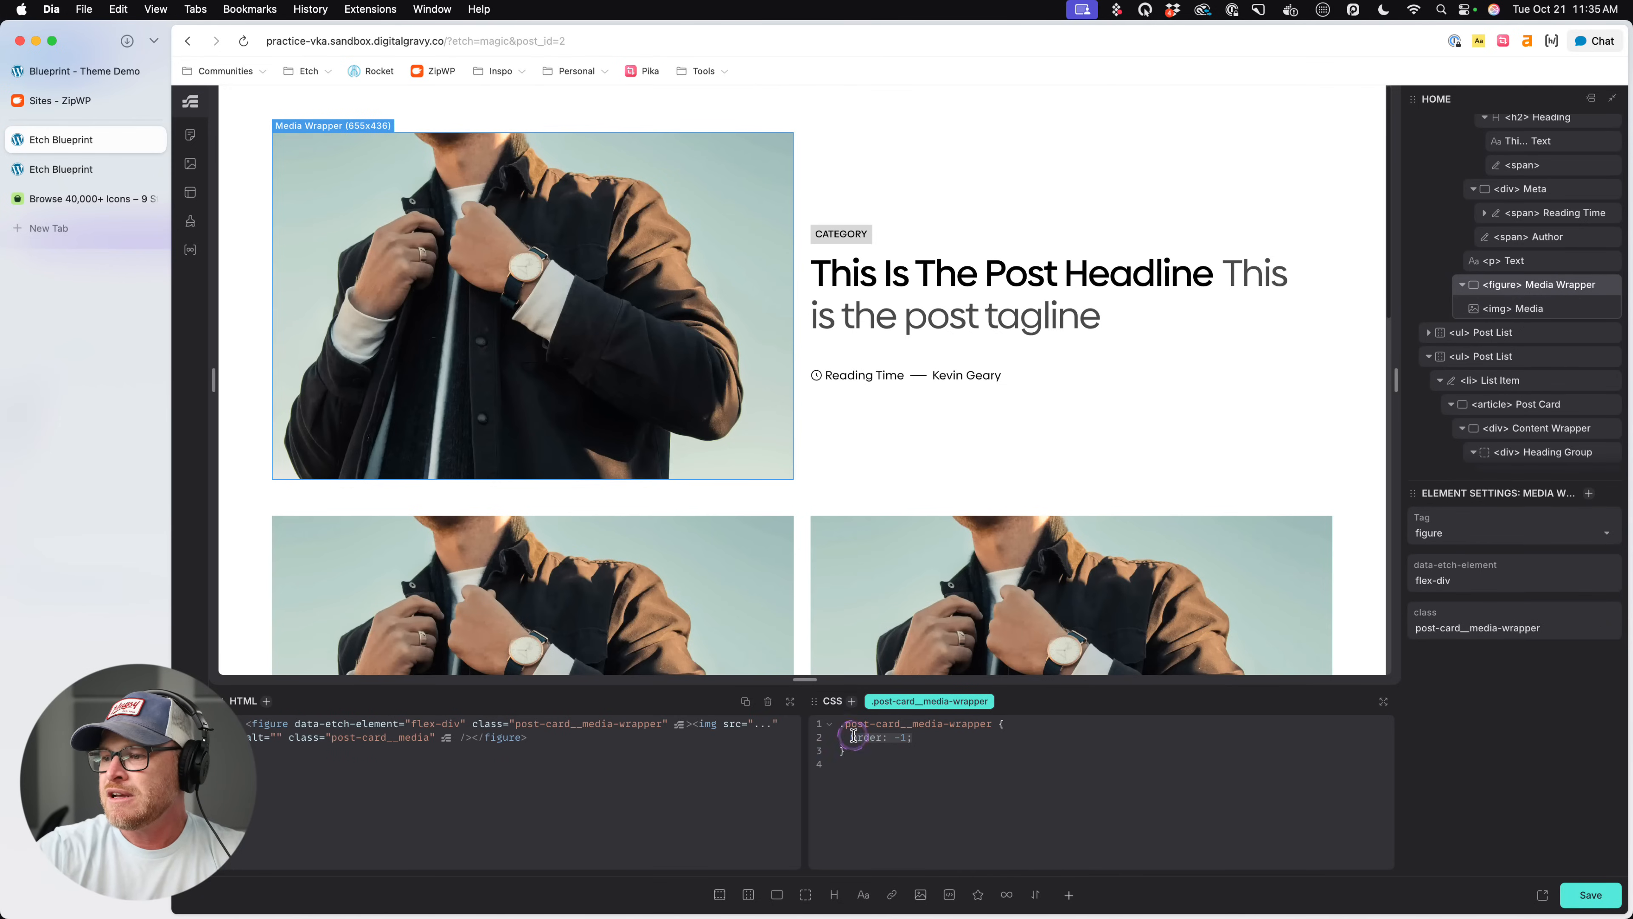
pyautogui.click(943, 737)
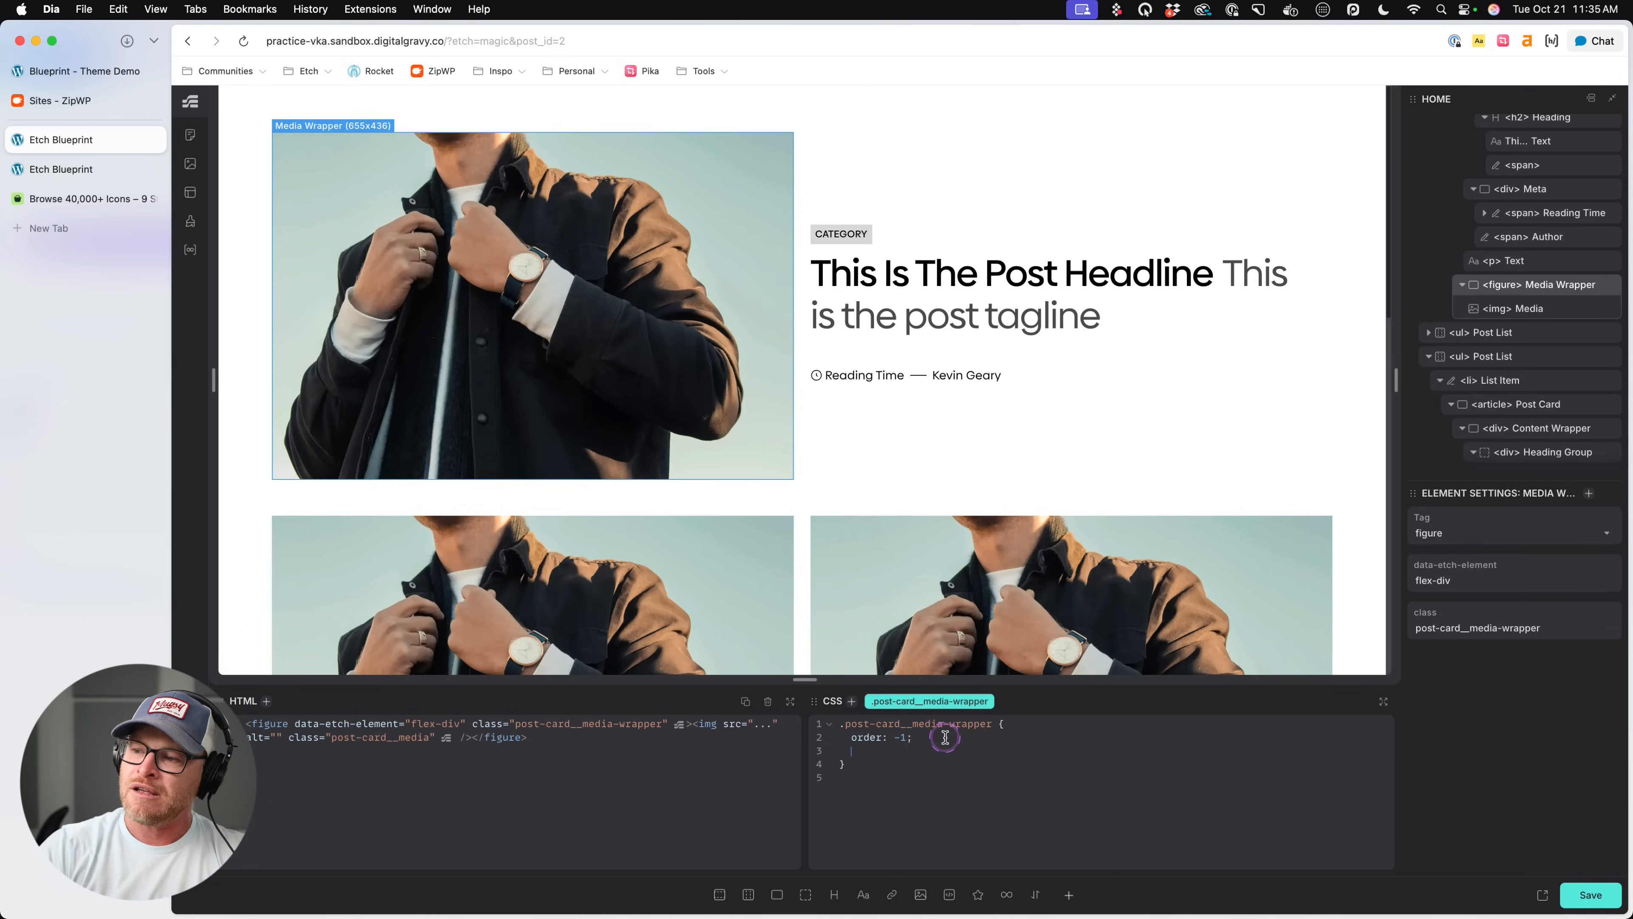
pyautogui.press('super+v')
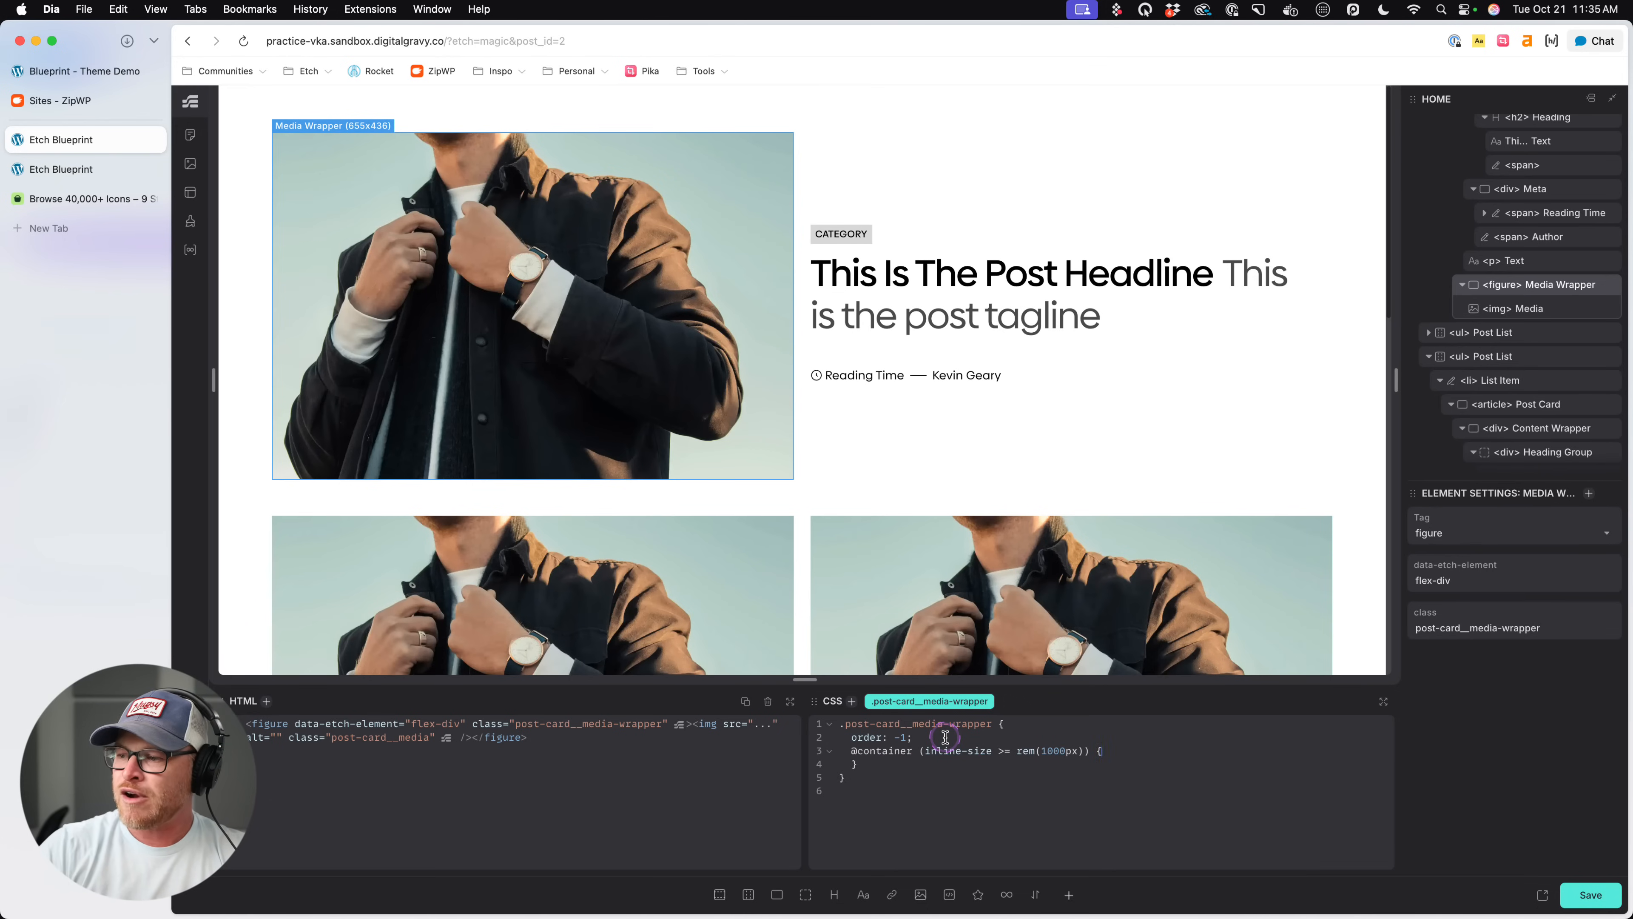
pyautogui.write('der: 1;')
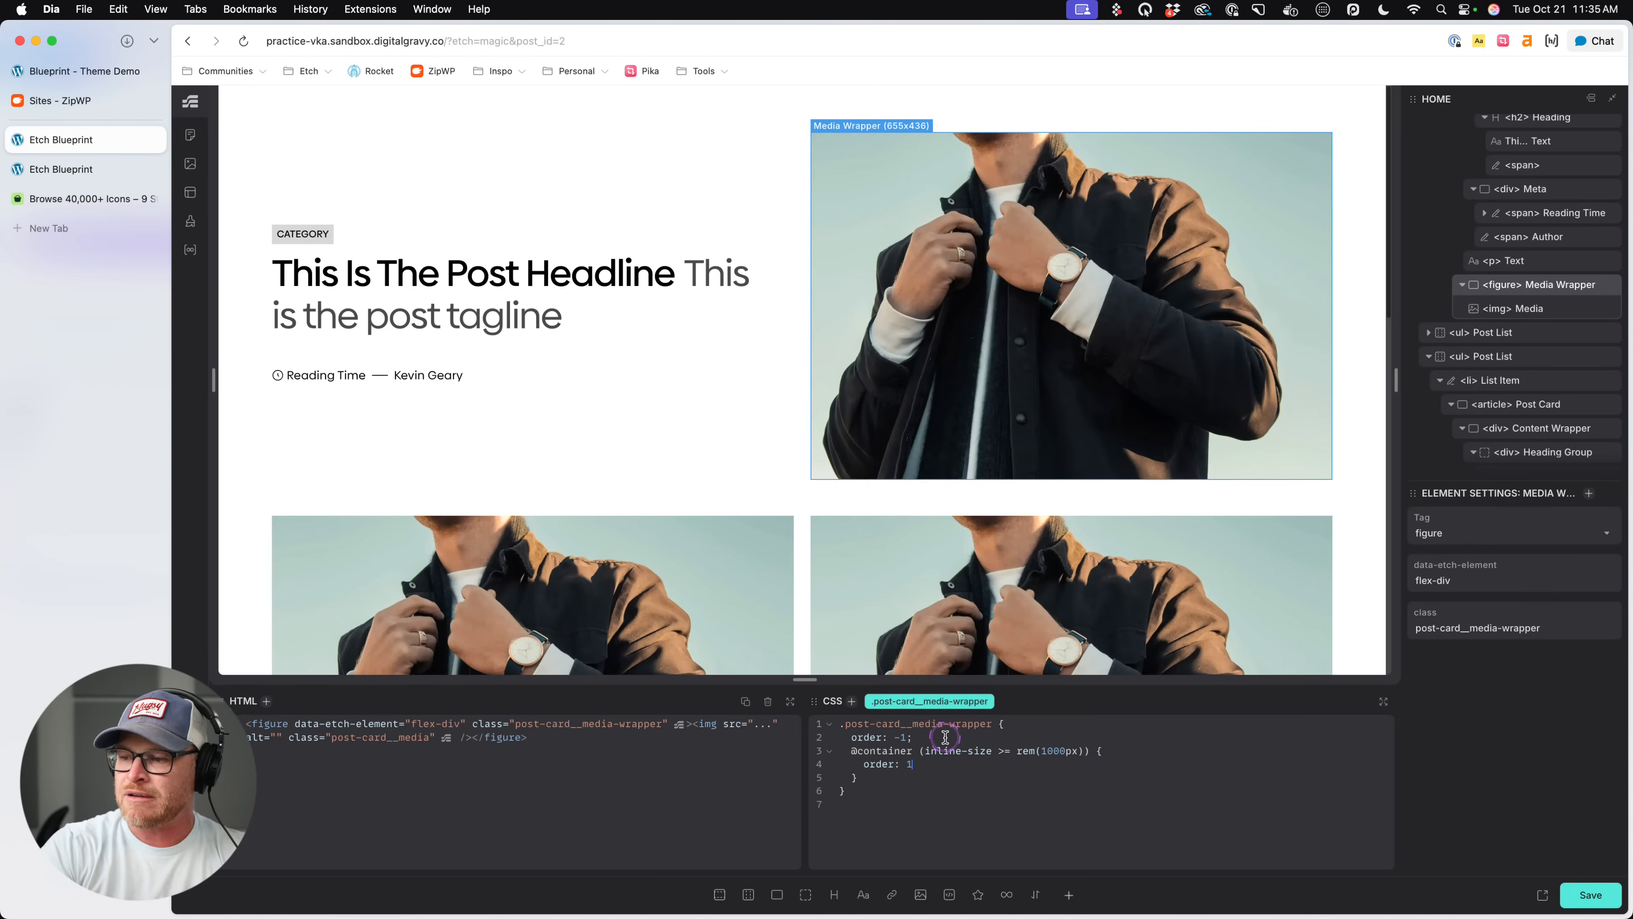
pyautogui.press('super+s')
pyautogui.scroll(-15, 707, 322)
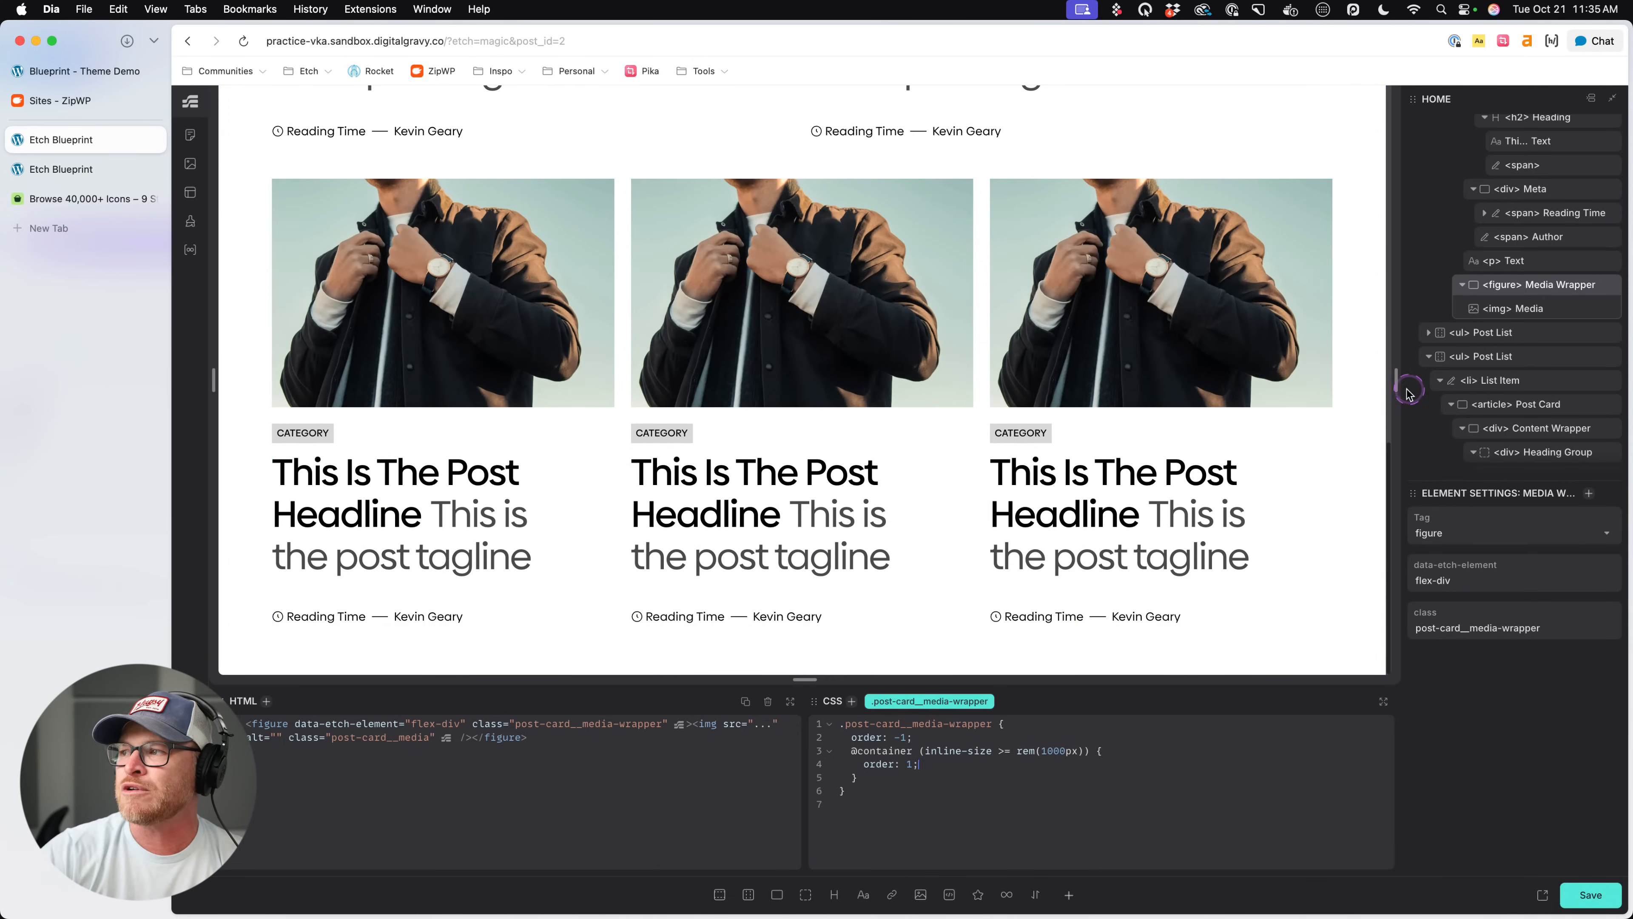
pyautogui.moveTo(1396, 385); pyautogui.dragTo(1392, 418)
pyautogui.scroll(-5, 836, 451)
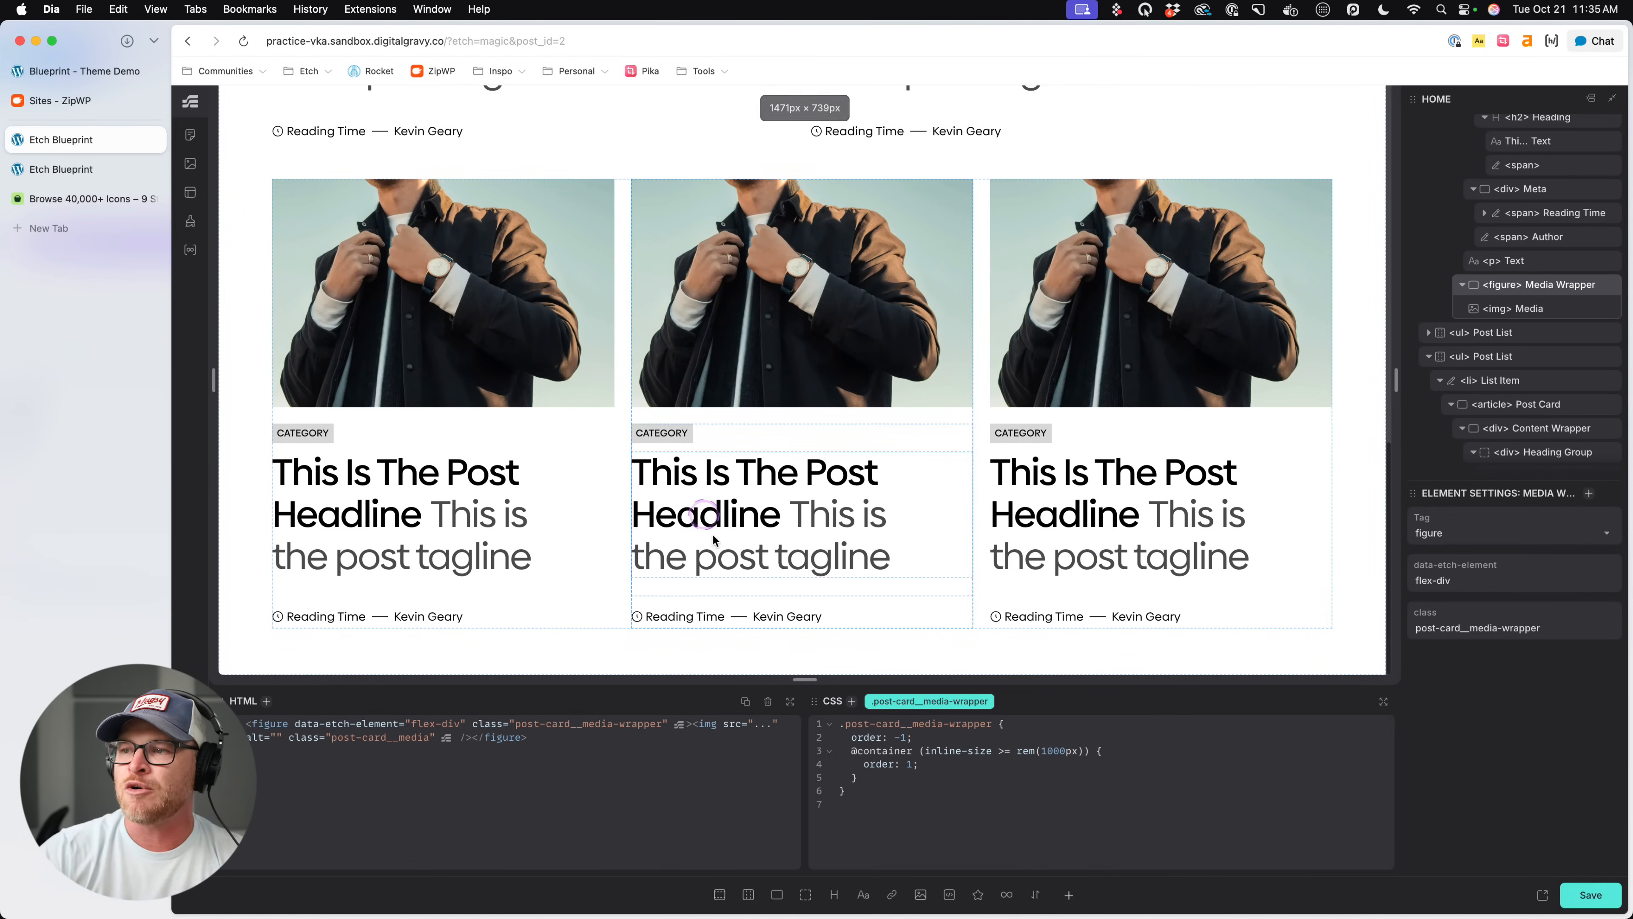
# - Examine the Post Card and Heading CSS across the one-, two- and three-column cards for the heading size
pyautogui.click(481, 415)
pyautogui.scroll(15, 528, 475)
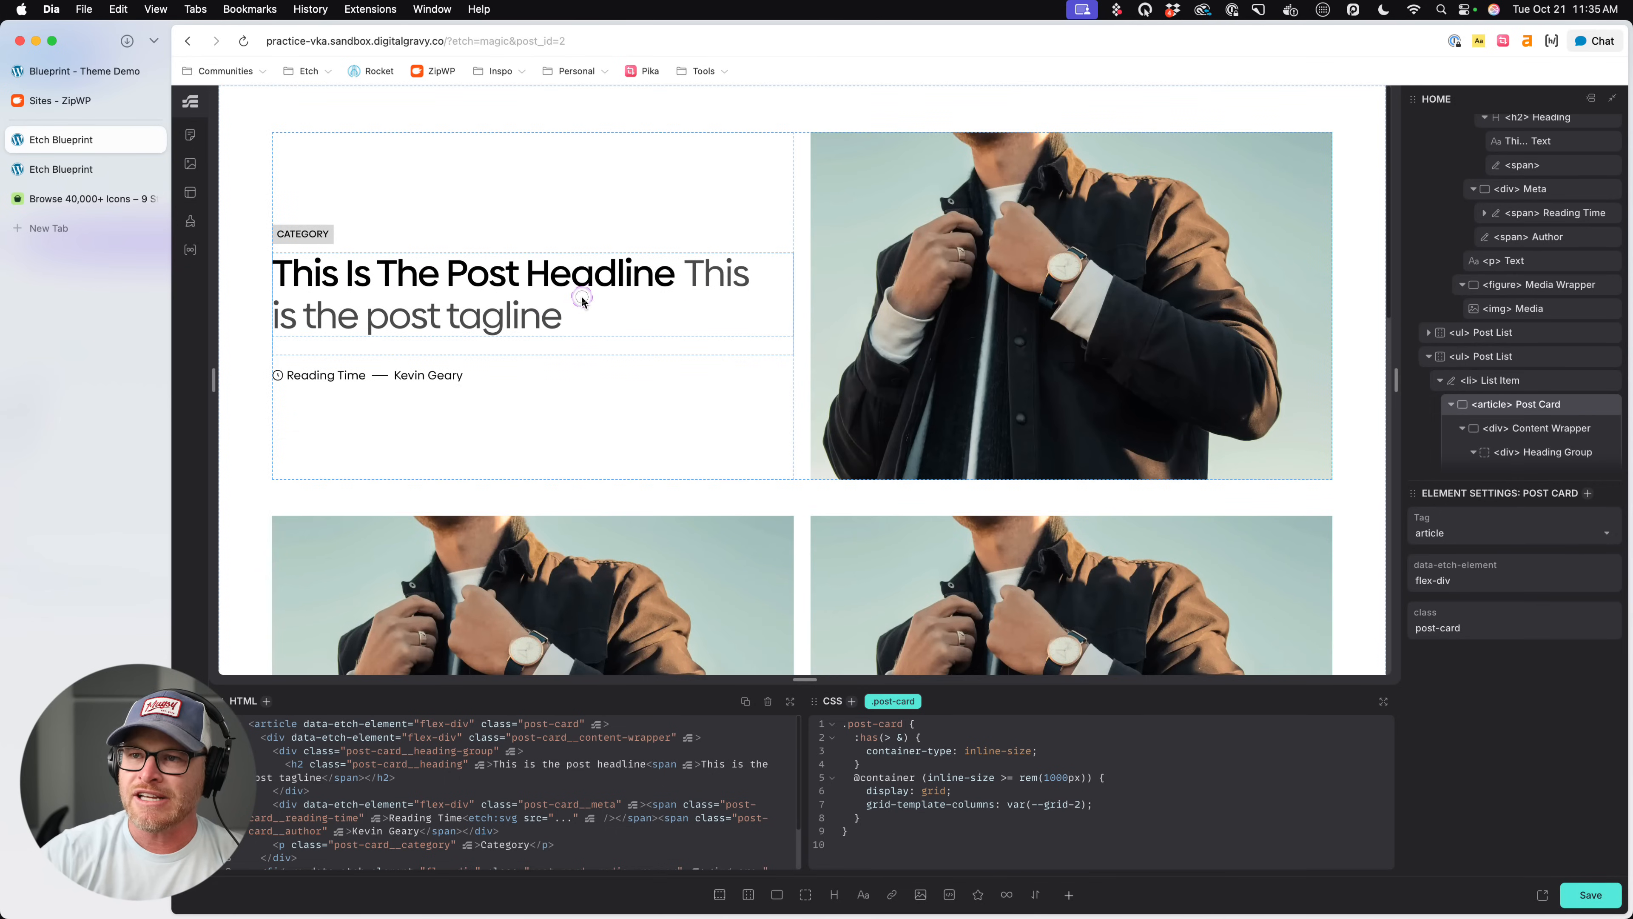
pyautogui.click(583, 300)
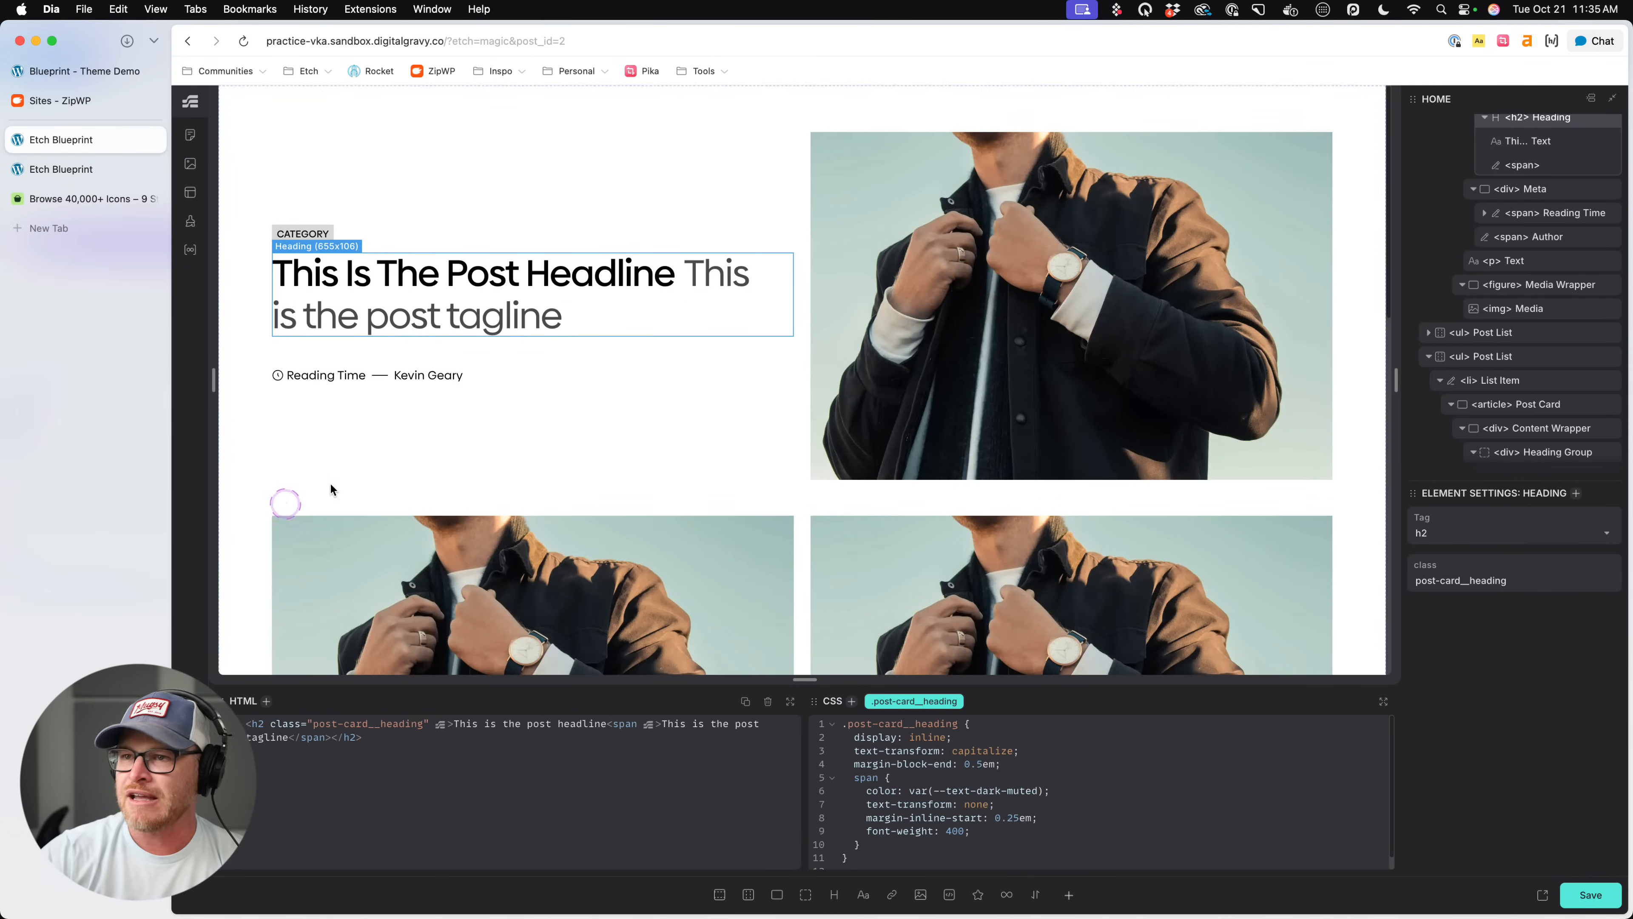
pyautogui.scroll(-10, 499, 413)
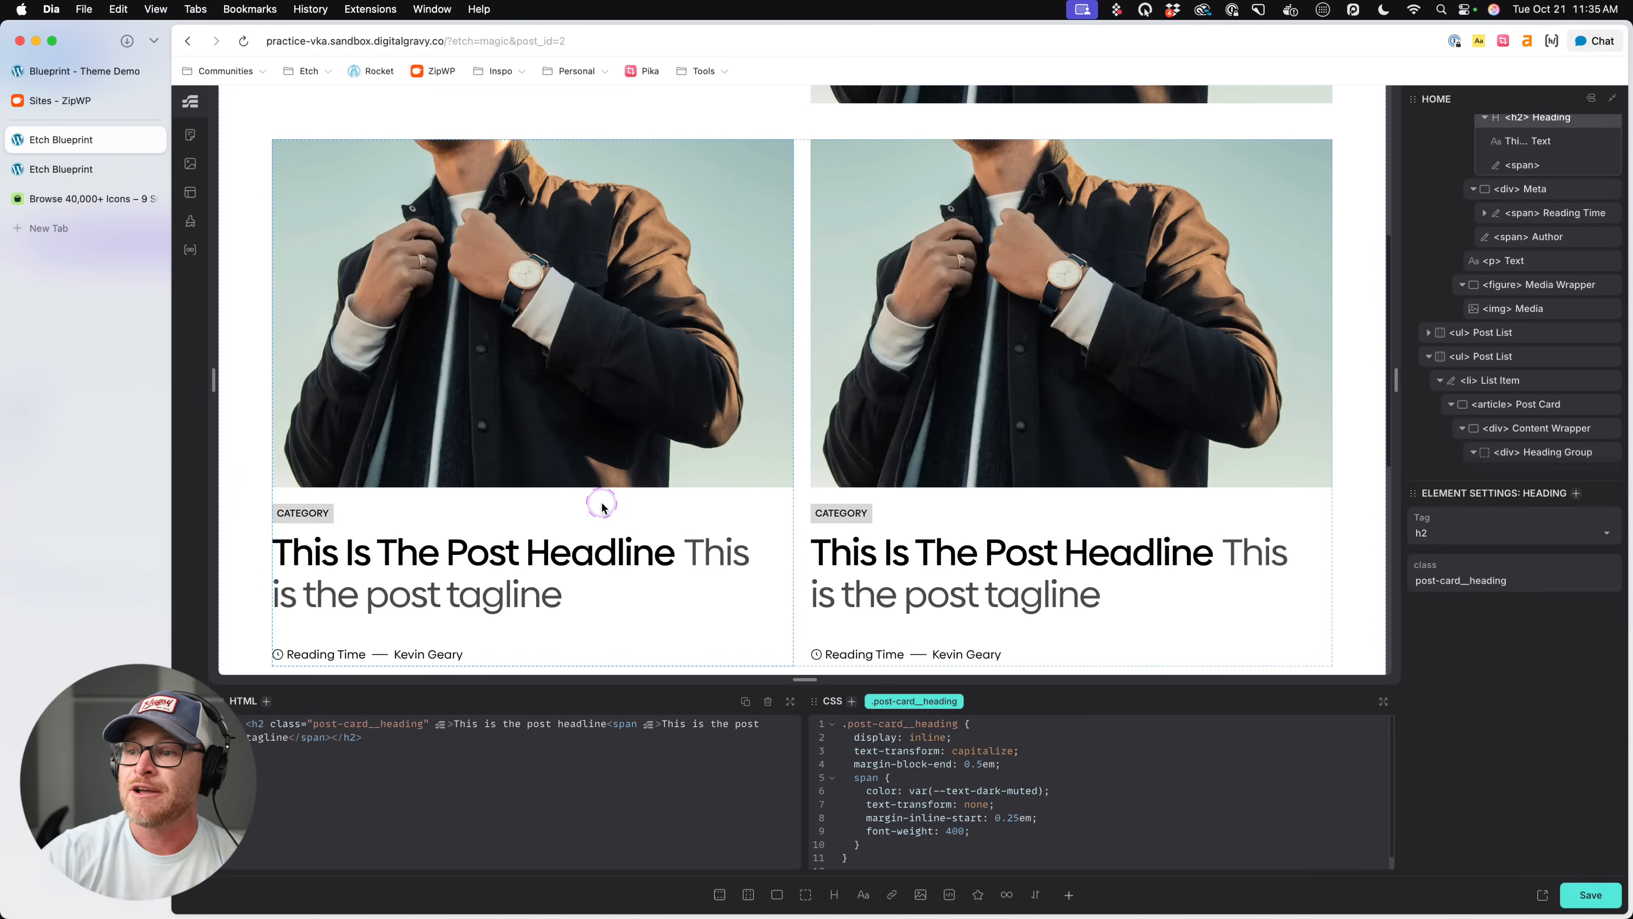
pyautogui.click(603, 503)
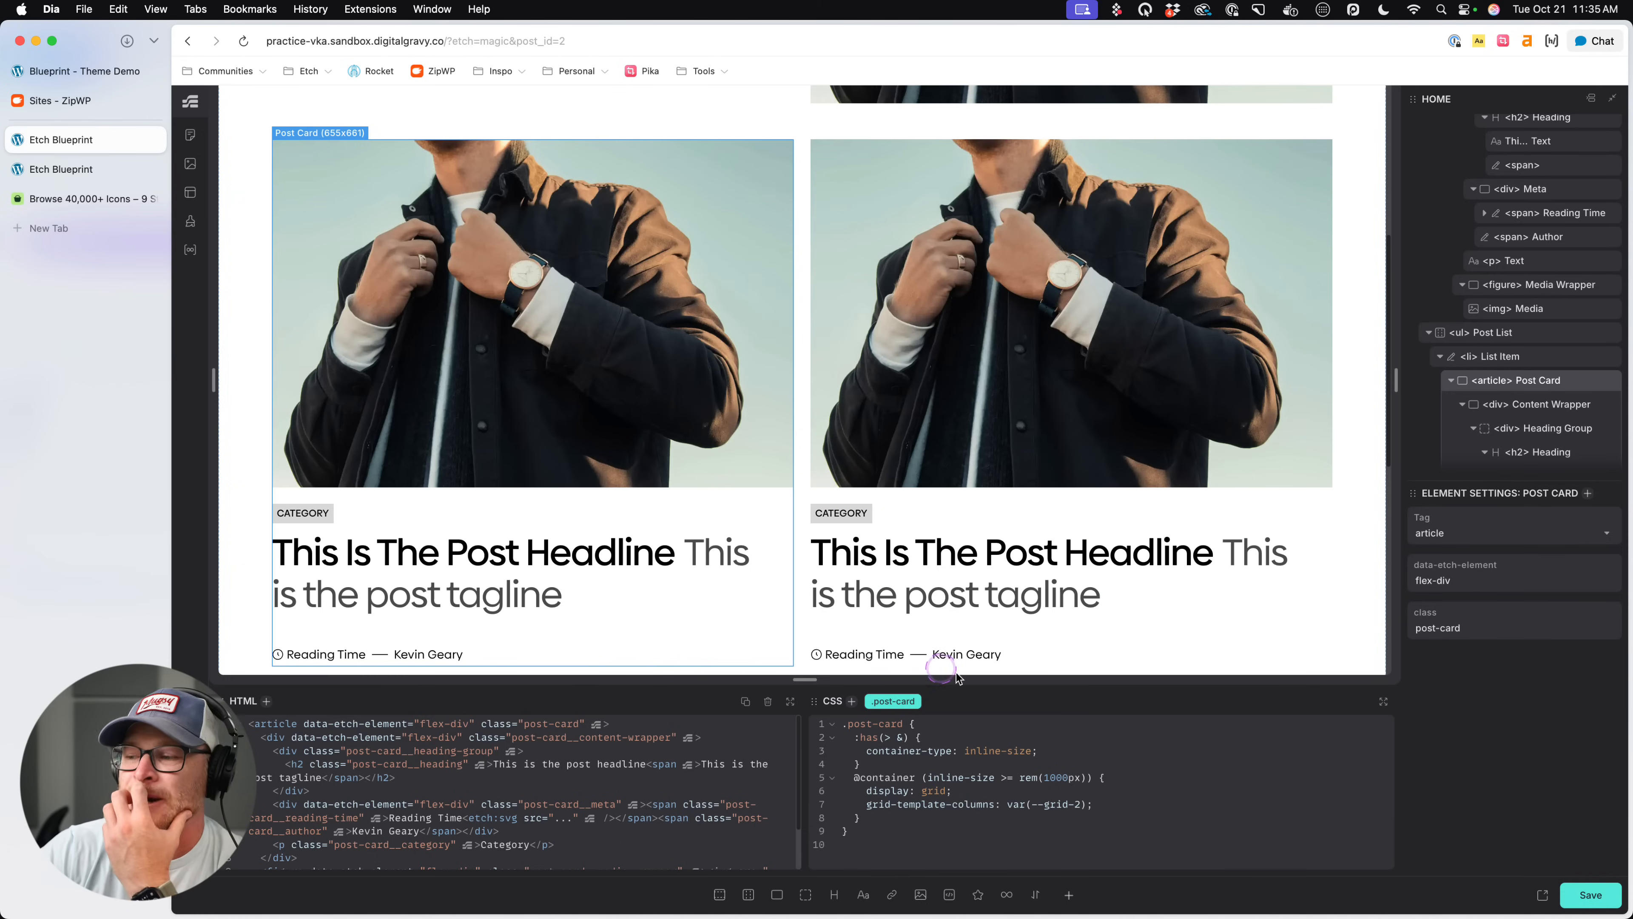
pyautogui.click(913, 827)
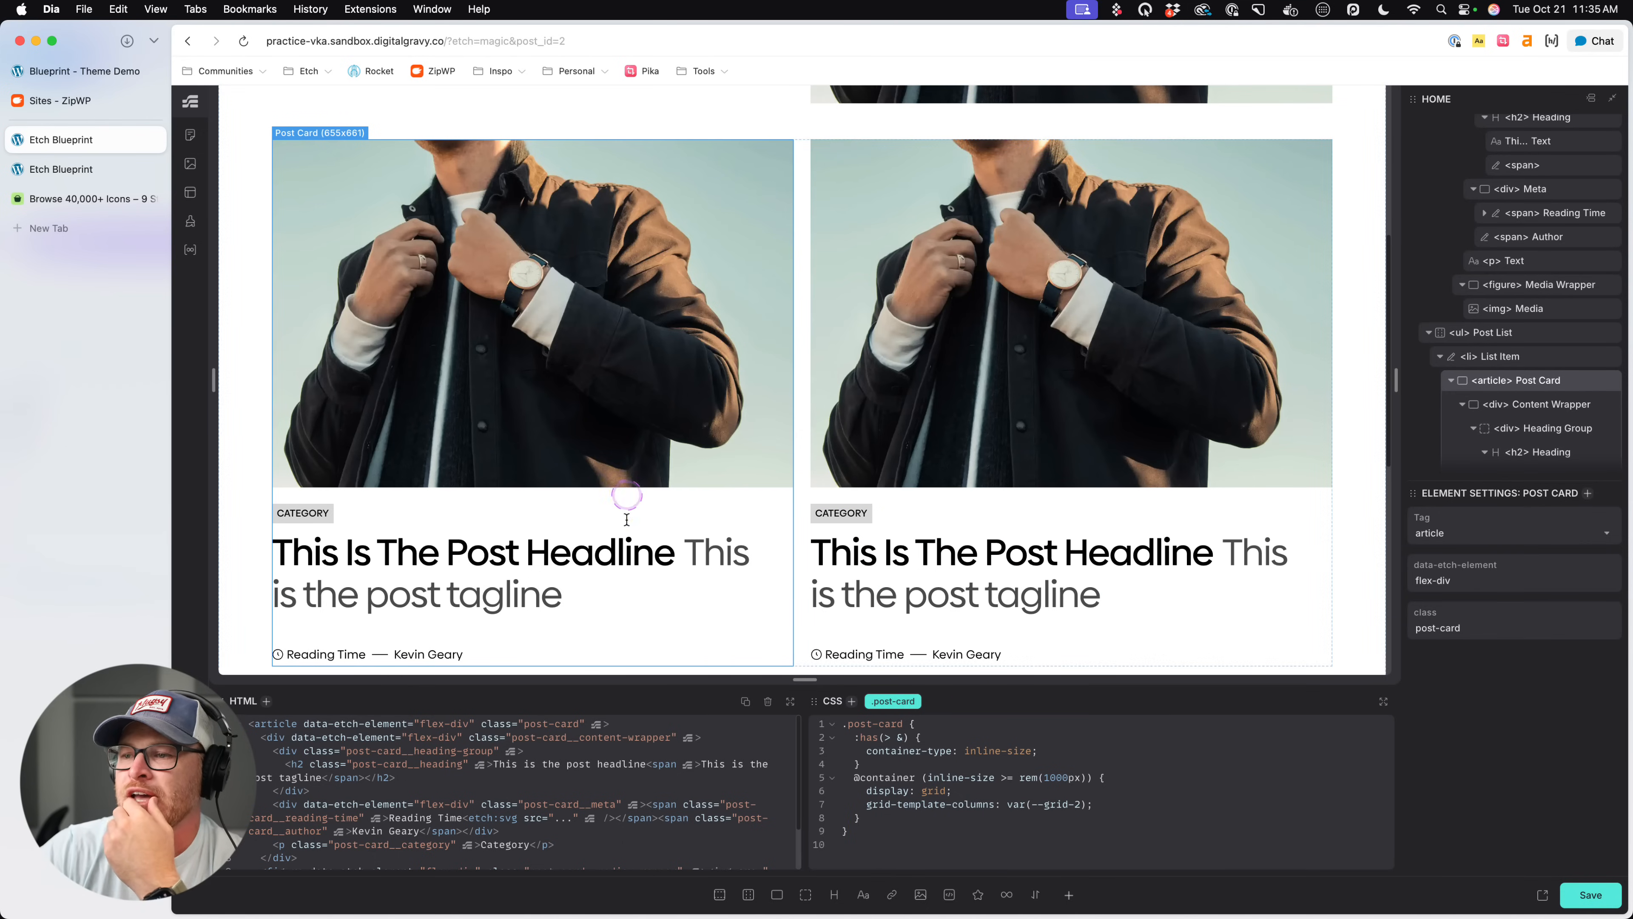
pyautogui.click(752, 608)
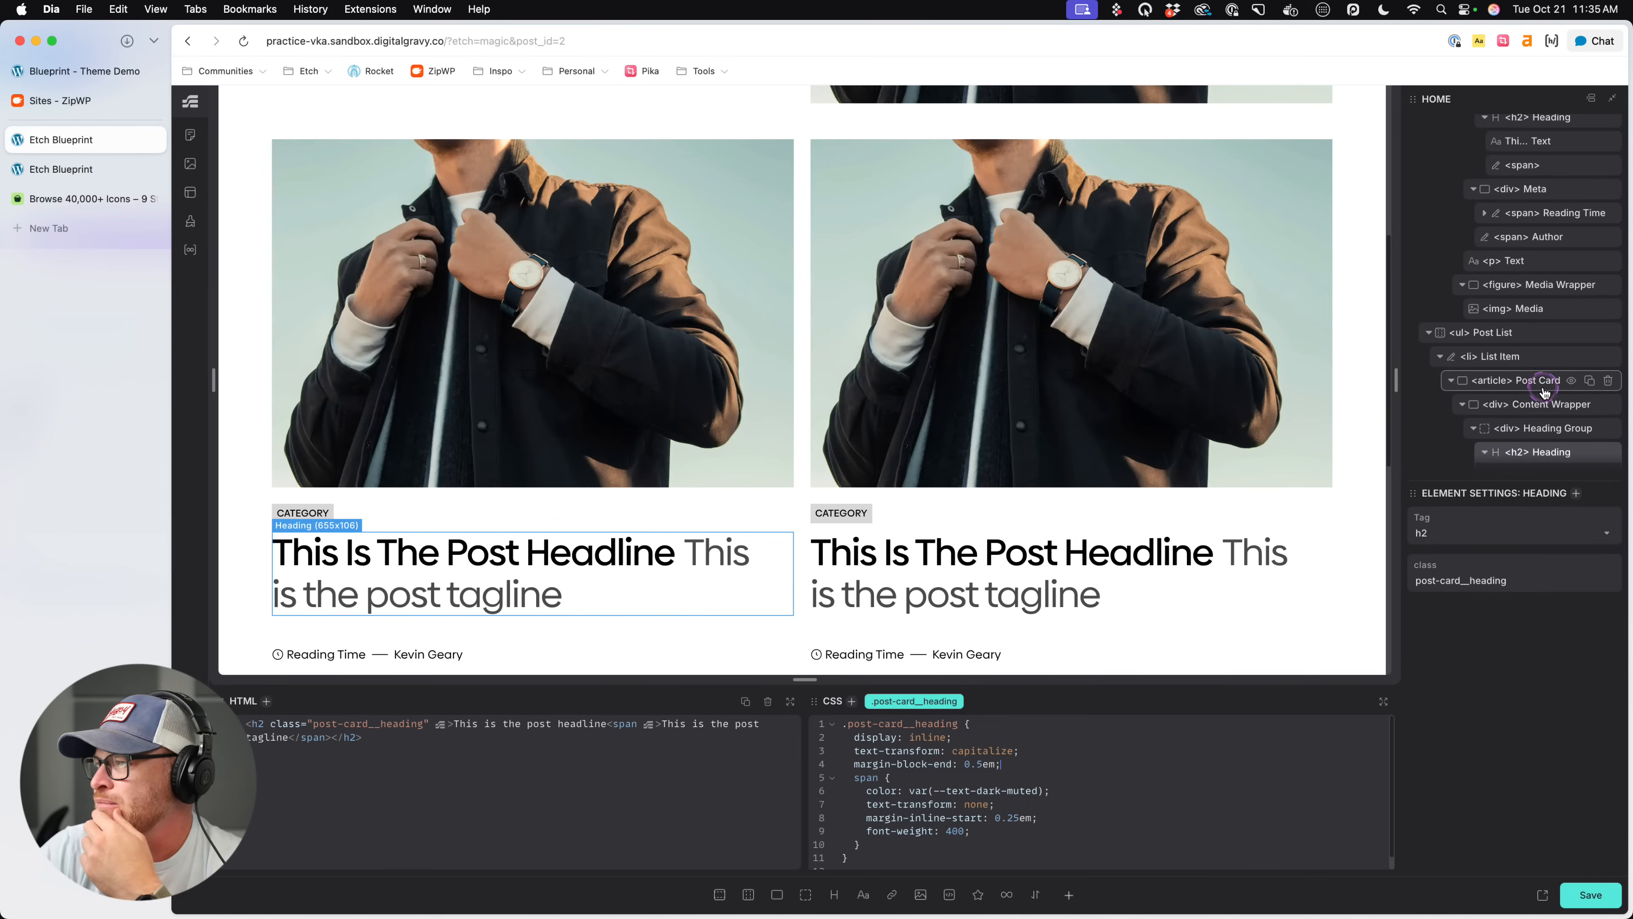
# - Delete the nested > * font-size rule from .post-card__heading-group, save the page and open the h2 Heading's CSS
pyautogui.scroll(-2, 1543, 411)
pyautogui.click(1543, 350)
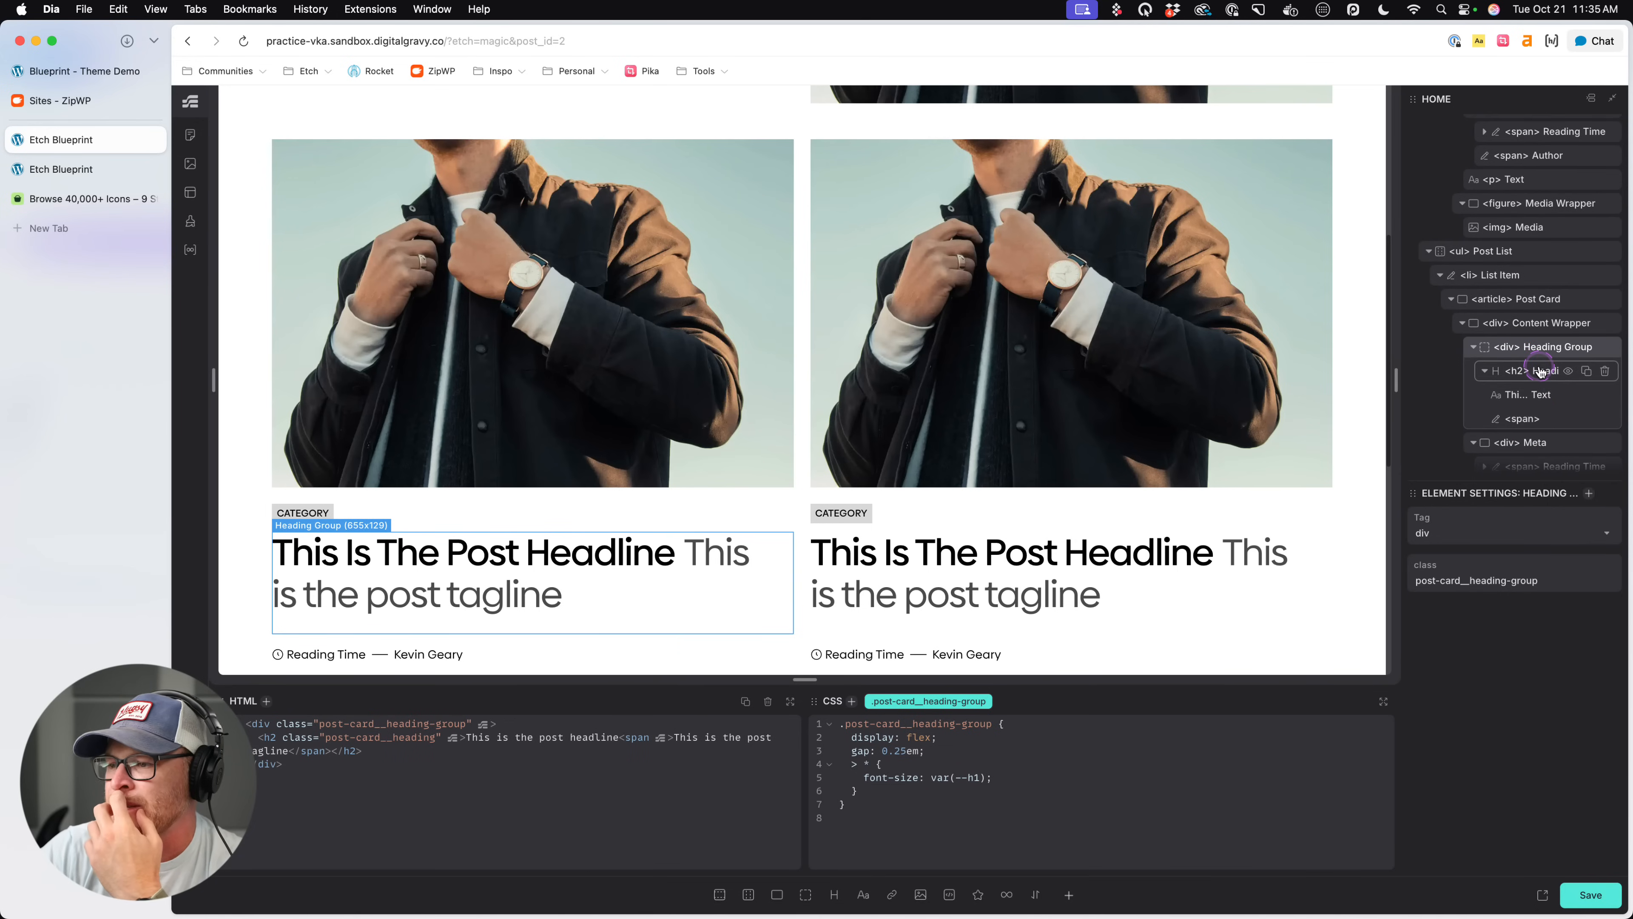
pyautogui.moveTo(1022, 776); pyautogui.dragTo(818, 769)
pyautogui.press('BackSpace')
pyautogui.press('BackSpace')
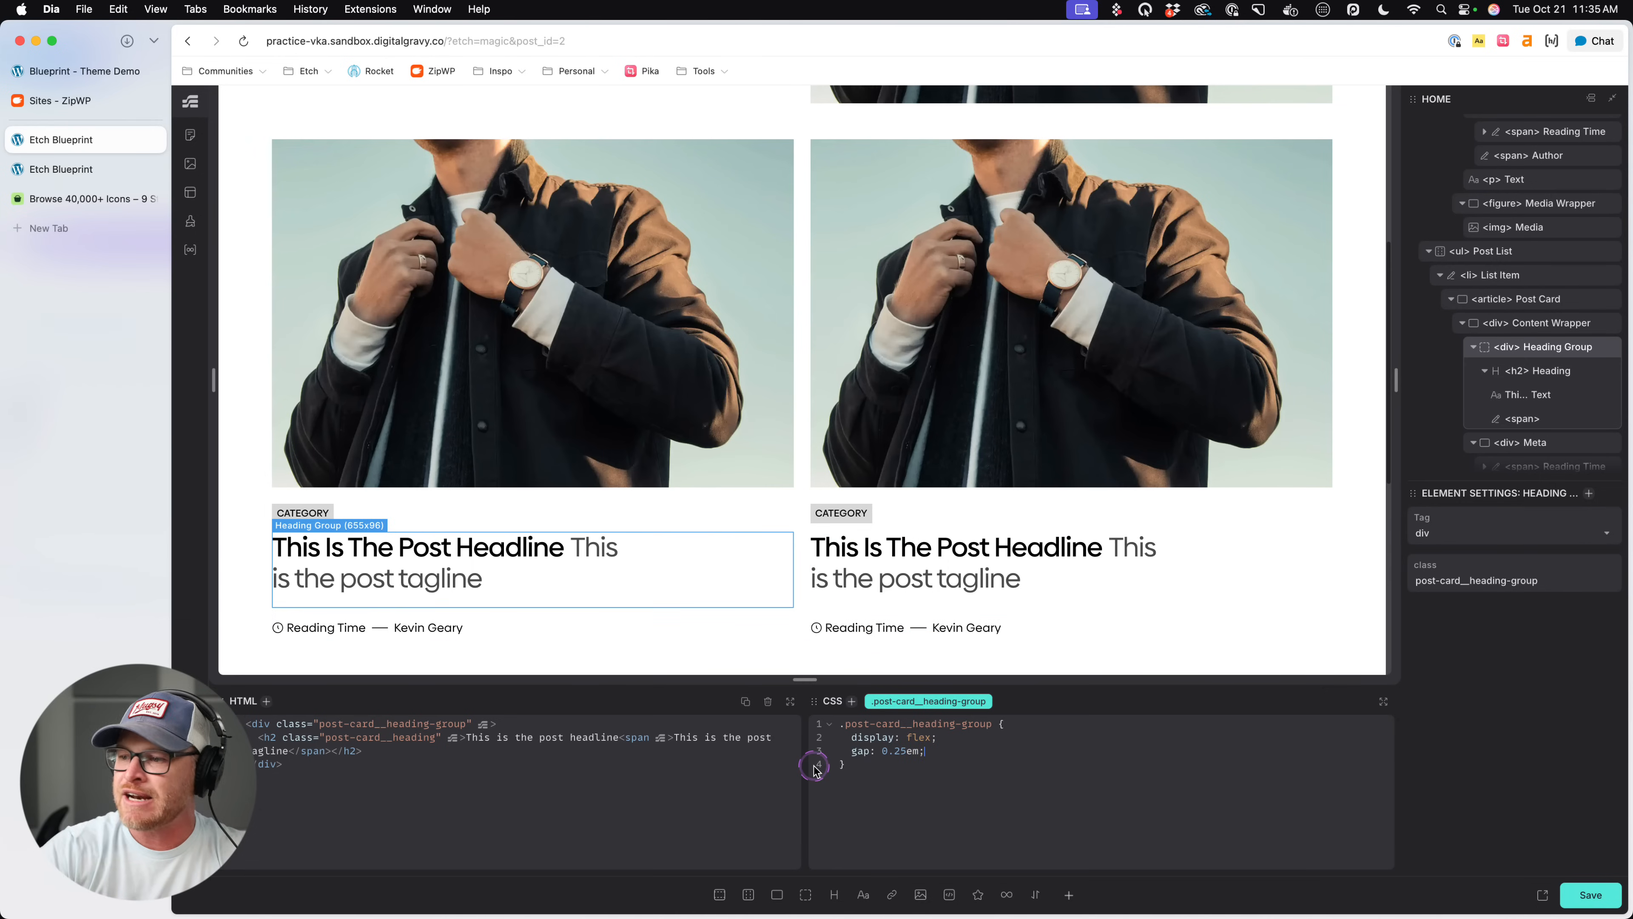
pyautogui.press('super+s')
pyautogui.click(1542, 370)
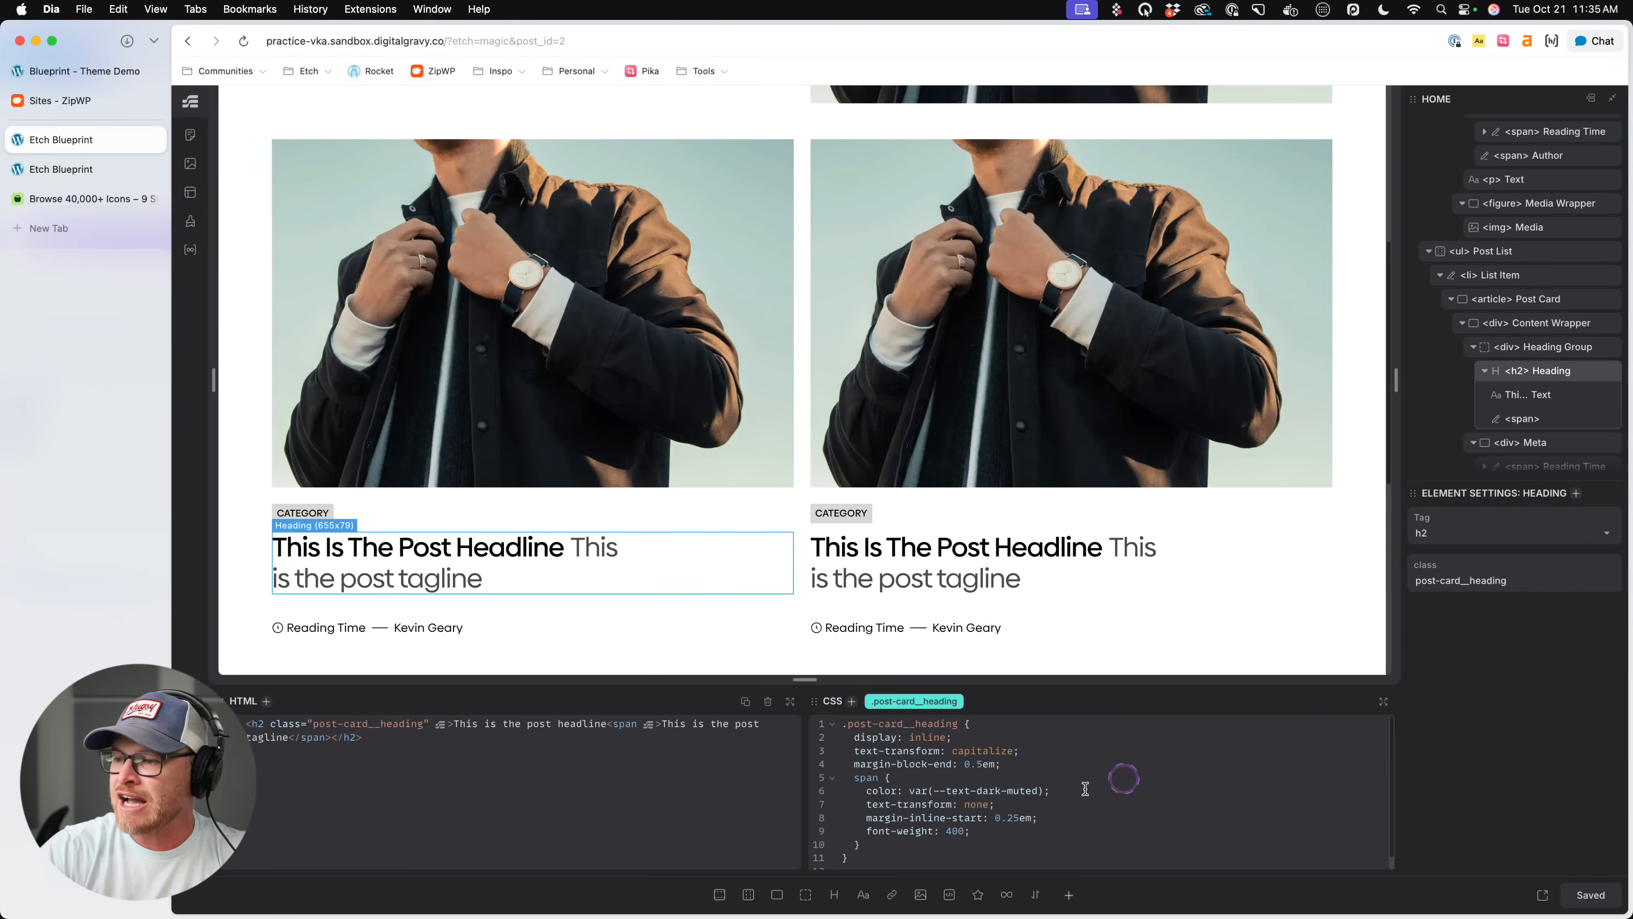
pyautogui.click(1038, 778)
pyautogui.write('font-size: var(--h1);')
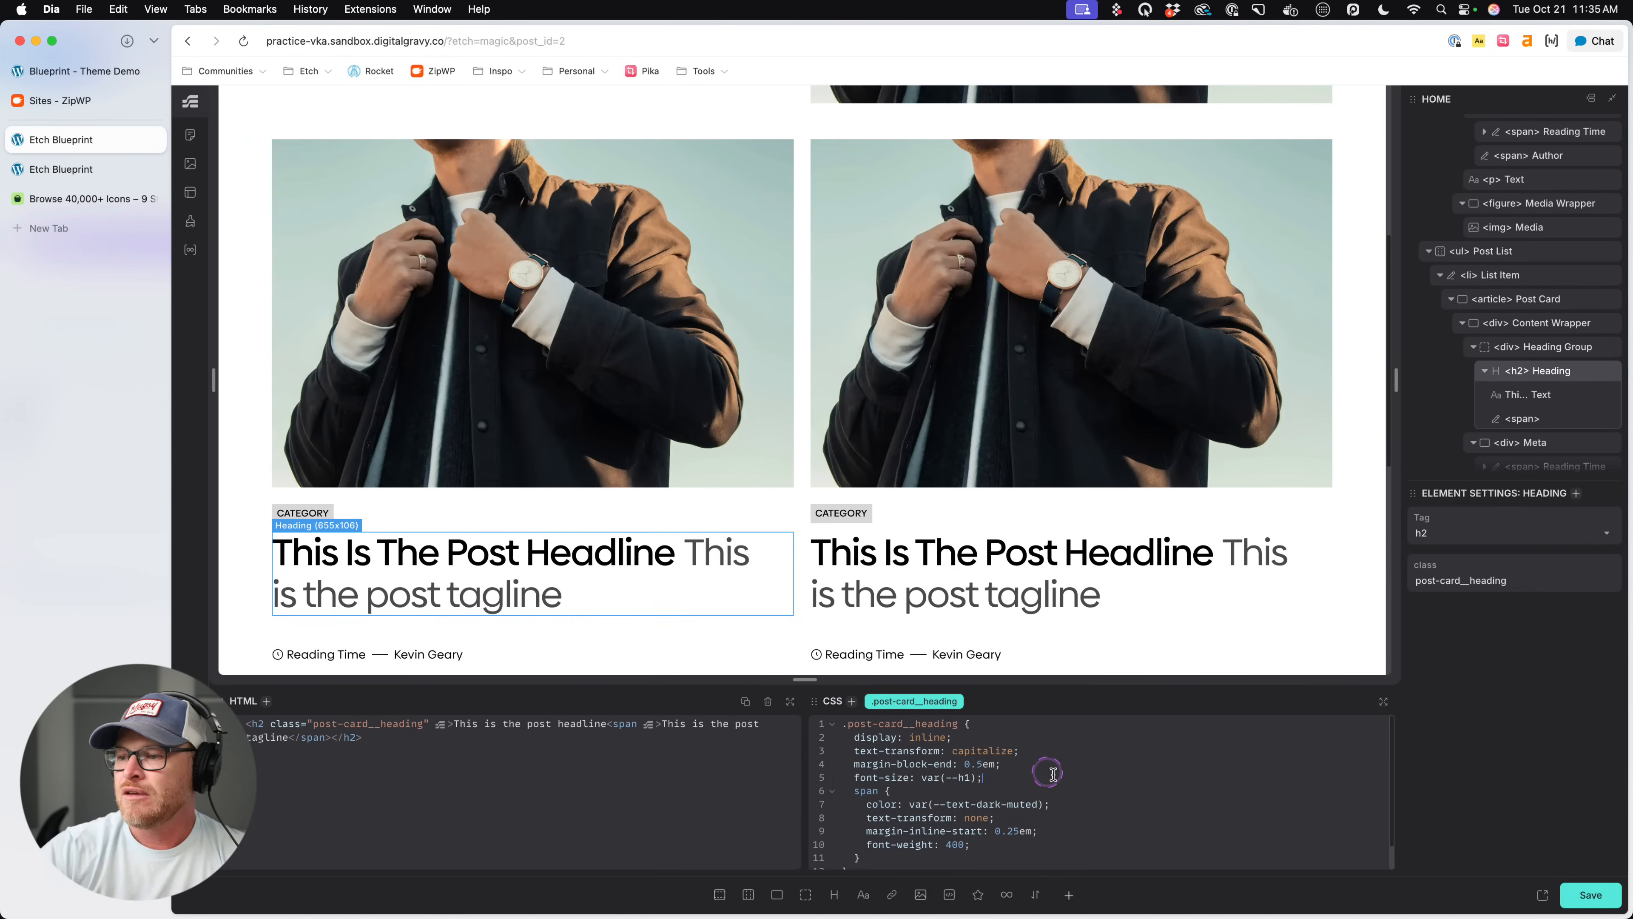
pyautogui.scroll(-1, 1058, 769)
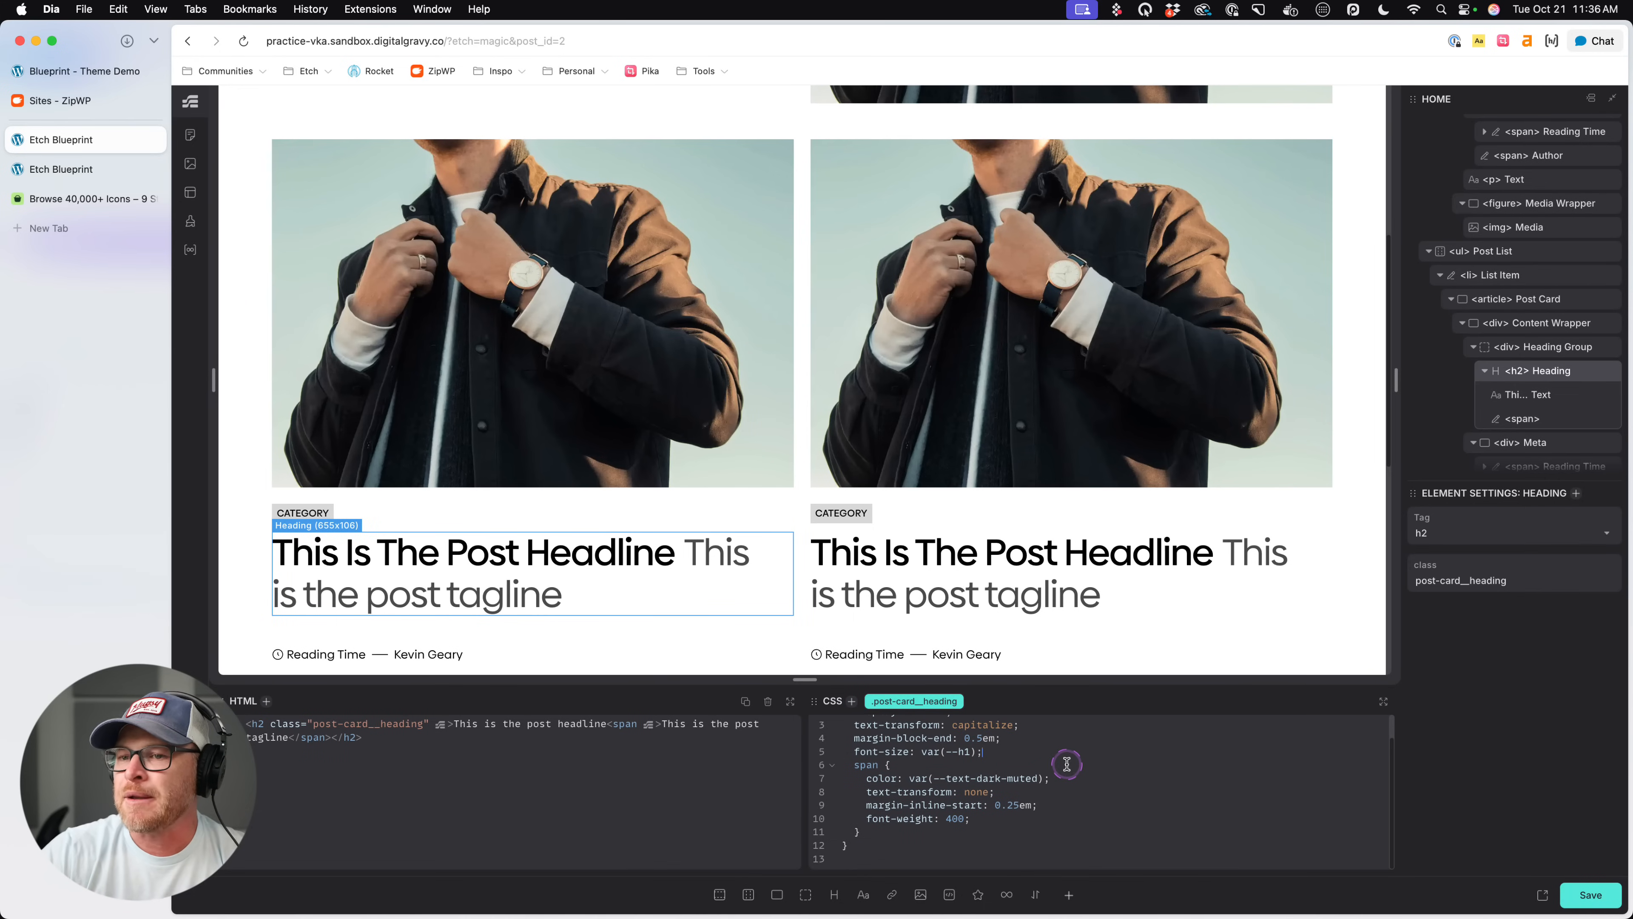
pyautogui.moveTo(998, 748); pyautogui.dragTo(876, 754)
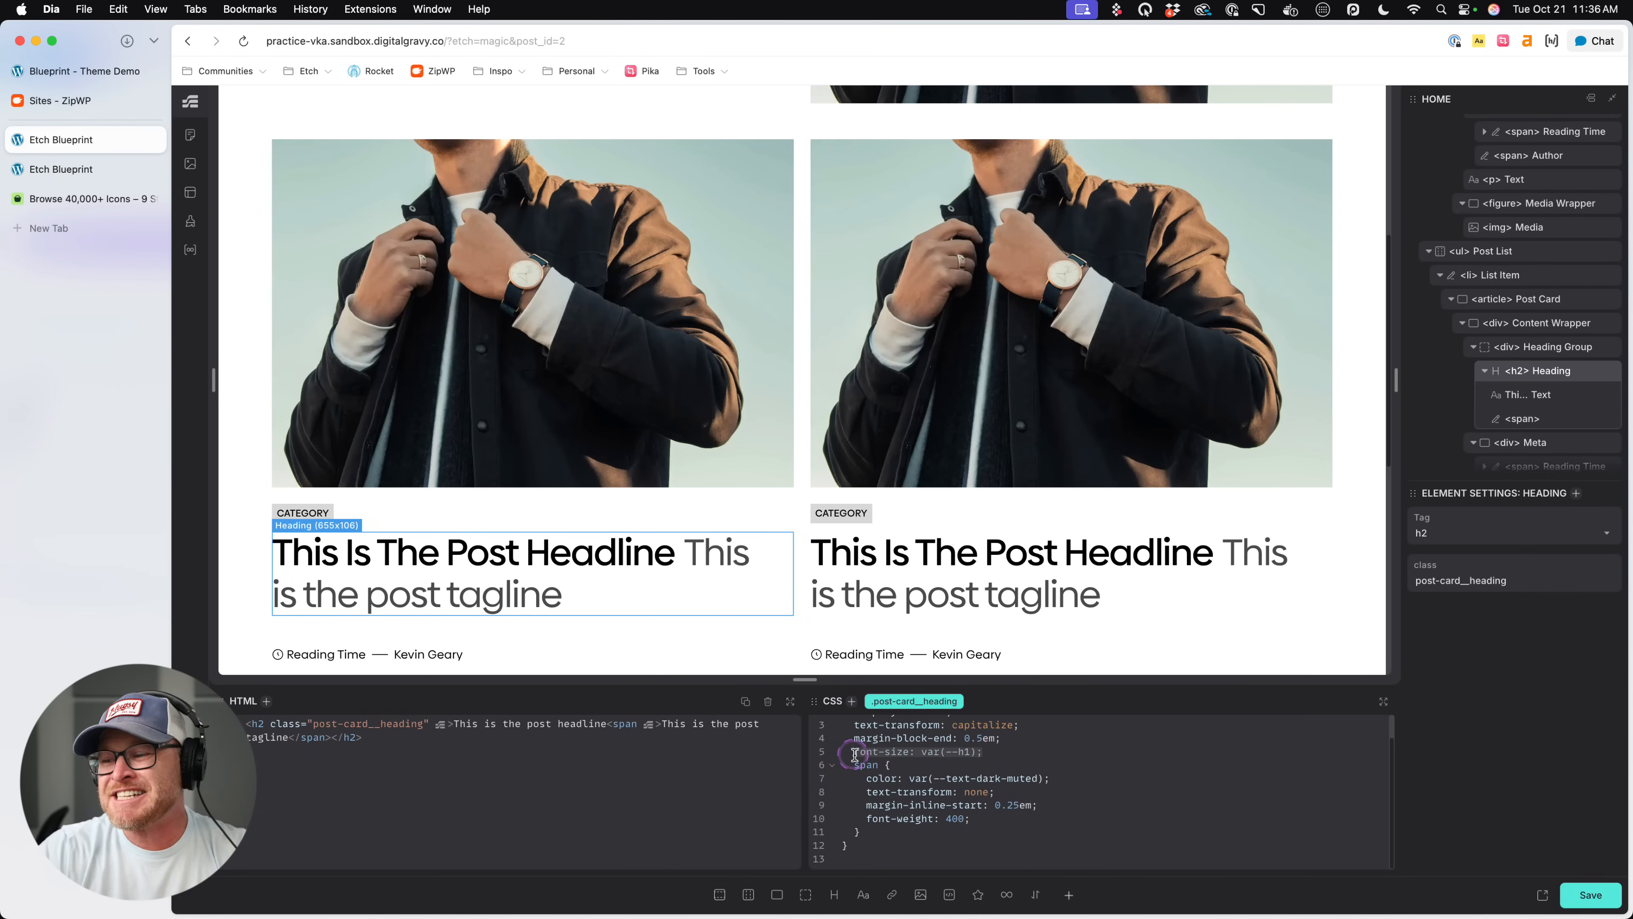
pyautogui.press('BackSpace')
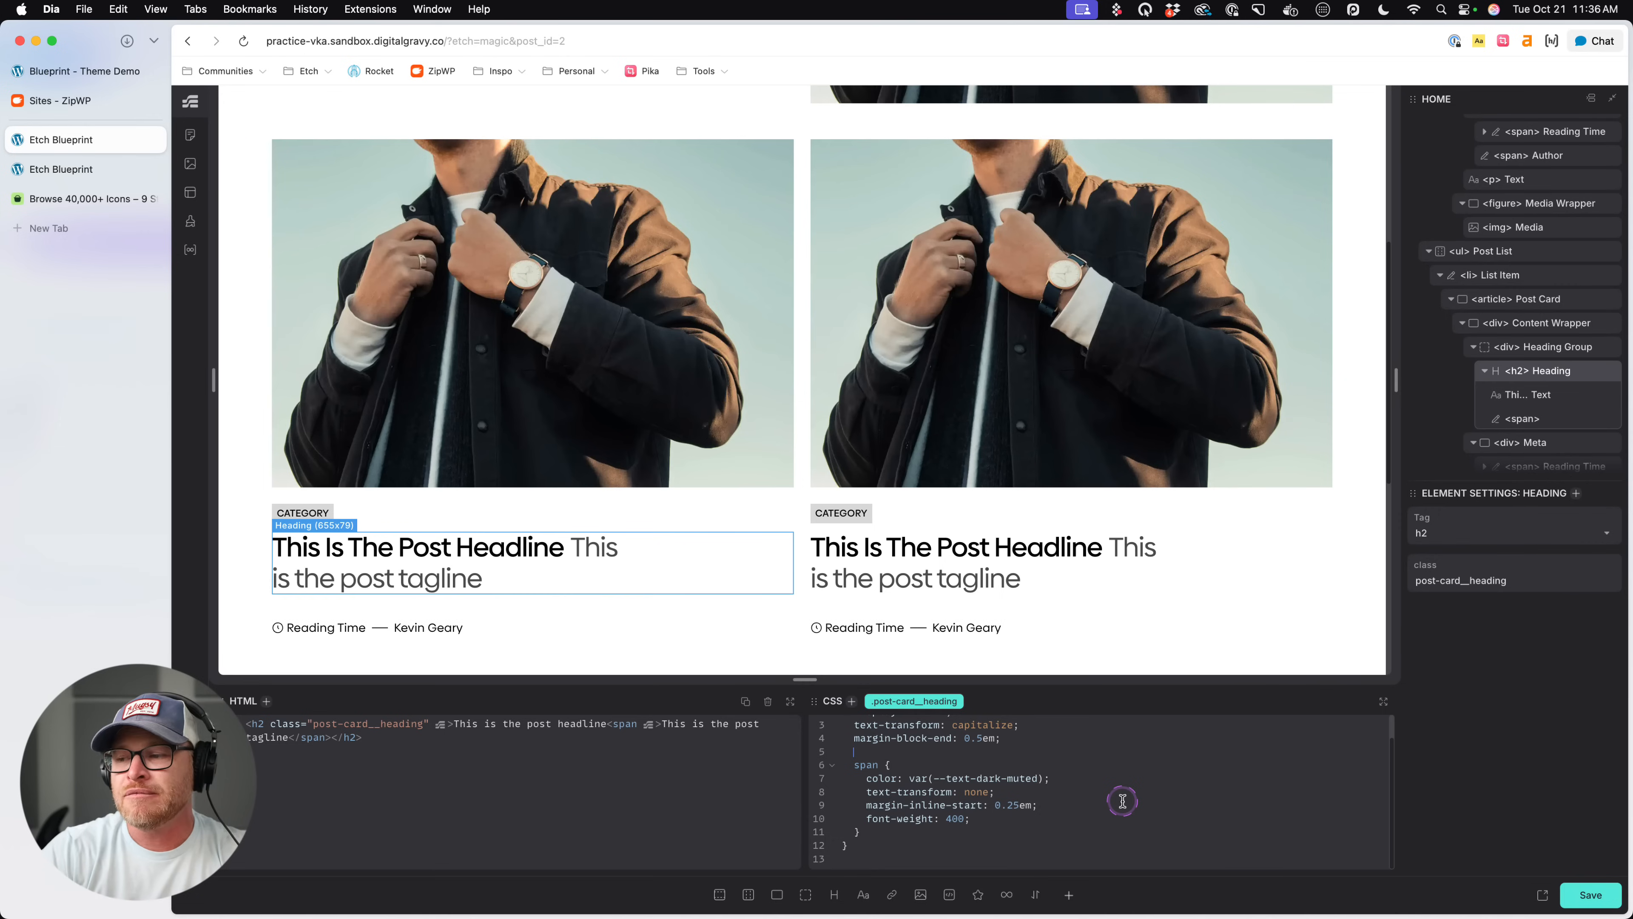
pyautogui.press('super+shift+v')
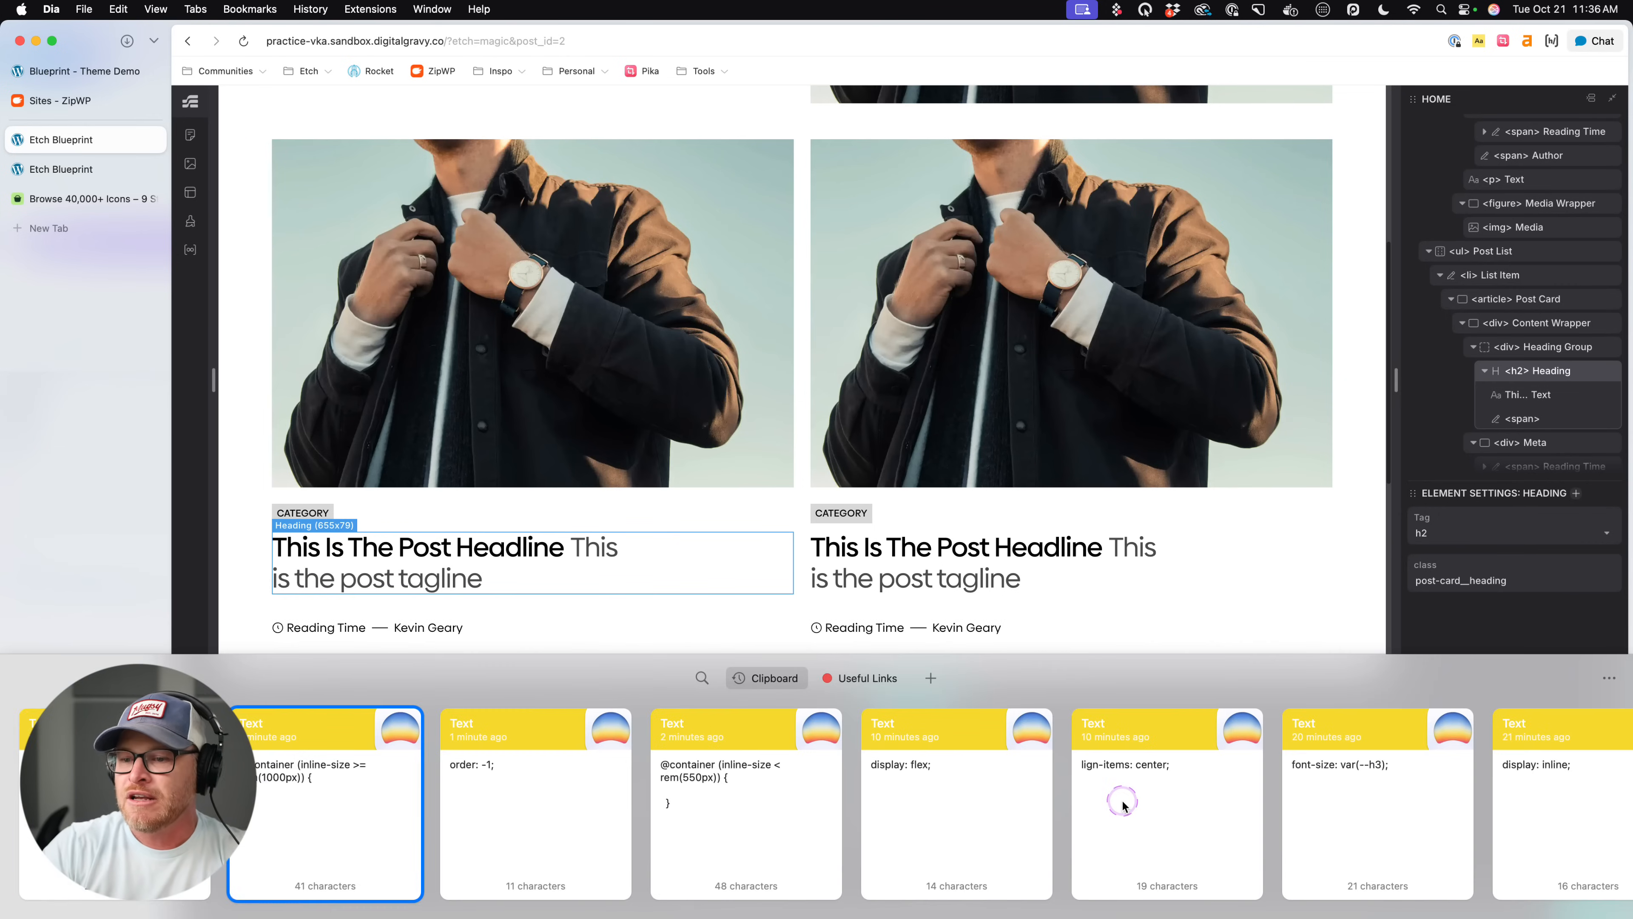
pyautogui.press('Return')
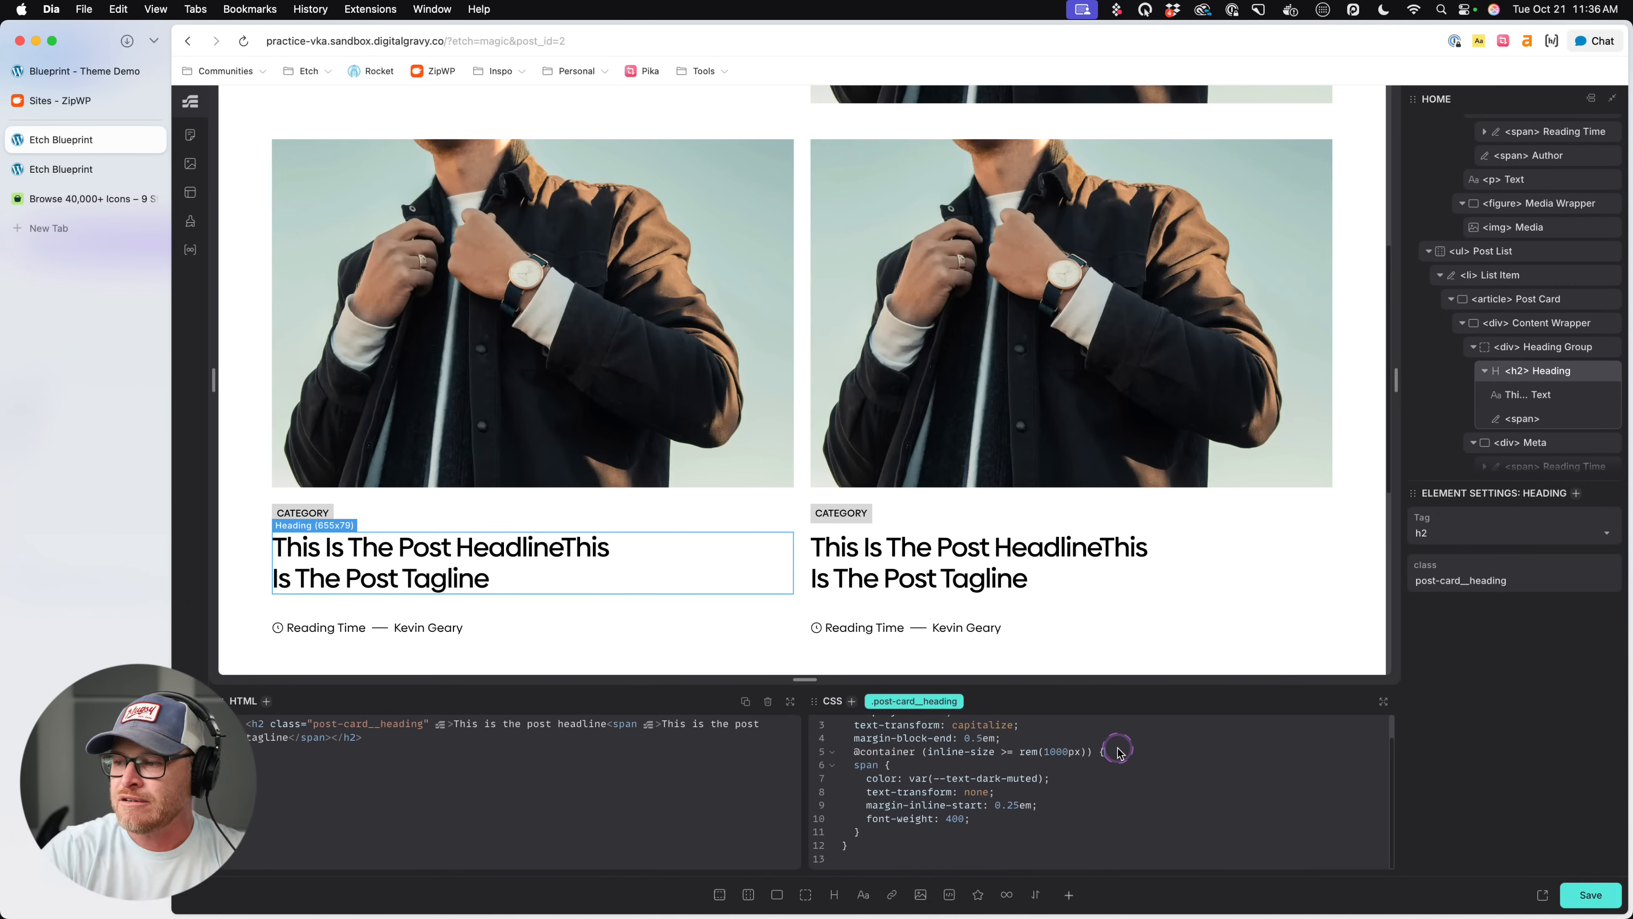
pyautogui.press('Return')
pyautogui.write('}')
pyautogui.click(1120, 755)
pyautogui.press('Return')
pyautogui.write('@container (inline-size >= rem(1000px)) {')
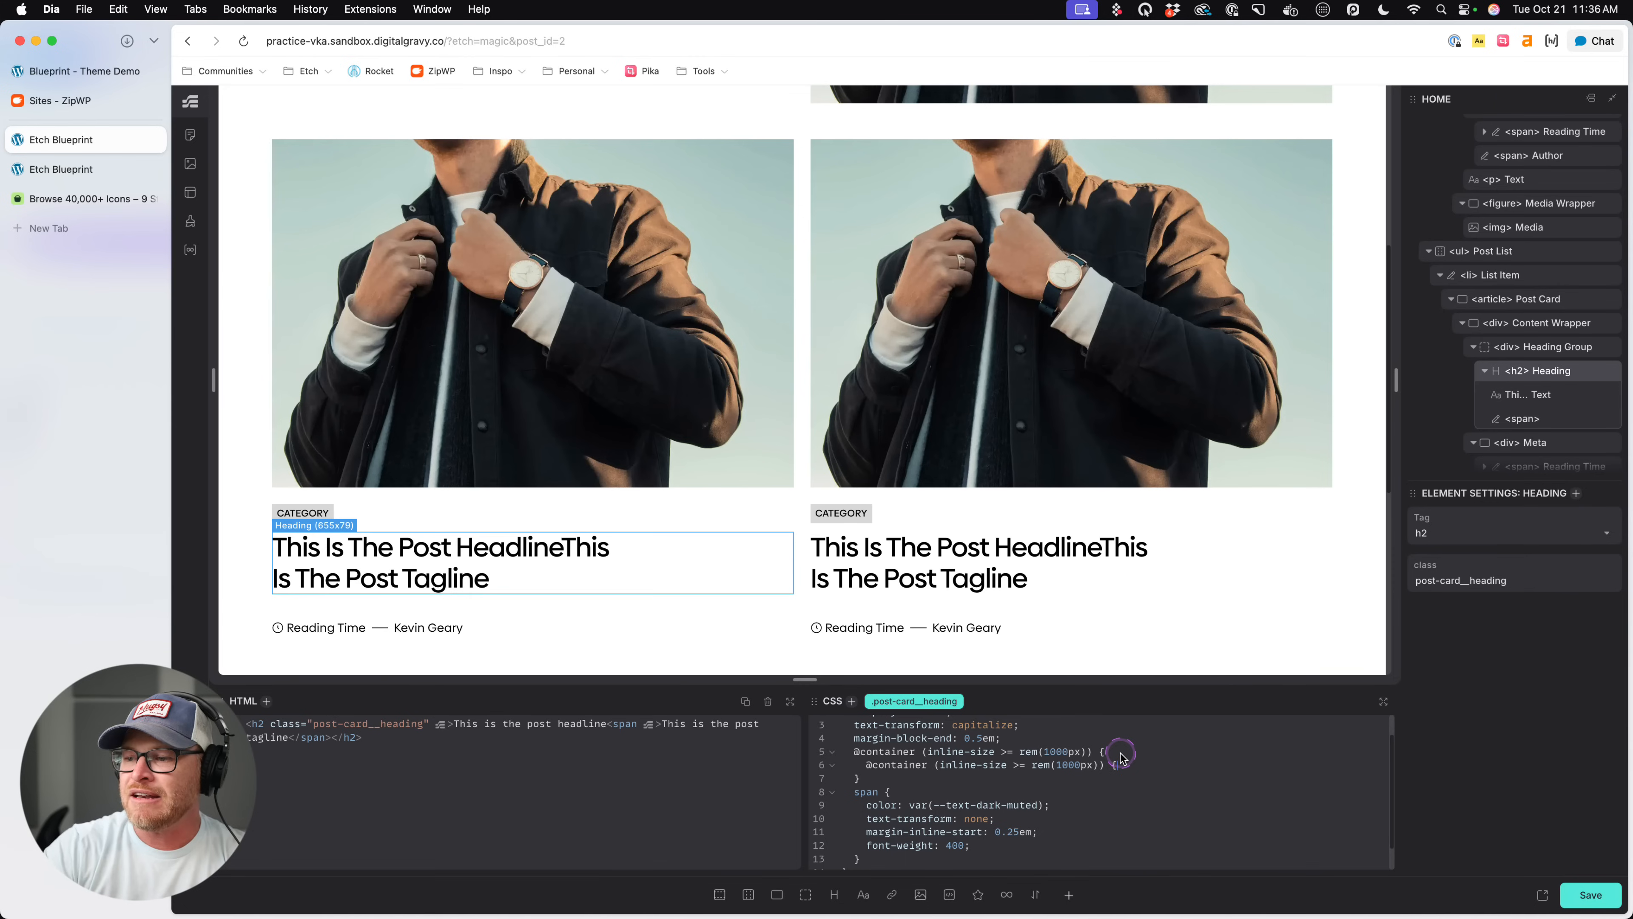
pyautogui.press('super+z')
pyautogui.write('font-size')
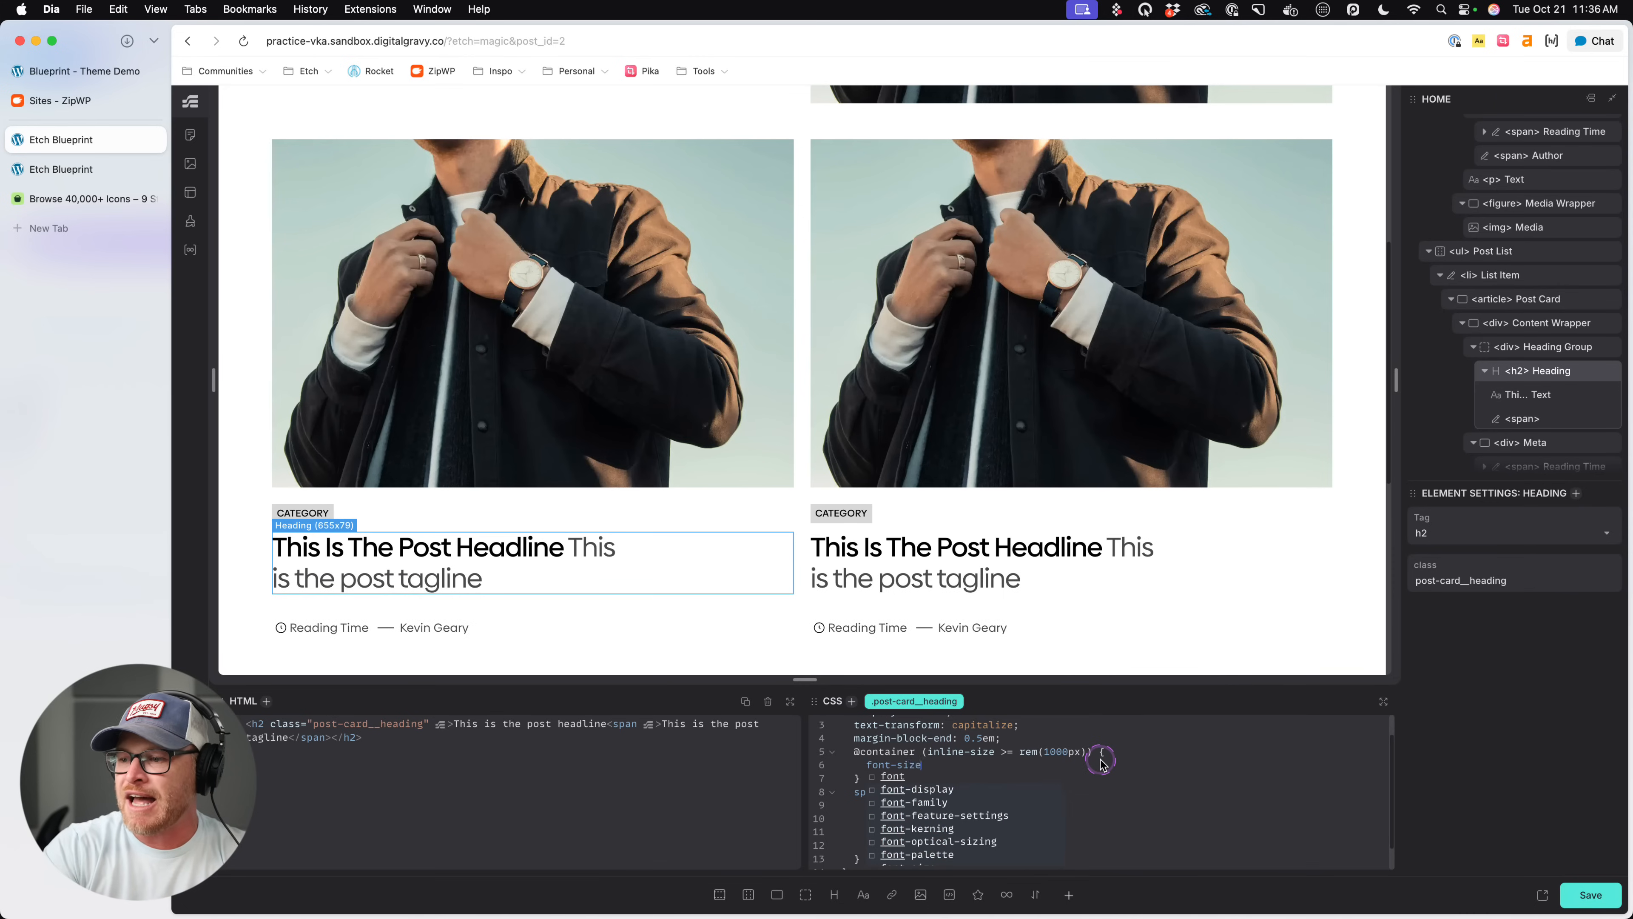
pyautogui.write(': --')
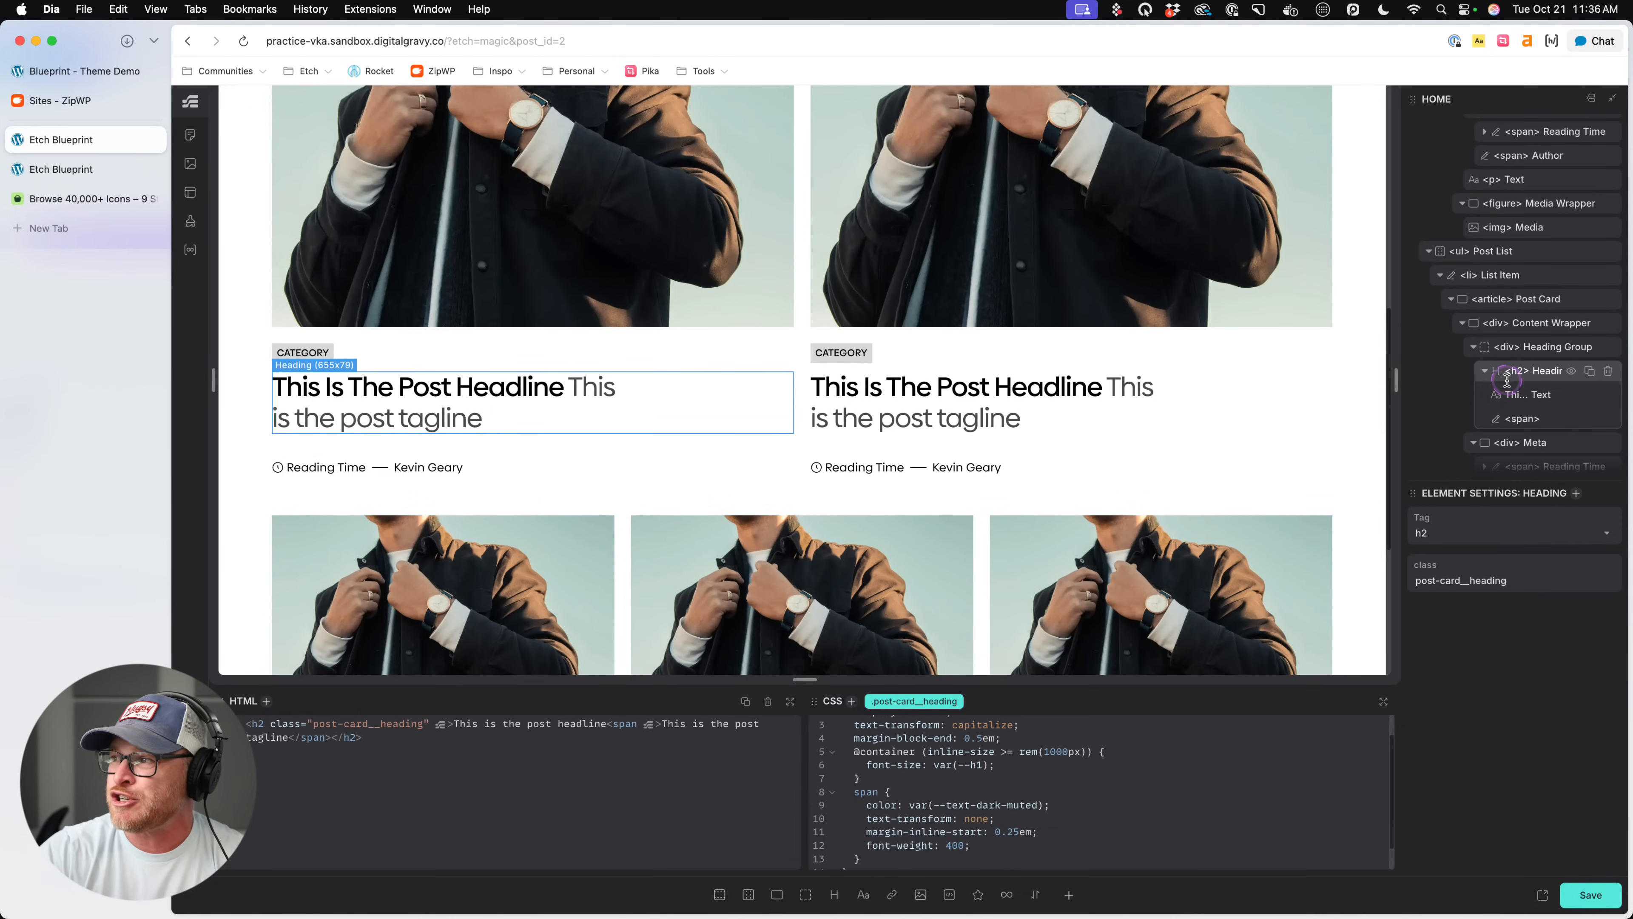
# - Review the three-column cards and examine the container query in their .post-card CSS
pyautogui.scroll(-5, 1006, 410)
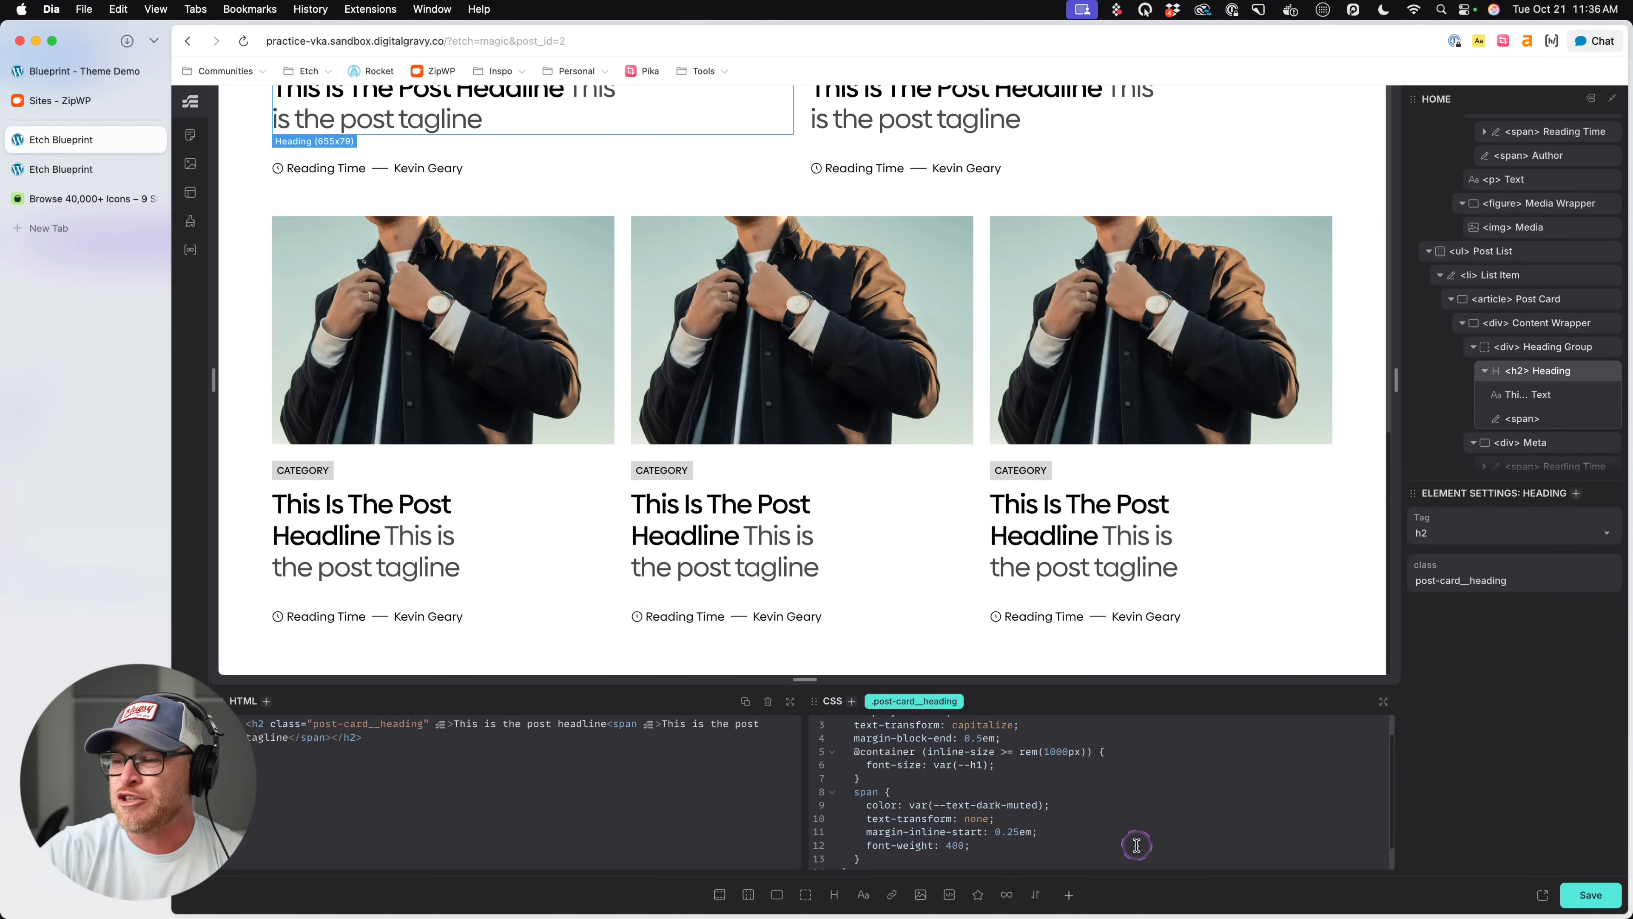
pyautogui.click(924, 460)
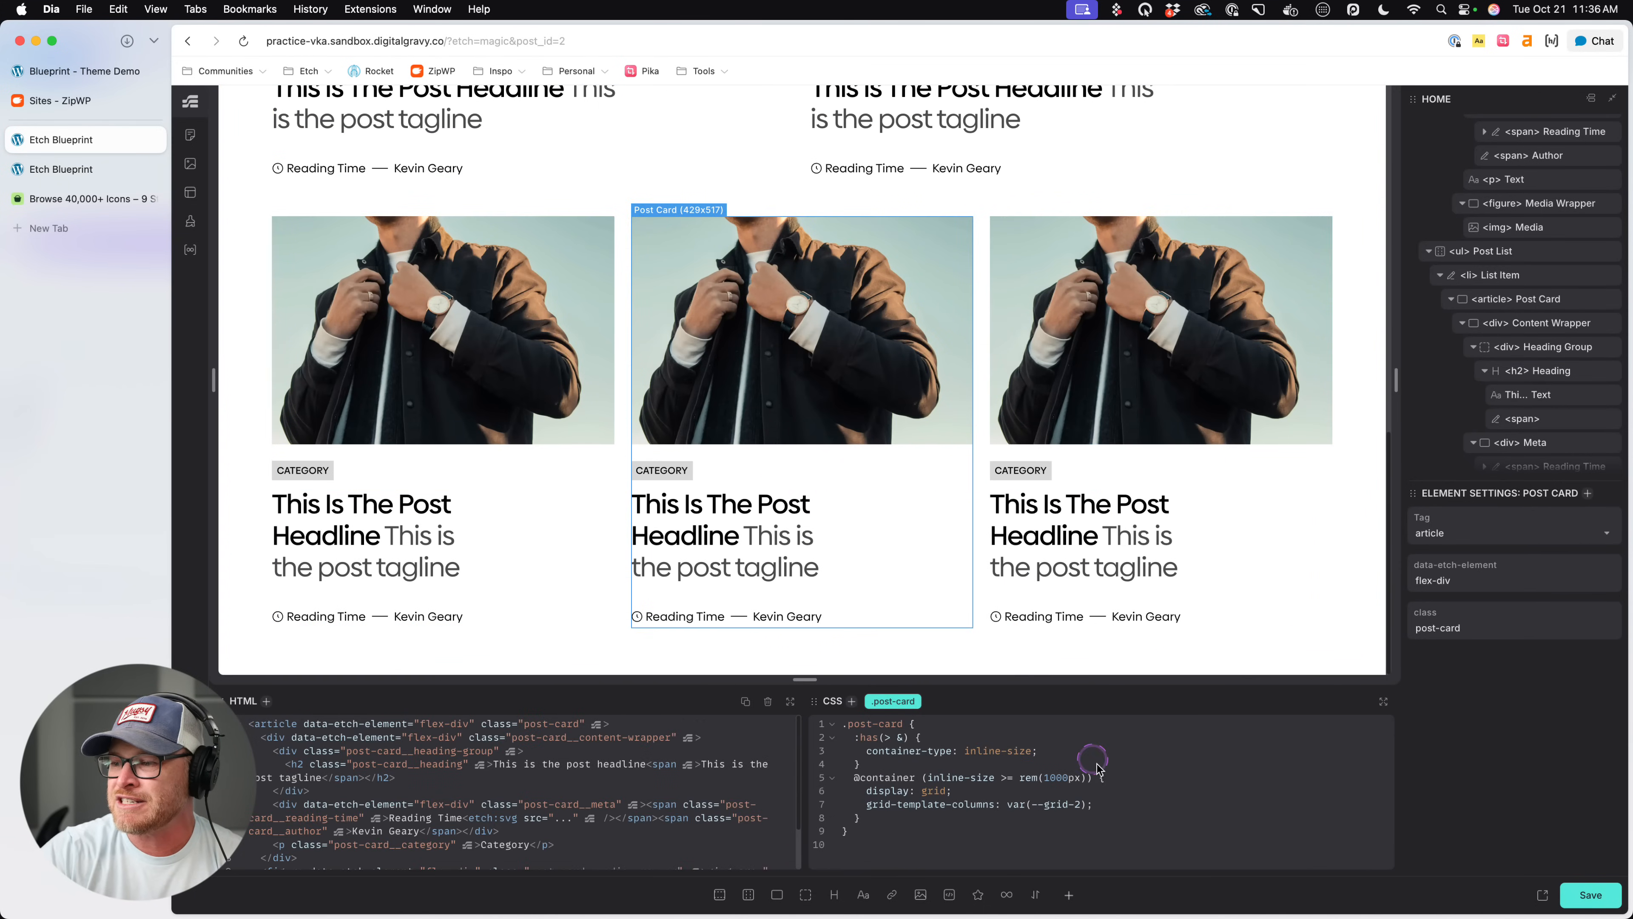
pyautogui.moveTo(1016, 777); pyautogui.dragTo(1088, 778)
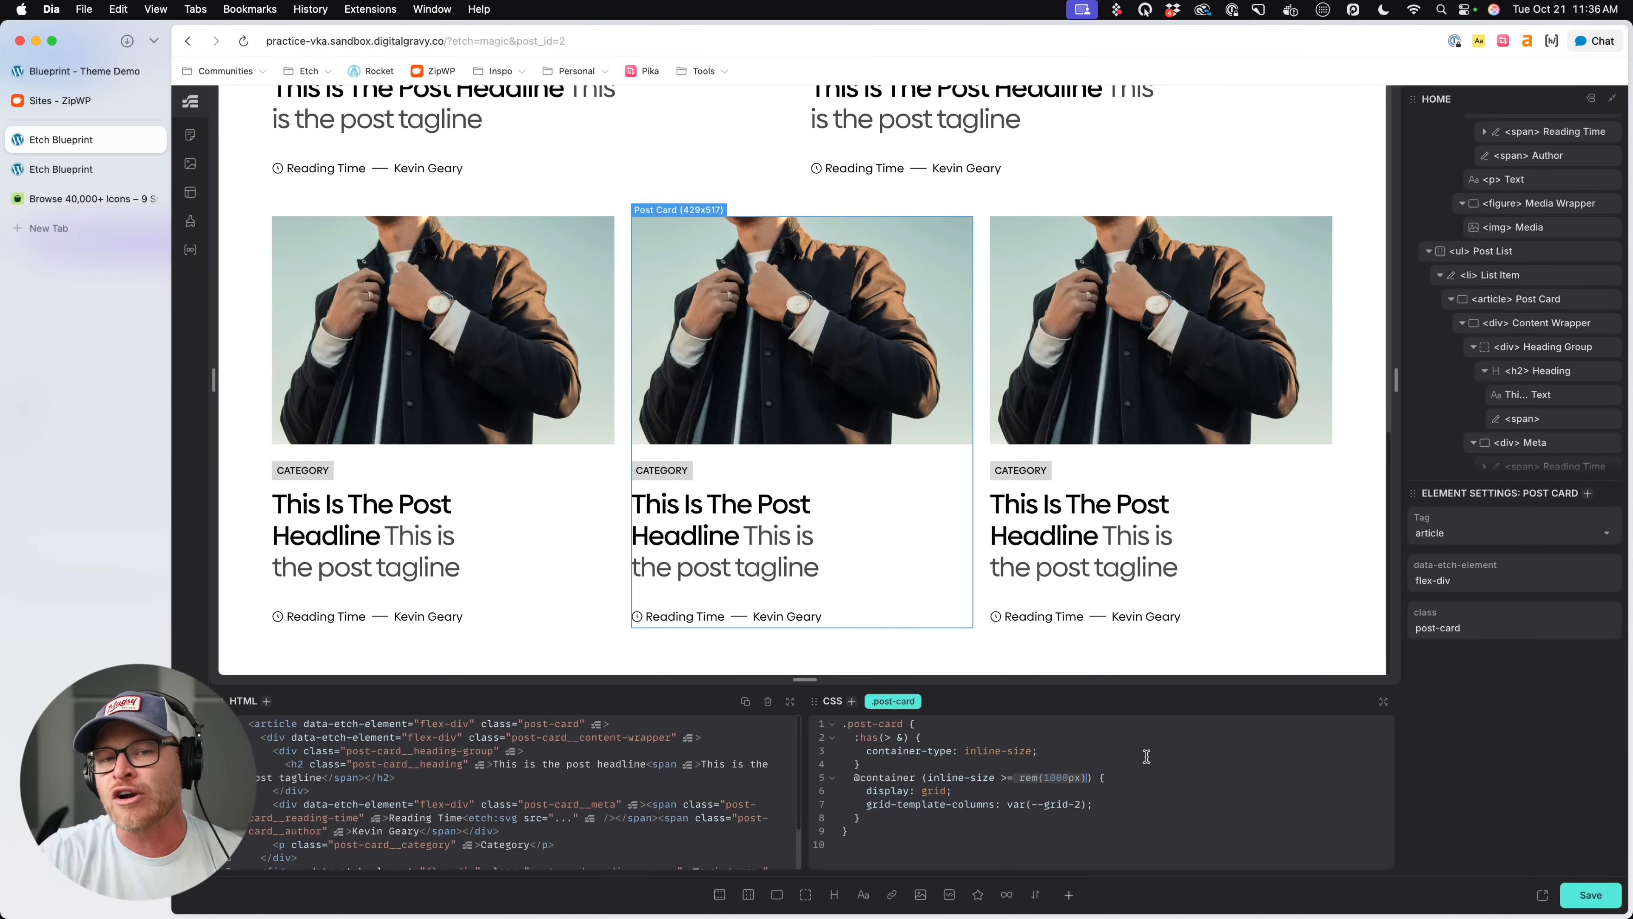
pyautogui.moveTo(1083, 777); pyautogui.dragTo(1047, 778)
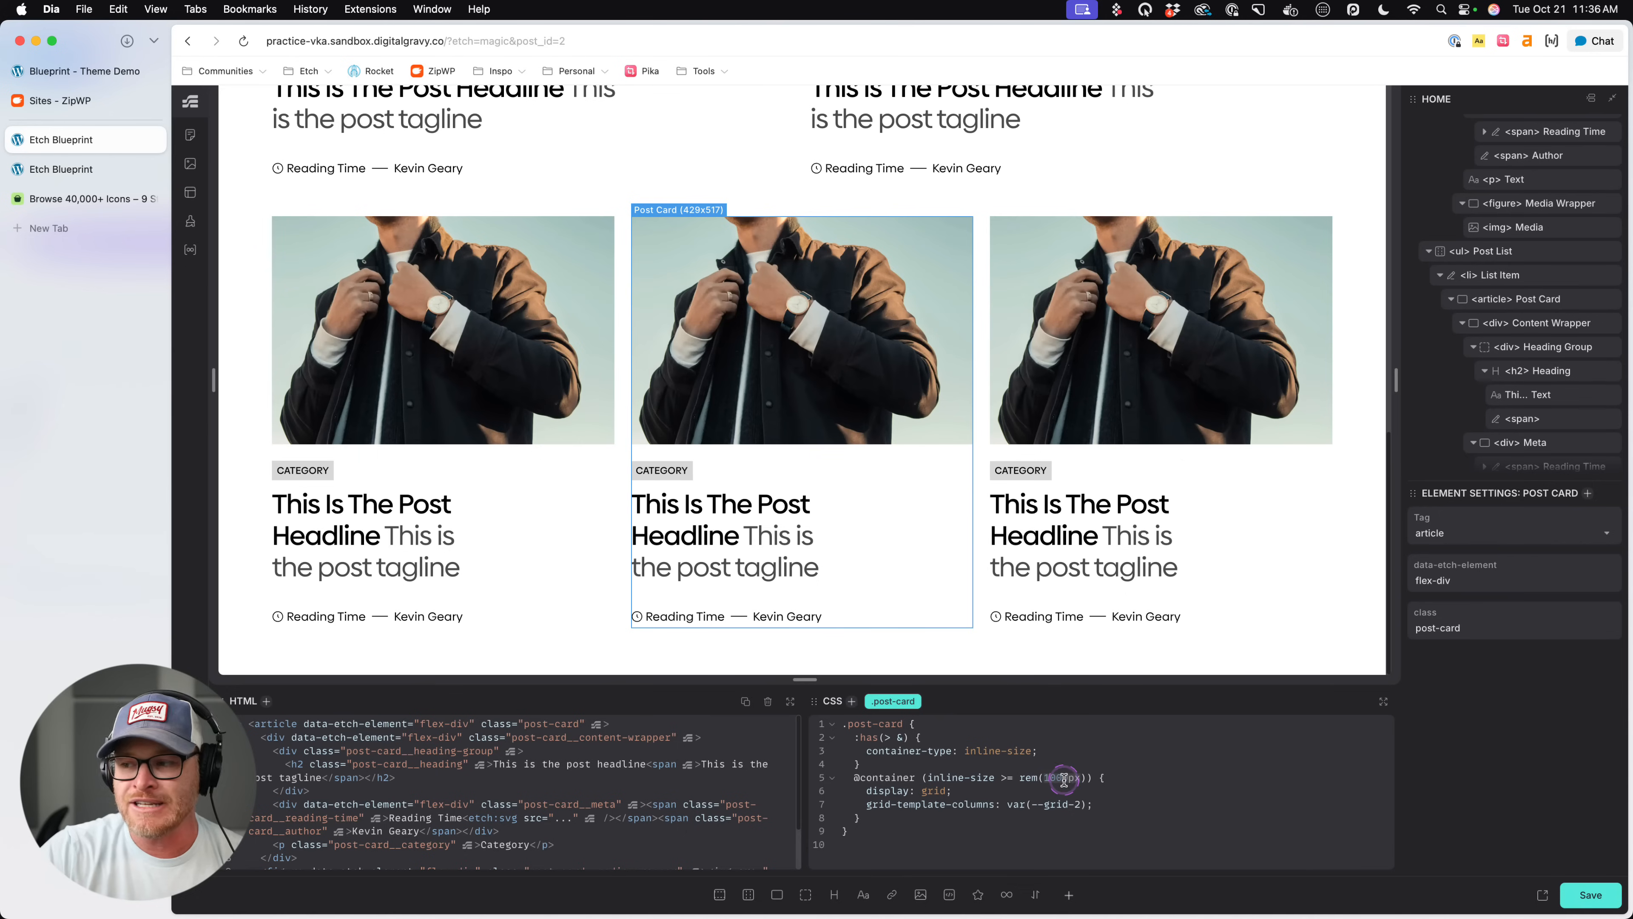
pyautogui.click(759, 462)
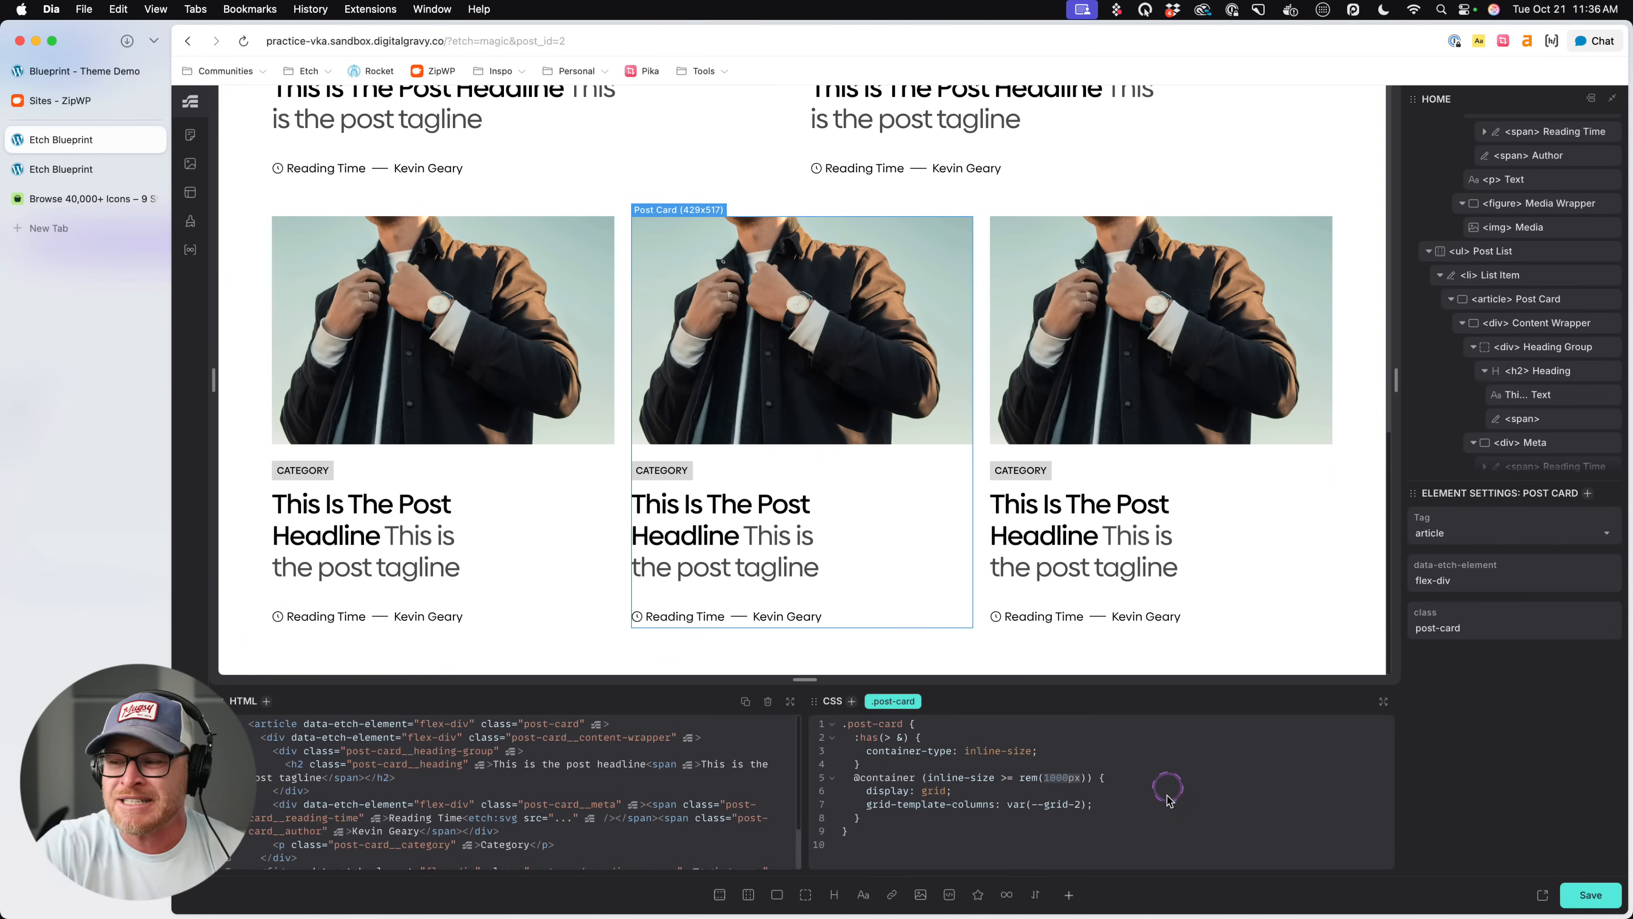
pyautogui.click(1165, 797)
pyautogui.scroll(-4, 1518, 386)
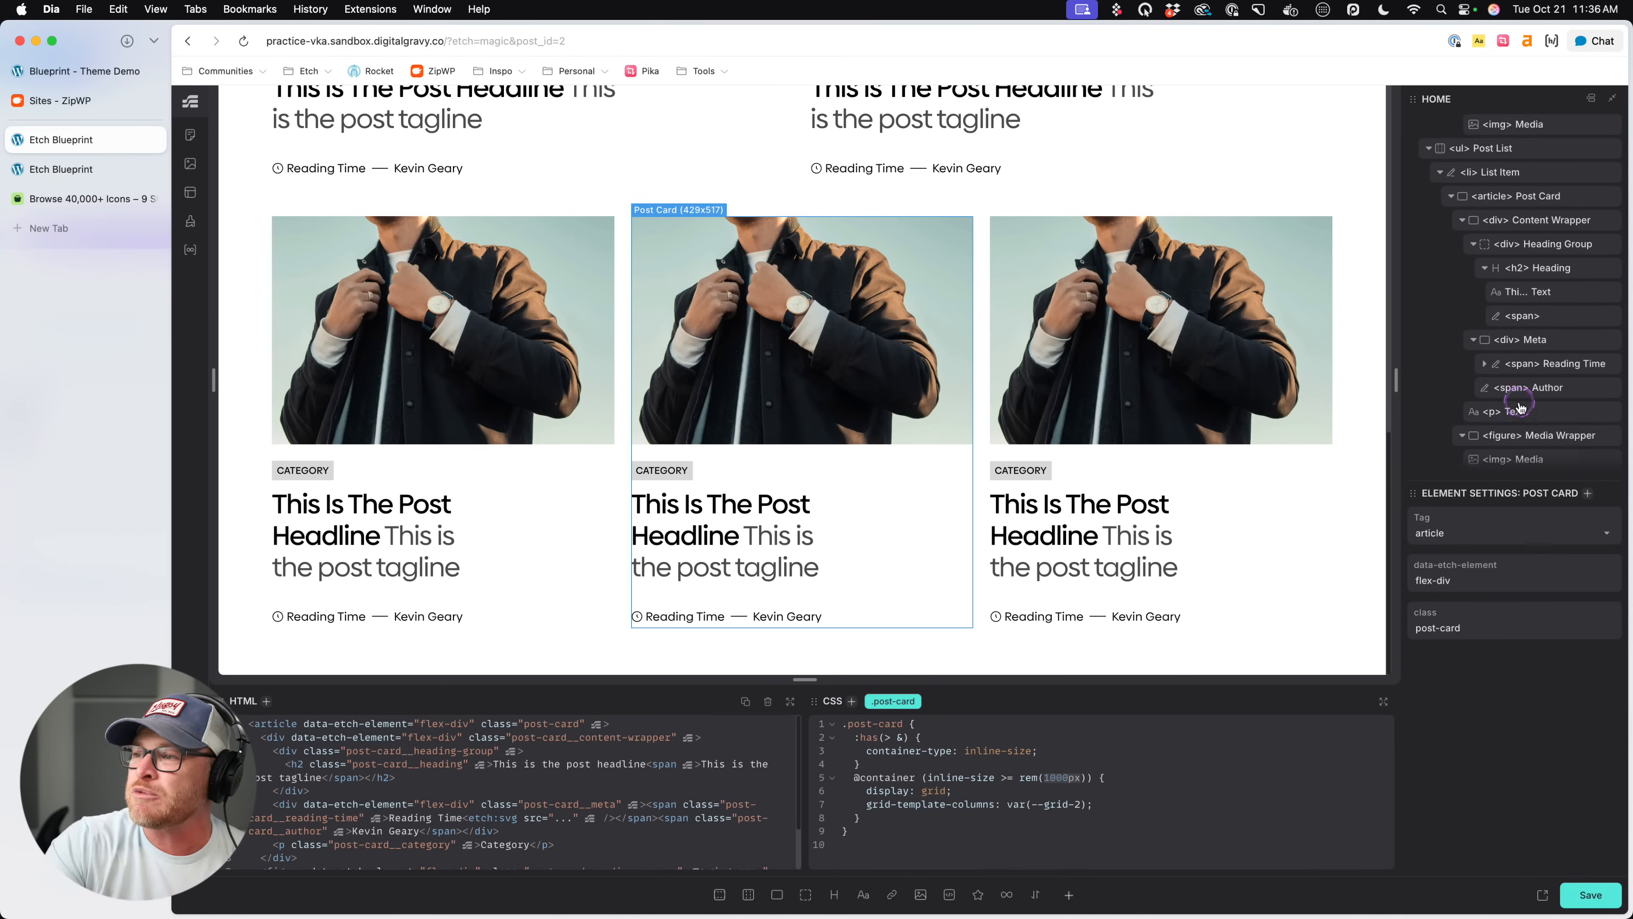
pyautogui.click(1518, 405)
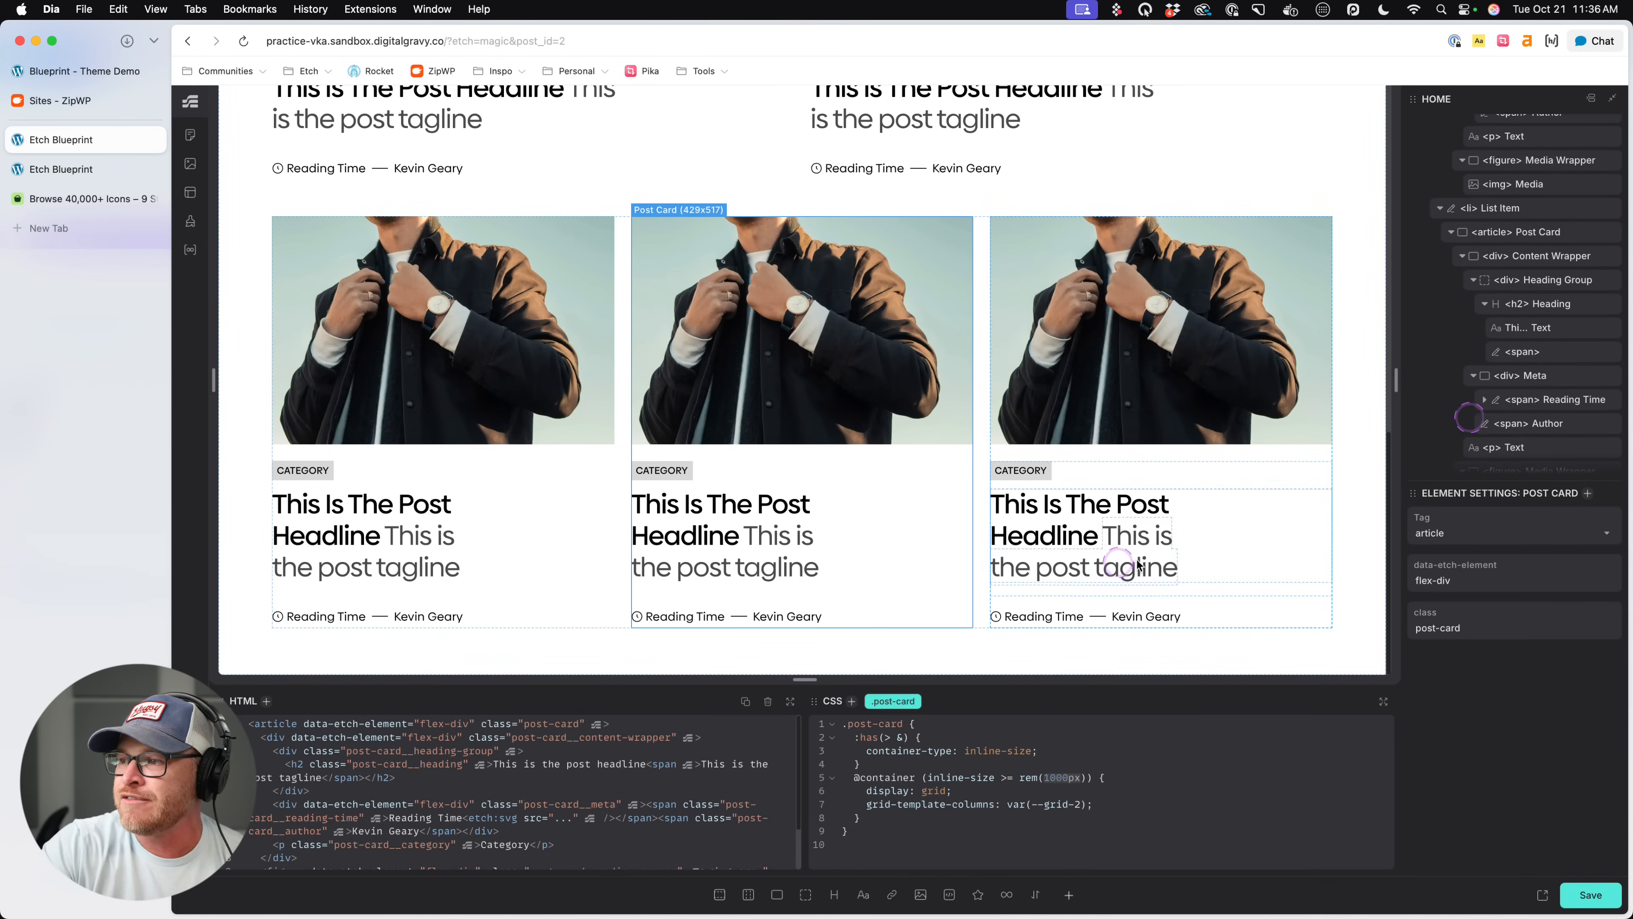
pyautogui.click(1175, 411)
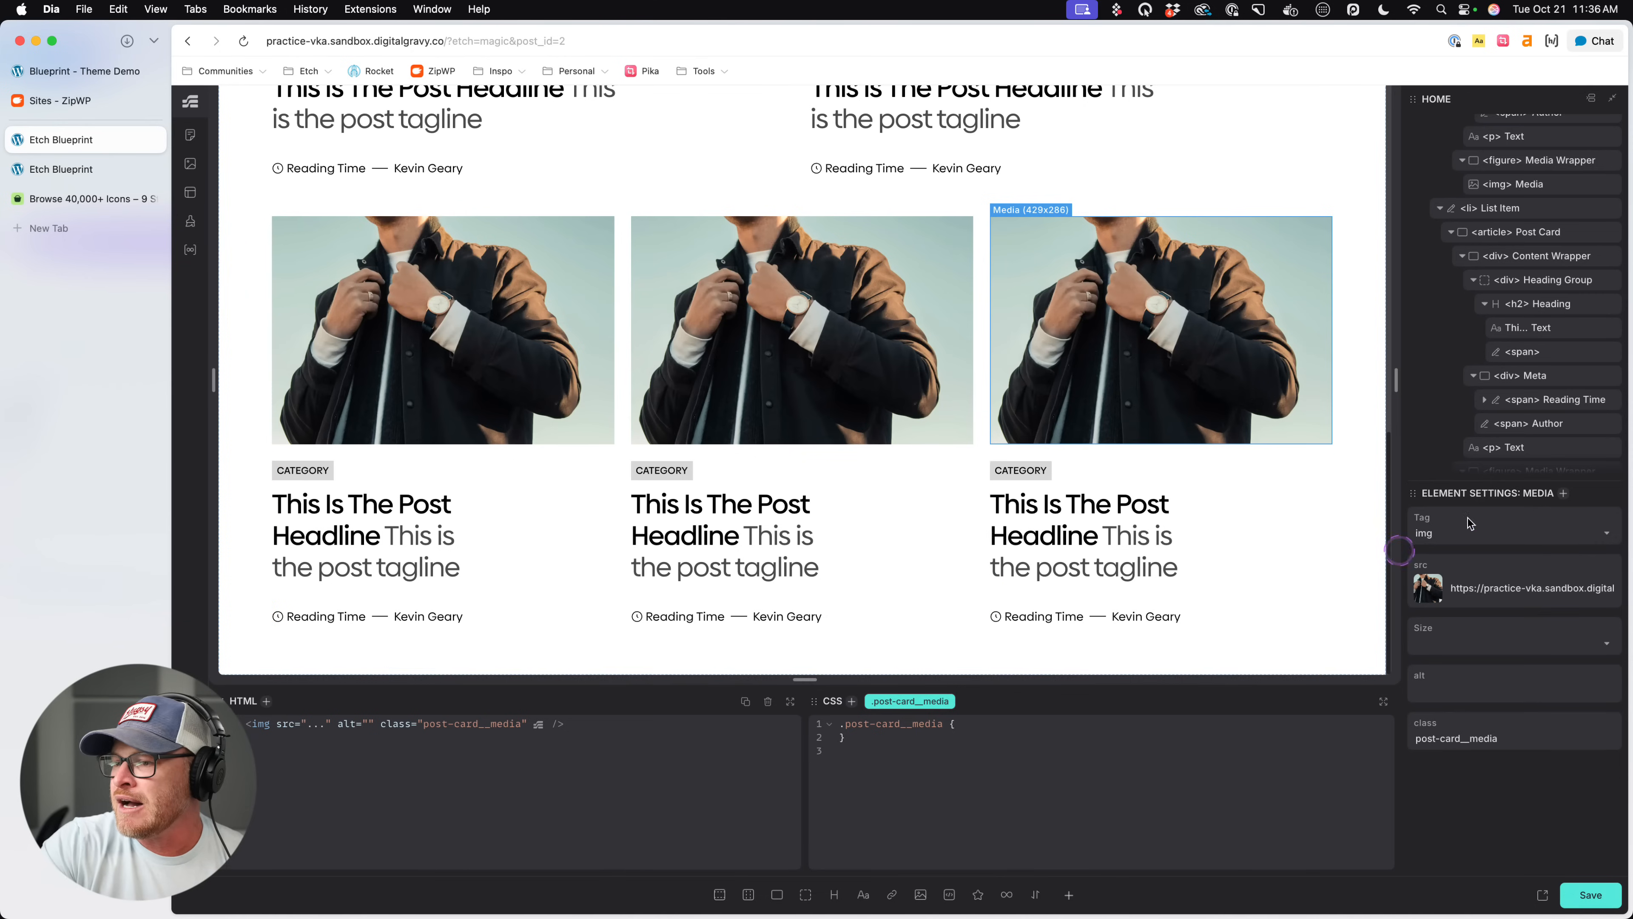
pyautogui.click(1084, 461)
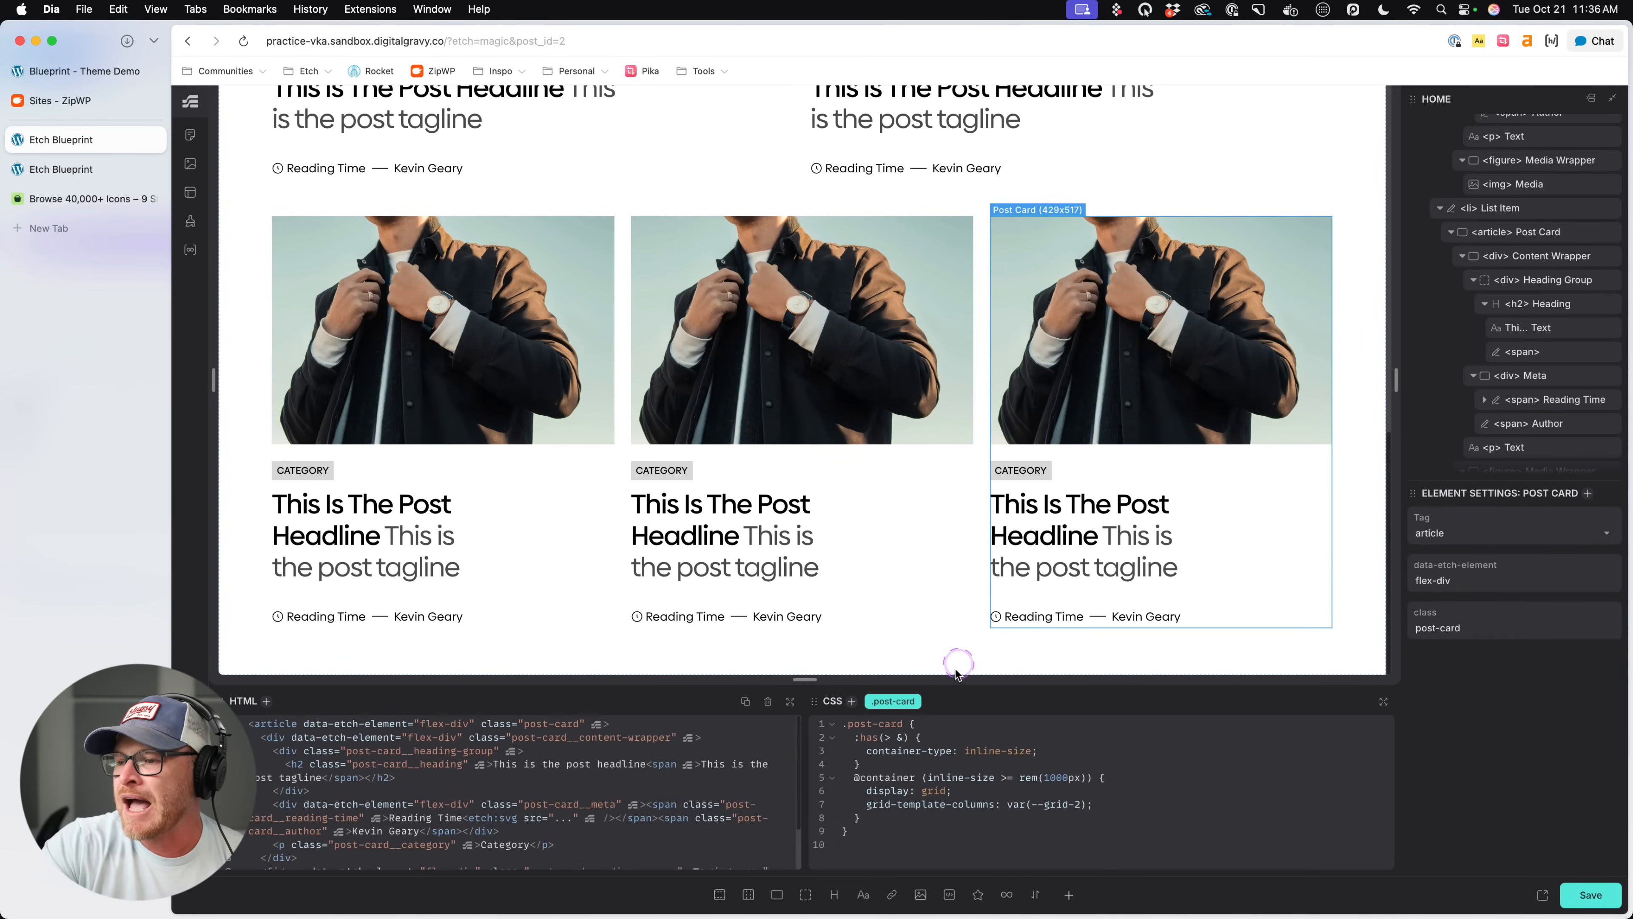
pyautogui.click(949, 805)
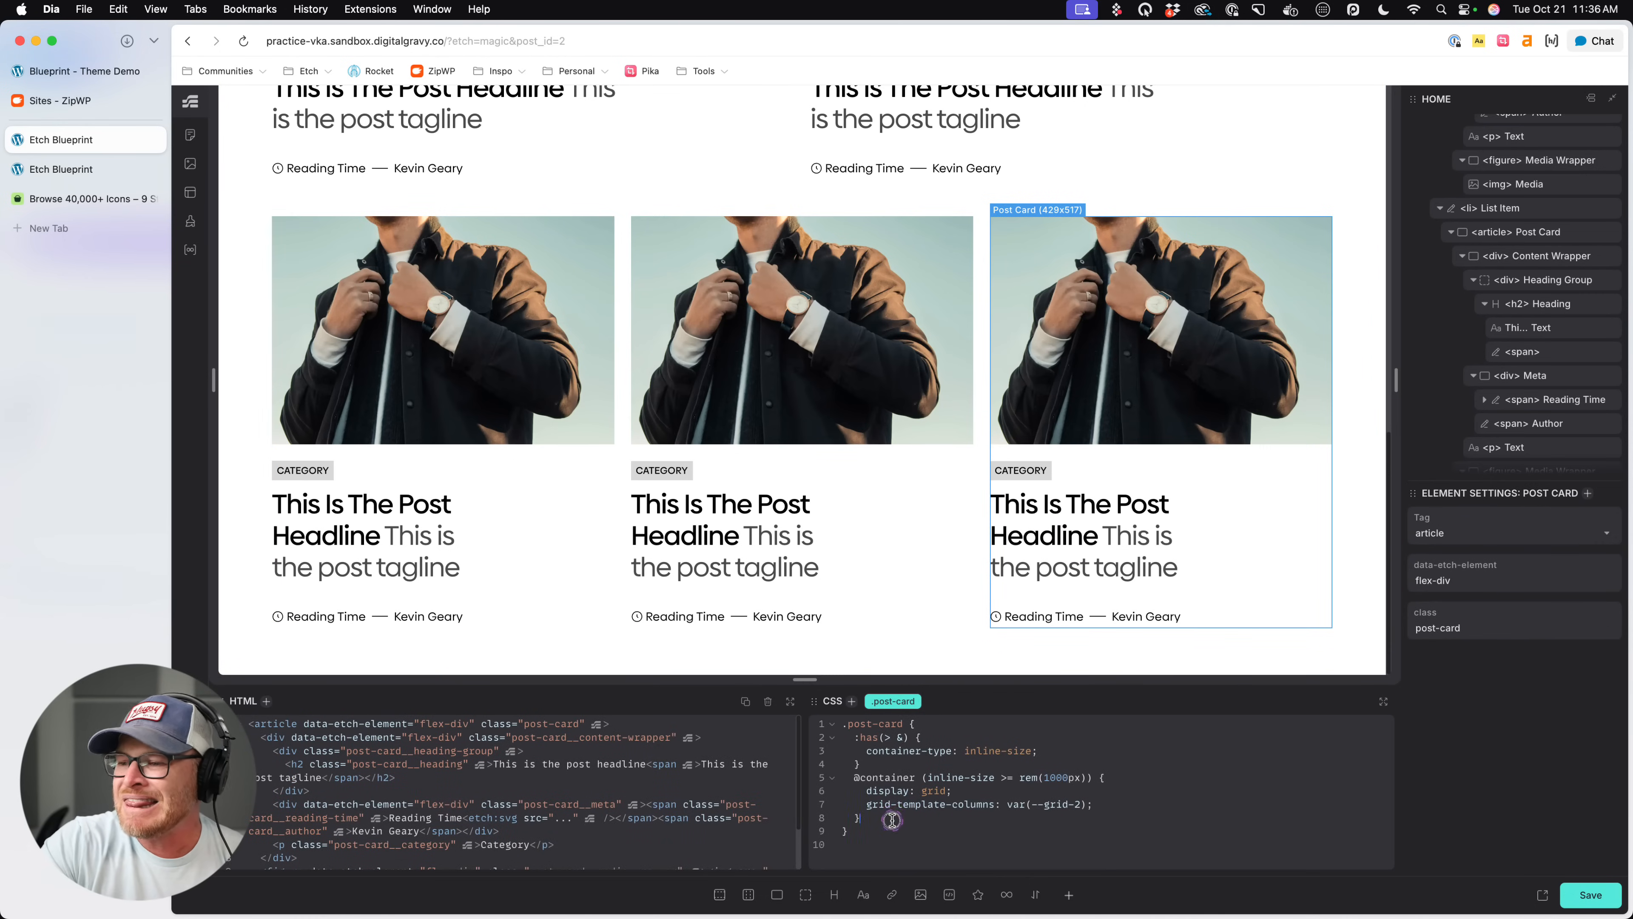
pyautogui.click(903, 508)
pyautogui.click(1003, 811)
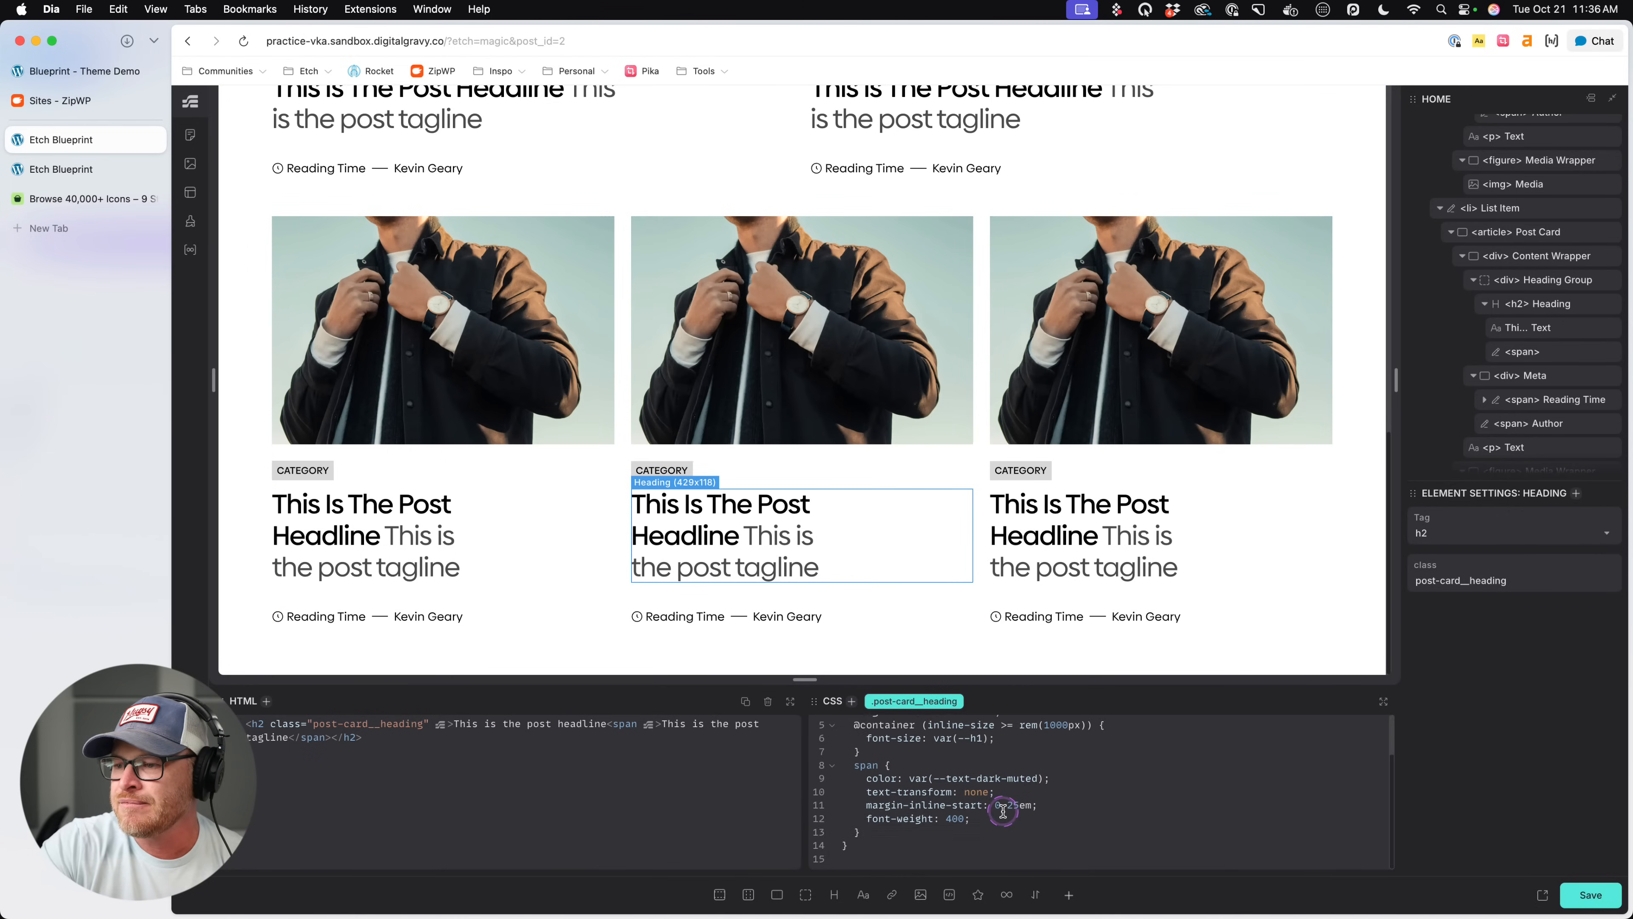
pyautogui.scroll(2, 1003, 810)
pyautogui.click(1055, 751)
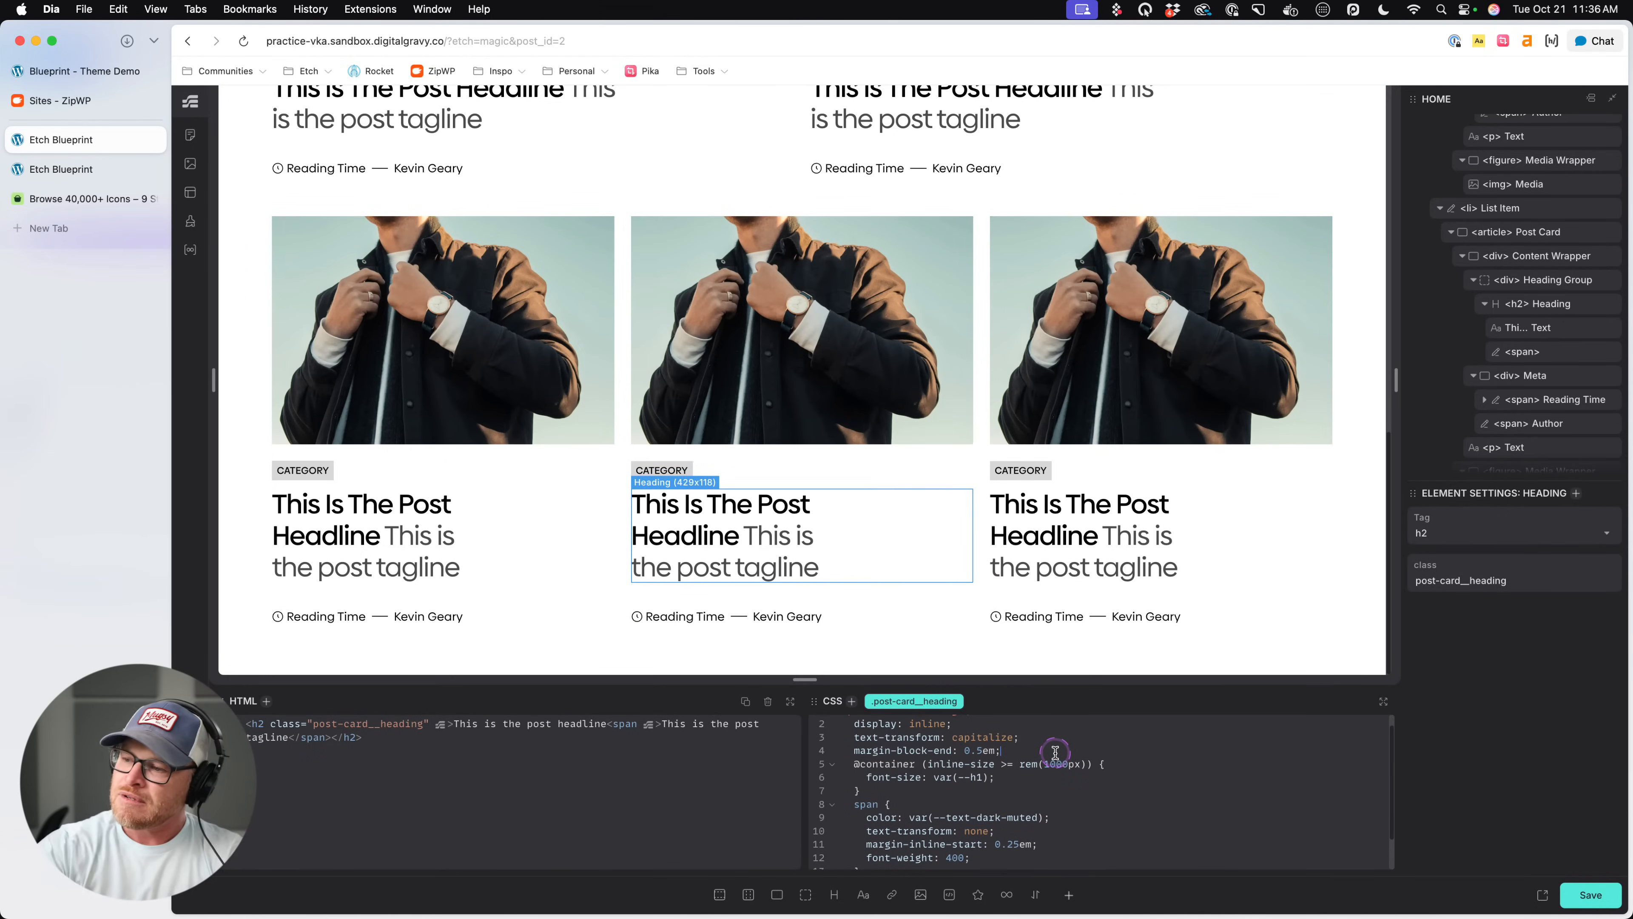
pyautogui.press('Return')
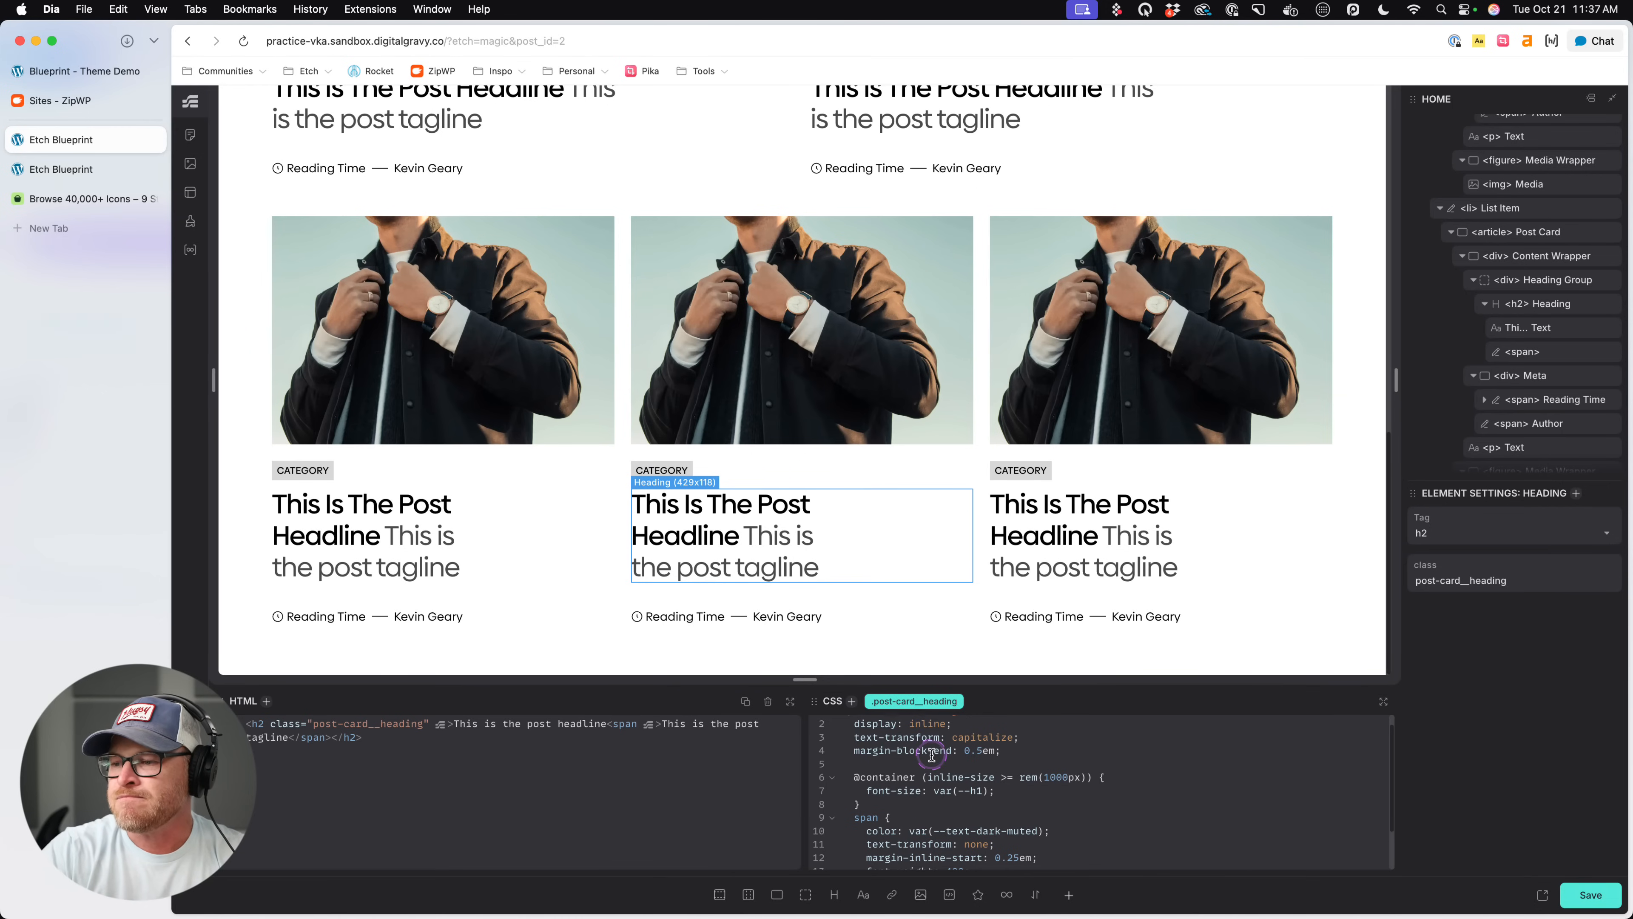
pyautogui.press('super+shift+v')
pyautogui.press('Return')
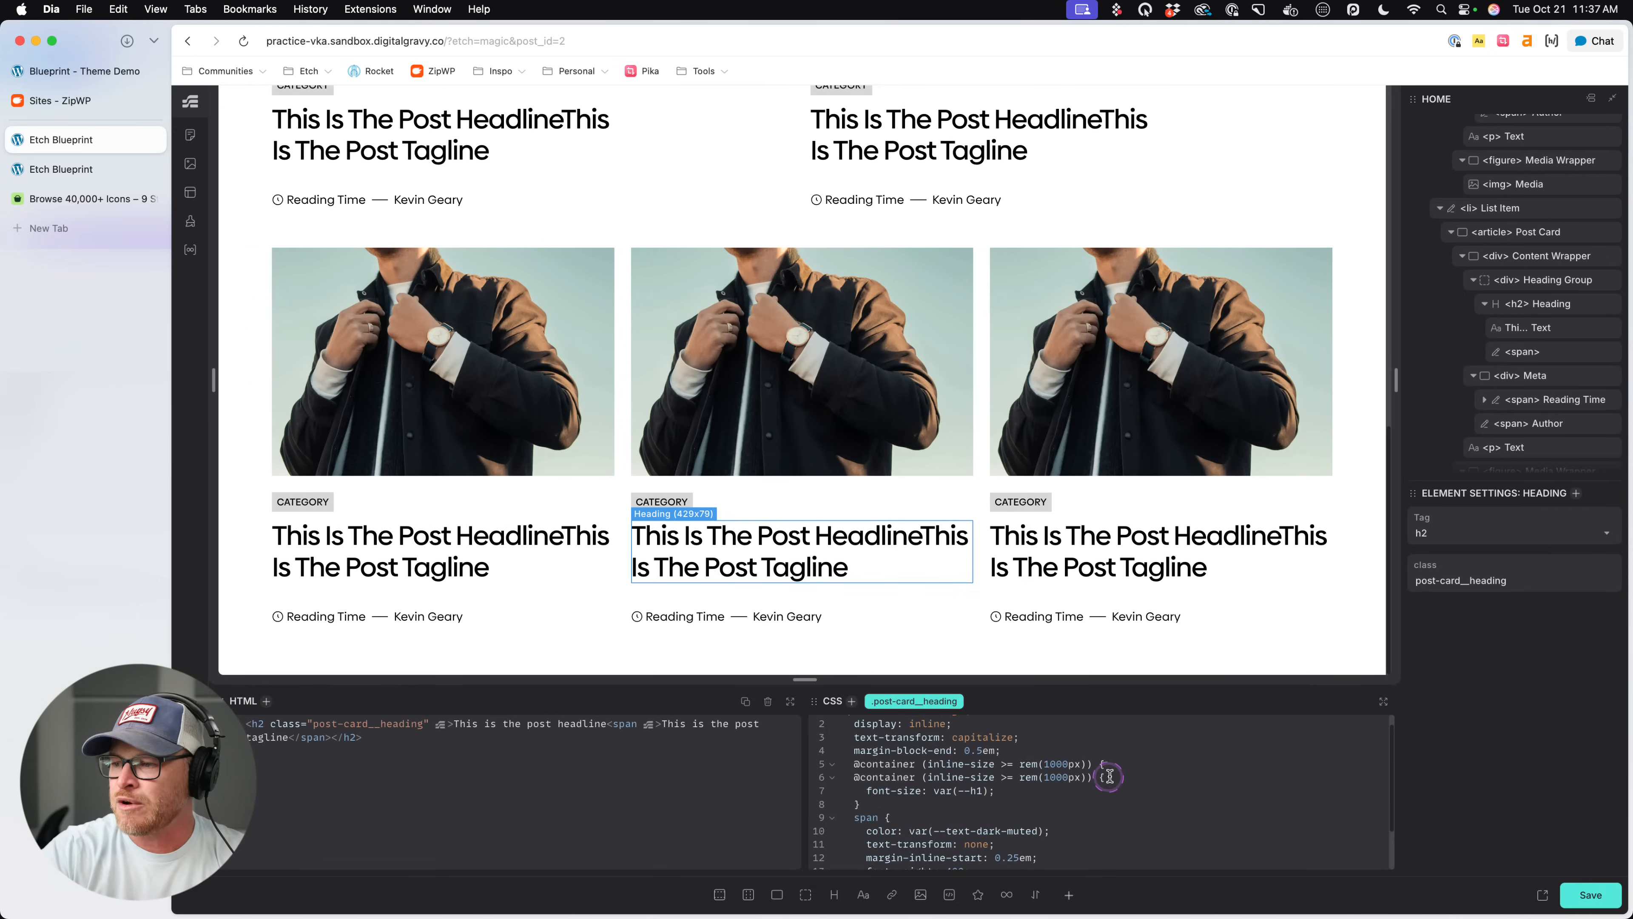
pyautogui.press('Return')
pyautogui.write('}')
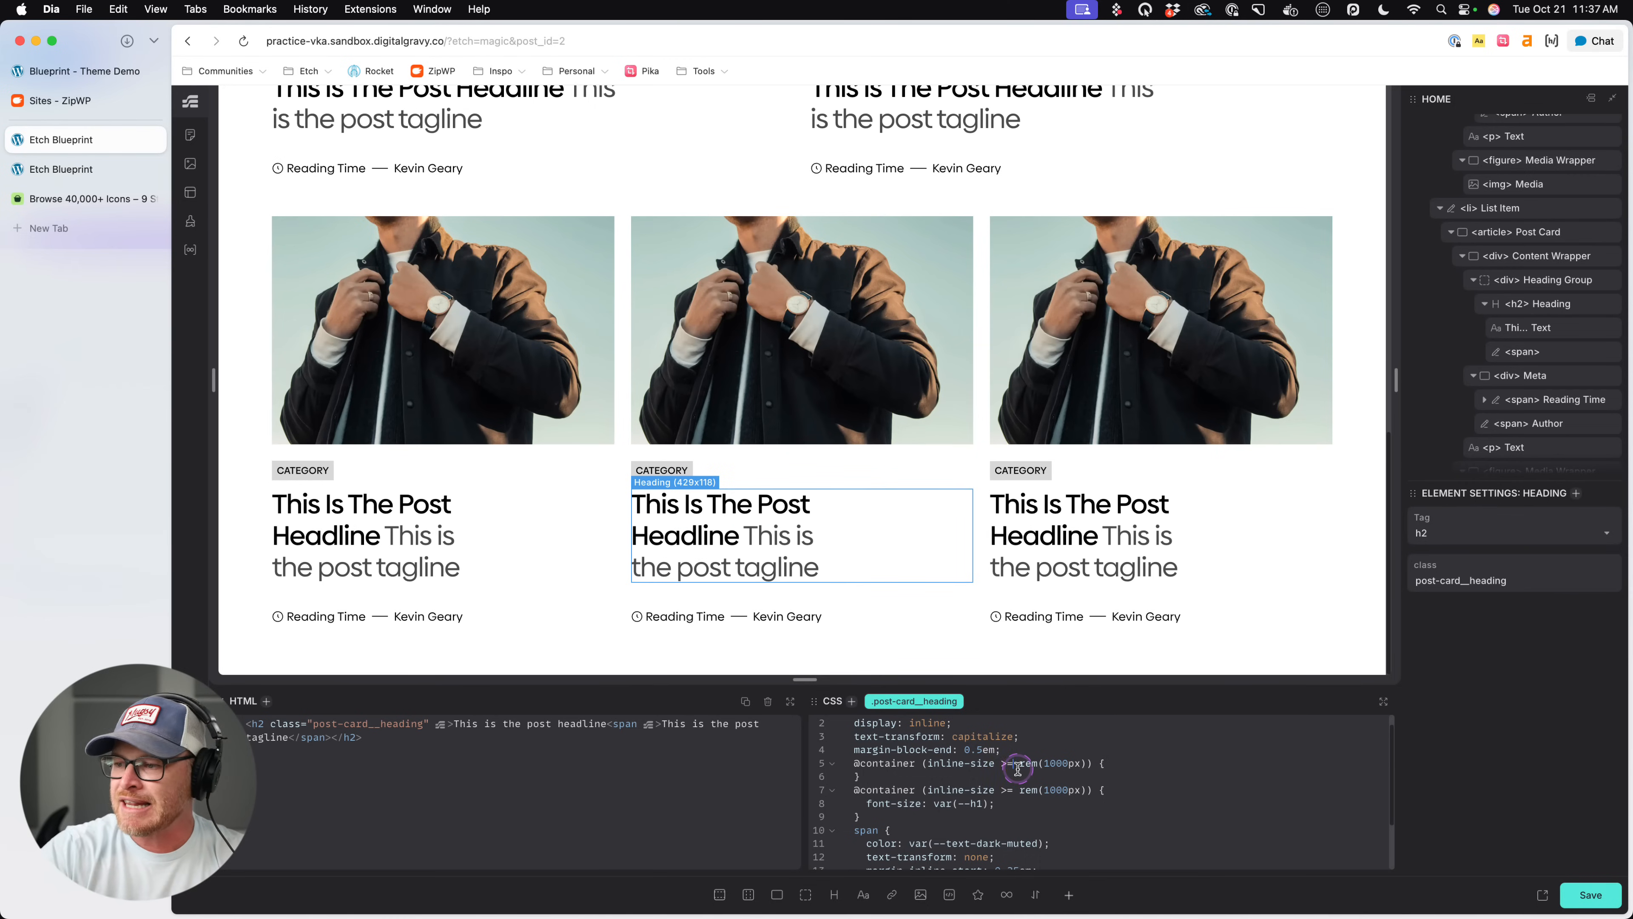
# - Change the empty upper container query in .post-card__heading to inline-size < rem(600px), give it font-size: var(--h3) and save the page
pyautogui.press('BackSpace')
pyautogui.press('BackSpace')
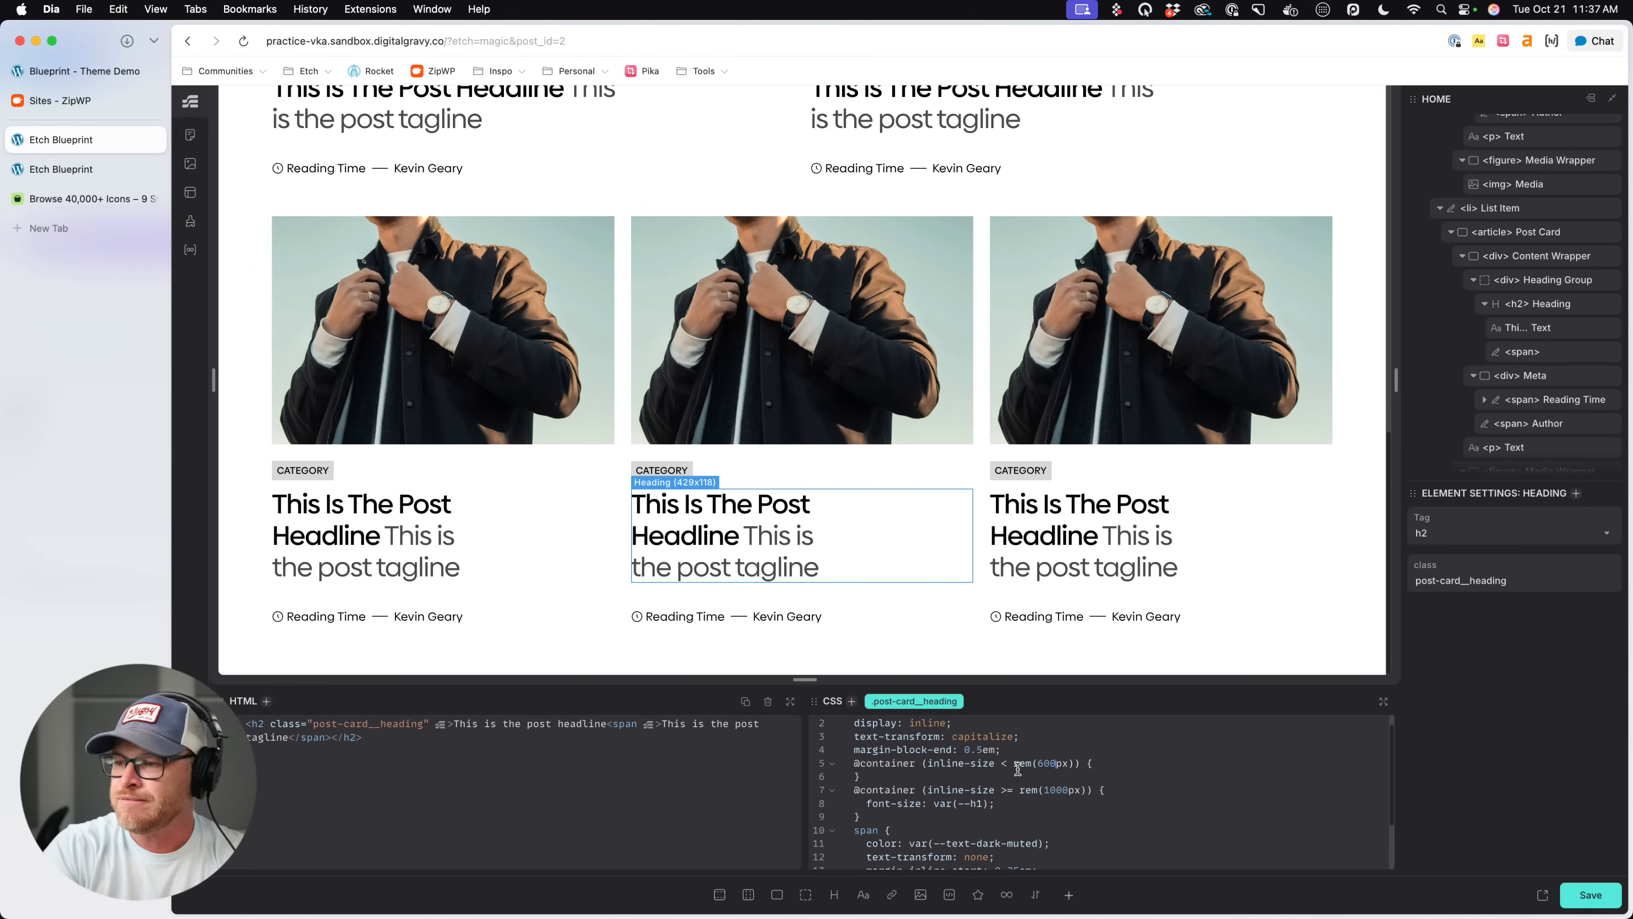
pyautogui.press('Return')
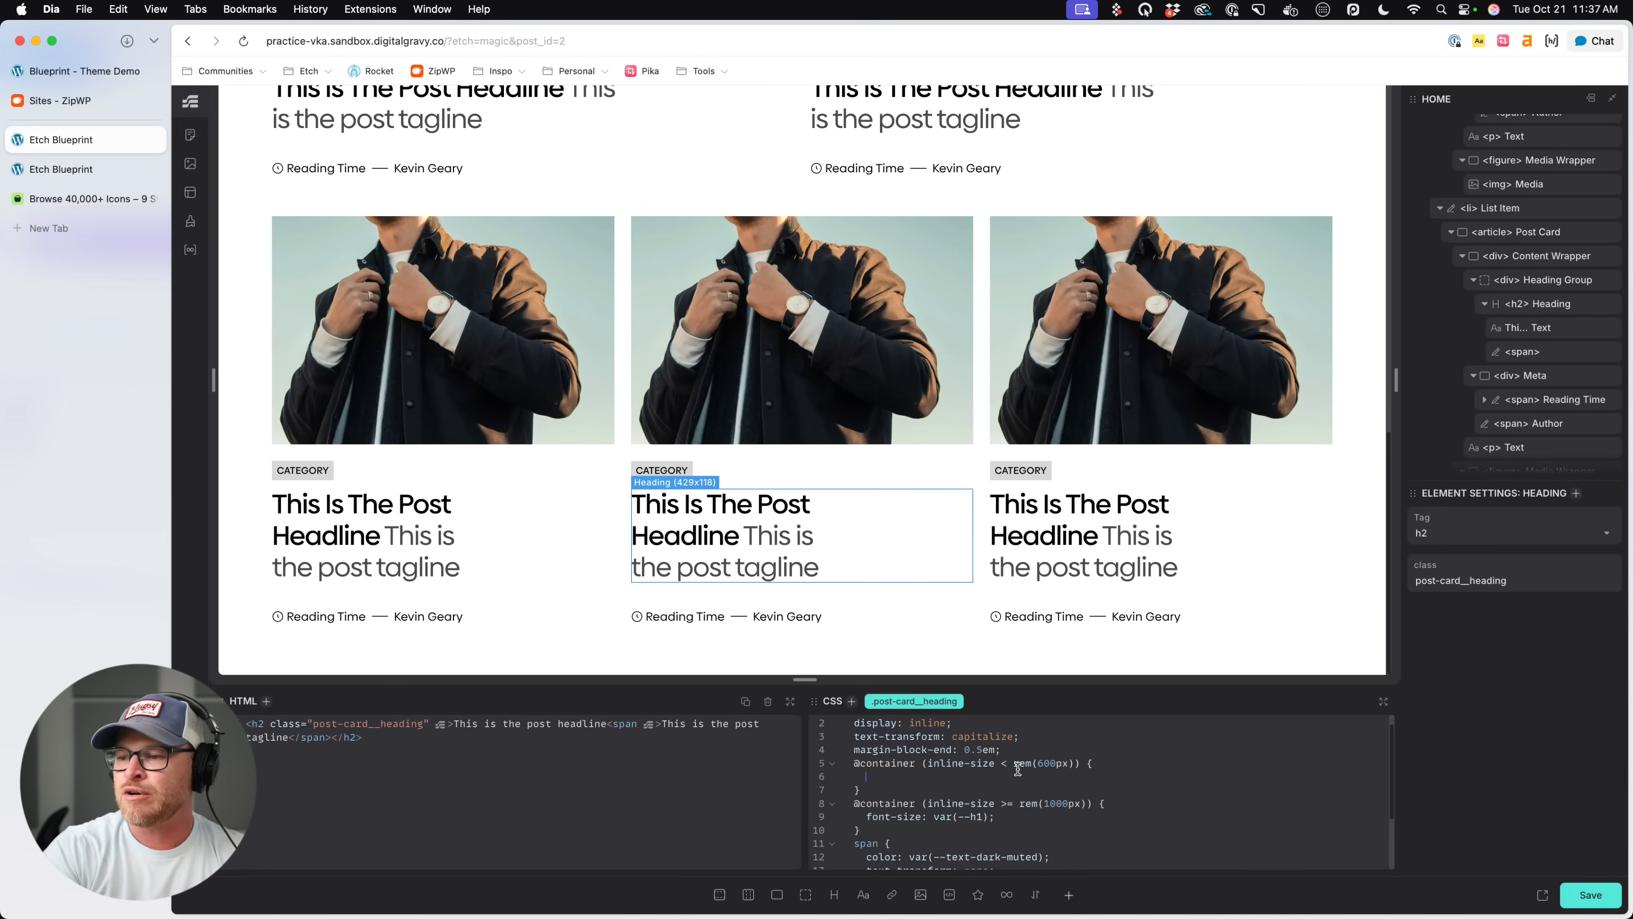
pyautogui.write('font-size: ')
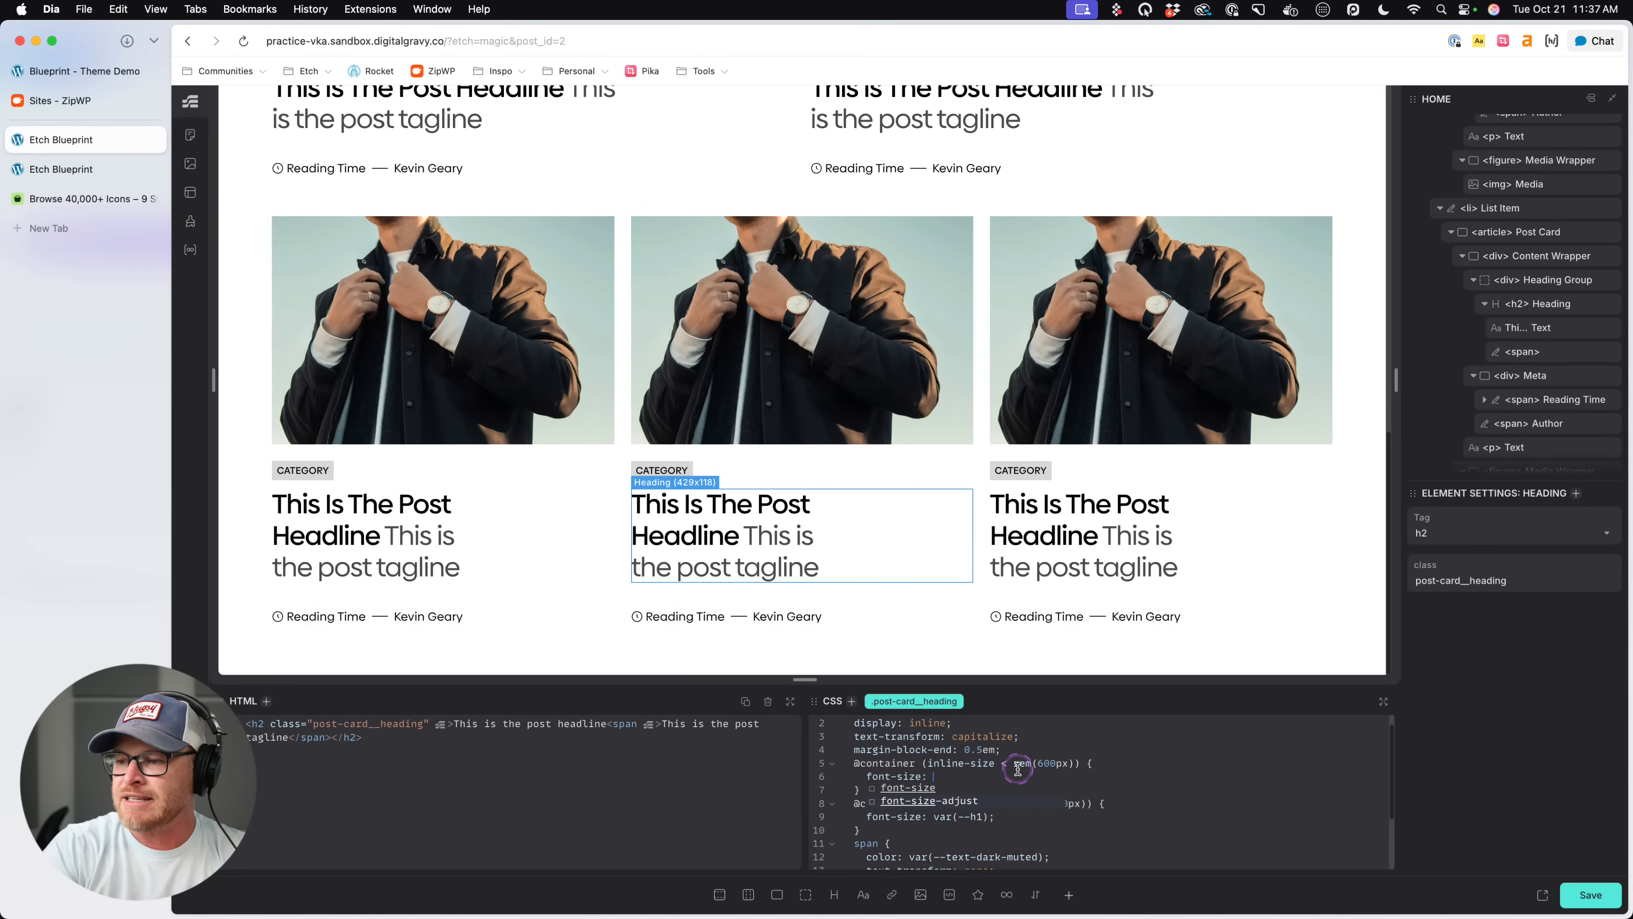
pyautogui.write('var(--h3')
pyautogui.press('Return')
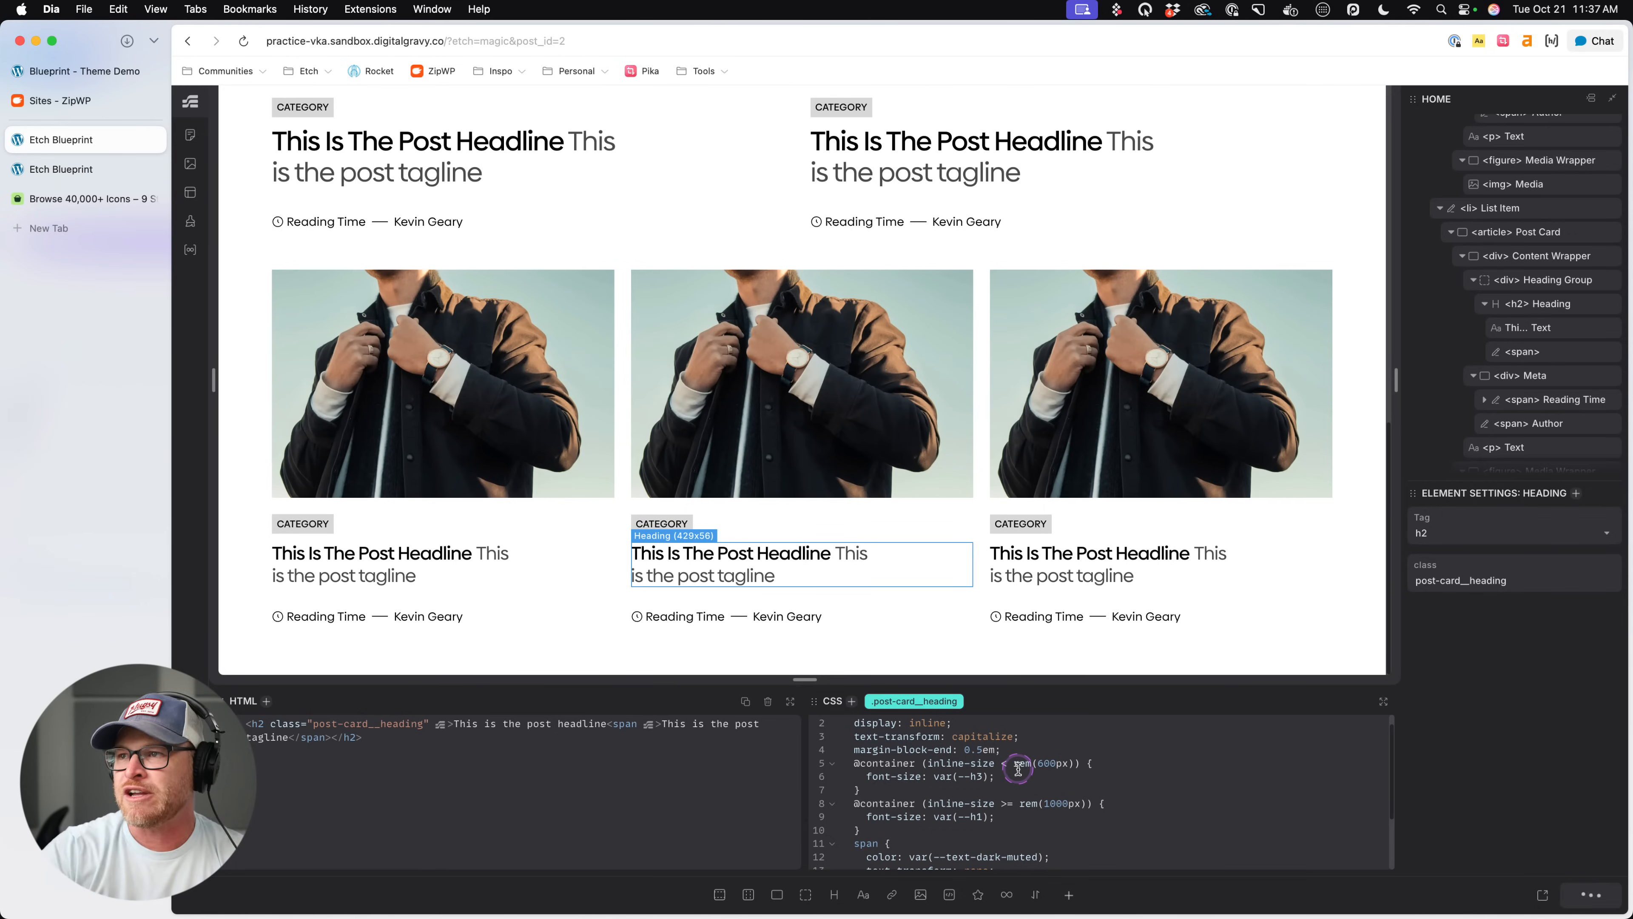
# - Close the developer tools on the live page and compare the heading sizes across the one-, two- and three-column post lists
pyautogui.click(128, 168)
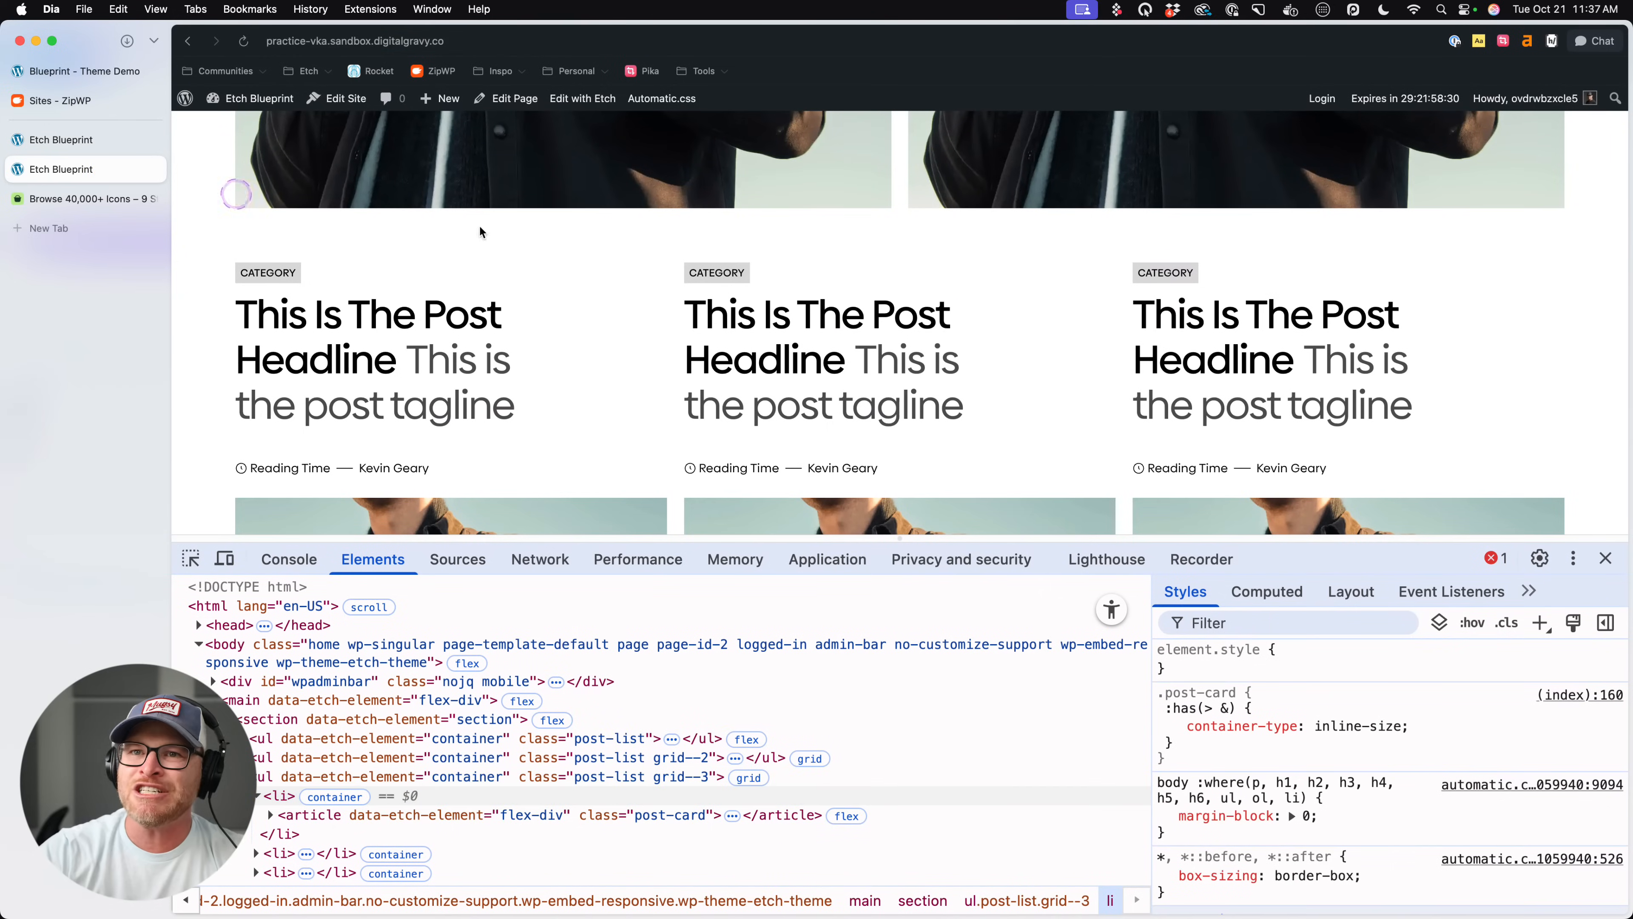
pyautogui.click(1604, 559)
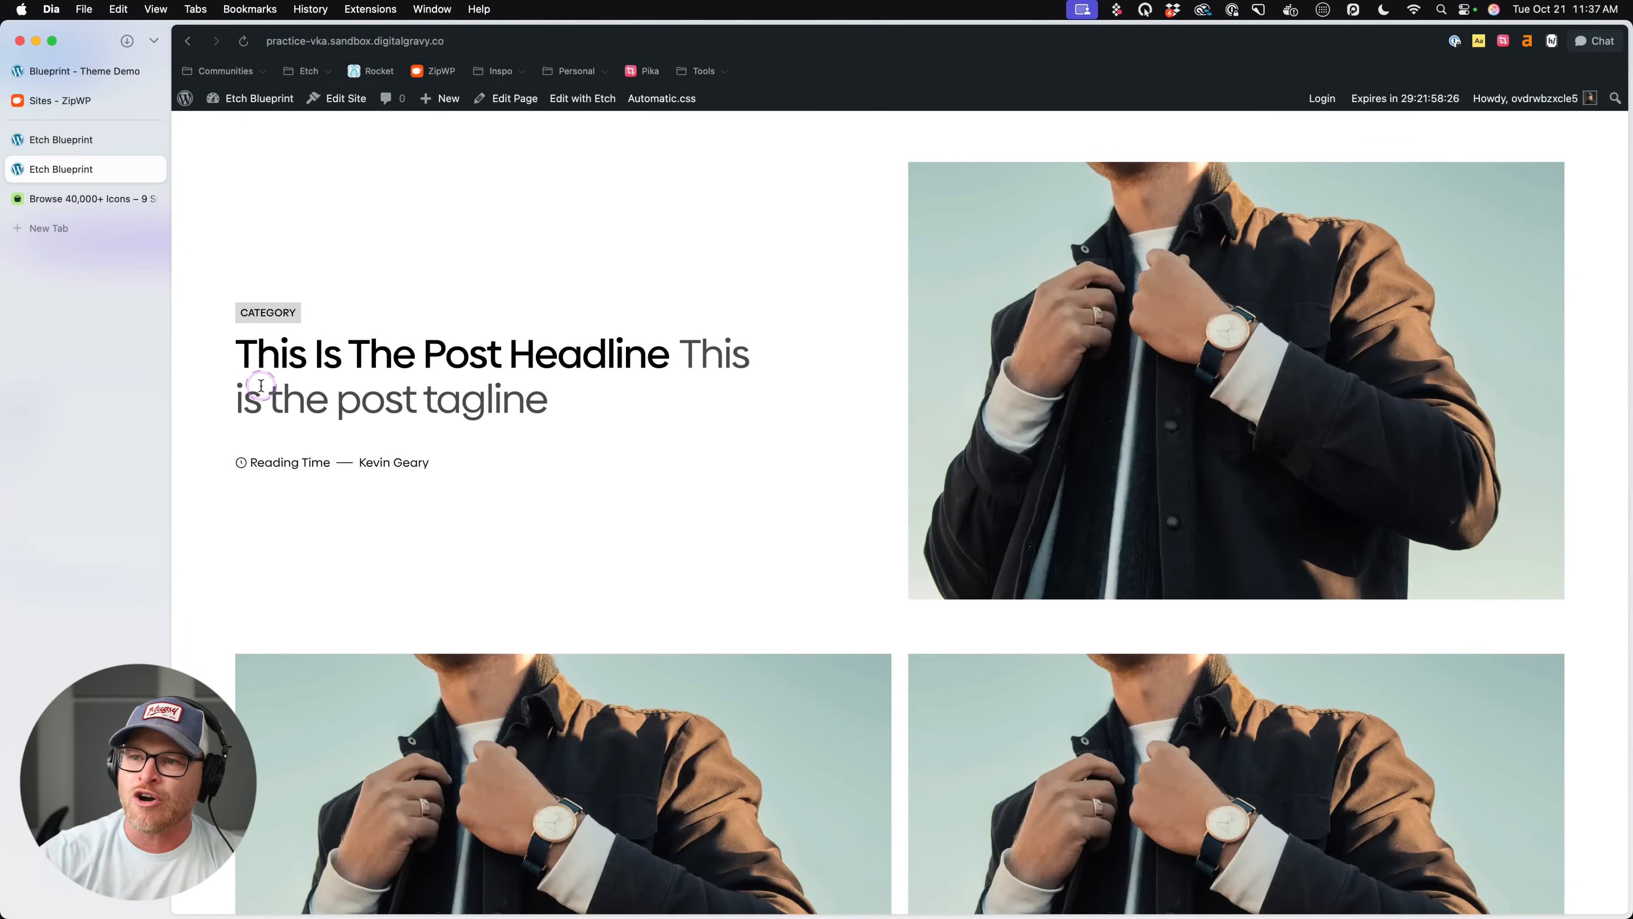
pyautogui.moveTo(262, 401); pyautogui.dragTo(424, 361)
pyautogui.click(599, 398)
pyautogui.scroll(-8, 601, 399)
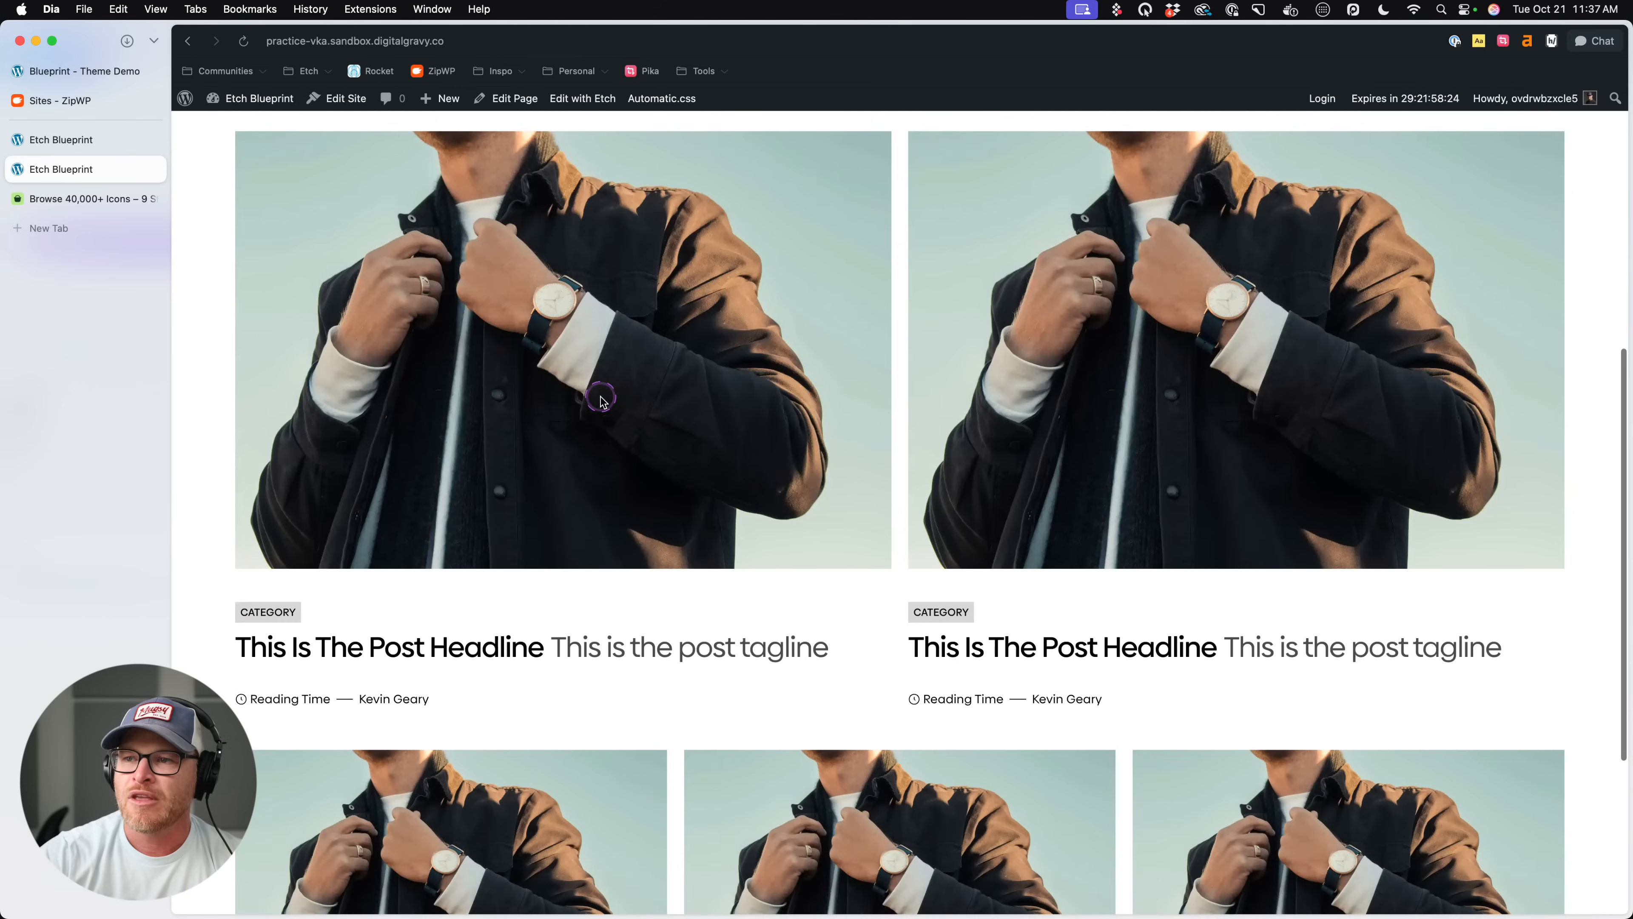
pyautogui.scroll(-2, 964, 482)
pyautogui.moveTo(348, 528); pyautogui.dragTo(732, 518)
pyautogui.click(731, 518)
pyautogui.scroll(-3, 1085, 527)
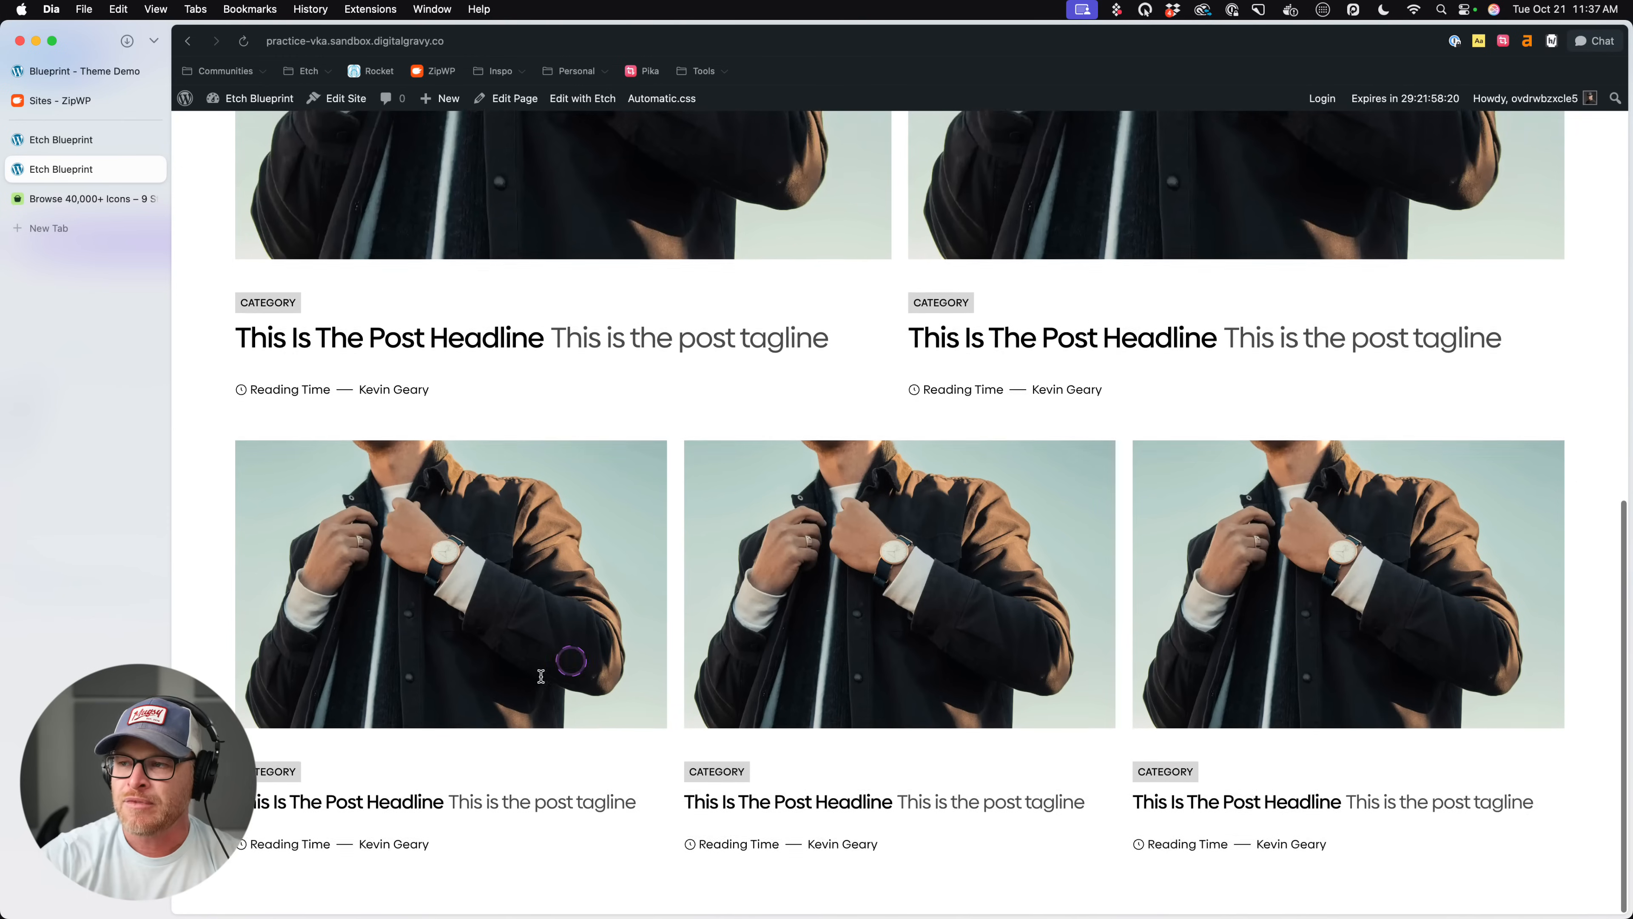
pyautogui.moveTo(568, 657); pyautogui.dragTo(340, 812)
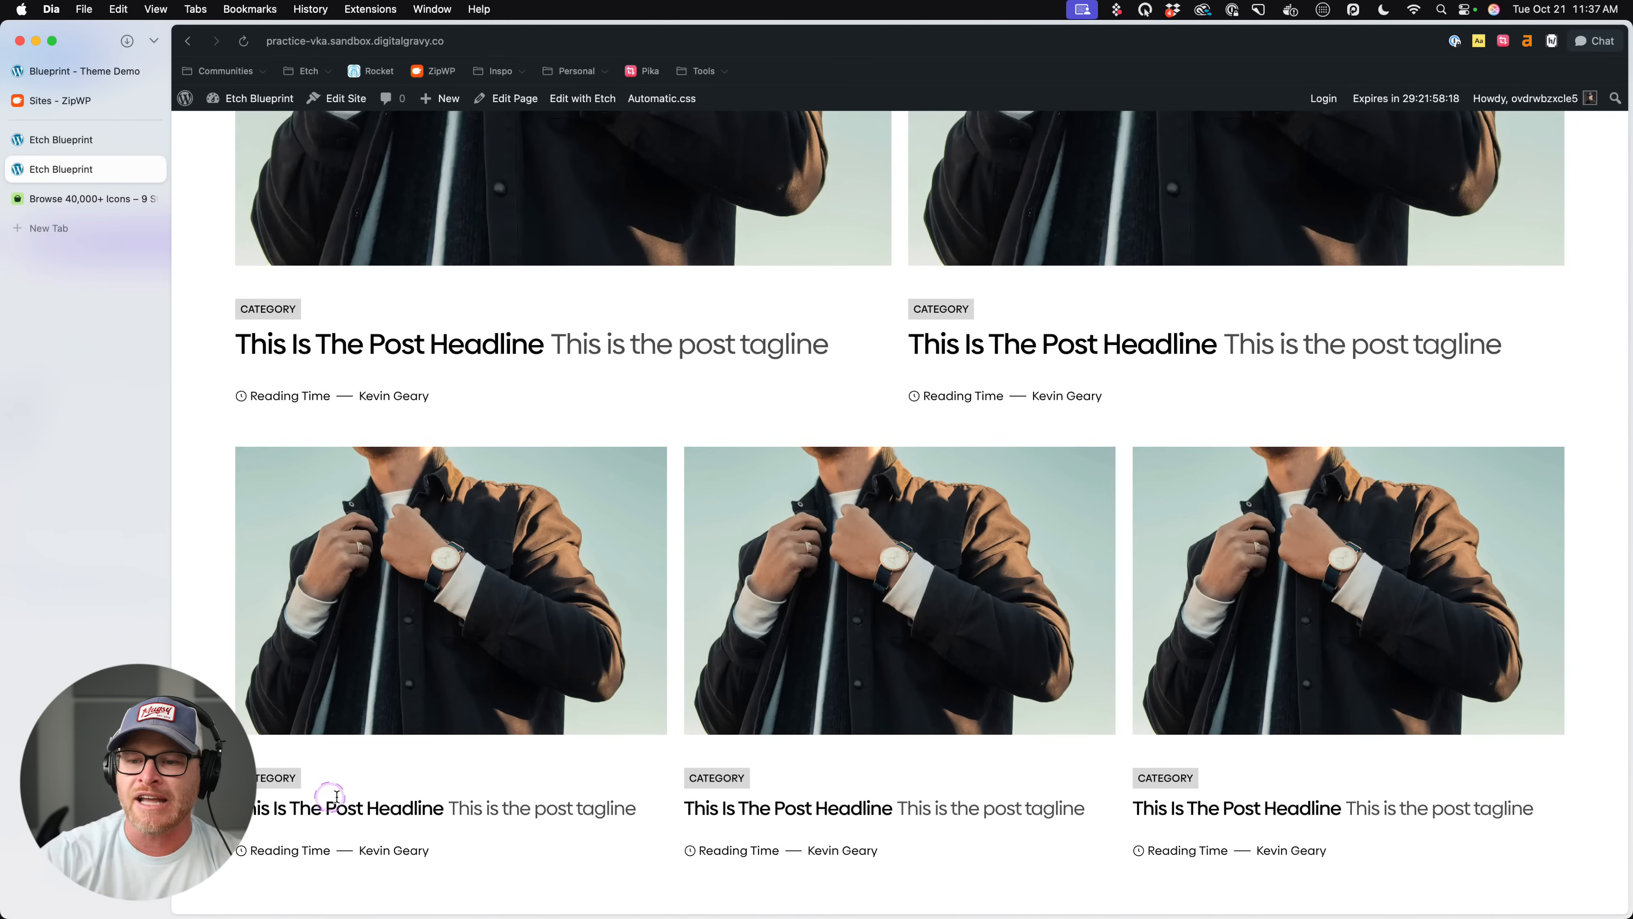
# - Back in the Etch editor, add gap: 0; as the first declaration of .post-card and save the page
pyautogui.click(82, 148)
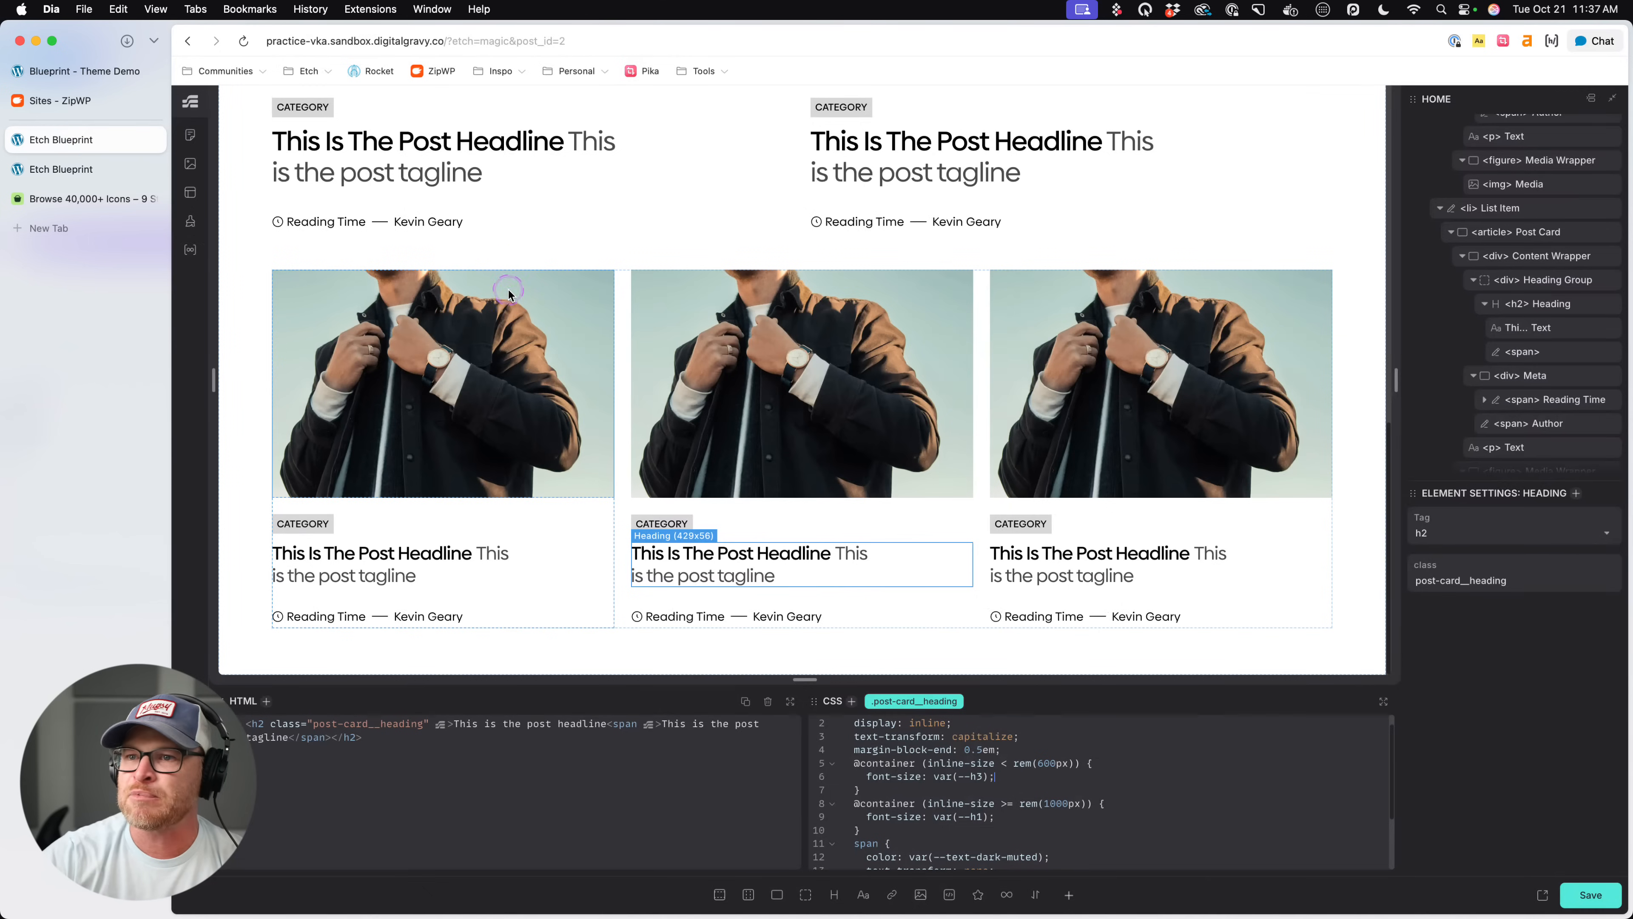
pyautogui.click(434, 510)
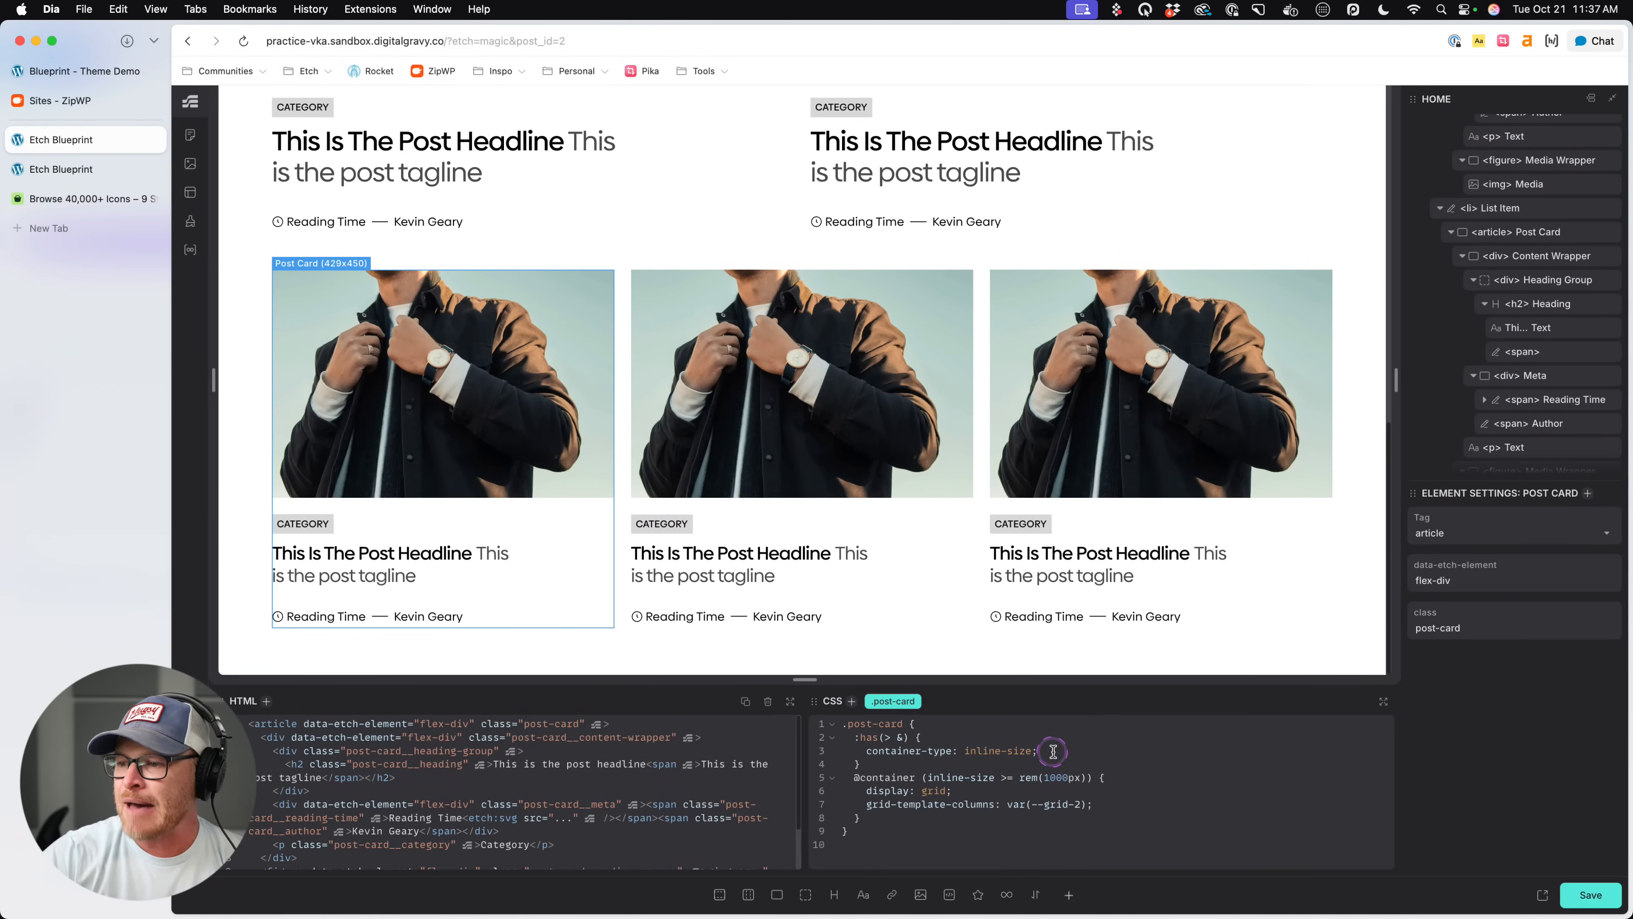
pyautogui.click(1036, 725)
pyautogui.press('Return')
pyautogui.write('gap: 0;')
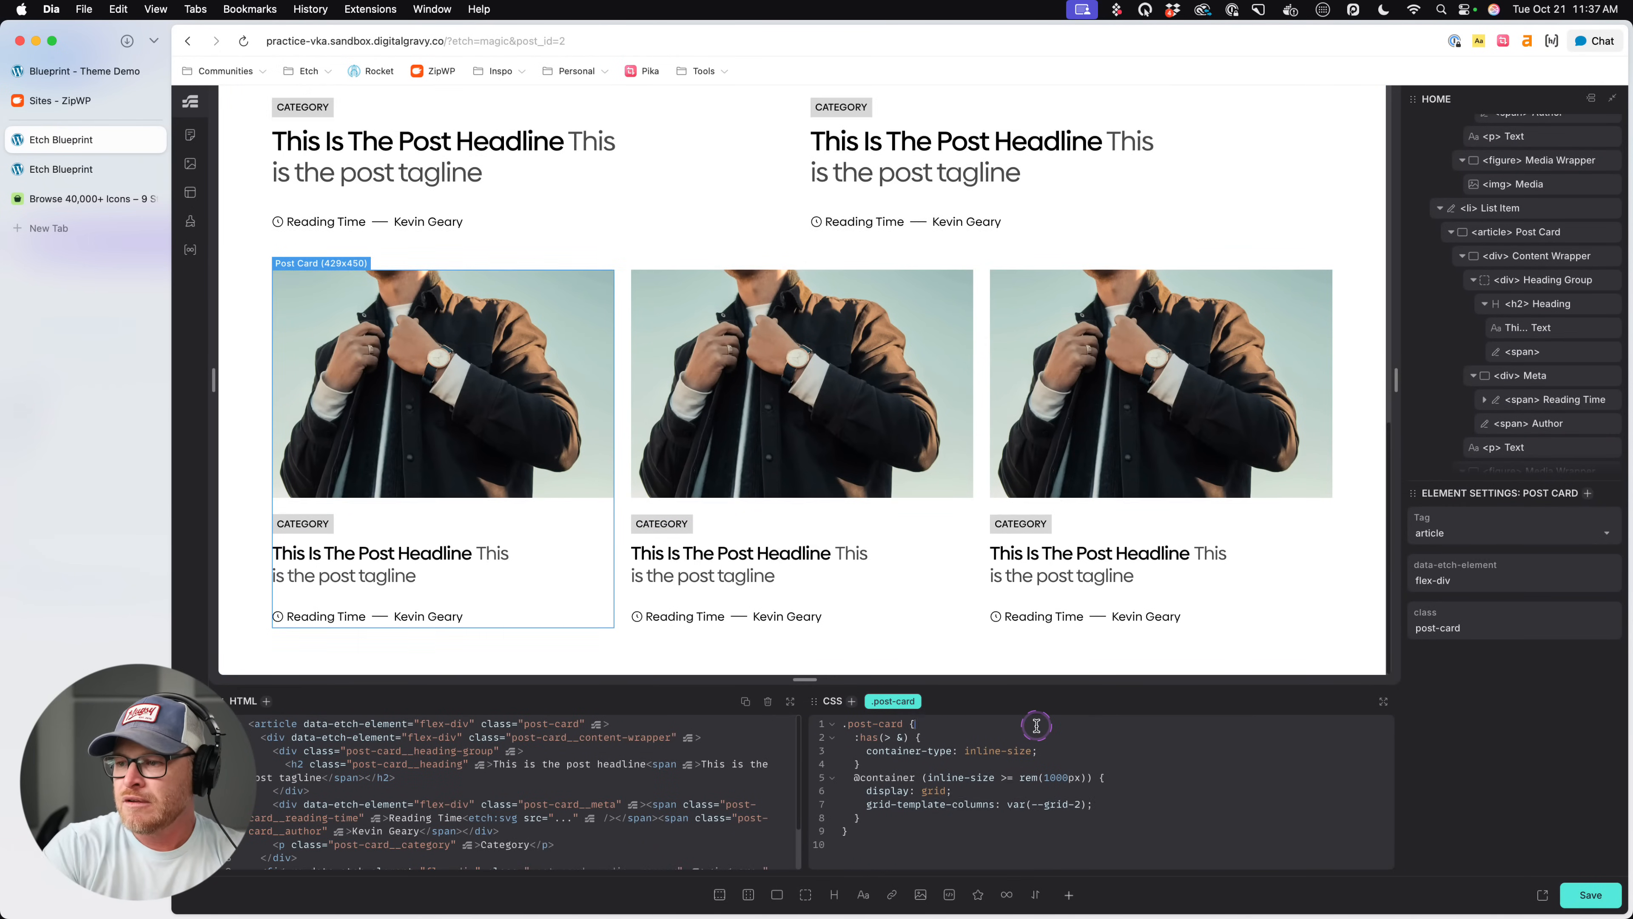
pyautogui.press('super+s')
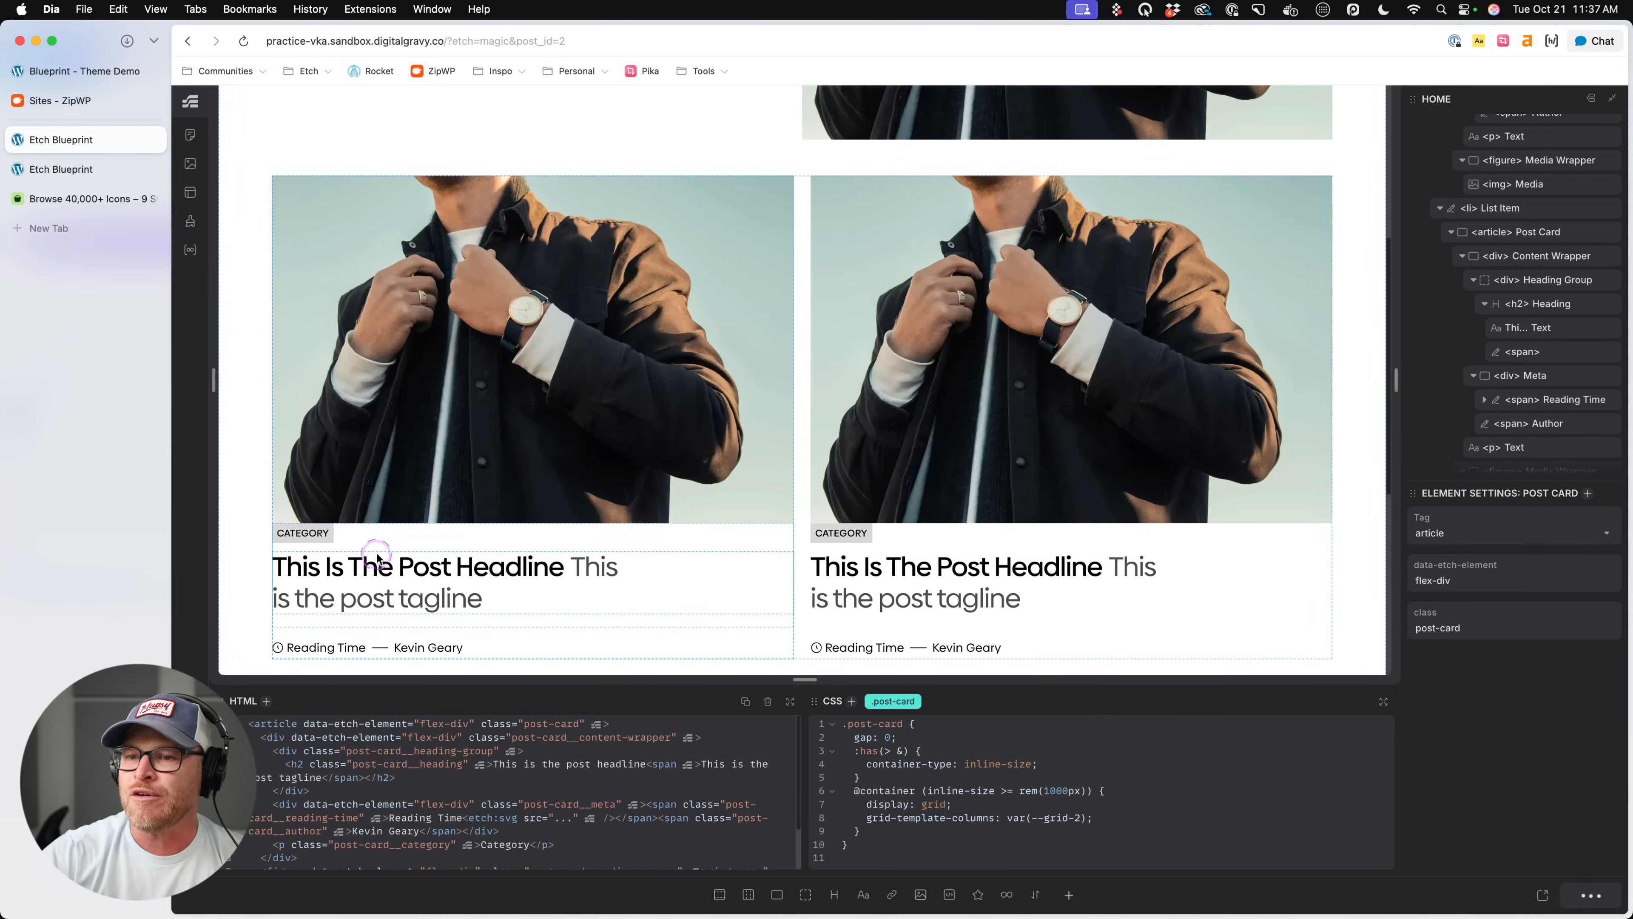
# - Add padding: var(--space-m); to .post-card__content-wrapper below the justify-content declaration
pyautogui.click(423, 543)
pyautogui.click(1084, 756)
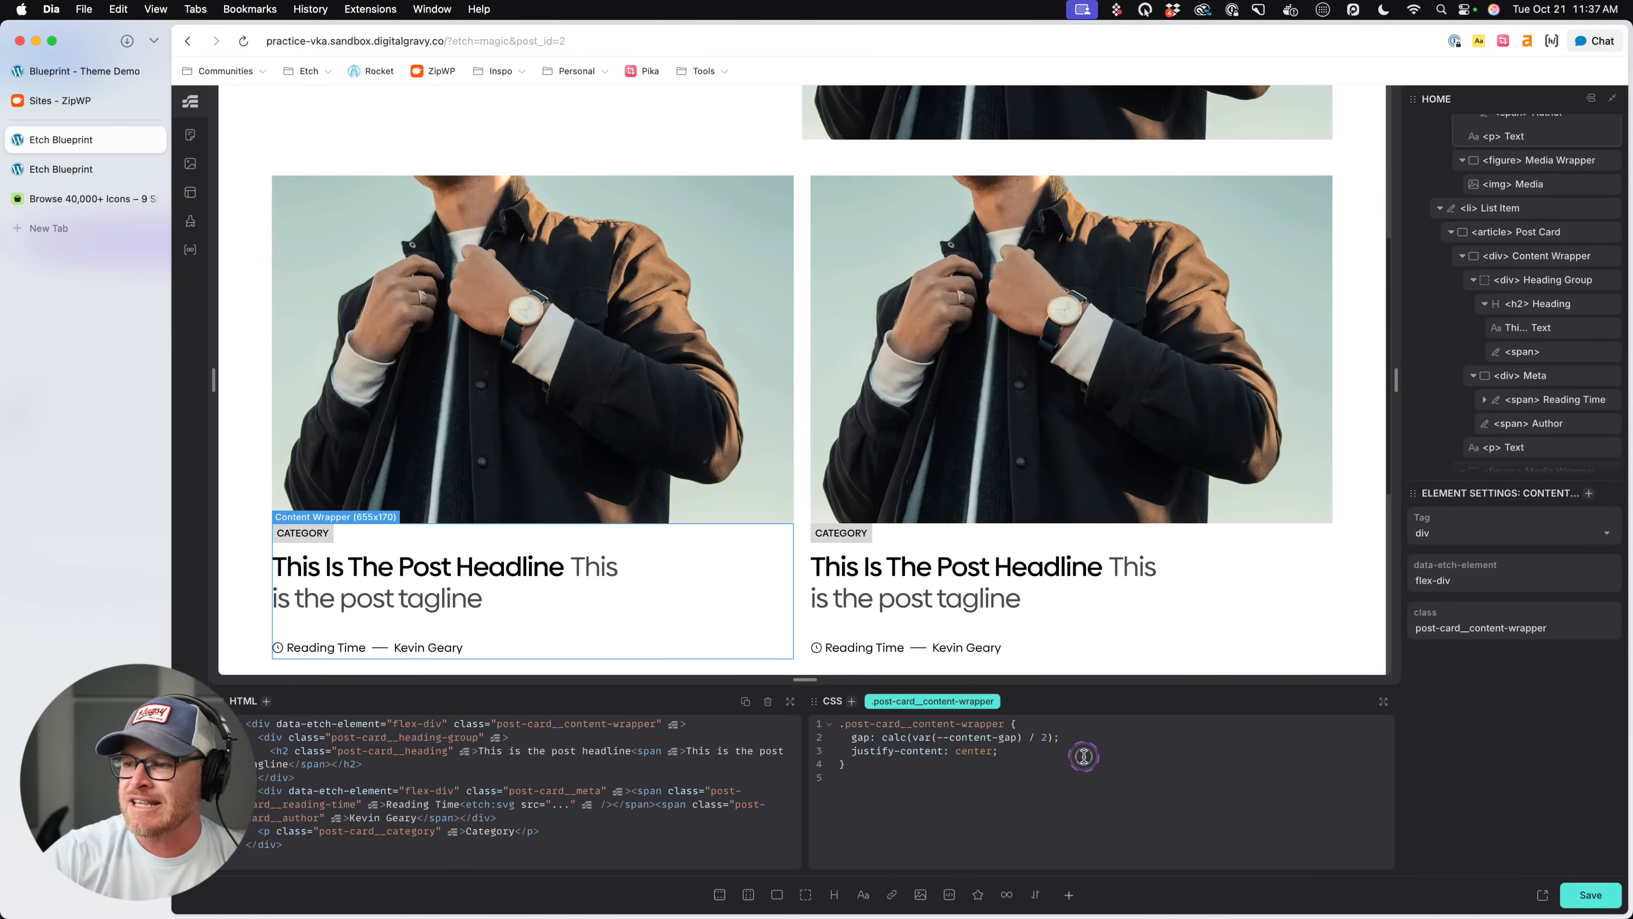
pyautogui.write('pad')
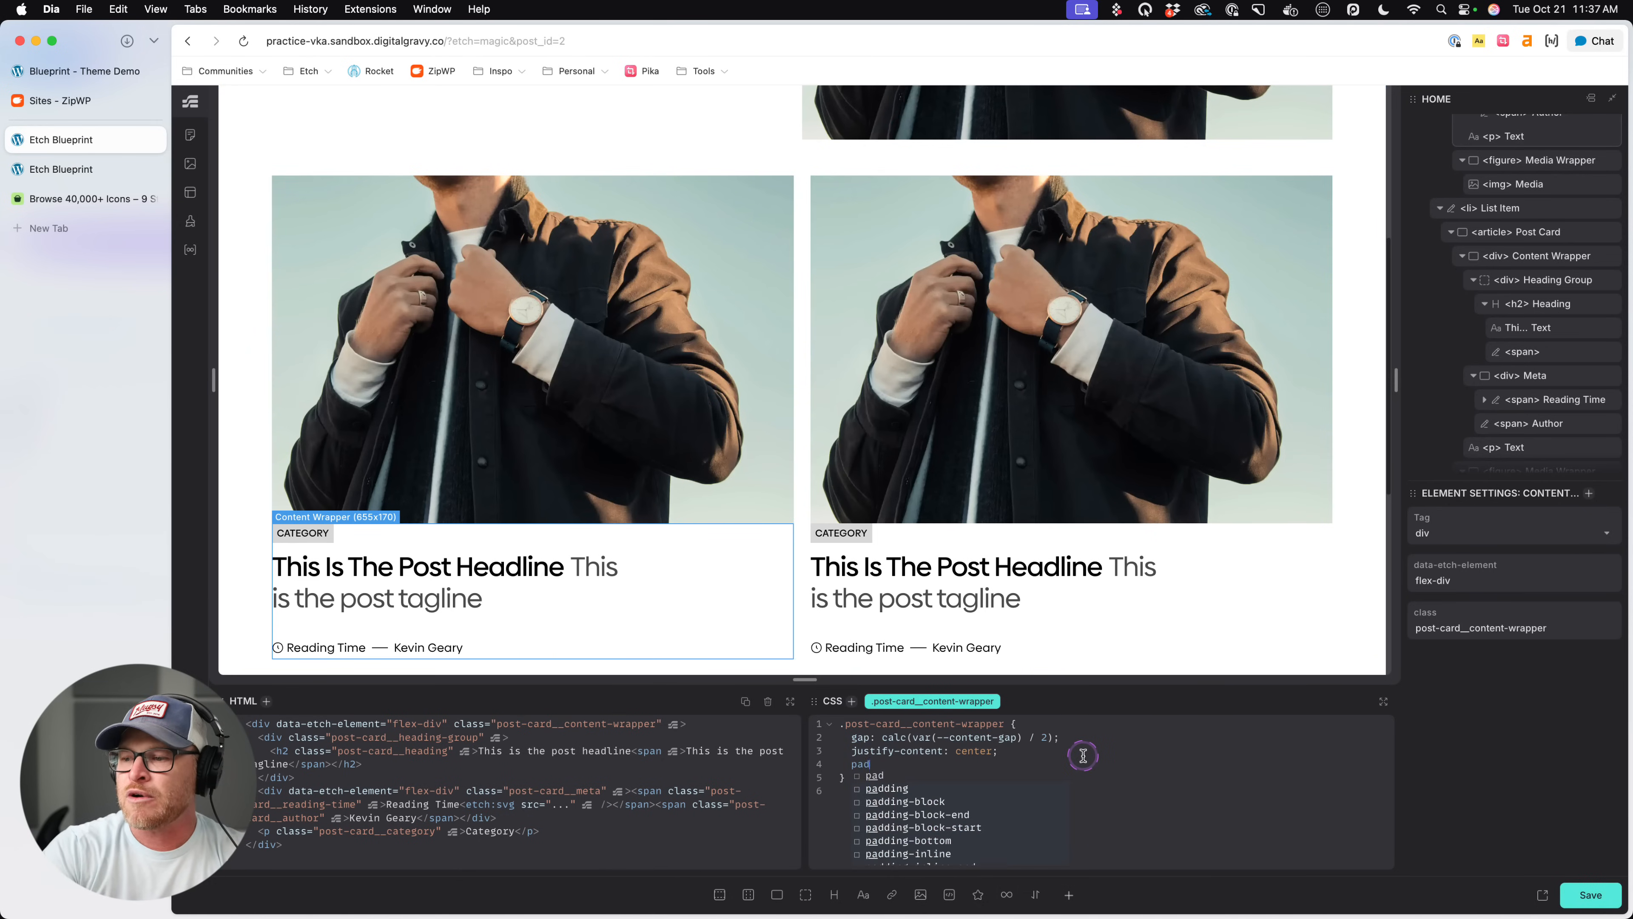
pyautogui.write('ding: var(--space-m);')
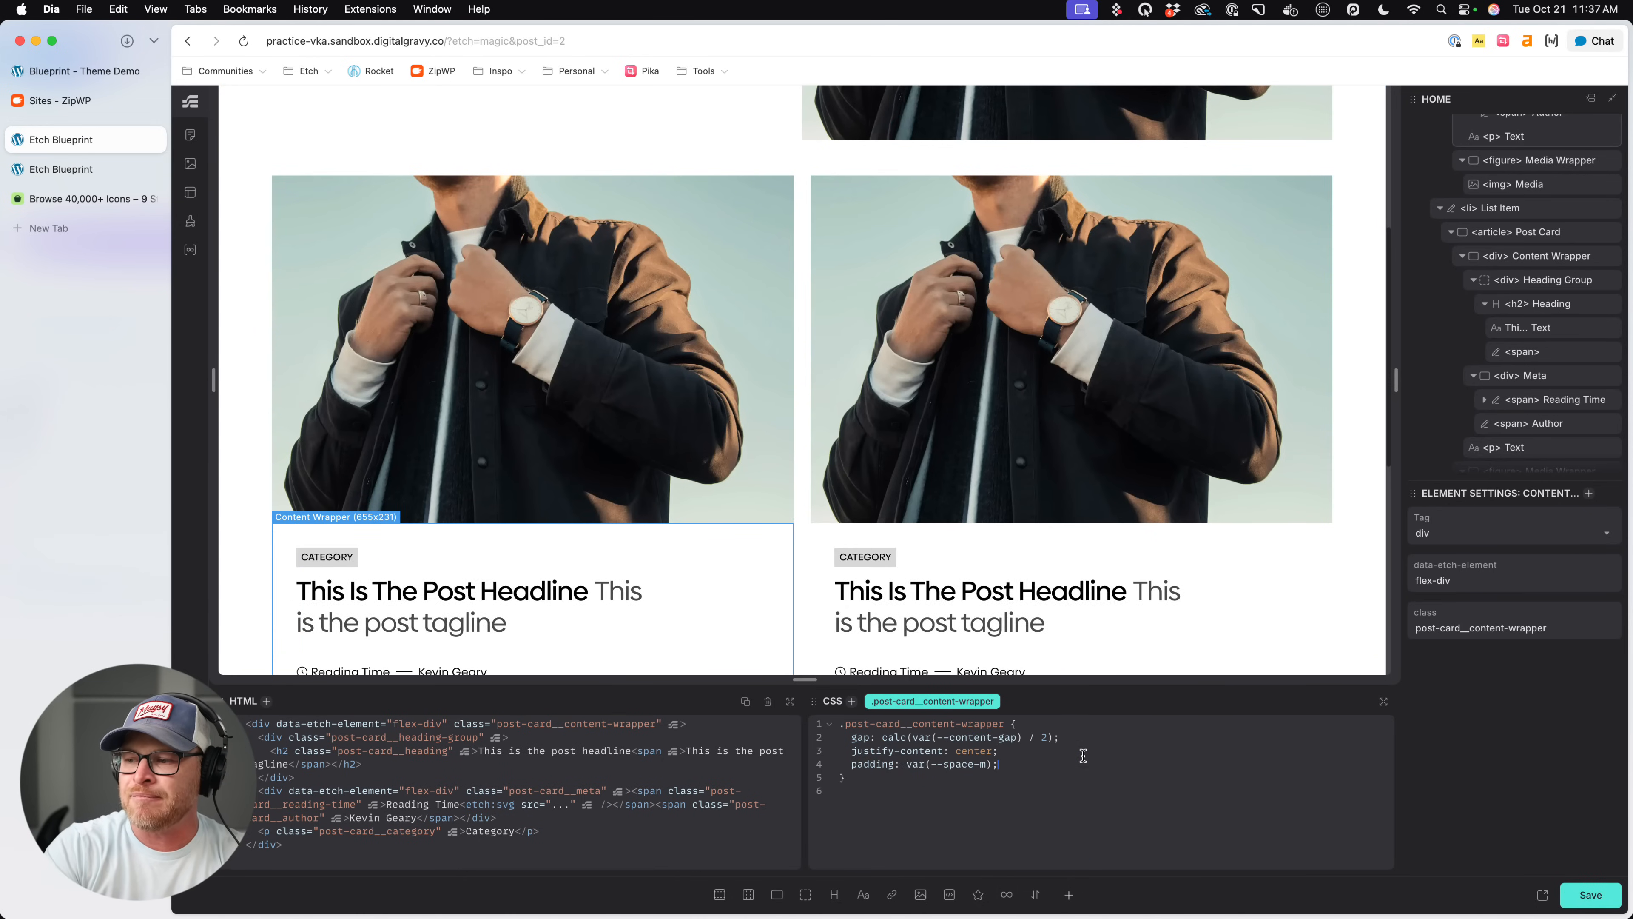
pyautogui.press('Return')
pyautogui.press('super+shift+v')
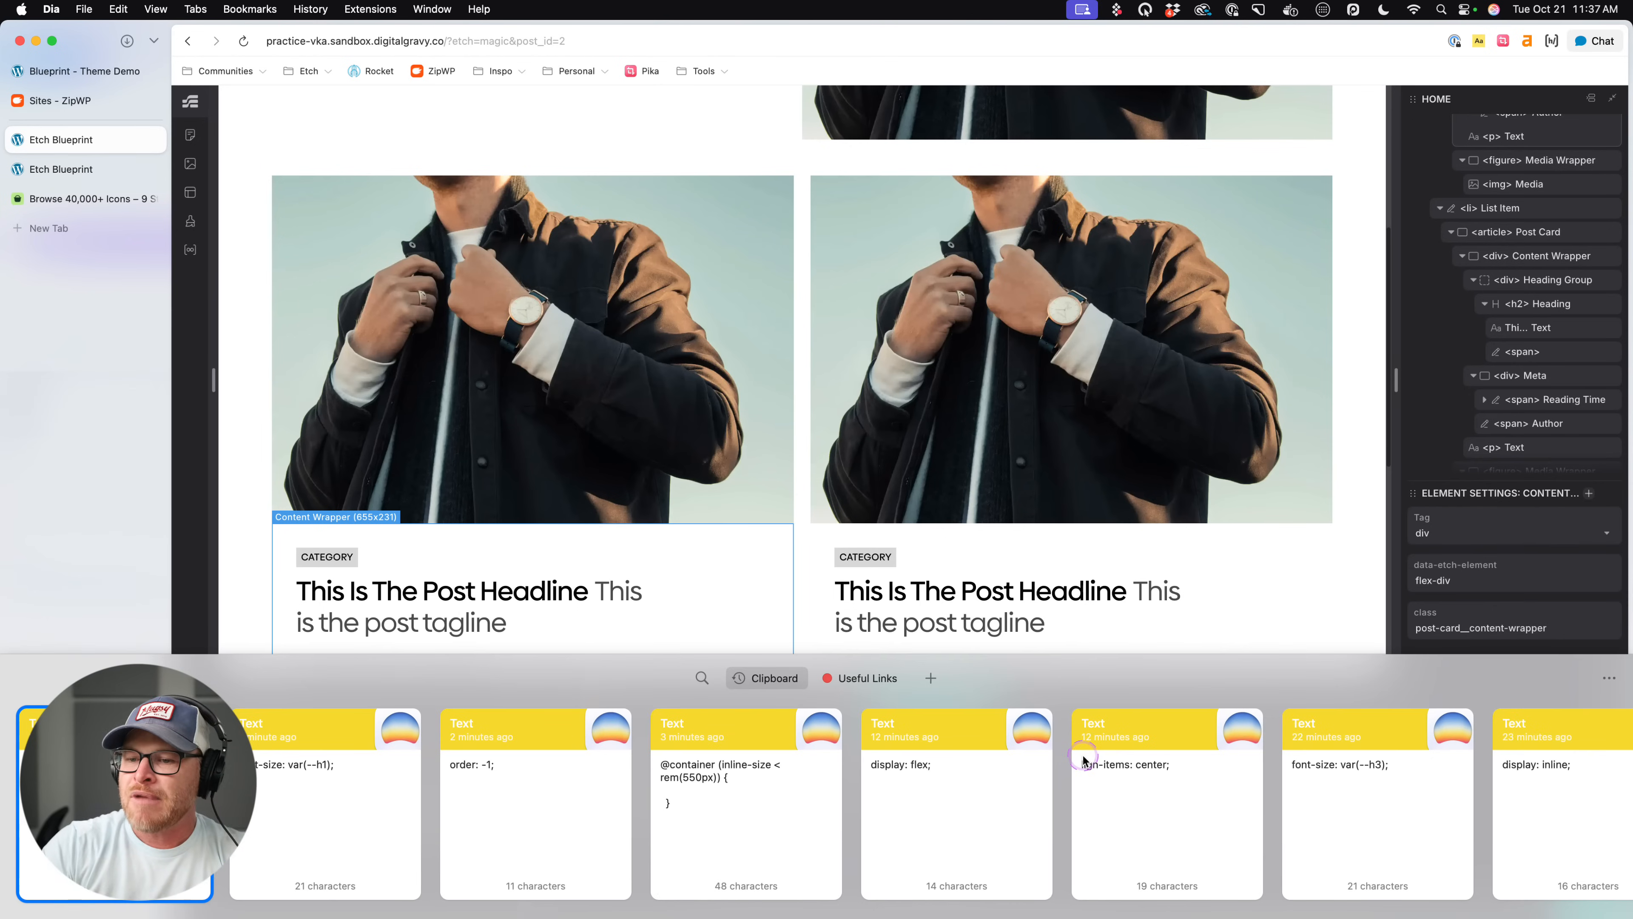
pyautogui.press('Right')
pyautogui.press('Left')
pyautogui.press('Return')
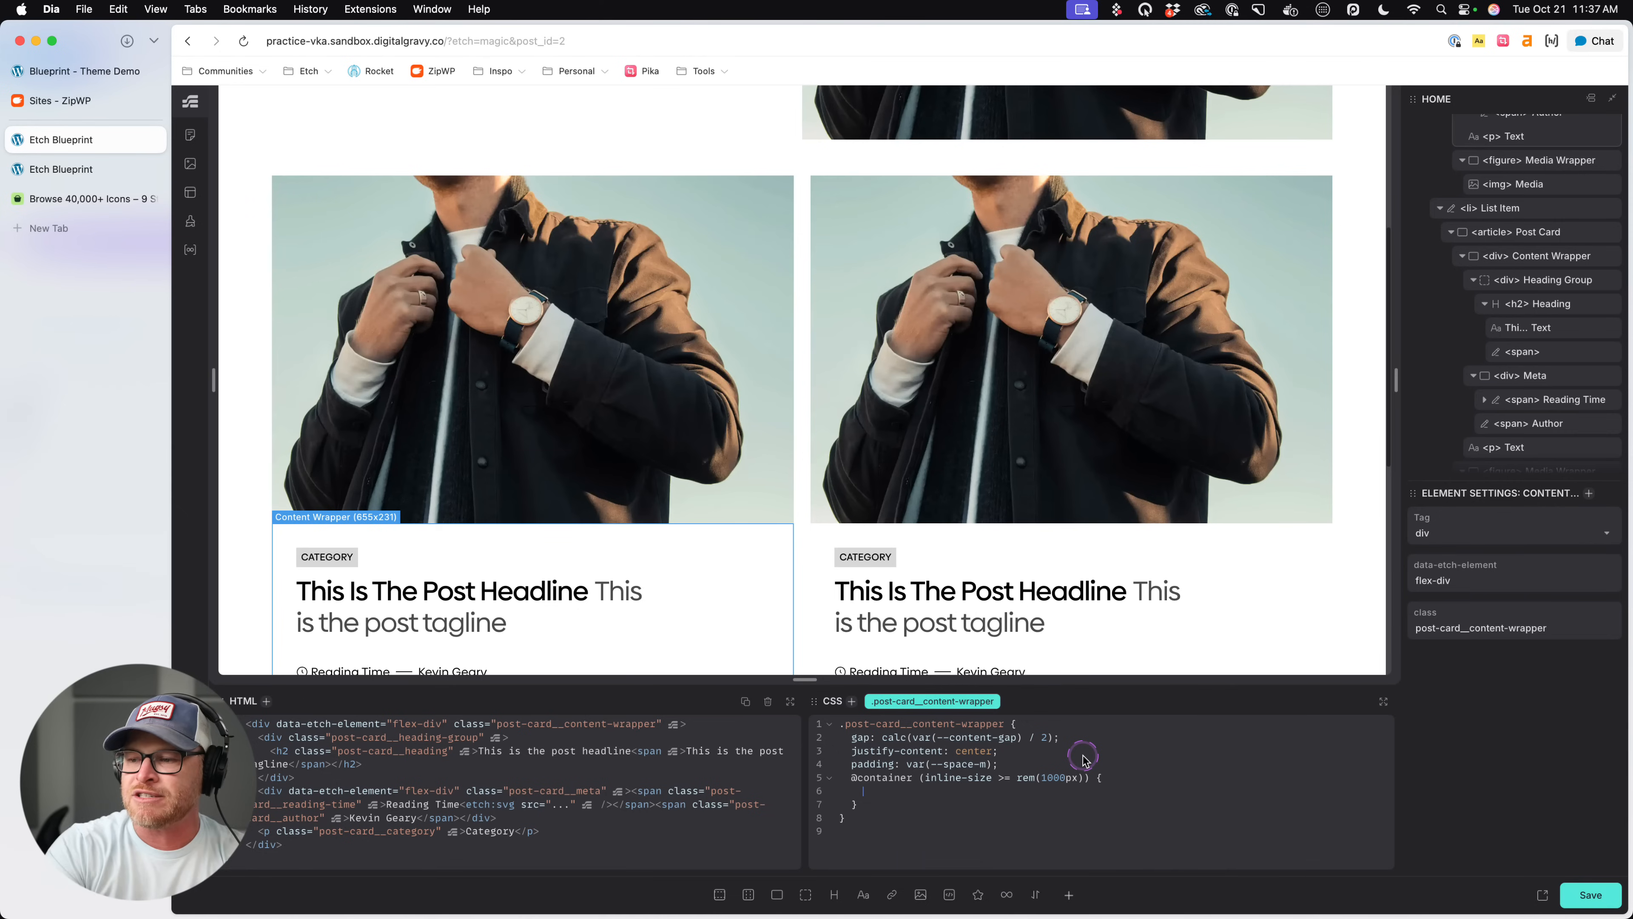
pyautogui.write('padding :0;')
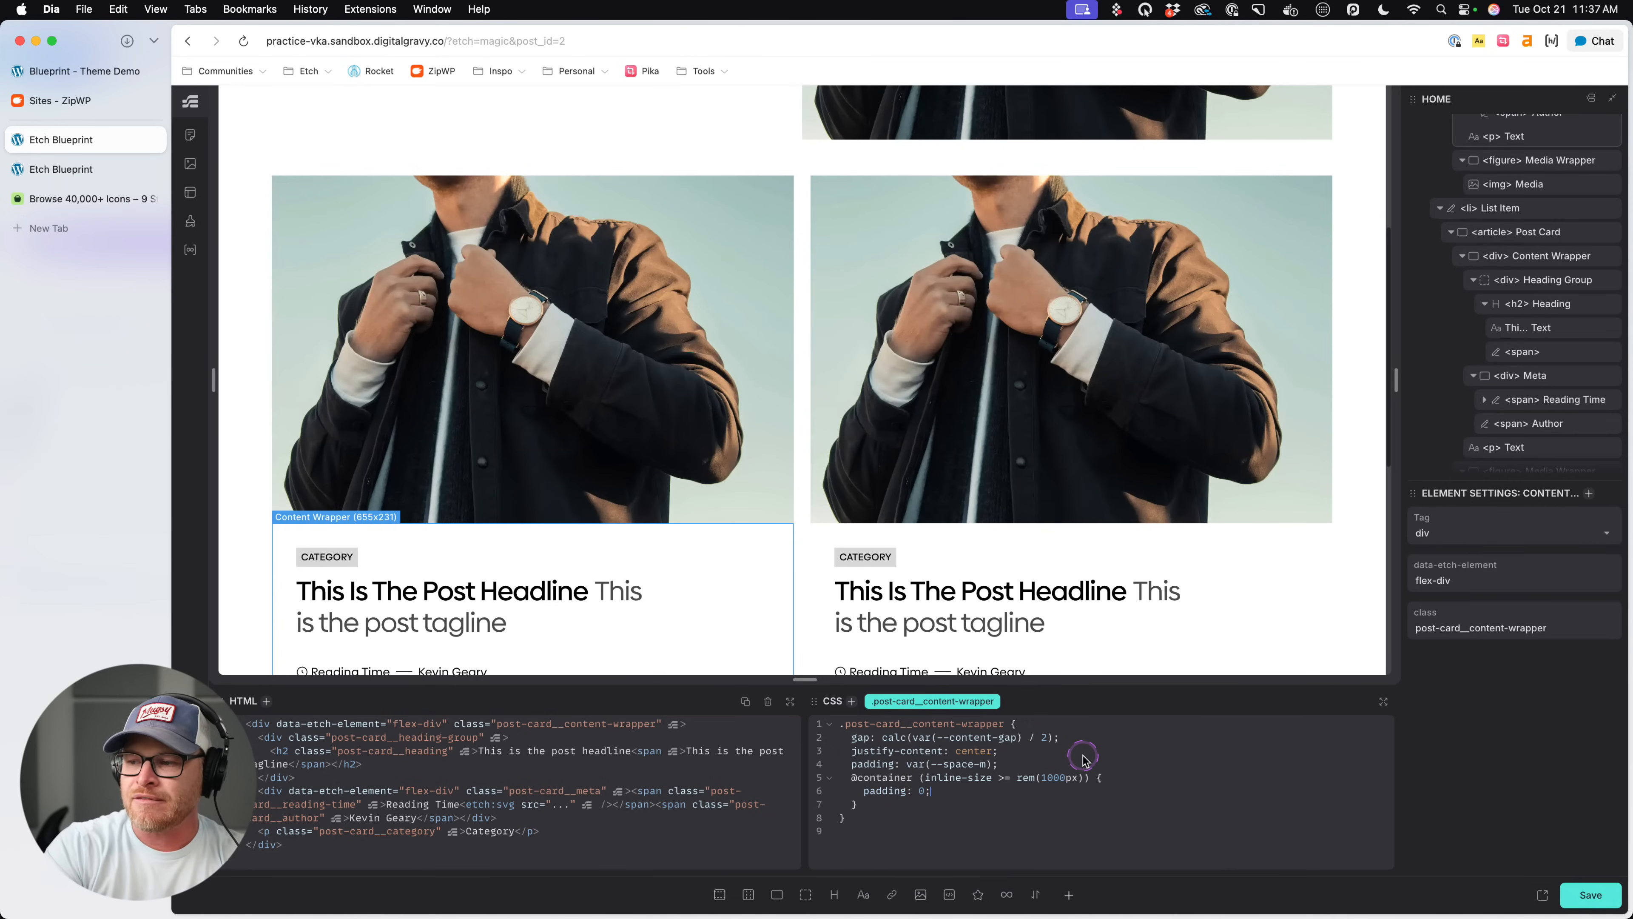
pyautogui.press('super+s')
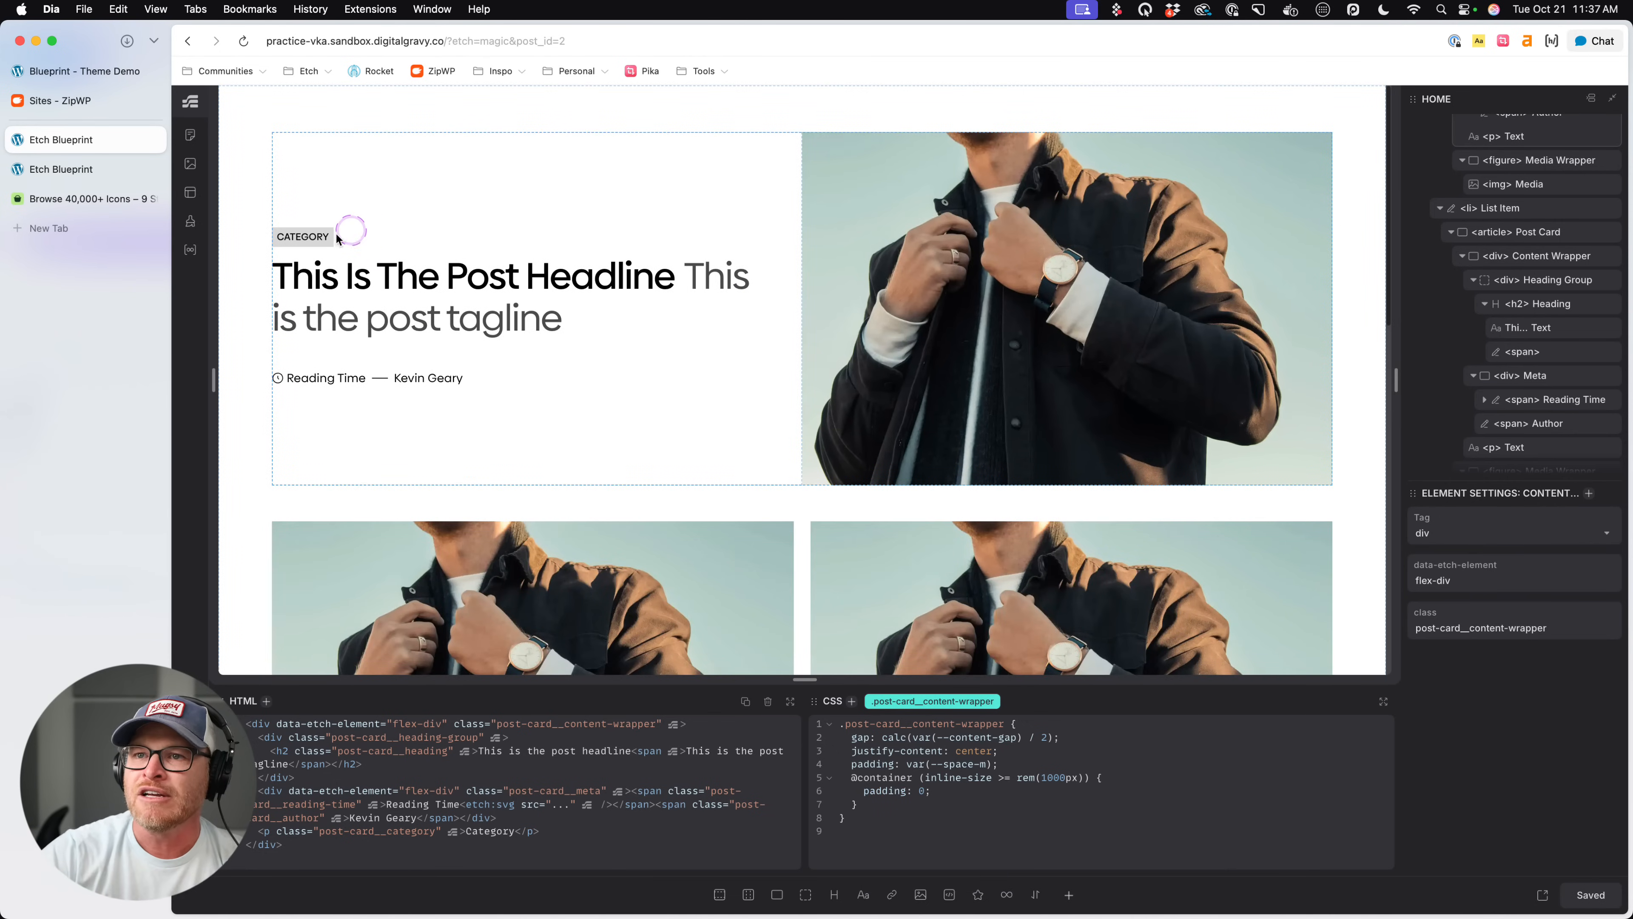
# - Set the base padding of .post-card__content-wrapper to var(--space-s), save and check the cards on the live page
pyautogui.scroll(-5, 404, 257)
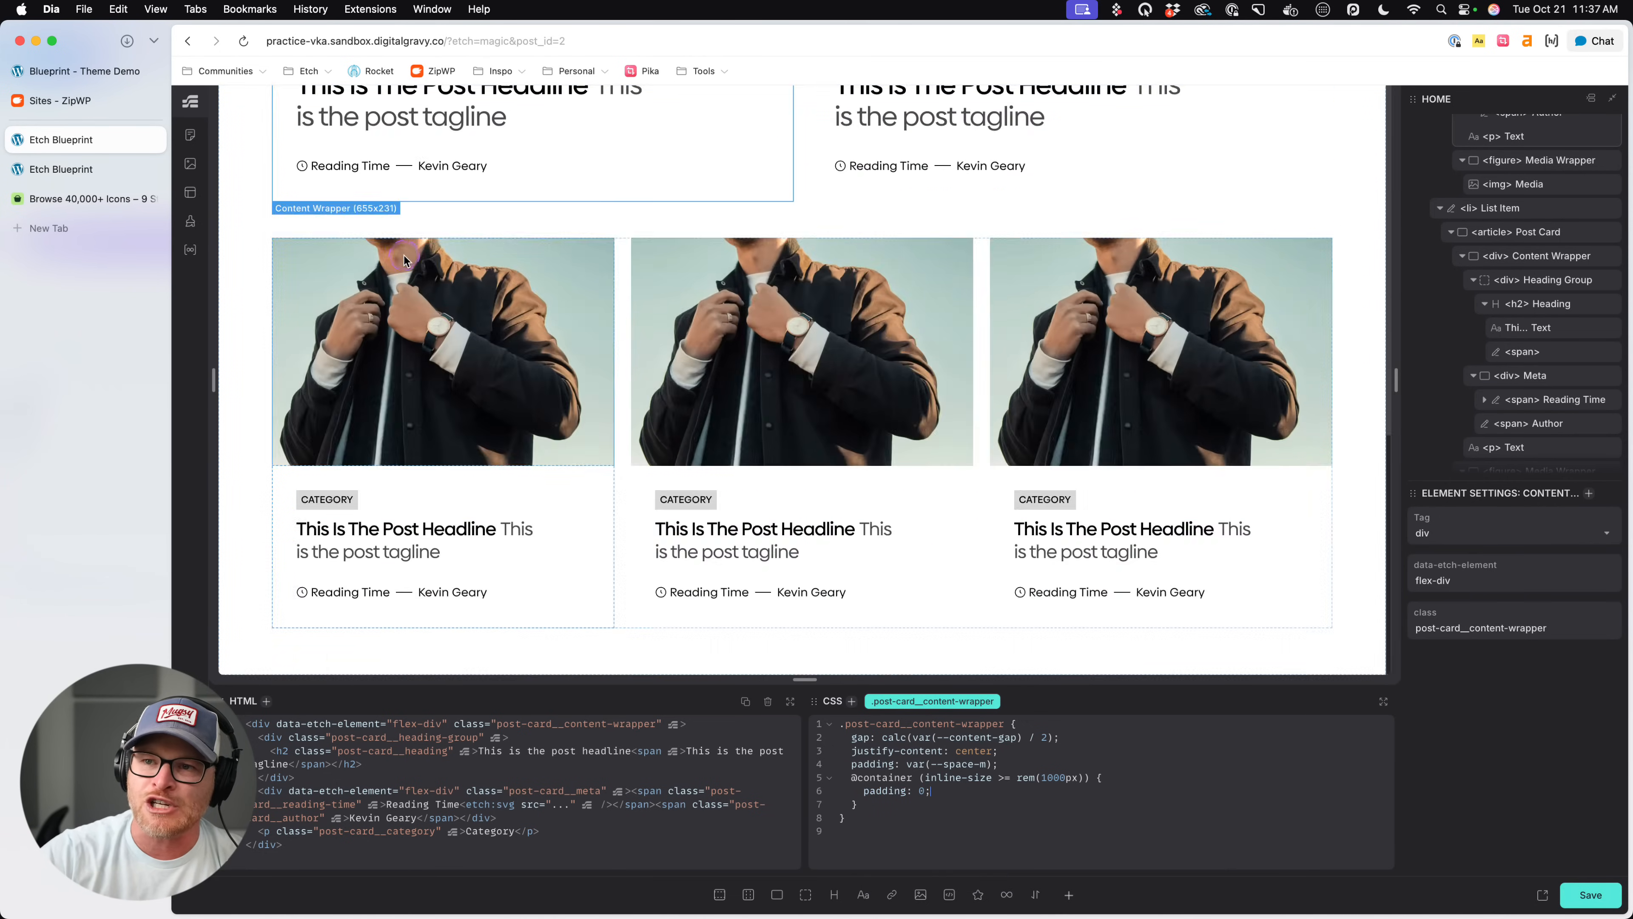
pyautogui.scroll(3, 450, 335)
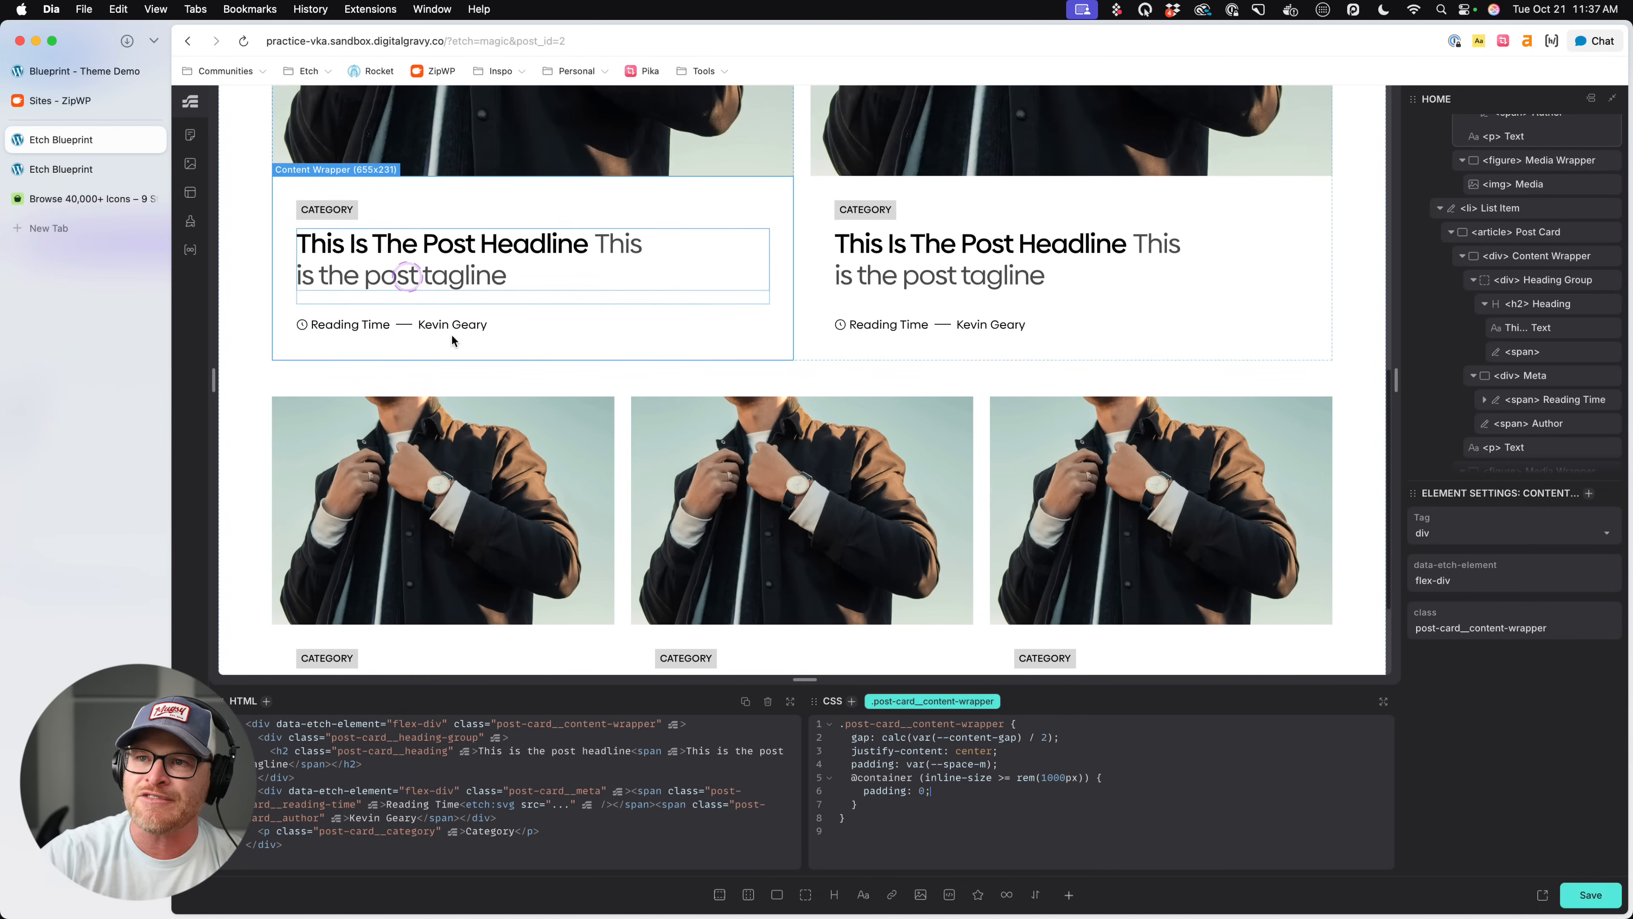
pyautogui.click(996, 763)
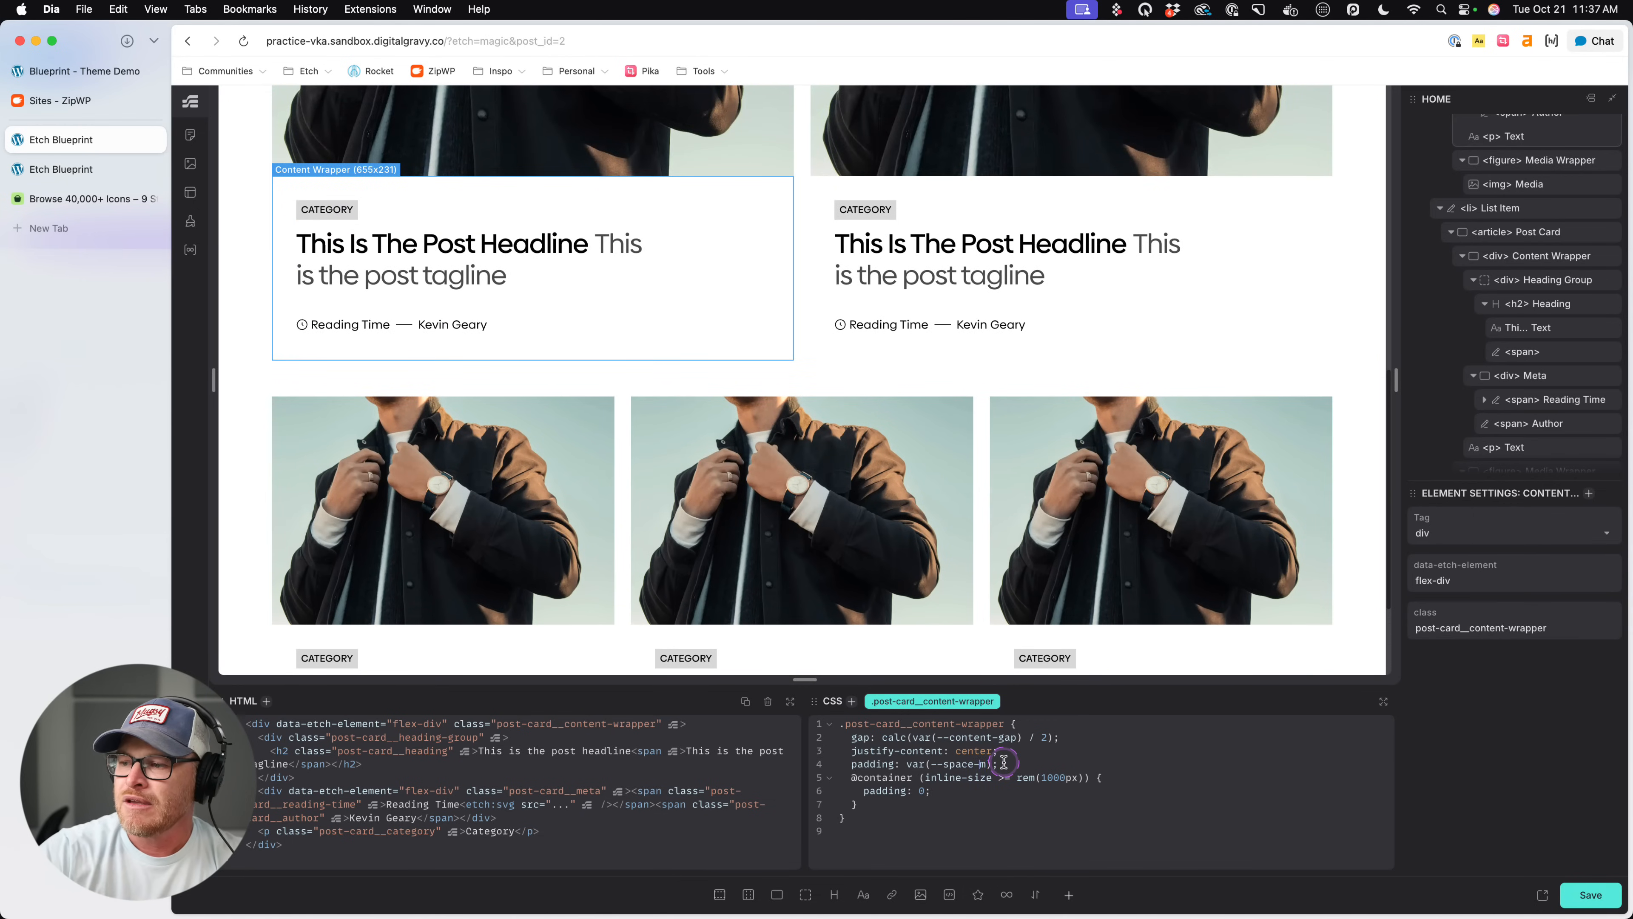
pyautogui.press('BackSpace')
pyautogui.write('s')
pyautogui.press('super+s')
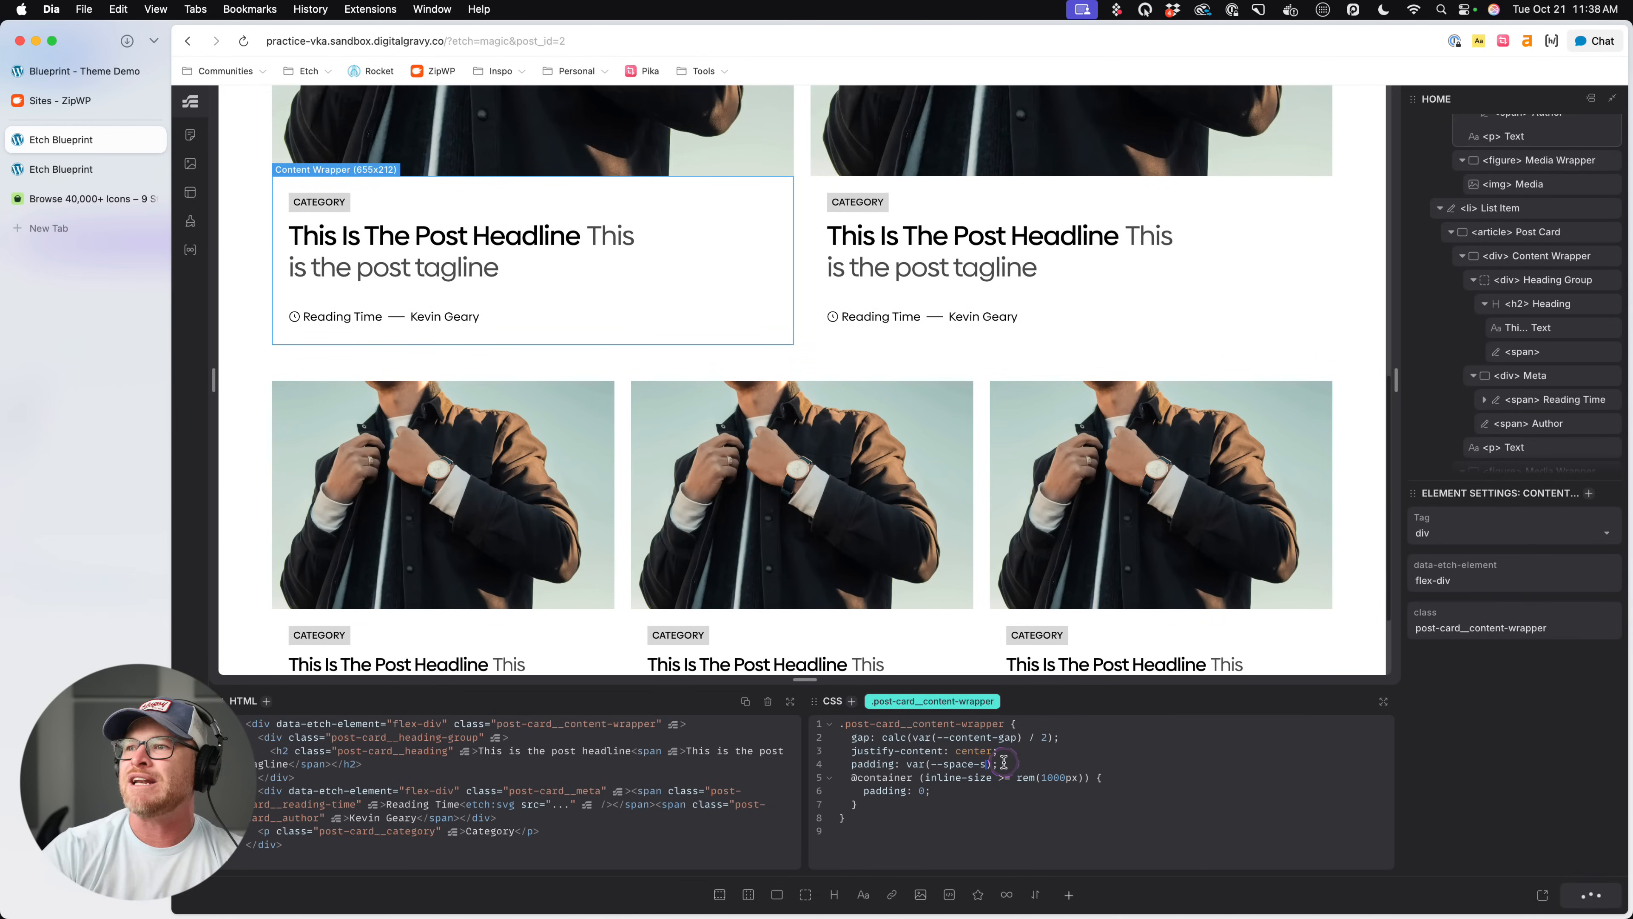
pyautogui.click(64, 168)
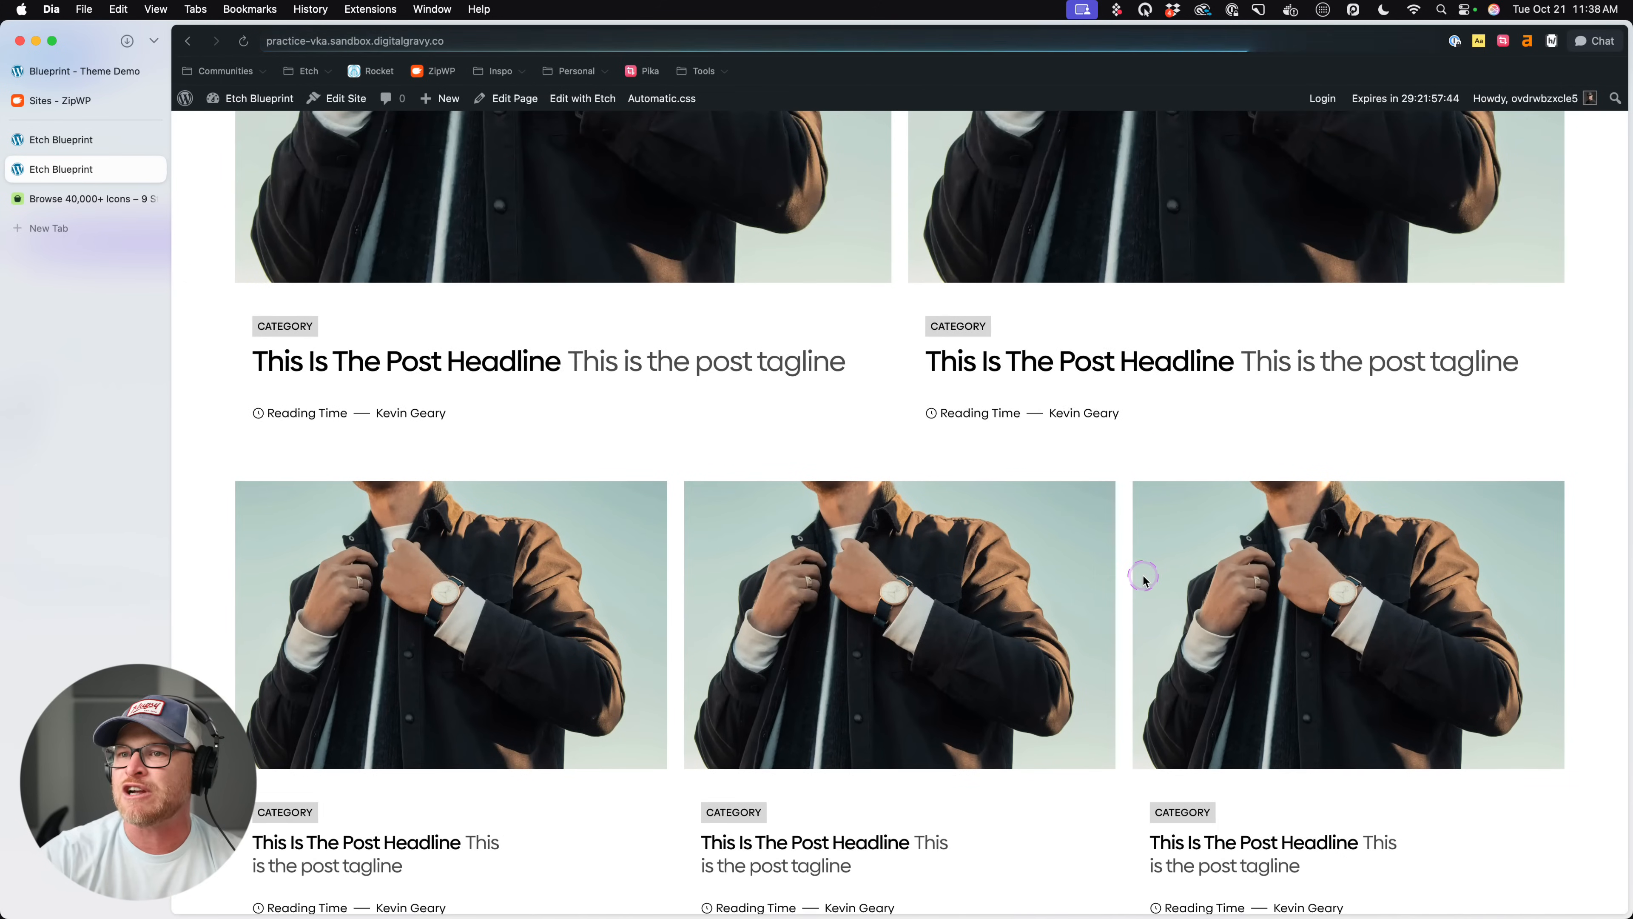
# - Add text-wrap: balance; to .post-card__heading in the Etch editor, save and check the headings on the live page
pyautogui.click(90, 139)
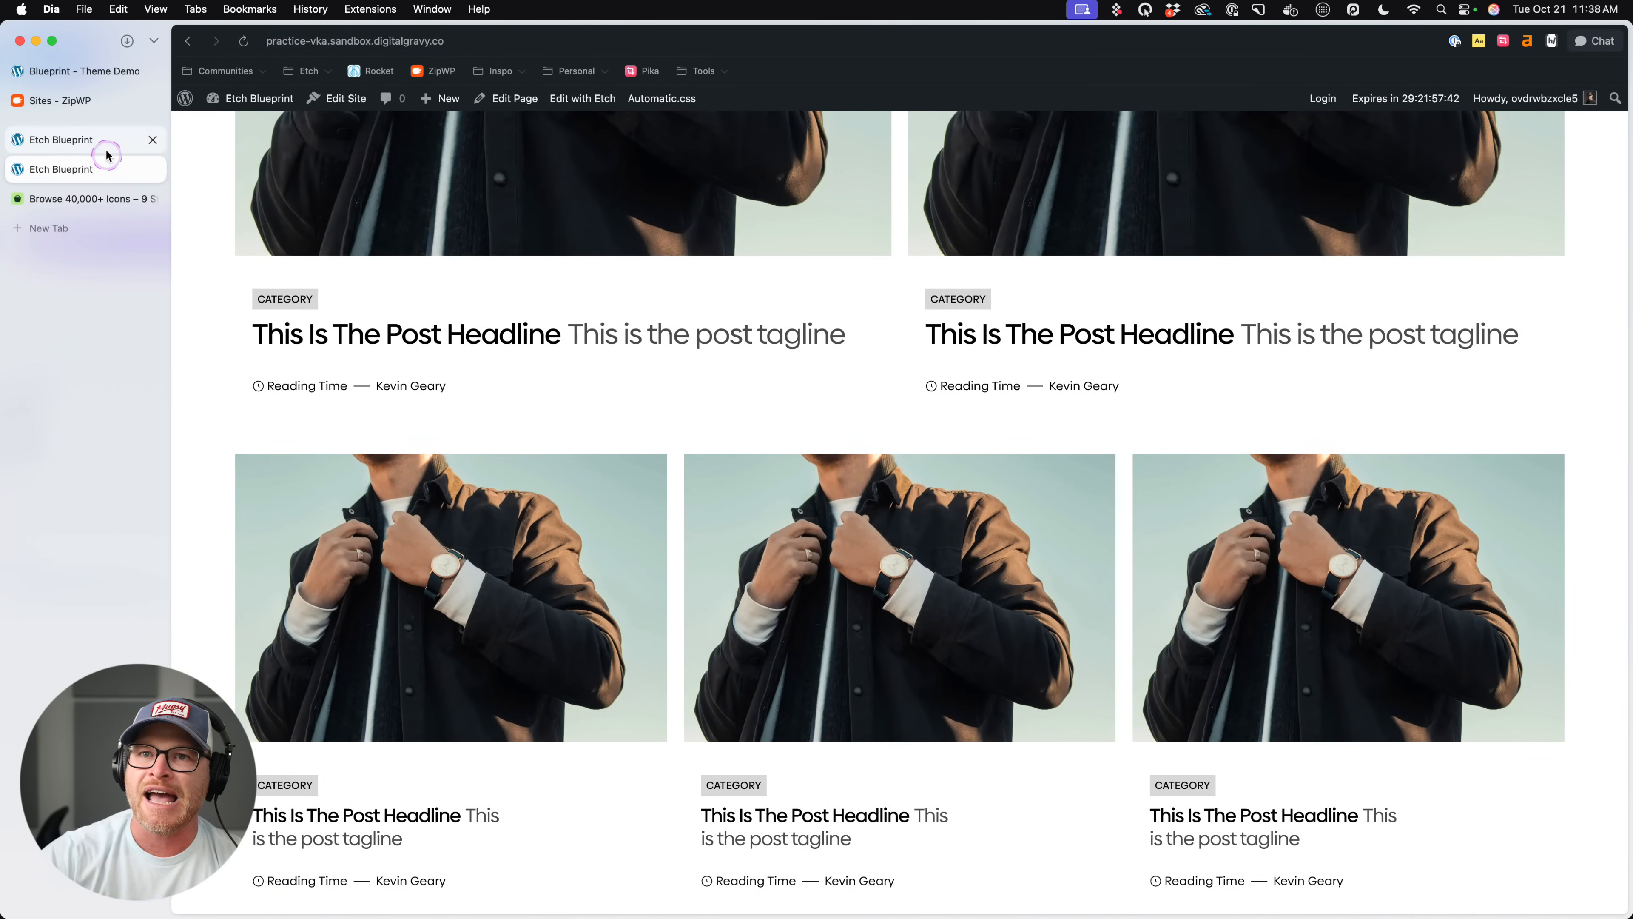
pyautogui.click(759, 250)
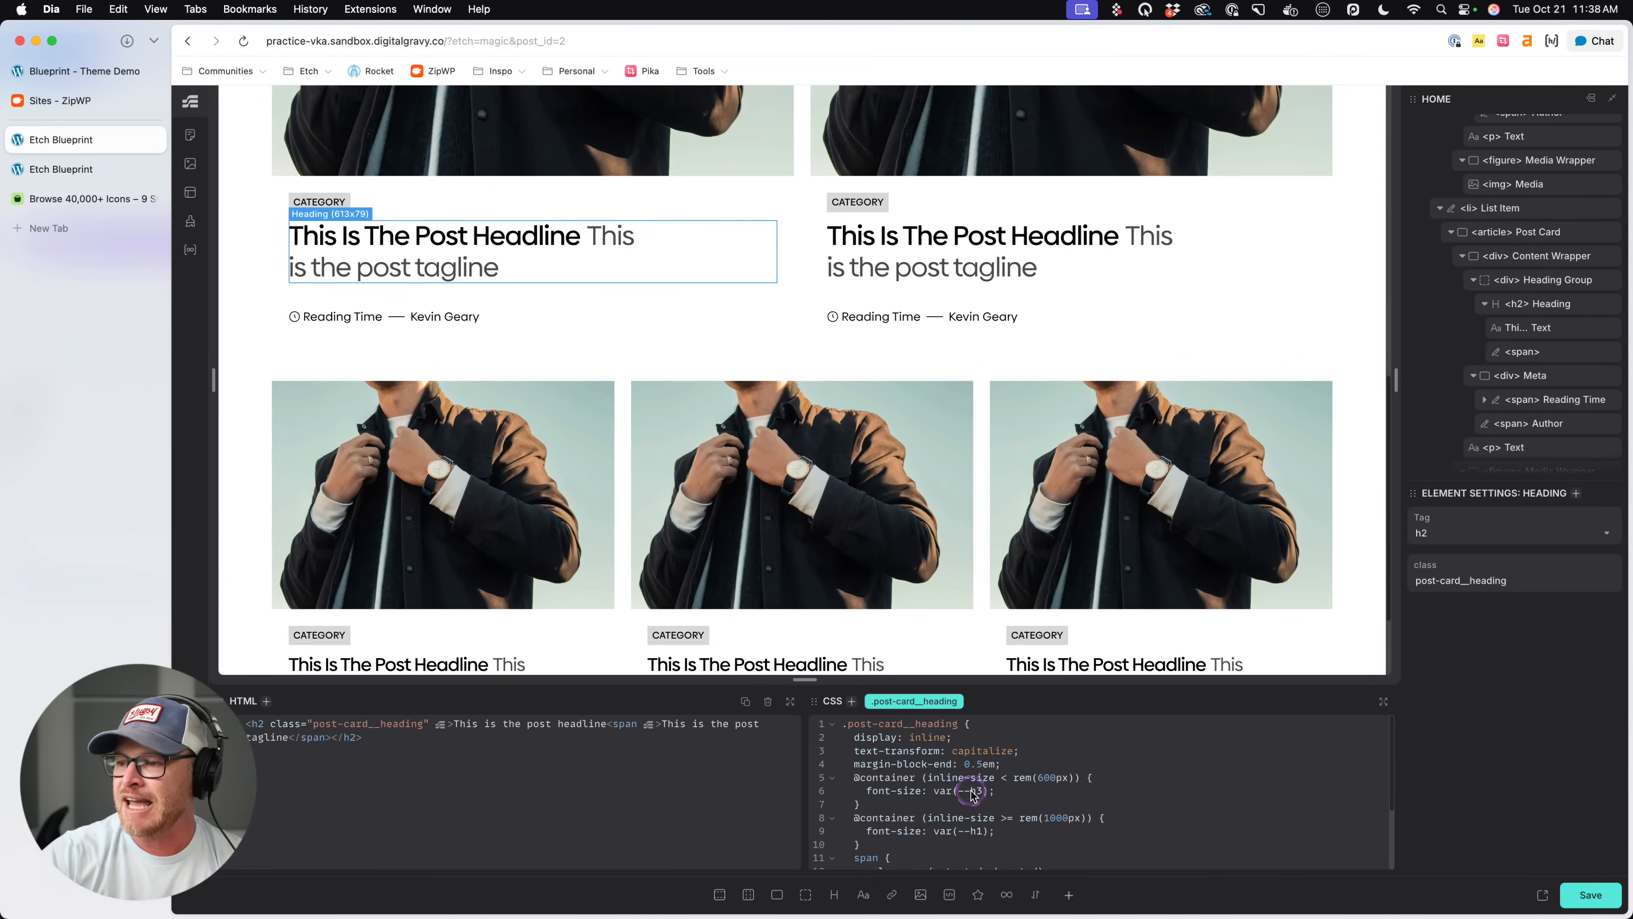
pyautogui.click(1082, 764)
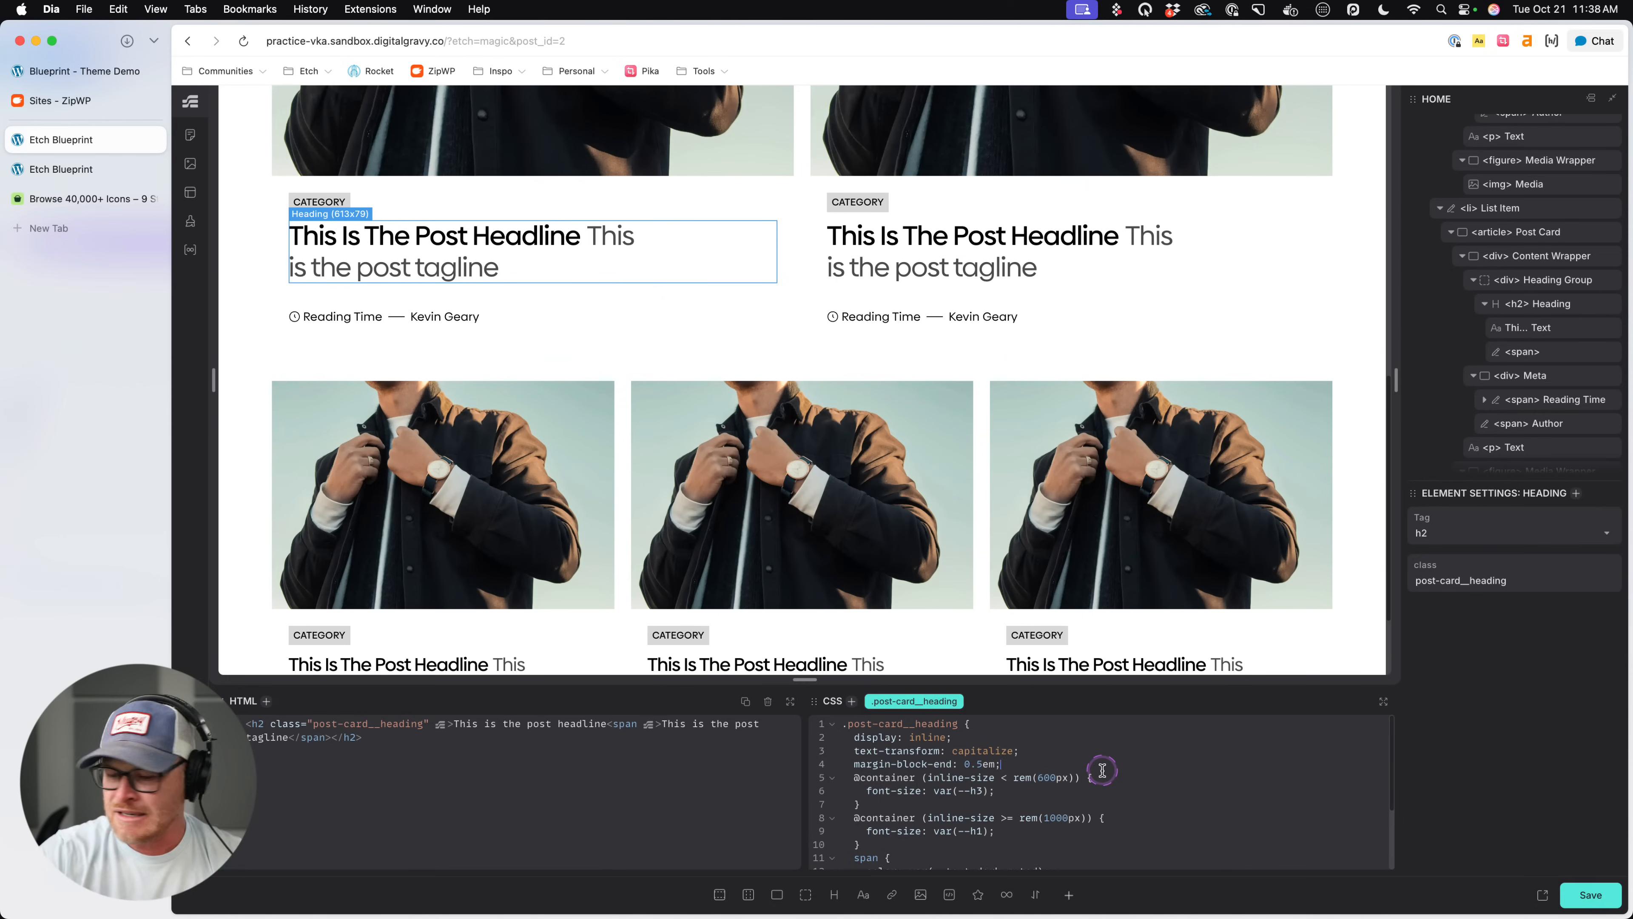
pyautogui.press('Return')
pyautogui.write('text-wrap')
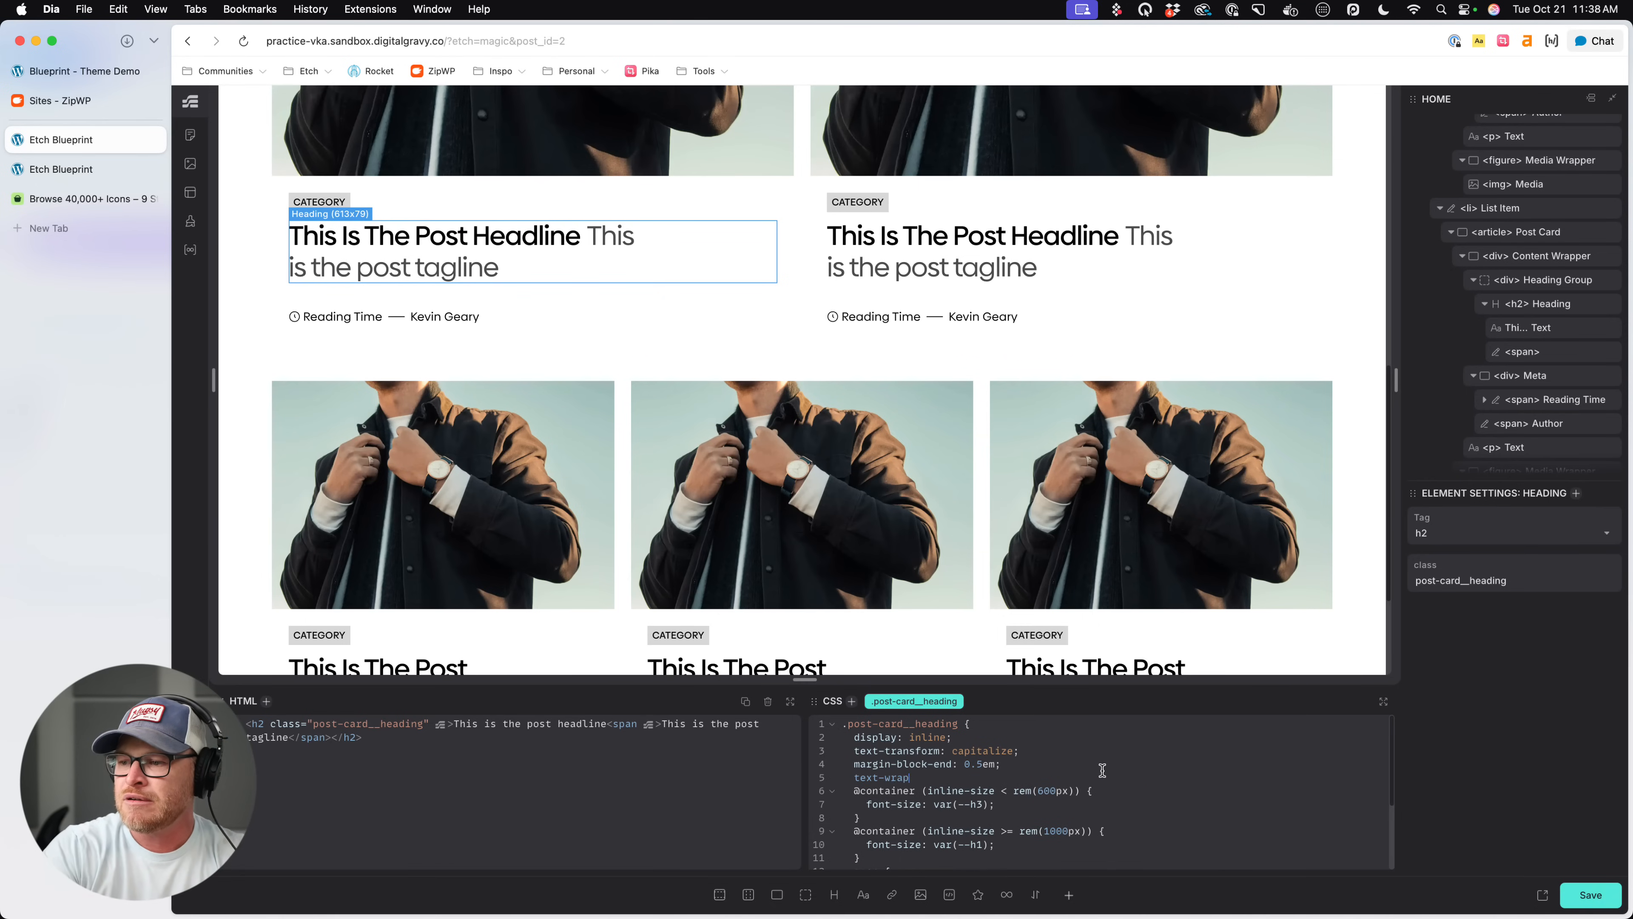
pyautogui.write(': balance;')
pyautogui.press('super+s')
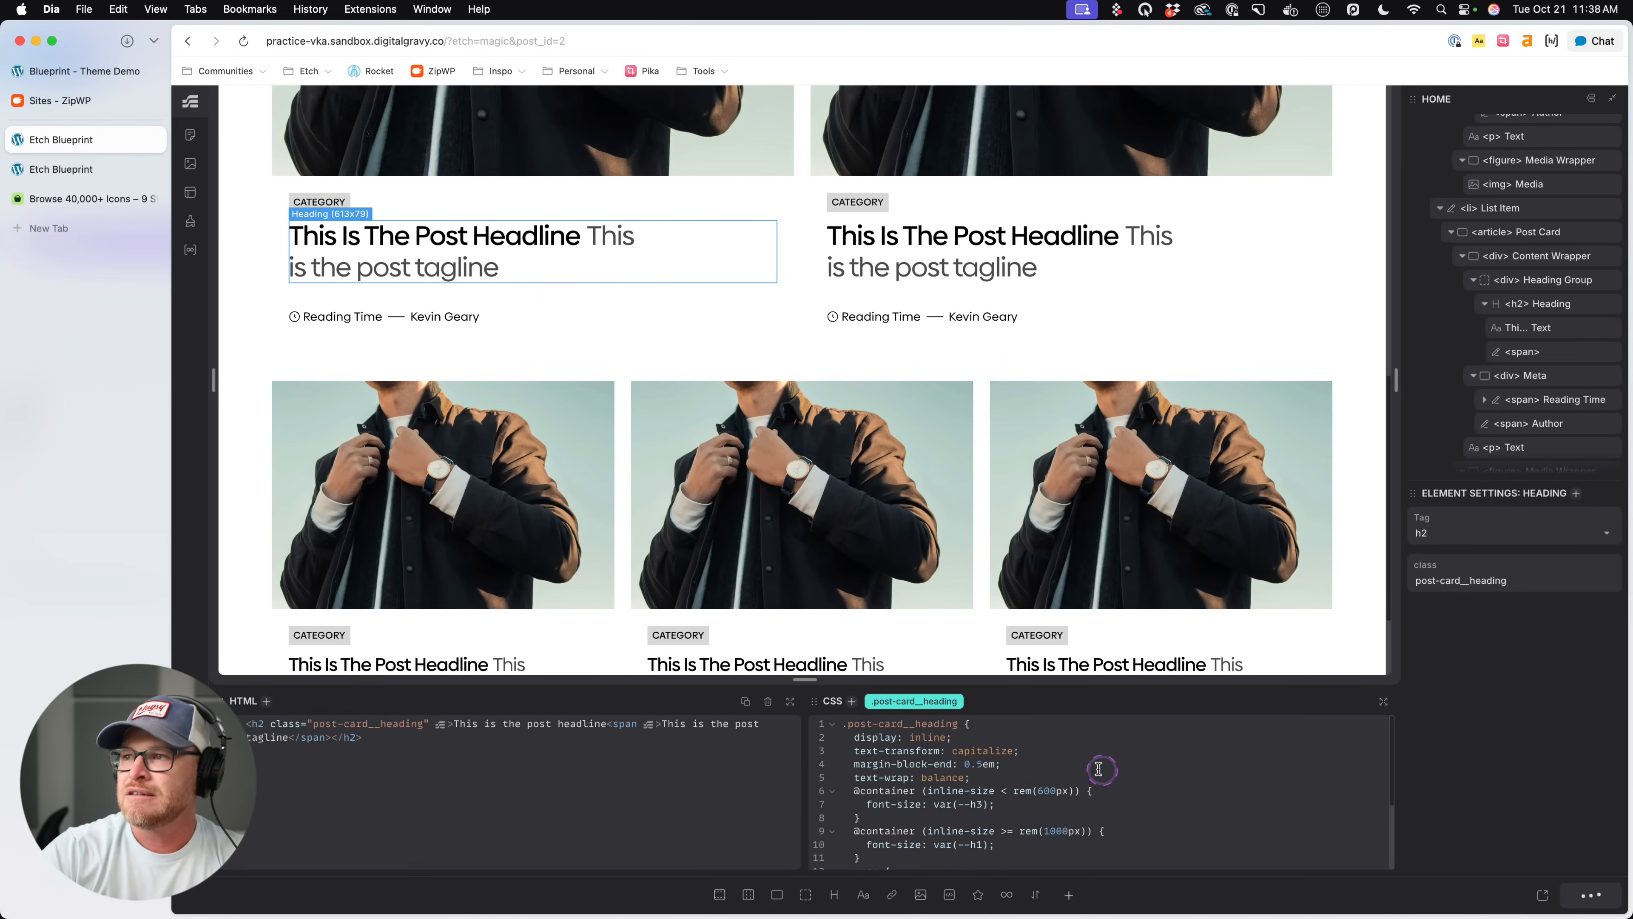
pyautogui.click(90, 169)
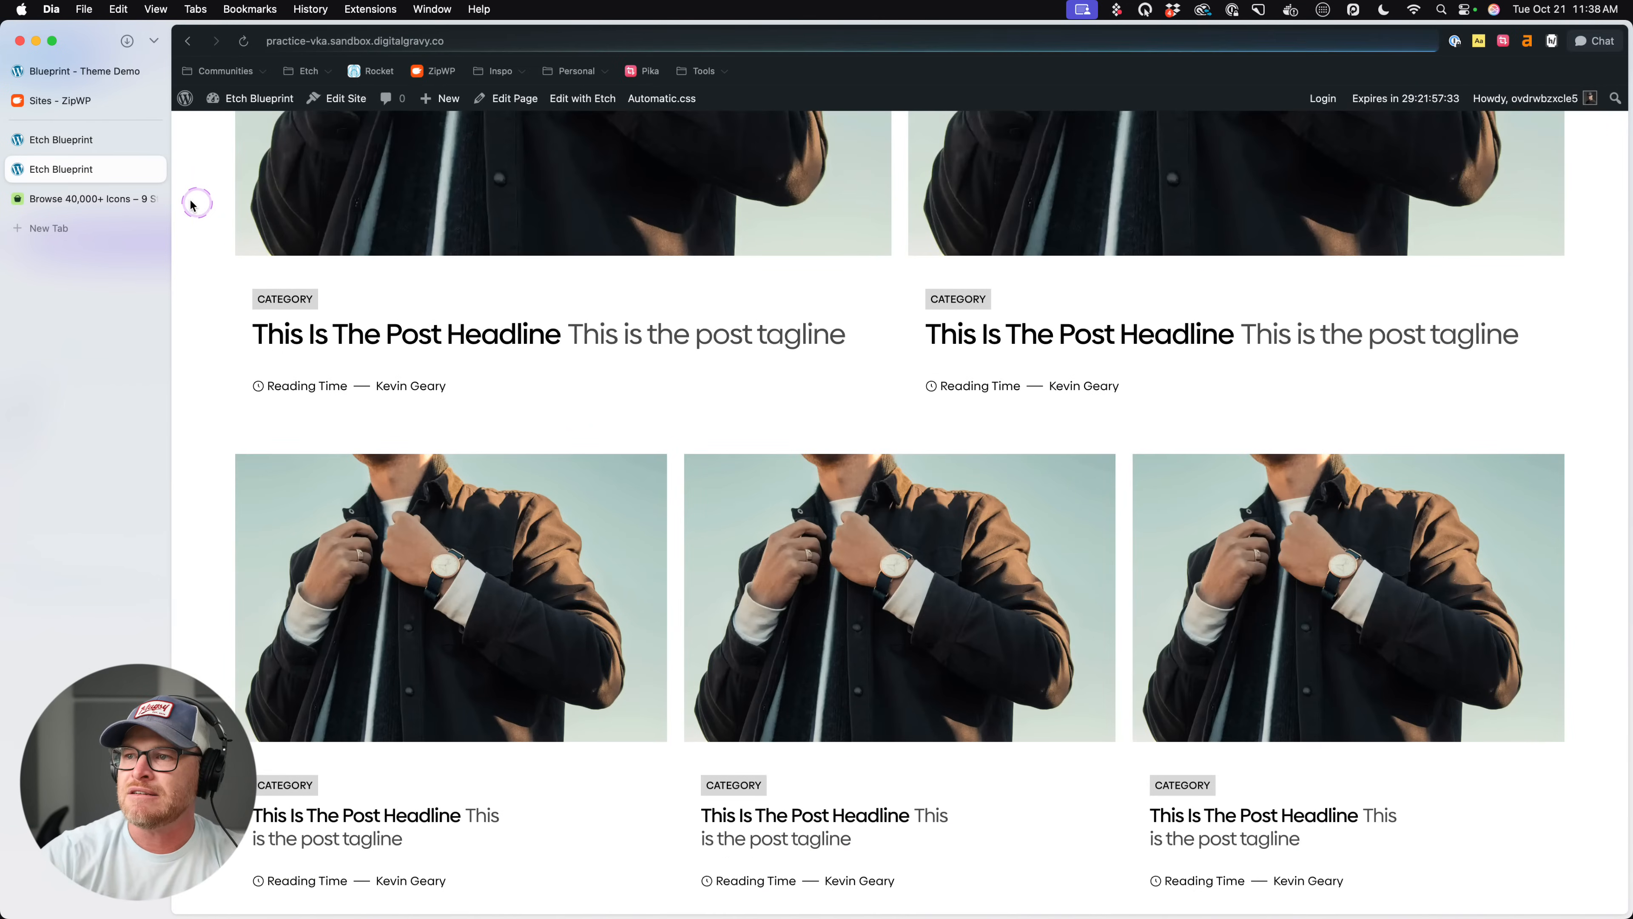
# - Add max-inline-size: 20ch; to .post-card__heading below the text-wrap declaration, save and check the live page
pyautogui.click(77, 140)
pyautogui.click(1006, 778)
pyautogui.press('Return')
pyautogui.write('ma')
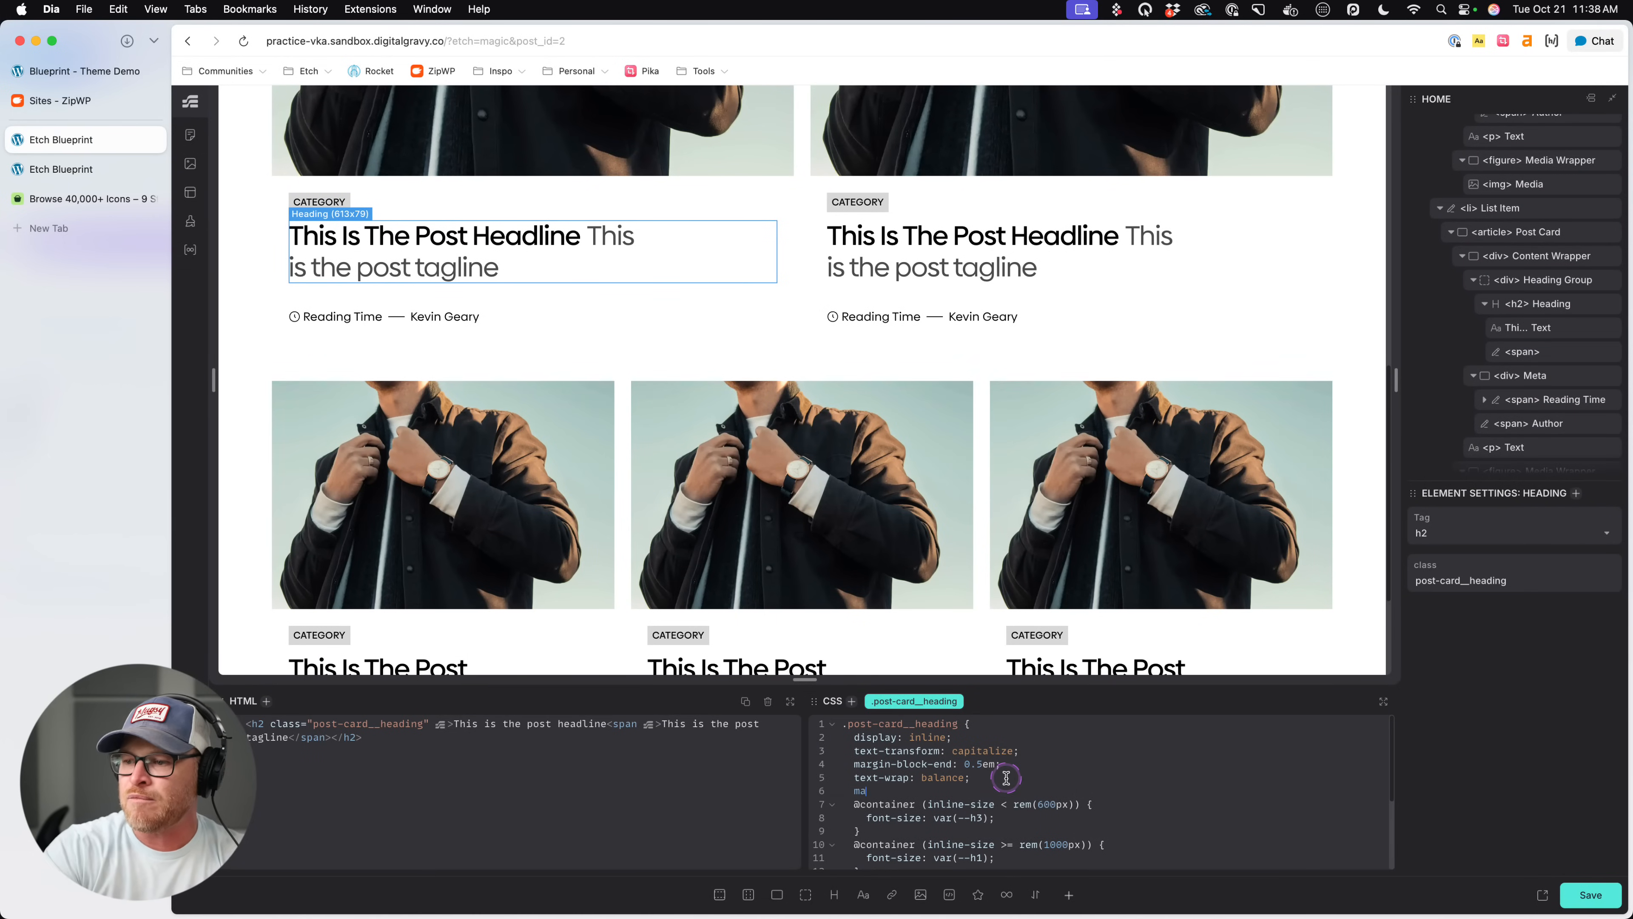
pyautogui.write('x-inline-size: ')
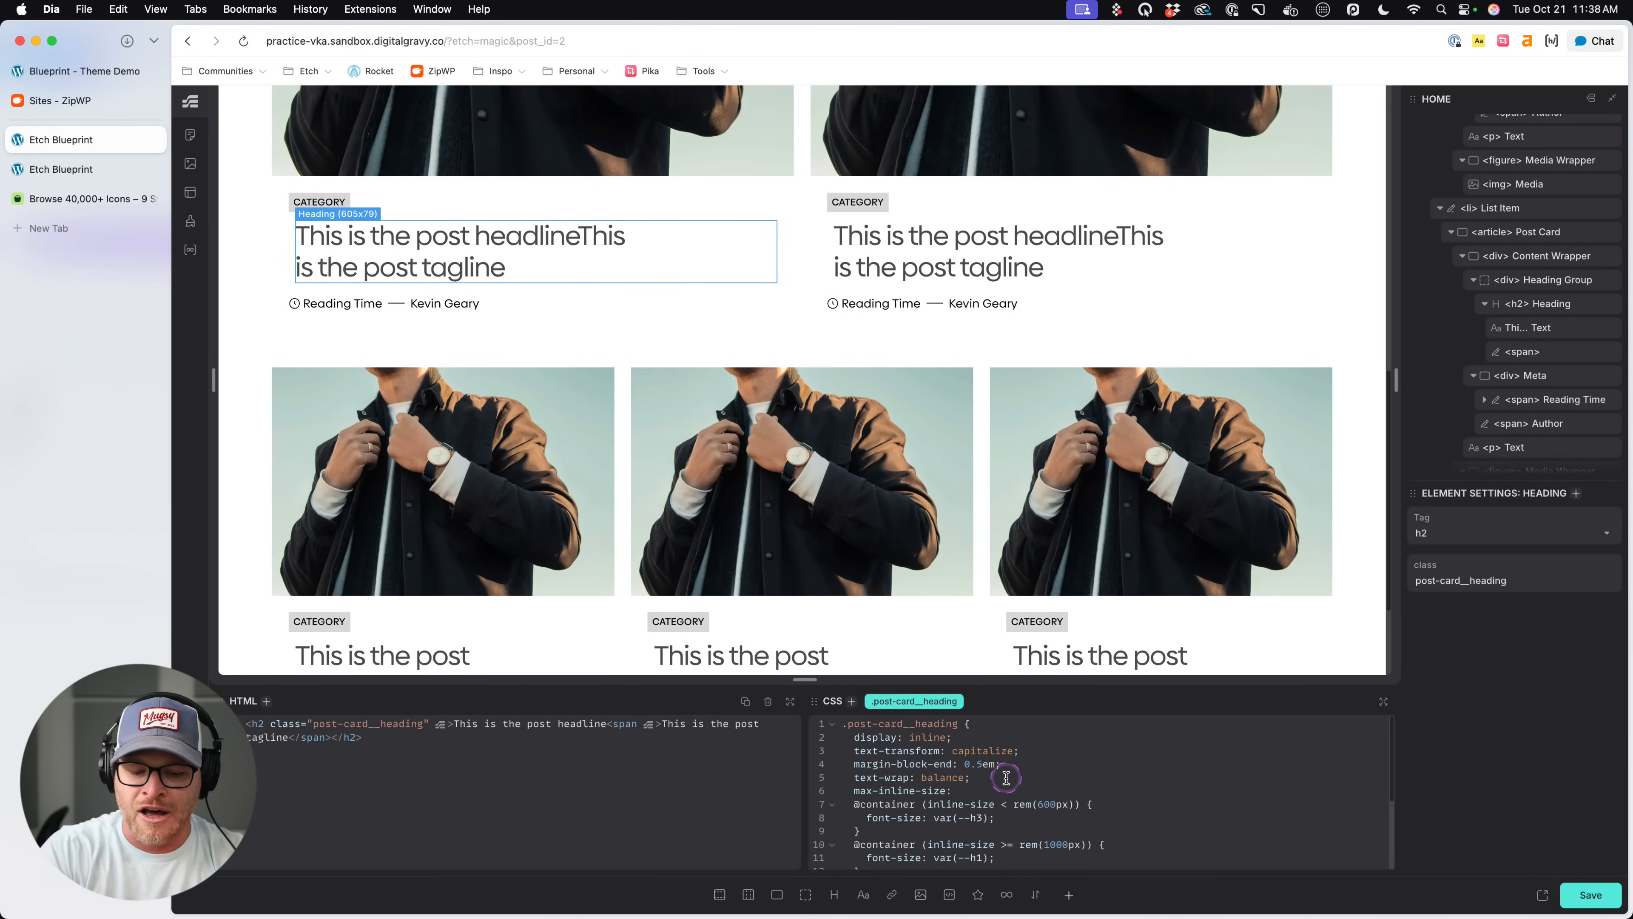
pyautogui.write('20ch;')
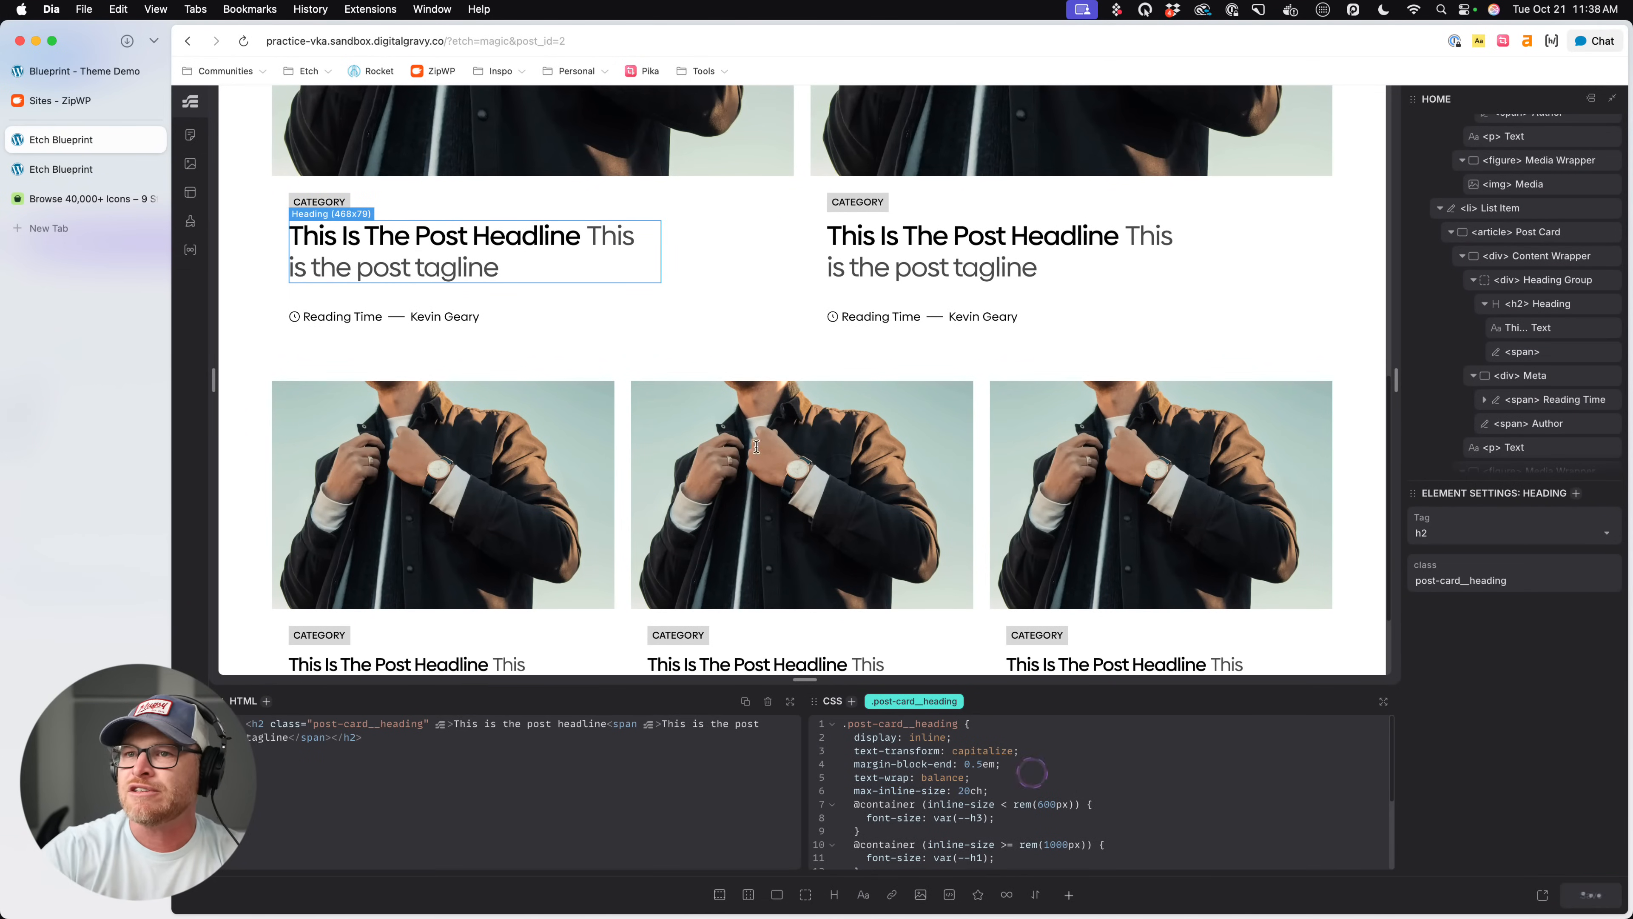
pyautogui.click(83, 168)
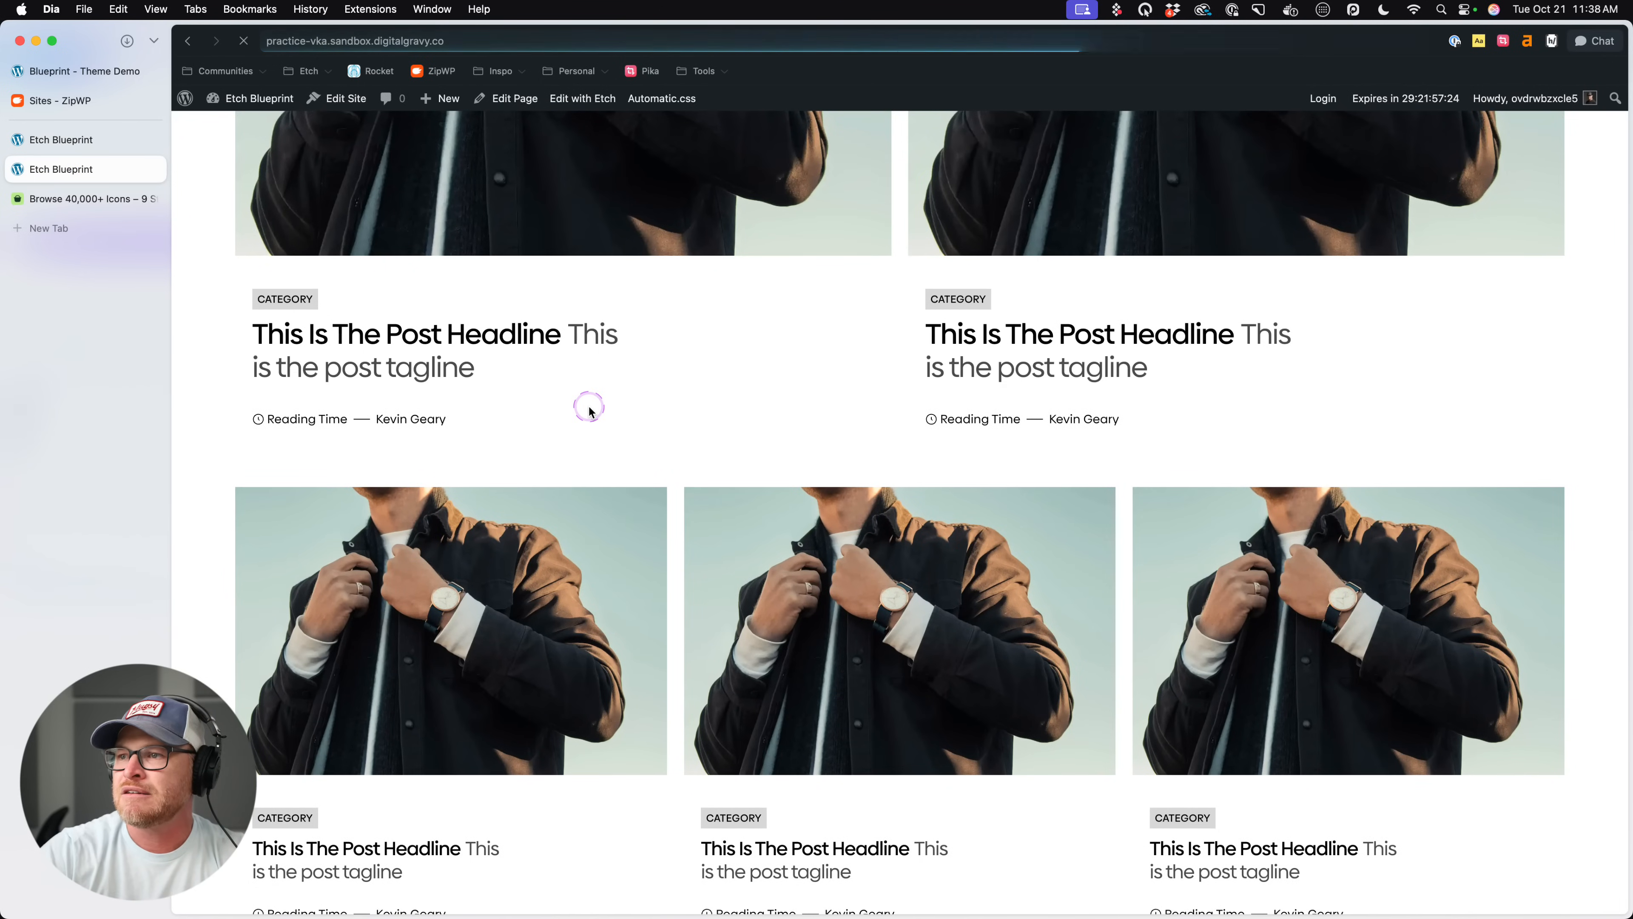
# - Review the one-, two- and three-column post cards on the live page, comparing their headings and category labels
pyautogui.scroll(5, 756, 358)
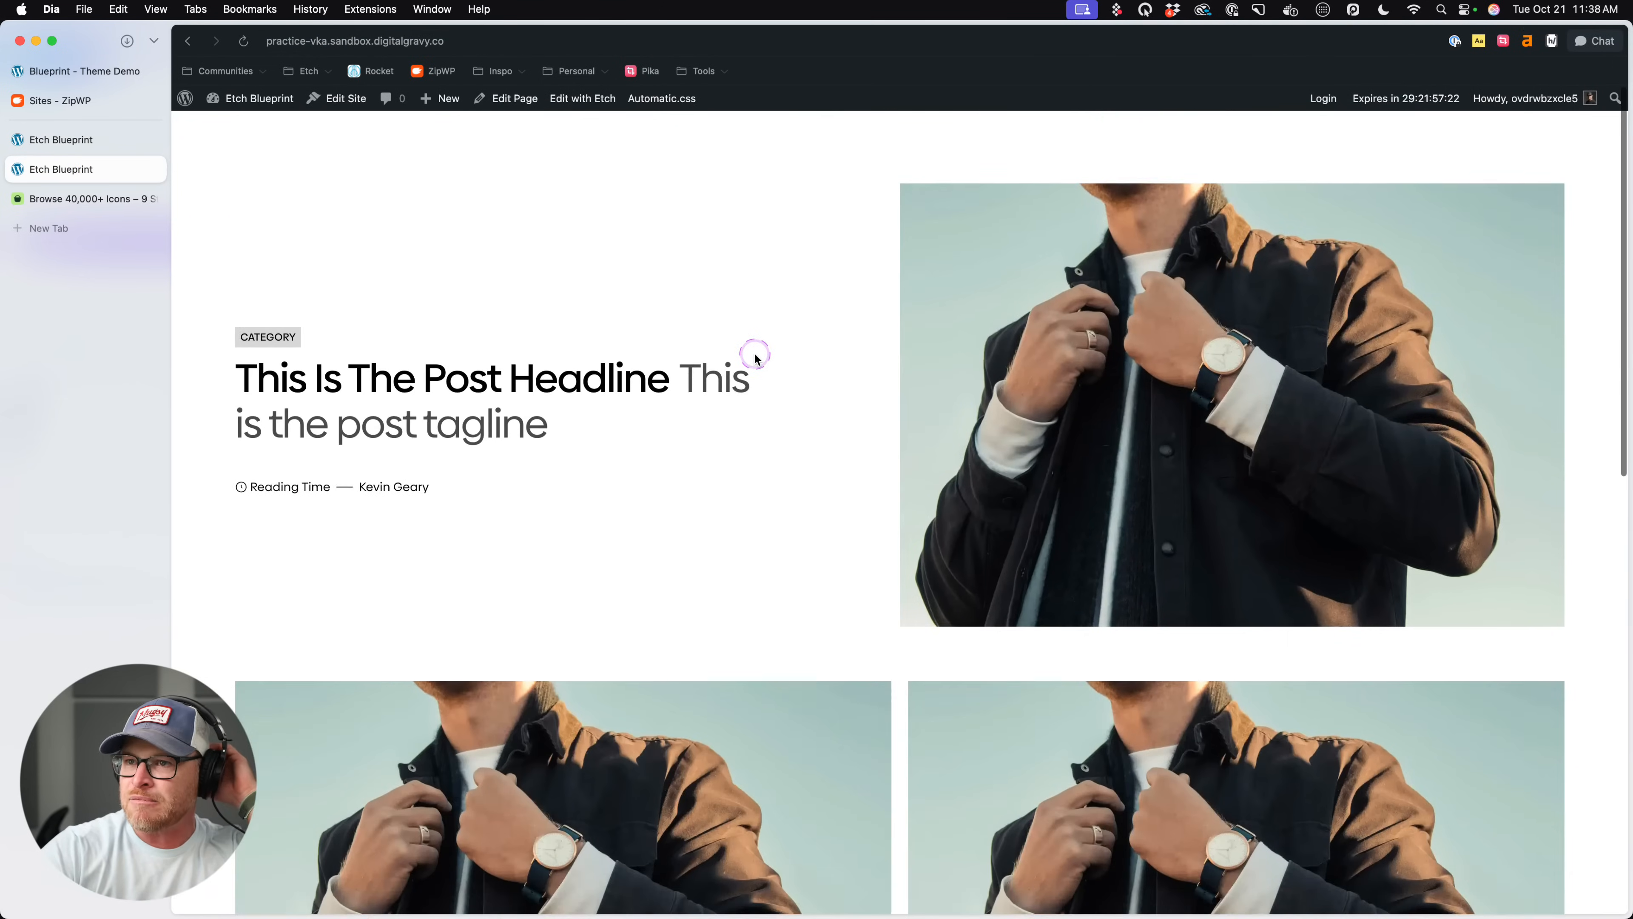
pyautogui.scroll(-12, 756, 358)
pyautogui.scroll(5, 756, 362)
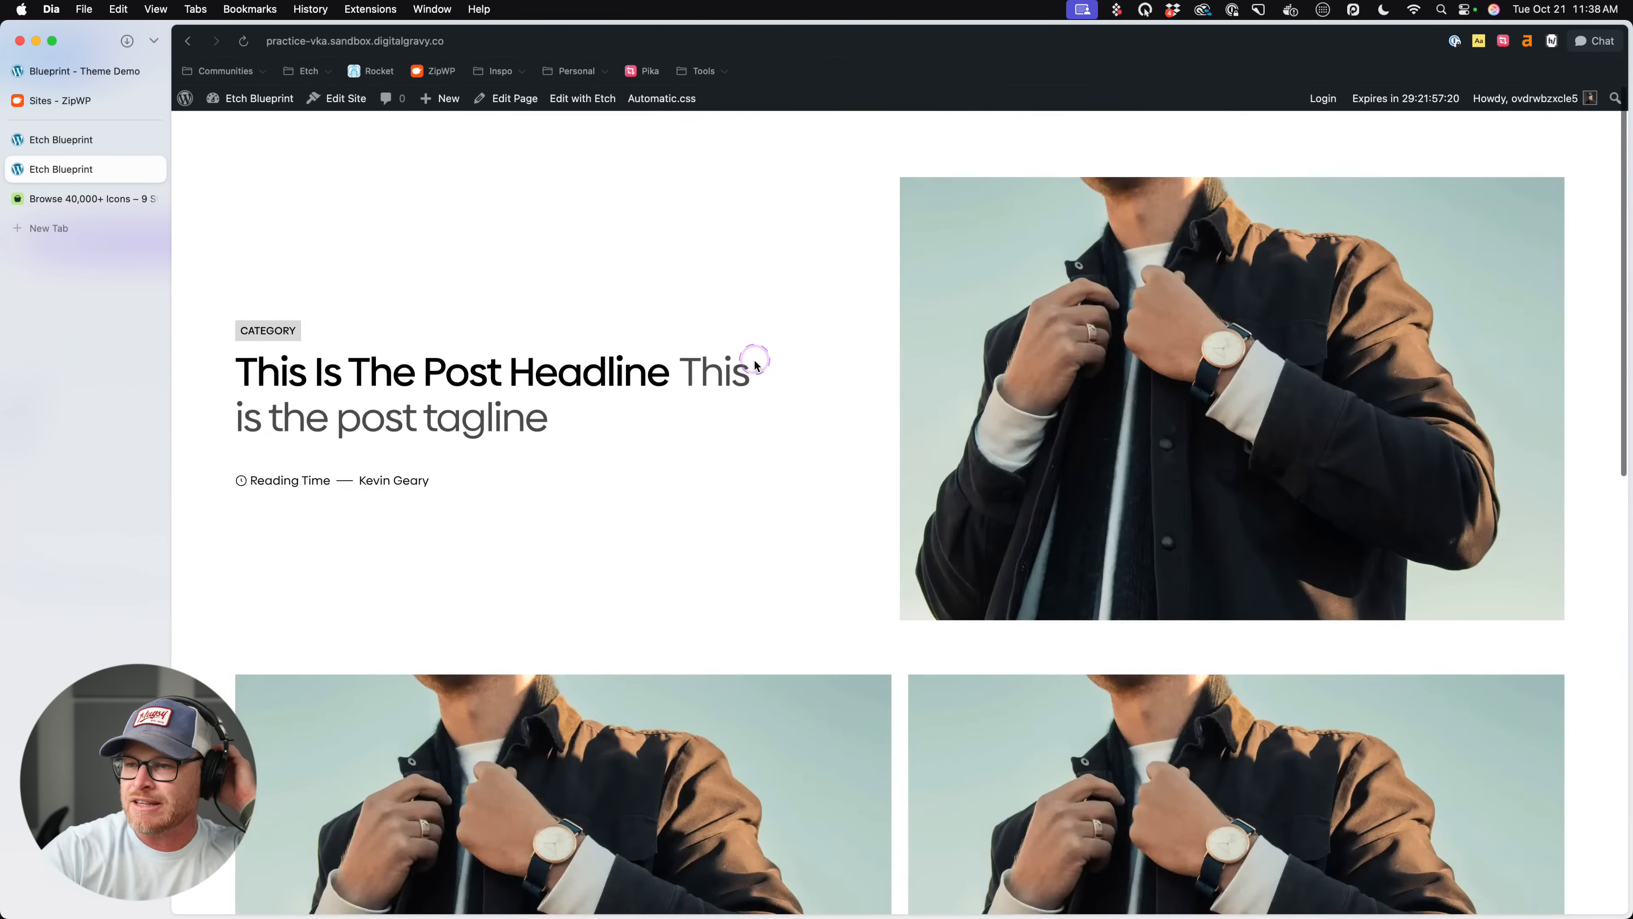
pyautogui.scroll(-7, 756, 362)
pyautogui.scroll(2, 754, 364)
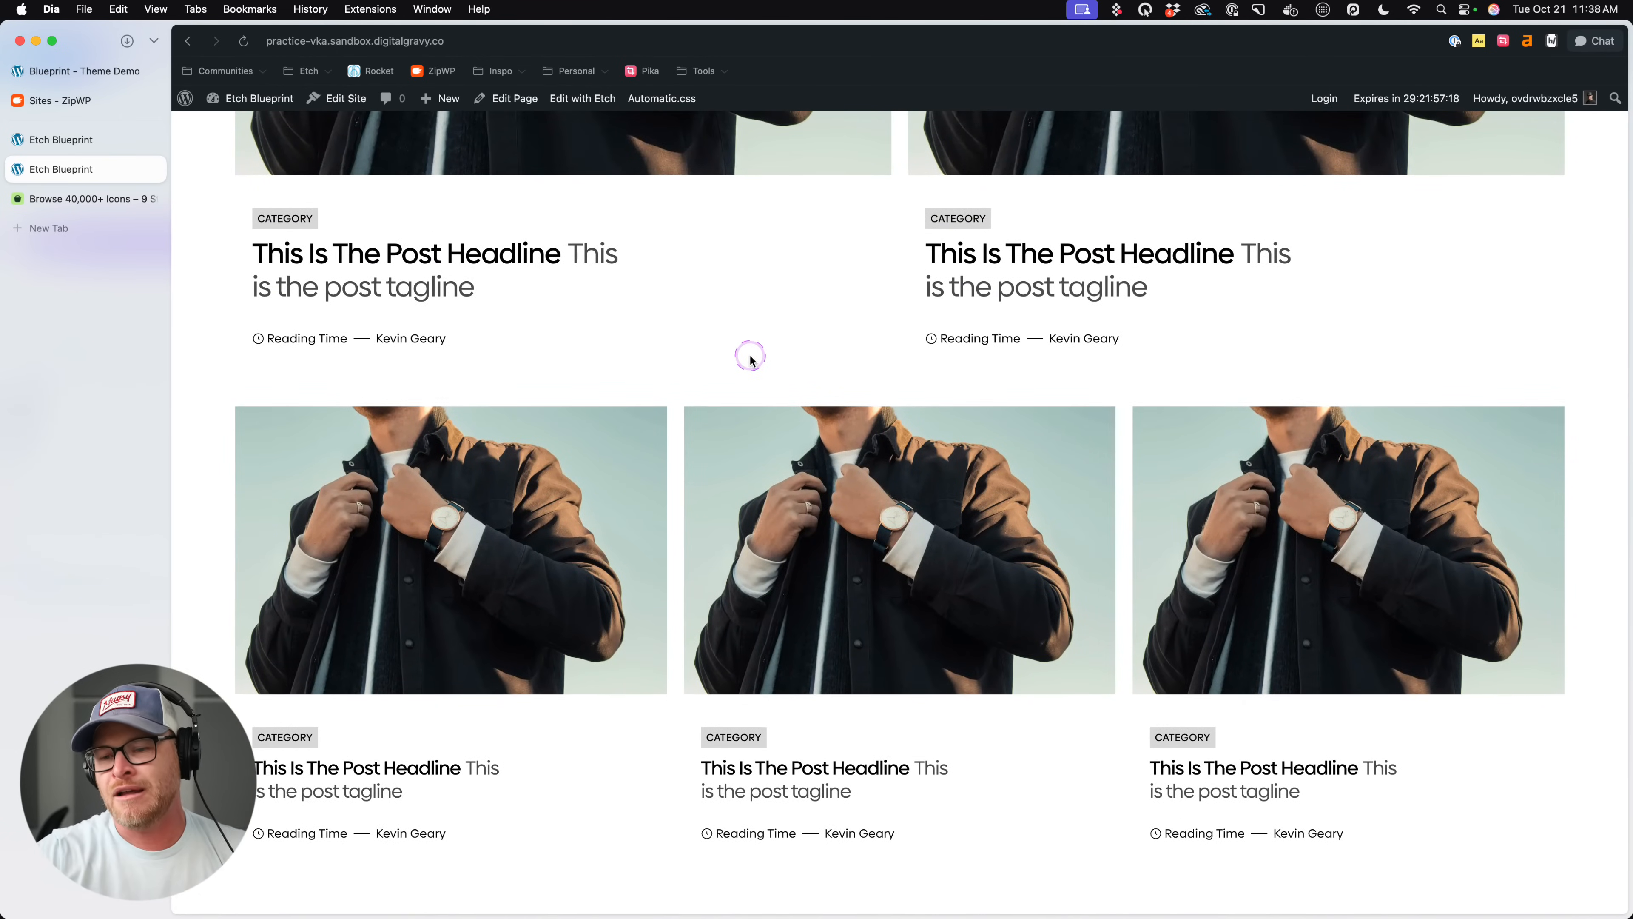
pyautogui.scroll(5, 670, 370)
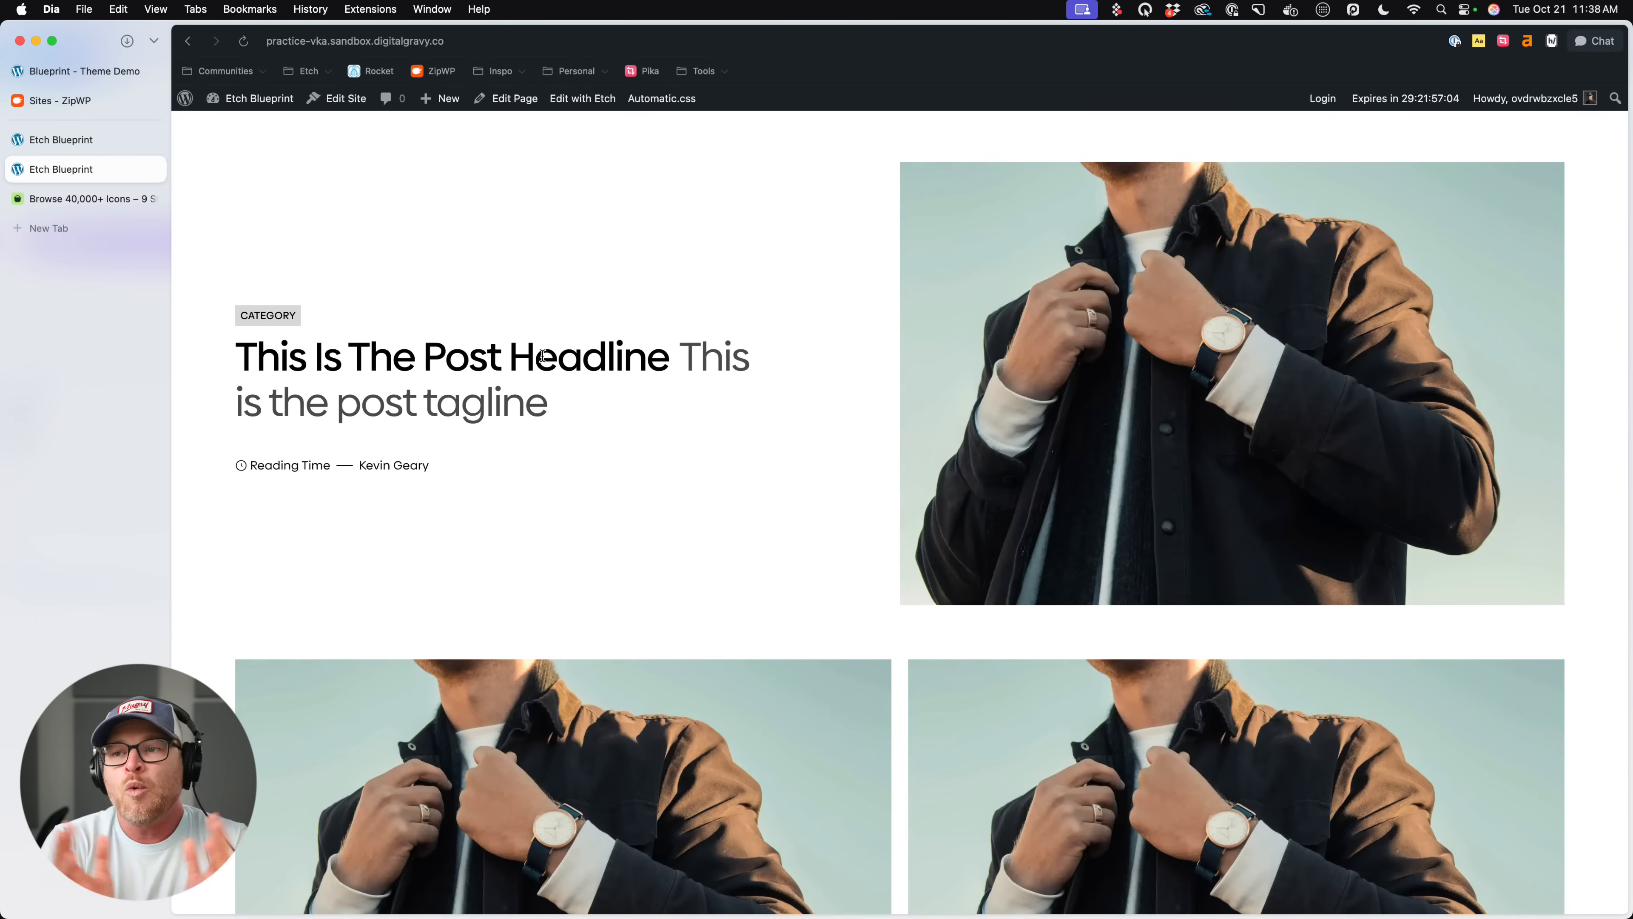
pyautogui.scroll(-15, 497, 320)
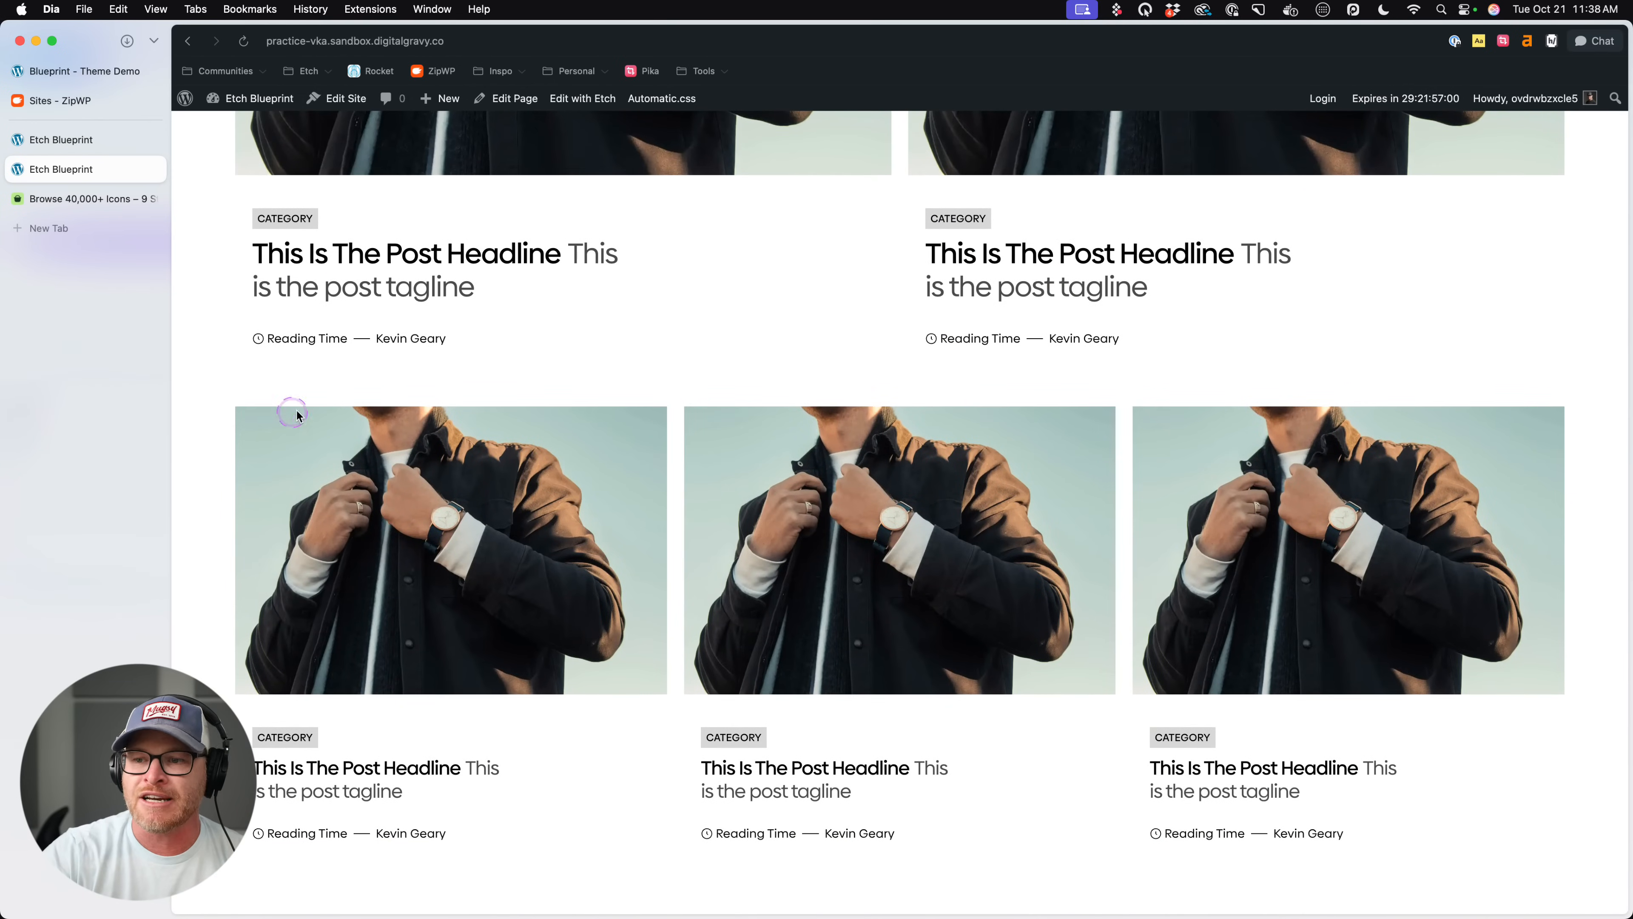
# - Examine which post card layouts in the Blueprint theme demo carry a category label
pyautogui.click(80, 81)
pyautogui.scroll(-10, 514, 399)
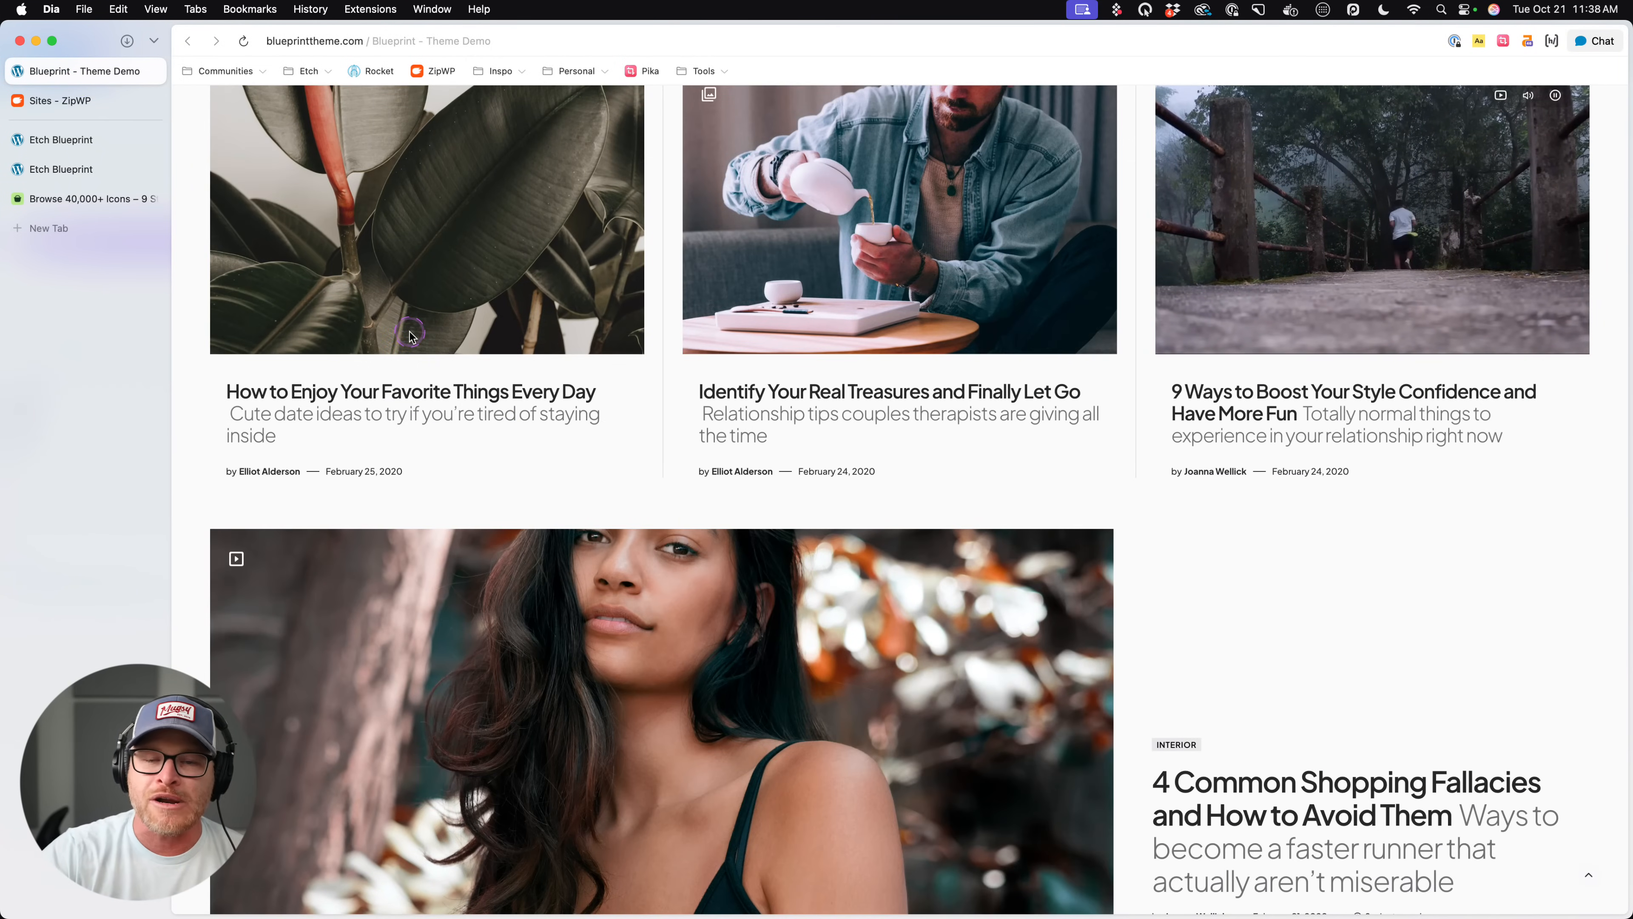
pyautogui.scroll(-4, 407, 344)
pyautogui.scroll(-5, 406, 344)
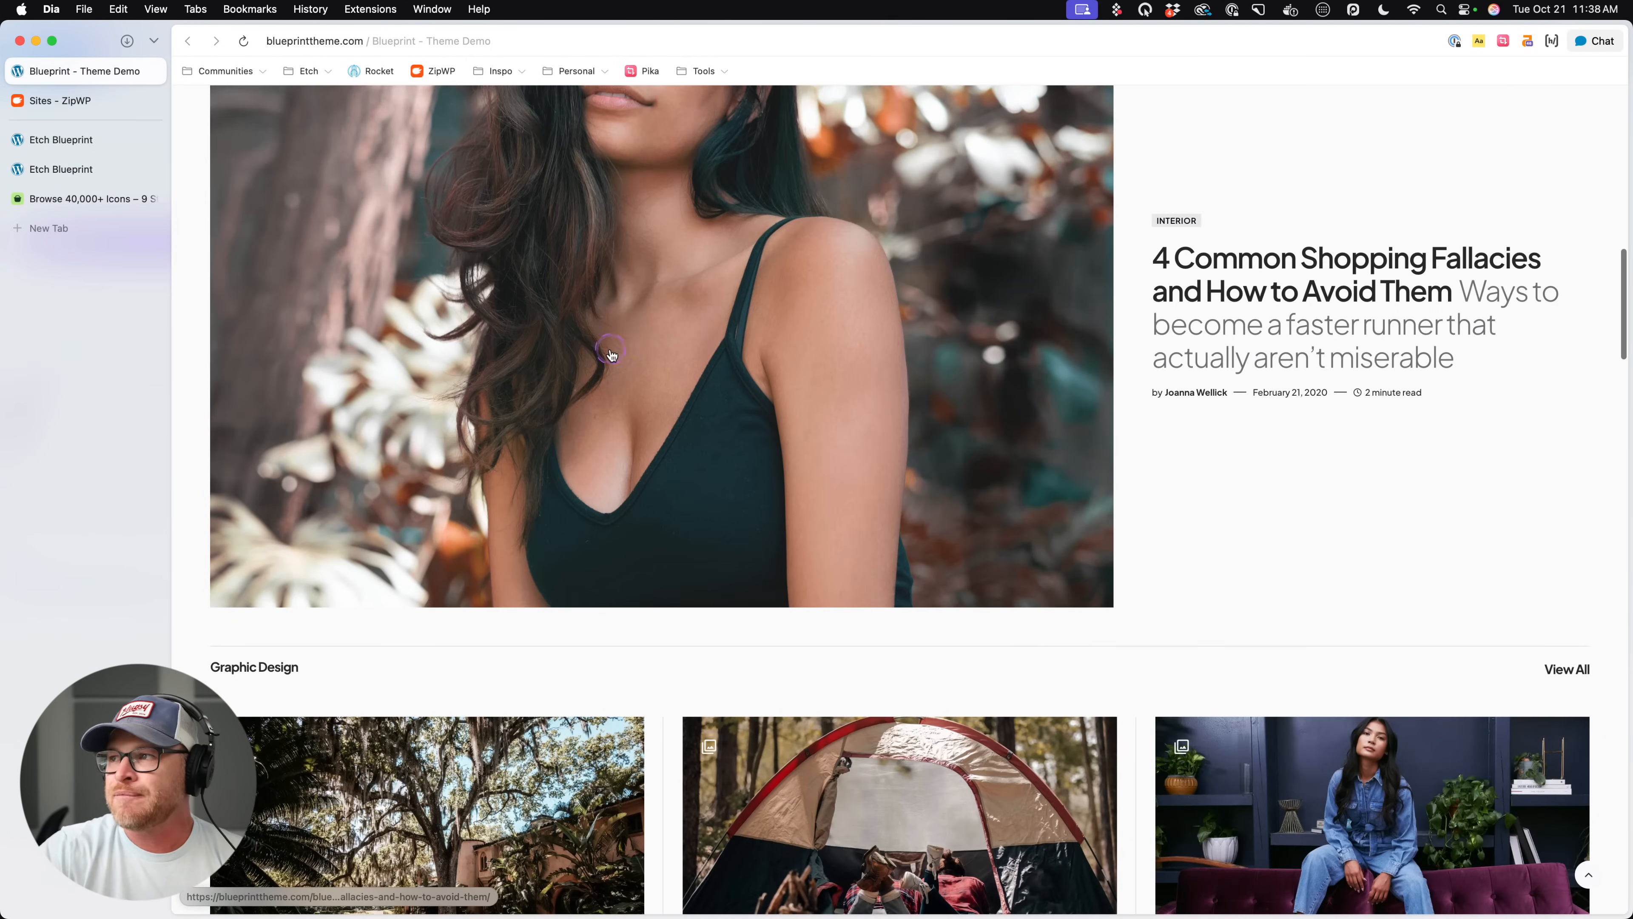
pyautogui.scroll(-8, 937, 609)
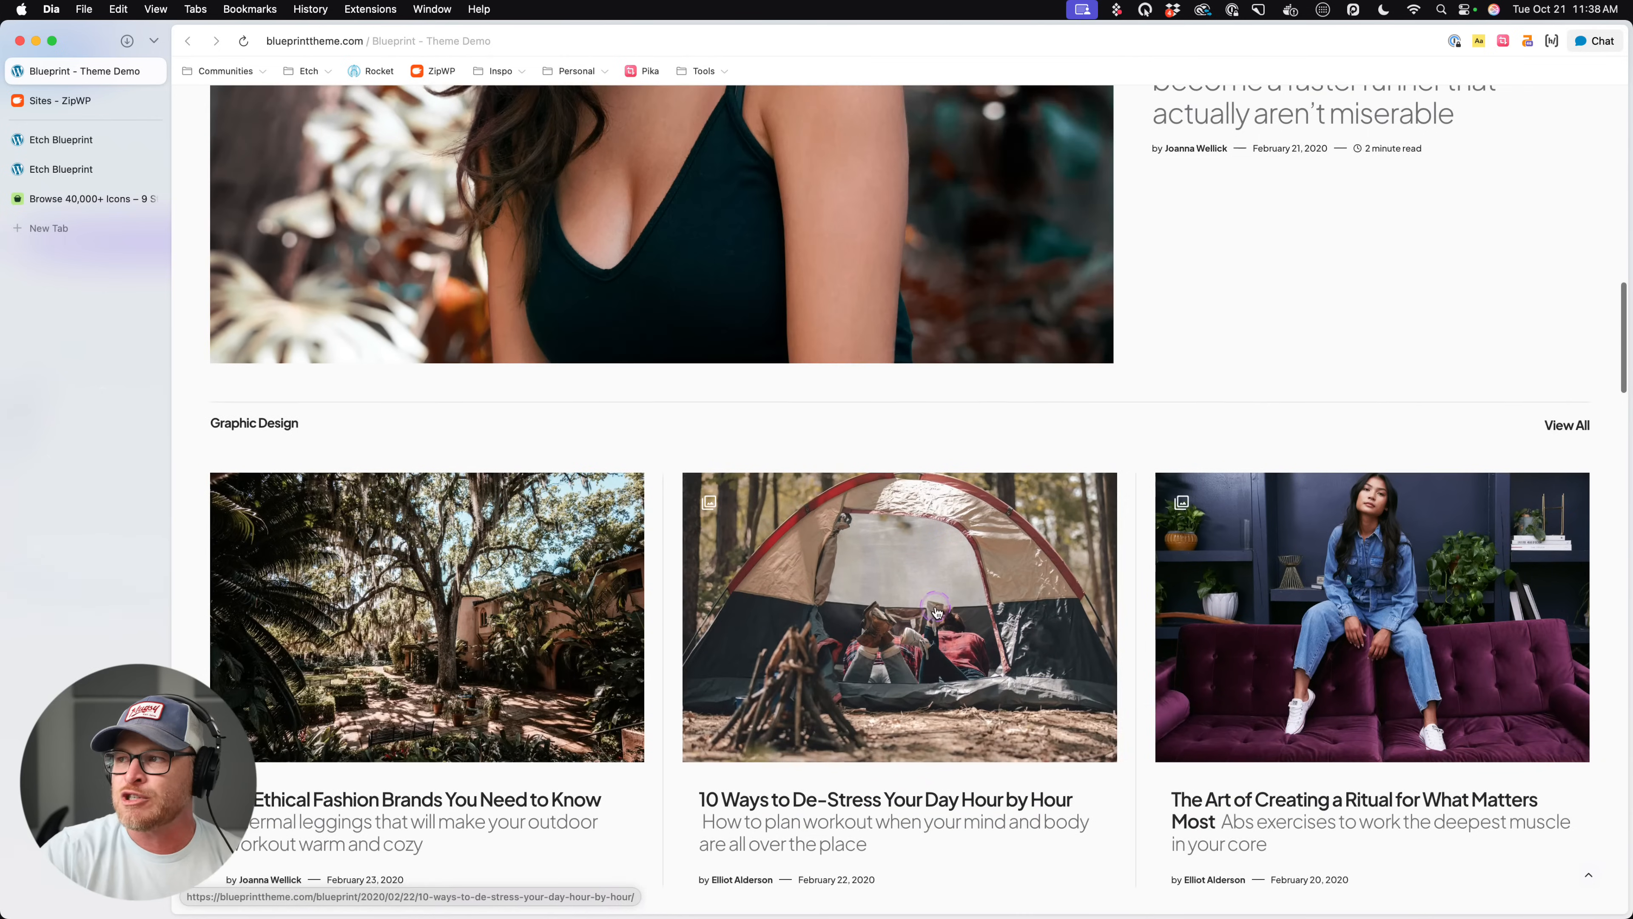
pyautogui.click(65, 140)
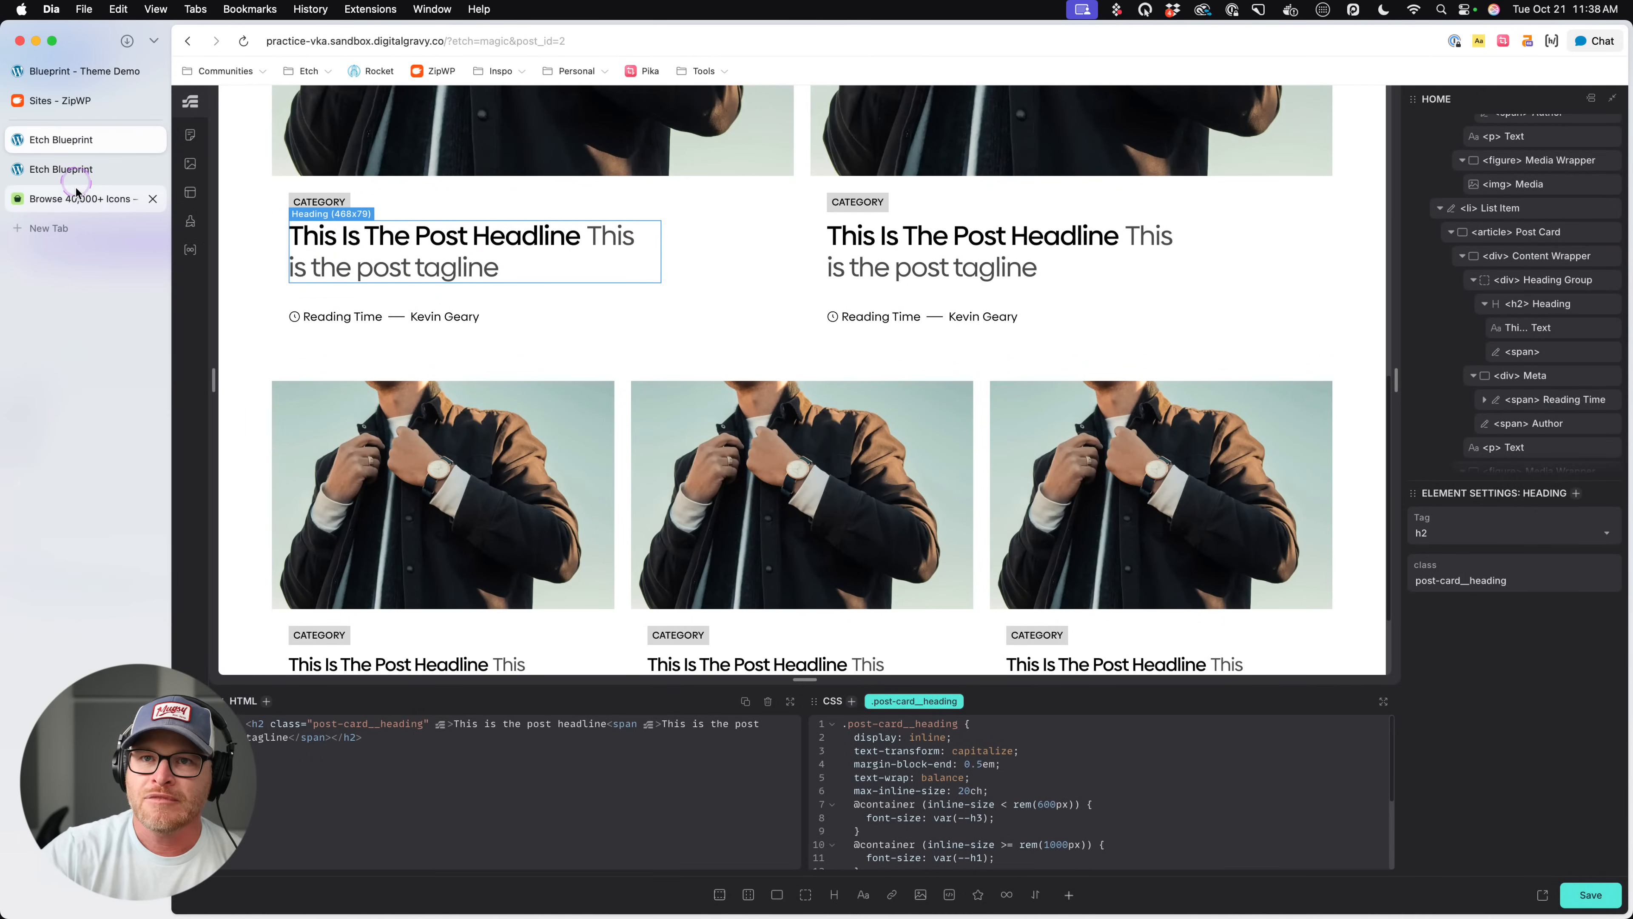
pyautogui.click(72, 198)
pyautogui.click(84, 144)
pyautogui.click(319, 201)
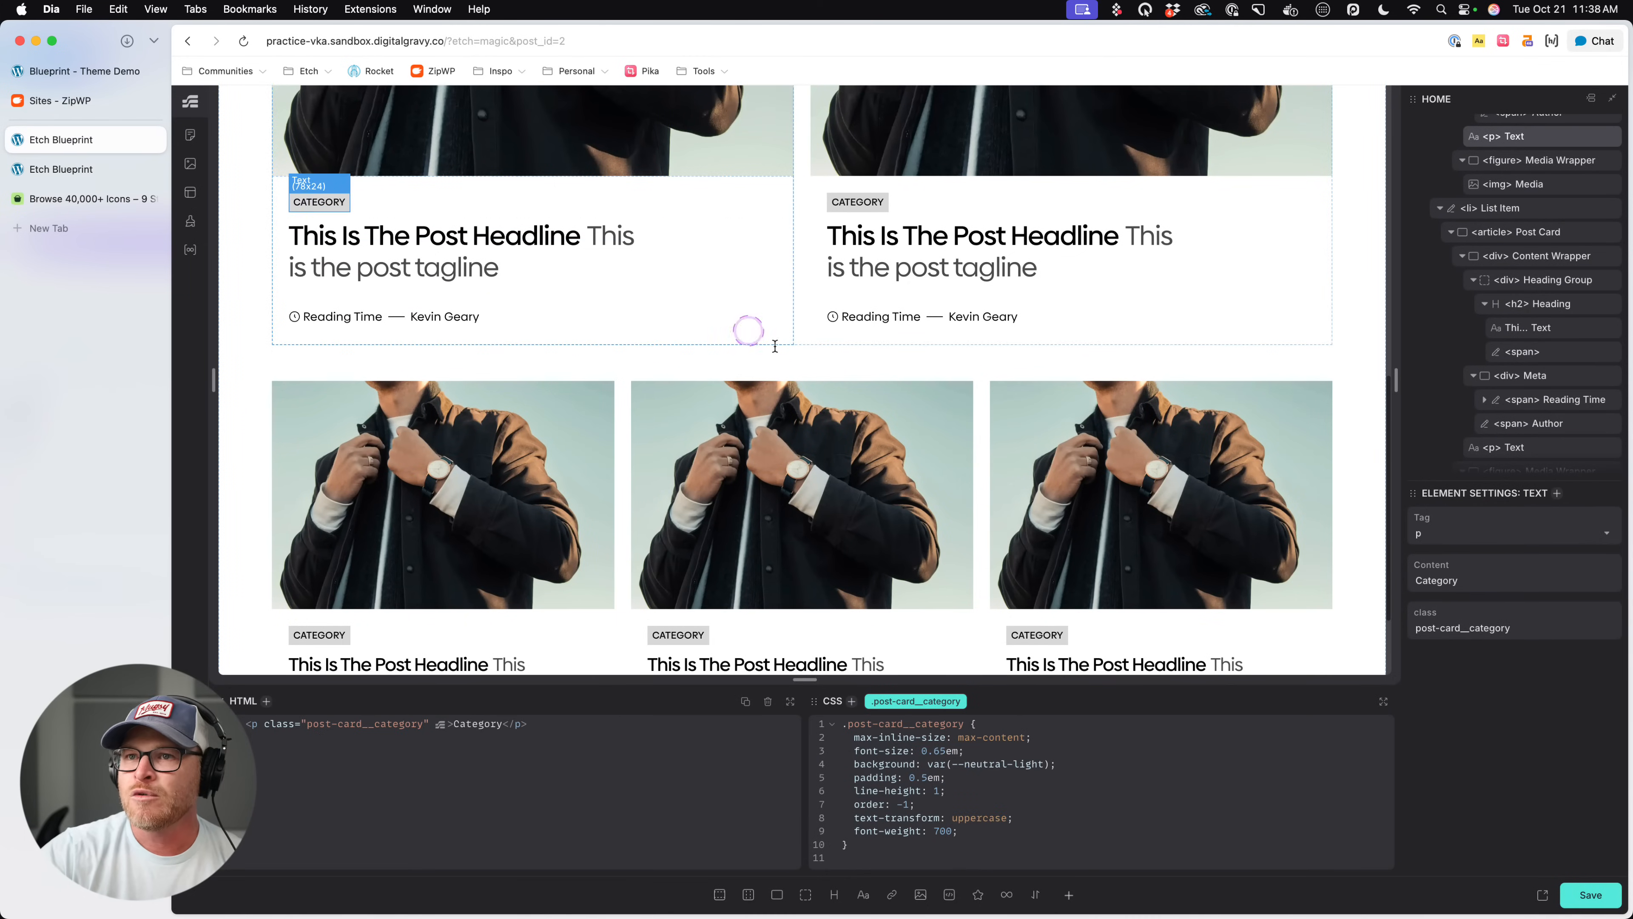
pyautogui.click(1014, 832)
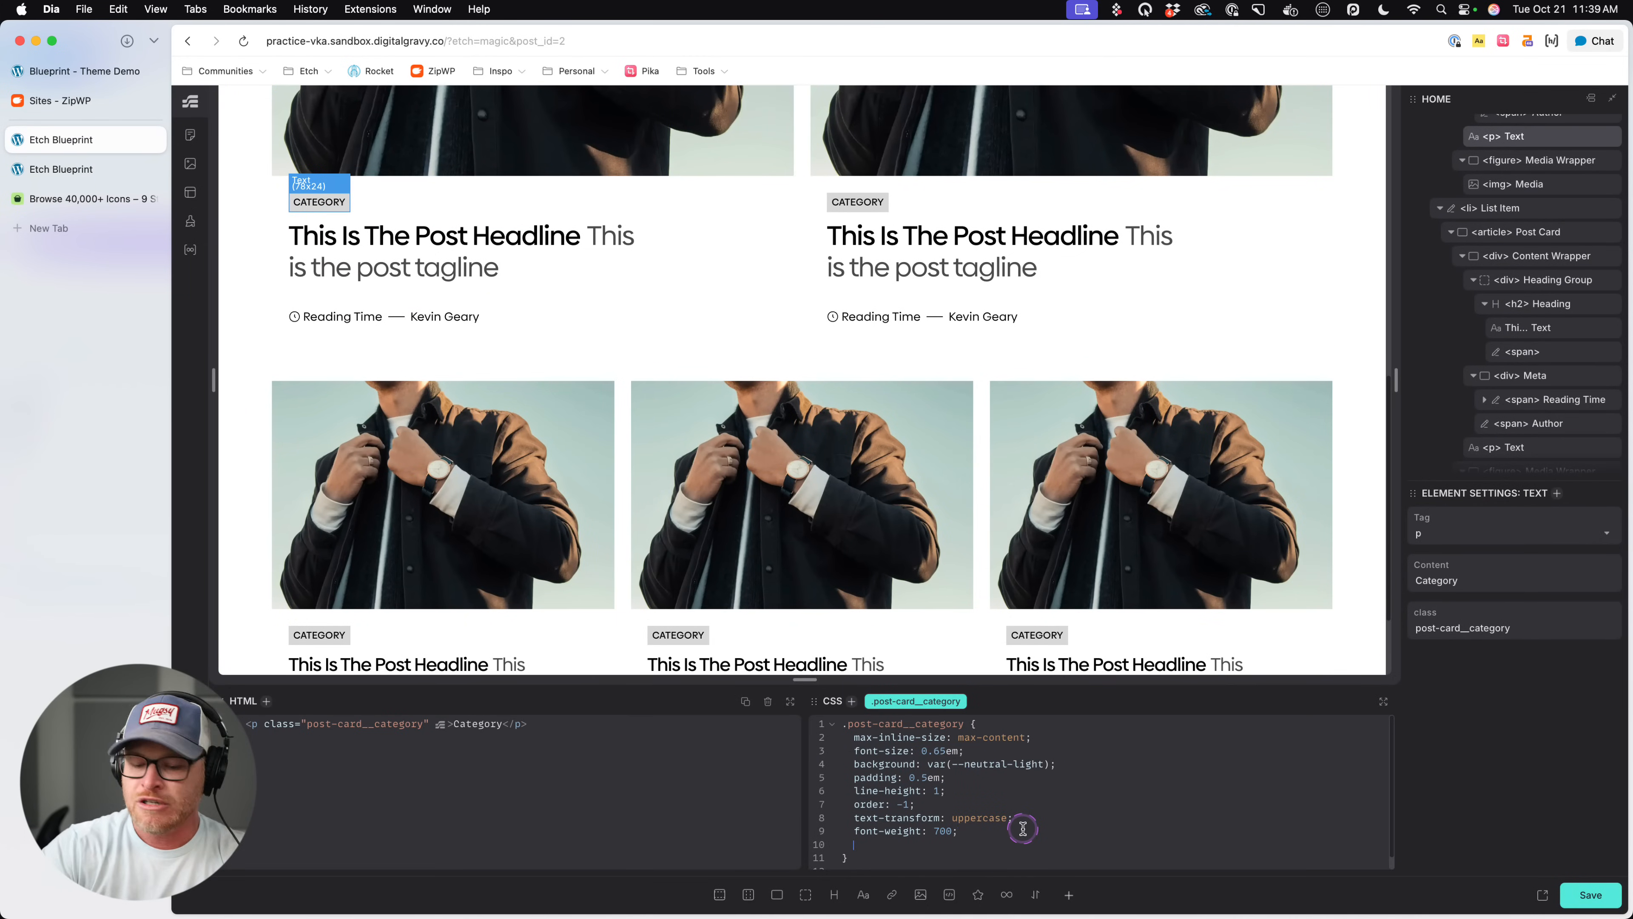
pyautogui.press('super+shift+v')
pyautogui.press('Right')
pyautogui.press('Left')
pyautogui.press('Return')
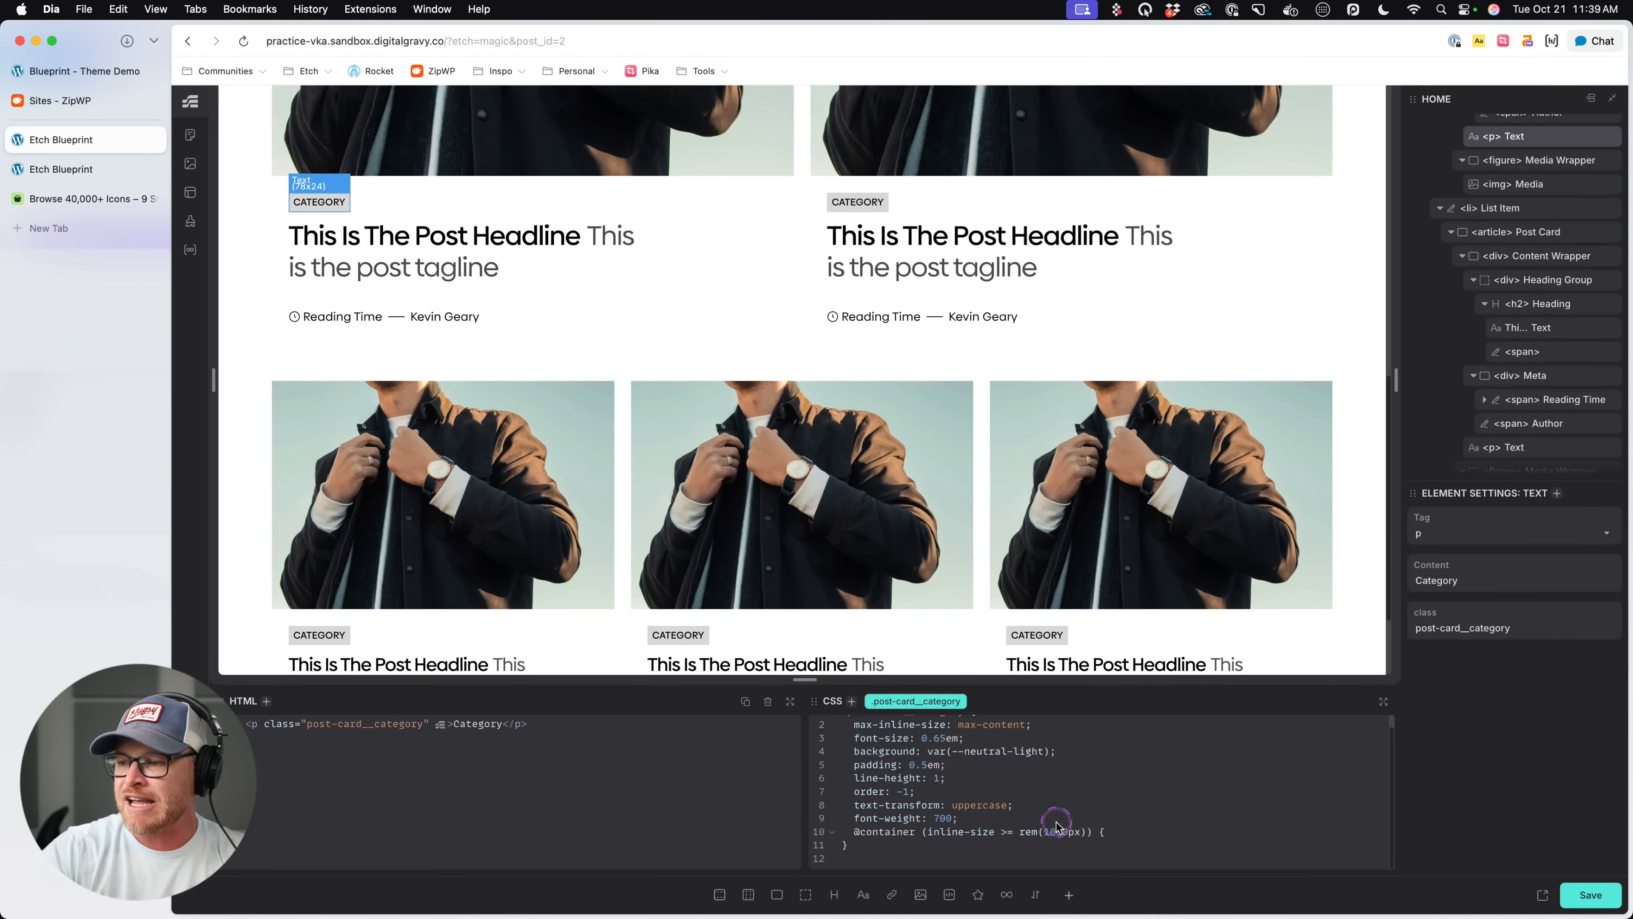
# - Change the category's container query to inline-size < rem(1000px) with display: none; inside, save and check the live page
pyautogui.click(1120, 830)
pyautogui.write('}')
pyautogui.click(1046, 822)
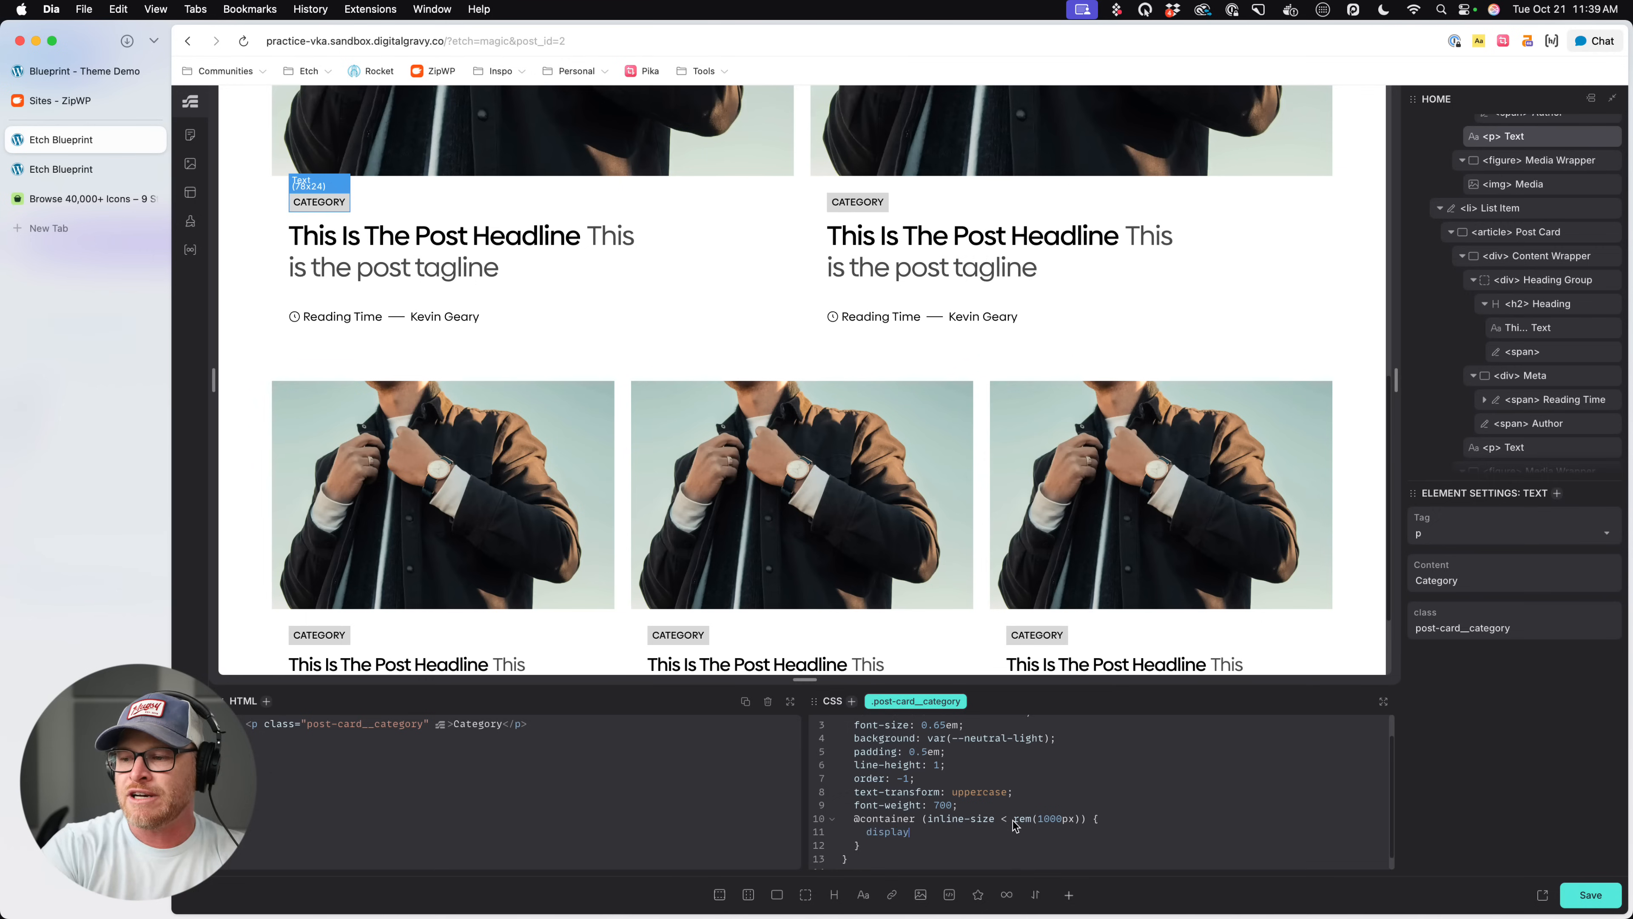
pyautogui.write(': none;')
pyautogui.press('super+s')
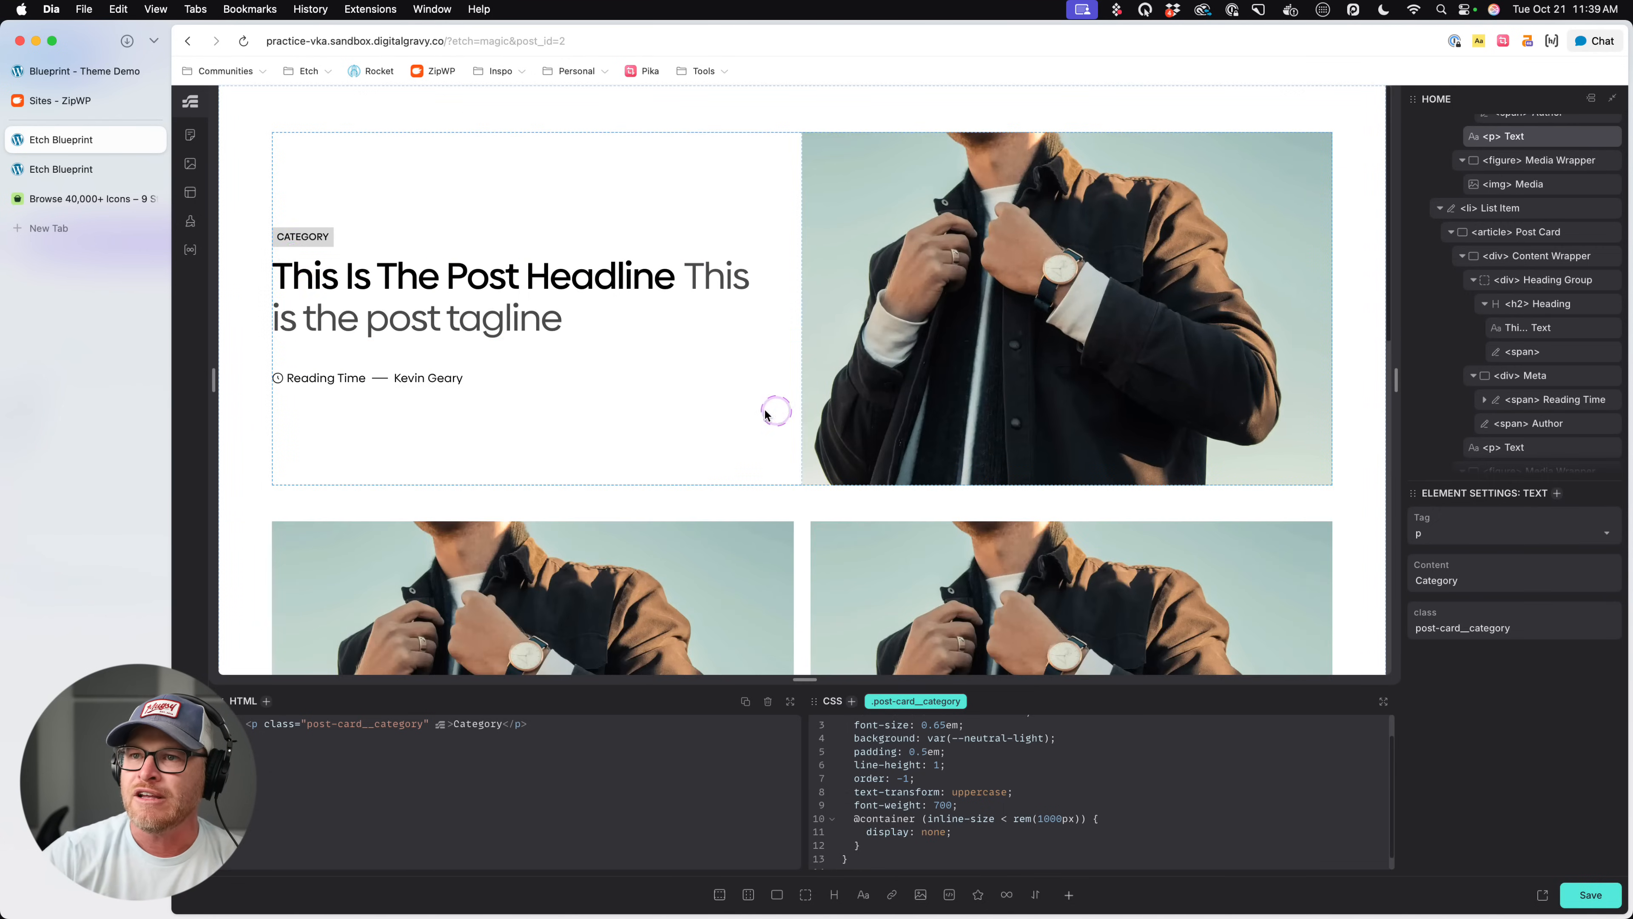
pyautogui.press('super+s')
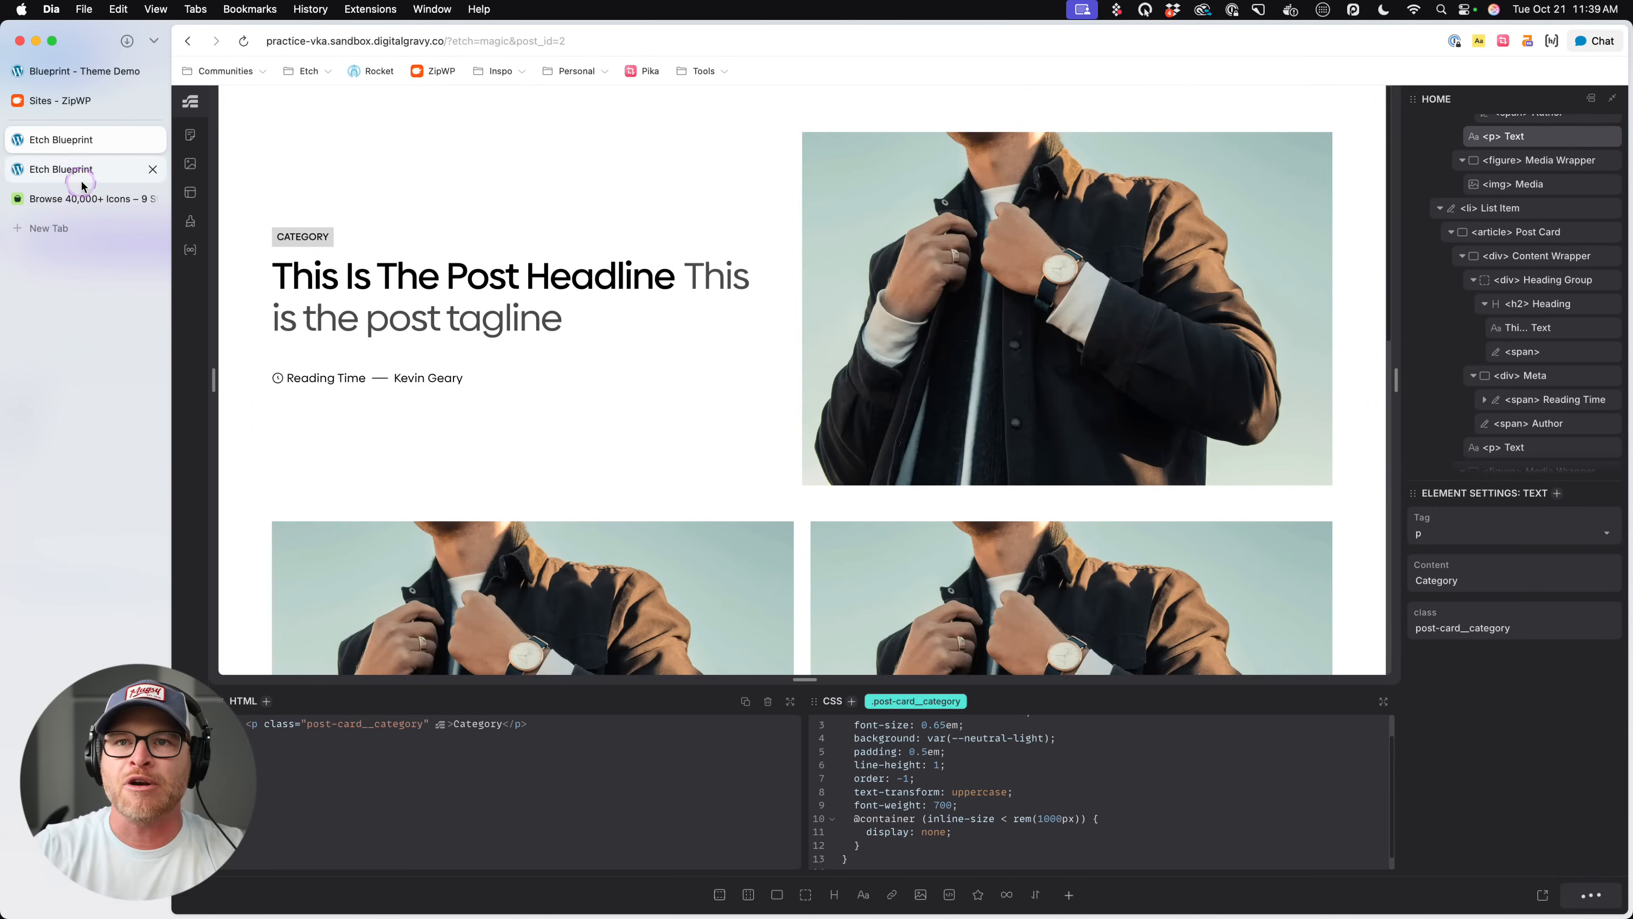
pyautogui.click(81, 183)
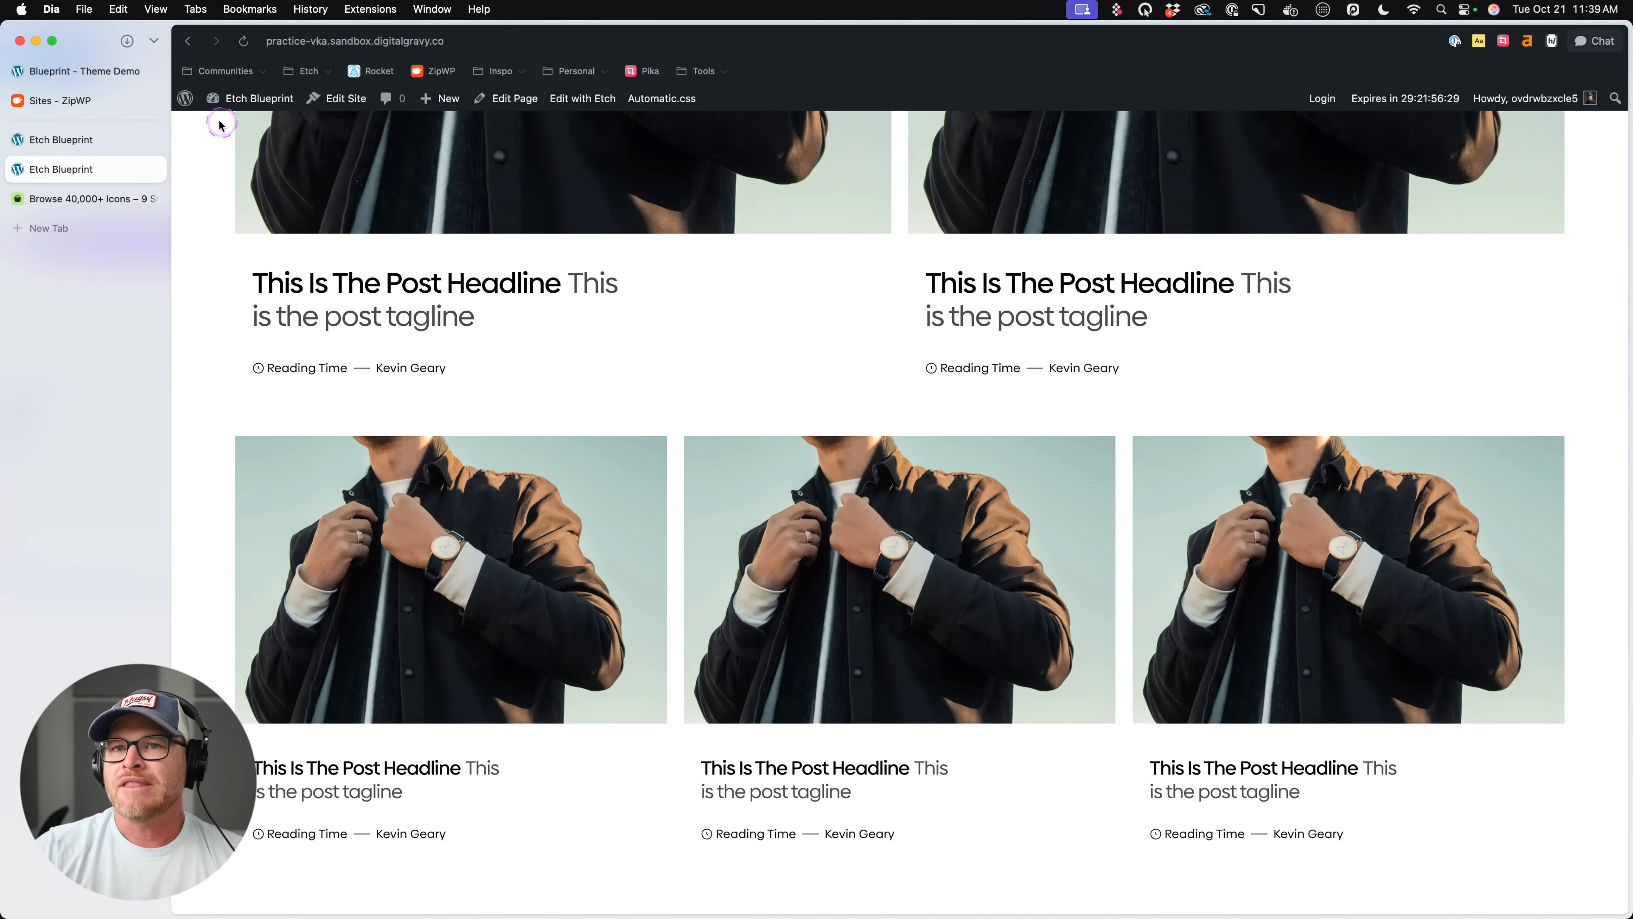
# - Compare the rest of the Blueprint demo's post listings with the cards on the live page
pyautogui.click(97, 71)
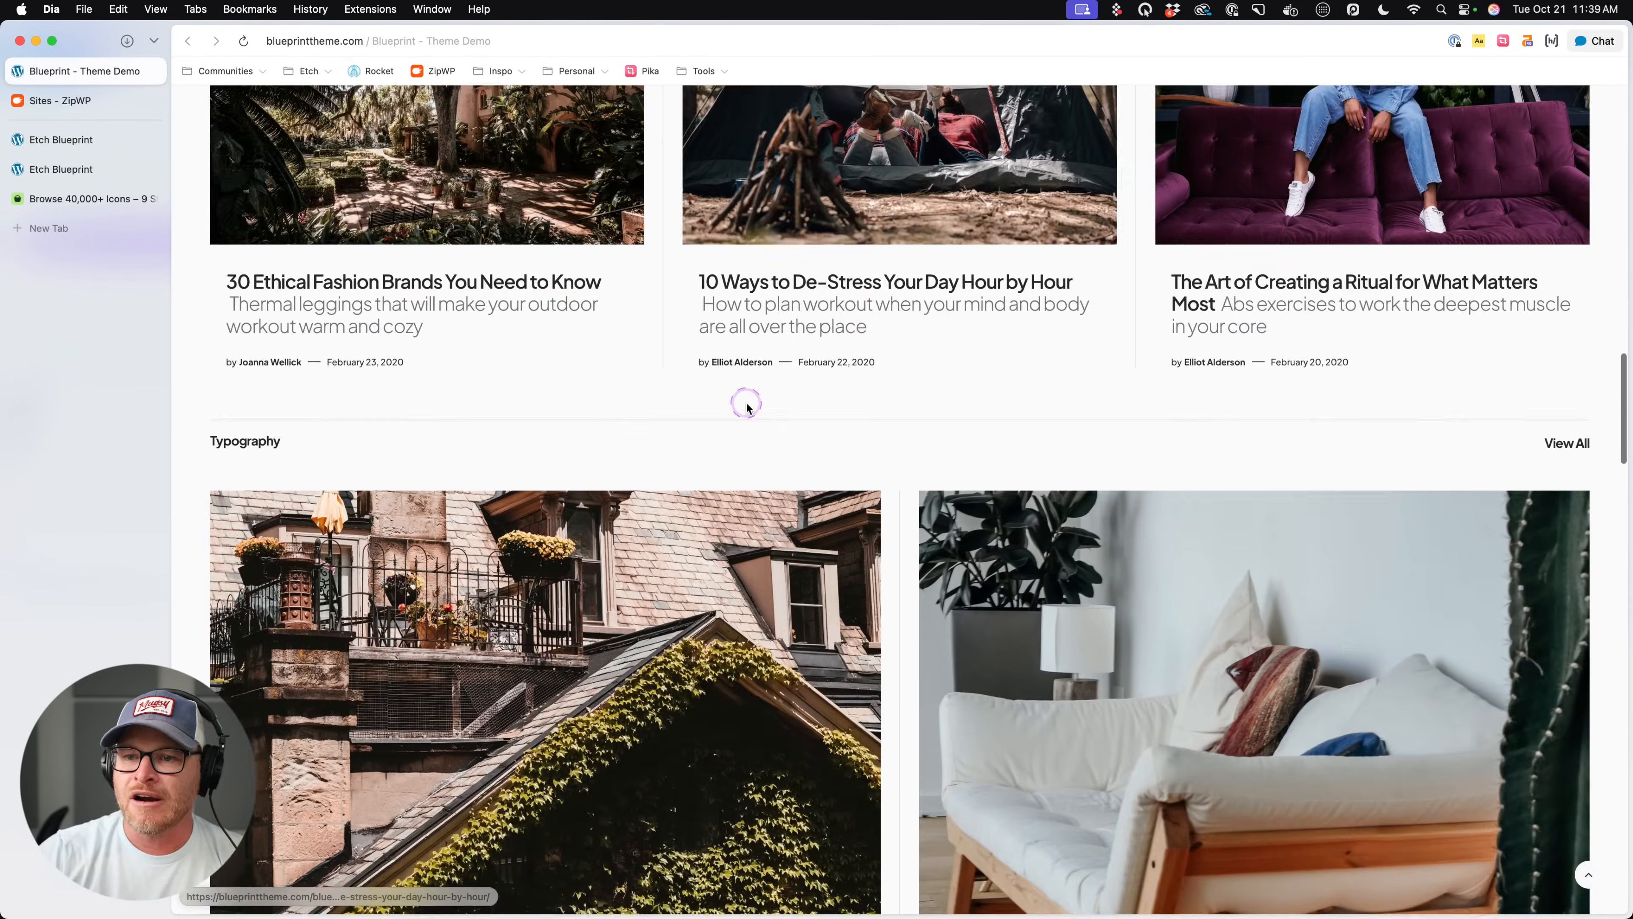
pyautogui.scroll(-15, 746, 405)
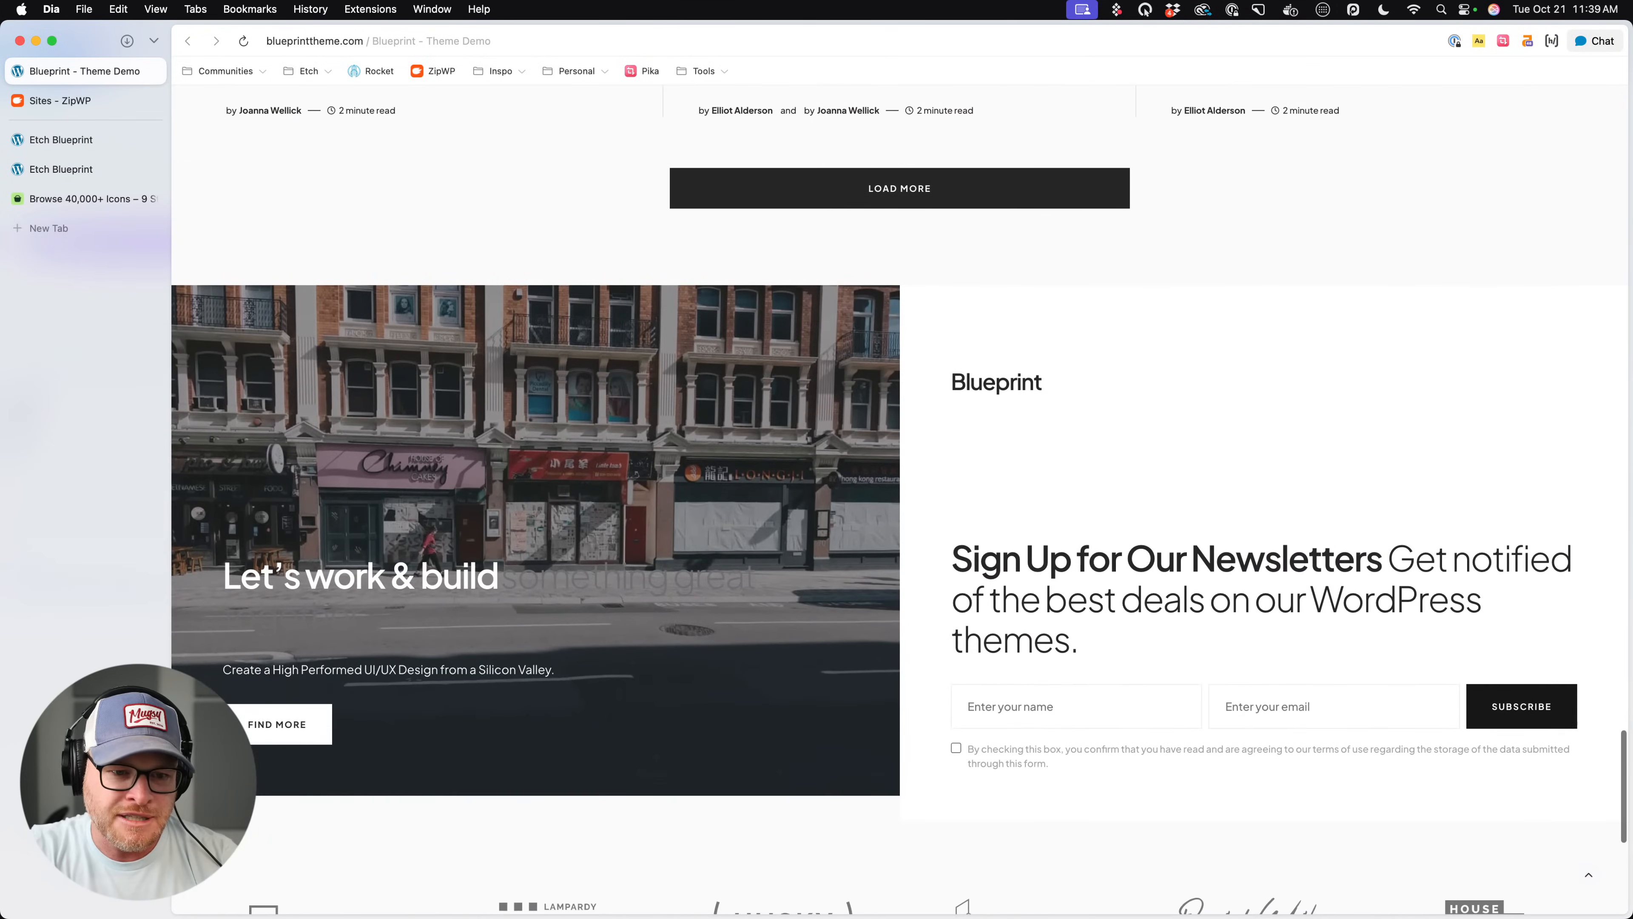
pyautogui.scroll(15, 747, 406)
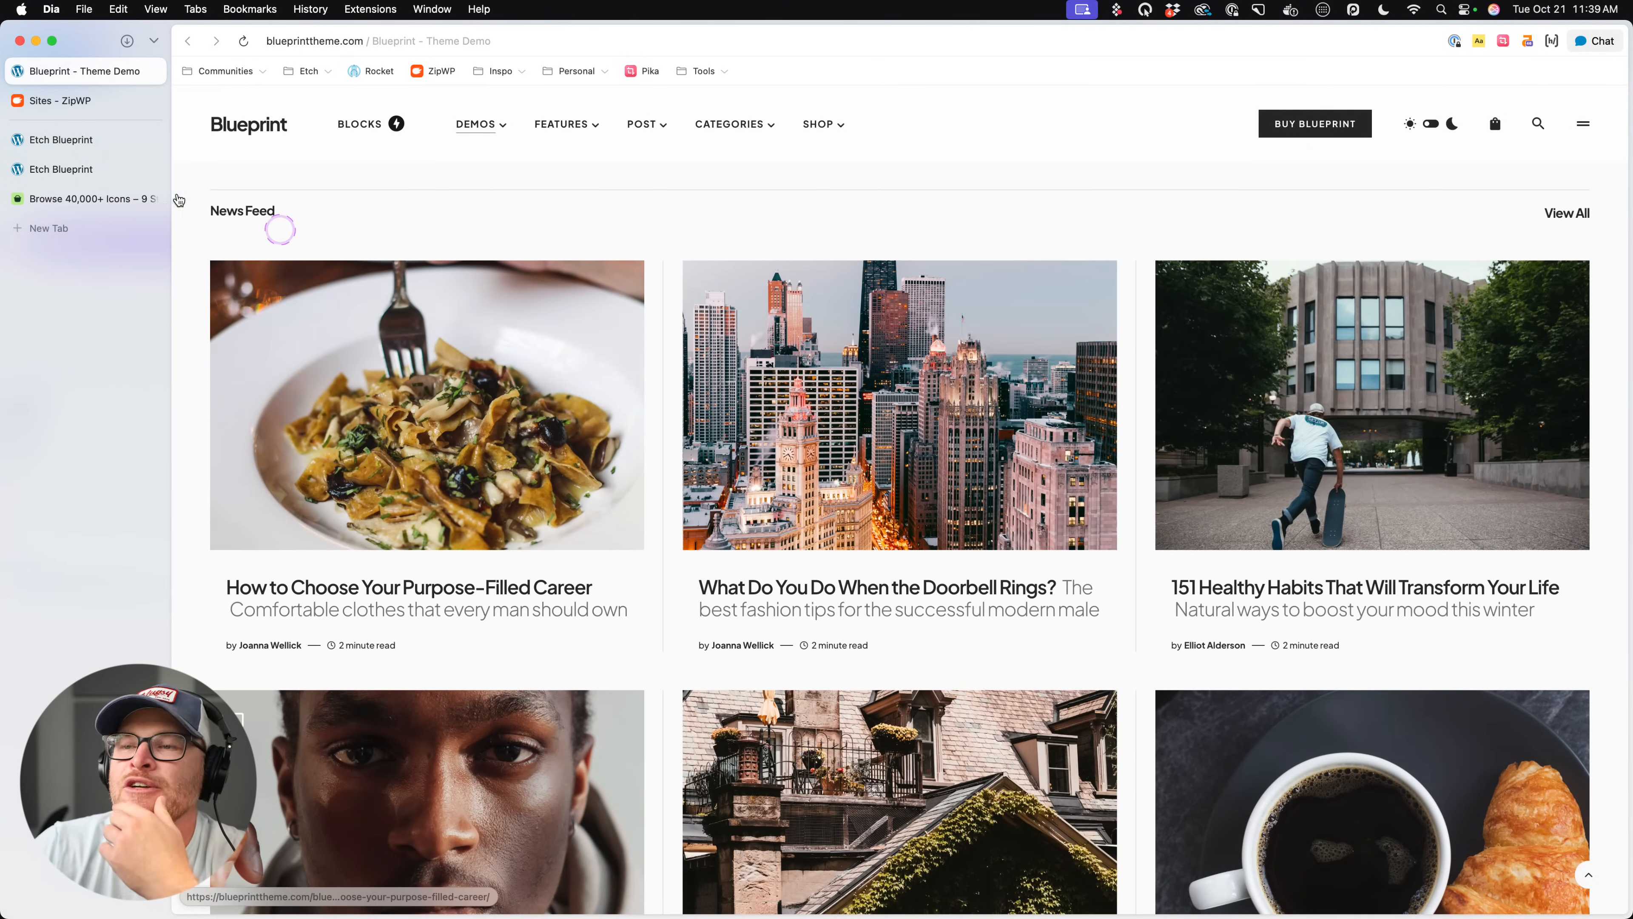
pyautogui.click(95, 140)
pyautogui.click(97, 174)
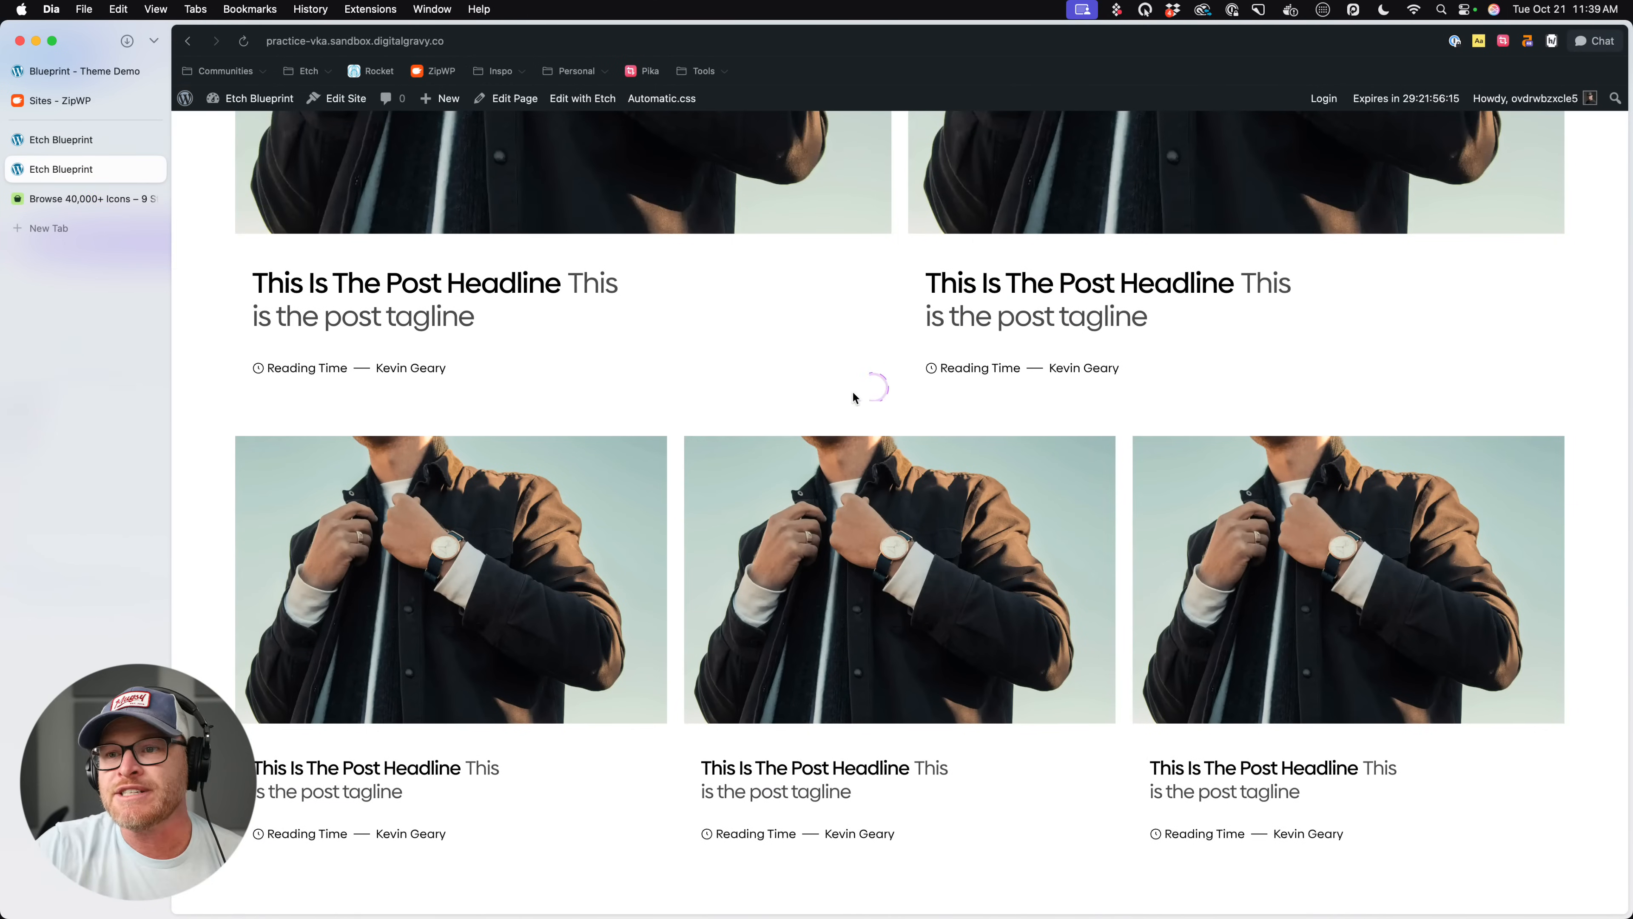
# - Look through the Dia browser's Advanced, Dia Pro, Profiles, Privacy and Account settings and close them
pyautogui.click(630, 411)
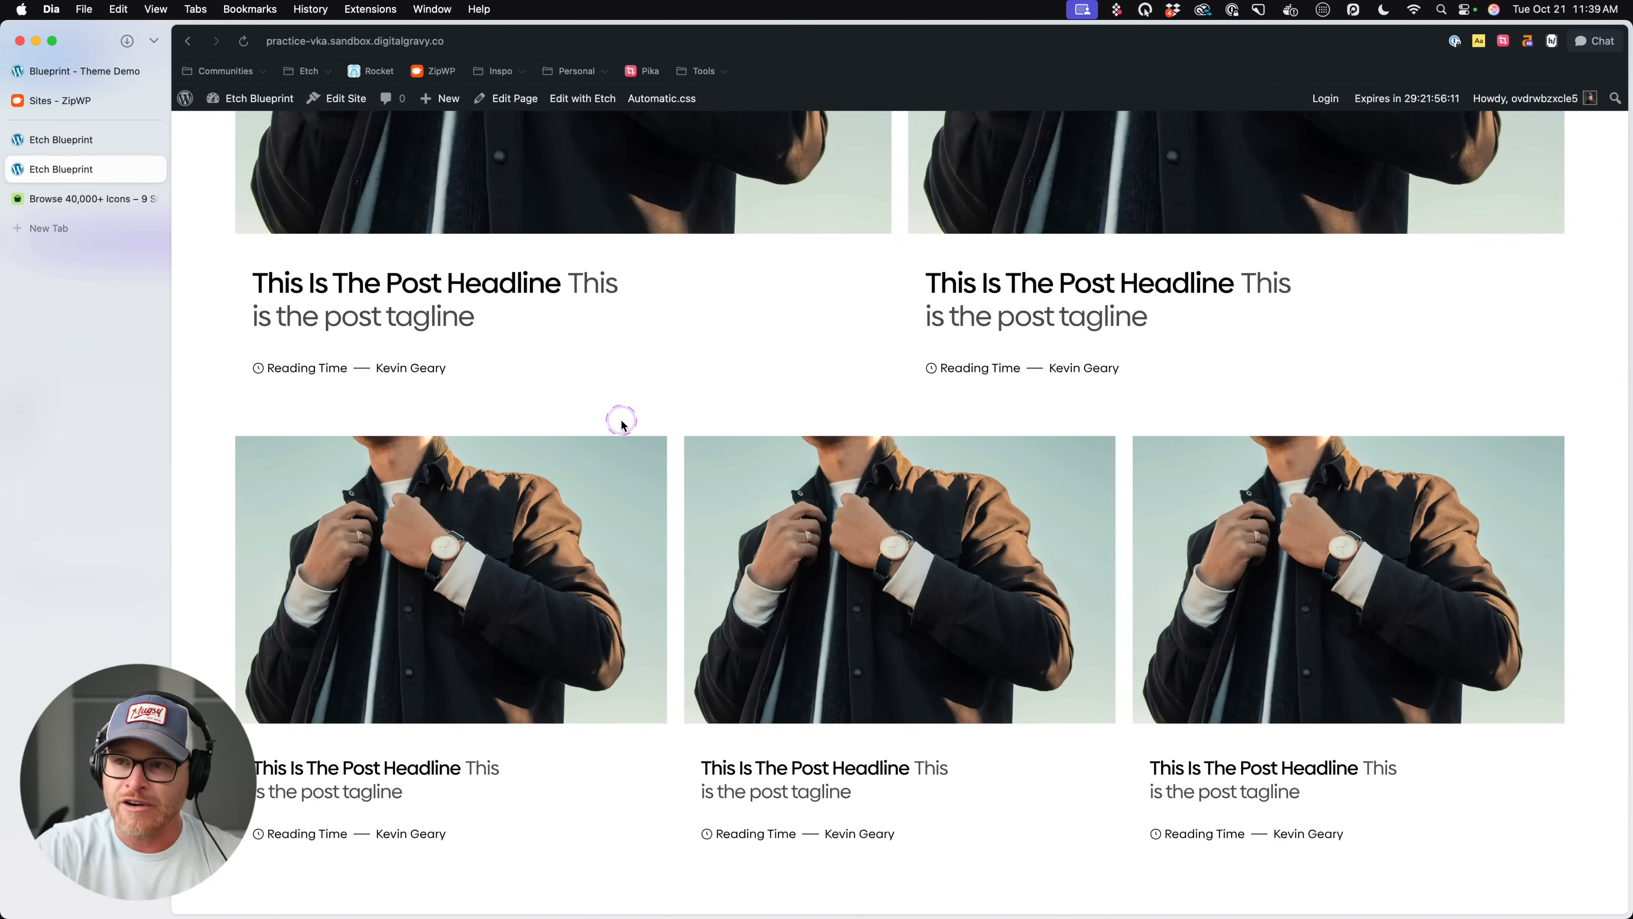
pyautogui.click(51, 9)
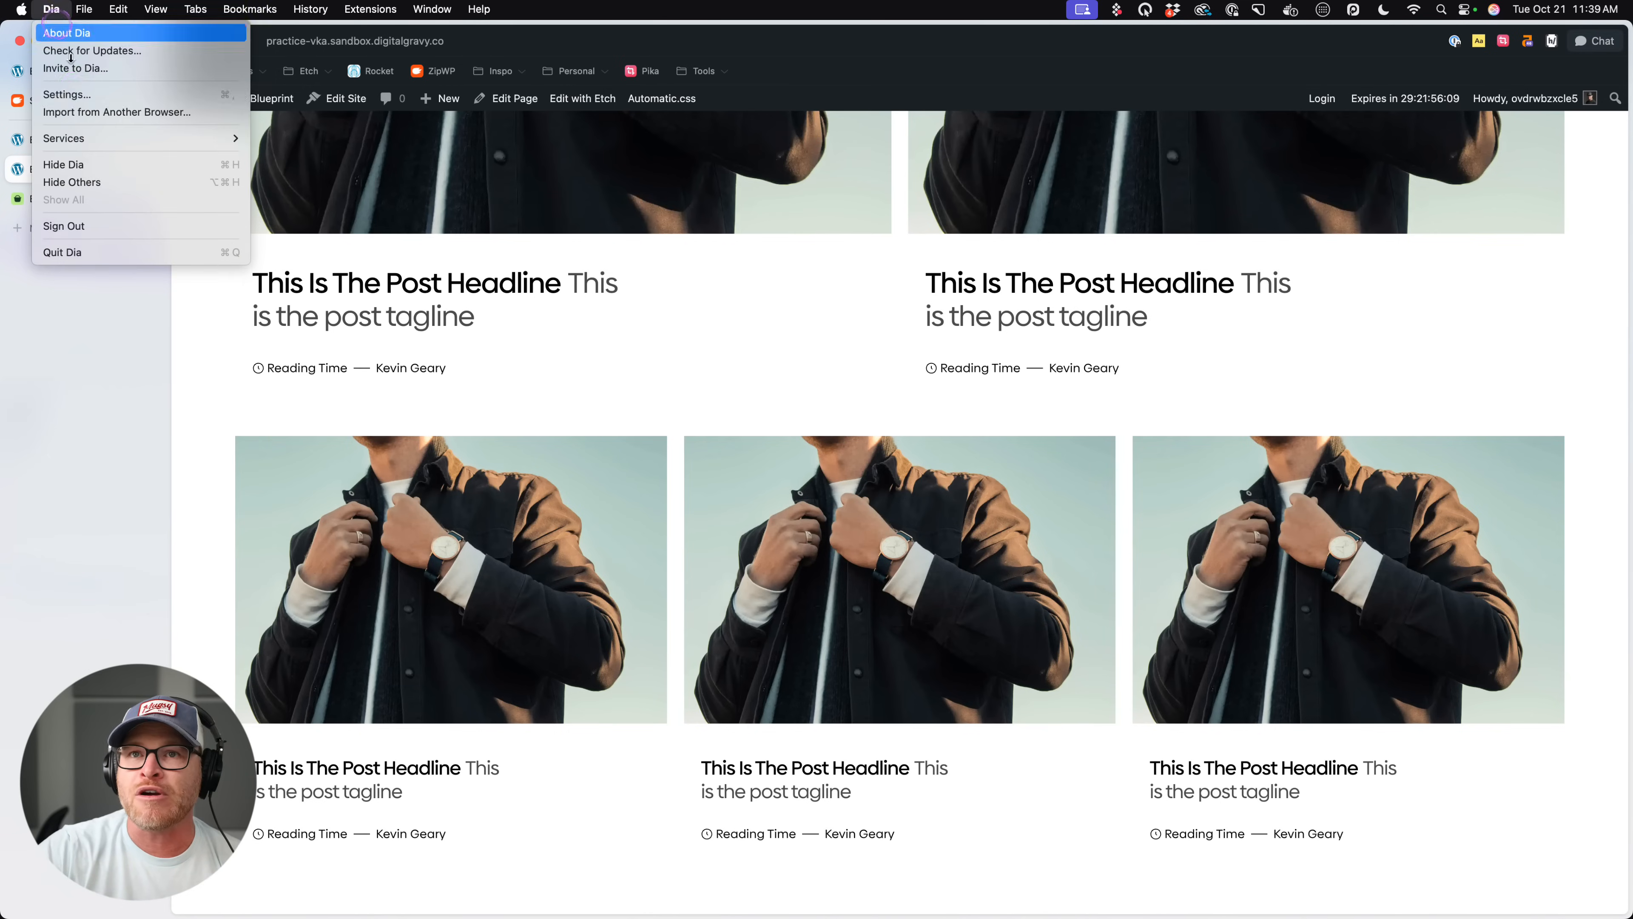
pyautogui.click(67, 94)
pyautogui.click(824, 344)
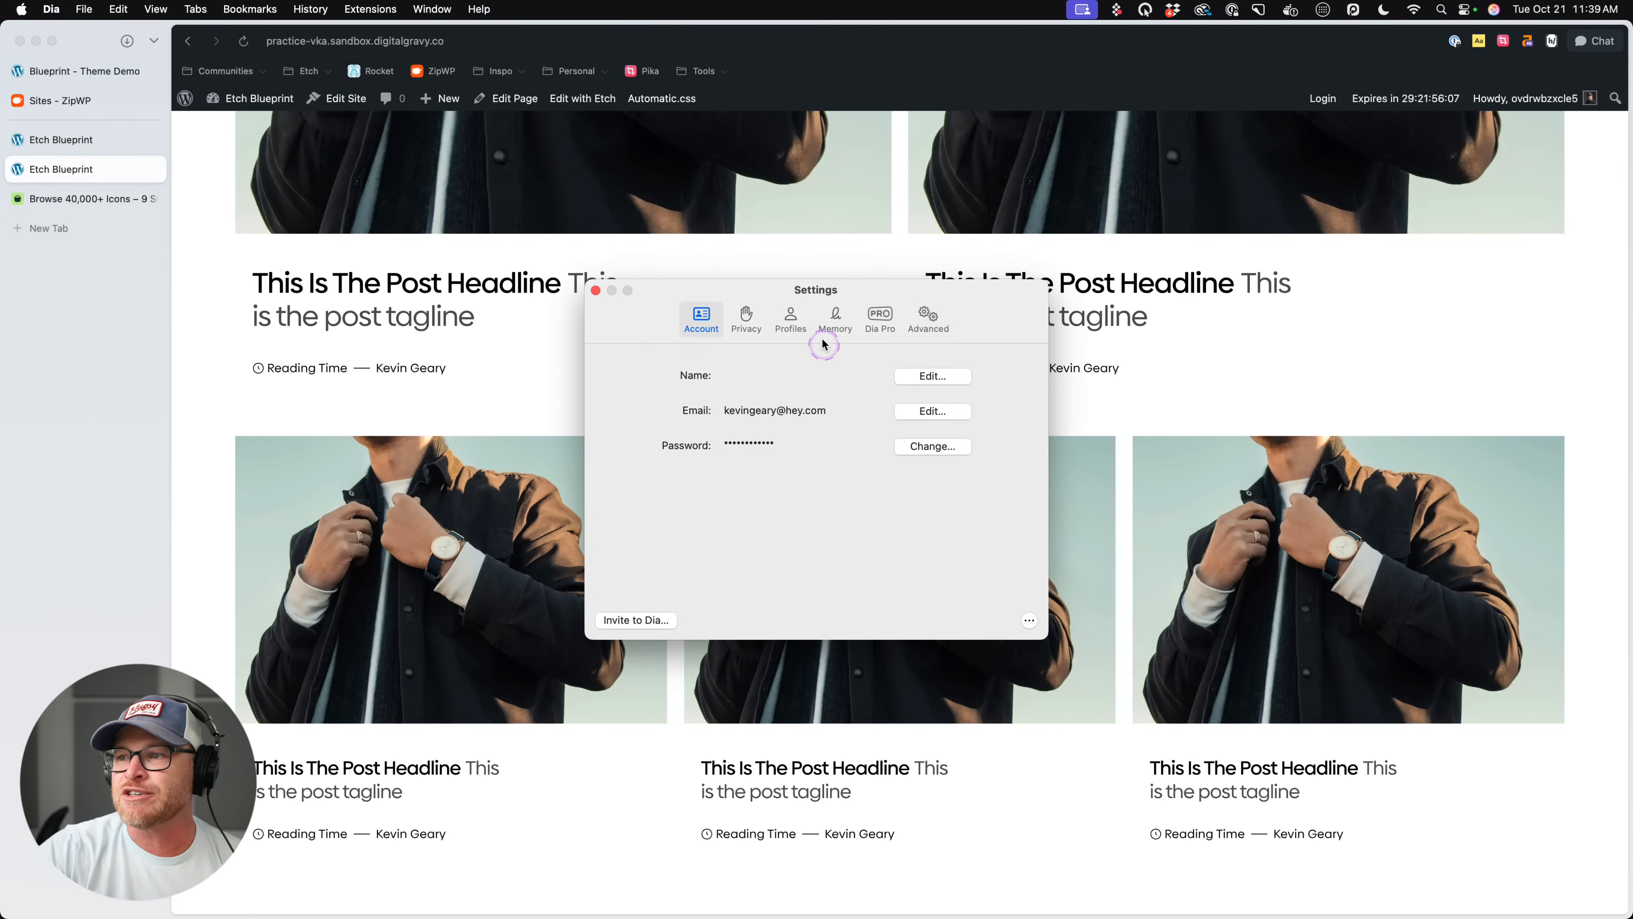
pyautogui.click(928, 318)
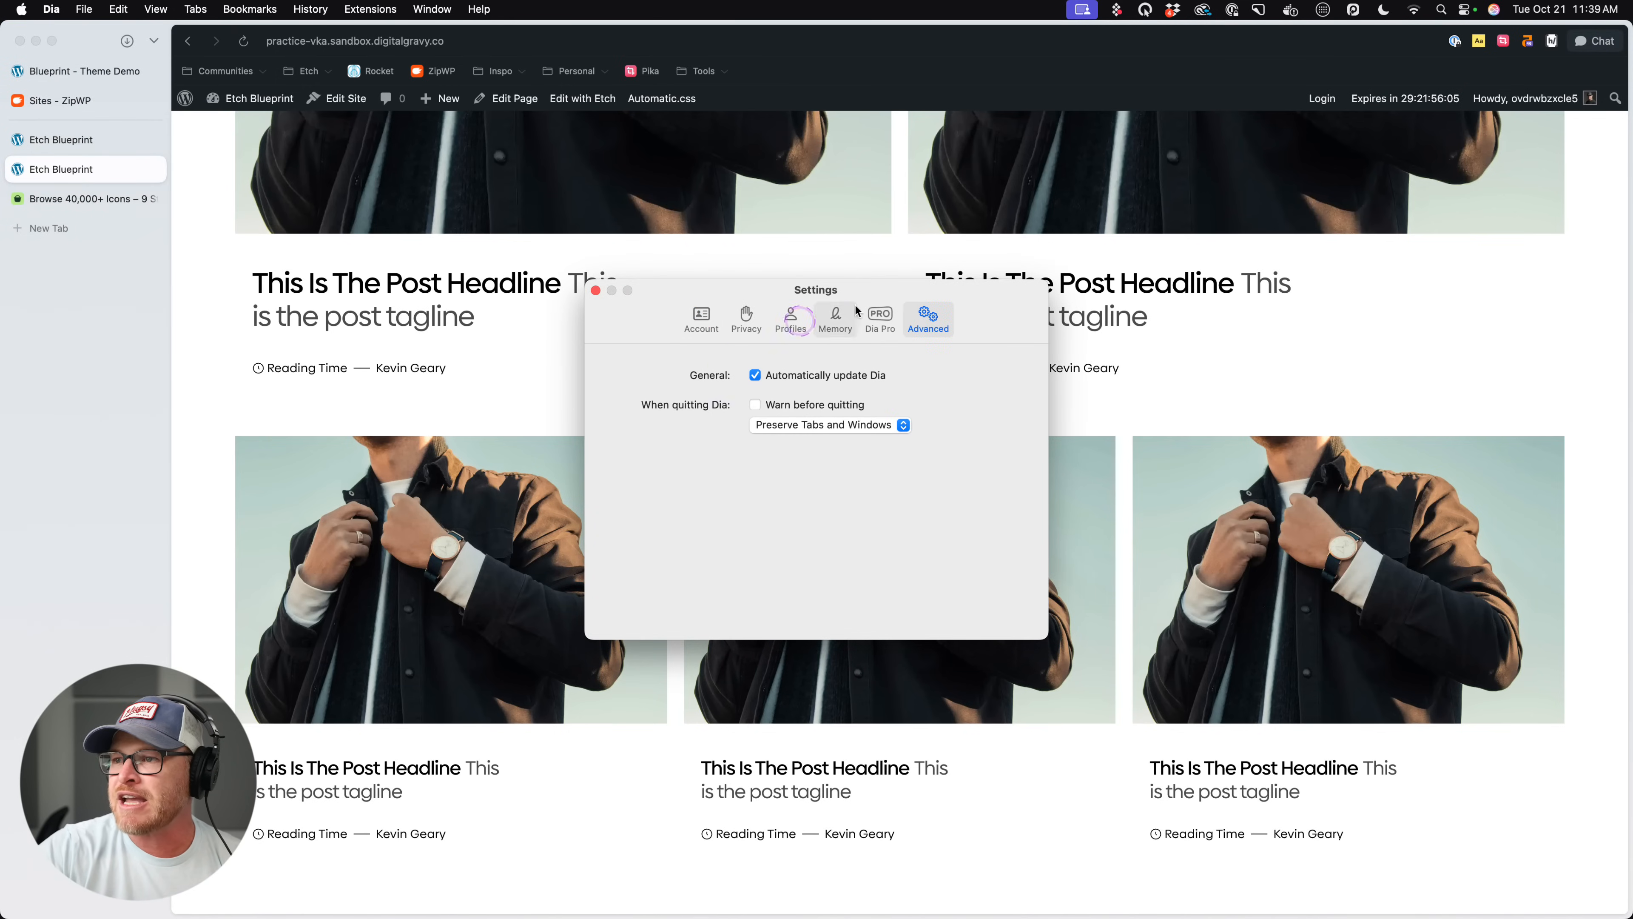
pyautogui.click(879, 318)
pyautogui.click(791, 318)
pyautogui.click(746, 318)
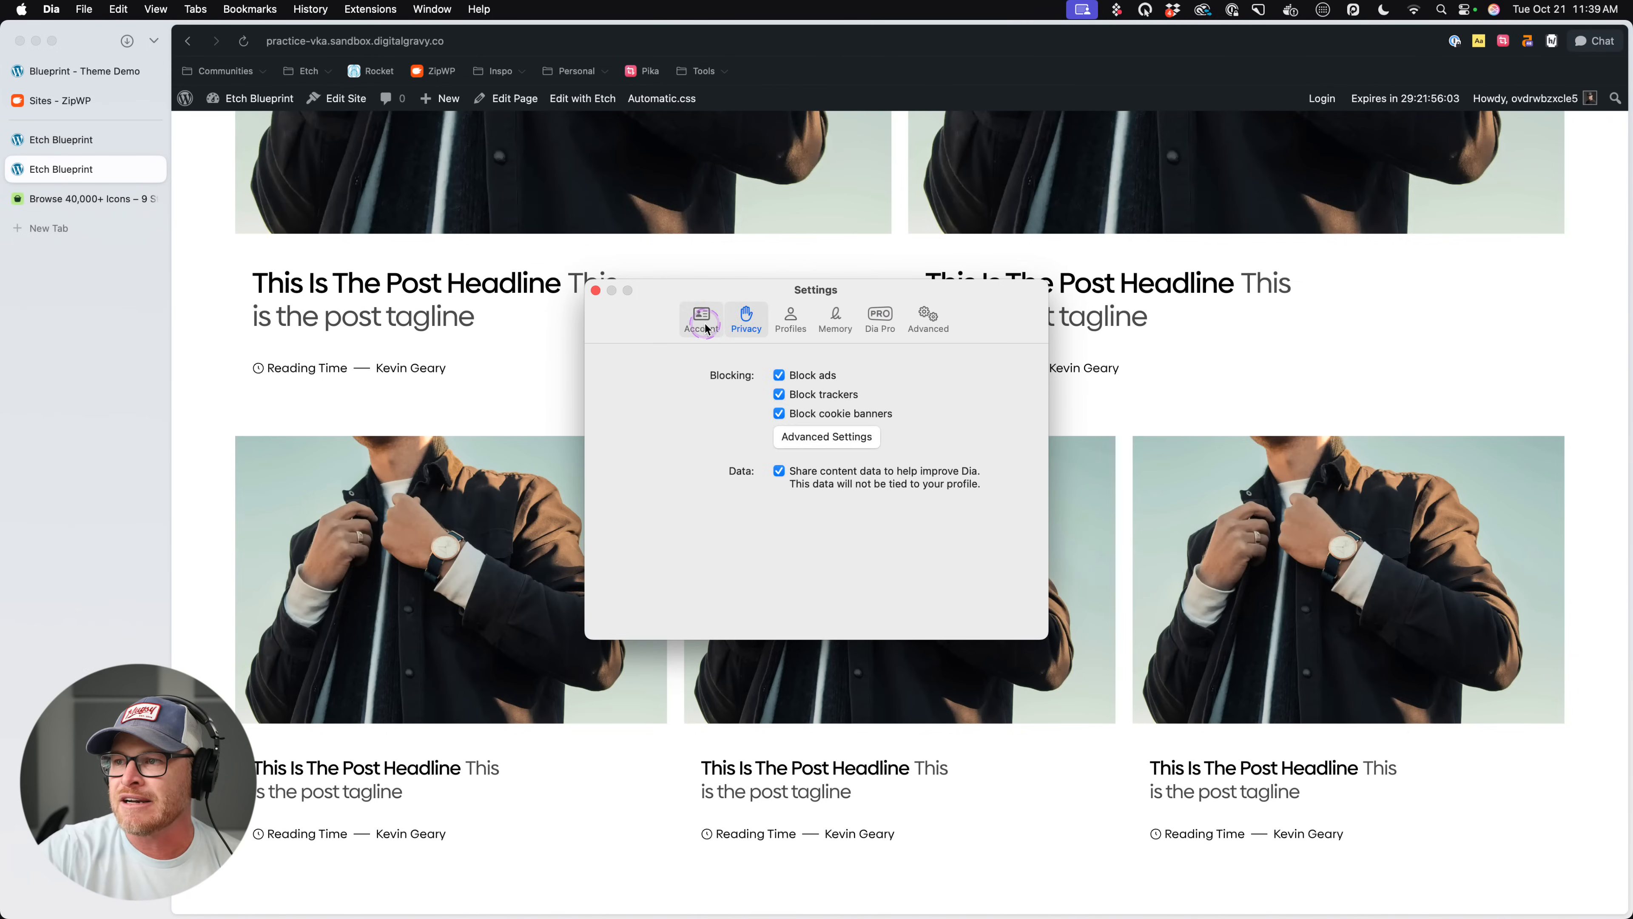
pyautogui.click(704, 325)
pyautogui.click(616, 341)
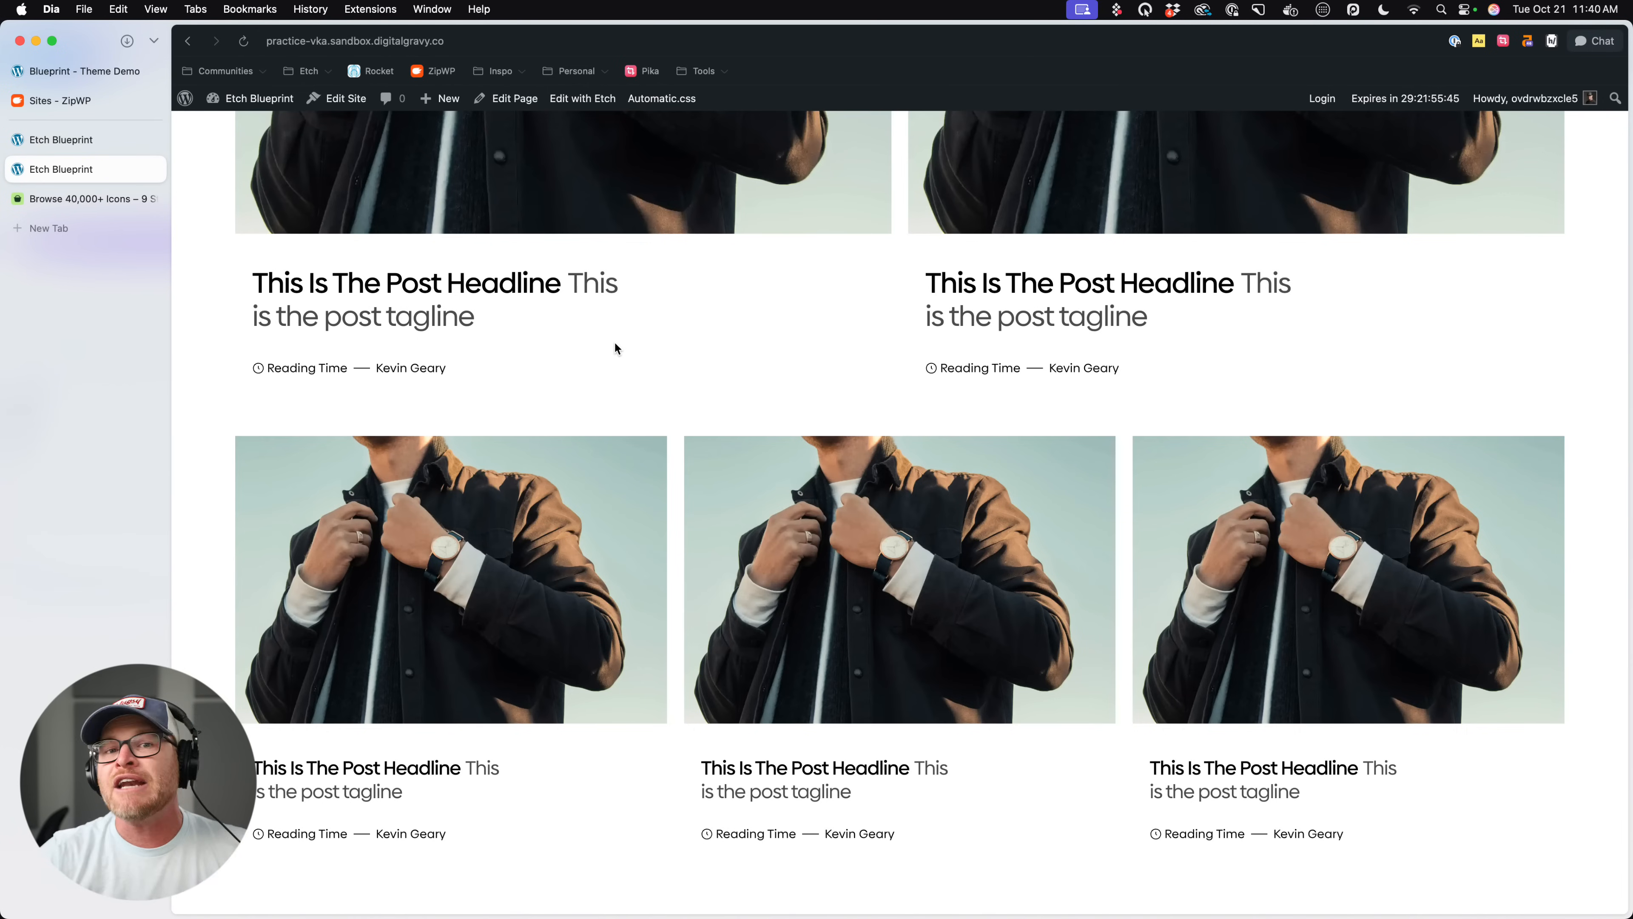
# - In the Etch editor, examine the rem(1000px) breakpoint in the .post-card__category container query
pyautogui.click(110, 150)
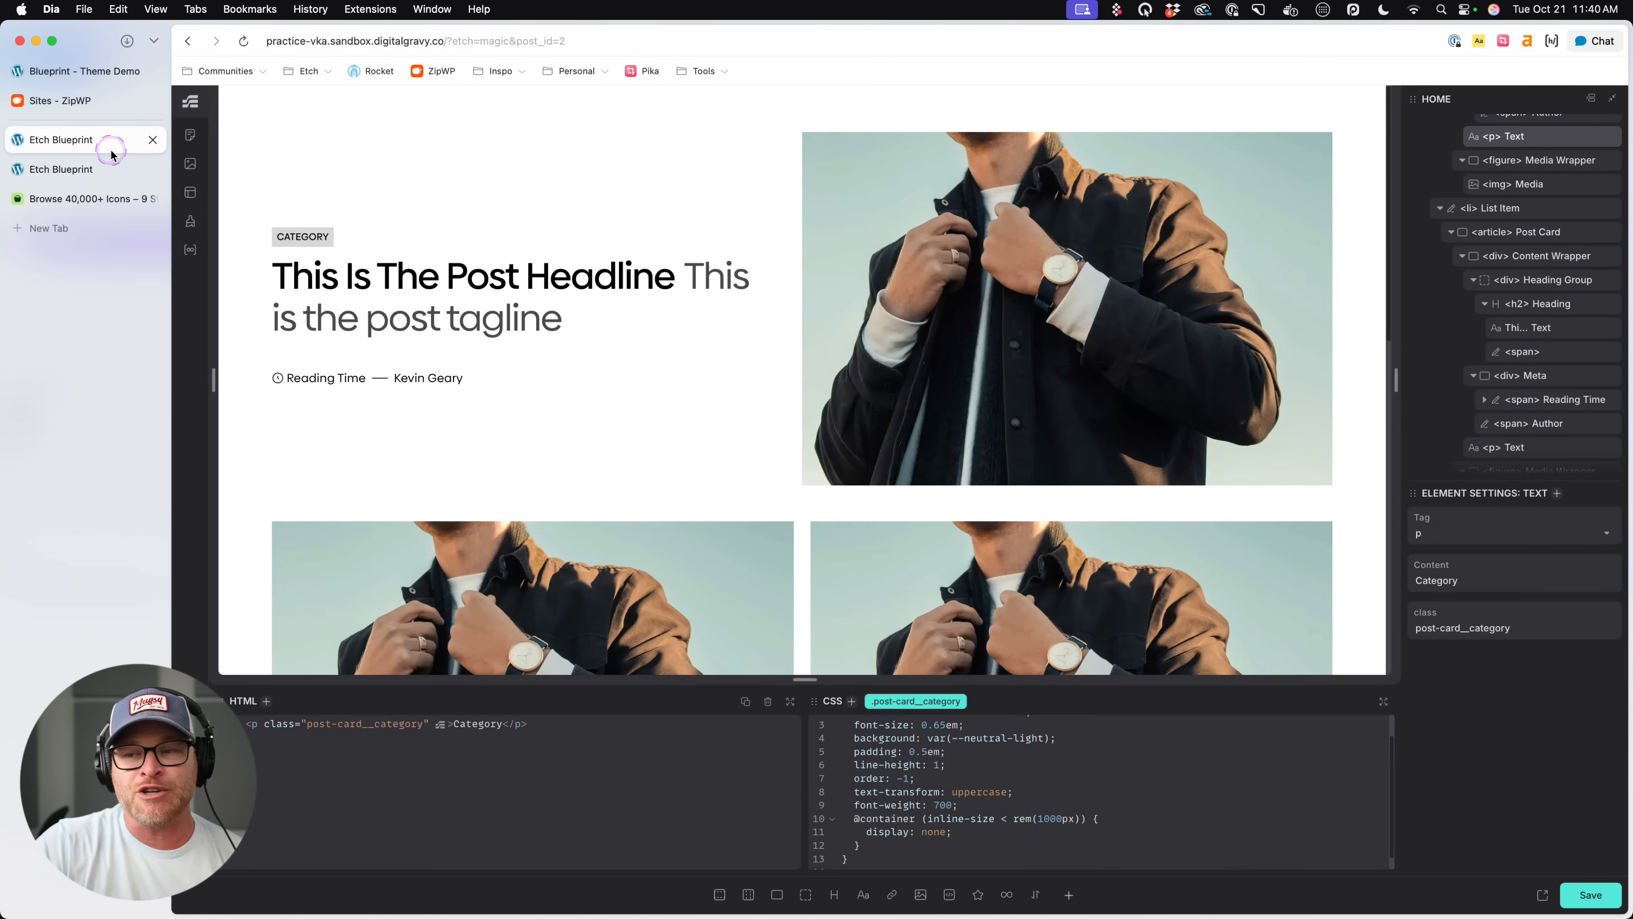
pyautogui.click(861, 782)
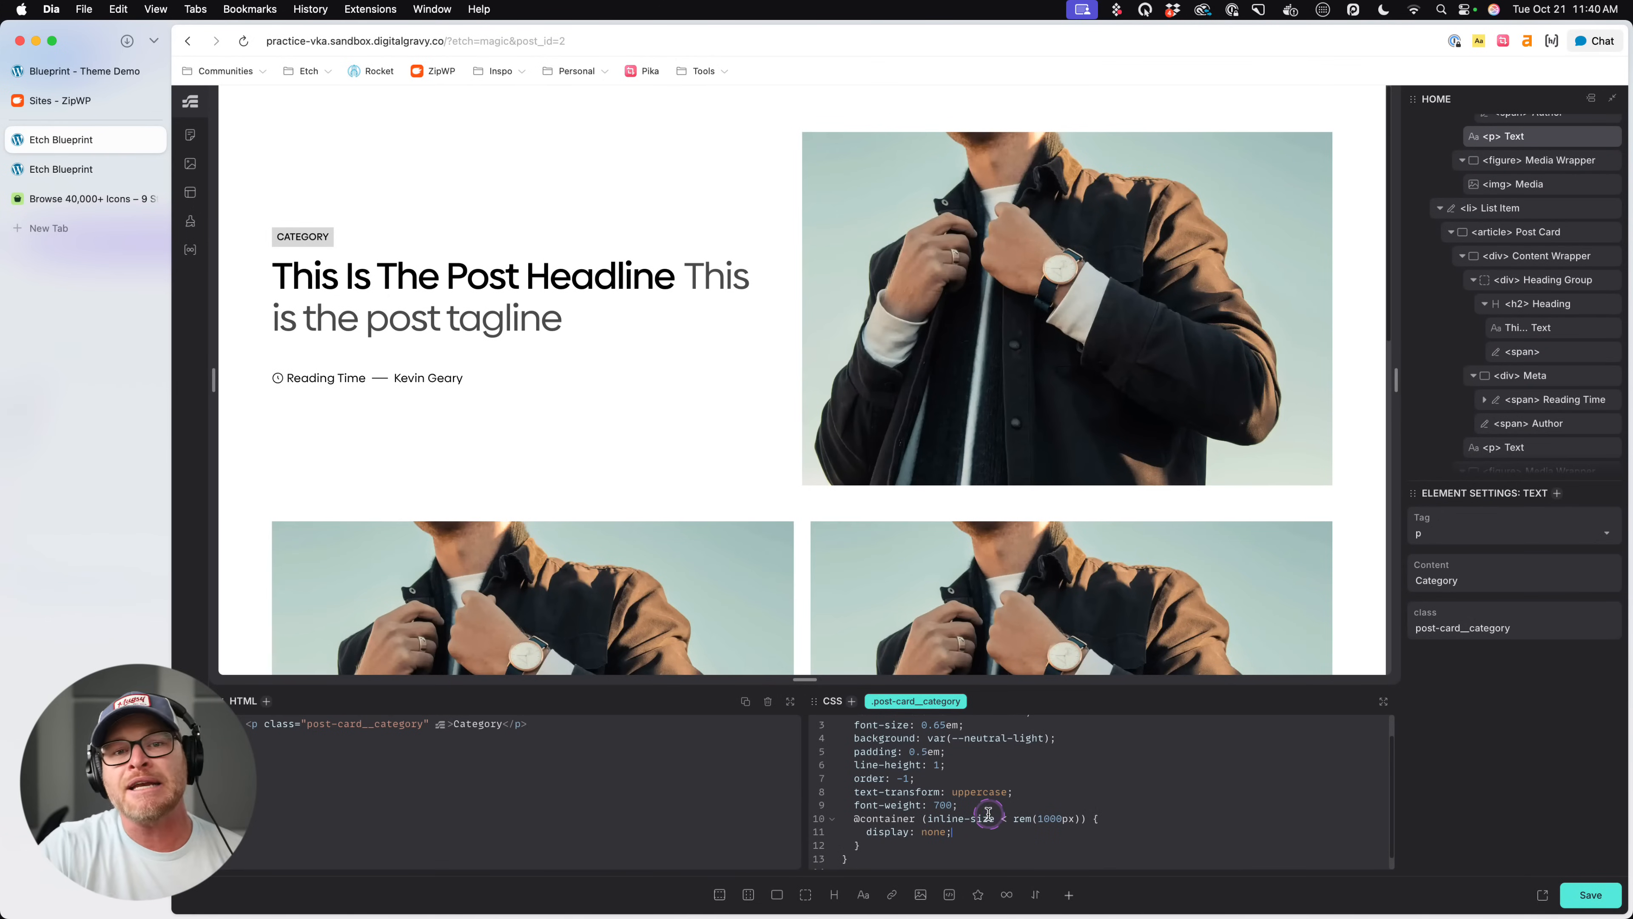
pyautogui.scroll(-1, 984, 817)
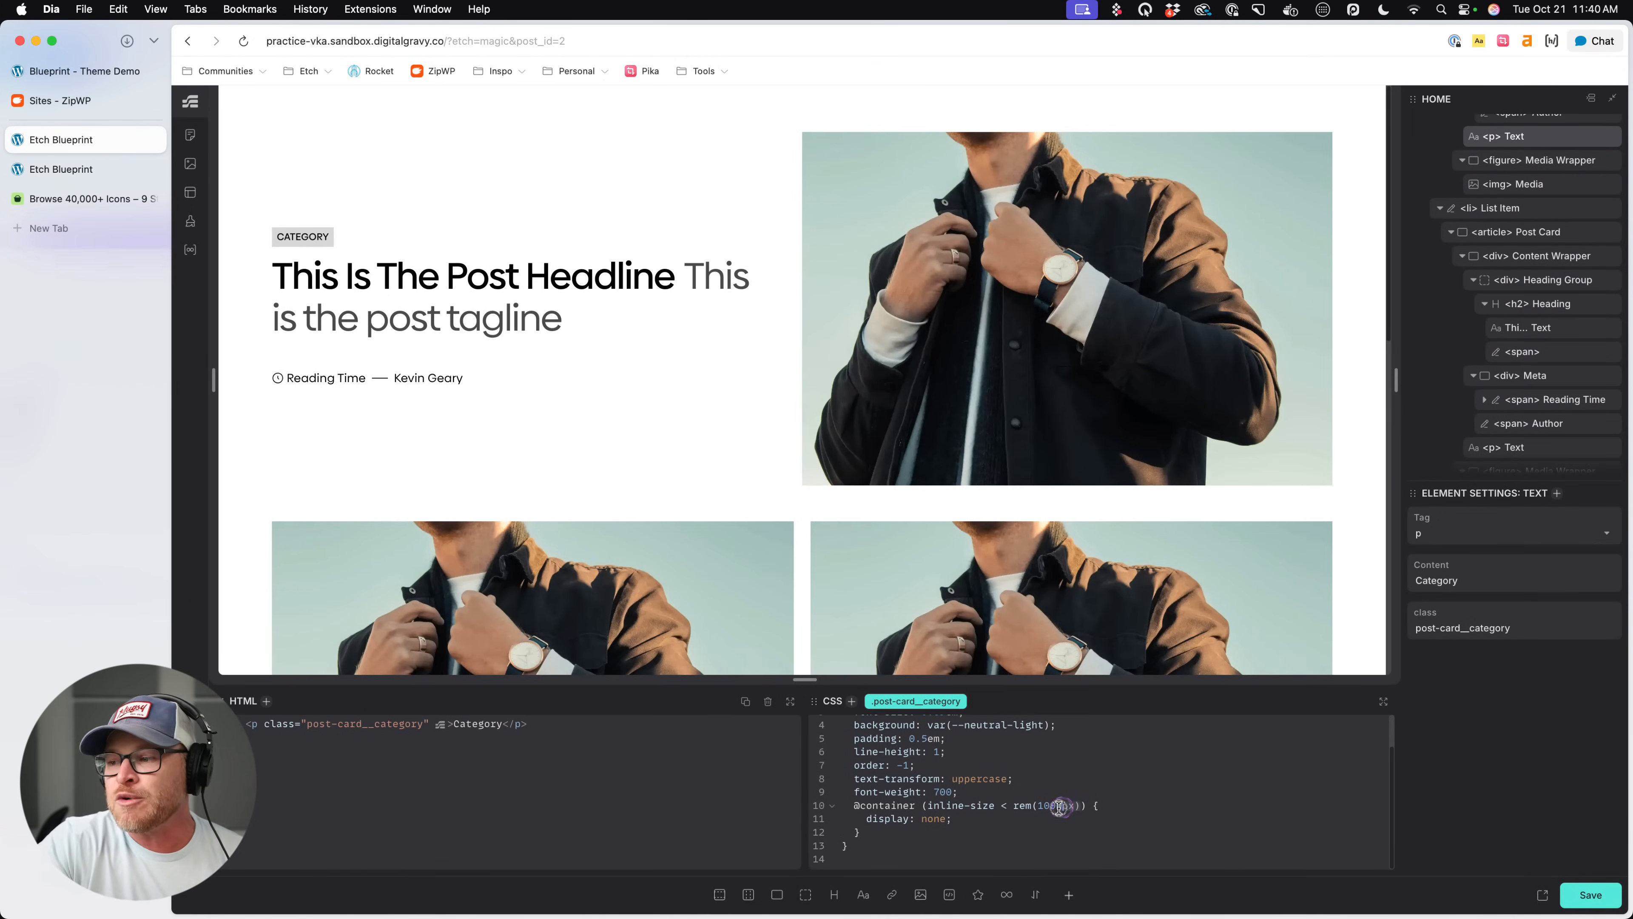
pyautogui.moveTo(1043, 806); pyautogui.dragTo(1069, 804)
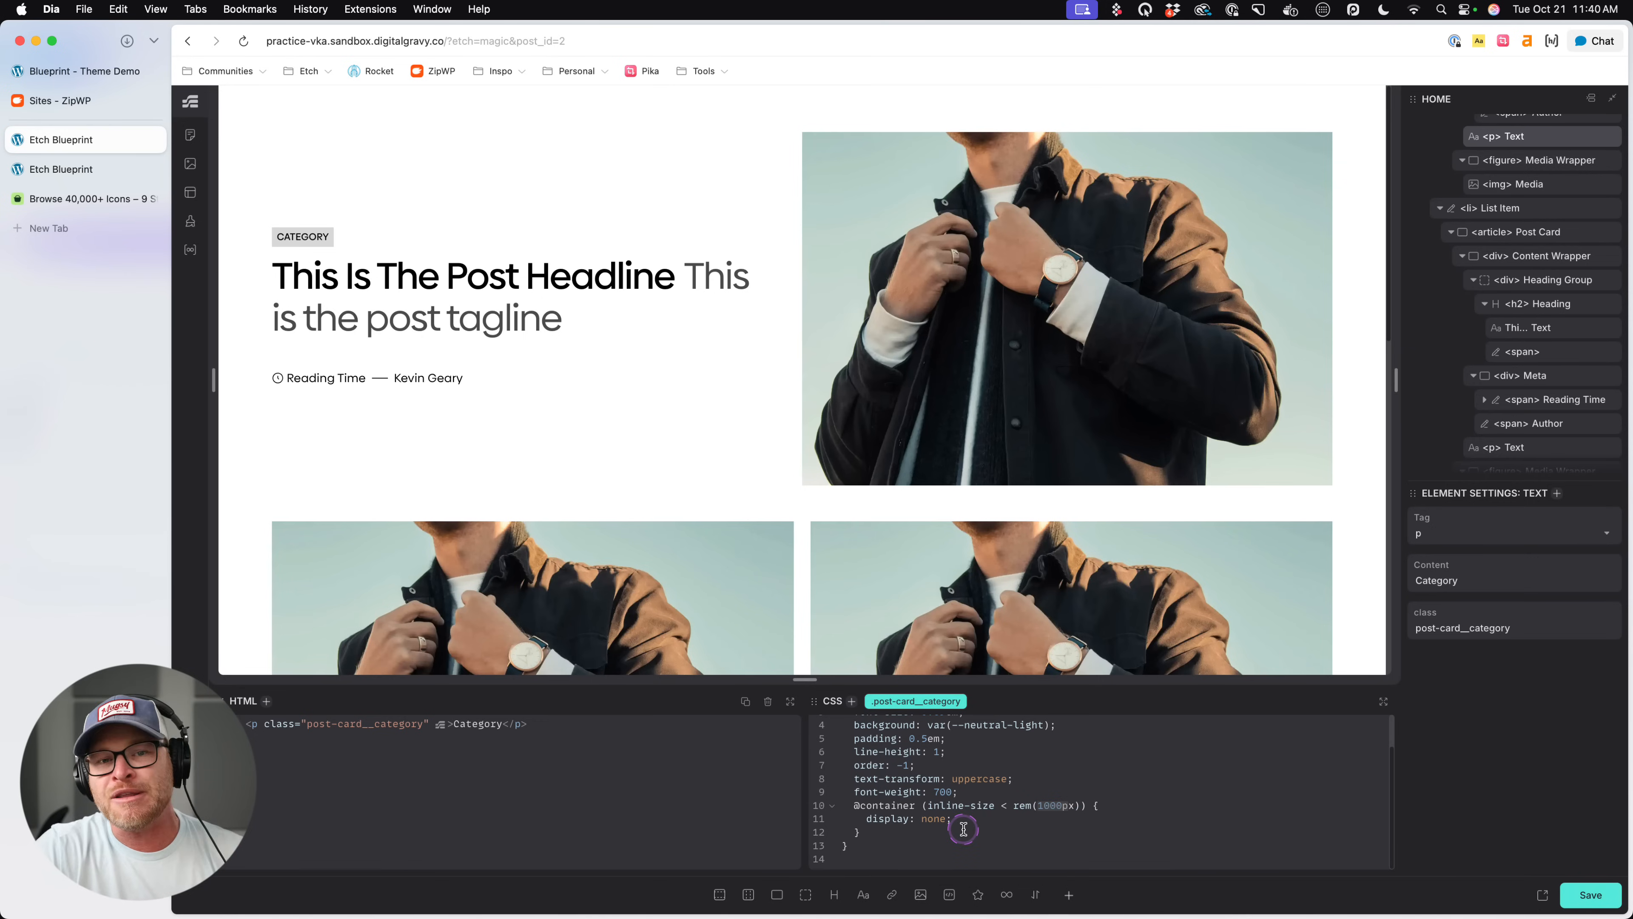
pyautogui.click(1003, 823)
pyautogui.doubleClick(1037, 806)
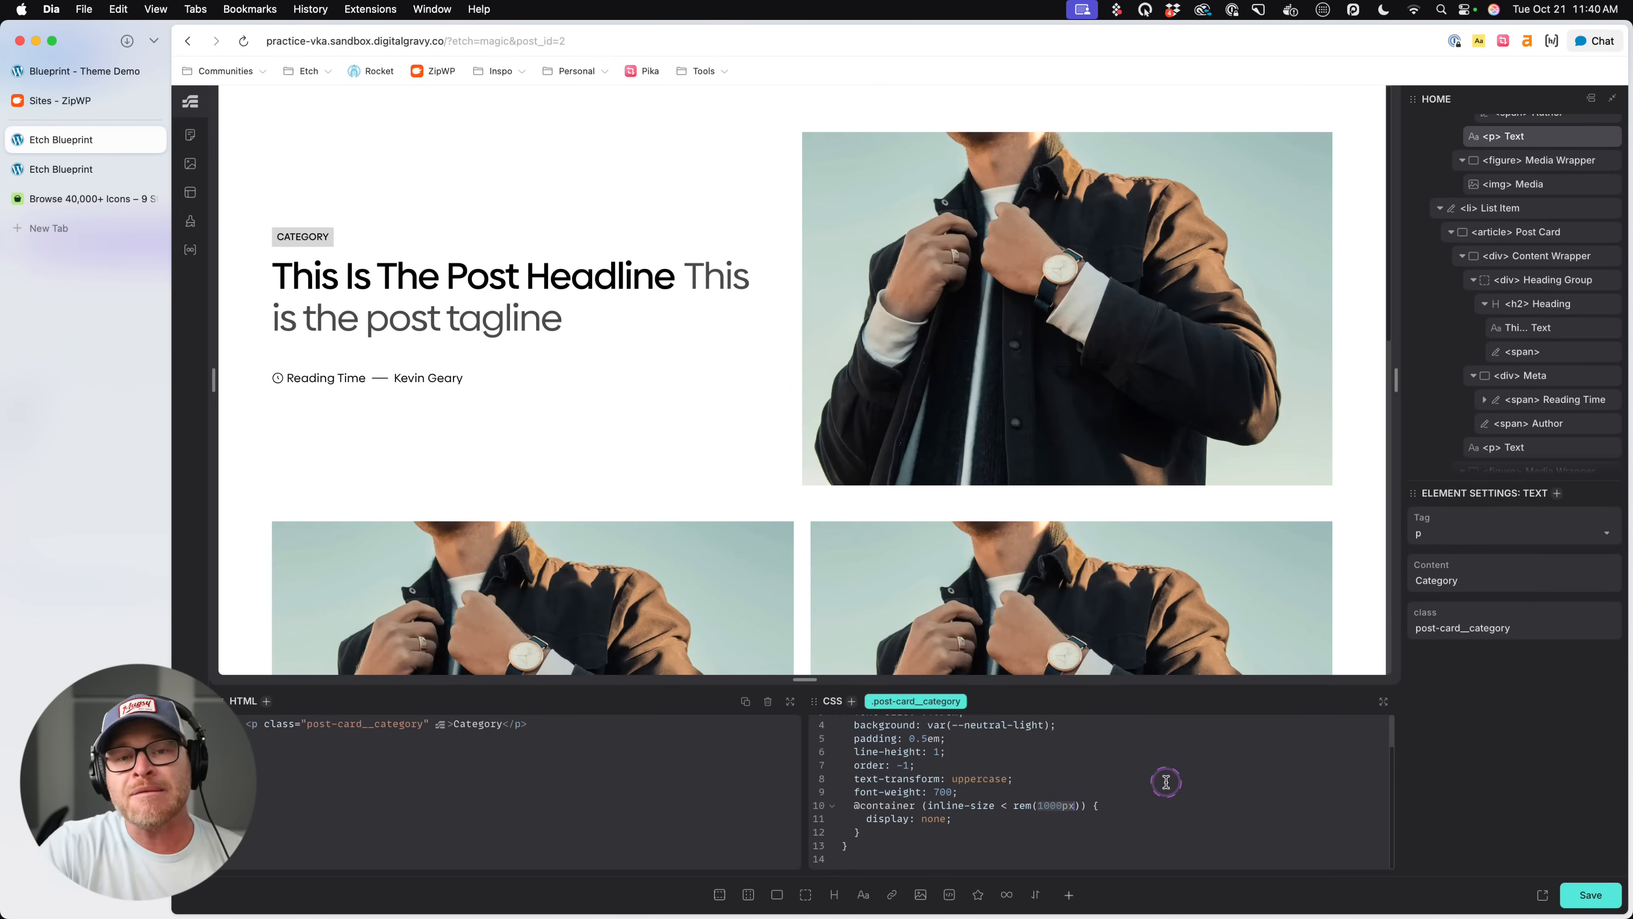
pyautogui.moveTo(1014, 805); pyautogui.dragTo(1086, 807)
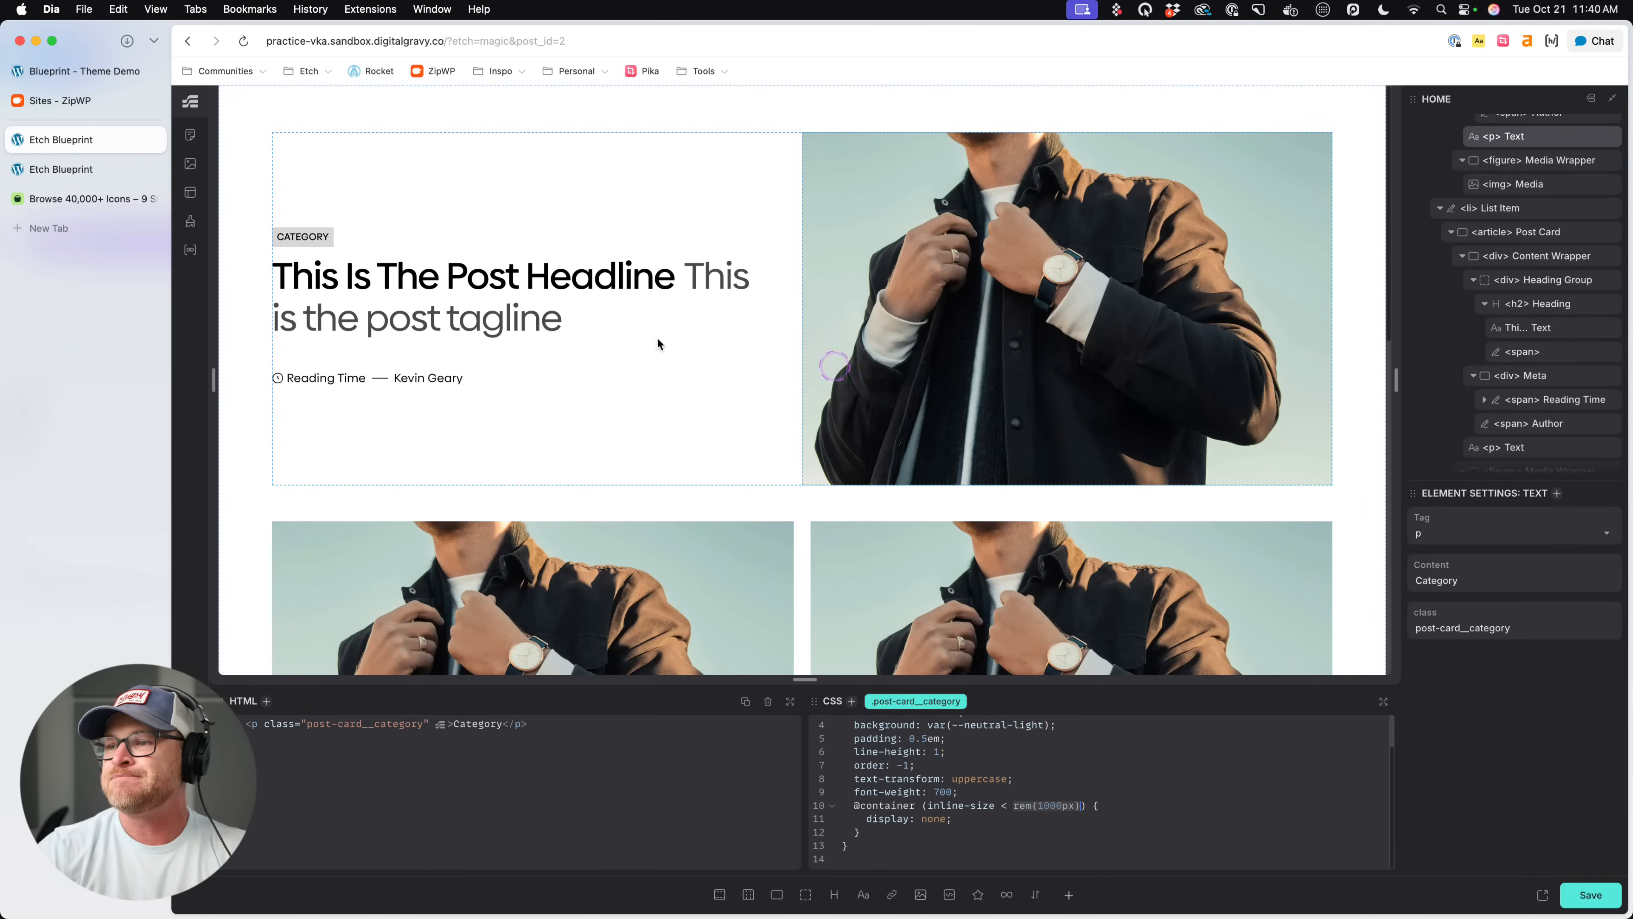
# - Save the page, reload the live page to check the cards' category labels, and return to the Etch editor
pyautogui.press('super+s')
pyautogui.hotkey('ctrl', 'Tab')
pyautogui.press('super+r')
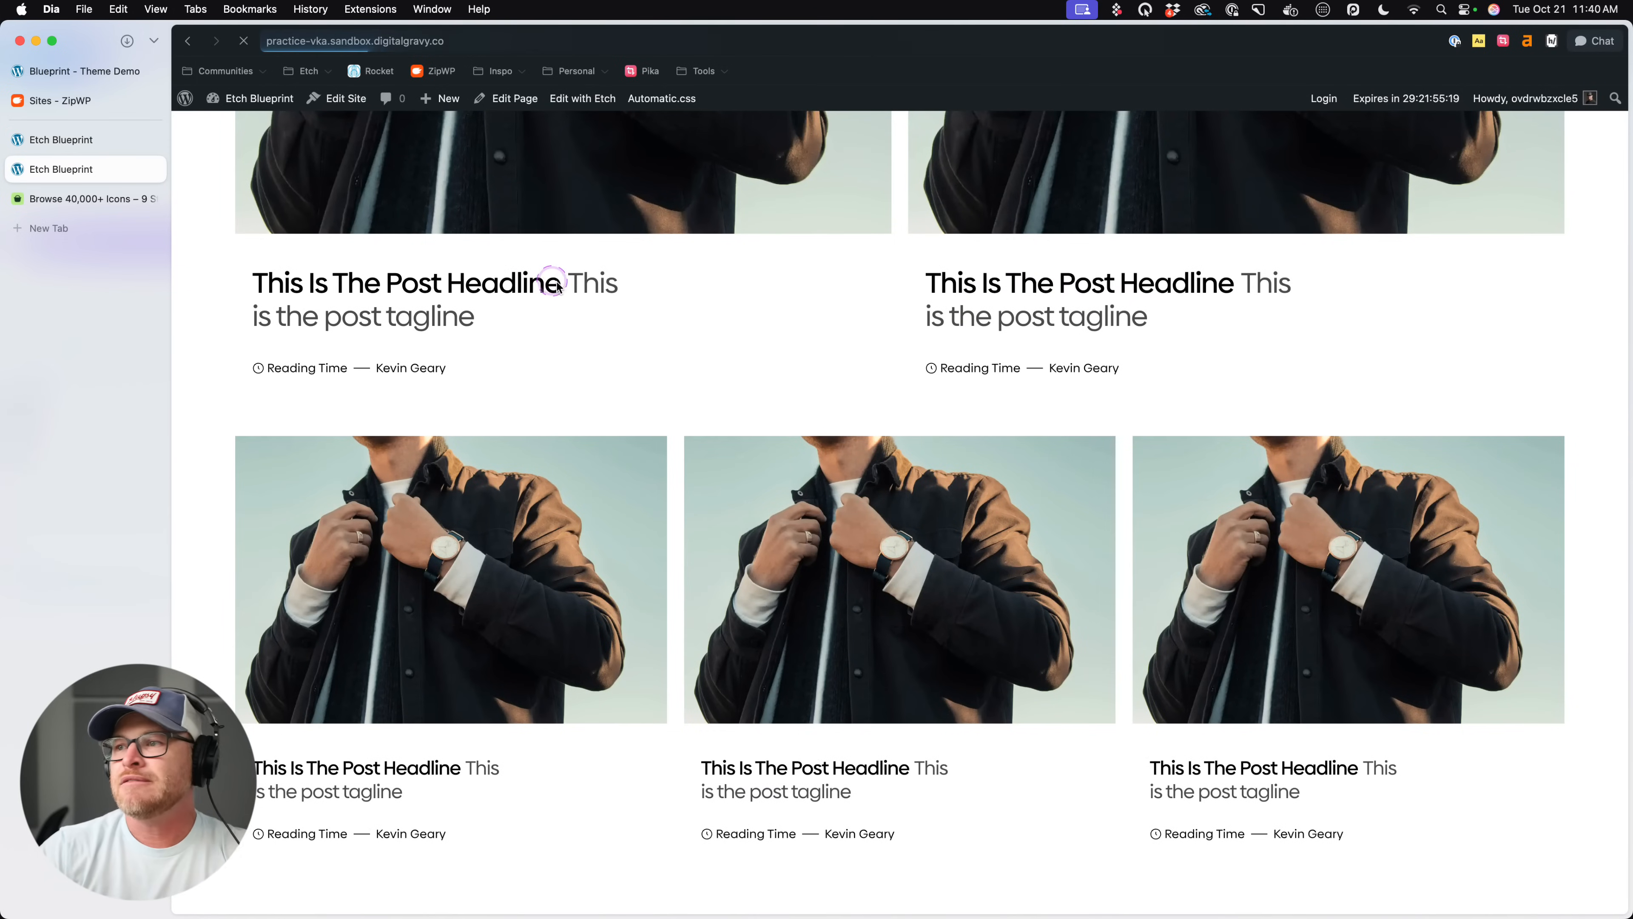
pyautogui.scroll(-5, 577, 439)
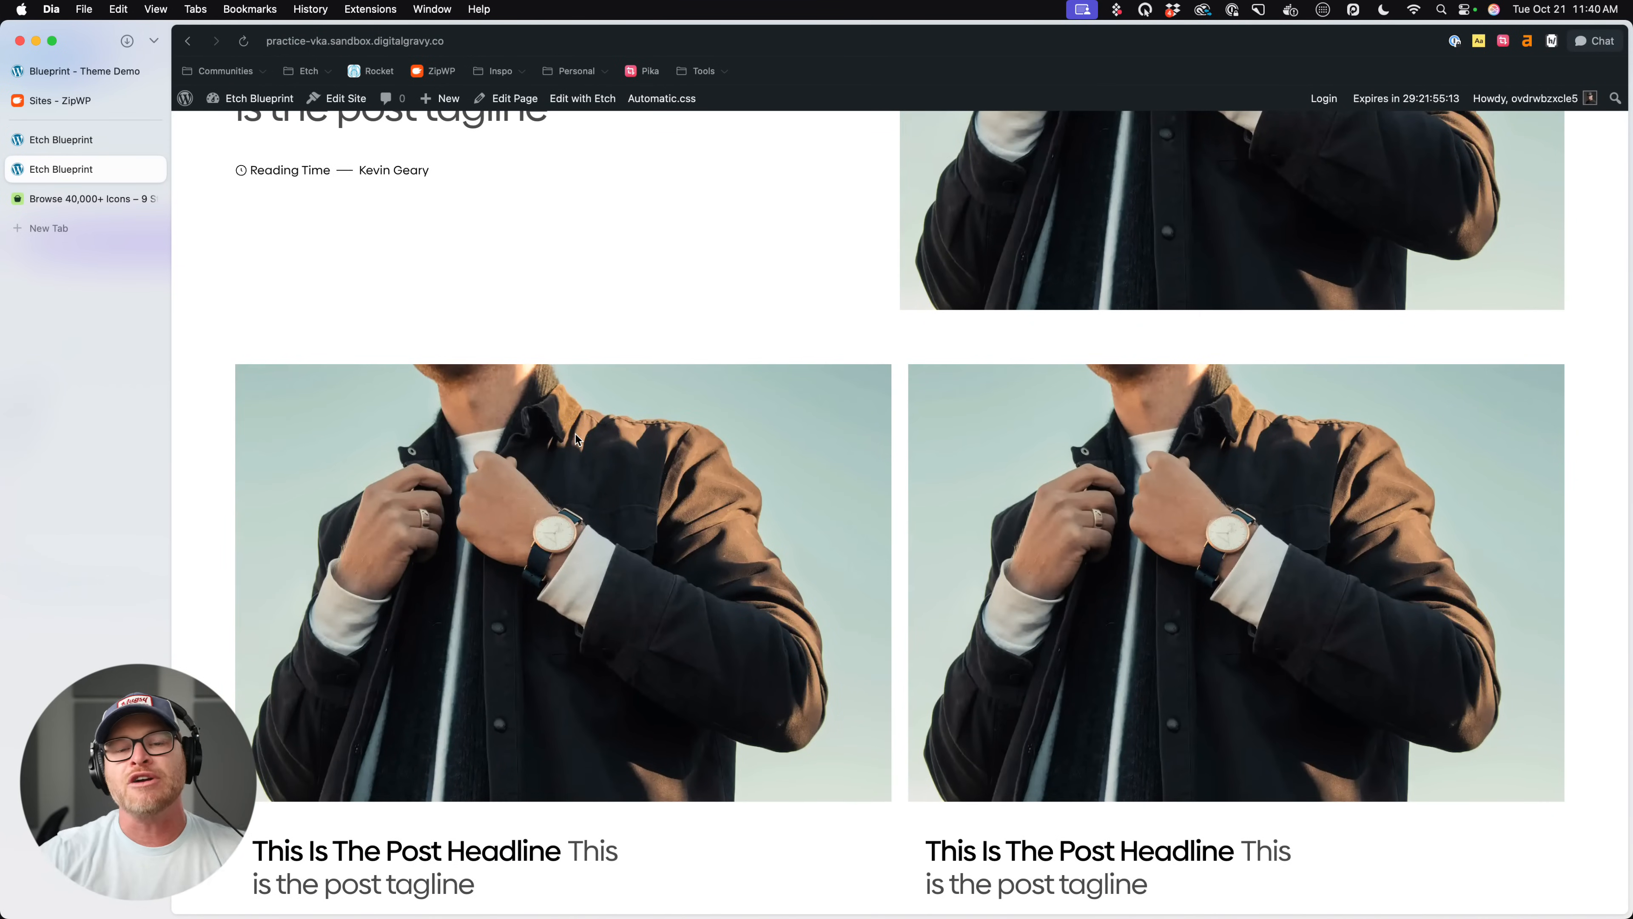
pyautogui.scroll(-8, 576, 439)
pyautogui.click(77, 139)
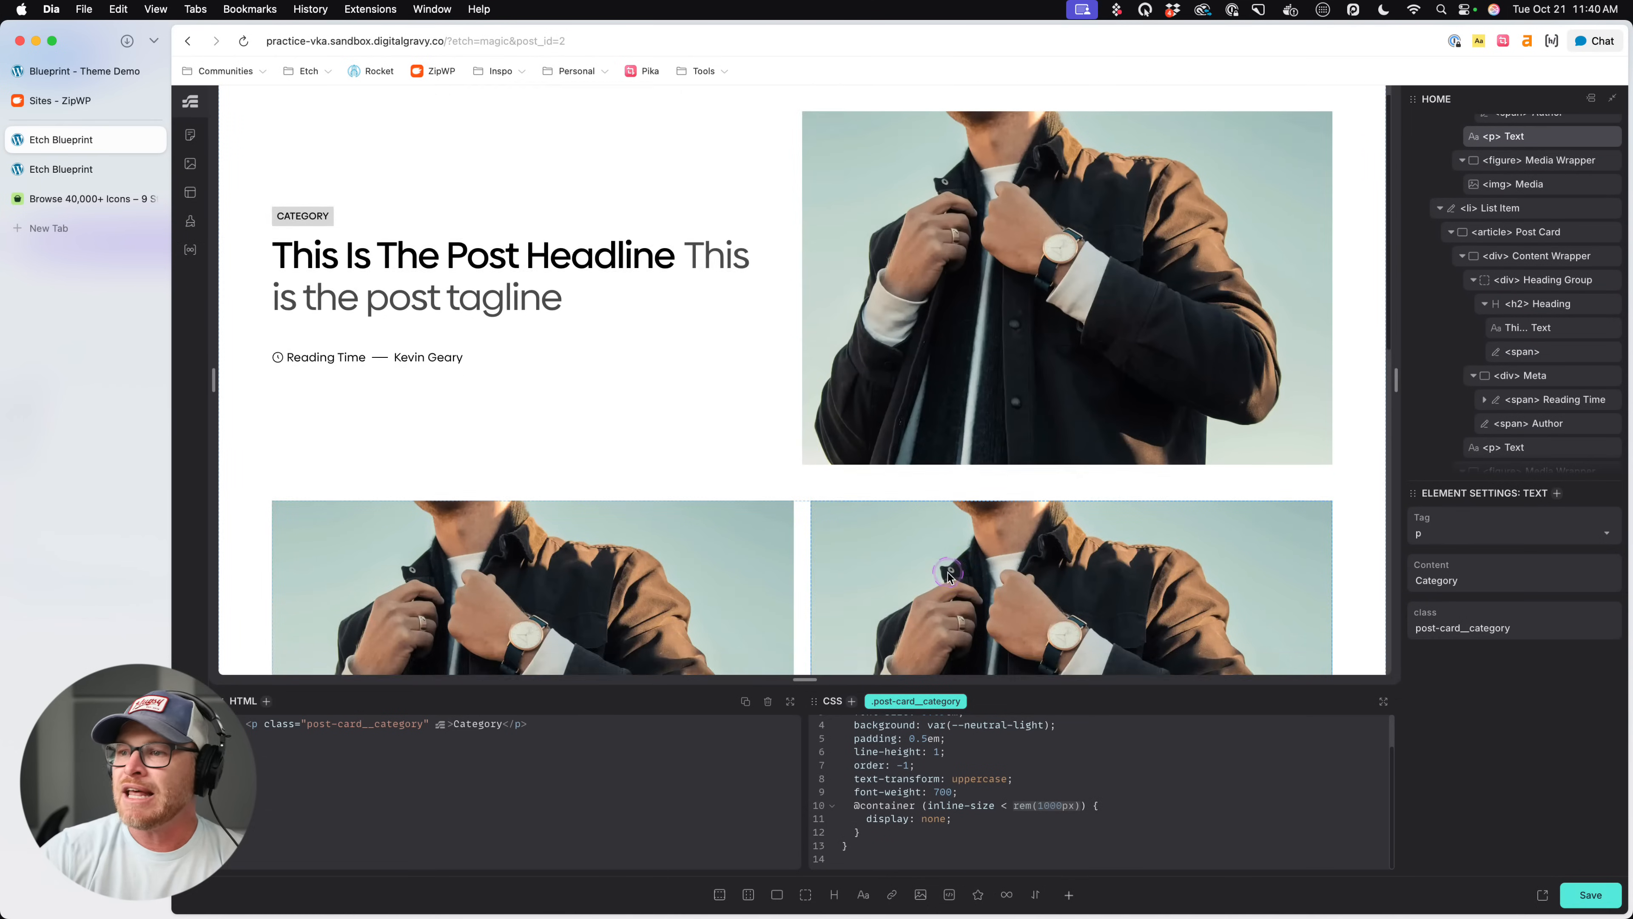
# - Duplicate the three-column Post List below the existing post lists
pyautogui.scroll(-10, 949, 573)
pyautogui.click(981, 431)
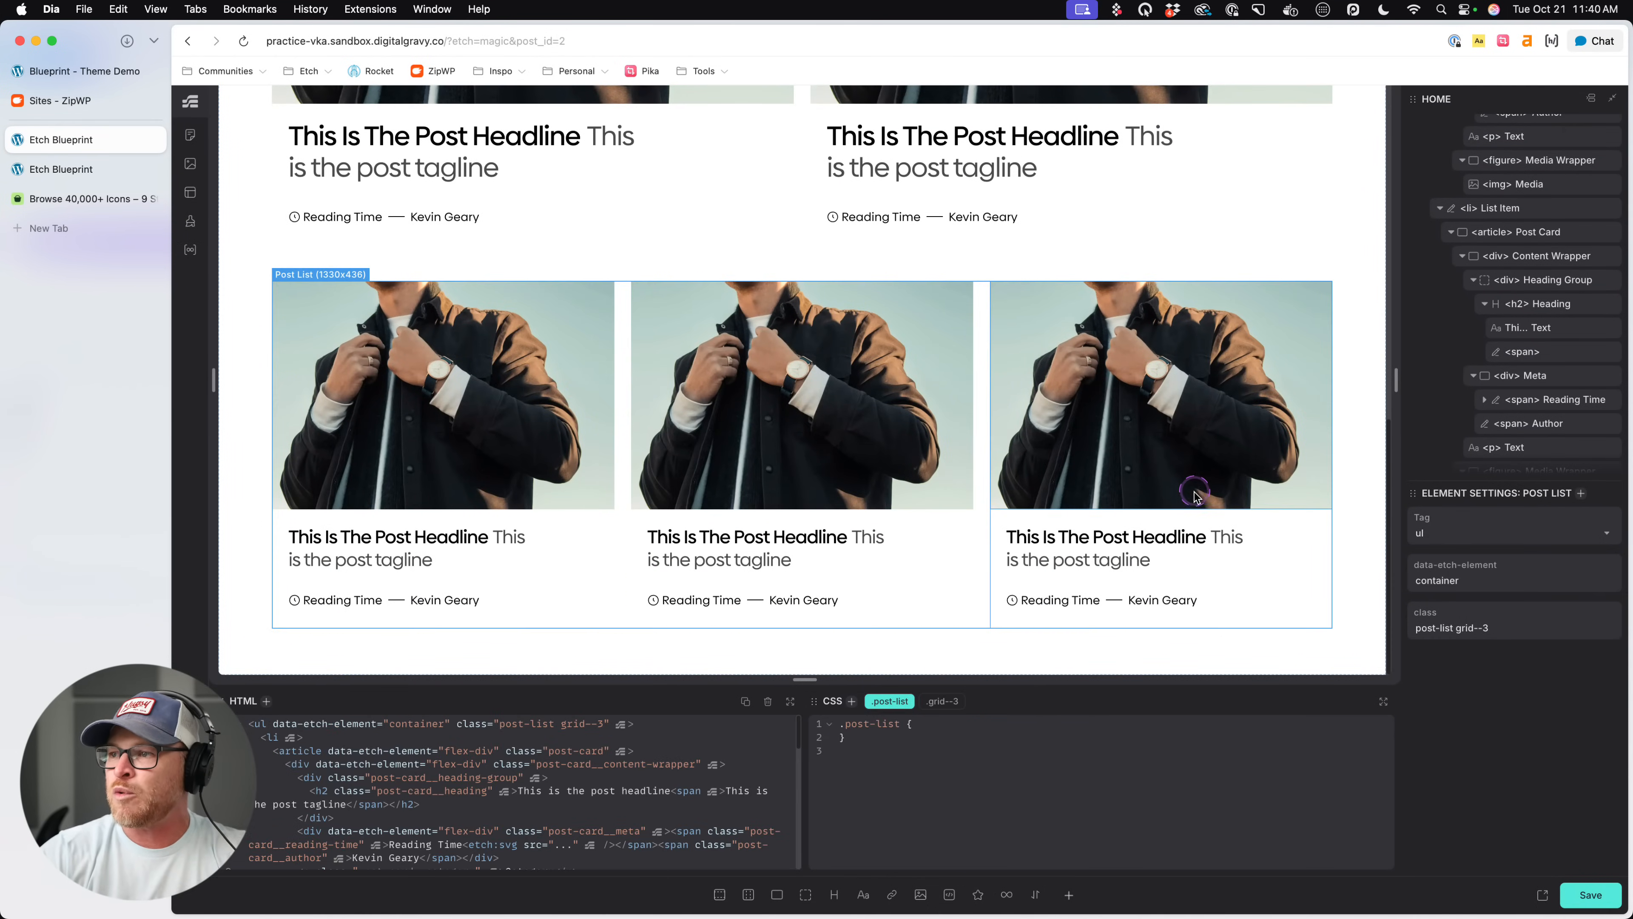
pyautogui.scroll(-5, 1579, 342)
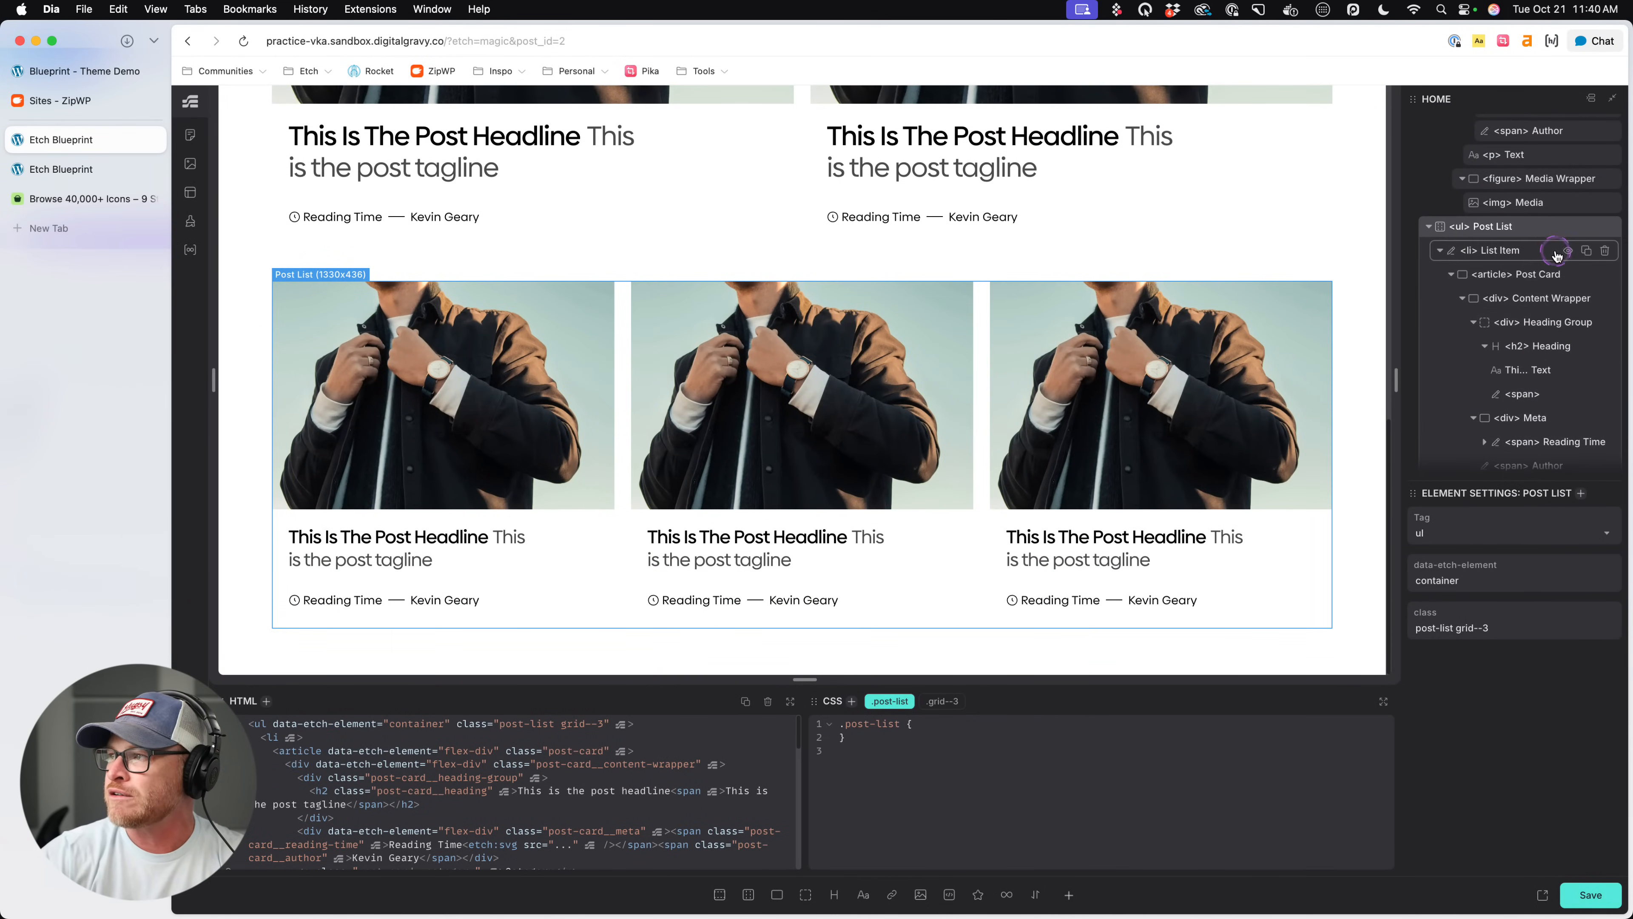
pyautogui.click(1586, 228)
pyautogui.scroll(-6, 1189, 436)
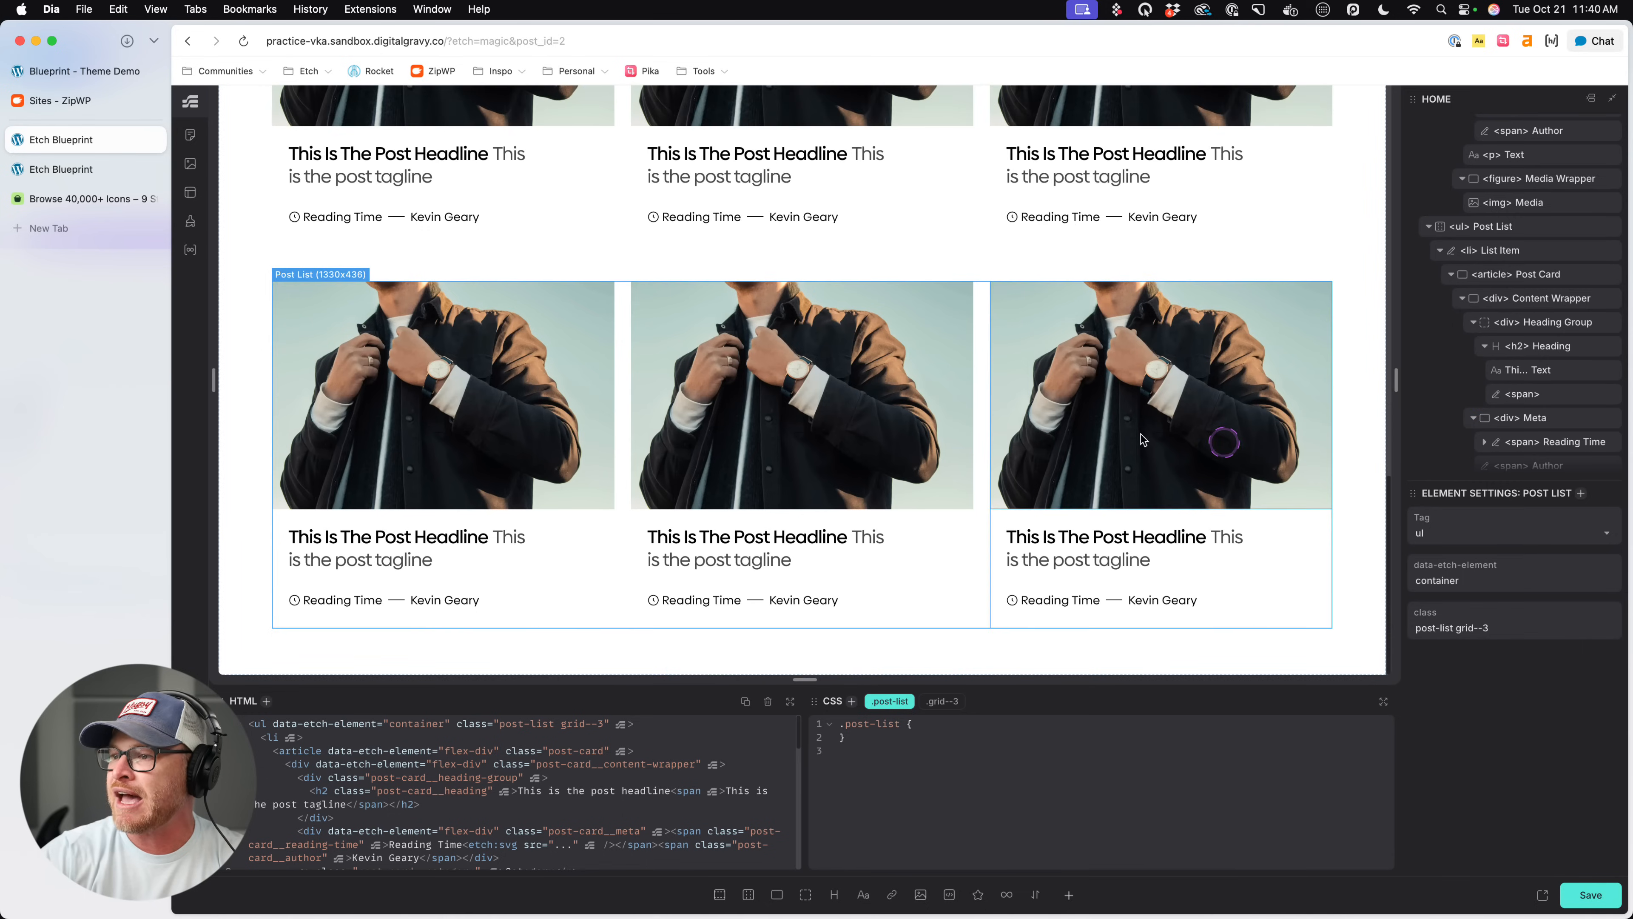
# - Replace the duplicated Post List's grid--3 class with grid--4
pyautogui.click(960, 701)
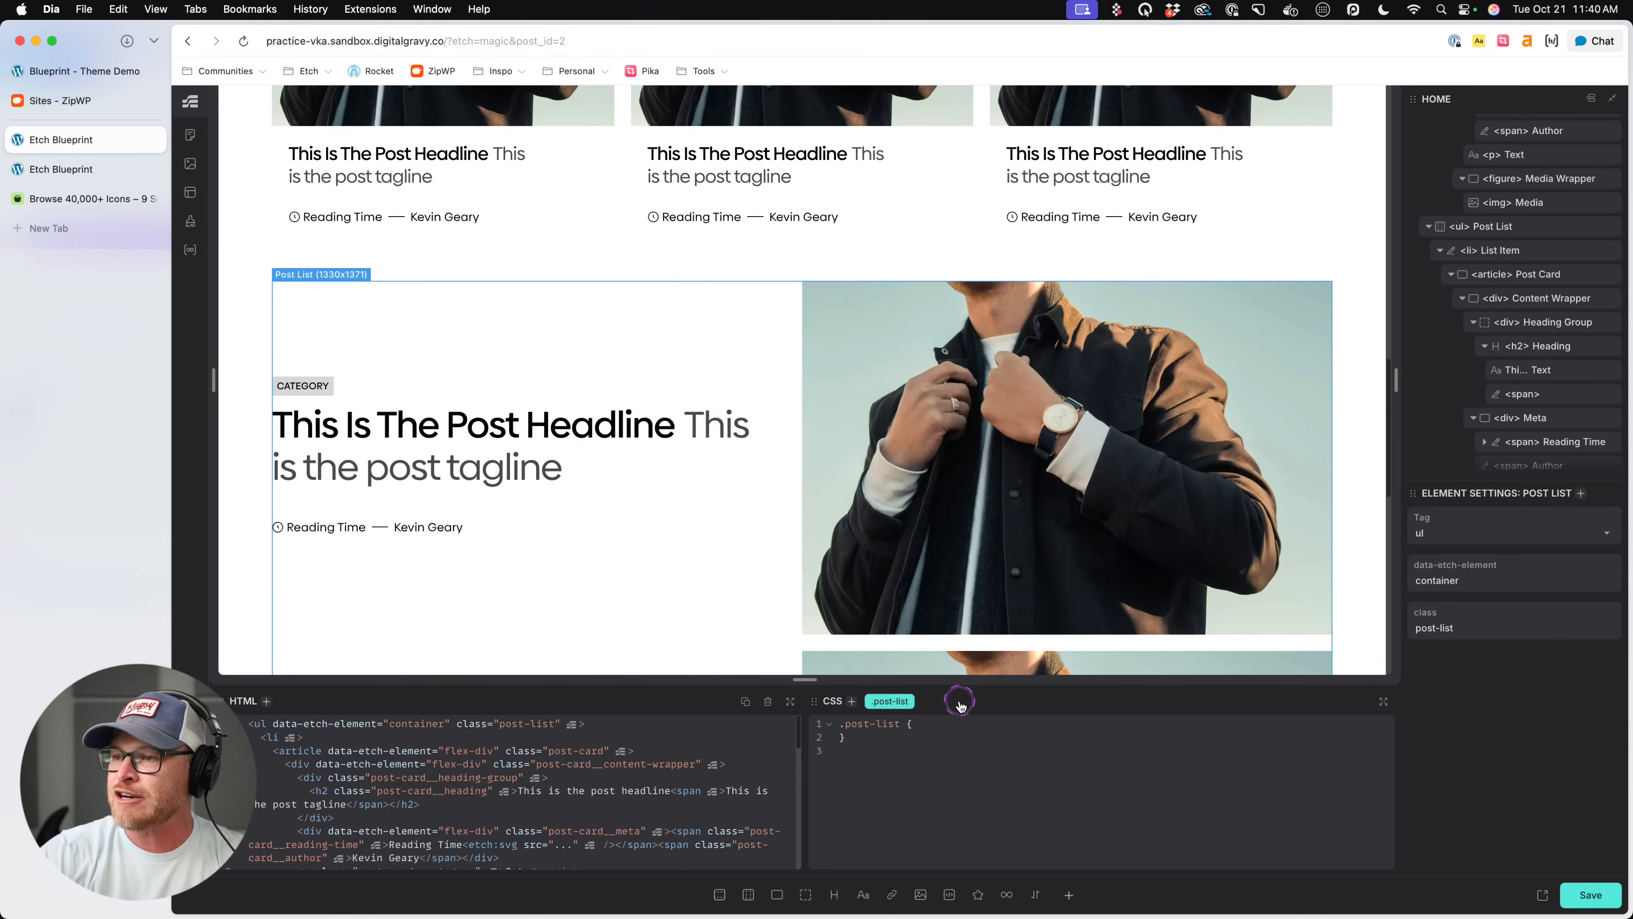
pyautogui.click(960, 701)
pyautogui.write('.grid')
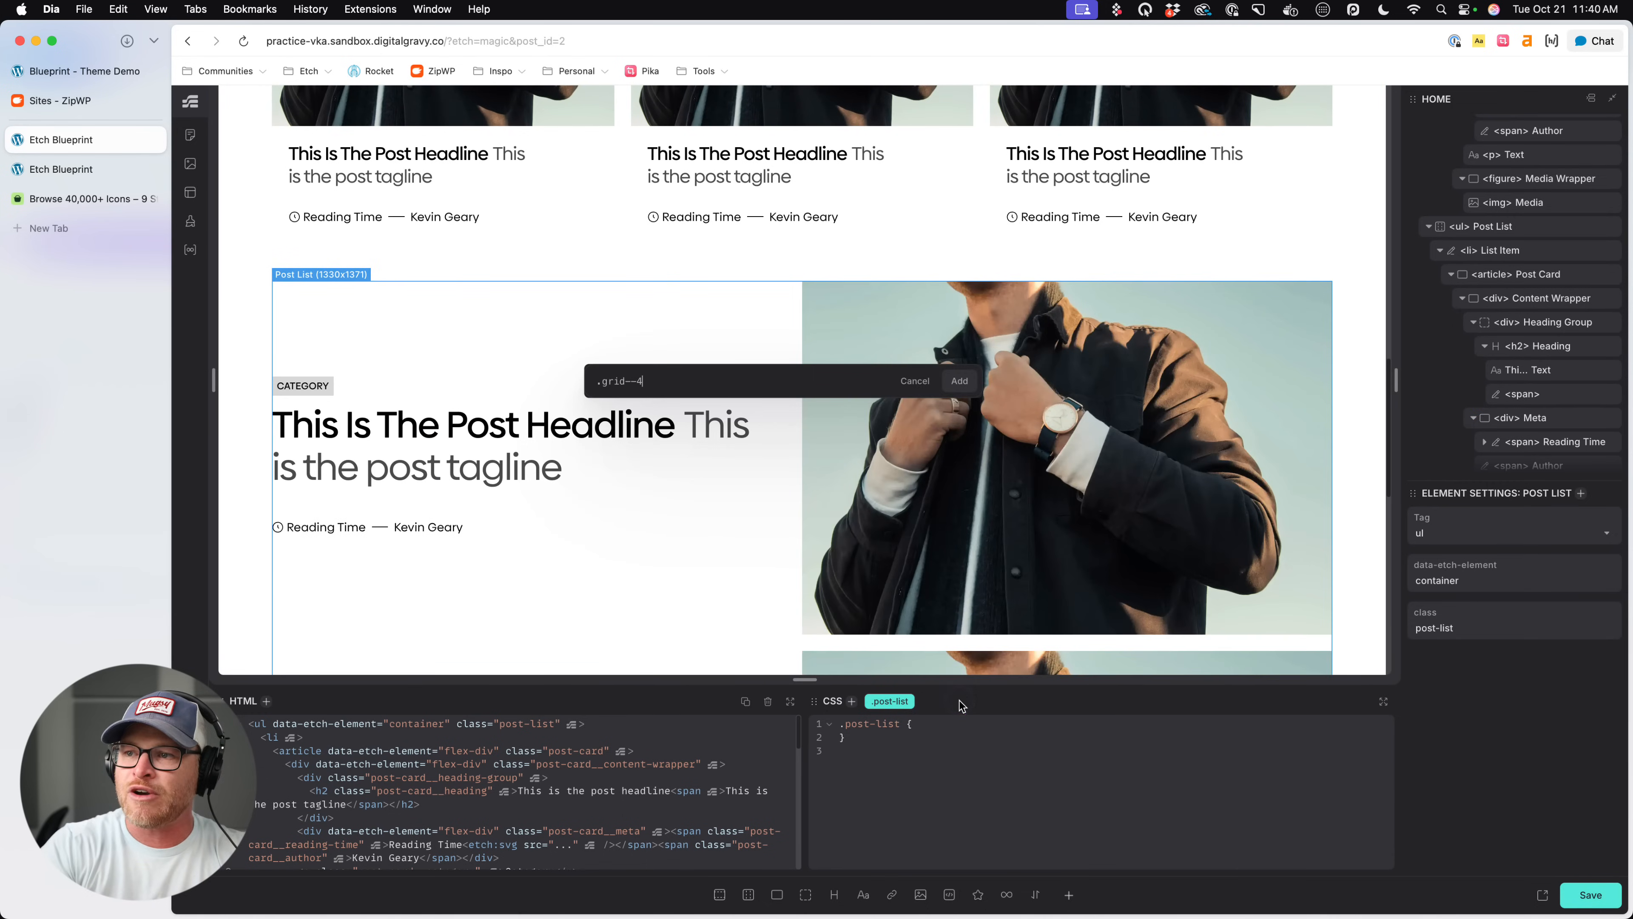
pyautogui.write('--4')
pyautogui.press('Return')
# - Duplicate the last List Item in the grid--4 Post List to fill its fourth column
pyautogui.click(825, 497)
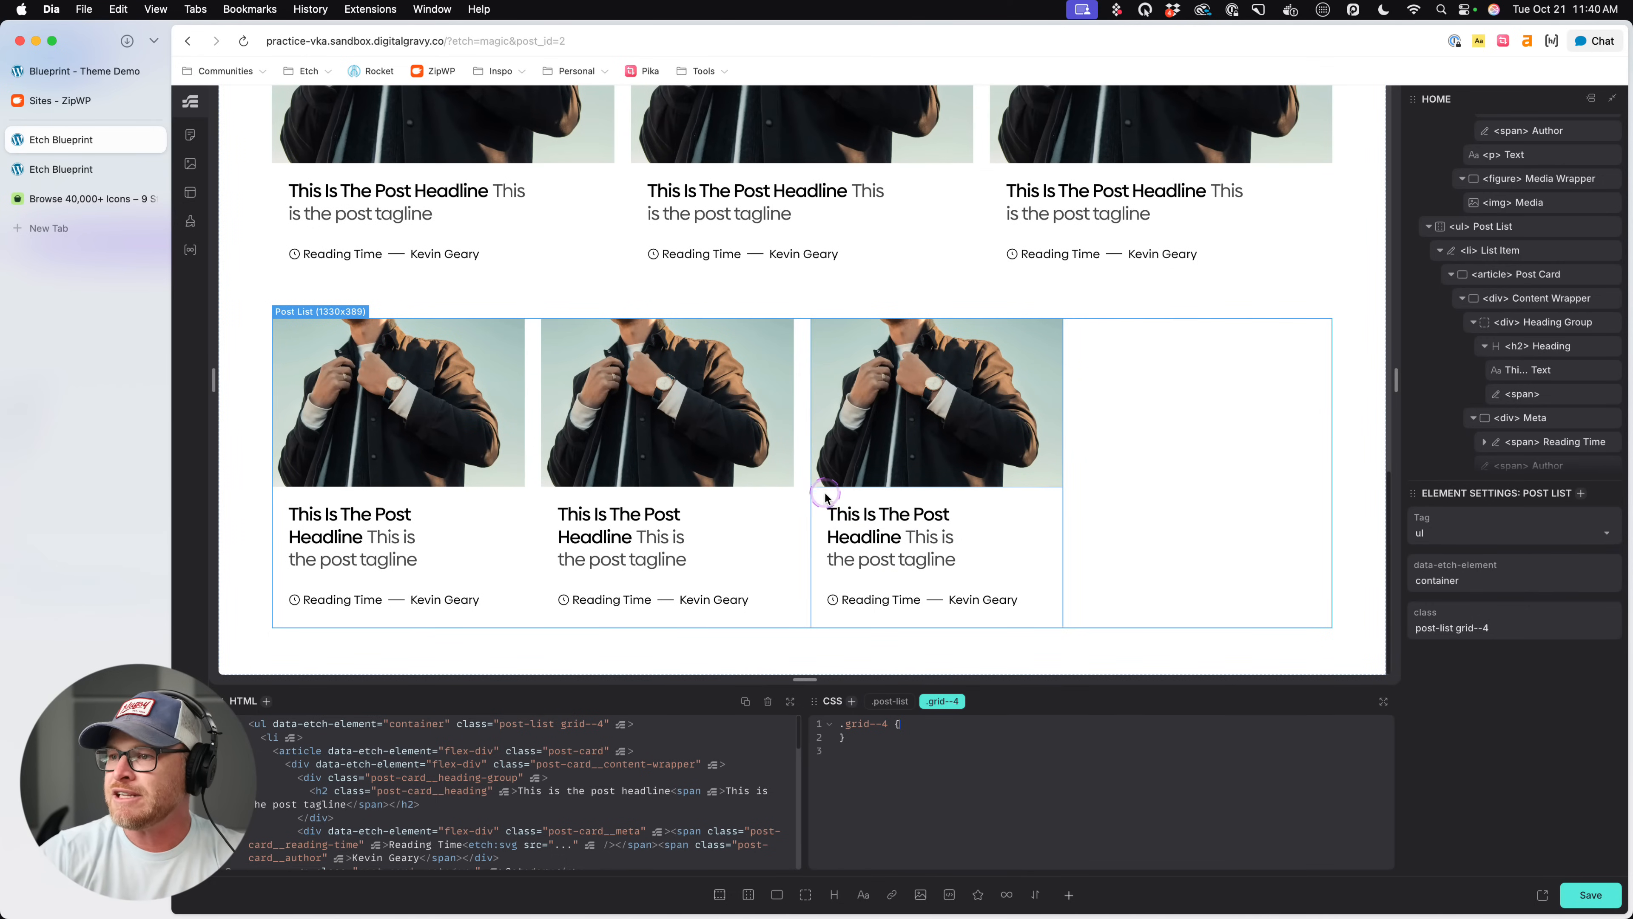
pyautogui.scroll(-4, 1522, 429)
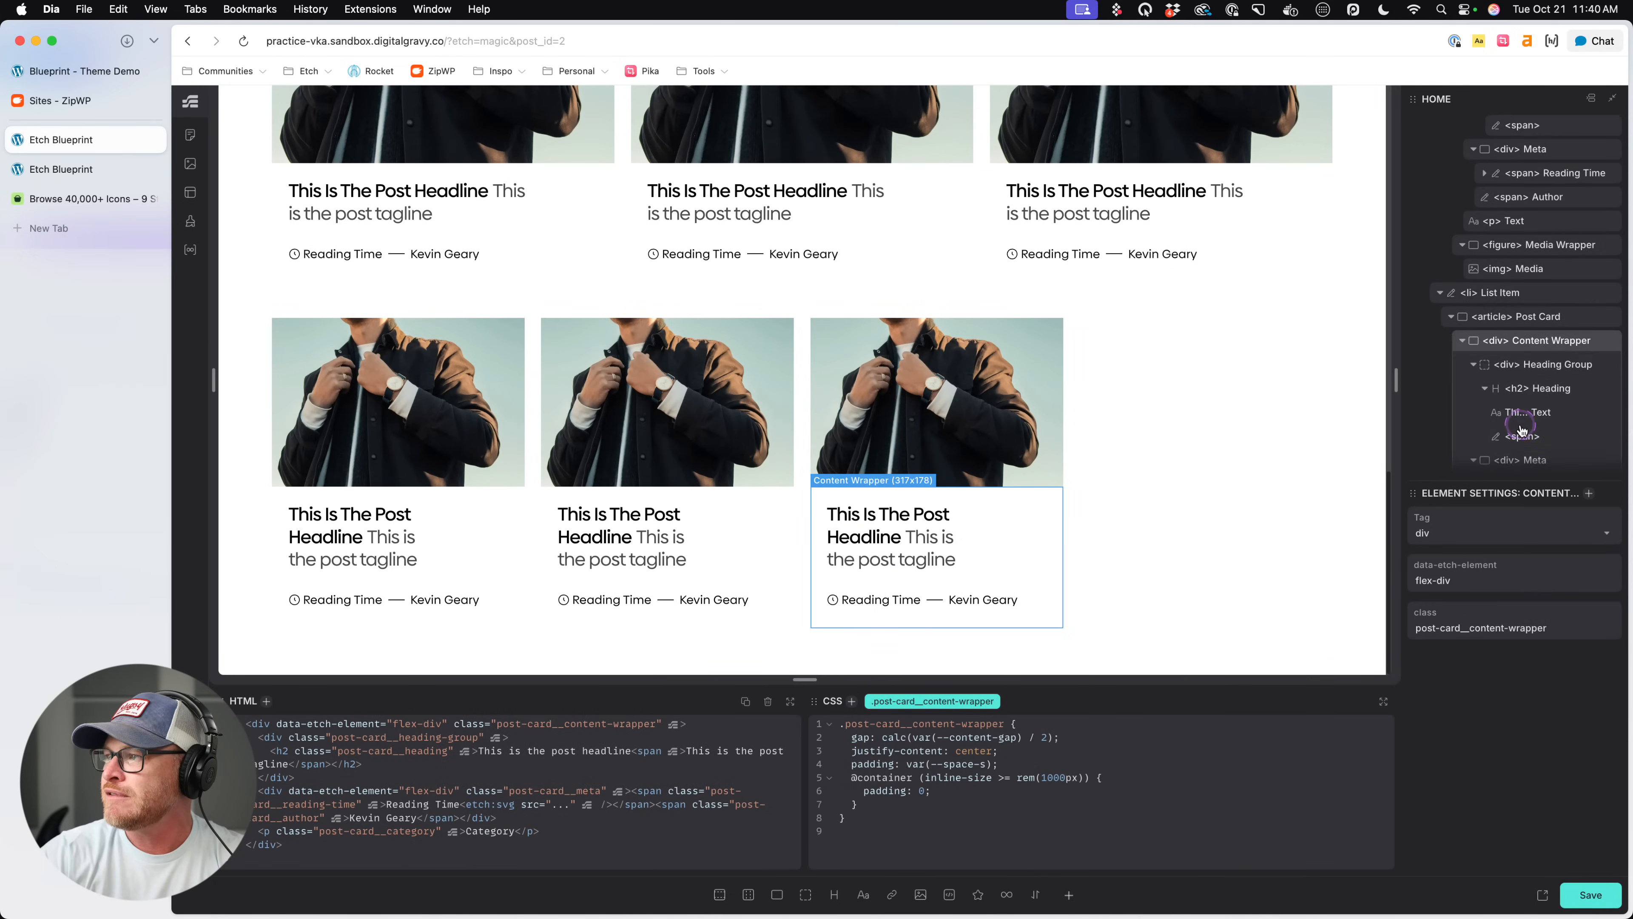
pyautogui.scroll(-4, 1521, 411)
pyautogui.click(1514, 158)
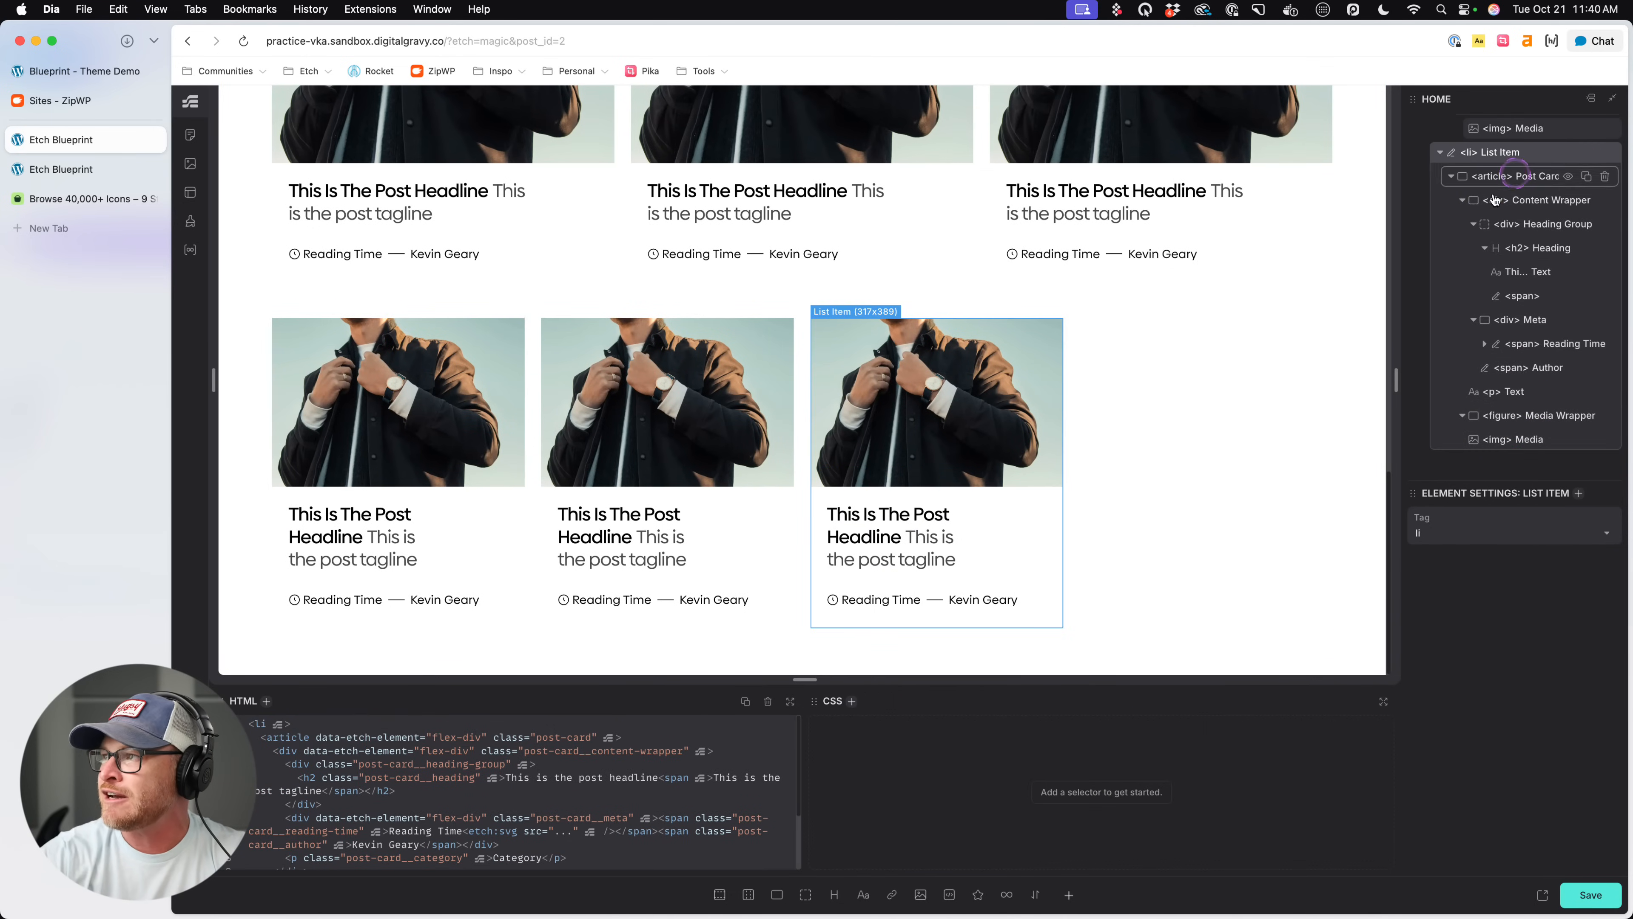
pyautogui.click(1586, 152)
pyautogui.click(1066, 560)
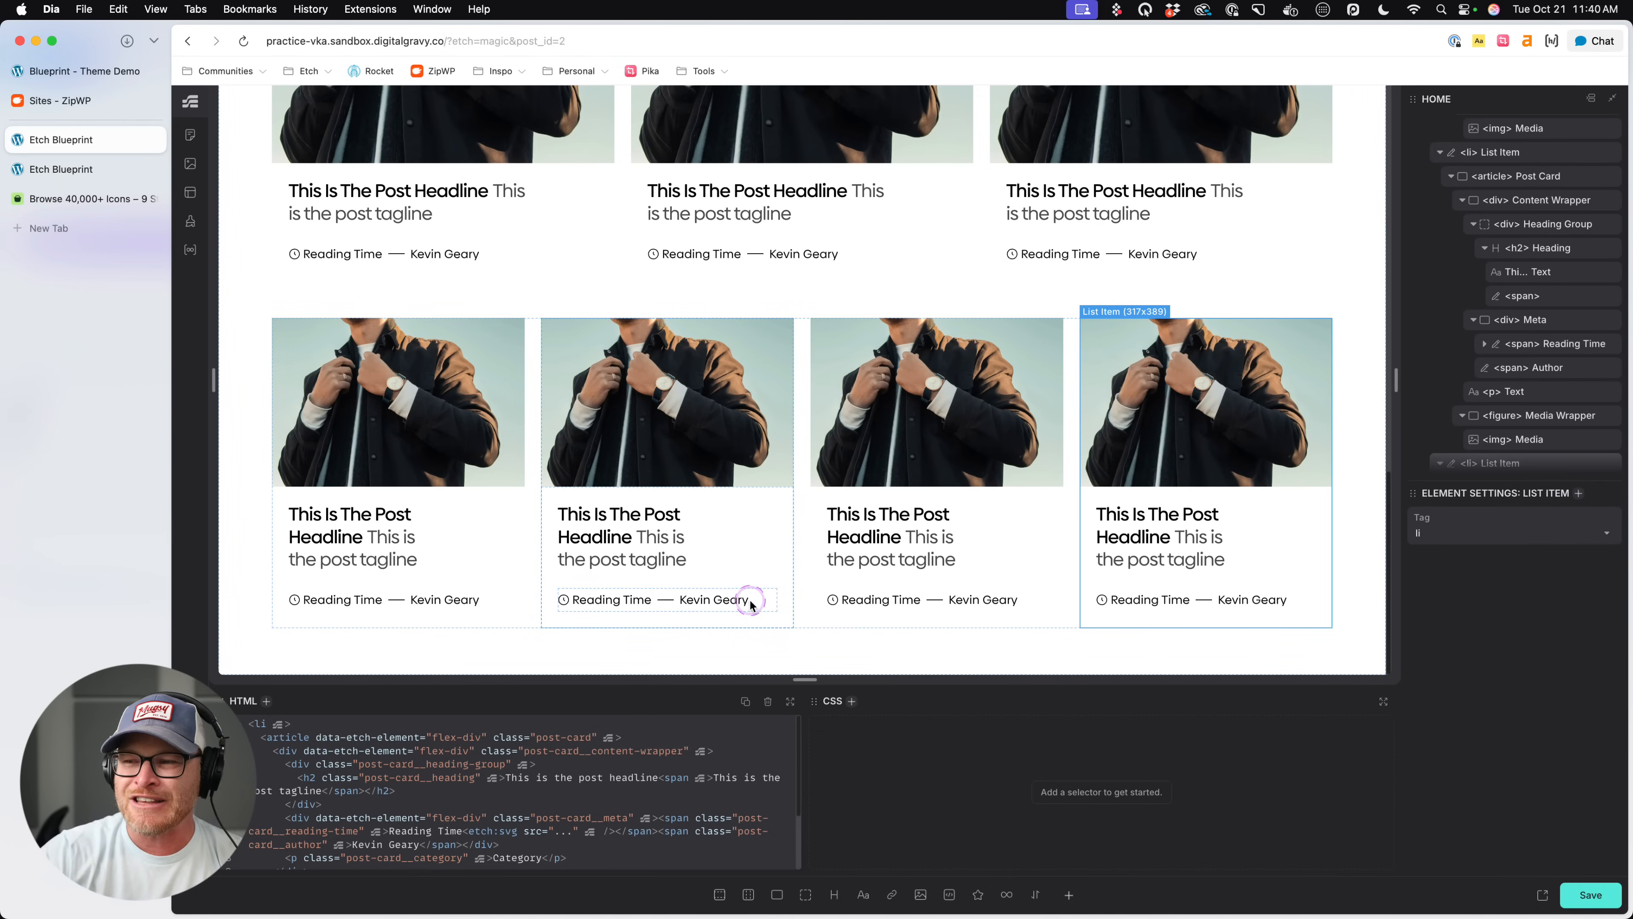
# - Narrow the preview canvas to about 951 px and inspect the meta line of the four-column cards
pyautogui.moveTo(212, 380); pyautogui.dragTo(421, 385)
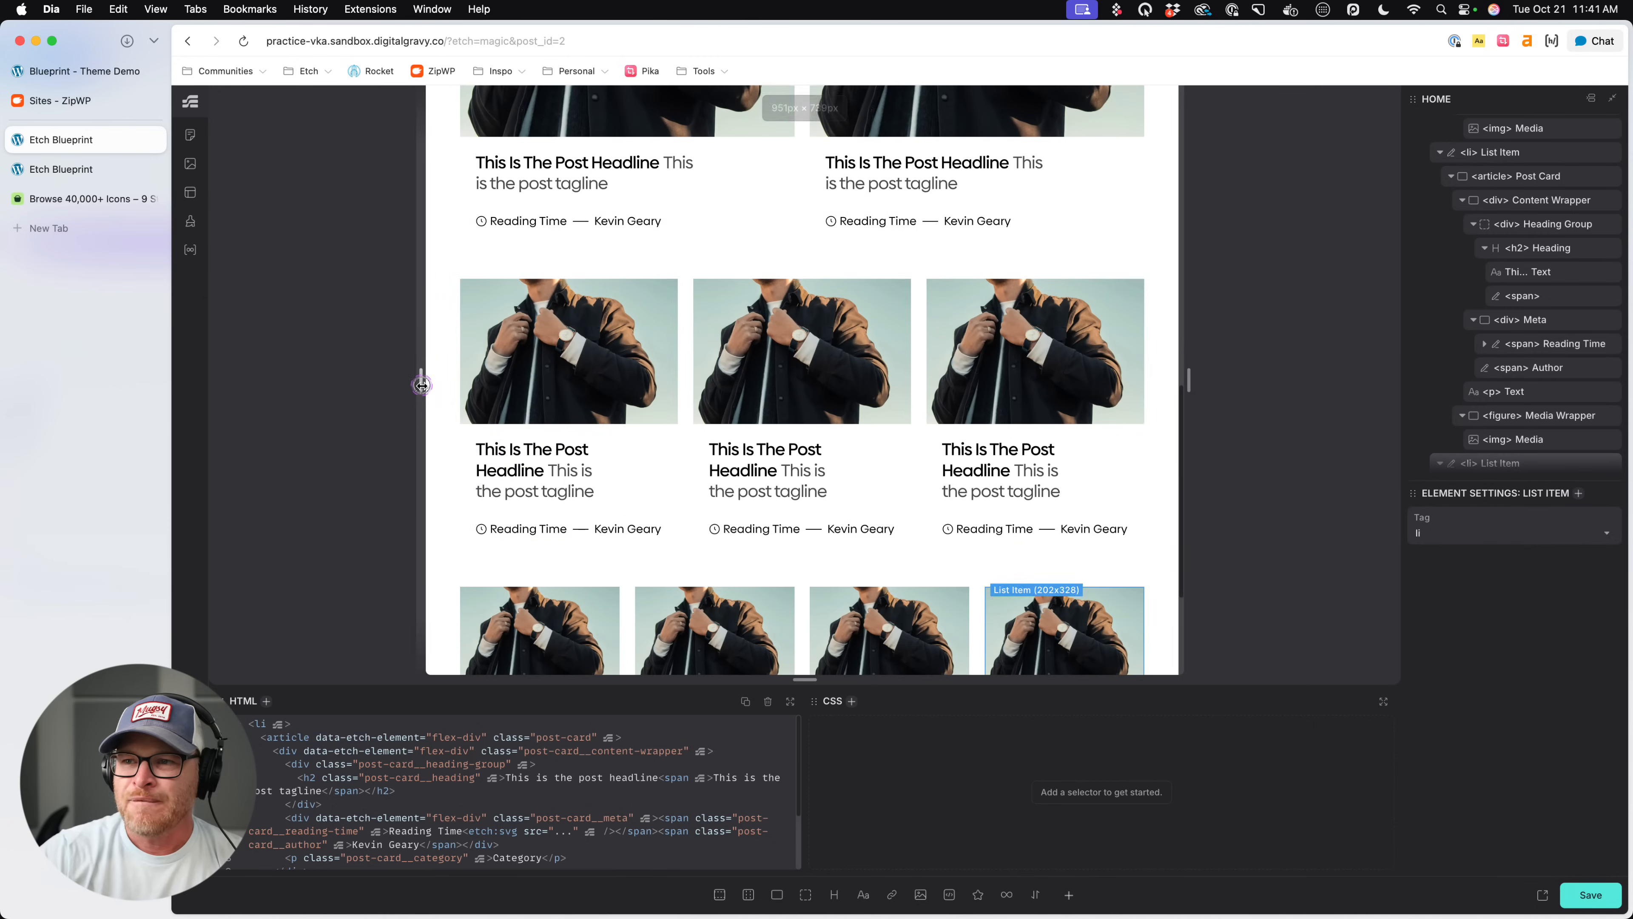
pyautogui.scroll(-3, 570, 489)
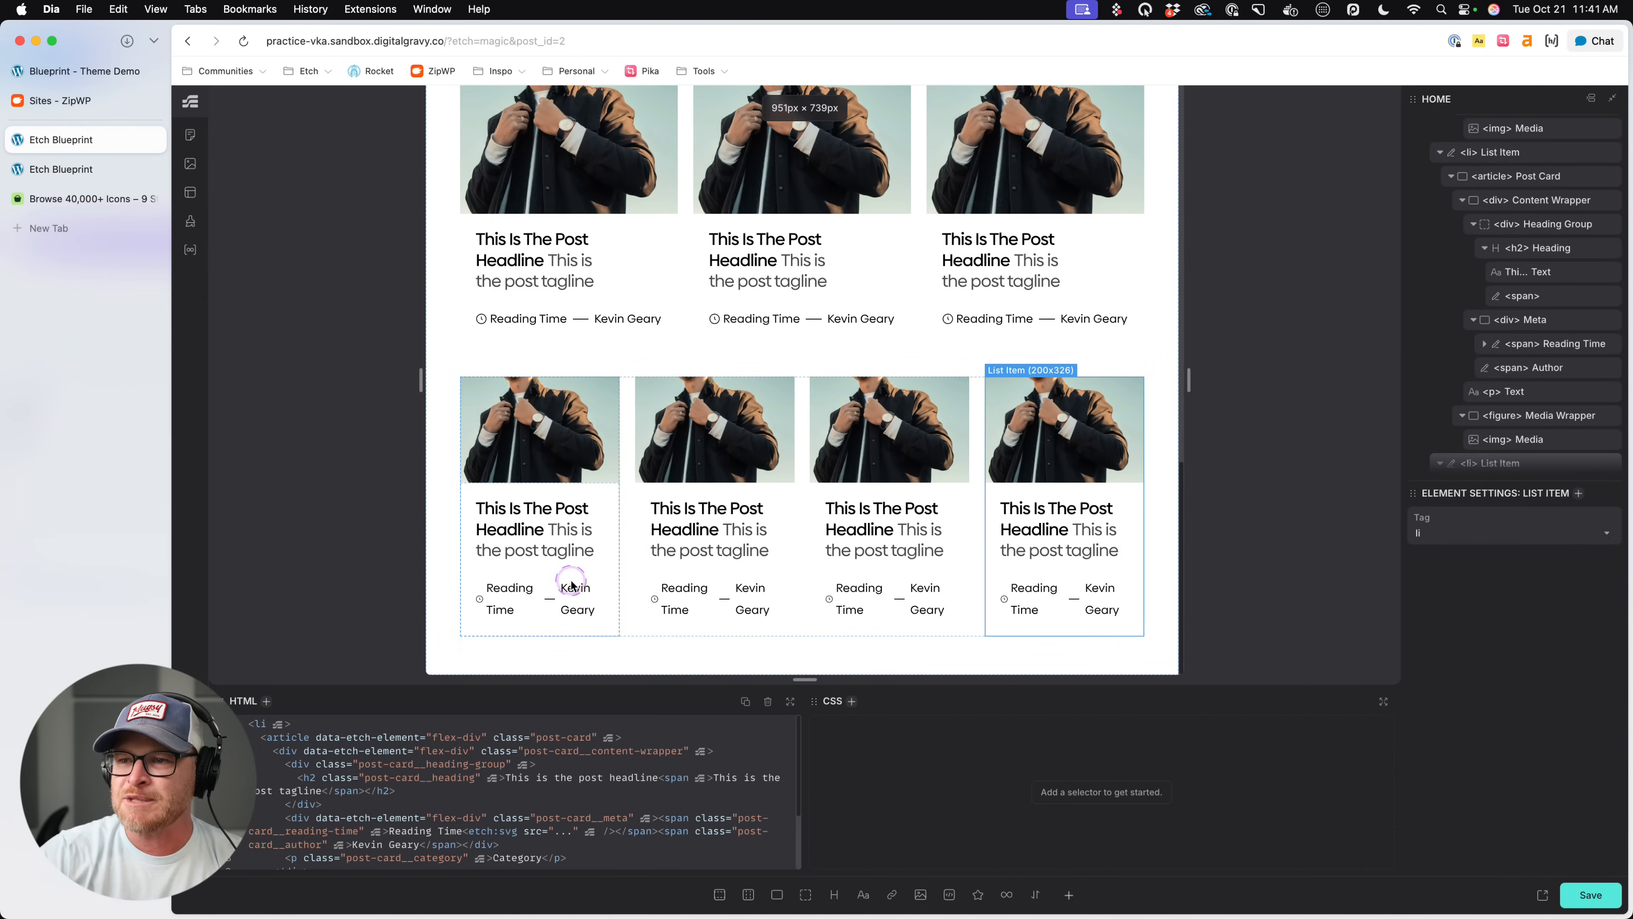
pyautogui.click(577, 604)
# - Try text-wrap: nowrap on .post-card__reading-time and remove the declaration again
pyautogui.click(508, 599)
pyautogui.click(971, 824)
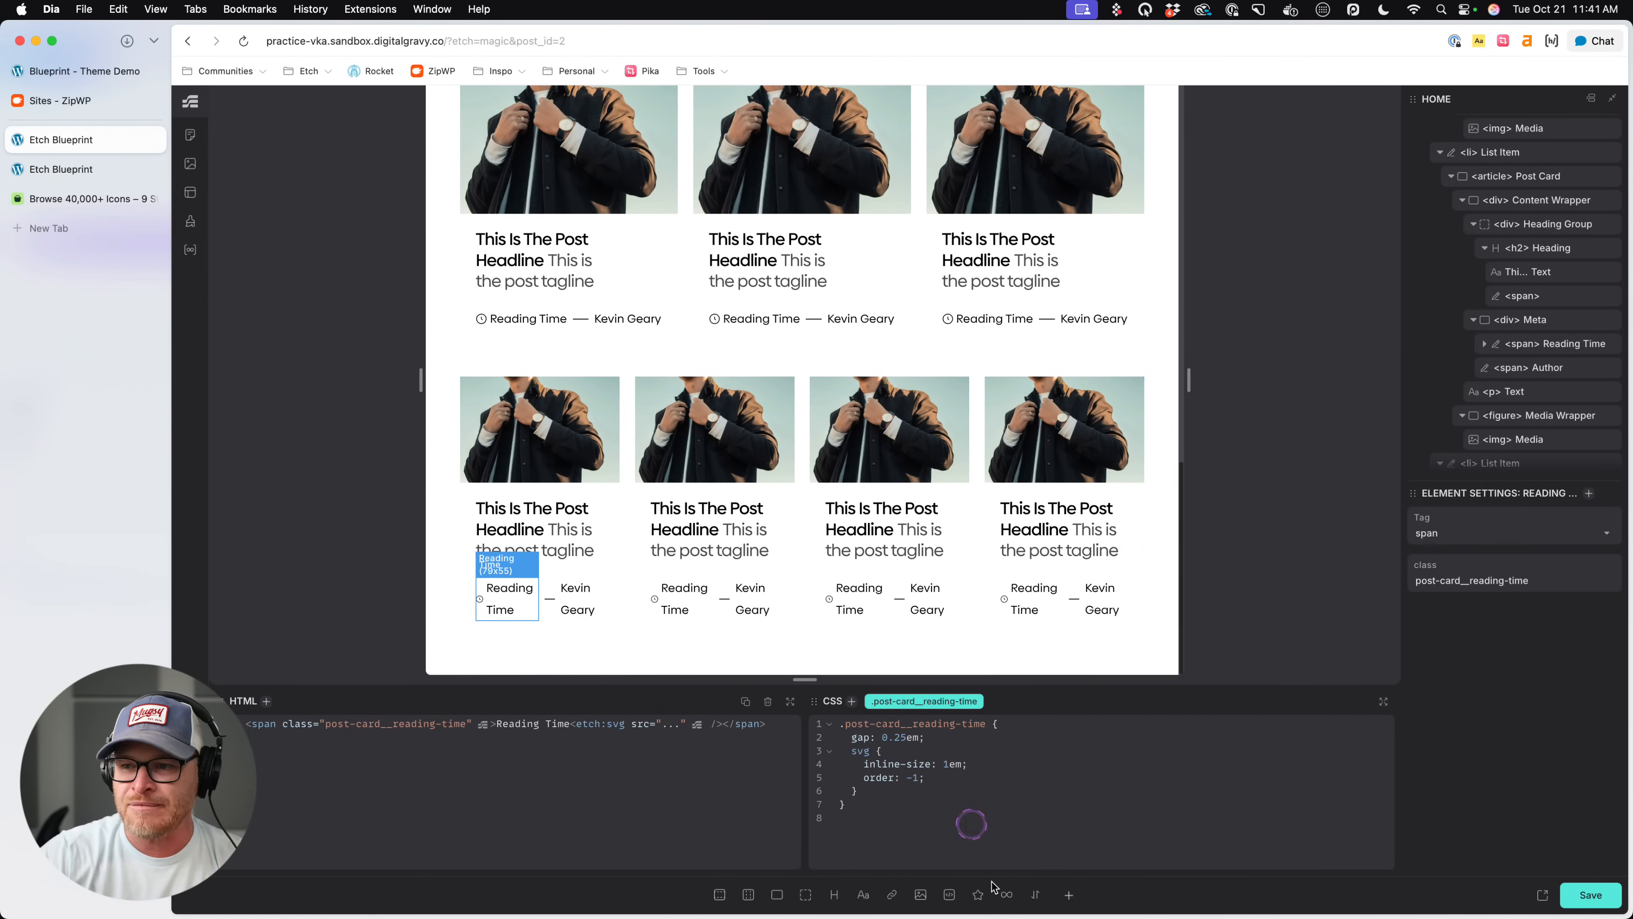
pyautogui.click(958, 794)
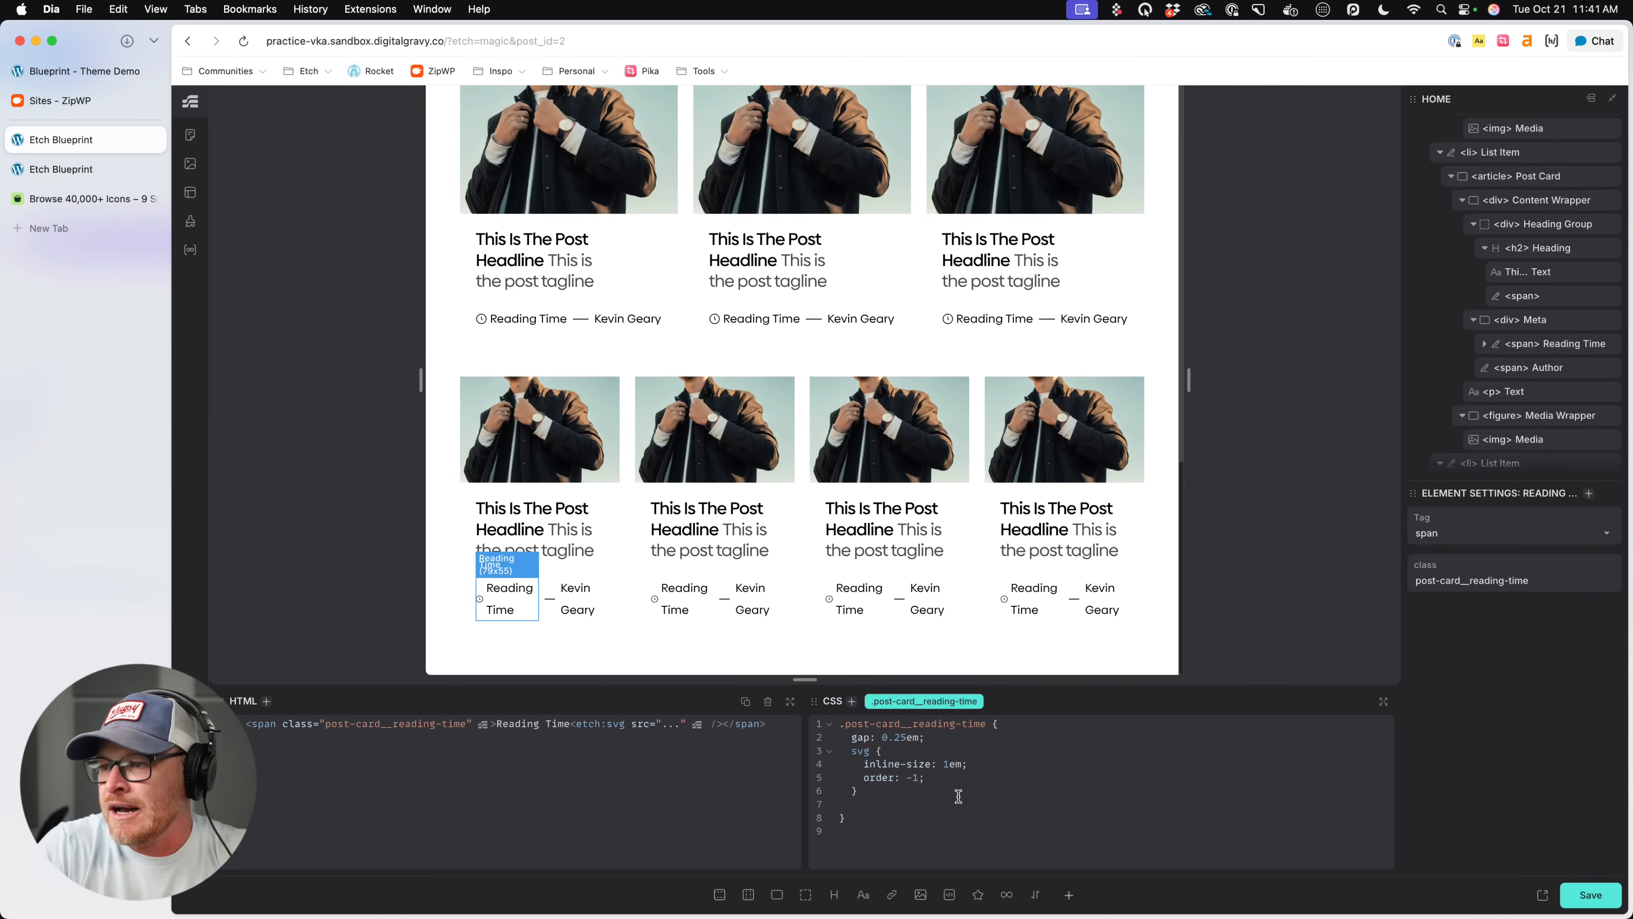
pyautogui.write('text-wrap')
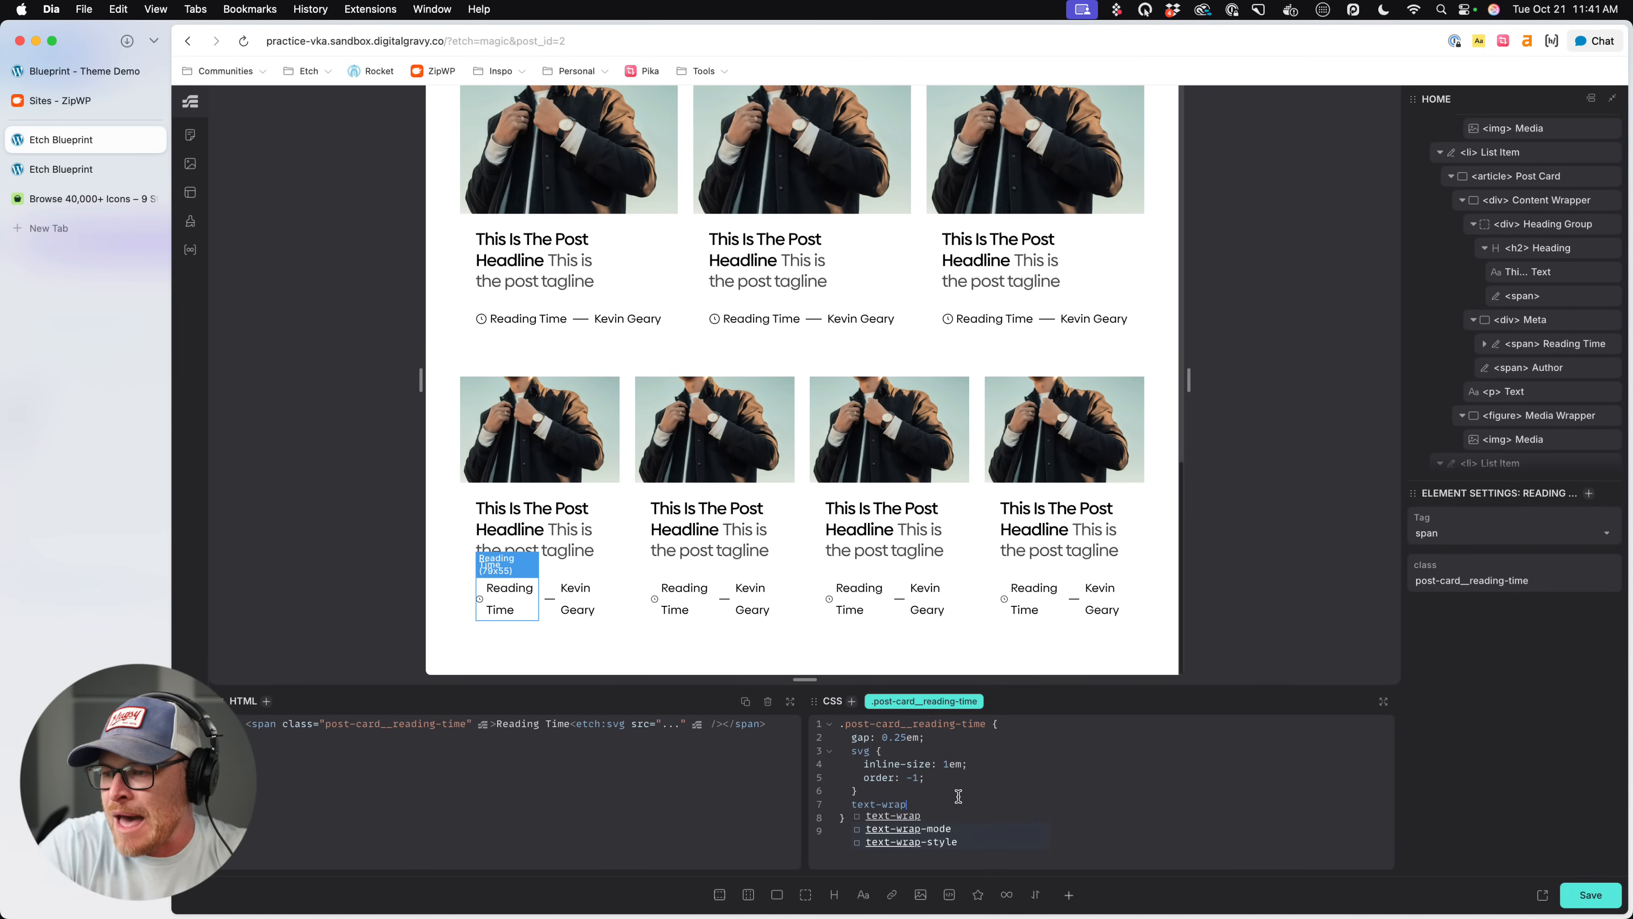
pyautogui.write(': nowrap;')
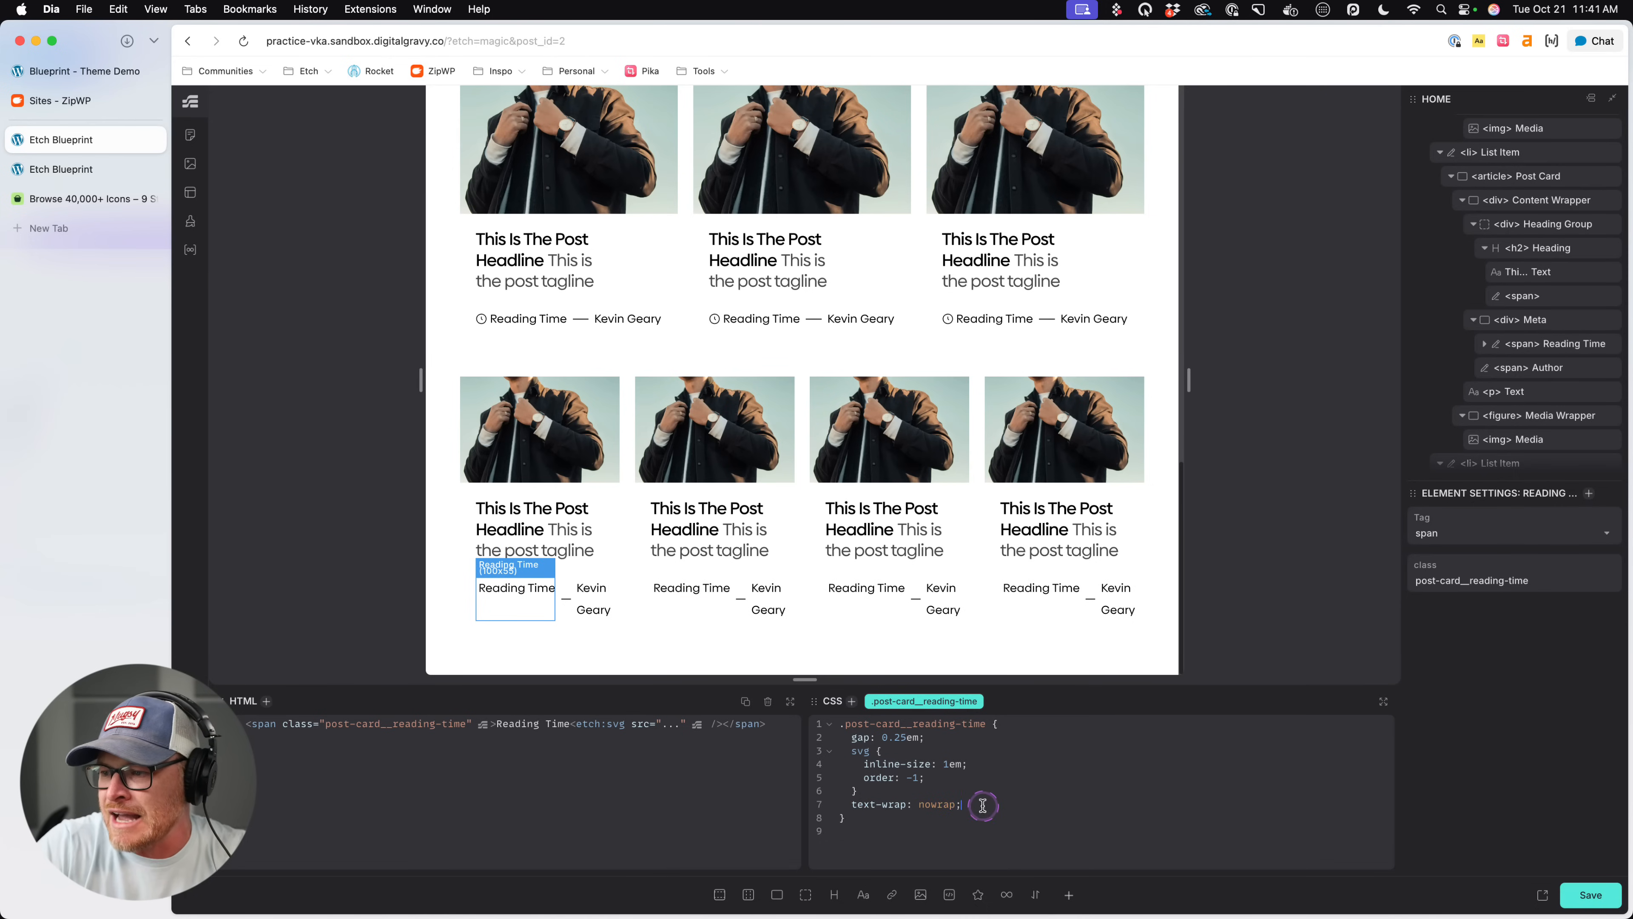
pyautogui.moveTo(970, 804); pyautogui.dragTo(851, 805)
pyautogui.press('BackSpace')
pyautogui.press('BackSpace')
pyautogui.press('BackSpace')
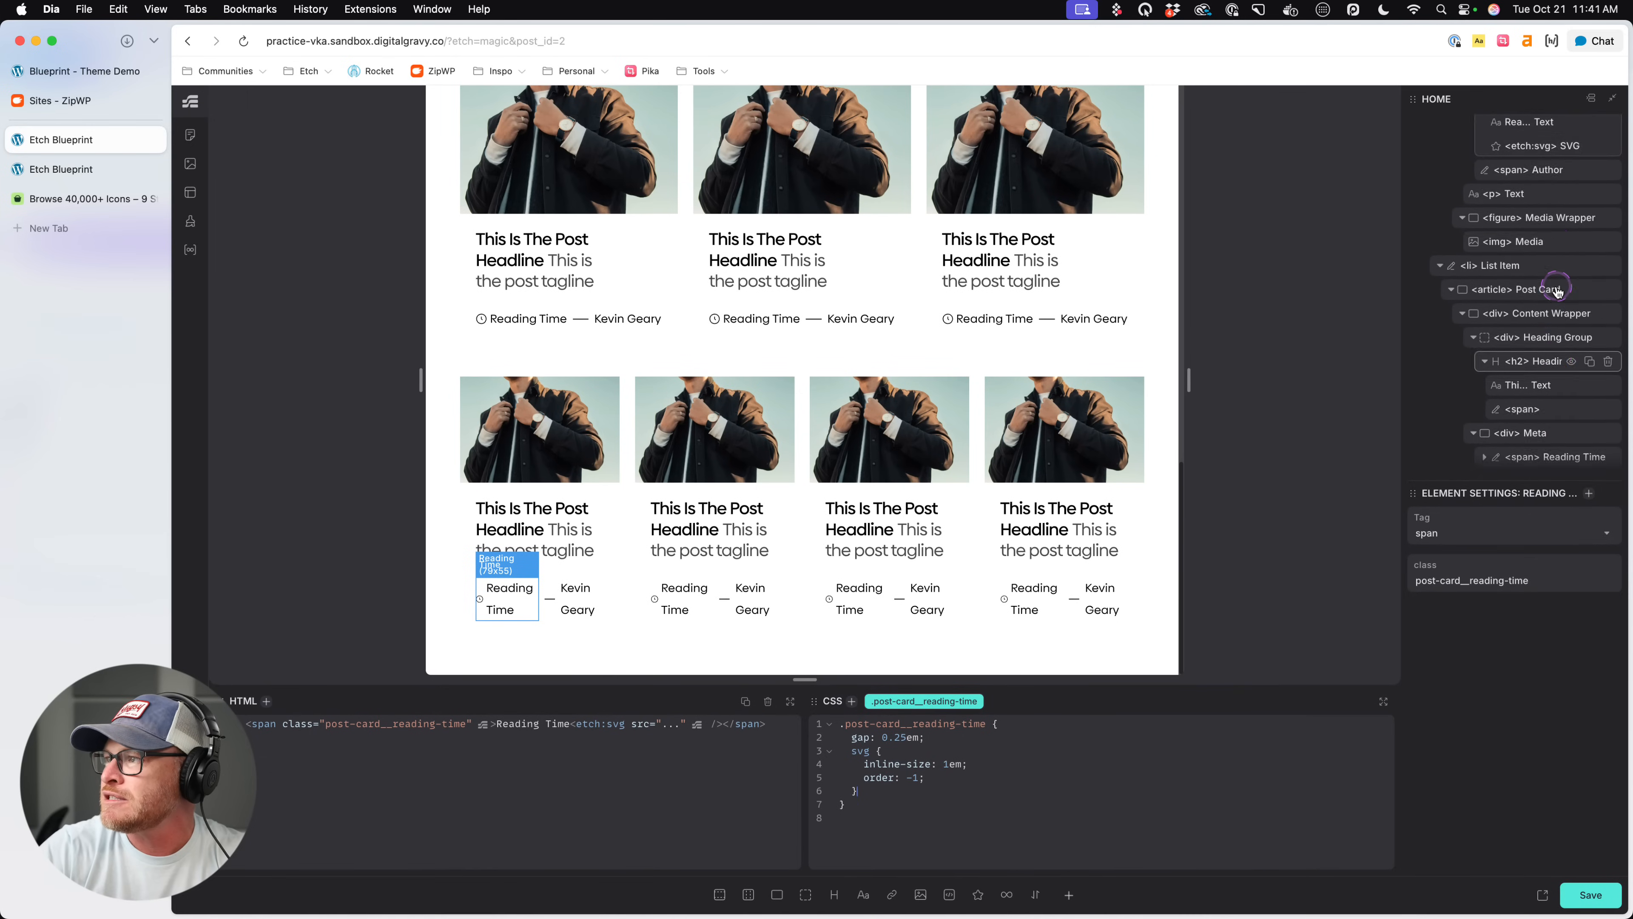
# - Add text-wrap: nowrap to the direct-children (> *) rule inside .post-card__meta
pyautogui.scroll(-3, 1558, 291)
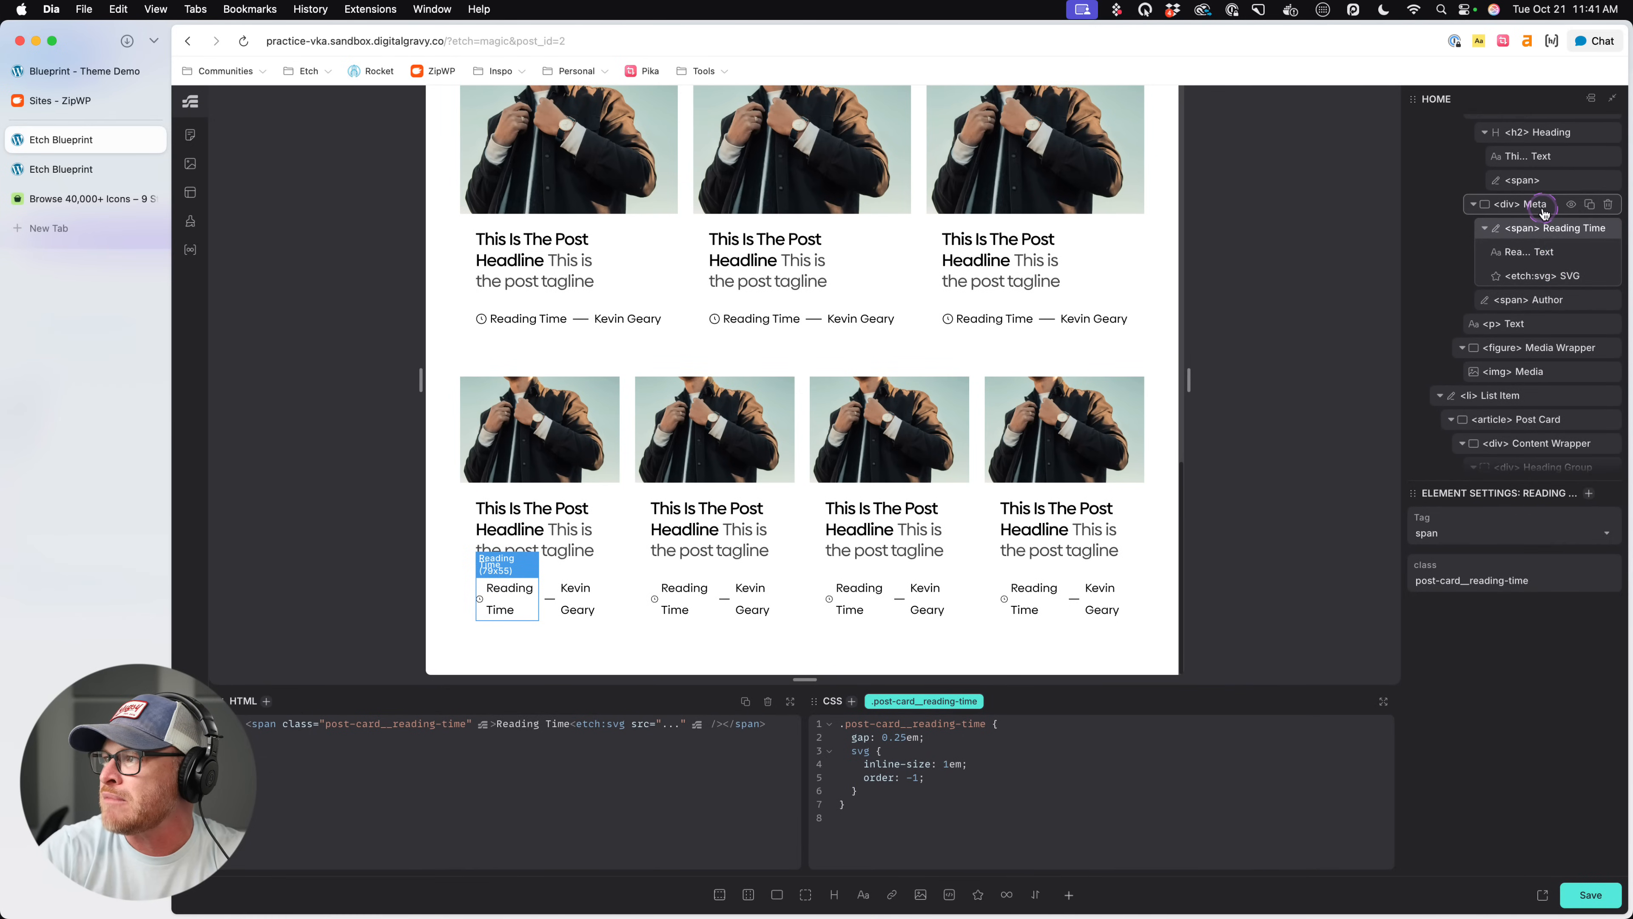
pyautogui.click(1556, 202)
pyautogui.scroll(-1, 948, 787)
pyautogui.click(970, 762)
pyautogui.press('Return')
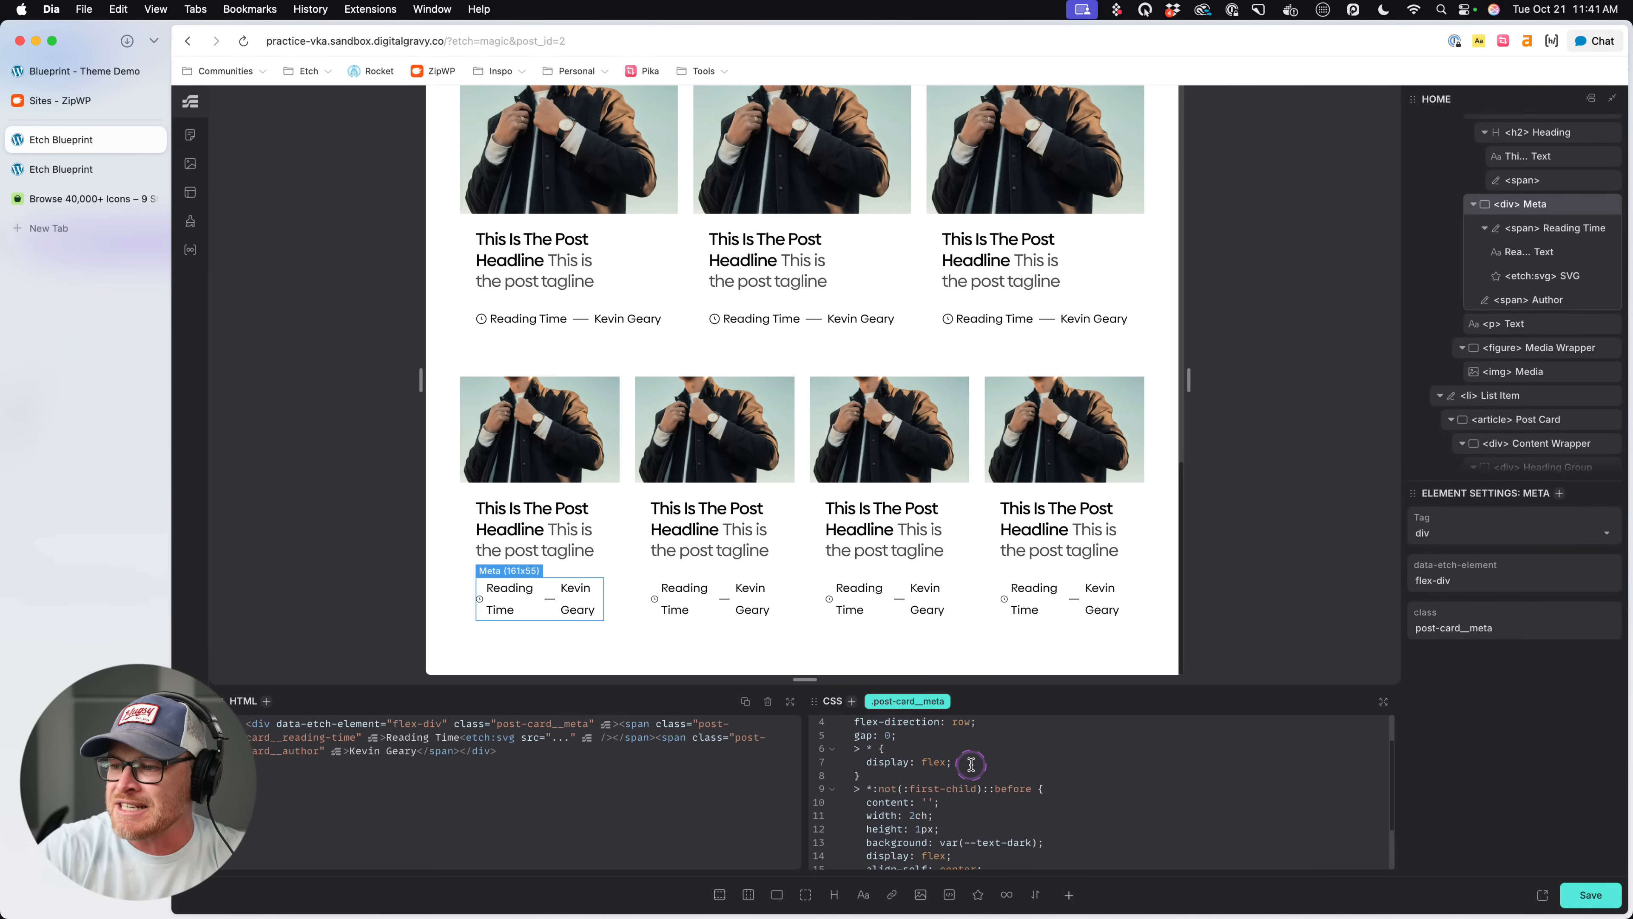
pyautogui.write('text-wrap: nowrap;')
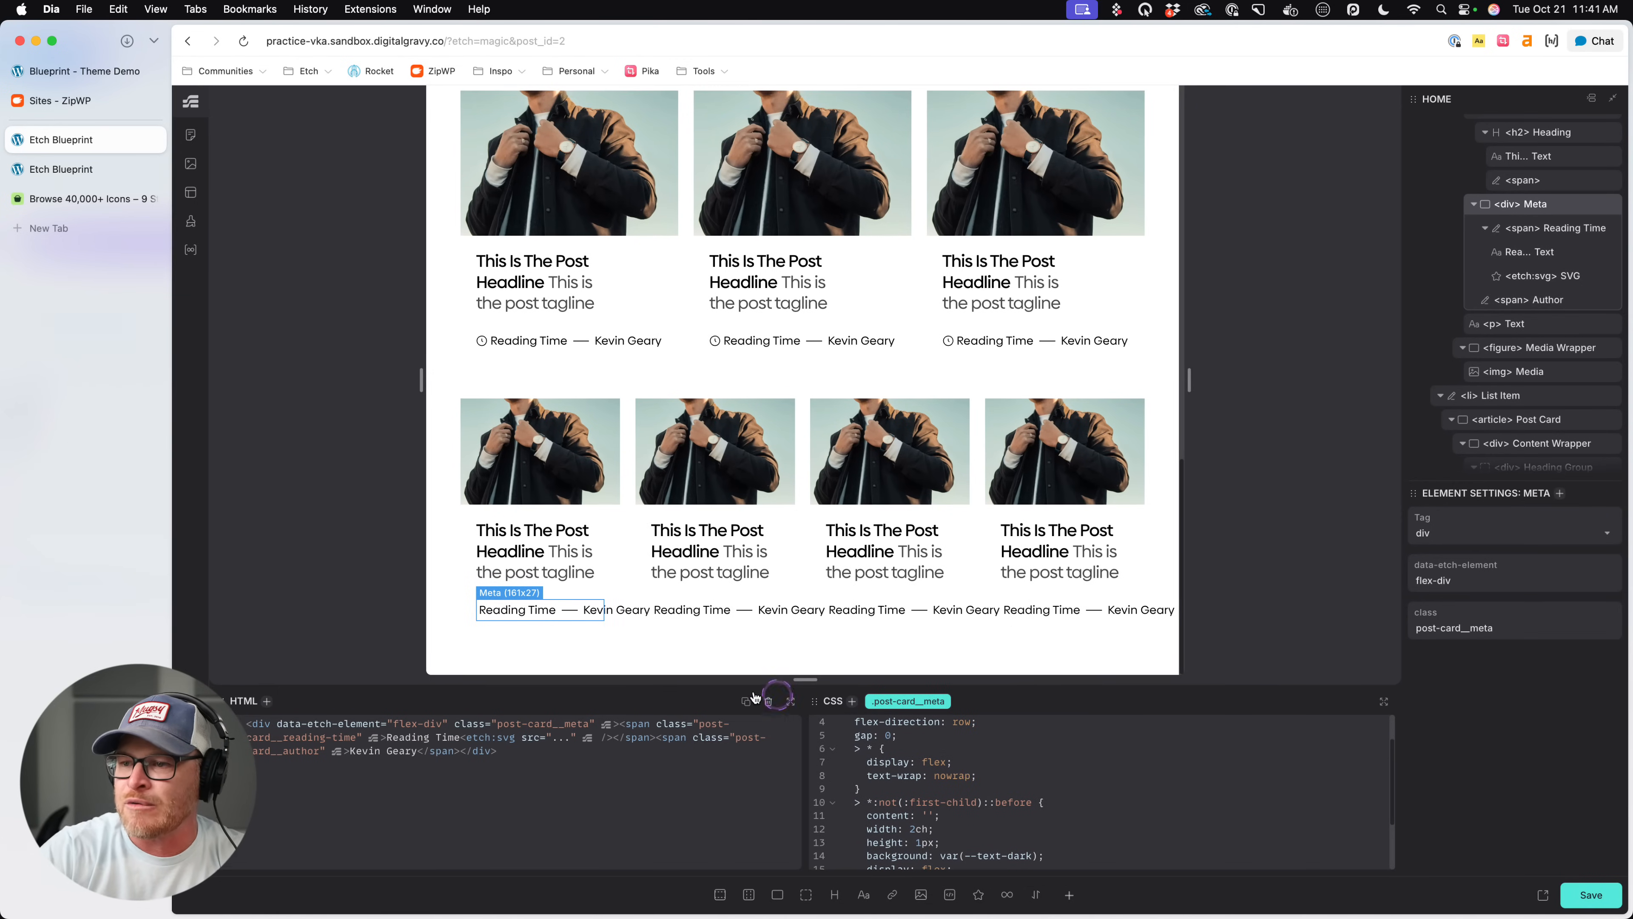
# - Add flex-wrap: wrap after display: flex in the > * rule of .post-card__meta
pyautogui.click(973, 762)
pyautogui.press('Return')
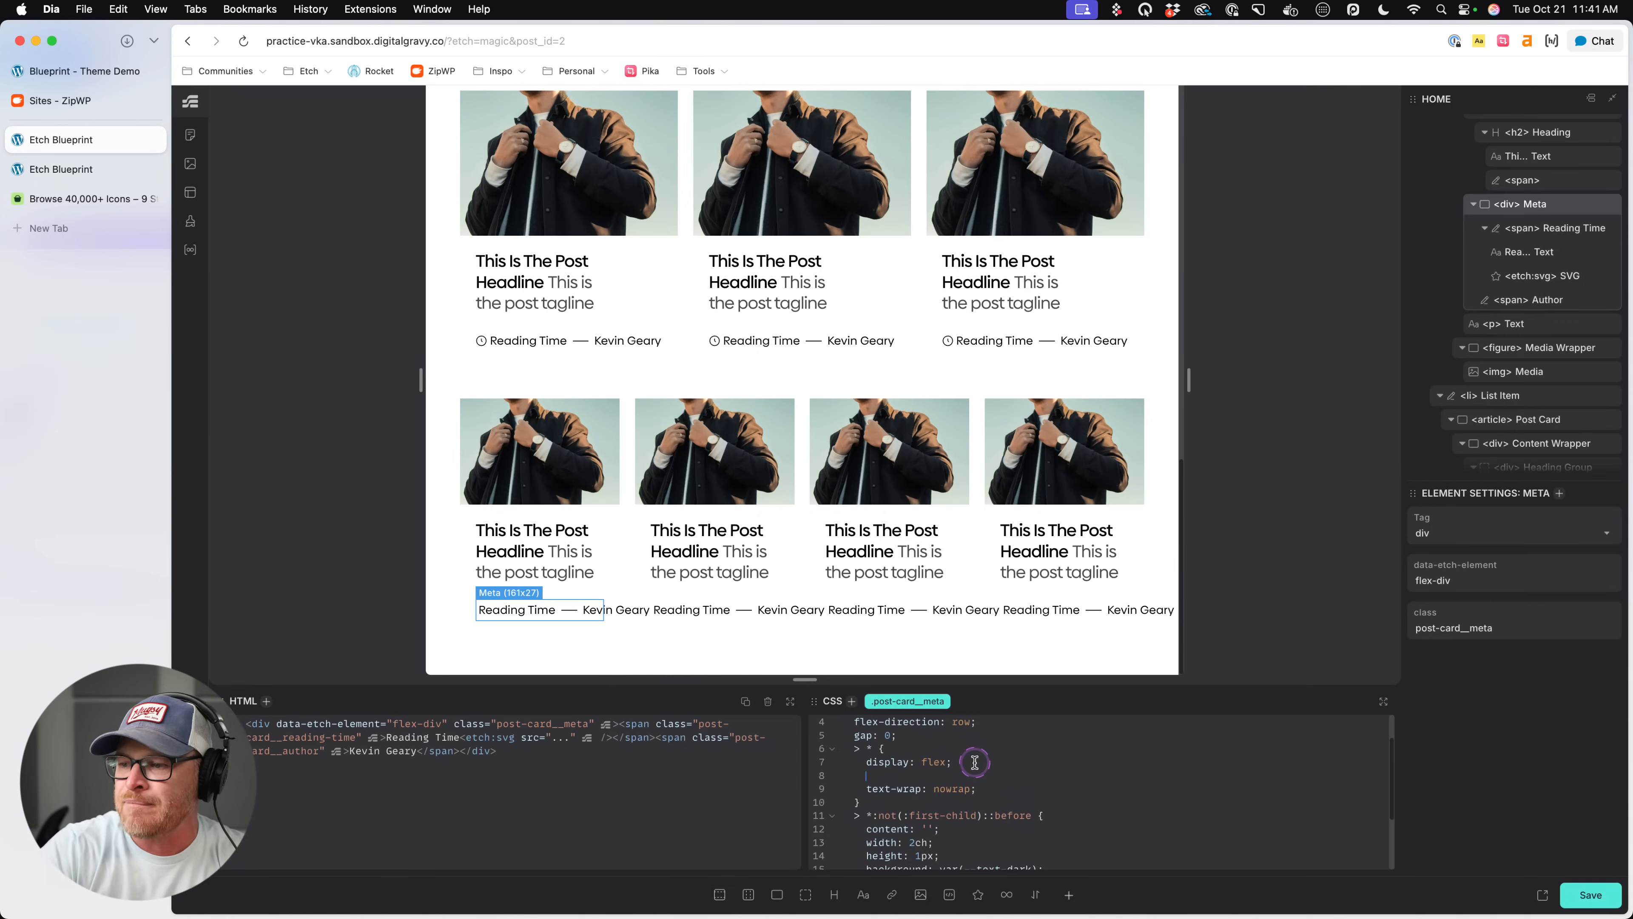
pyautogui.write('flex-wrap: wrap;')
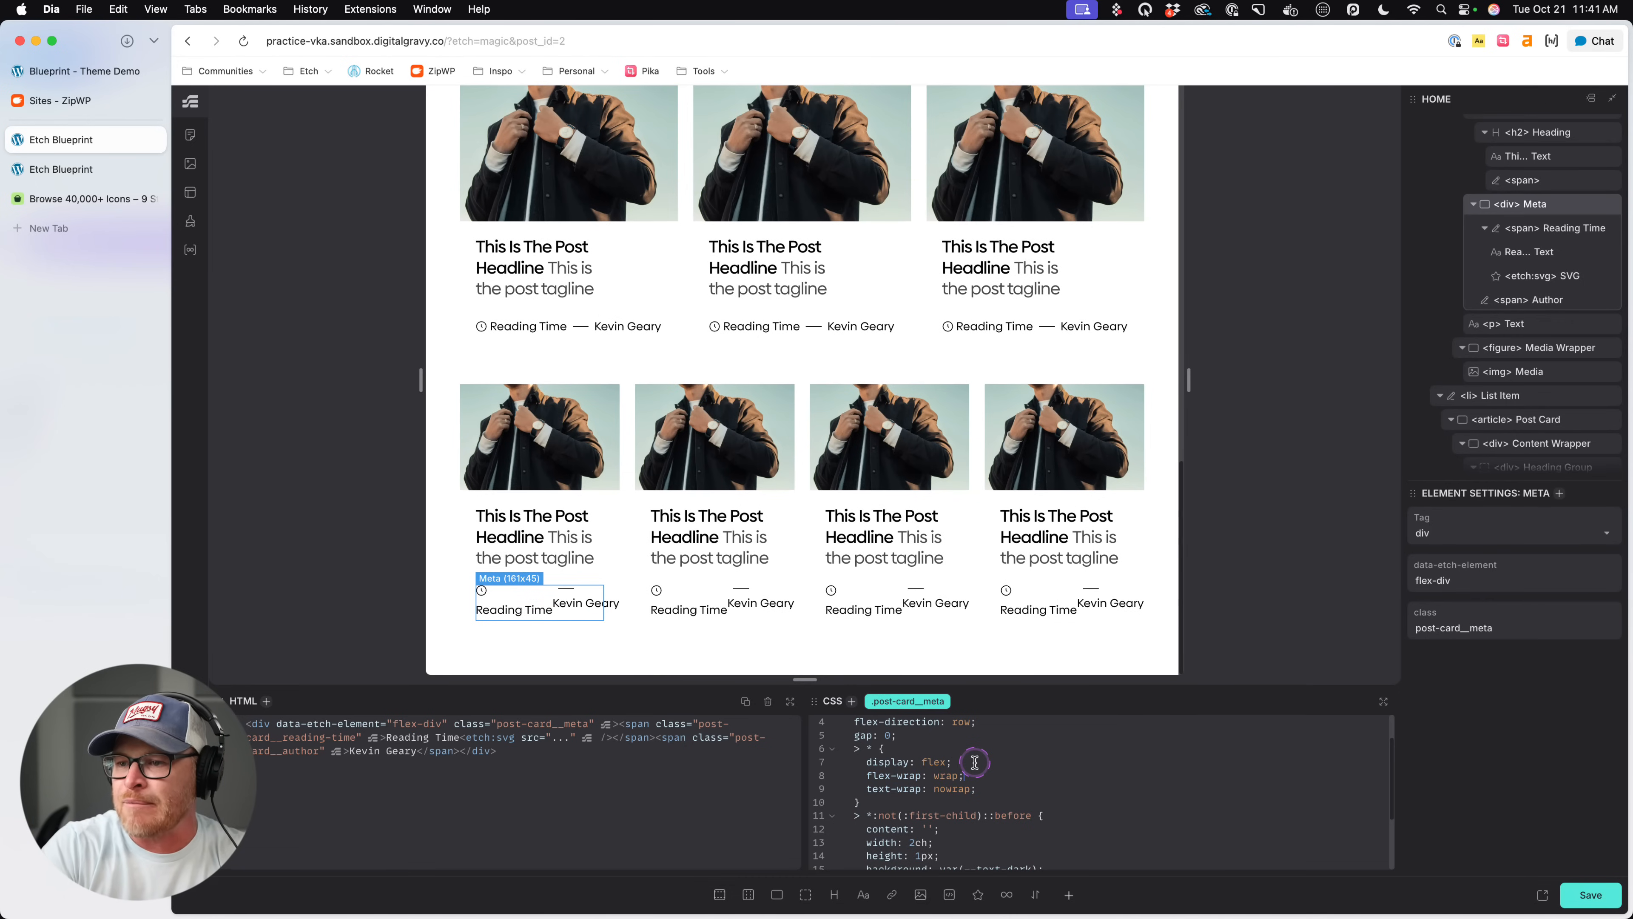
# - Move flex-wrap: wrap out of the > * rule into .post-card__meta itself, just above gap, and save the page
pyautogui.moveTo(984, 774); pyautogui.dragTo(866, 778)
pyautogui.press('BackSpace')
pyautogui.press('BackSpace')
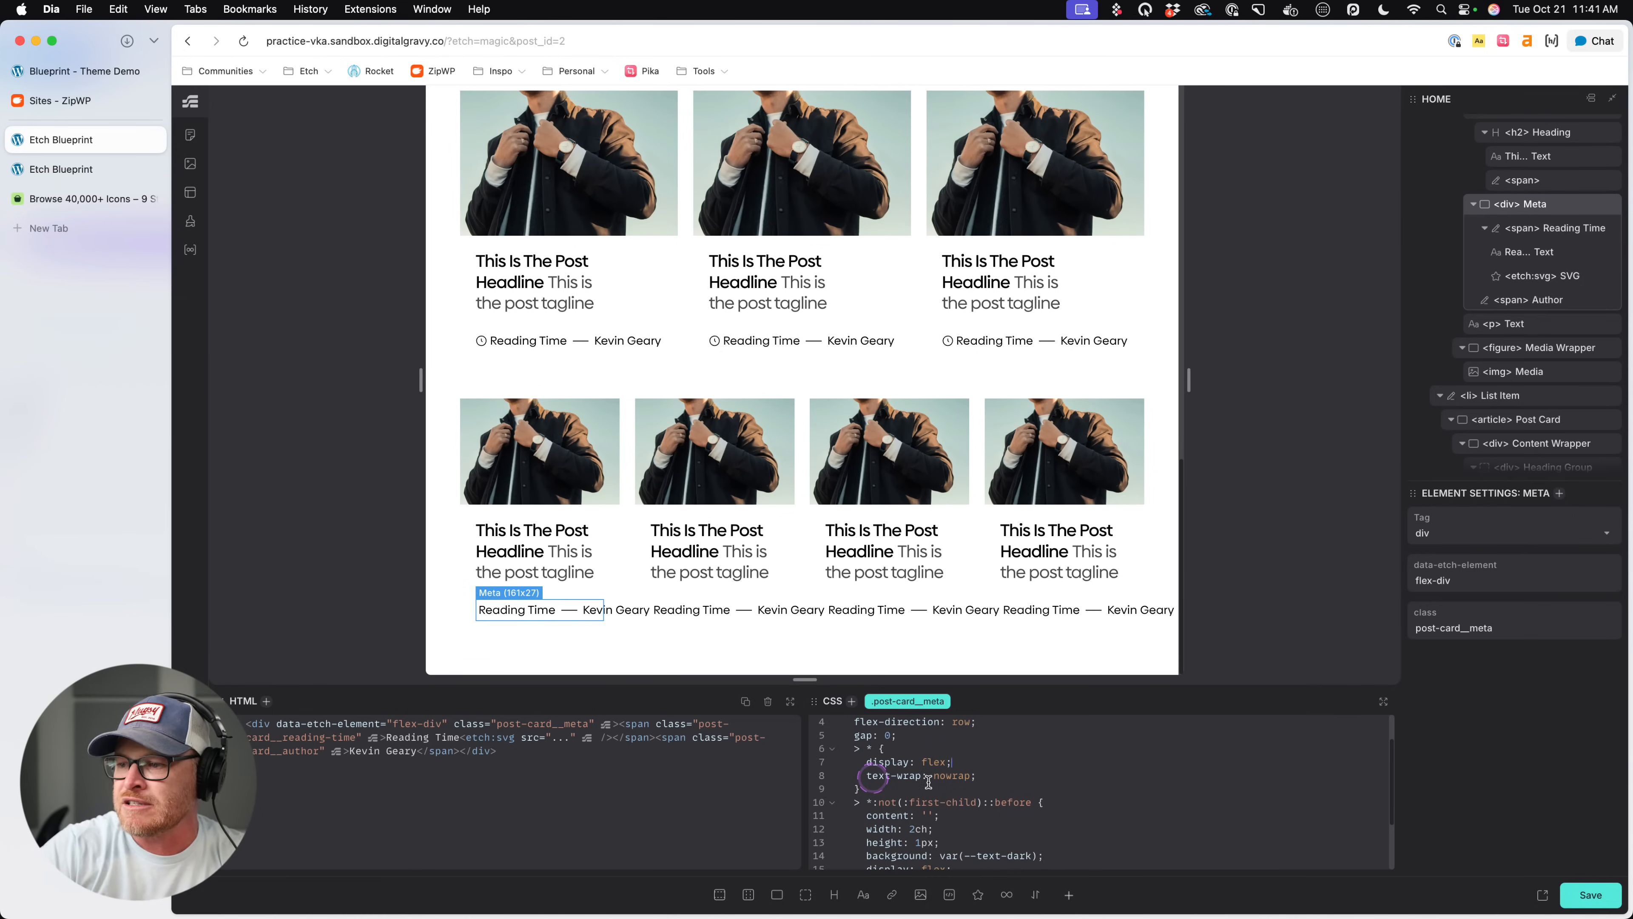
pyautogui.scroll(2, 987, 787)
pyautogui.press('super+z')
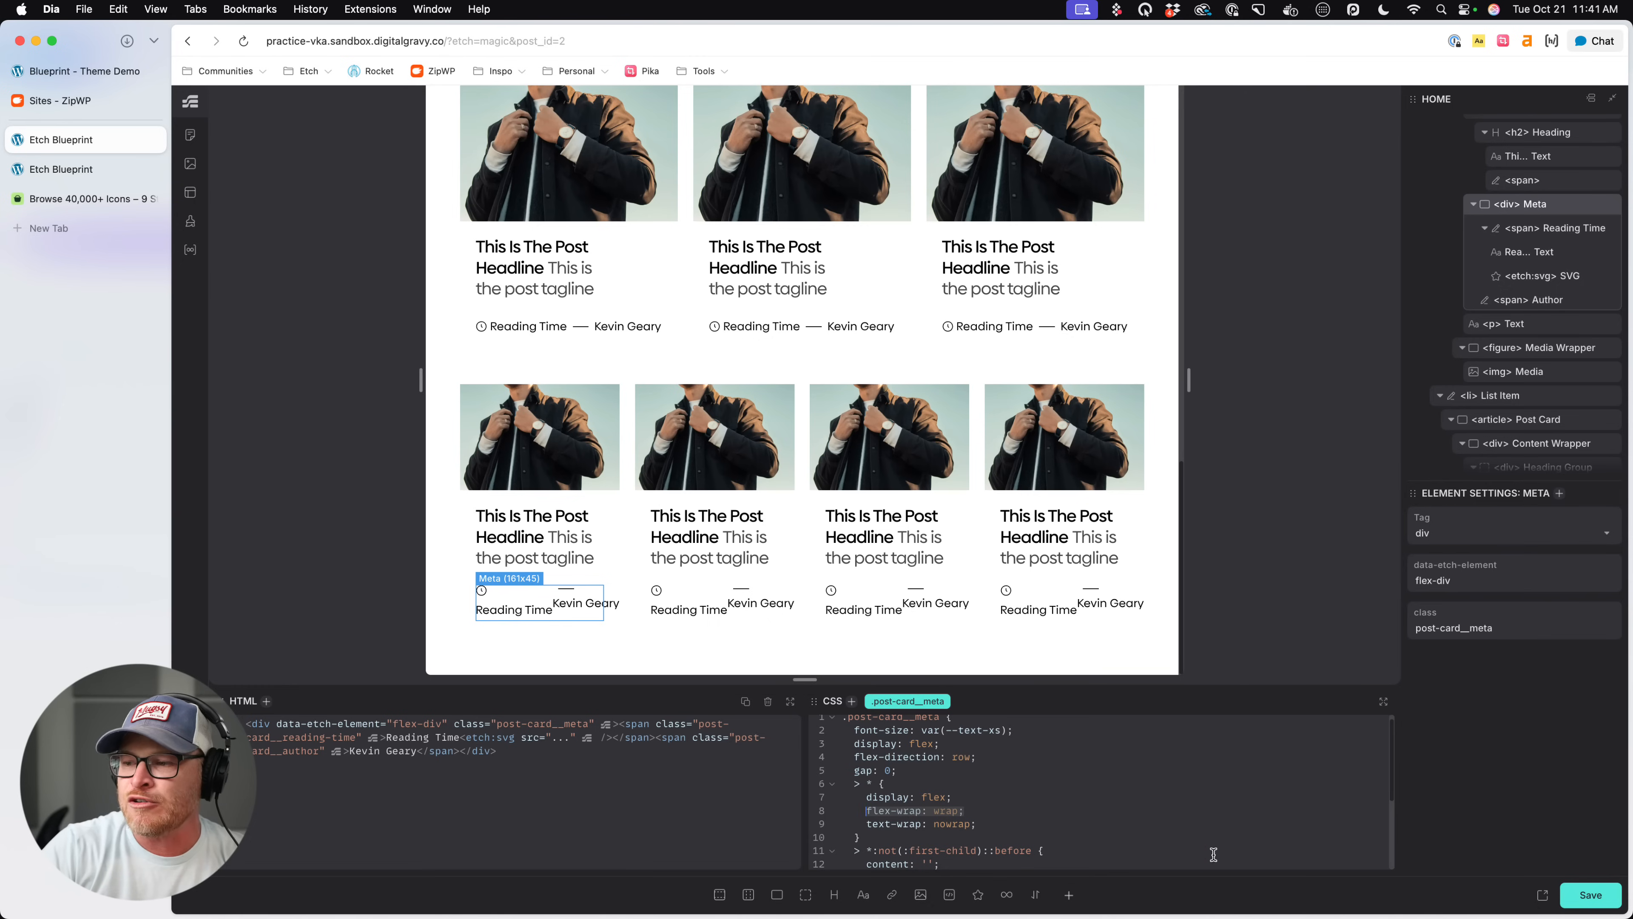
pyautogui.hotkey('alt', 'Up')
pyautogui.hotkey('alt', 'Up')
pyautogui.hotkey('alt', 'Up')
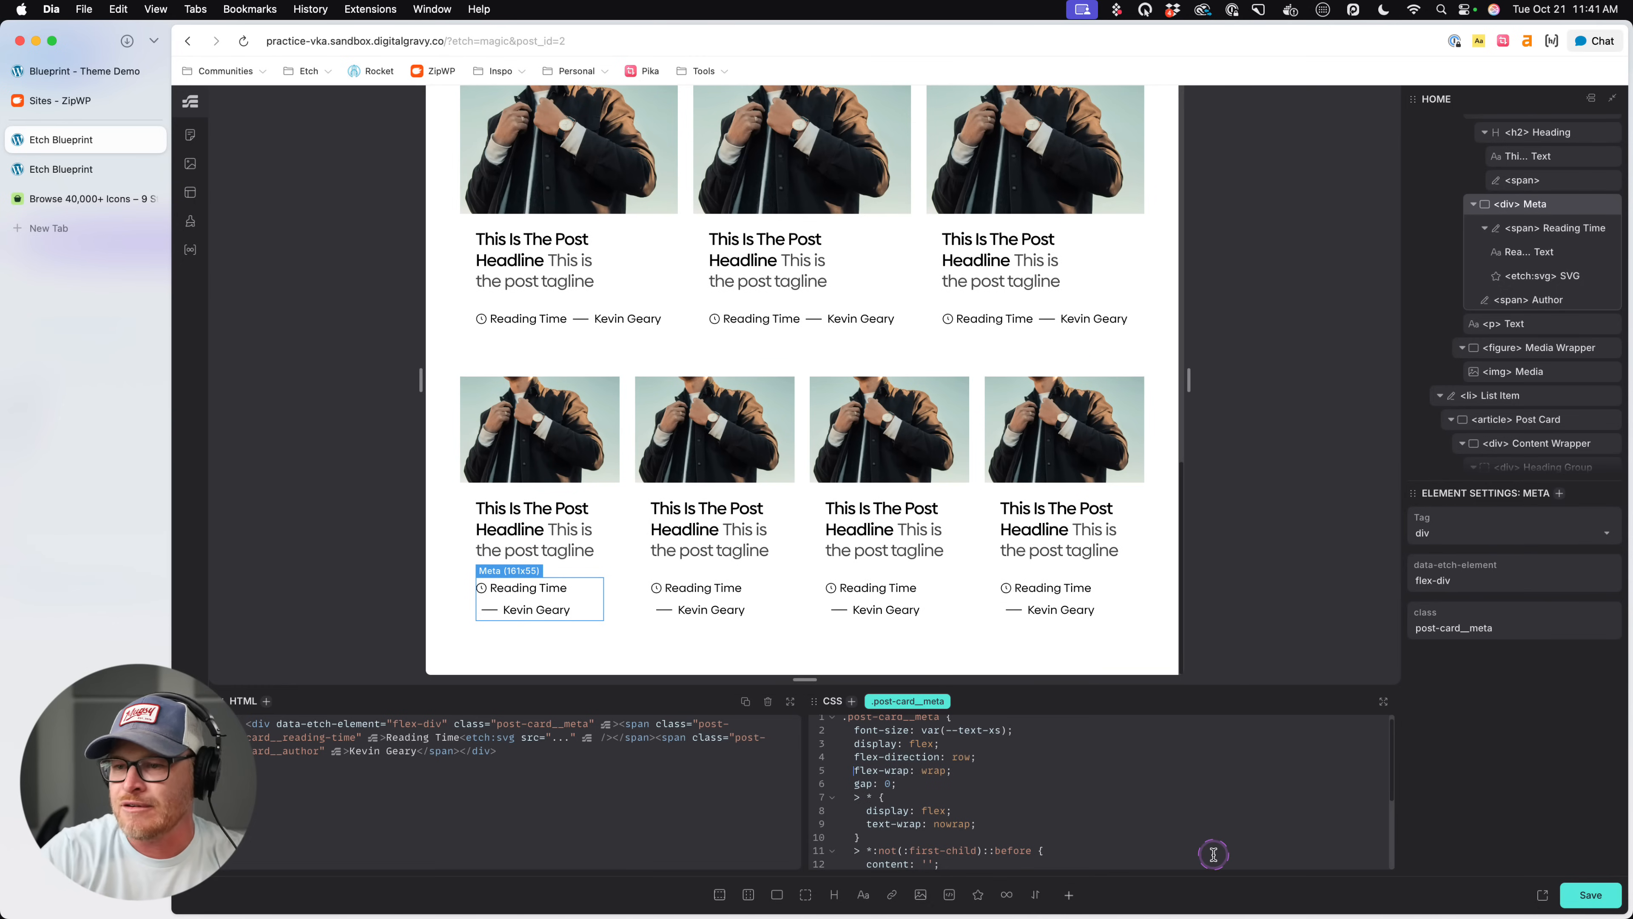
pyautogui.press('super+s')
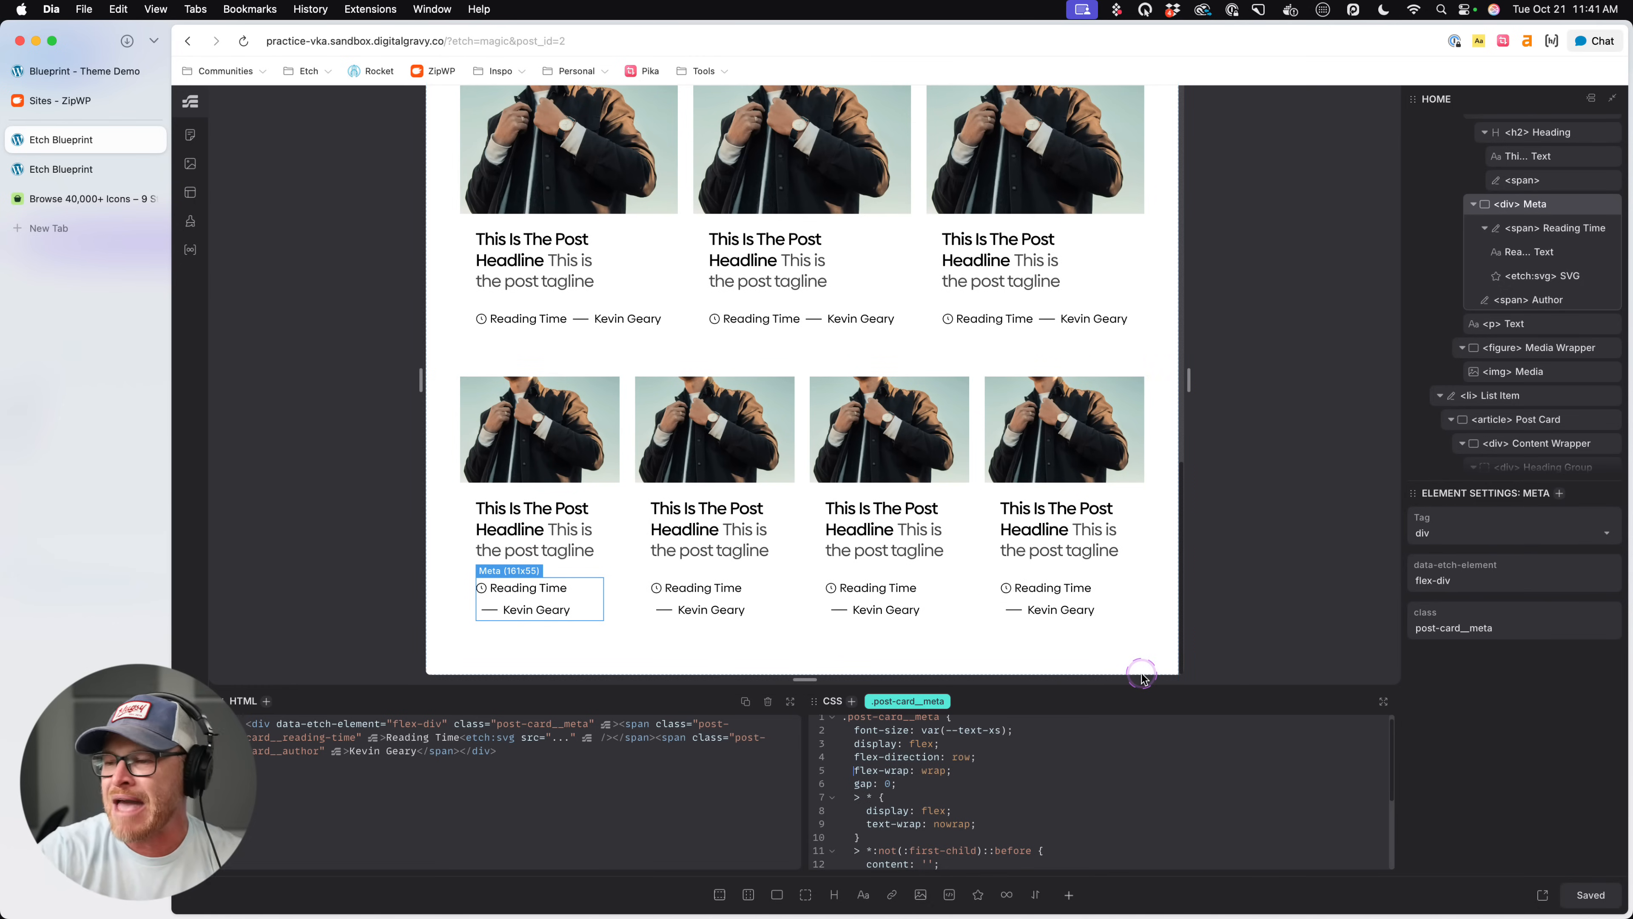
# - Review the cards in the narrow preview and widen the canvas back to about 1471 px
pyautogui.moveTo(552, 681); pyautogui.dragTo(524, 659)
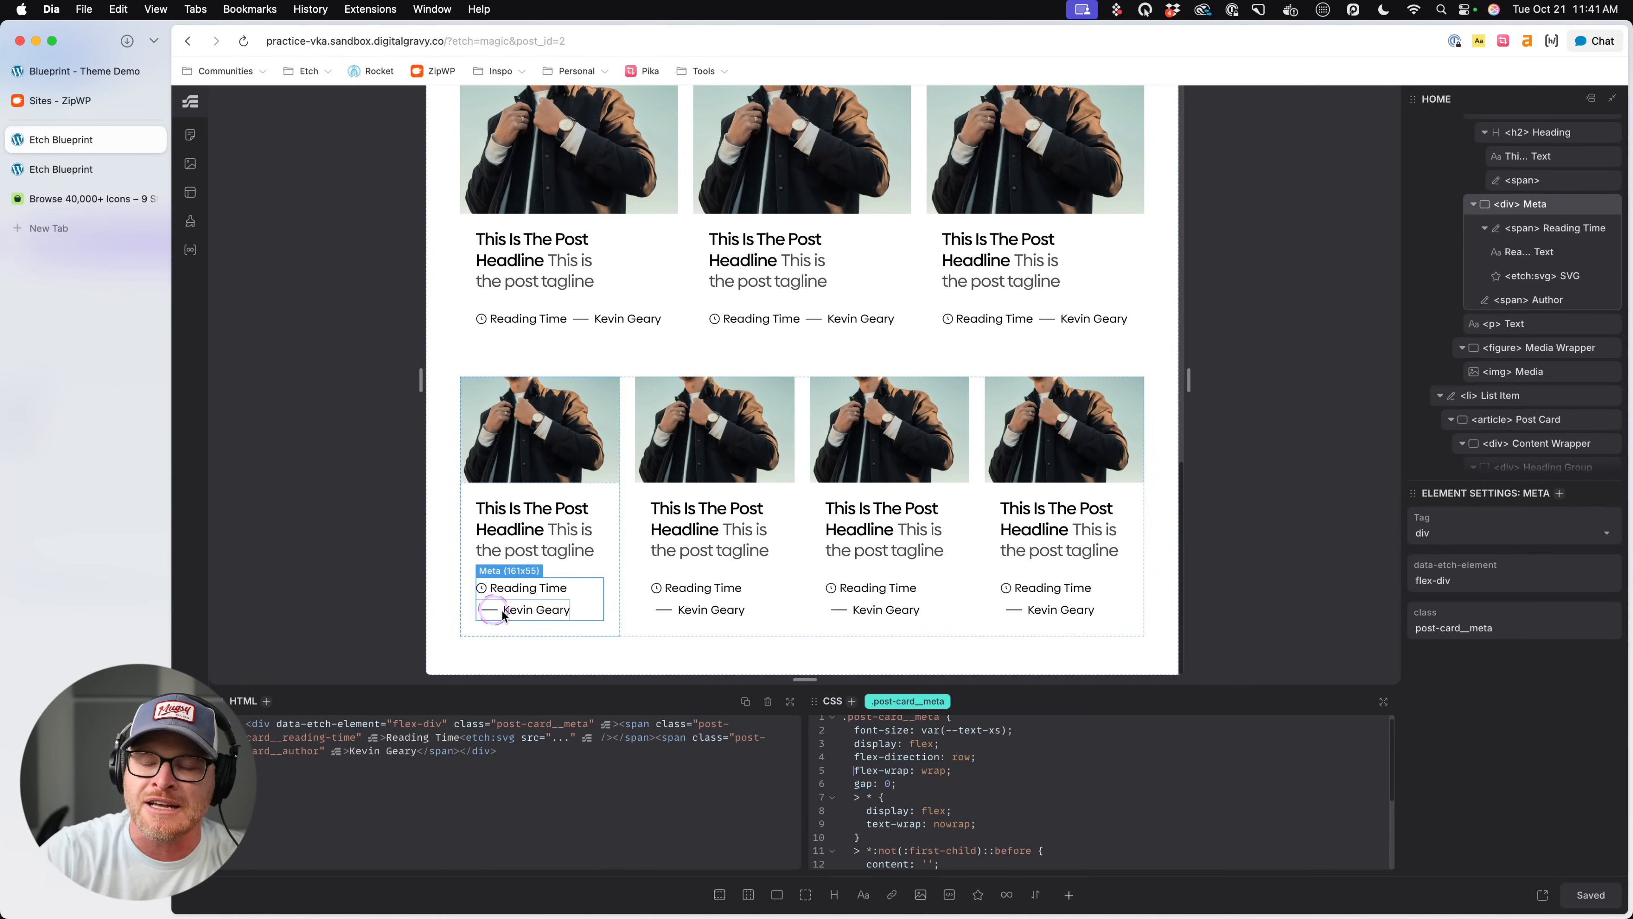
pyautogui.scroll(4, 1054, 438)
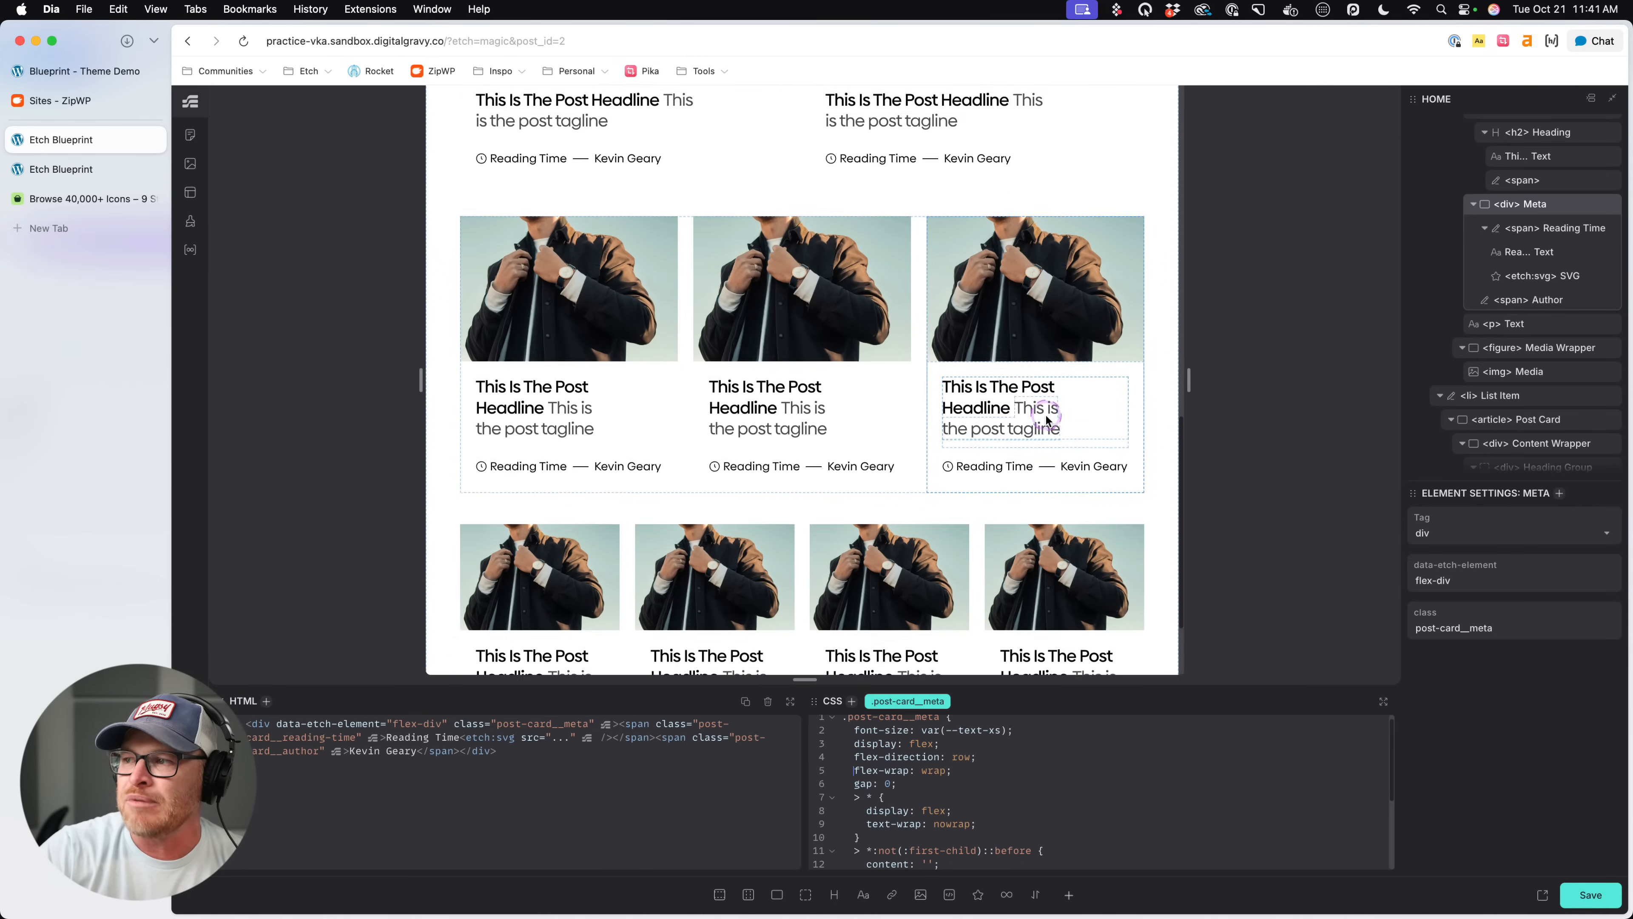
pyautogui.scroll(10, 1072, 472)
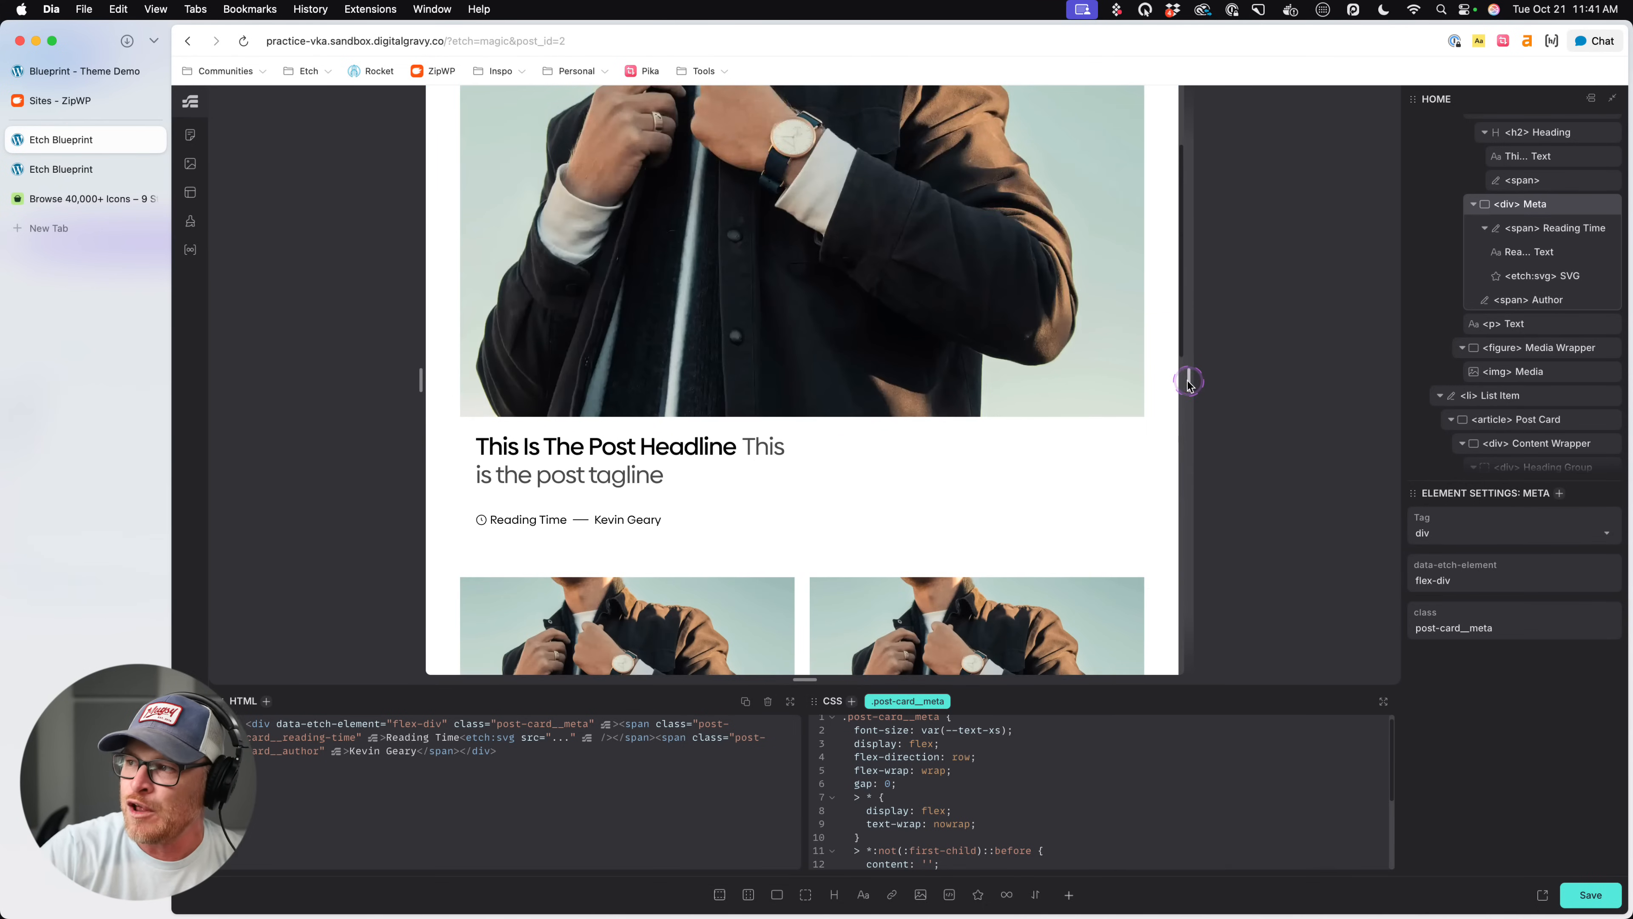
pyautogui.moveTo(1189, 379); pyautogui.dragTo(1627, 416)
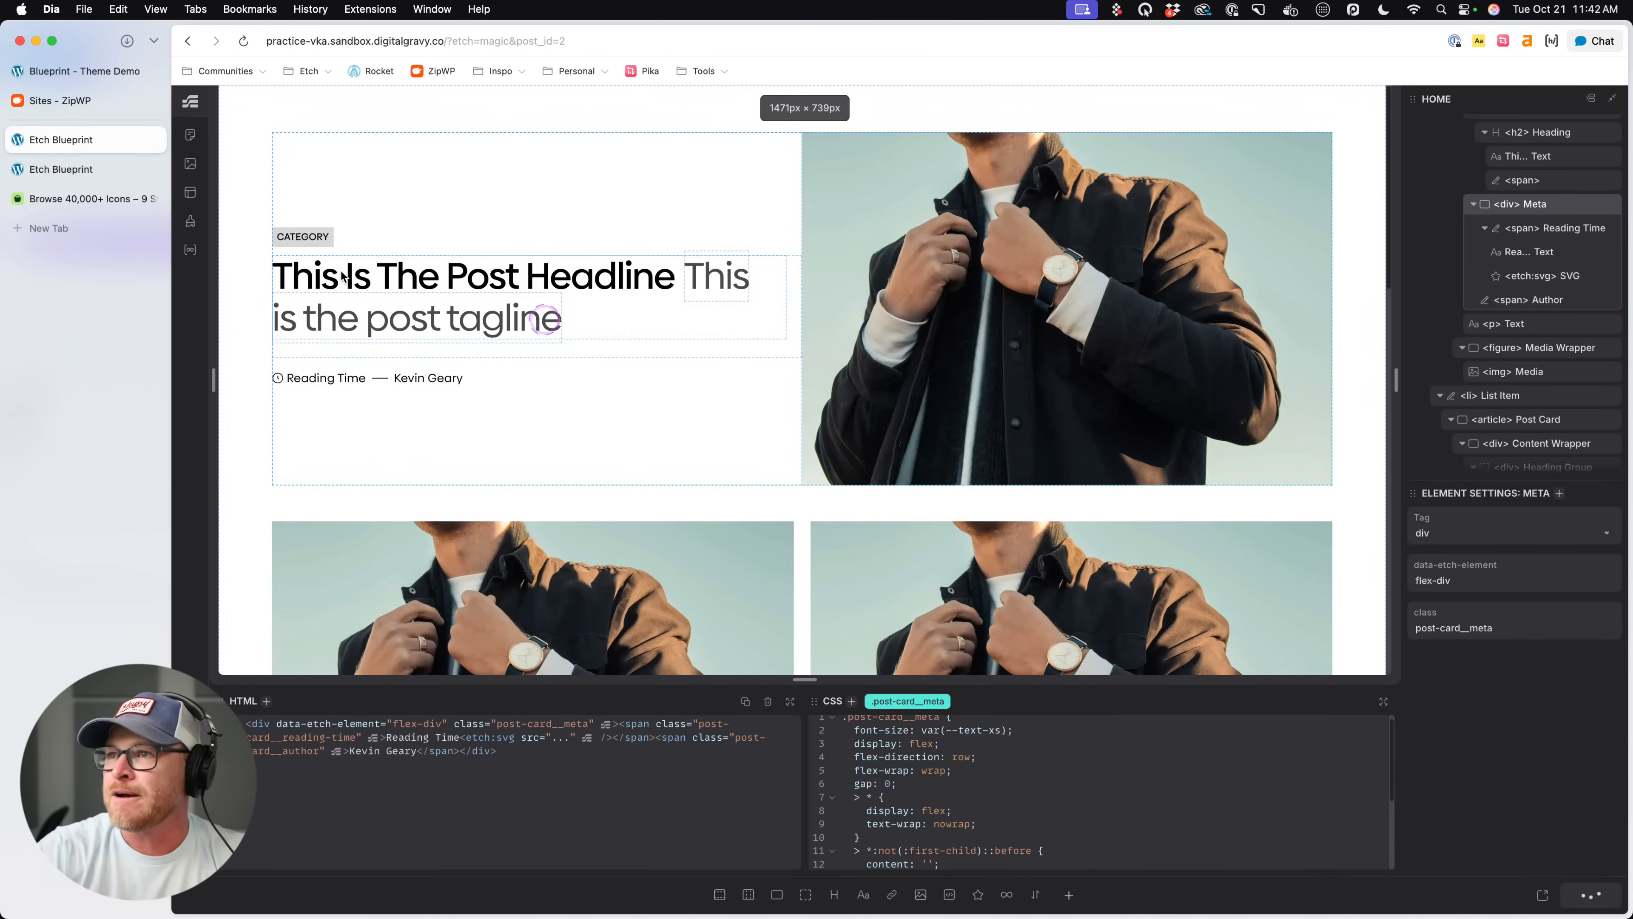
# - Check the updated post cards on the live page and return to the Etch editor
pyautogui.click(61, 169)
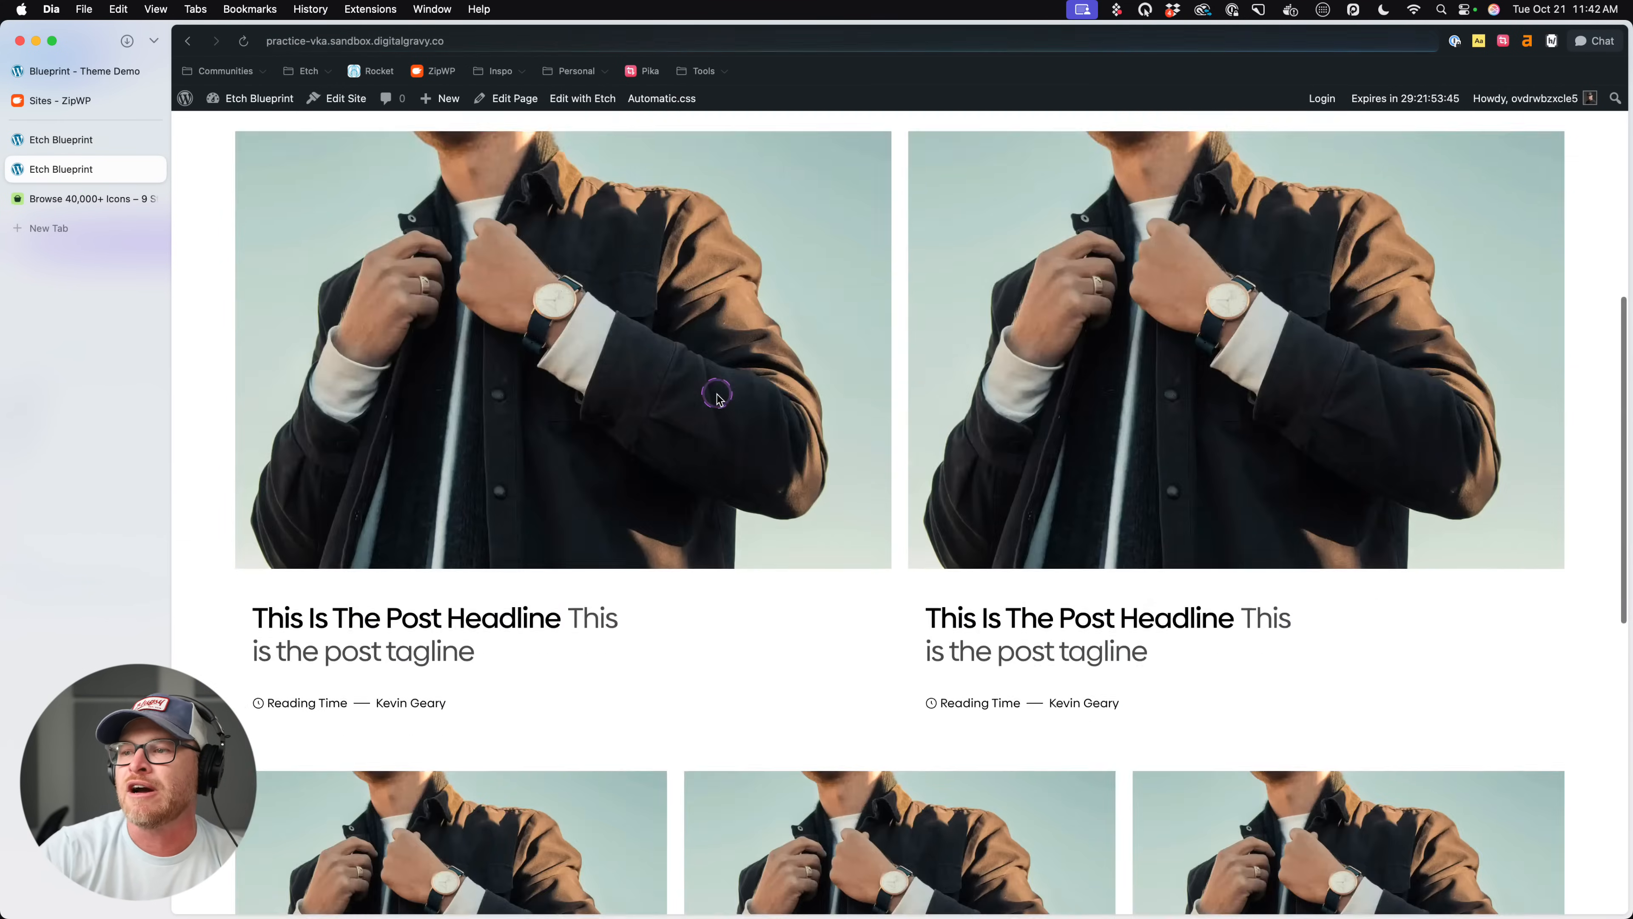
pyautogui.scroll(15, 716, 395)
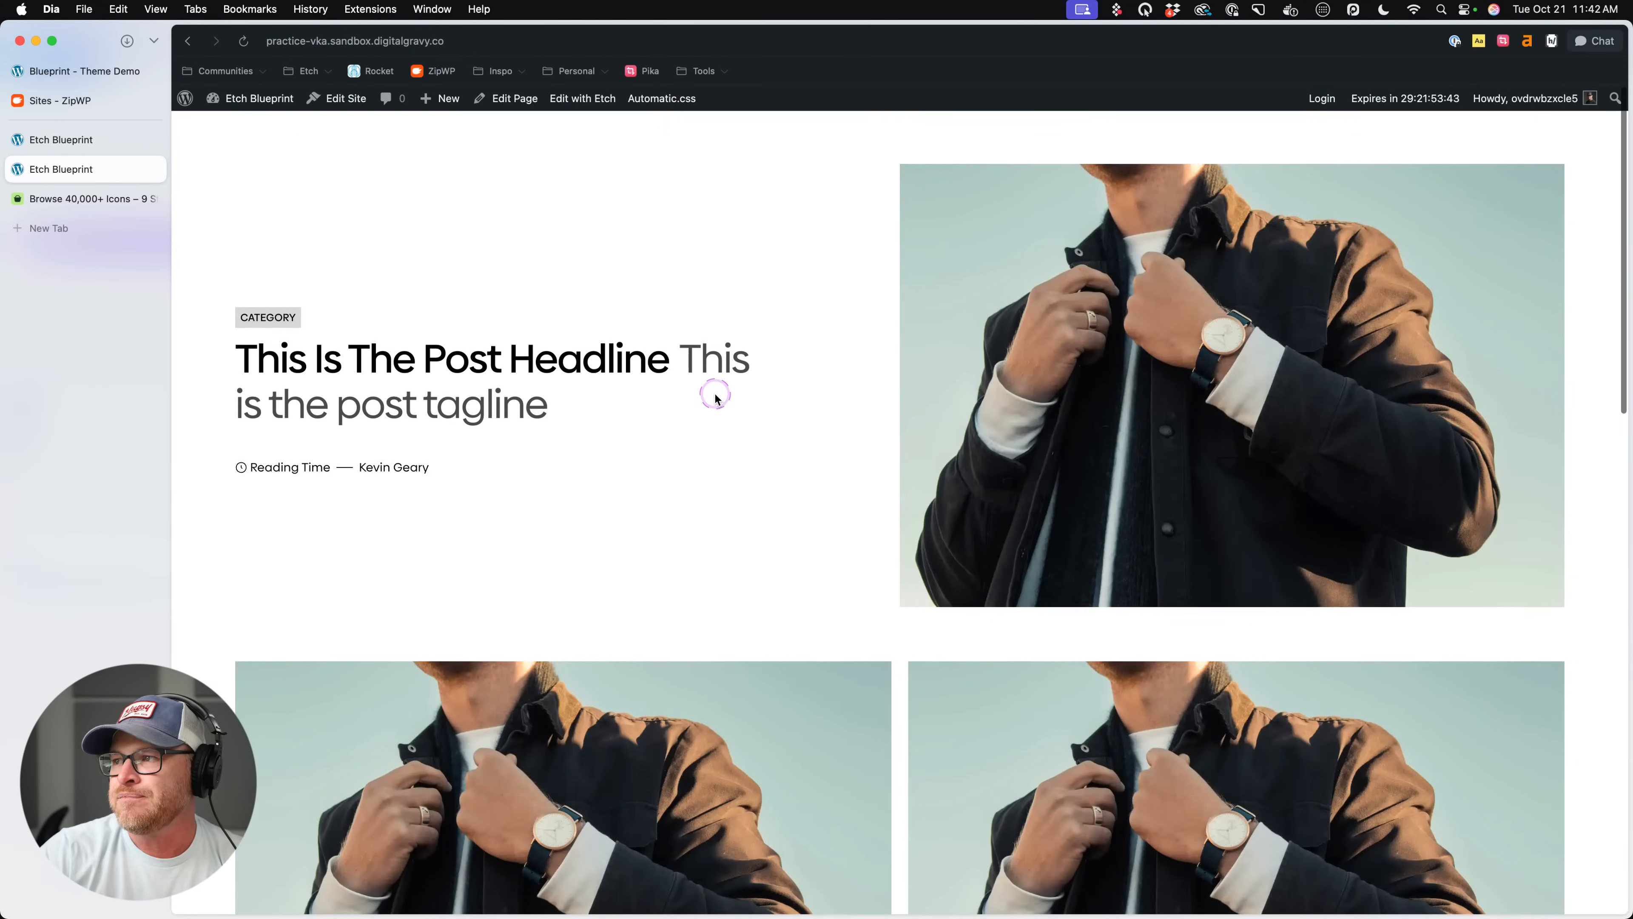
pyautogui.scroll(-15, 717, 397)
pyautogui.scroll(9, 718, 398)
pyautogui.scroll(3, 342, 263)
pyautogui.click(64, 139)
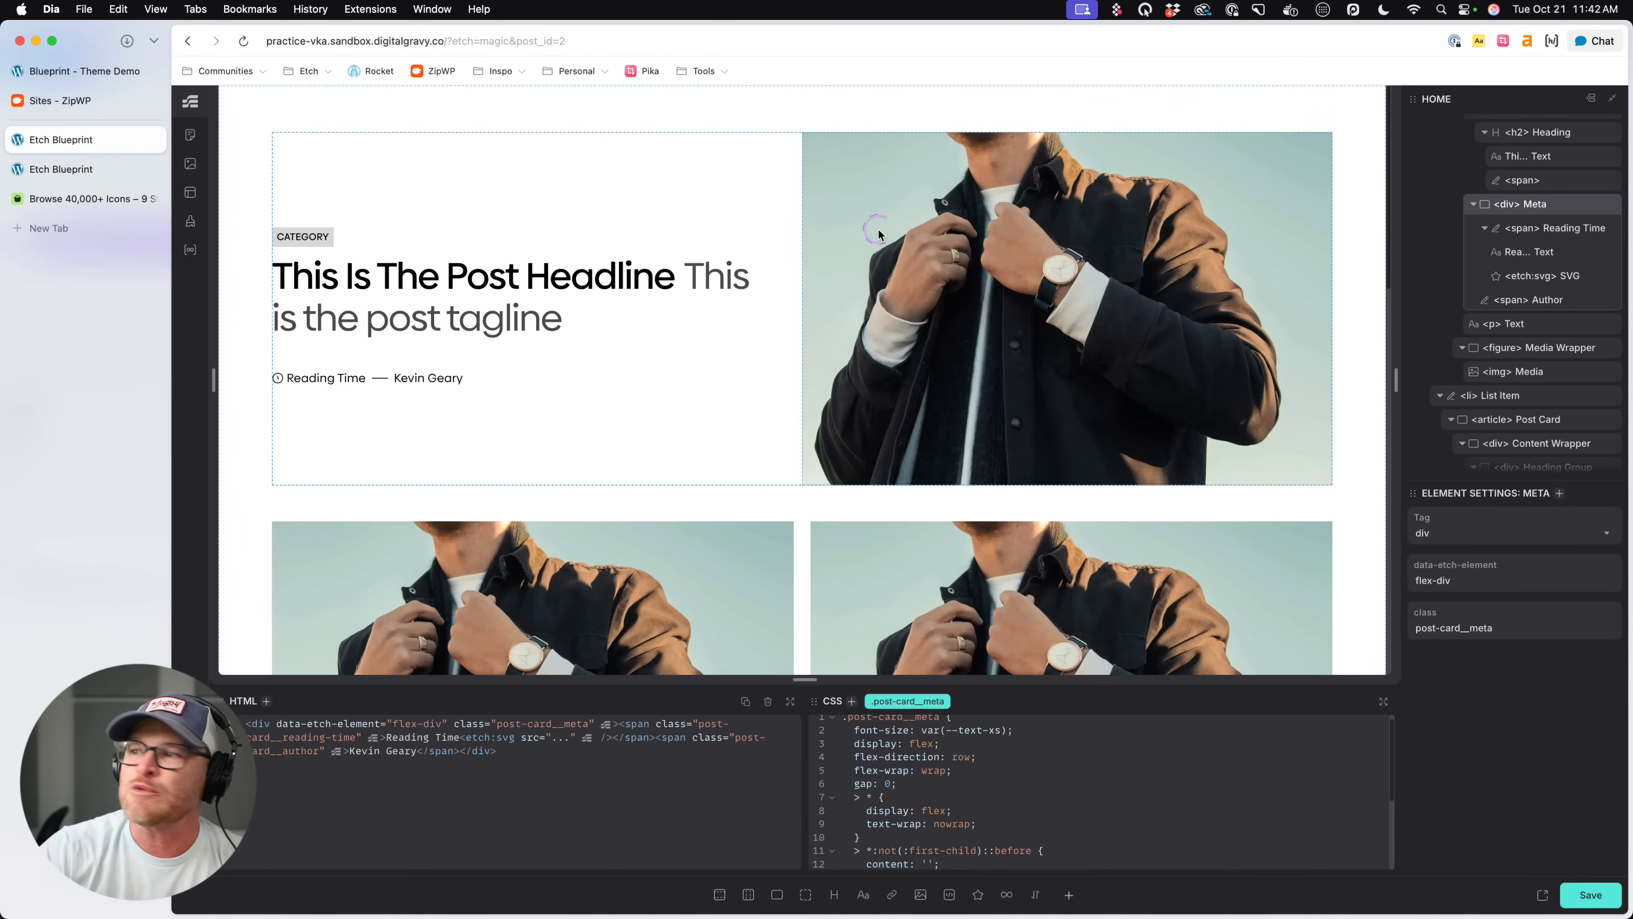
# - Collapse all four Post List elements in the page's element structure
pyautogui.scroll(3, 1505, 302)
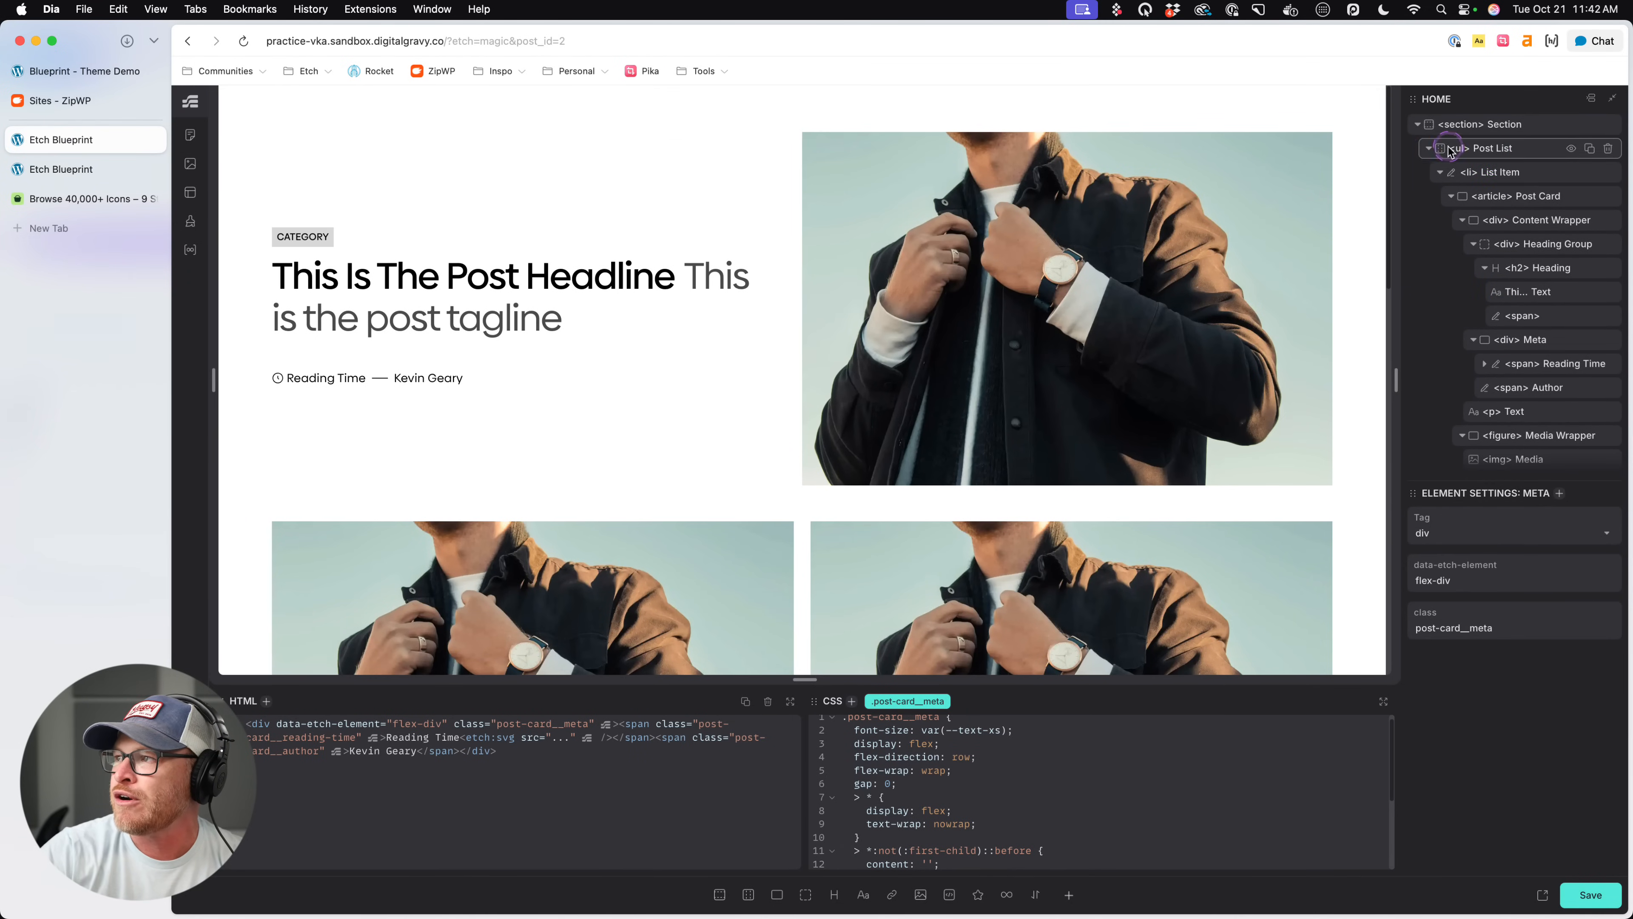
pyautogui.click(1429, 148)
pyautogui.click(1428, 171)
pyautogui.click(1428, 196)
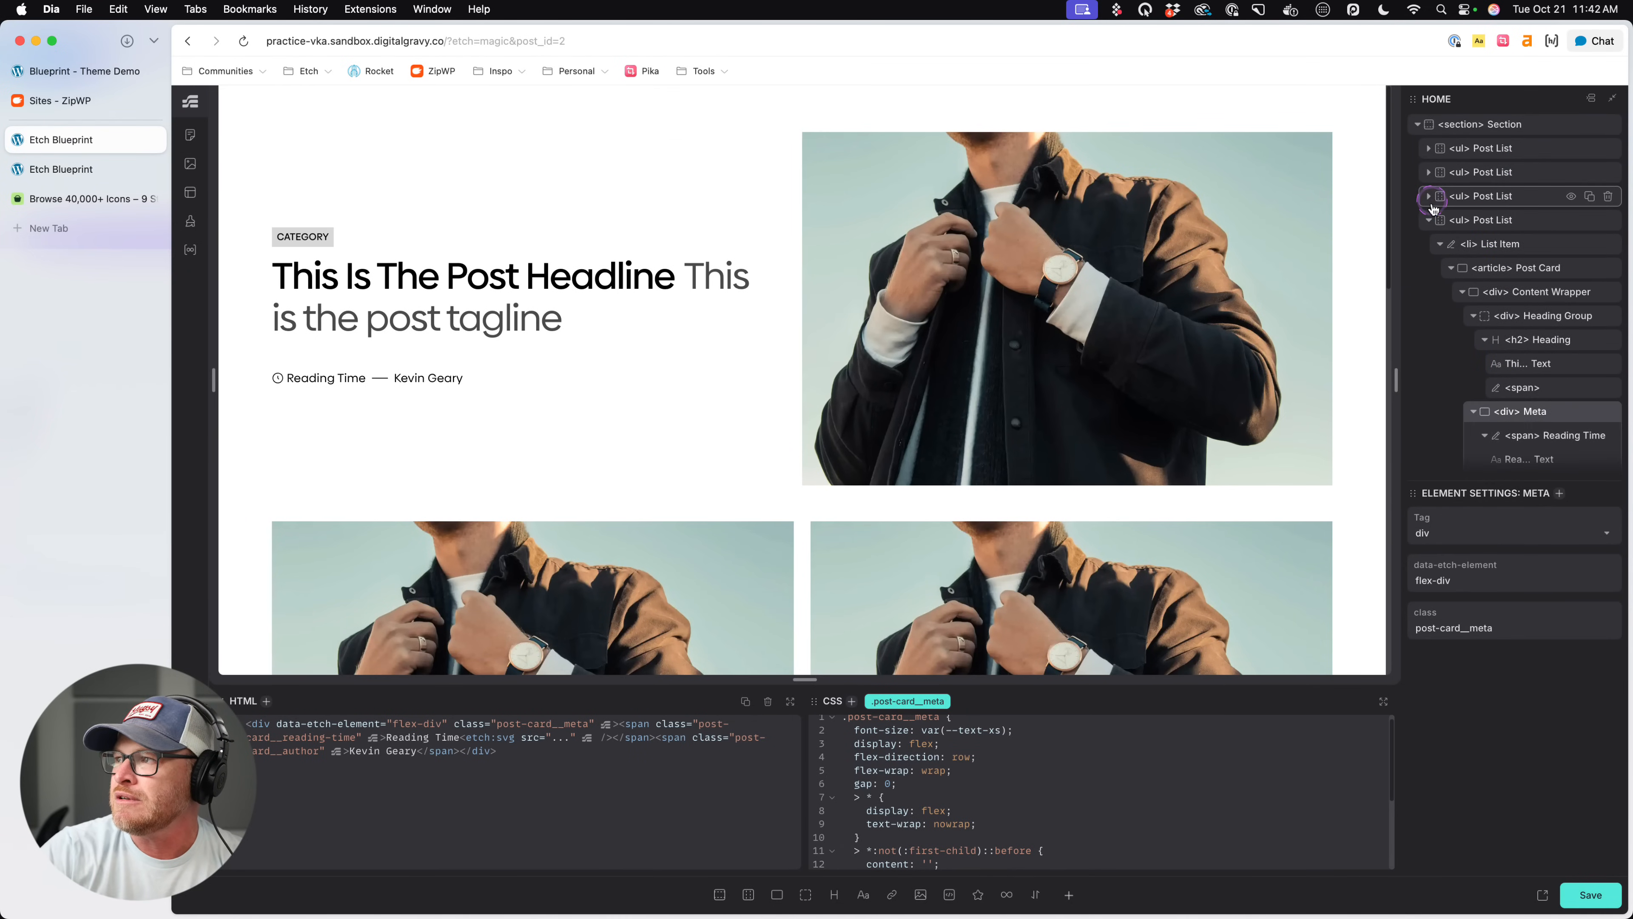
pyautogui.click(1428, 220)
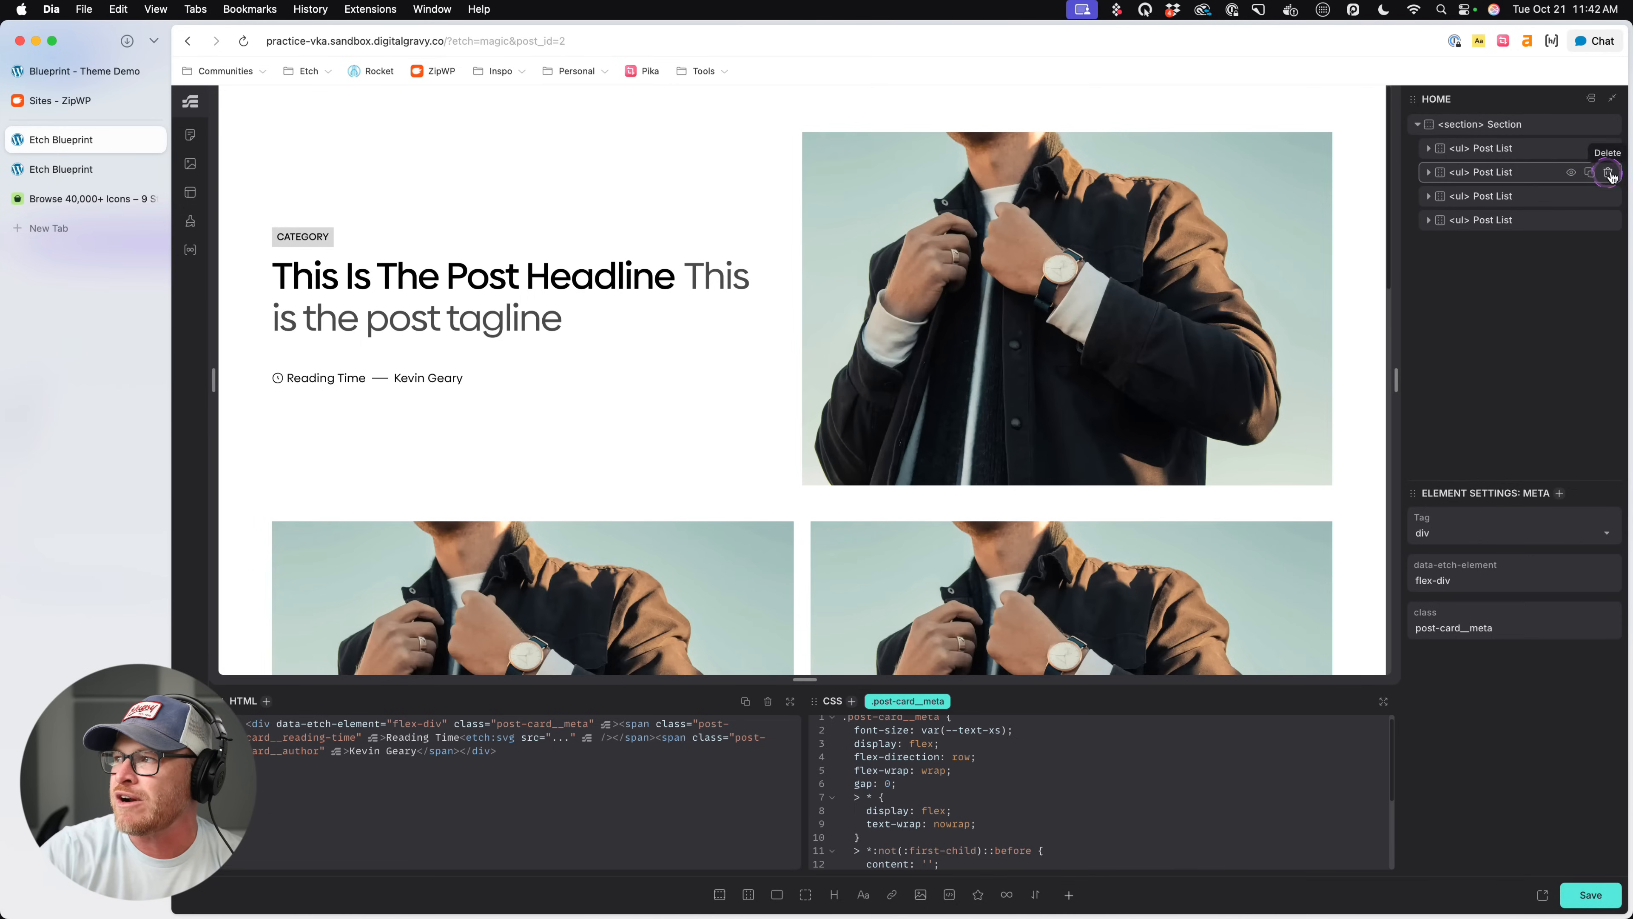
# - Delete three of the four Post List elements, keeping only the first list in the section
pyautogui.click(1608, 172)
pyautogui.click(1608, 172)
pyautogui.click(1608, 172)
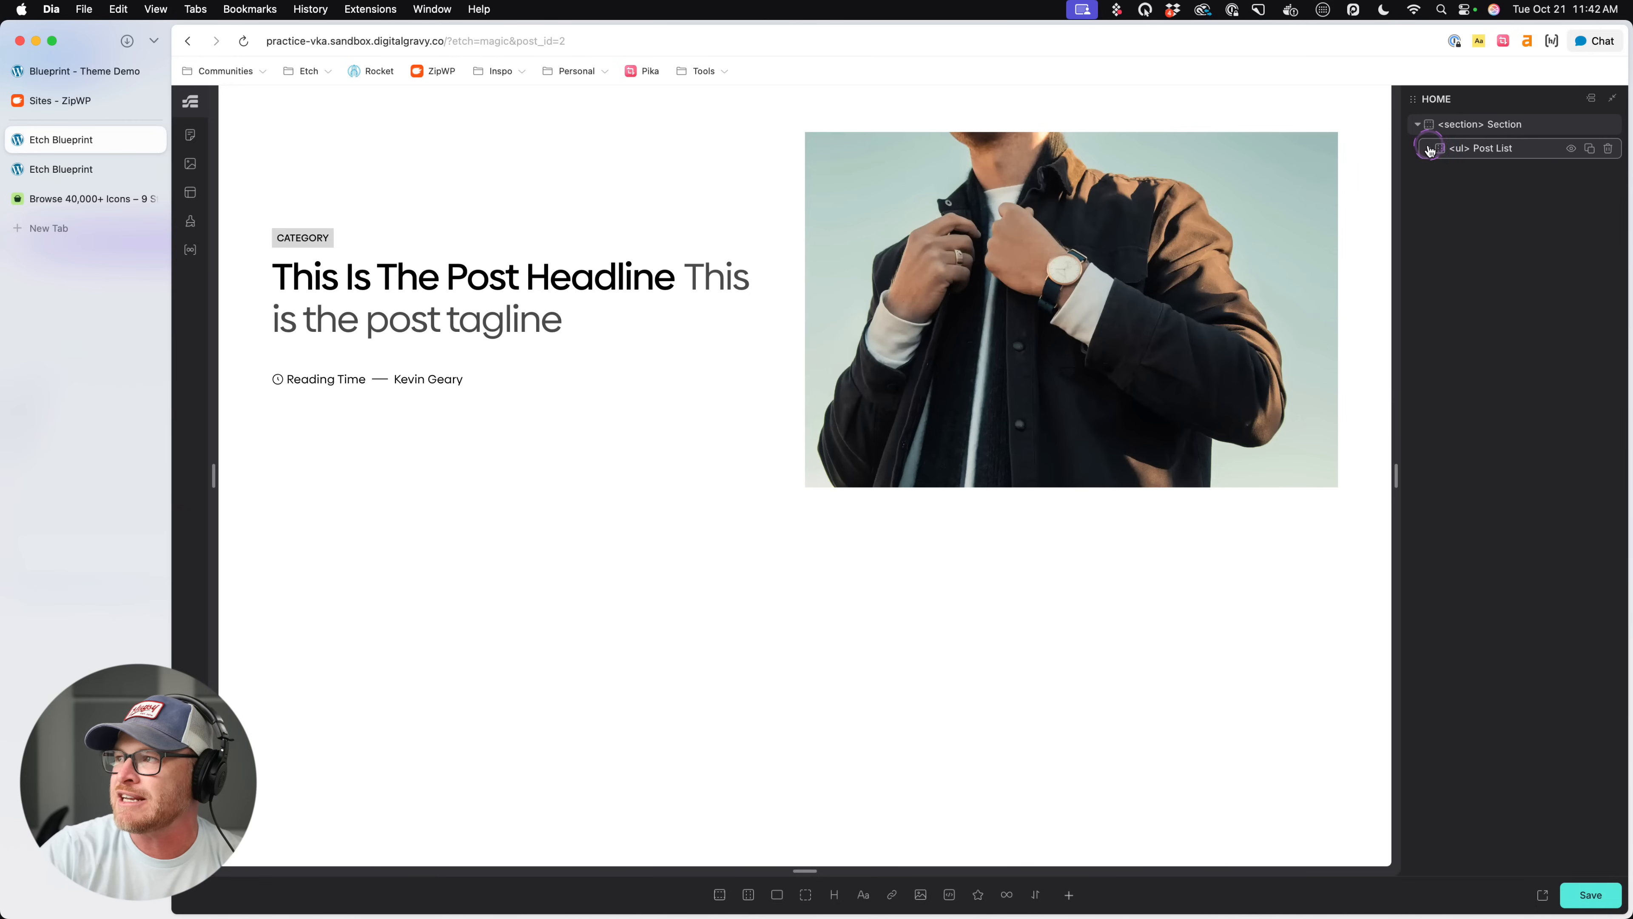
# - Convert the Post Card article inside the remaining Post List into a component and save it
pyautogui.click(1428, 148)
pyautogui.click(1519, 173)
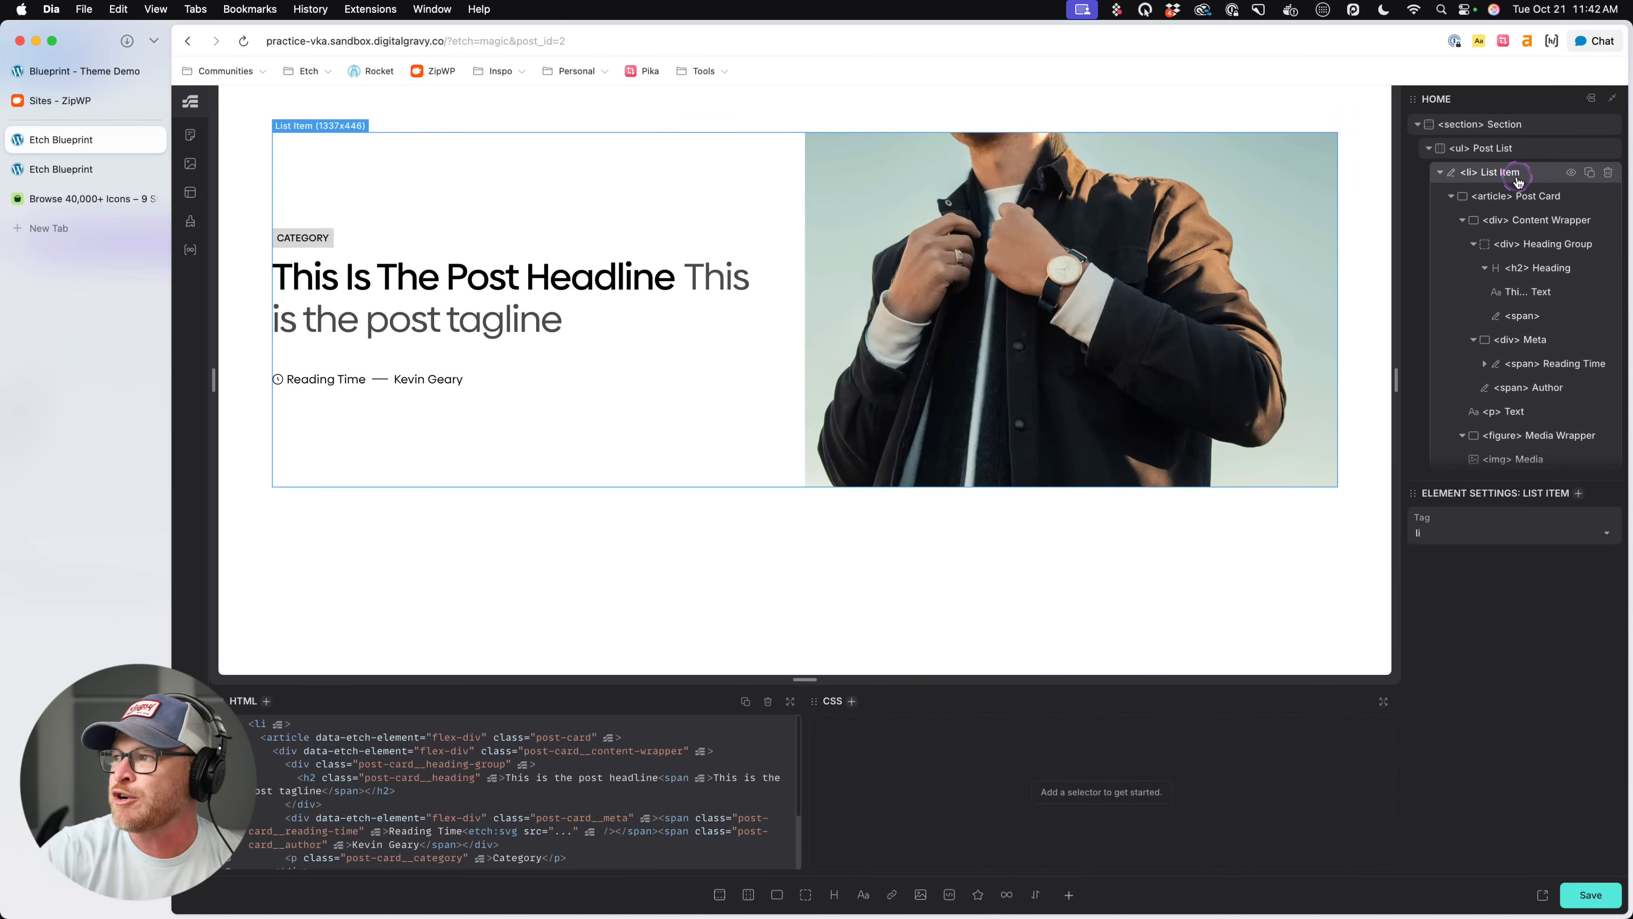
pyautogui.rightClick(1539, 196)
pyautogui.click(1417, 379)
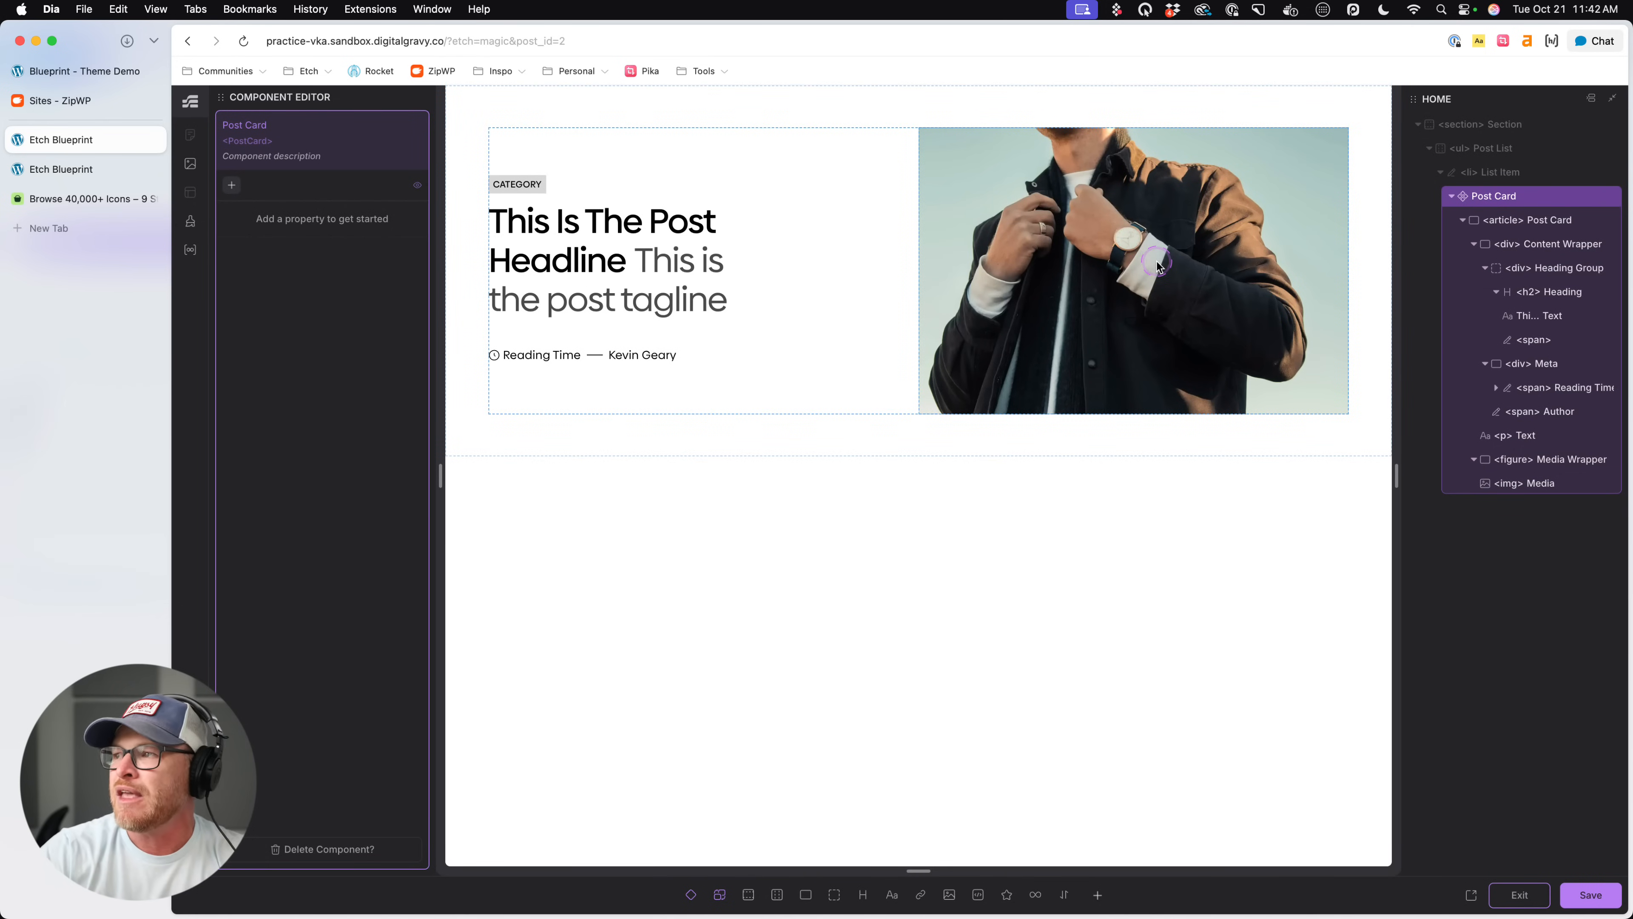
pyautogui.press('super+s')
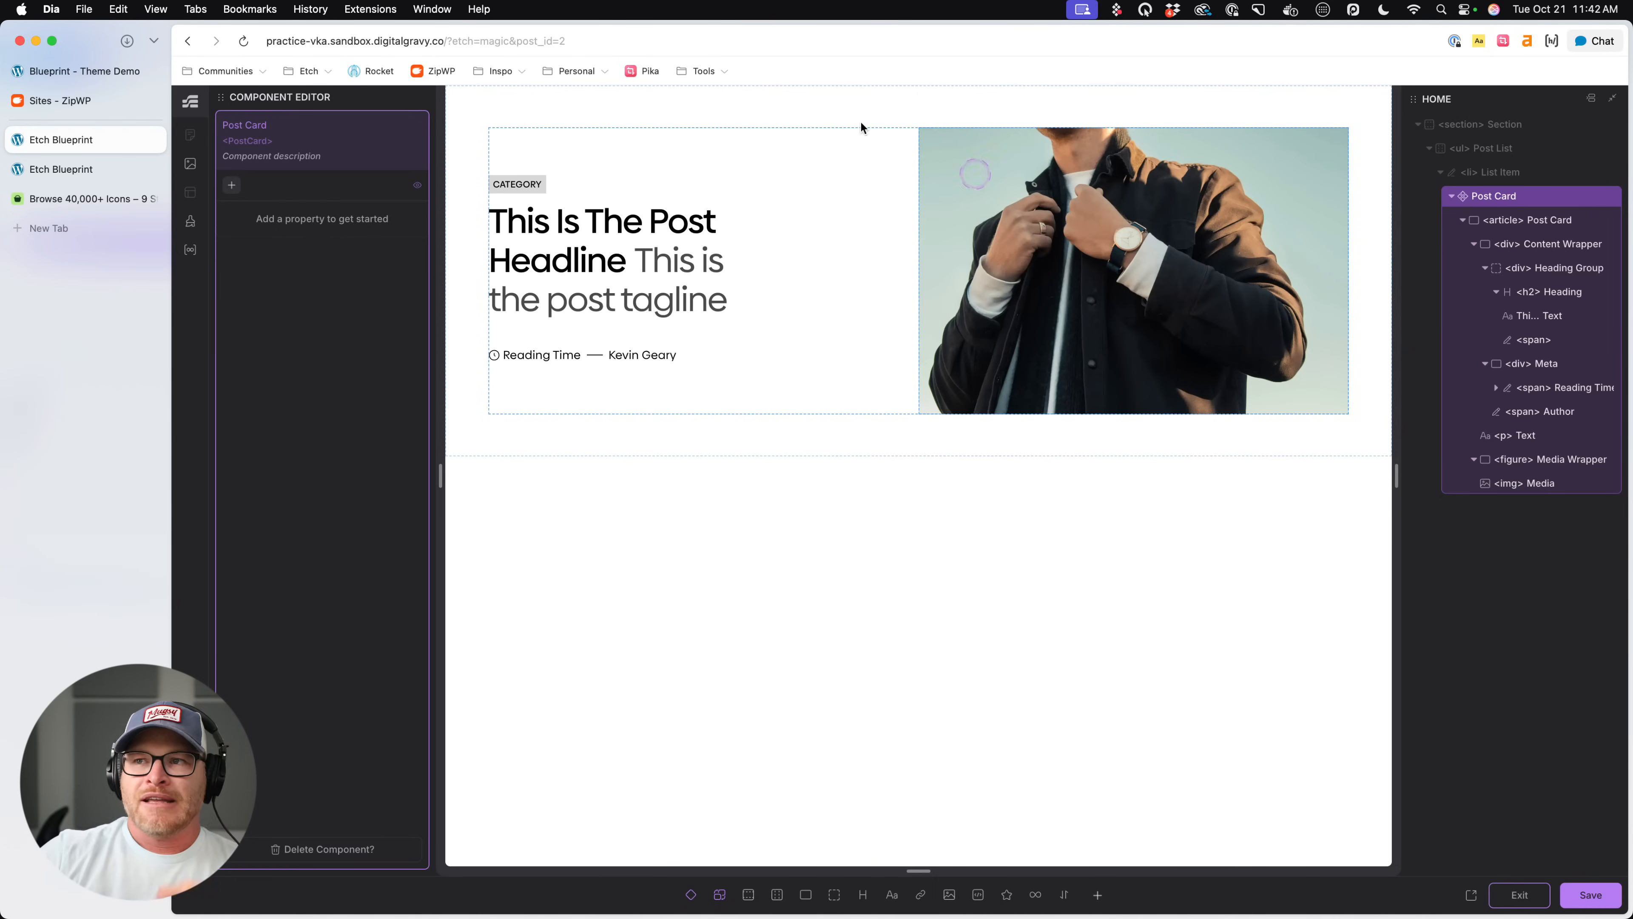
# - Inspect the Post Card component's content wrapper, reading time, author and media elements to identify its dynamic parts
pyautogui.click(528, 186)
pyautogui.click(575, 193)
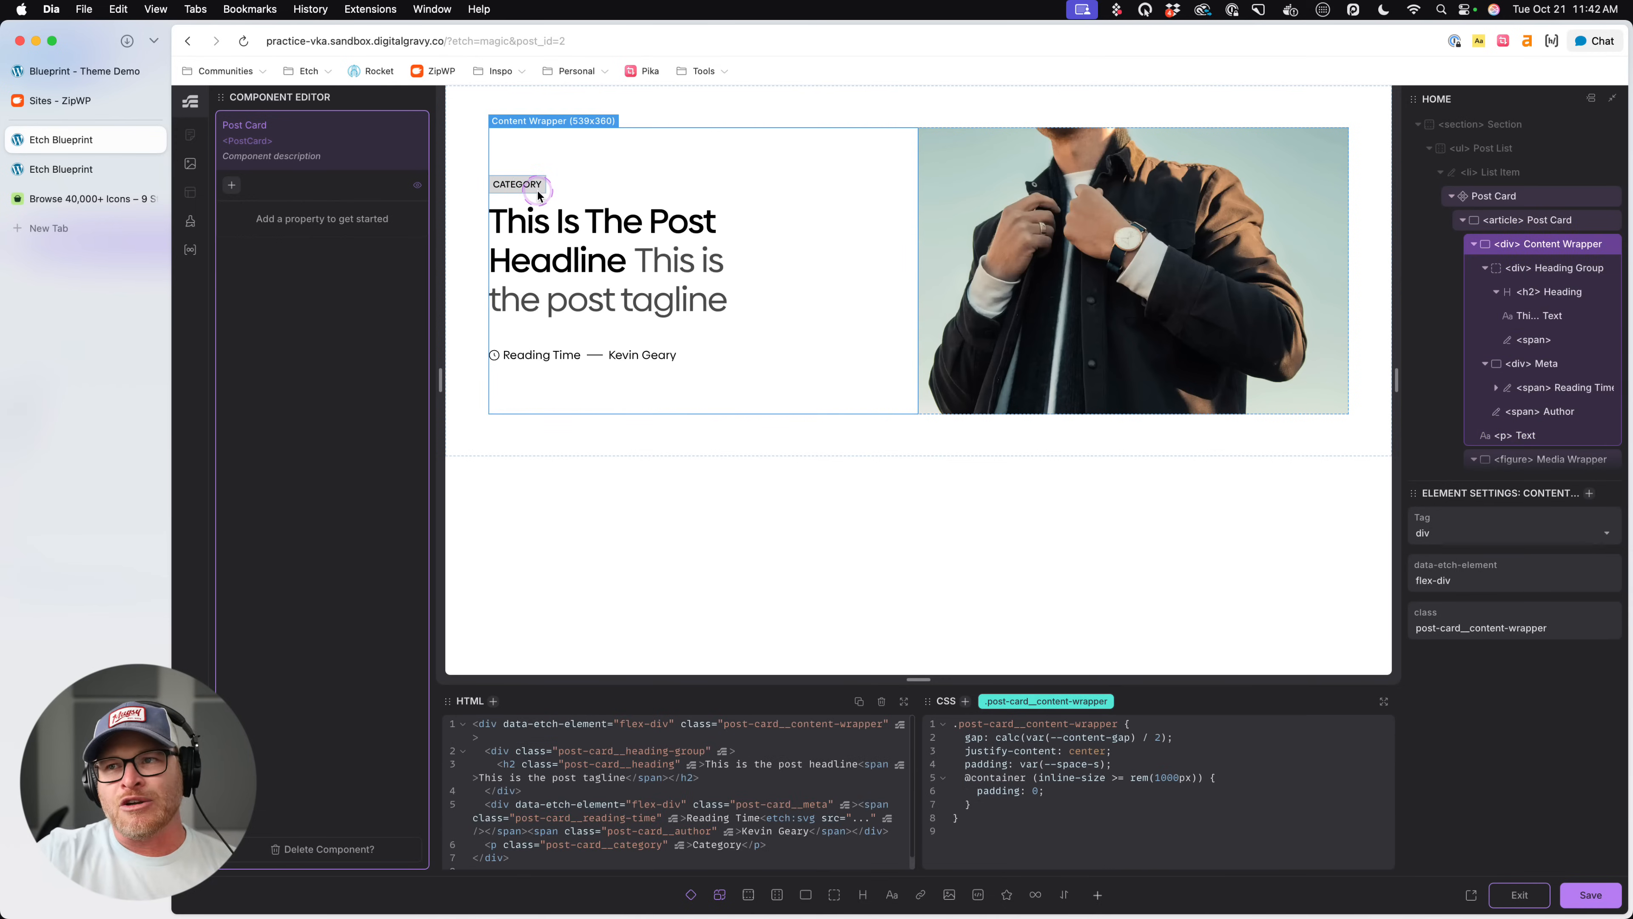
pyautogui.click(545, 355)
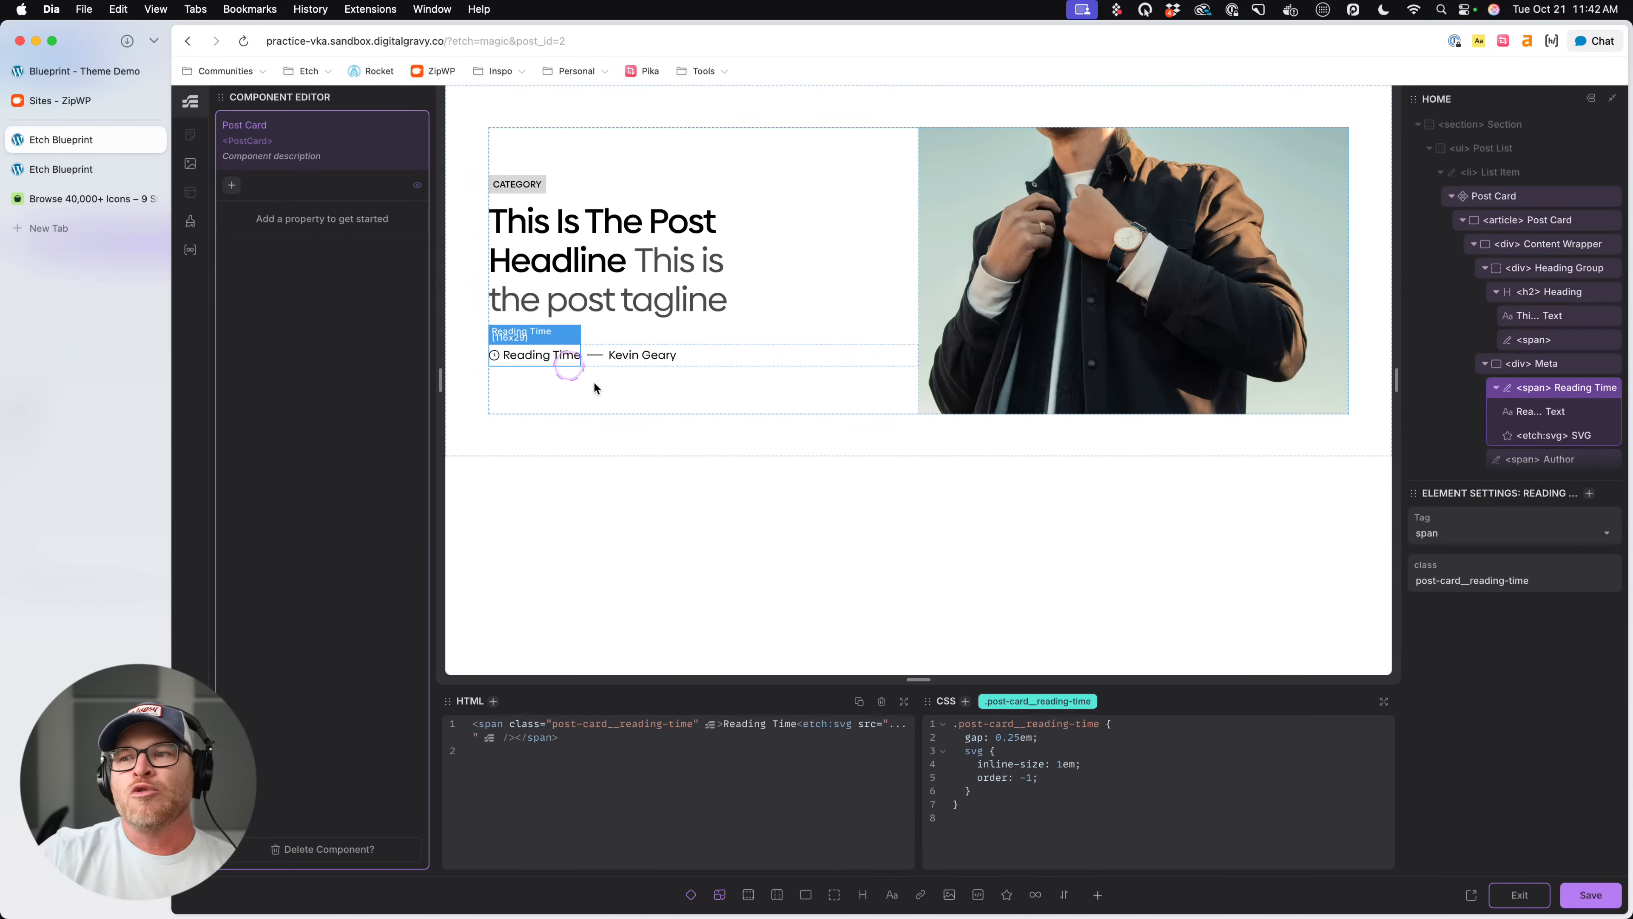
pyautogui.click(625, 362)
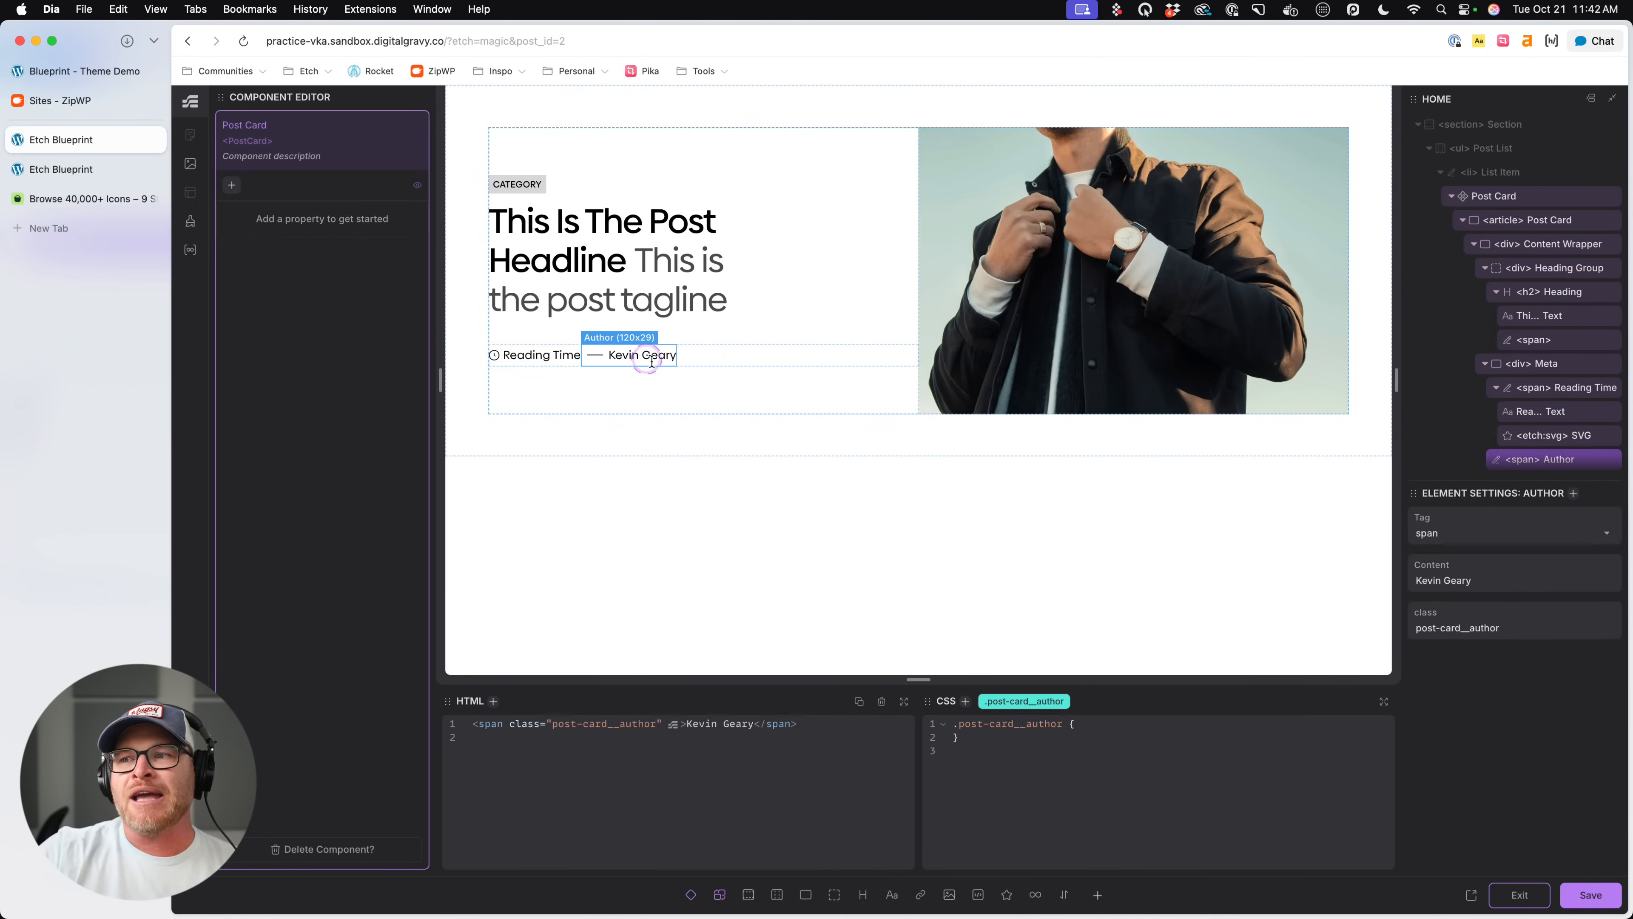
pyautogui.click(1113, 290)
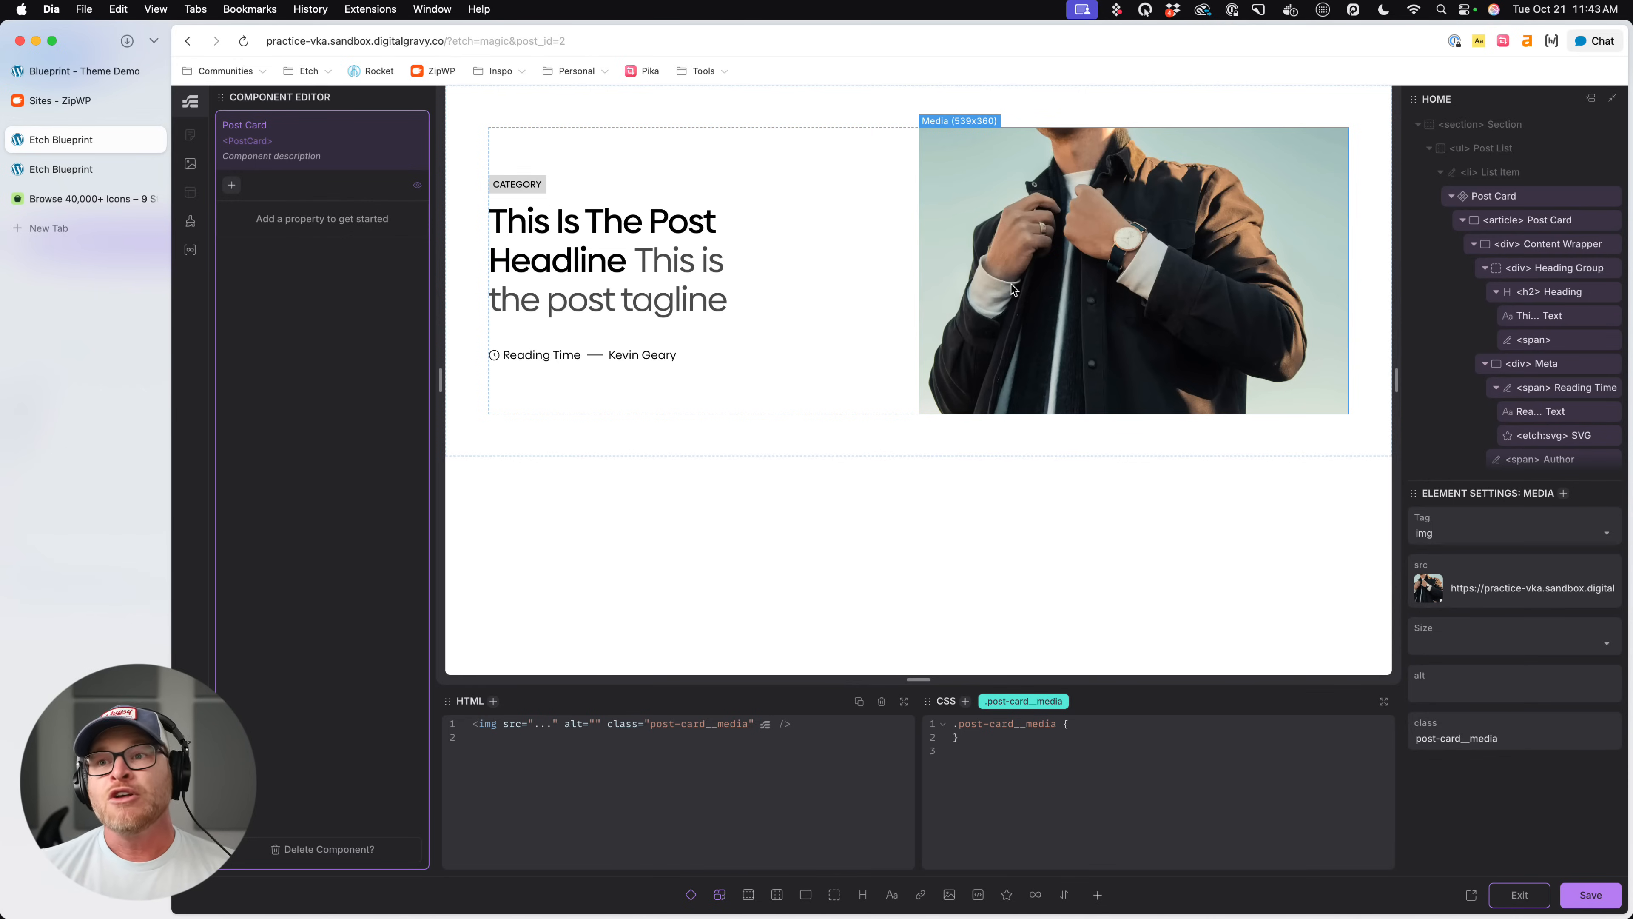
# - Add a Text property named Heading to the Post Card component and map it to the card's headline text
pyautogui.click(230, 186)
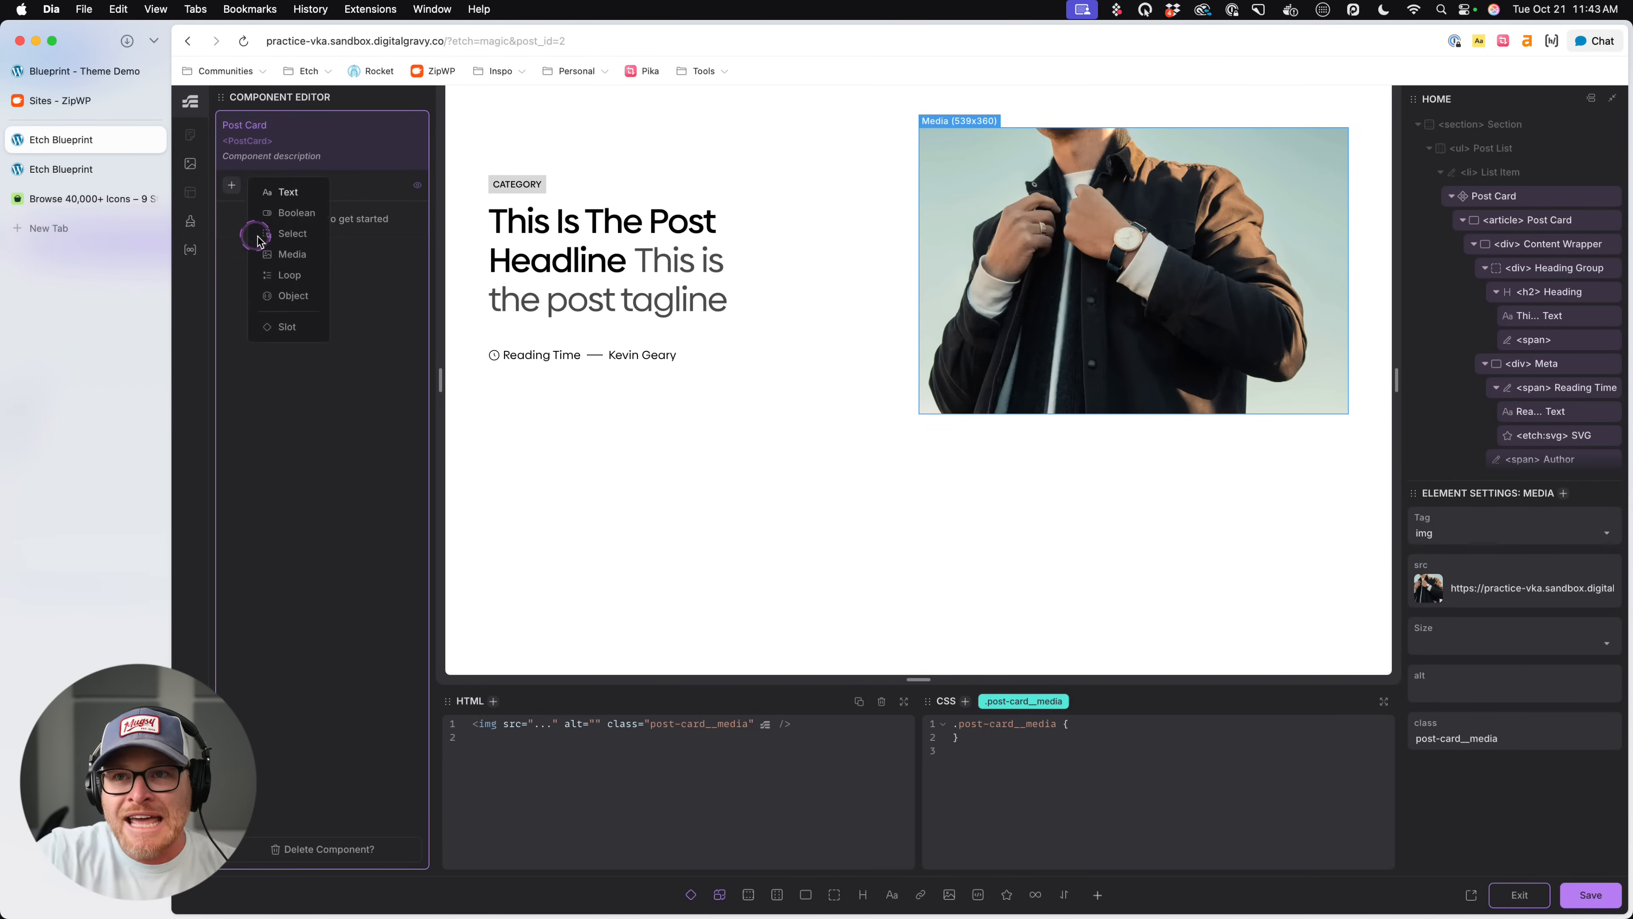
pyautogui.click(291, 194)
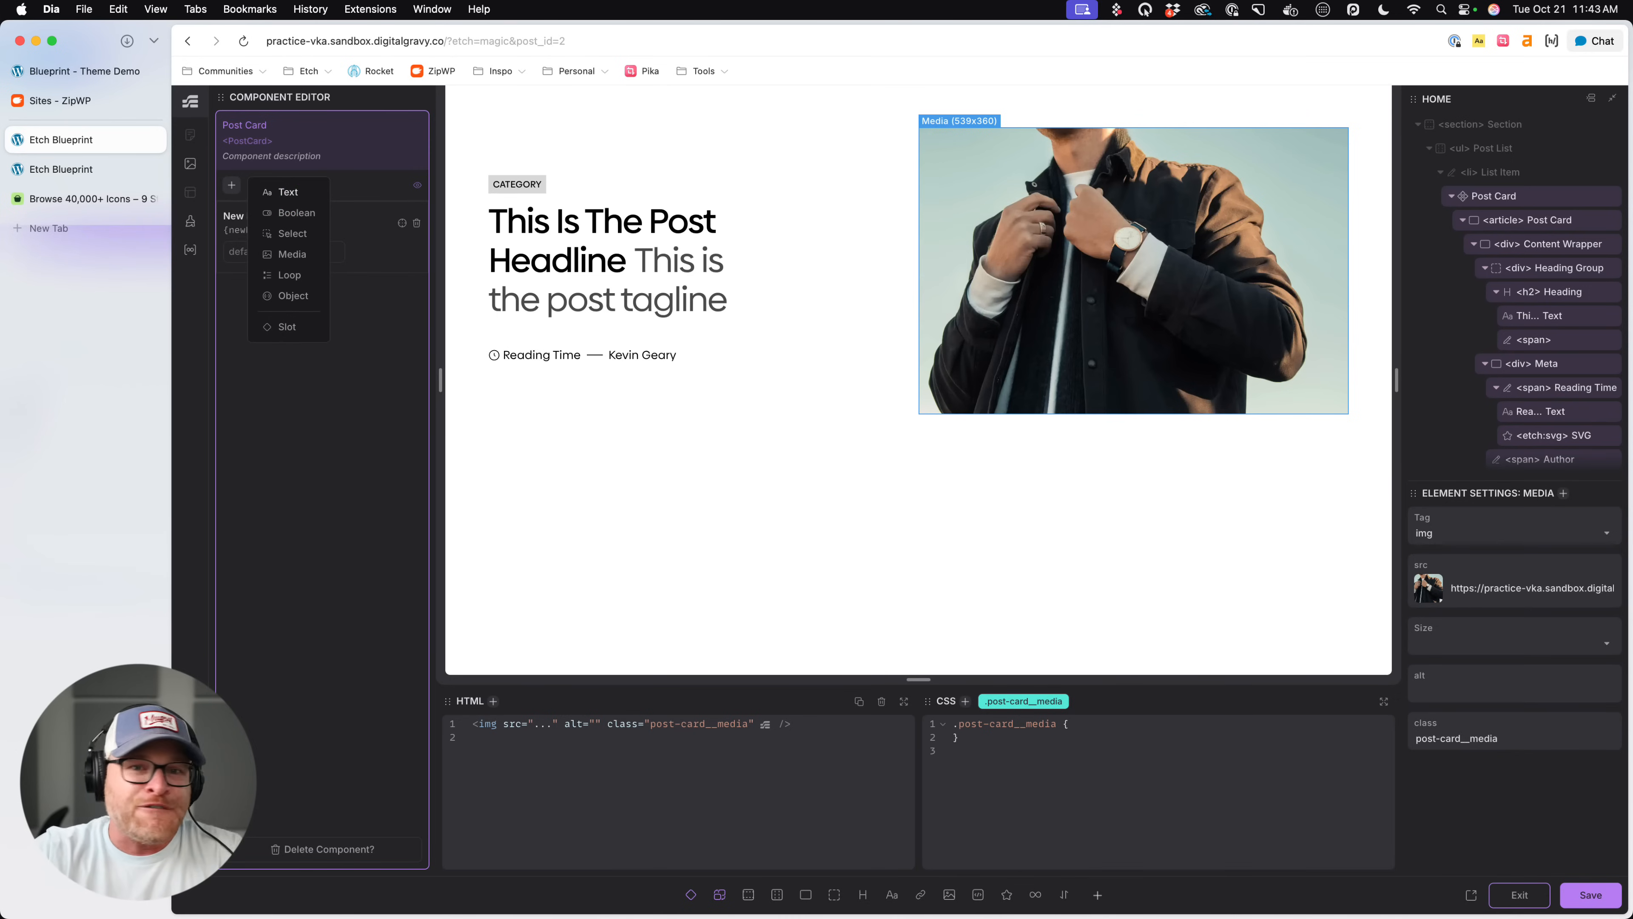
pyautogui.click(358, 579)
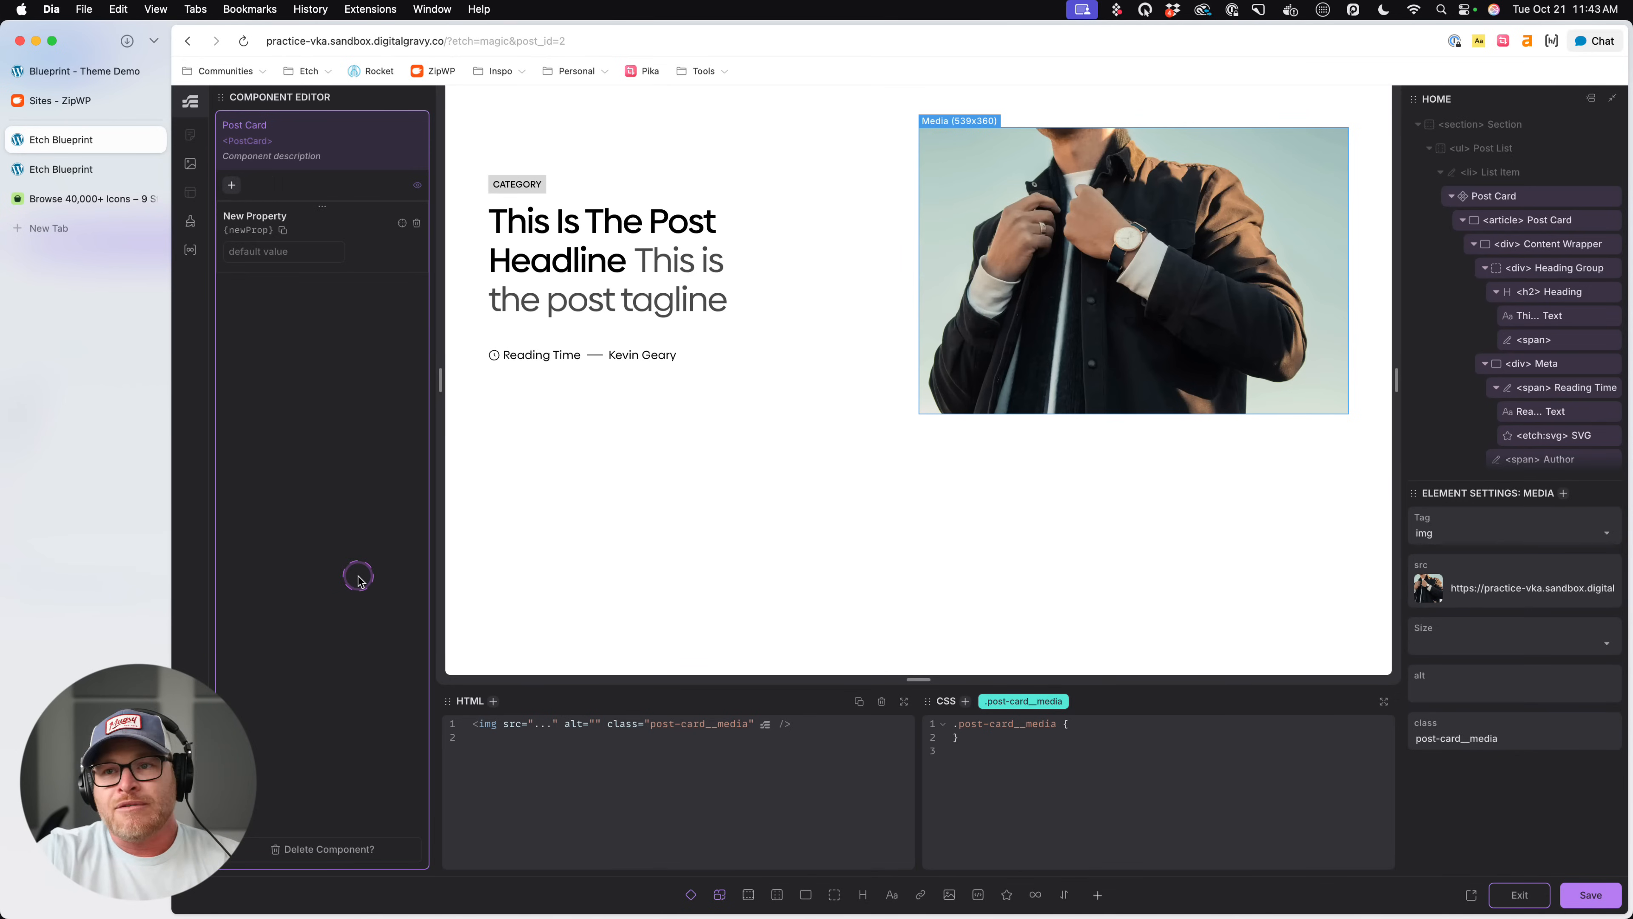
pyautogui.click(267, 218)
pyautogui.write('H')
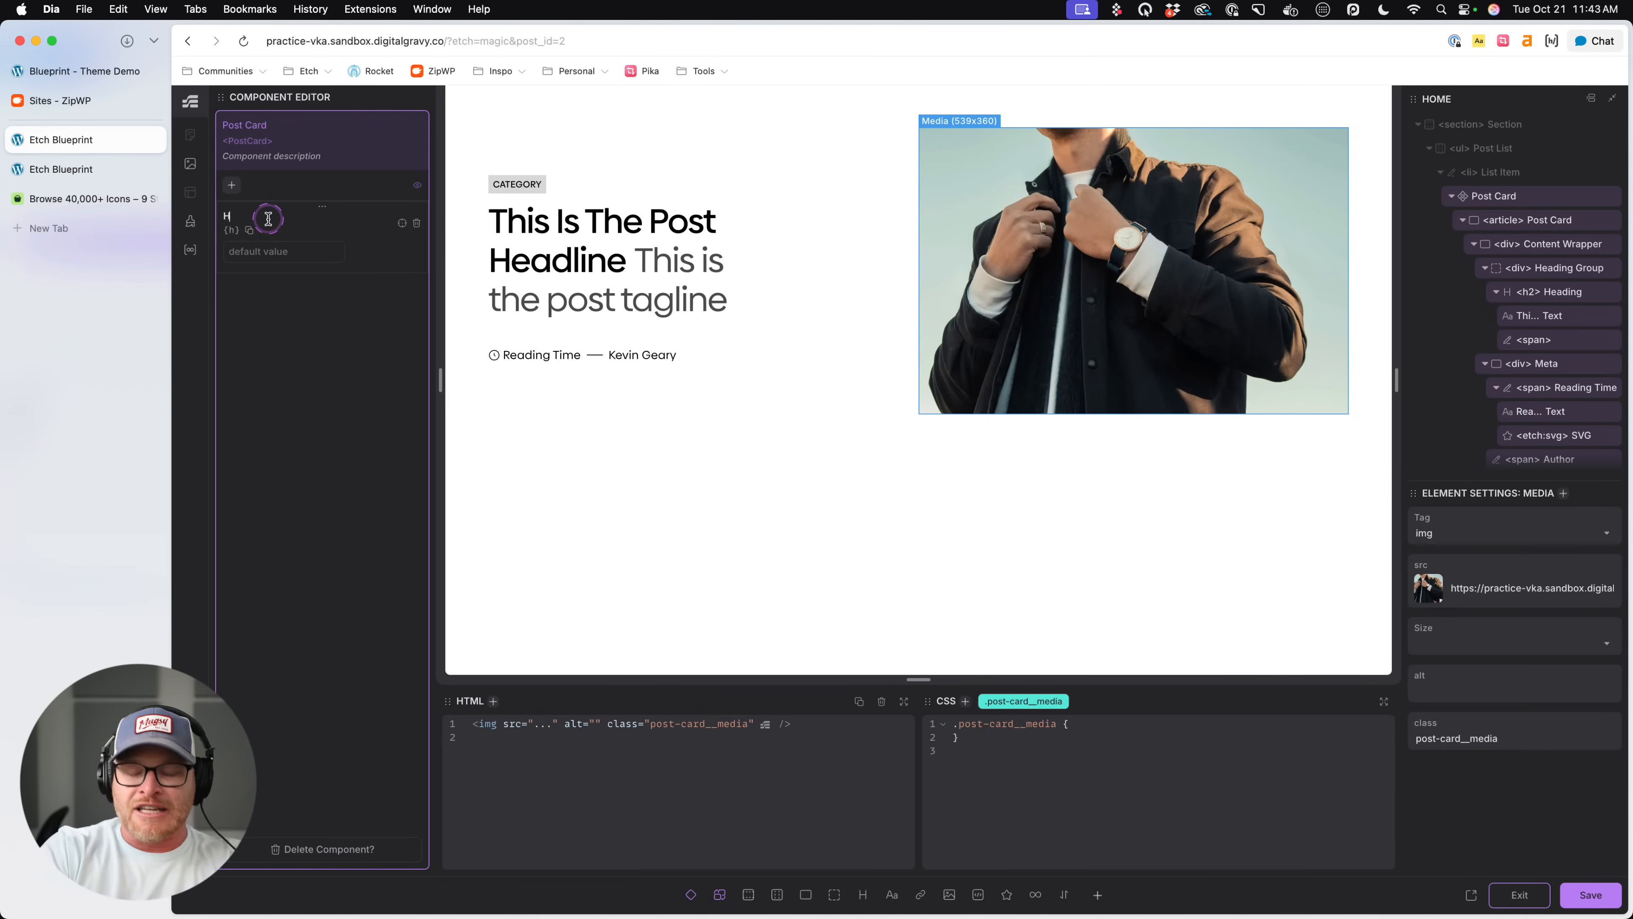
pyautogui.write('eading')
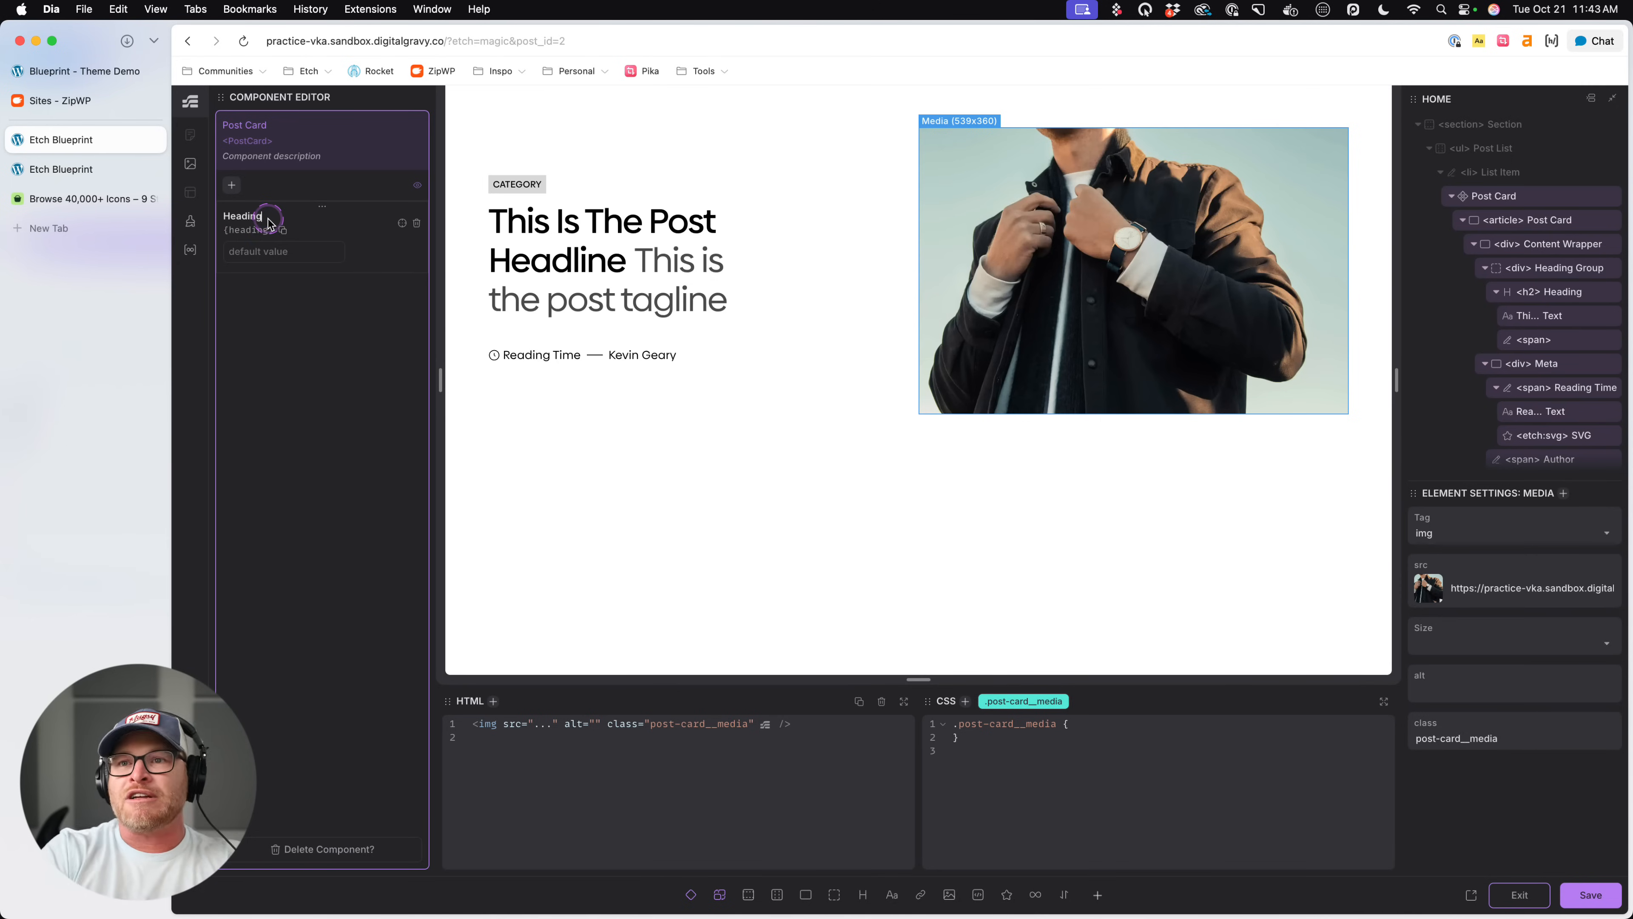
pyautogui.click(583, 251)
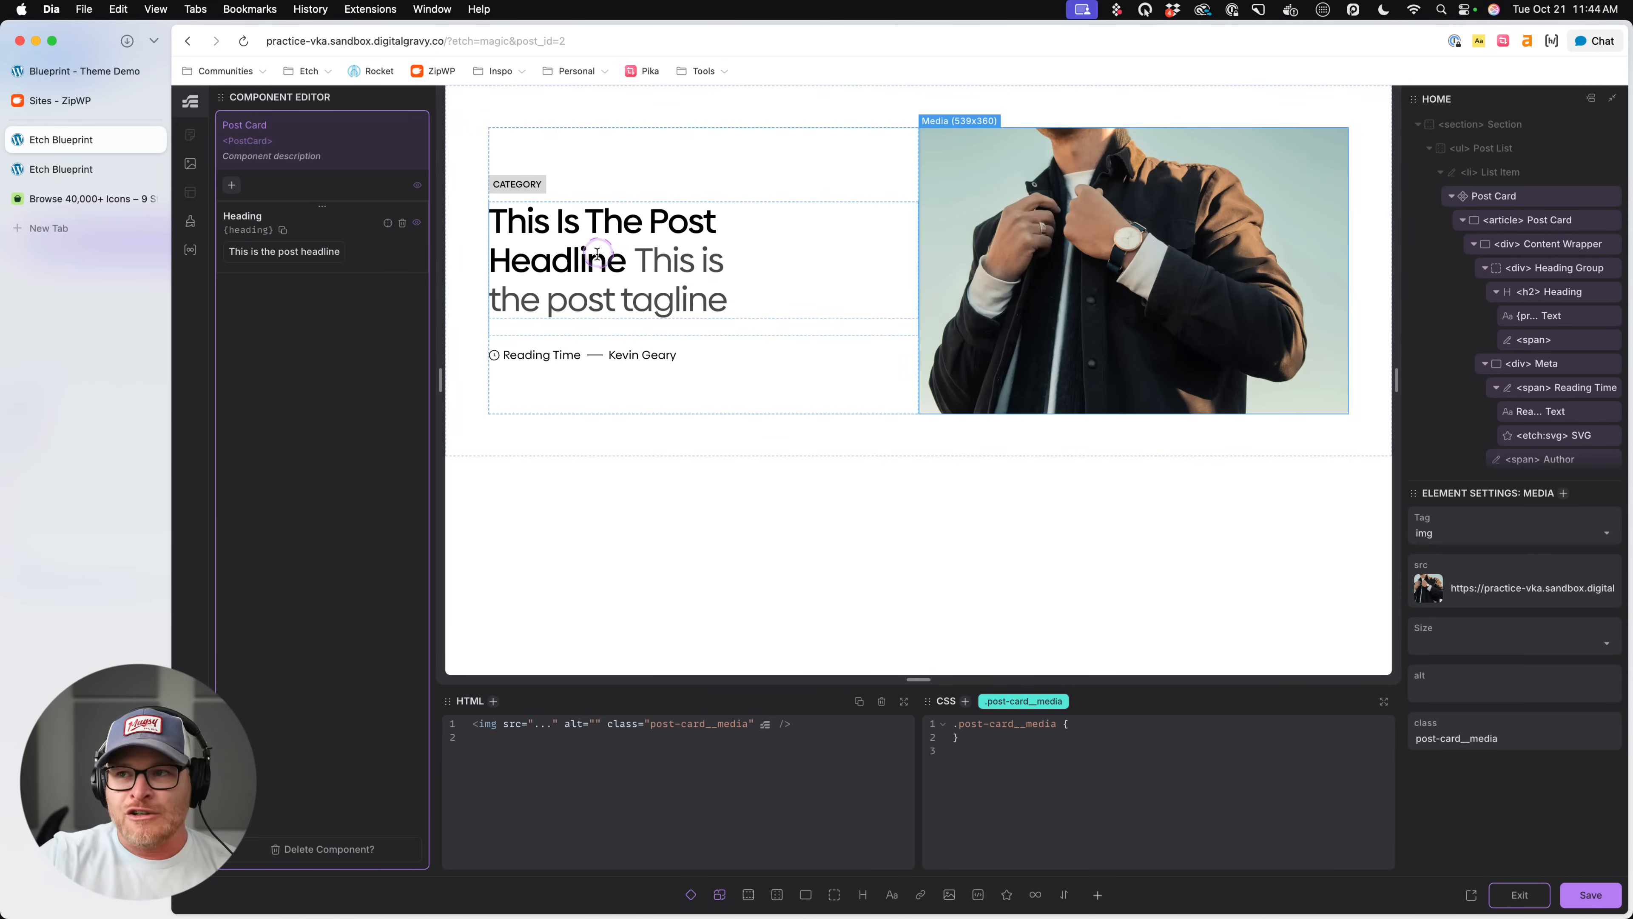
# - Remove the Heading property, leave the component without saving, and reopen Post Card for editing
pyautogui.click(402, 223)
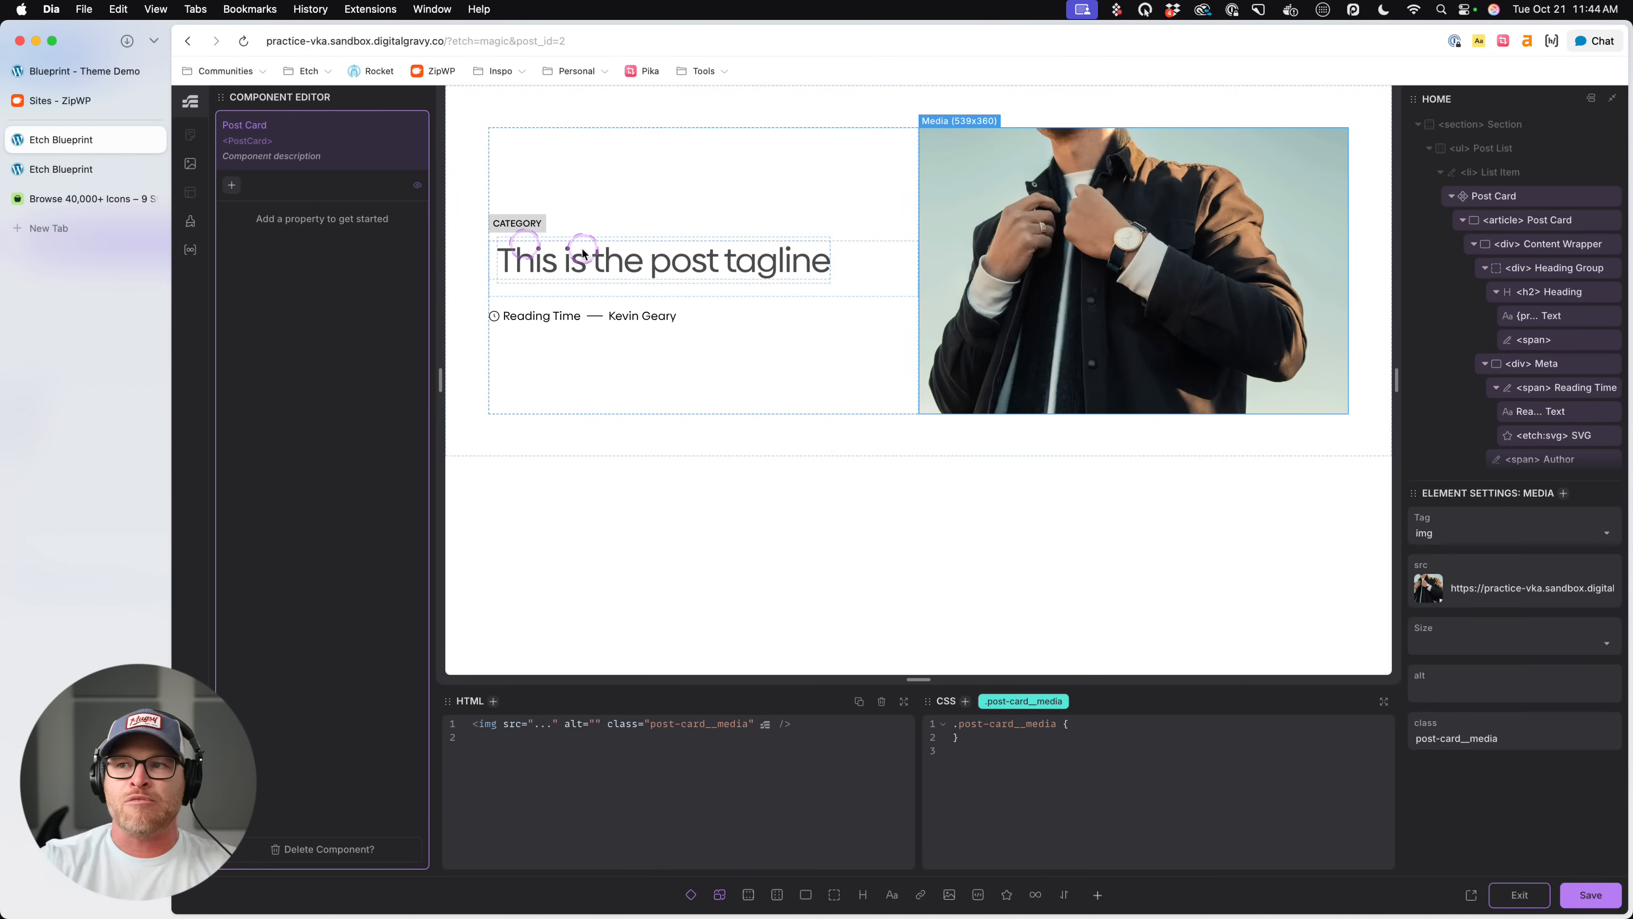
pyautogui.click(1519, 894)
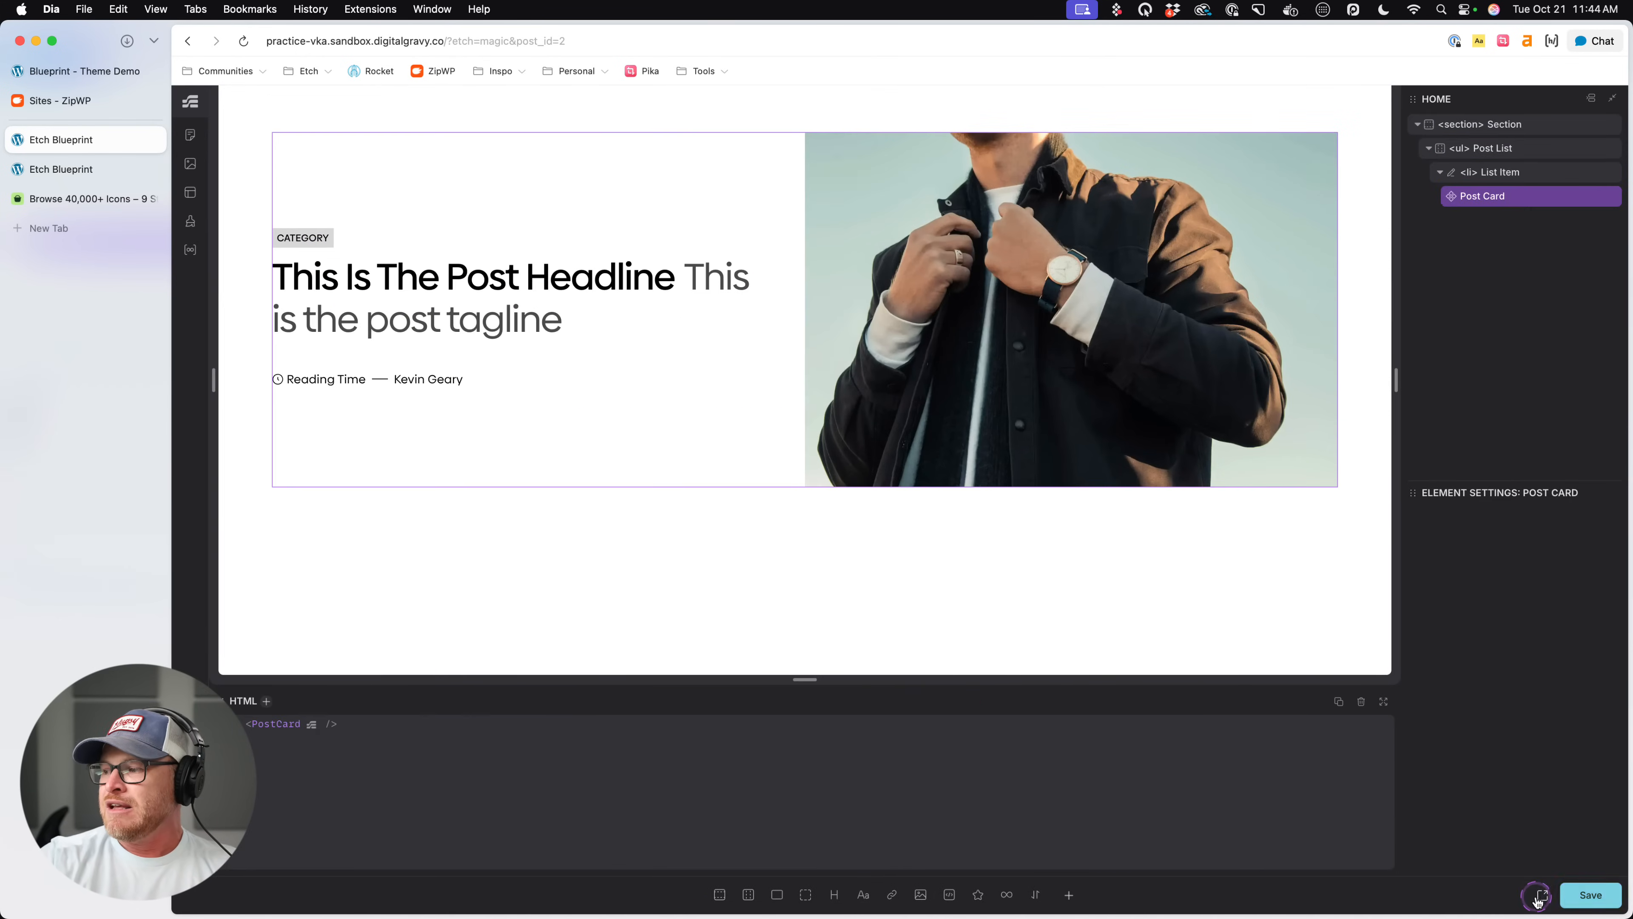
pyautogui.rightClick(1519, 191)
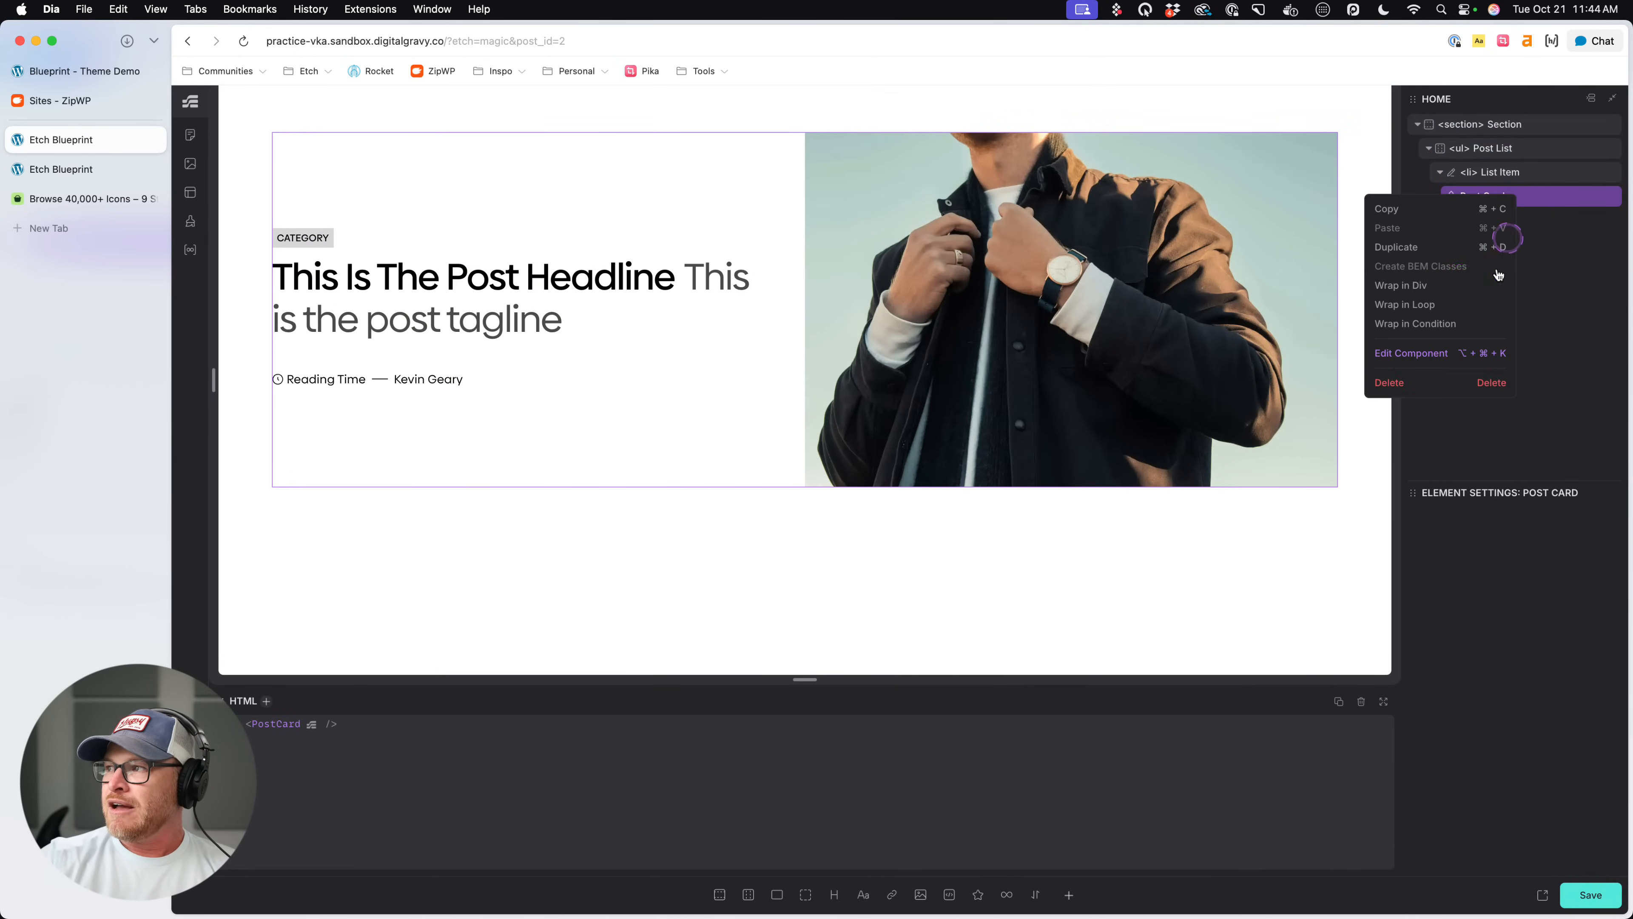
pyautogui.click(1414, 352)
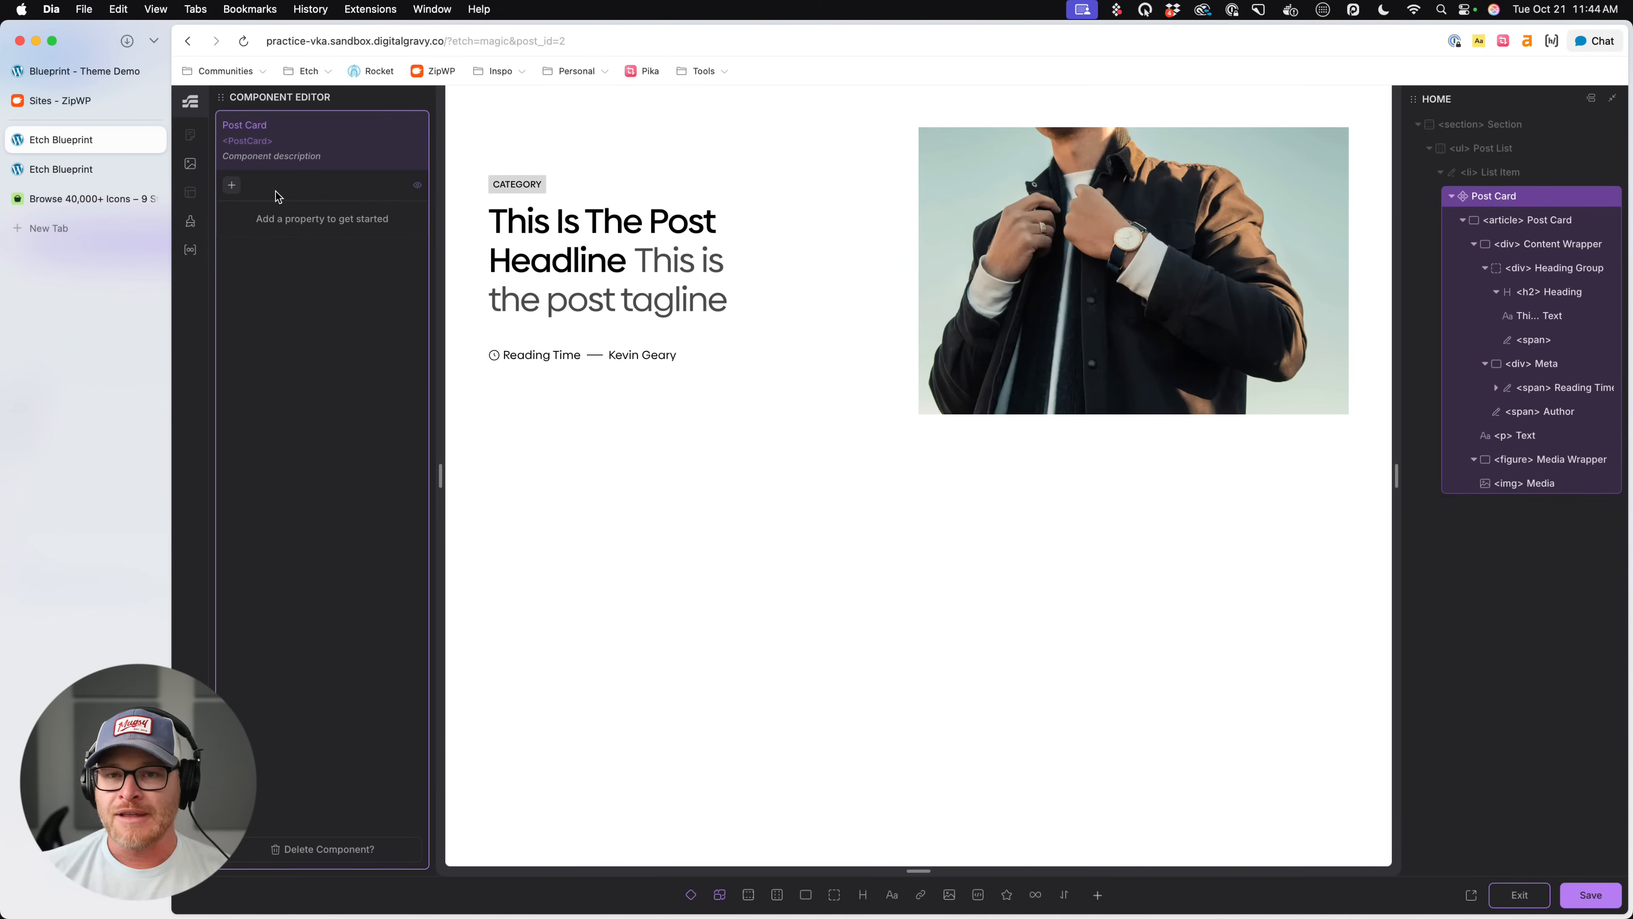
# - Add an Object property to the Post Card component
pyautogui.click(232, 186)
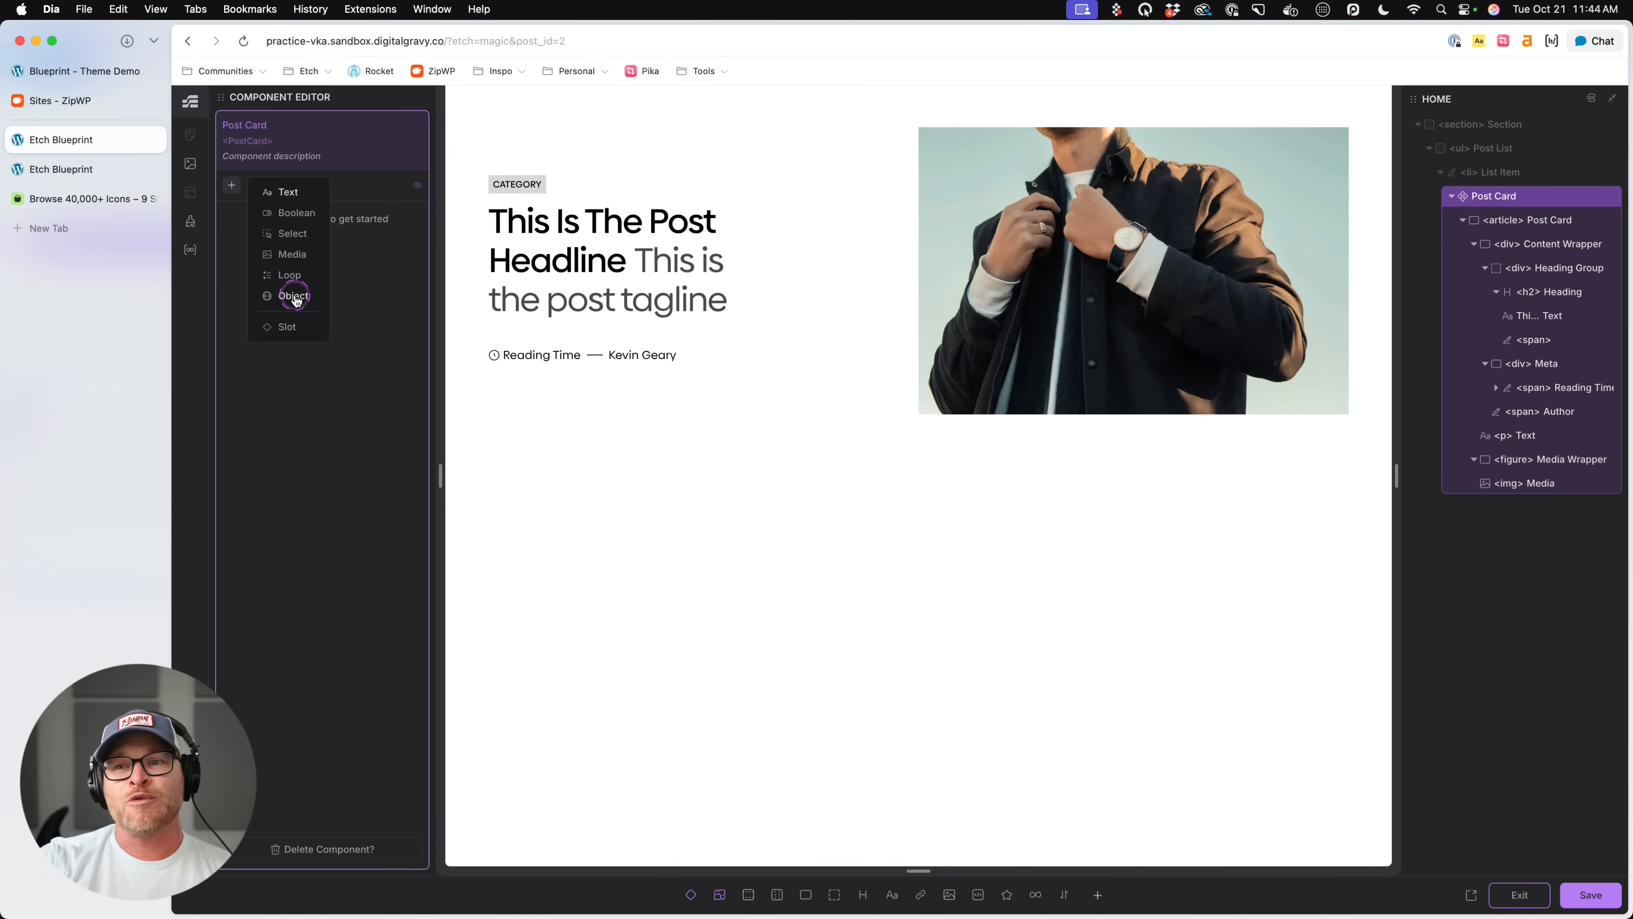
pyautogui.click(290, 277)
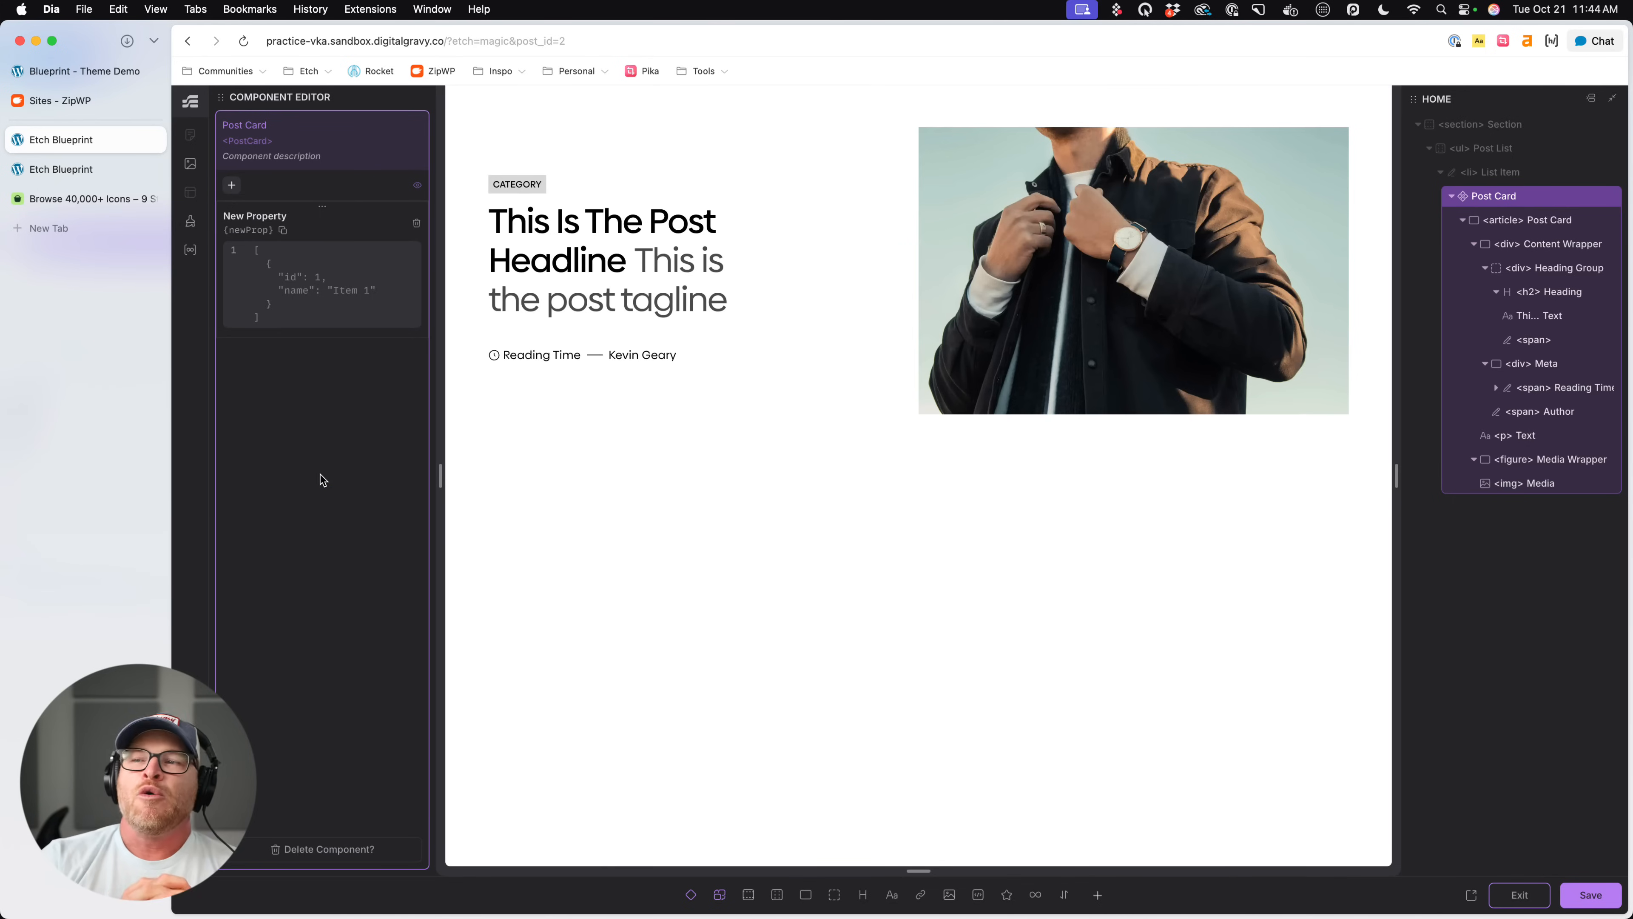
# - Open docs.etchwp.com in a new browser tab and go to the Object Prop page under Component Props
pyautogui.press('super+t')
pyautogui.write('docs')
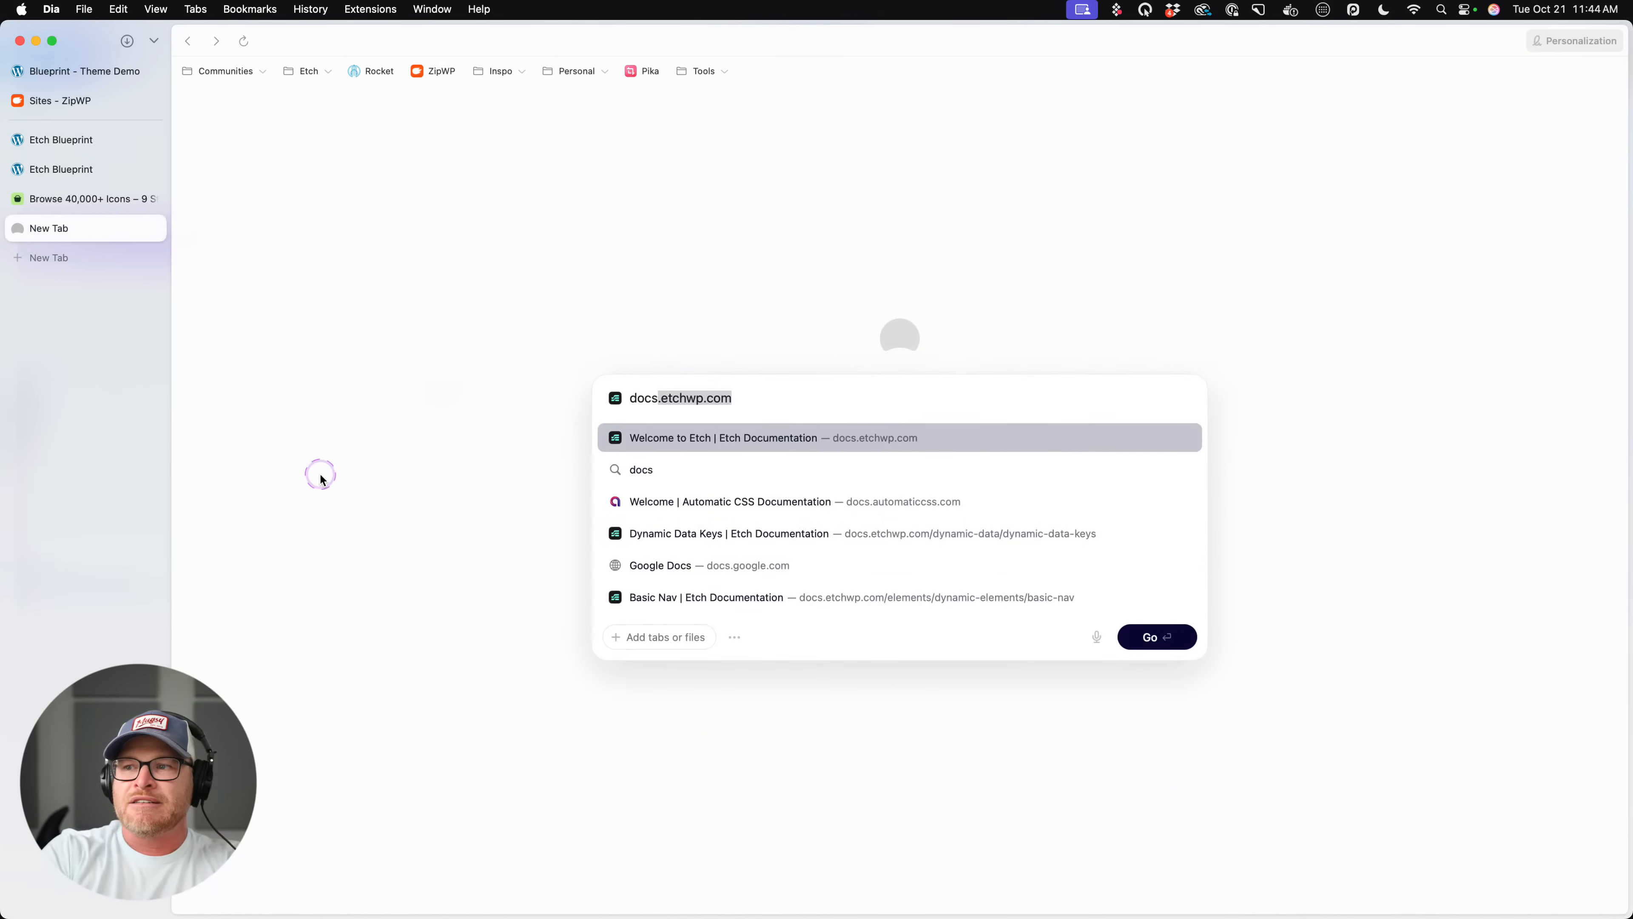
pyautogui.press('Return')
pyautogui.click(297, 241)
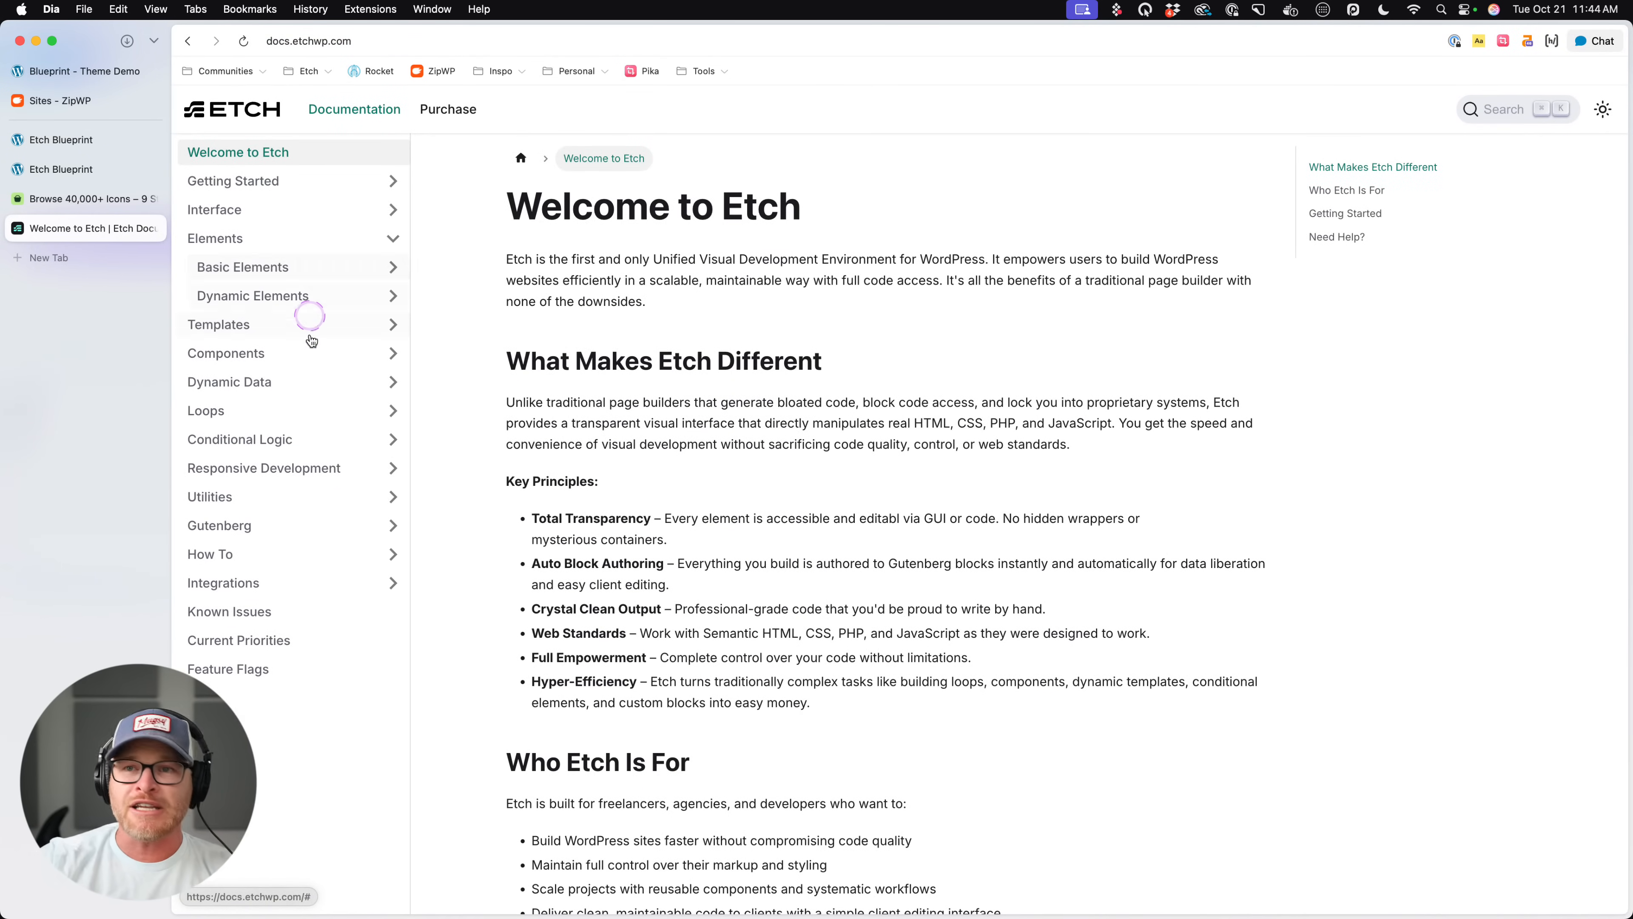
pyautogui.click(318, 354)
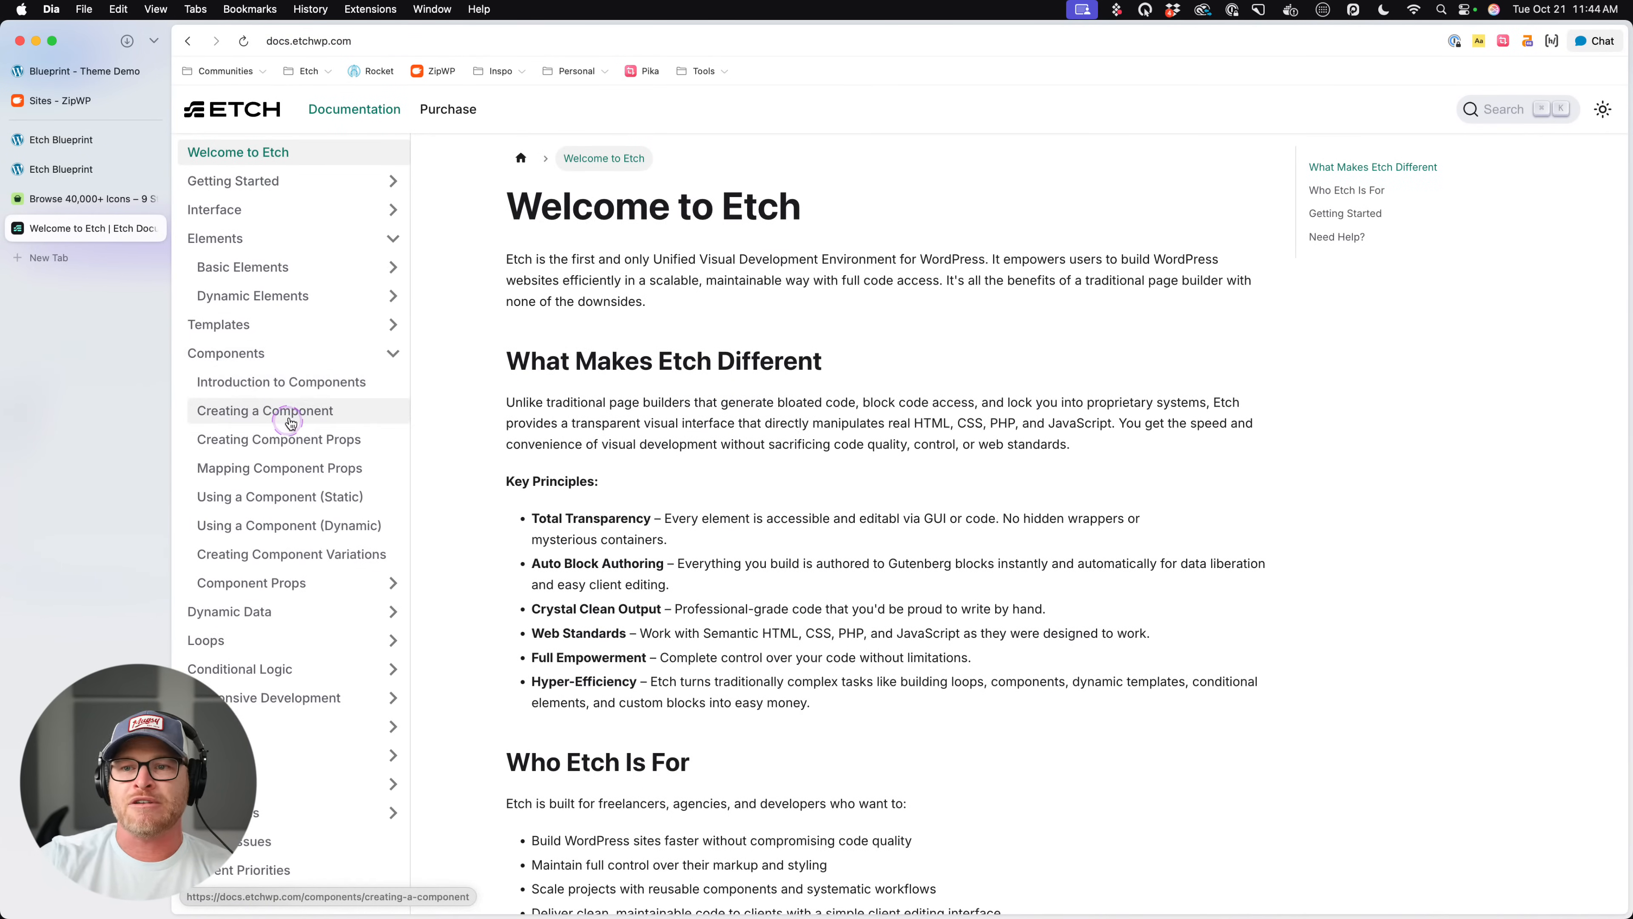
pyautogui.click(312, 588)
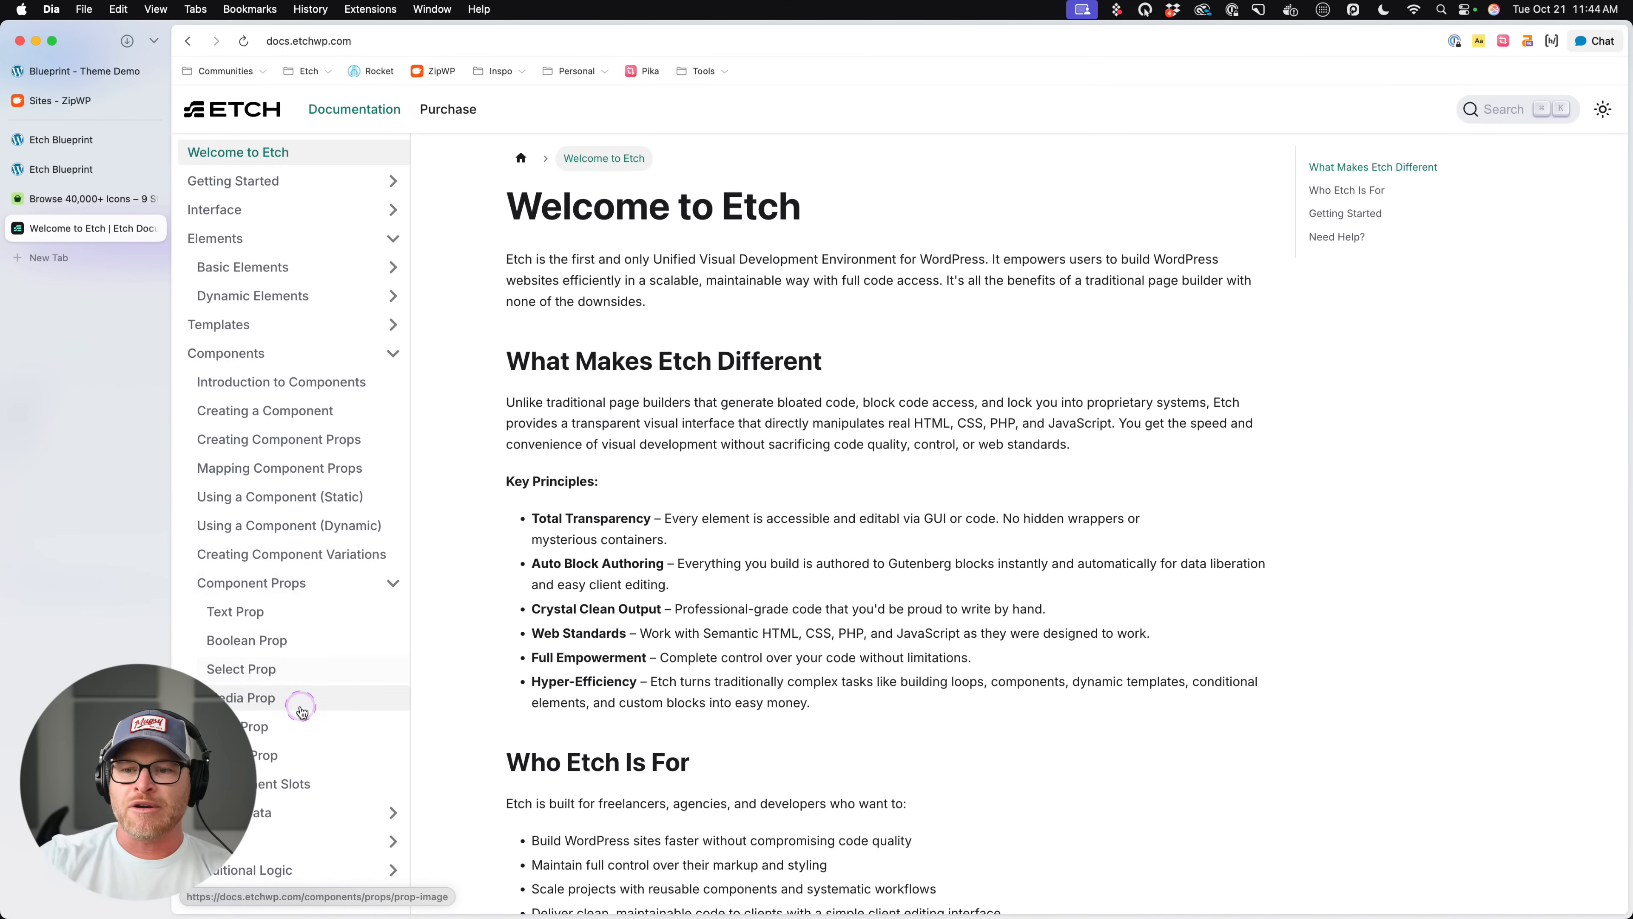
pyautogui.click(296, 753)
# - Skim the Object Prop documentation on why it exists, adding it, using it in the component editor, and previewing data
pyautogui.scroll(-15, 867, 491)
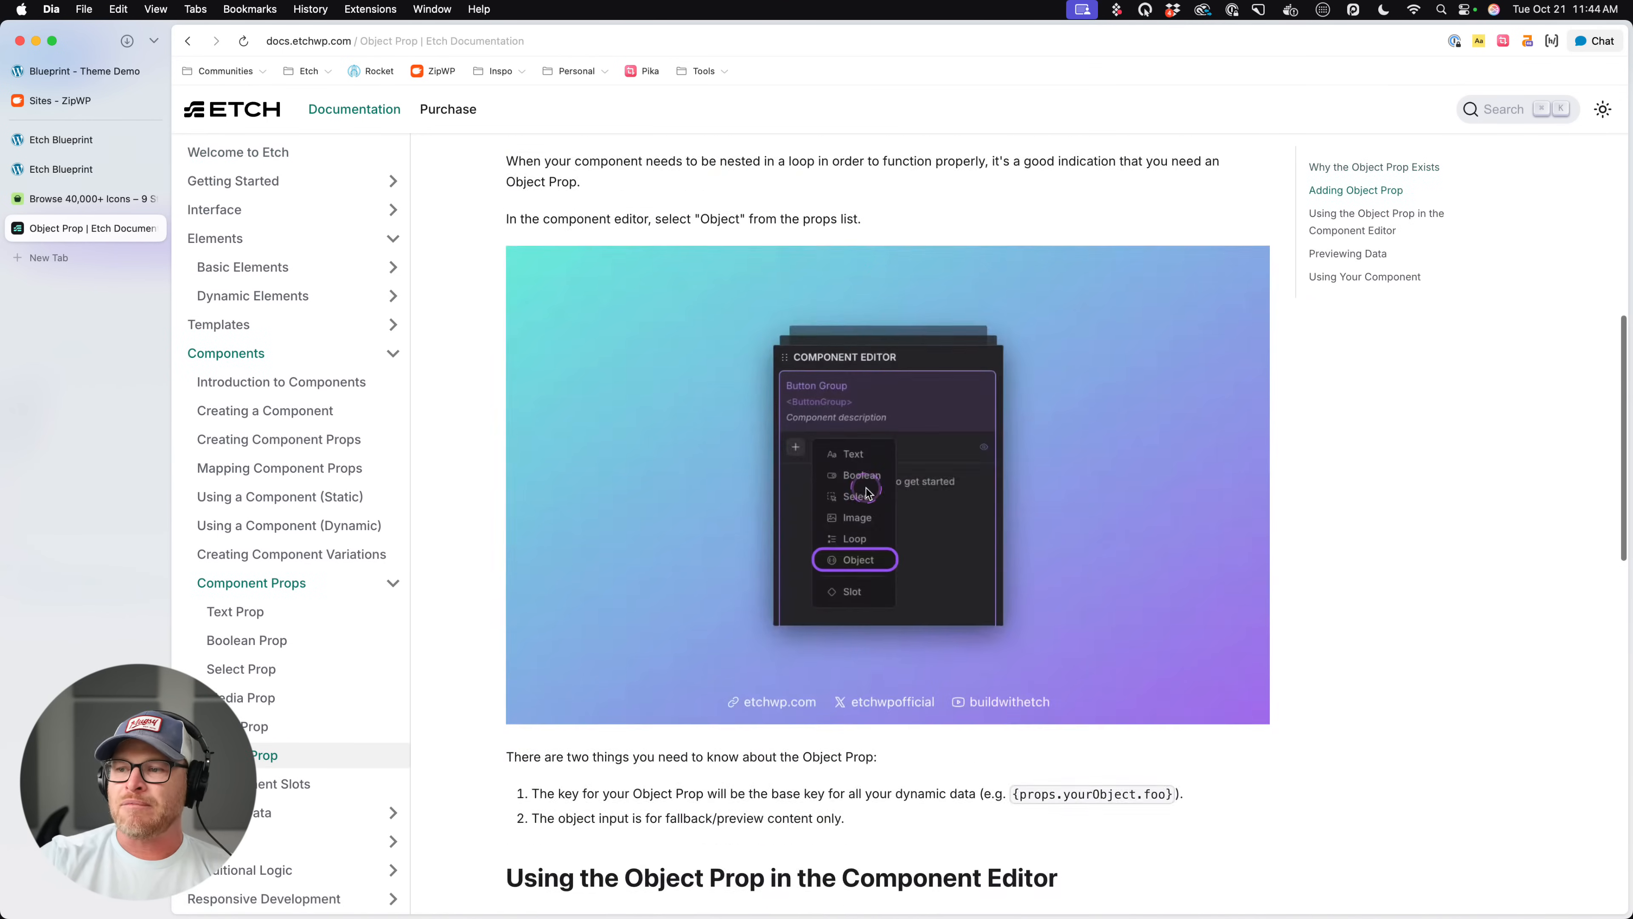
pyautogui.scroll(12, 707, 463)
pyautogui.scroll(3, 643, 418)
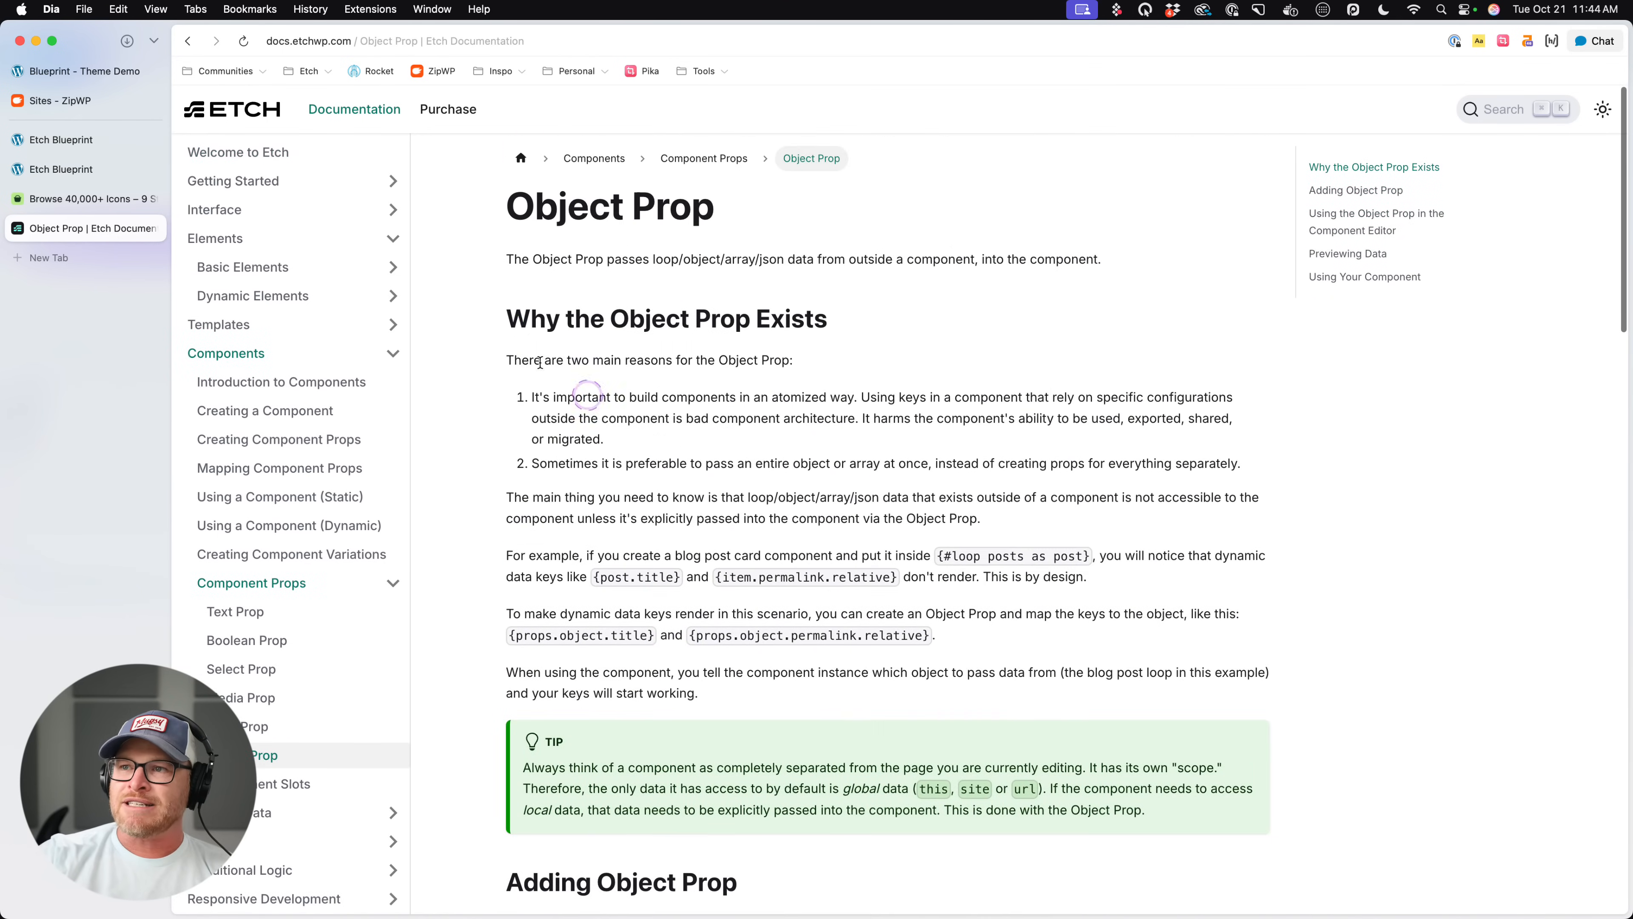
pyautogui.moveTo(502, 313); pyautogui.dragTo(833, 315)
pyautogui.scroll(-6, 643, 399)
pyautogui.tripleClick(602, 458)
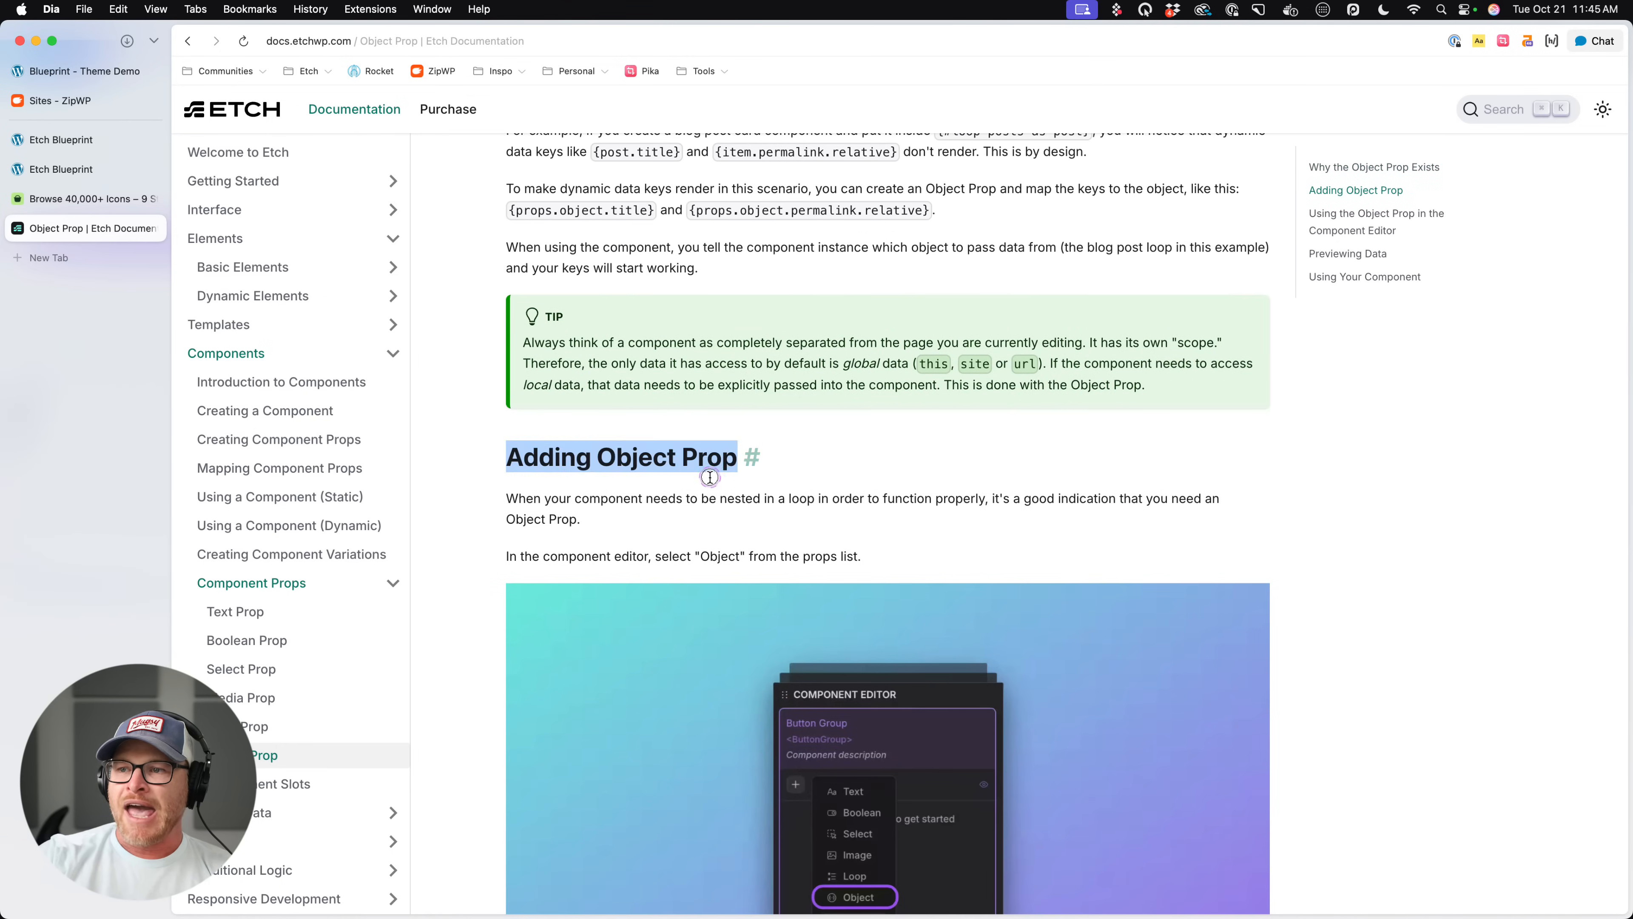
pyautogui.scroll(-8, 704, 467)
pyautogui.moveTo(501, 650); pyautogui.dragTo(943, 674)
pyautogui.scroll(-8, 944, 674)
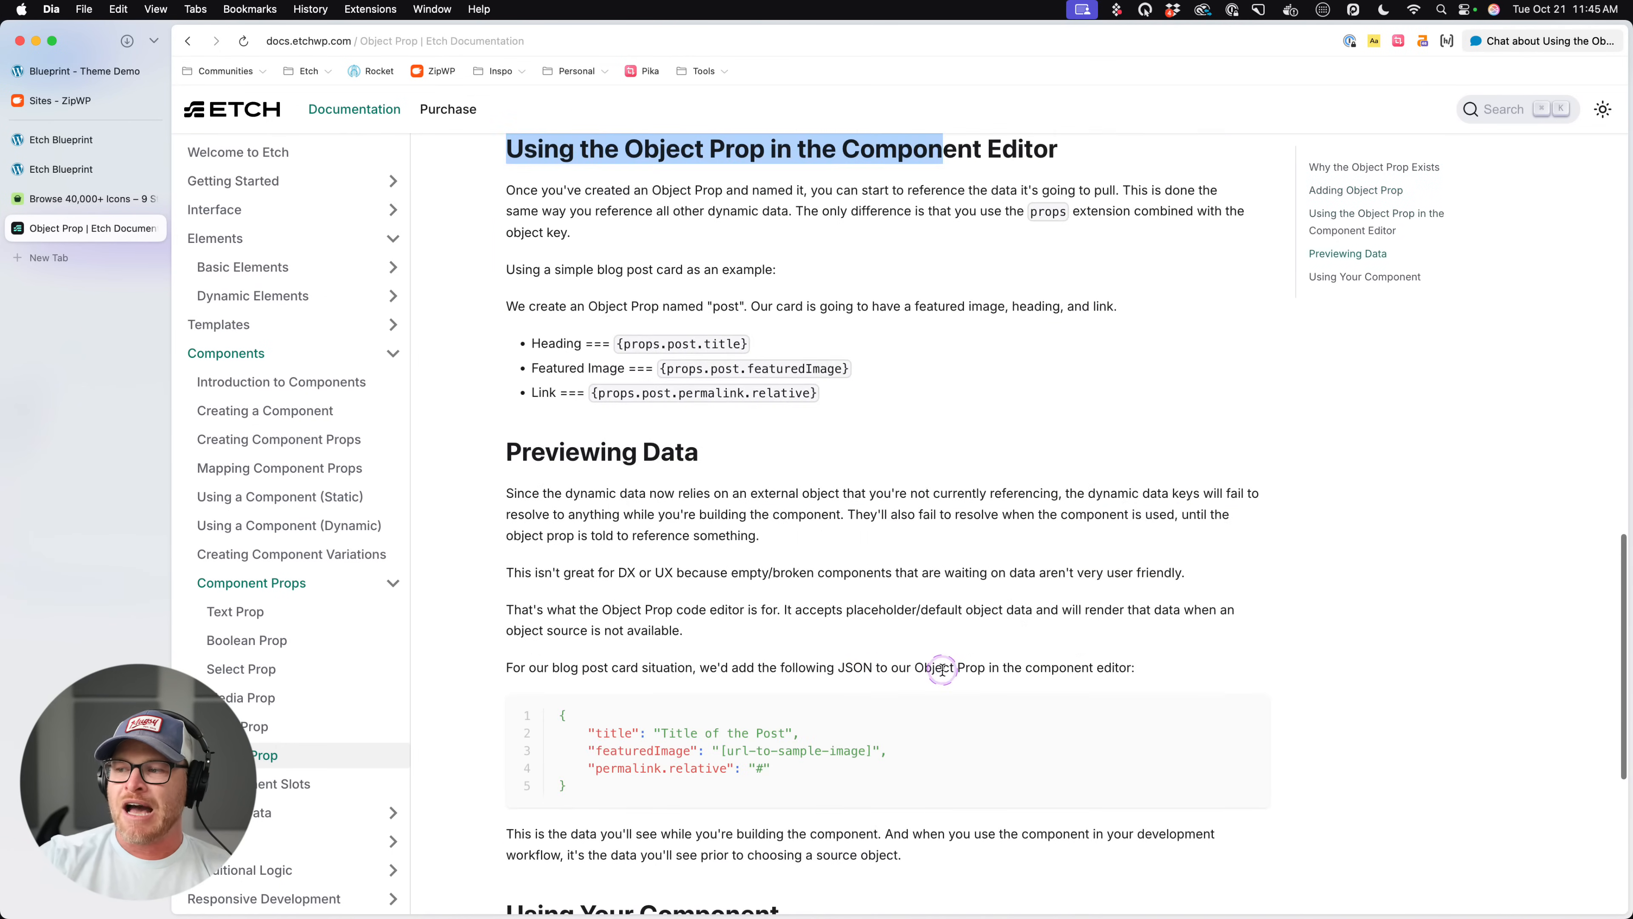
pyautogui.moveTo(522, 451); pyautogui.dragTo(701, 453)
pyautogui.scroll(-5, 718, 482)
pyautogui.scroll(15, 718, 482)
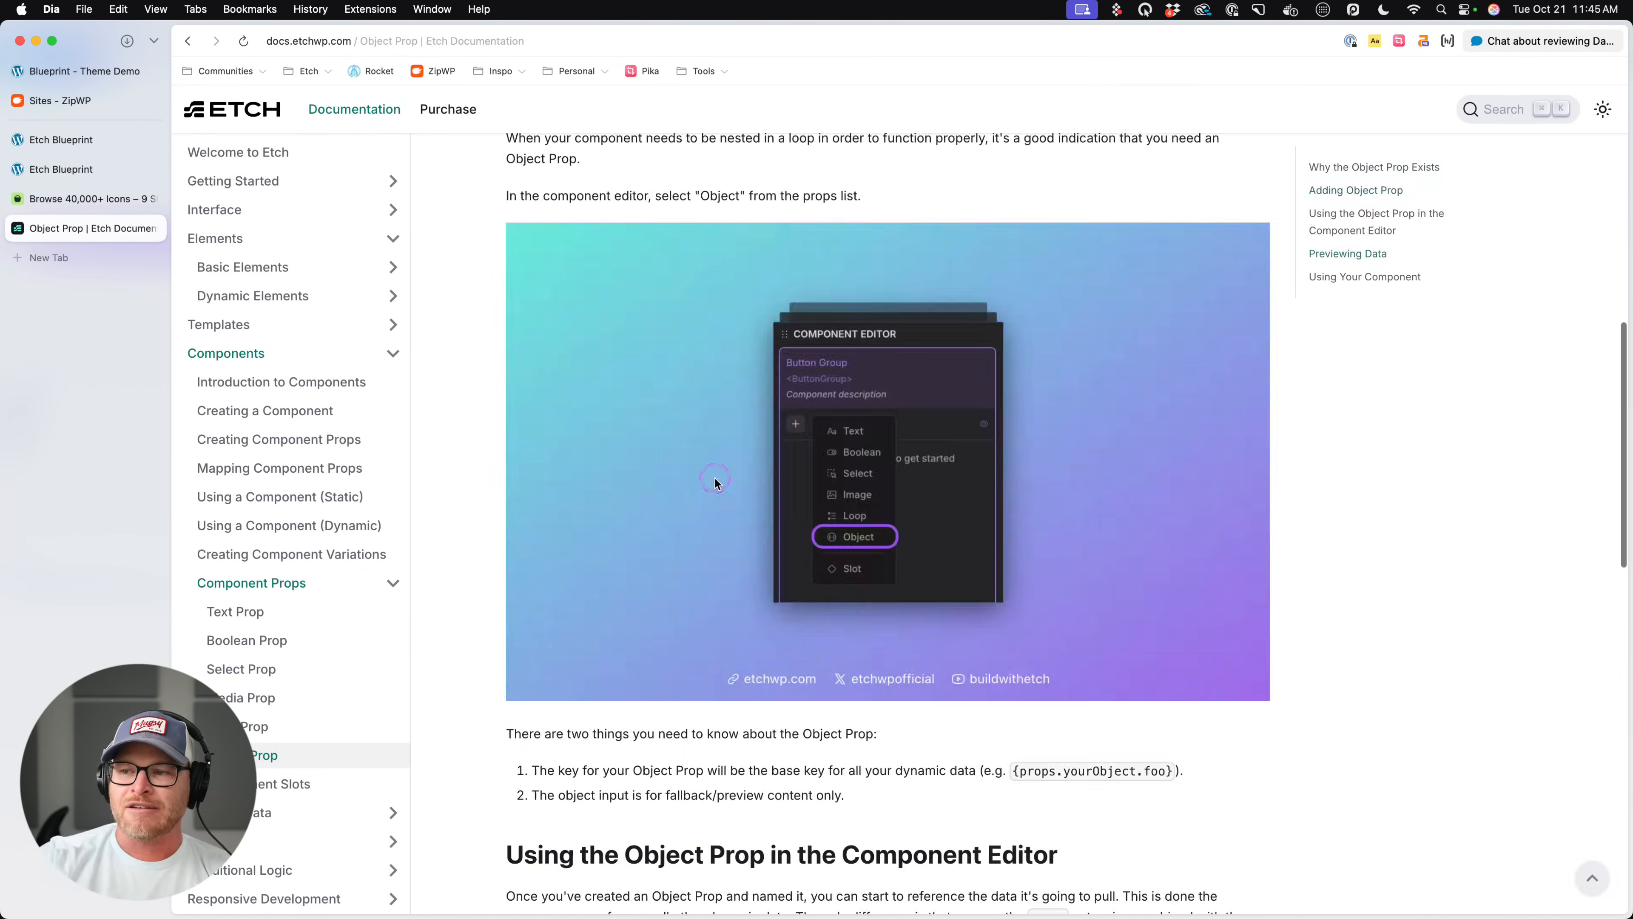
# - Return to the Etch editor and inspect the Post Card's heading, content wrapper and heading group elements
pyautogui.click(89, 143)
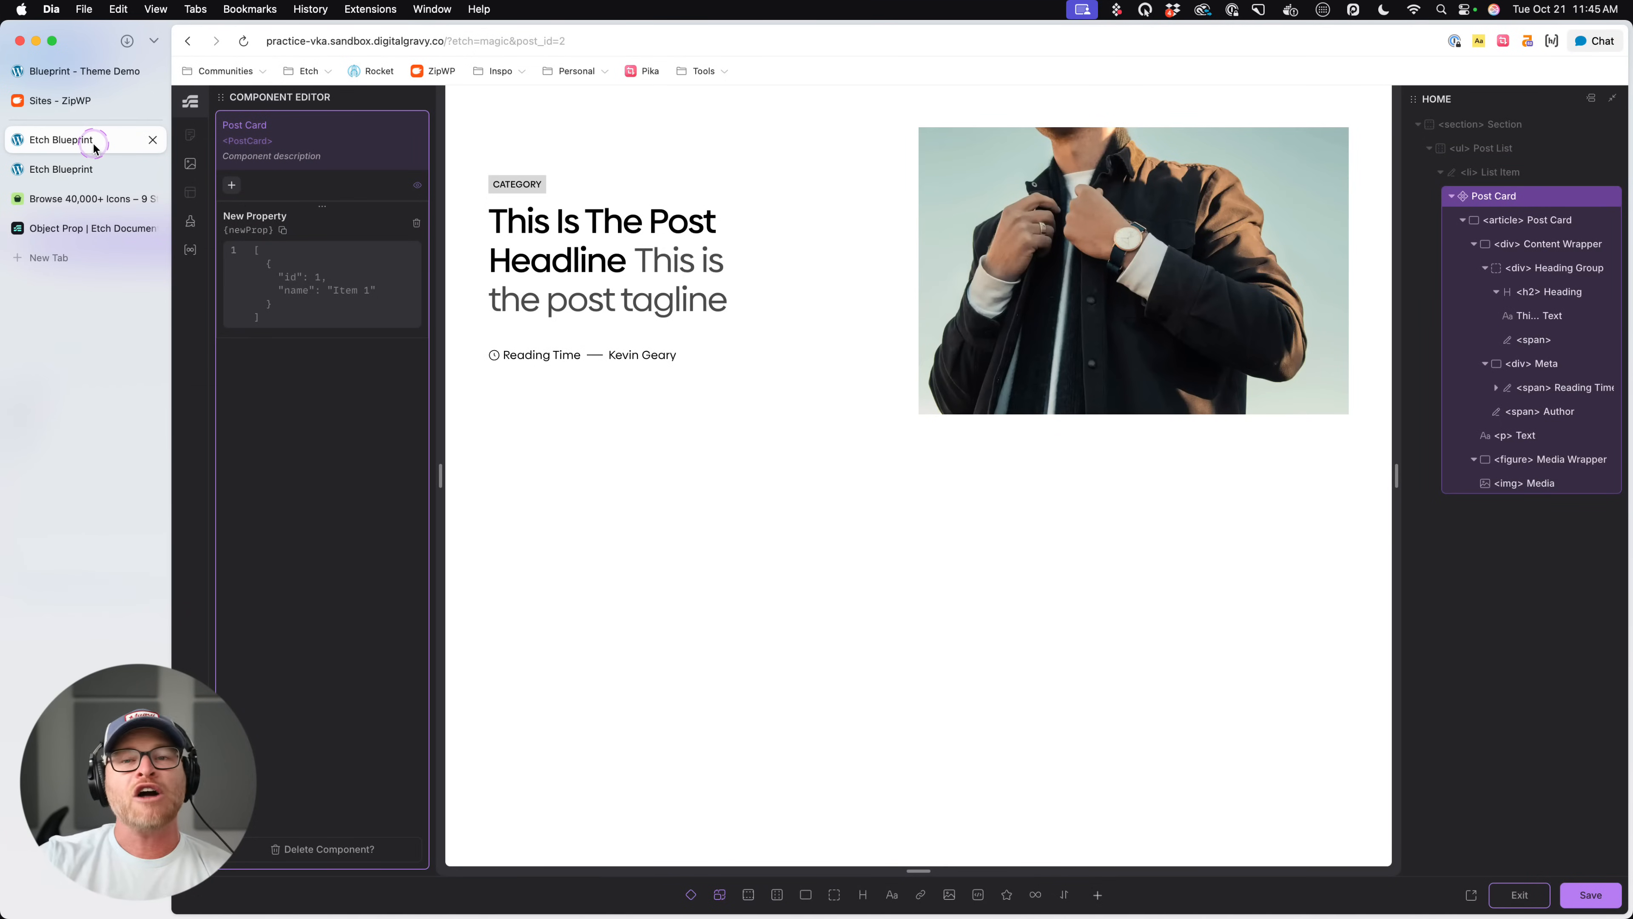
pyautogui.click(1064, 465)
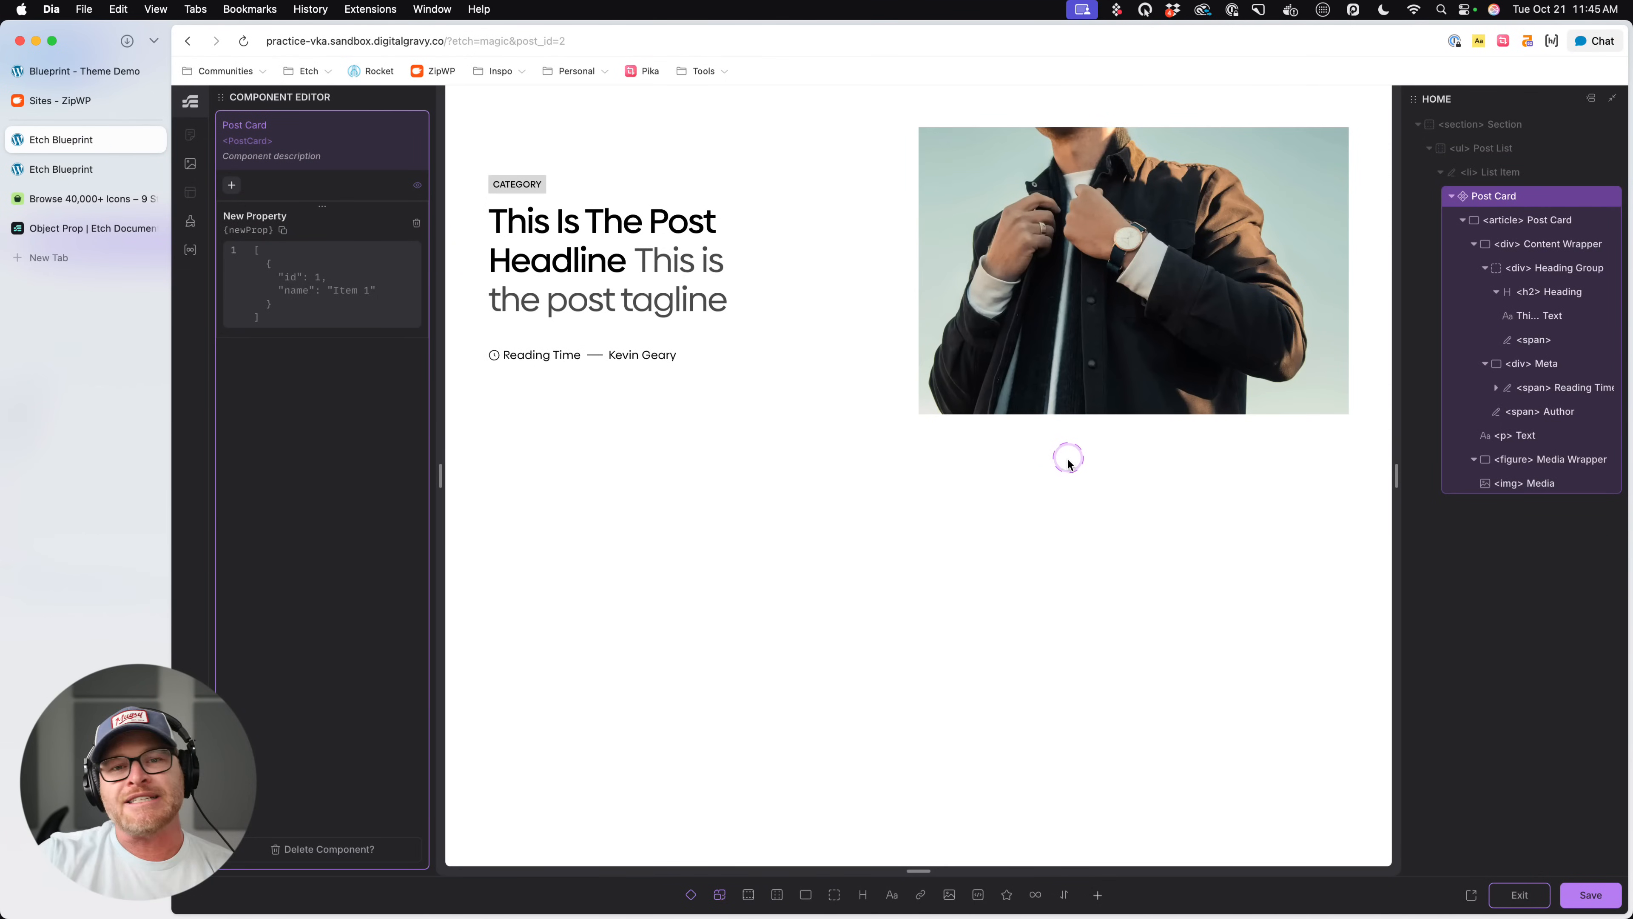
pyautogui.click(937, 456)
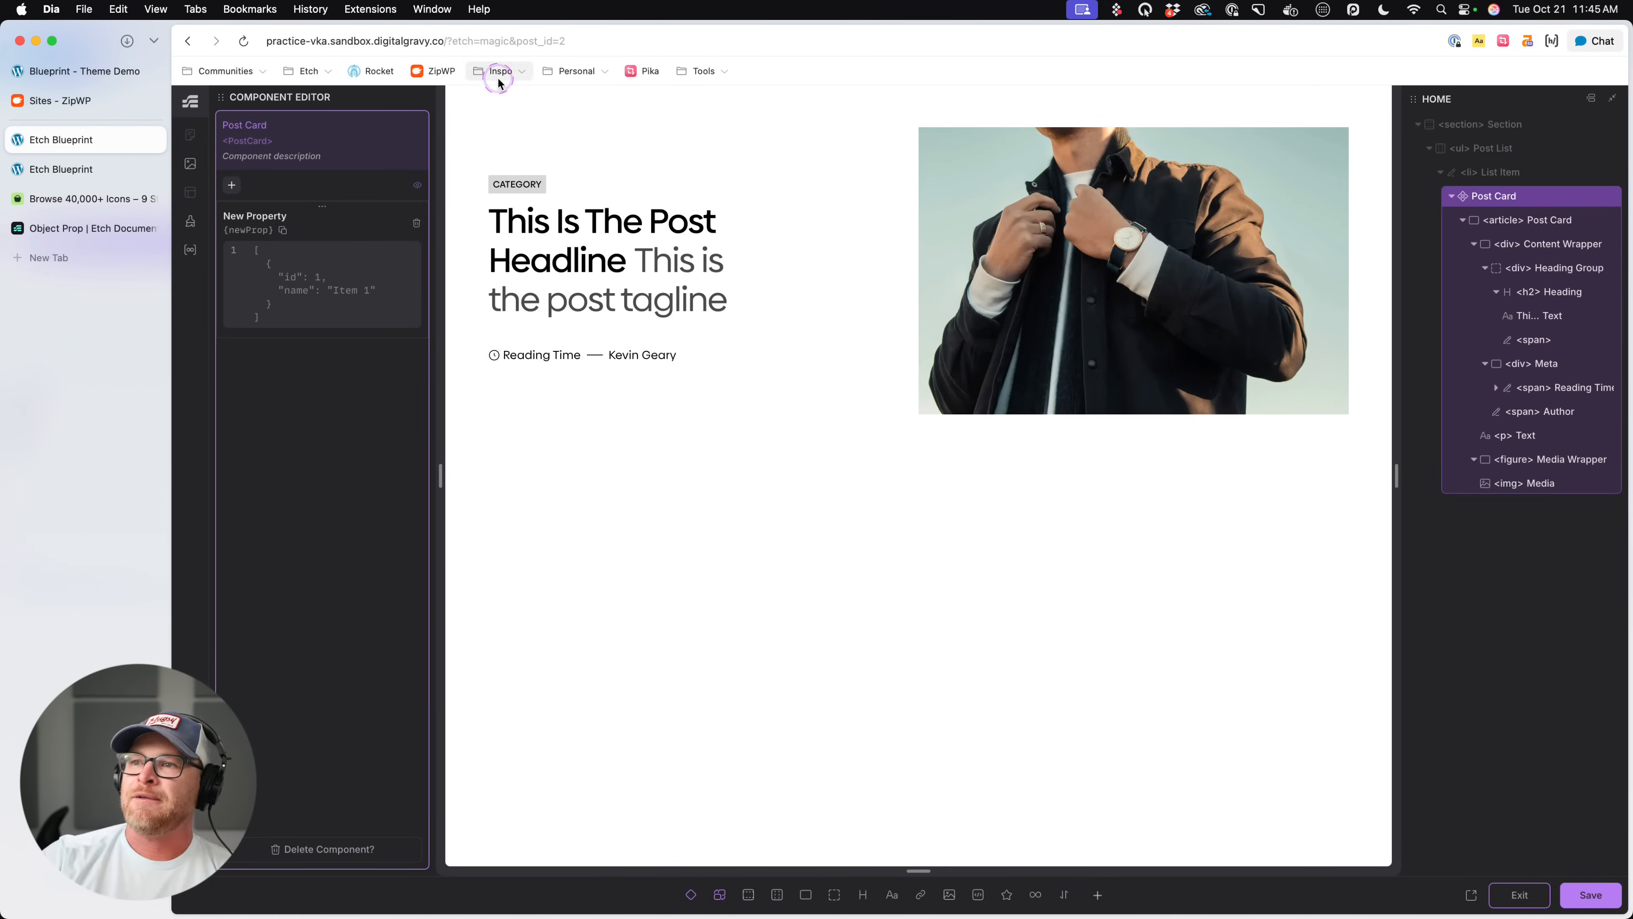
pyautogui.click(540, 247)
pyautogui.click(781, 200)
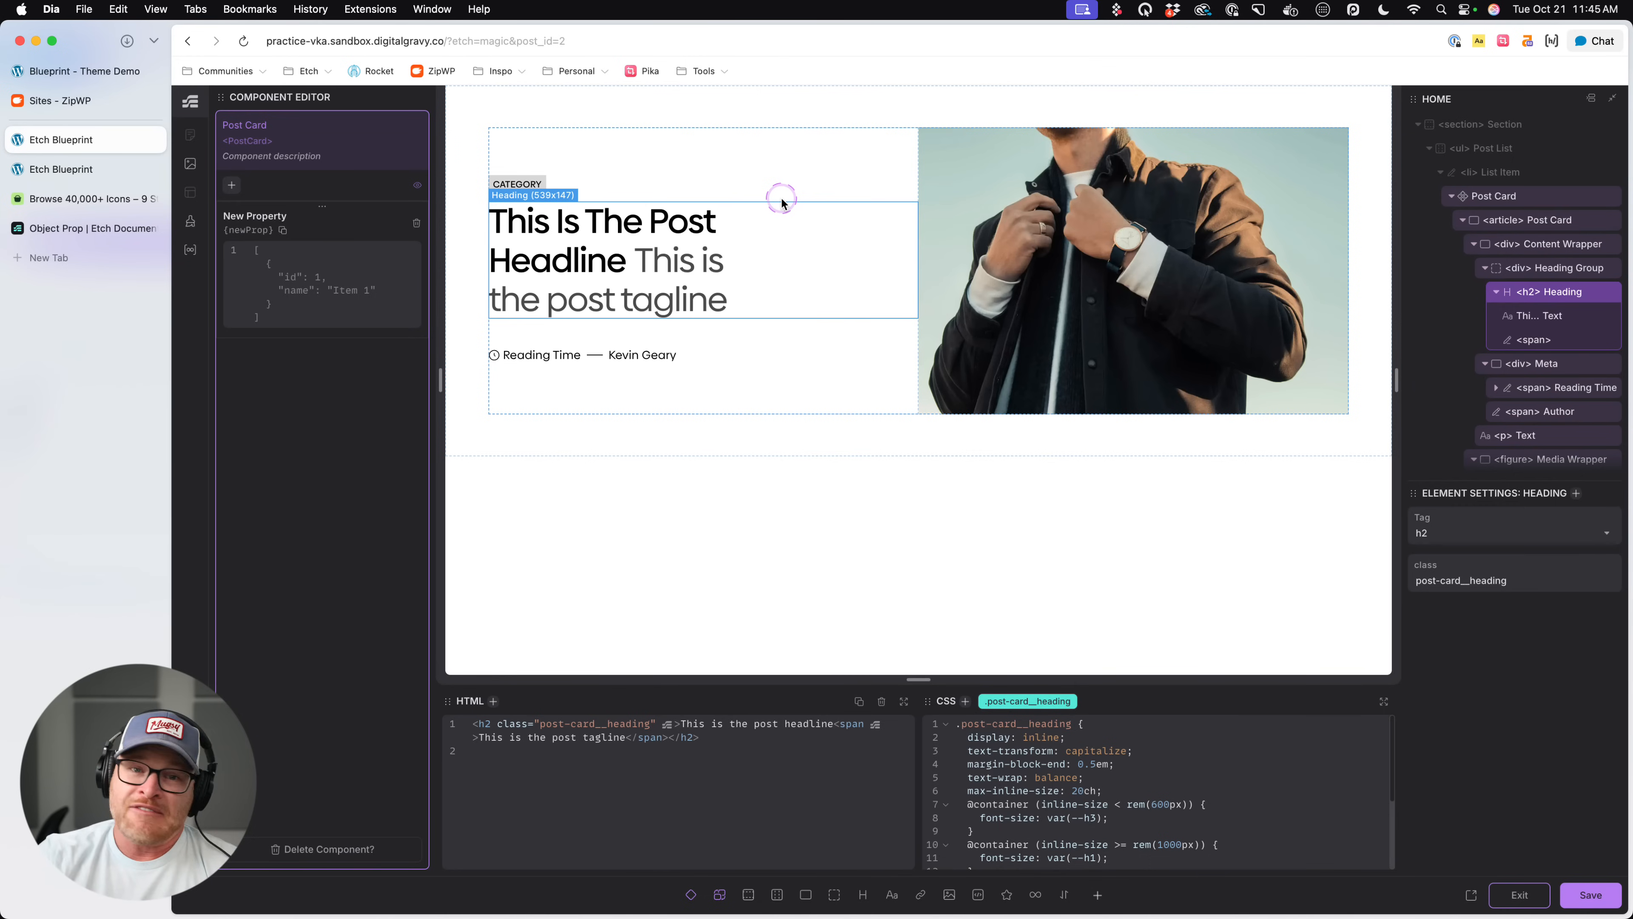
pyautogui.click(767, 194)
pyautogui.click(590, 188)
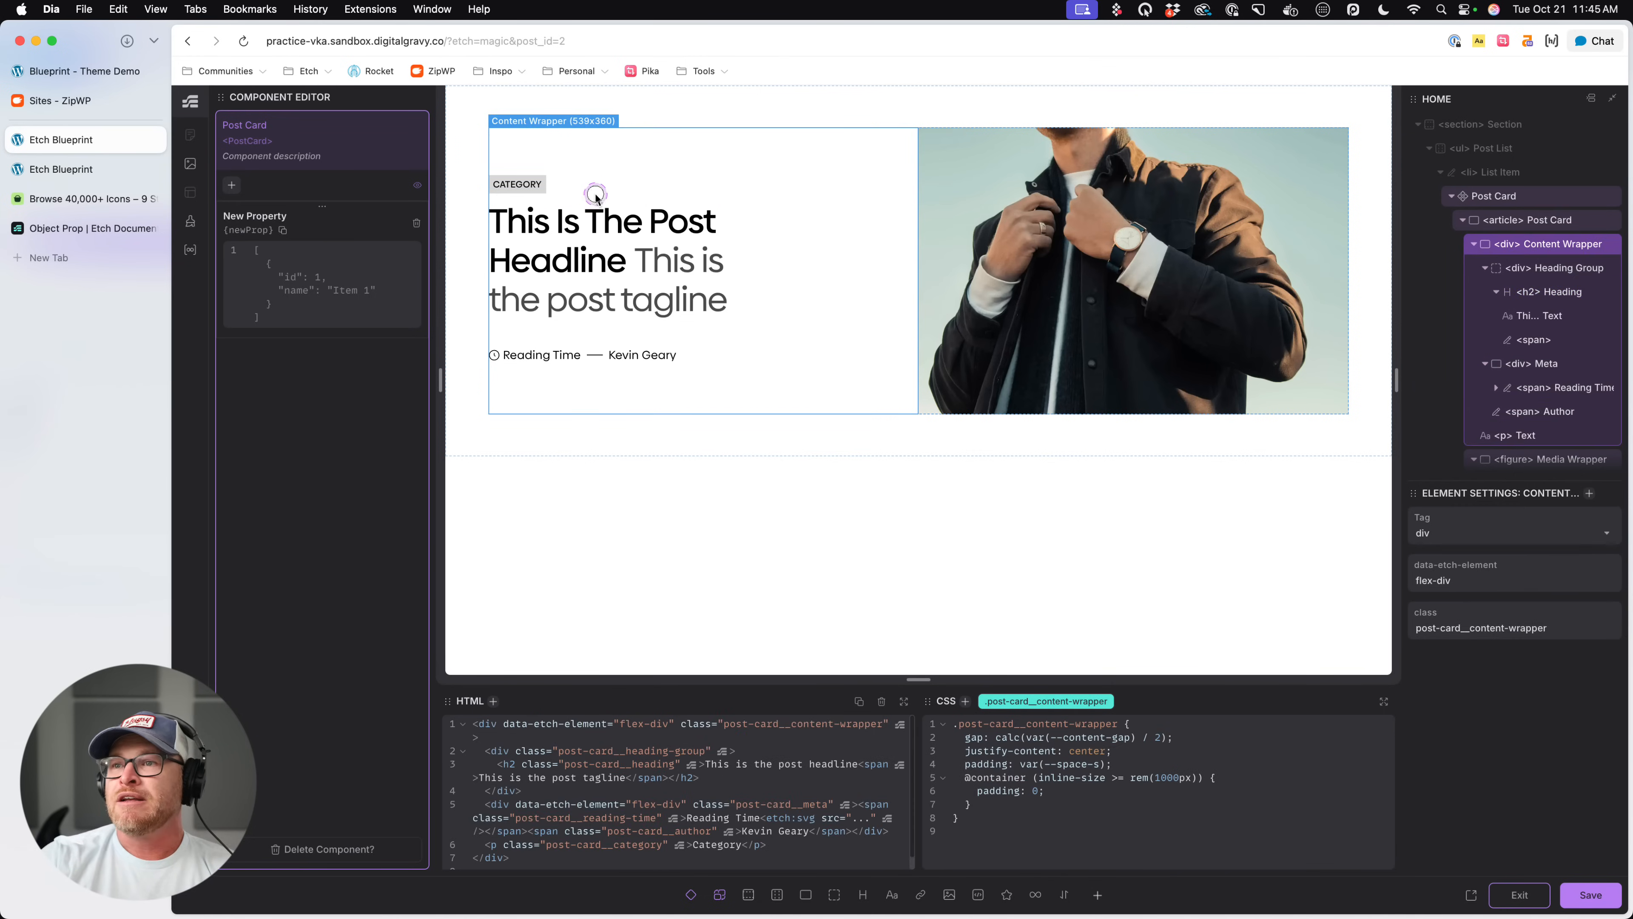
pyautogui.click(629, 250)
pyautogui.click(788, 258)
pyautogui.click(733, 352)
pyautogui.click(764, 335)
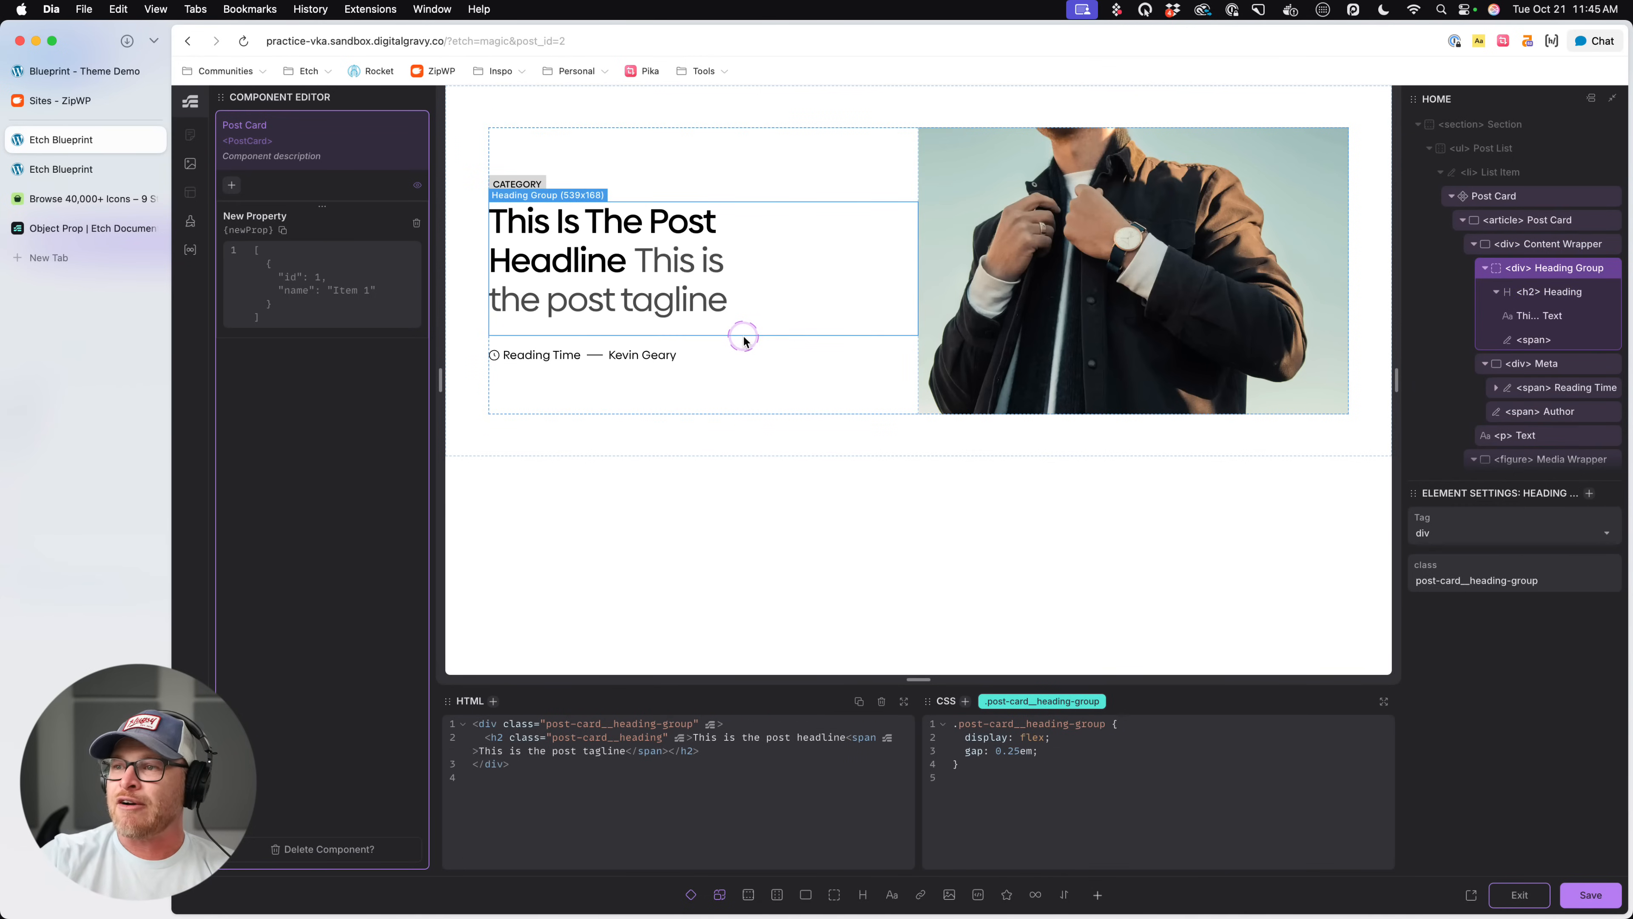
# - Select the card's heading and replace the new Object property's sample array with an empty object
pyautogui.click(648, 225)
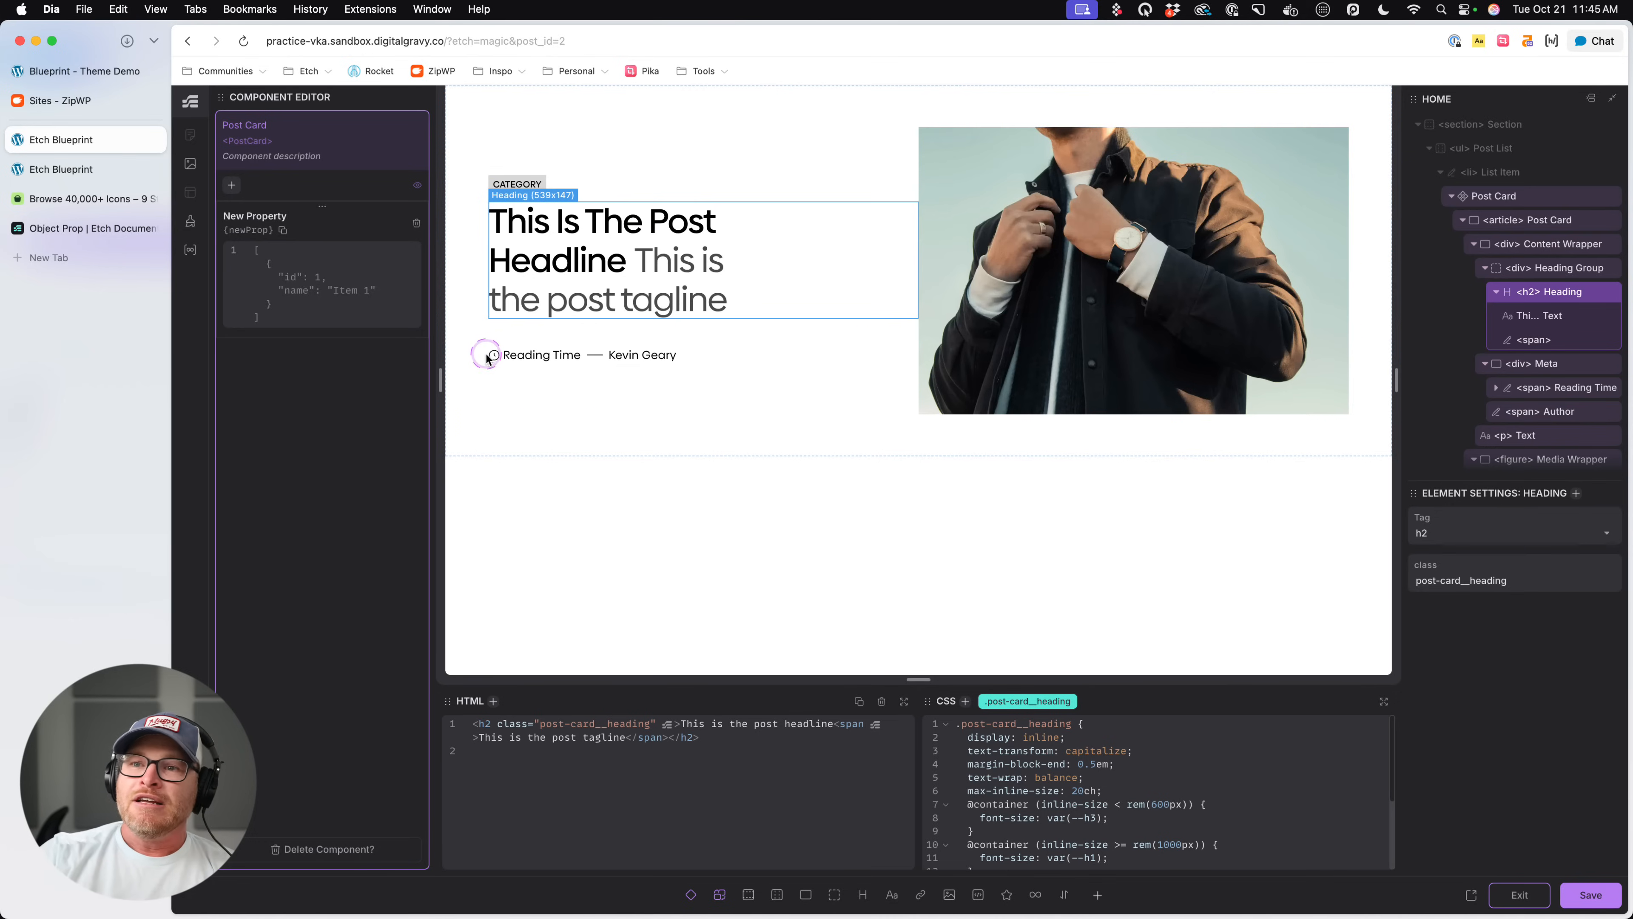
pyautogui.click(298, 276)
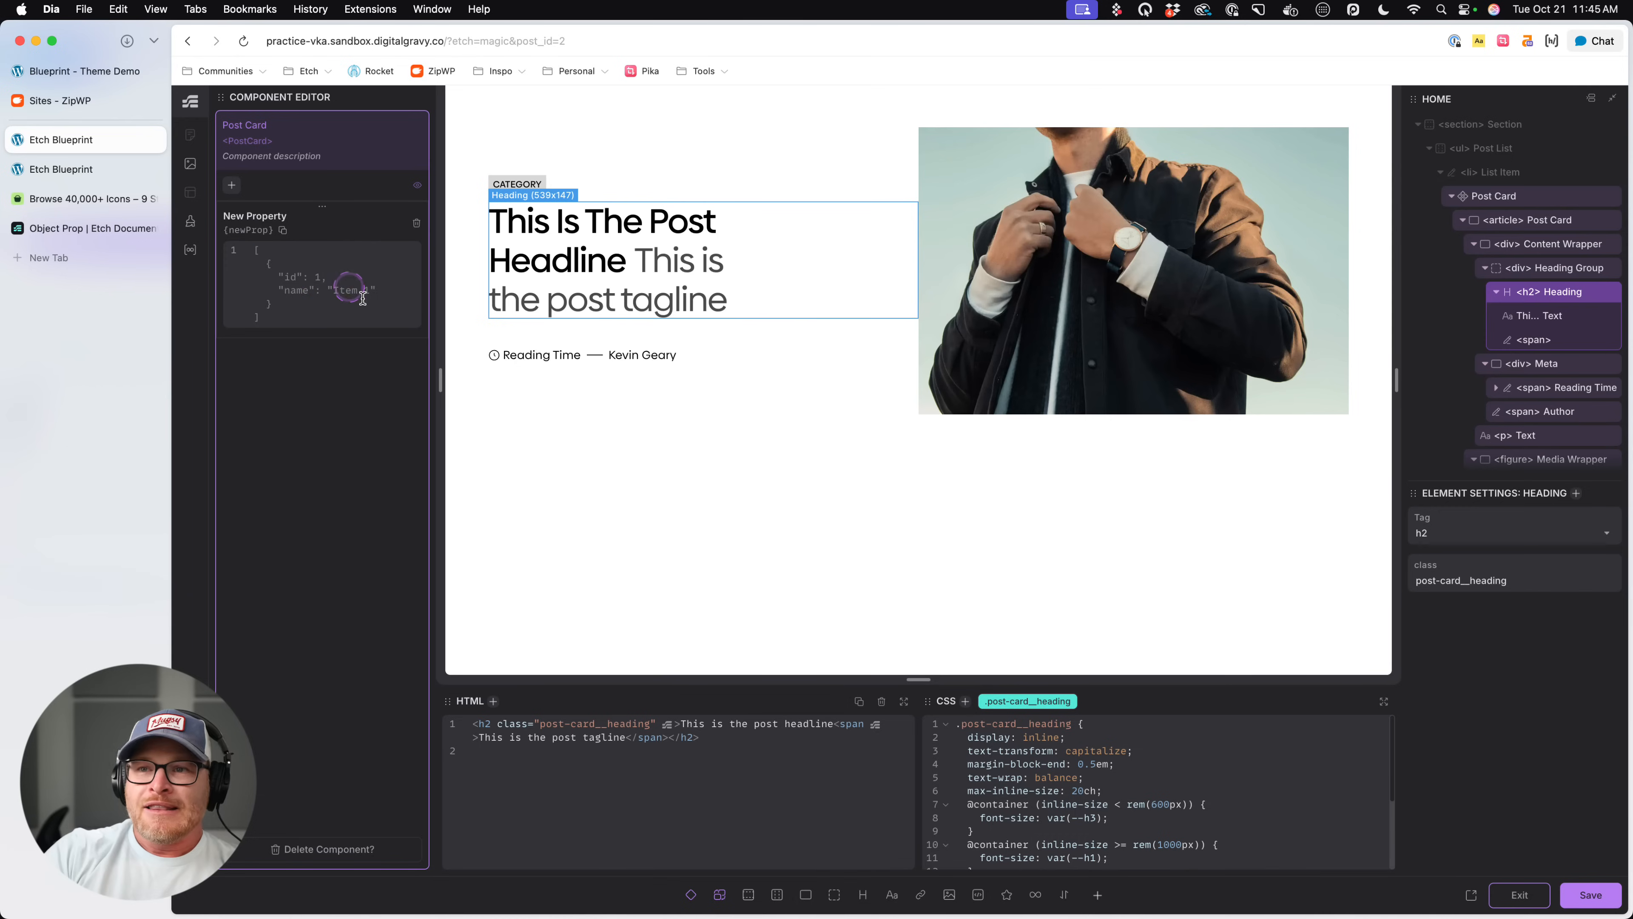
pyautogui.click(300, 269)
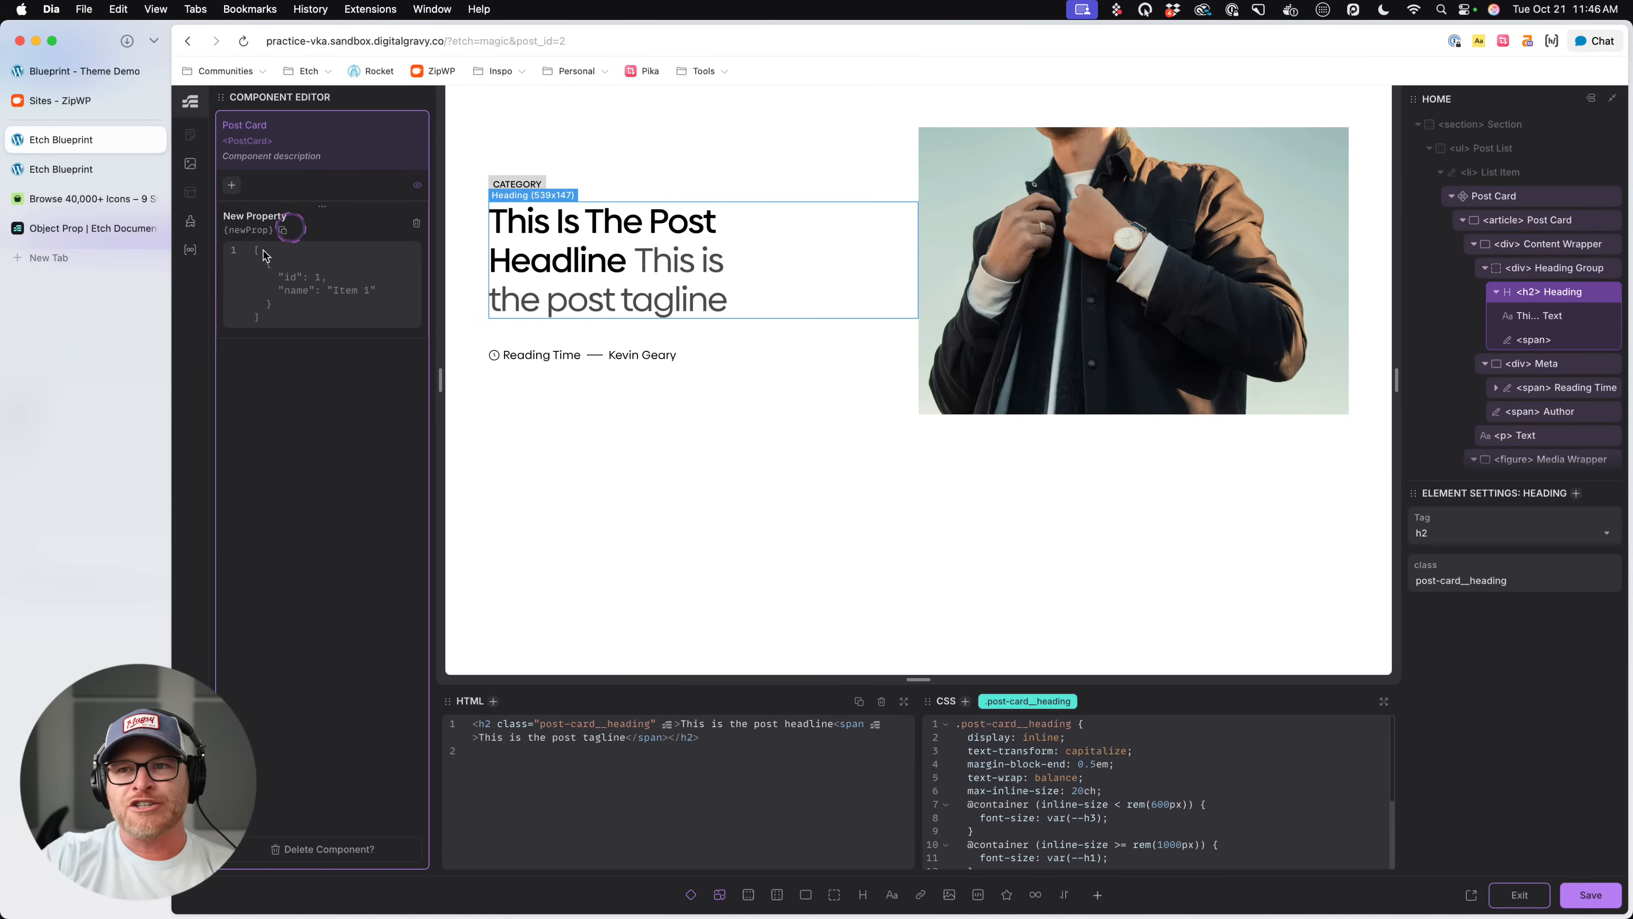
pyautogui.click(332, 291)
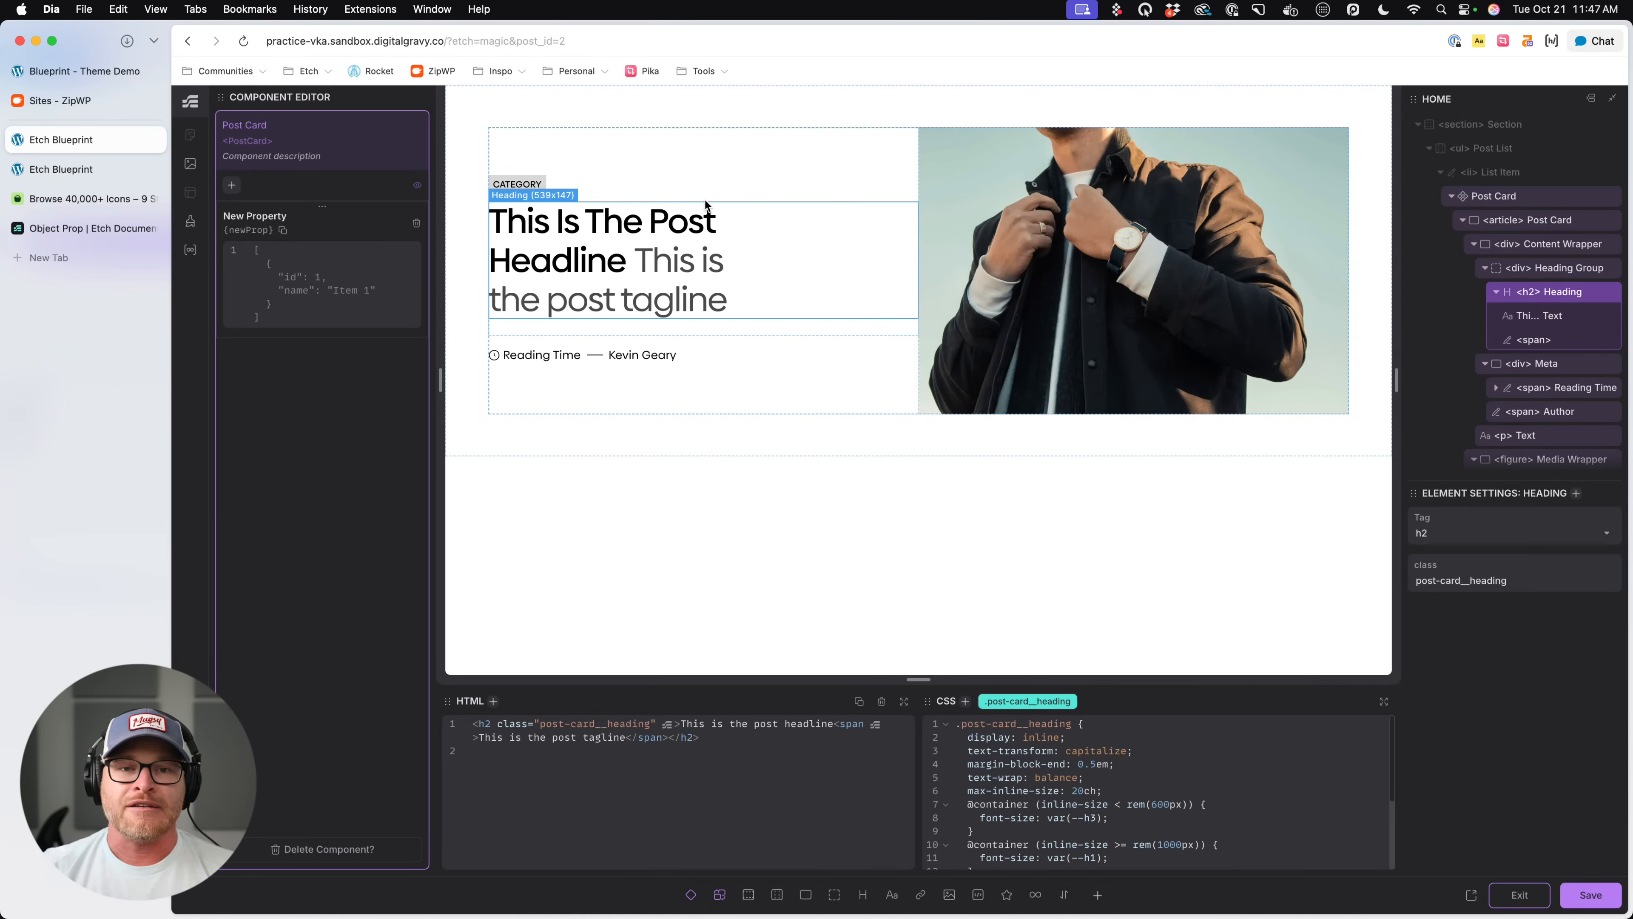
pyautogui.click(271, 268)
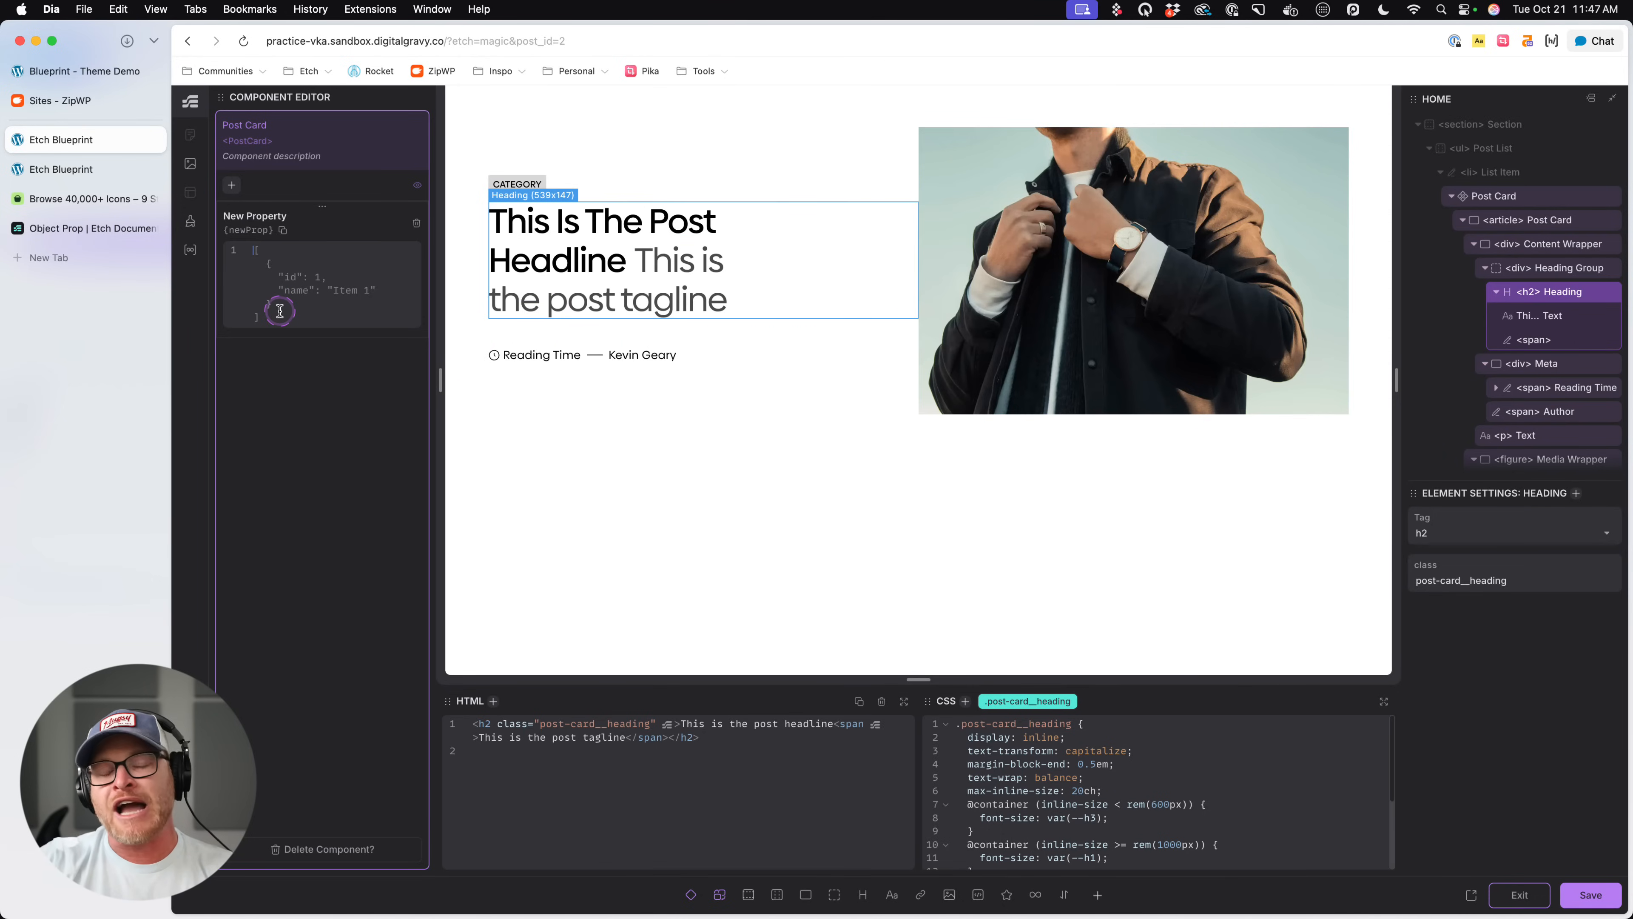
pyautogui.write('{')
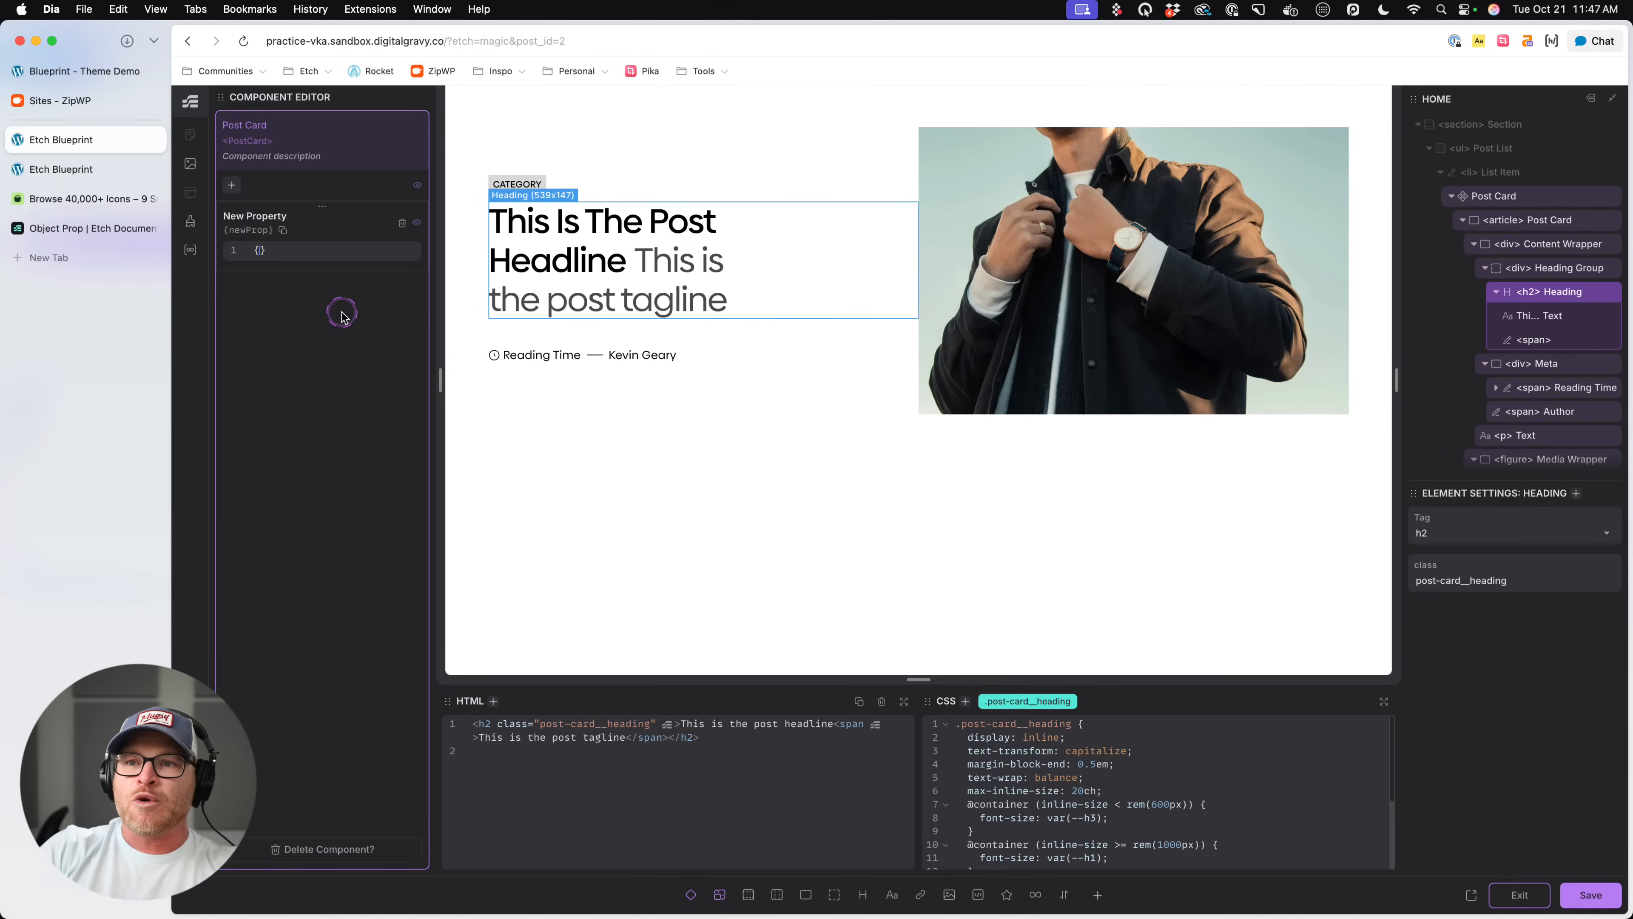
pyautogui.press('Return')
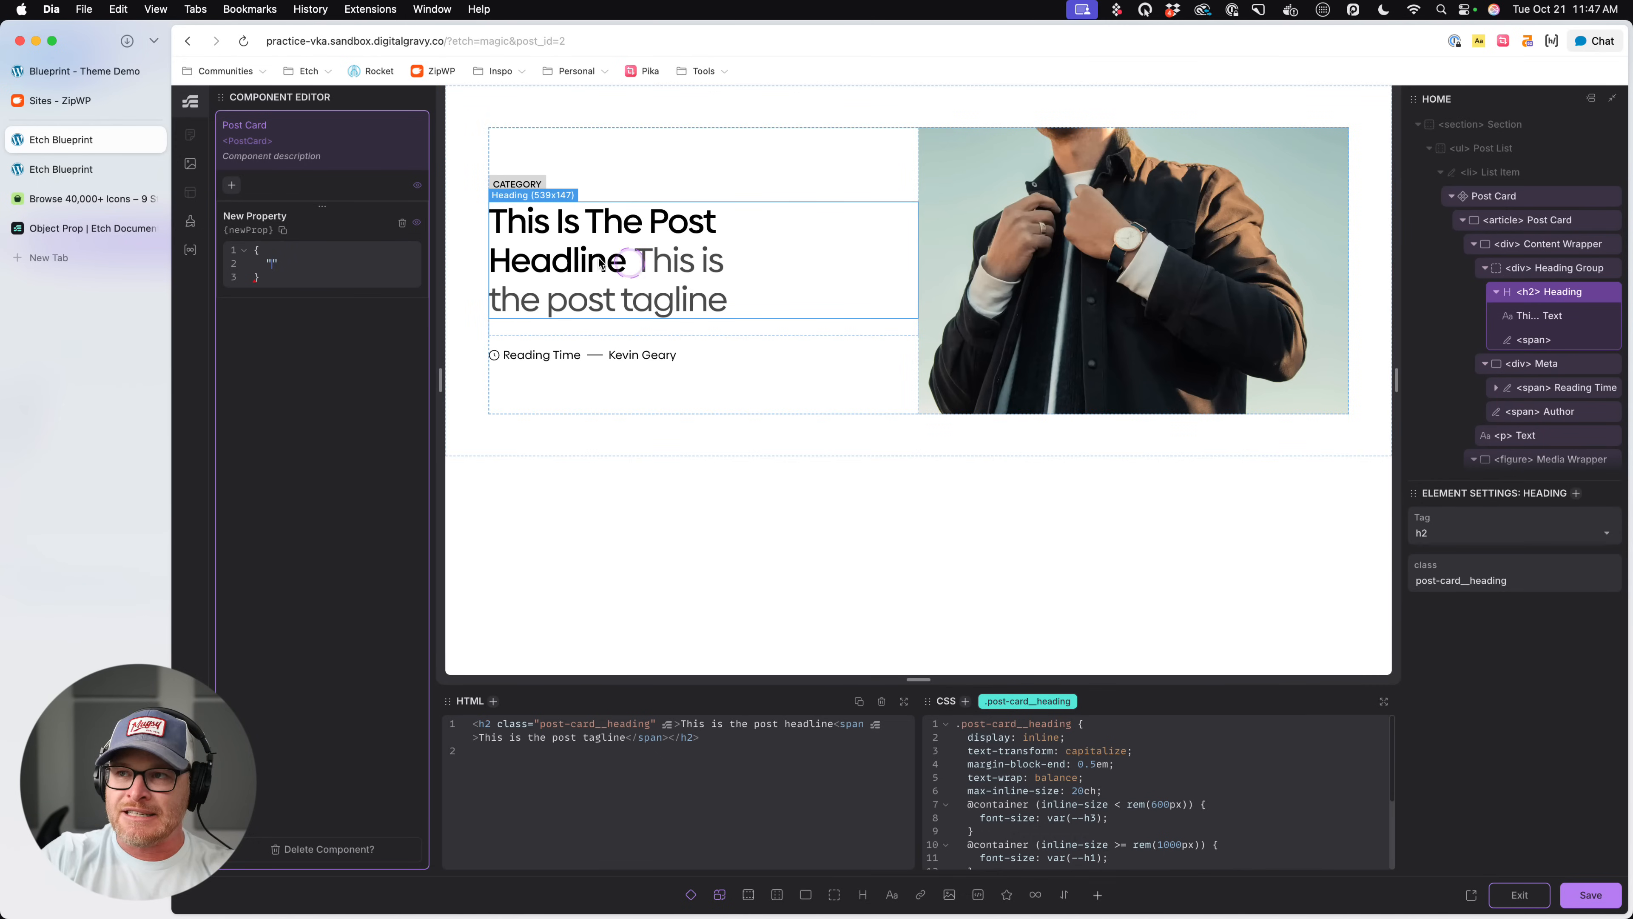
# - Add a "title" key with the value "My post title" to the property's default object
pyautogui.click(800, 277)
pyautogui.write('title')
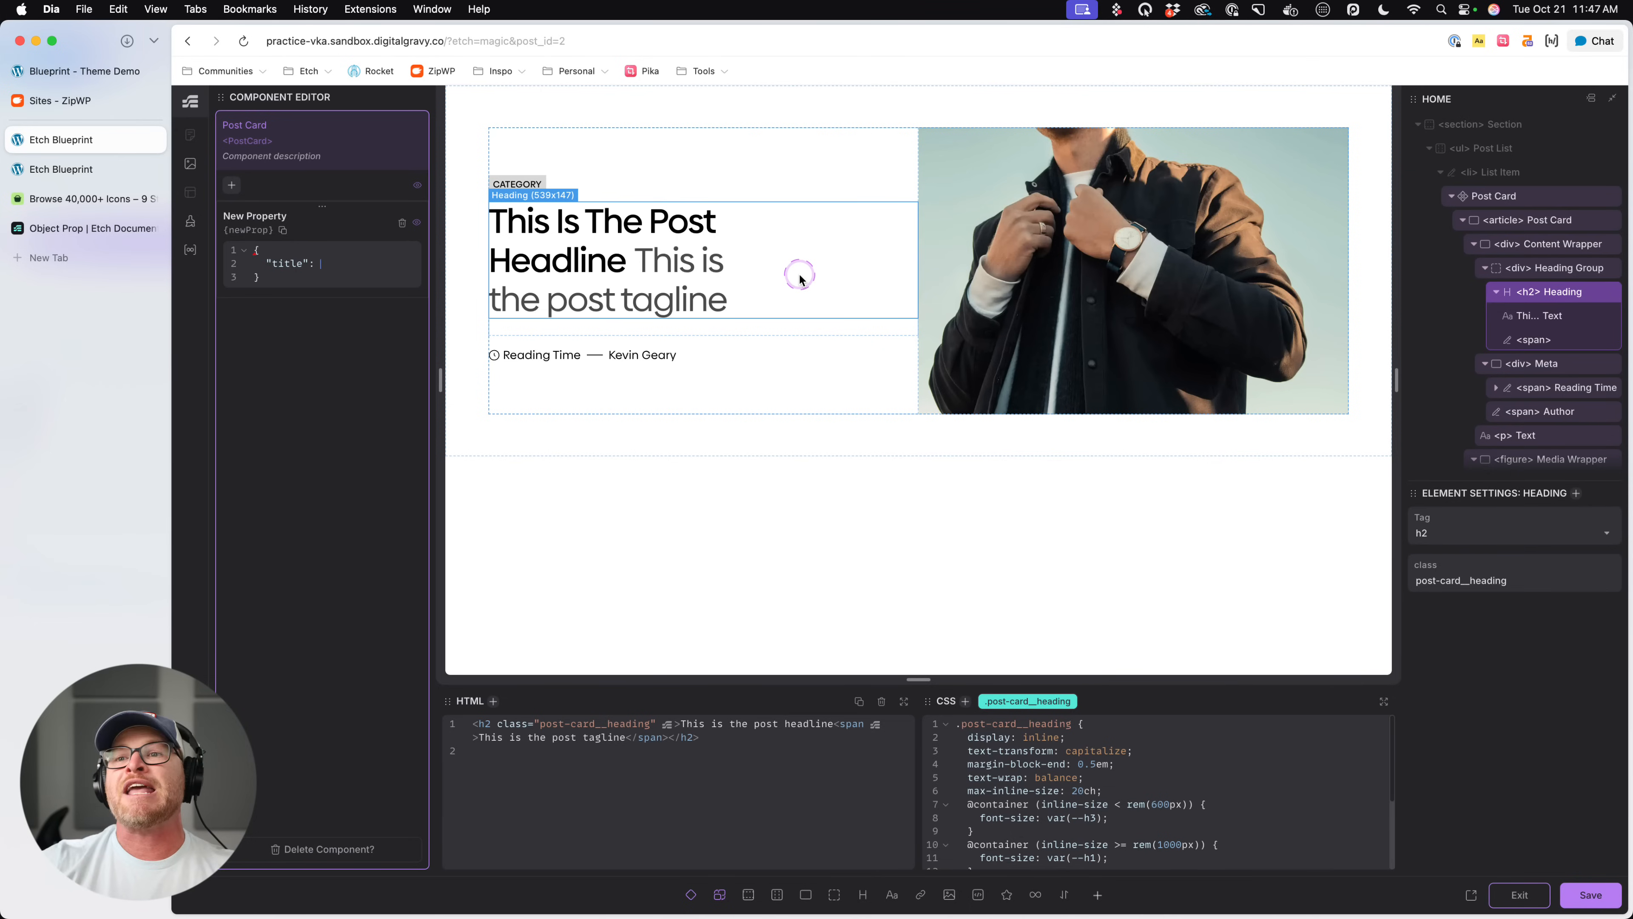
pyautogui.write('"')
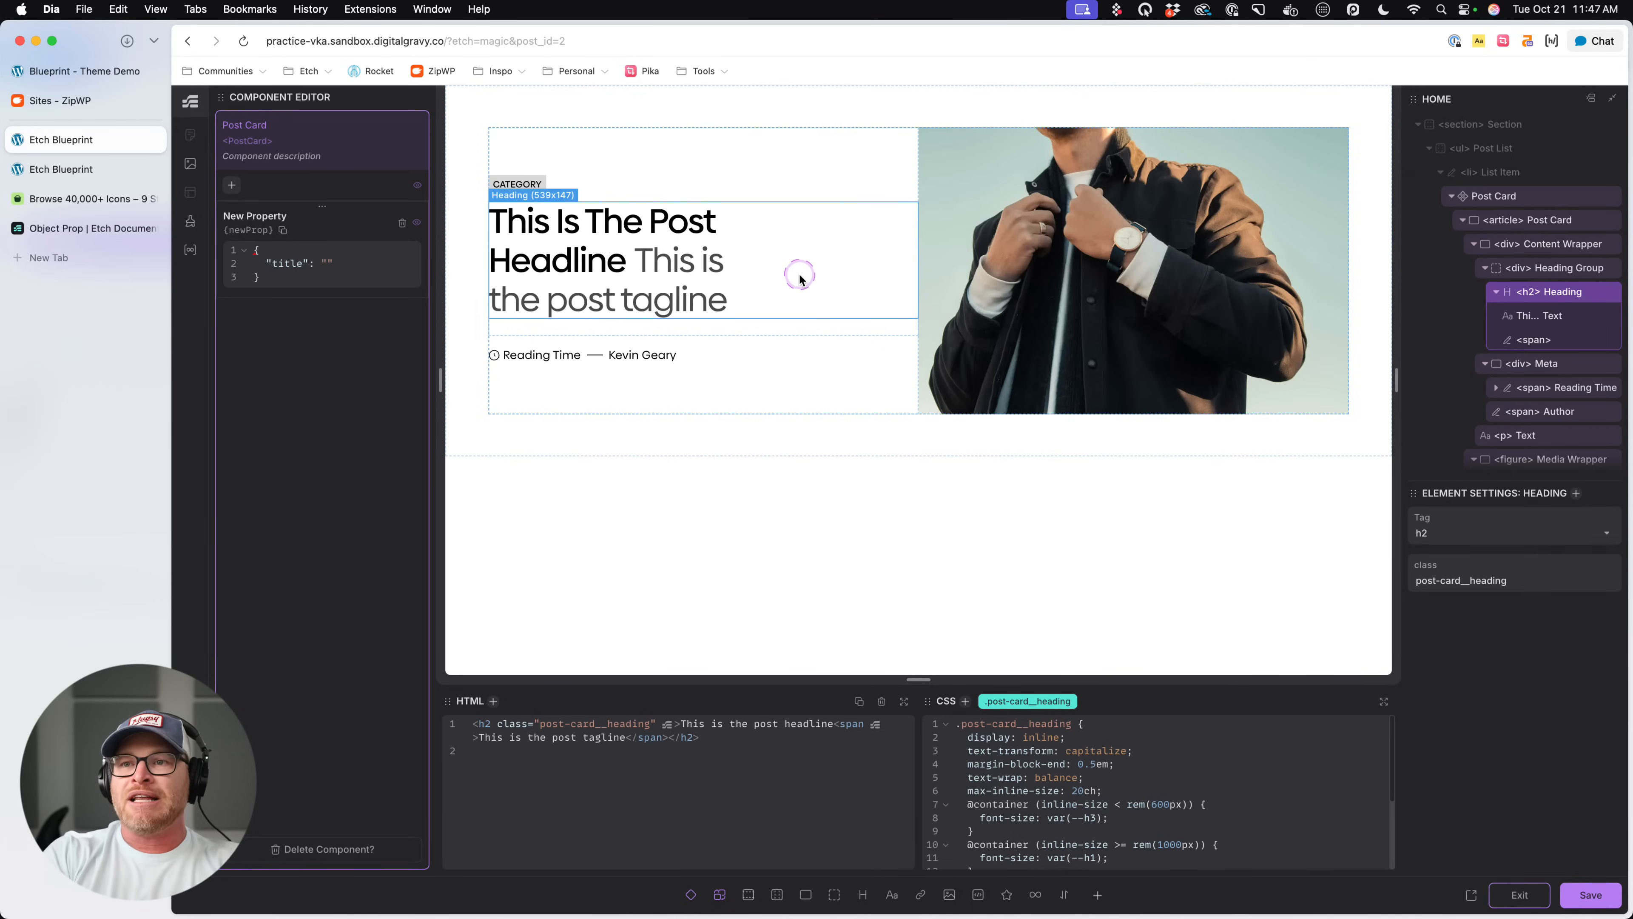
pyautogui.write('My titl')
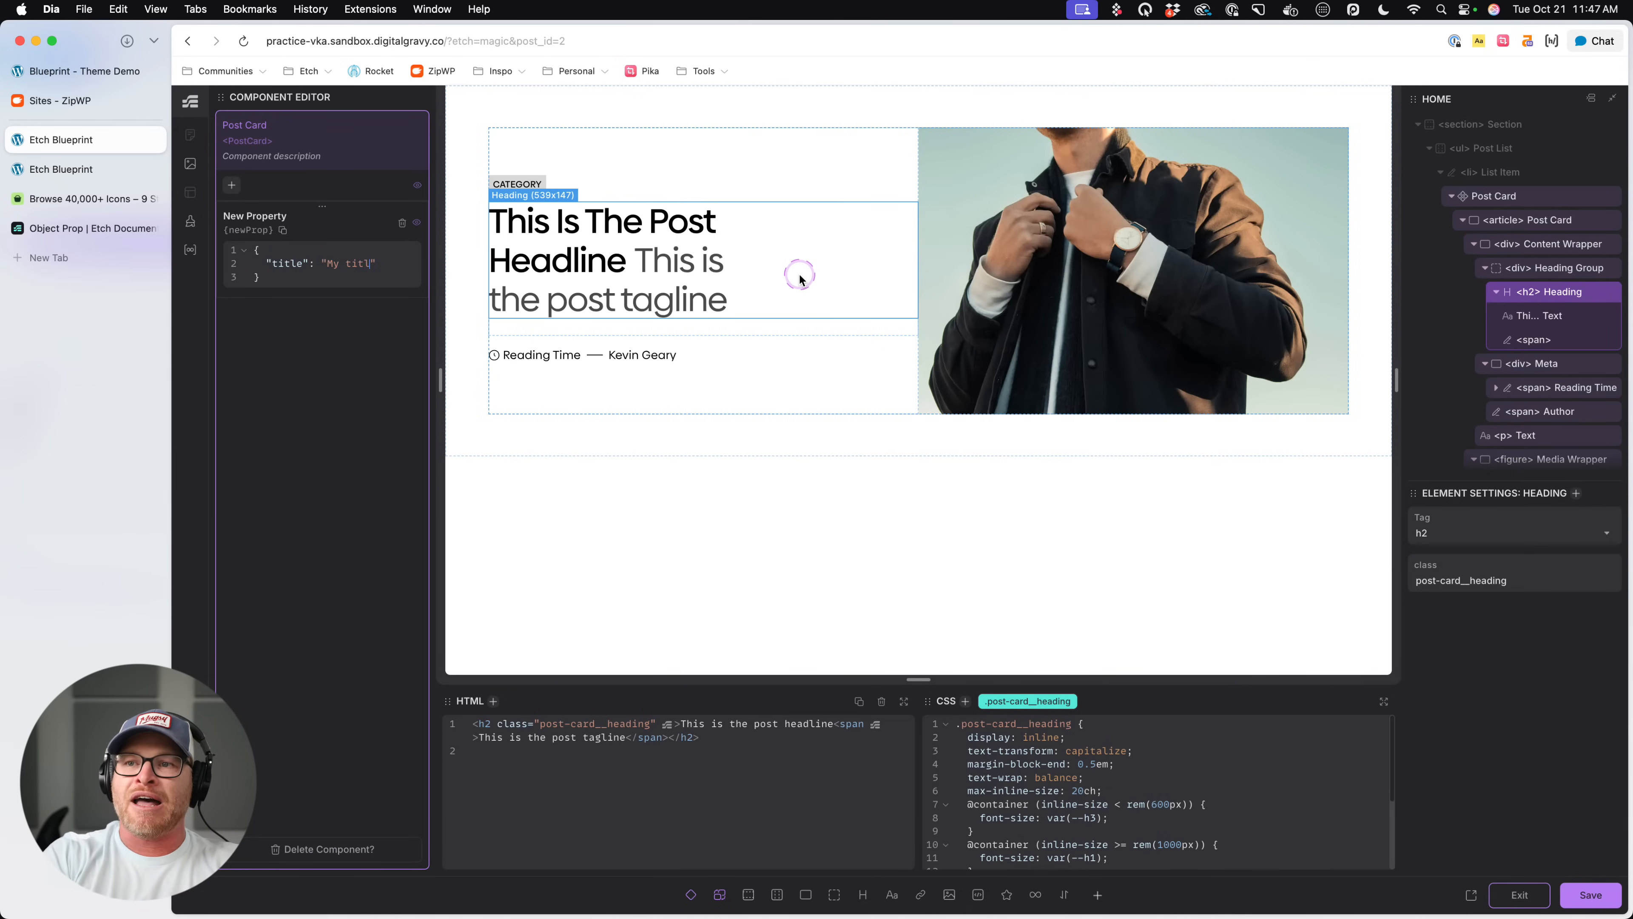
pyautogui.press('BackSpace')
pyautogui.press('BackSpace')
pyautogui.press('BackSpace')
pyautogui.press('BackSpace')
pyautogui.write('post title')
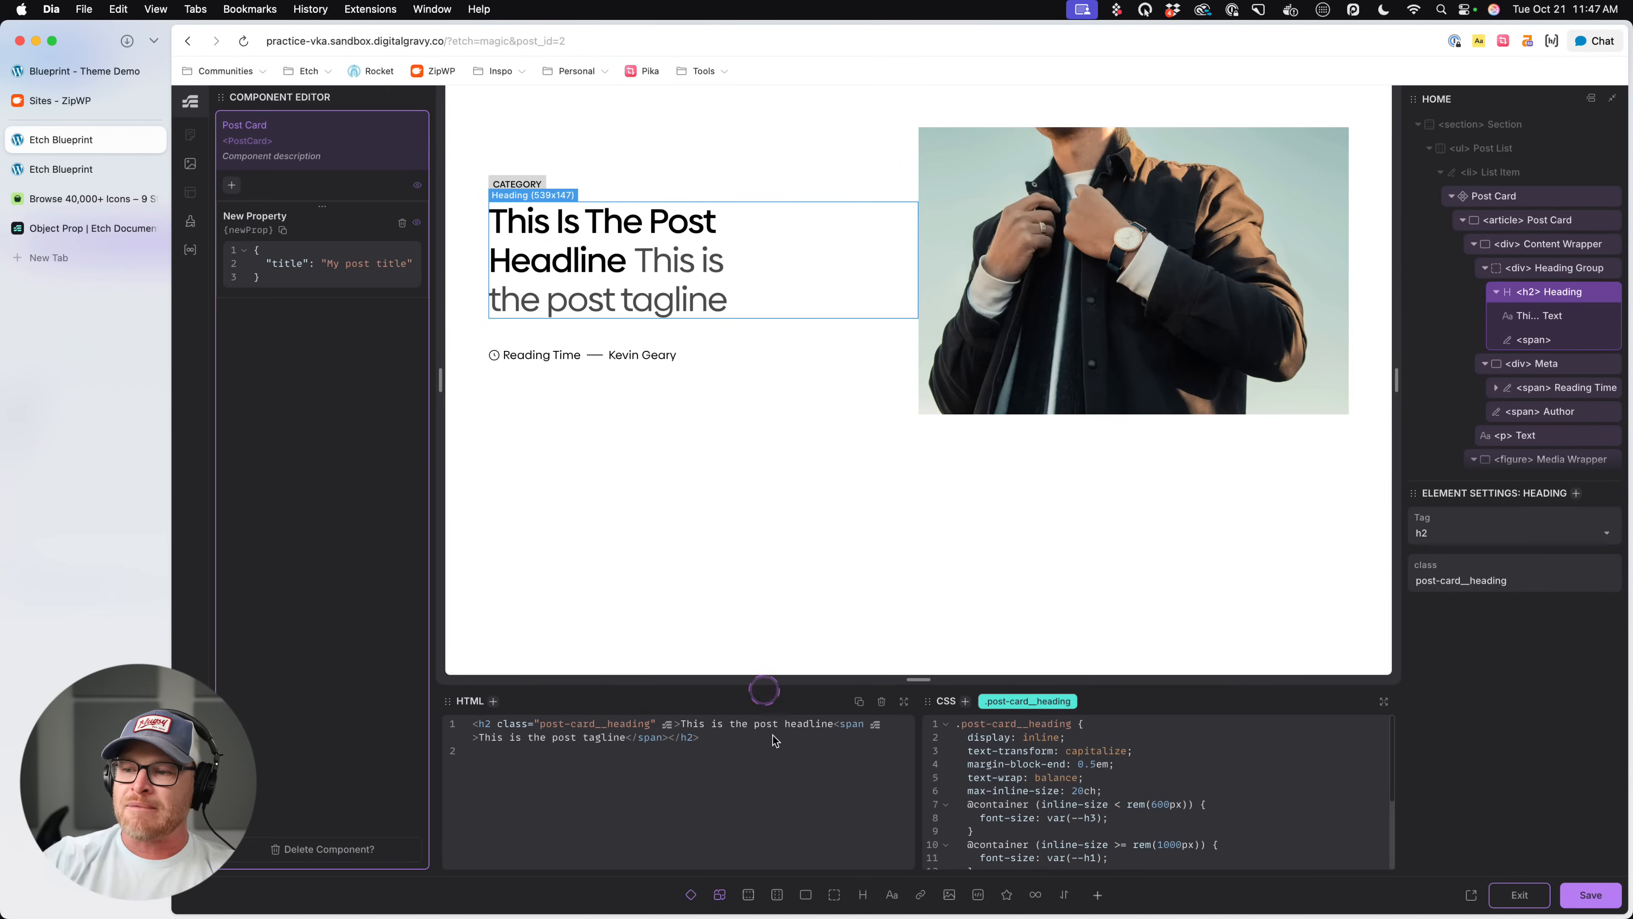
# - Replace the heading's "This is the post headline" text in the HTML with the dynamic placeholder {item.}
pyautogui.moveTo(772, 737); pyautogui.dragTo(772, 727)
pyautogui.click(834, 724)
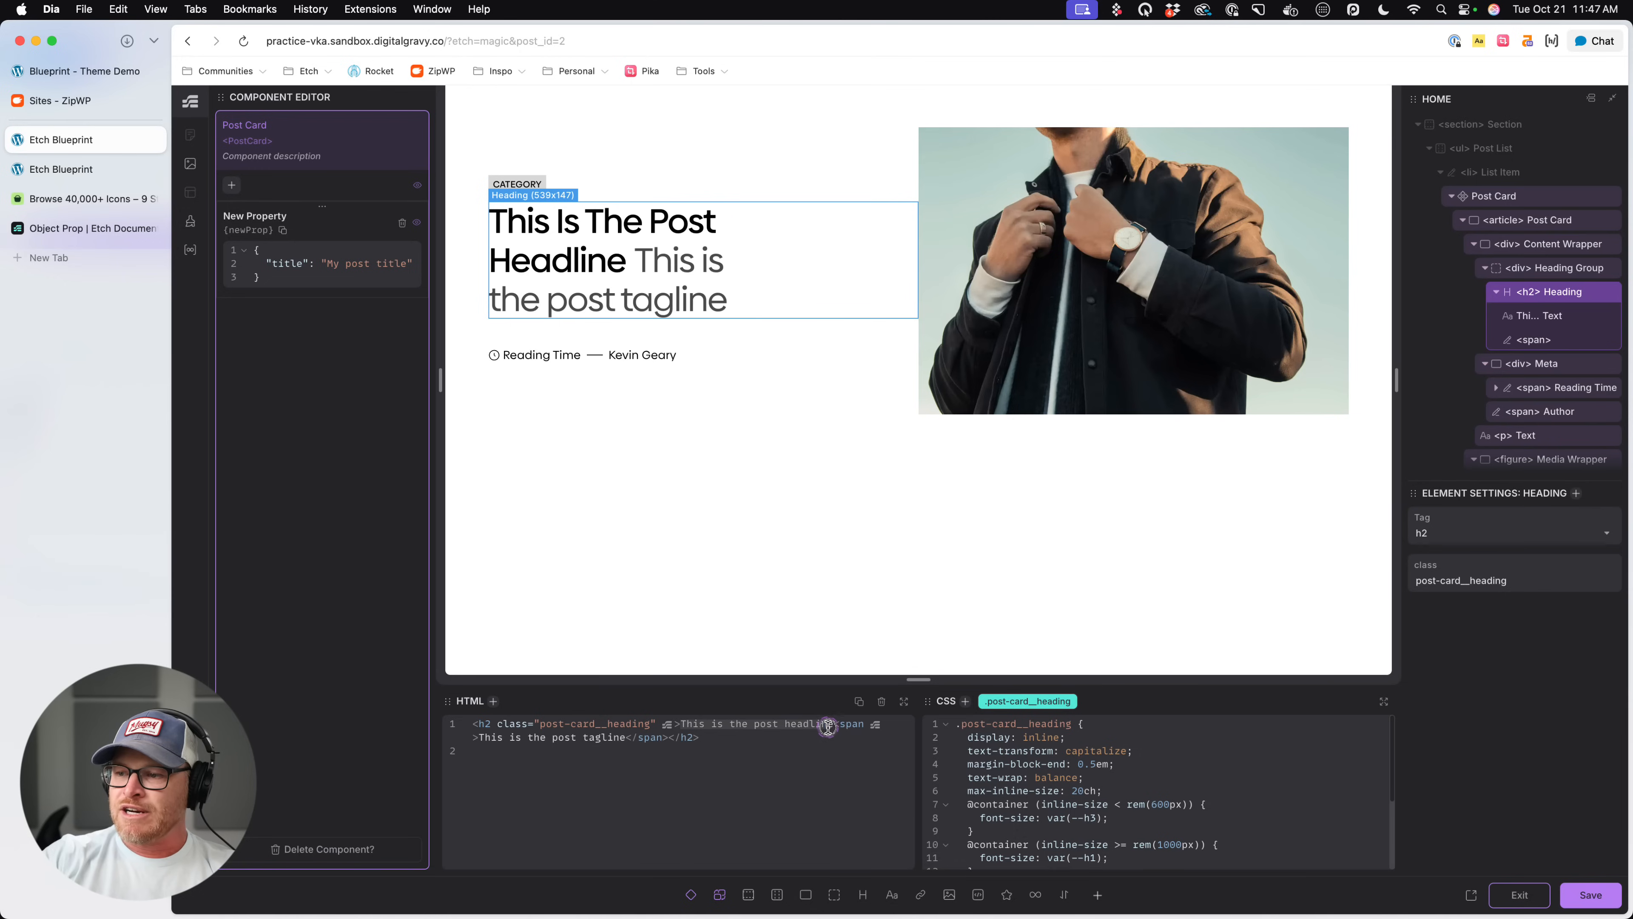
pyautogui.write('{}')
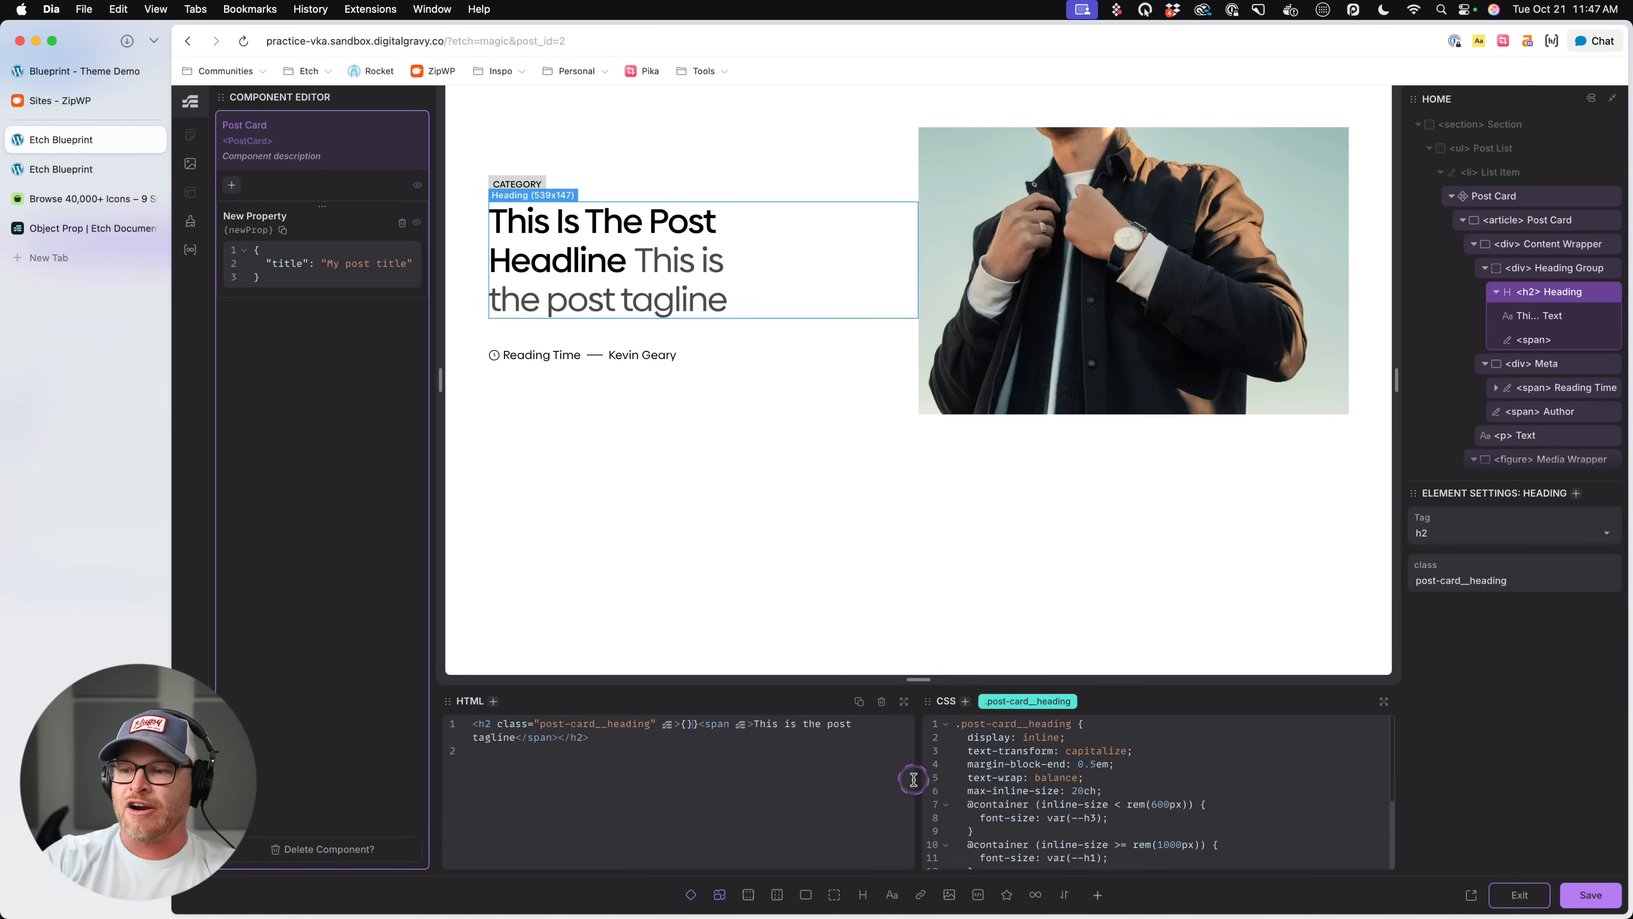
pyautogui.press('BackSpace')
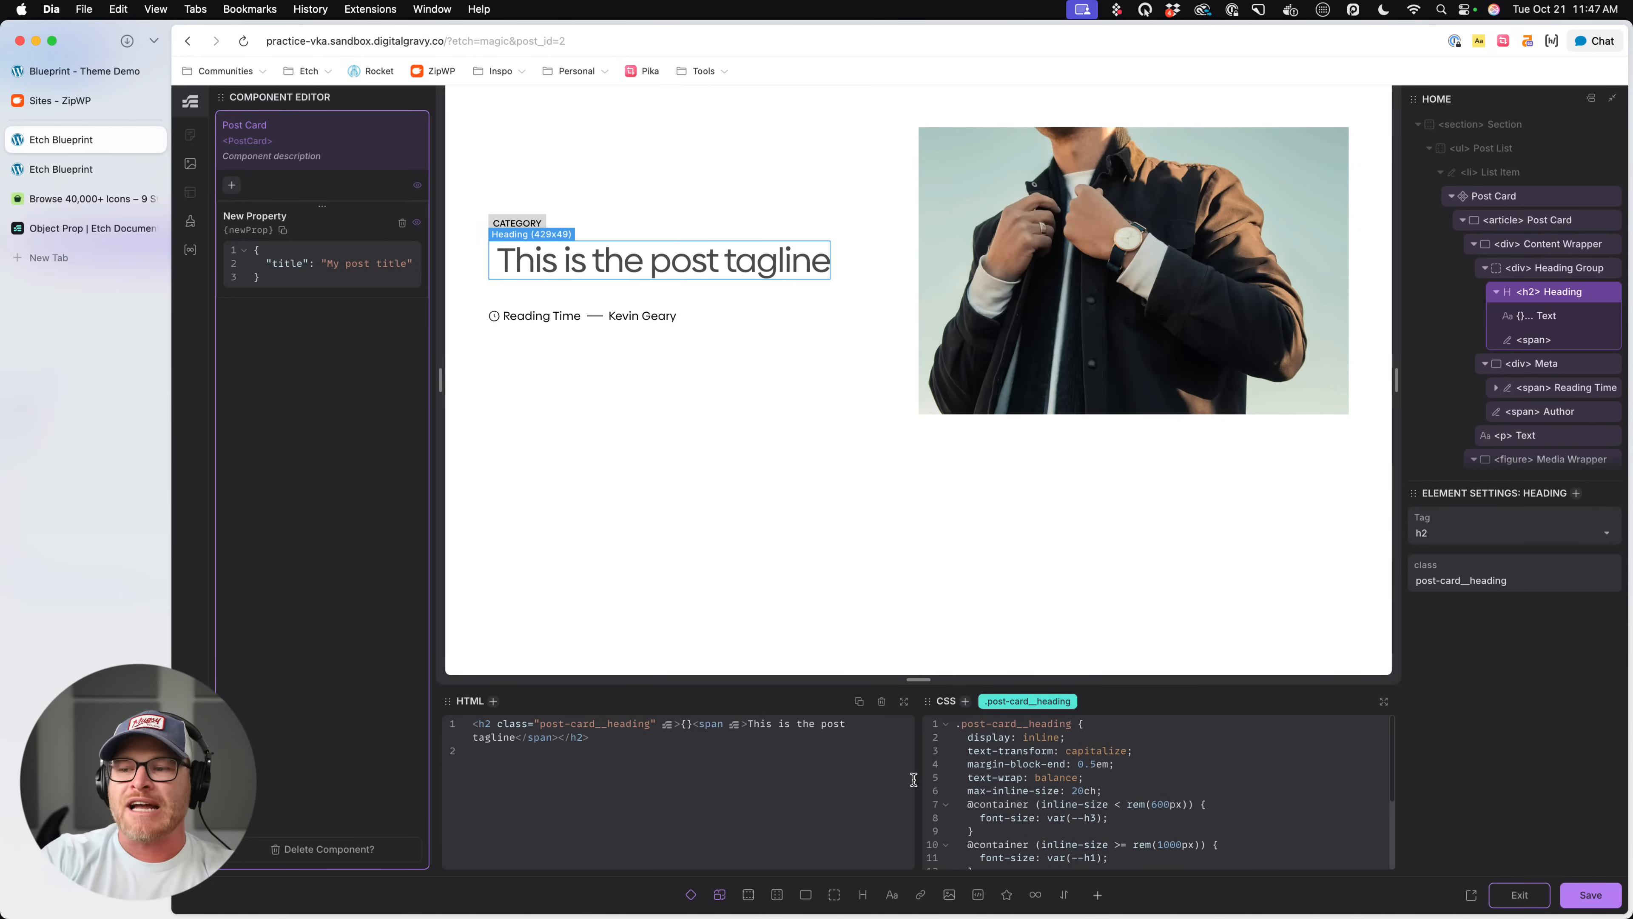
pyautogui.write('item.')
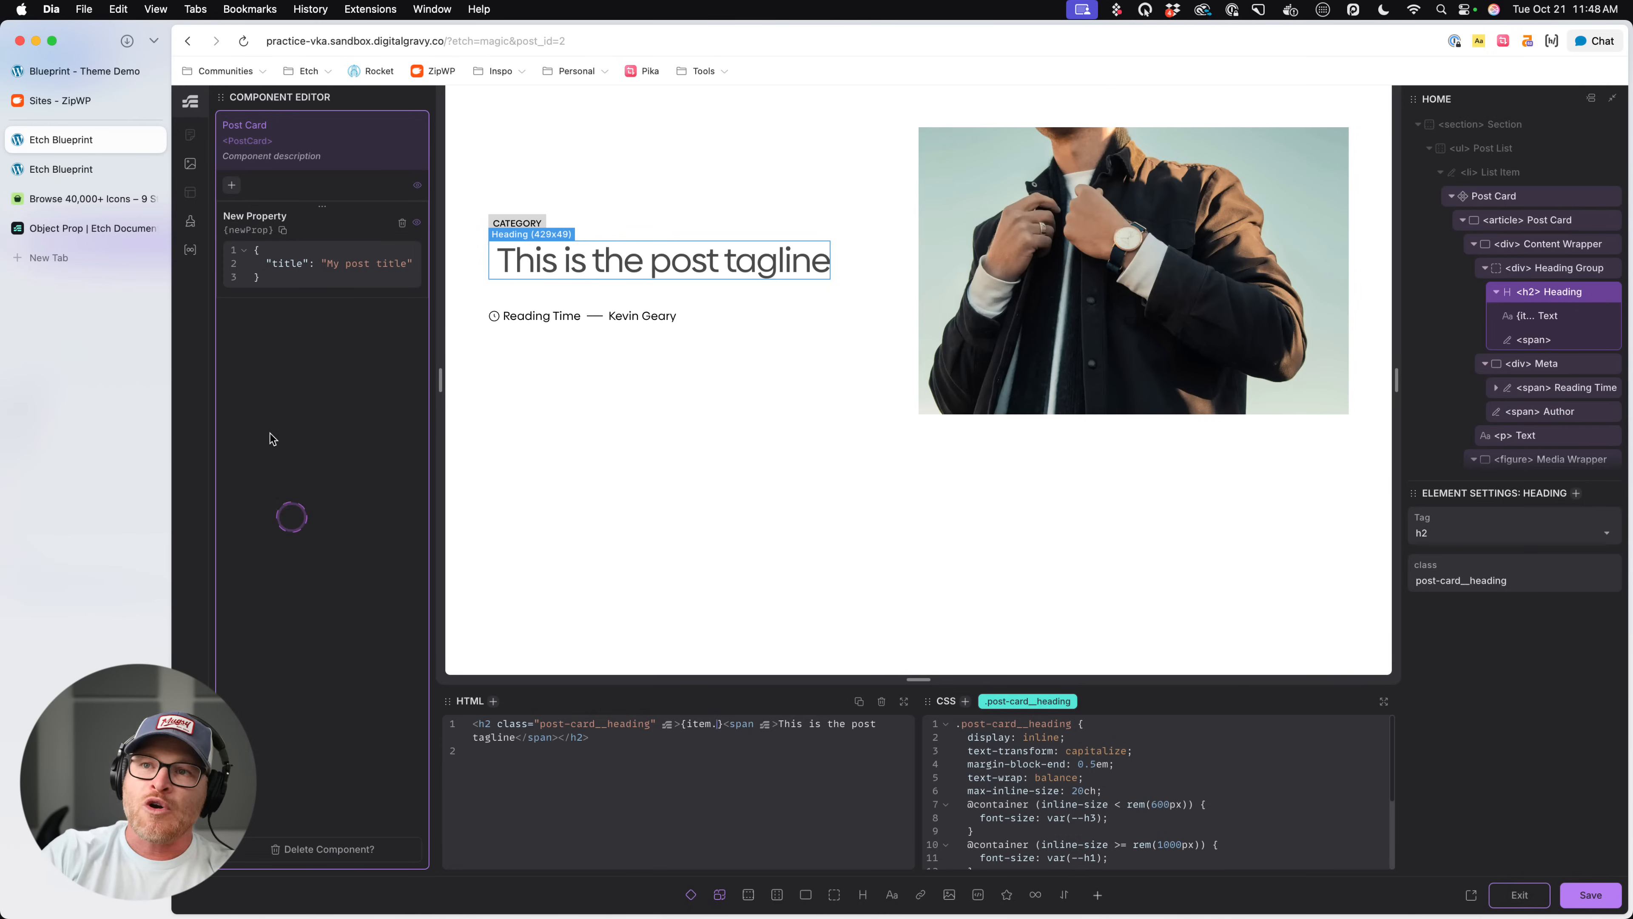
# - Rename the Object property to Source and change the heading's placeholder to {props.source.title}
pyautogui.doubleClick(264, 218)
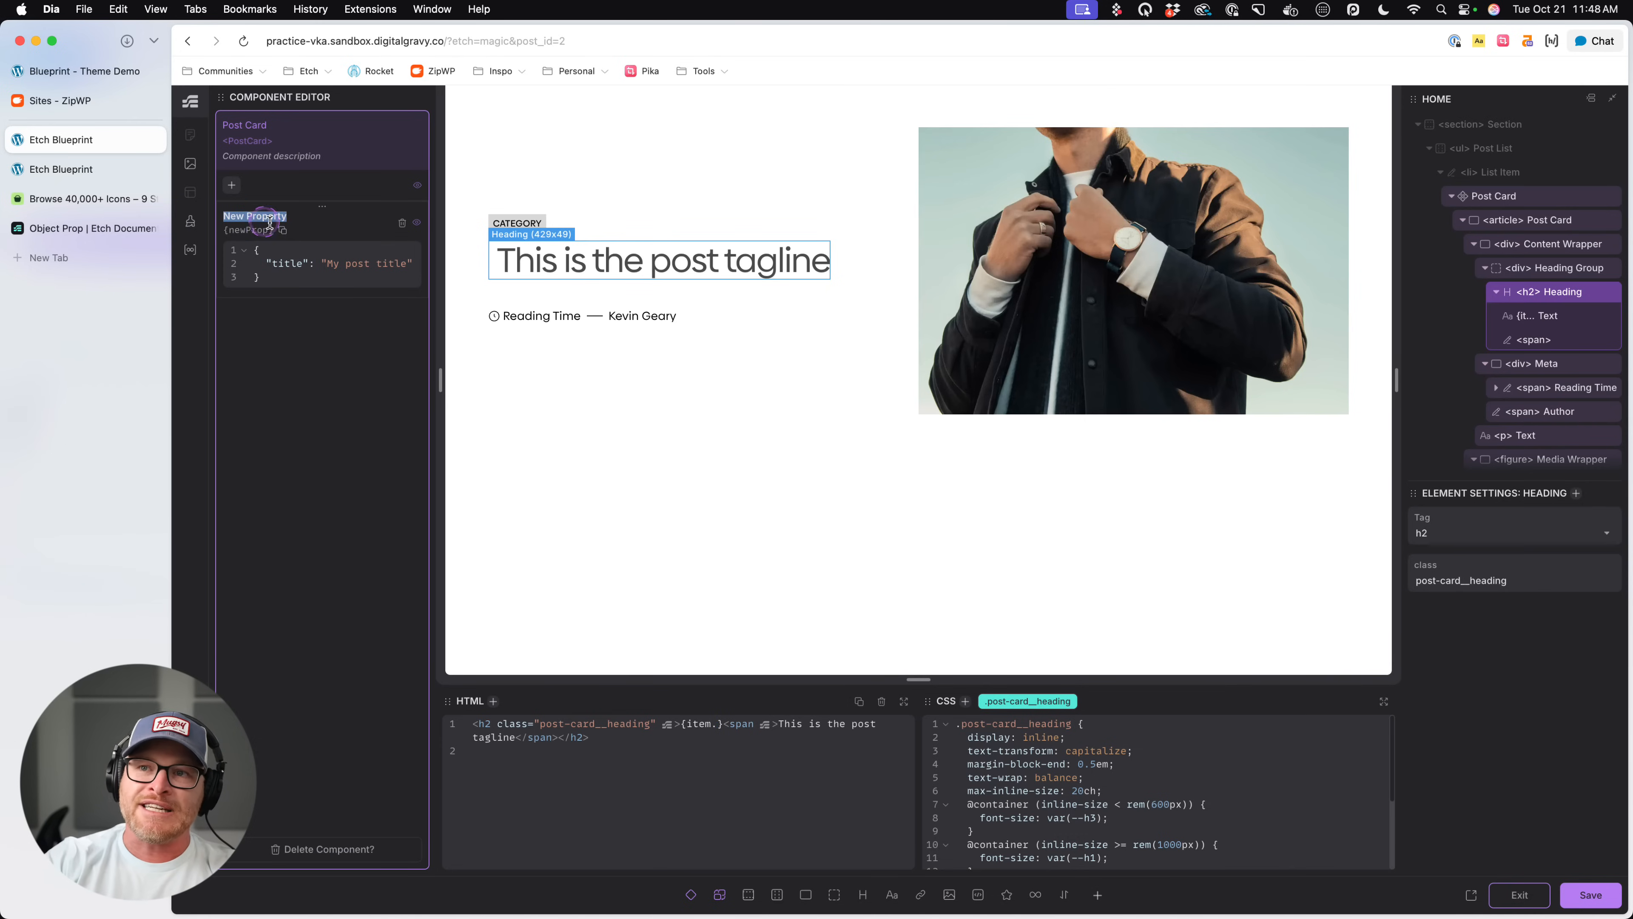
pyautogui.write('Source')
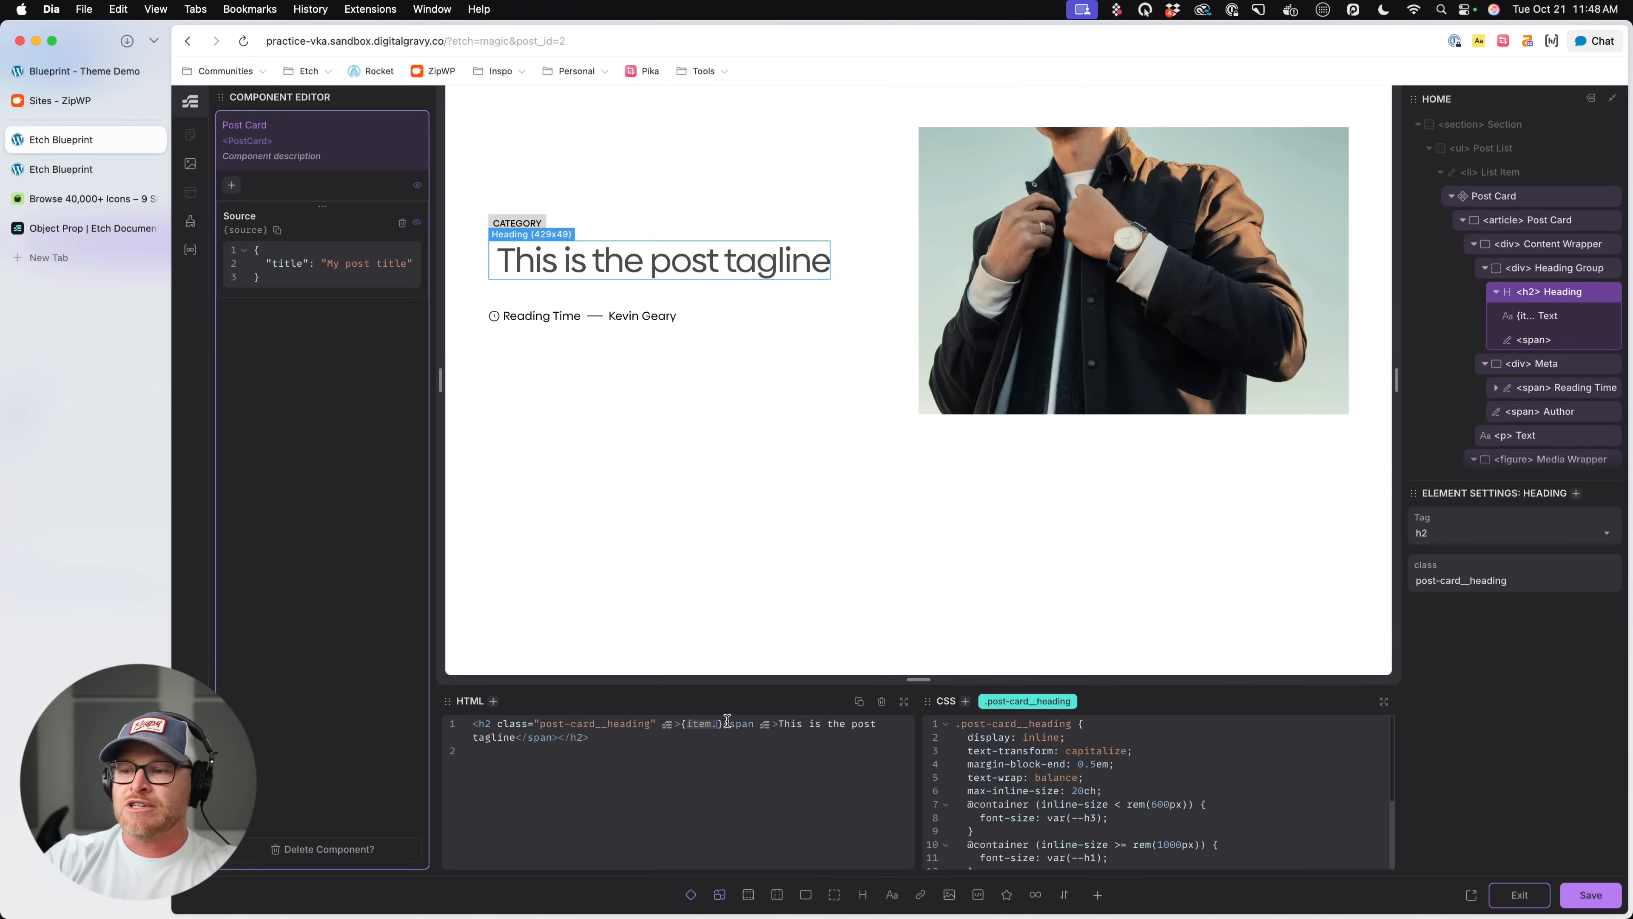
pyautogui.hotkey('shift', 'Left')
pyautogui.hotkey('shift', 'Left')
pyautogui.hotkey('shift', 'Left')
pyautogui.hotkey('shift', 'Left')
pyautogui.write('props.')
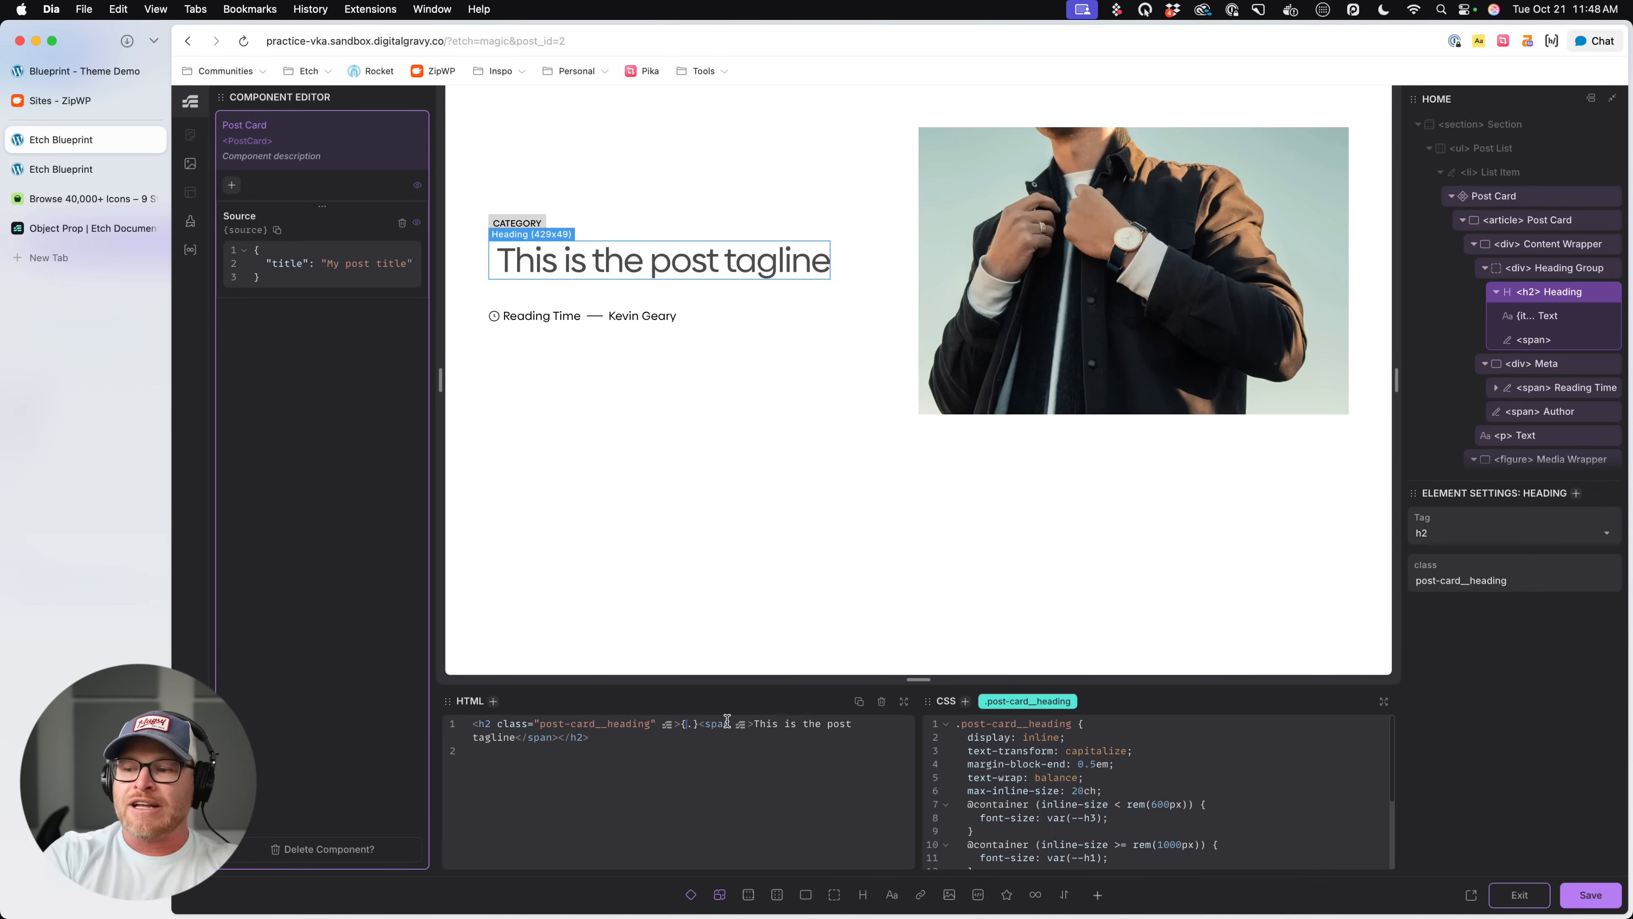
pyautogui.write('source')
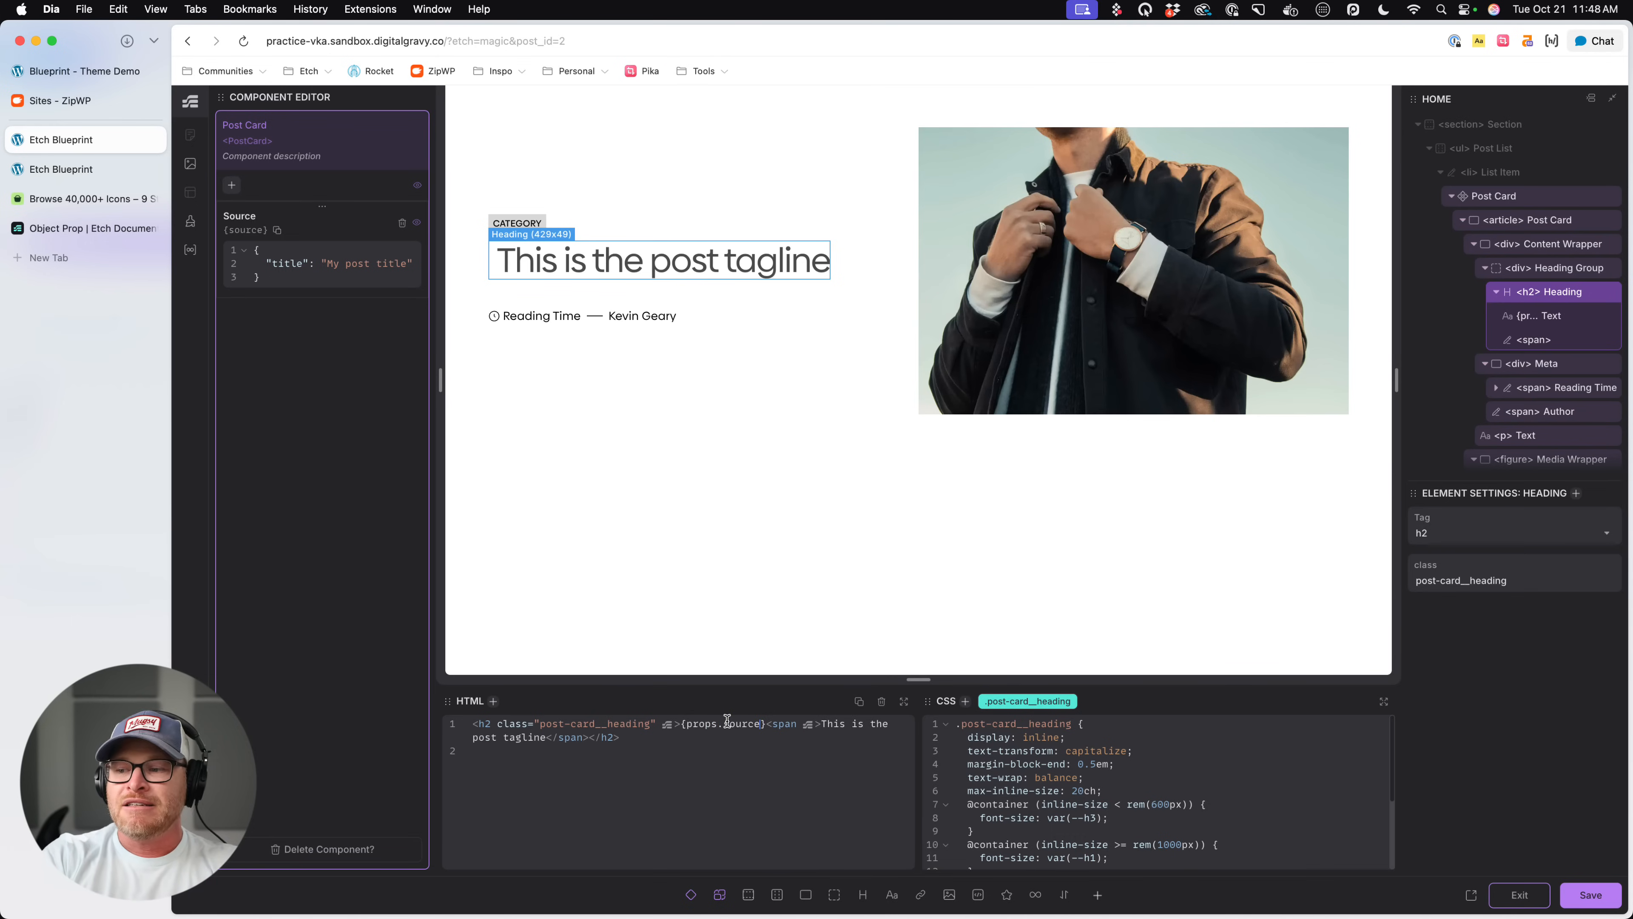
pyautogui.write('.title')
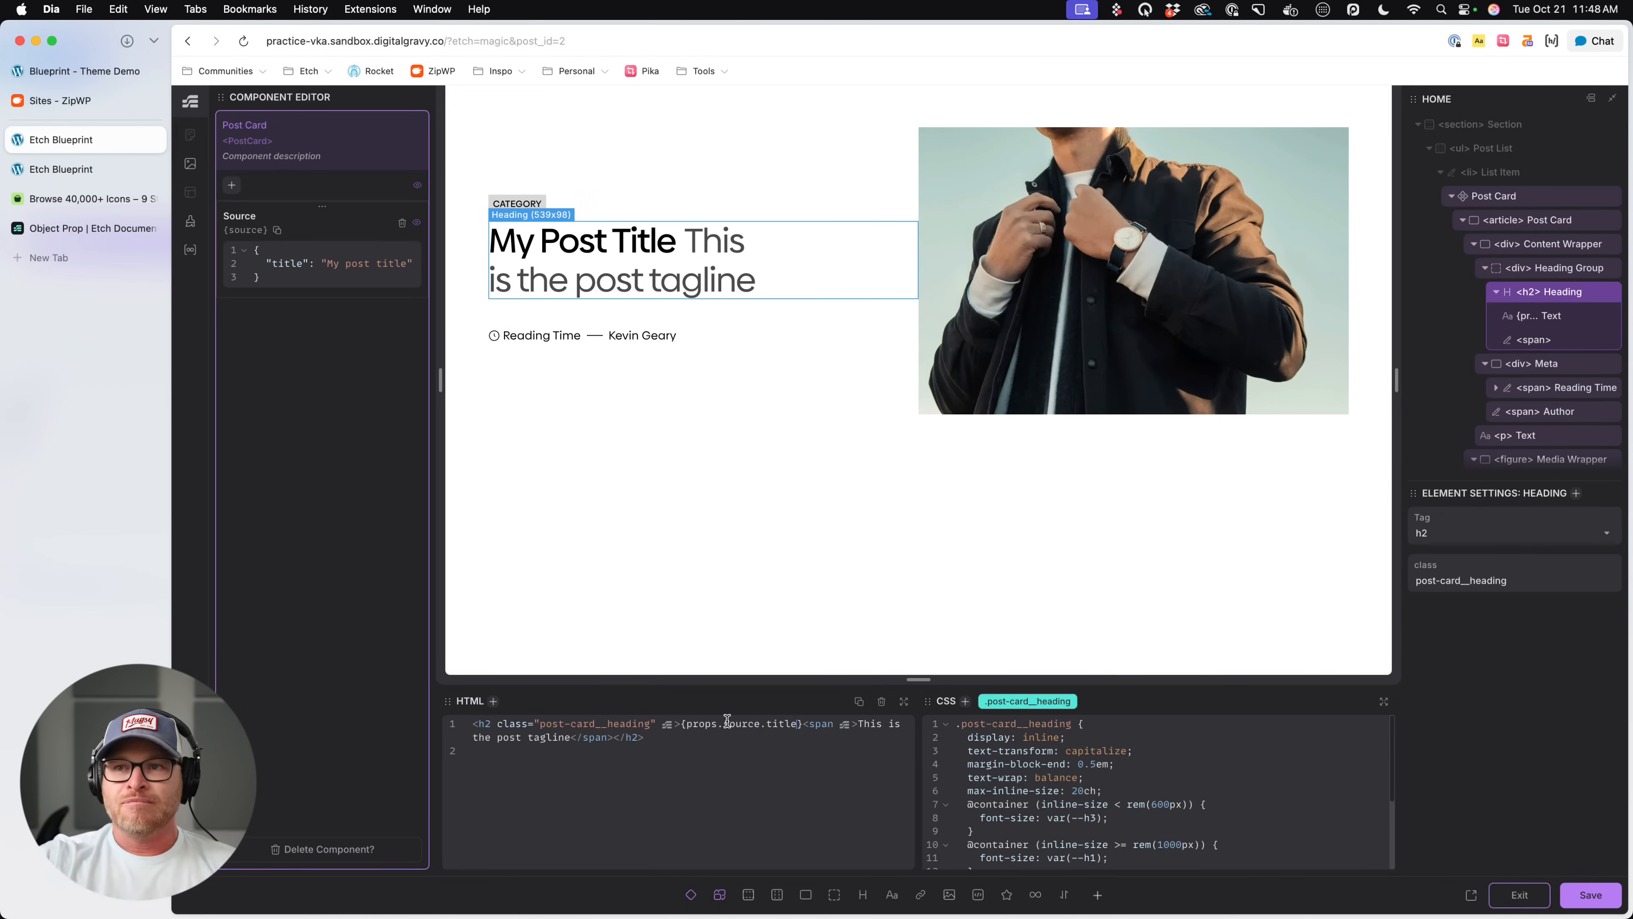
# - Test the heading's binding by trying "My post title 2" as the Source title, and restore "My post title"
pyautogui.click(375, 265)
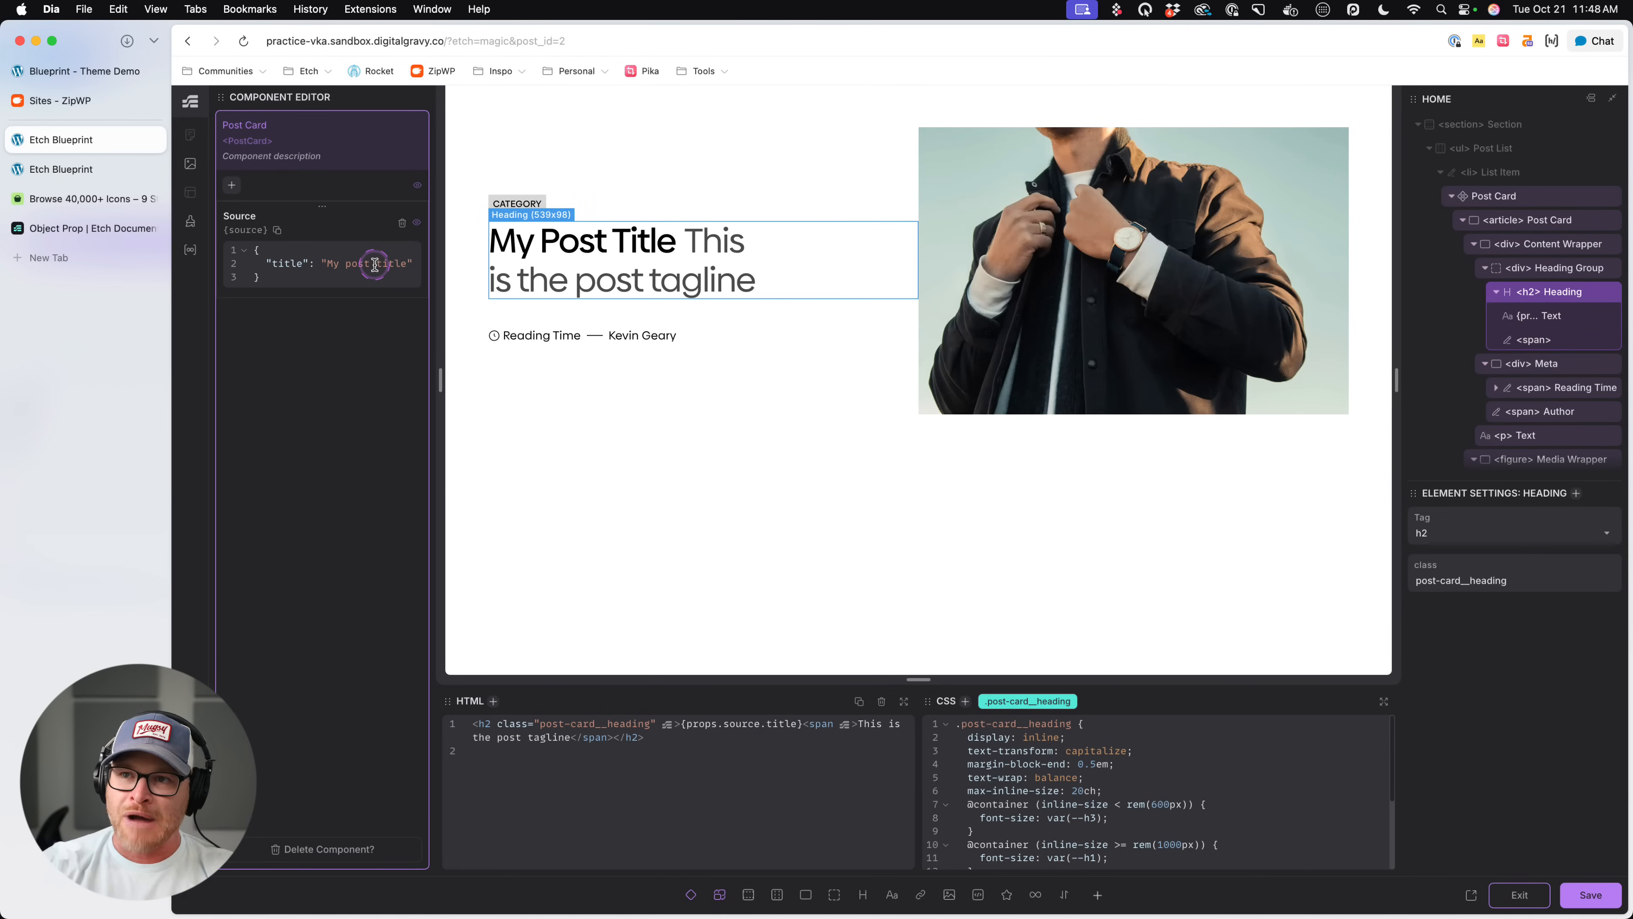
pyautogui.write('2')
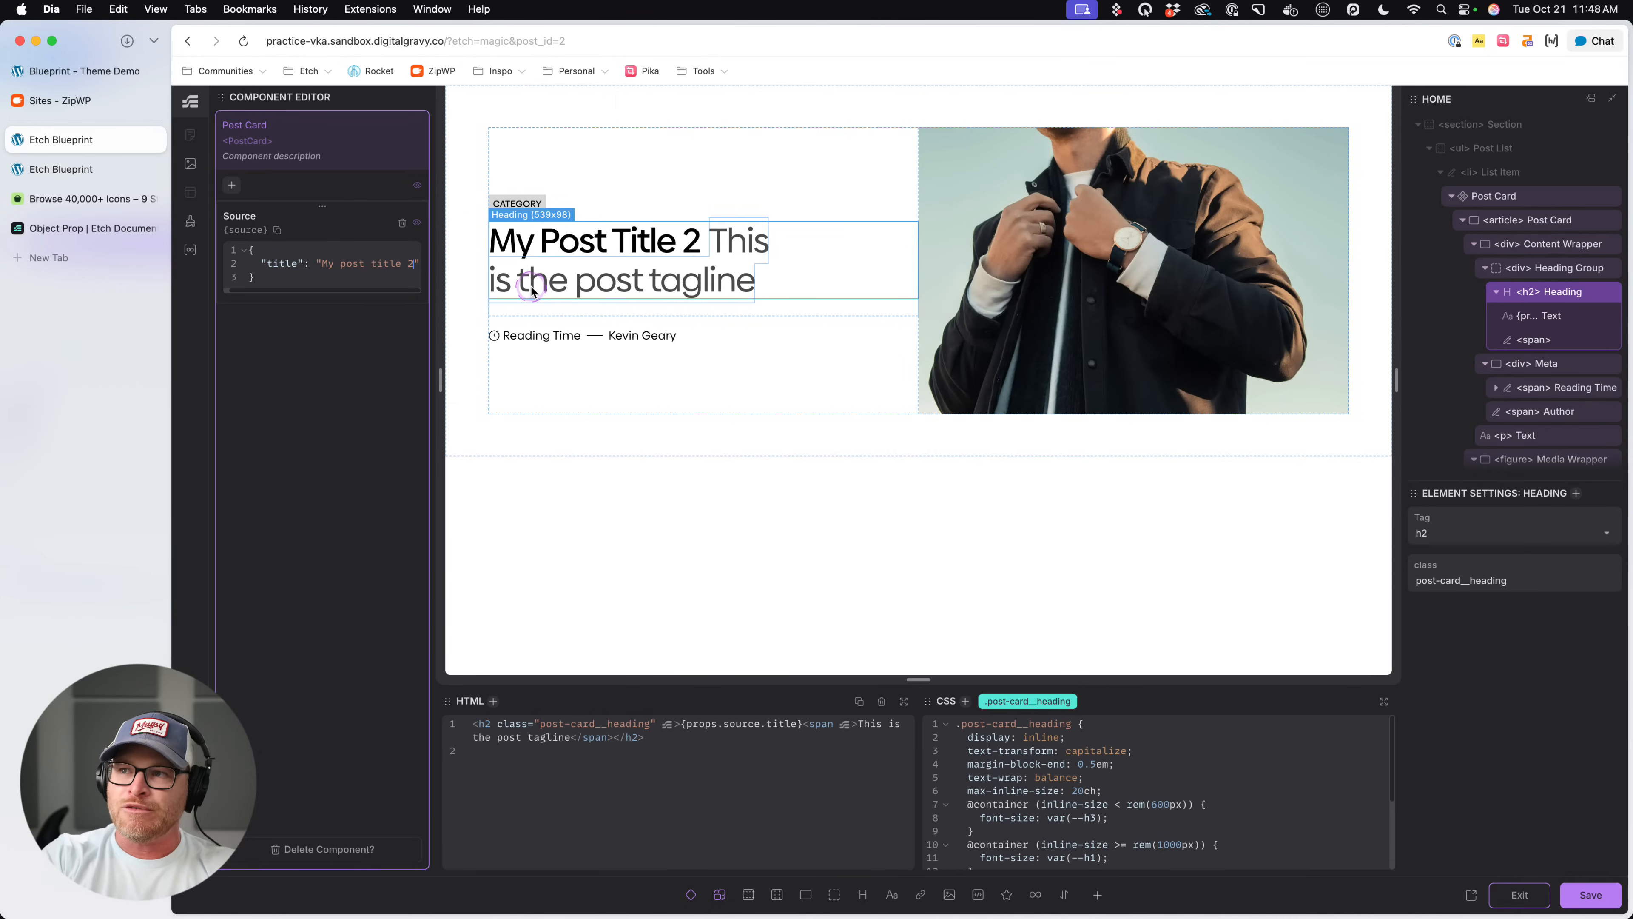
pyautogui.press('BackSpace')
pyautogui.press('BackSpace')
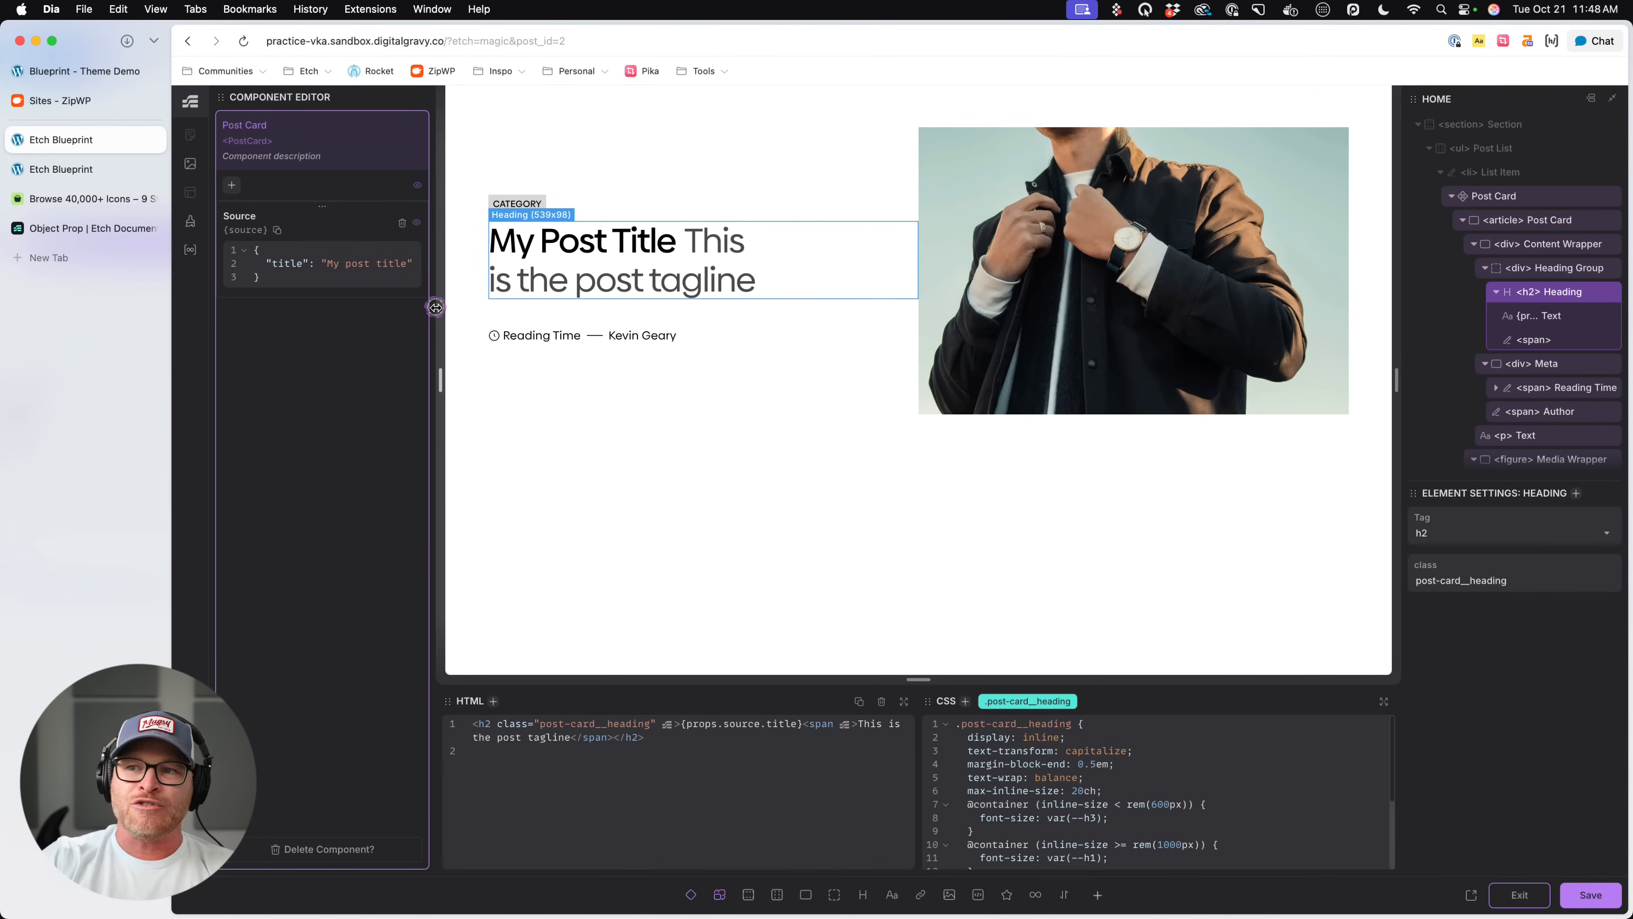
# - Widen the component editor to give the Source object's code more room
pyautogui.moveTo(435, 307); pyautogui.dragTo(495, 313)
pyautogui.scroll(-3, 618, 282)
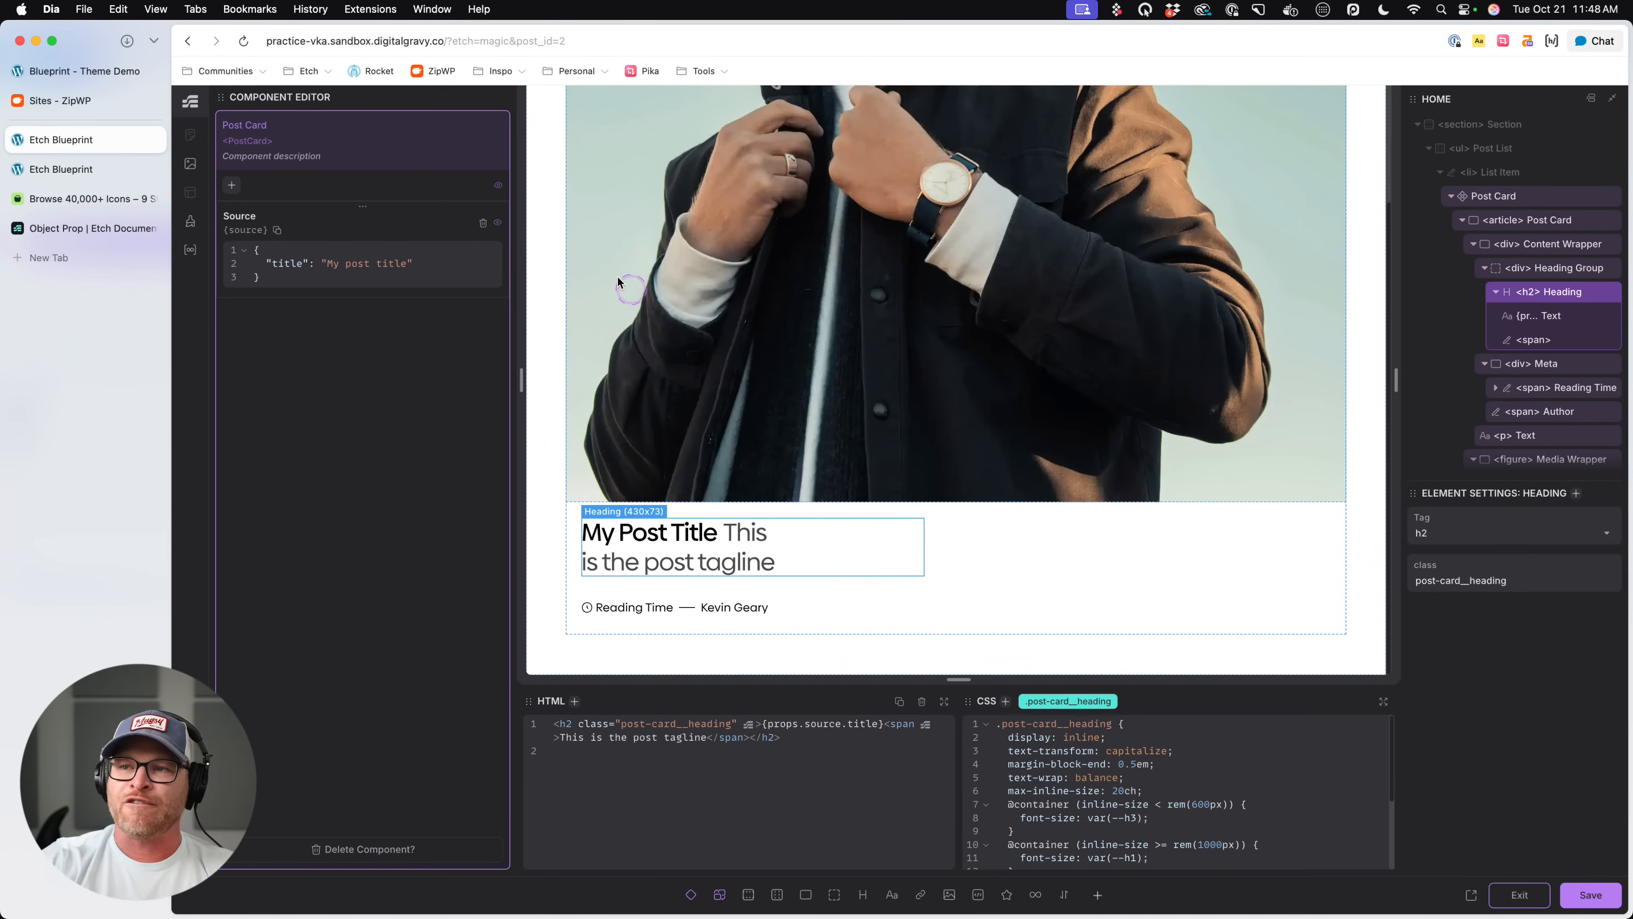
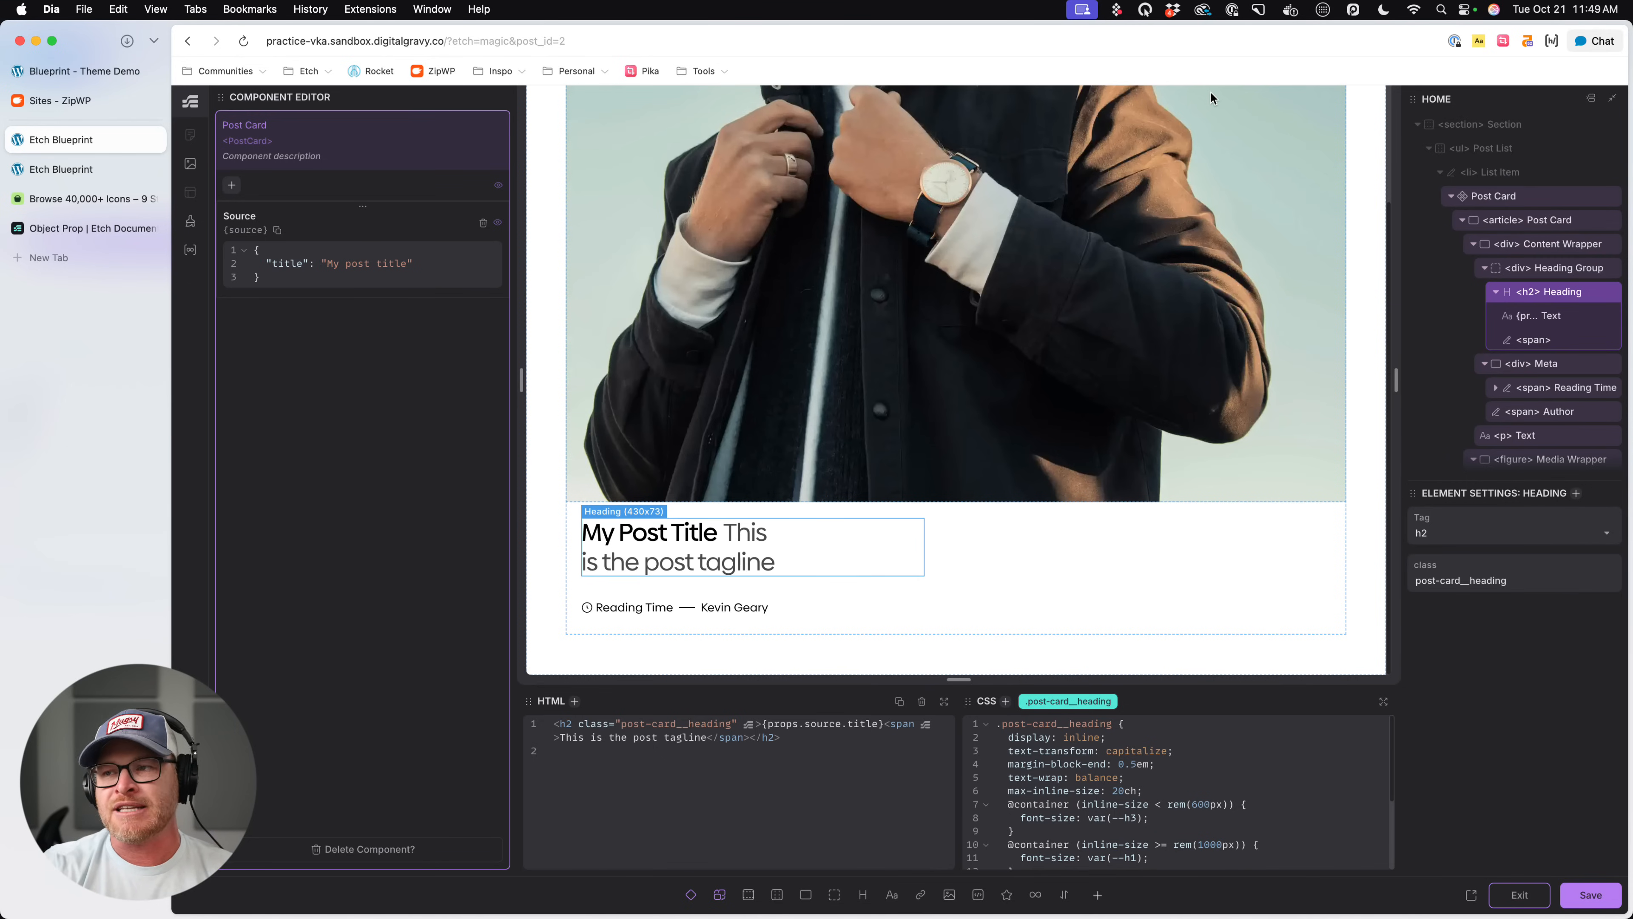
# - Add a "reading_time" key with the value "5 min" below the title in the Source object
pyautogui.click(387, 270)
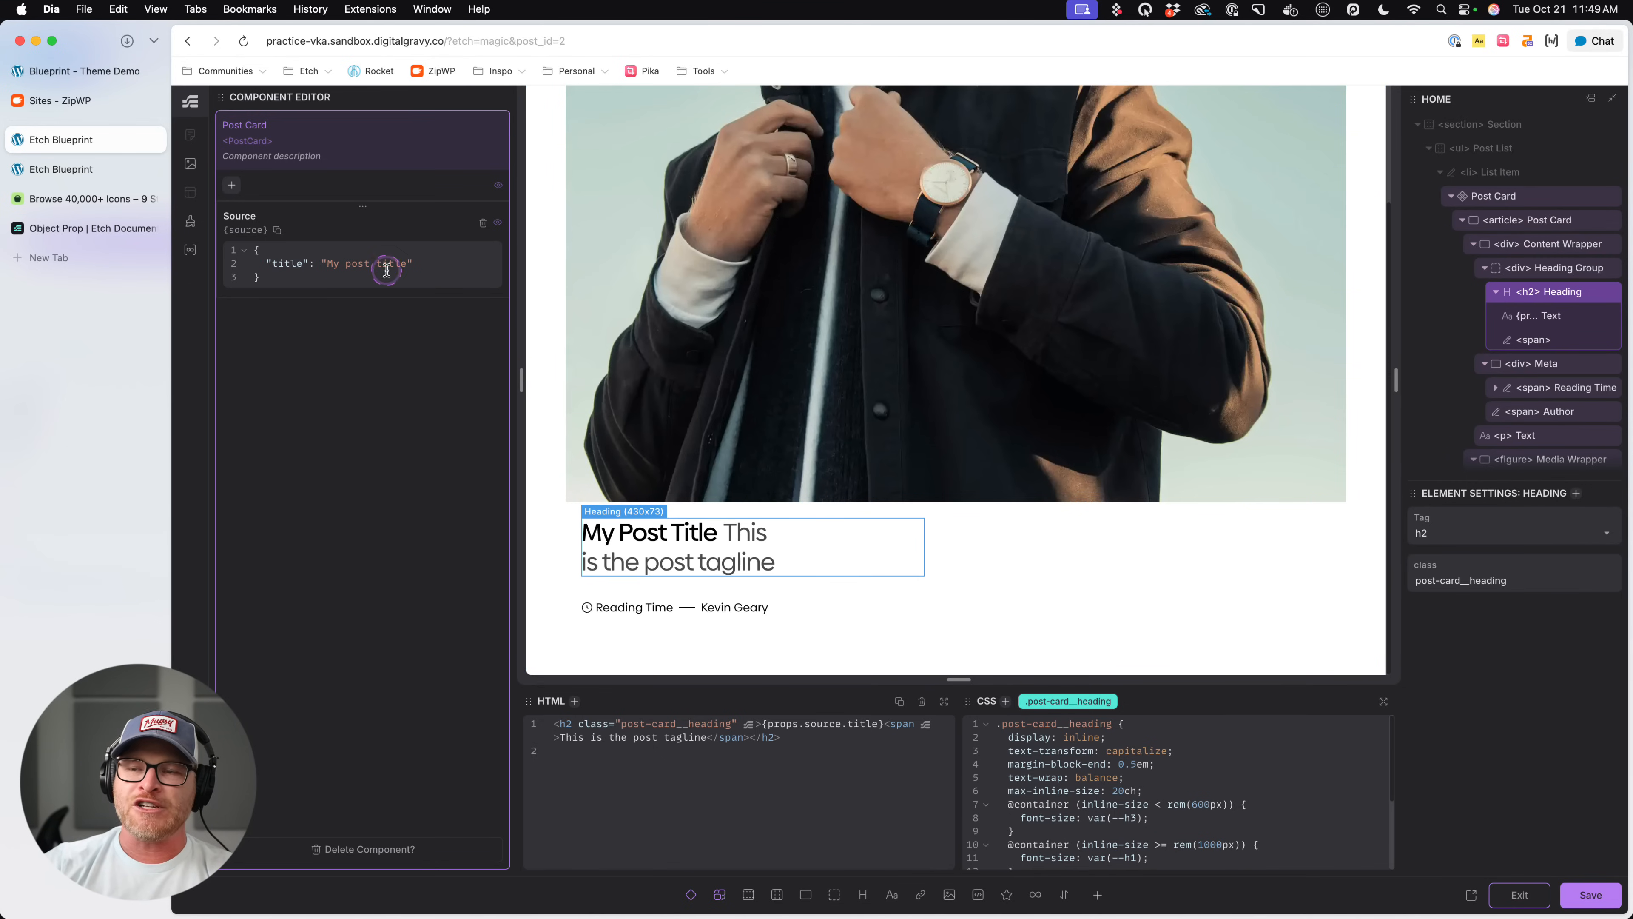
pyautogui.click(446, 264)
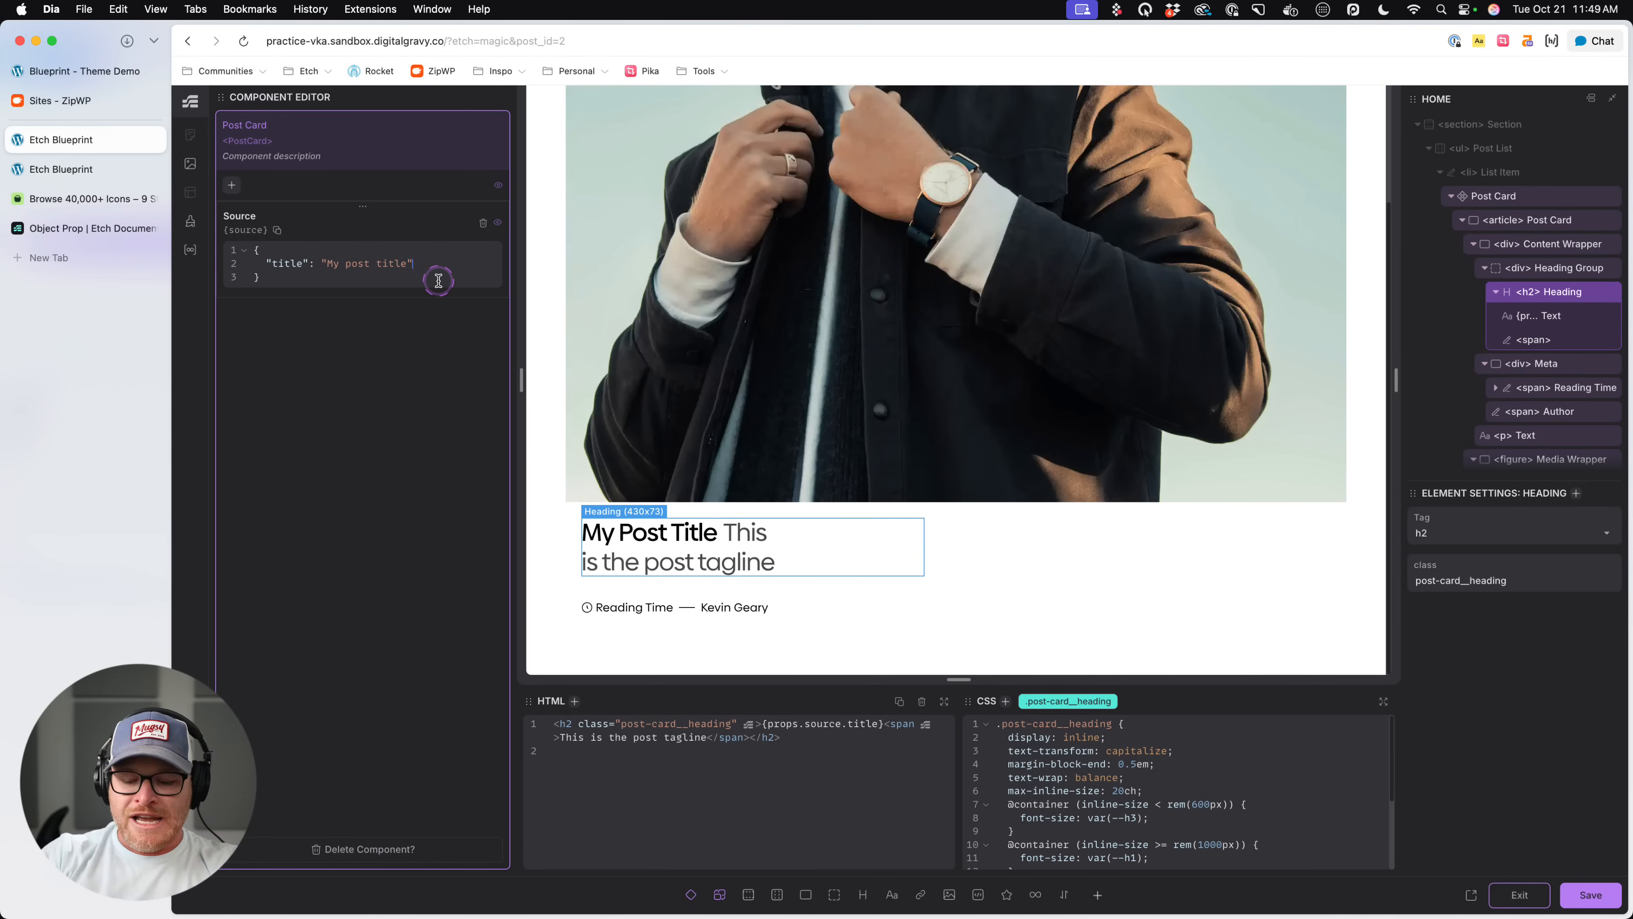
pyautogui.write(',')
pyautogui.press('Return')
pyautogui.write('"reading_time')
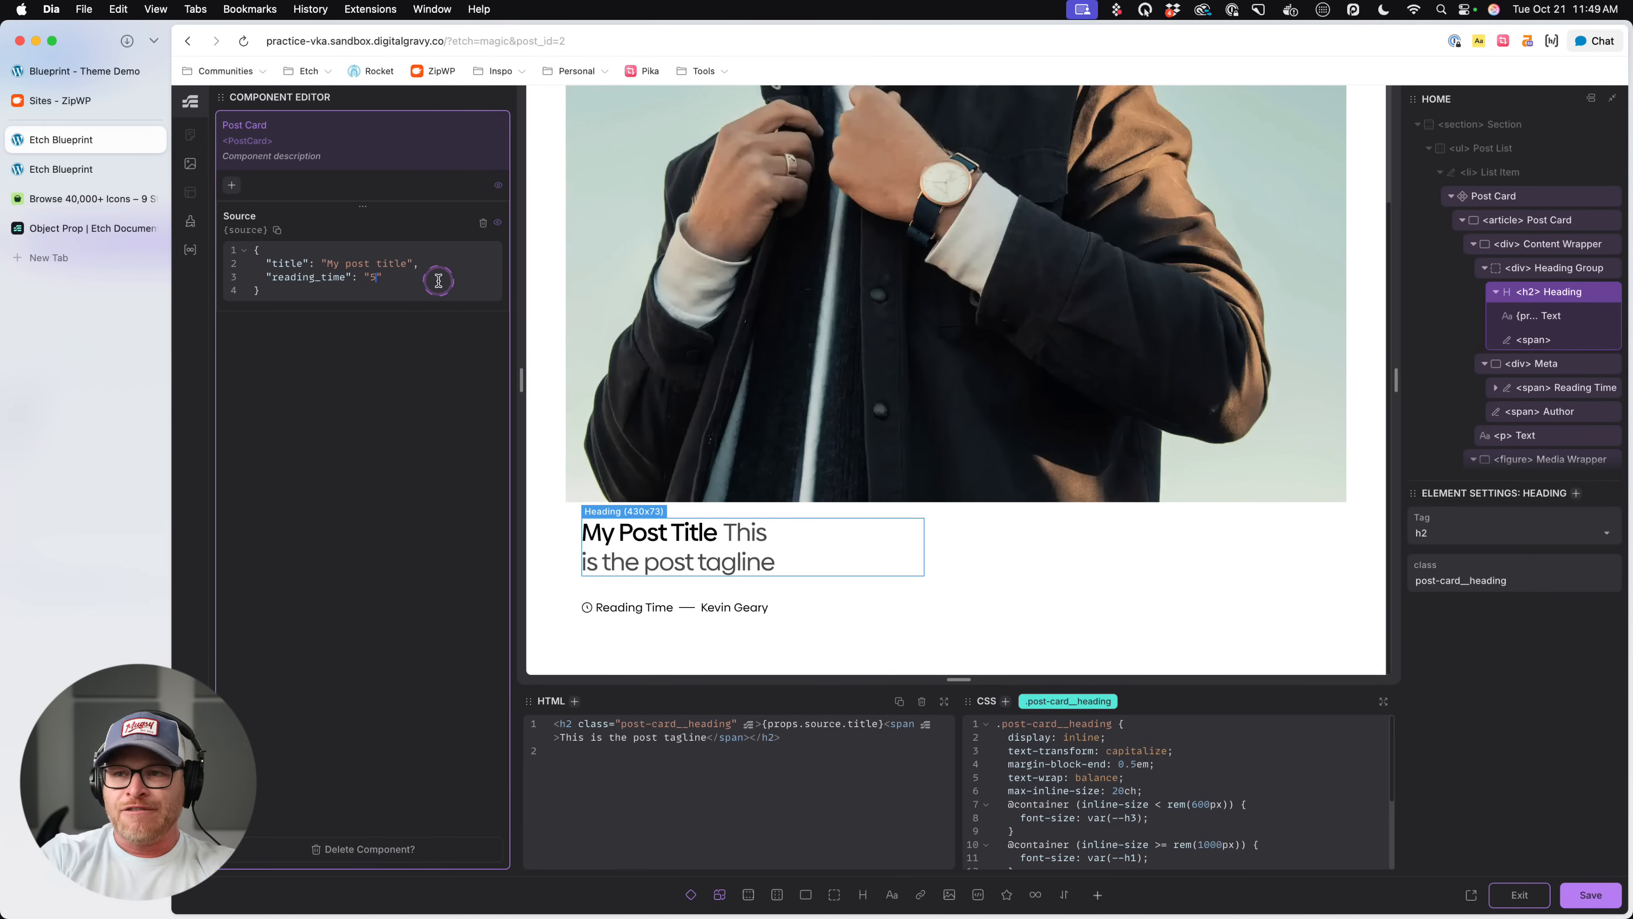
pyautogui.write('": "5 min')
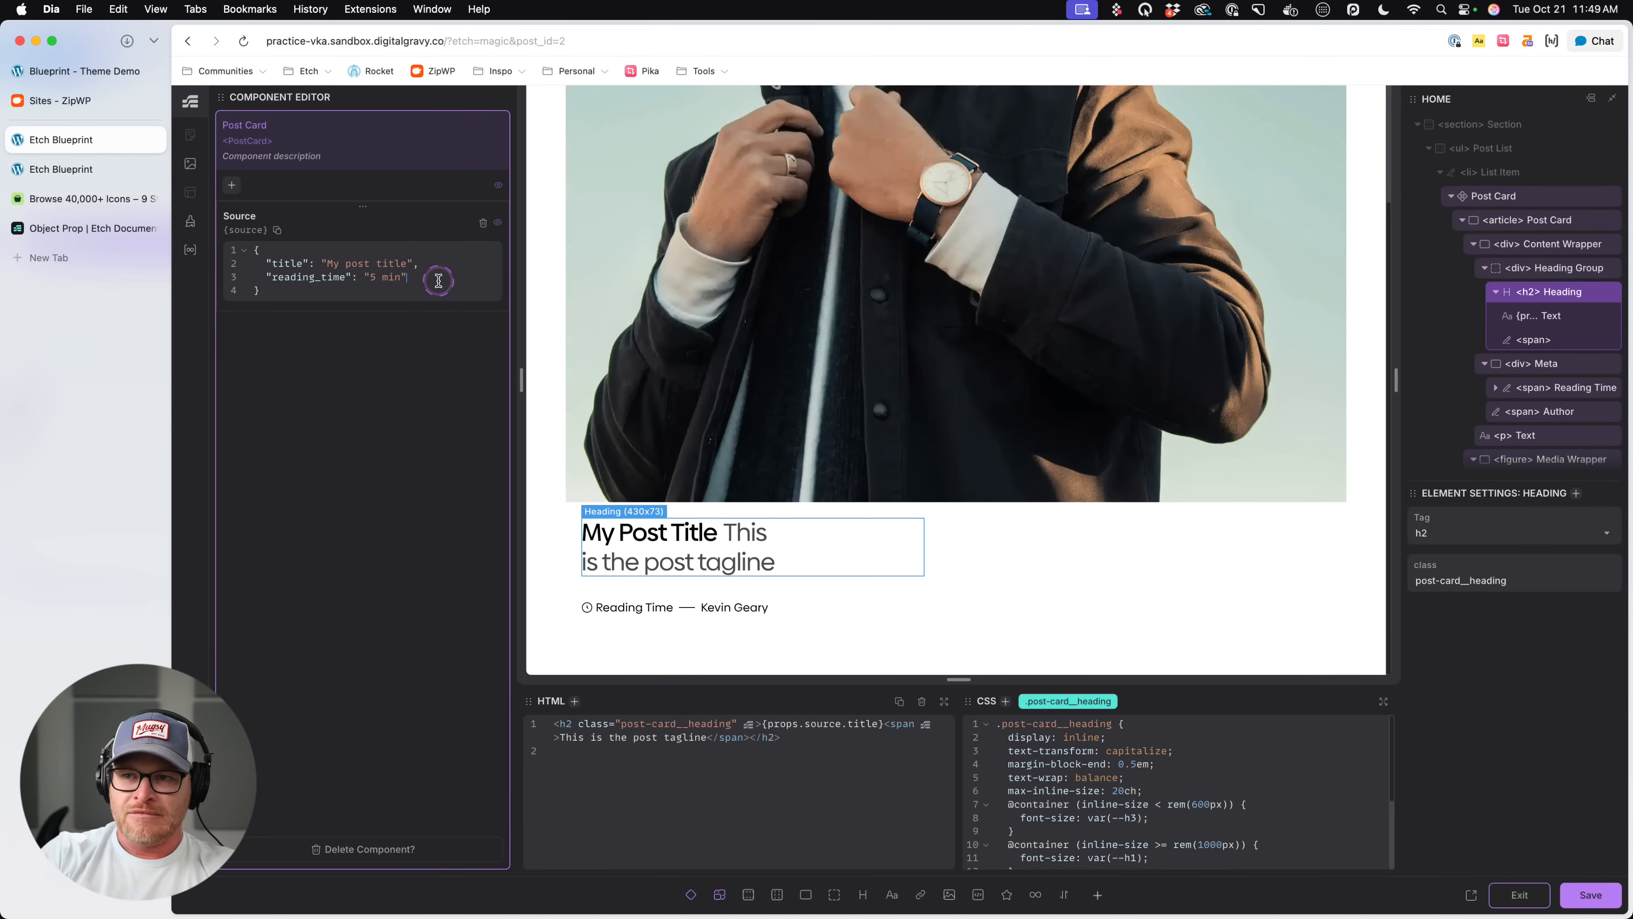
# - Replace the "Reading Time" text in the card's reading-time span with the placeholder {props.source.reading_time}
pyautogui.click(621, 608)
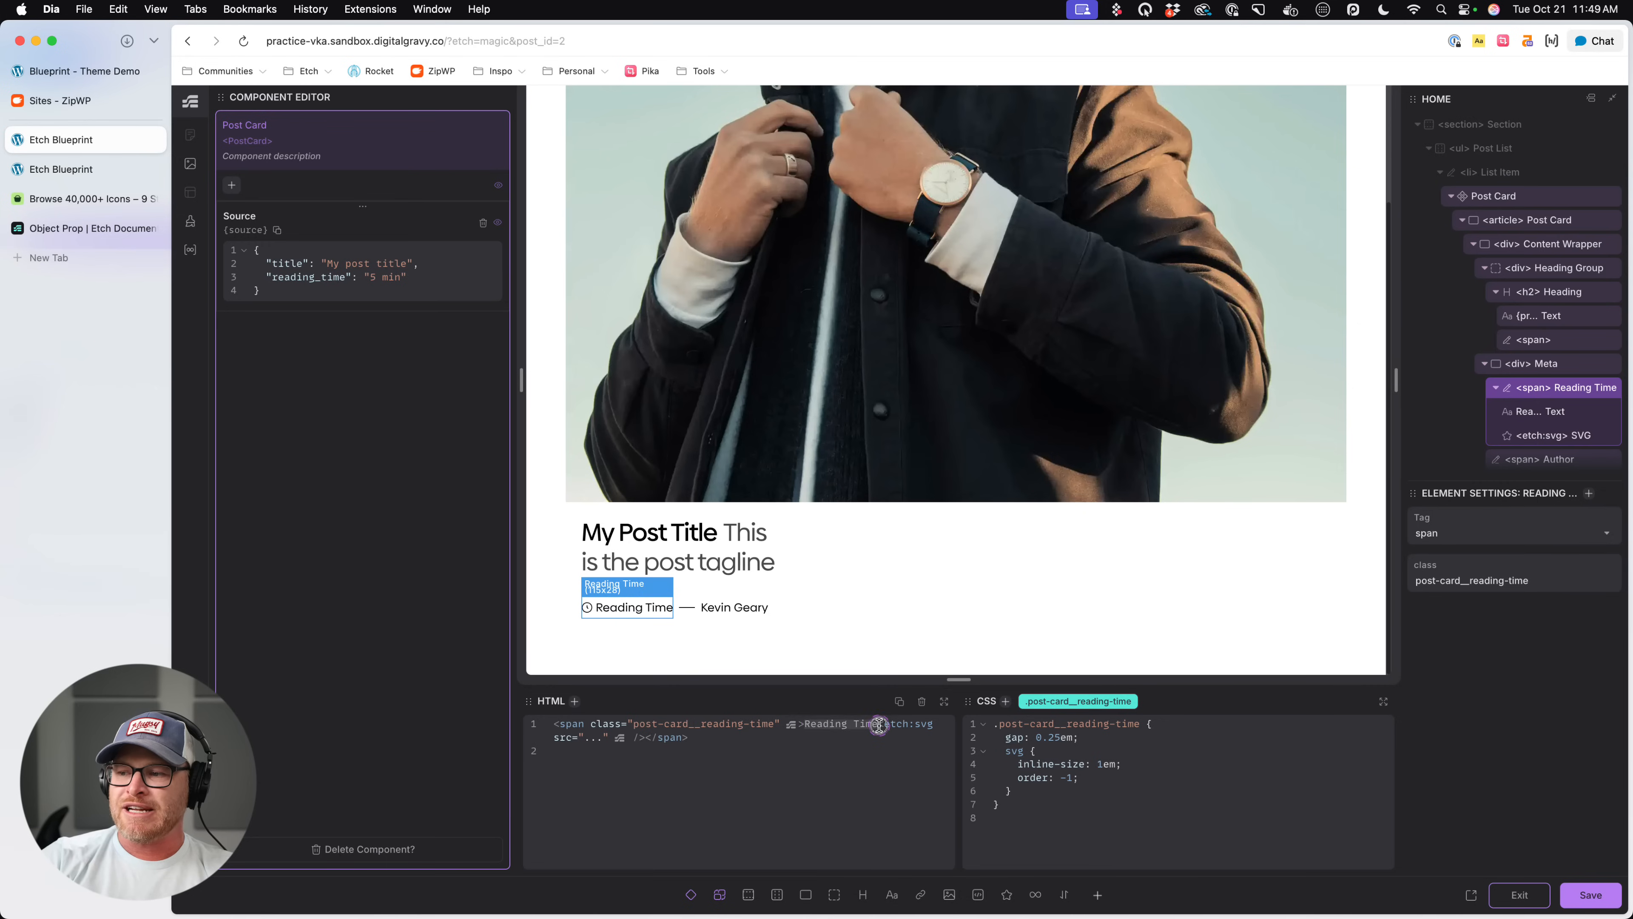
pyautogui.write('{props')
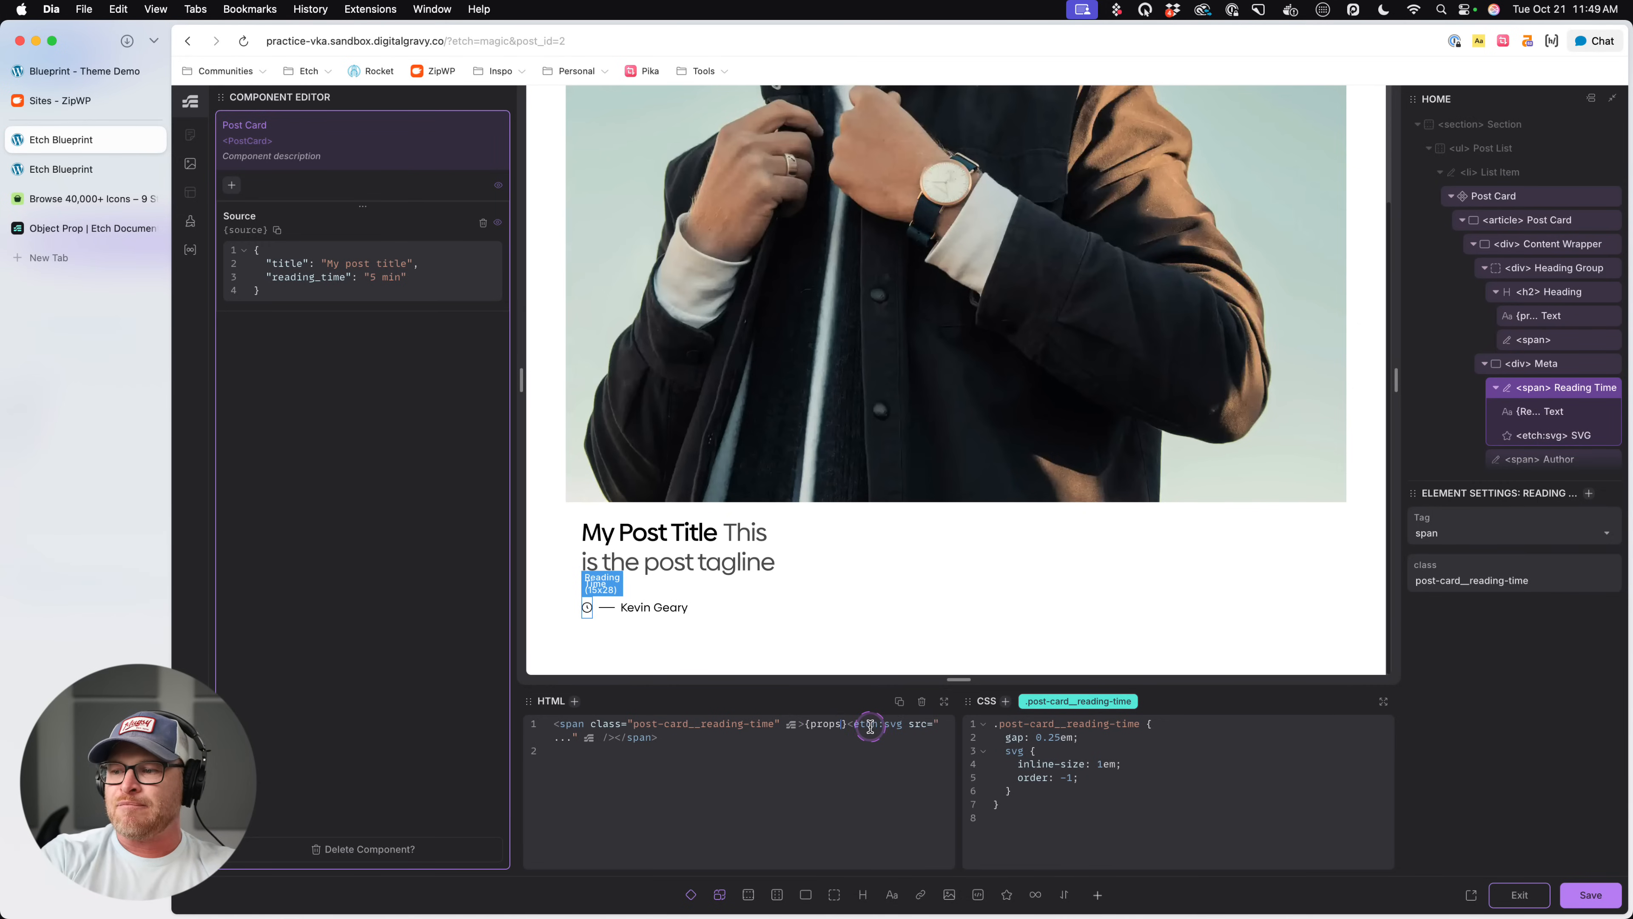
pyautogui.write('.source.reading_tim')
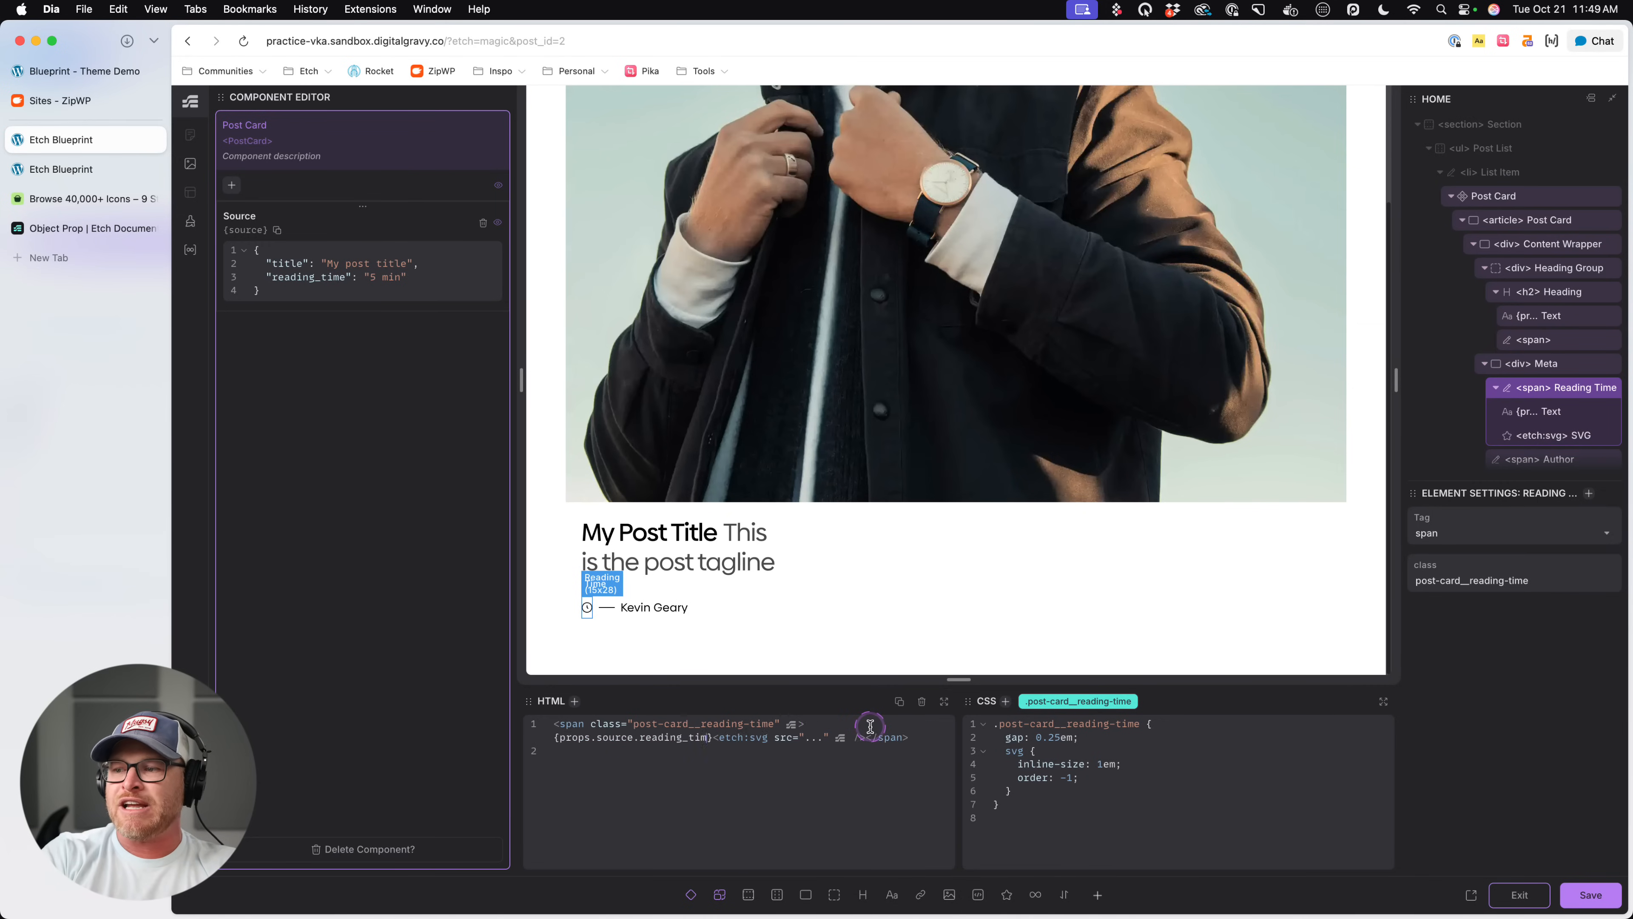
pyautogui.write('e')
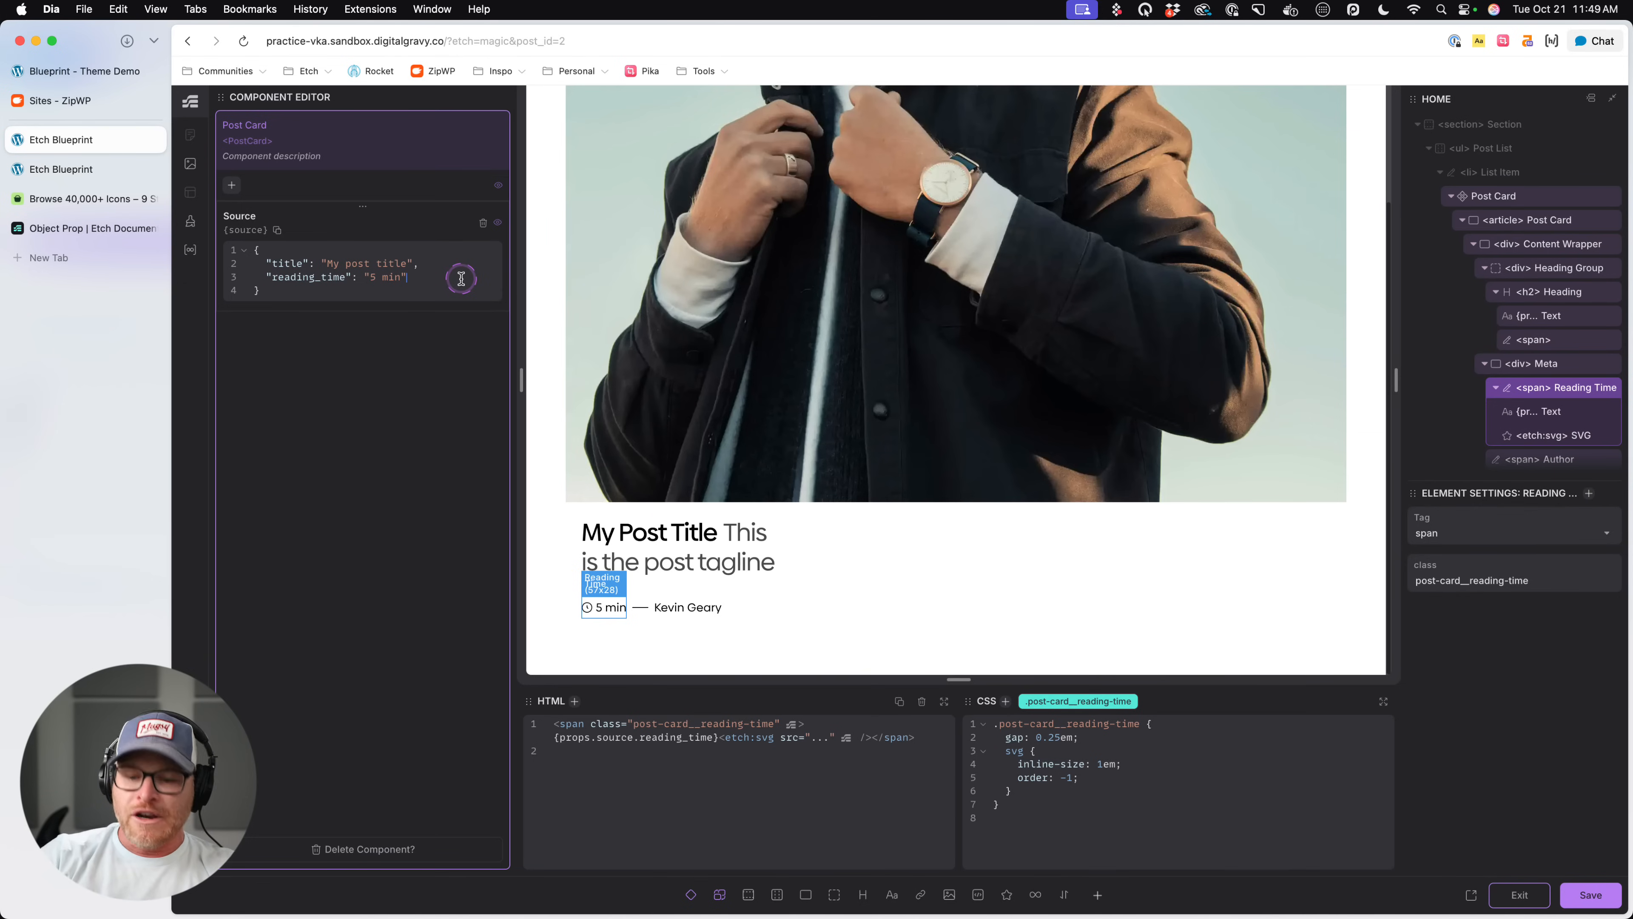
pyautogui.write(',')
# - Add an "author" key holding the author's full name below reading_time in the Source object
pyautogui.press('Return')
pyautogui.write('"author": ')
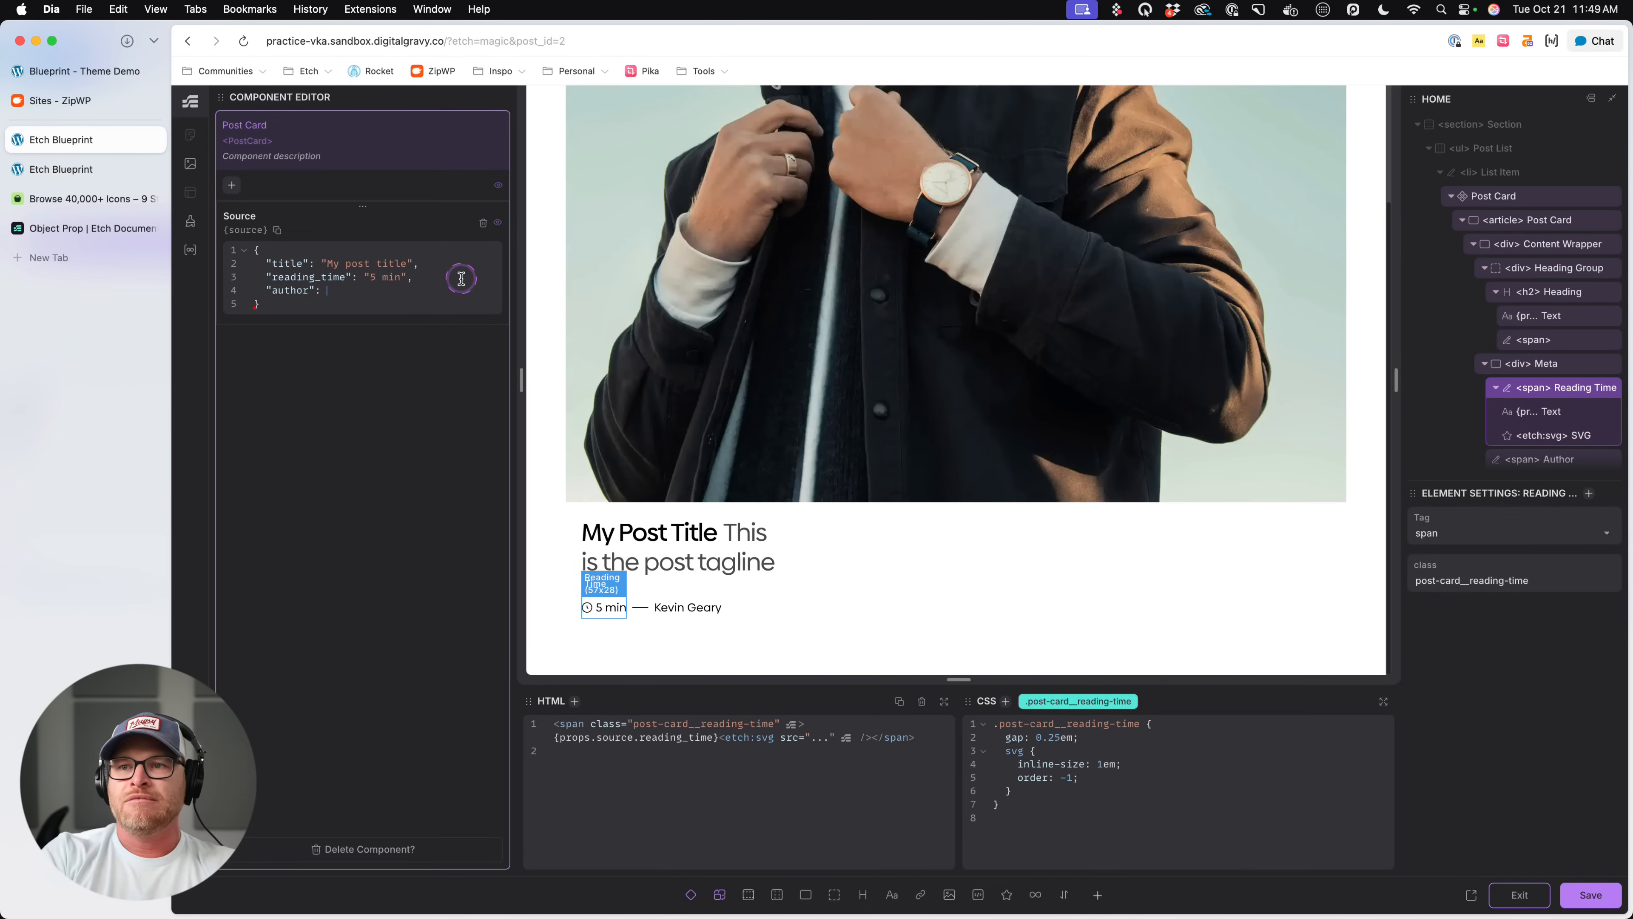
pyautogui.write('"K')
pyautogui.write('evin ')
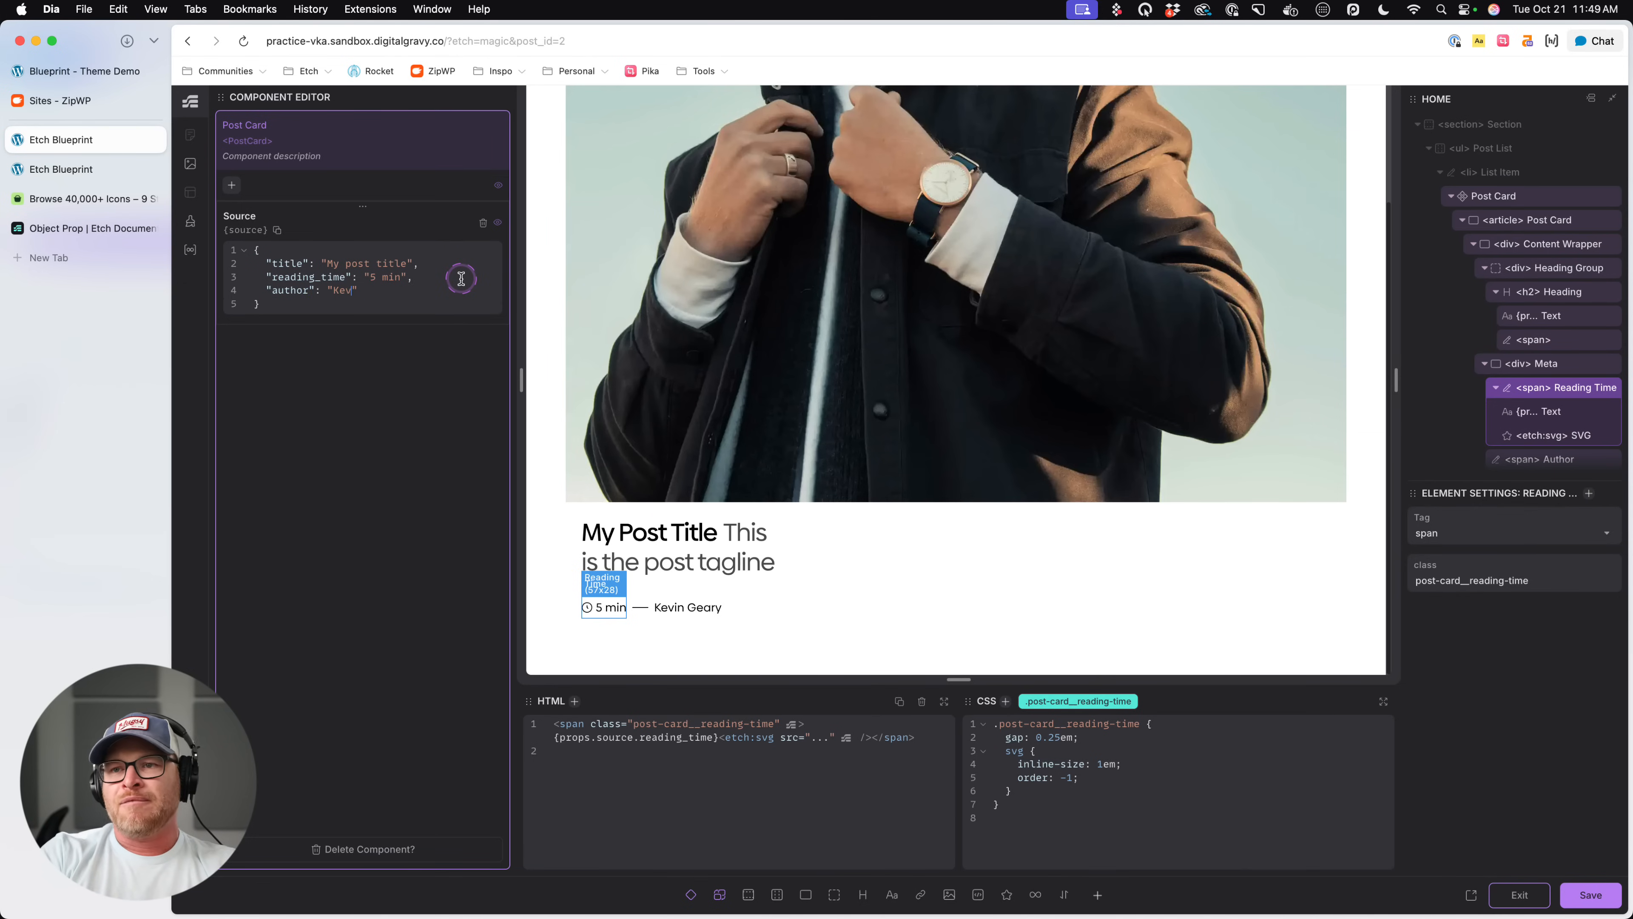
pyautogui.write('Michael')
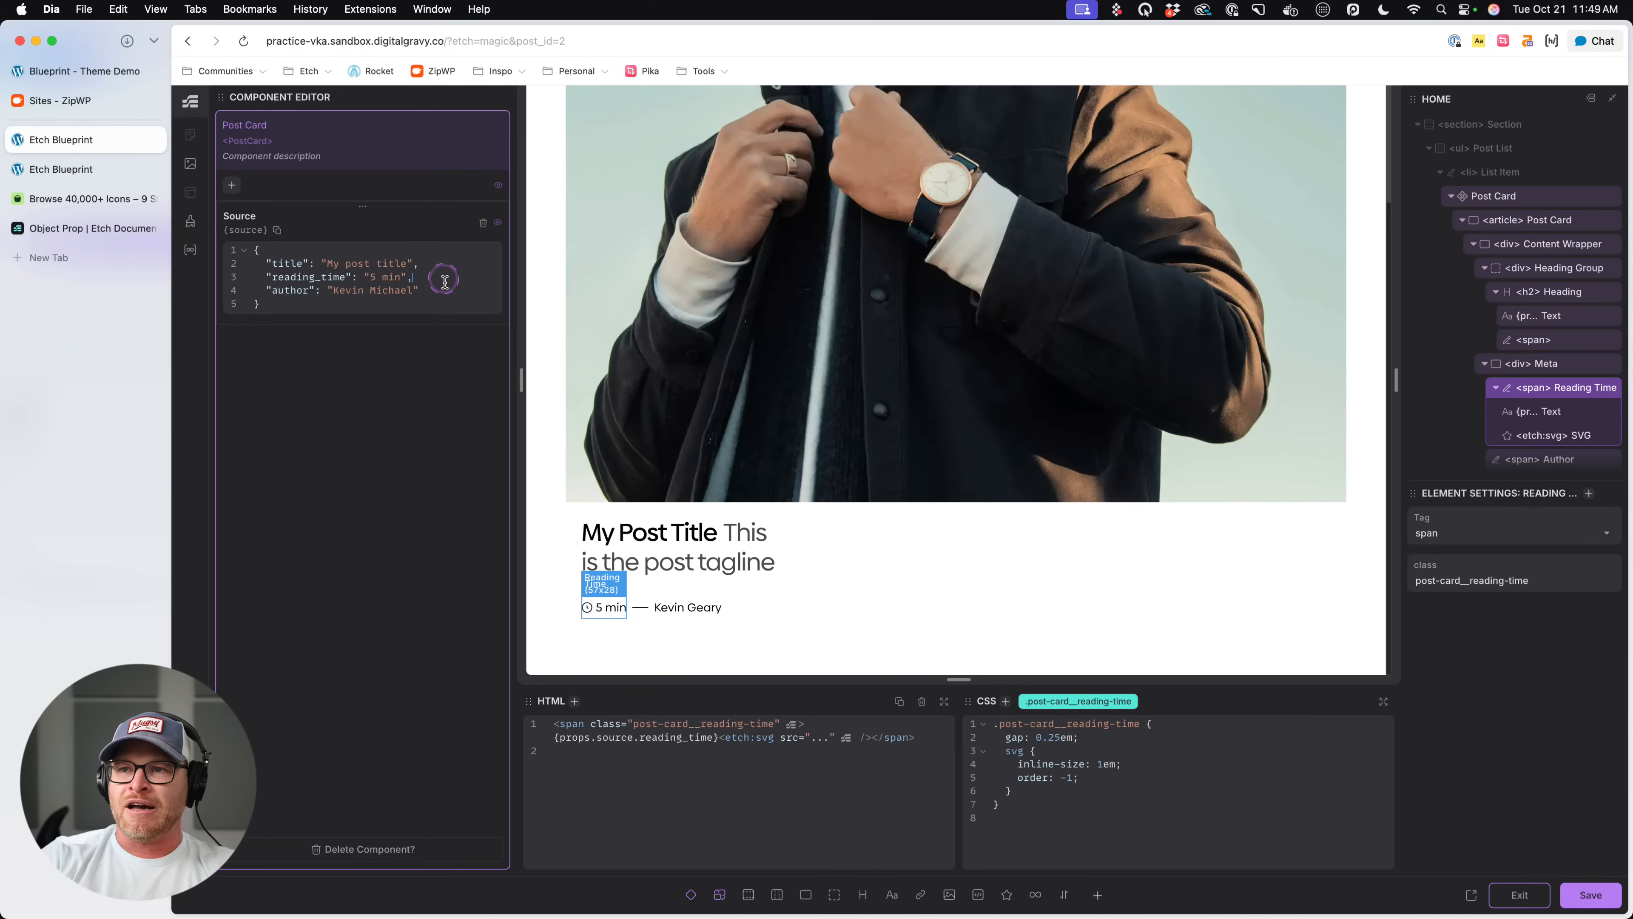
# - Copy the reading-time placeholder over the name in the Author span, change it to {props.source.author}, and save
pyautogui.doubleClick(707, 738)
pyautogui.click(988, 700)
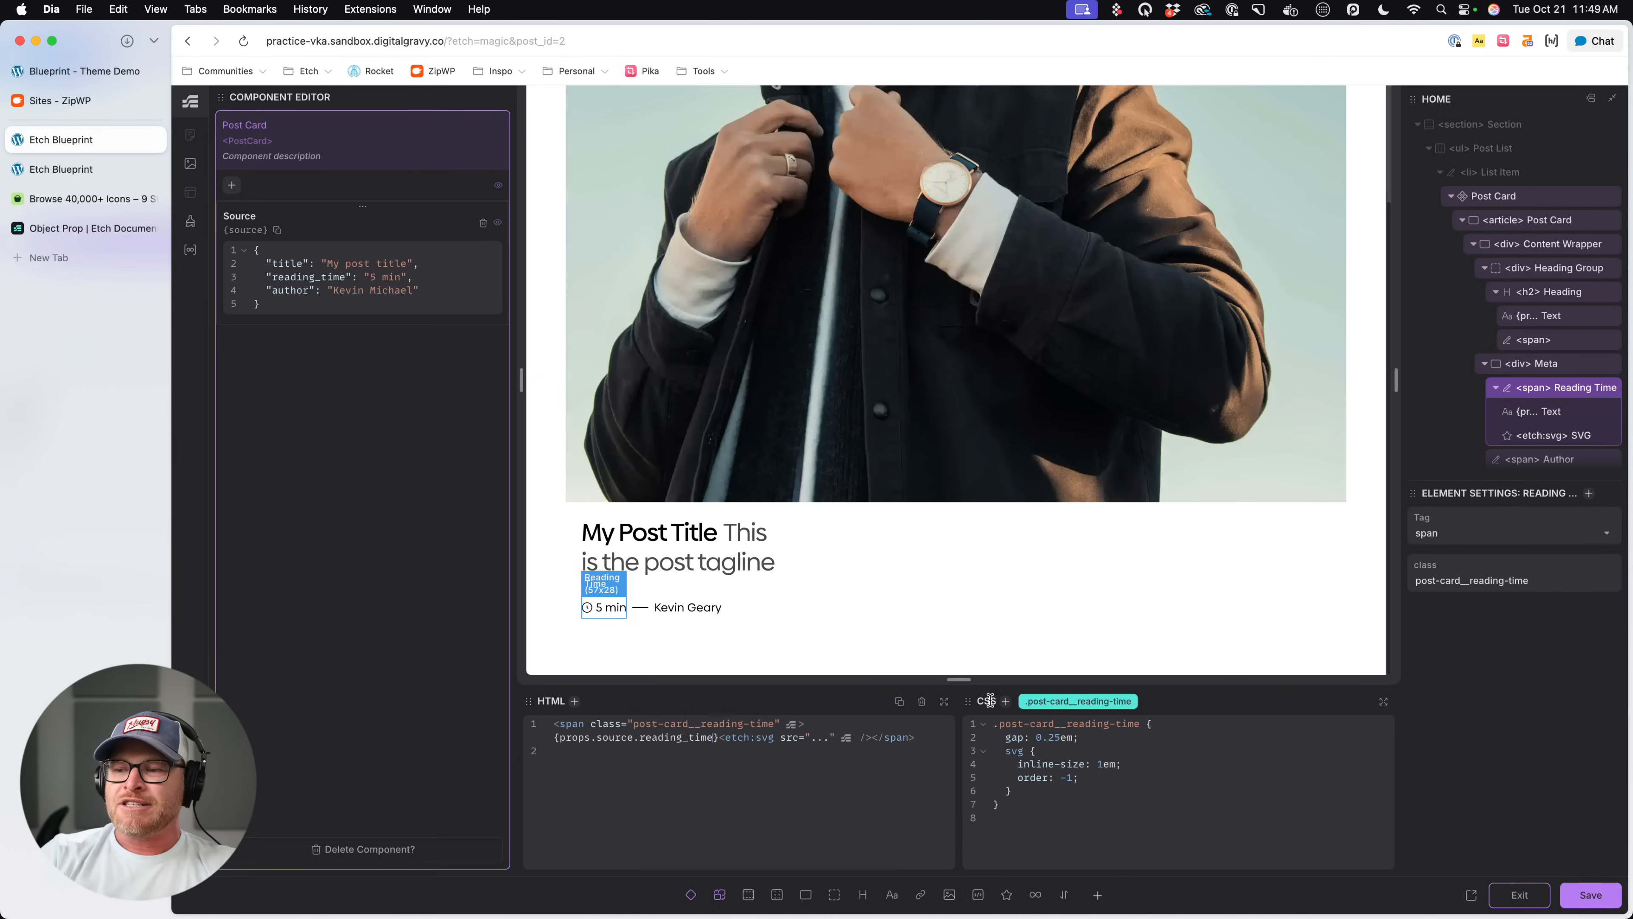
pyautogui.click(557, 737)
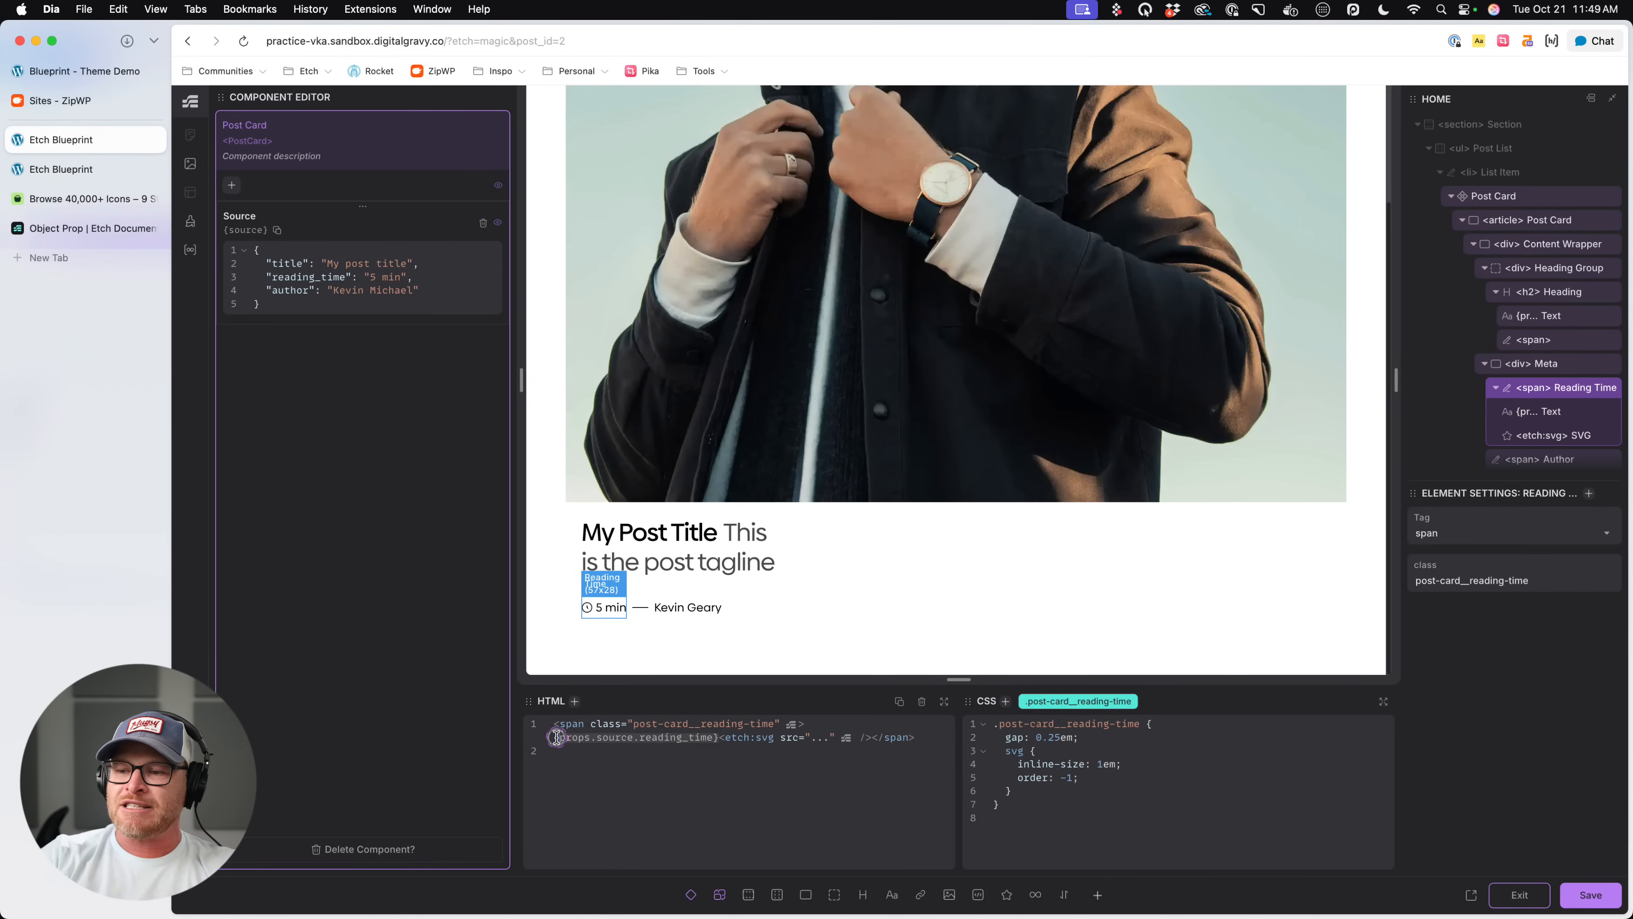
pyautogui.click(708, 740)
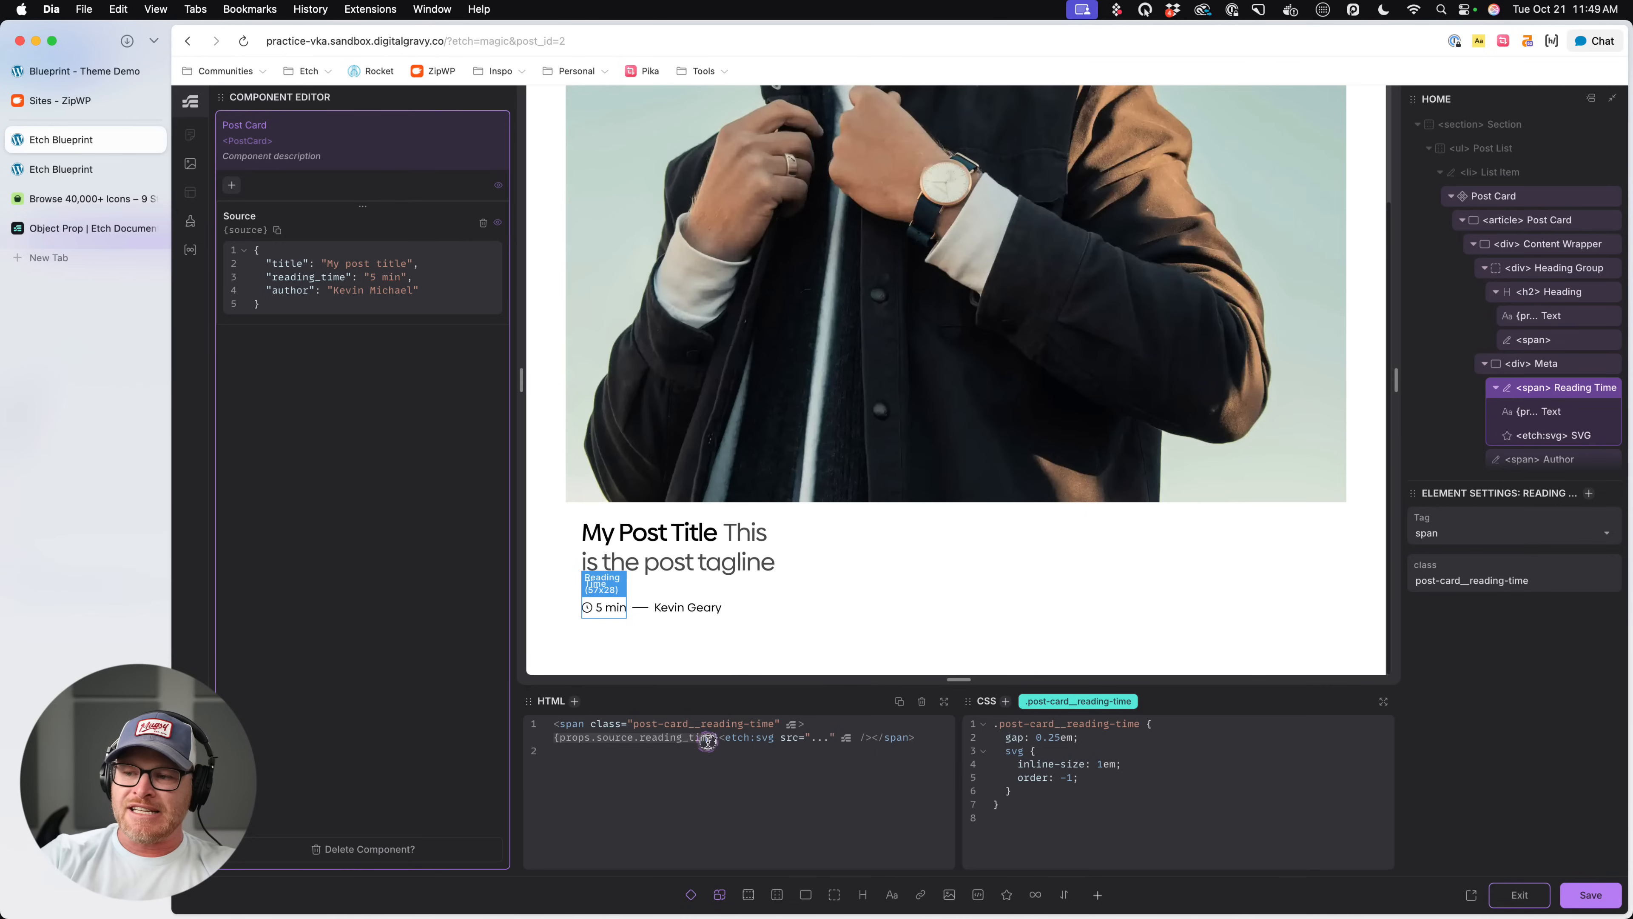
pyautogui.click(674, 609)
pyautogui.click(807, 760)
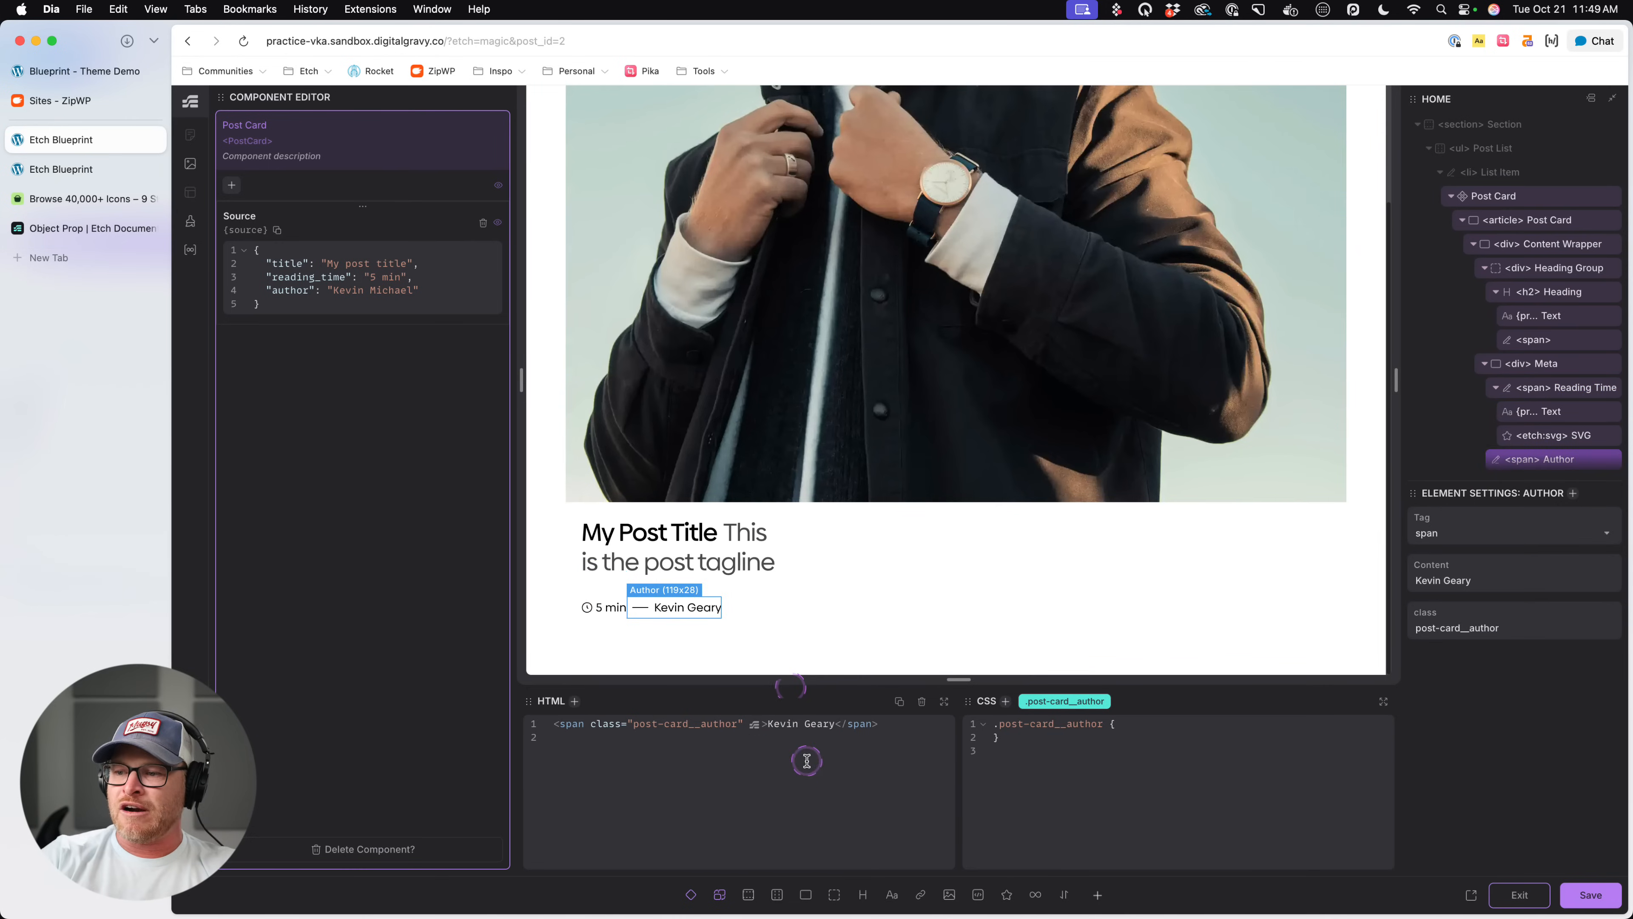
pyautogui.moveTo(834, 723); pyautogui.dragTo(768, 724)
pyautogui.write('{props.source.reading_time}')
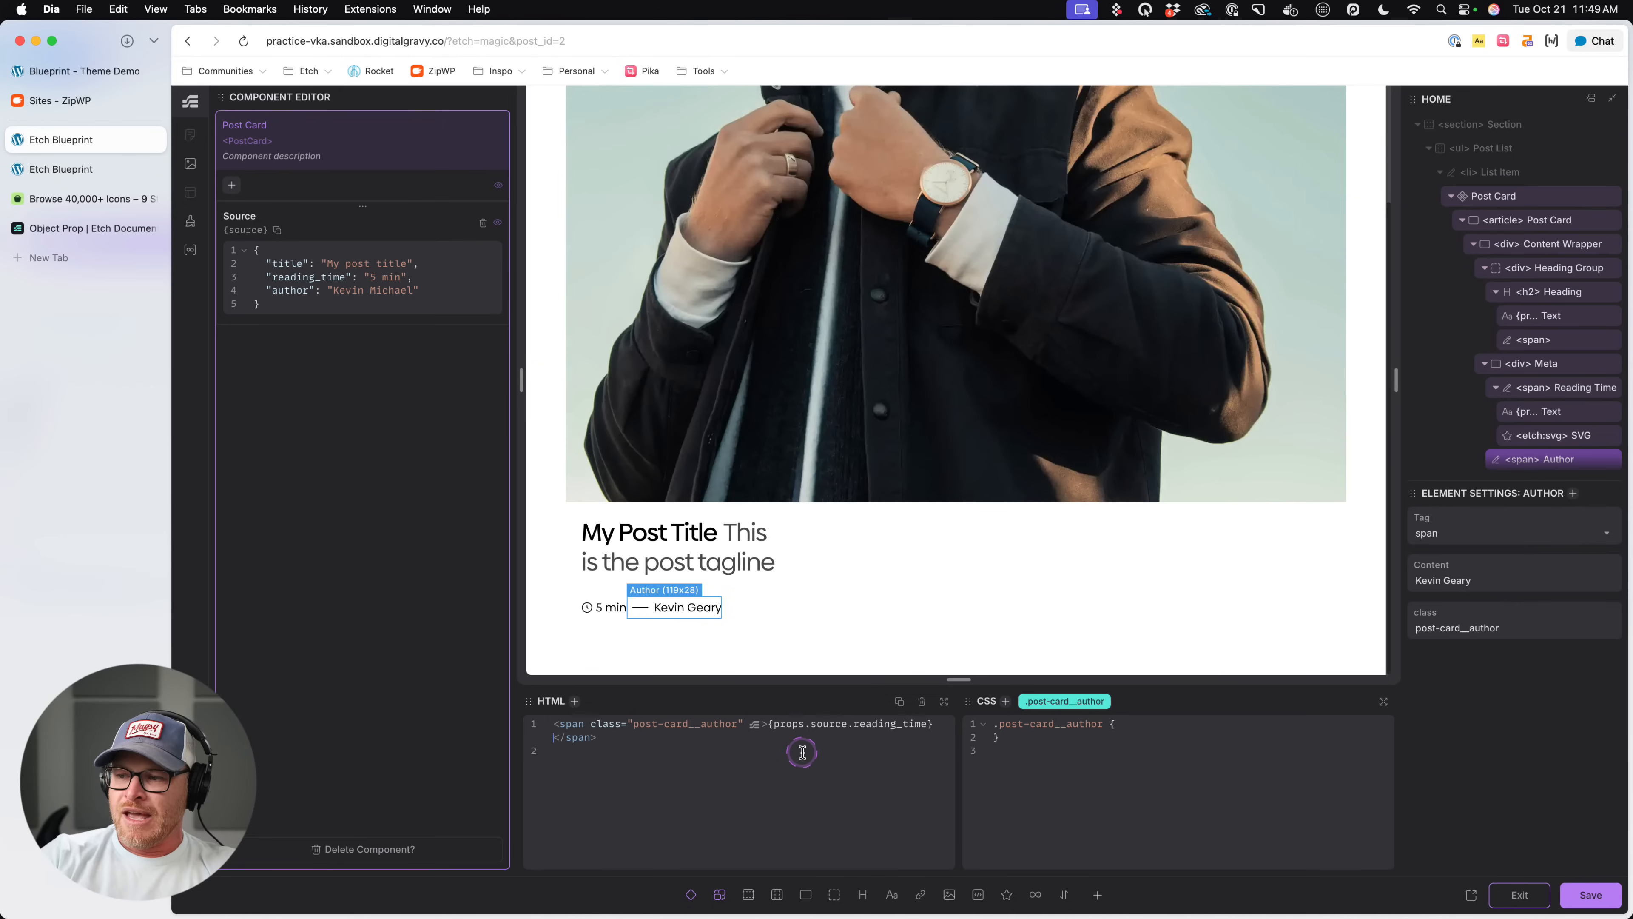
pyautogui.press('BackSpace')
pyautogui.press('BackSpace')
pyautogui.press('BackSpace')
pyautogui.press('BackSpace')
pyautogui.press('BackSpace')
pyautogui.press('BackSpace')
pyautogui.press('BackSpace')
pyautogui.press('BackSpace')
pyautogui.press('BackSpace')
pyautogui.press('BackSpace')
pyautogui.press('BackSpace')
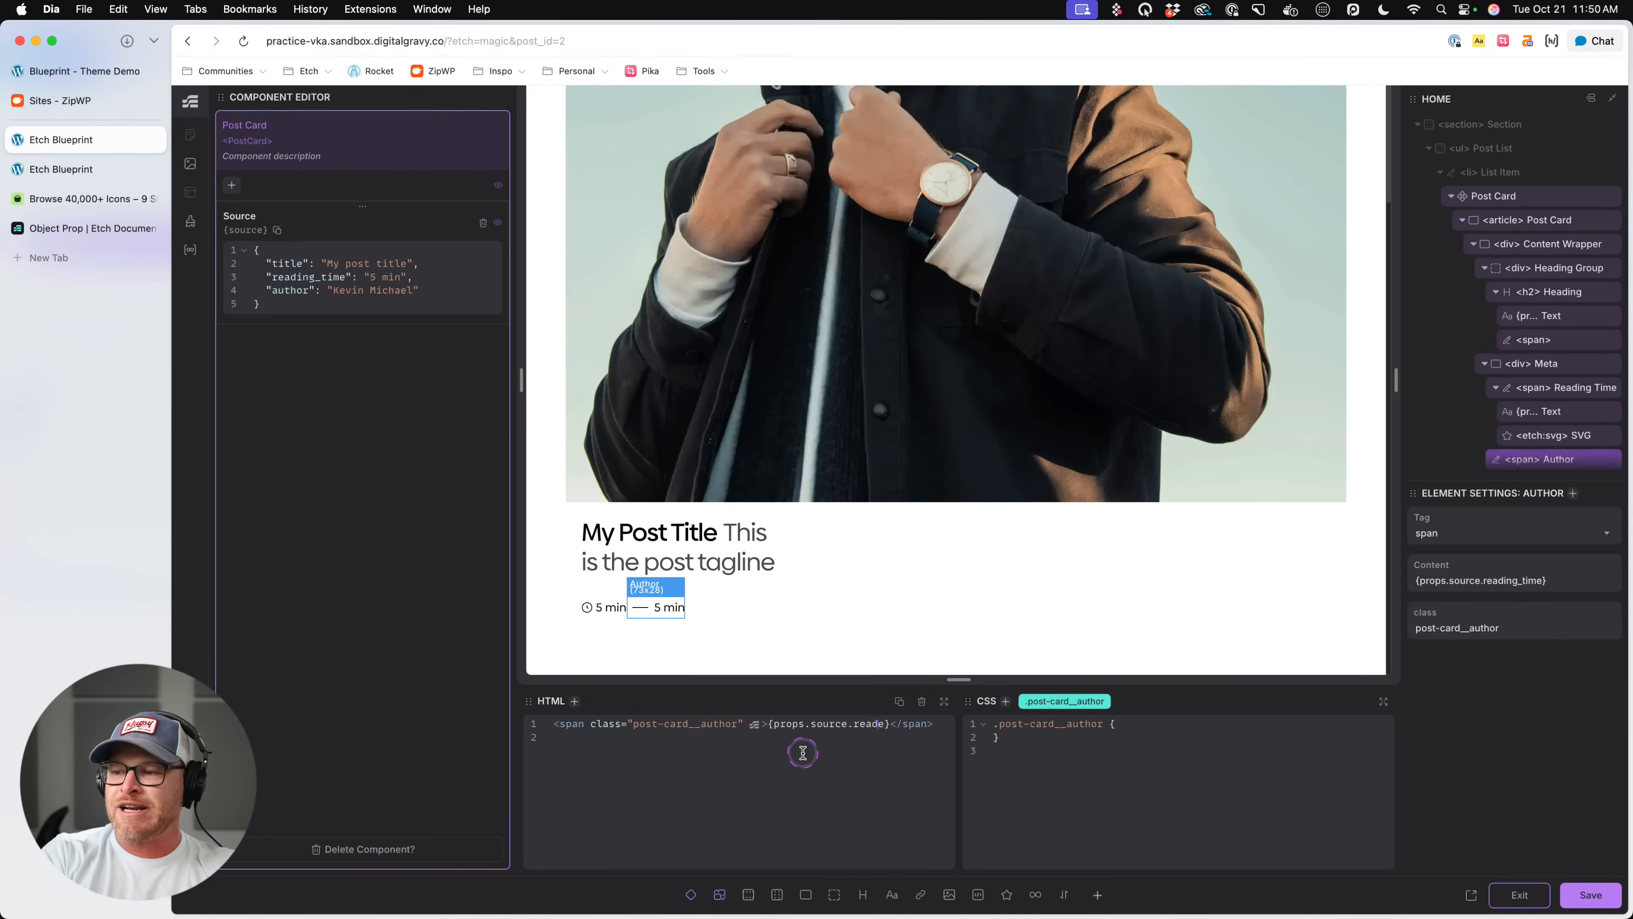
pyautogui.write('author')
pyautogui.press('Delete')
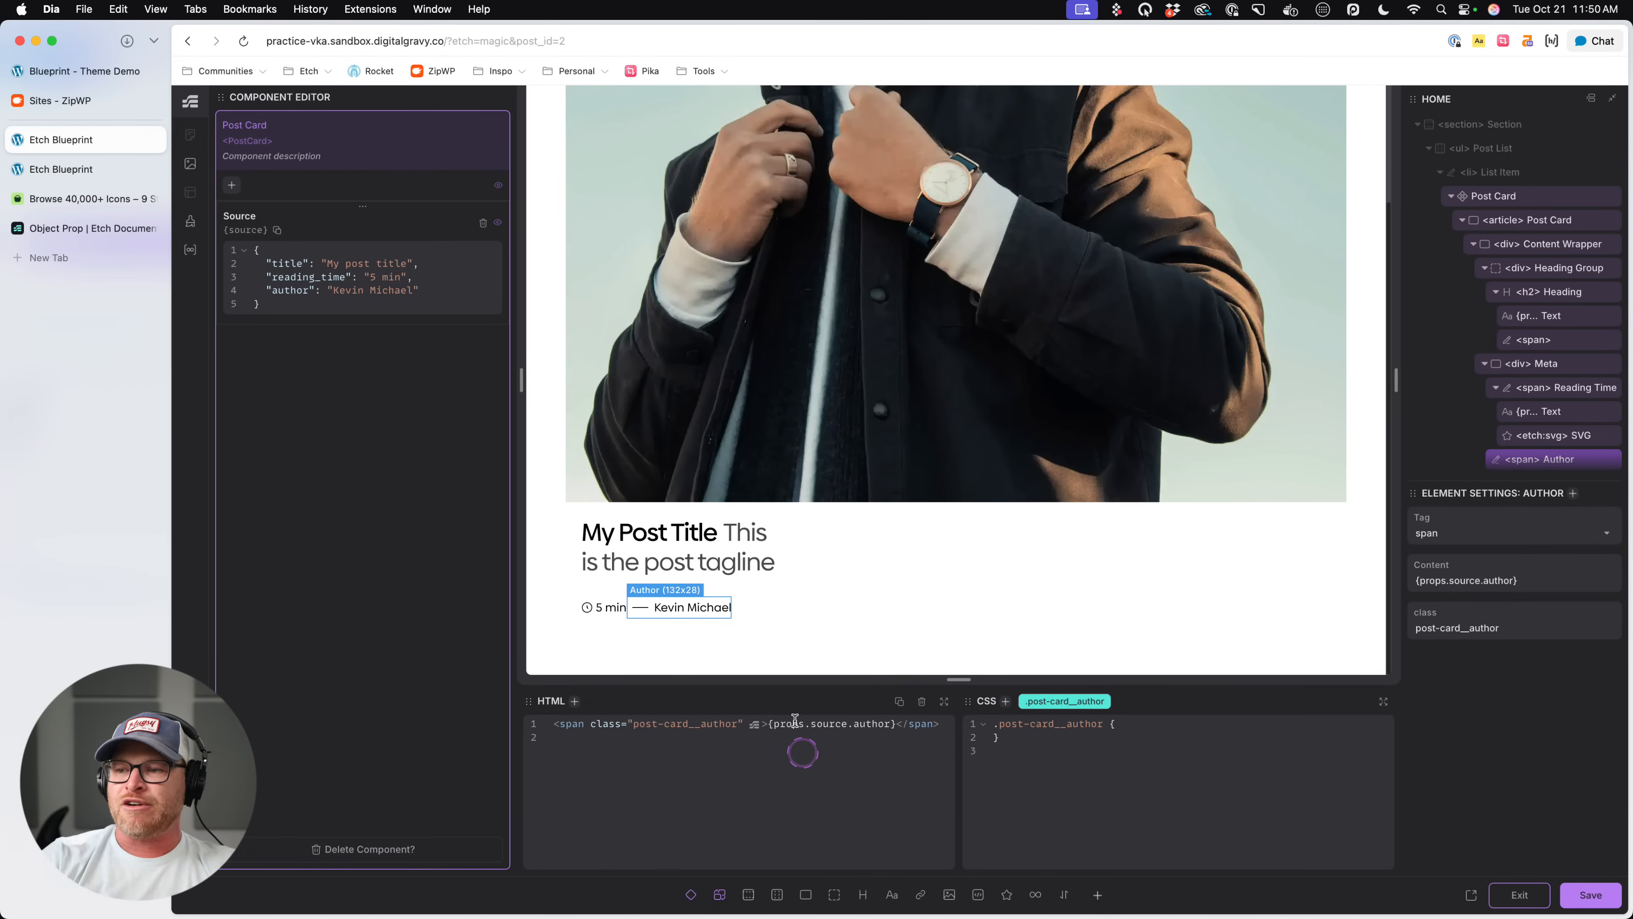
pyautogui.press('super+s')
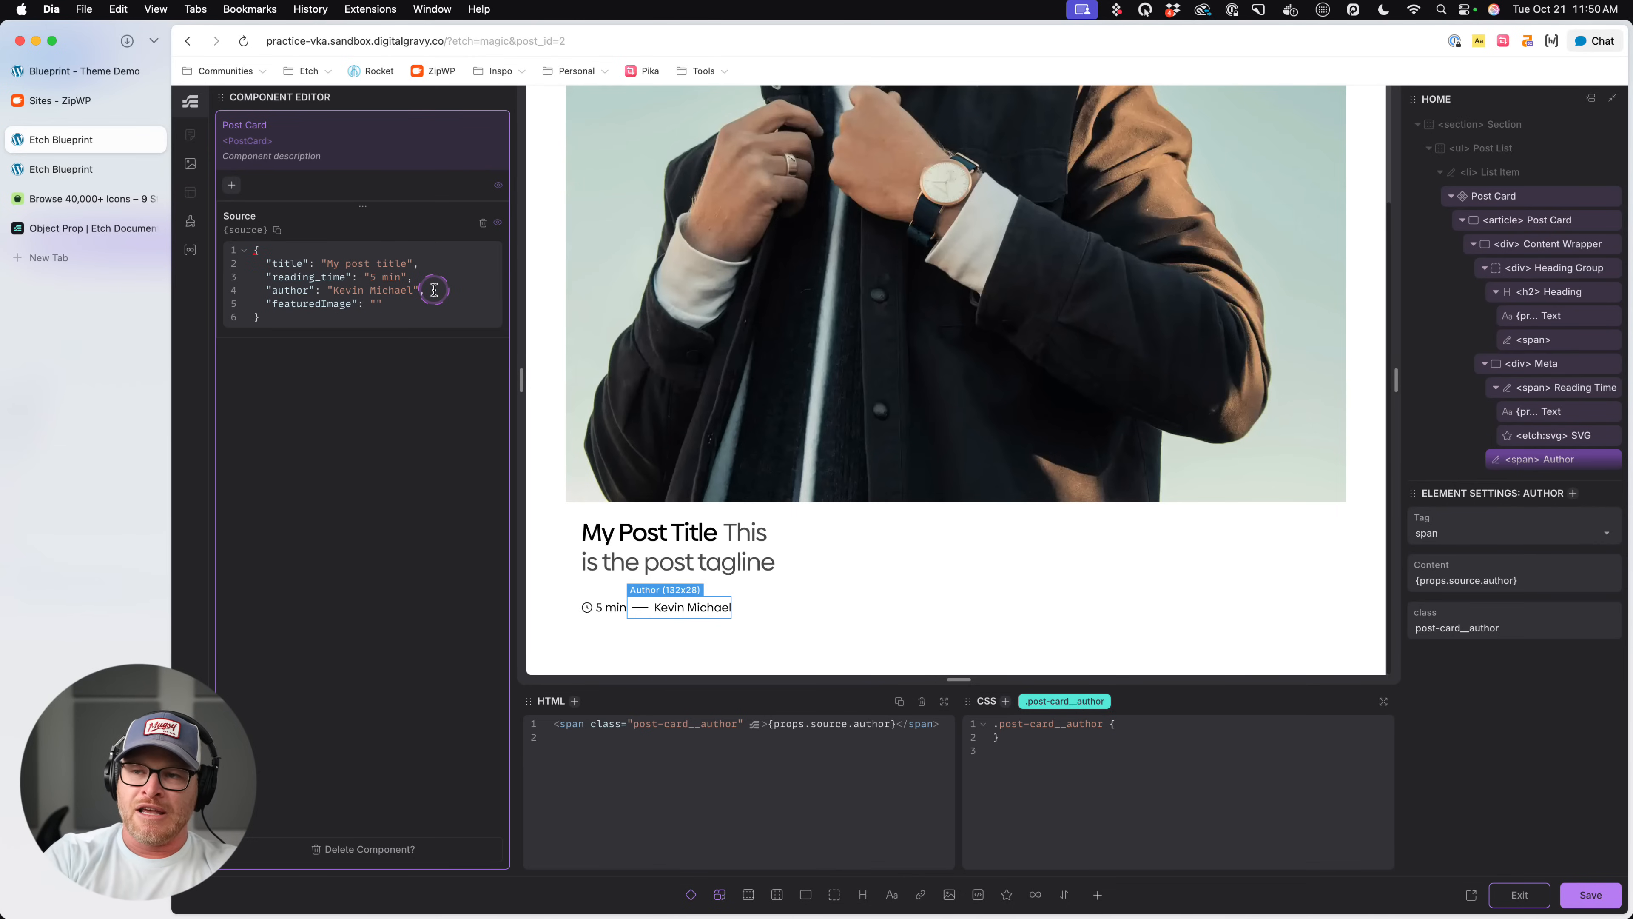
# - Set the Source object's featuredImage value to the file URL of sneaker-influence-squashed.webp from the media library
pyautogui.click(190, 163)
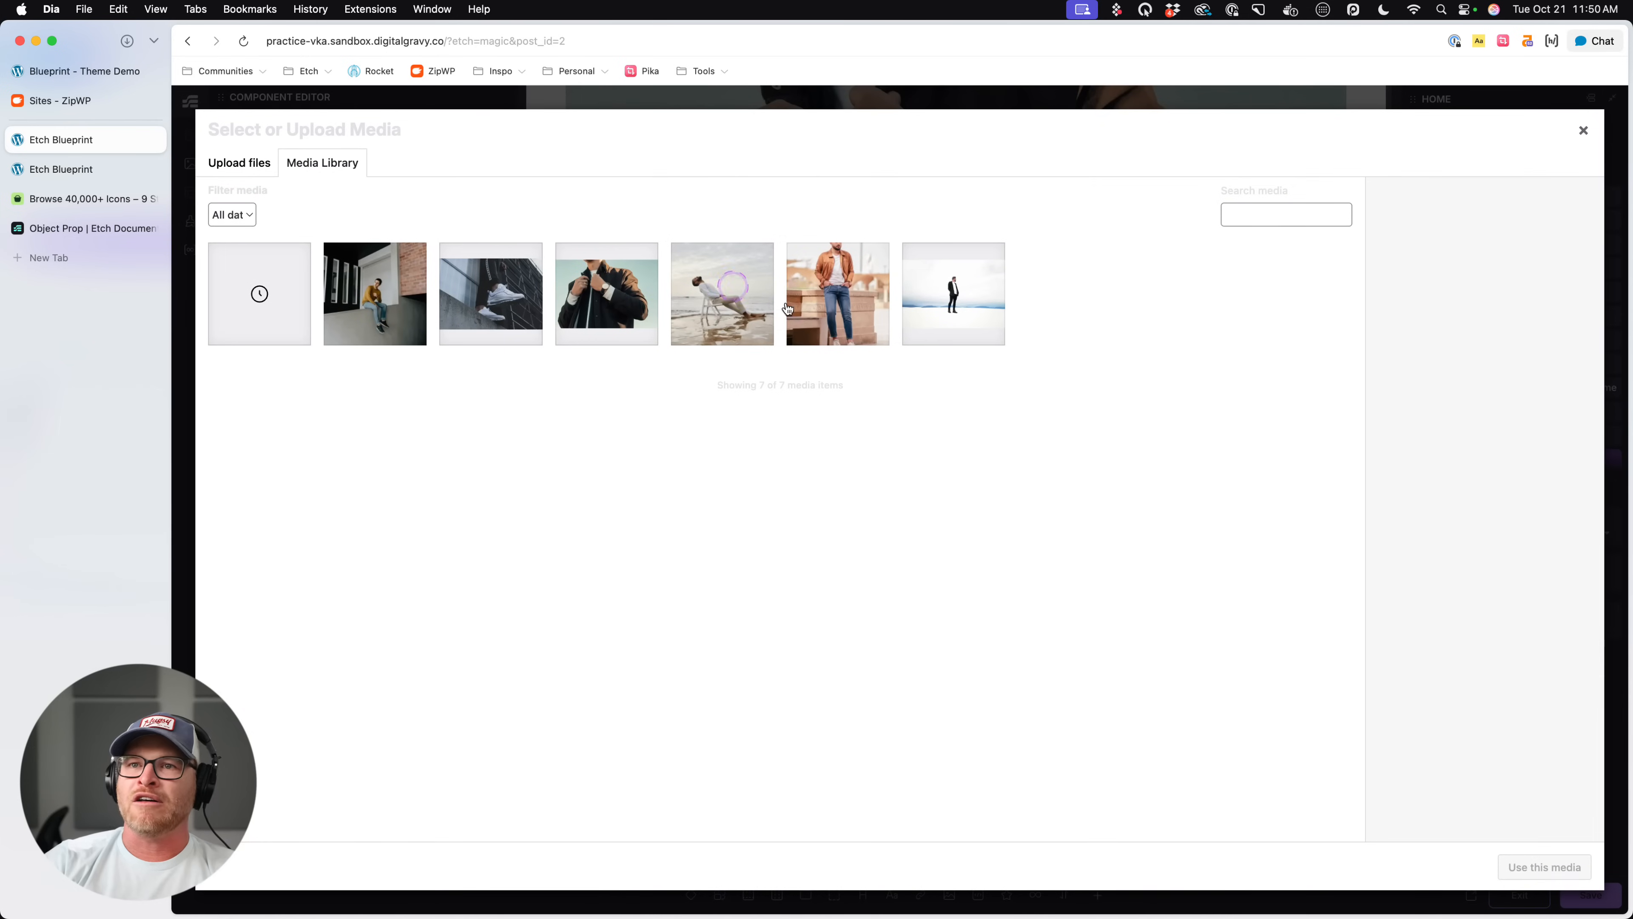
pyautogui.click(521, 303)
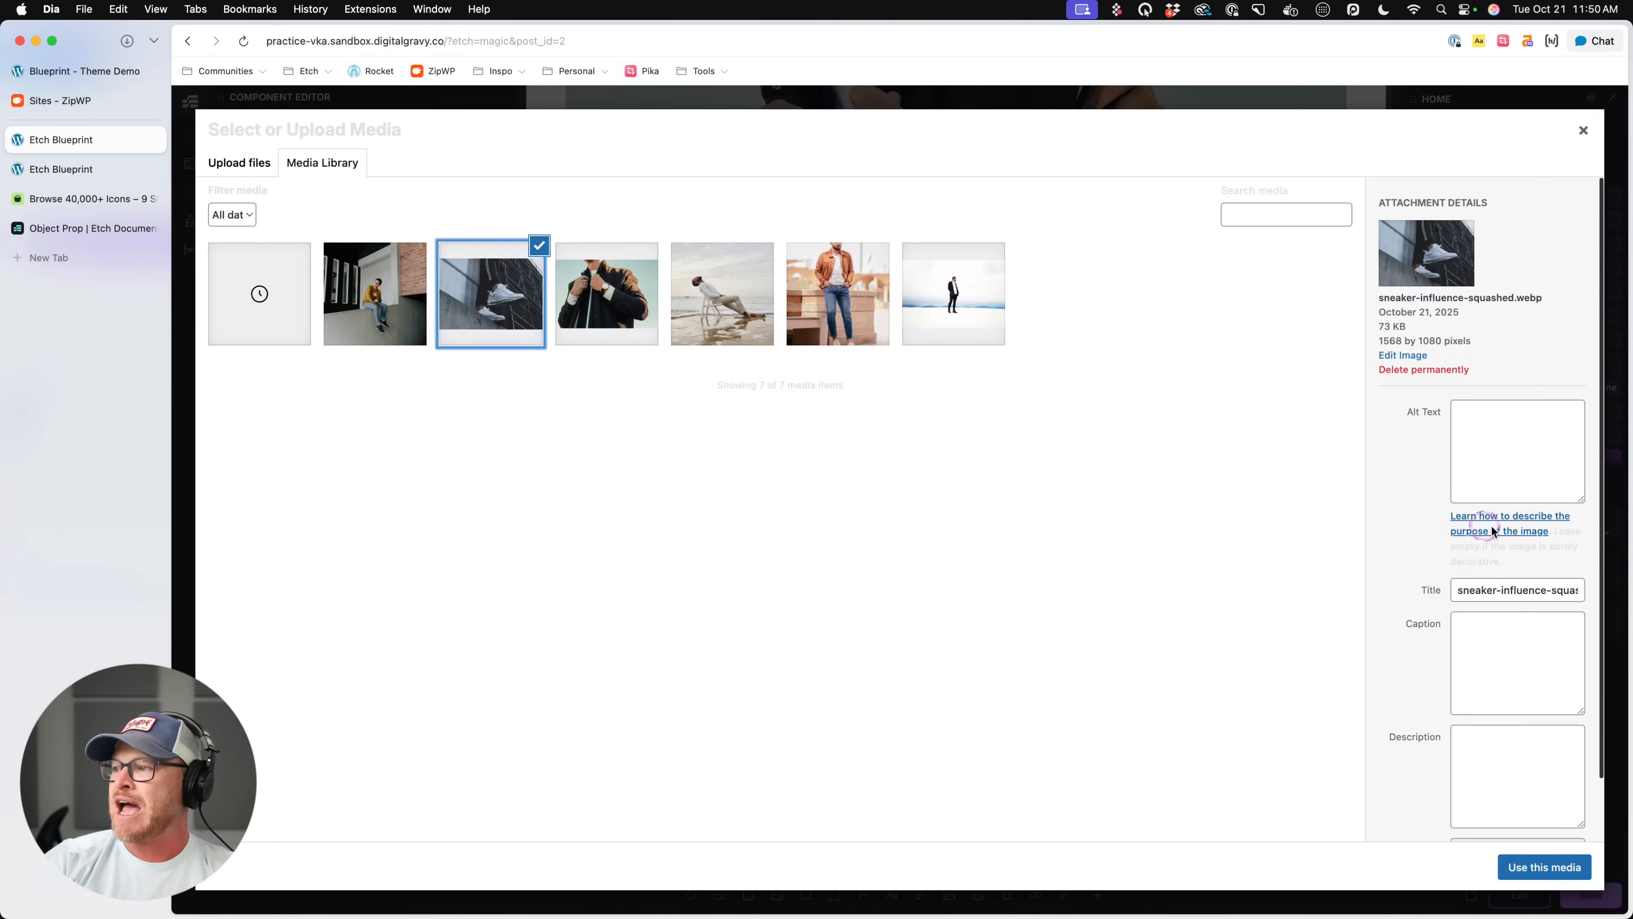
pyautogui.click(1523, 782)
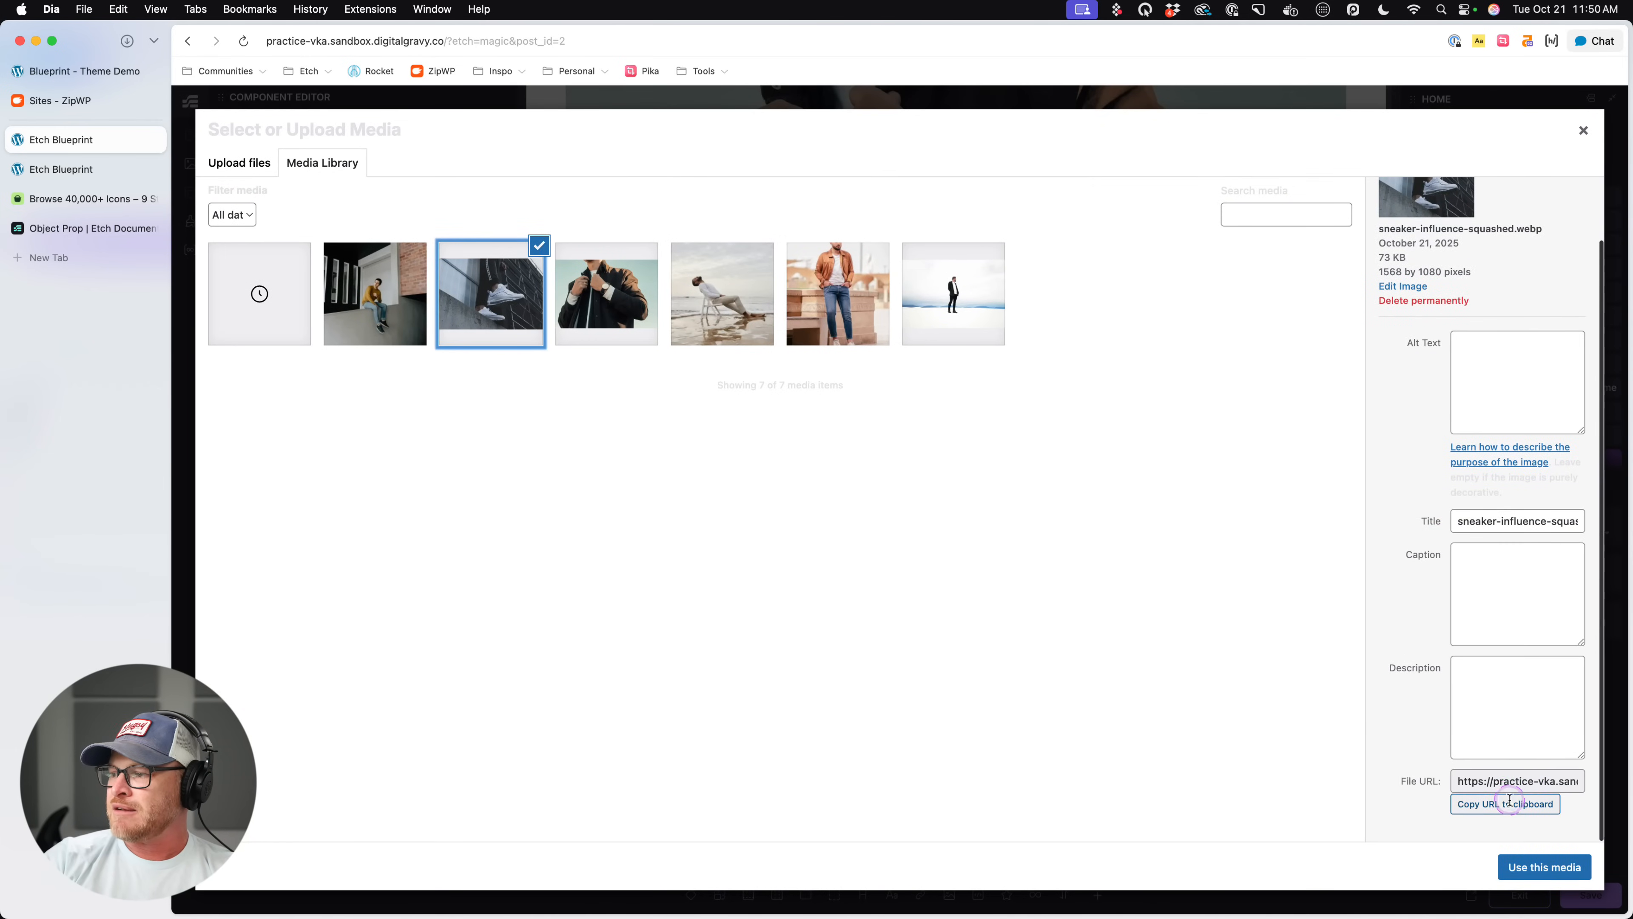
pyautogui.click(1584, 130)
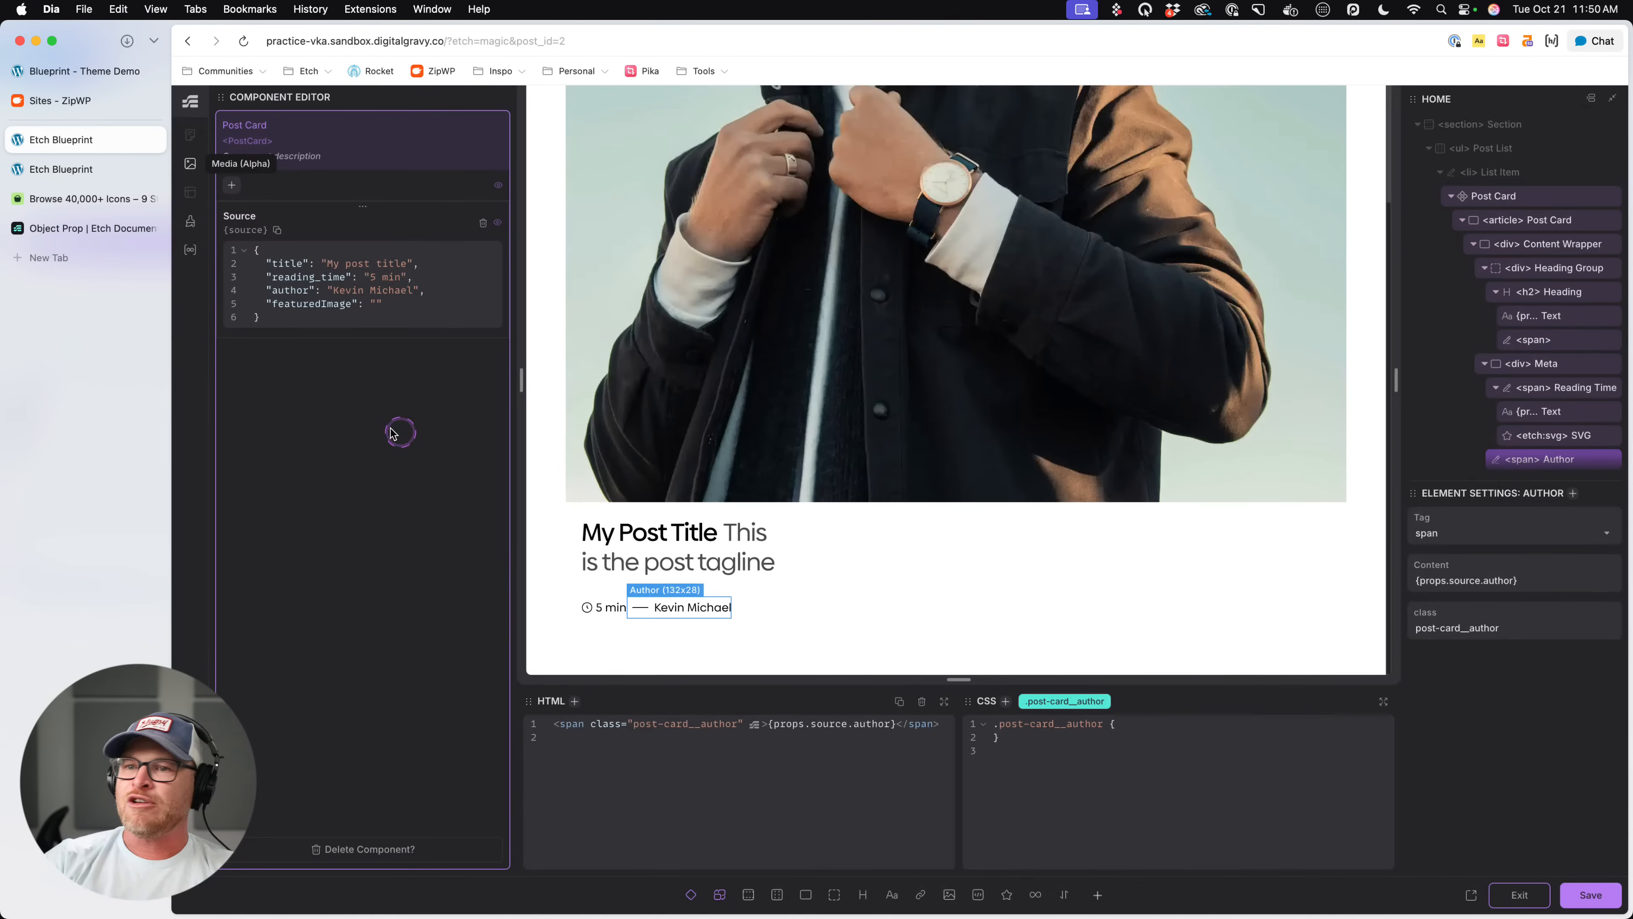
pyautogui.click(377, 304)
pyautogui.press('super+v')
pyautogui.hscroll(-7, 380, 303)
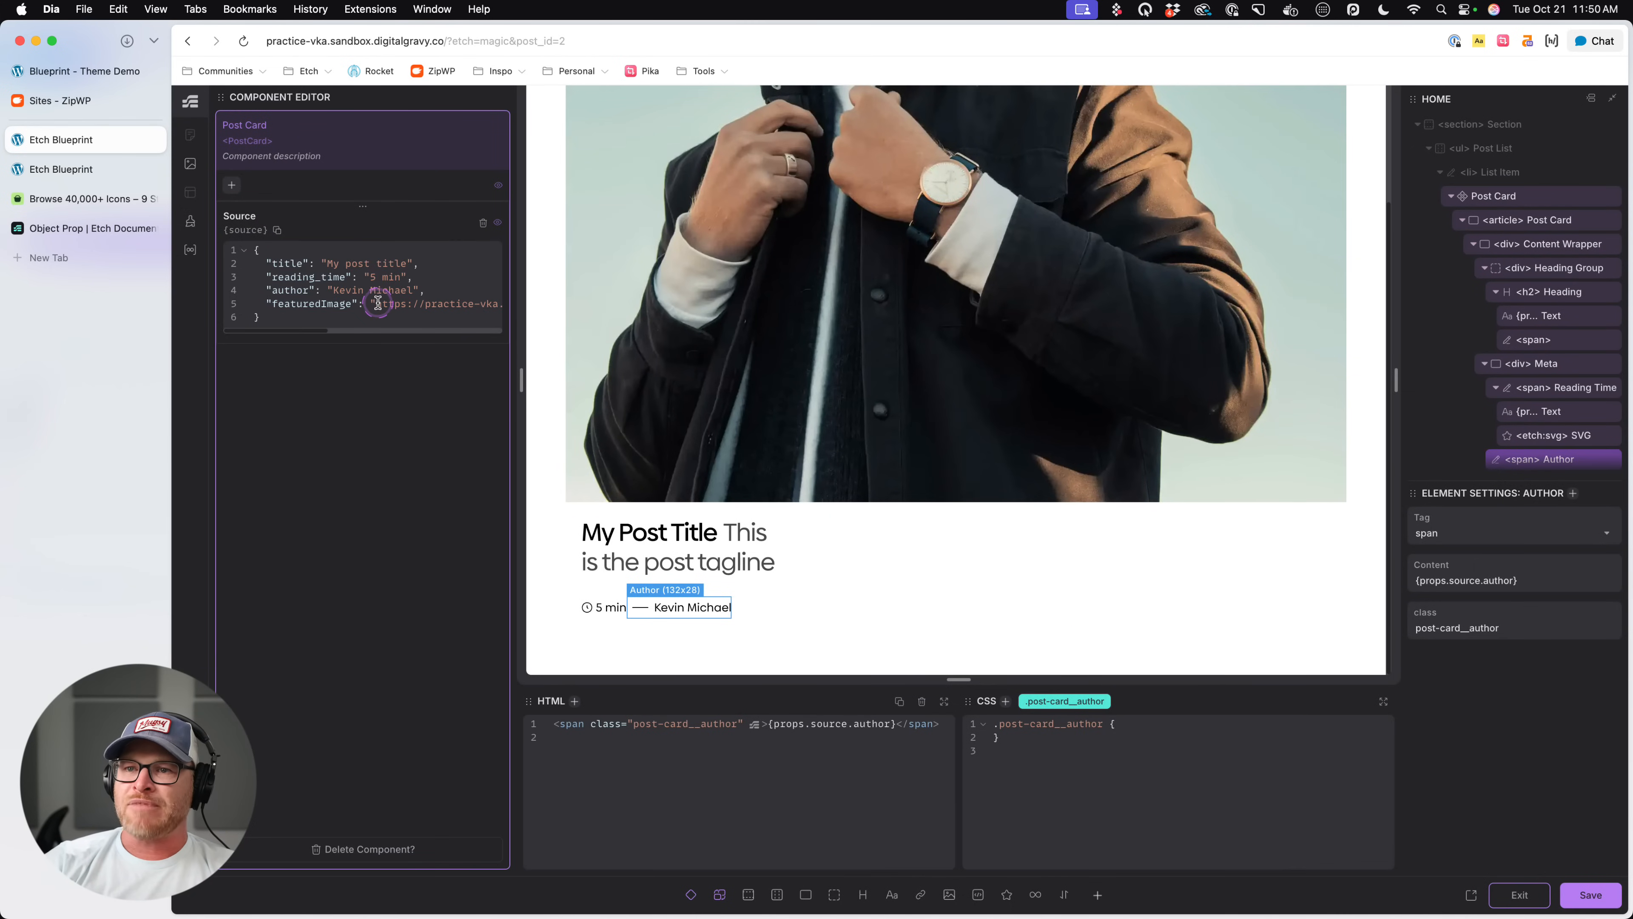
# - Set the card image's src to {props.source.featuredImage} and save the component
pyautogui.click(939, 335)
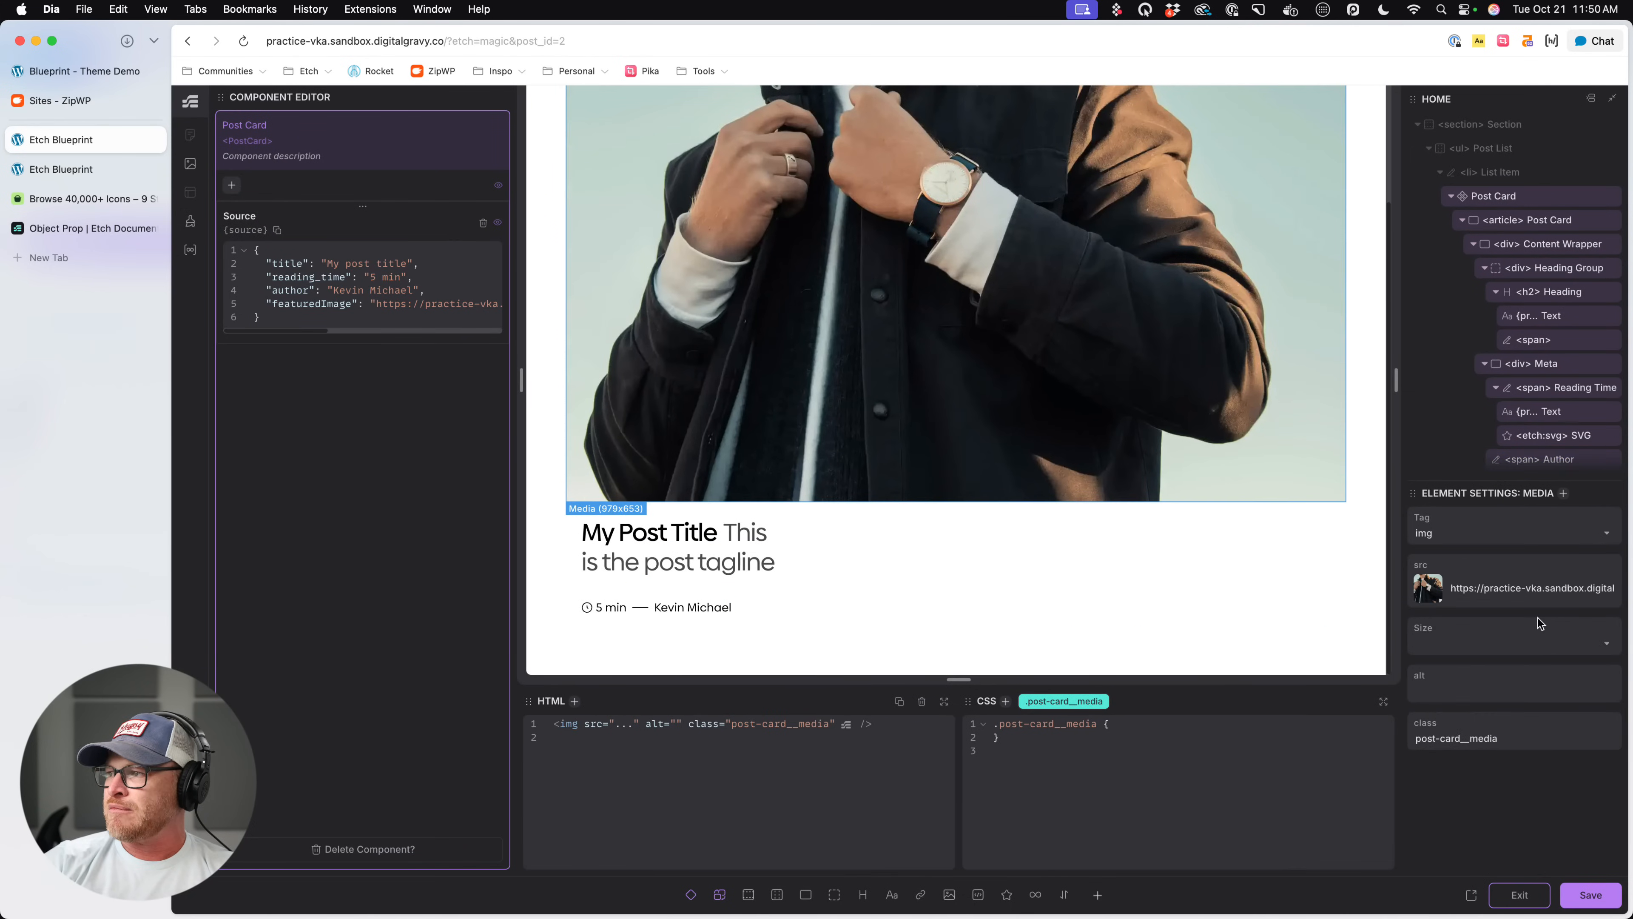
pyautogui.click(1480, 607)
pyautogui.press('super+a')
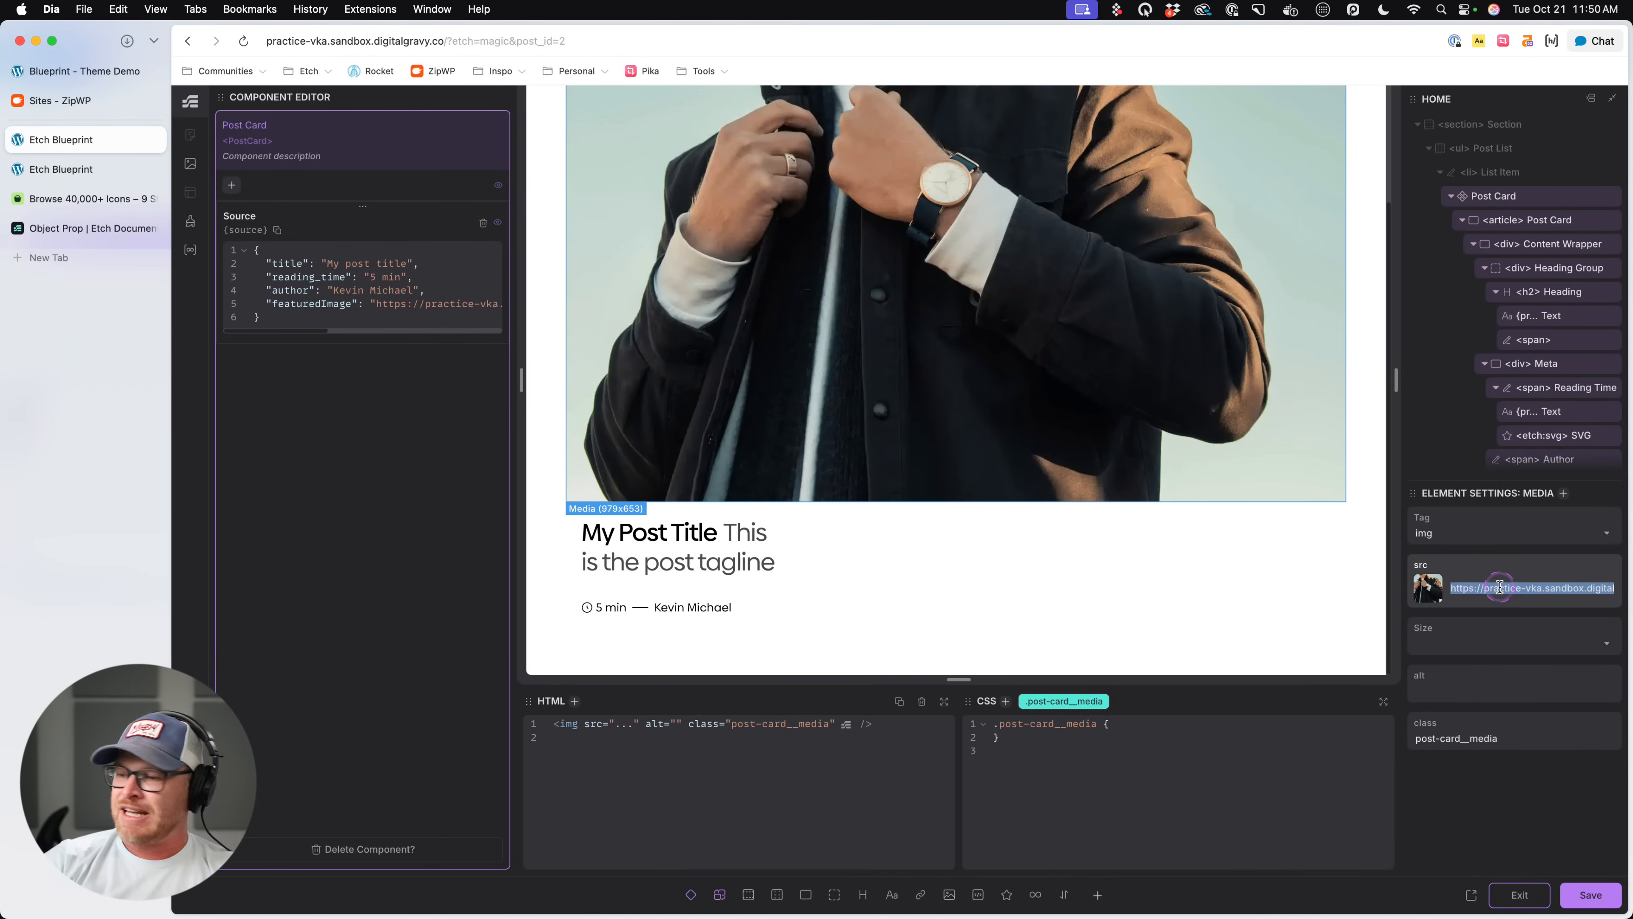
pyautogui.write('{}')
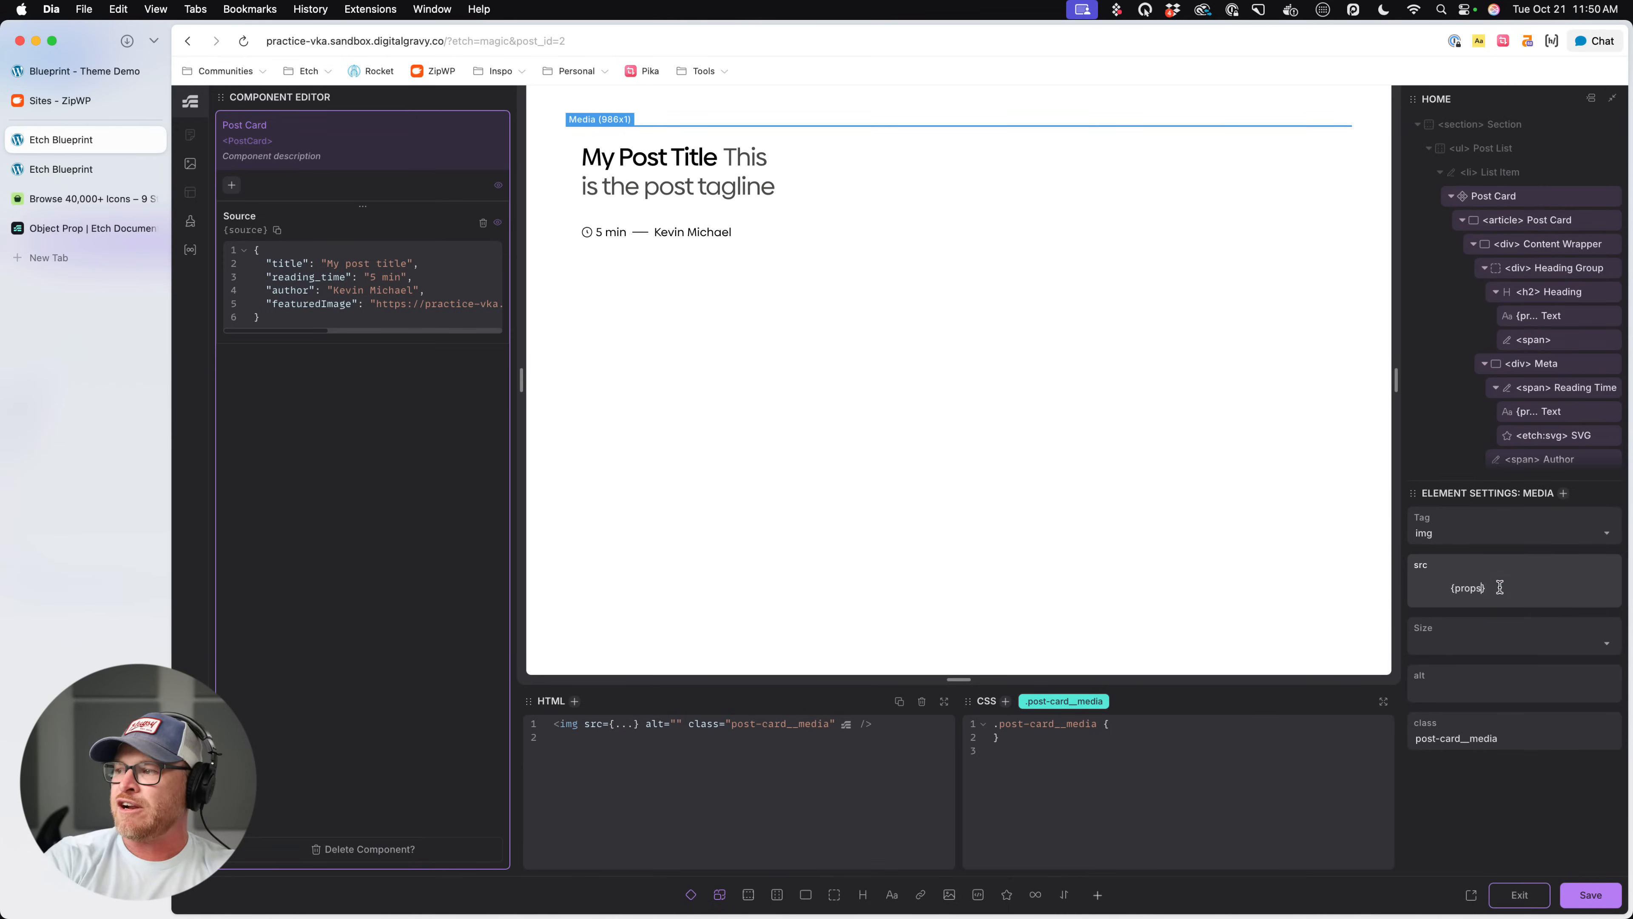
pyautogui.write('props.source.featuredI')
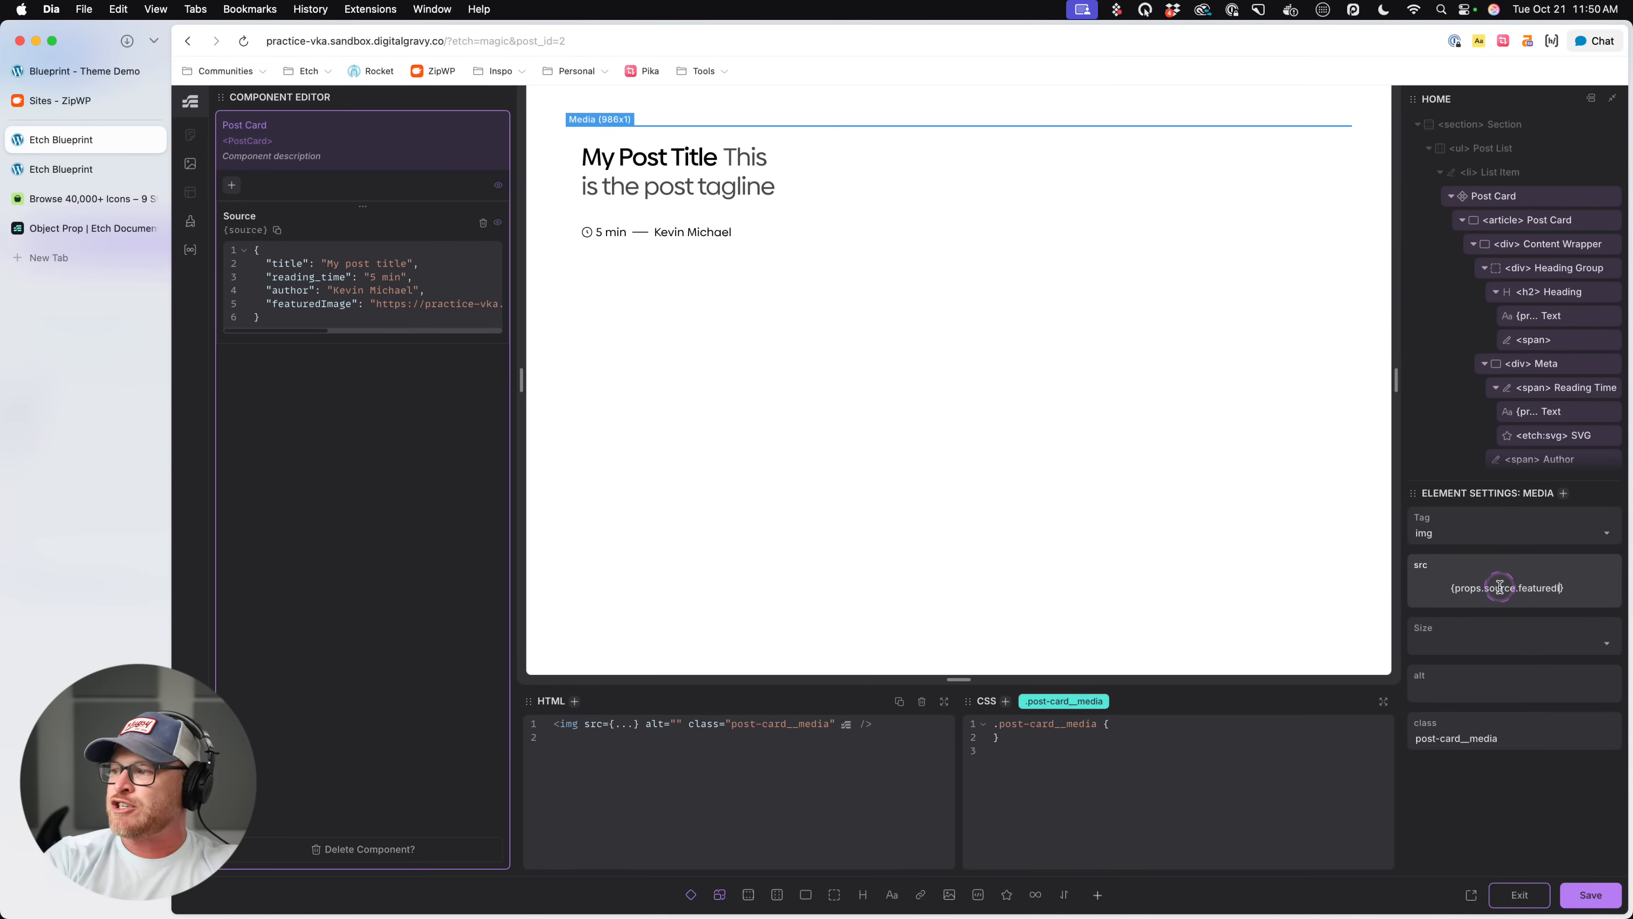
pyautogui.write('mage')
pyautogui.scroll(-3, 881, 364)
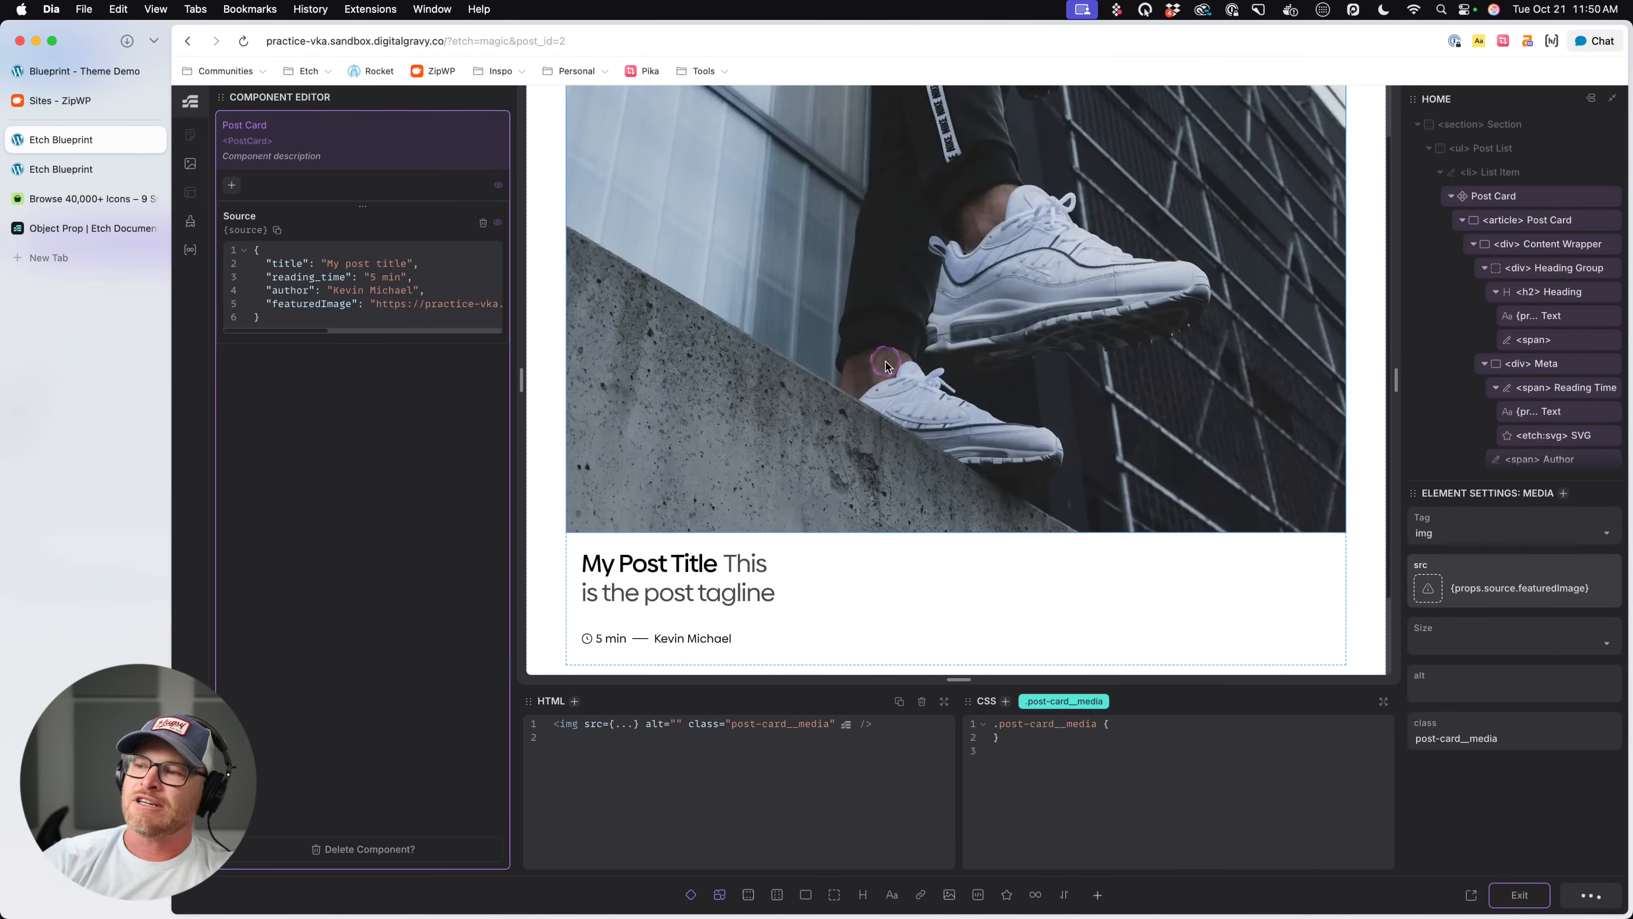
pyautogui.press('super+s')
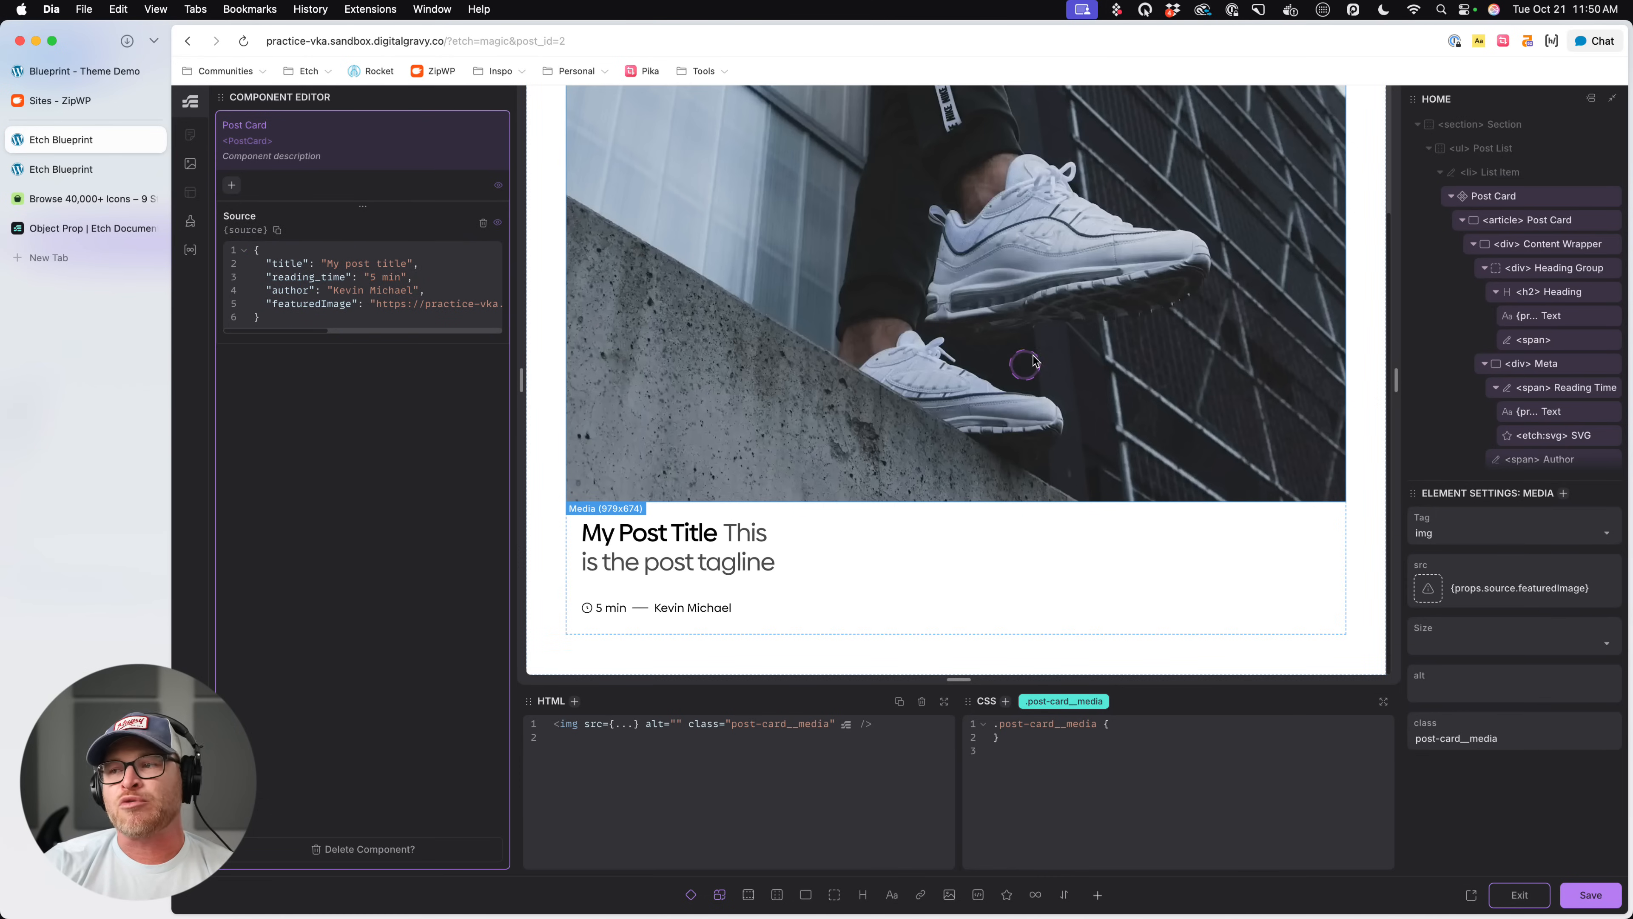
pyautogui.scroll(3, 896, 421)
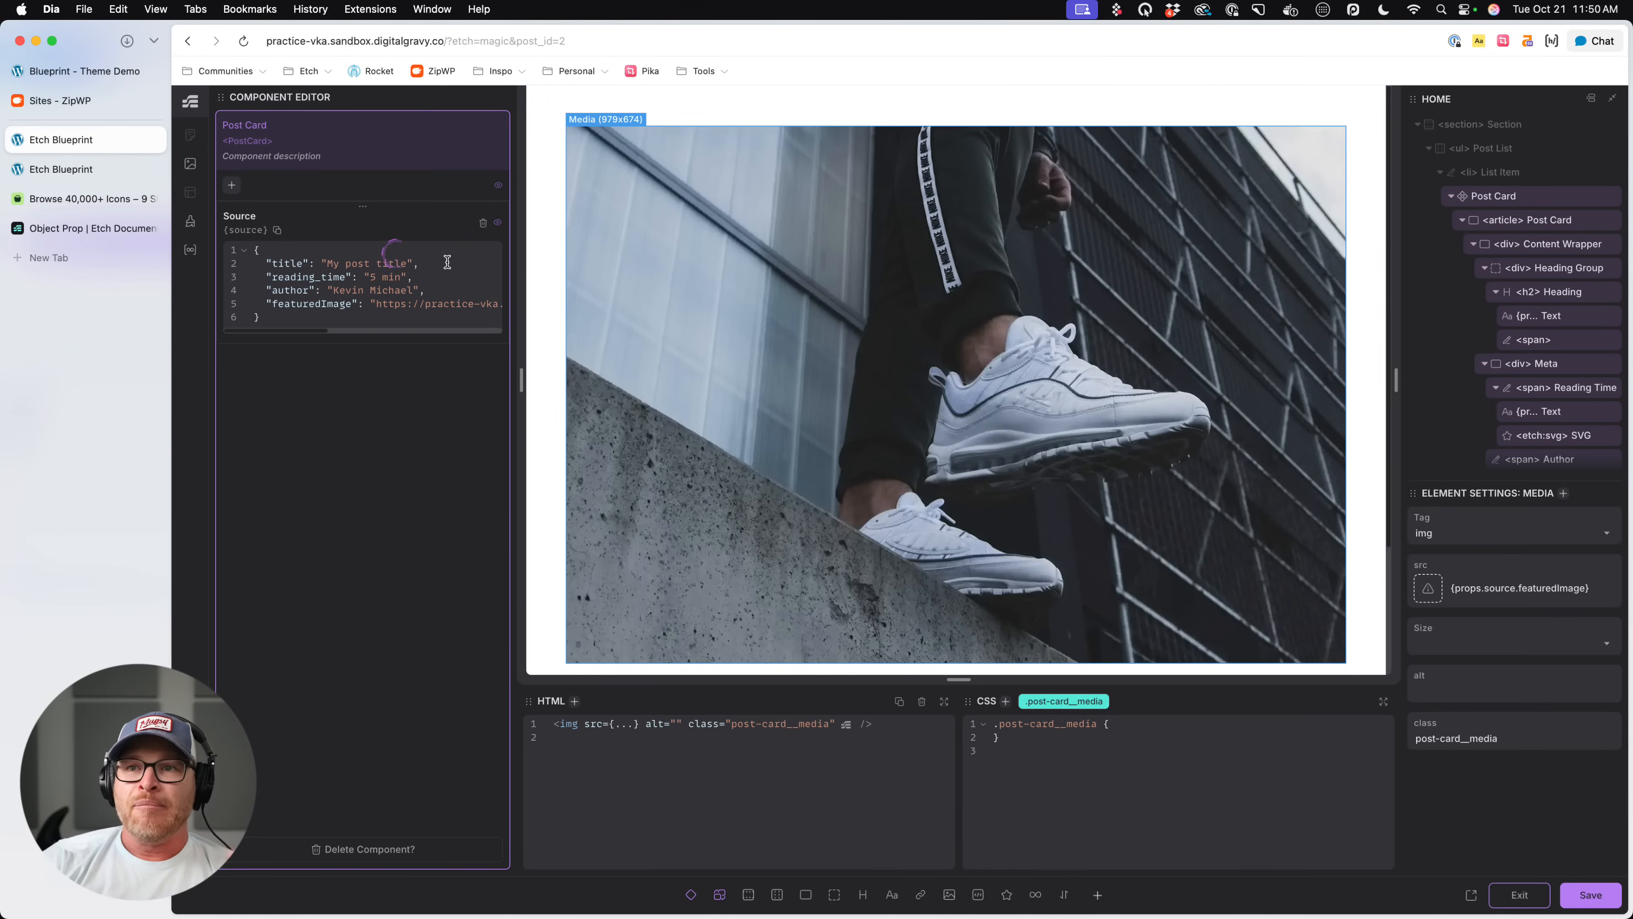
pyautogui.press('super+s')
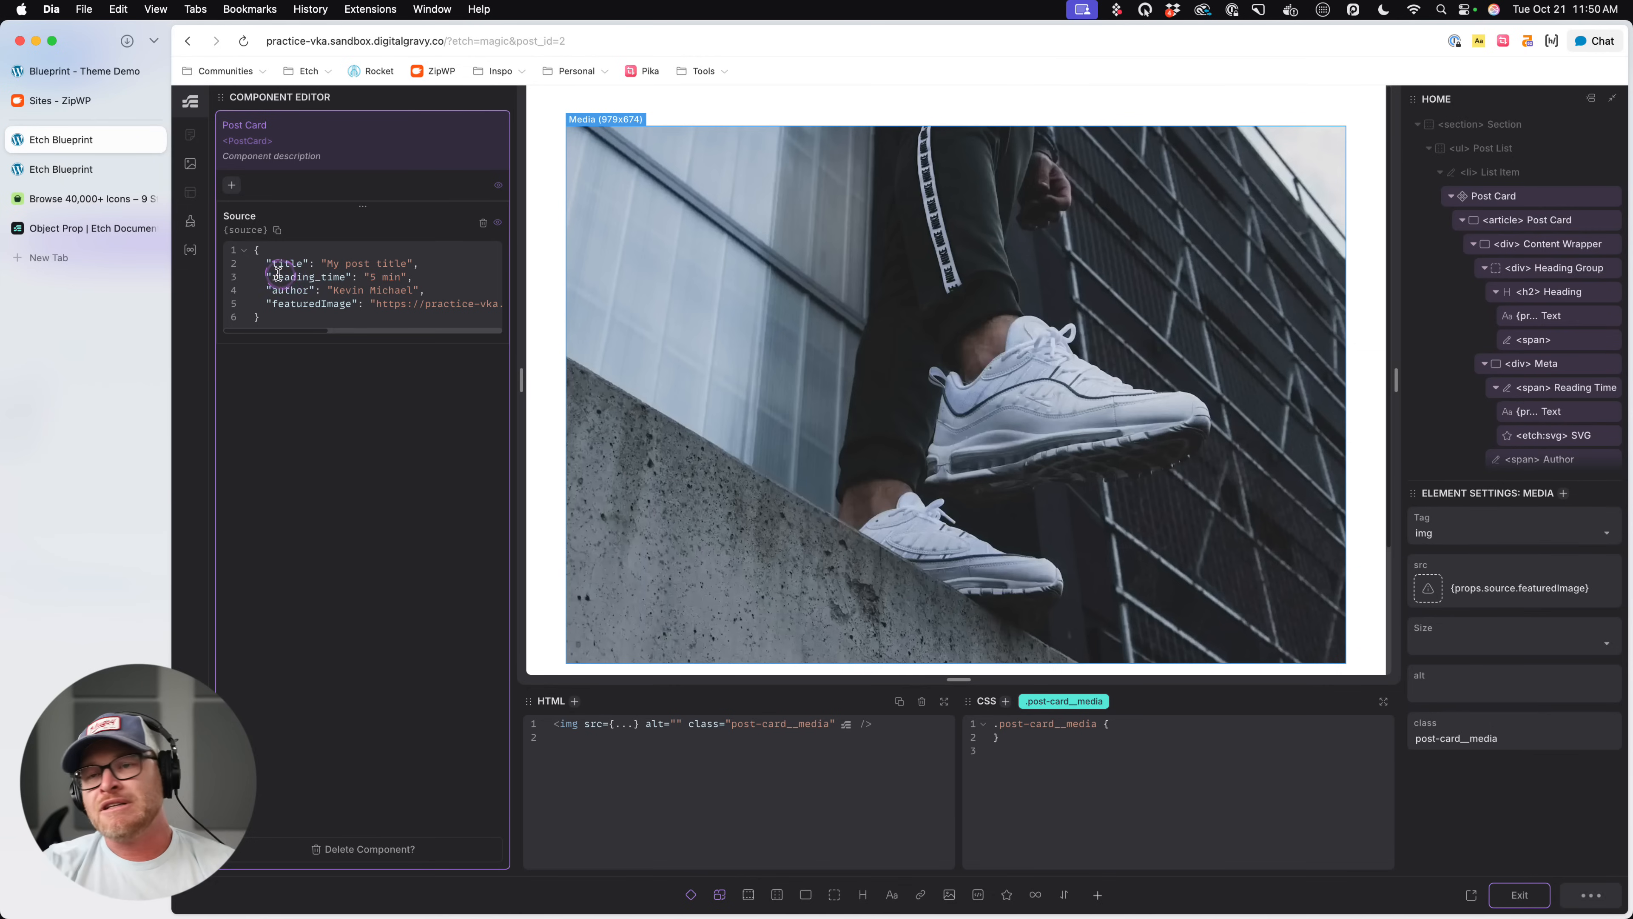
# - Exit the component editor and select the Post Card component inside the list item
pyautogui.click(295, 303)
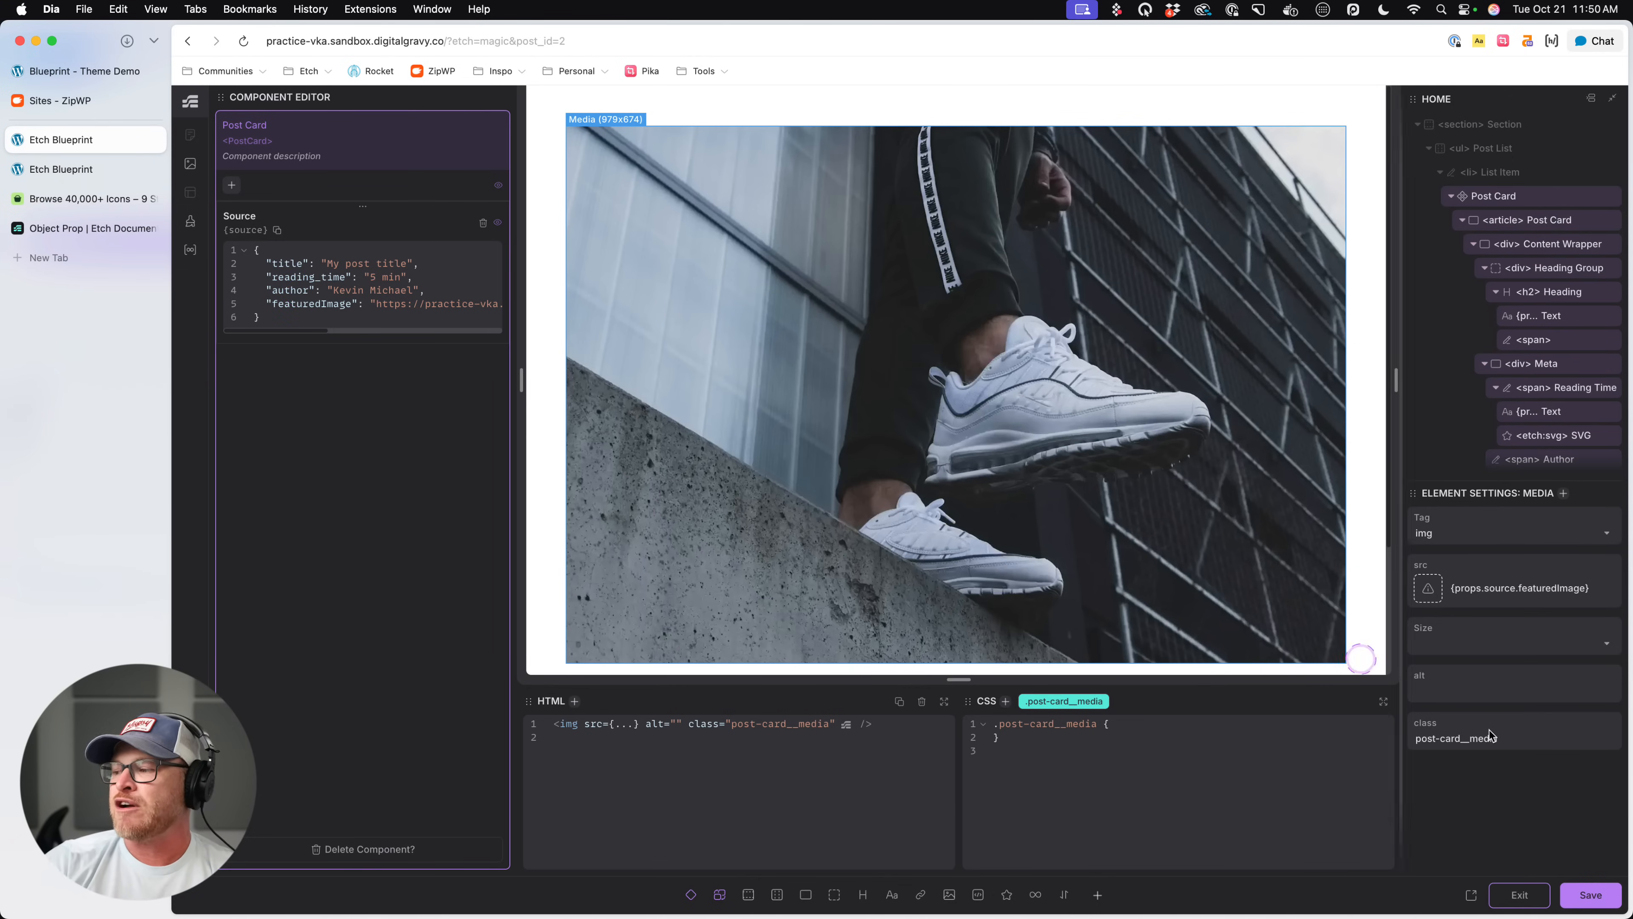
pyautogui.click(1543, 838)
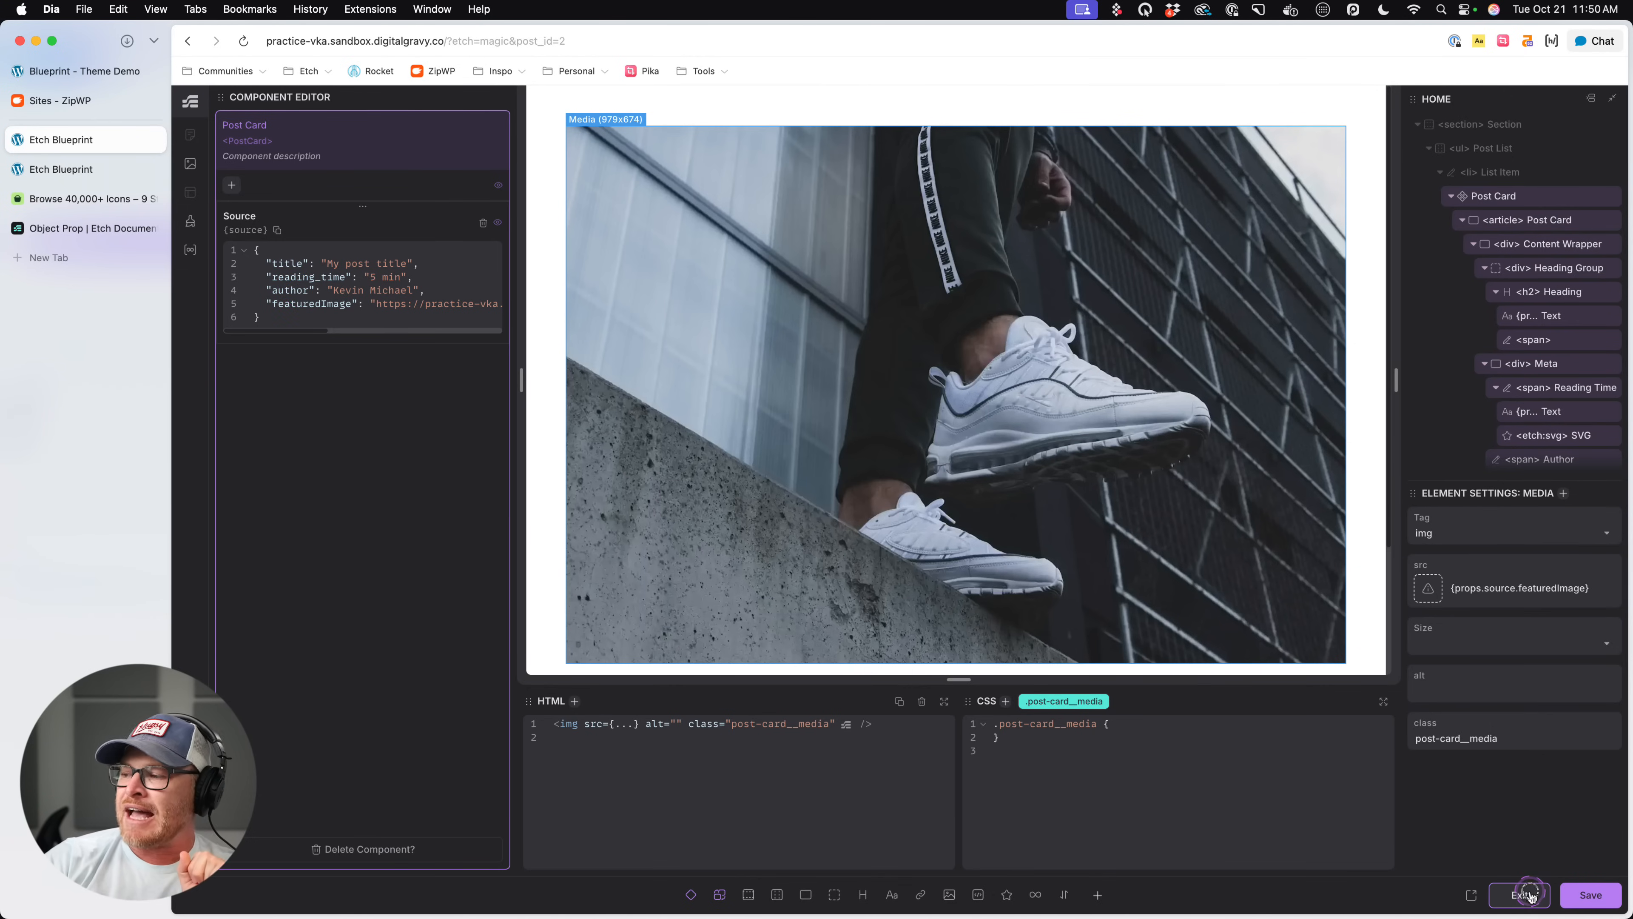
pyautogui.click(1519, 894)
pyautogui.click(1509, 202)
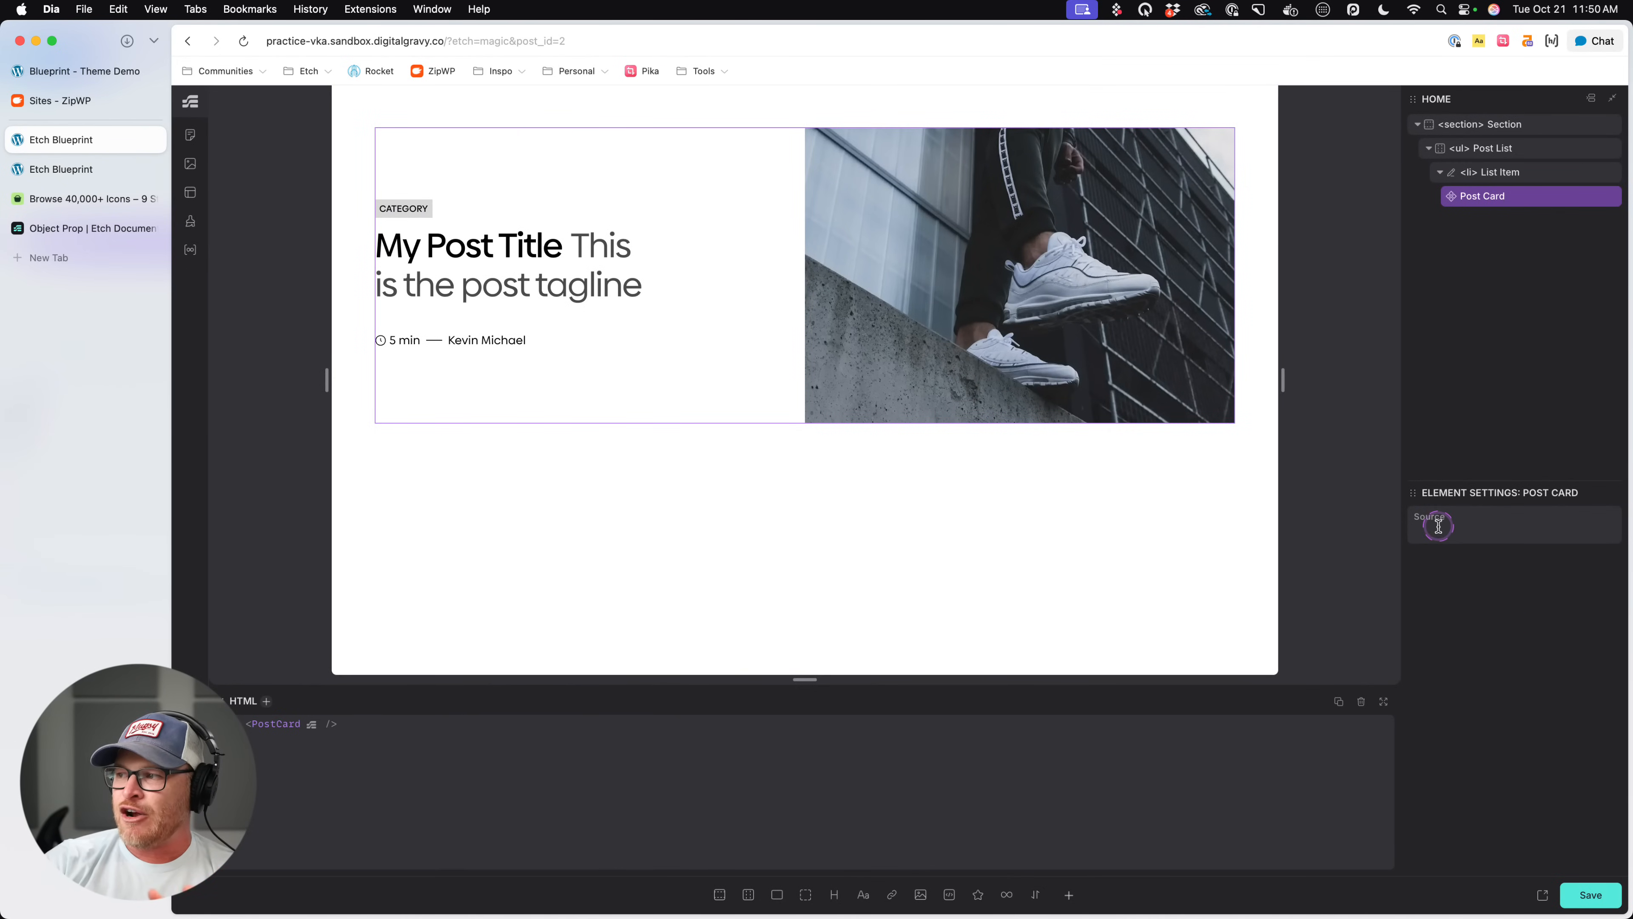
# - Wrap the list item containing the Post Card component in a loop
pyautogui.click(1469, 534)
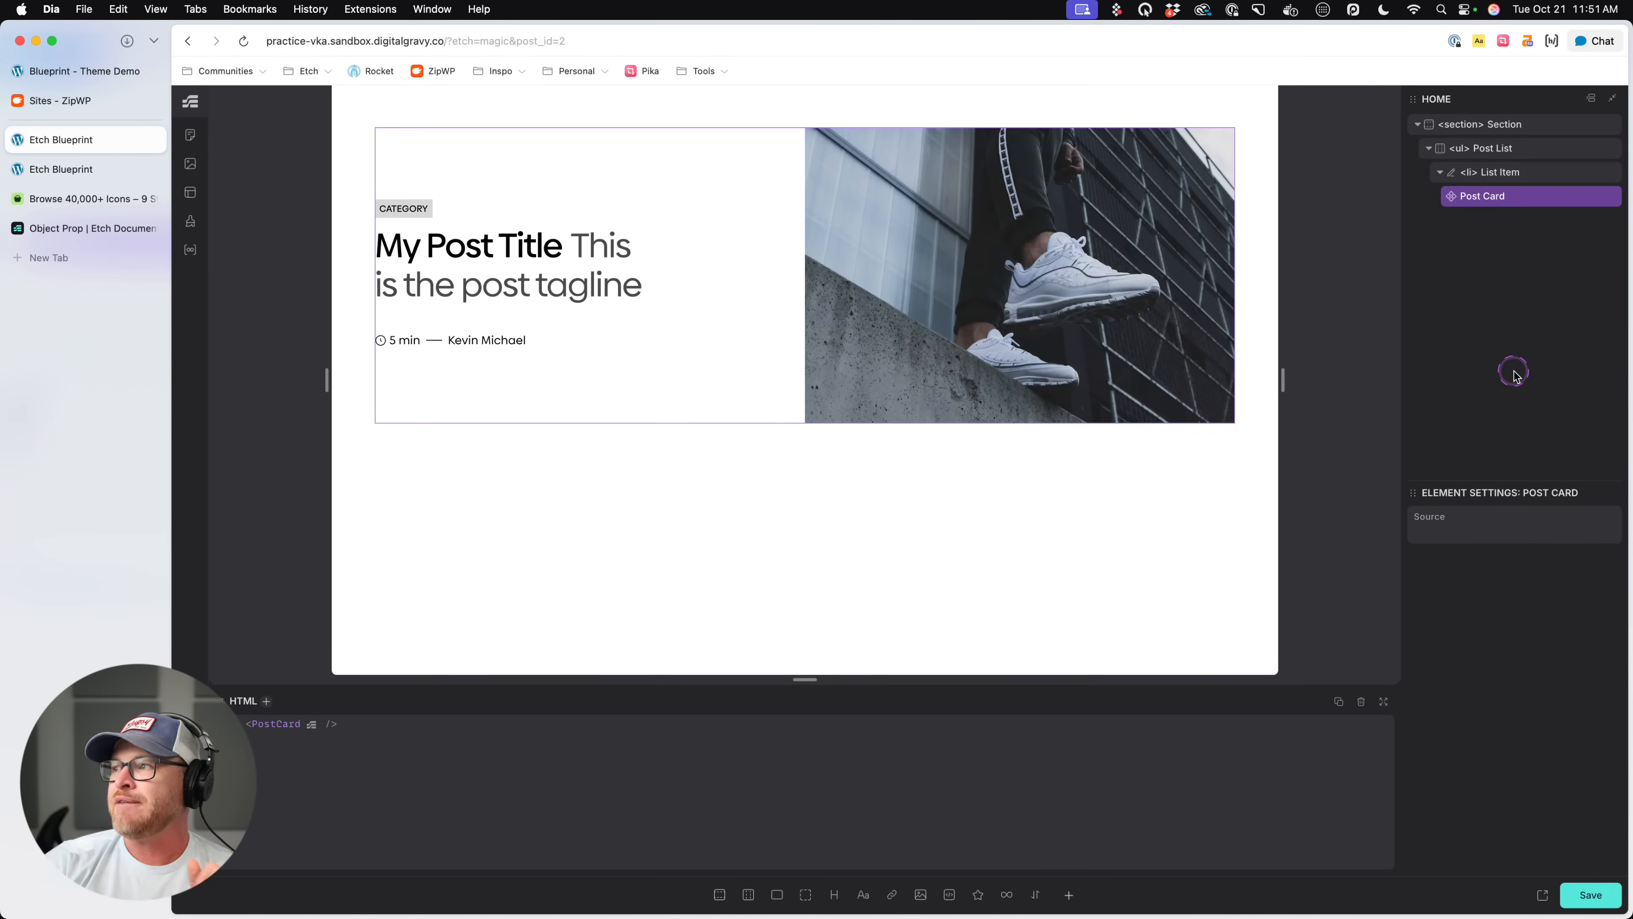
pyautogui.rightClick(1519, 173)
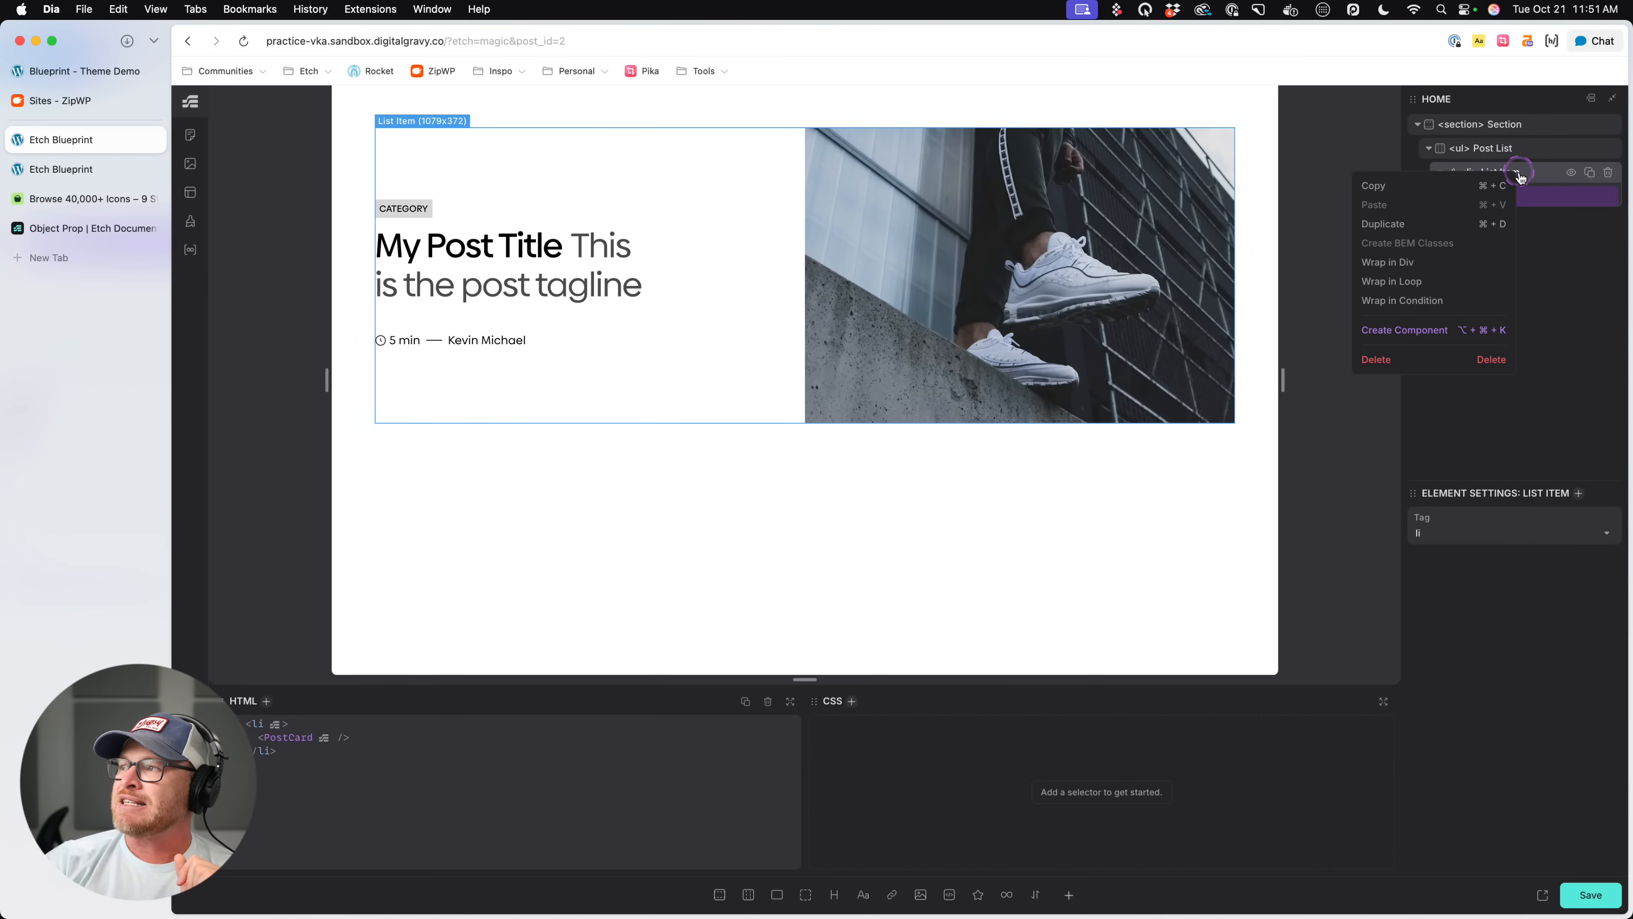
pyautogui.click(1422, 289)
pyautogui.click(1487, 493)
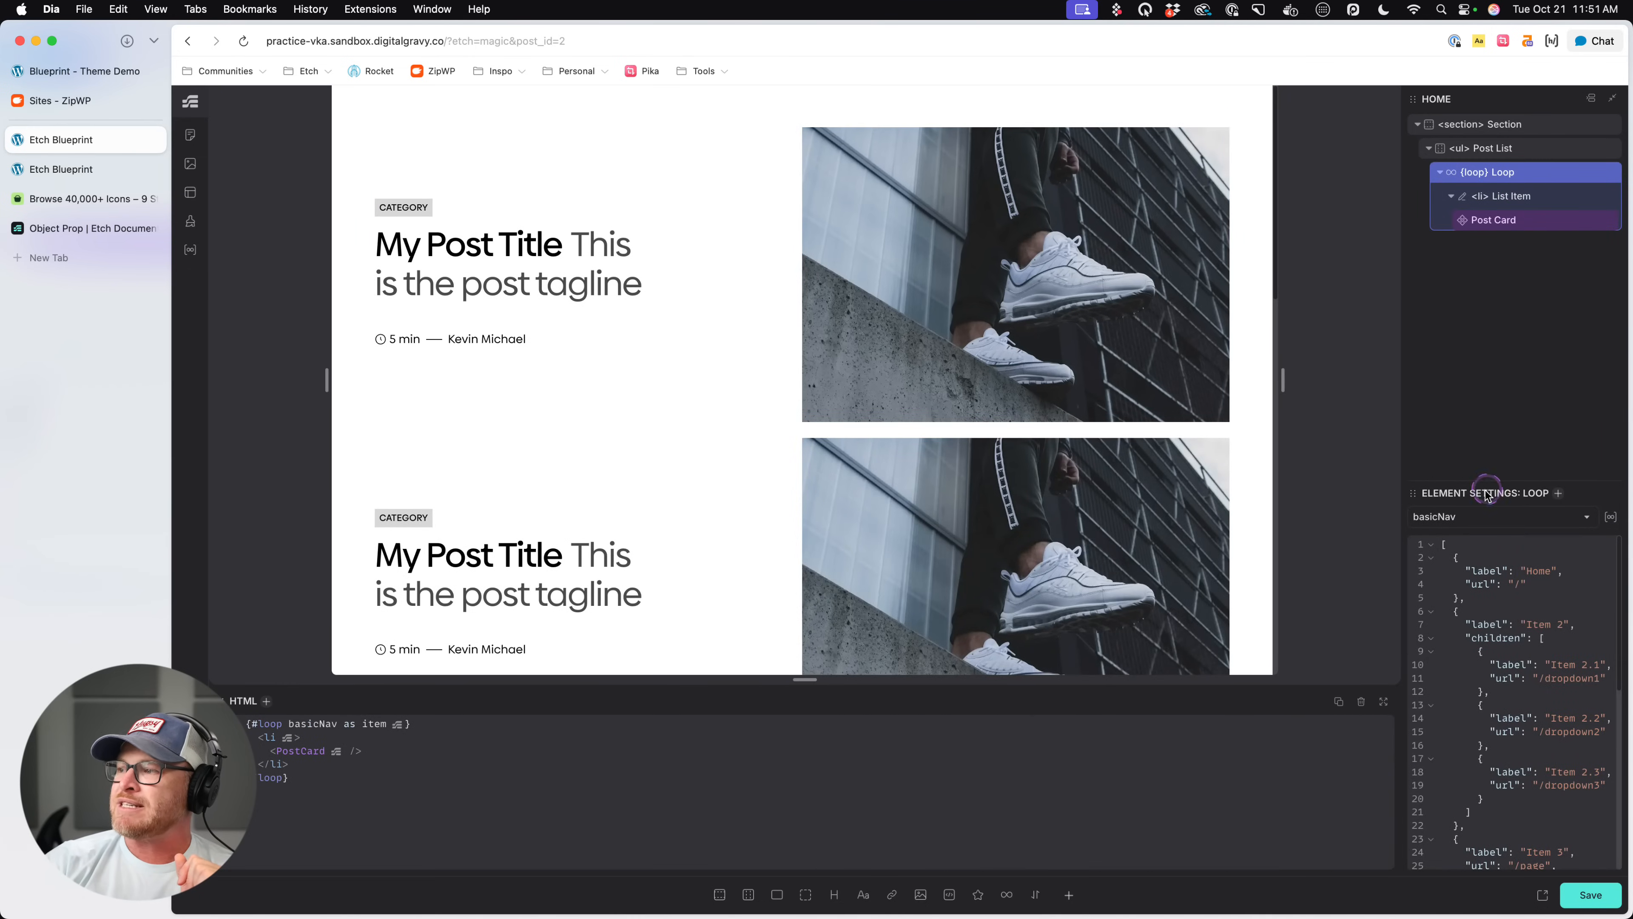
# - View the saved Recent Posts loop's query and output in the Loop Manager, and return to the builder
pyautogui.click(1614, 516)
pyautogui.click(273, 208)
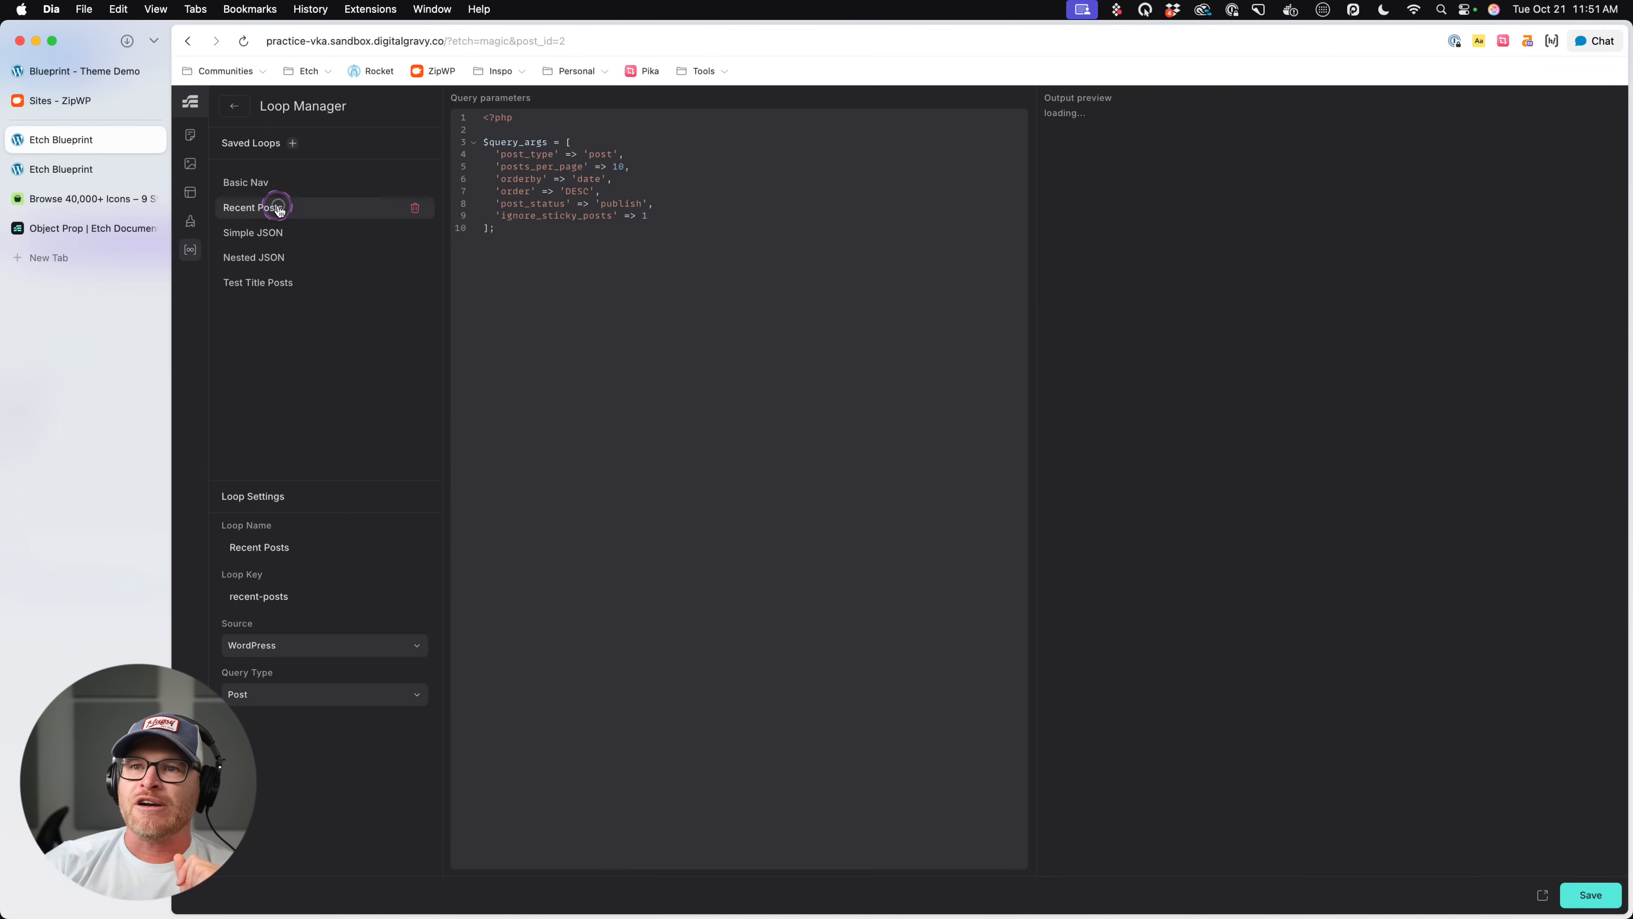
pyautogui.click(587, 844)
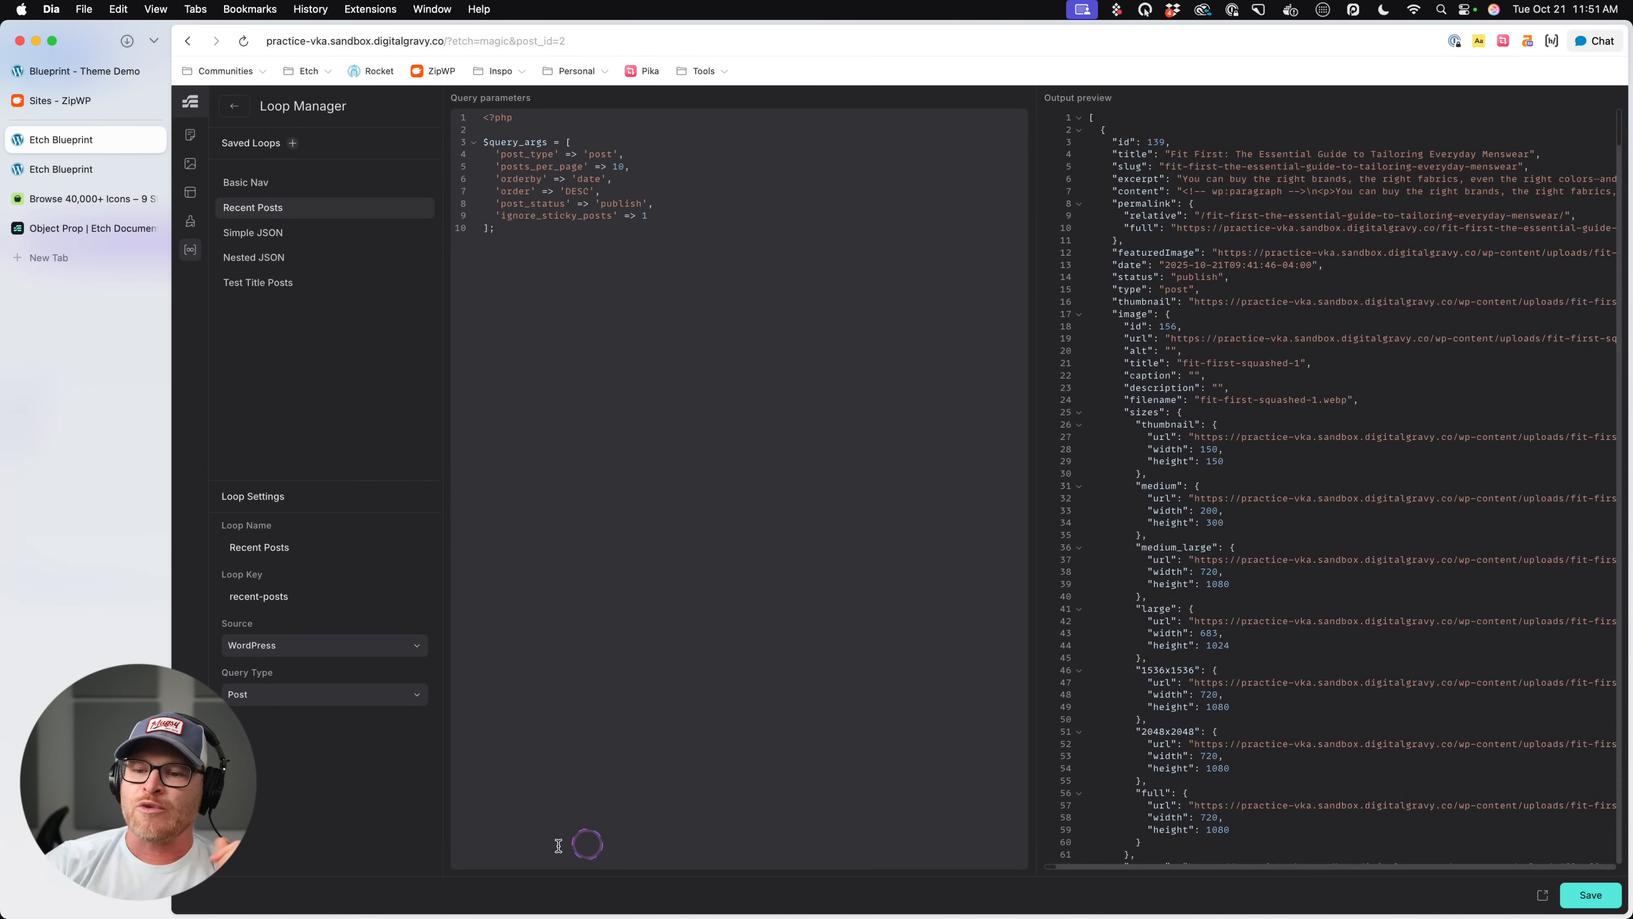
pyautogui.click(234, 106)
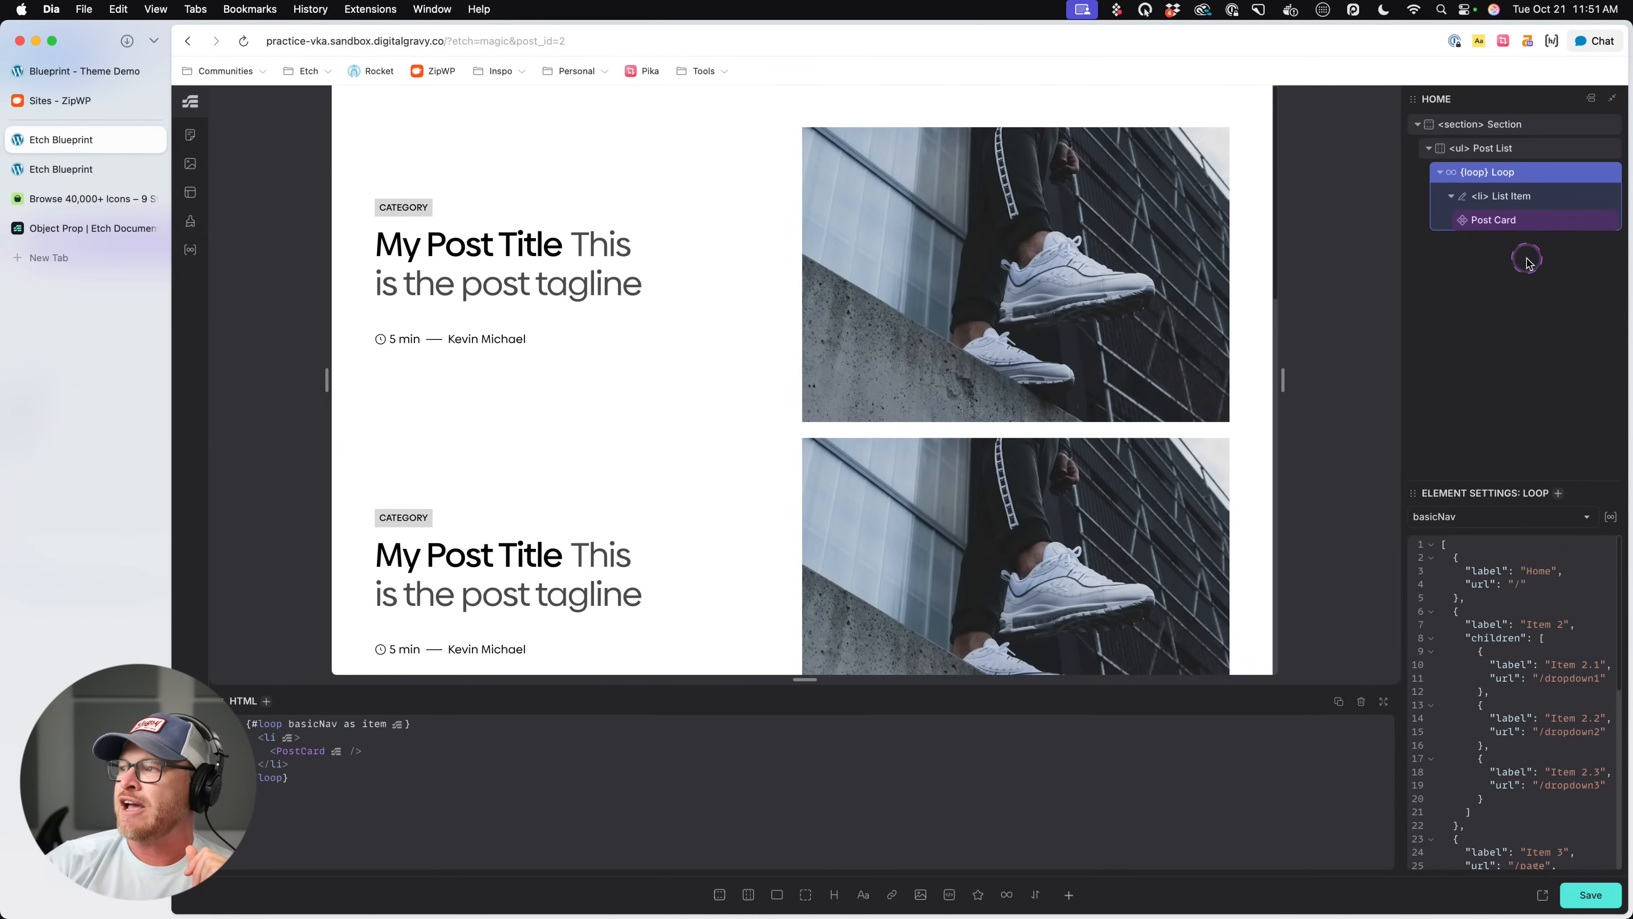
# - Set the Post Card component's Source property to {item} and save the page
pyautogui.click(1527, 220)
pyautogui.click(1496, 524)
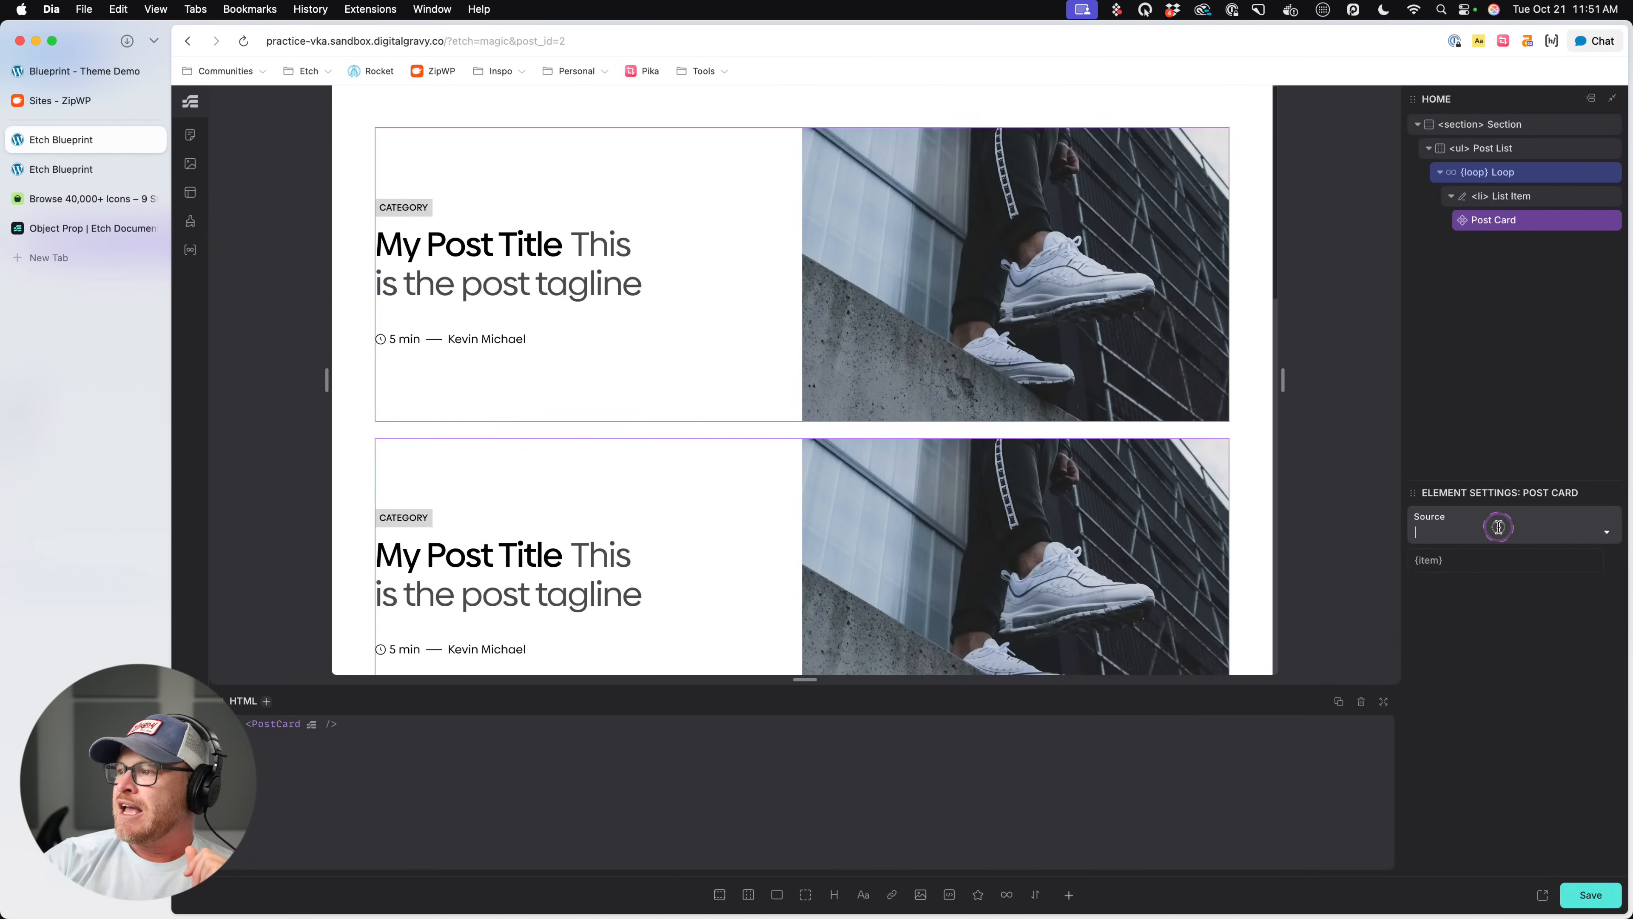
pyautogui.click(1454, 563)
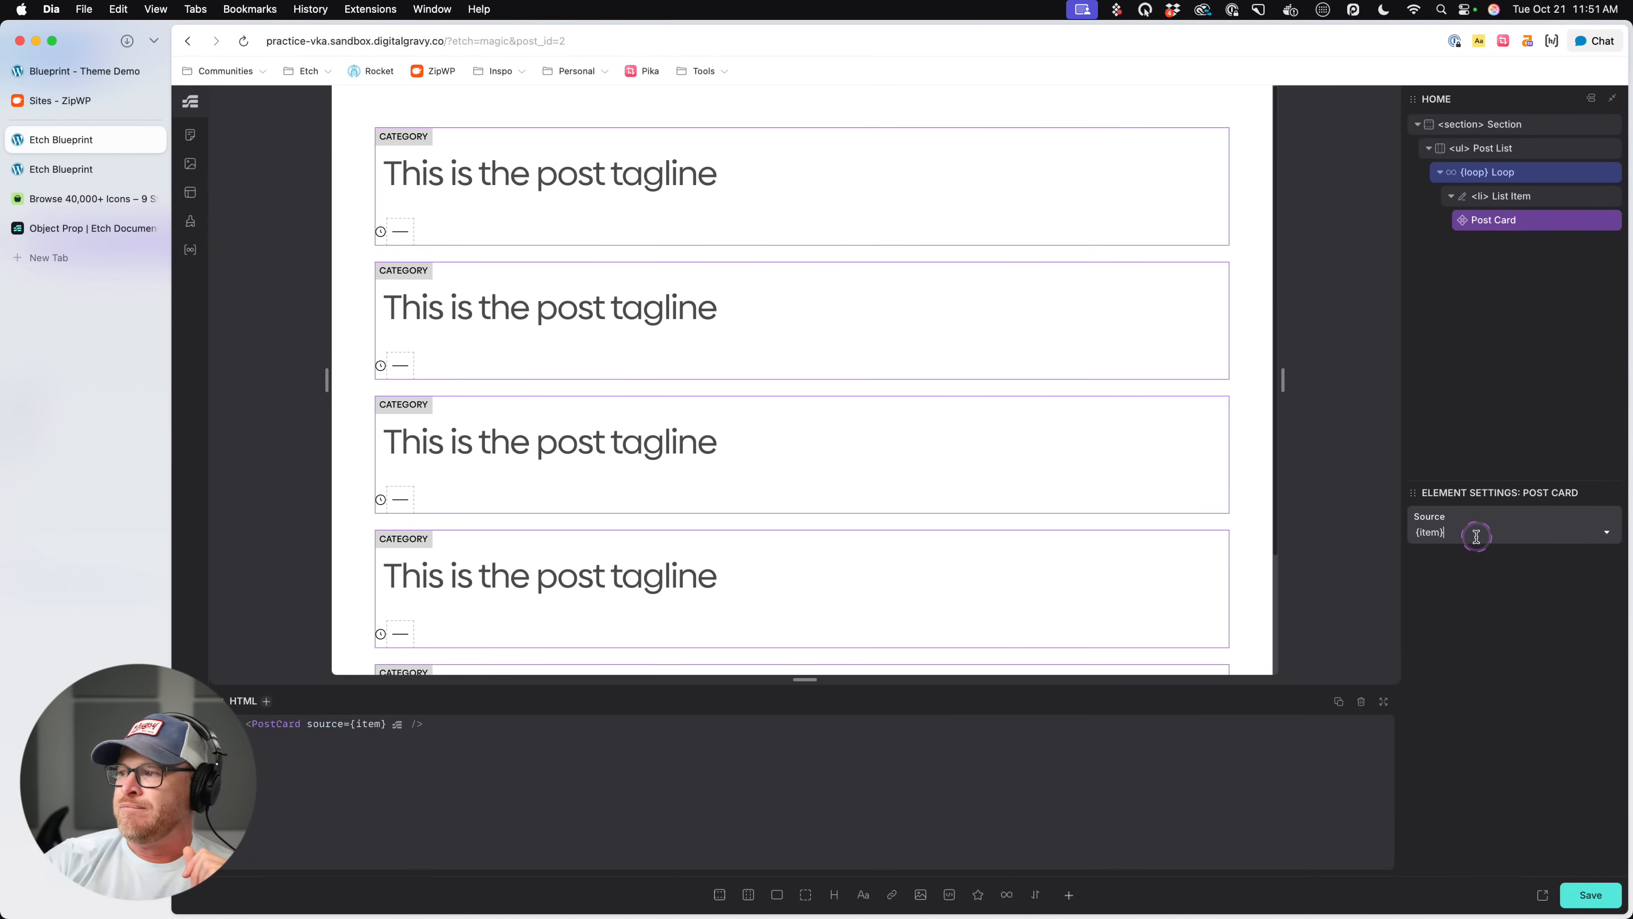
pyautogui.click(1511, 170)
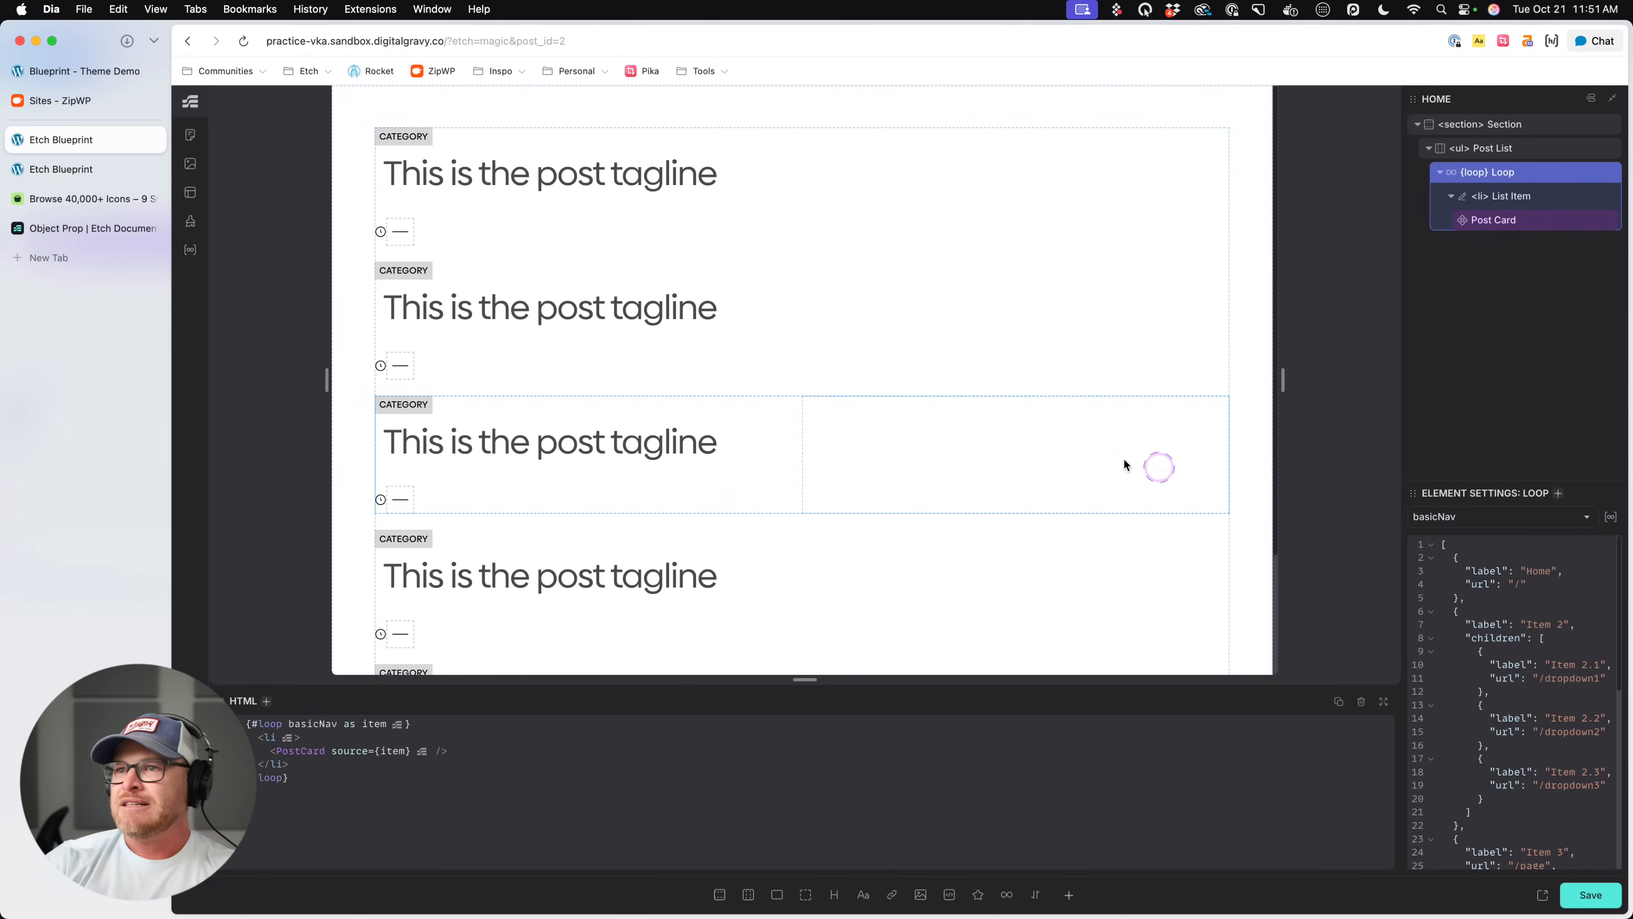
pyautogui.press('super+s')
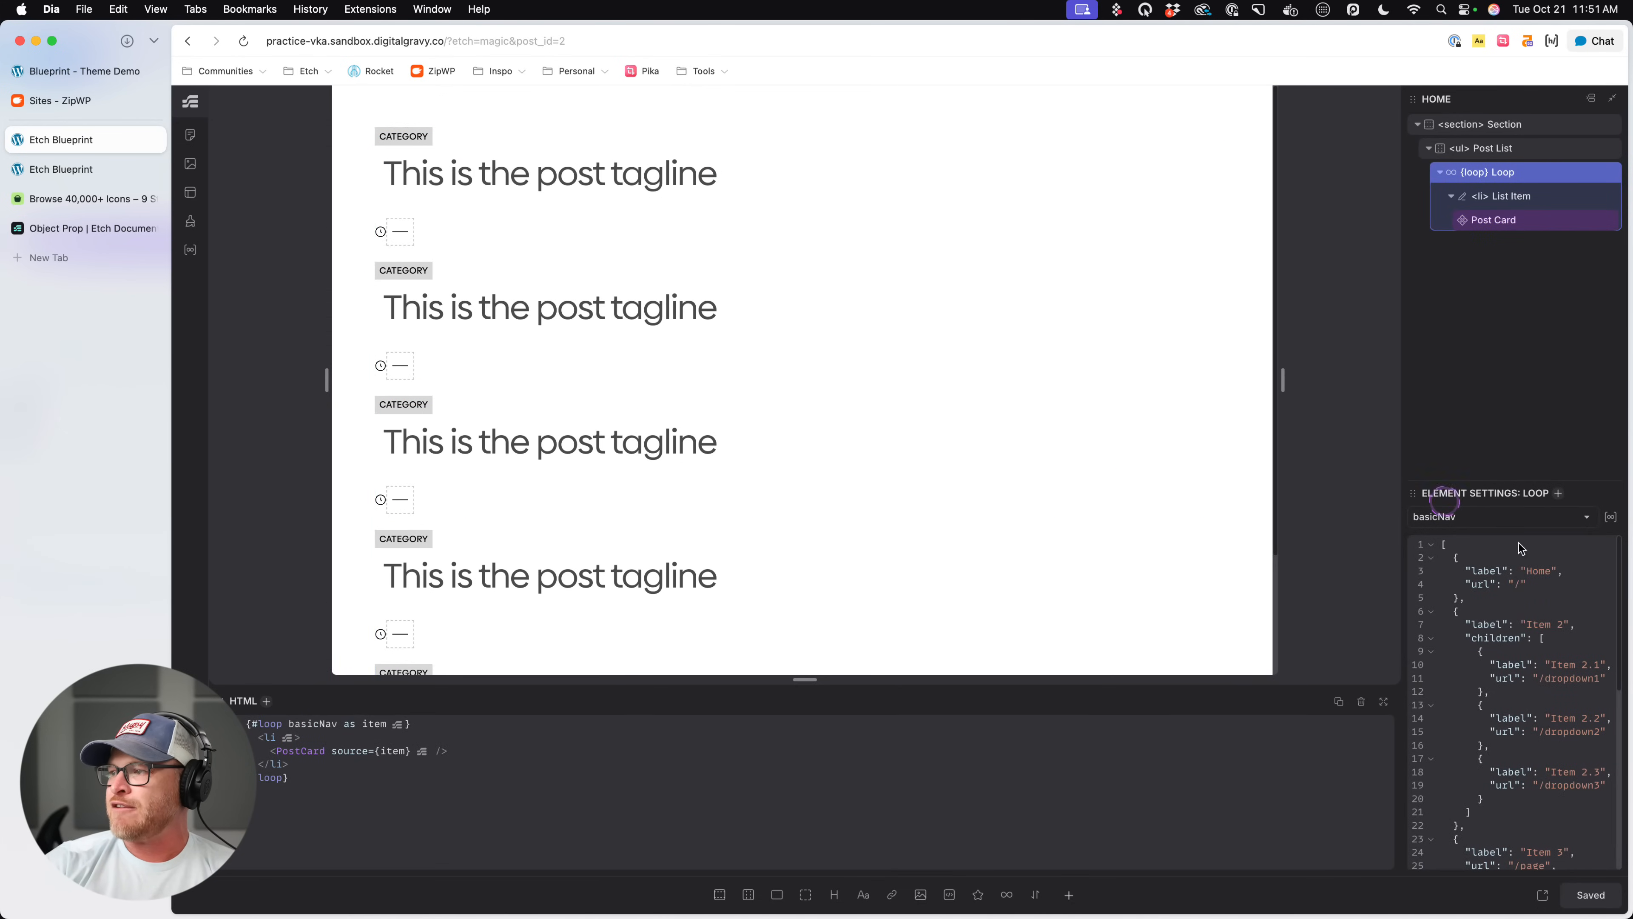
# - Switch the loop around the list item to the Recent Posts query, save, and review the generated cards
pyautogui.click(1518, 516)
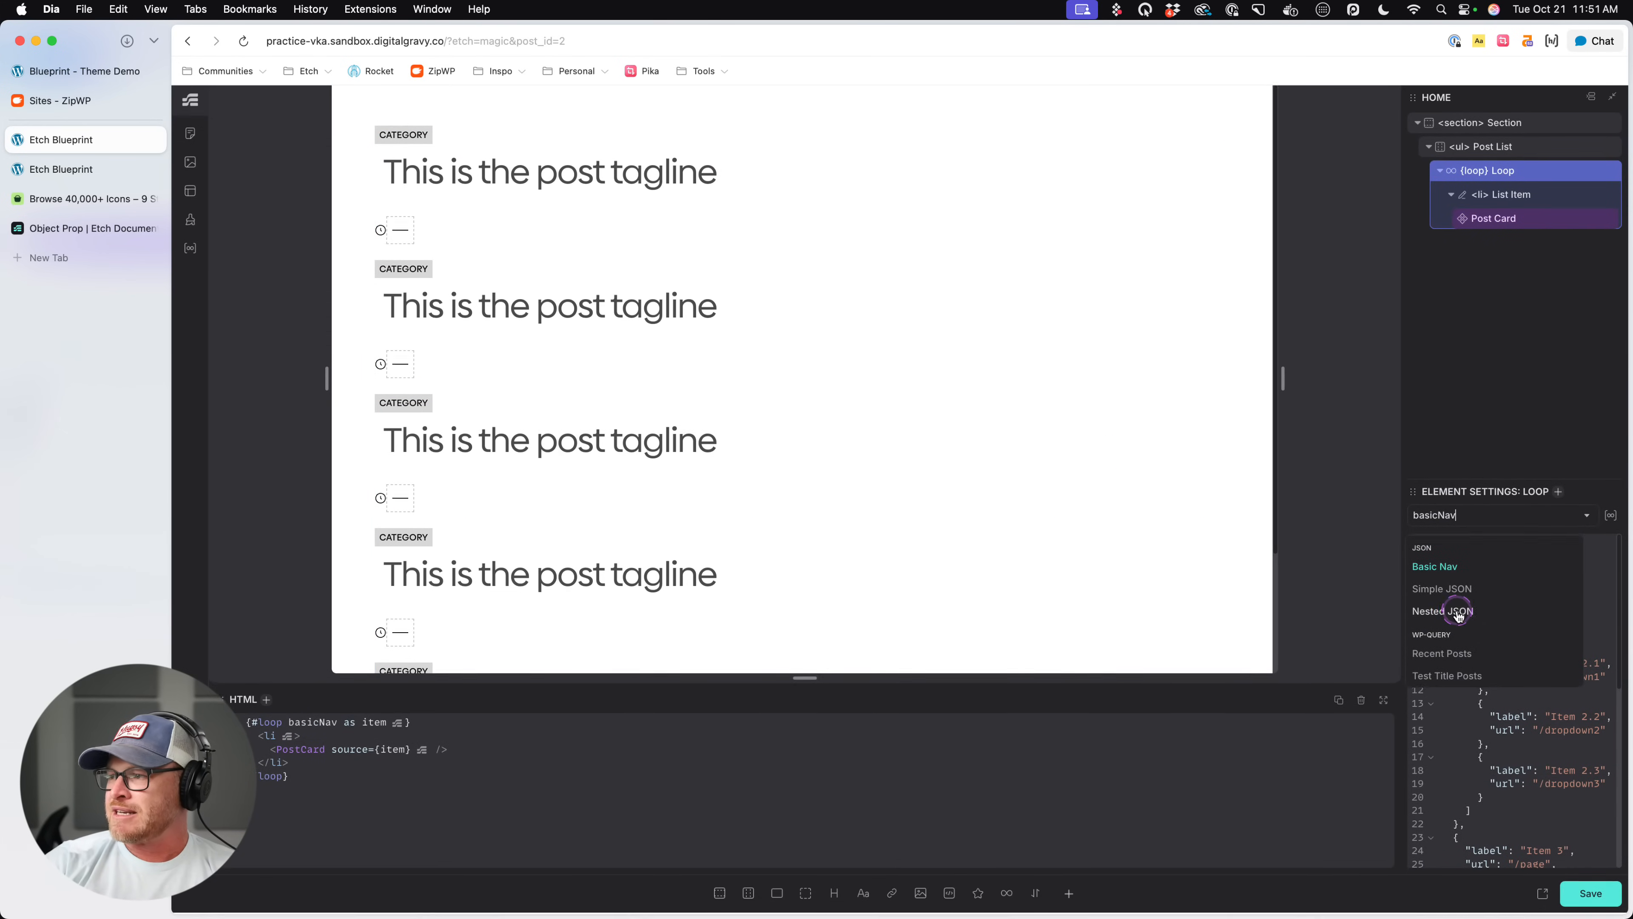
pyautogui.click(1443, 653)
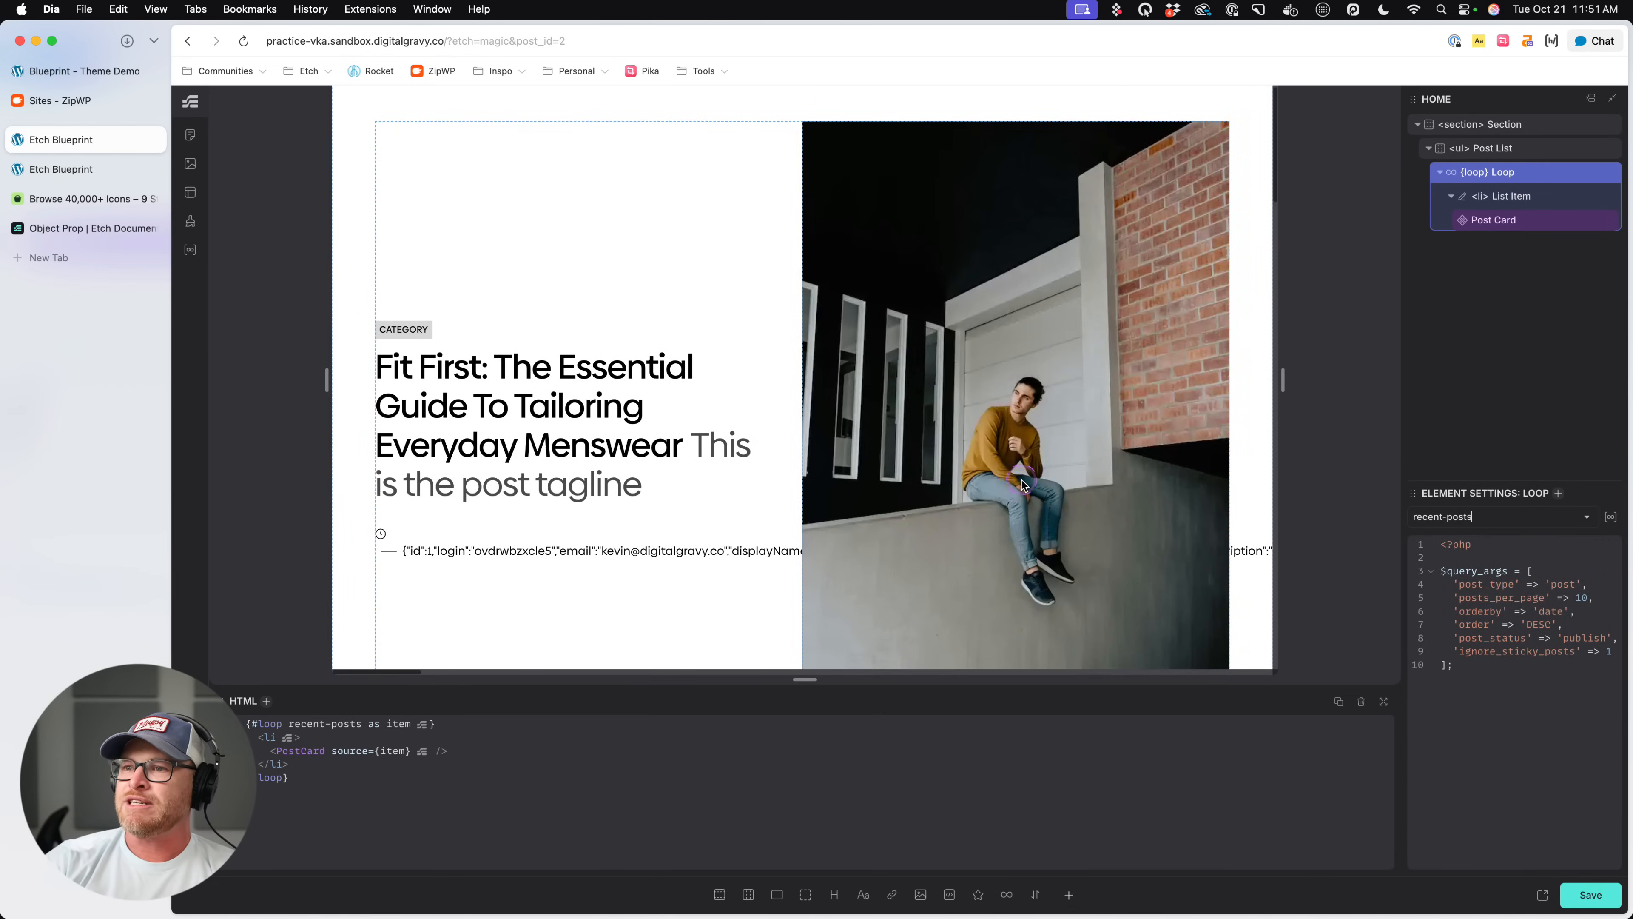
pyautogui.scroll(-12, 1022, 482)
pyautogui.press('super+s')
pyautogui.scroll(-12, 1030, 477)
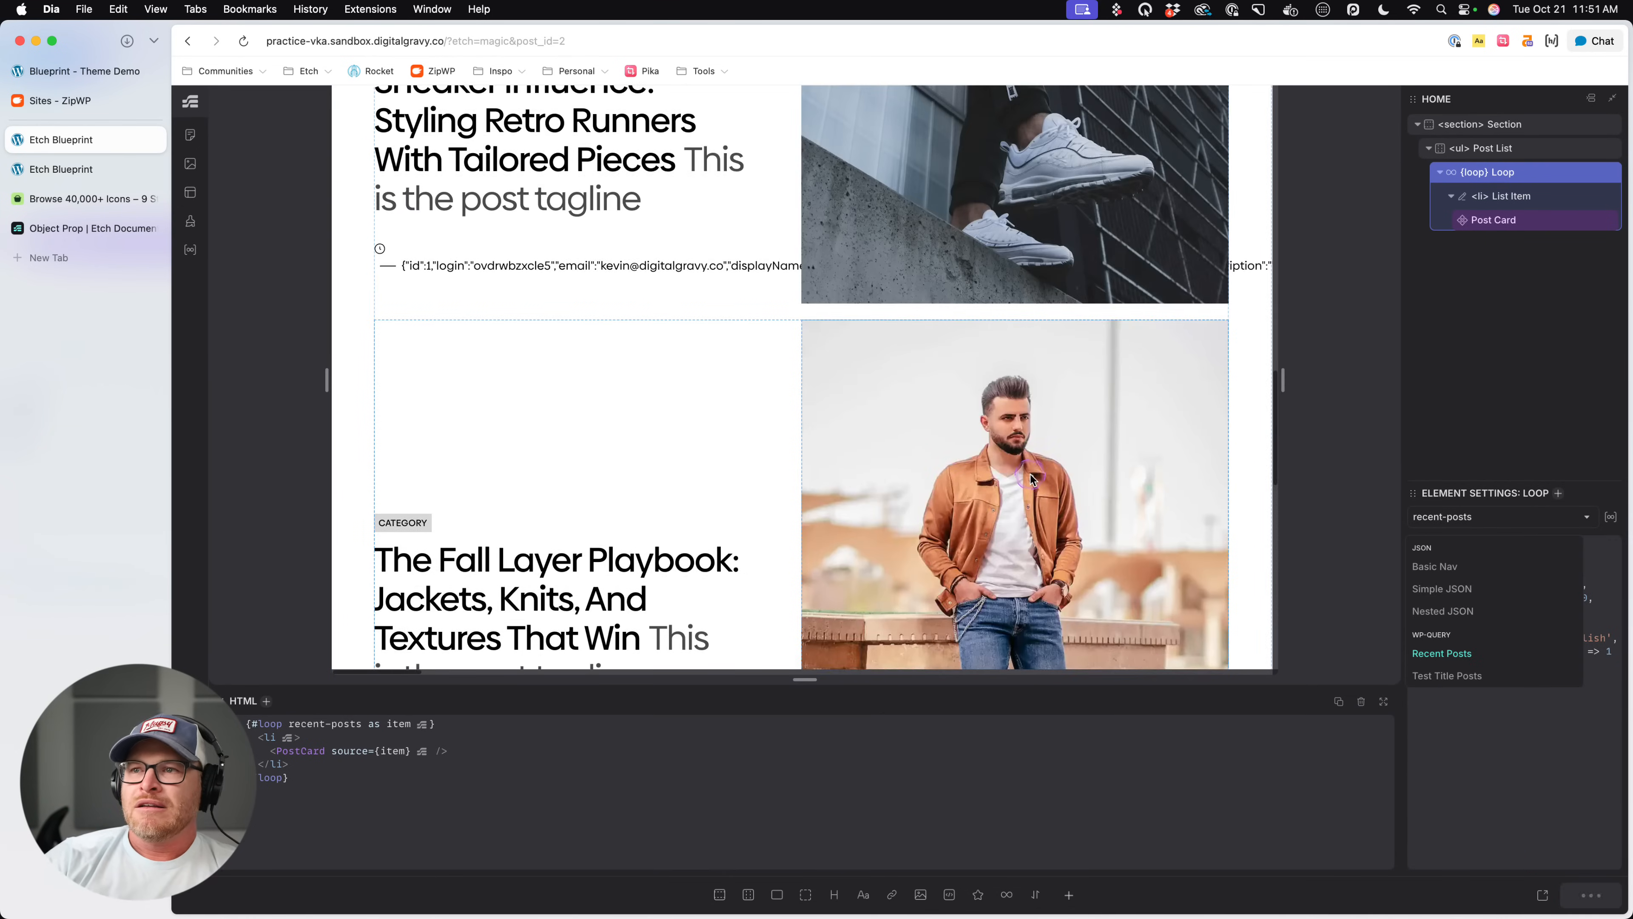
pyautogui.scroll(-15, 1030, 477)
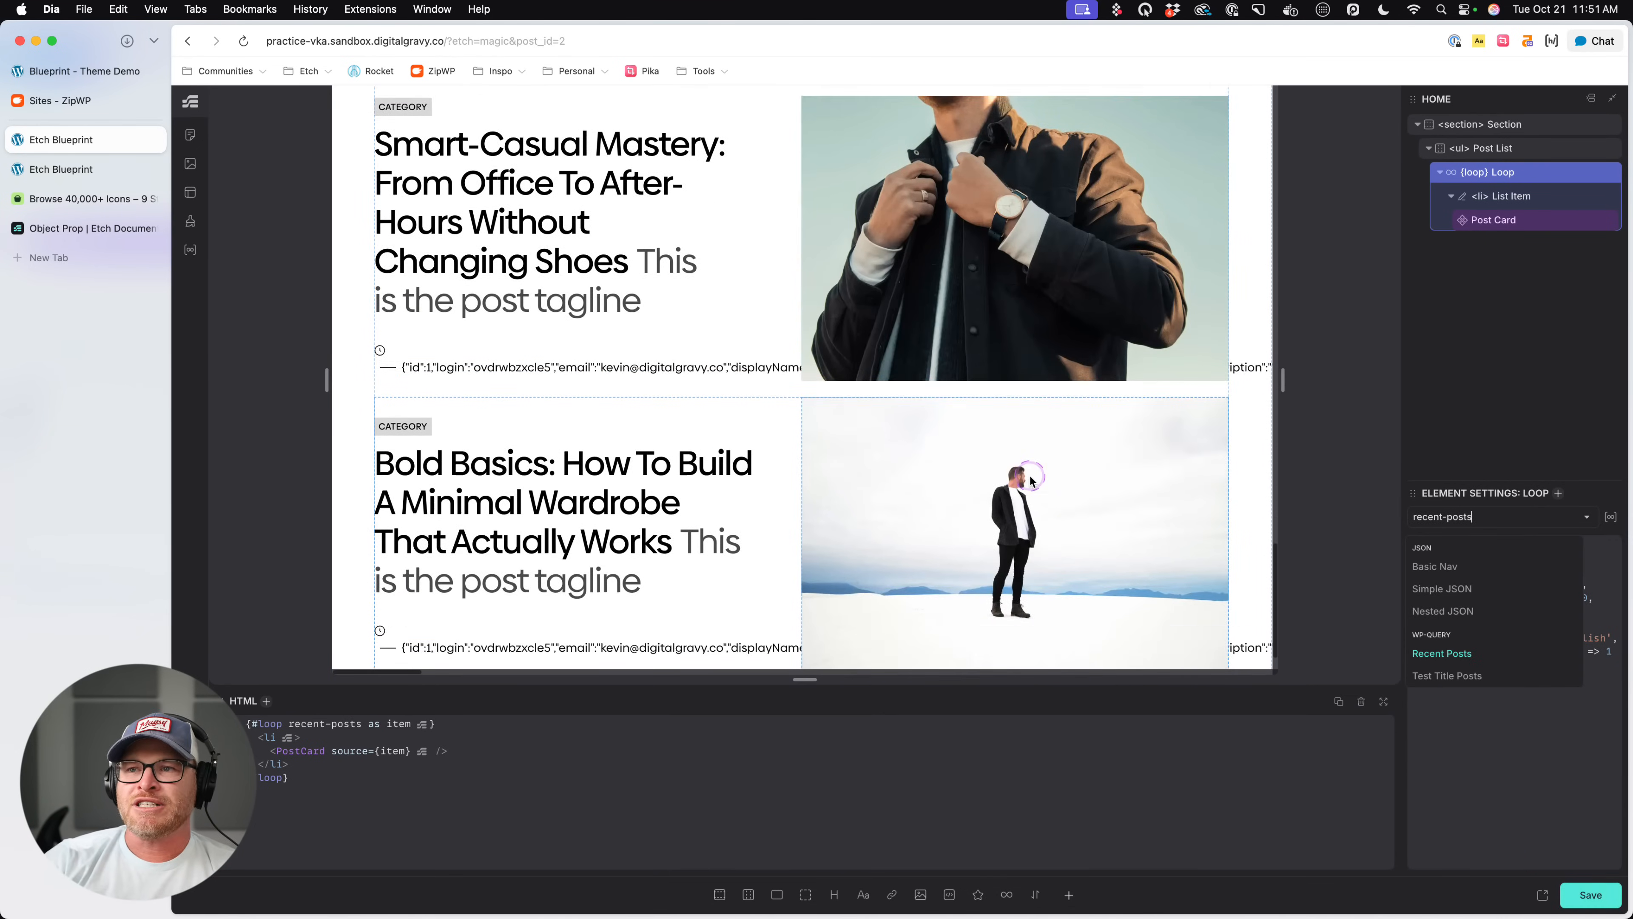
pyautogui.scroll(15, 1030, 477)
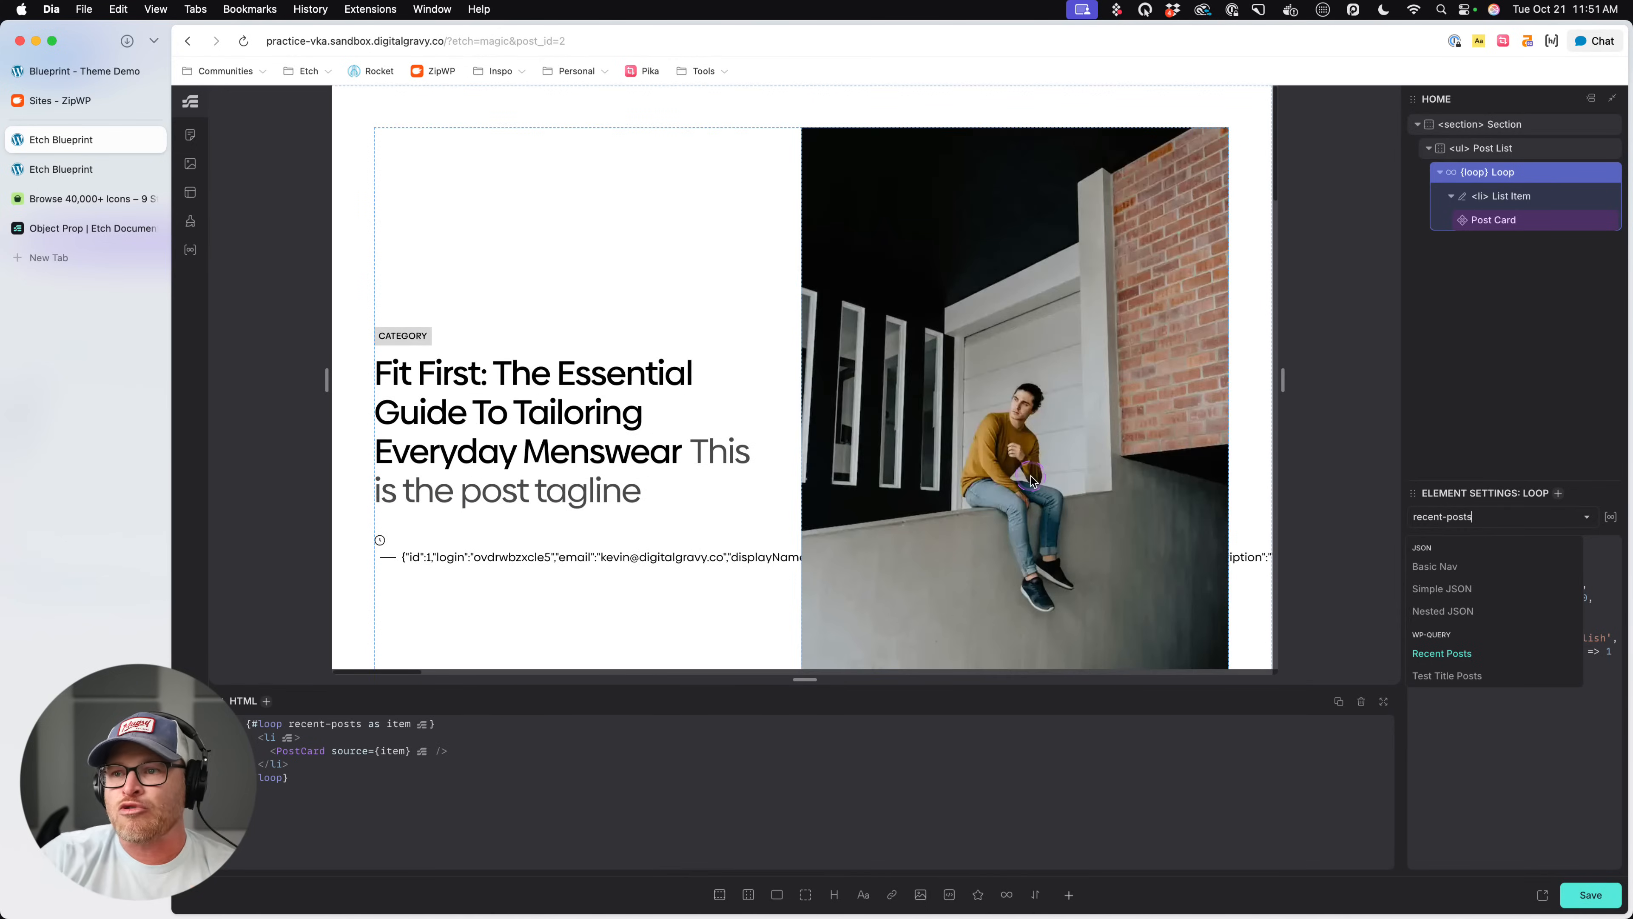
pyautogui.scroll(-3, 1030, 479)
pyautogui.click(514, 456)
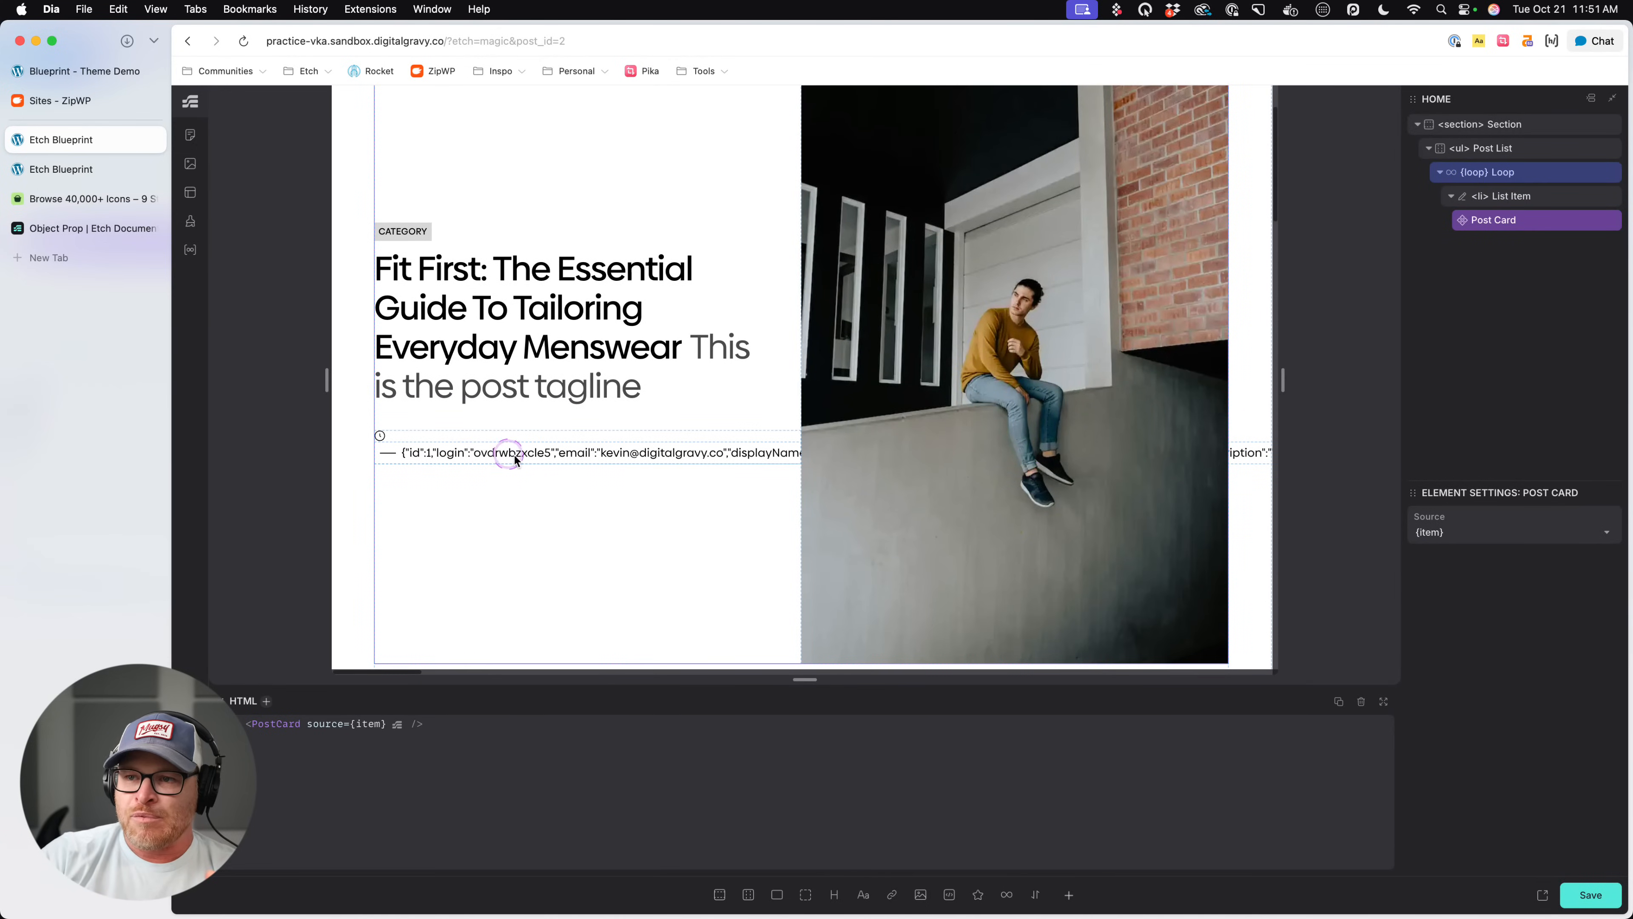
pyautogui.rightClick(1537, 226)
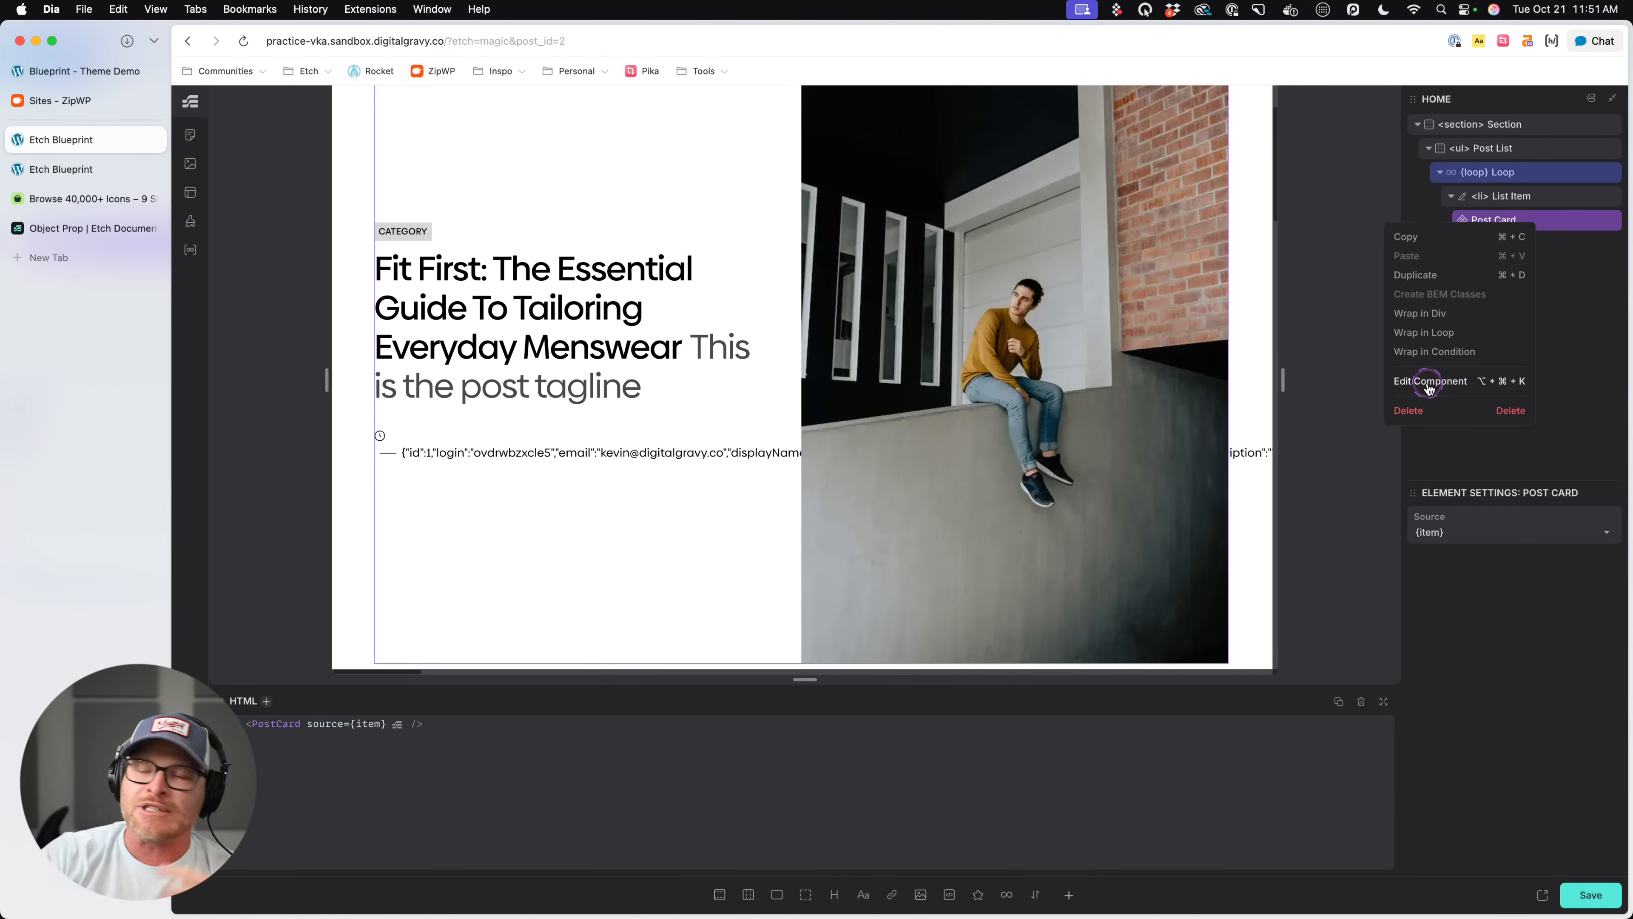
pyautogui.click(1526, 176)
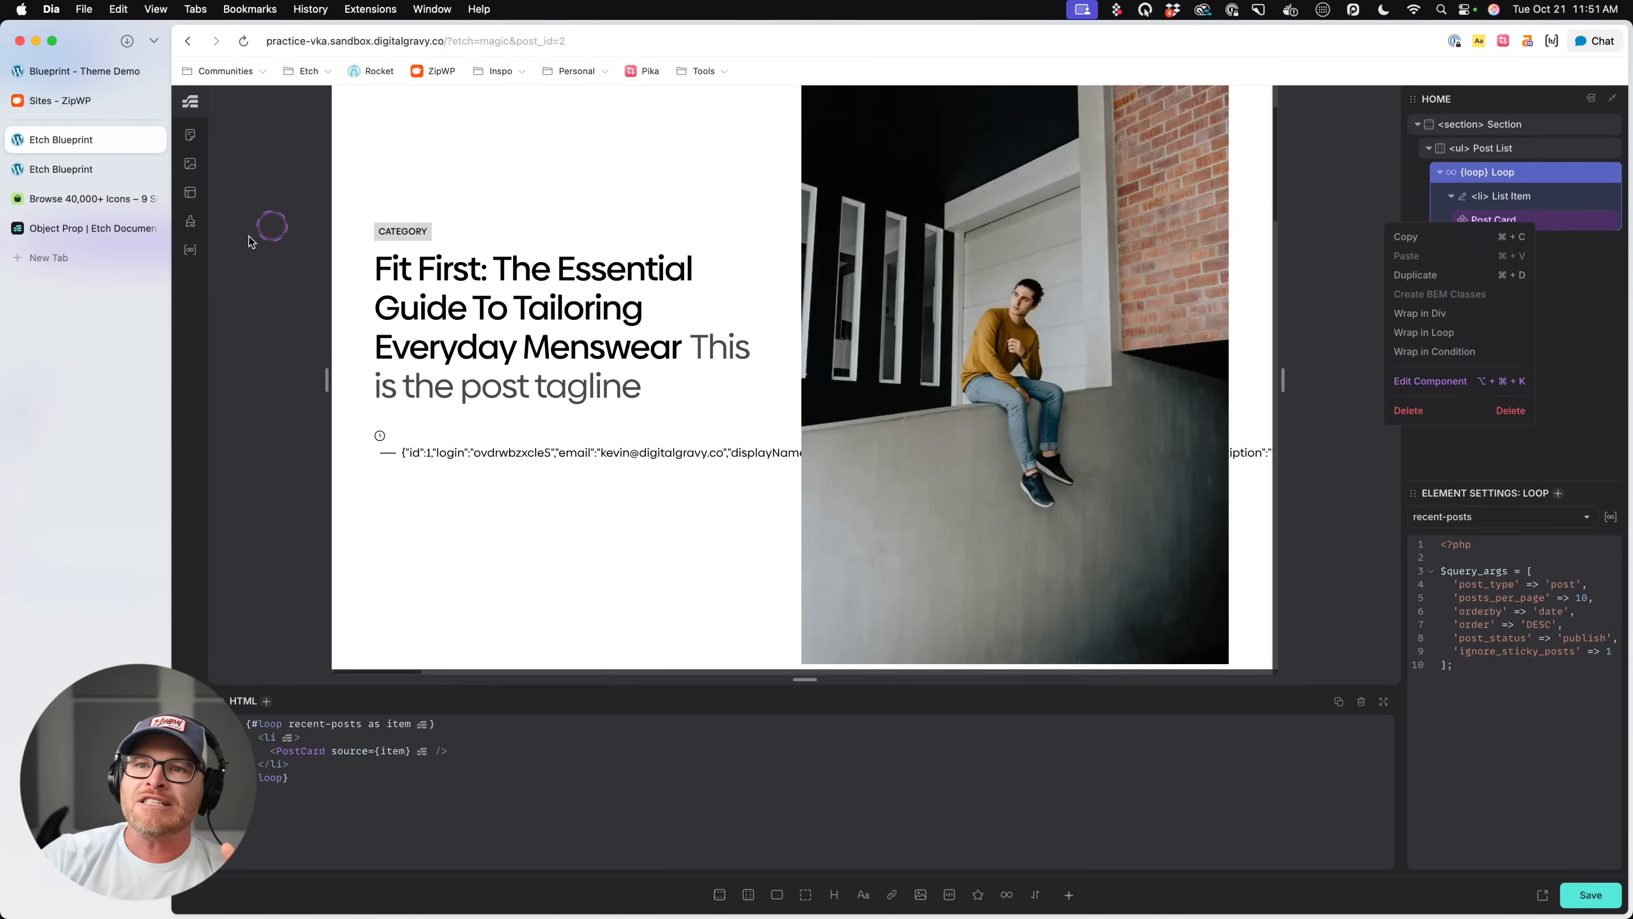
# - Examine the Recent Posts output in the Loop Manager for the title, featured image, reading time and author fields
pyautogui.click(193, 250)
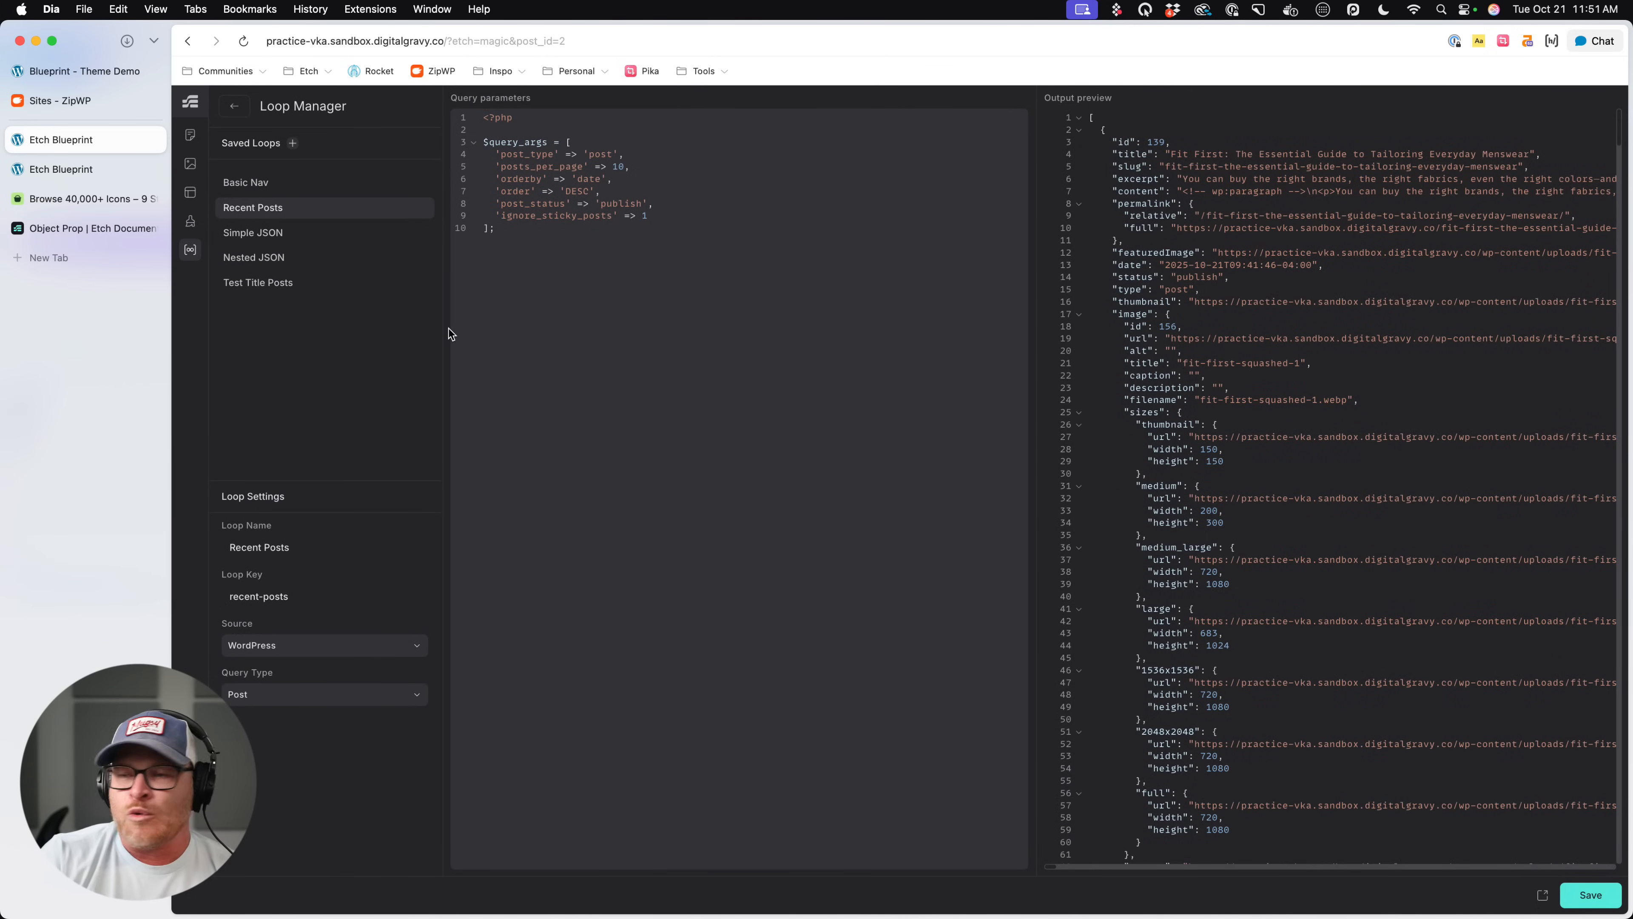
pyautogui.click(341, 199)
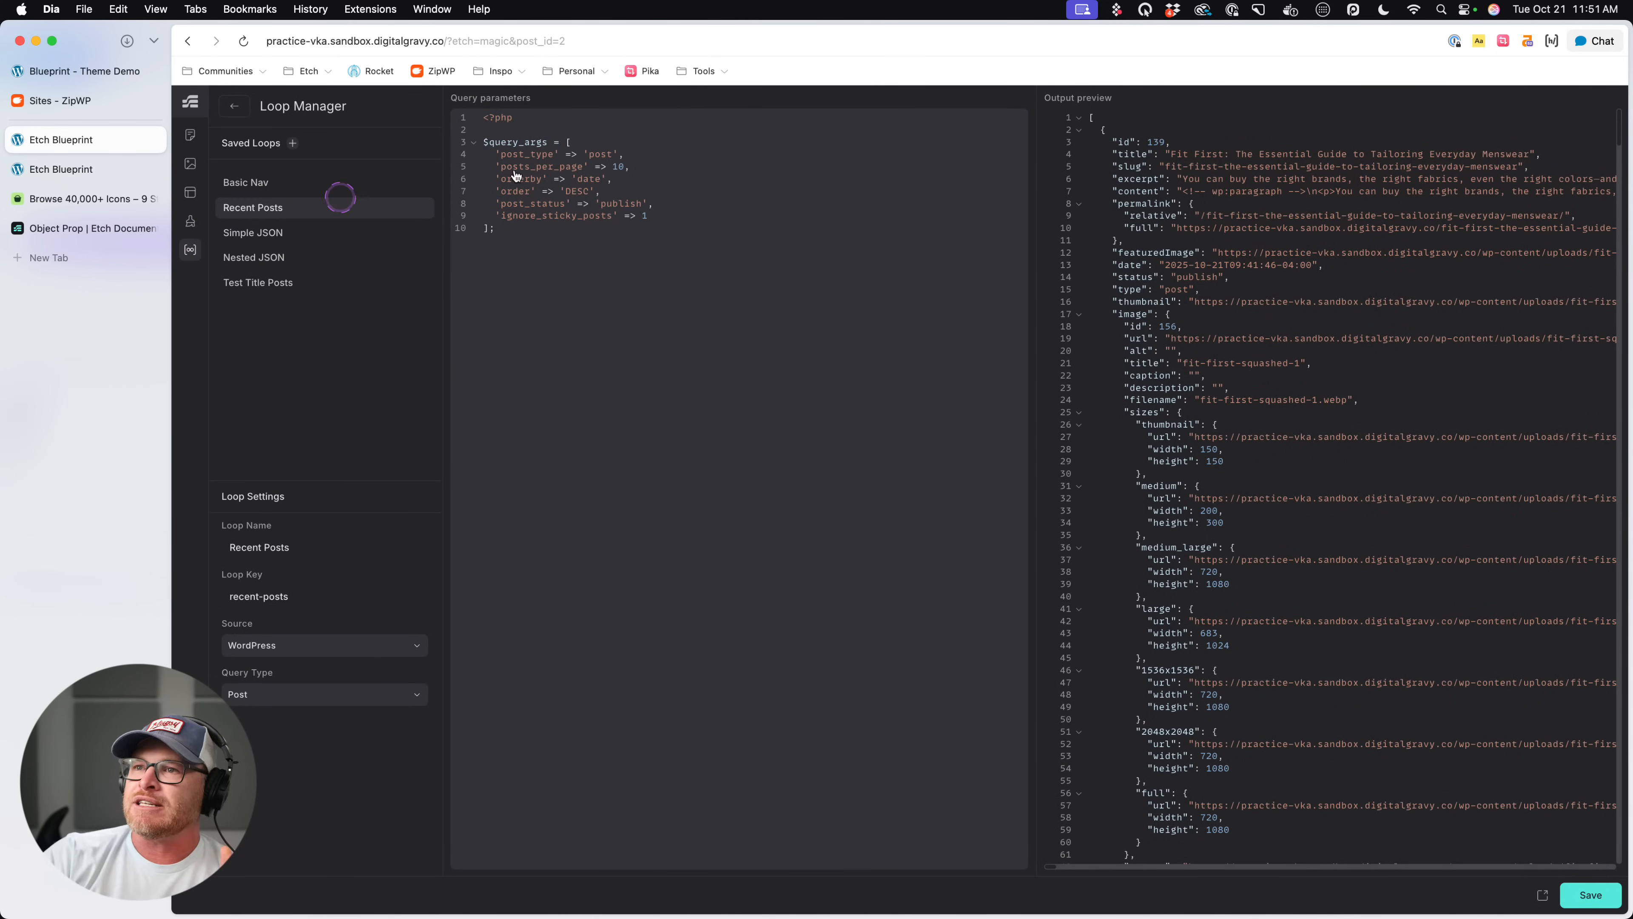
pyautogui.click(1249, 254)
pyautogui.scroll(-15, 1250, 254)
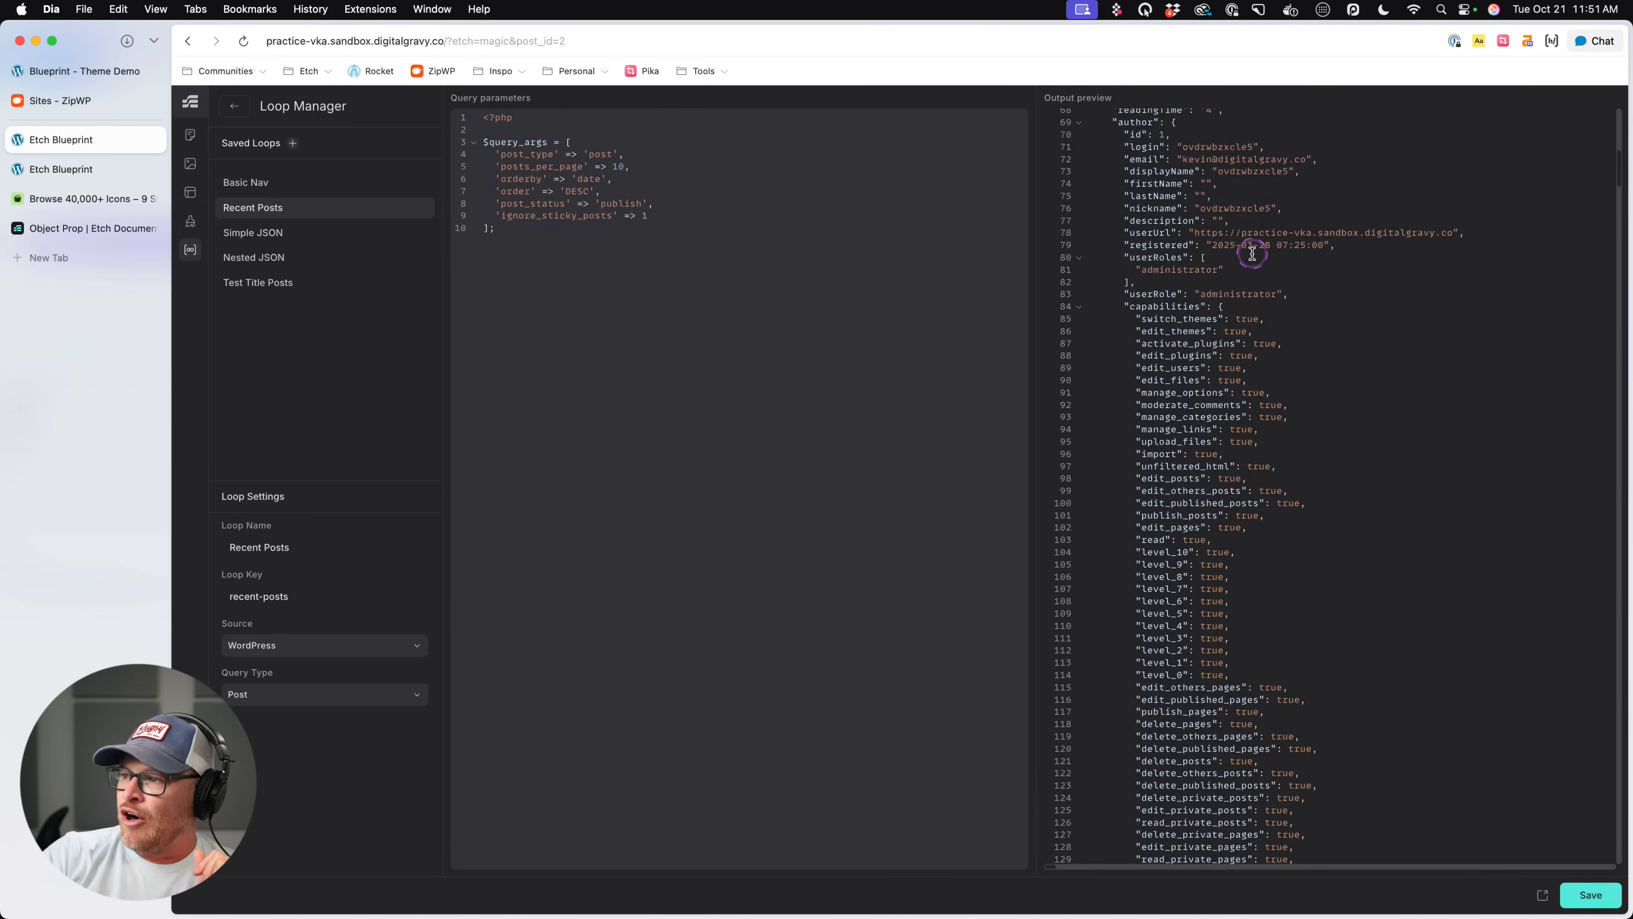
pyautogui.scroll(15, 1252, 254)
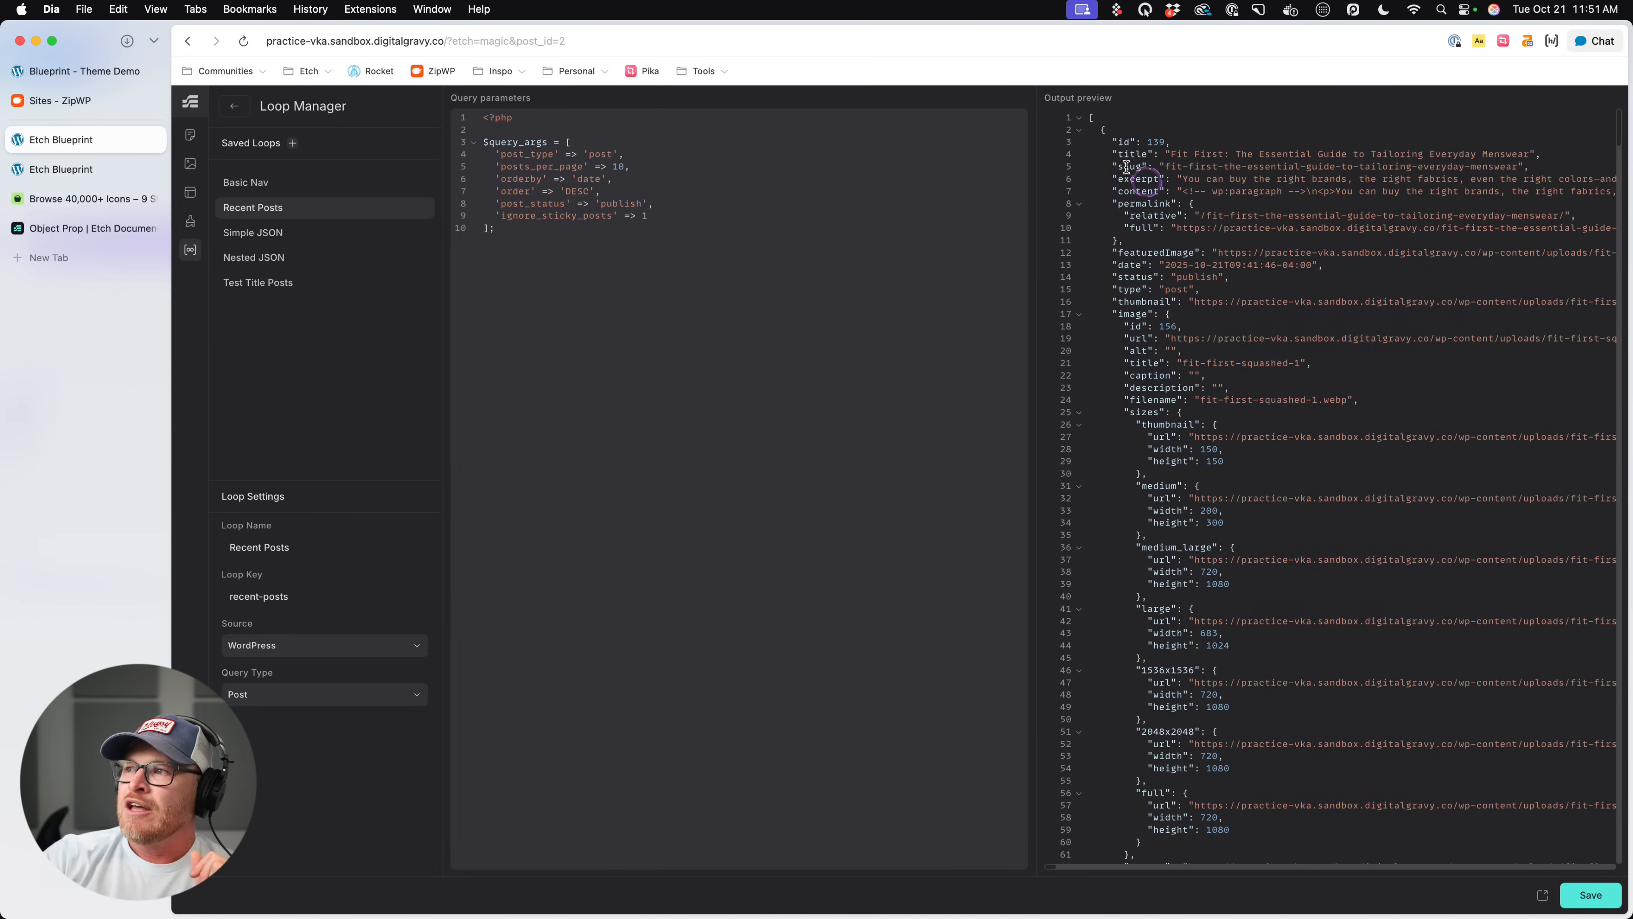
pyautogui.scroll(-1, 1138, 264)
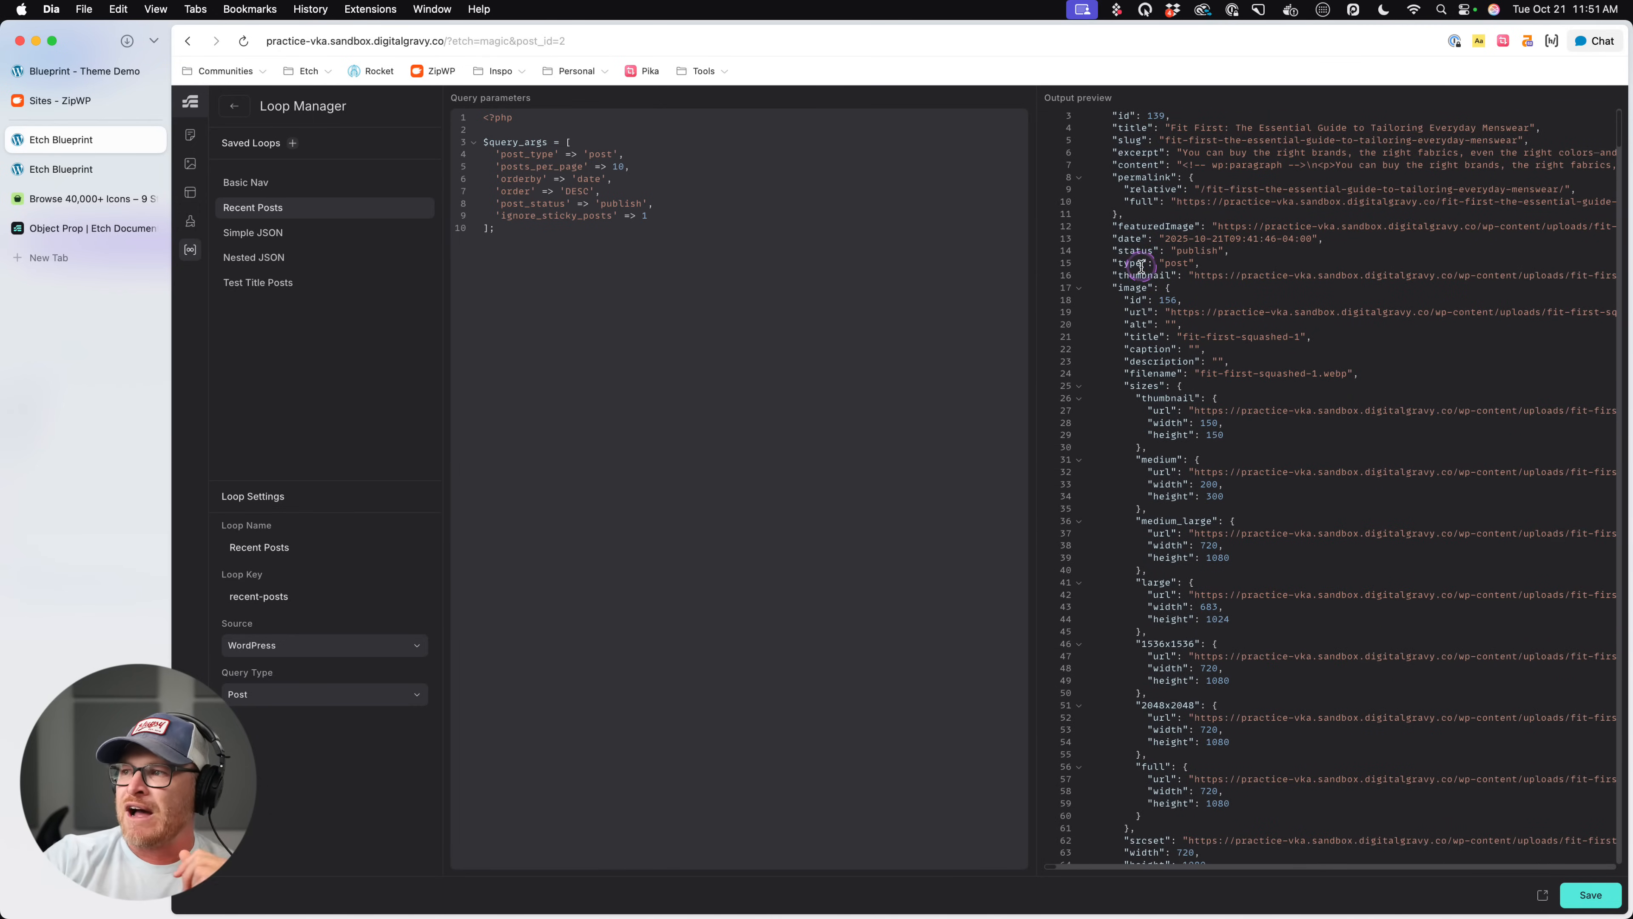
pyautogui.scroll(-5, 1141, 266)
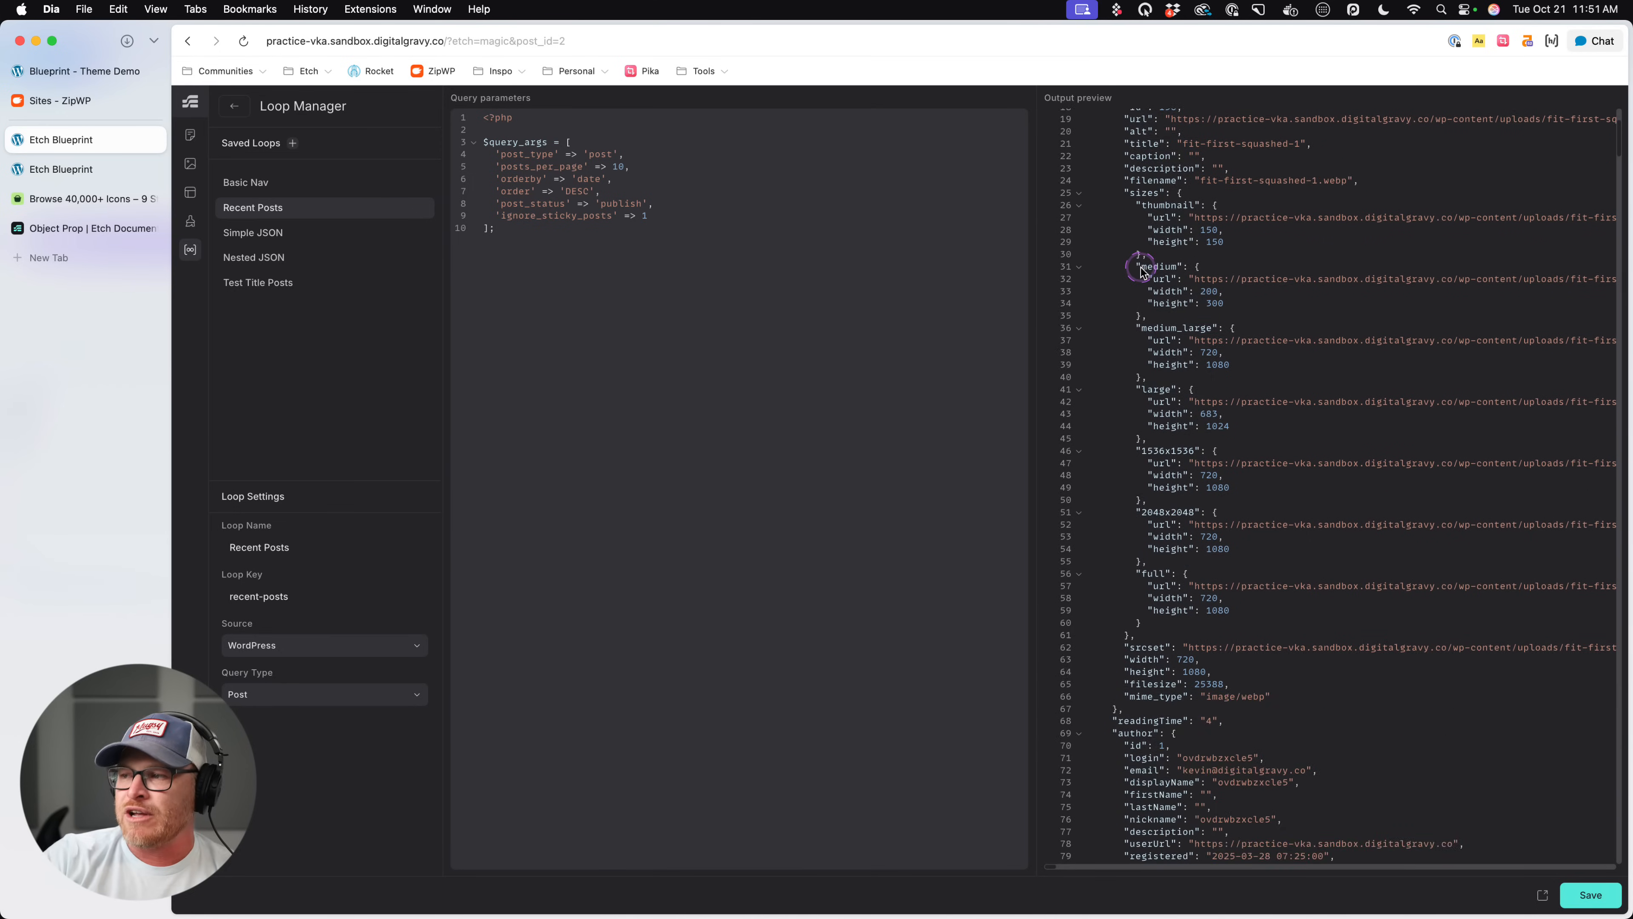
pyautogui.scroll(-10, 1141, 270)
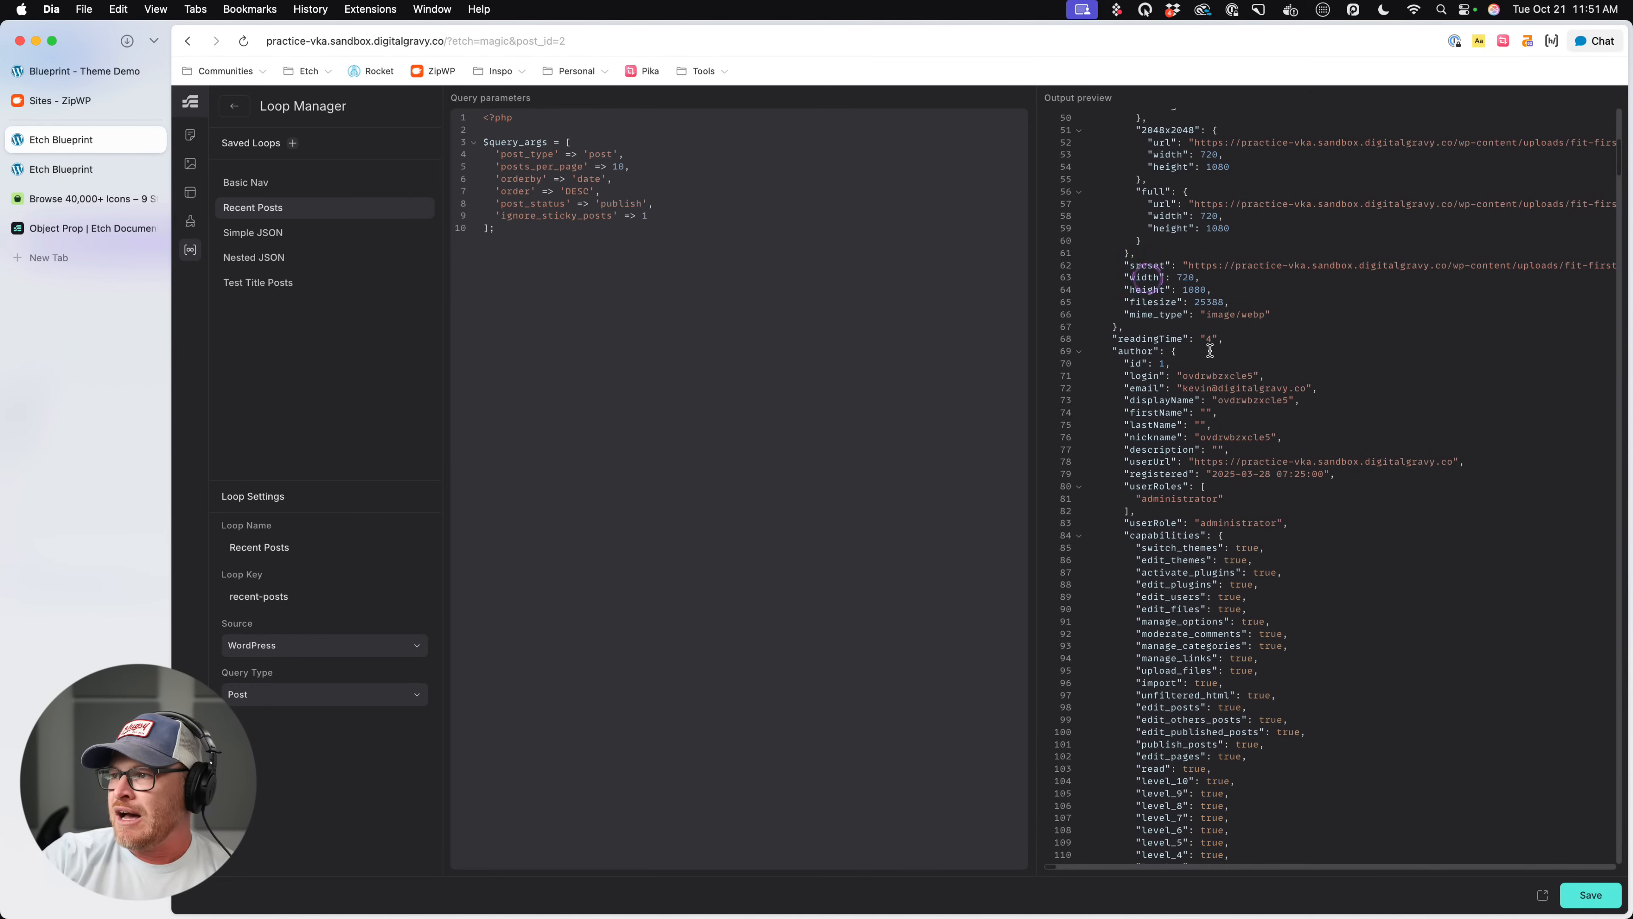
# - Check the exact readingTime, author and displayName keys in the Recent Posts output, and return to the builder
pyautogui.moveTo(1116, 338); pyautogui.dragTo(1181, 339)
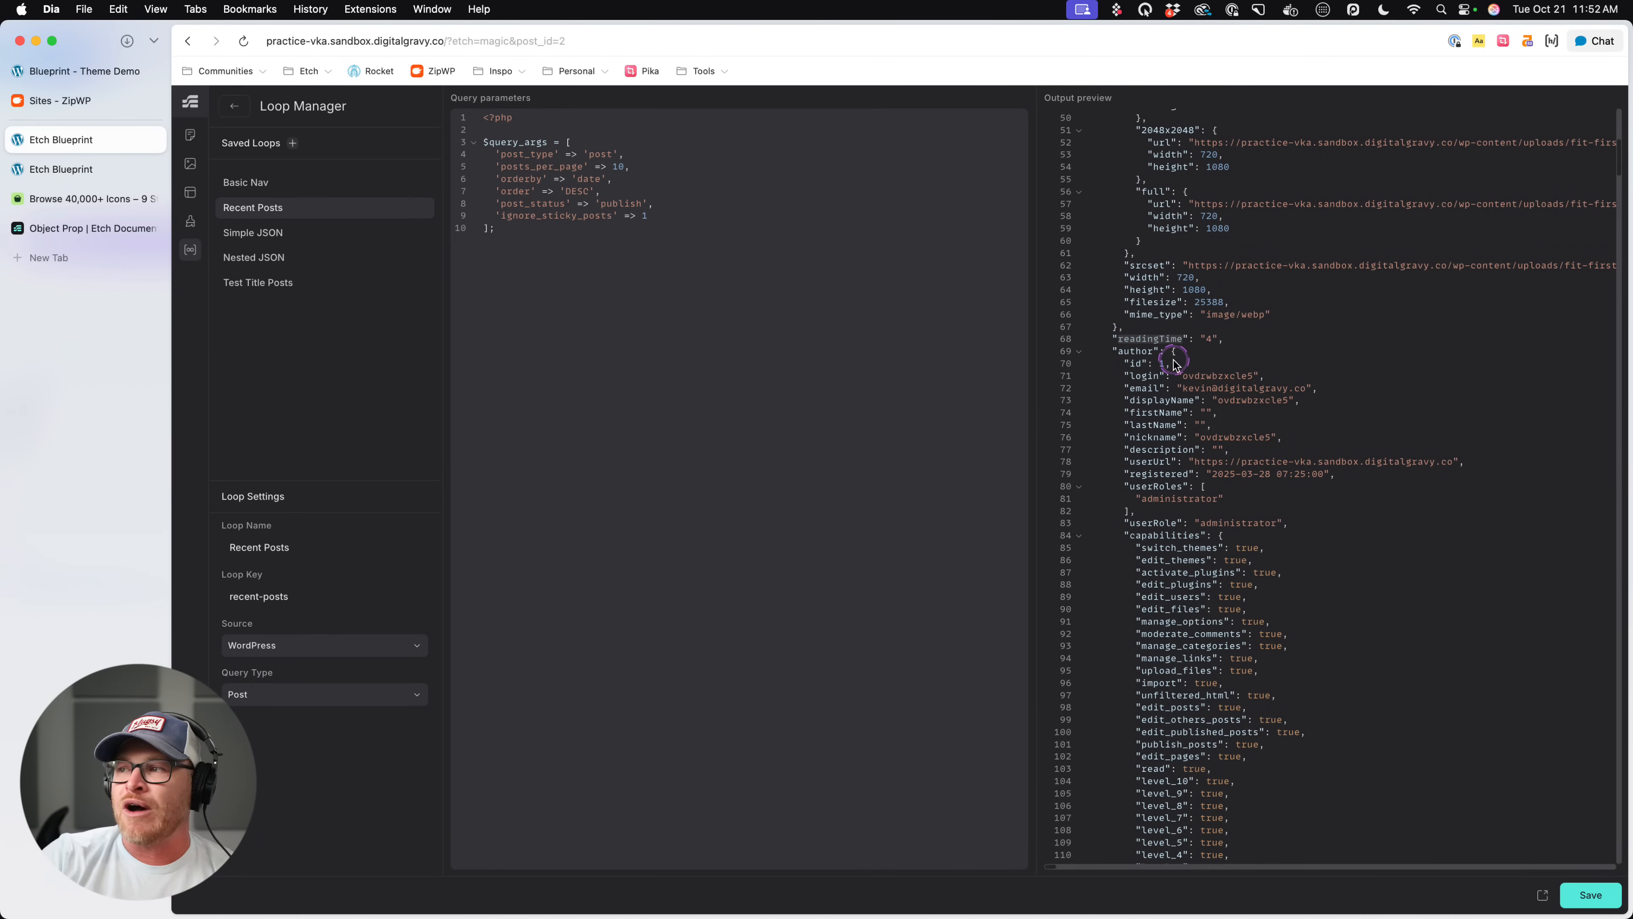
pyautogui.doubleClick(1133, 352)
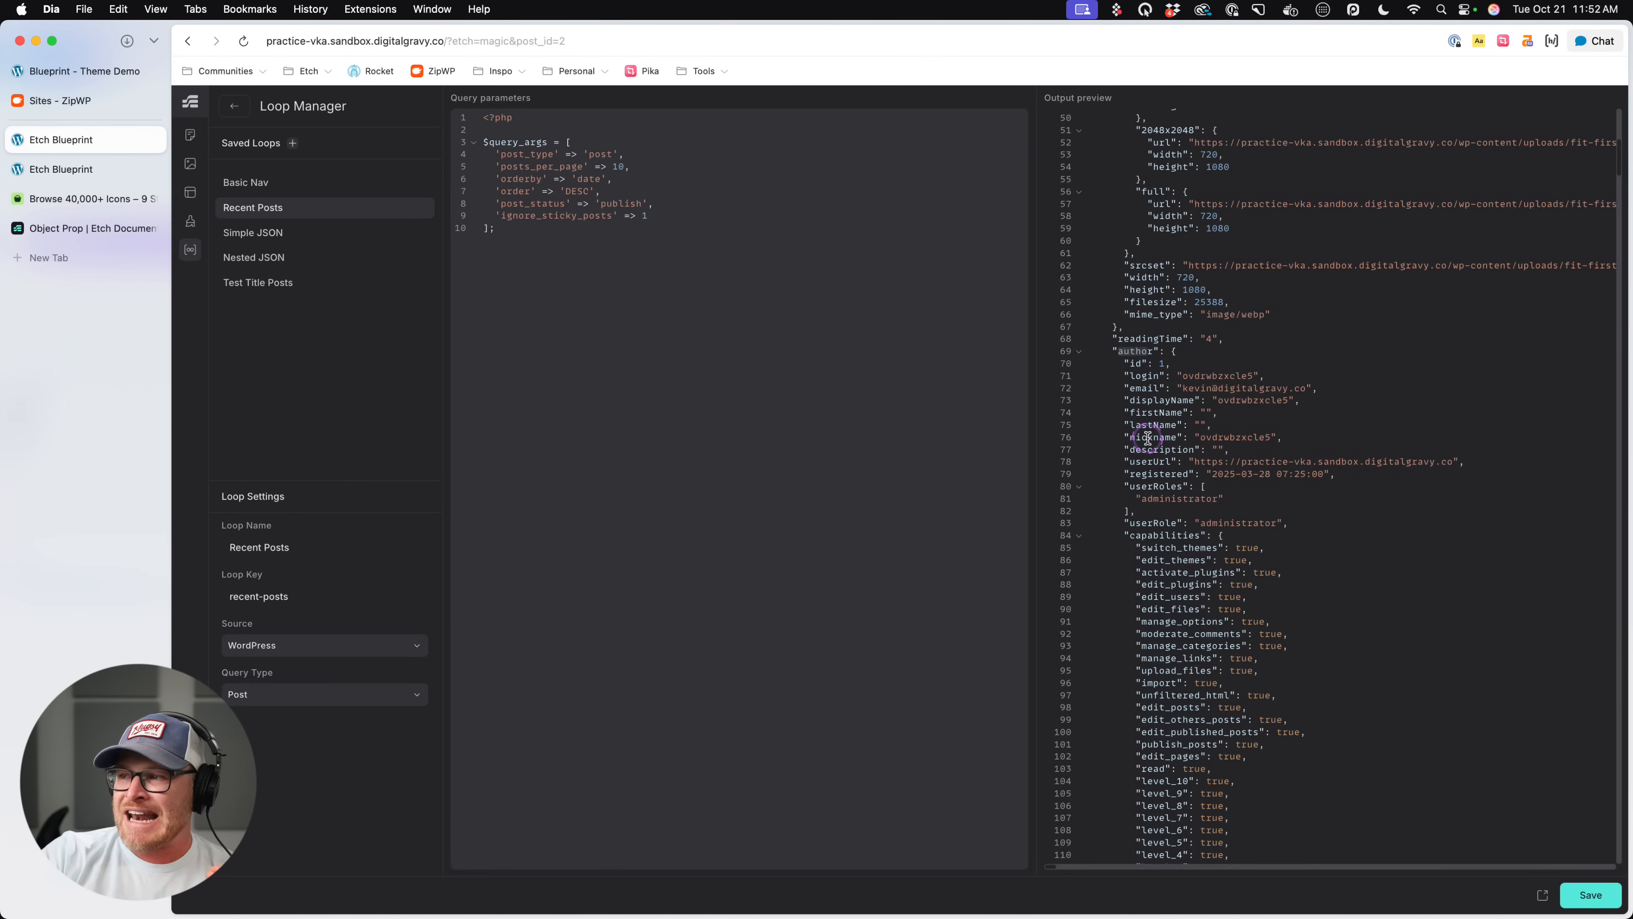
pyautogui.doubleClick(1152, 401)
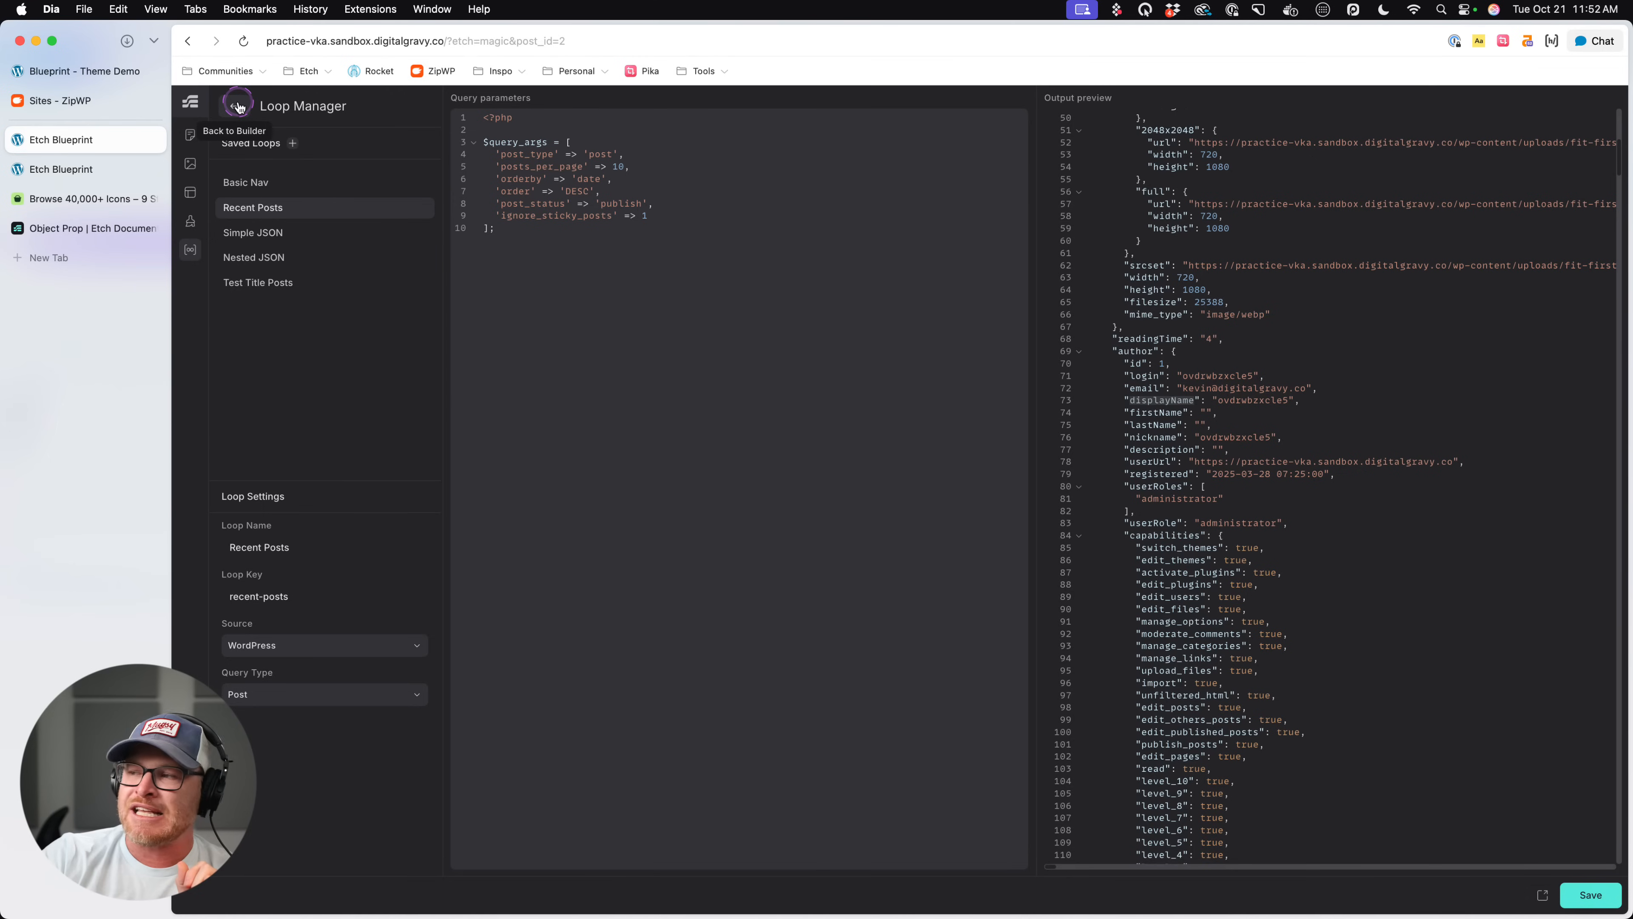
pyautogui.moveTo(1116, 341); pyautogui.dragTo(1178, 344)
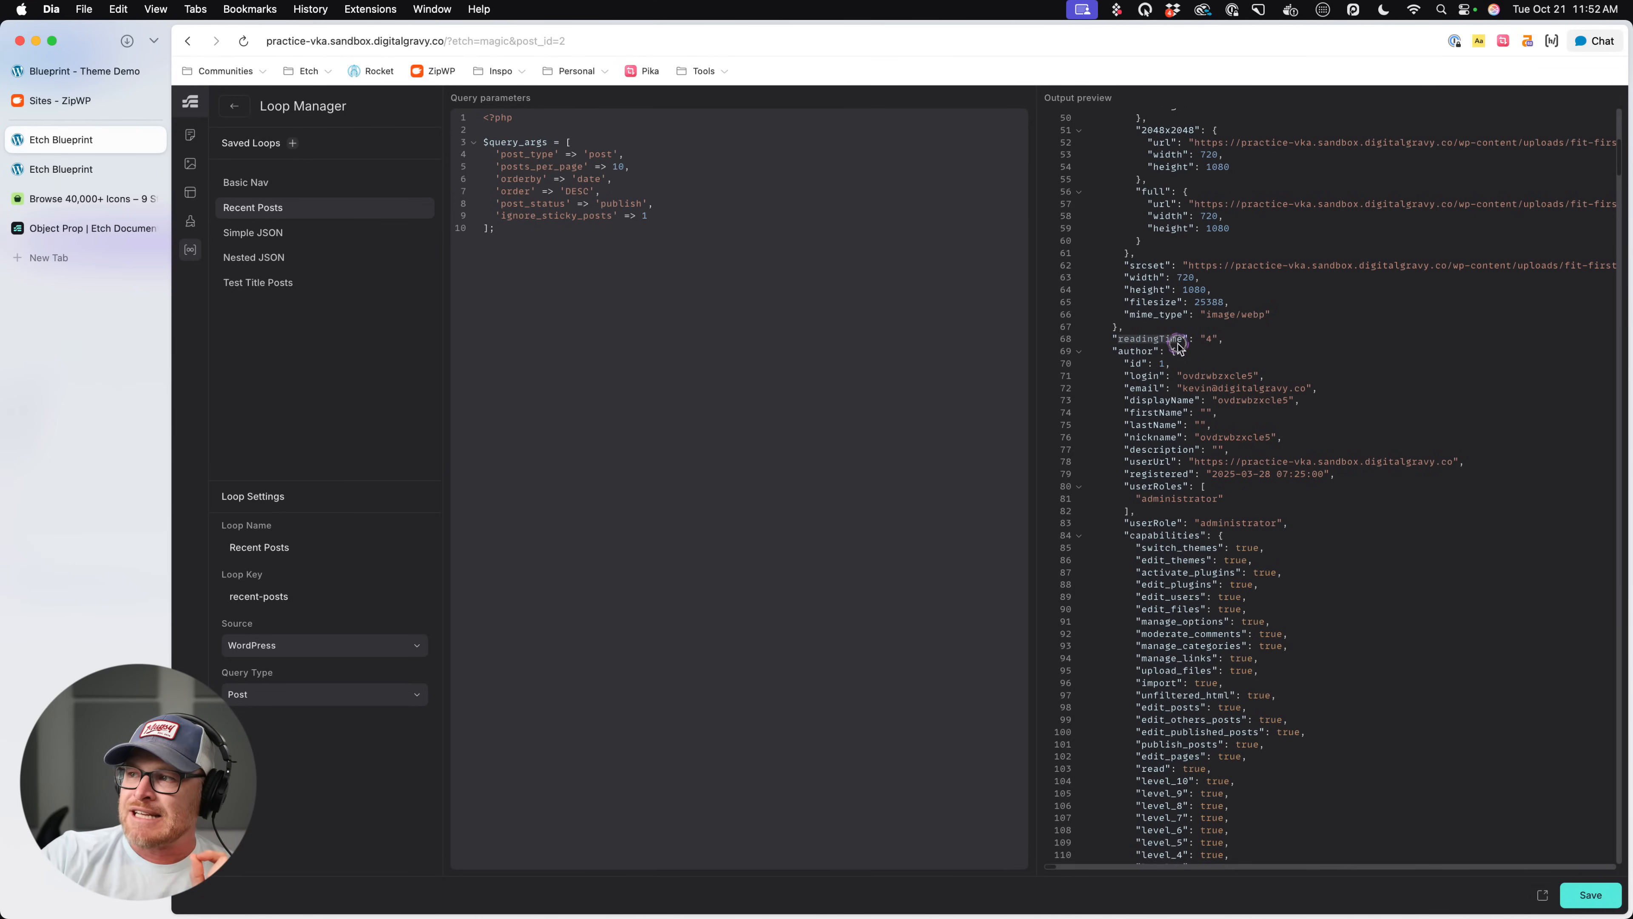
pyautogui.click(1130, 417)
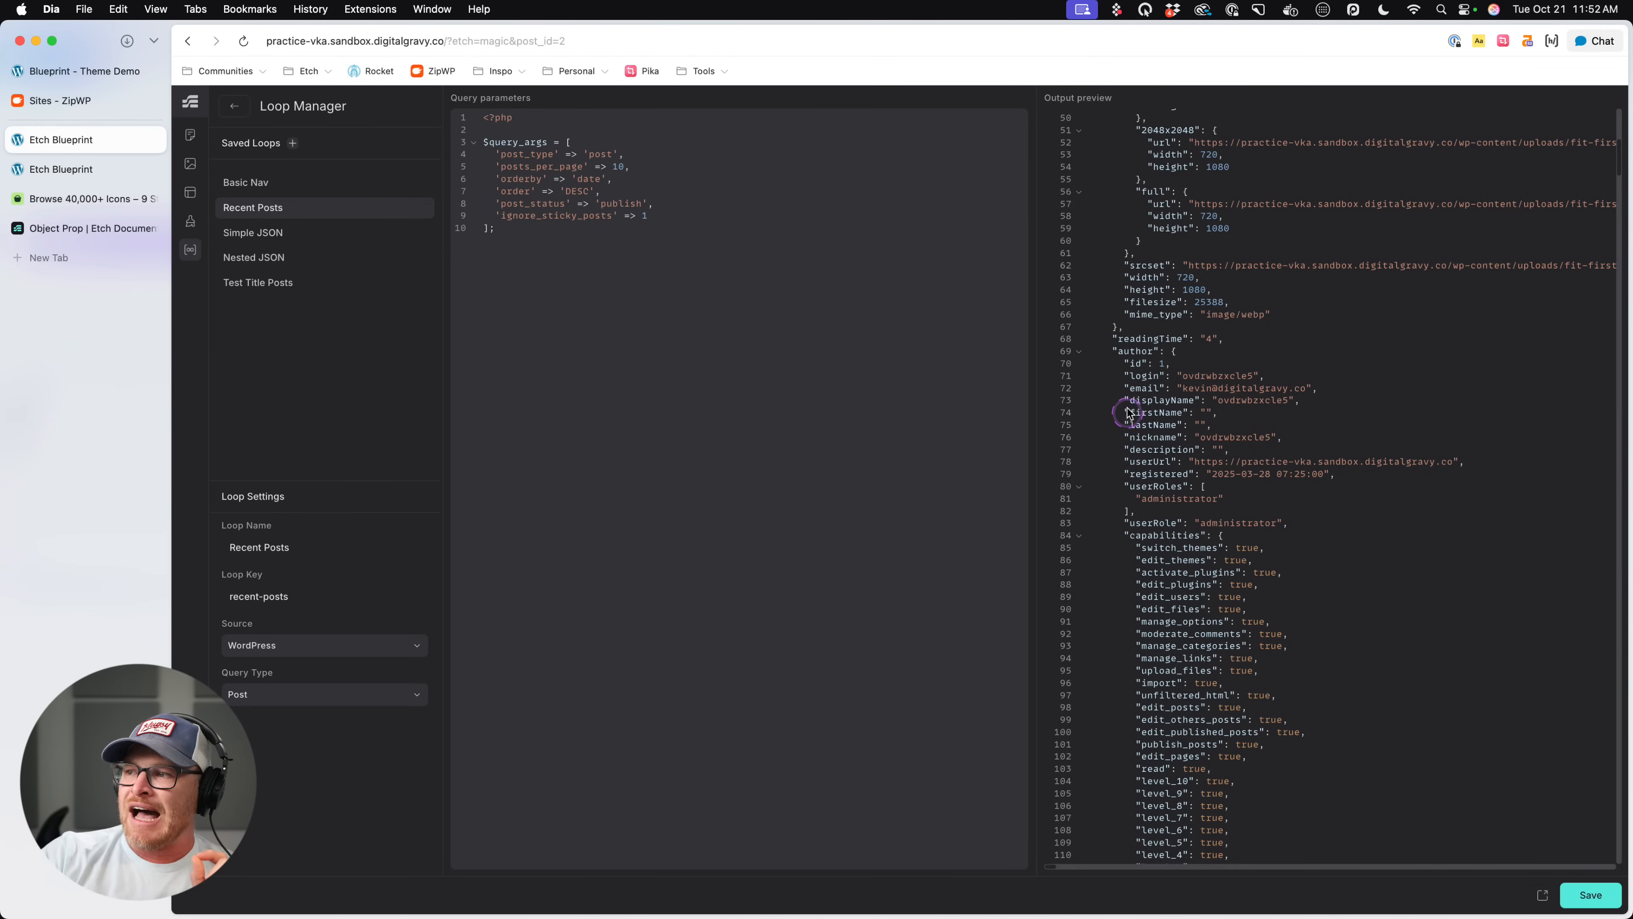
pyautogui.doubleClick(1200, 400)
pyautogui.click(234, 105)
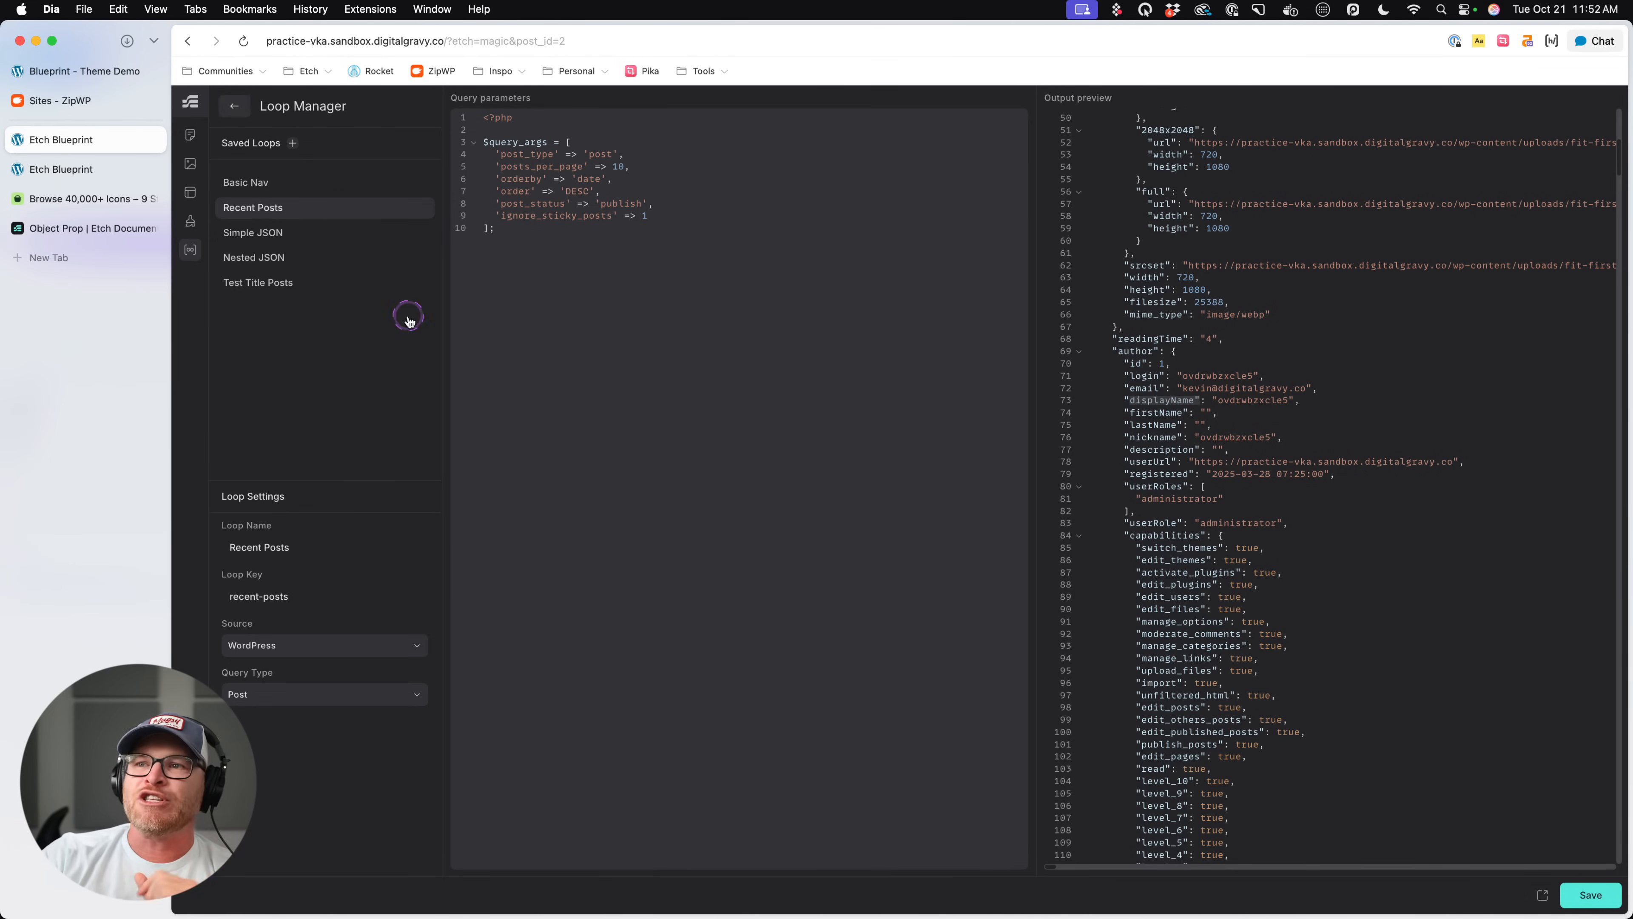
# - Open the Post Card component for editing and rename the Source object's keys to author.displayName and readingTime
pyautogui.rightClick(1534, 220)
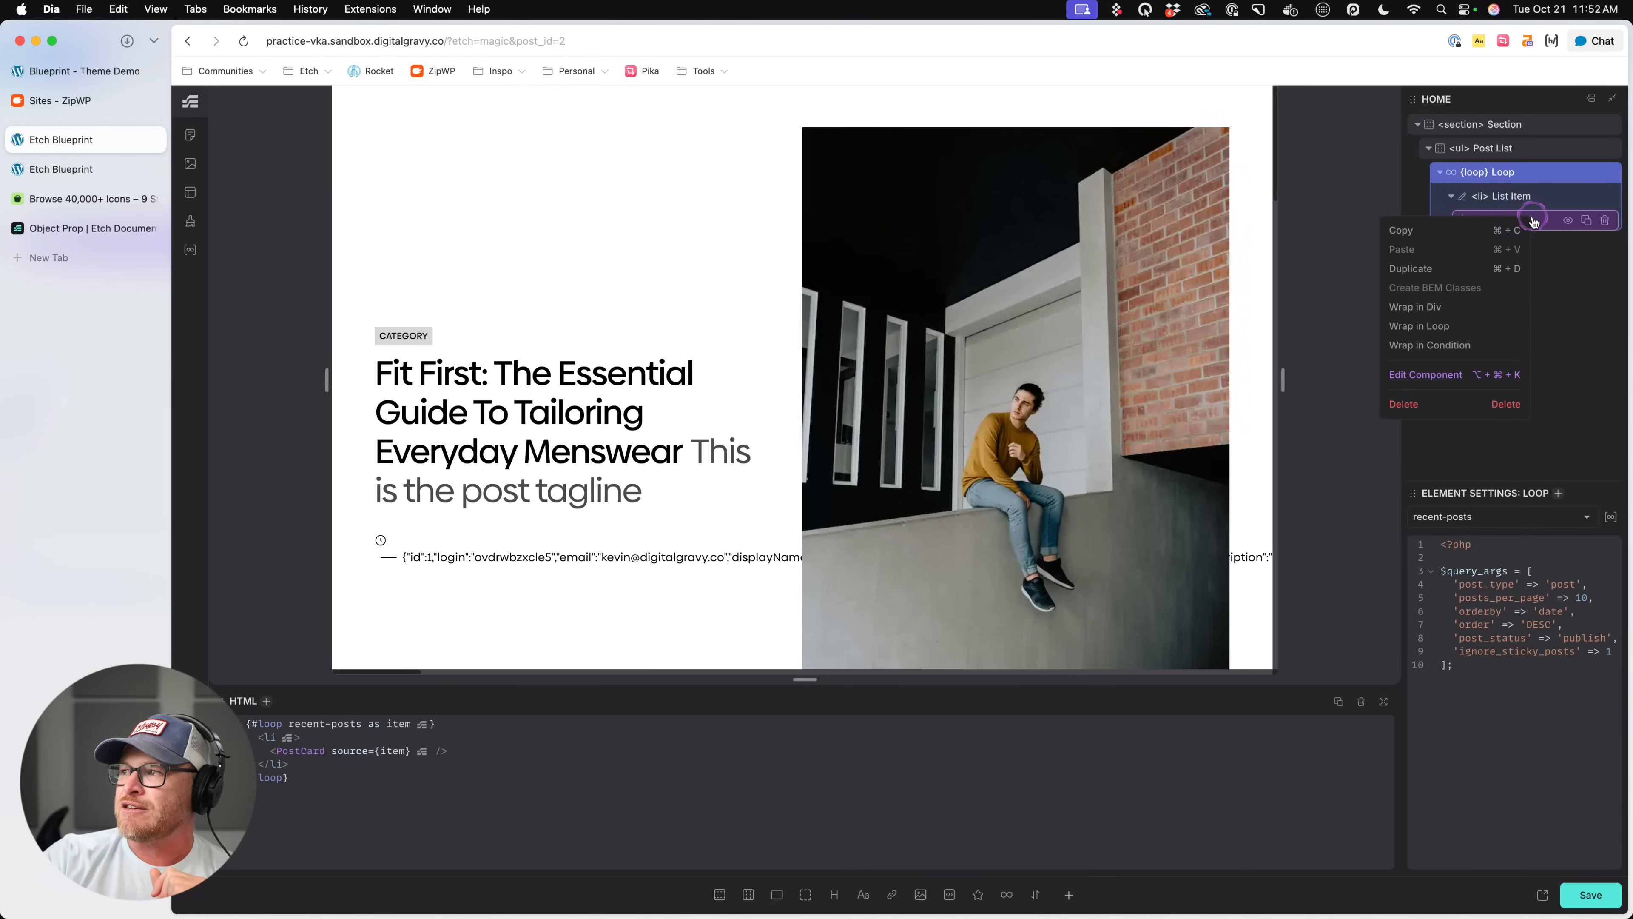
pyautogui.press('alt+super+k')
pyautogui.click(270, 302)
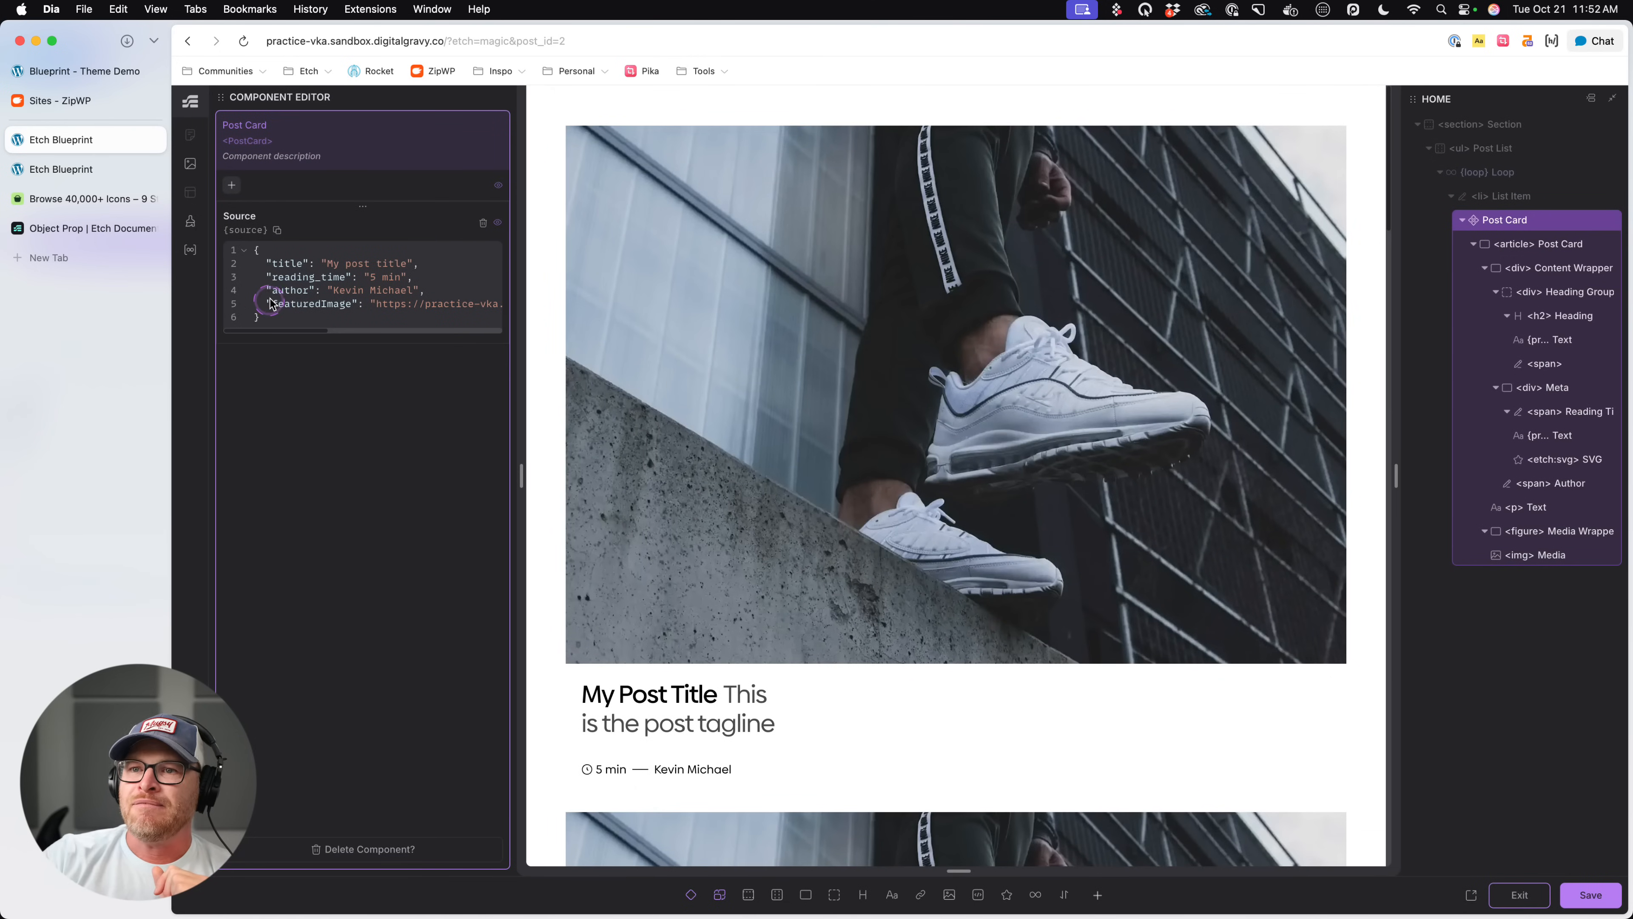
pyautogui.click(692, 313)
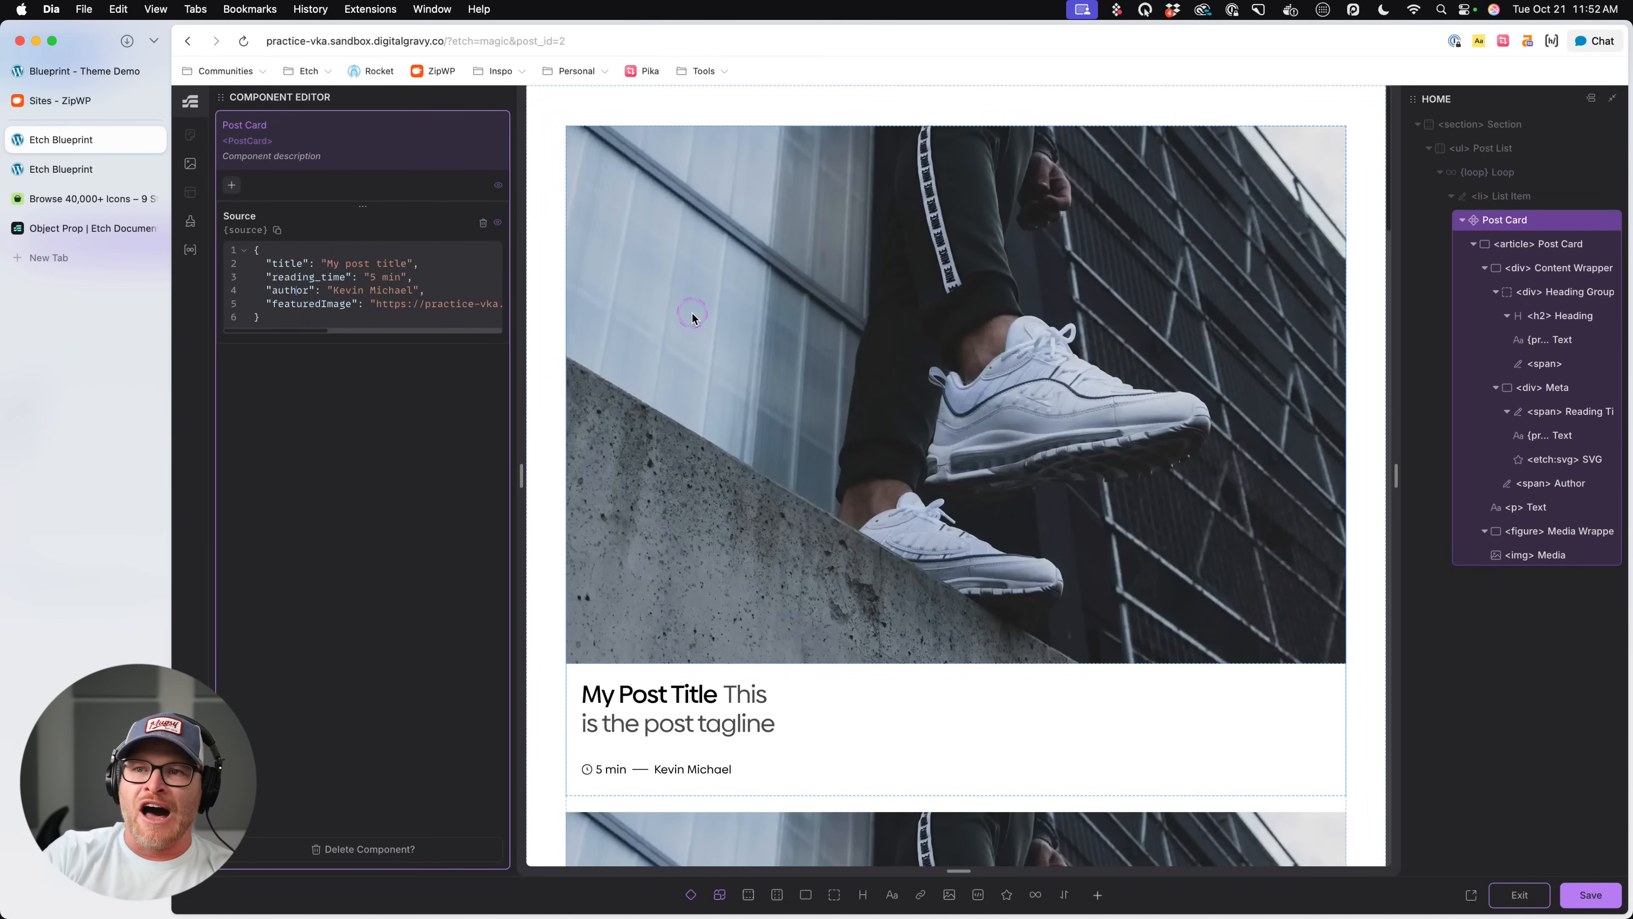
pyautogui.write('.')
pyautogui.write('disp')
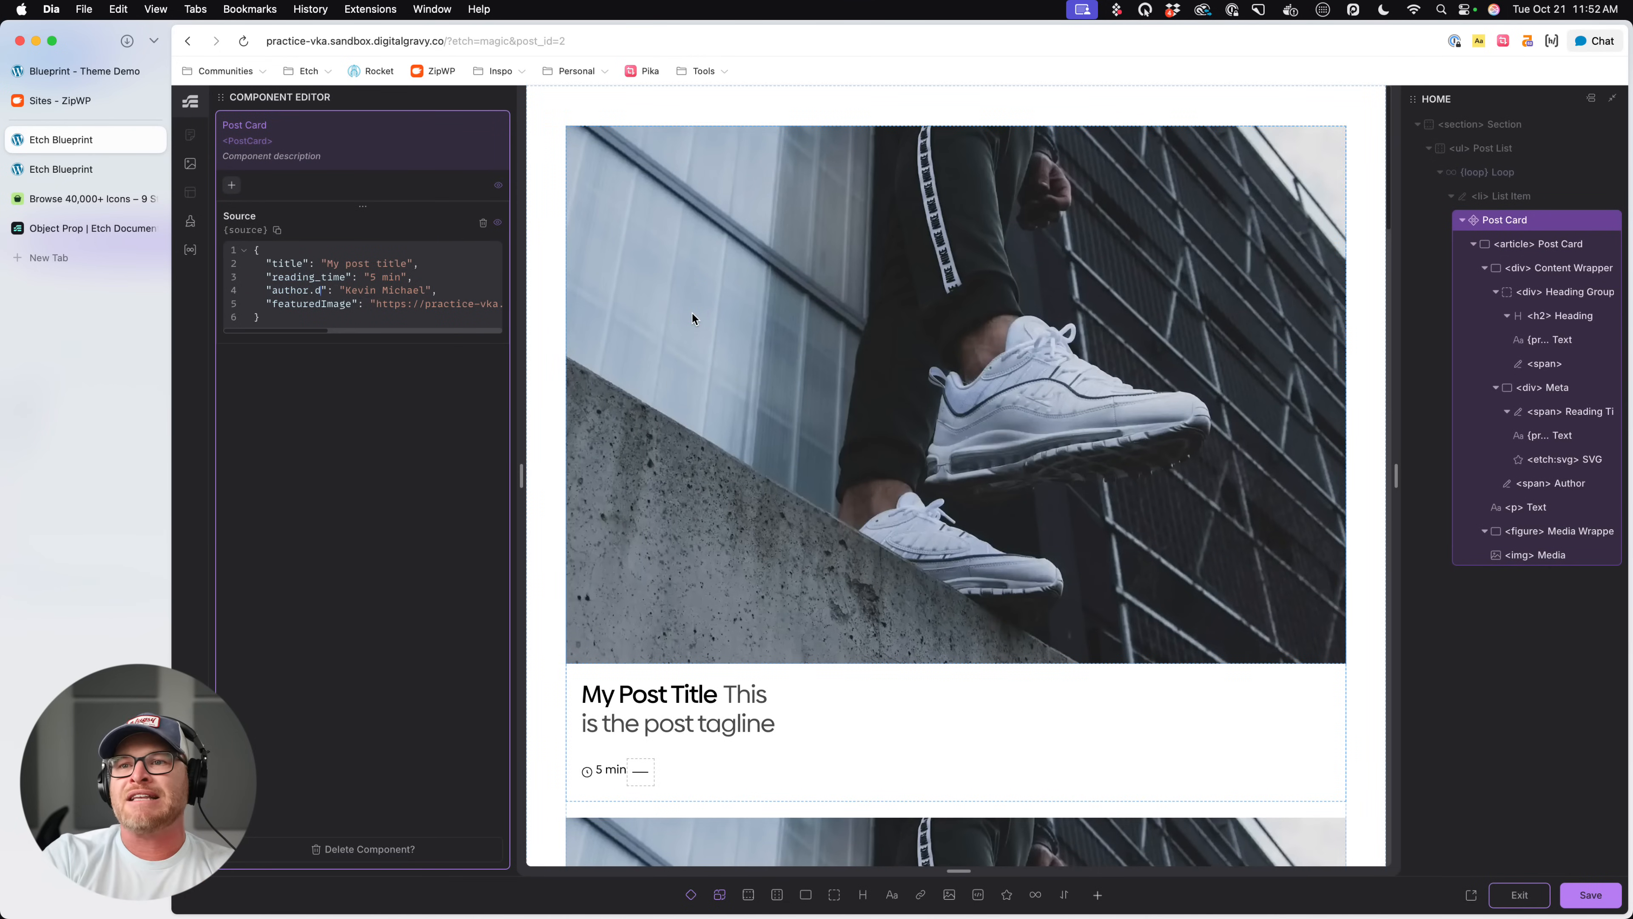
pyautogui.write('layName')
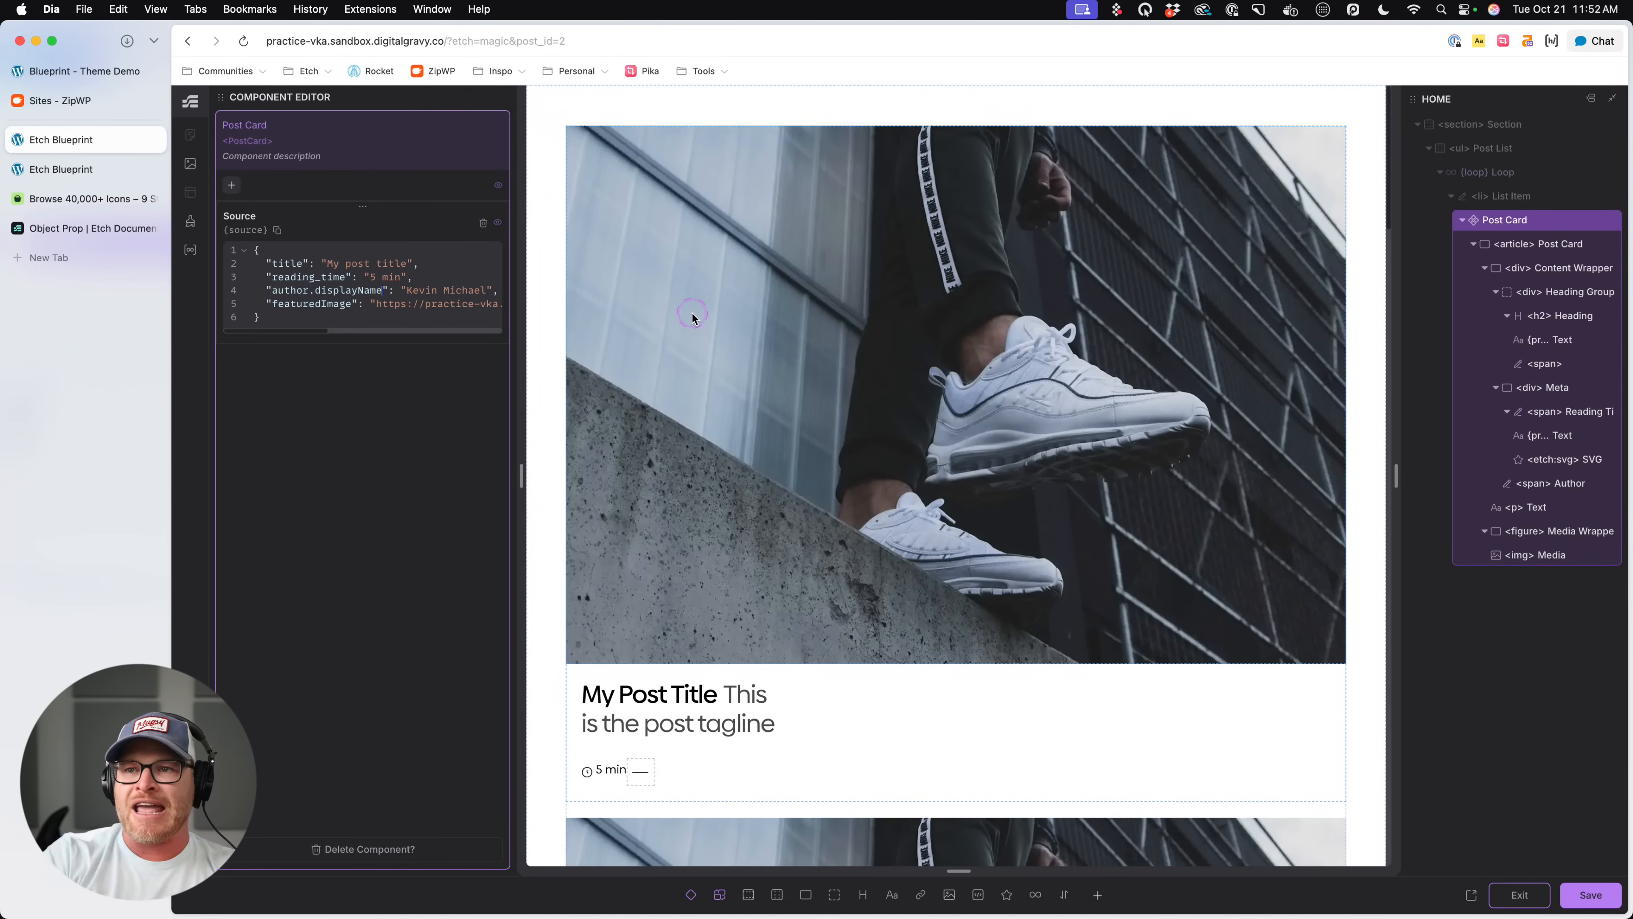
pyautogui.click(788, 571)
pyautogui.click(250, 301)
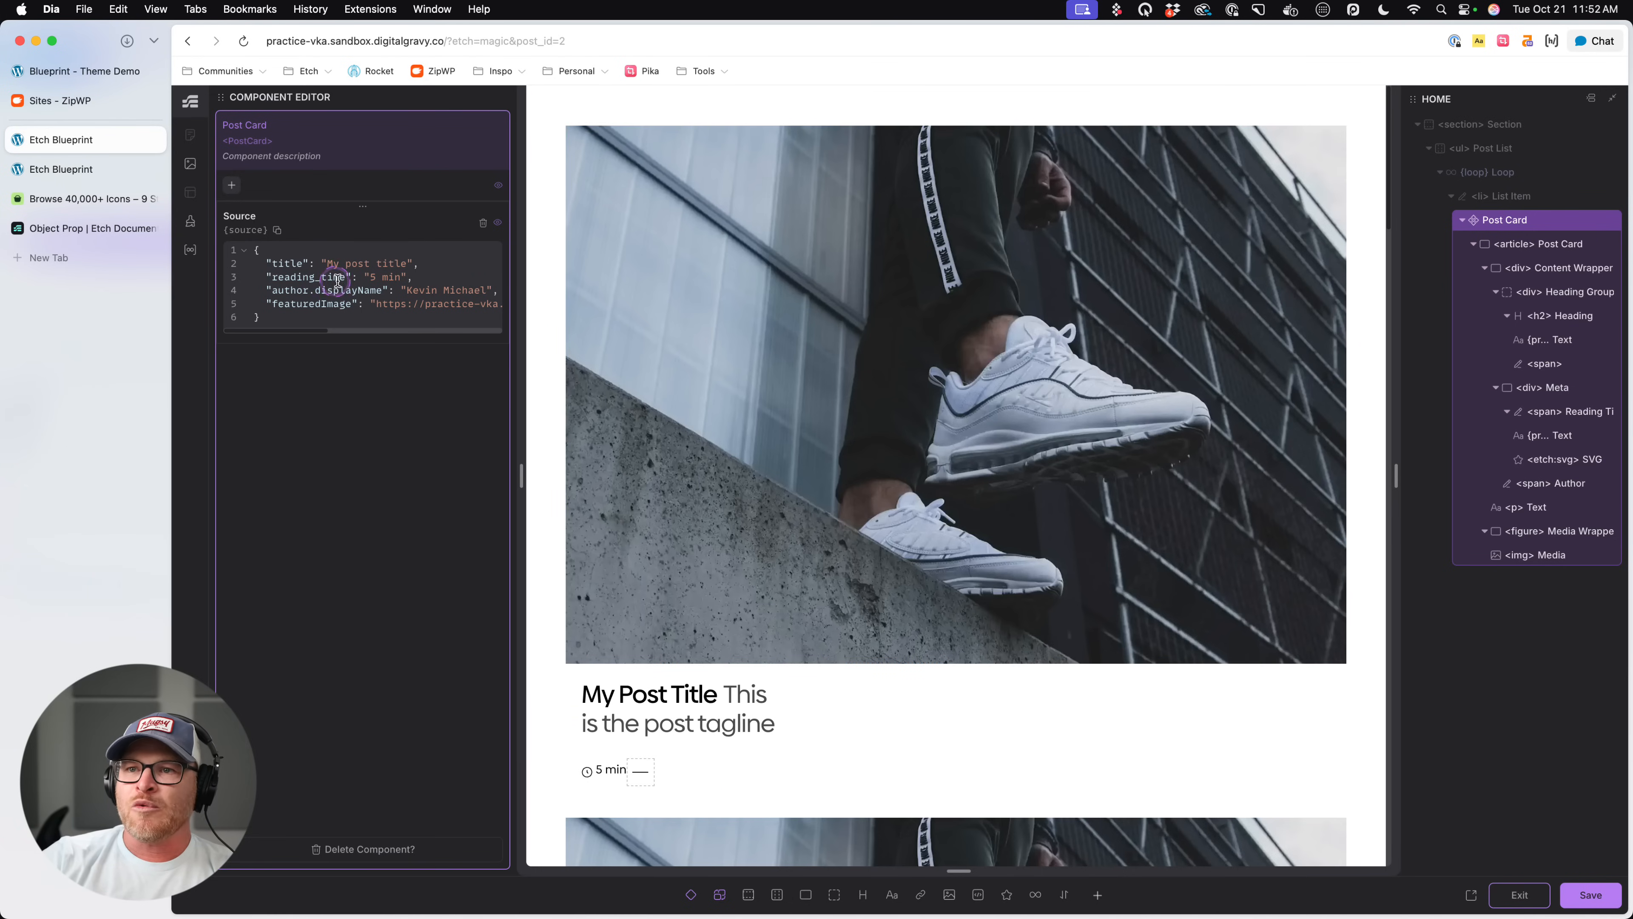
pyautogui.click(417, 266)
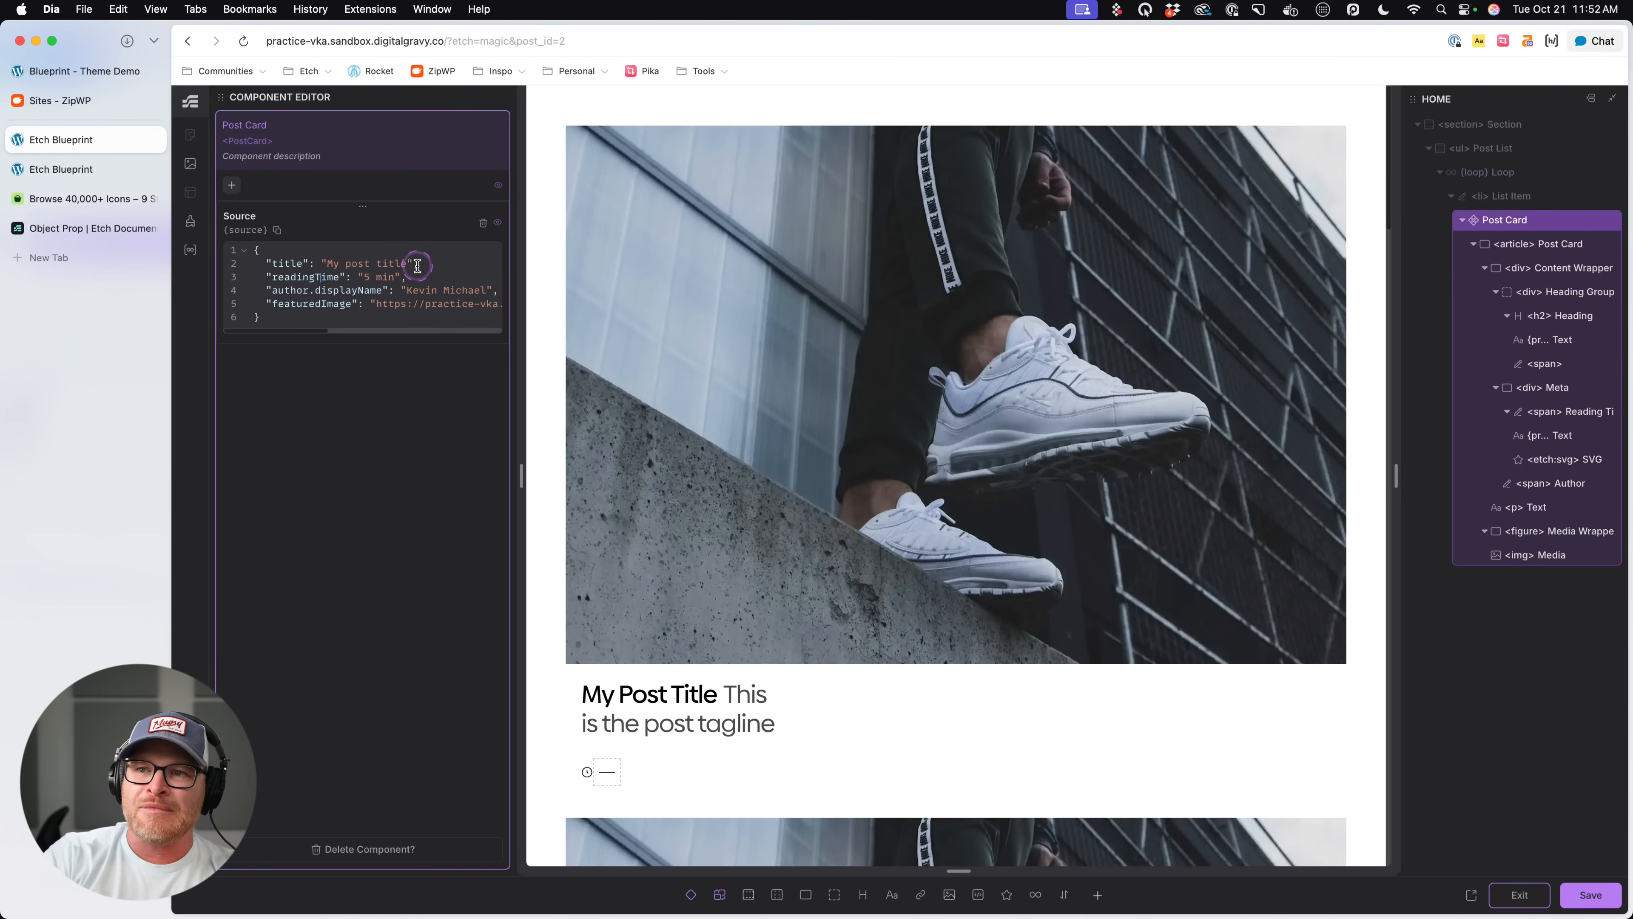
# - Change the Author span's dynamic content in the card's meta row to {props.source.author.displayName}
pyautogui.scroll(-4, 1054, 511)
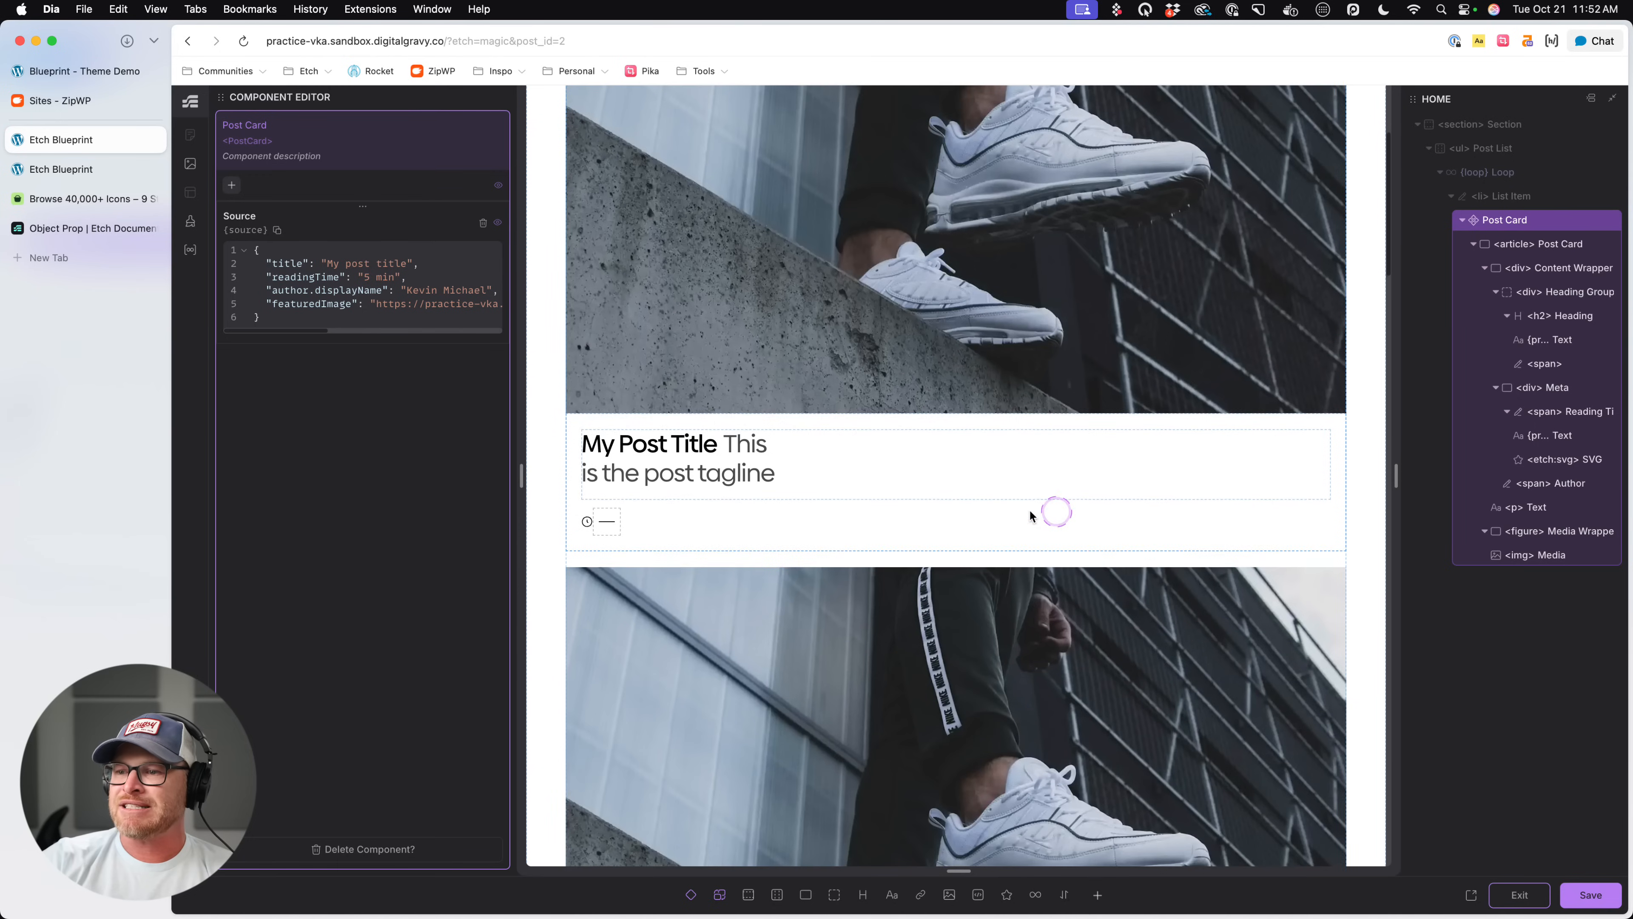
pyautogui.click(607, 526)
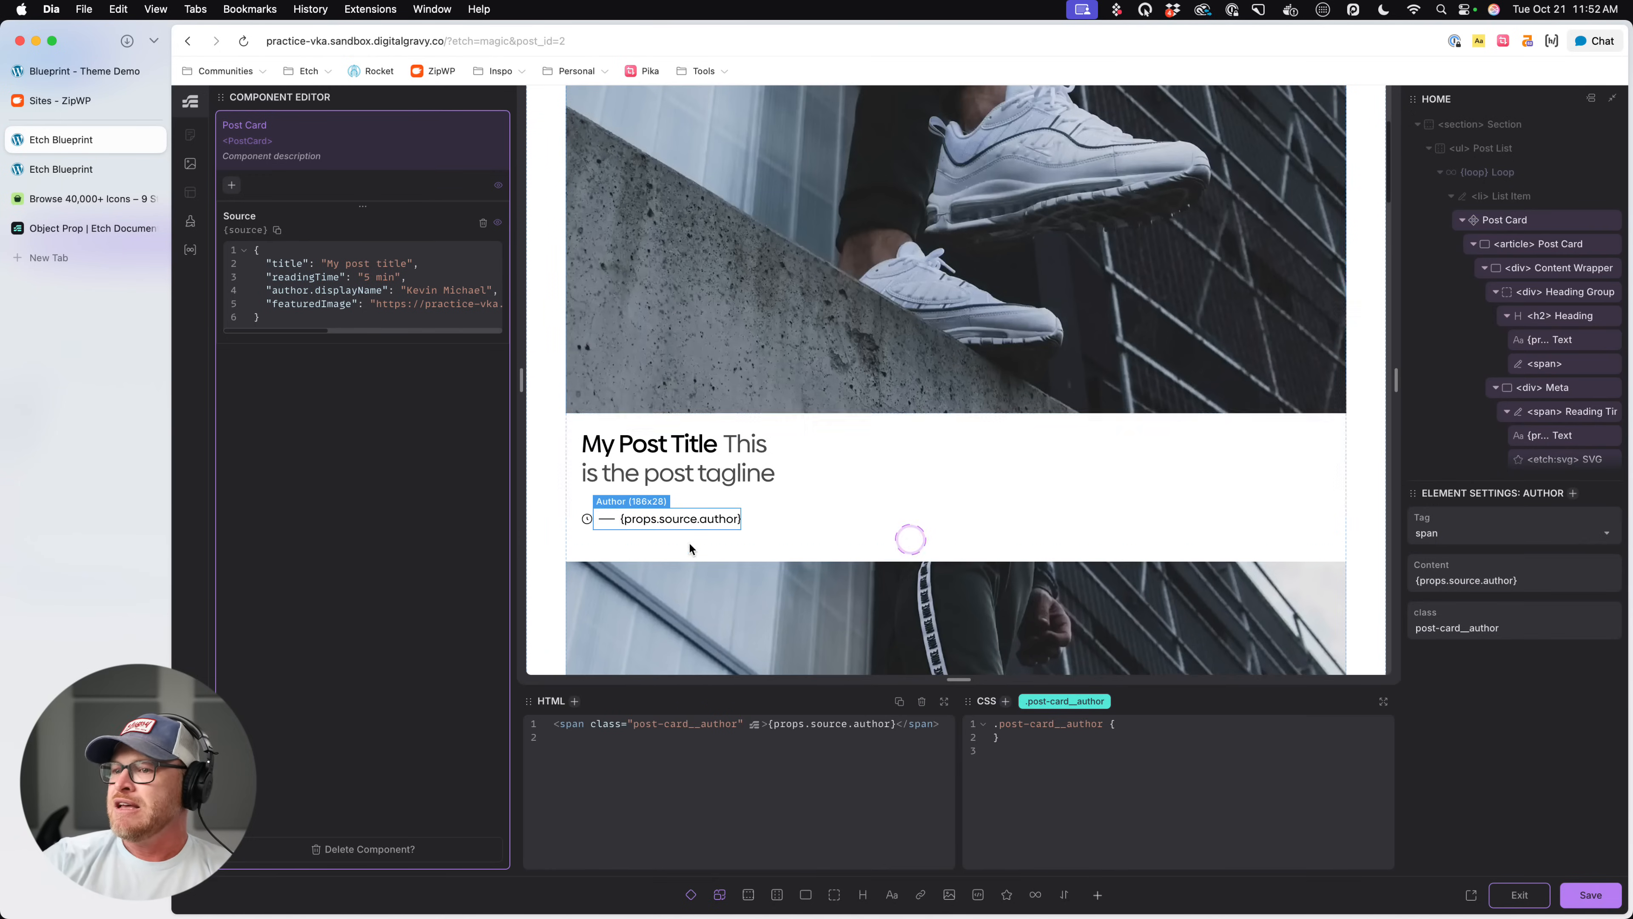
pyautogui.click(883, 732)
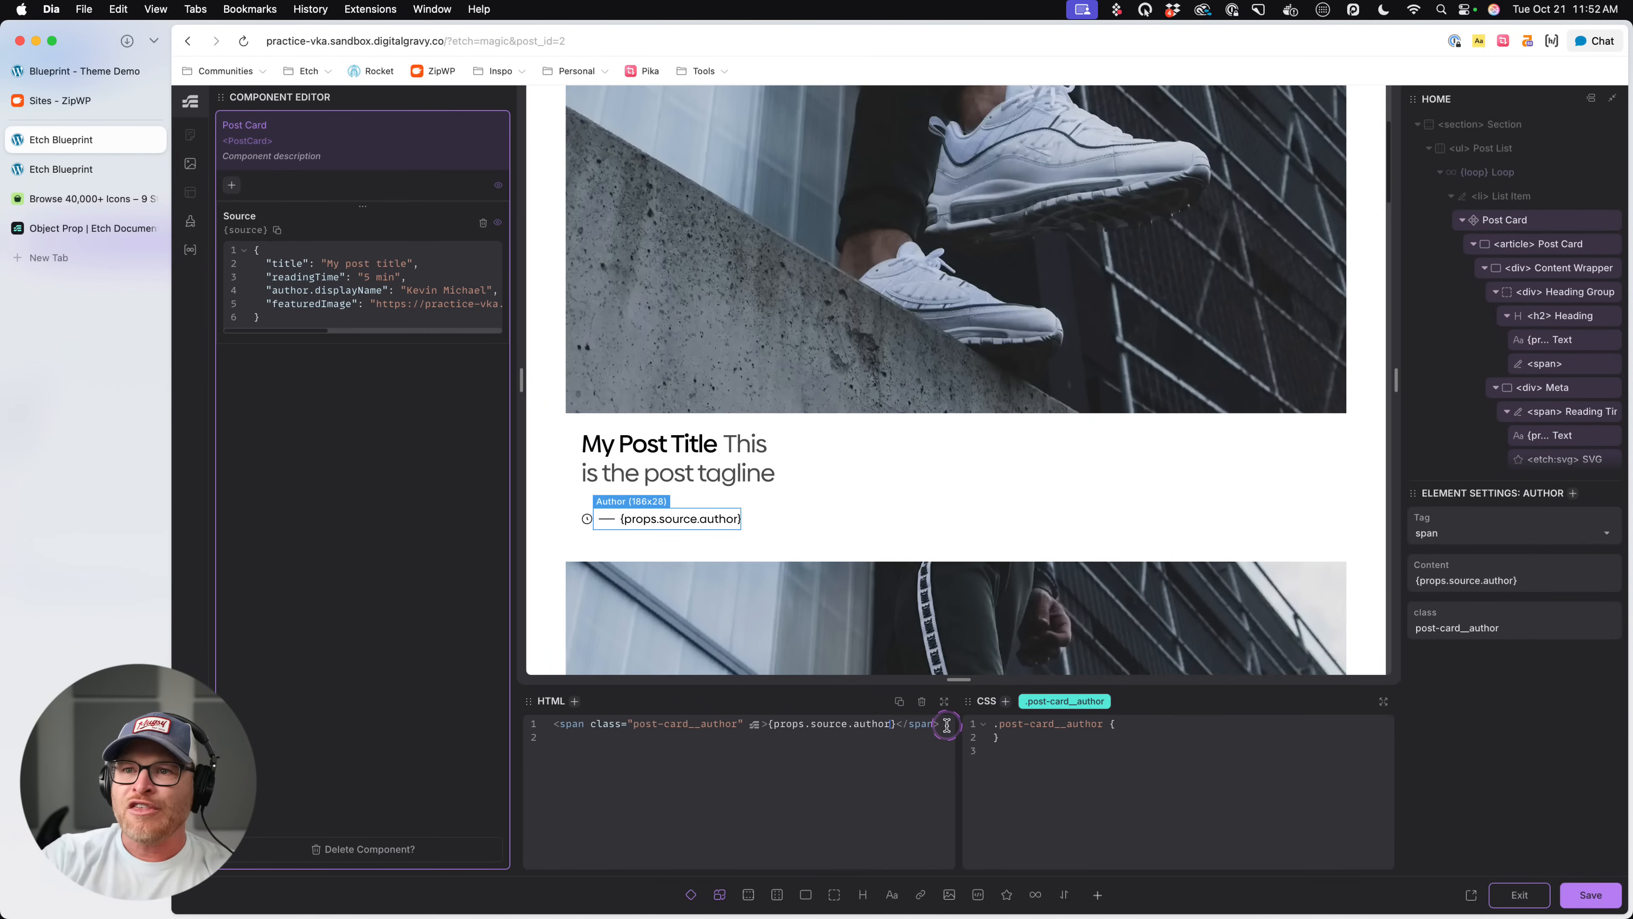
pyautogui.write('.displayNam')
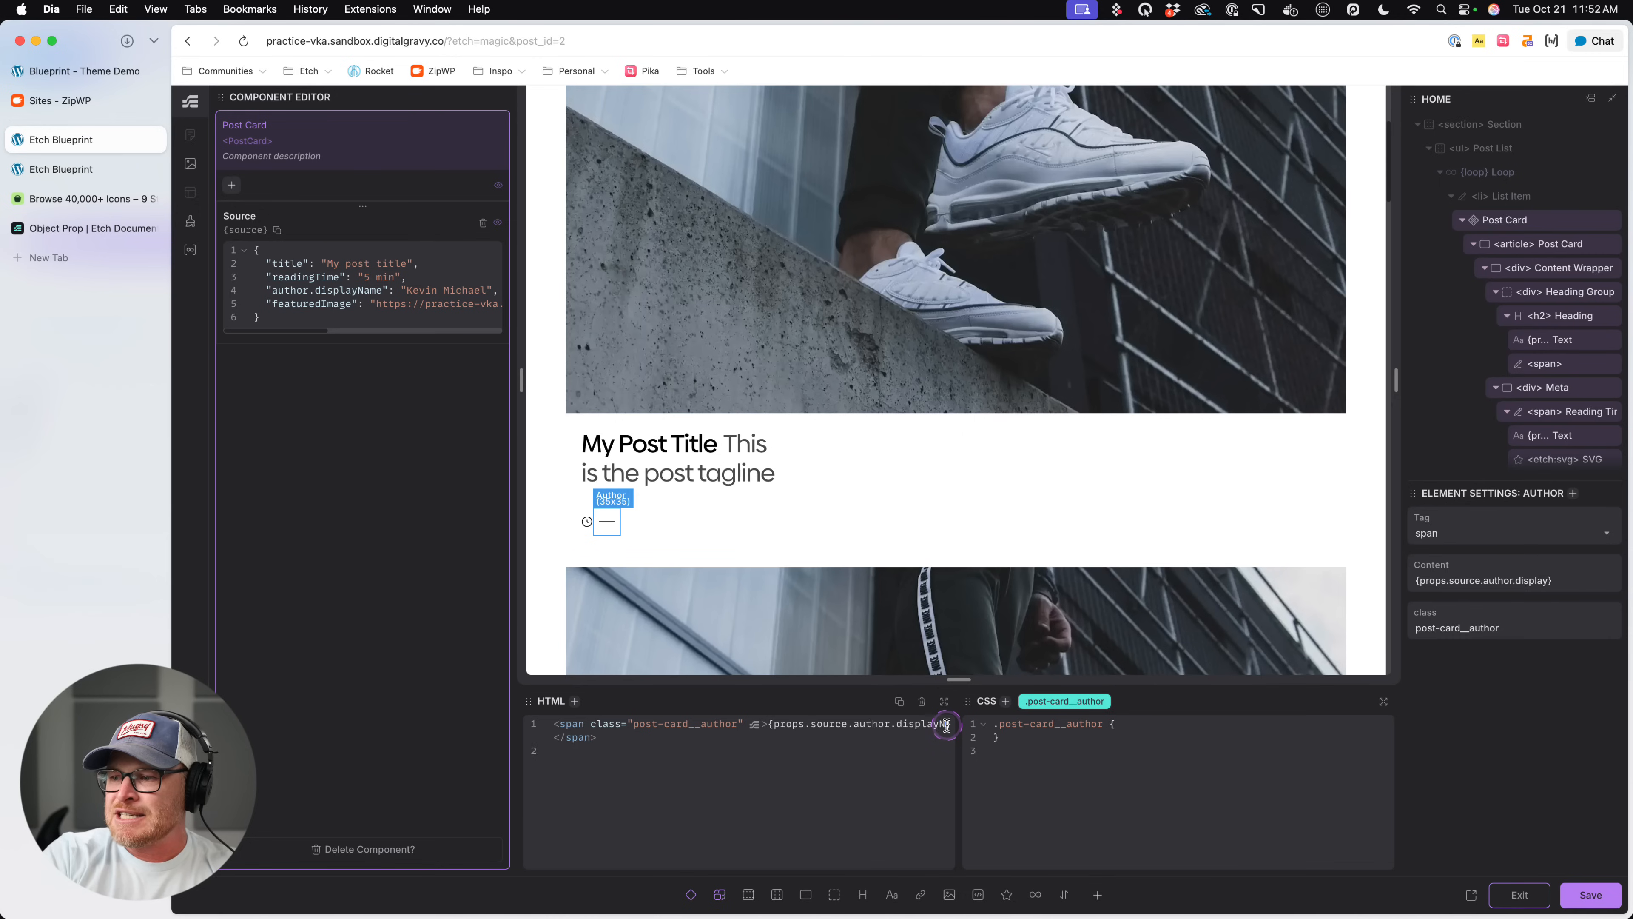
pyautogui.write('e')
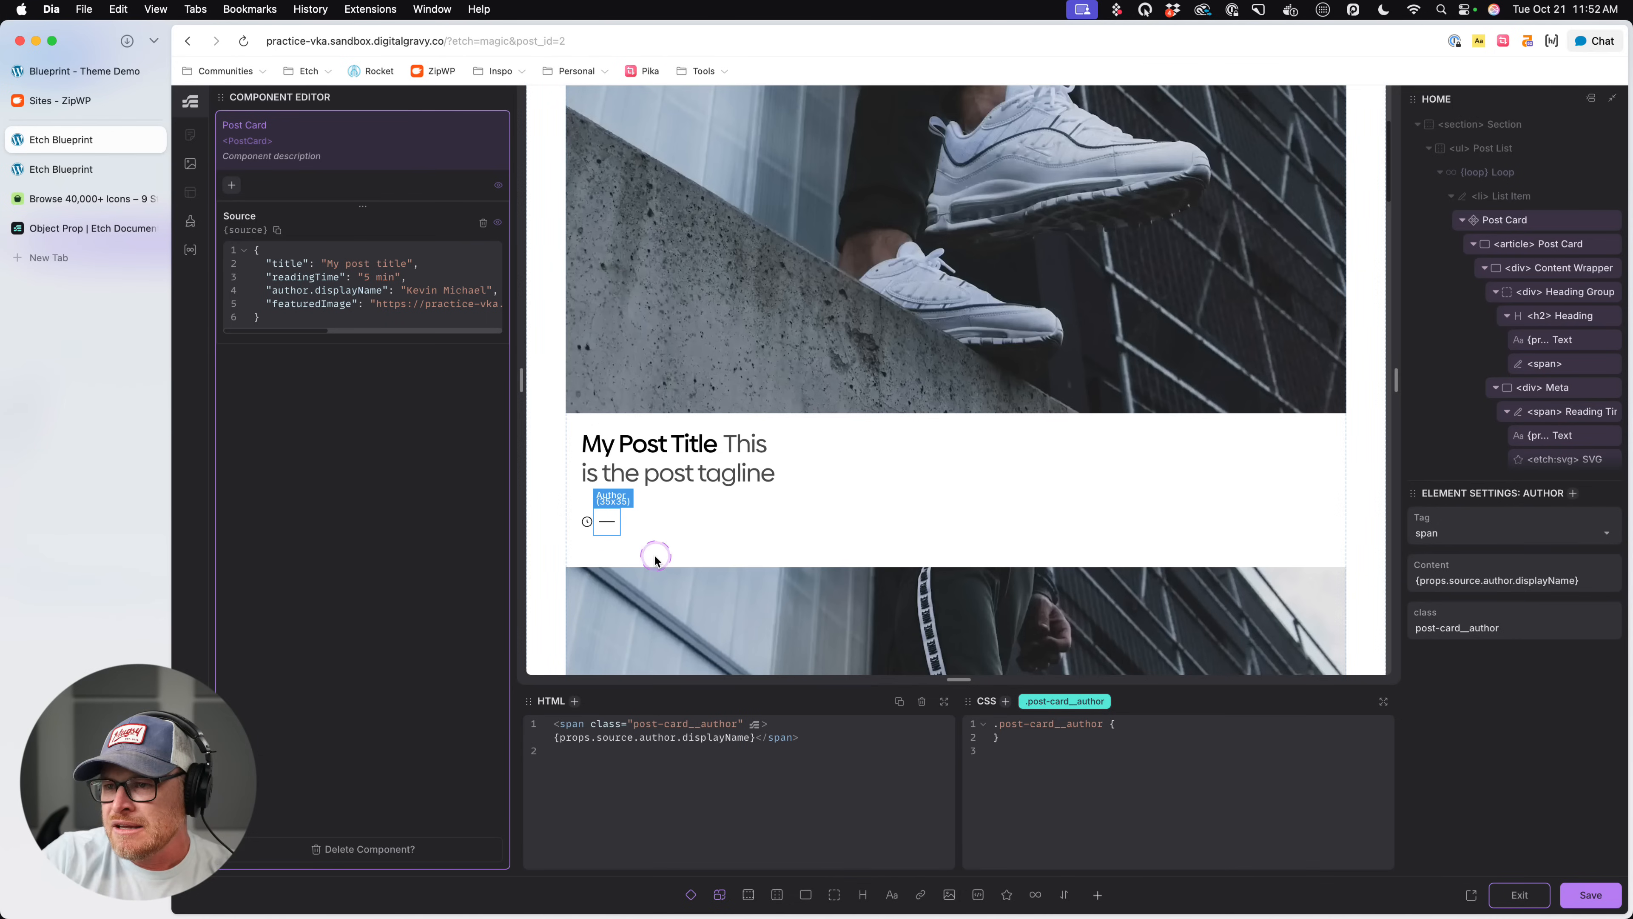
# - Change the Reading Time span's dynamic content to {props.source.readingTime}, save the component and exit its editor
pyautogui.scroll(-3, 1548, 448)
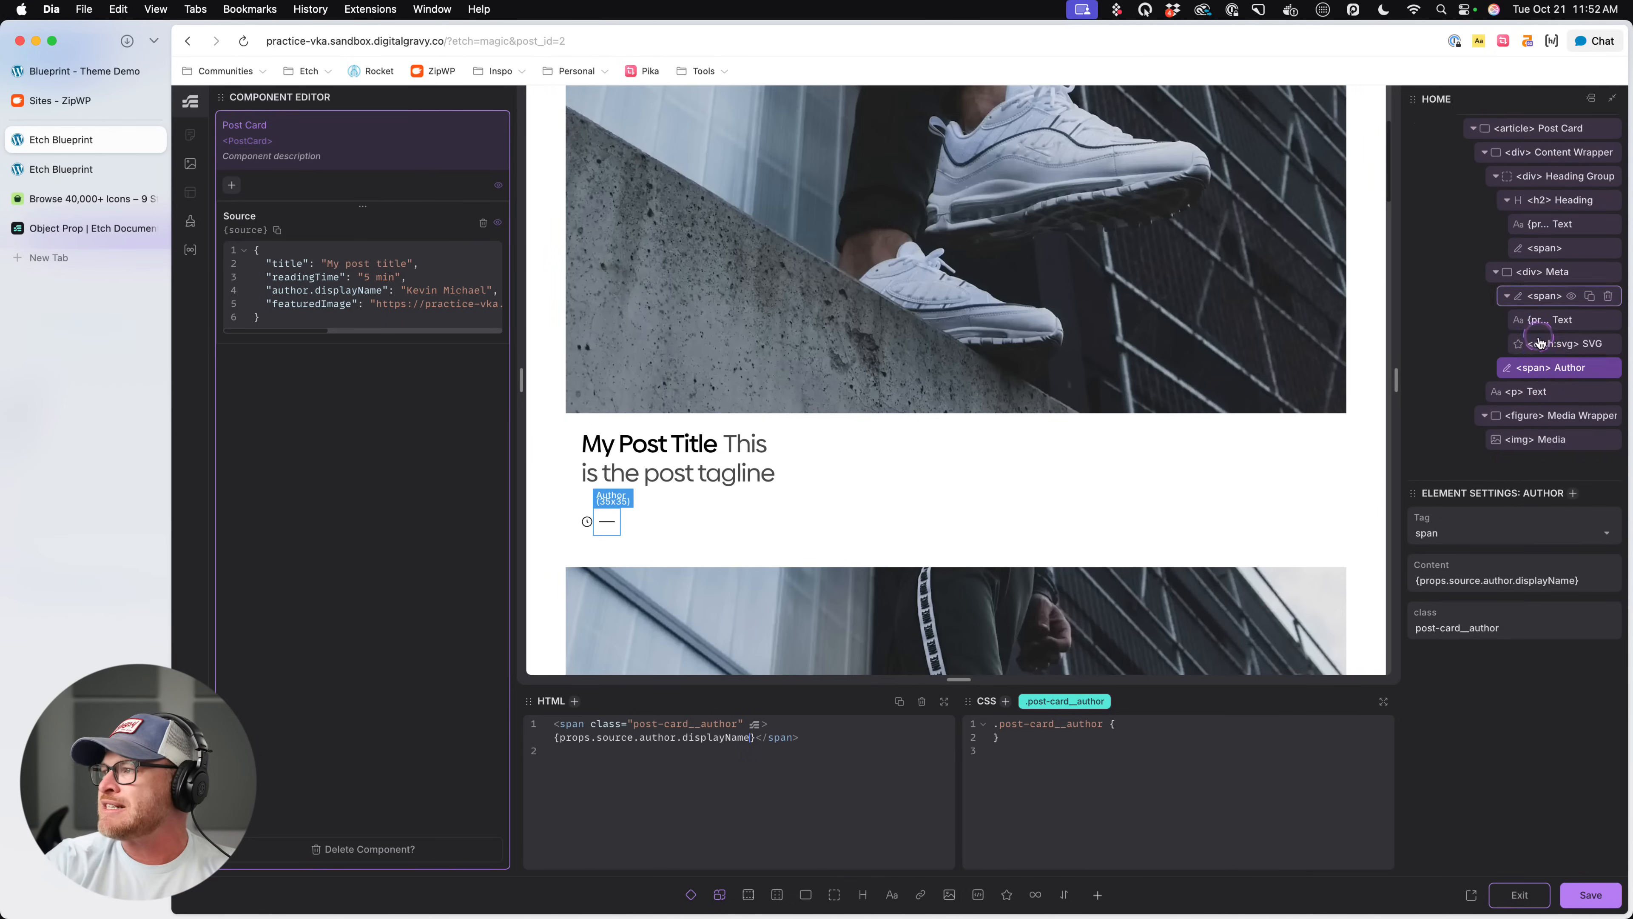
pyautogui.click(1551, 298)
pyautogui.click(699, 760)
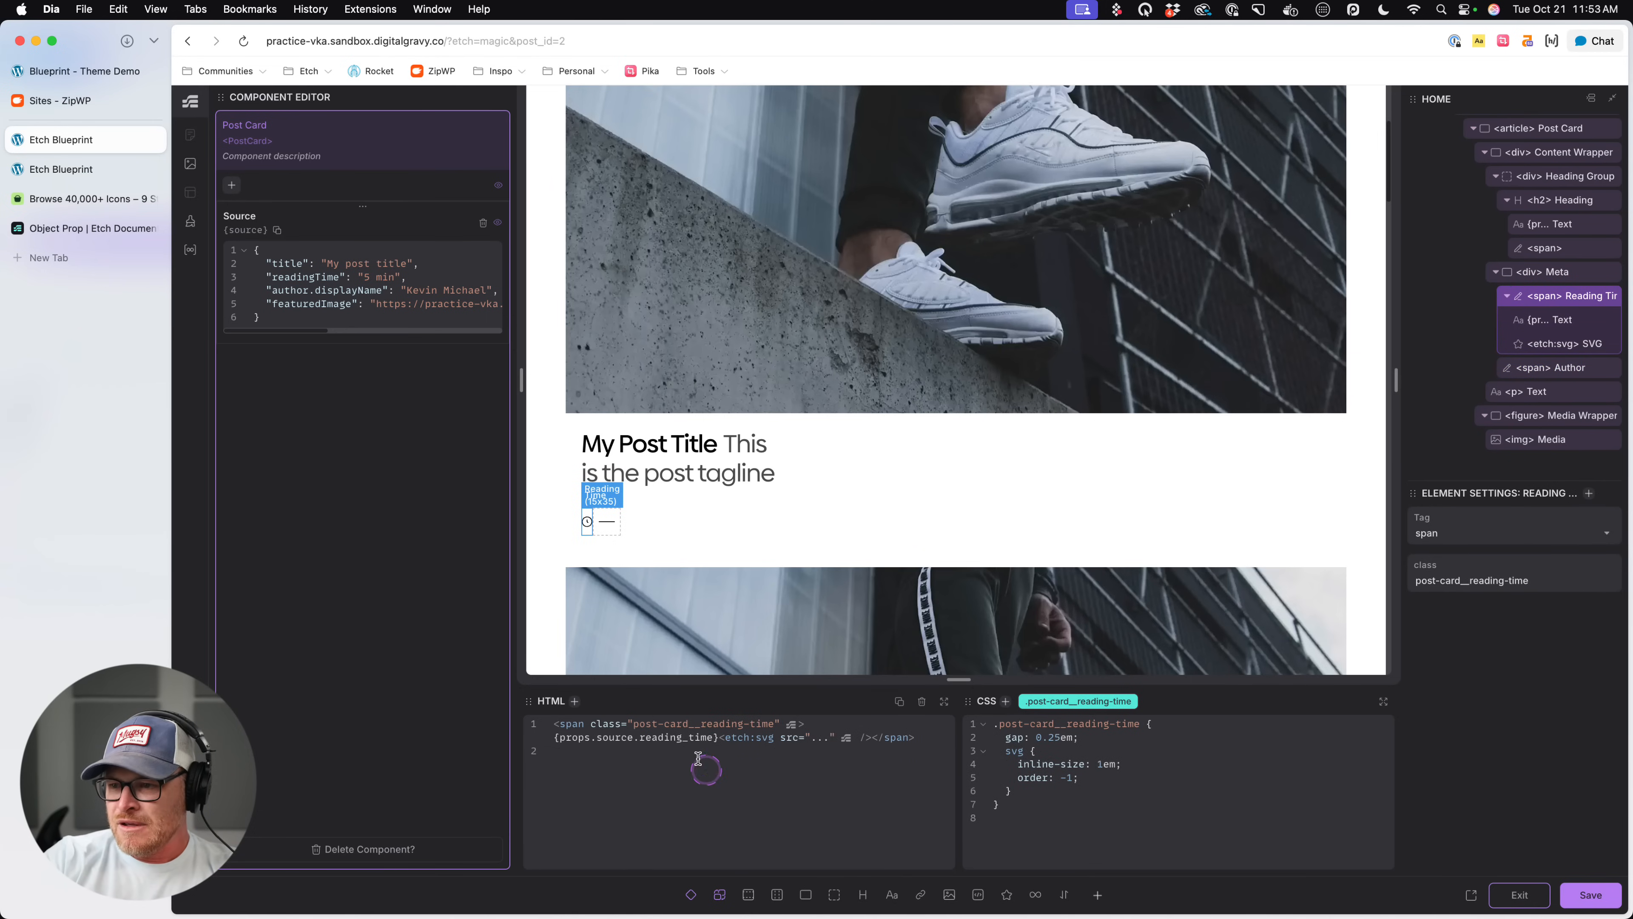
pyautogui.press('BackSpace')
pyautogui.press('BackSpace')
pyautogui.write('T')
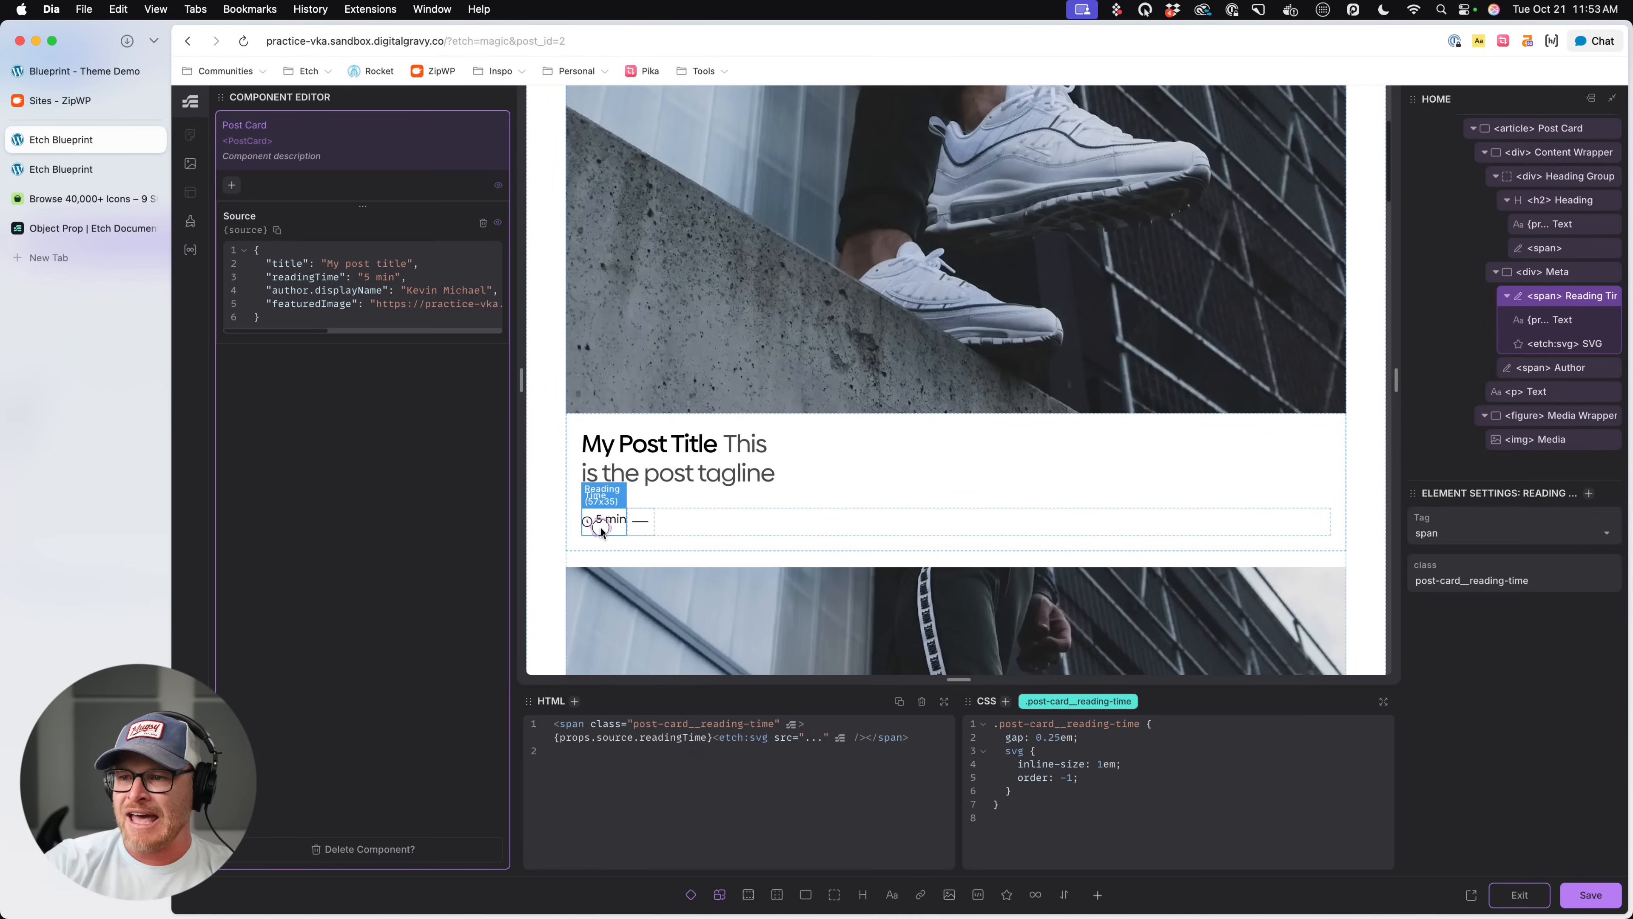
pyautogui.press('super+s')
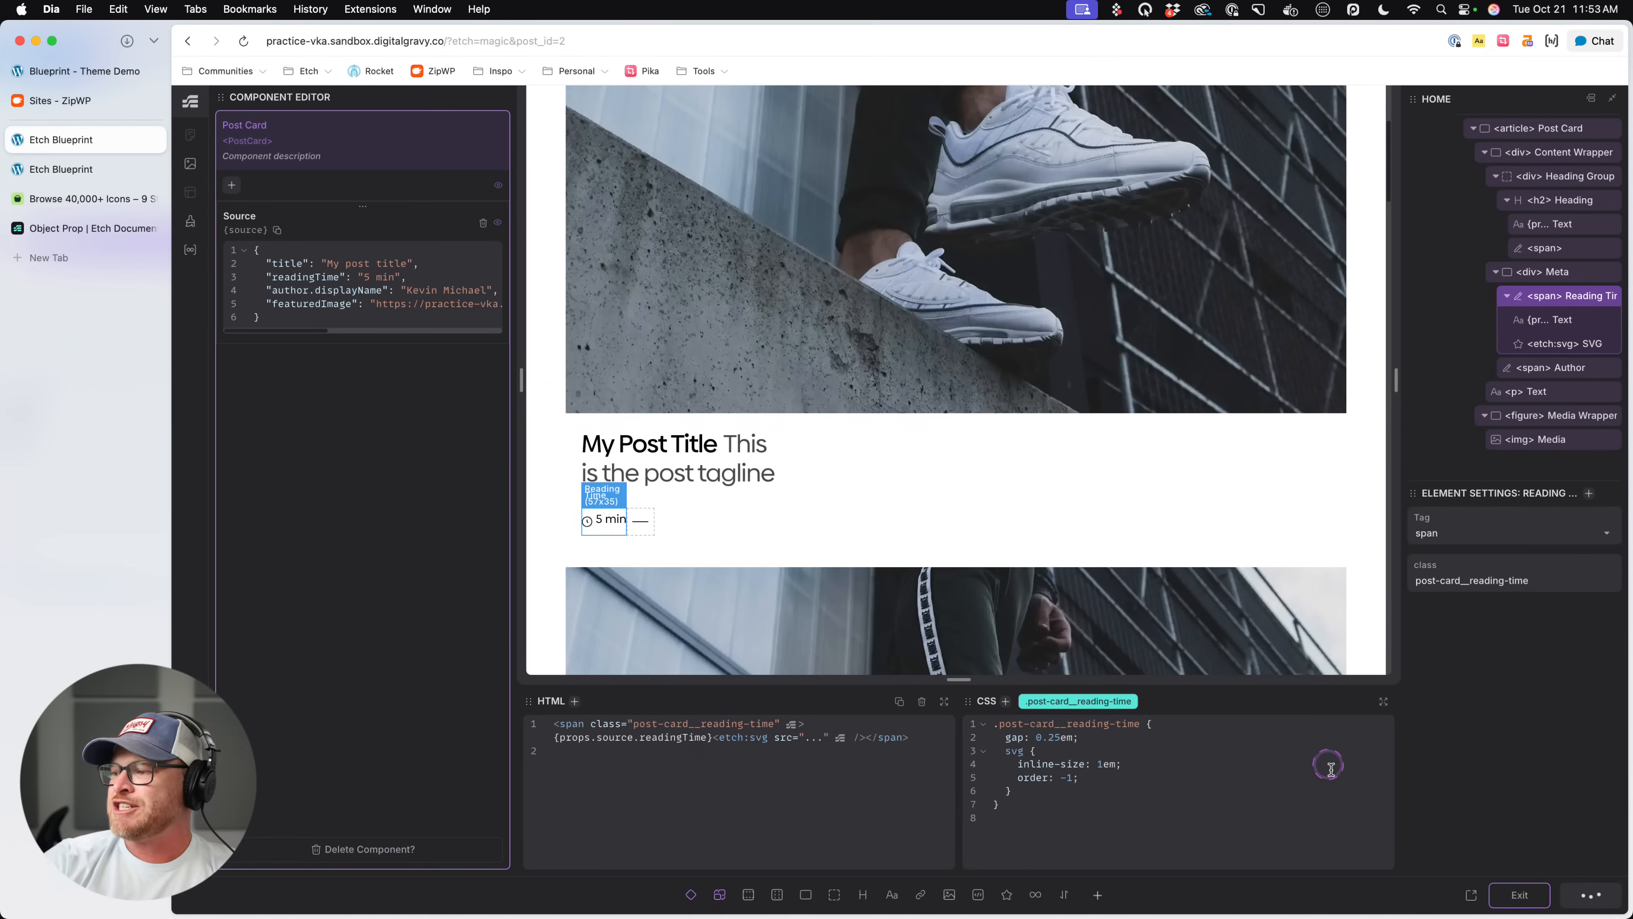
pyautogui.click(1519, 896)
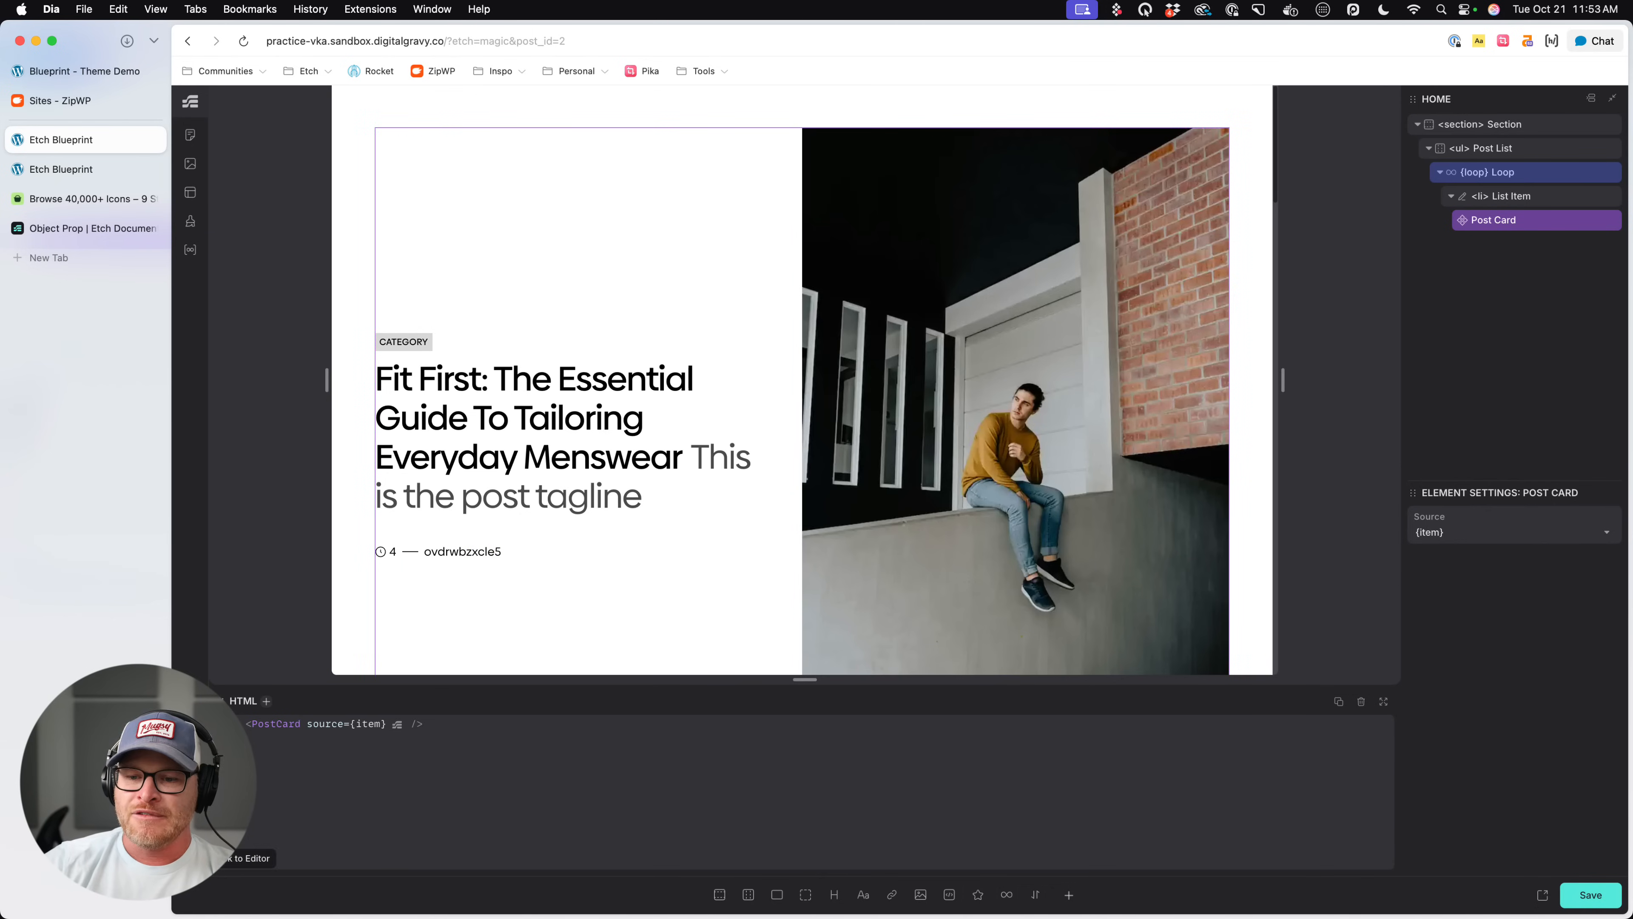
# - Go to the WordPress admin, open the administrator's user profile and check the options for the public display name
pyautogui.click(190, 858)
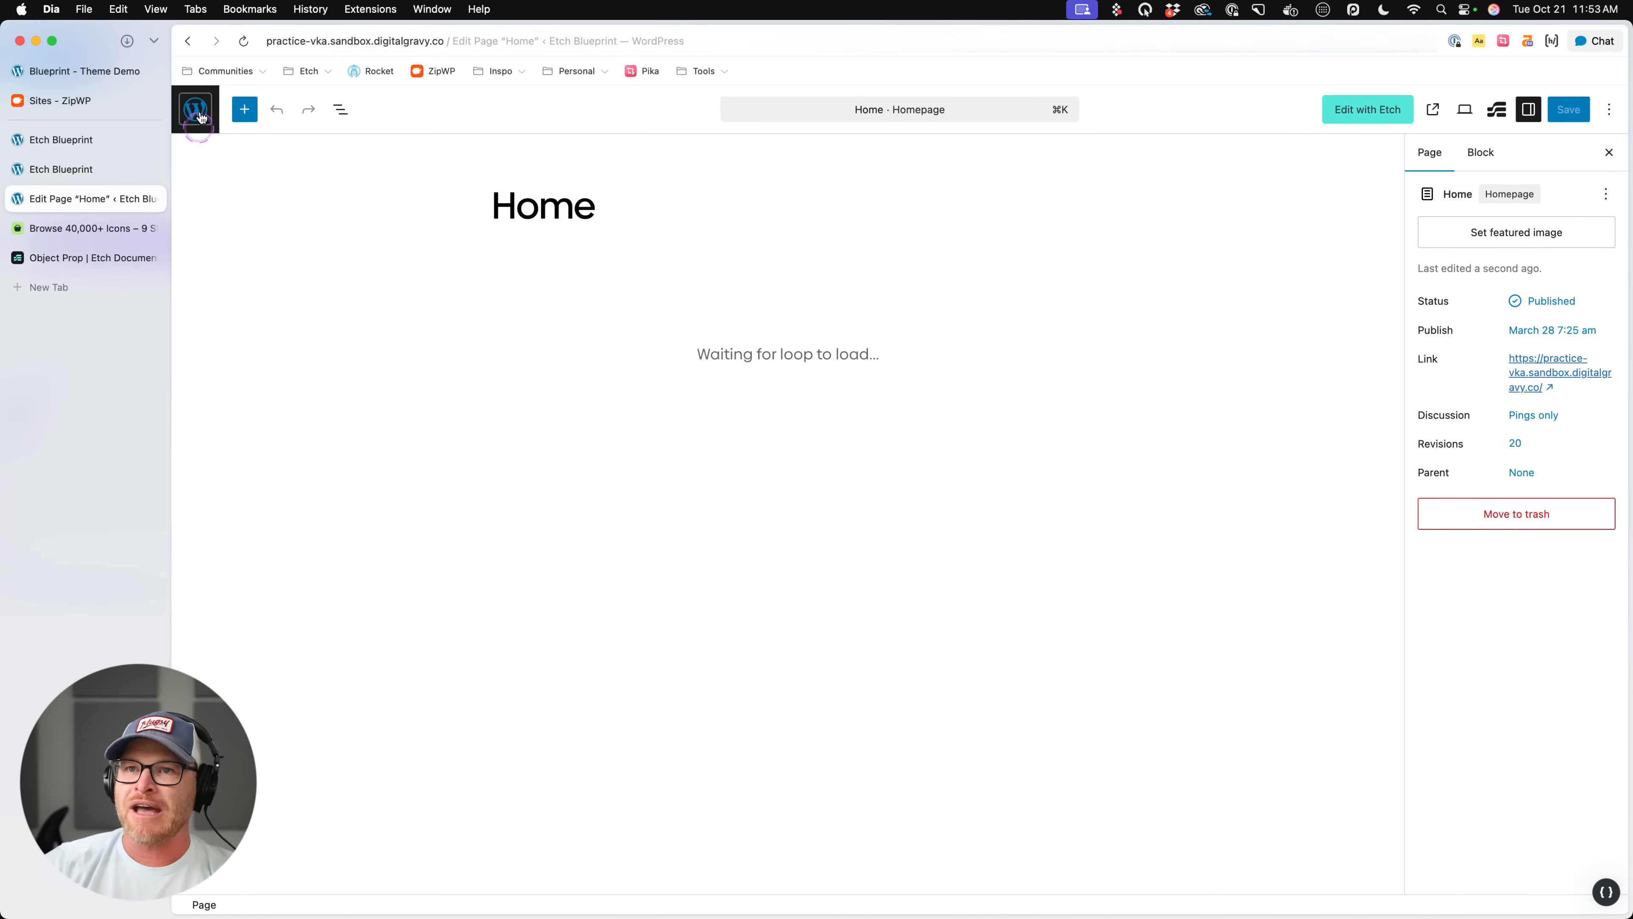
pyautogui.click(200, 116)
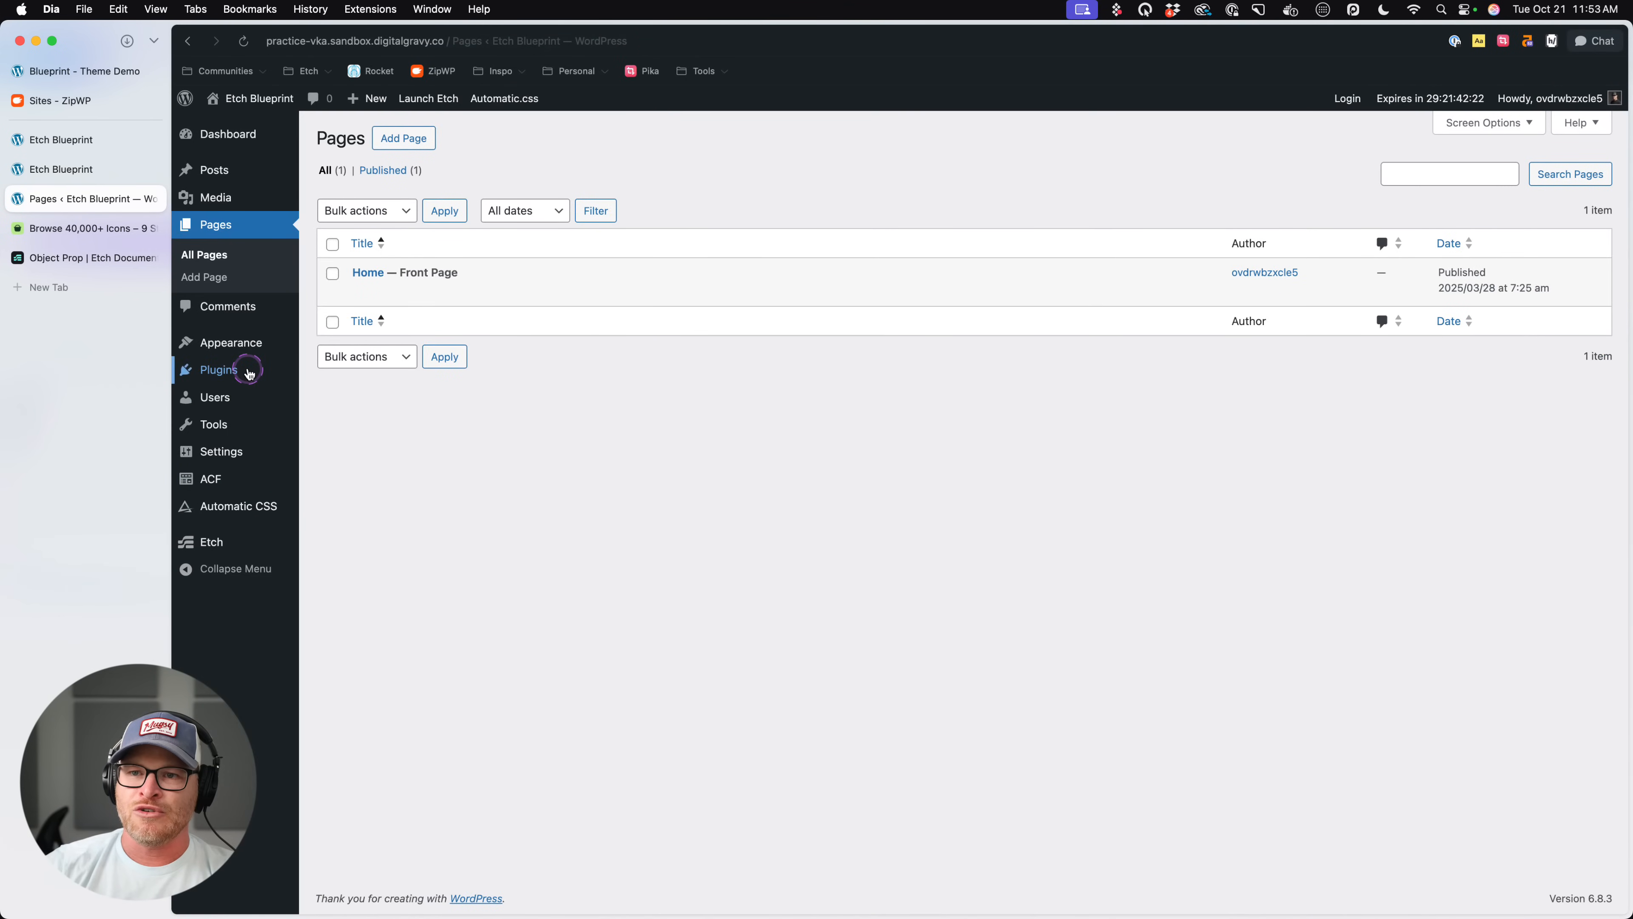
pyautogui.moveTo(242, 399)
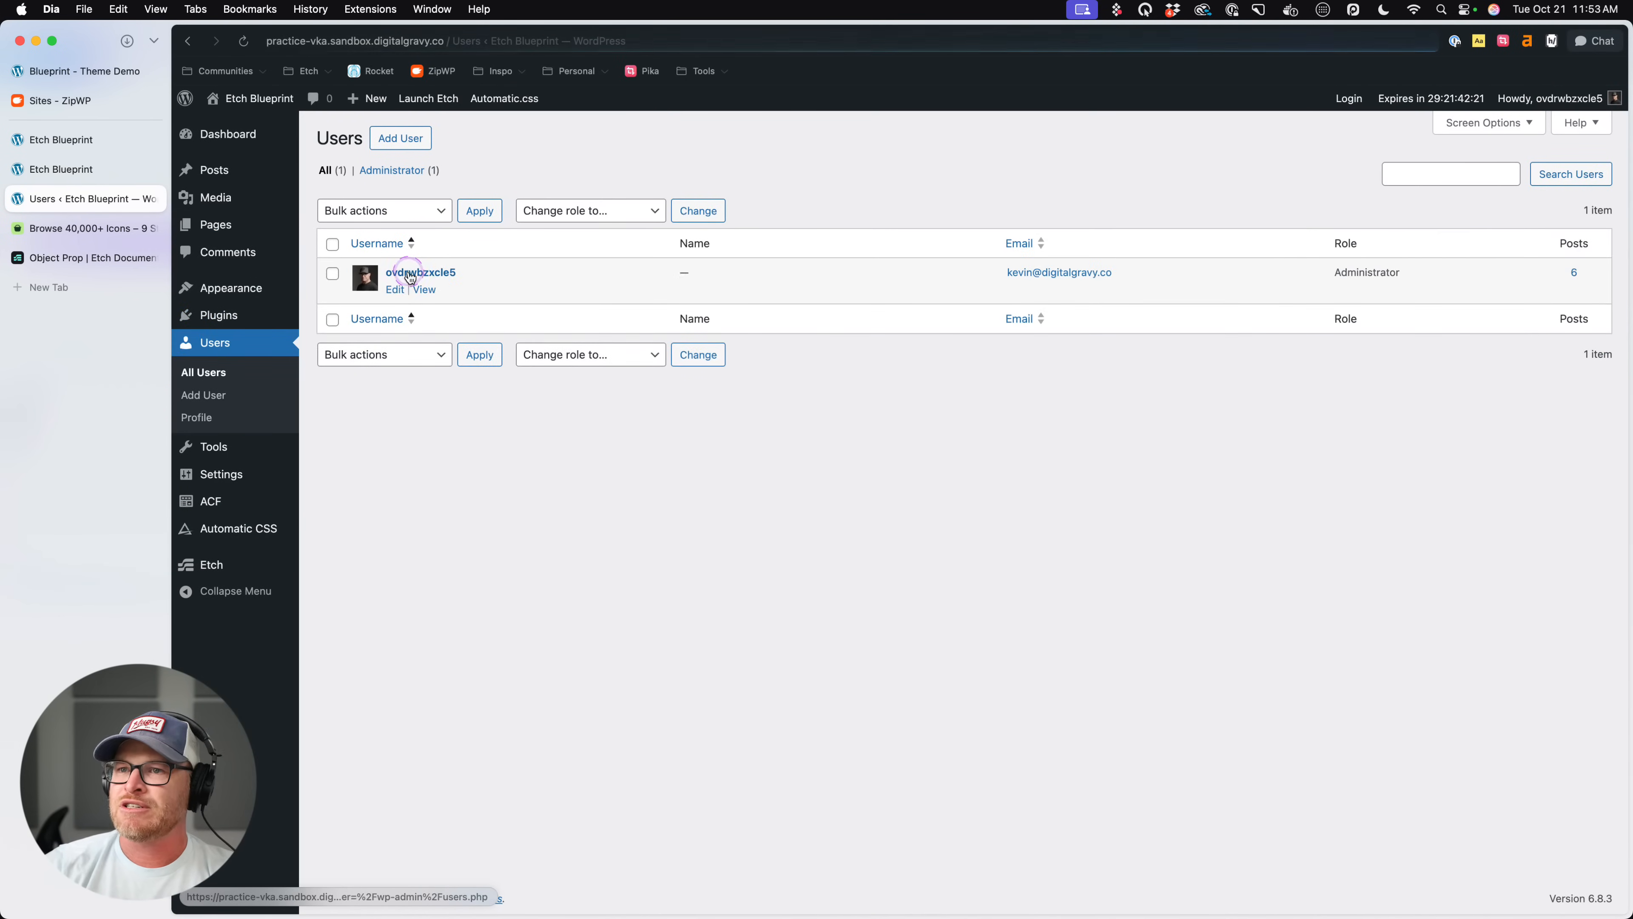
pyautogui.click(401, 274)
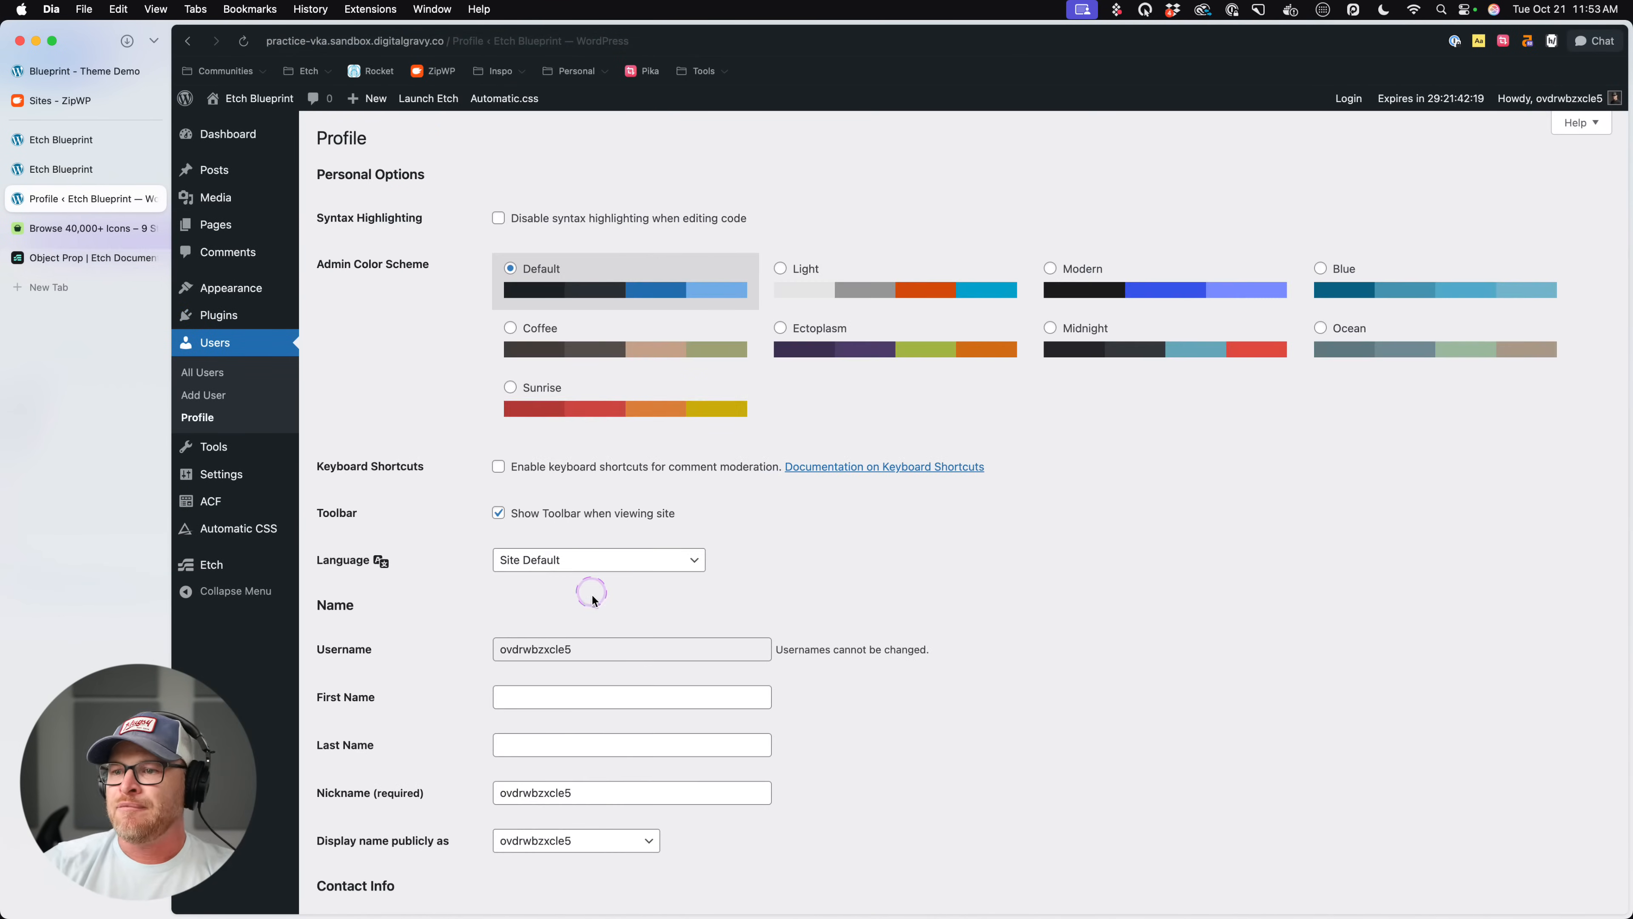
pyautogui.scroll(-3, 584, 605)
pyautogui.click(579, 658)
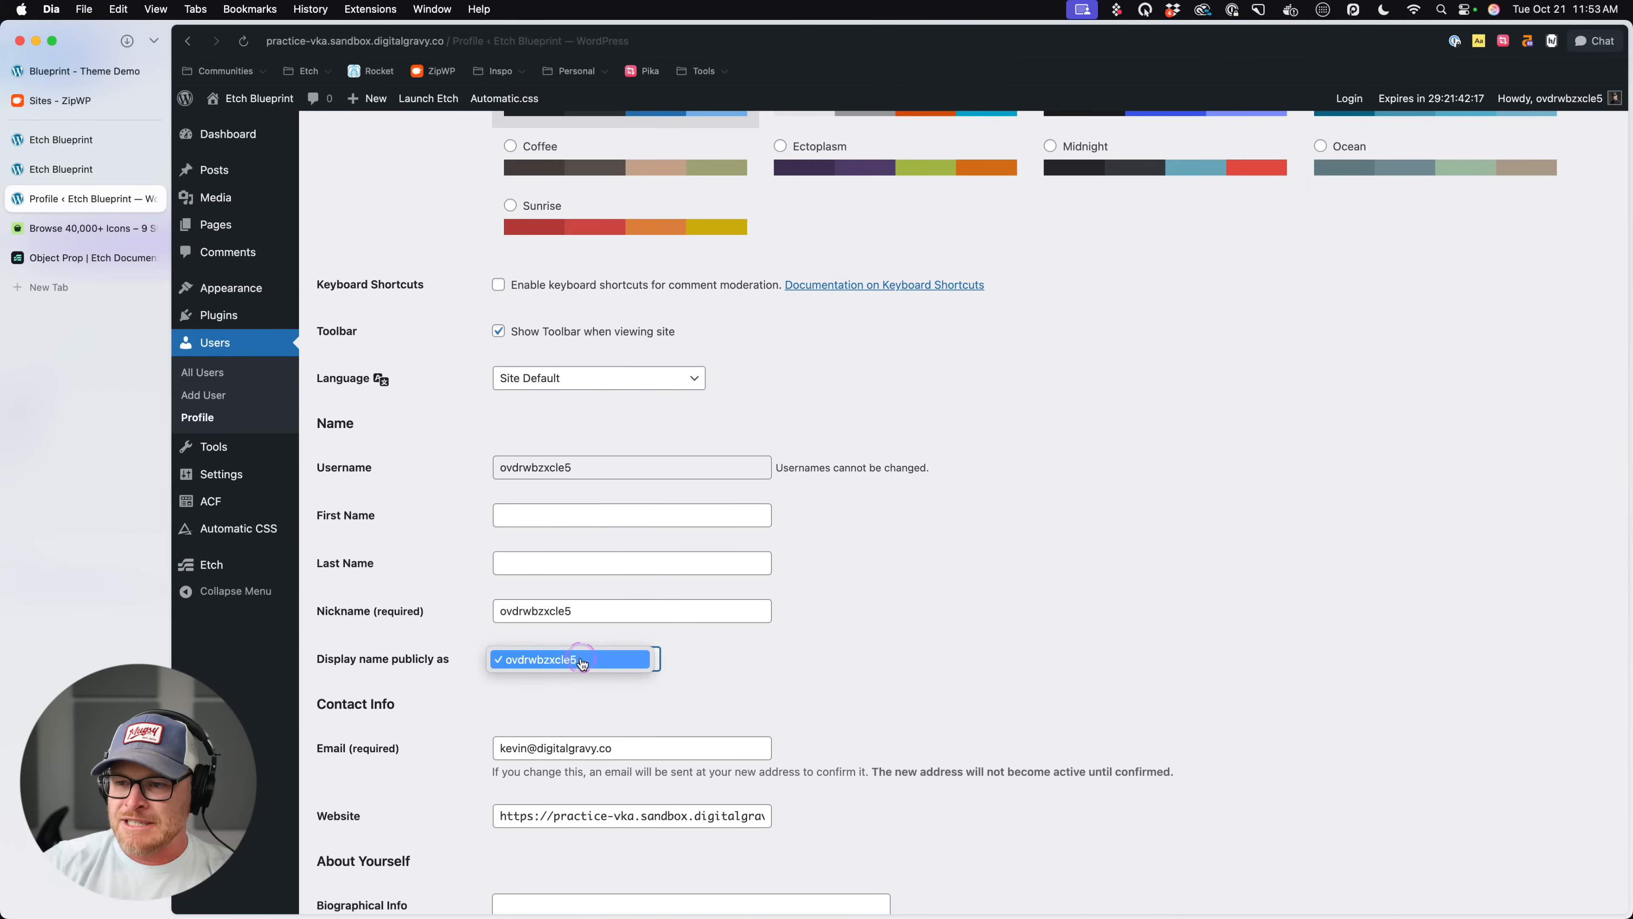
pyautogui.click(578, 658)
# - Enter the user's first and last name, choose the full name as public display name, and update the profile
pyautogui.click(628, 513)
pyautogui.write('Kevin')
pyautogui.press('Tab')
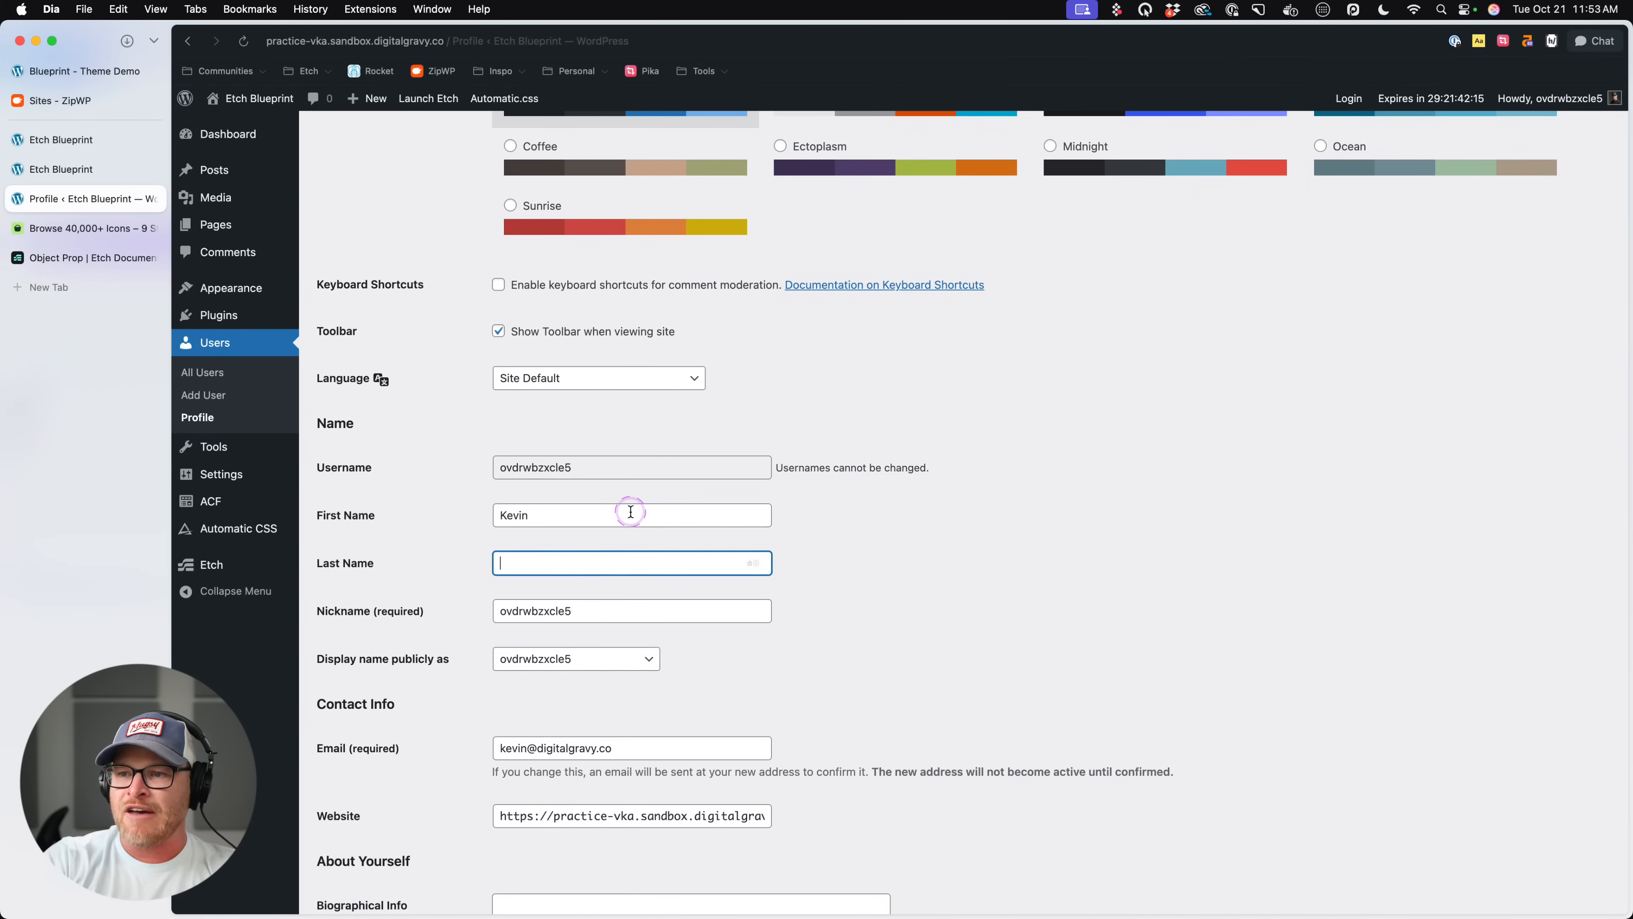
pyautogui.write('Michael')
pyautogui.scroll(-5, 643, 527)
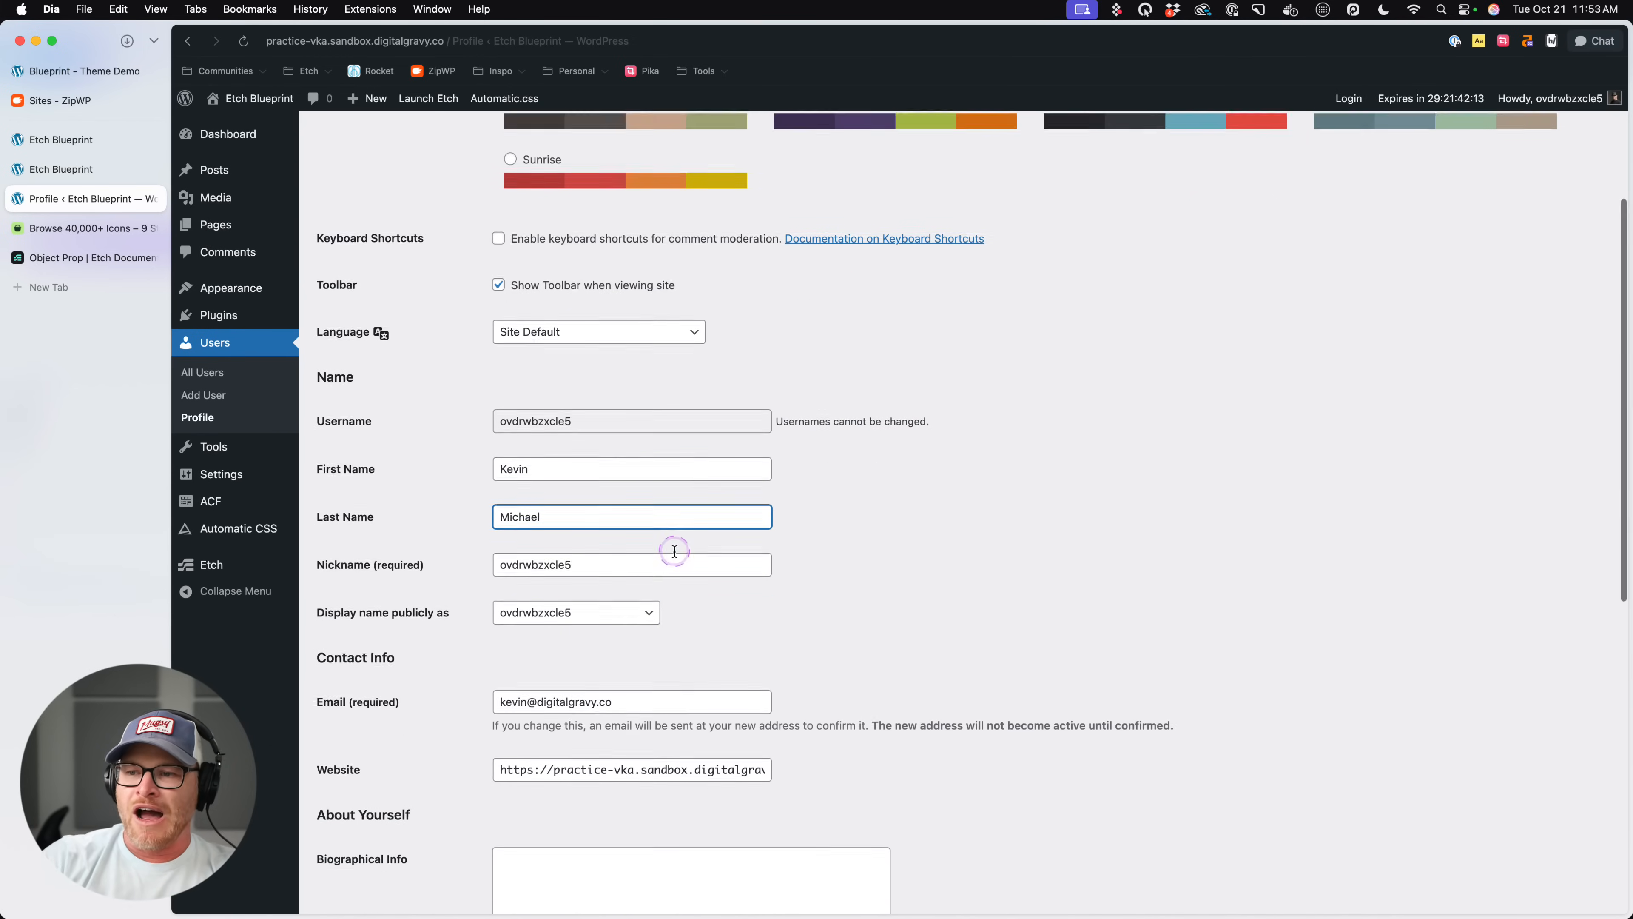
pyautogui.click(574, 432)
pyautogui.click(566, 488)
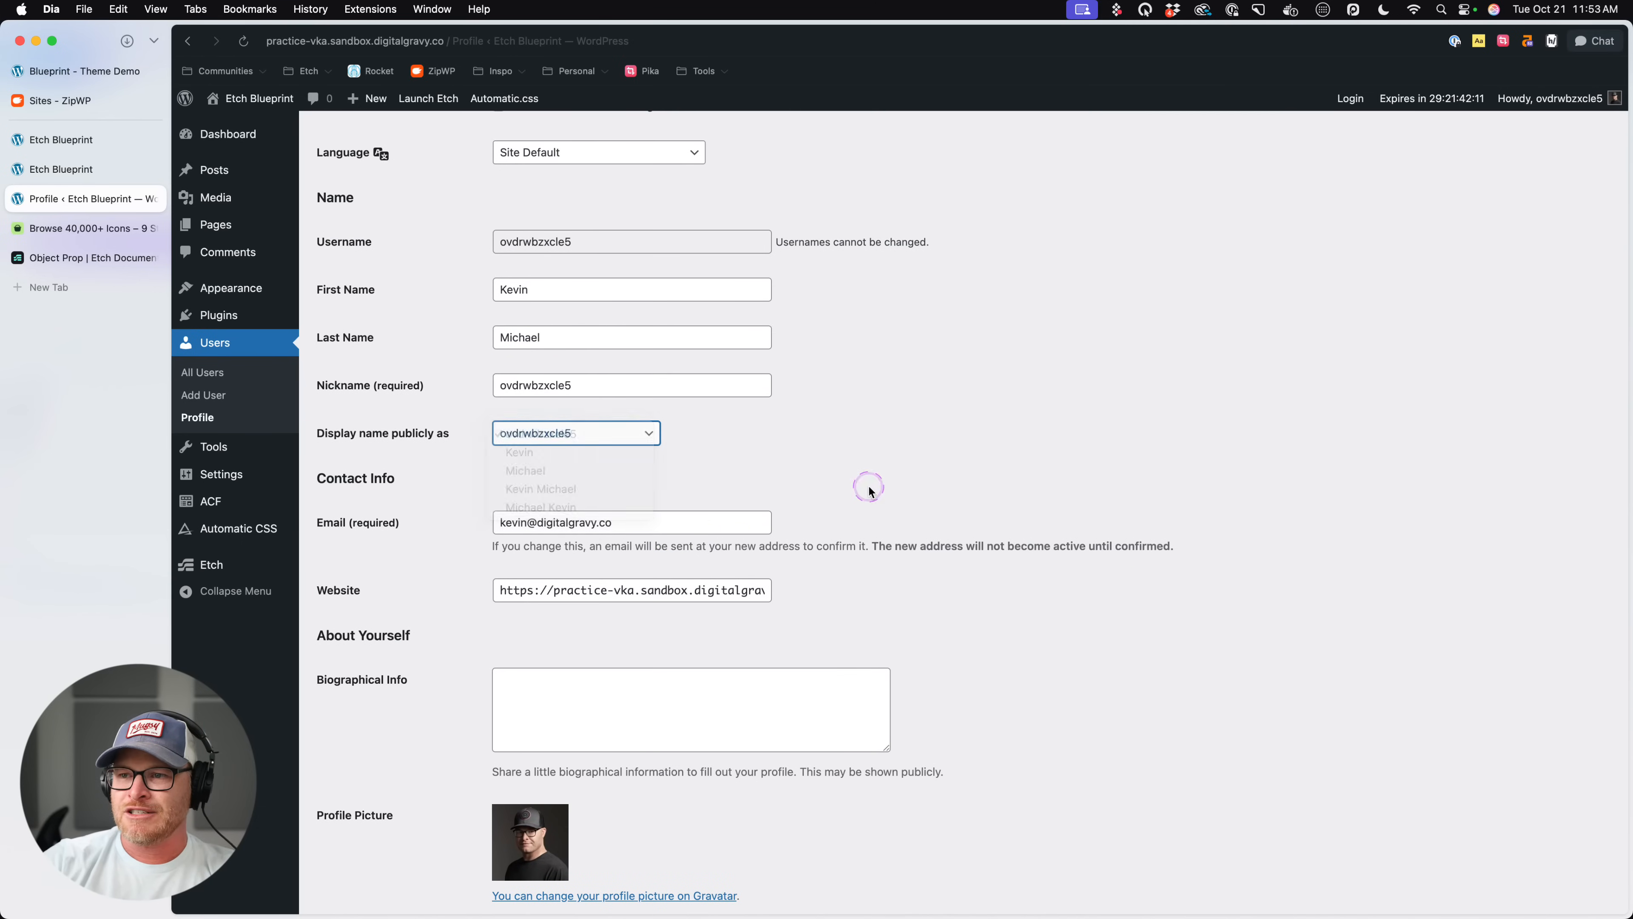
pyautogui.scroll(-7, 587, 645)
pyautogui.click(347, 833)
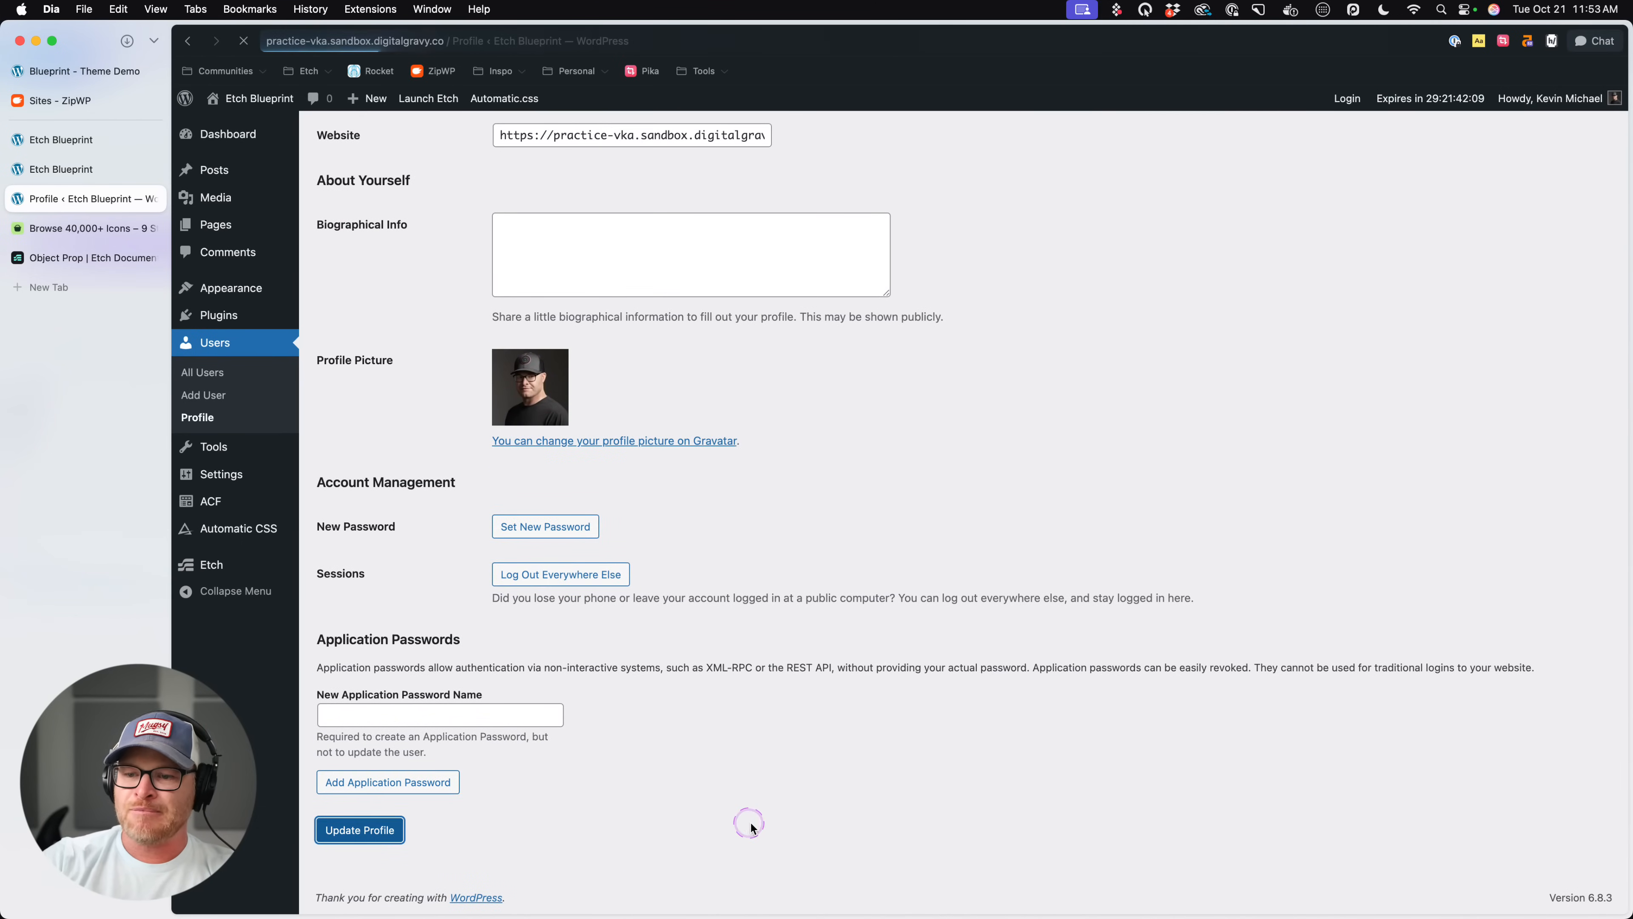
# - Return to the Etch builder, save the page and reload it to refresh the author name on the post cards
pyautogui.click(95, 168)
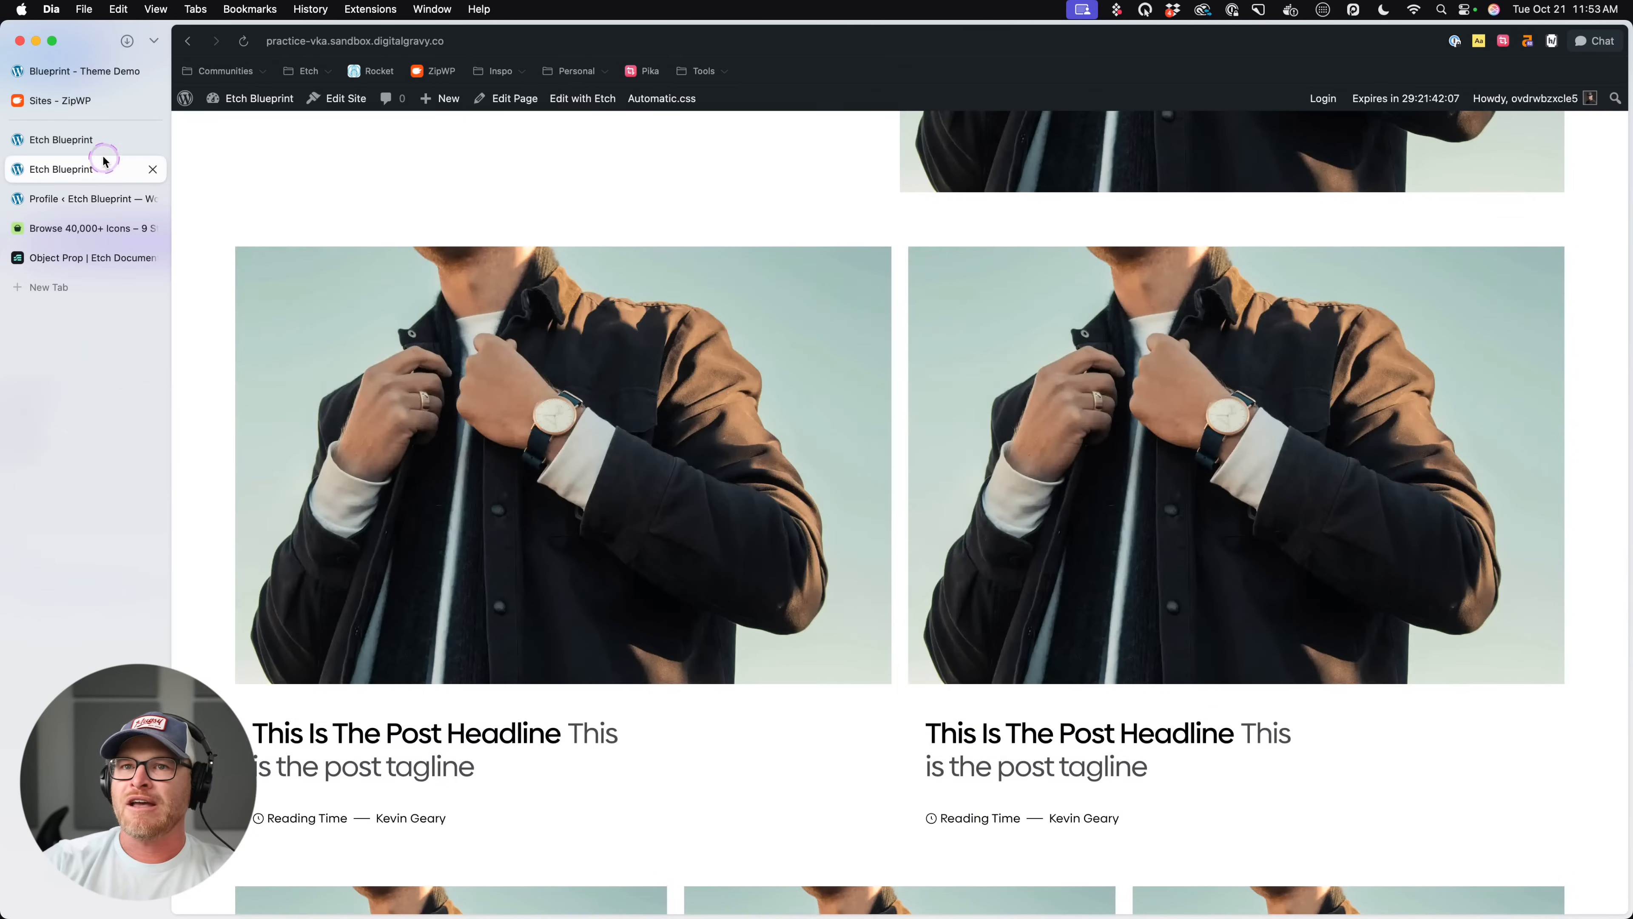
pyautogui.click(97, 140)
pyautogui.click(1591, 895)
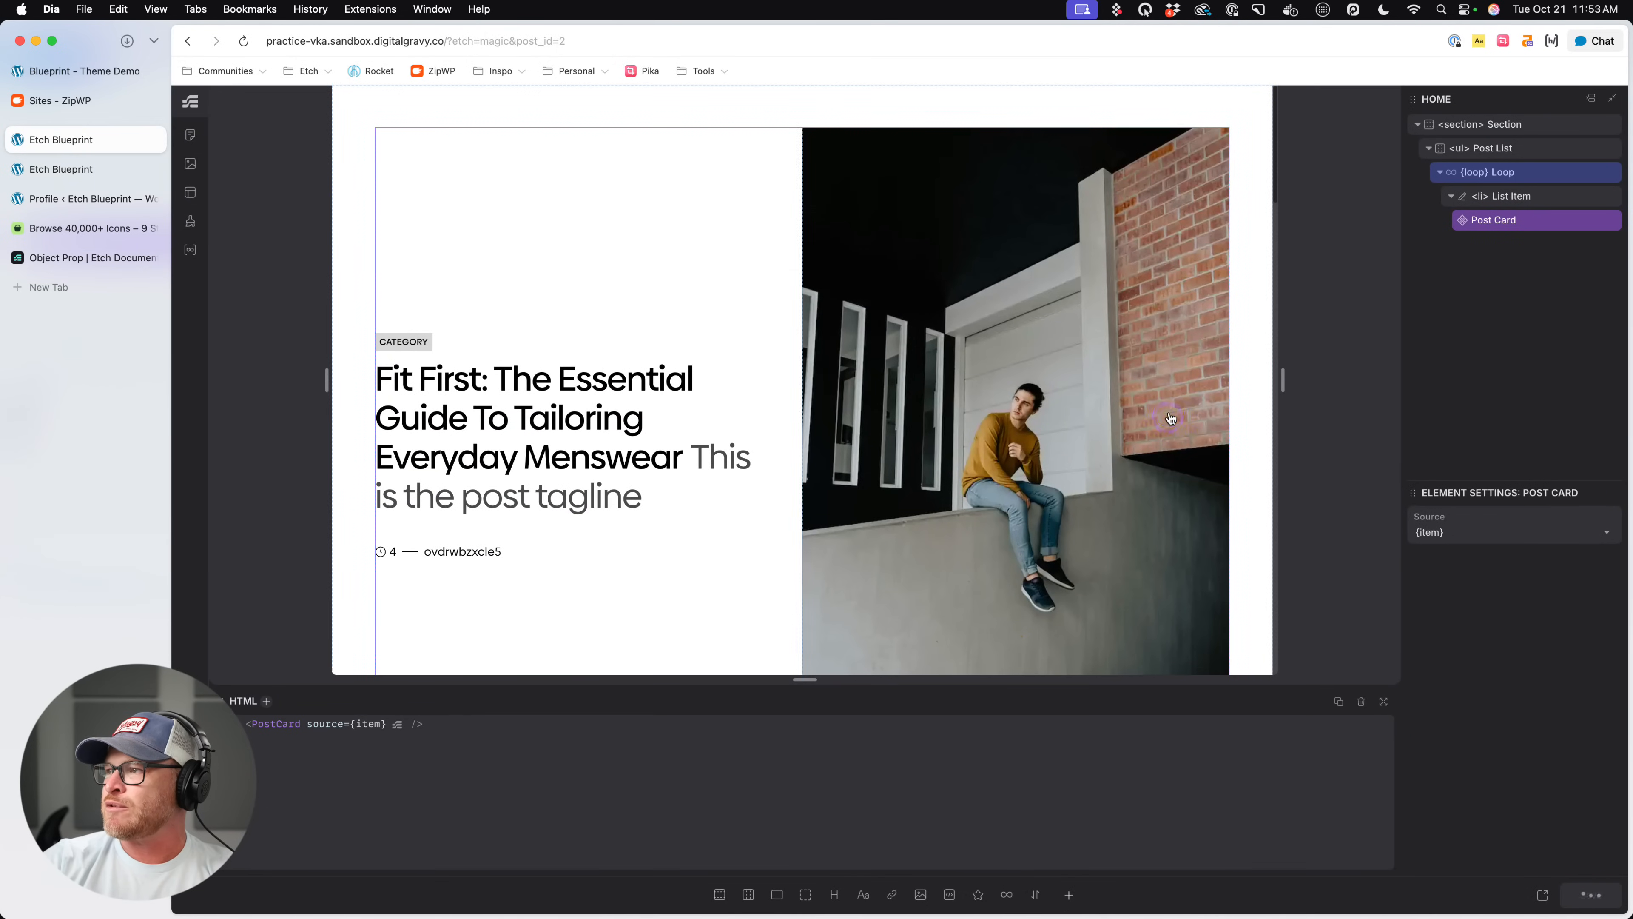
pyautogui.click(665, 338)
pyautogui.press('super+r')
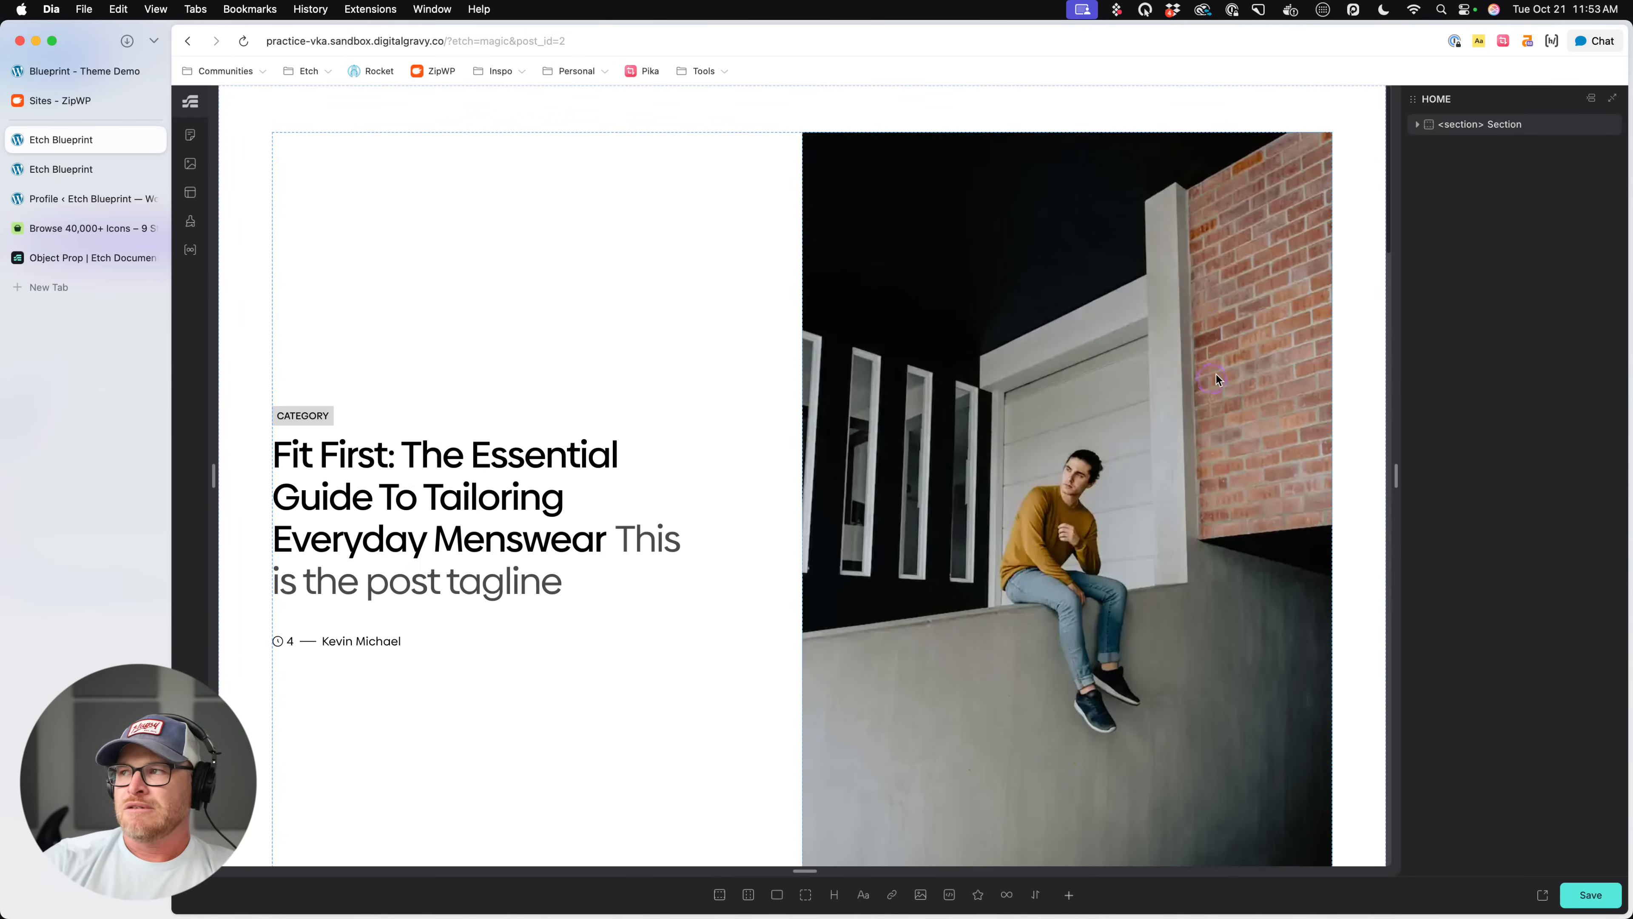
pyautogui.scroll(-5, 636, 447)
# - Examine how the recent-posts loop's item variable is passed to the Post Card's source property in the HTML
pyautogui.click(773, 568)
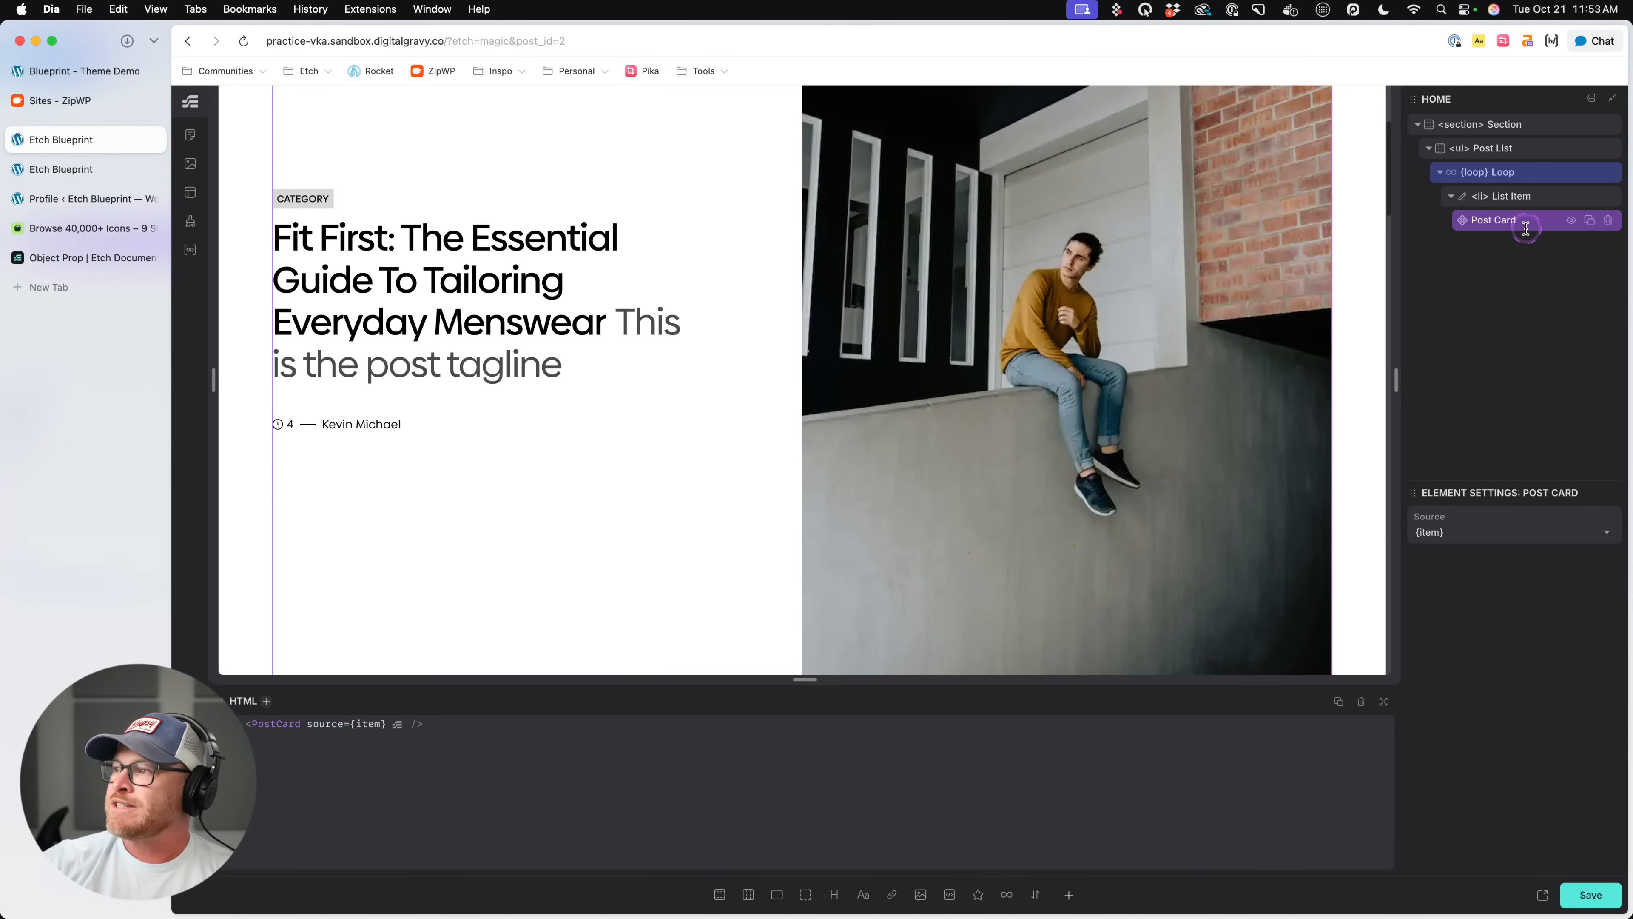
pyautogui.click(1511, 175)
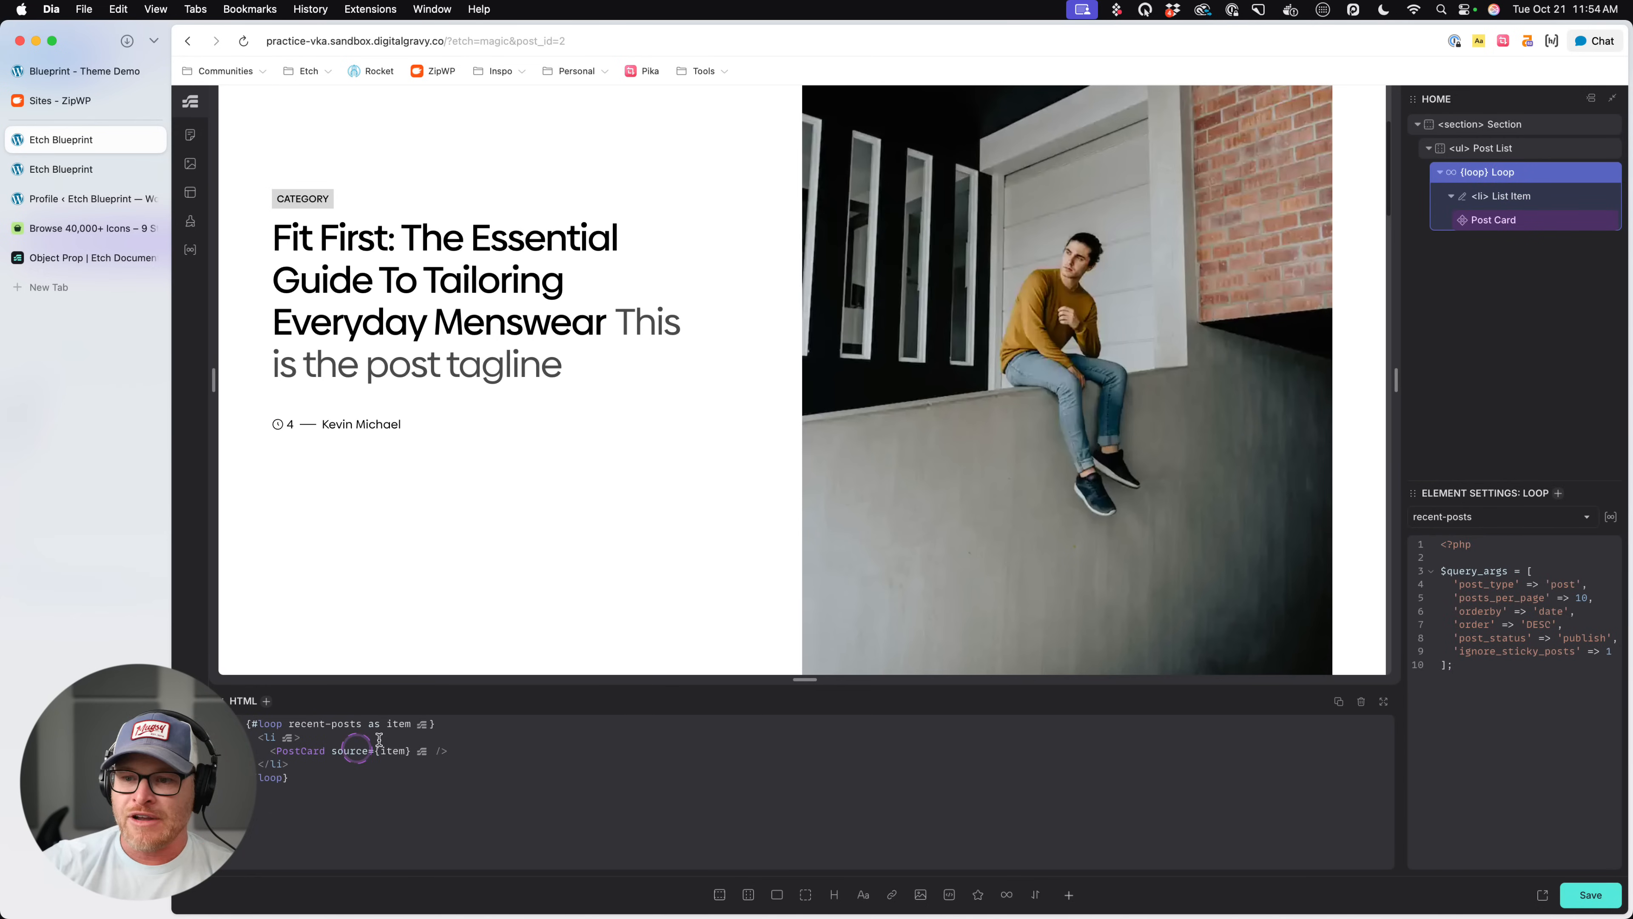
pyautogui.moveTo(383, 725); pyautogui.dragTo(419, 726)
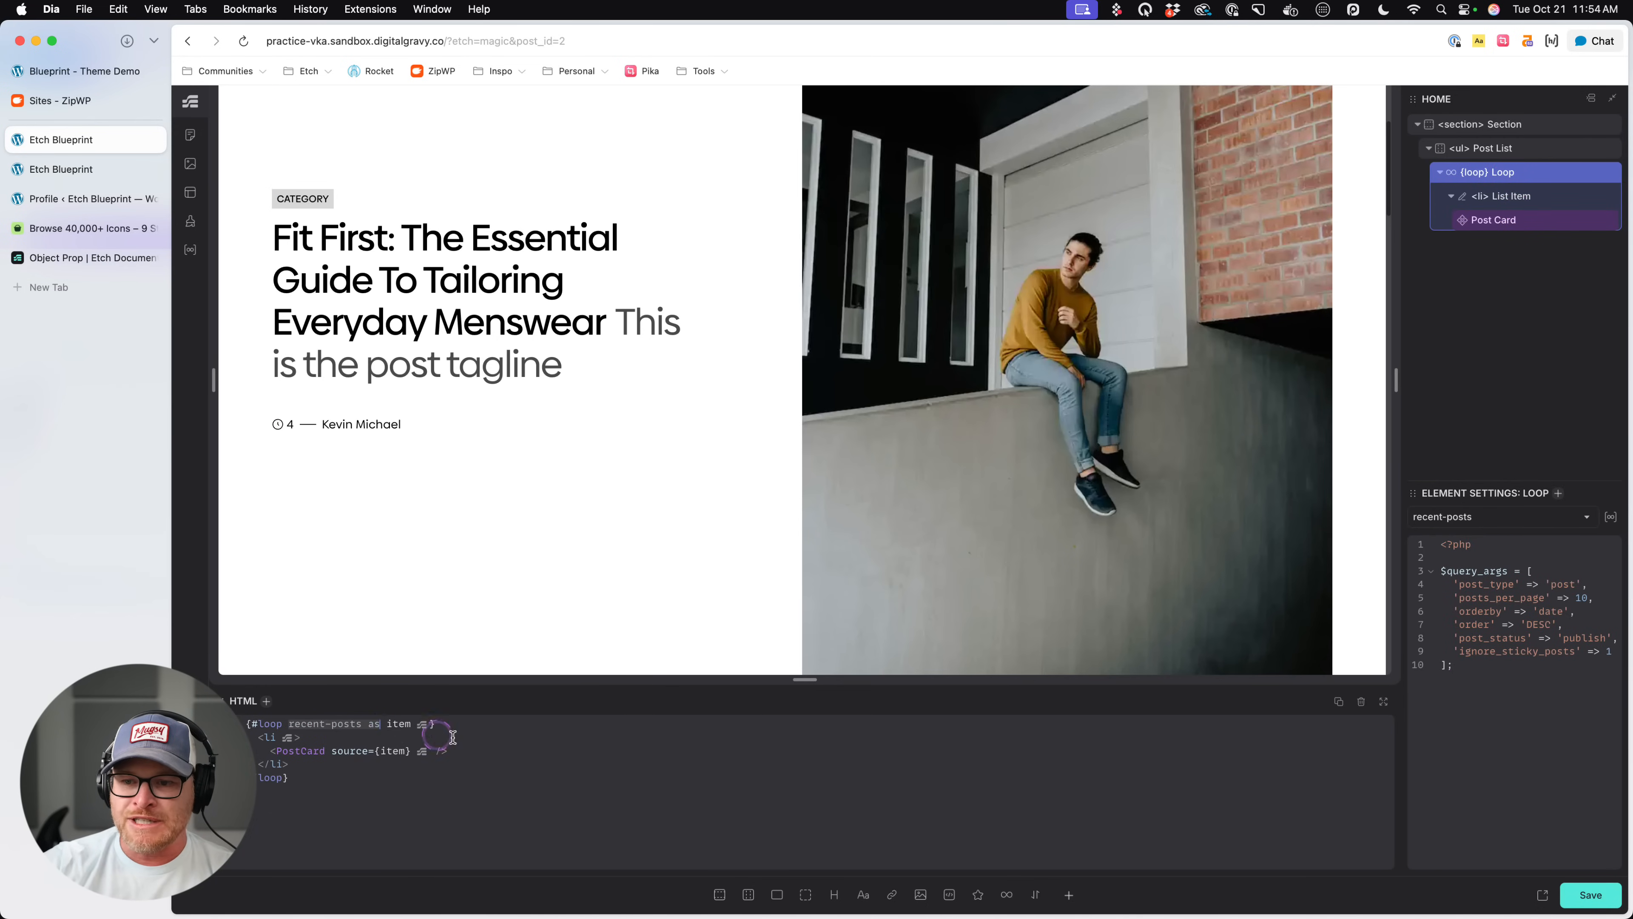
pyautogui.click(1540, 220)
pyautogui.click(347, 733)
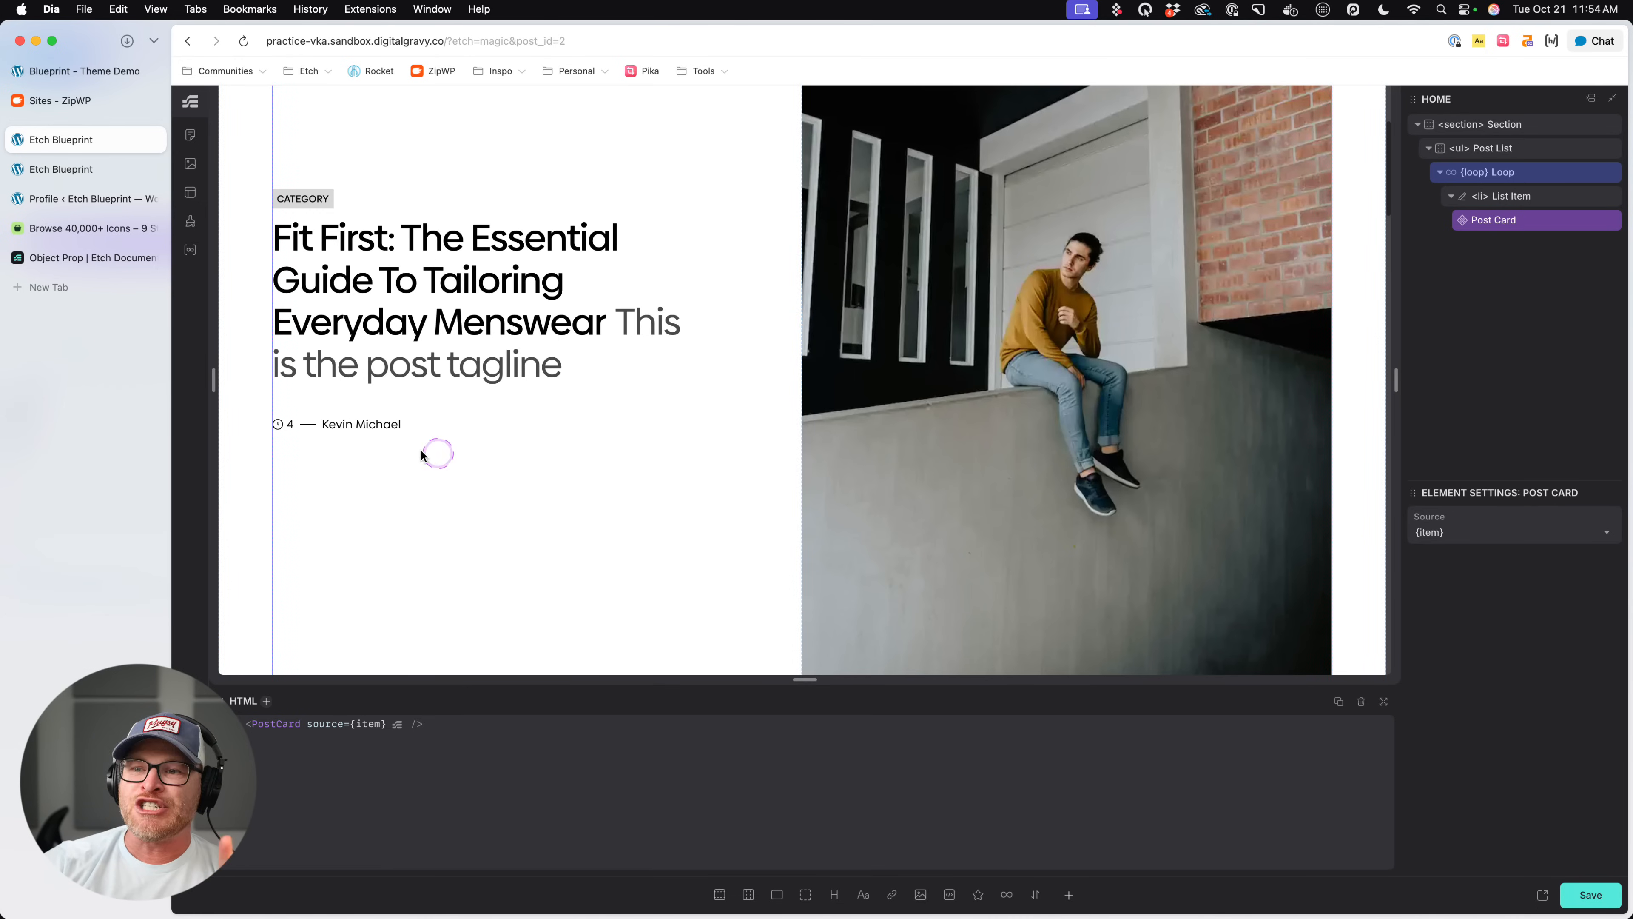
# - Edit the Post Card component and set the sample readingTime value in its Source object to "5"
pyautogui.rightClick(1525, 222)
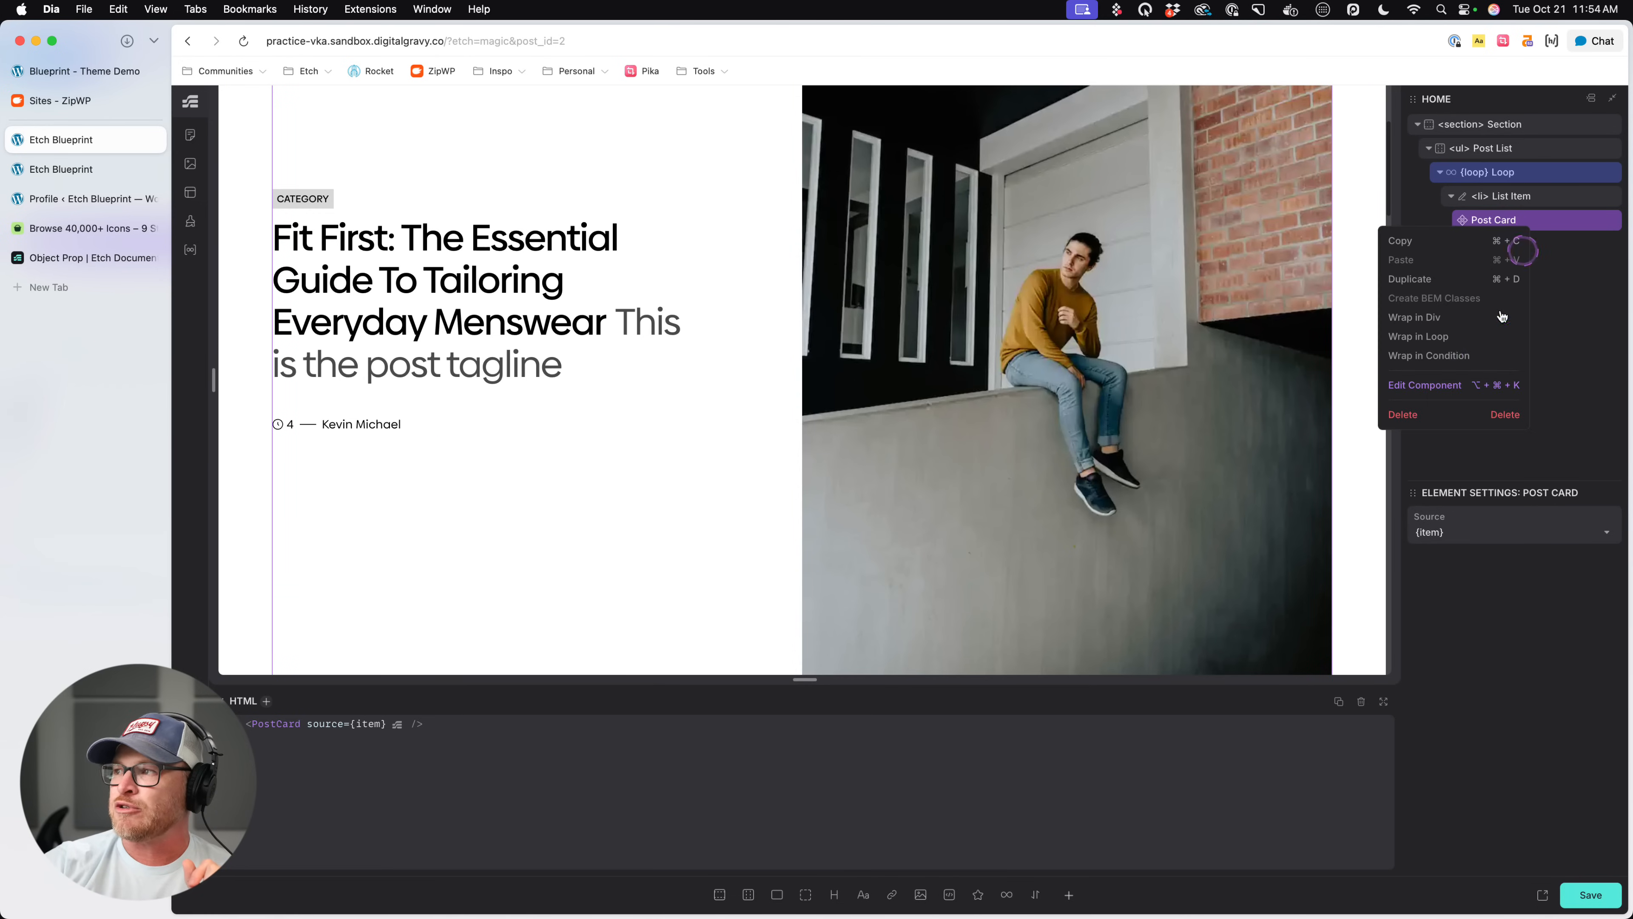
pyautogui.click(1424, 386)
pyautogui.scroll(-3, 718, 740)
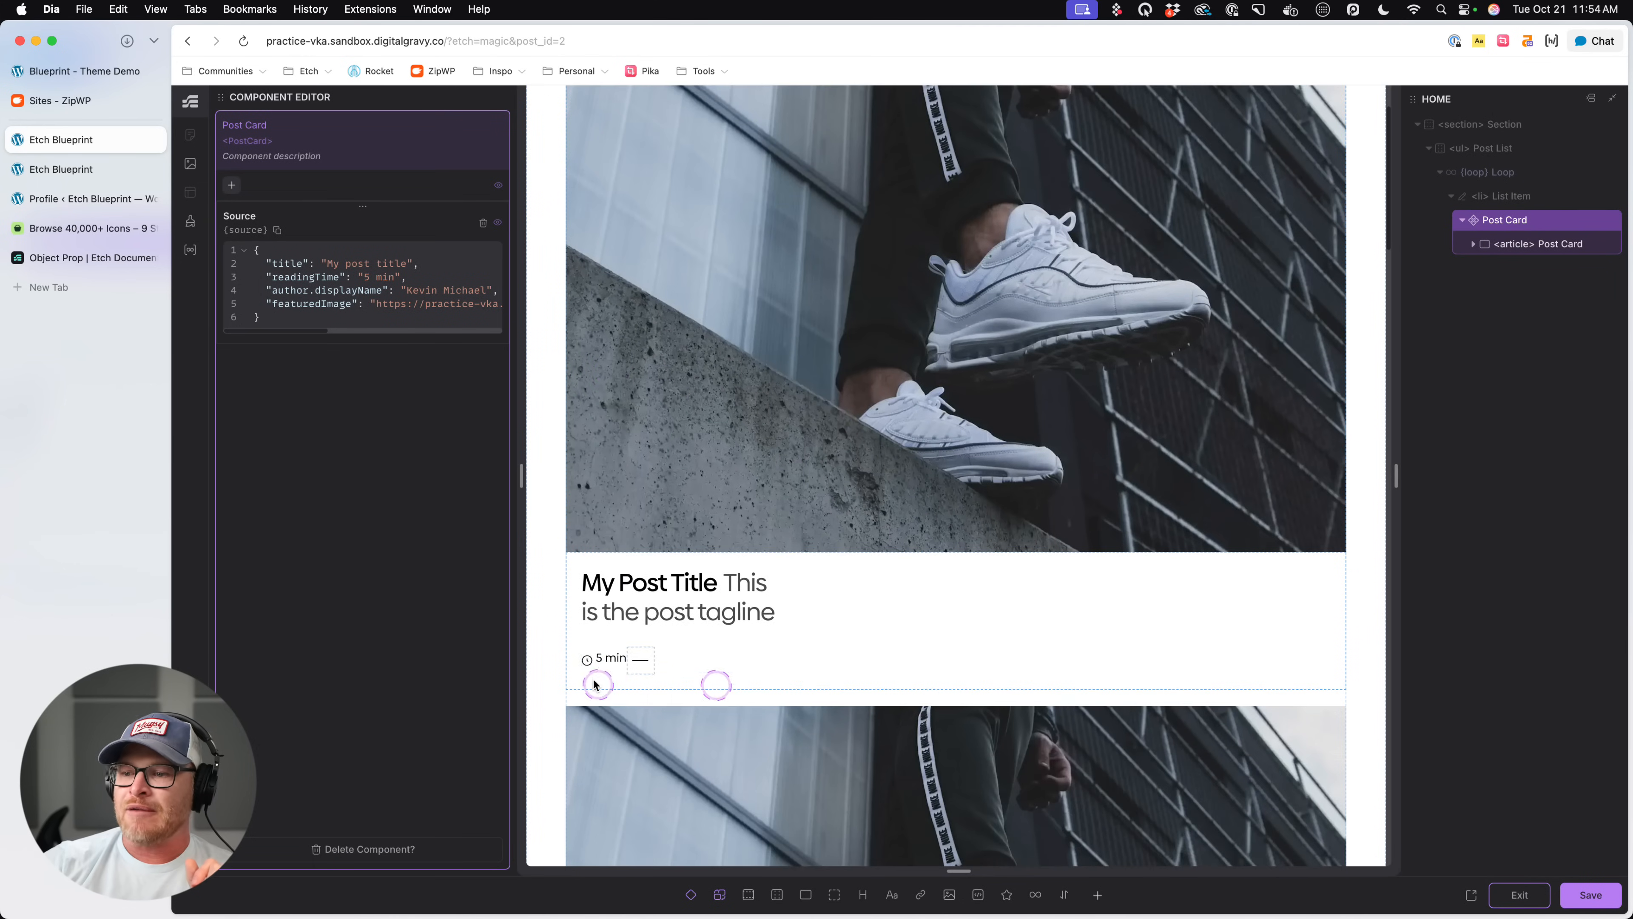
pyautogui.click(613, 658)
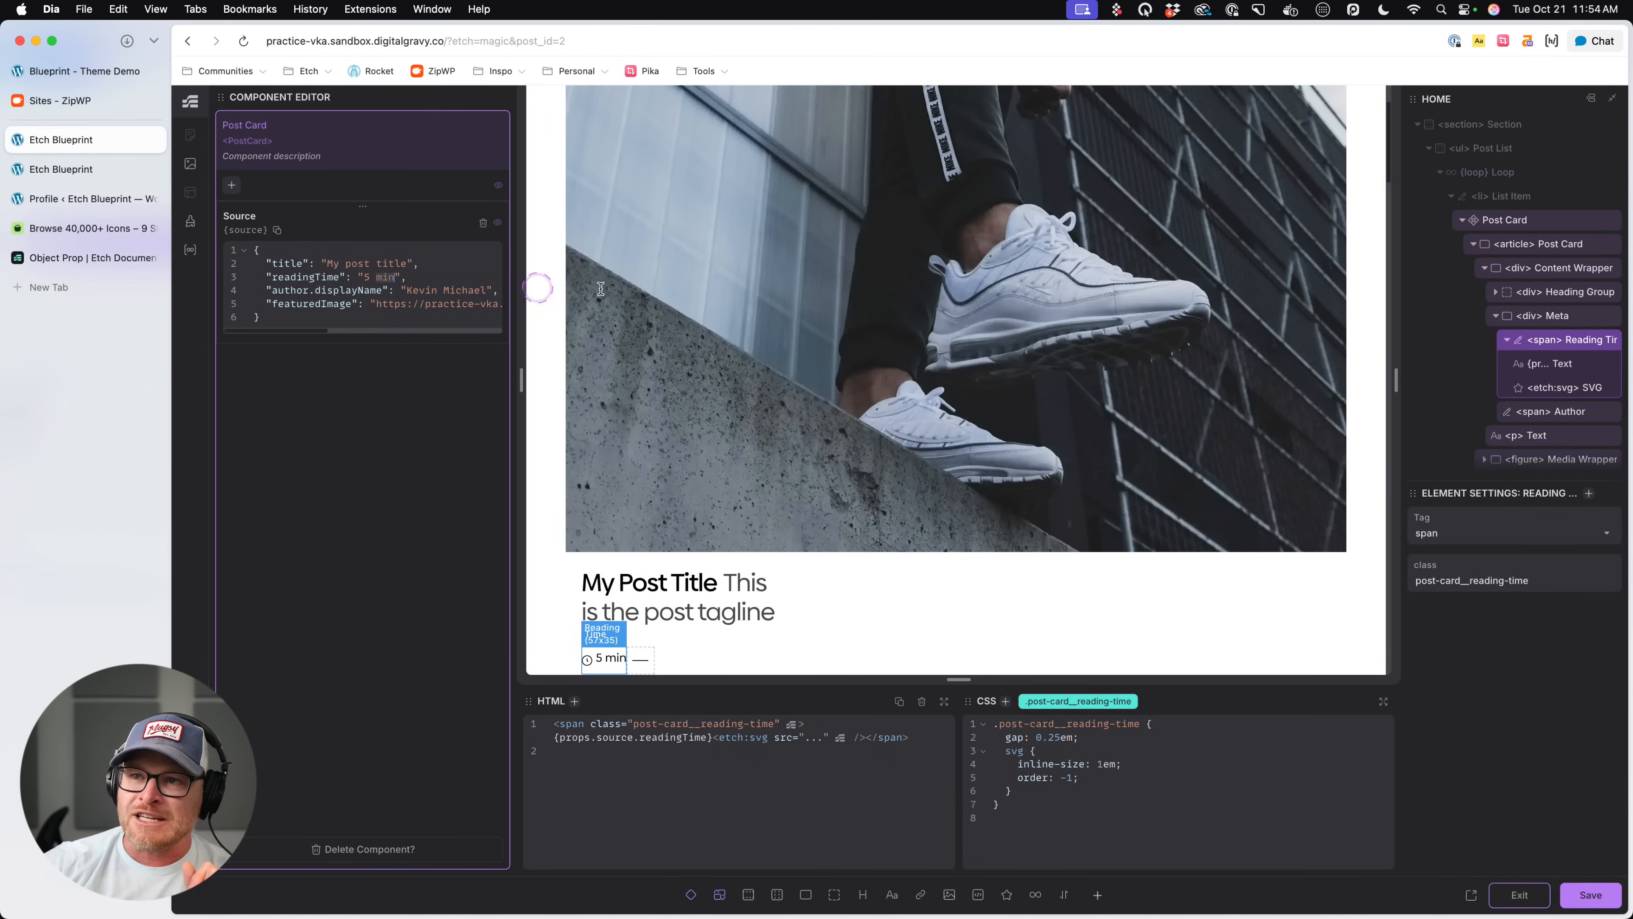
pyautogui.press('BackSpace')
pyautogui.press('BackSpace')
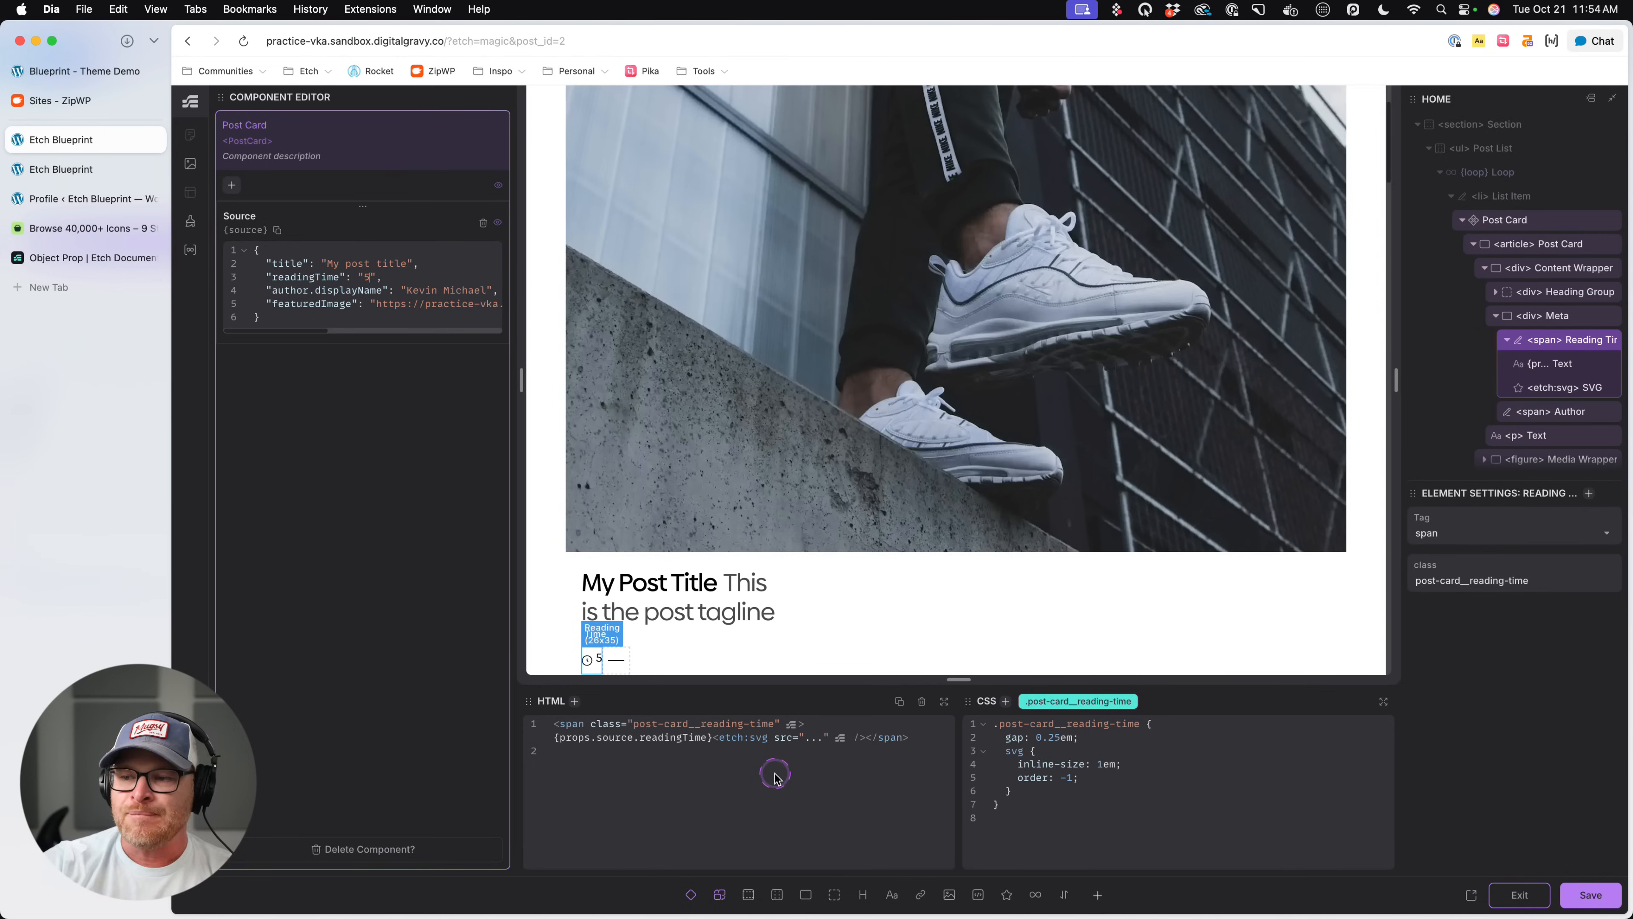
# - Add " min" after the readingTime value in the span's HTML, save the component, and reload the live page to check it
pyautogui.click(720, 734)
pyautogui.write('min')
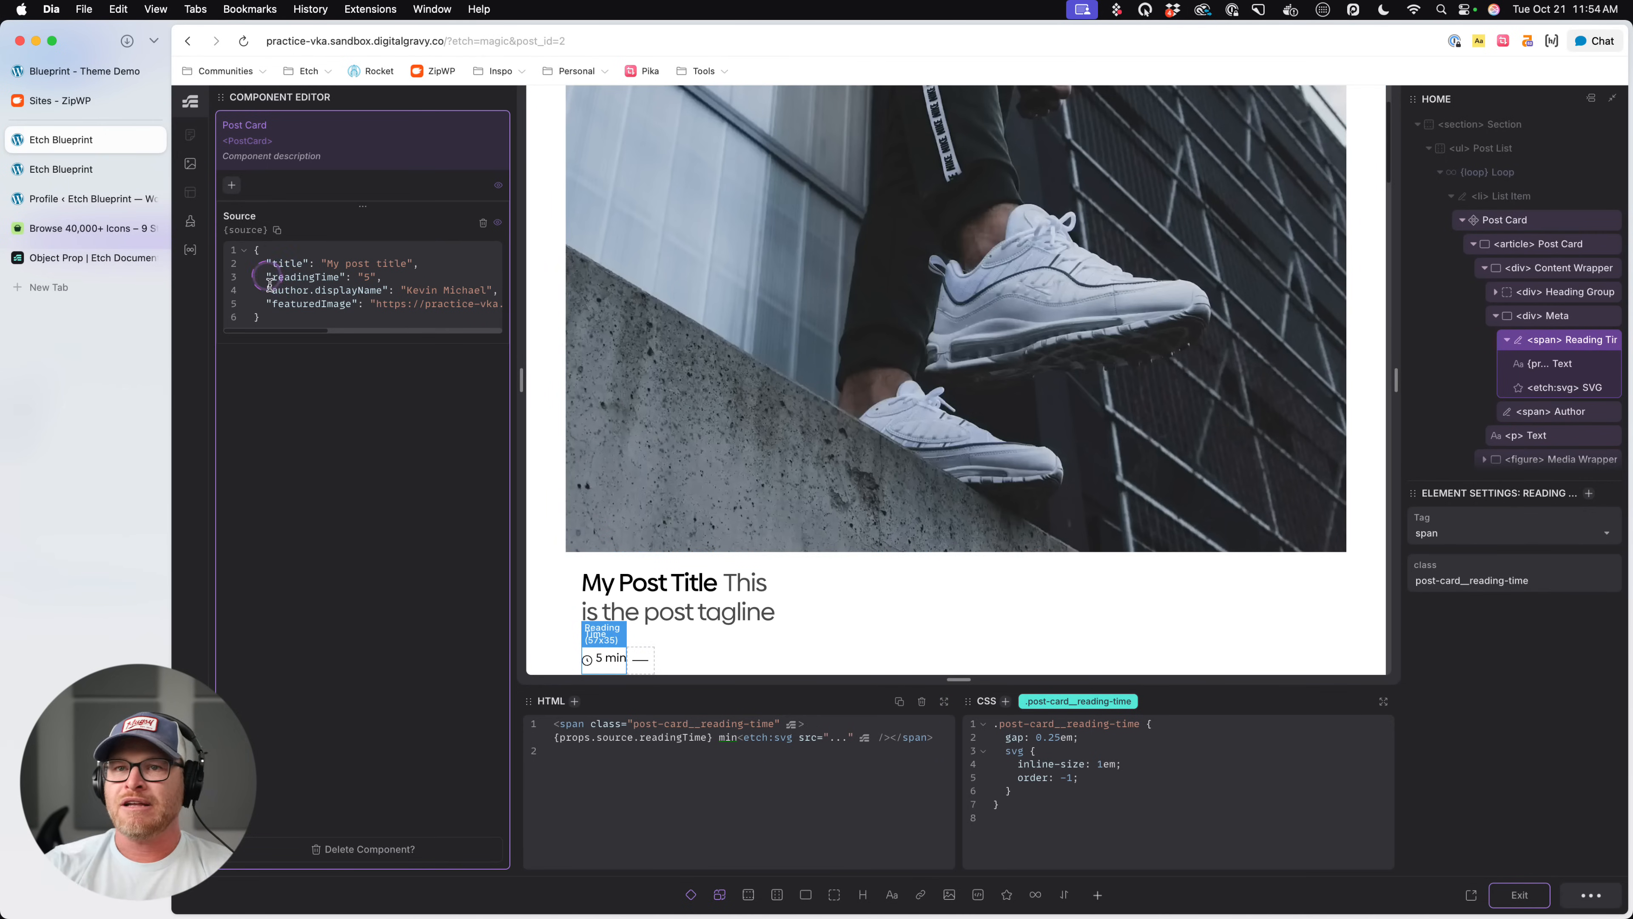
pyautogui.click(108, 171)
pyautogui.click(628, 273)
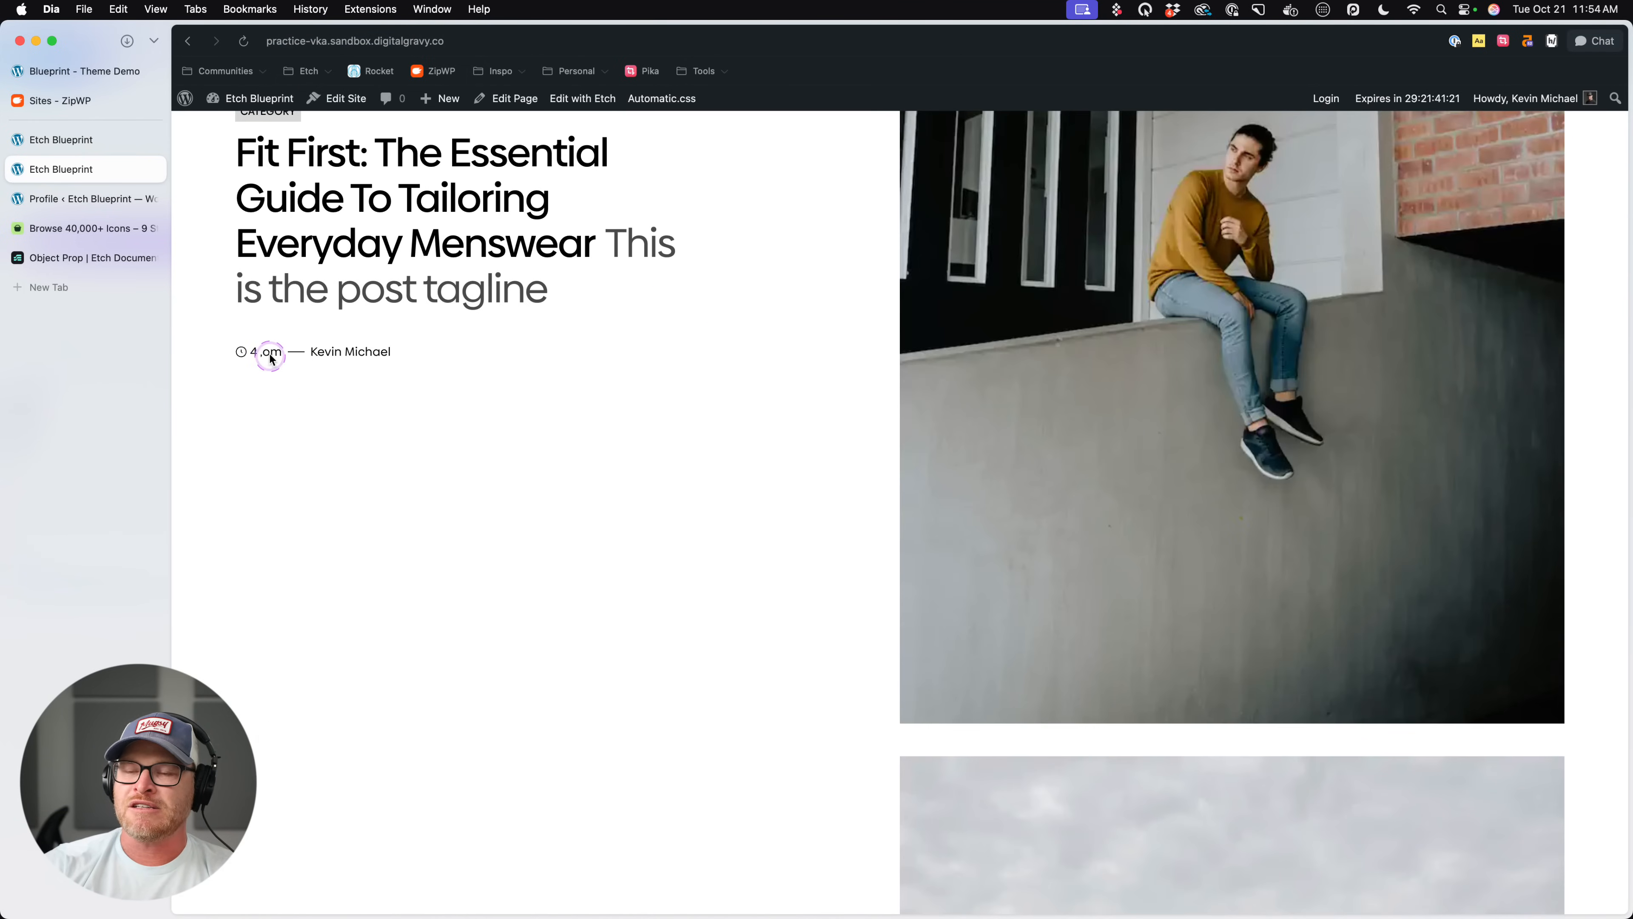
pyautogui.press('super+r')
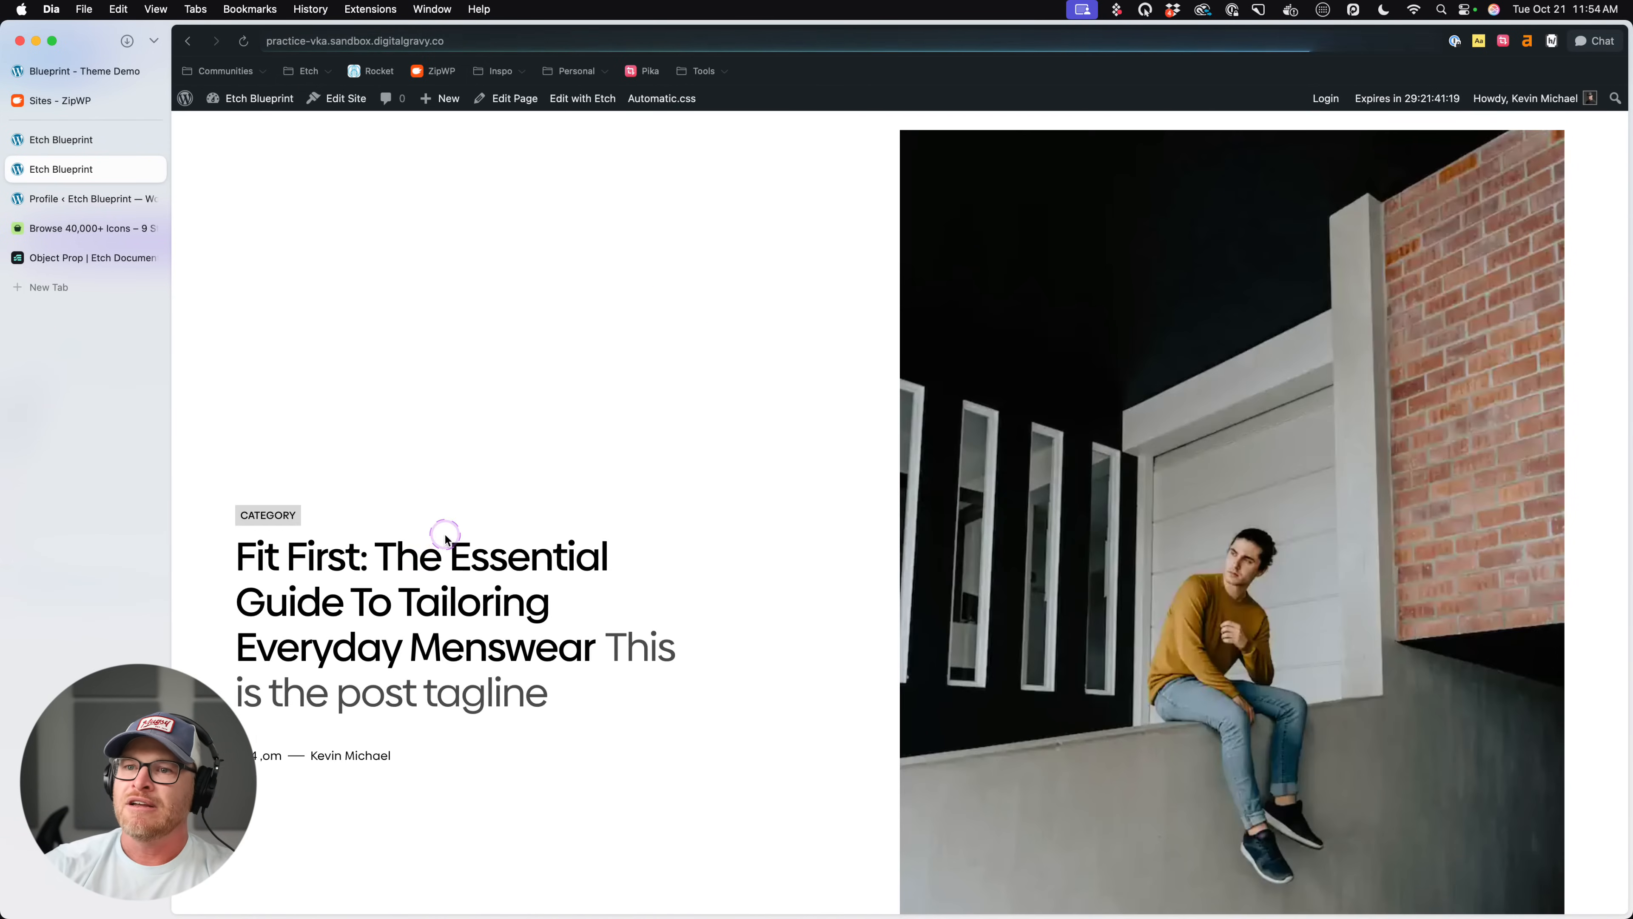
pyautogui.click(61, 149)
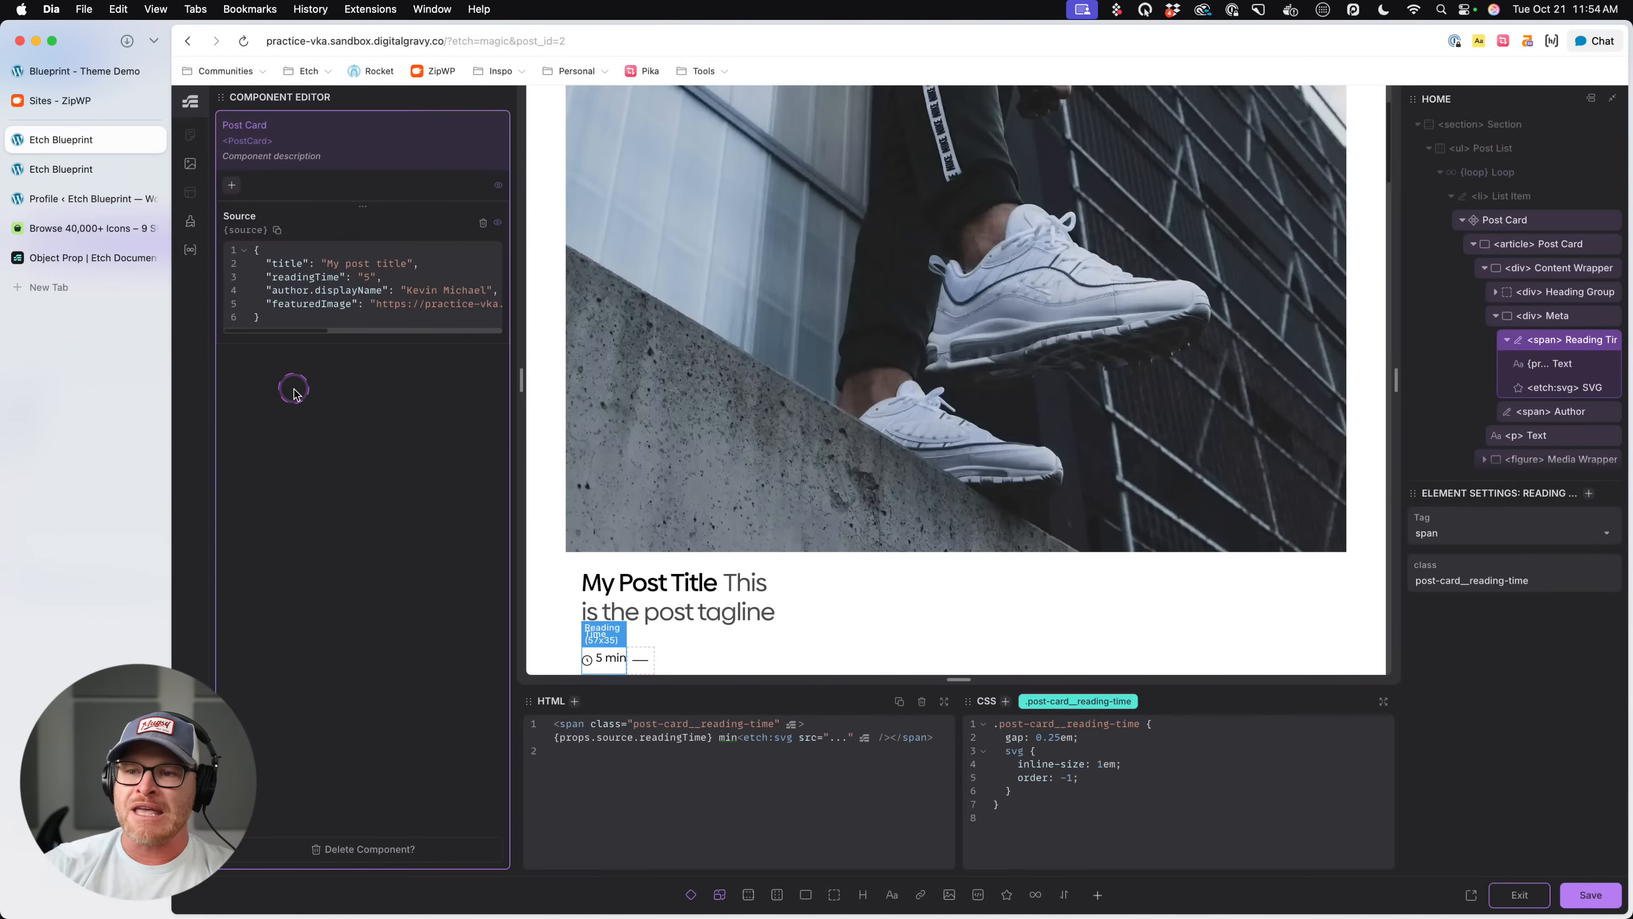
# - Rewrite the suffix after the readingTime value in the span's HTML as " min" and save the component
pyautogui.press('BackSpace')
pyautogui.press('BackSpace')
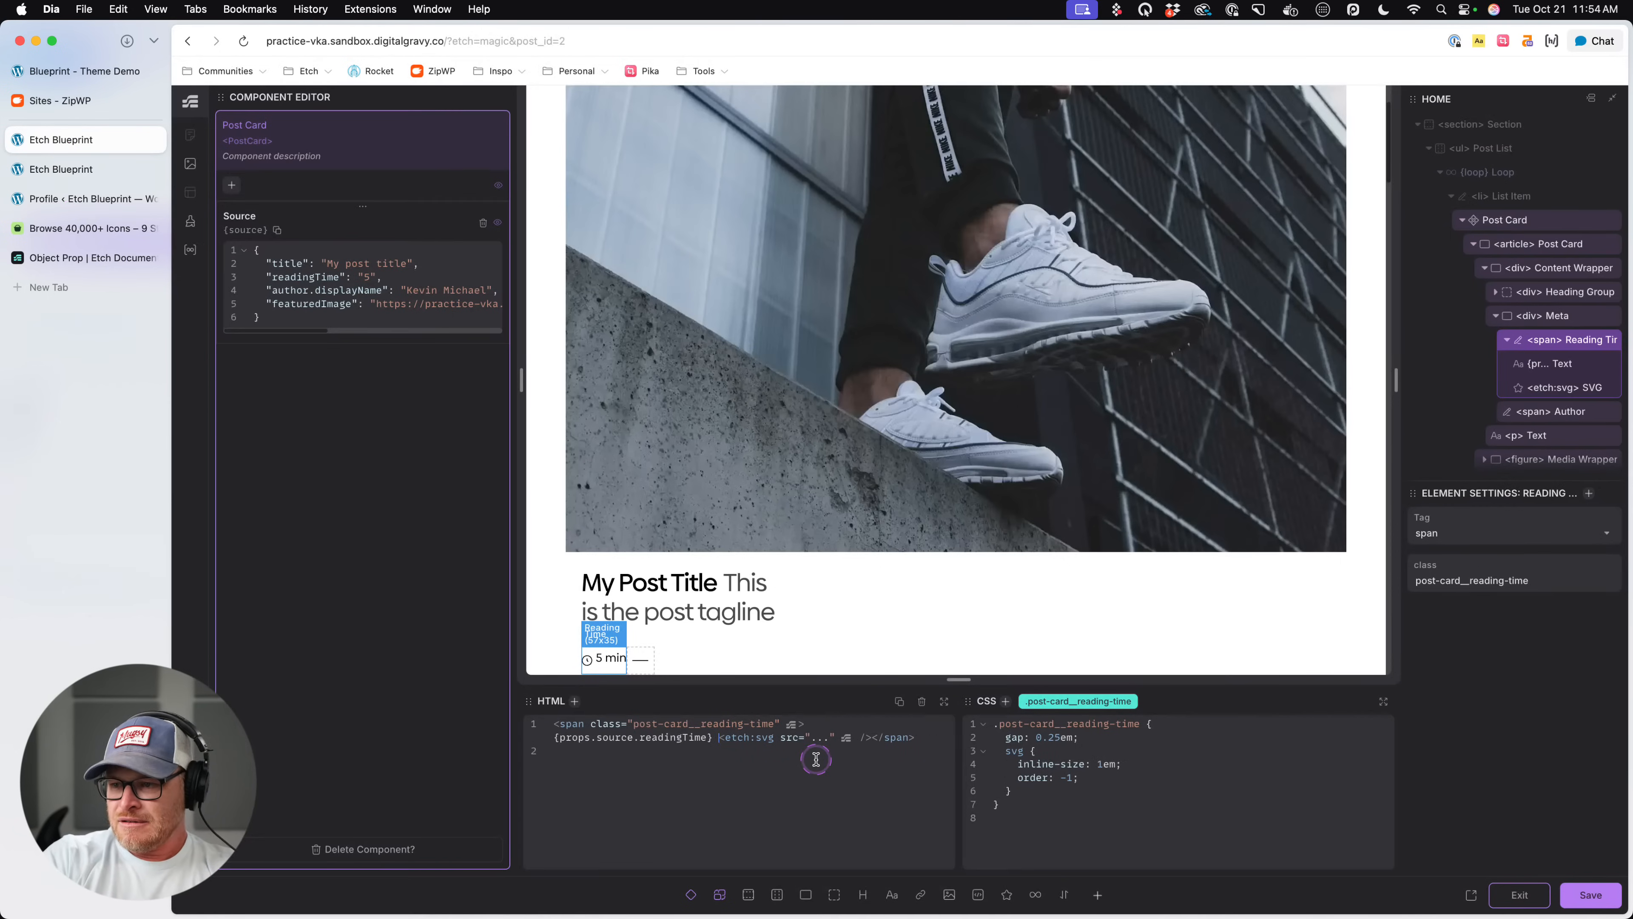
pyautogui.write(',min')
pyautogui.press('BackSpace')
pyautogui.press('BackSpace')
pyautogui.press('BackSpace')
pyautogui.press('BackSpace')
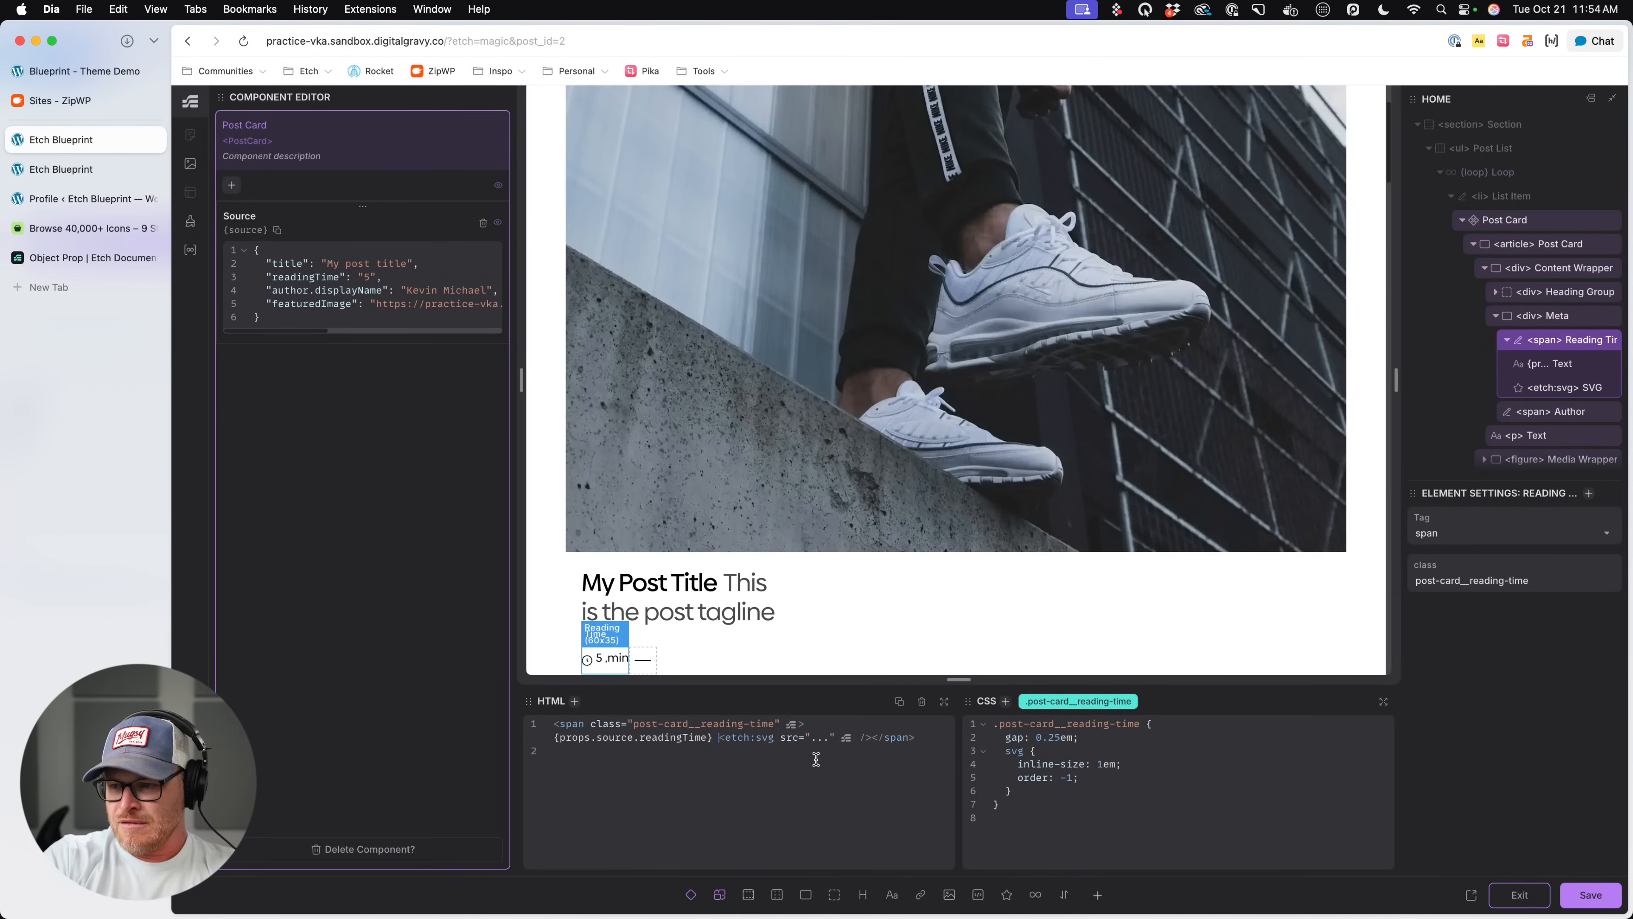
pyautogui.write('min')
pyautogui.press('super+s')
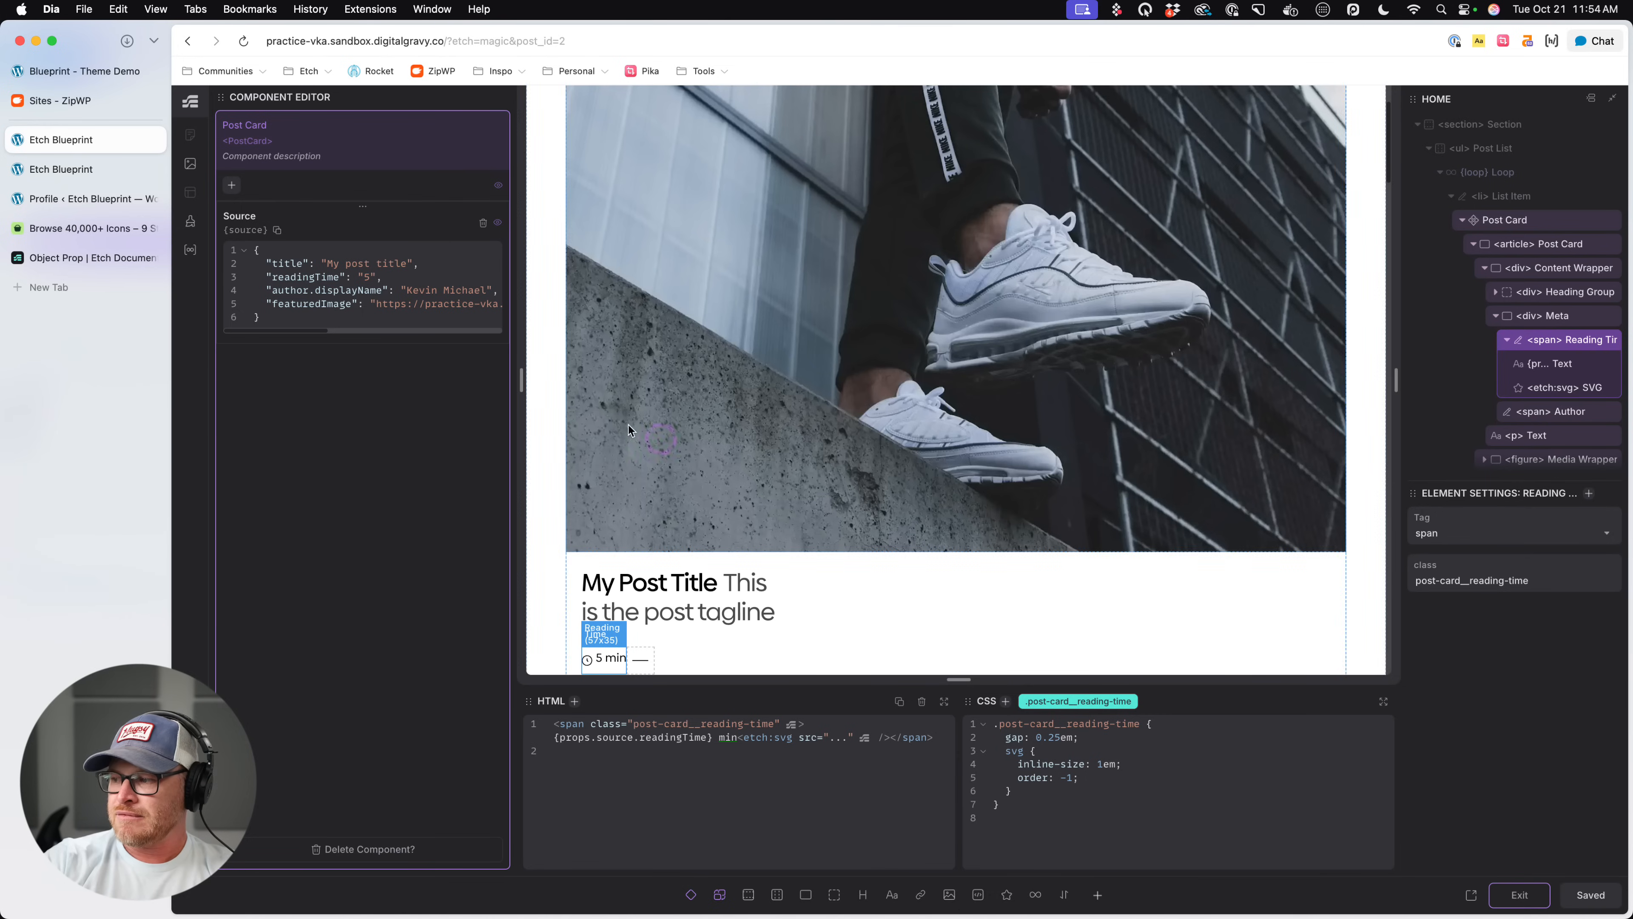
# - Reload the live page and check the reading-time suffix and image proportions on the post cards
pyautogui.click(109, 173)
pyautogui.press('super+r')
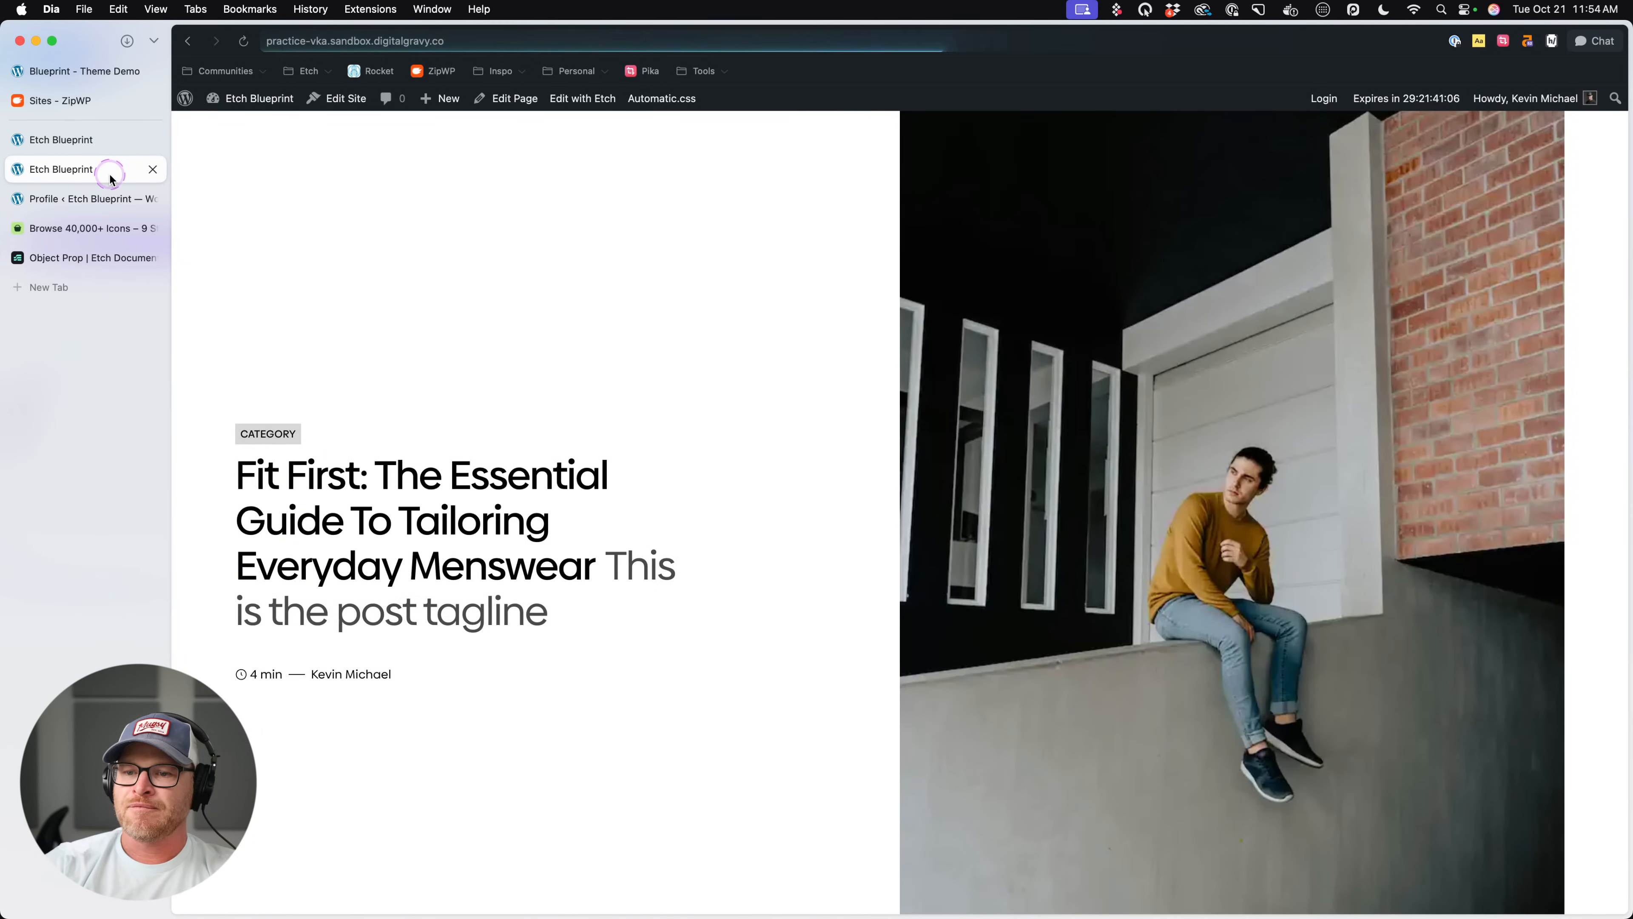
pyautogui.scroll(-20, 480, 448)
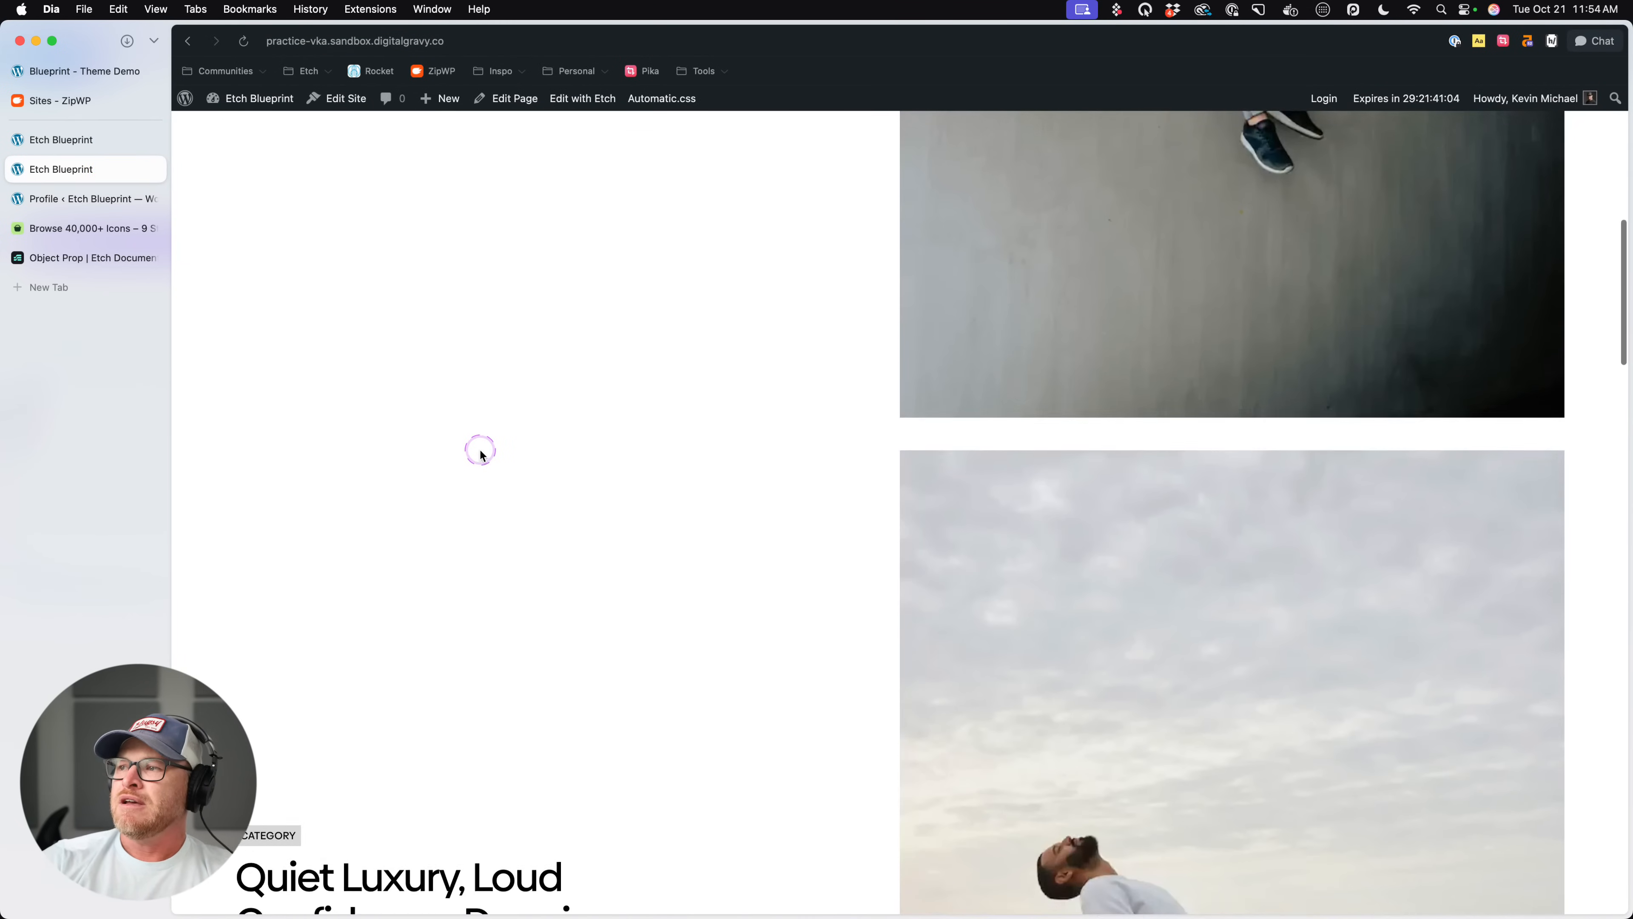
pyautogui.scroll(4, 482, 449)
pyautogui.scroll(4, 487, 454)
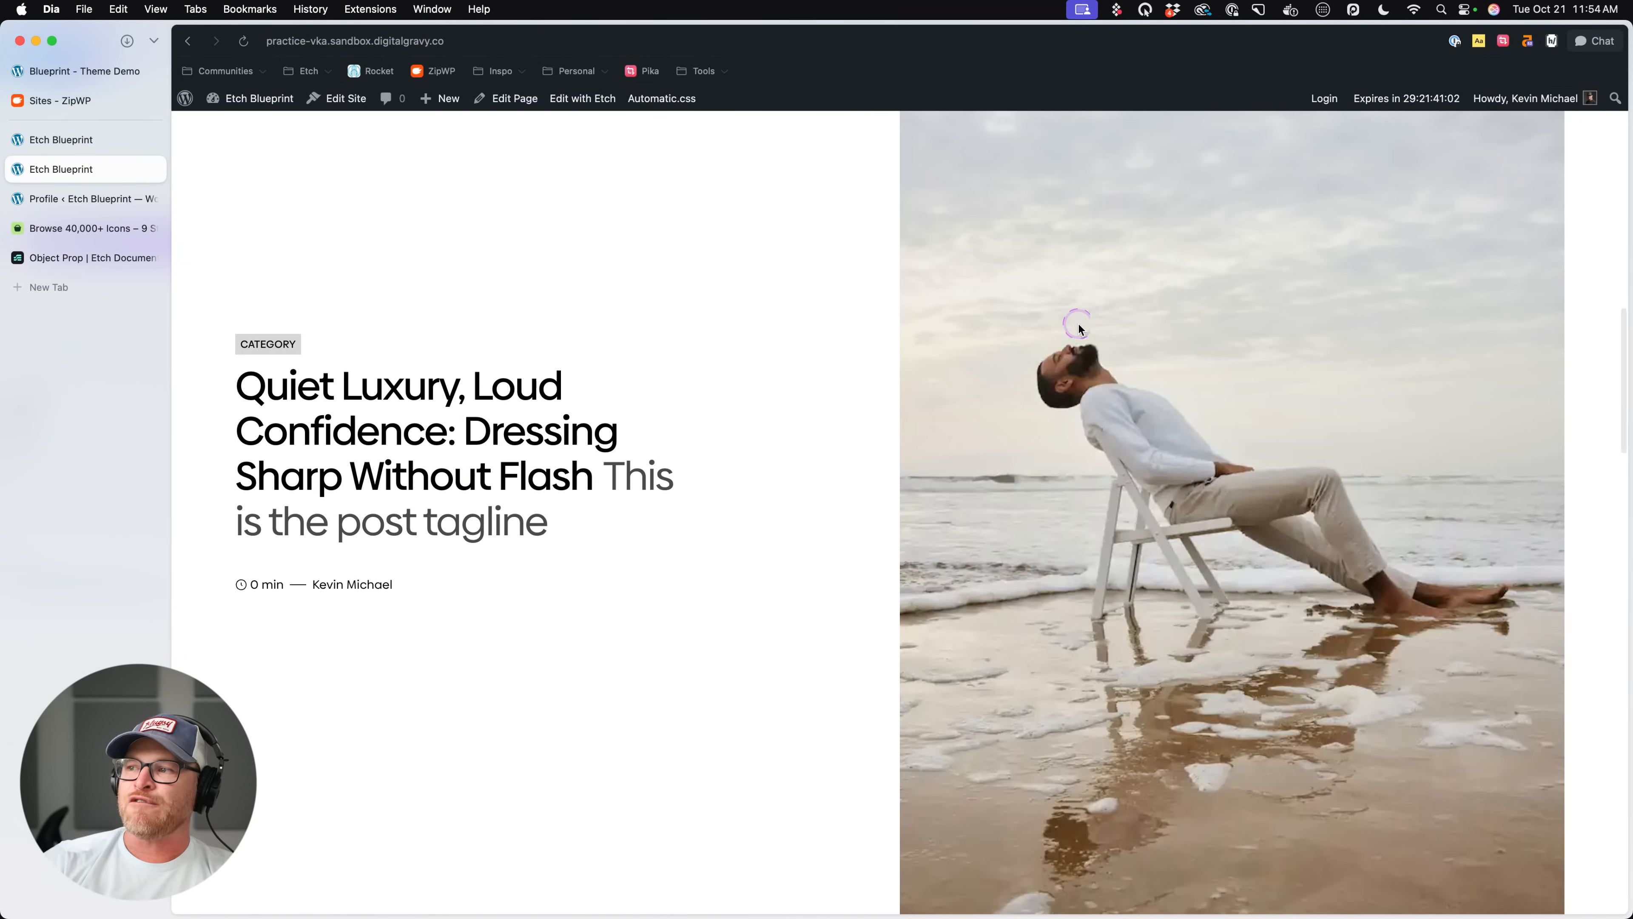
pyautogui.scroll(-12, 1064, 335)
pyautogui.scroll(-5, 1063, 330)
# - Give the Post Card's media image object-fit: cover and aspect-ratio: 1.5/1 in the .post-card__media CSS, and save the component
pyautogui.click(90, 139)
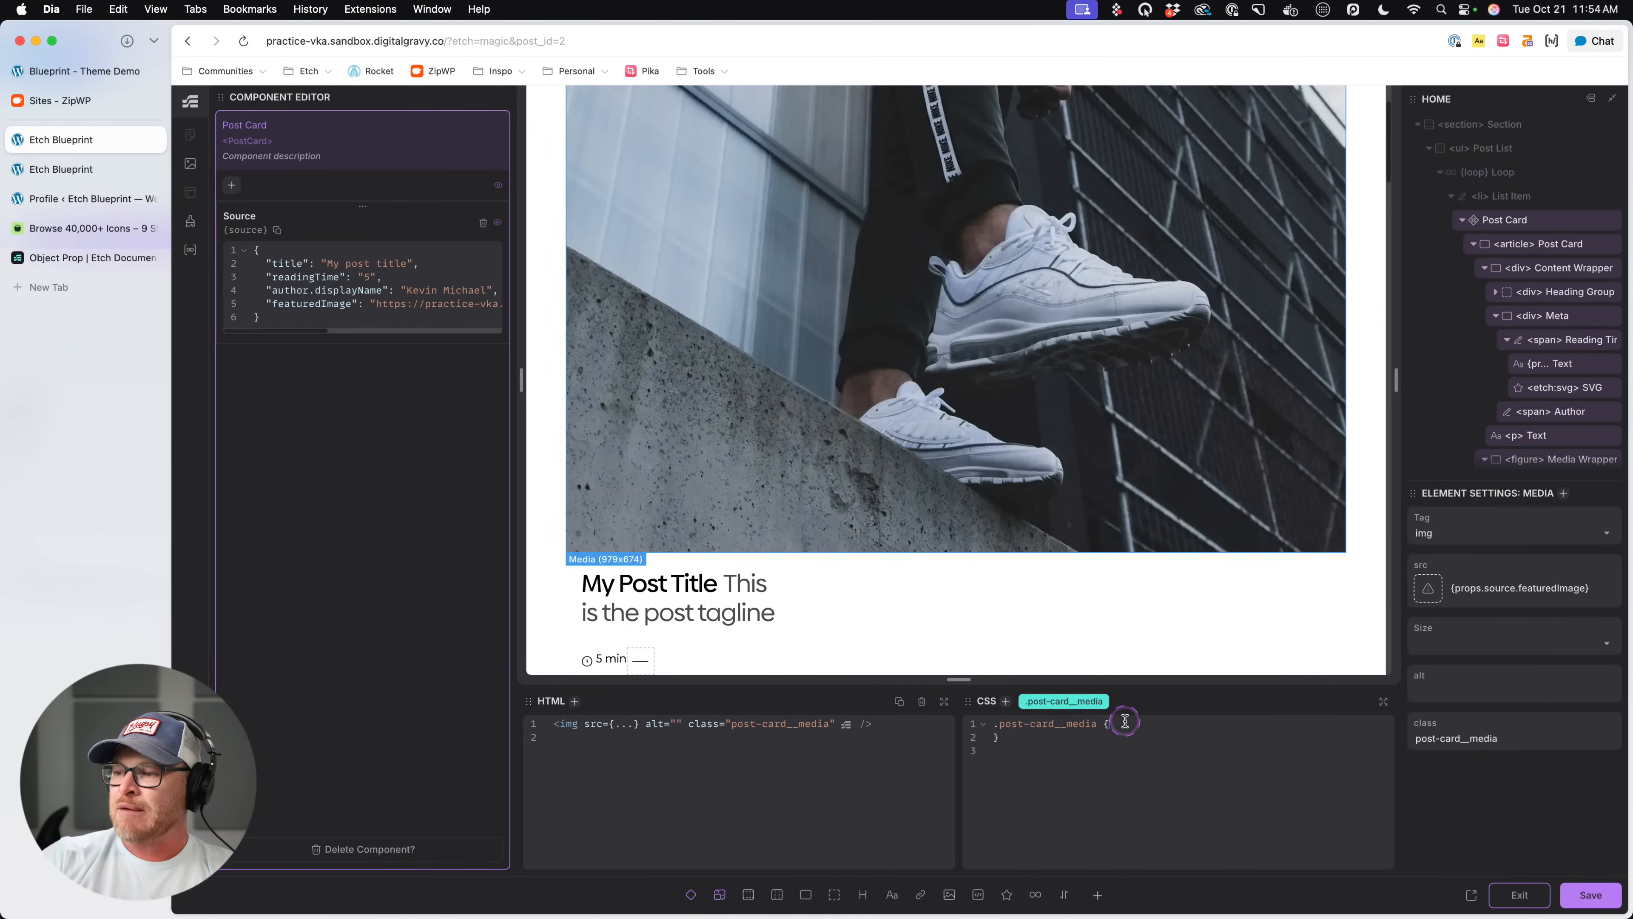
pyautogui.write('object-fit: cover;')
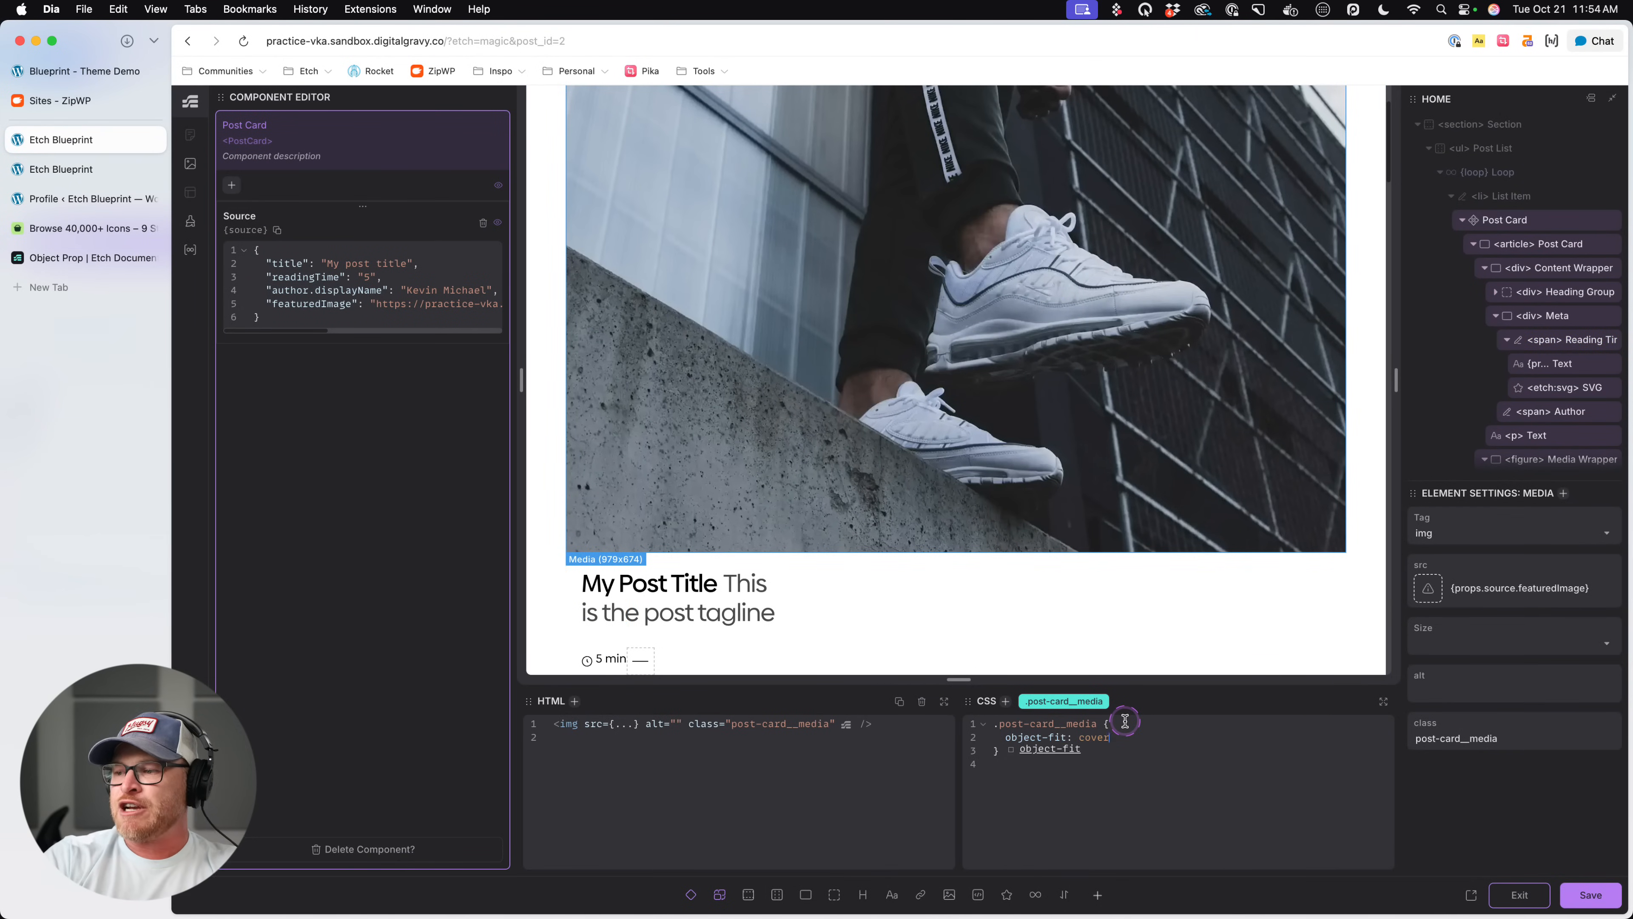
pyautogui.press('Return')
pyautogui.write('aspect-ratio: 1')
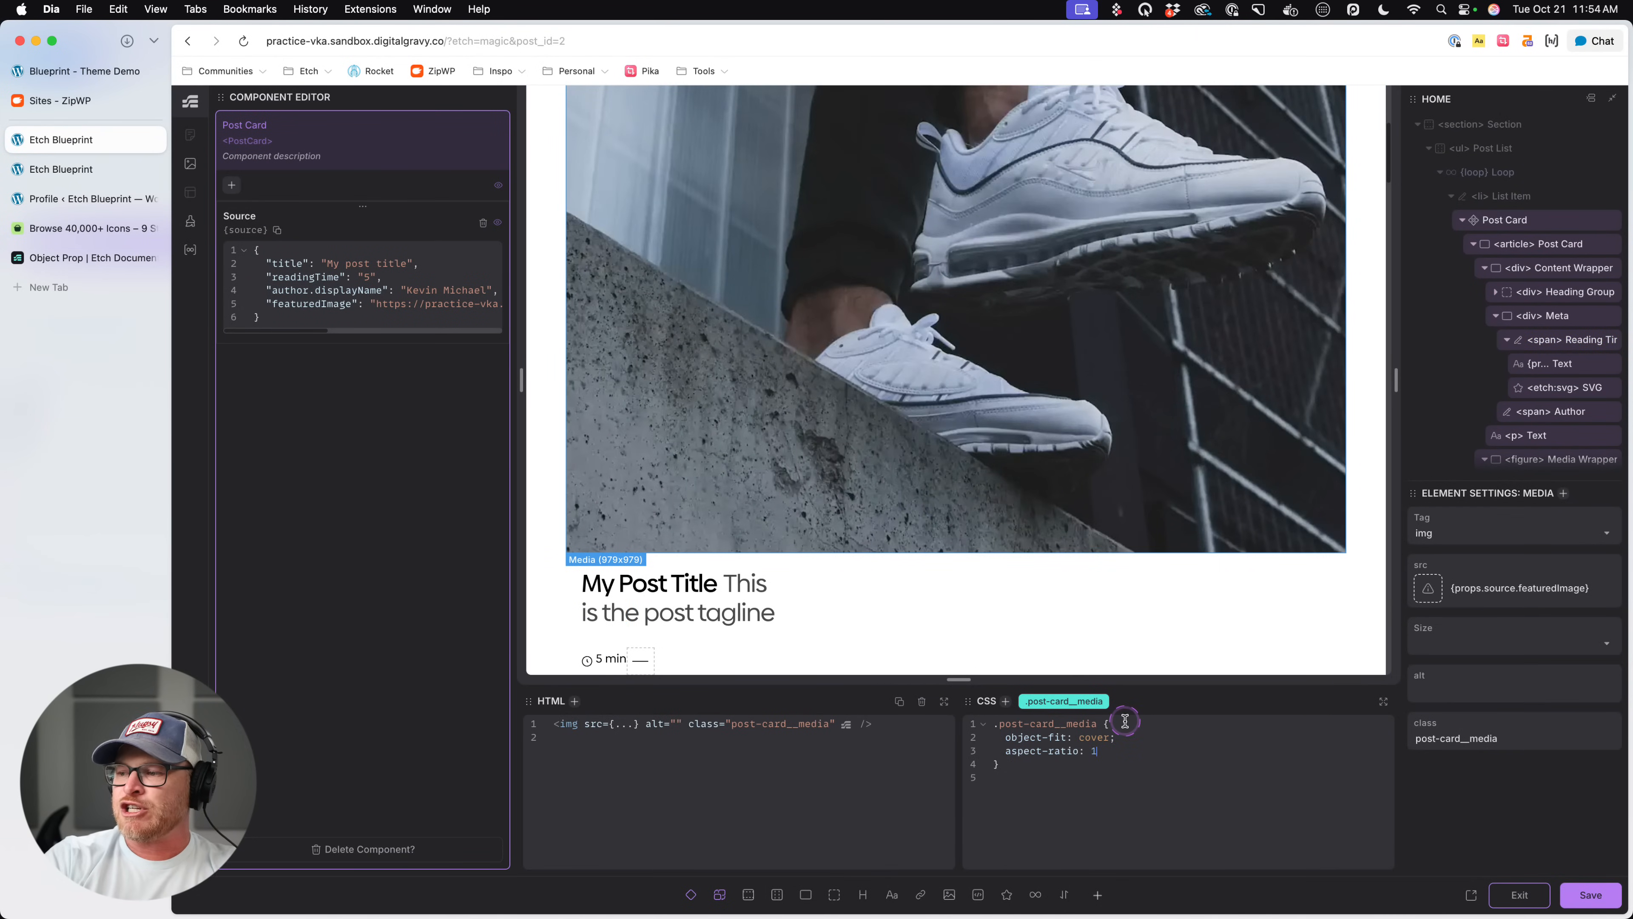
pyautogui.write('.5/1;')
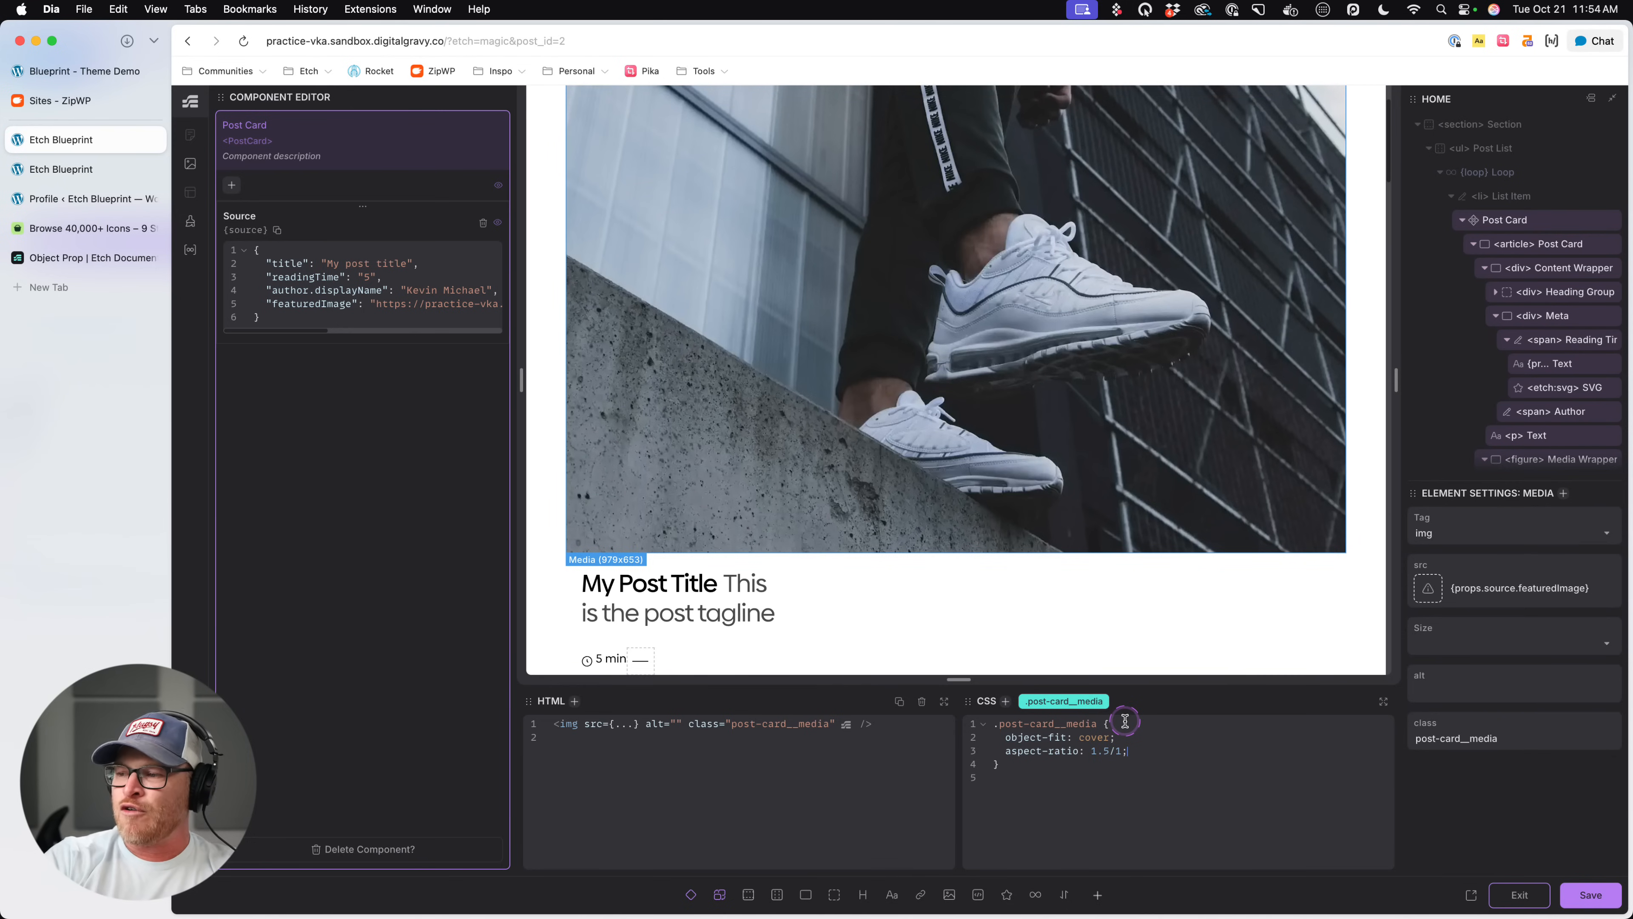
pyautogui.scroll(2, 1164, 532)
pyautogui.scroll(-3, 1165, 533)
pyautogui.press('super+s')
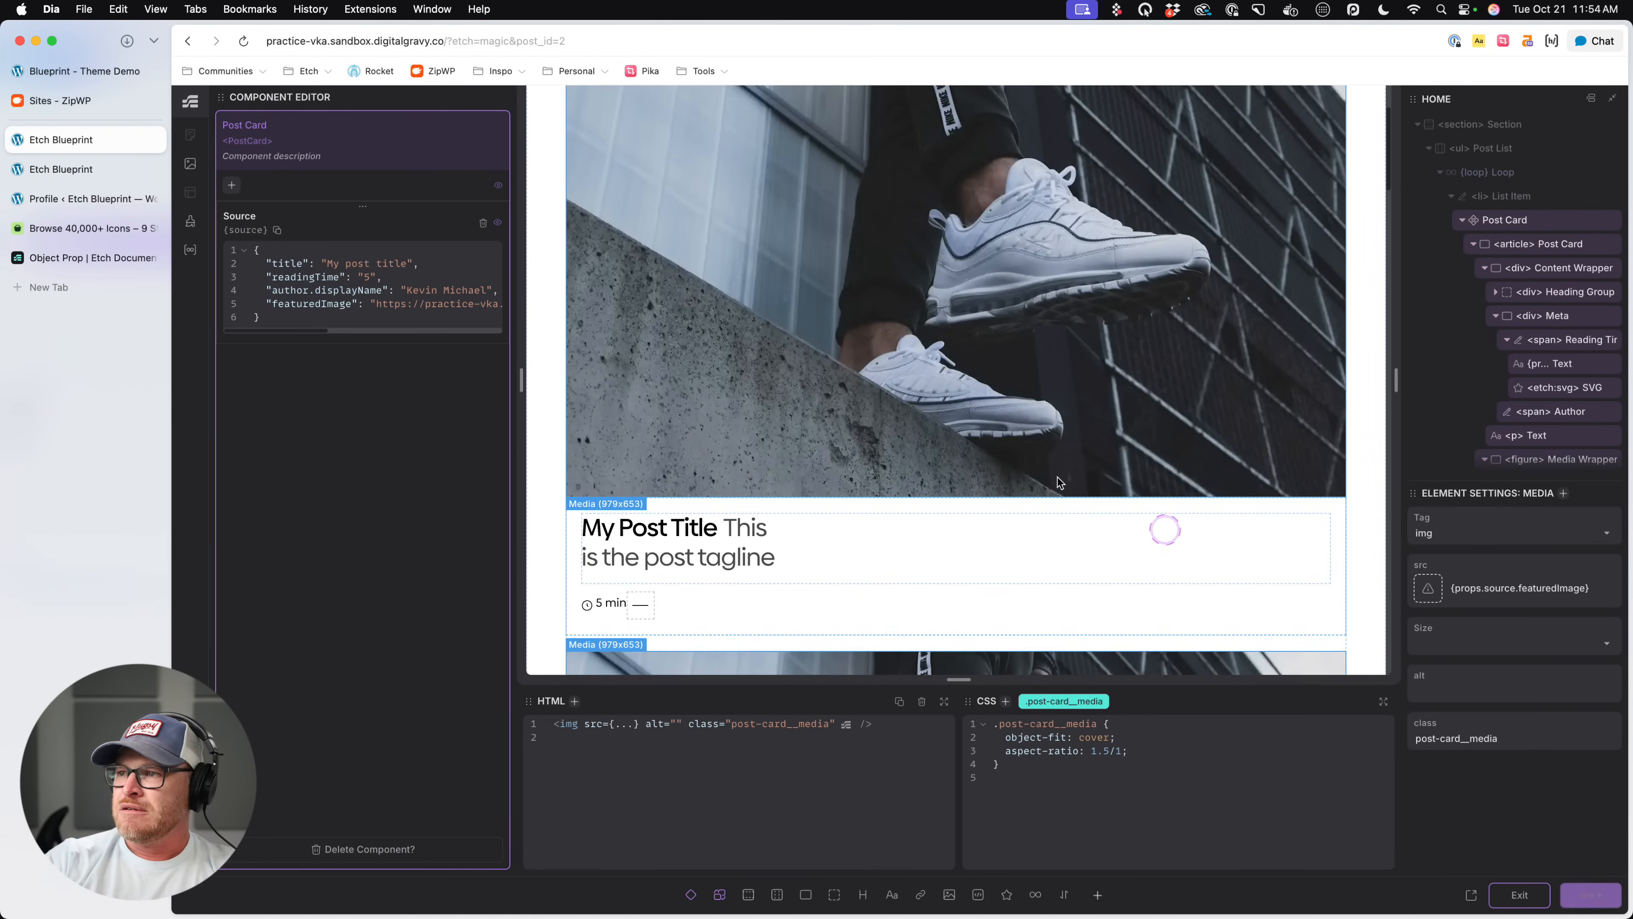
# - Reload the live page and check how the images are cropped across all the post cards
pyautogui.click(82, 171)
pyautogui.press('super+r')
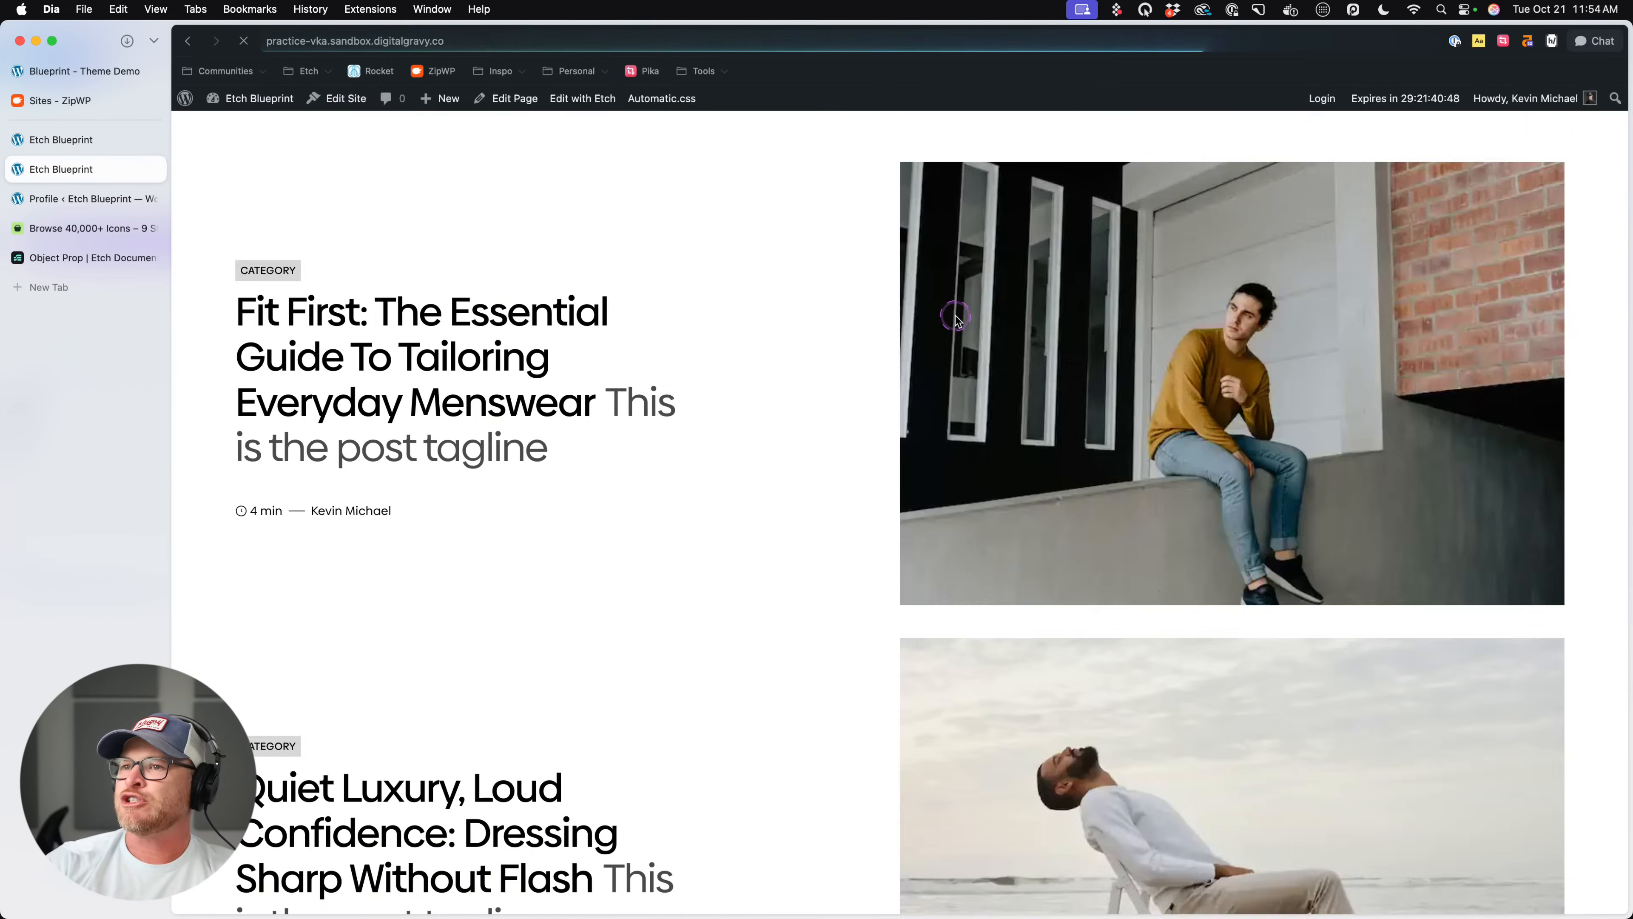
pyautogui.scroll(-14, 965, 318)
pyautogui.scroll(13, 966, 318)
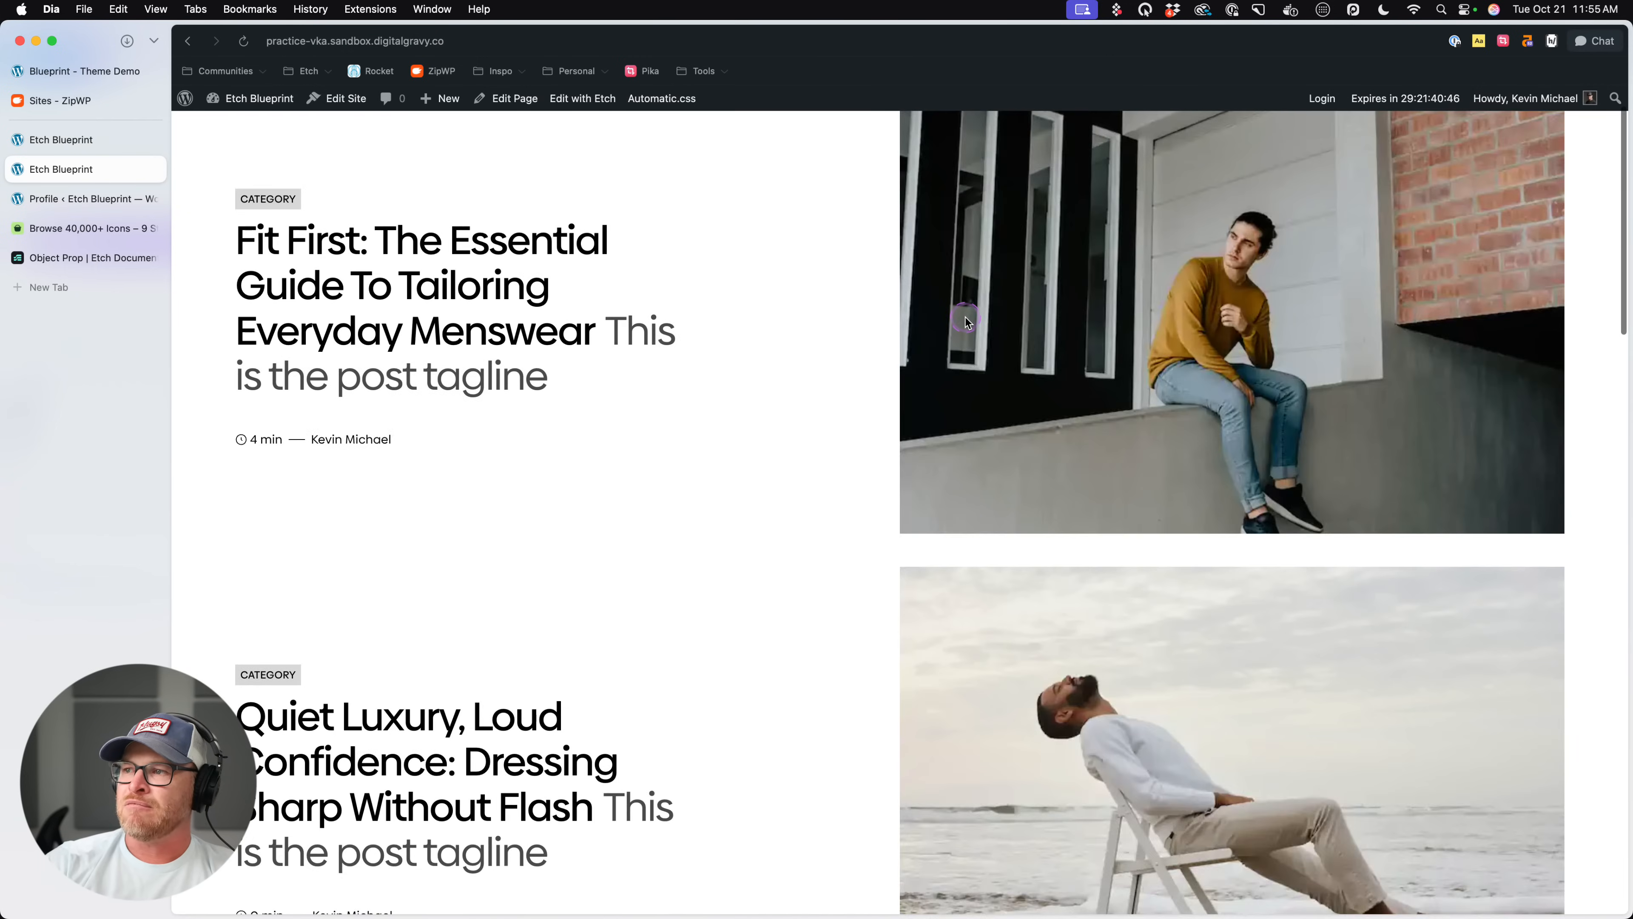
pyautogui.scroll(-20, 966, 317)
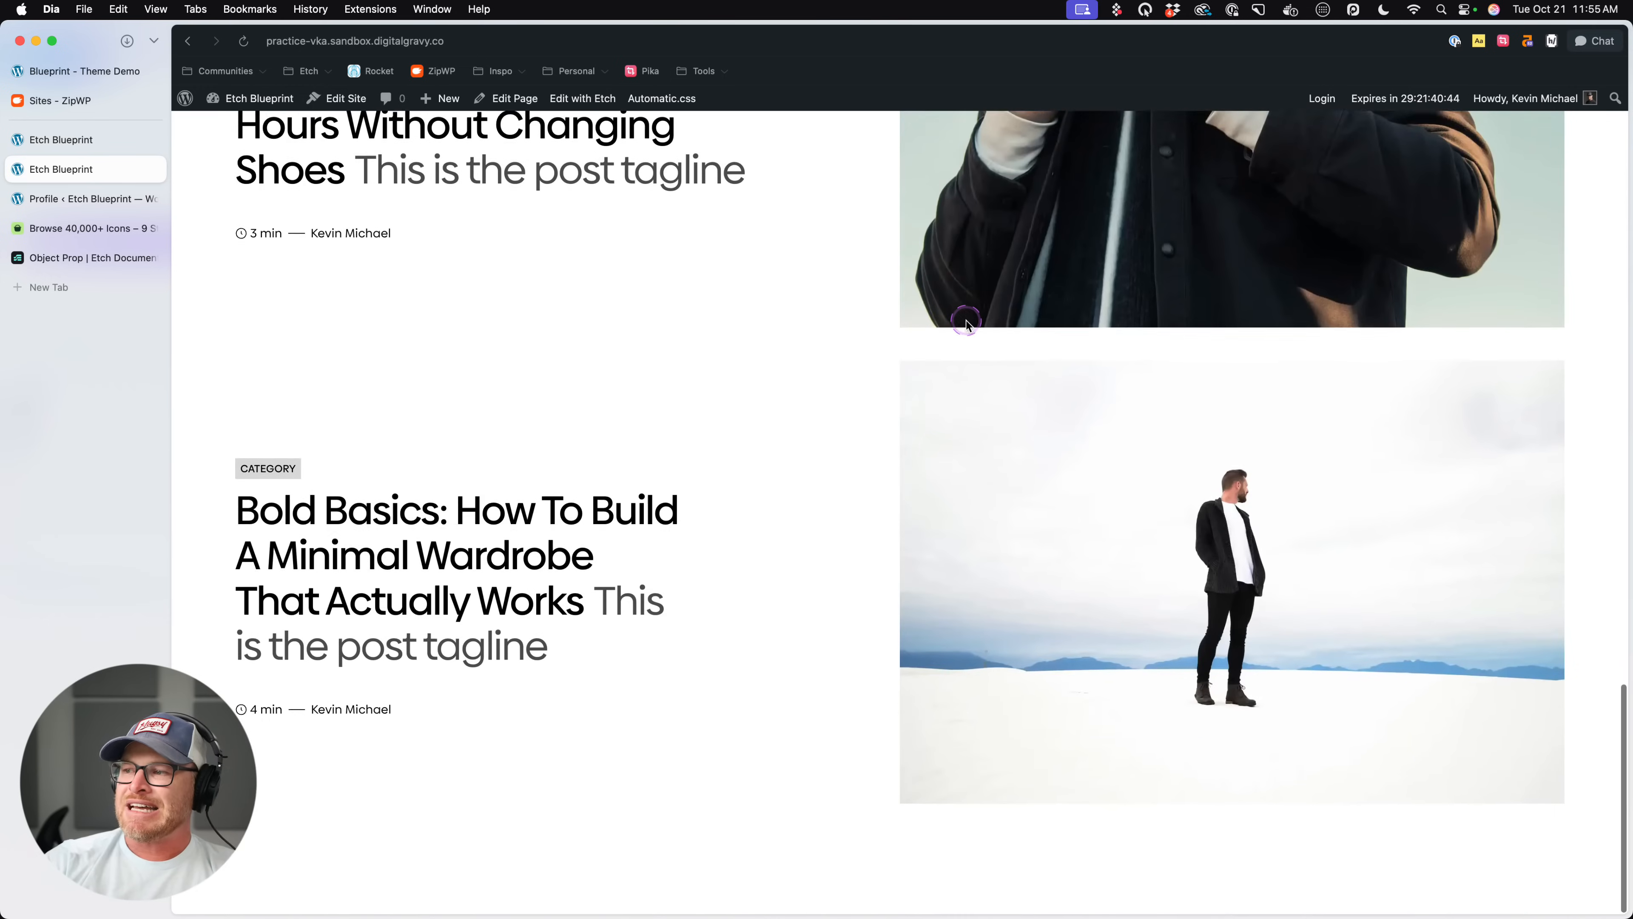
pyautogui.scroll(2, 966, 321)
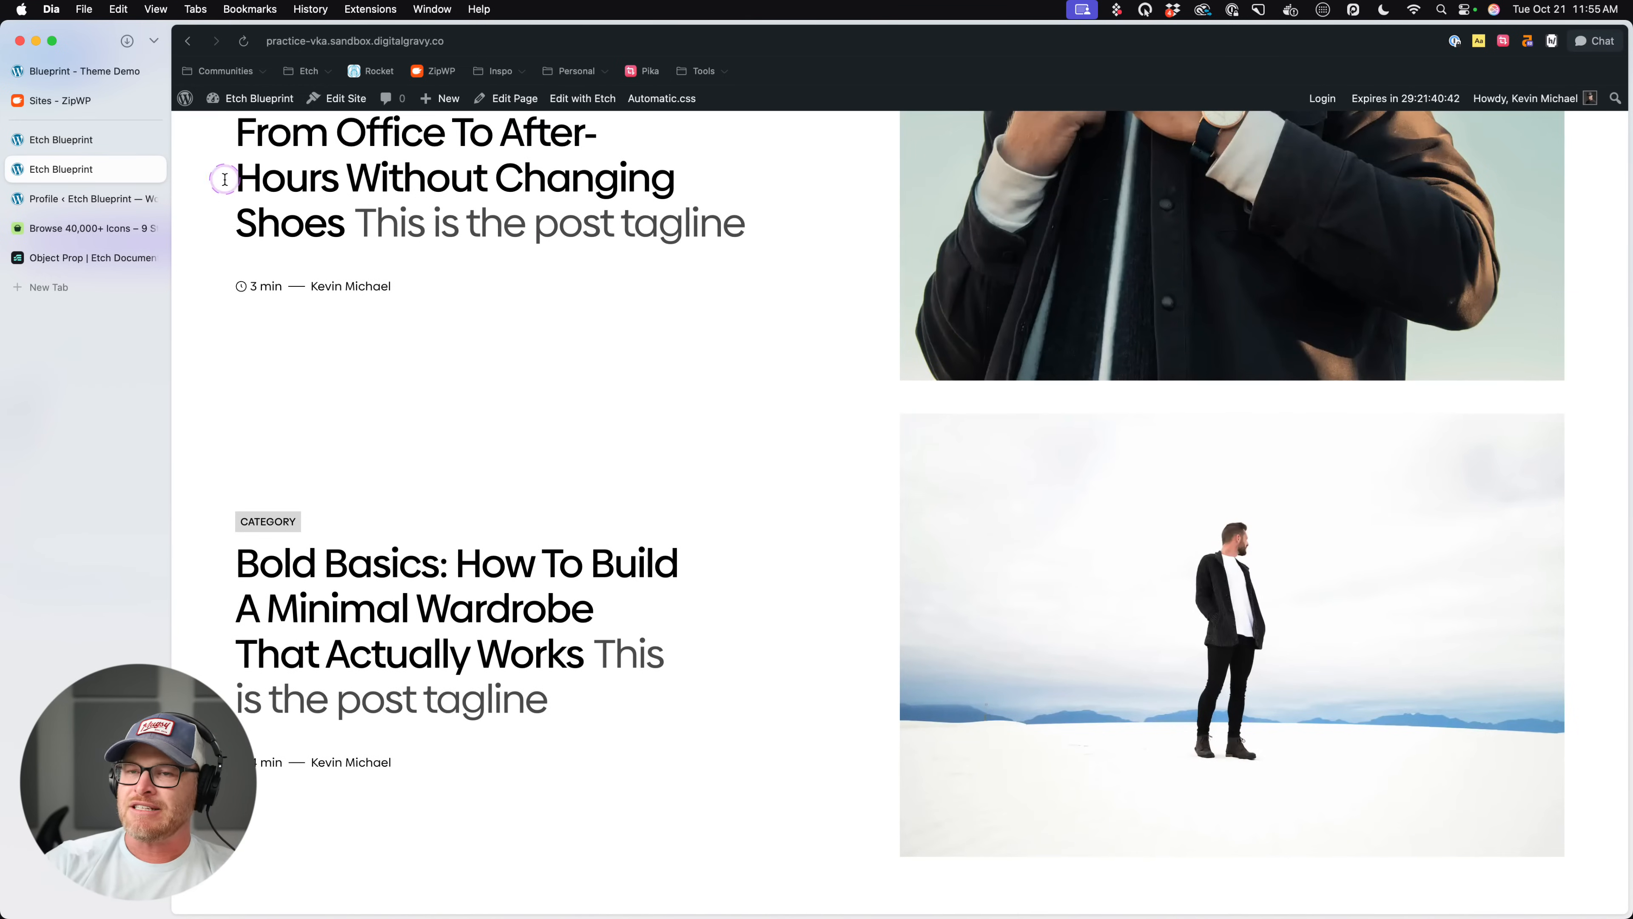
# - Return to the builder, exit the component editor and set the Post List's .post-list CSS to display: grid
pyautogui.click(131, 142)
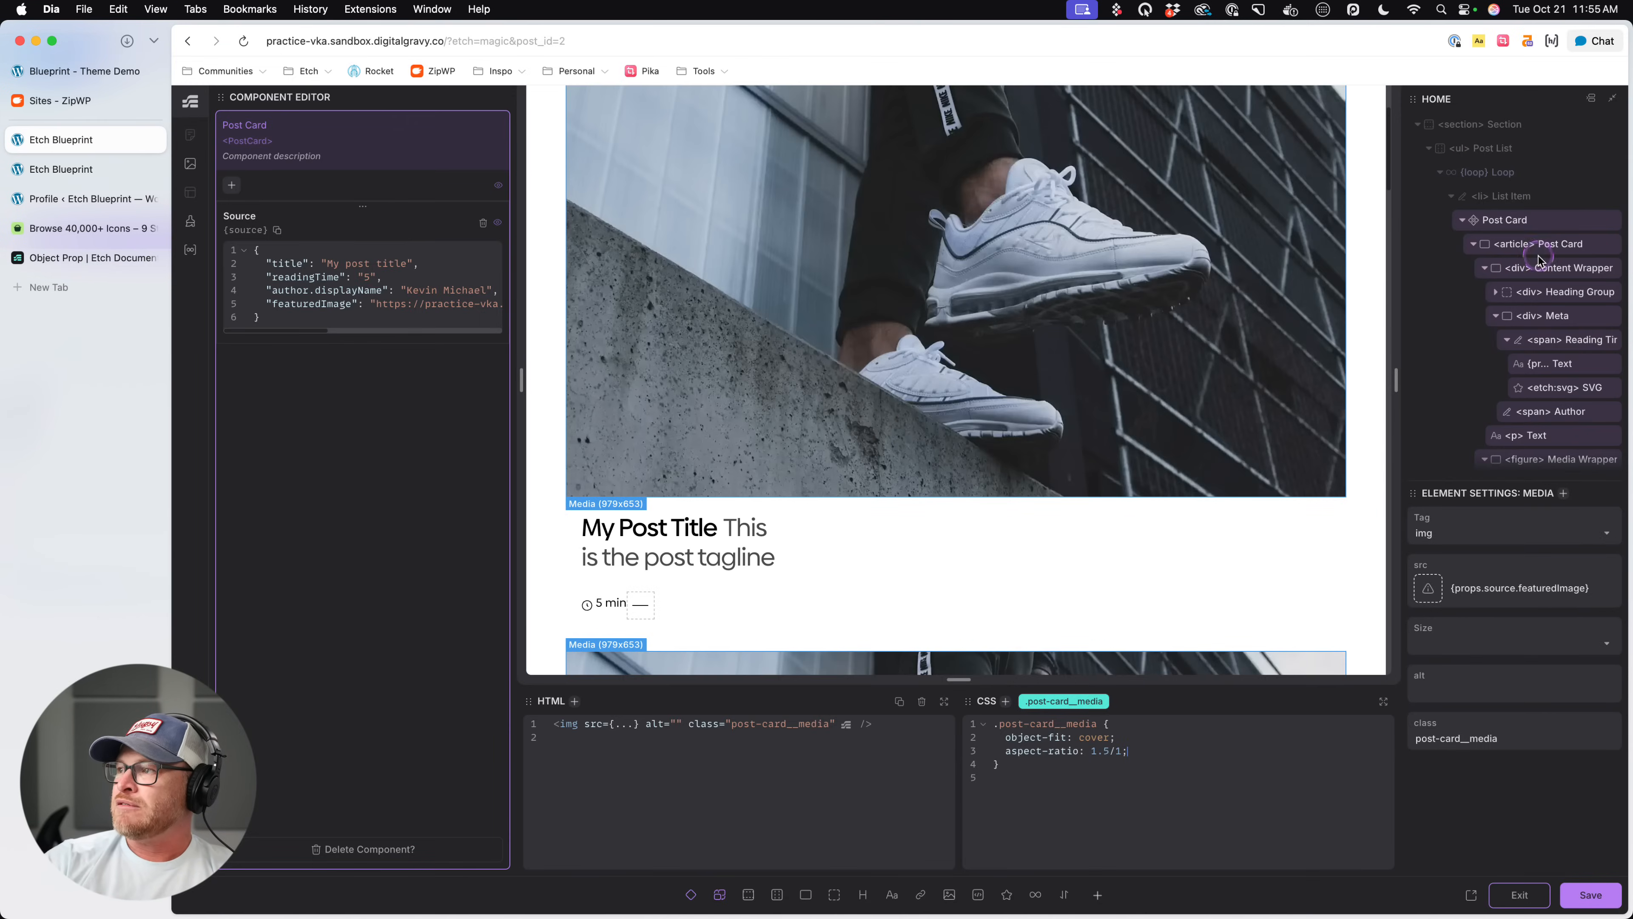
pyautogui.click(1523, 901)
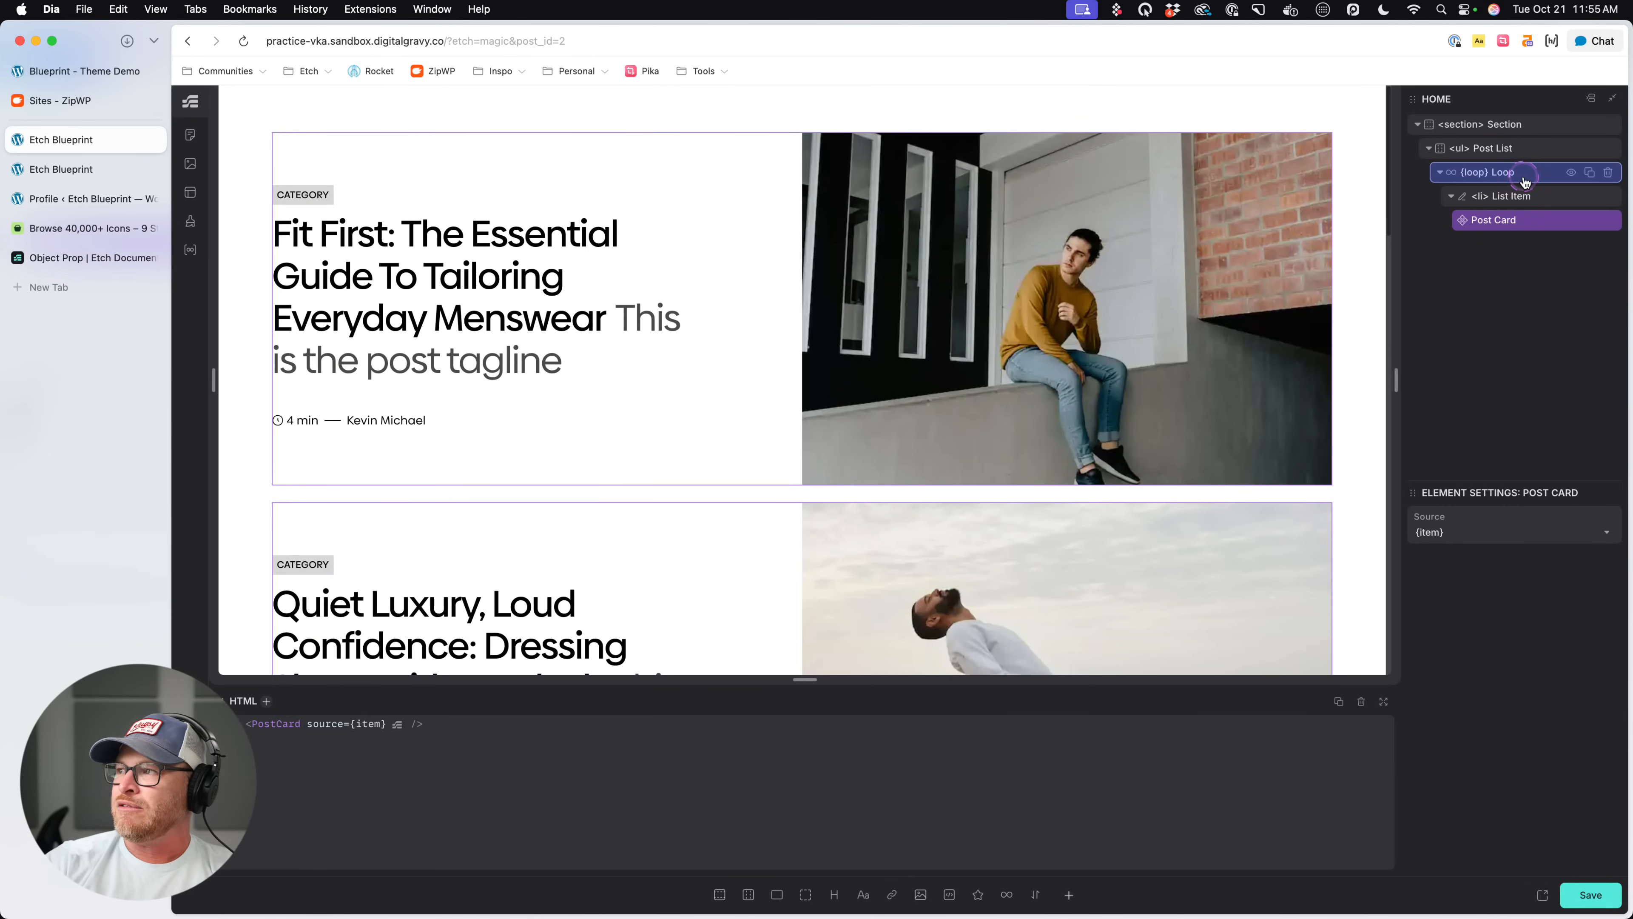
pyautogui.click(1518, 152)
pyautogui.click(920, 750)
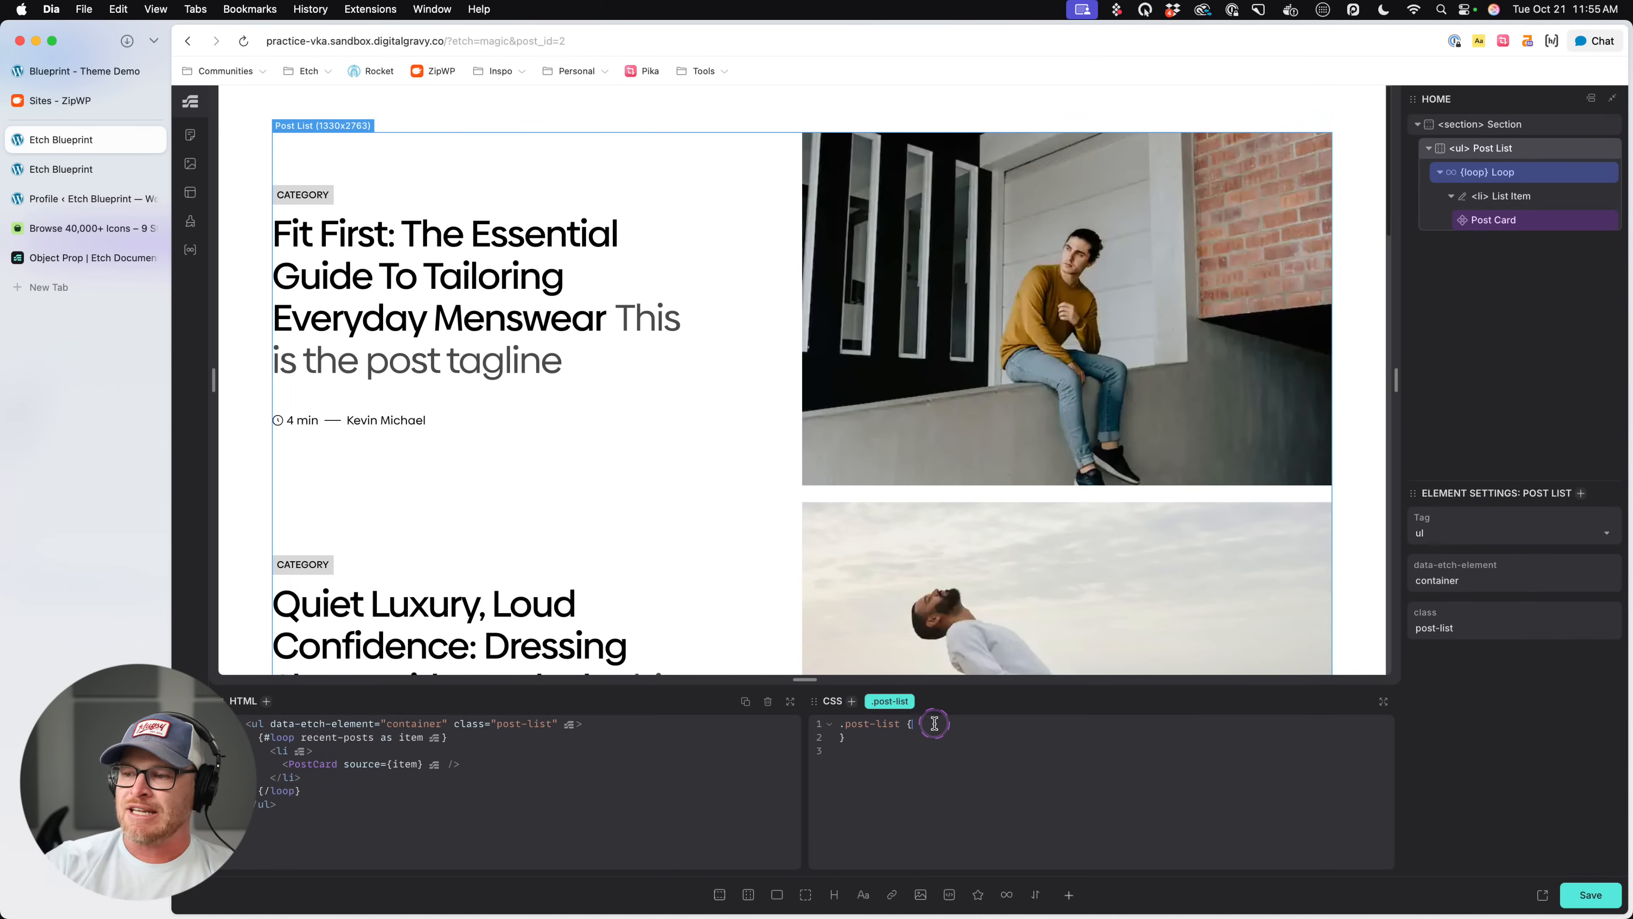
pyautogui.write('display: g')
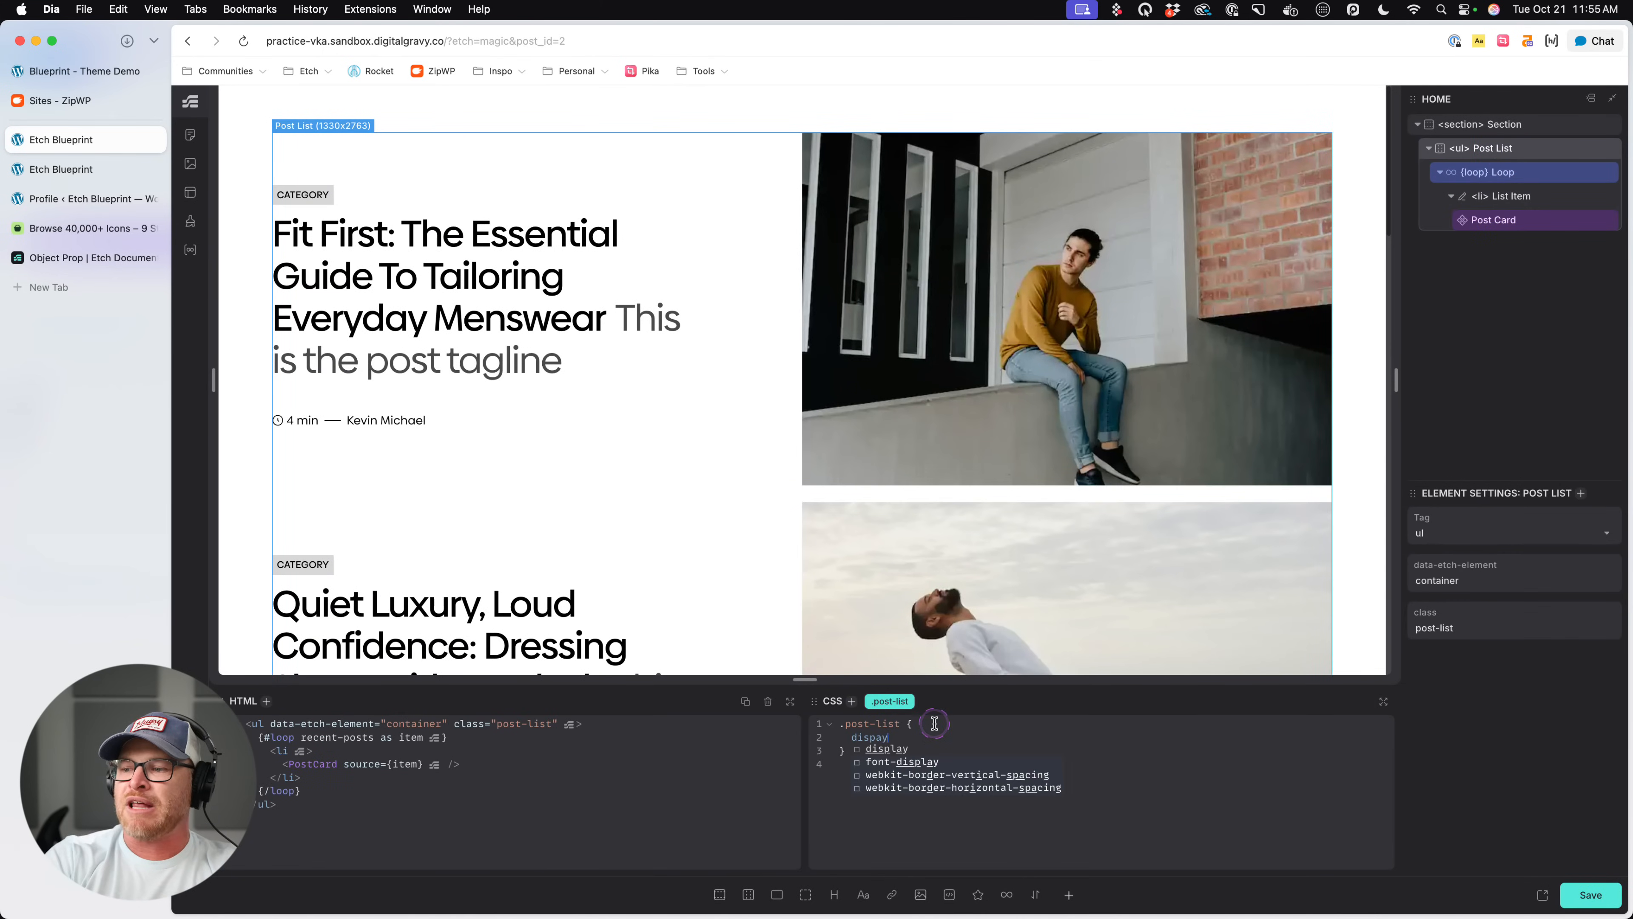
pyautogui.write('rid;')
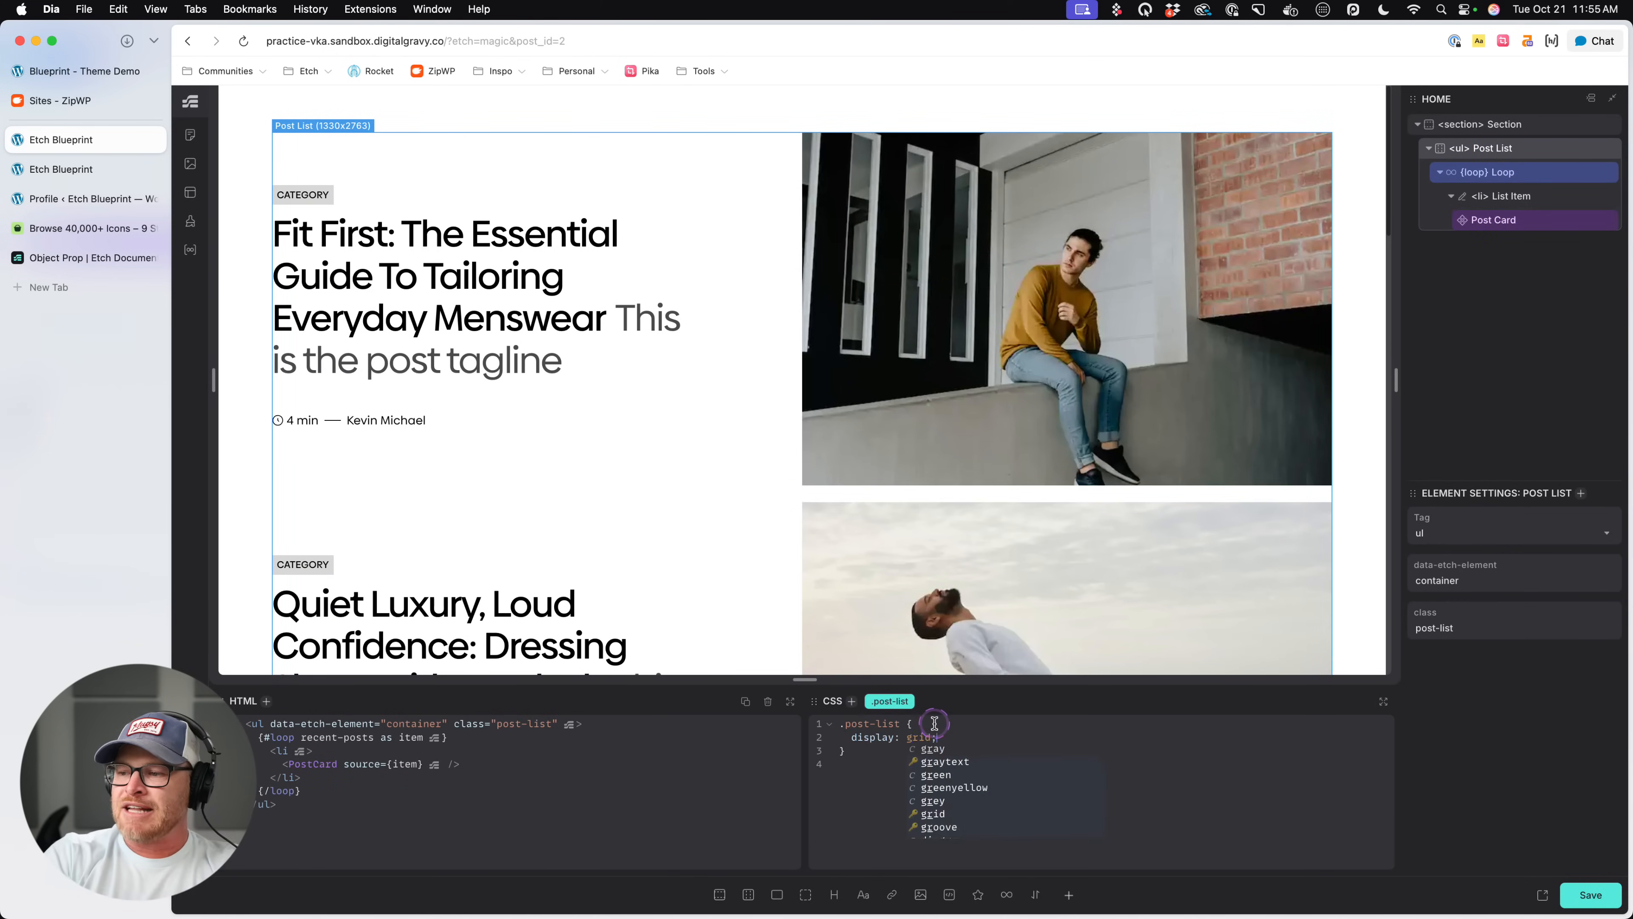
# - Set the Post List's grid-template-columns to var(--grid-3), save the page and review the card grid
pyautogui.press('Return')
pyautogui.write('grid-template-columns: ')
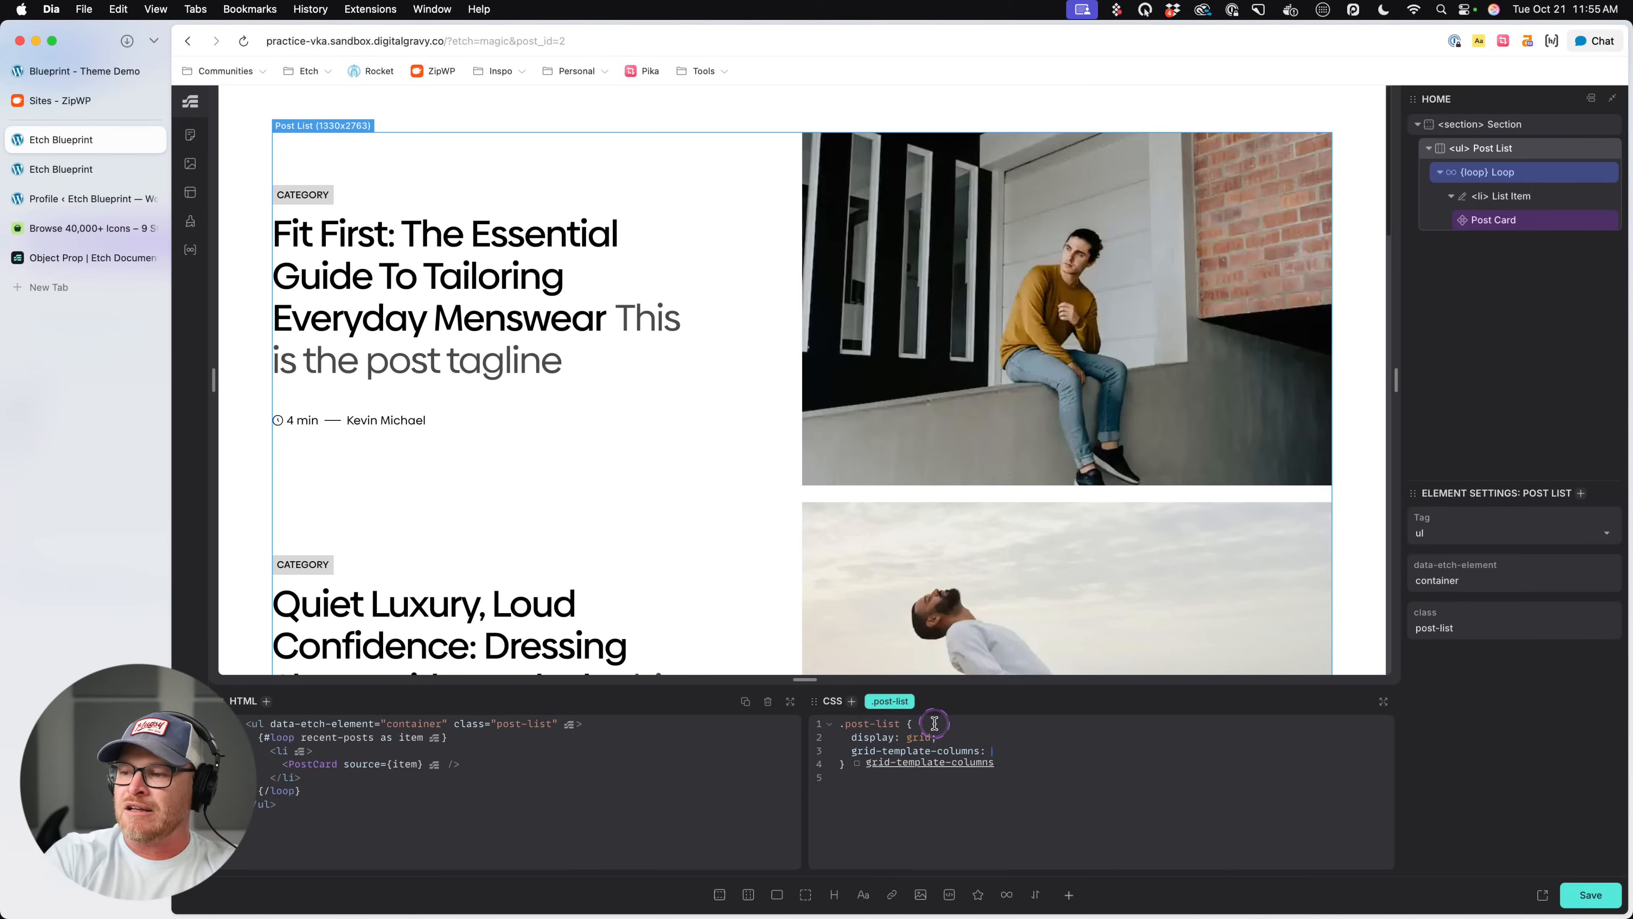
pyautogui.write('var(--grid-3);')
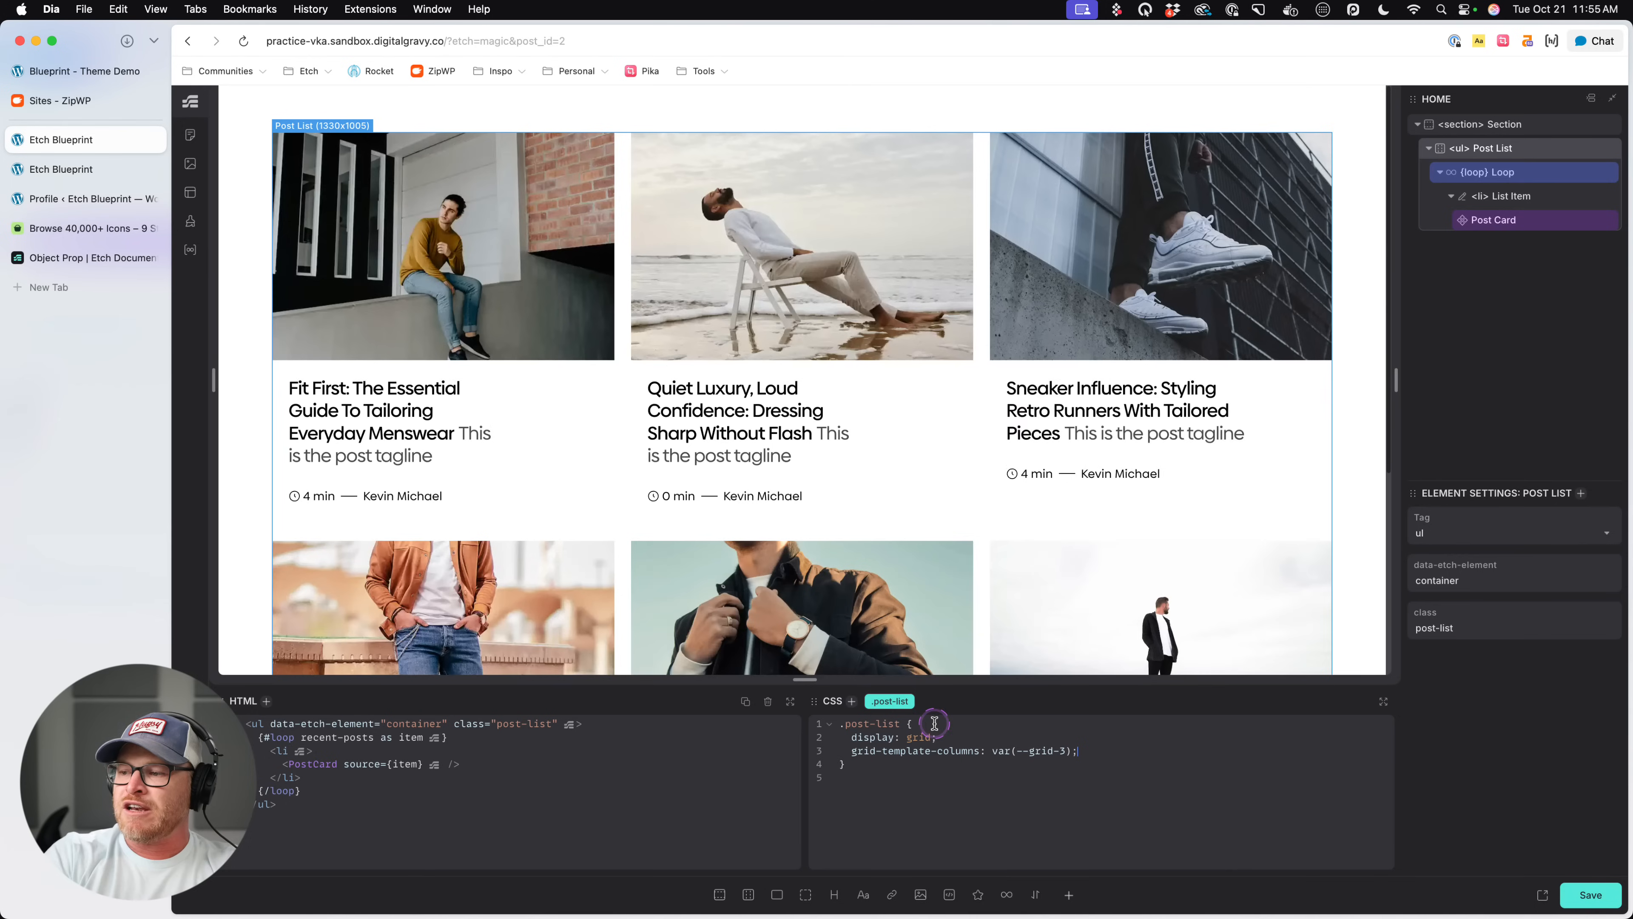
pyautogui.scroll(-5, 1280, 393)
pyautogui.scroll(-2, 1281, 407)
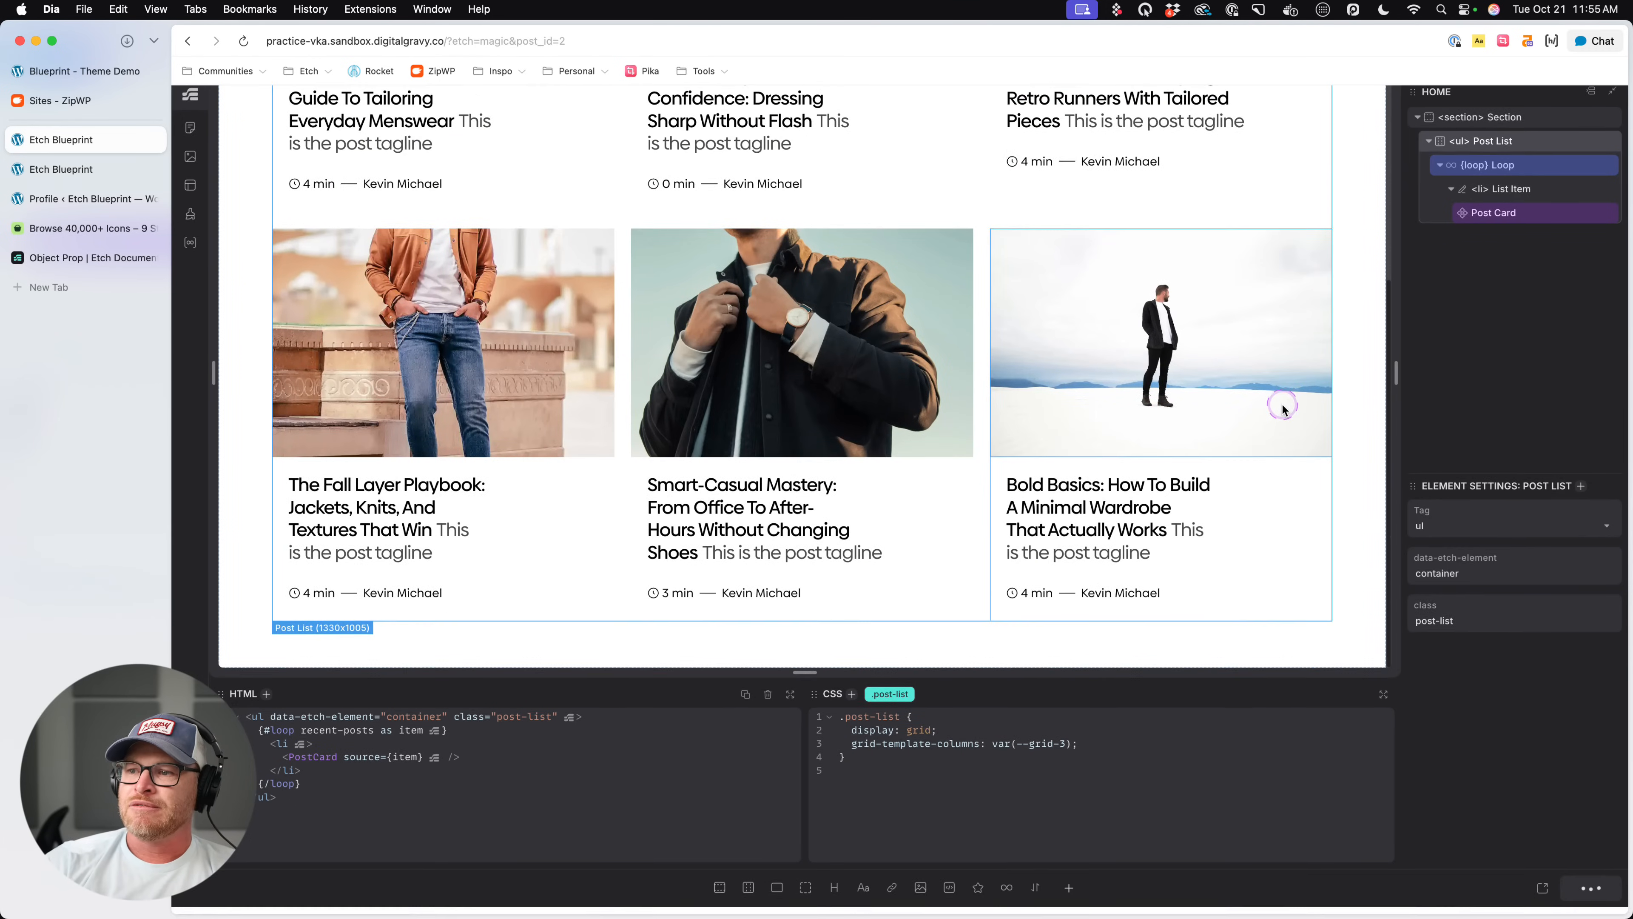
pyautogui.scroll(3, 1371, 534)
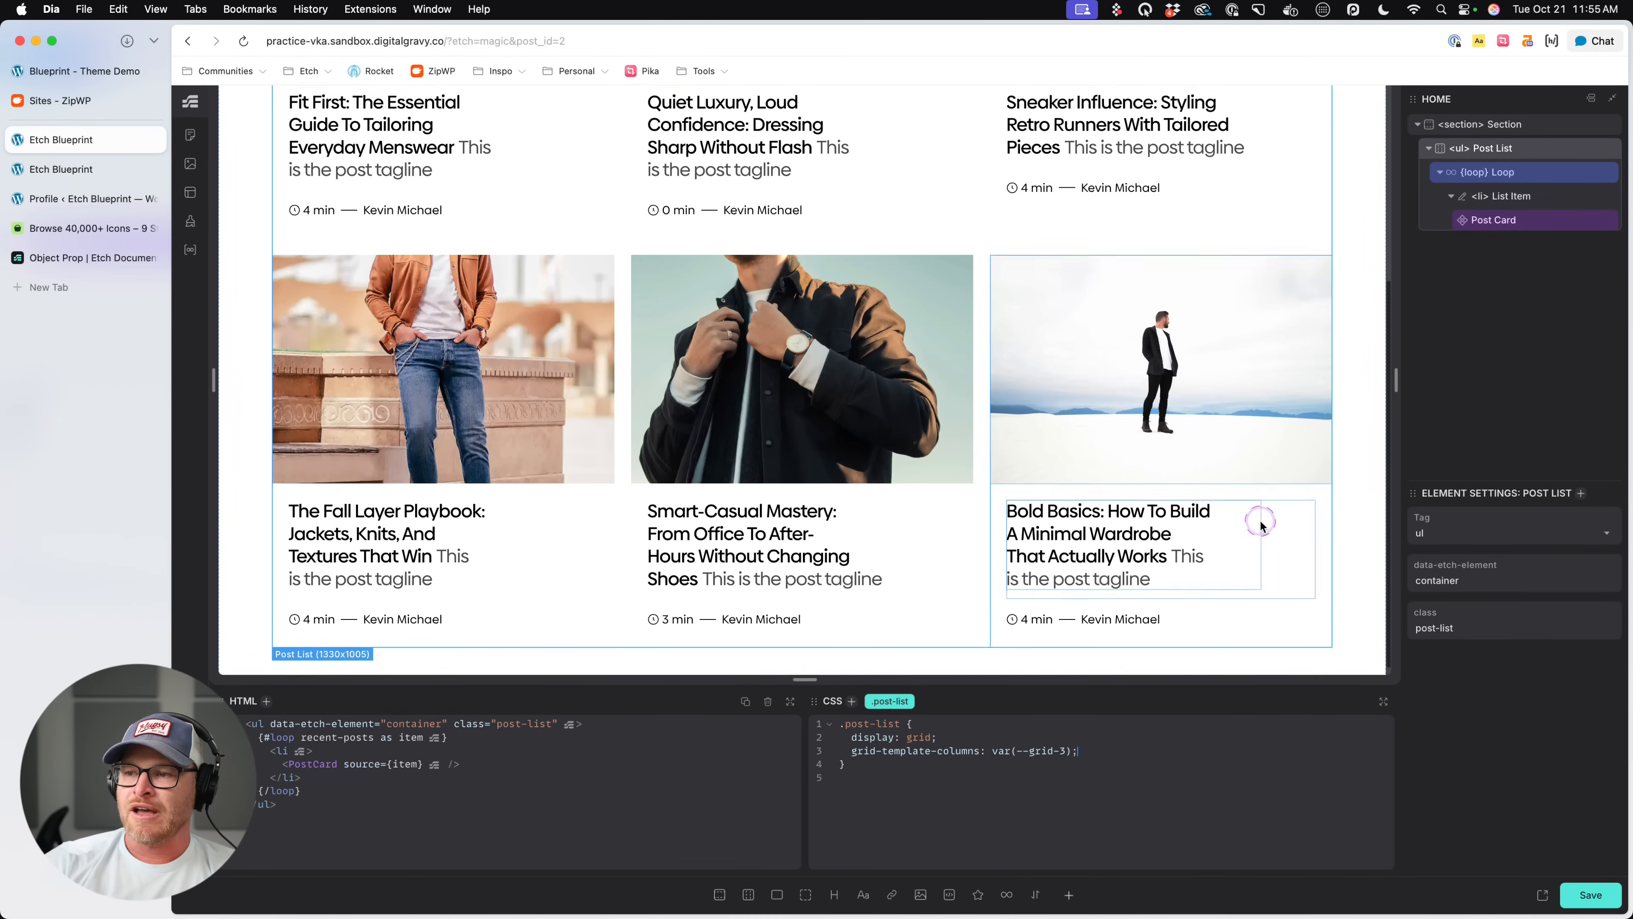
# - Rename the Recent Posts loop to Posts, set its loop key to posts, save, and return to the page
pyautogui.click(1519, 174)
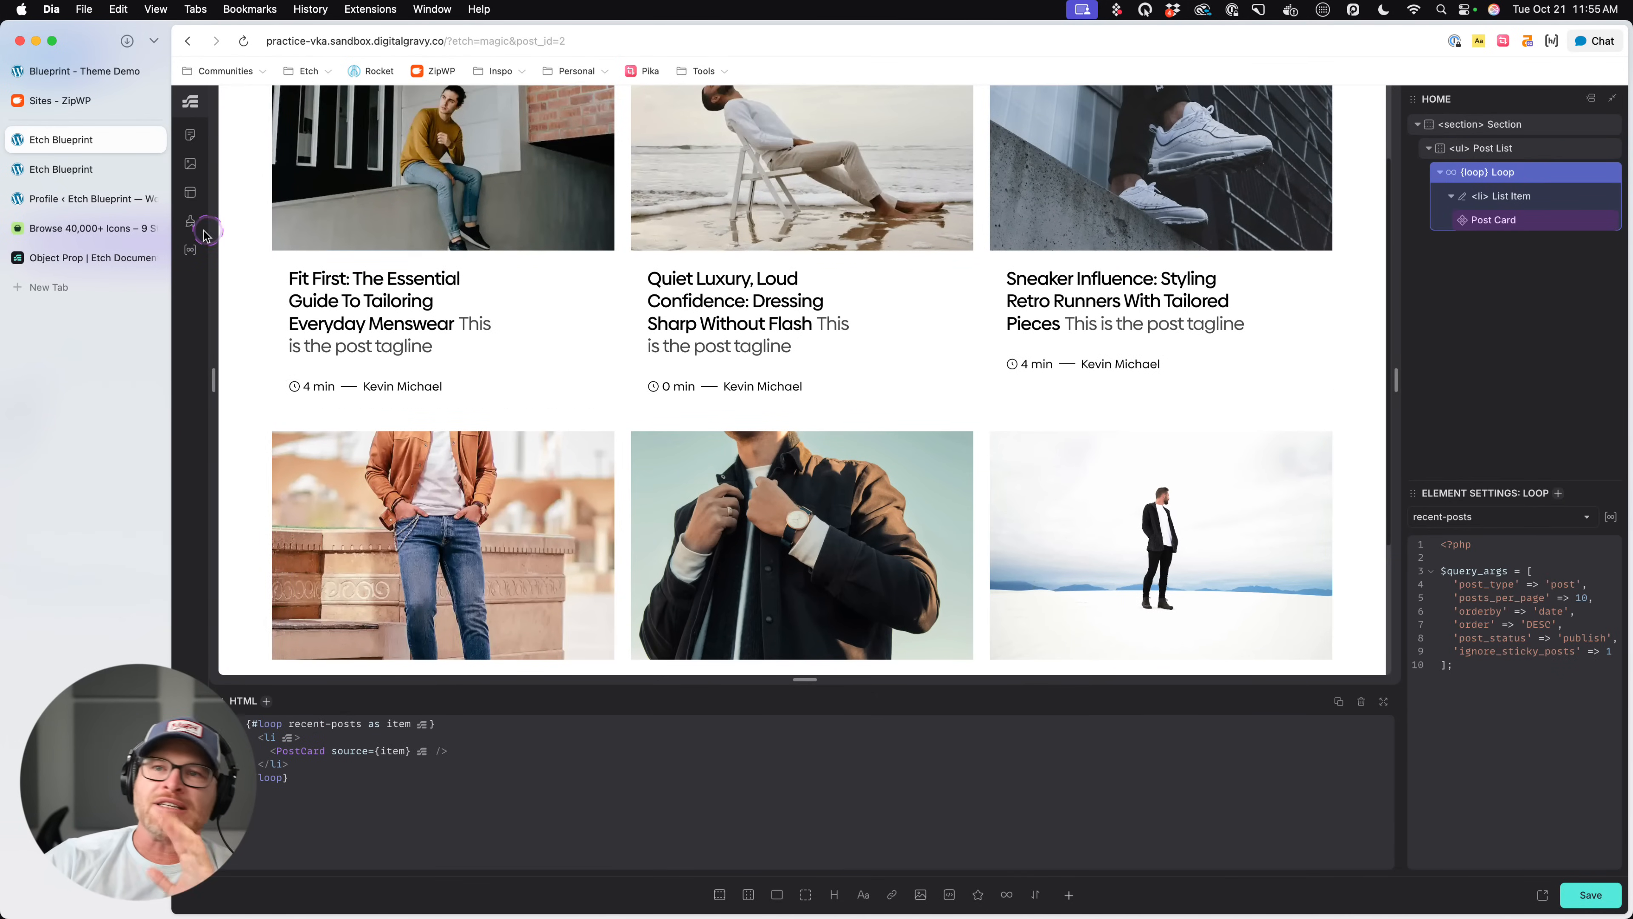
pyautogui.click(190, 249)
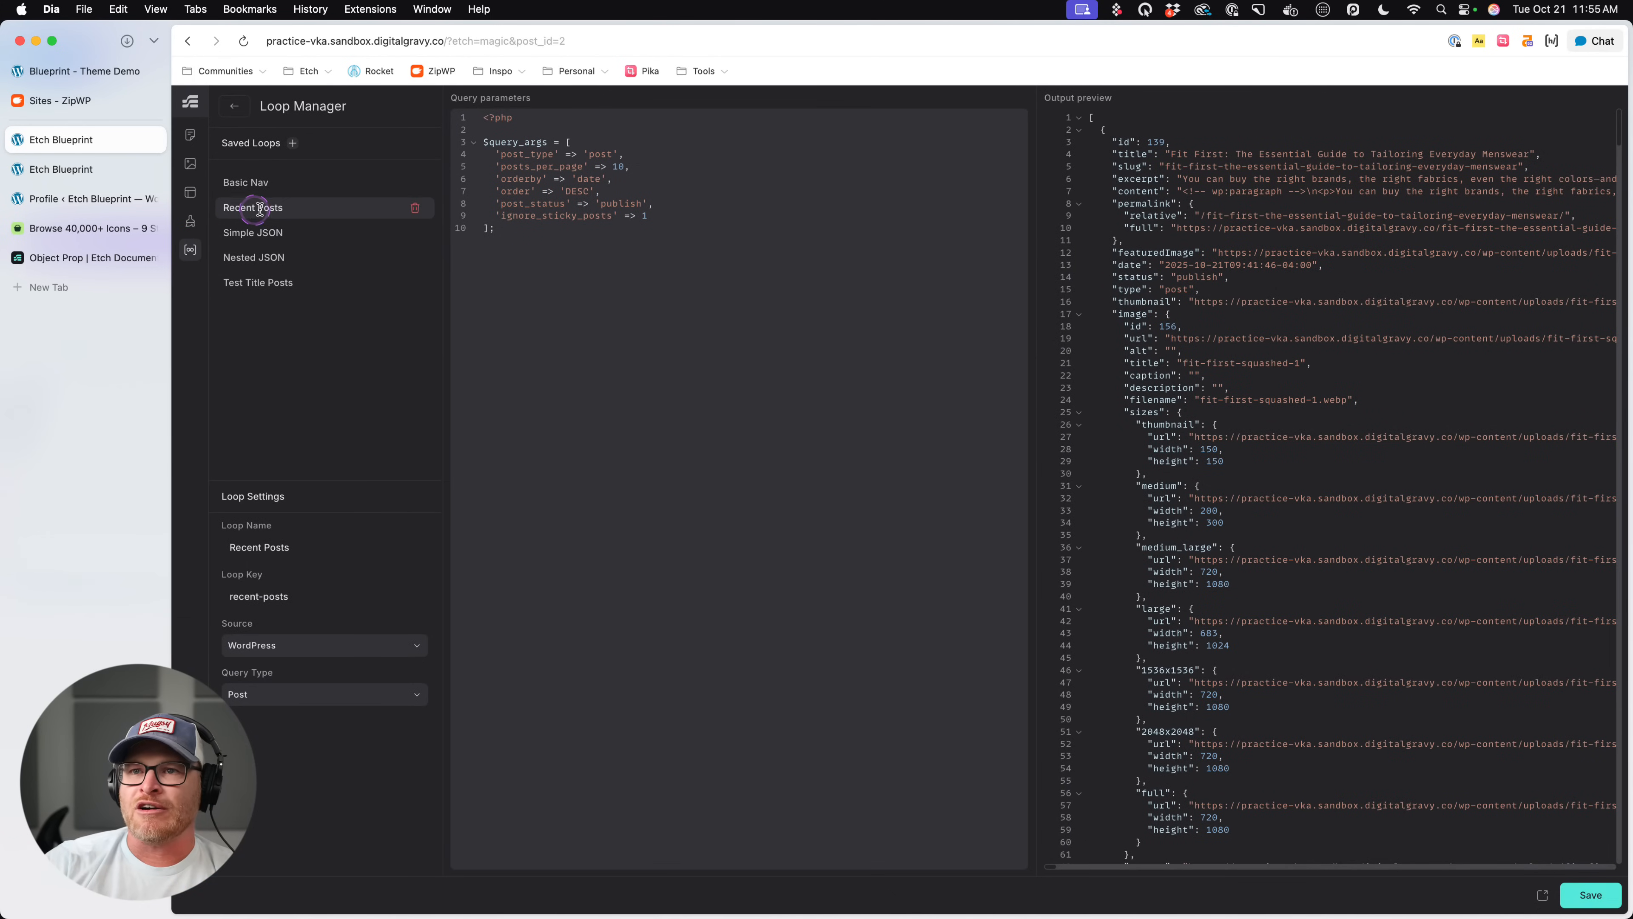
pyautogui.tripleClick(279, 546)
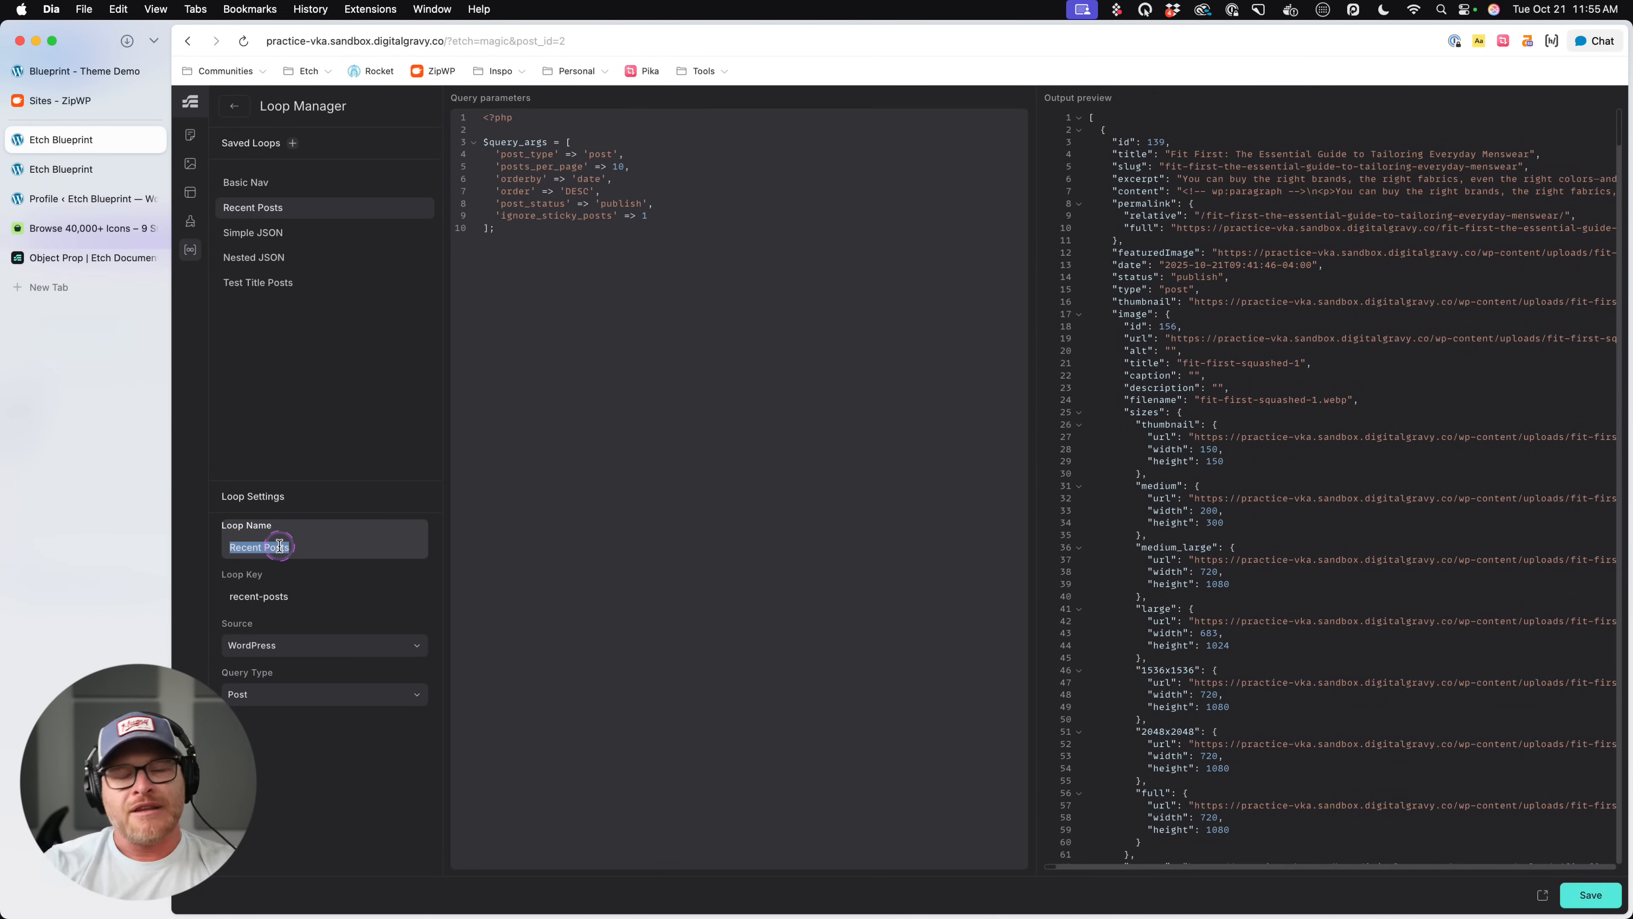
pyautogui.write('Posts')
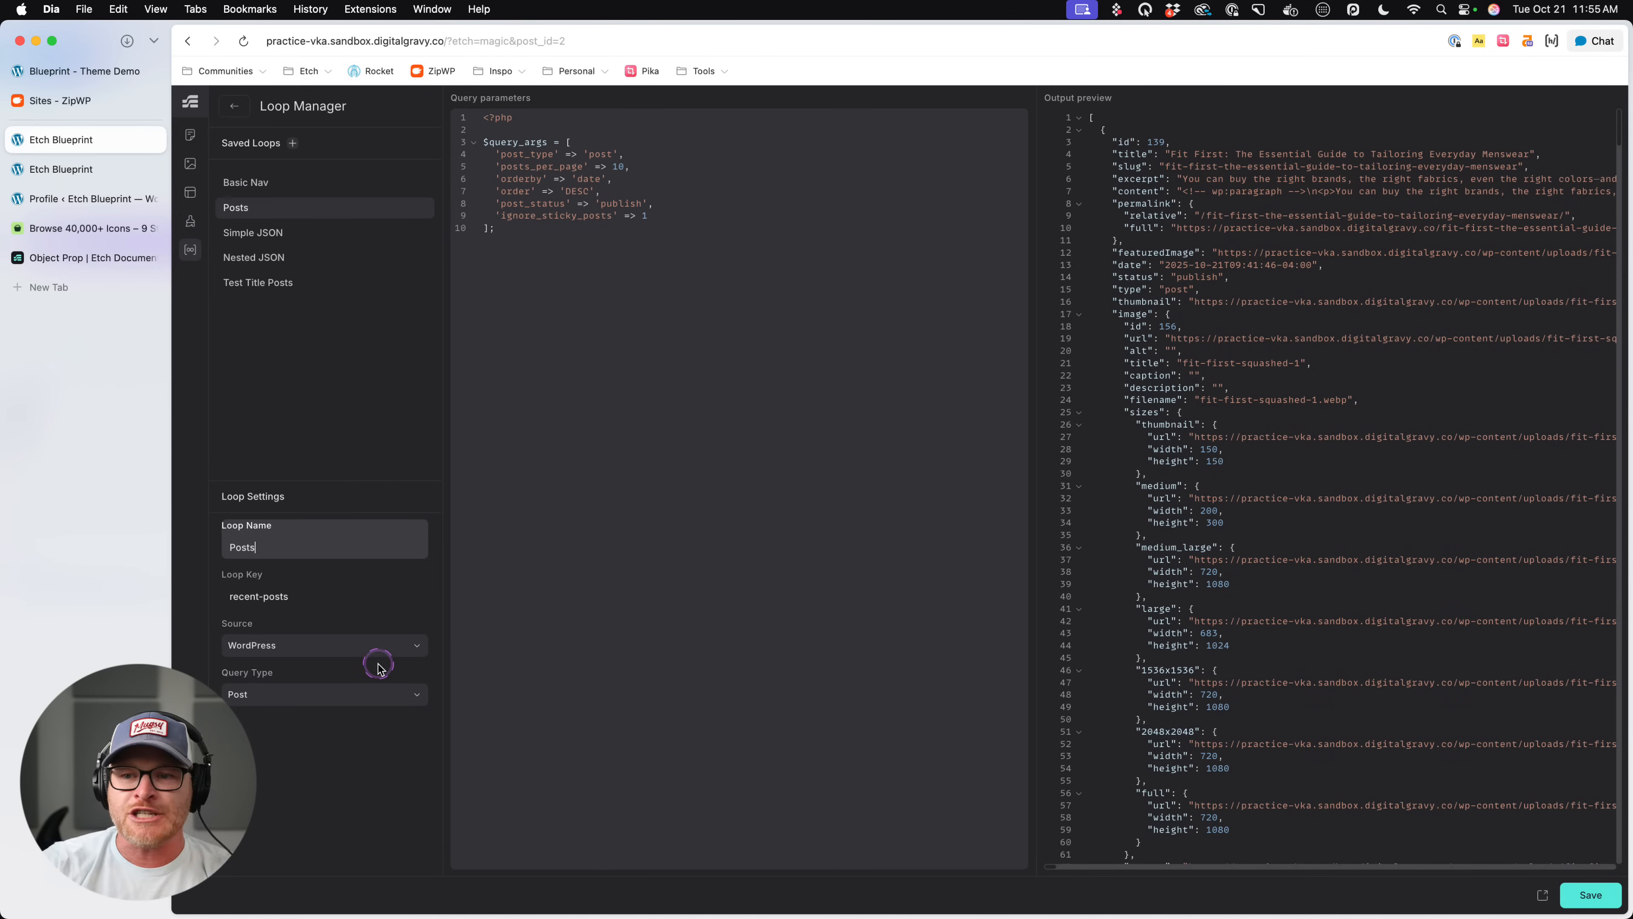
pyautogui.tripleClick(279, 594)
pyautogui.write('opo')
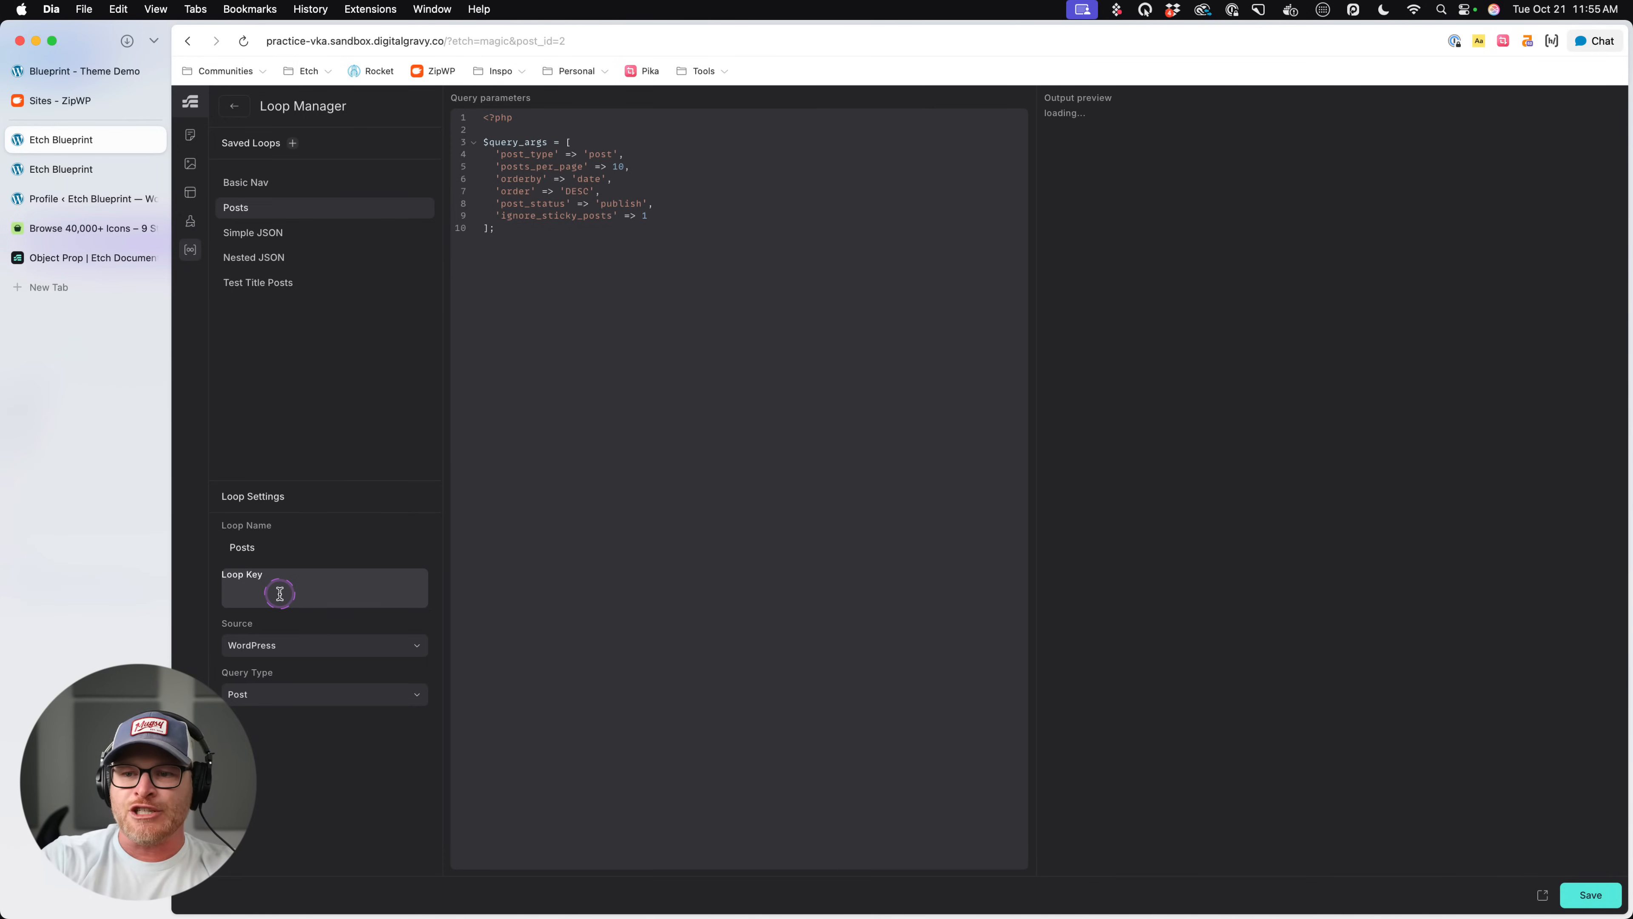
pyautogui.write('posts')
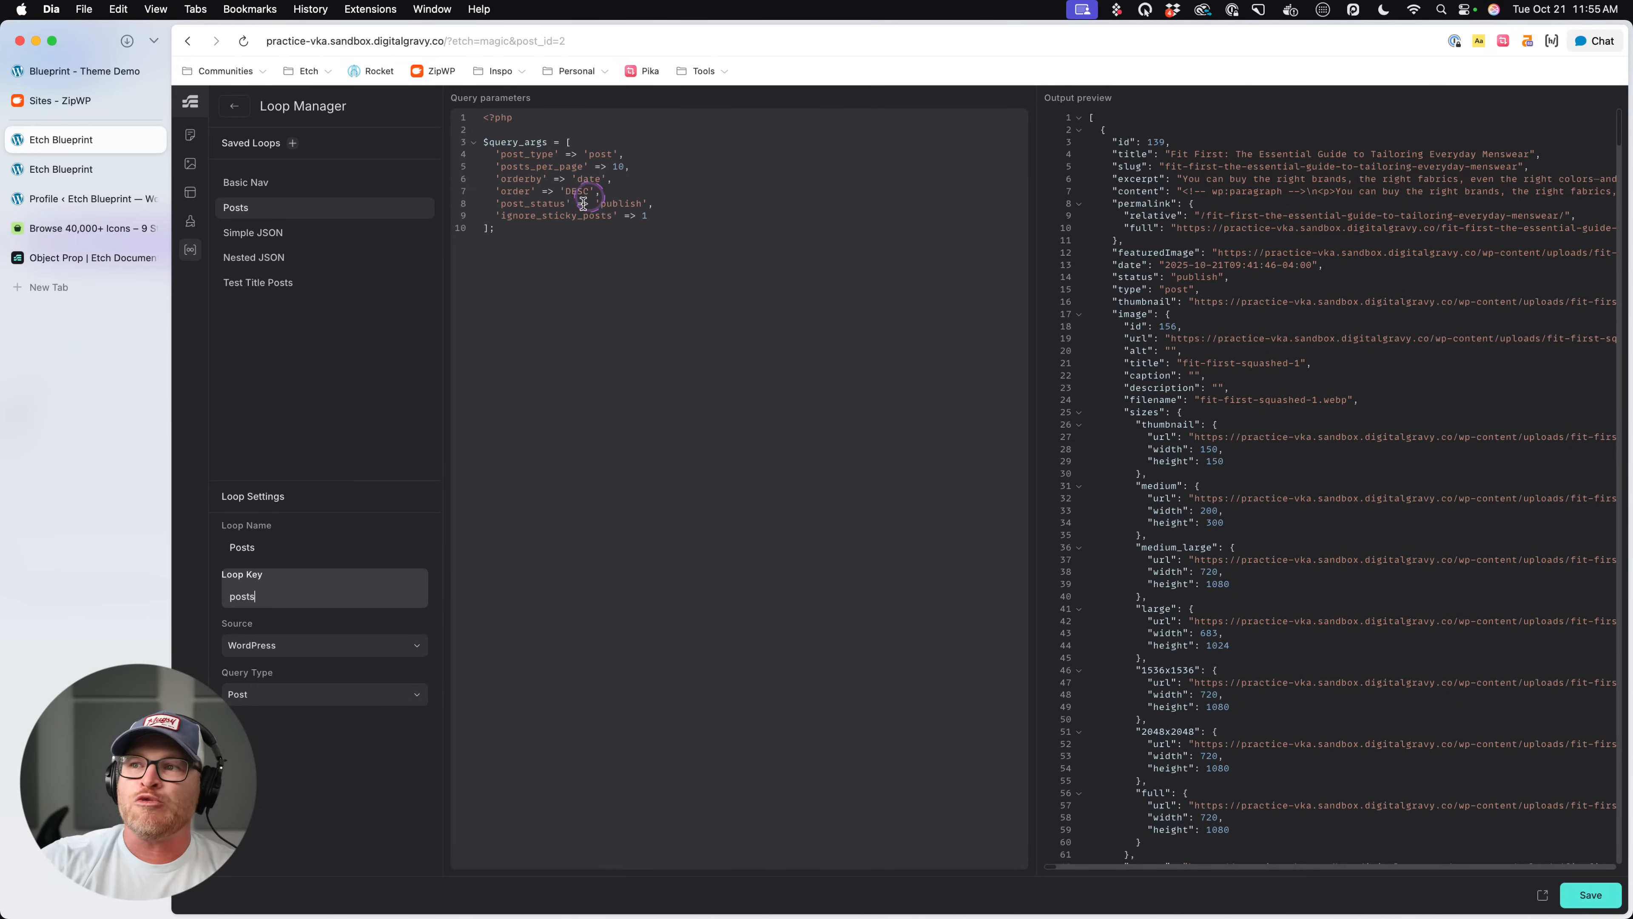
pyautogui.click(594, 180)
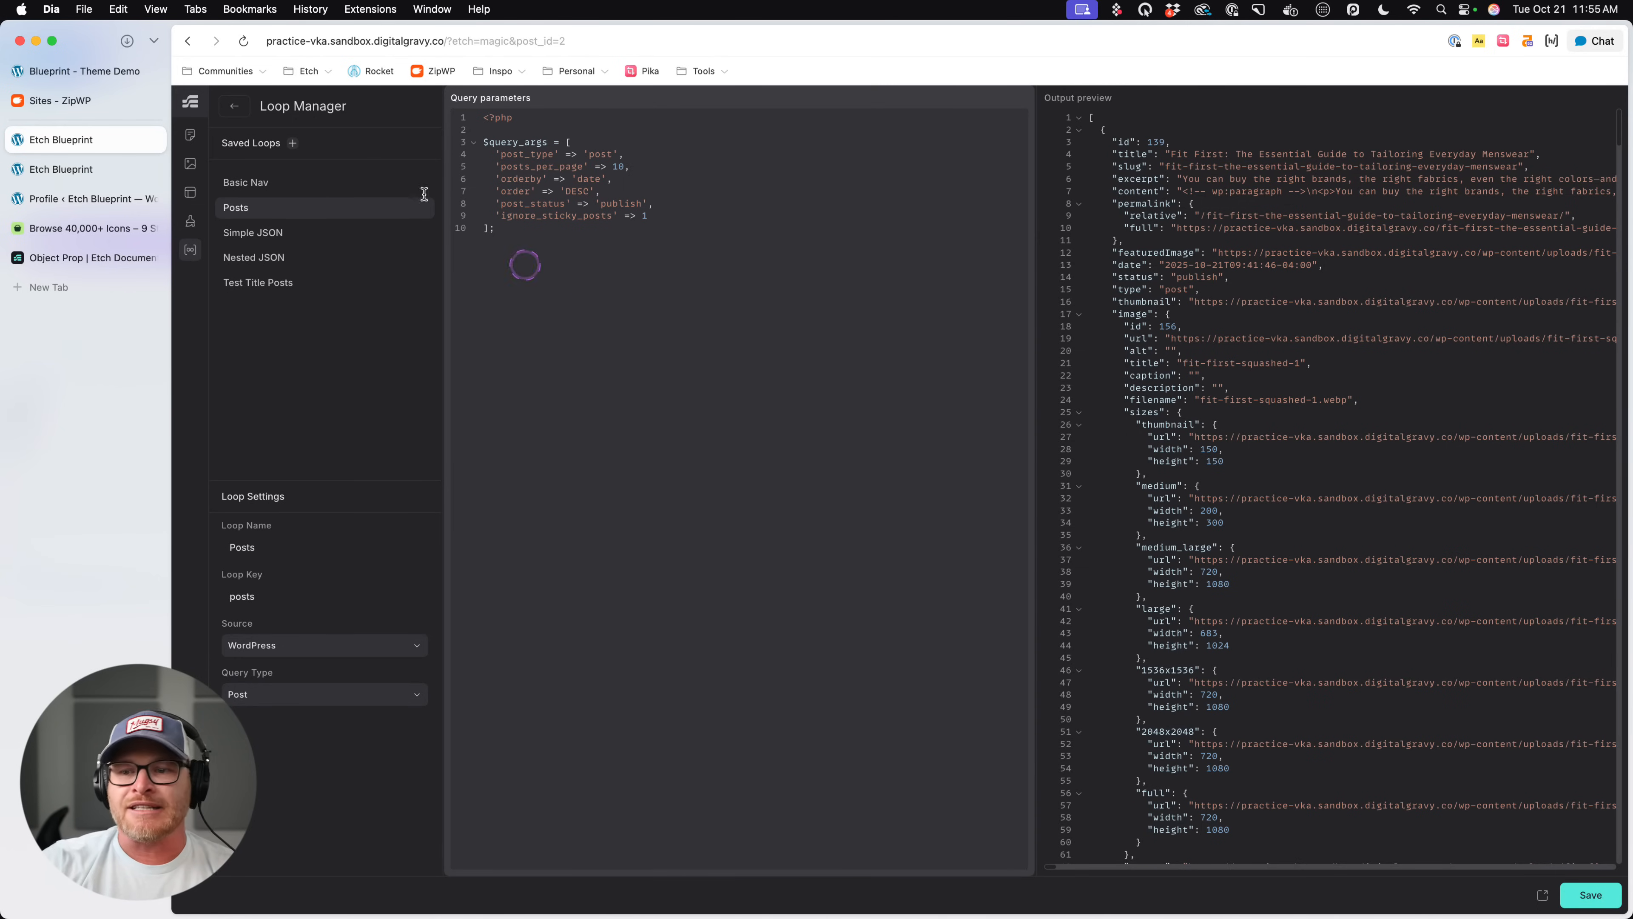
pyautogui.press('super+s')
pyautogui.click(236, 108)
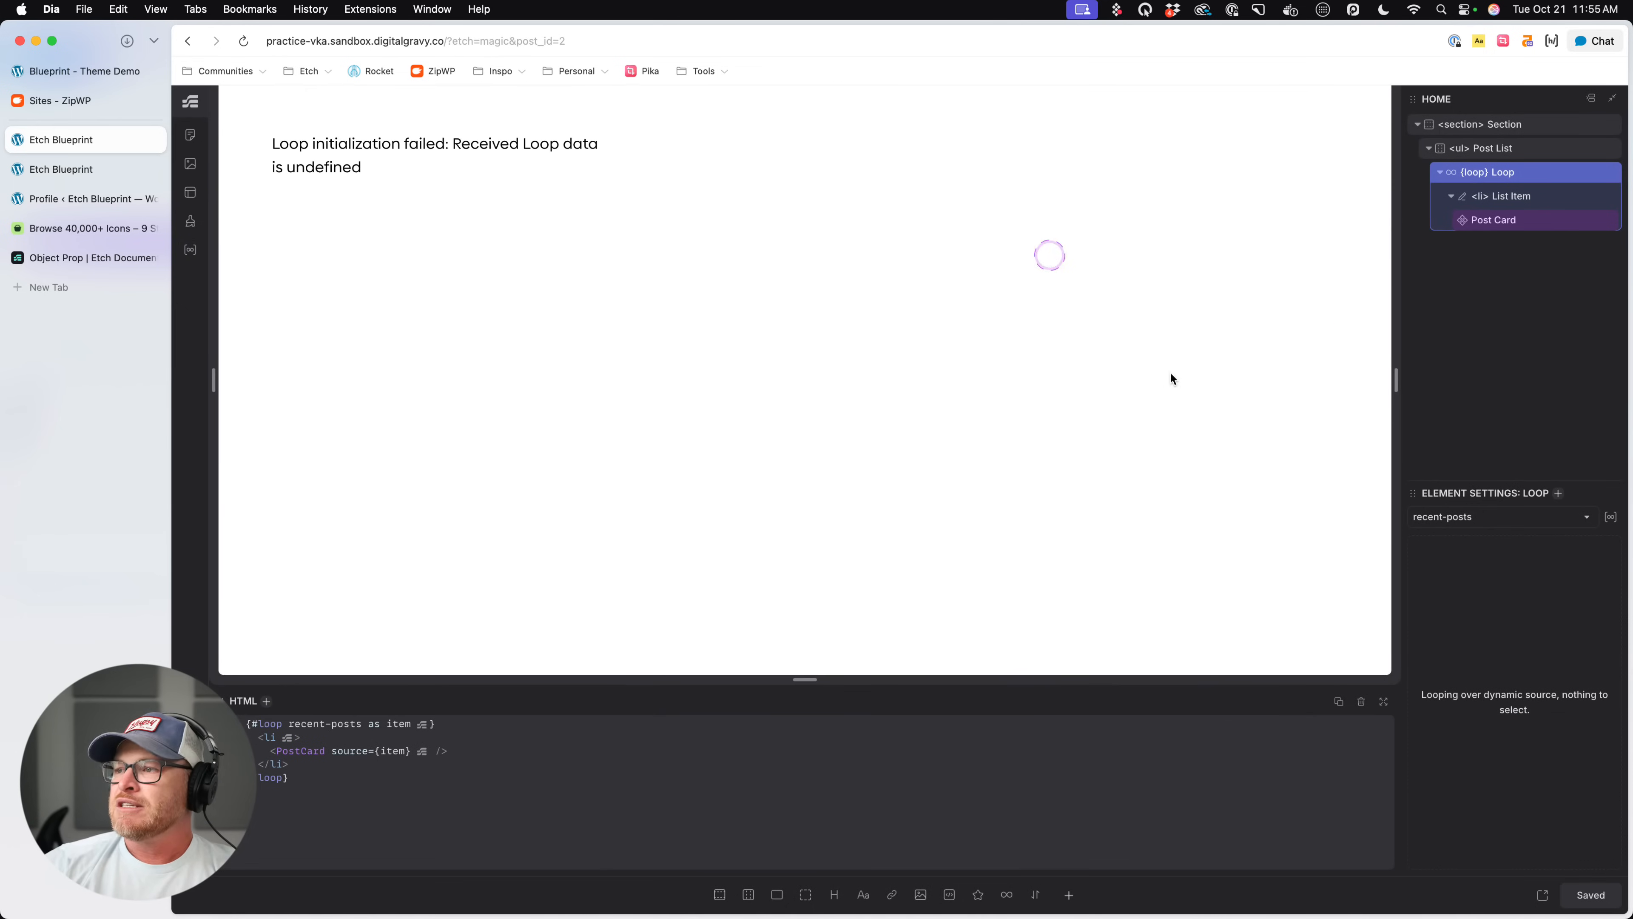
# - Switch the Post List's loop from the missing recent-posts source to the Posts query
pyautogui.click(1478, 517)
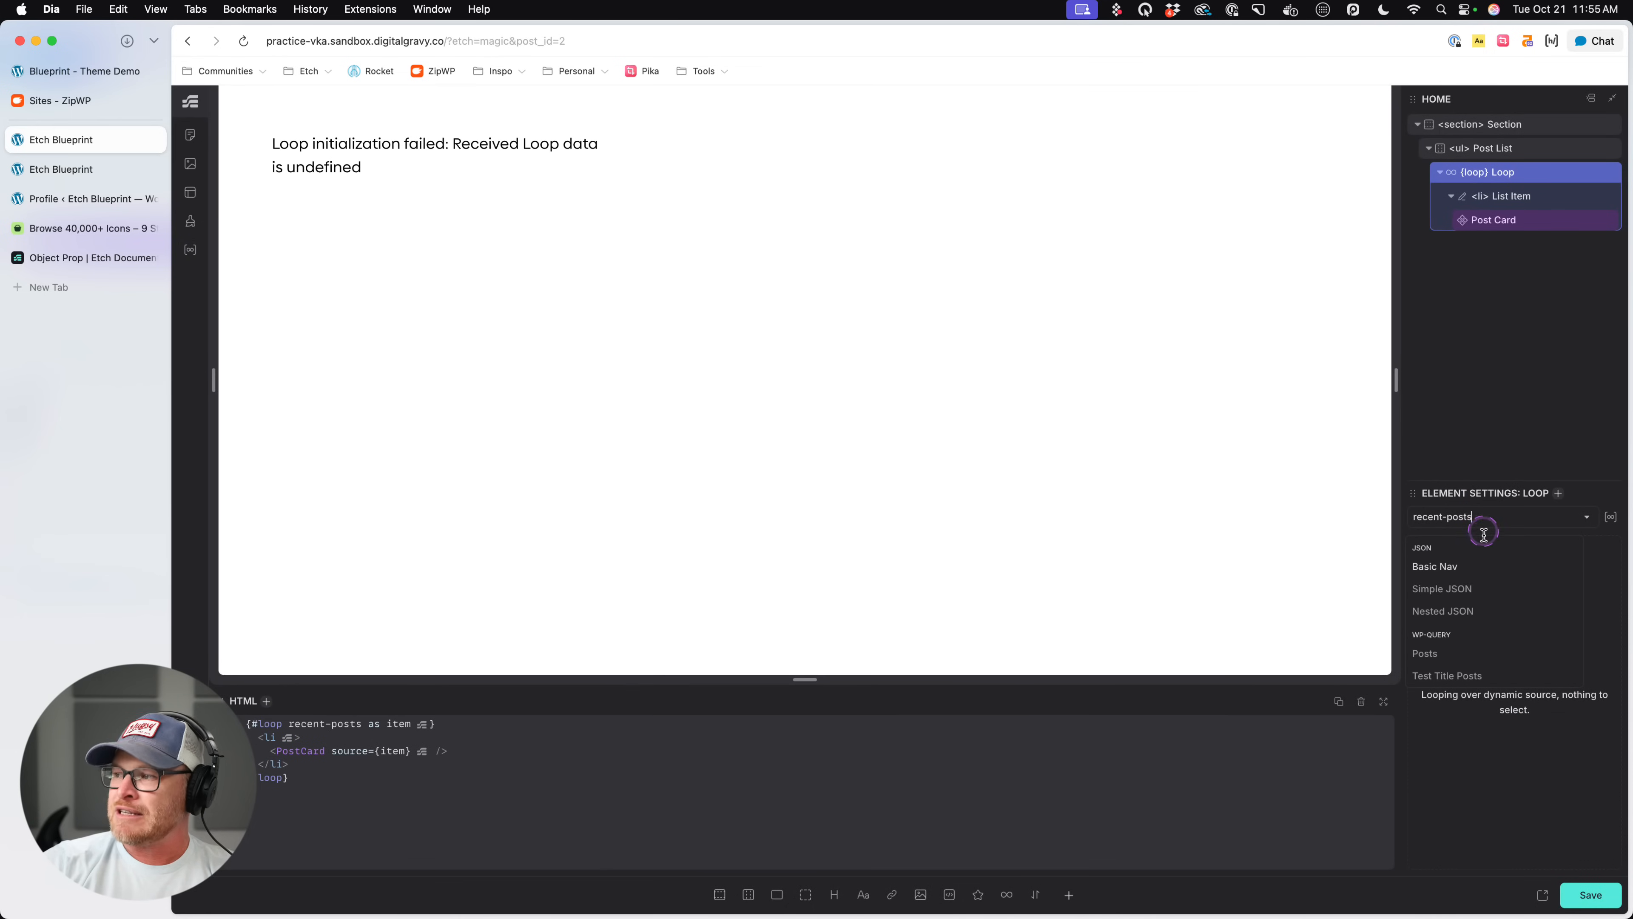
pyautogui.click(1430, 654)
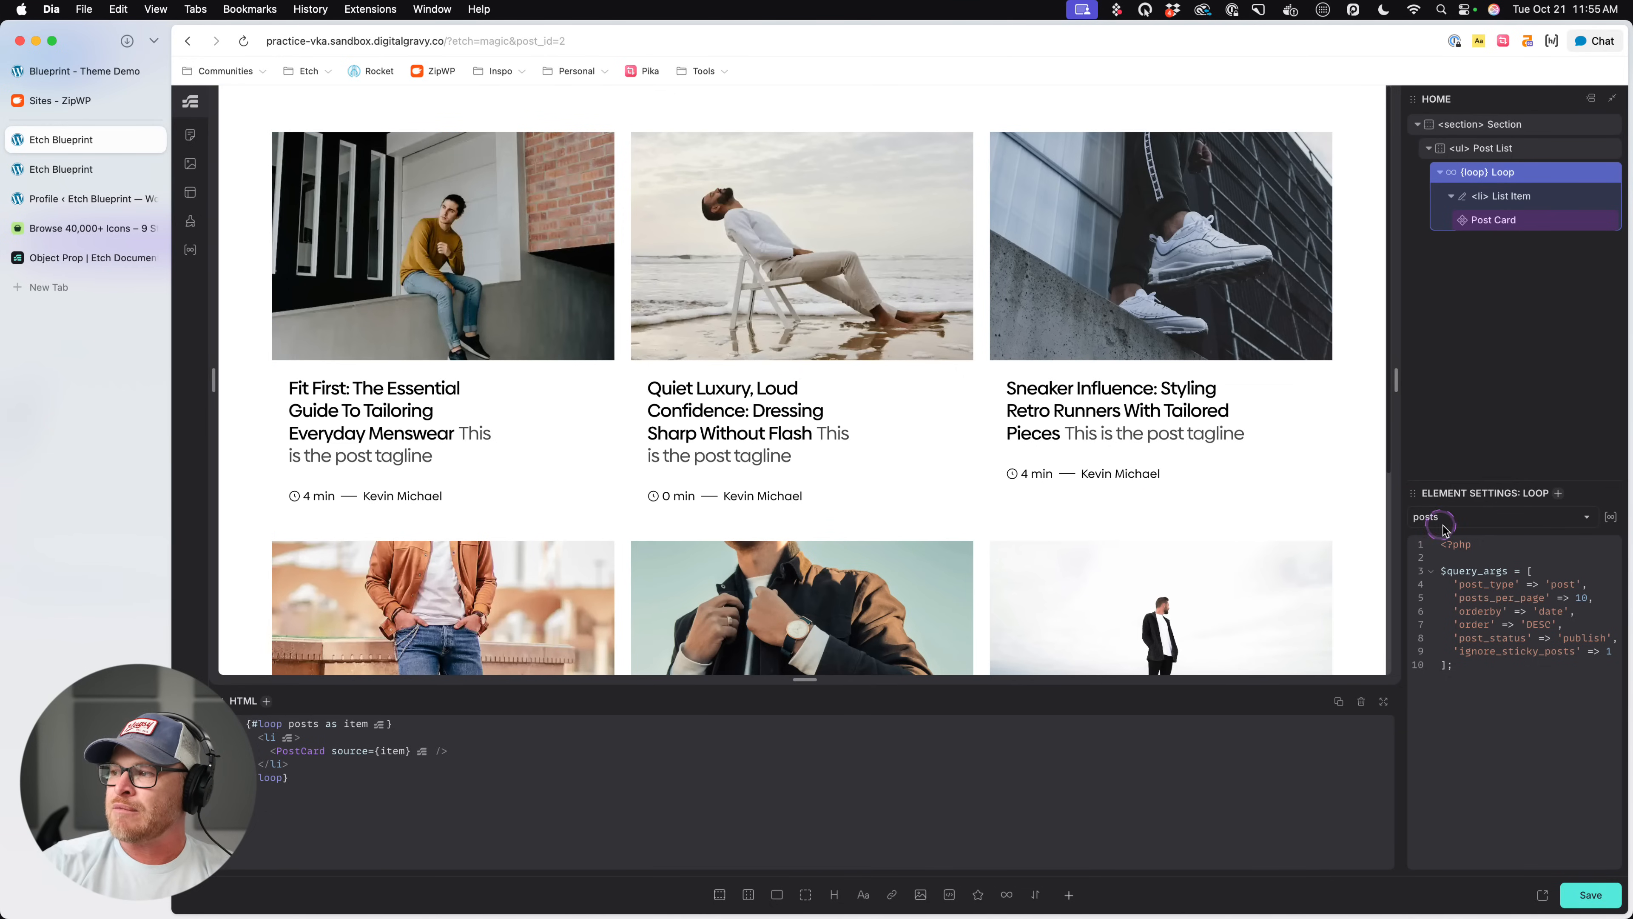
pyautogui.click(1506, 177)
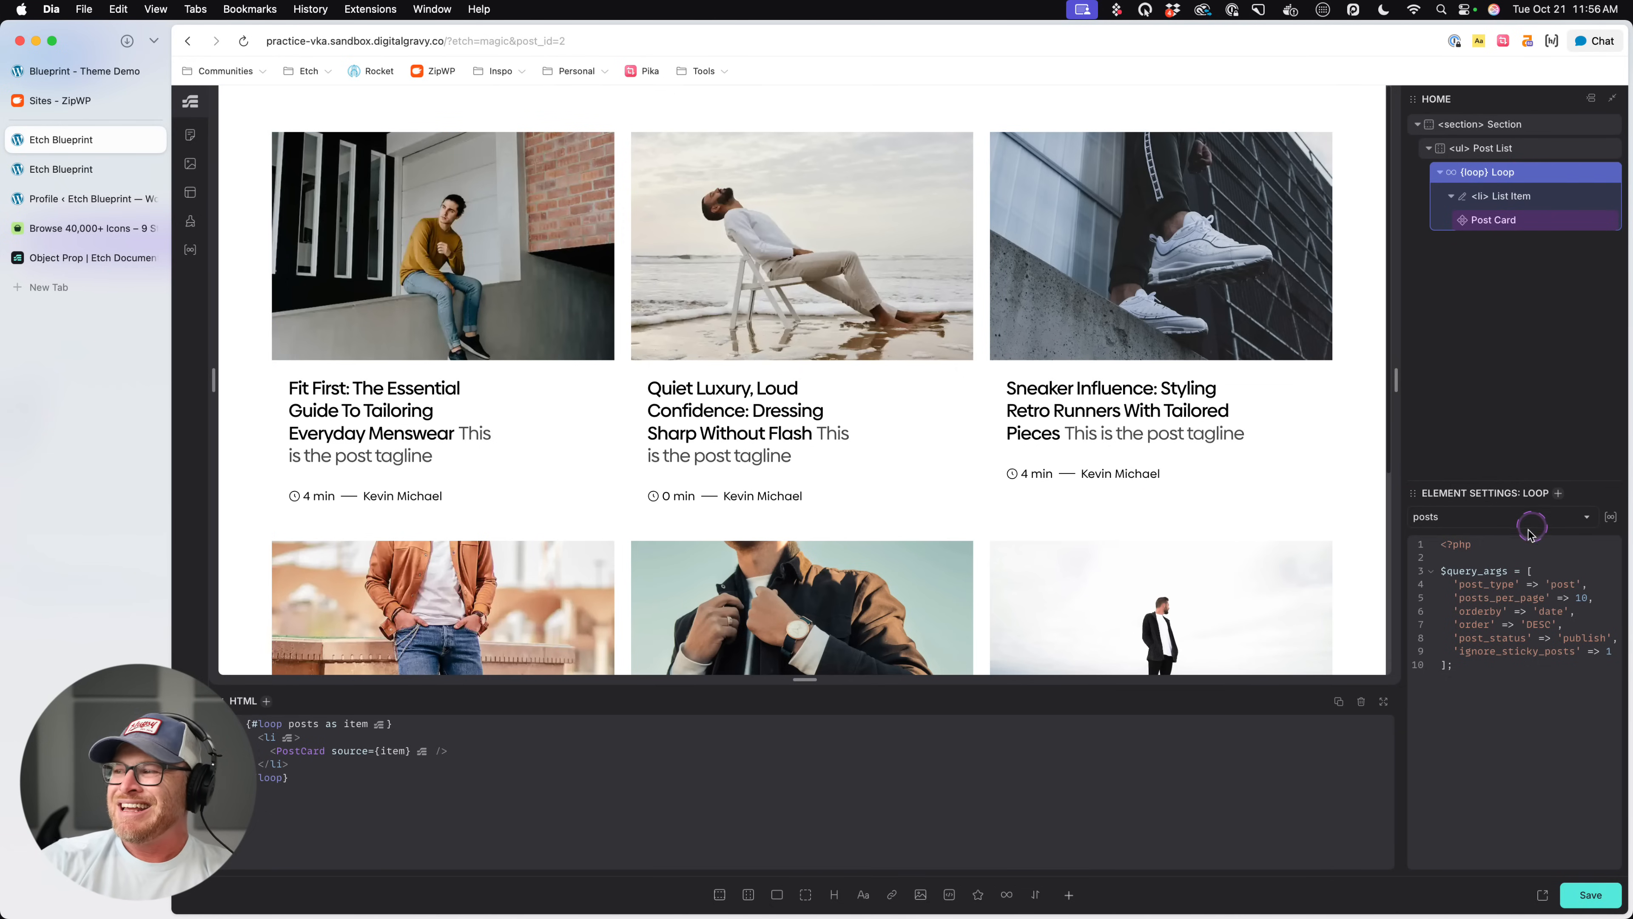
# - Set posts_per_page to the $qty parameter in the Posts loop's query arguments and return to the page
pyautogui.click(1611, 516)
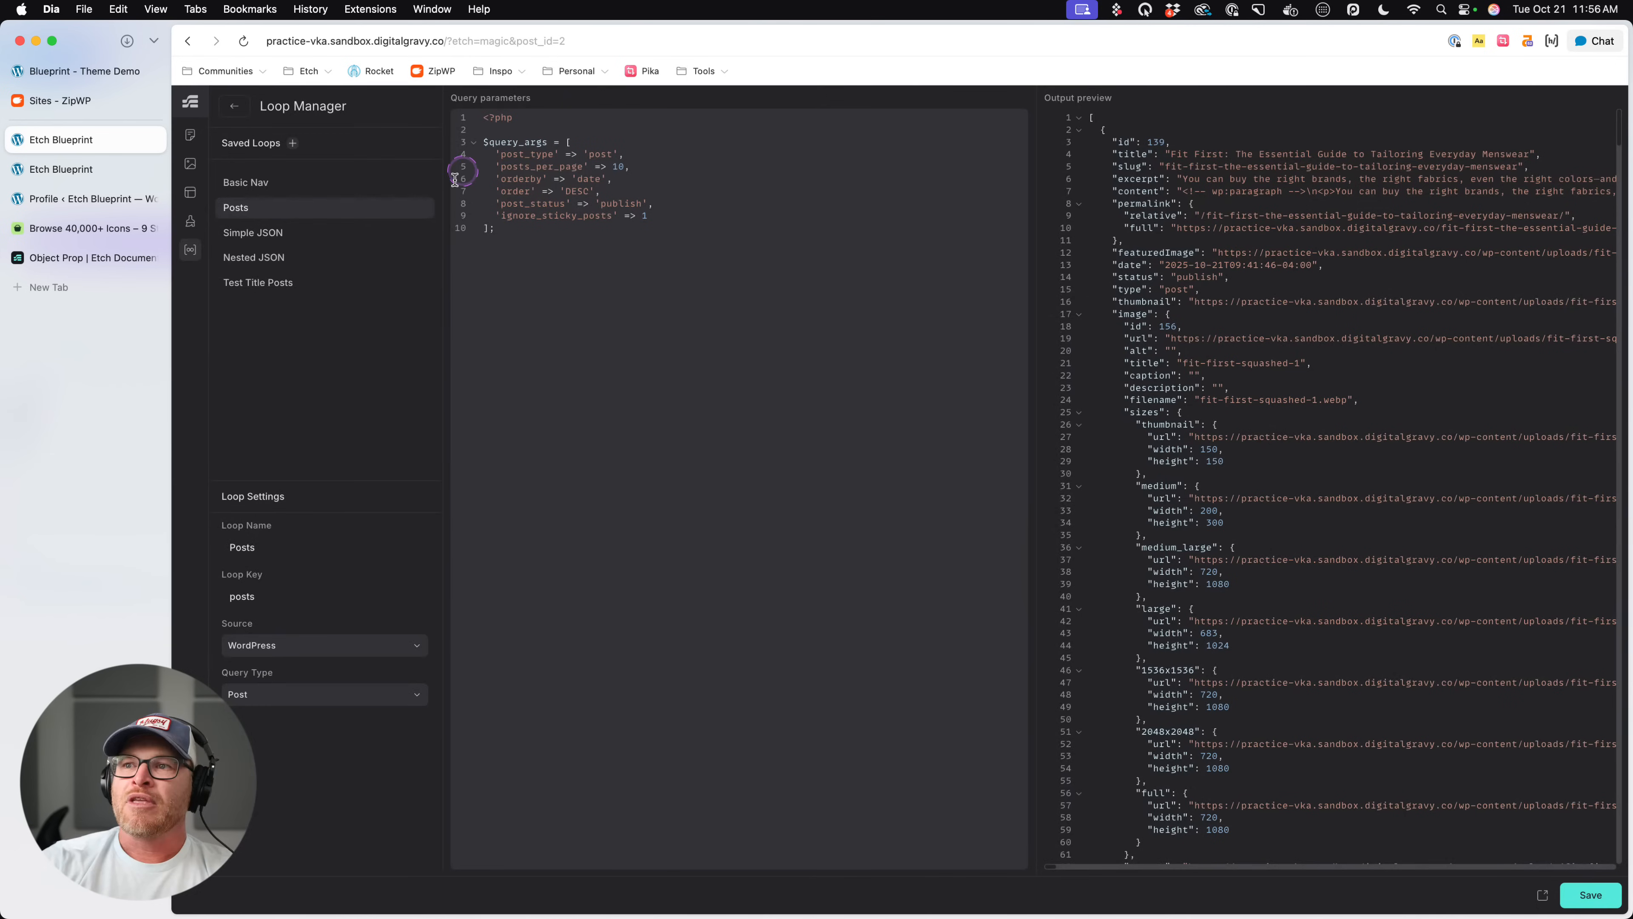
pyautogui.click(619, 168)
pyautogui.click(764, 173)
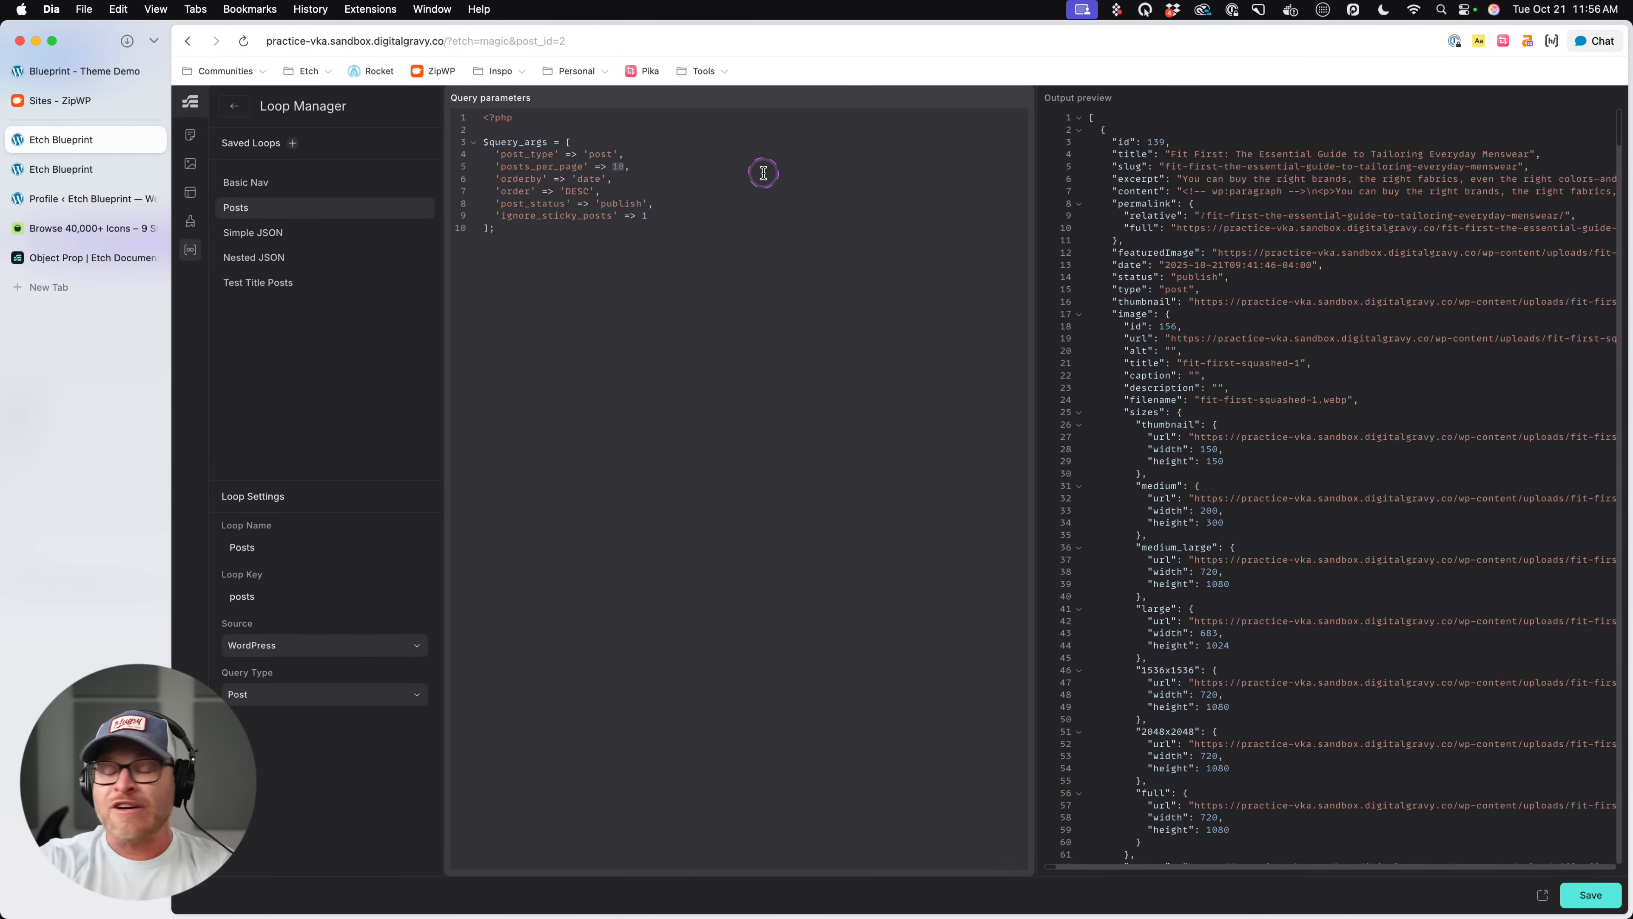
pyautogui.write('$qty')
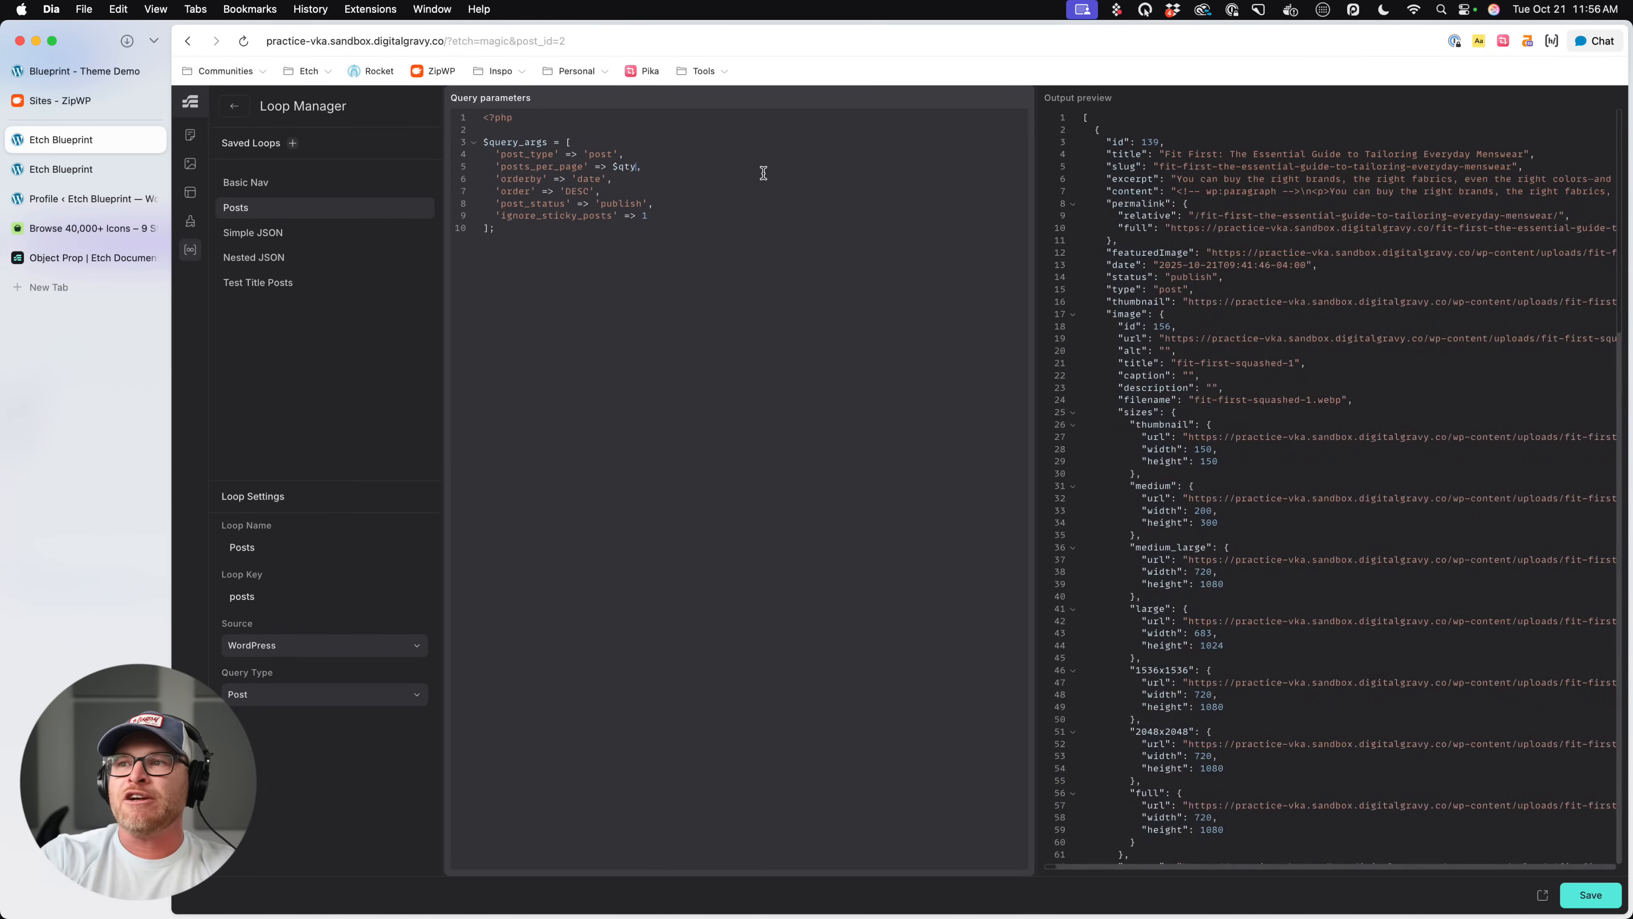
pyautogui.write('count')
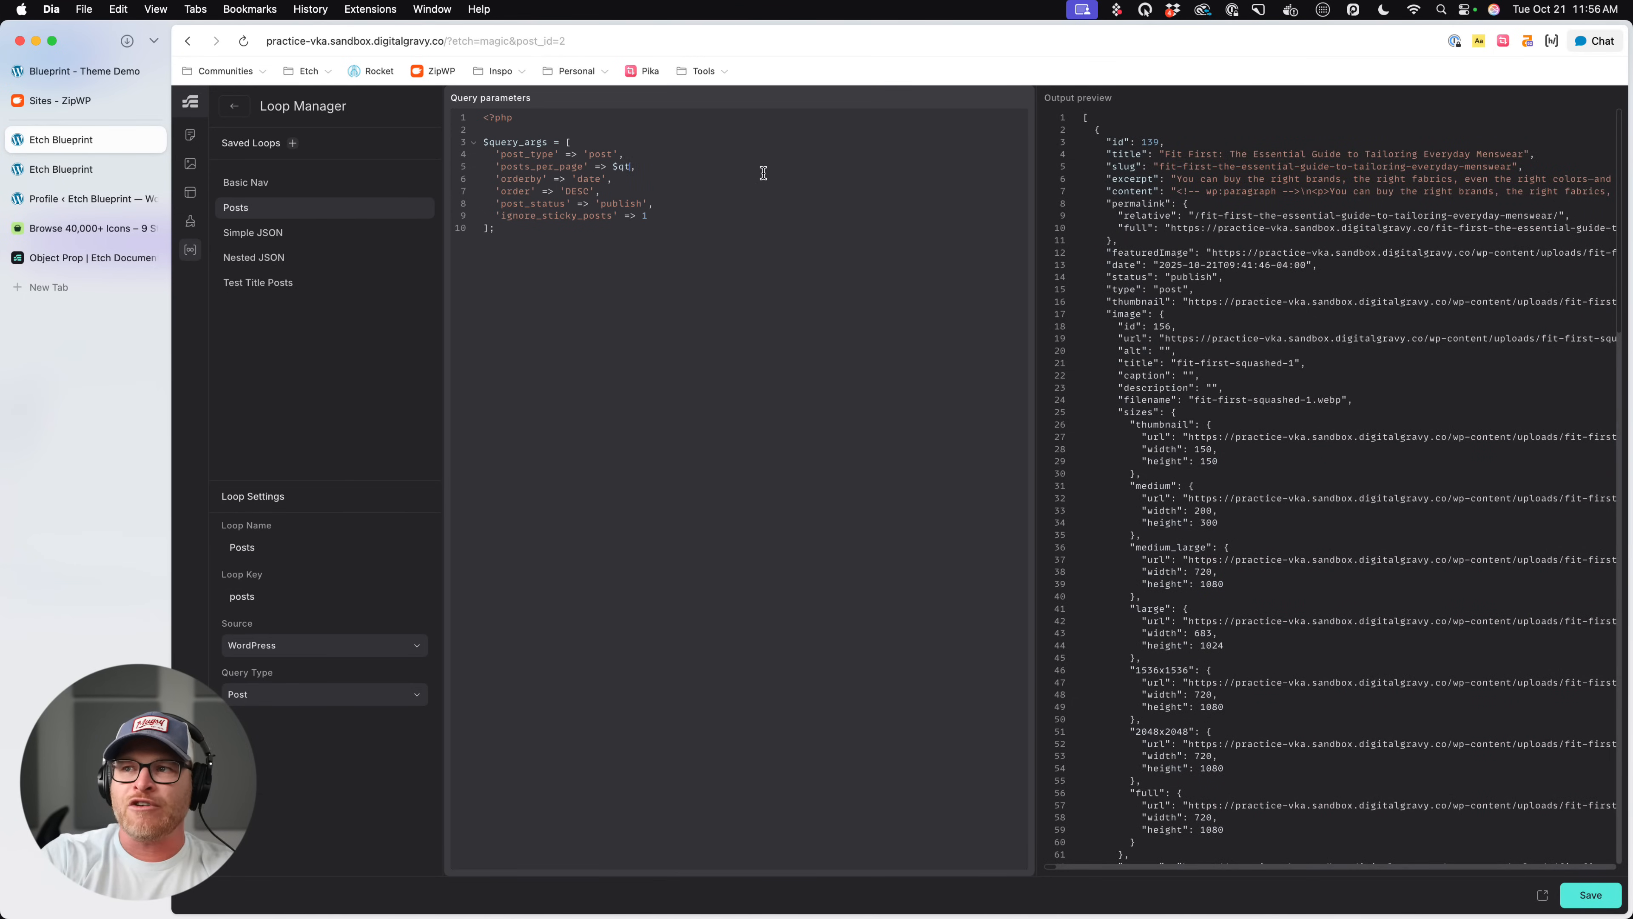
pyautogui.write('y')
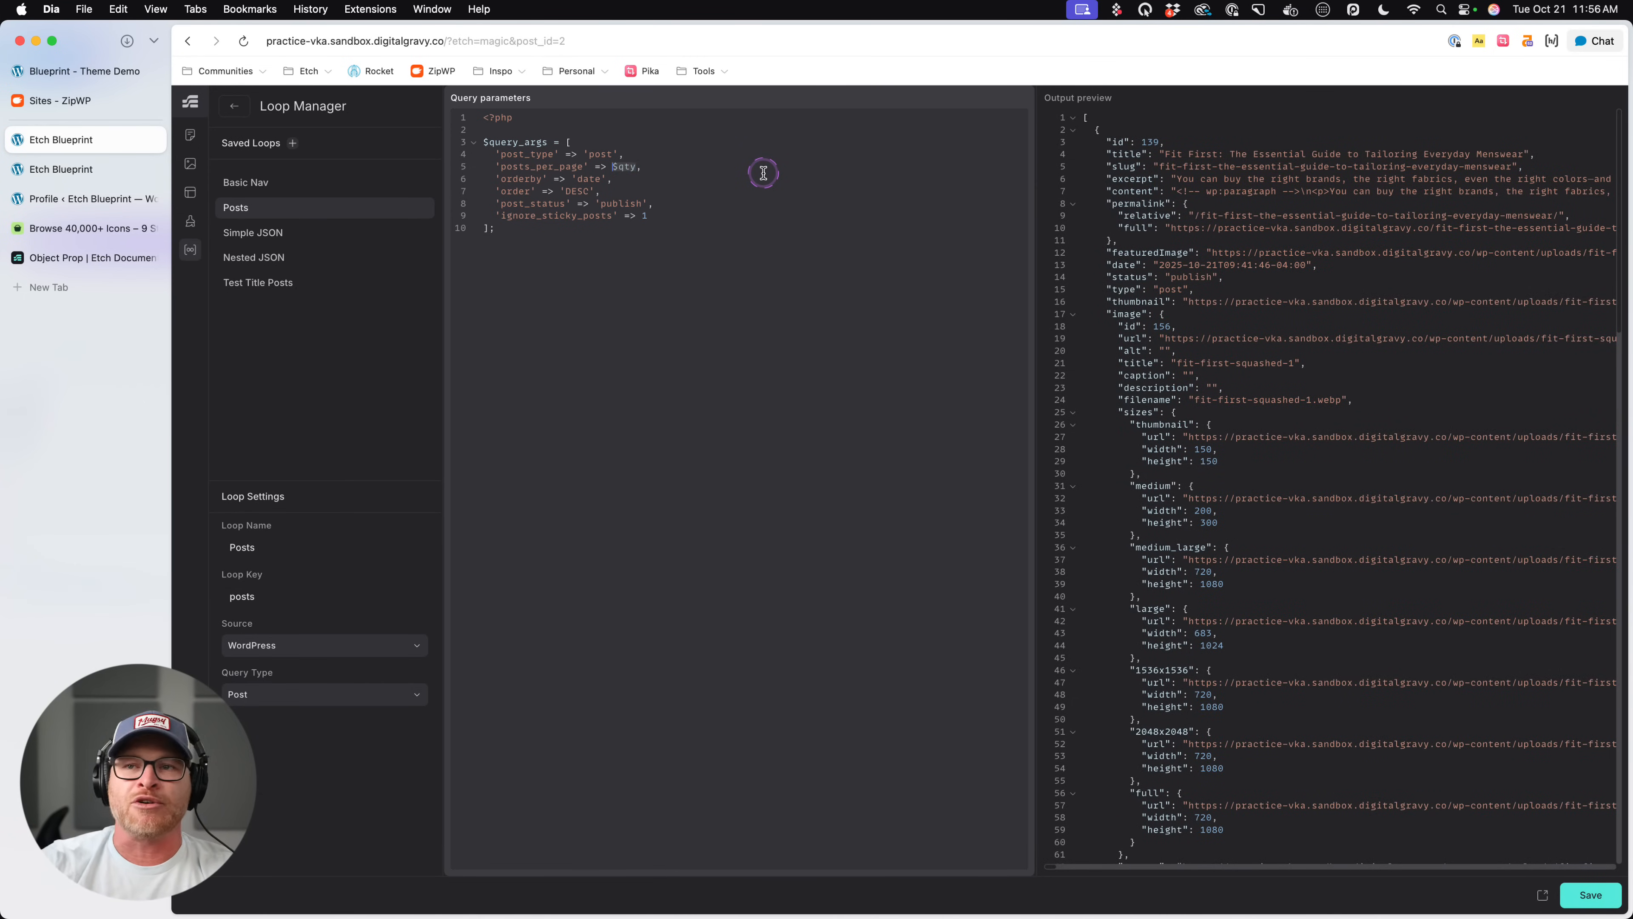
pyautogui.click(233, 105)
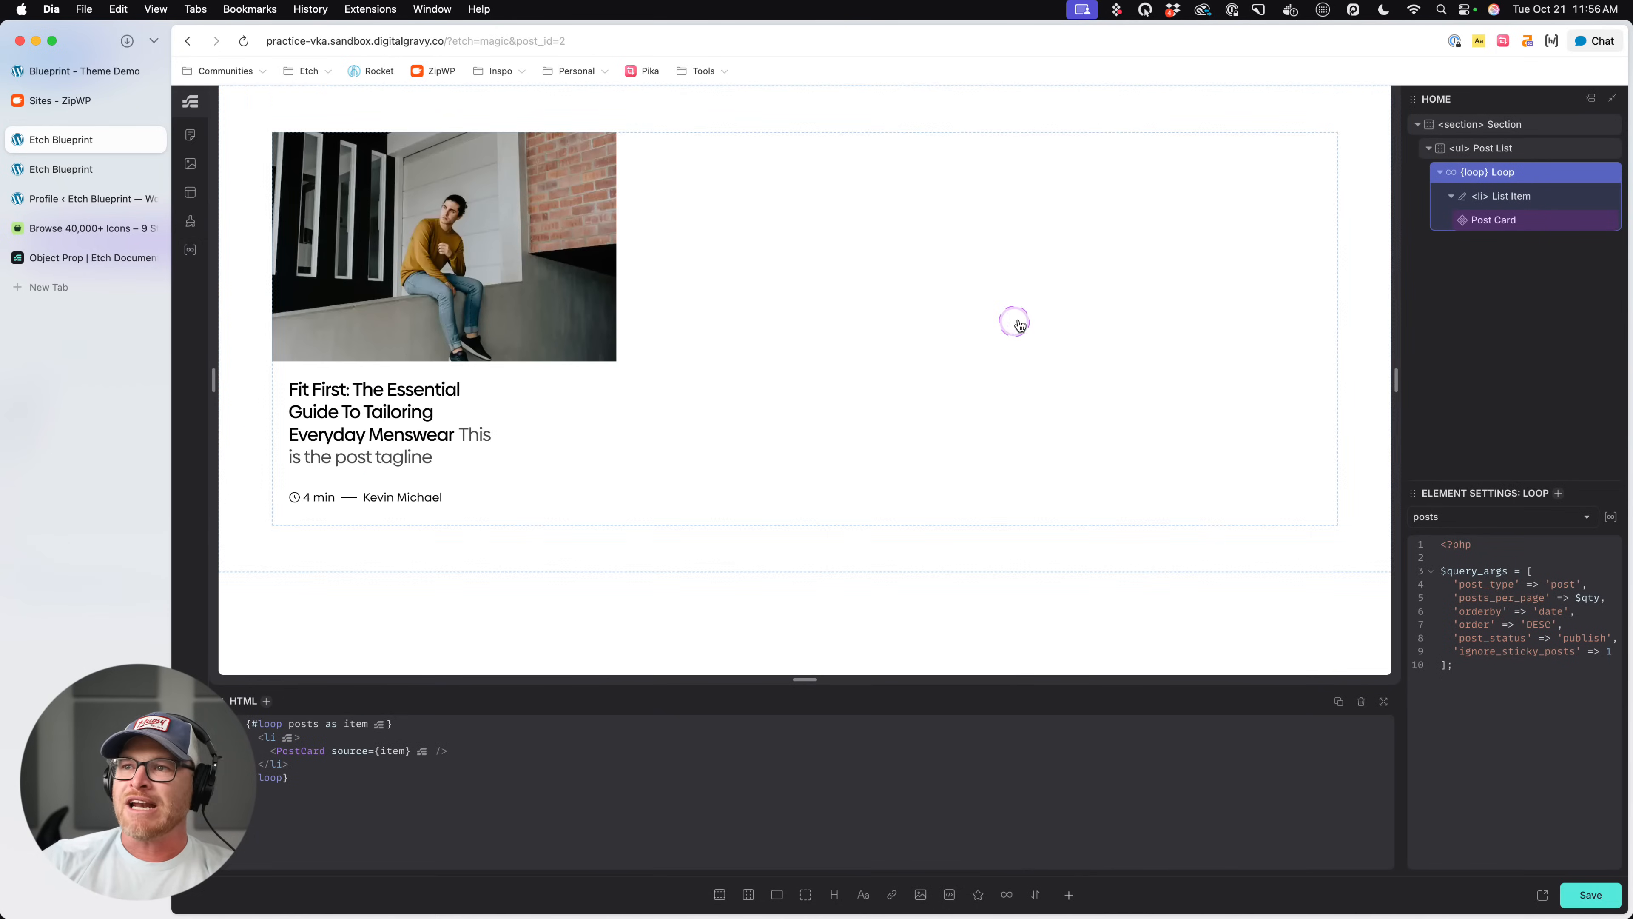
# - Pass ($qty: 3) to posts in the Post List's loop HTML and check the resulting cards on the canvas
pyautogui.click(1535, 180)
pyautogui.click(315, 725)
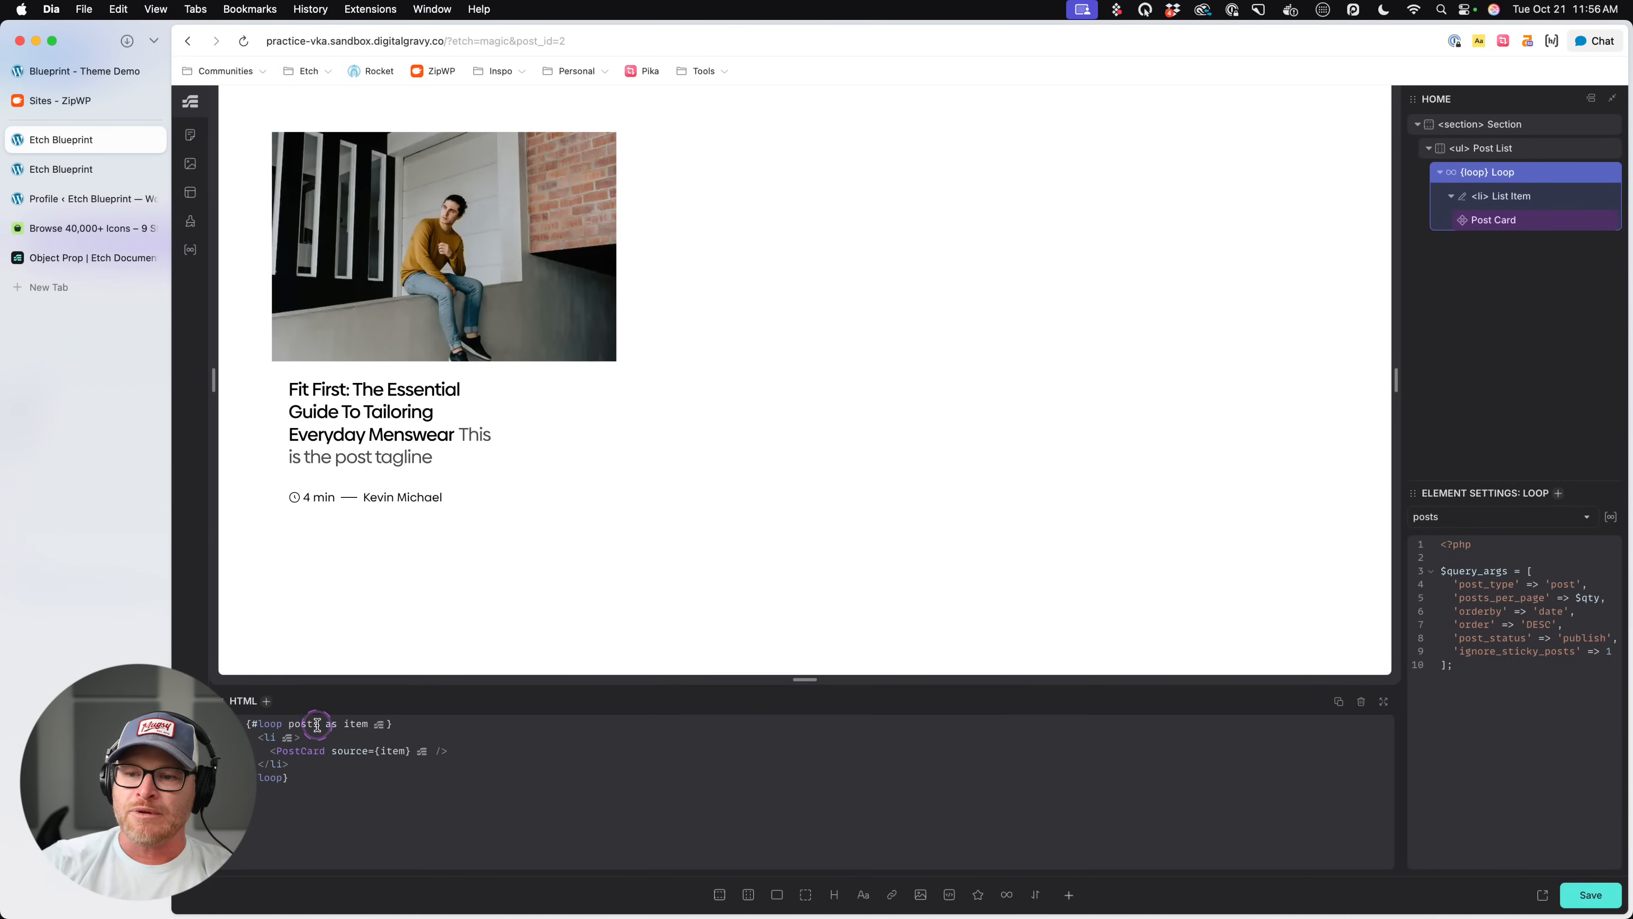
pyautogui.scroll(3, 317, 726)
pyautogui.hscroll(-2, 329, 679)
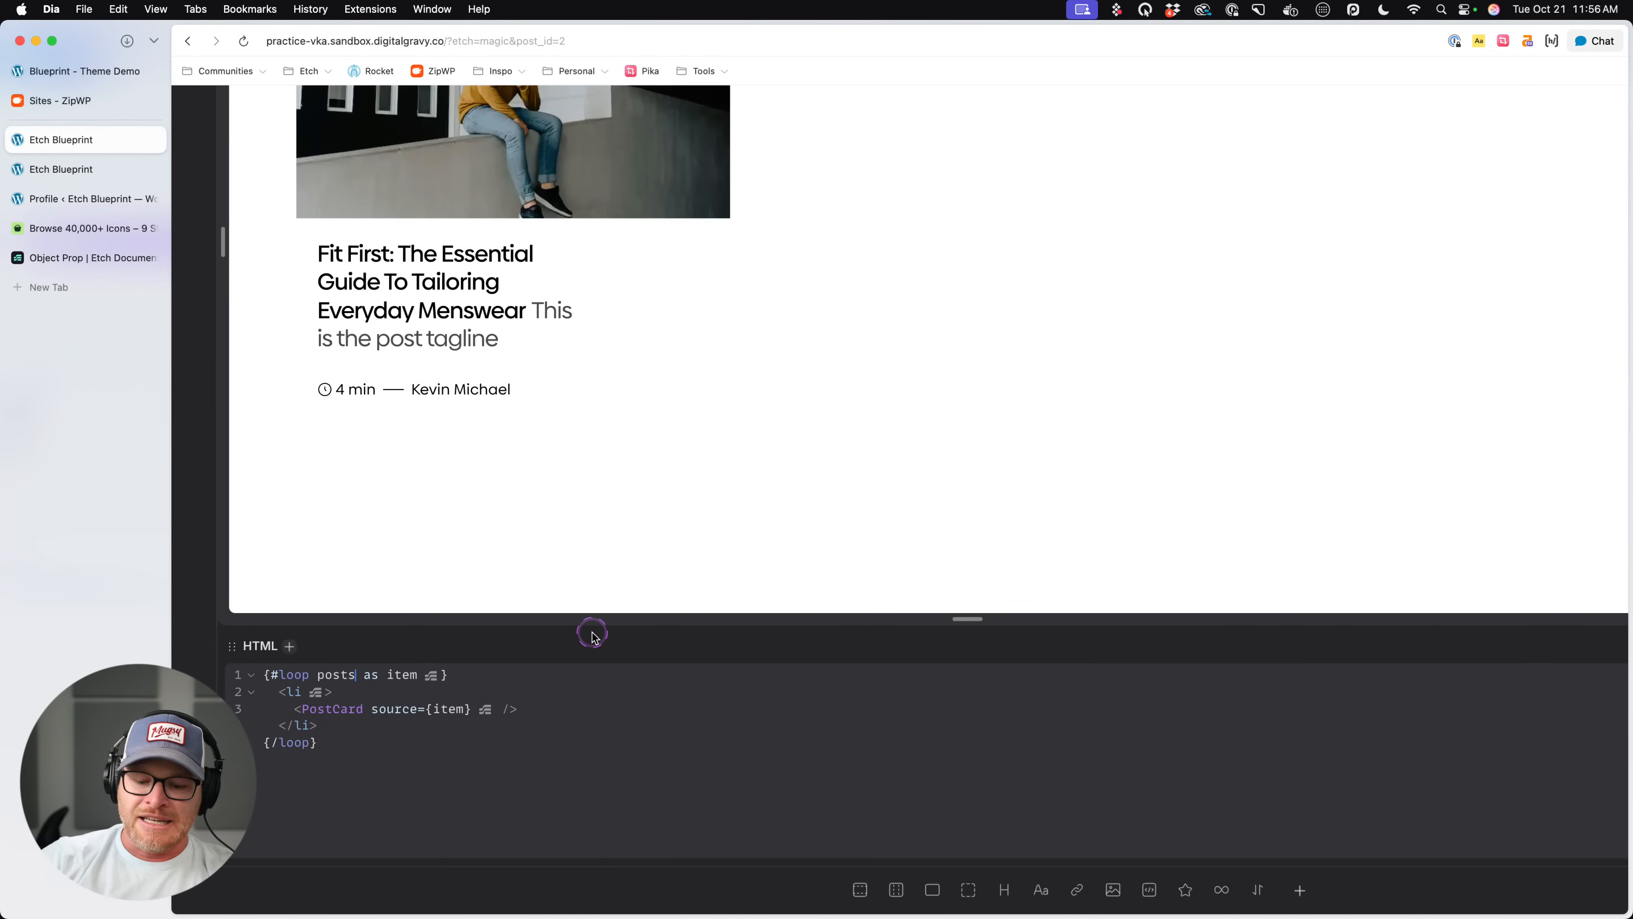
pyautogui.write('($qty: 3')
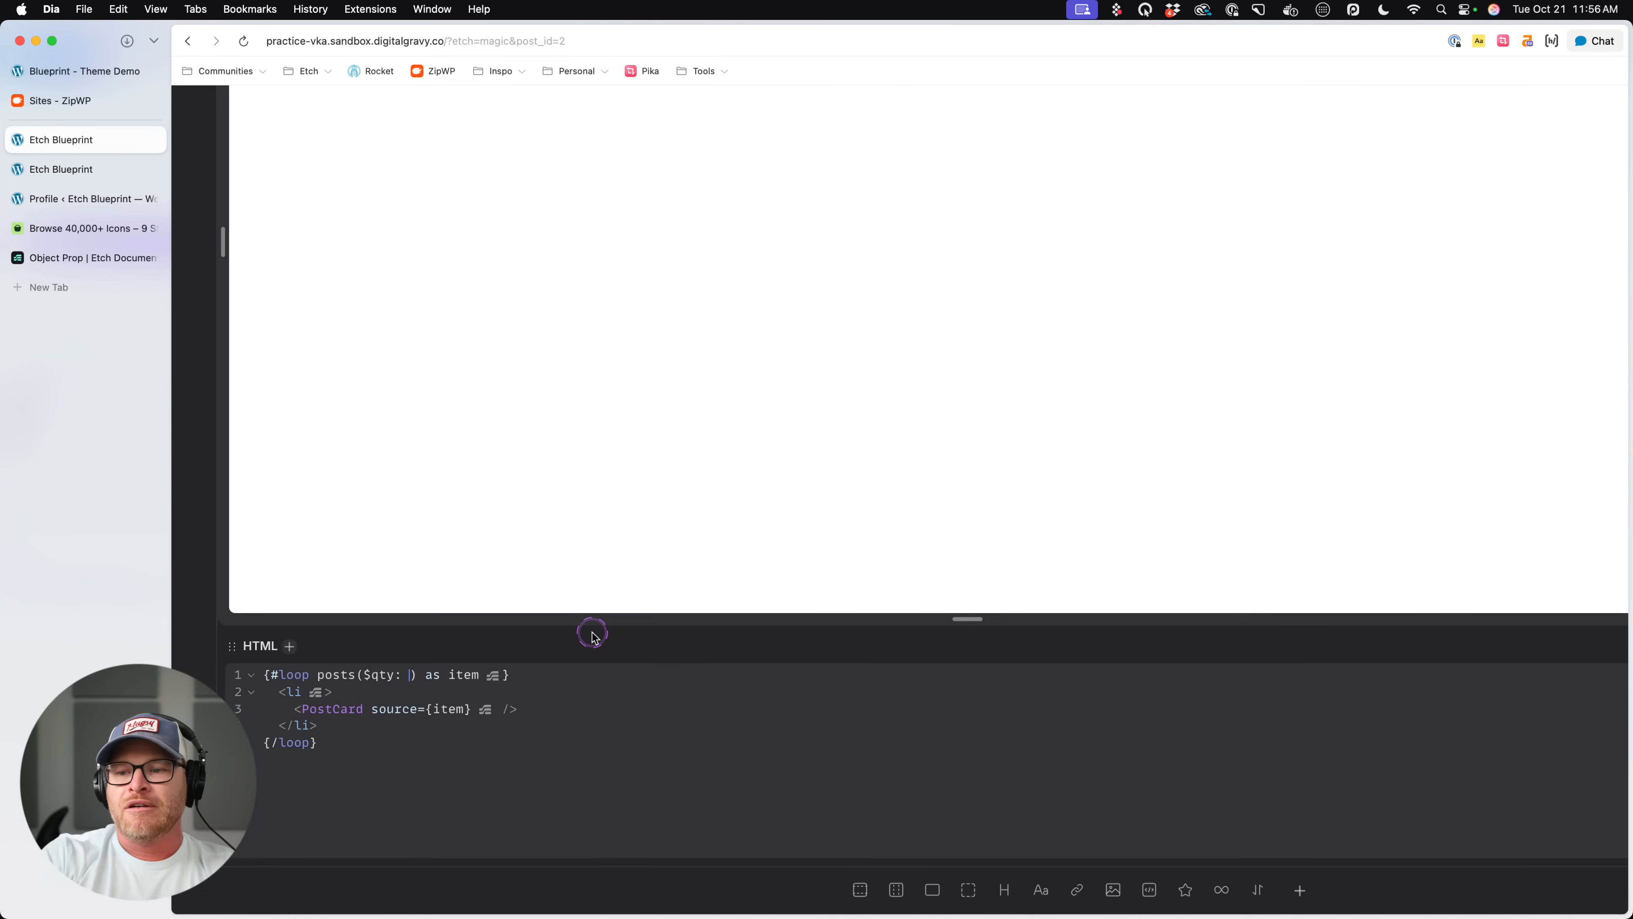
pyautogui.scroll(3, 787, 425)
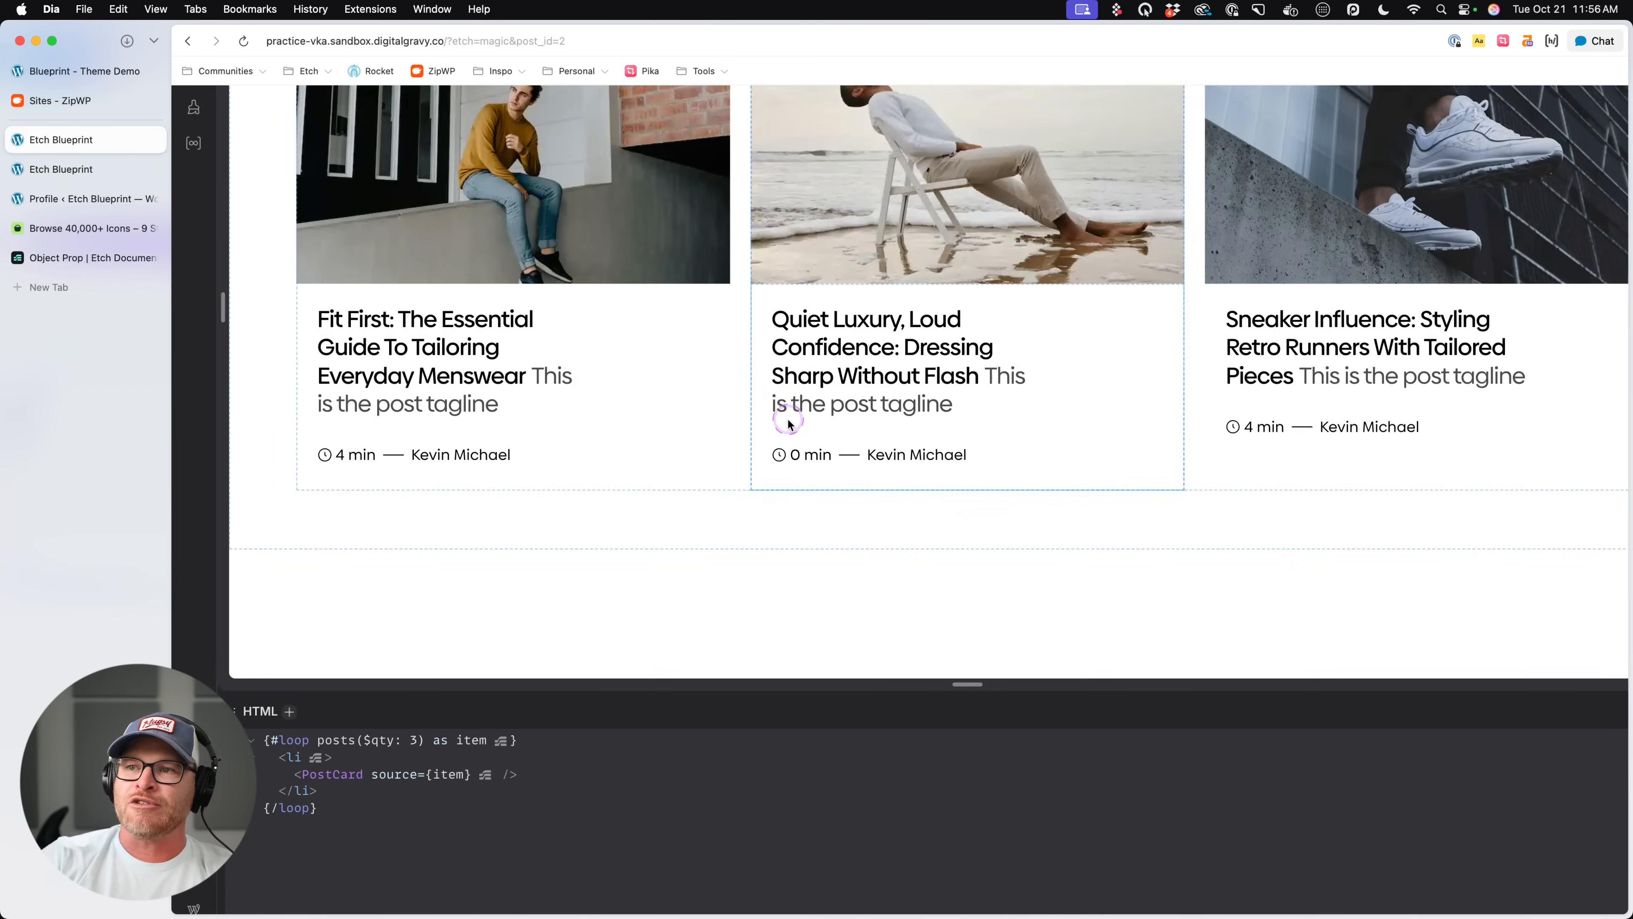
pyautogui.scroll(-3, 784, 413)
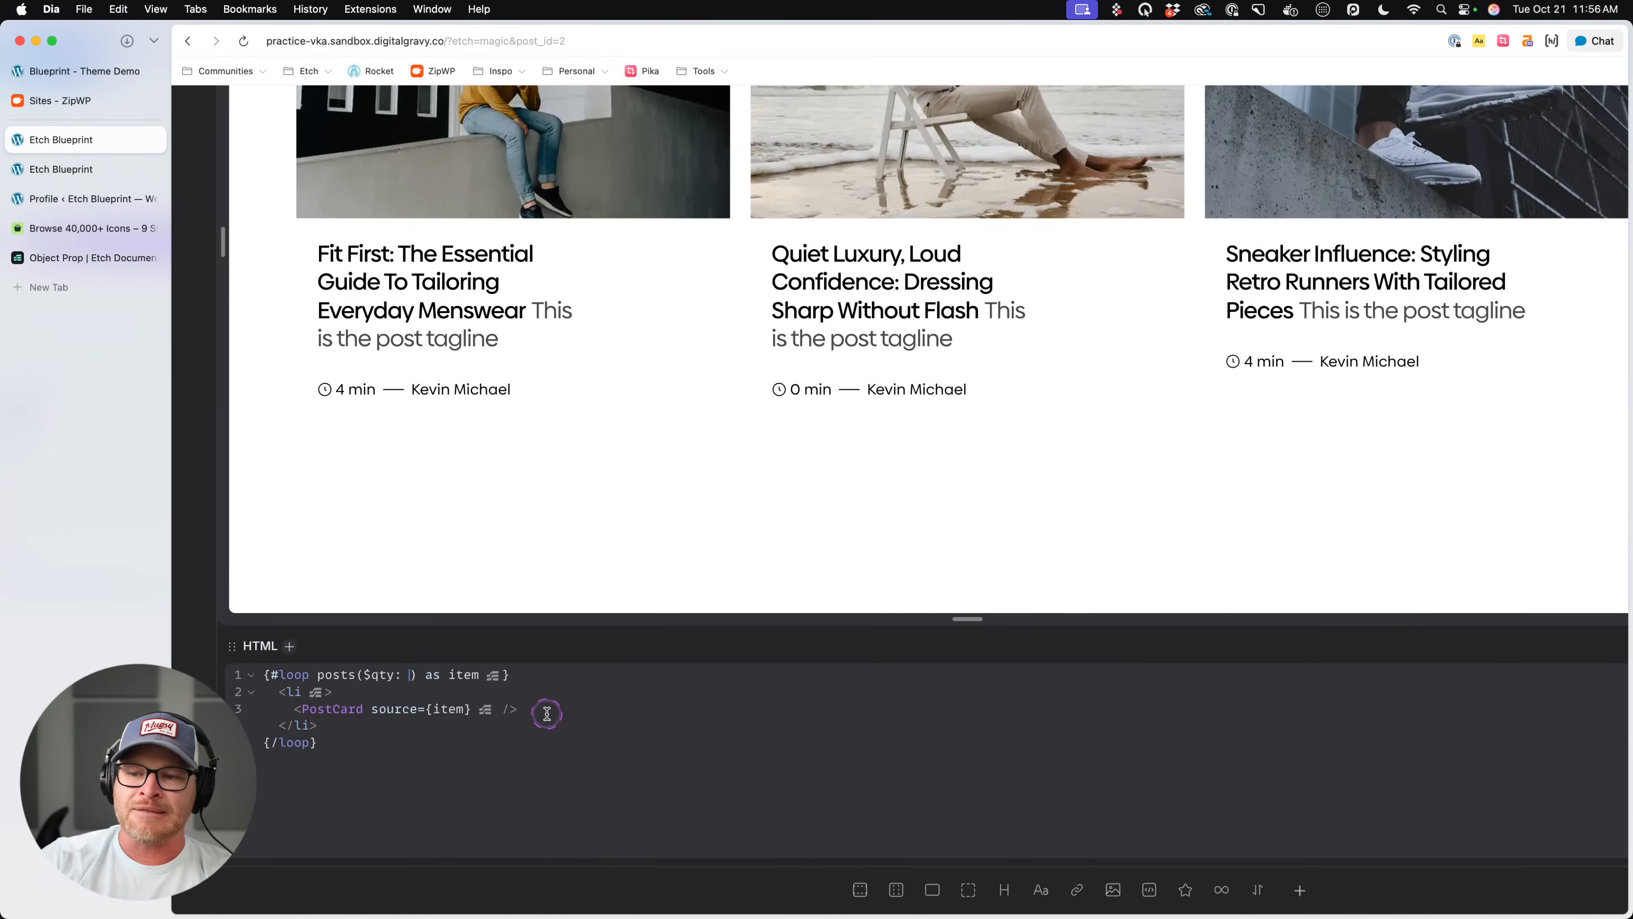
pyautogui.write('3')
pyautogui.scroll(3, 1119, 321)
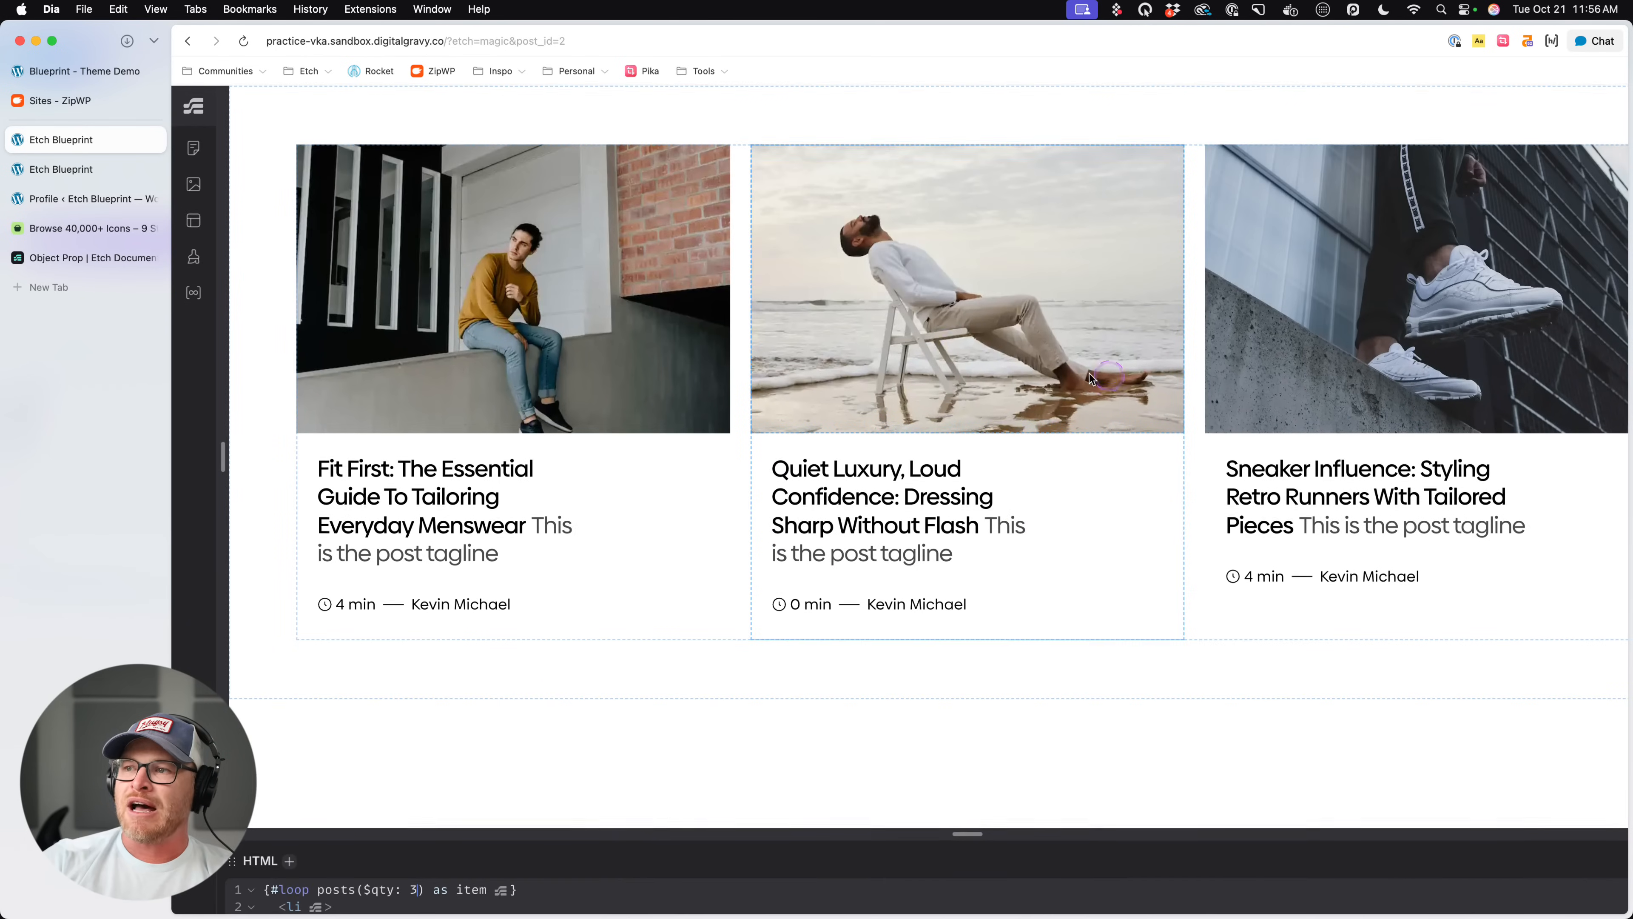
pyautogui.scroll(-3, 1112, 386)
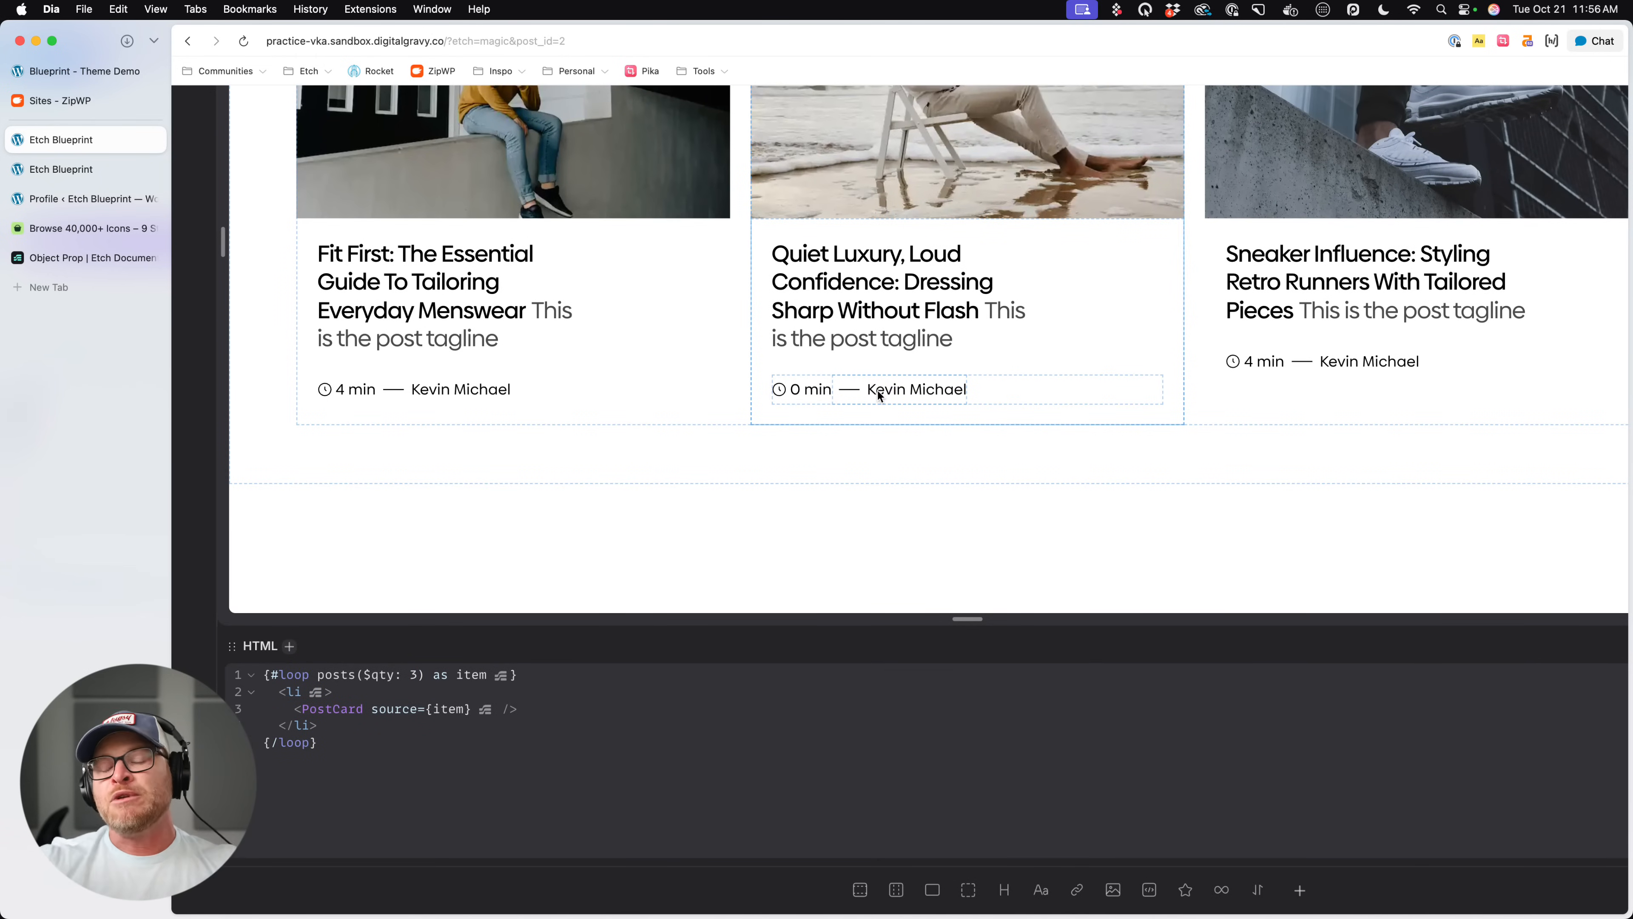
pyautogui.click(1084, 409)
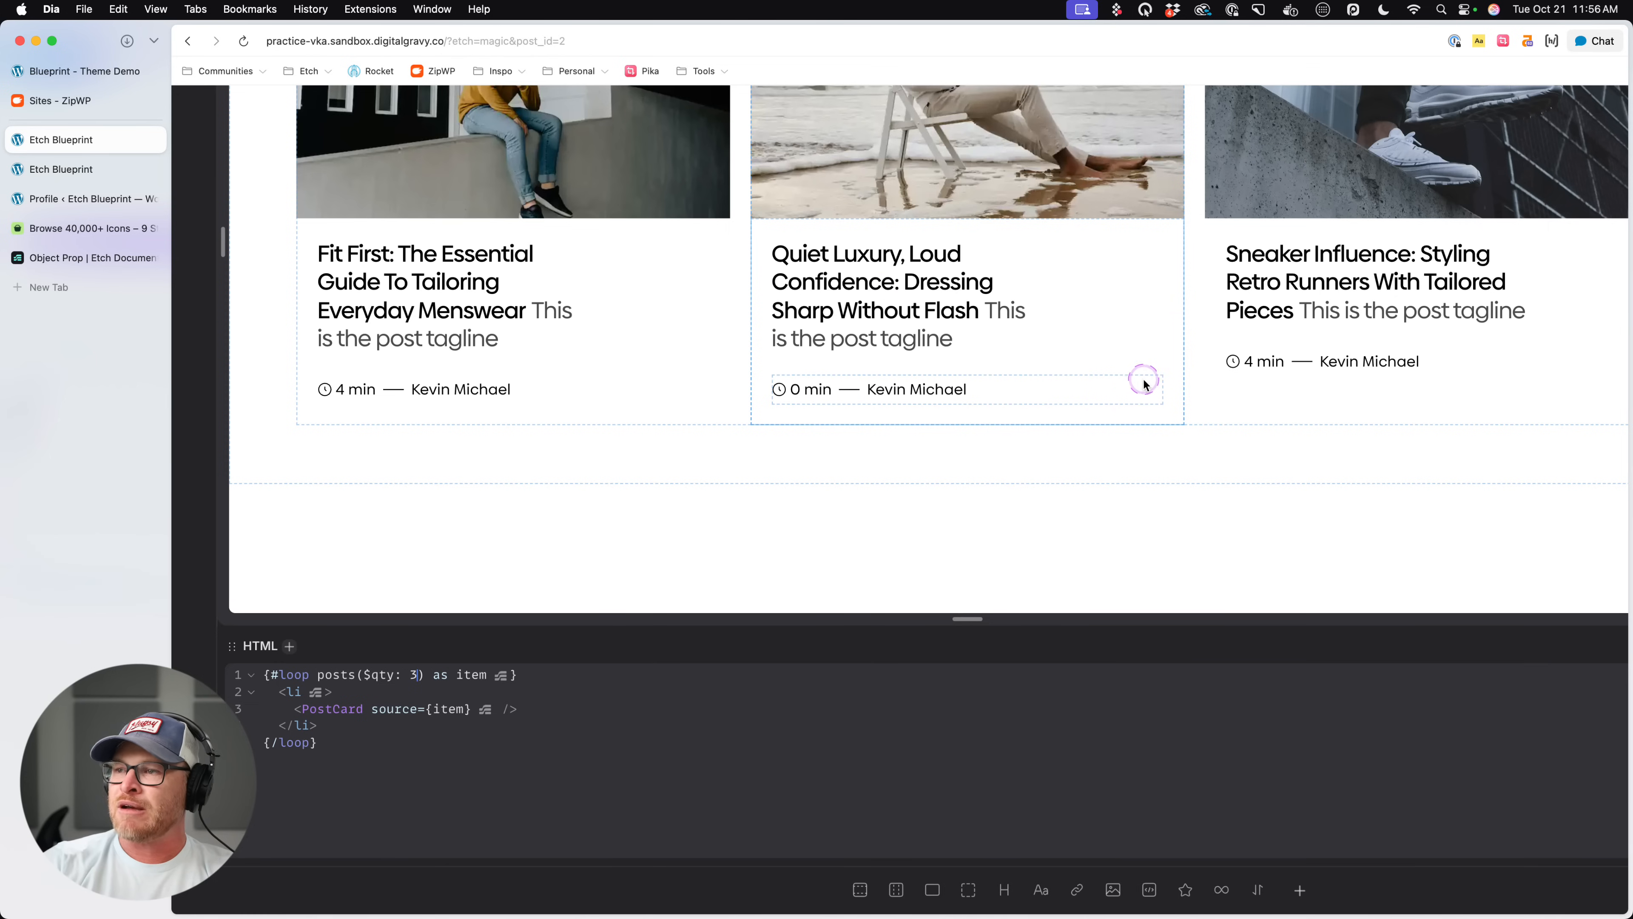
pyautogui.scroll(3, 1143, 384)
pyautogui.scroll(-3, 1278, 421)
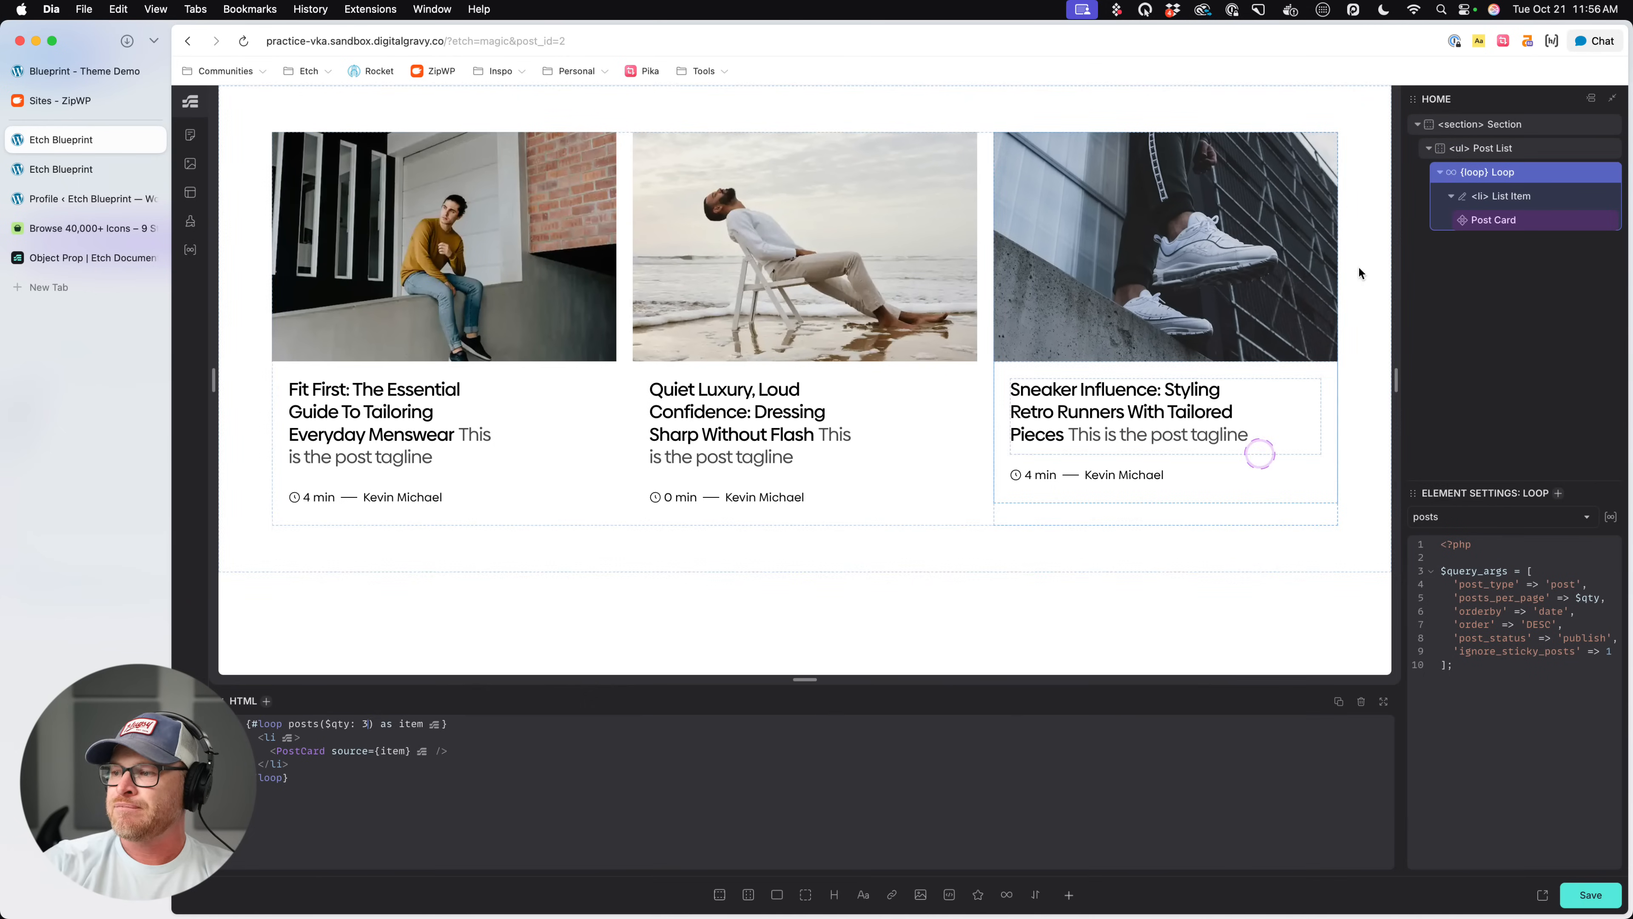
# - Duplicate the Post List within the section and bring the copy into view
pyautogui.click(1534, 152)
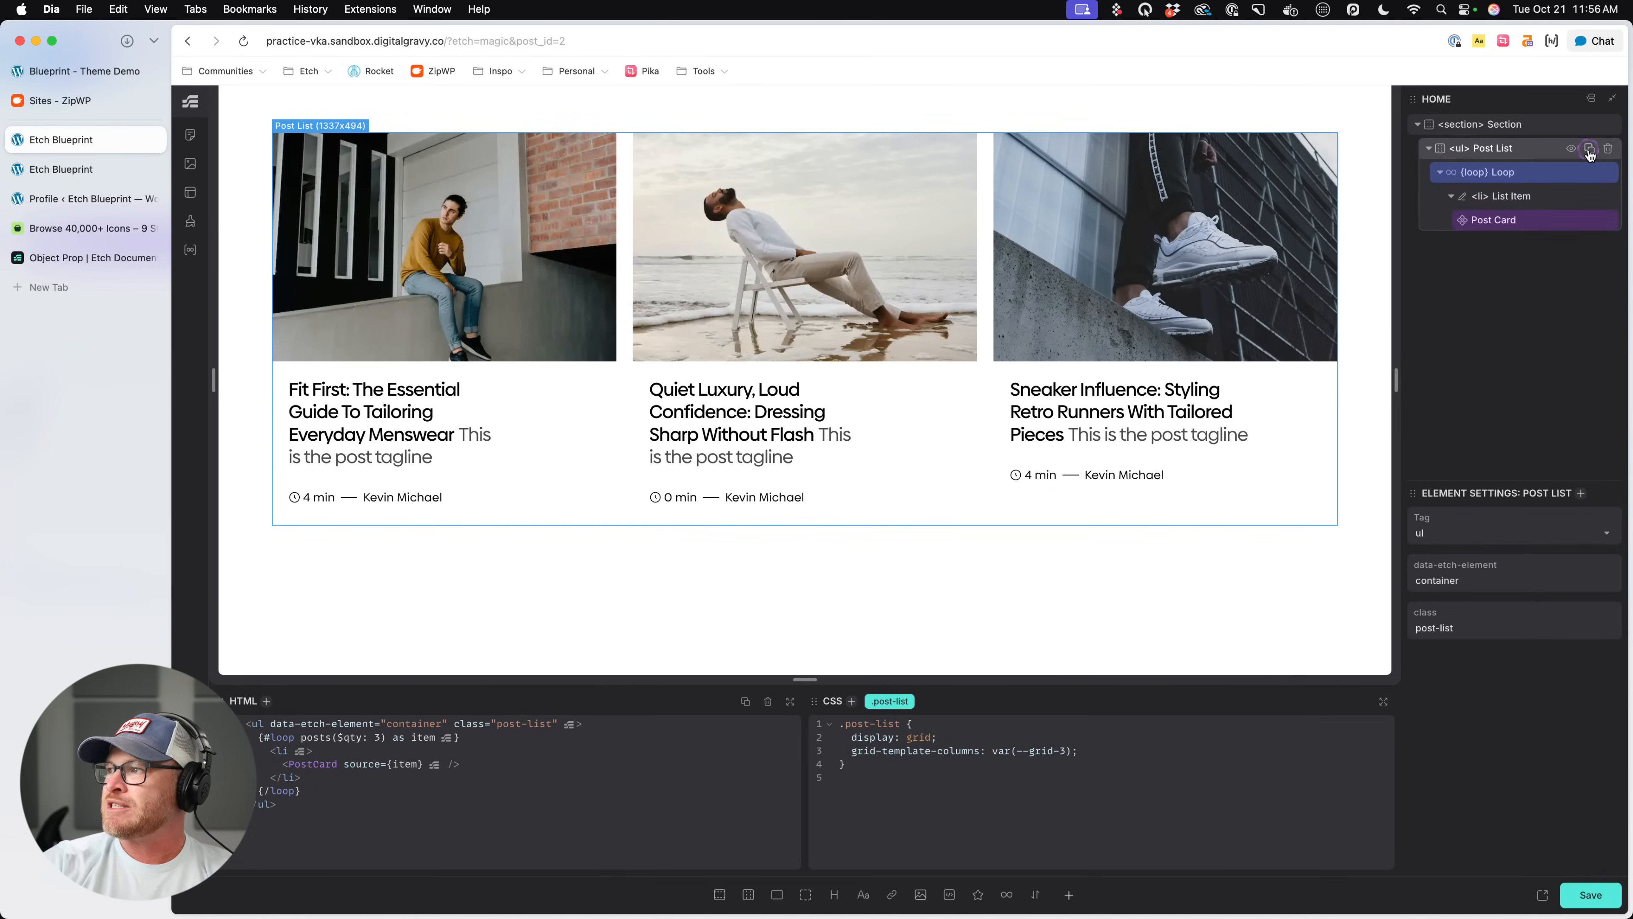
pyautogui.click(1588, 150)
pyautogui.scroll(-4, 976, 446)
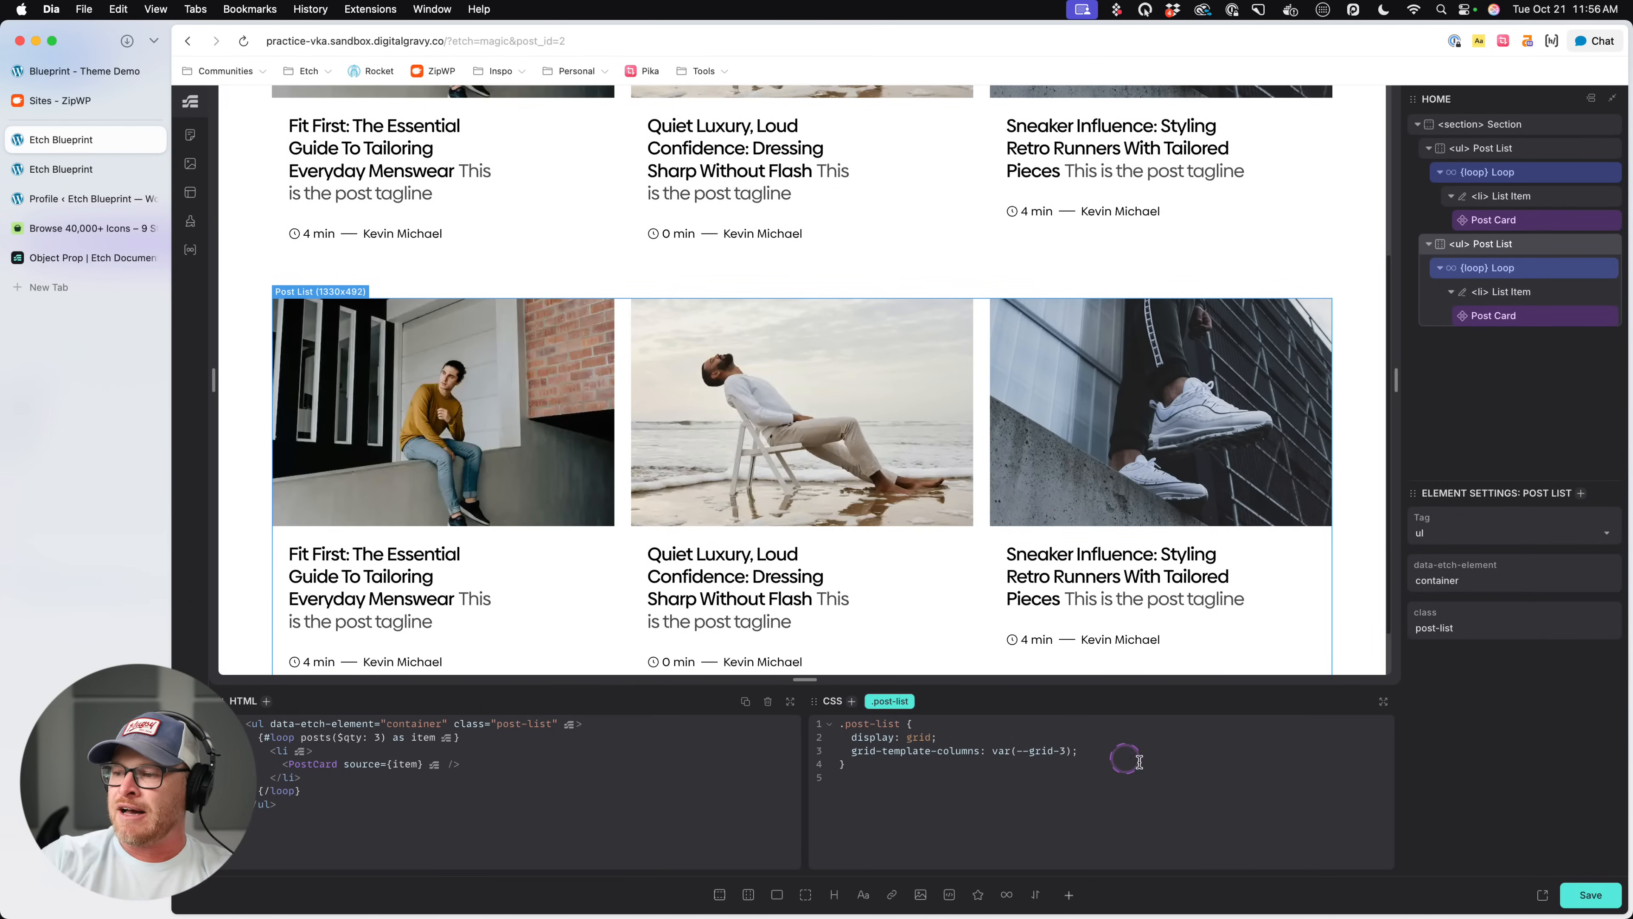
# - Add an automatically generated ID selector to the duplicated Post List for its own CSS
pyautogui.press('.')
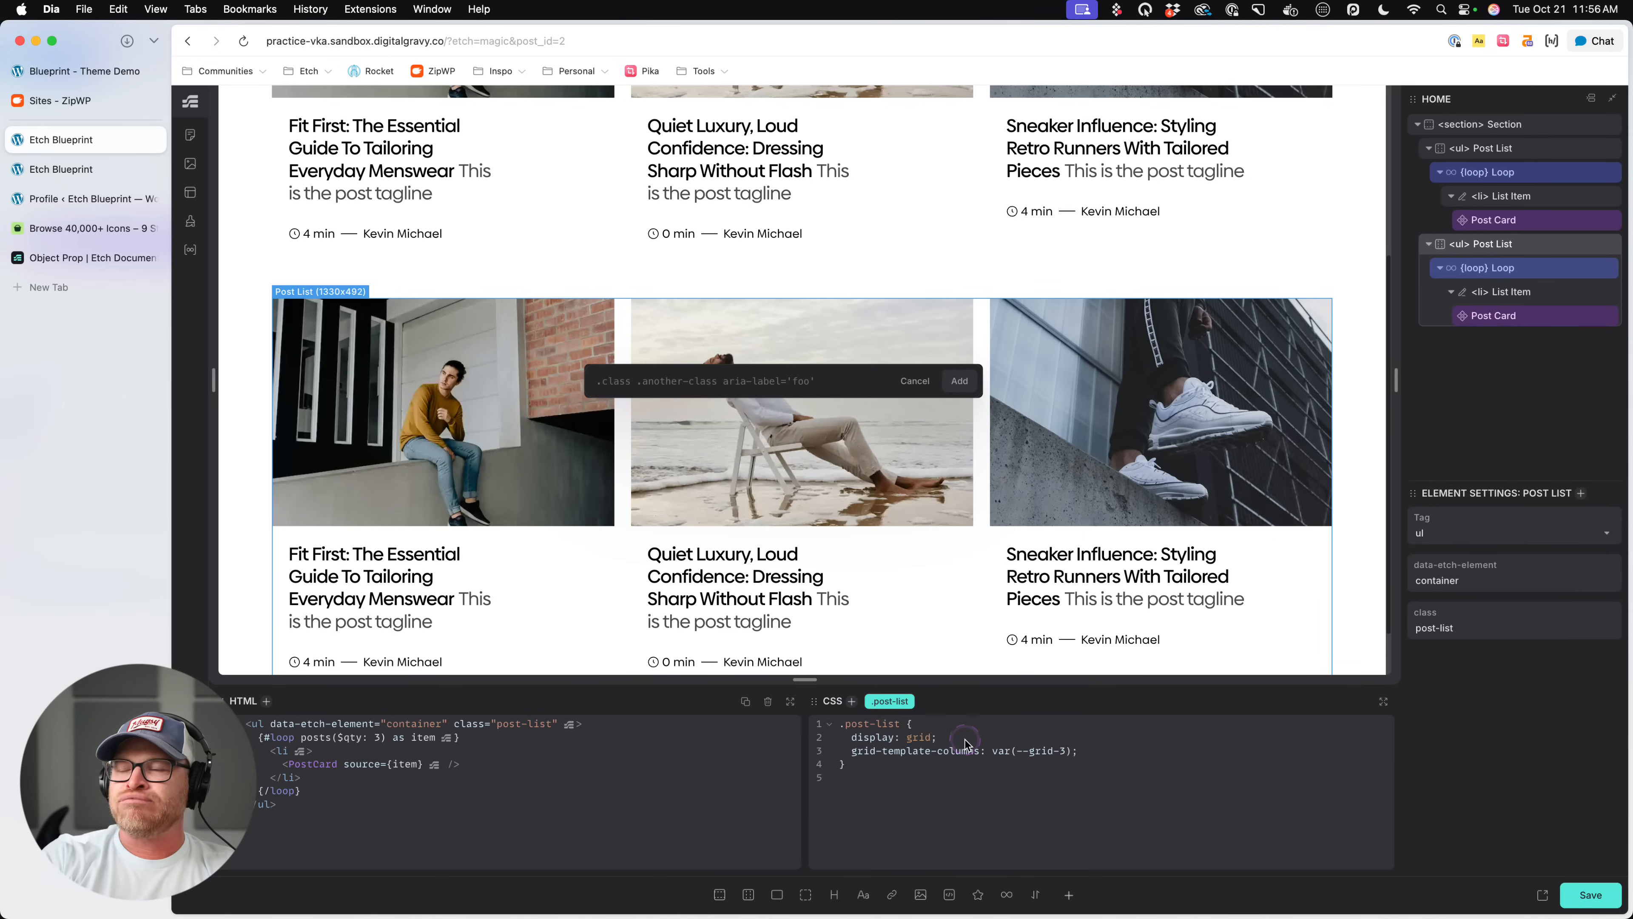
pyautogui.write('#')
pyautogui.press('Return')
pyautogui.click(993, 813)
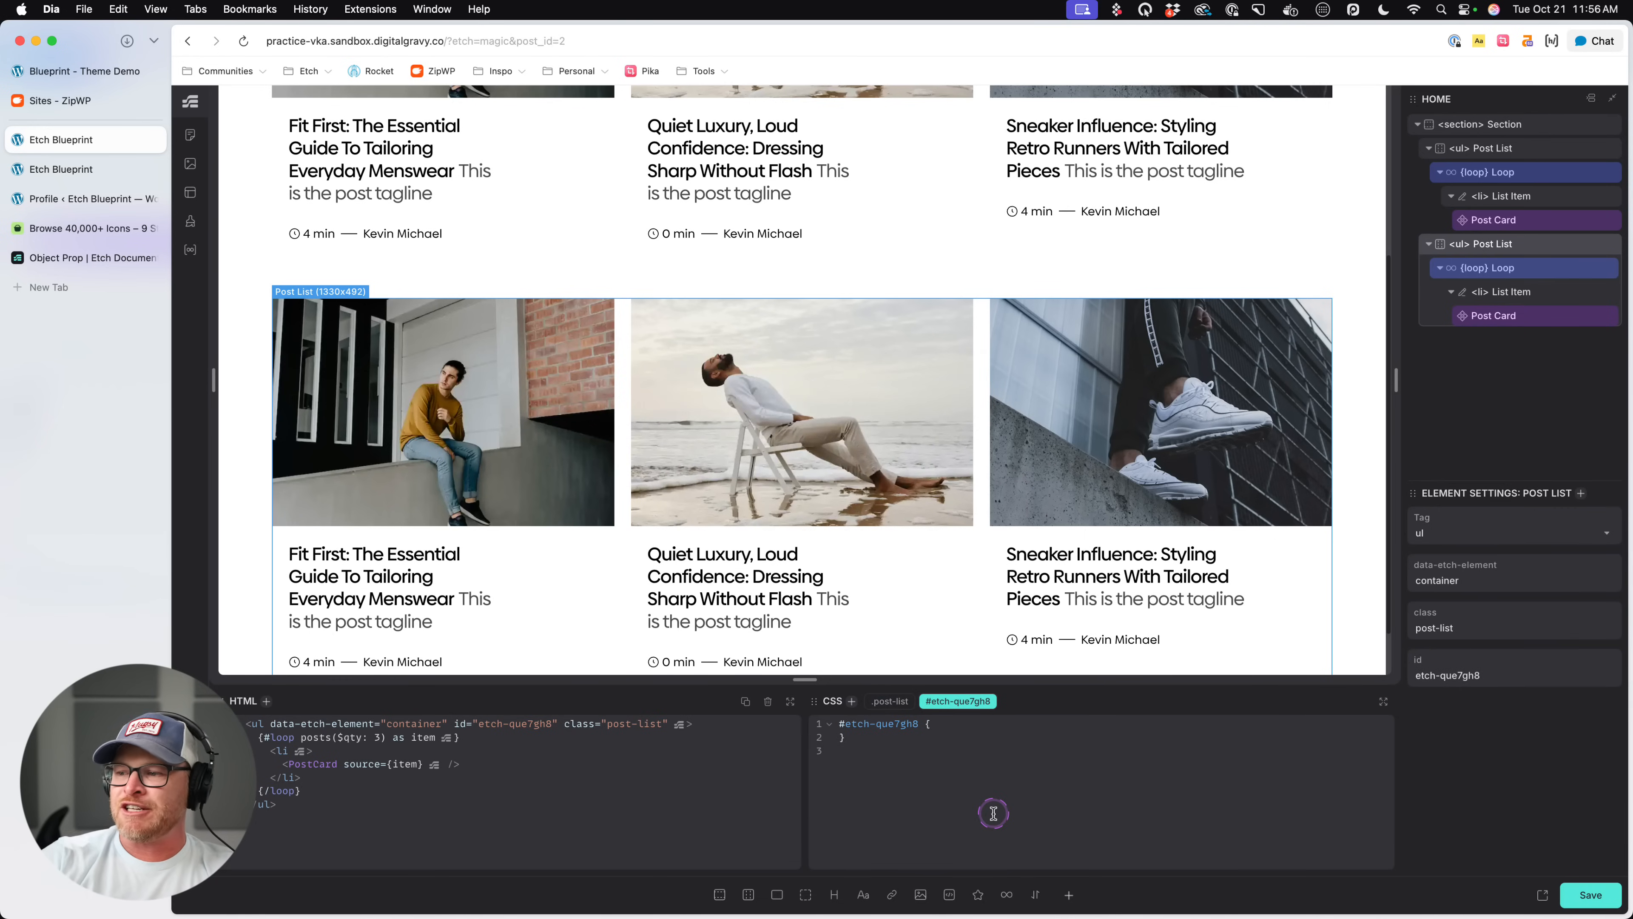
# - Set grid-template-columns to var(--grid-4) in the duplicated Post List's ID CSS and save the page
pyautogui.write('grid-template=col')
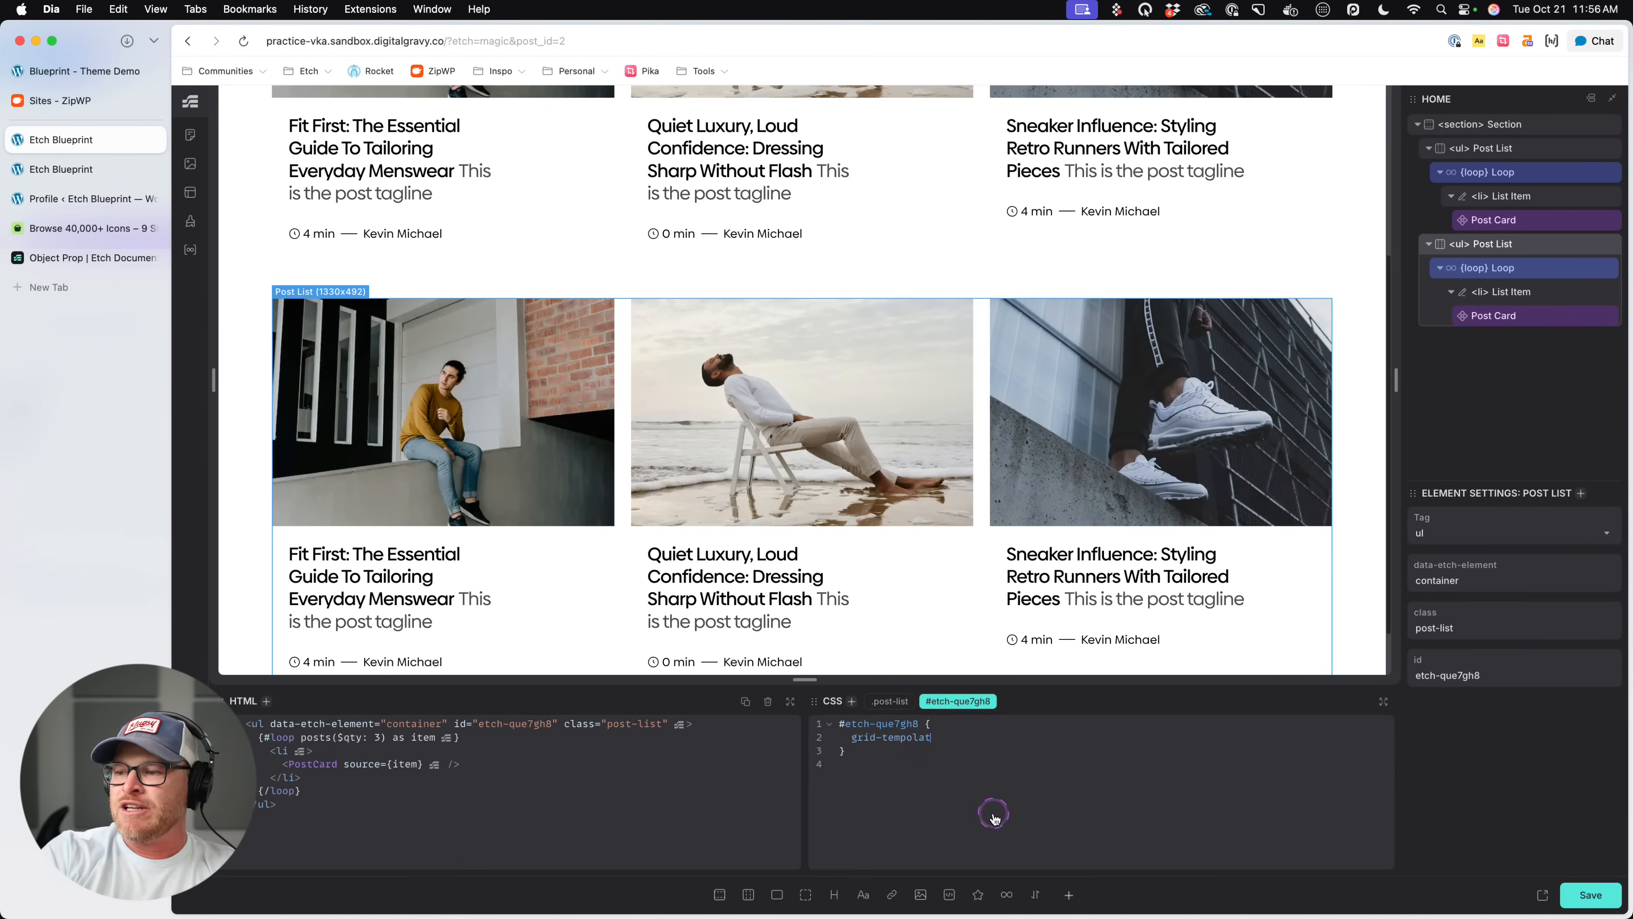
pyautogui.press('BackSpace')
pyautogui.press('BackSpace')
pyautogui.press('BackSpace')
pyautogui.press('BackSpace')
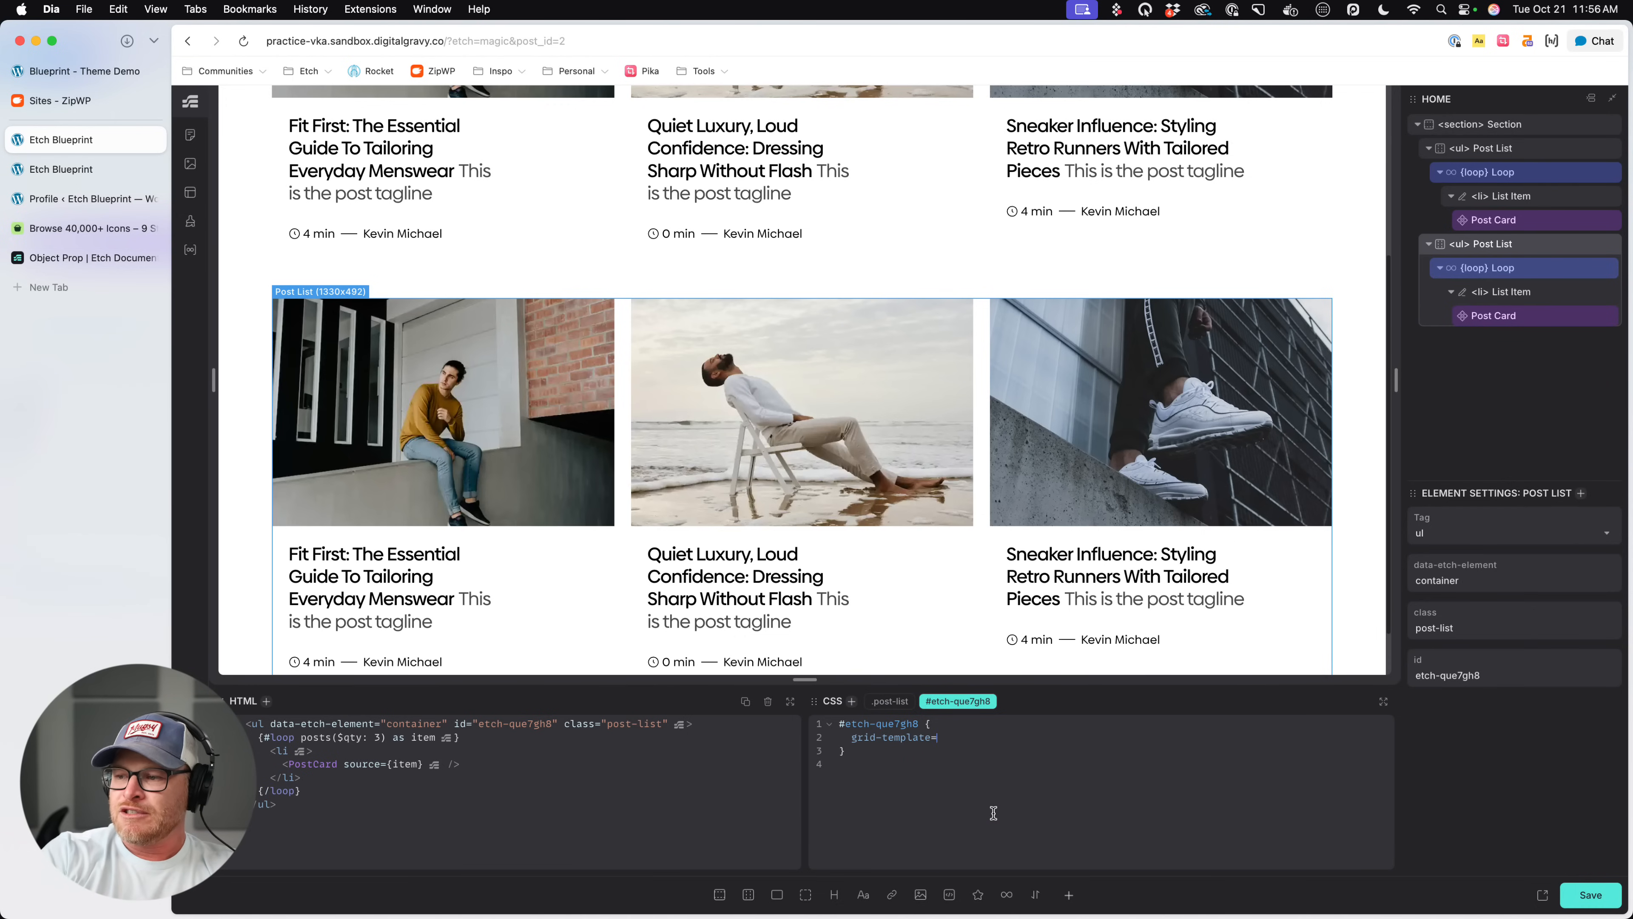
pyautogui.write('-columns: --grid-3')
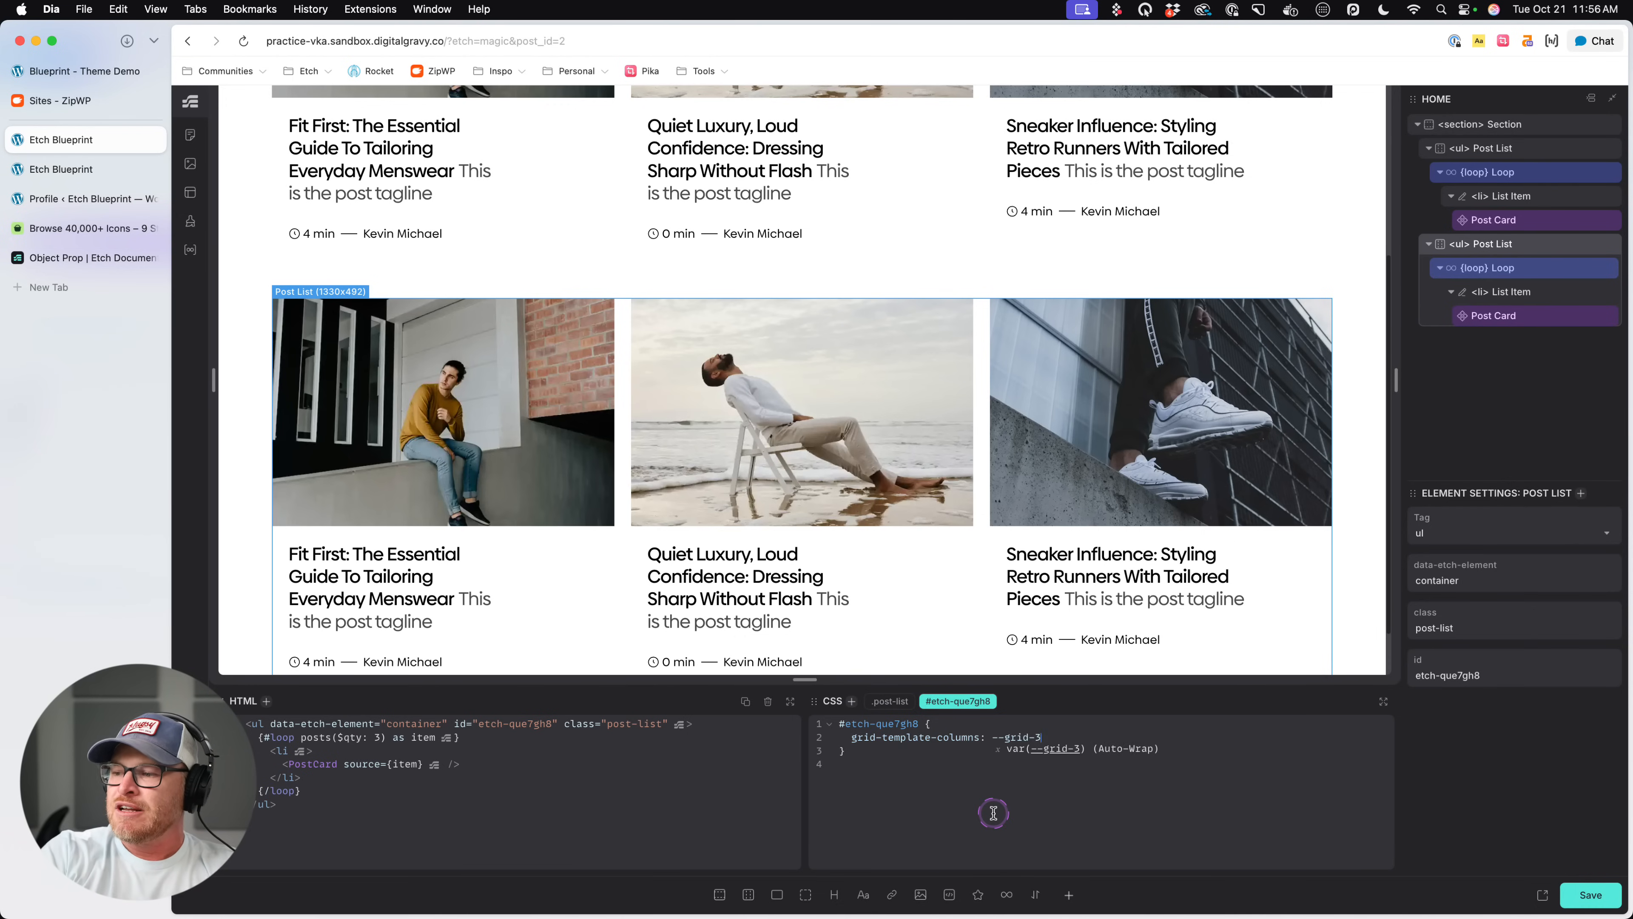
pyautogui.write(";'")
pyautogui.press('BackSpace')
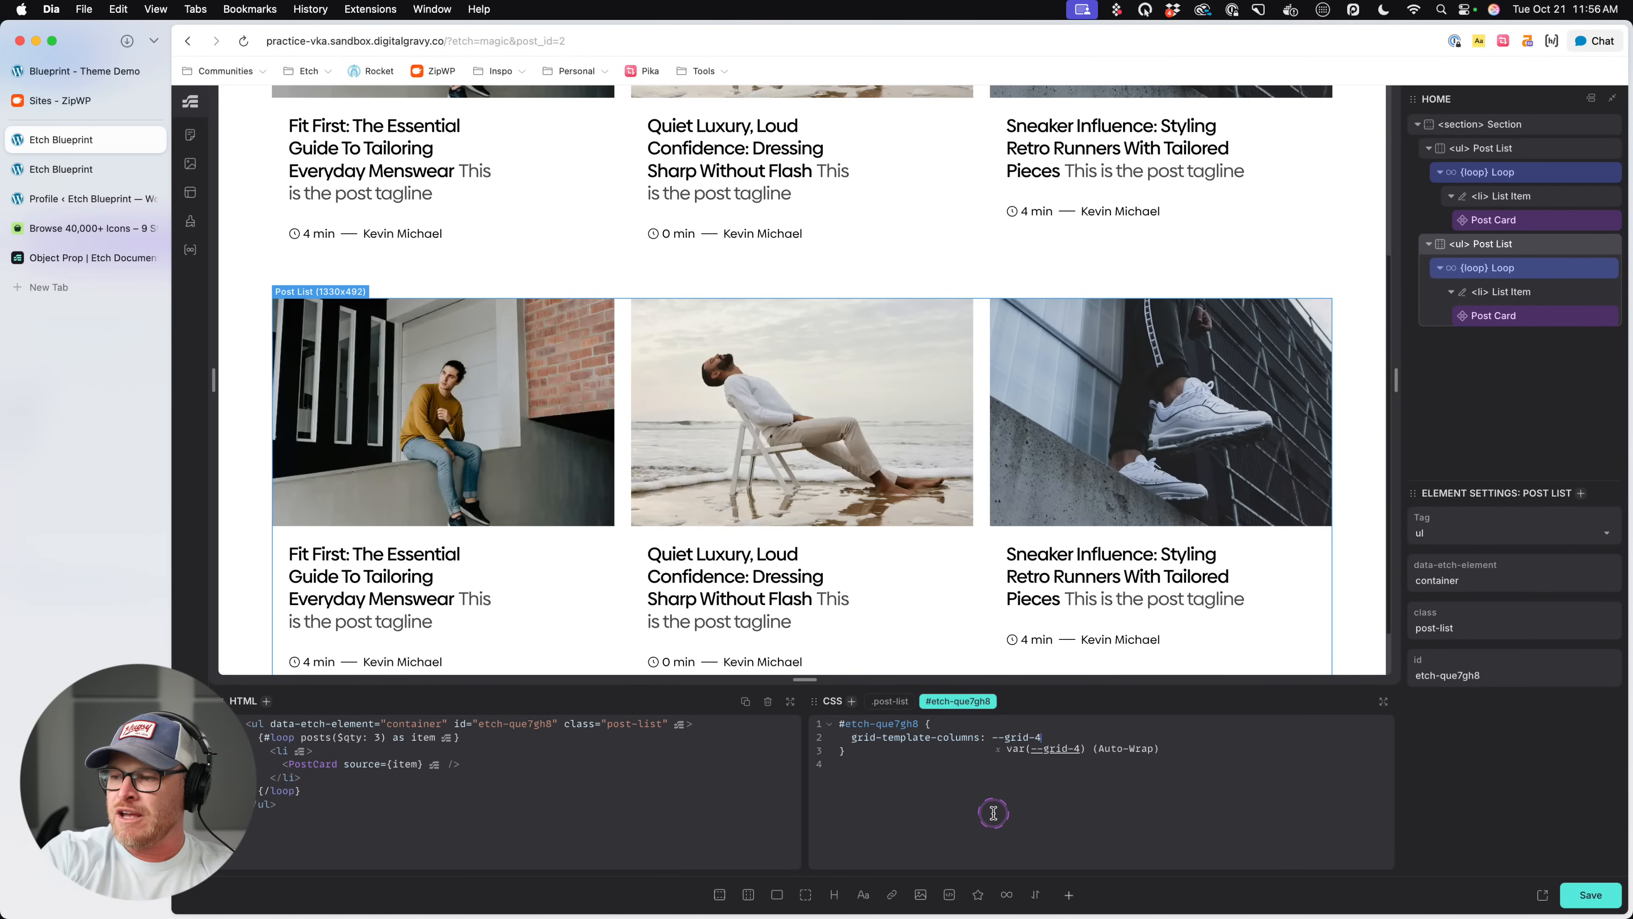
pyautogui.press('Return')
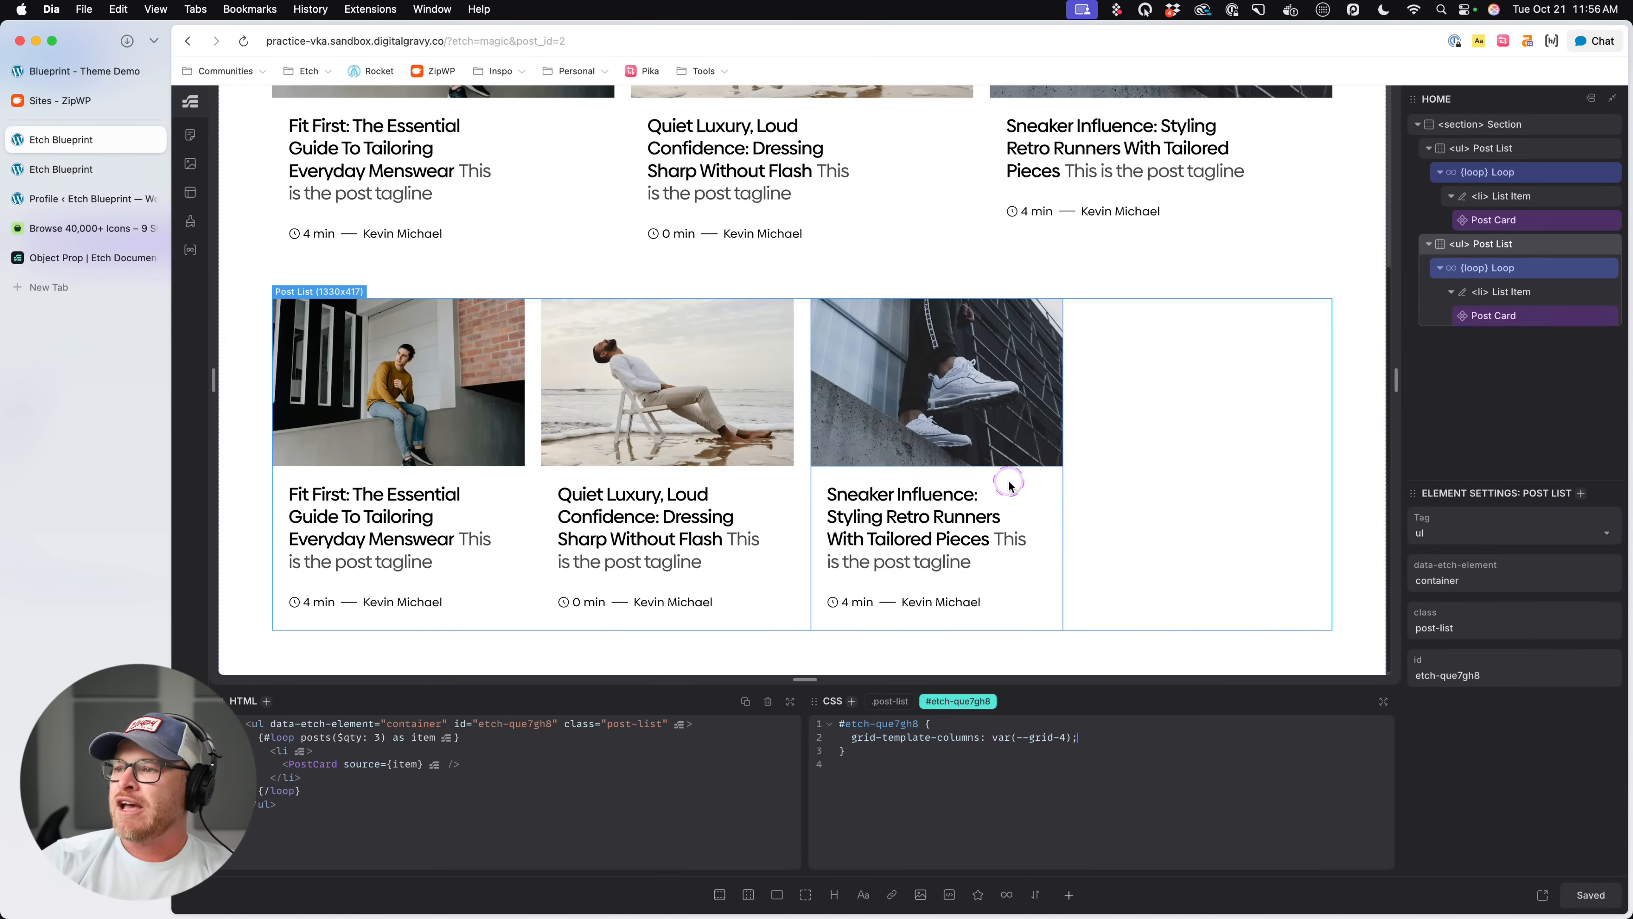
# - Pass ($qty: 4) to posts in the duplicated Post List's loop, compare both lists on the canvas and save the page
pyautogui.click(1006, 484)
pyautogui.click(1521, 278)
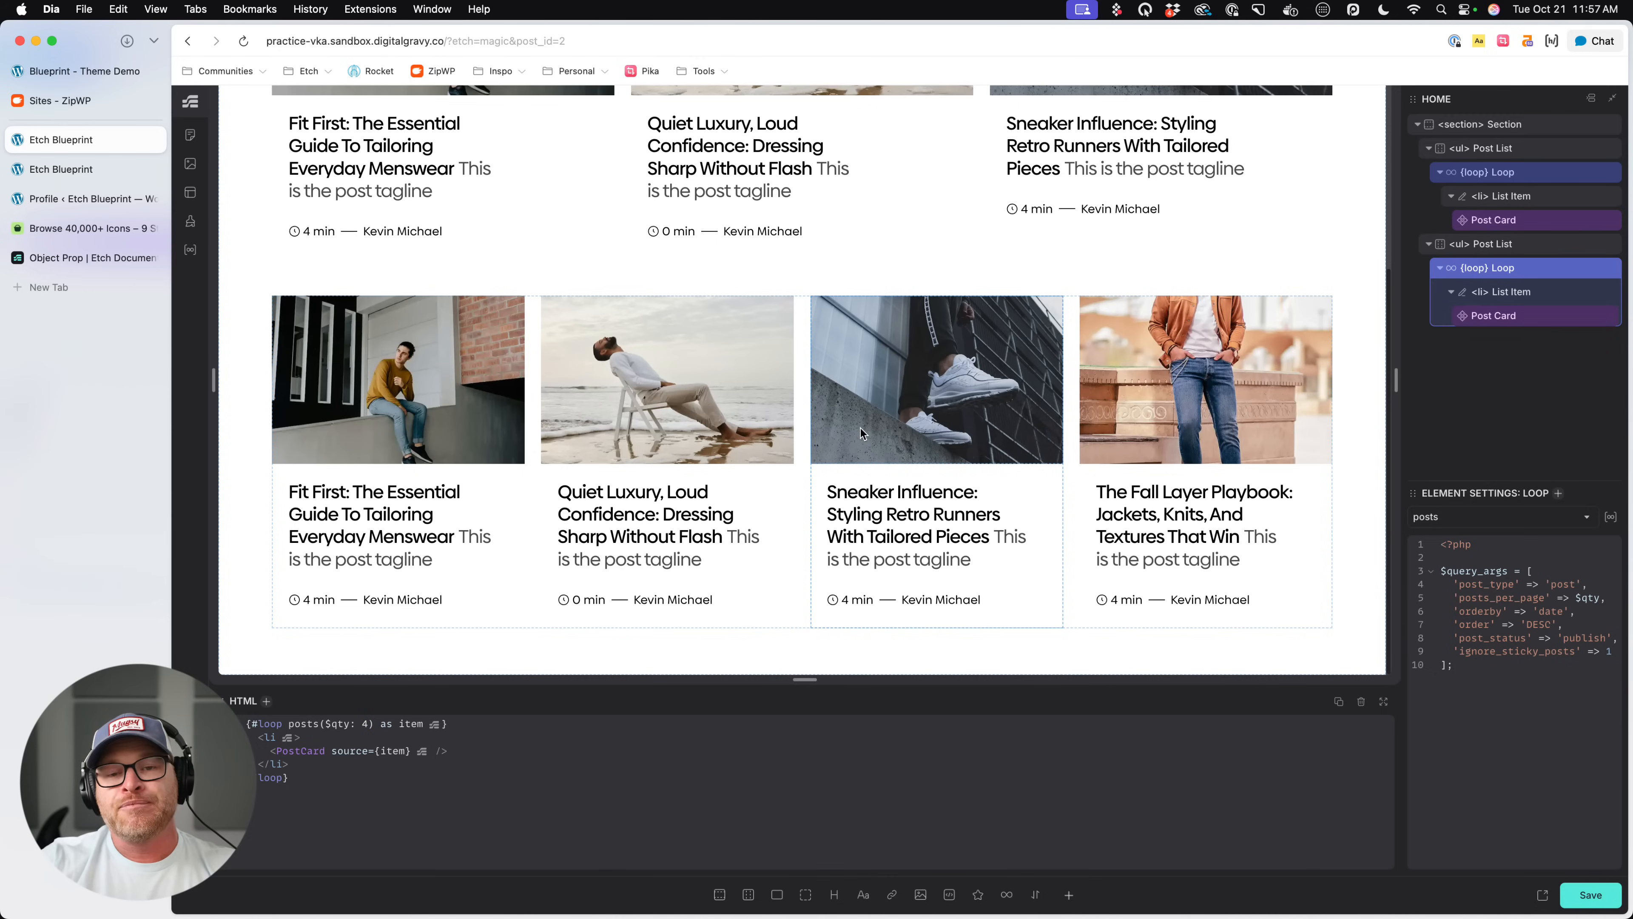
pyautogui.click(190, 392)
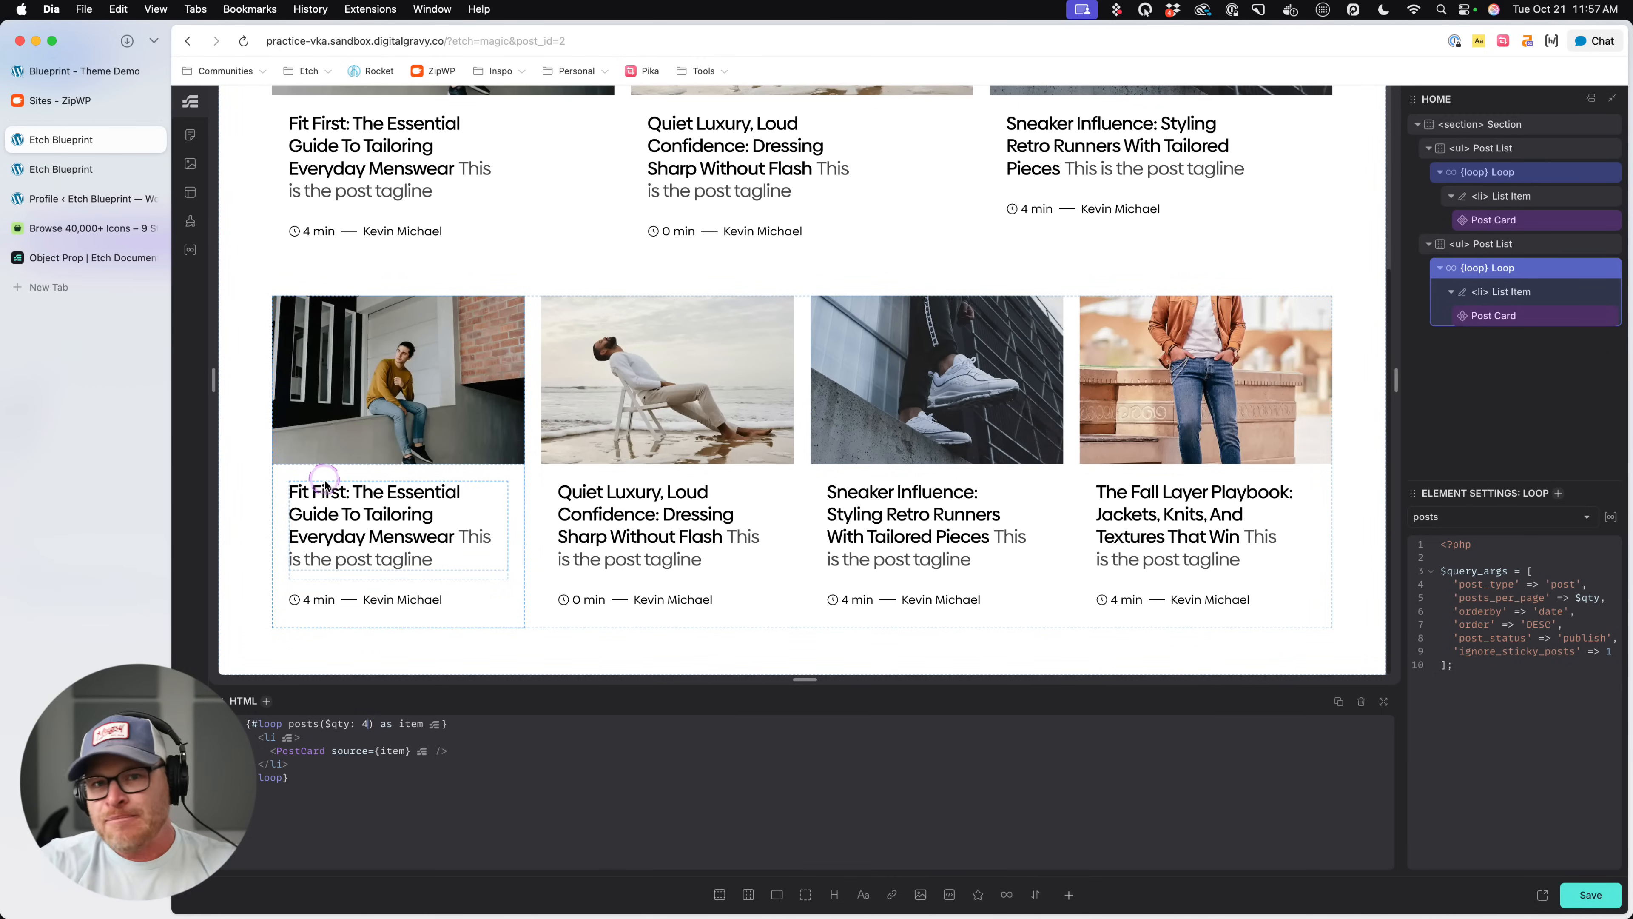
pyautogui.scroll(3, 614, 464)
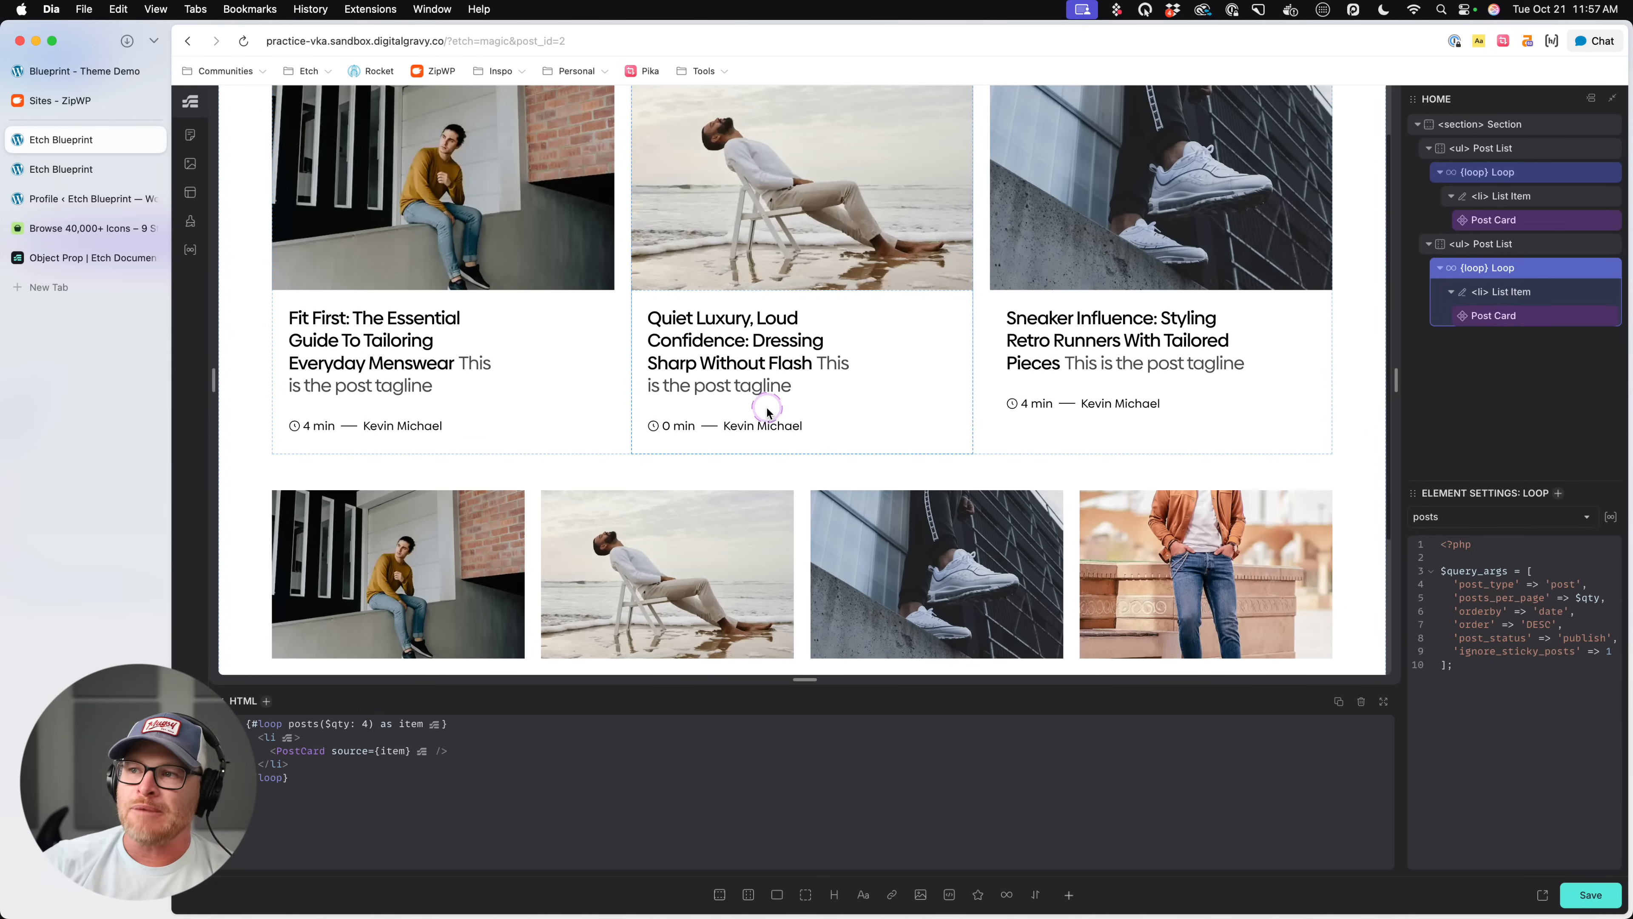
pyautogui.scroll(-1, 758, 415)
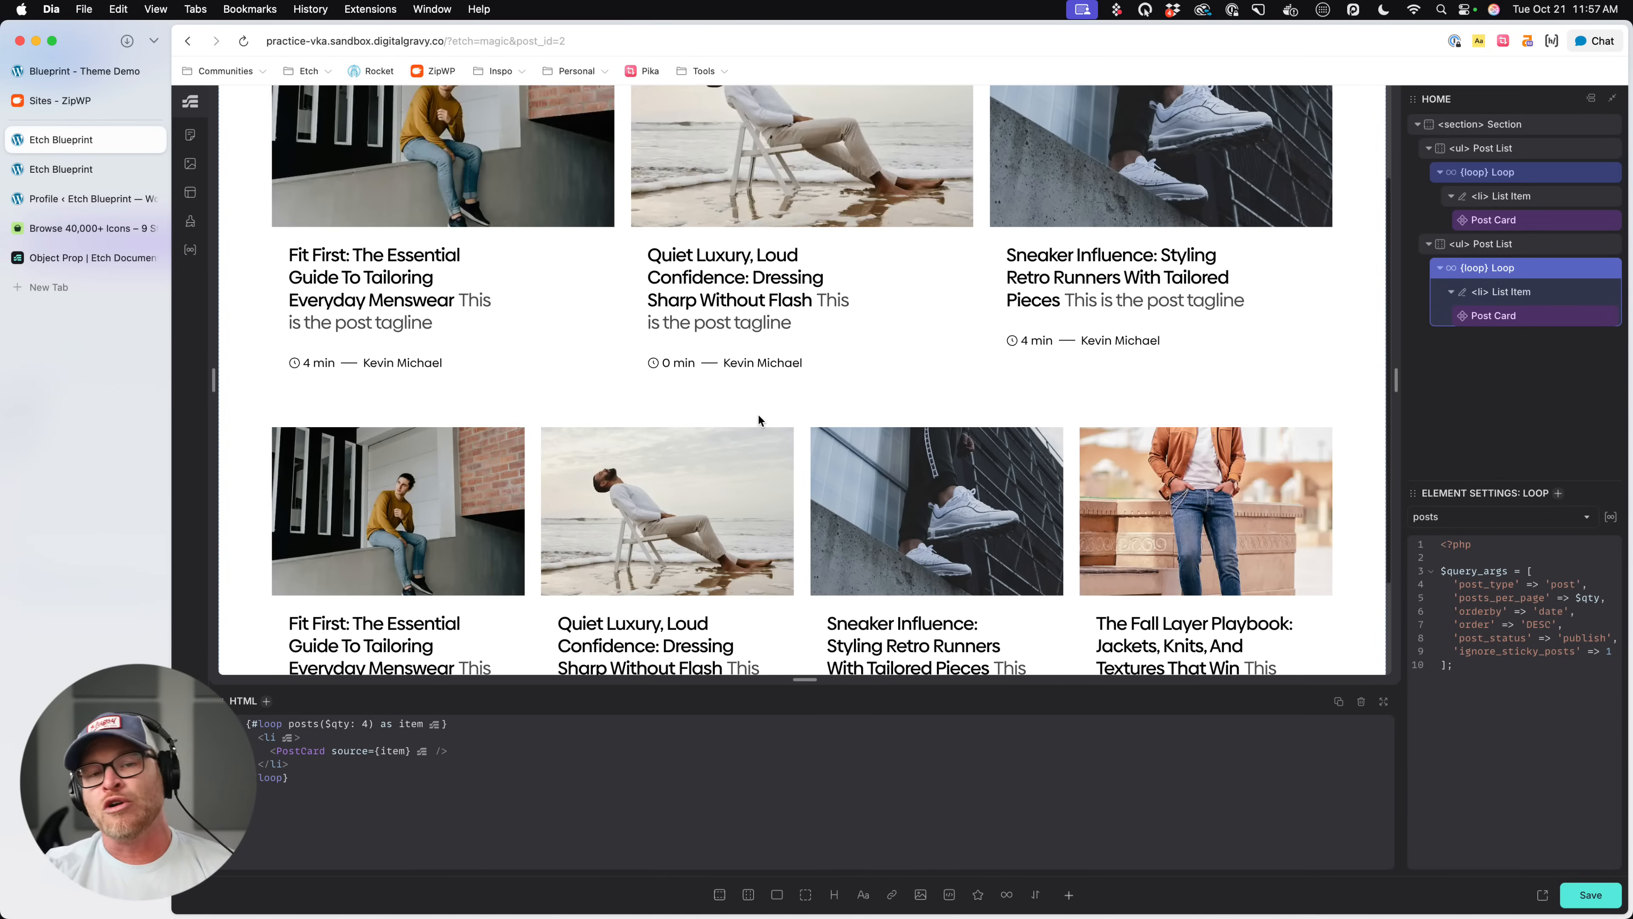
pyautogui.click(358, 429)
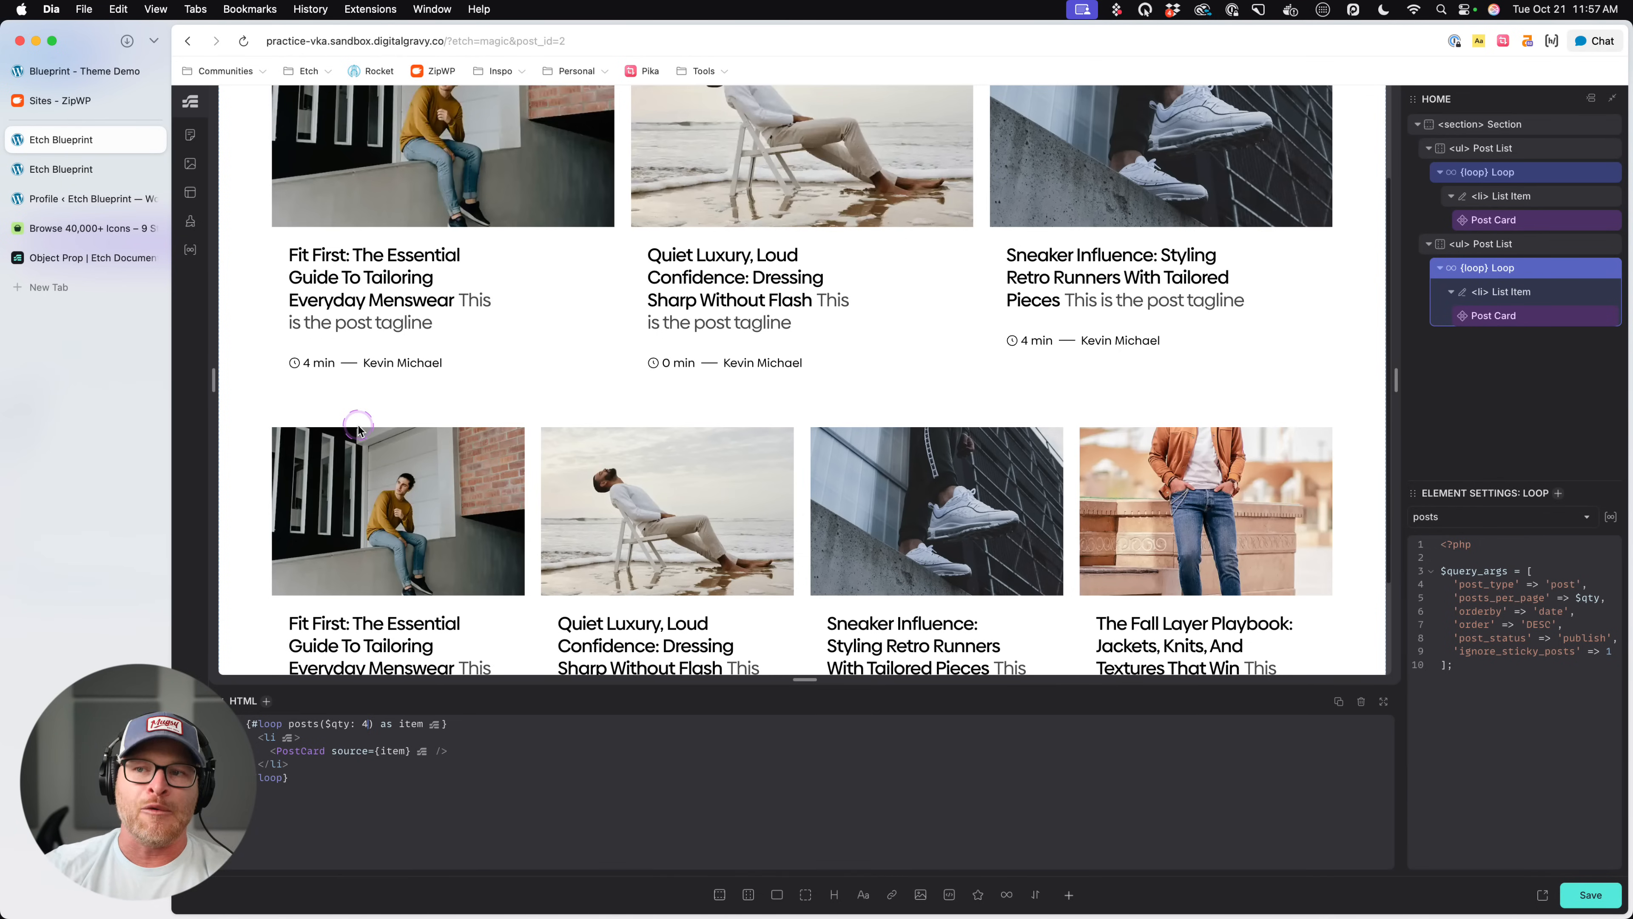
pyautogui.scroll(-2, 428, 462)
pyautogui.scroll(3, 428, 461)
pyautogui.press('super+s')
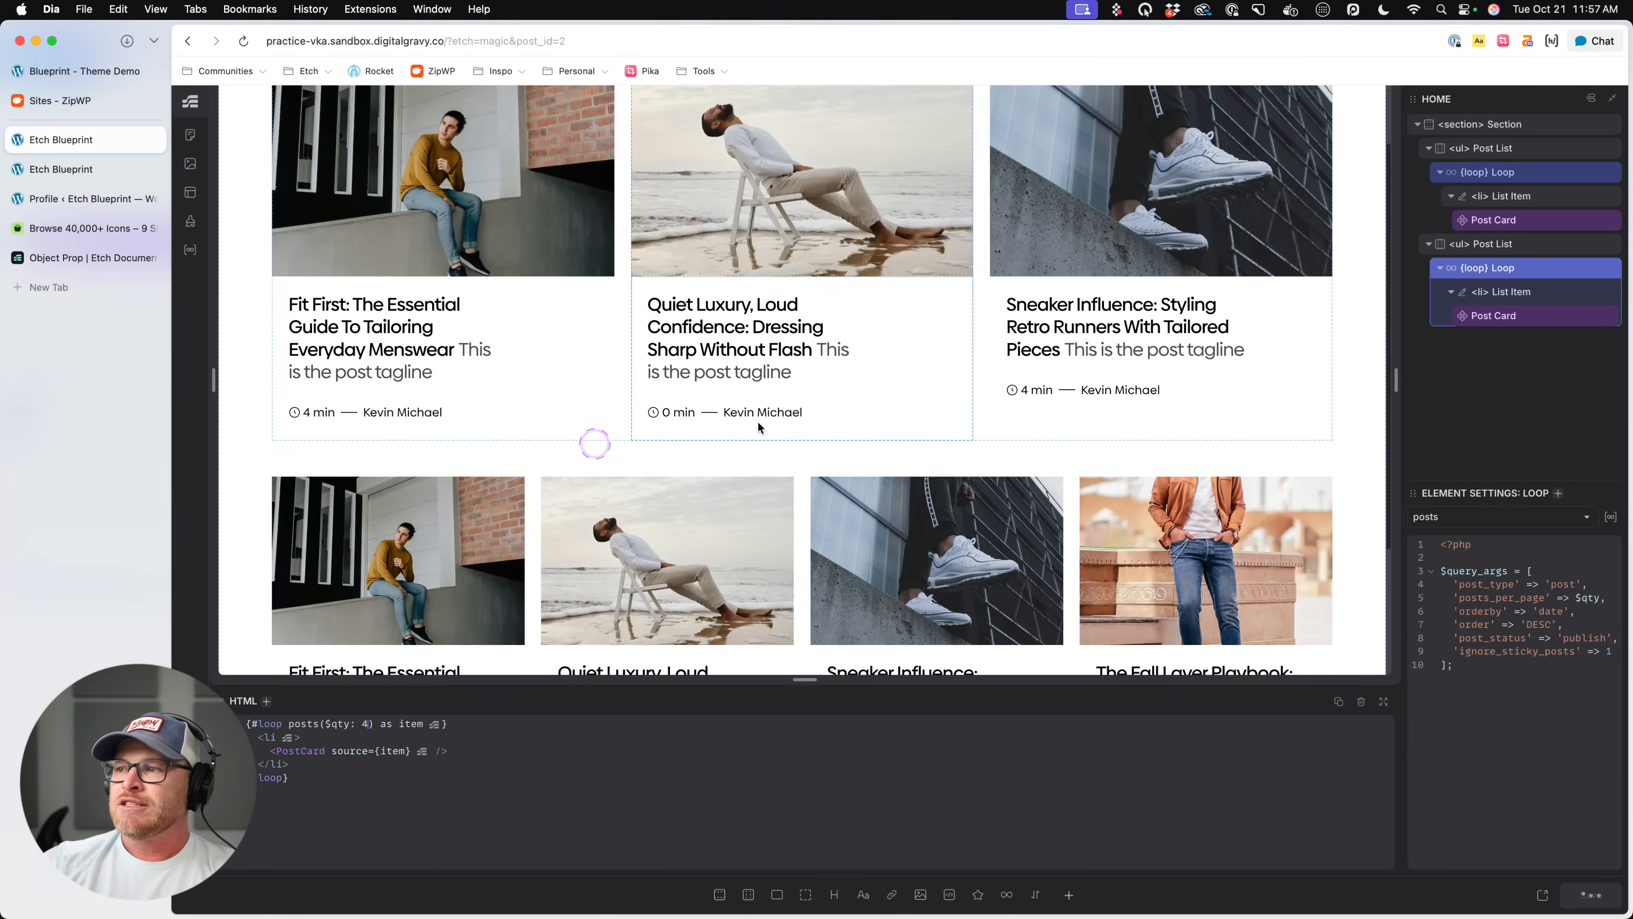
# - Open the duplicated list's Post Card component for editing and review the property types that can be added
pyautogui.scroll(-3, 937, 413)
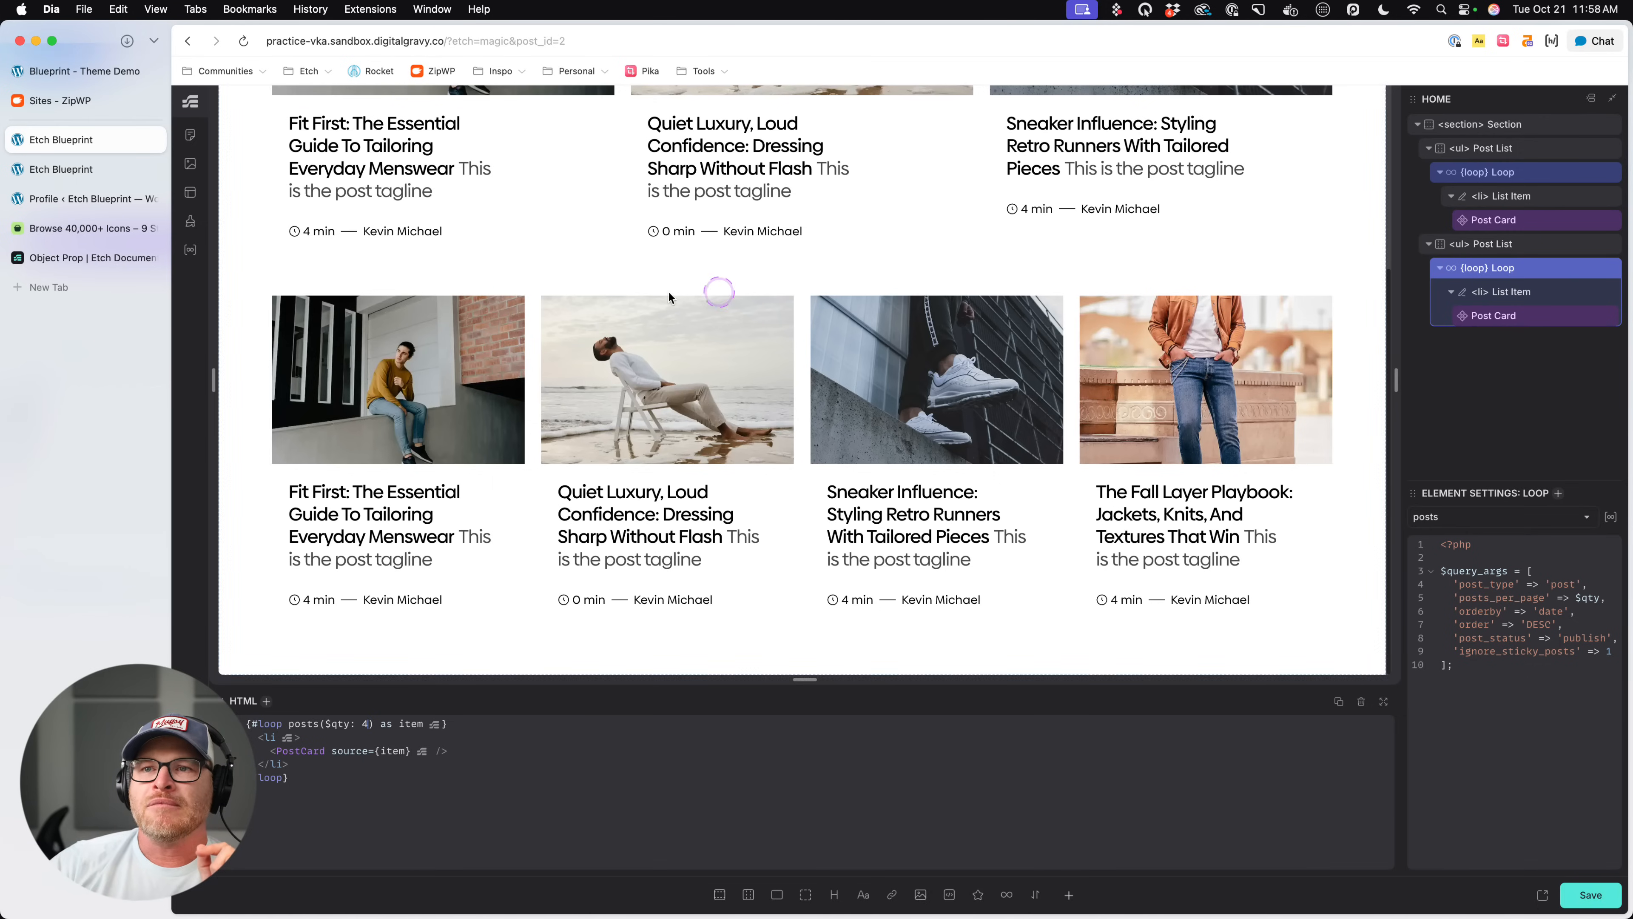
pyautogui.rightClick(1527, 319)
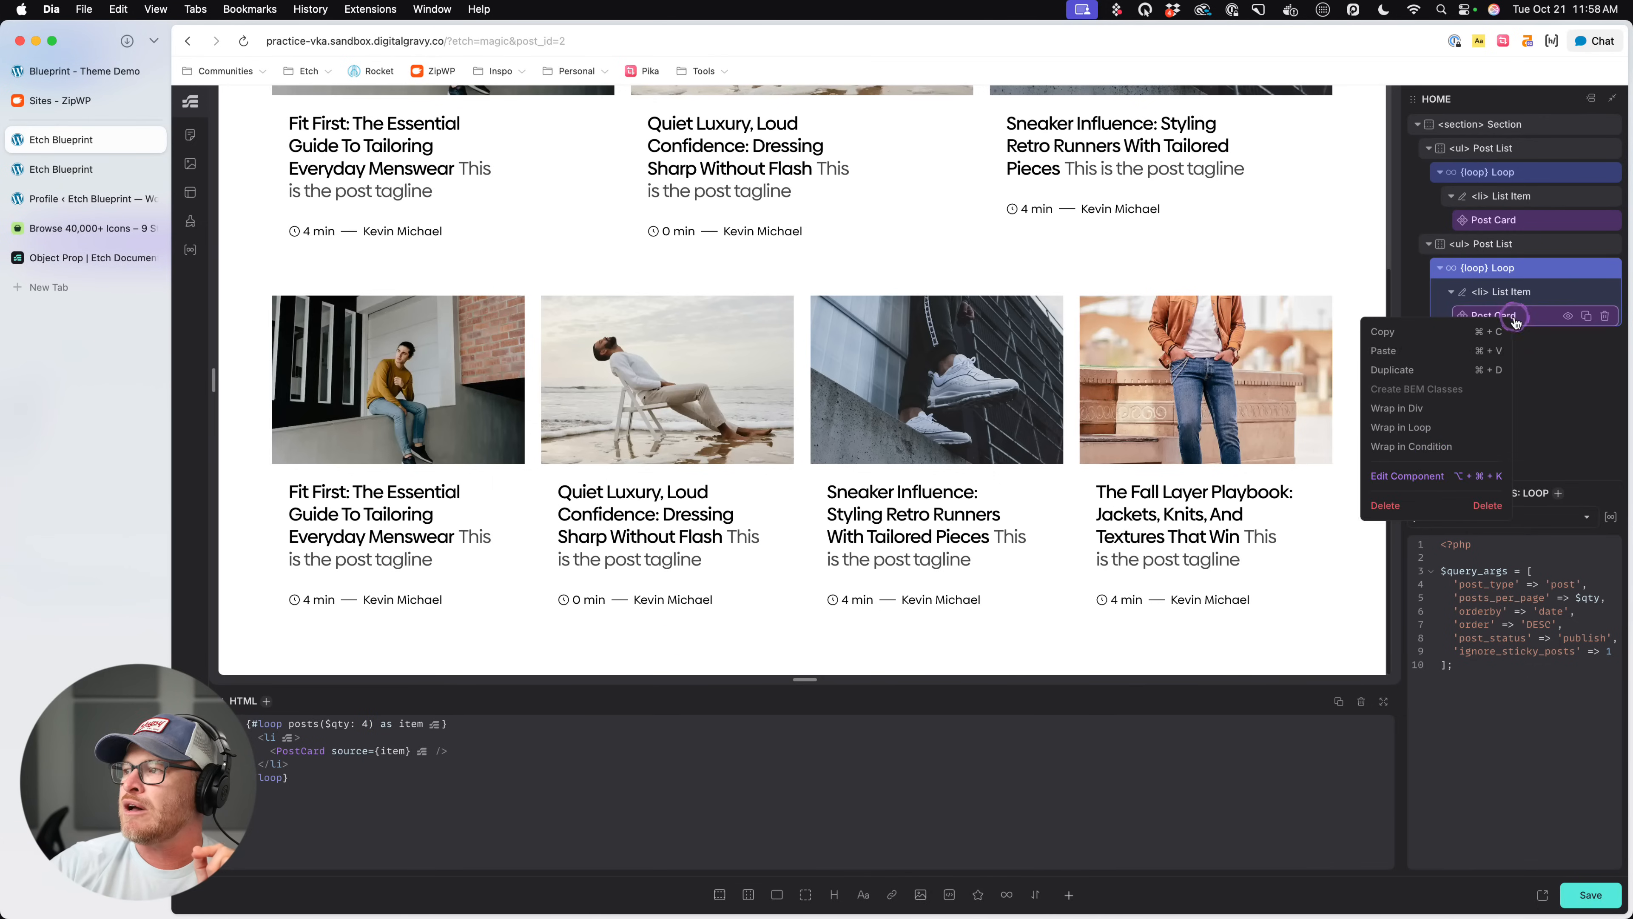
pyautogui.click(1398, 473)
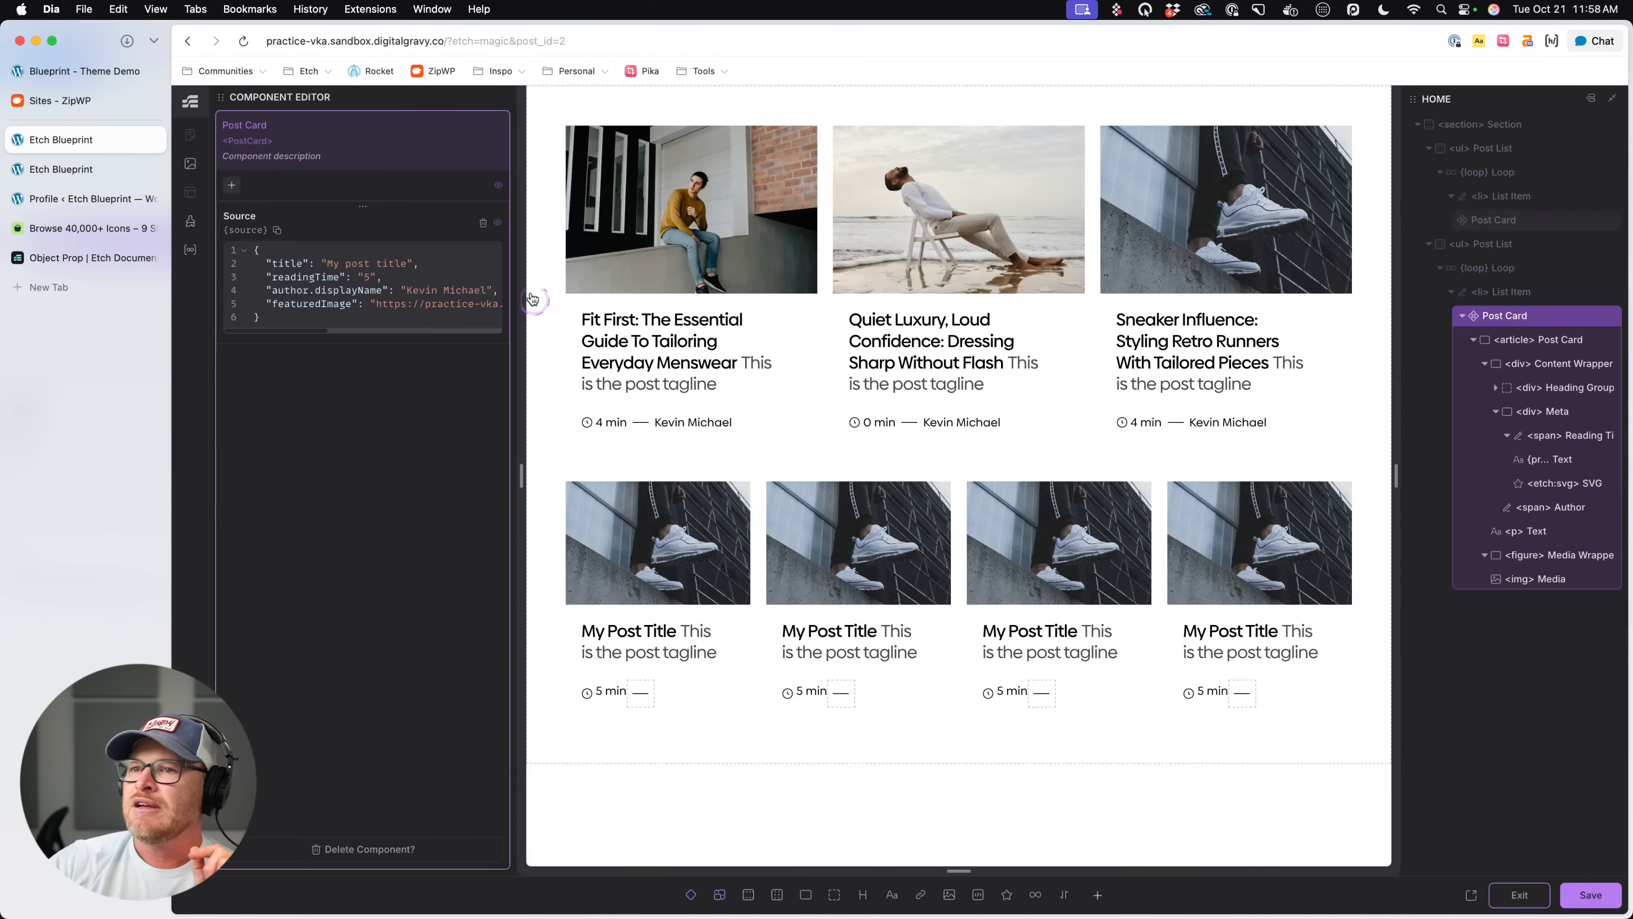
pyautogui.click(231, 186)
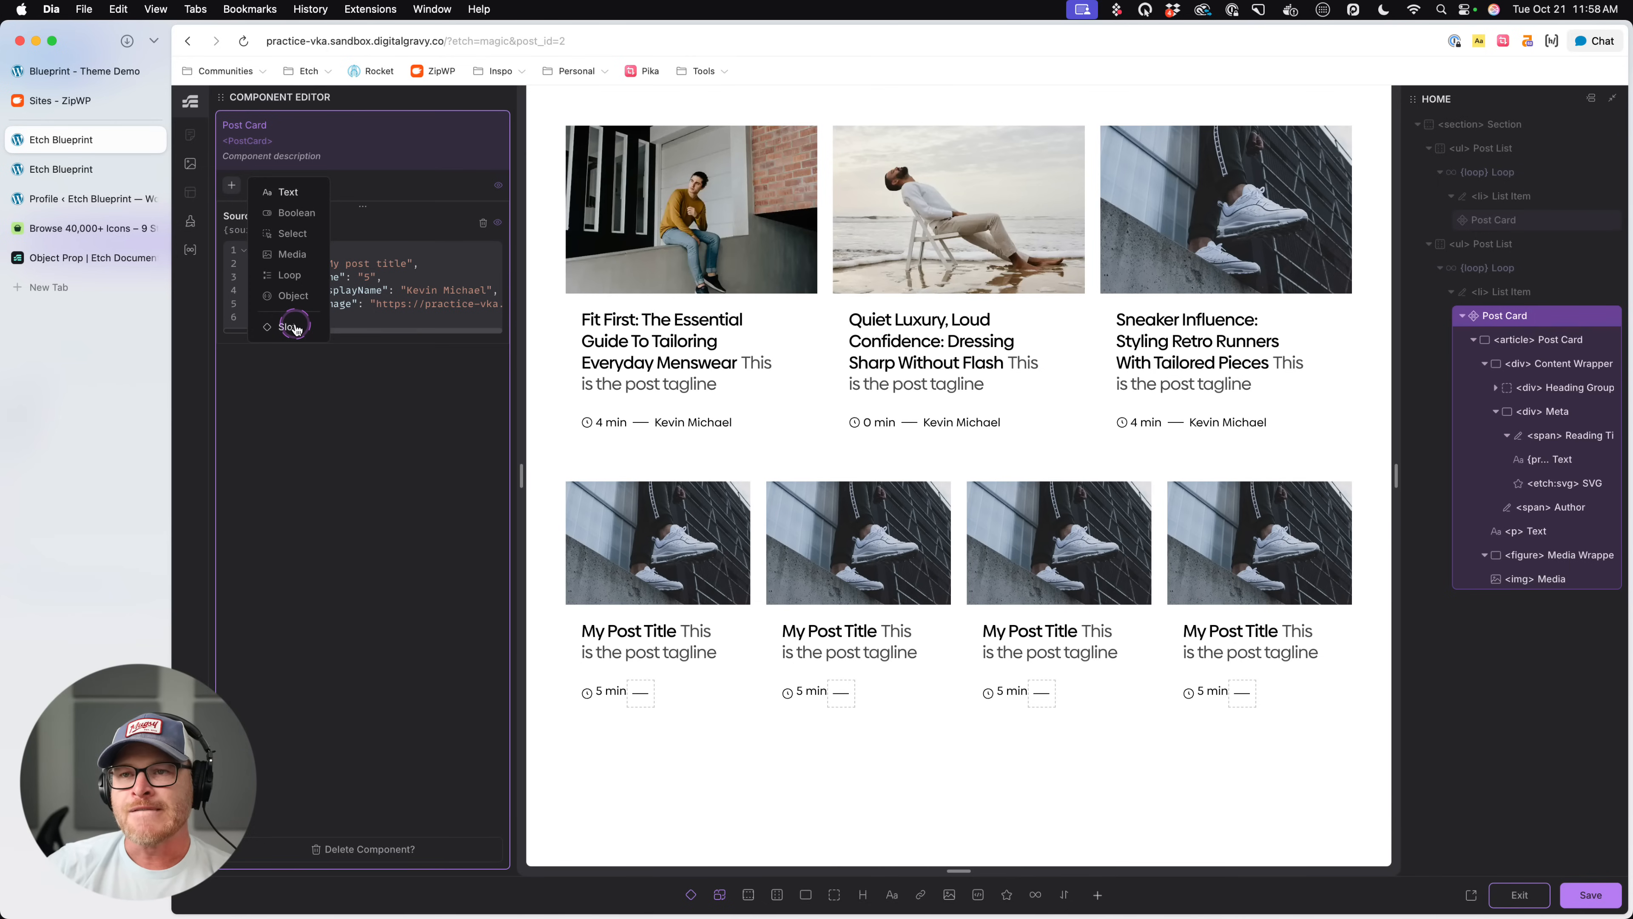
pyautogui.click(358, 371)
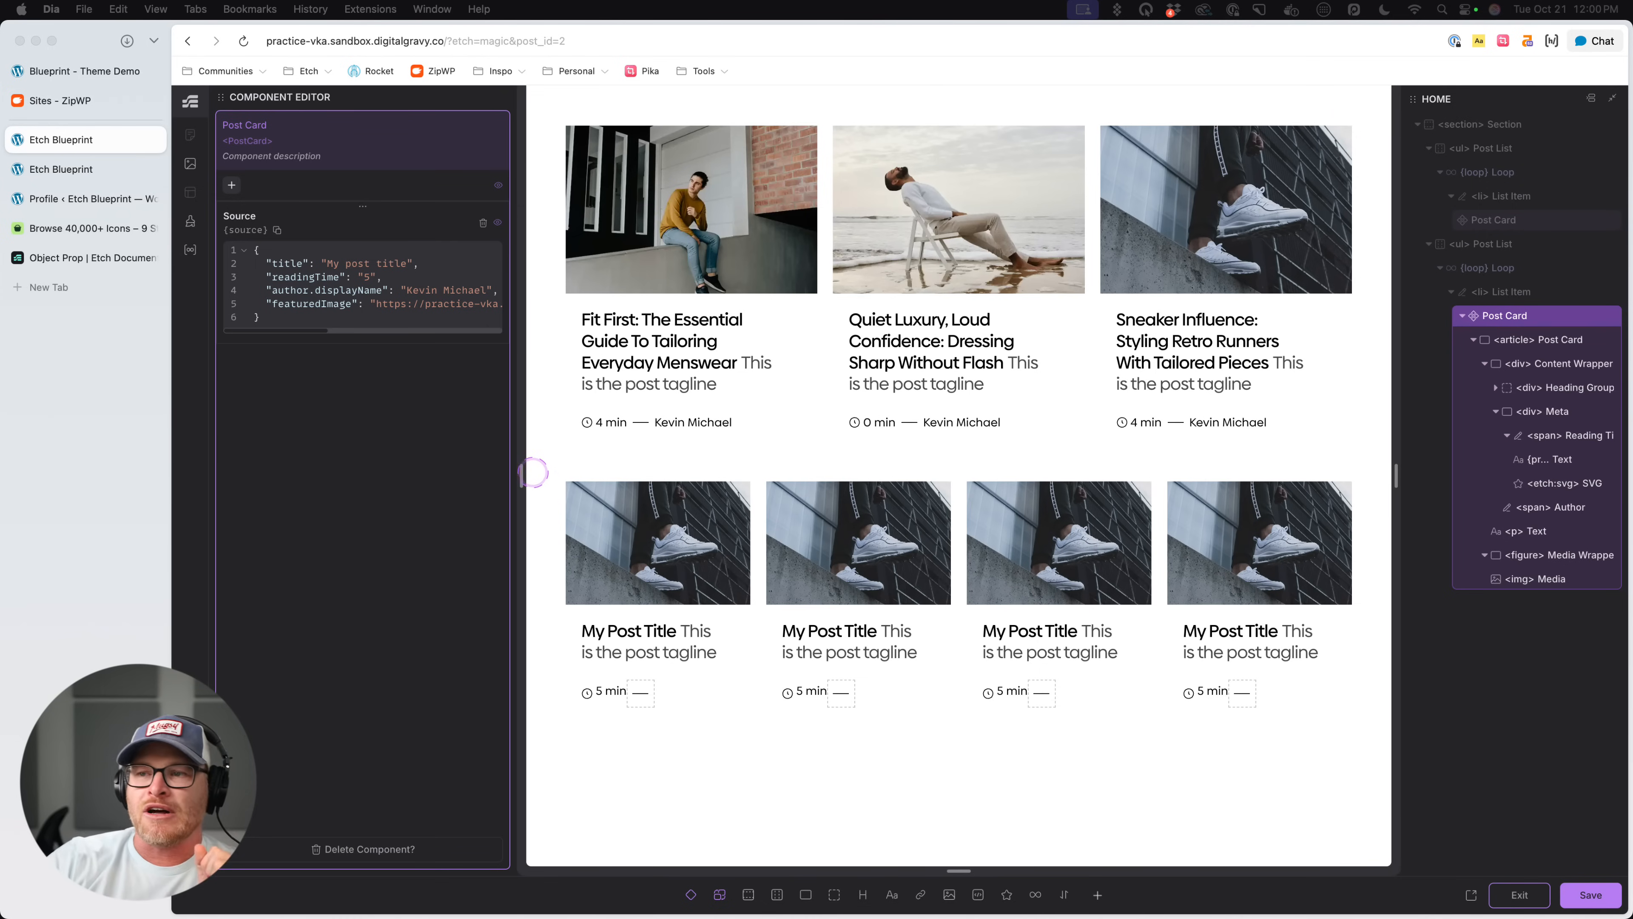
# - Narrow the canvas preview to about 667 px wide, restore its full width and exit the component editor
pyautogui.click(516, 462)
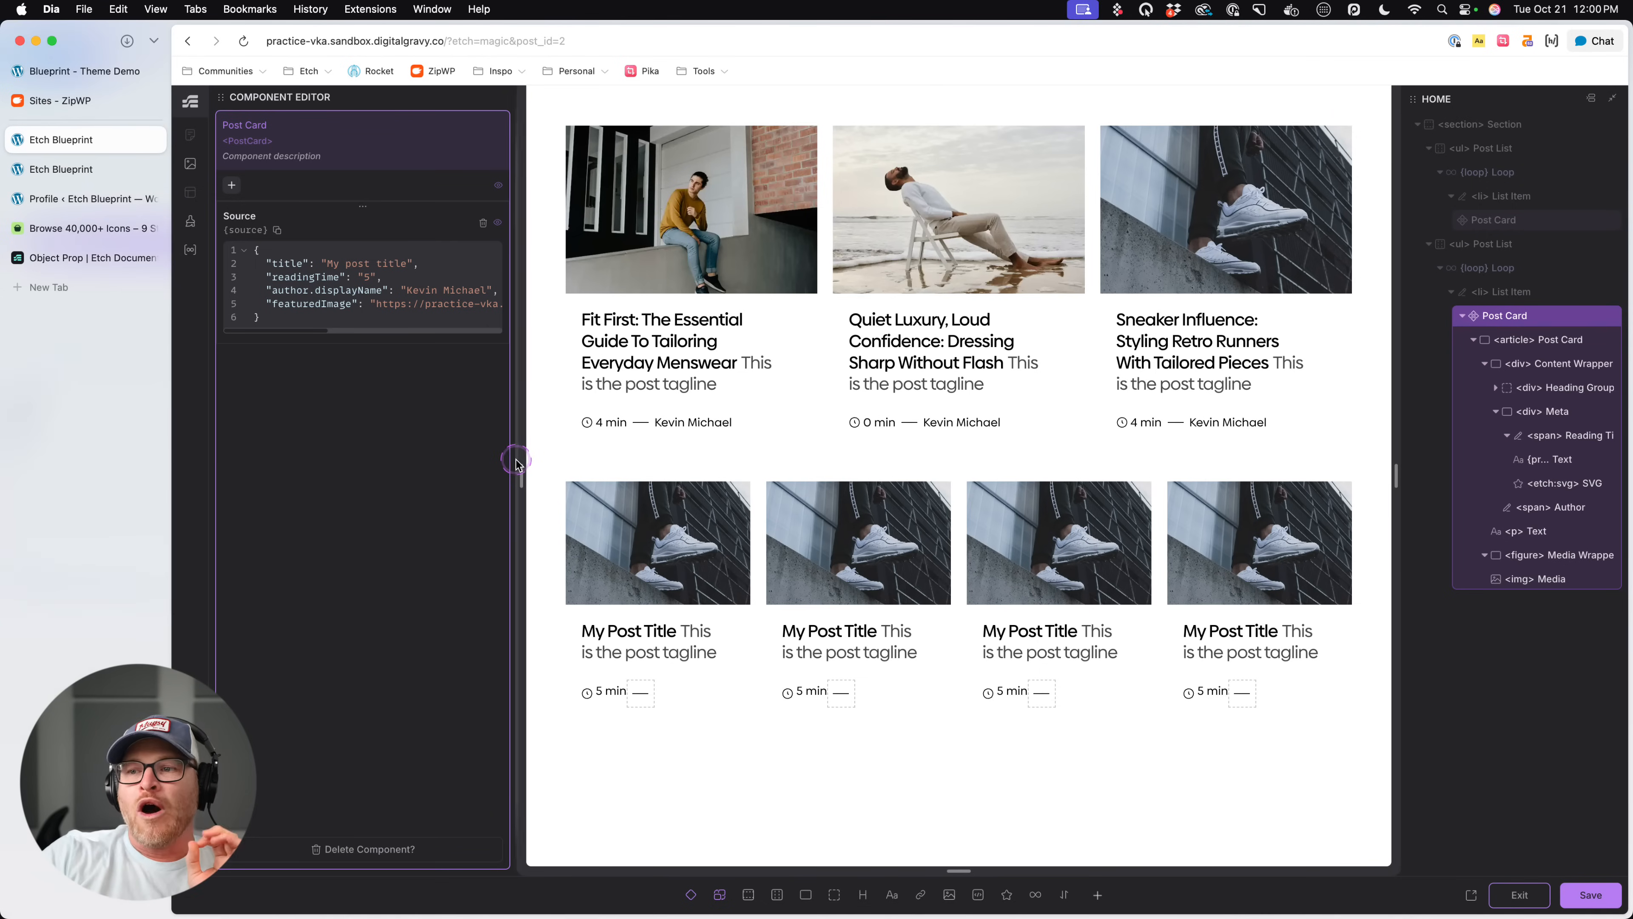
pyautogui.moveTo(516, 462); pyautogui.dragTo(629, 453)
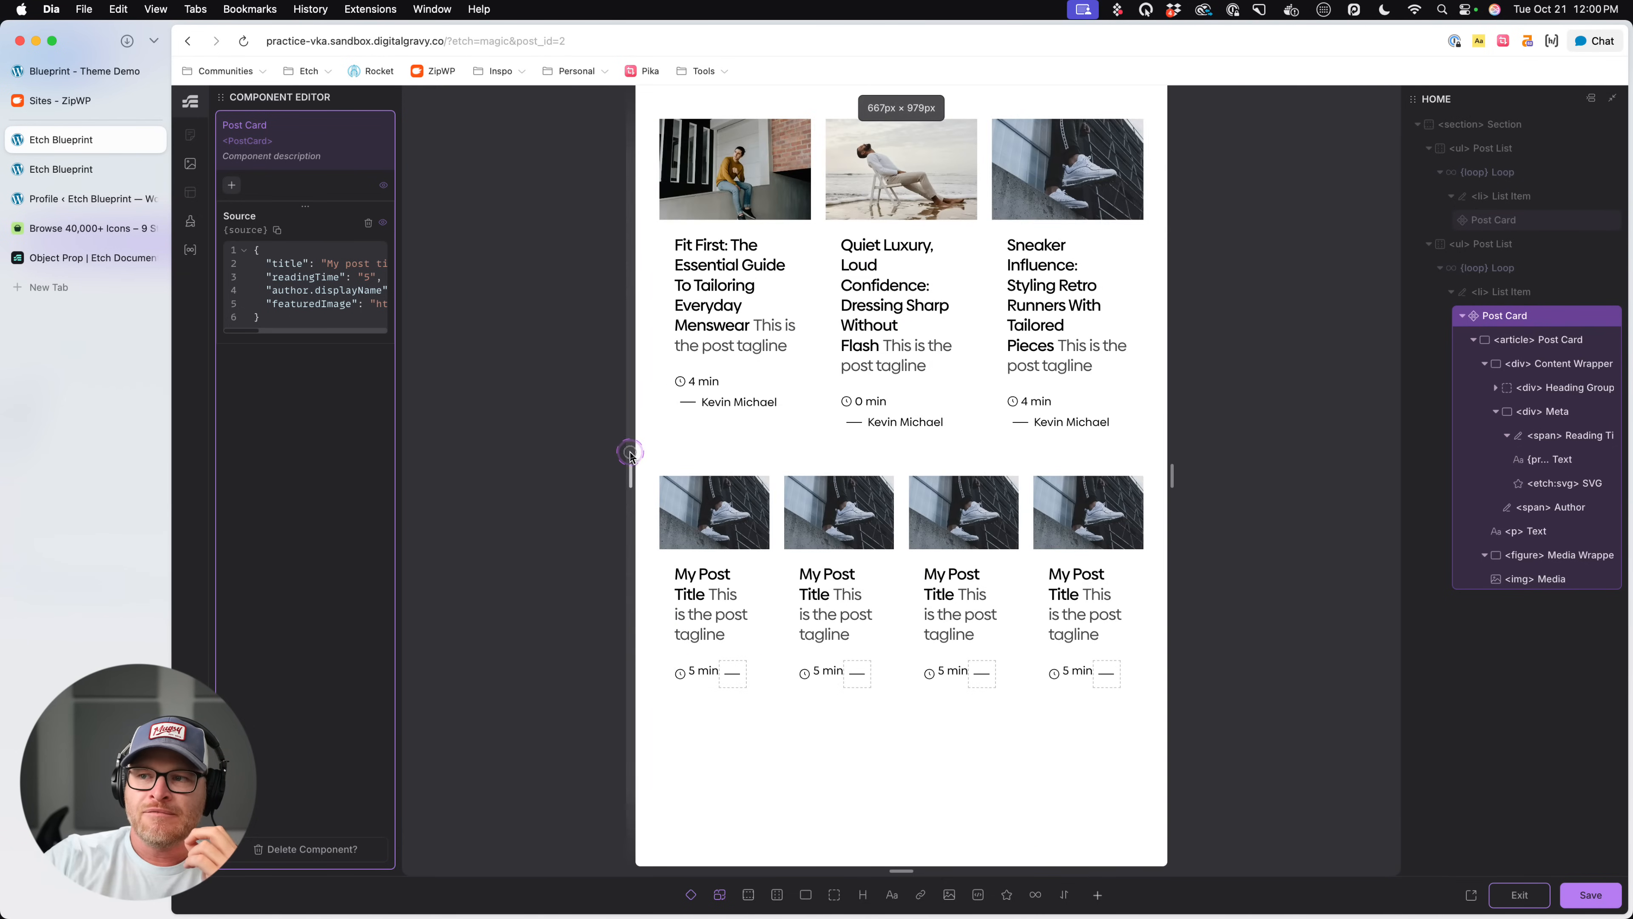
pyautogui.doubleClick(631, 454)
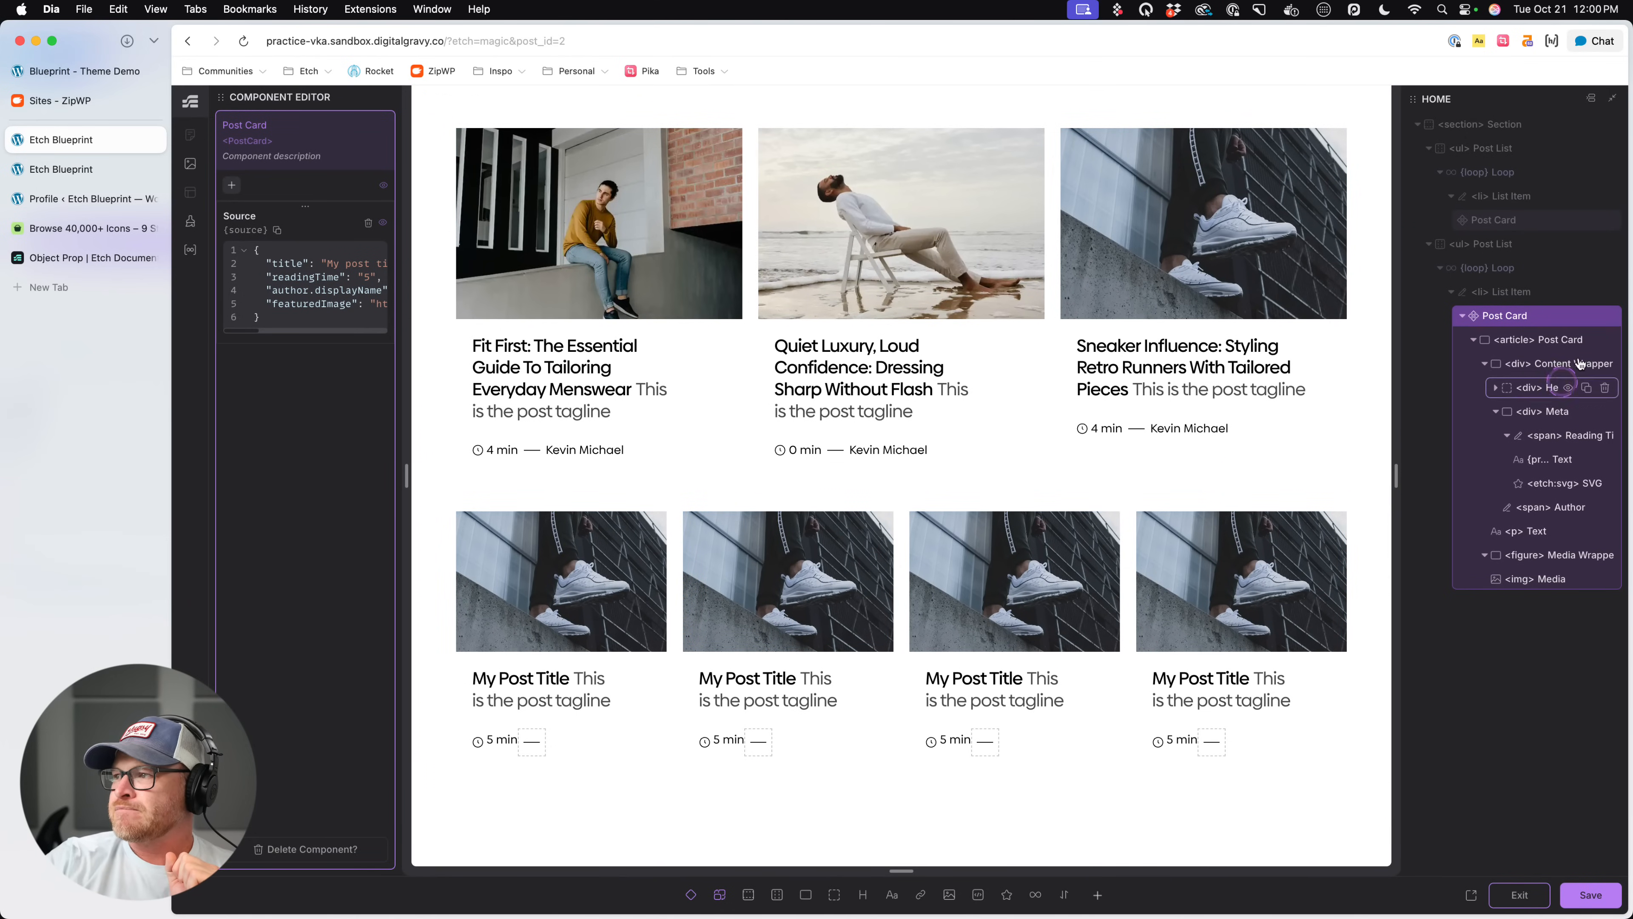
pyautogui.click(1521, 894)
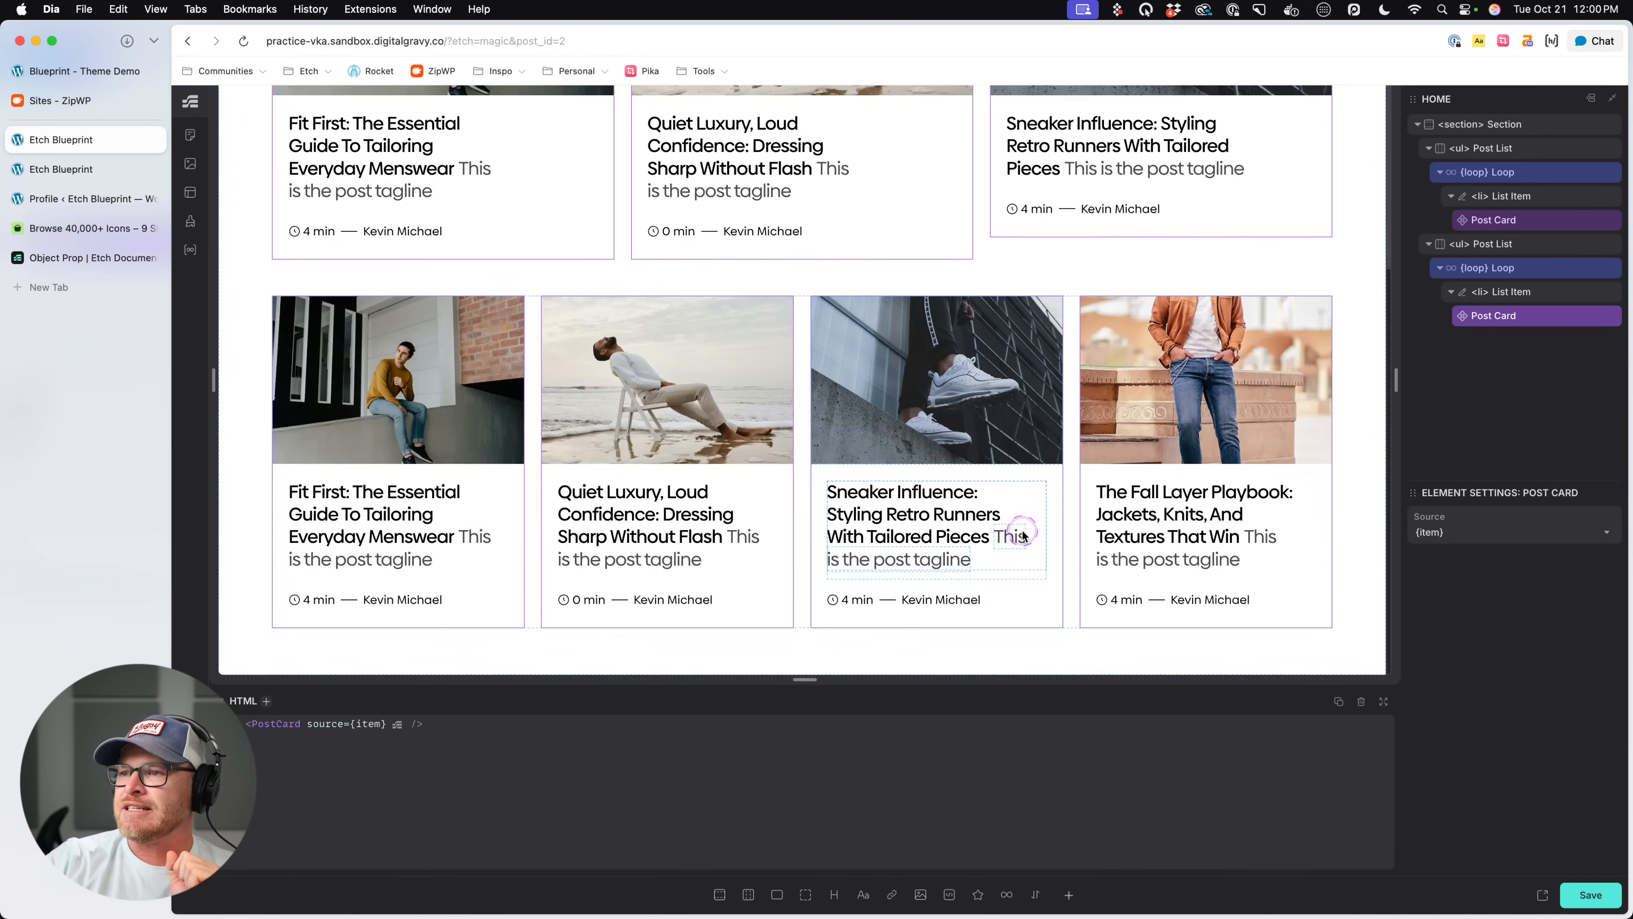
# - Examine the post layouts on the Blueprint theme demo site, then return to the Etch builder page
pyautogui.scroll(5, 1022, 533)
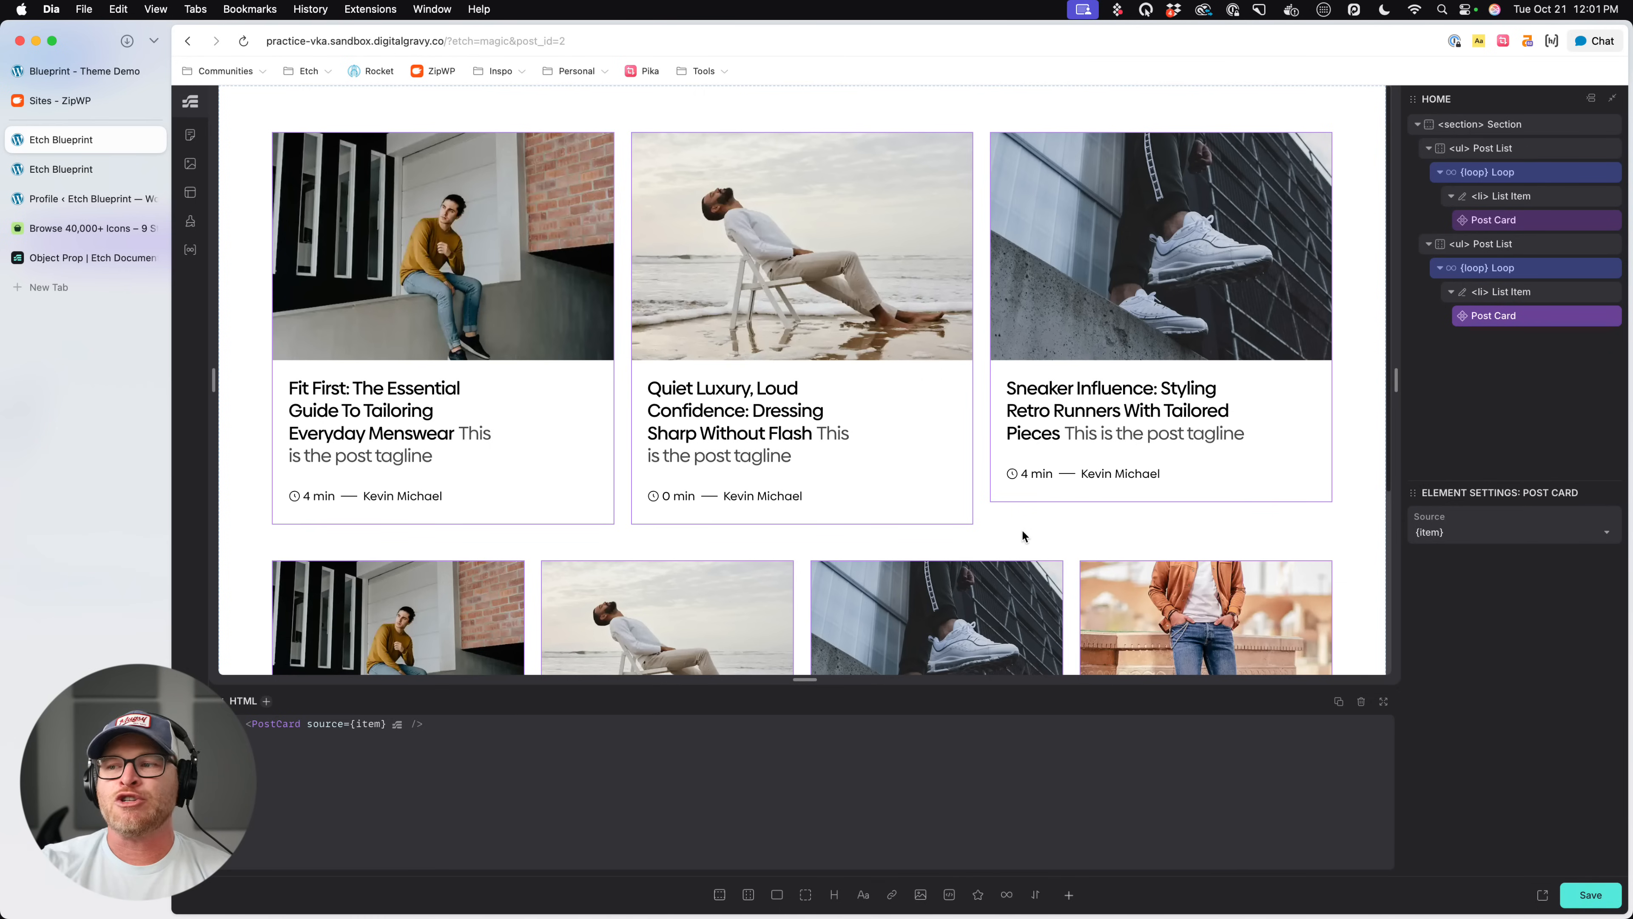
pyautogui.scroll(-3, 467, 354)
pyautogui.click(61, 73)
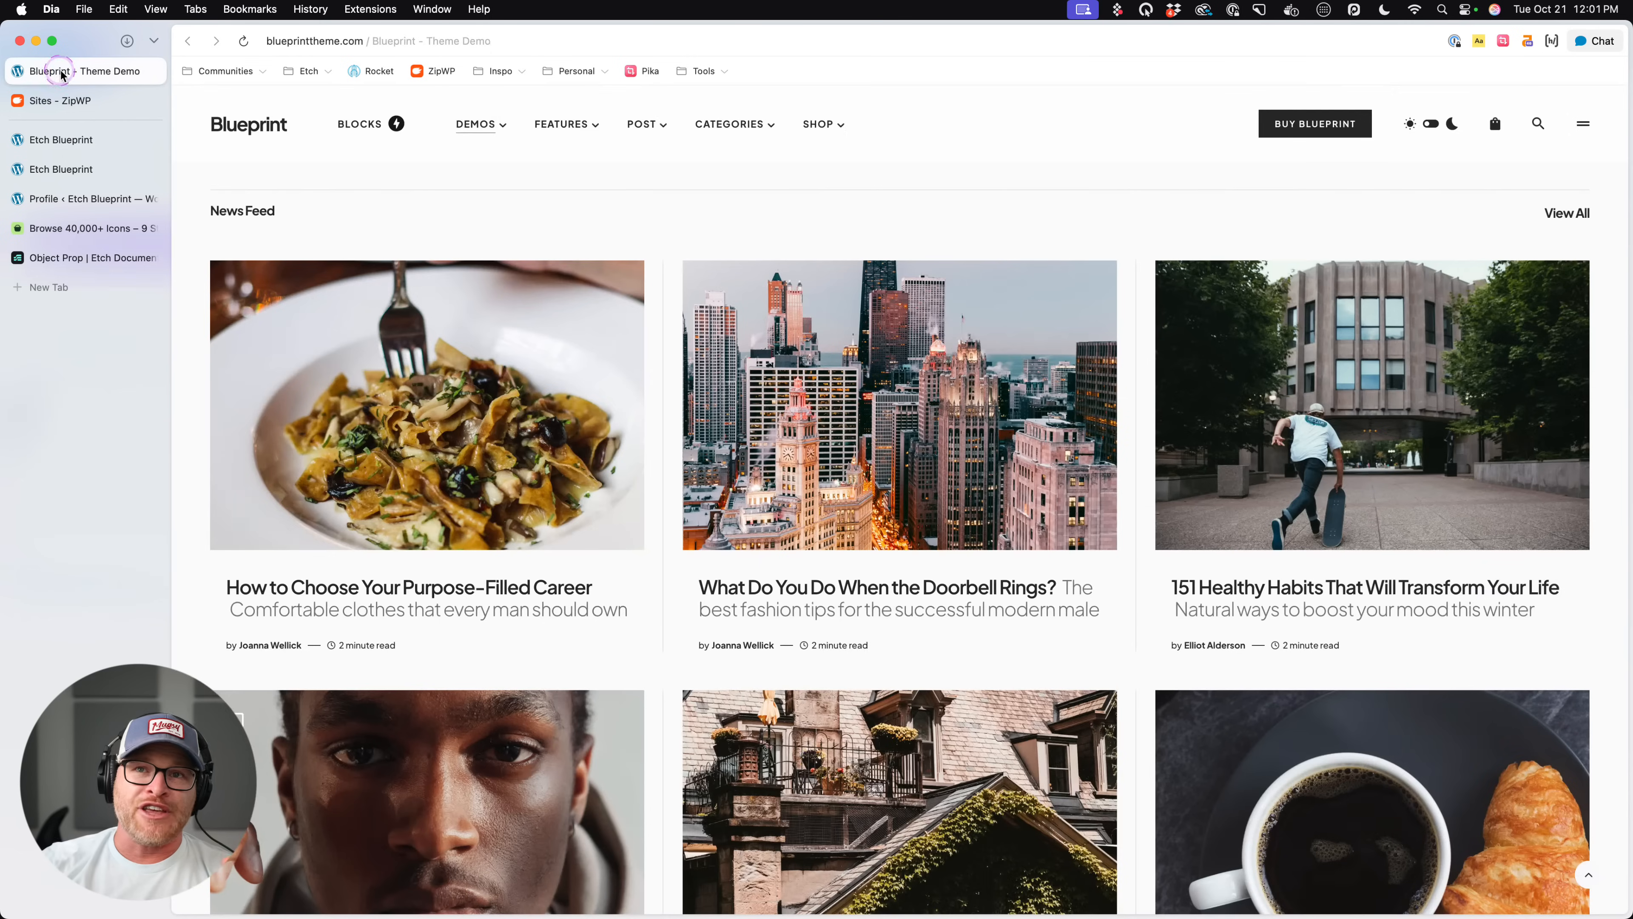
pyautogui.scroll(5, 500, 329)
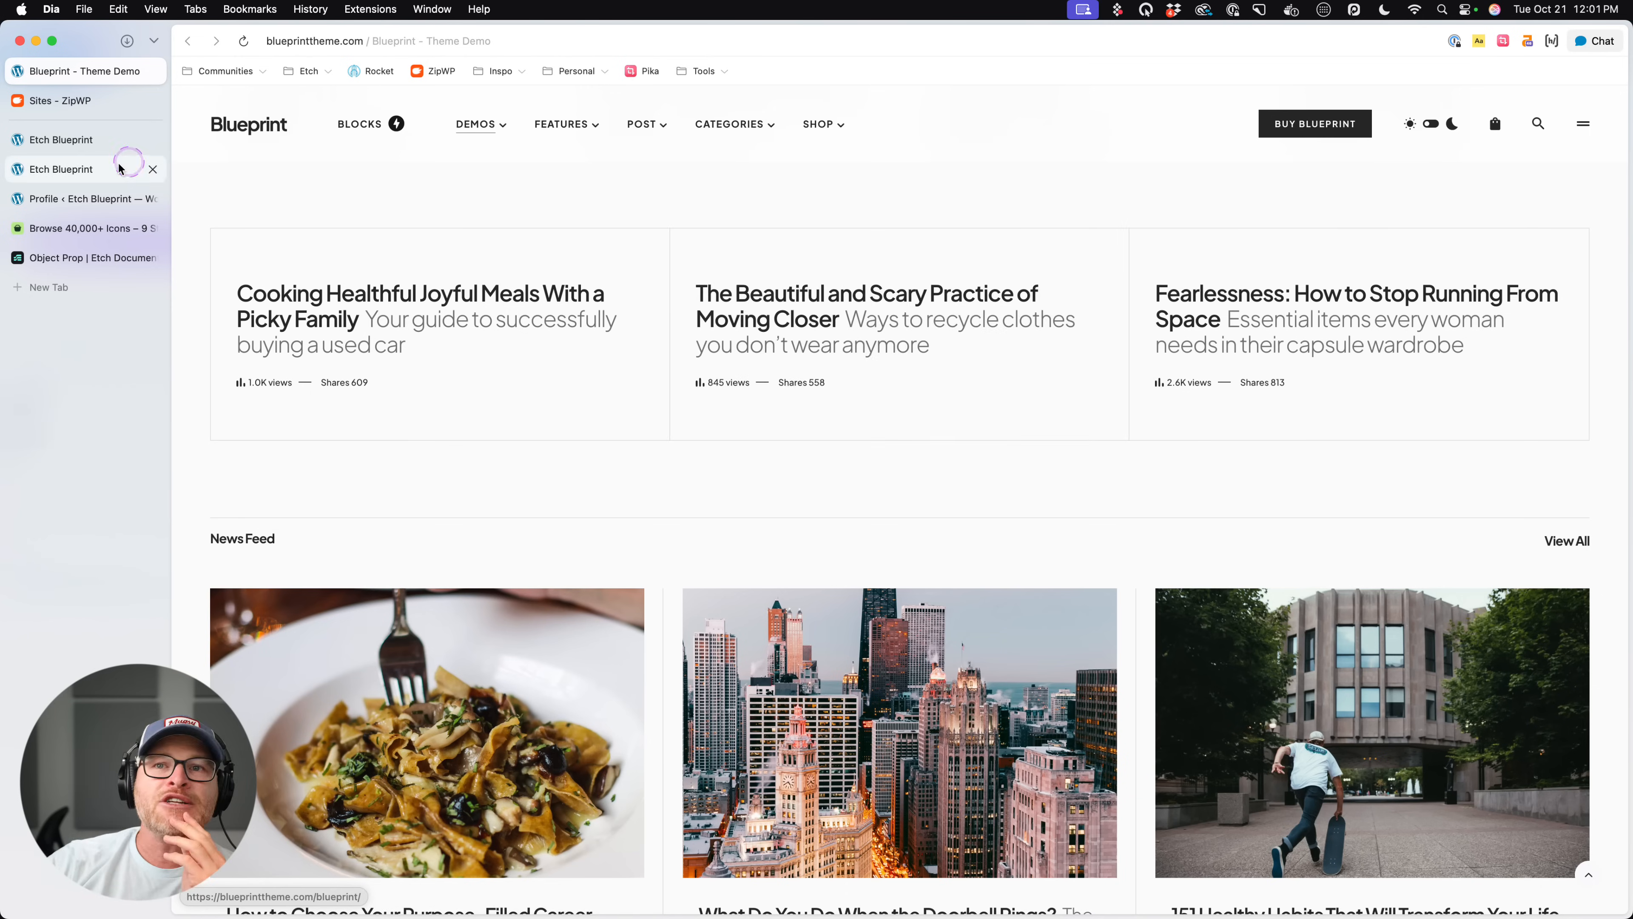
pyautogui.click(109, 144)
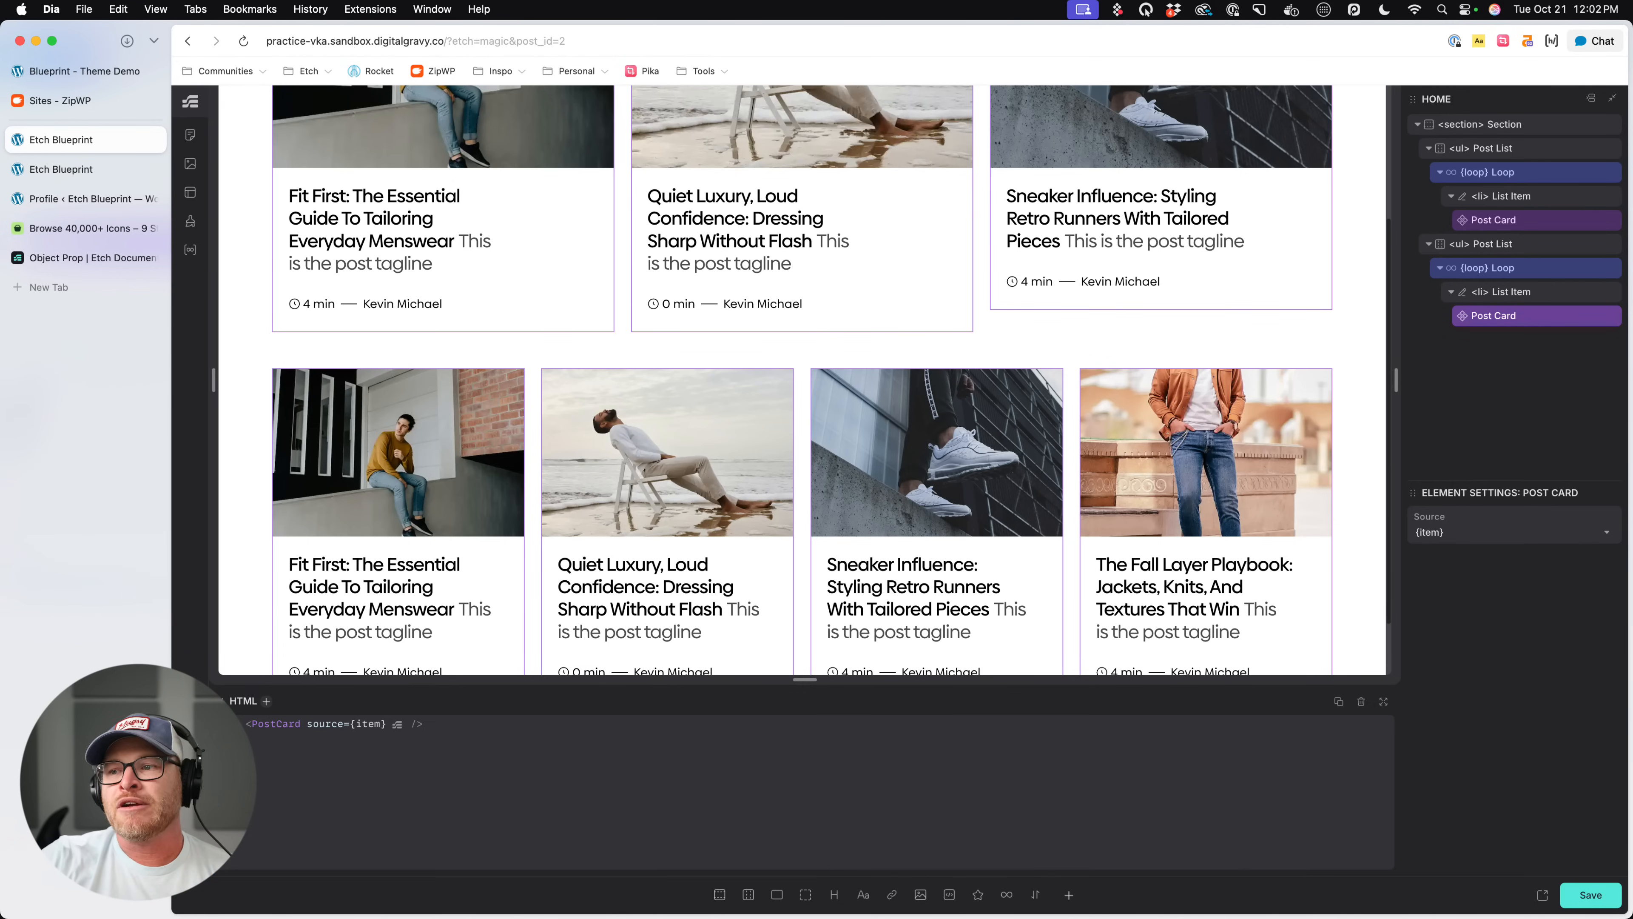
# - Examine the Post Card instances and the duplicated Post List's class and ID CSS, comparing both lists on the canvas
pyautogui.click(659, 337)
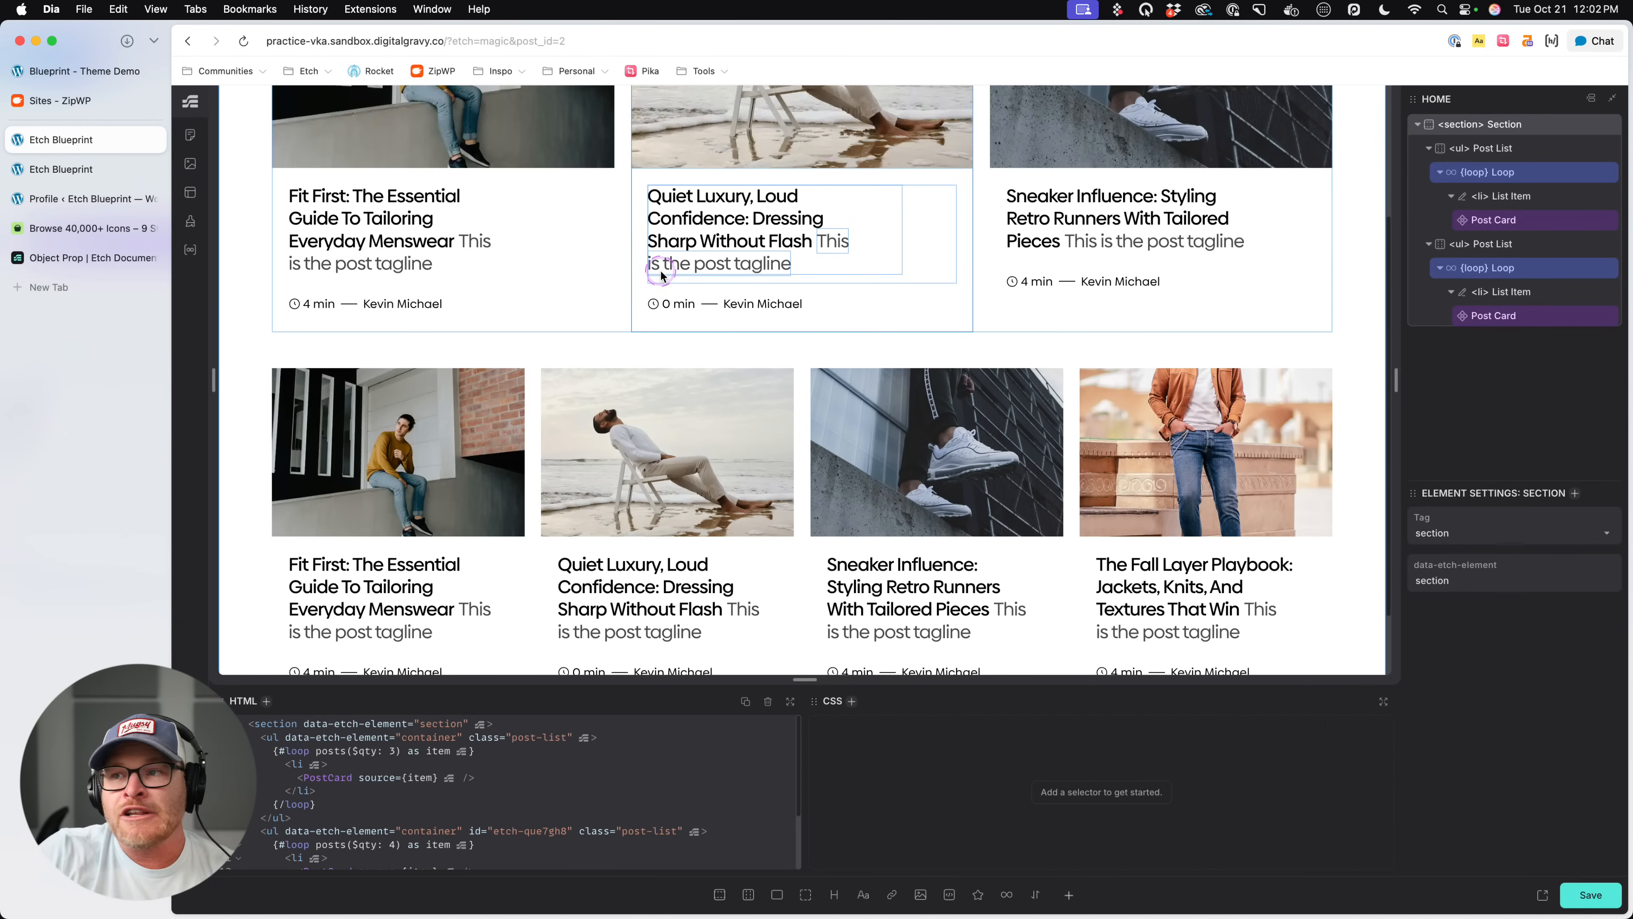
pyautogui.click(642, 293)
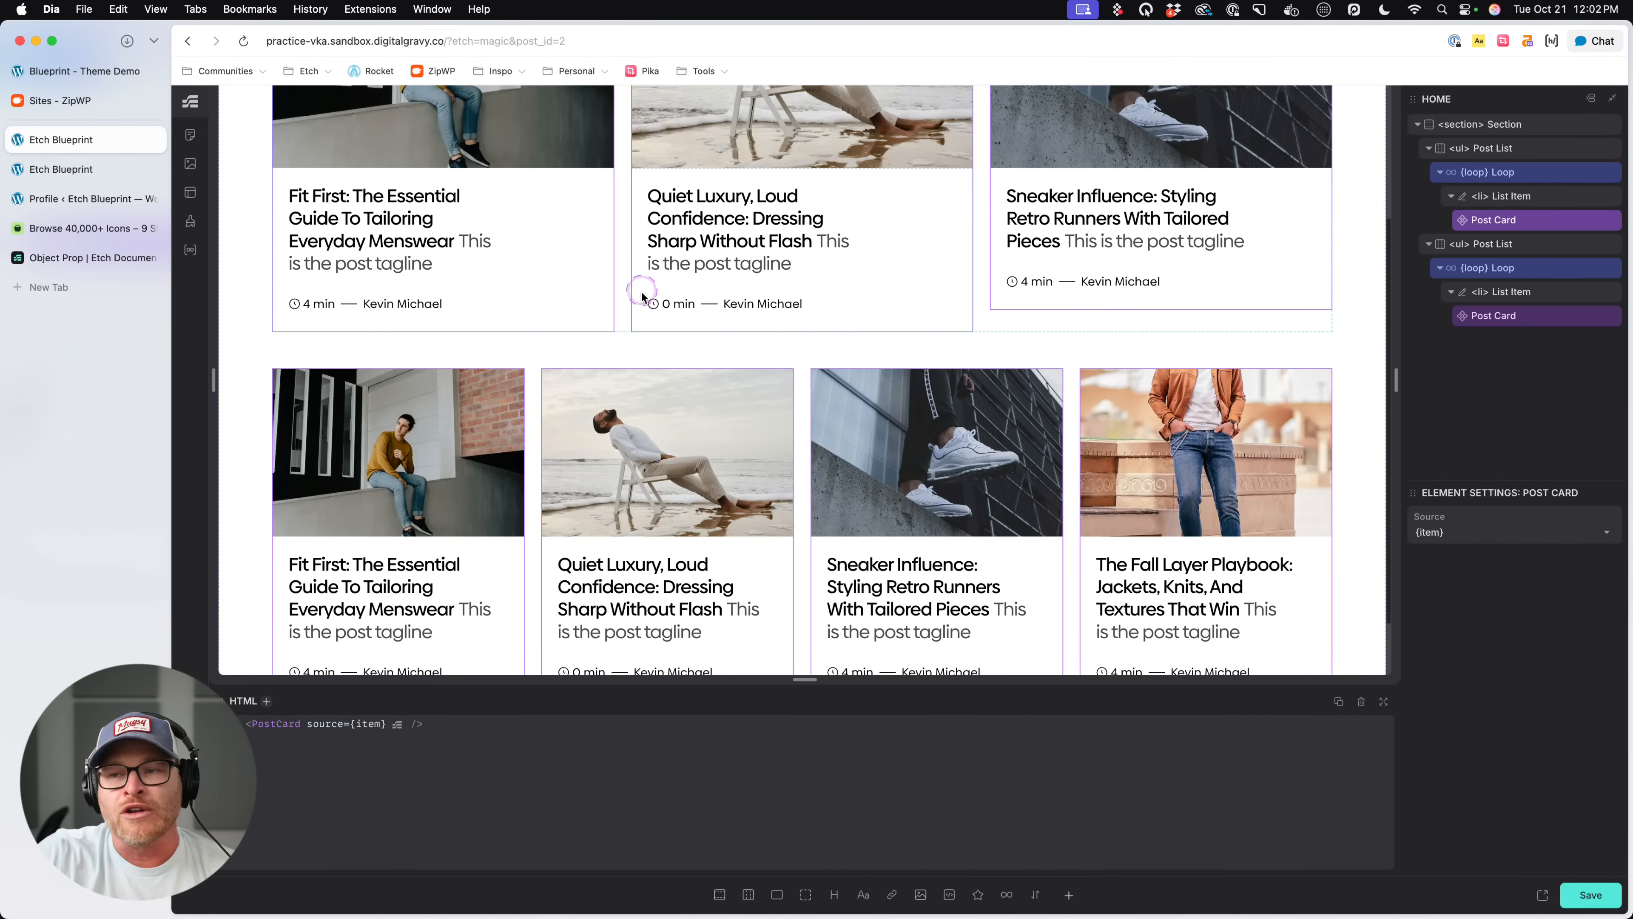
pyautogui.click(640, 350)
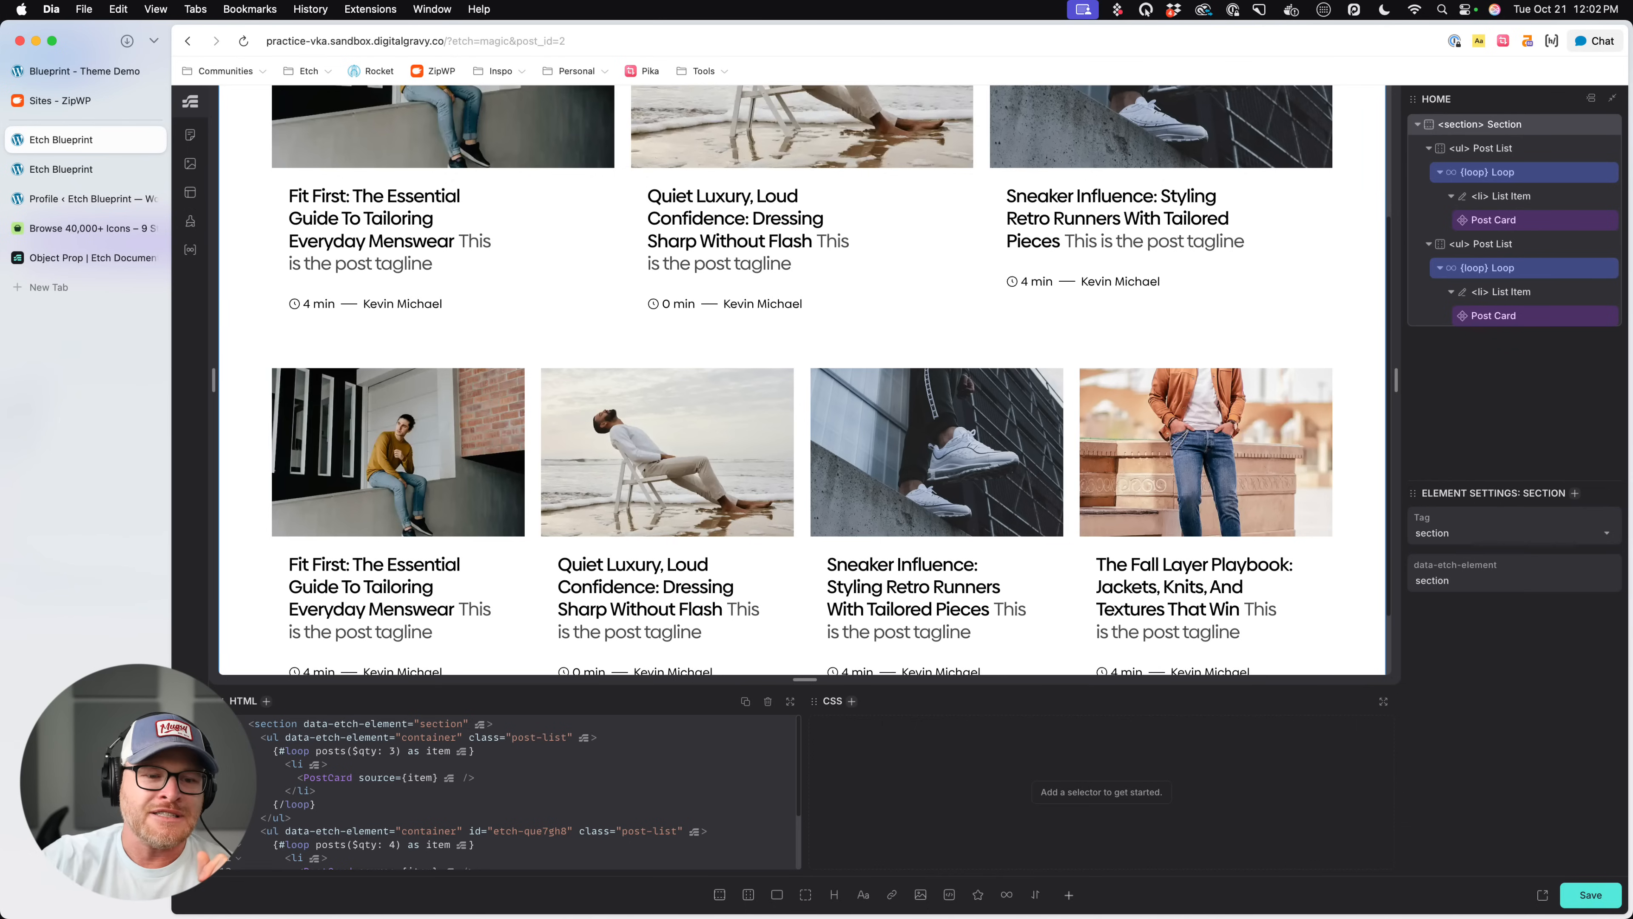
pyautogui.click(805, 532)
pyautogui.scroll(-1, 803, 535)
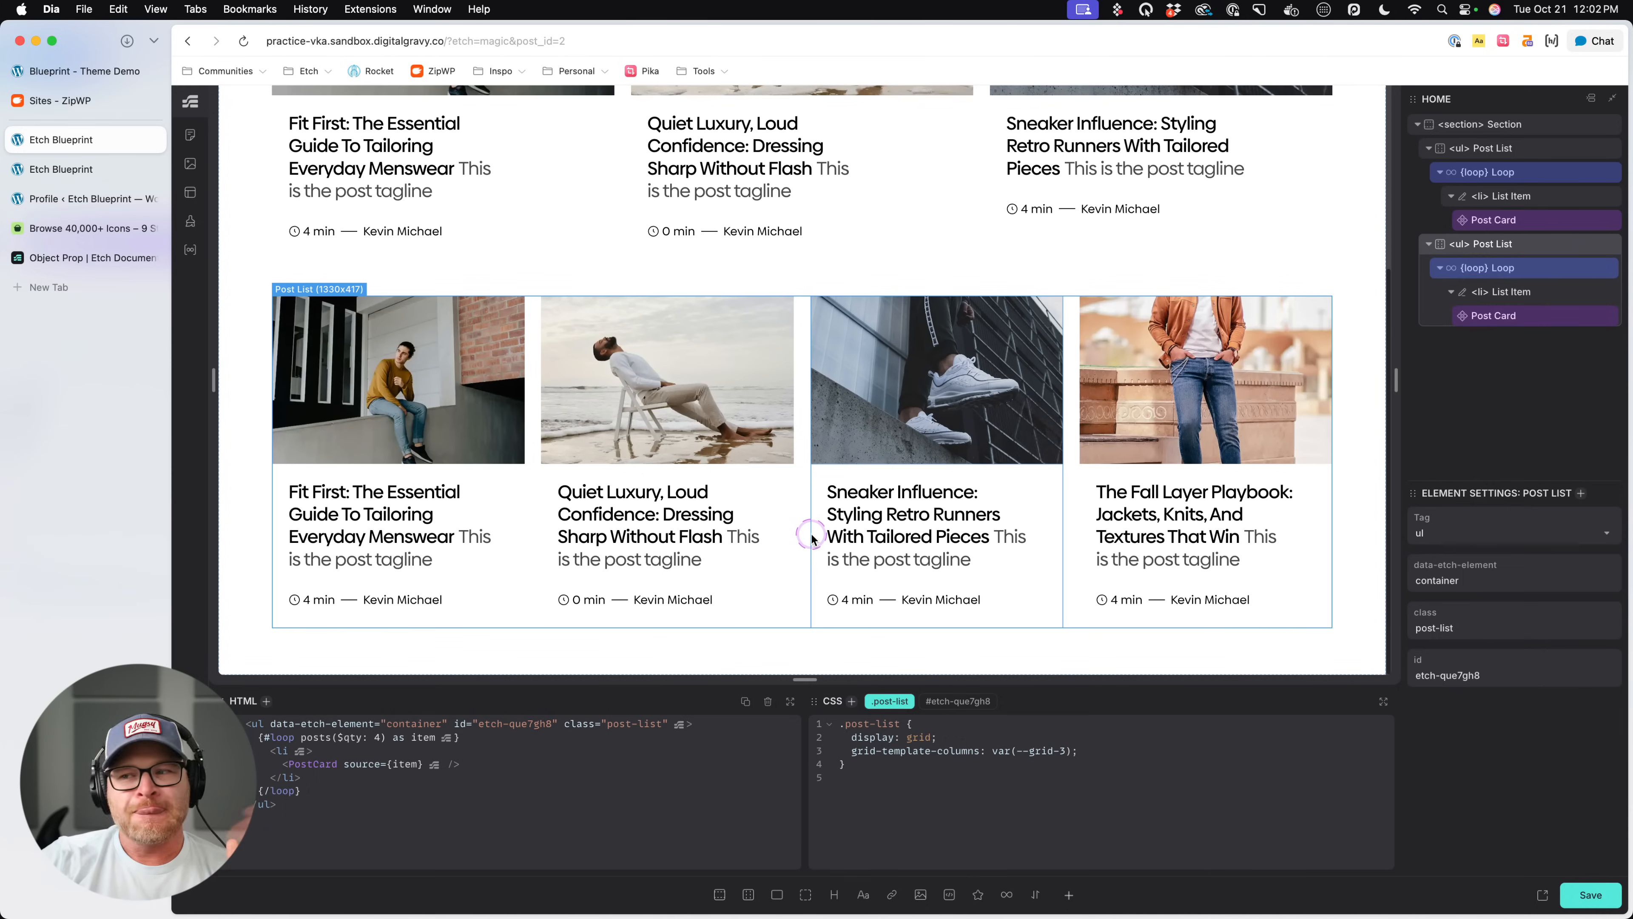
pyautogui.click(998, 700)
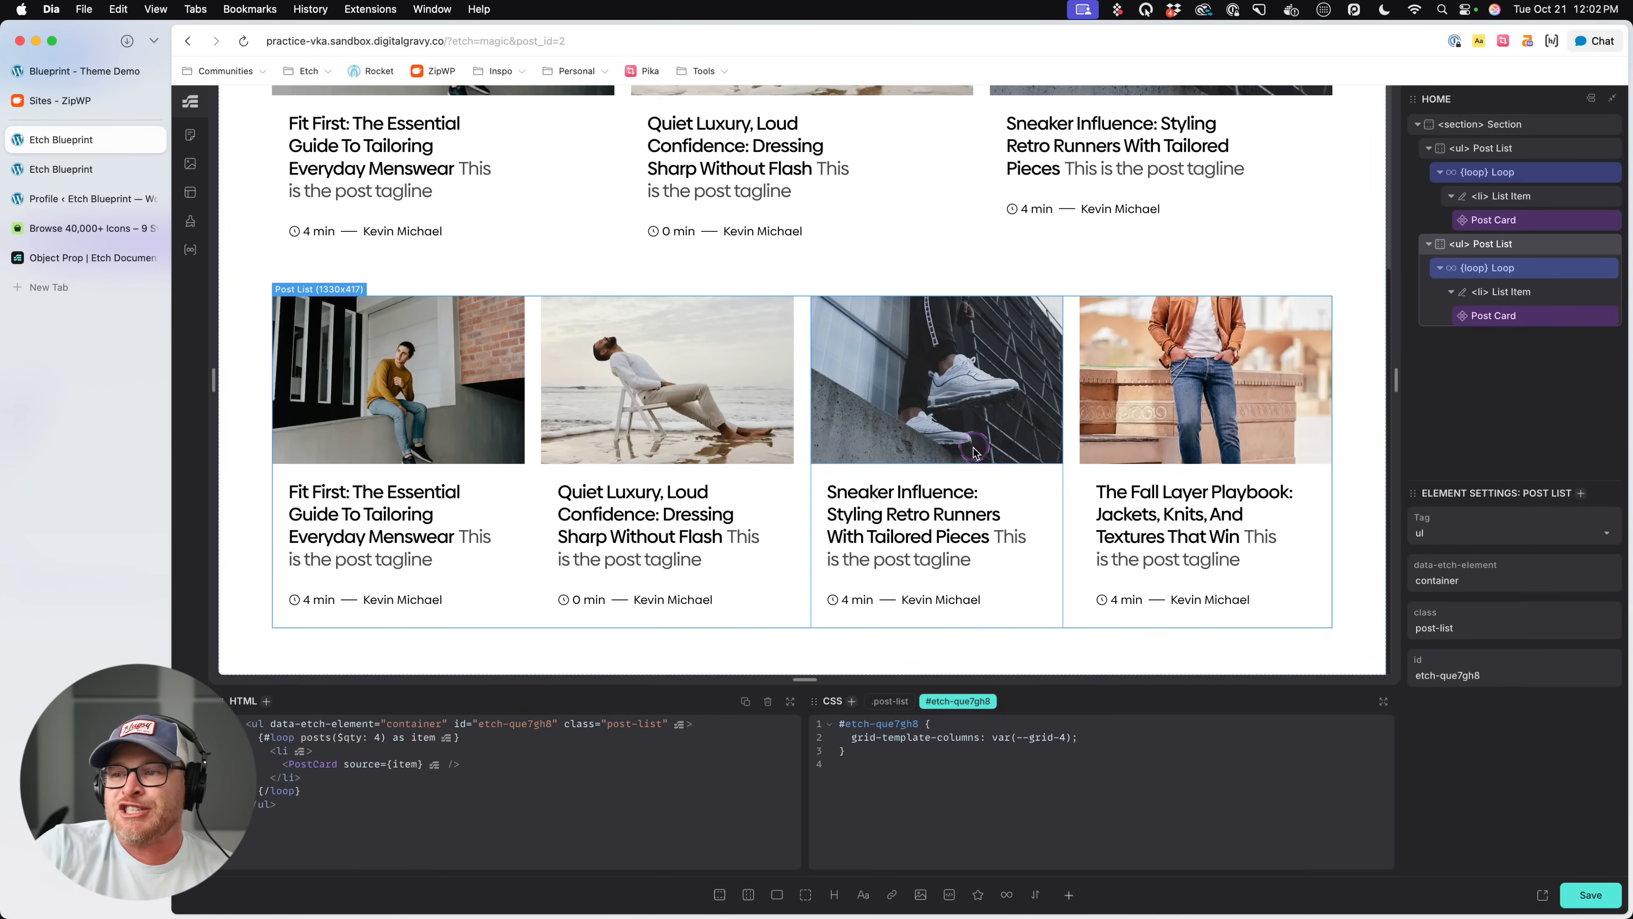
pyautogui.click(591, 429)
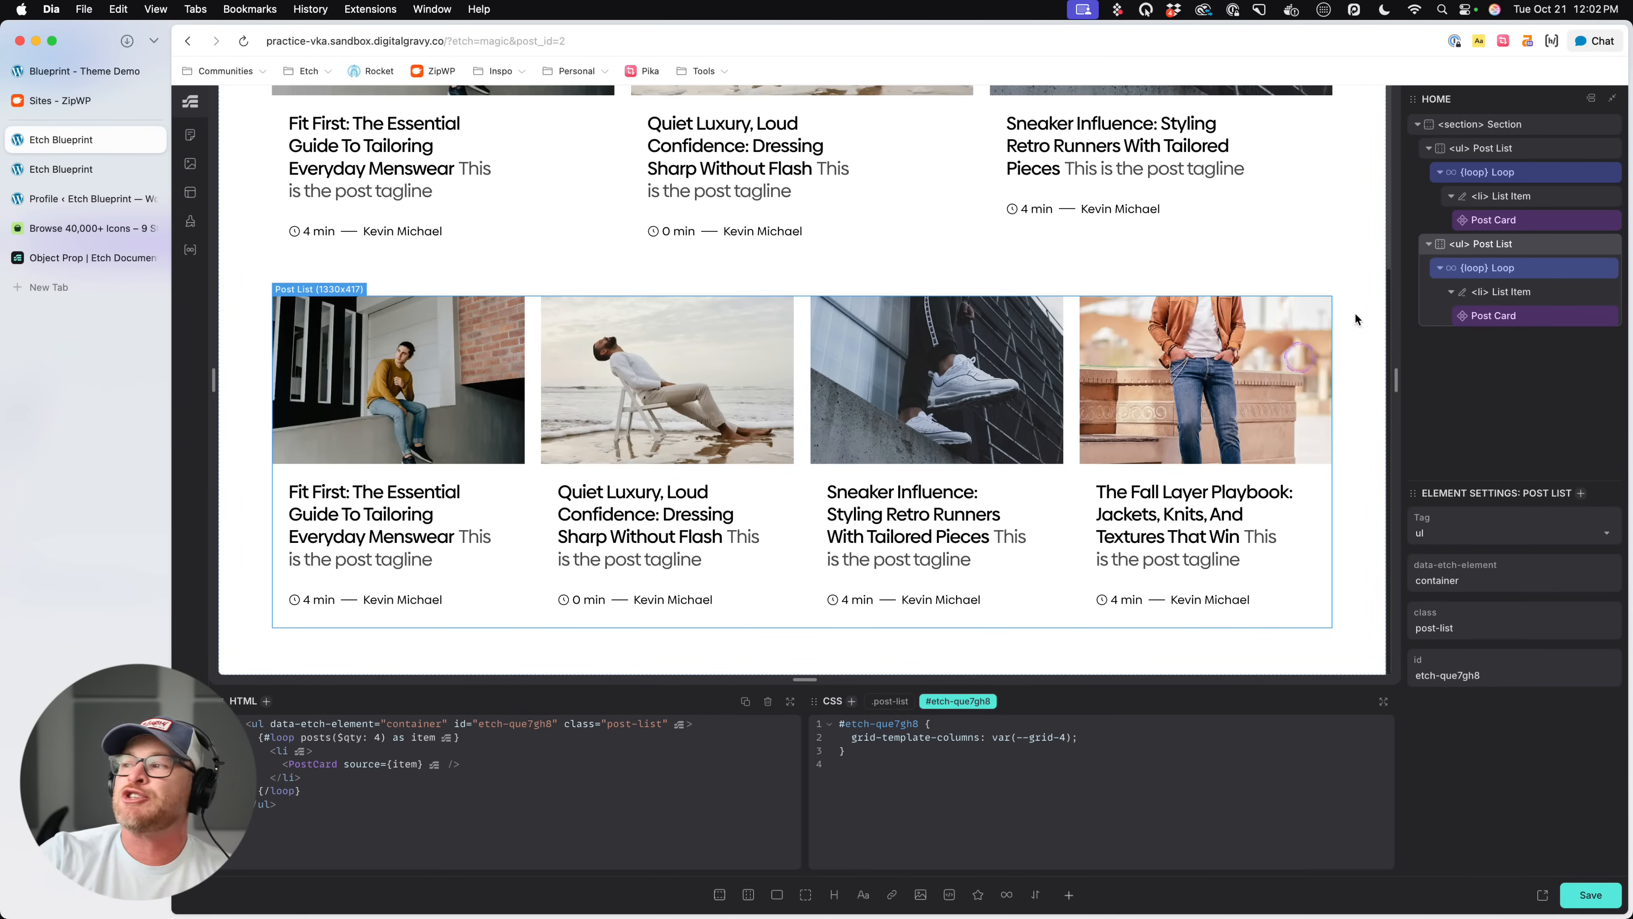
pyautogui.scroll(5, 894, 236)
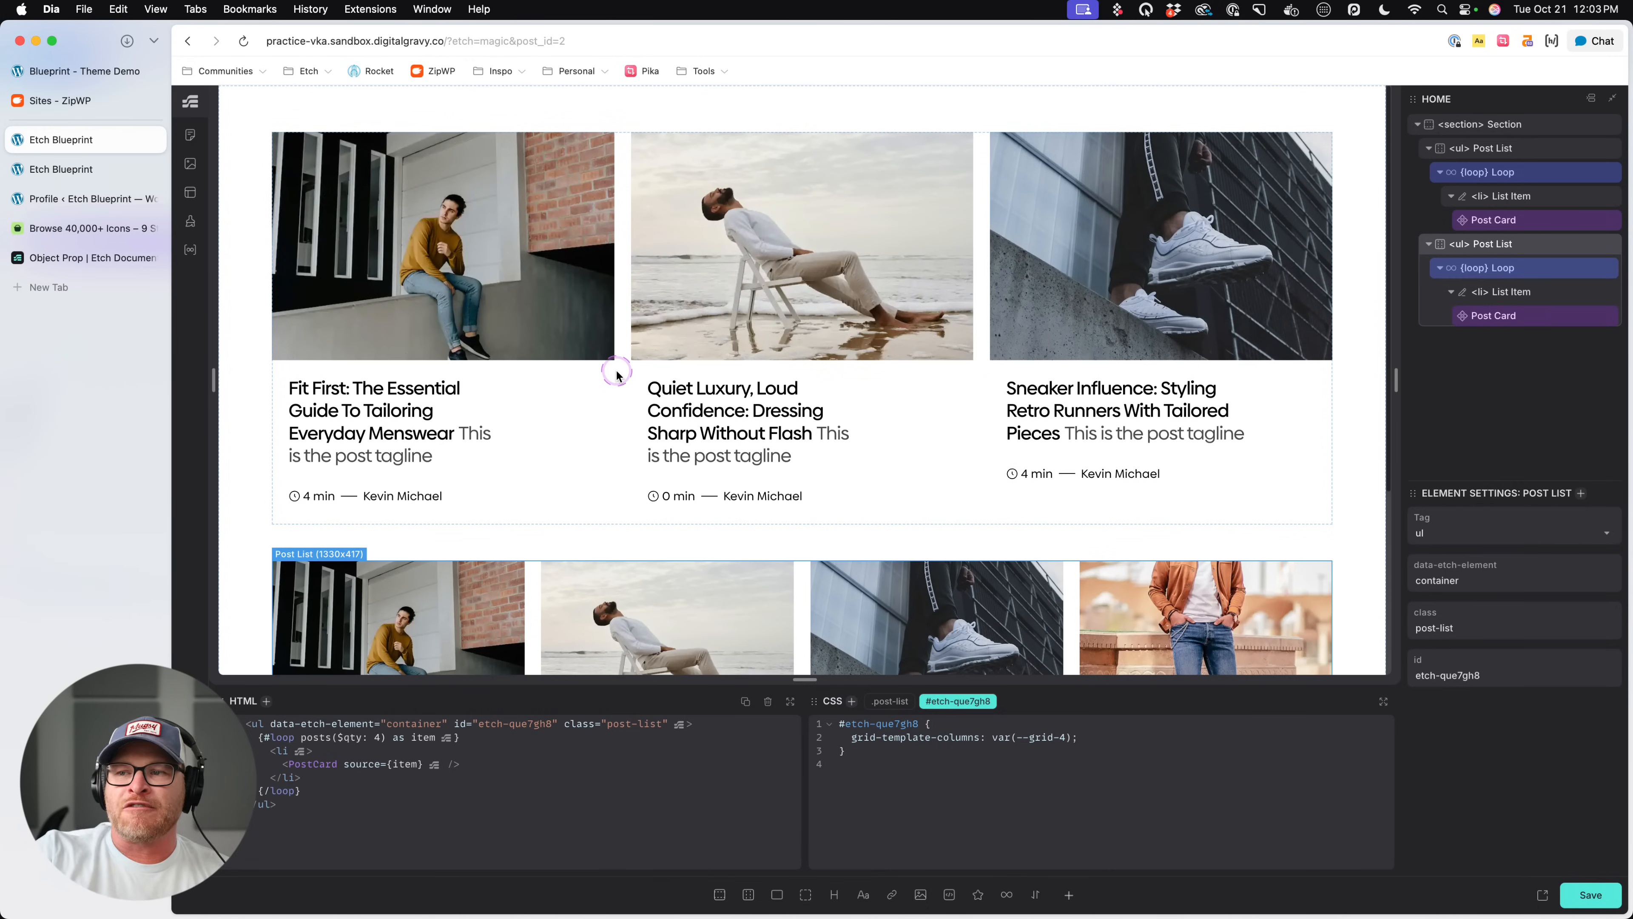
pyautogui.scroll(-5, 643, 376)
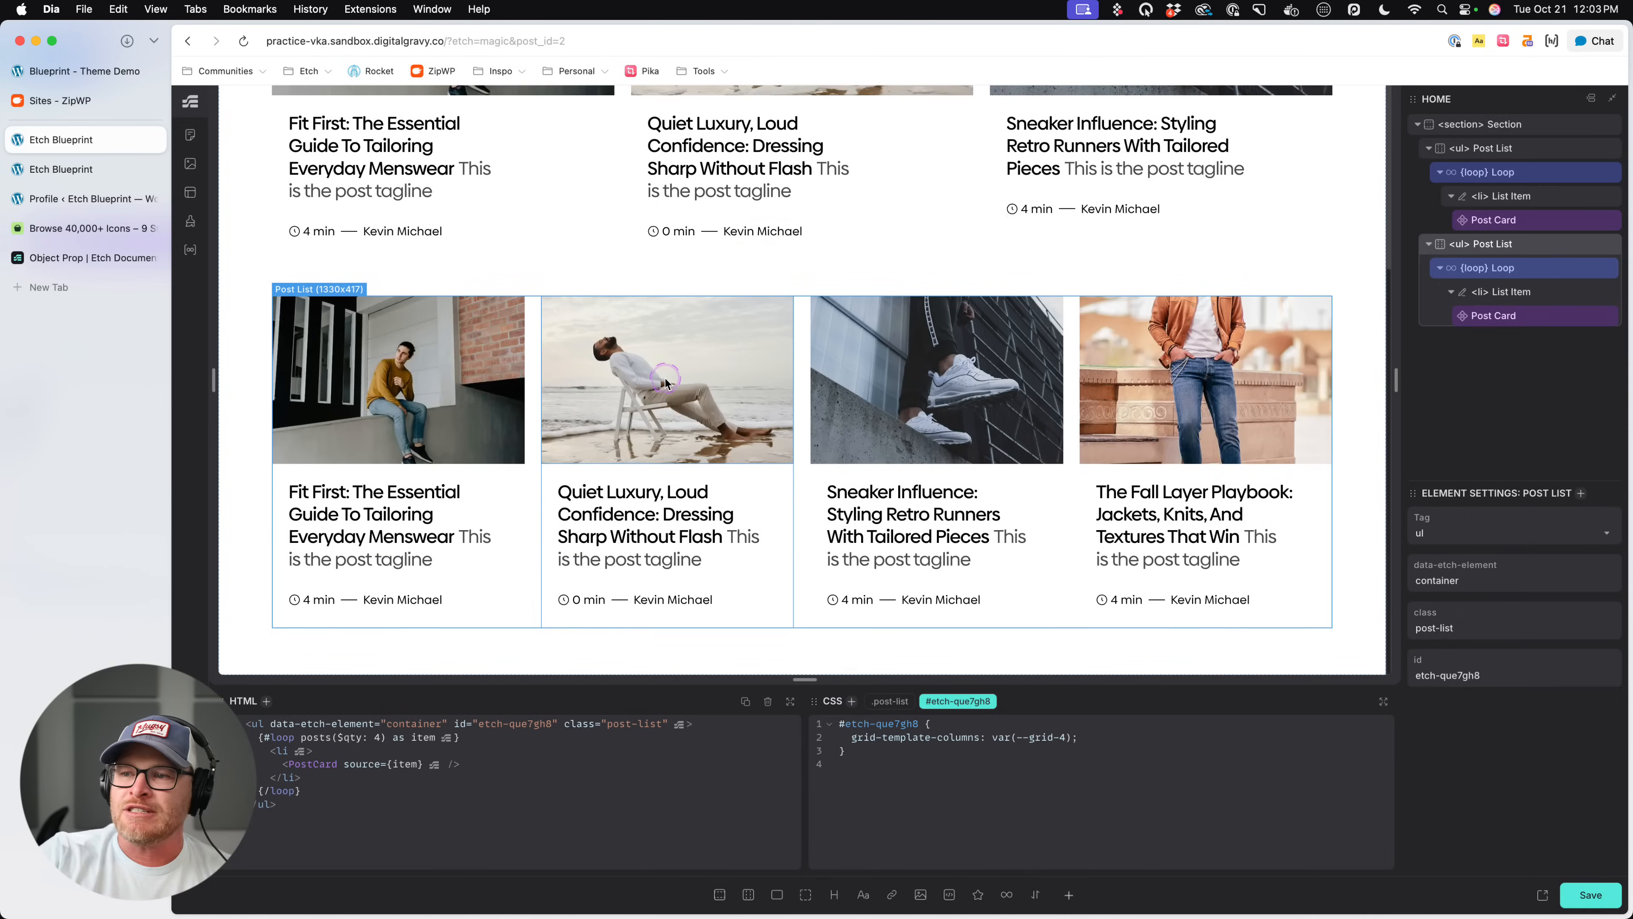
# - Delete the grid-template-columns declaration from the .post-list CSS of the first Post List
pyautogui.scroll(5, 664, 378)
pyautogui.click(621, 318)
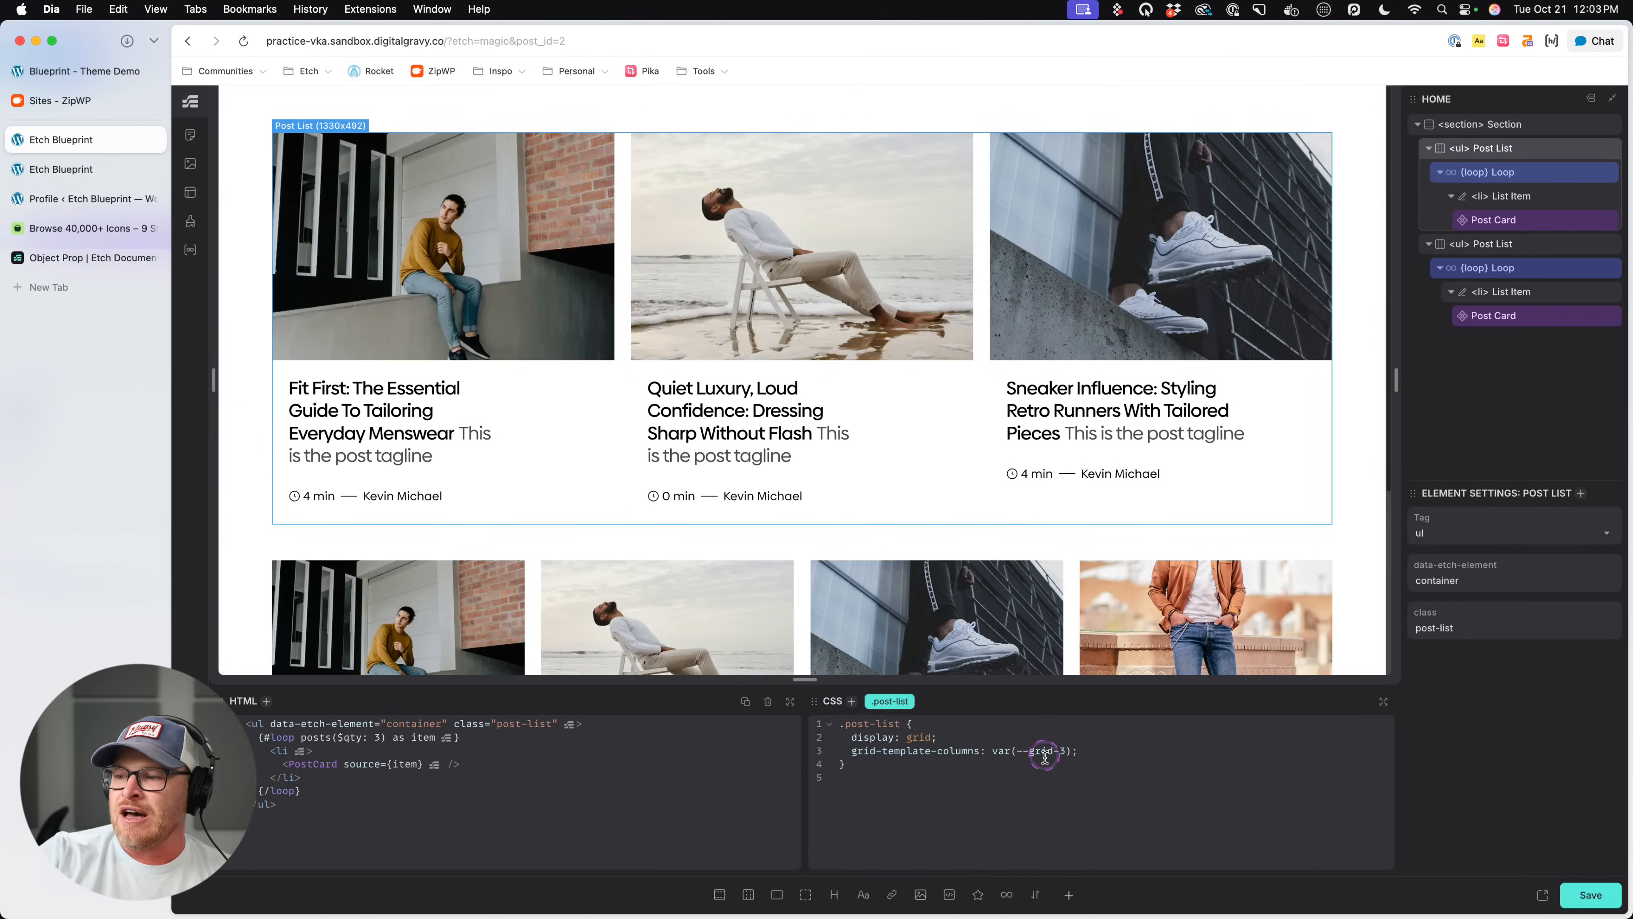
pyautogui.moveTo(1080, 750); pyautogui.dragTo(856, 751)
pyautogui.press('BackSpace')
pyautogui.press('BackSpace')
pyautogui.press('BackSpace')
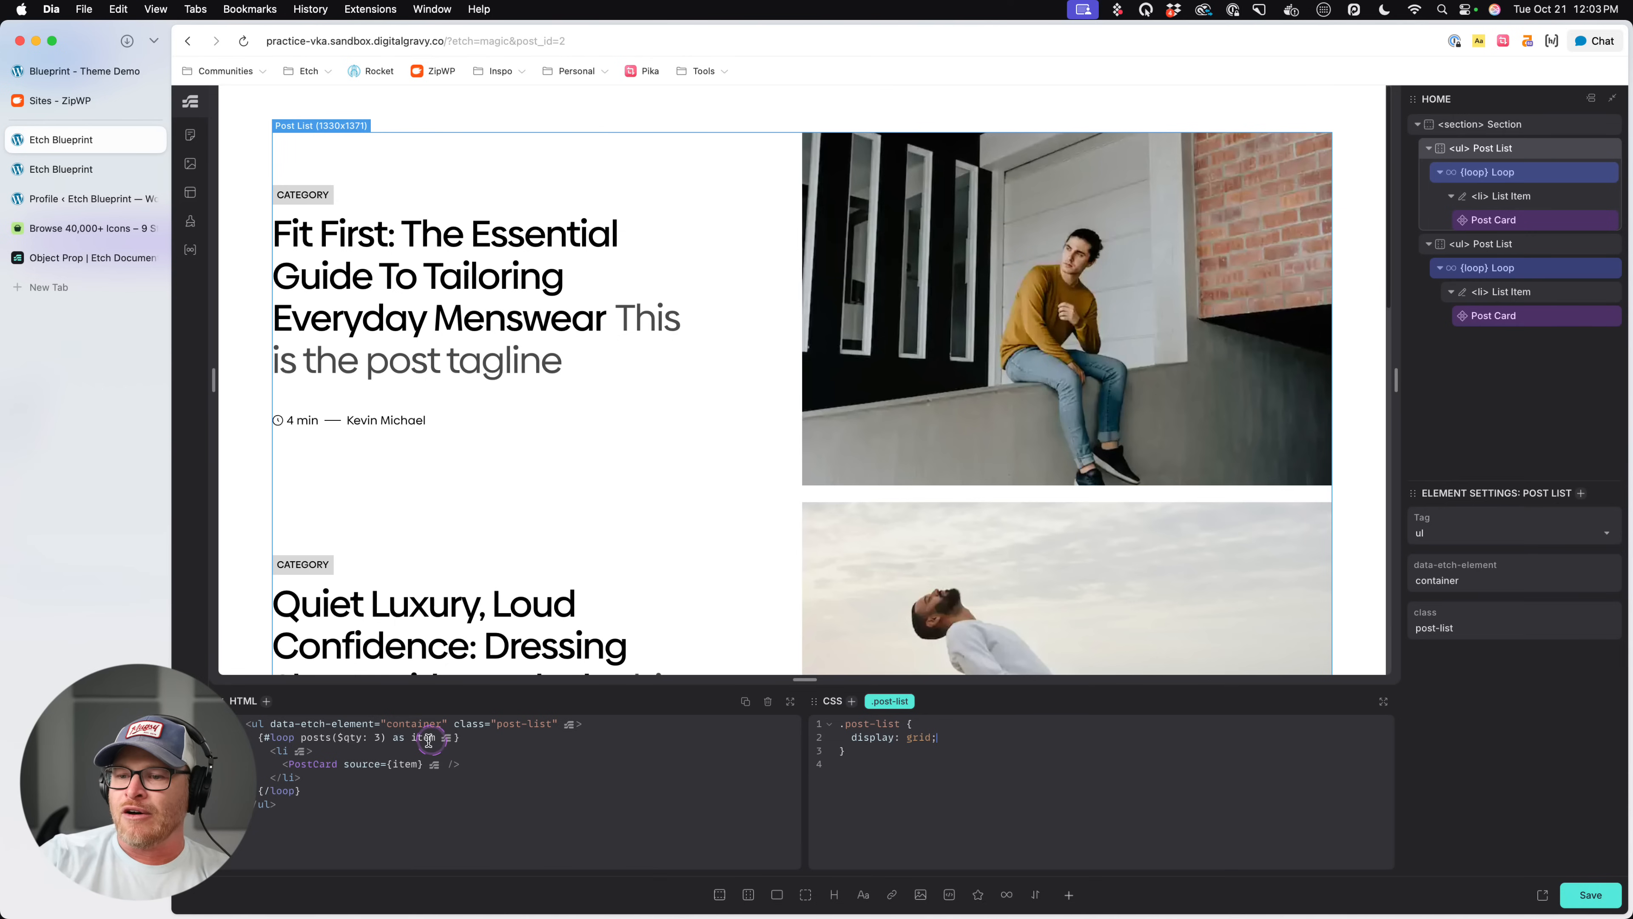
# - Set $qty to 1 in the first Post List's loop HTML
pyautogui.click(382, 737)
pyautogui.press('BackSpace')
pyautogui.write('1')
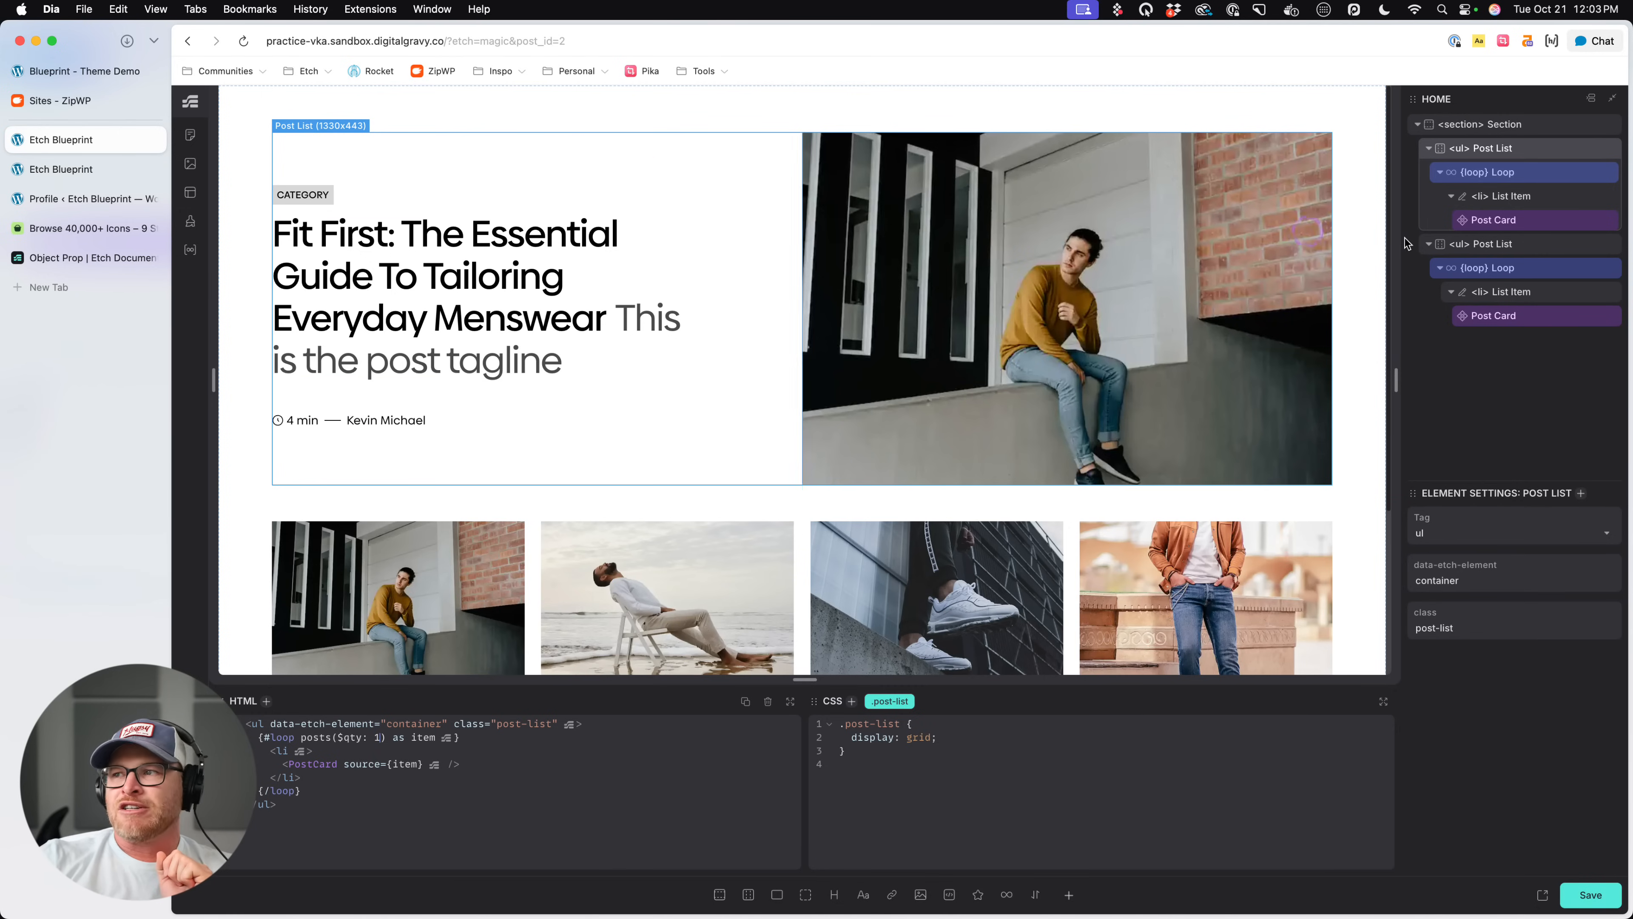
# - Edit the first list's Post Card component and add a Select property named Style with options Default, Wide Left and Wide Right
pyautogui.rightClick(1534, 221)
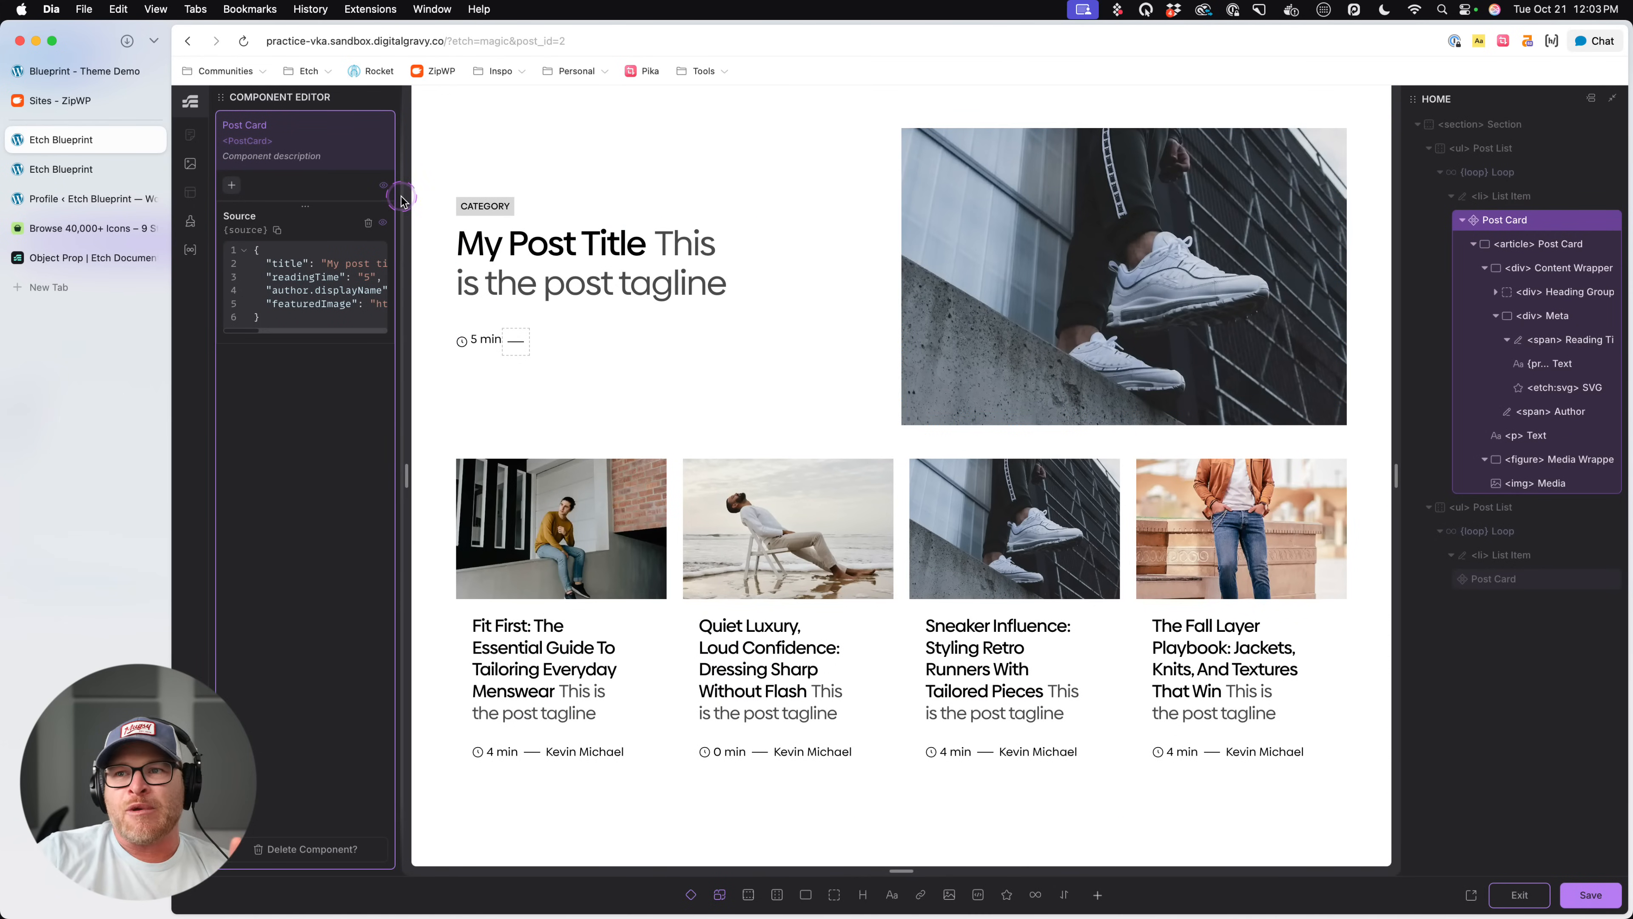
pyautogui.moveTo(398, 201); pyautogui.dragTo(460, 201)
pyautogui.click(238, 183)
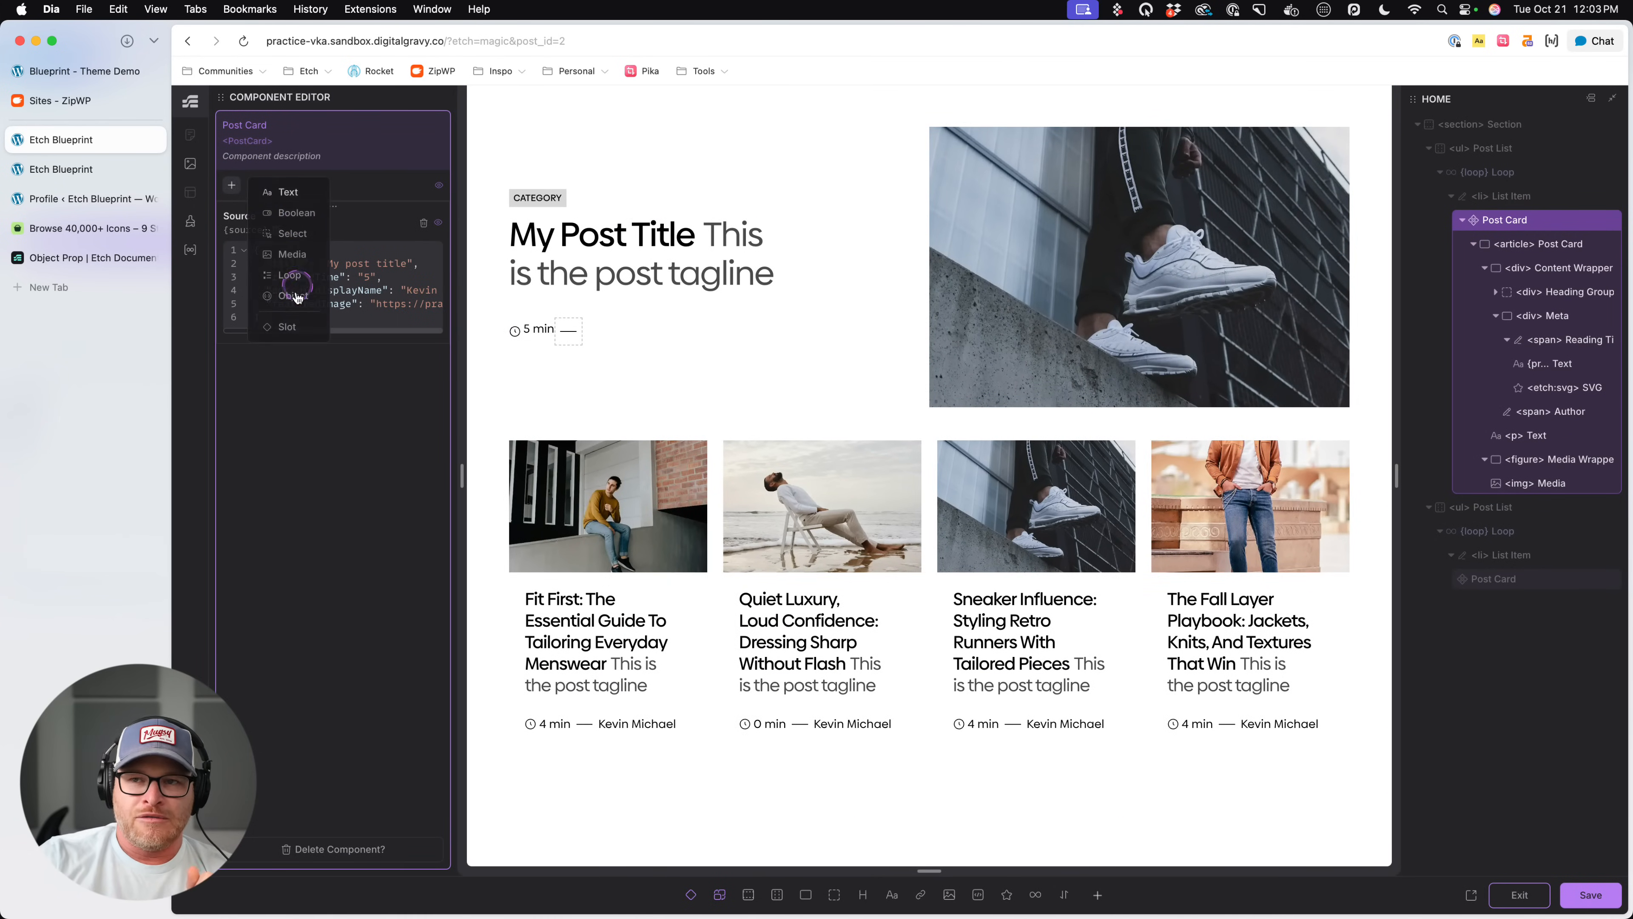
pyautogui.click(292, 233)
pyautogui.doubleClick(269, 368)
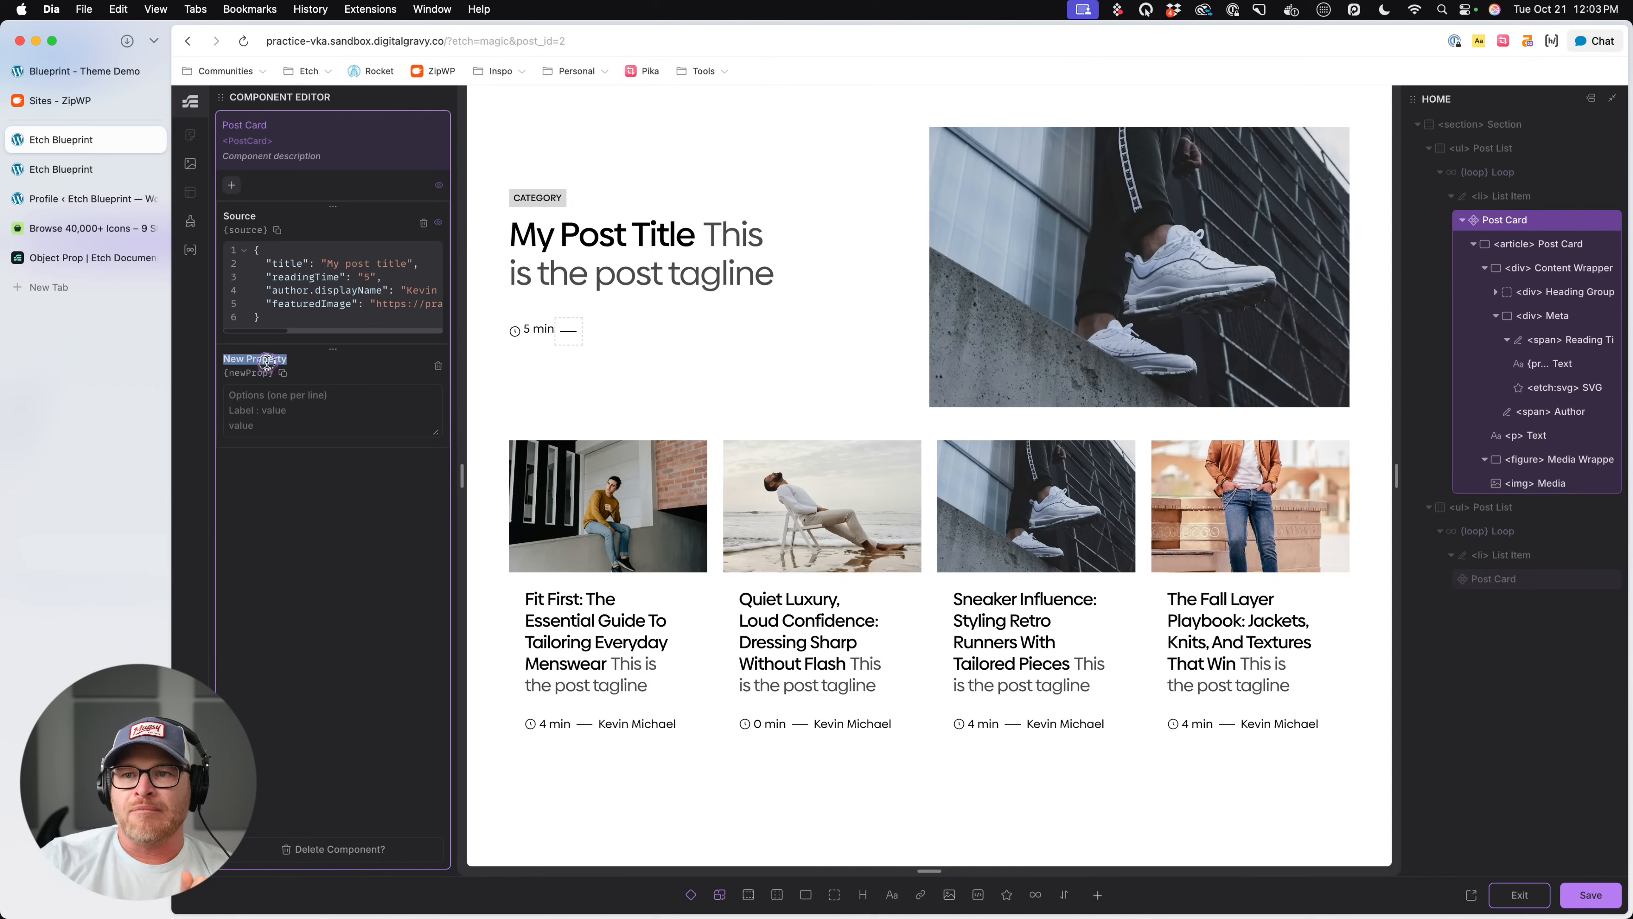
pyautogui.write('Style')
pyautogui.press('Tab')
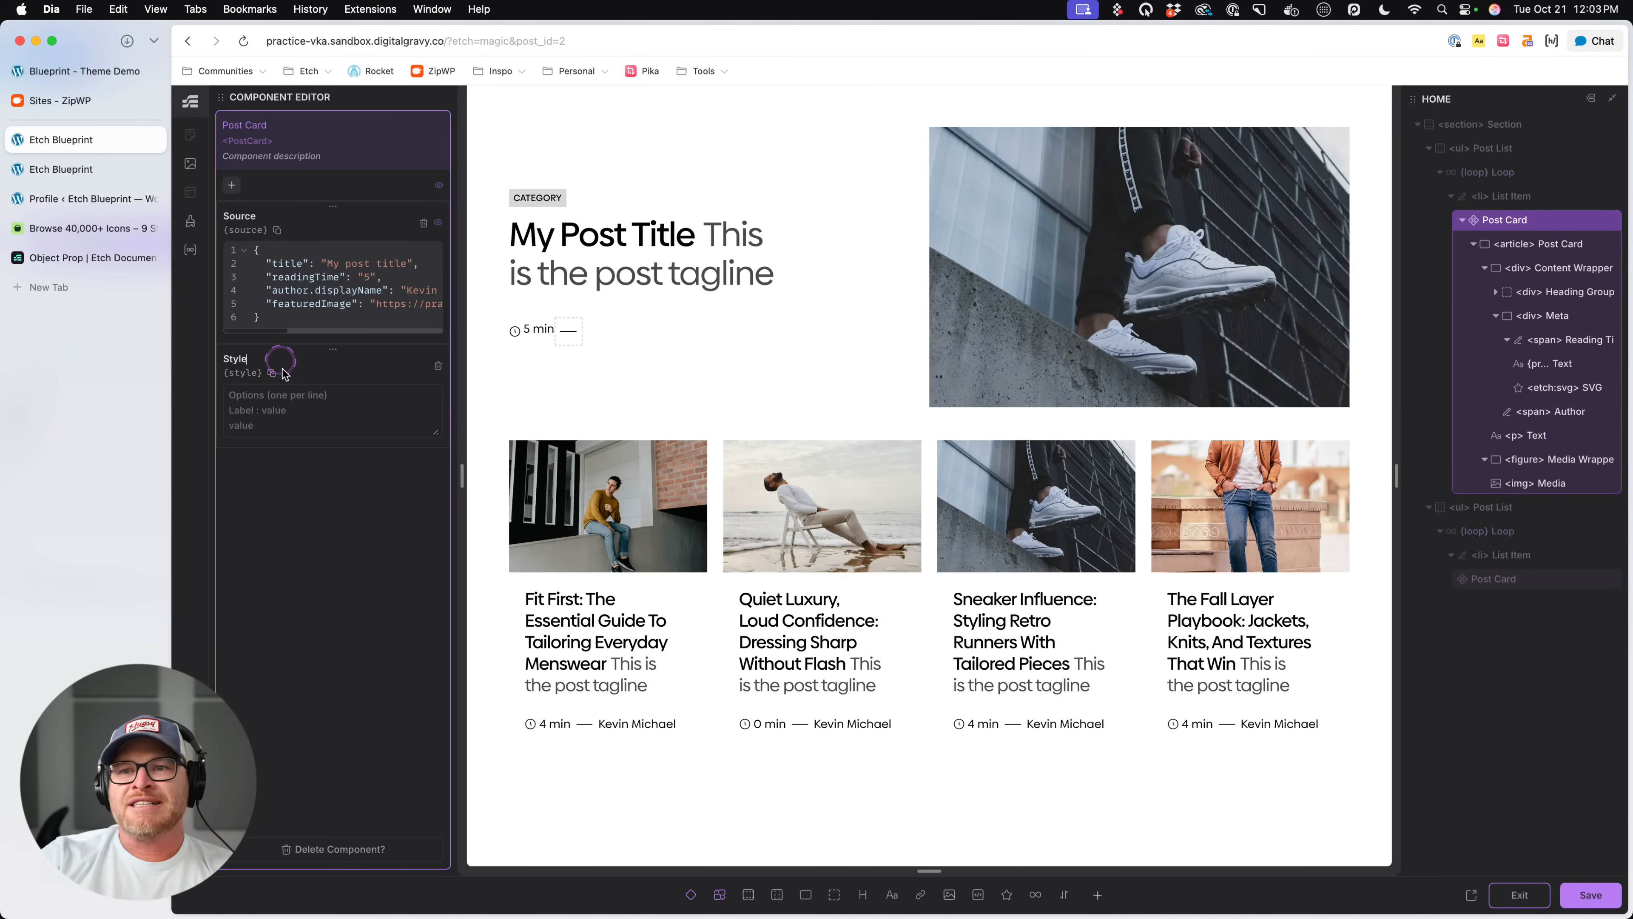
pyautogui.click(449, 439)
pyautogui.write('Default')
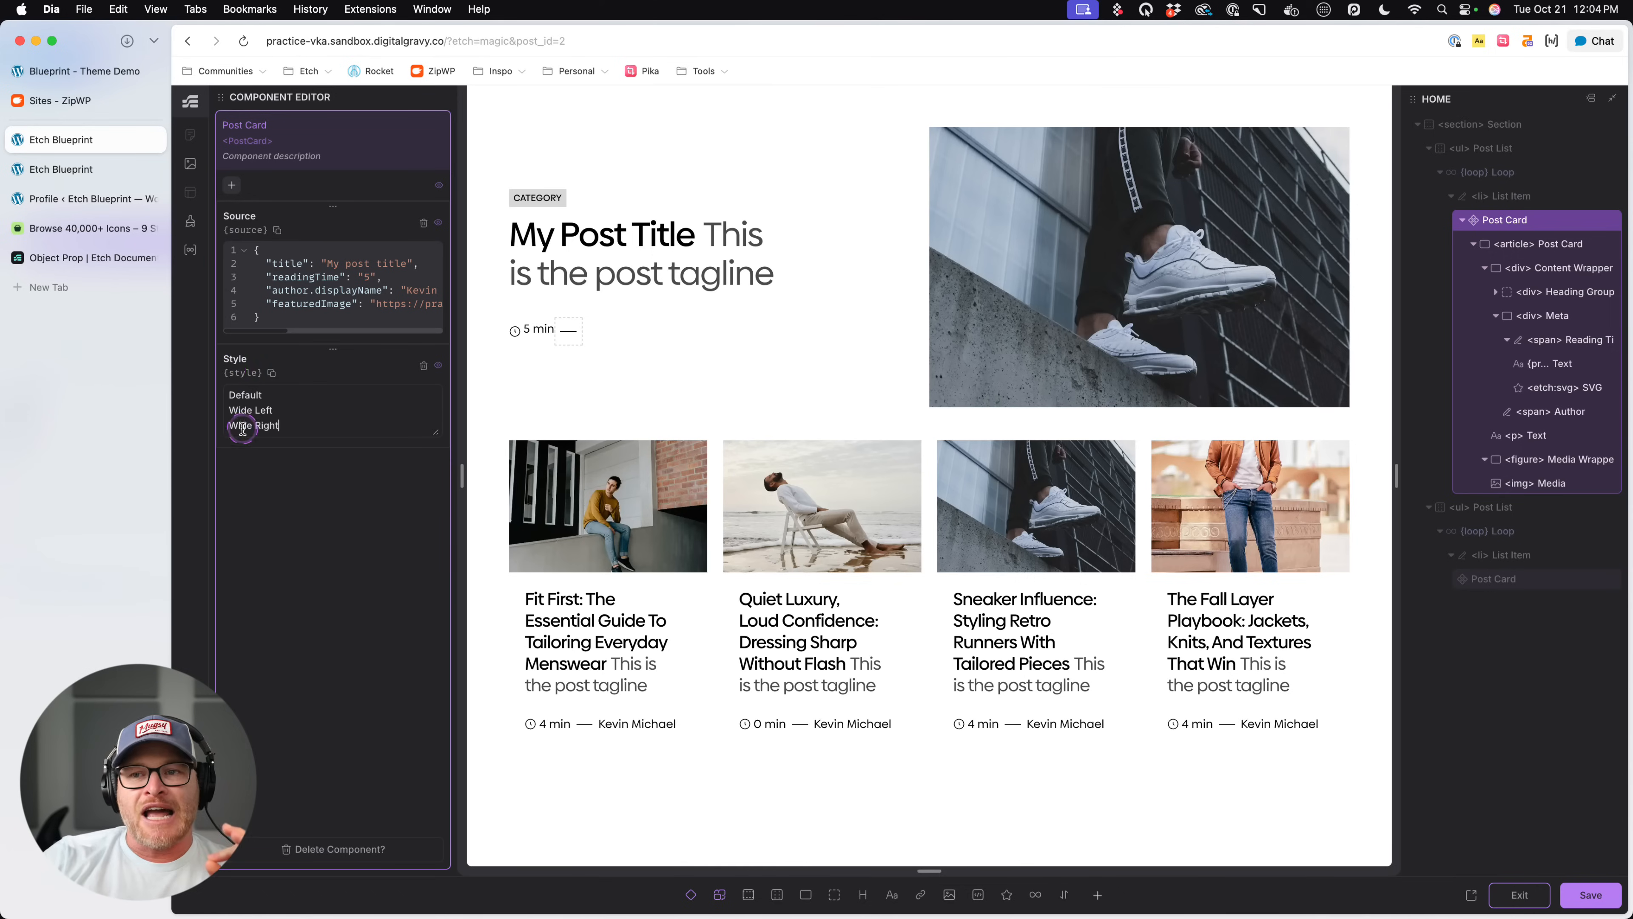
# - Save the Post Card component and exit the component editor
pyautogui.click(1591, 894)
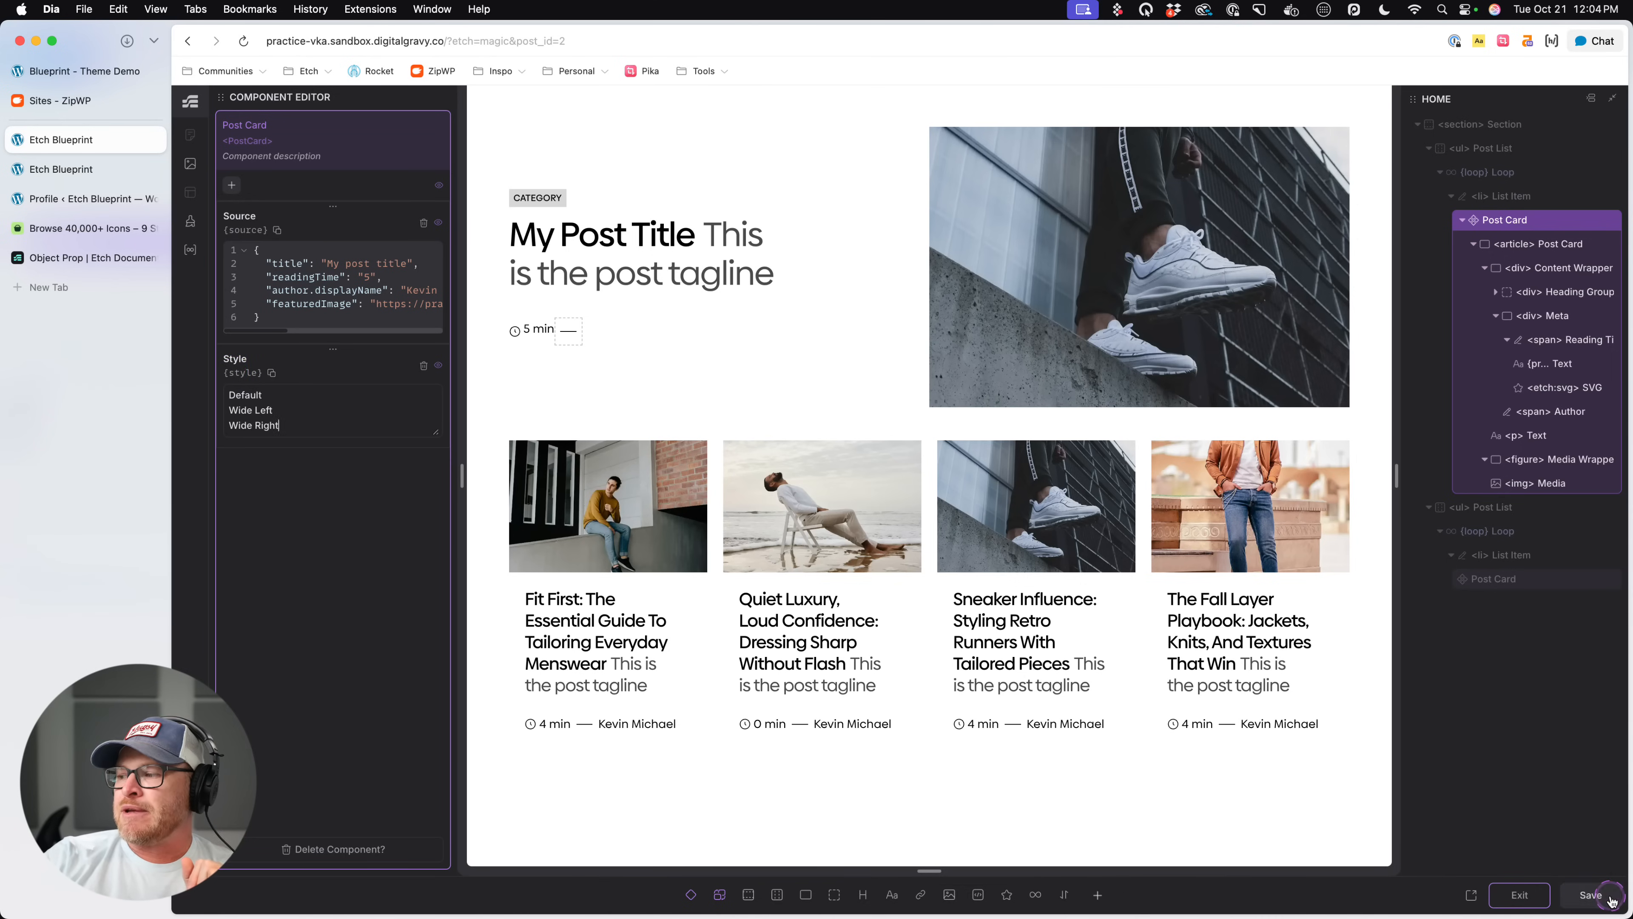
pyautogui.click(1521, 896)
pyautogui.click(1482, 585)
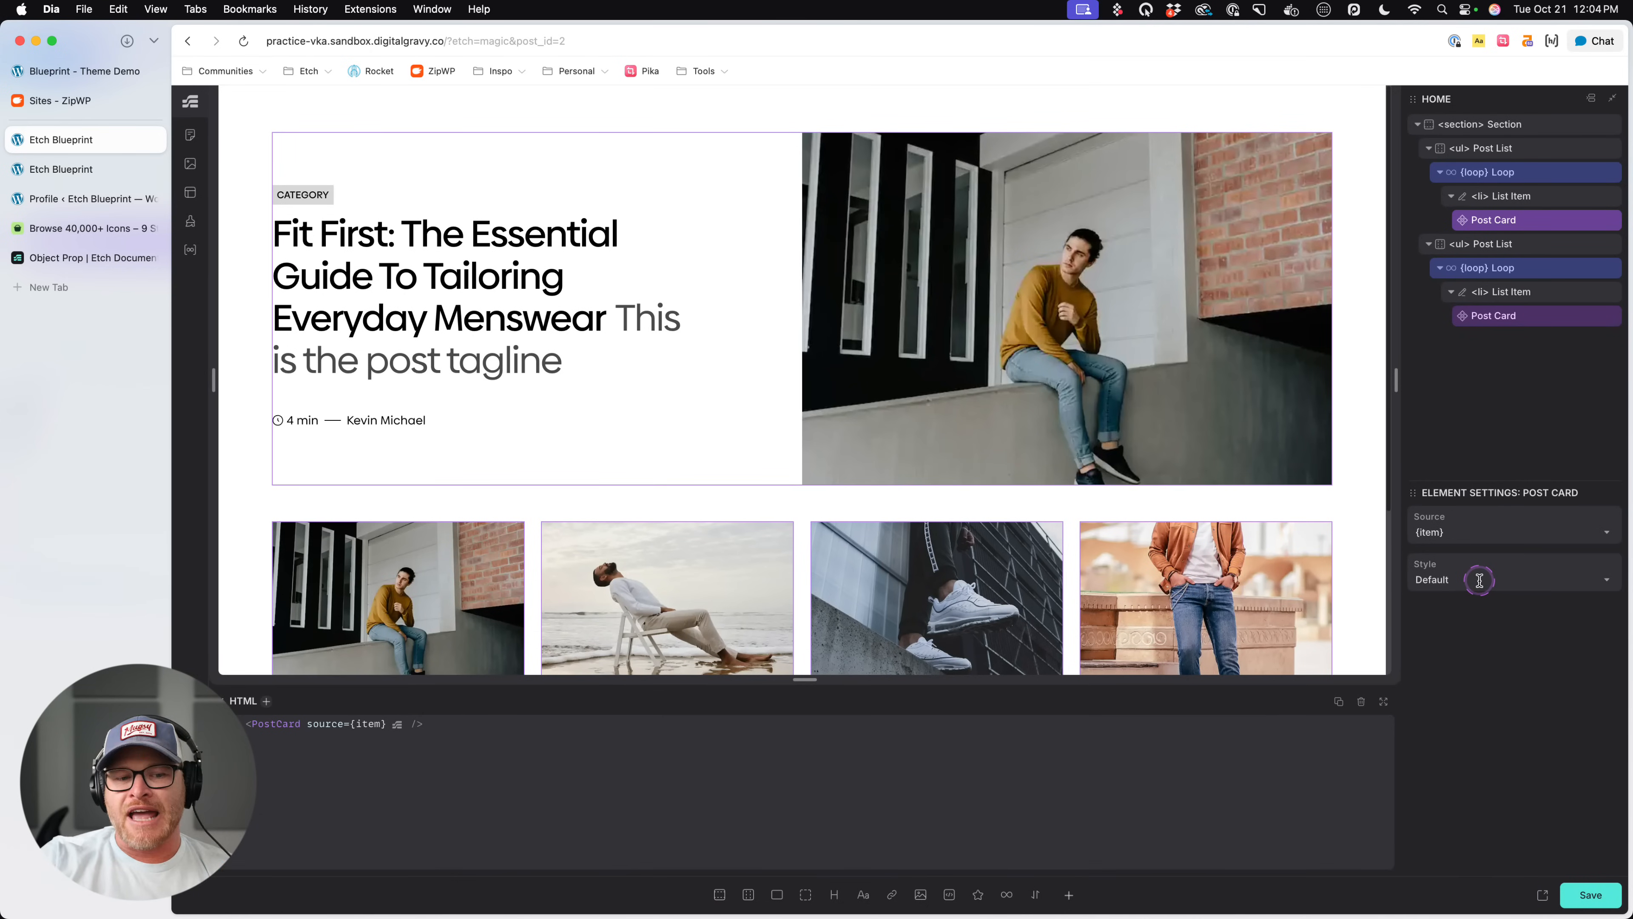
# - Try the Wide Left and Wide Right styles on the first list's Post Card, finishing on Default
pyautogui.click(1490, 581)
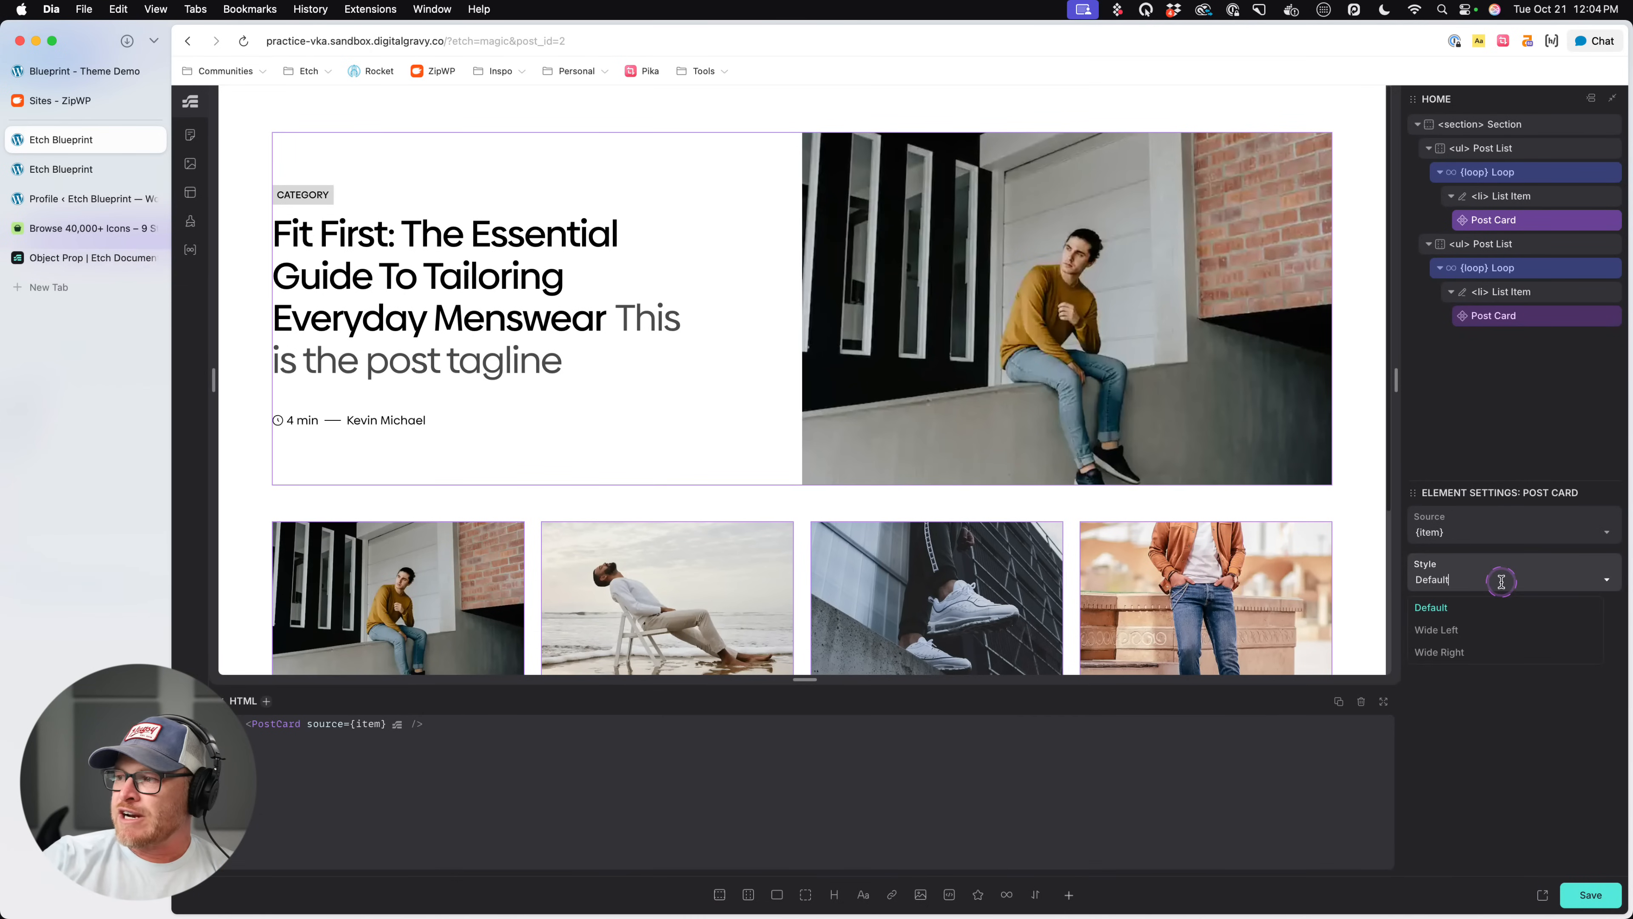
pyautogui.click(1471, 628)
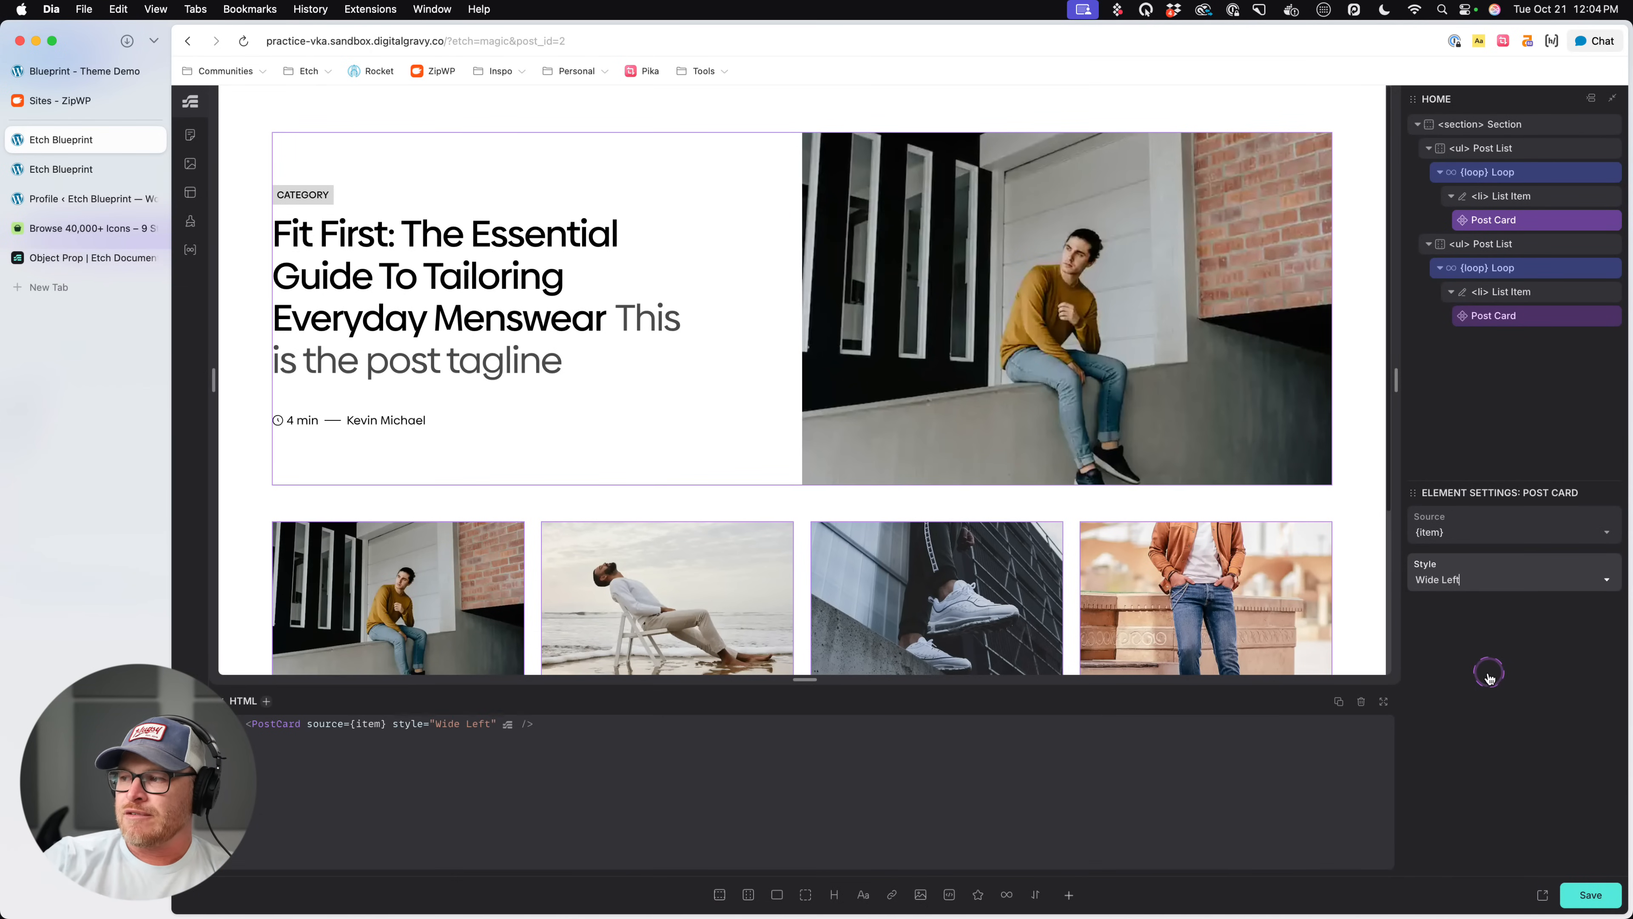
pyautogui.click(1480, 573)
pyautogui.click(1454, 651)
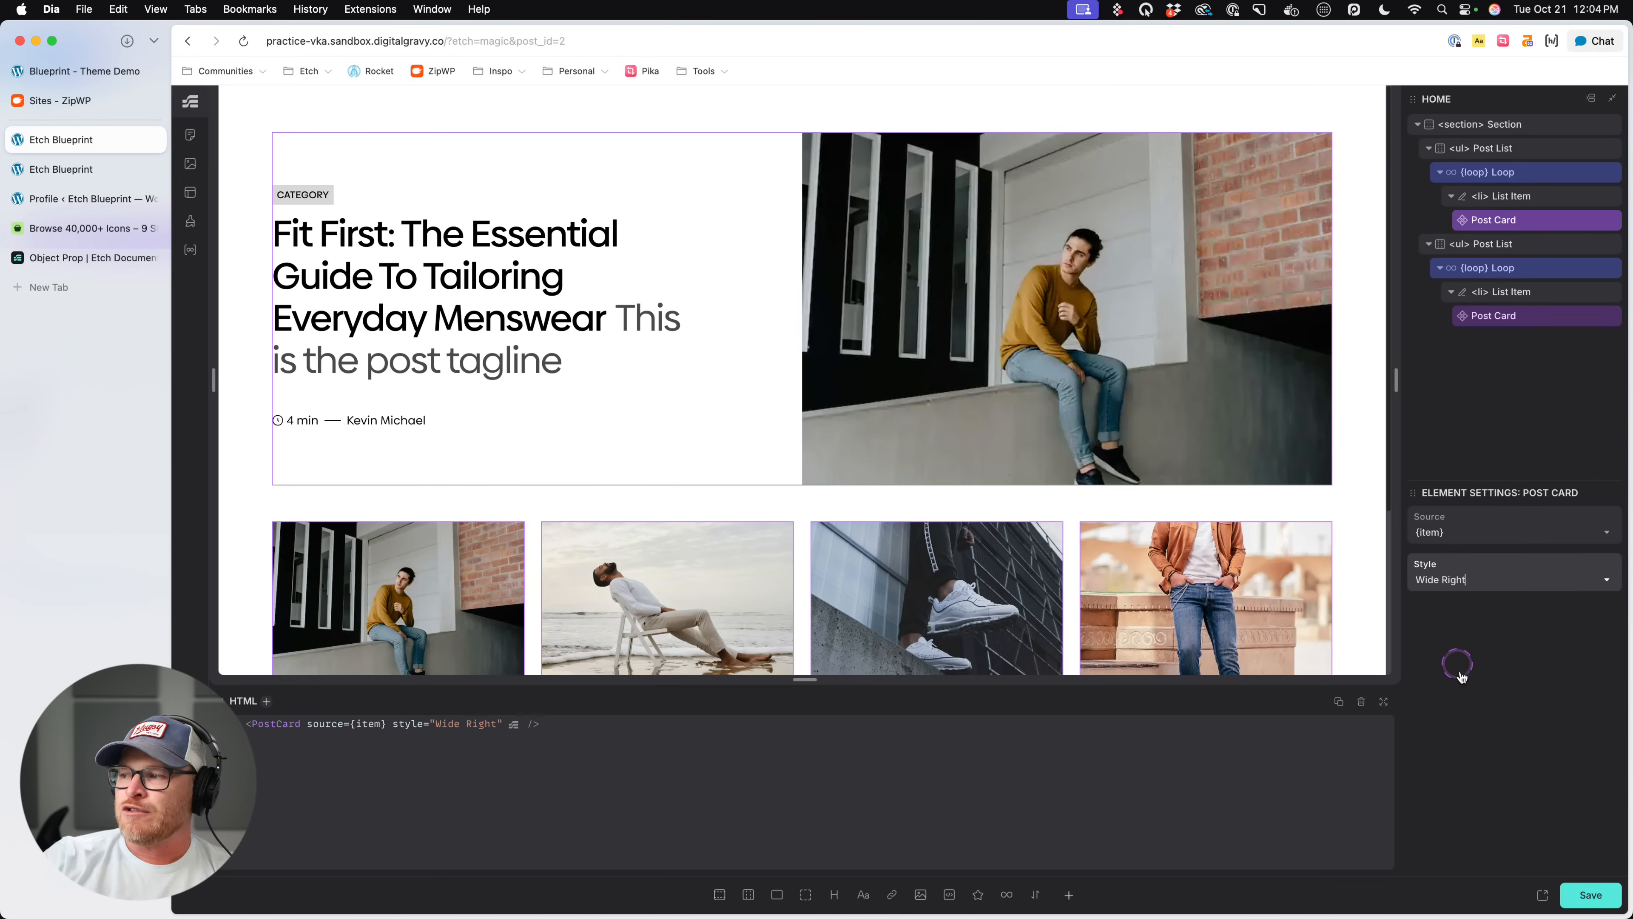
pyautogui.click(1468, 576)
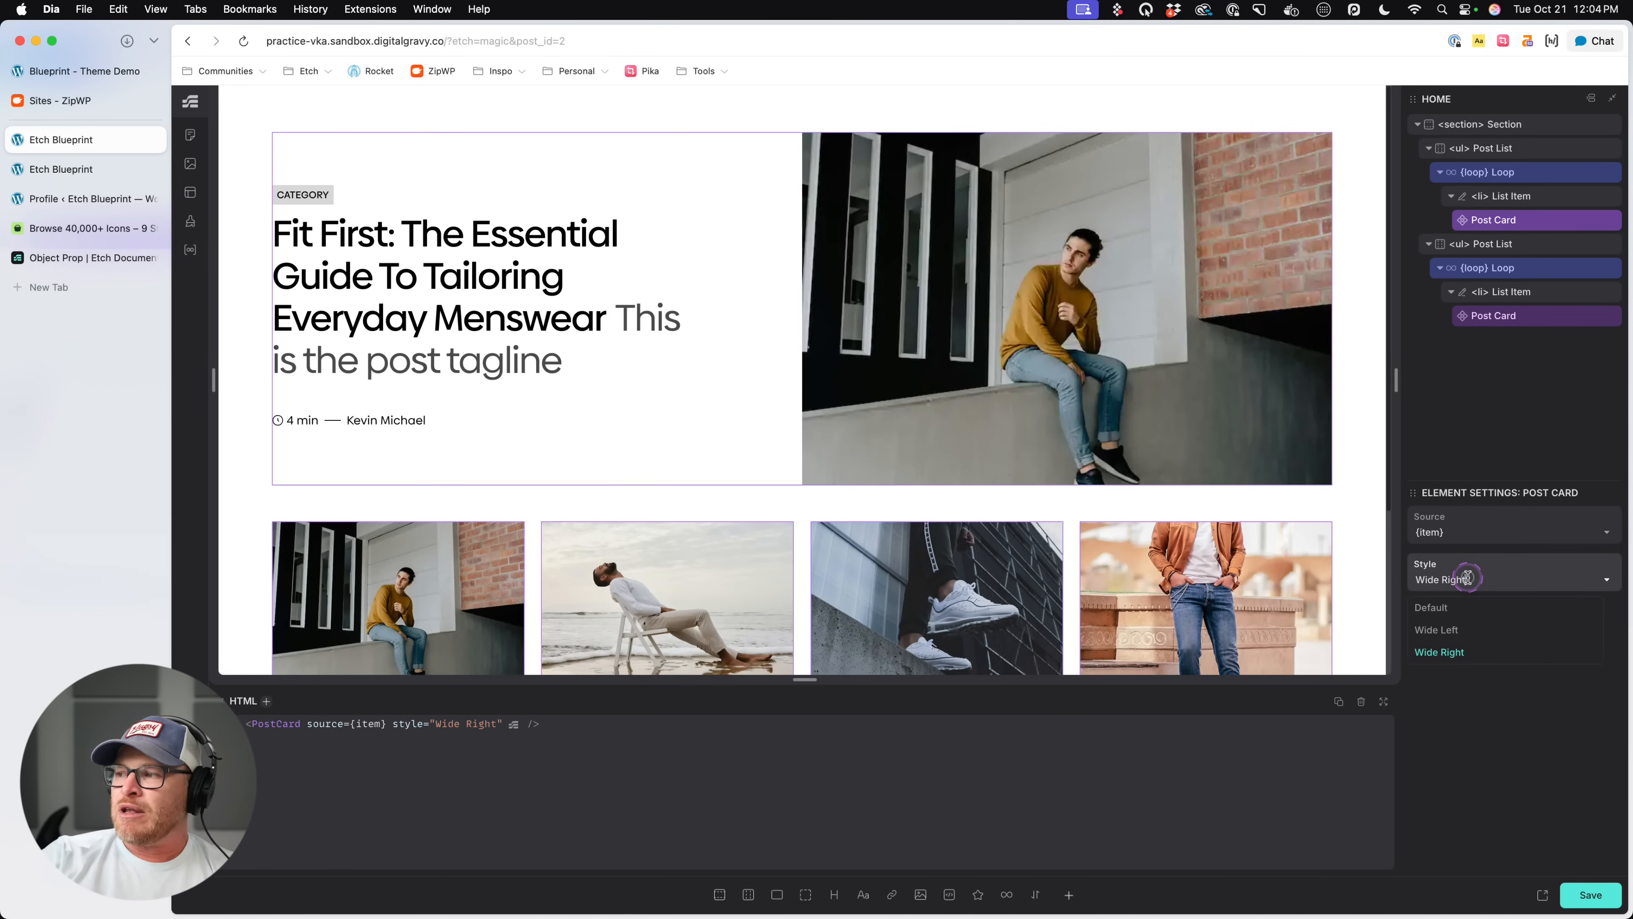
pyautogui.click(1454, 609)
pyautogui.click(1524, 221)
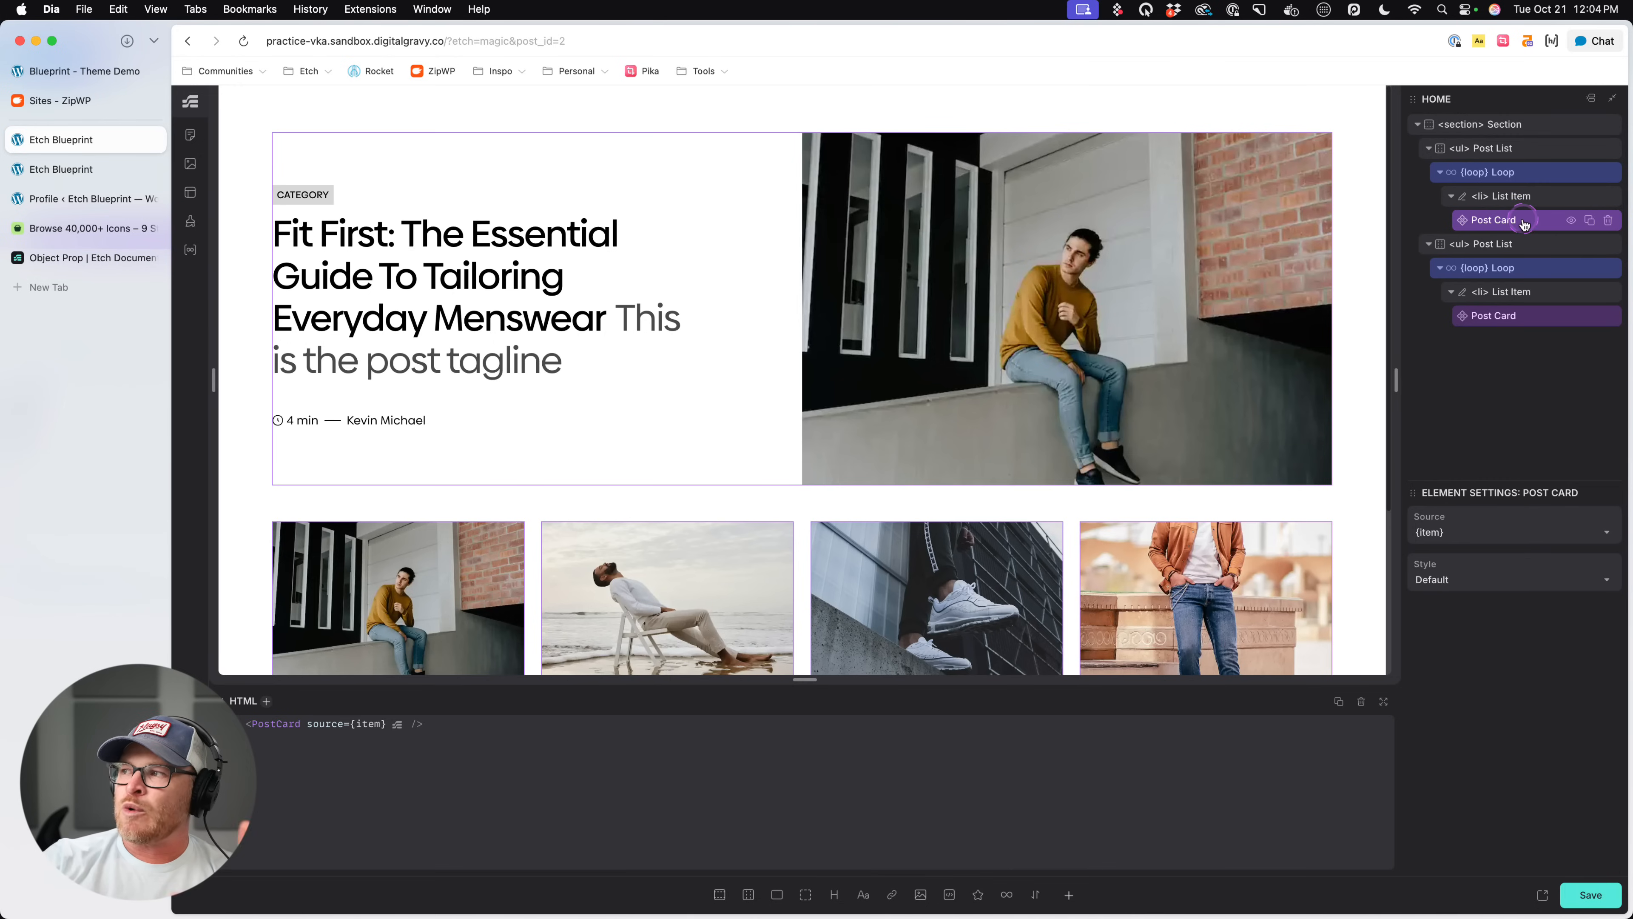
pyautogui.click(1472, 578)
pyautogui.click(1469, 629)
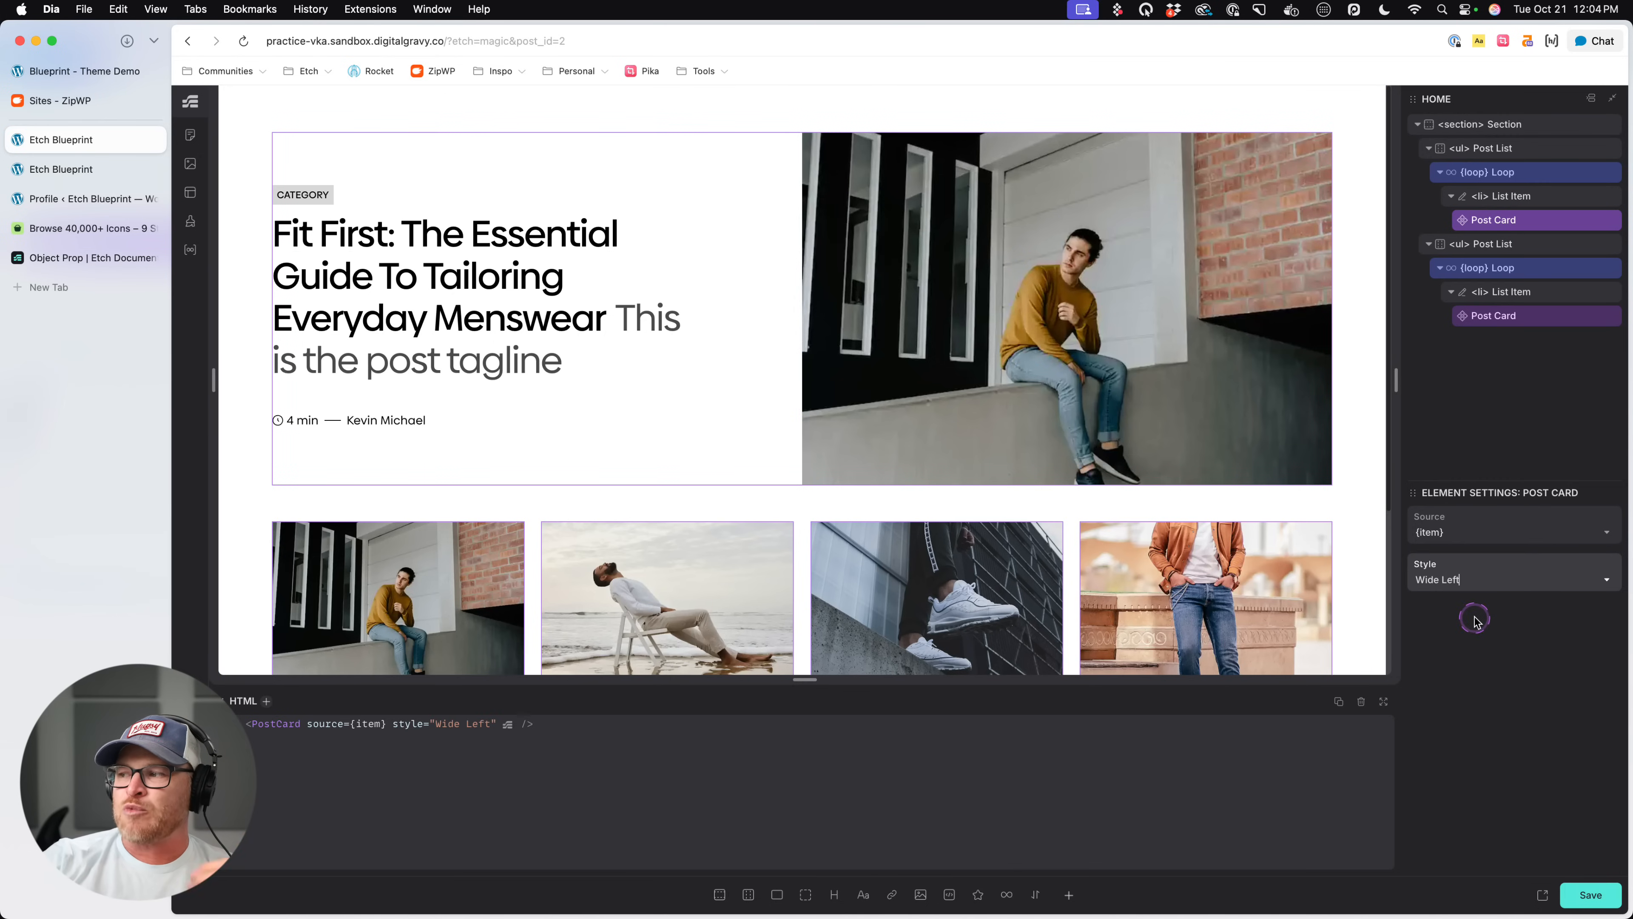
pyautogui.click(1476, 579)
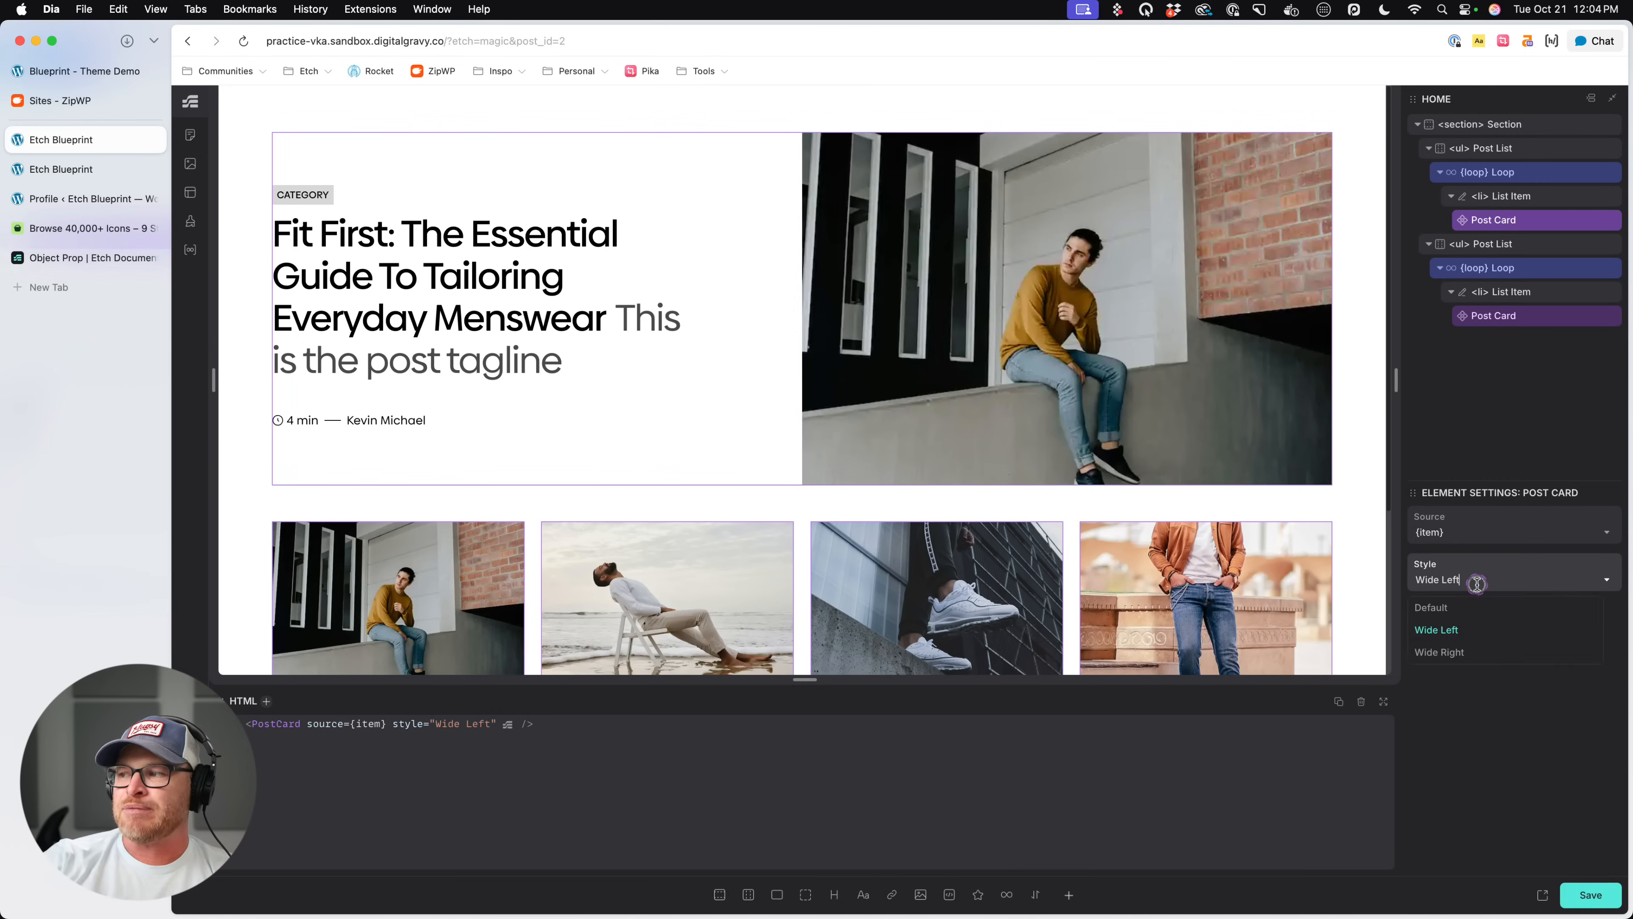
pyautogui.click(1455, 654)
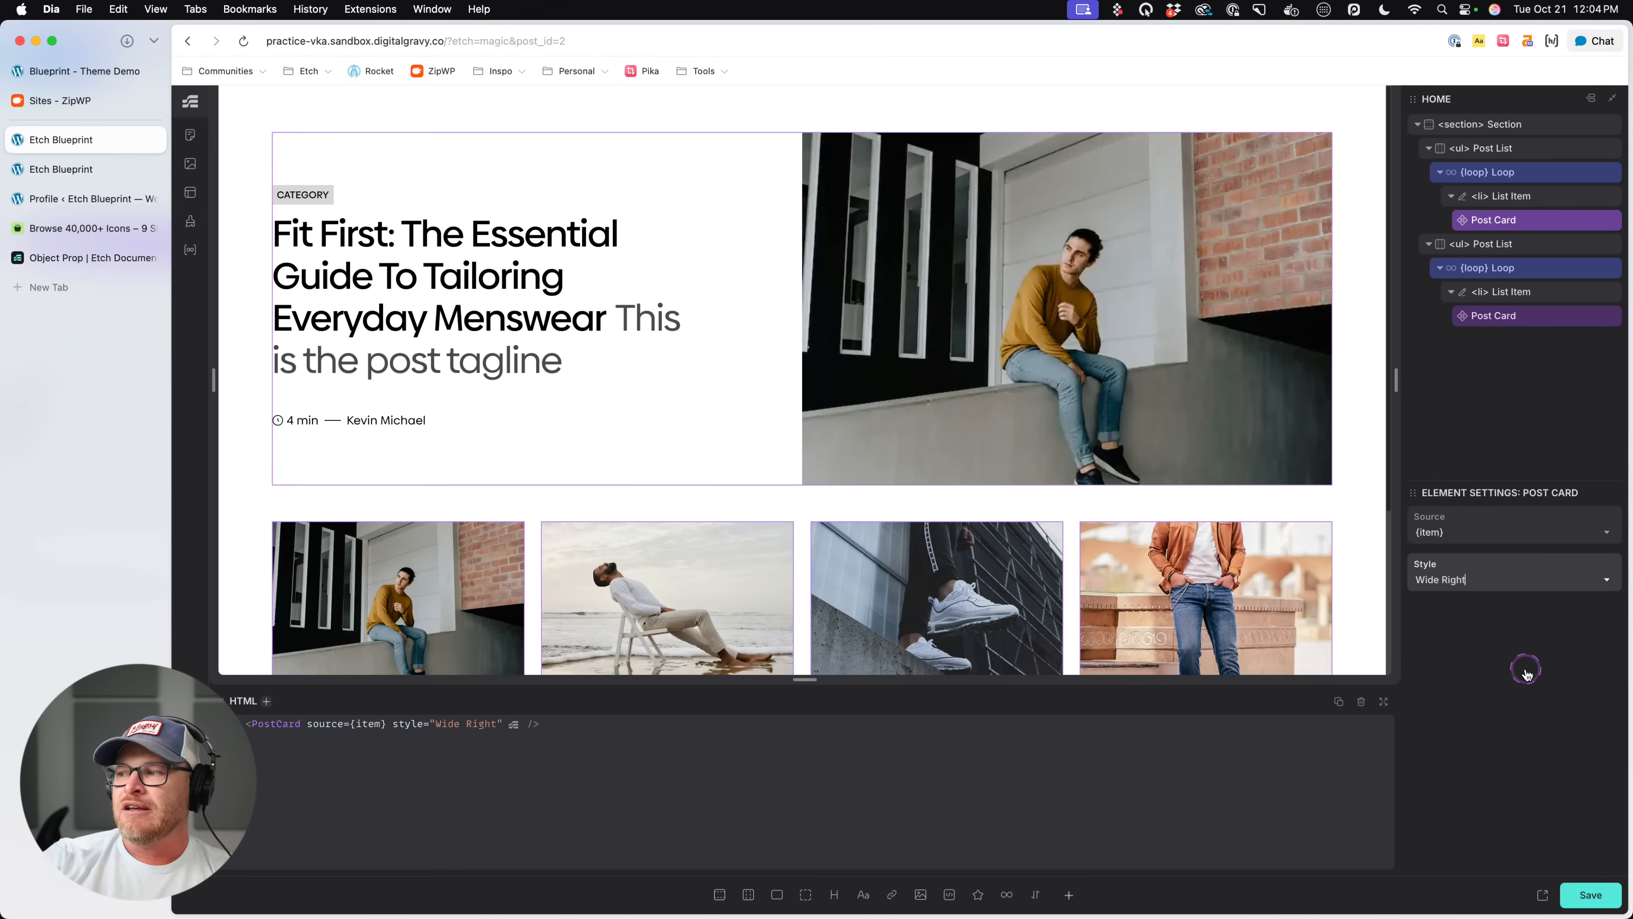
pyautogui.click(1476, 578)
pyautogui.click(1458, 607)
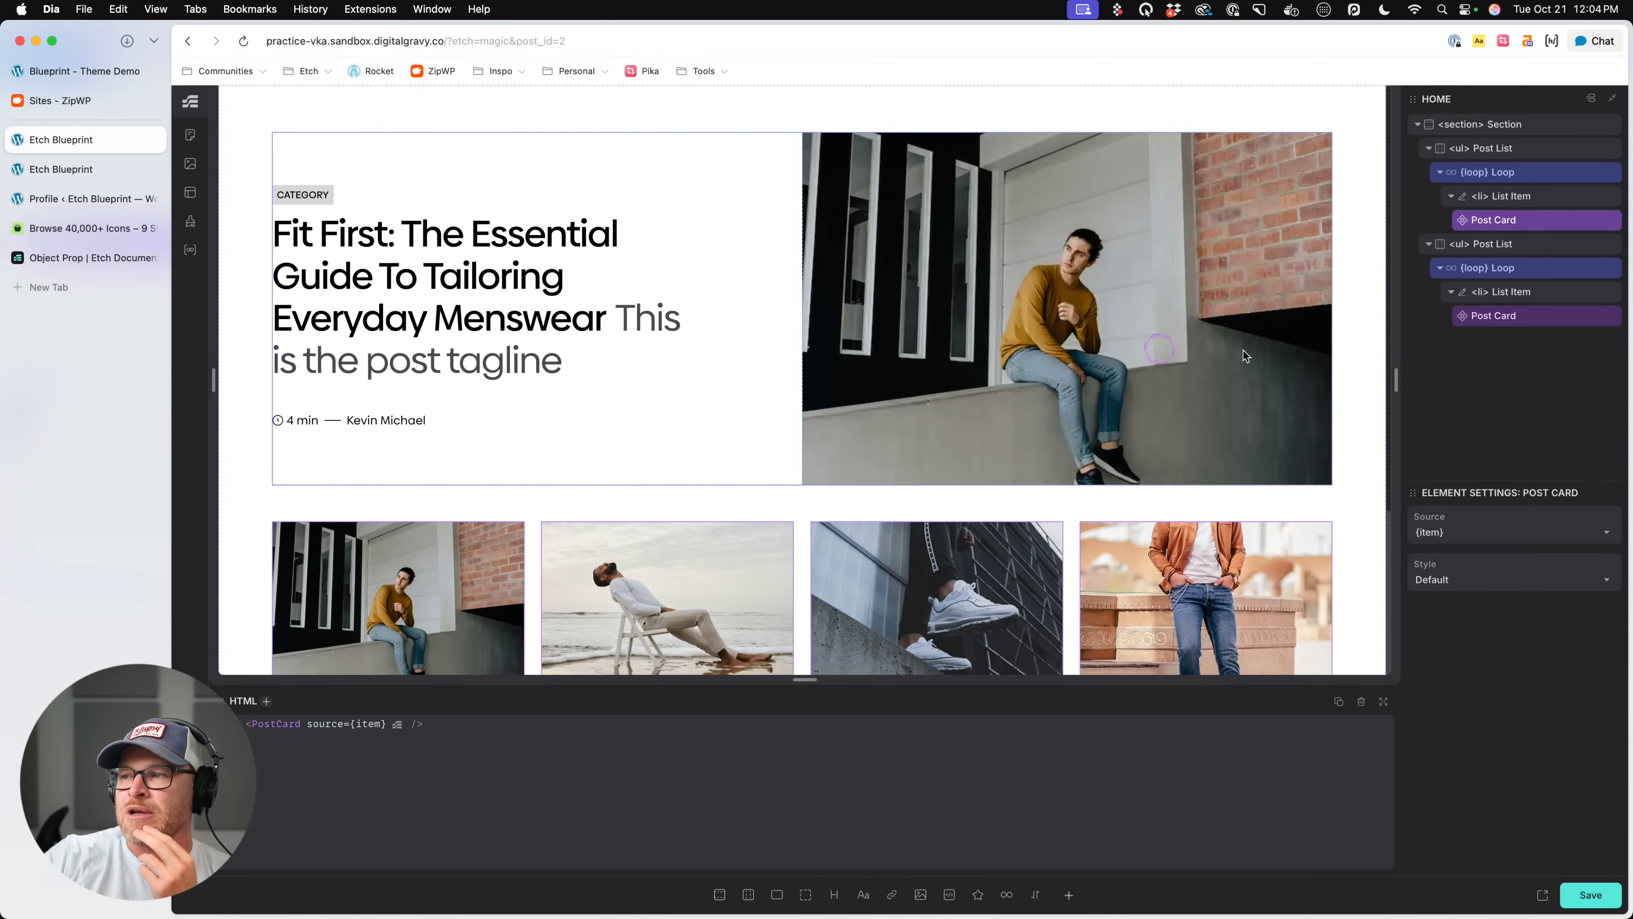
# - Edit the second list's Post Card component and add the attribute data-card-style="{props.style}" to its article element
pyautogui.rightClick(1485, 317)
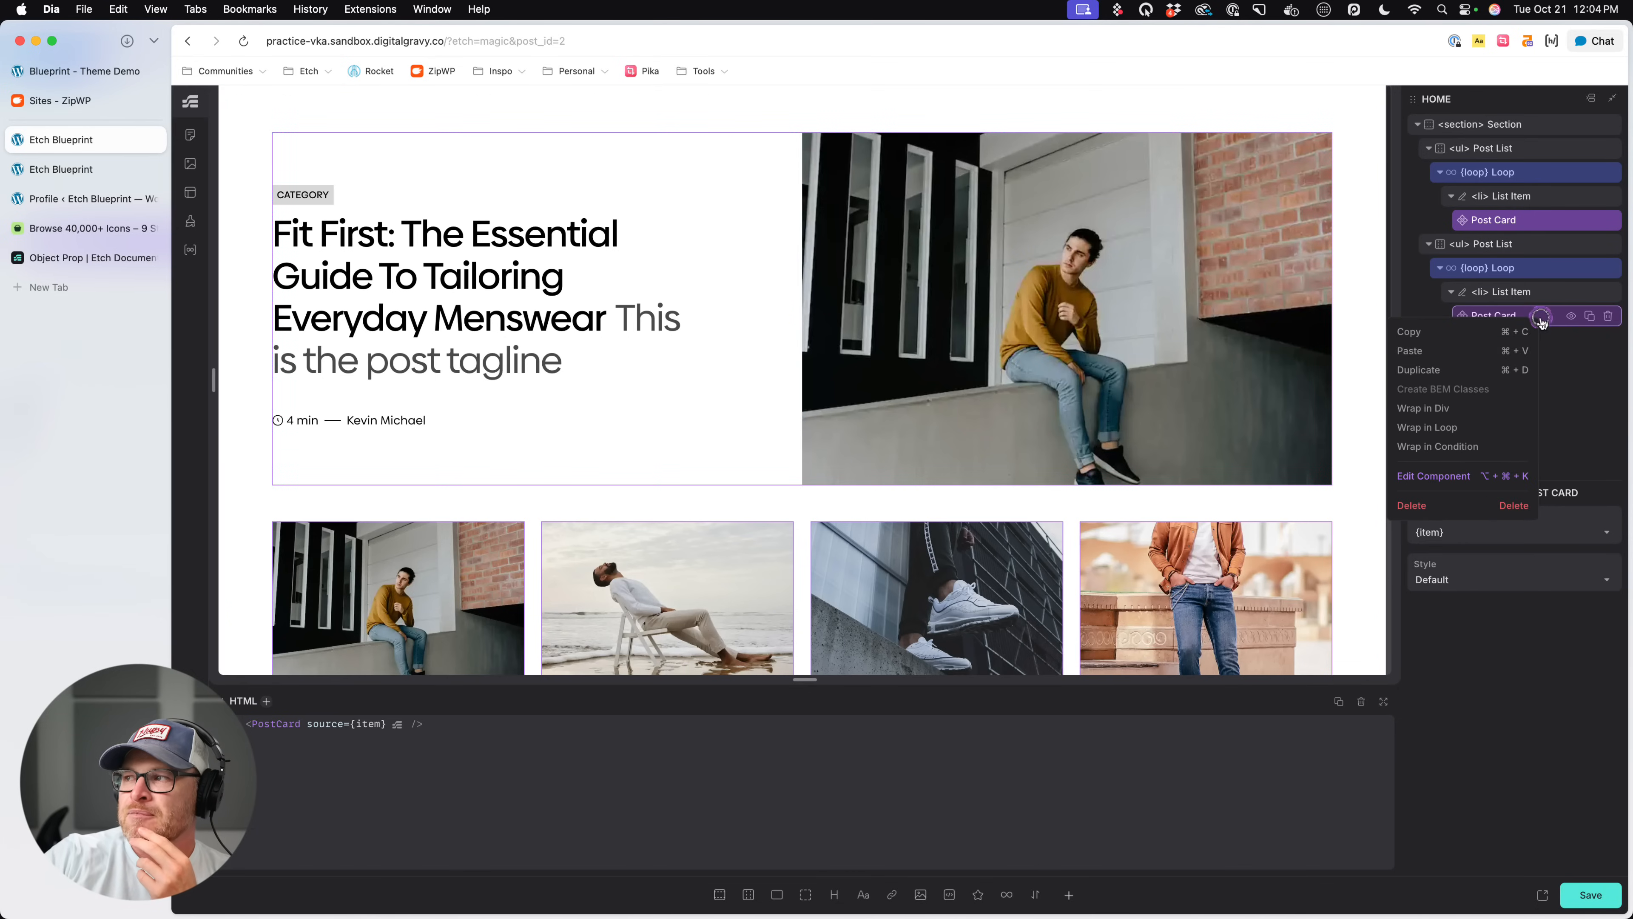
pyautogui.click(1435, 476)
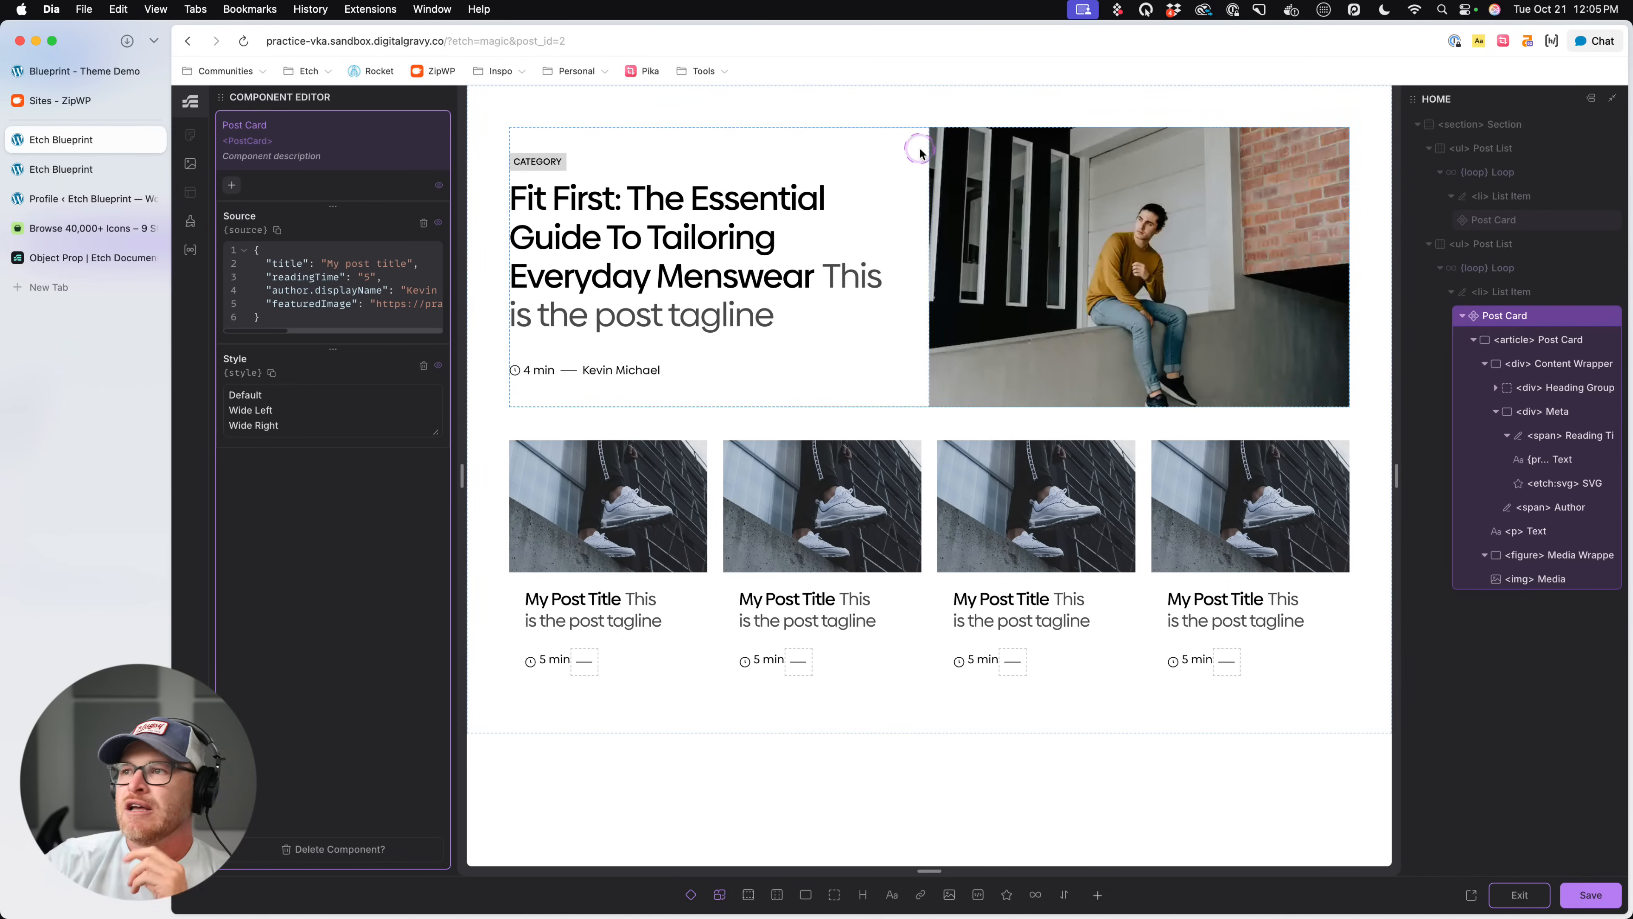
pyautogui.click(1549, 350)
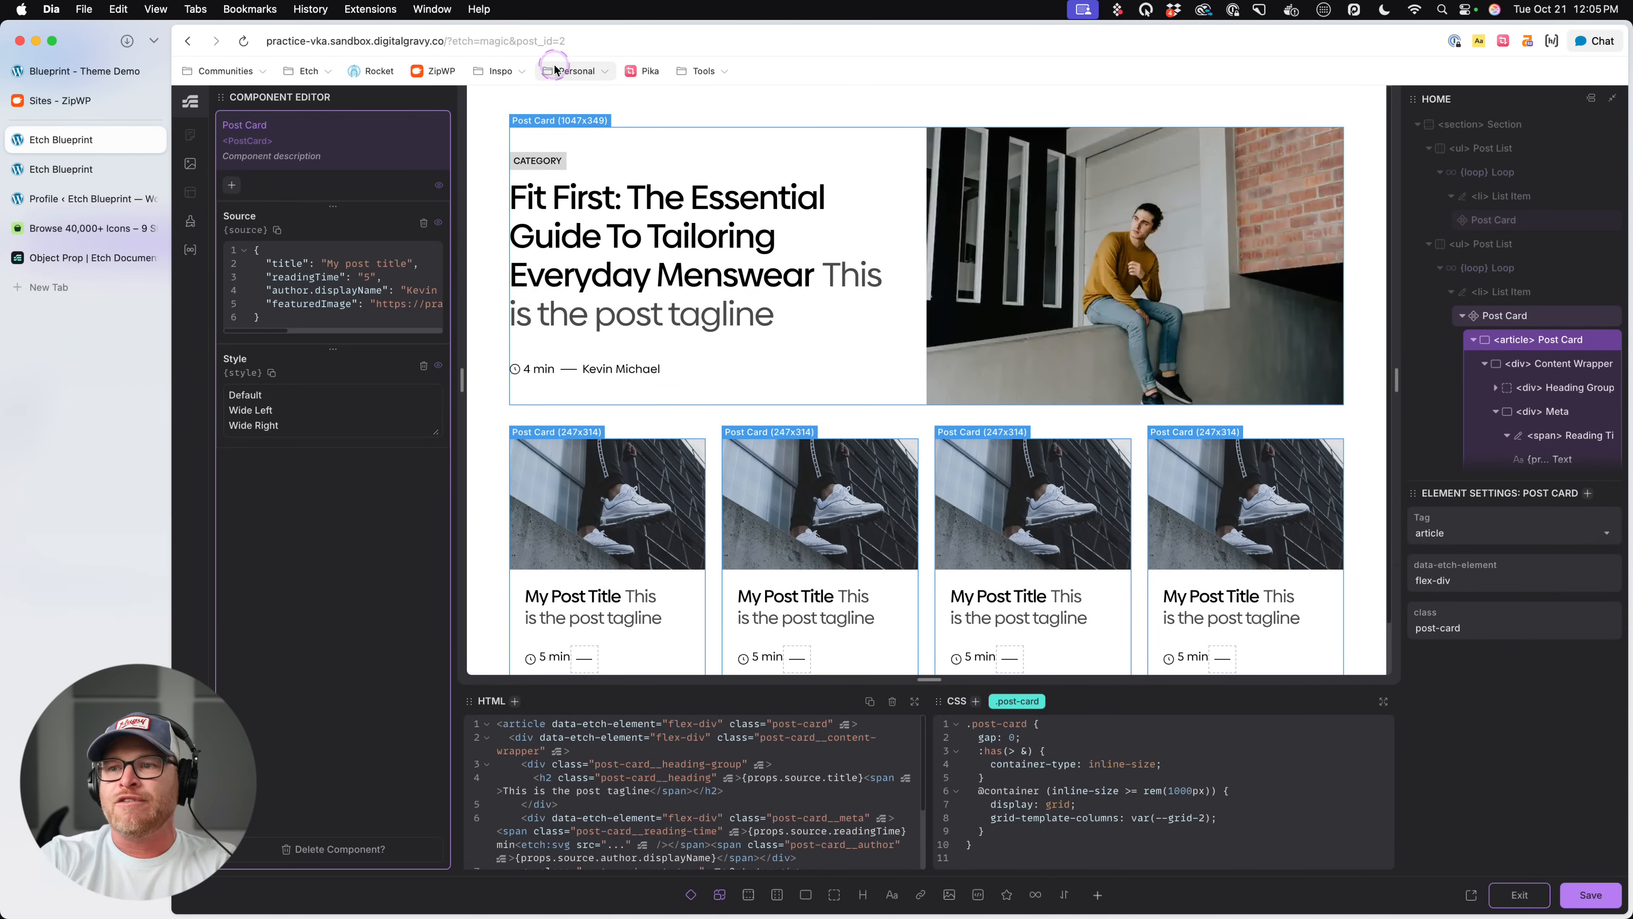
pyautogui.press('.')
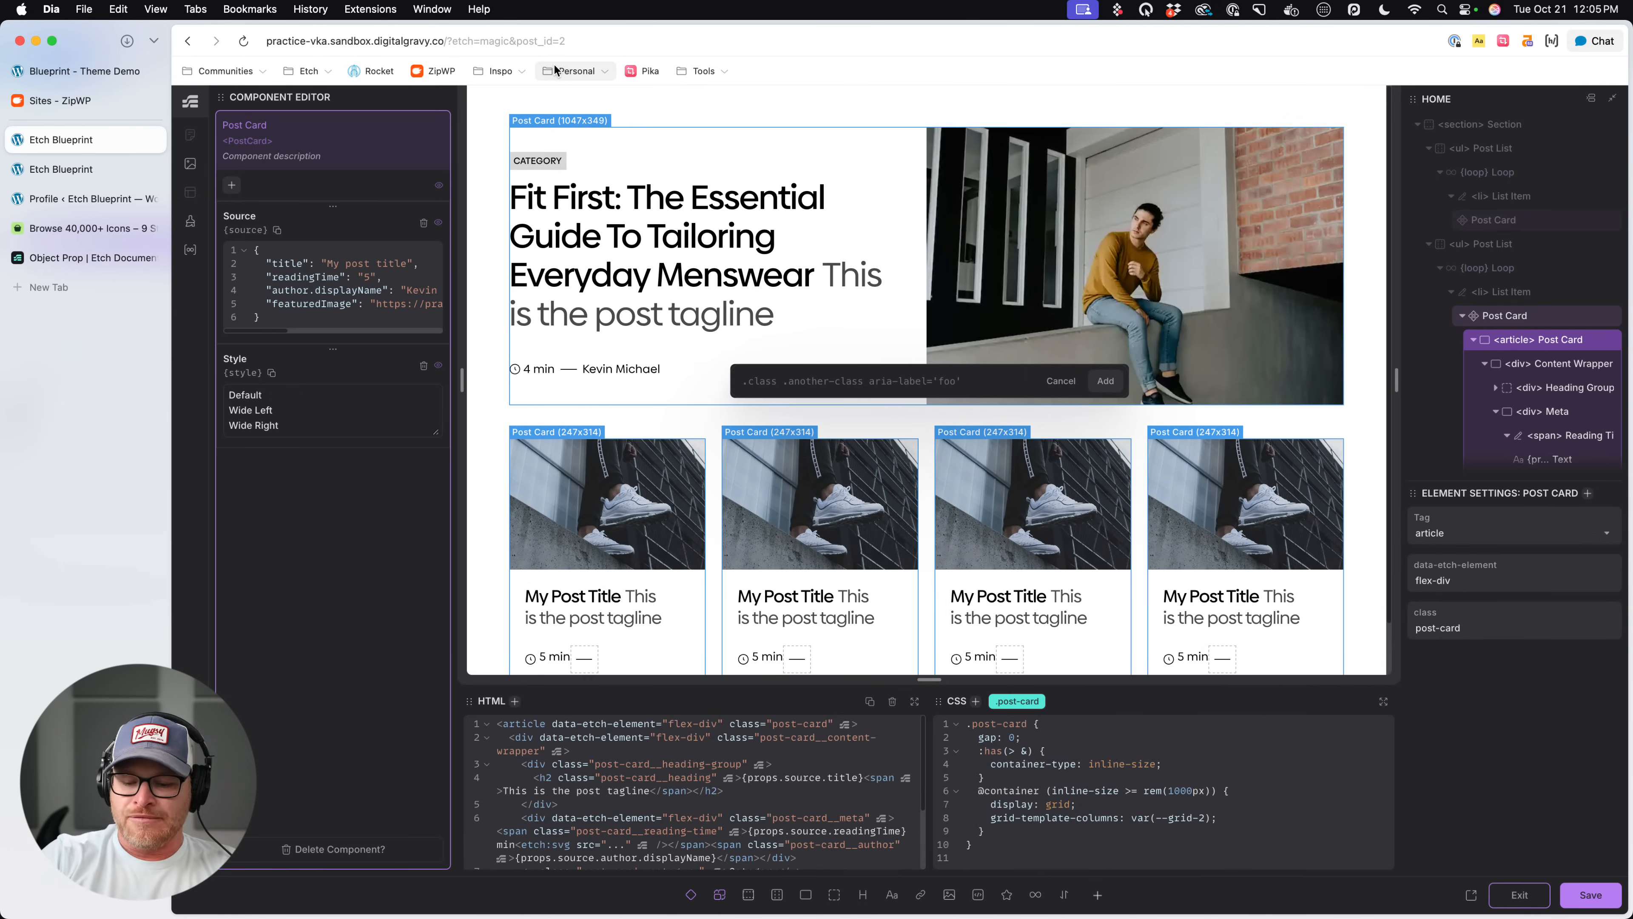
pyautogui.write('data-card-style="{props.style')
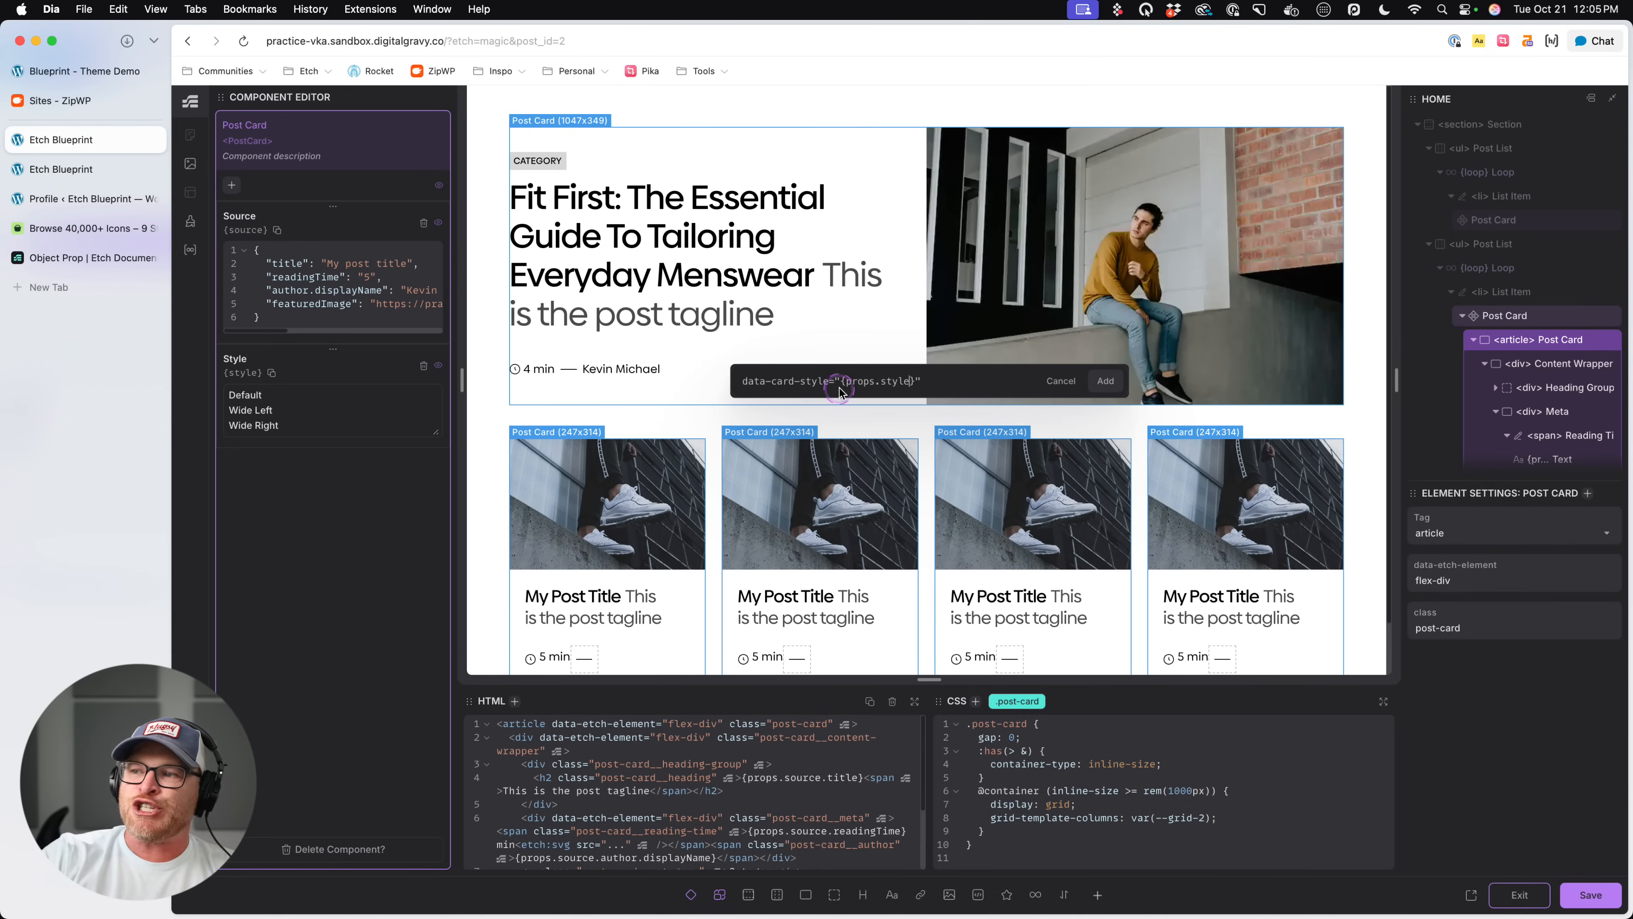
pyautogui.moveTo(839, 381); pyautogui.dragTo(916, 380)
pyautogui.click(916, 380)
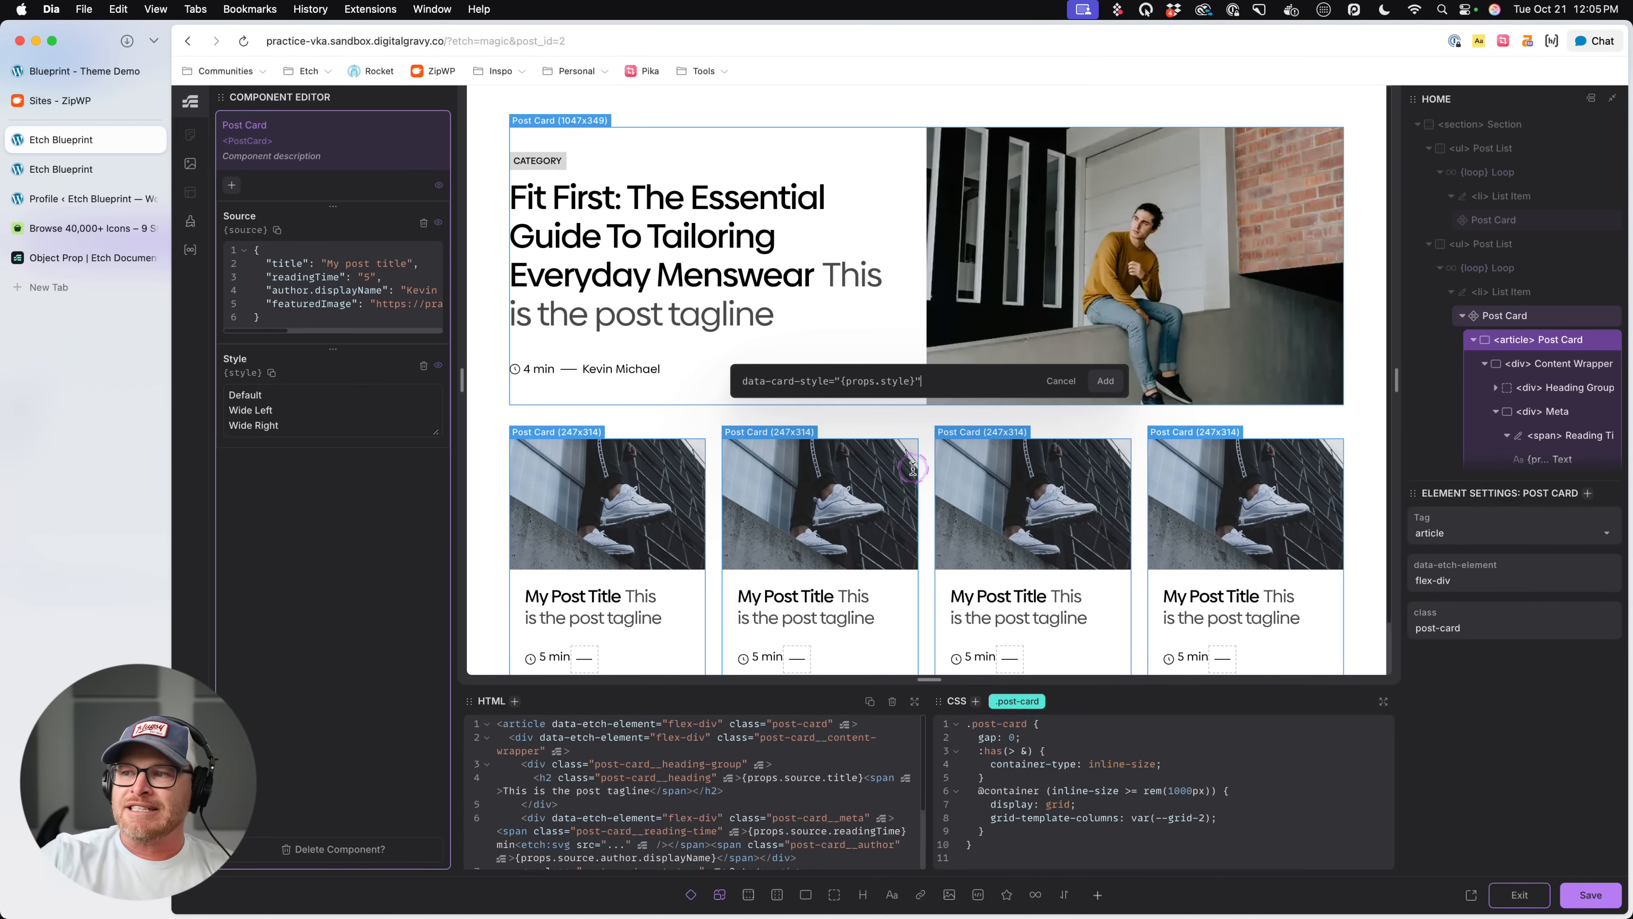
pyautogui.click(1122, 400)
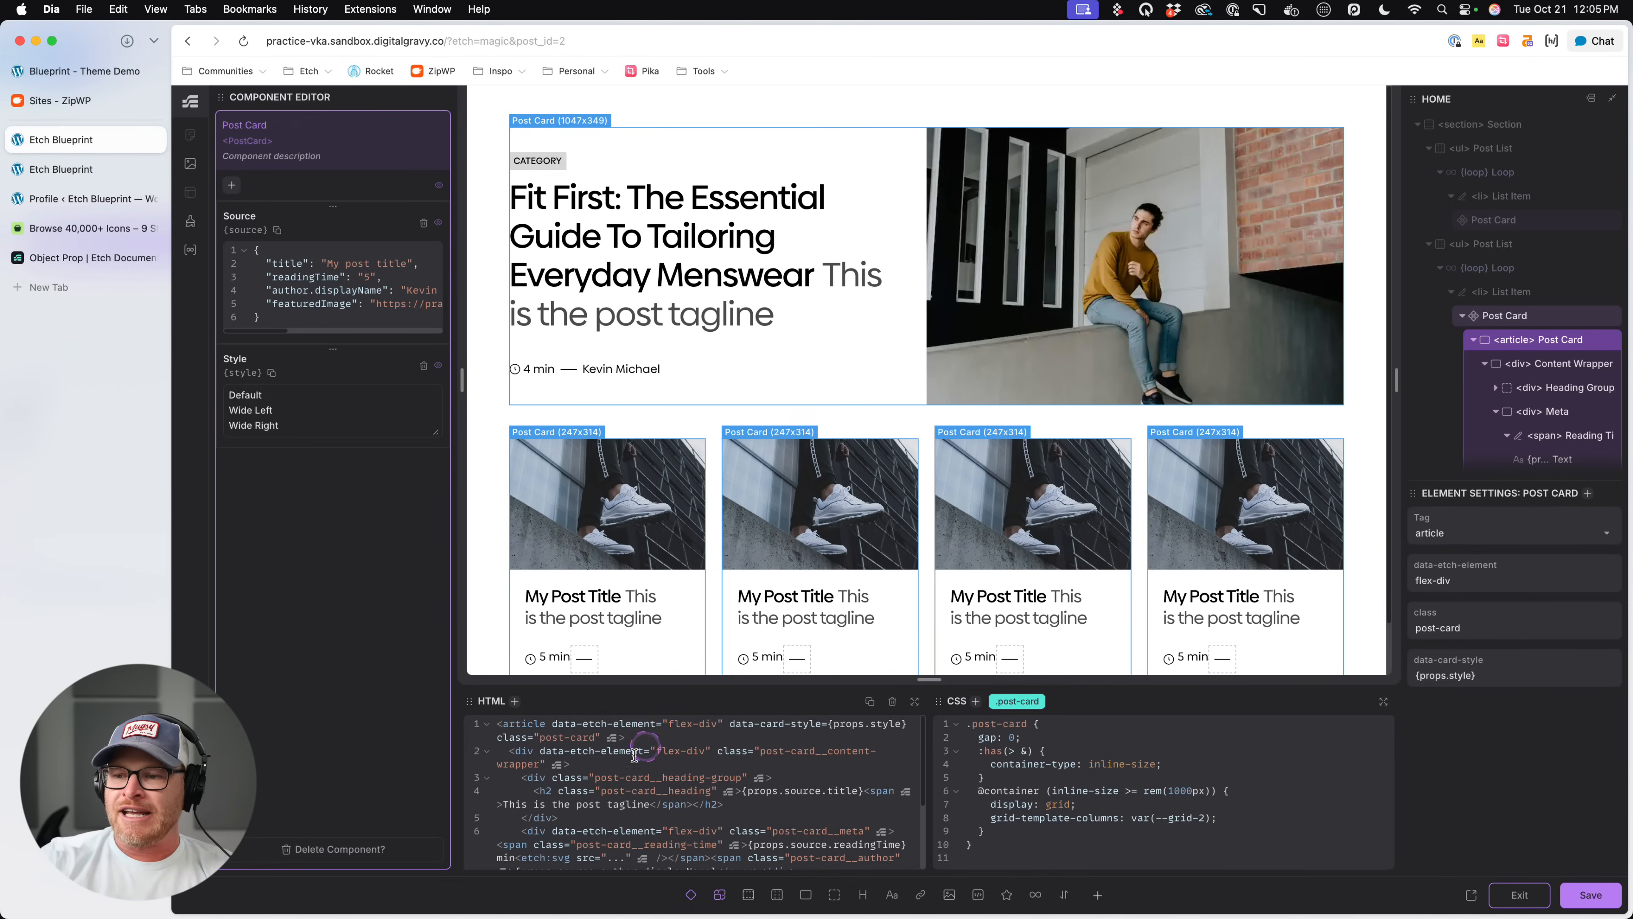
# - Save the component with its new attribute and return to the page
pyautogui.click(652, 732)
pyautogui.click(87, 179)
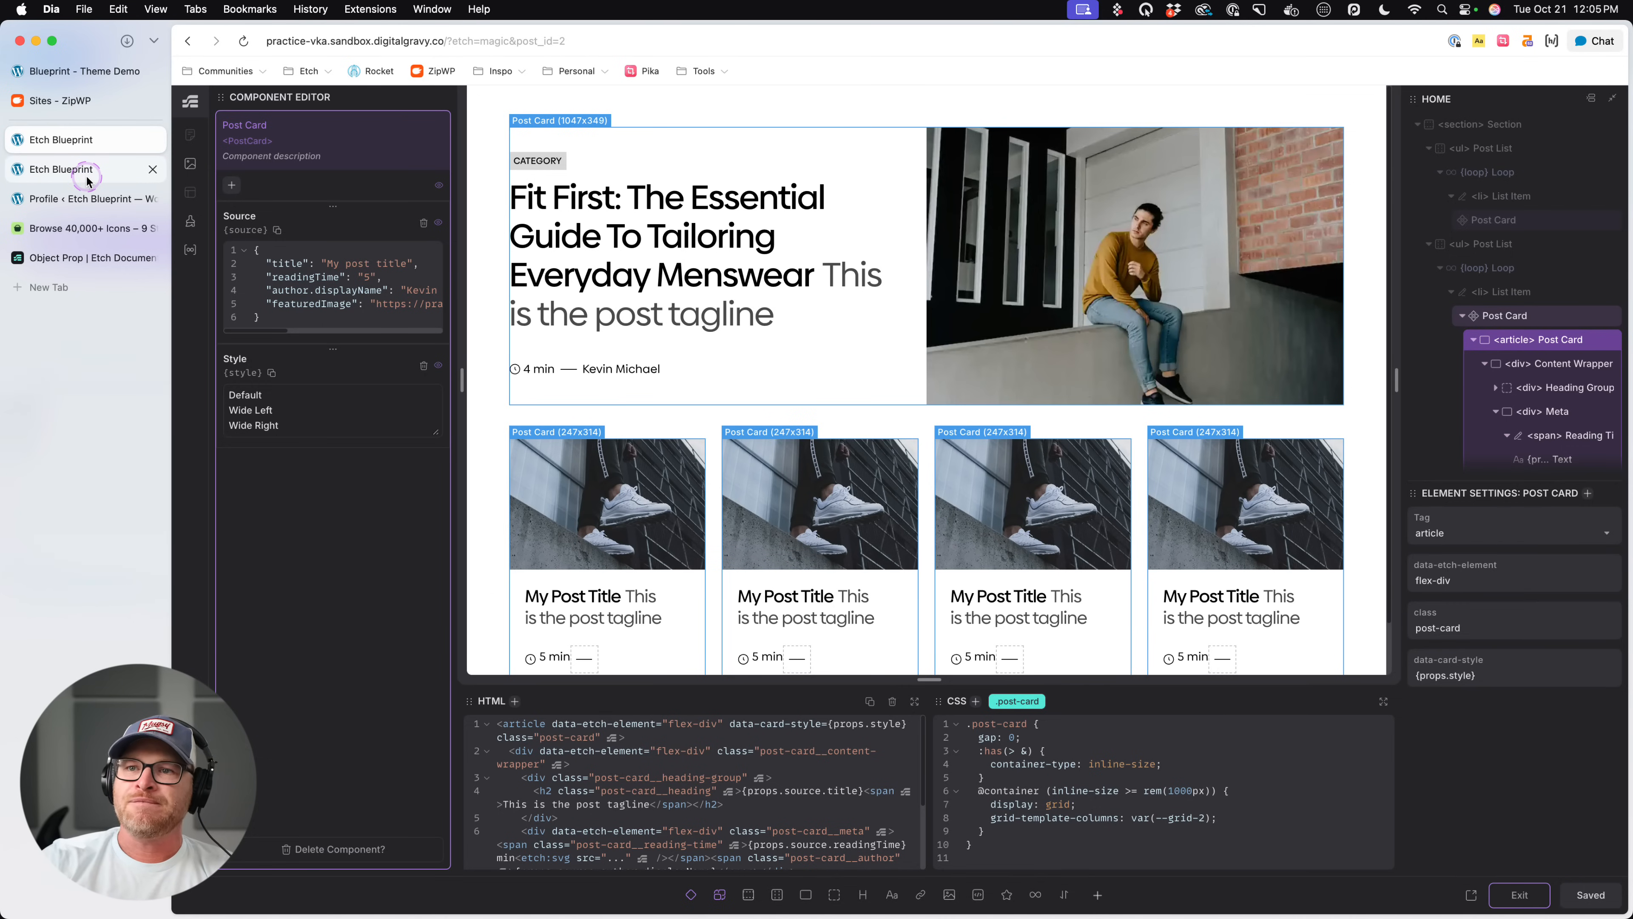
pyautogui.click(1530, 895)
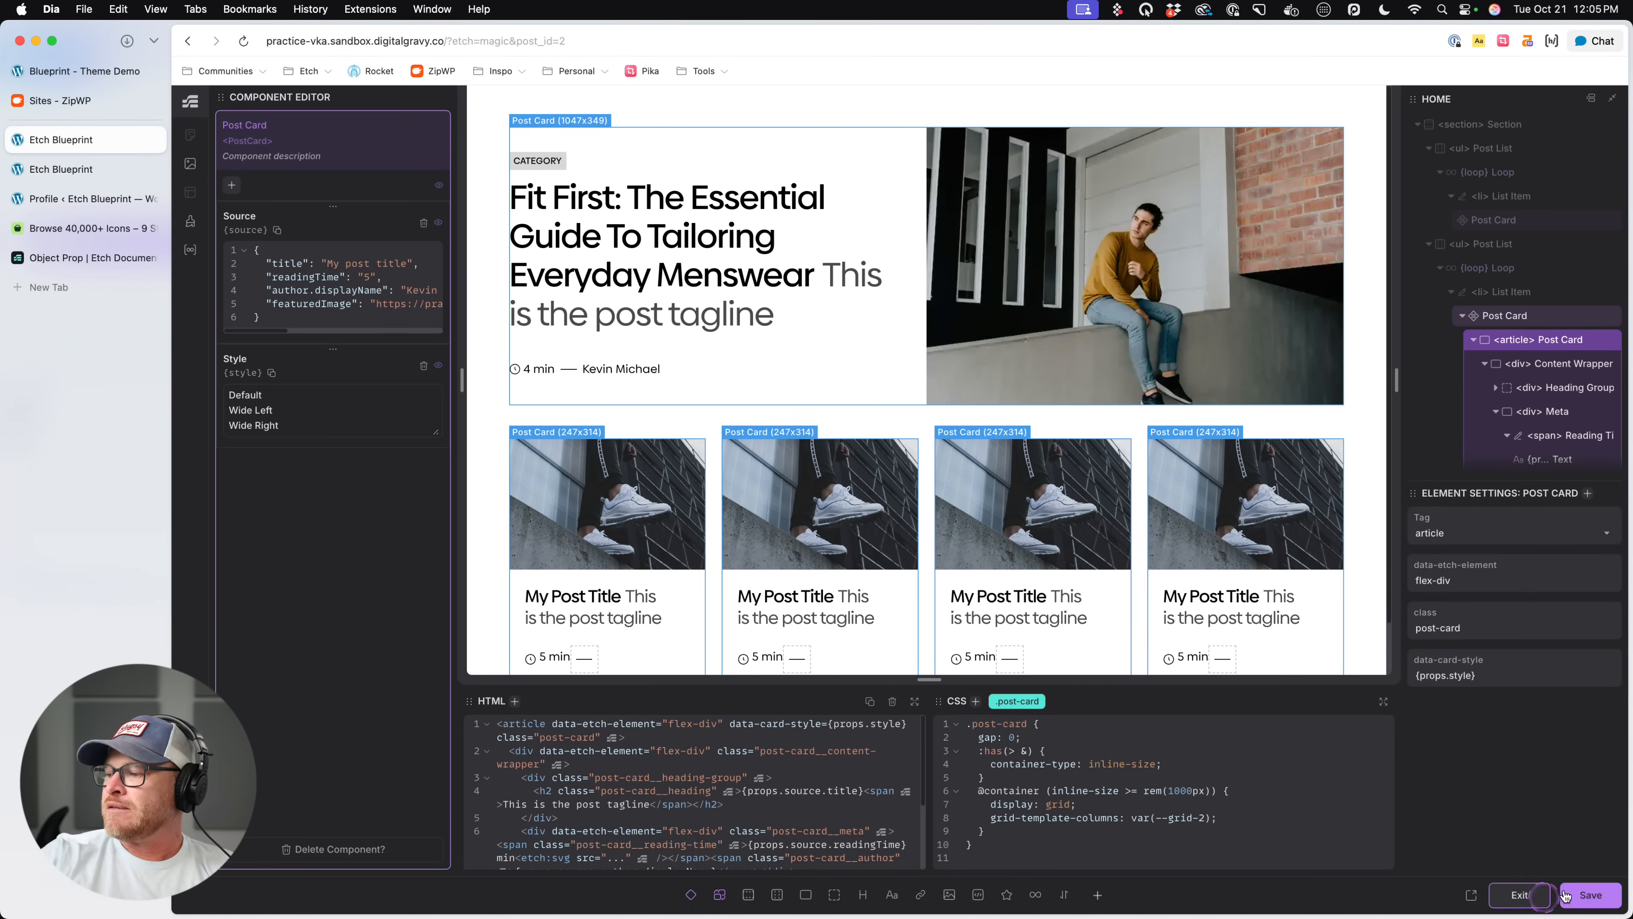
# - Open the front-end page and inspect the first post card's article element for its data-card-style attribute
pyautogui.click(64, 172)
pyautogui.scroll(-10, 865, 321)
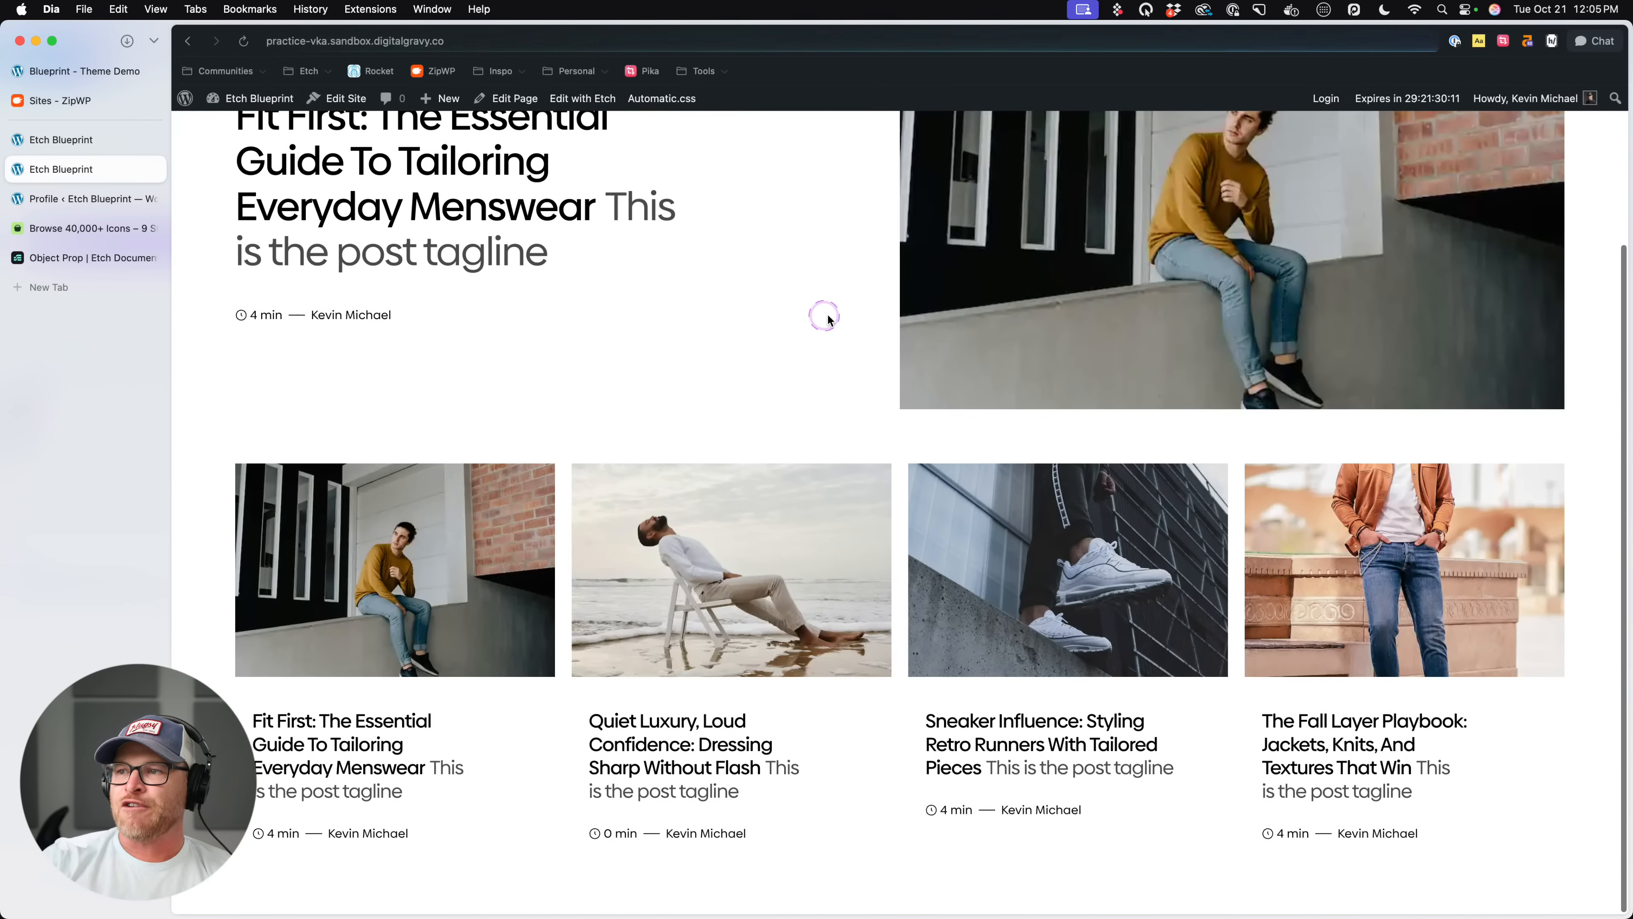
pyautogui.rightClick(864, 313)
pyautogui.click(894, 506)
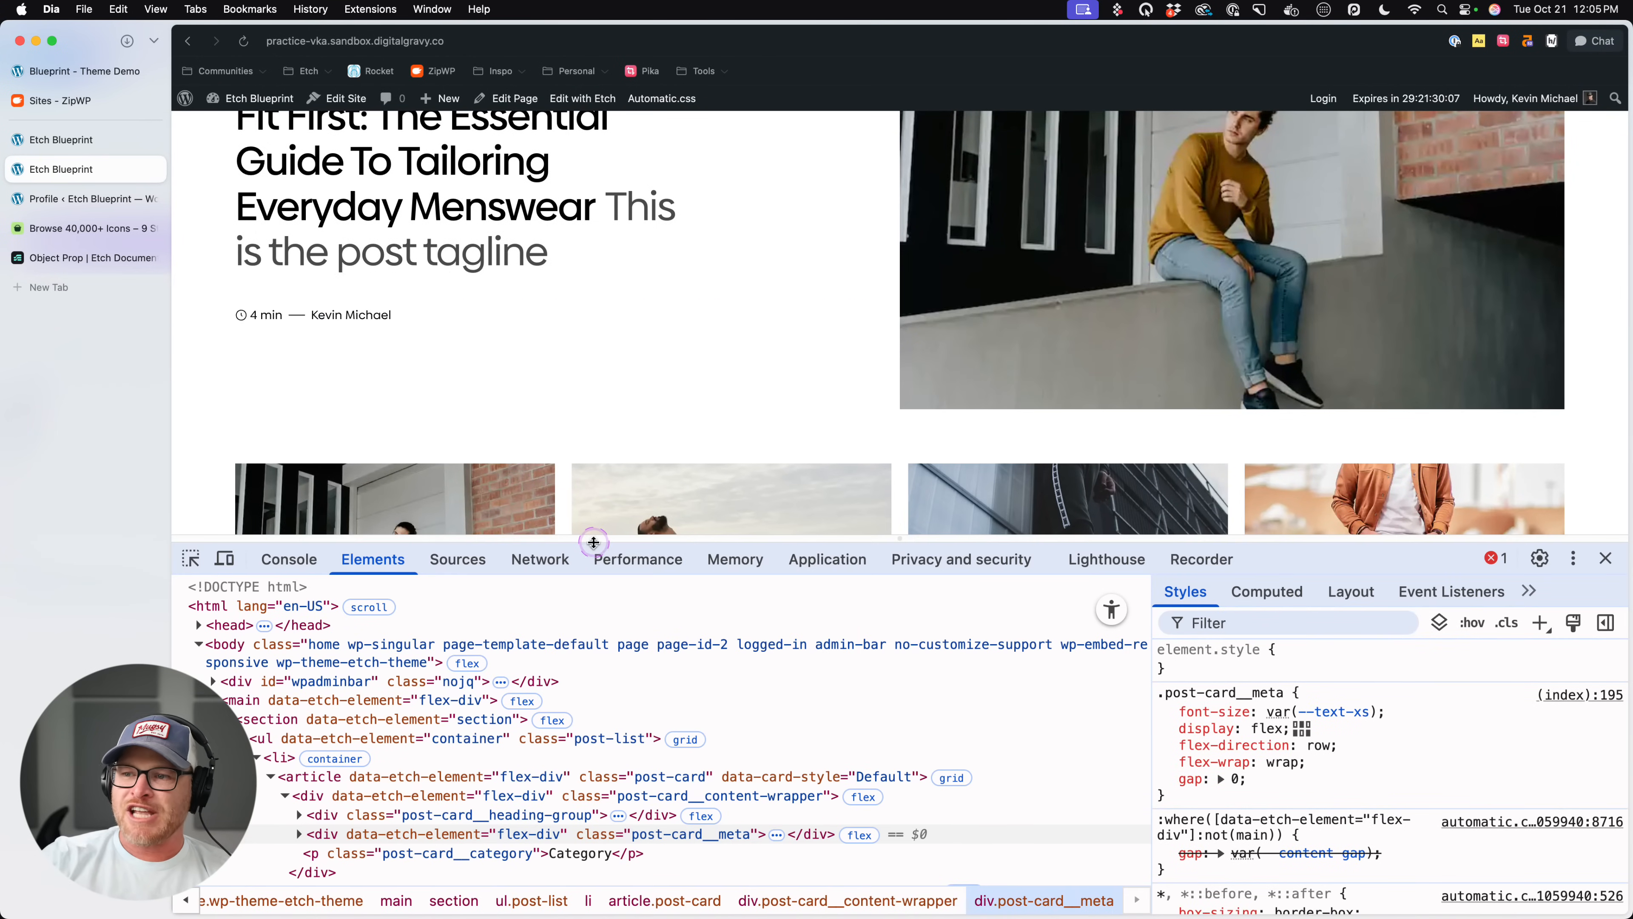
pyautogui.moveTo(586, 541); pyautogui.dragTo(584, 401)
pyautogui.scroll(-3, 543, 659)
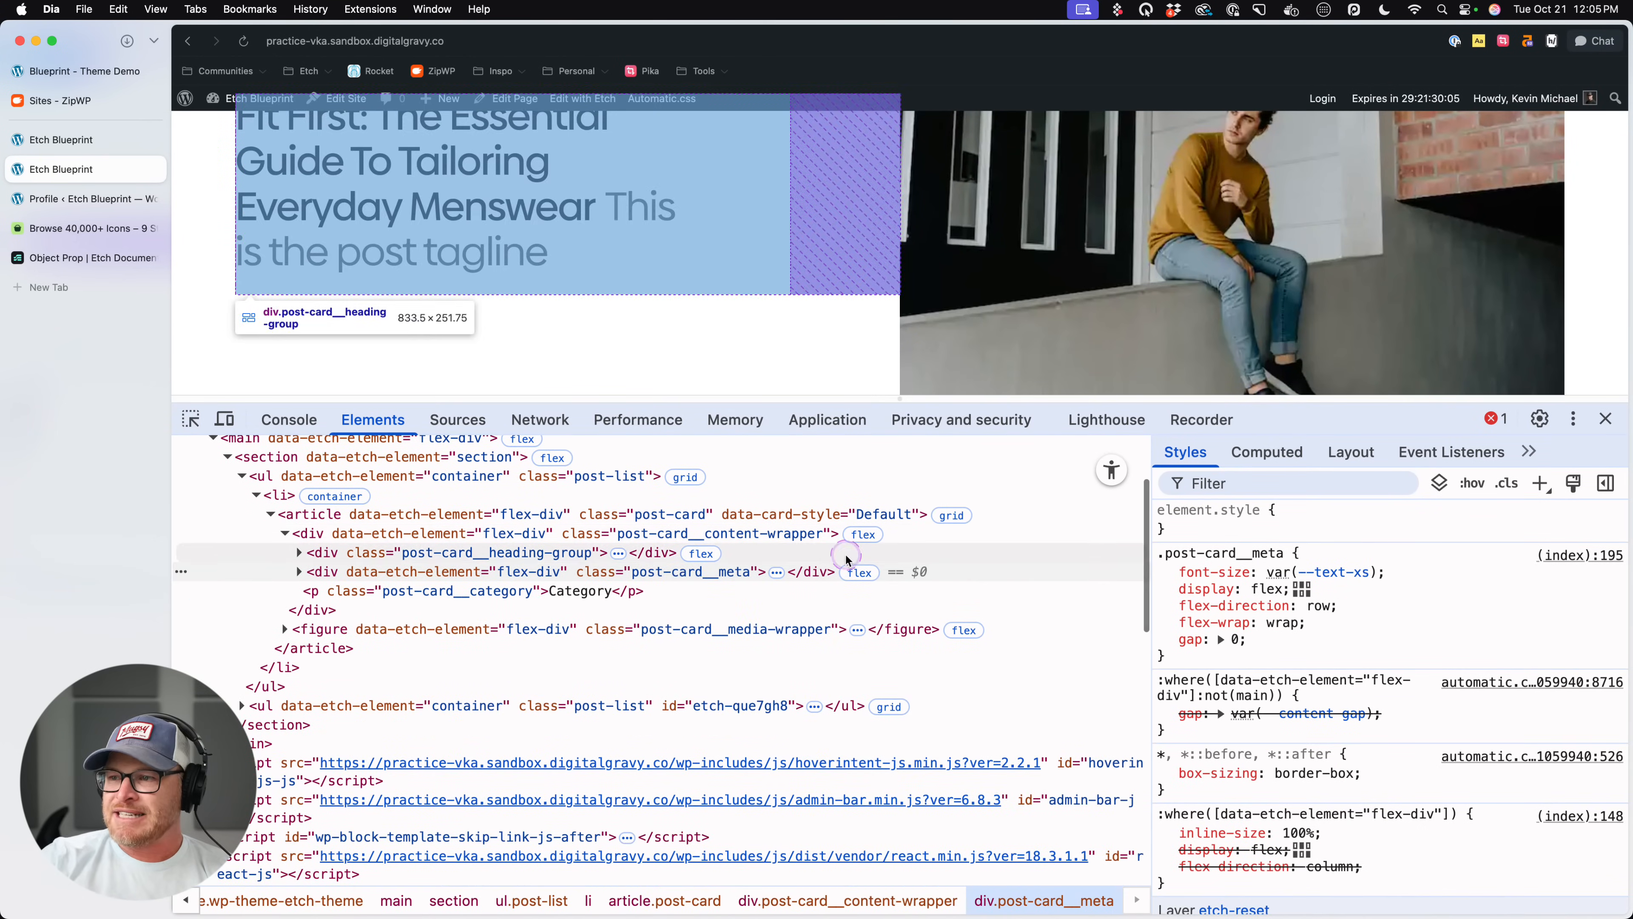
pyautogui.click(709, 512)
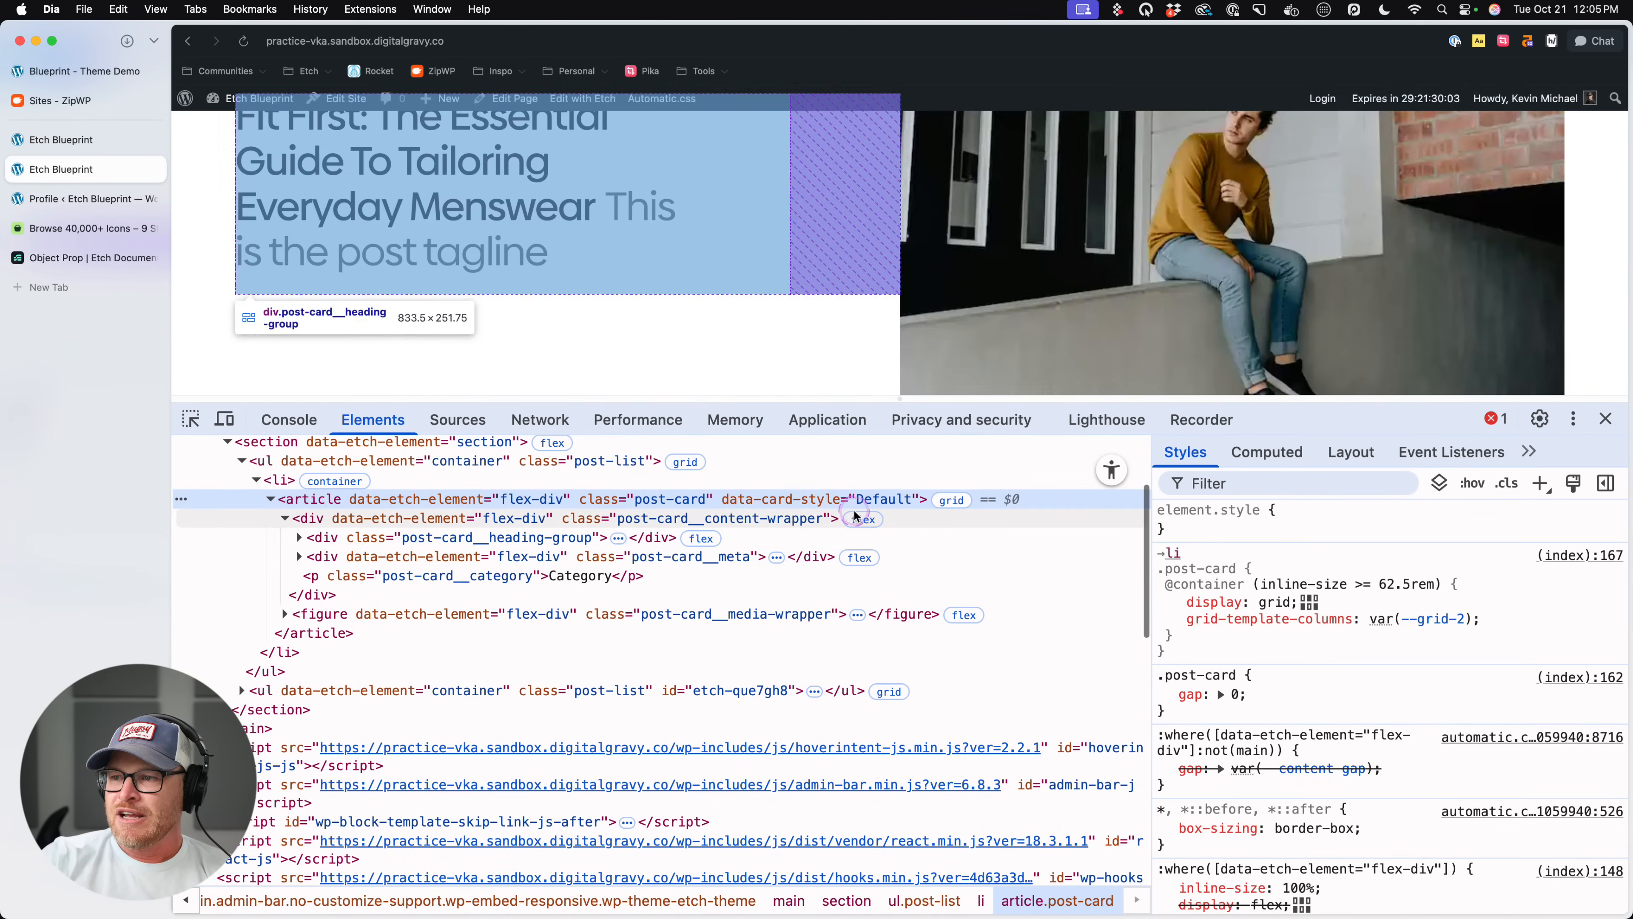
pyautogui.doubleClick(853, 500)
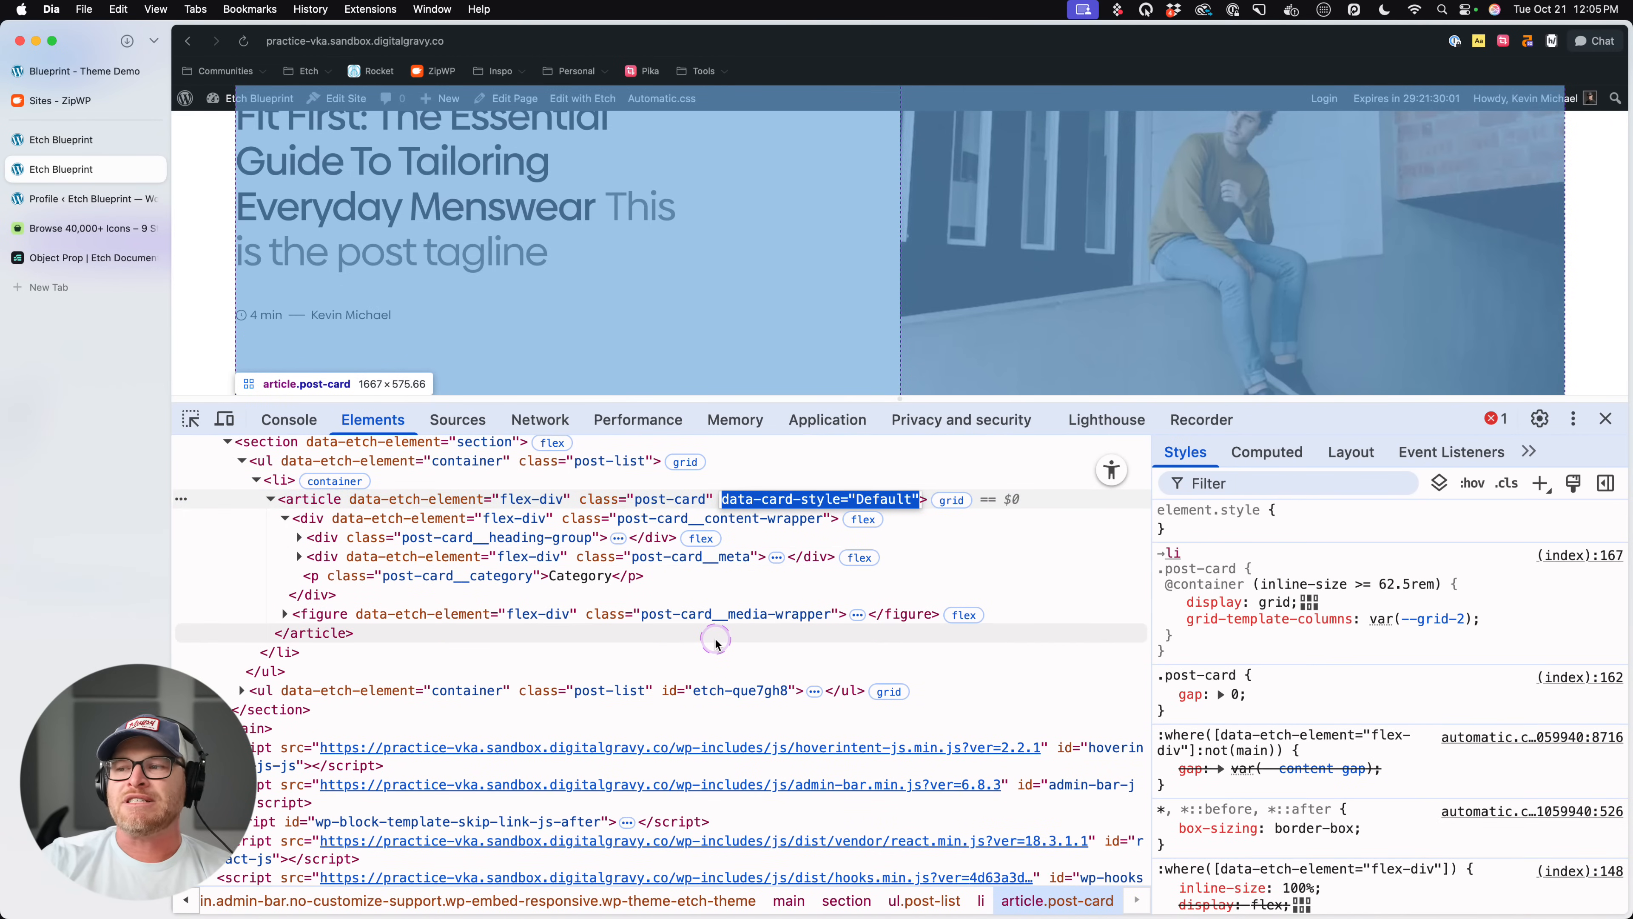
# - Set the second list's Post Card style to Wide Left in the builder and save
pyautogui.click(121, 147)
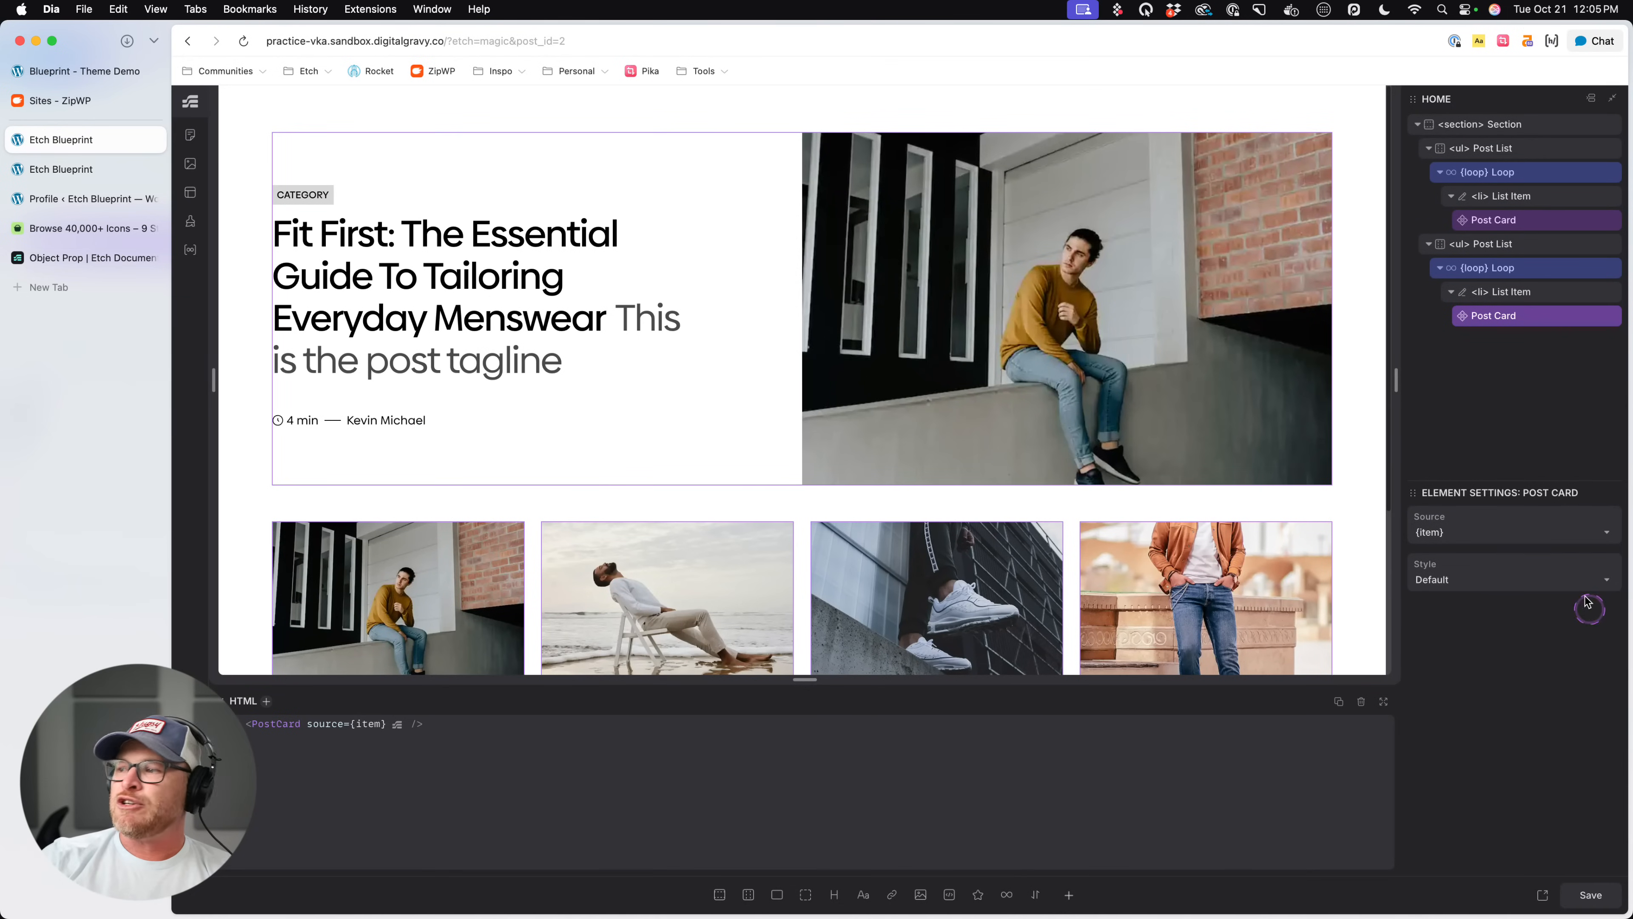
pyautogui.click(1492, 585)
pyautogui.click(1475, 622)
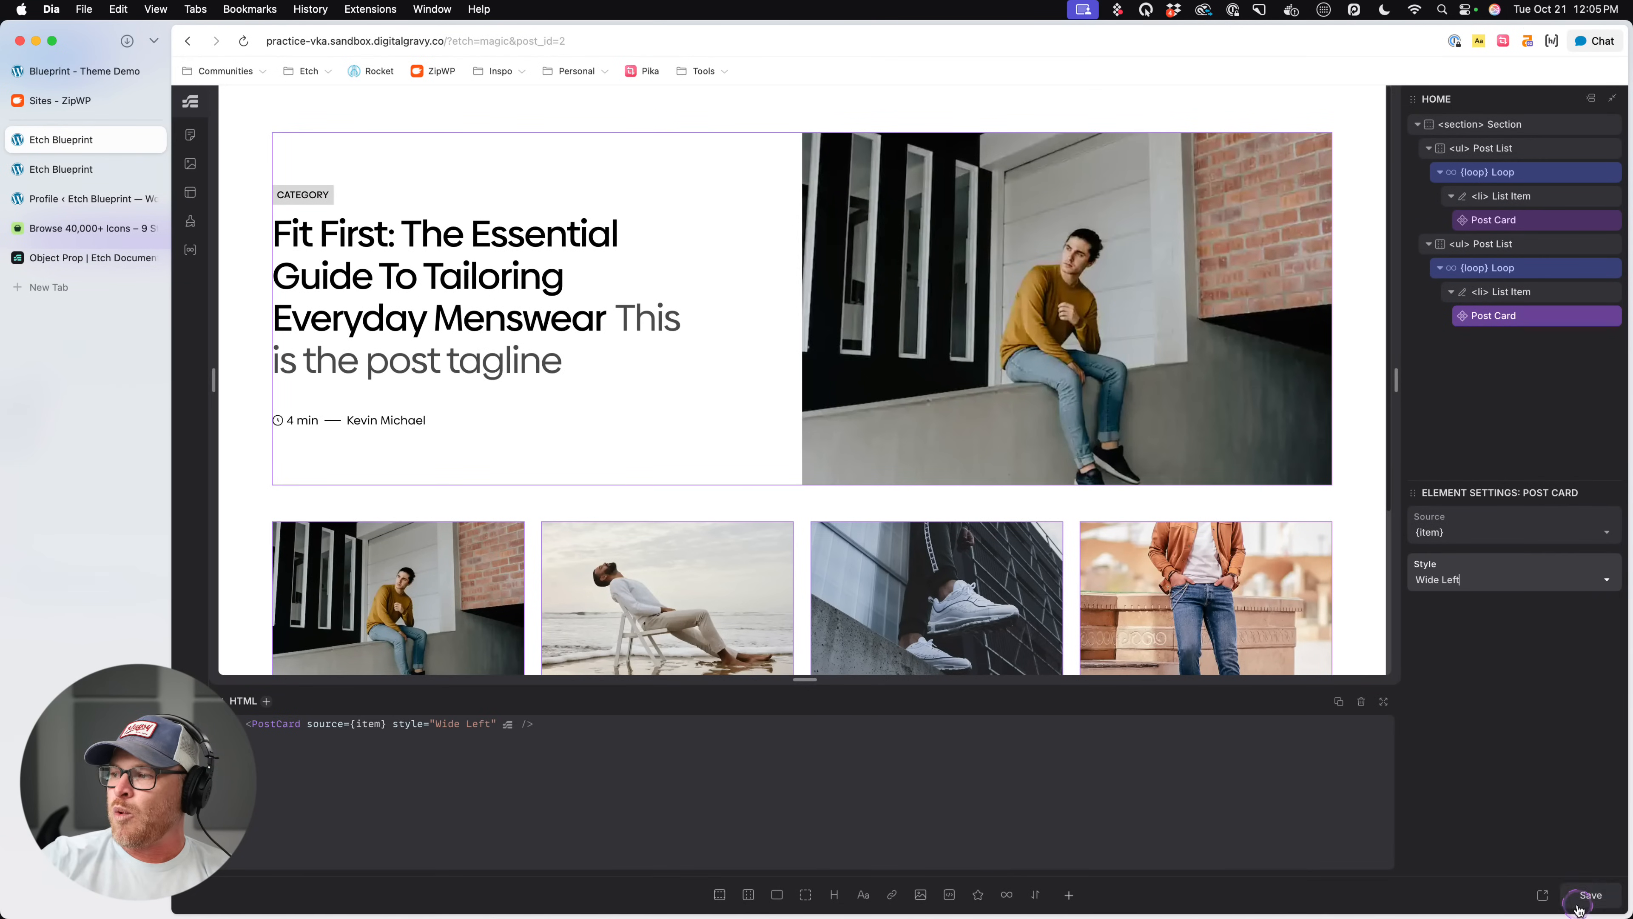
pyautogui.click(1588, 895)
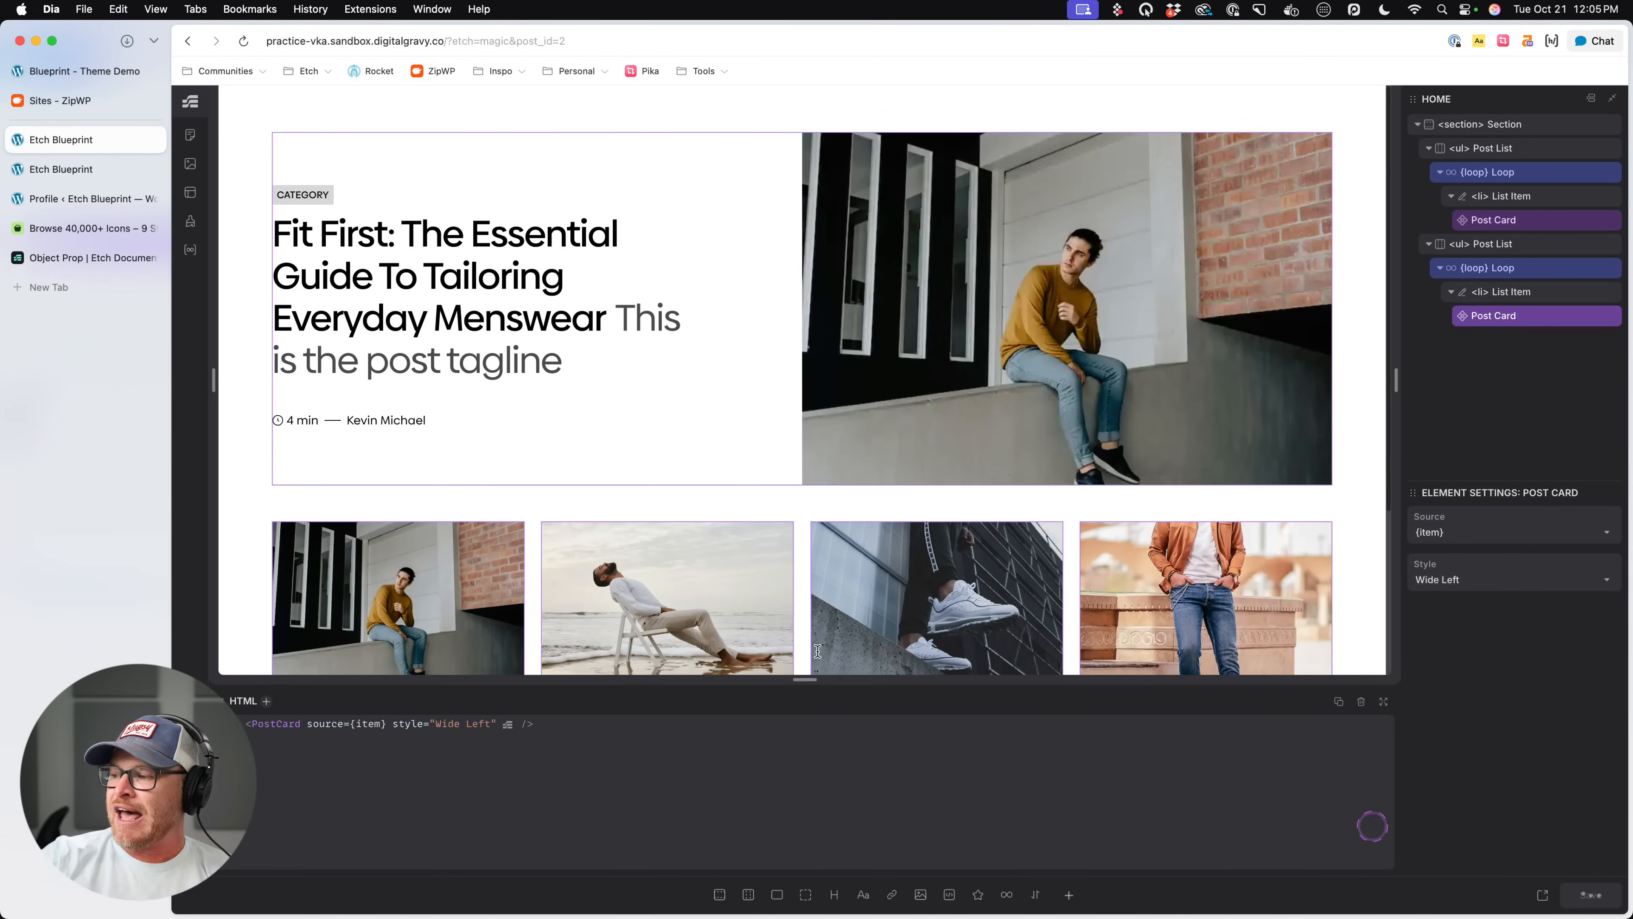
# - Reload the front-end page and check the data-card-style attribute on the first list's article
pyautogui.click(107, 177)
pyautogui.press('super+r')
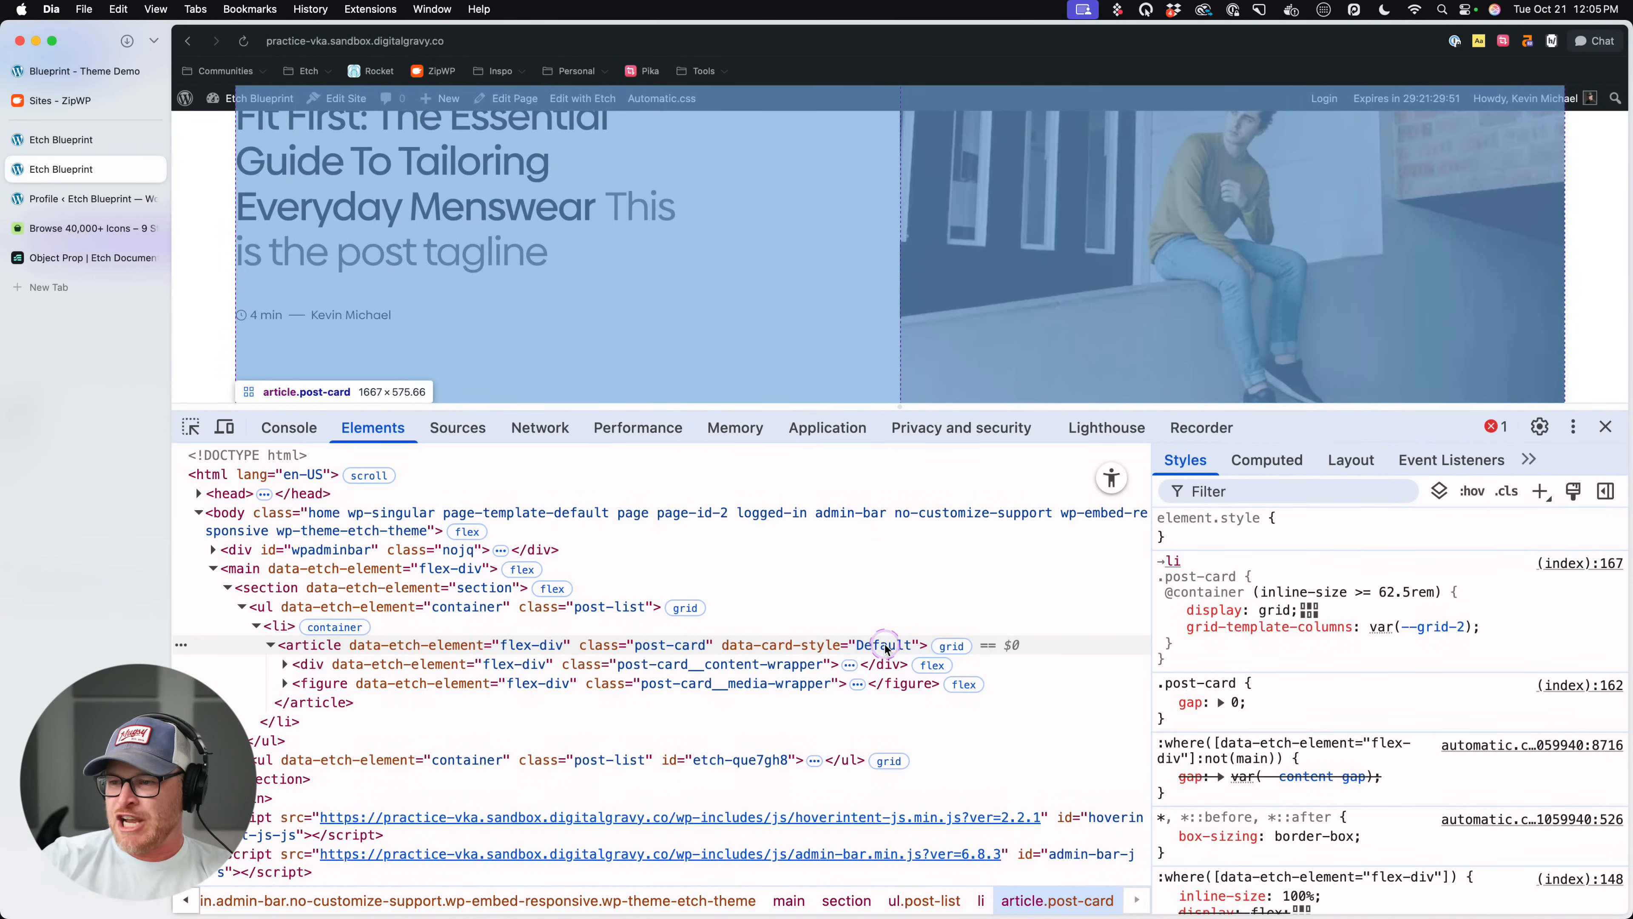
pyautogui.press('super+r')
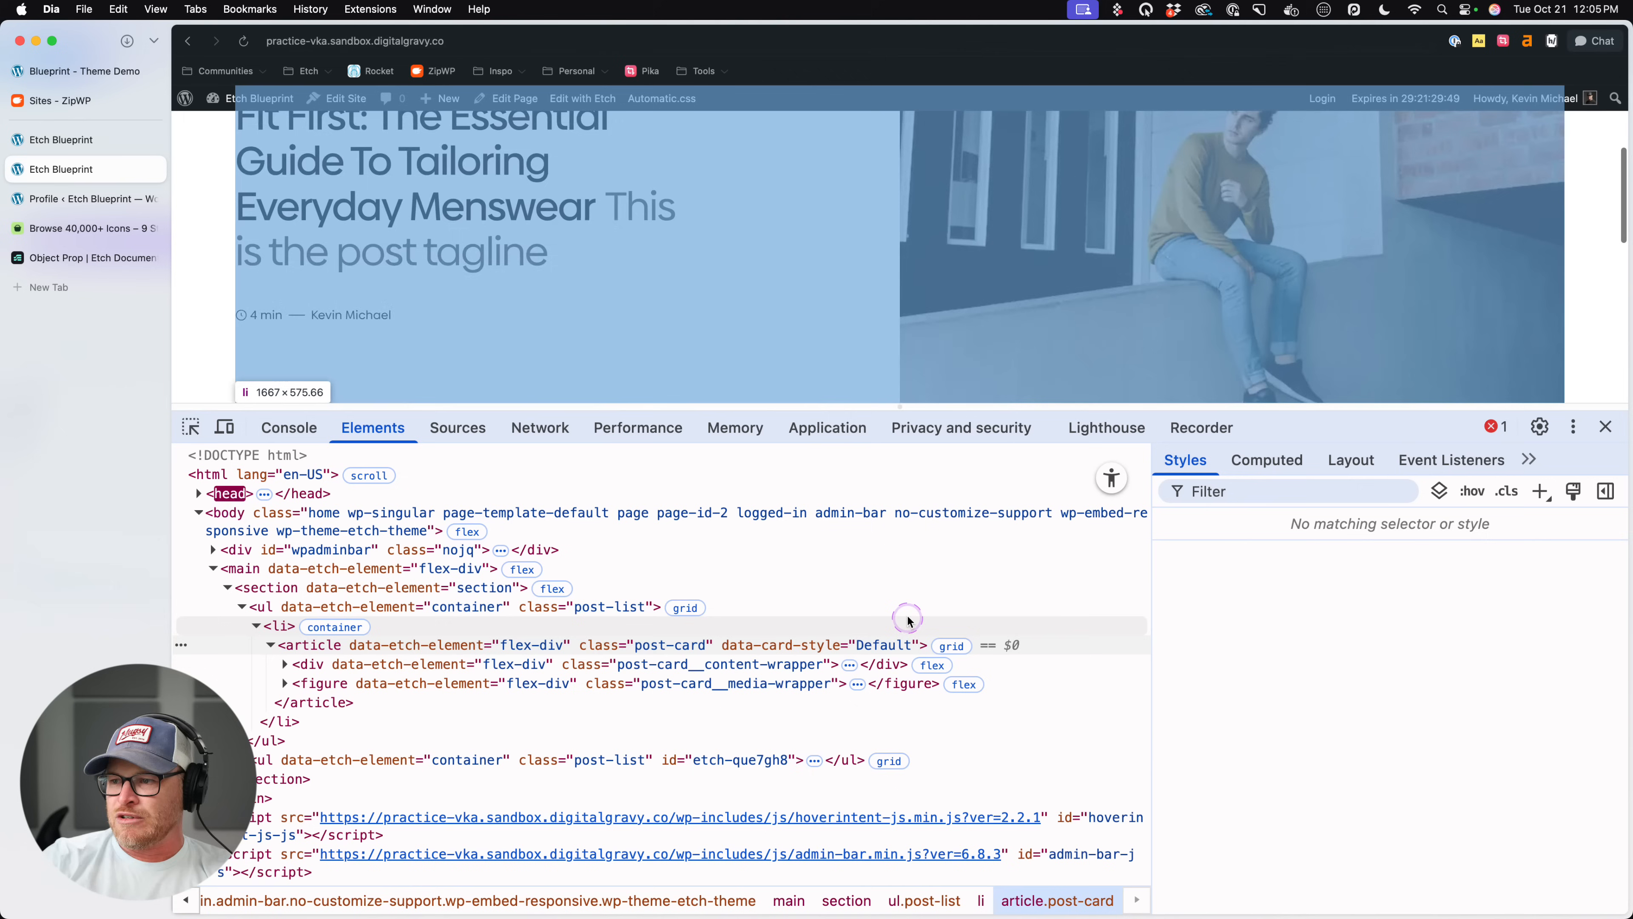
pyautogui.press('super+r')
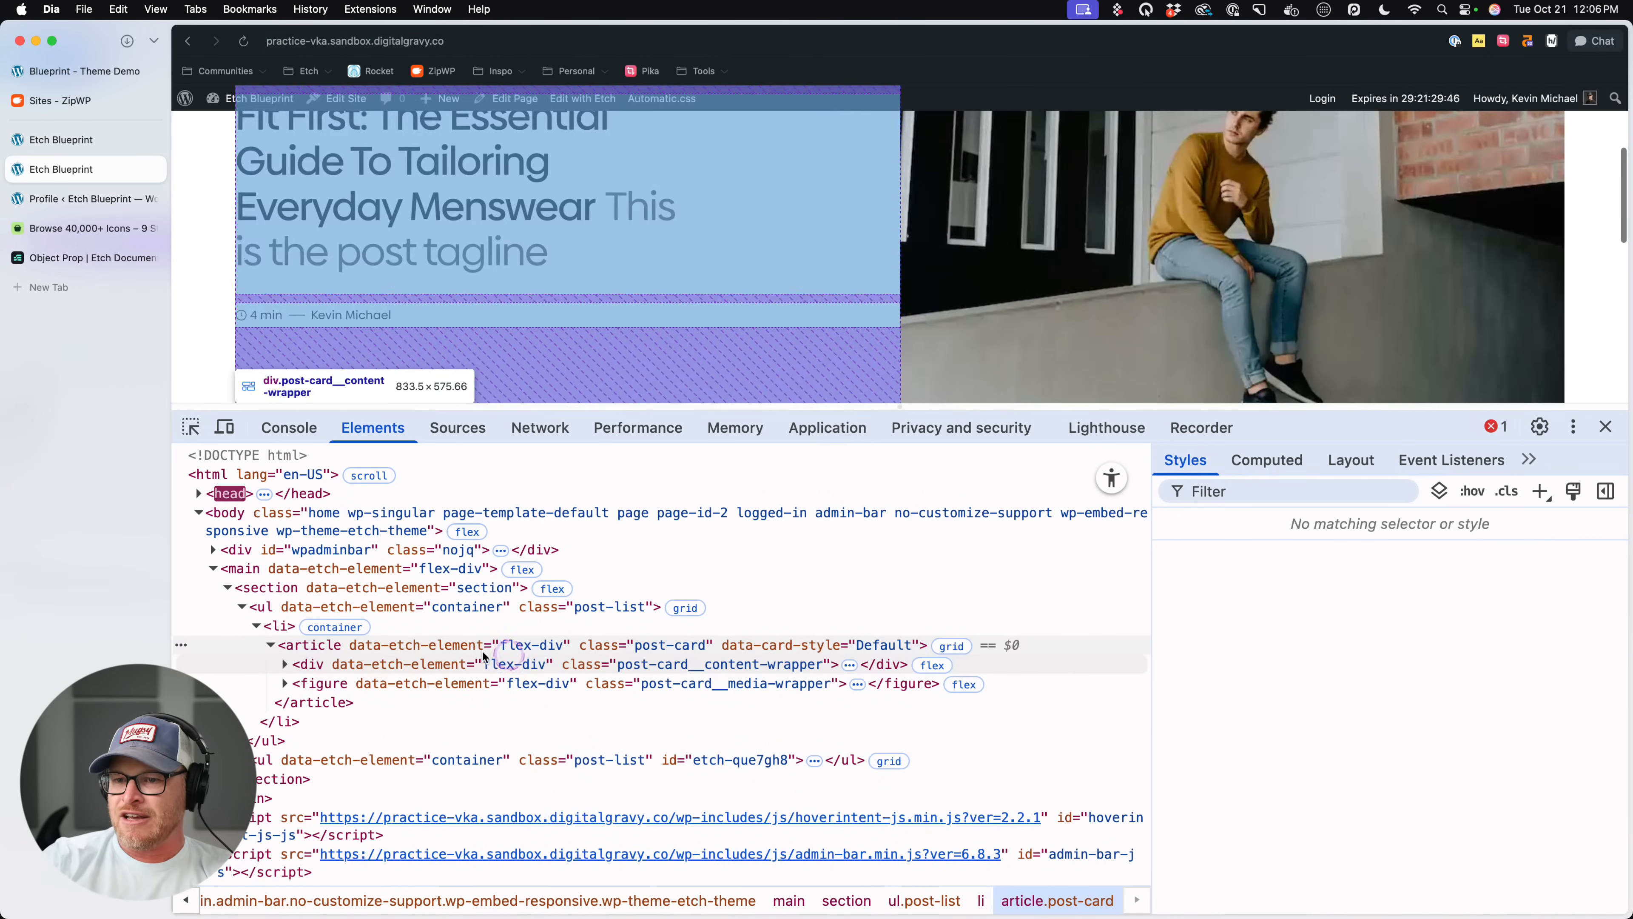
# - Return to the builder and set the first list's Post Card style to Wide Left
pyautogui.click(70, 140)
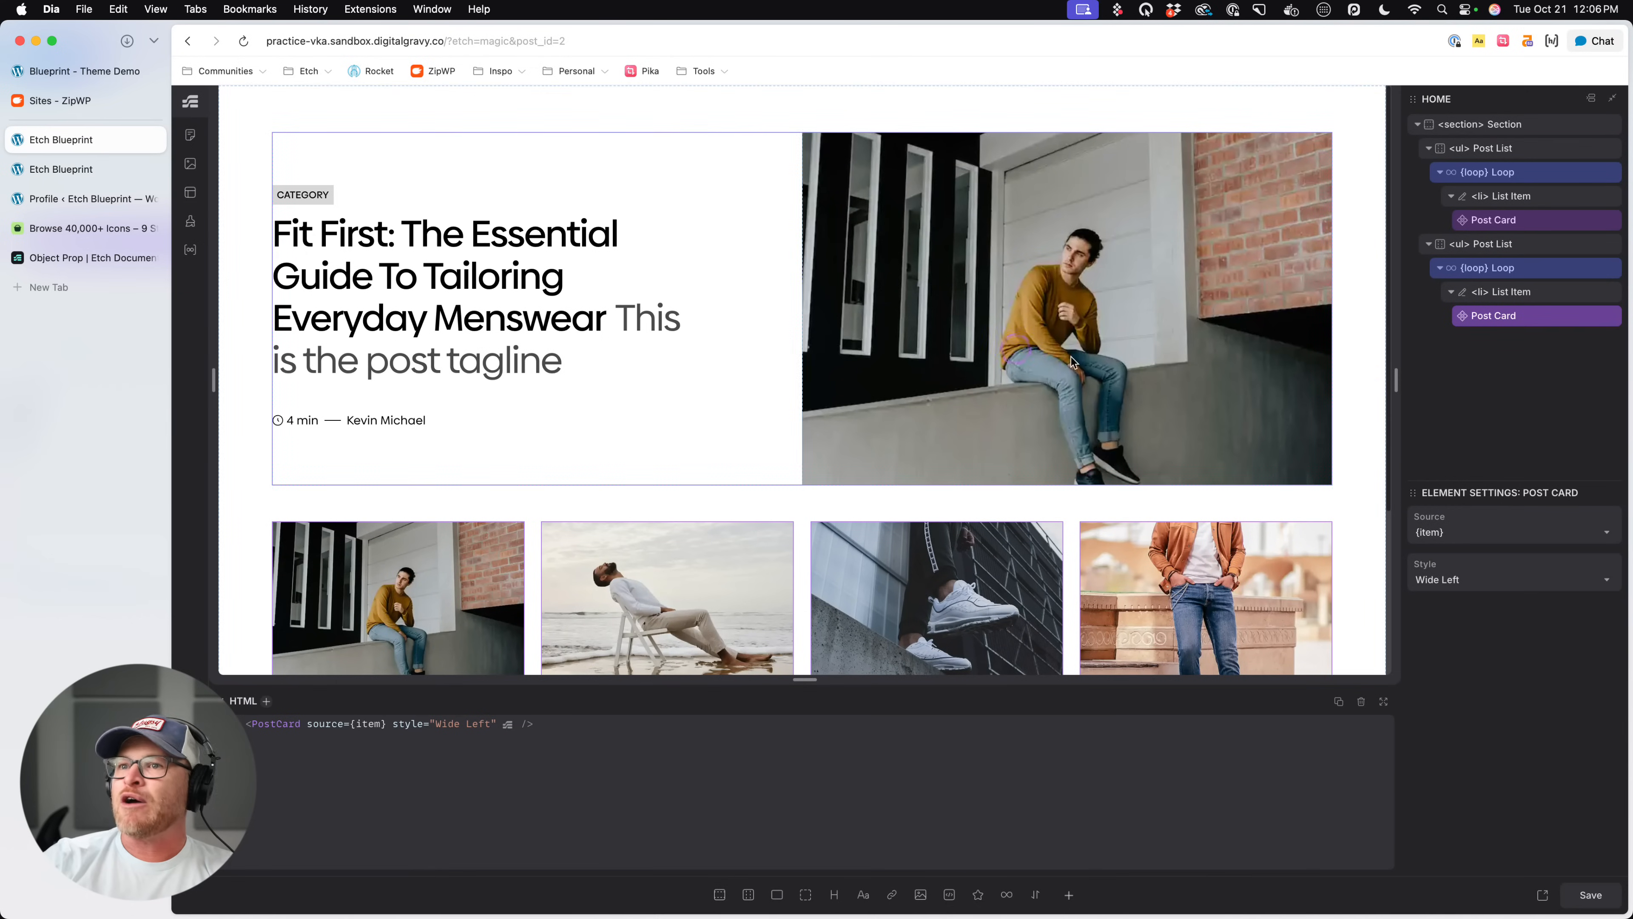
pyautogui.click(1542, 218)
pyautogui.click(1494, 578)
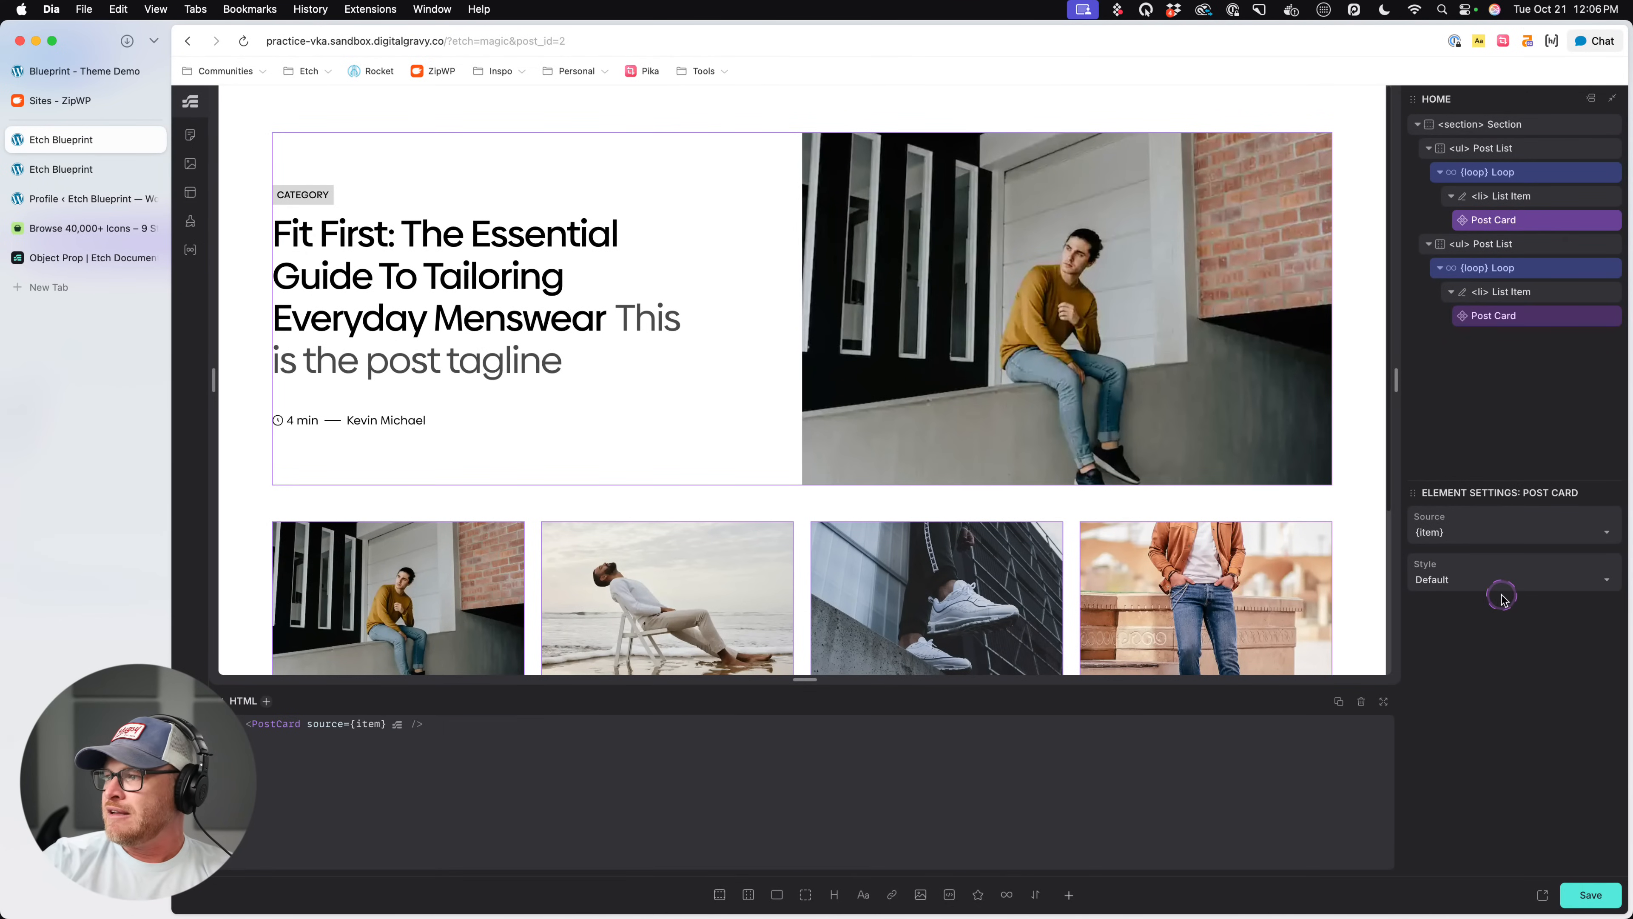
pyautogui.click(1475, 629)
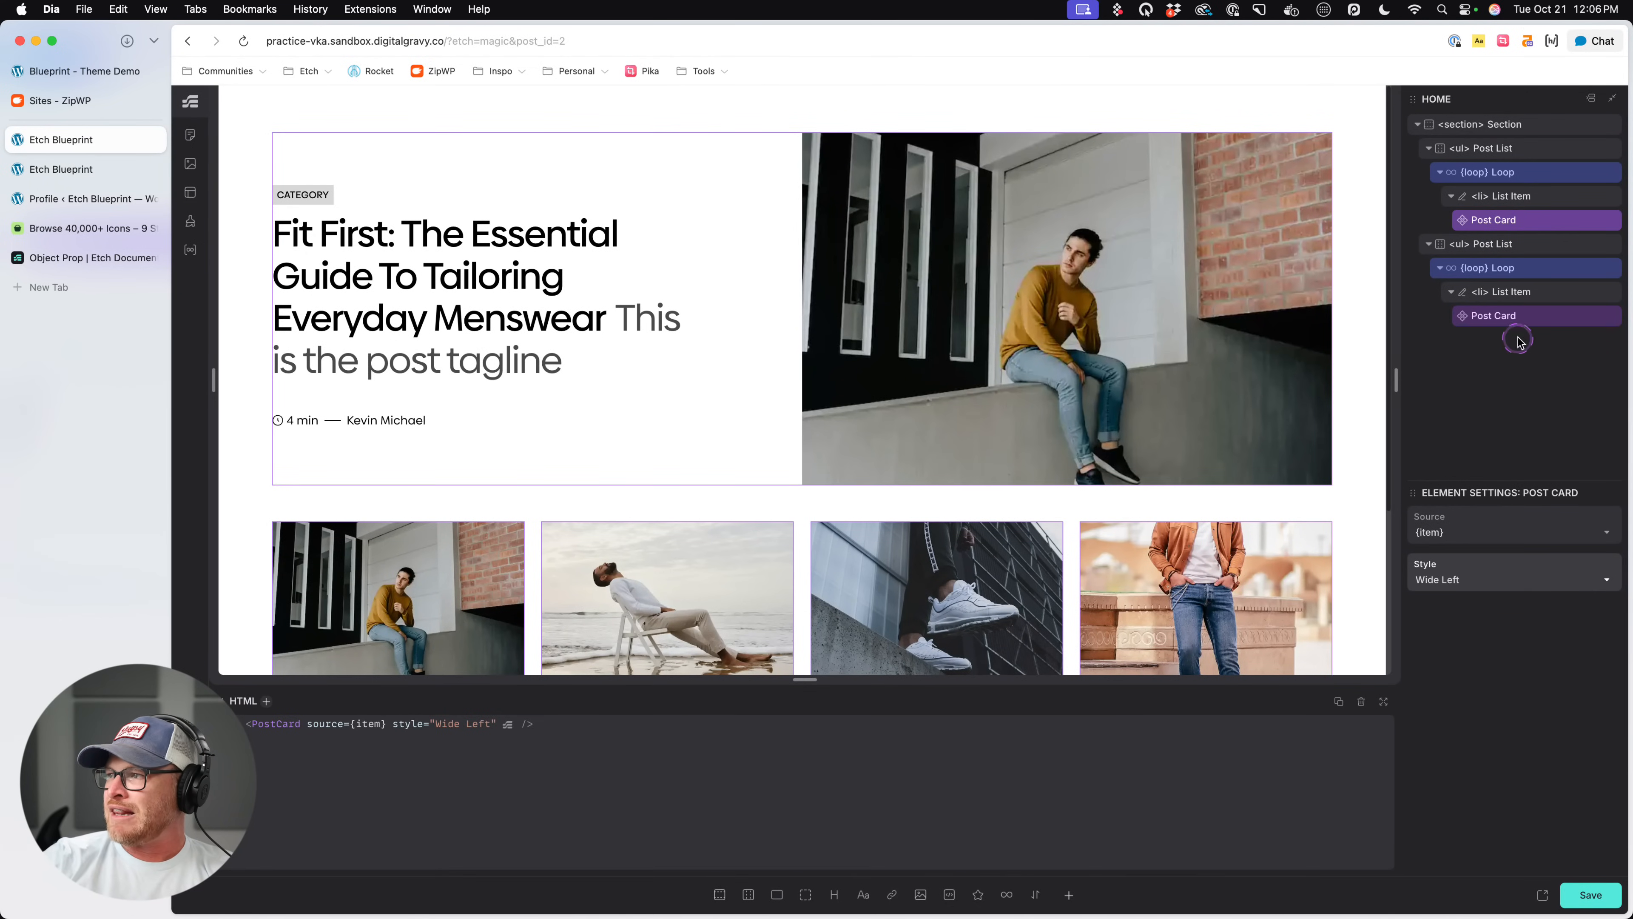
# - Set the second list's Post Card style to Default and save the page
pyautogui.click(1528, 317)
pyautogui.click(1478, 580)
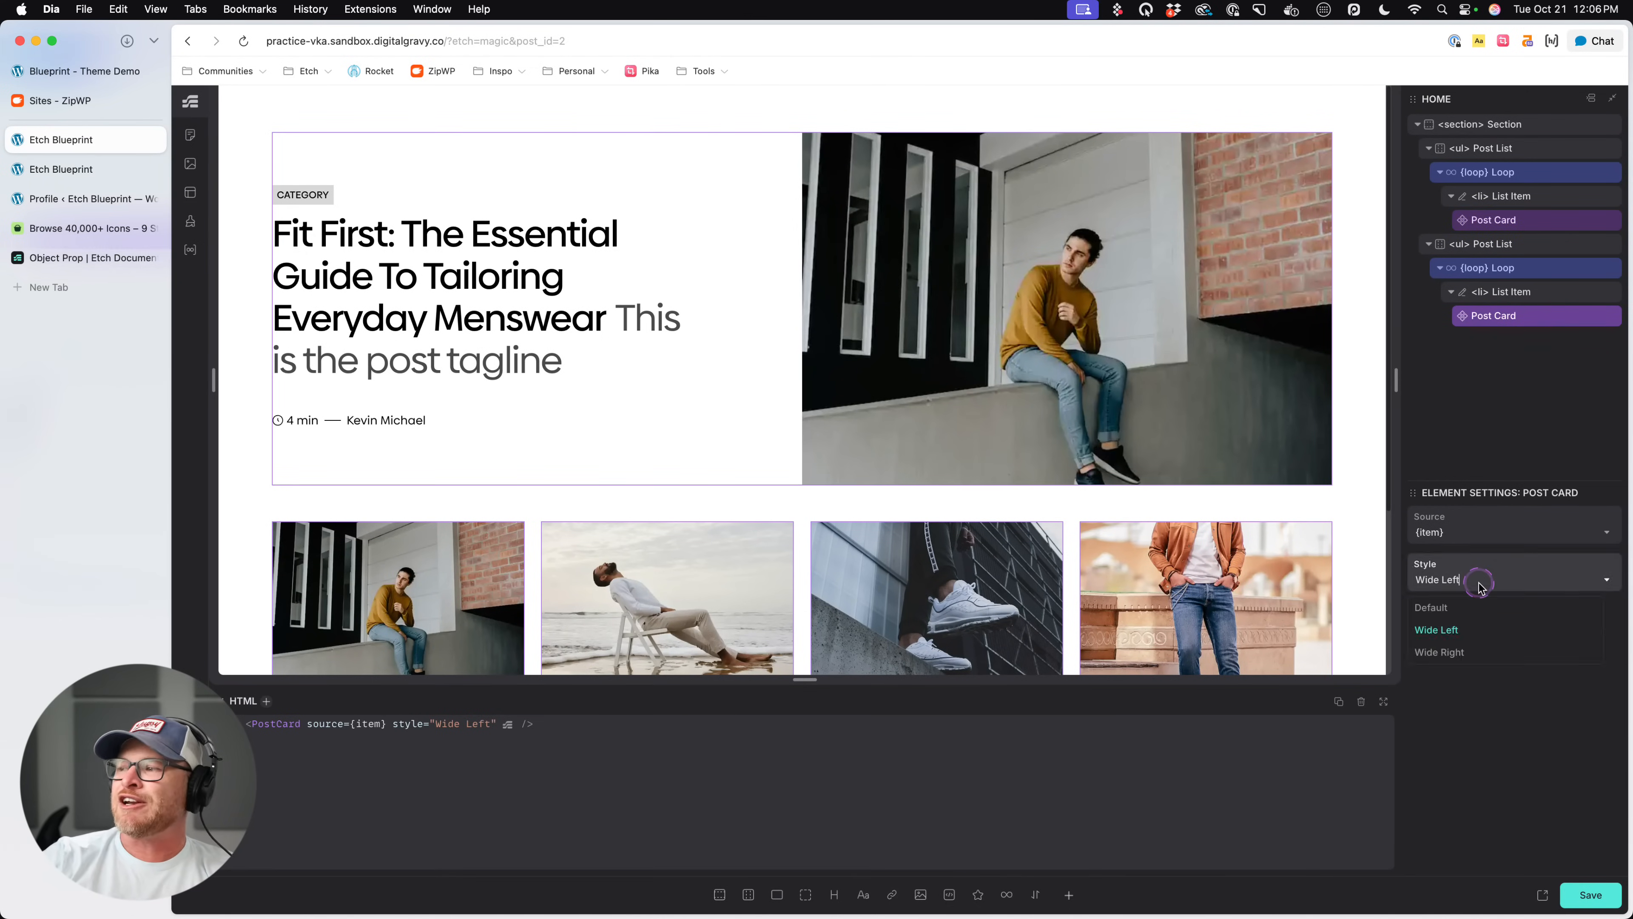
pyautogui.click(1457, 611)
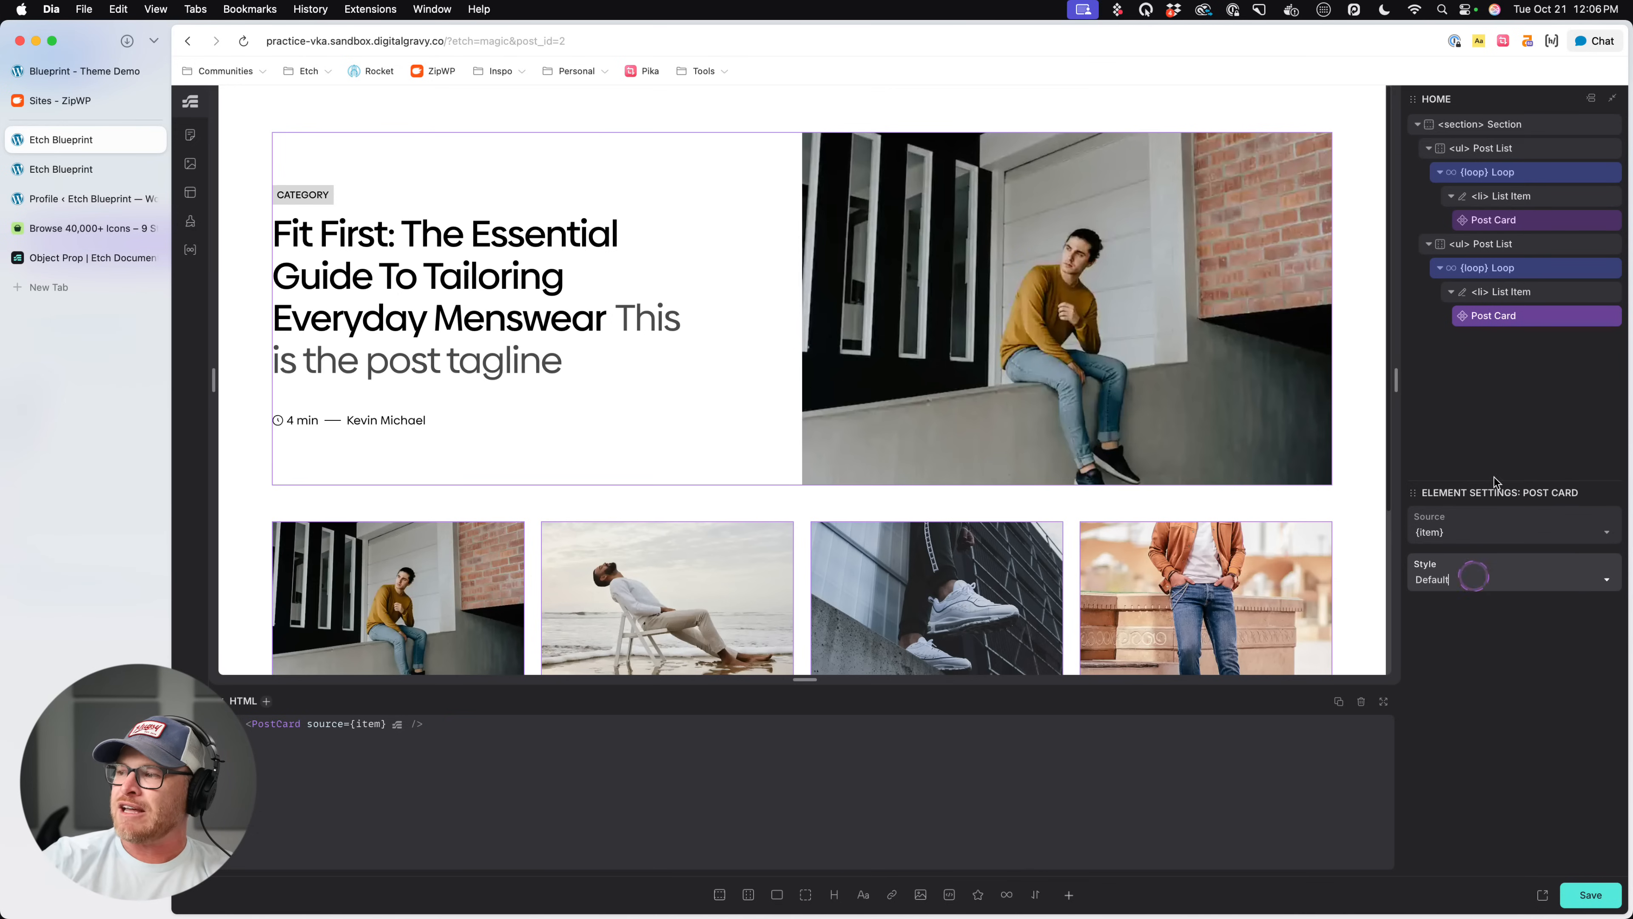
pyautogui.click(1531, 224)
pyautogui.click(1590, 895)
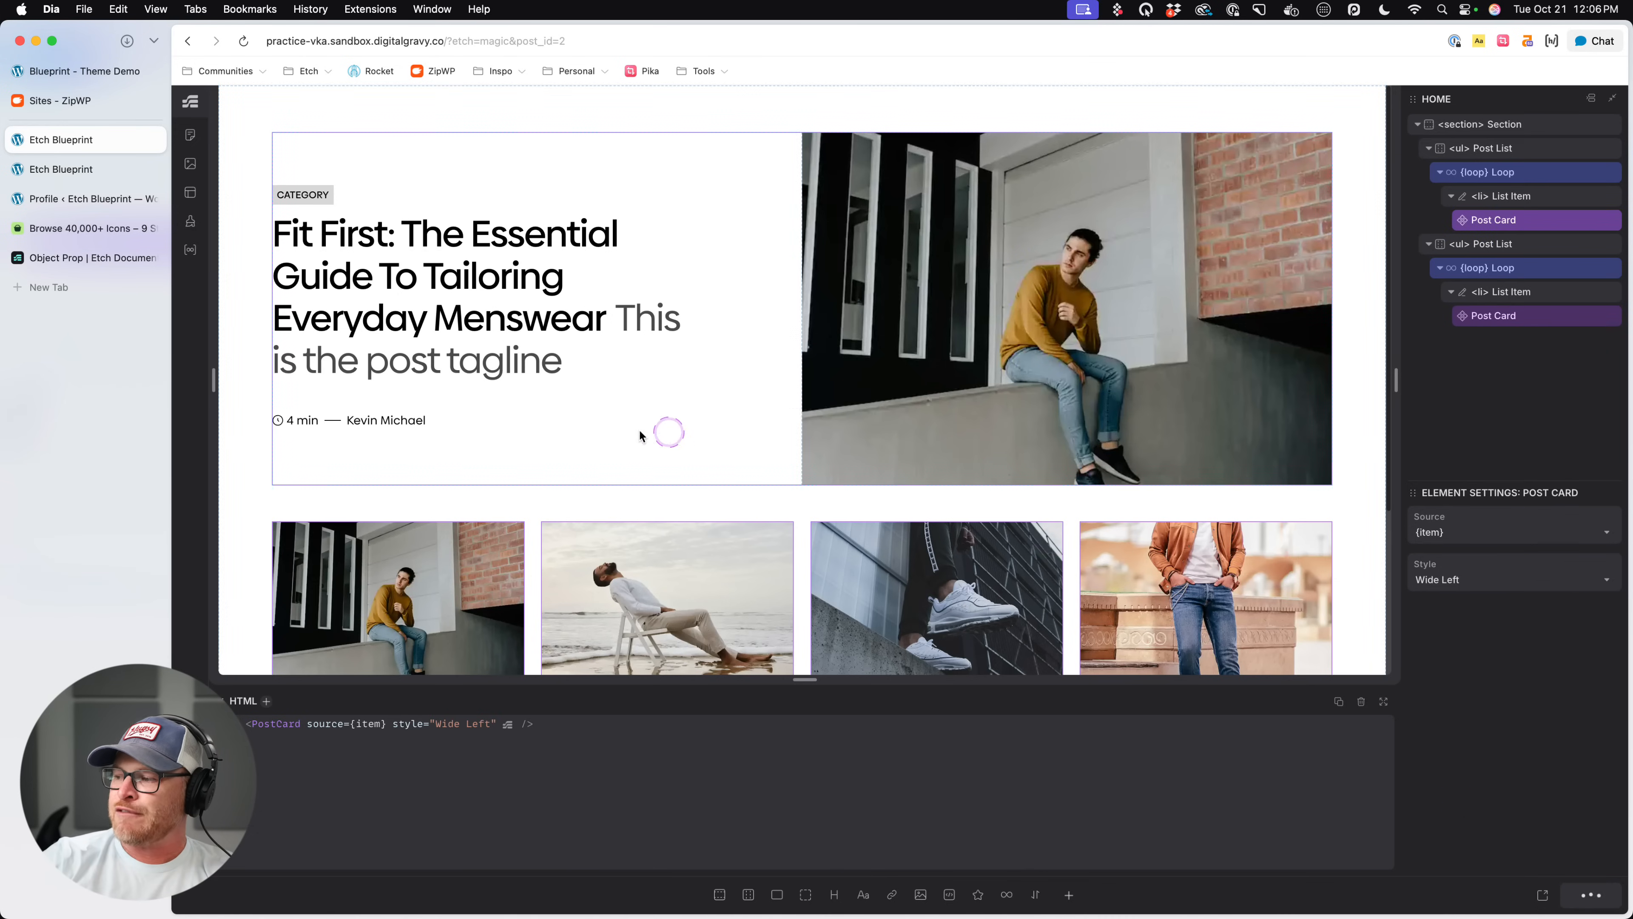
# - Reload the front-end page to recheck the first card's data-card-style attribute
pyautogui.click(73, 169)
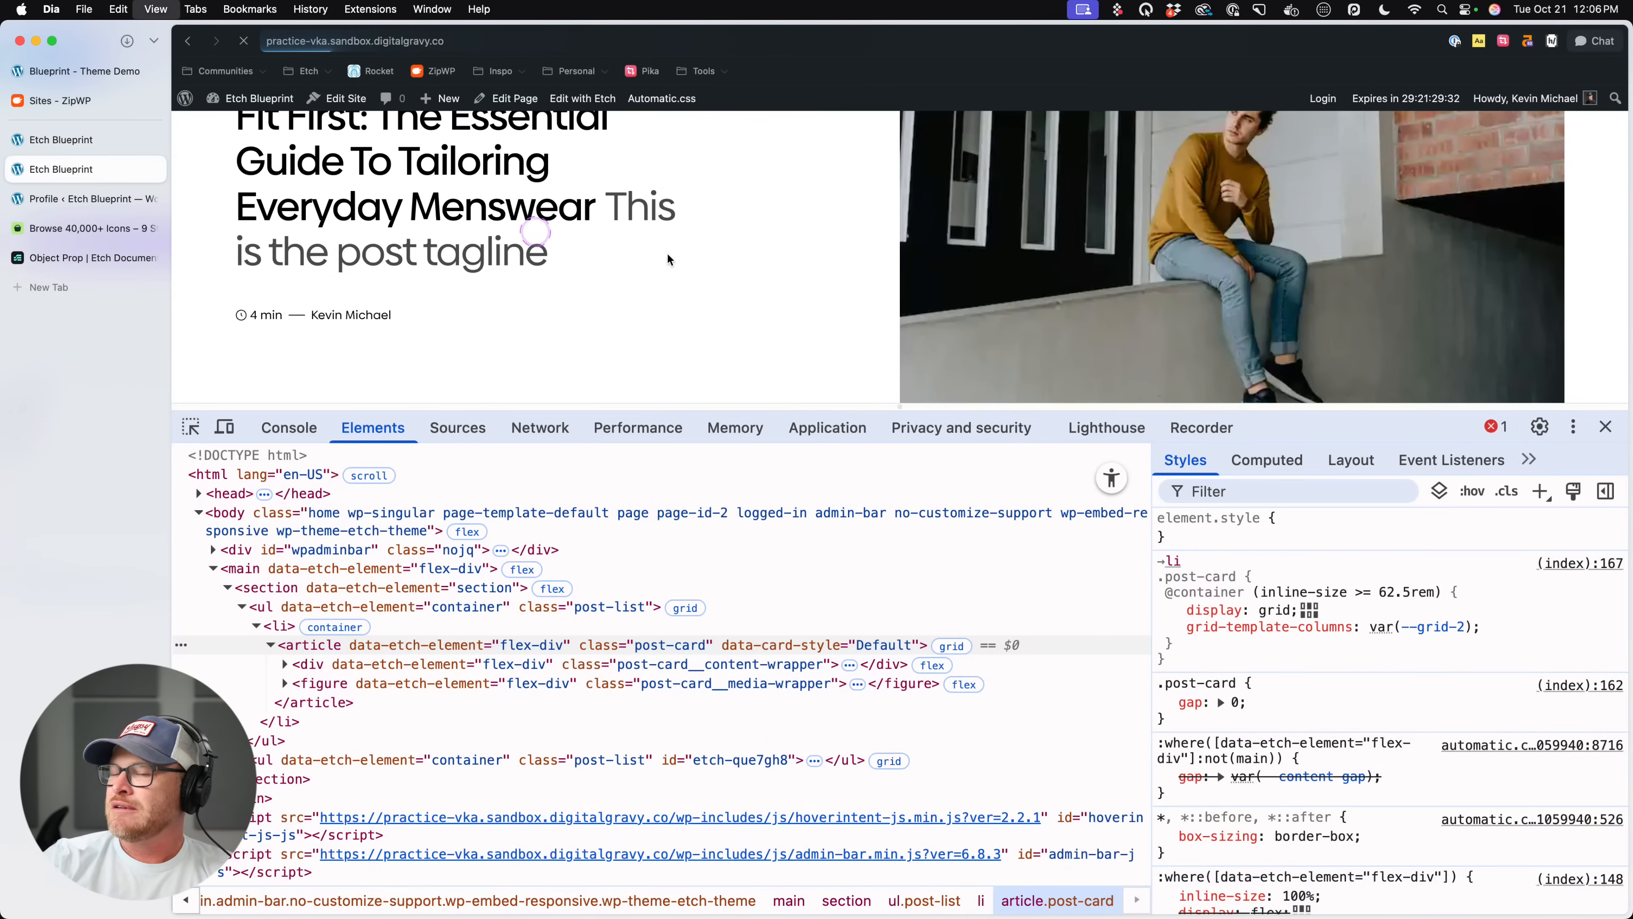
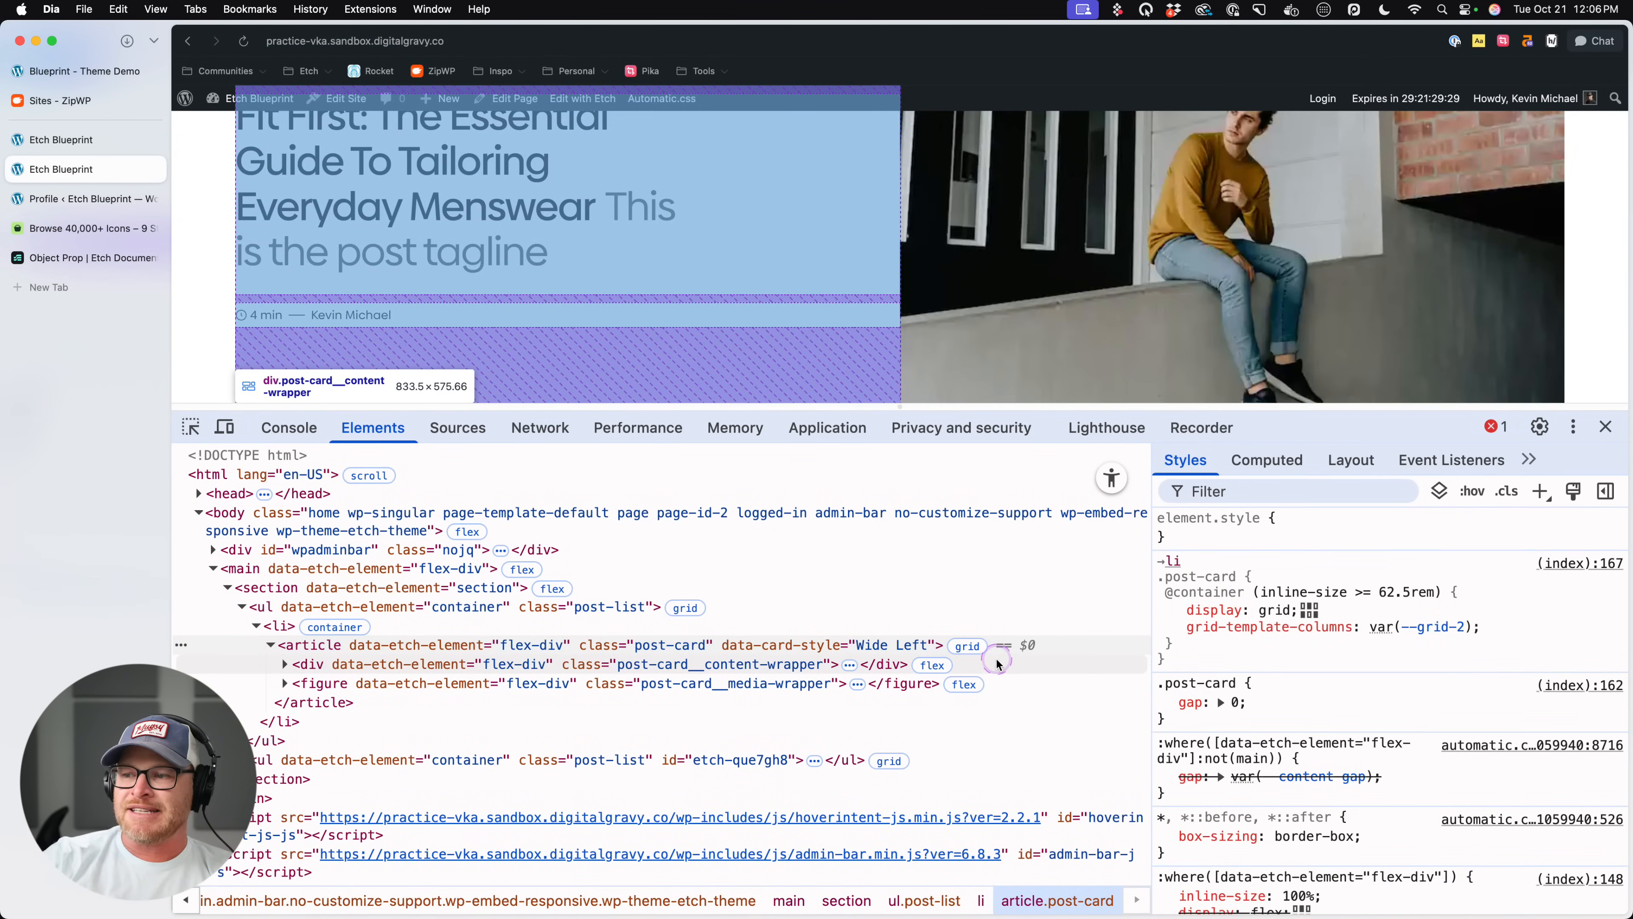
# - Switch to the Etch editor, open the first Post Card component for editing and select its Media Wrapper figure
pyautogui.click(80, 140)
pyautogui.click(1515, 221)
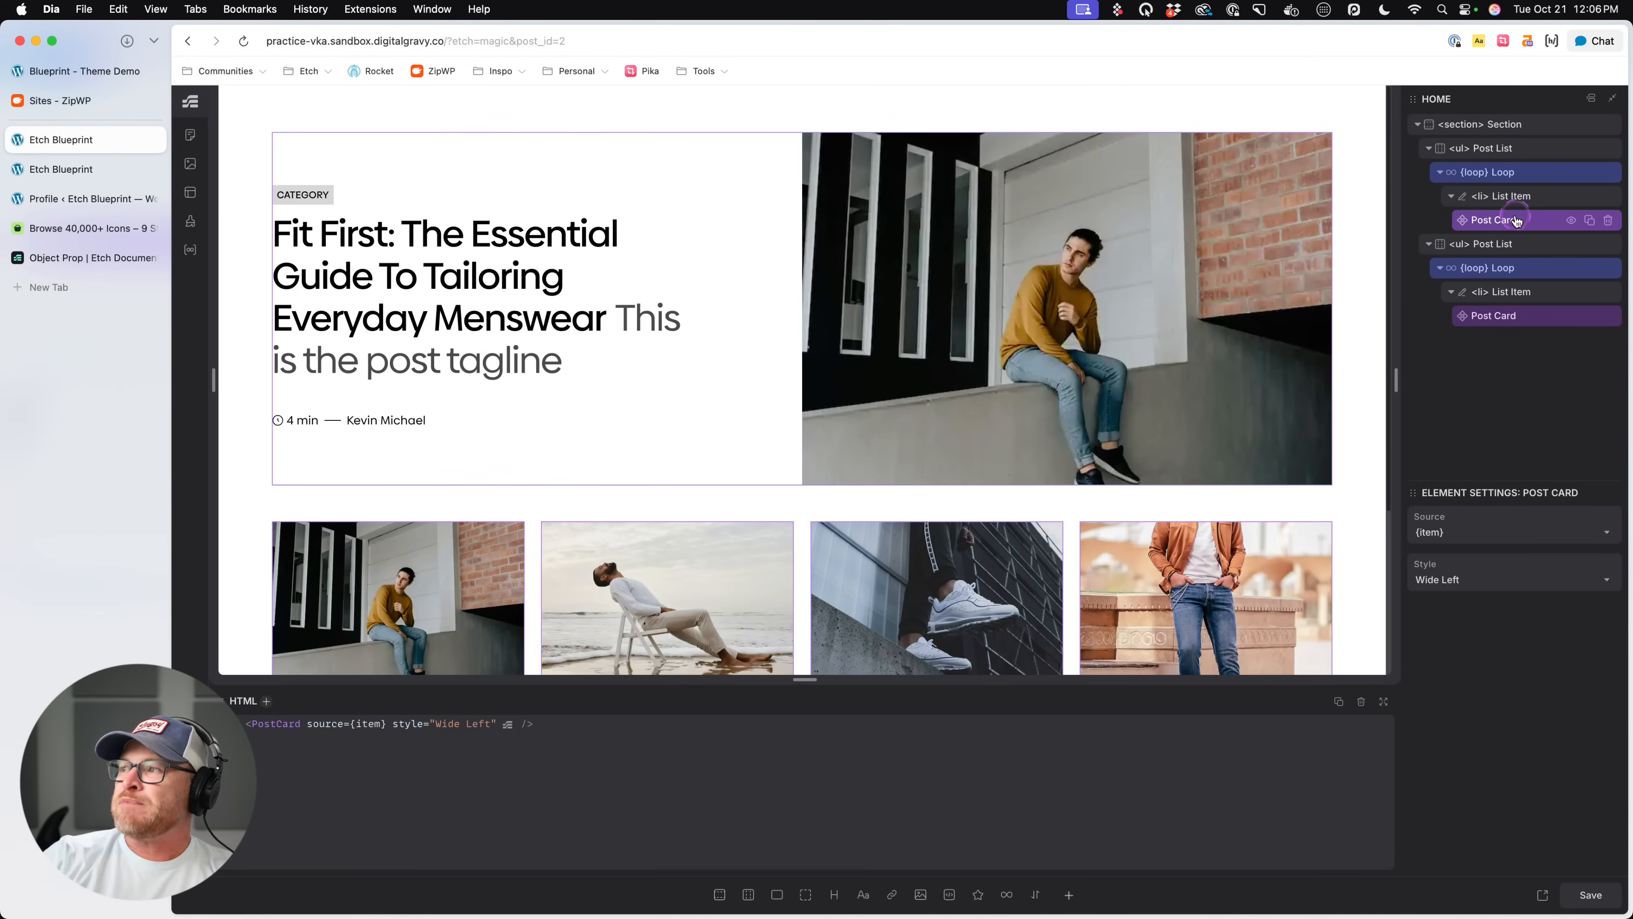
pyautogui.rightClick(1515, 221)
pyautogui.click(1446, 378)
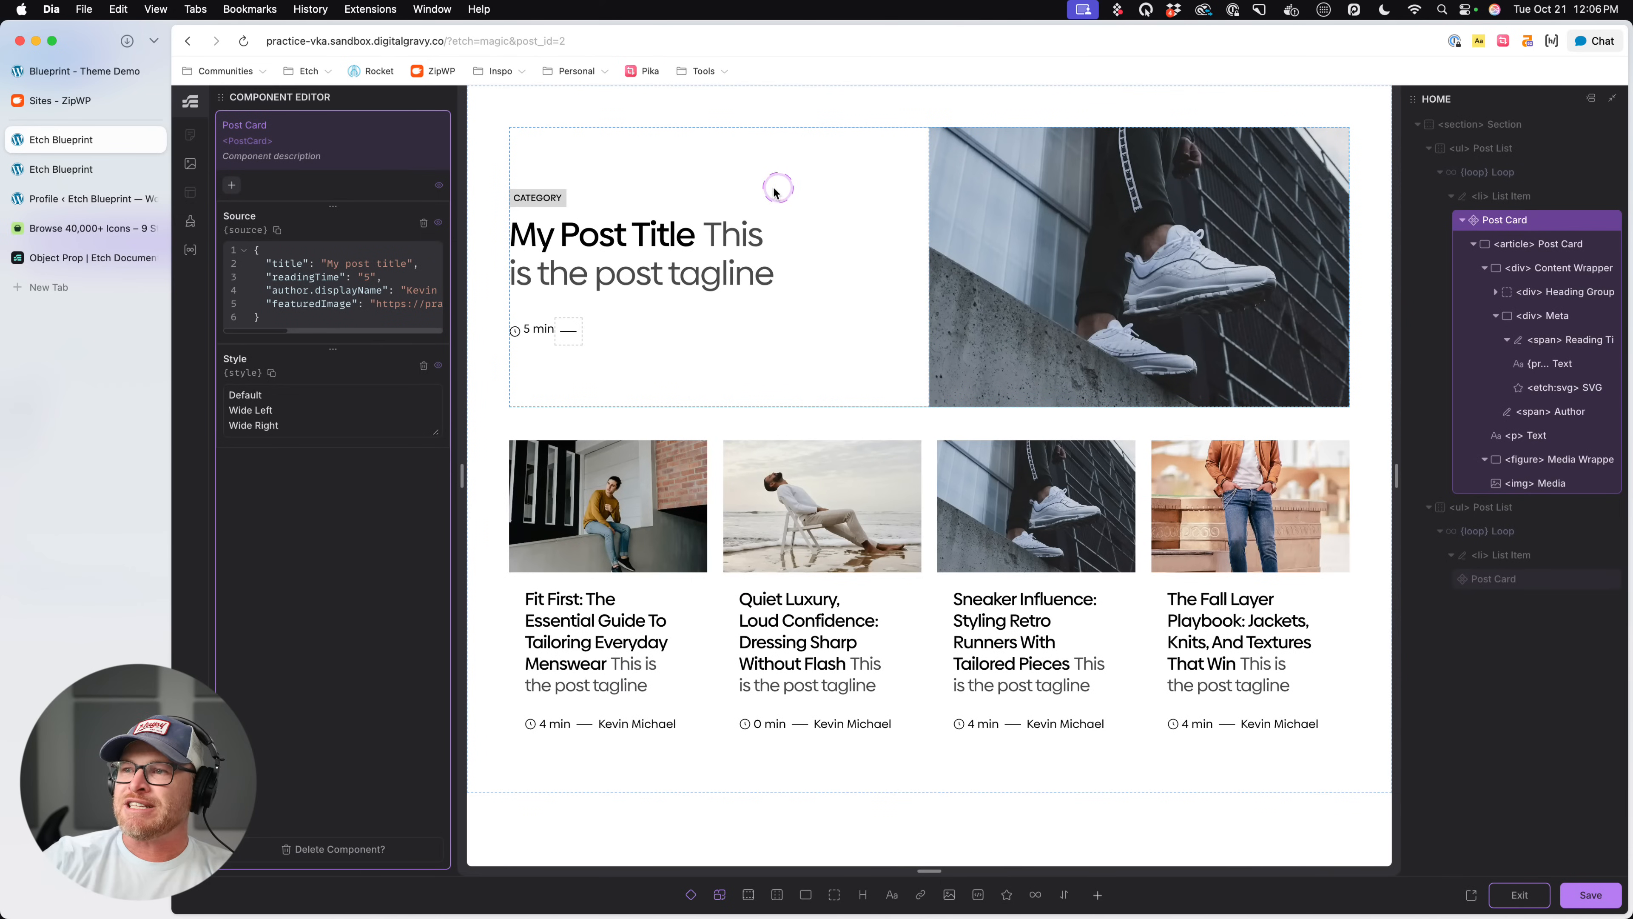
pyautogui.click(866, 179)
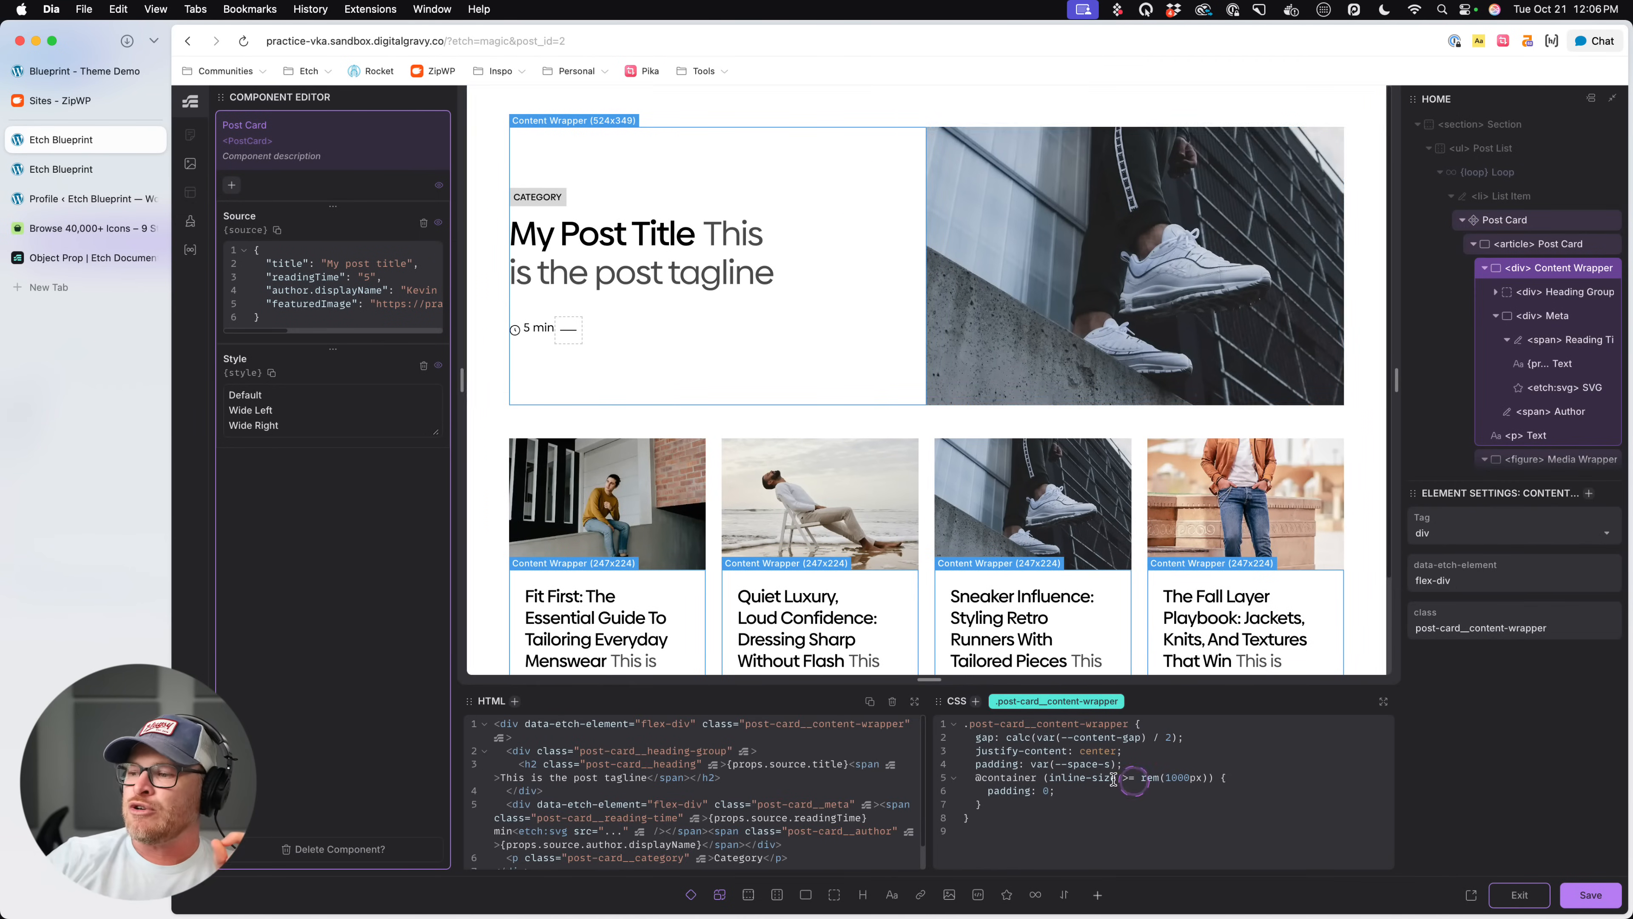
pyautogui.click(1195, 366)
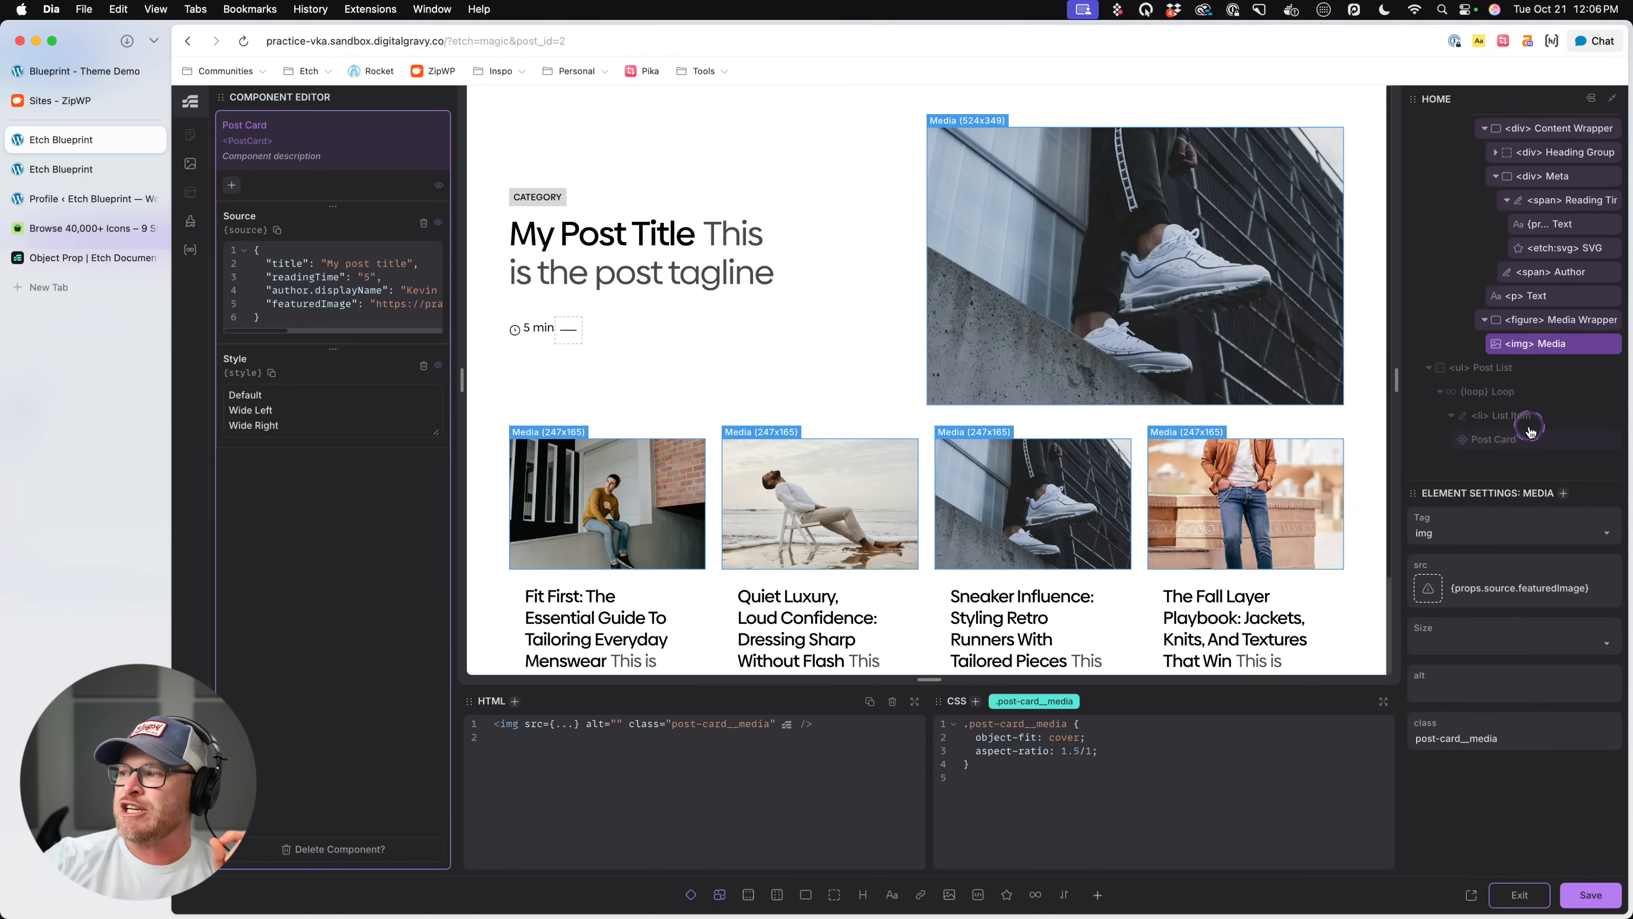
pyautogui.click(1540, 320)
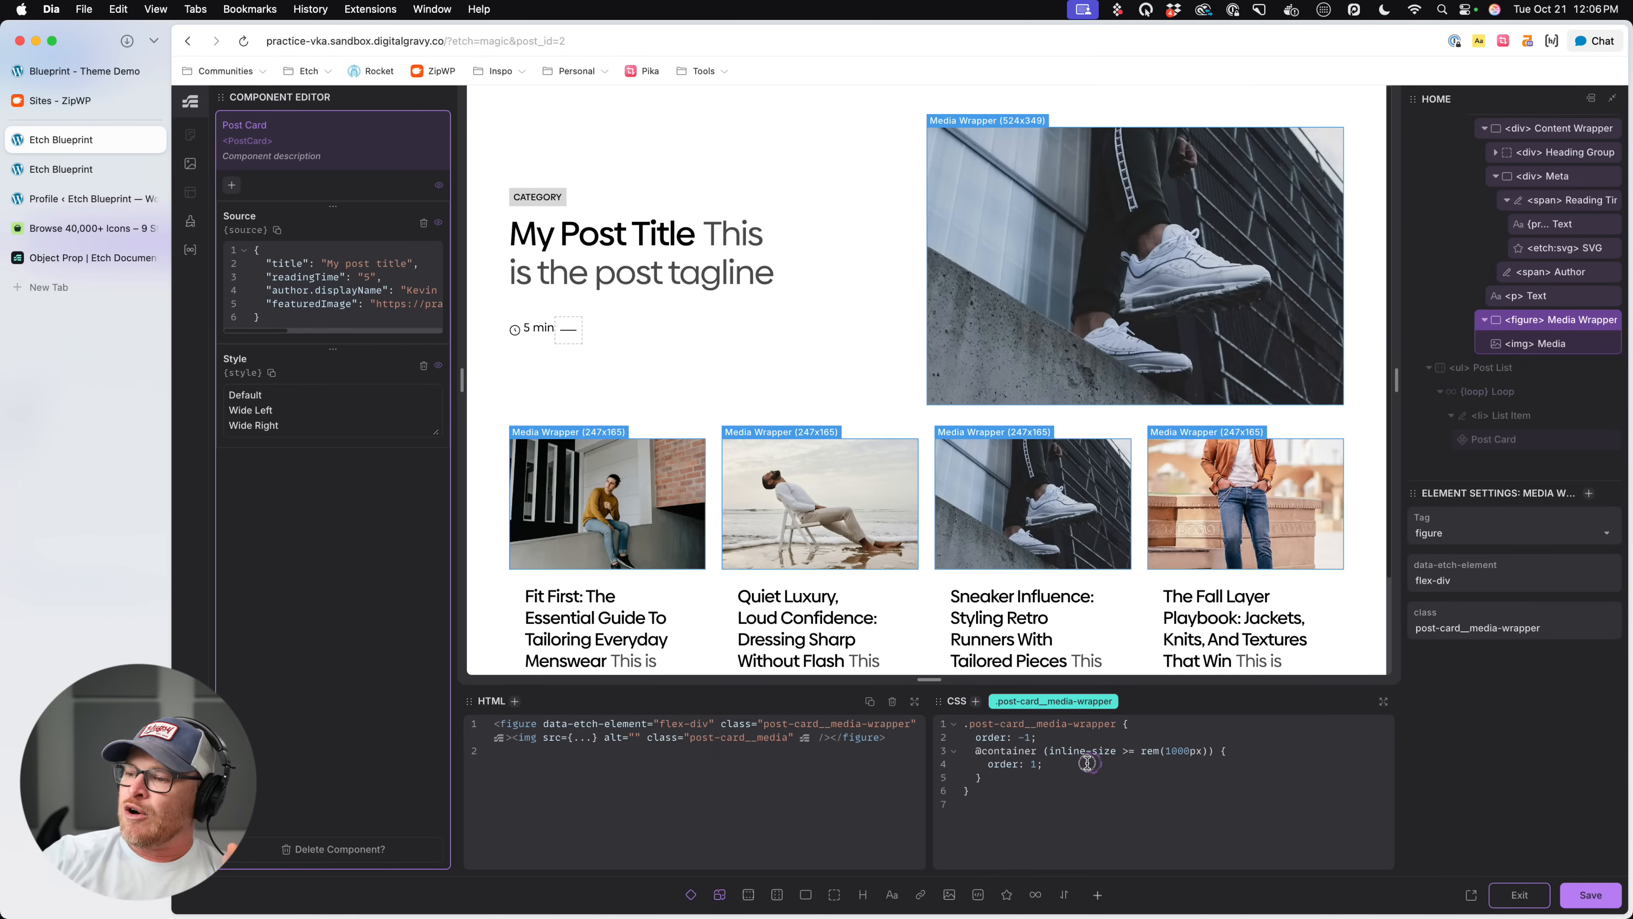
# - Comment out the order: 1 declaration in the media wrapper's container query to test the layout, and restore it
pyautogui.moveTo(1092, 764); pyautogui.dragTo(988, 765)
pyautogui.press('super+slash')
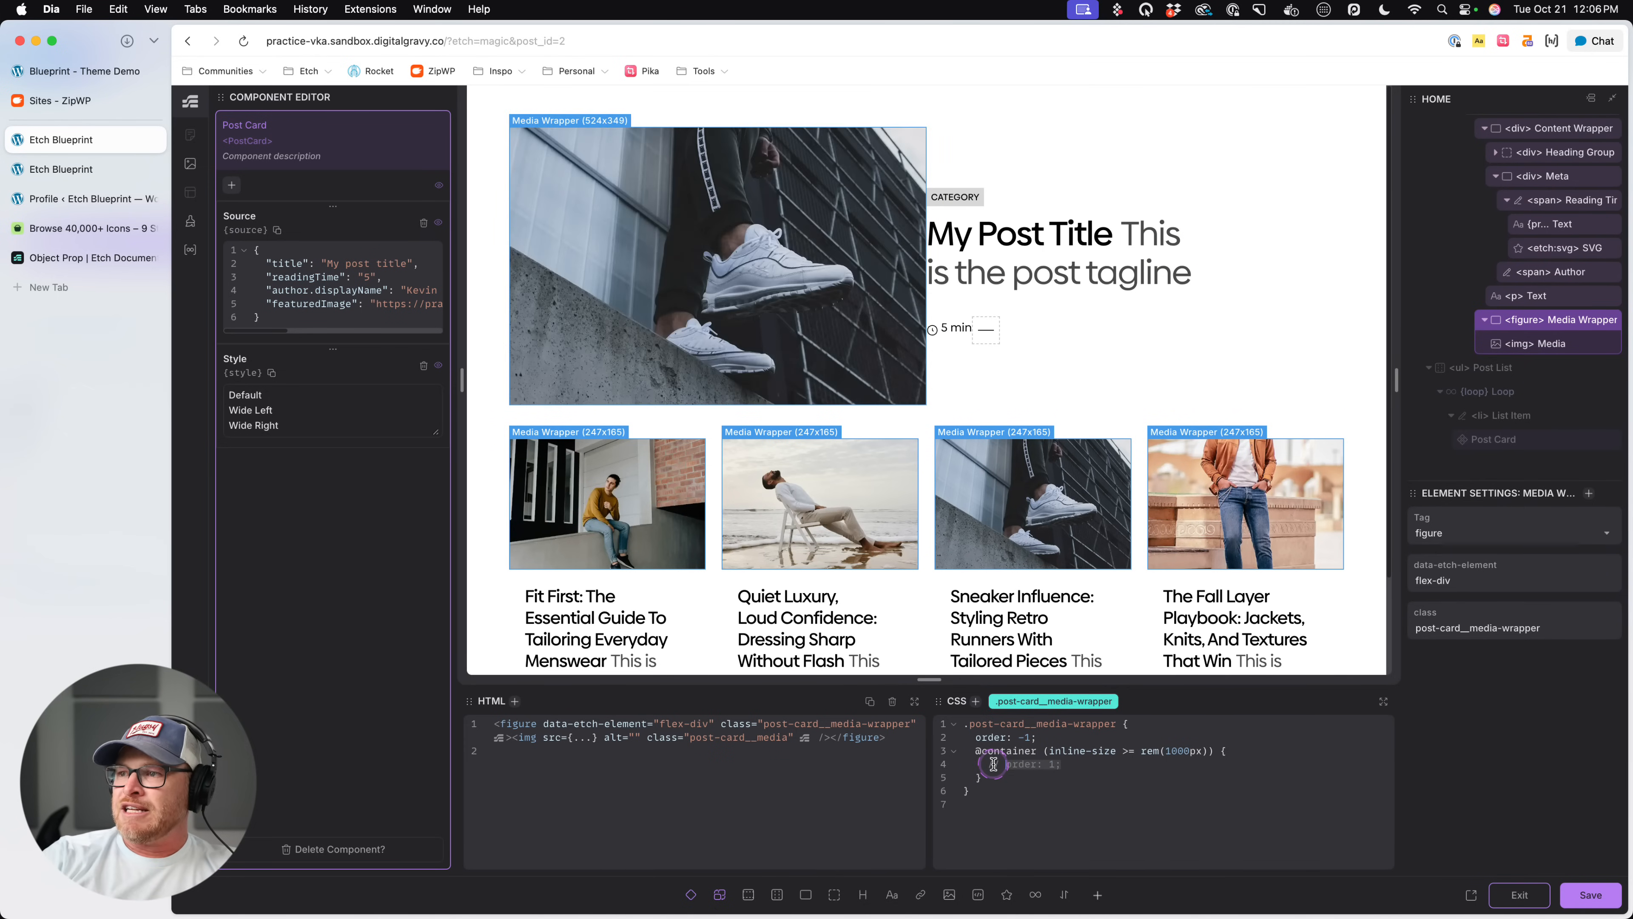
pyautogui.press('super+slash')
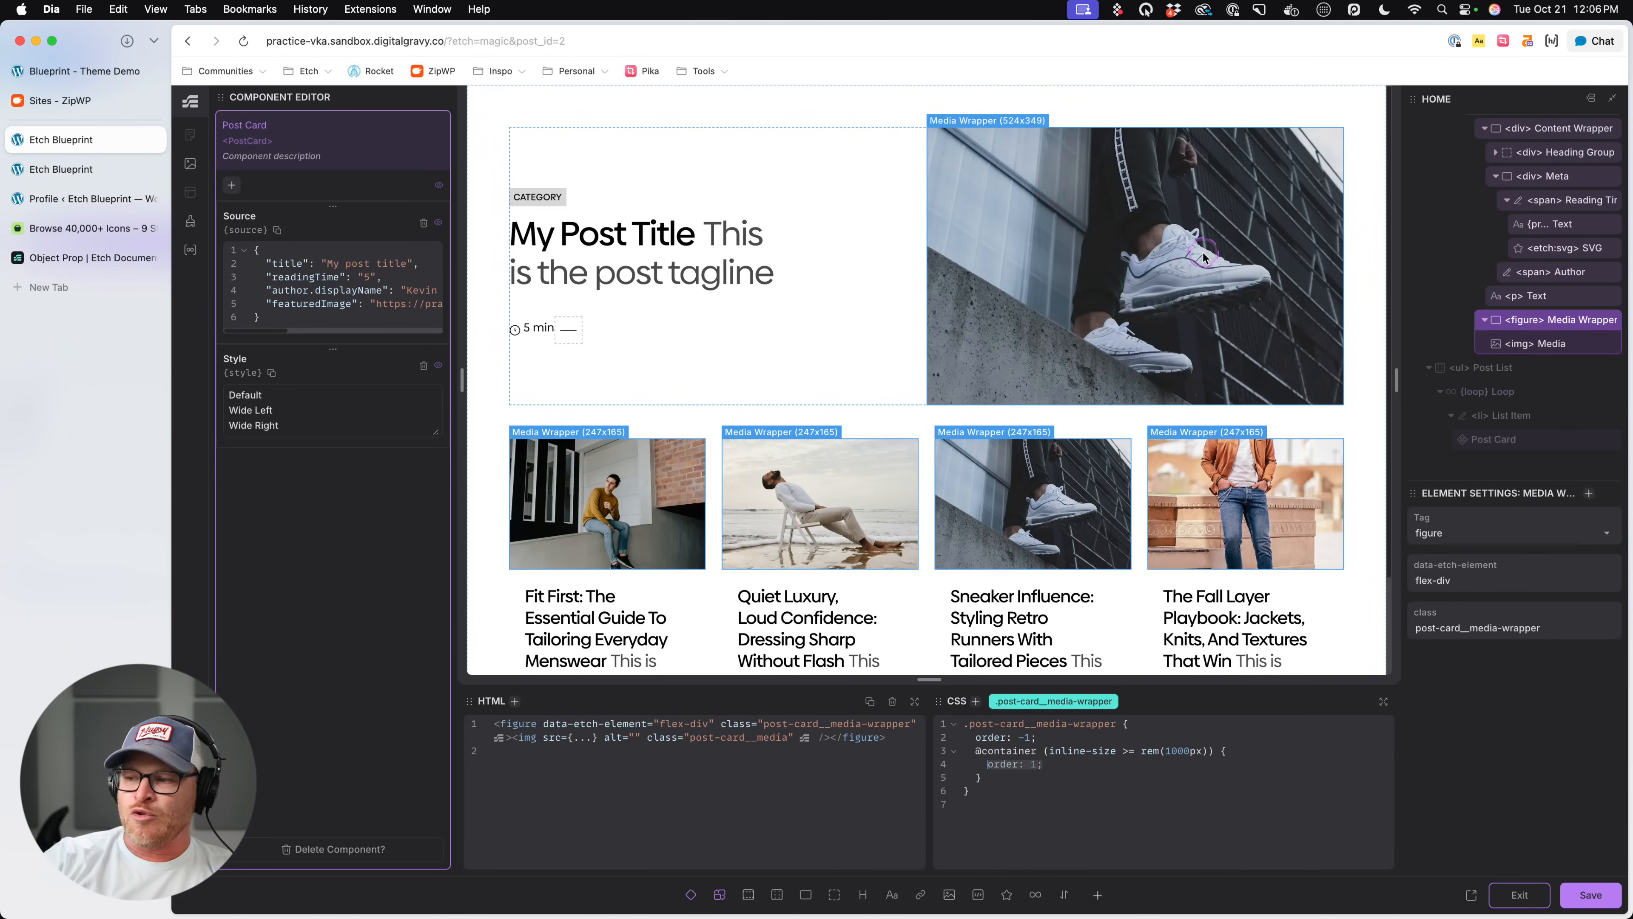
# - Try adding a nested &[data-card-style="Wide Left"] rule with order: -1 to the .post-card__media-wrapper CSS, and save
pyautogui.click(1134, 775)
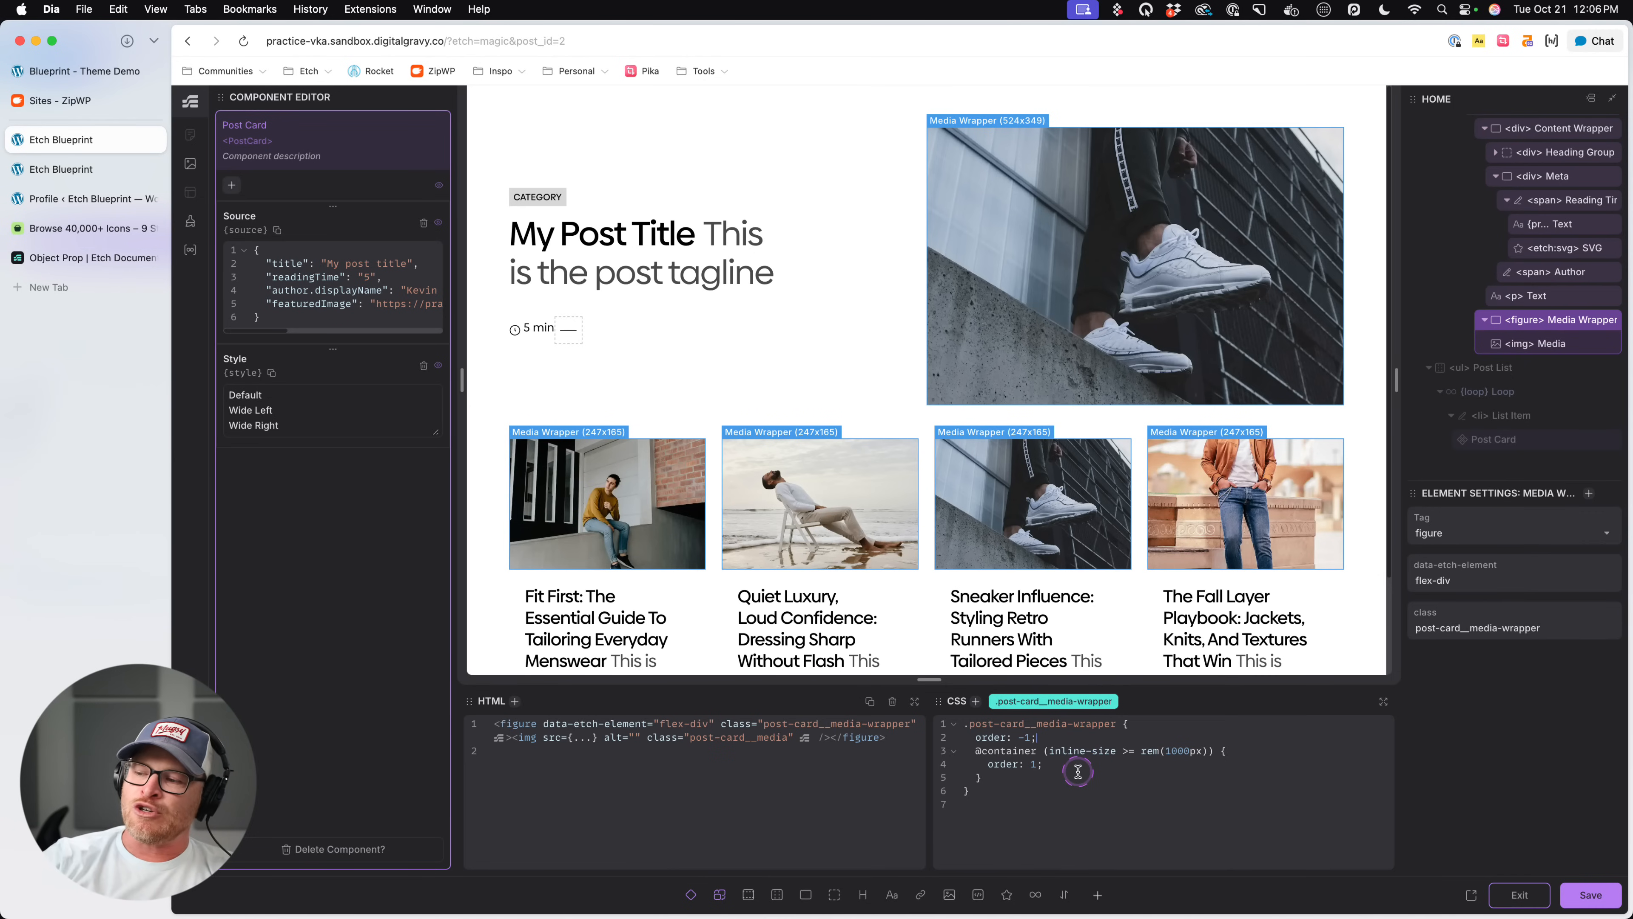
pyautogui.press('Return')
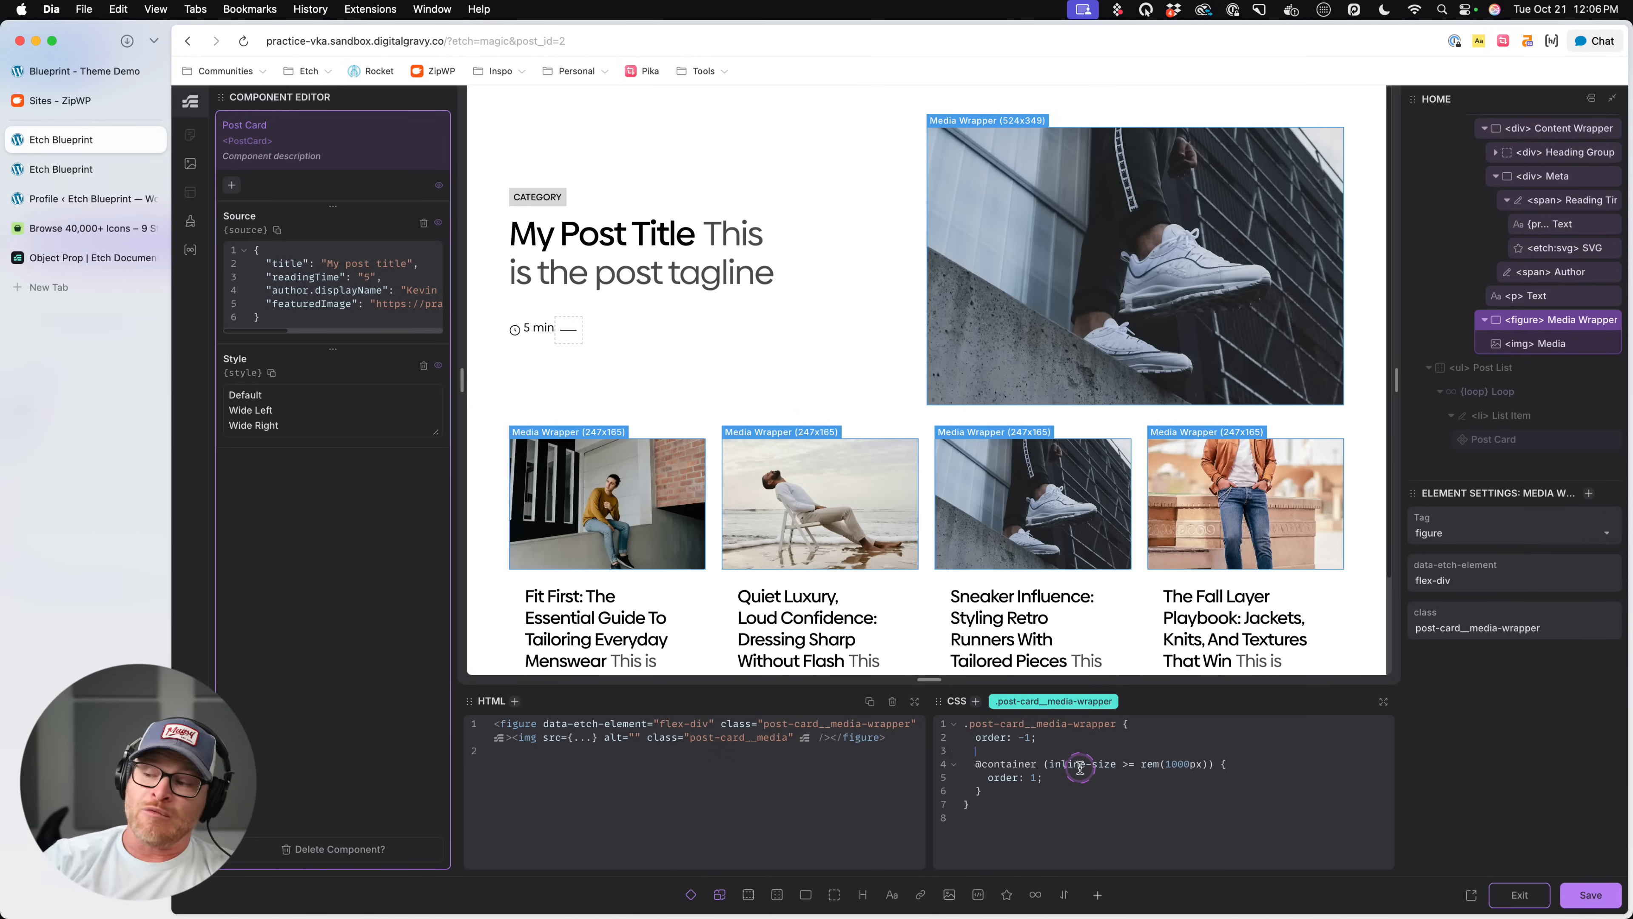
pyautogui.moveTo(1054, 728); pyautogui.dragTo(982, 735)
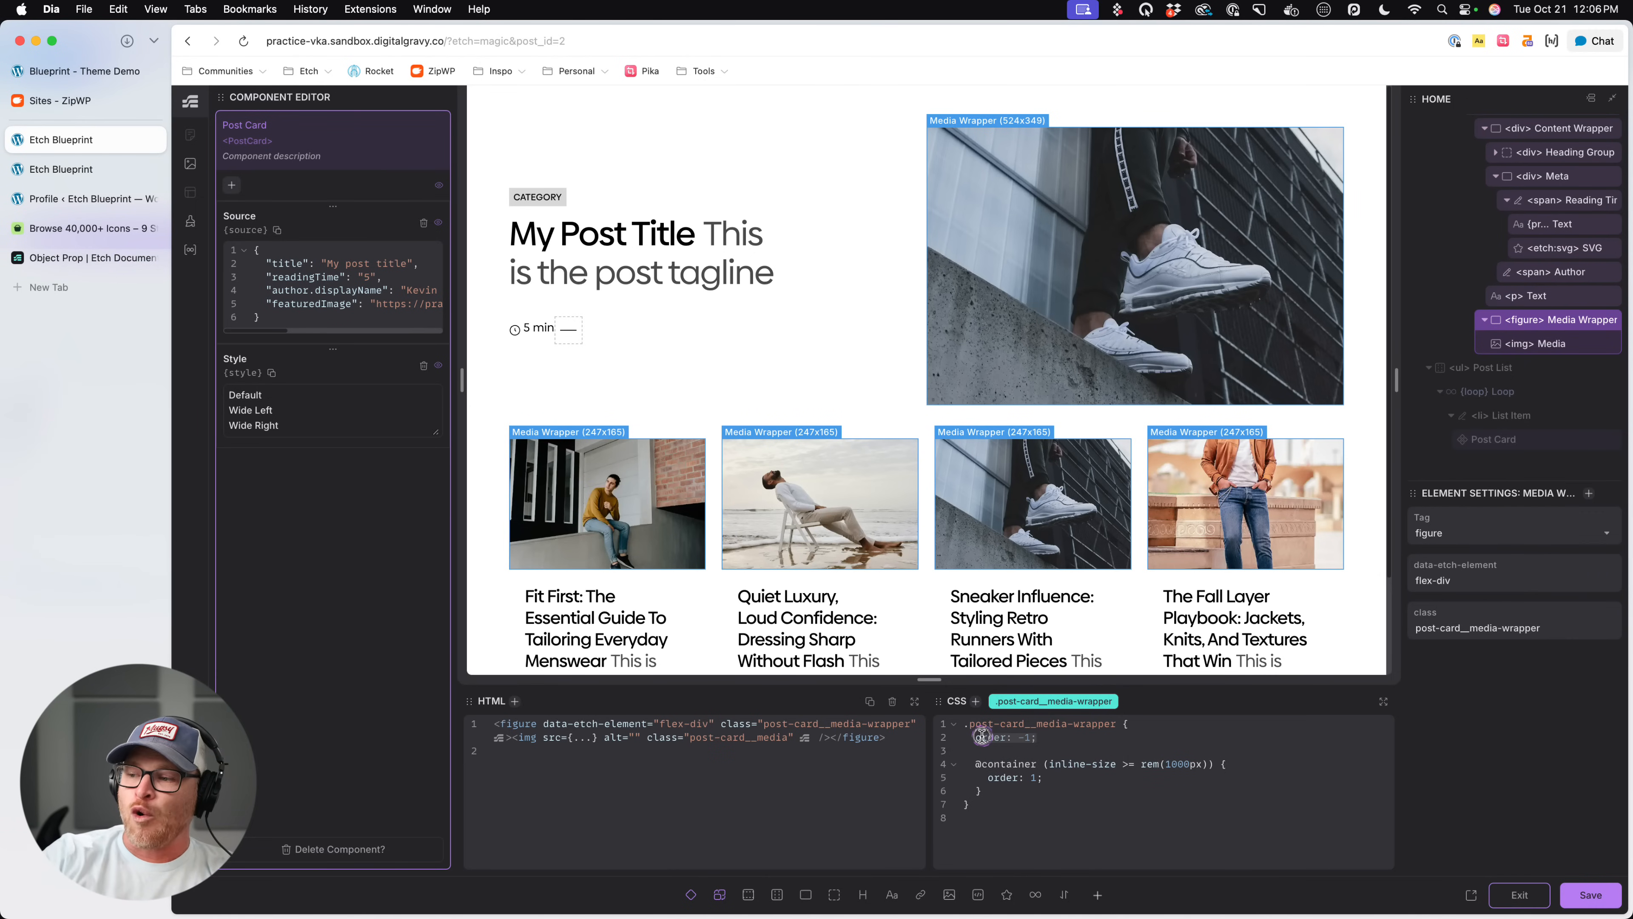
pyautogui.click(1071, 749)
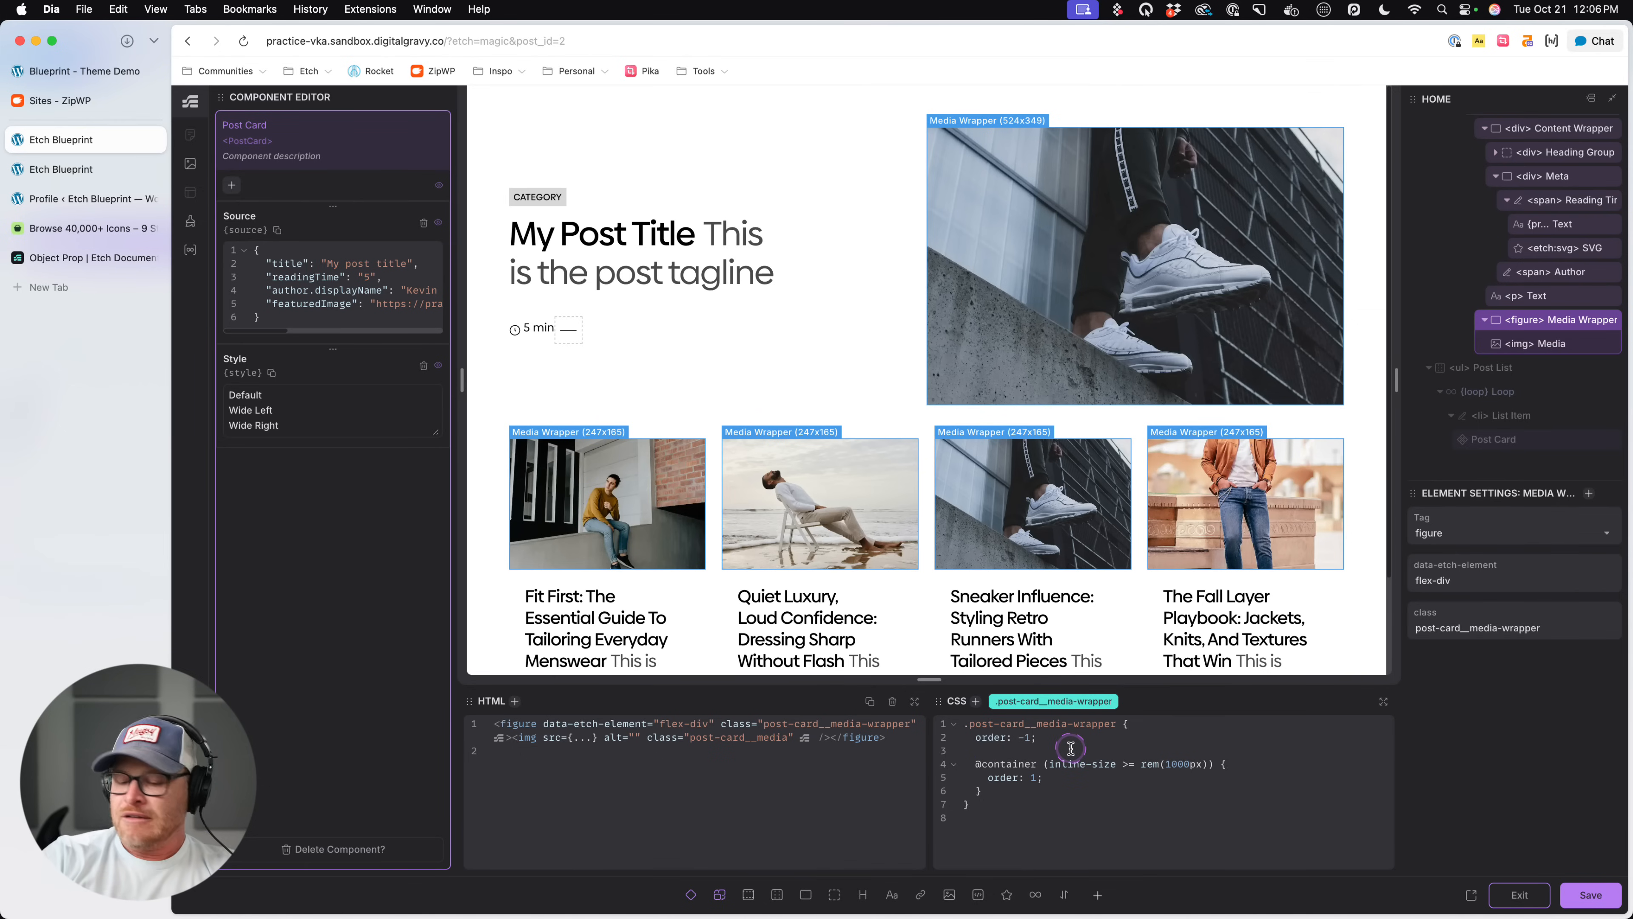
pyautogui.write('&[data-card-style="Wide Left')
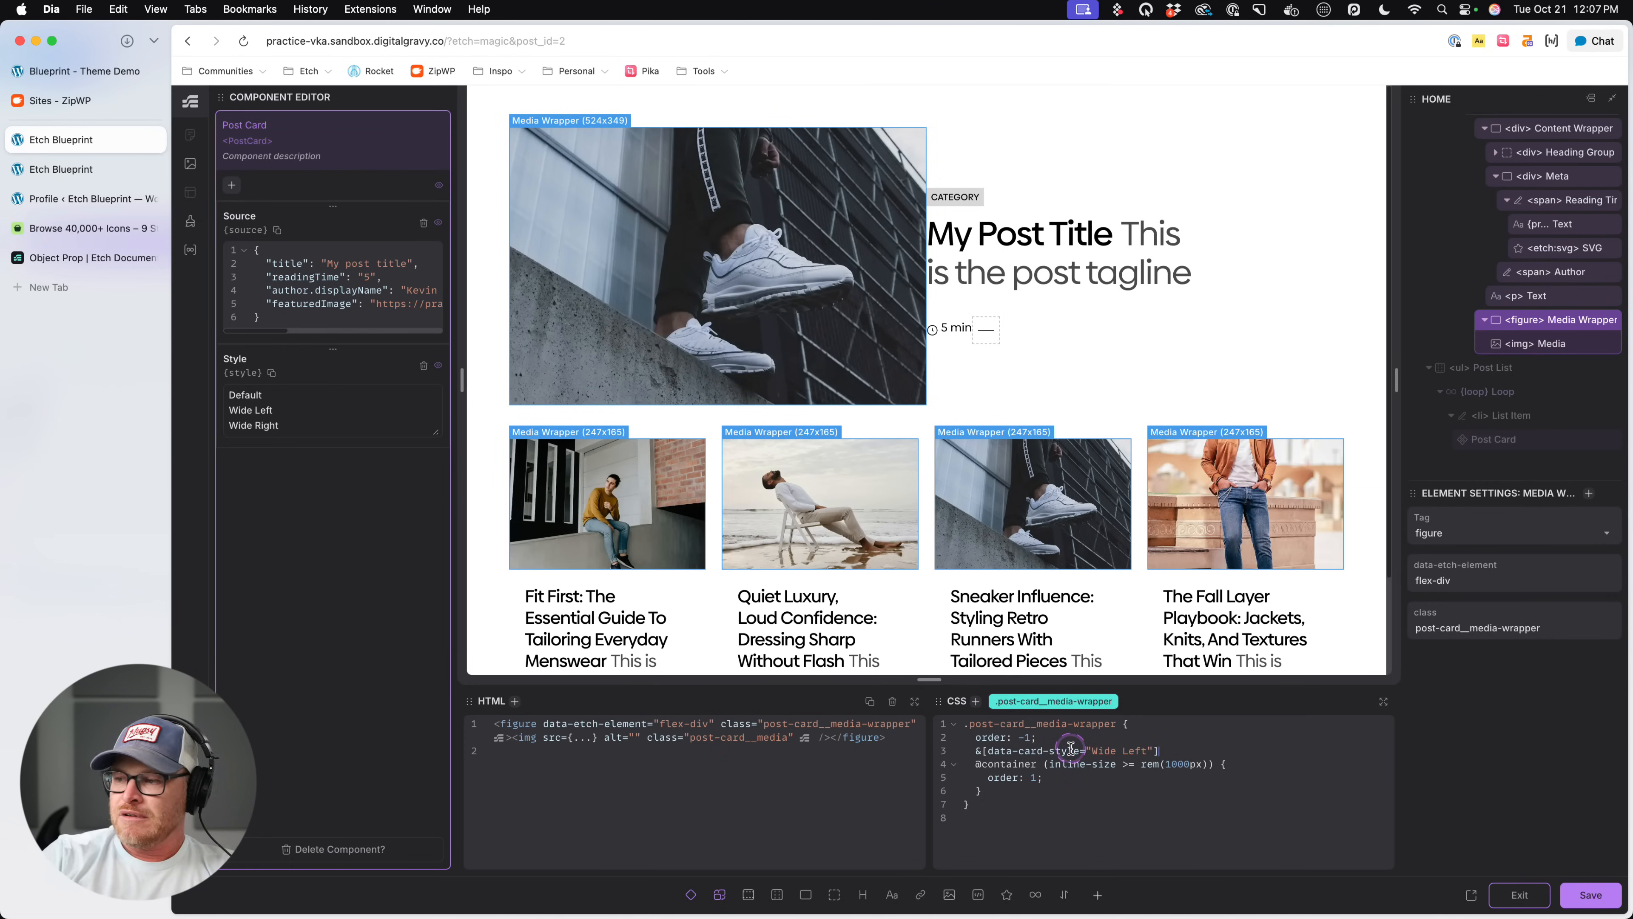
pyautogui.write('{')
pyautogui.press('Return')
pyautogui.write('order: -1;')
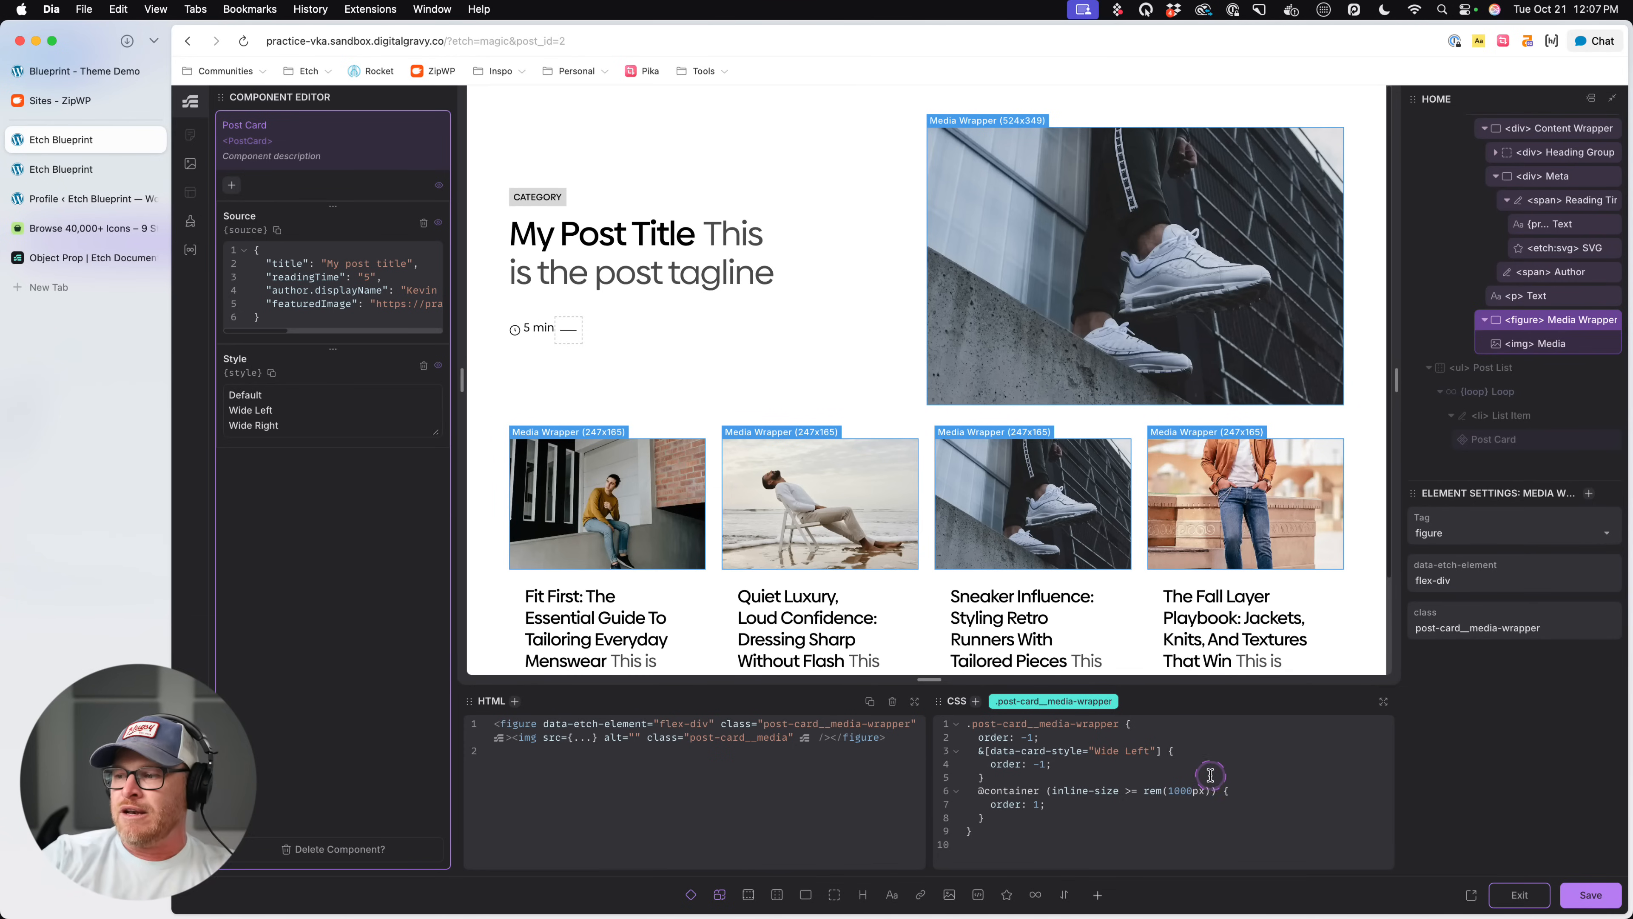
pyautogui.press('super+s')
# - Inspect the wide post card's markup on the front-end page, examining its attributes, heading group and meta elements
pyautogui.click(91, 170)
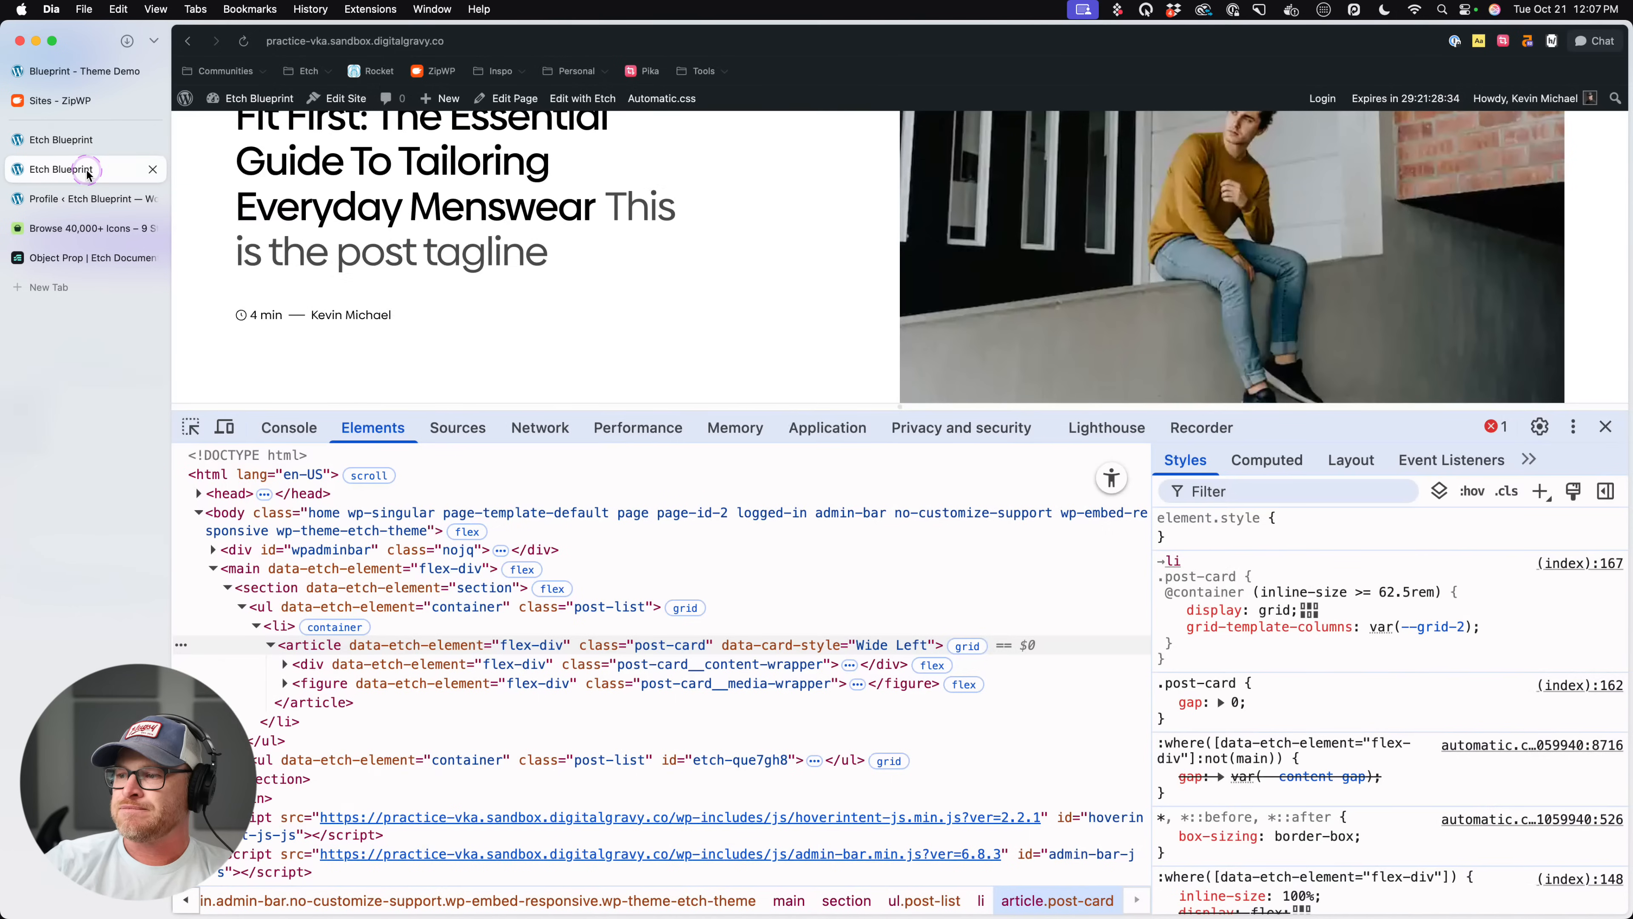
pyautogui.click(1606, 427)
pyautogui.scroll(3, 1186, 362)
pyautogui.rightClick(887, 309)
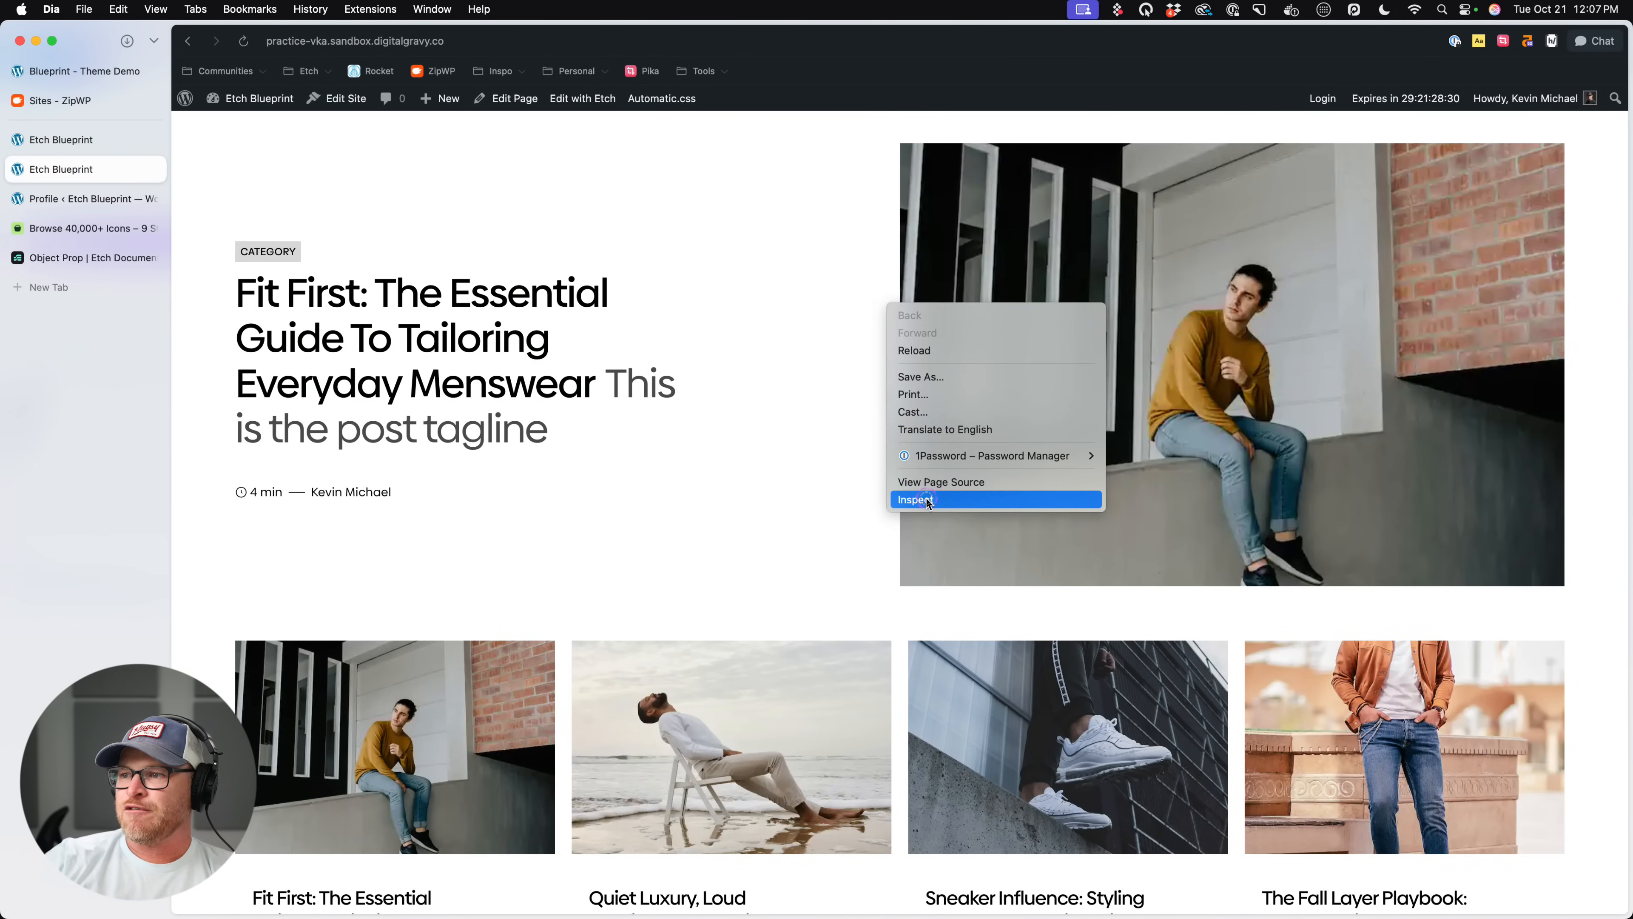
pyautogui.click(740, 547)
pyautogui.press('super+alt+i')
pyautogui.click(298, 685)
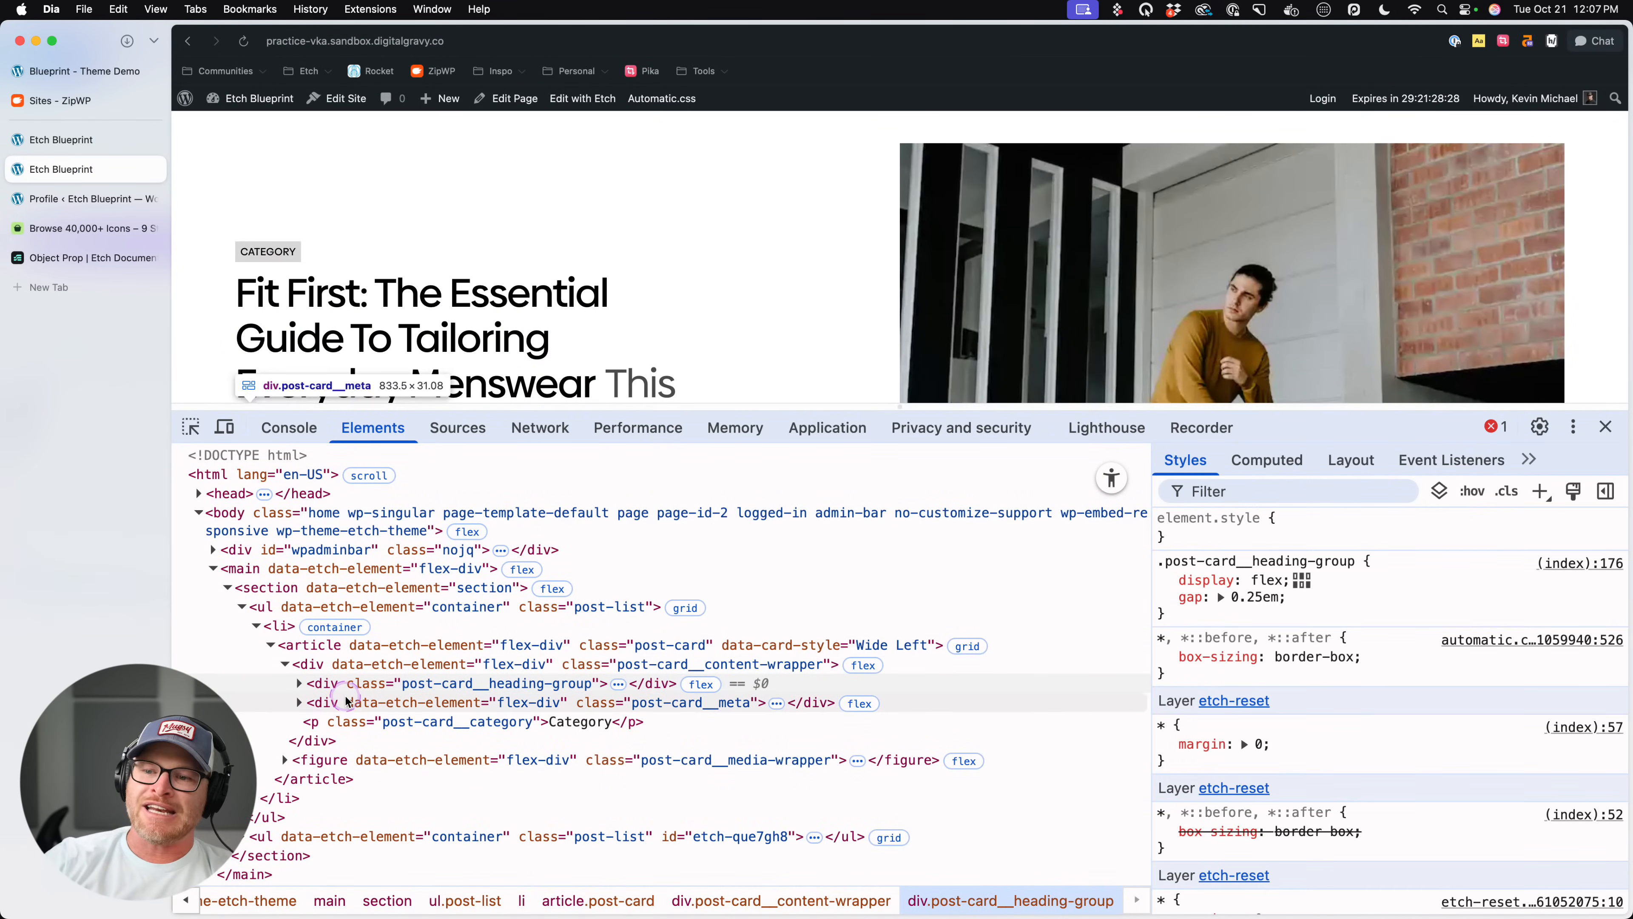
pyautogui.click(299, 686)
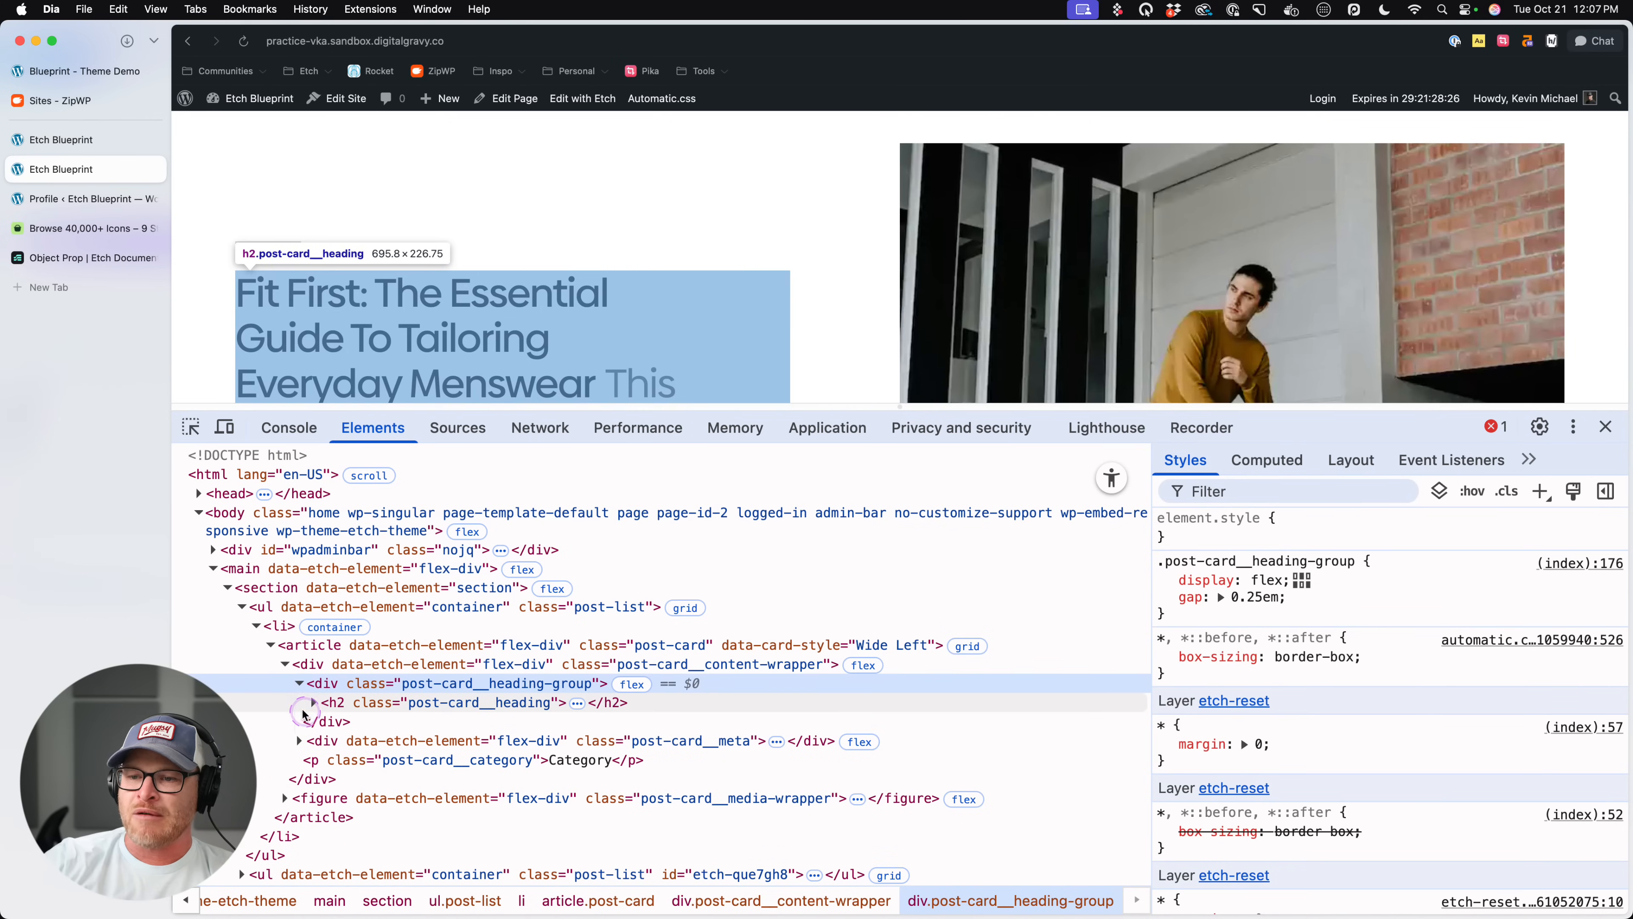
pyautogui.click(299, 685)
pyautogui.click(764, 707)
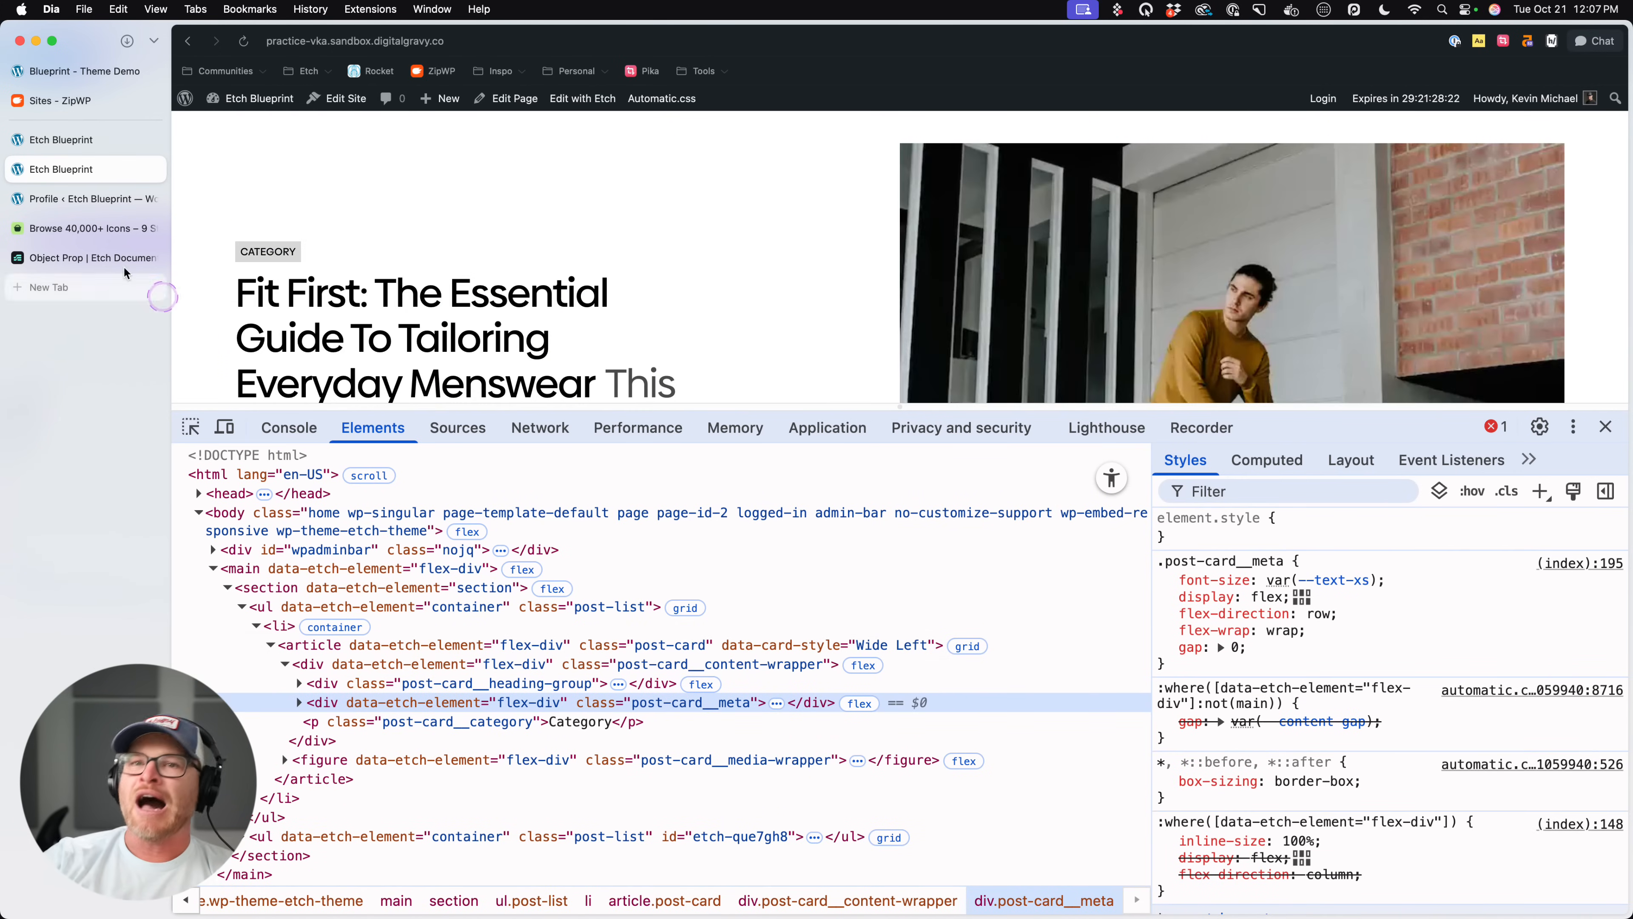
# - Return to the Etch editor, remove the nested Wide Left rule from the .post-card__media-wrapper CSS, and save
pyautogui.click(96, 140)
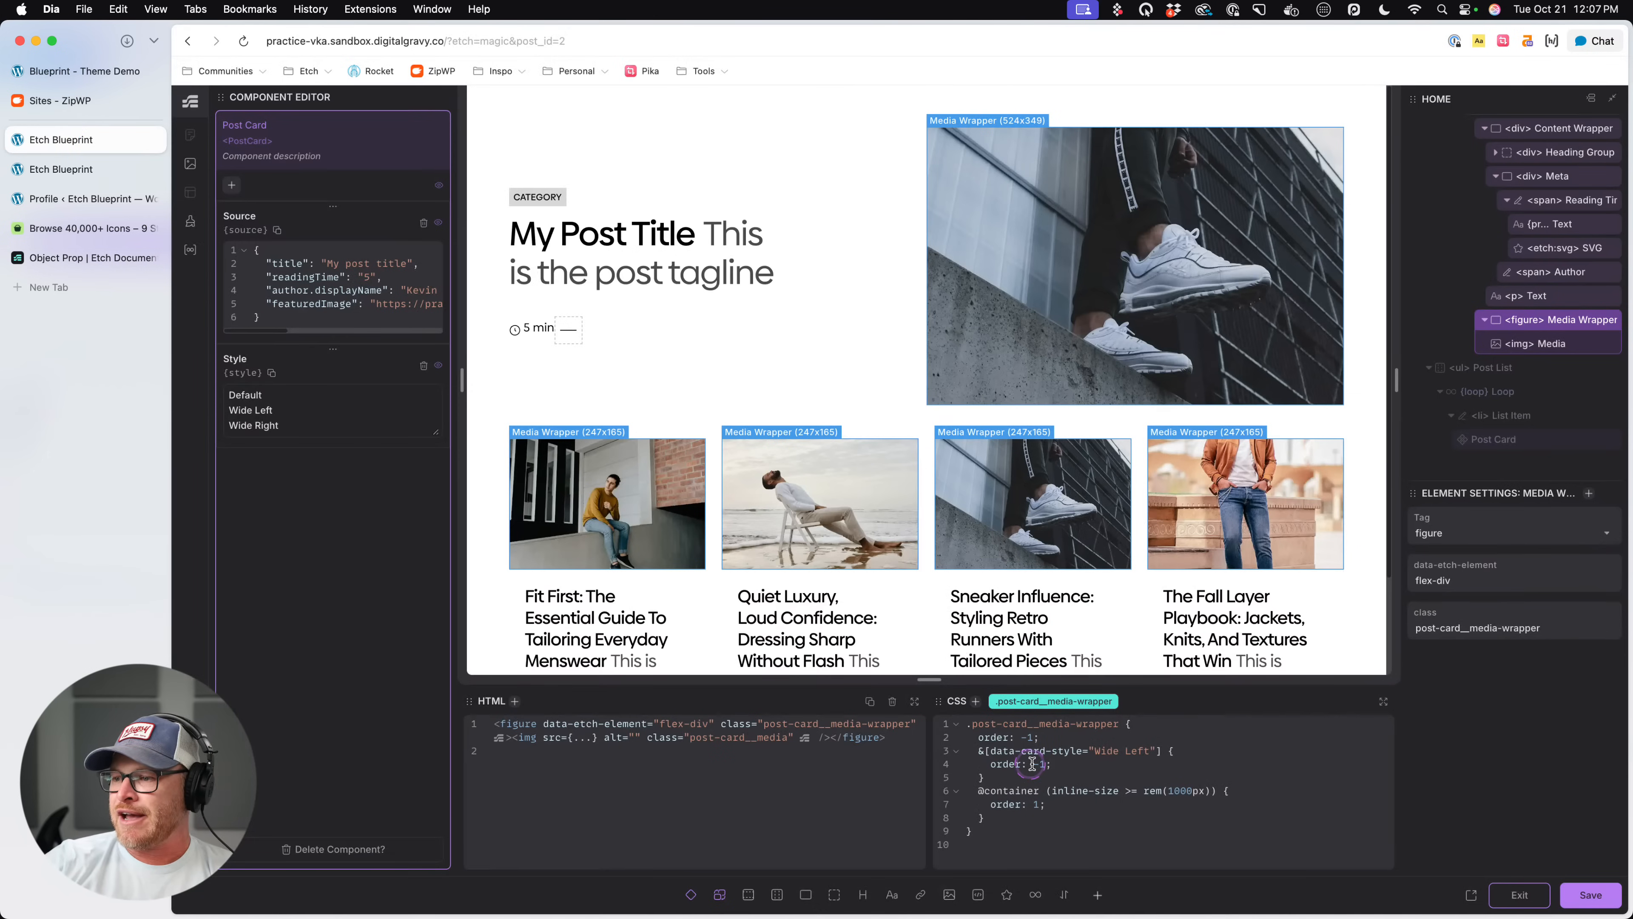
pyautogui.click(1054, 765)
pyautogui.moveTo(982, 751); pyautogui.dragTo(995, 777)
pyautogui.press('BackSpace')
pyautogui.press('BackSpace')
pyautogui.press('super+s')
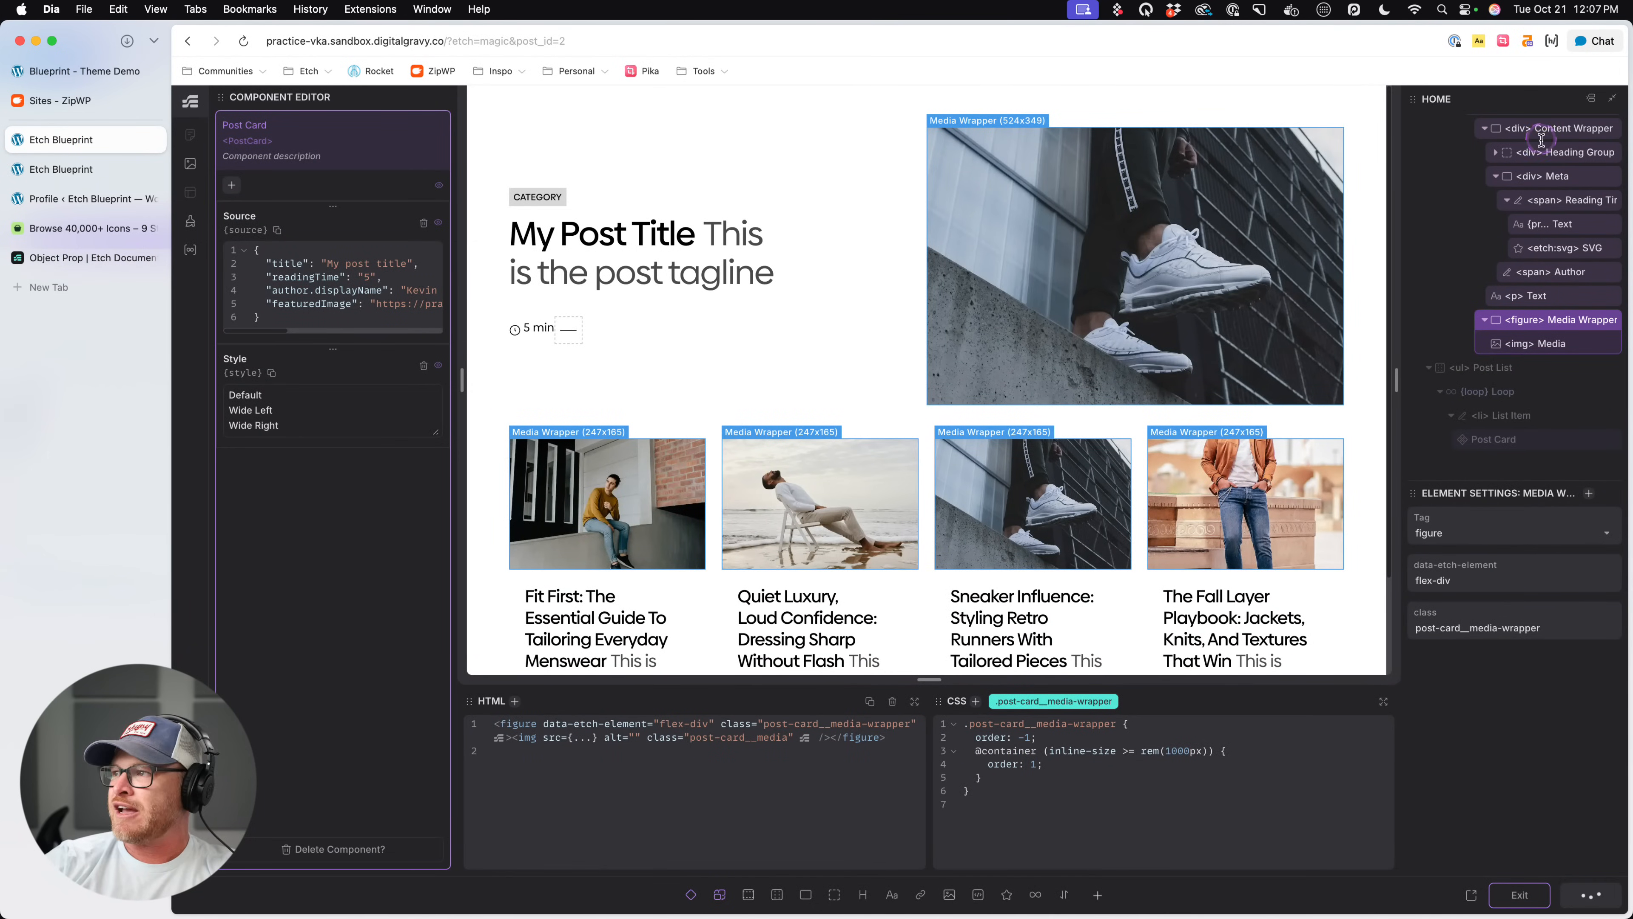
# - Try the Wide Left order rule in the article's .post-card CSS, and cut it back out
pyautogui.click(1549, 233)
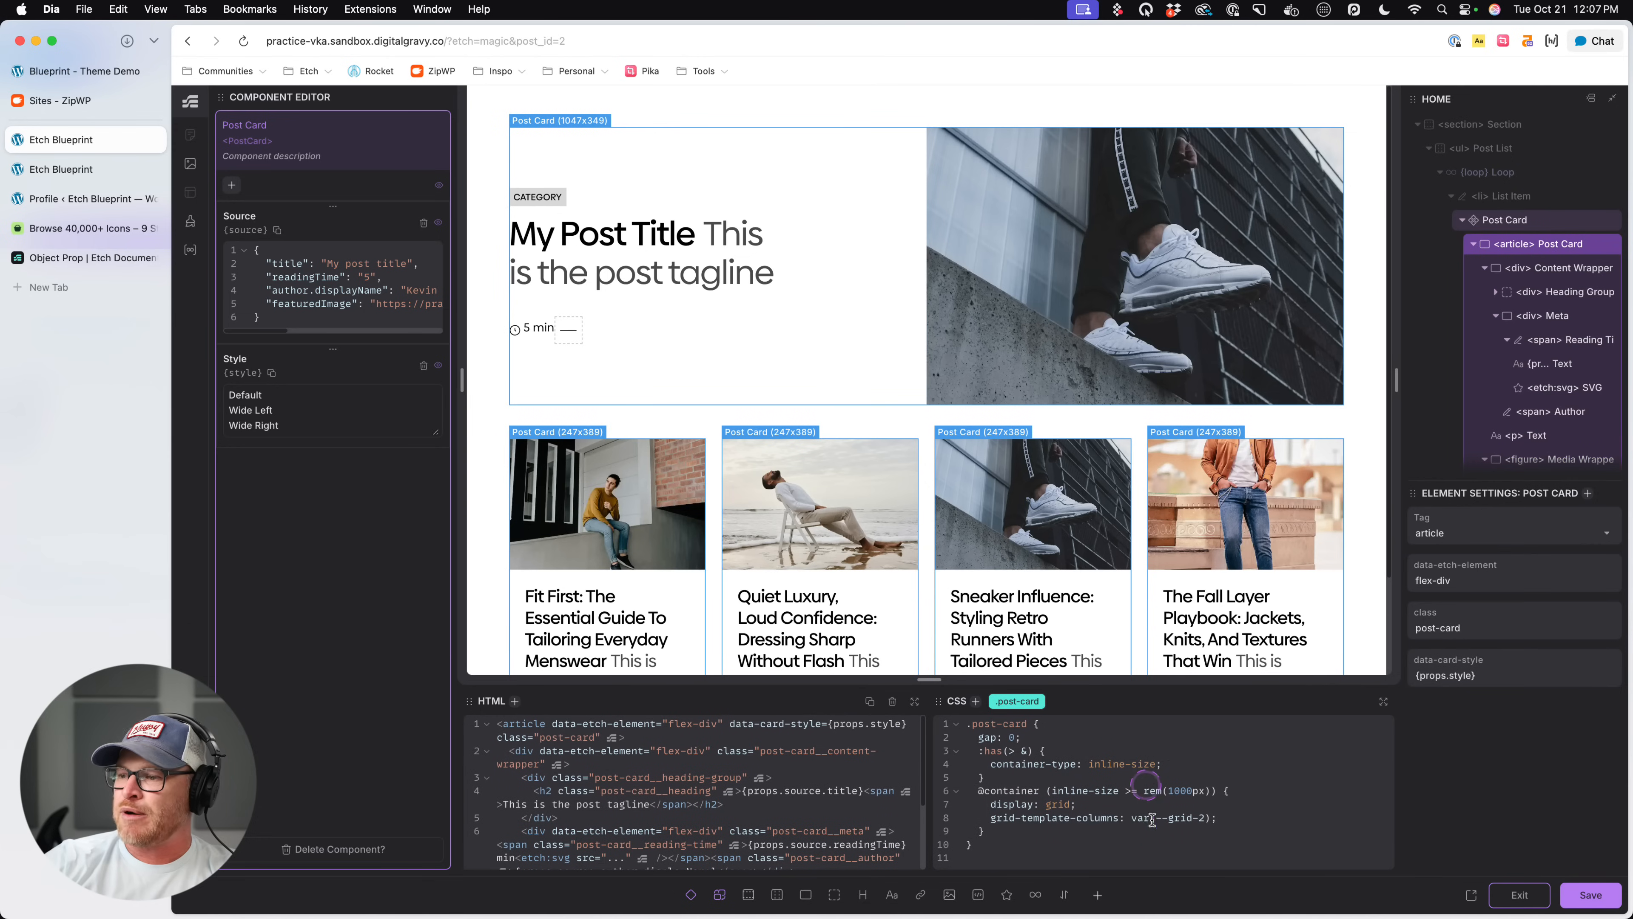
pyautogui.click(1087, 831)
pyautogui.write('&[data-card-style="Wide Left"] {   order: -1; }')
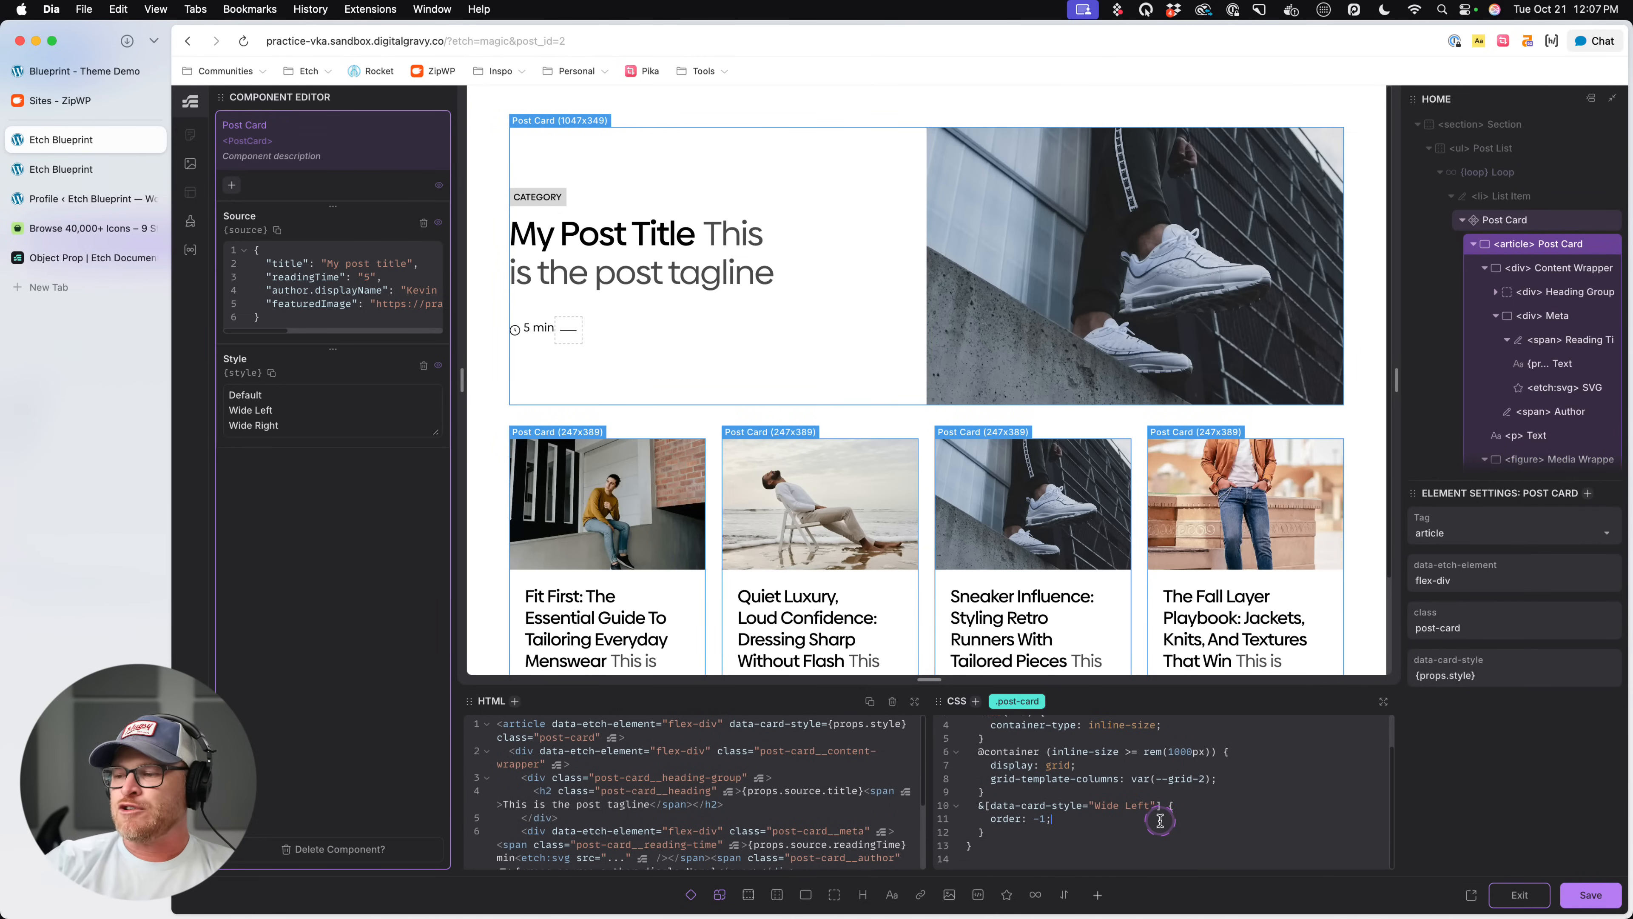
pyautogui.moveTo(1000, 831); pyautogui.dragTo(978, 811)
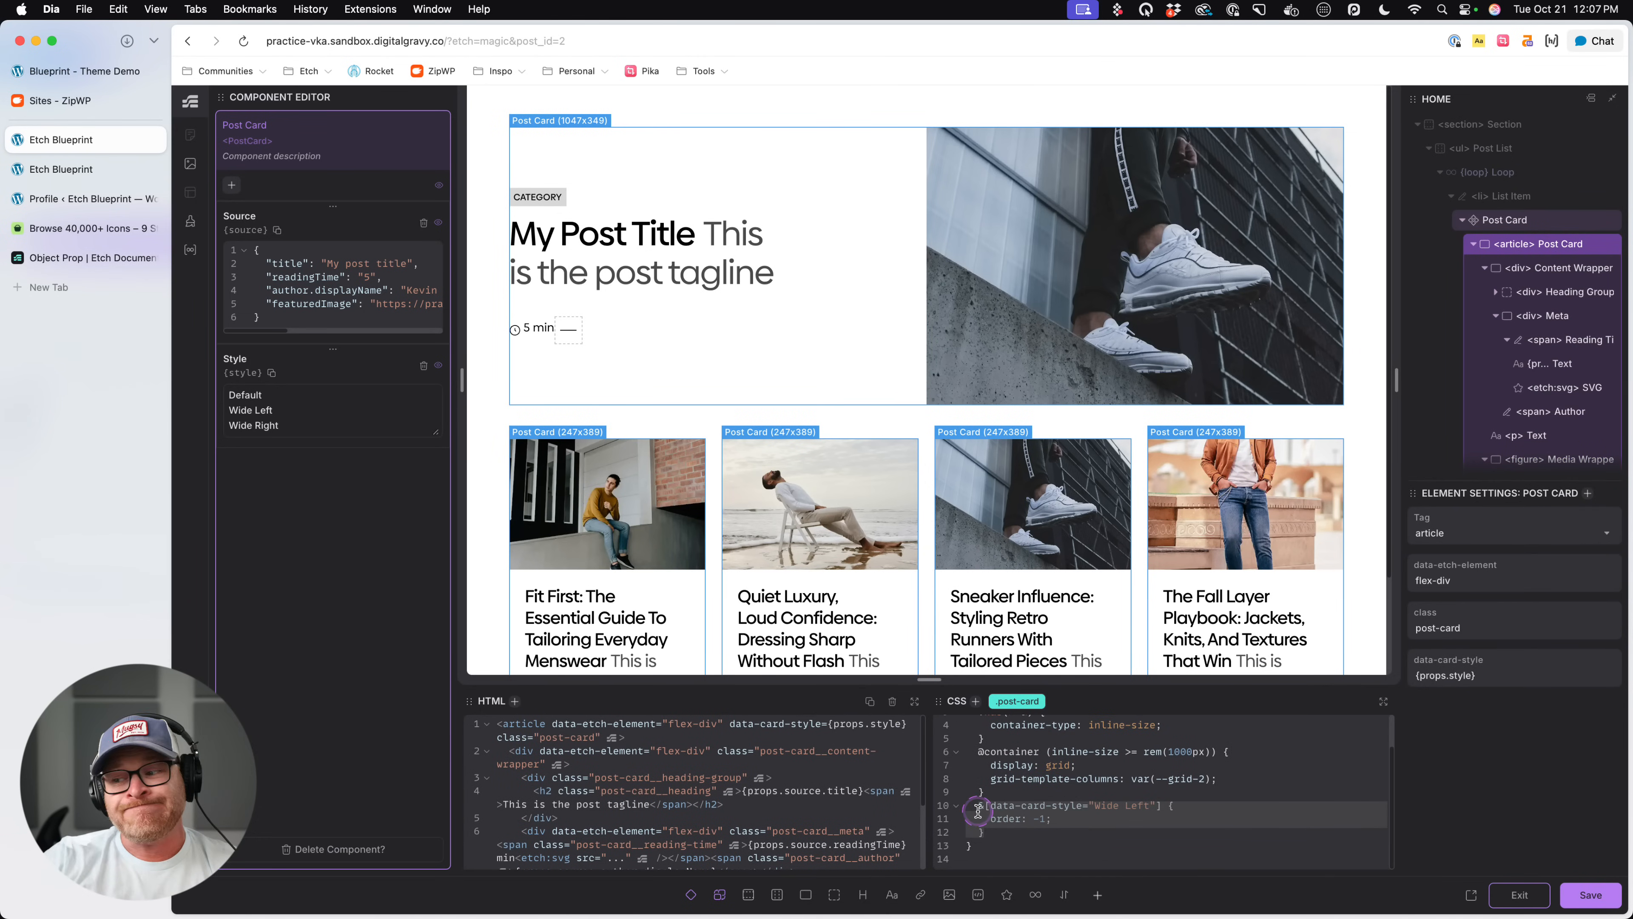
pyautogui.press('super+x')
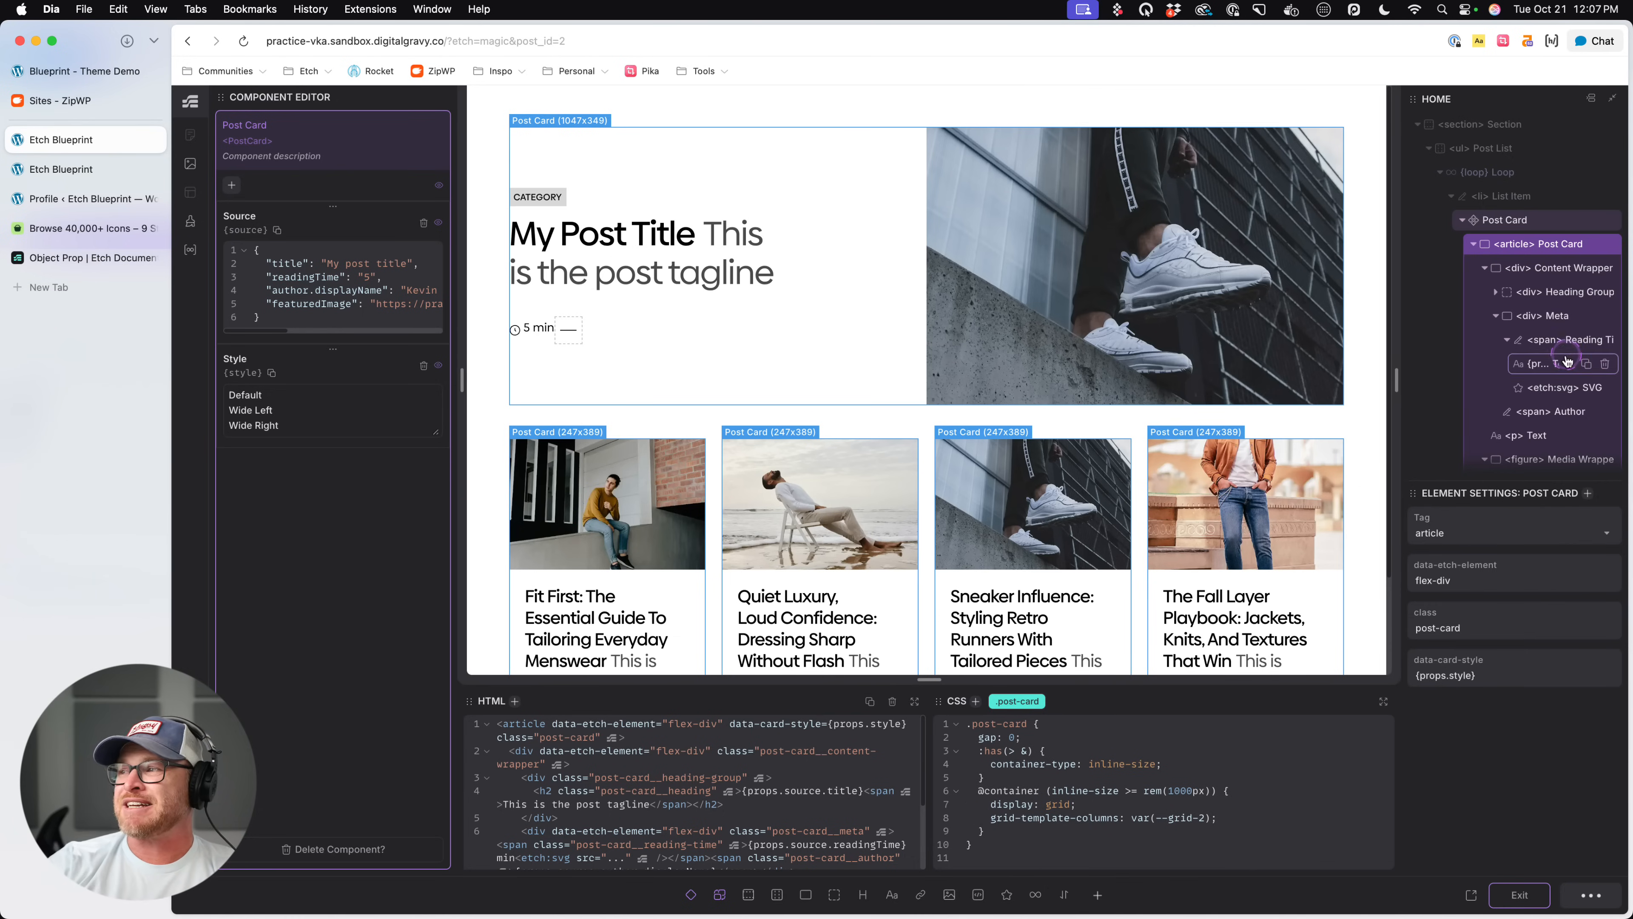
# - Add a :has(> &) rule to the .post-card__media-wrapper CSS and extend its selector with [data-card-style="Wide Left"]
pyautogui.scroll(-4, 1567, 360)
pyautogui.click(1562, 337)
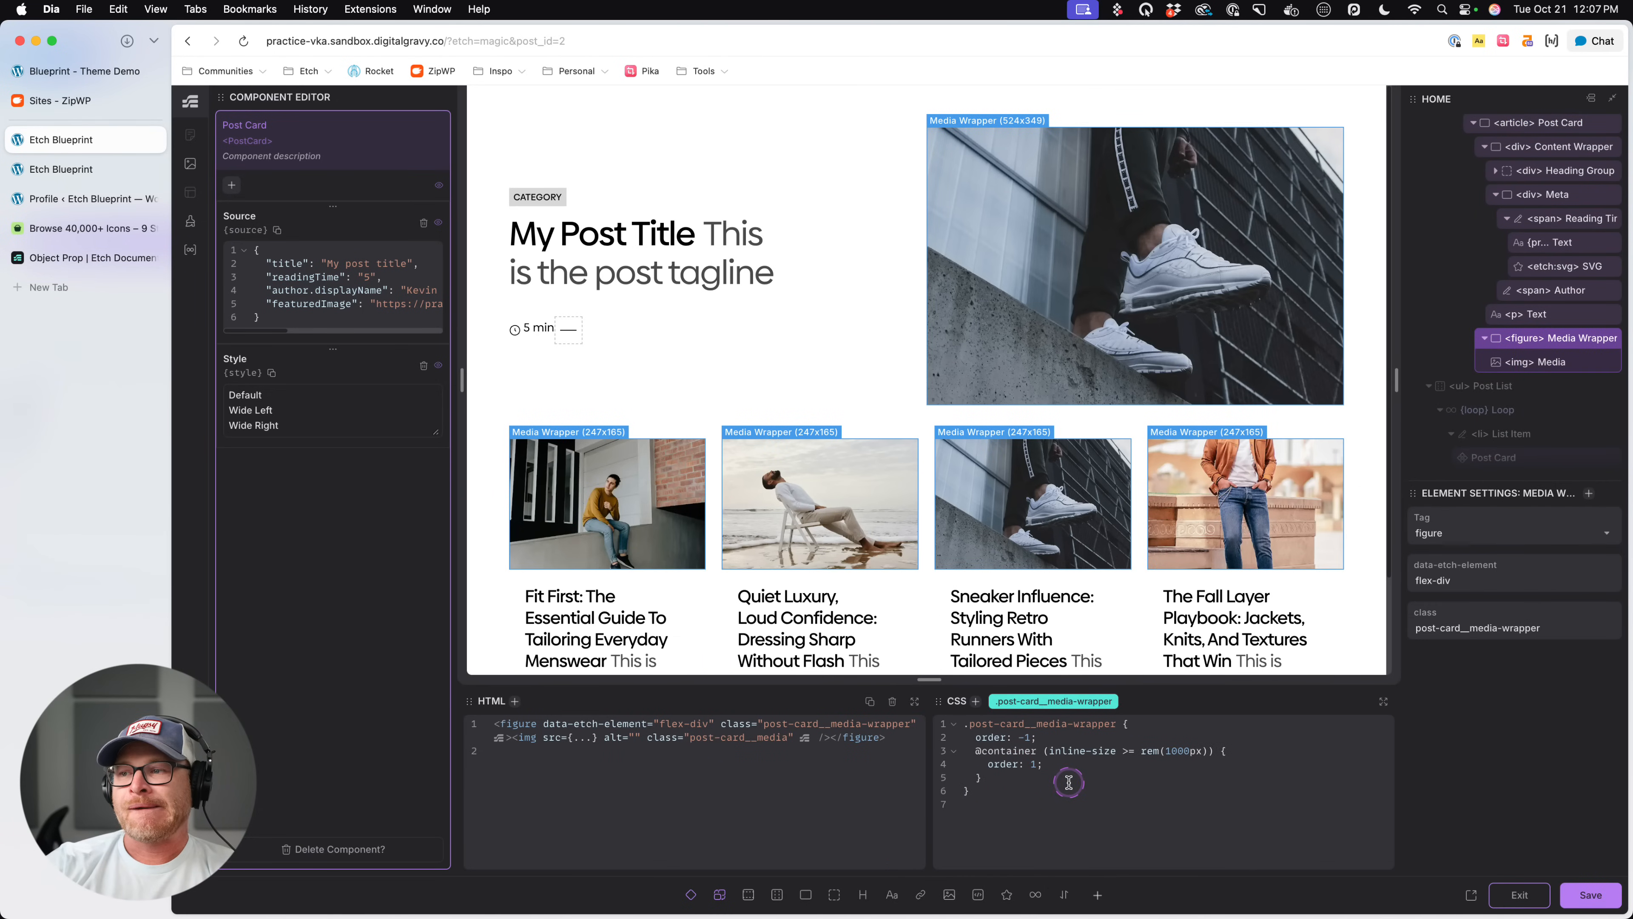
pyautogui.click(1030, 703)
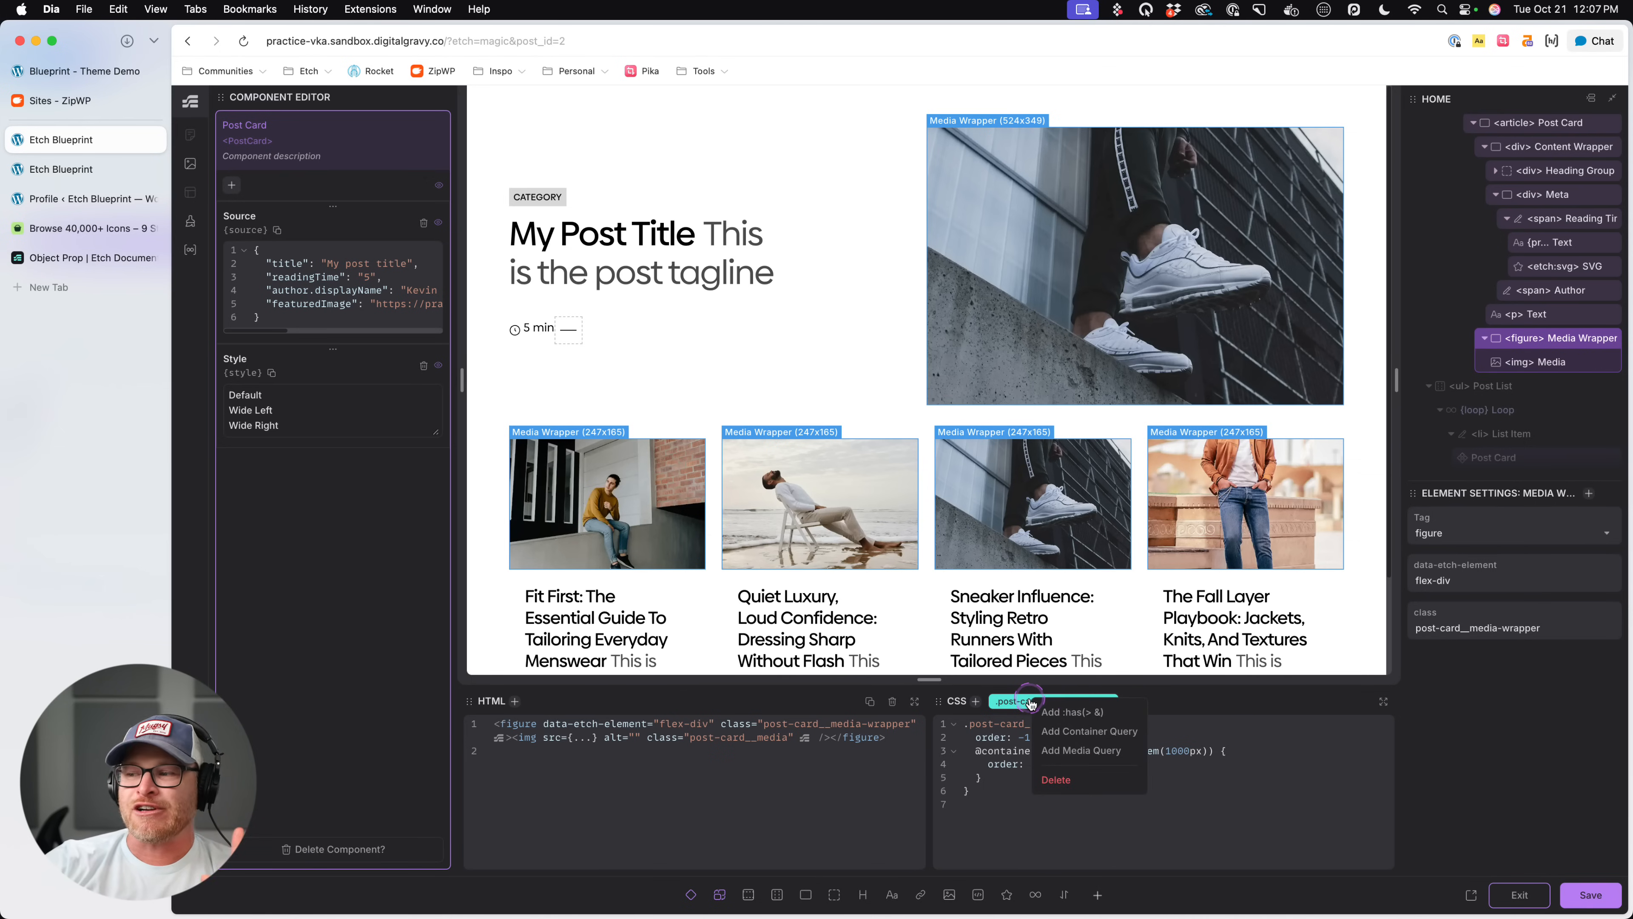
pyautogui.click(1054, 714)
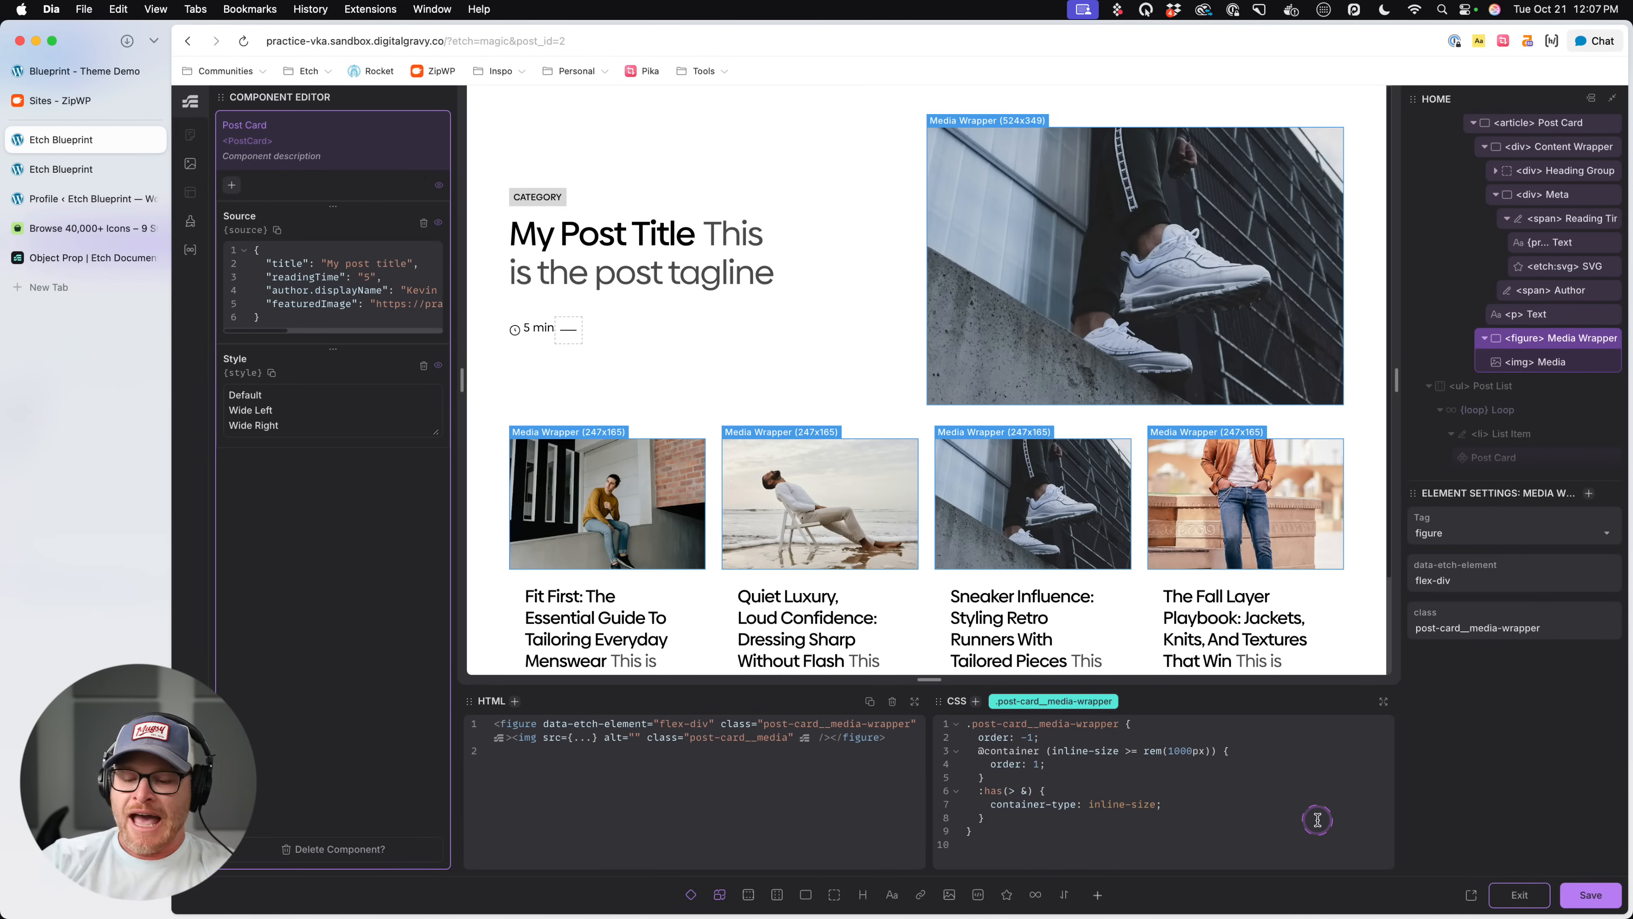
pyautogui.write('{}')
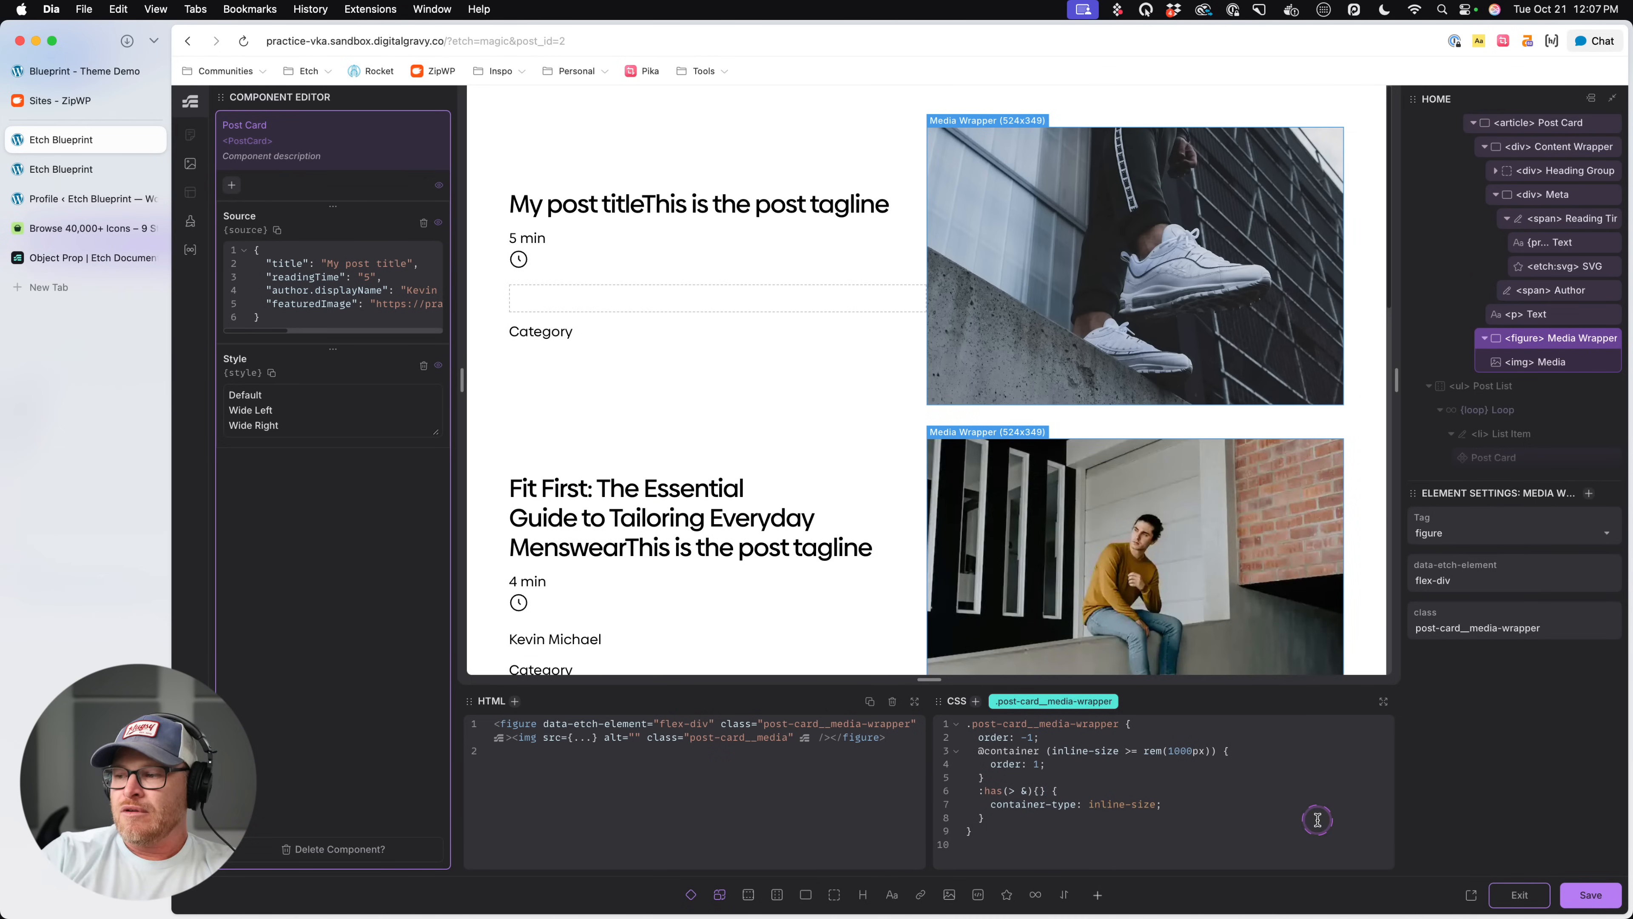
pyautogui.press('BackSpace')
pyautogui.press('BackSpace')
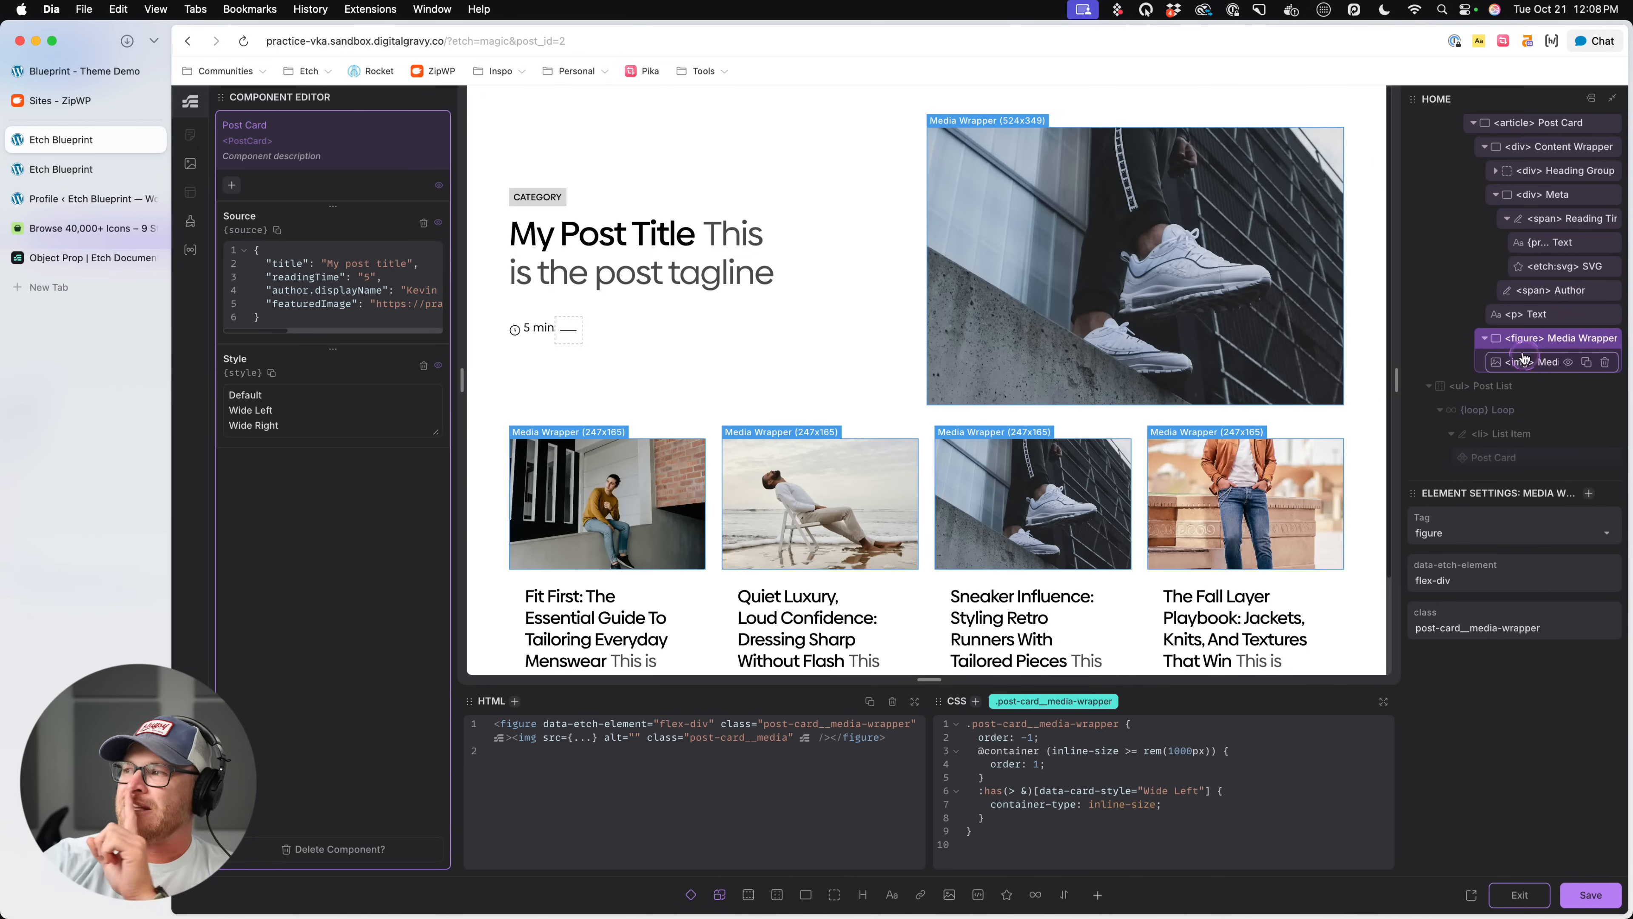
# - Collapse the Content Wrapper in the Post Card's element structure while keeping the article expanded
pyautogui.scroll(2, 1531, 338)
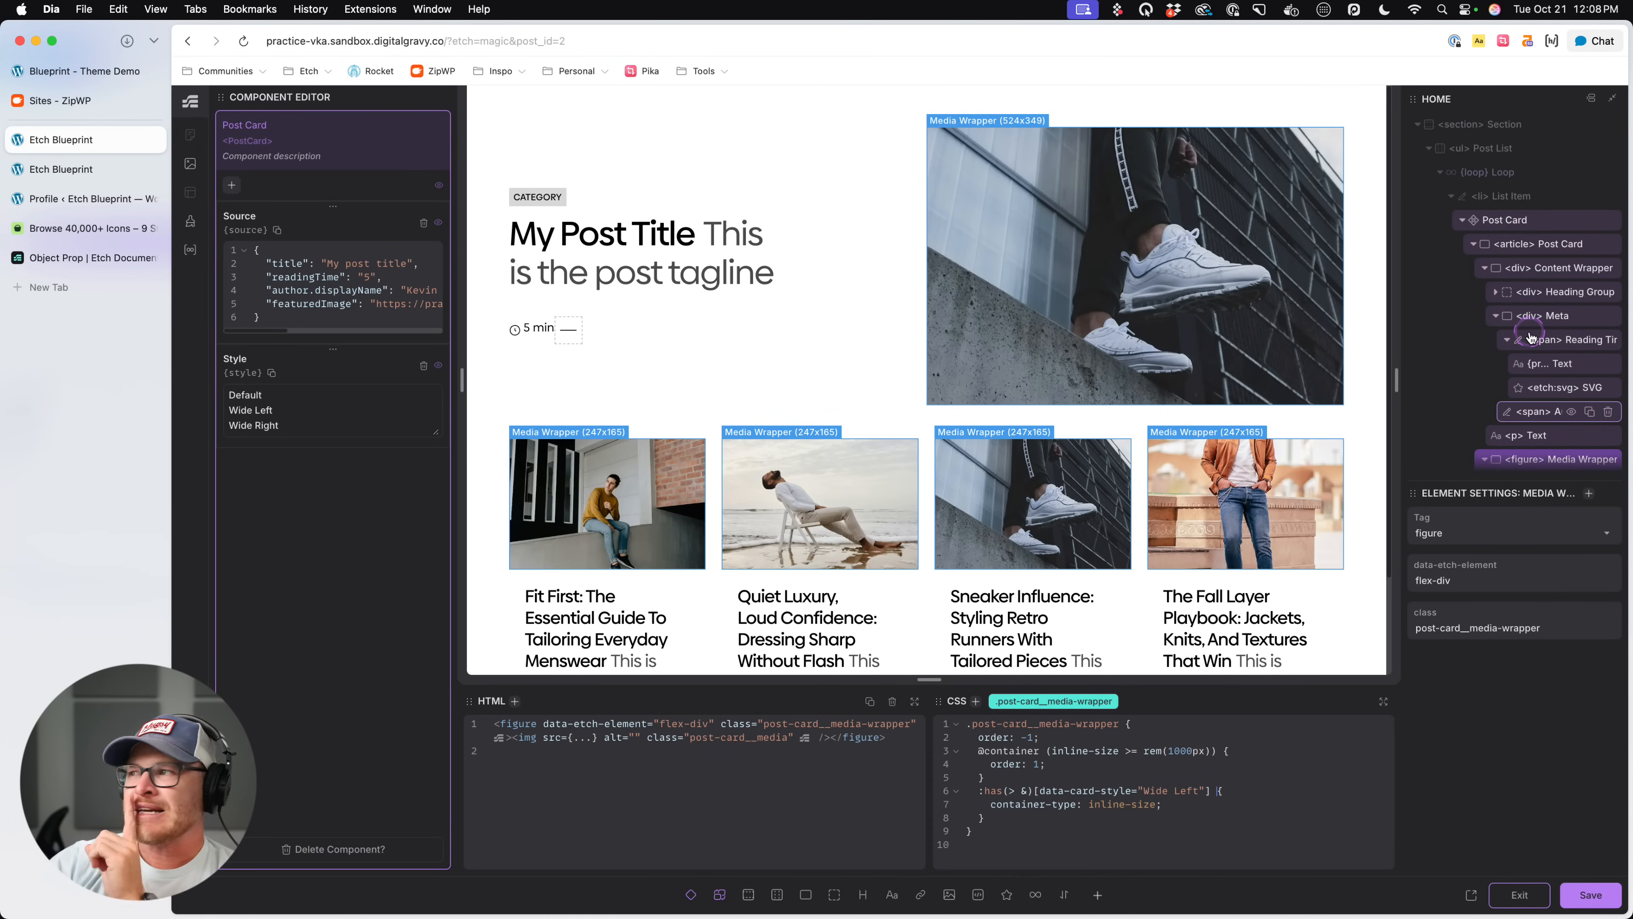
pyautogui.click(1478, 243)
pyautogui.click(1477, 244)
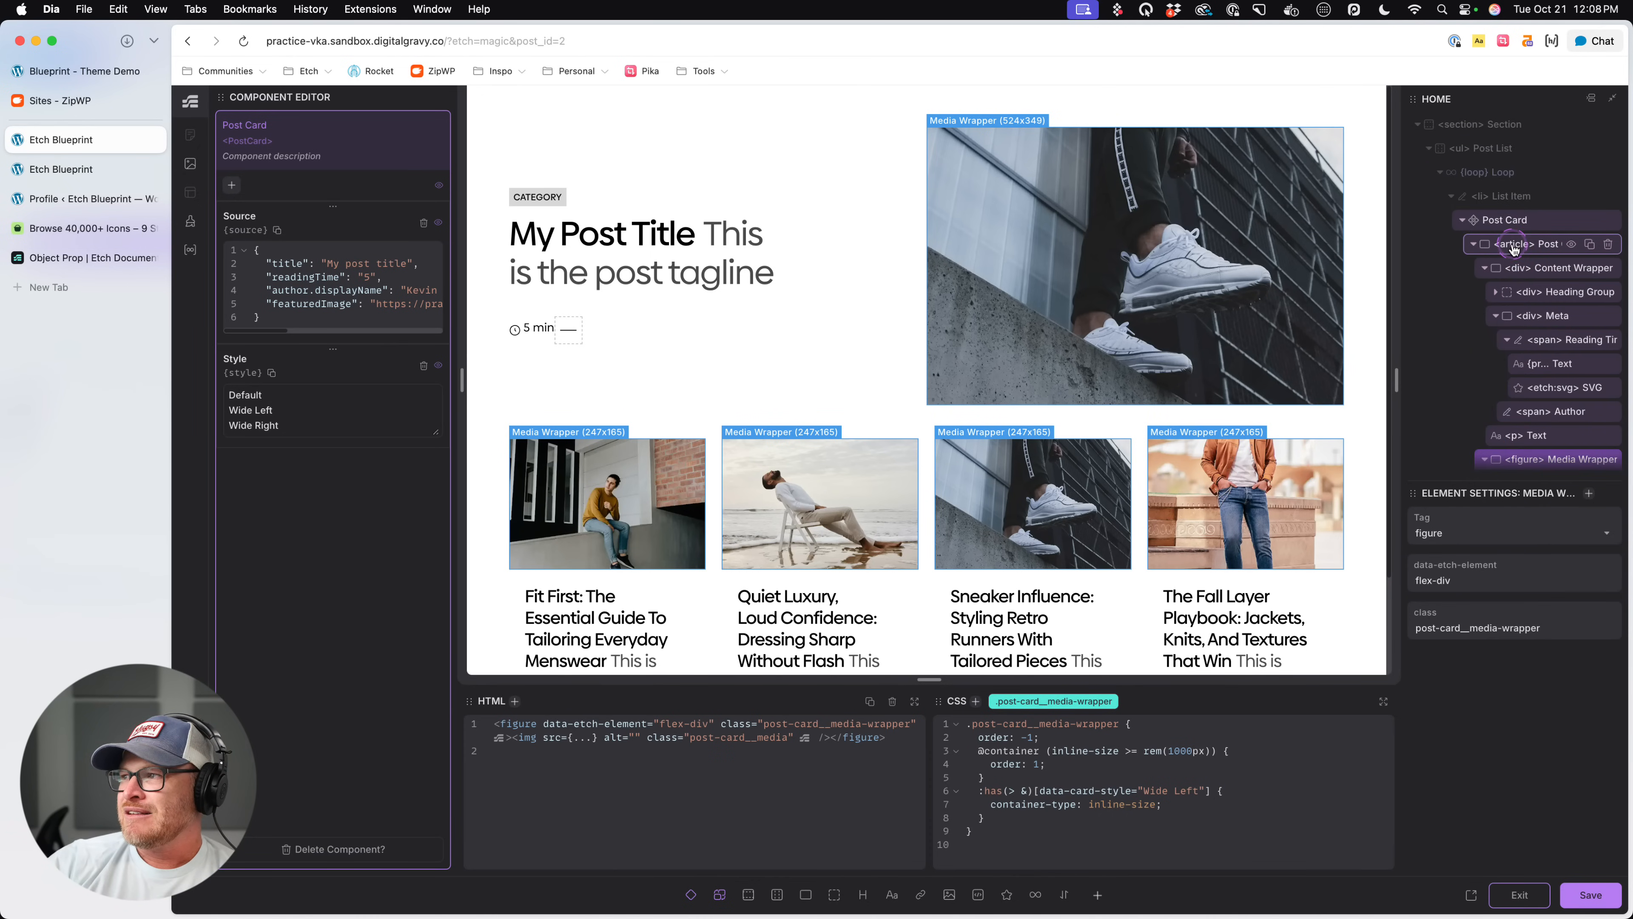
pyautogui.click(1479, 267)
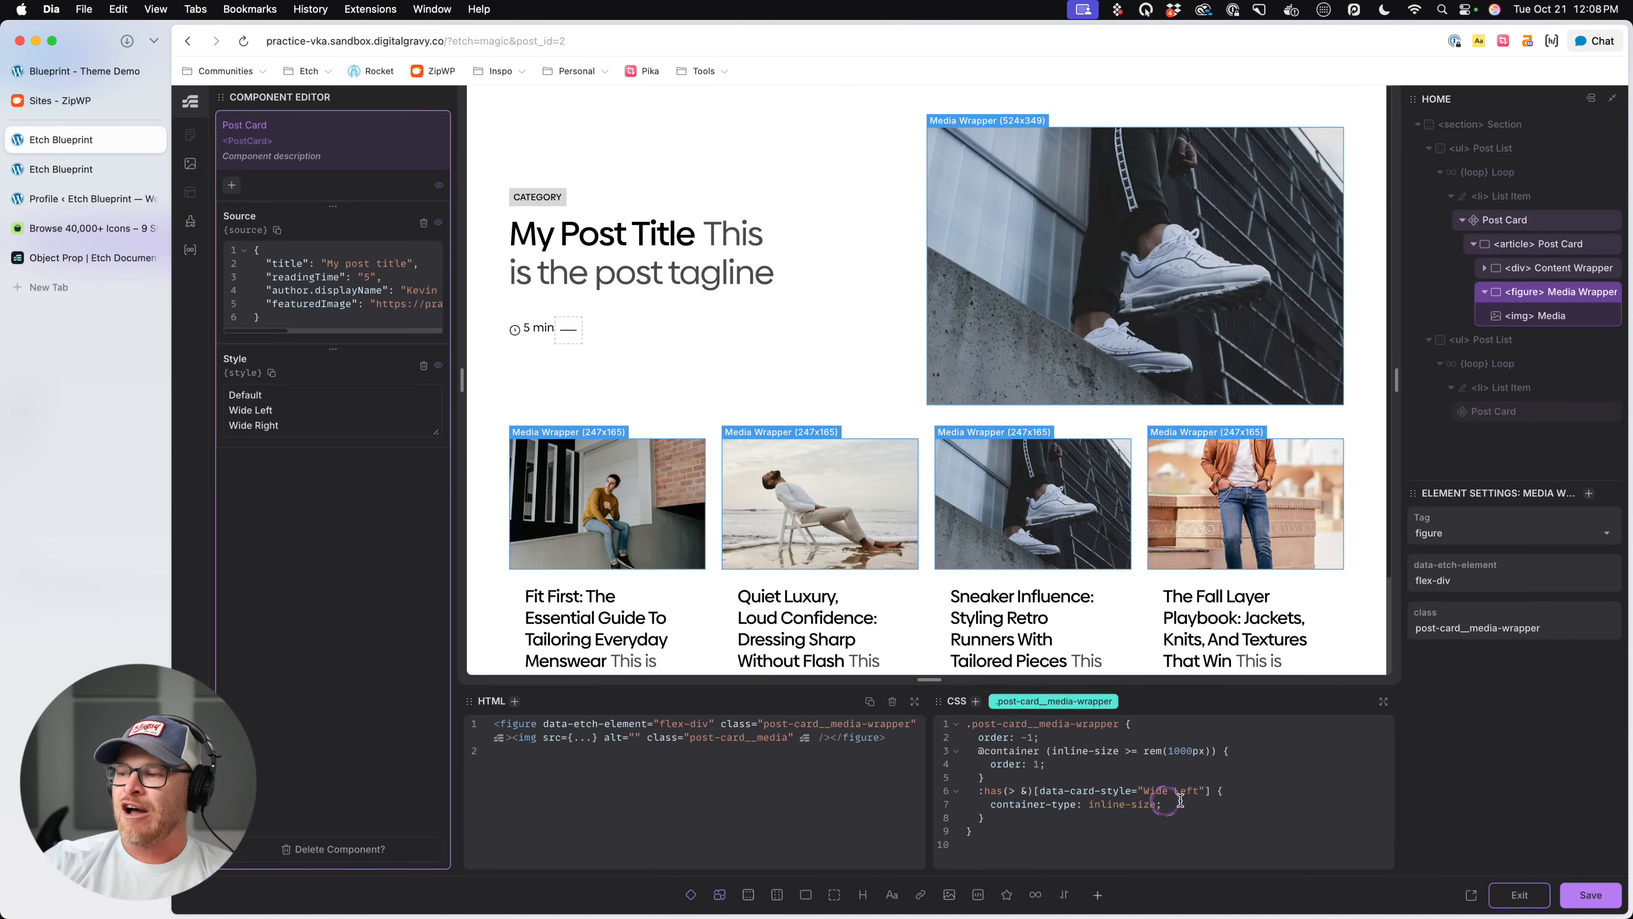
# - Try order: -1; in place of container-type: inline-size; inside the media wrapper's :has(> &)[data-card-style="Wide Left"] rule, and save
pyautogui.moveTo(1177, 802); pyautogui.dragTo(1012, 805)
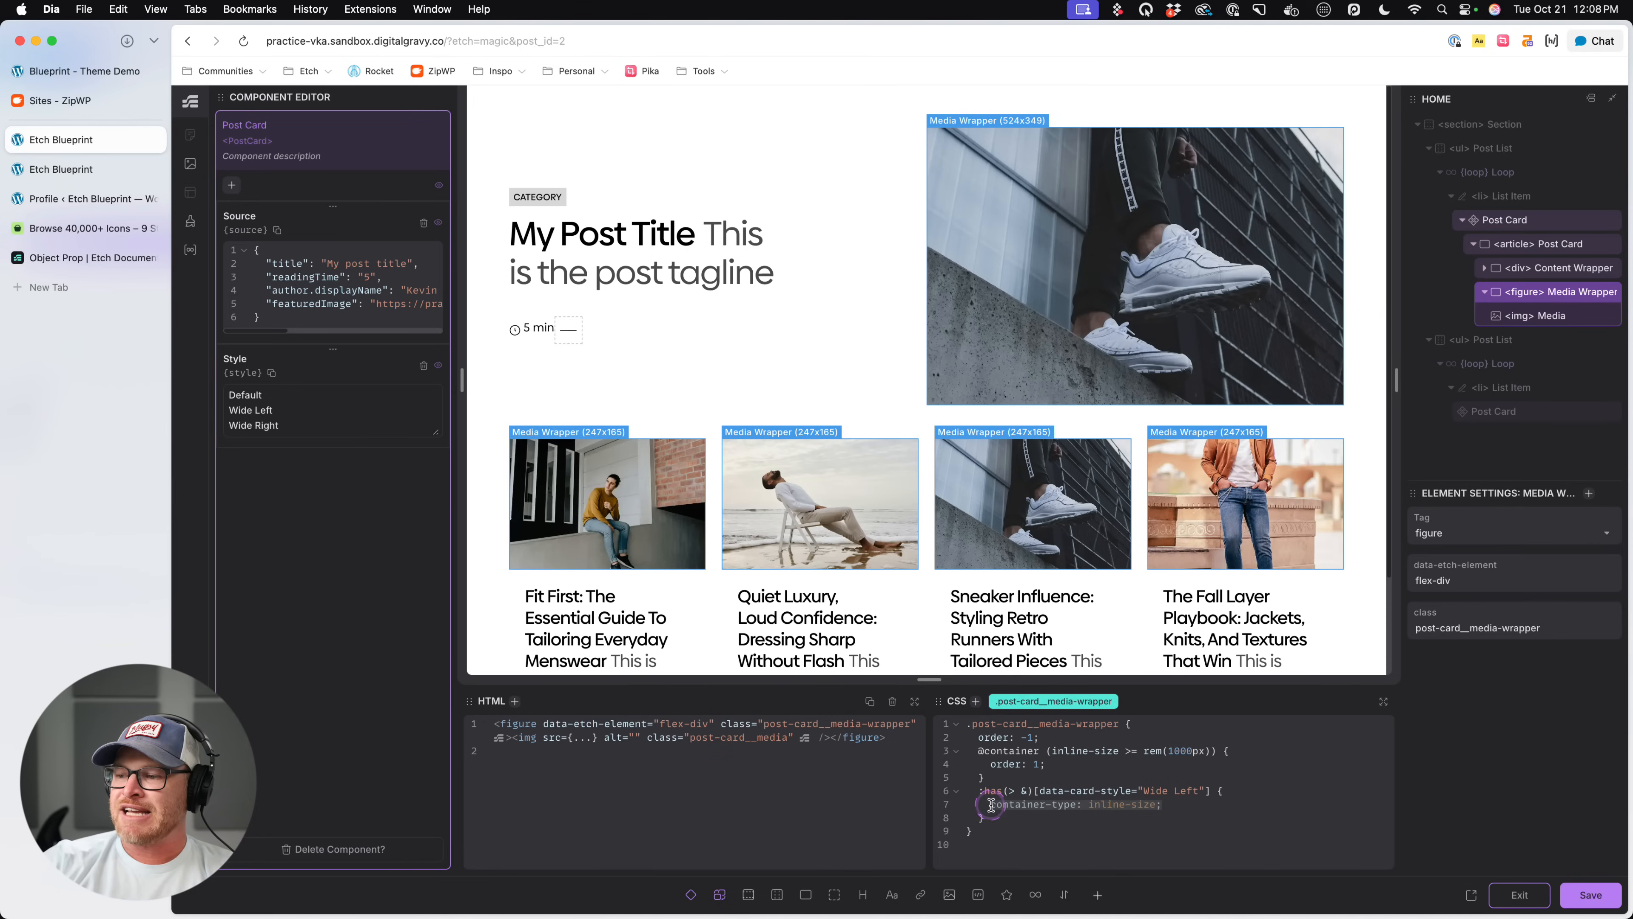
pyautogui.press('BackSpace')
pyautogui.write('back')
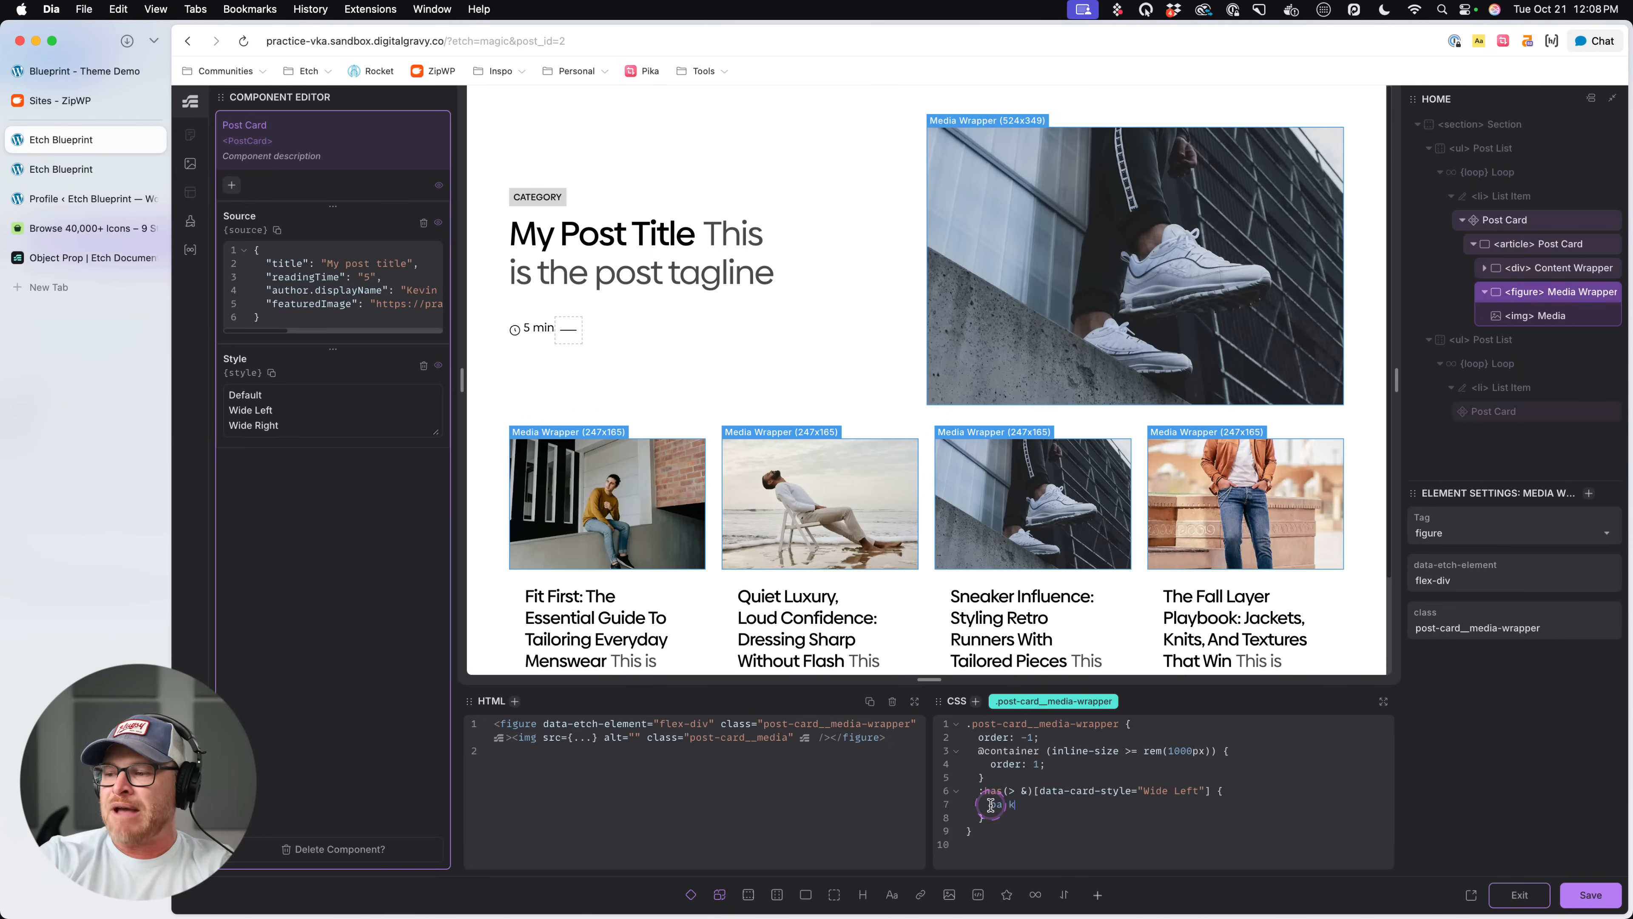
pyautogui.write('ground')
pyautogui.press('BackSpace')
pyautogui.press('BackSpace')
pyautogui.press('BackSpace')
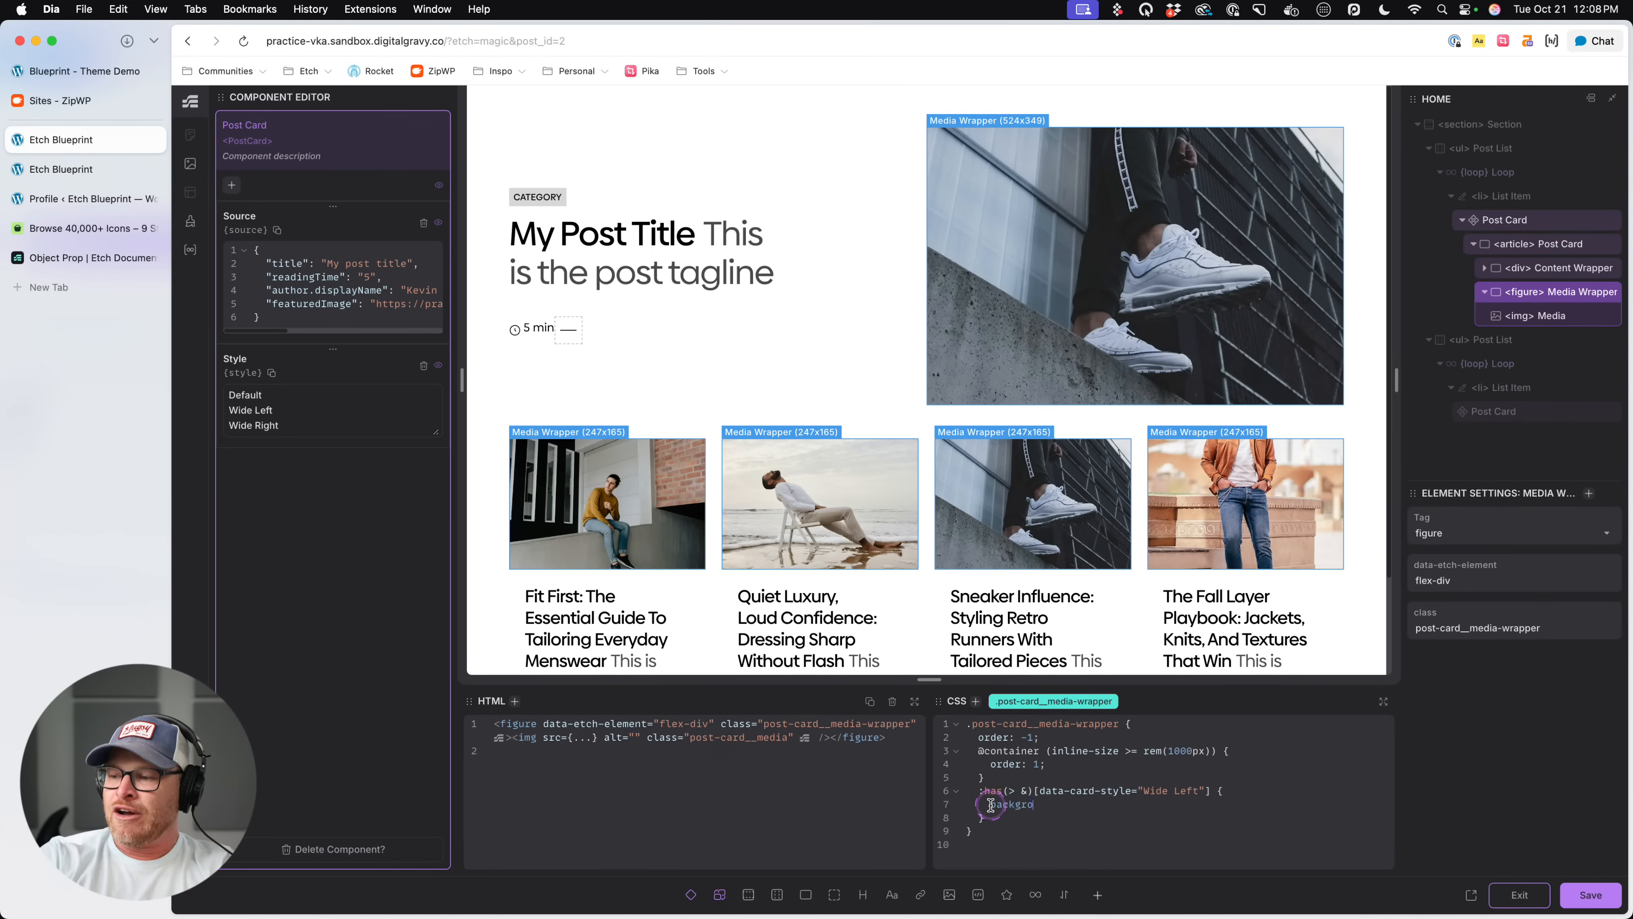
pyautogui.write('order: -1;')
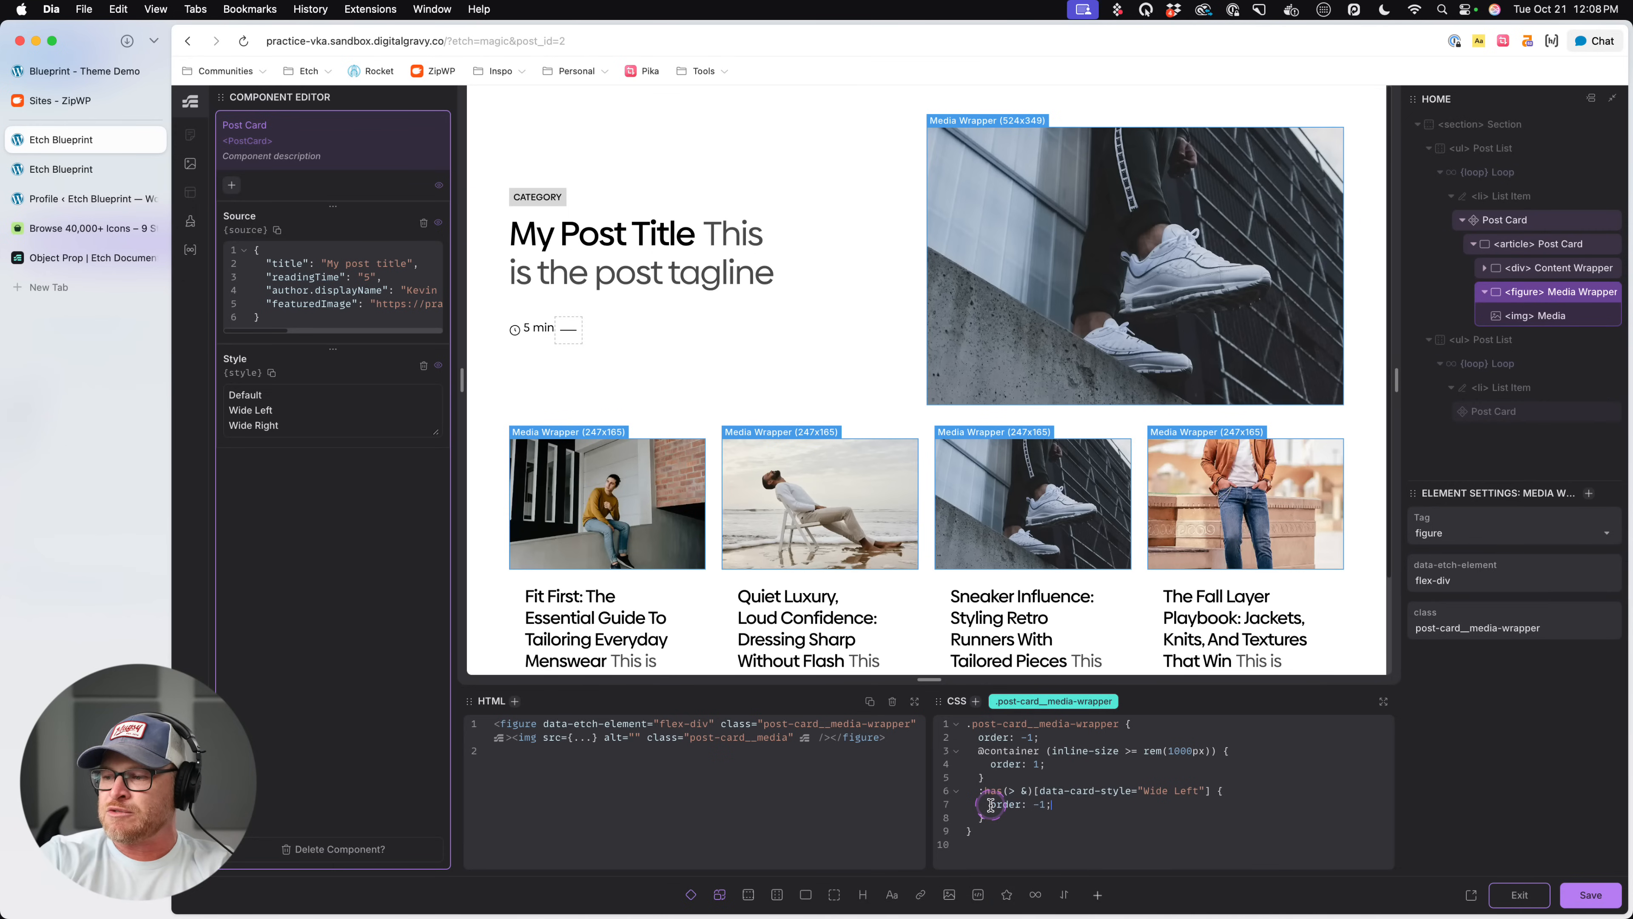
pyautogui.press('super+s')
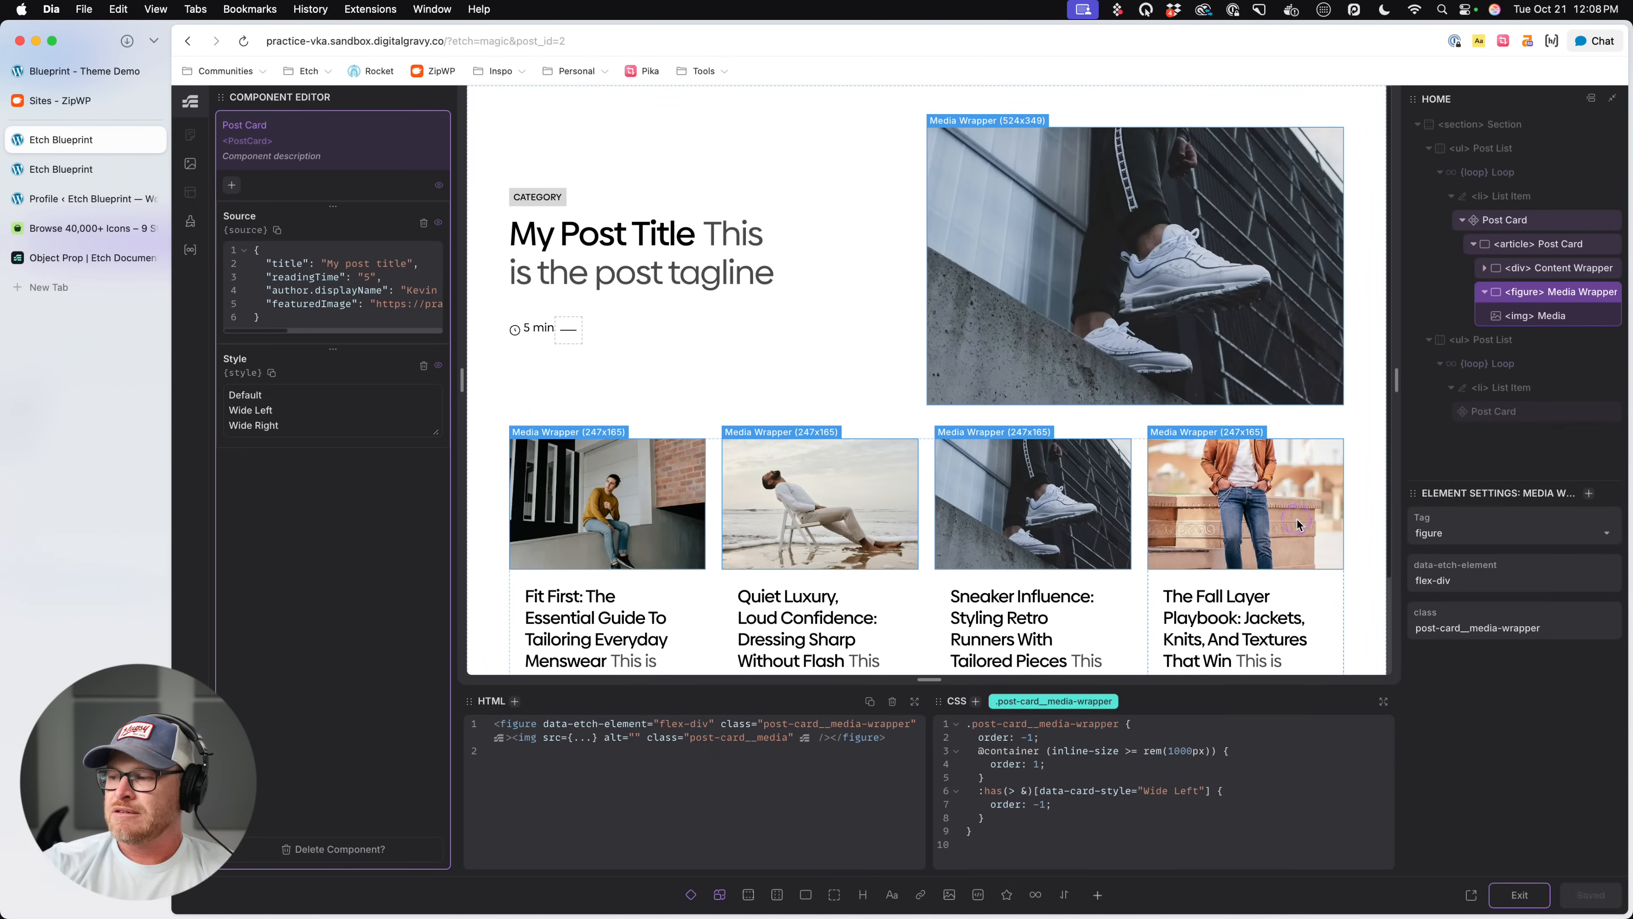
# - Switch to the front-end page and inspect the CSS rules applied to the featured card's post-card__media-wrapper figure
pyautogui.hotkey('ctrl', 'Tab')
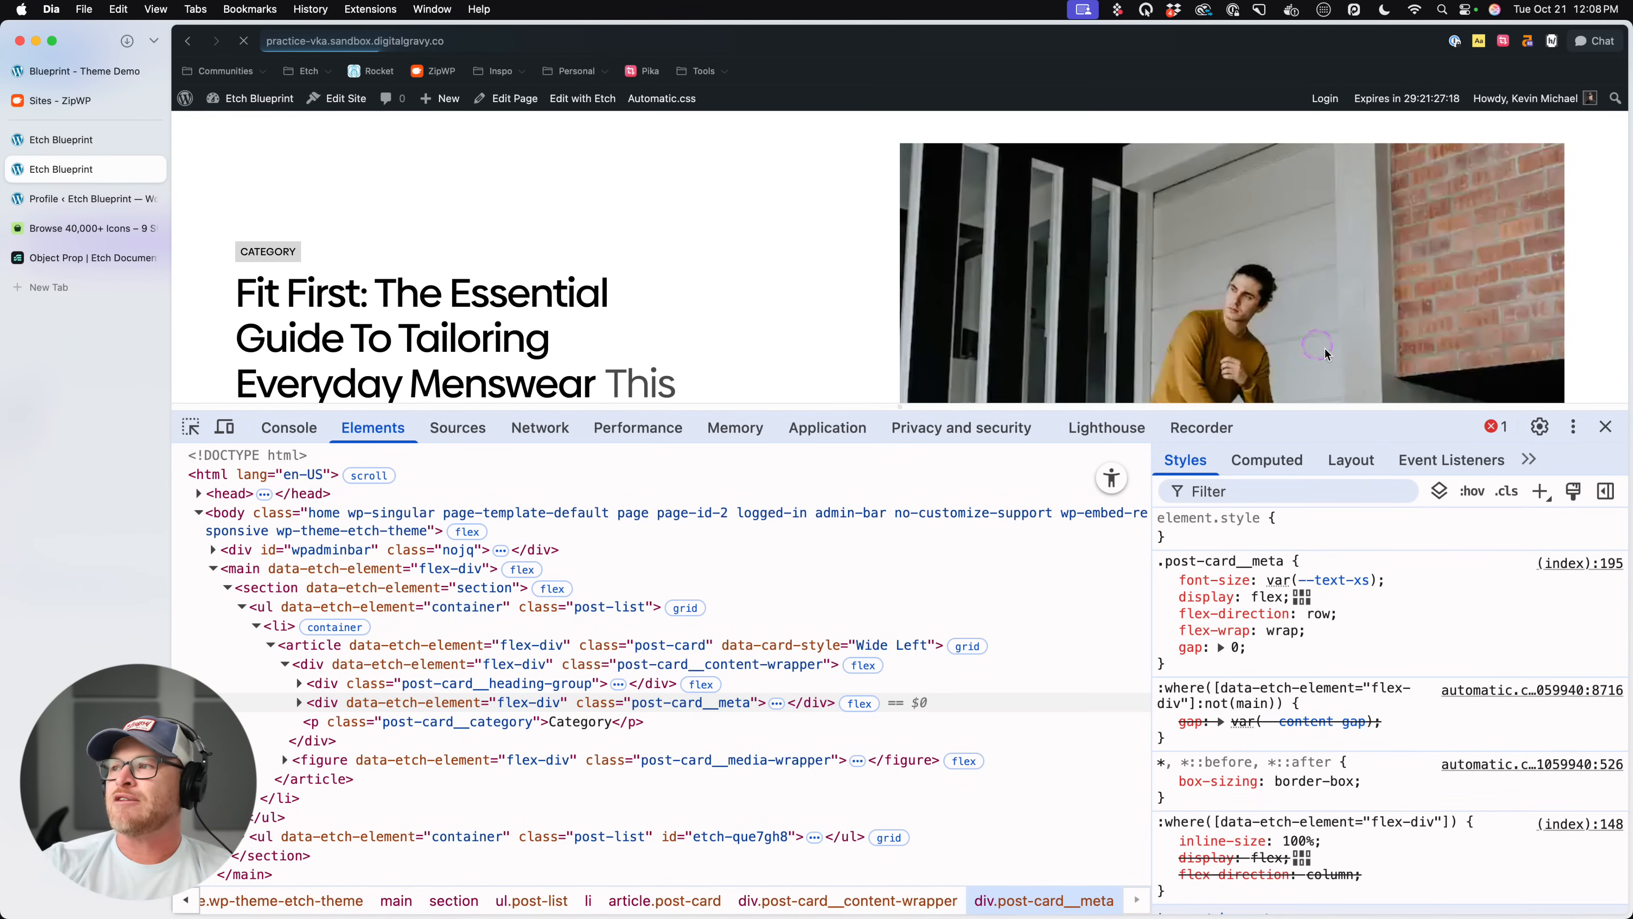
pyautogui.click(1605, 427)
pyautogui.rightClick(1067, 373)
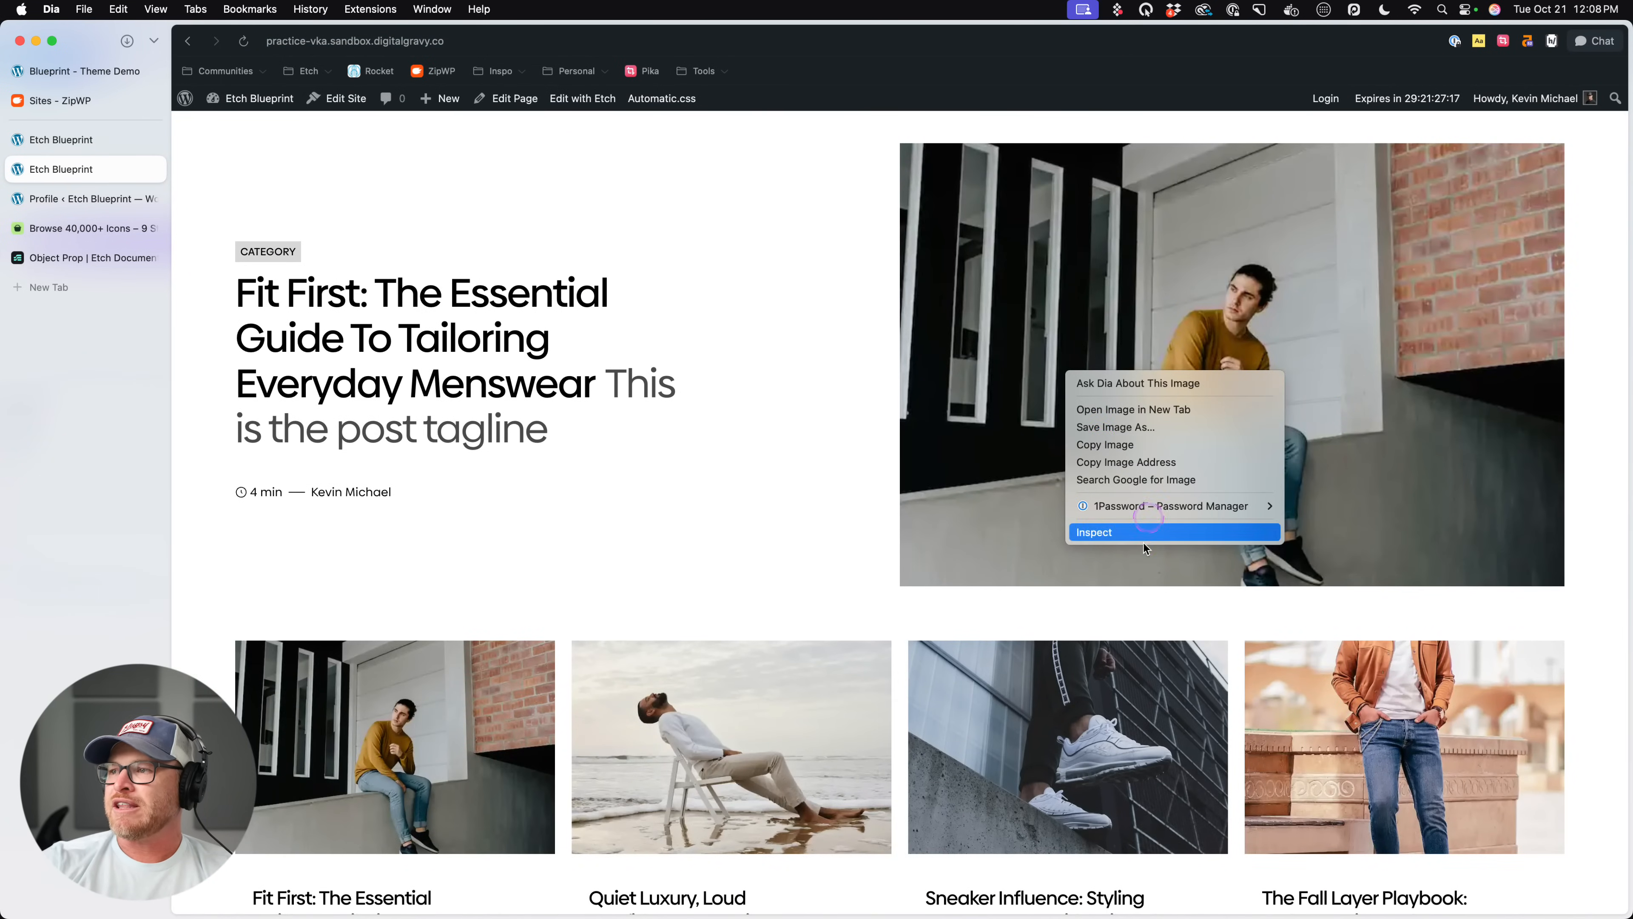
pyautogui.click(1145, 534)
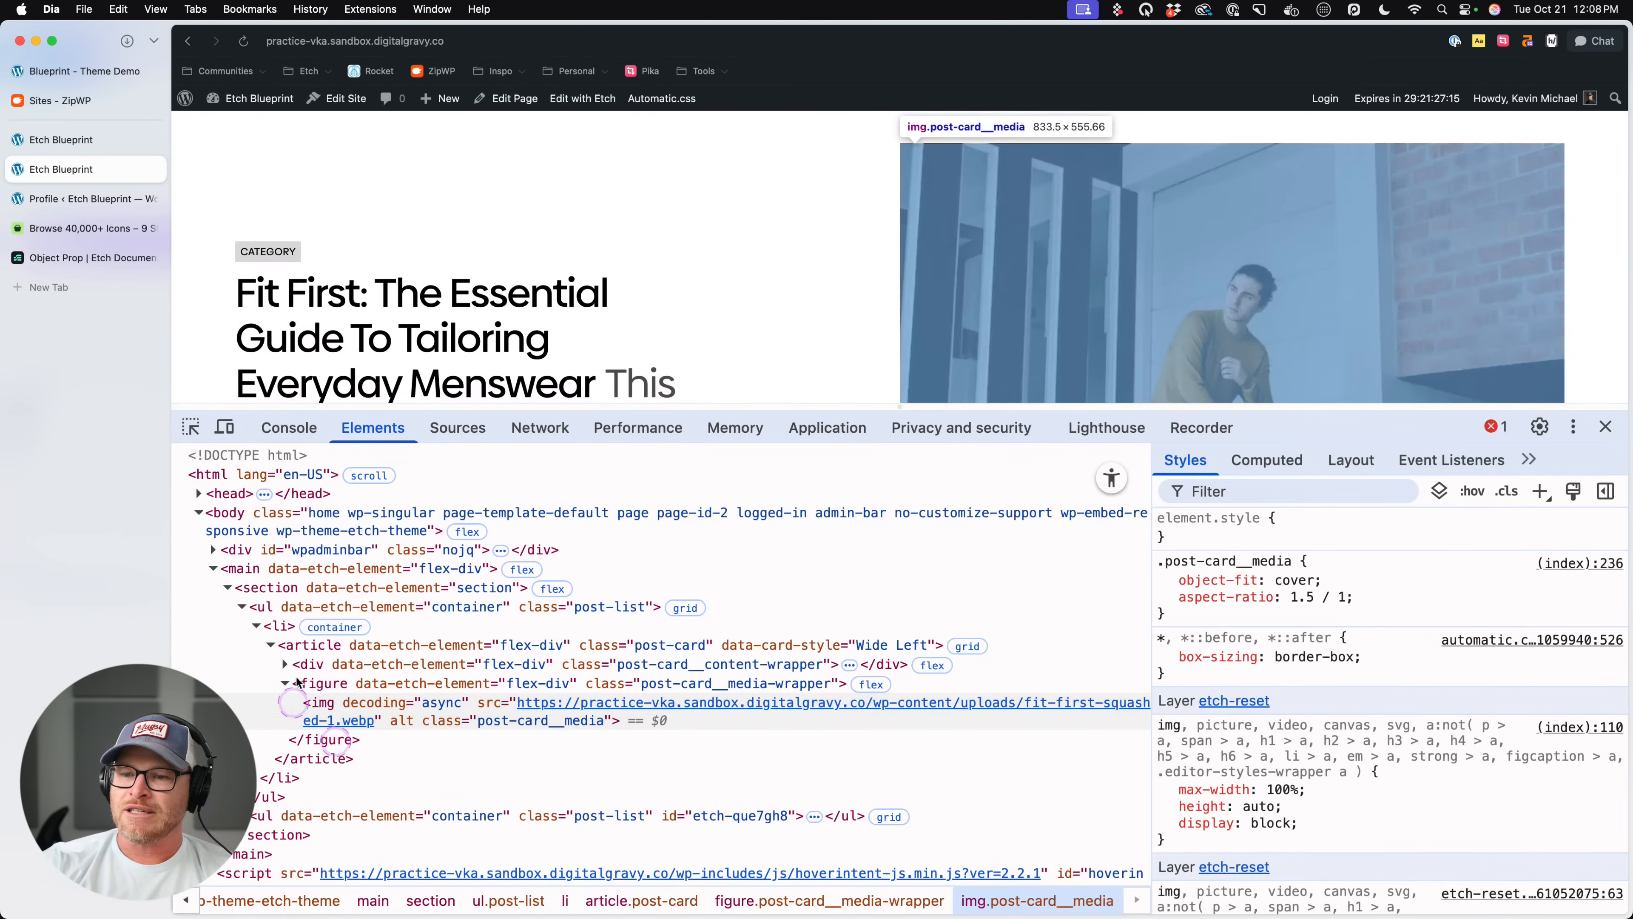
pyautogui.click(302, 683)
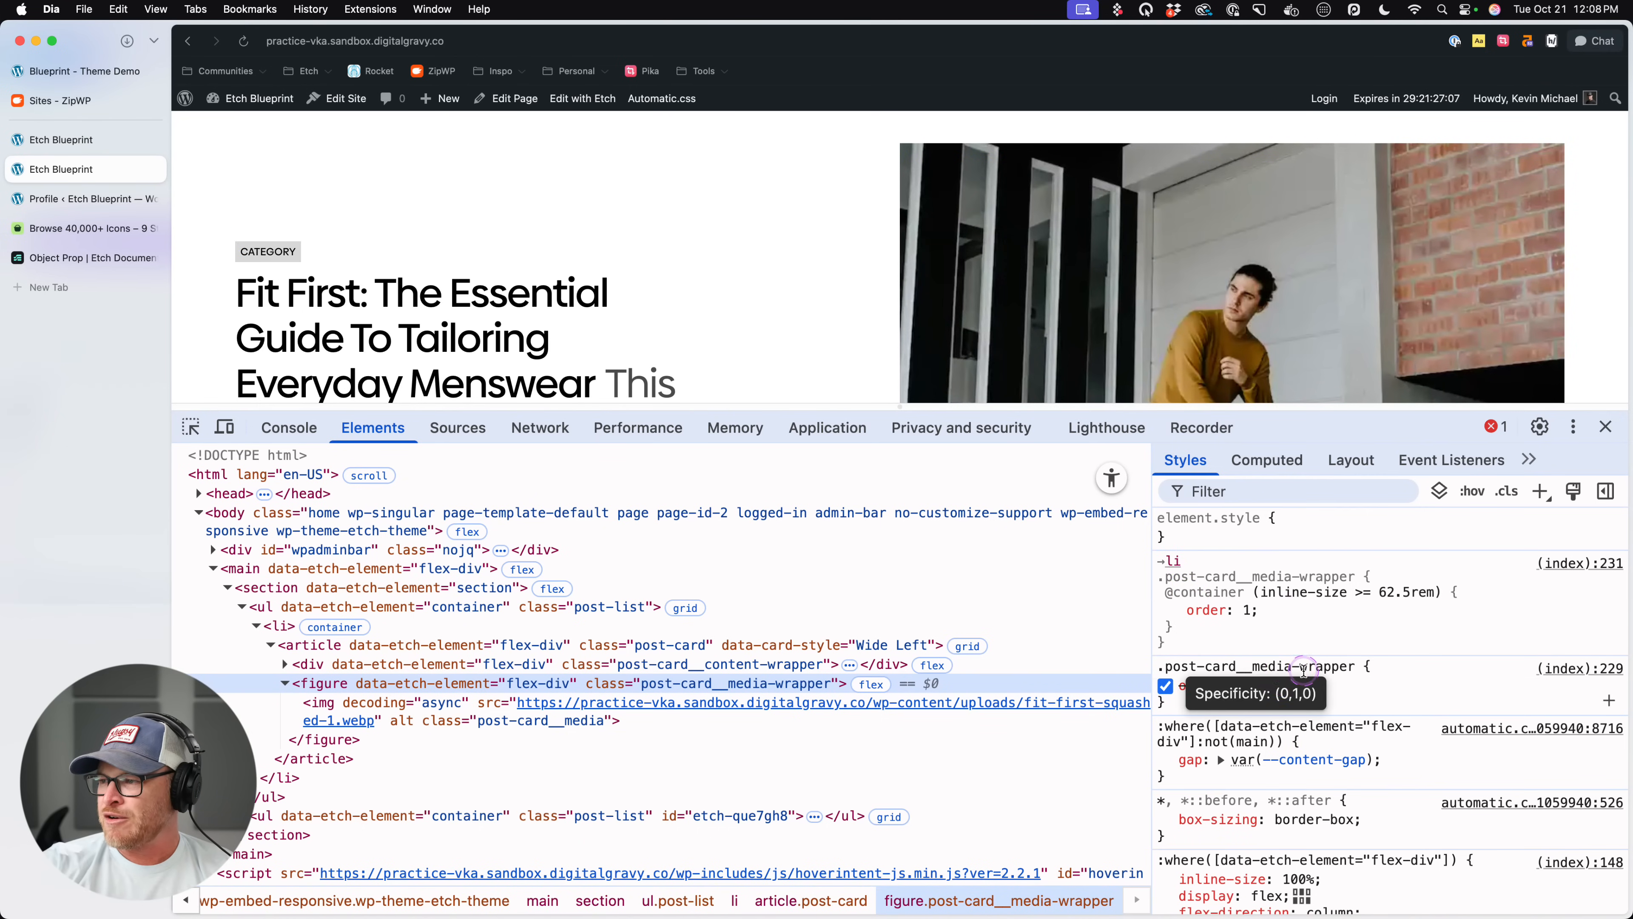
pyautogui.scroll(-3, 1329, 809)
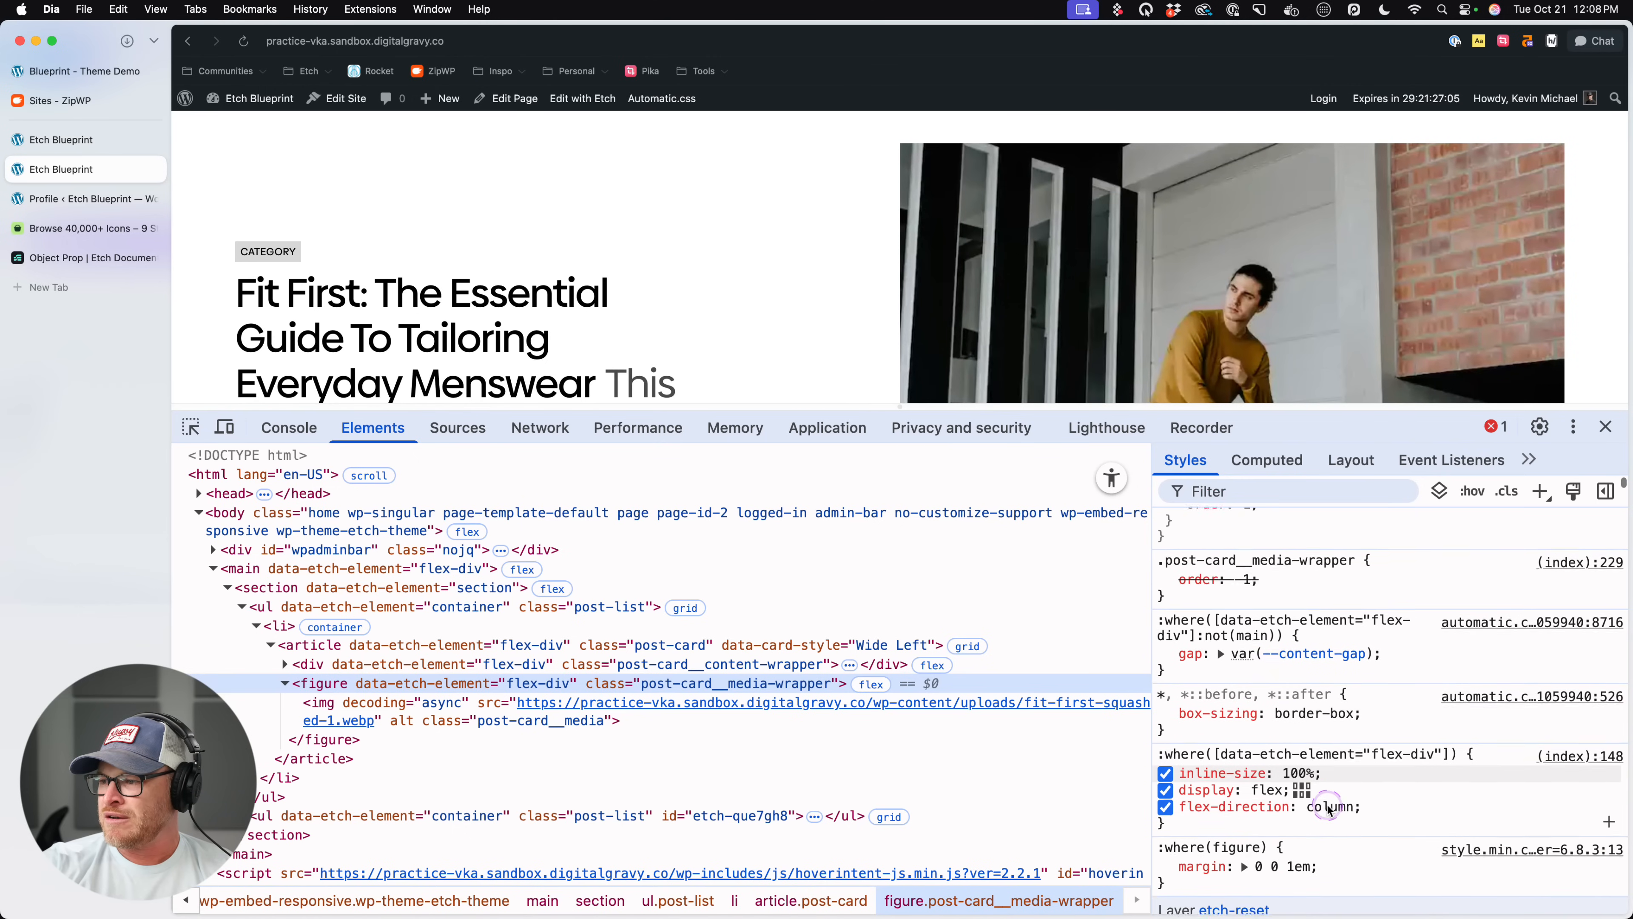
pyautogui.scroll(-2, 1329, 809)
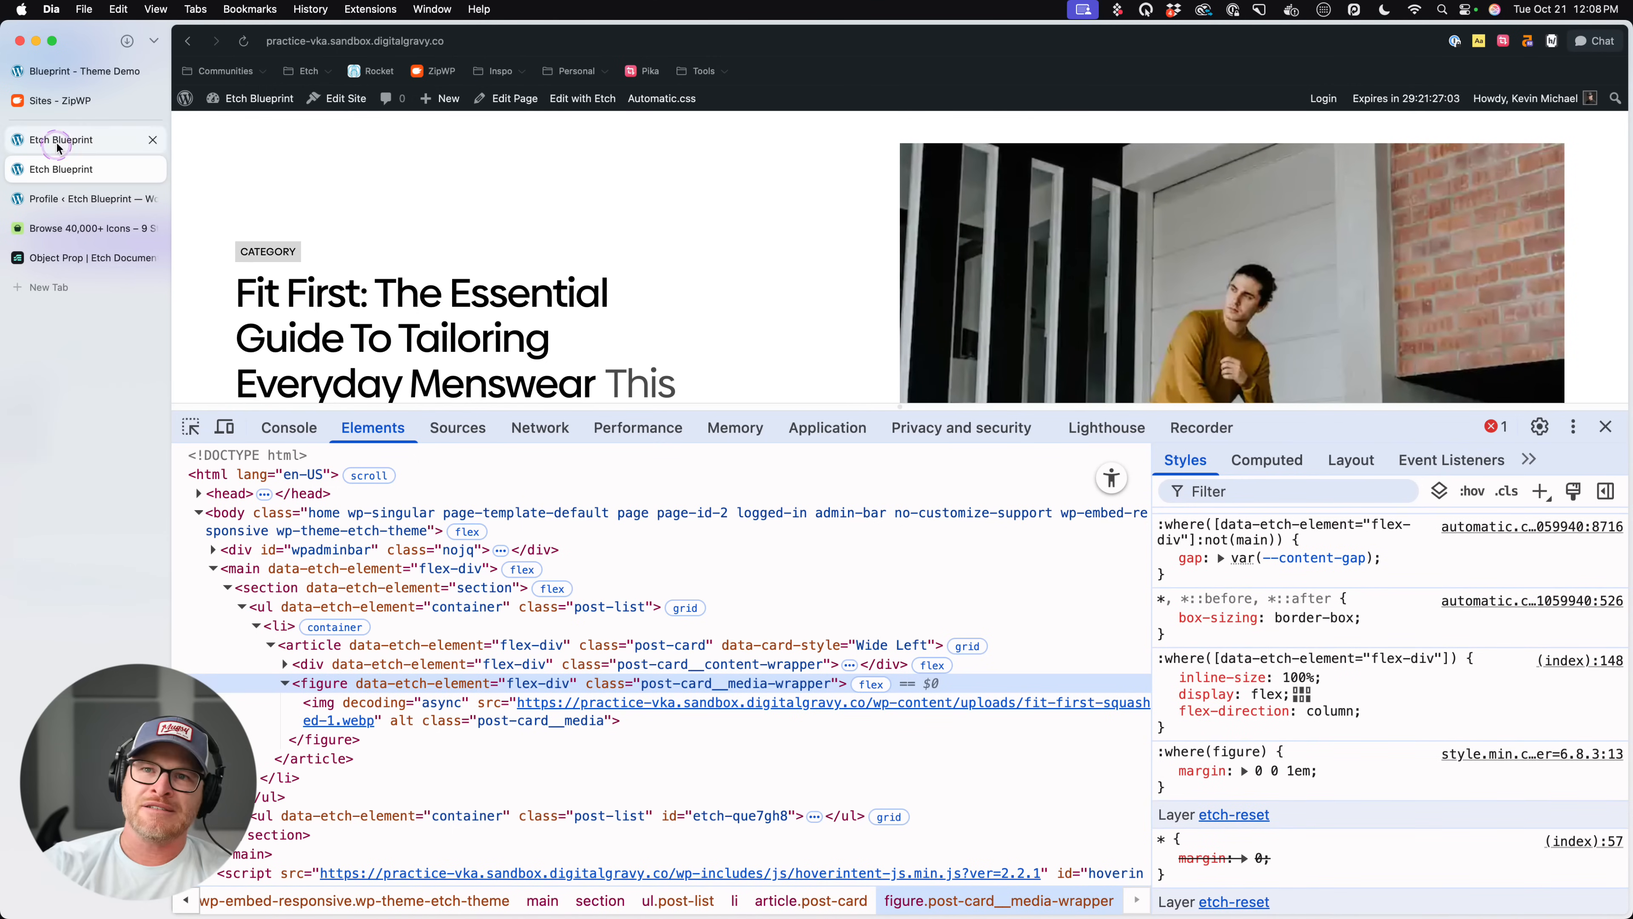
# - Back in the Etch editor, try border-radius: 1em !important; as the :has(> &) Wide Left rule's only declaration, and save
pyautogui.click(57, 146)
pyautogui.click(1036, 799)
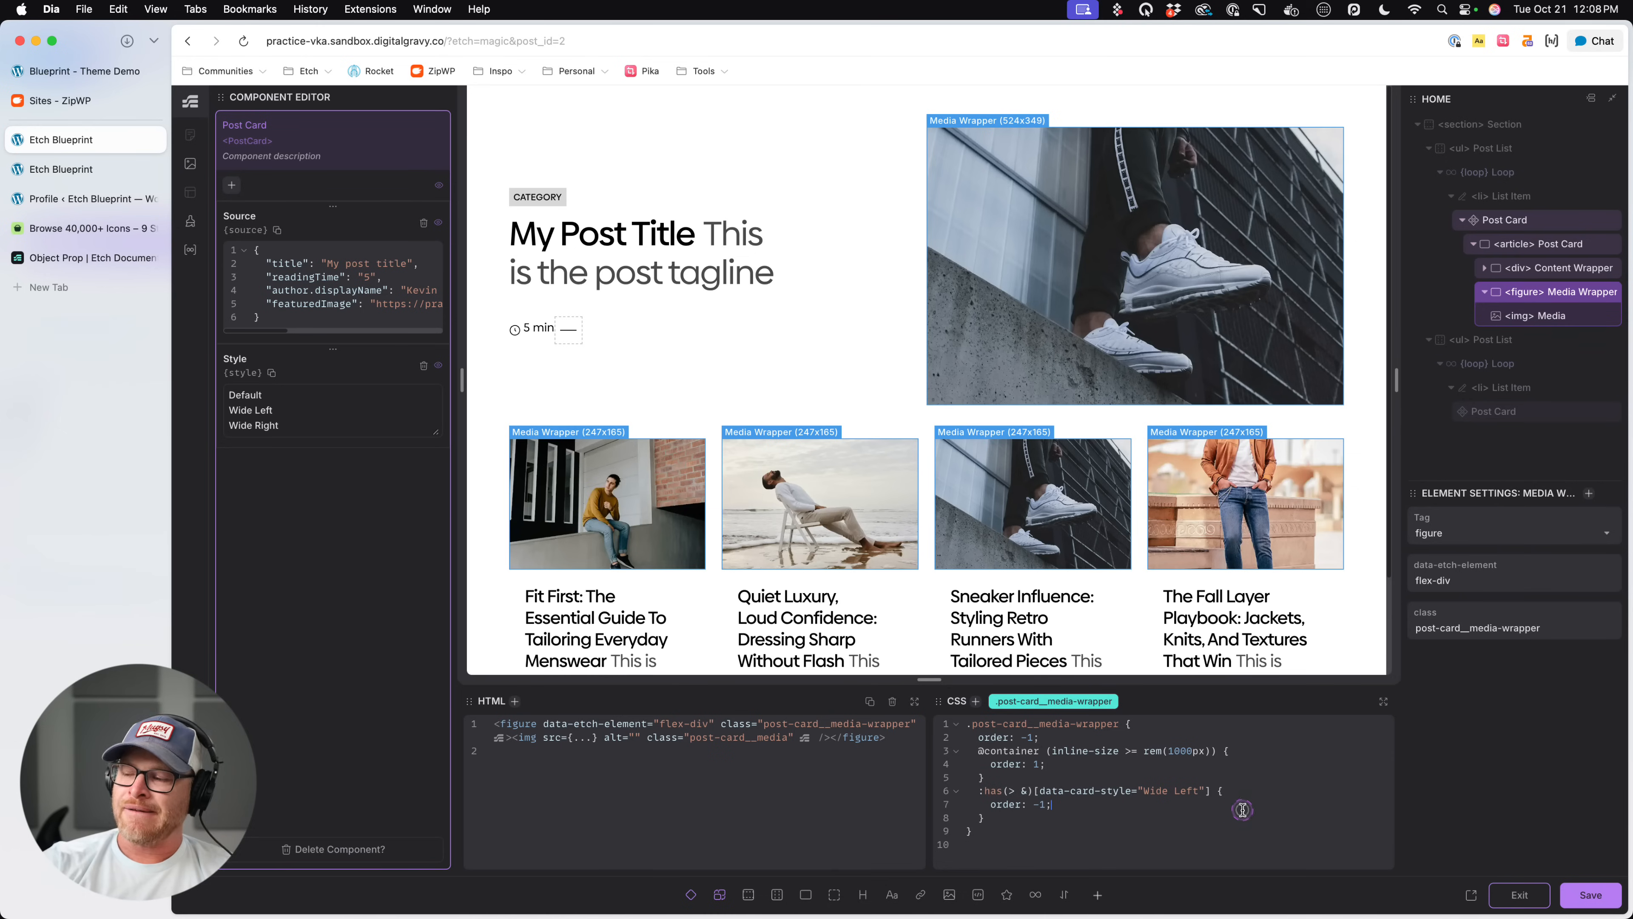
pyautogui.click(1119, 802)
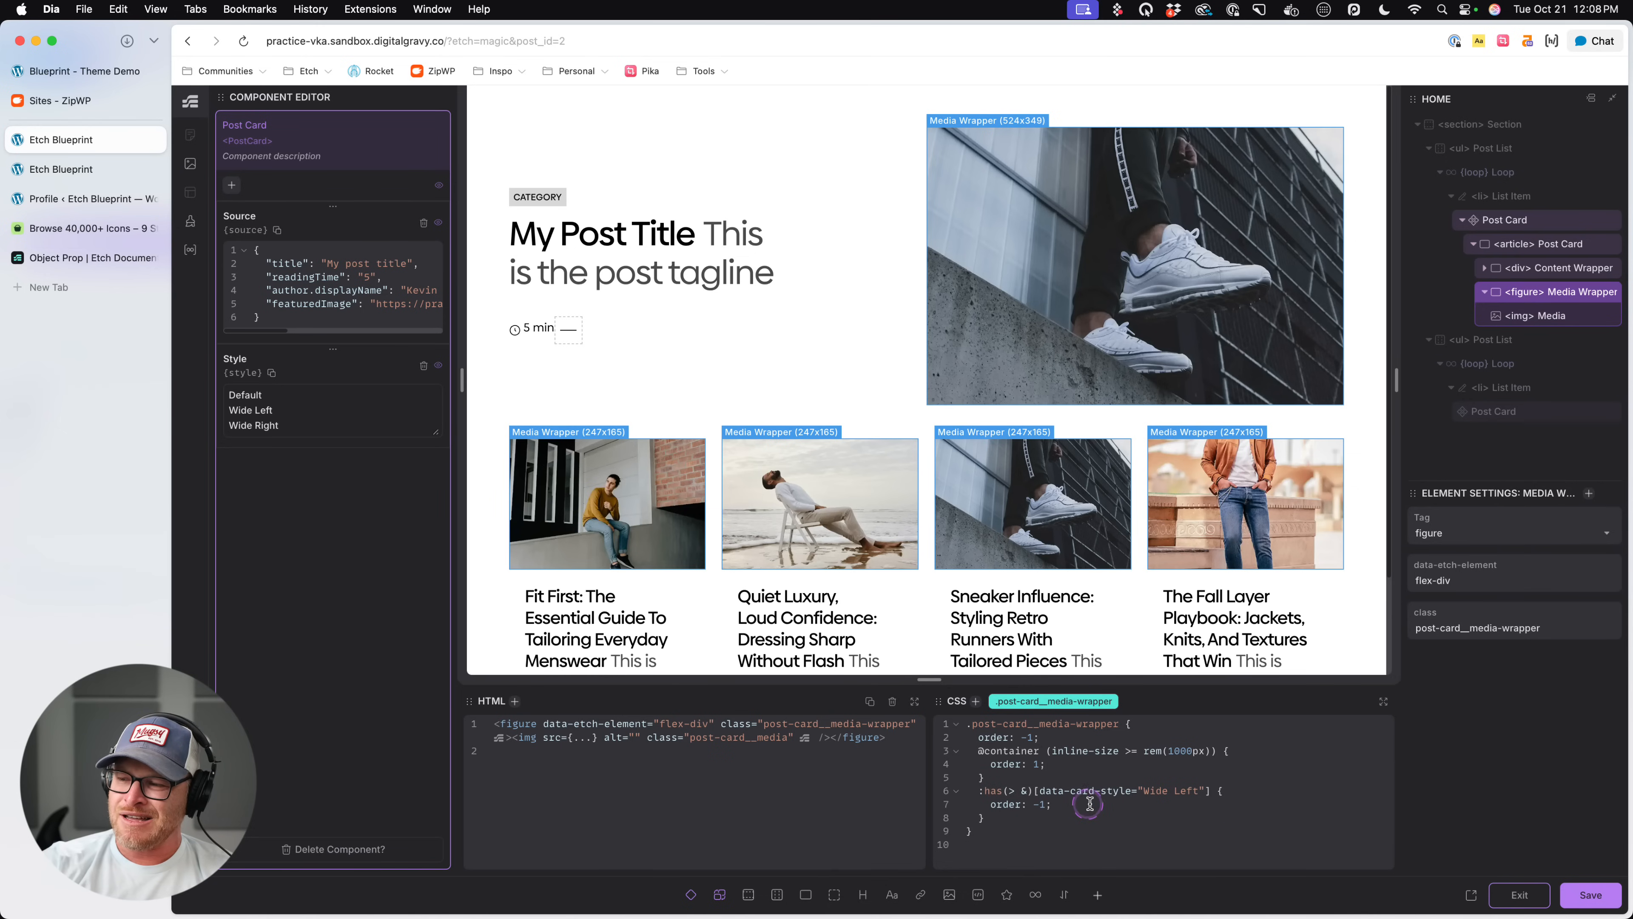
pyautogui.keyDown('shift'); pyautogui.click(991, 803); pyautogui.keyUp('shift')
pyautogui.write('background: red;')
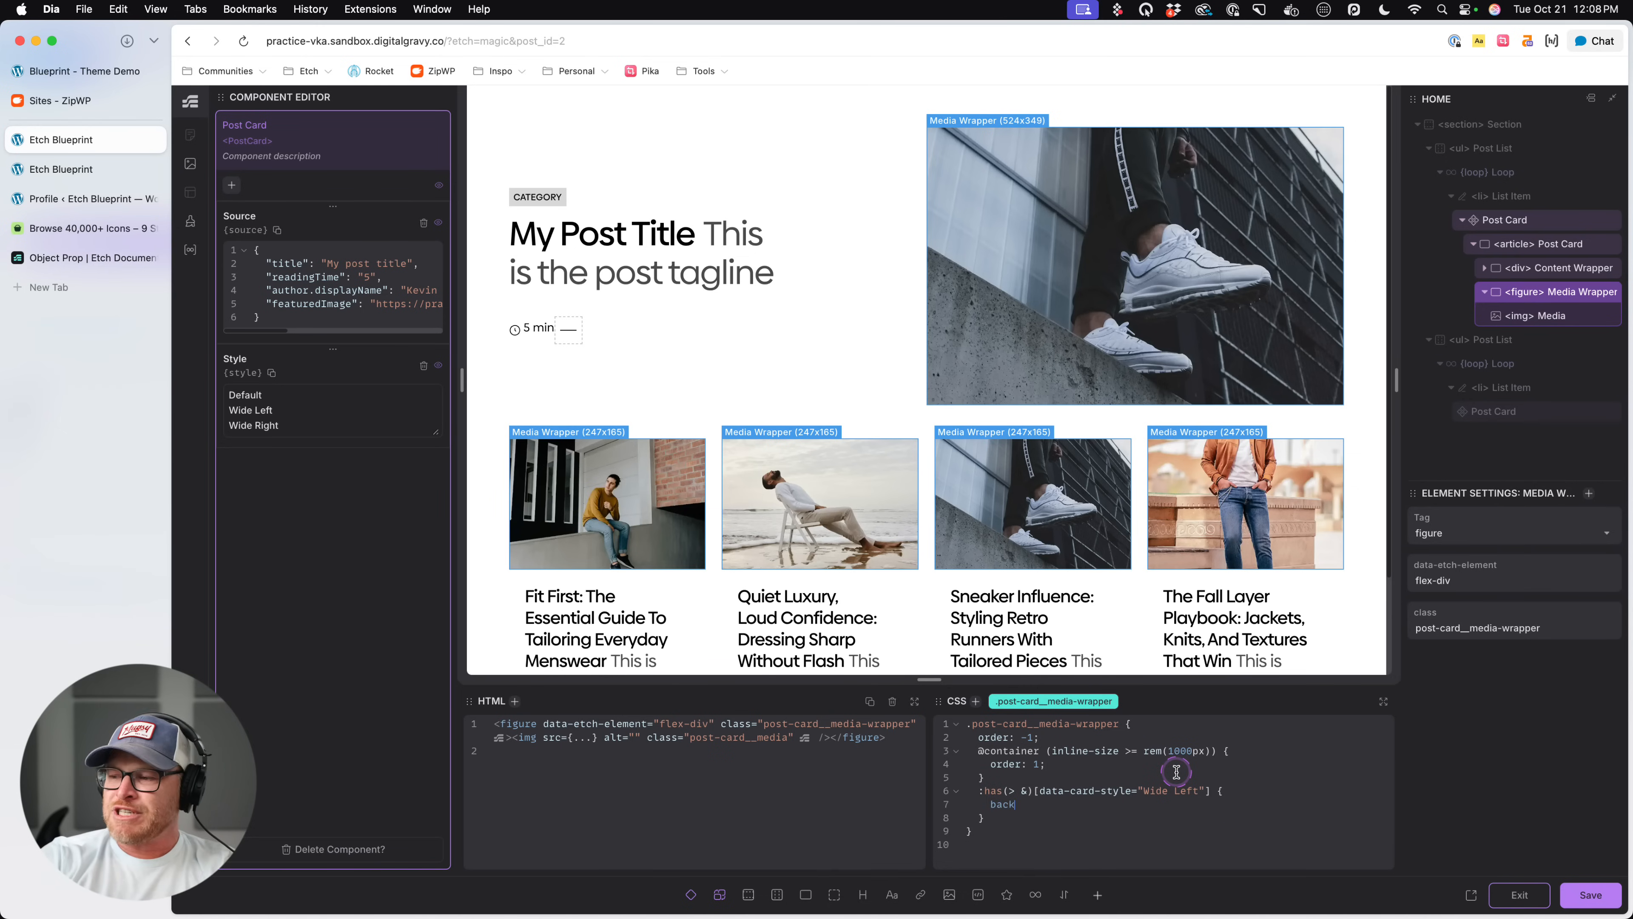
pyautogui.press('BackSpace')
pyautogui.press('BackSpace')
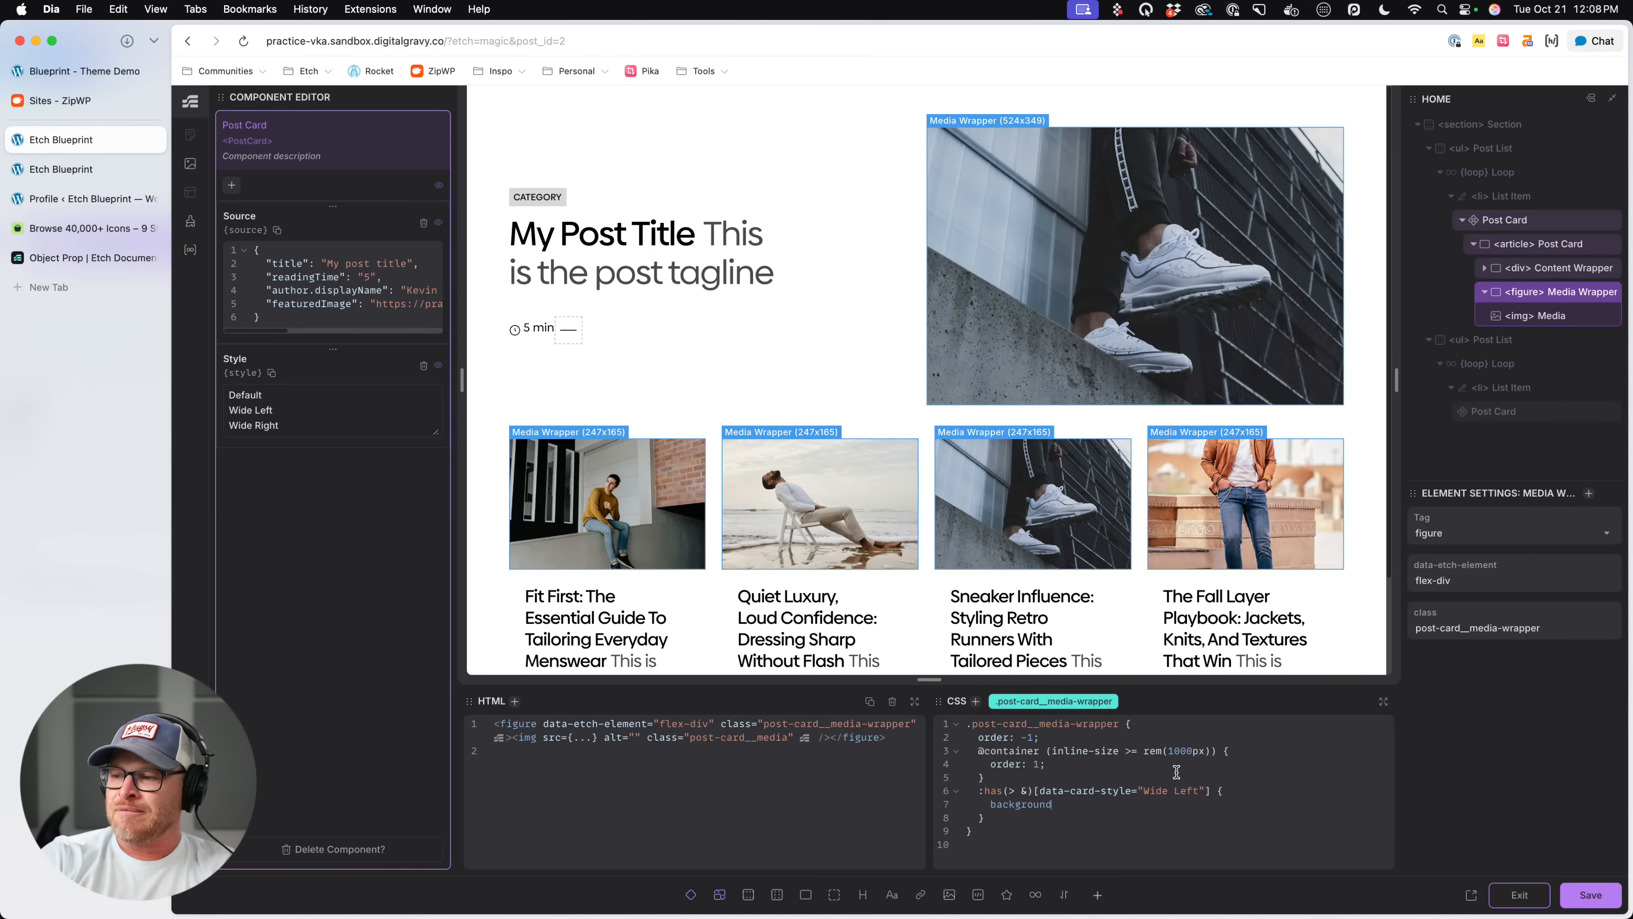
pyautogui.write('order-radius: 1em !important;')
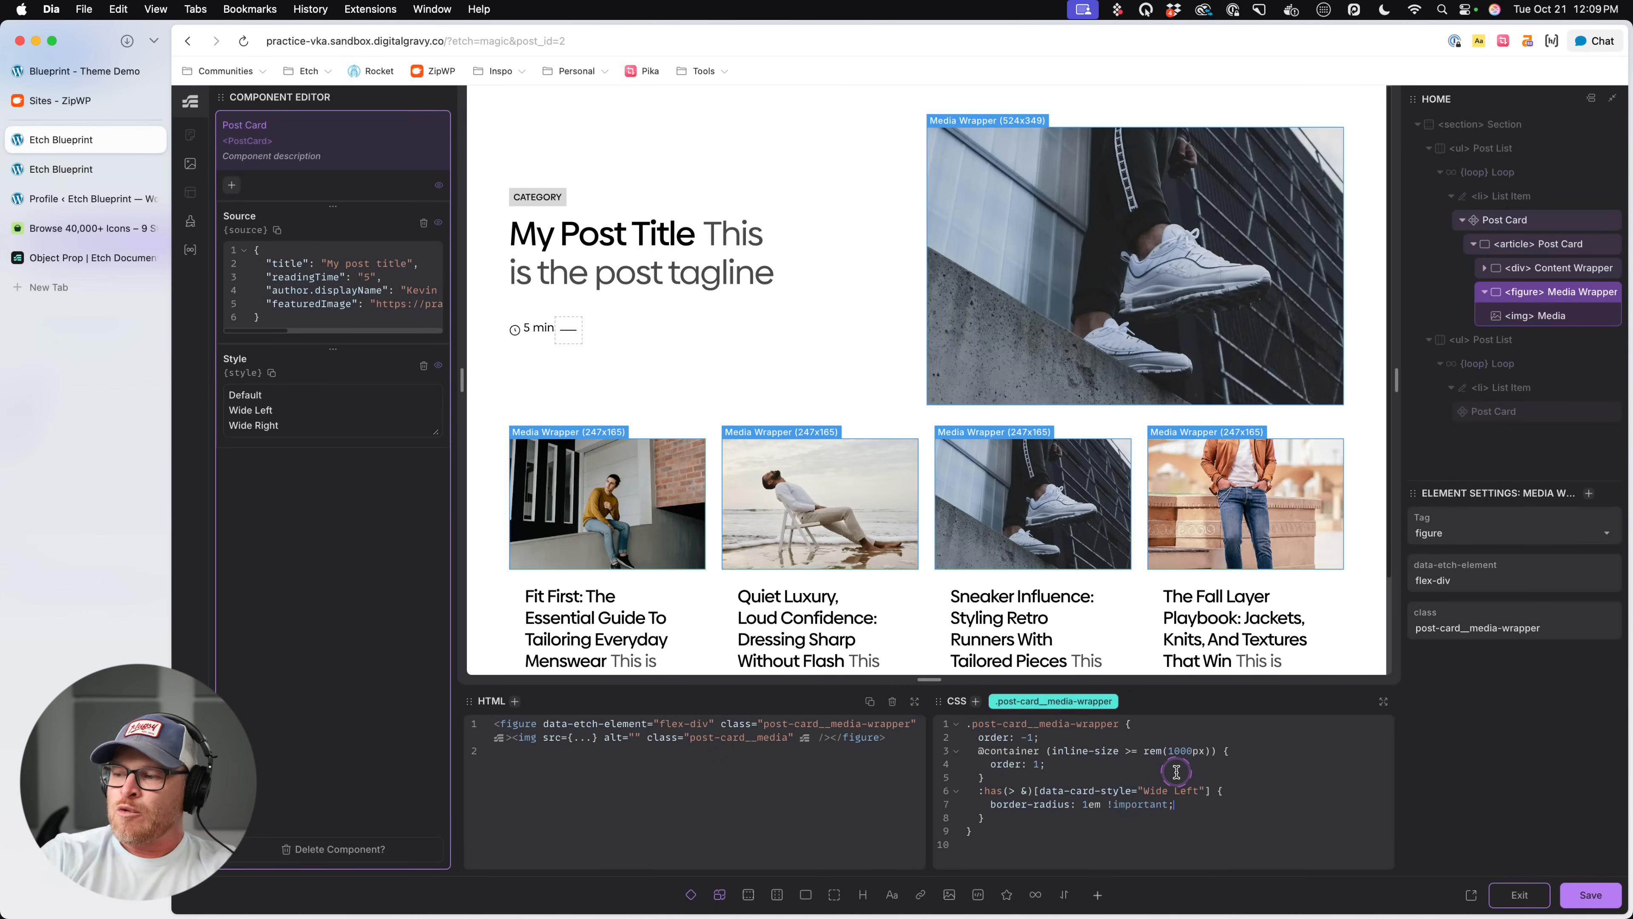
pyautogui.press('super+s')
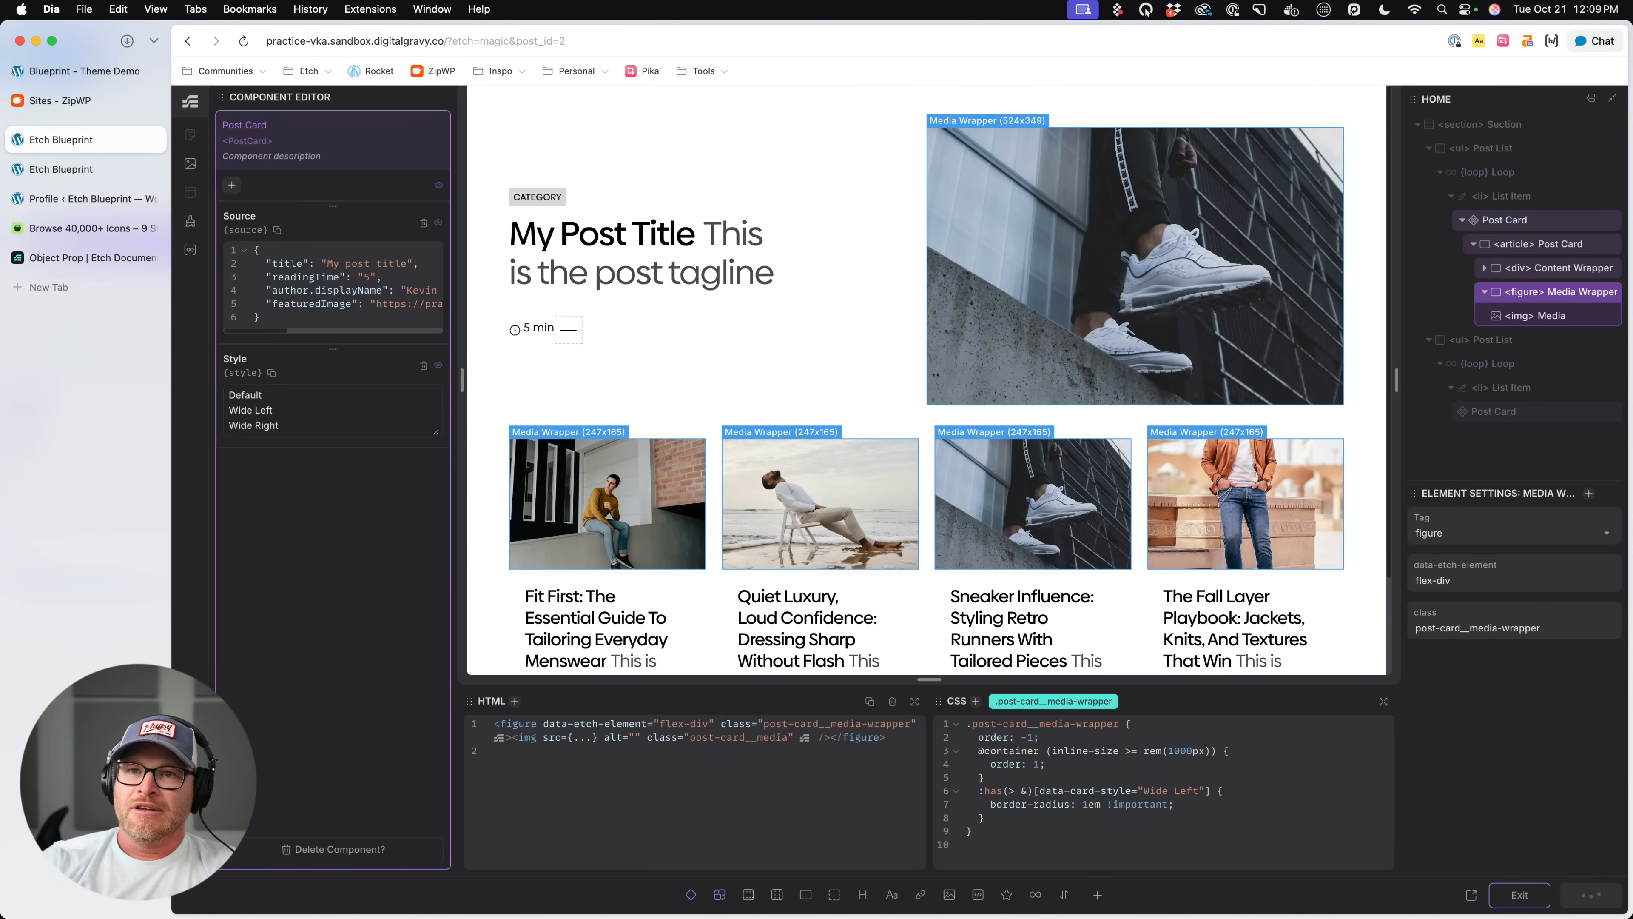
# - Reload the front-end page to check the featured image for the border-radius test, and return to the Etch editor
pyautogui.click(61, 169)
pyautogui.press('super+r')
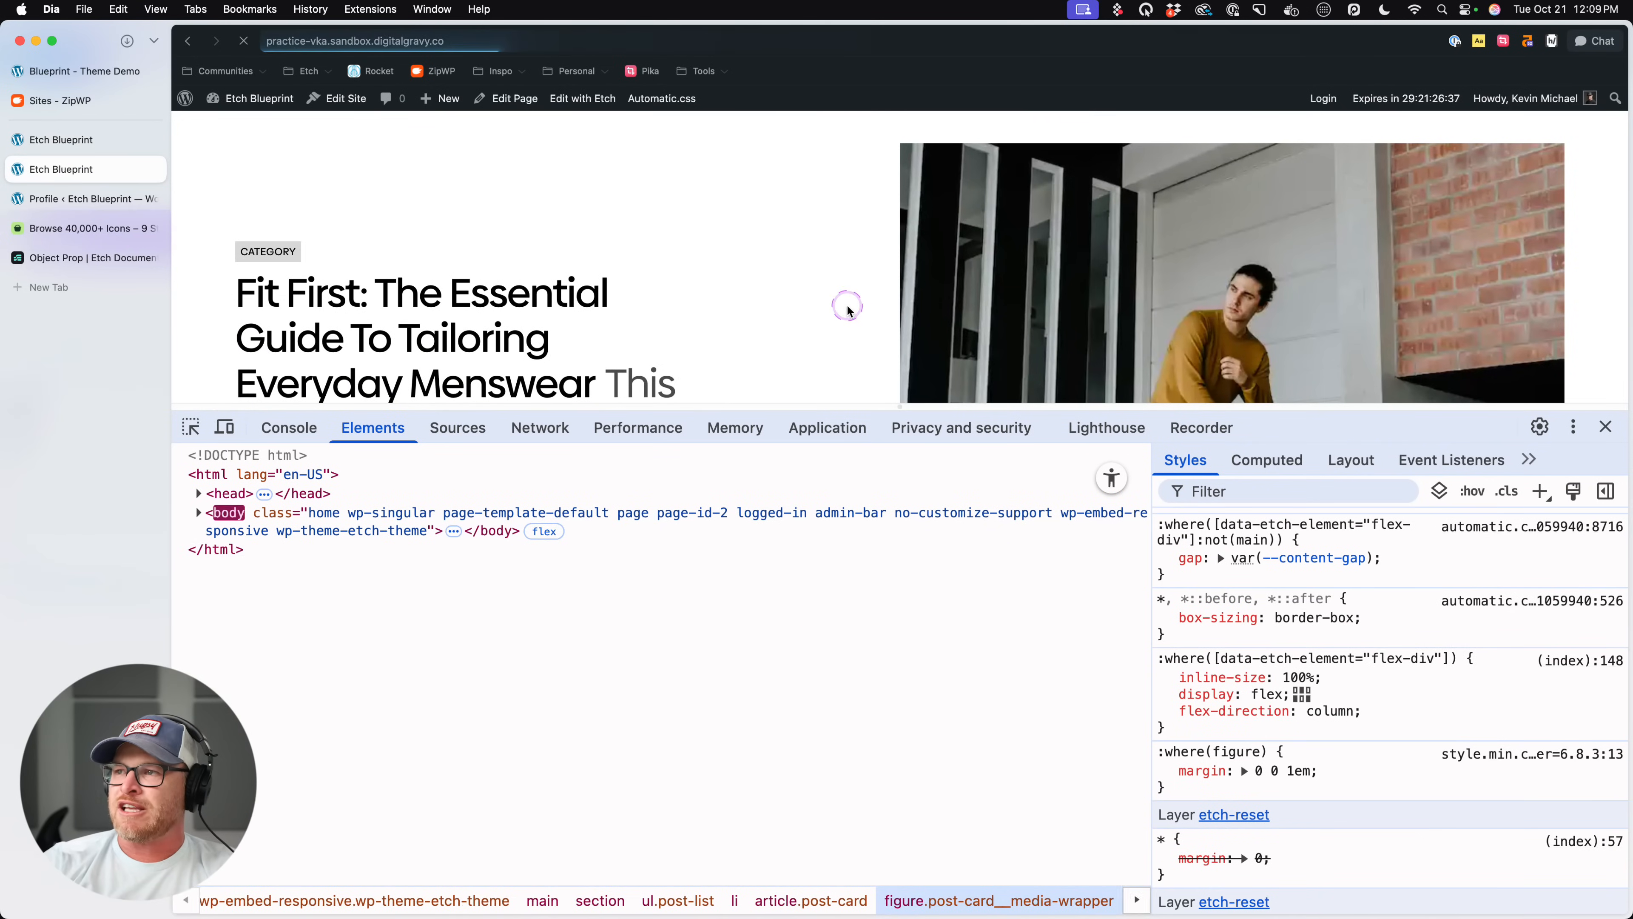
pyautogui.click(84, 139)
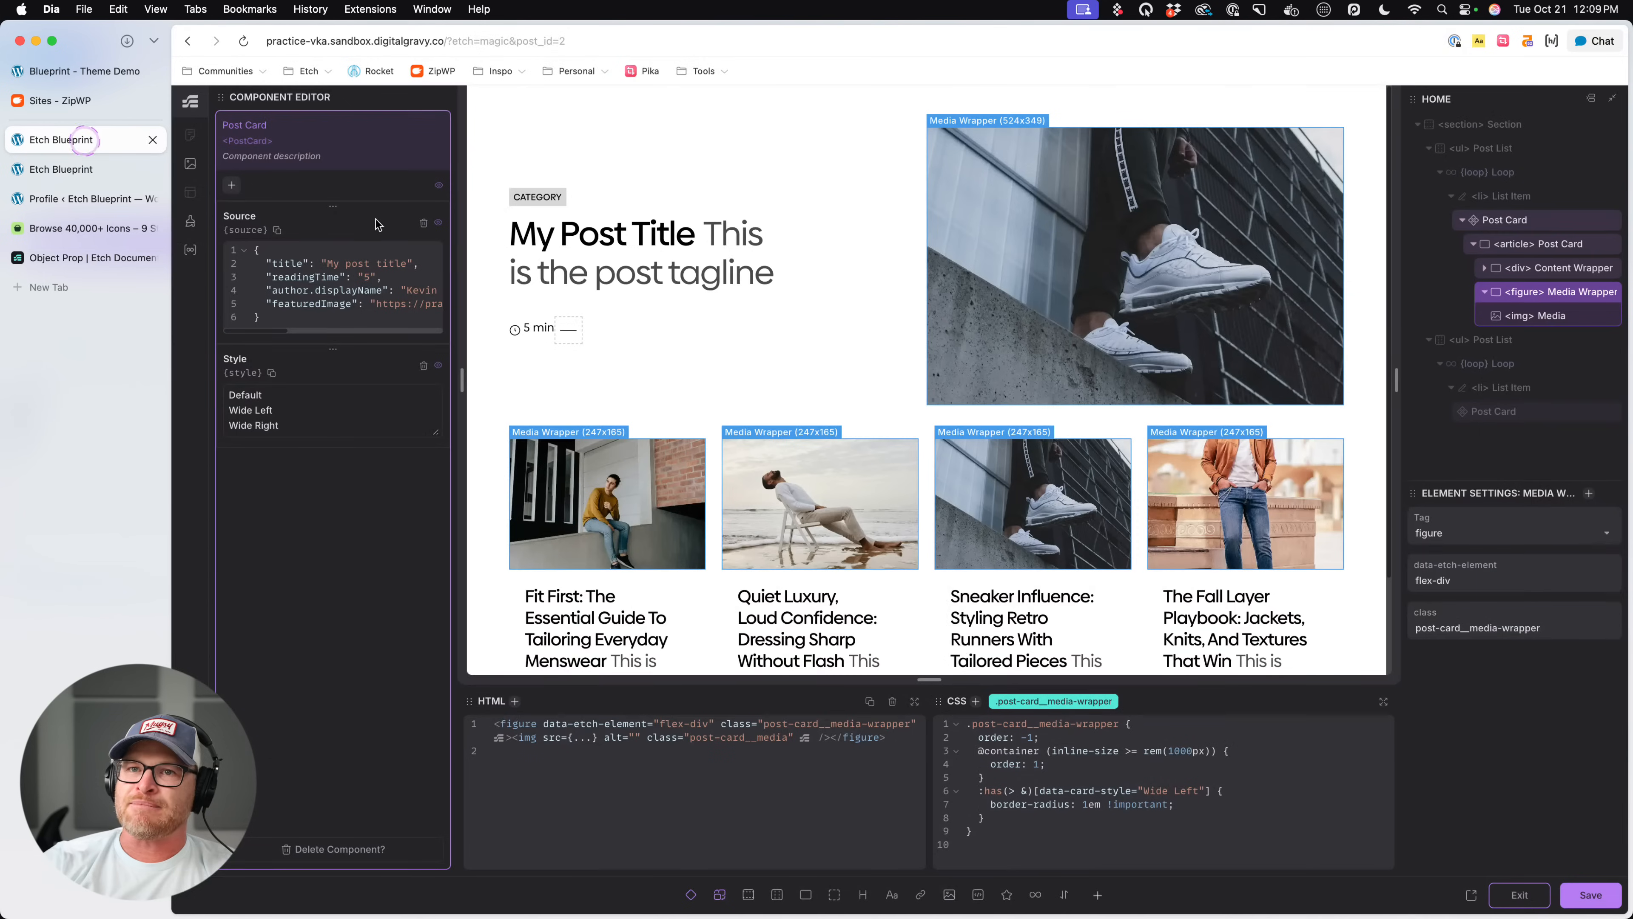
# - Cut the [data-card-style="Wide Left"] rule out of the .post-card__media-wrapper CSS
pyautogui.click(1182, 822)
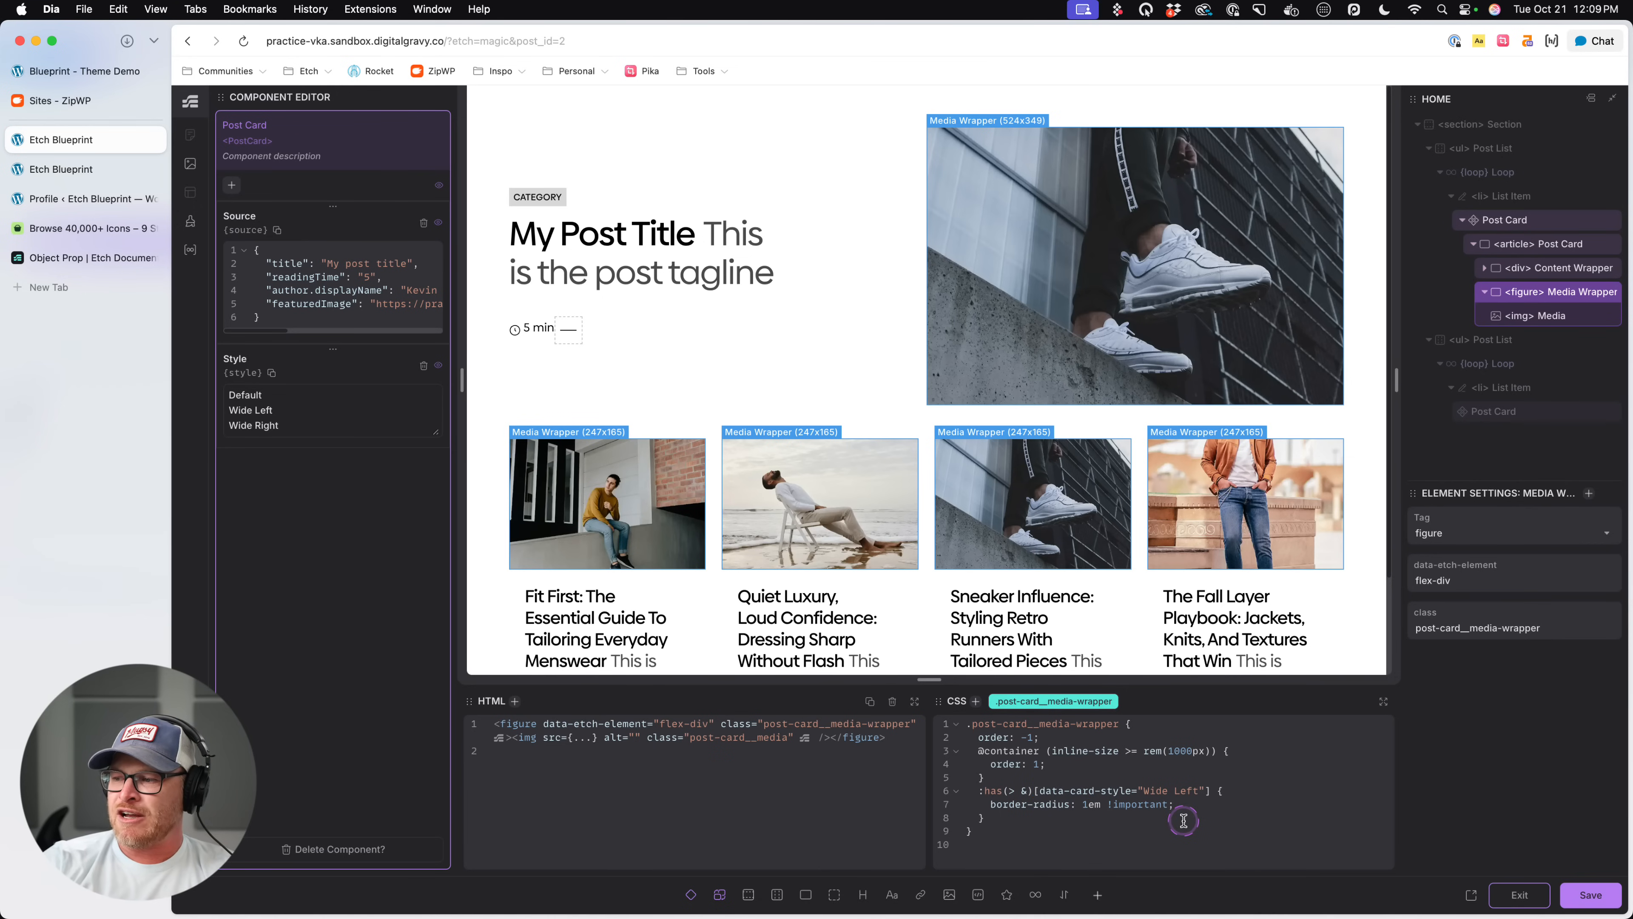
pyautogui.click(1213, 789)
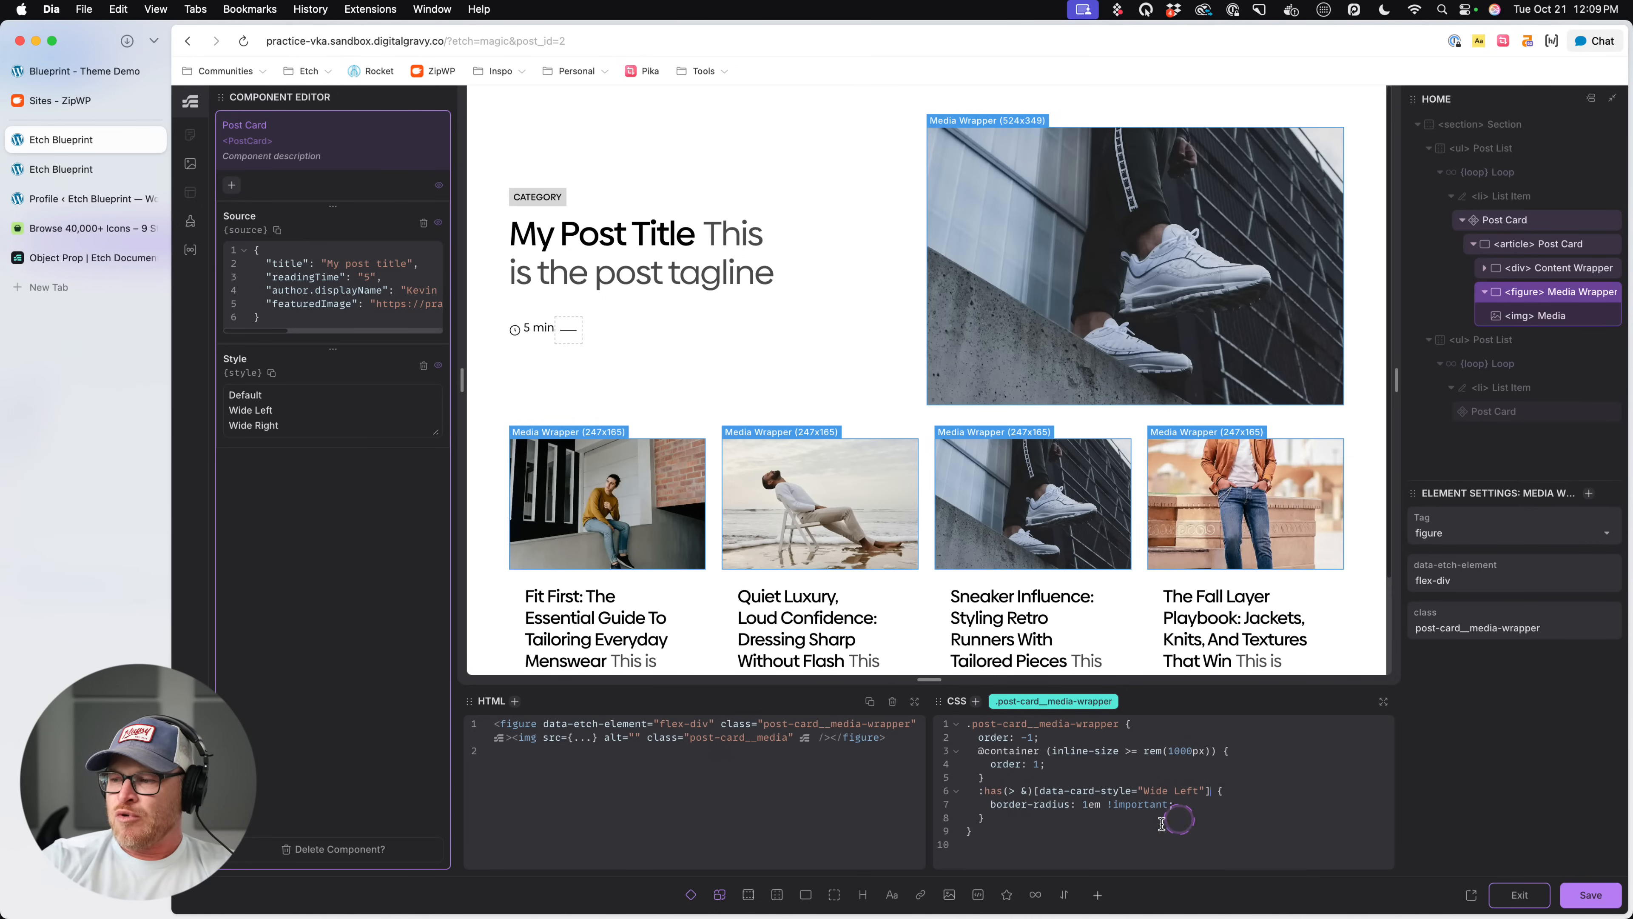
pyautogui.click(1032, 790)
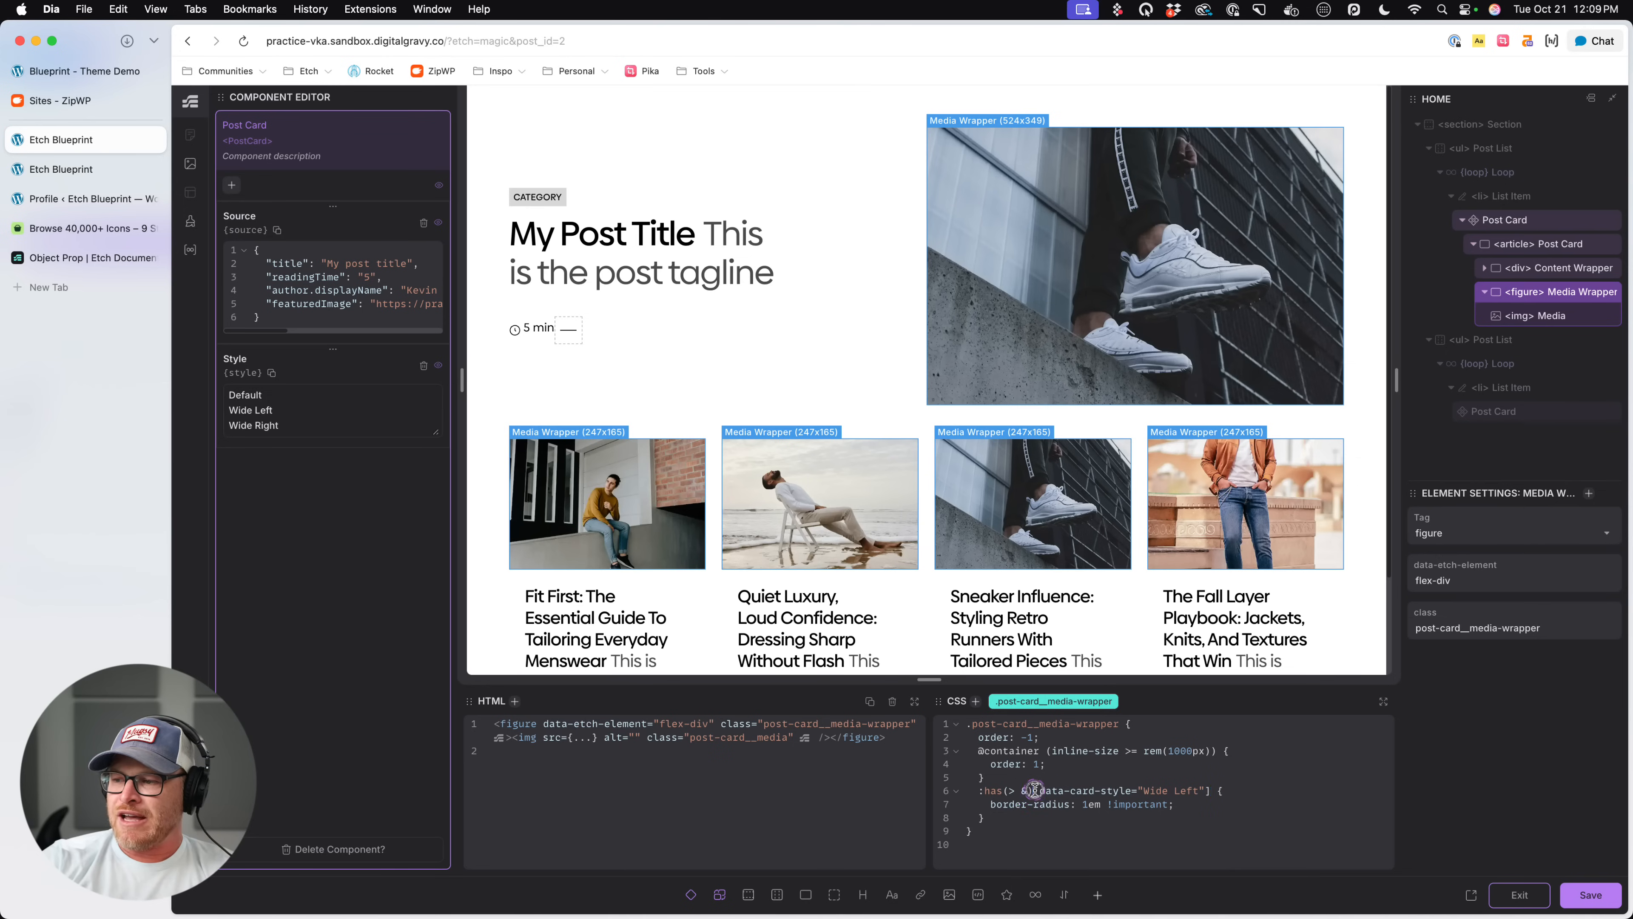
pyautogui.moveTo(1035, 789); pyautogui.dragTo(931, 795)
pyautogui.hotkey('ctrl', 'c')
pyautogui.click(1004, 818)
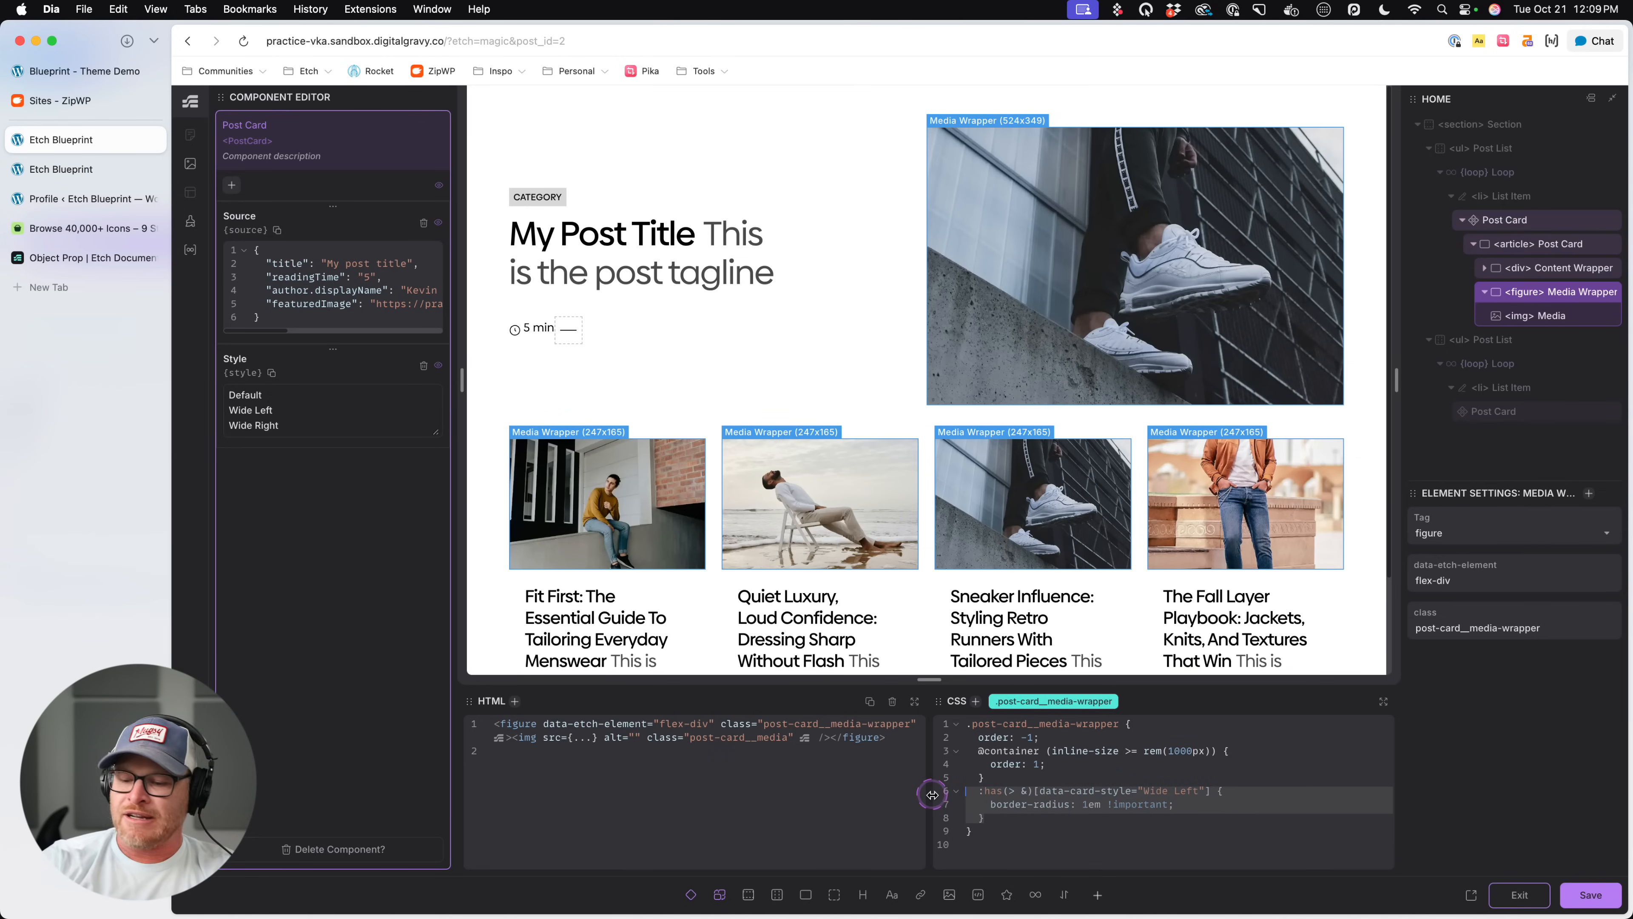
pyautogui.click(1524, 243)
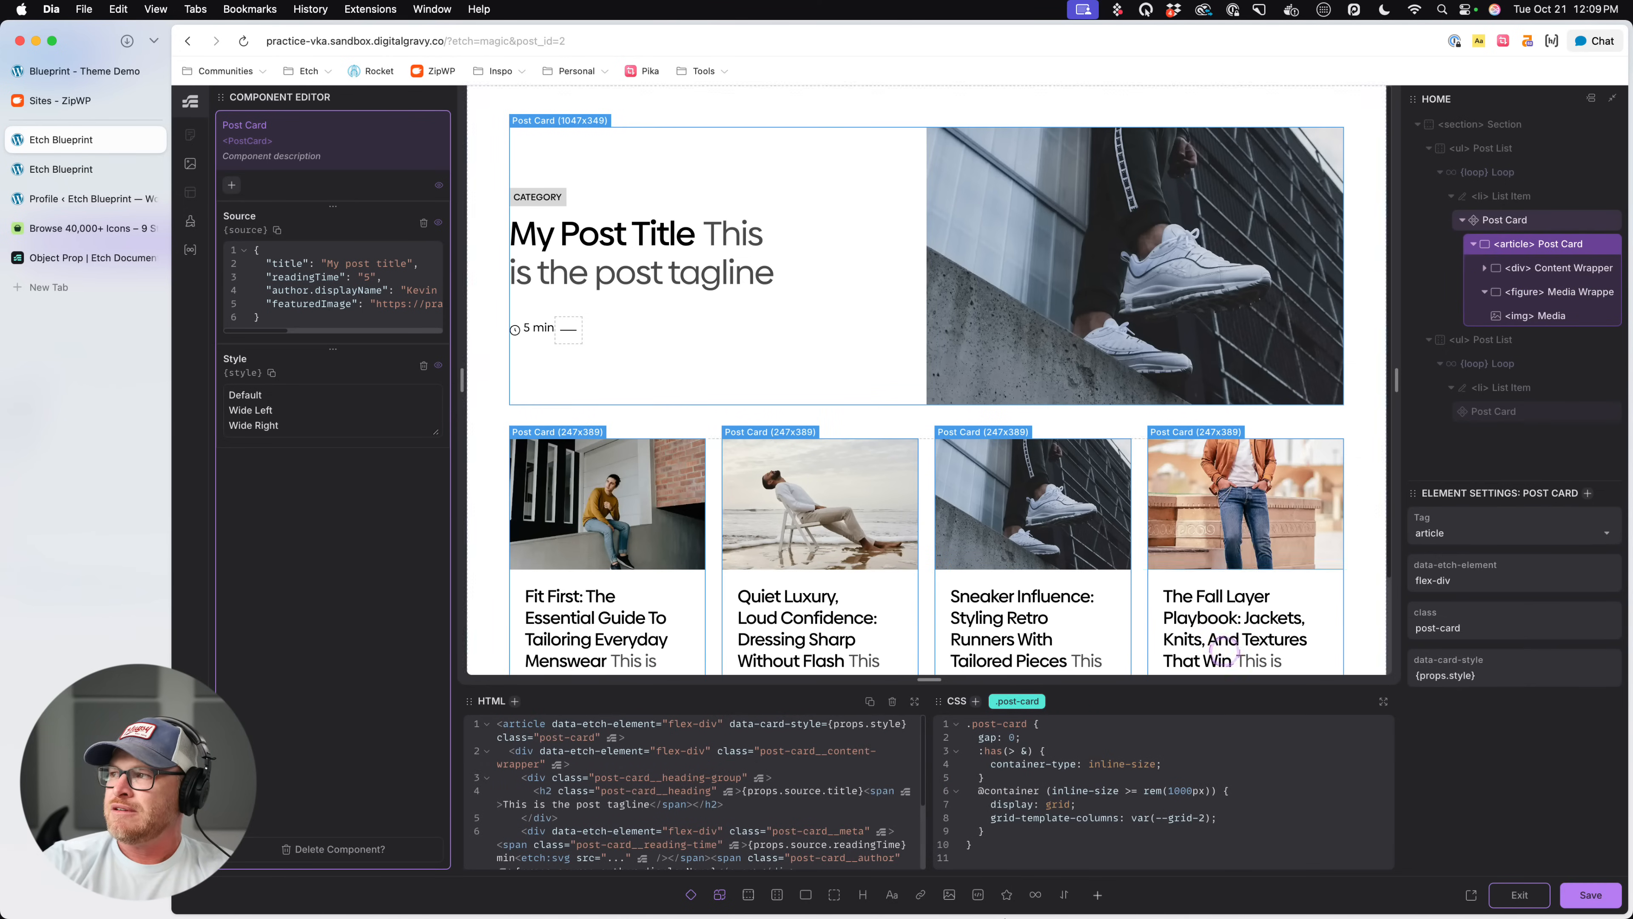
pyautogui.click(1051, 836)
pyautogui.press('Return')
pyautogui.hotkey('ctrl', 'v')
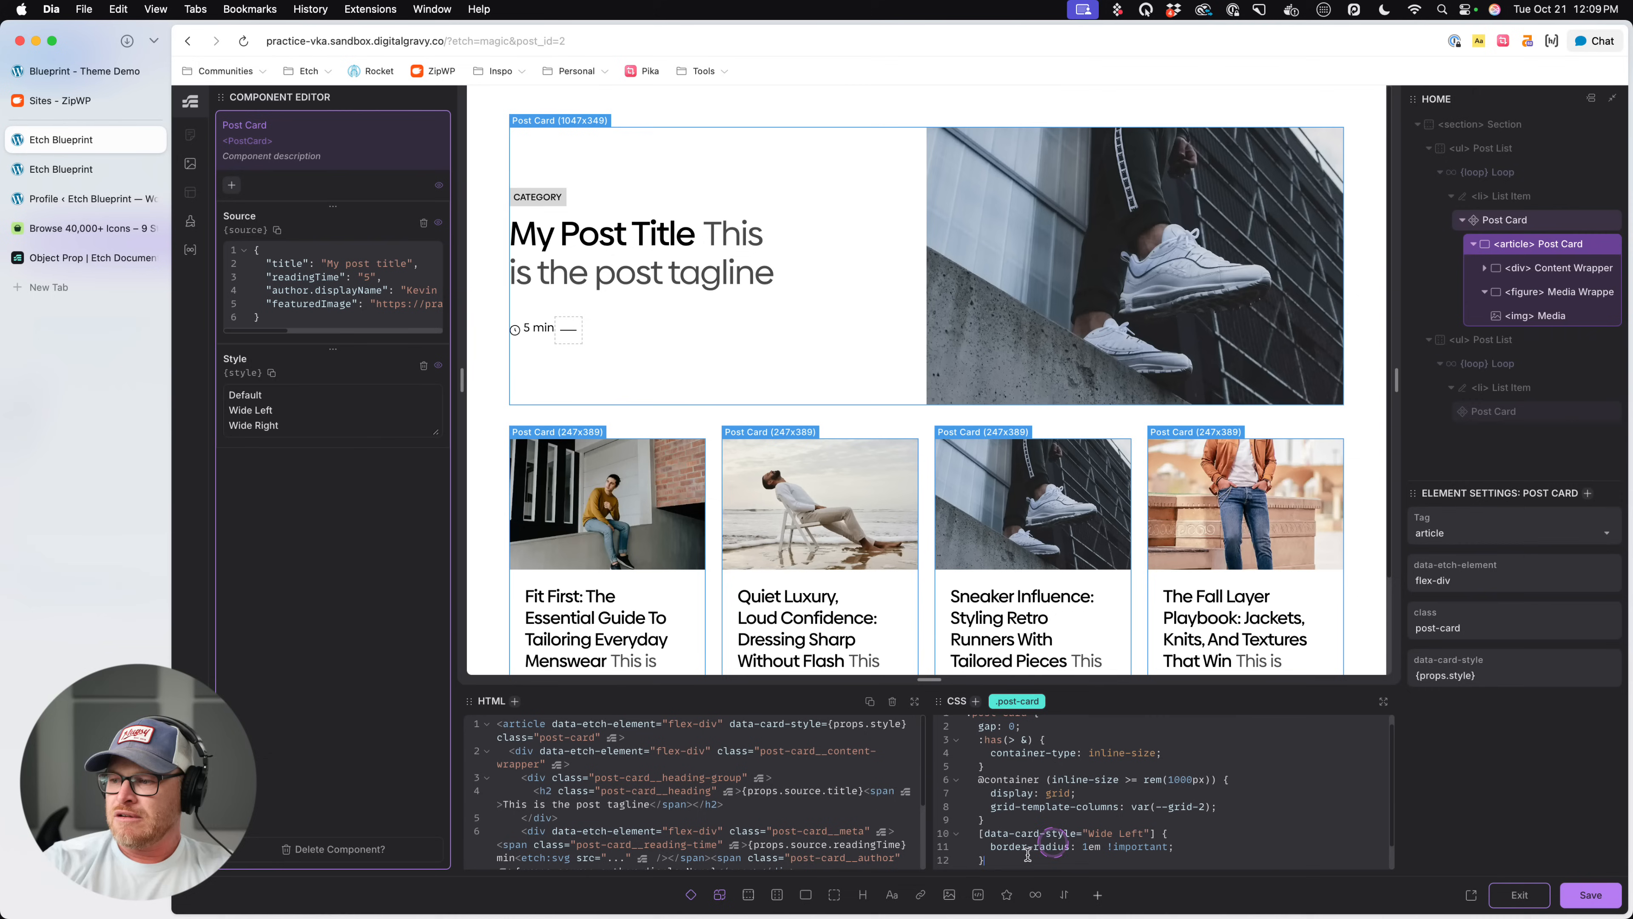
pyautogui.click(977, 833)
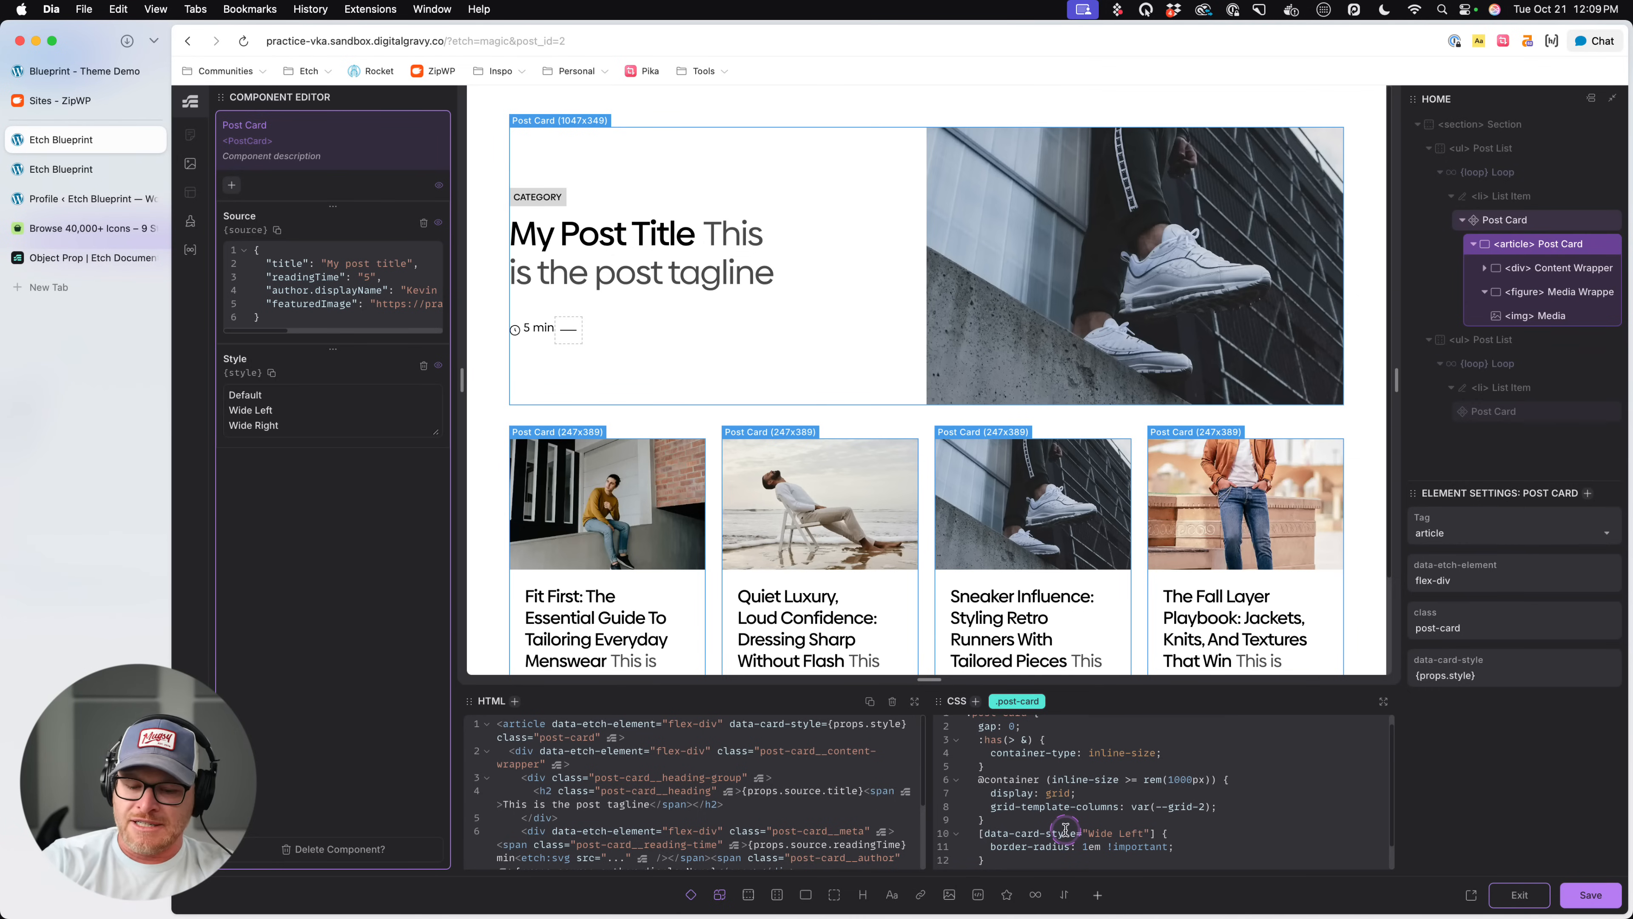
pyautogui.write('&')
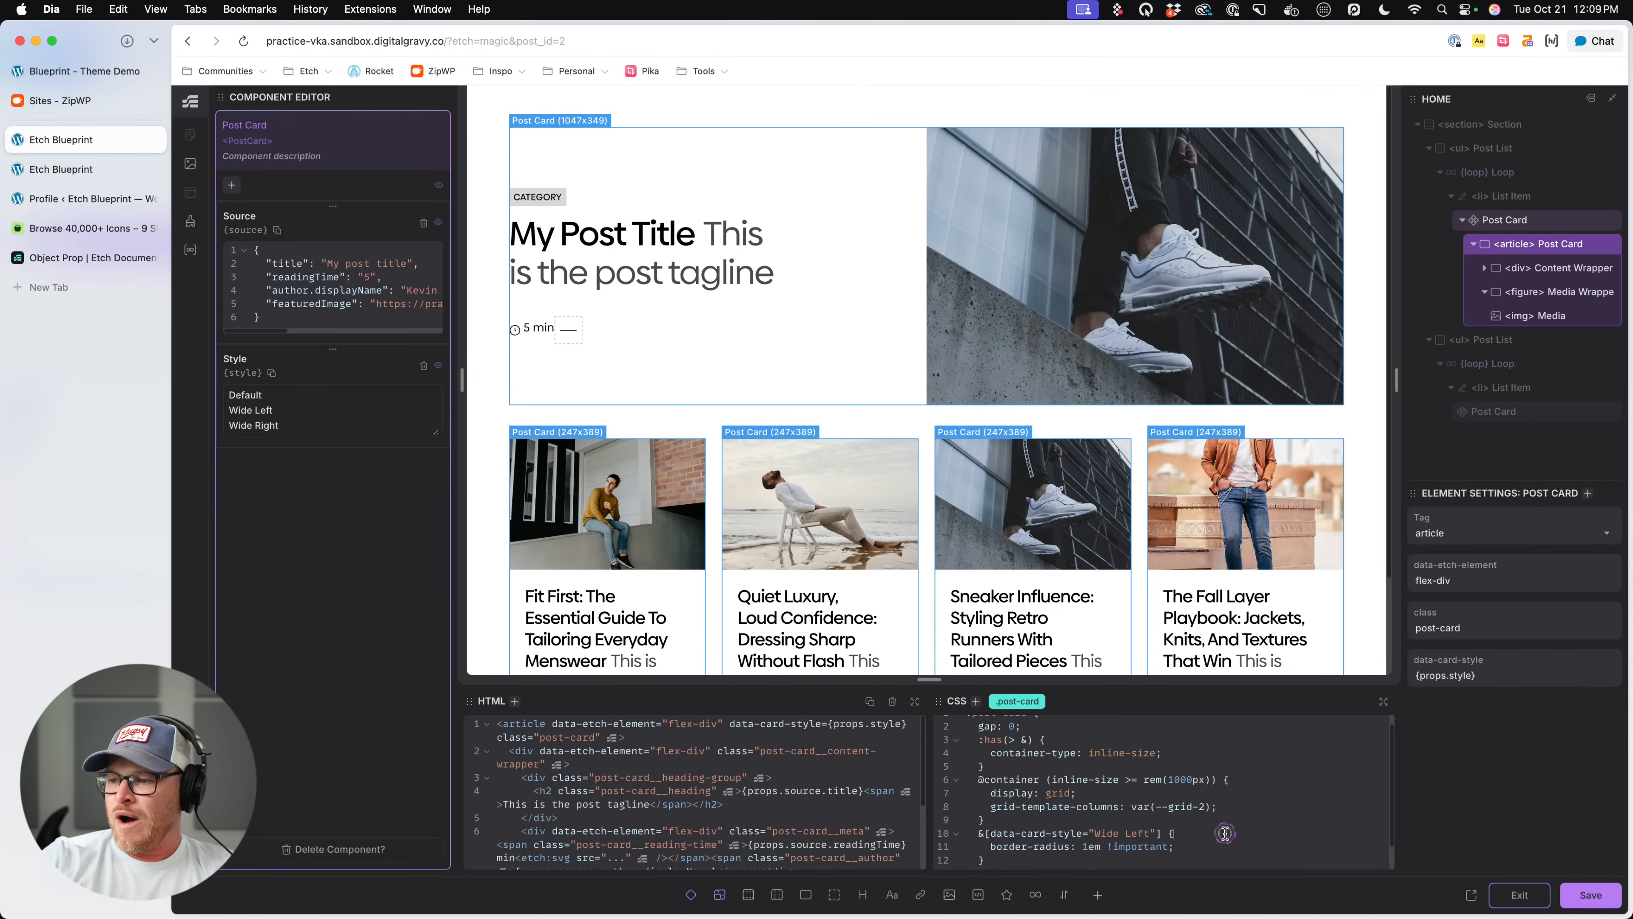
# - Replace the Wide Left rule's border-radius with a nested .post-card__media-wrapper rule containing order: -1; and save
pyautogui.moveTo(1179, 846); pyautogui.dragTo(990, 846)
pyautogui.press('BackSpace')
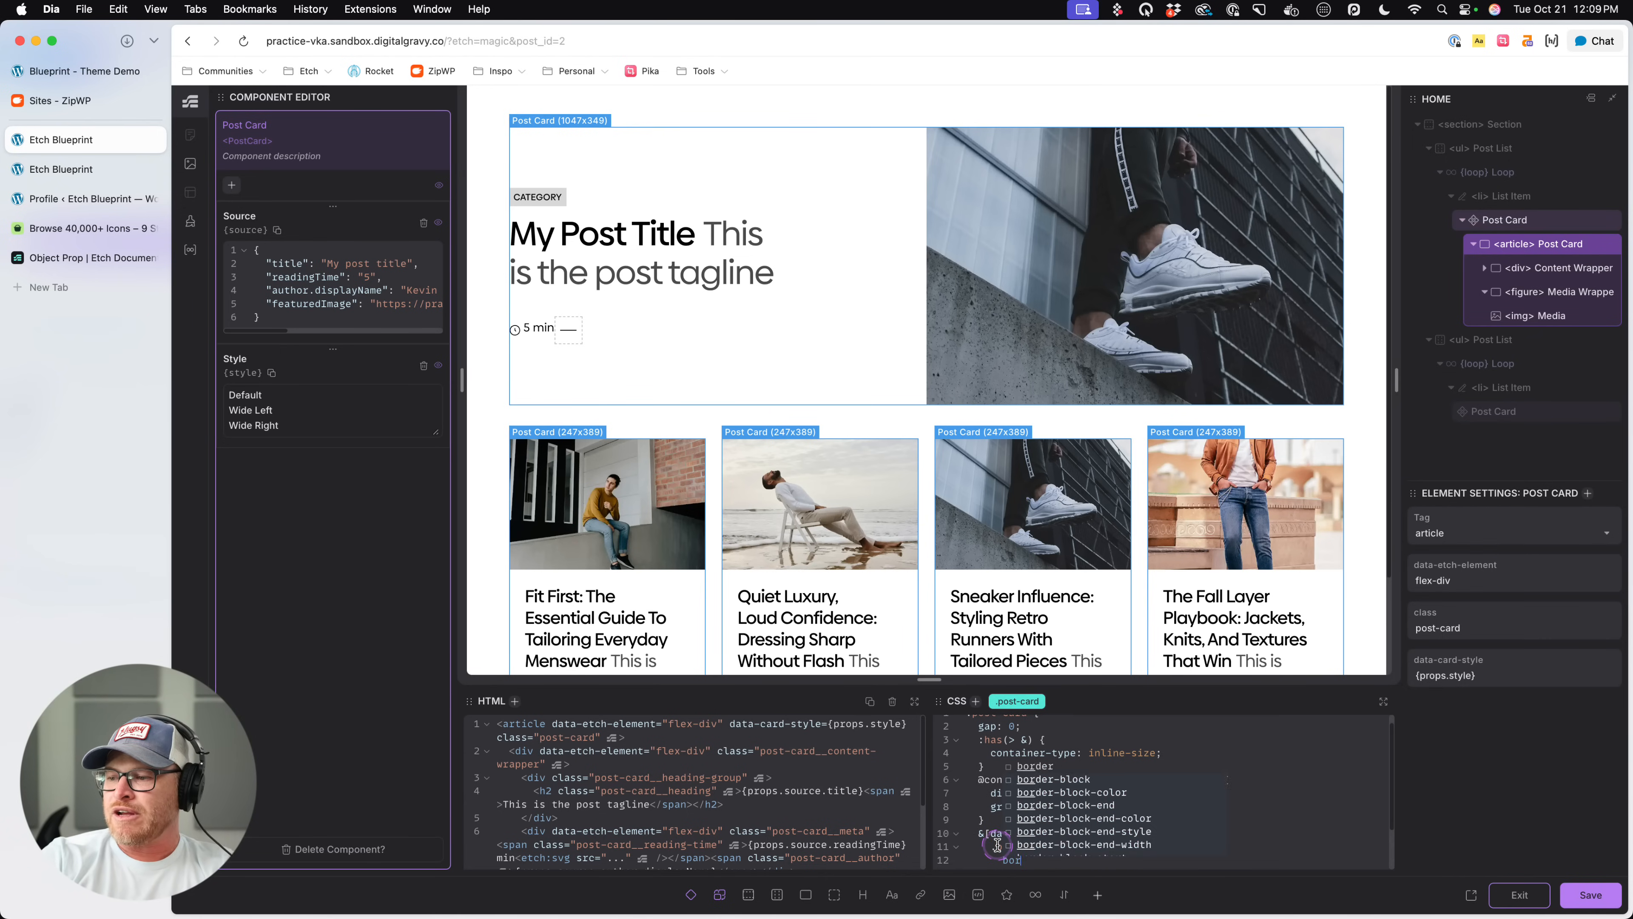
pyautogui.scroll(-2, 1145, 798)
pyautogui.write('order: -1;')
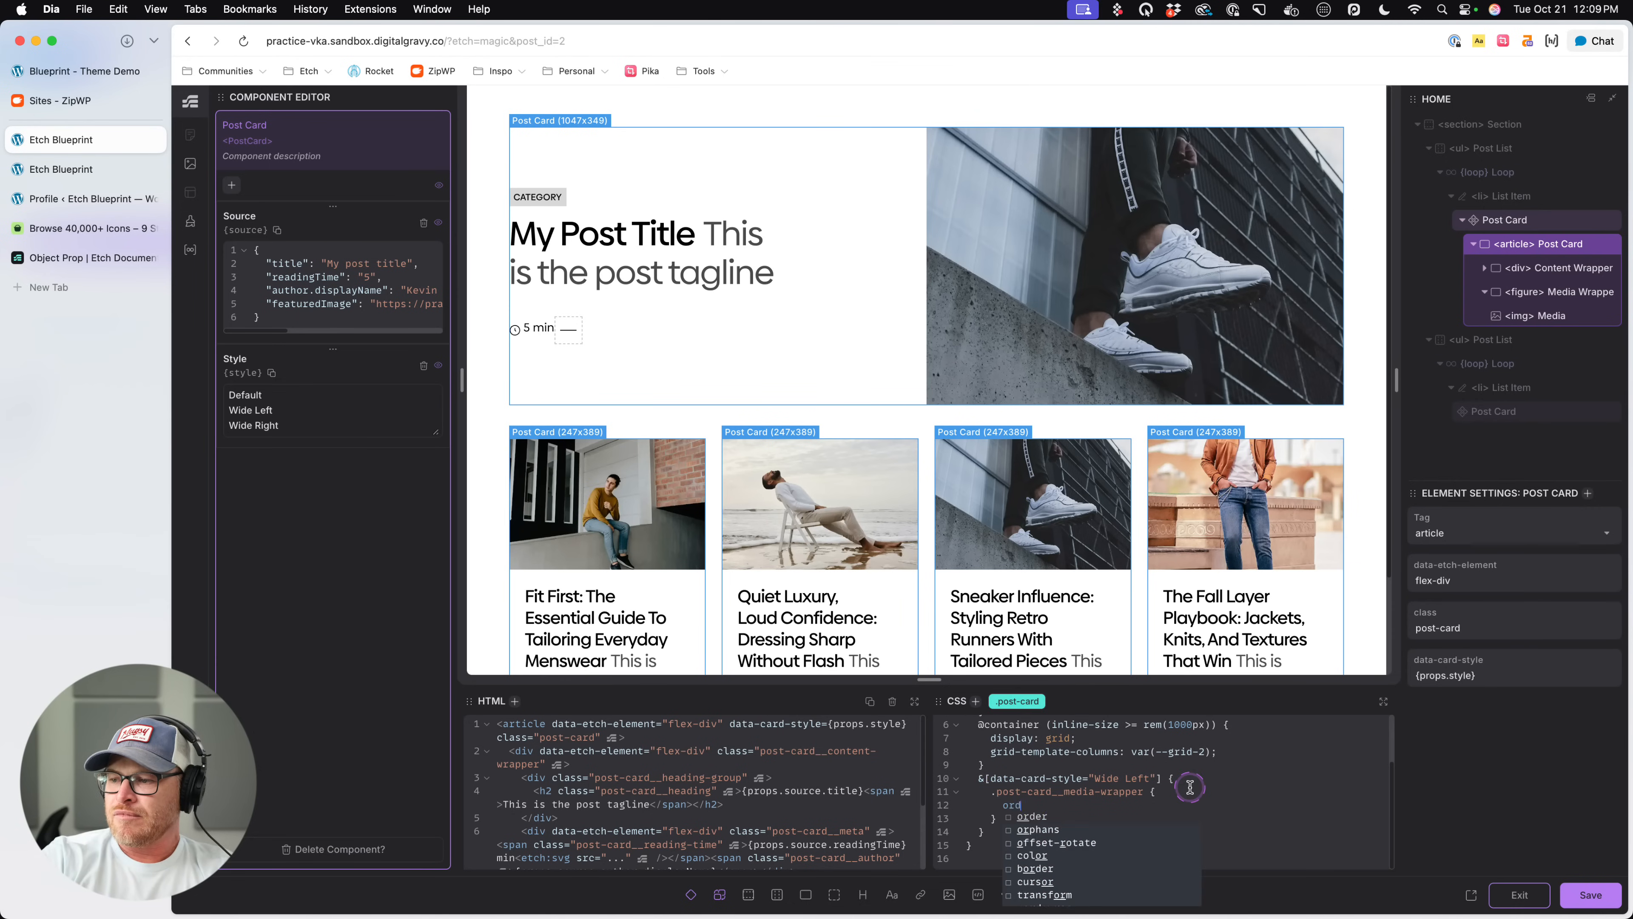
pyautogui.hotkey('ctrl', 's')
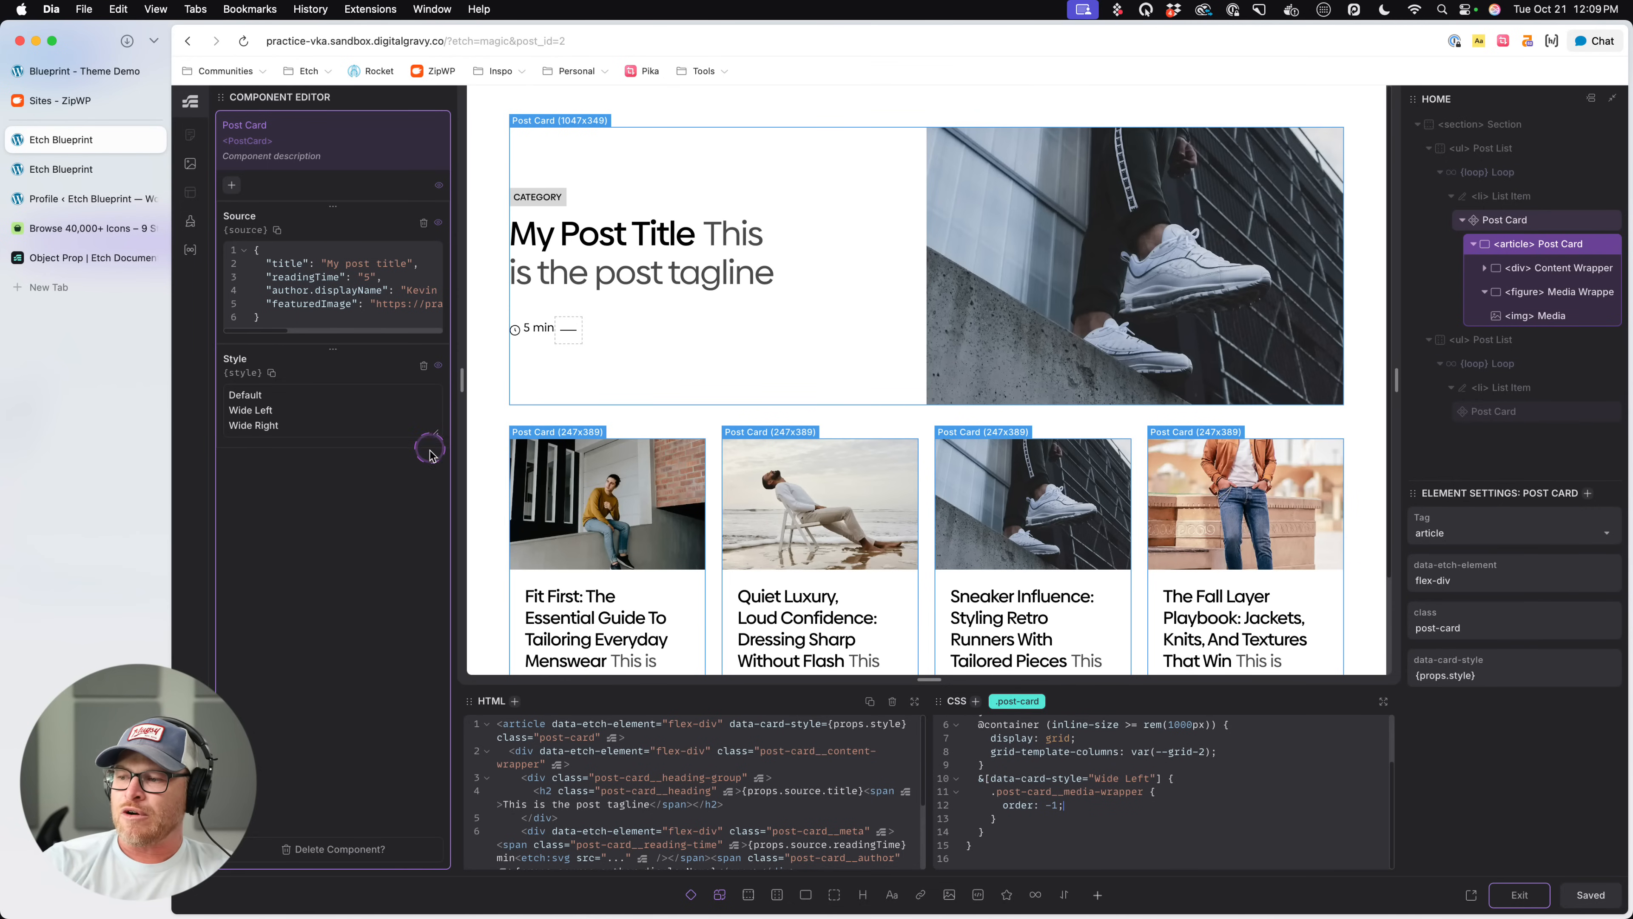
# - Reload the front-end page and close the inspector to check the featured card's image placement
pyautogui.click(62, 168)
pyautogui.press('super+r')
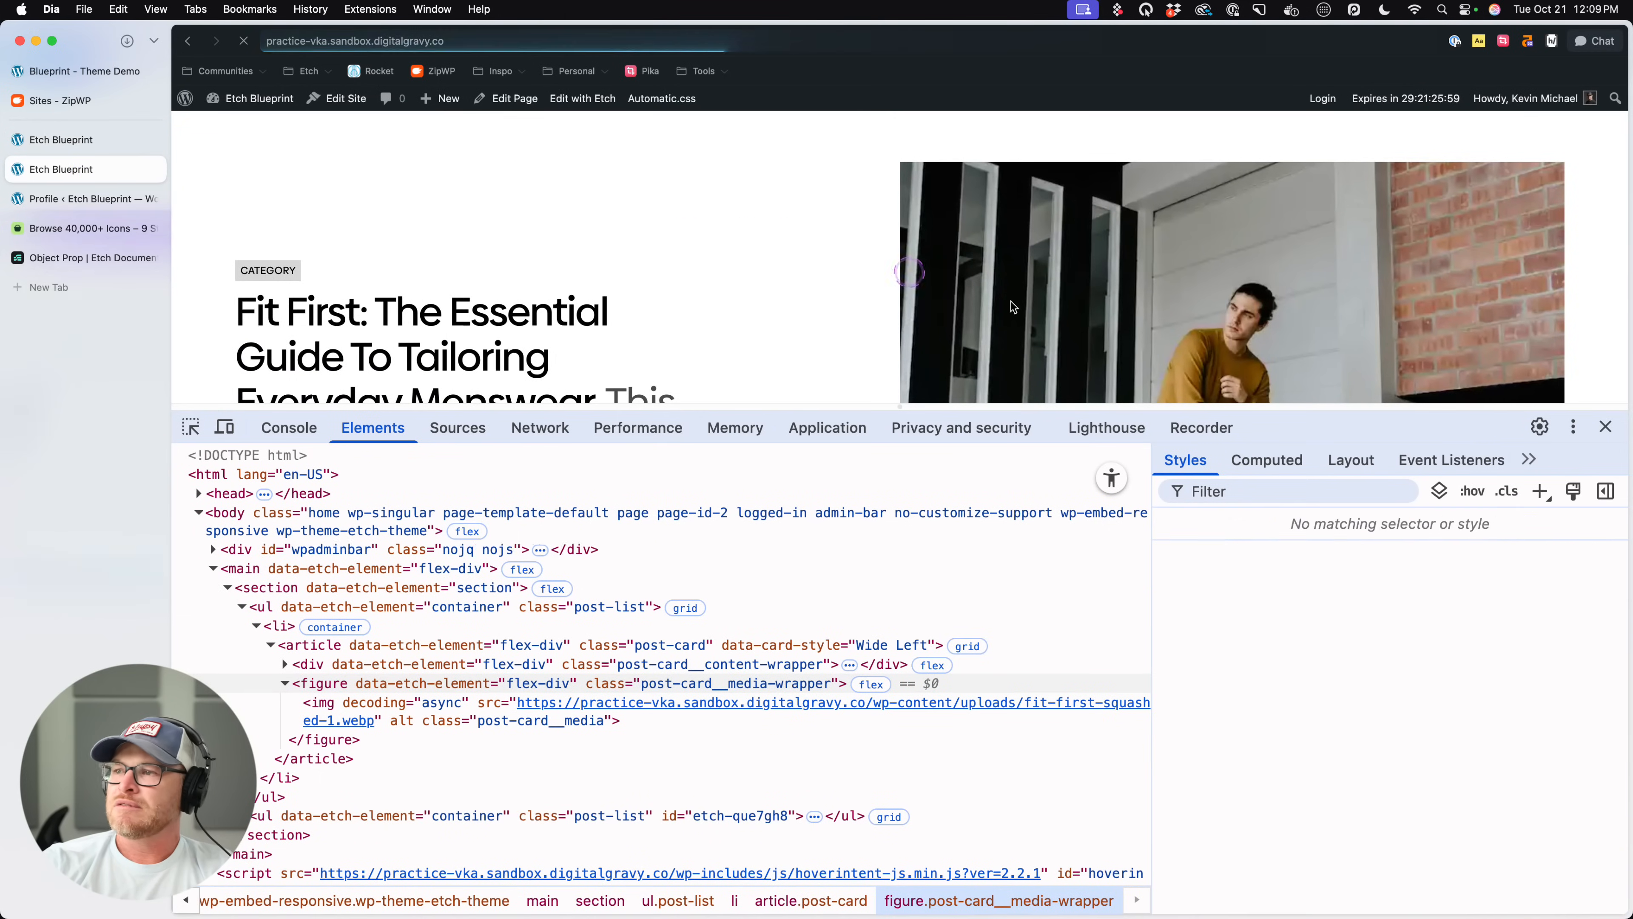
pyautogui.click(1614, 424)
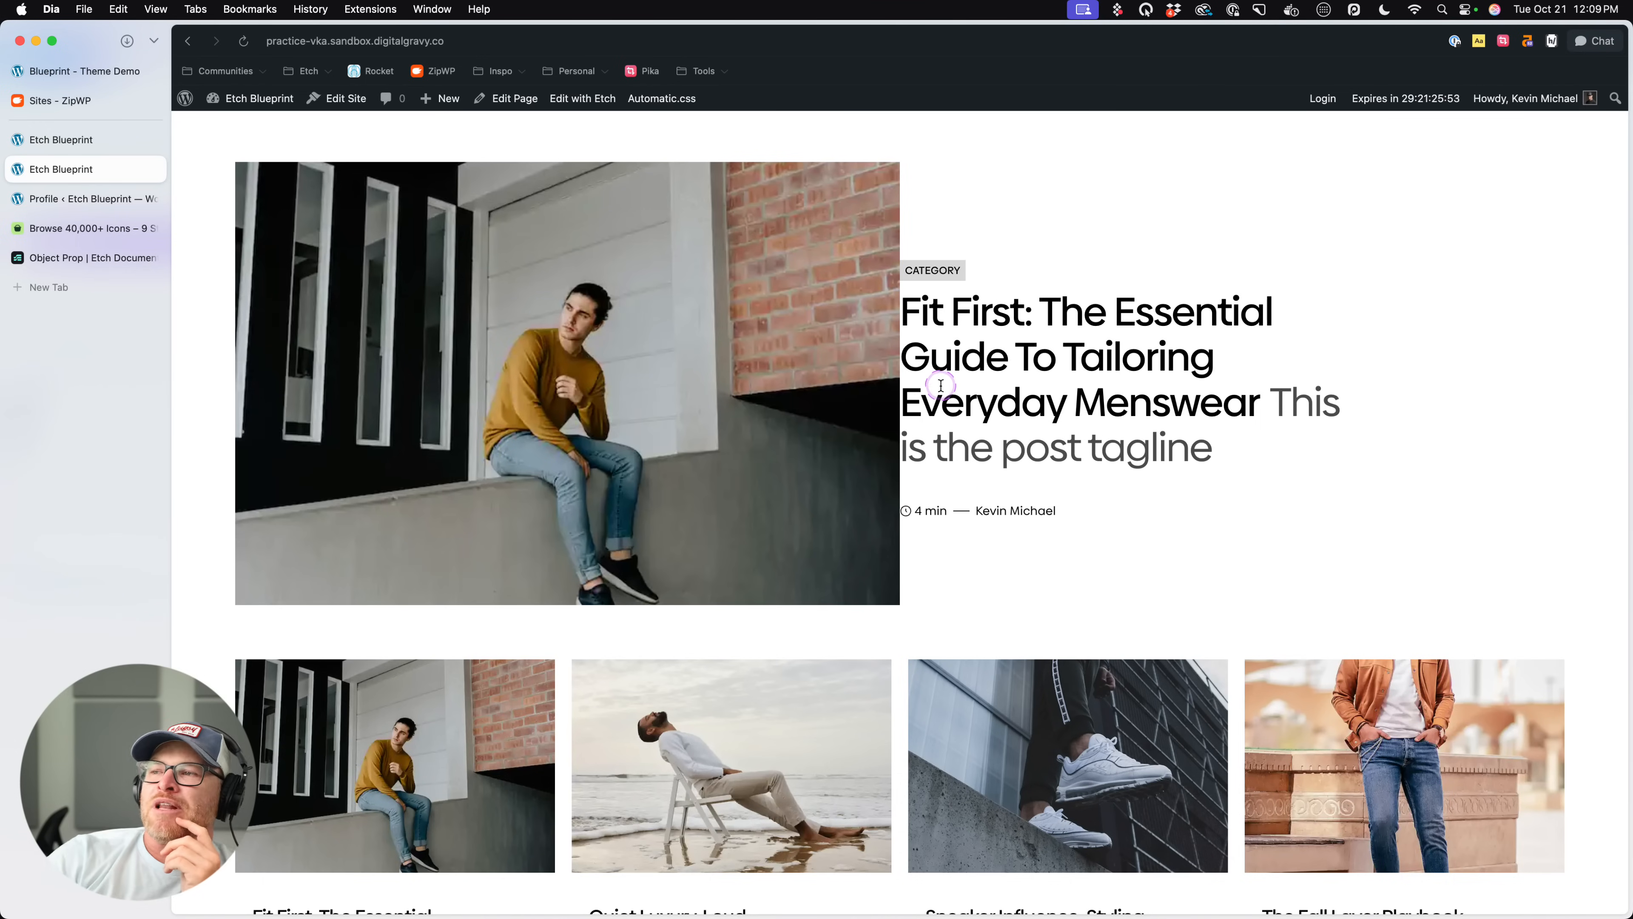
pyautogui.click(61, 139)
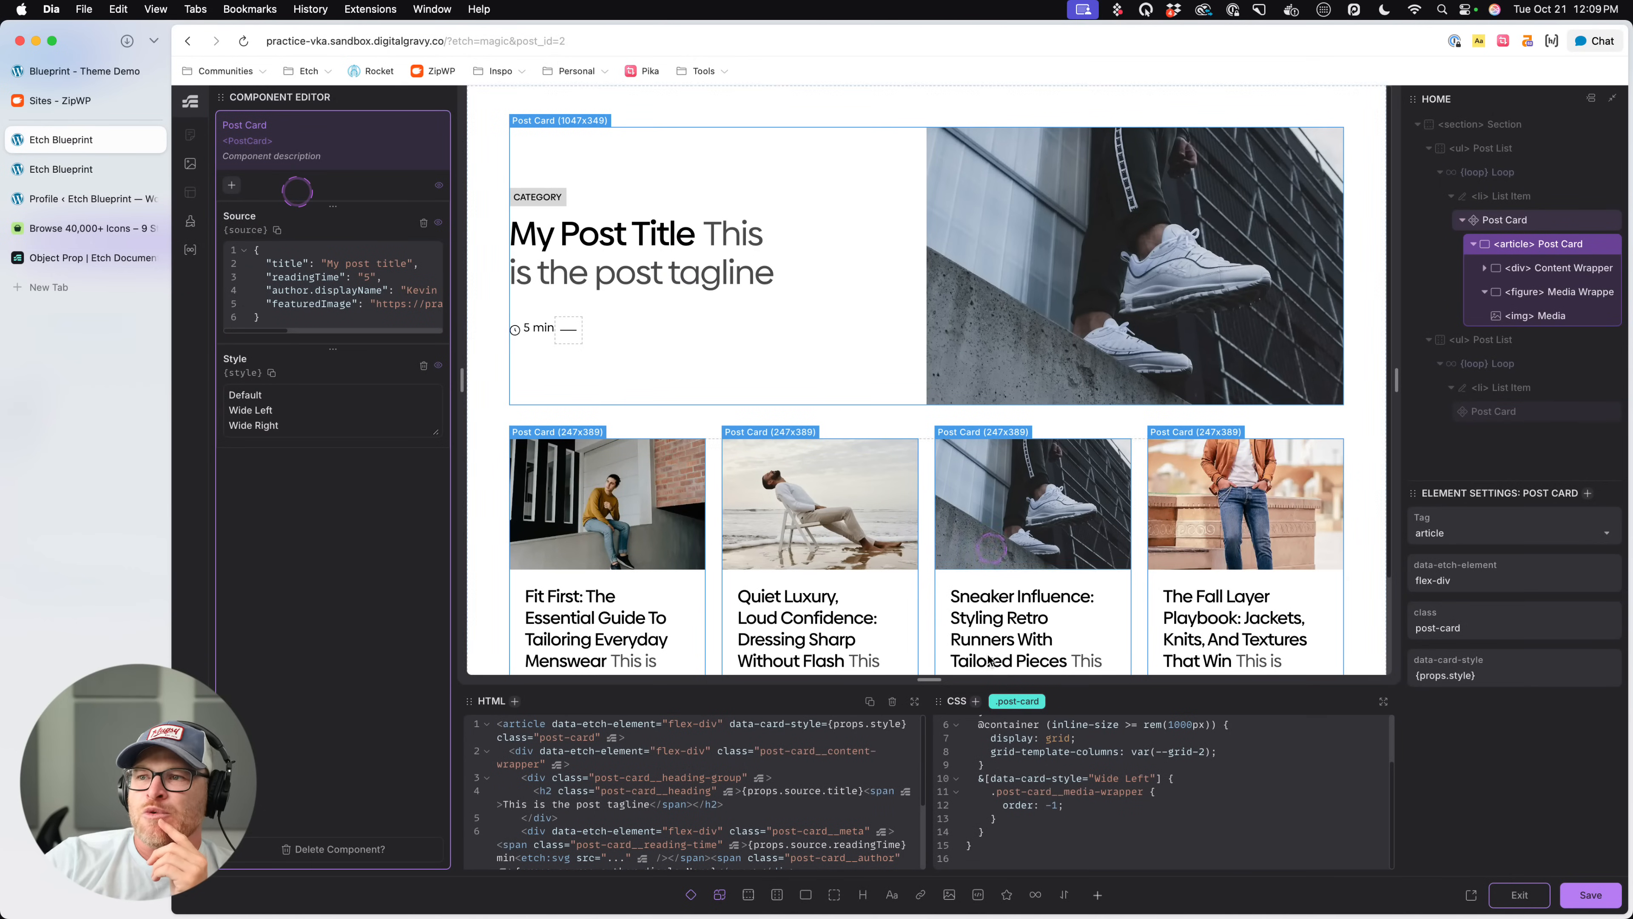
pyautogui.scroll(3, 1208, 800)
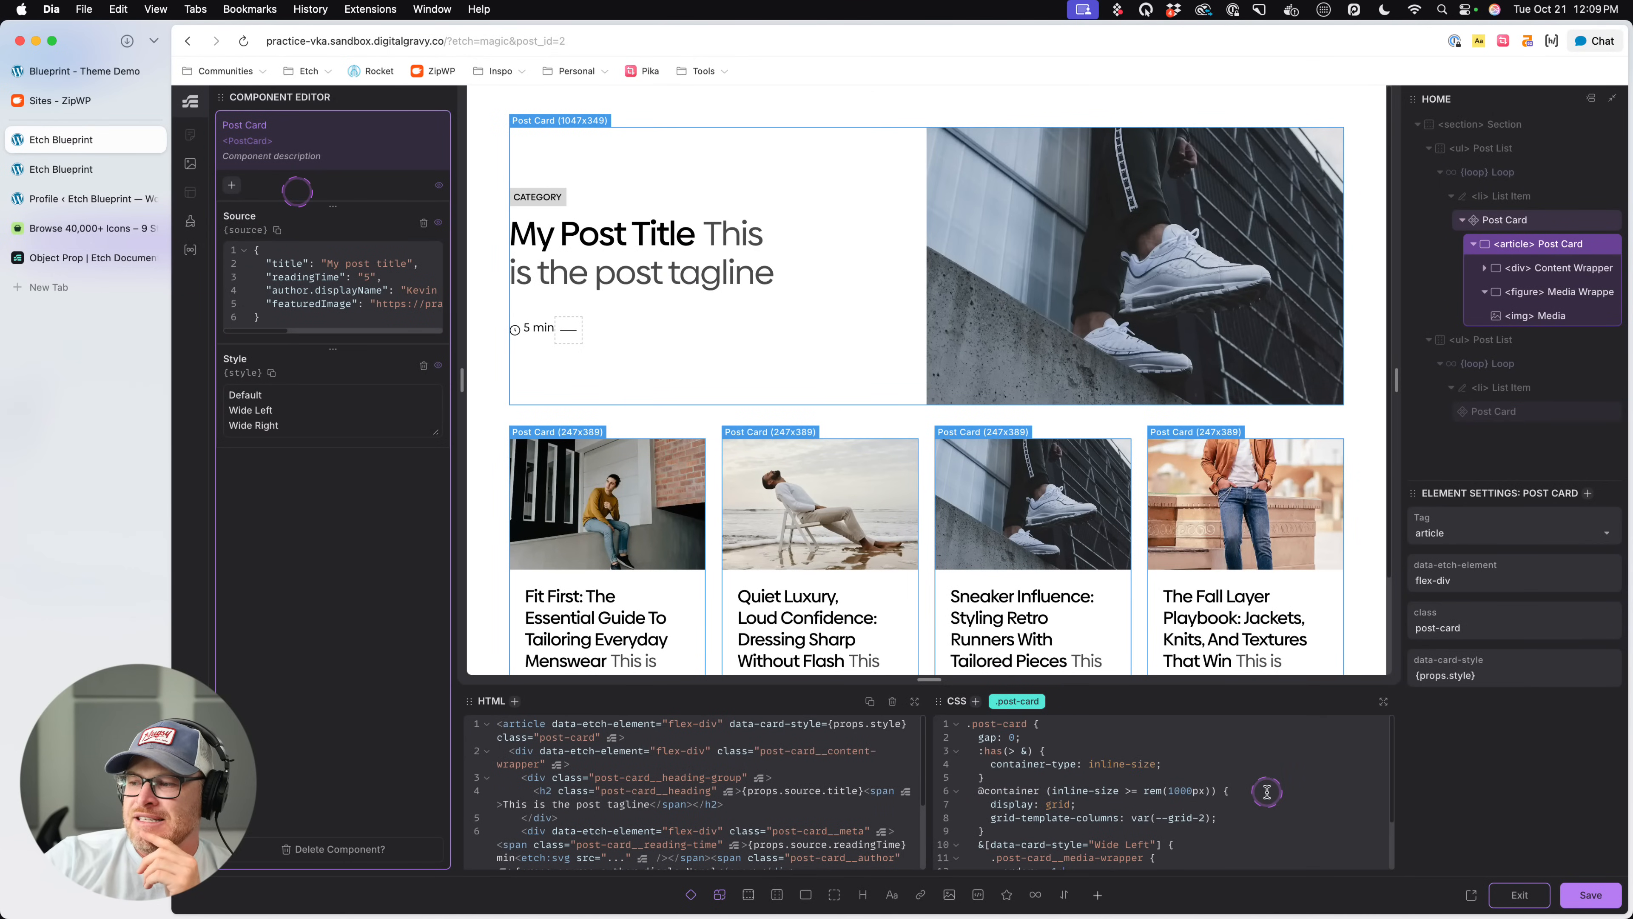
pyautogui.click(1262, 807)
pyautogui.click(1259, 817)
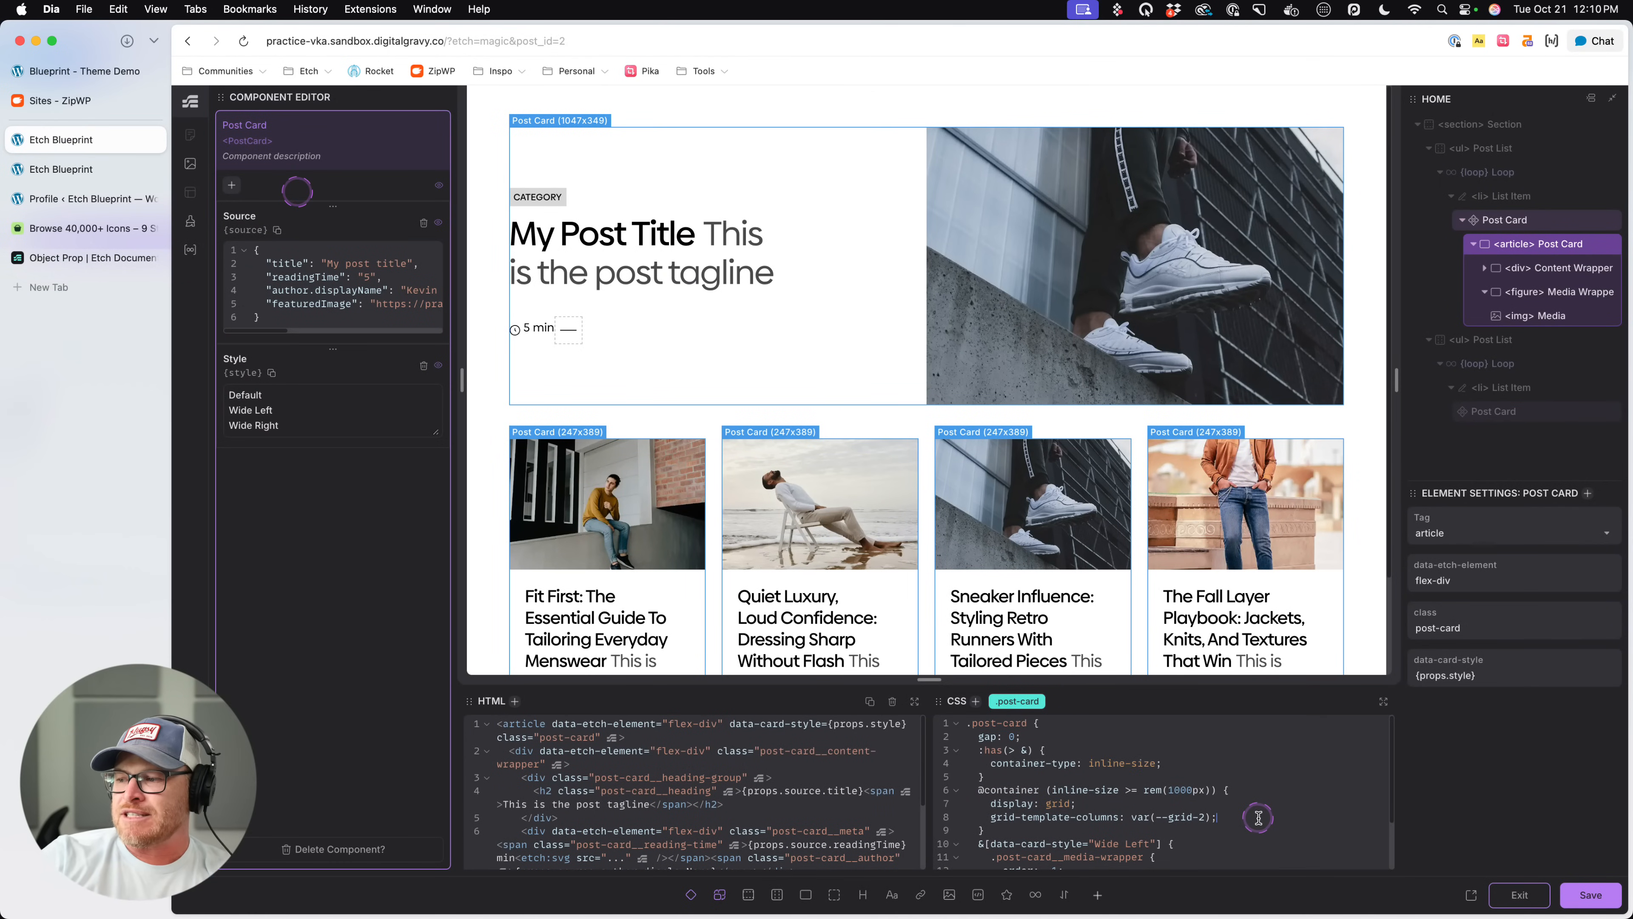
pyautogui.press('Return')
pyautogui.write('gap: var(--content-')
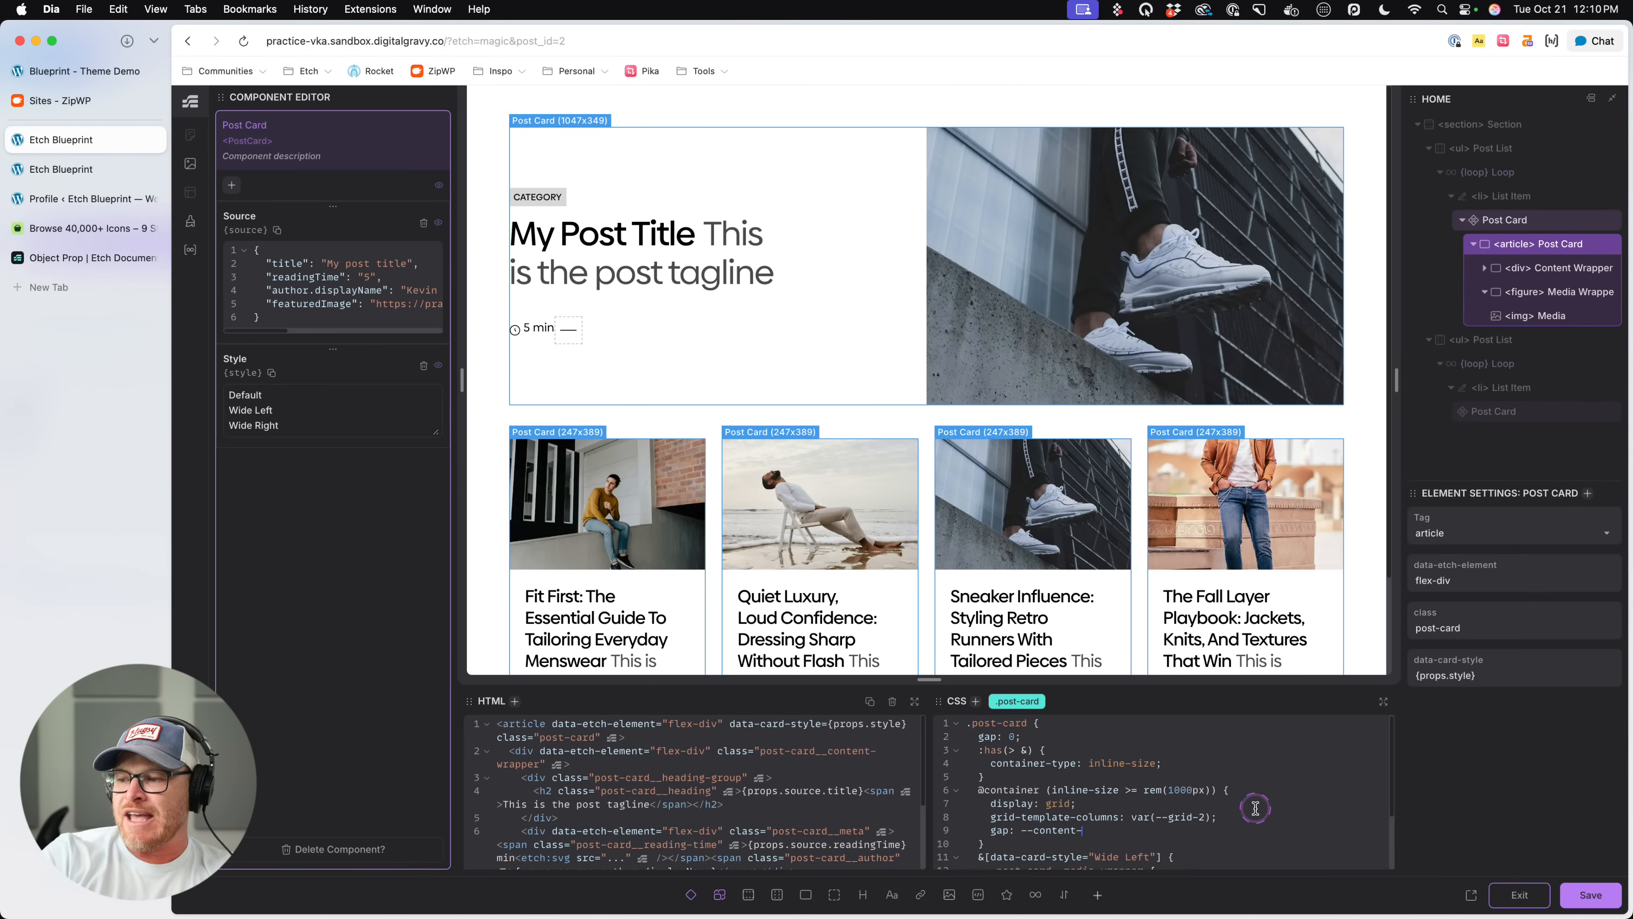
pyautogui.write('gap);')
pyautogui.press('super+s')
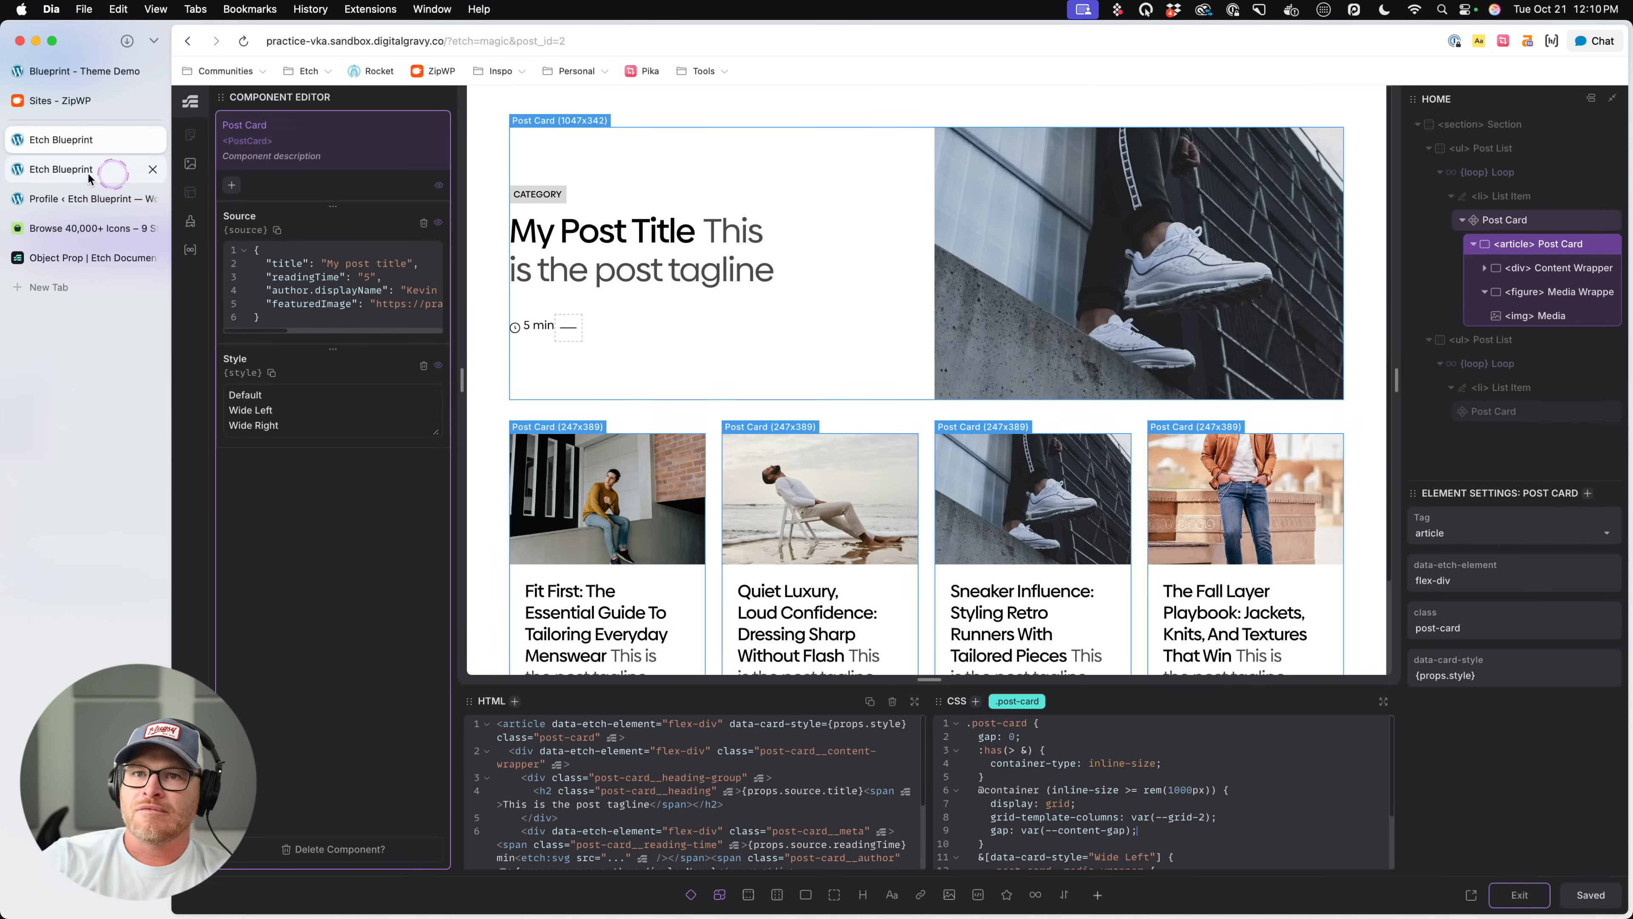
# - Reload the front-end page and check the spacing between the featured card's image and text
pyautogui.click(90, 174)
pyautogui.press('super+r')
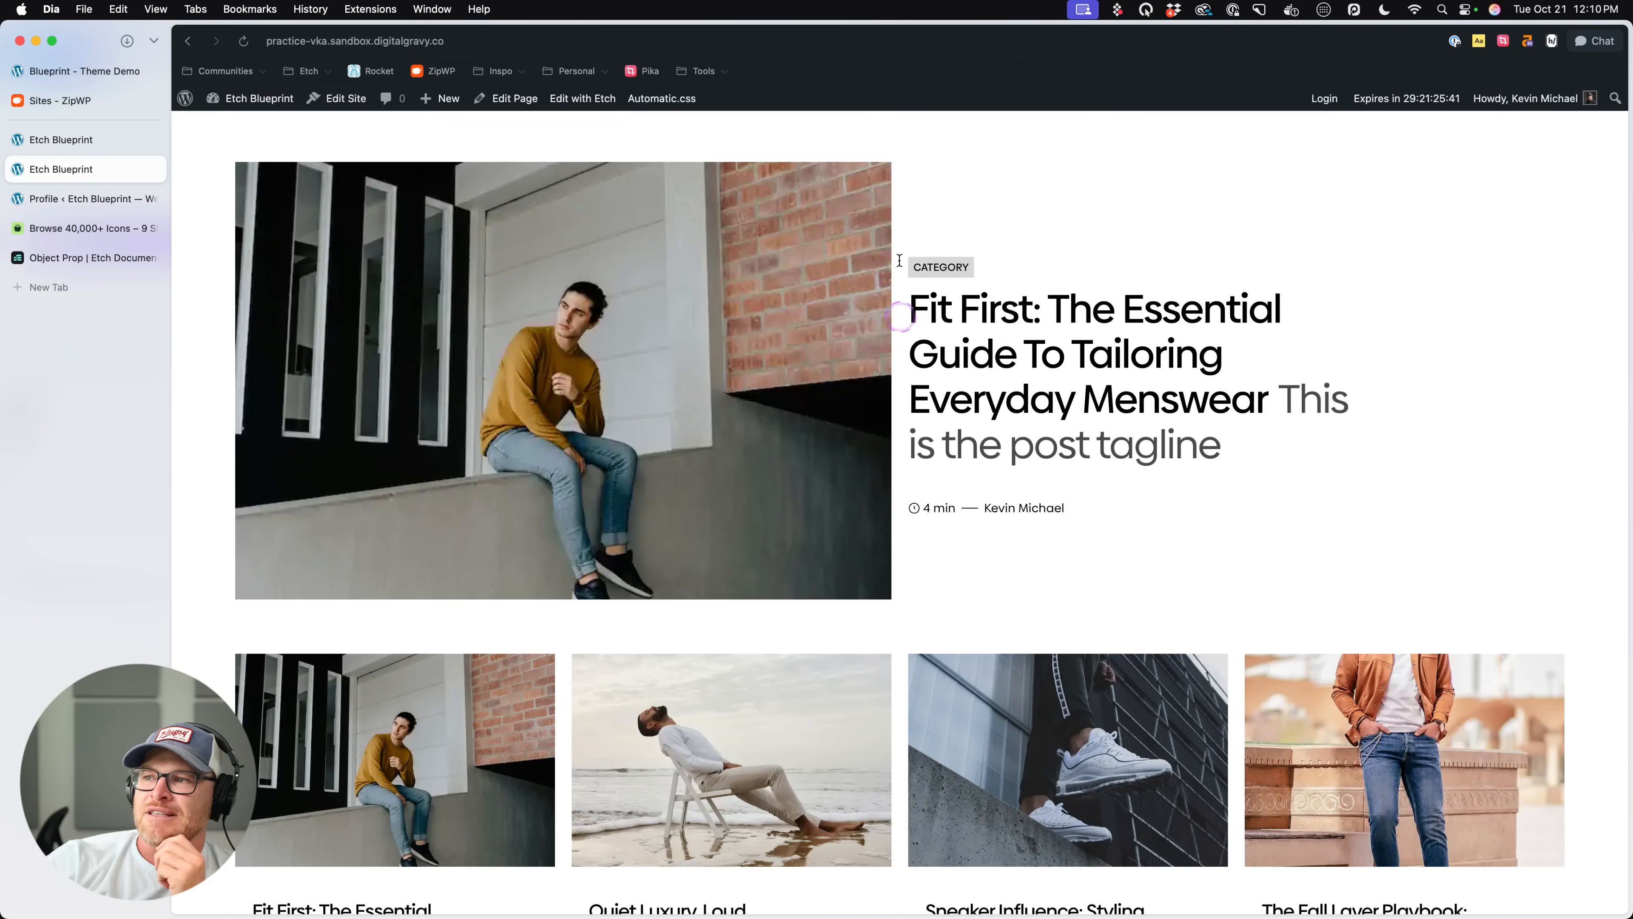
pyautogui.scroll(-3, 1437, 596)
pyautogui.scroll(2, 1437, 599)
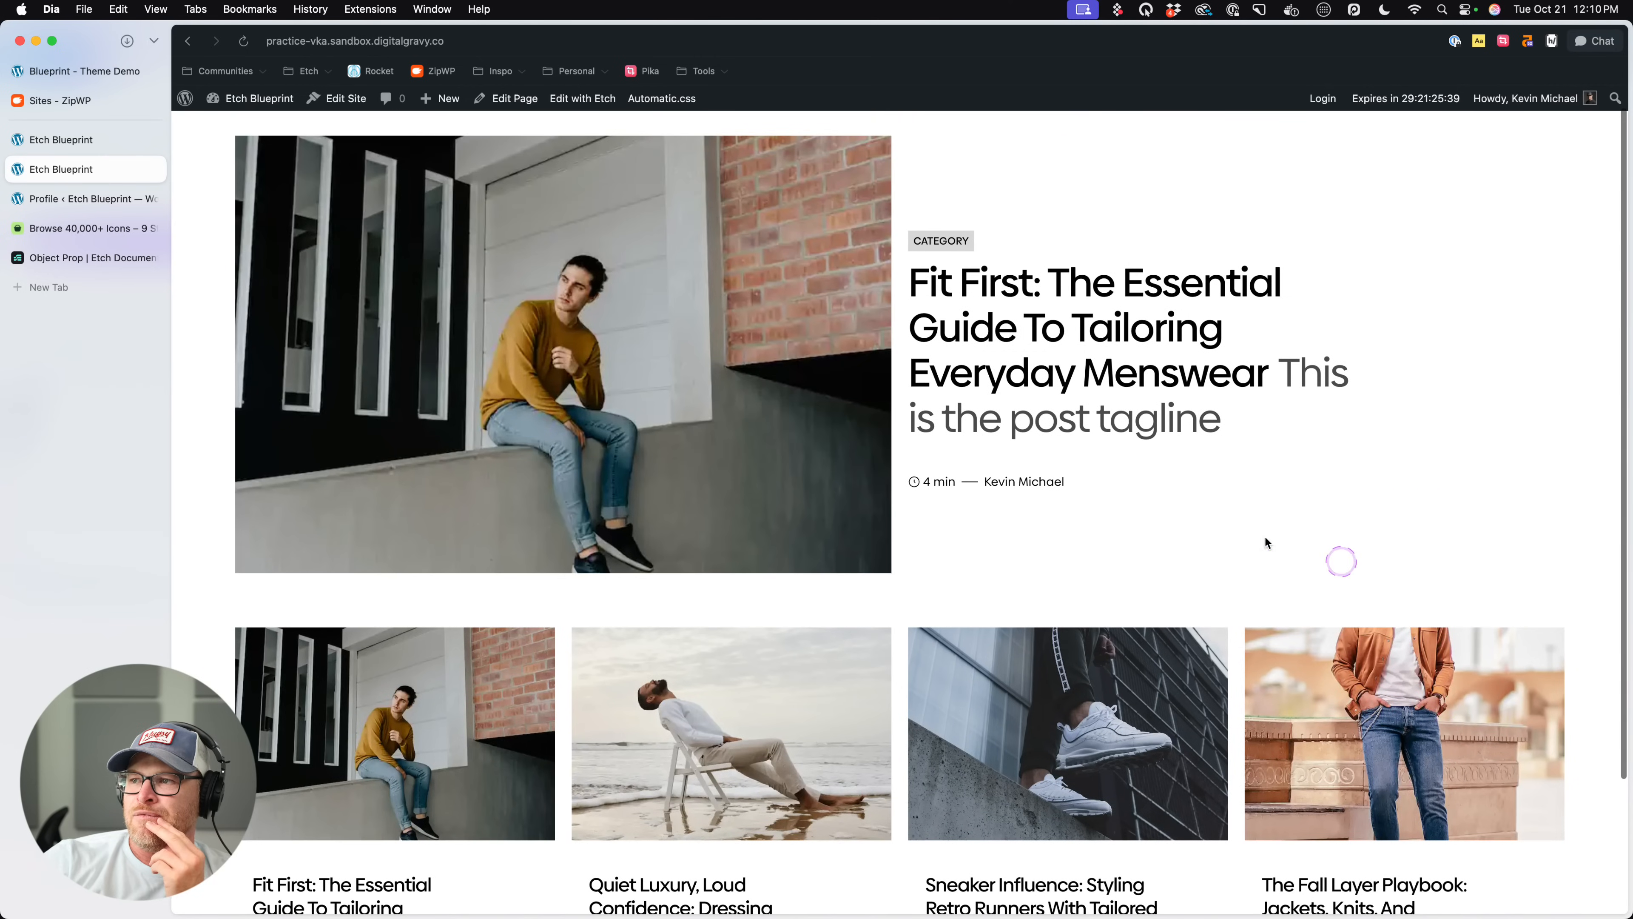
# - Exit the component editor, set the featured Post Card's Style to Wide Right, and save the page
pyautogui.click(76, 139)
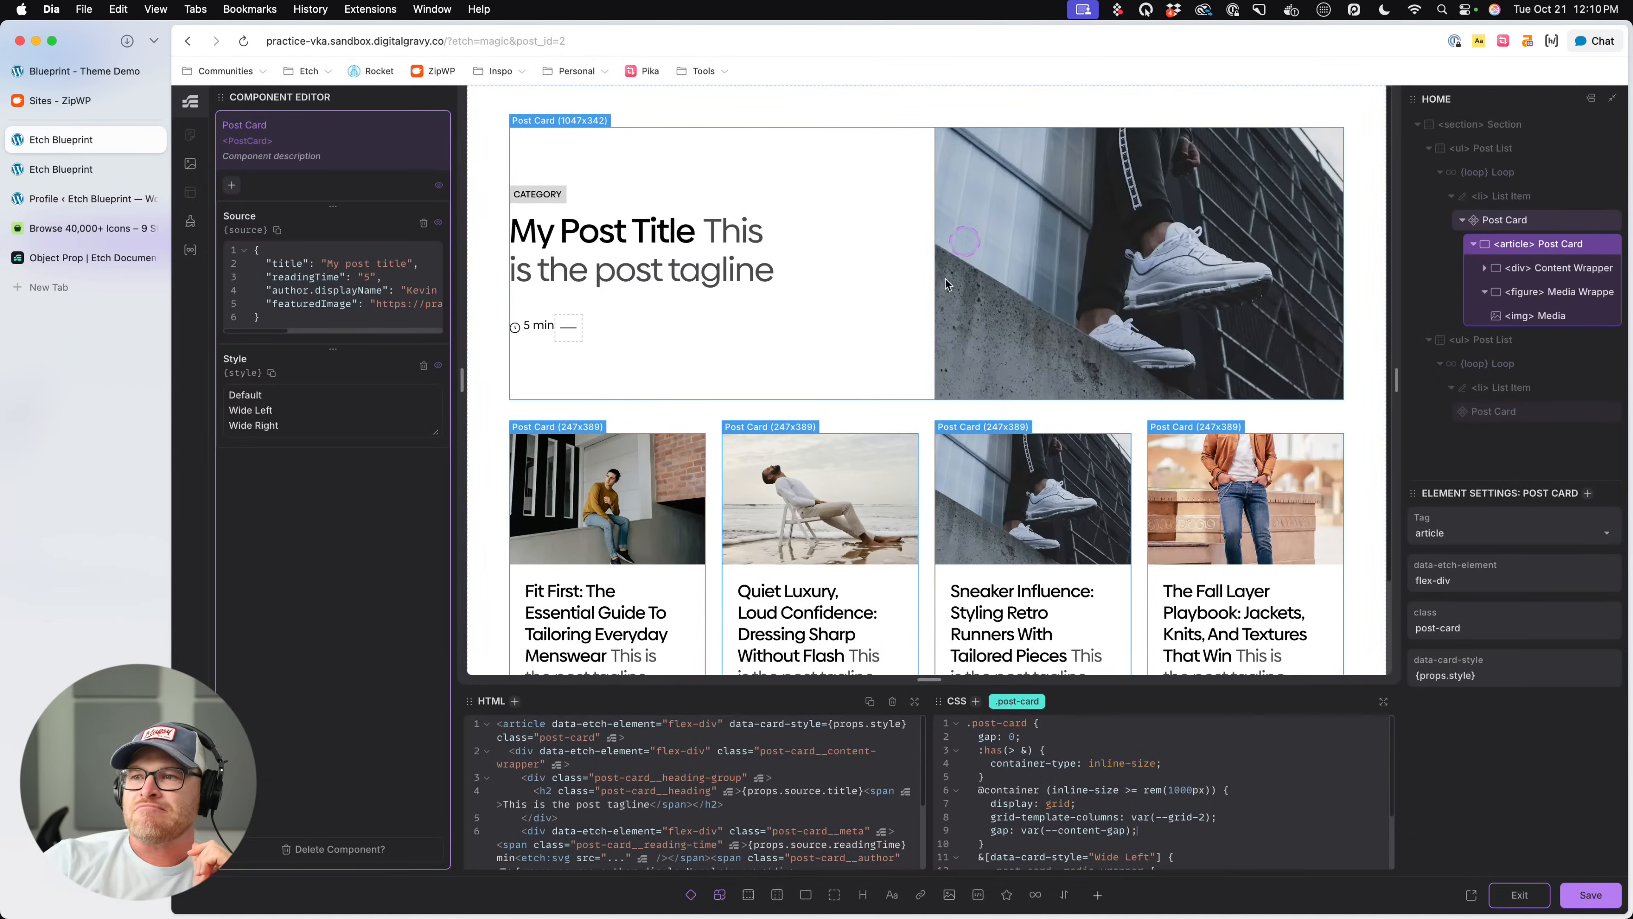
pyautogui.click(1520, 896)
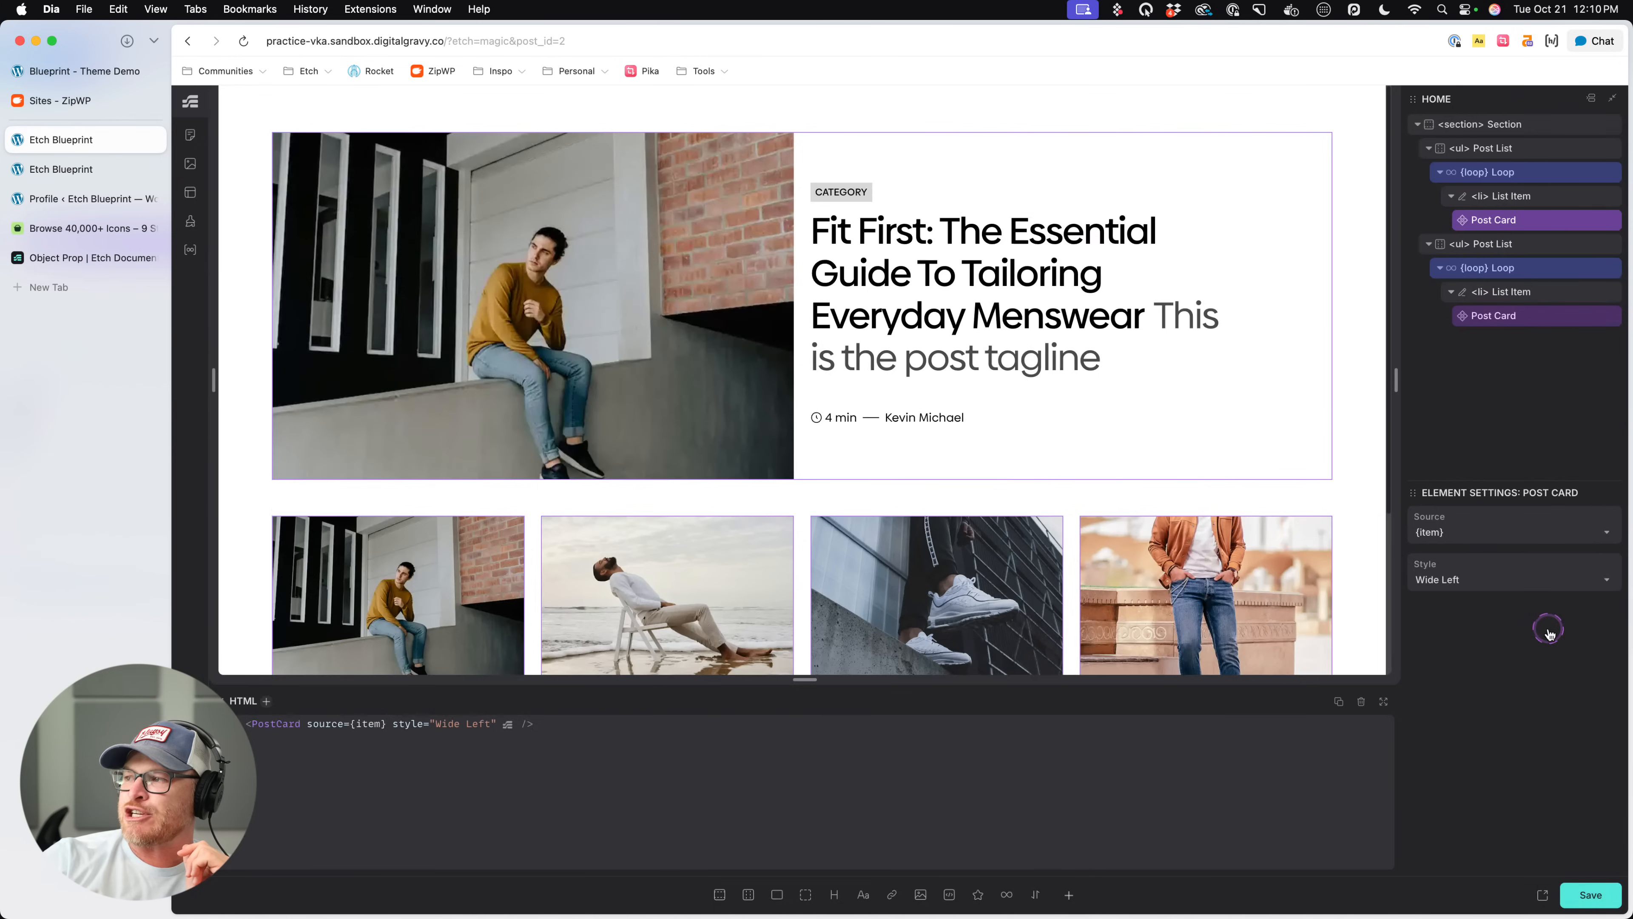
pyautogui.click(1511, 574)
pyautogui.click(1472, 656)
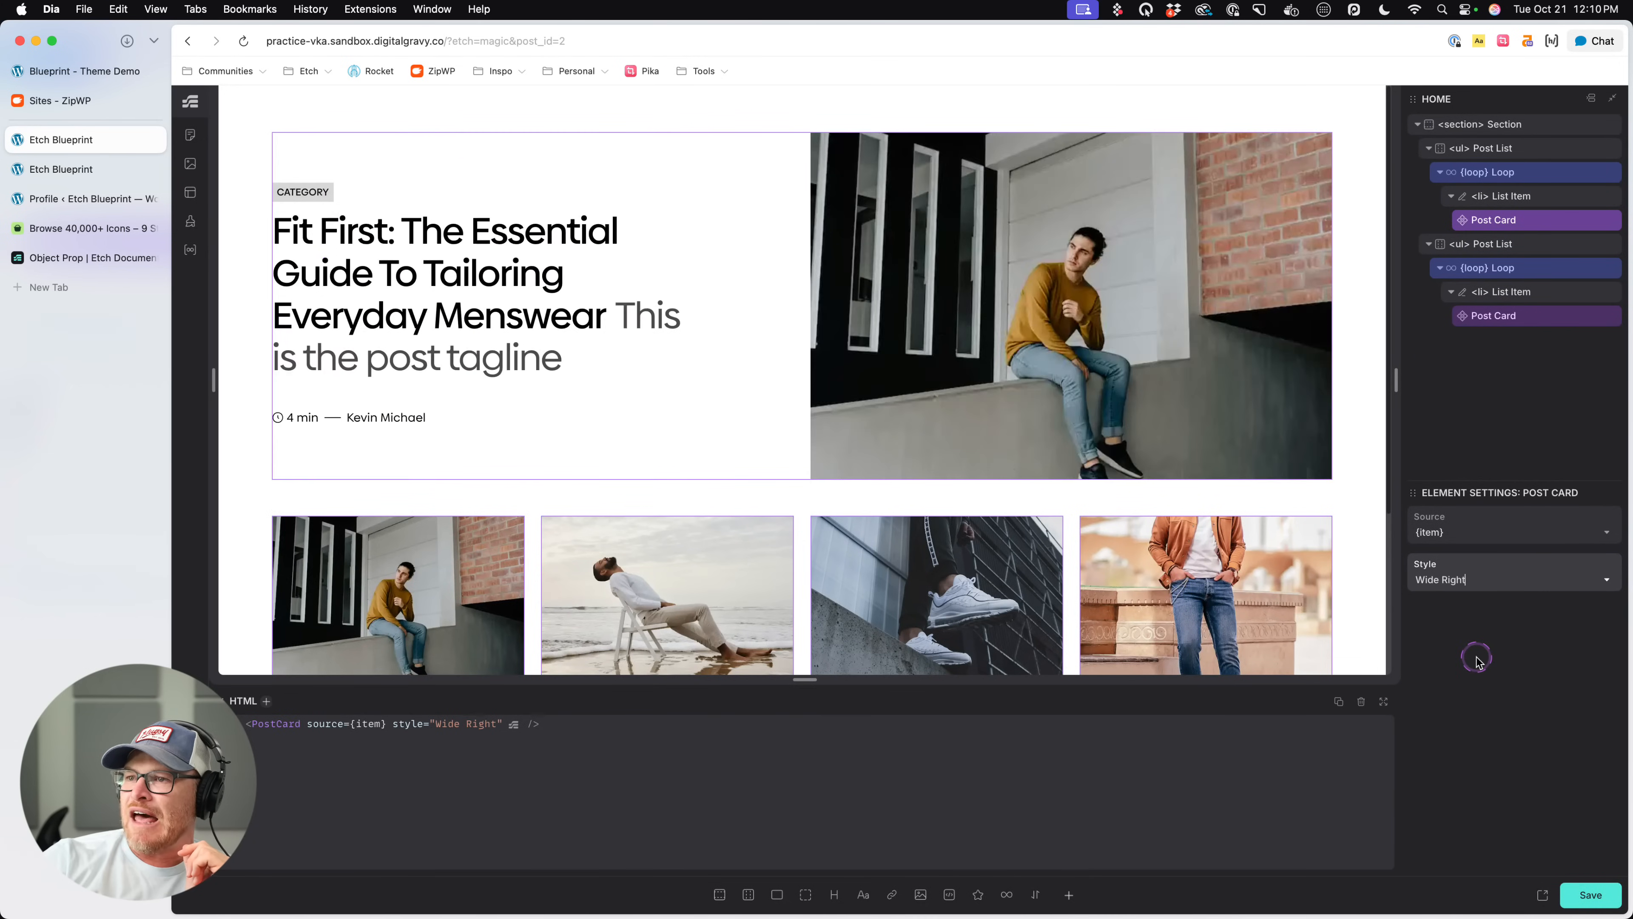
pyautogui.click(1589, 893)
# - Reload the front-end page to check the featured card's Wide Right layout, and return to the builder
pyautogui.click(24, 232)
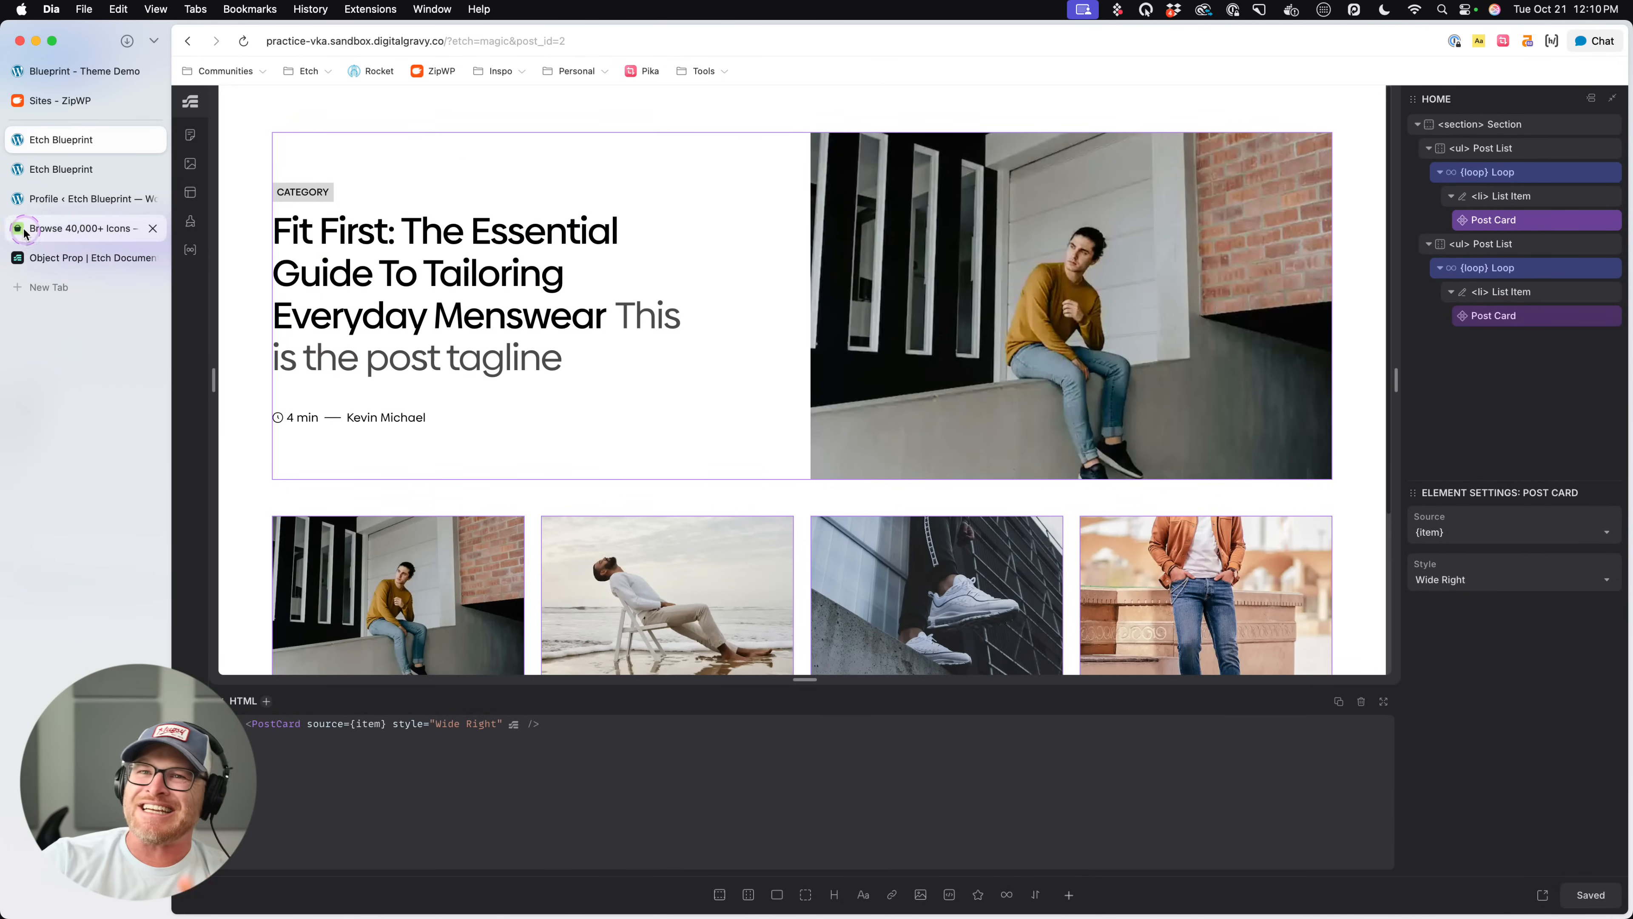
pyautogui.click(55, 169)
pyautogui.click(54, 170)
pyautogui.press('super+r')
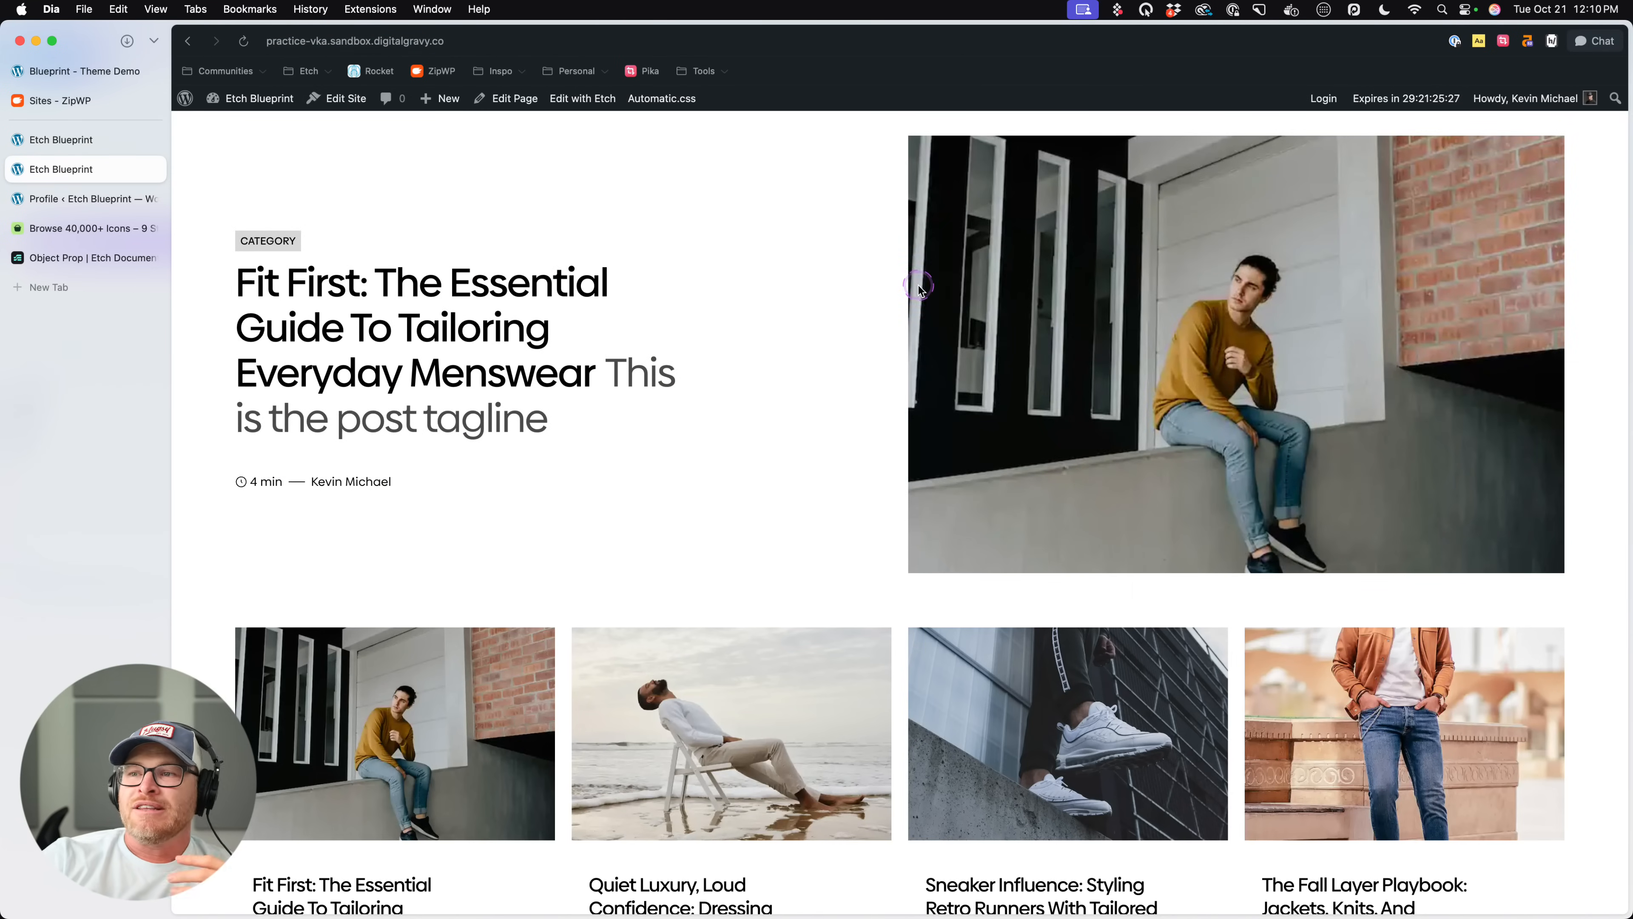
pyautogui.click(55, 143)
pyautogui.click(83, 171)
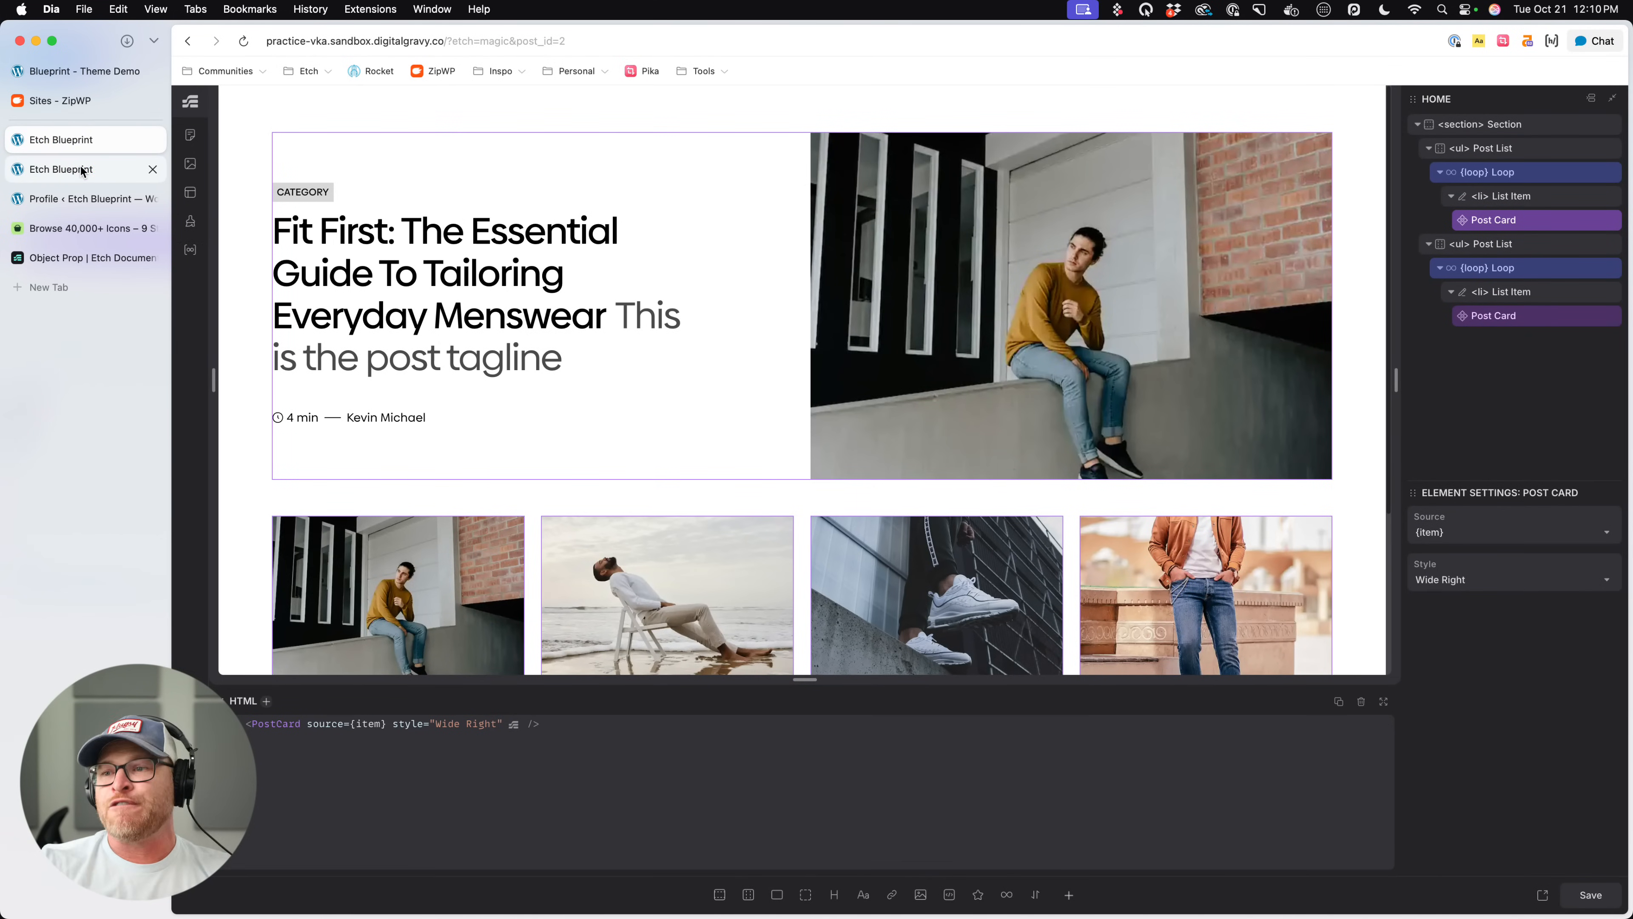
pyautogui.click(598, 108)
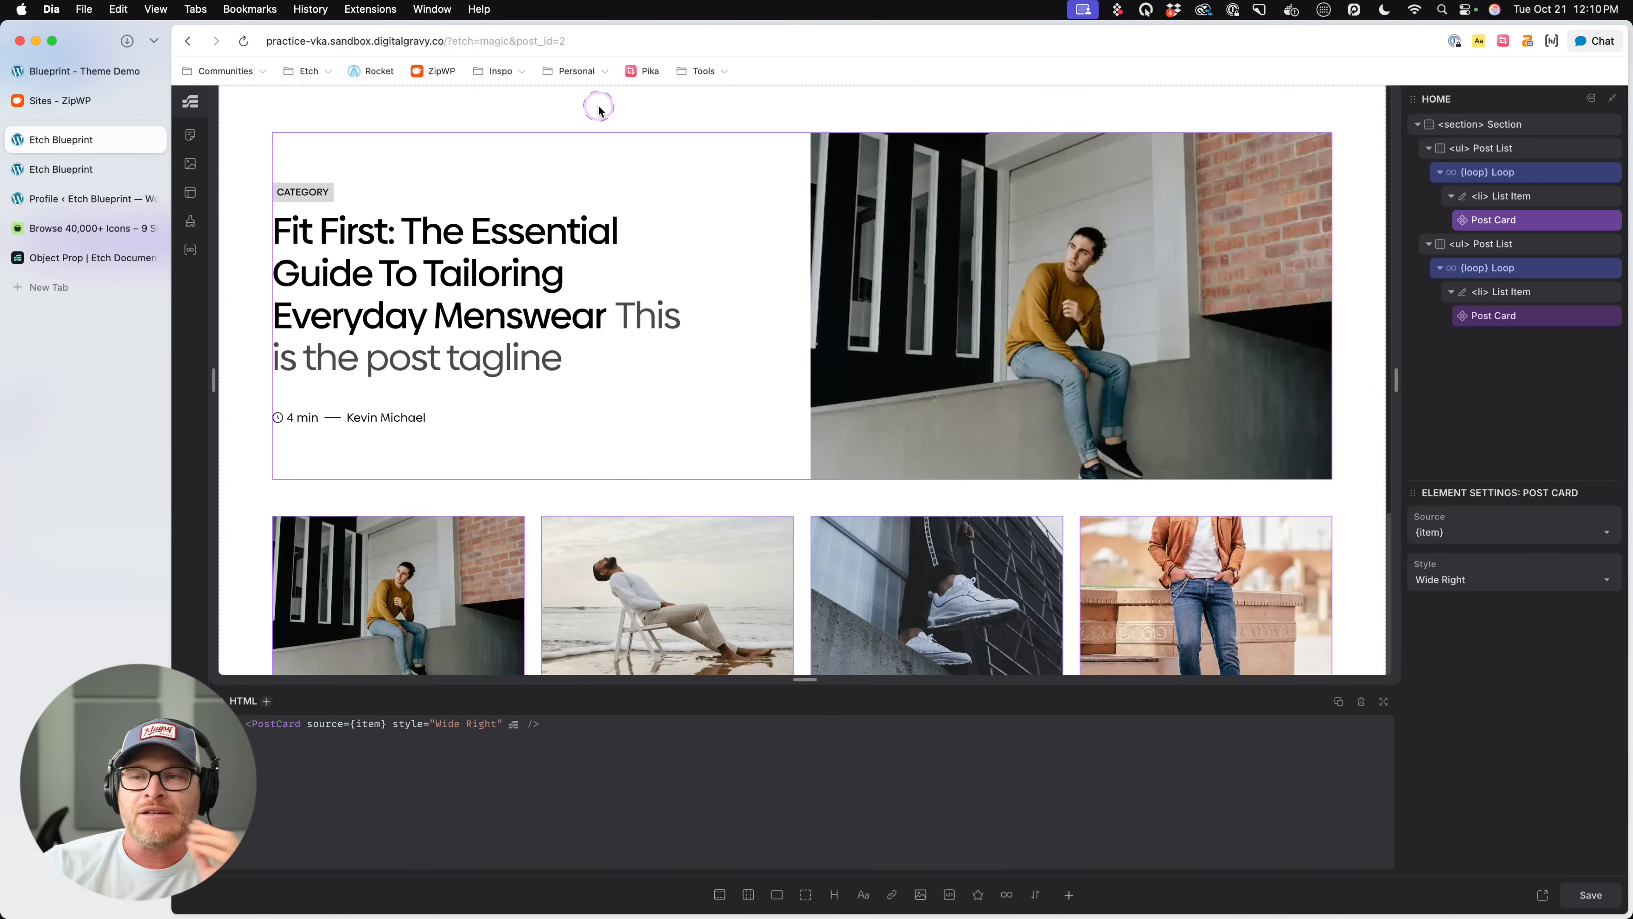
pyautogui.scroll(-5, 558, 553)
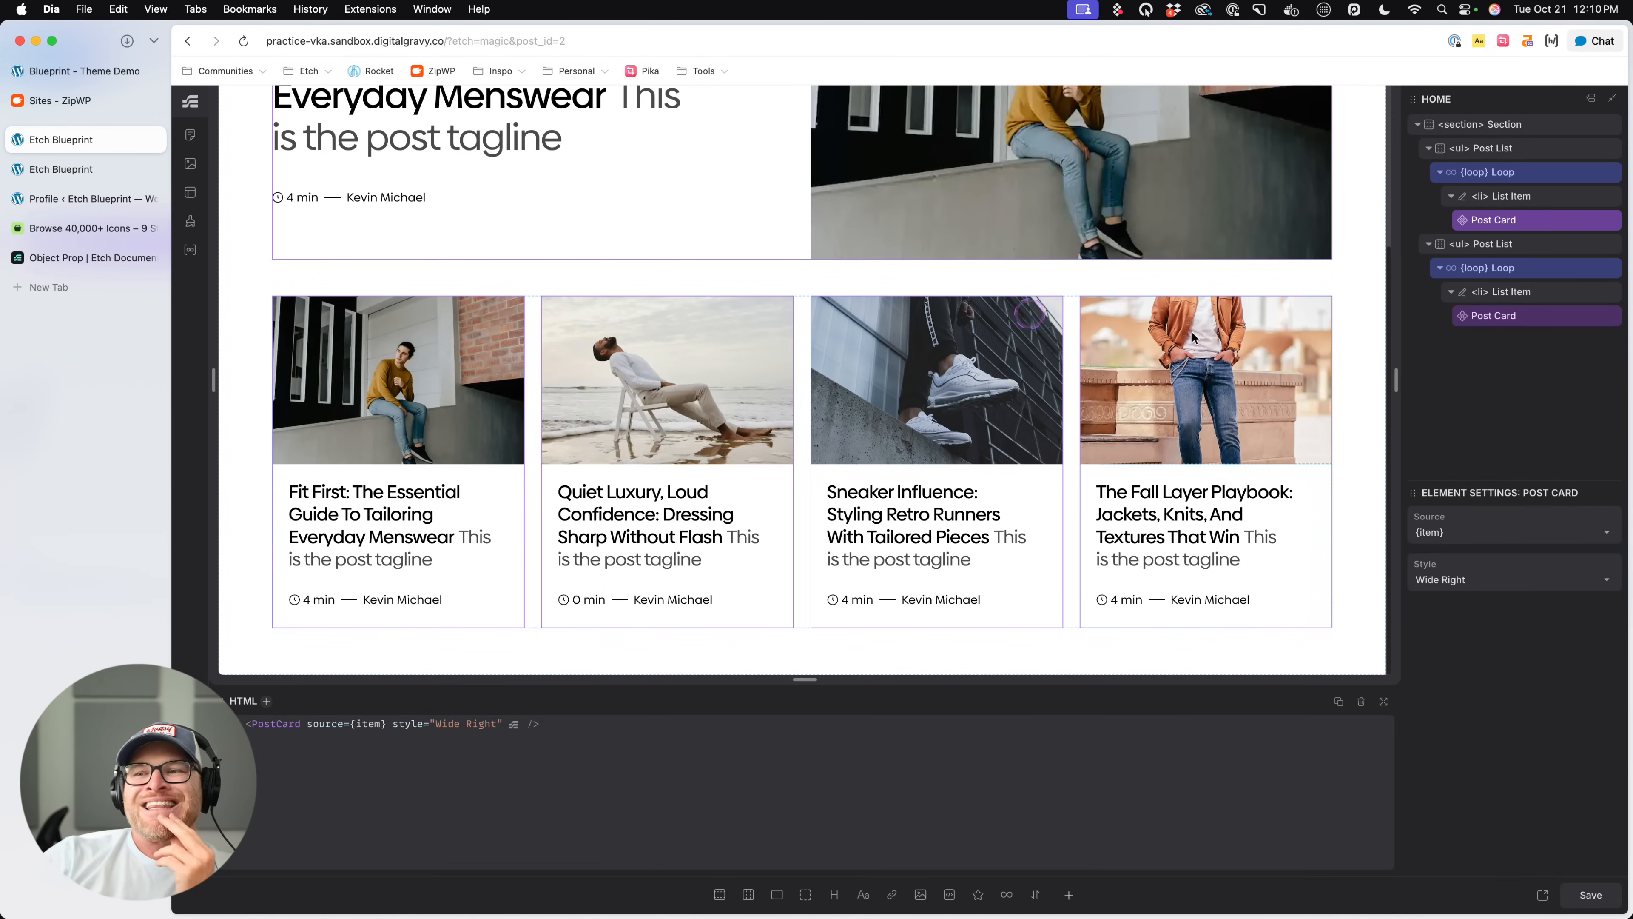
pyautogui.rightClick(1505, 220)
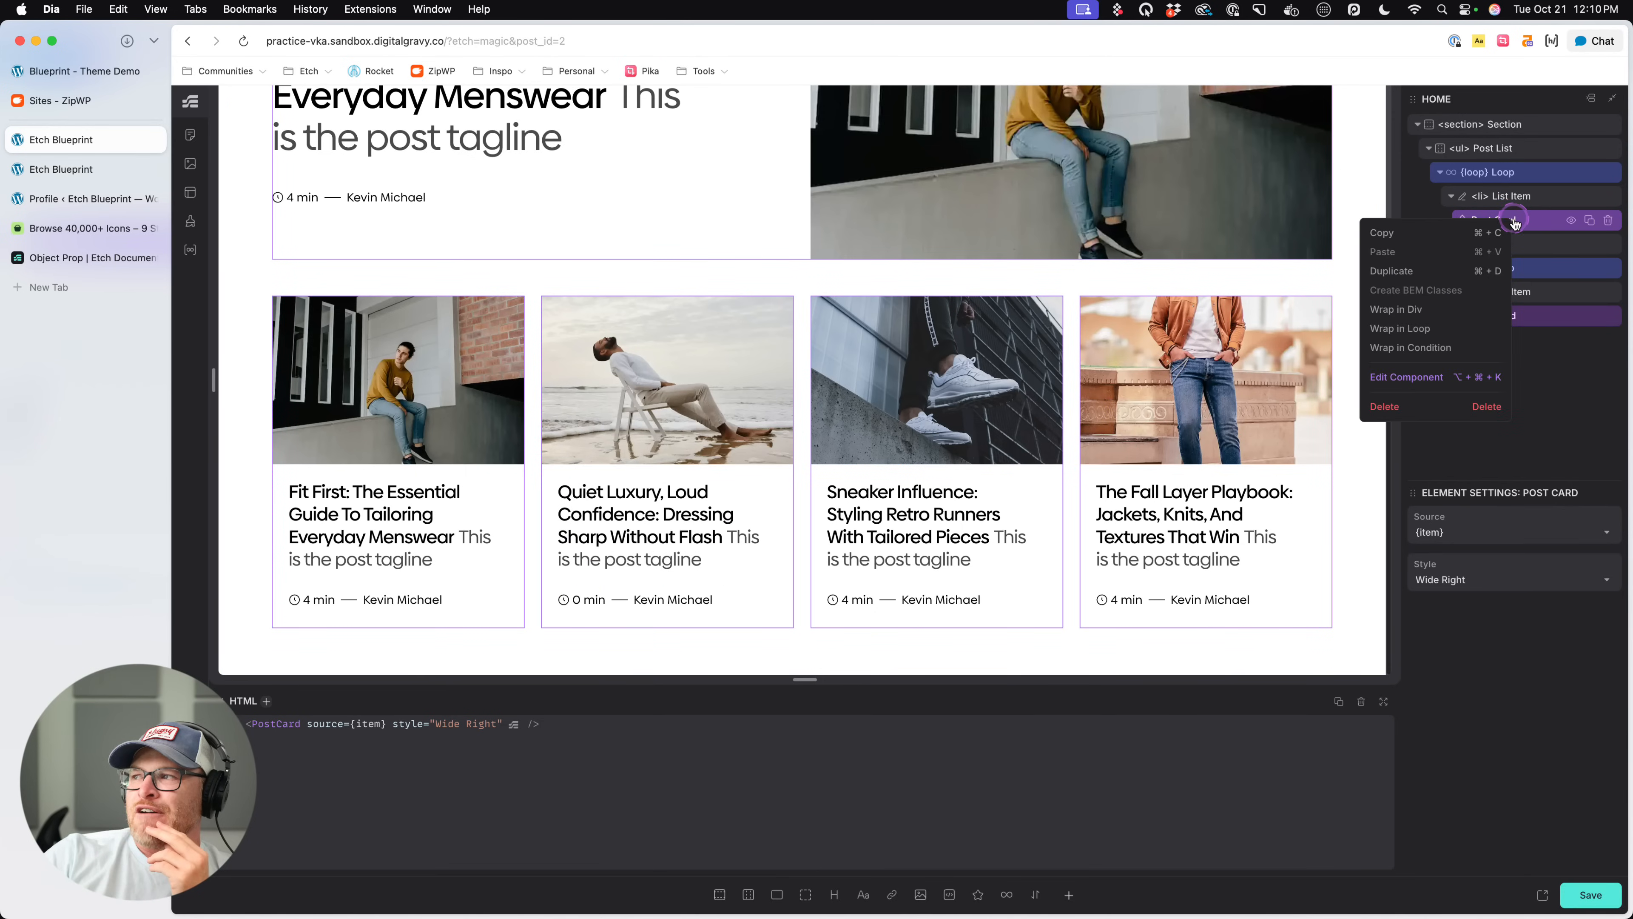
pyautogui.click(1408, 380)
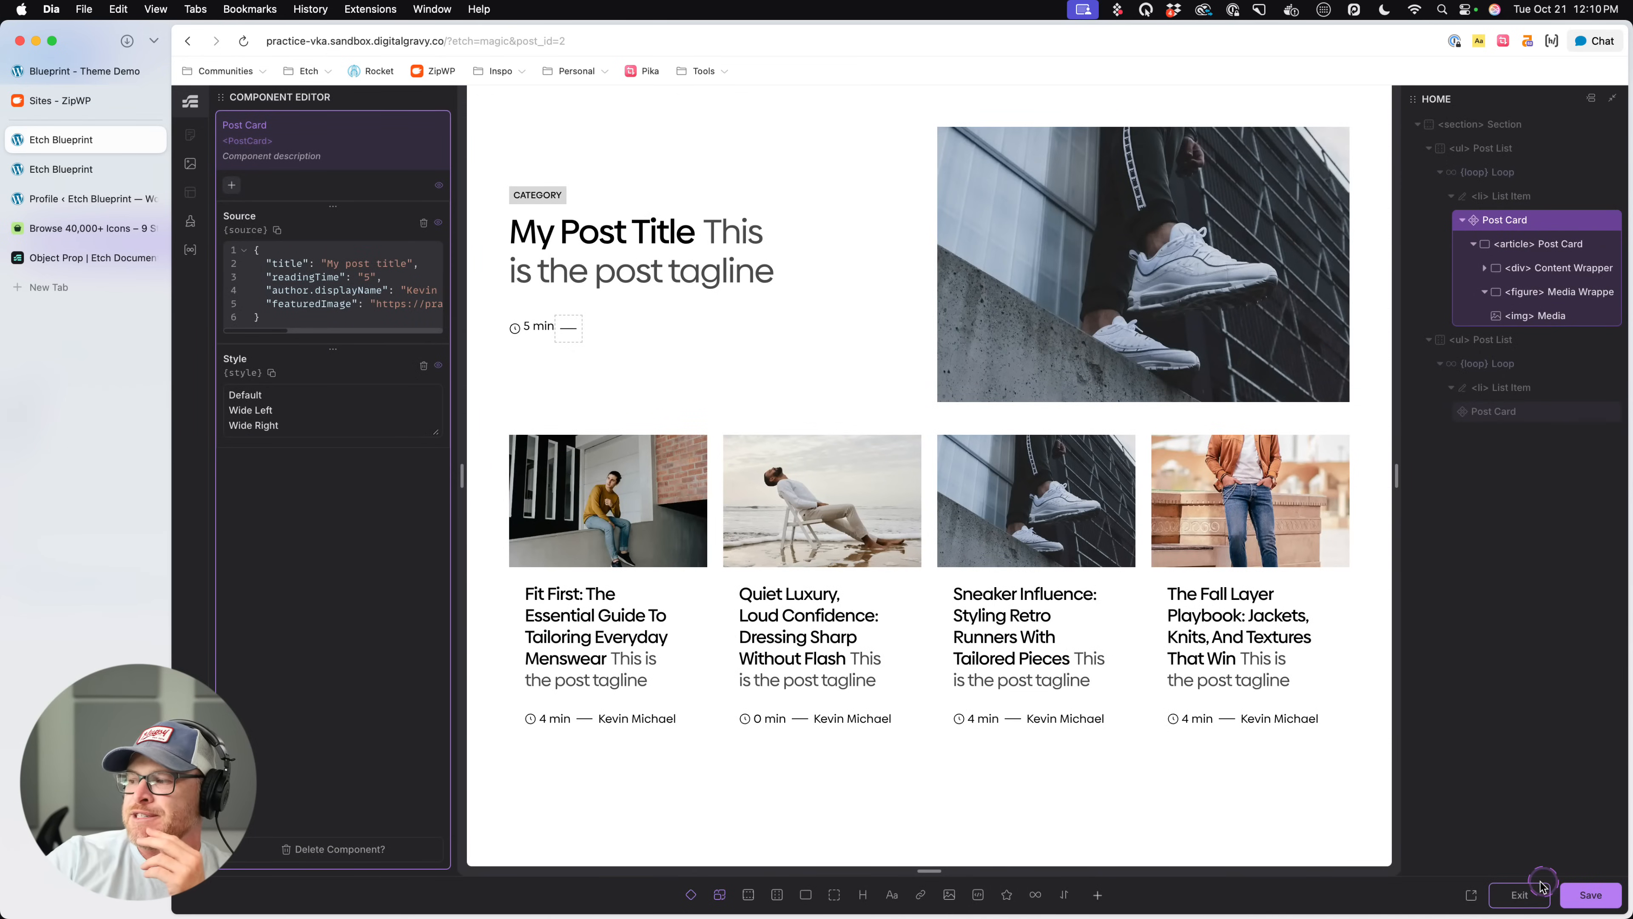
pyautogui.click(1499, 887)
pyautogui.scroll(-3, 546, 553)
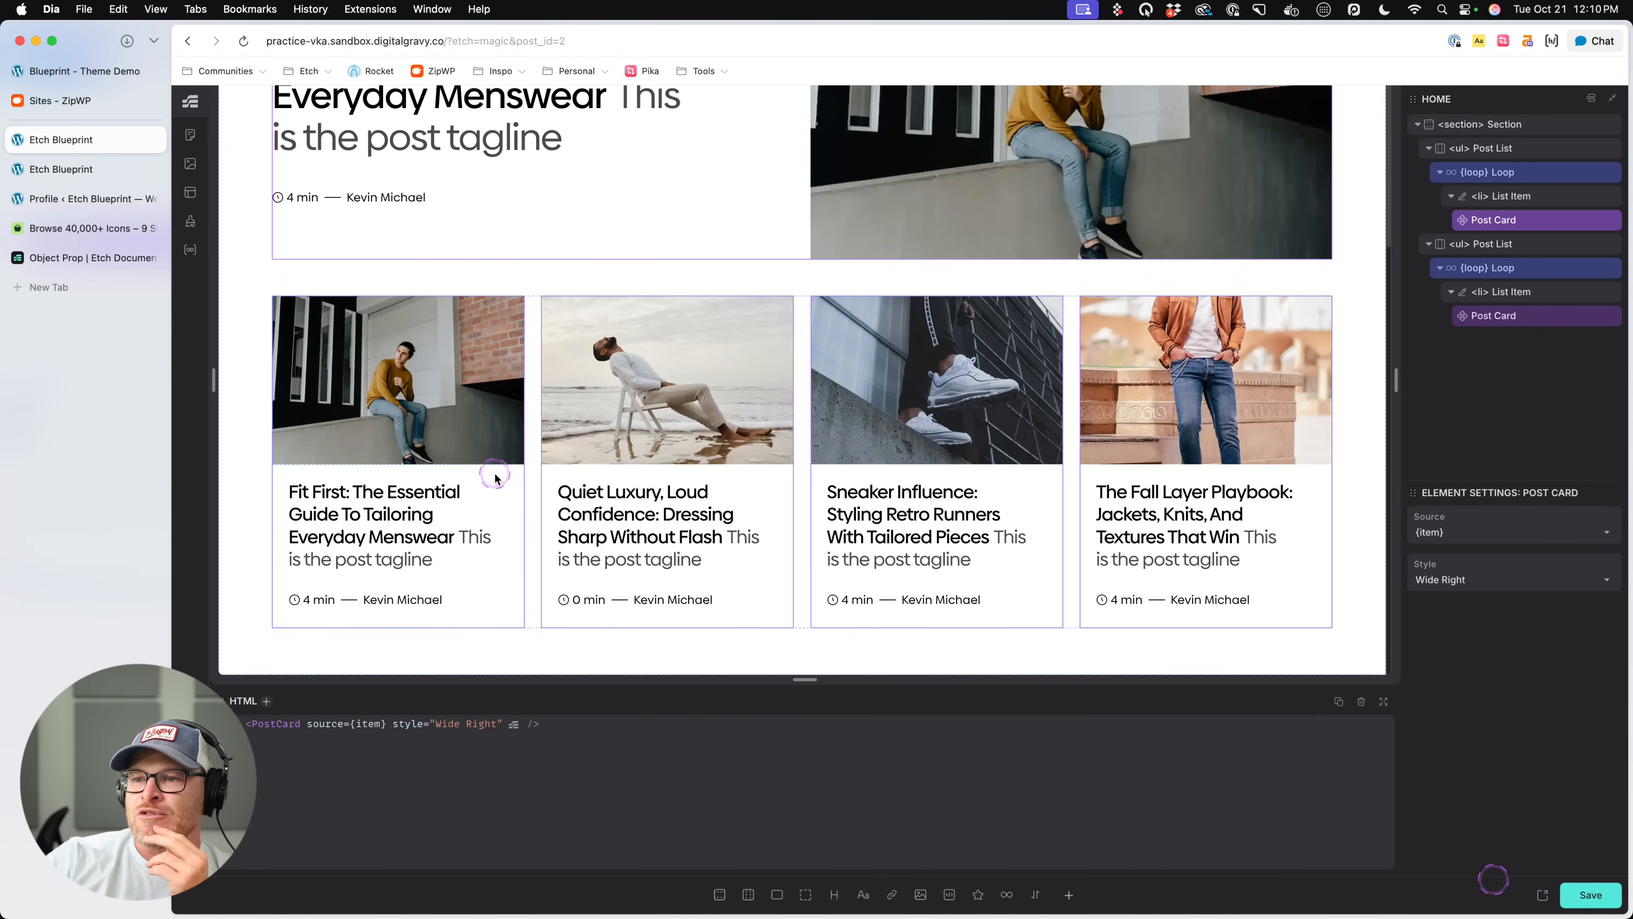
# - Set the Style of the Post Card in the second Post List to Wide Right and save
pyautogui.click(1493, 315)
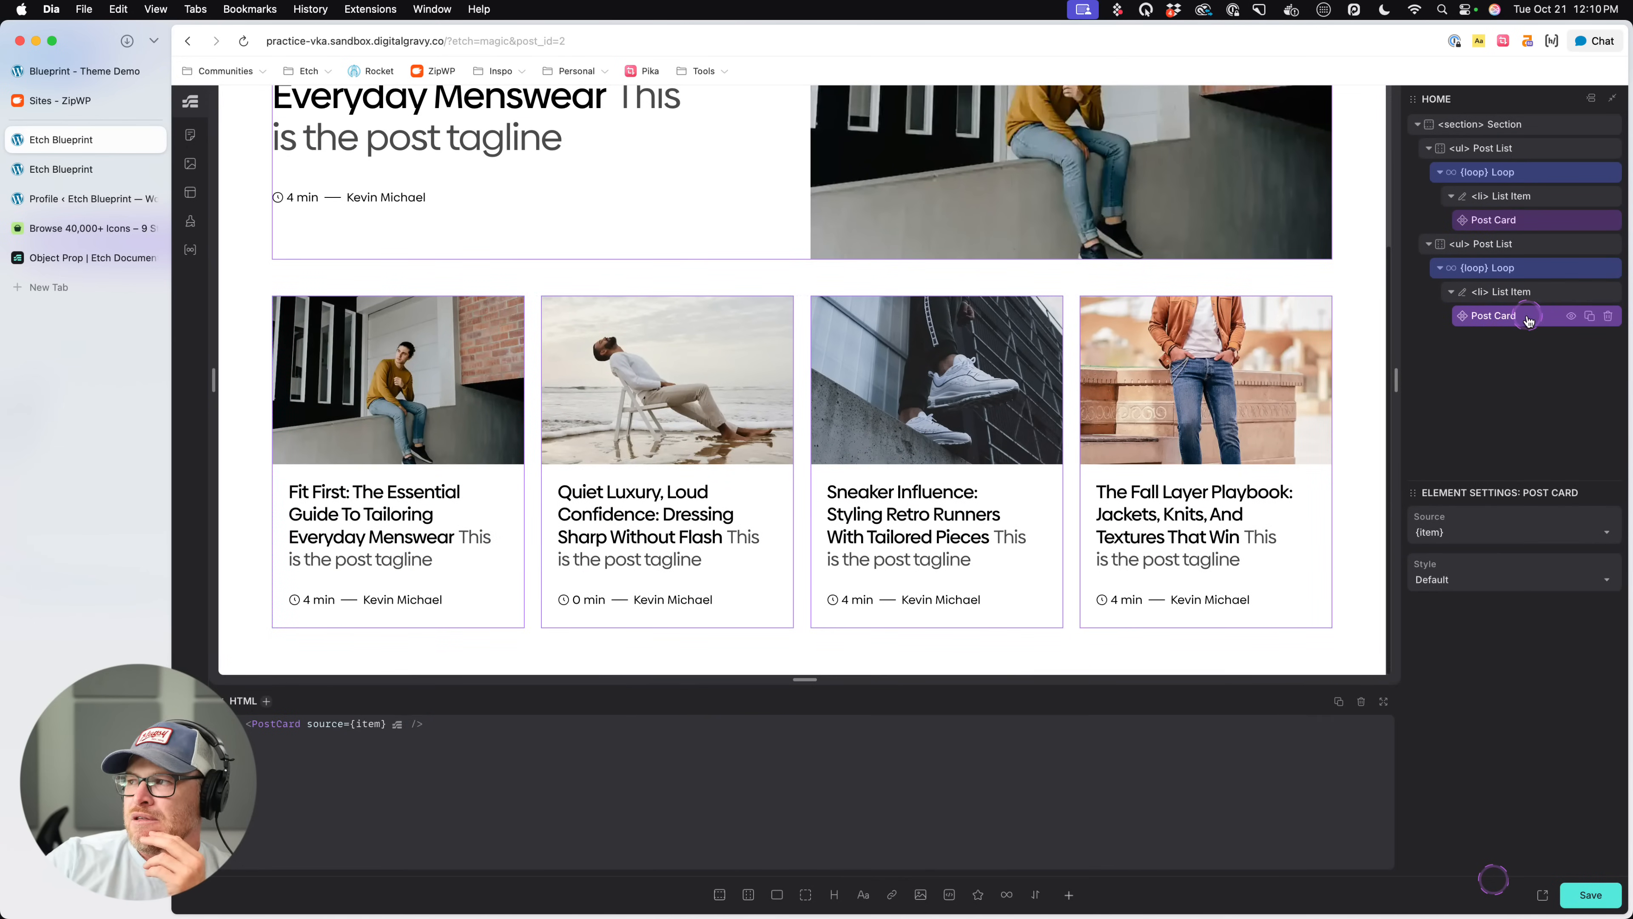
pyautogui.click(1463, 586)
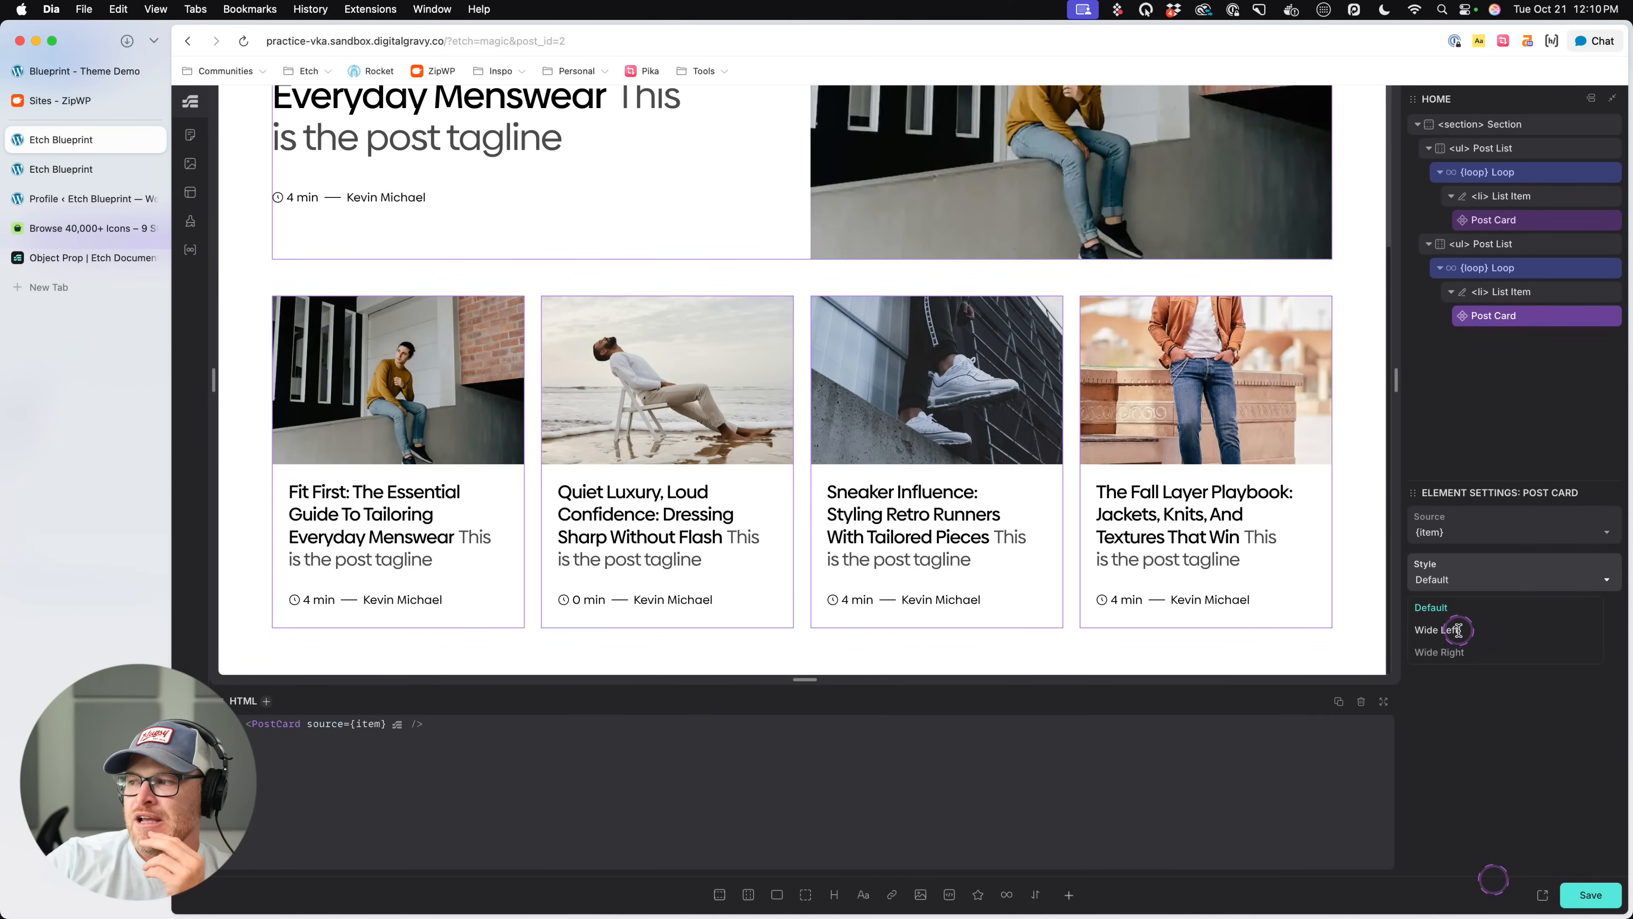
pyautogui.click(1457, 649)
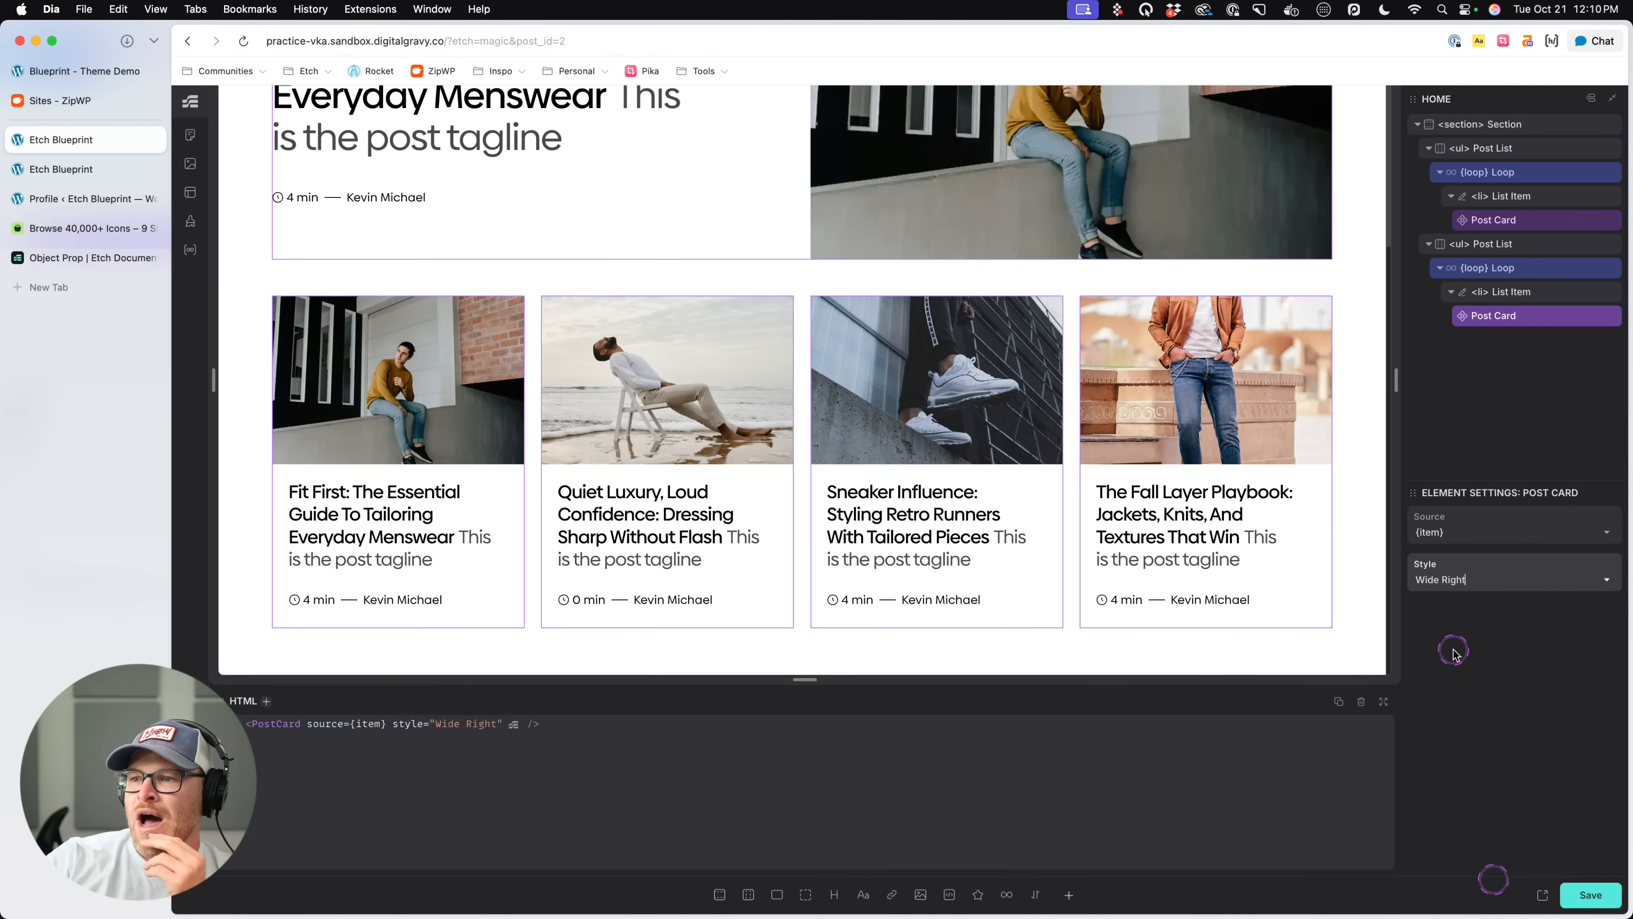
pyautogui.click(1593, 897)
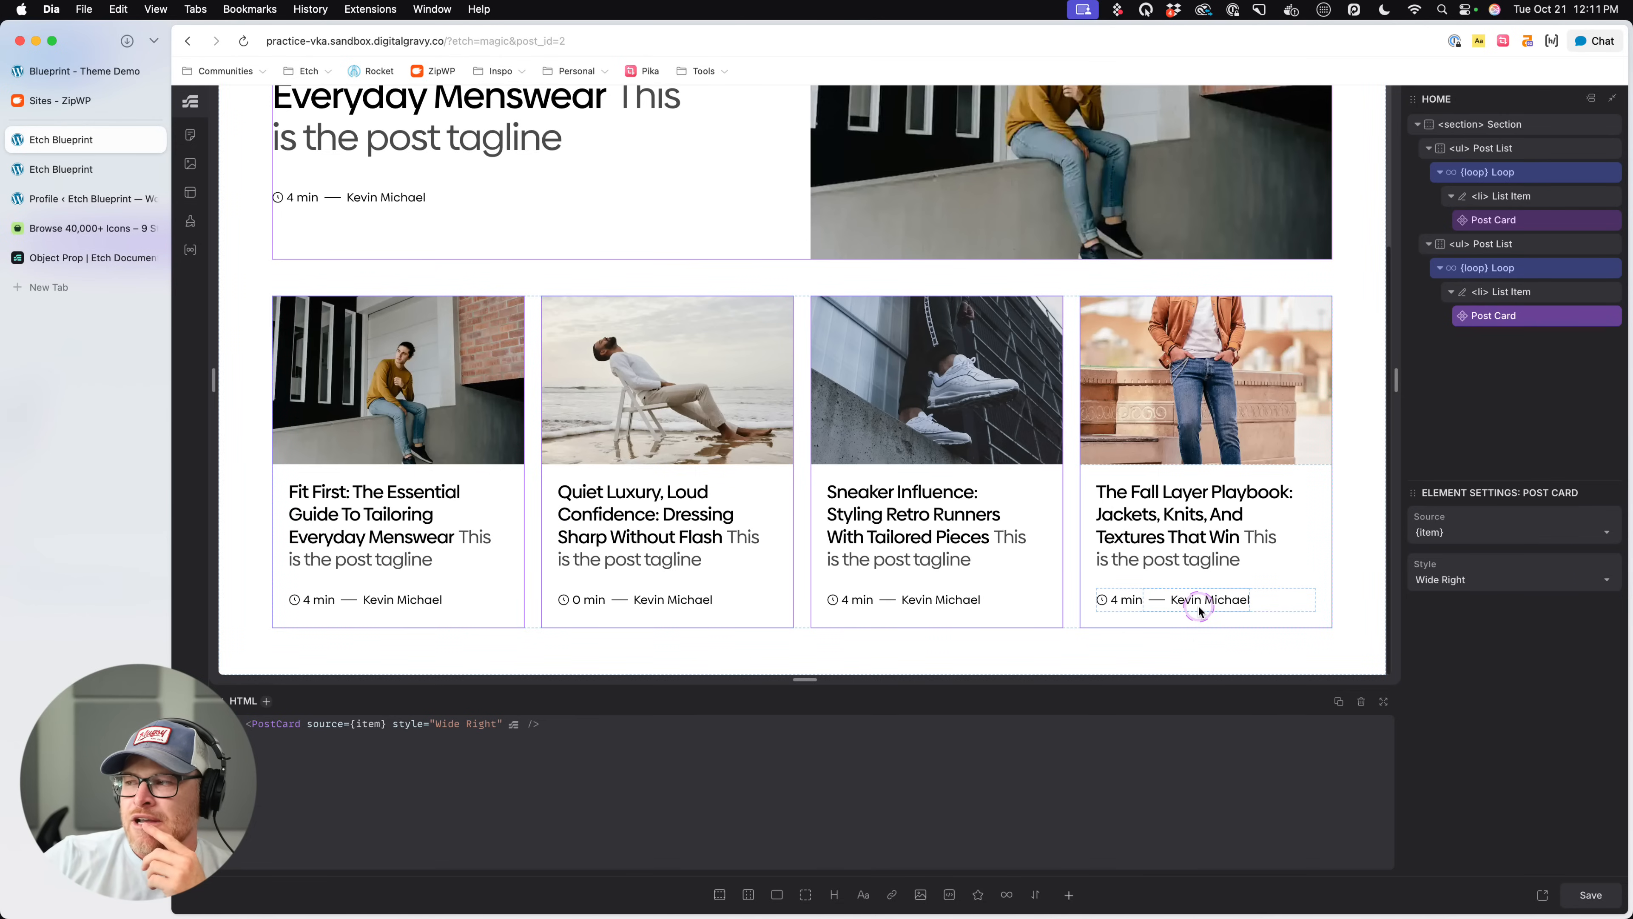
pyautogui.click(1472, 579)
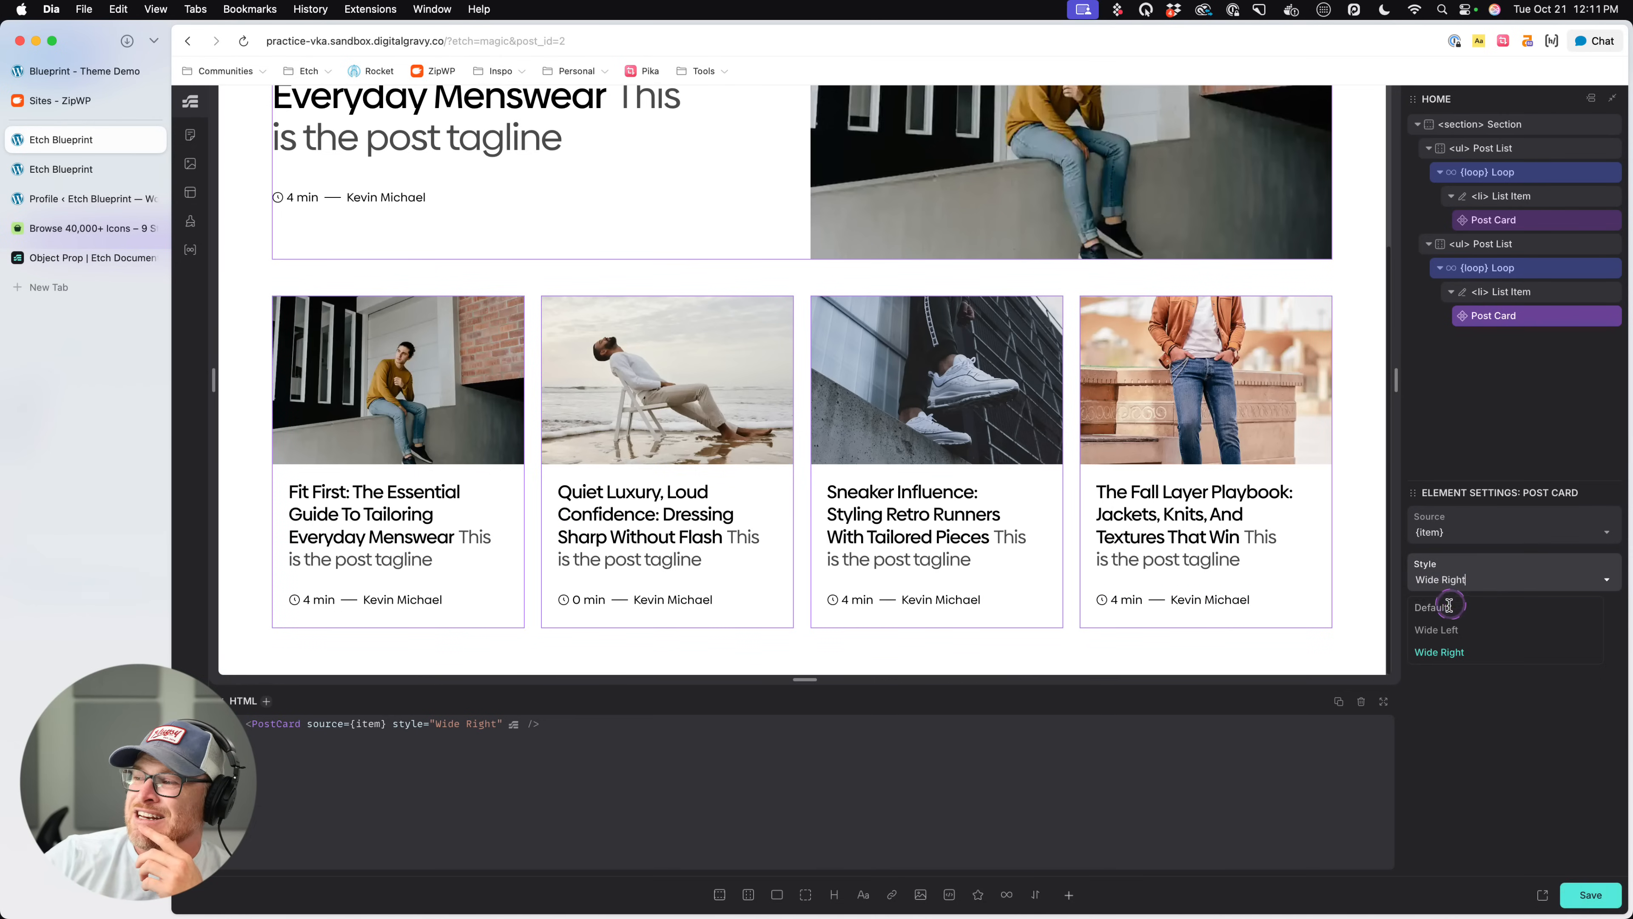
pyautogui.click(1509, 576)
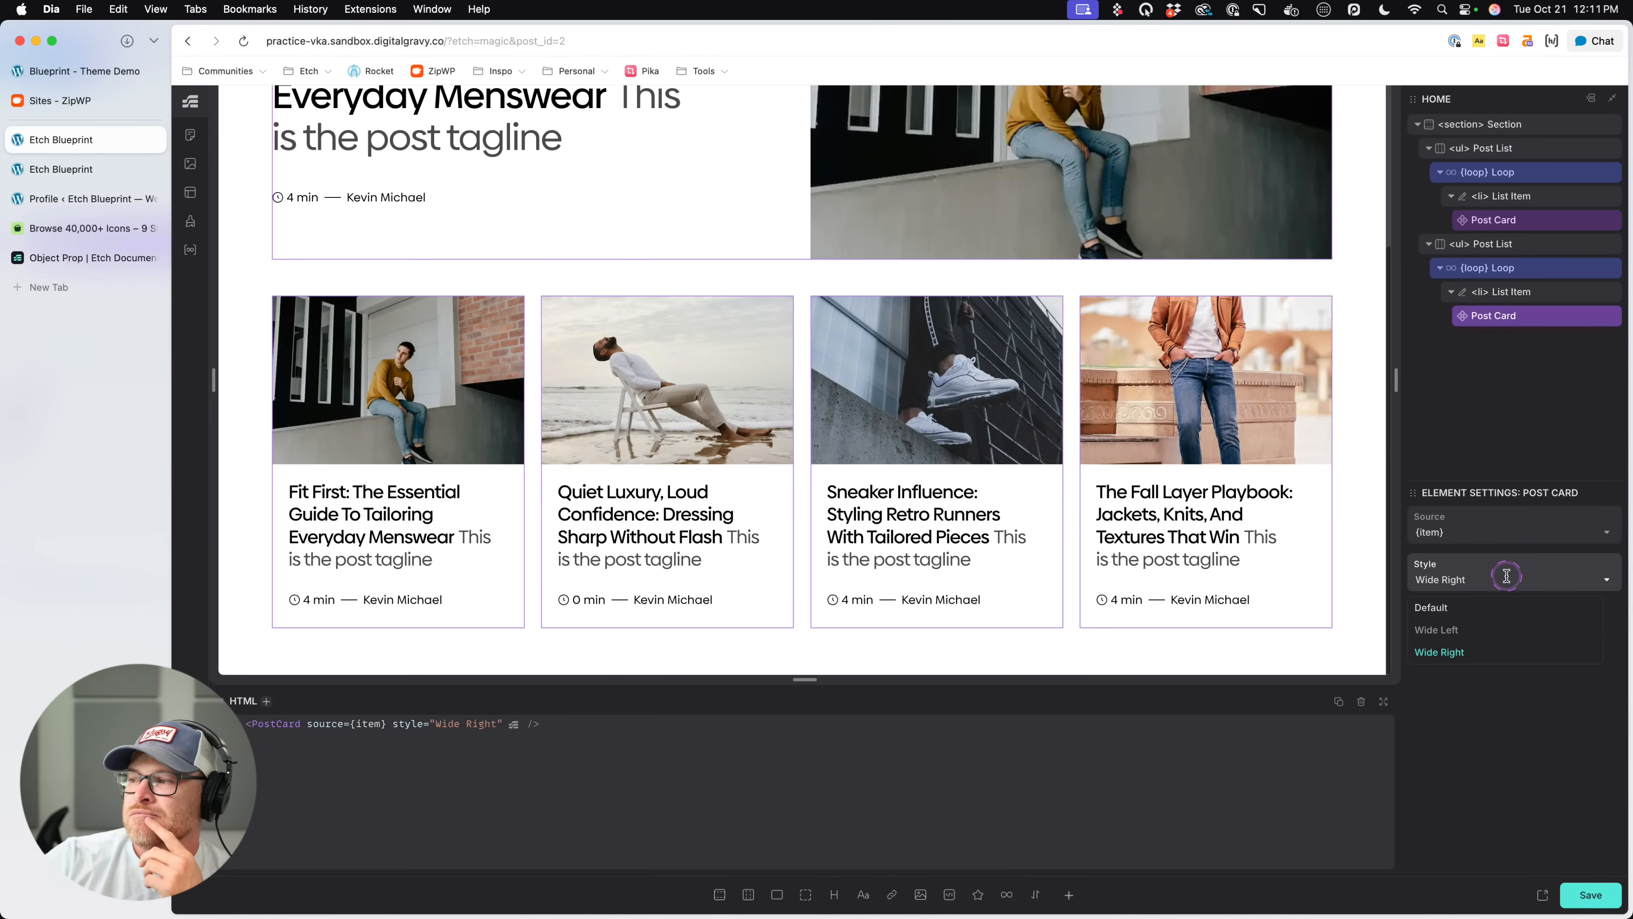
pyautogui.click(1495, 736)
pyautogui.click(1413, 617)
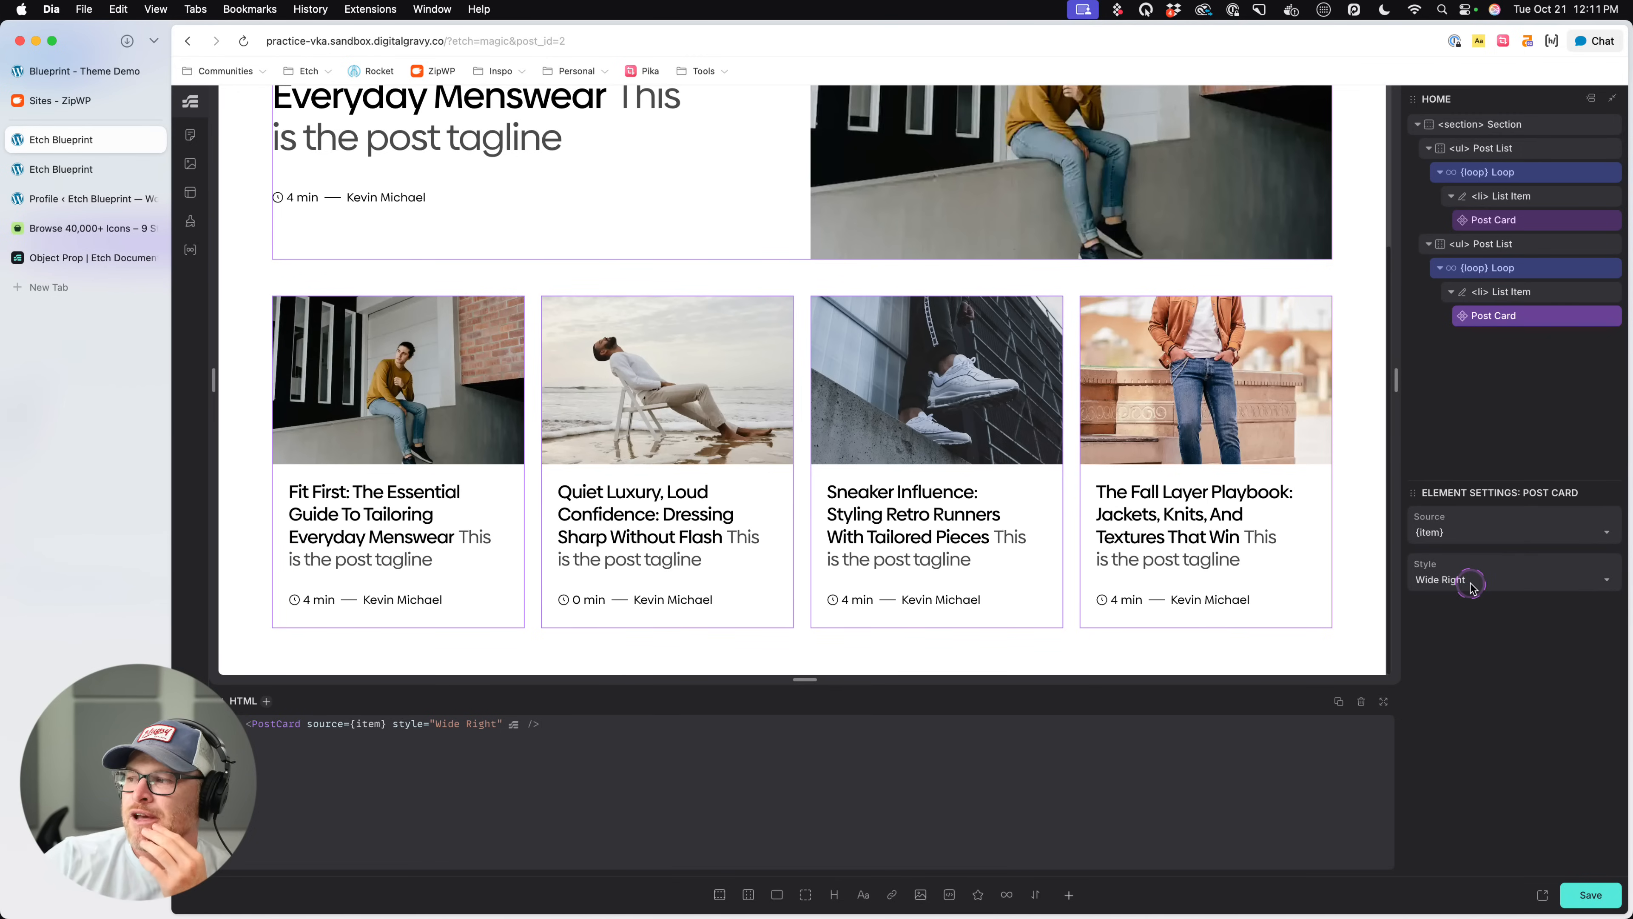
pyautogui.click(1518, 318)
pyautogui.click(837, 412)
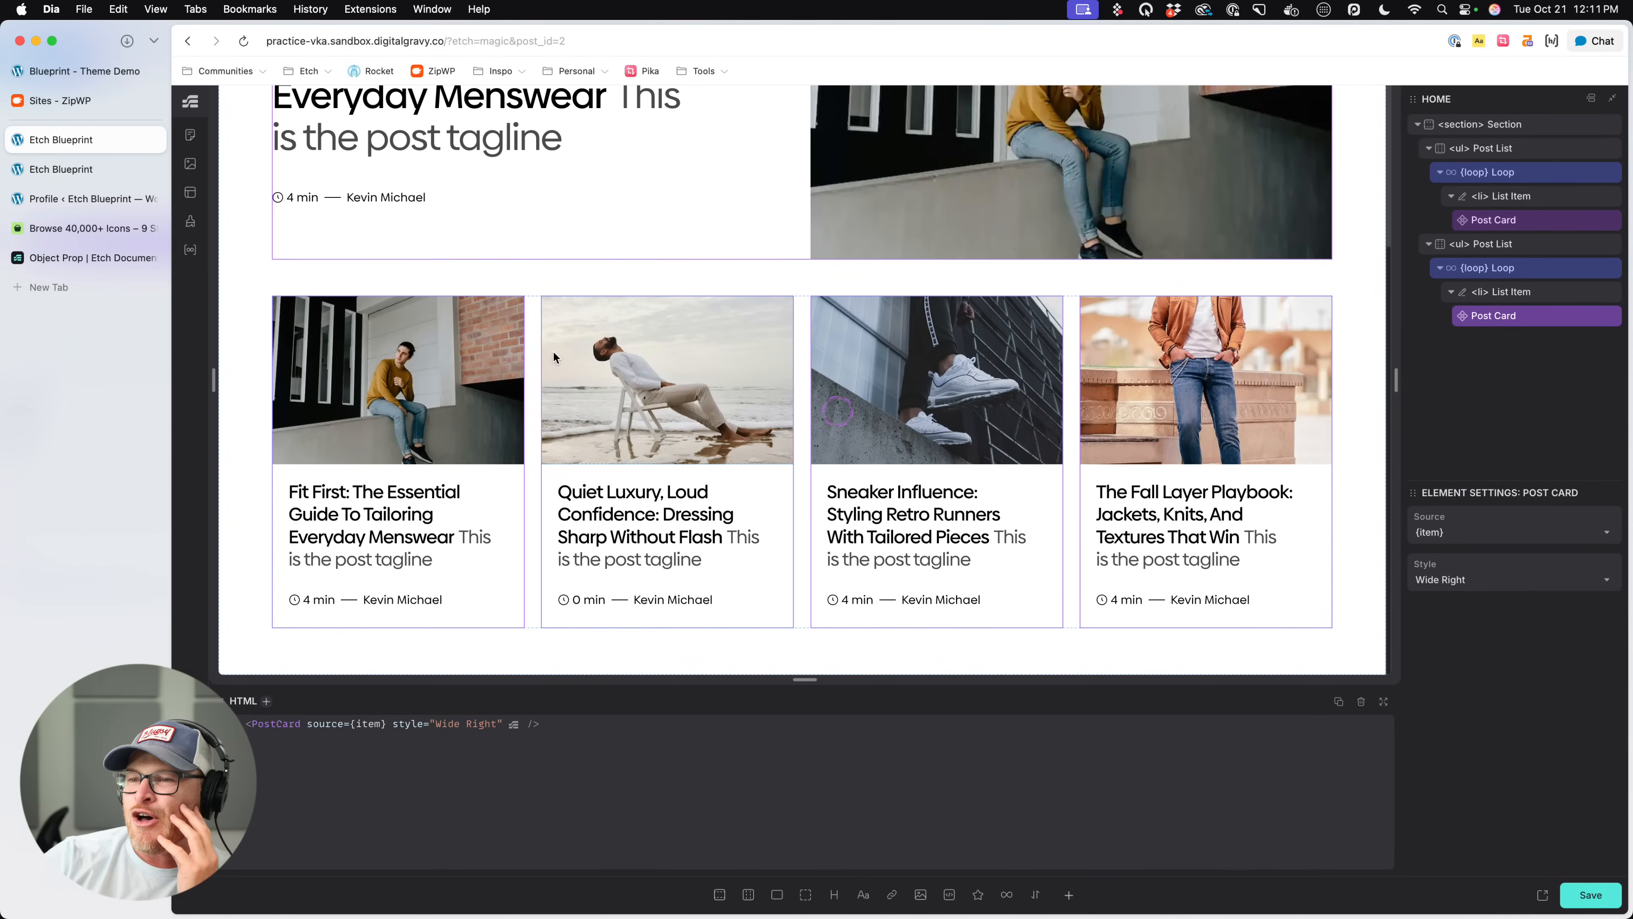
pyautogui.click(532, 353)
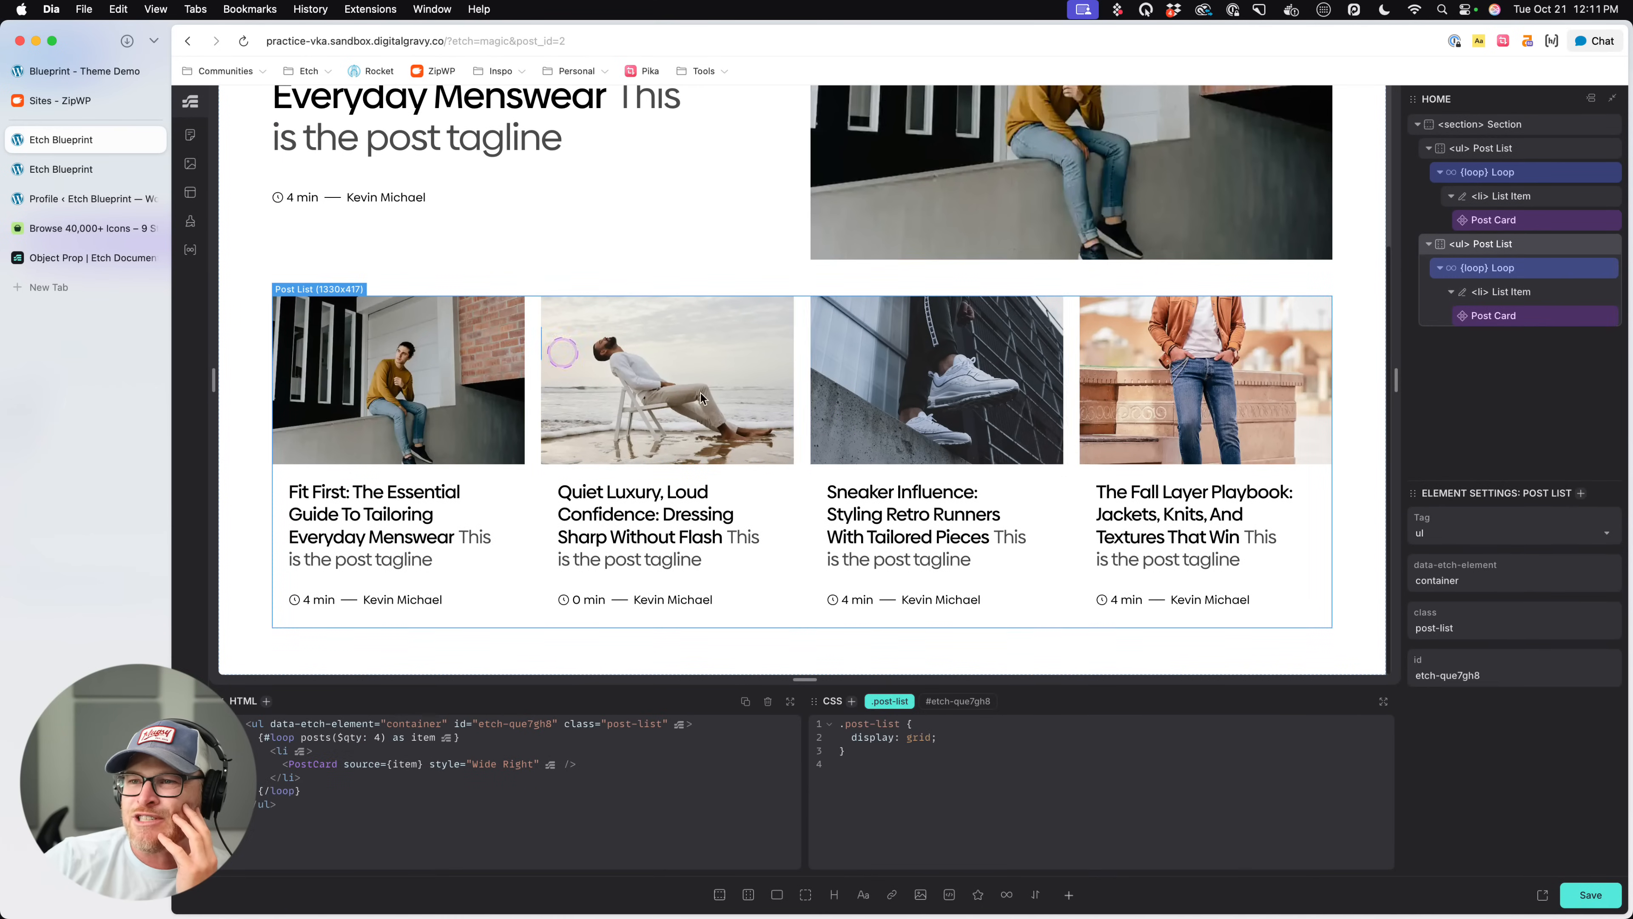
# - Open the second Post List's Post Card component for editing and select its article element
pyautogui.rightClick(1527, 320)
pyautogui.click(1419, 477)
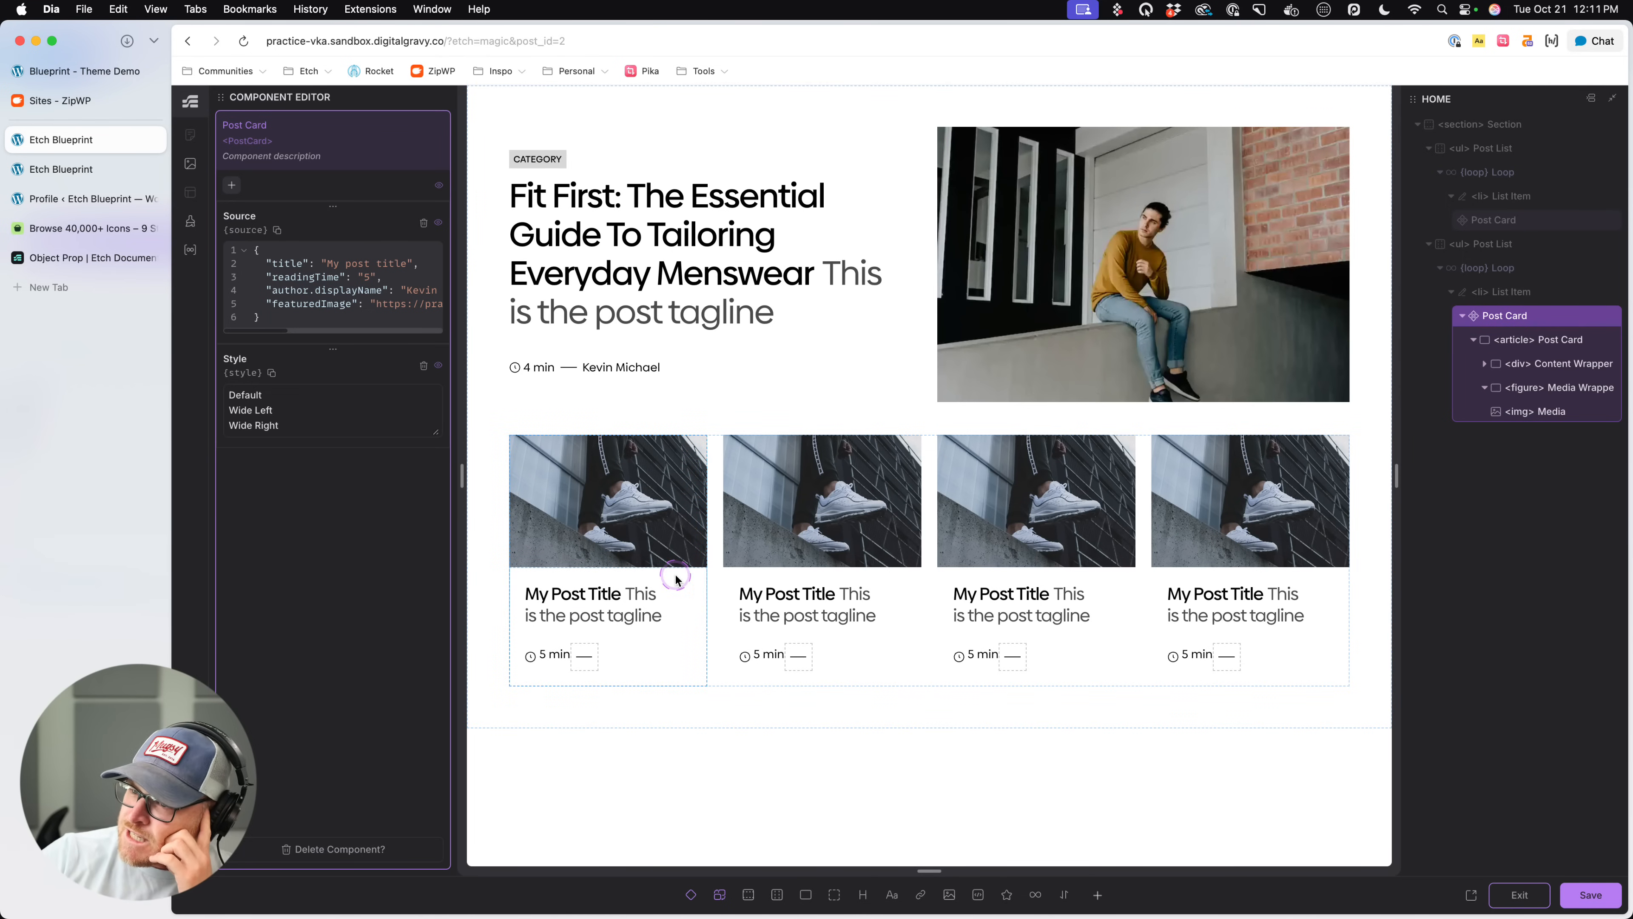
pyautogui.click(1329, 433)
pyautogui.click(1543, 340)
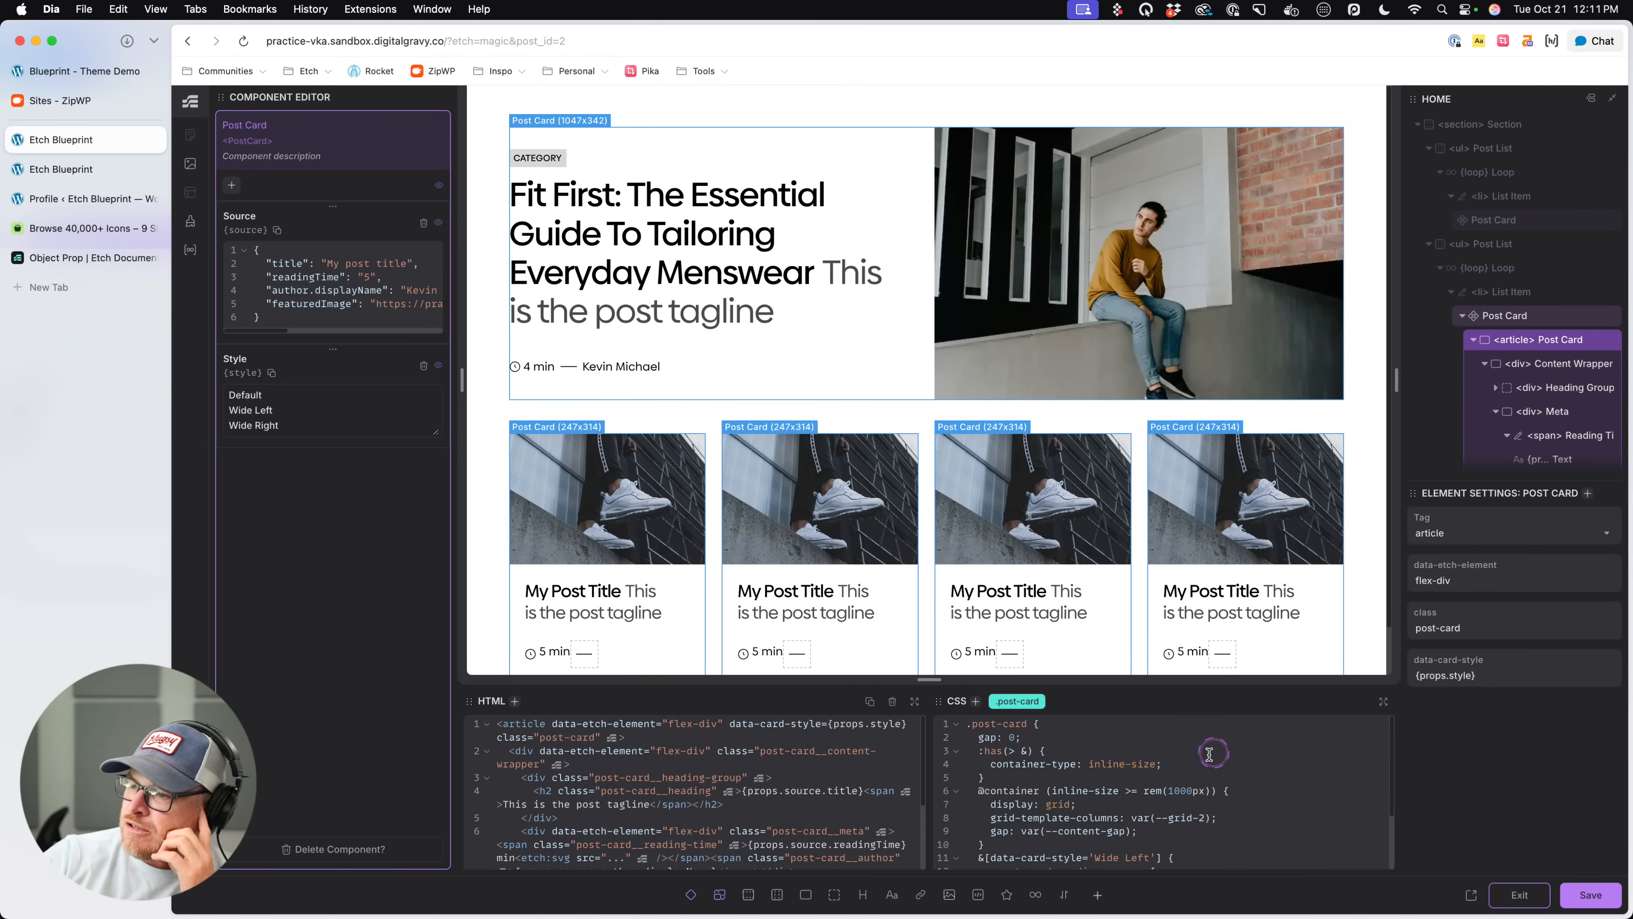
# - Duplicate the &[data-card-style='Wide Left'] rule directly below the original in the .post-card CSS
pyautogui.click(1193, 768)
pyautogui.click(983, 788)
pyautogui.moveTo(979, 779); pyautogui.dragTo(986, 828)
pyautogui.press('super+c')
pyautogui.click(1030, 835)
pyautogui.press('super+v')
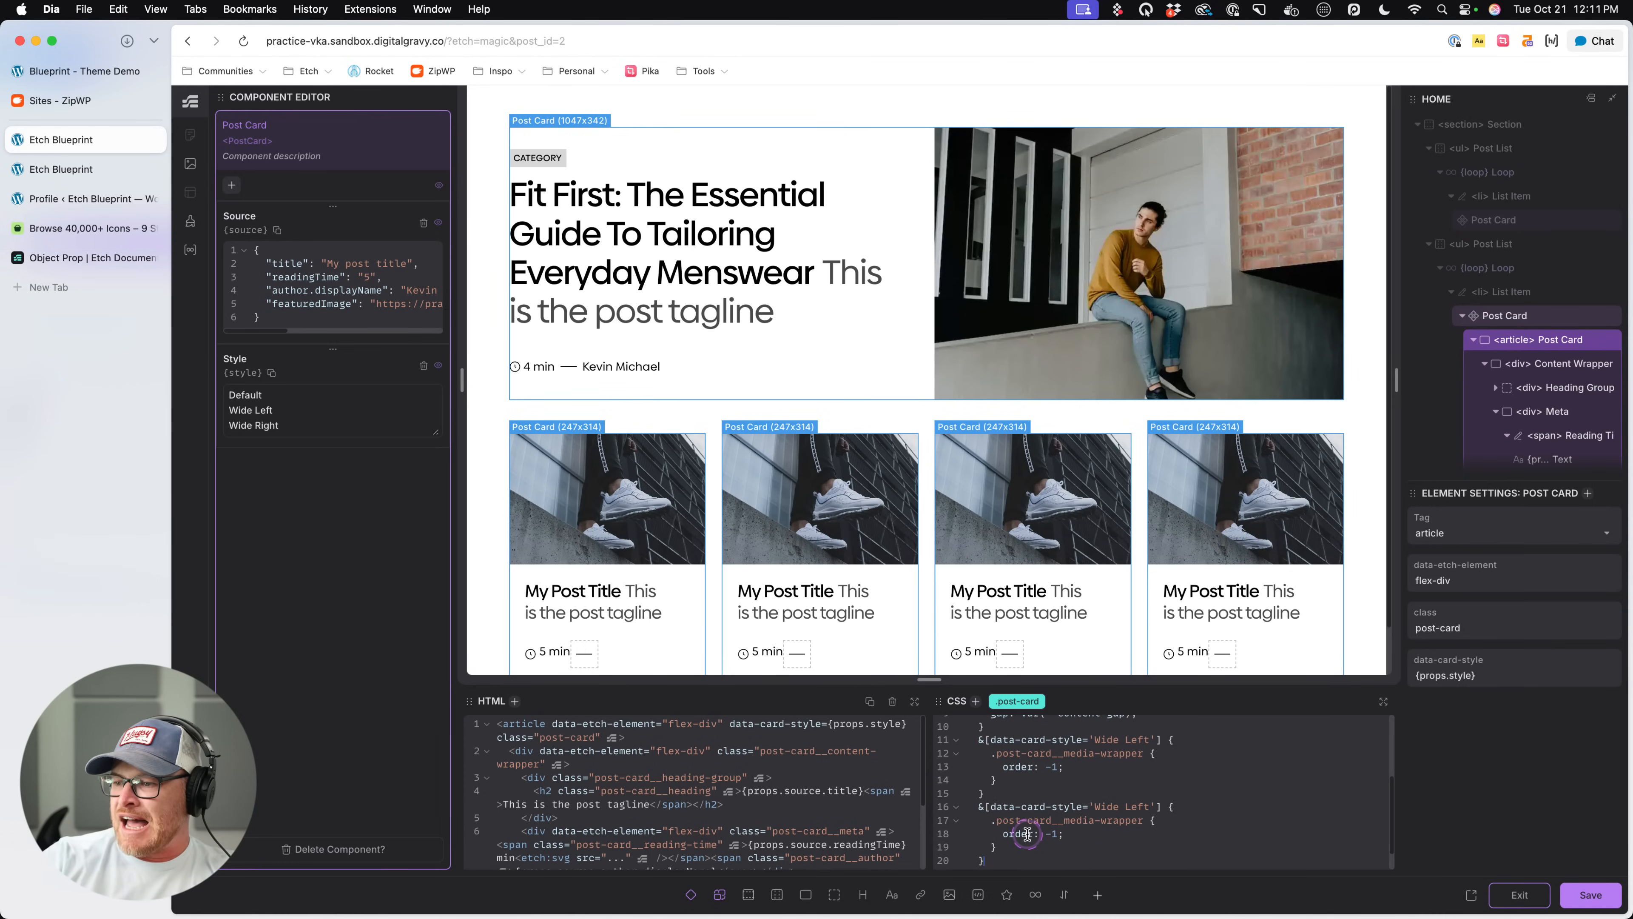
# - Change the duplicated rule's data-card-style selector to a partial match on 'Wide'
pyautogui.click(1157, 803)
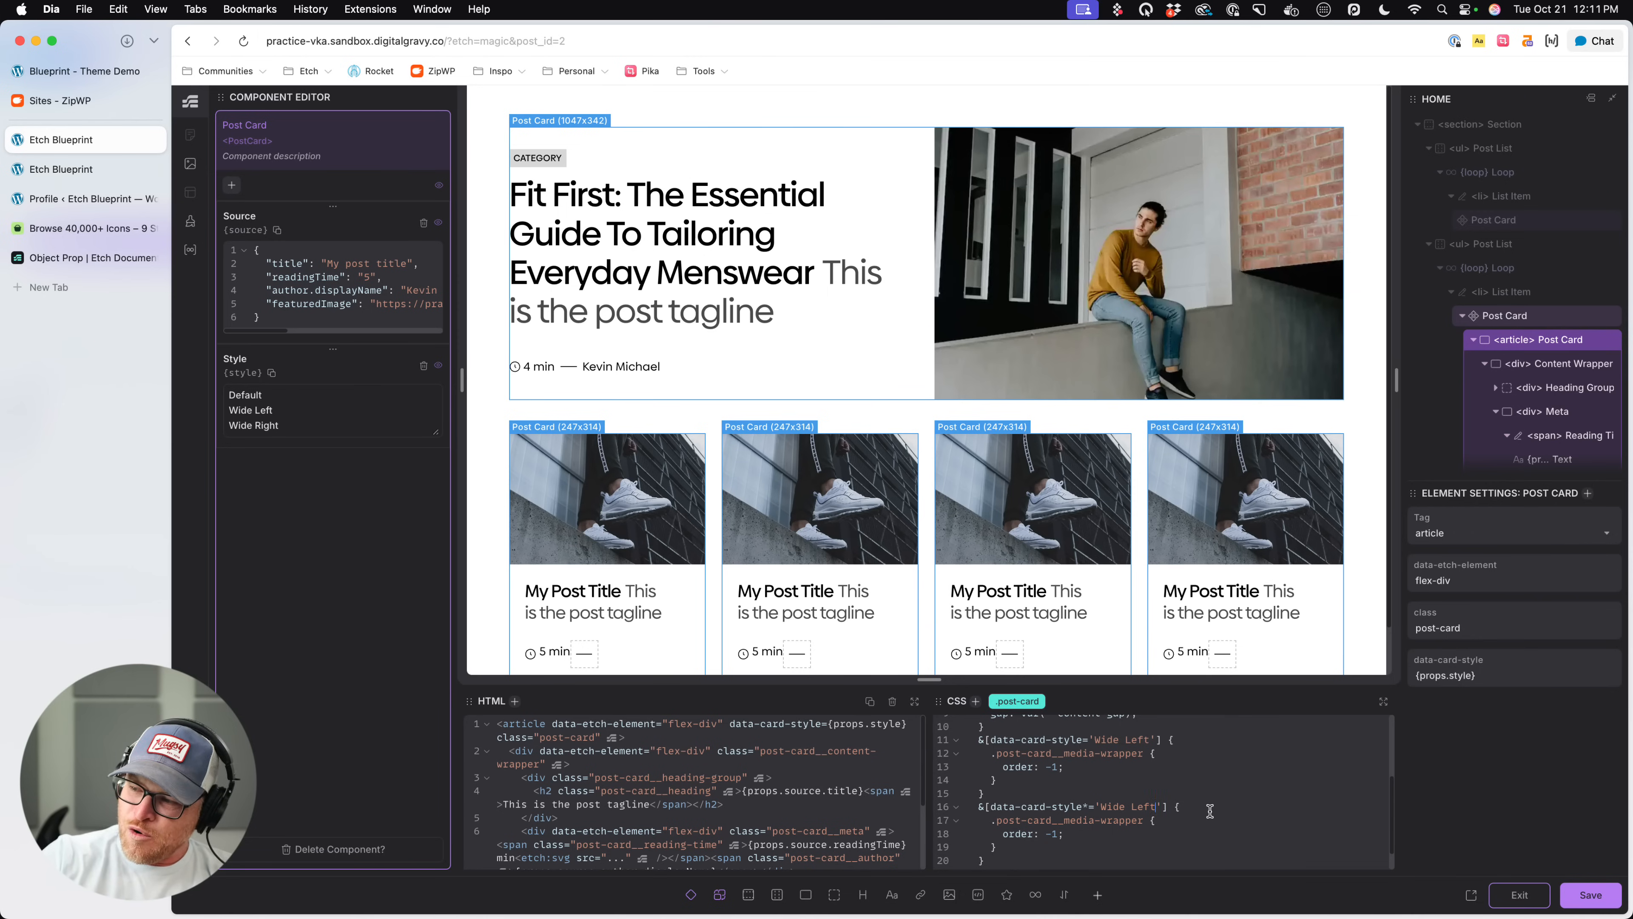
pyautogui.press('BackSpace')
pyautogui.press('BackSpace')
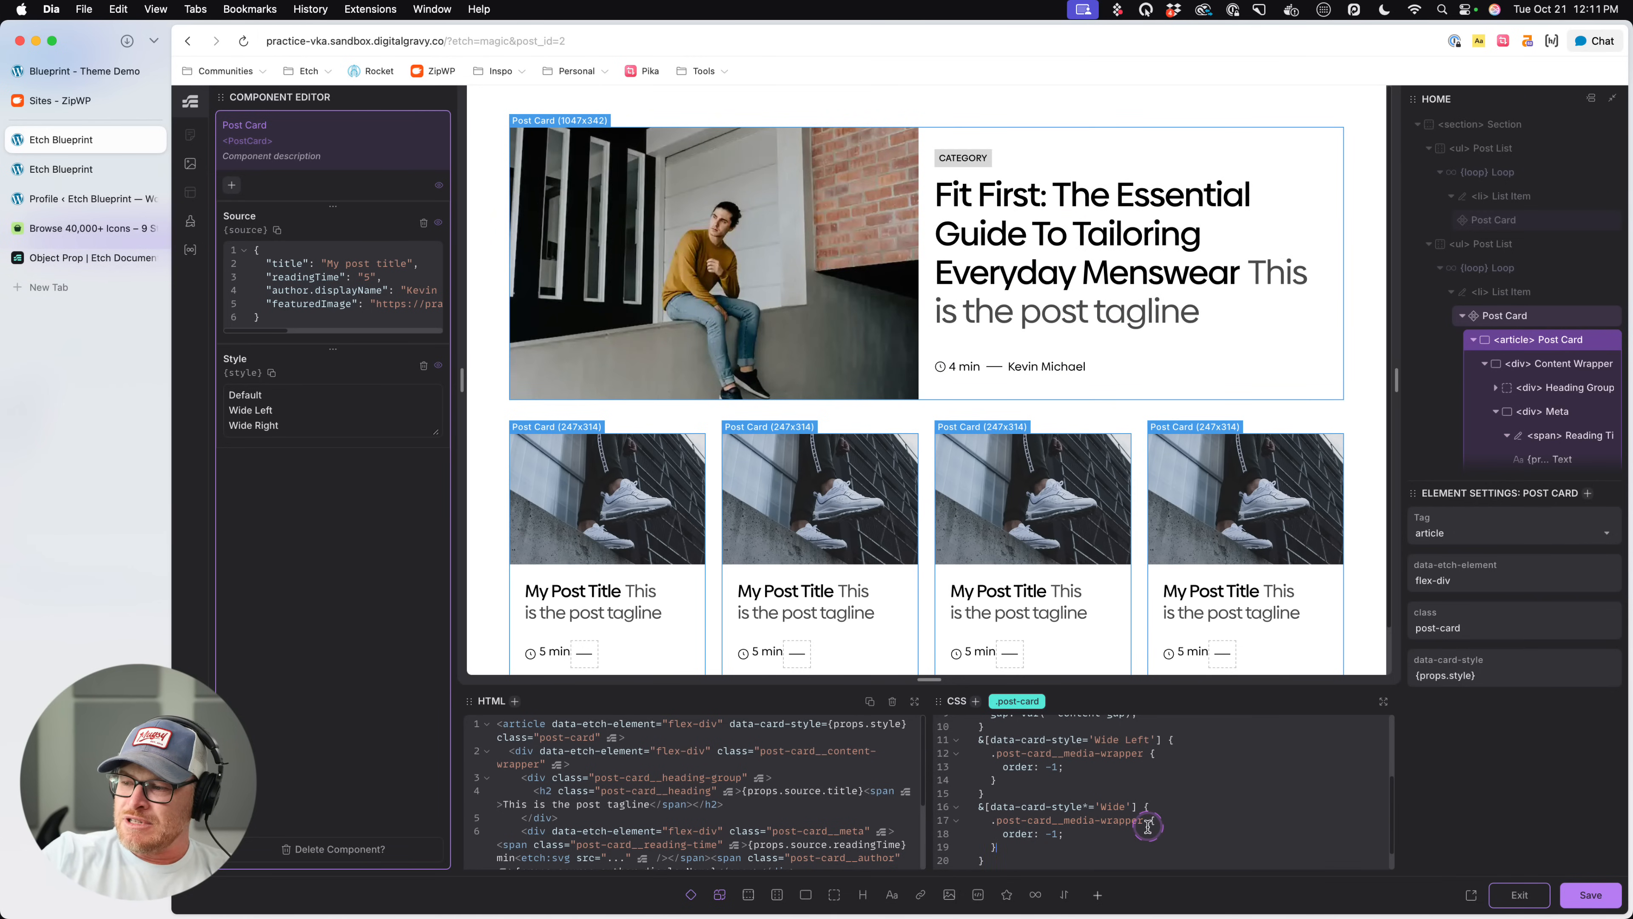
# - Replace the nested media-wrapper rule inside the data-card-style 'Wide' partial-match rule with background: red; and save
pyautogui.moveTo(1003, 846); pyautogui.dragTo(989, 823)
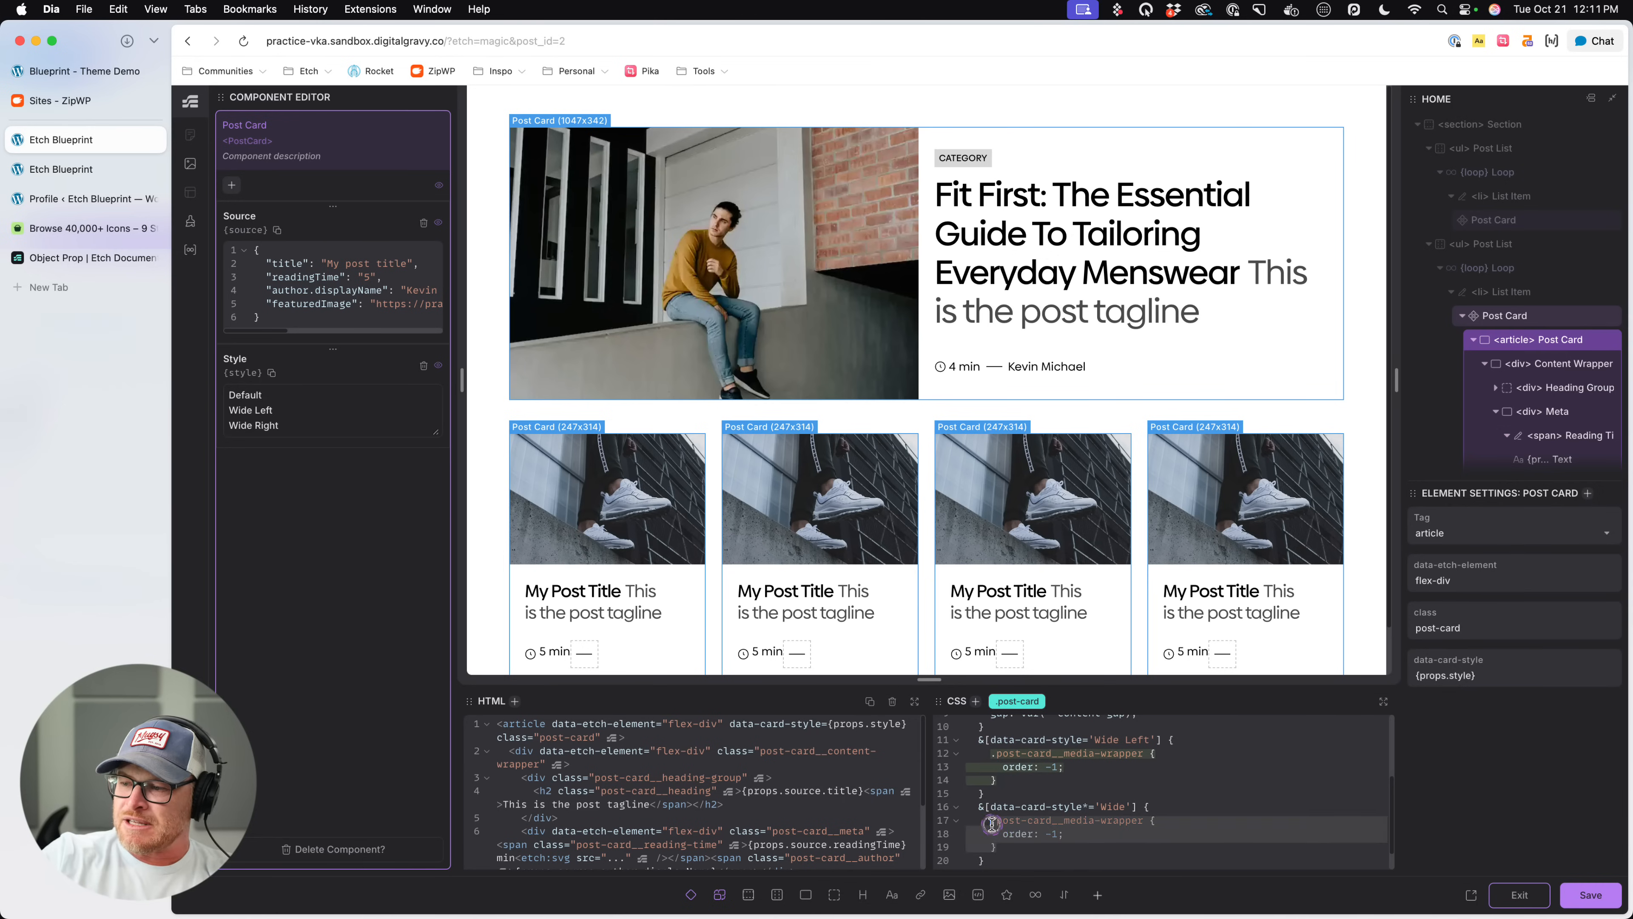
pyautogui.write('background: red')
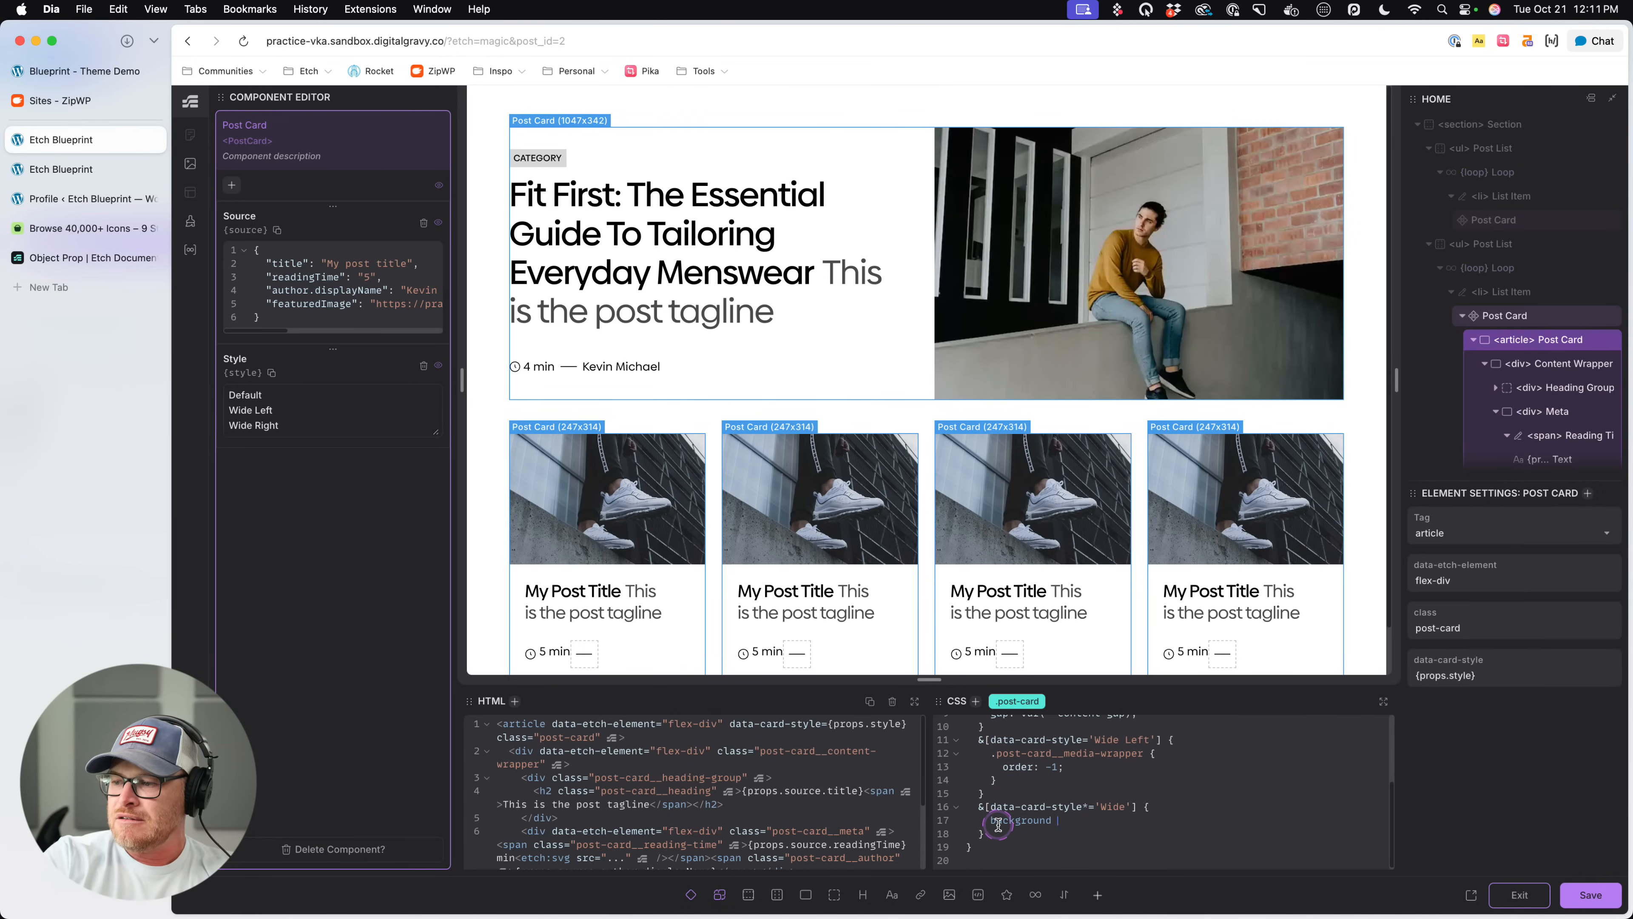
pyautogui.press('BackSpace')
pyautogui.write('ed;')
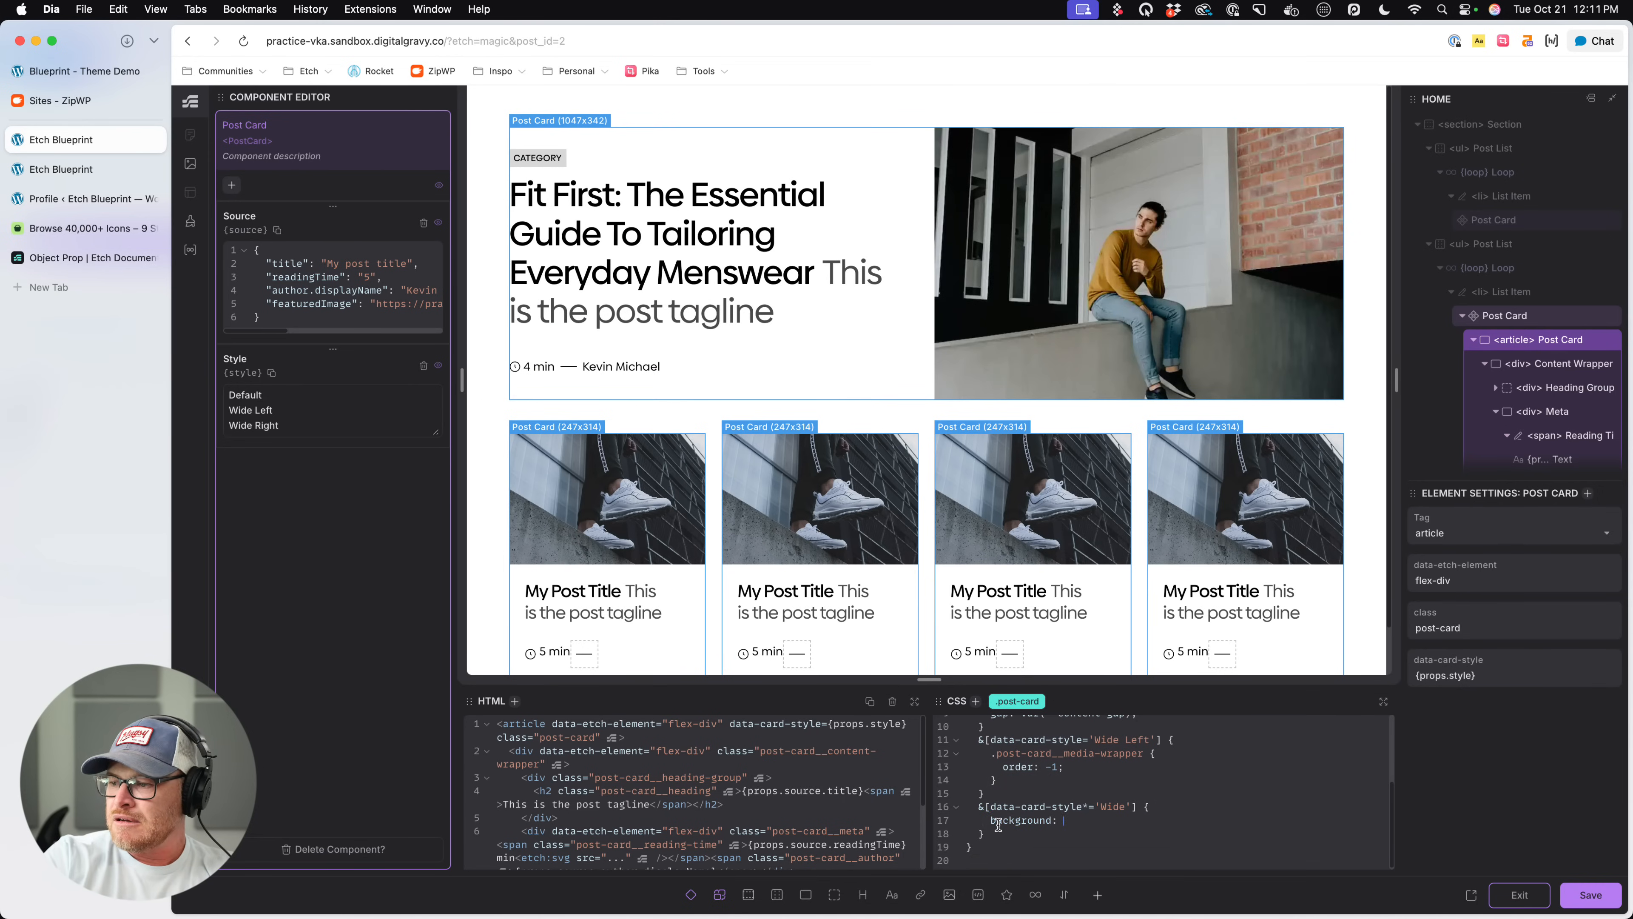
pyautogui.hotkey('ctrl', 's')
# - Reload the live page and check which post cards the 'Wide' partial-match rule affects
pyautogui.click(77, 173)
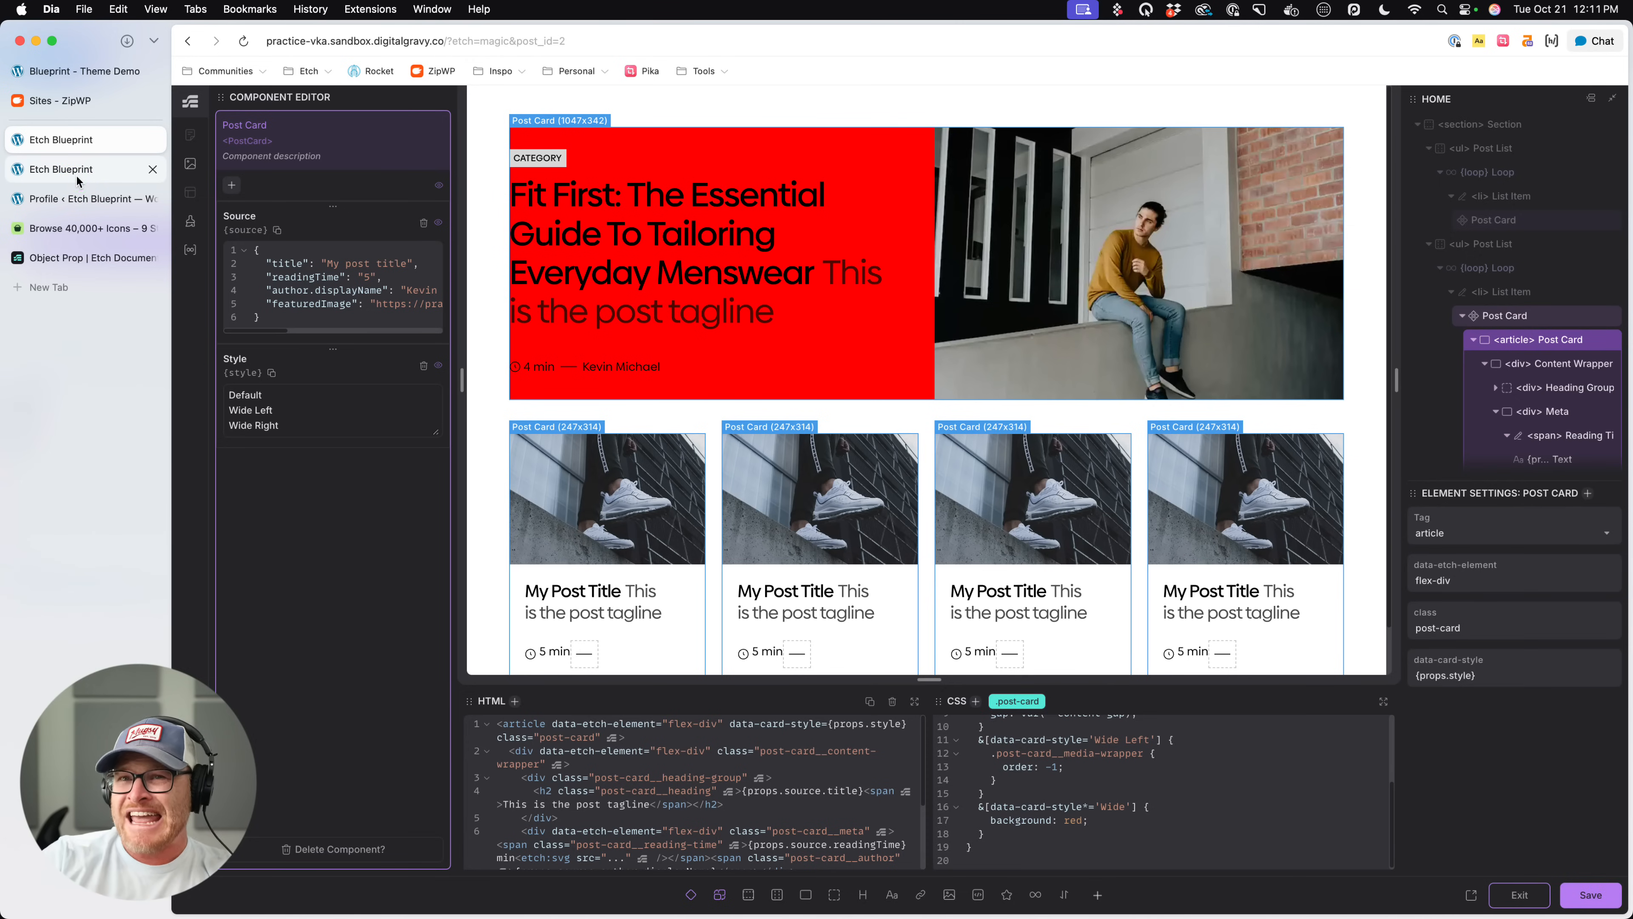
pyautogui.click(76, 176)
pyautogui.press('super+r')
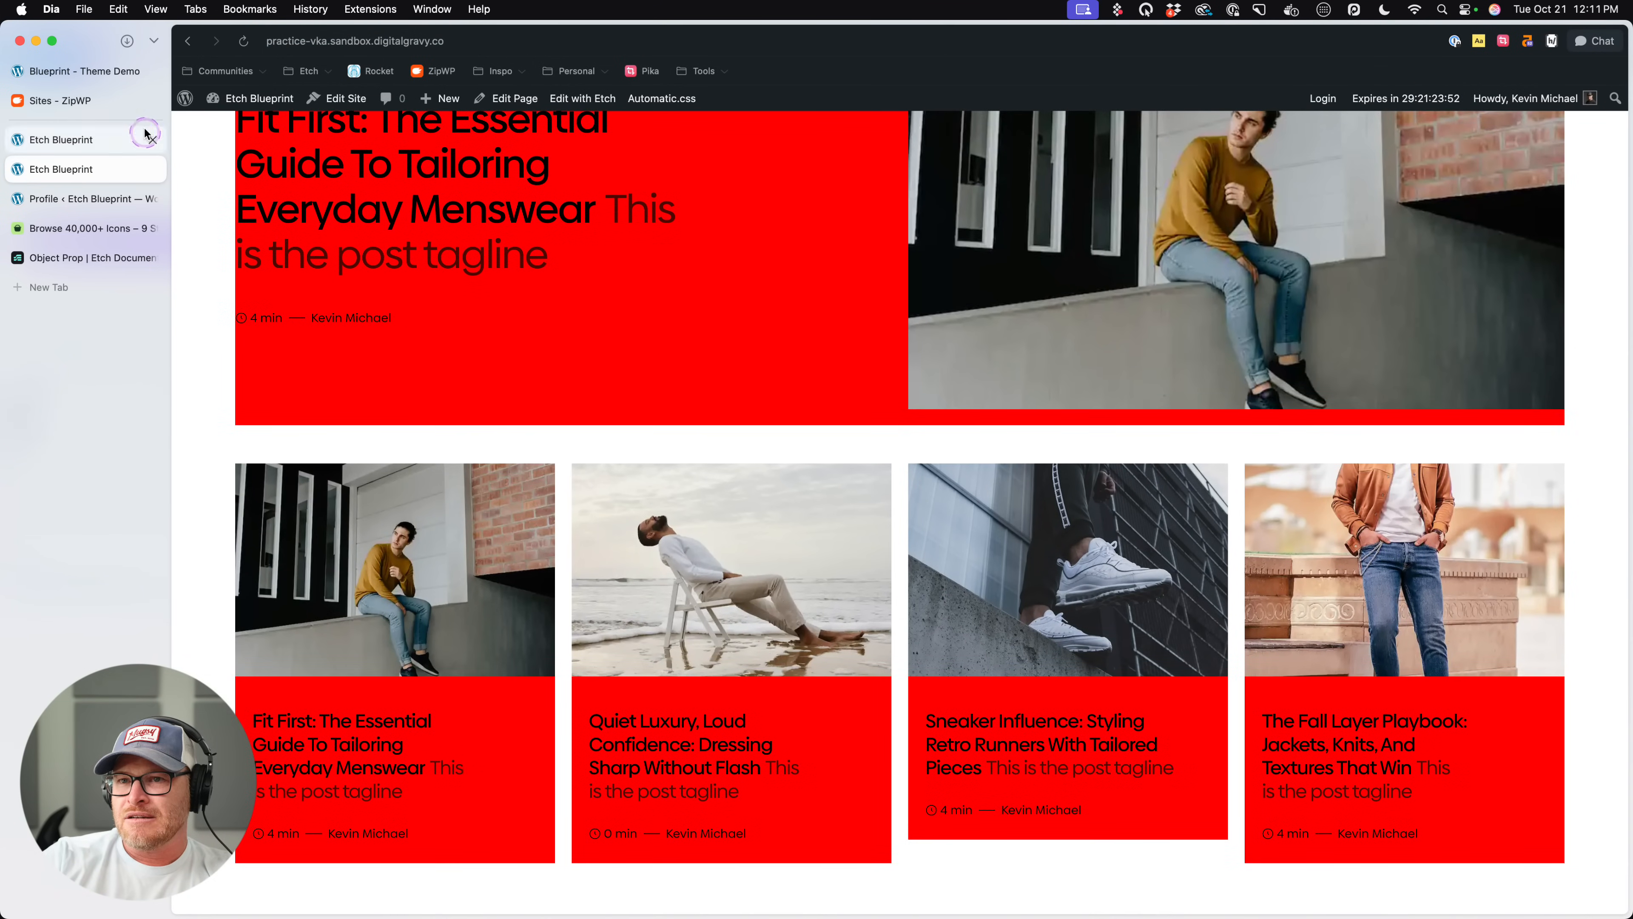
# - Return to the editor, exit component editing and set the second Post List's Post Card Style to Default
pyautogui.click(81, 140)
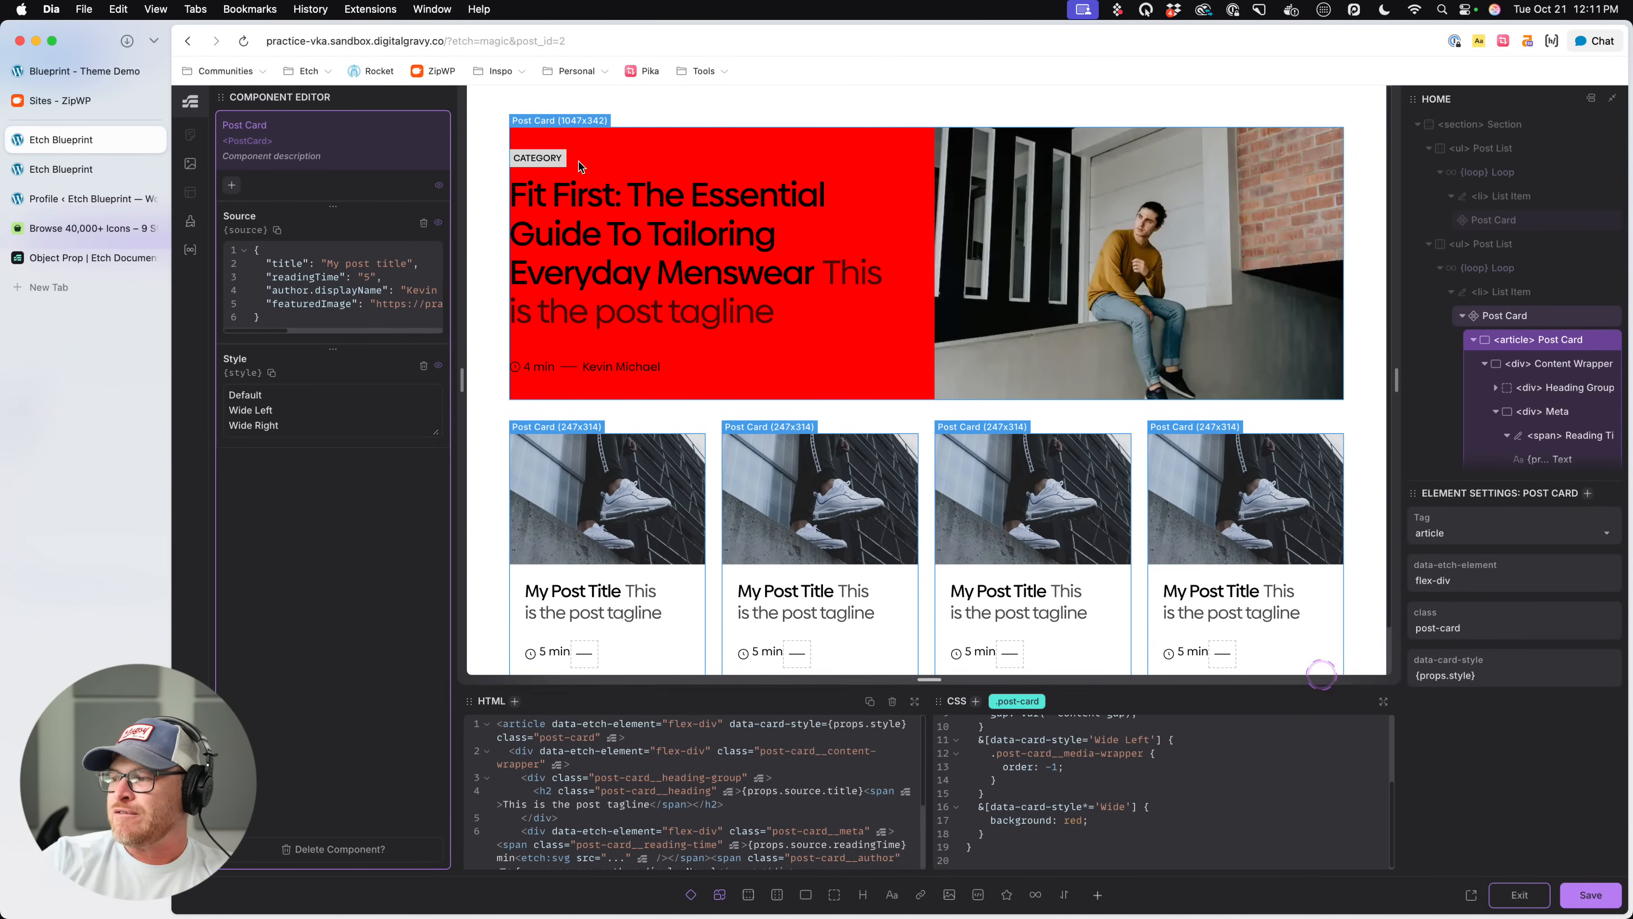
pyautogui.click(1519, 895)
pyautogui.click(1507, 578)
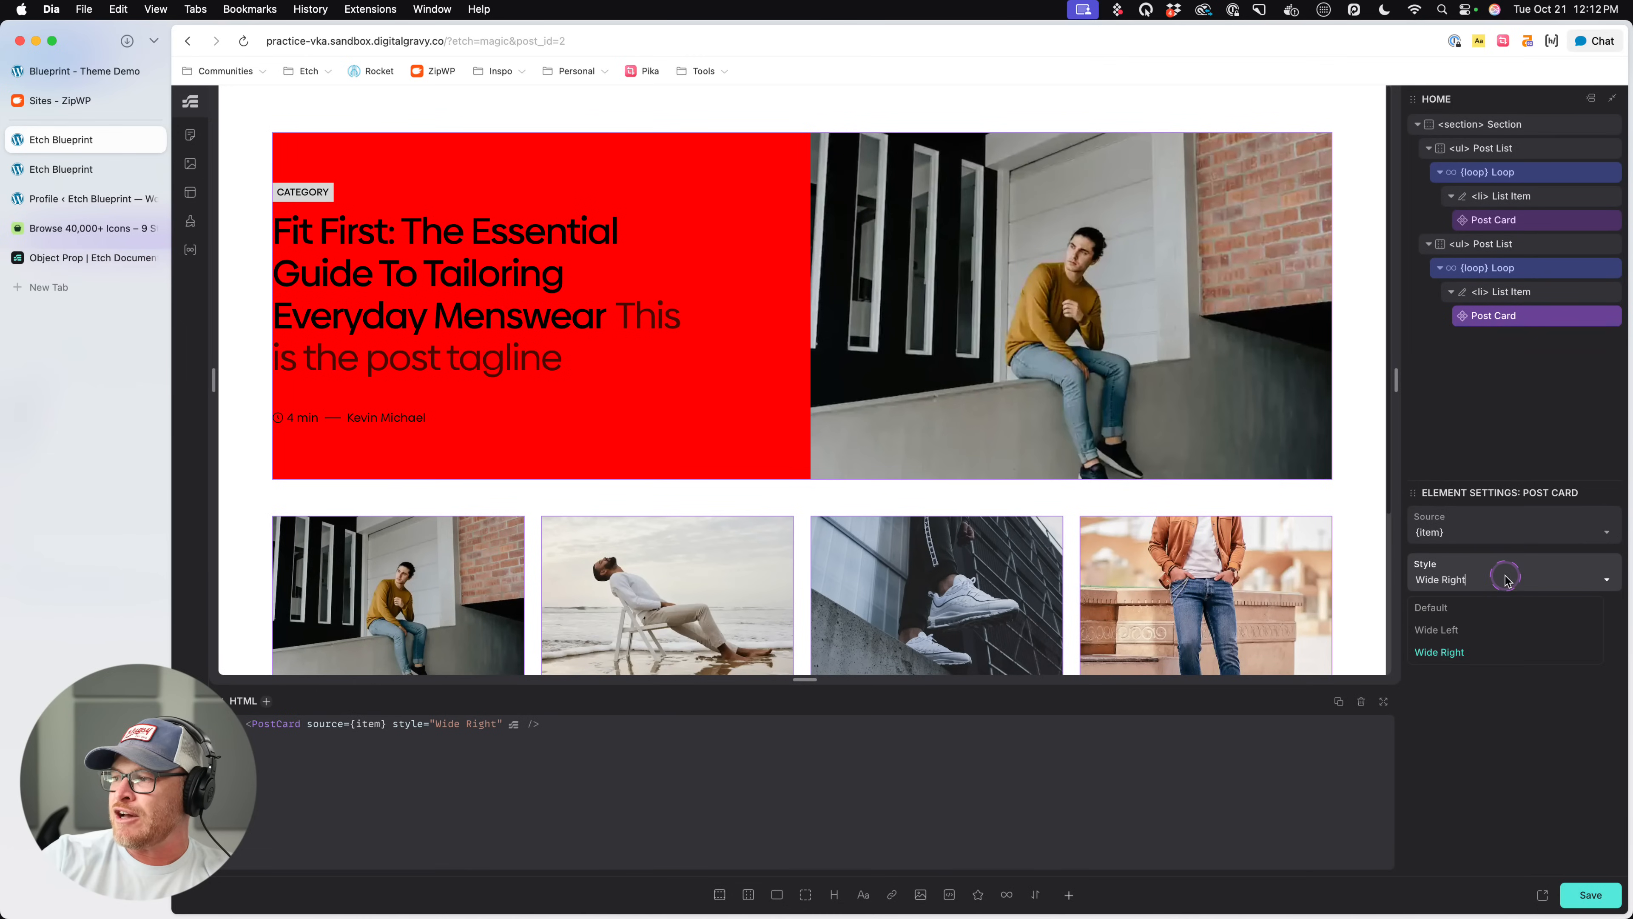
pyautogui.click(1476, 614)
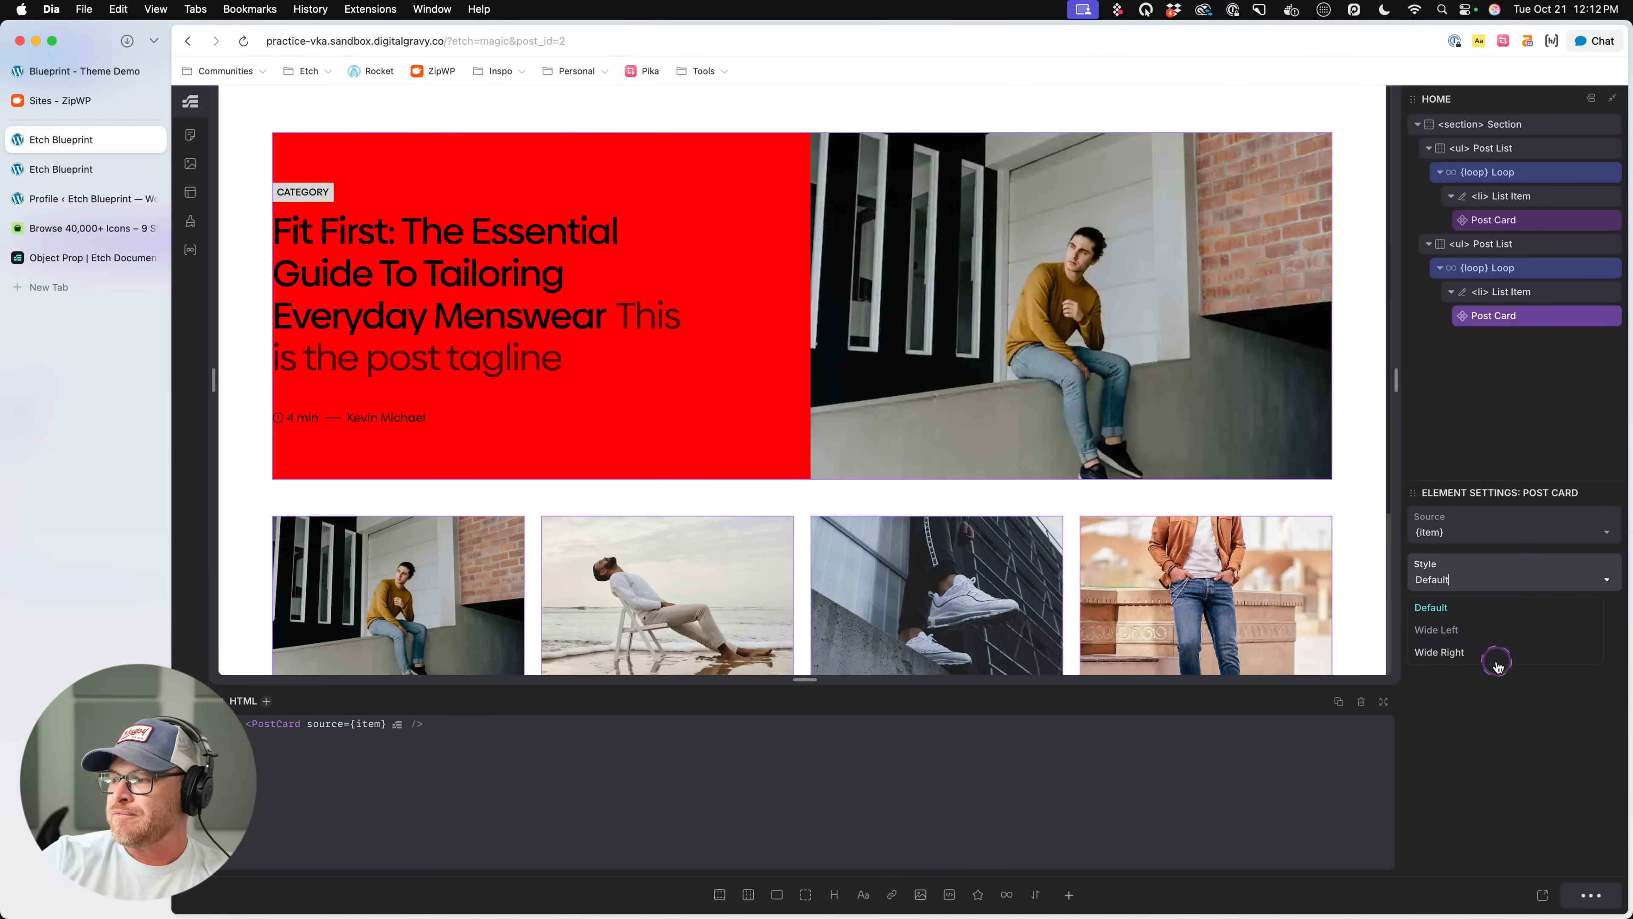
# - Inspect the featured card's article element on the live page to check its data-card-style attribute
pyautogui.click(79, 173)
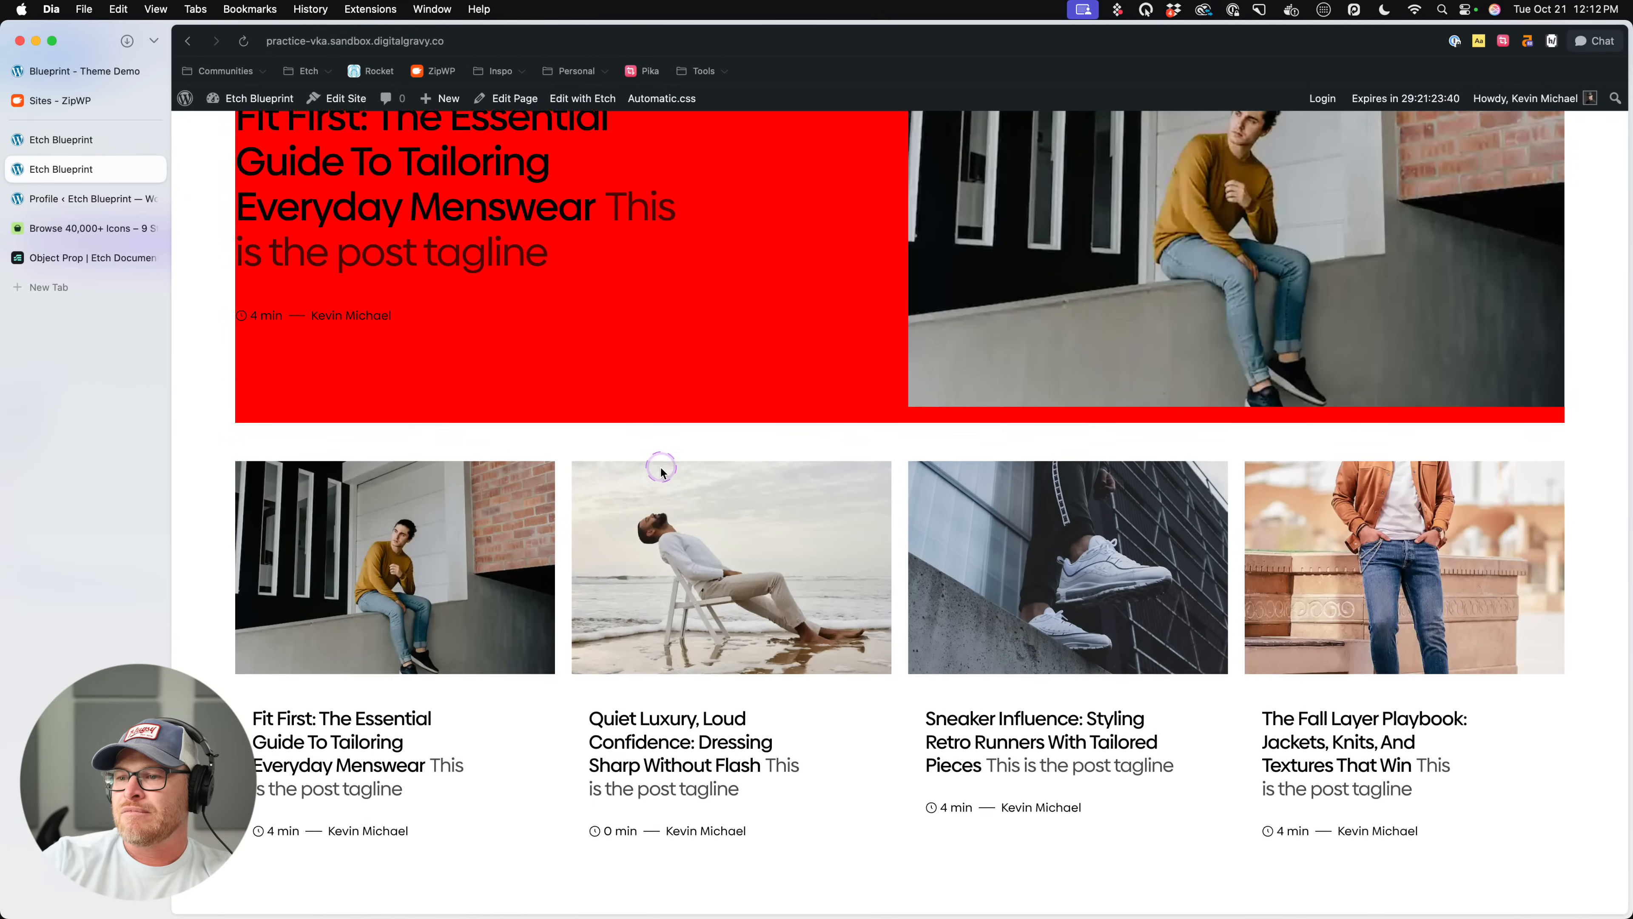
pyautogui.scroll(3, 620, 601)
pyautogui.rightClick(595, 489)
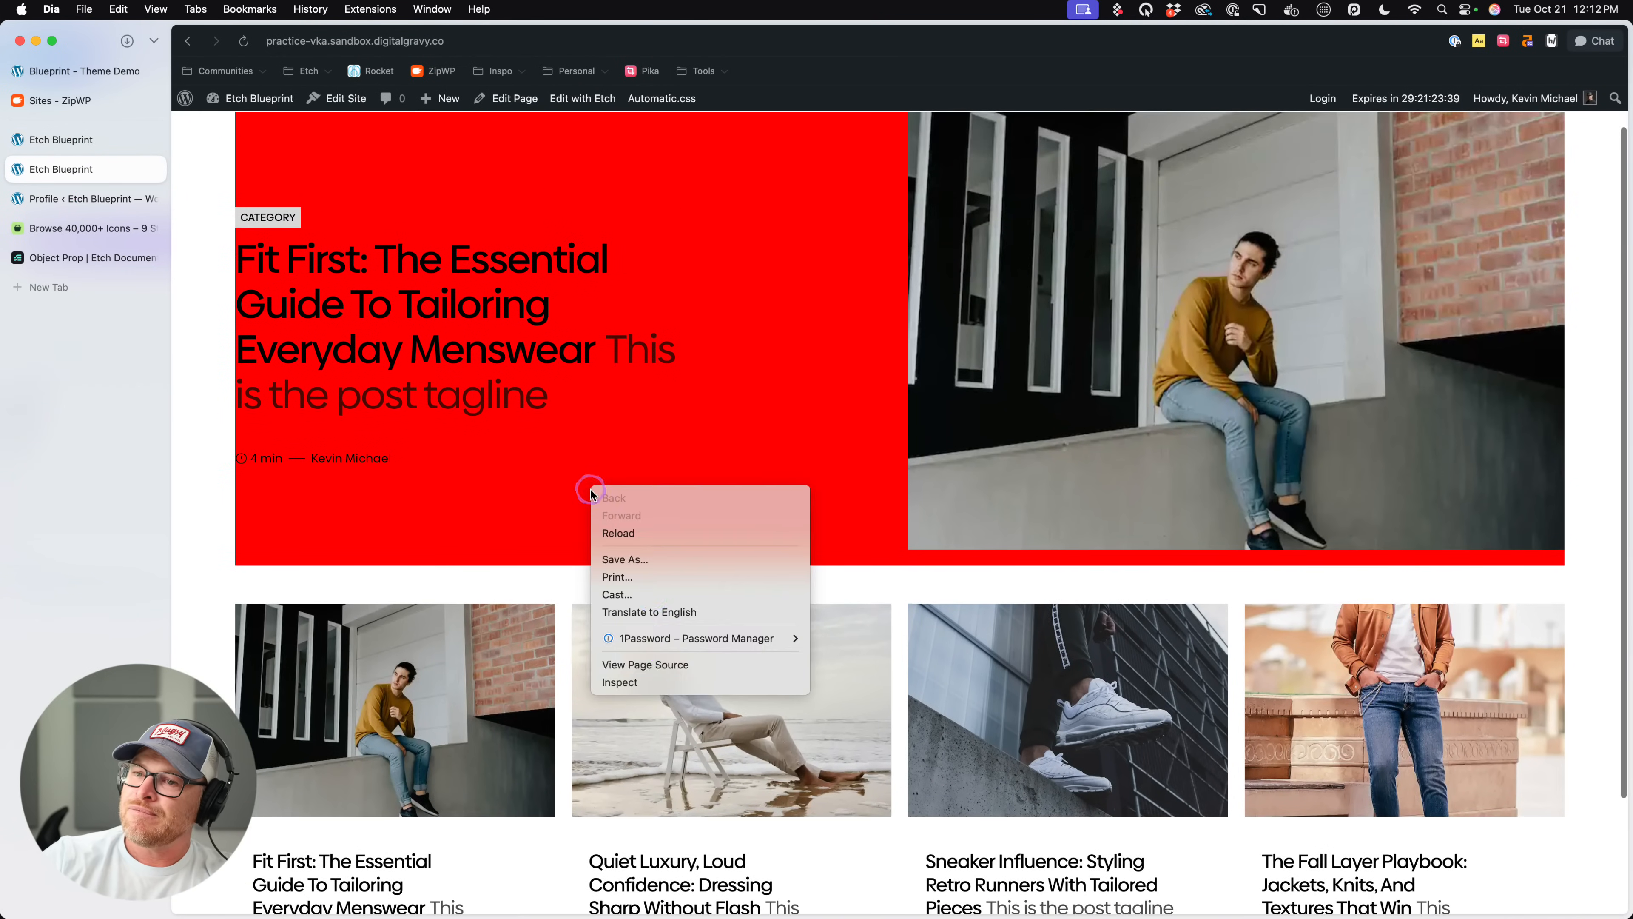
pyautogui.click(682, 683)
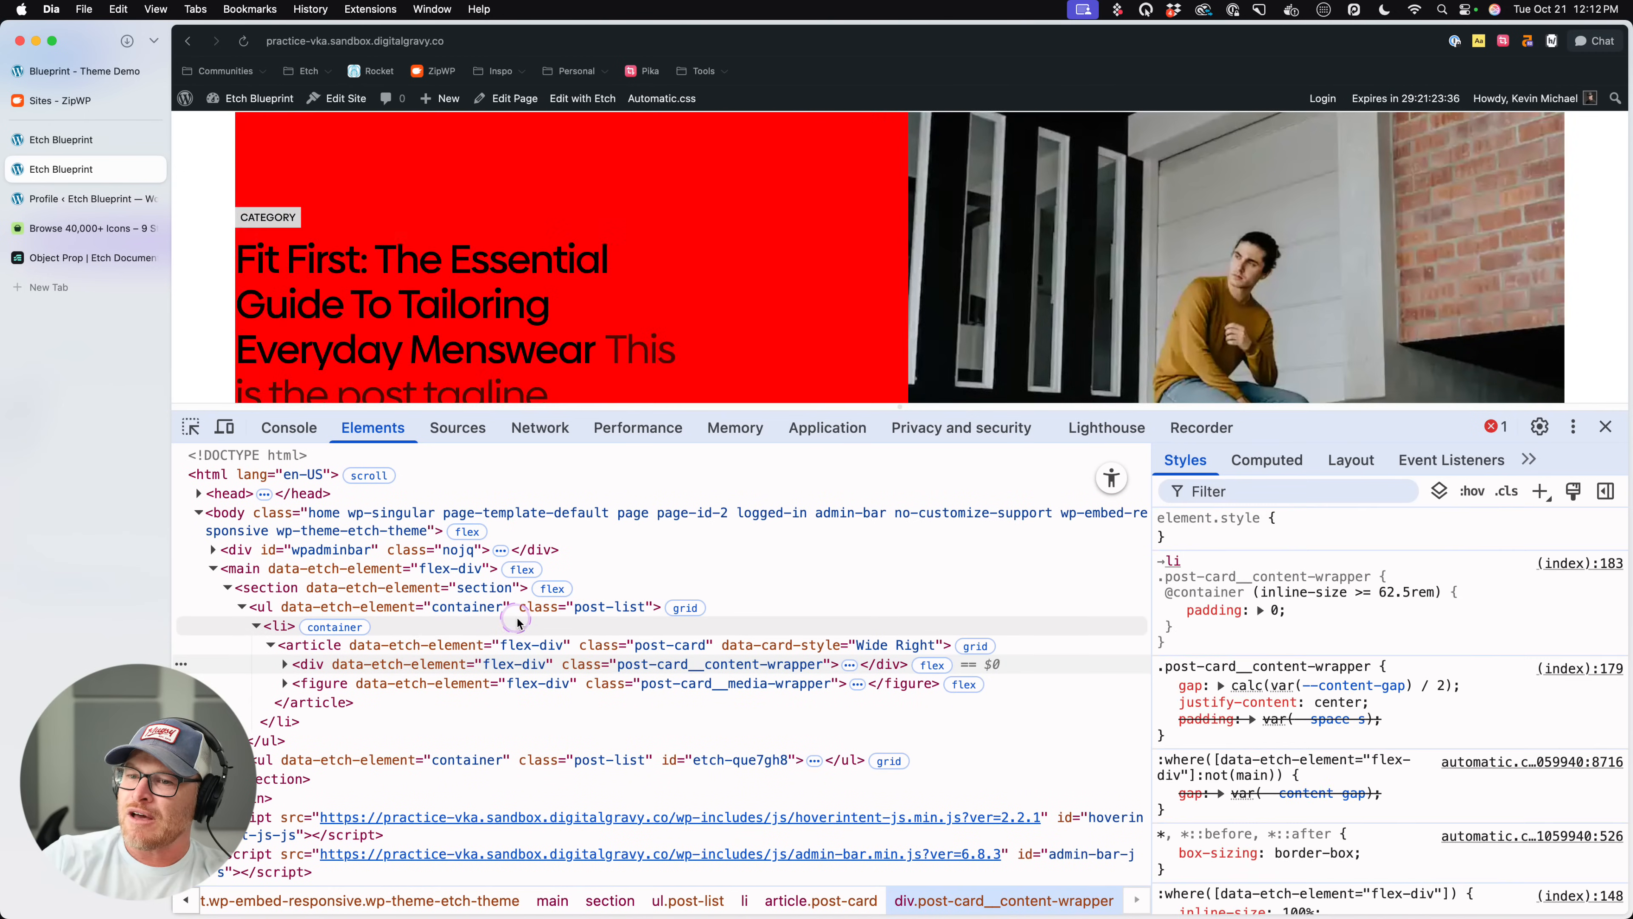
pyautogui.click(868, 646)
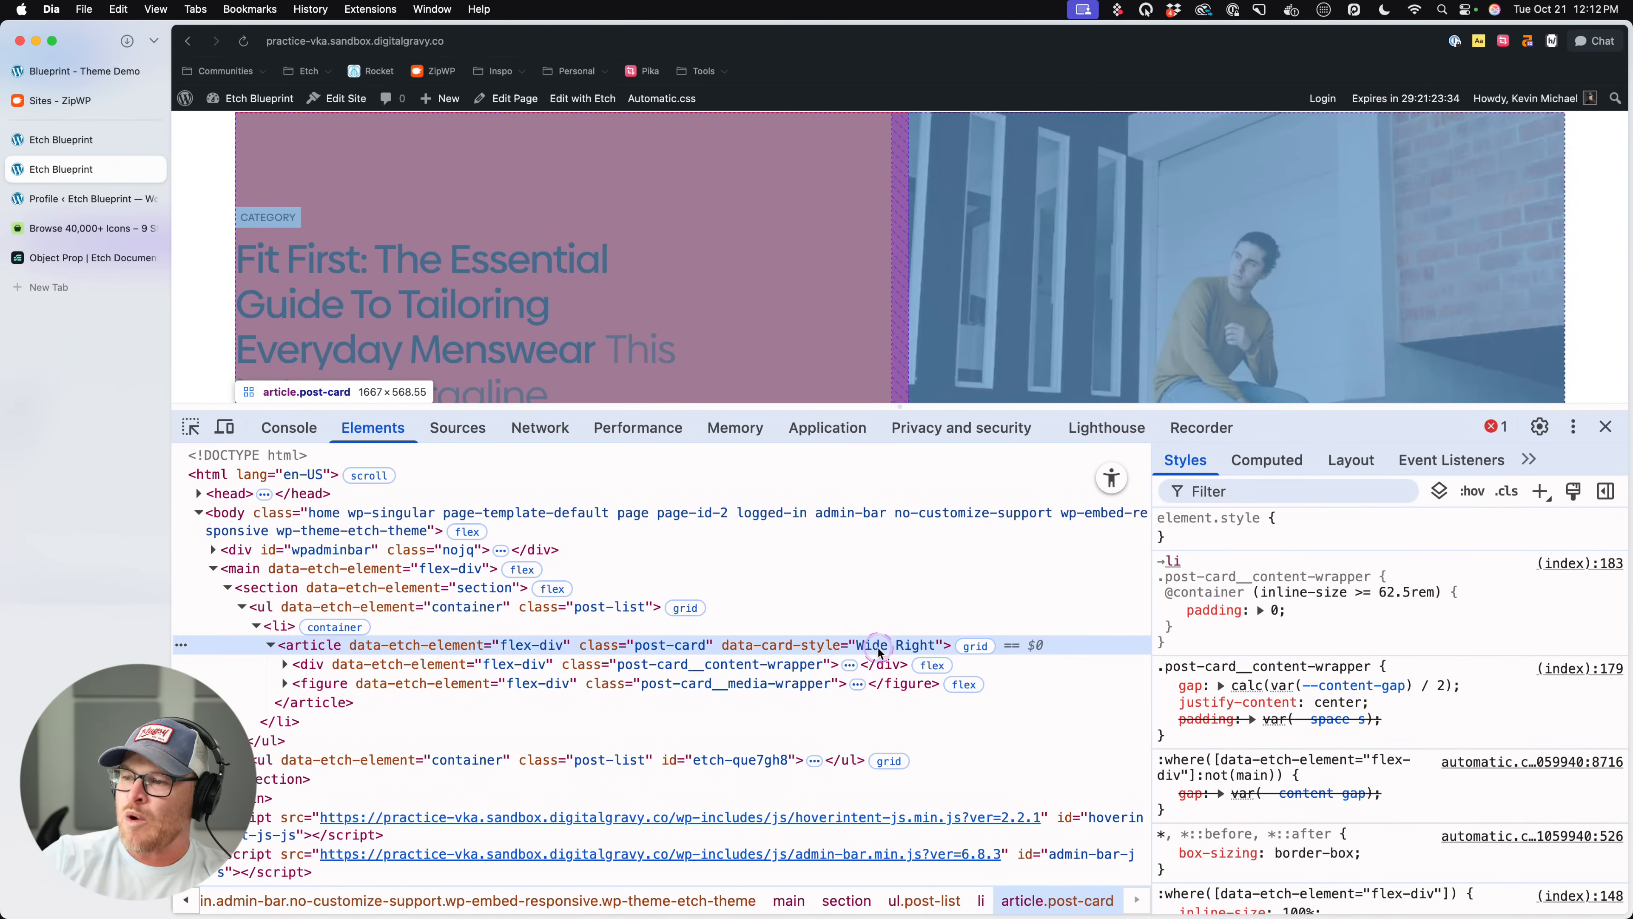
pyautogui.click(1605, 426)
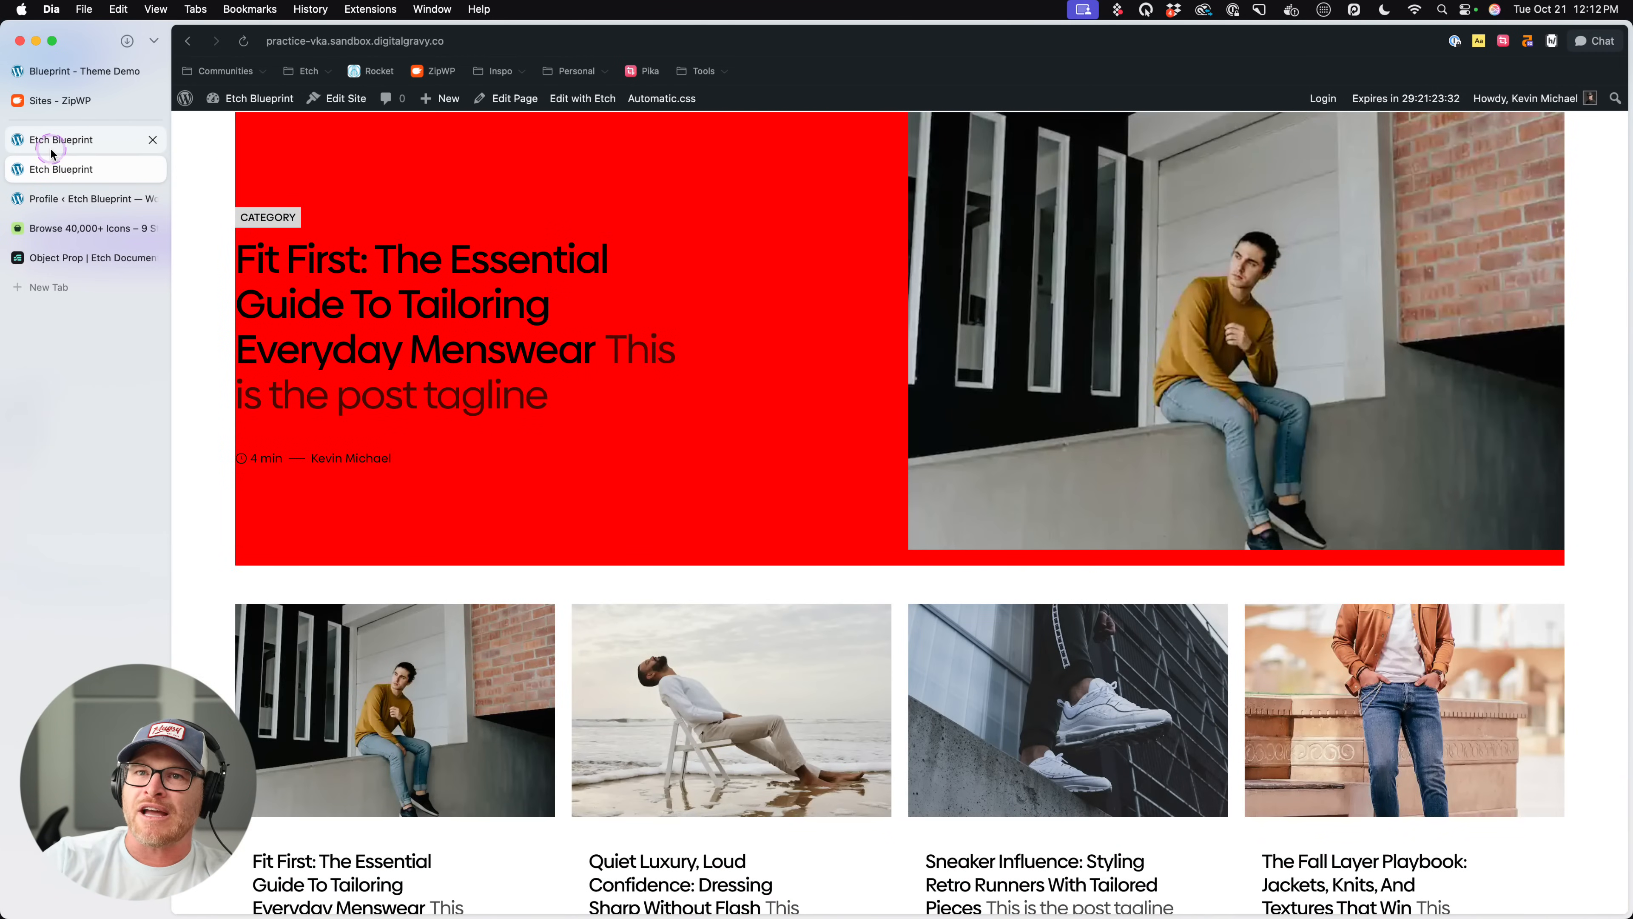
# - Back in the editor, open the second Post List's Post Card component for editing and select its article element
pyautogui.click(53, 148)
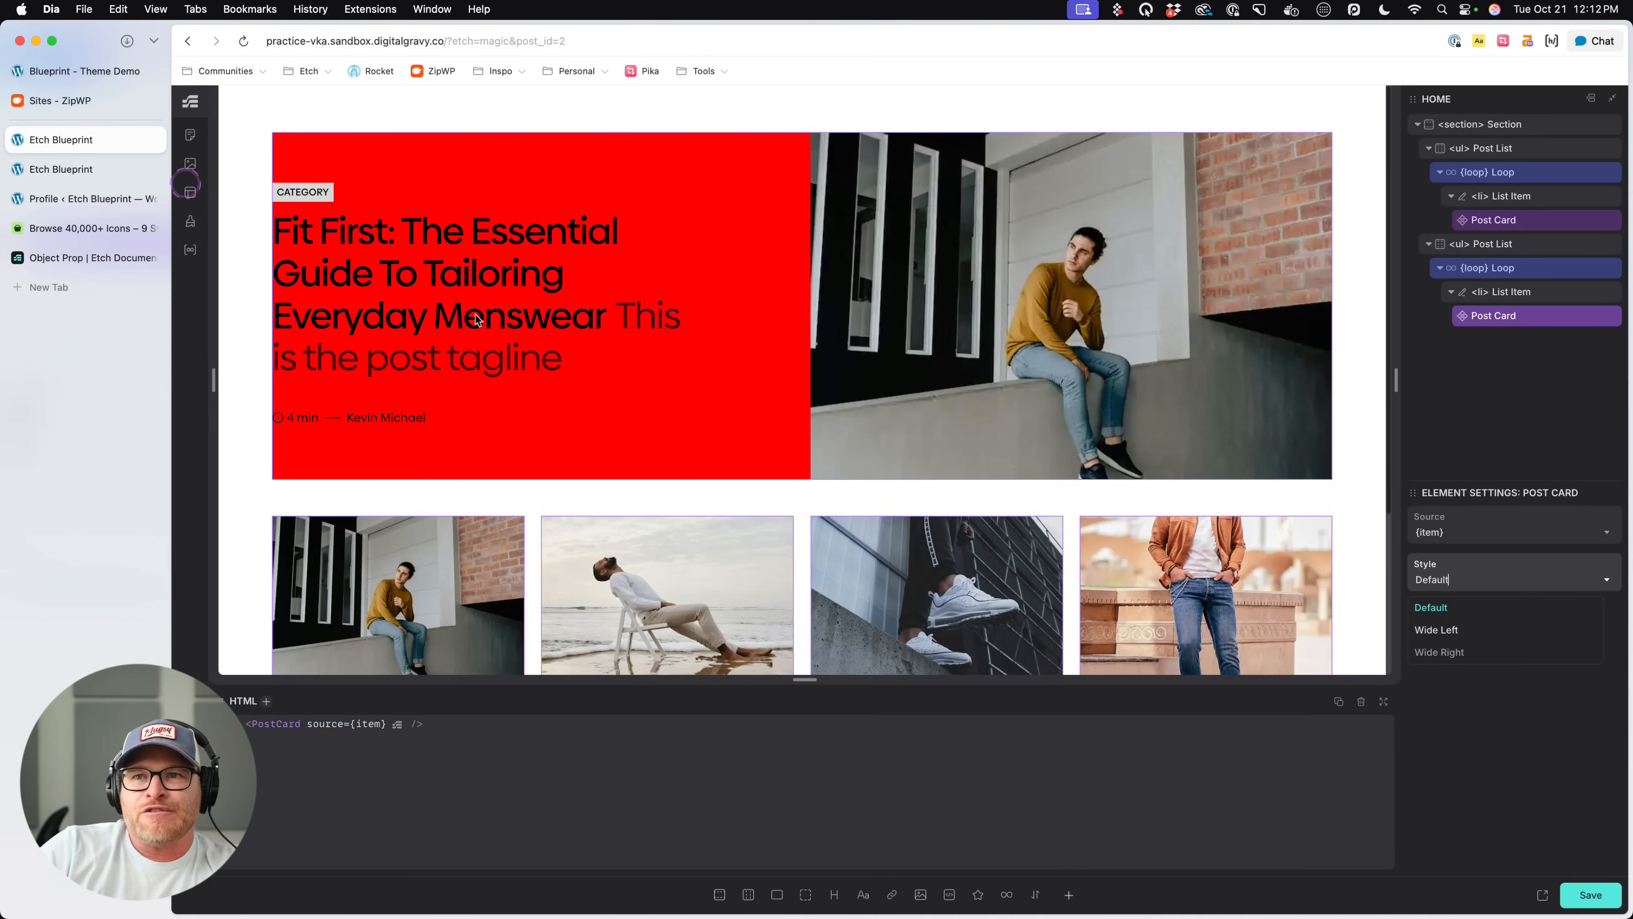
pyautogui.rightClick(1531, 322)
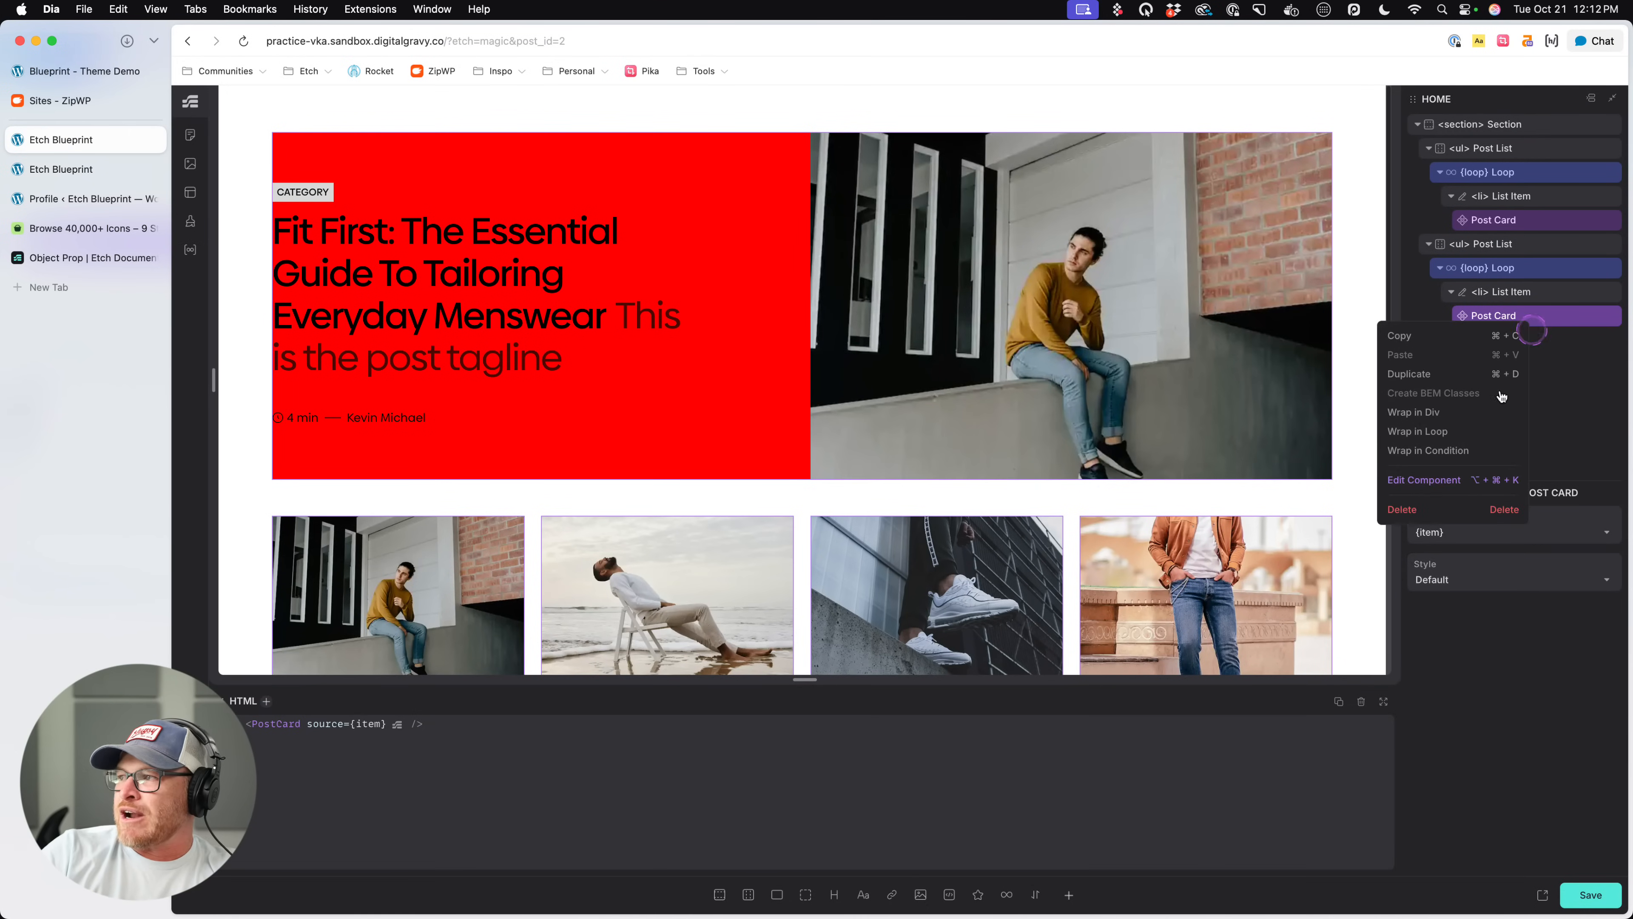
pyautogui.click(1424, 482)
pyautogui.click(1544, 561)
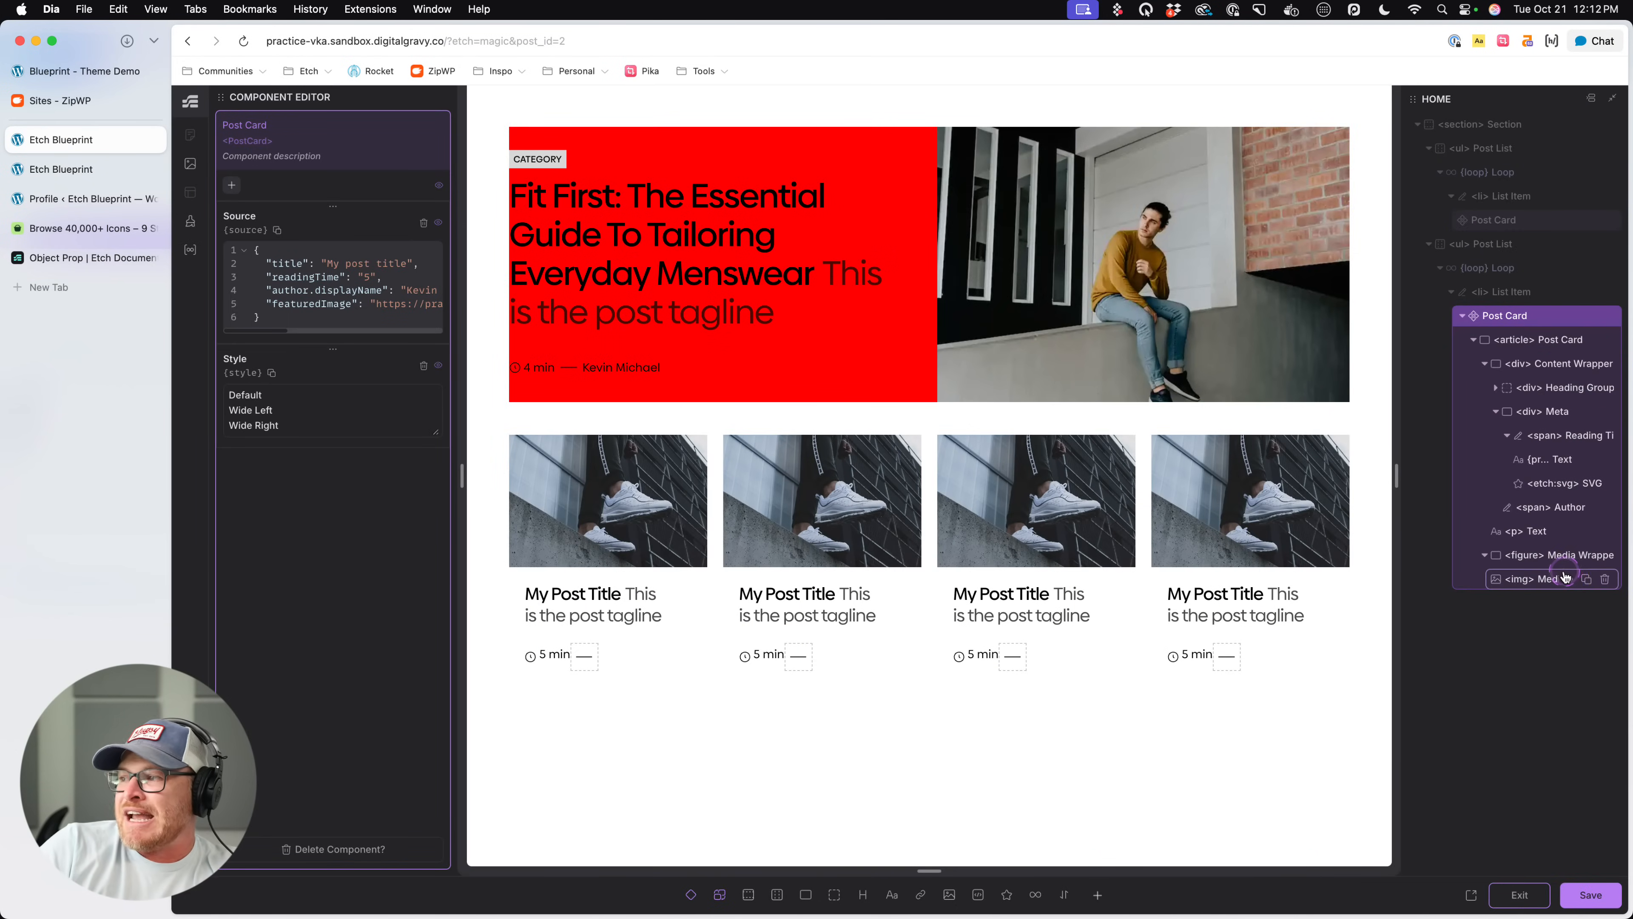
pyautogui.click(1524, 347)
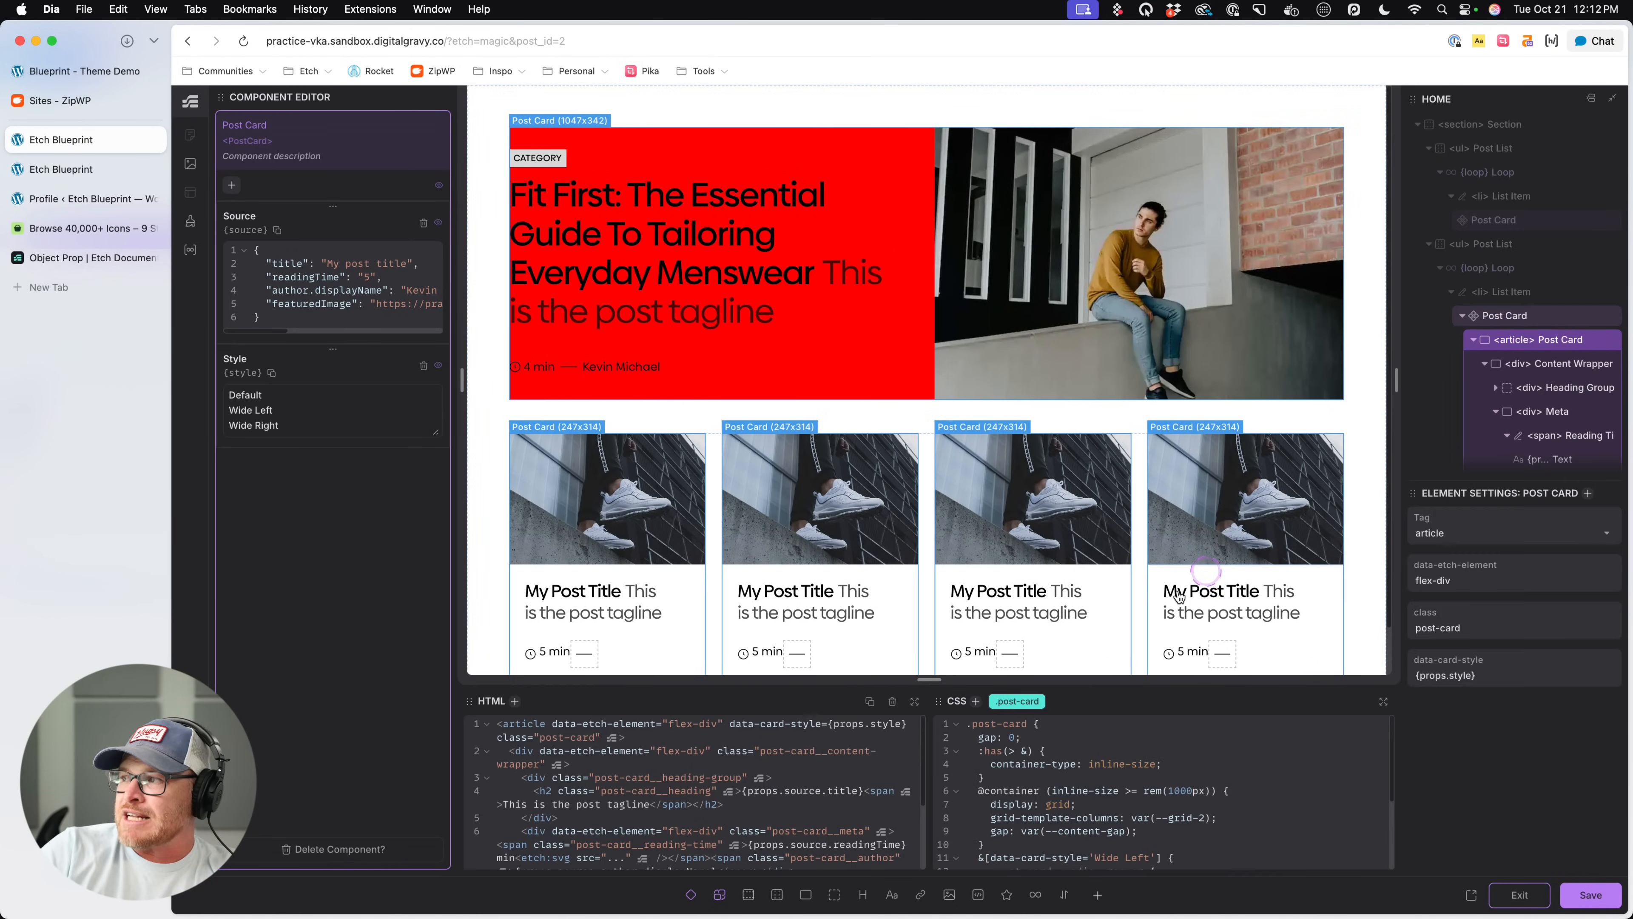
# - Replace the background declaration in the data-card-style 'Wide' partial-match rule with grid-column: 1 / -1; and save
pyautogui.scroll(-3, 1193, 809)
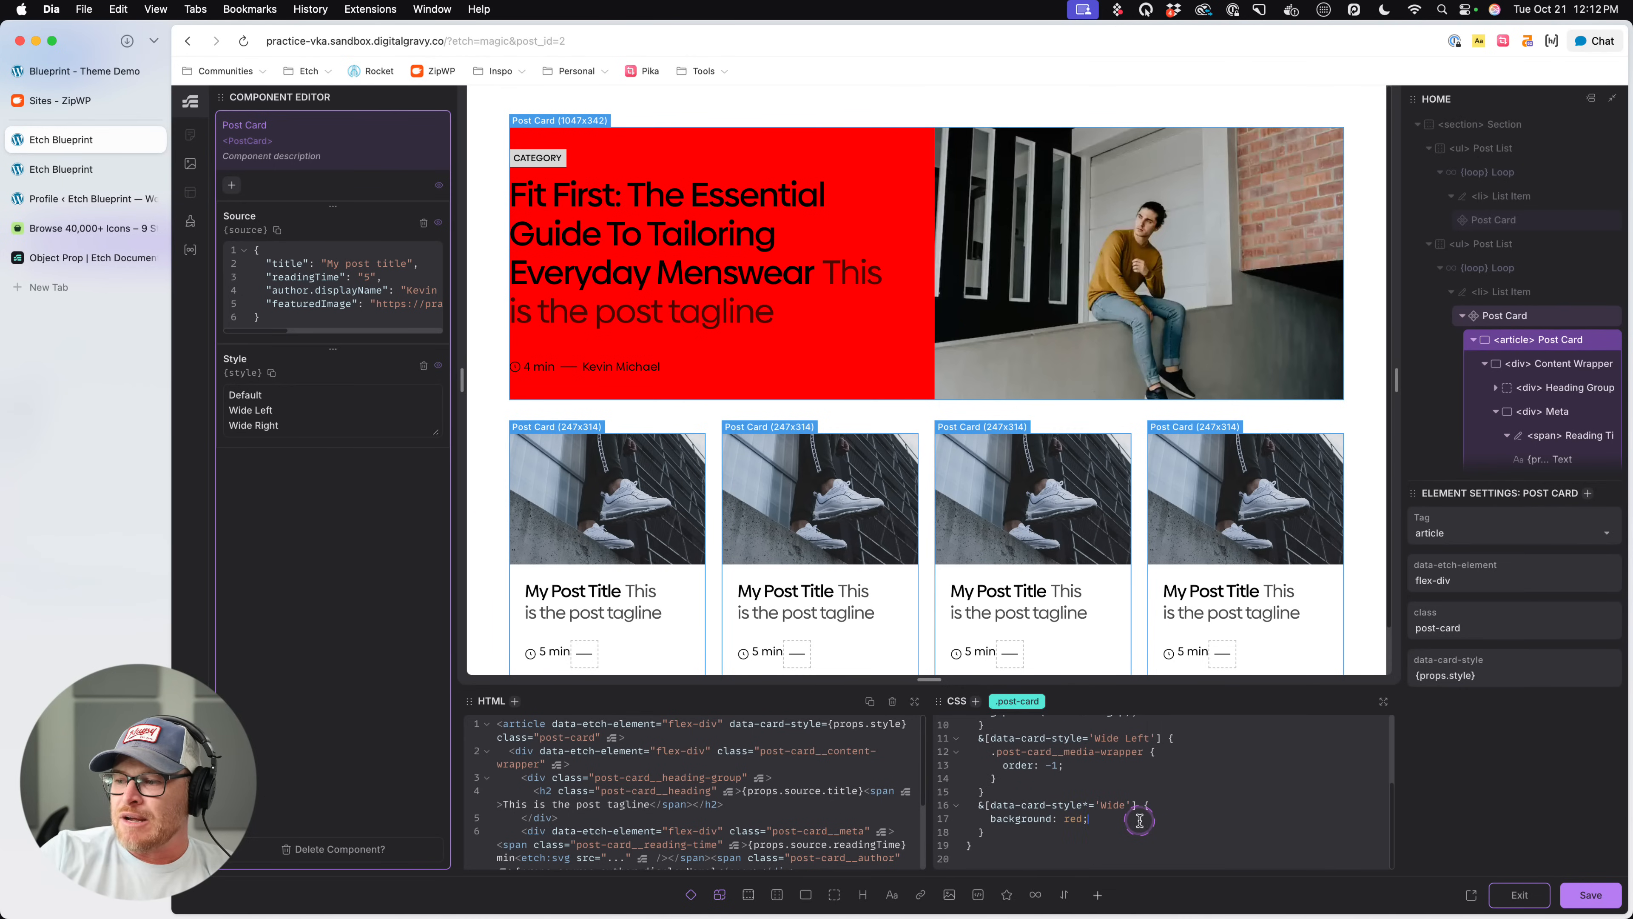
pyautogui.moveTo(1122, 821); pyautogui.dragTo(994, 818)
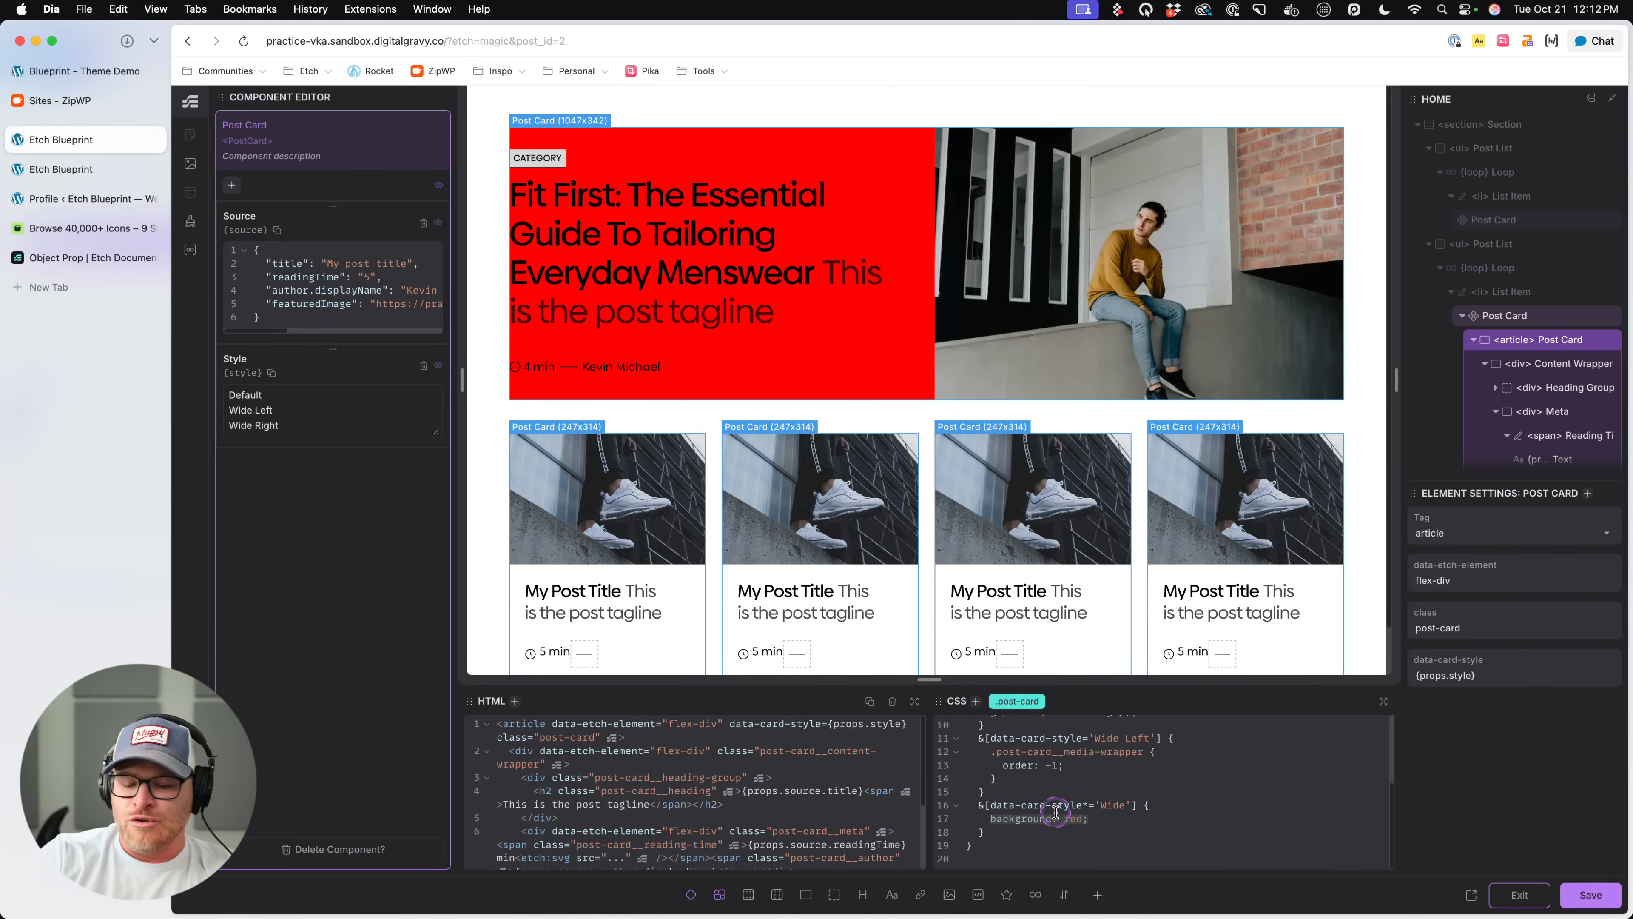
pyautogui.write('grid-column: 1 /')
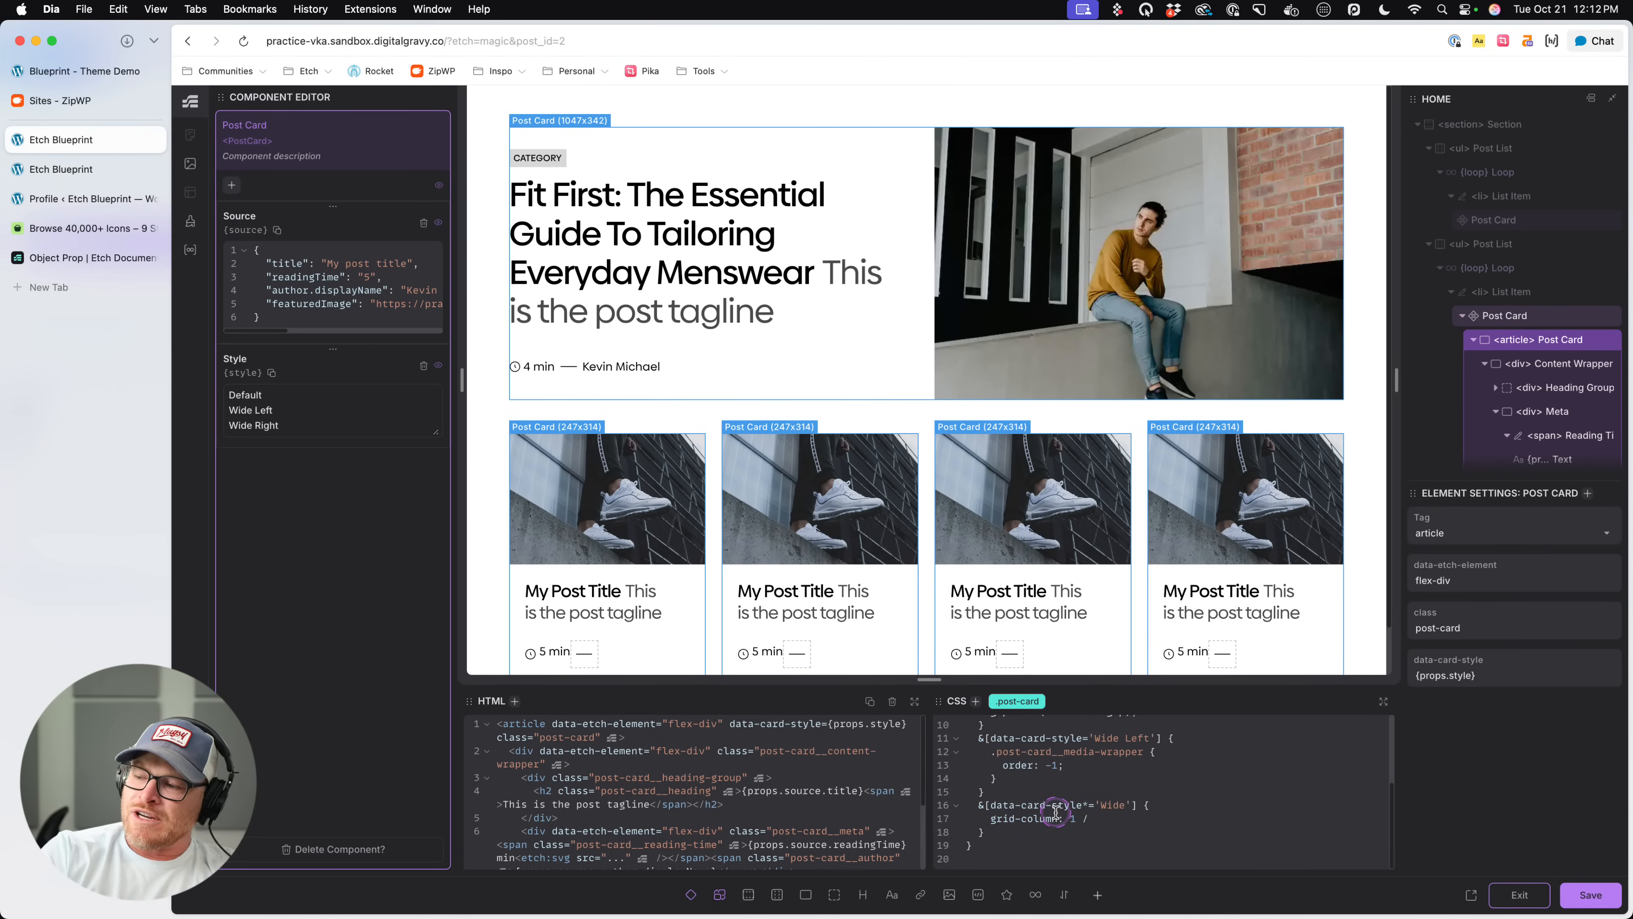
pyautogui.write(' -1;')
pyautogui.press('super+s')
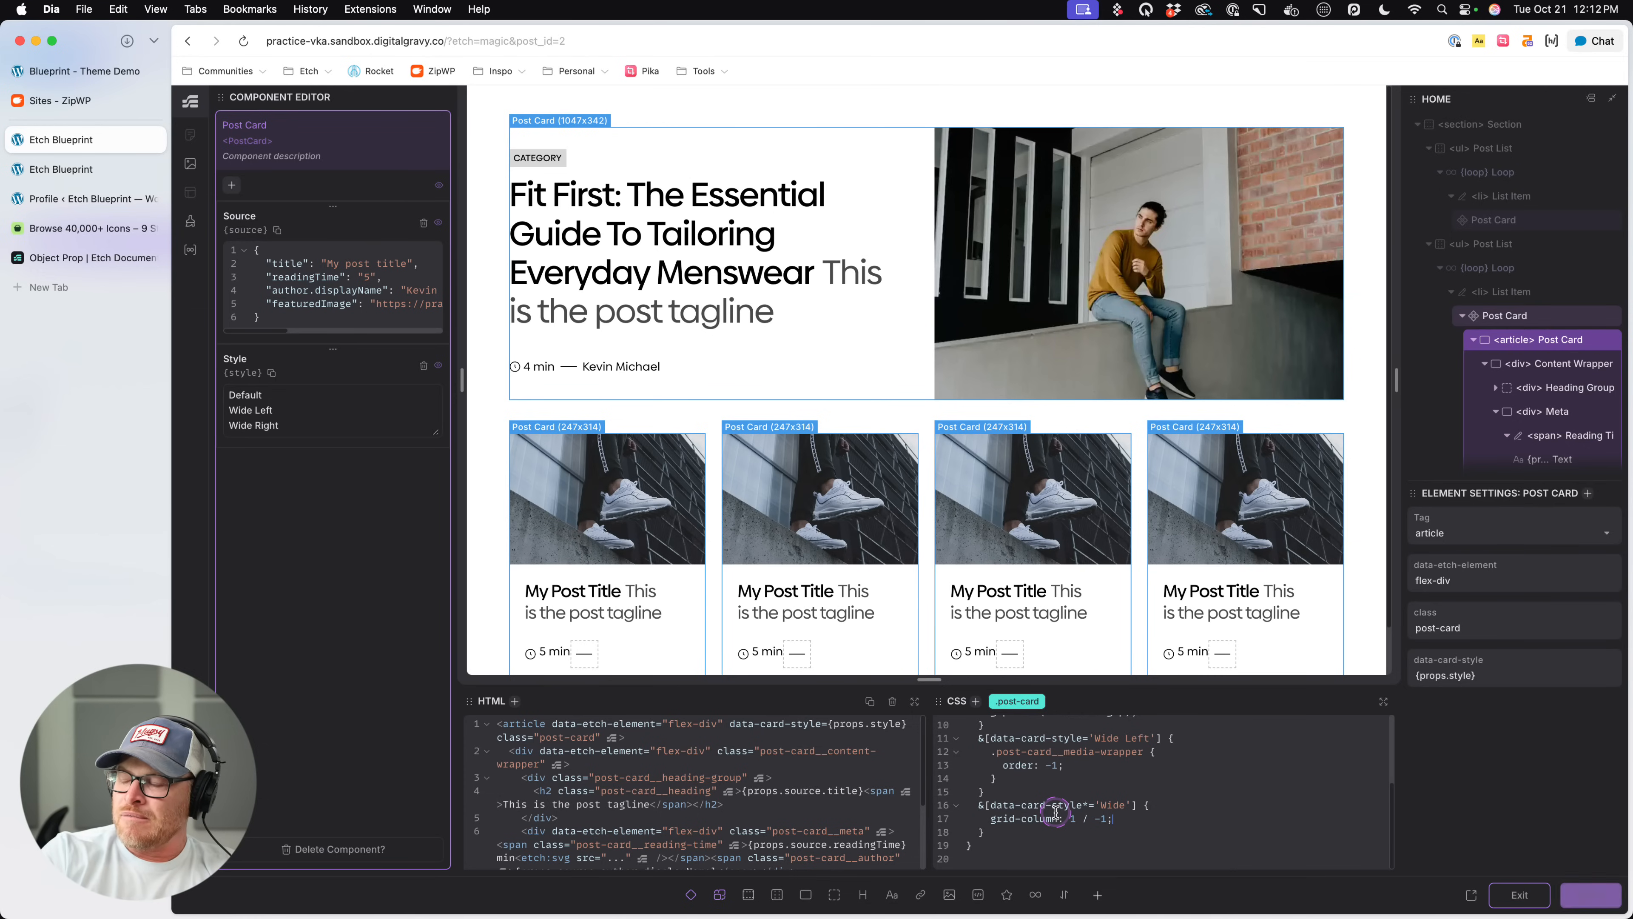
# - Reload the live page and review the featured card and the four-card grid
pyautogui.click(71, 169)
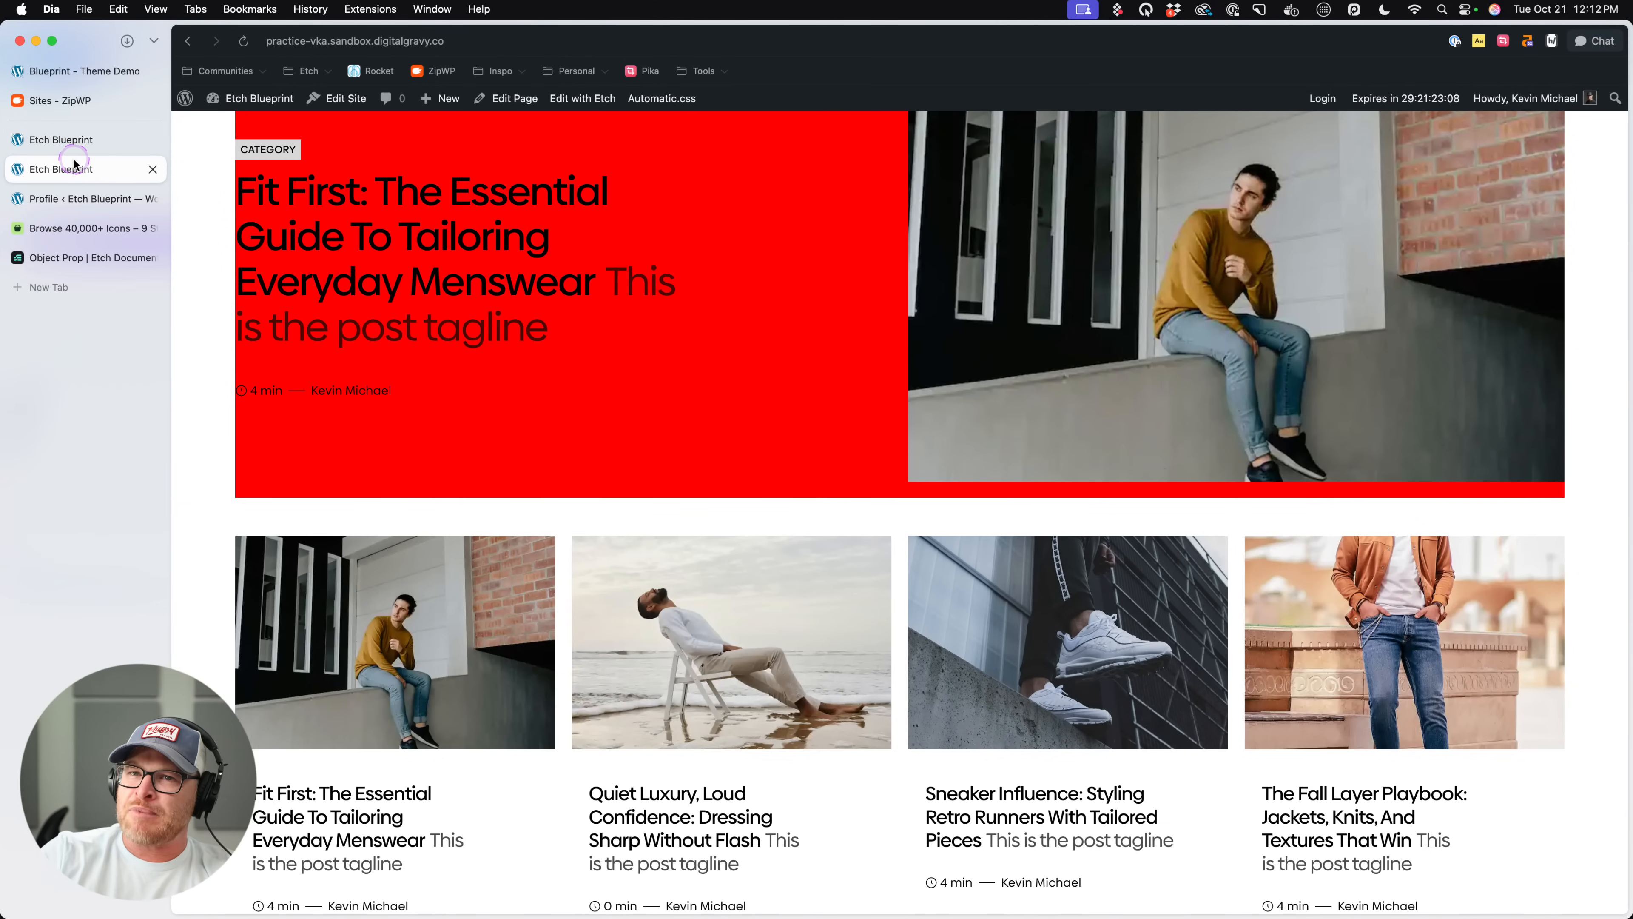
pyautogui.press('super+r')
pyautogui.scroll(-3, 693, 321)
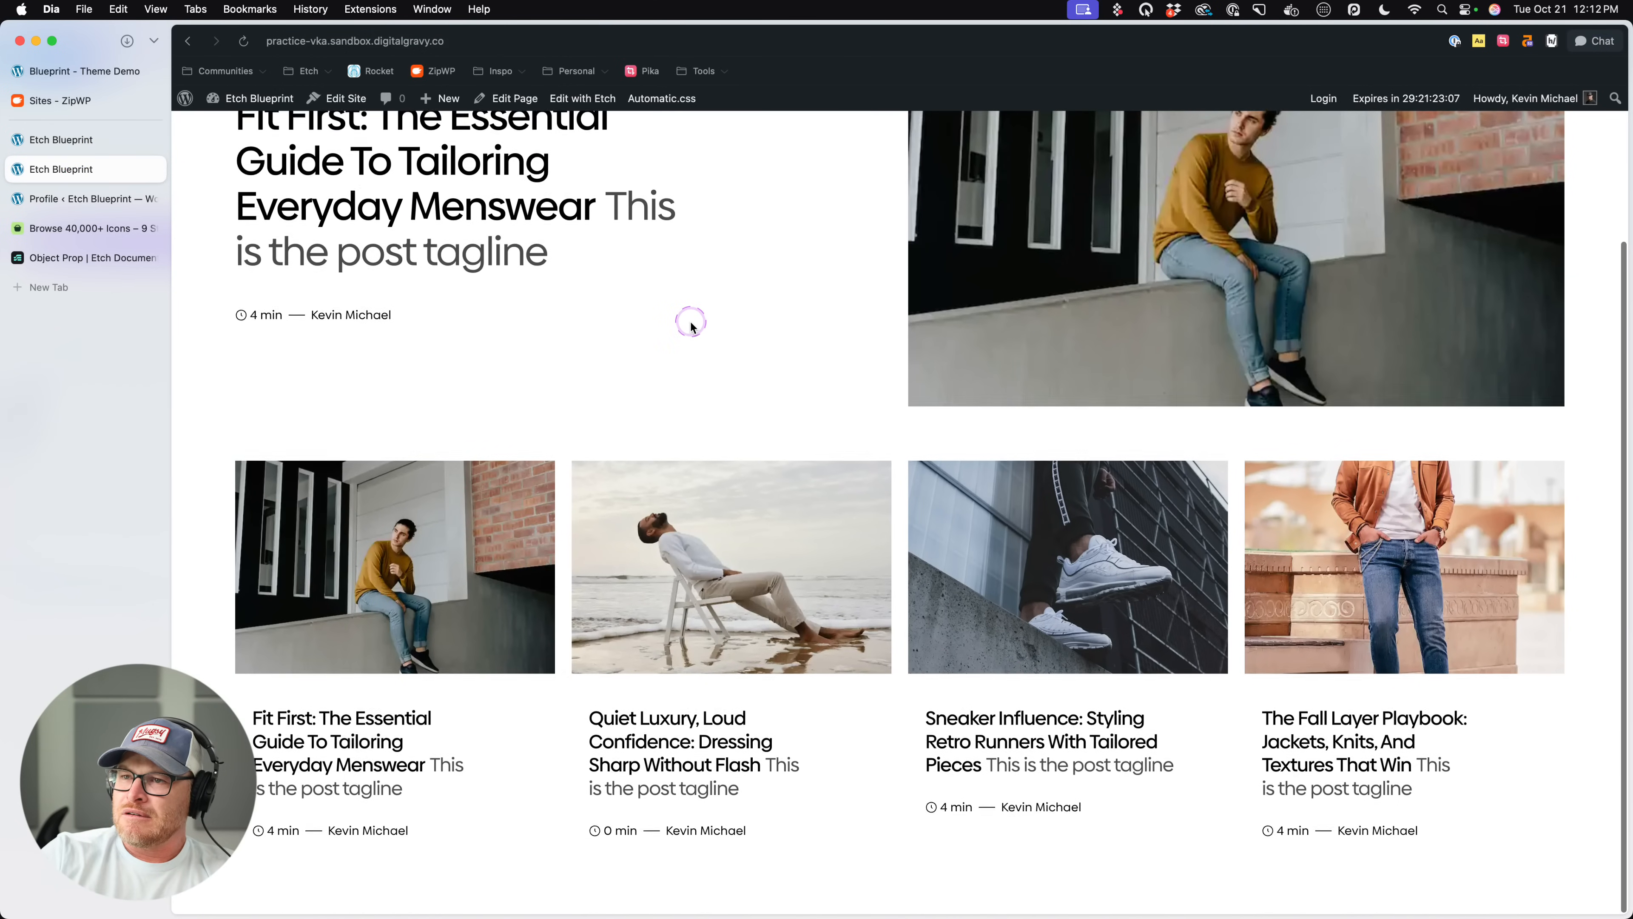
pyautogui.scroll(3, 692, 321)
# - Exit component editing, set the second Post List's Post Card Style to Wide Right, and save
pyautogui.click(88, 142)
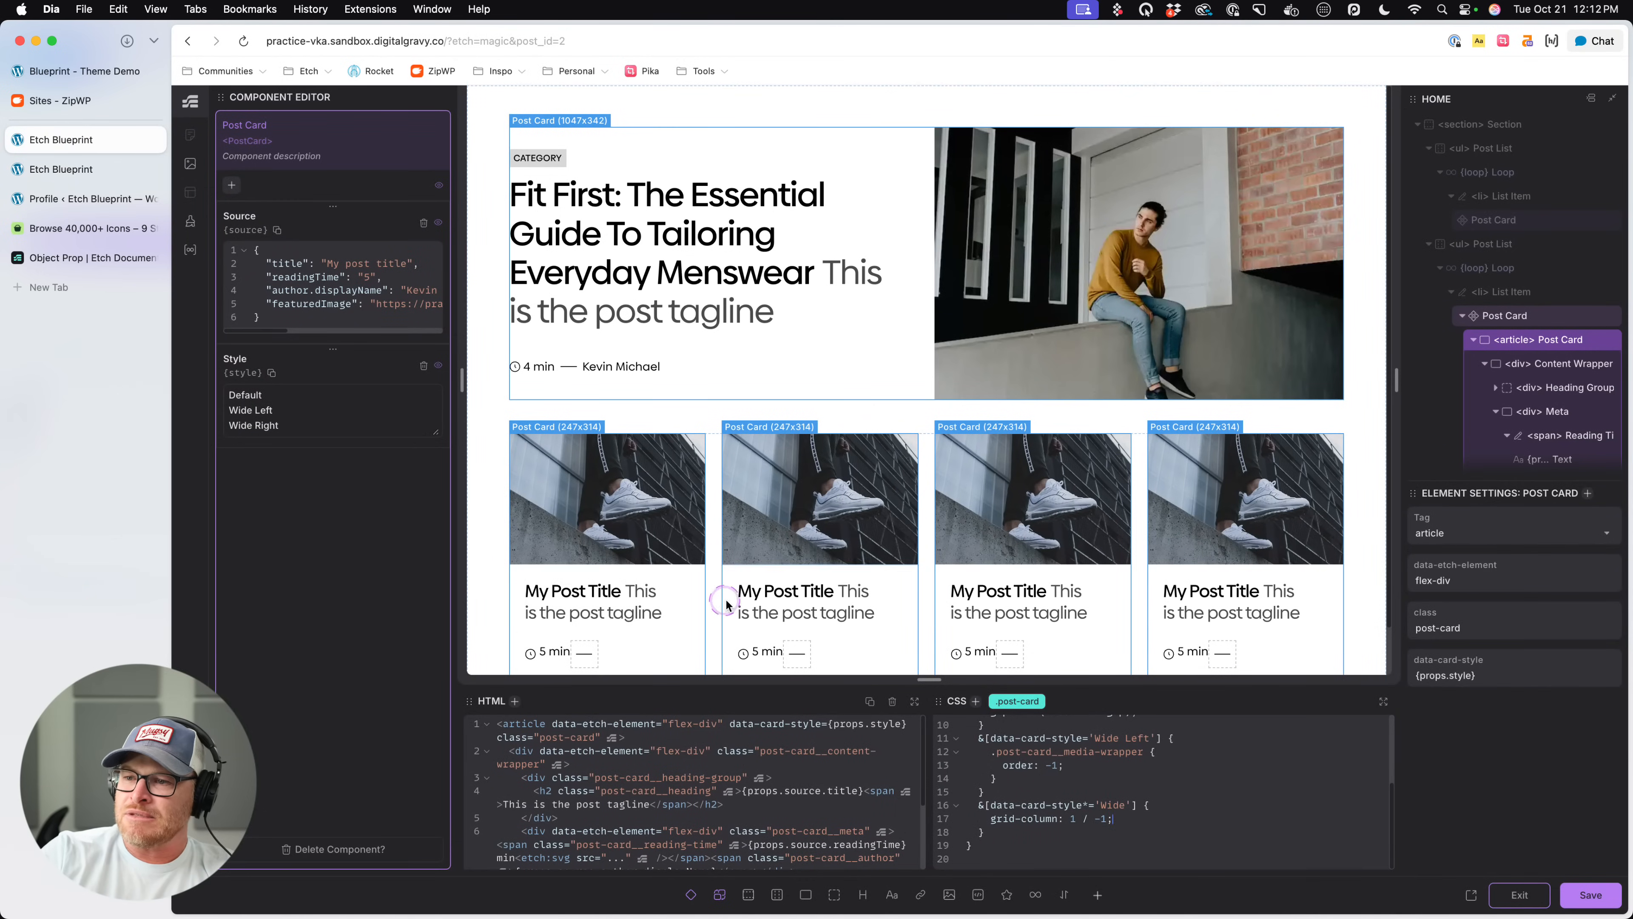
pyautogui.click(1519, 894)
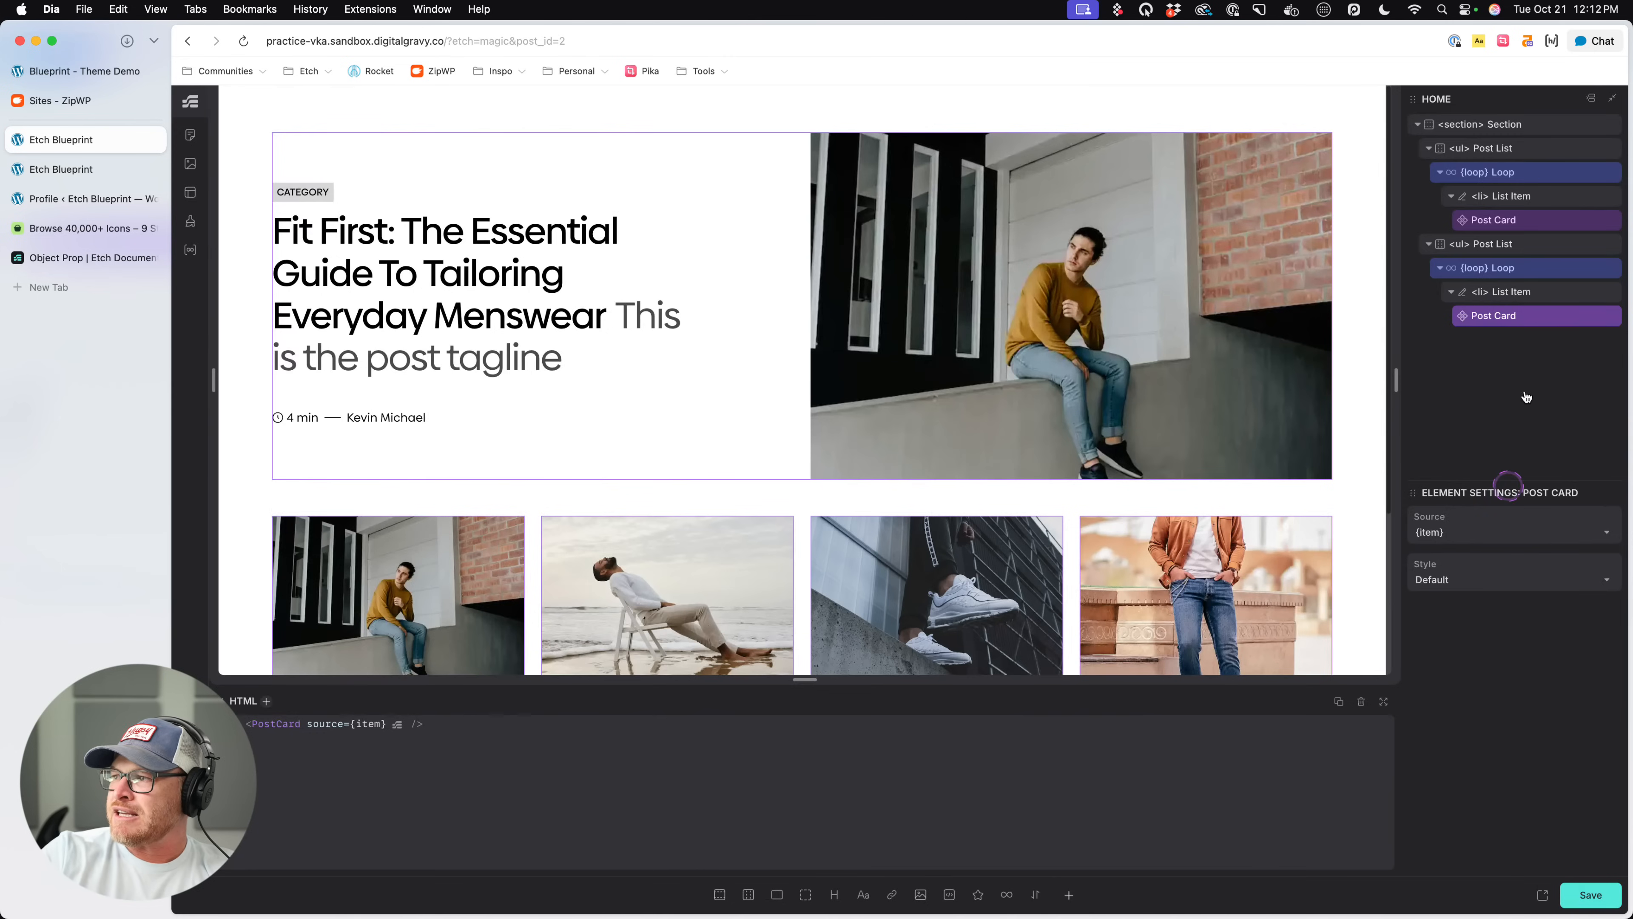
pyautogui.click(1480, 582)
pyautogui.click(1467, 653)
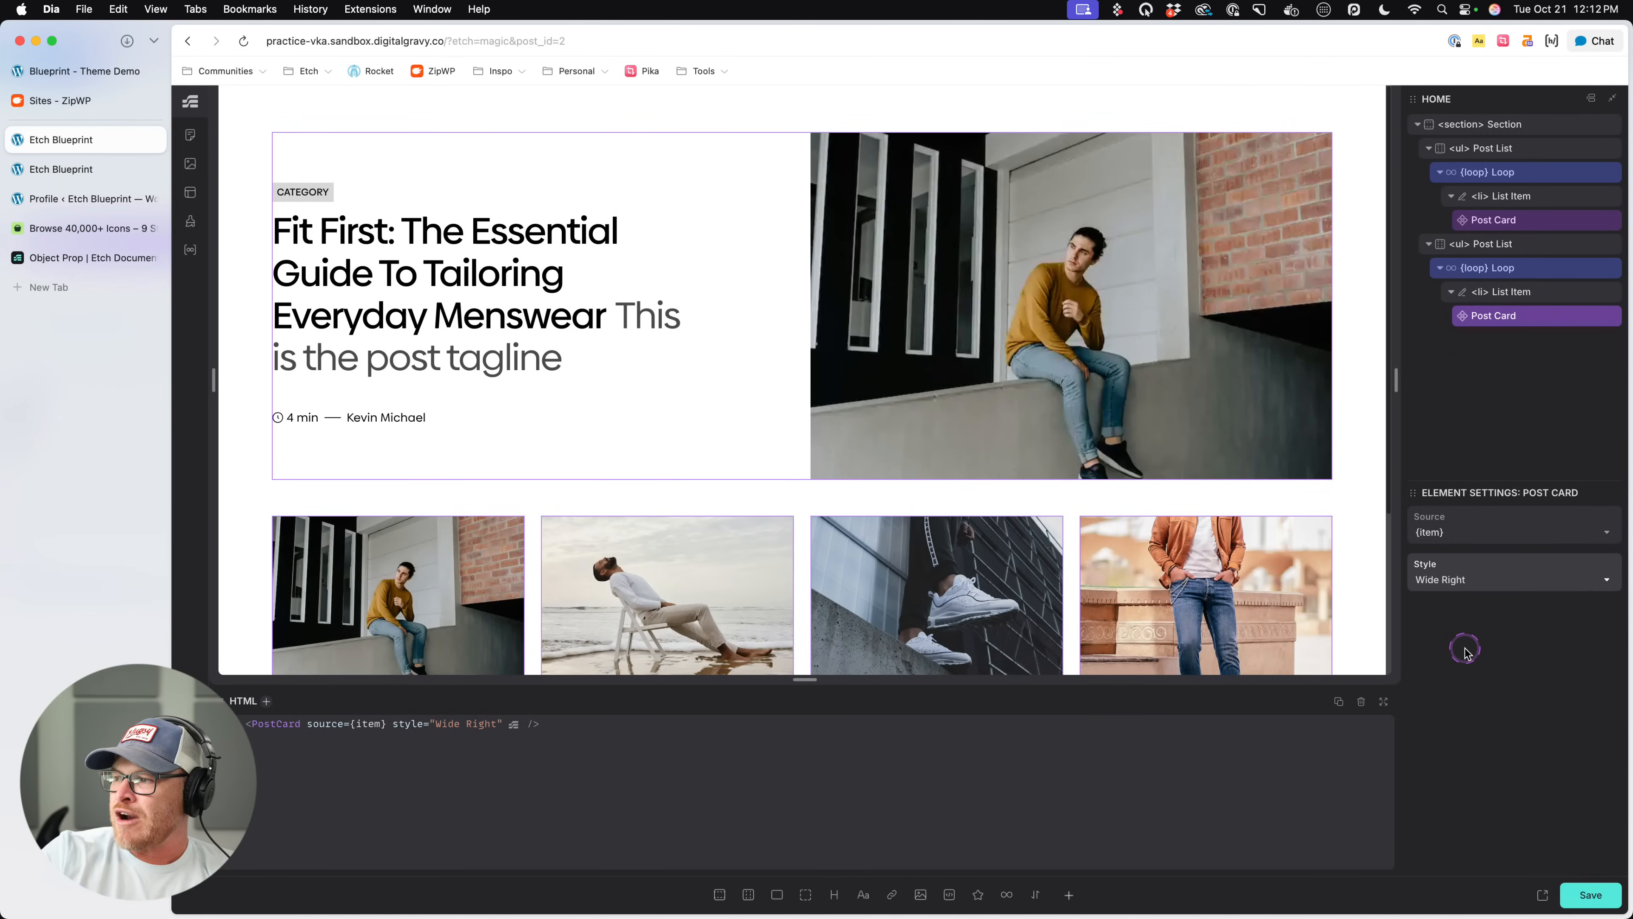
pyautogui.press('super+s')
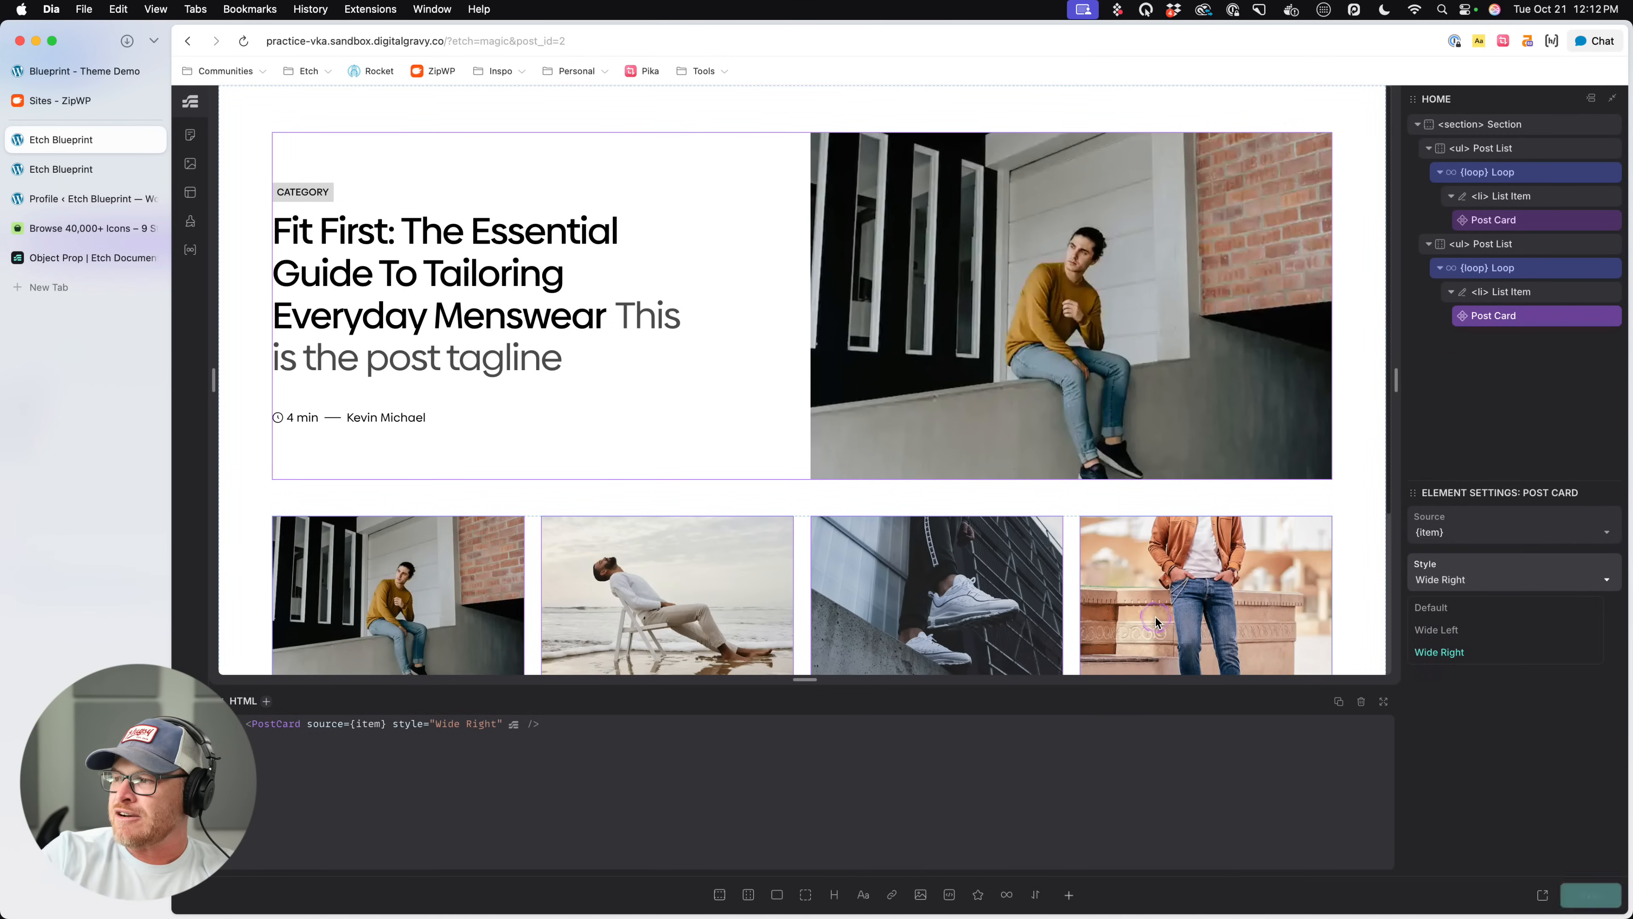
# - On the live page, inspect the second post list and expand its first list item to check the article's attributes
pyautogui.click(116, 169)
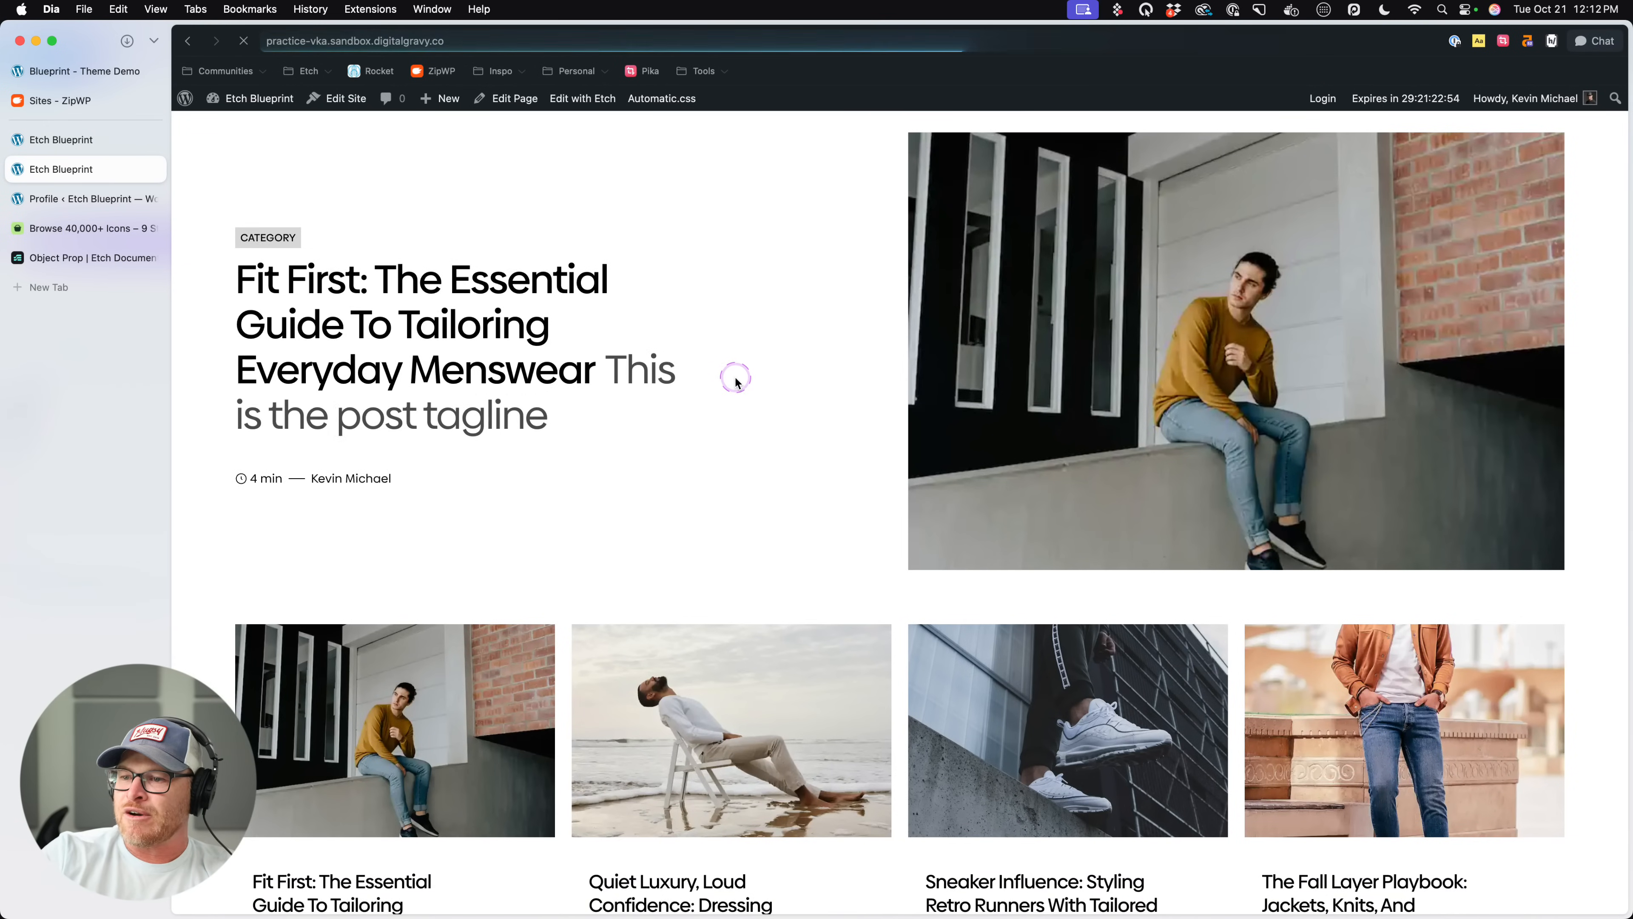
pyautogui.scroll(-3, 737, 380)
pyautogui.rightClick(566, 495)
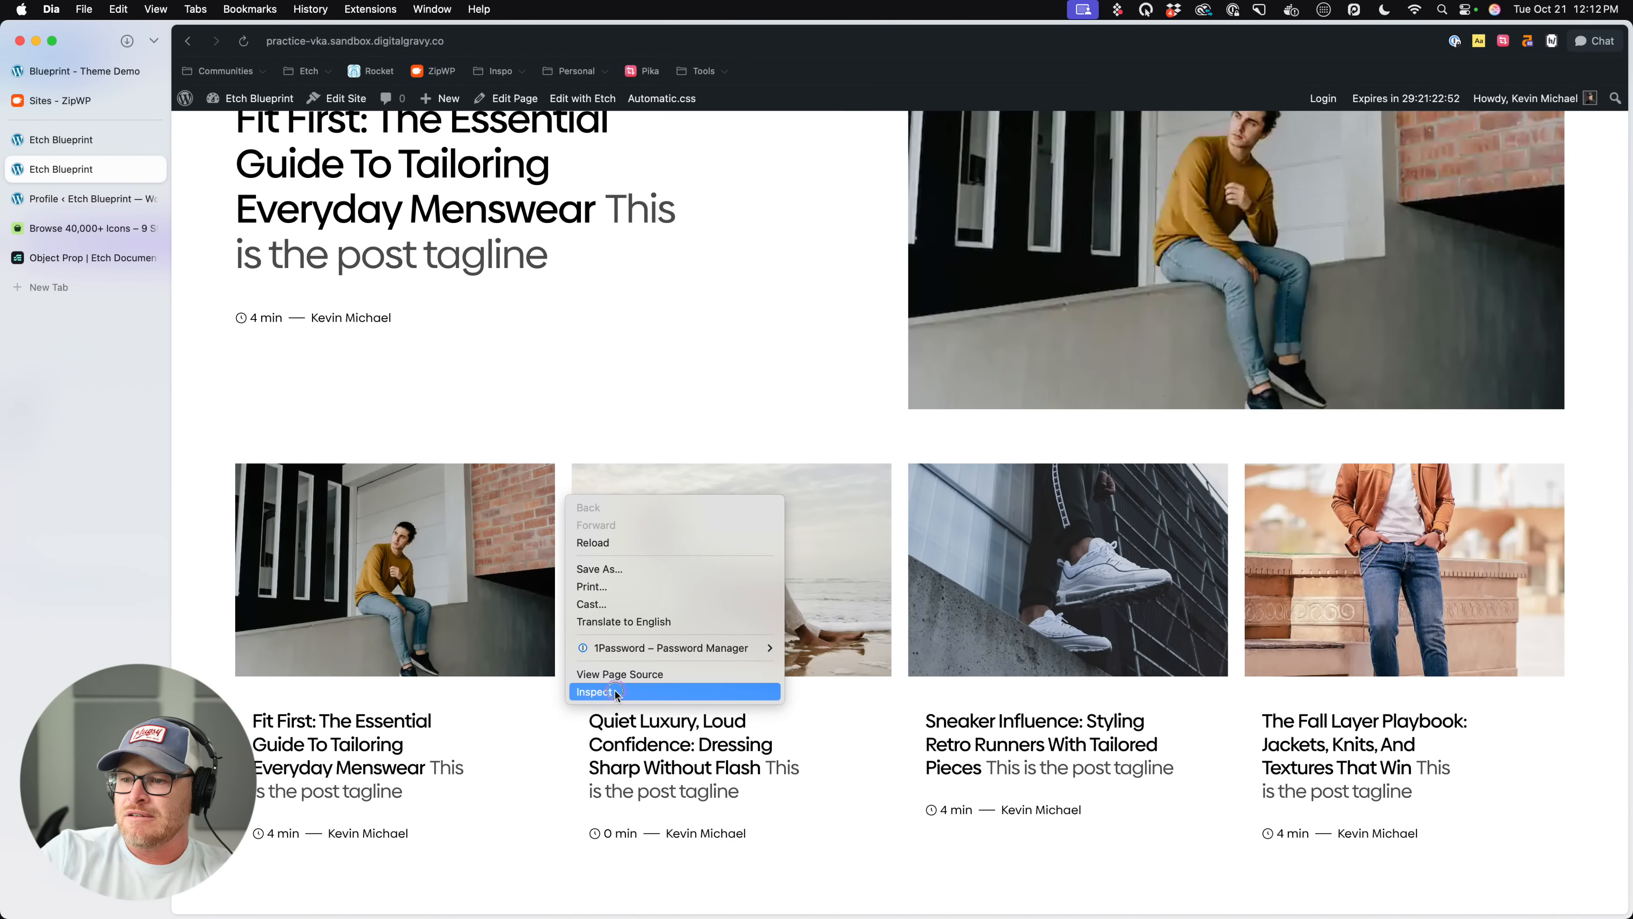
pyautogui.click(615, 691)
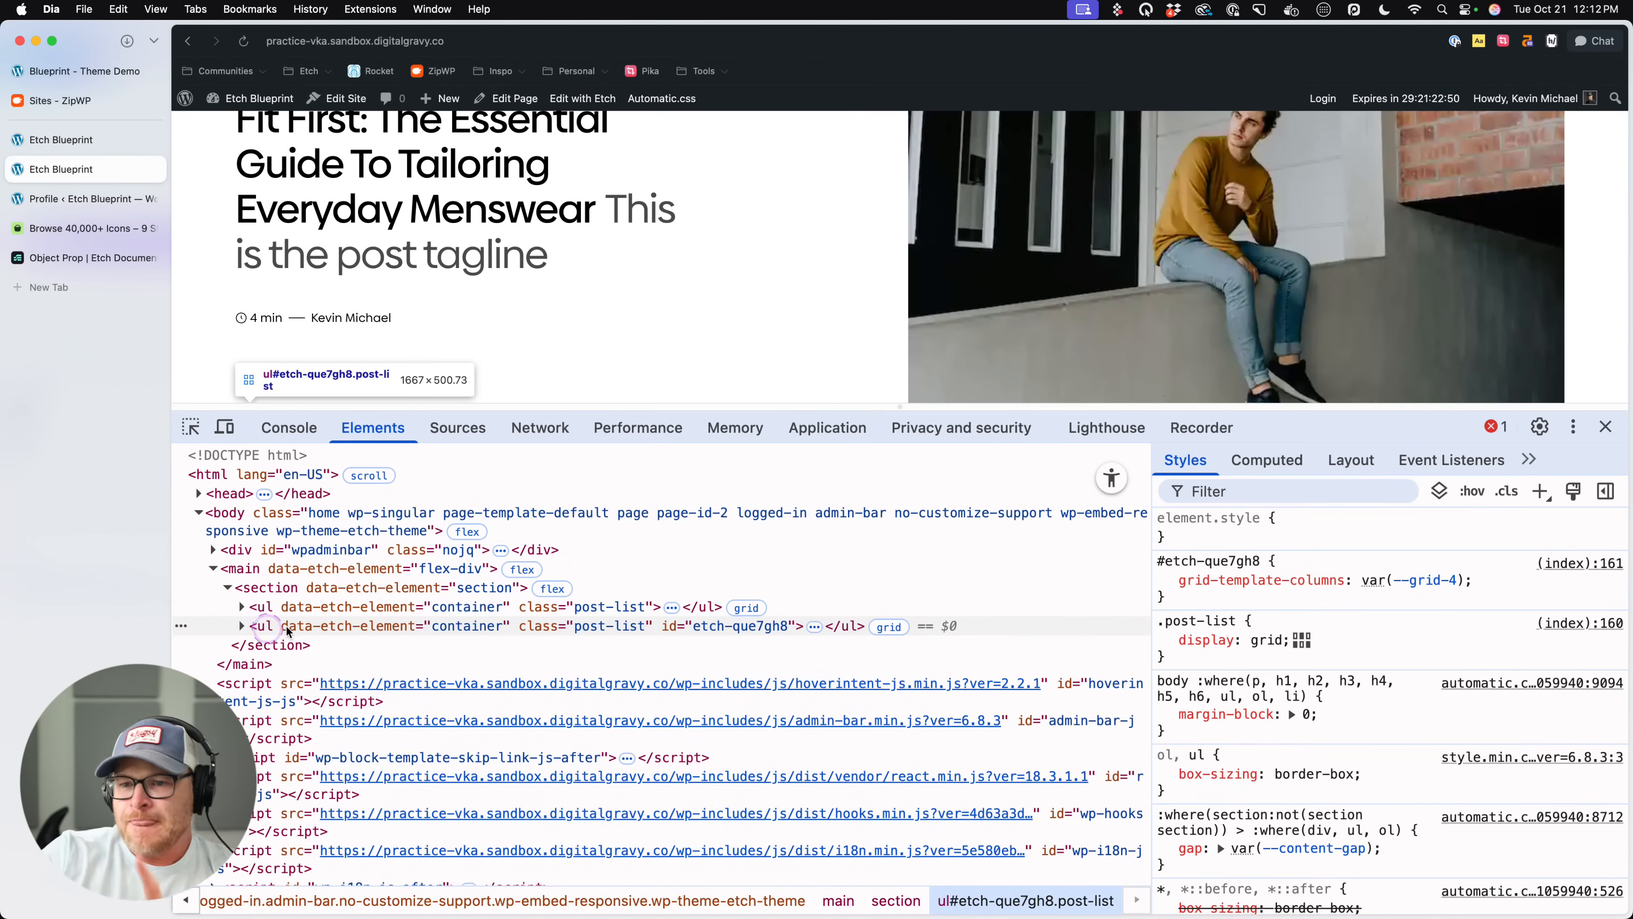
pyautogui.click(241, 626)
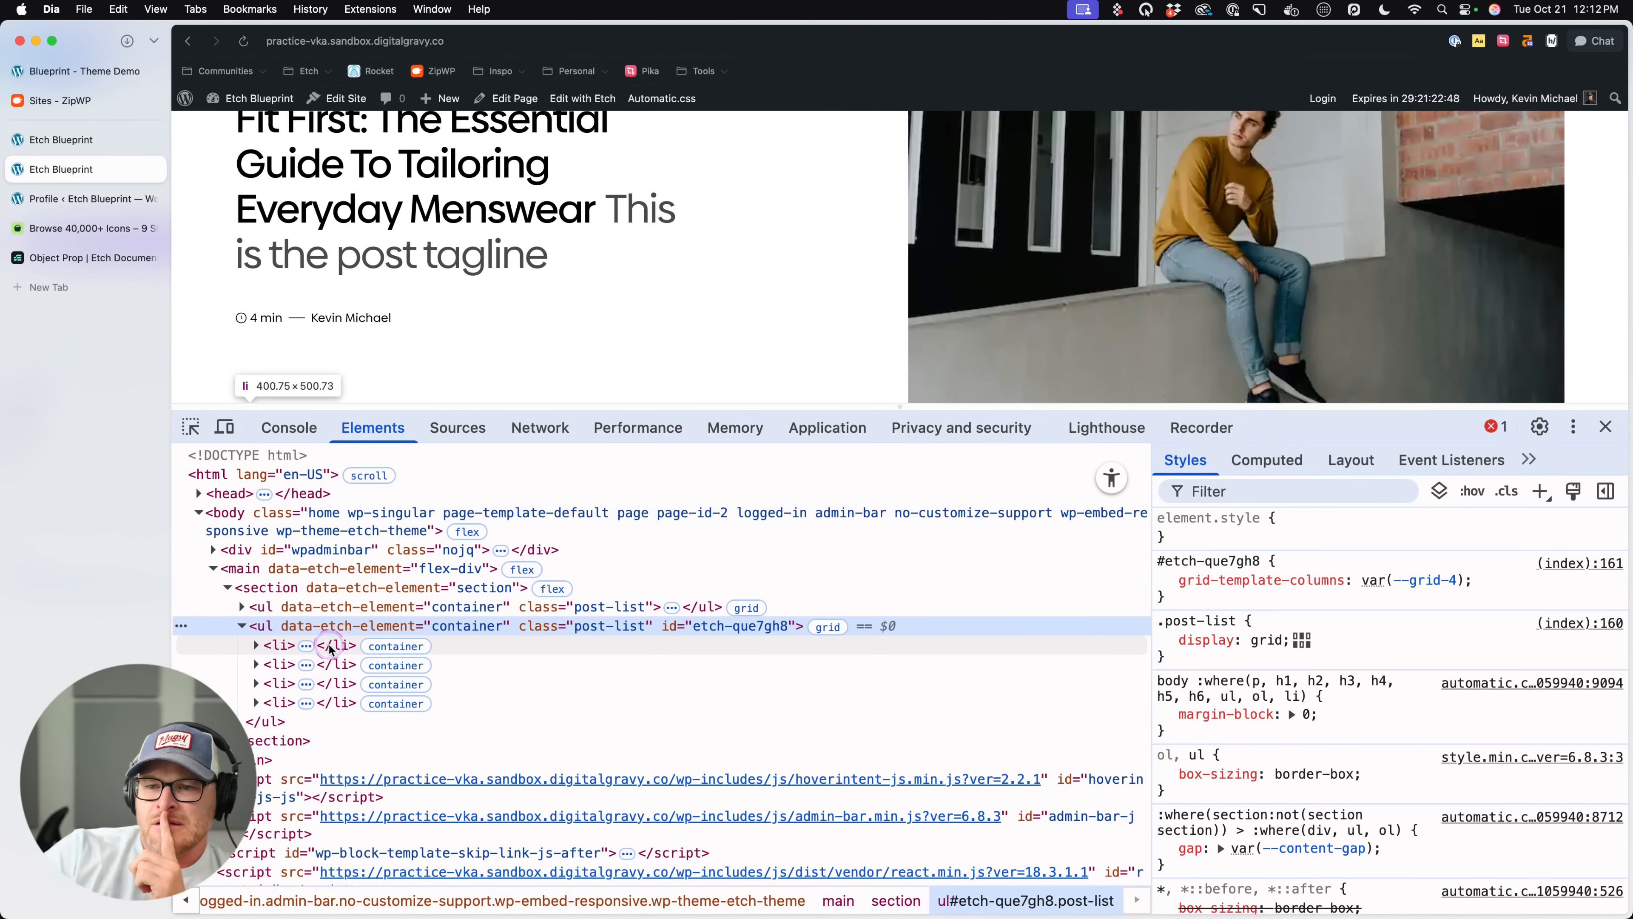
pyautogui.click(256, 645)
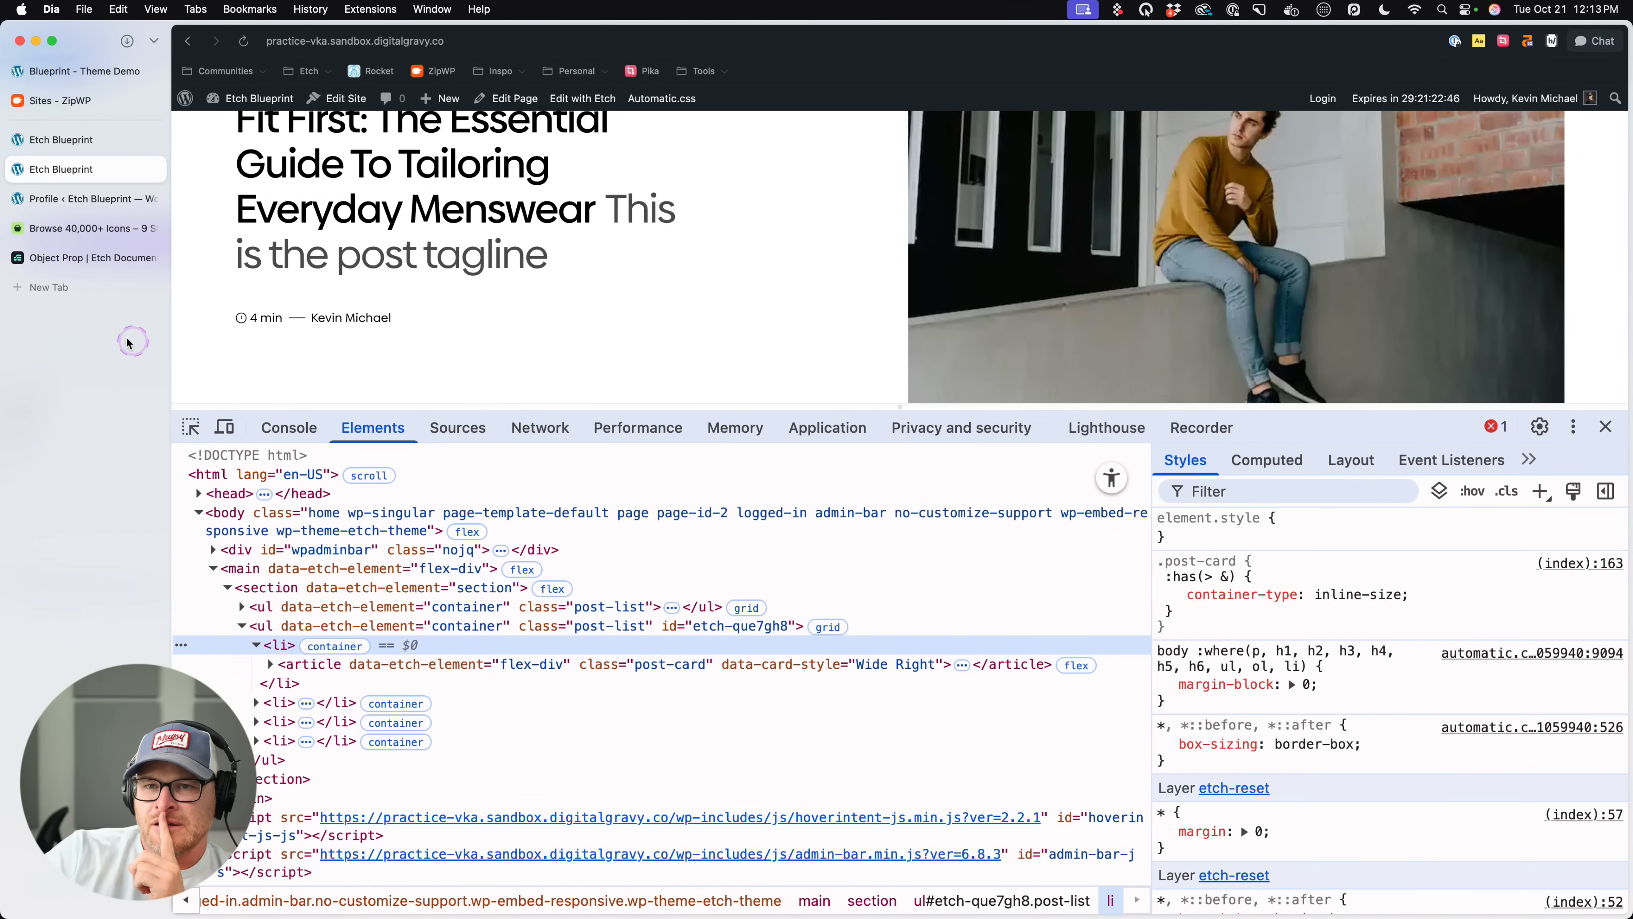
# - Return to the Etch editor, open the second list's Post Card component for editing, and select its article element
pyautogui.click(90, 139)
pyautogui.click(88, 169)
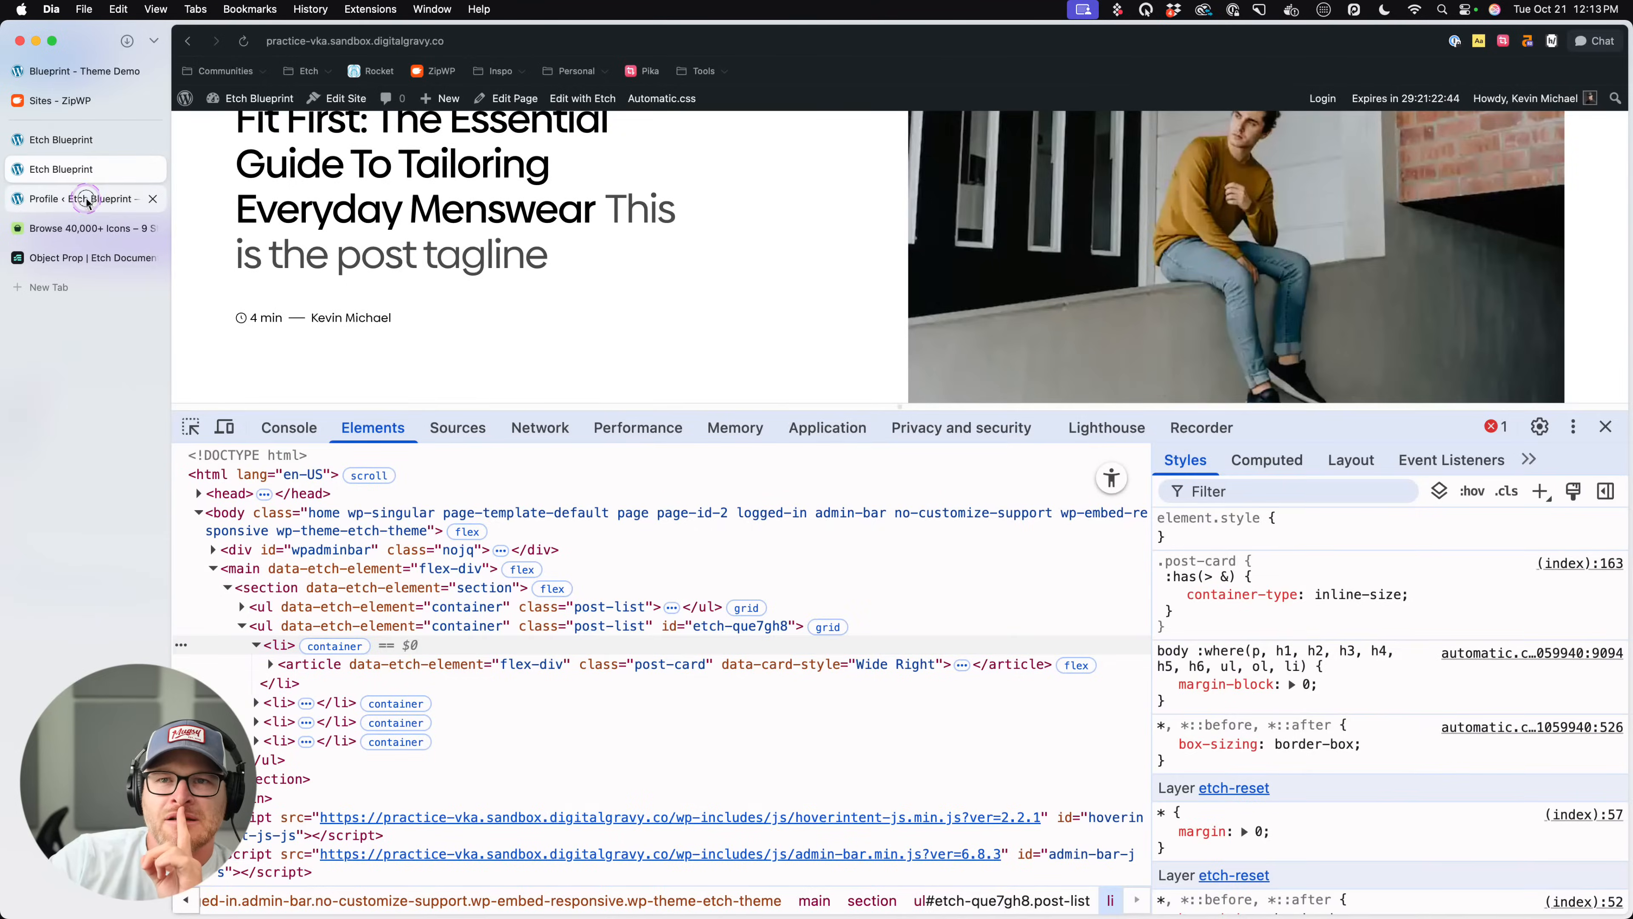
pyautogui.click(87, 199)
pyautogui.click(91, 139)
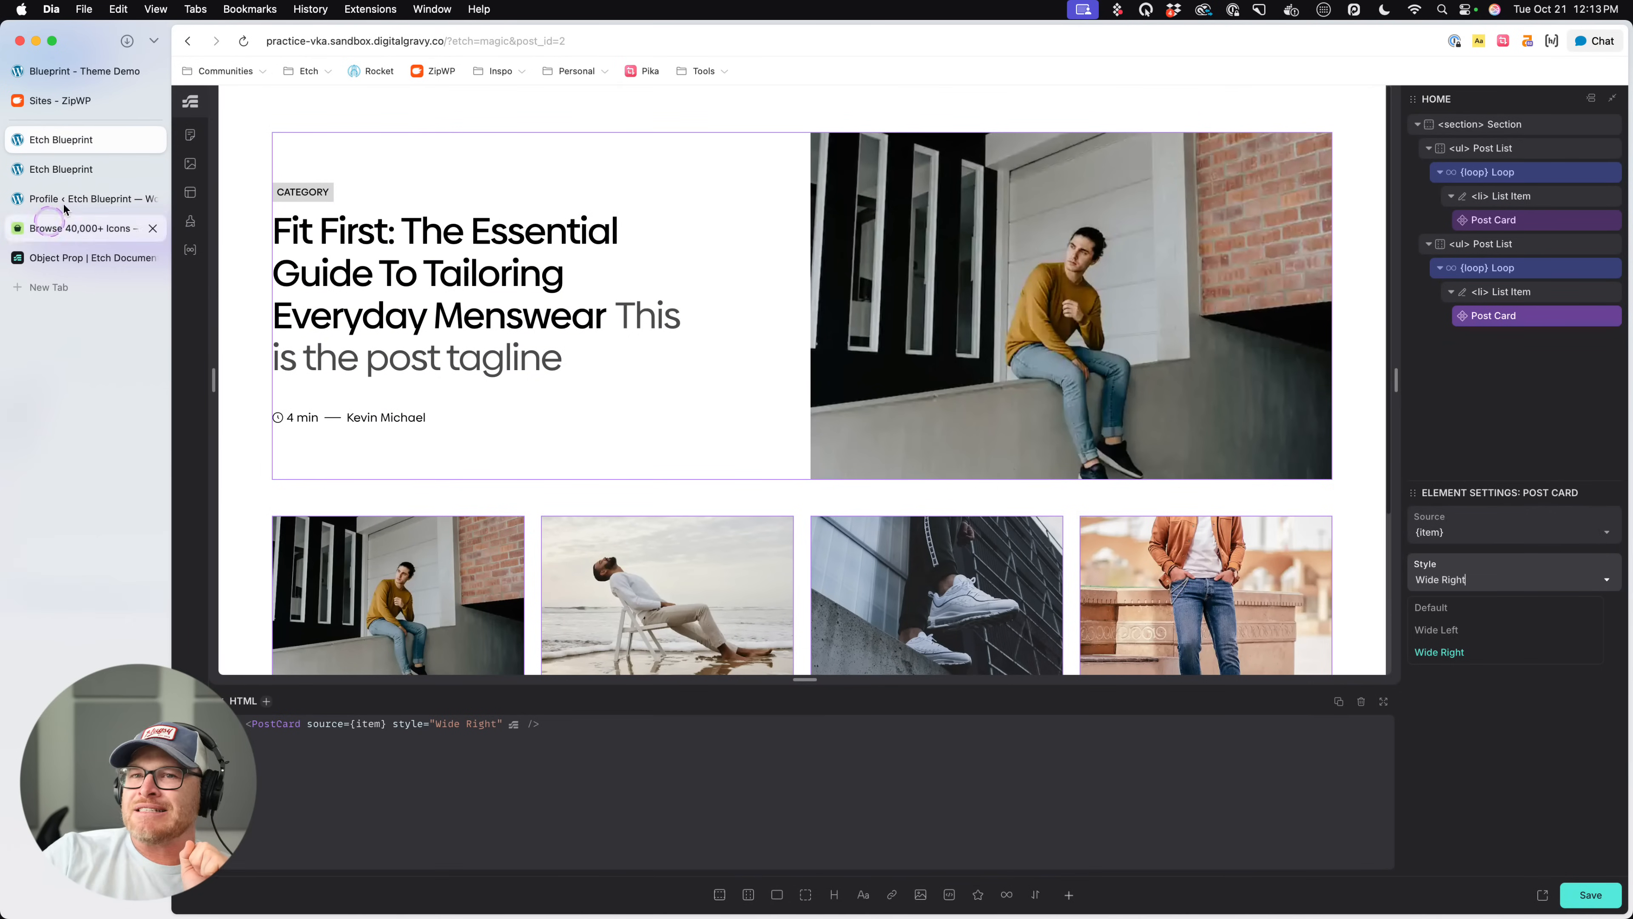
pyautogui.rightClick(1547, 316)
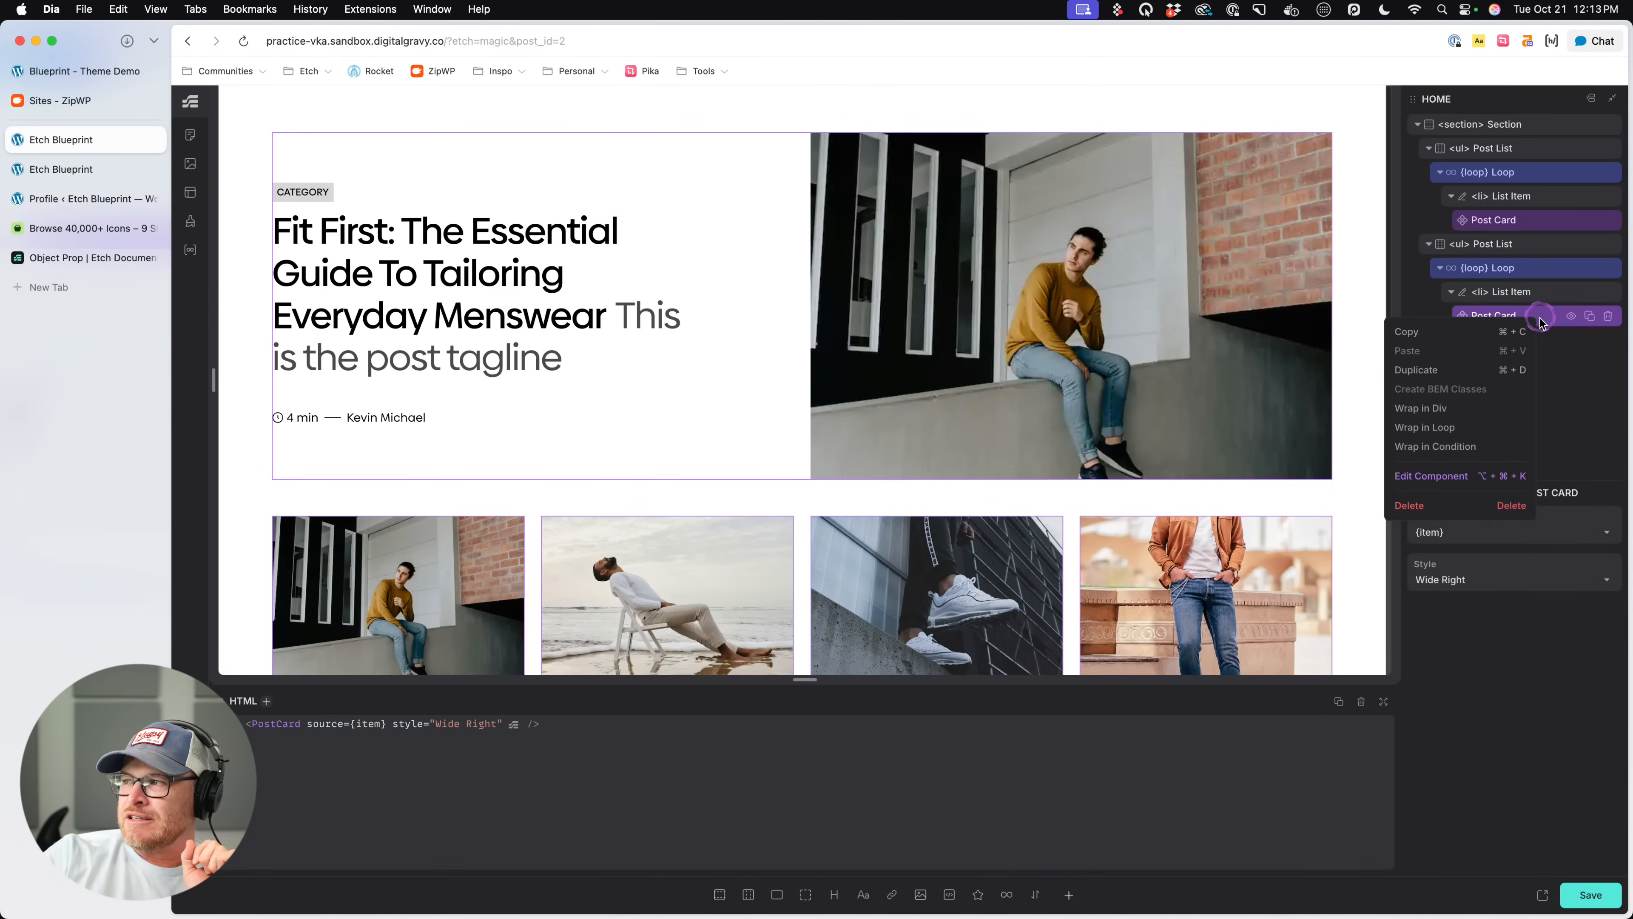
pyautogui.click(1407, 482)
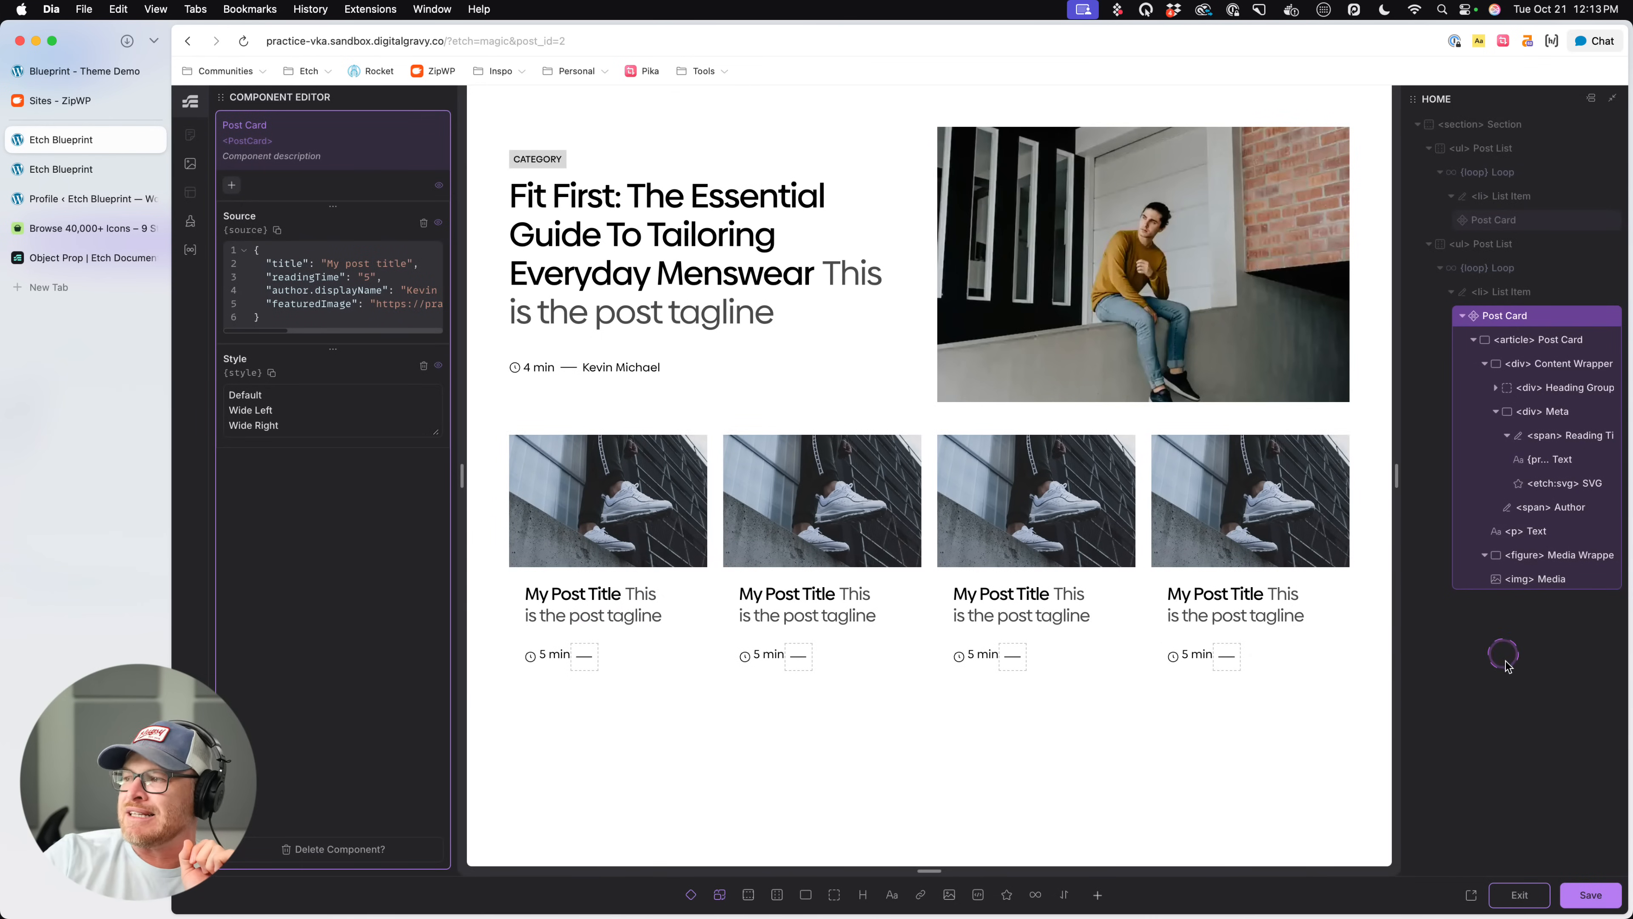
pyautogui.click(1538, 339)
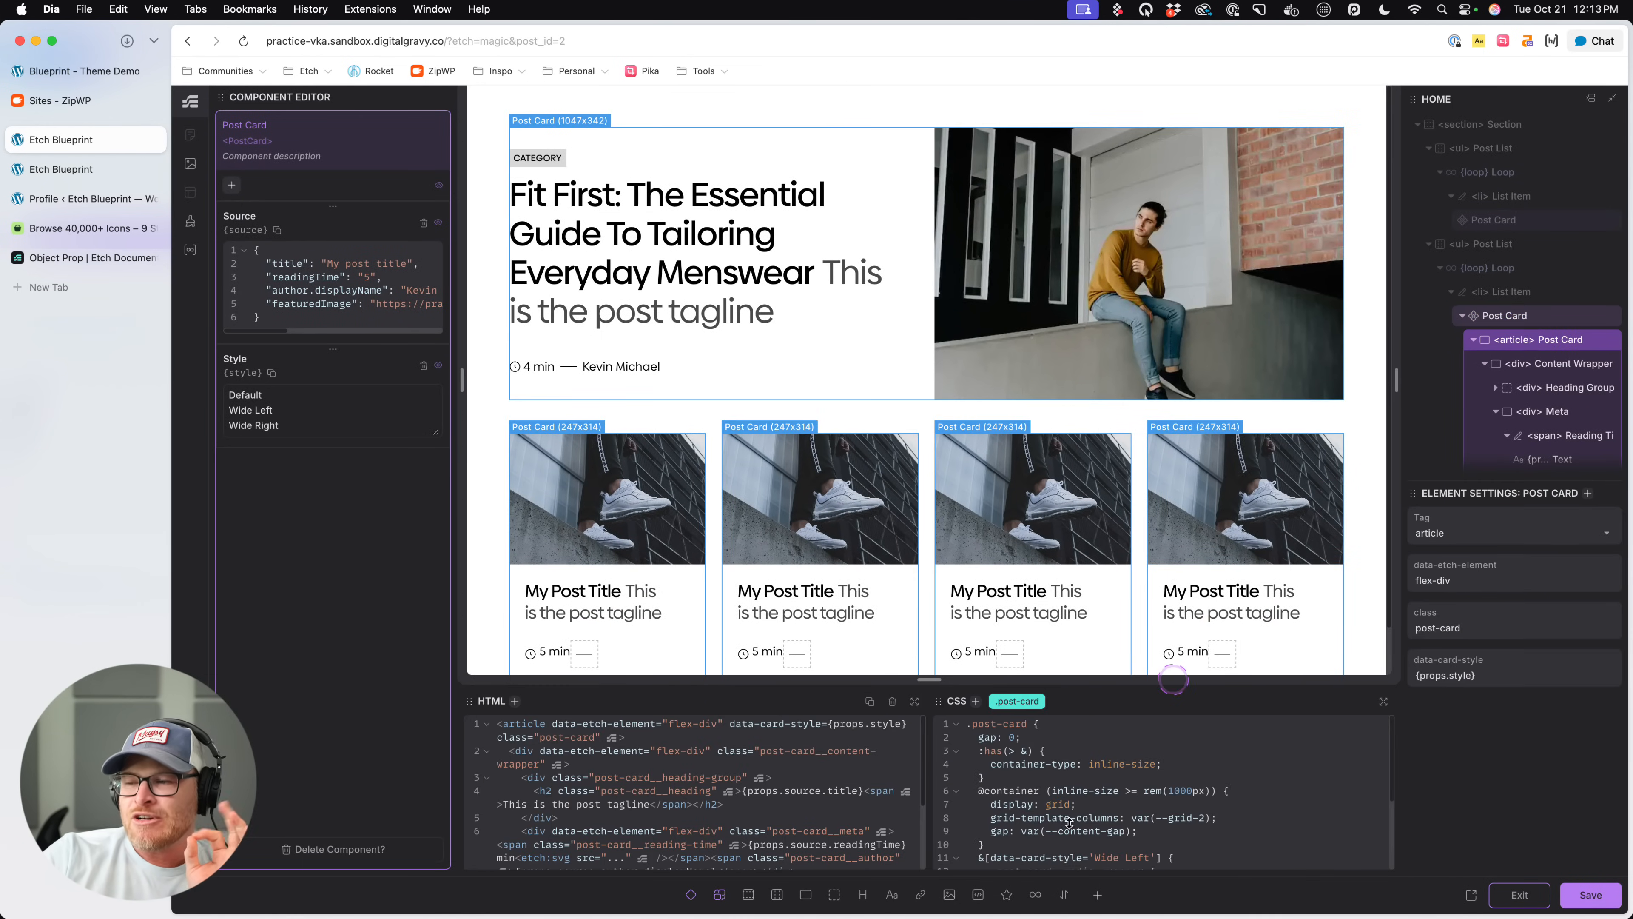
# - Remove the grid-column declaration from the data-card-style 'Wide' partial-match rule in the .post-card CSS
pyautogui.scroll(-3, 1145, 788)
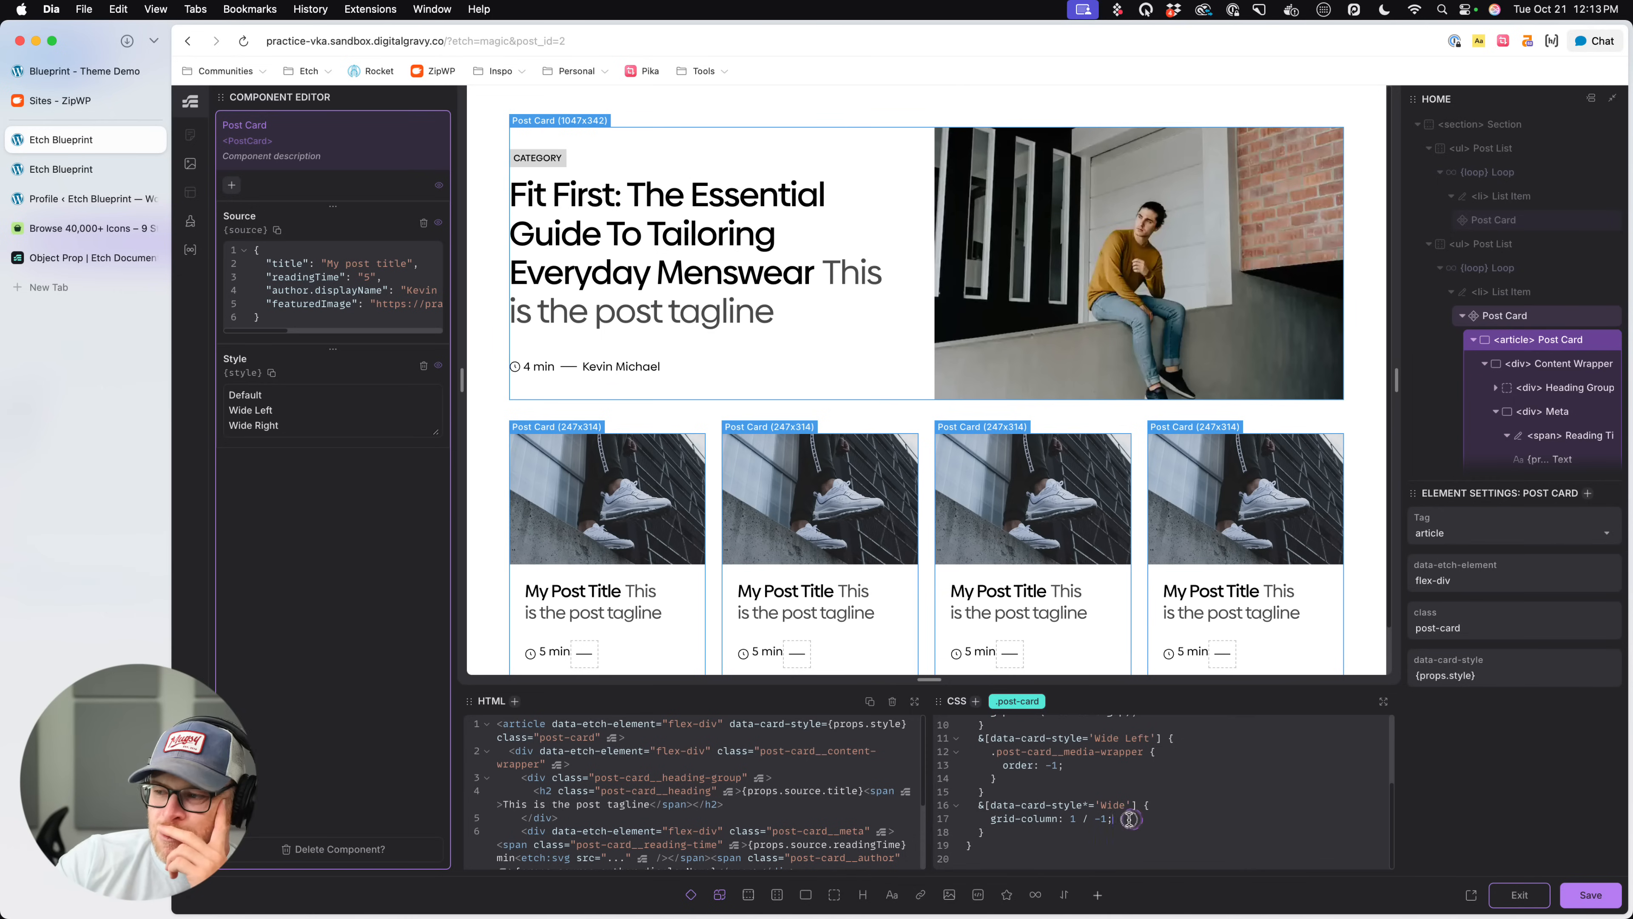
pyautogui.moveTo(1115, 818); pyautogui.dragTo(984, 818)
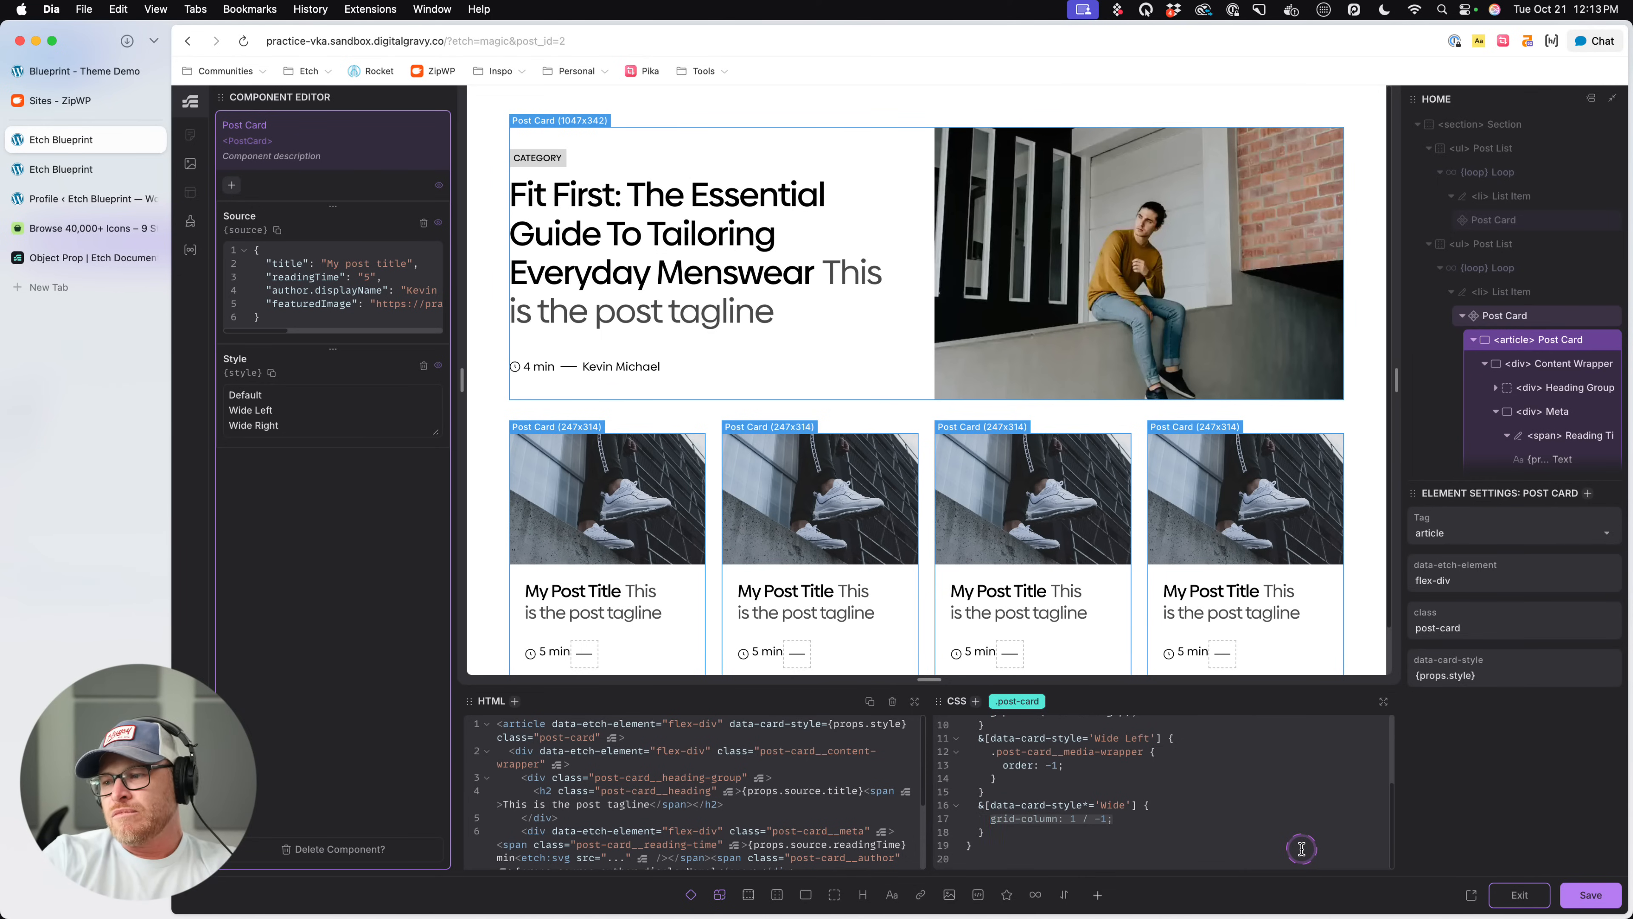
pyautogui.press('BackSpace')
# - Add a new :has(> &) rule at the end of the .post-card CSS and remove its container-type declaration
pyautogui.rightClick(1030, 701)
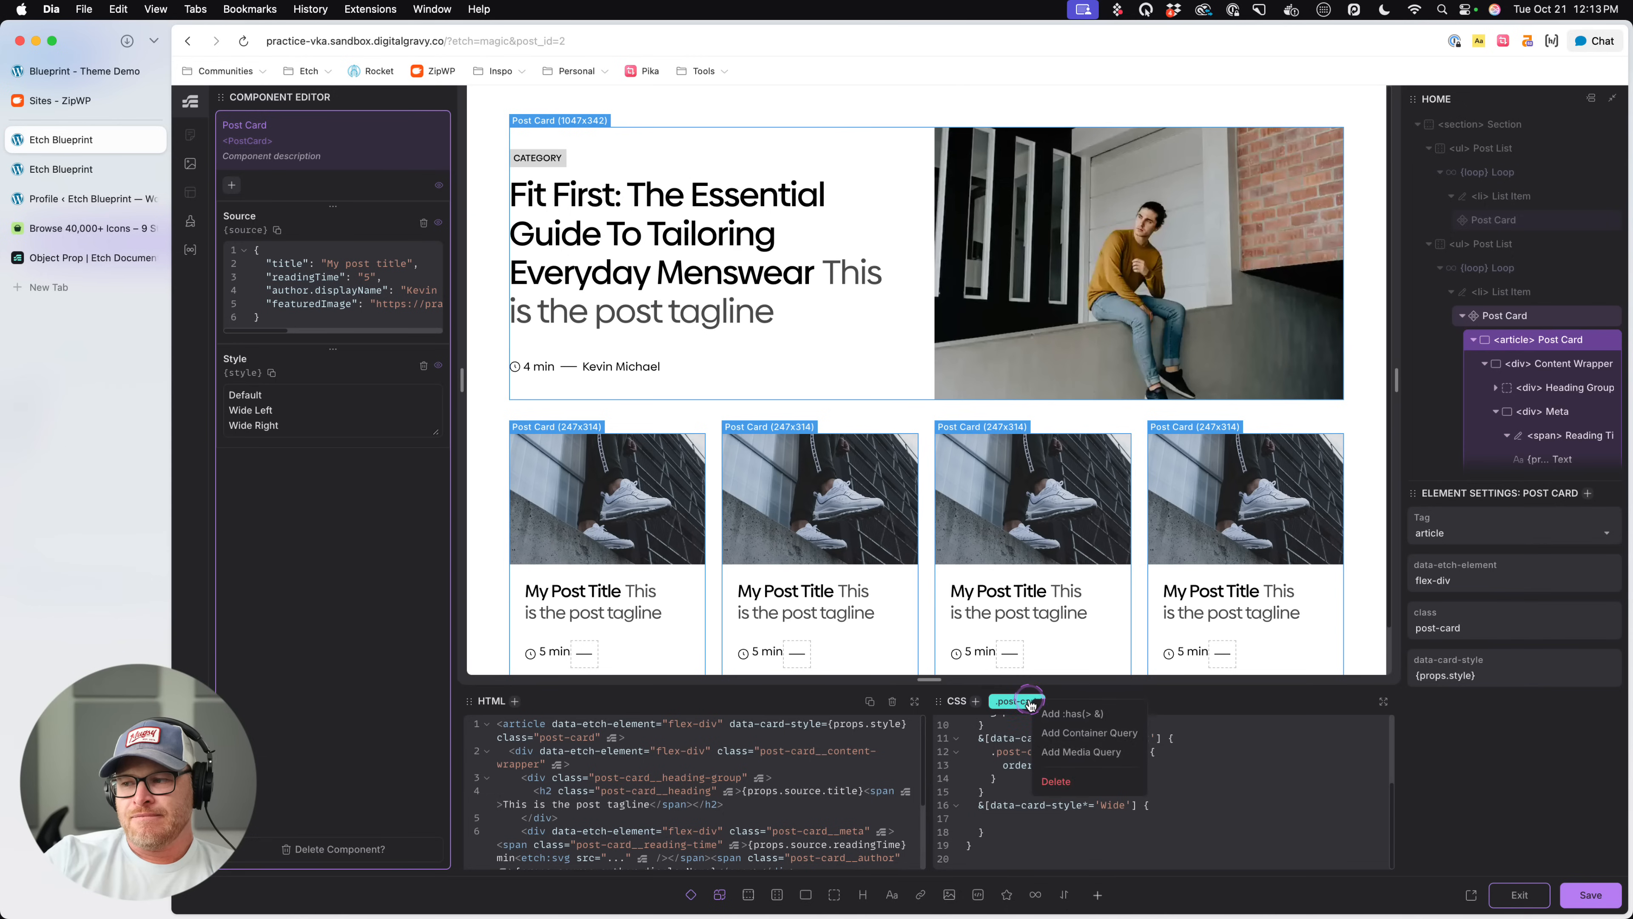
pyautogui.click(1080, 714)
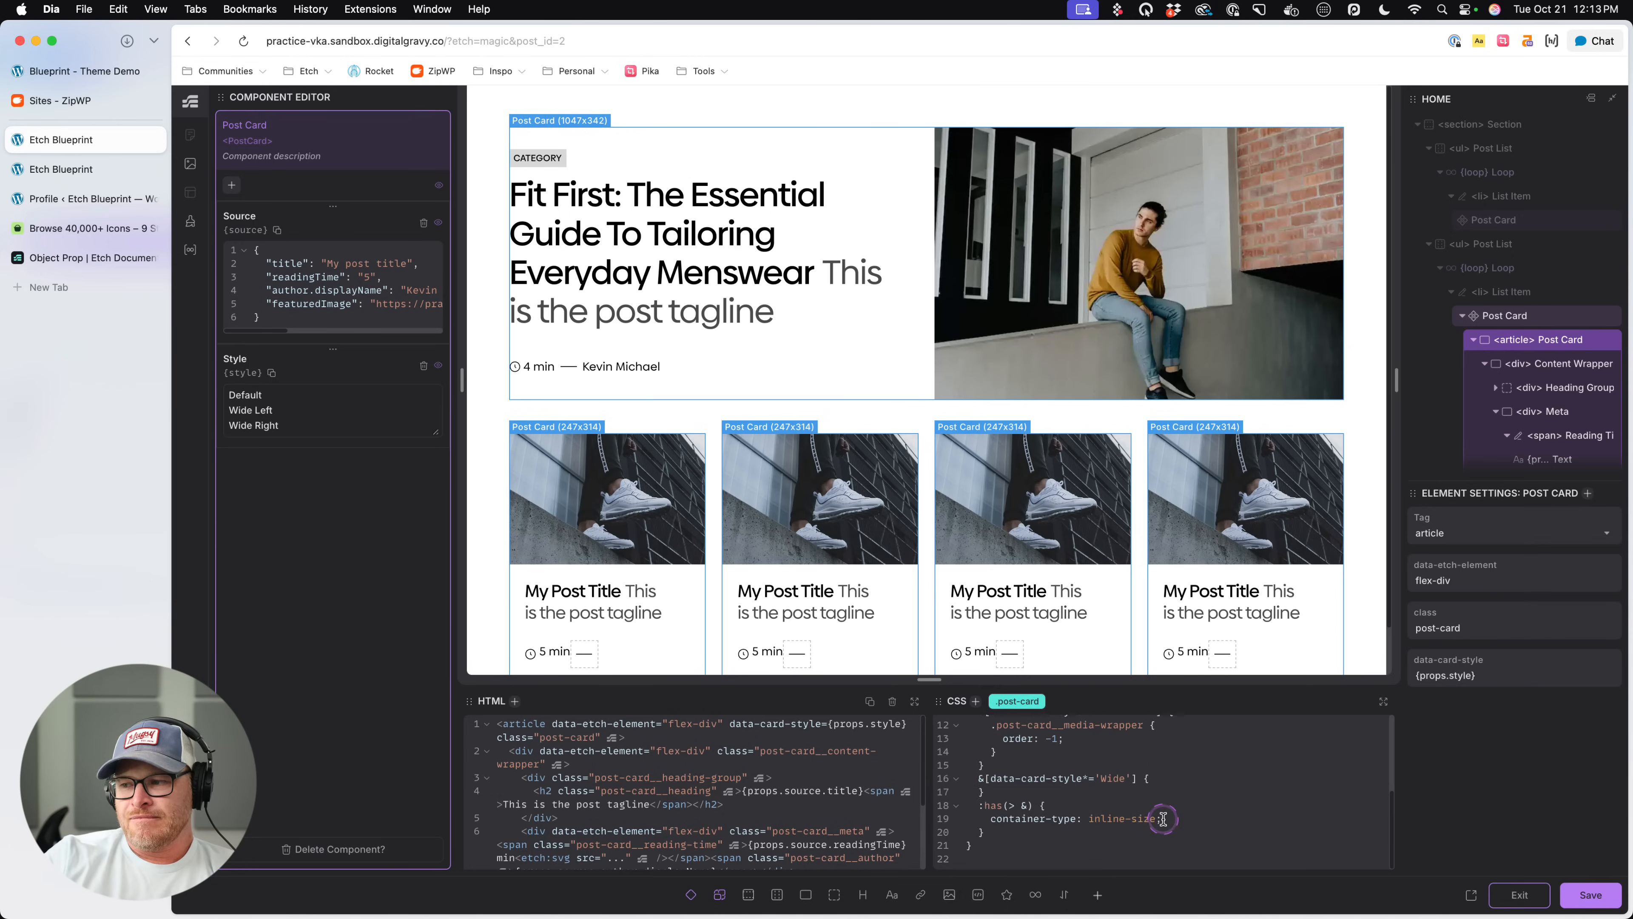
pyautogui.moveTo(1197, 816); pyautogui.dragTo(1021, 819)
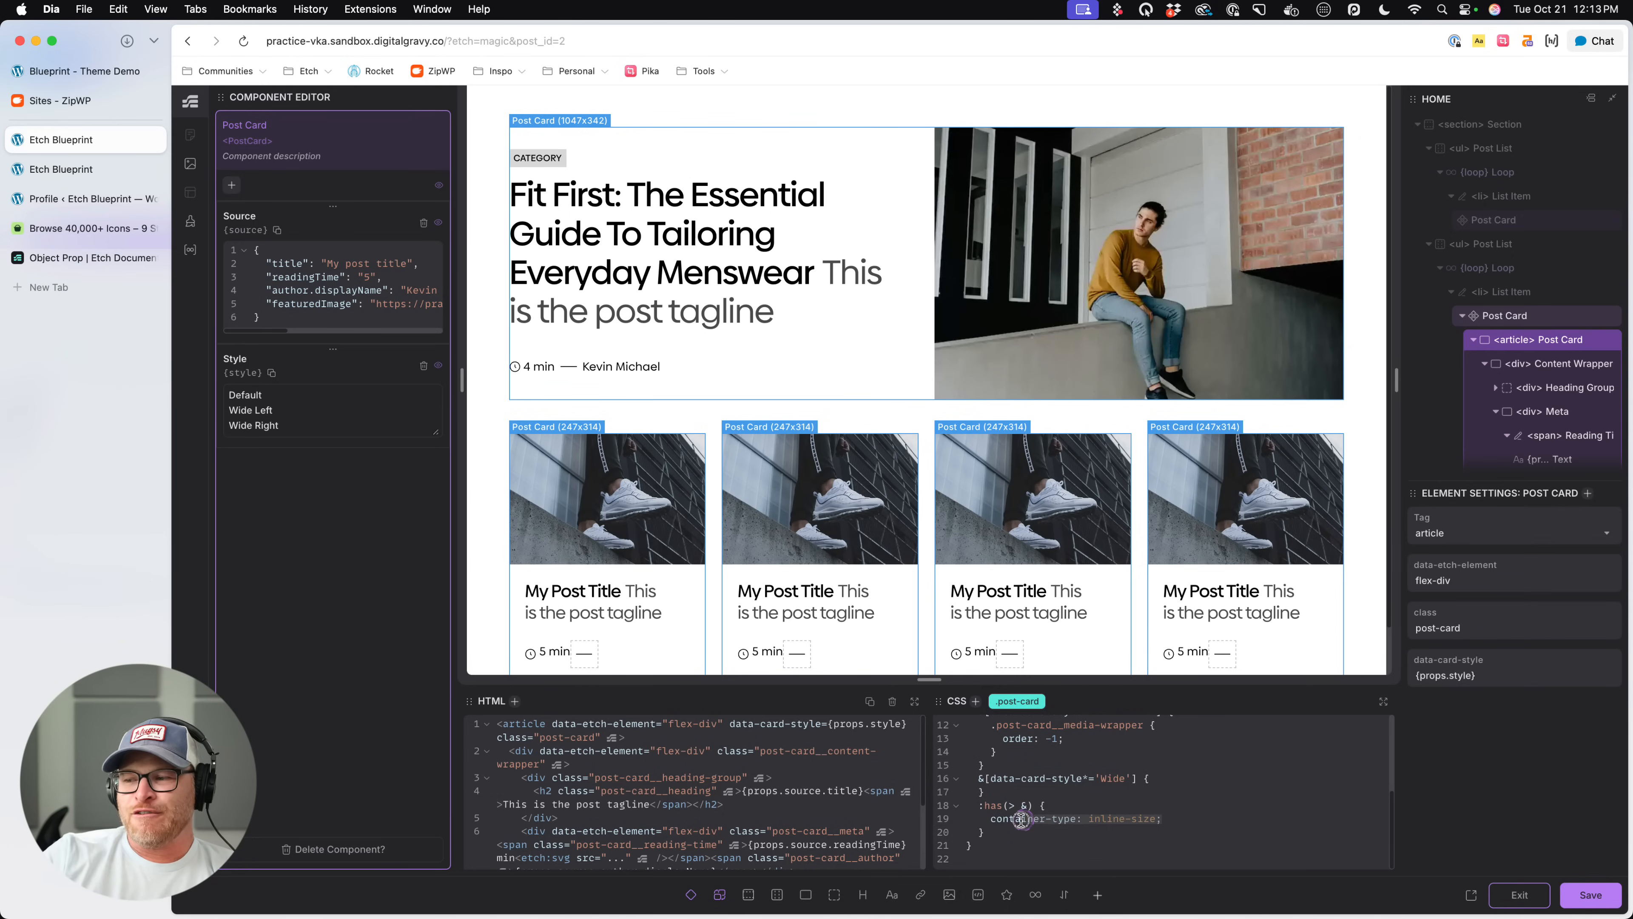
pyautogui.press('super+x')
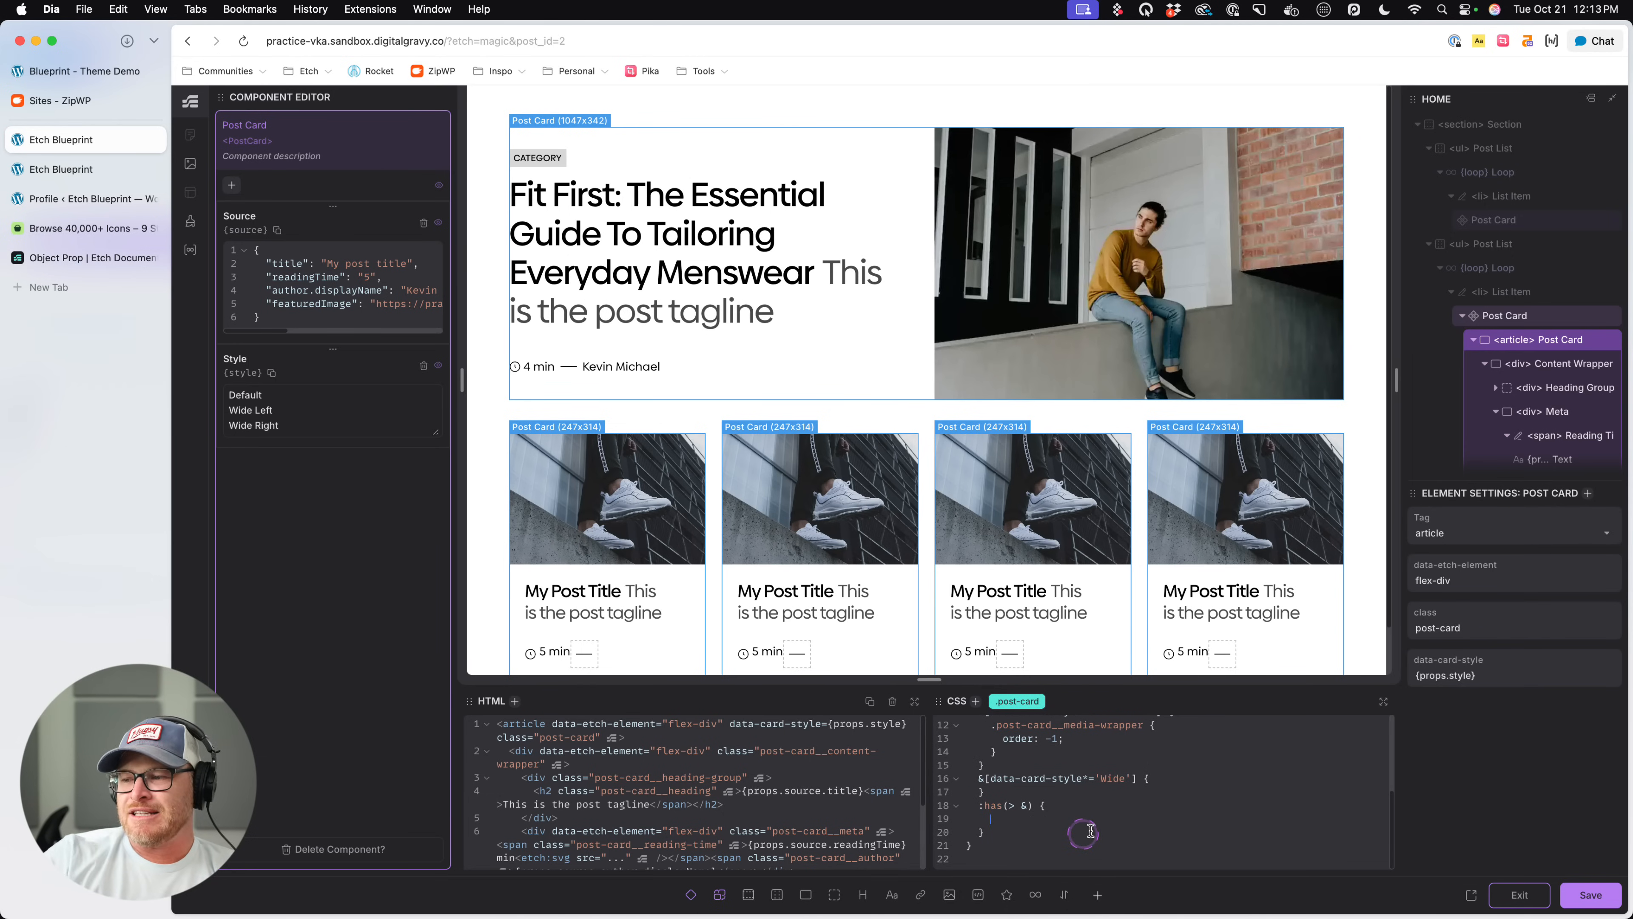
# - Enlarge the code area, add grid-column: 1 / -1; to the new :has(> &) rule, and save
pyautogui.scroll(2, 1107, 838)
pyautogui.scroll(-1, 1107, 842)
pyautogui.scroll(-2, 1106, 836)
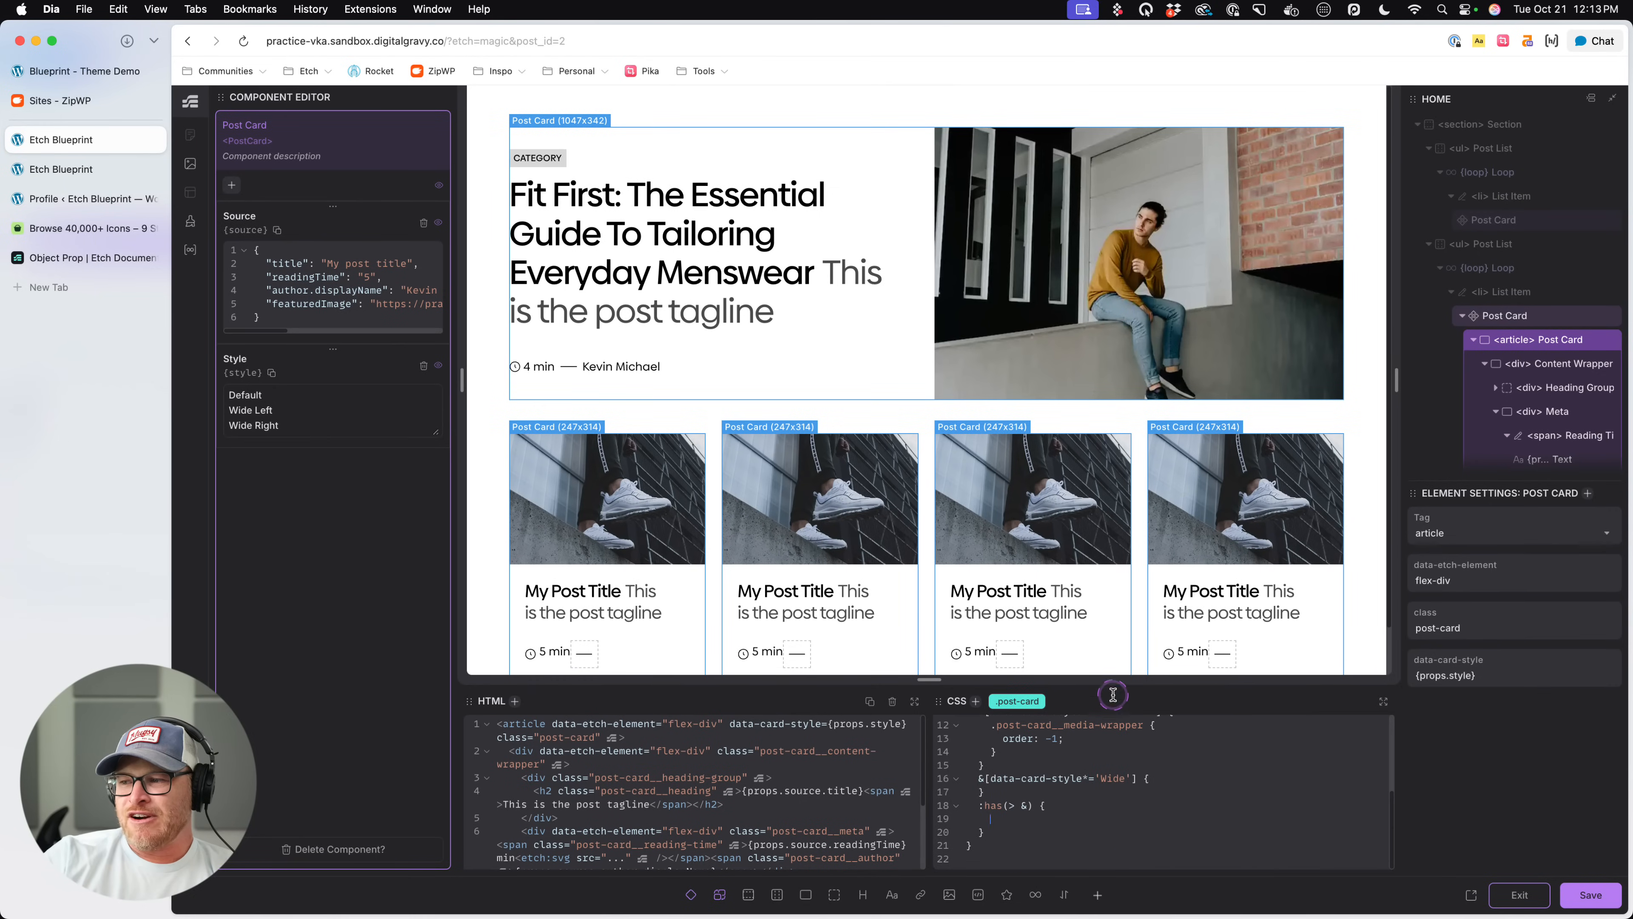
pyautogui.moveTo(1113, 680); pyautogui.dragTo(1133, 433)
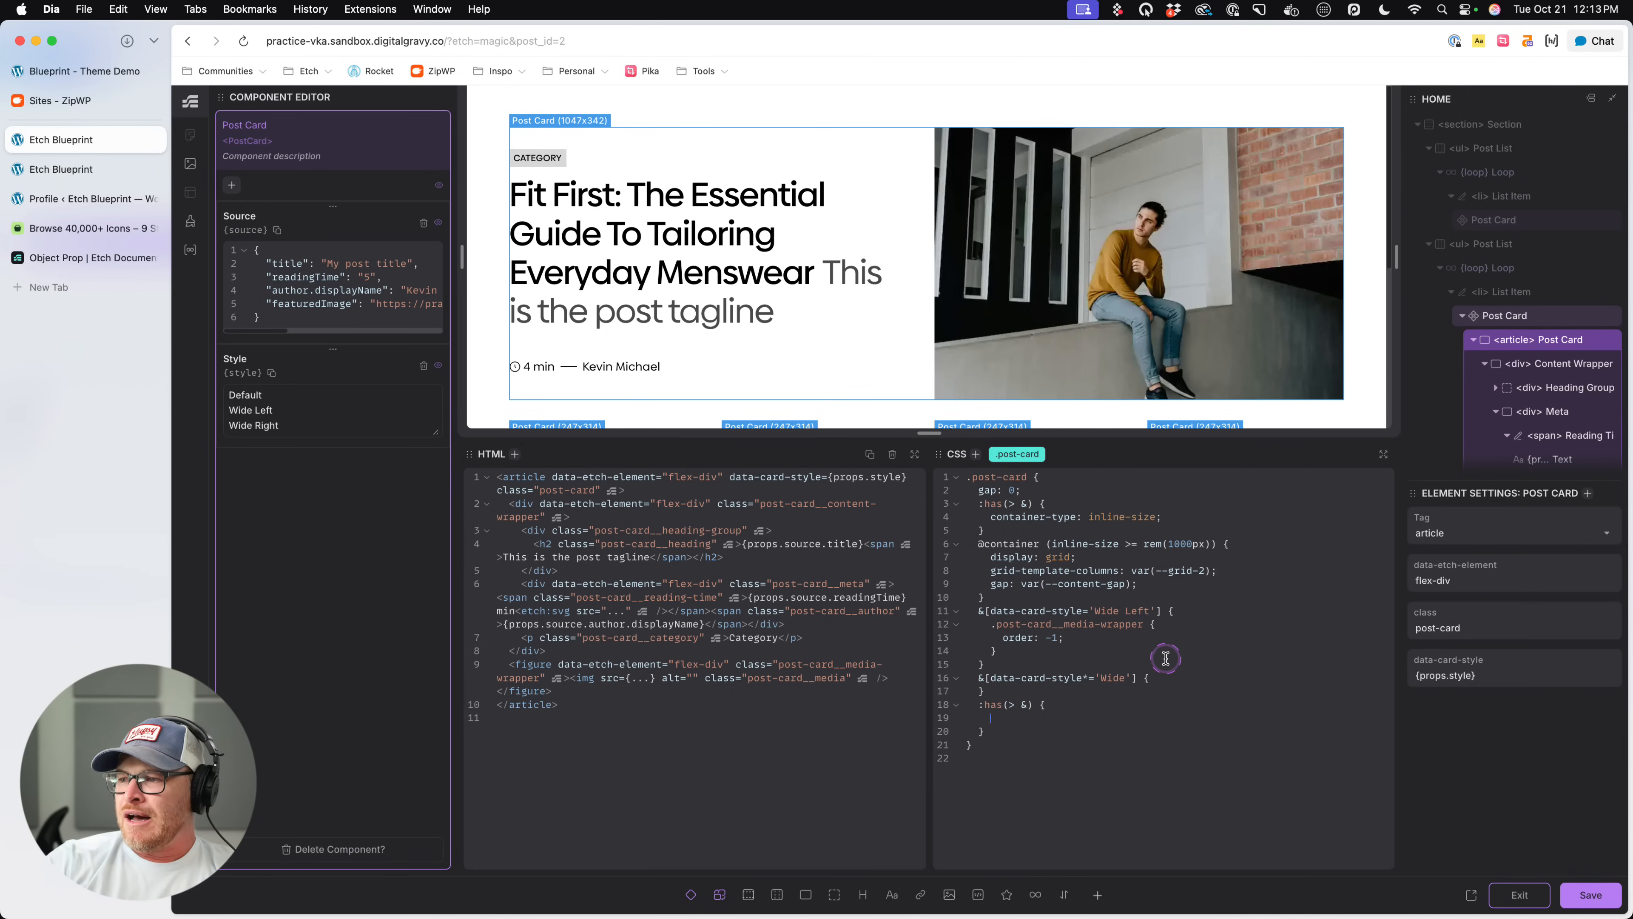
pyautogui.write('rid-column: ')
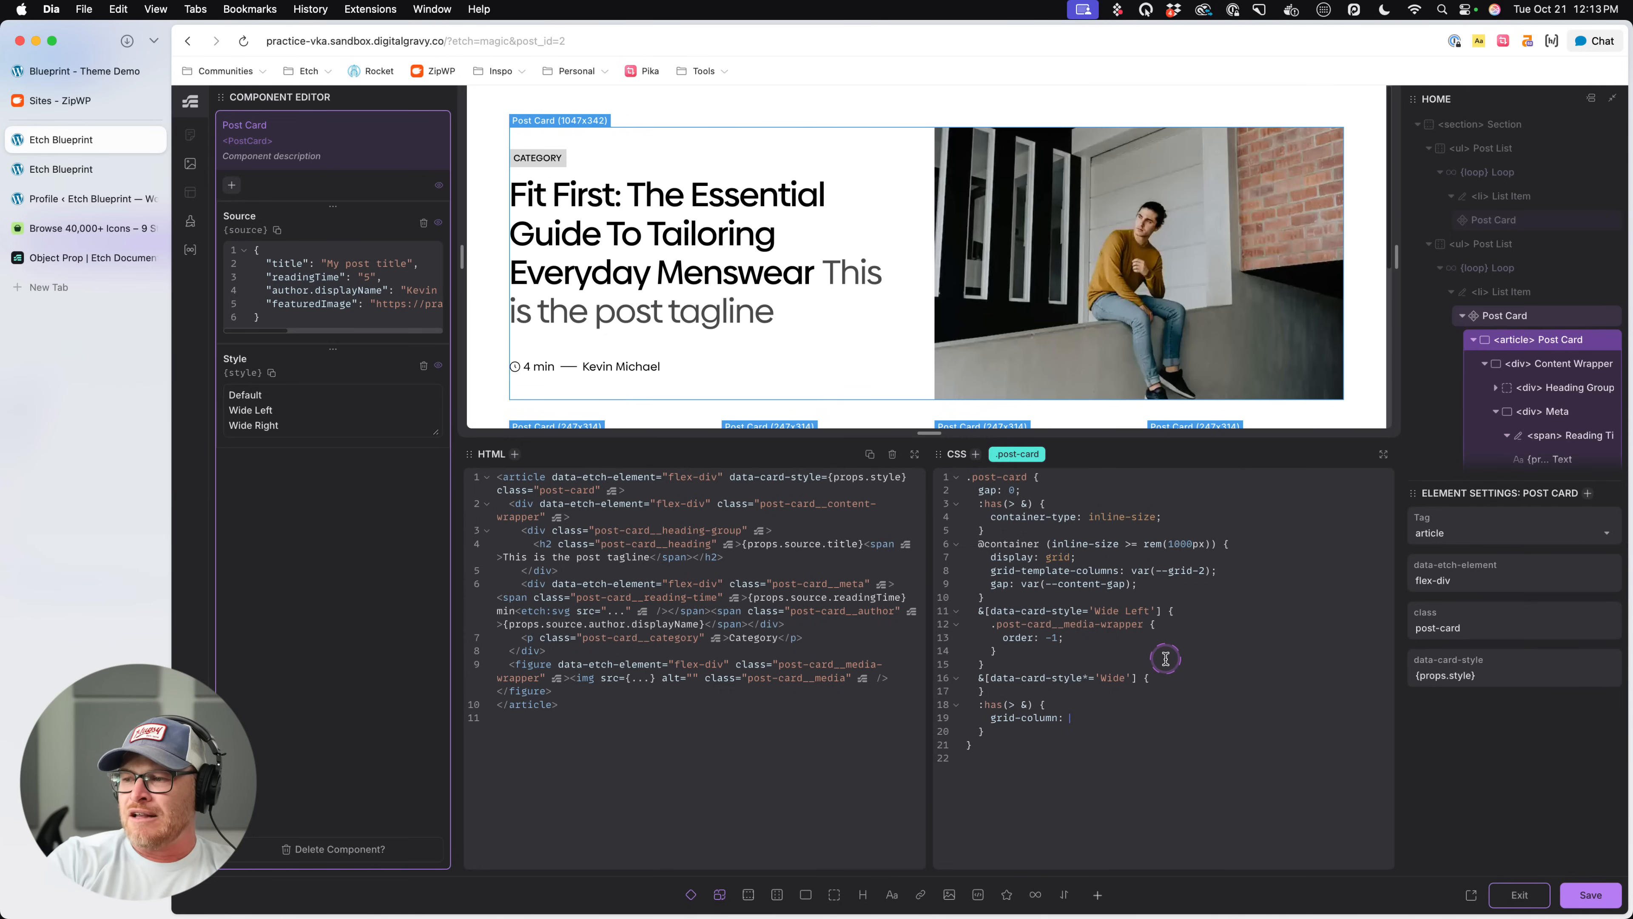
pyautogui.write('1 / -1;')
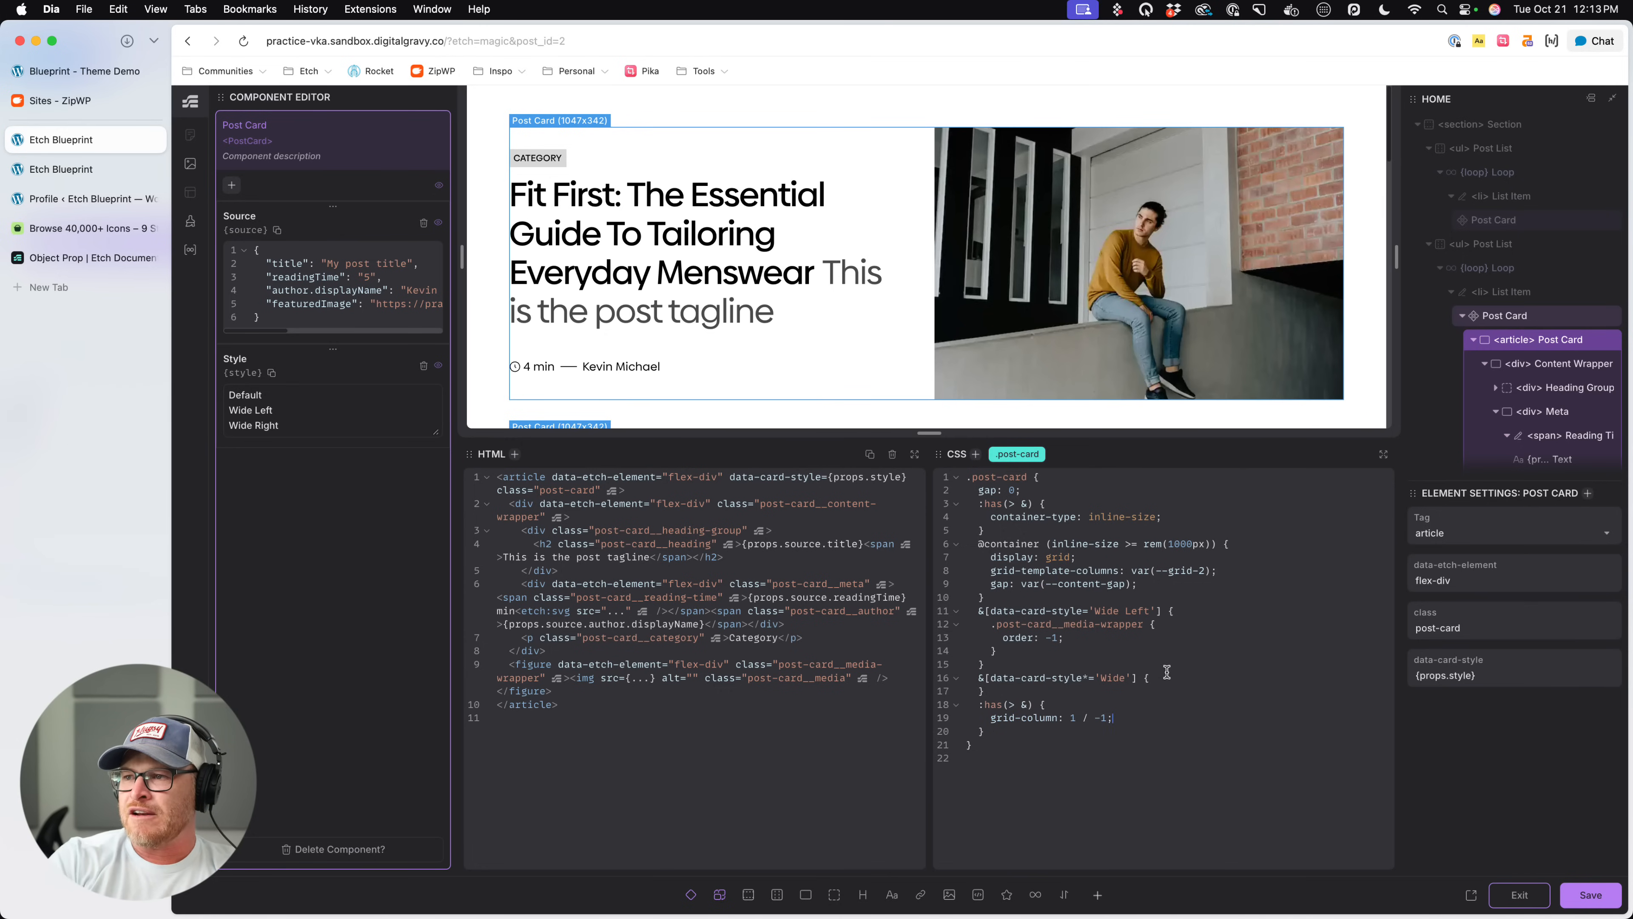
pyautogui.scroll(-5, 1057, 357)
pyautogui.press('super+s')
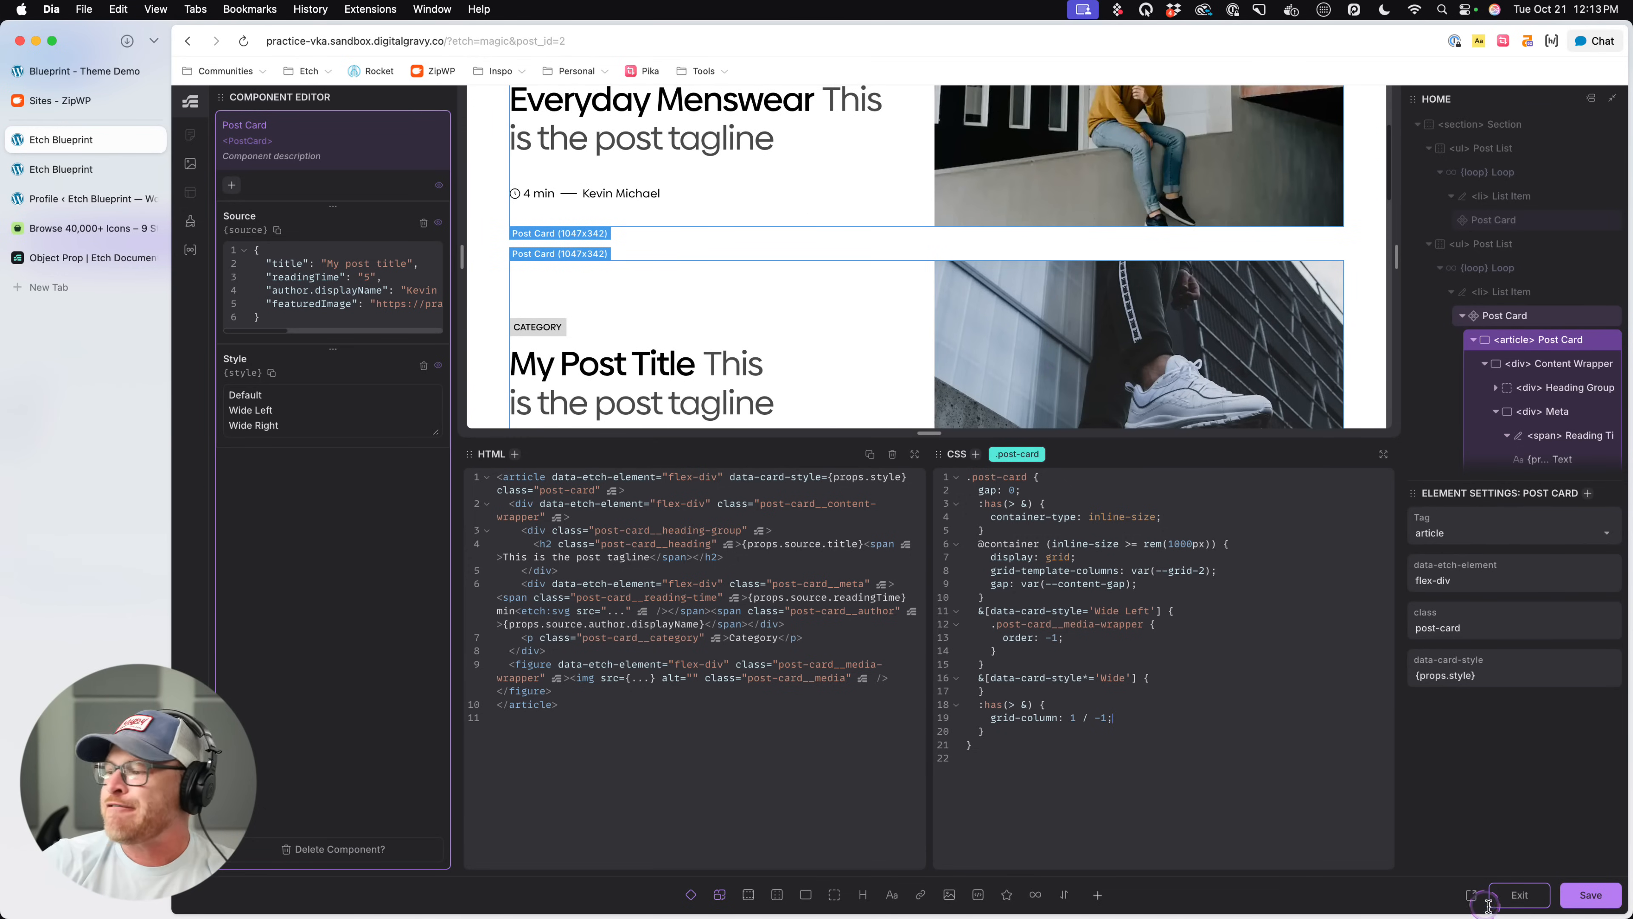
# - Exit component editing and review the cards of both post lists on the live page
pyautogui.click(1519, 894)
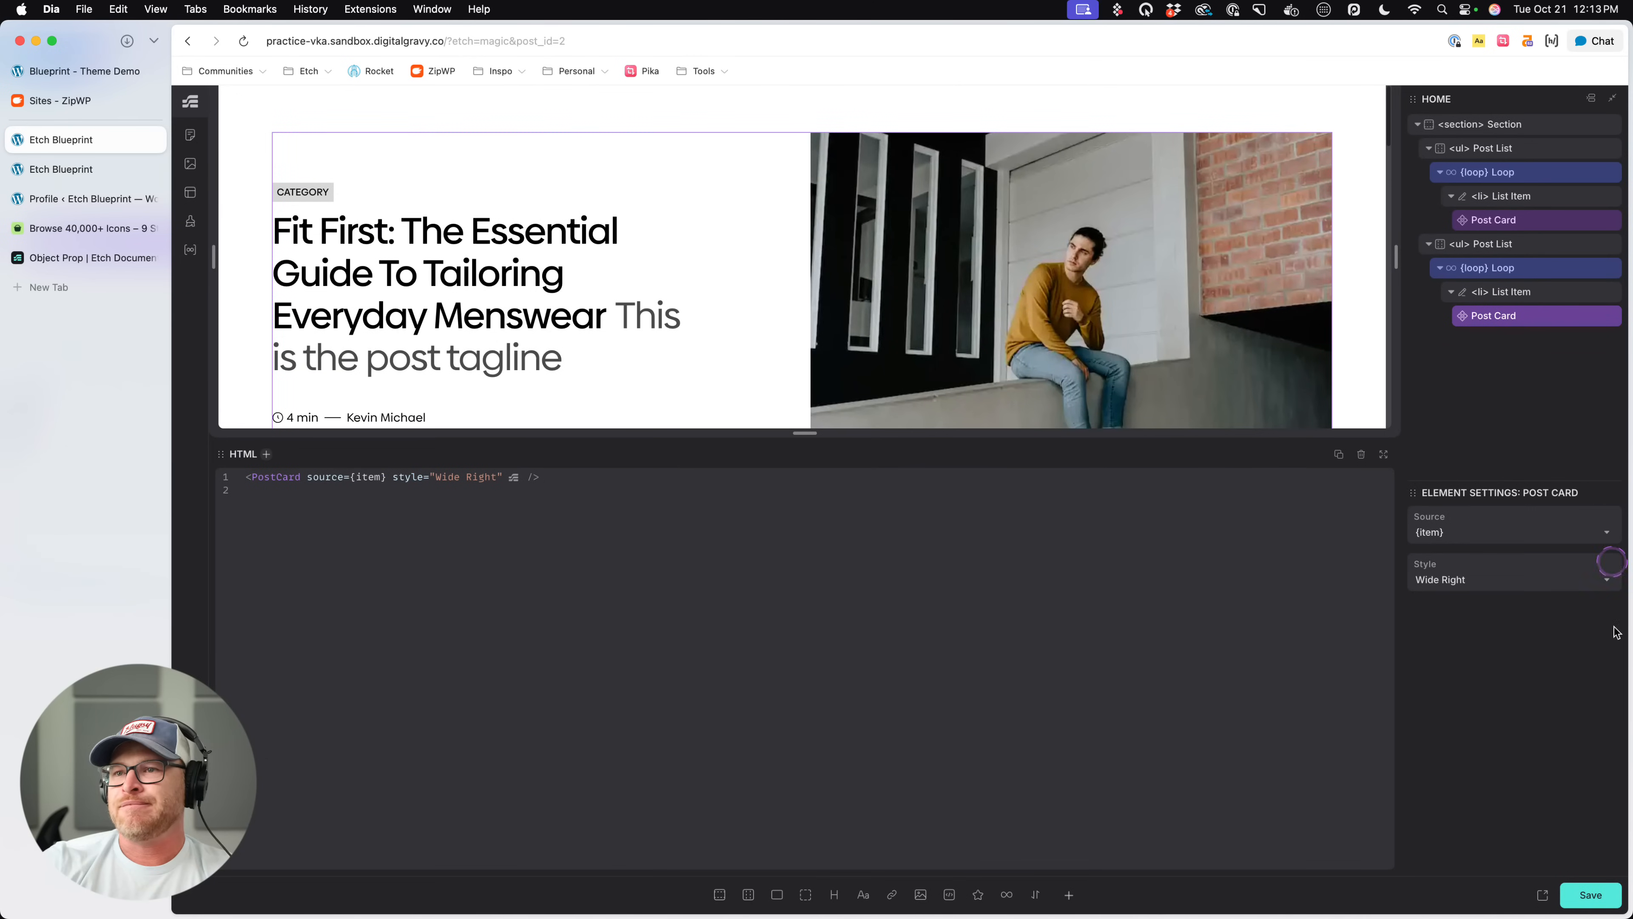
pyautogui.click(85, 171)
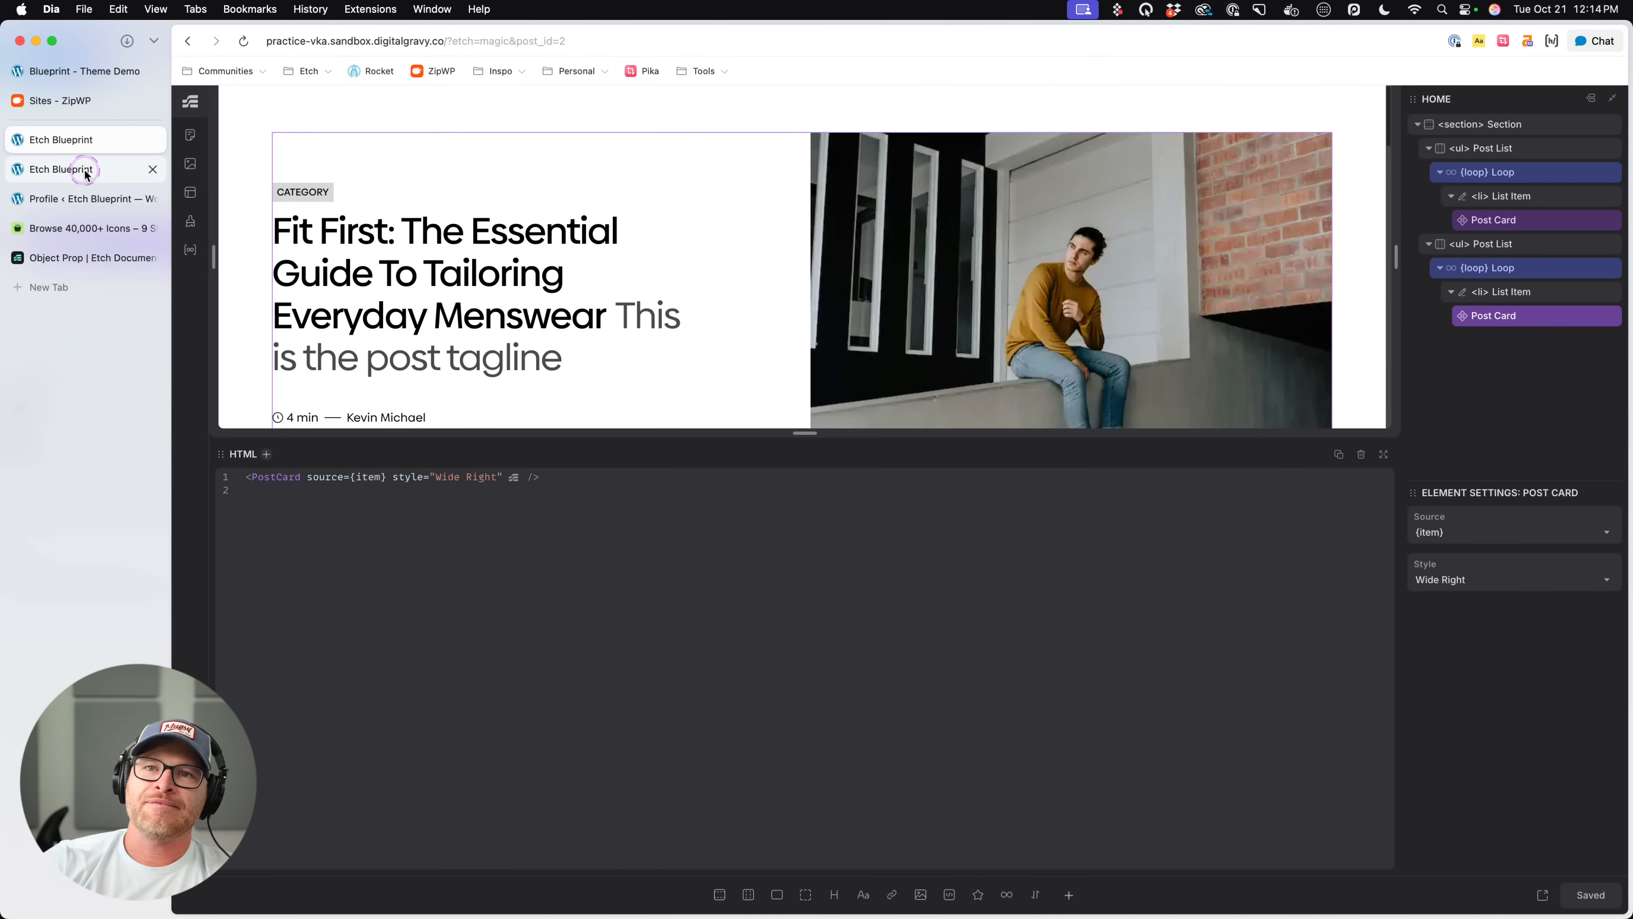
pyautogui.click(1588, 427)
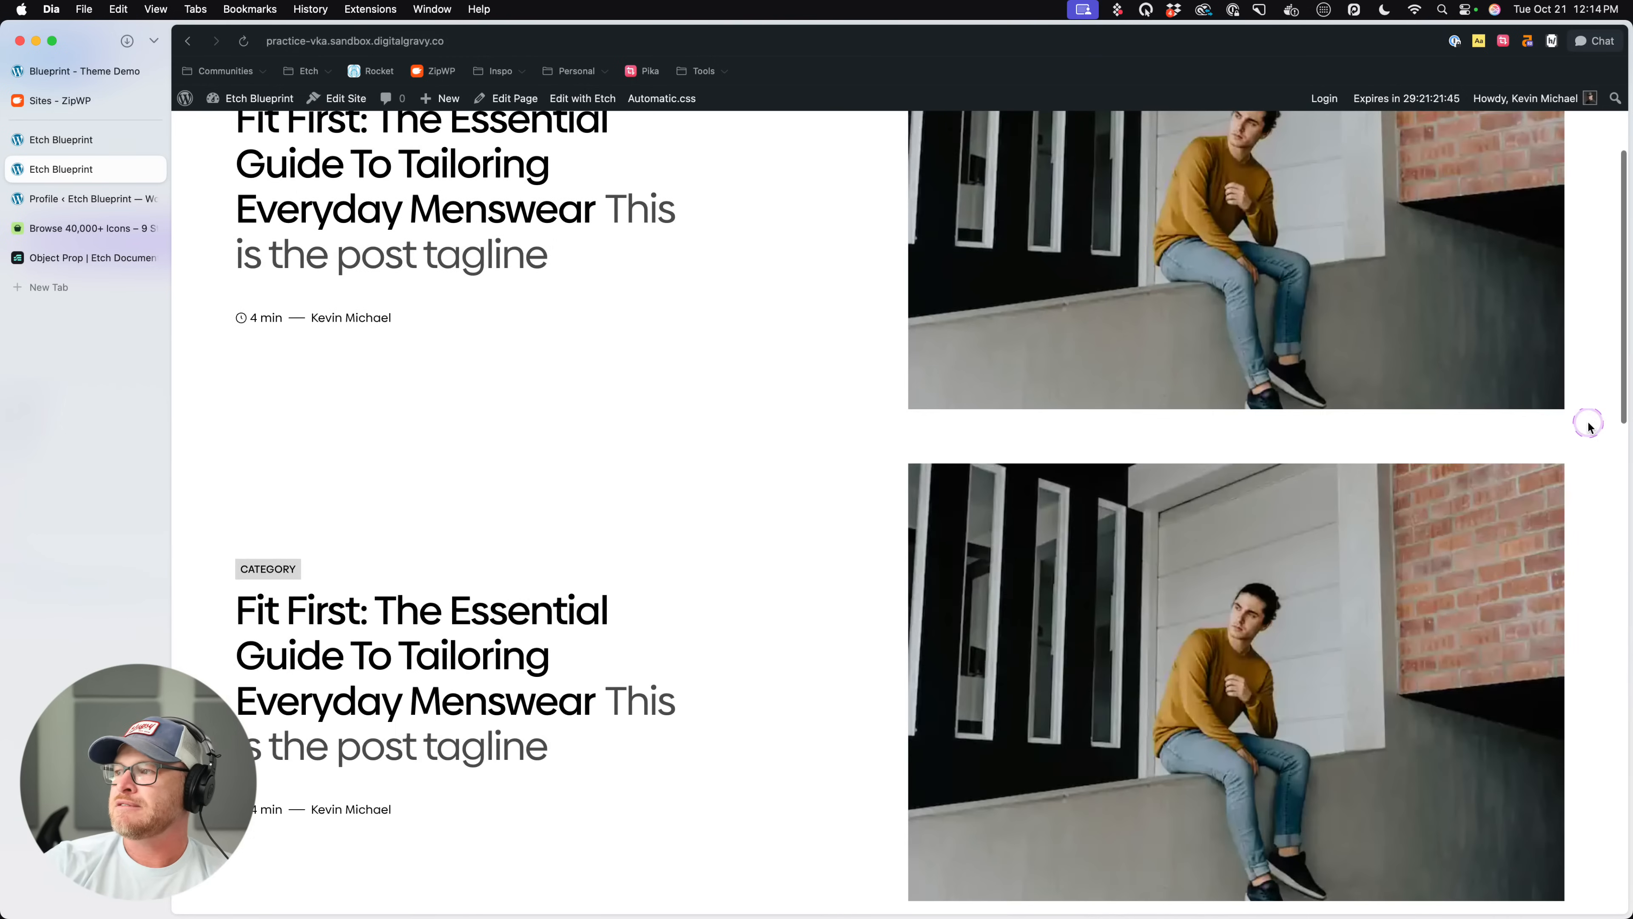
pyautogui.scroll(-10, 1483, 408)
pyautogui.scroll(15, 1484, 409)
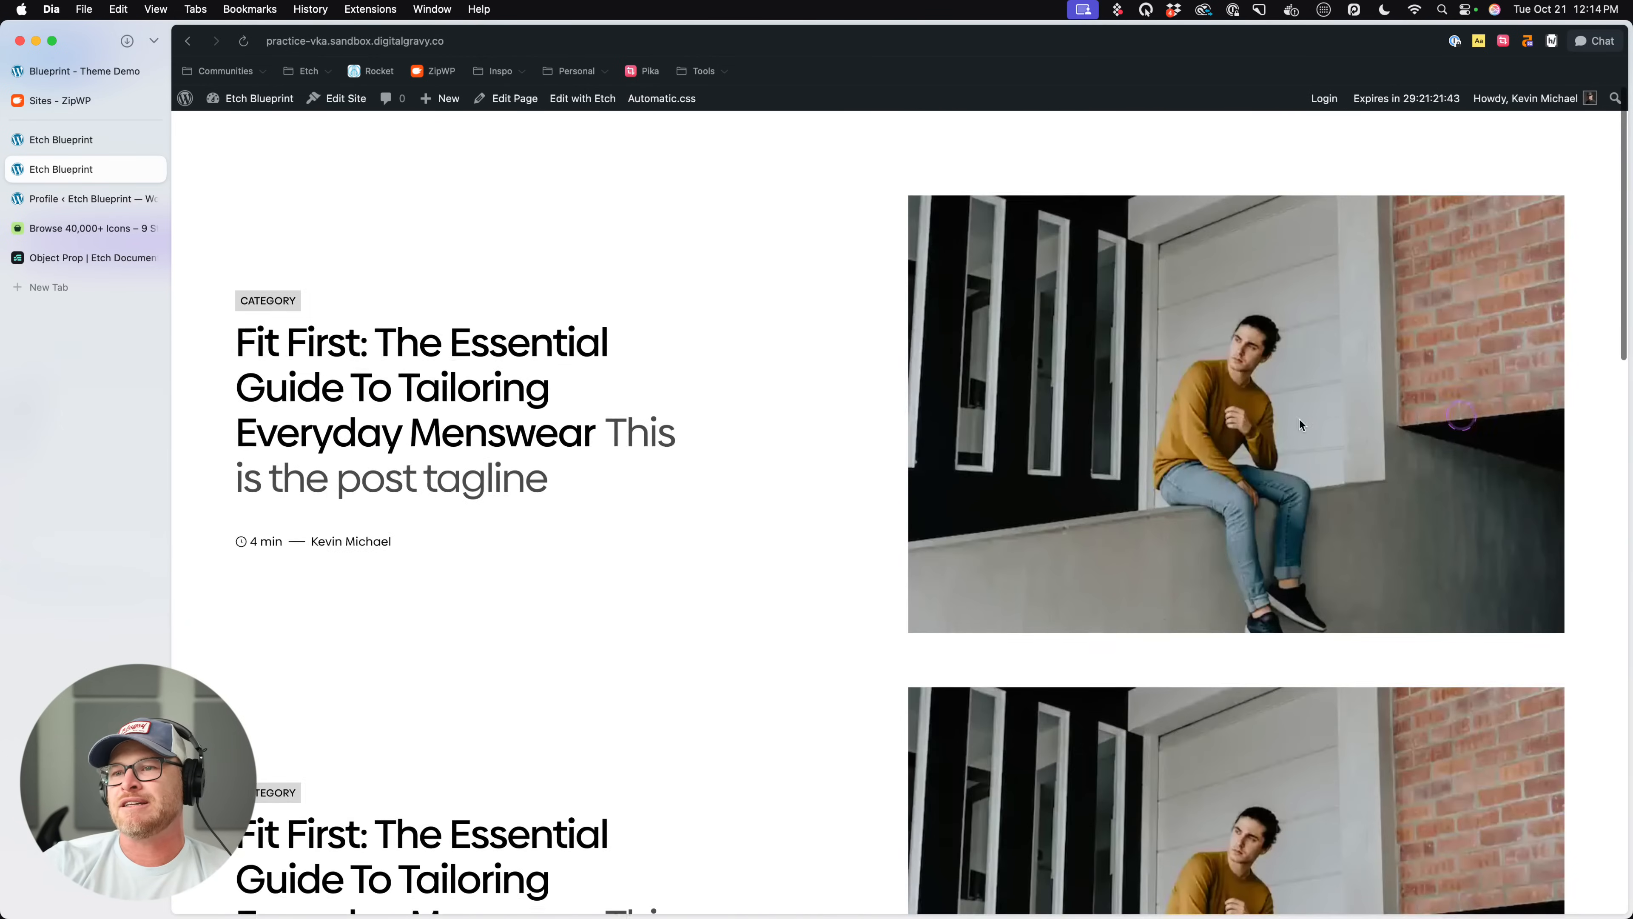
# - Return to the editor, enlarge the canvas, and set the second list's Post Card style to Wide Left
pyautogui.click(86, 145)
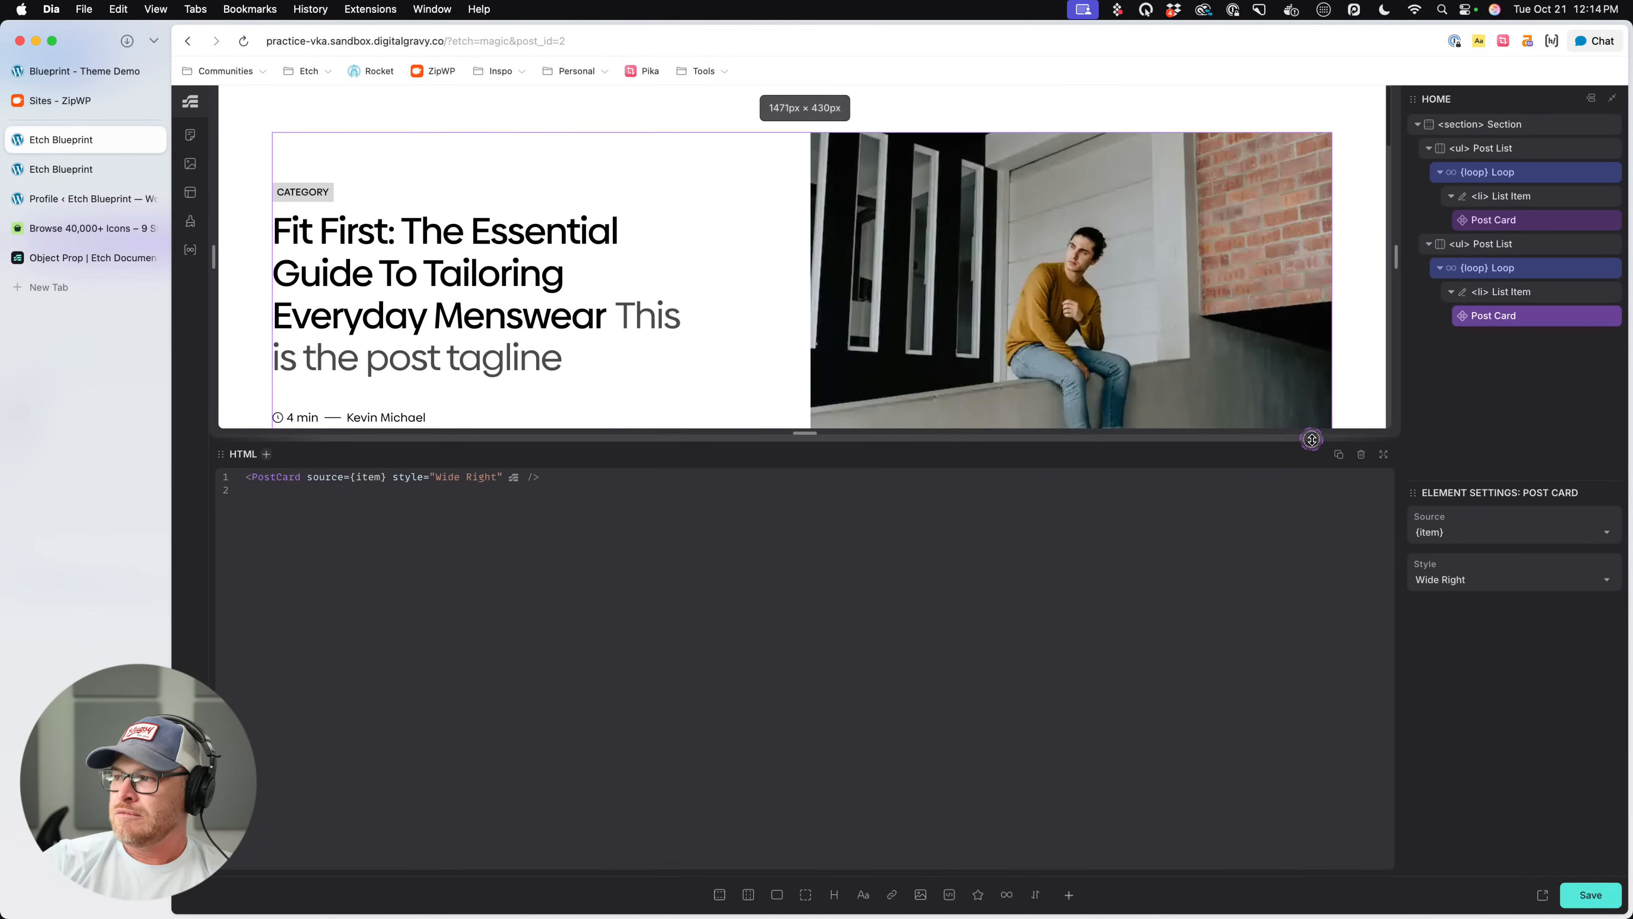
pyautogui.moveTo(1311, 439); pyautogui.dragTo(1311, 681)
pyautogui.scroll(-4, 1289, 494)
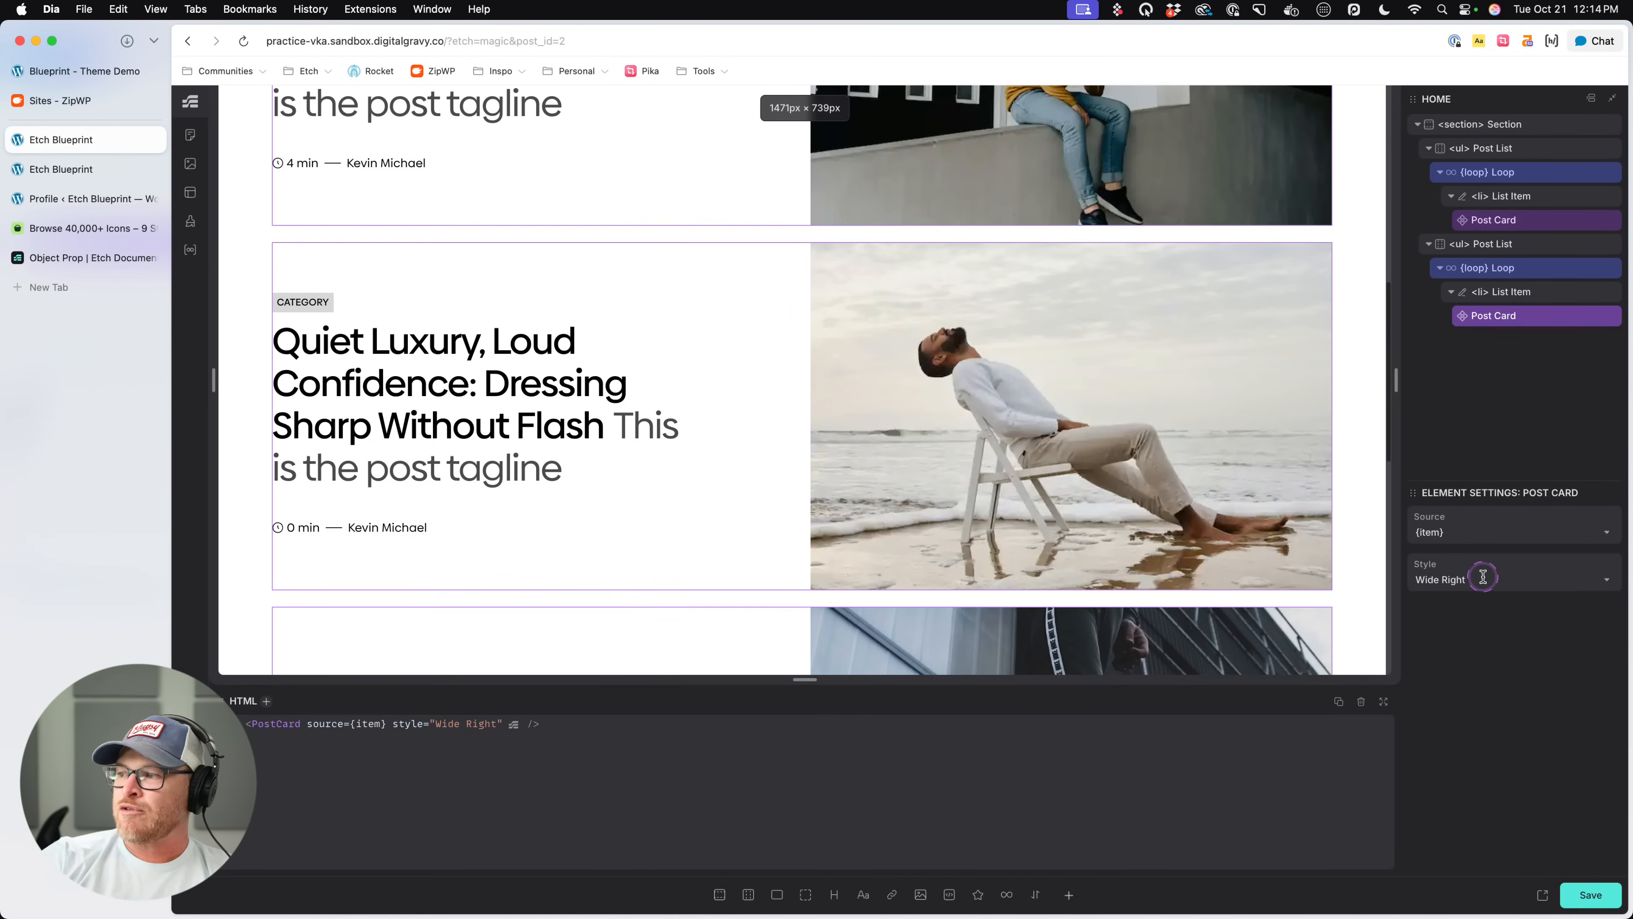
pyautogui.click(1483, 576)
pyautogui.click(1469, 628)
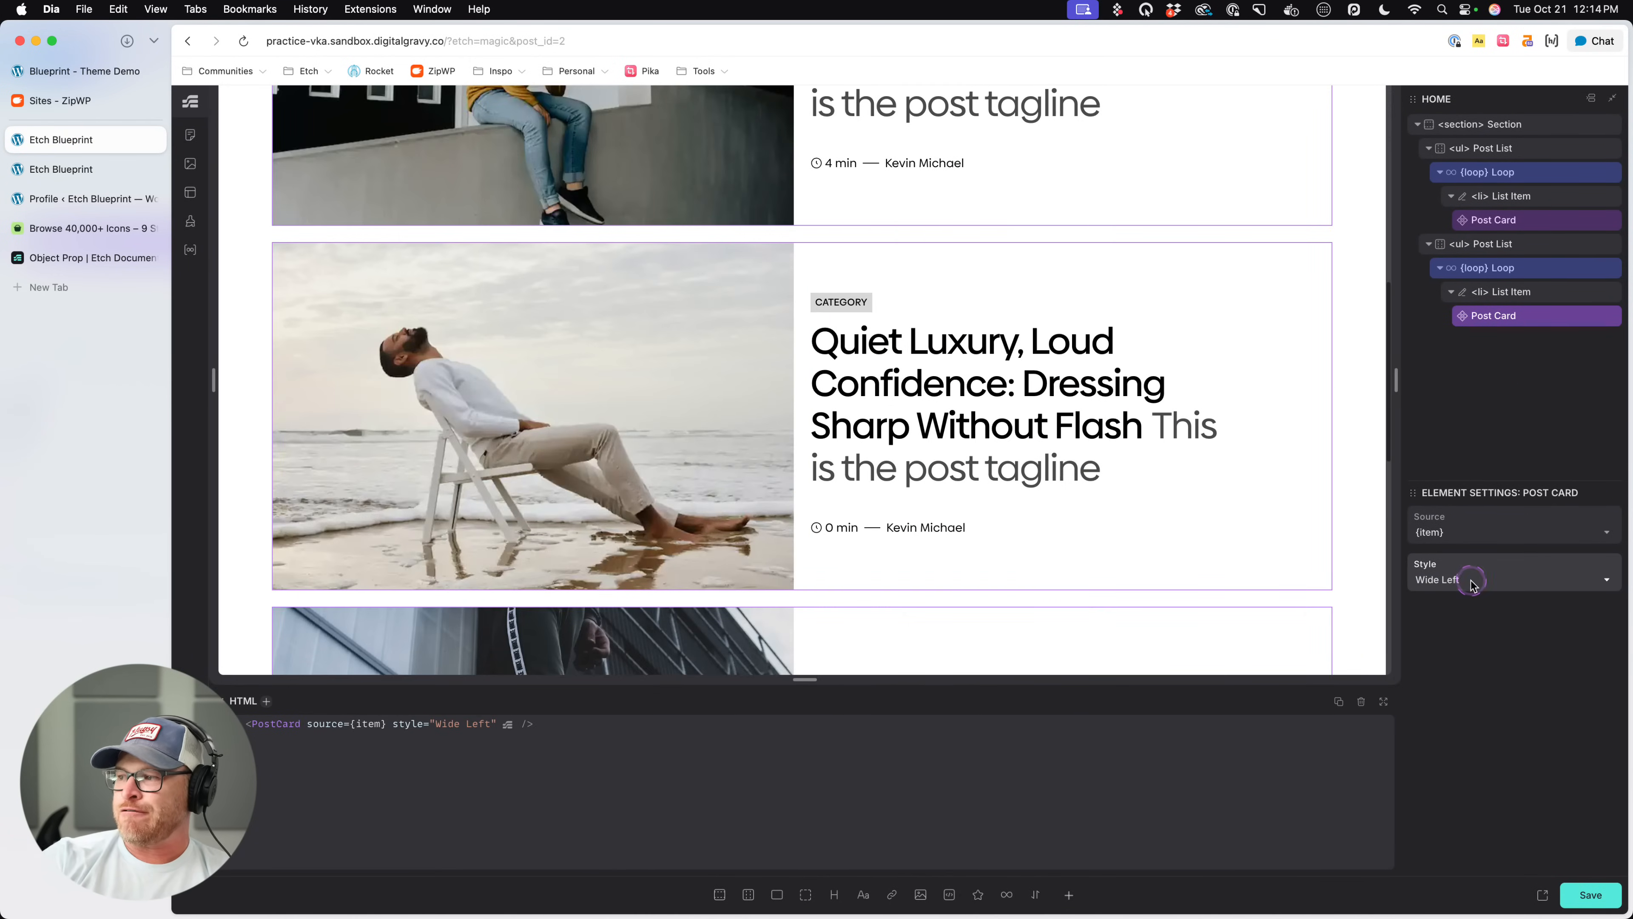
# - Set the second list's Post Card style to Default, save, and check the cards on the canvas
pyautogui.click(1485, 576)
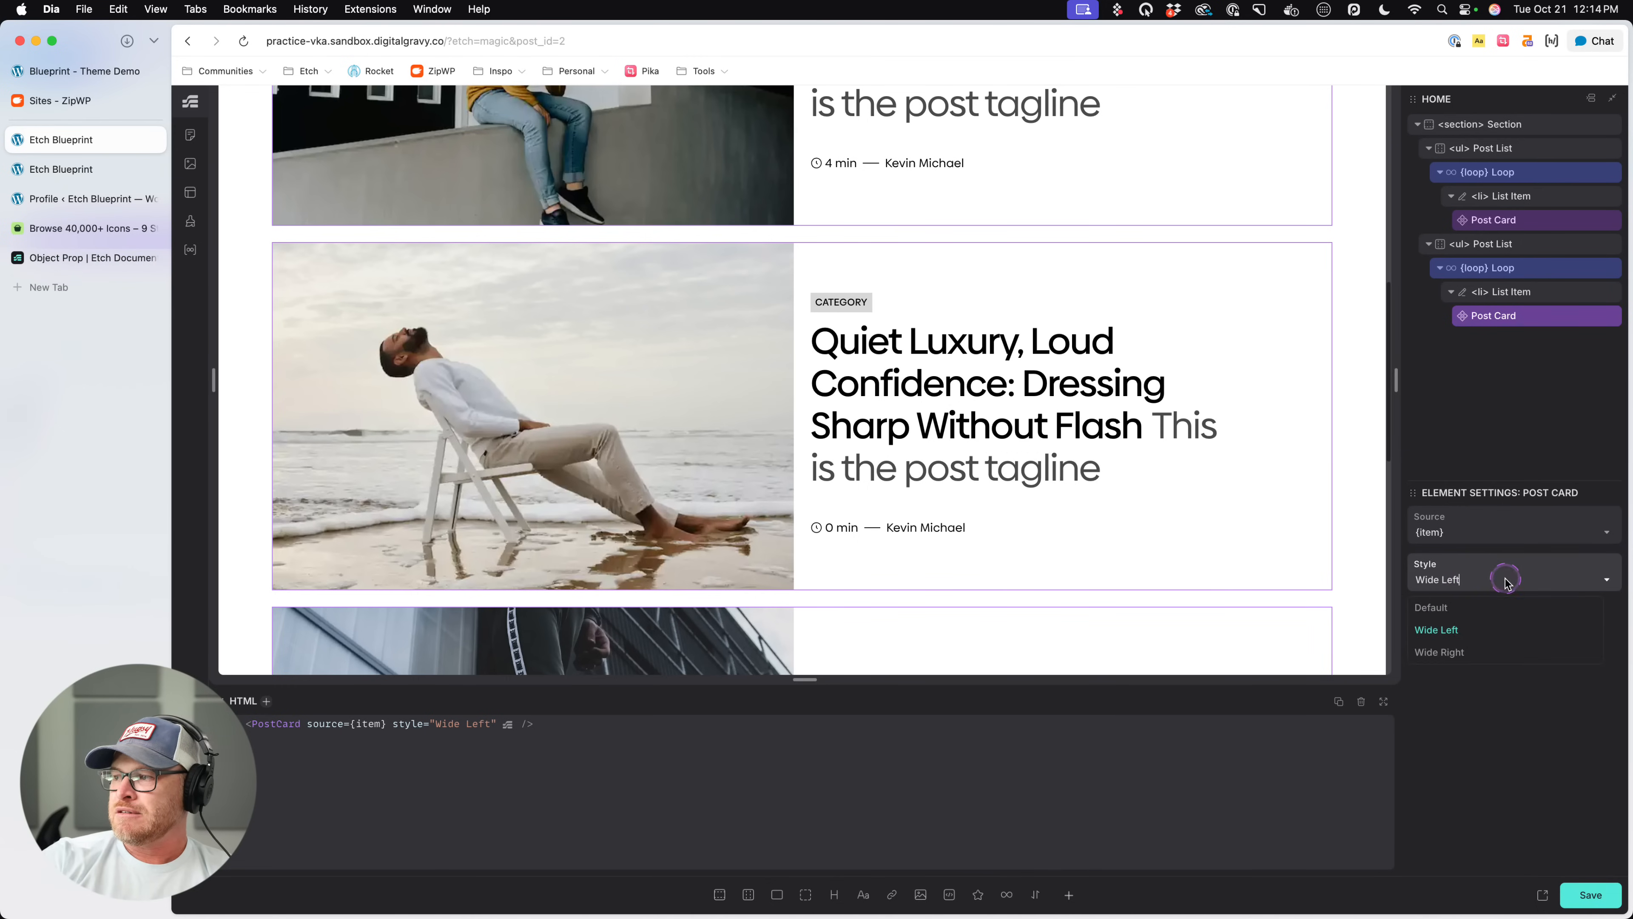
pyautogui.click(1440, 608)
pyautogui.press('super+s')
pyautogui.scroll(-10, 681, 235)
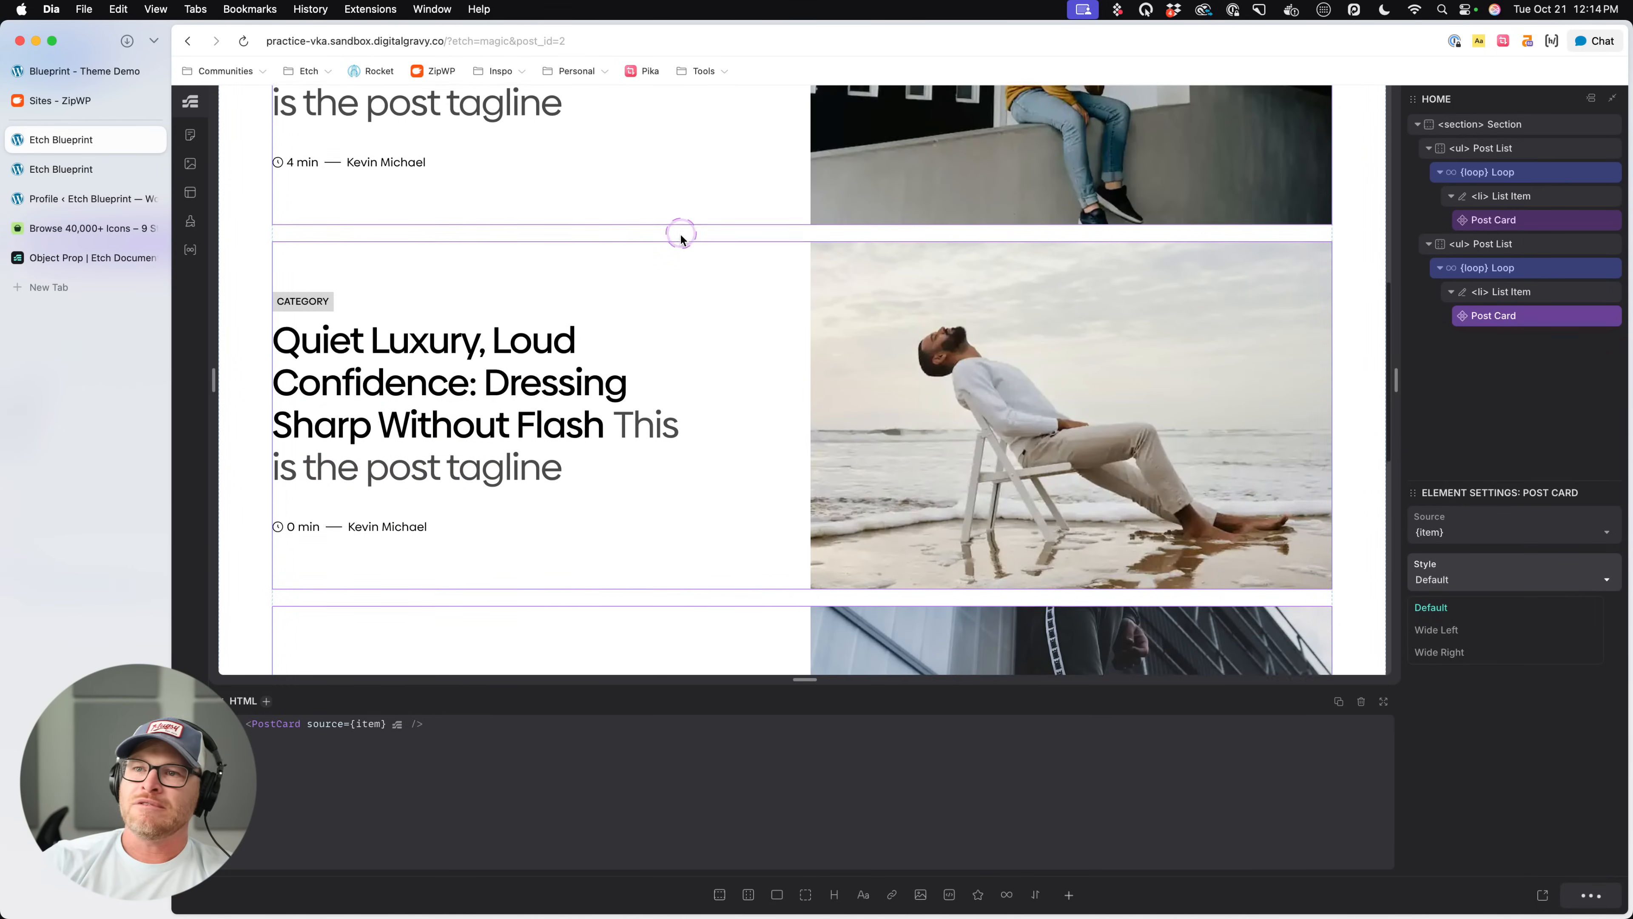
pyautogui.scroll(12, 684, 236)
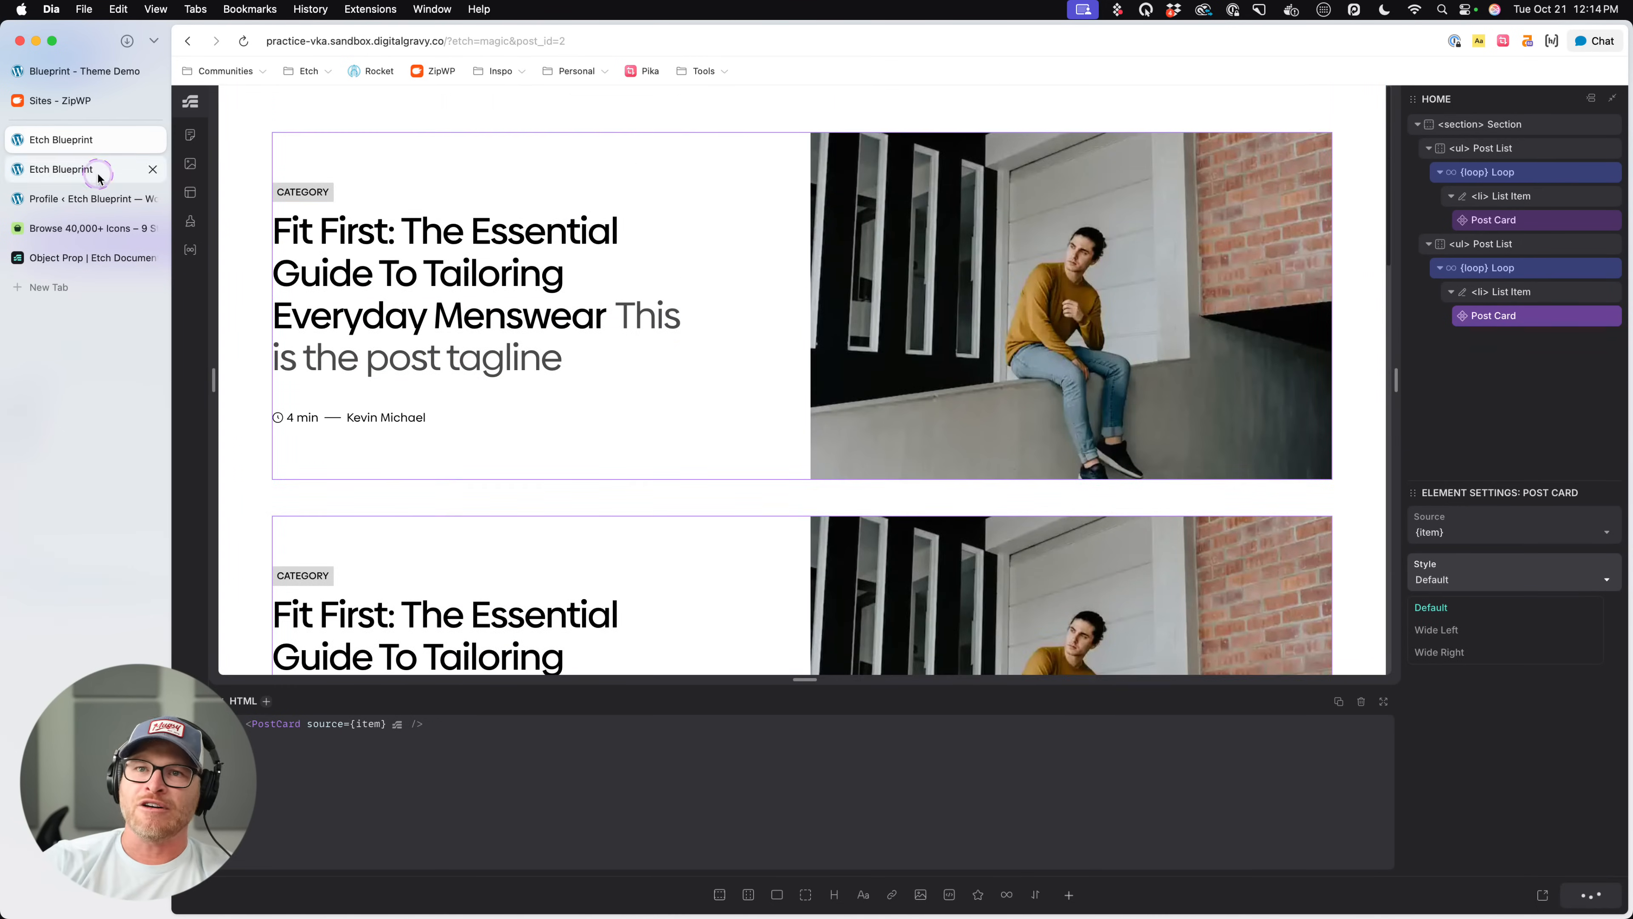
# - On the live page, check the layout of the second list's cards with the Default style
pyautogui.click(97, 168)
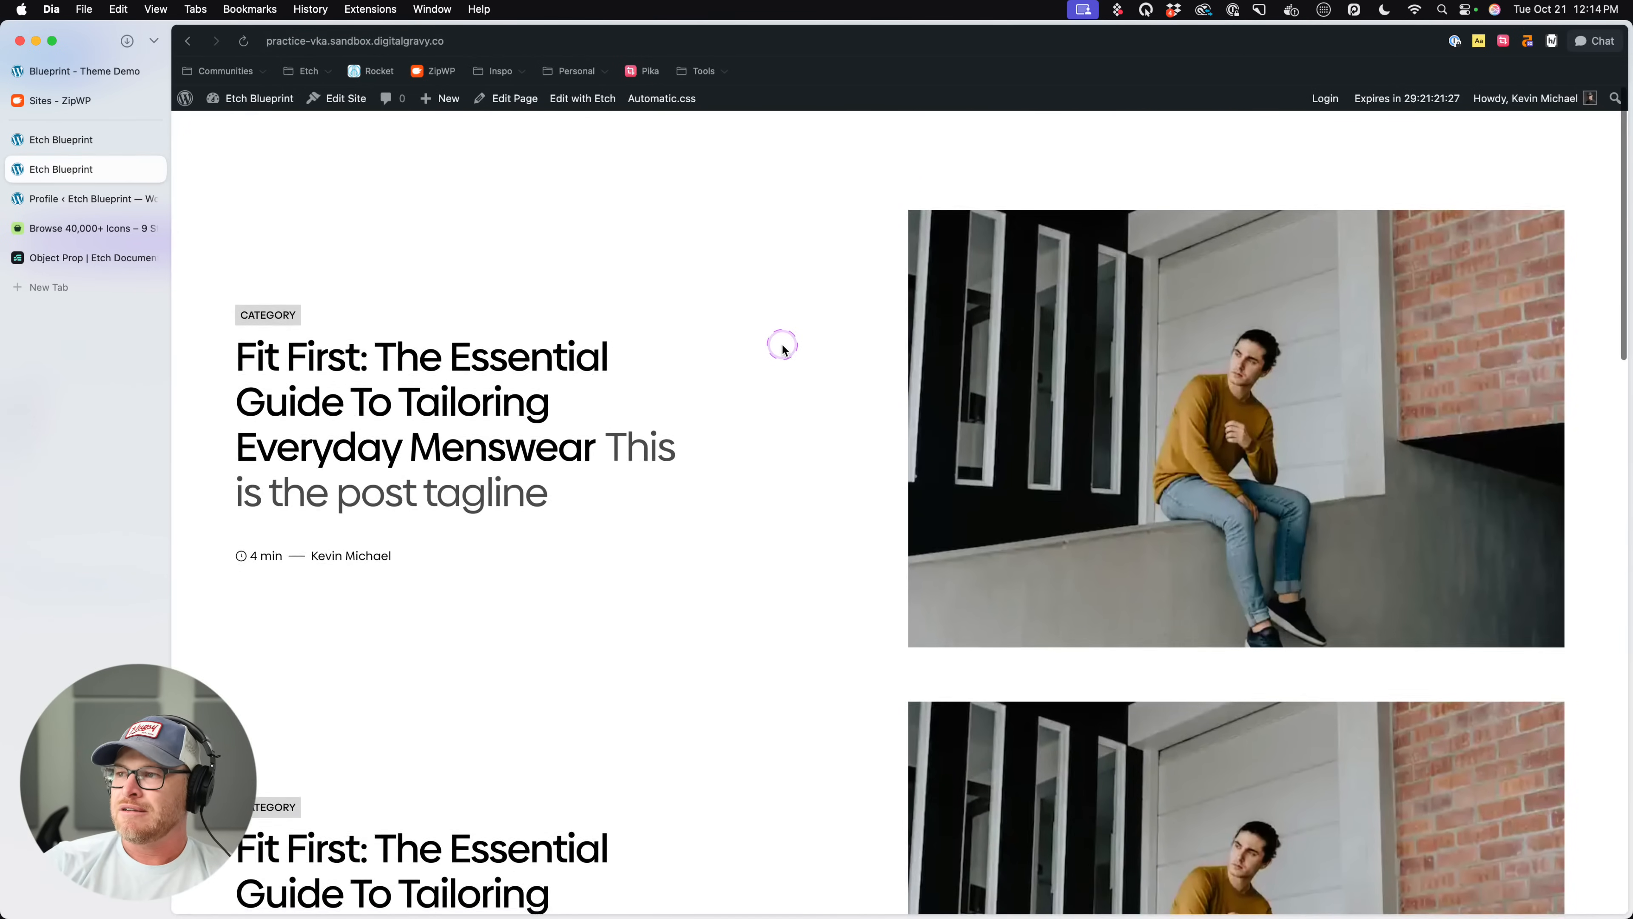
pyautogui.scroll(-10, 781, 349)
pyautogui.scroll(-2, 782, 352)
pyautogui.scroll(12, 783, 351)
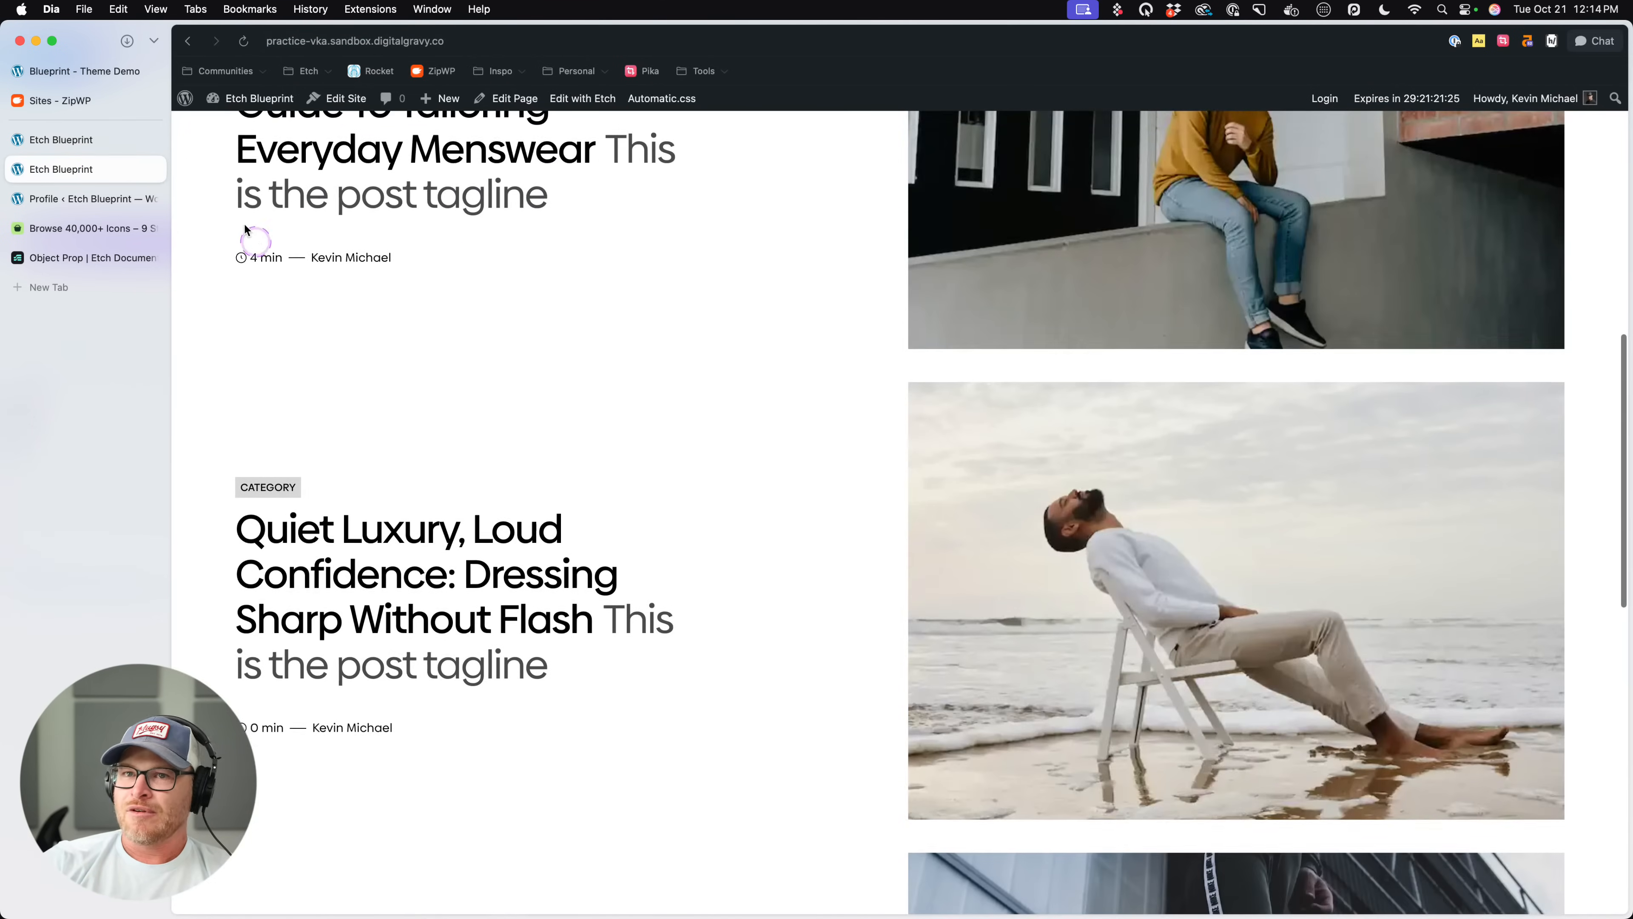
# - Delete the second Post List in the editor, set the remaining posts loop's $qty to 4, and save
pyautogui.click(113, 139)
pyautogui.click(1608, 243)
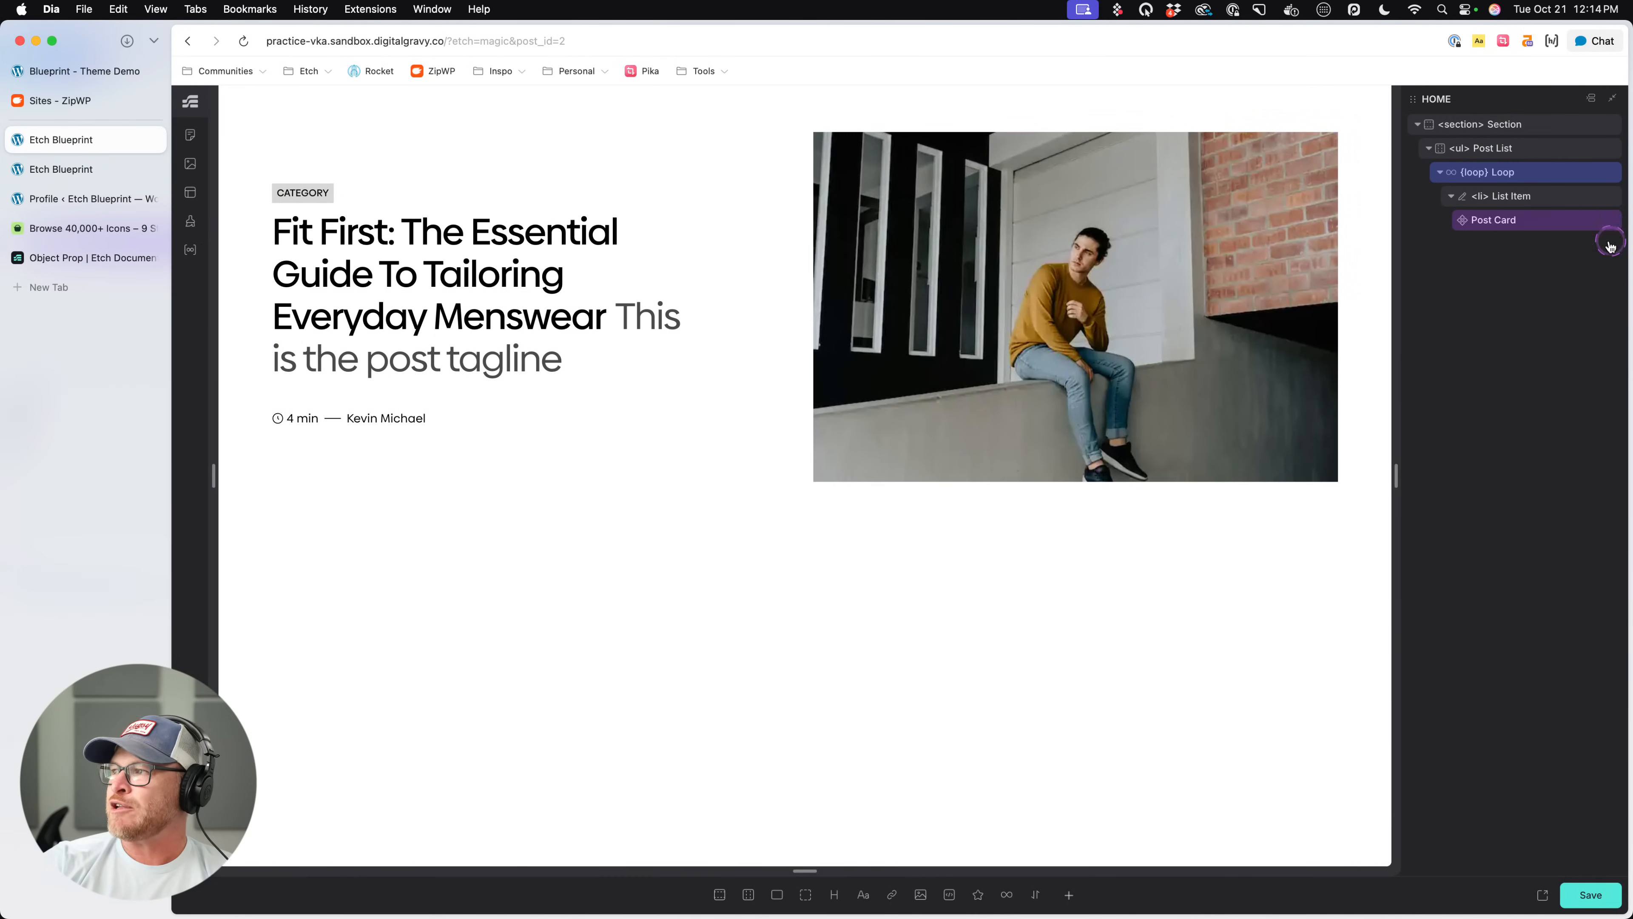
pyautogui.click(1531, 172)
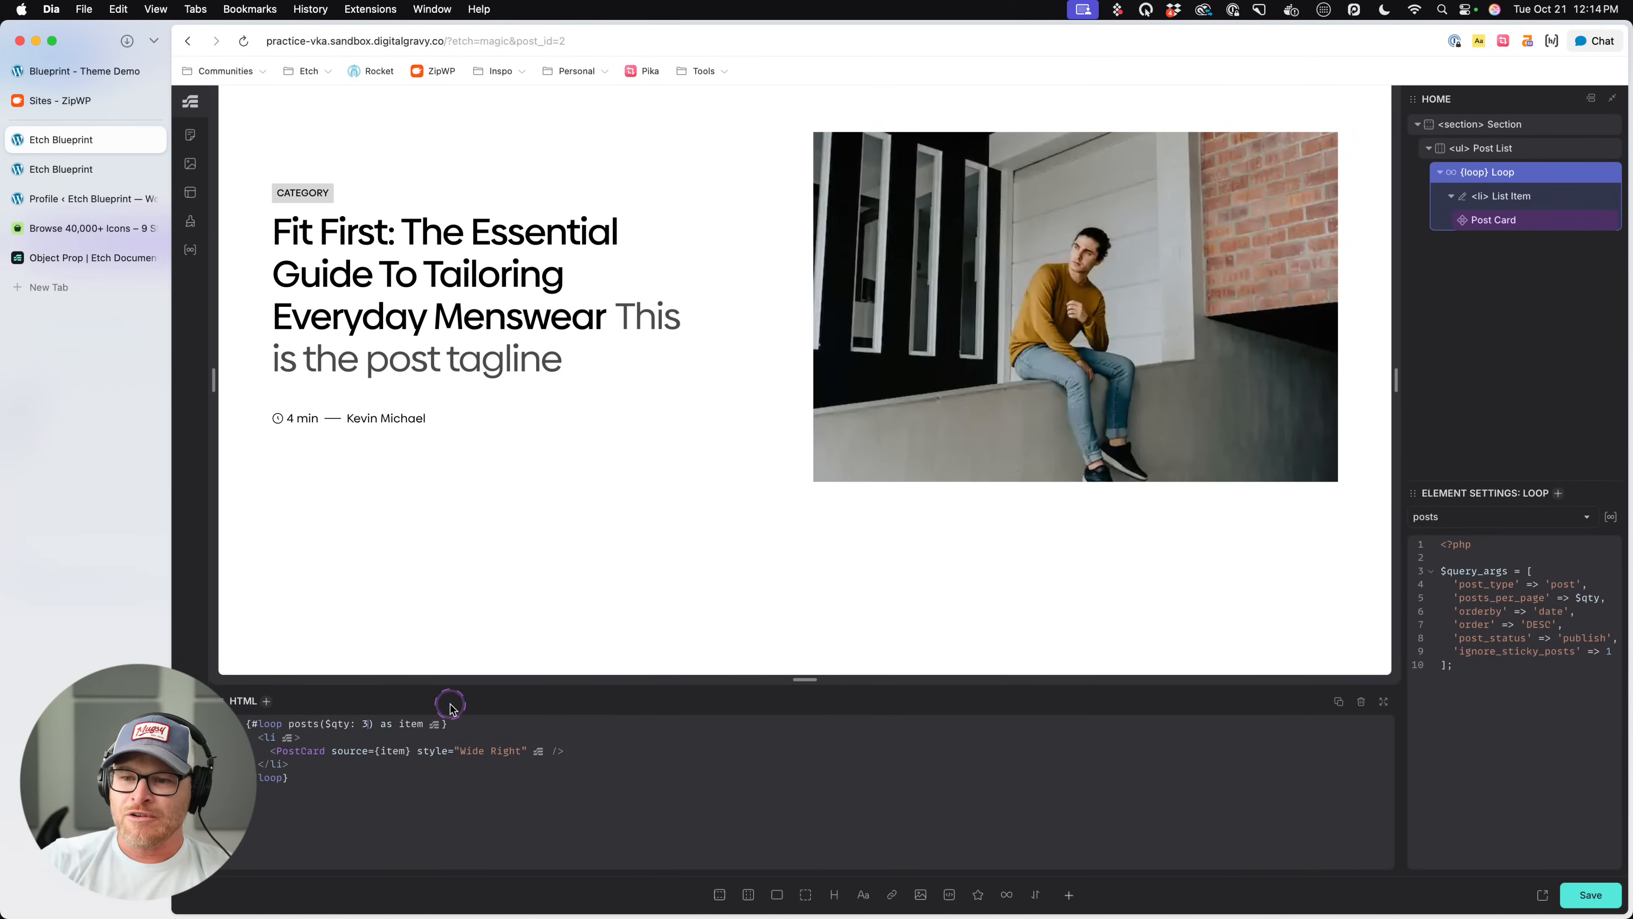
pyautogui.press('super+s')
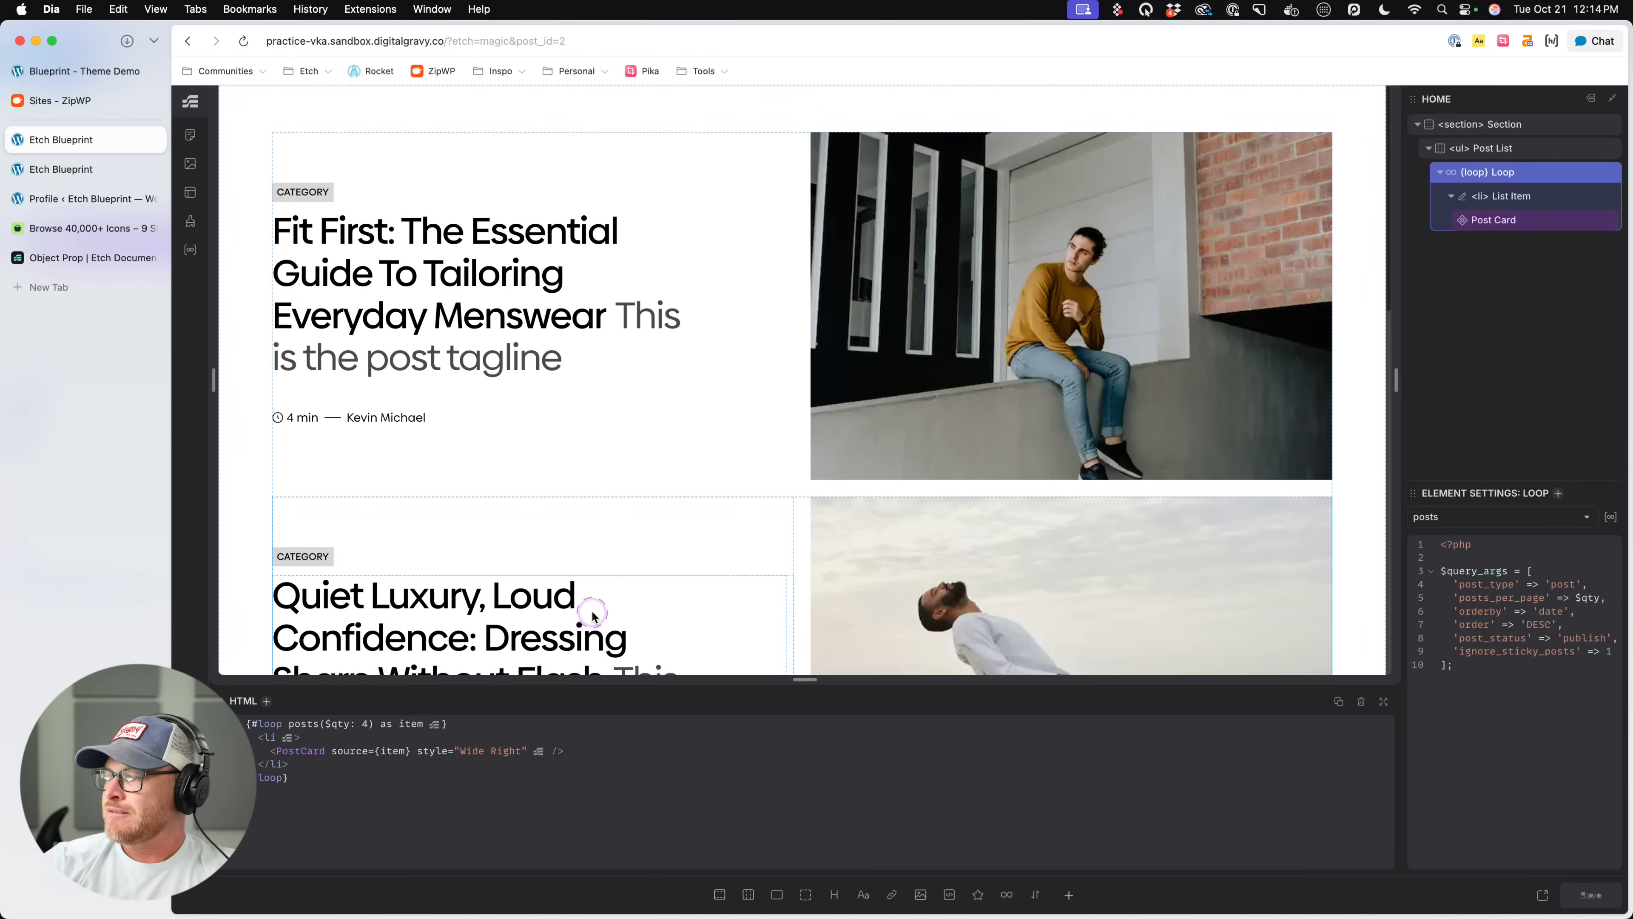
# - Review the remaining list's cards on the canvas and on the live page
pyautogui.scroll(-10, 565, 489)
pyautogui.click(123, 168)
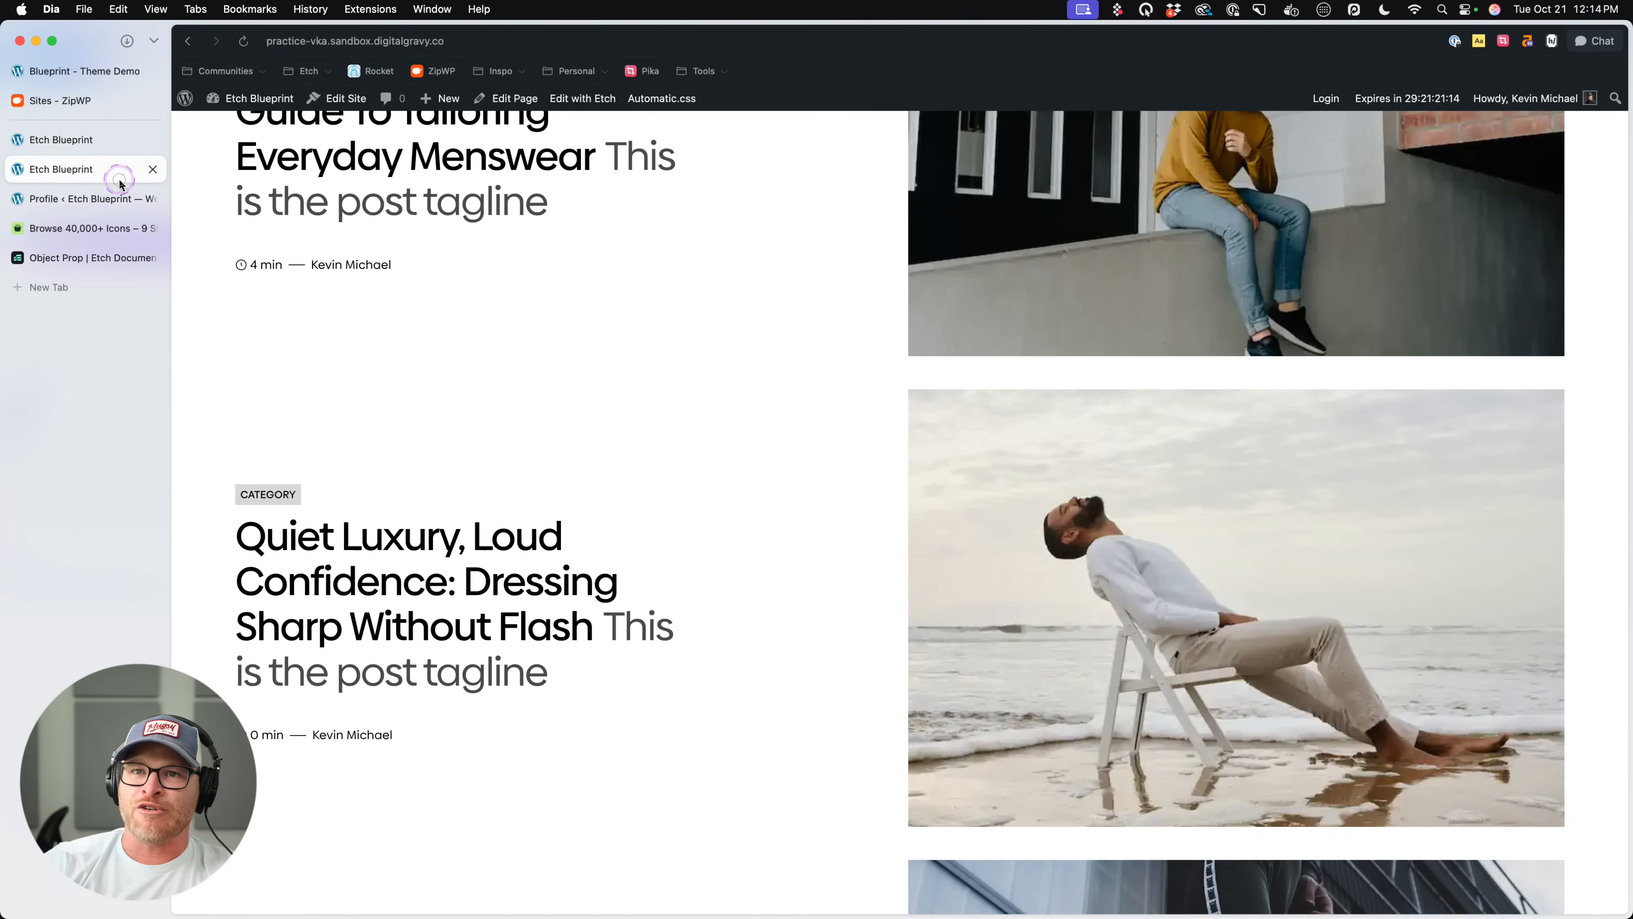
pyautogui.scroll(2, 676, 360)
pyautogui.scroll(-8, 680, 370)
pyautogui.scroll(-7, 680, 370)
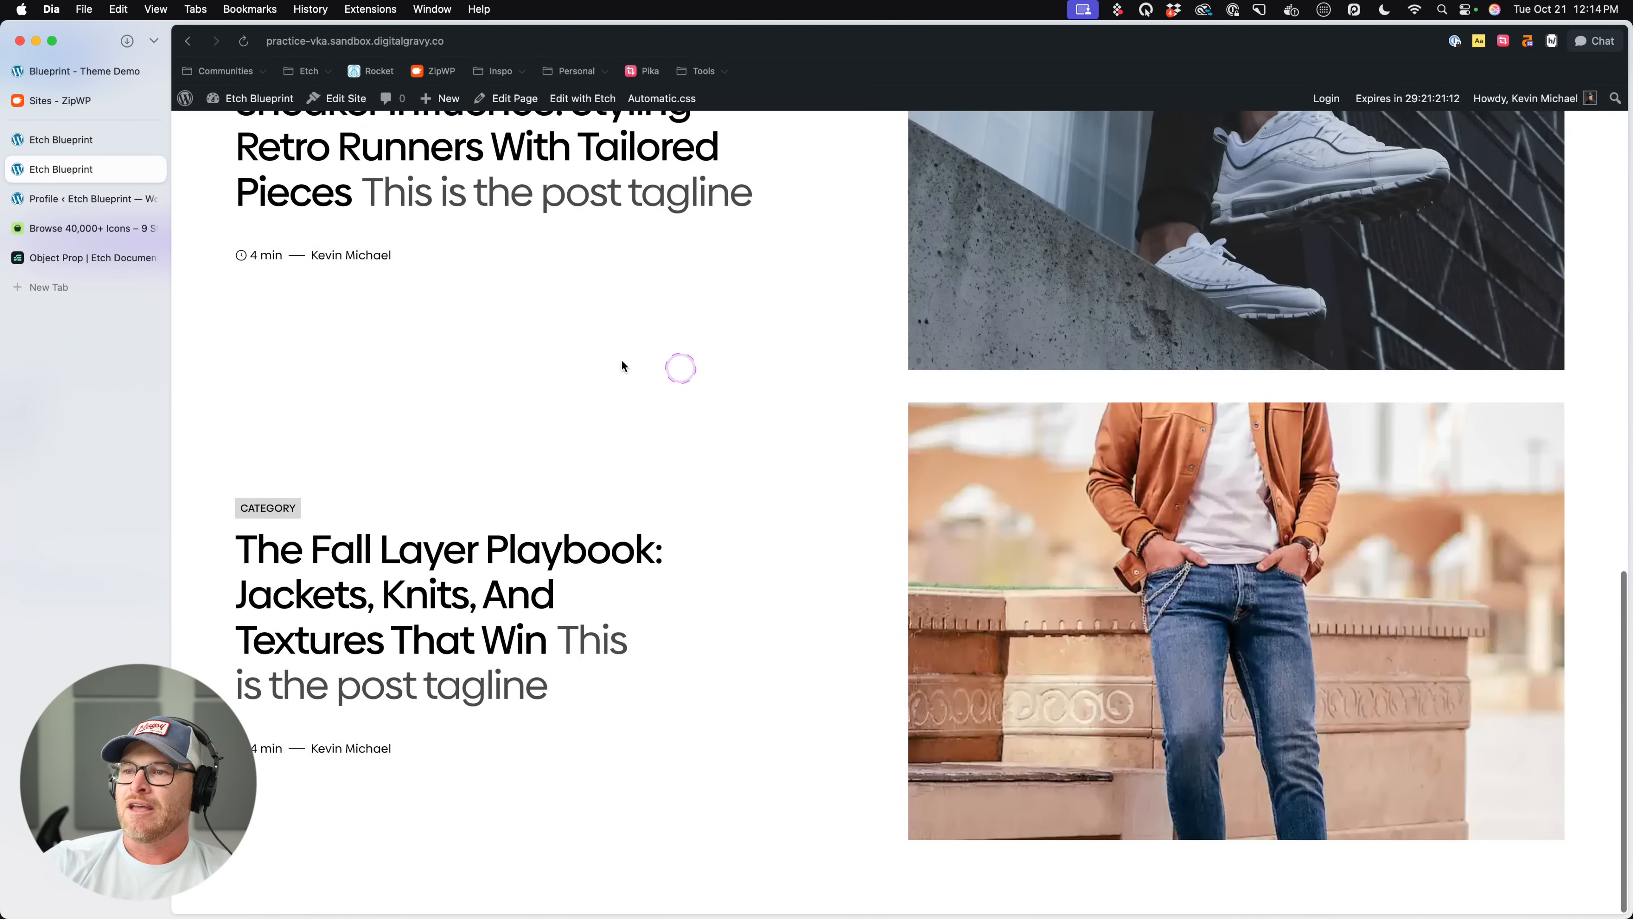
# - Return to the editor and open the remaining Post List's Post Card component for editing
pyautogui.click(76, 138)
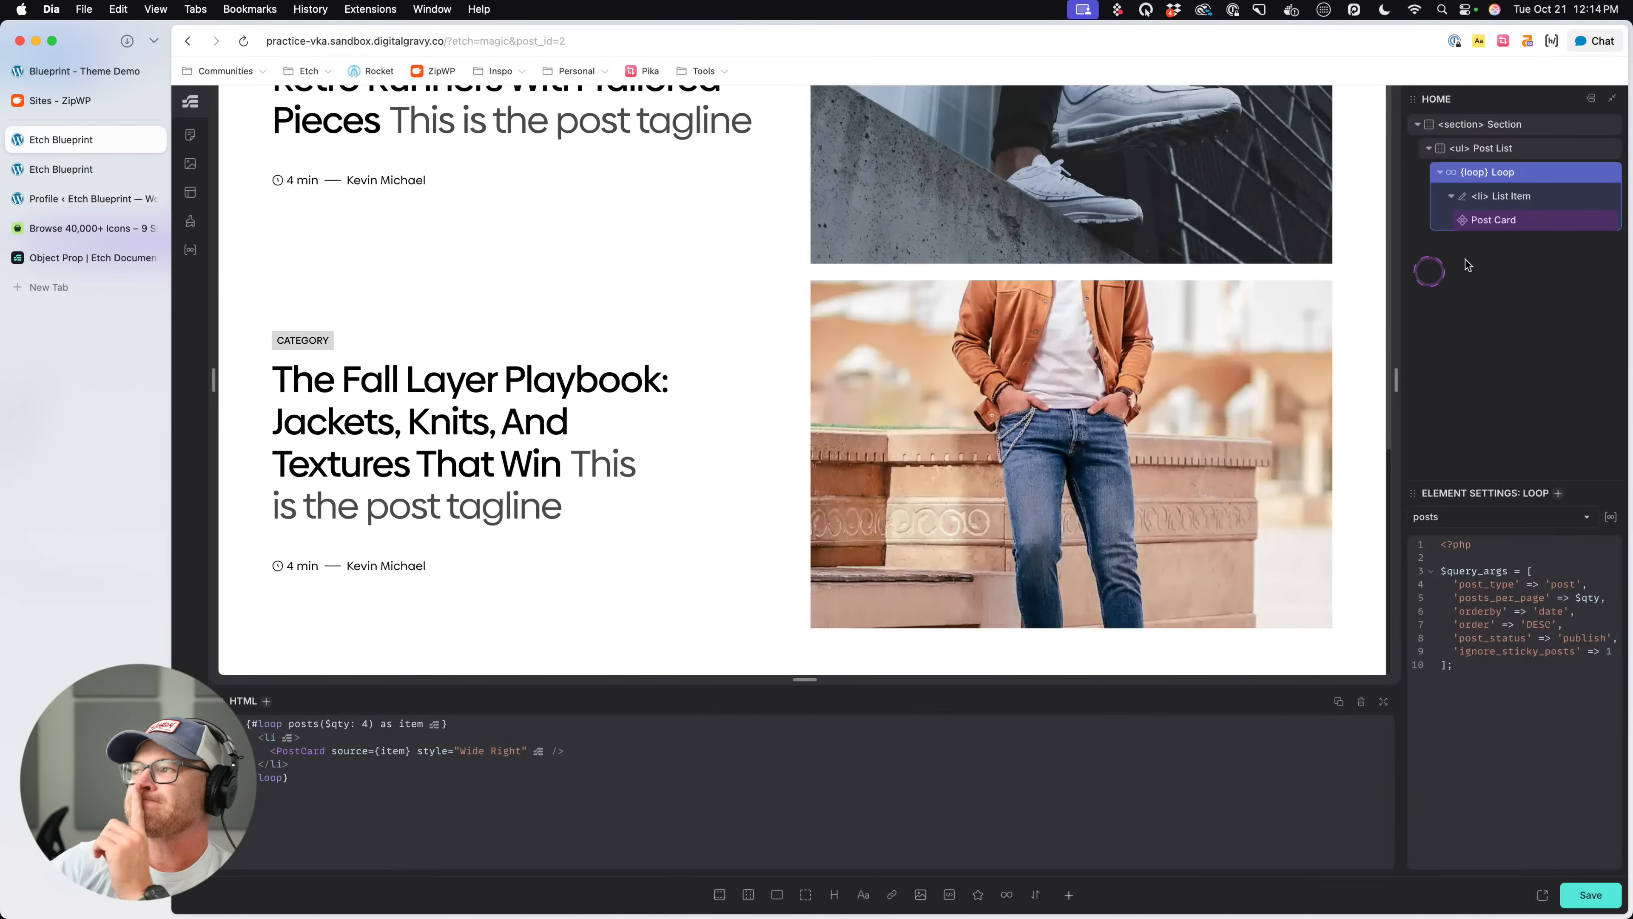
pyautogui.click(1507, 220)
pyautogui.rightClick(1524, 219)
pyautogui.click(1435, 379)
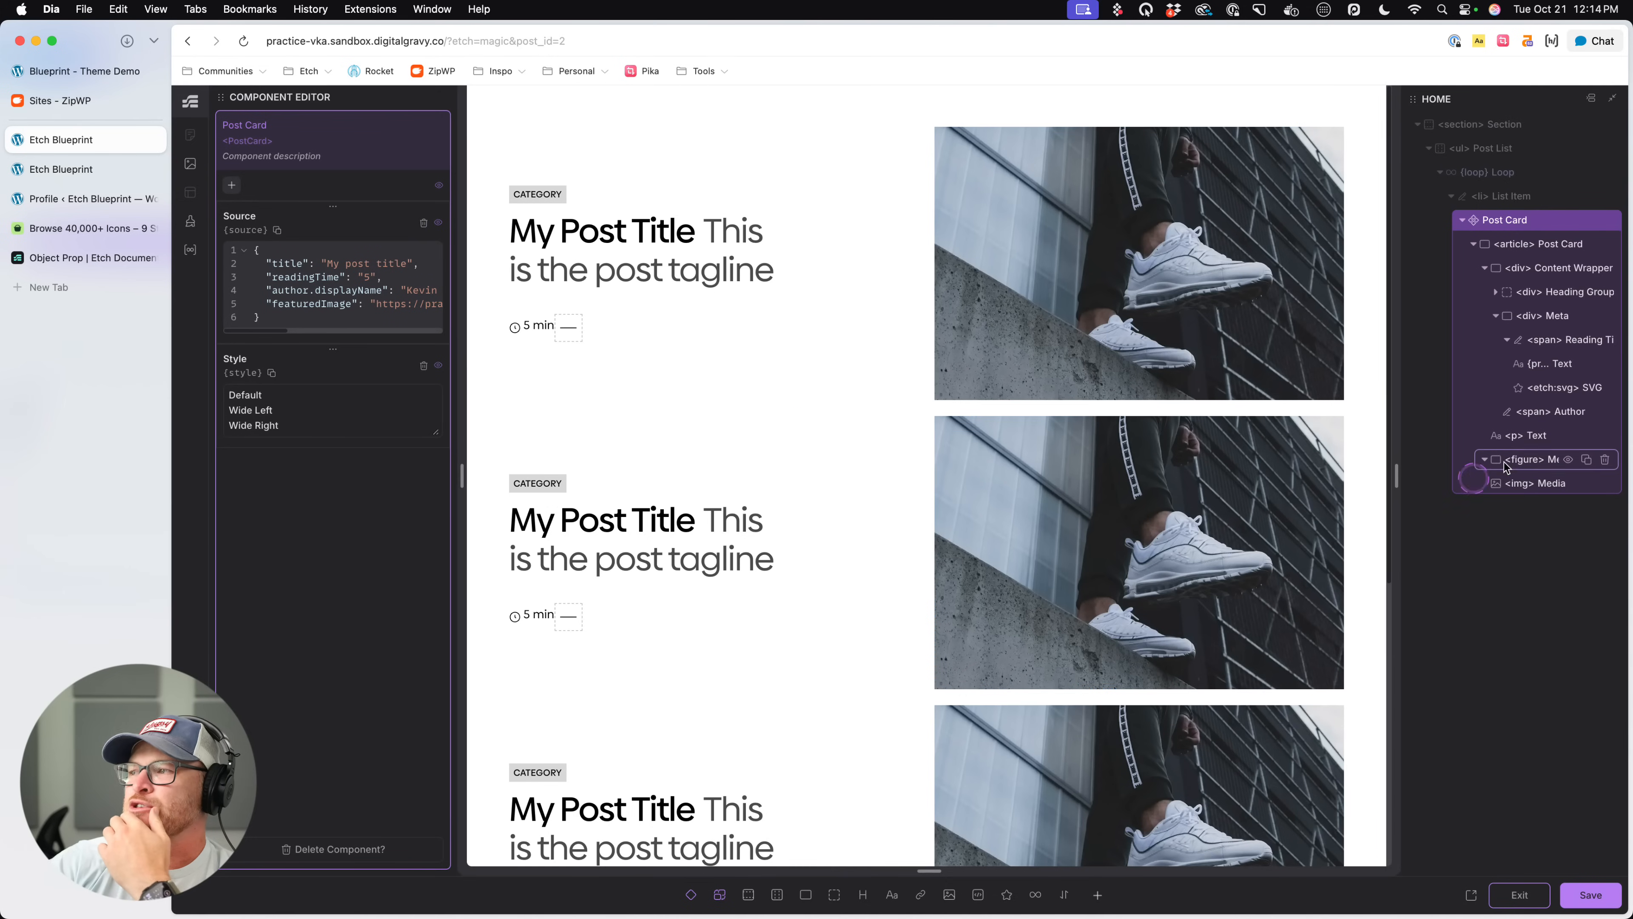
# - Nest the :has(> &) grid-column rule inside the Post Card's [data-card-style*='Wide'] selector and save
pyautogui.click(1536, 243)
pyautogui.scroll(-1, 1106, 829)
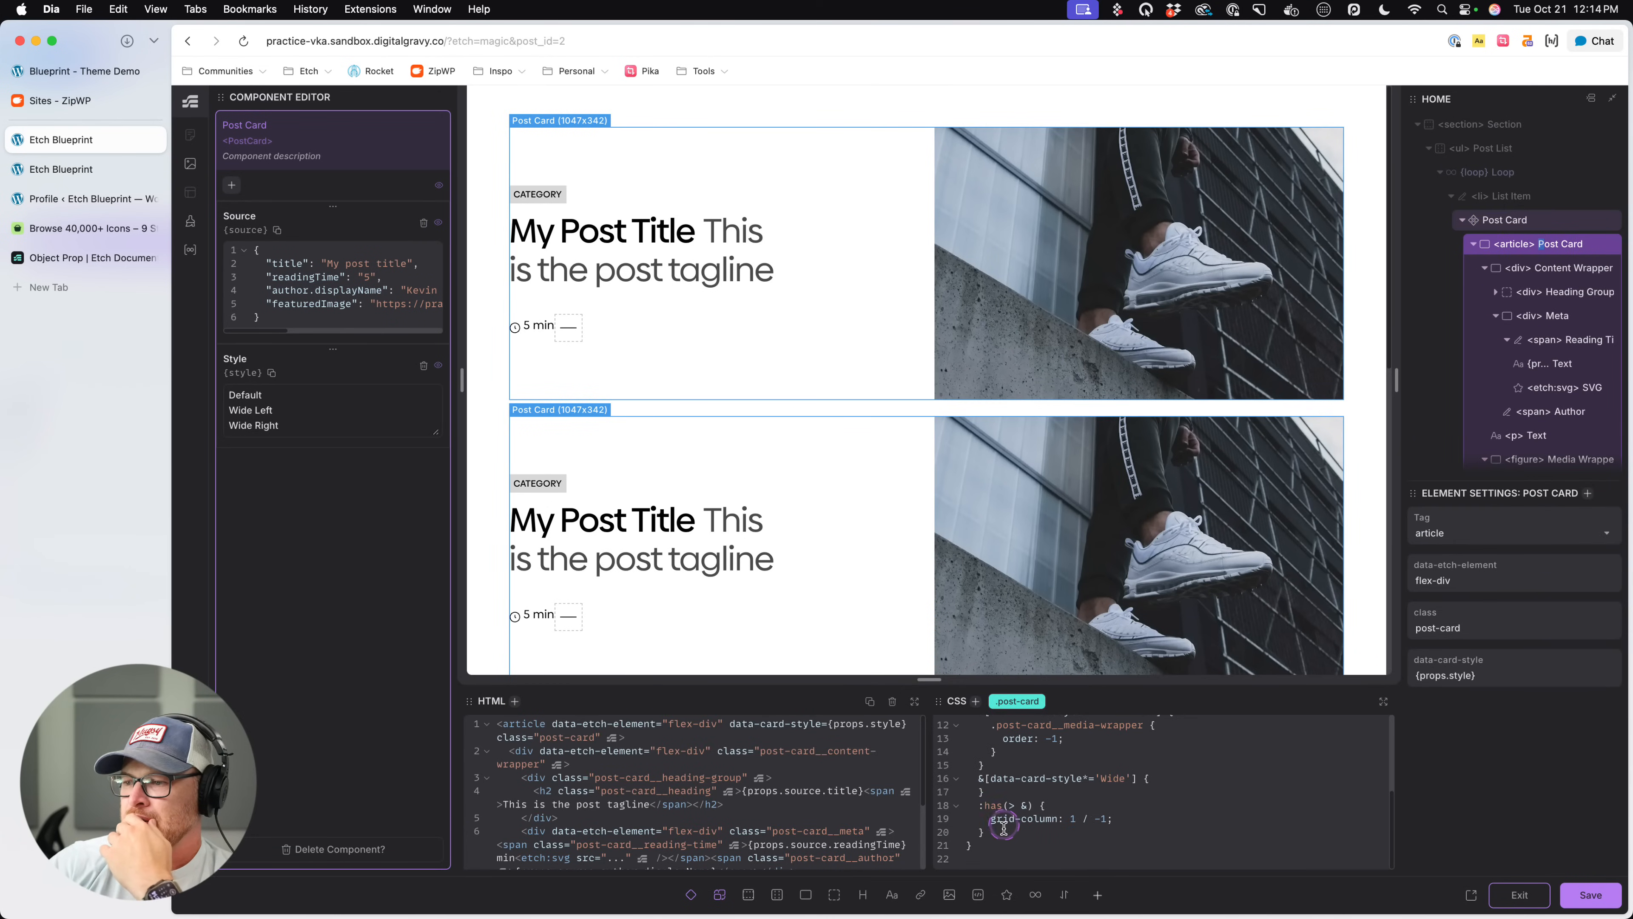
pyautogui.moveTo(993, 833); pyautogui.dragTo(982, 808)
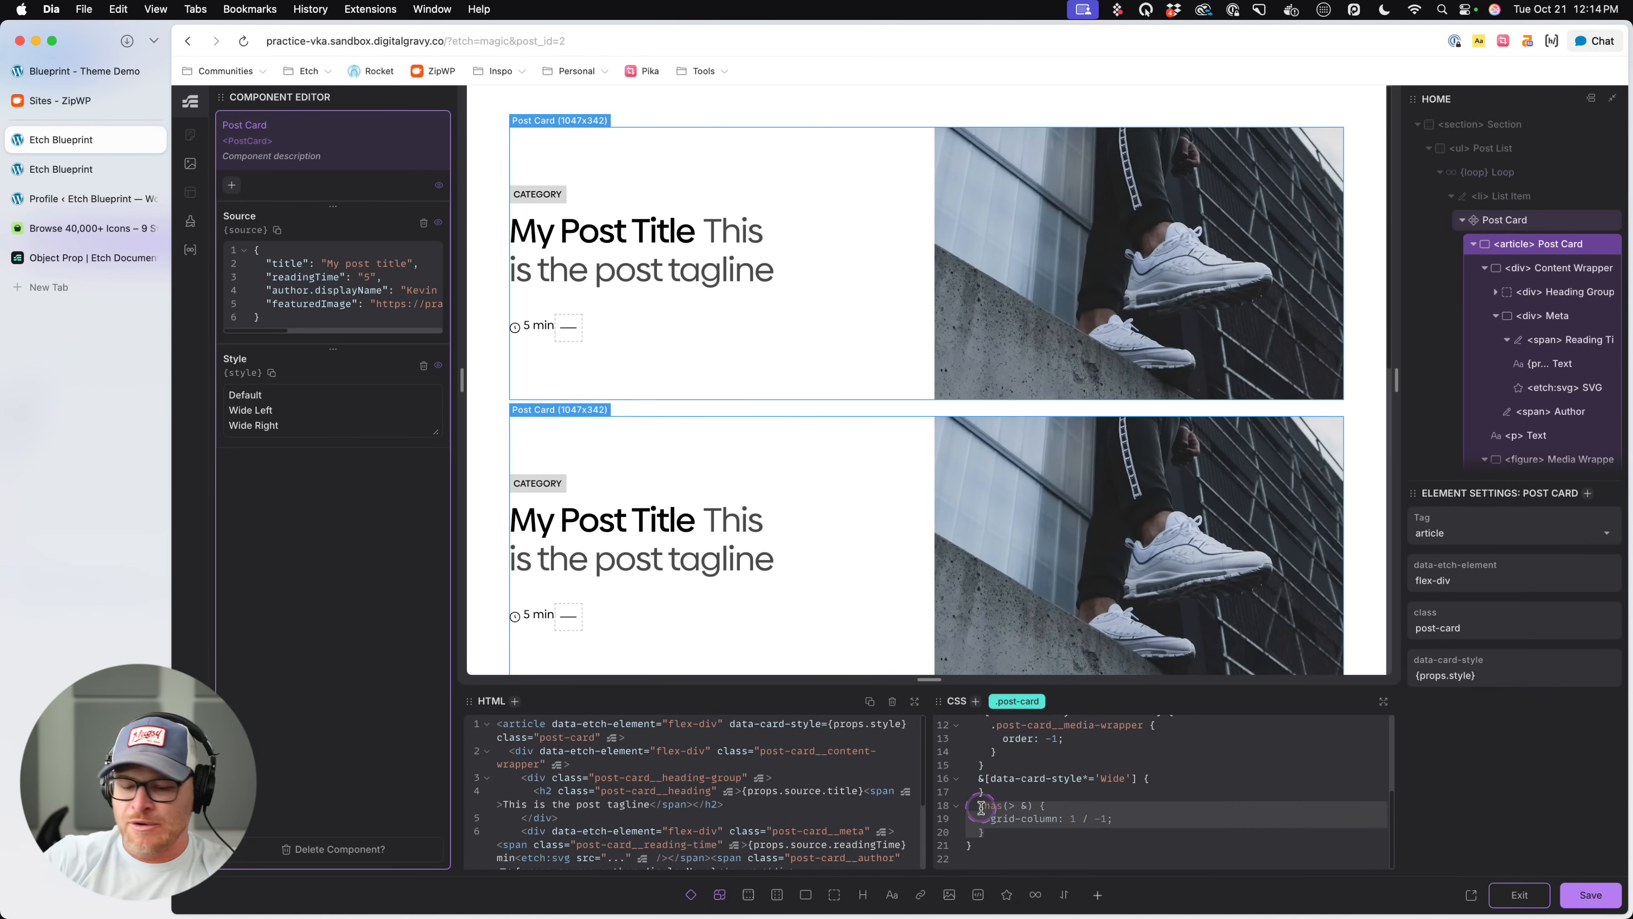
pyautogui.hotkey('alt', 'Up')
pyautogui.press('super+s')
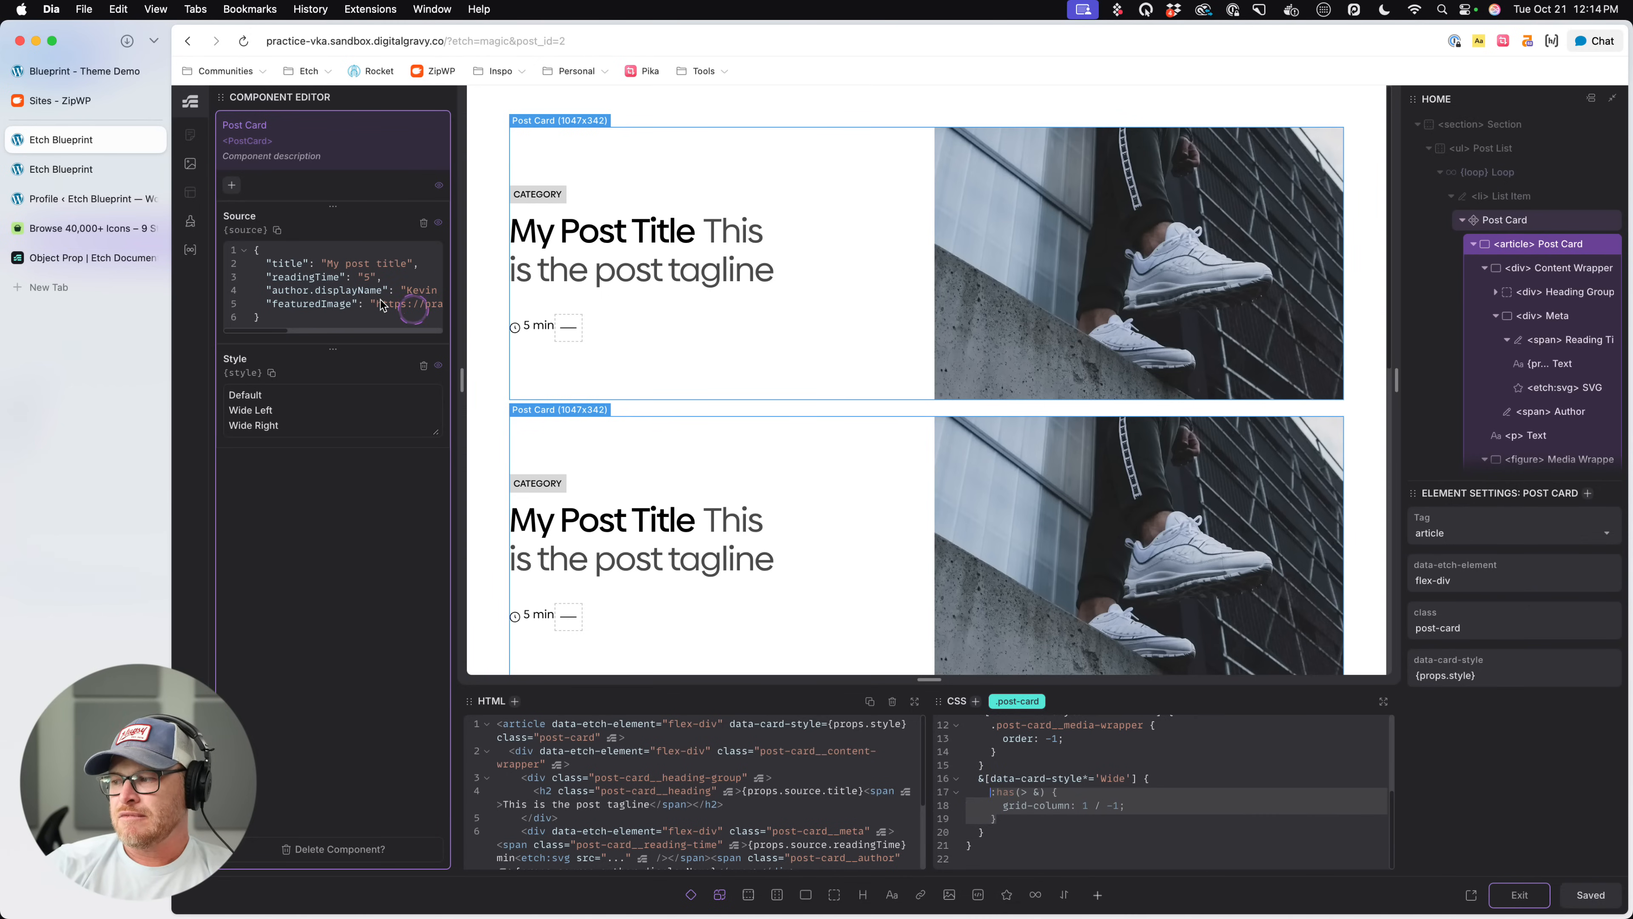
# - Inspect the live page's post-list markup and examine the styles applied to its first list item
pyautogui.click(60, 169)
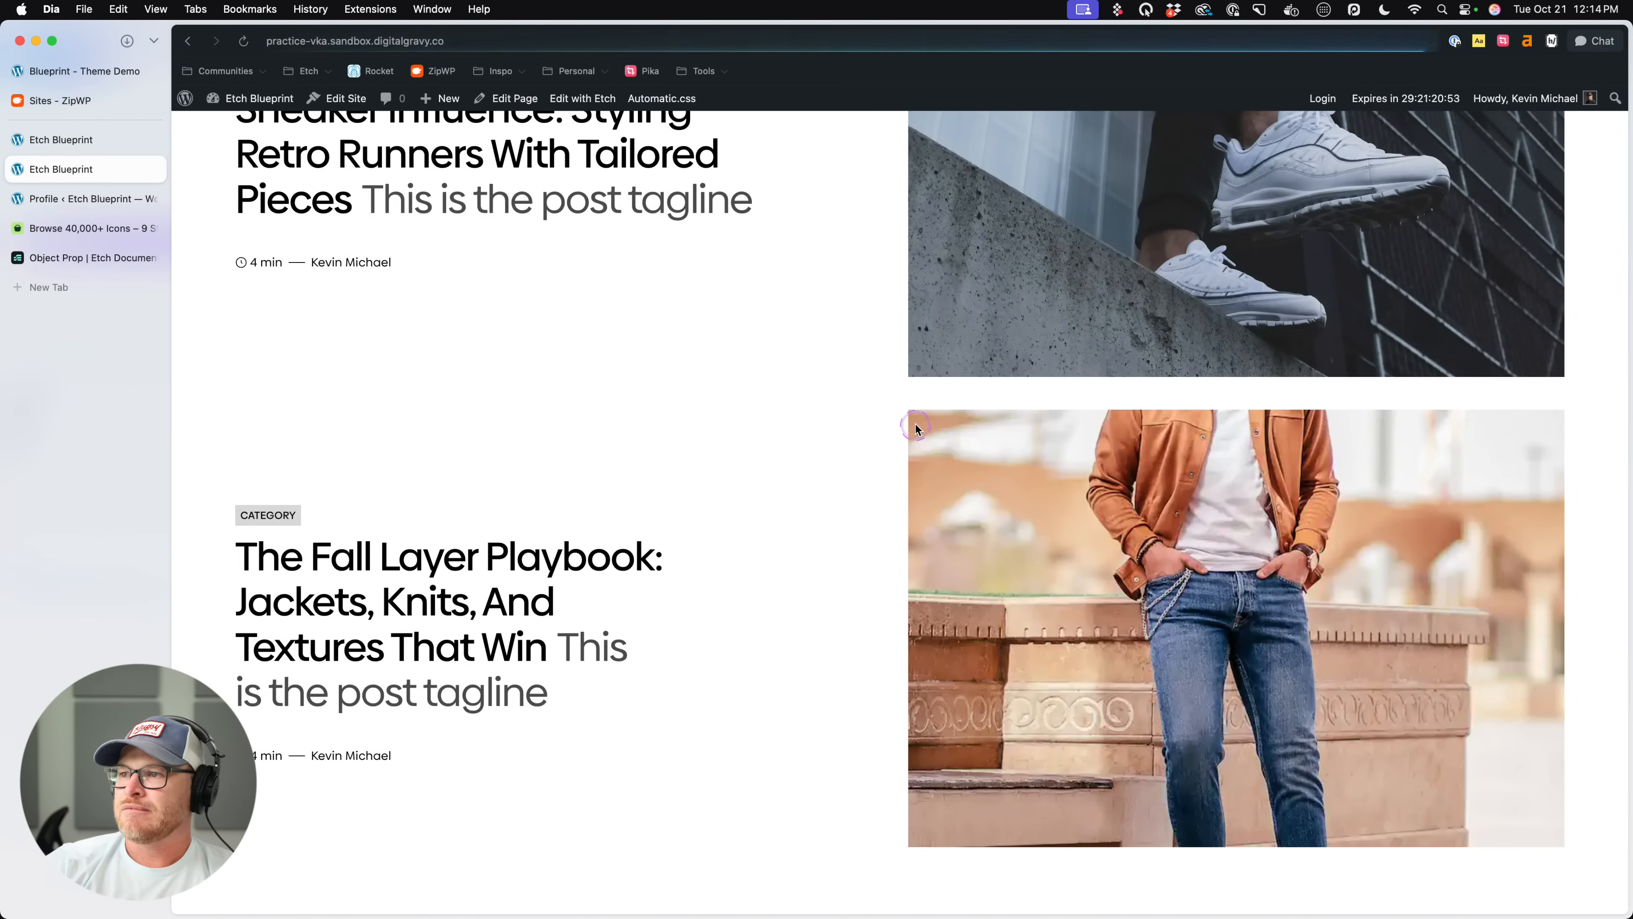
pyautogui.rightClick(908, 393)
pyautogui.click(962, 611)
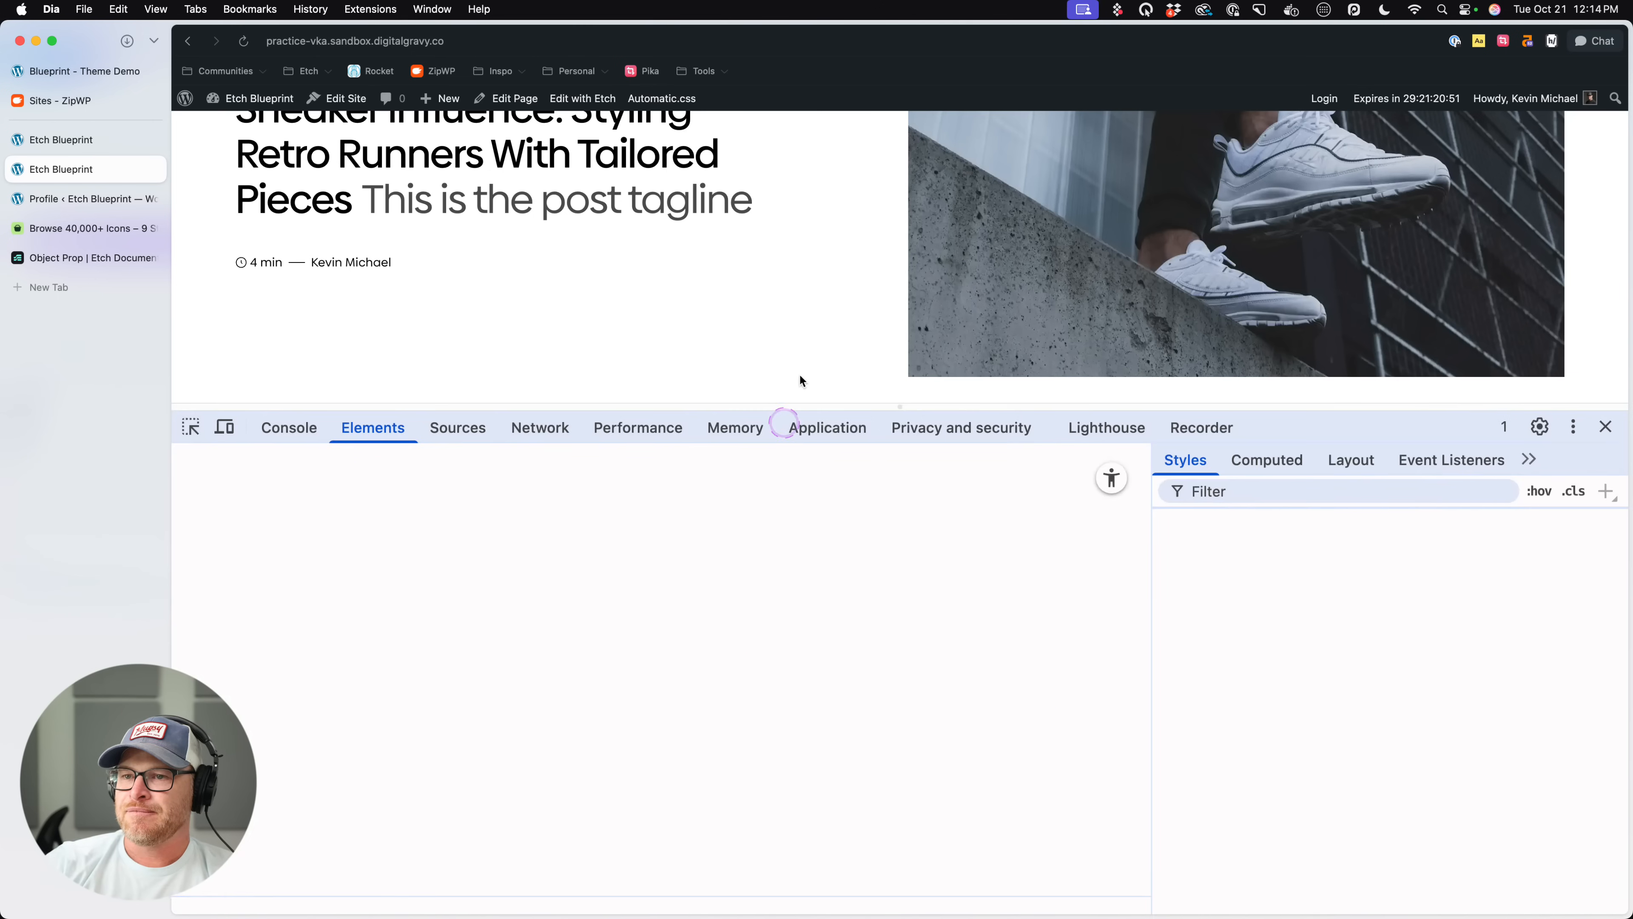
pyautogui.click(327, 615)
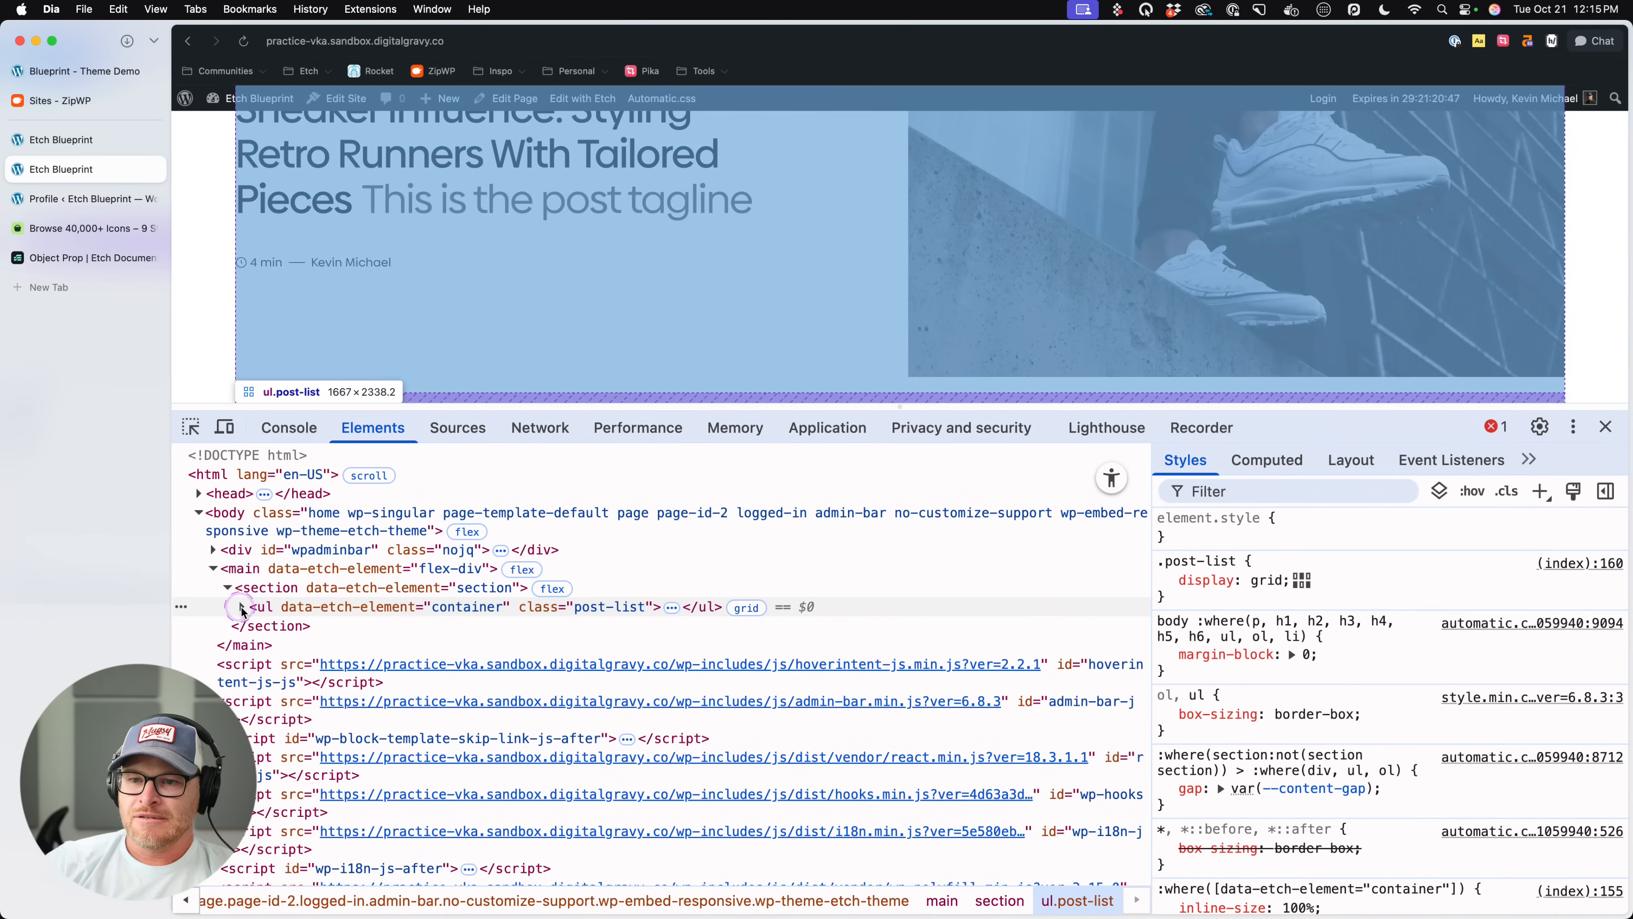
pyautogui.click(242, 608)
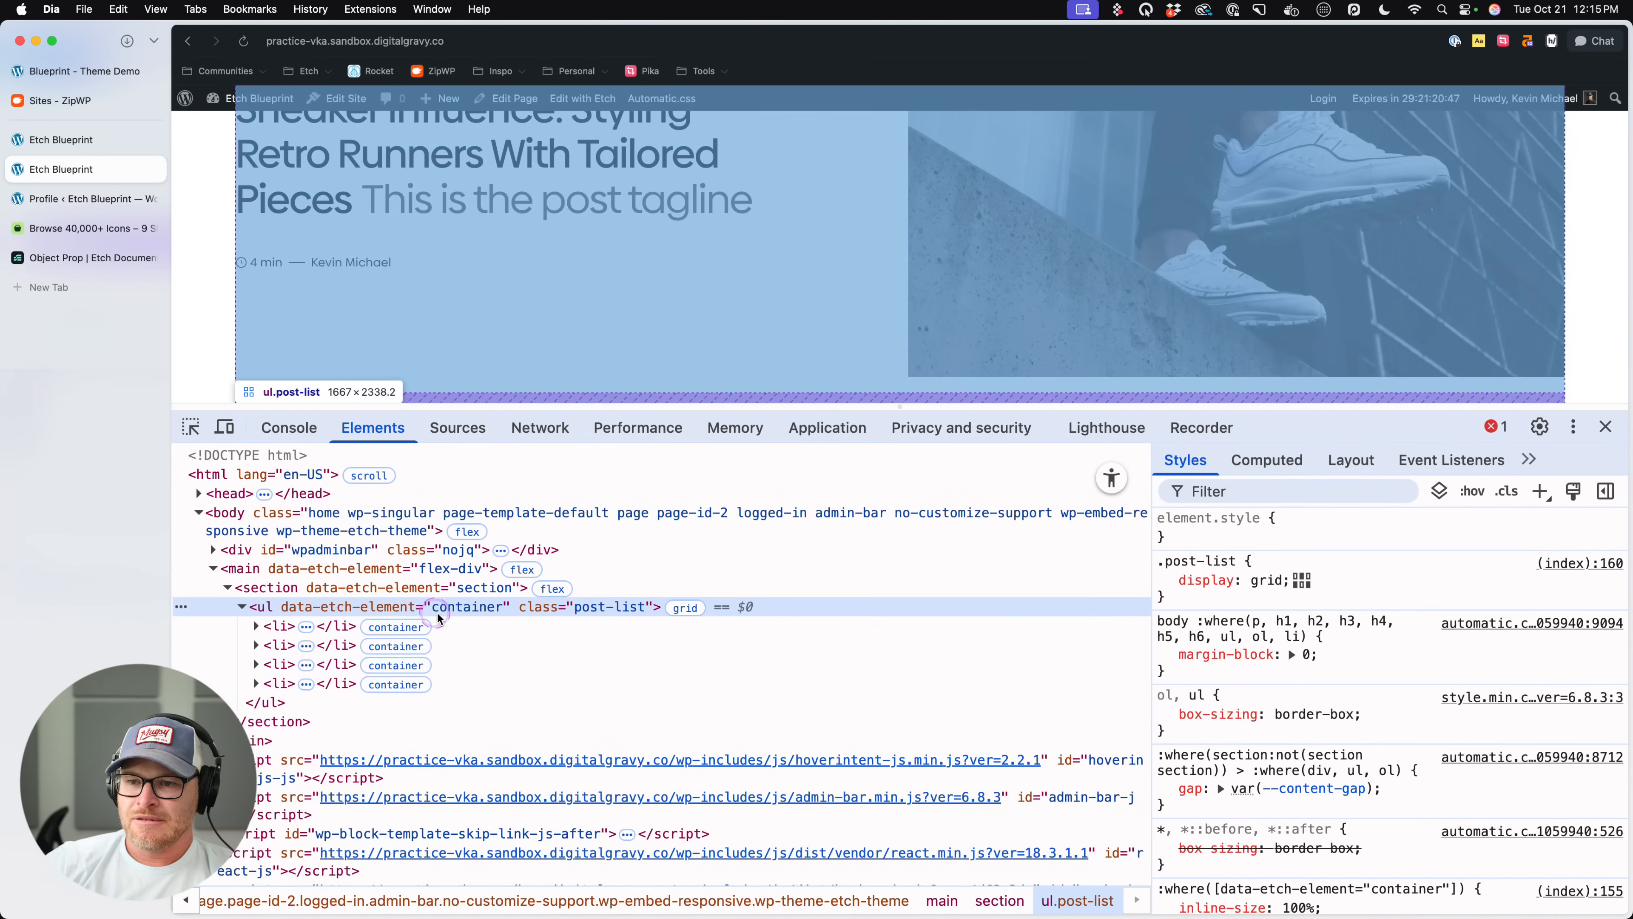
pyautogui.click(476, 626)
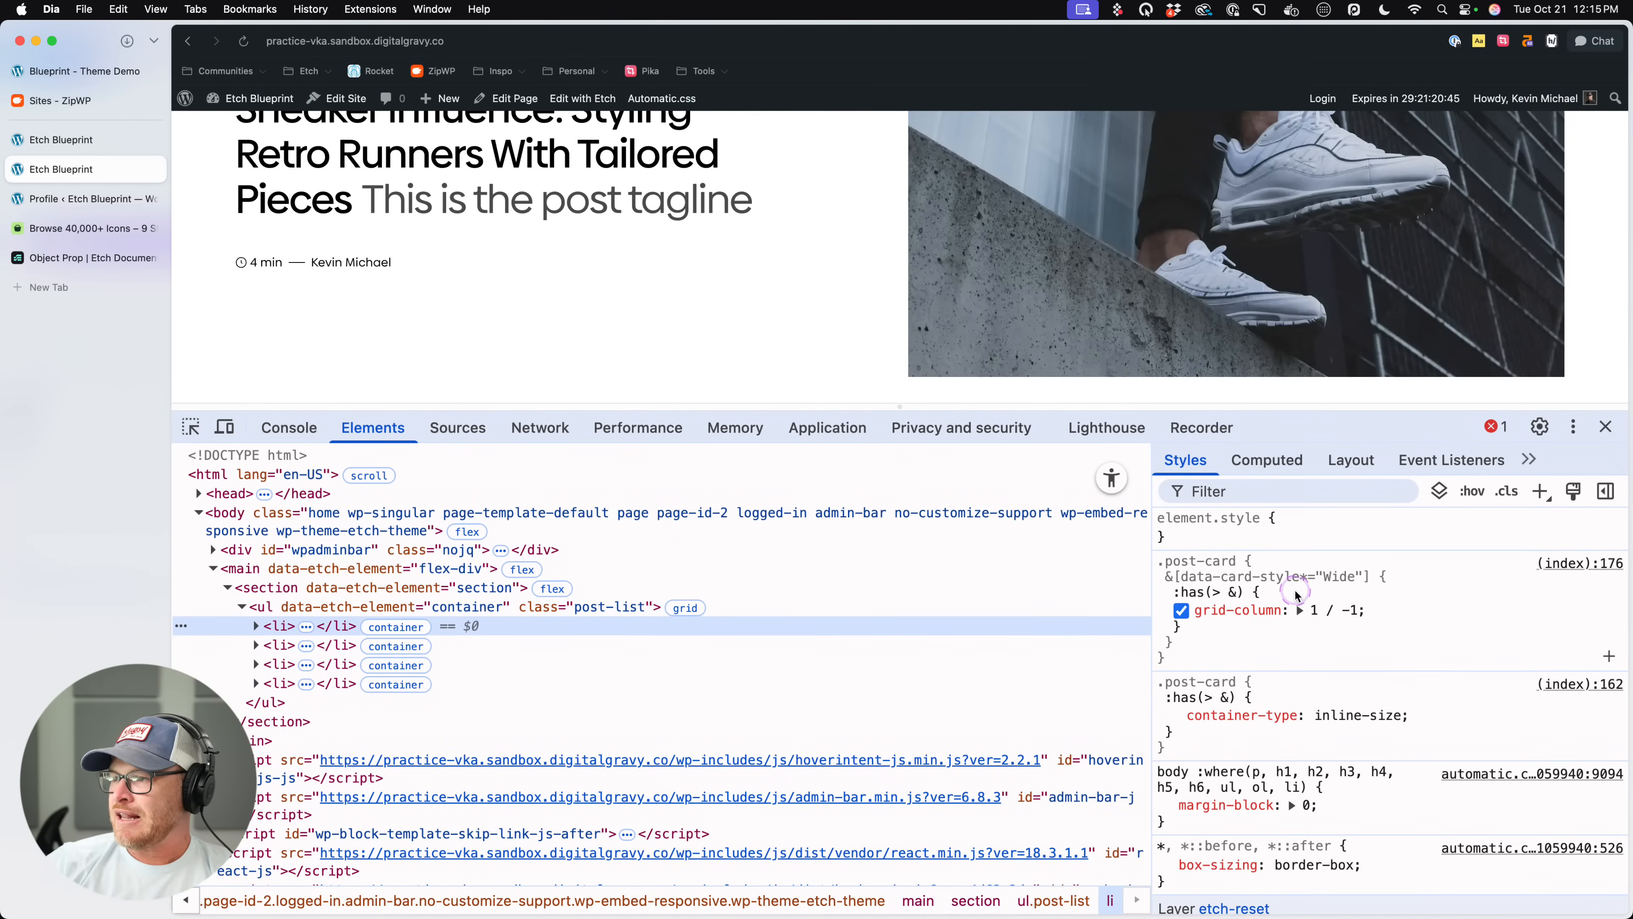
pyautogui.click(1365, 655)
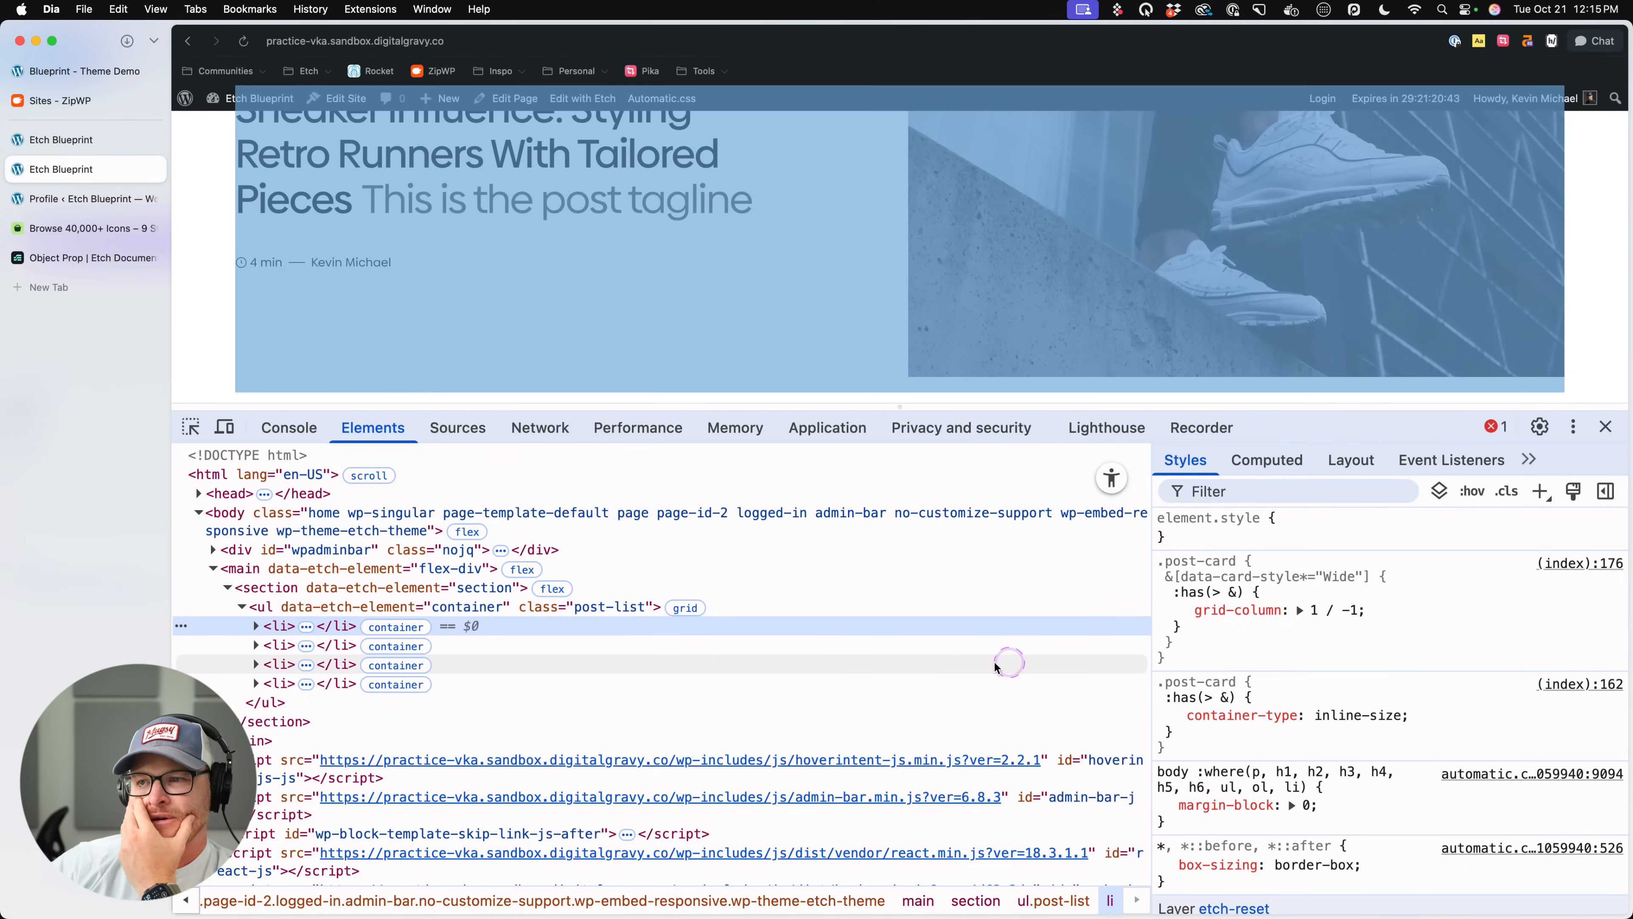
pyautogui.click(255, 626)
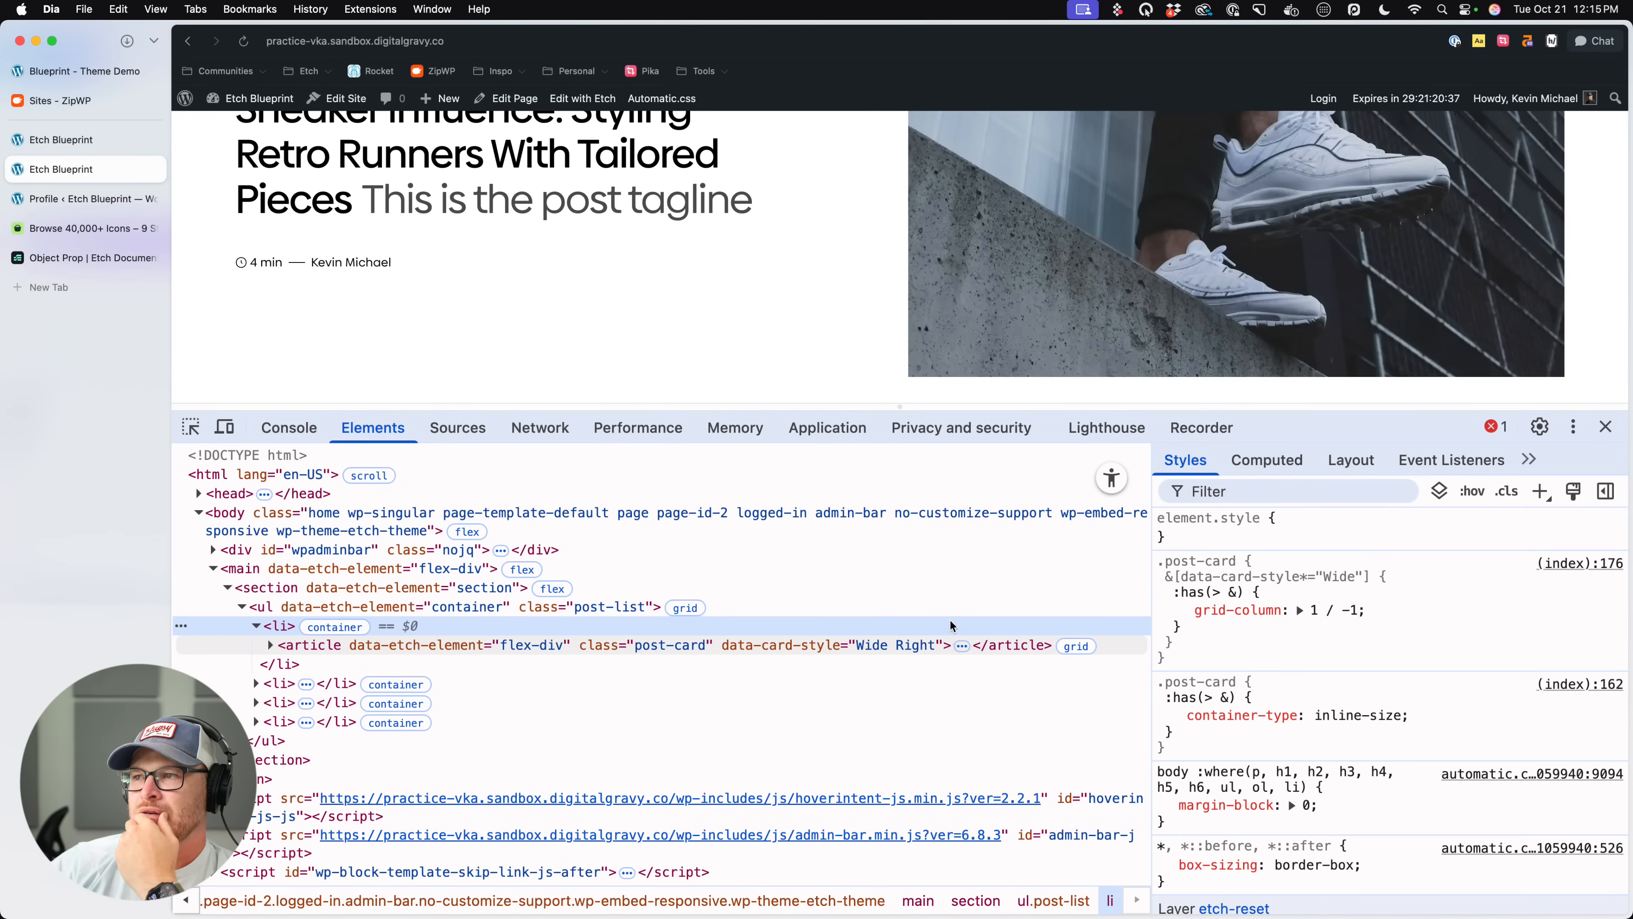
# - Exit the component, add grid-template-columns: var(--grid-3) to the .post-list CSS, and save
pyautogui.click(61, 140)
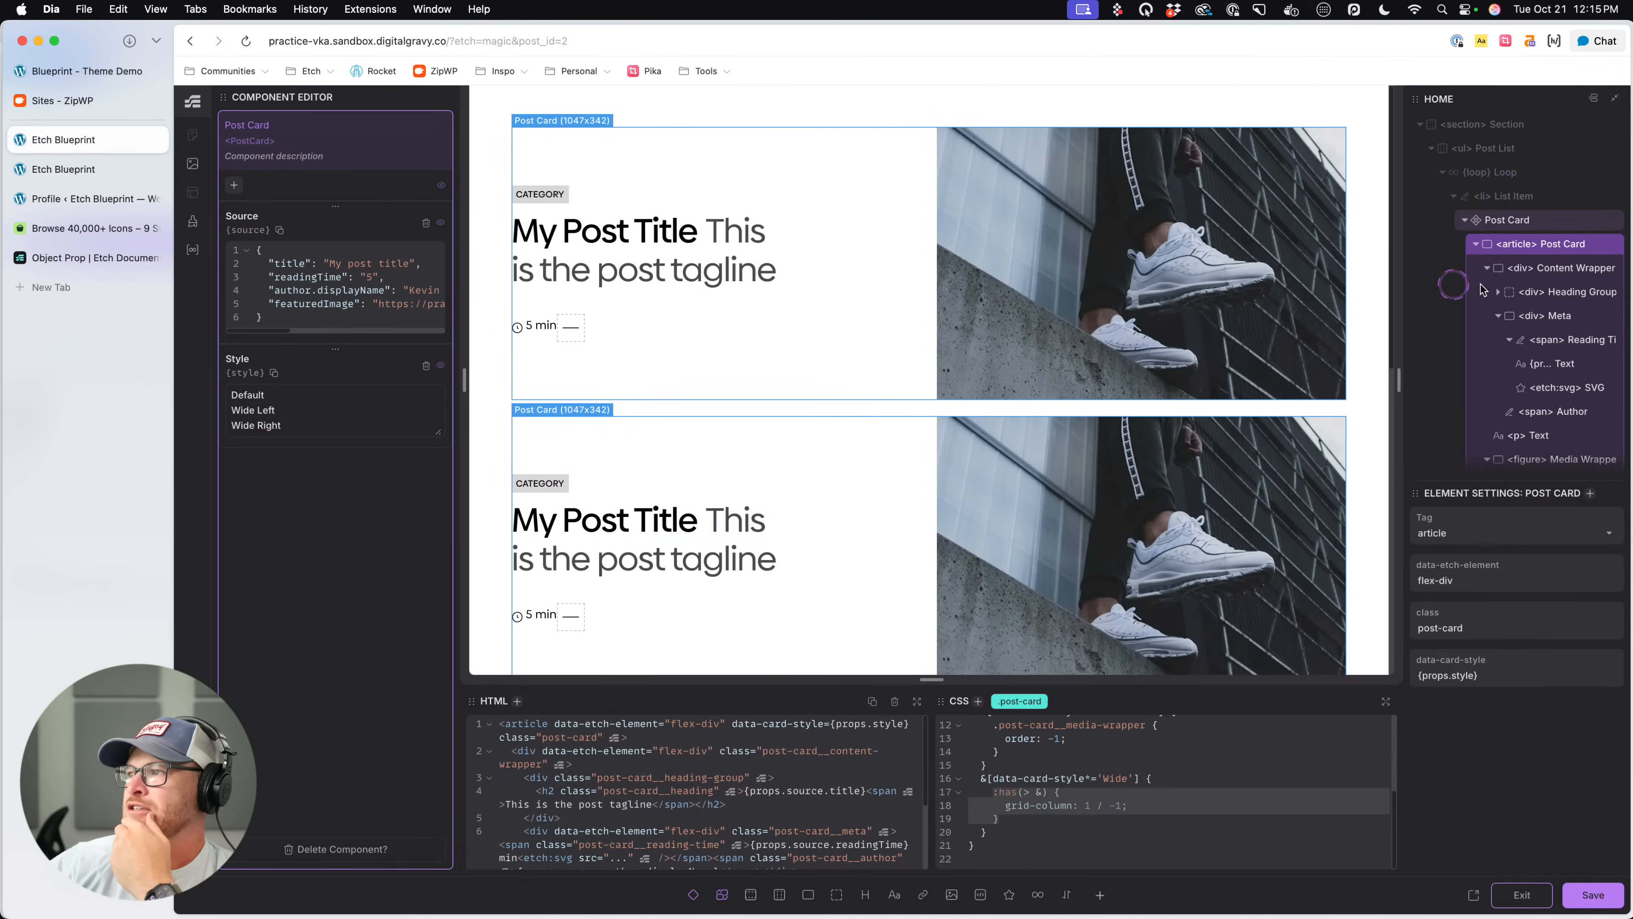
pyautogui.click(1522, 895)
pyautogui.click(1517, 221)
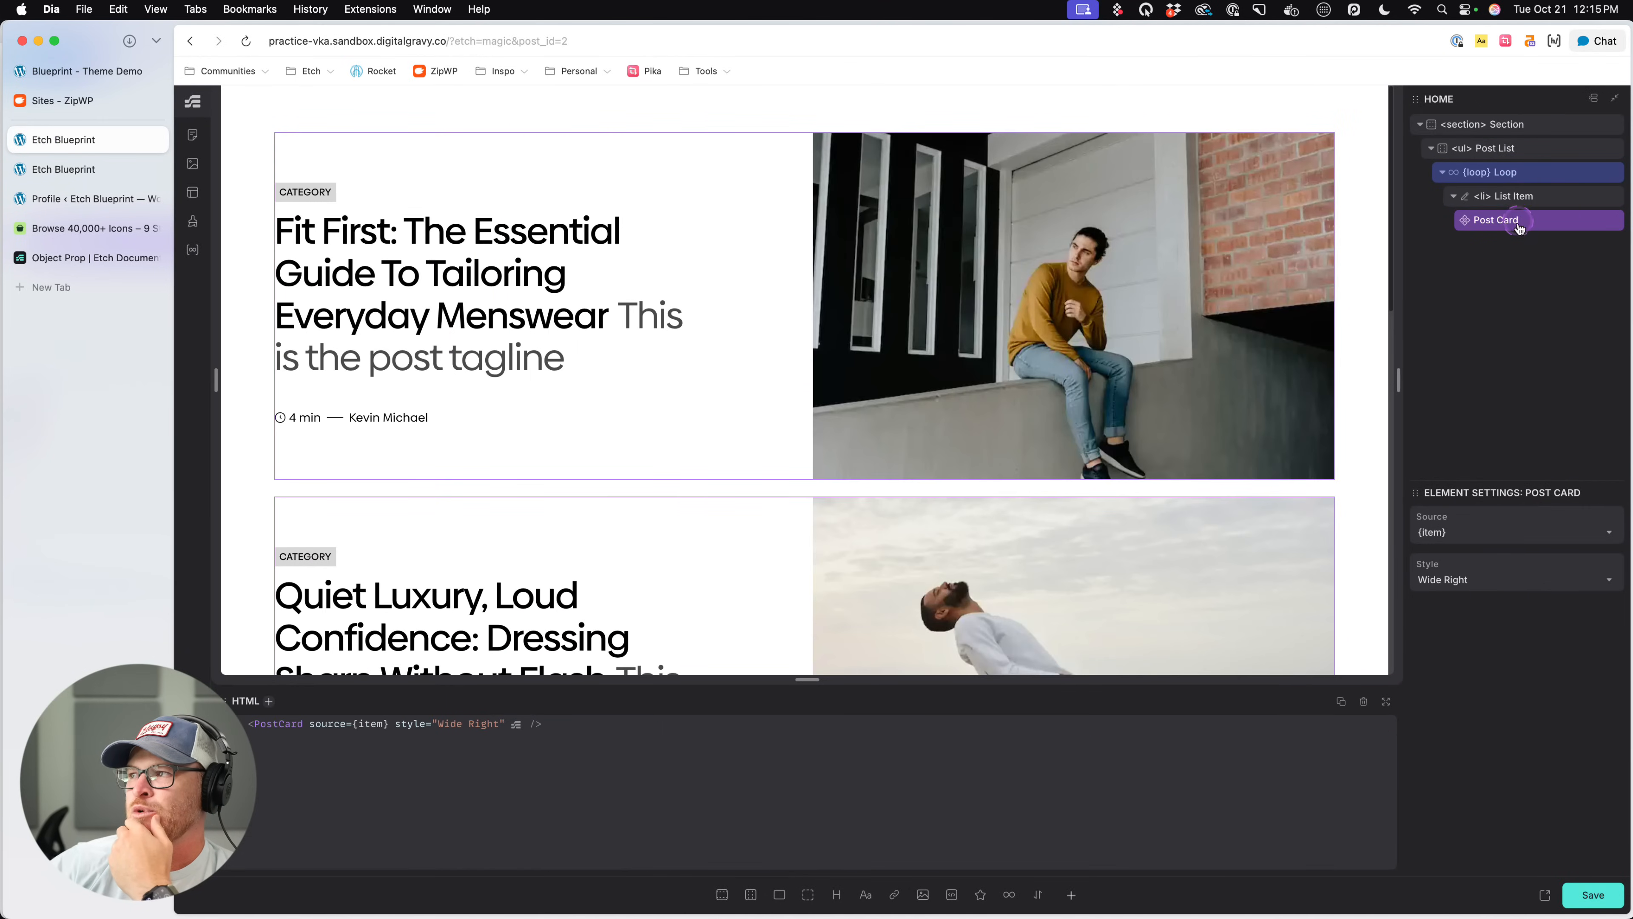
pyautogui.click(1525, 149)
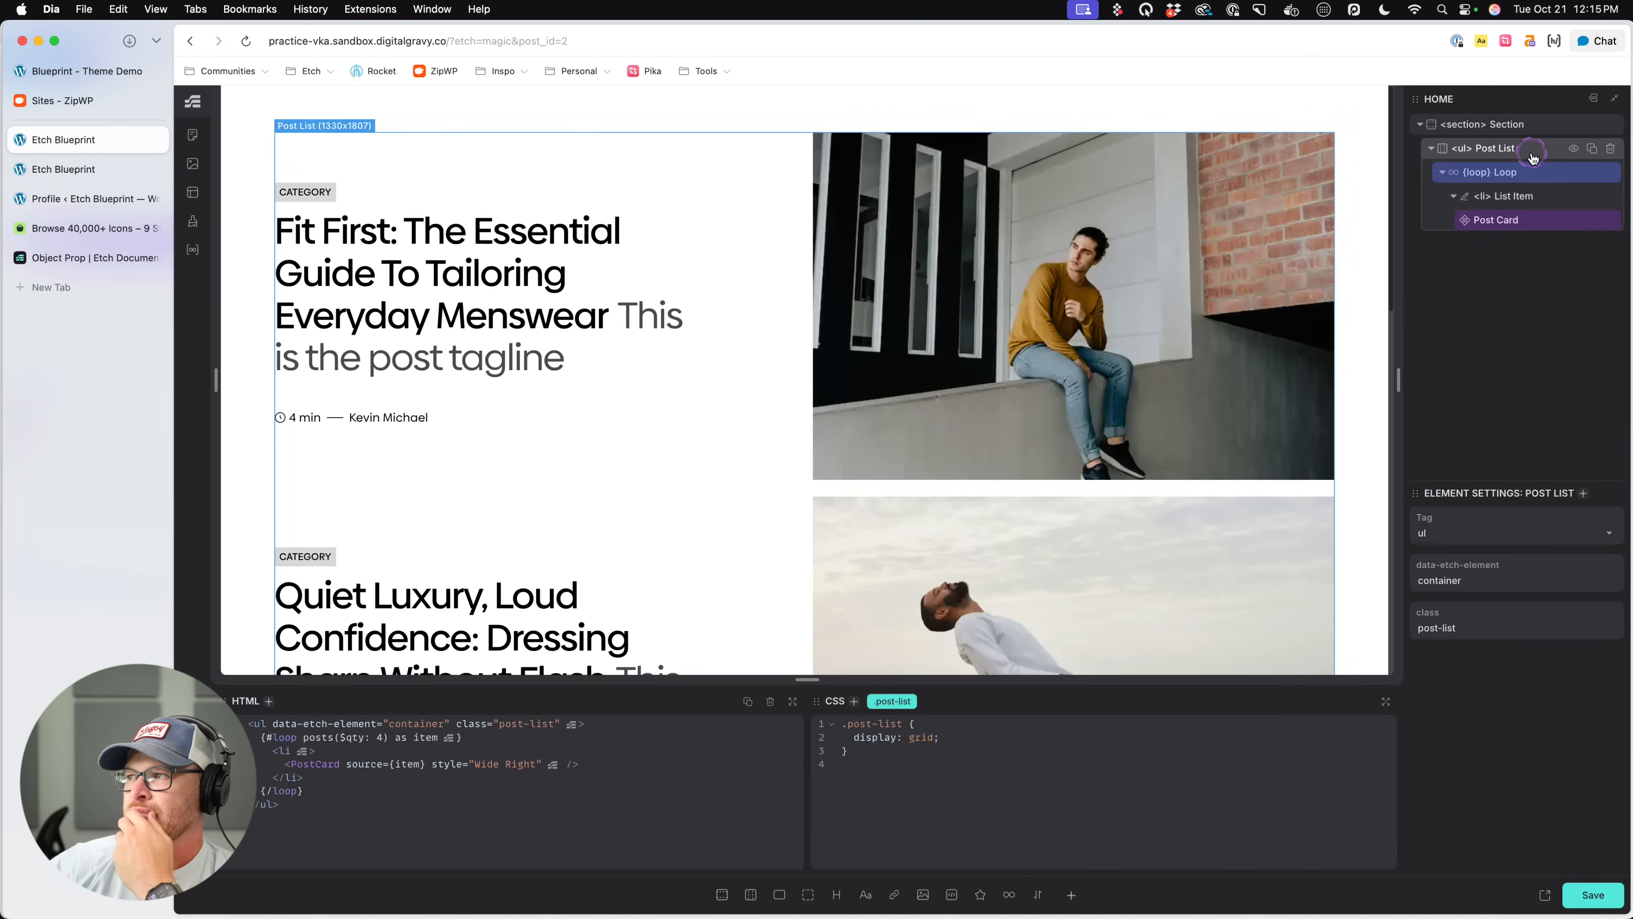
pyautogui.click(1080, 756)
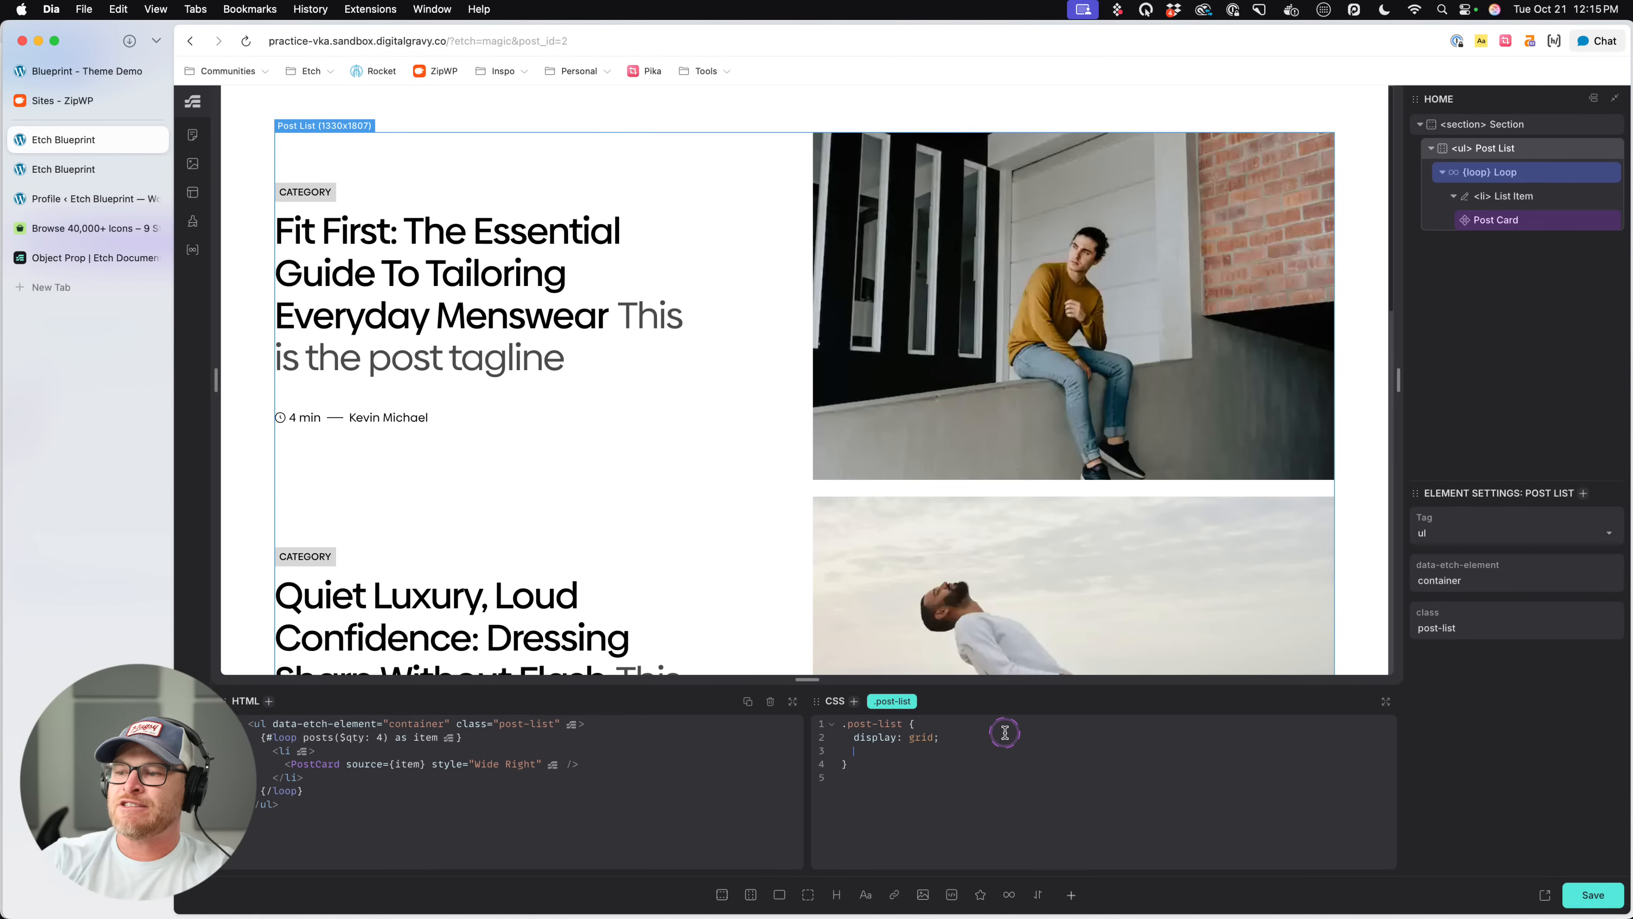
pyautogui.write('grid-template-colum')
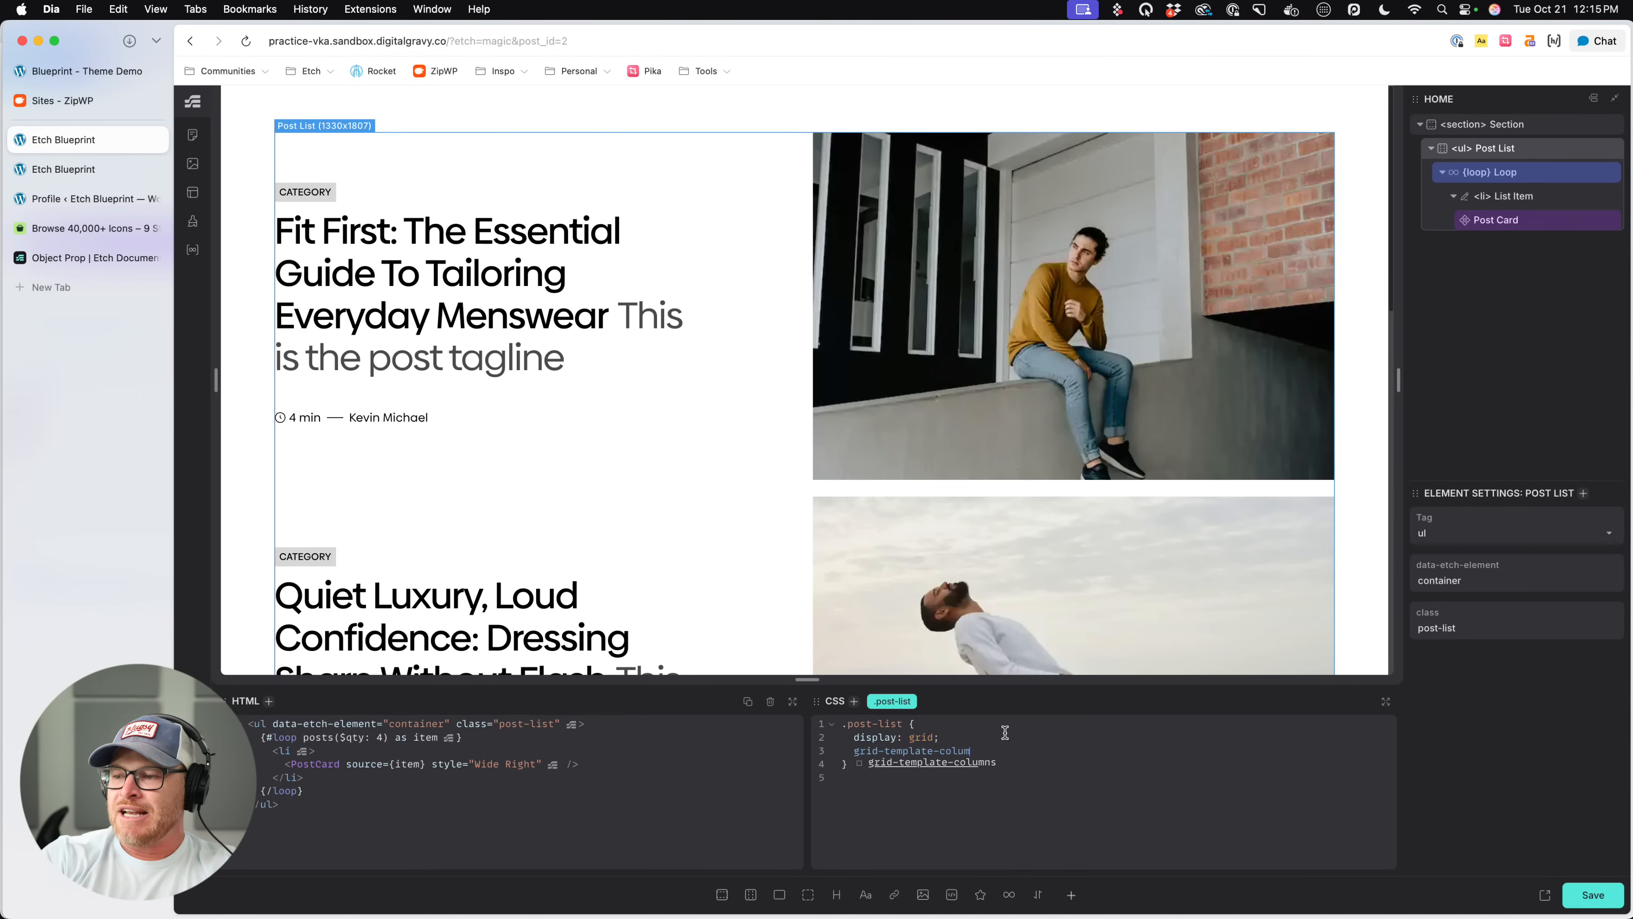
pyautogui.write('ns: --=gri')
pyautogui.press('BackSpace')
pyautogui.press('BackSpace')
pyautogui.press('BackSpace')
pyautogui.press('BackSpace')
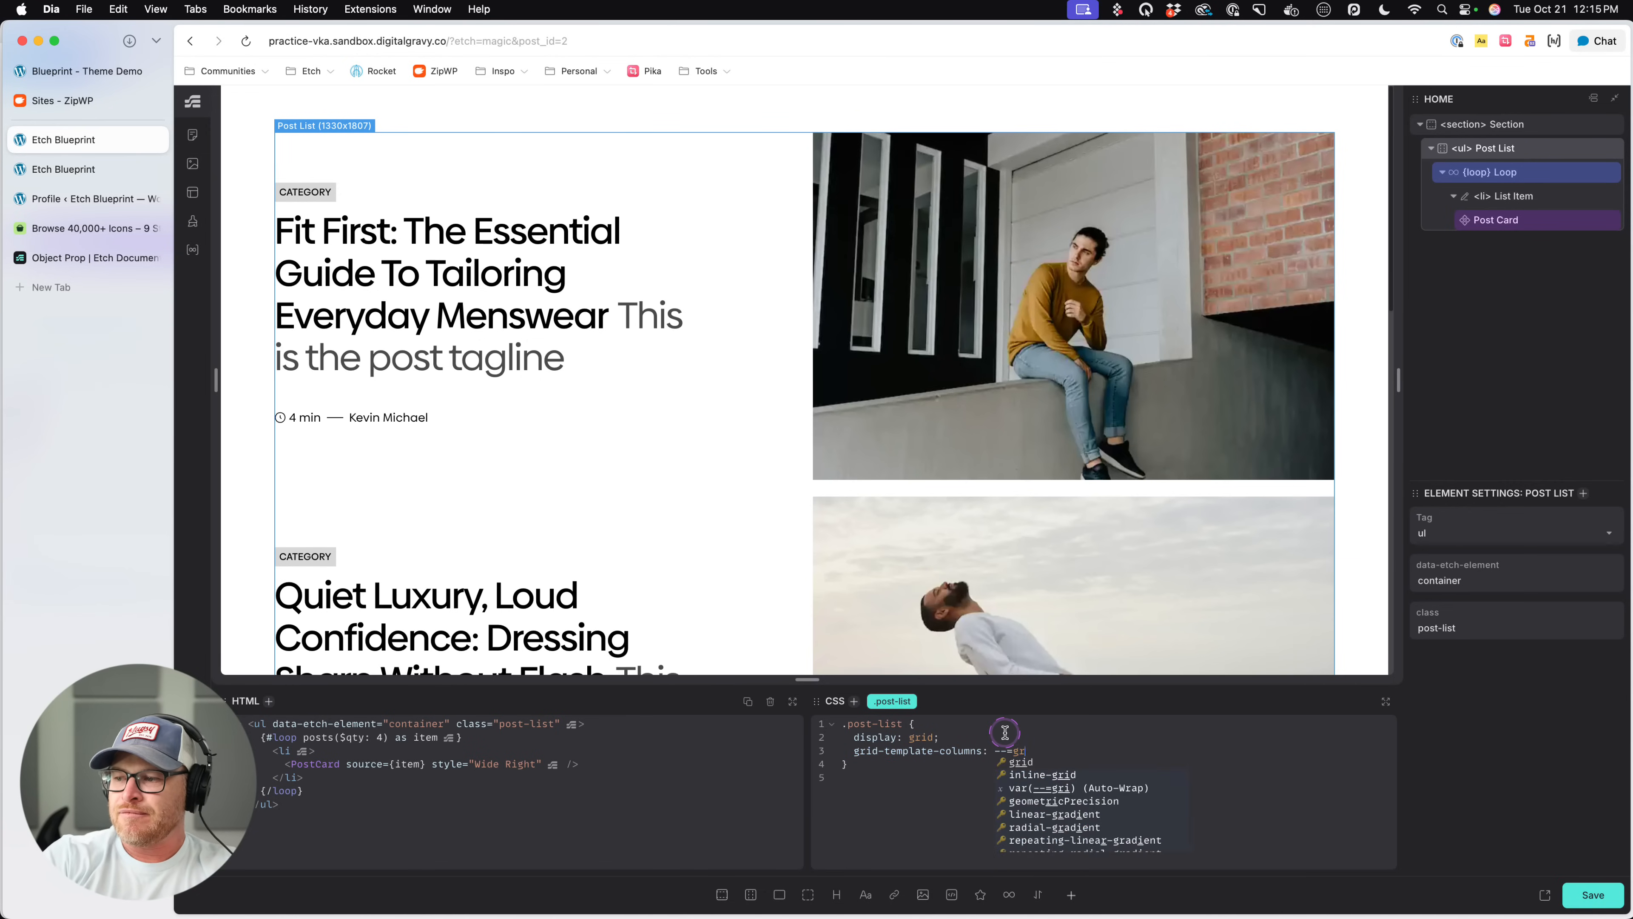
pyautogui.write('grid-3')
pyautogui.press('Return')
pyautogui.press('super+s')
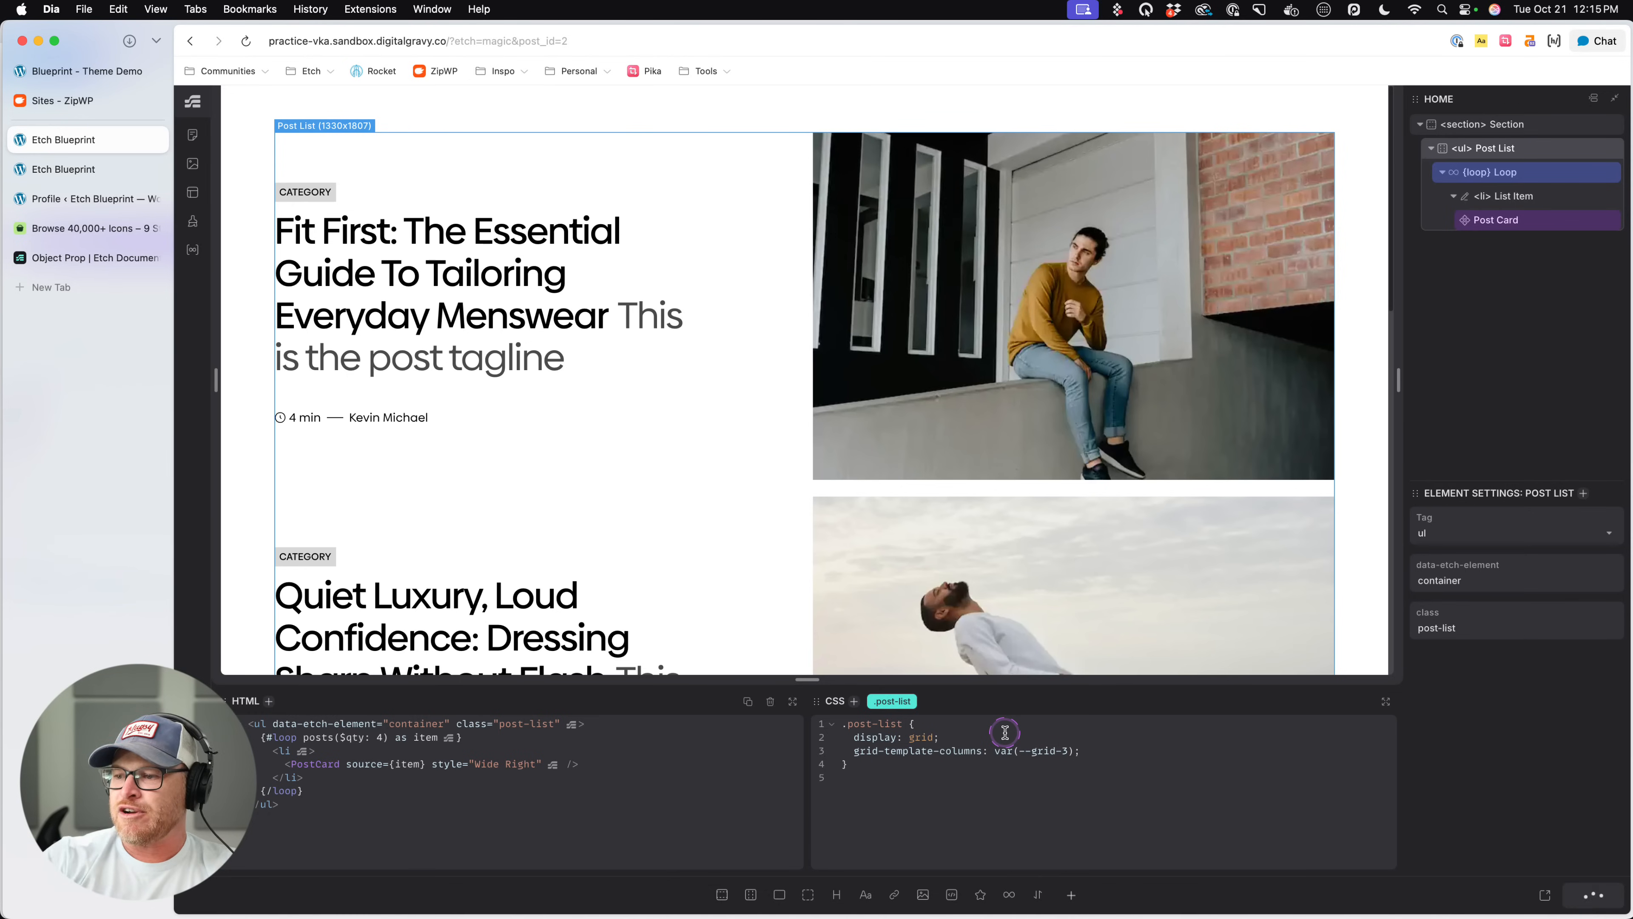
# - Set the Post Card's Style to Default and save
pyautogui.click(1521, 222)
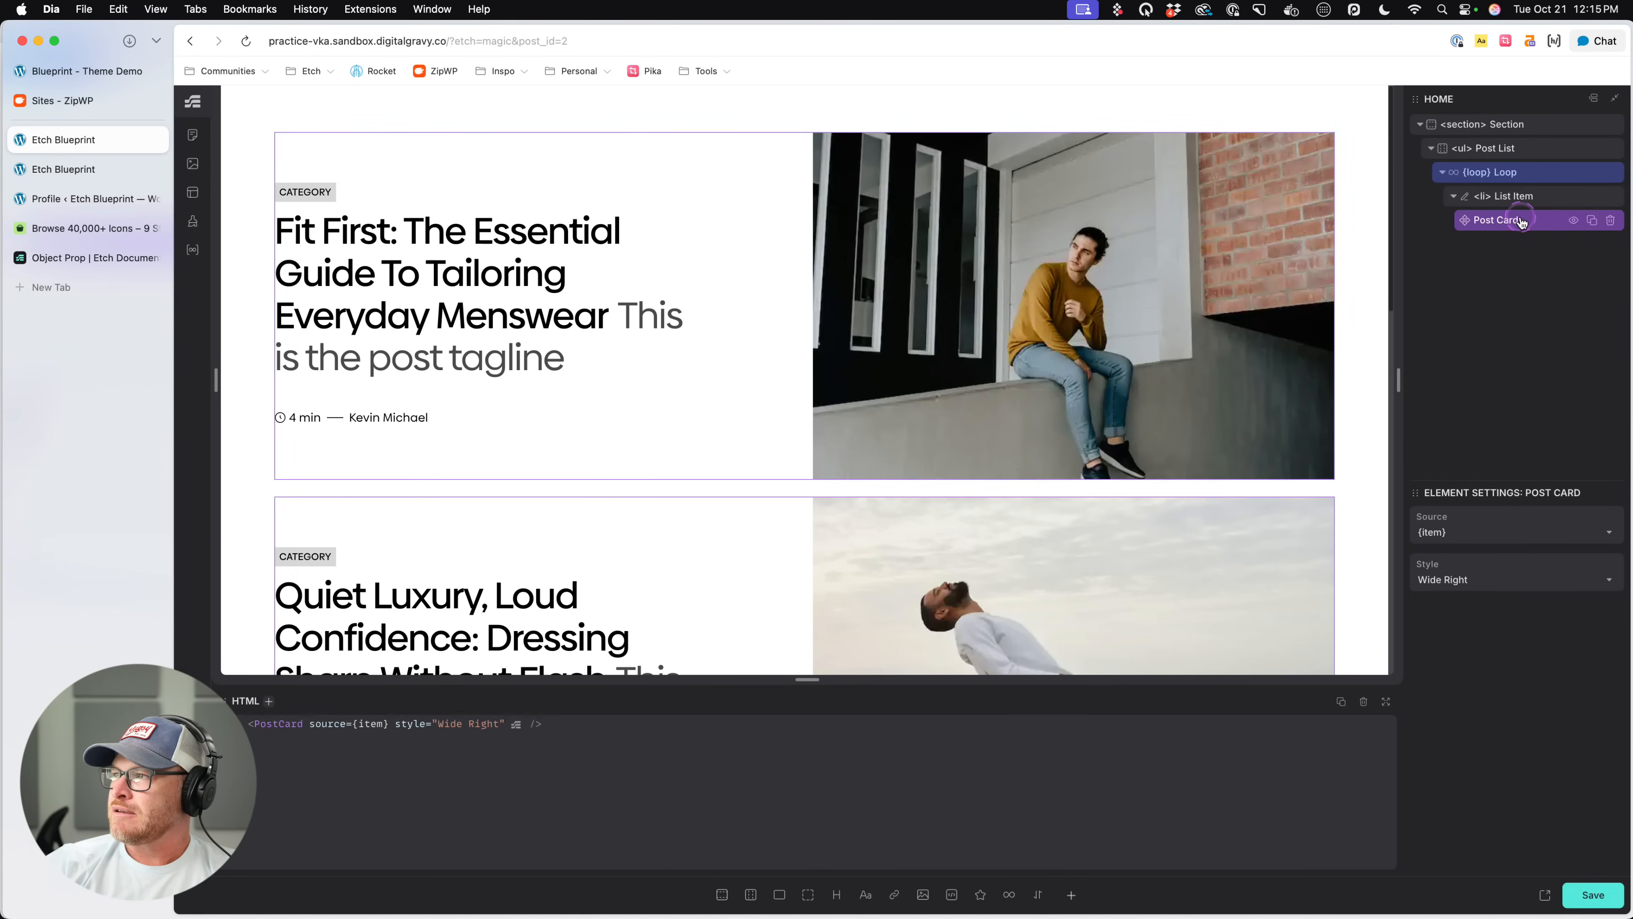
pyautogui.click(1540, 582)
pyautogui.click(1433, 608)
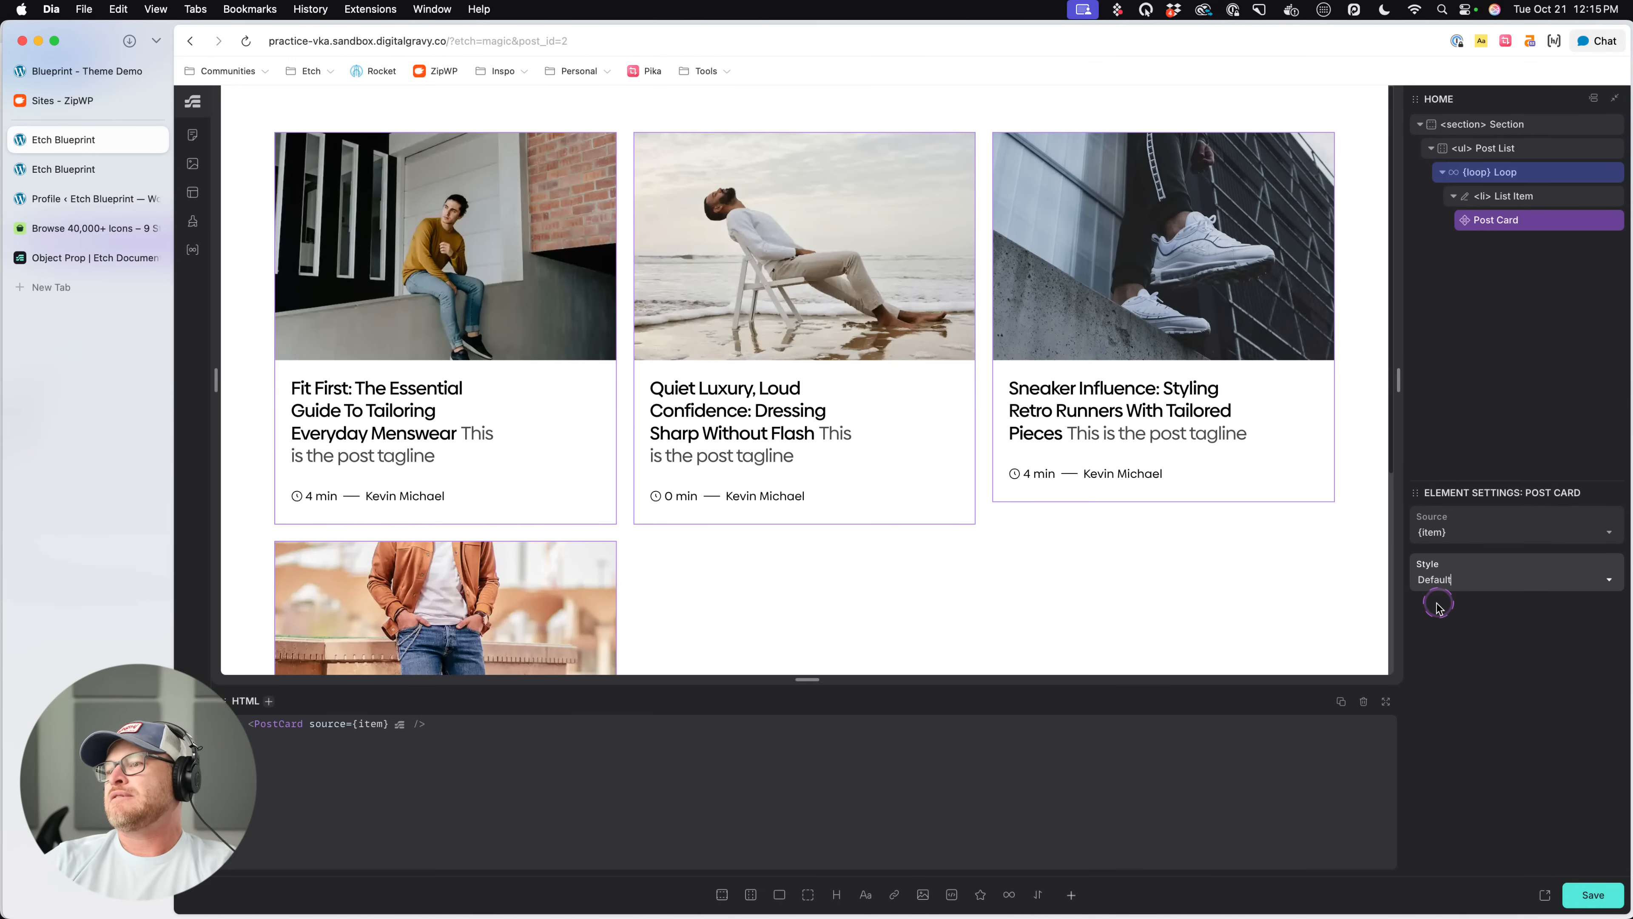
pyautogui.press('super+s')
pyautogui.click(1477, 724)
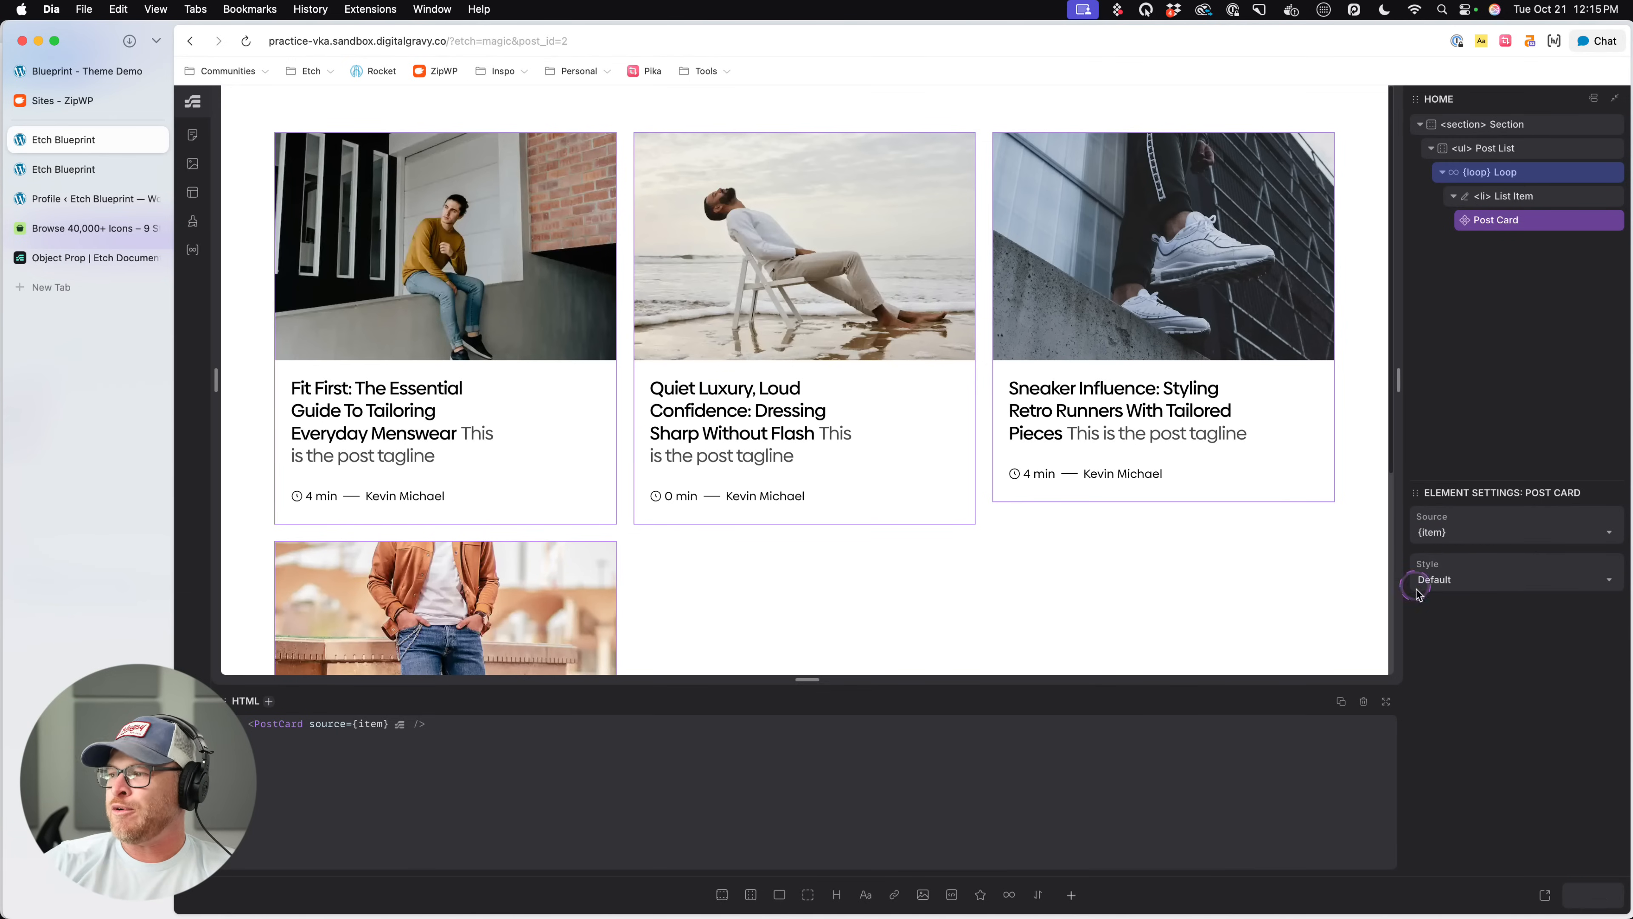
# - Reload the live page, close the developer tools, and review the Default cards in the three-column grid
pyautogui.click(78, 171)
pyautogui.press('super+r')
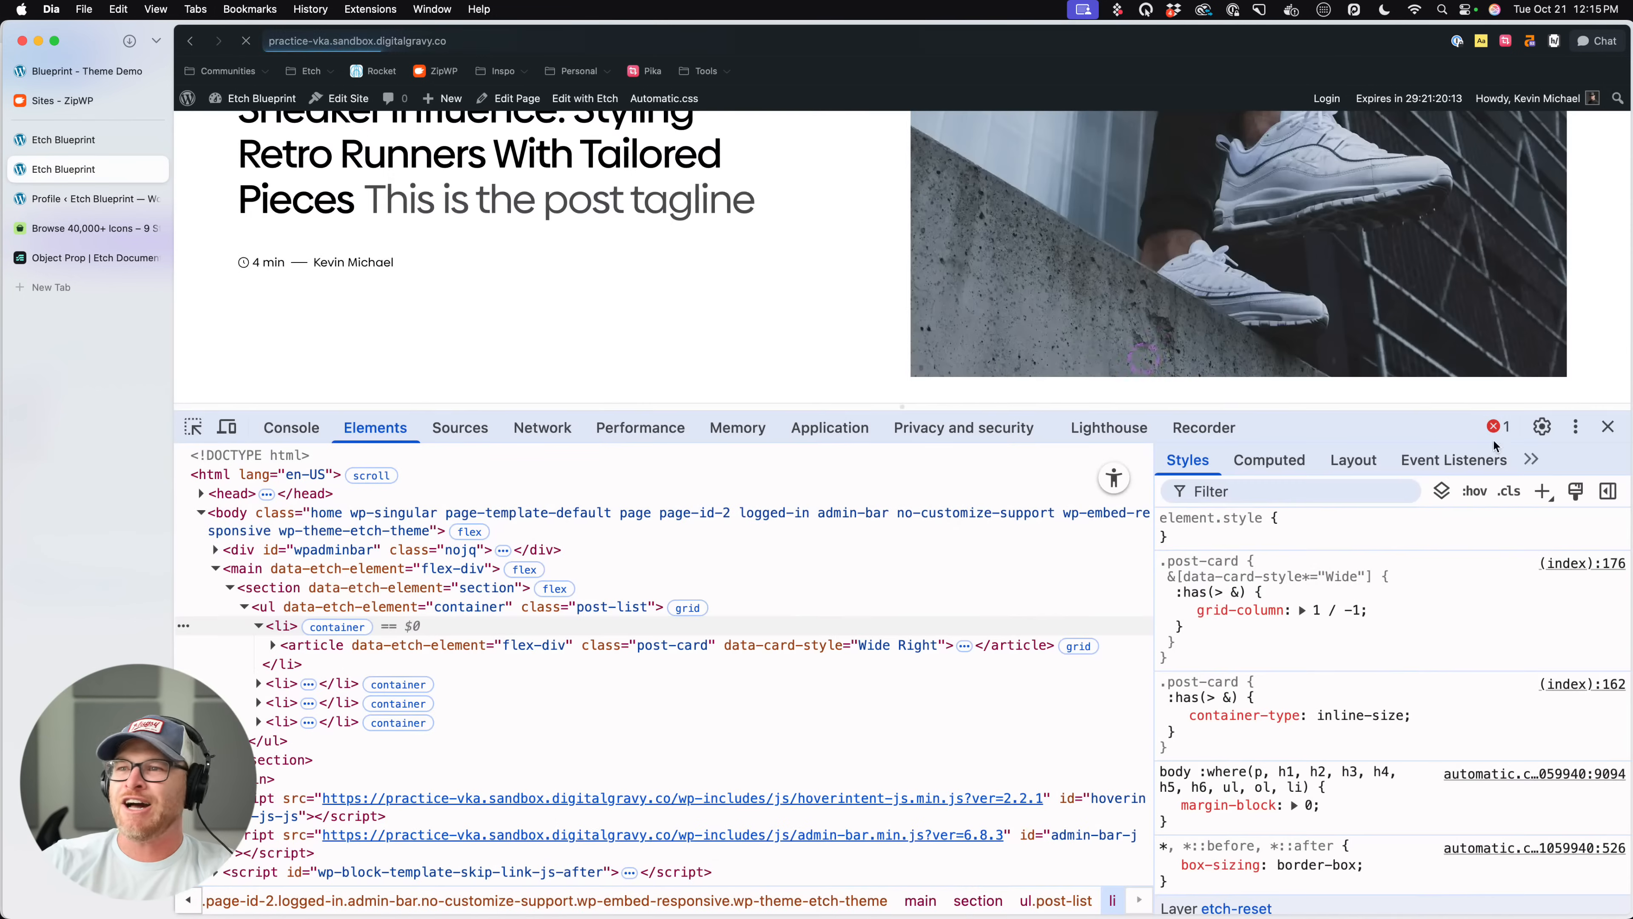
pyautogui.click(1615, 428)
pyautogui.scroll(5, 1179, 394)
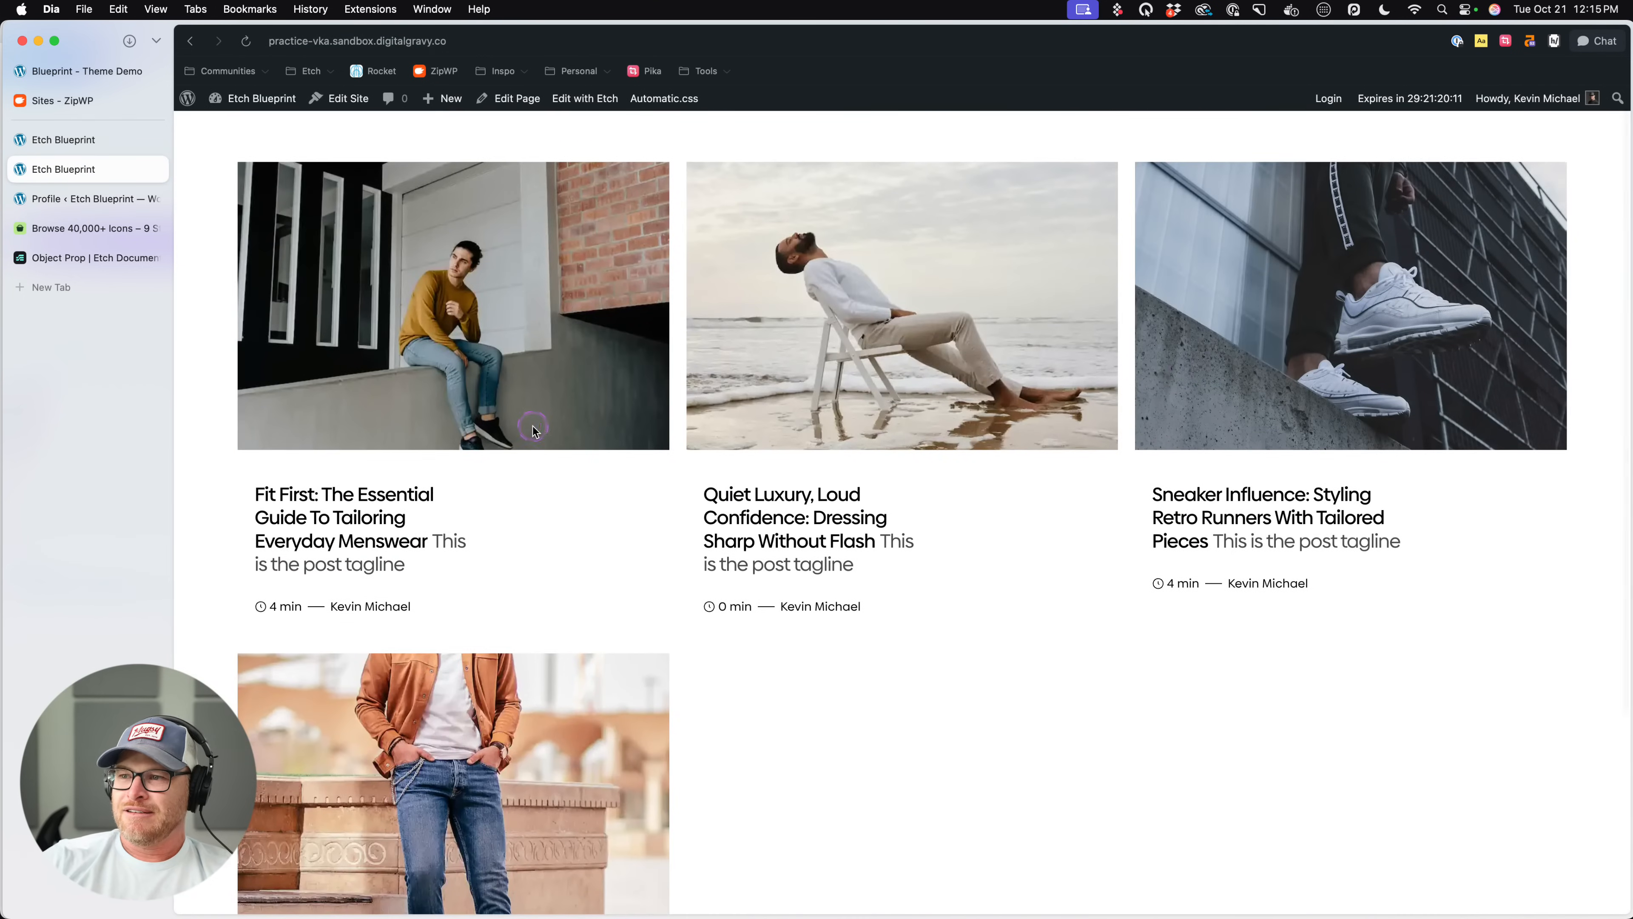
pyautogui.tripleClick(700, 607)
pyautogui.click(663, 604)
pyautogui.scroll(-4, 820, 758)
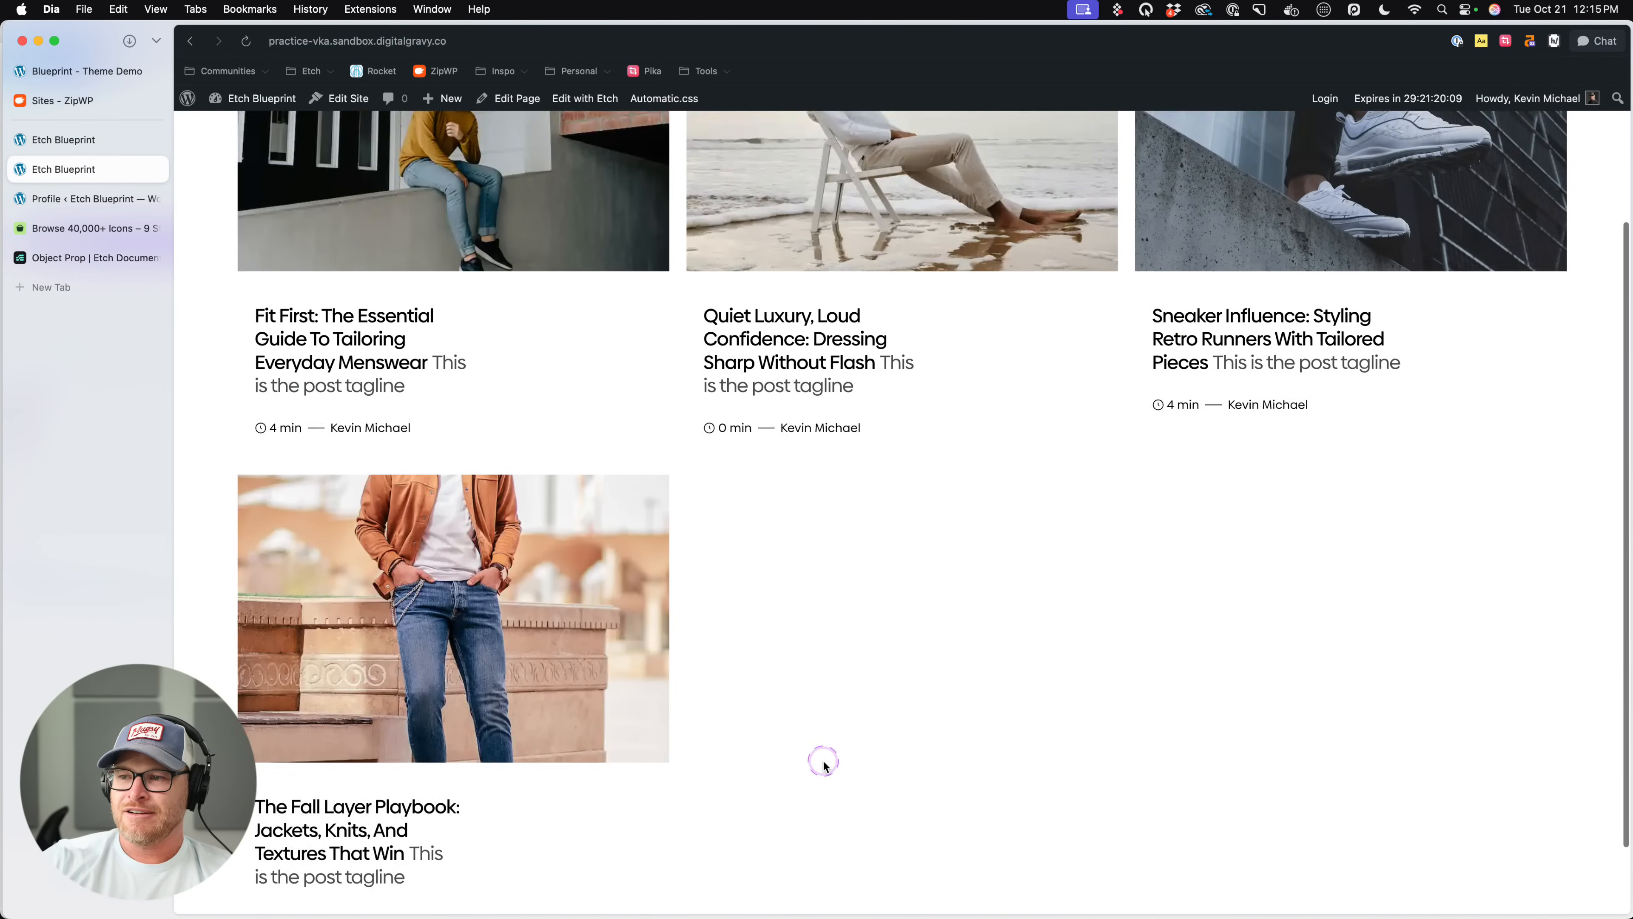
# - Change the Post List's grid-template-columns value to var(--grid-4) in the editor and save
pyautogui.click(83, 140)
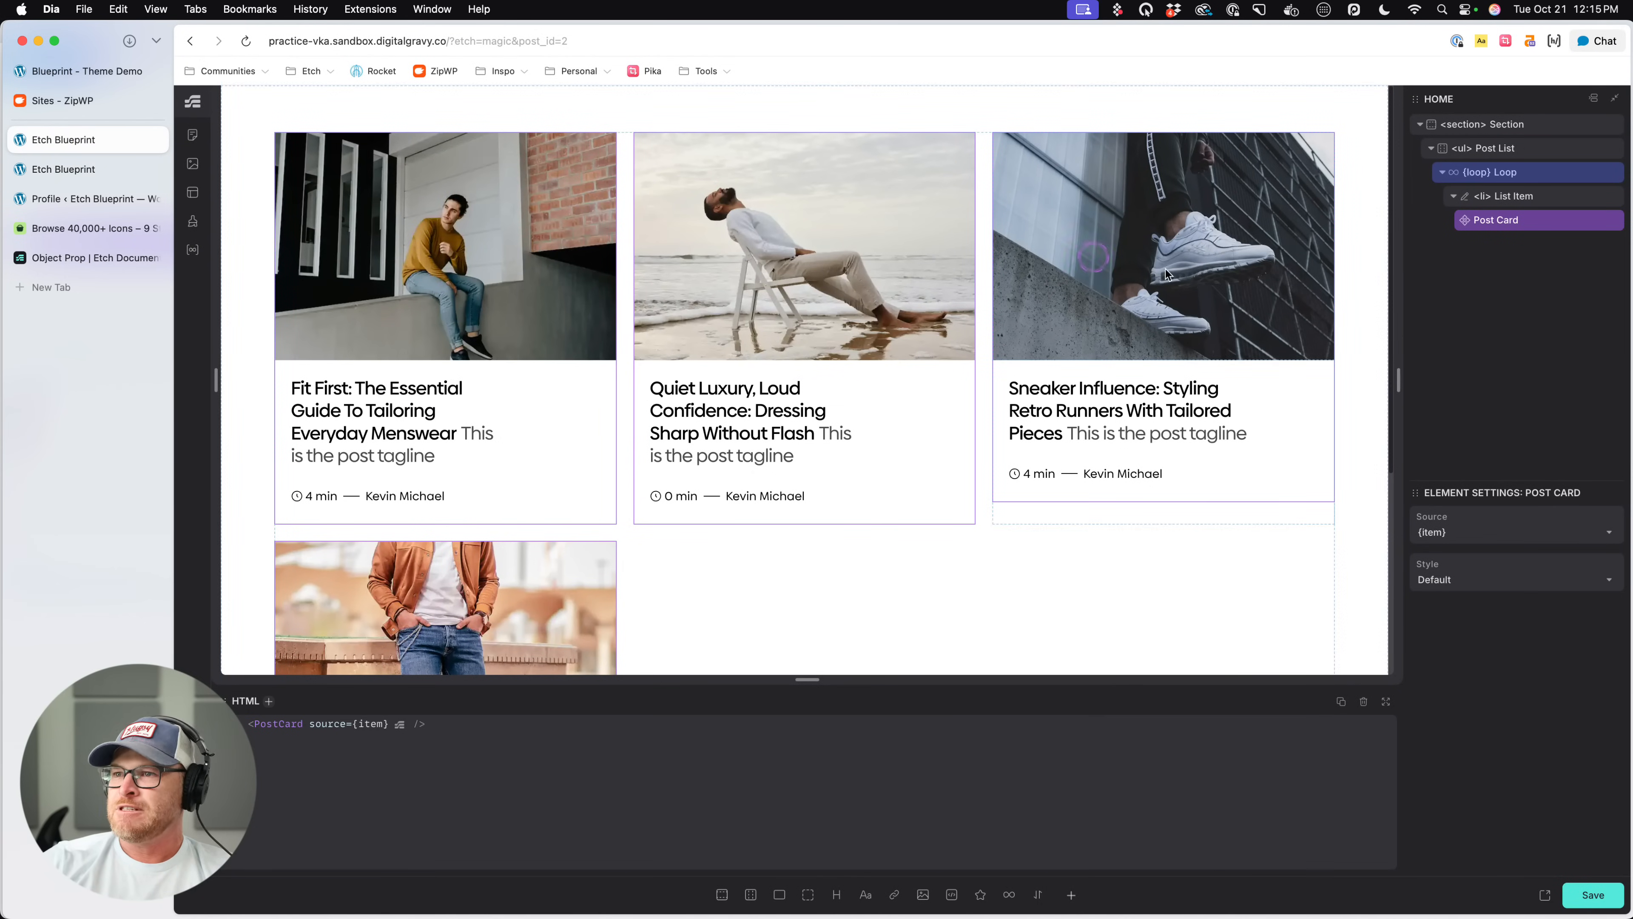
pyautogui.click(1519, 218)
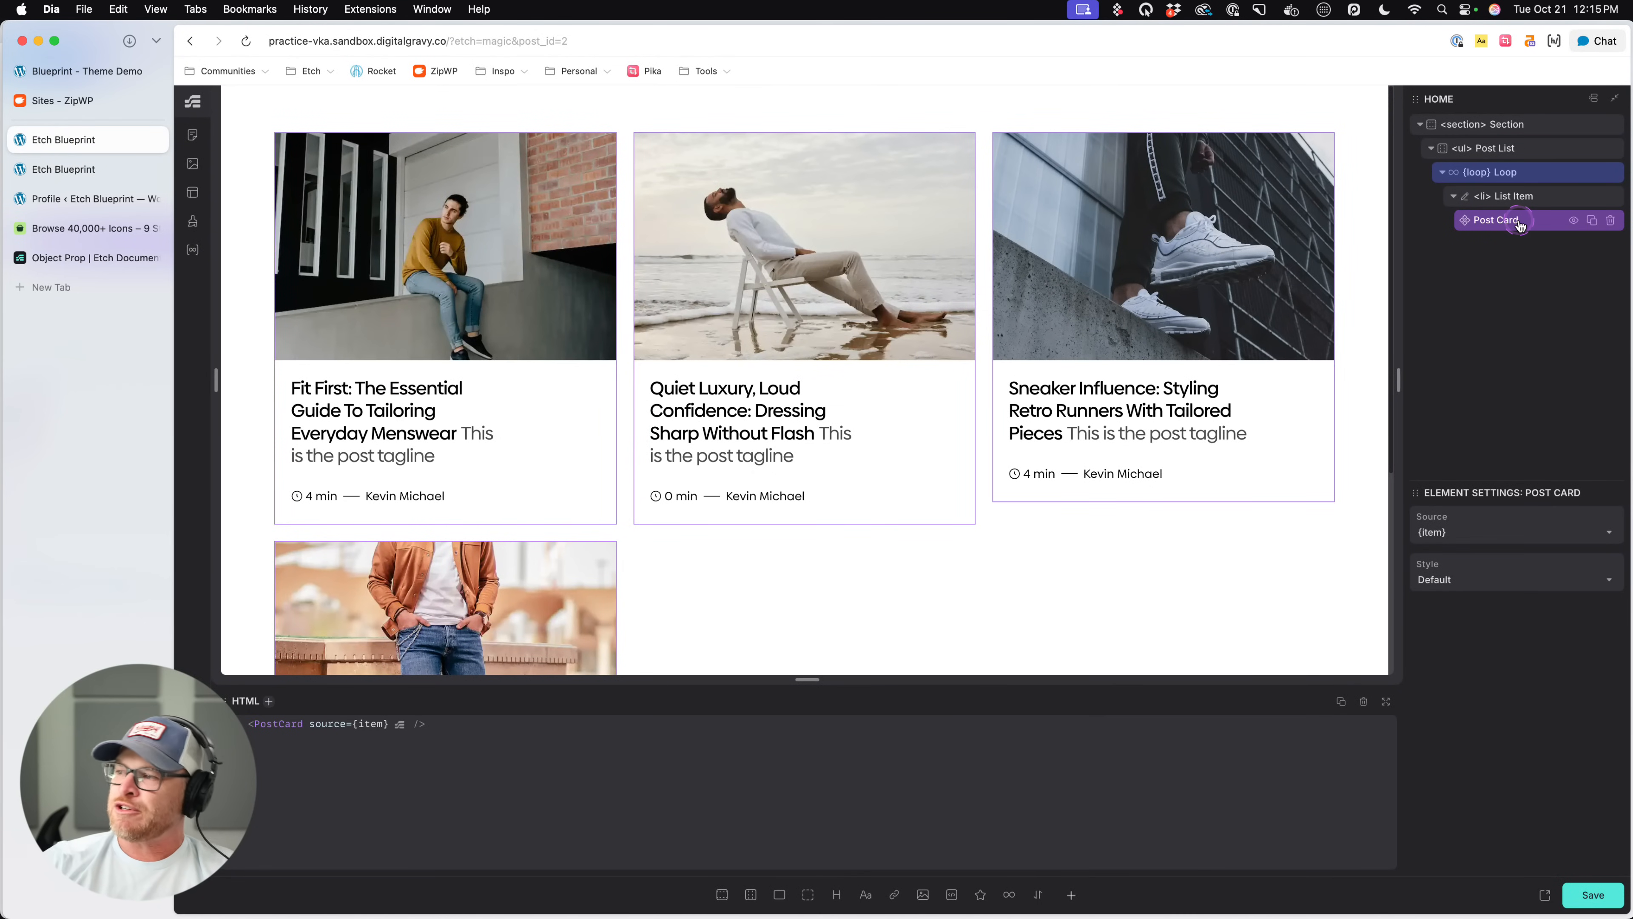
pyautogui.click(1529, 172)
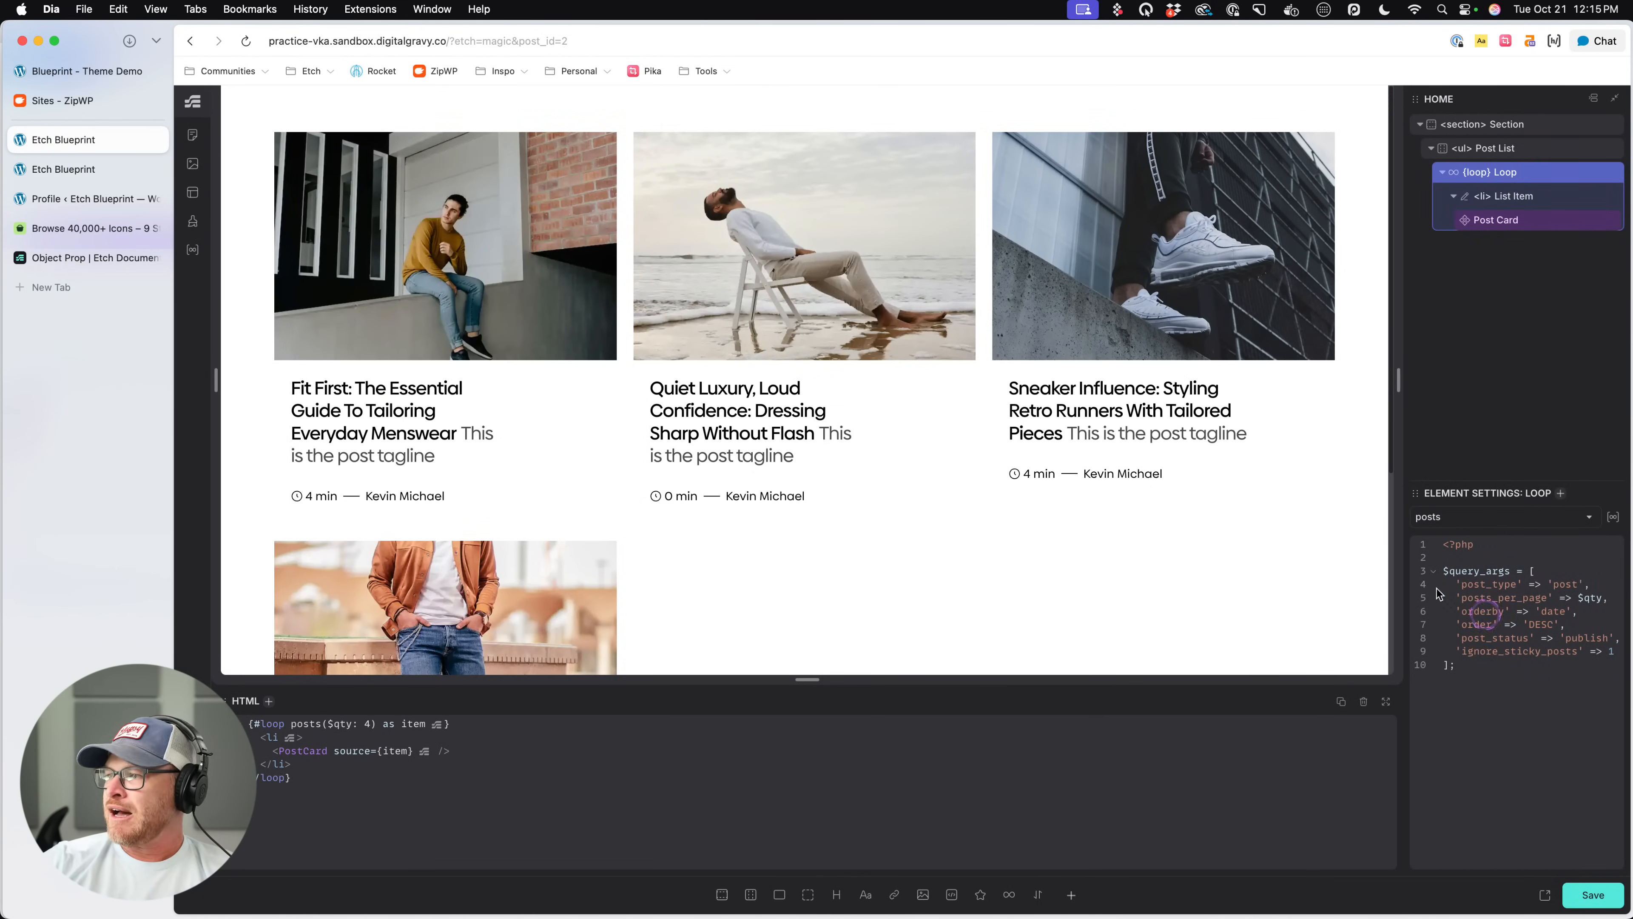
pyautogui.click(1511, 195)
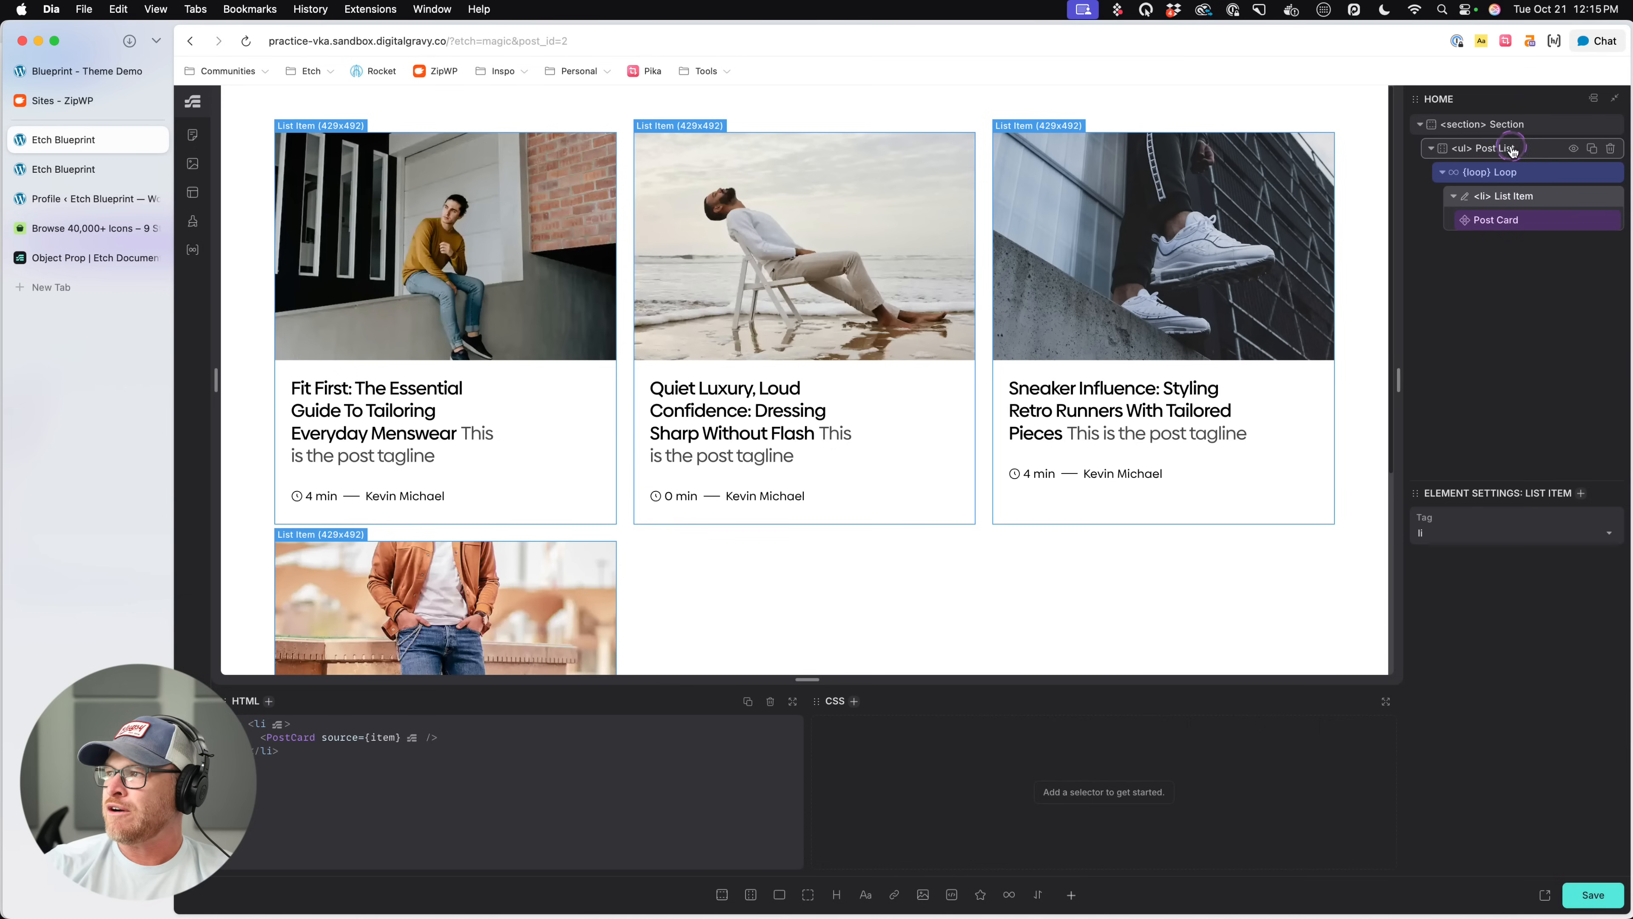
pyautogui.click(1491, 148)
pyautogui.press('BackSpace')
pyautogui.write('4);')
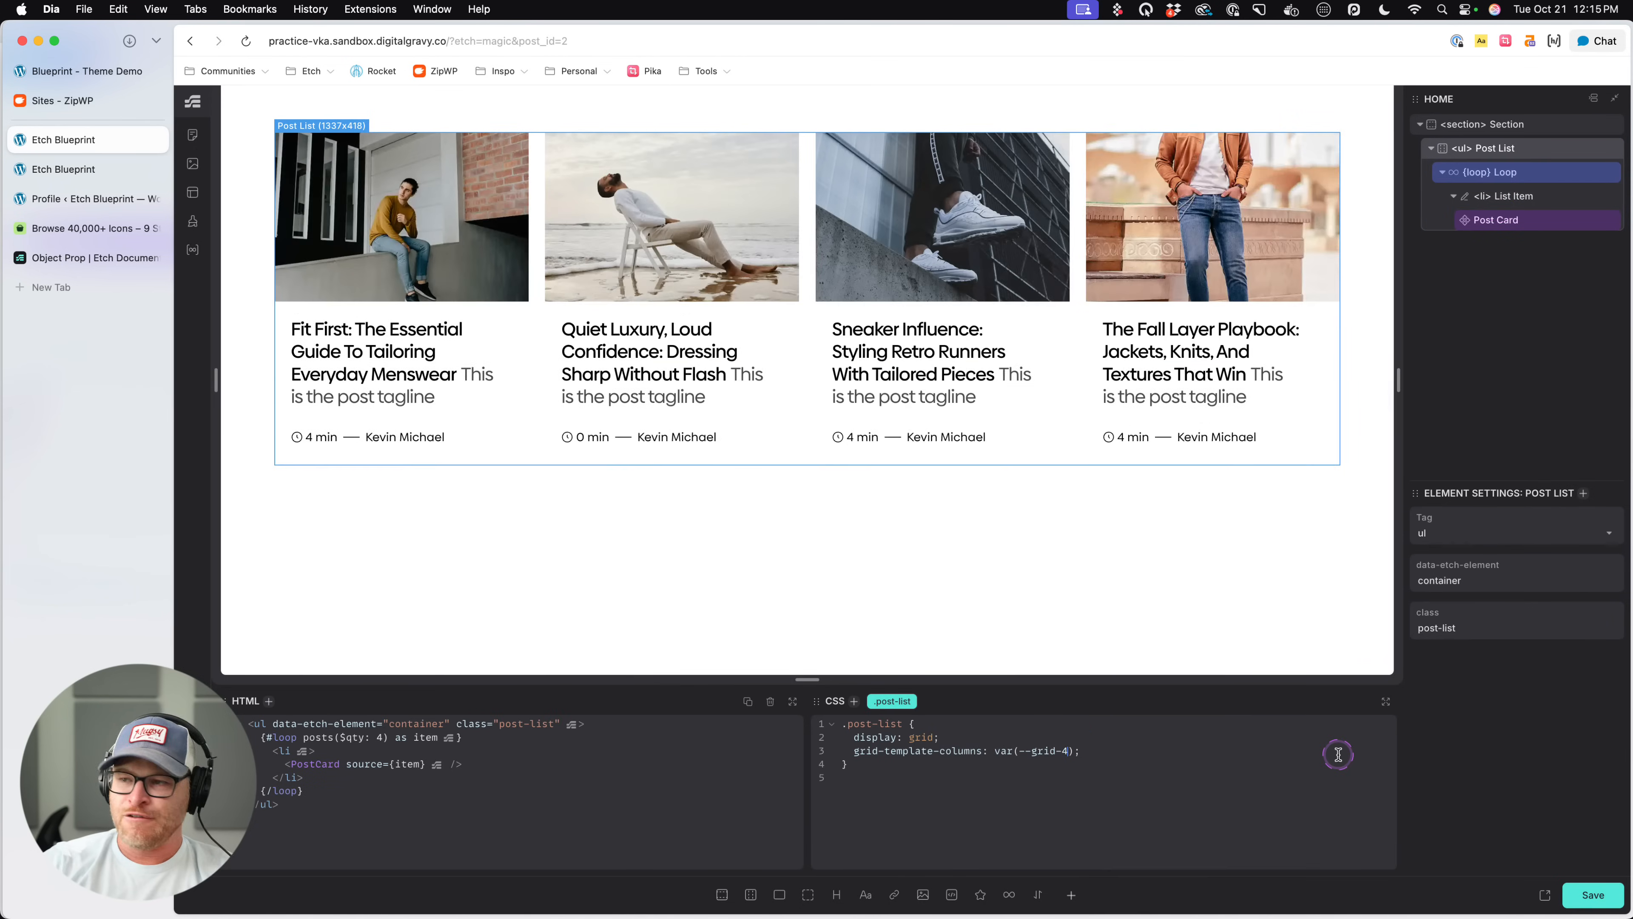
pyautogui.press('super+s')
# - Reload the live page to check the four-column card layout, and return to the editor
pyautogui.click(50, 168)
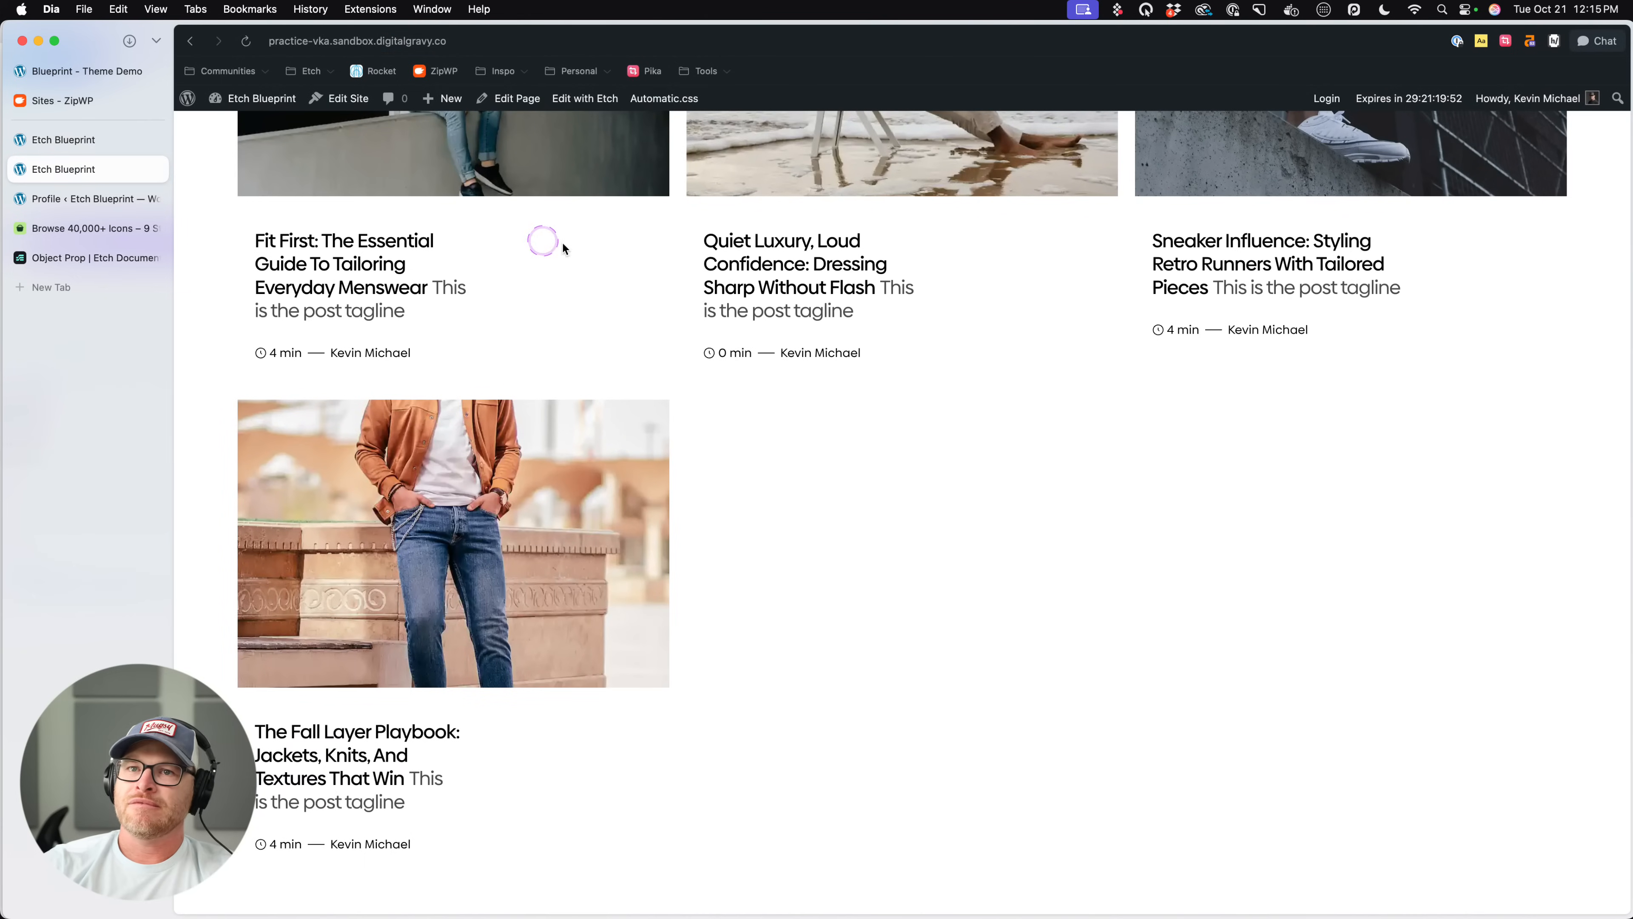
pyautogui.press('super+r')
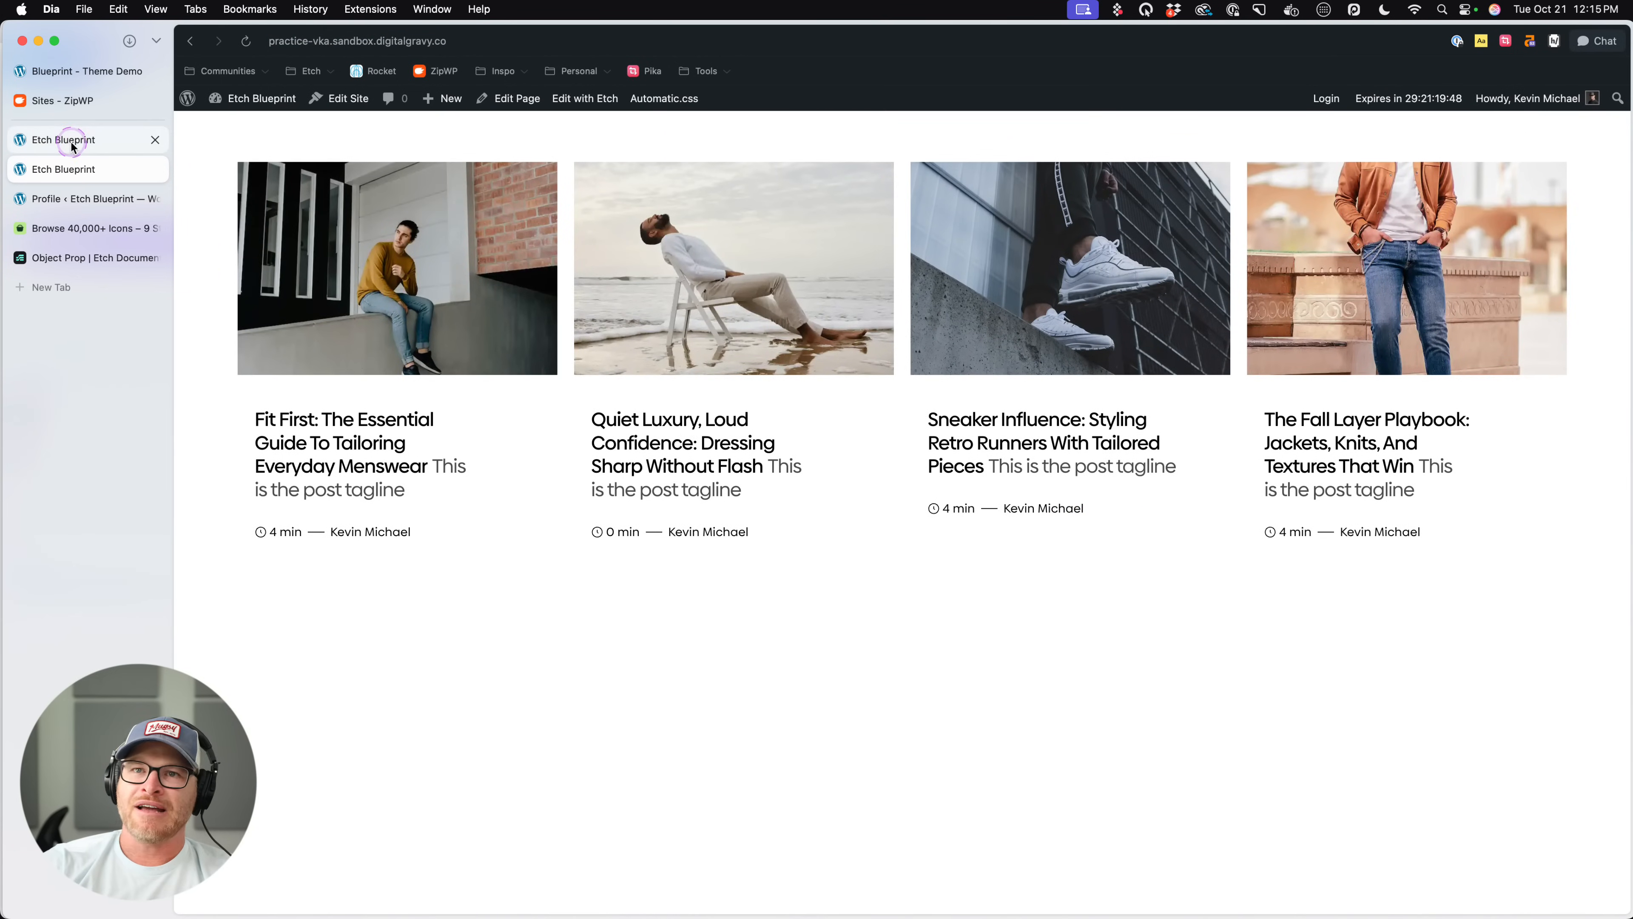
pyautogui.click(73, 147)
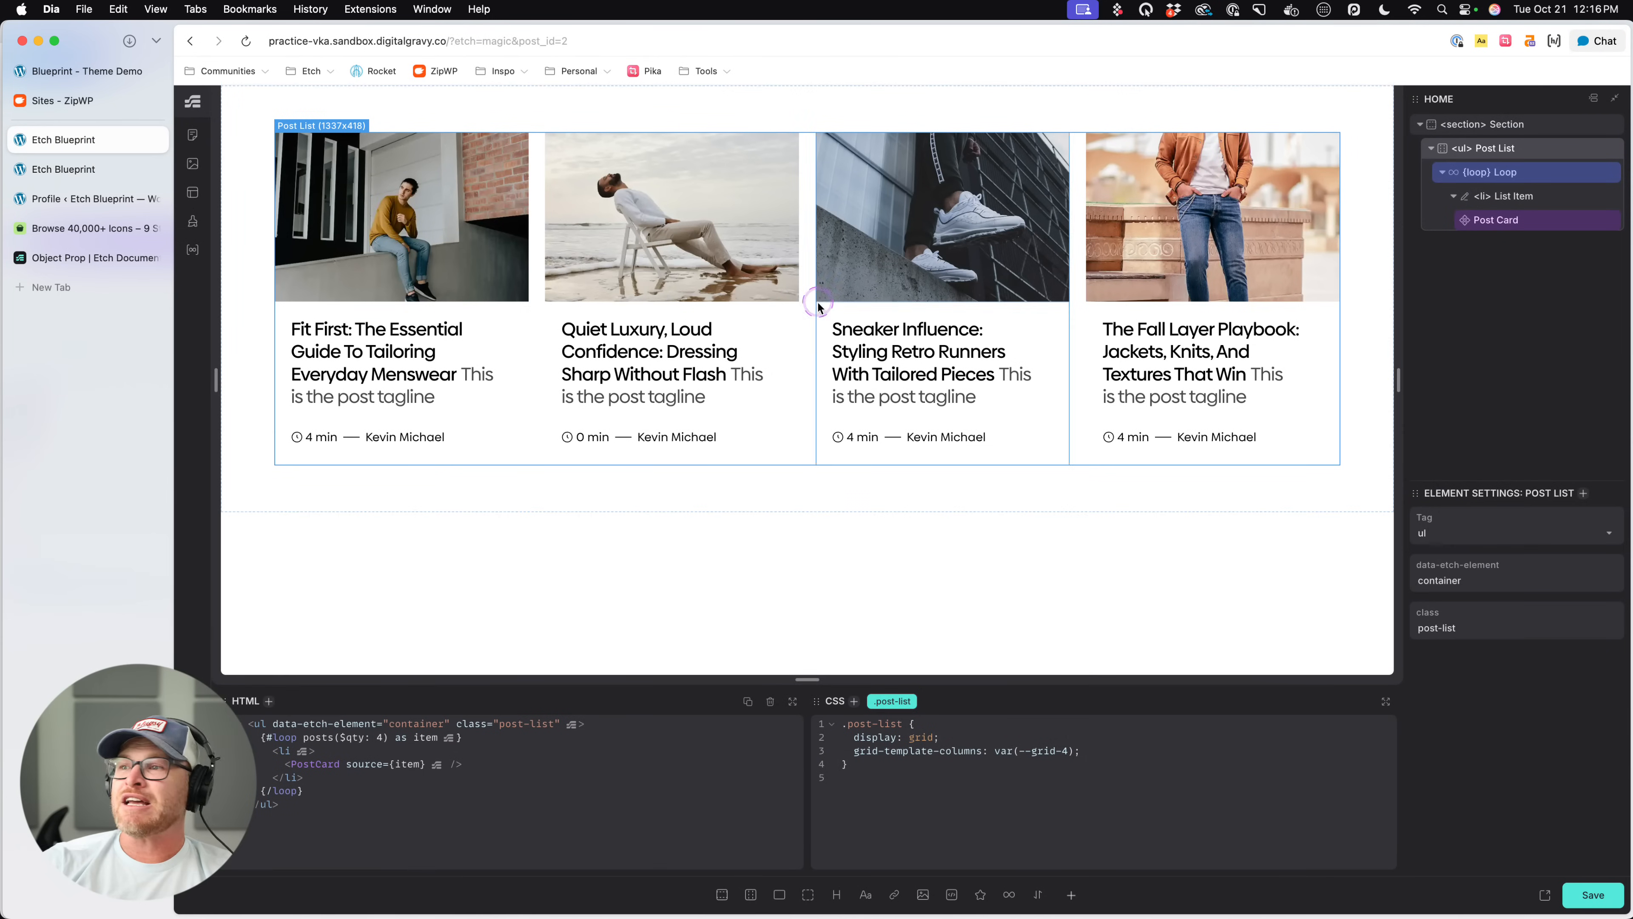
pyautogui.click(472, 259)
pyautogui.click(536, 282)
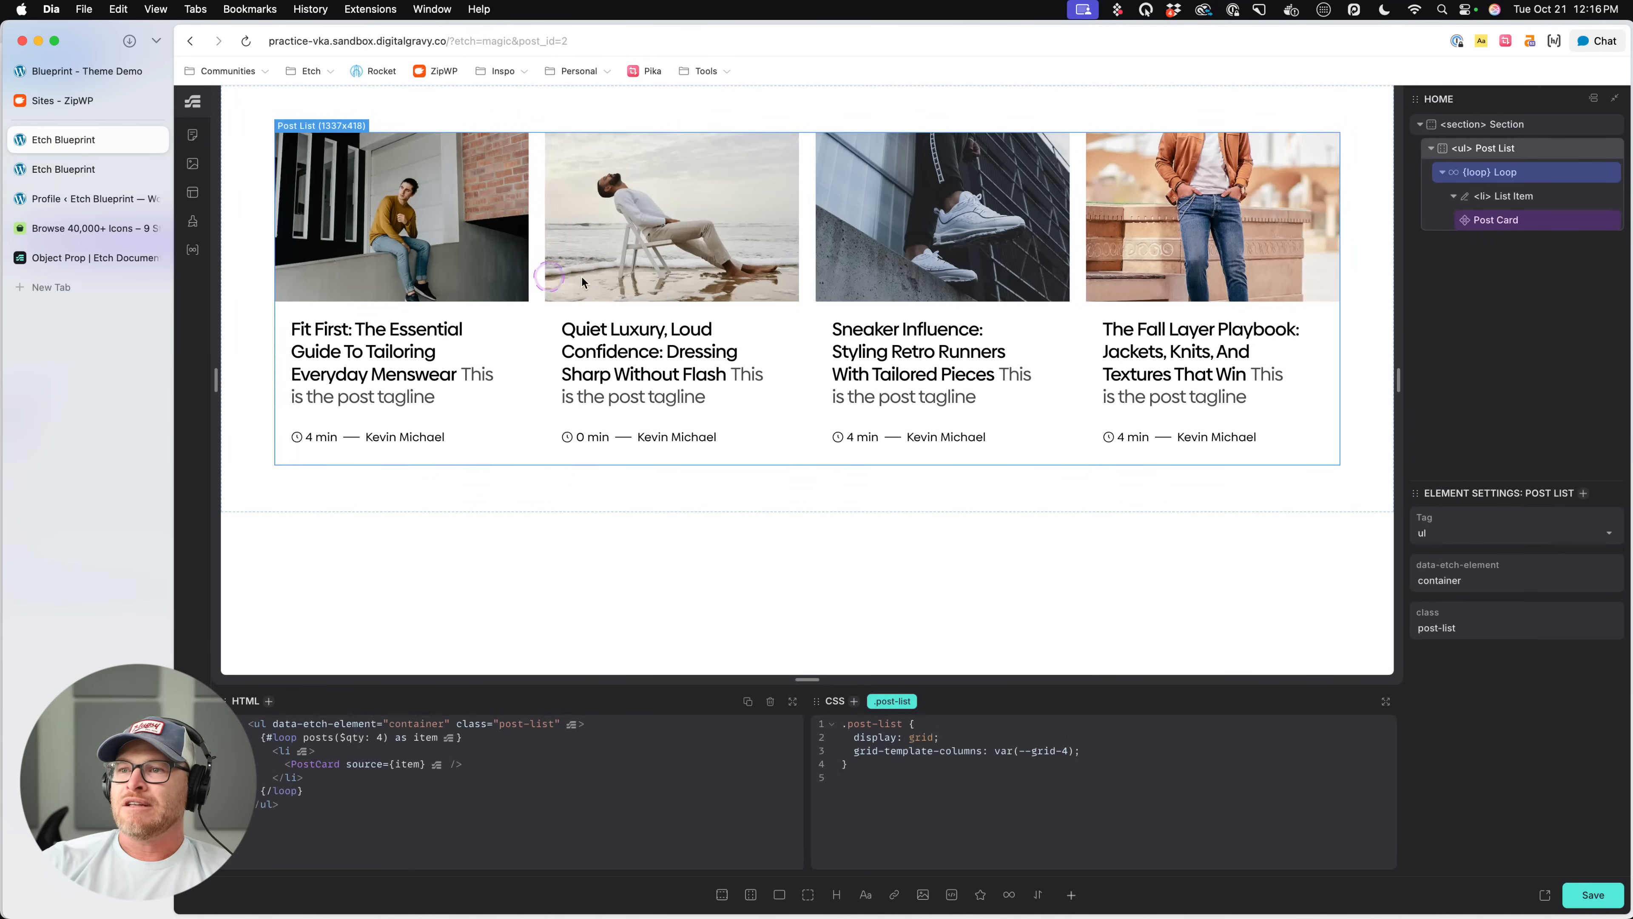
# - Duplicate the Post List and select the Post Card inside the copy
pyautogui.click(1589, 148)
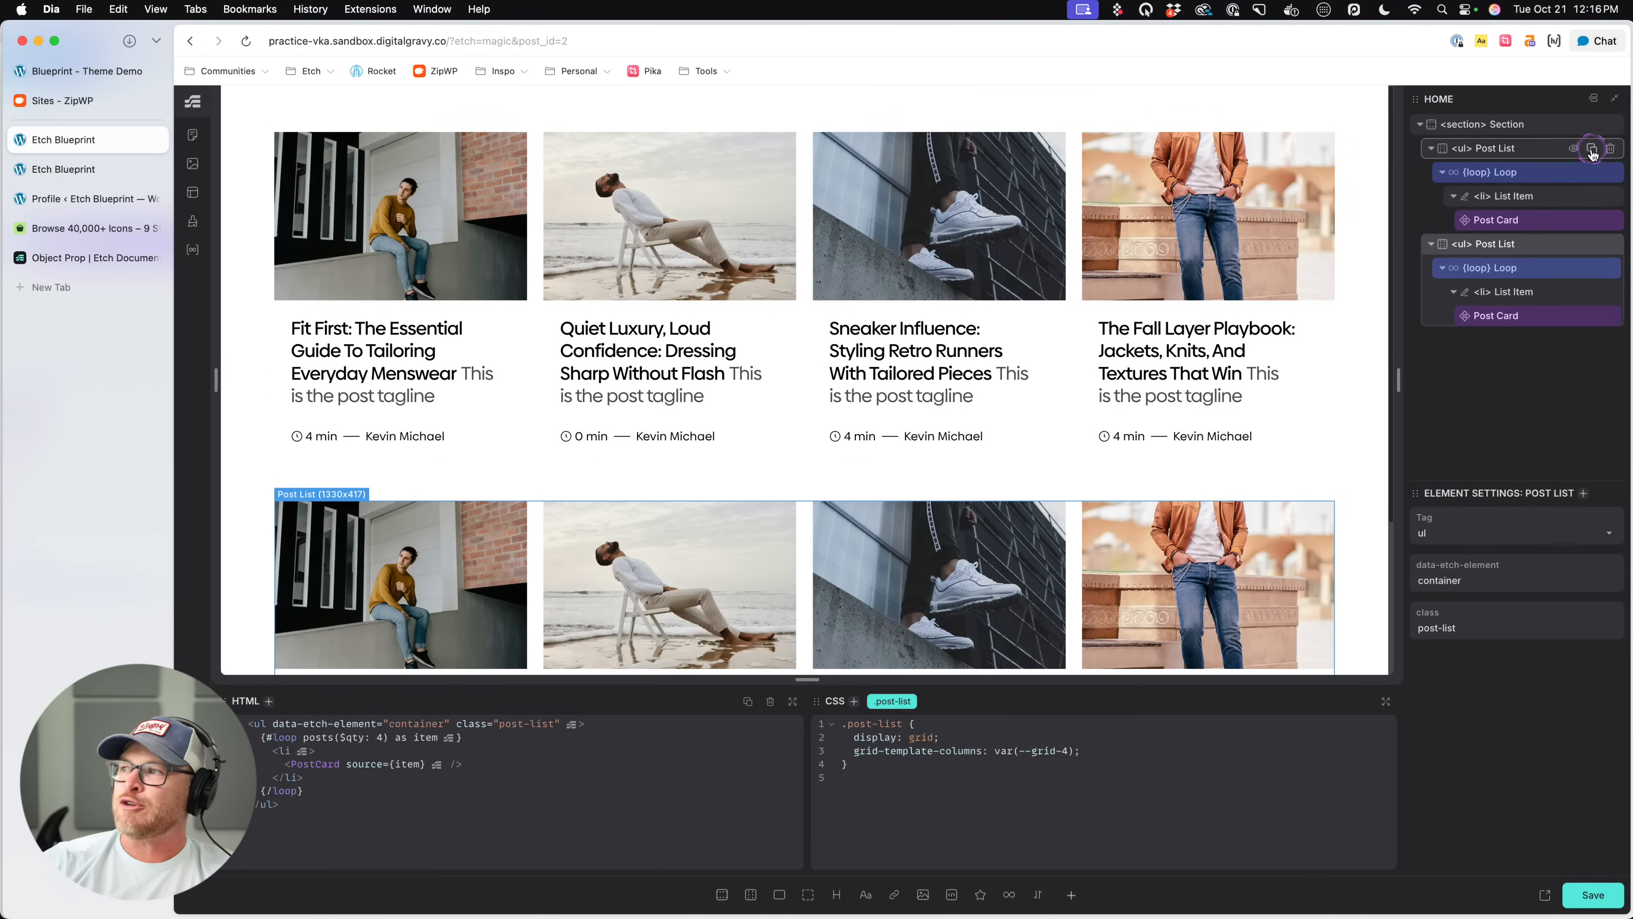
pyautogui.click(1506, 269)
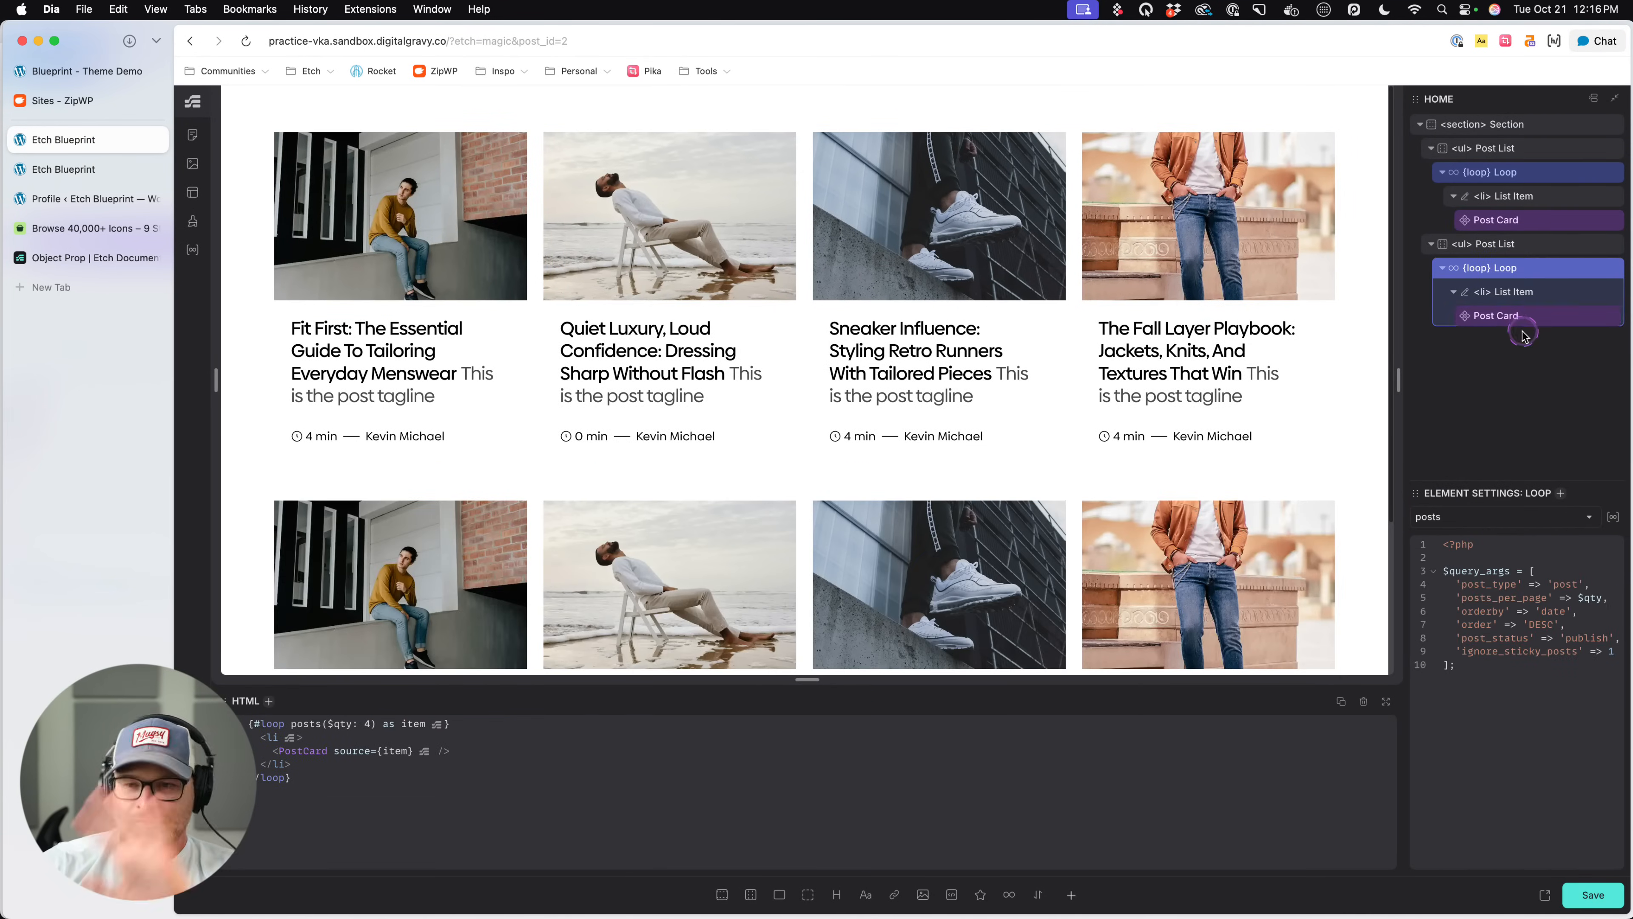
pyautogui.click(1491, 316)
pyautogui.scroll(-4, 1353, 528)
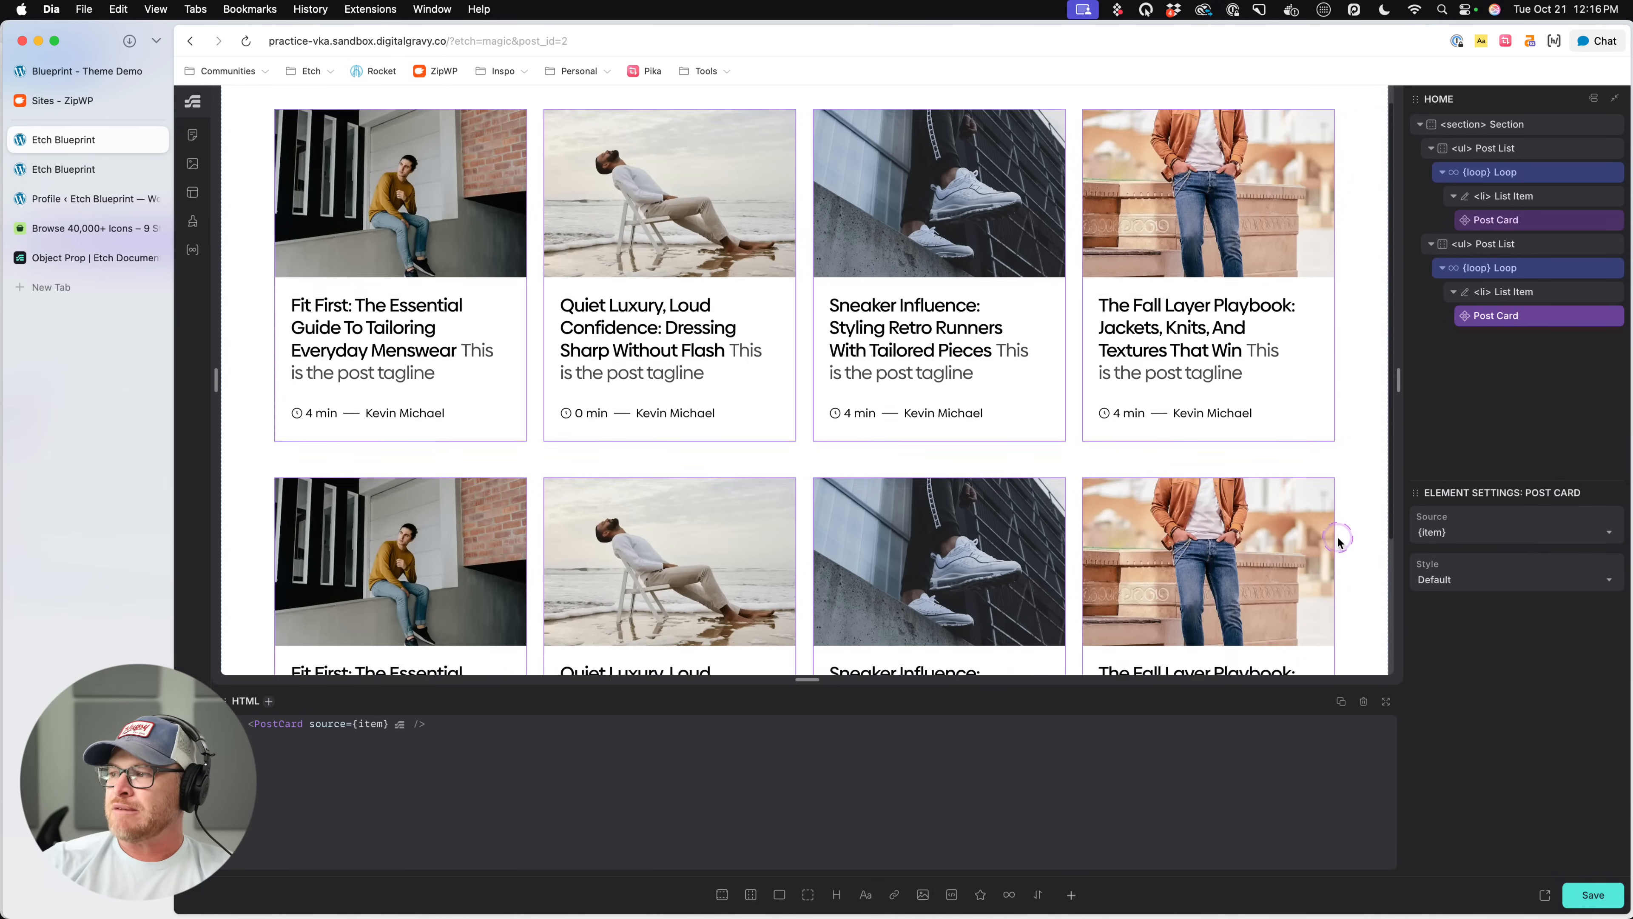
# - Try the Wide Left style on the copied list's Post Card, set it to Wide Right, and save the page
pyautogui.click(1478, 585)
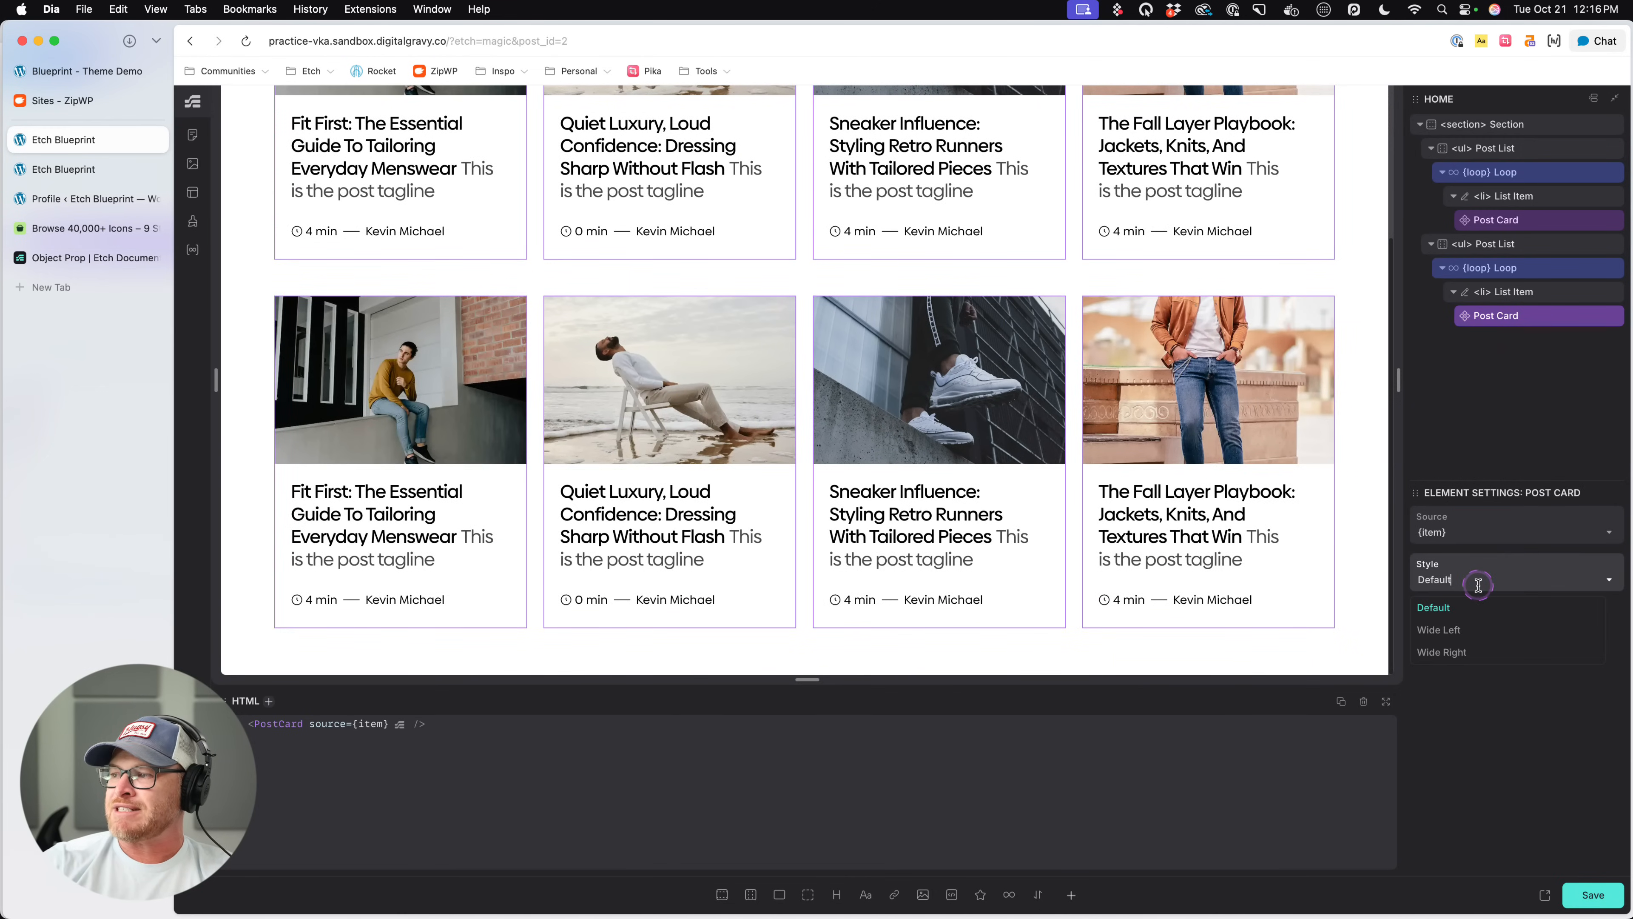
pyautogui.click(1455, 631)
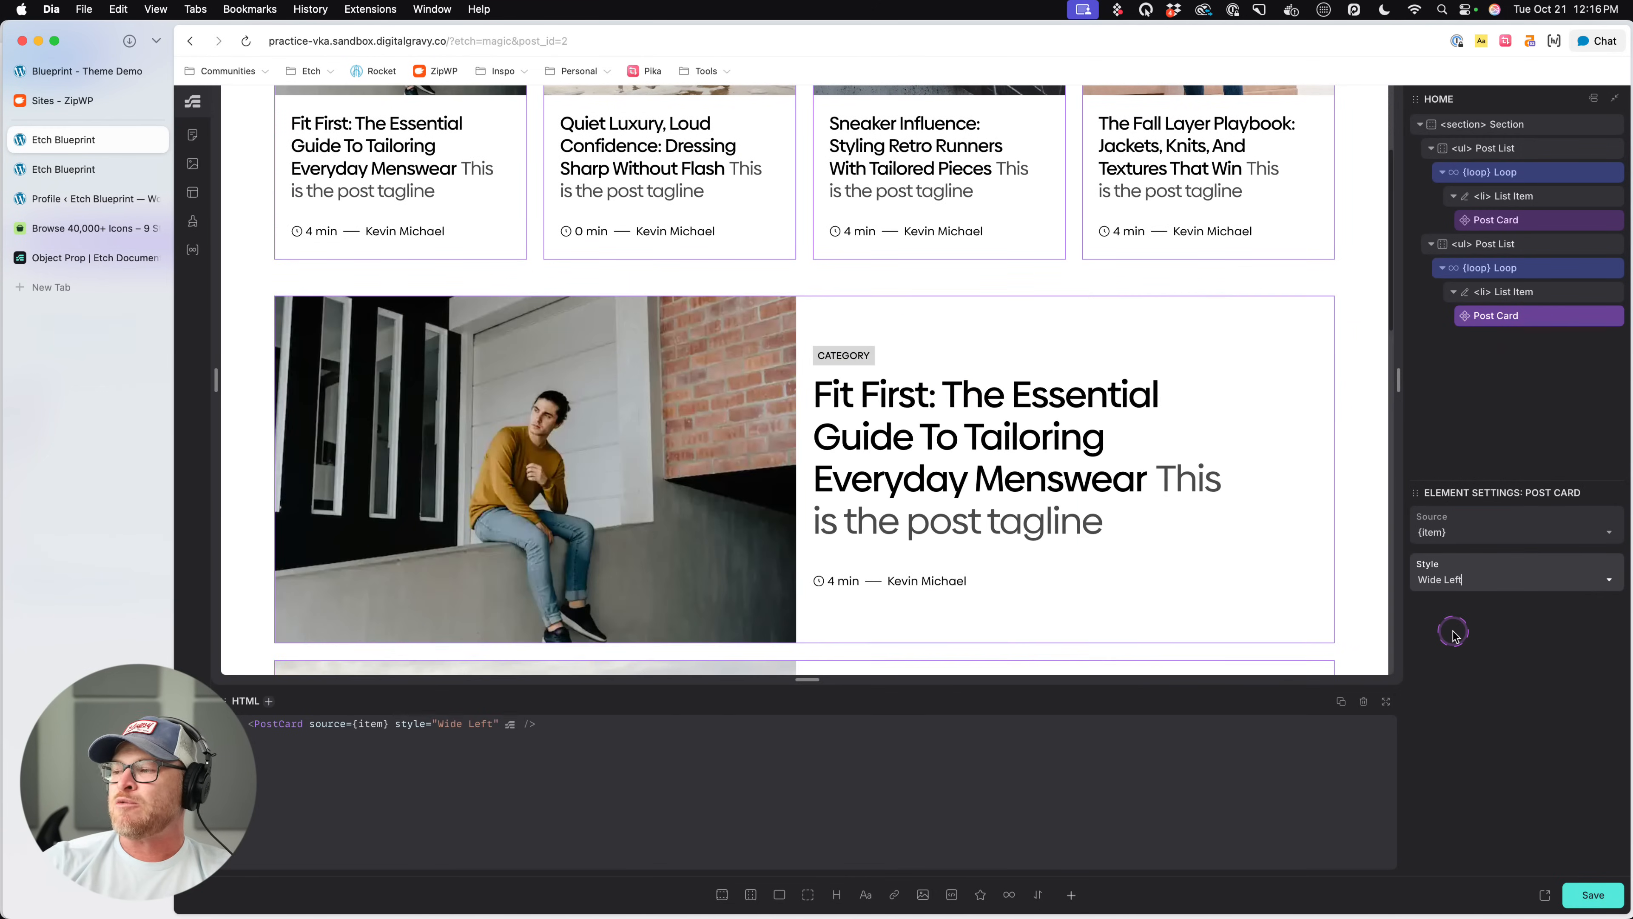
pyautogui.click(1485, 577)
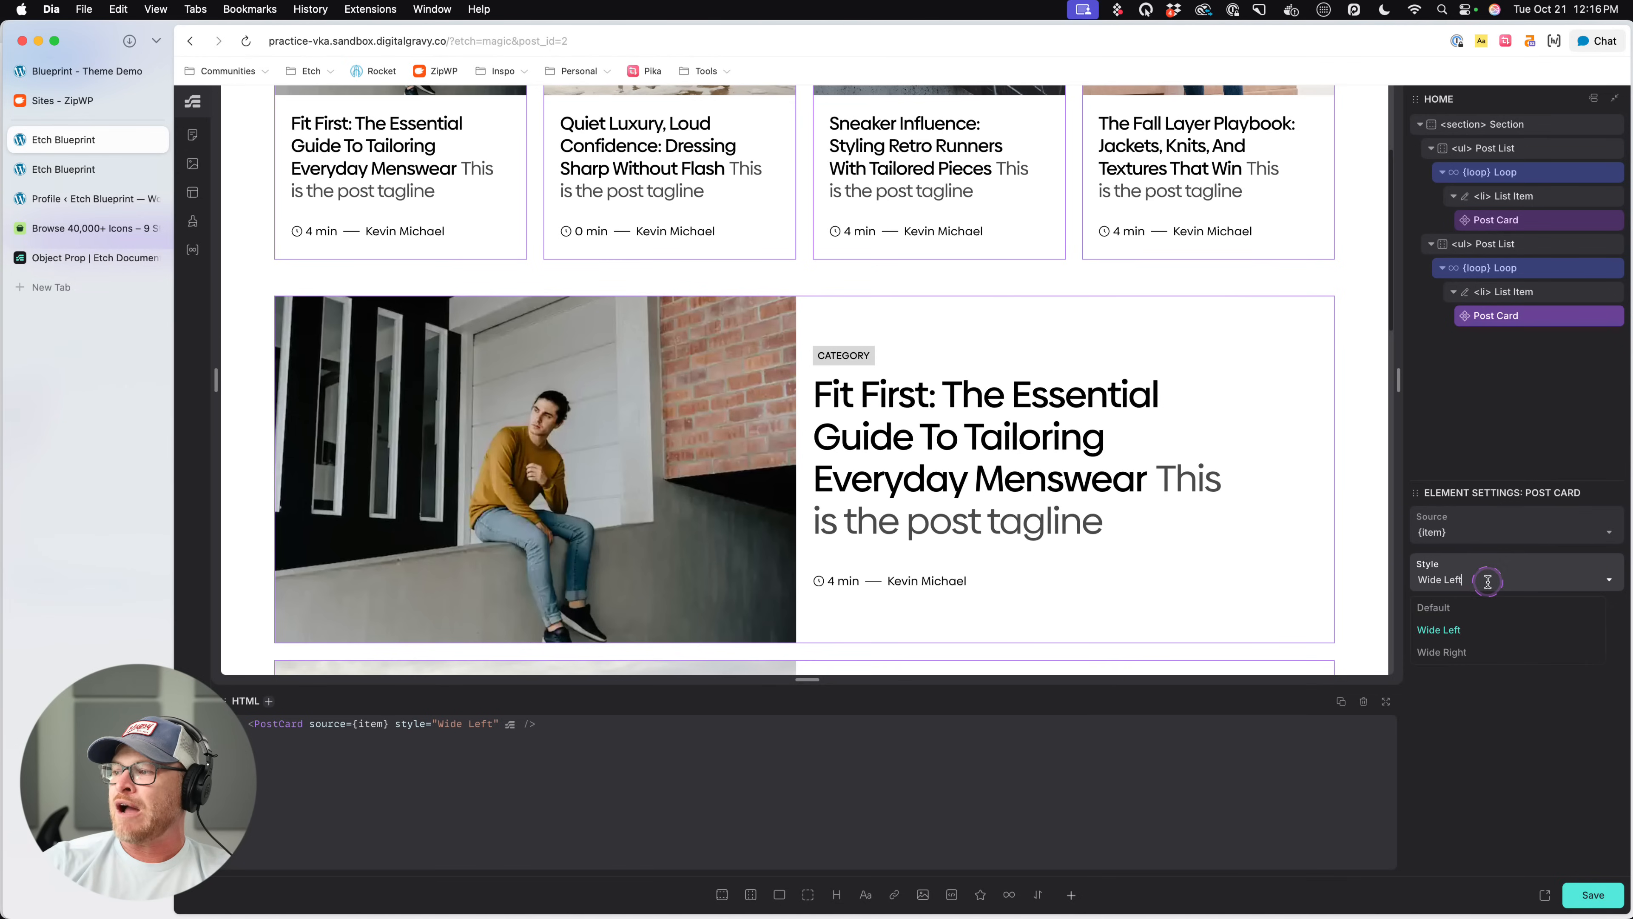
pyautogui.click(1458, 653)
pyautogui.press('super+s')
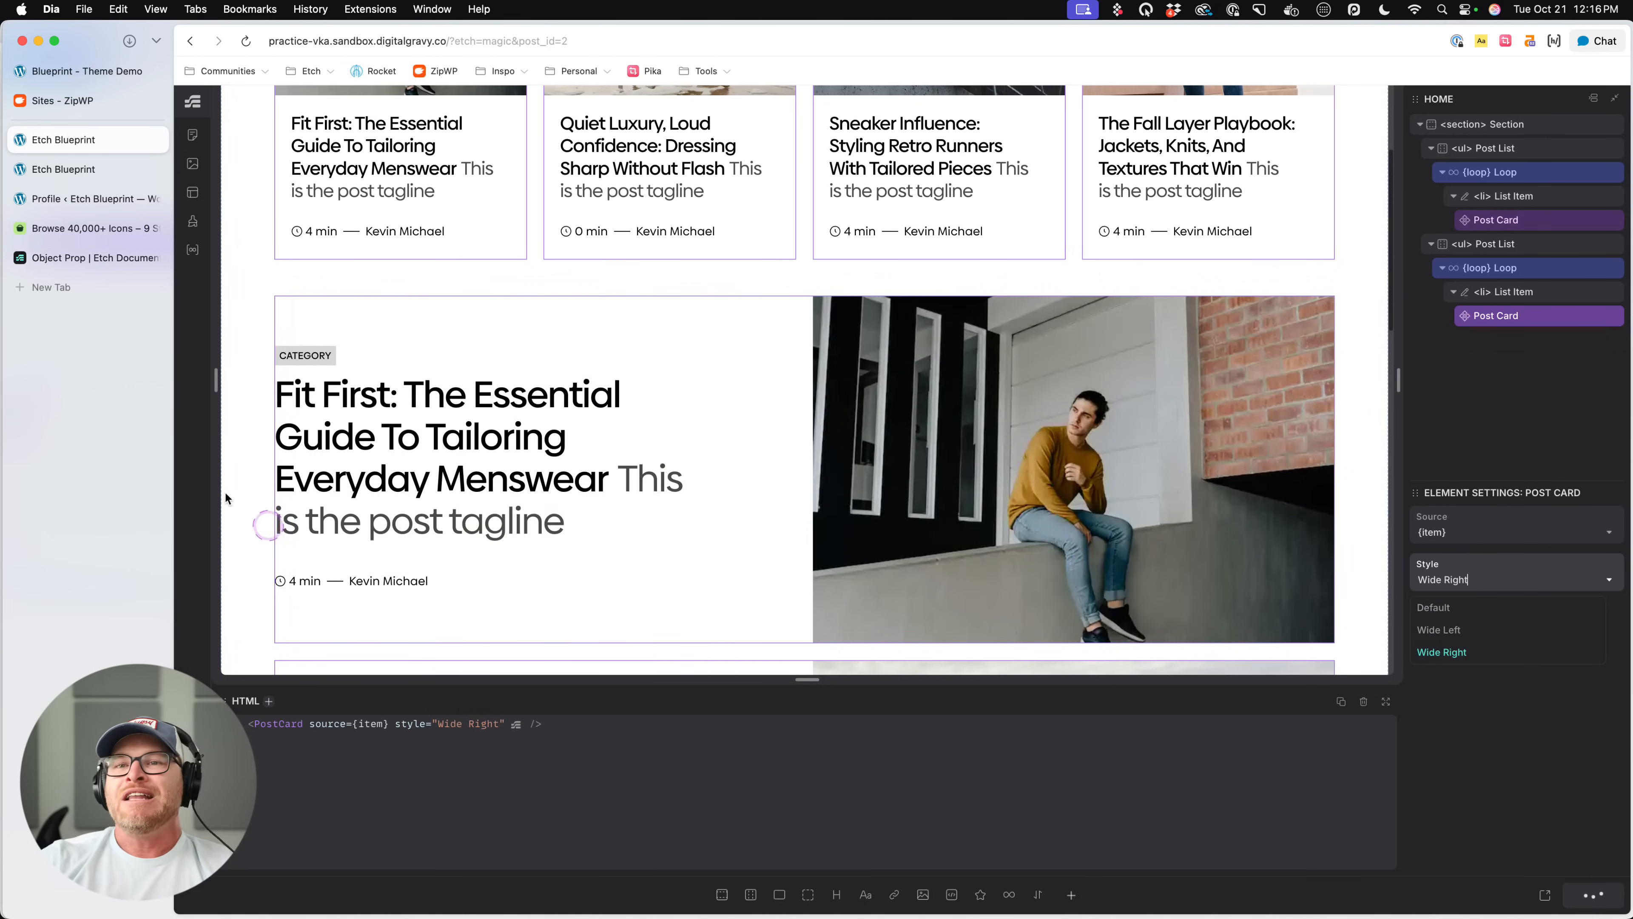
# - Switch to the live page, examine the Wide Right cards below the four-column list, and return to the editor
pyautogui.click(97, 171)
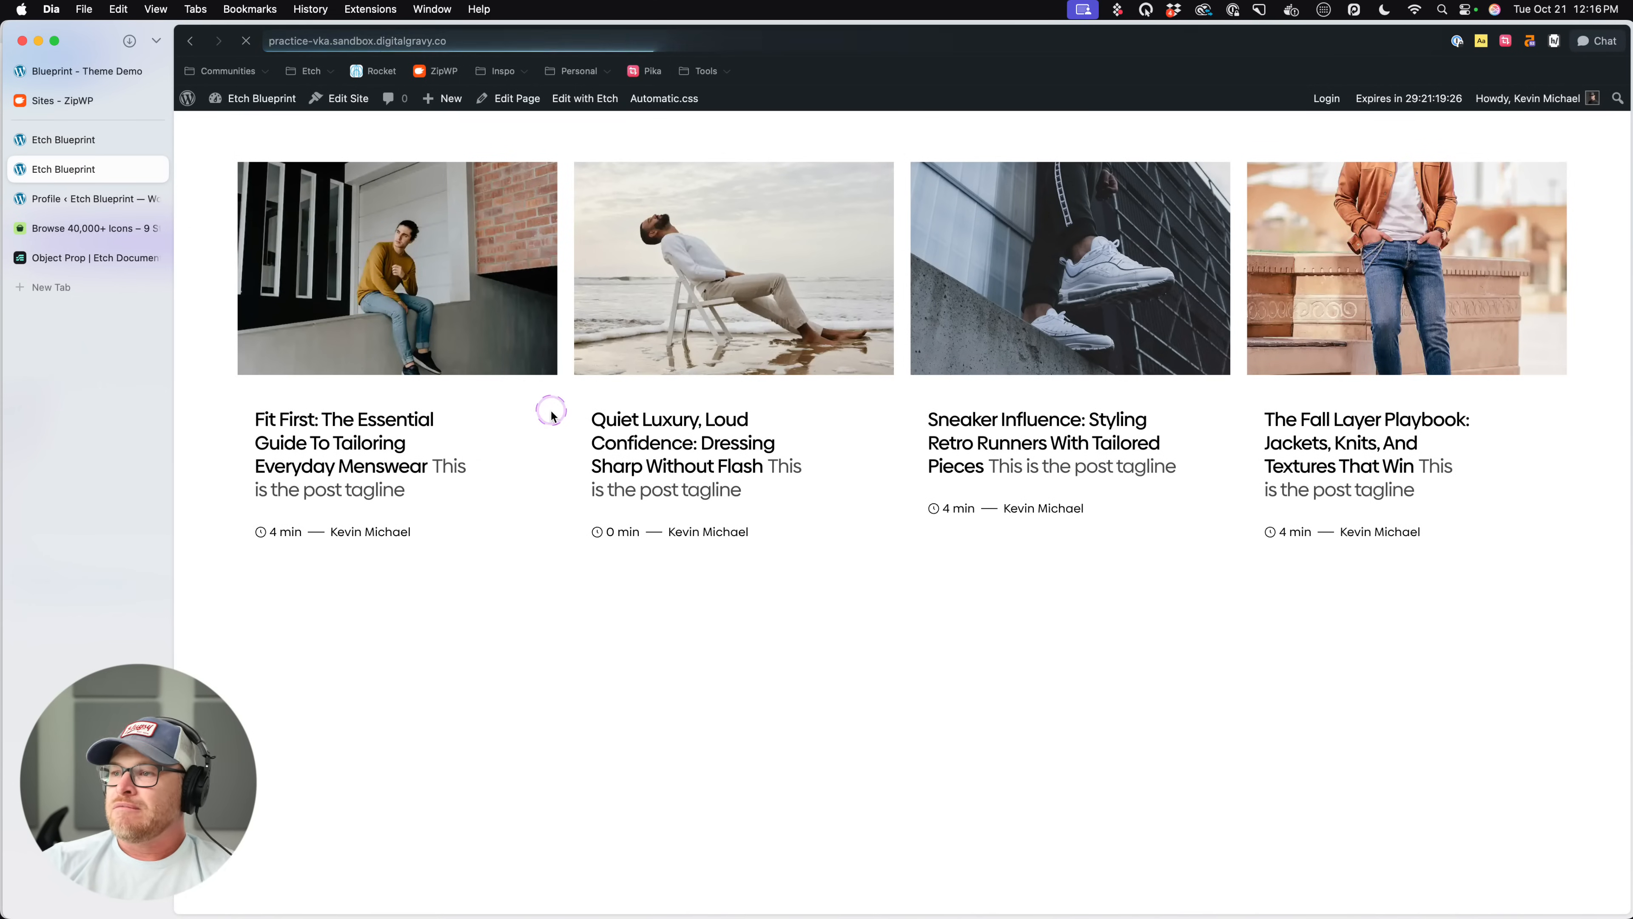
pyautogui.scroll(-5, 615, 447)
pyautogui.scroll(-10, 616, 447)
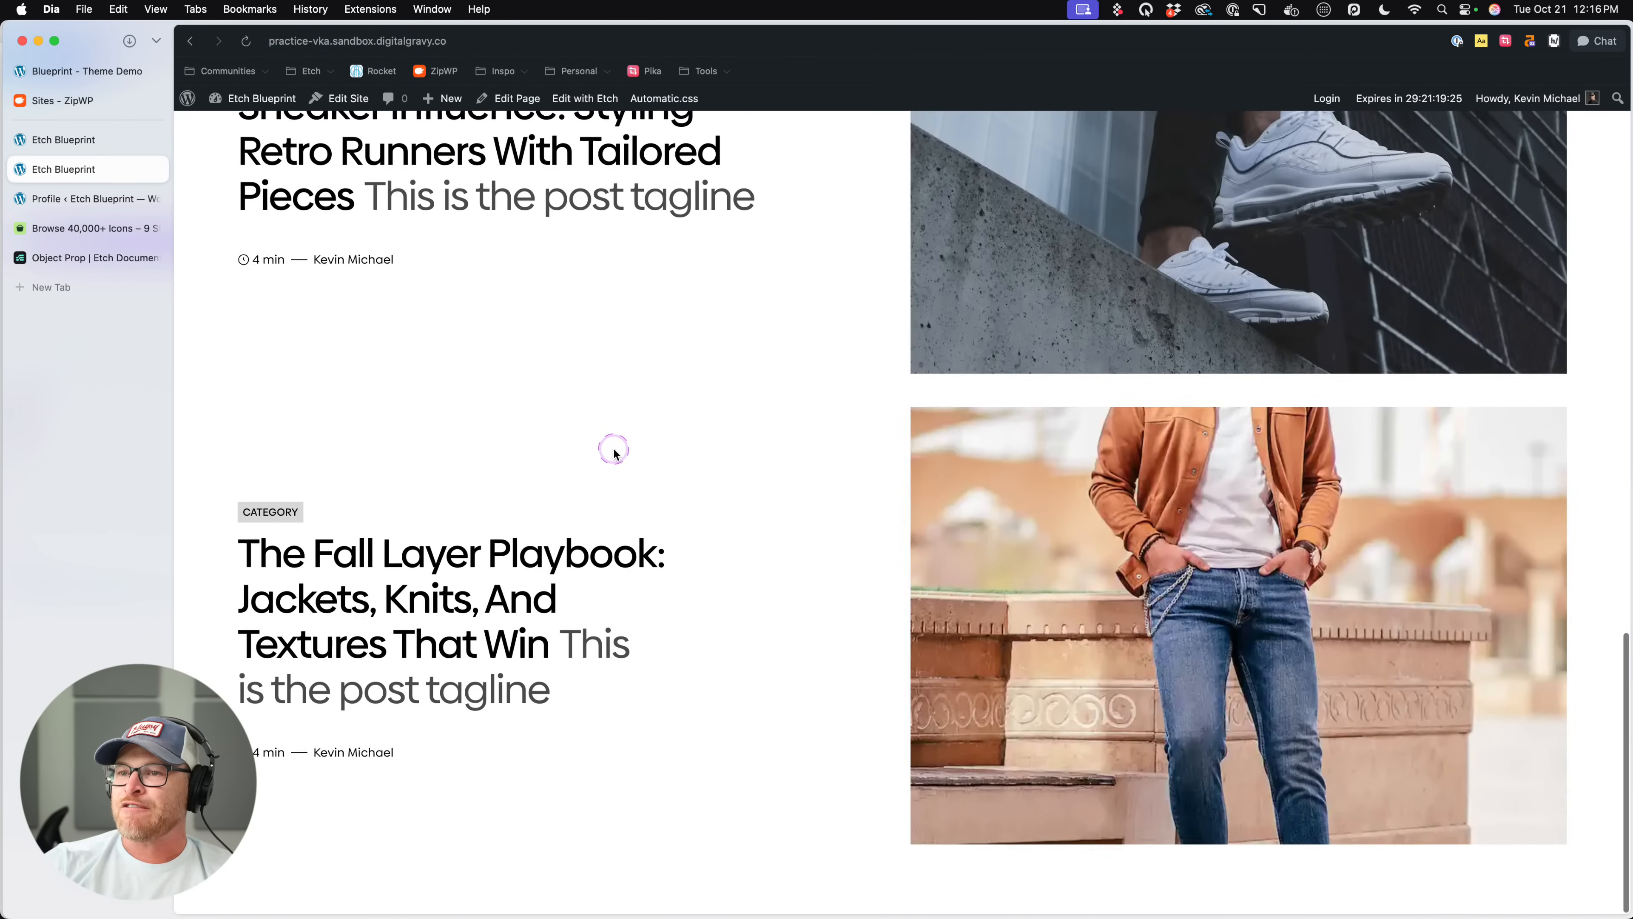
pyautogui.scroll(12, 614, 450)
pyautogui.scroll(3, 613, 453)
pyautogui.scroll(-10, 614, 454)
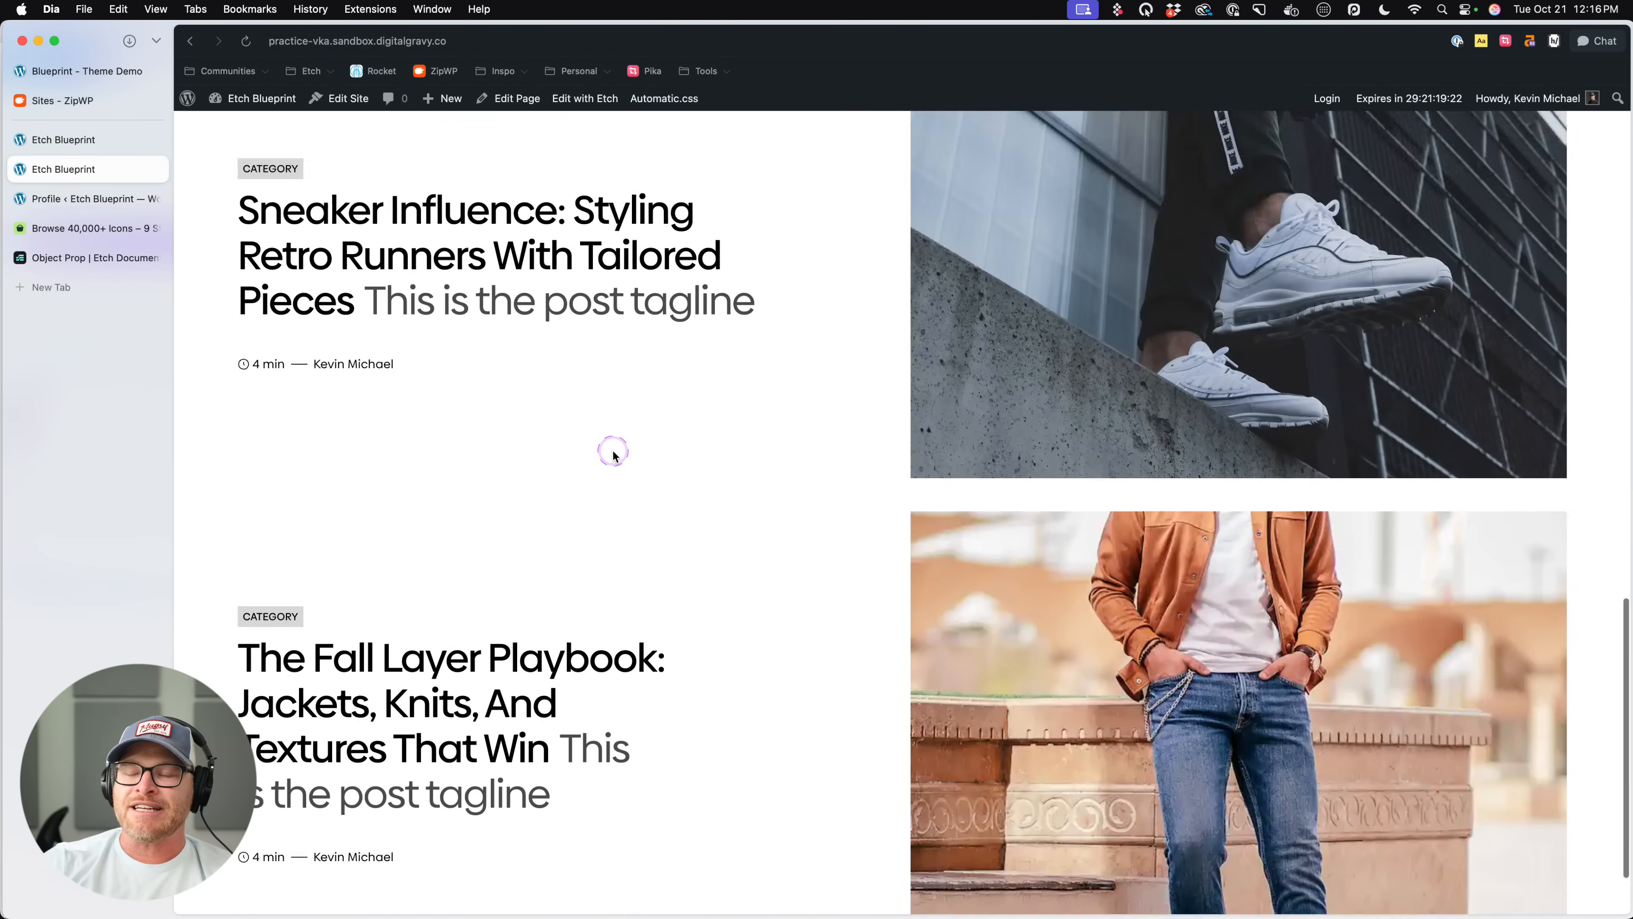
pyautogui.scroll(8, 612, 454)
pyautogui.click(70, 139)
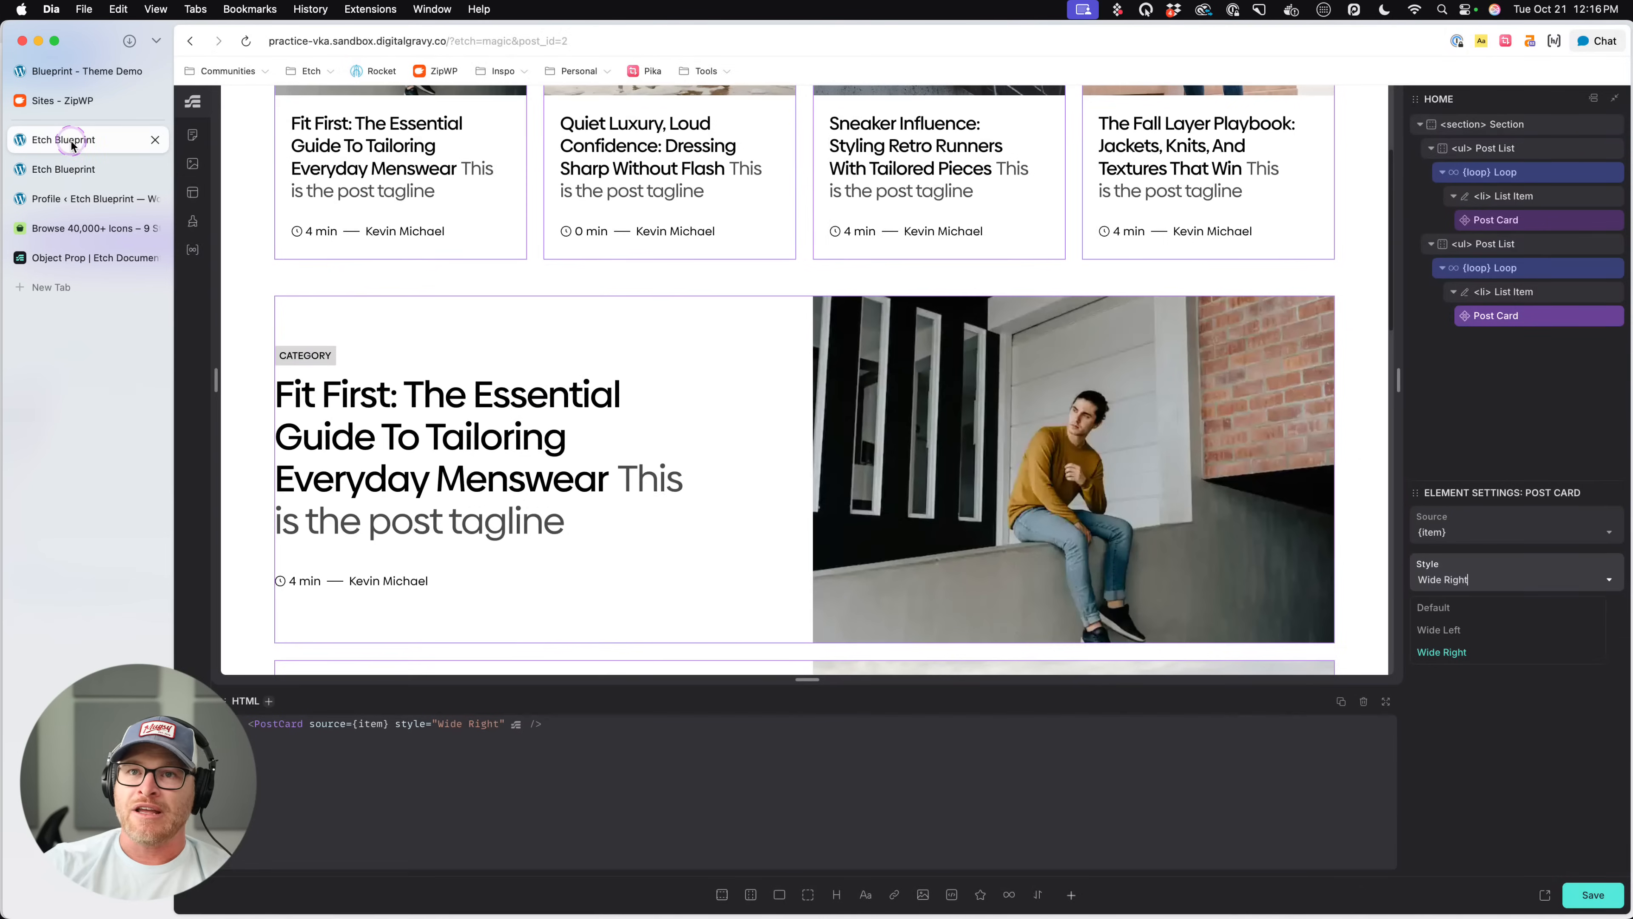
# - Check how both post lists respond to a narrower preview, select the first list's Post Card, and save the page
pyautogui.click(1471, 752)
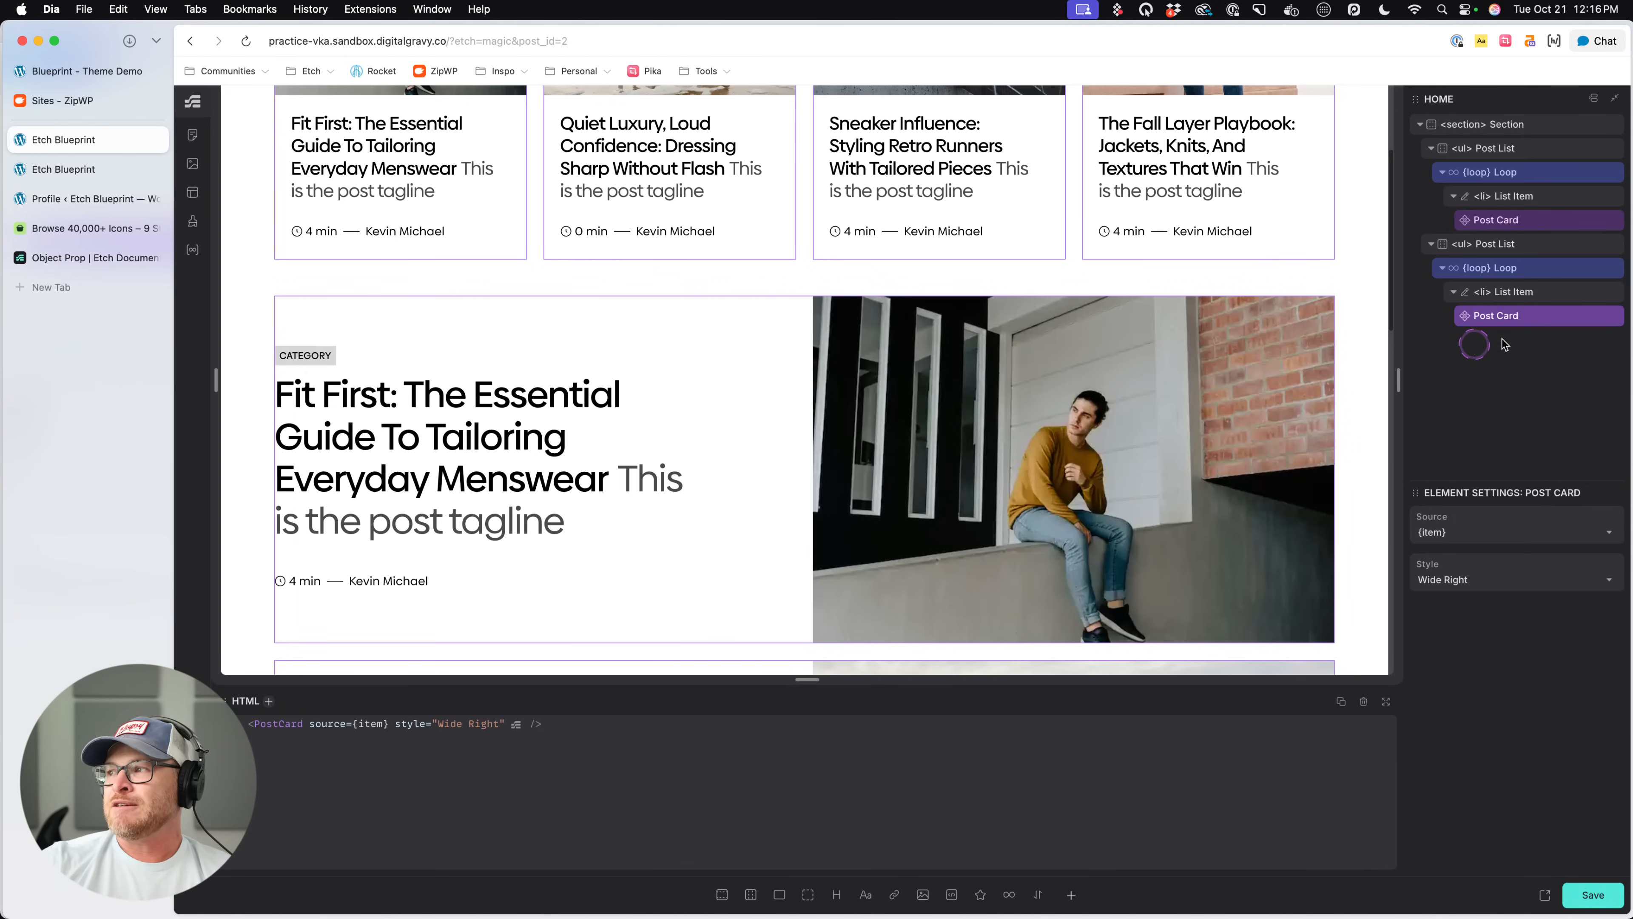
pyautogui.scroll(3, 841, 325)
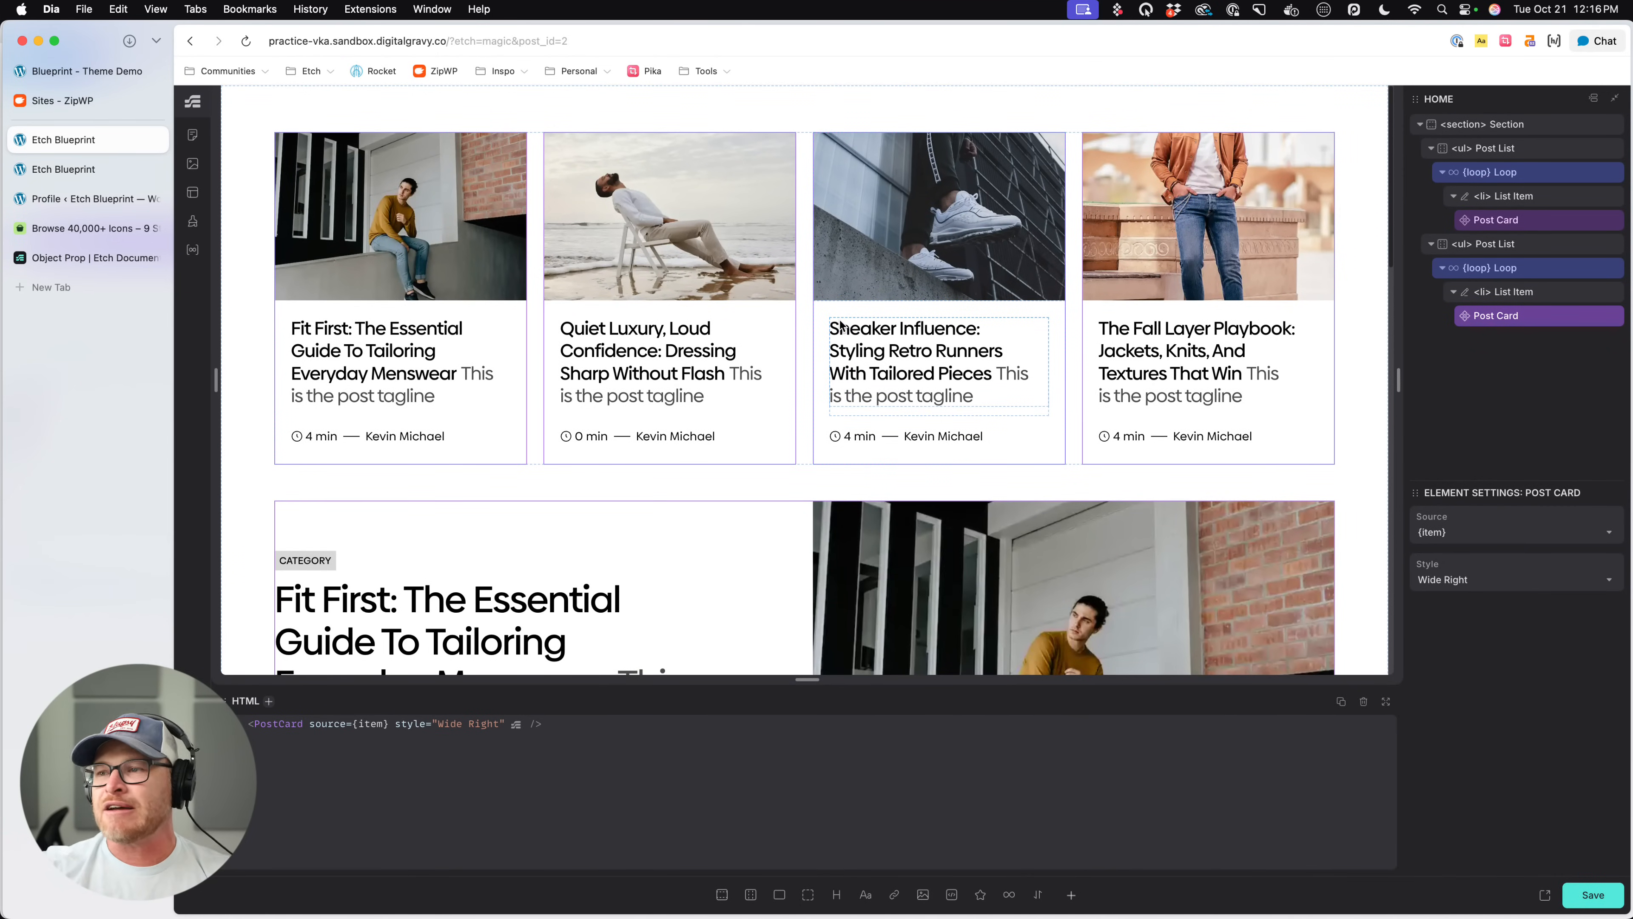
pyautogui.rightClick(1530, 315)
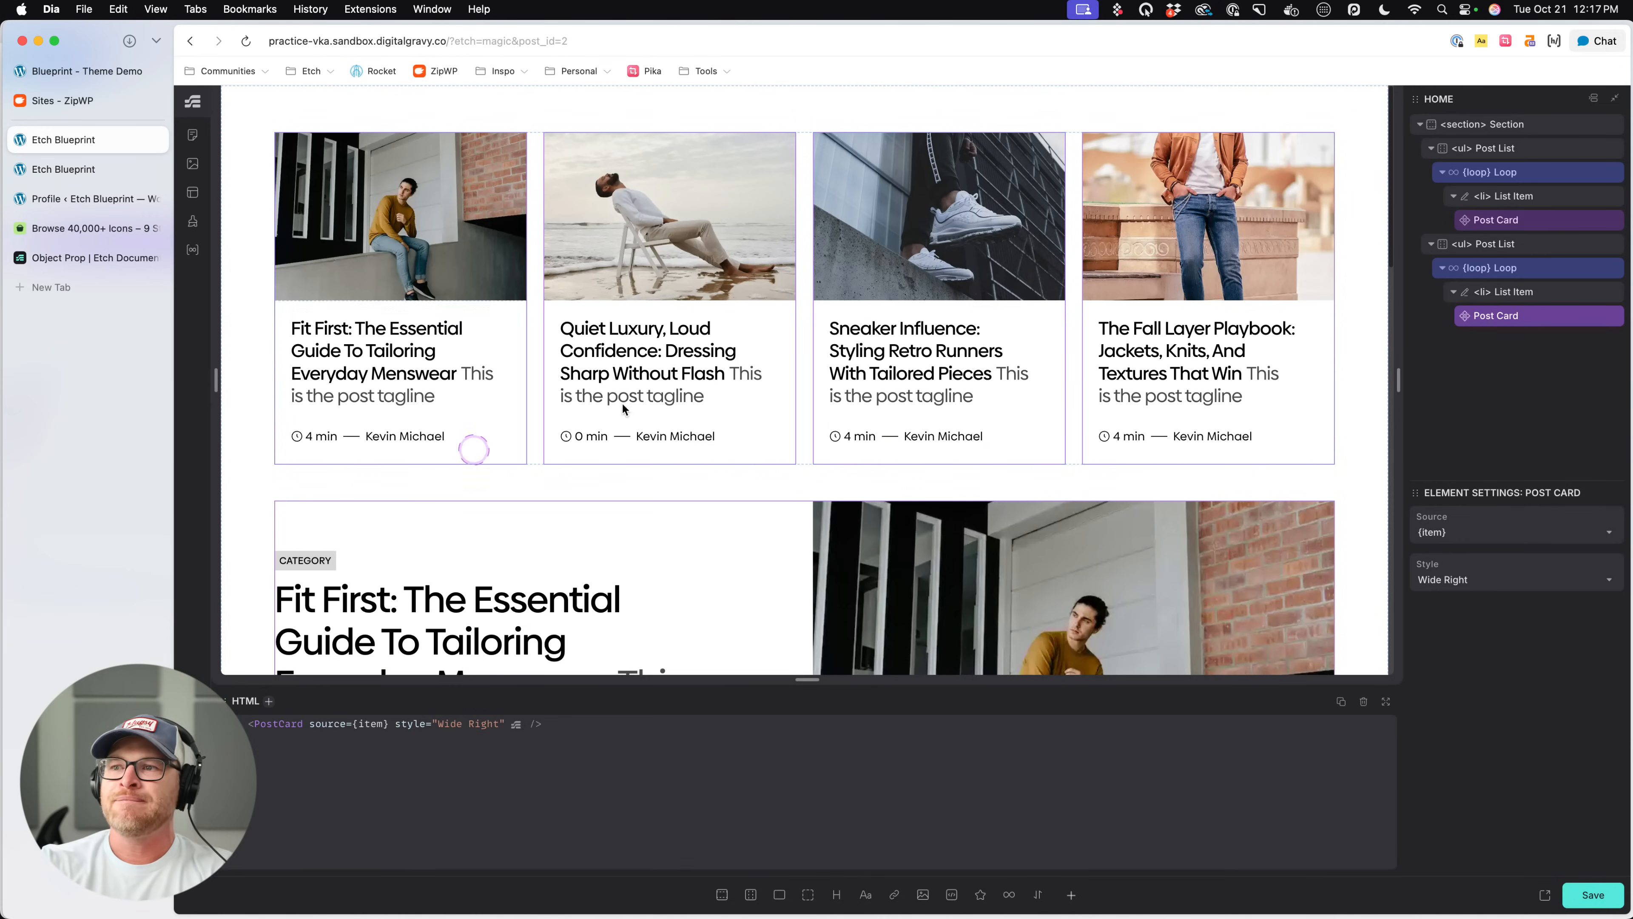
pyautogui.press('super+s')
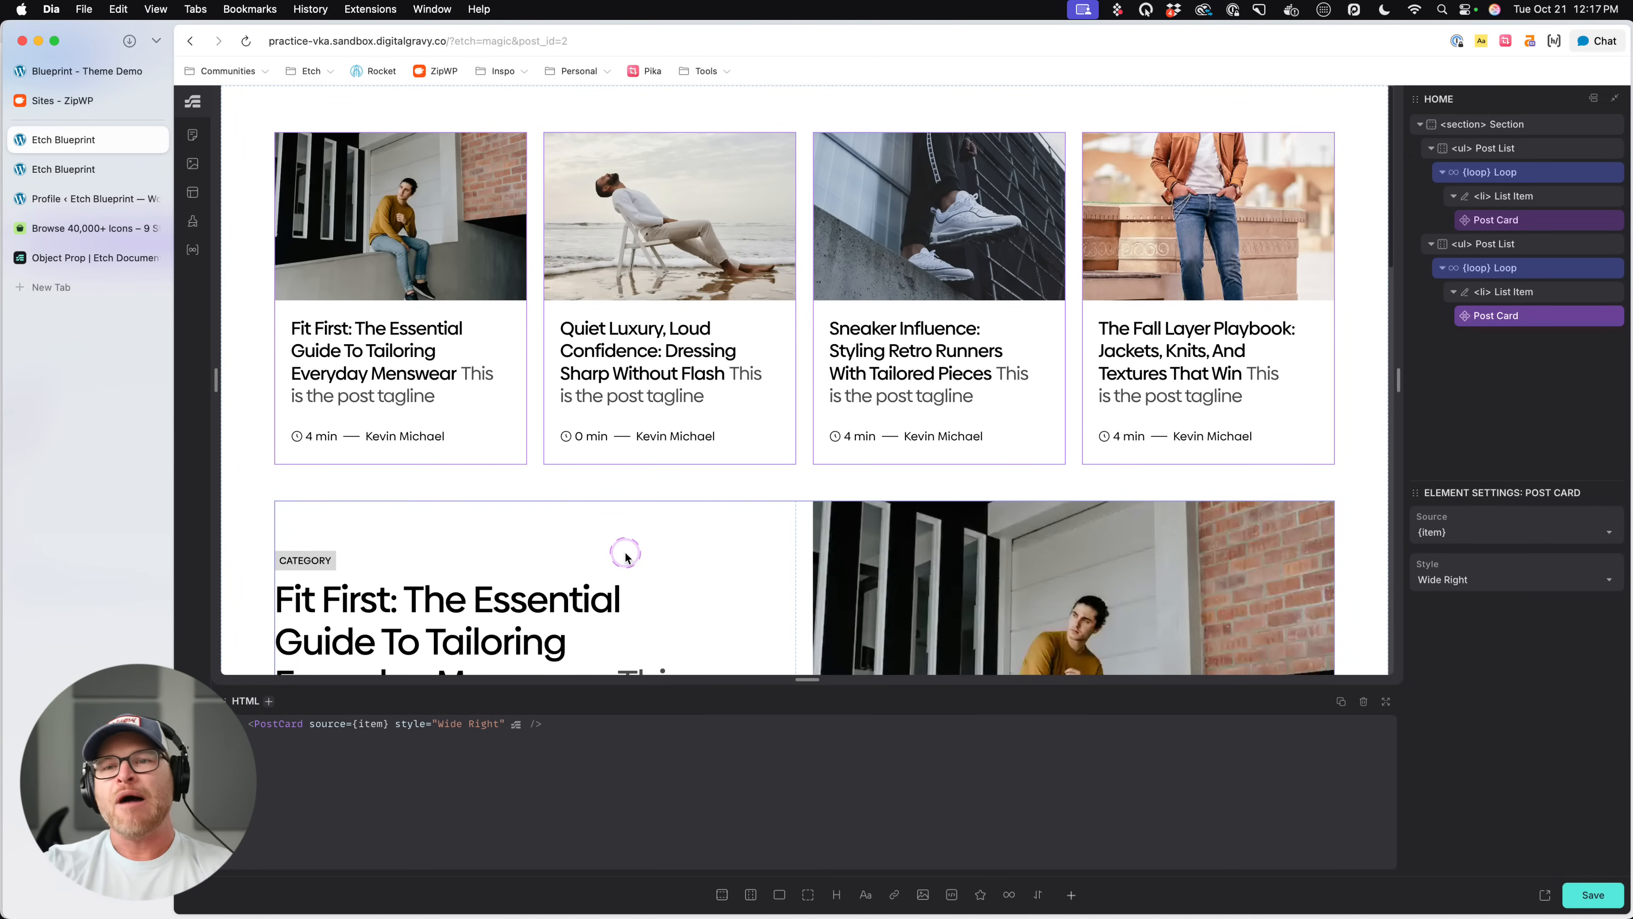
pyautogui.click(515, 501)
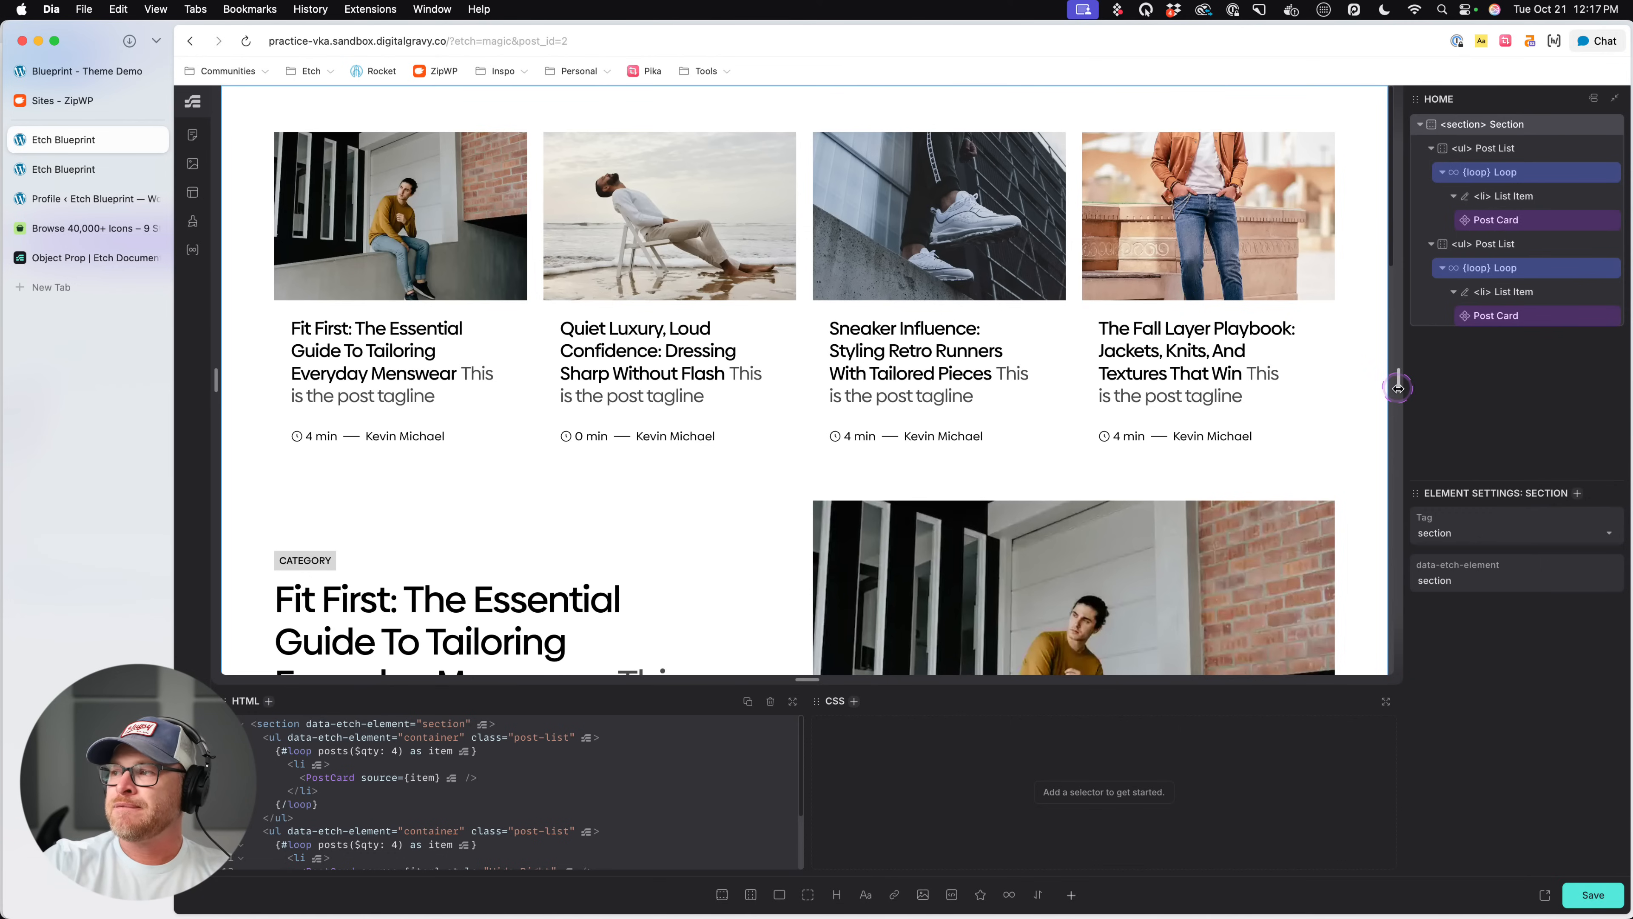
pyautogui.moveTo(1398, 386); pyautogui.dragTo(919, 429)
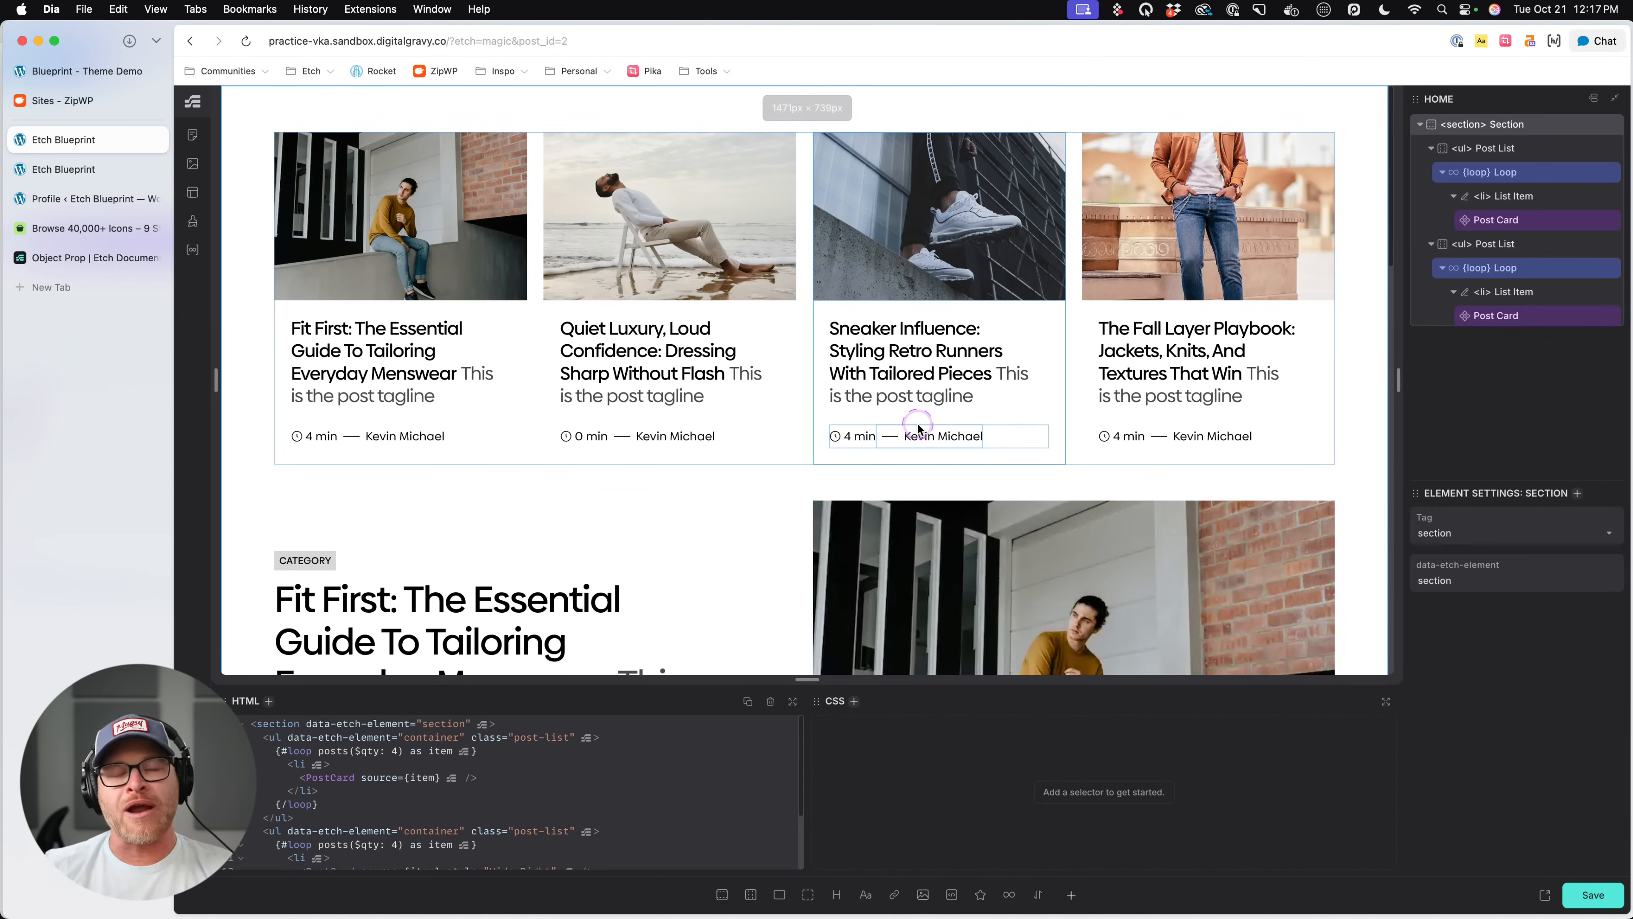
pyautogui.click(745, 313)
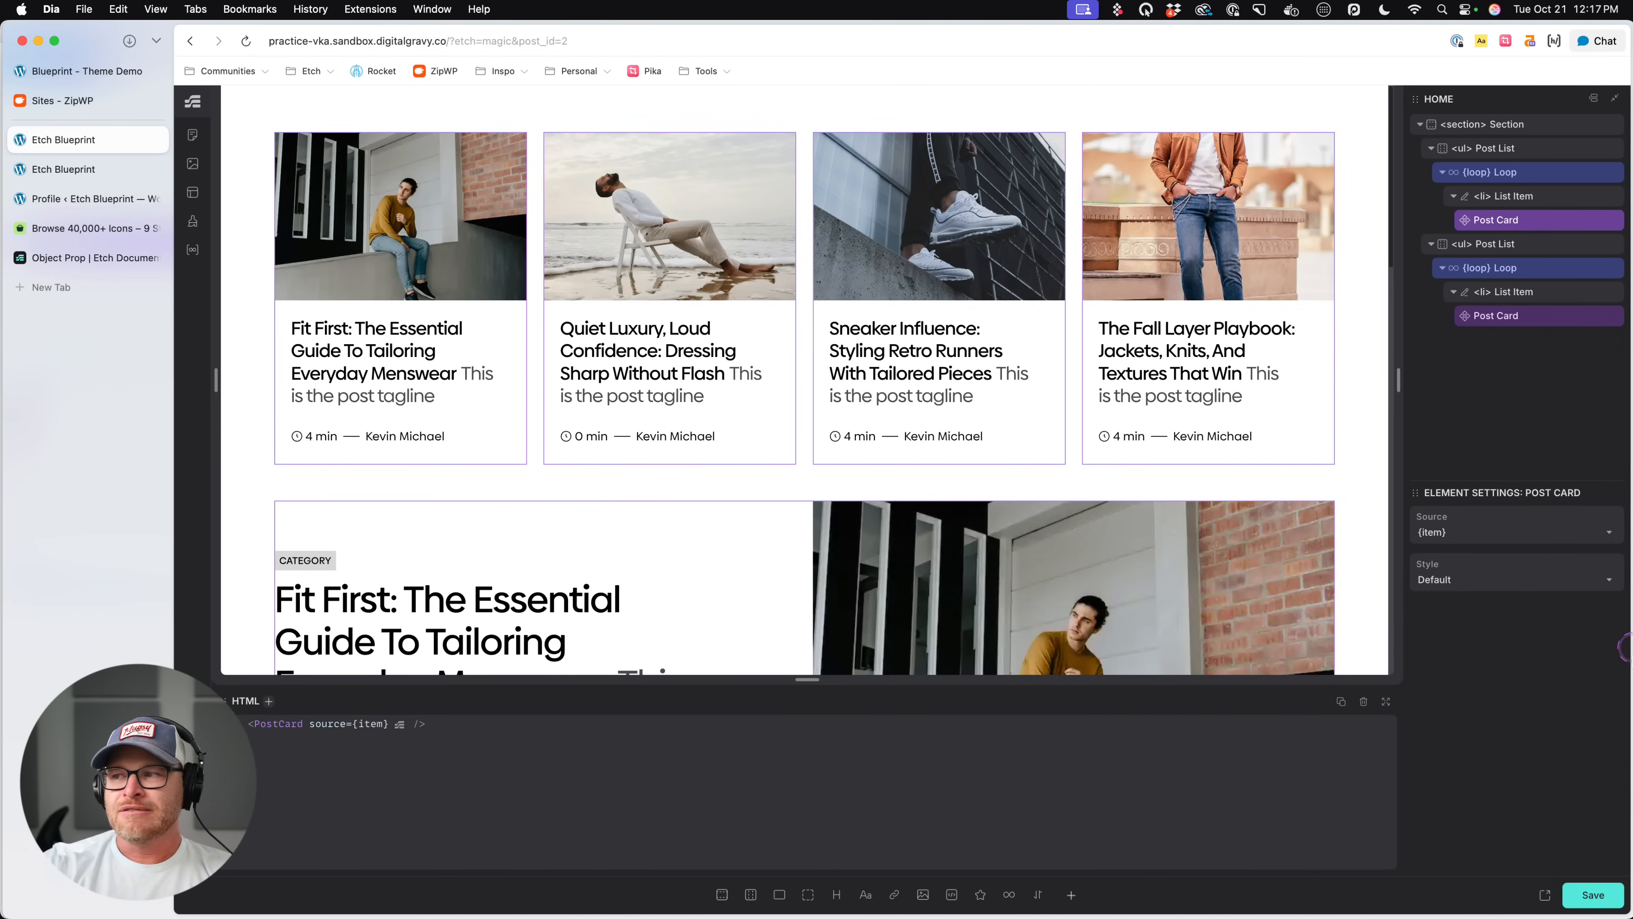
pyautogui.click(1597, 889)
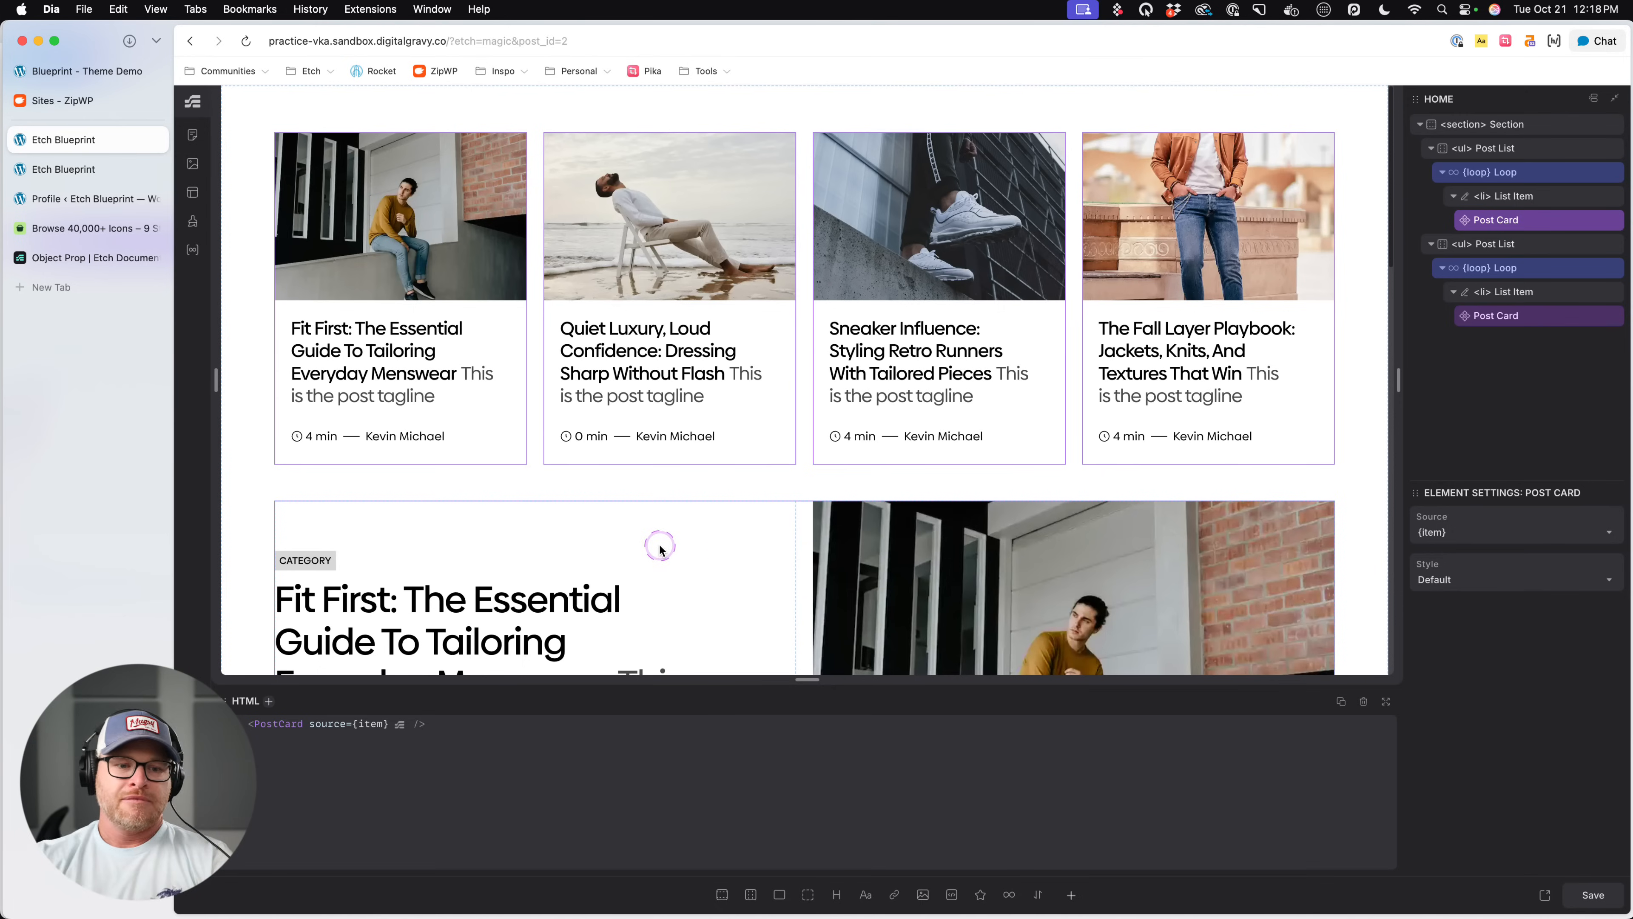
# - Open the Index template and examine its main Flex Div, the content slot inside it, and the option for adding slots
pyautogui.click(198, 198)
pyautogui.click(342, 241)
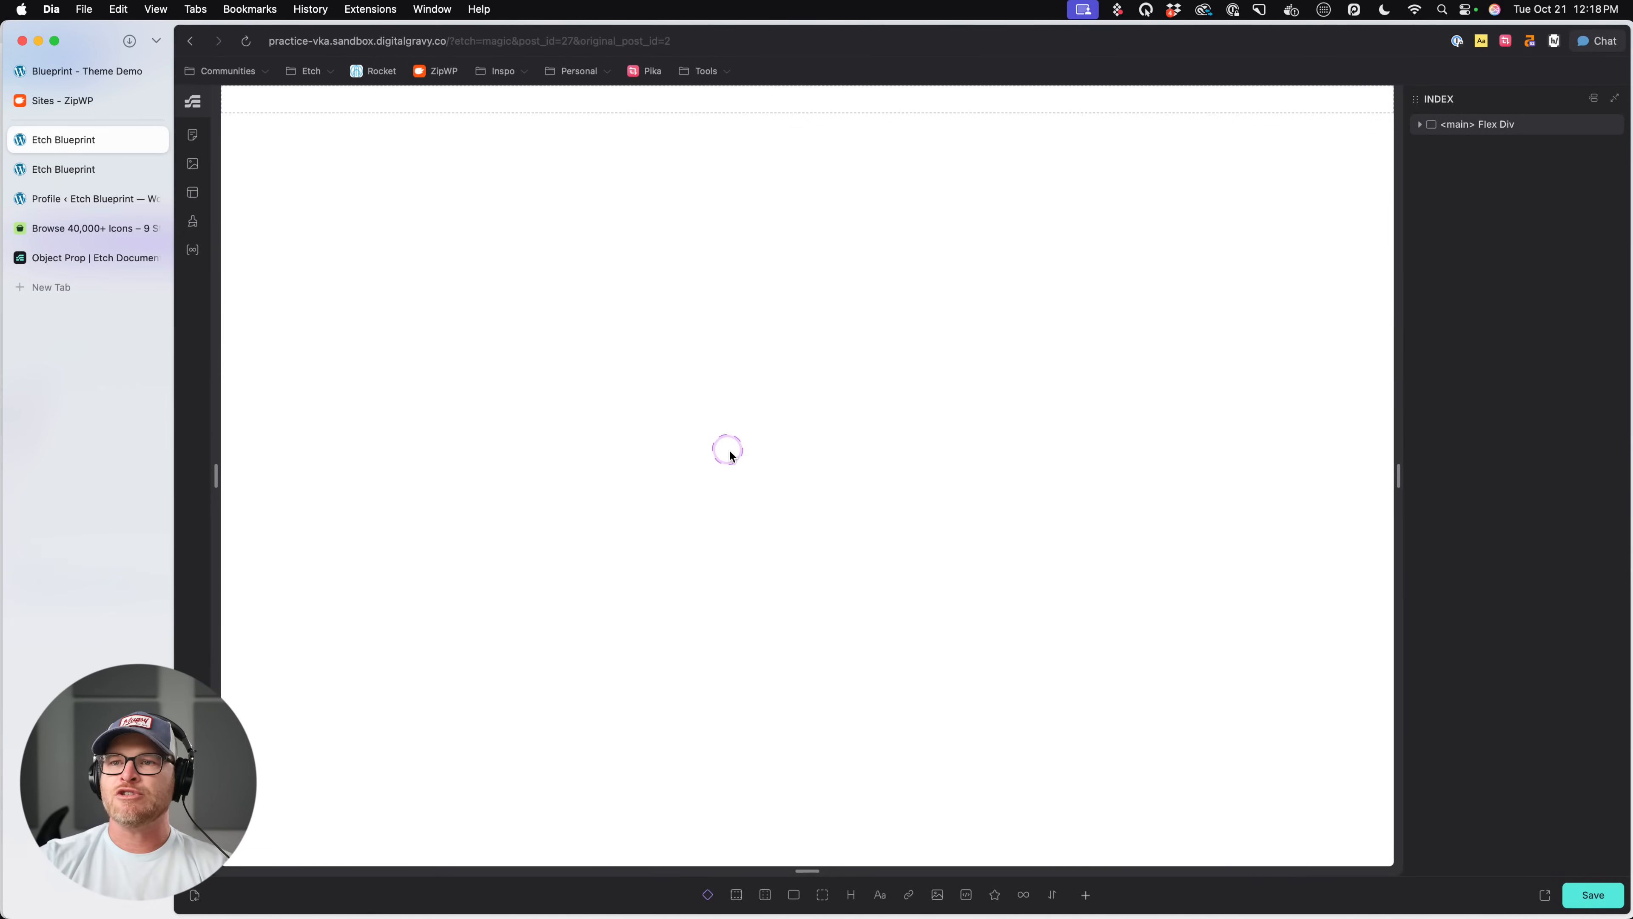
pyautogui.click(1525, 135)
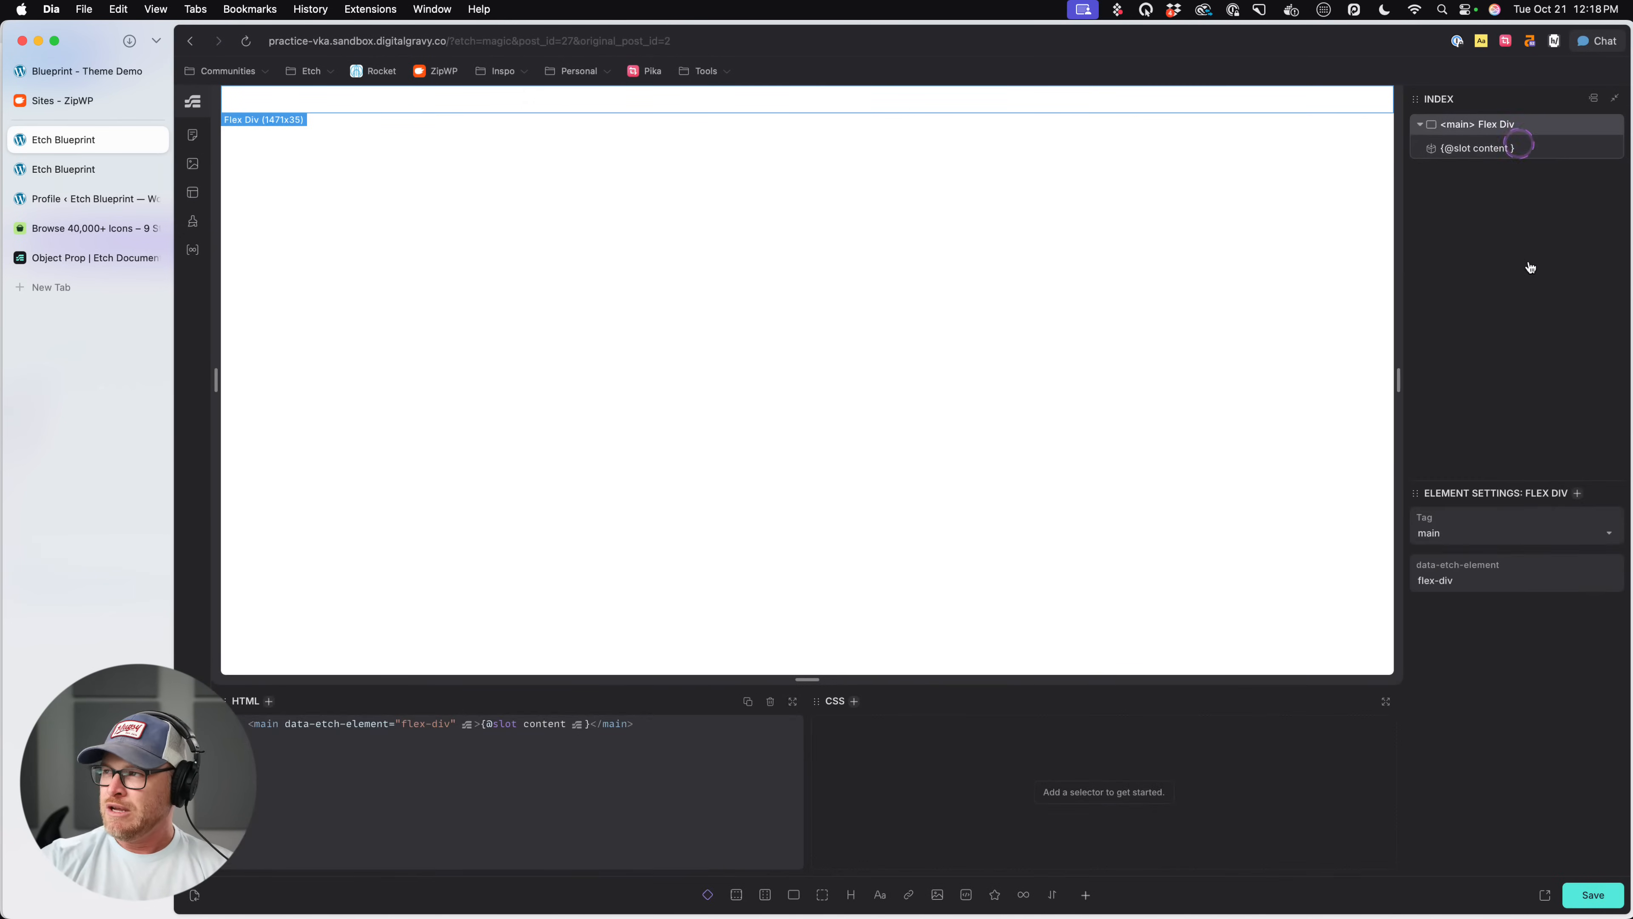
pyautogui.click(1492, 282)
pyautogui.click(708, 894)
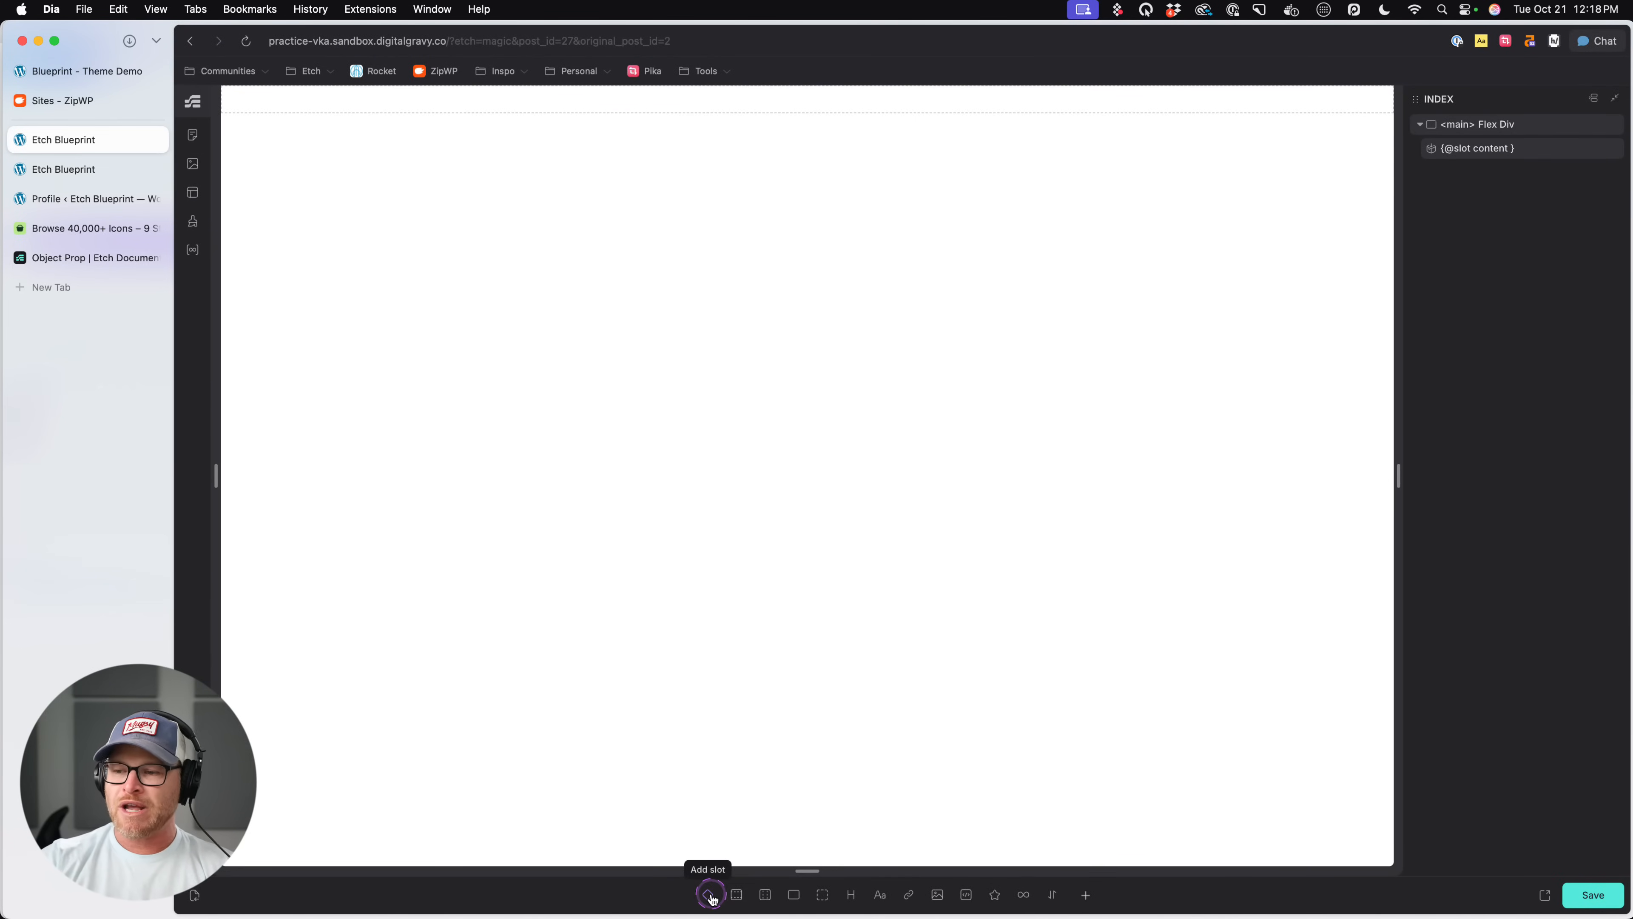
# - Leave the Index template and reopen the Home page from the Content Hub's list of pages
pyautogui.click(192, 41)
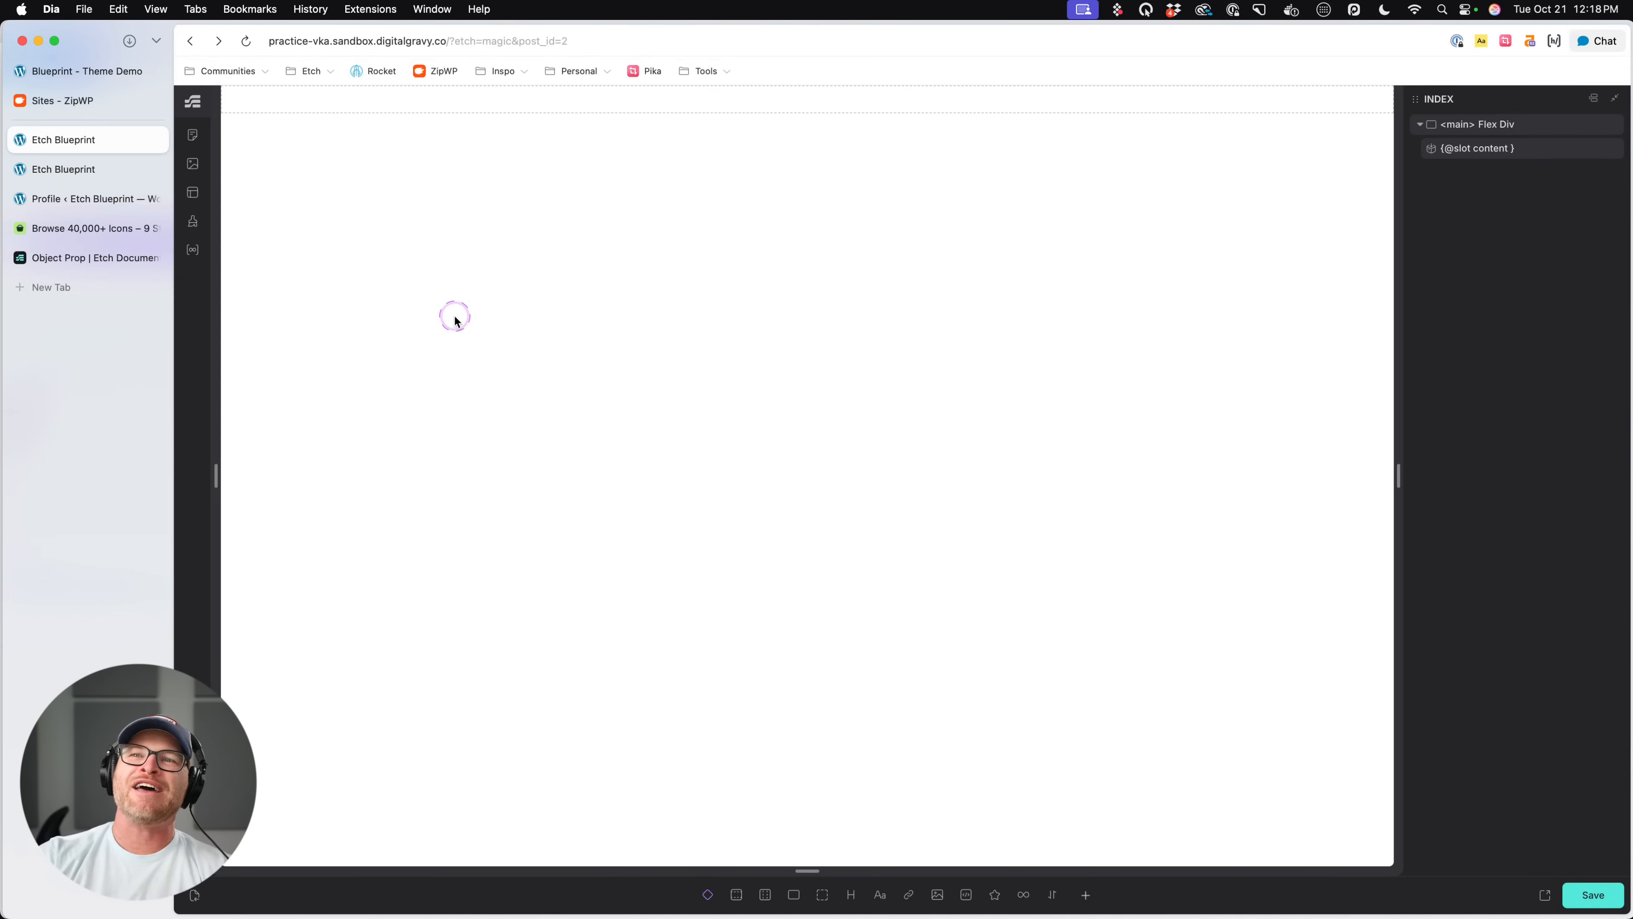
pyautogui.click(192, 192)
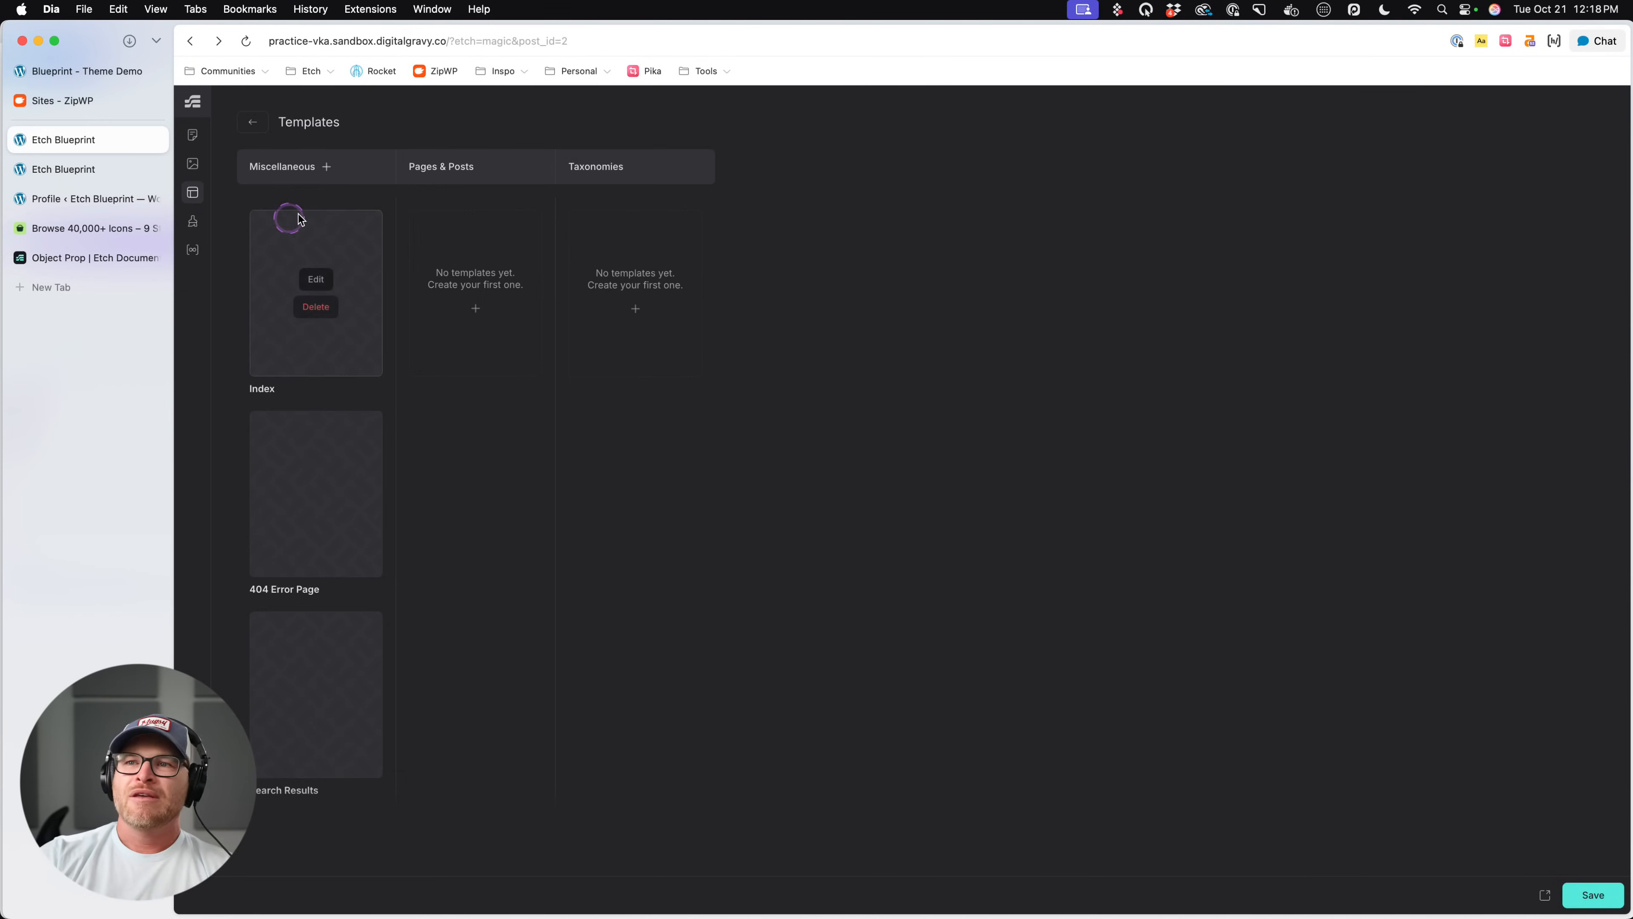
pyautogui.click(252, 121)
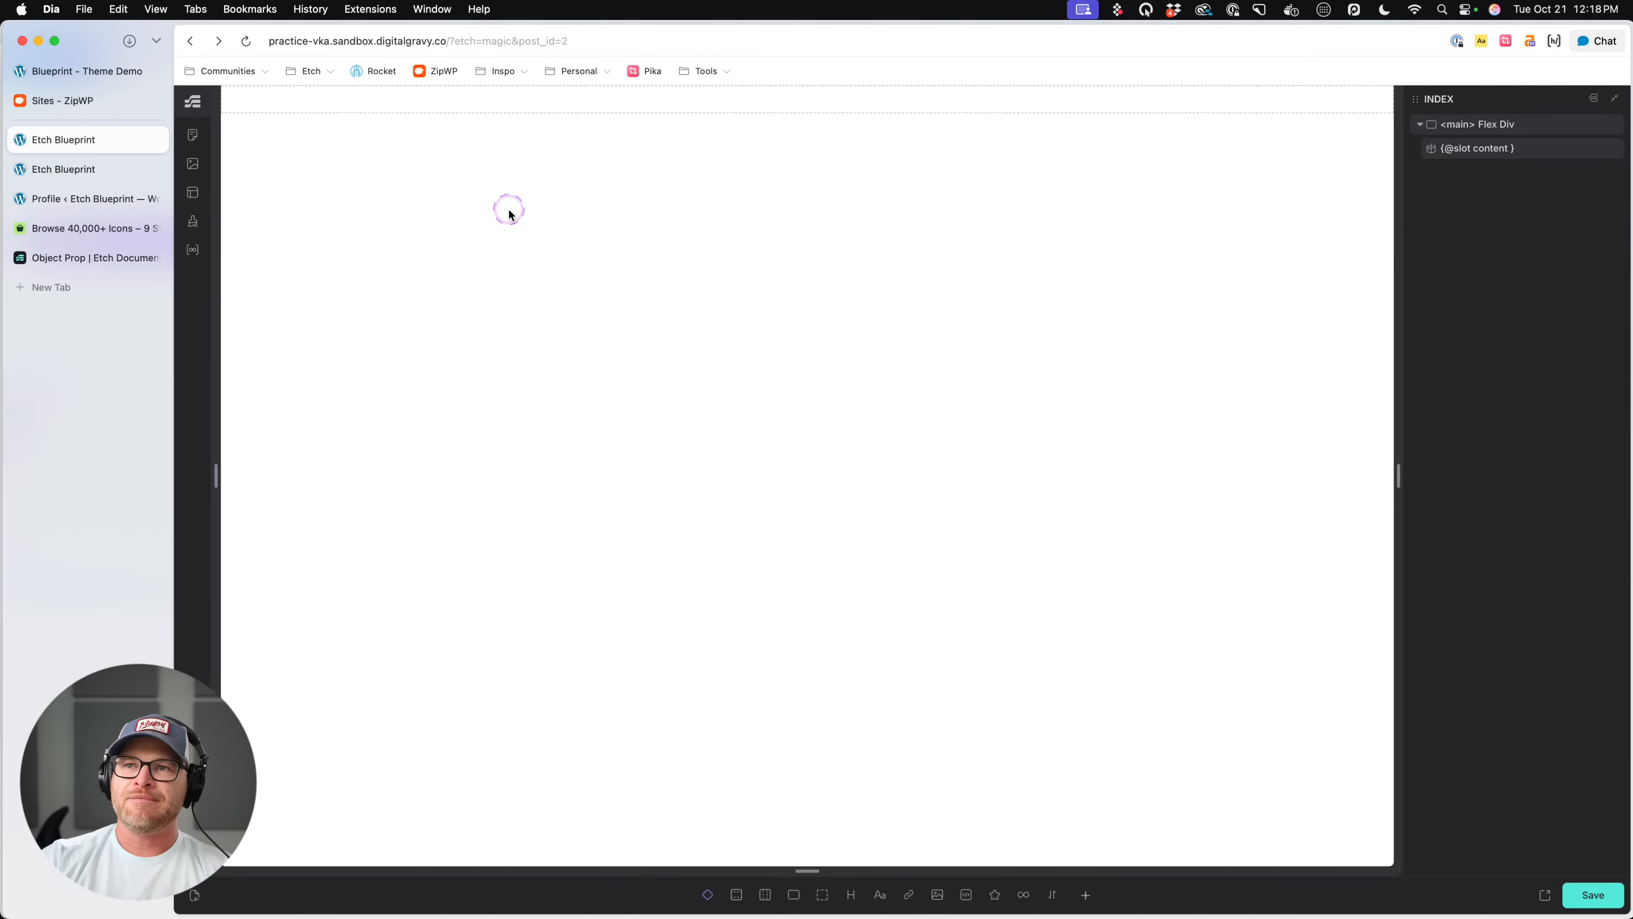
pyautogui.click(495, 100)
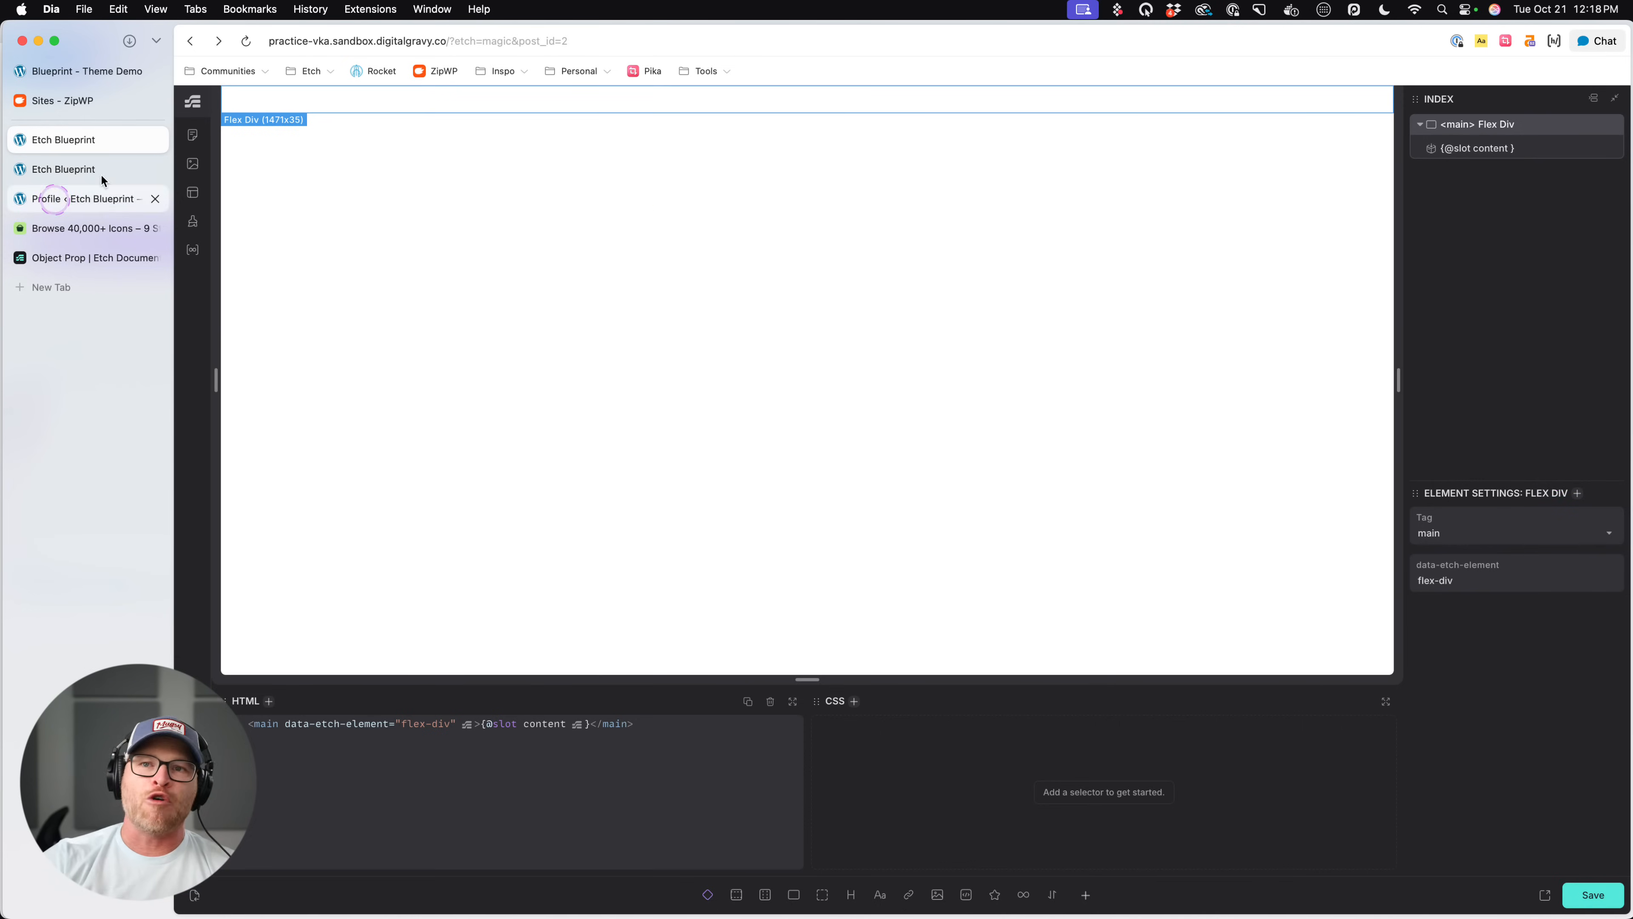
pyautogui.click(195, 138)
pyautogui.click(277, 208)
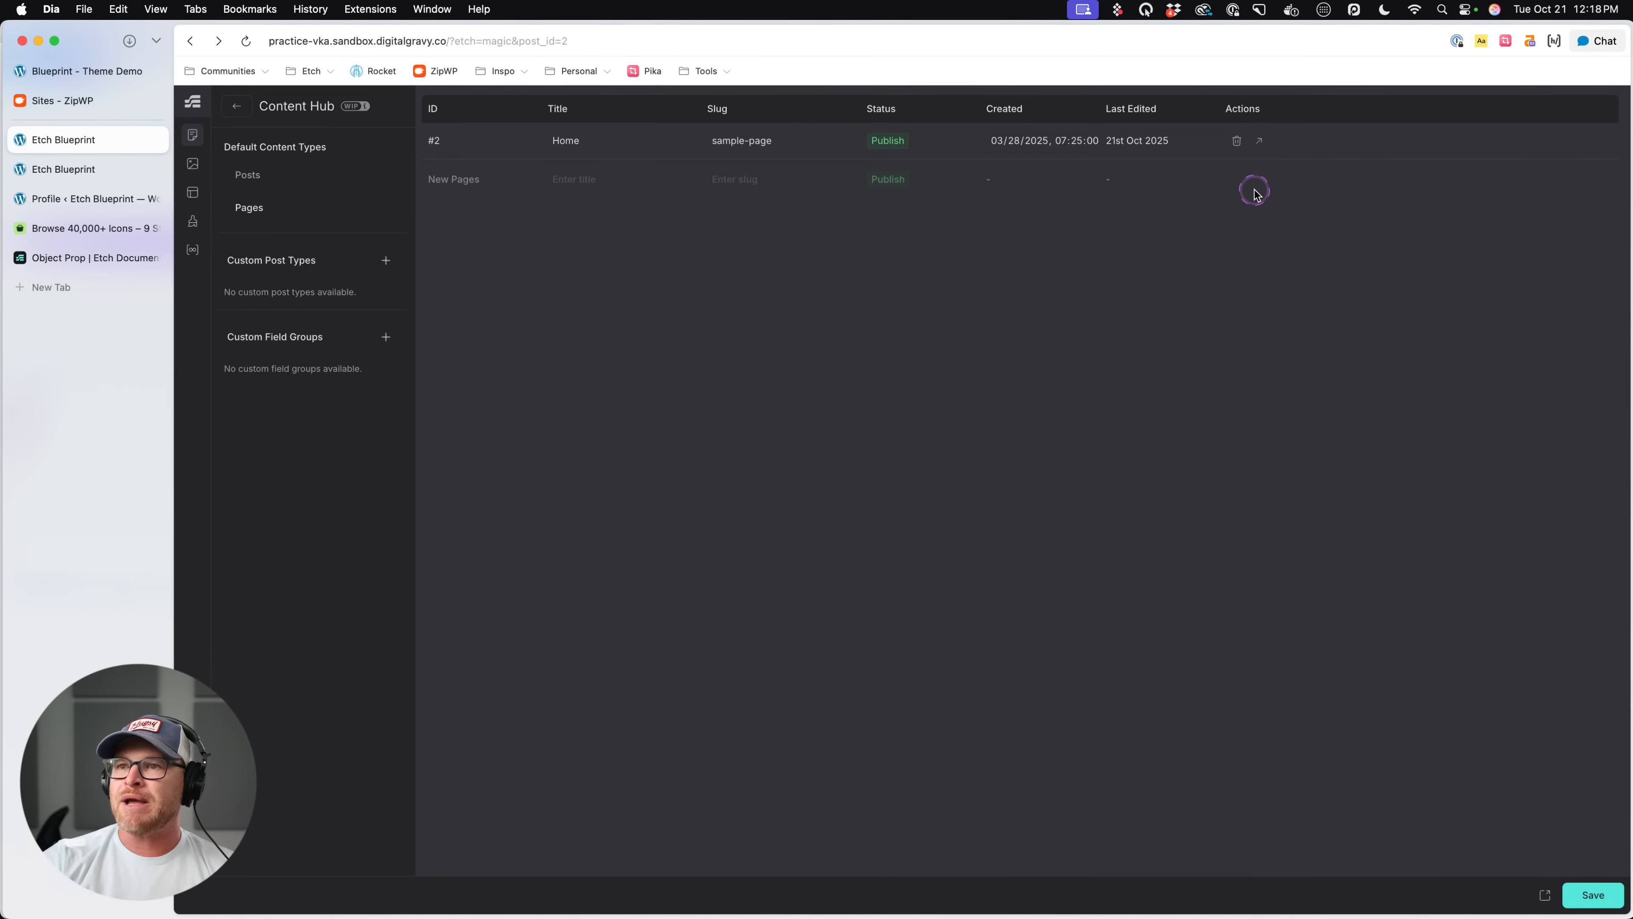
pyautogui.click(1263, 140)
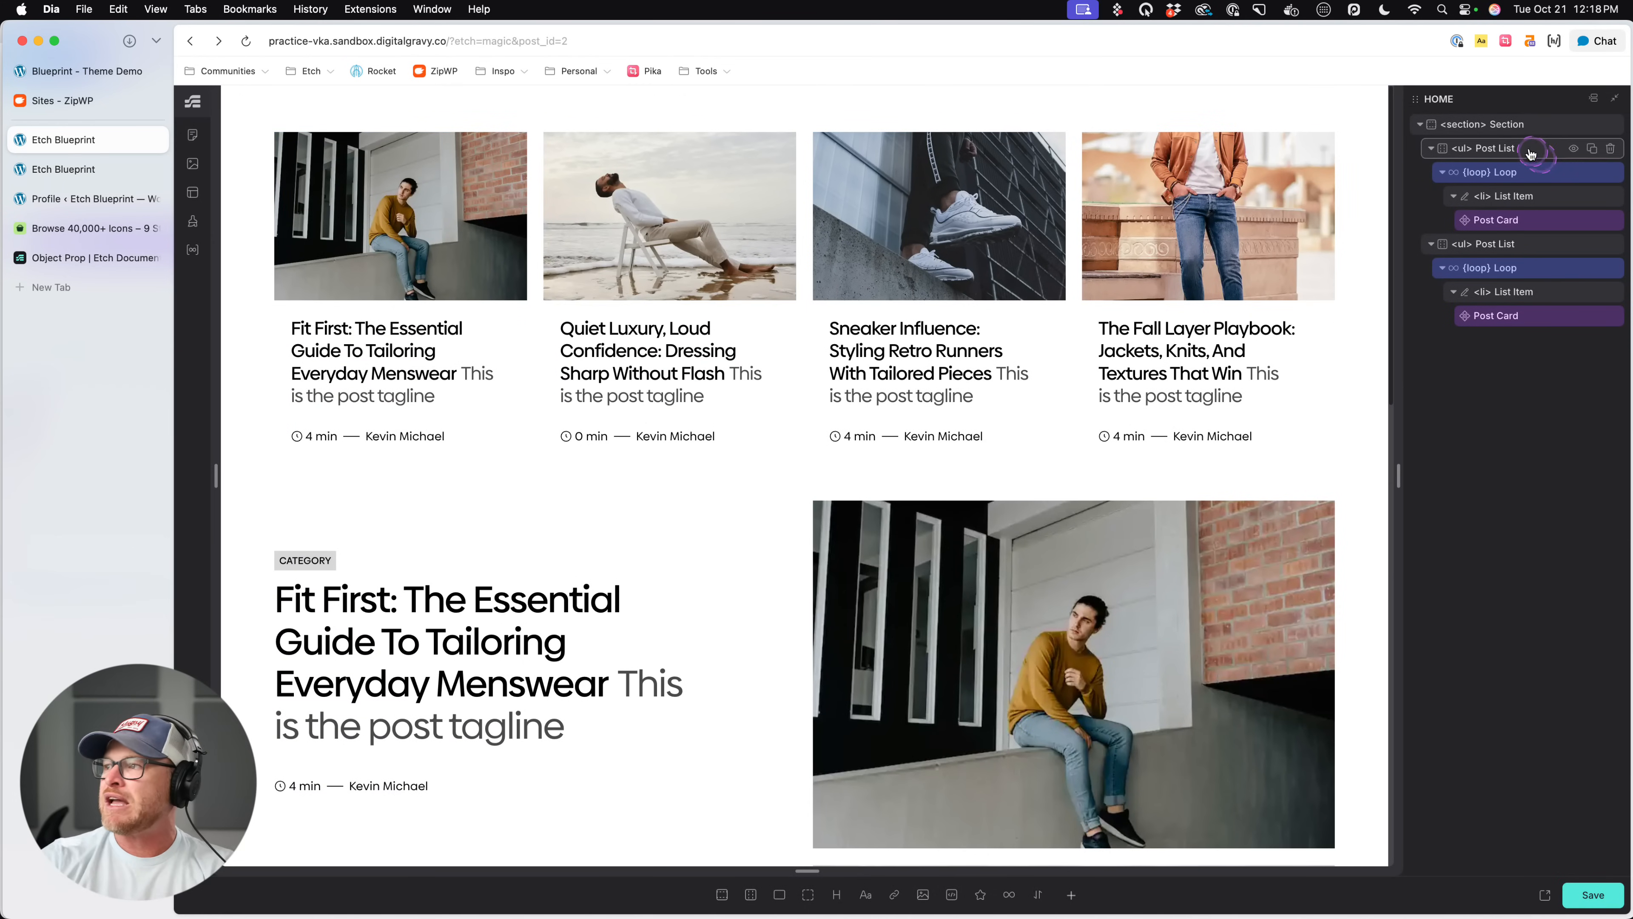
# - Open the first list's Post Card in the component editor and look over the available property types, including Slot
pyautogui.click(1521, 220)
pyautogui.rightClick(1521, 219)
pyautogui.click(1402, 377)
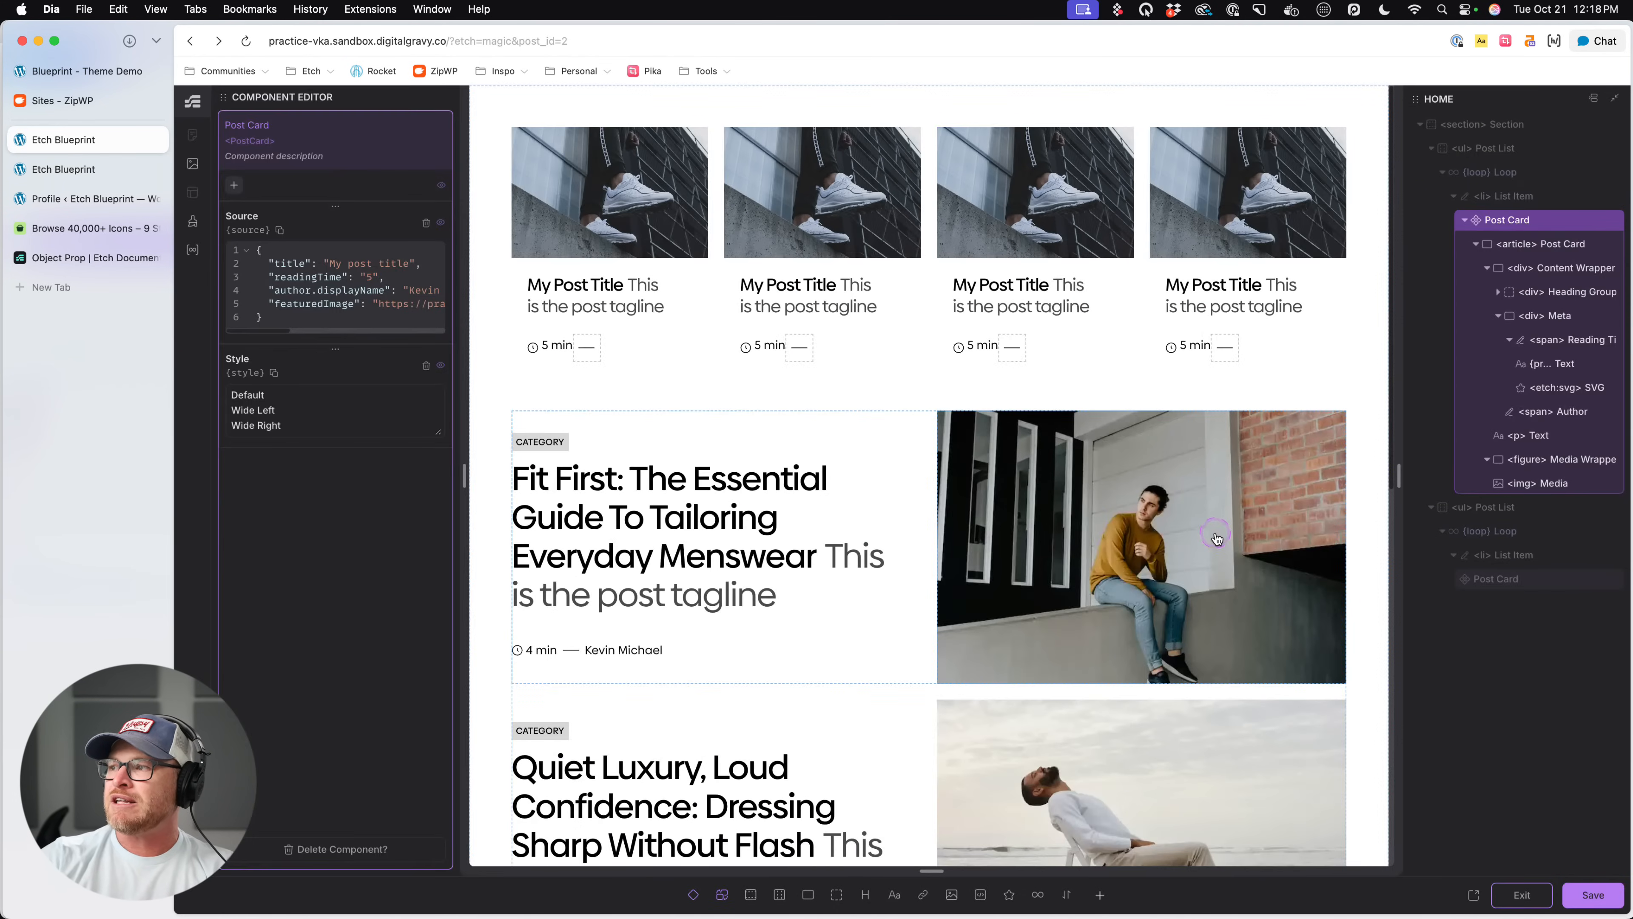
pyautogui.click(234, 184)
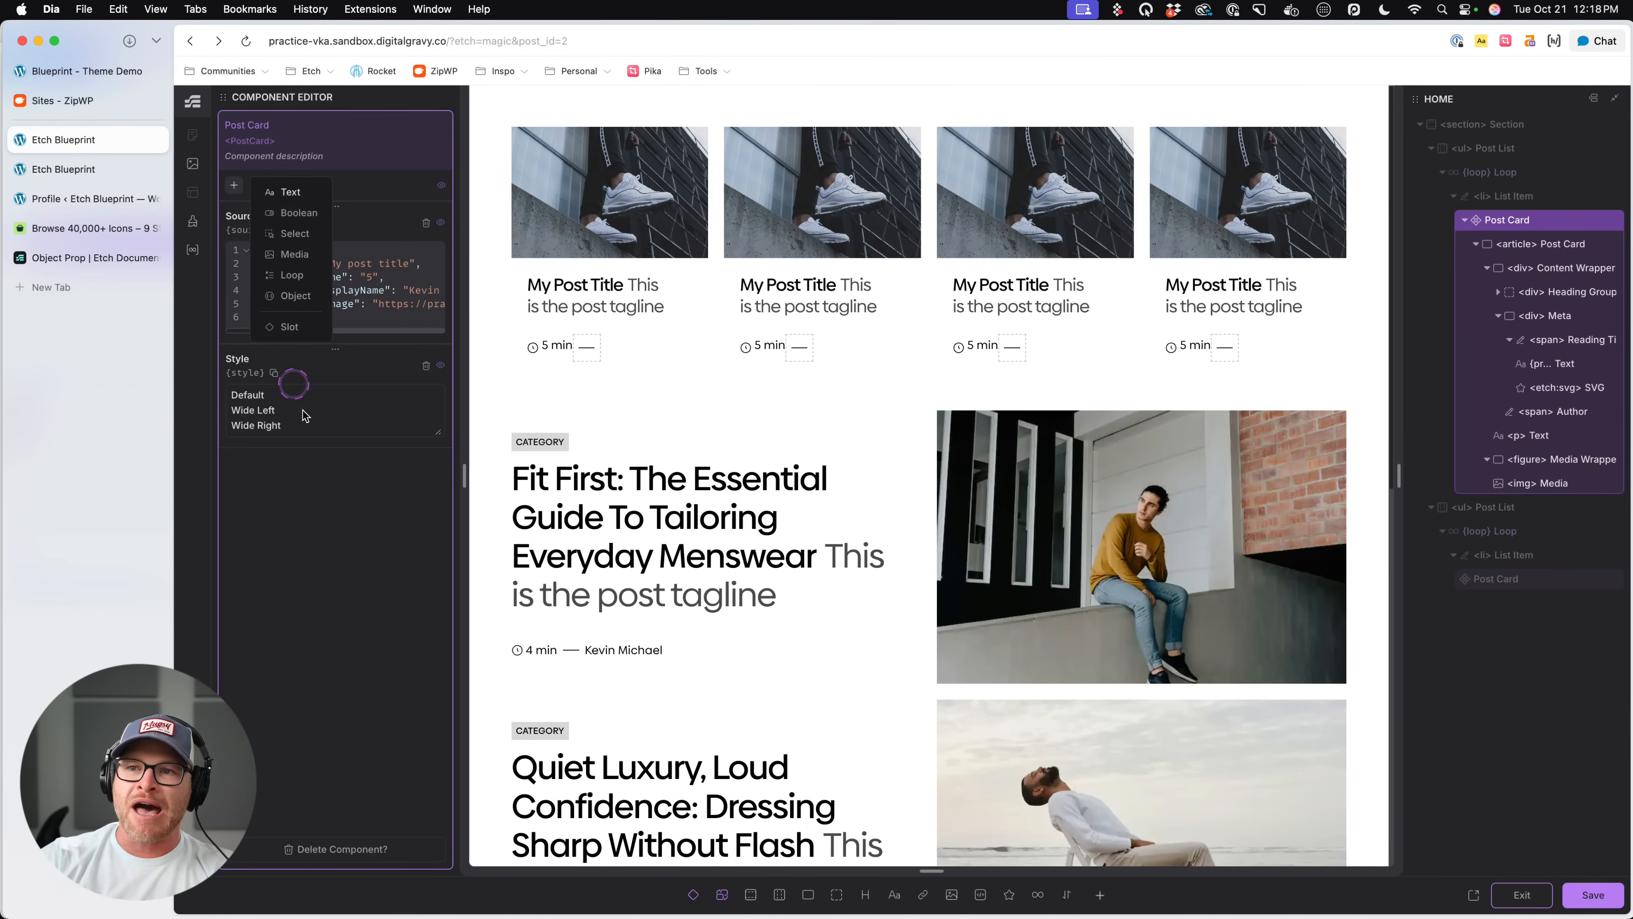
pyautogui.click(339, 545)
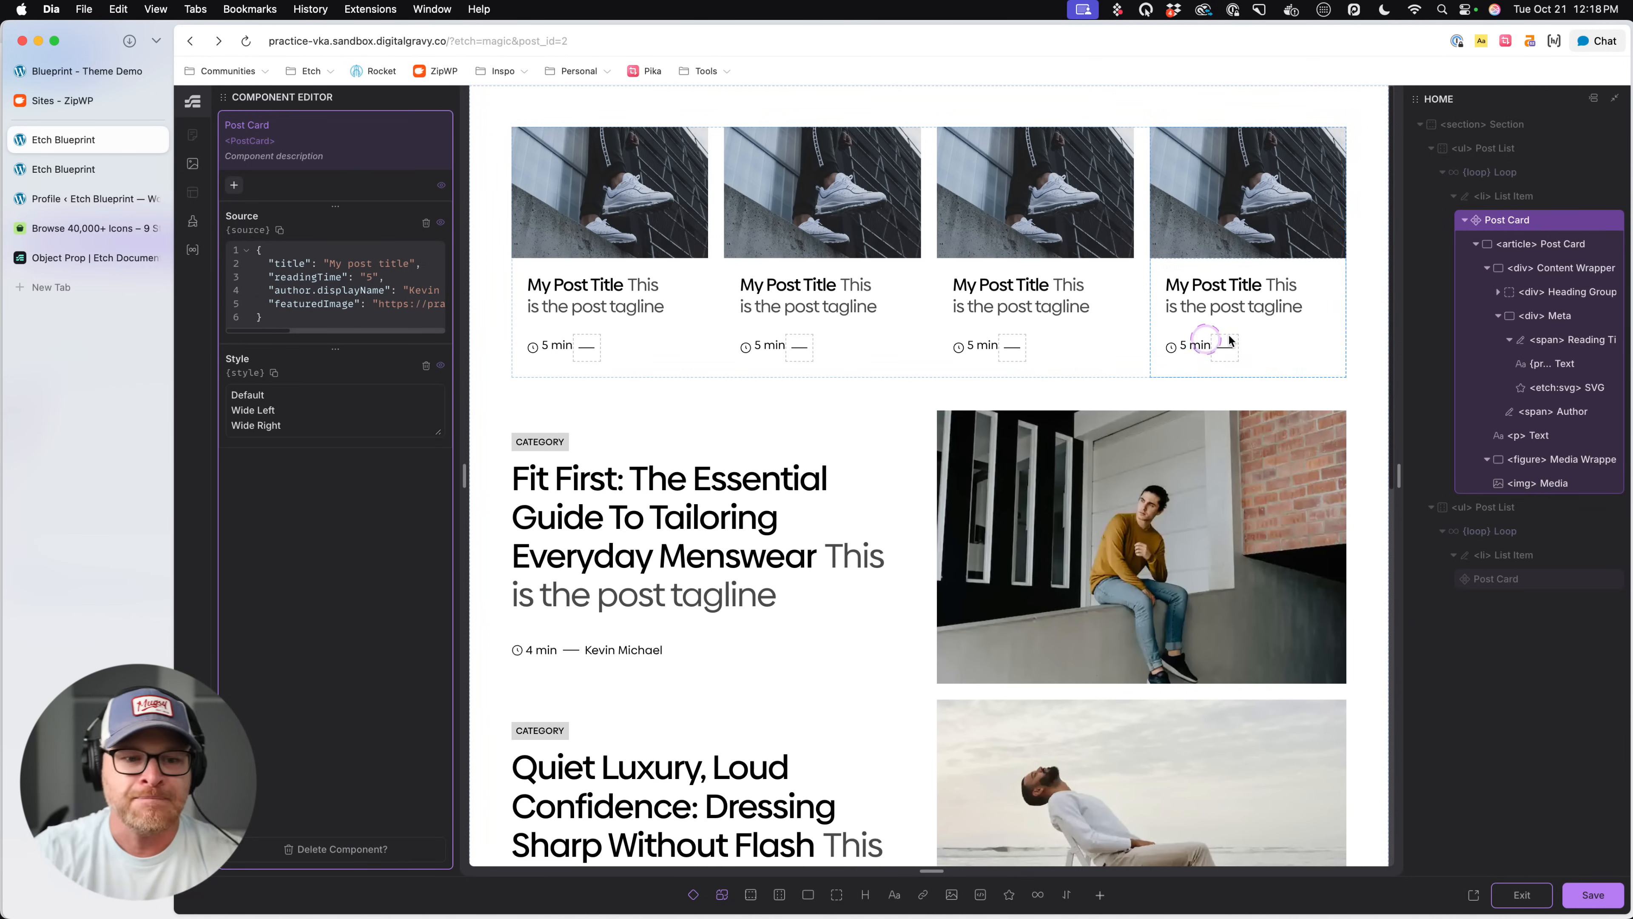
pyautogui.scroll(-8, 1031, 441)
pyautogui.click(1033, 453)
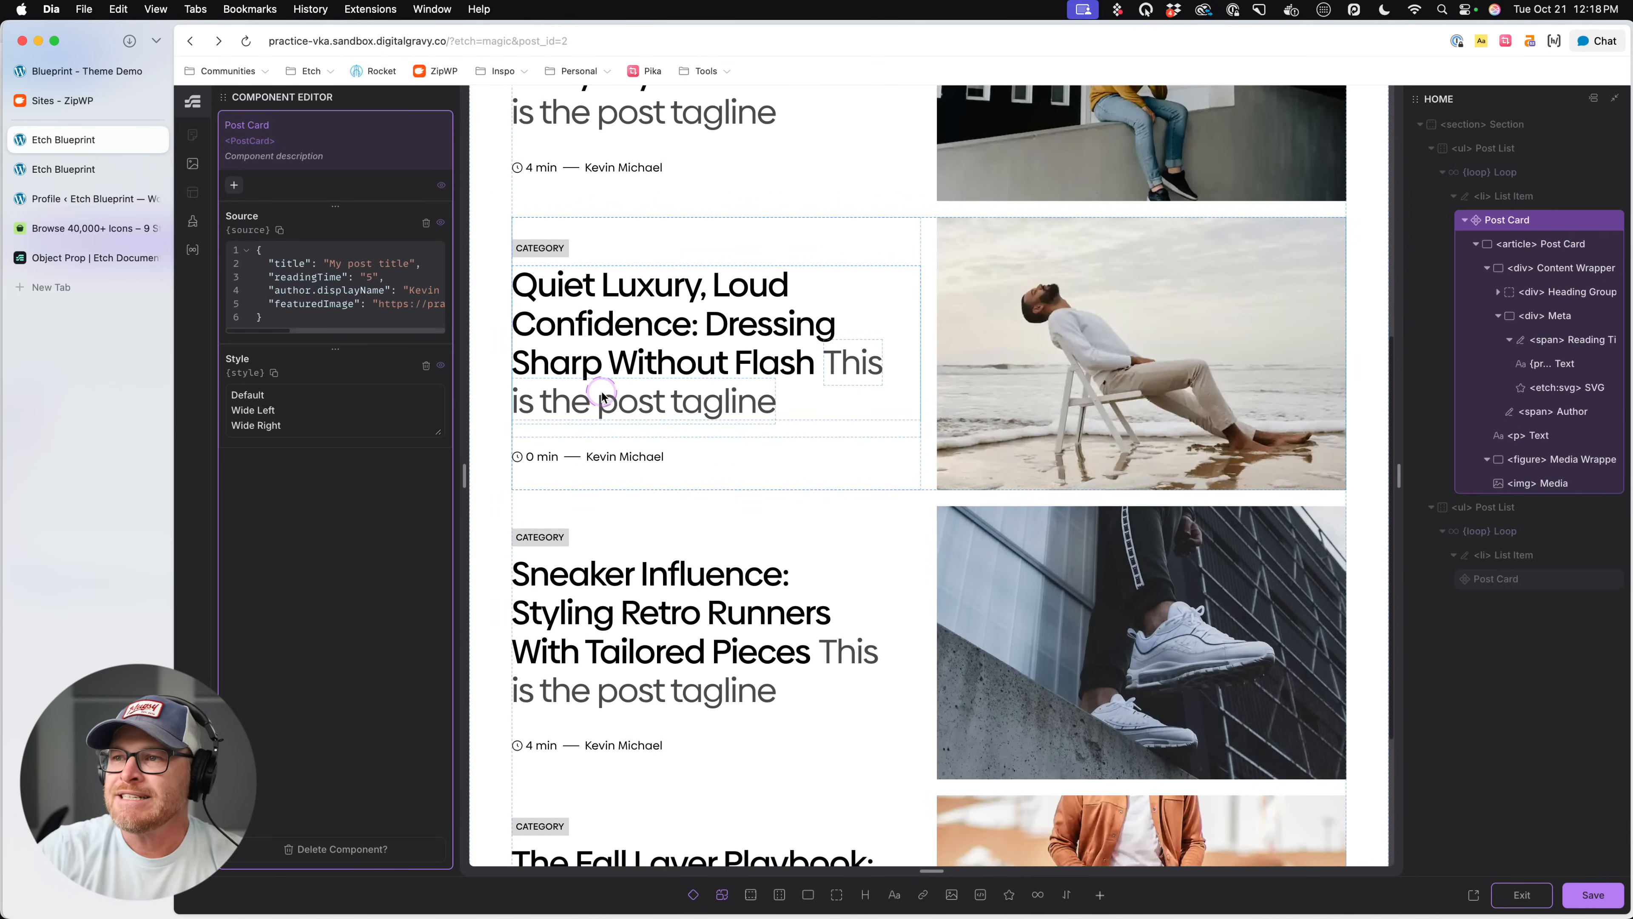
pyautogui.click(613, 324)
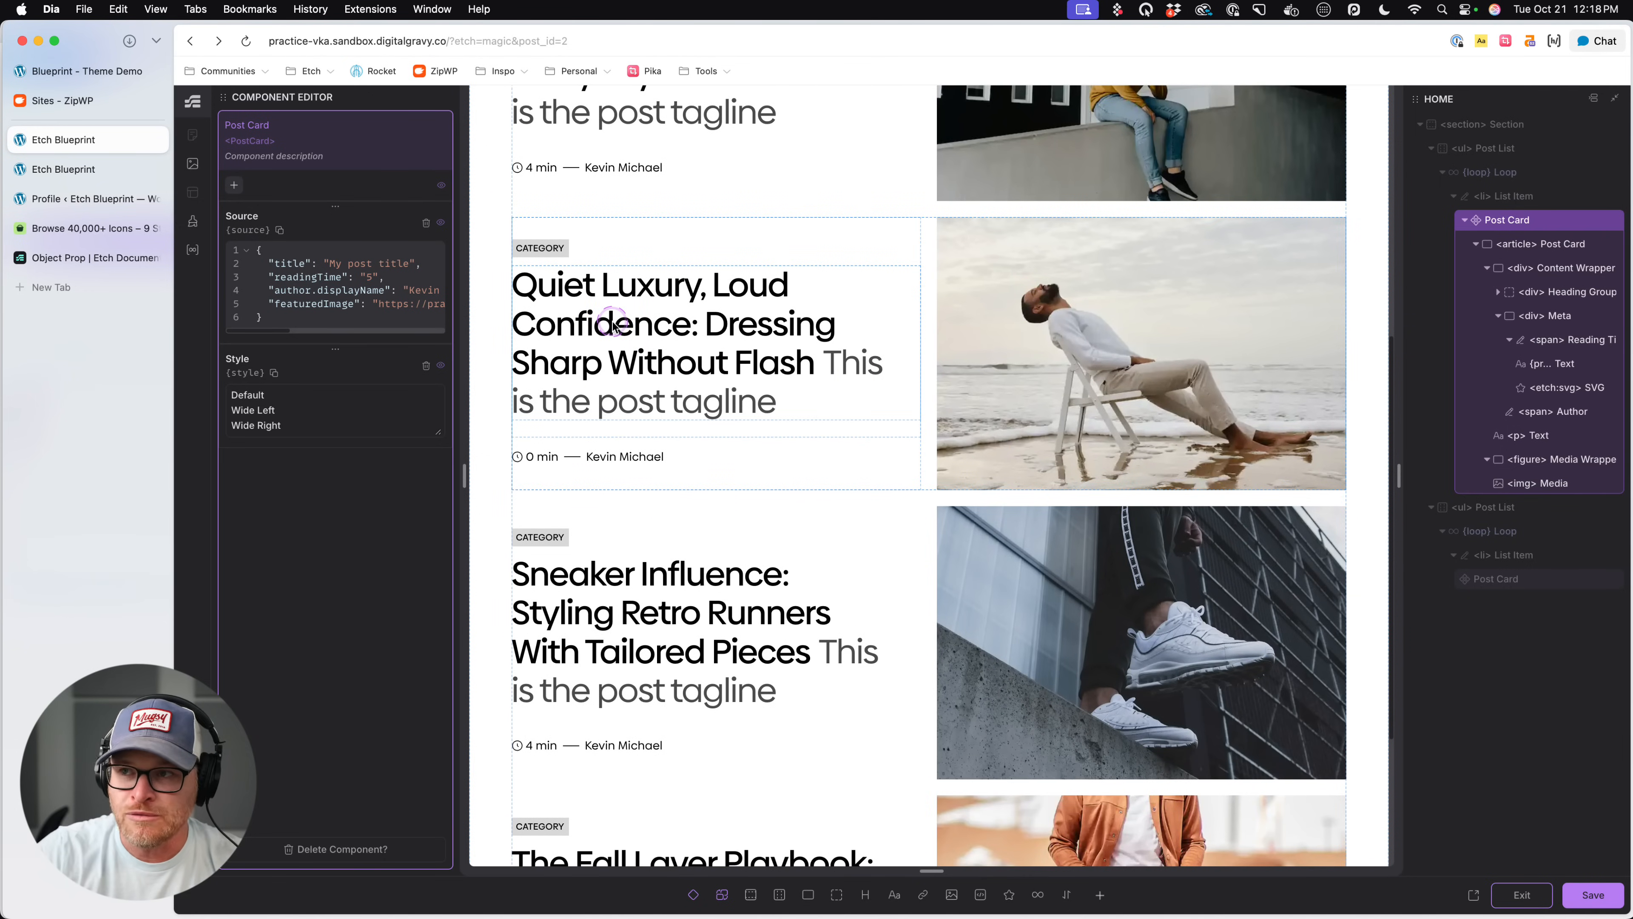
# - Widen the structure panel, move the h2 Heading out of the Heading Group into the Content Wrapper, and delete the empty group
pyautogui.click(1536, 330)
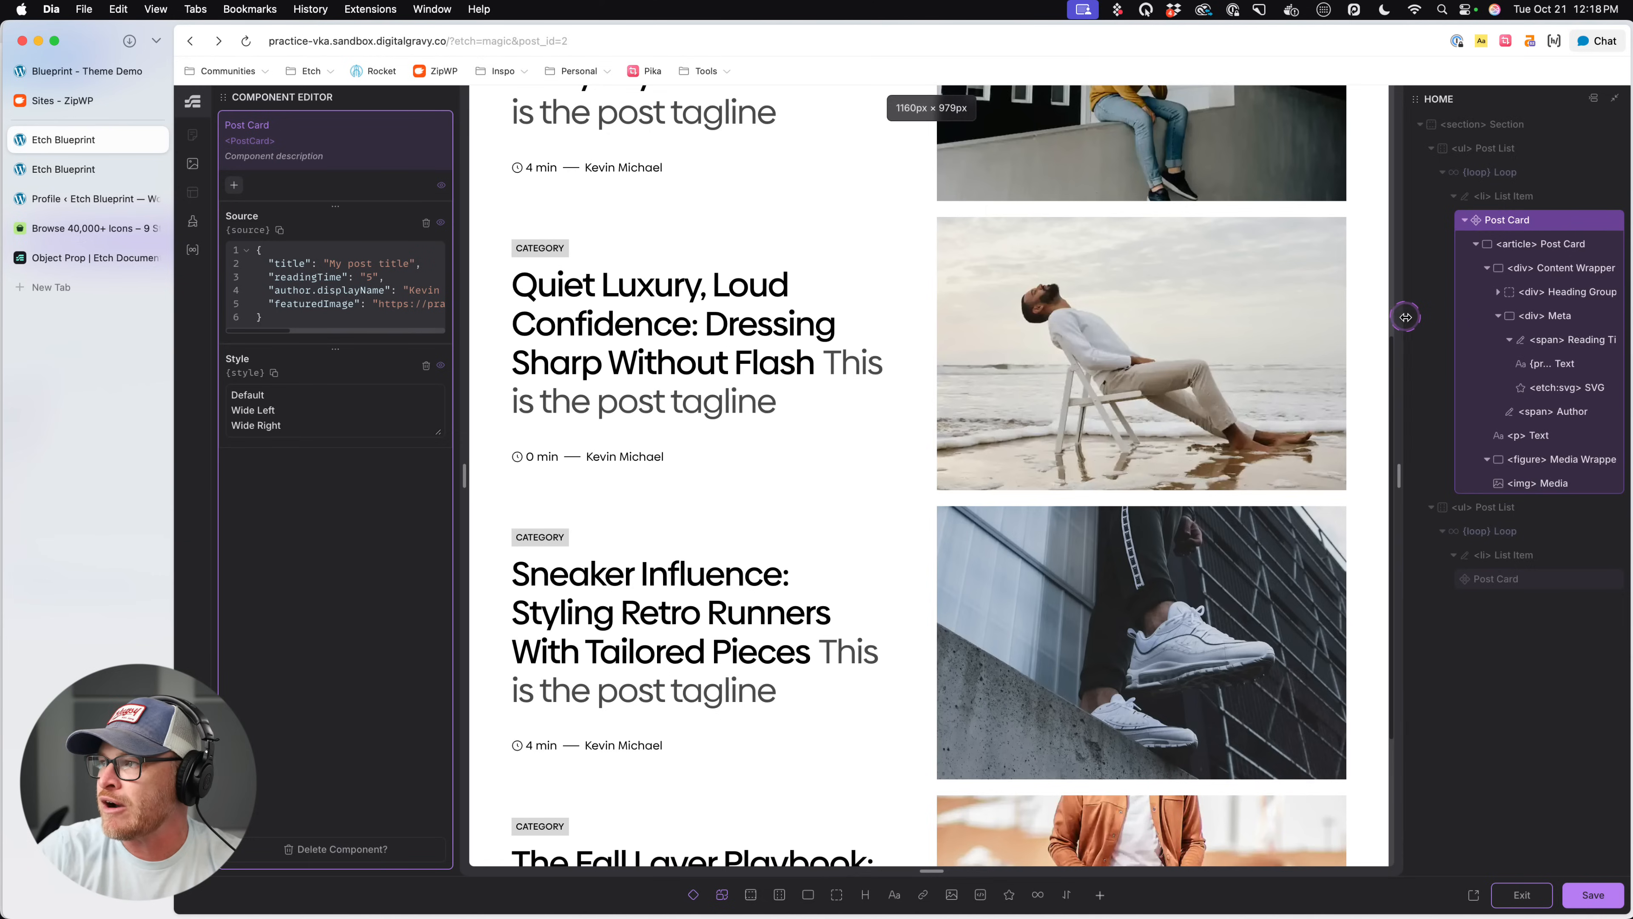
pyautogui.moveTo(1405, 316); pyautogui.dragTo(1236, 314)
pyautogui.click(1477, 481)
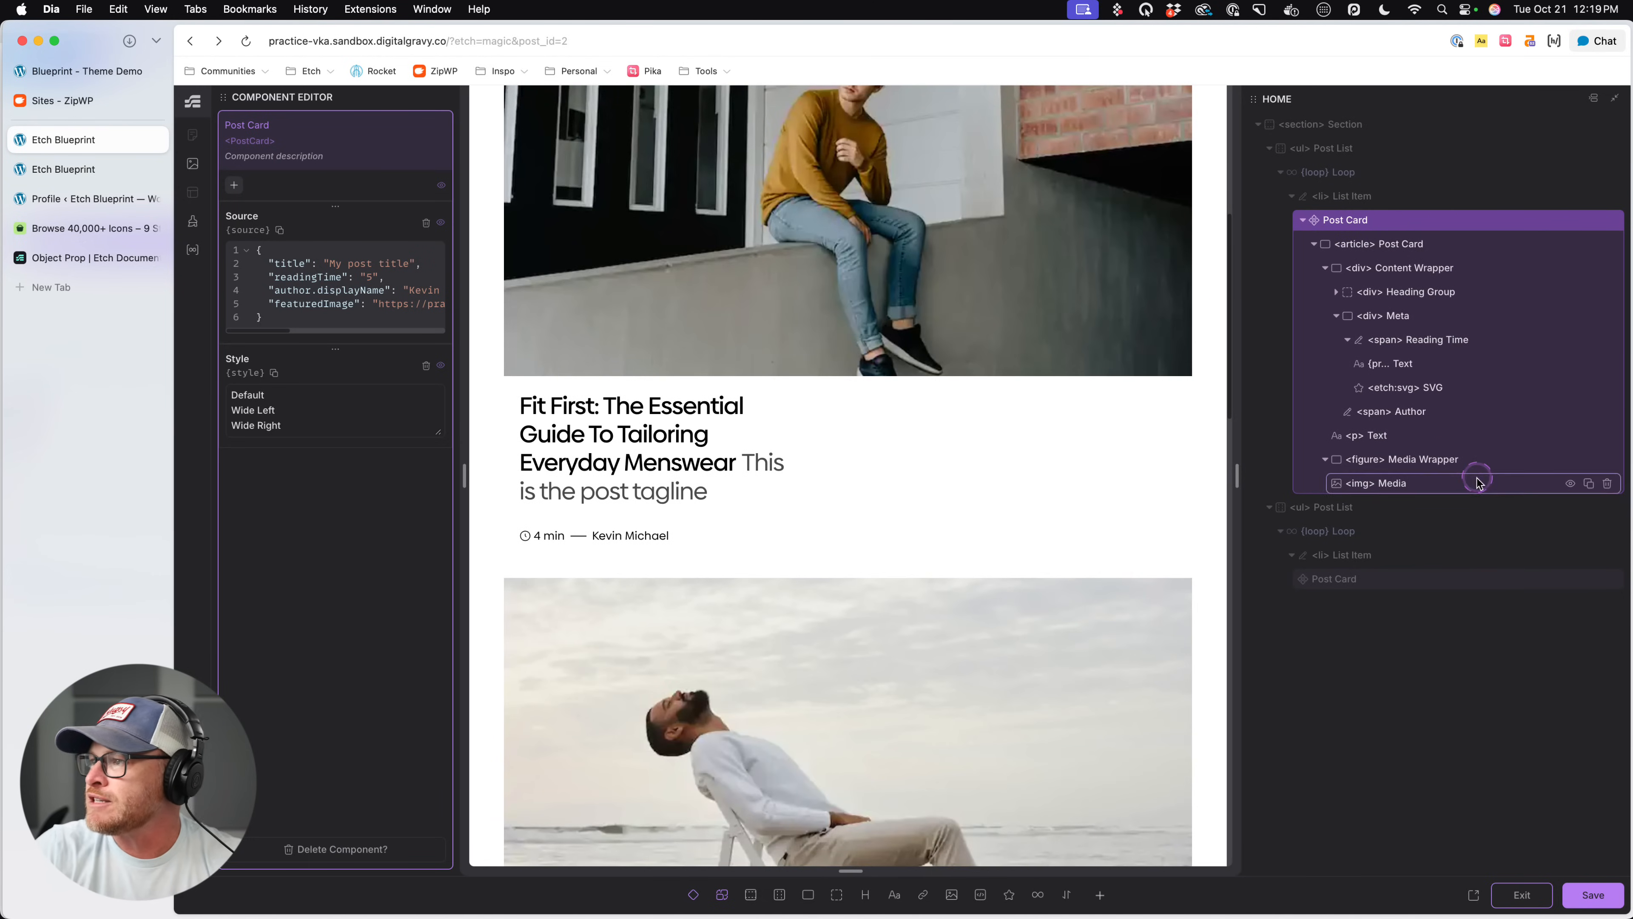
pyautogui.click(1404, 292)
pyautogui.click(1407, 315)
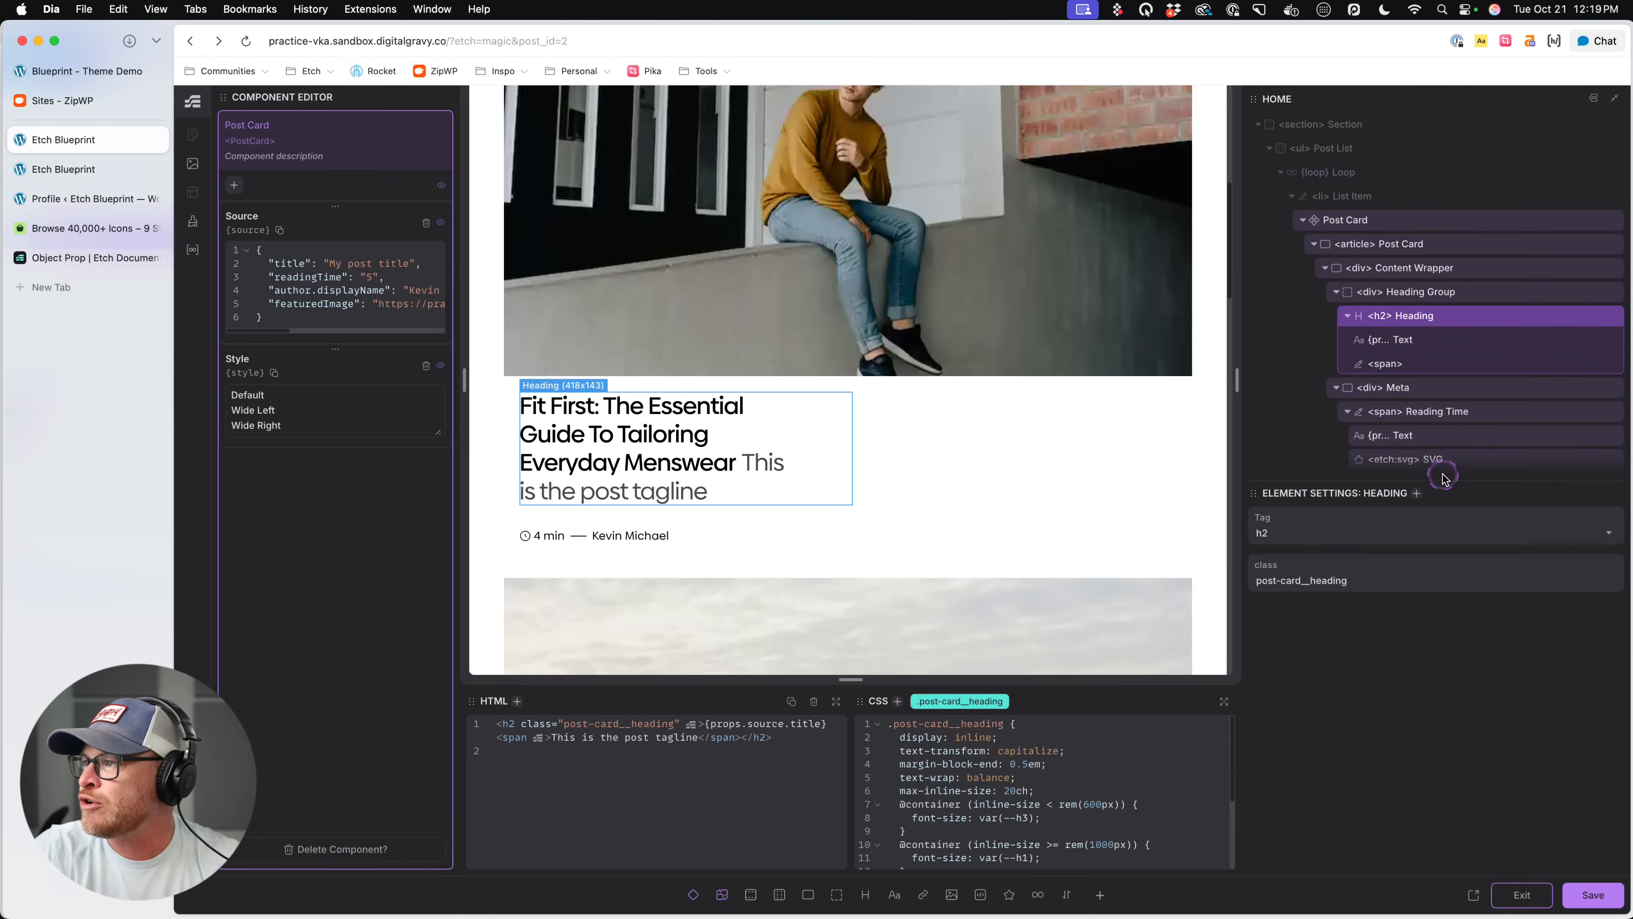
pyautogui.moveTo(1399, 318); pyautogui.dragTo(1417, 292)
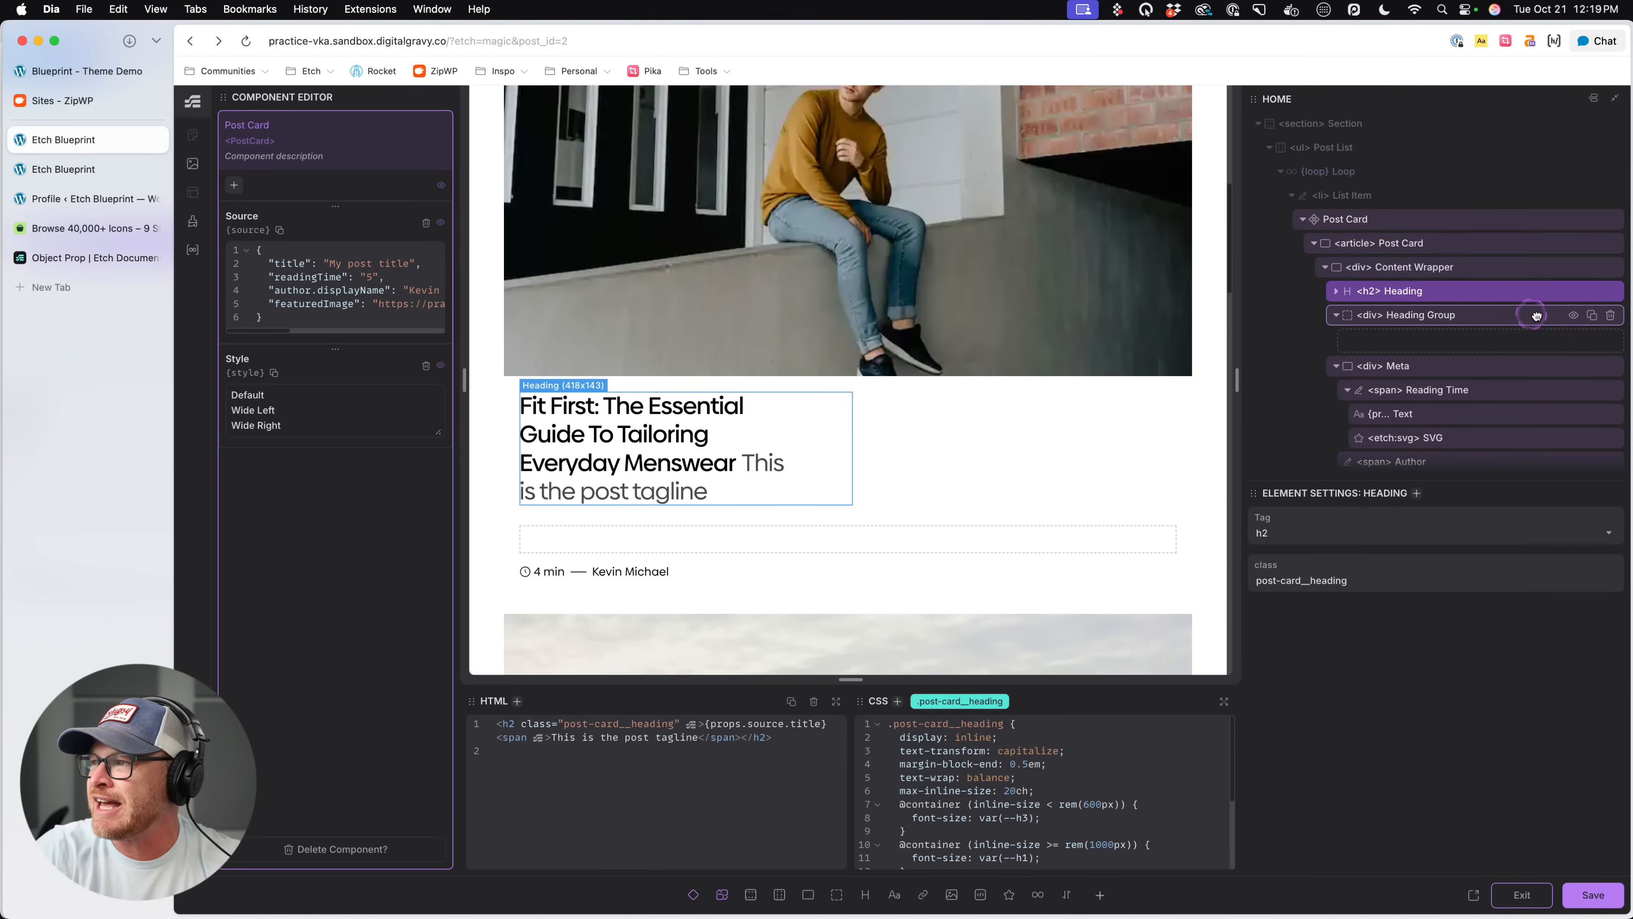
pyautogui.click(1610, 314)
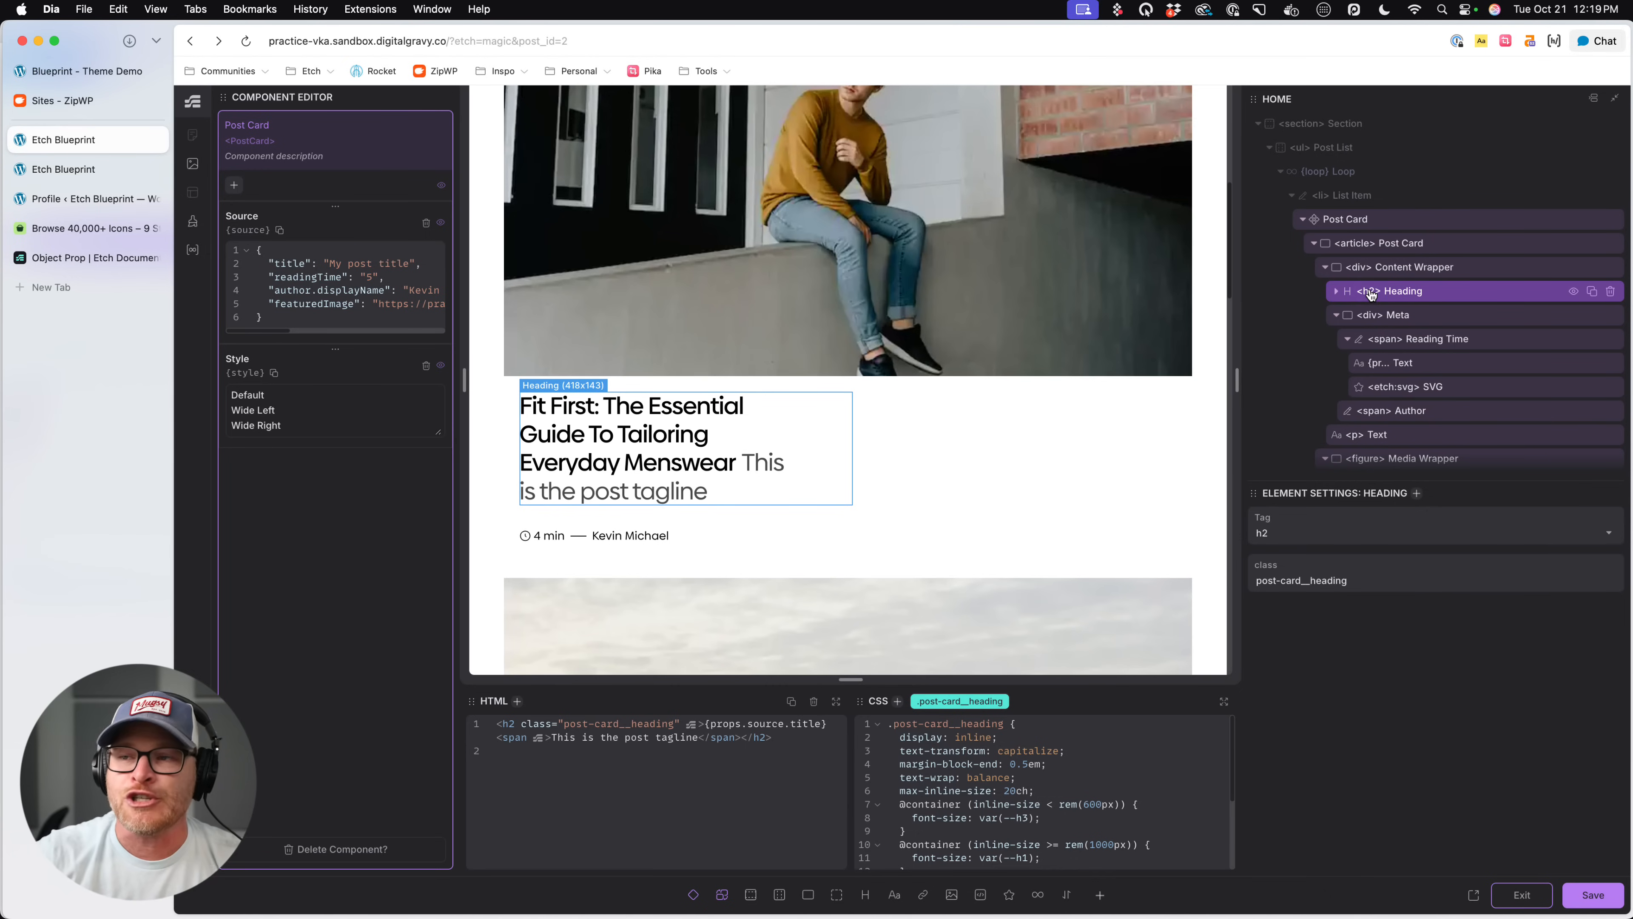
# - Save the Post Card component changes and exit the component editor
pyautogui.scroll(10, 990, 321)
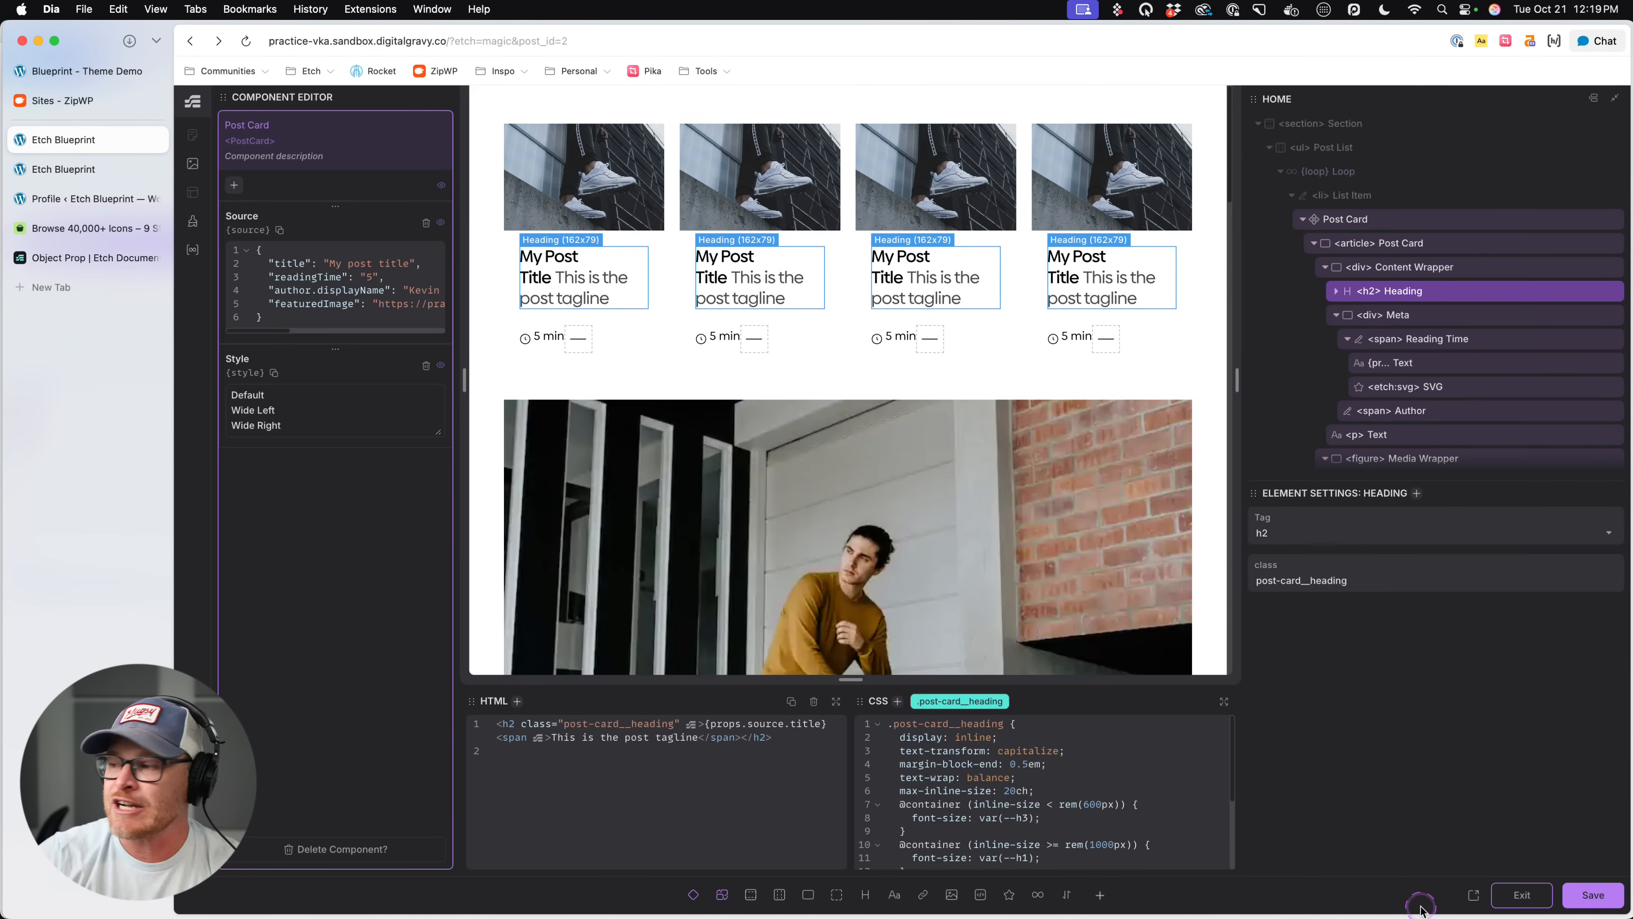
pyautogui.click(1576, 896)
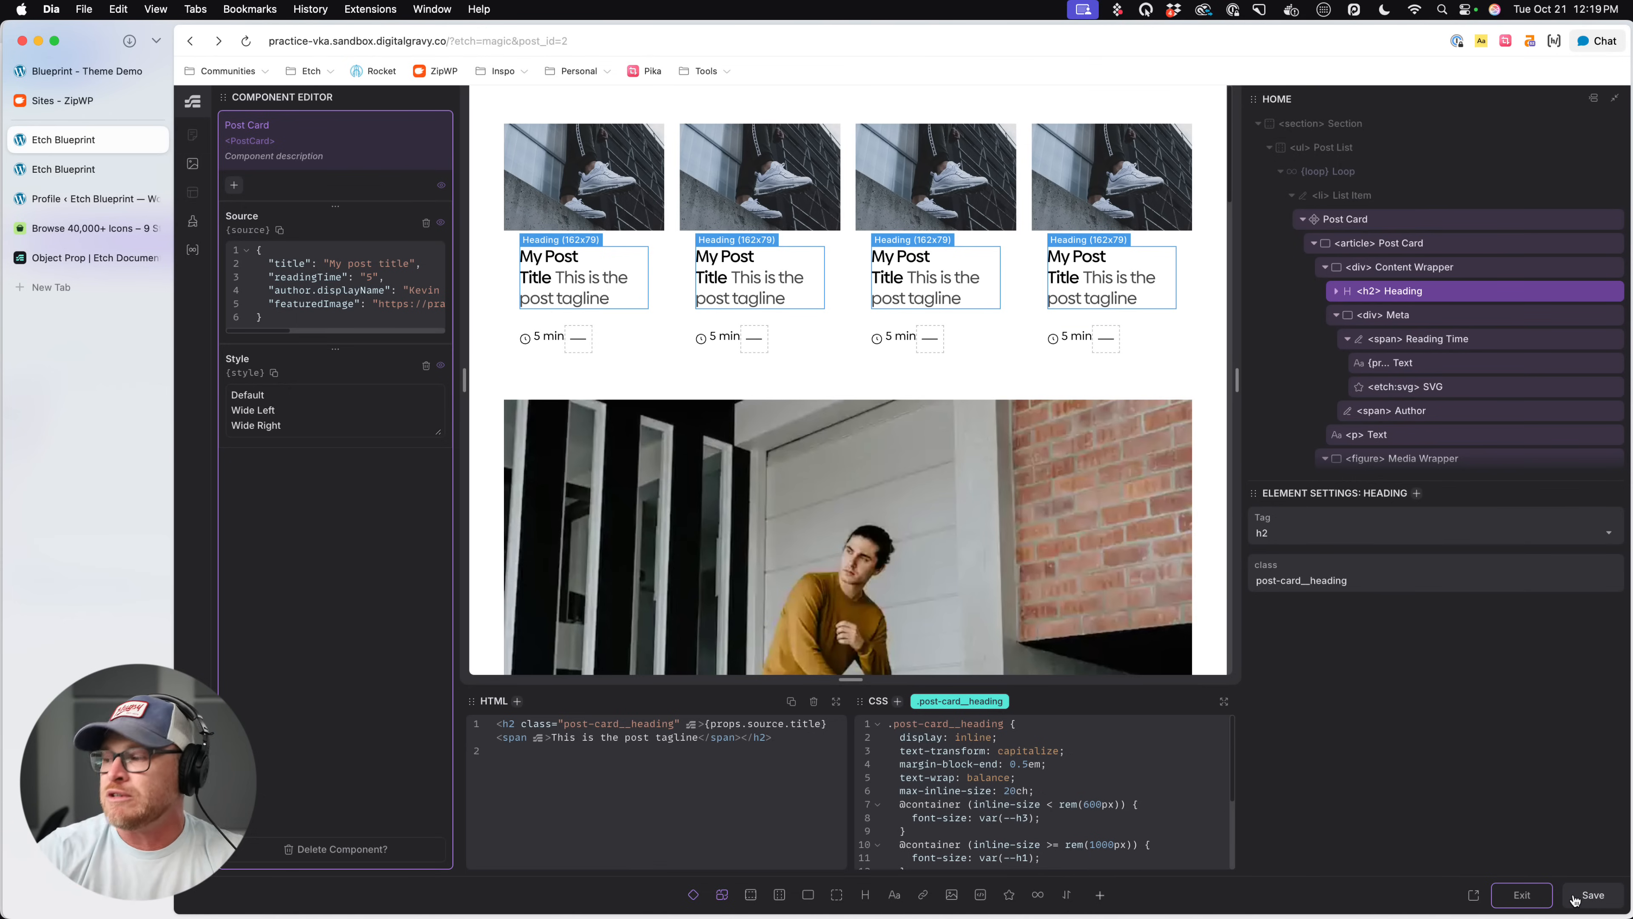
pyautogui.click(1537, 898)
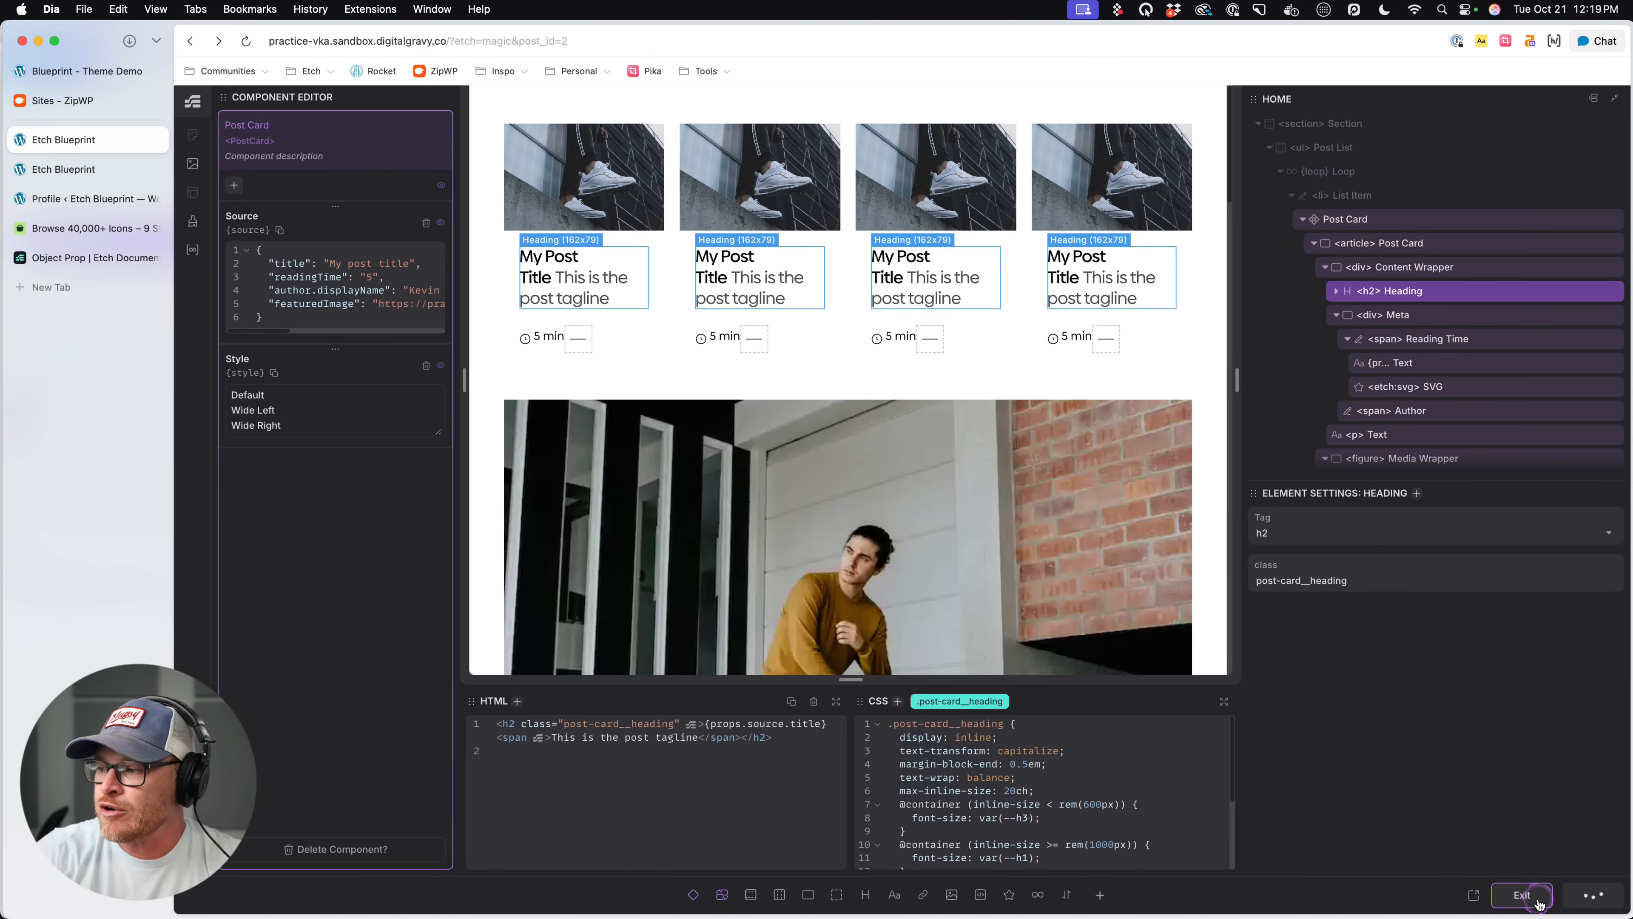
pyautogui.click(1538, 900)
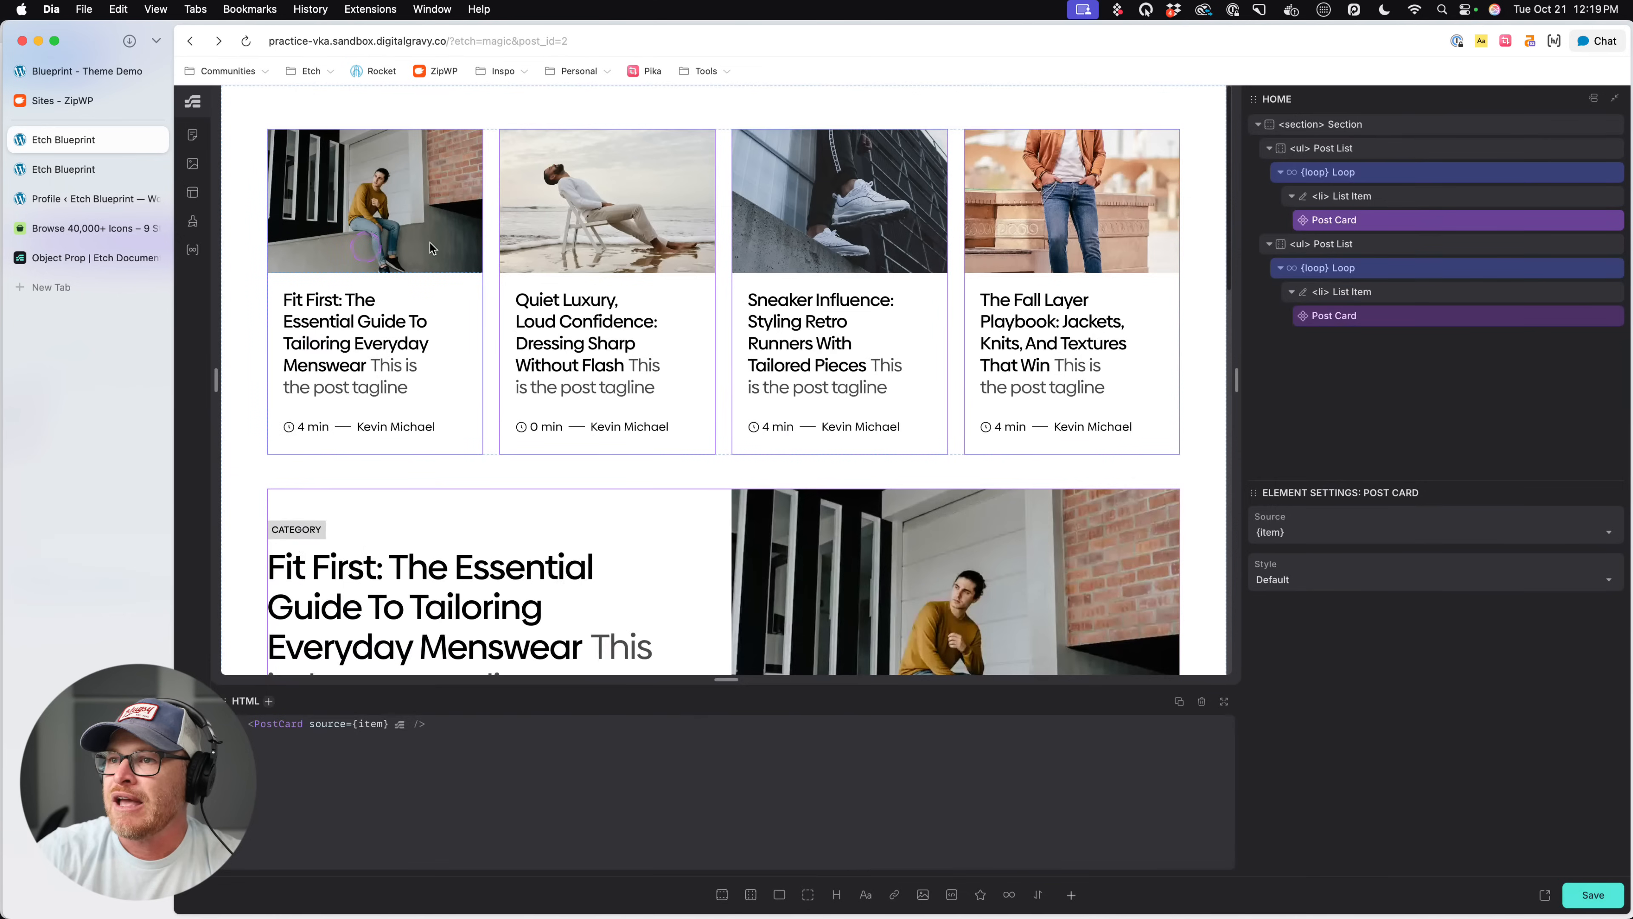
# - Add a container to the section, name it "Section Intro", and move it above the first Post List
pyautogui.click(928, 108)
pyautogui.click(1351, 153)
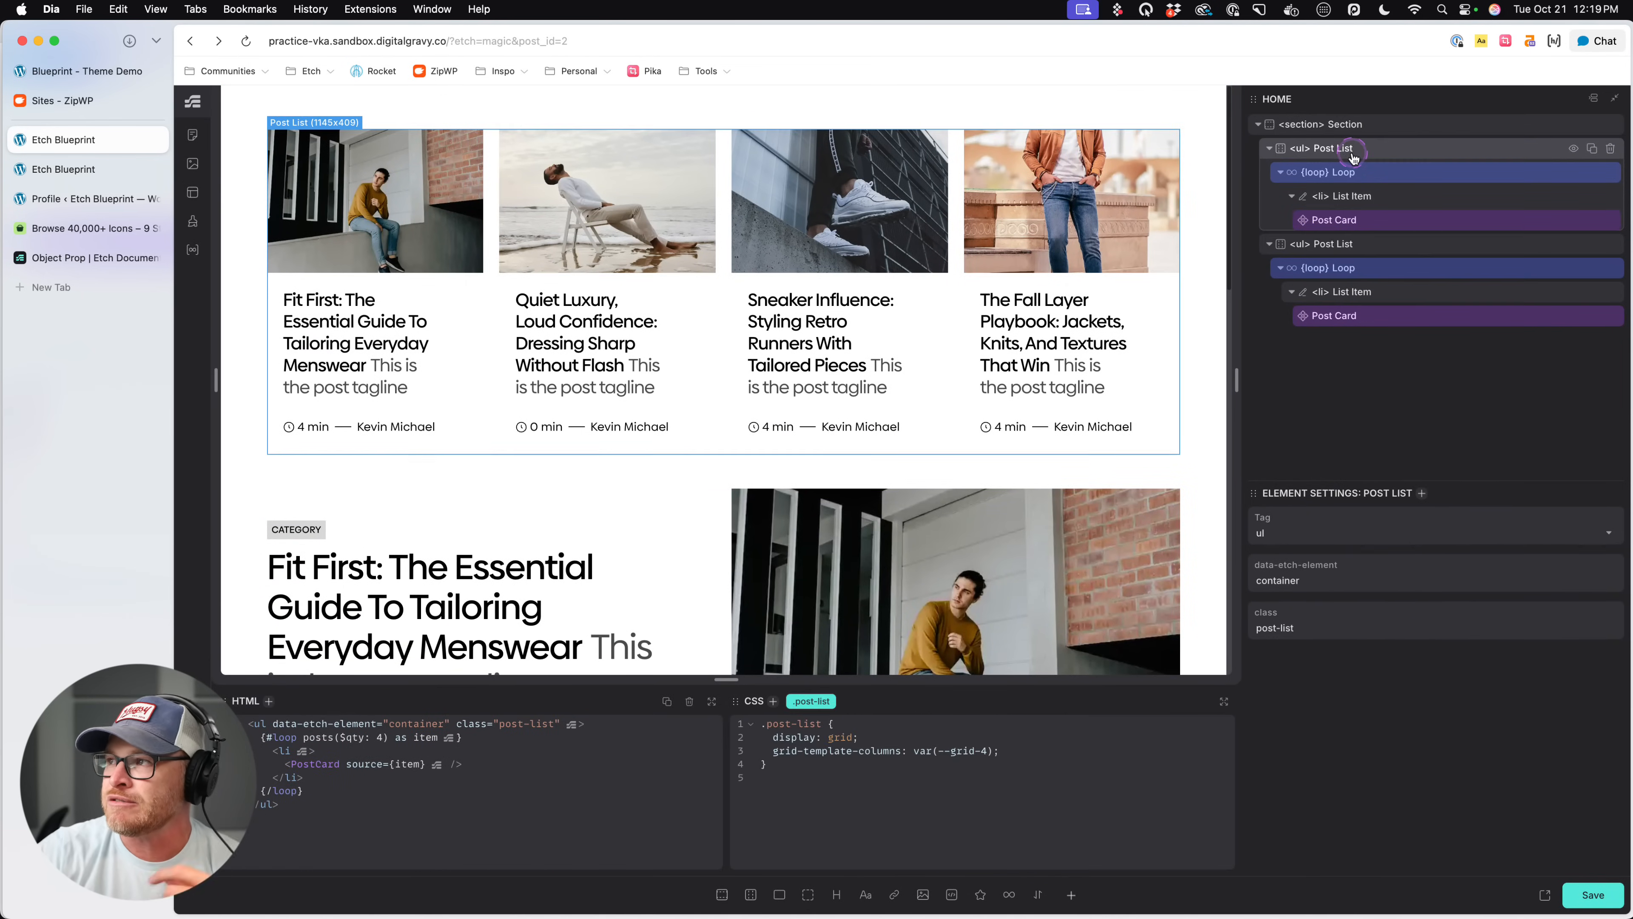
pyautogui.click(1370, 129)
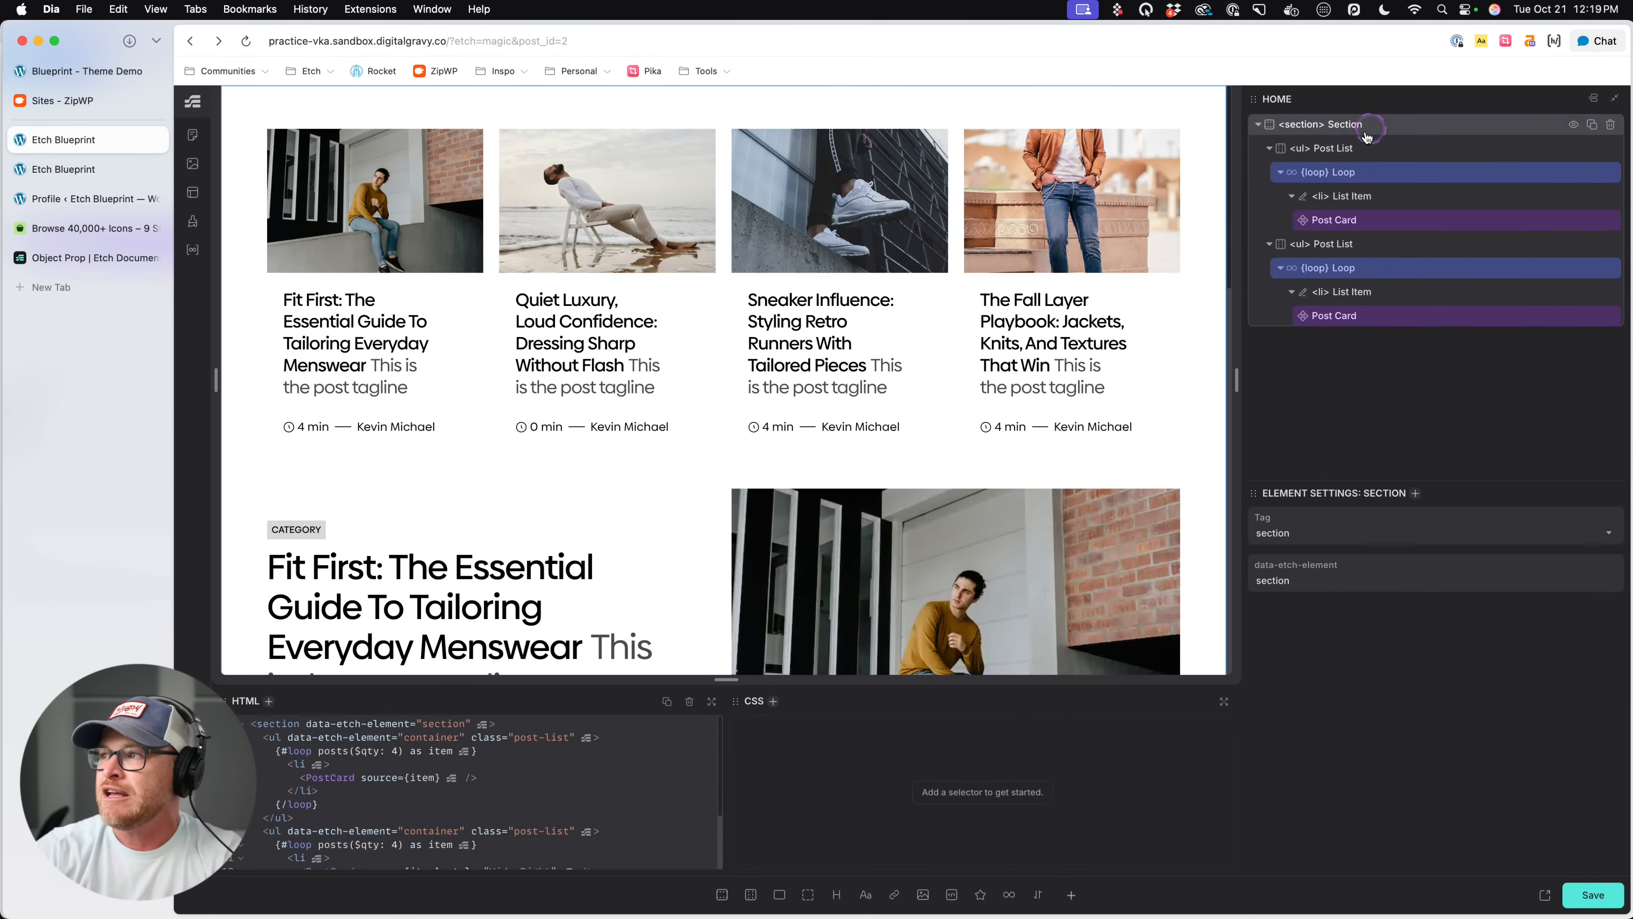
pyautogui.click(1072, 896)
pyautogui.click(1129, 894)
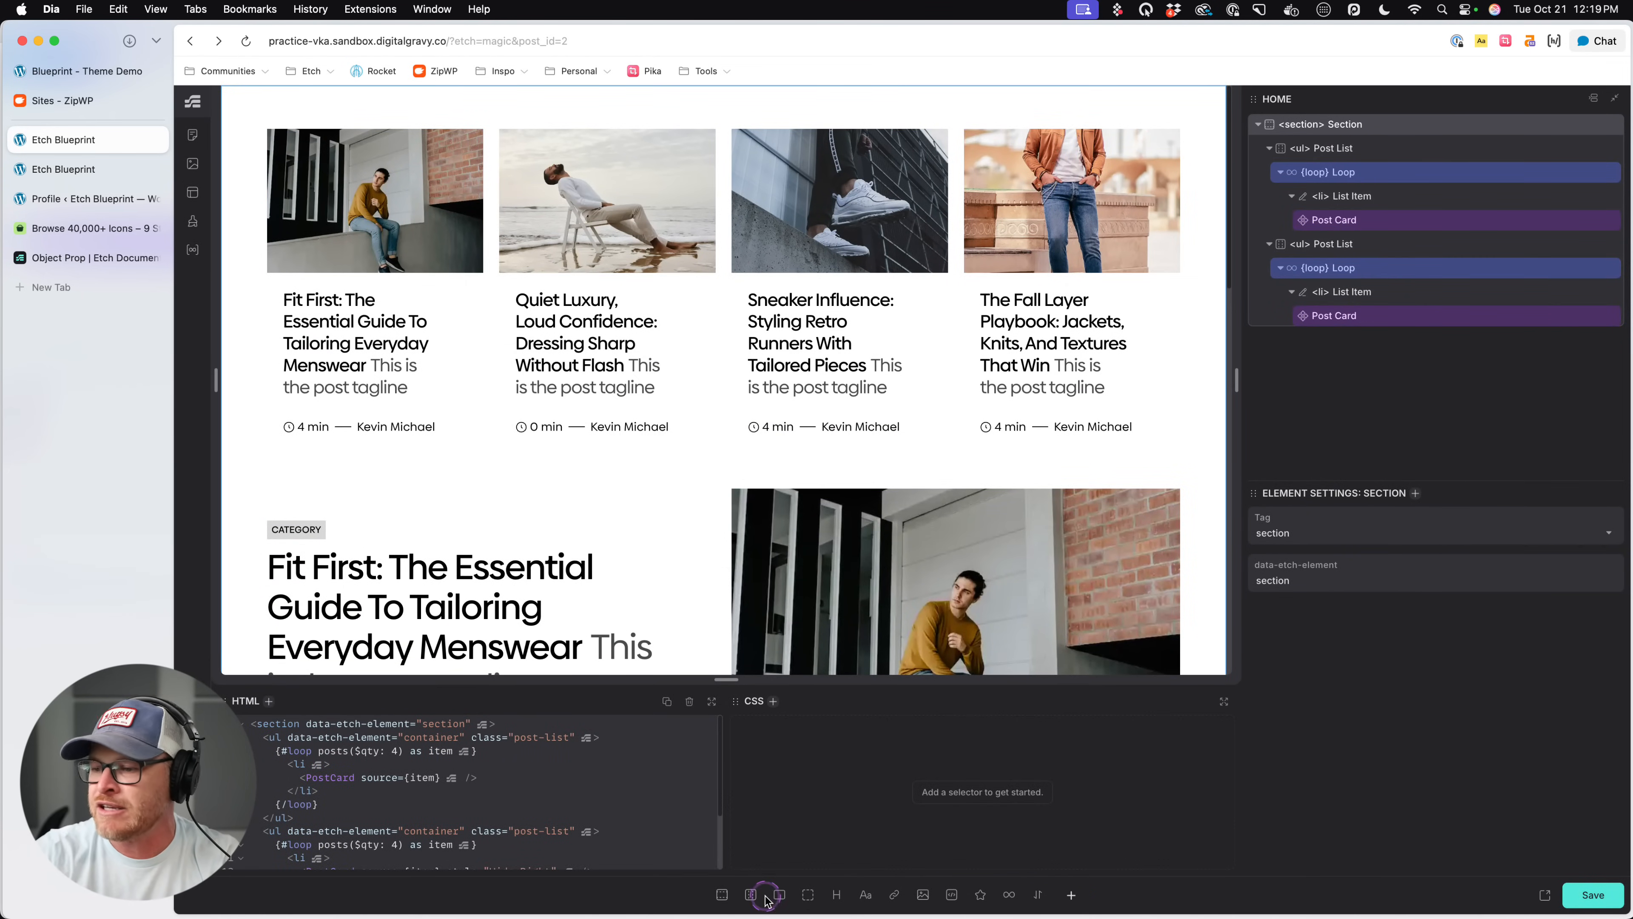
pyautogui.click(786, 894)
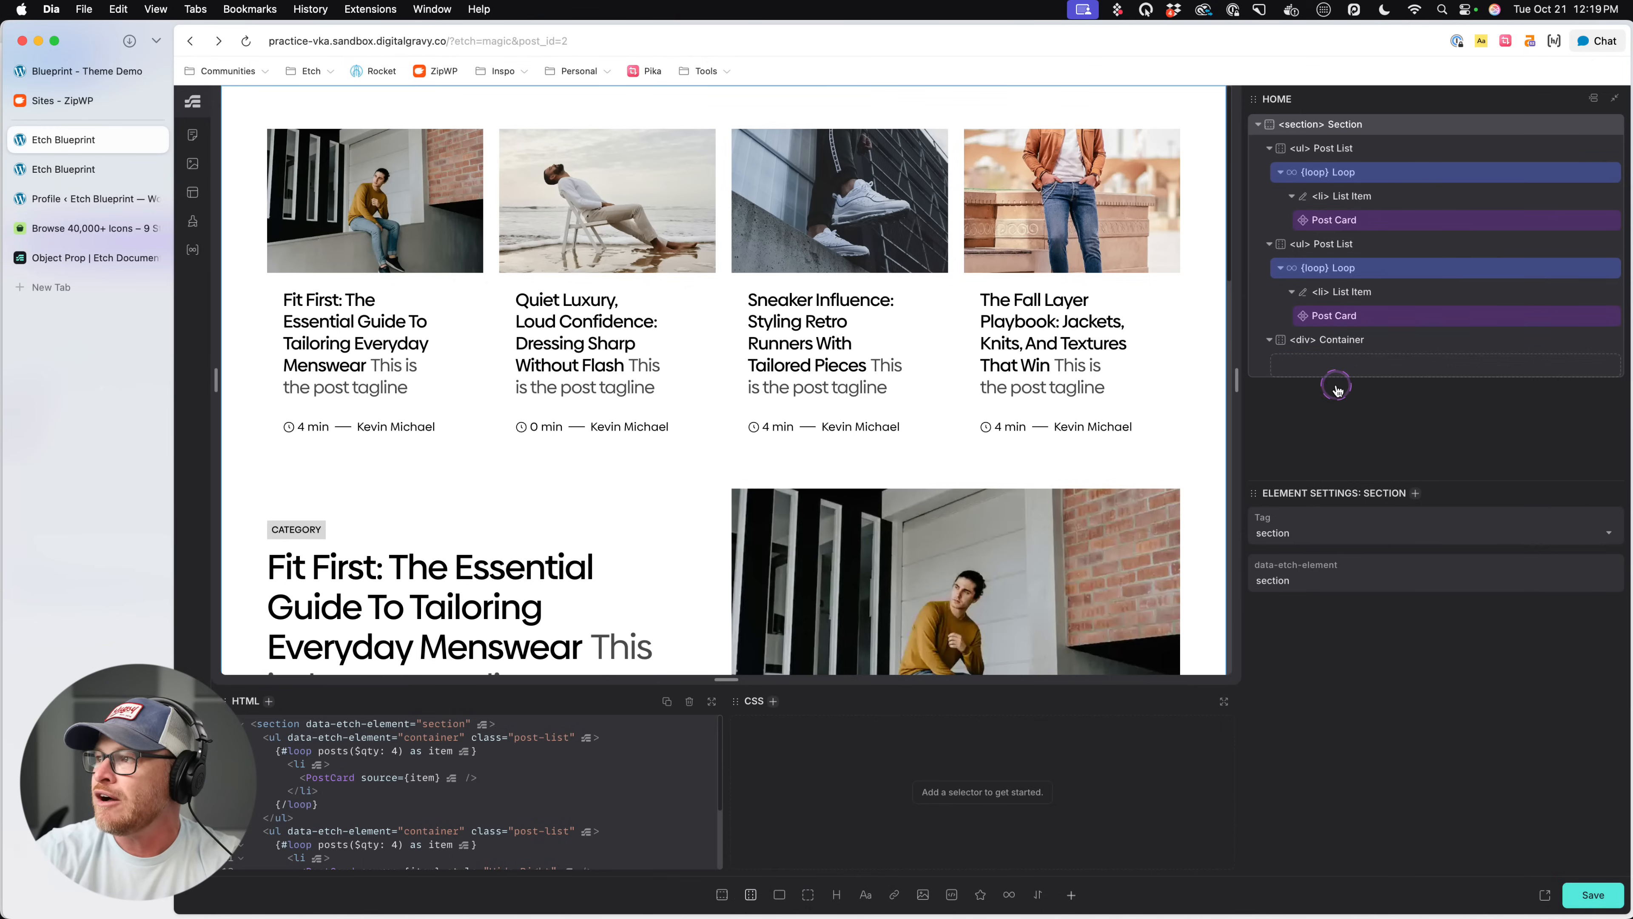
pyautogui.doubleClick(1343, 341)
pyautogui.write('Sec')
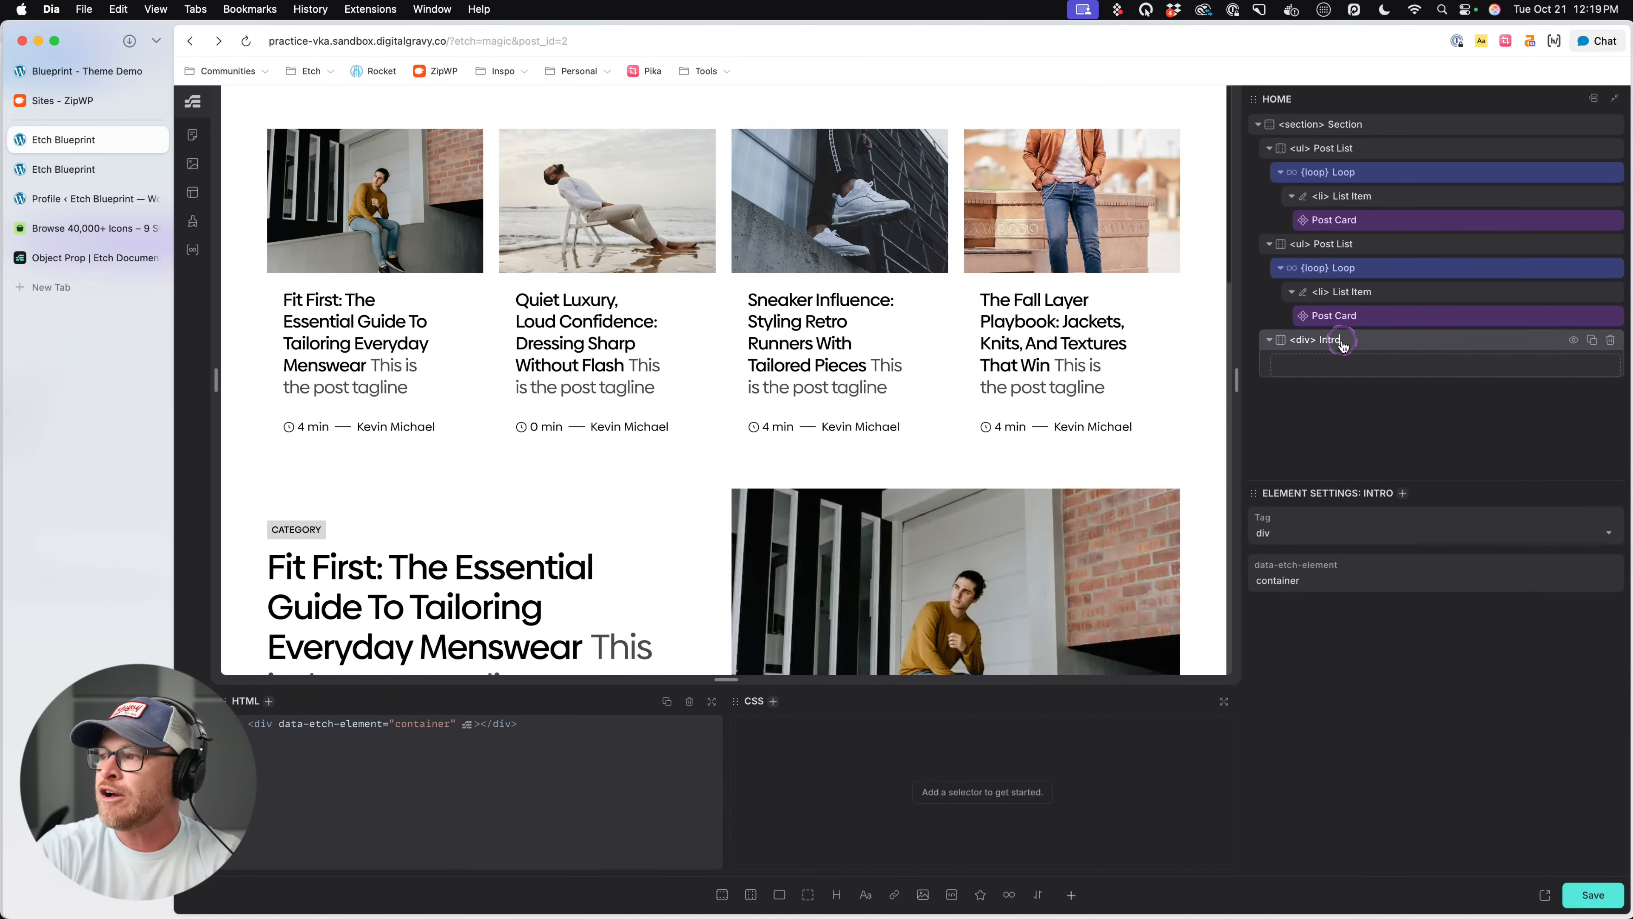
pyautogui.write('tion Intro')
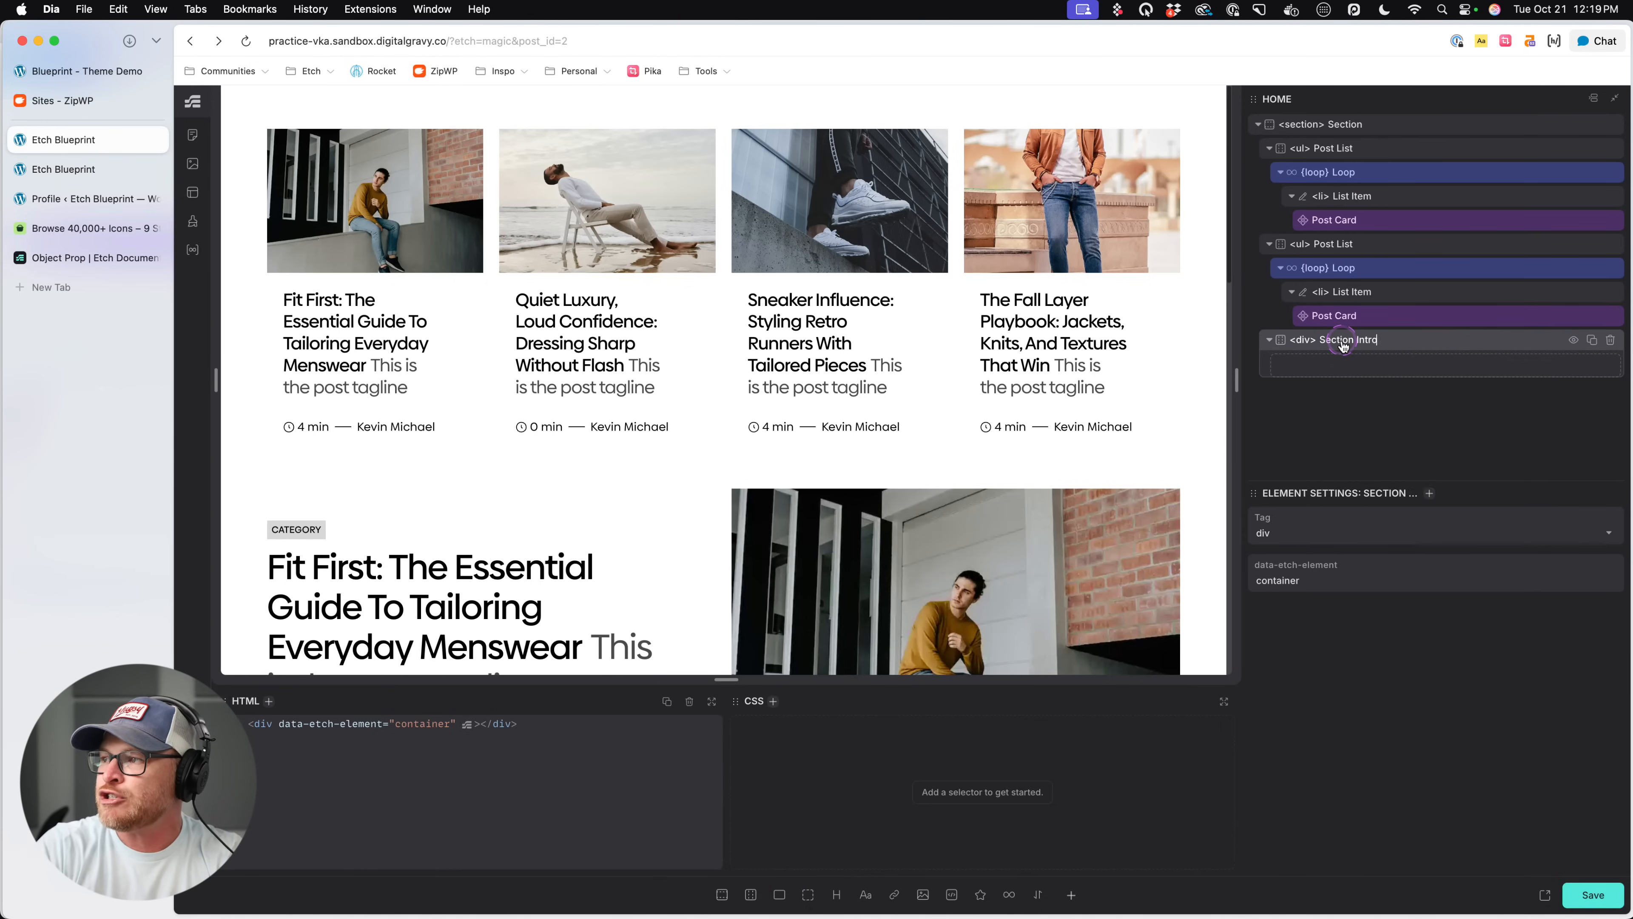
pyautogui.moveTo(1397, 346); pyautogui.dragTo(1402, 149)
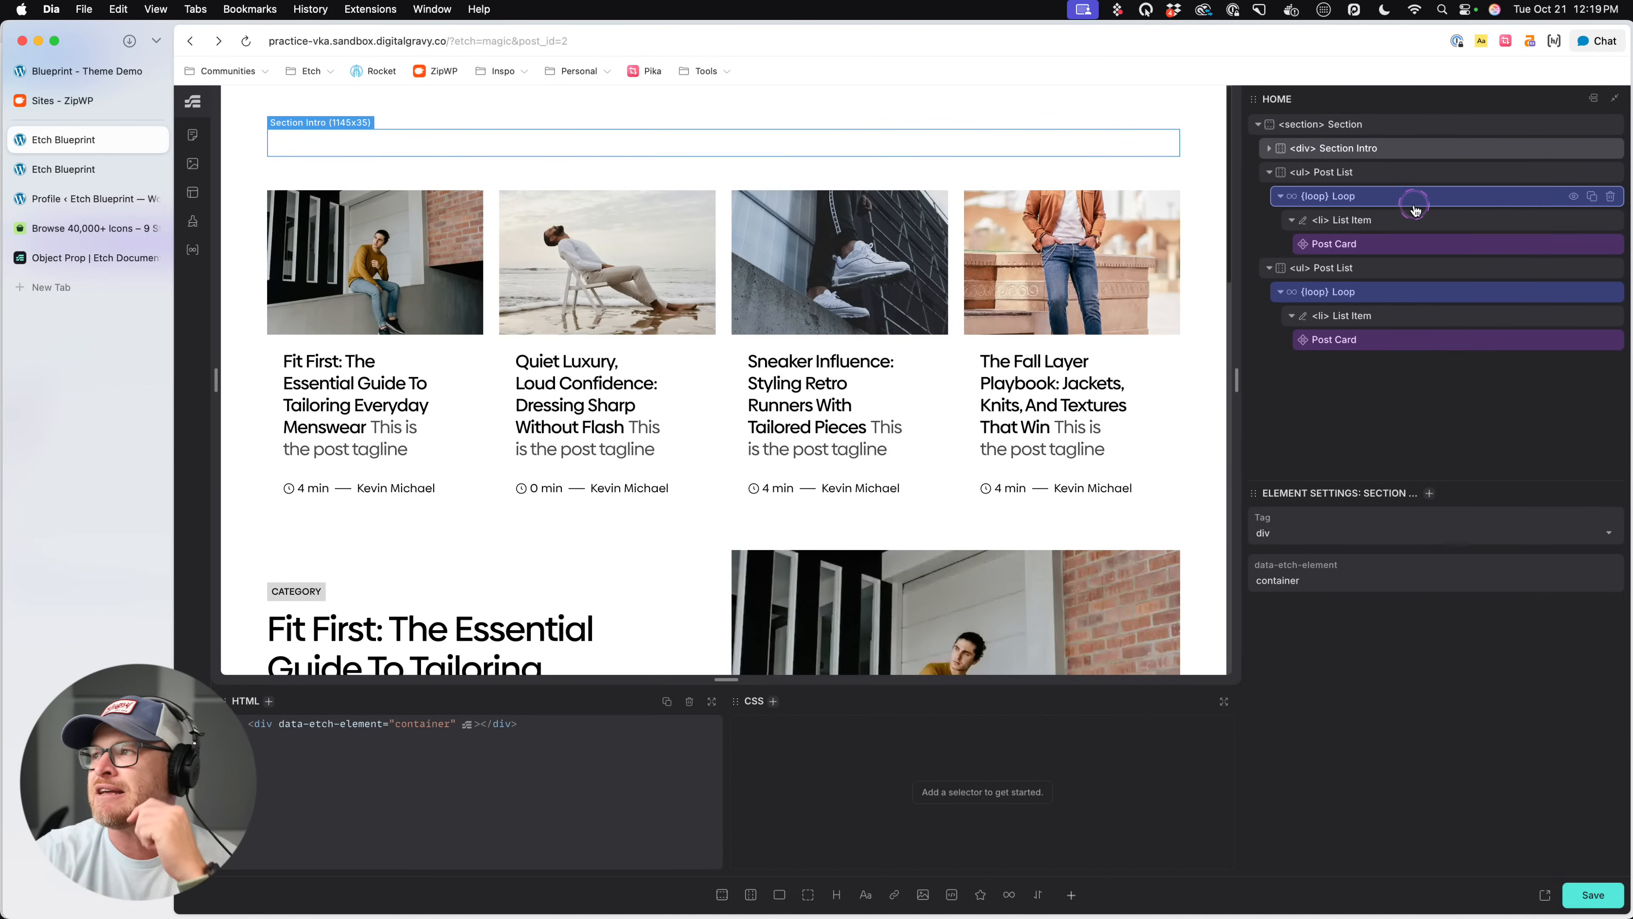
# - Delete the second Post List, add an h2 heading reading "Latest Posts" inside Section Intro, and save the page
pyautogui.click(1613, 267)
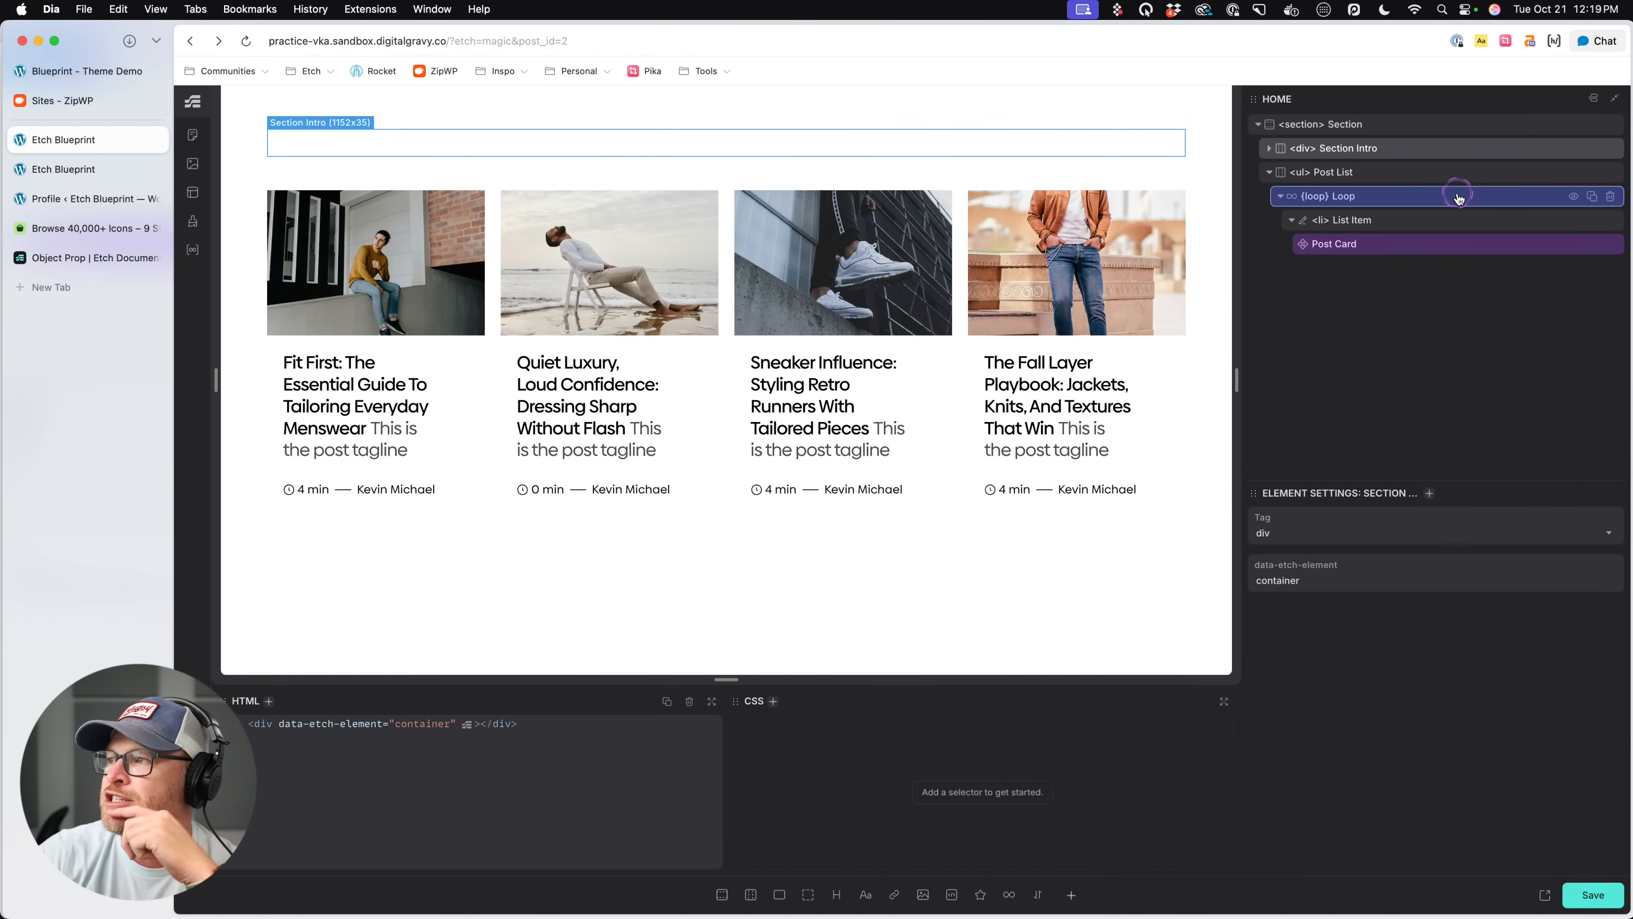
pyautogui.click(1365, 150)
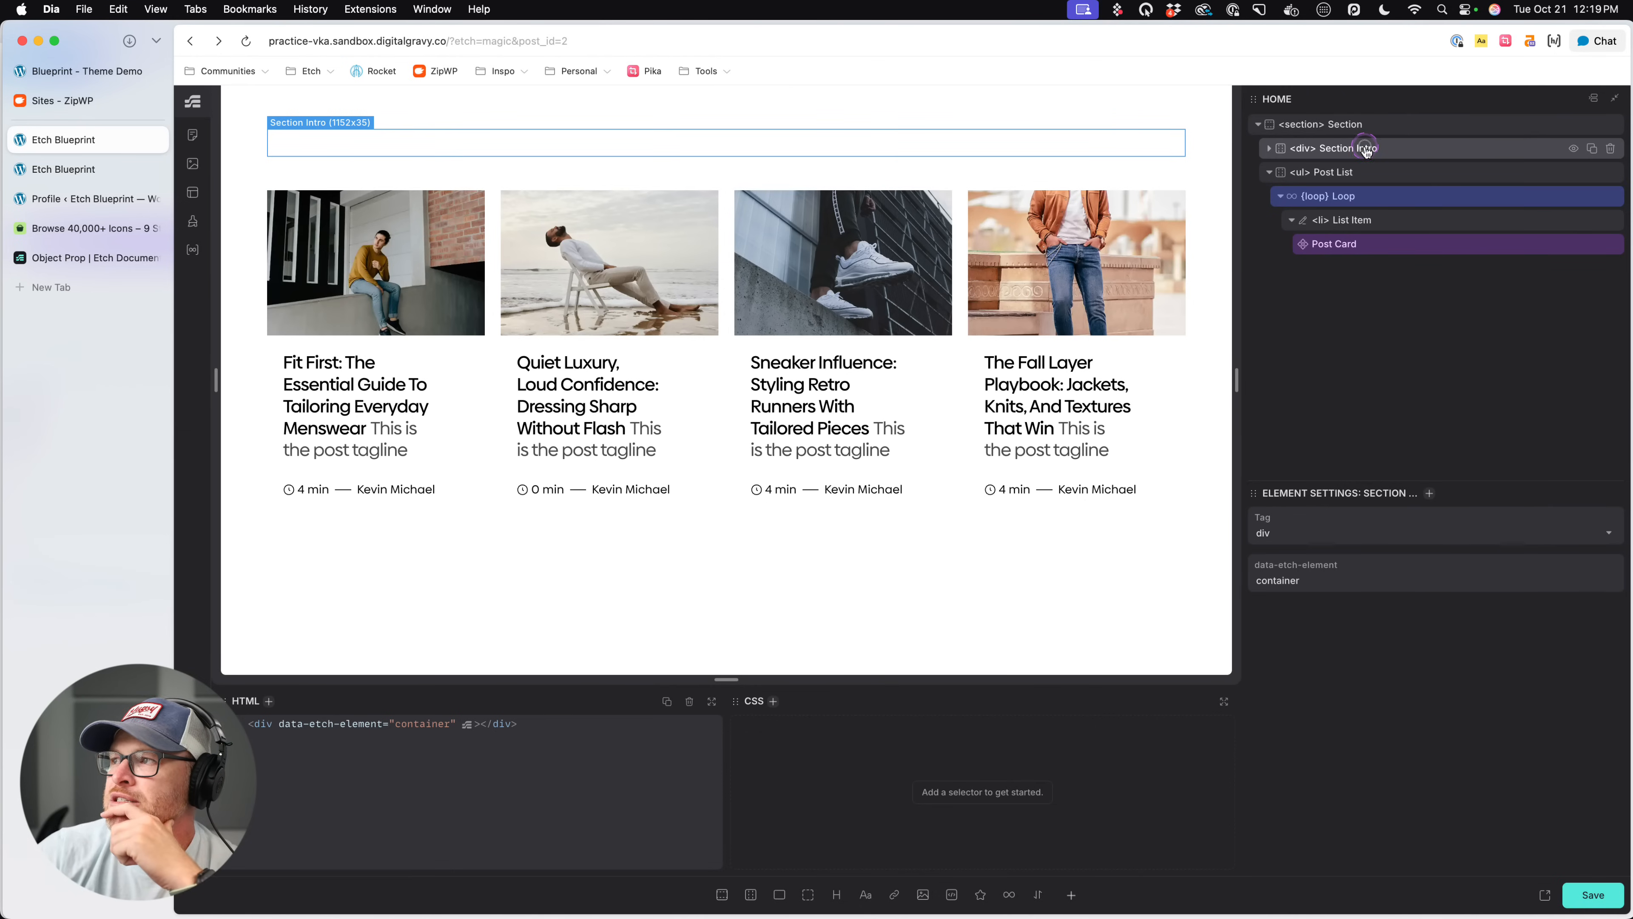
pyautogui.click(844, 891)
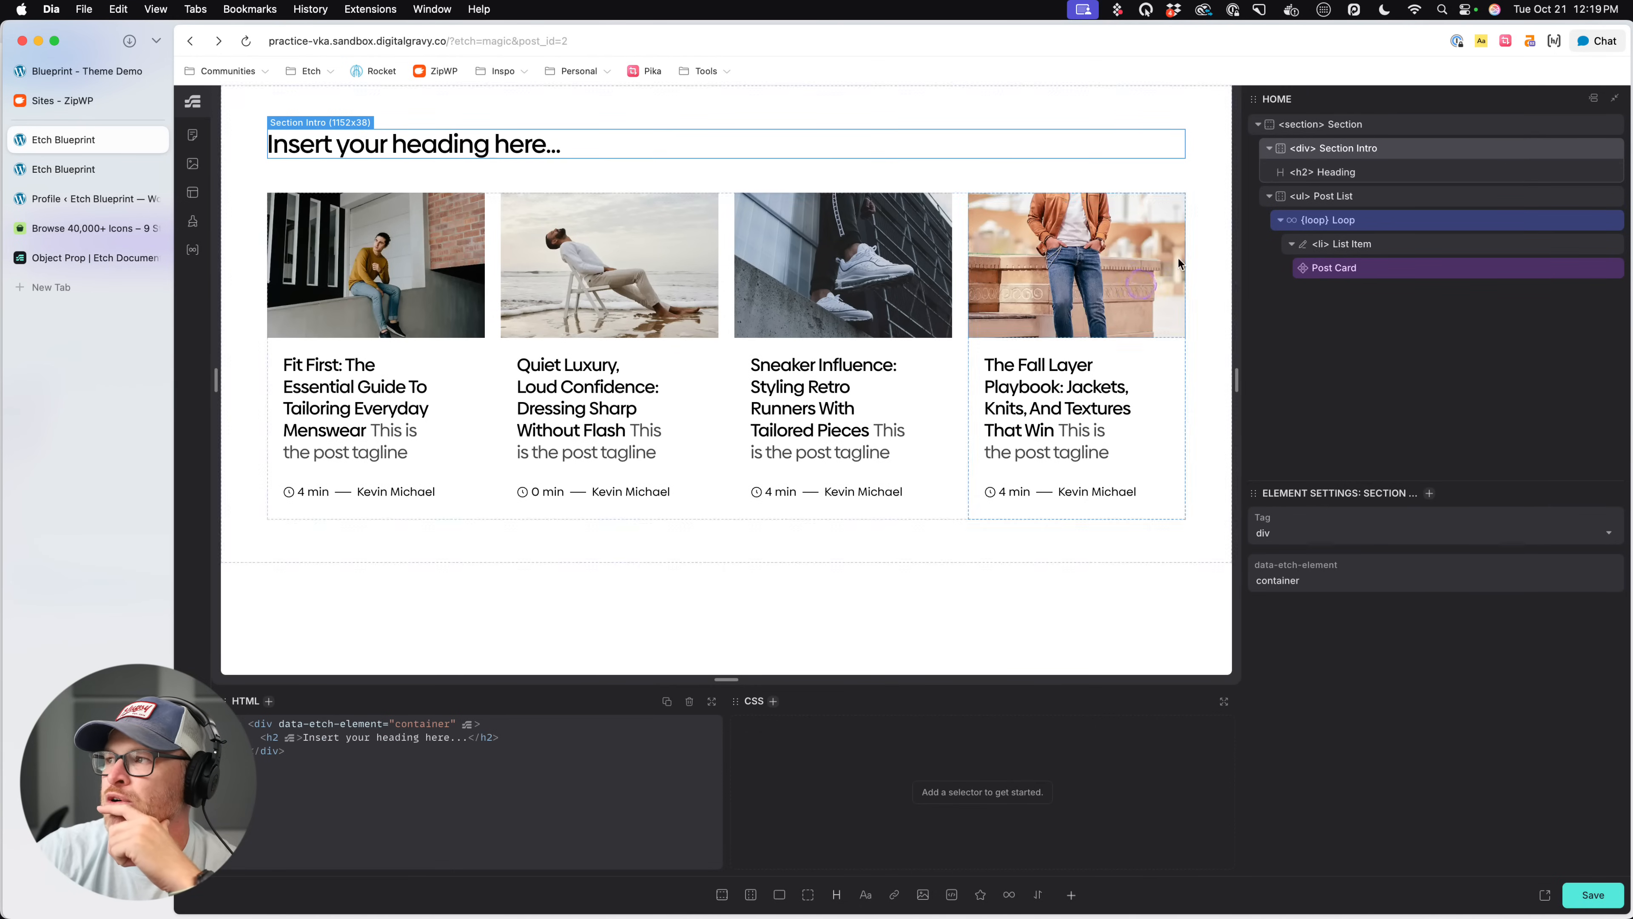
pyautogui.doubleClick(530, 155)
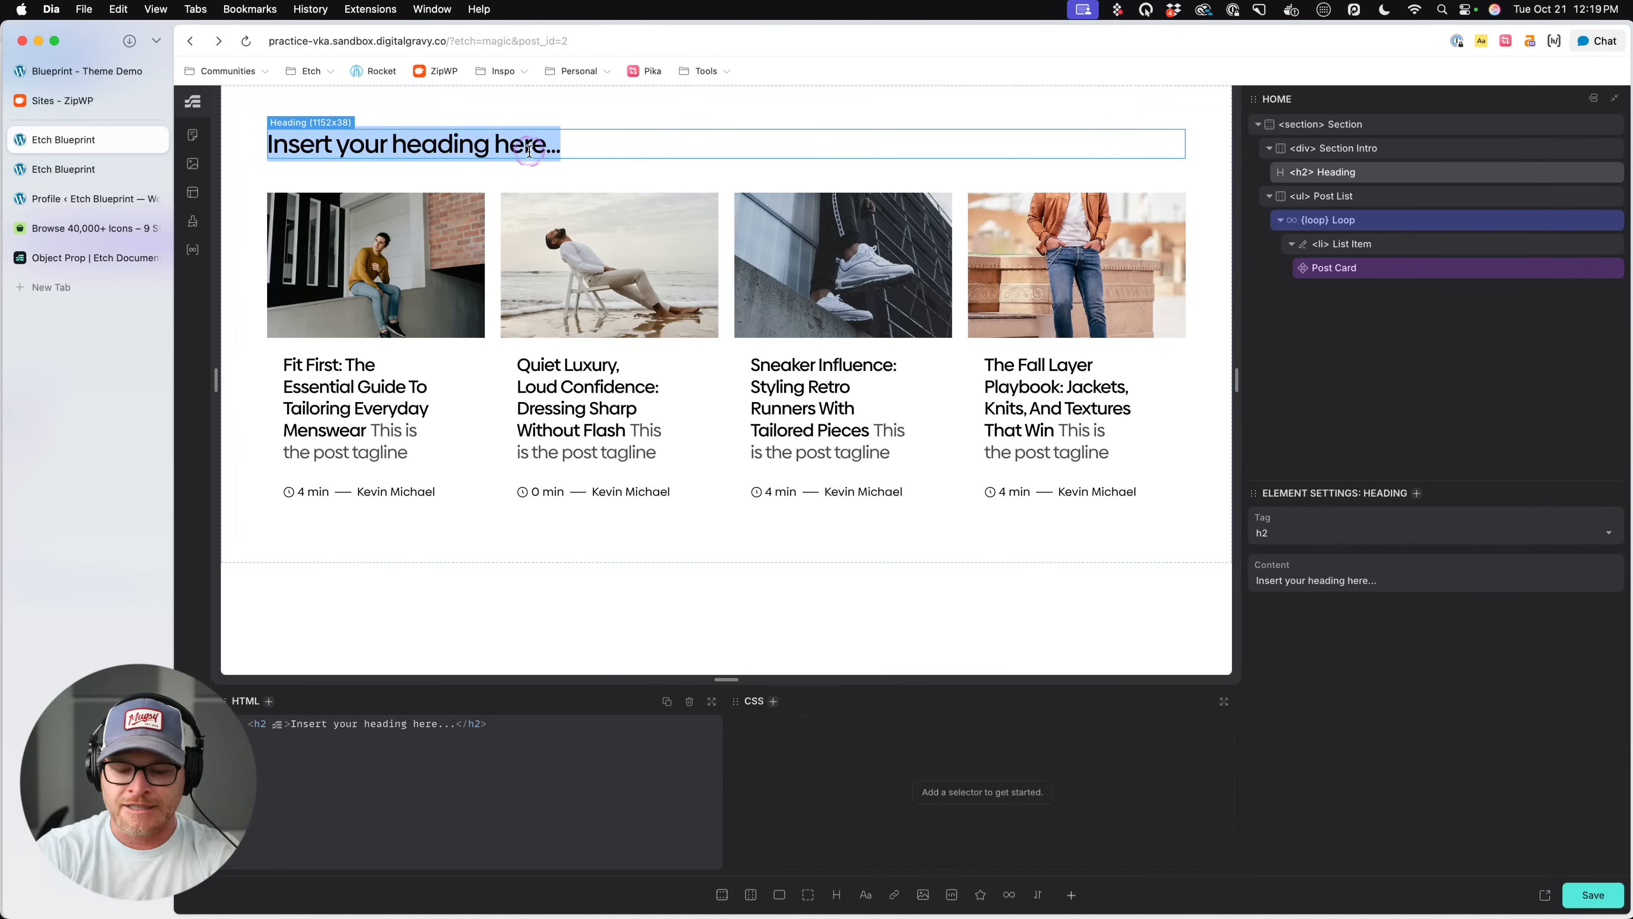
pyautogui.write('Latest Posts')
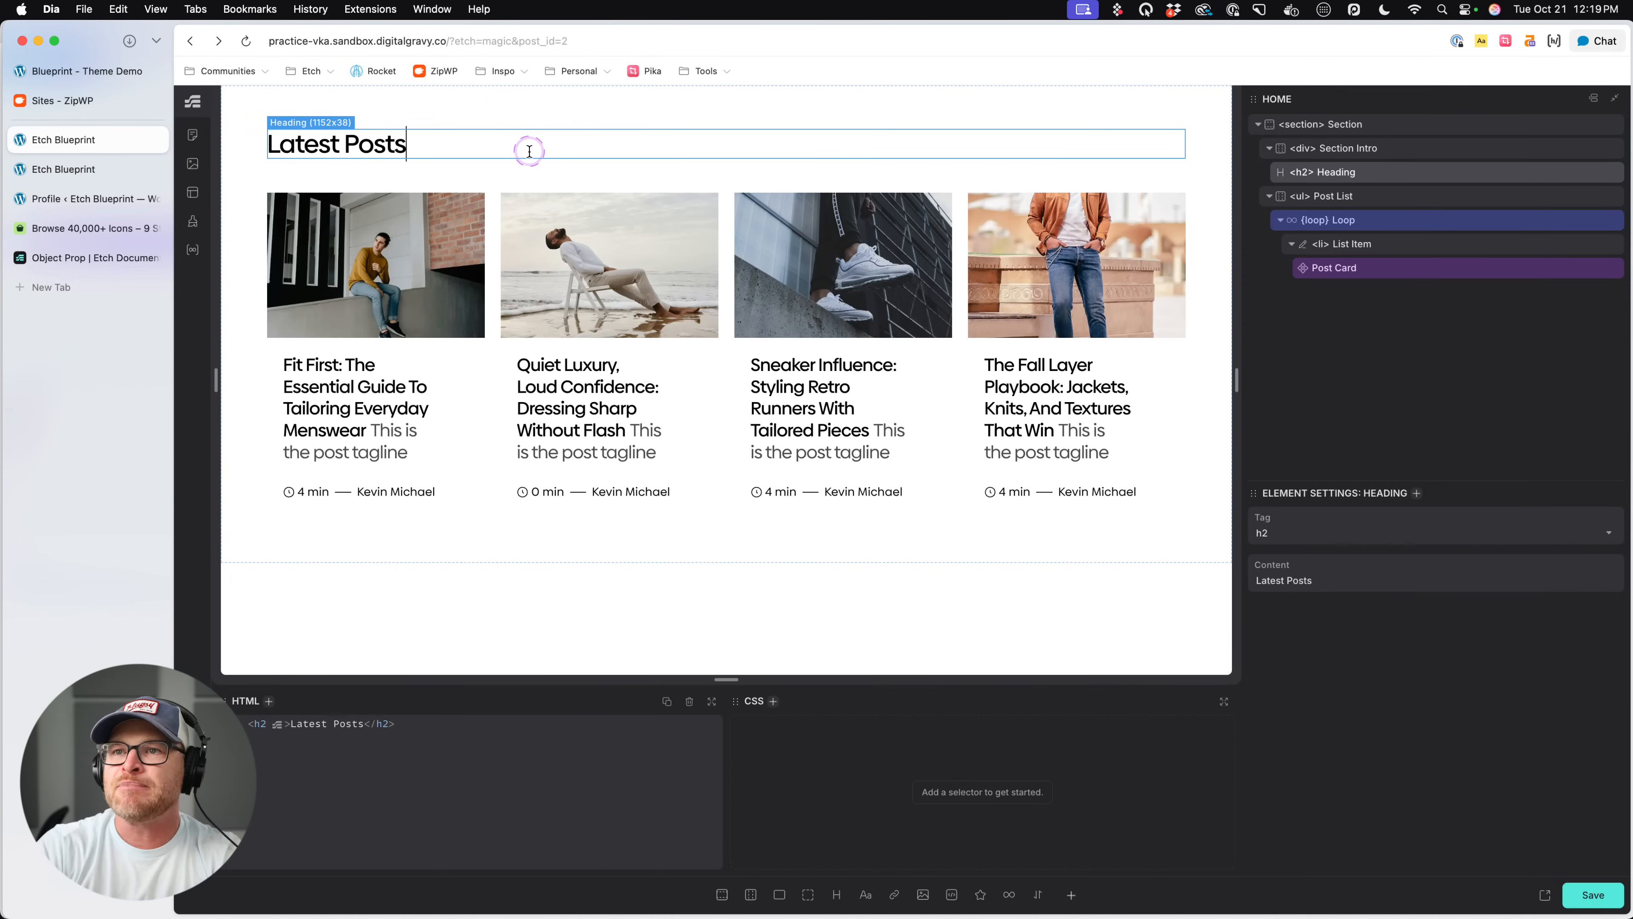
pyautogui.click(543, 114)
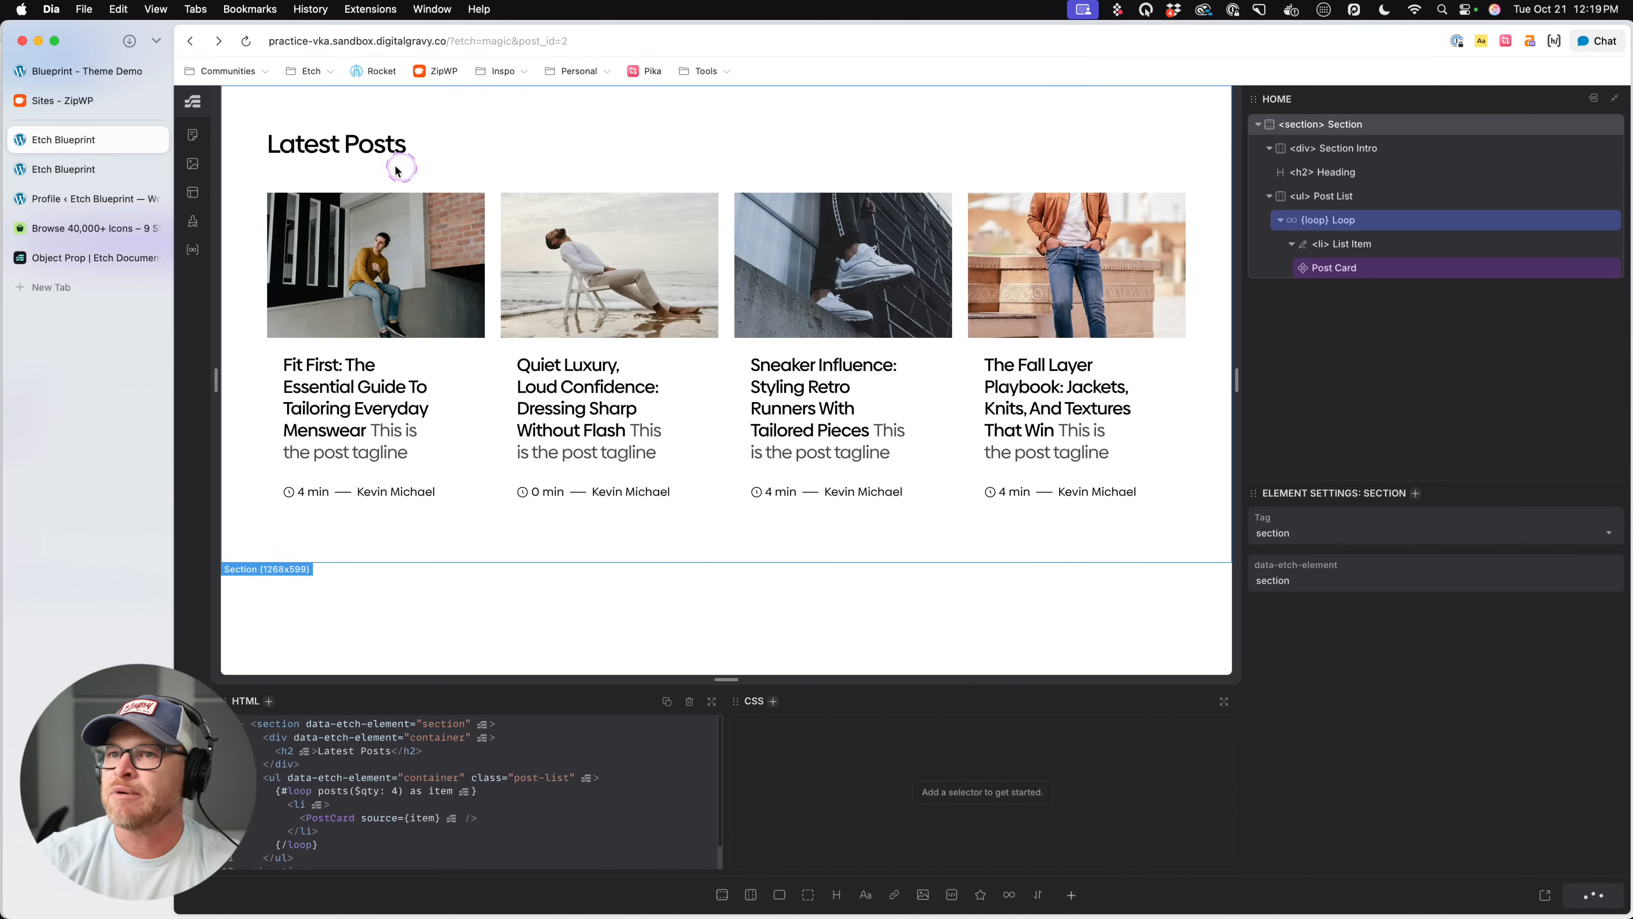
# - Open the remaining Post Card in the component editor and duplicate the h2 Heading in its Content Wrapper
pyautogui.click(1262, 179)
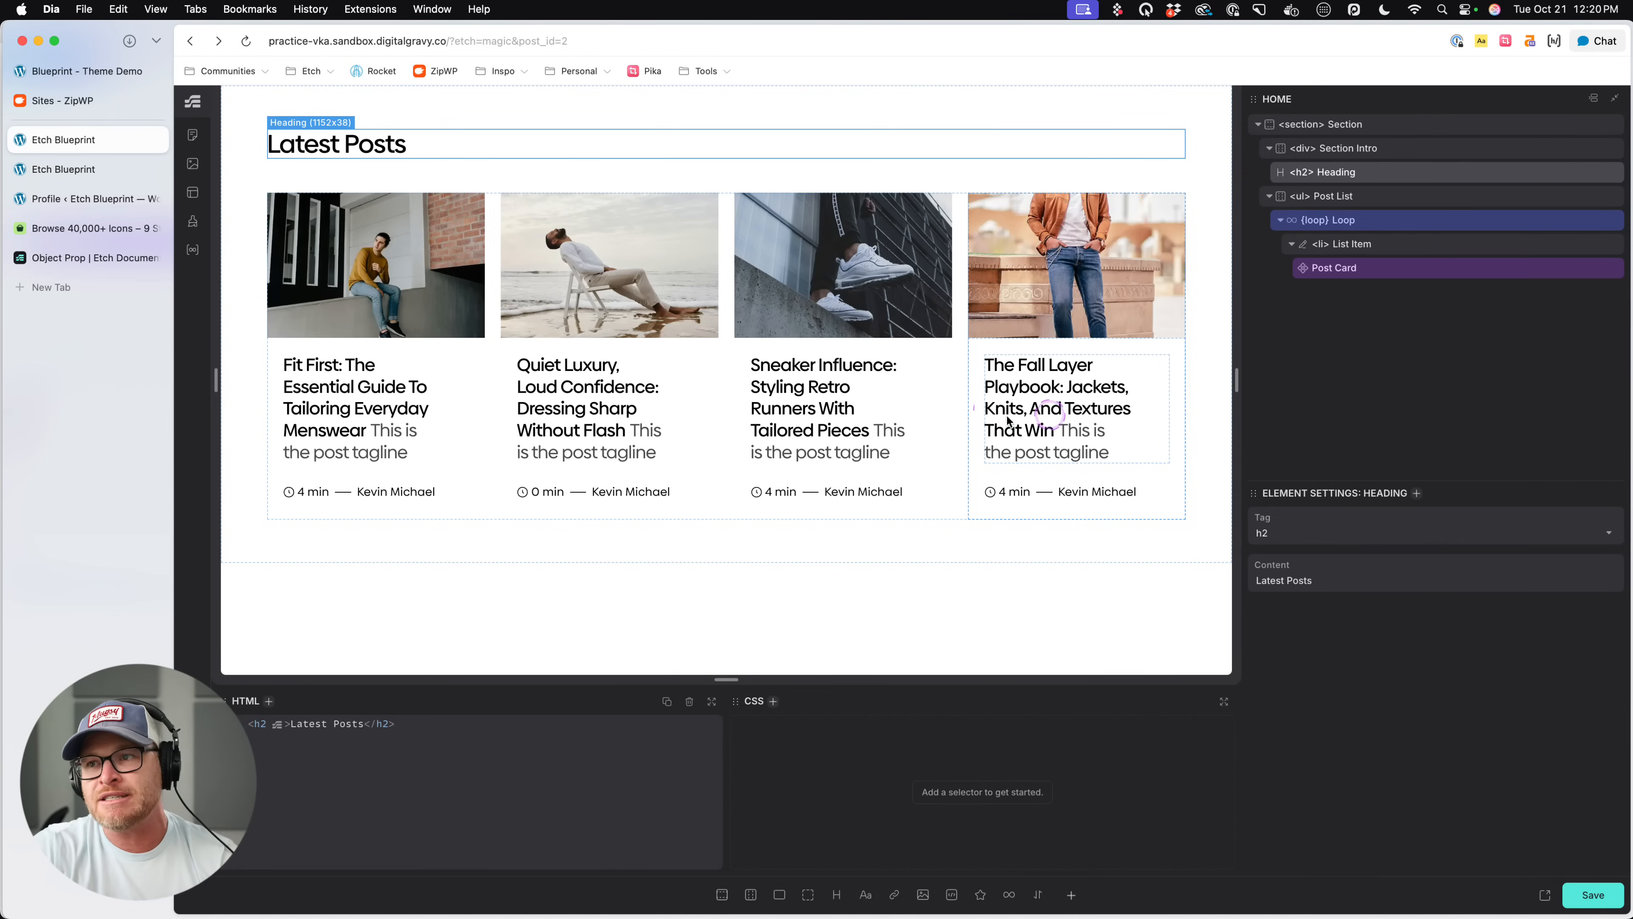
pyautogui.click(550, 351)
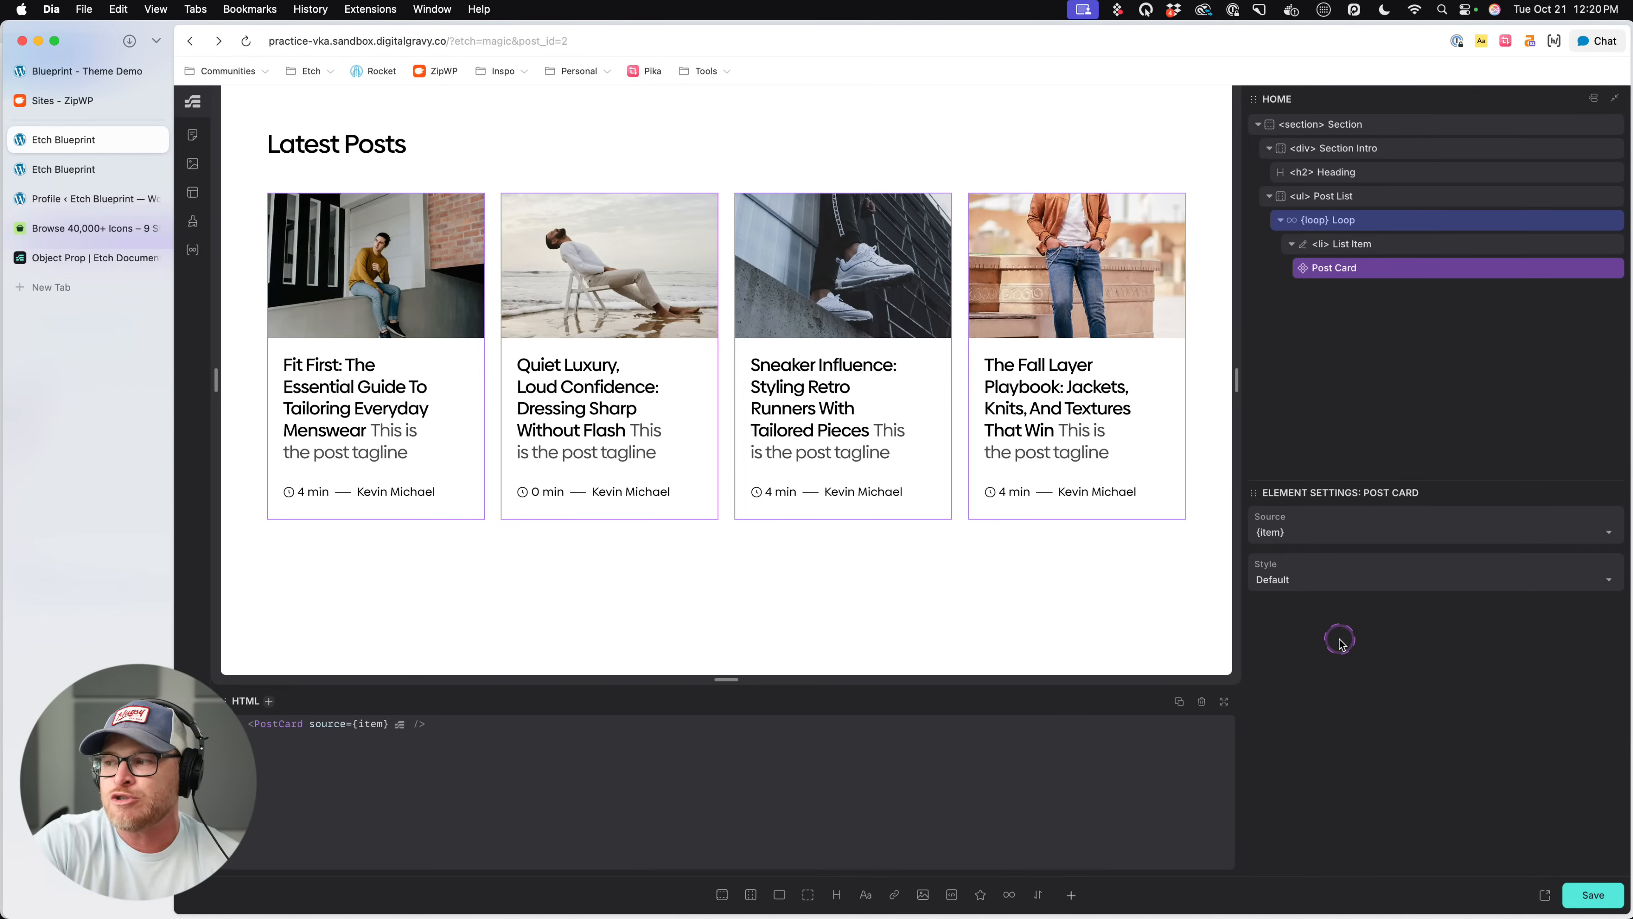
pyautogui.rightClick(1400, 269)
pyautogui.click(1412, 428)
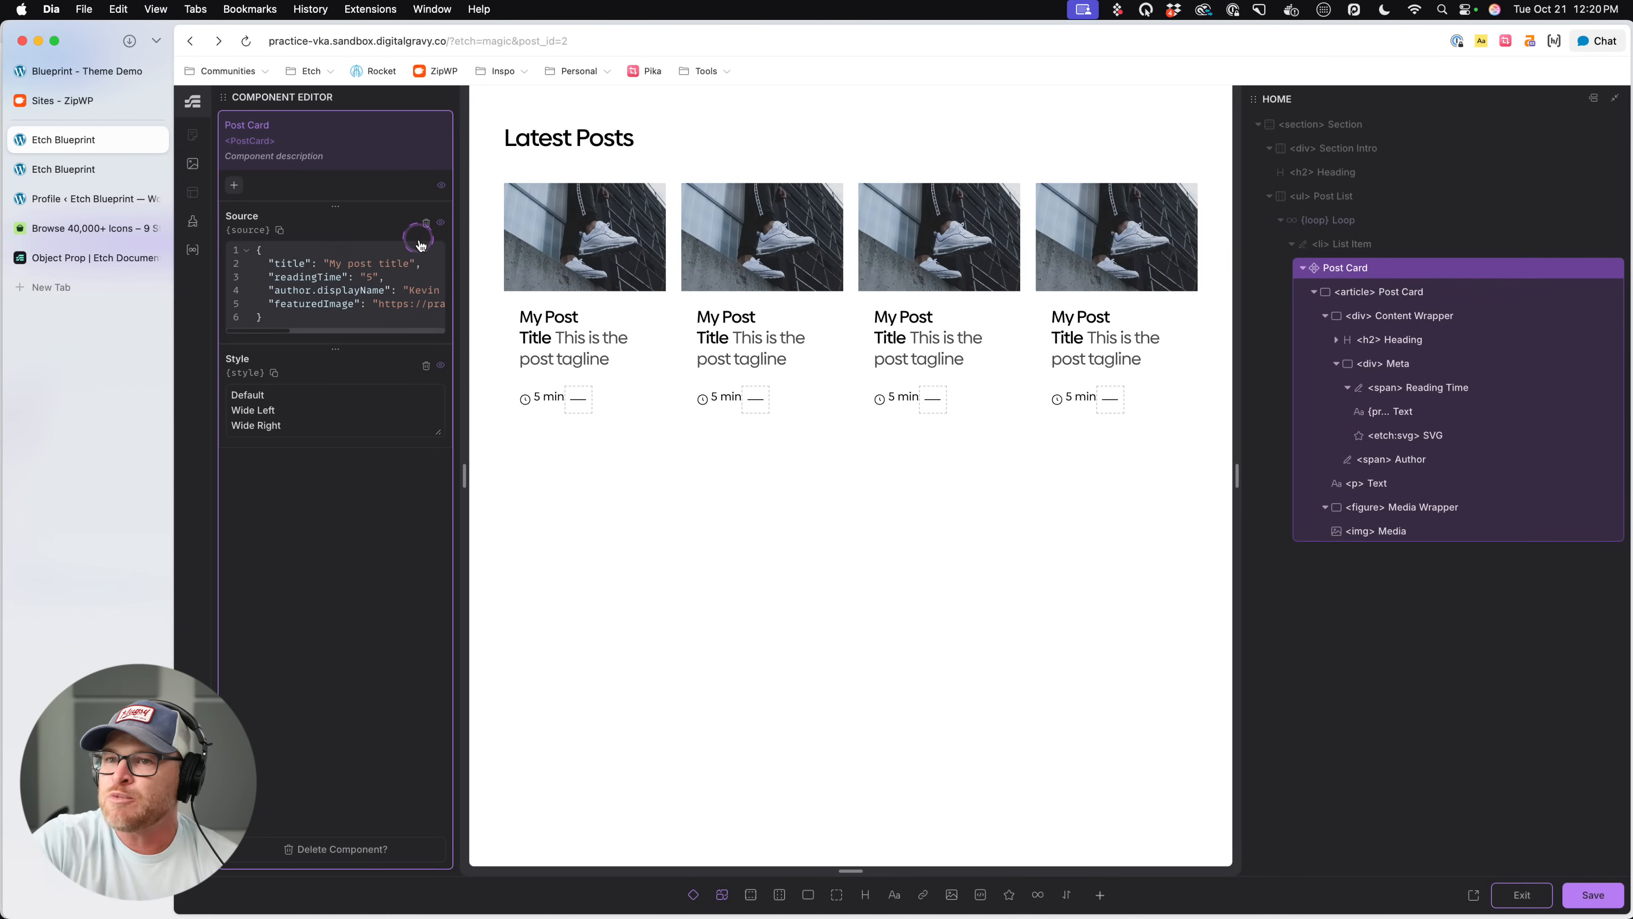
pyautogui.click(1405, 339)
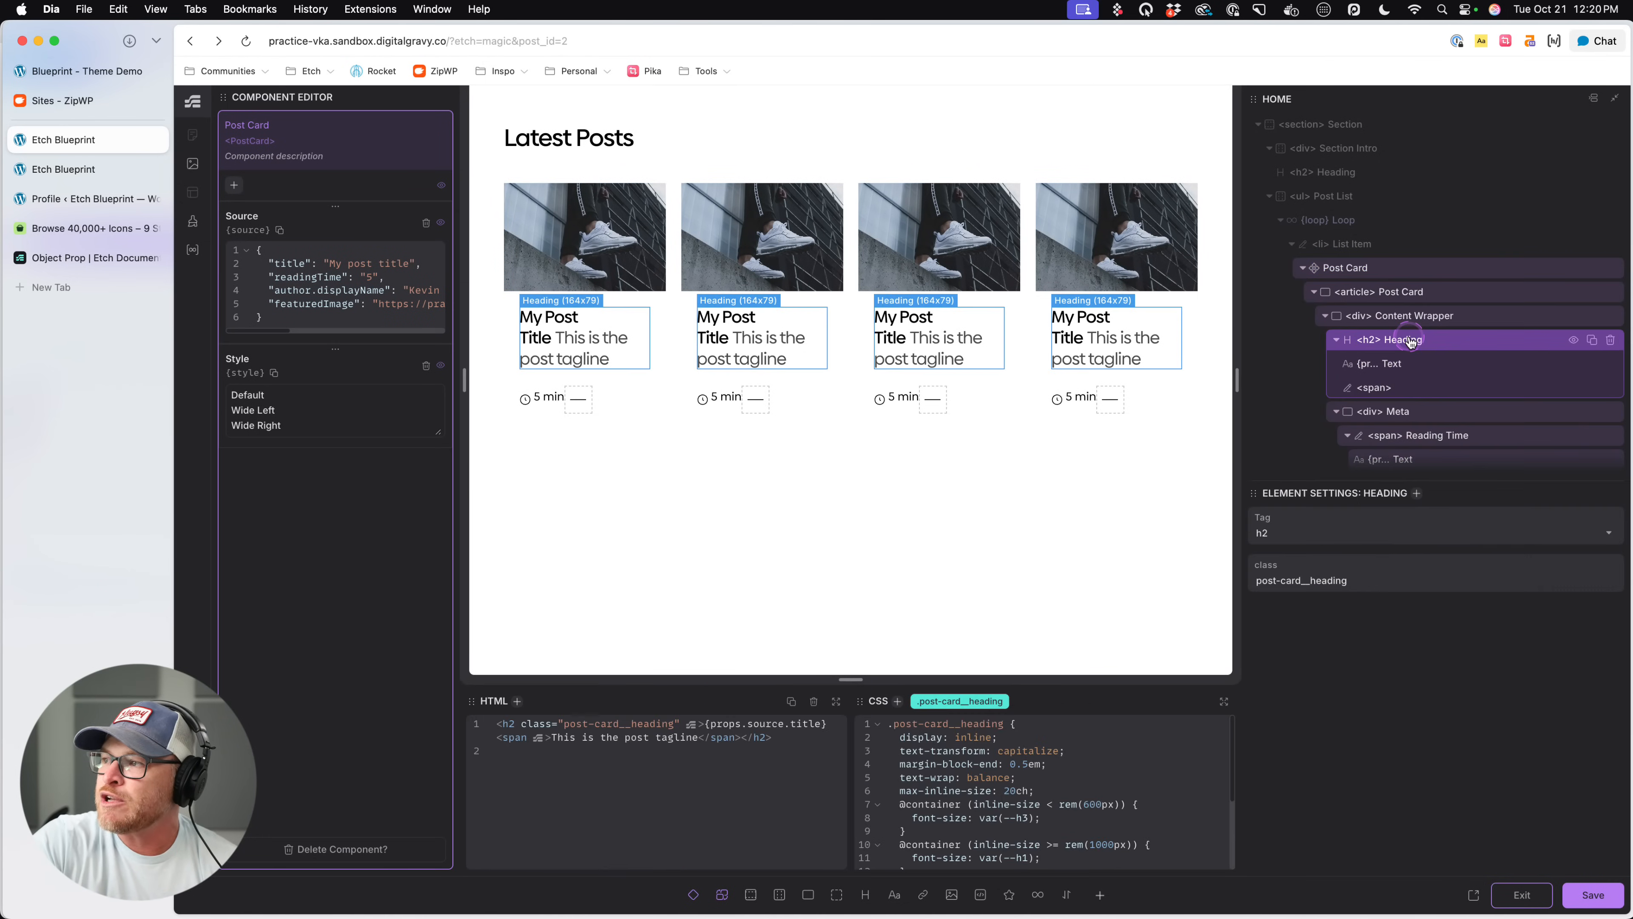
pyautogui.rightClick(1405, 339)
pyautogui.click(1443, 388)
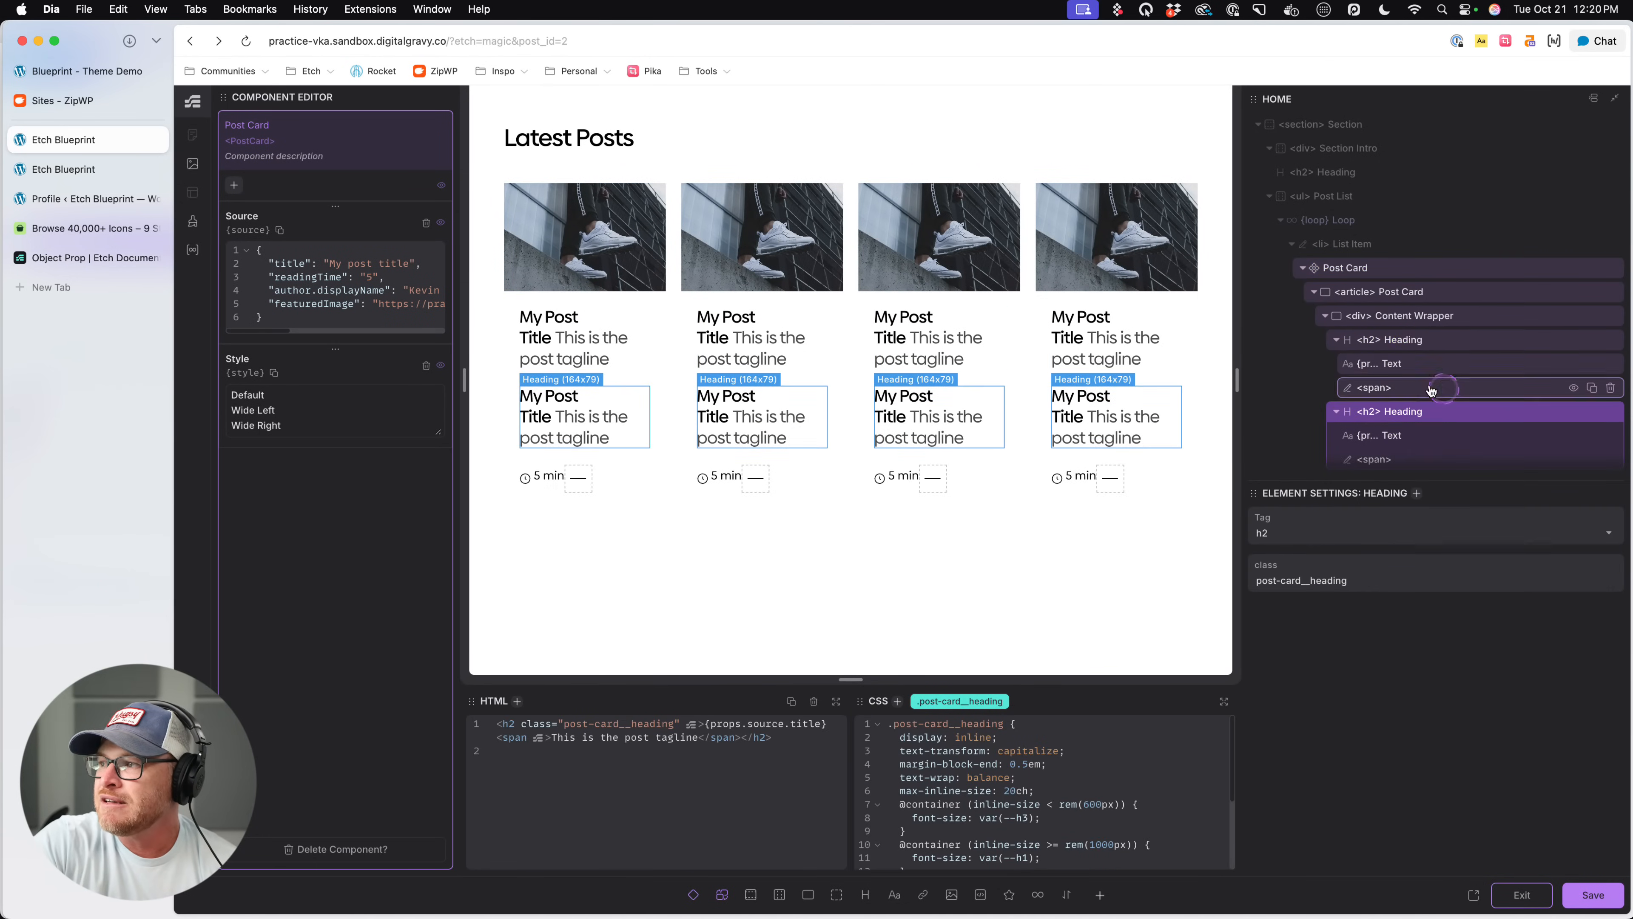
# - Wrap each of the two h2 Headings in the Content Wrapper in its own condition
pyautogui.click(1394, 339)
pyautogui.rightClick(1394, 339)
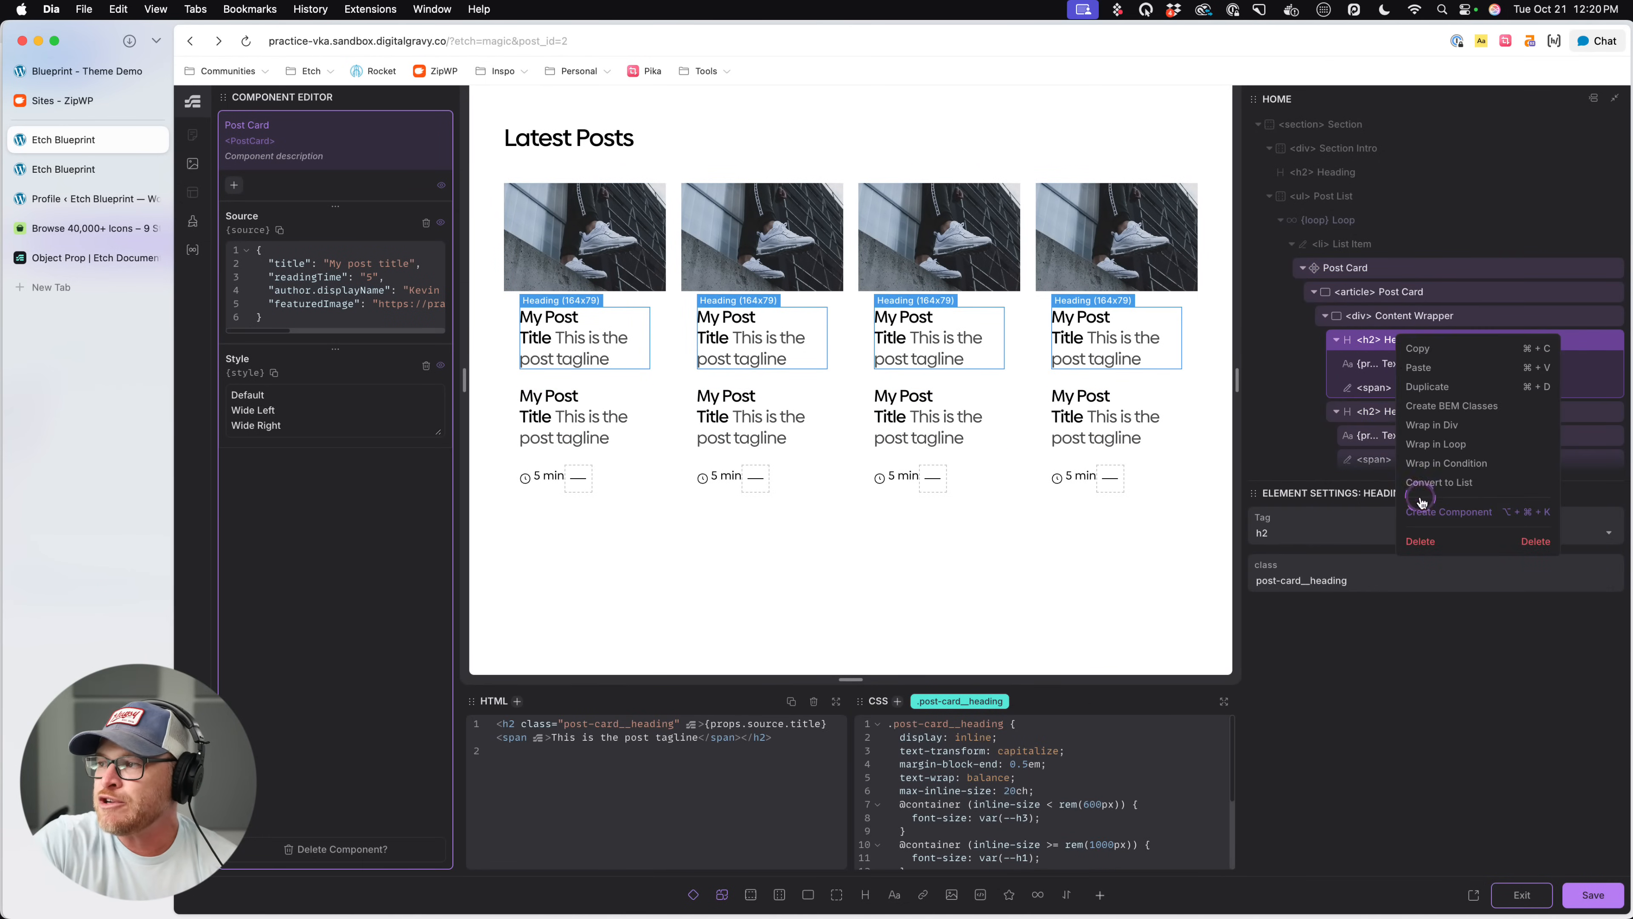
pyautogui.click(1422, 461)
pyautogui.scroll(-3, 1405, 357)
pyautogui.rightClick(1411, 336)
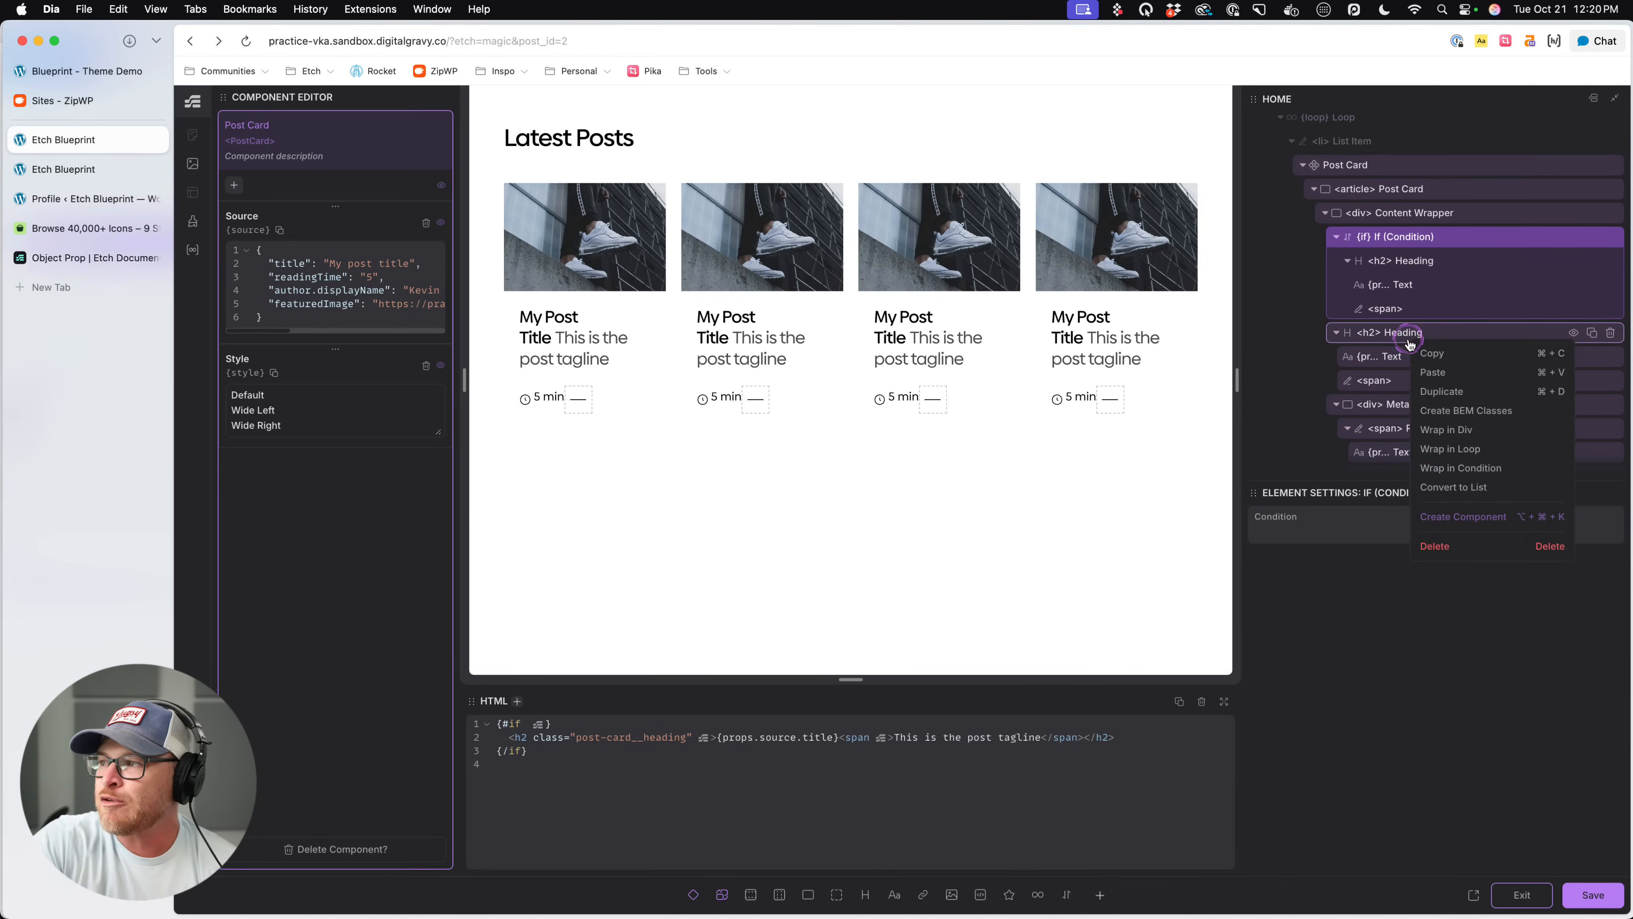
pyautogui.click(1442, 468)
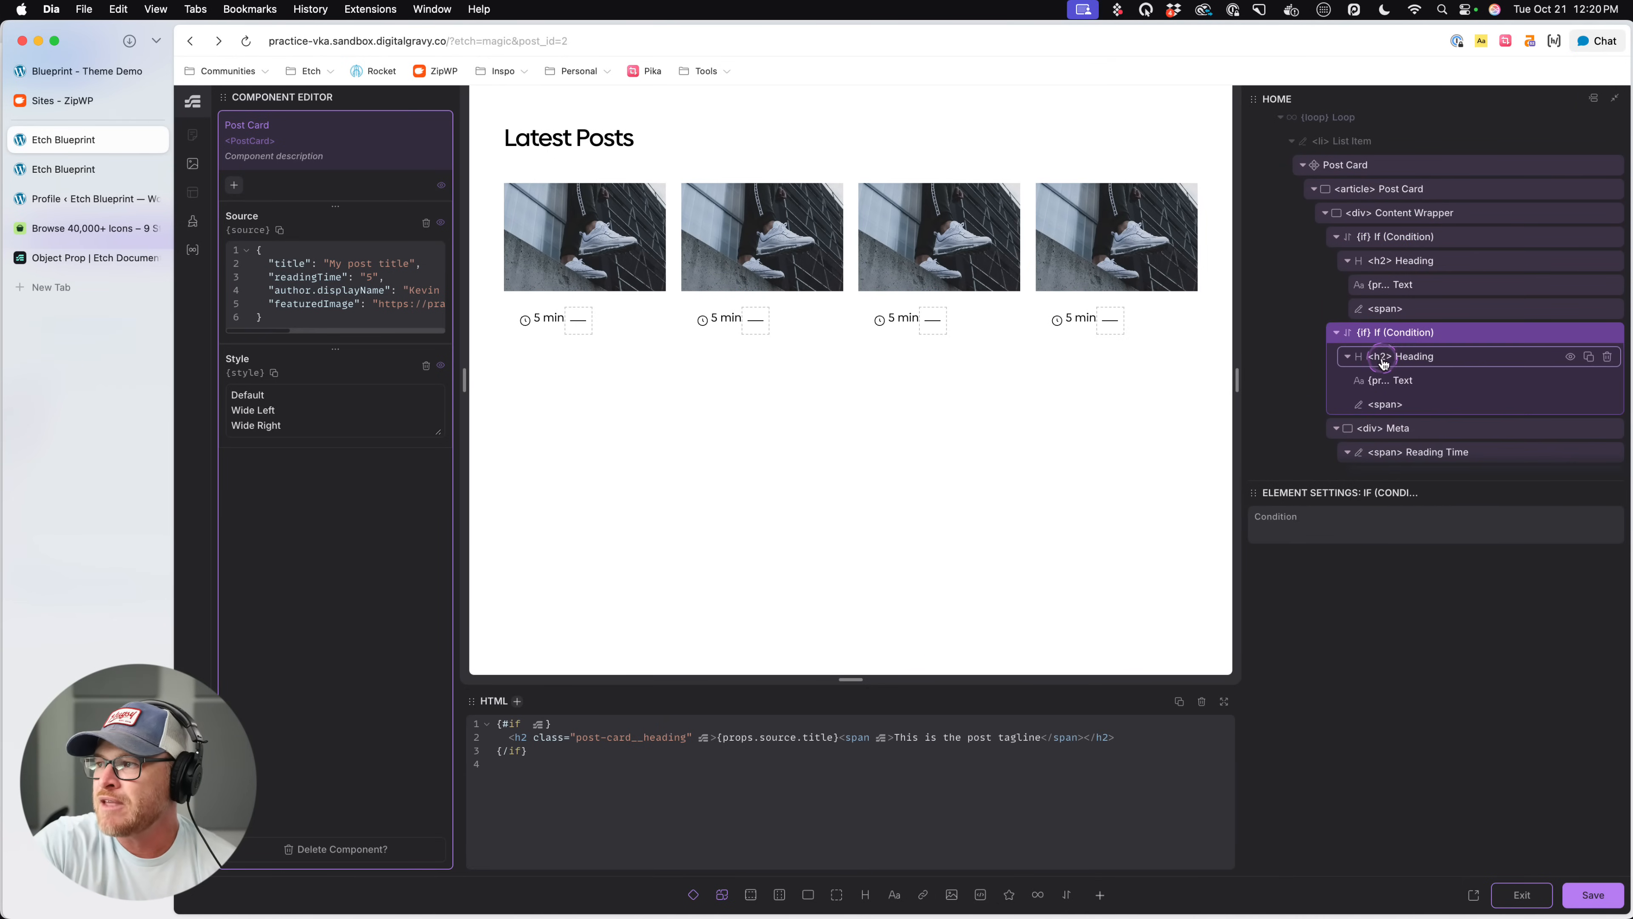
# - Change the tag of the heading inside the second condition to h3
pyautogui.click(1384, 363)
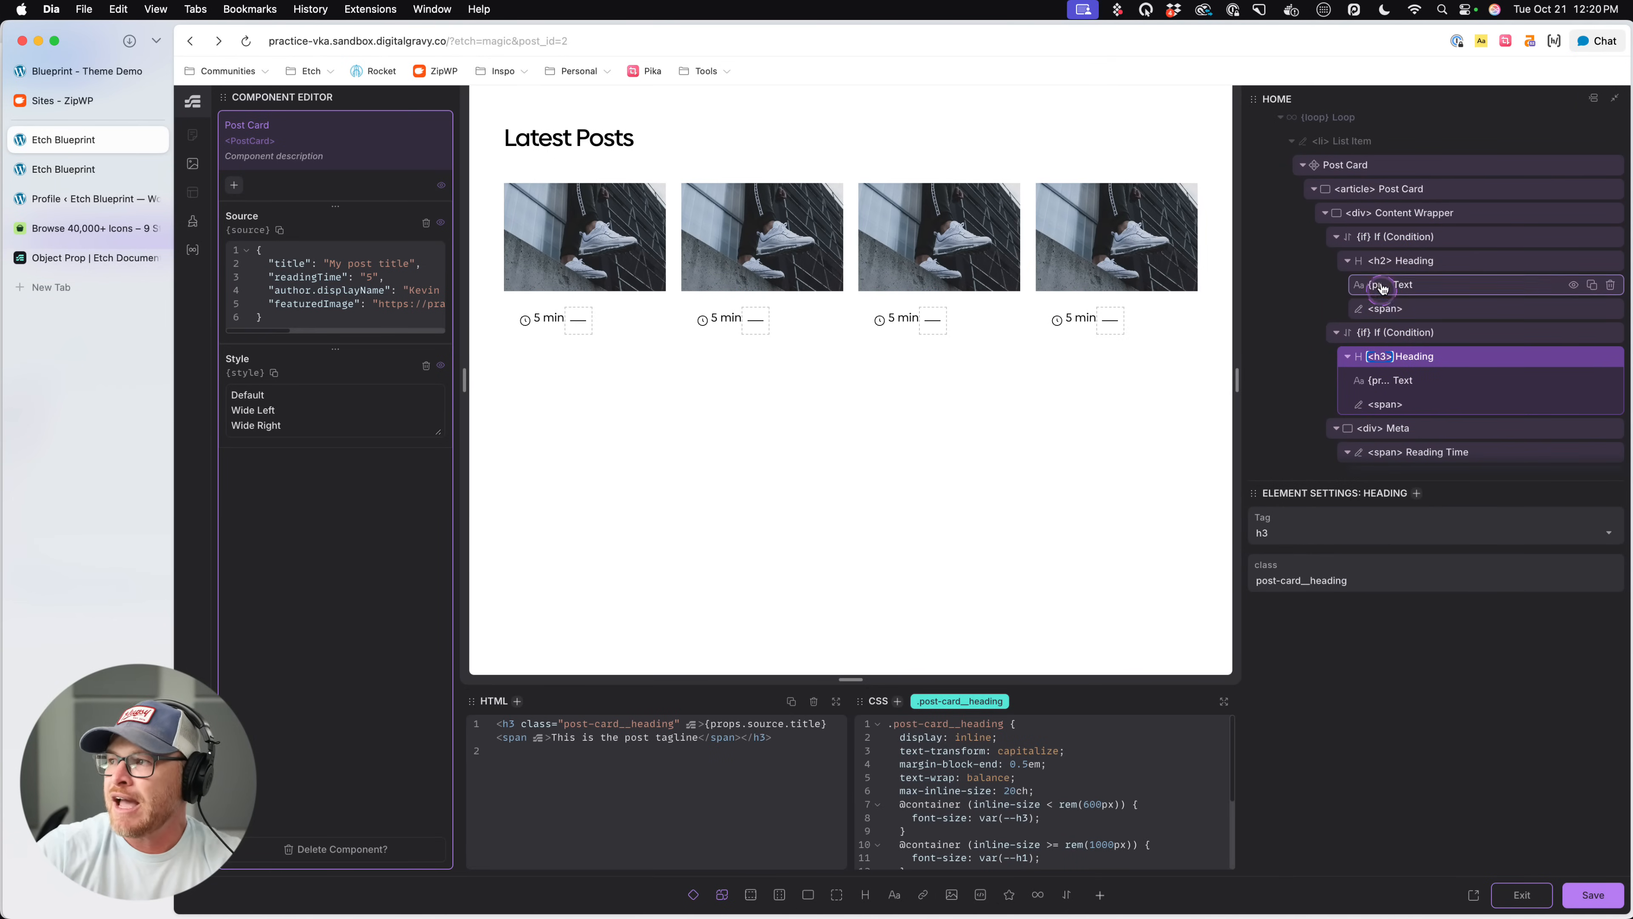
pyautogui.click(1388, 263)
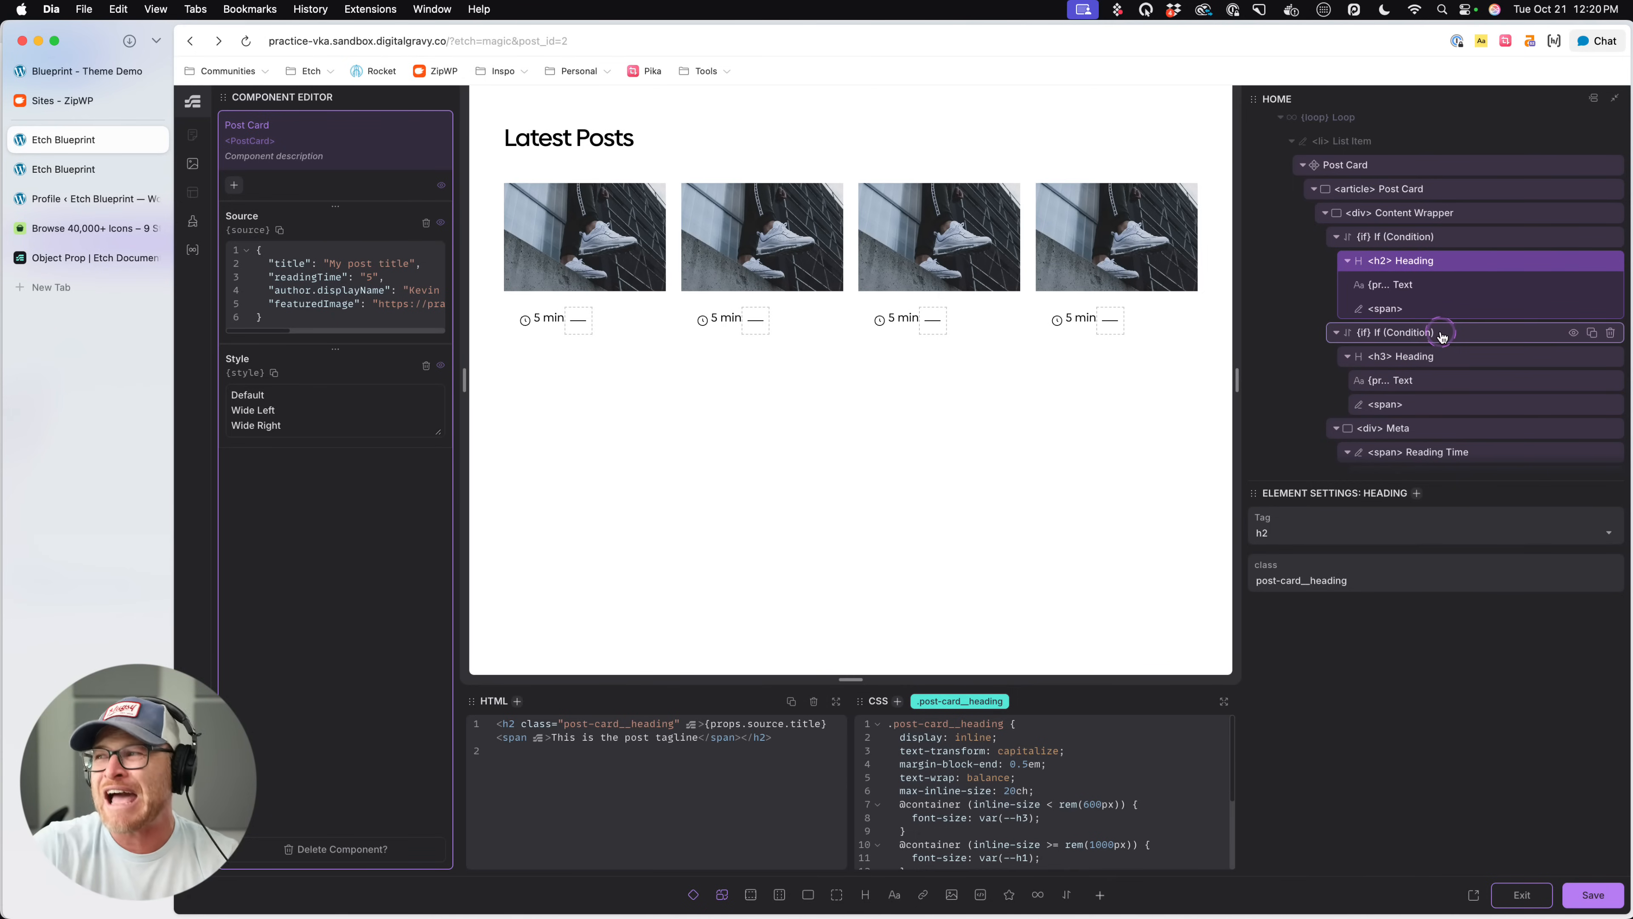
pyautogui.click(1427, 236)
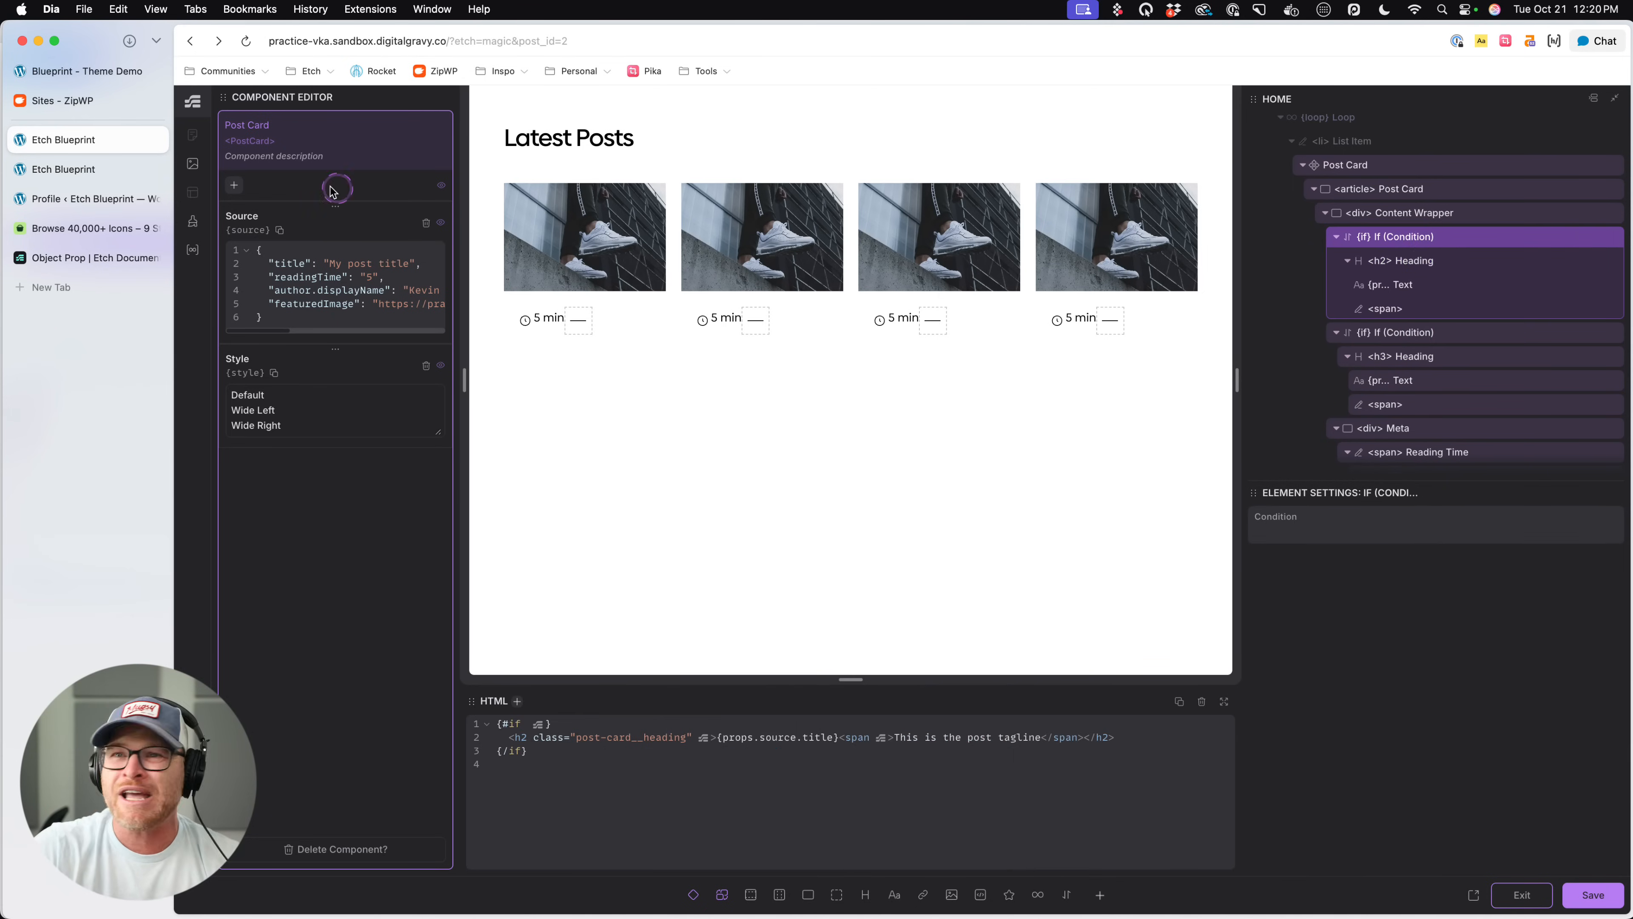
# - Add a Select property named "Heading Level" with the options h2 and h3 to the Post Card, and save
pyautogui.click(236, 187)
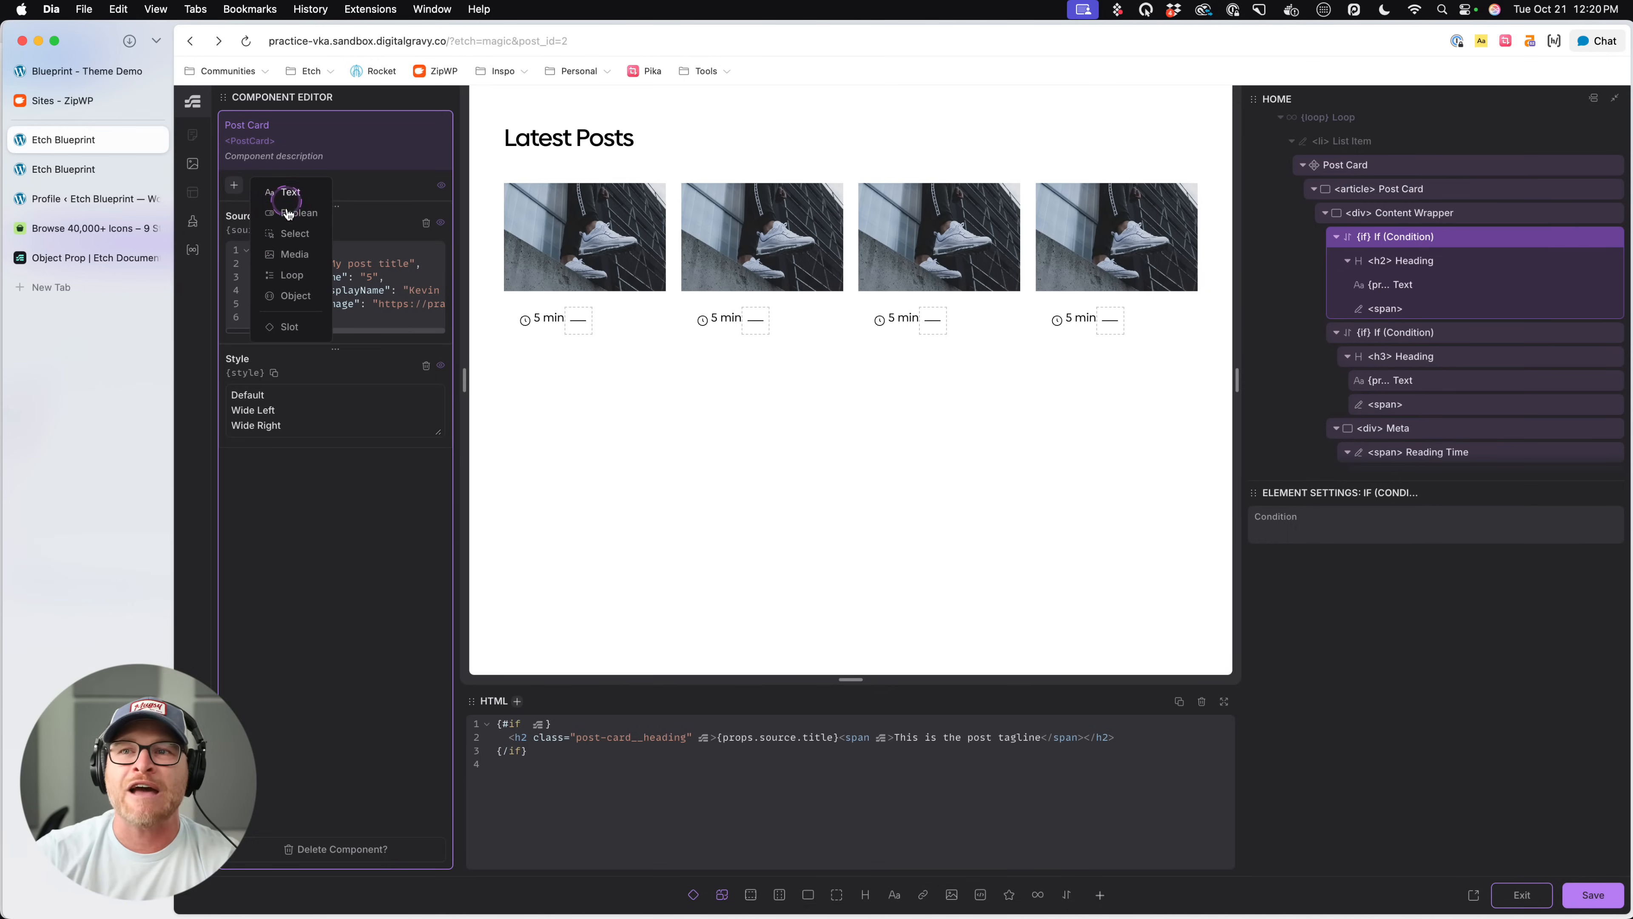
pyautogui.click(293, 234)
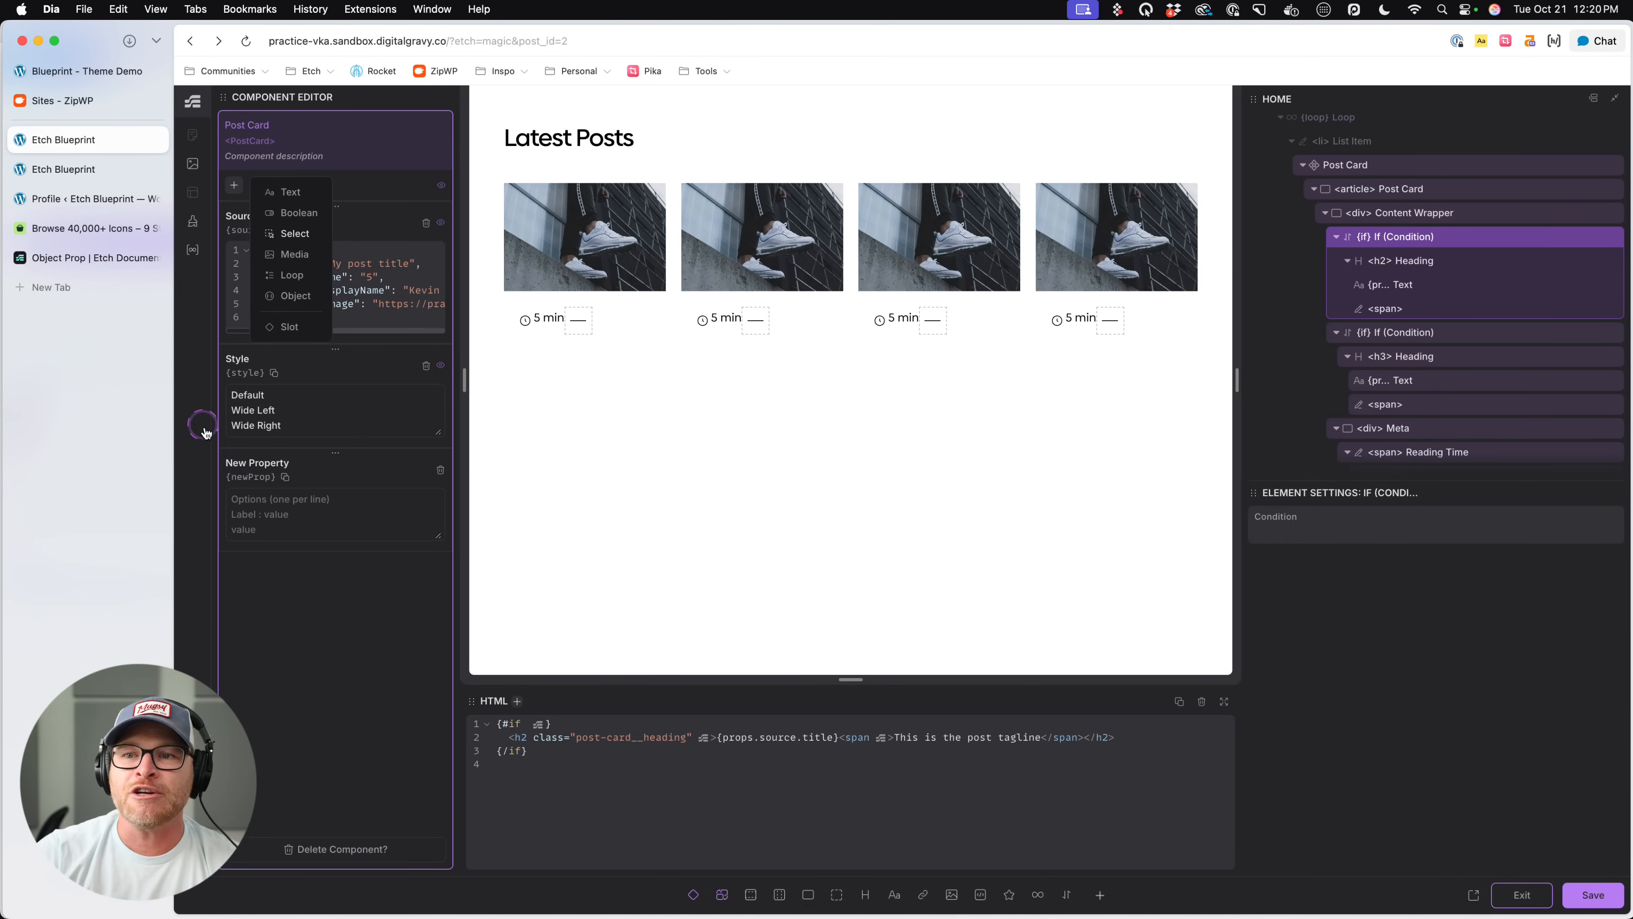
pyautogui.click(245, 460)
pyautogui.write('Heading Le')
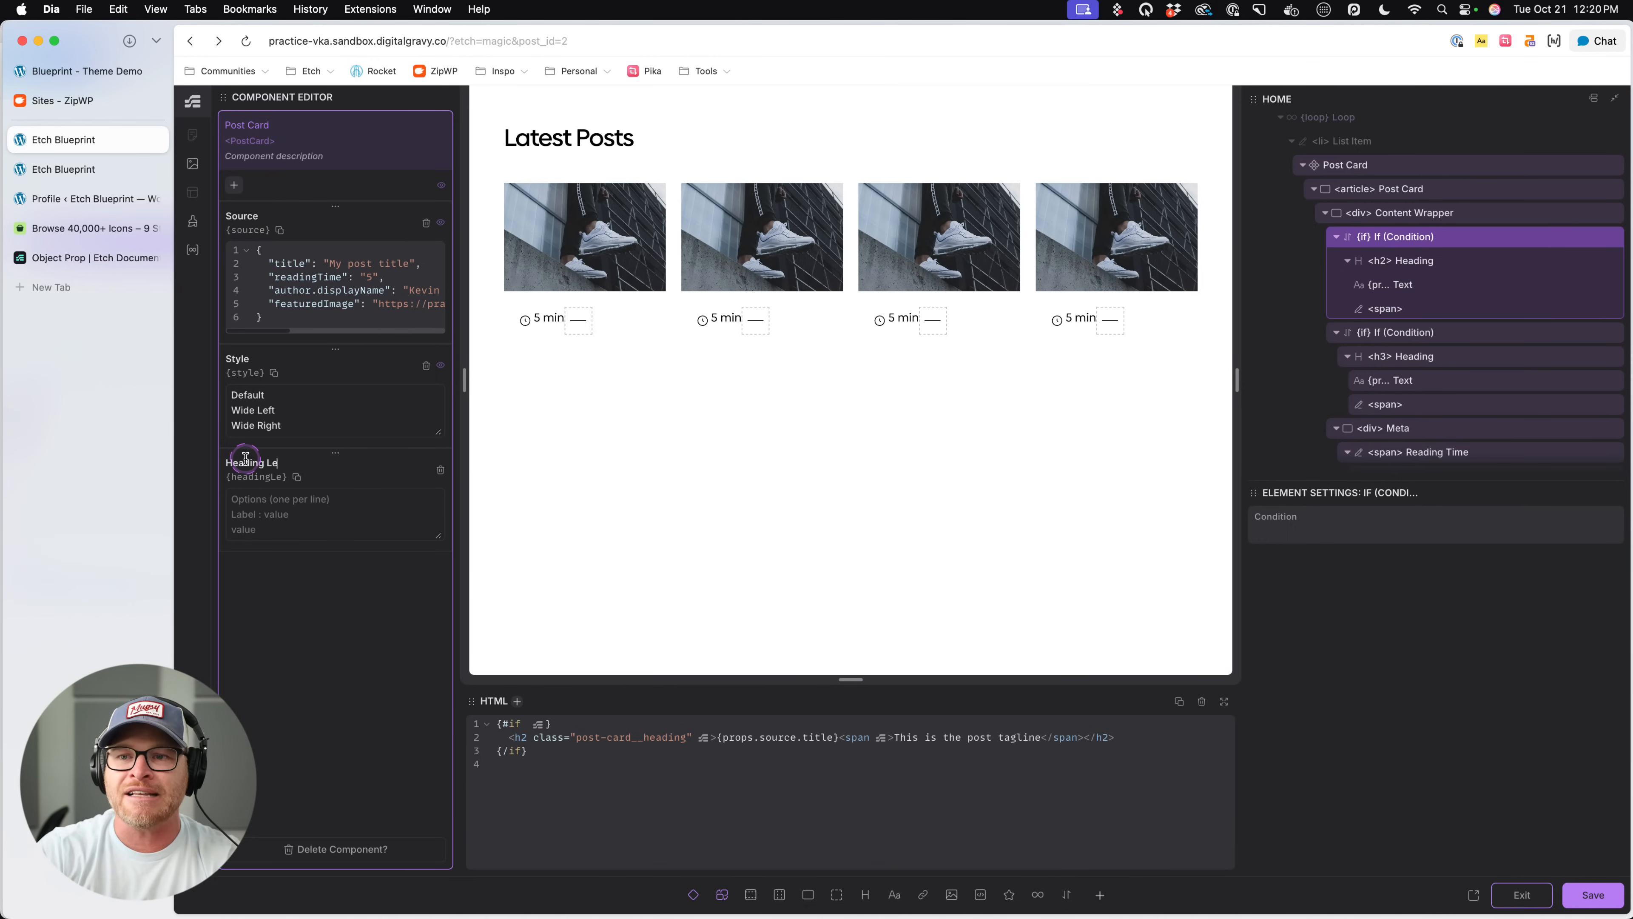
pyautogui.write('vel')
pyautogui.write('H2')
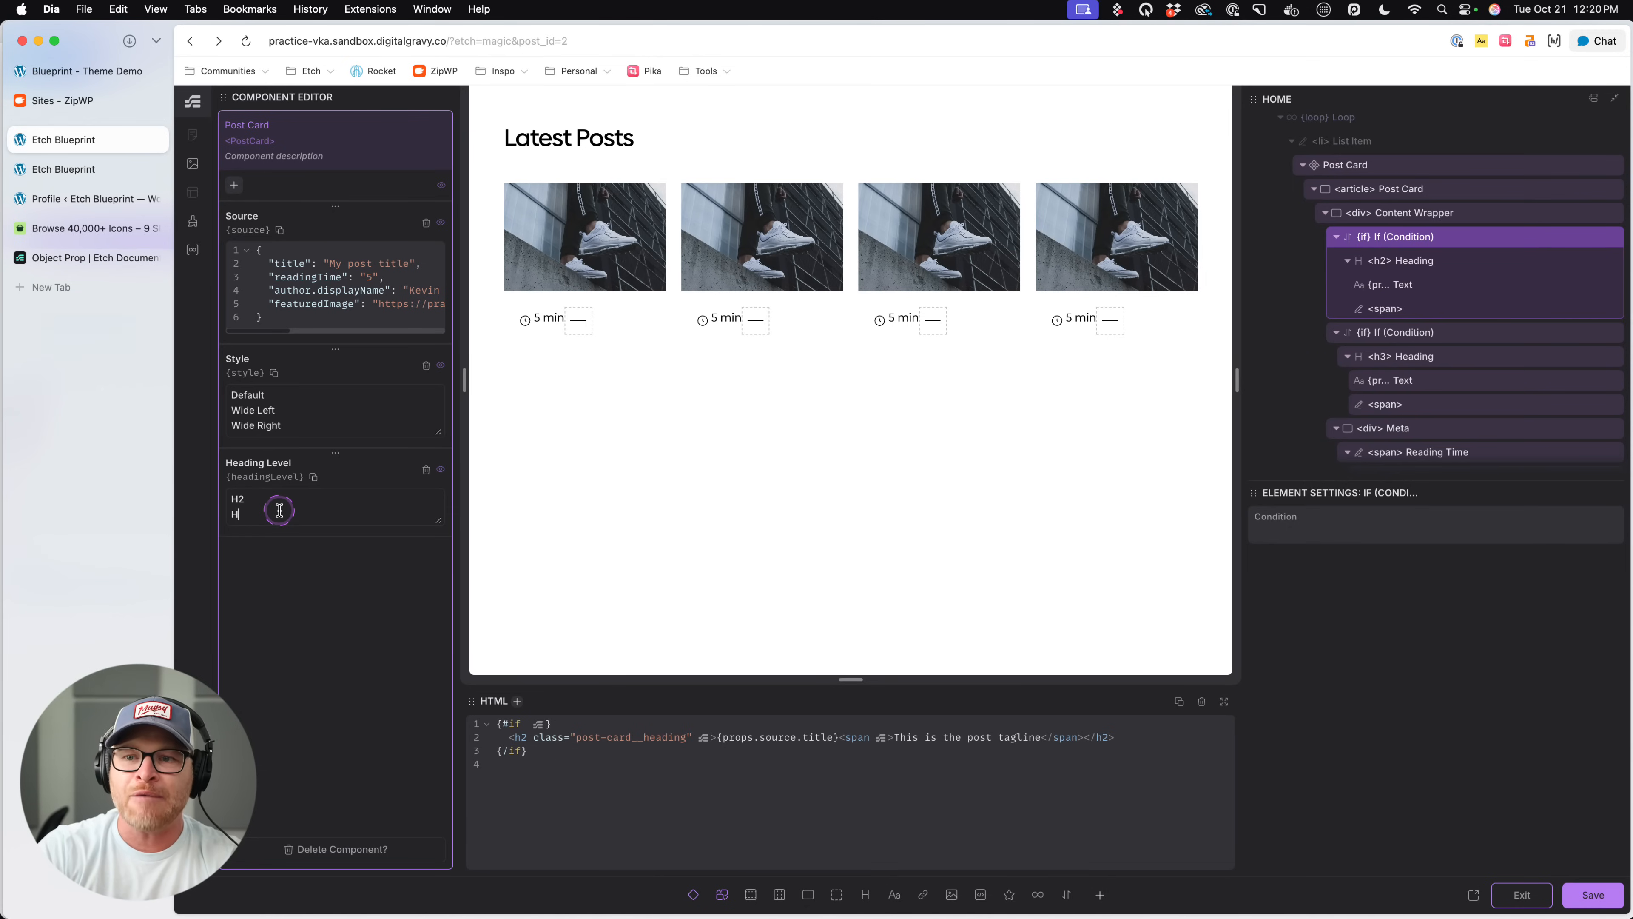
pyautogui.write('h3')
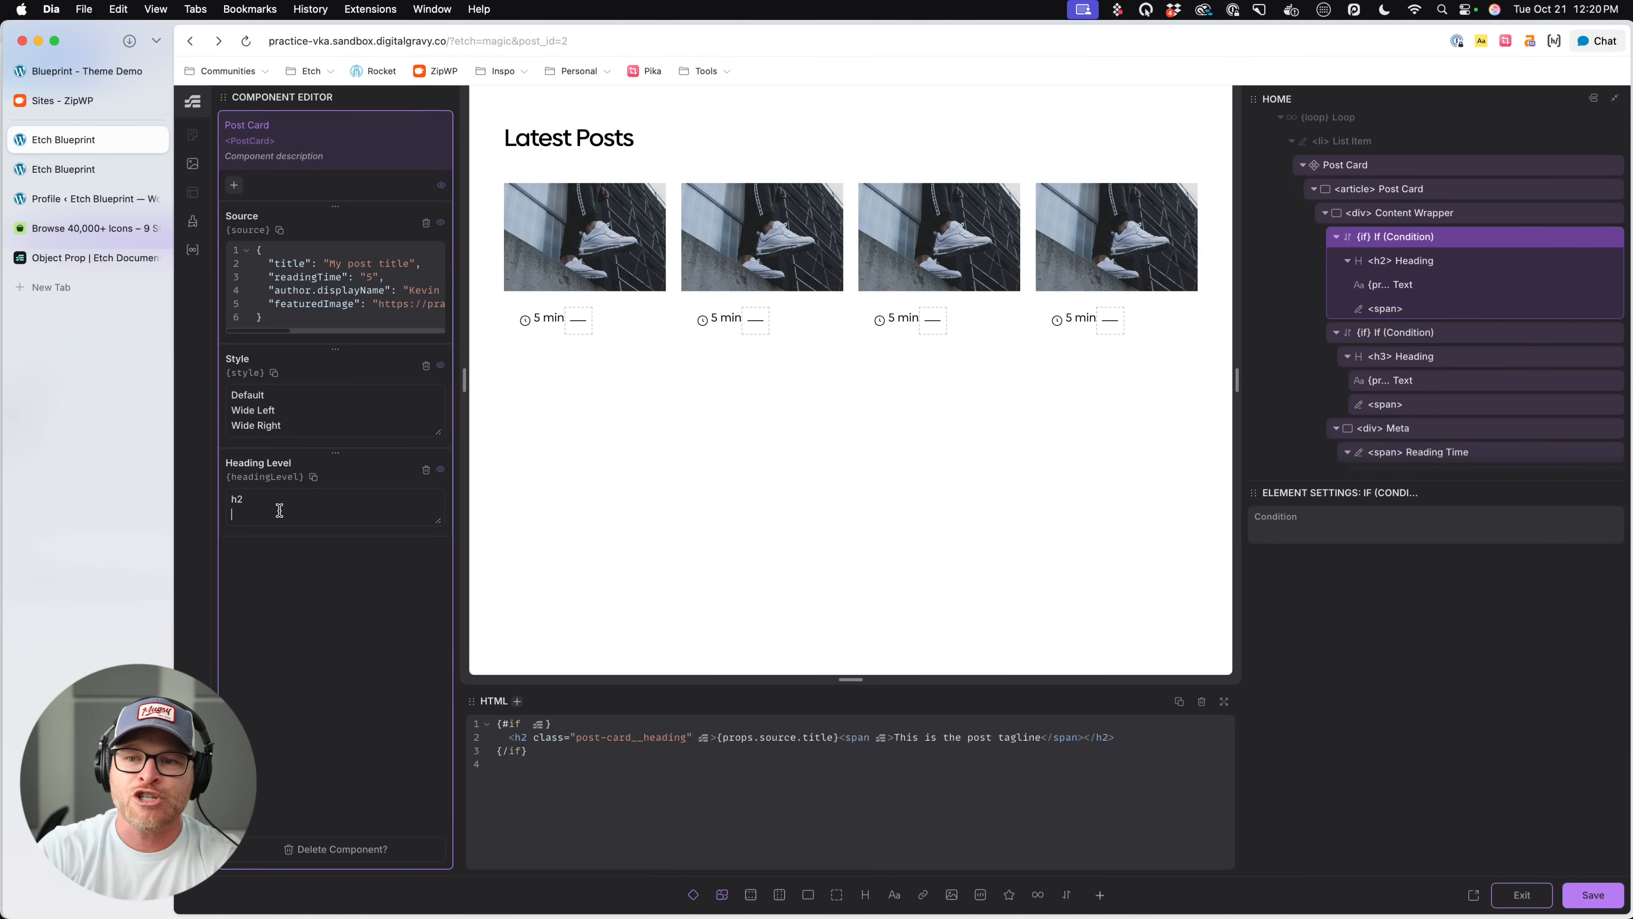
pyautogui.press('super+s')
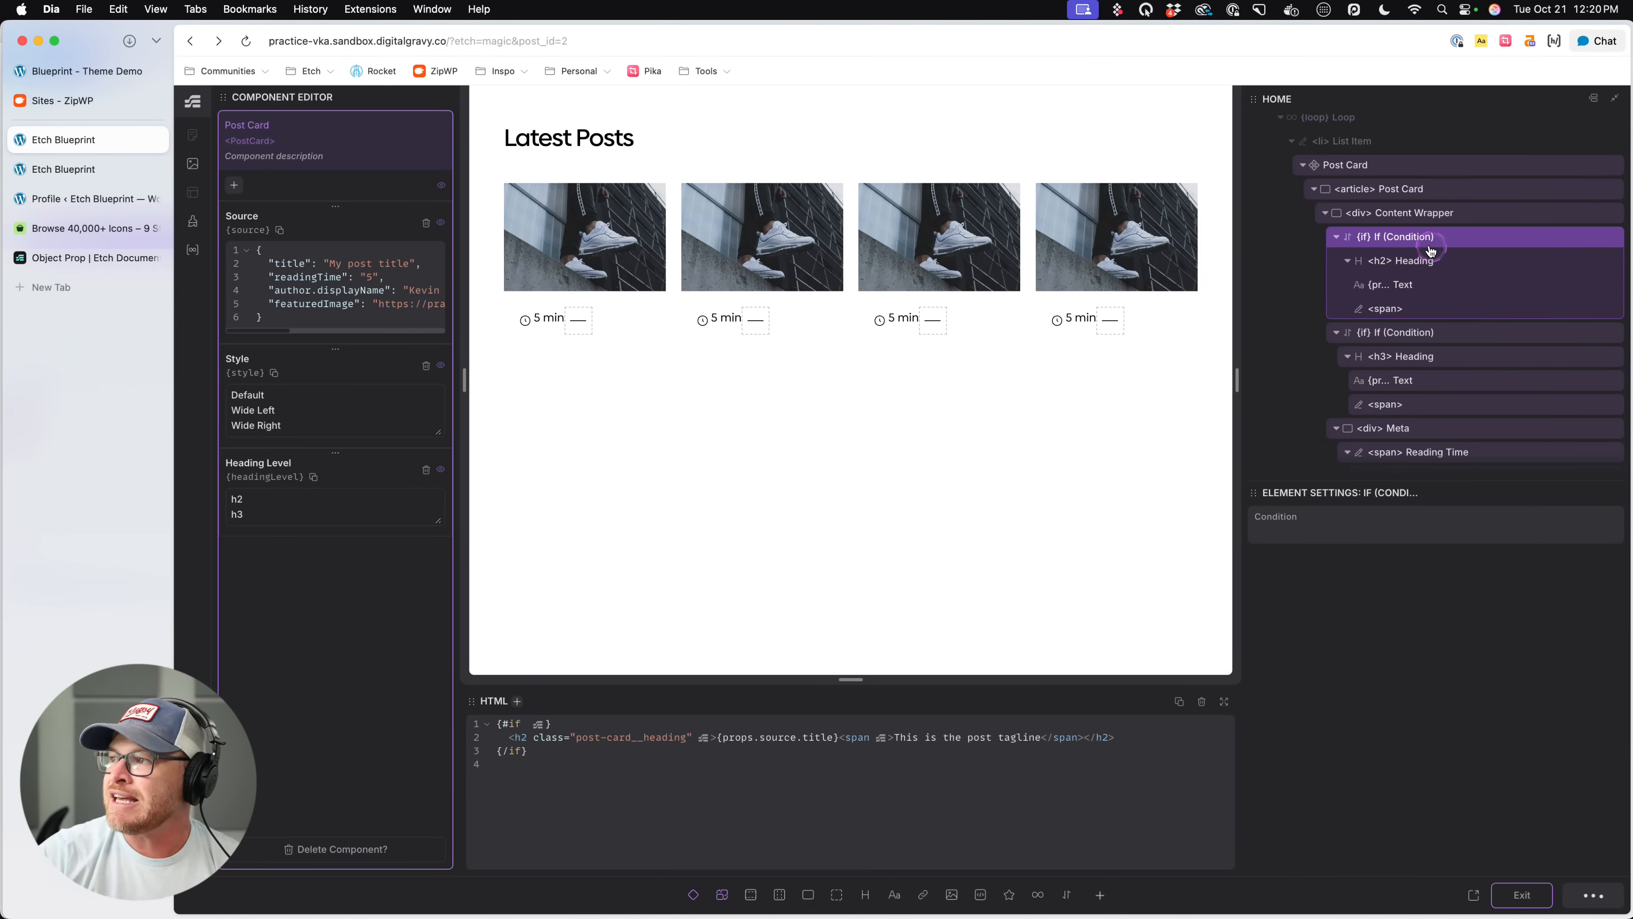
# - Set the condition around the h2 Heading to props.headingLevel === "h2"
pyautogui.click(1301, 543)
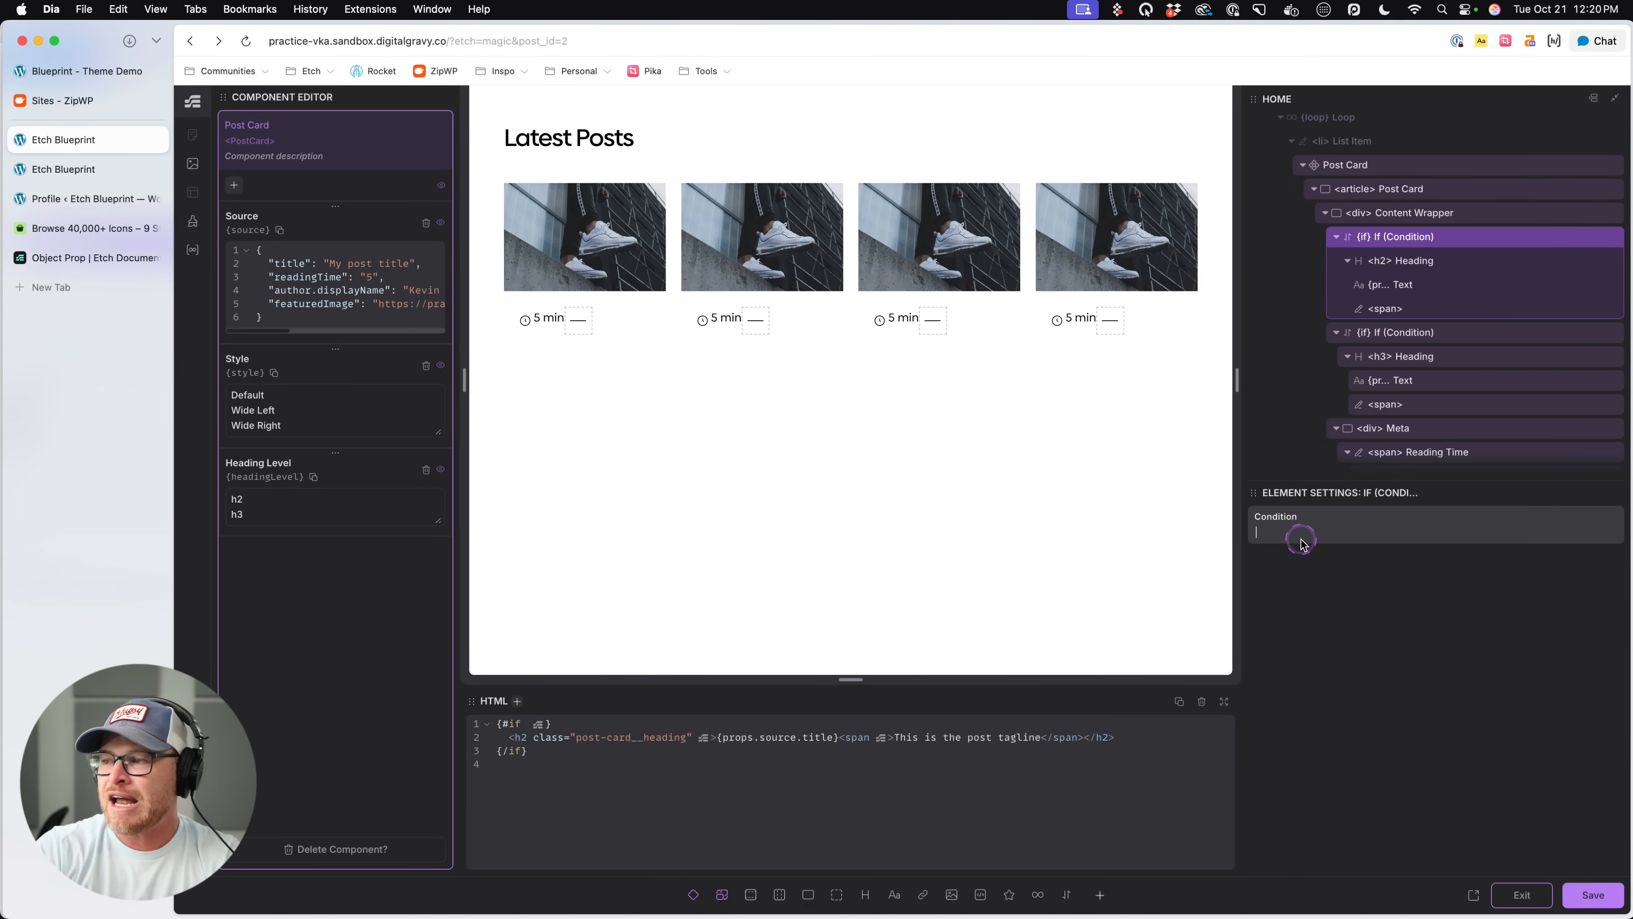
pyautogui.write('props.')
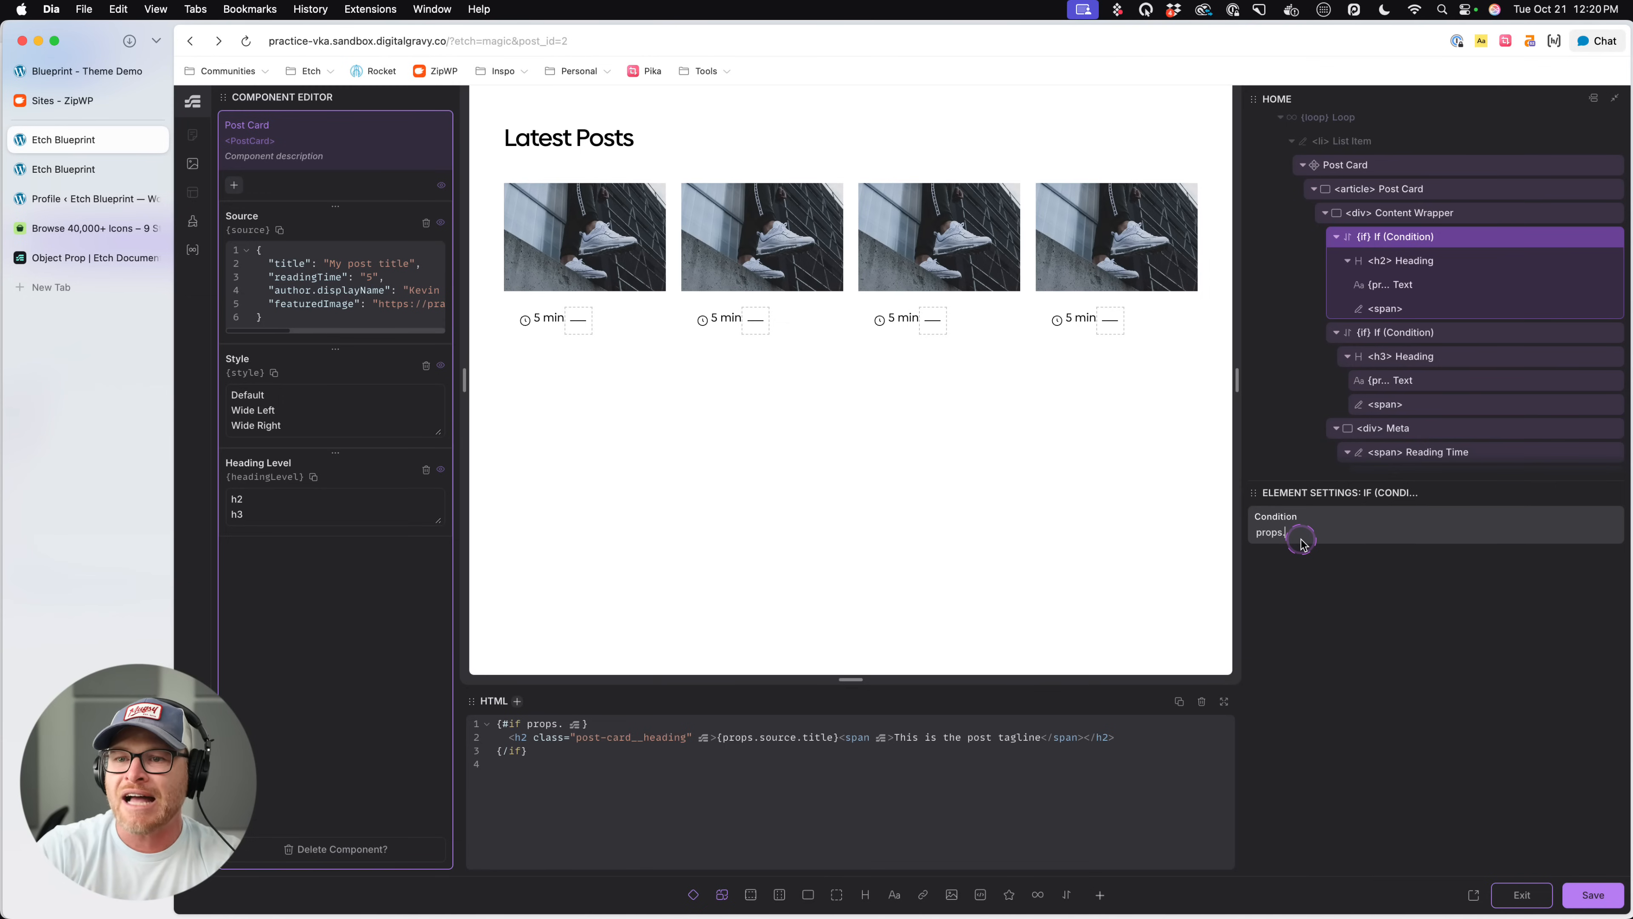
pyautogui.write('headingLevel ==')
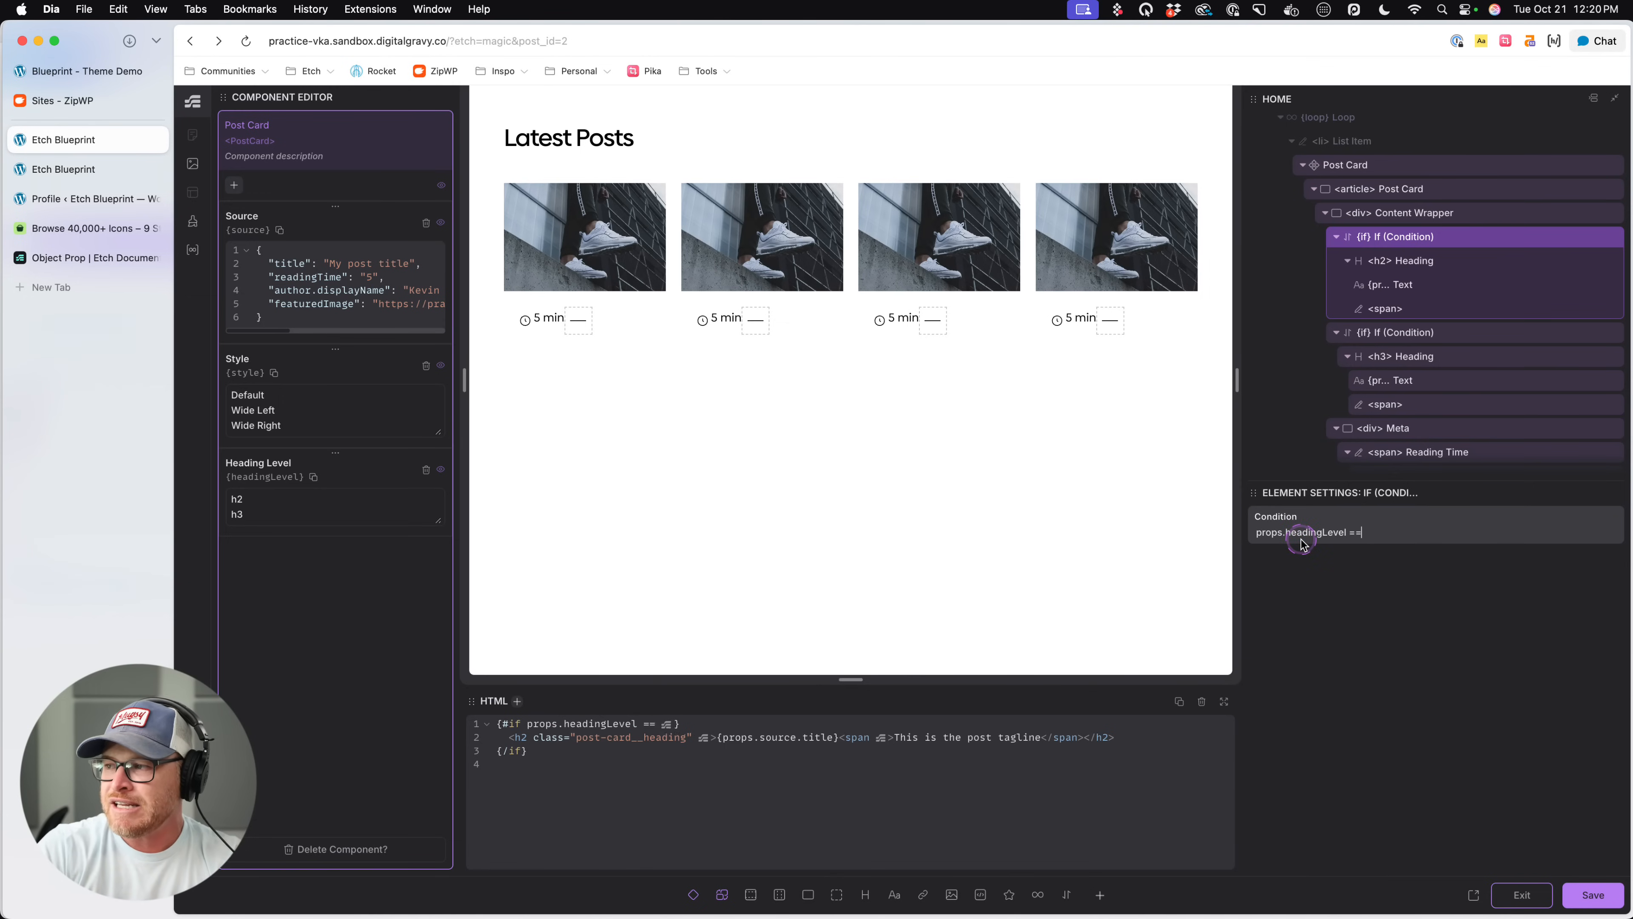
pyautogui.write('= "')
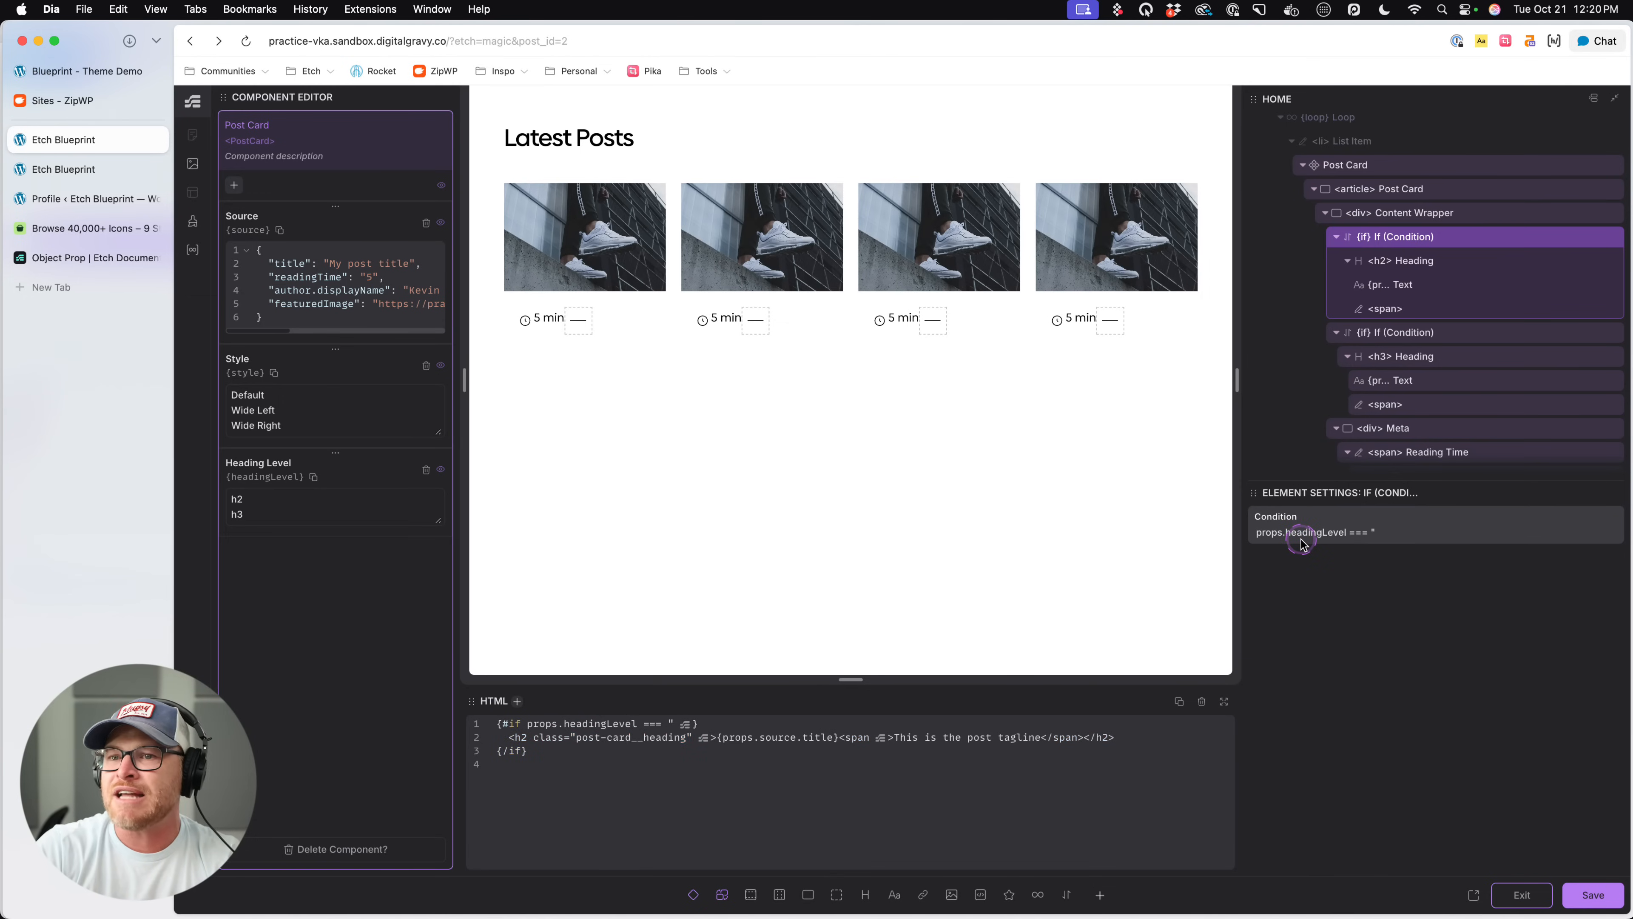
pyautogui.write('h2"')
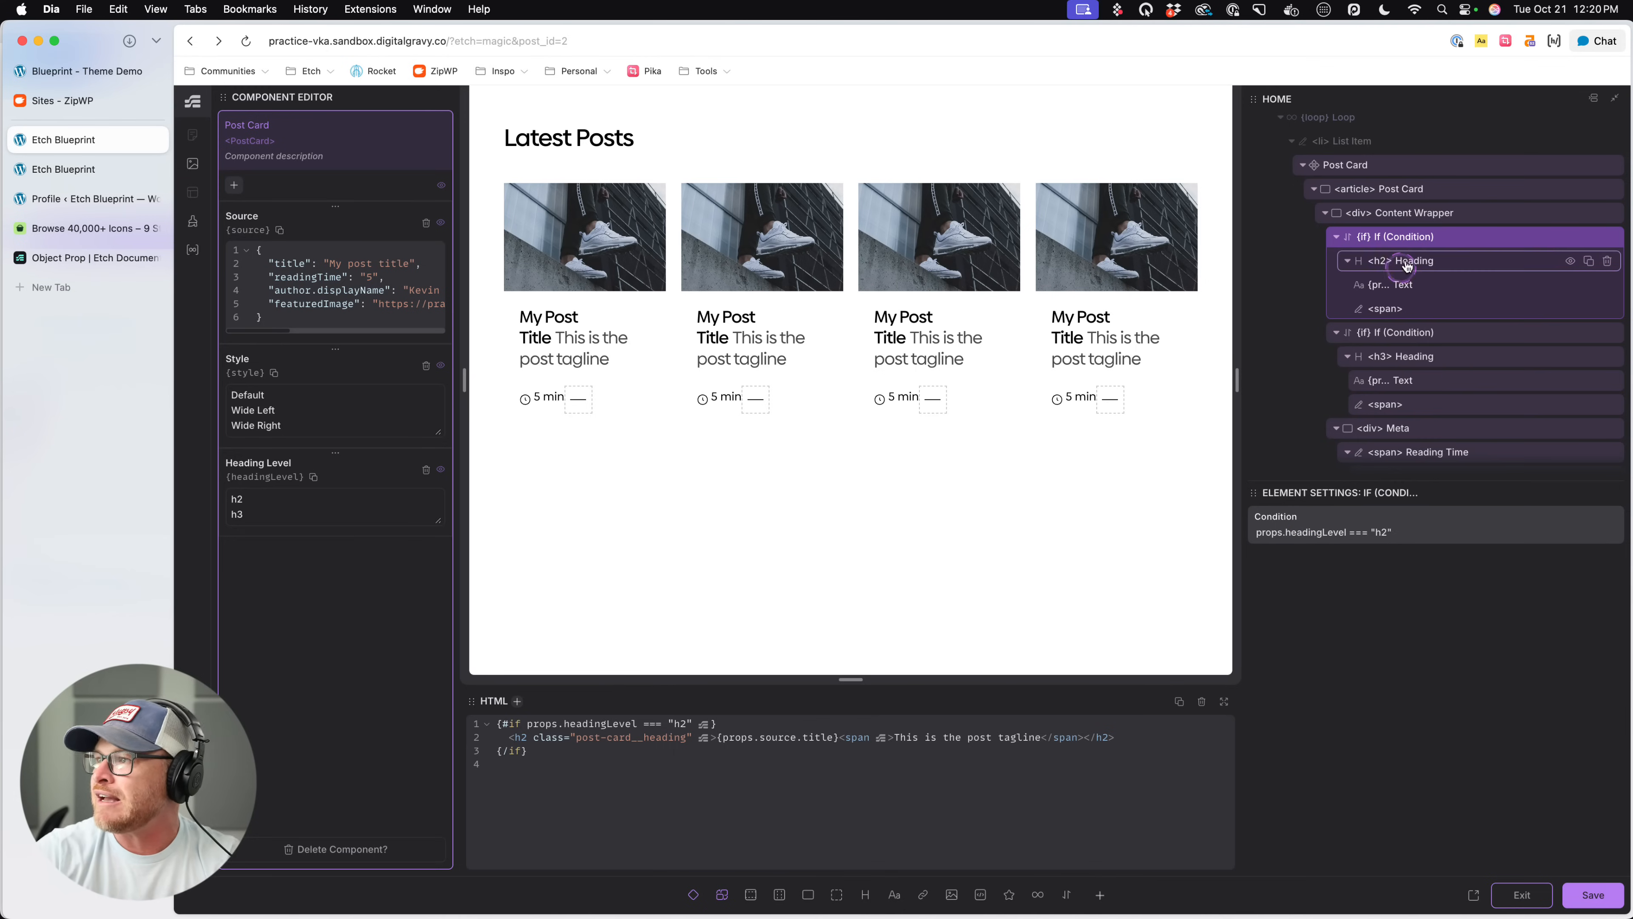
# - Copy the h2 condition's expression into the condition around the h3 Heading and change it to props.headingLevel === "h3"
pyautogui.moveTo(1393, 532); pyautogui.dragTo(1255, 533)
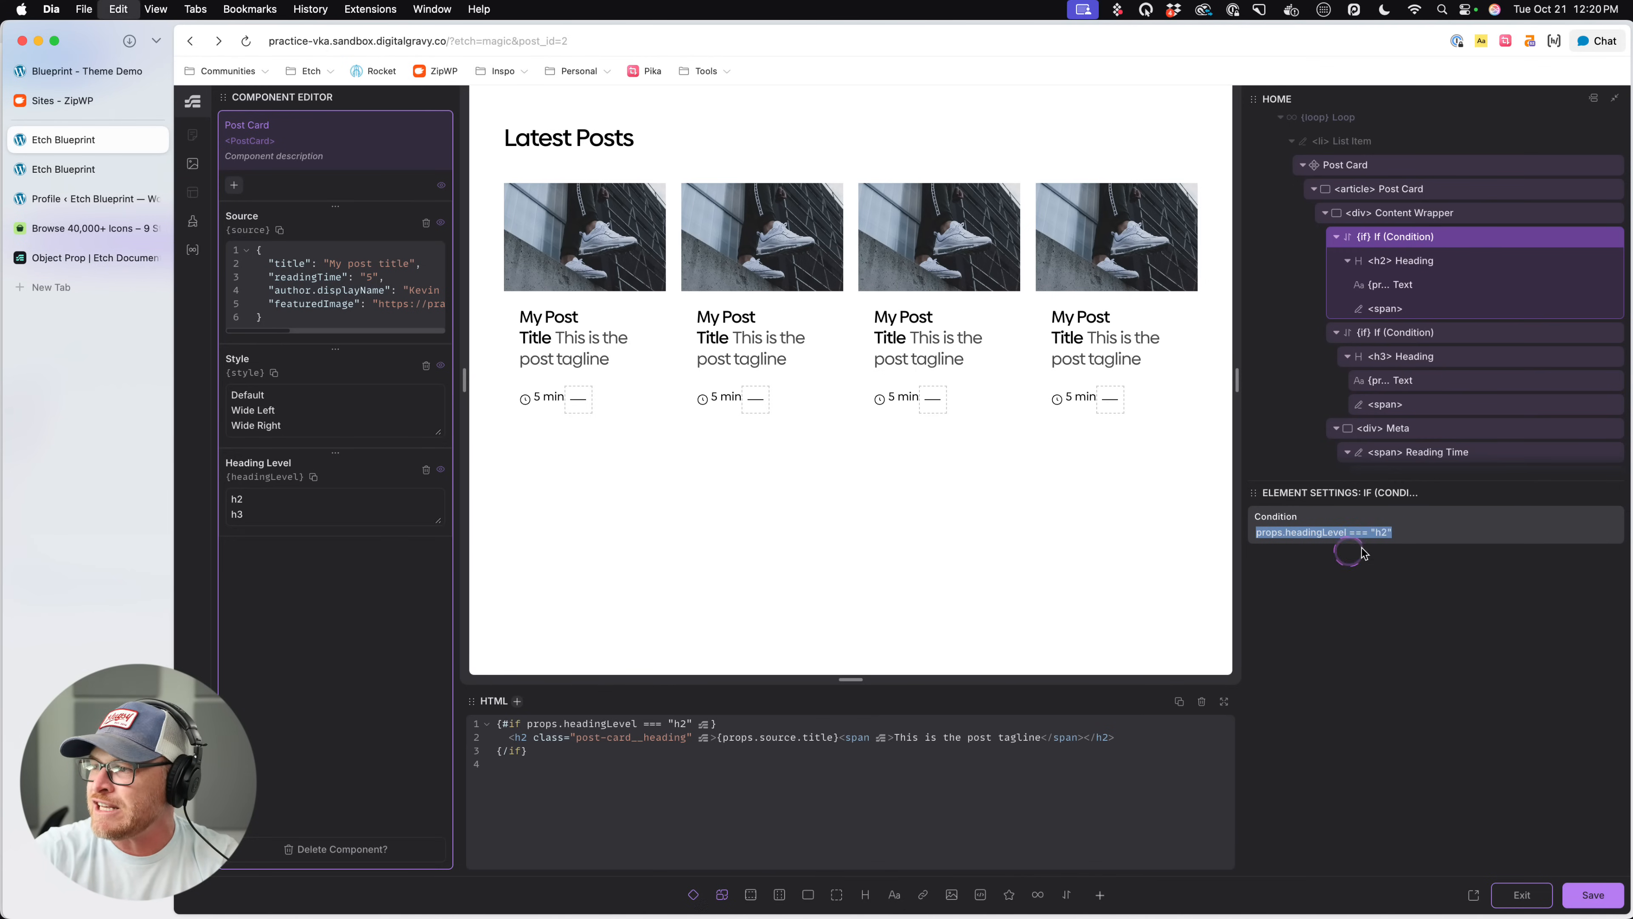
pyautogui.press('super+c')
pyautogui.click(1396, 333)
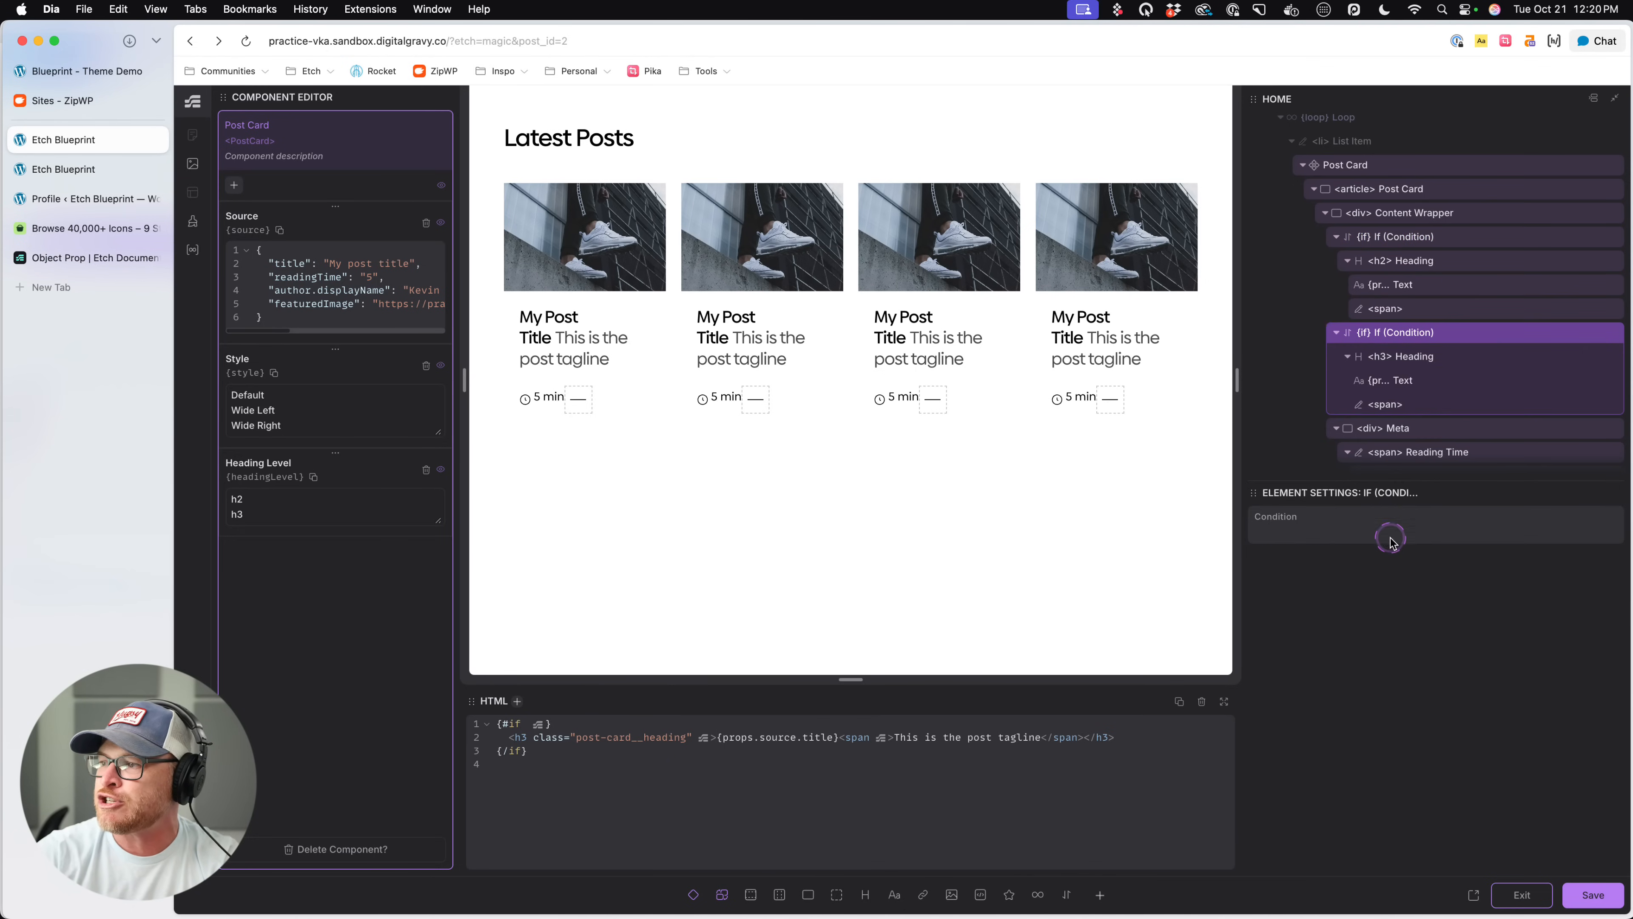
pyautogui.click(1372, 533)
pyautogui.press('super+v')
pyautogui.click(1408, 532)
pyautogui.press('BackSpace')
pyautogui.write('3')
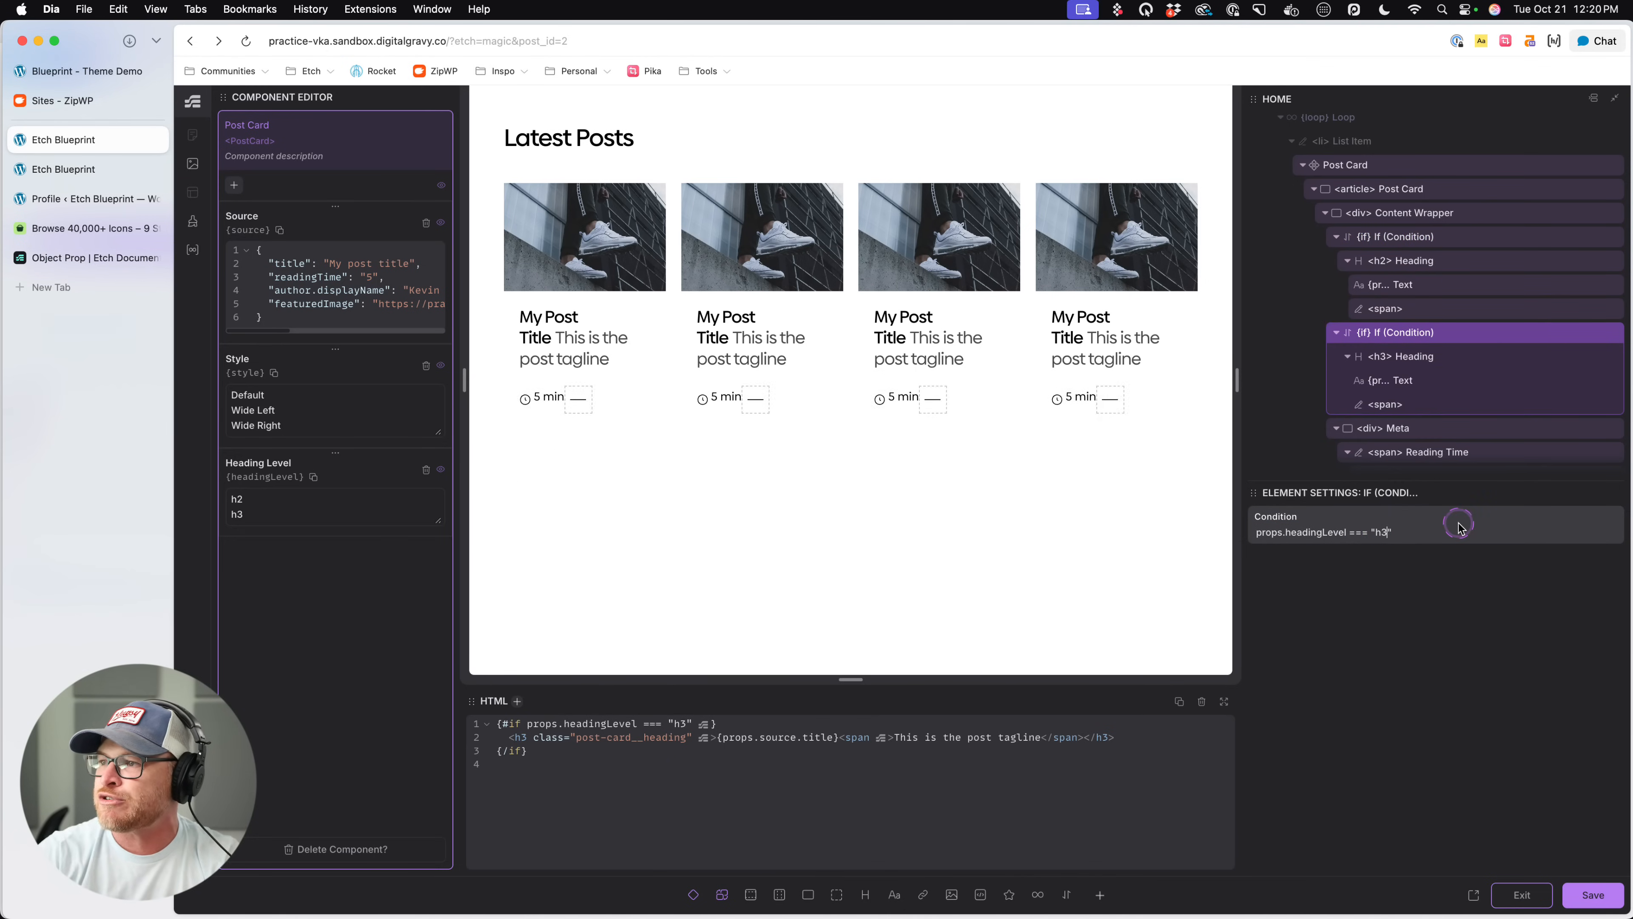
pyautogui.click(1385, 592)
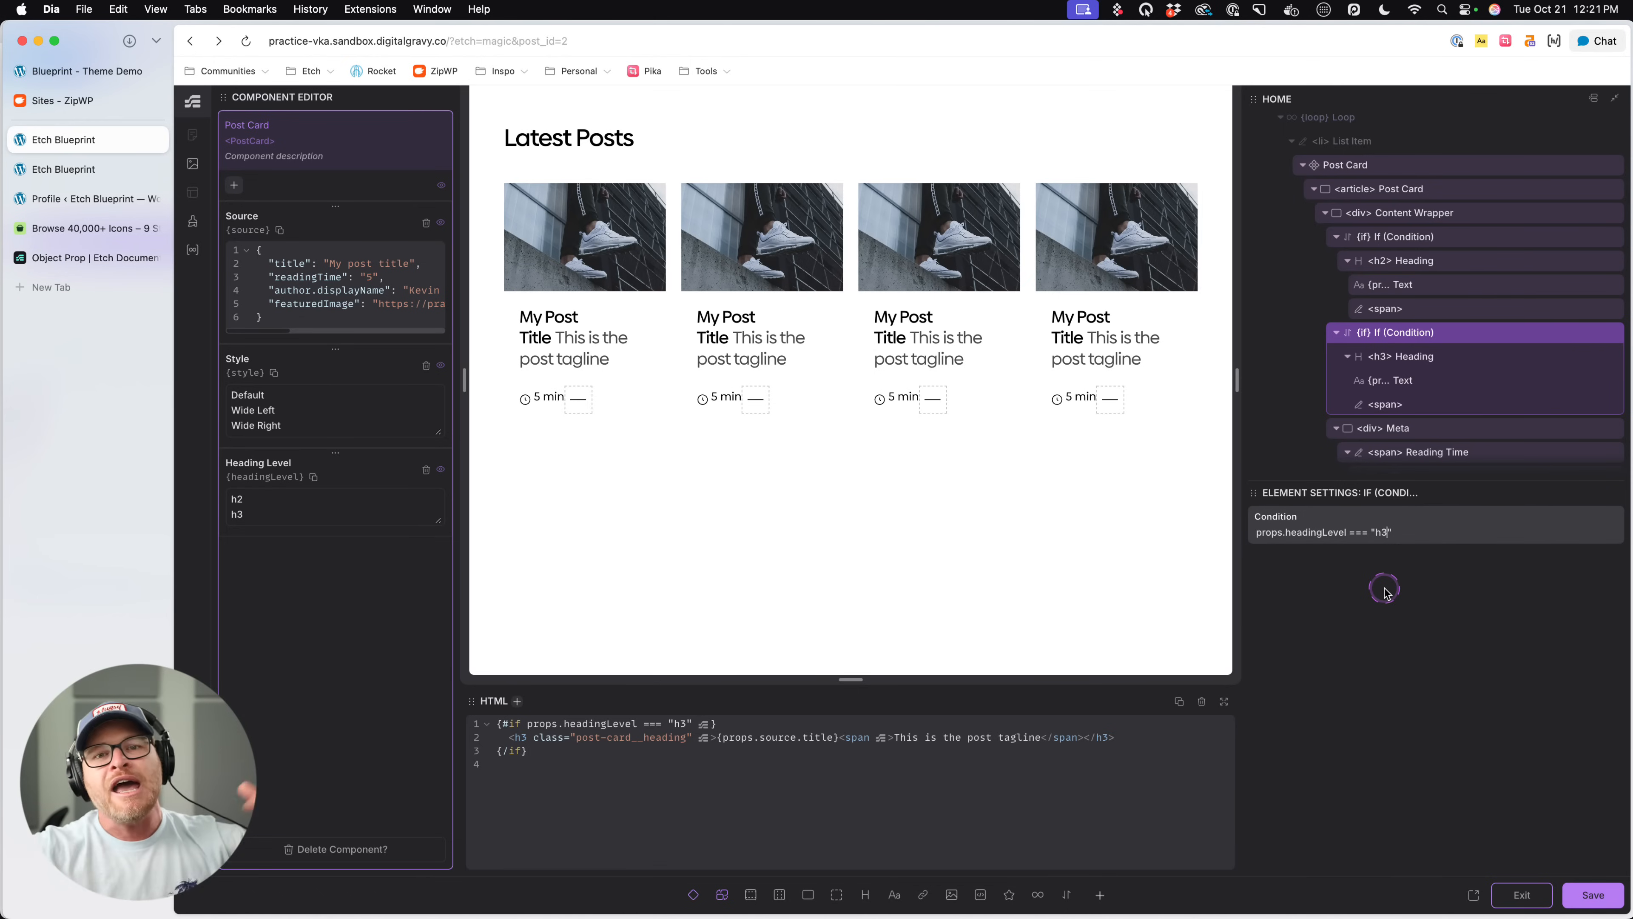
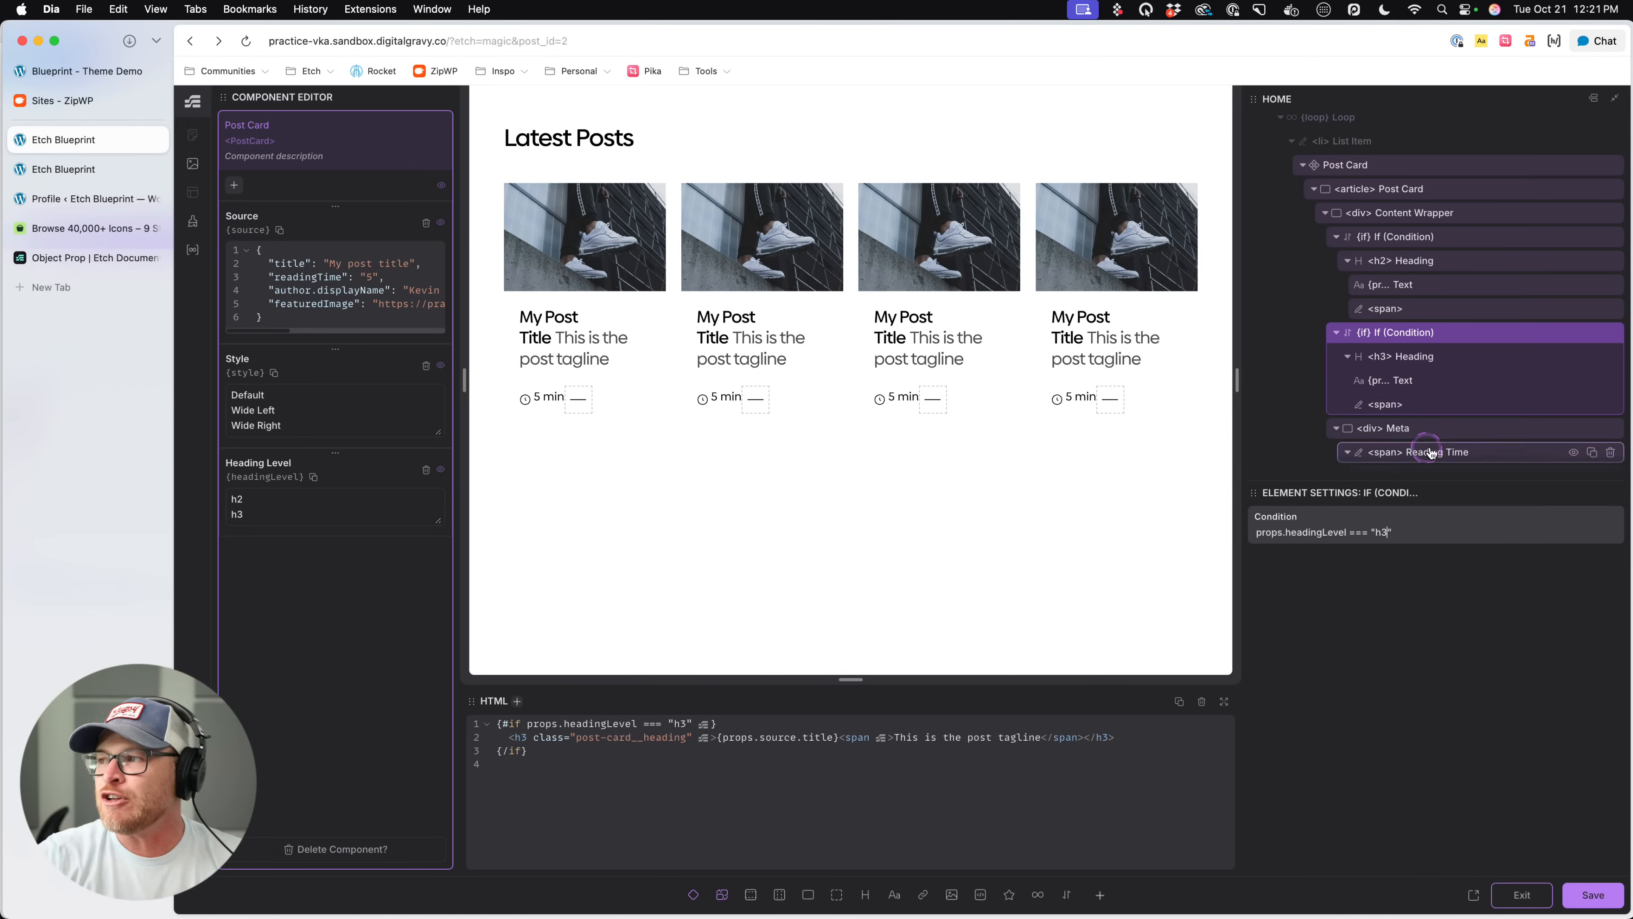
# - Delete the h3 condition, move the h2 Heading out of its condition into the Content Wrapper, and delete the emptied condition
pyautogui.click(1605, 332)
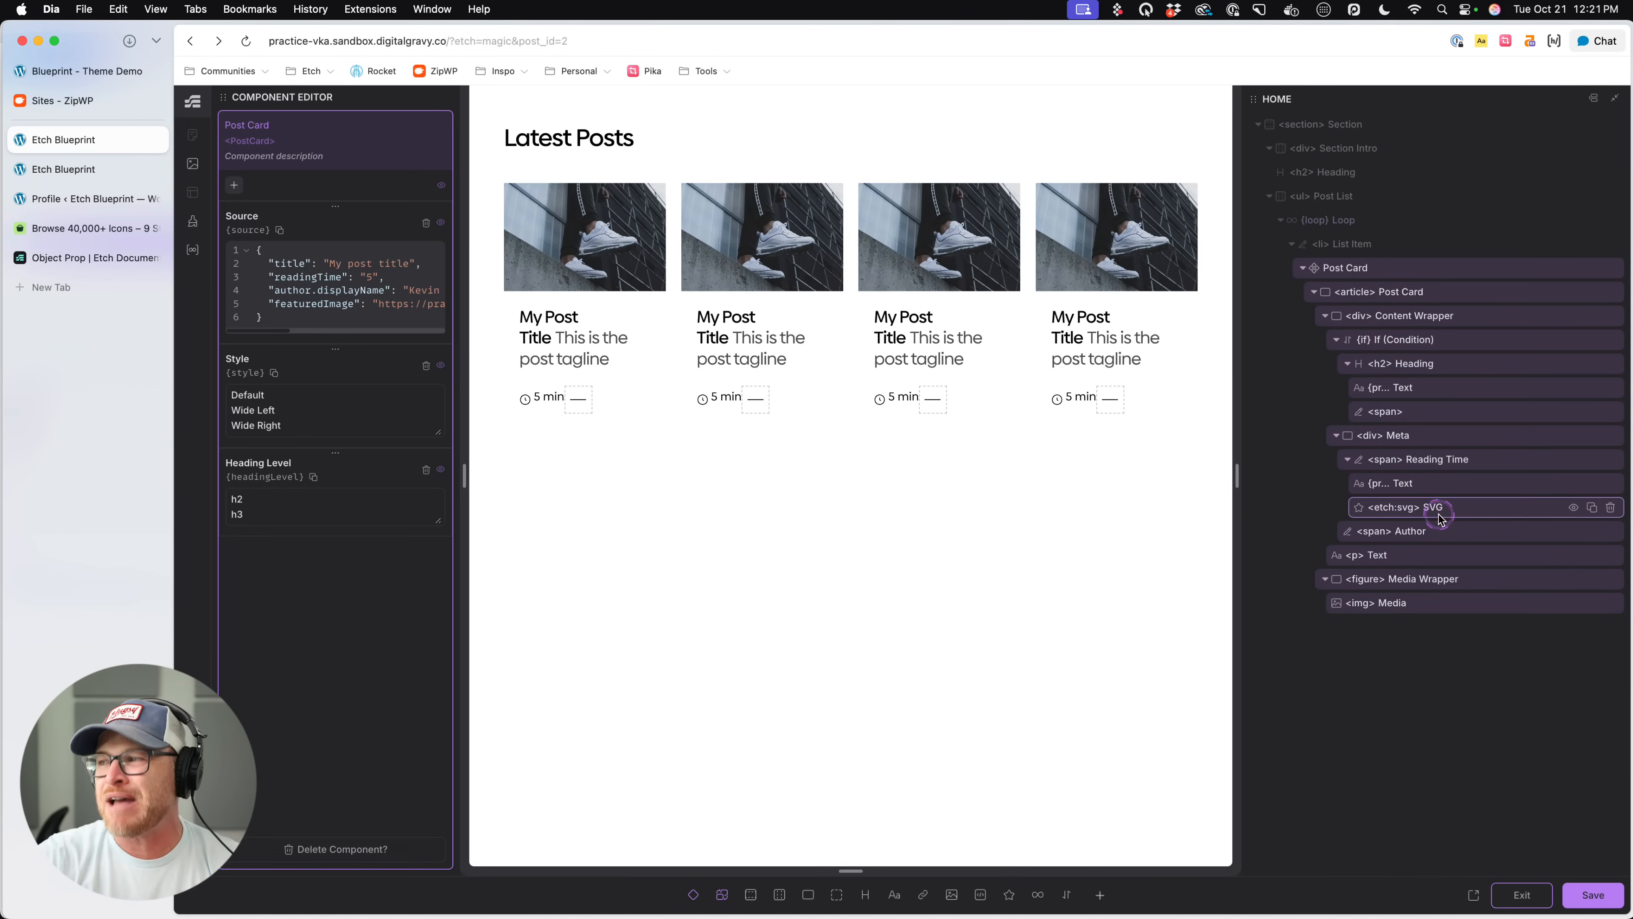
pyautogui.click(1356, 366)
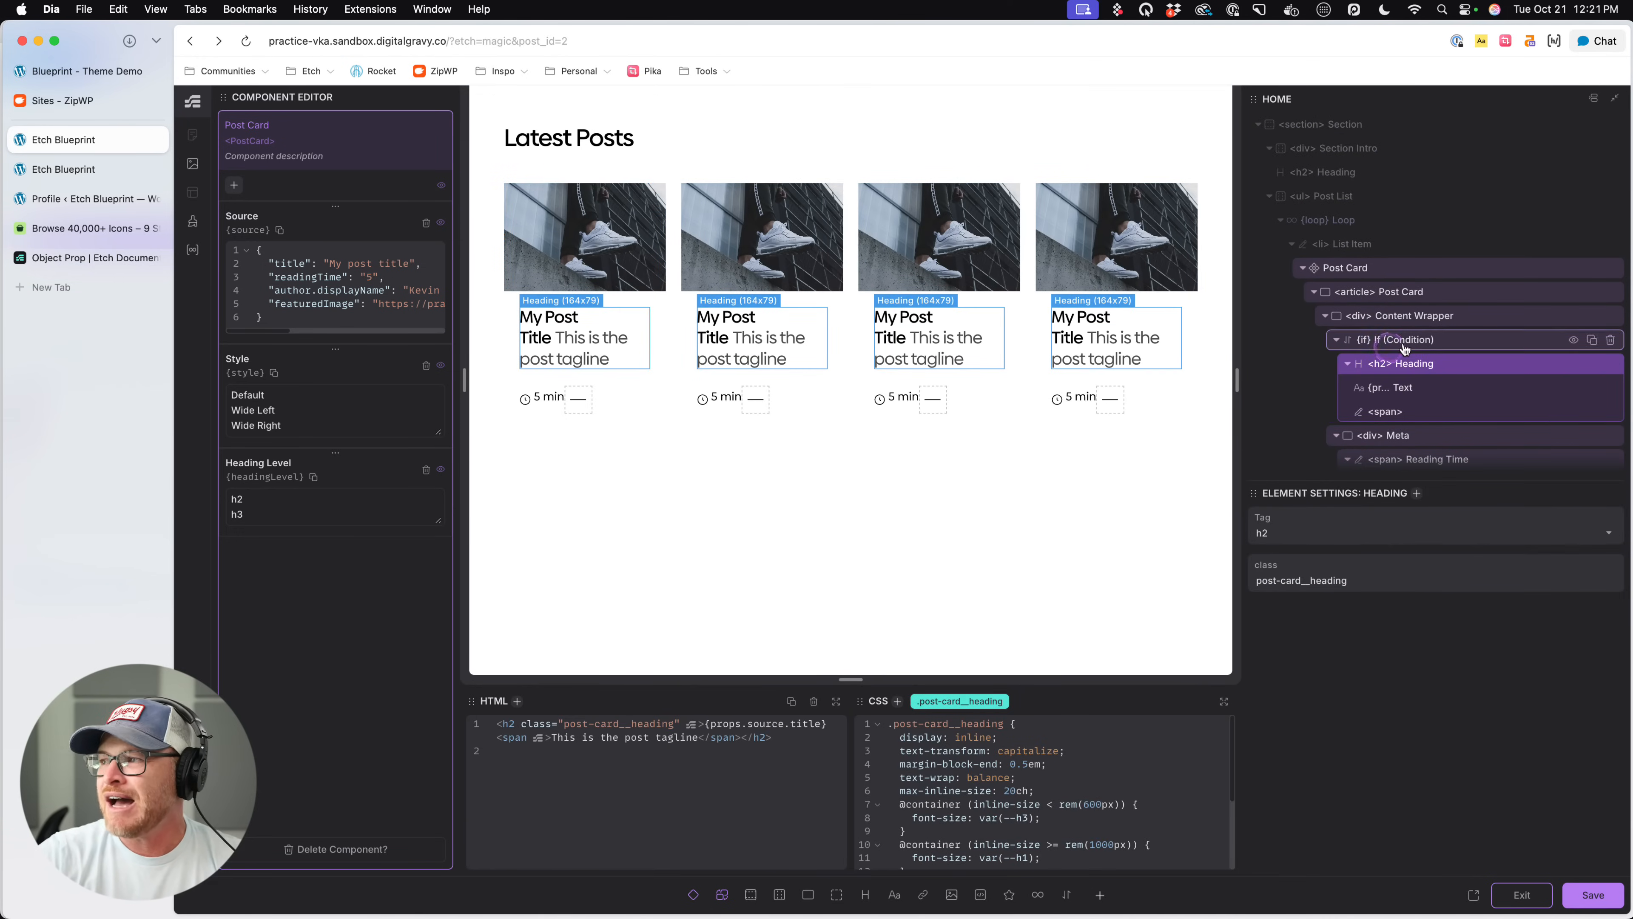
pyautogui.click(1400, 364)
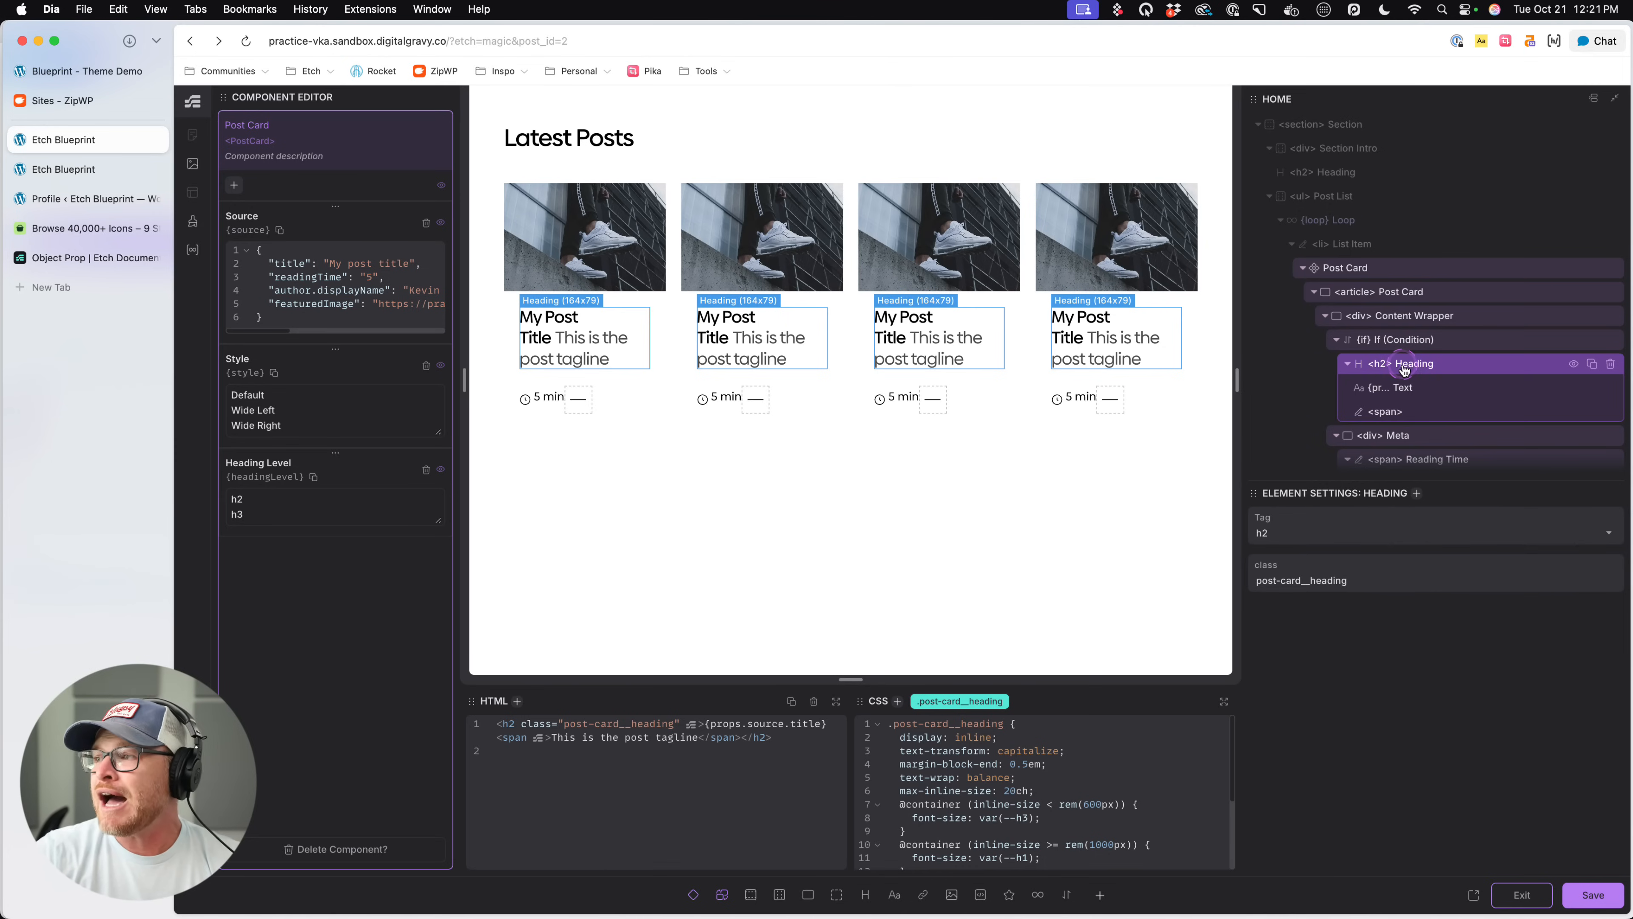
pyautogui.moveTo(1407, 365); pyautogui.dragTo(1398, 336)
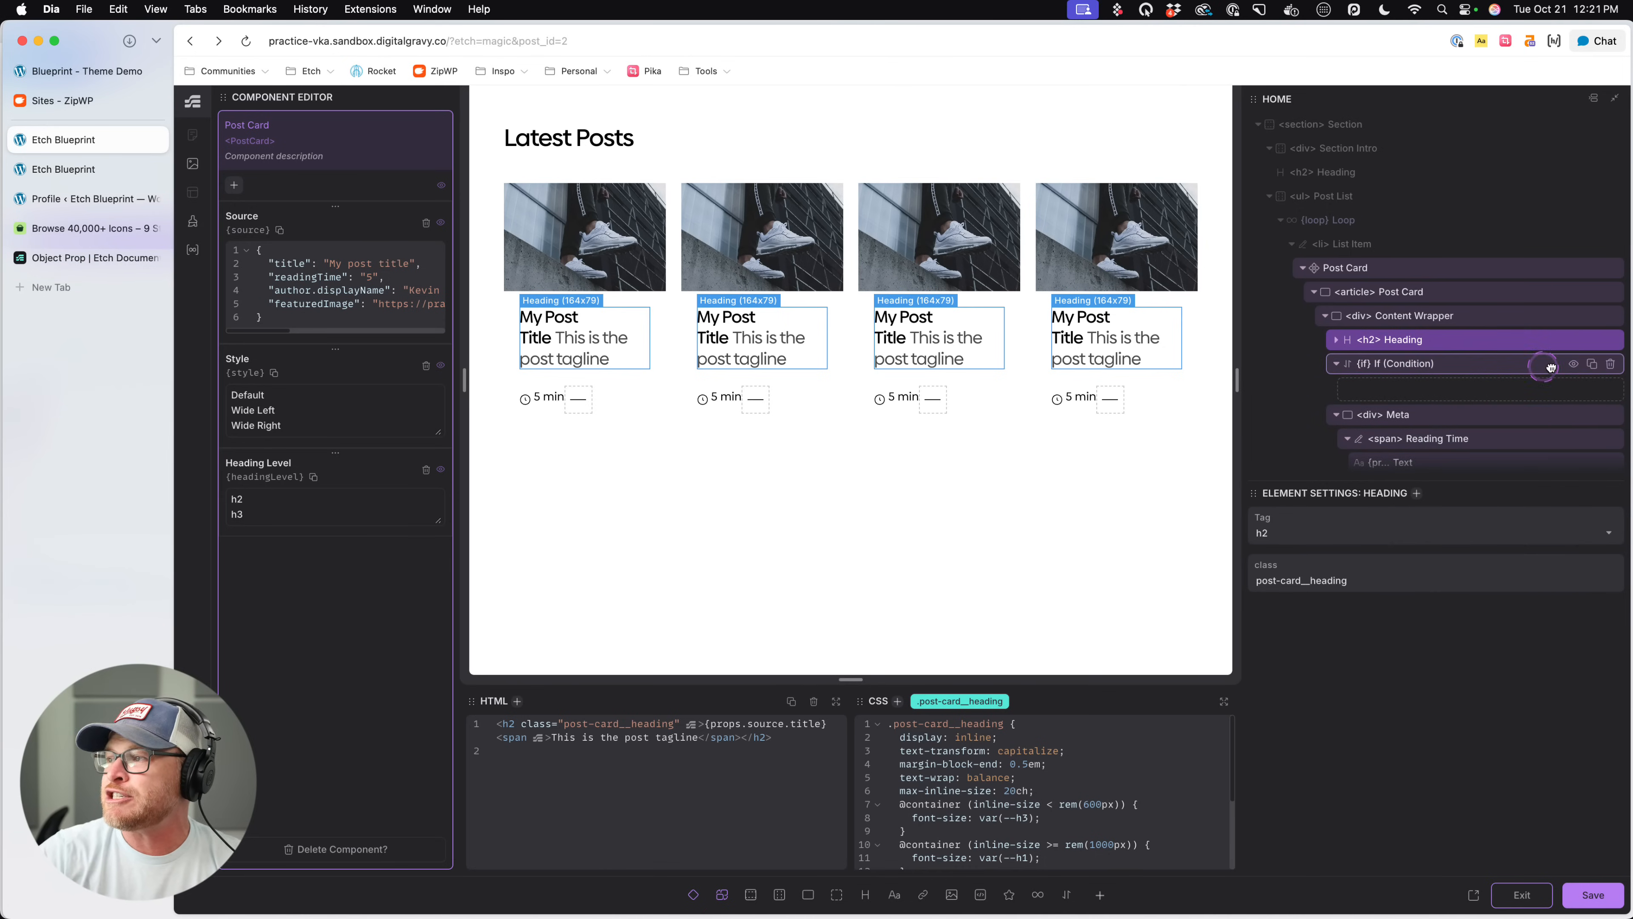
pyautogui.click(1612, 364)
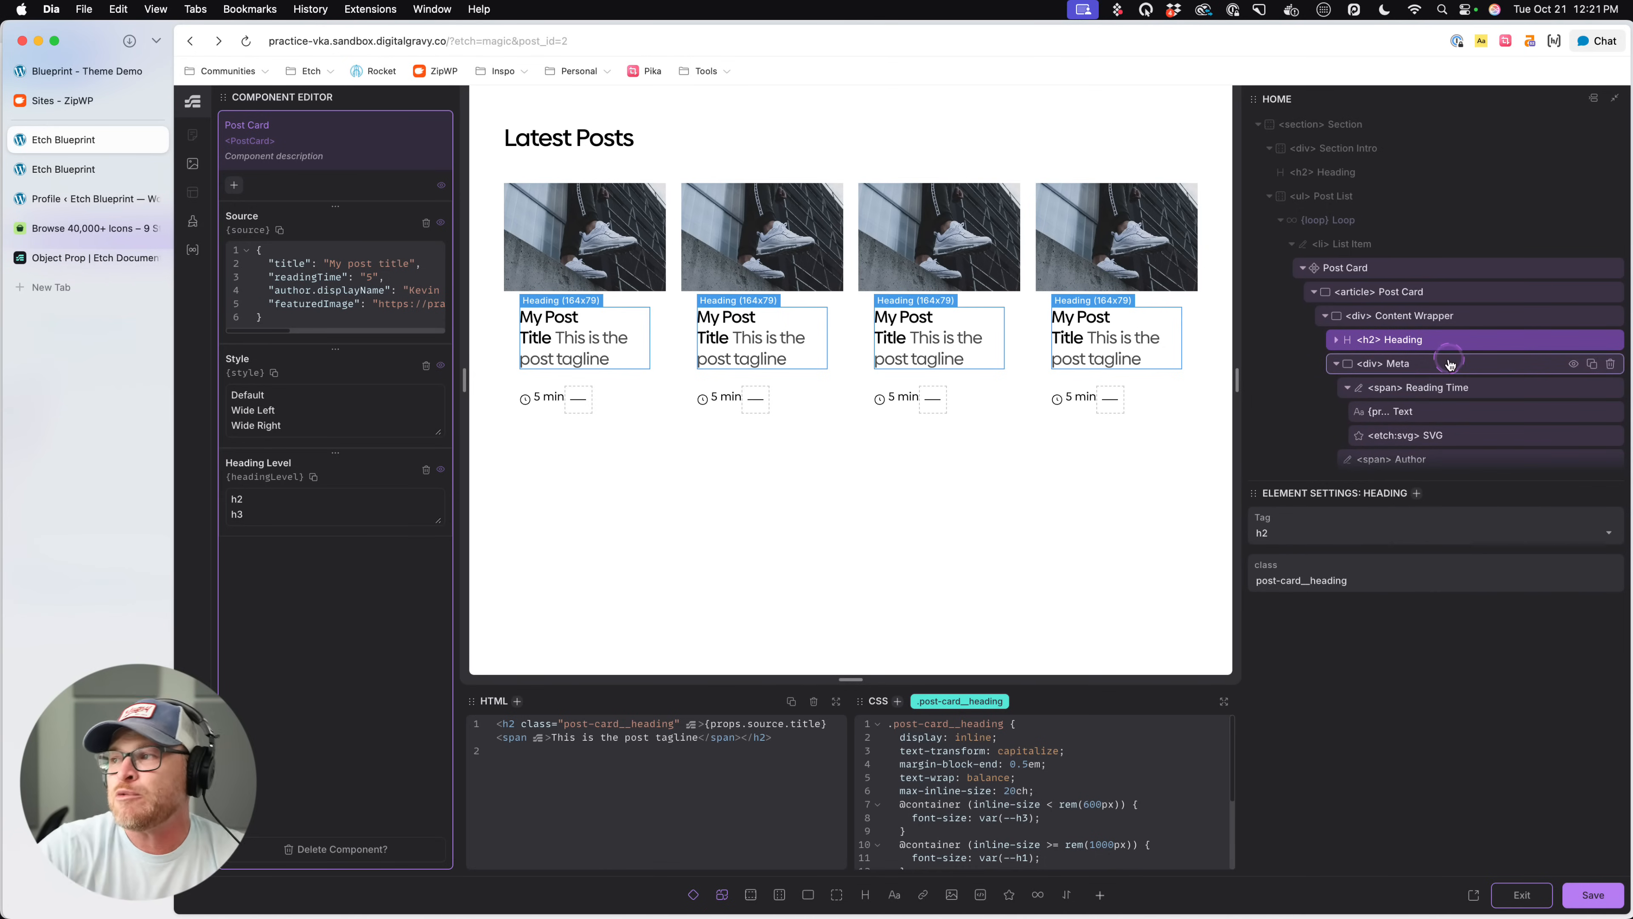
pyautogui.click(1322, 350)
pyautogui.click(1378, 346)
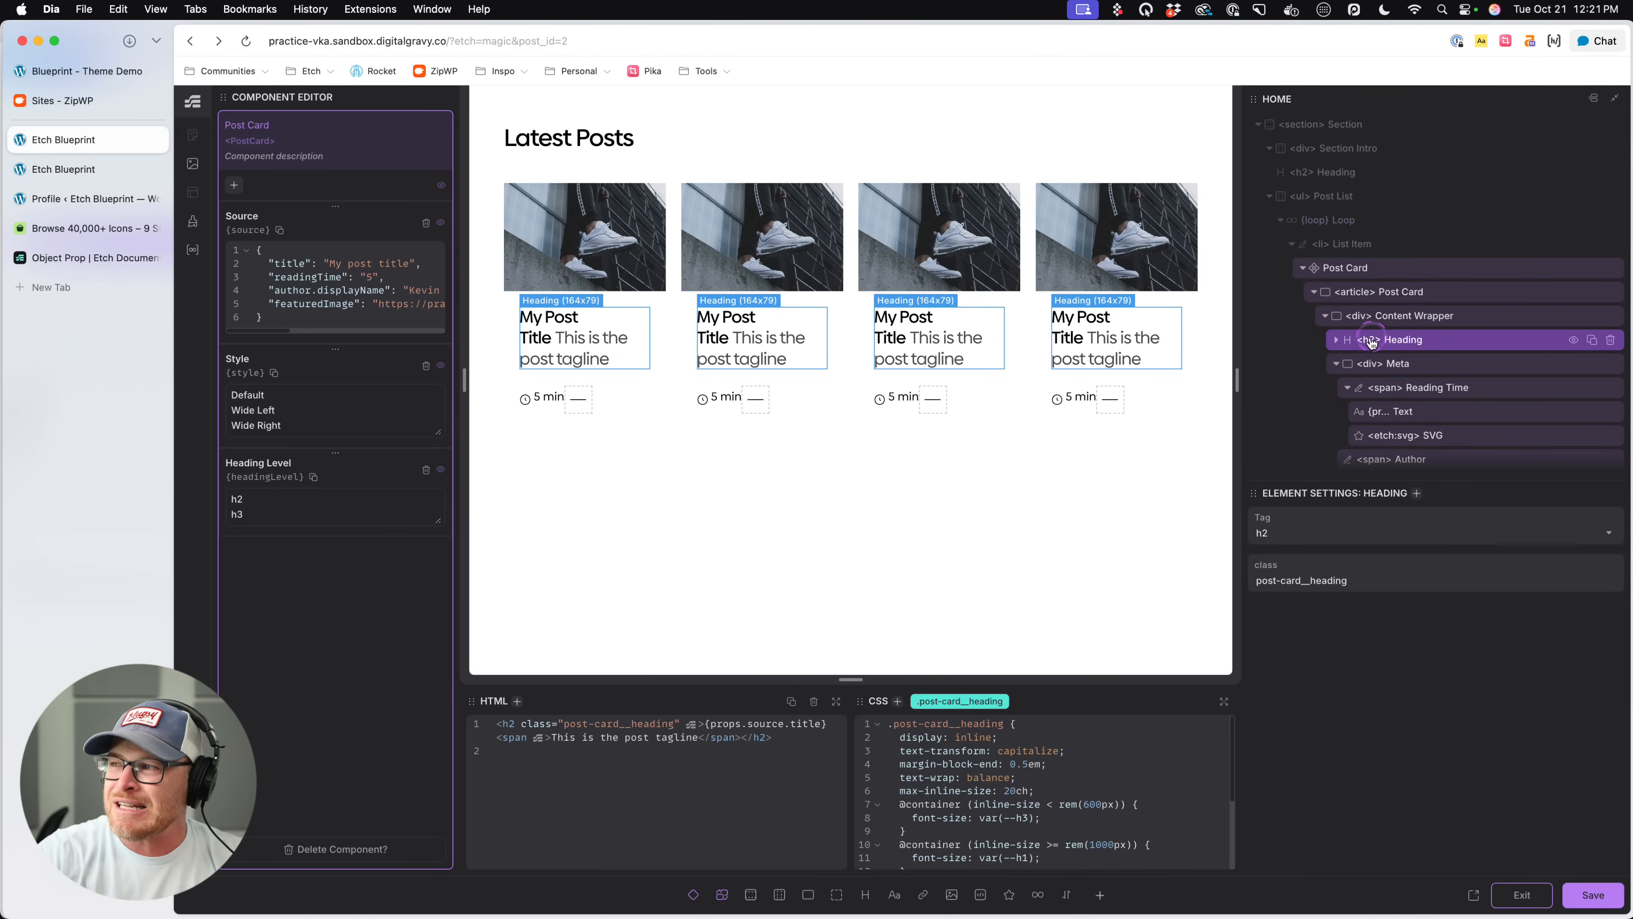
pyautogui.click(1360, 496)
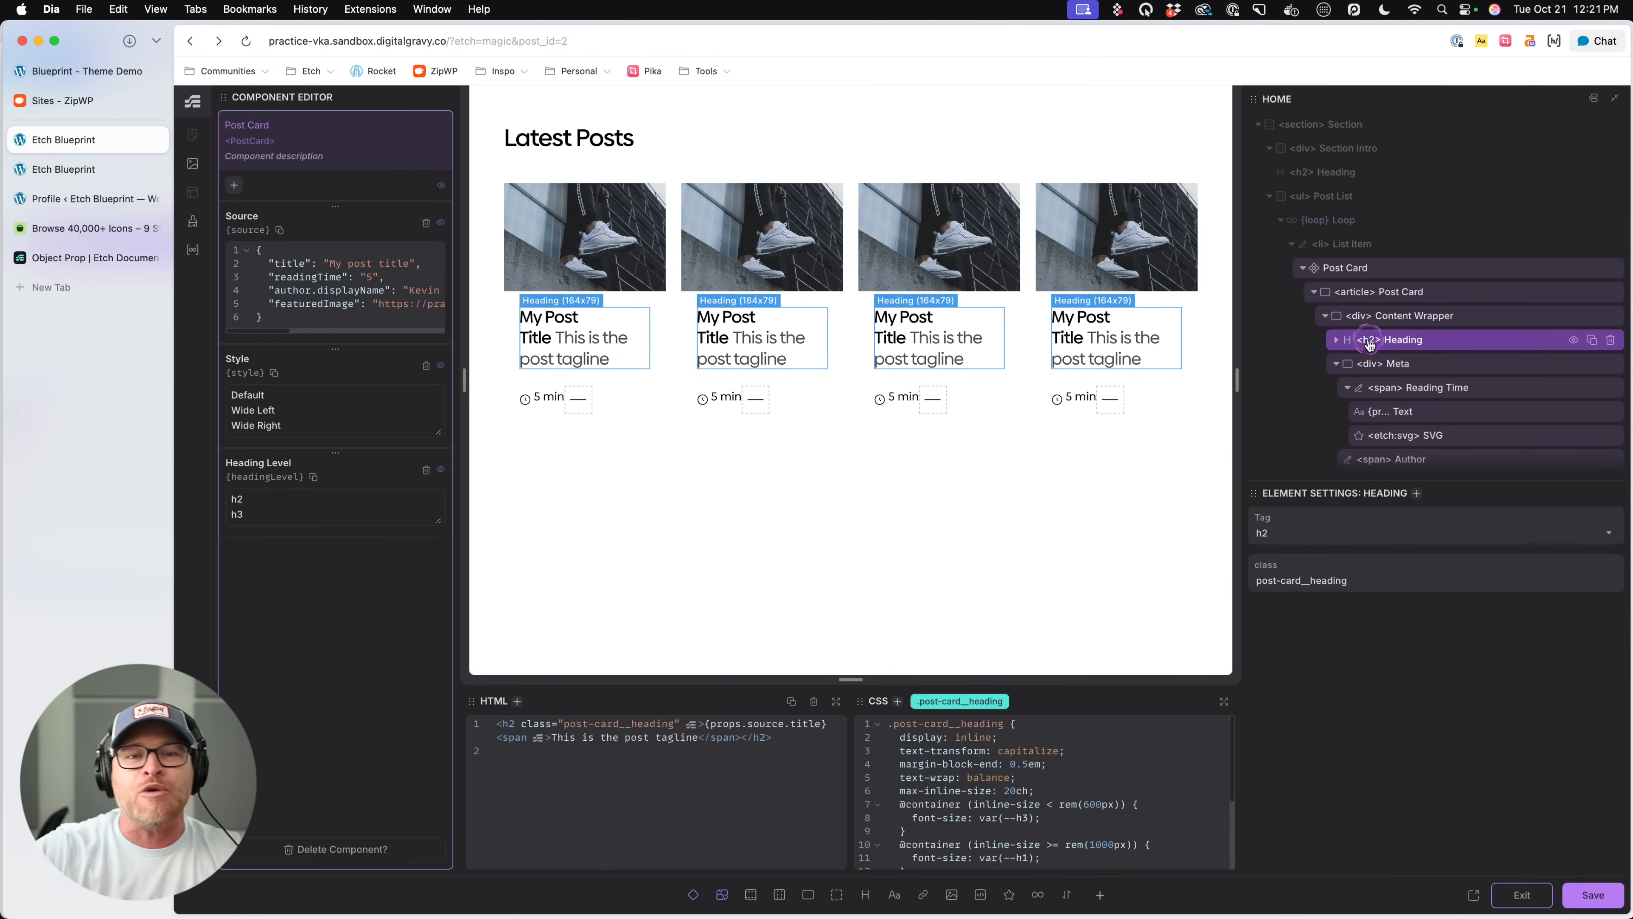
# - Add a dynamic element below the h2 Heading and paste the heading's title expression and tagline span into it
pyautogui.scroll(-1, 1369, 346)
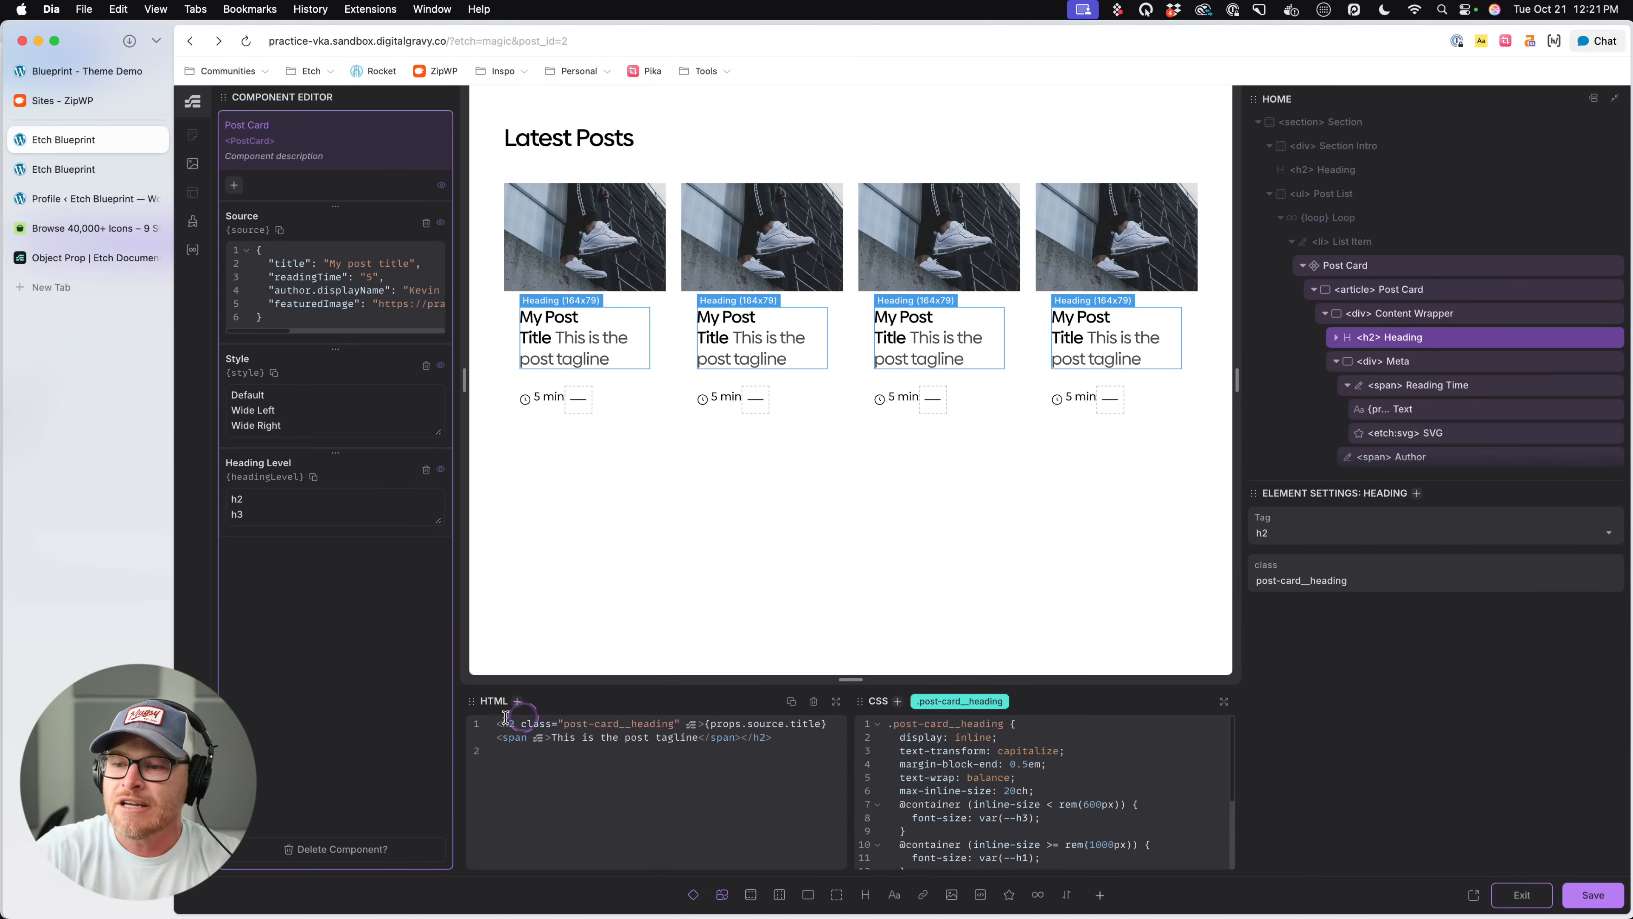
pyautogui.click(739, 737)
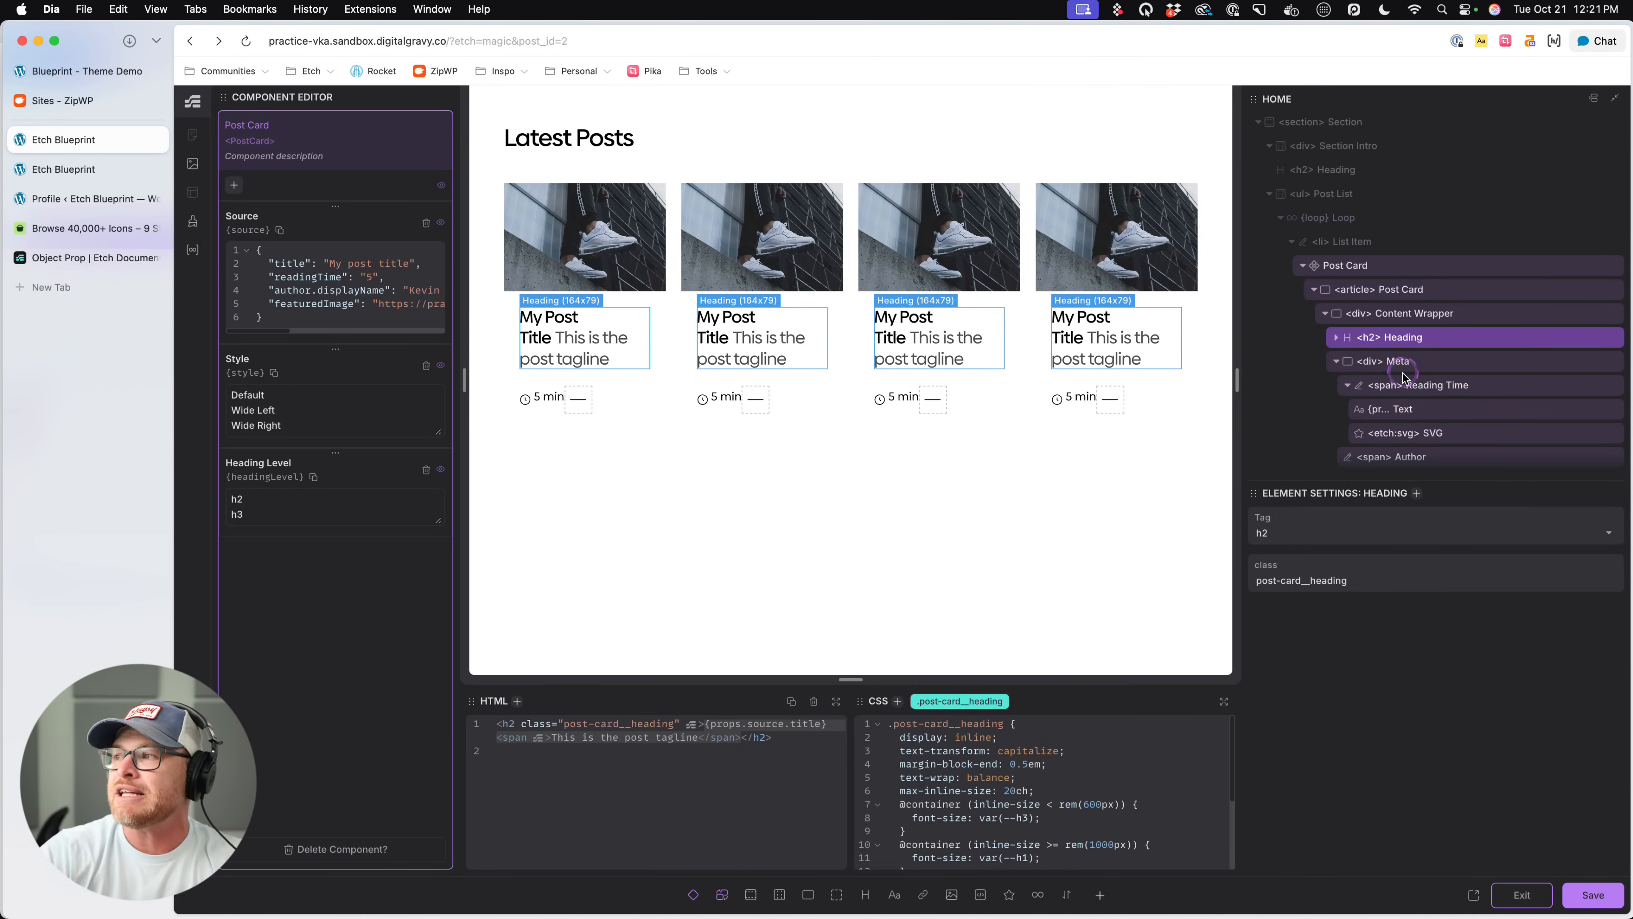
pyautogui.click(724, 895)
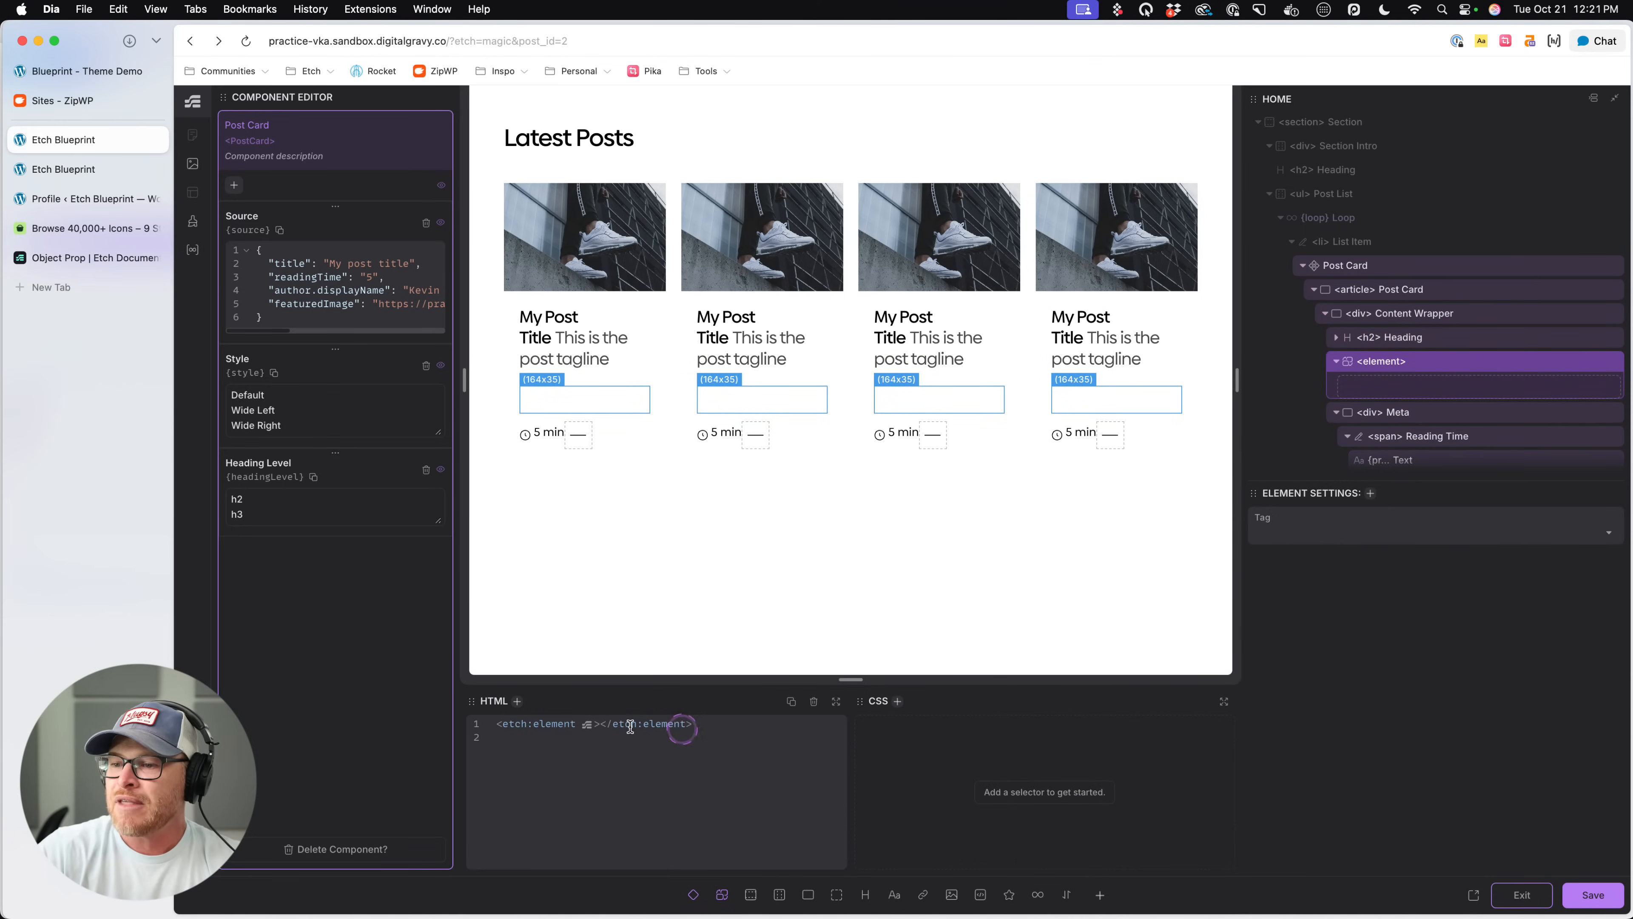
pyautogui.click(598, 724)
pyautogui.write('{props.source.title}<span>This is the post tagline</span>')
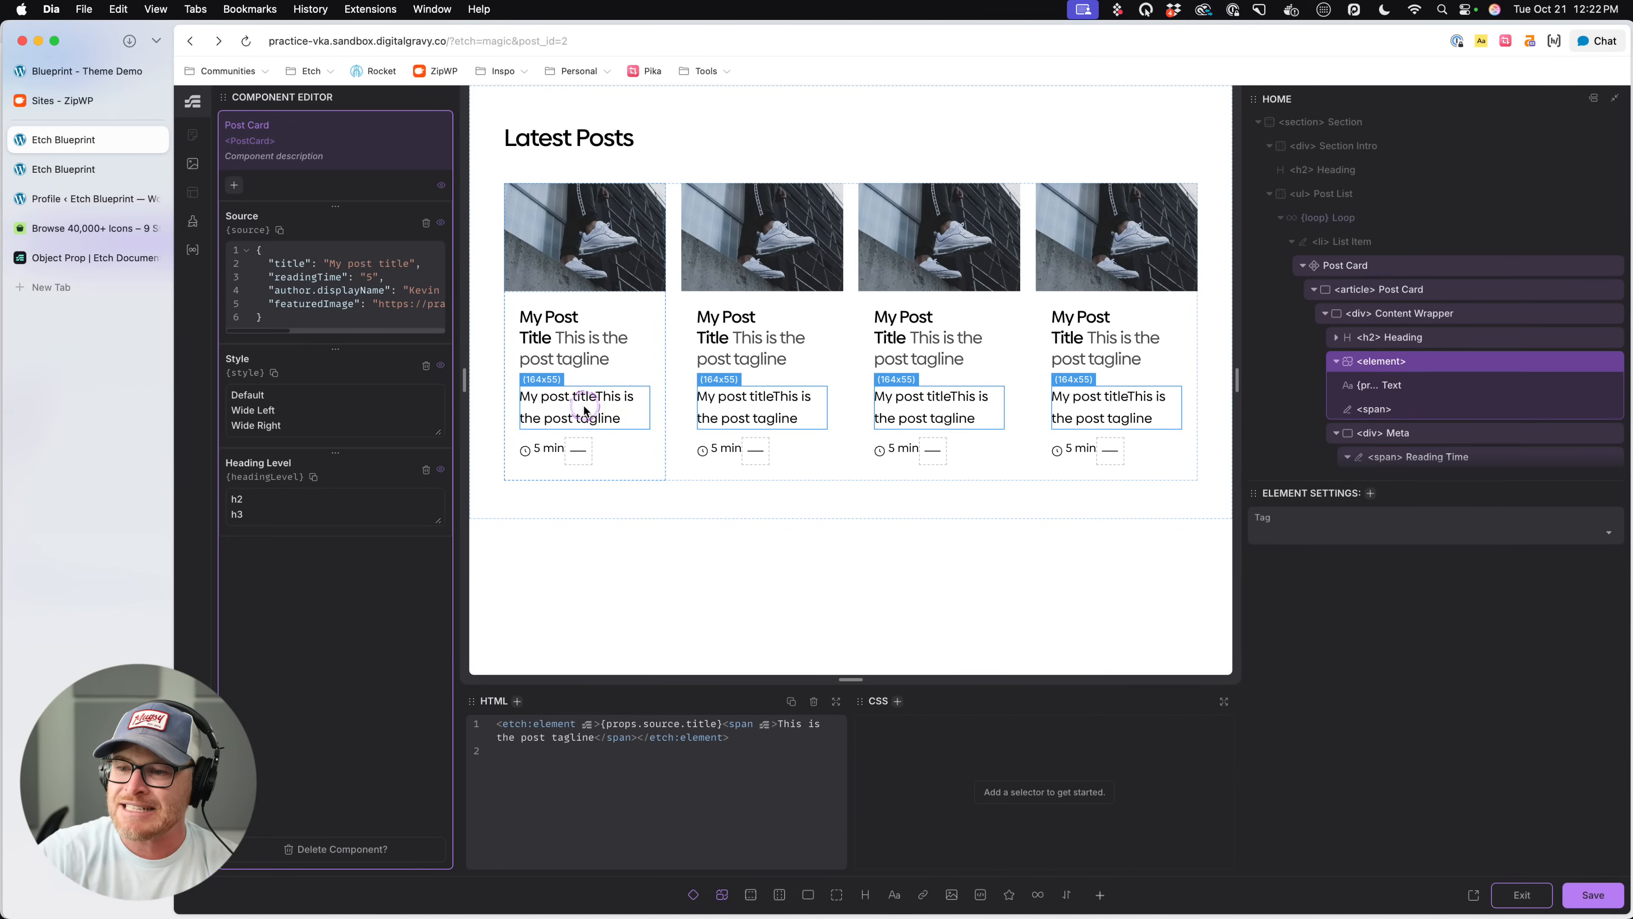
# - Rename the new dynamic element as Heading in the structure
pyautogui.click(1383, 362)
pyautogui.doubleClick(1418, 364)
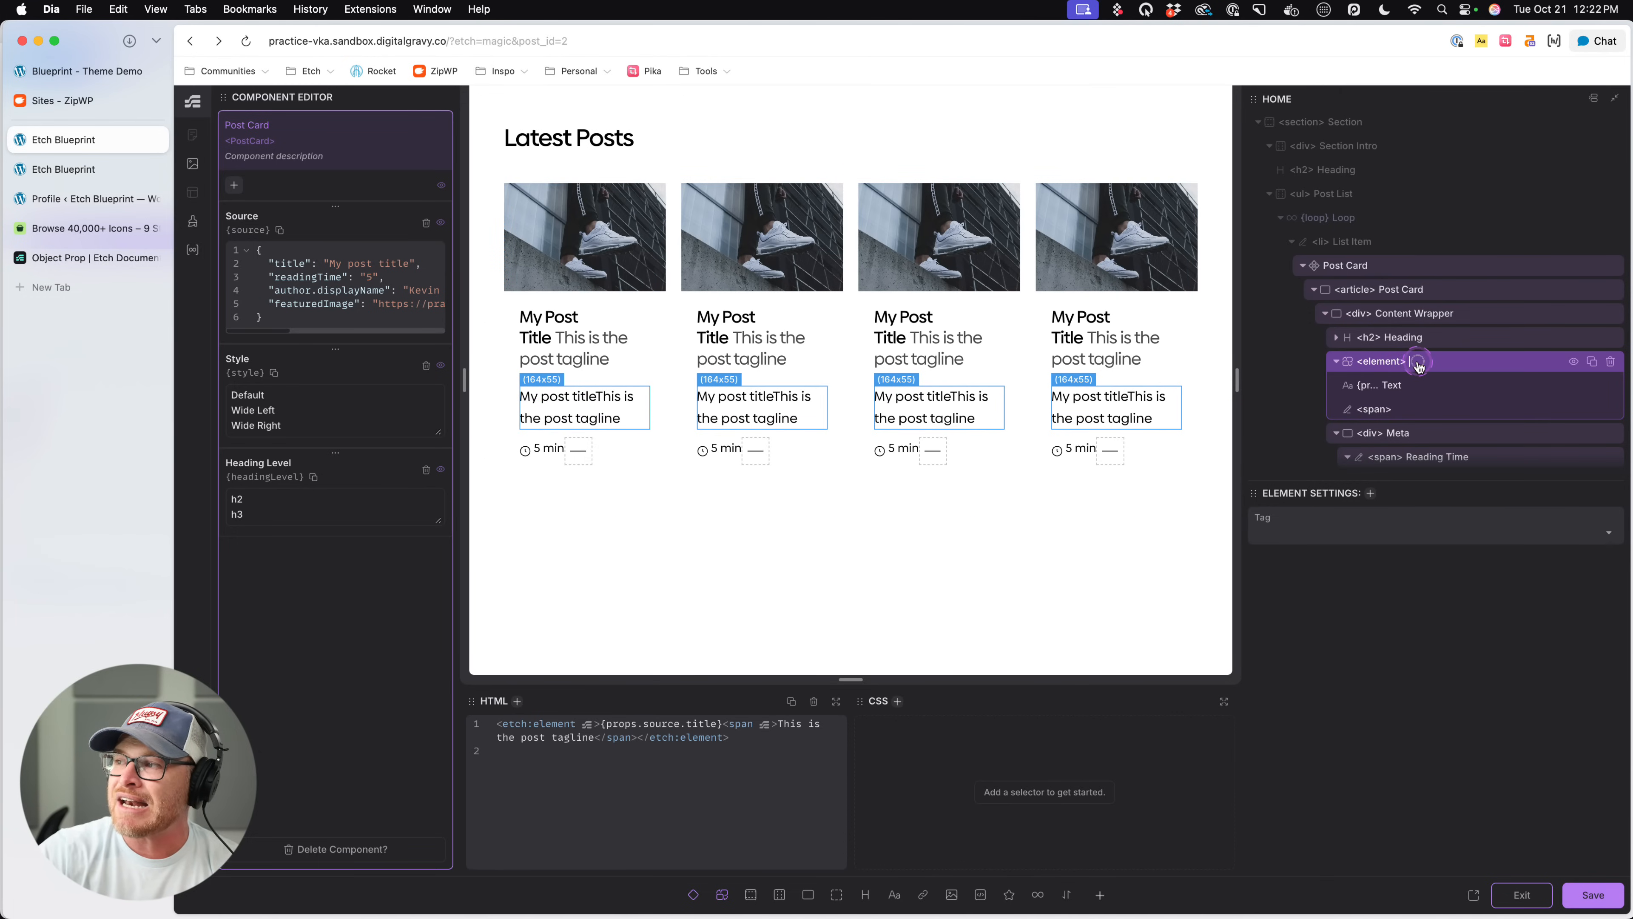
pyautogui.write('Heading')
pyautogui.press('Return')
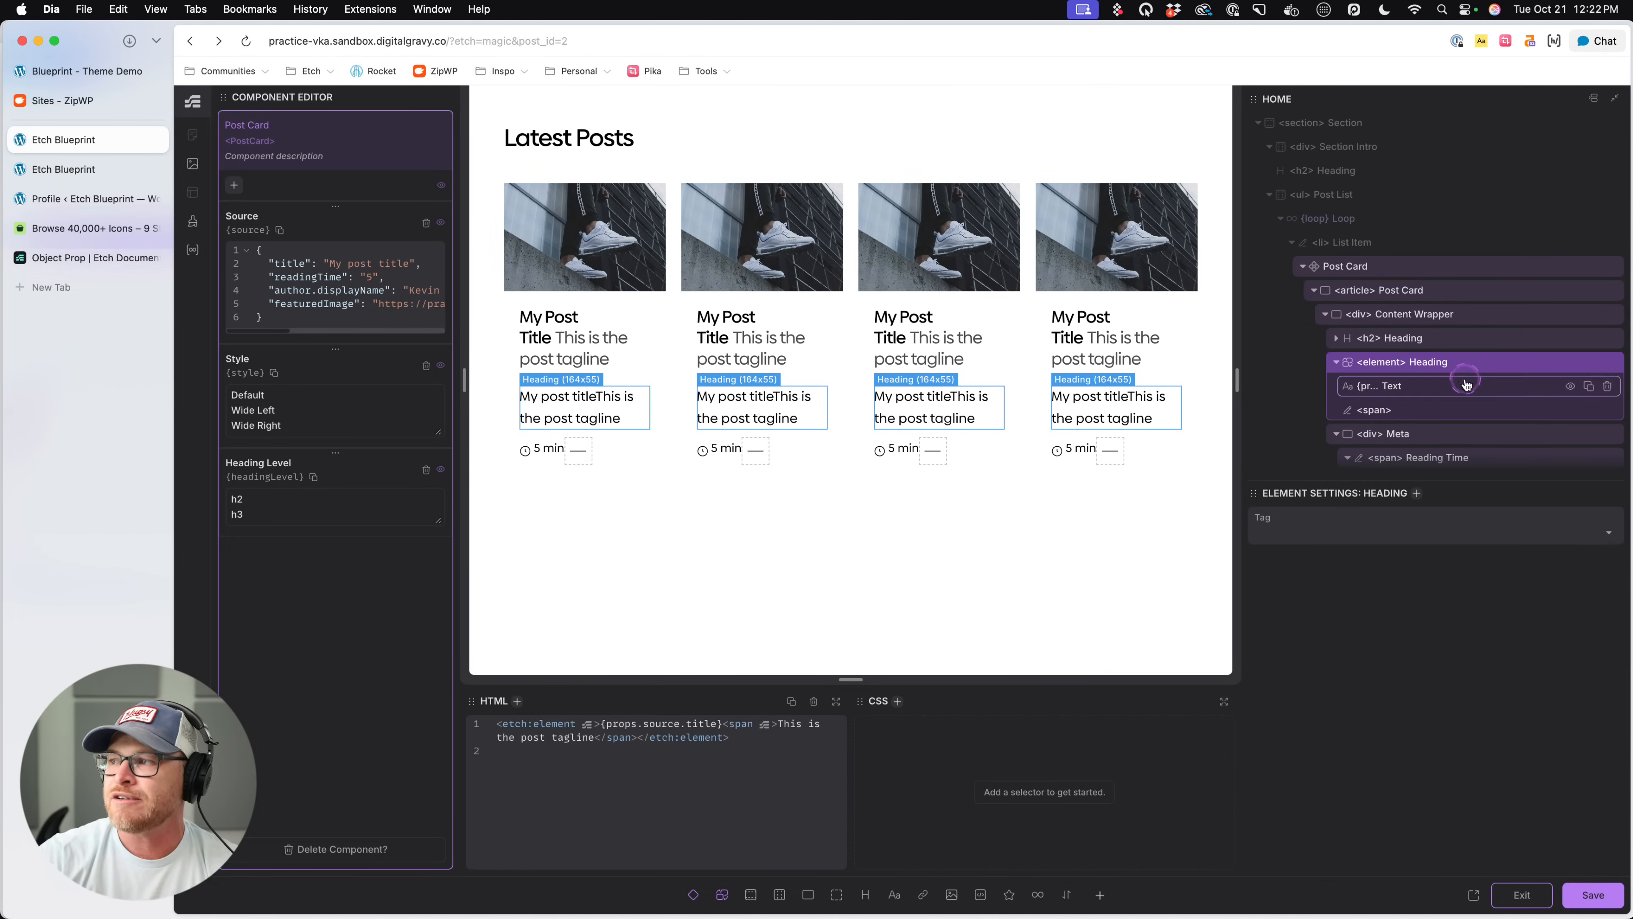
# - Try h1, h2 and h3 in turn as the tag of the dynamic Heading element
pyautogui.click(1374, 364)
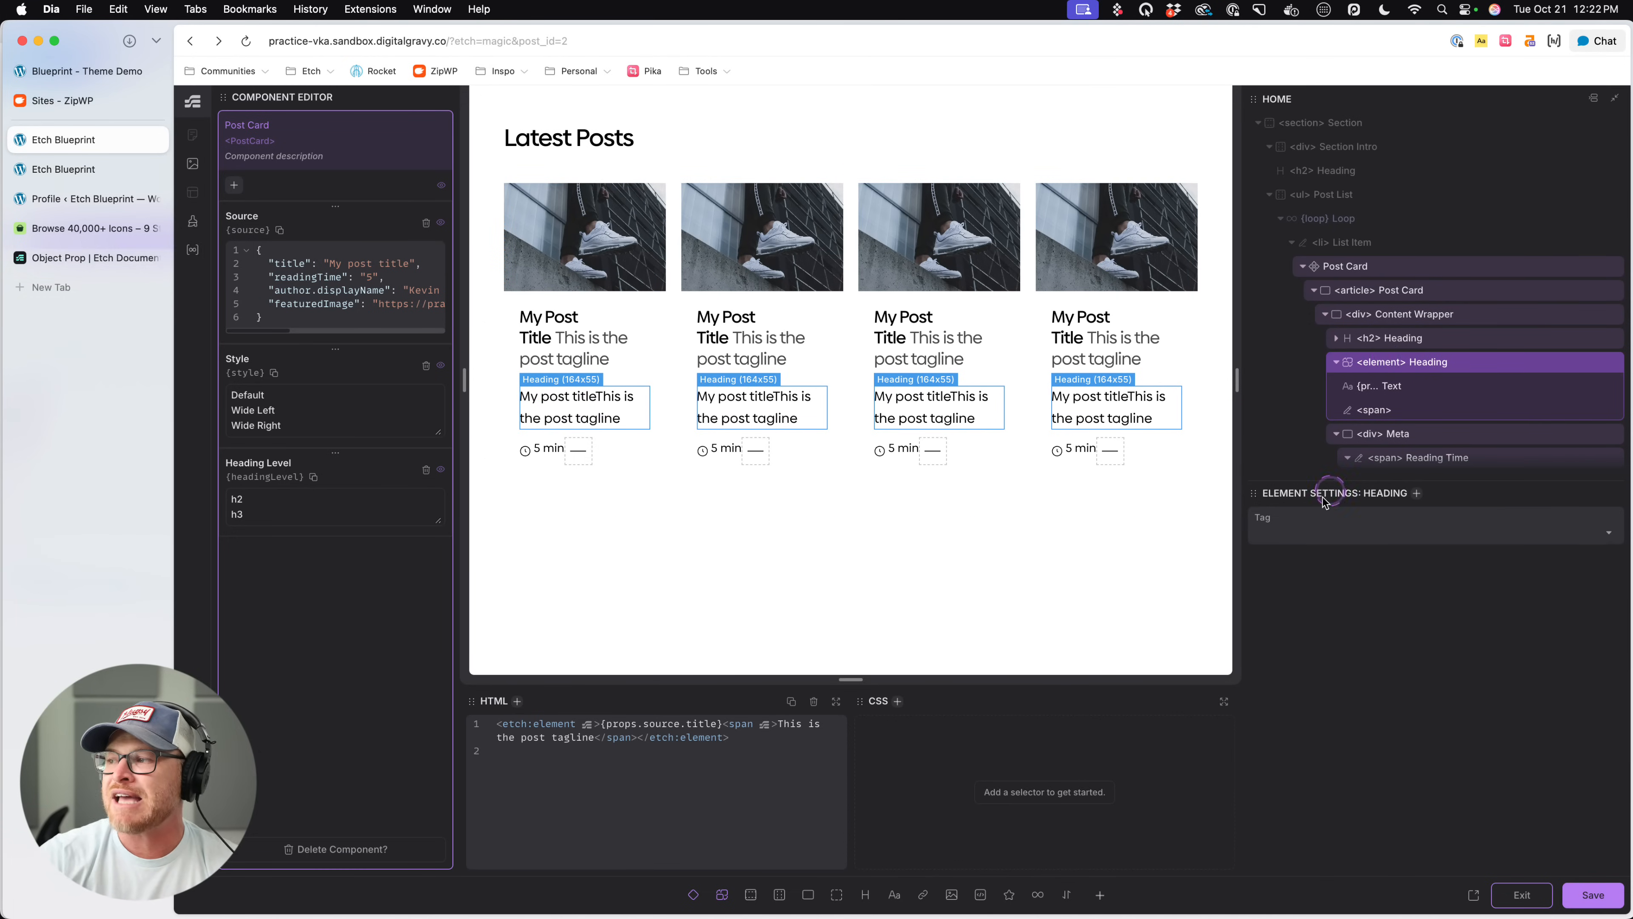
pyautogui.click(1284, 531)
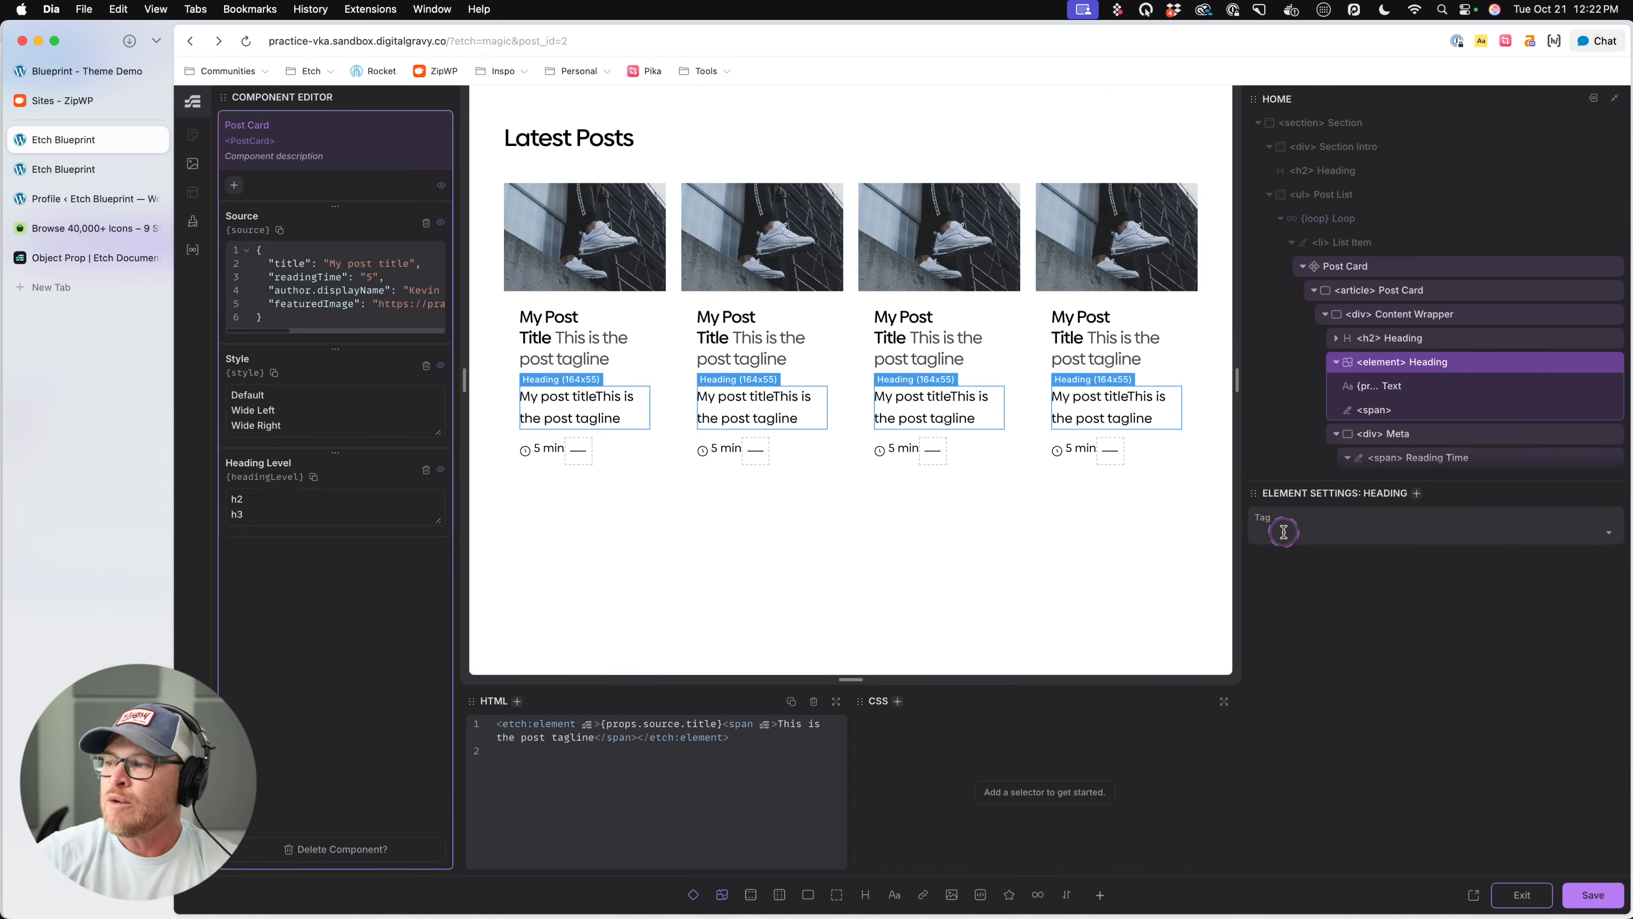
pyautogui.click(1602, 531)
pyautogui.click(1261, 628)
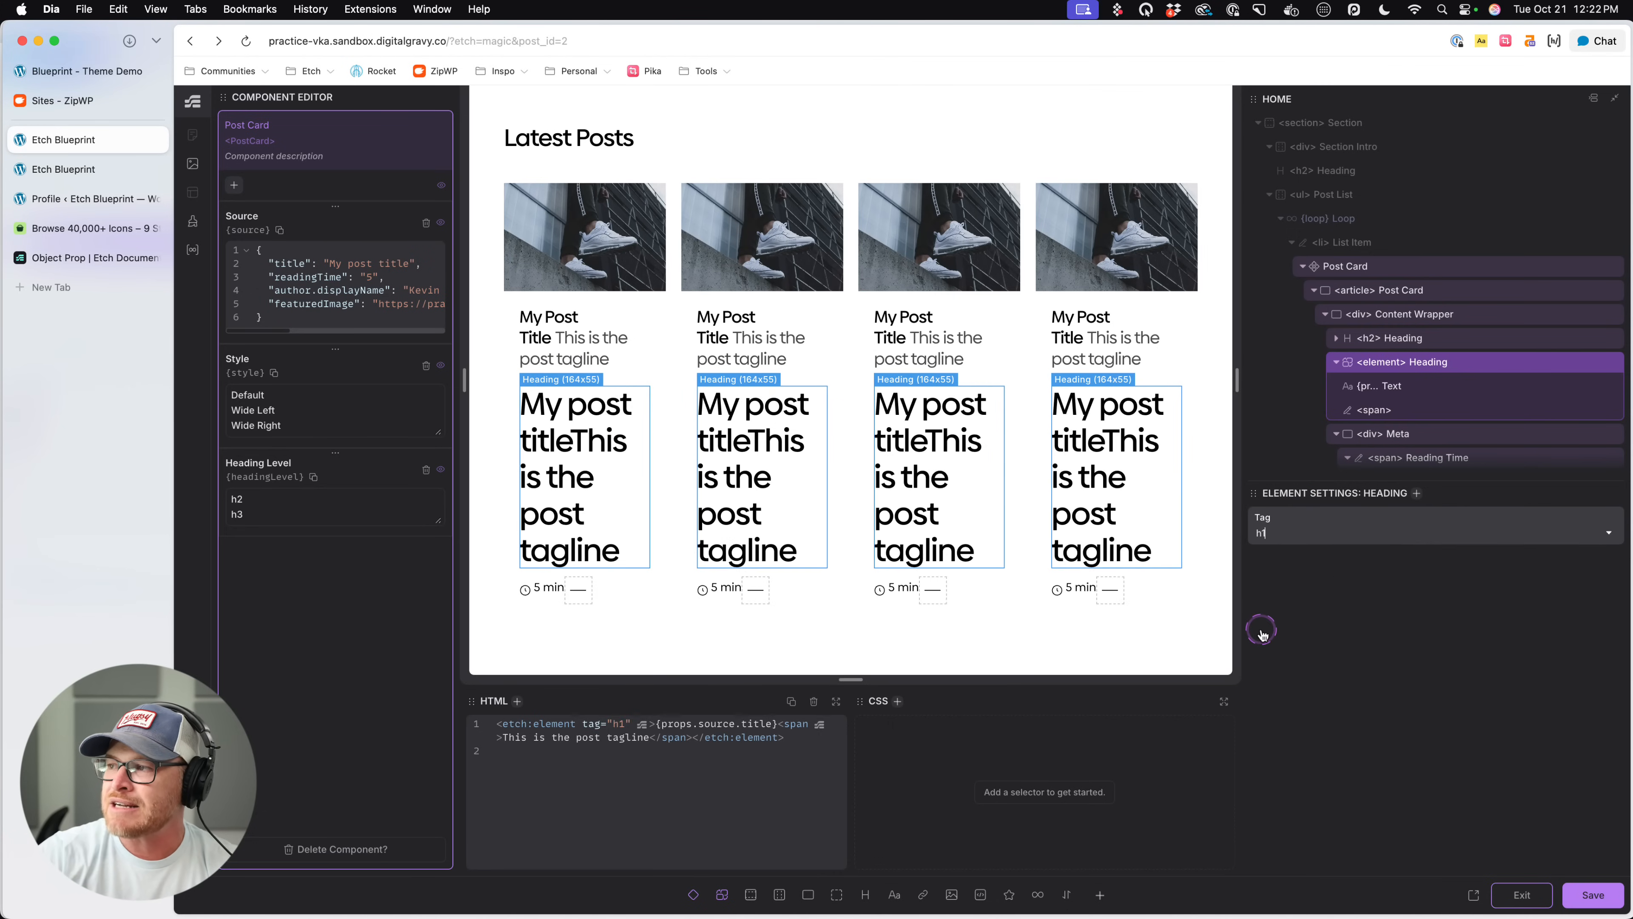
pyautogui.click(1456, 611)
pyautogui.click(1609, 533)
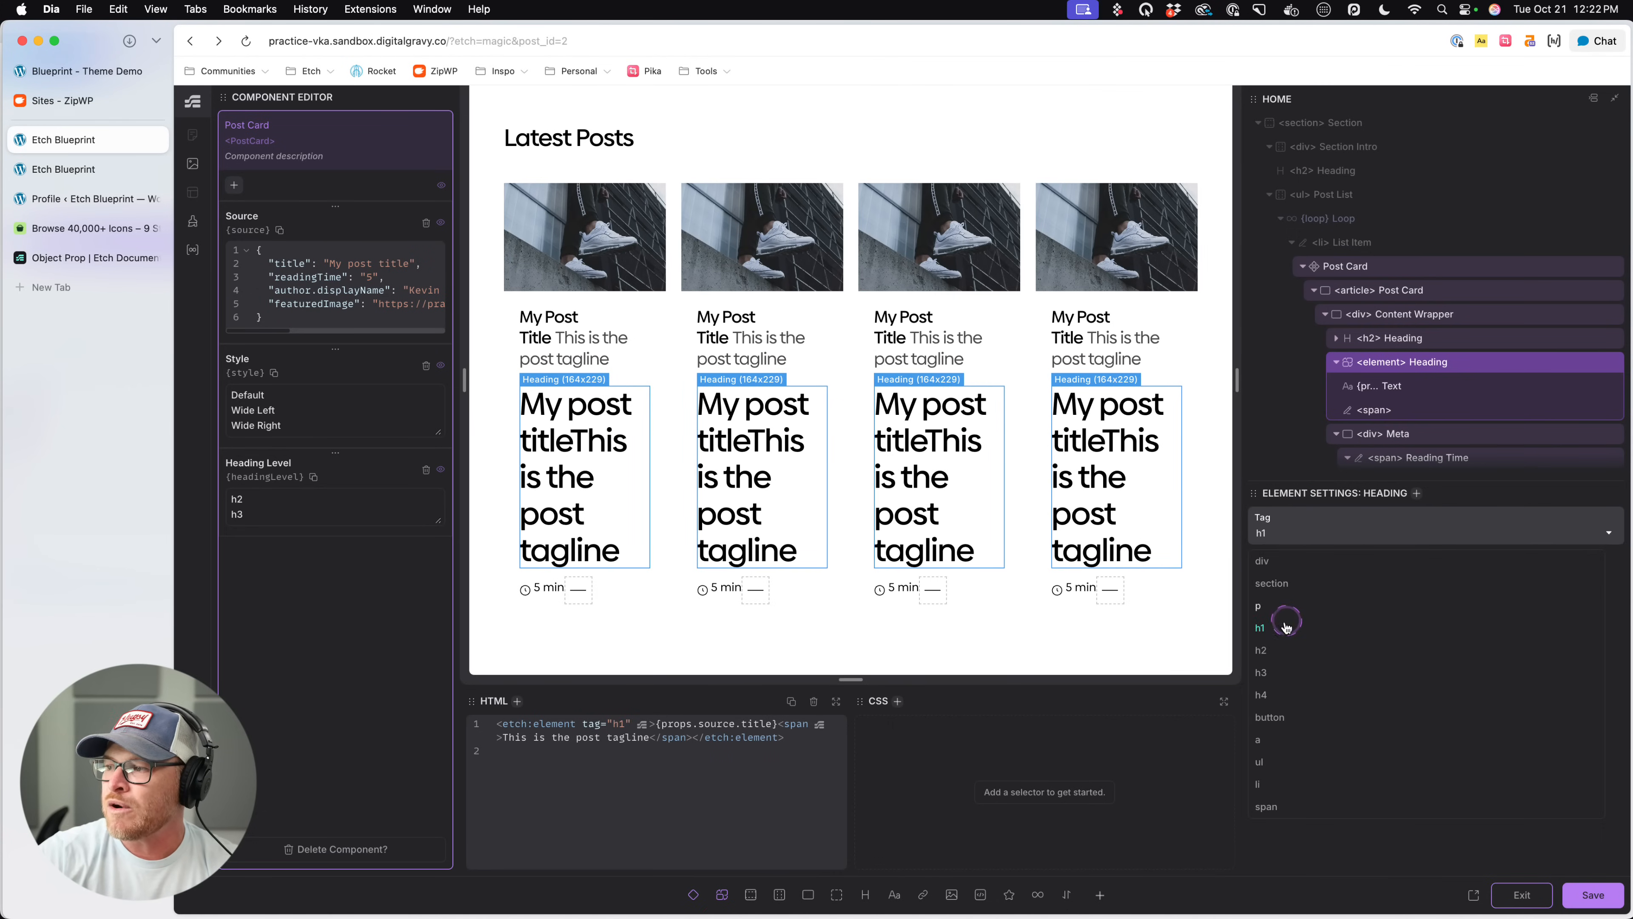
pyautogui.click(1271, 644)
pyautogui.click(1530, 568)
pyautogui.click(1610, 532)
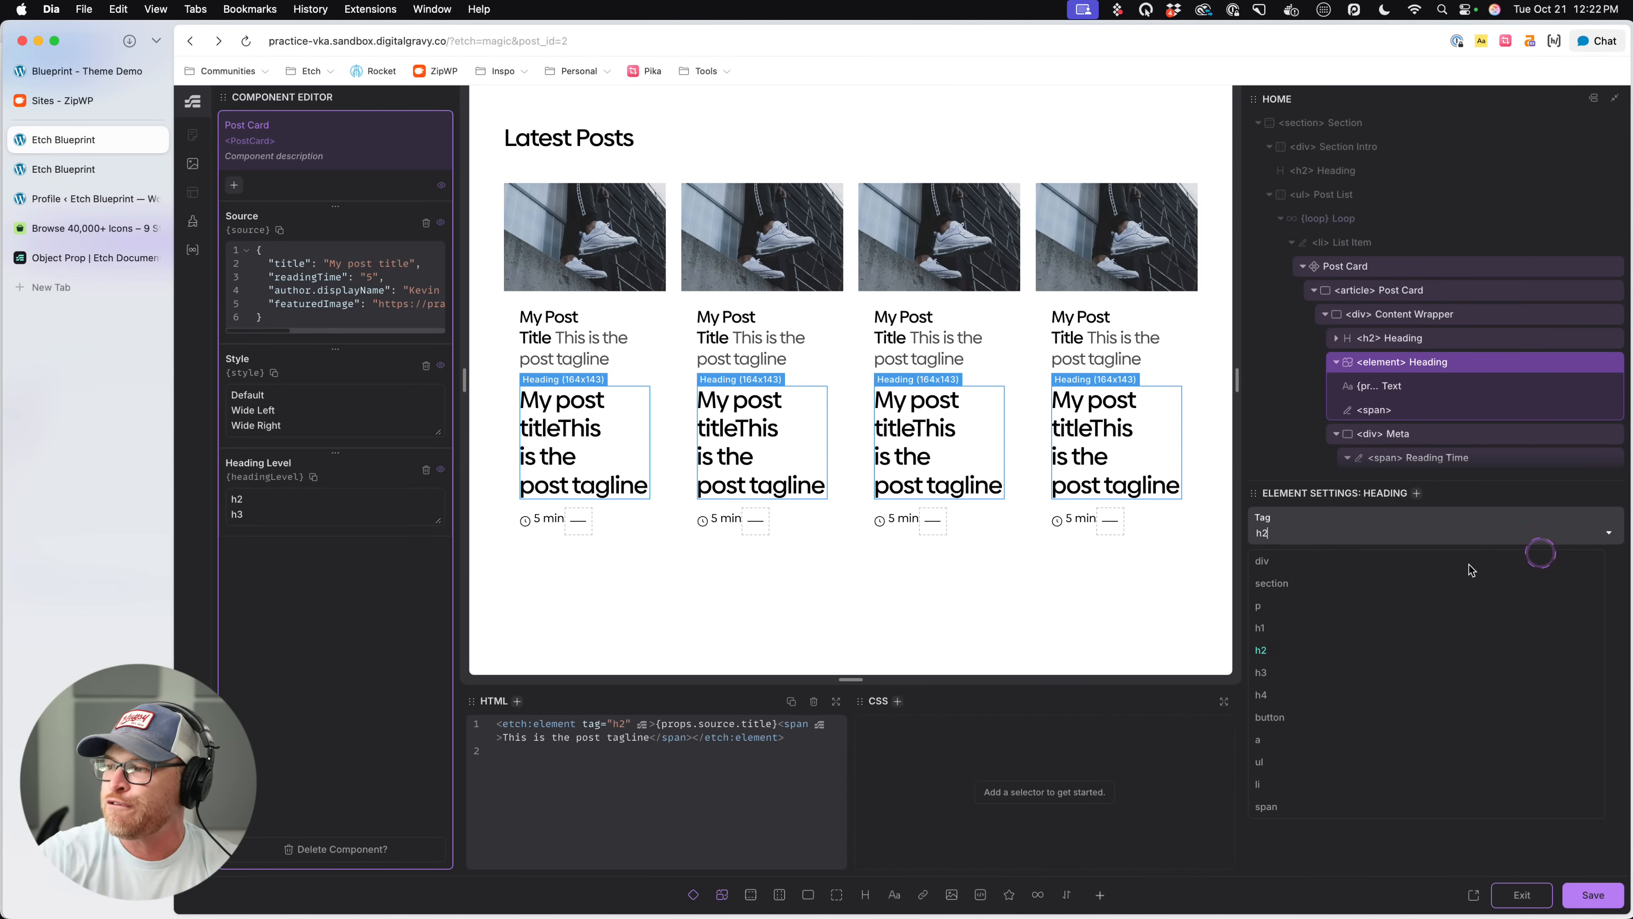
pyautogui.click(1270, 671)
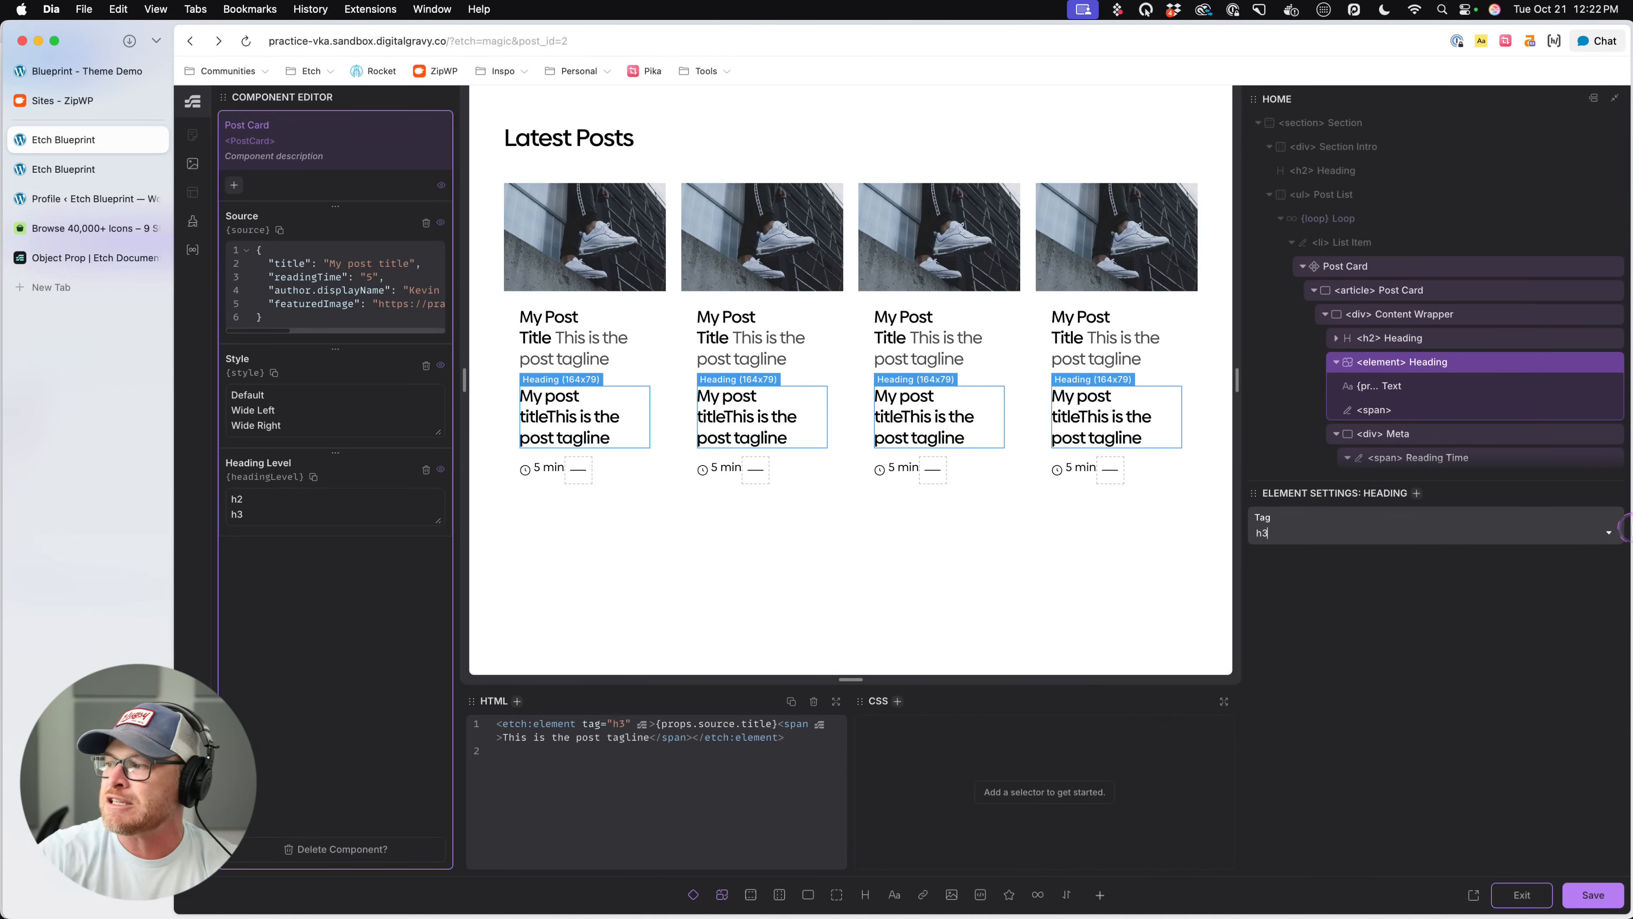
pyautogui.click(1610, 533)
pyautogui.click(1270, 628)
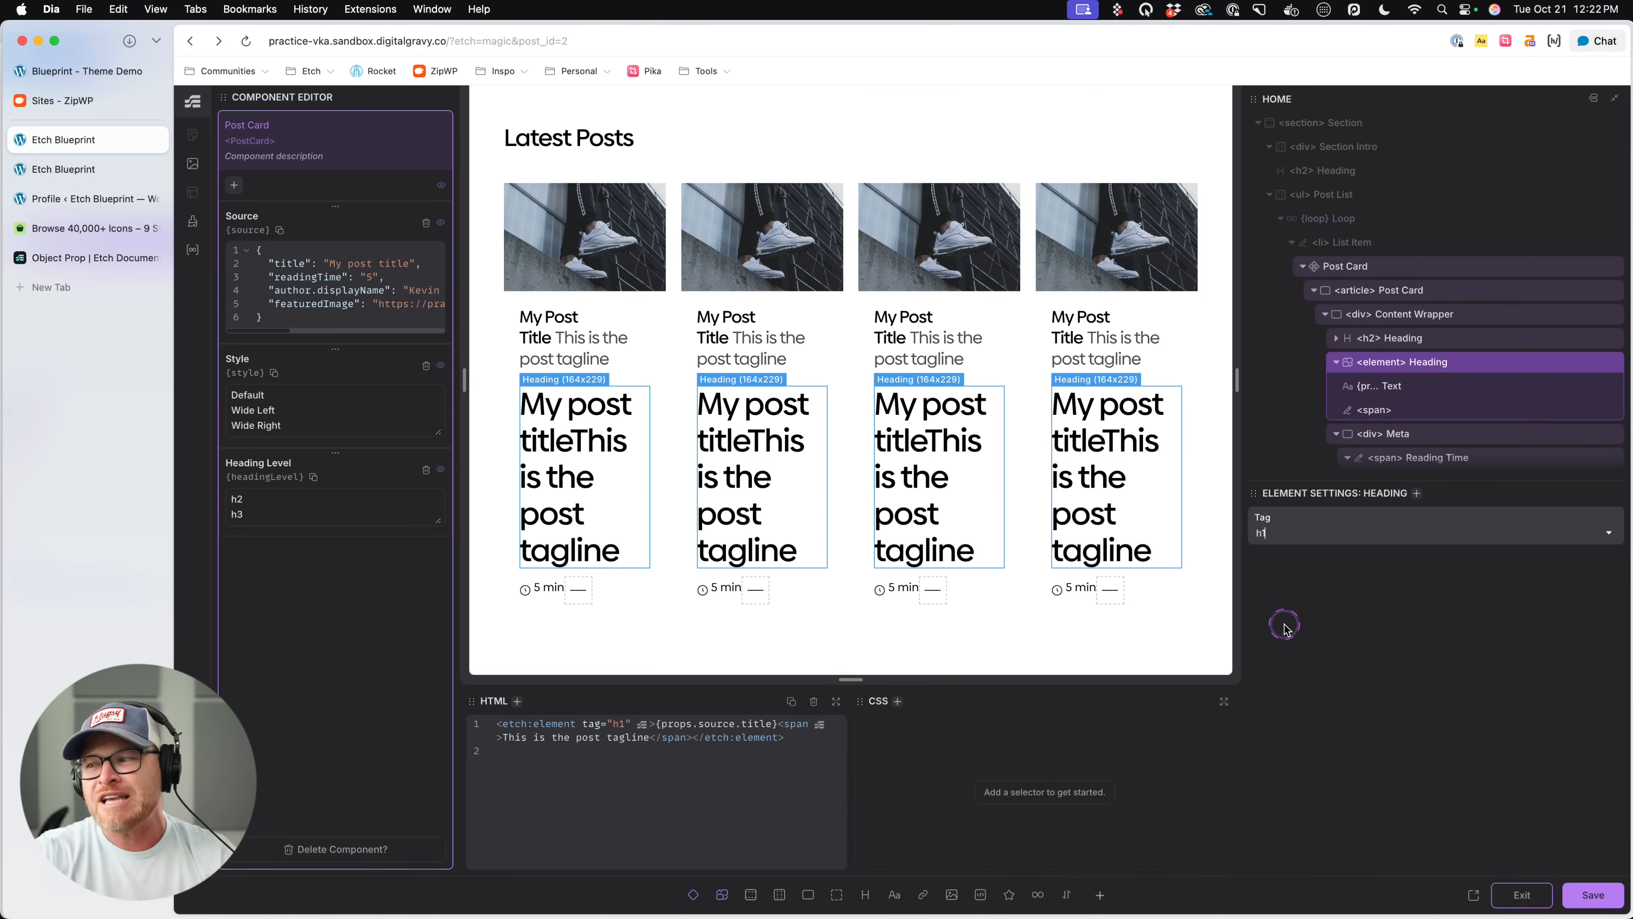
pyautogui.click(1610, 532)
pyautogui.click(1310, 650)
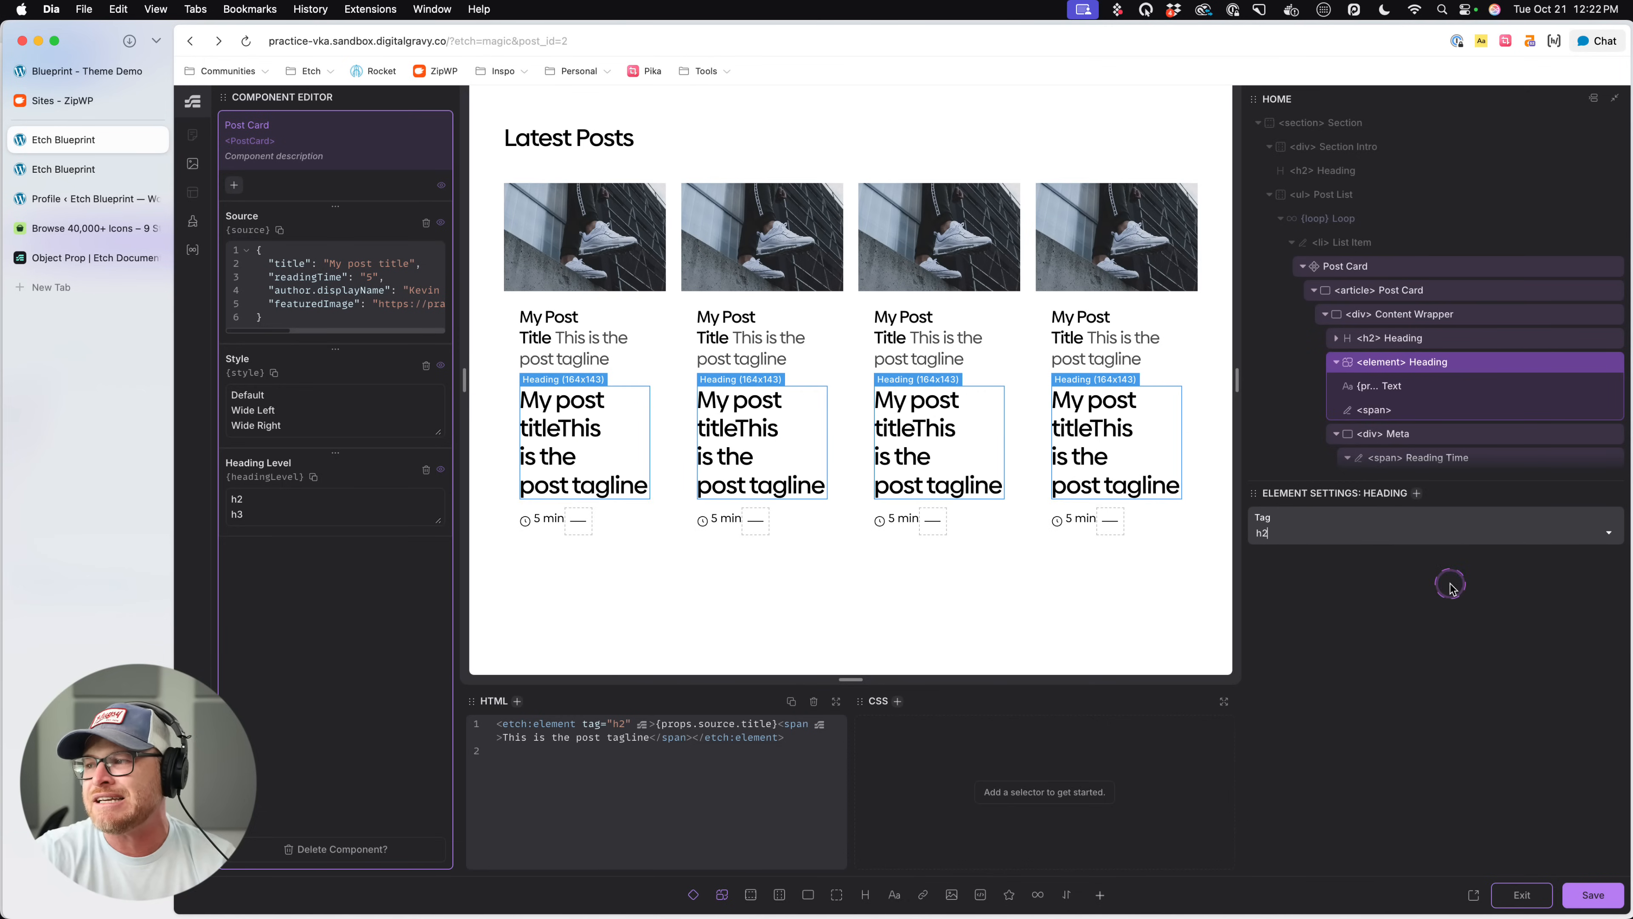
pyautogui.click(1610, 532)
pyautogui.click(1273, 669)
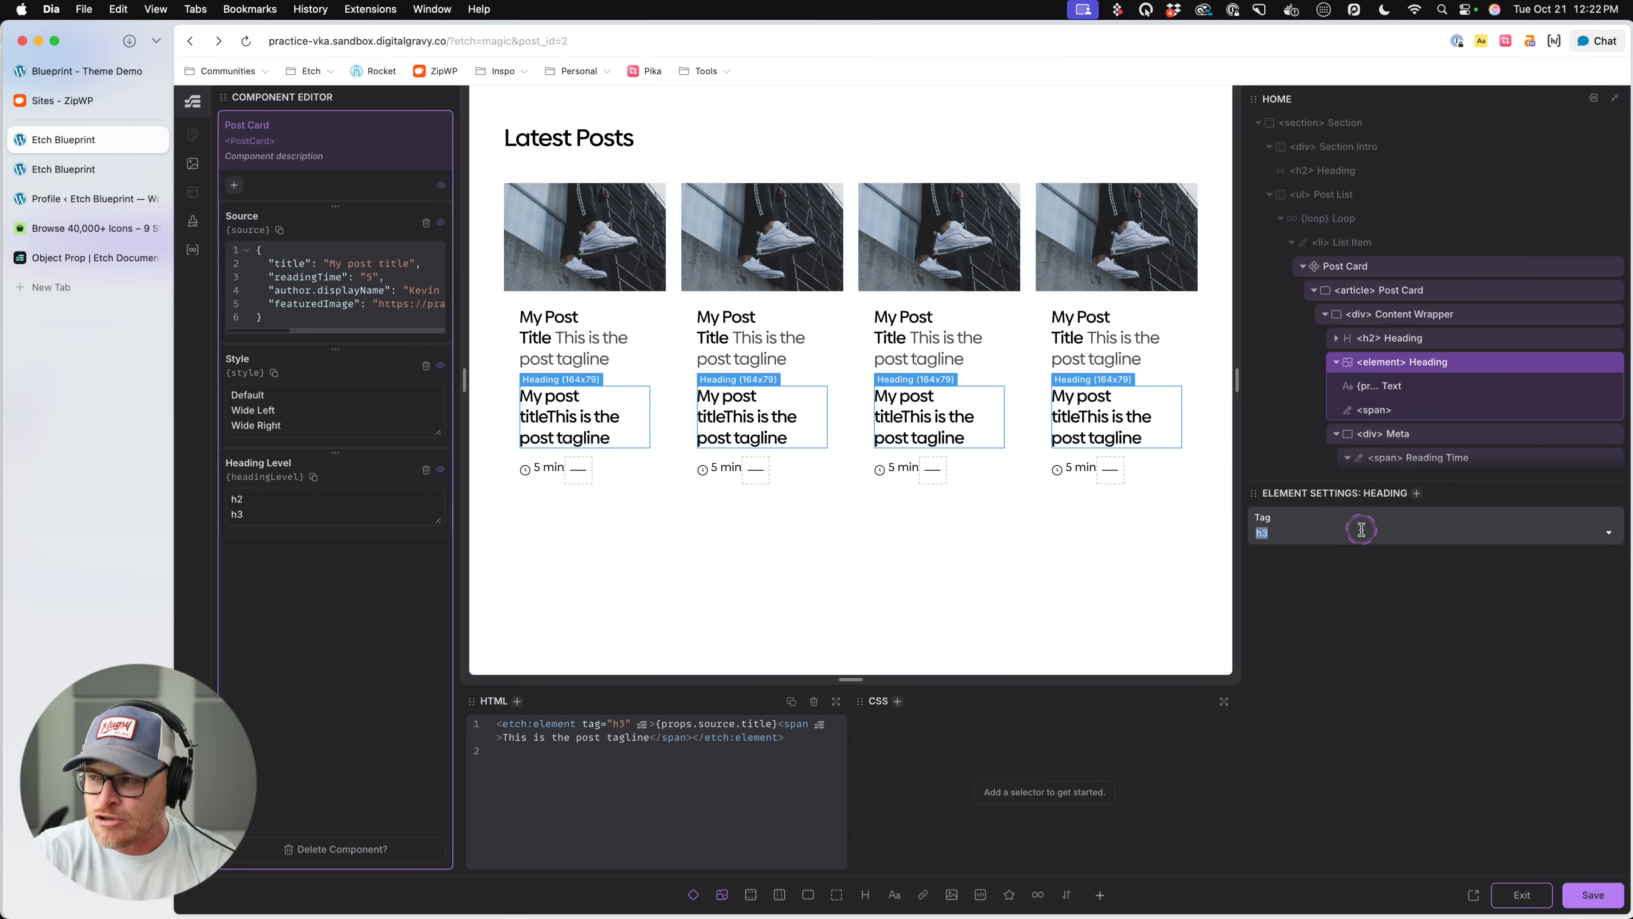
# - Set the dynamic Heading's tag to {props.headingLevel}, save the Post Card component and exit its editor
pyautogui.press('BackSpace')
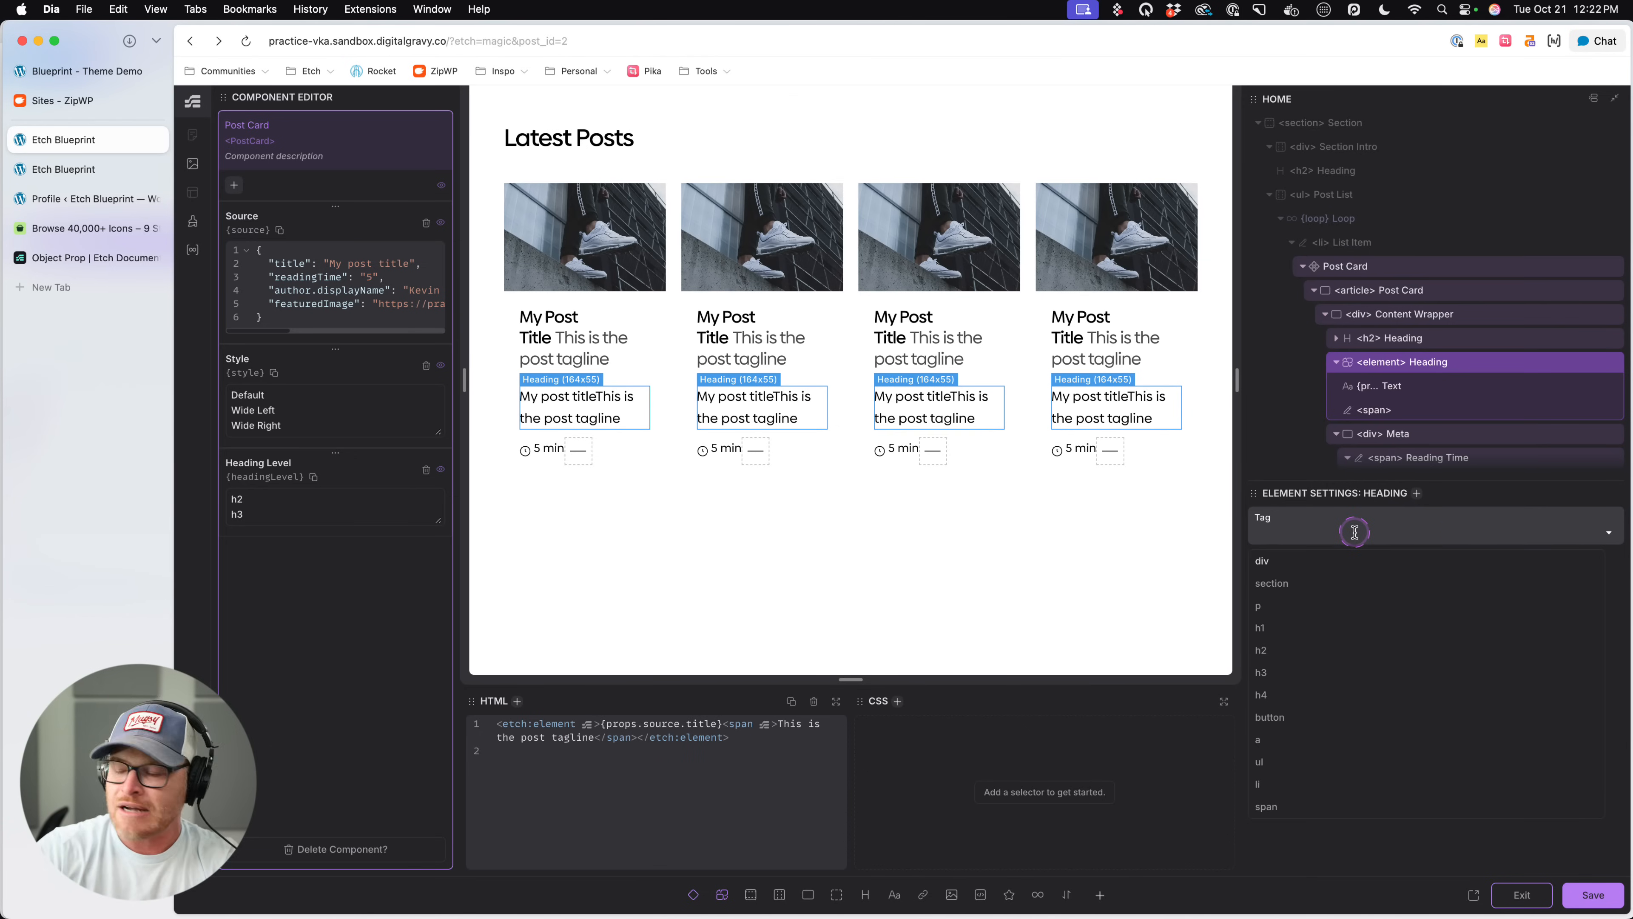
pyautogui.write('{}')
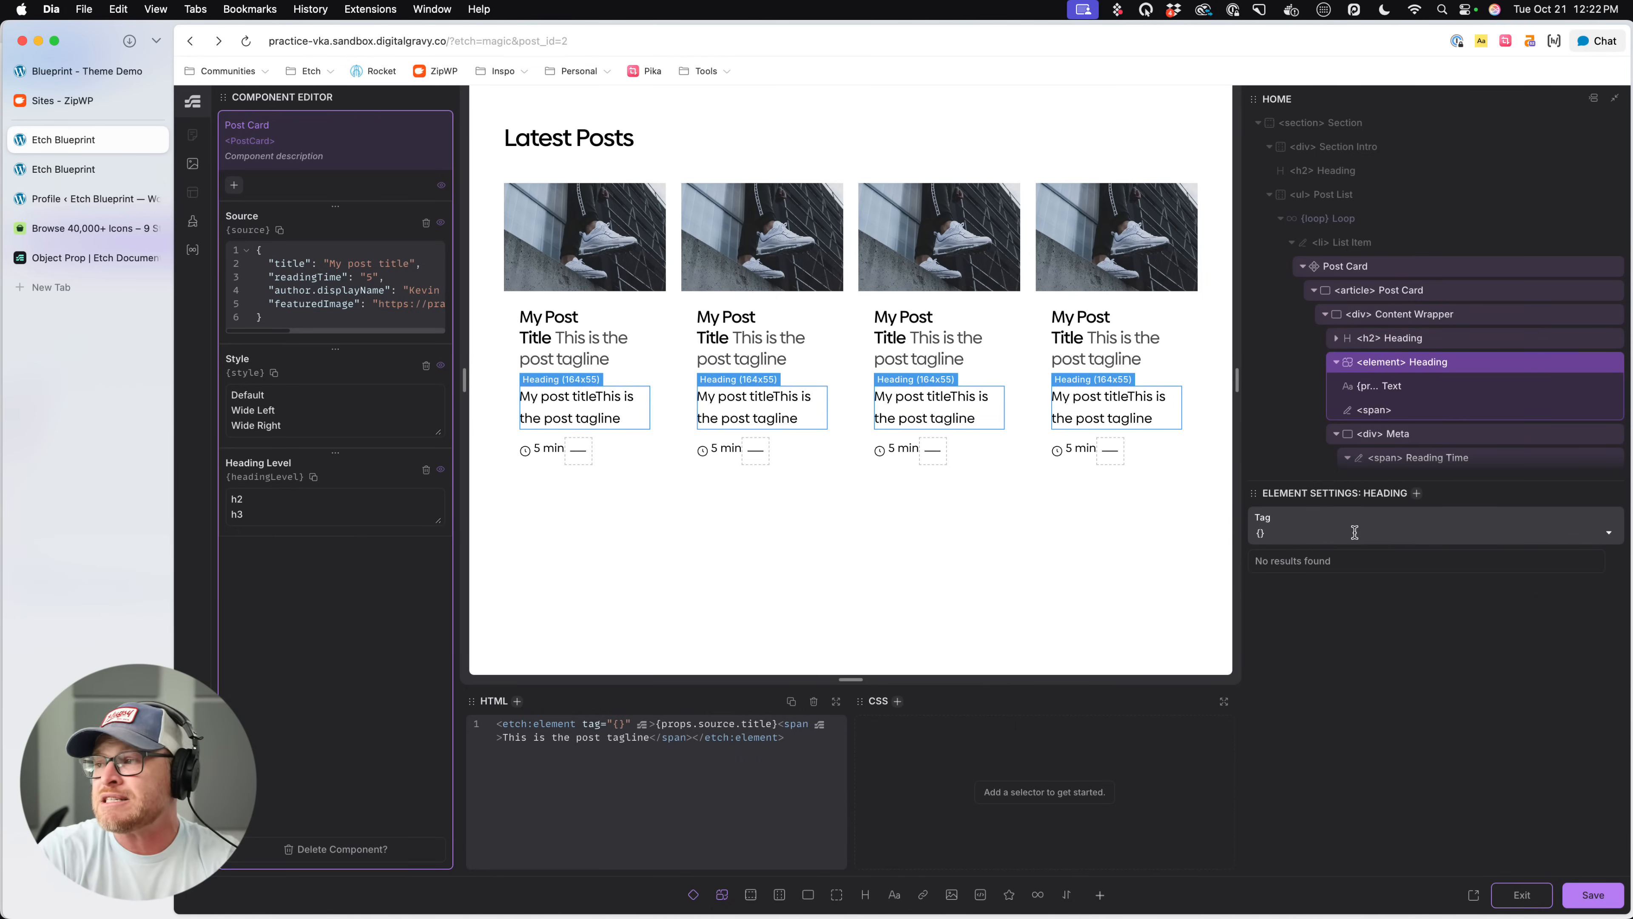
pyautogui.write('props.headingLevel')
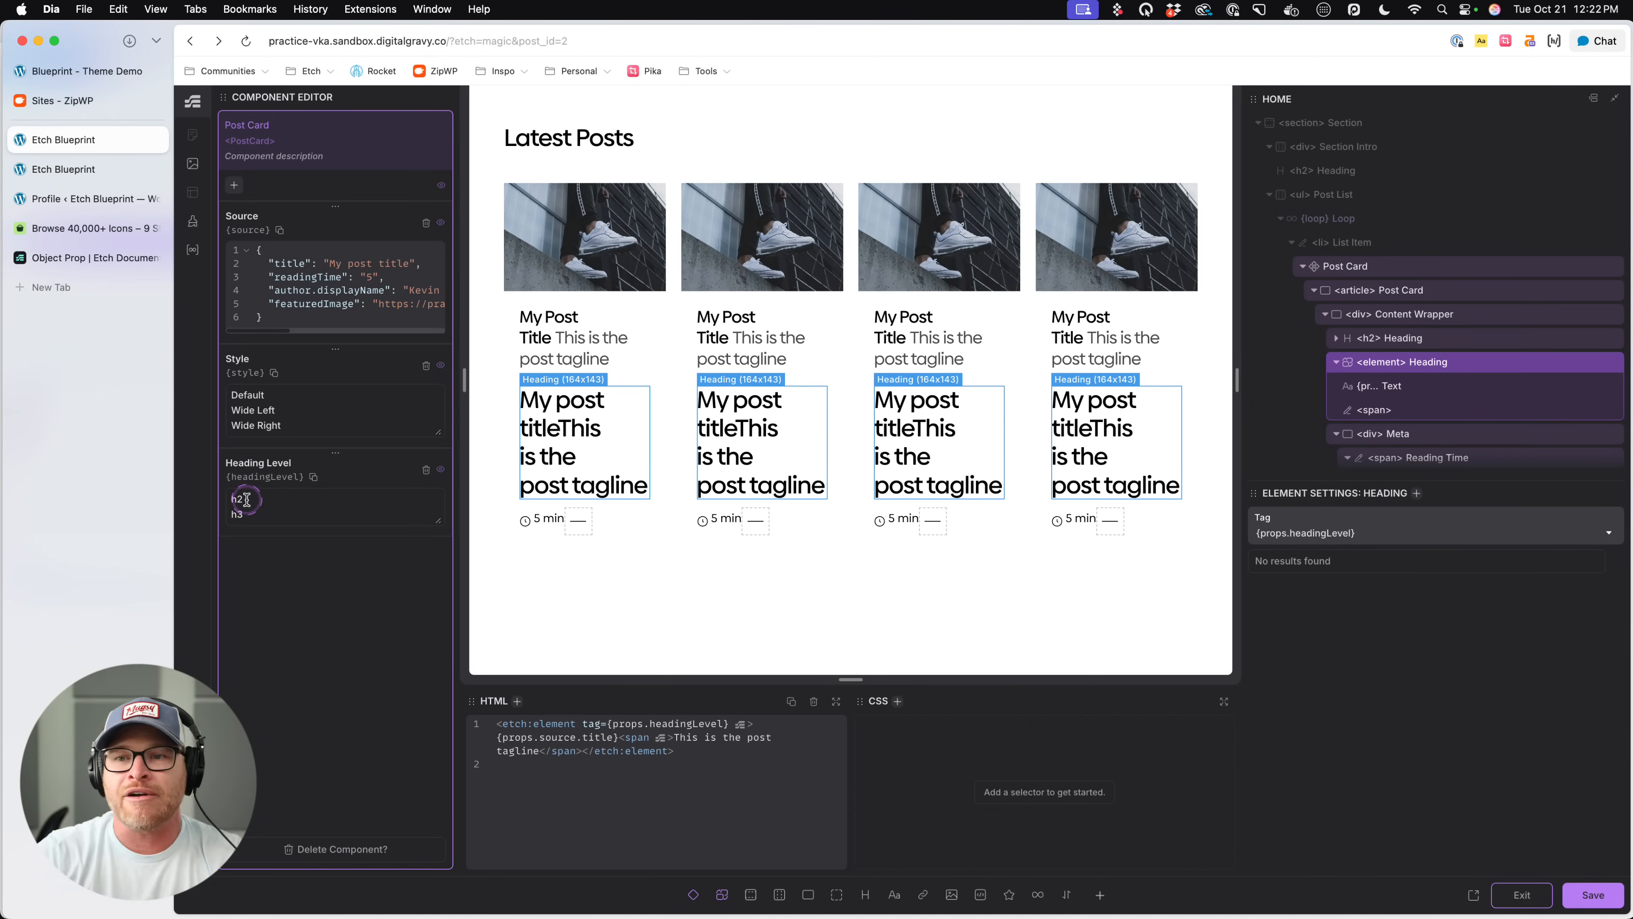
pyautogui.click(1395, 532)
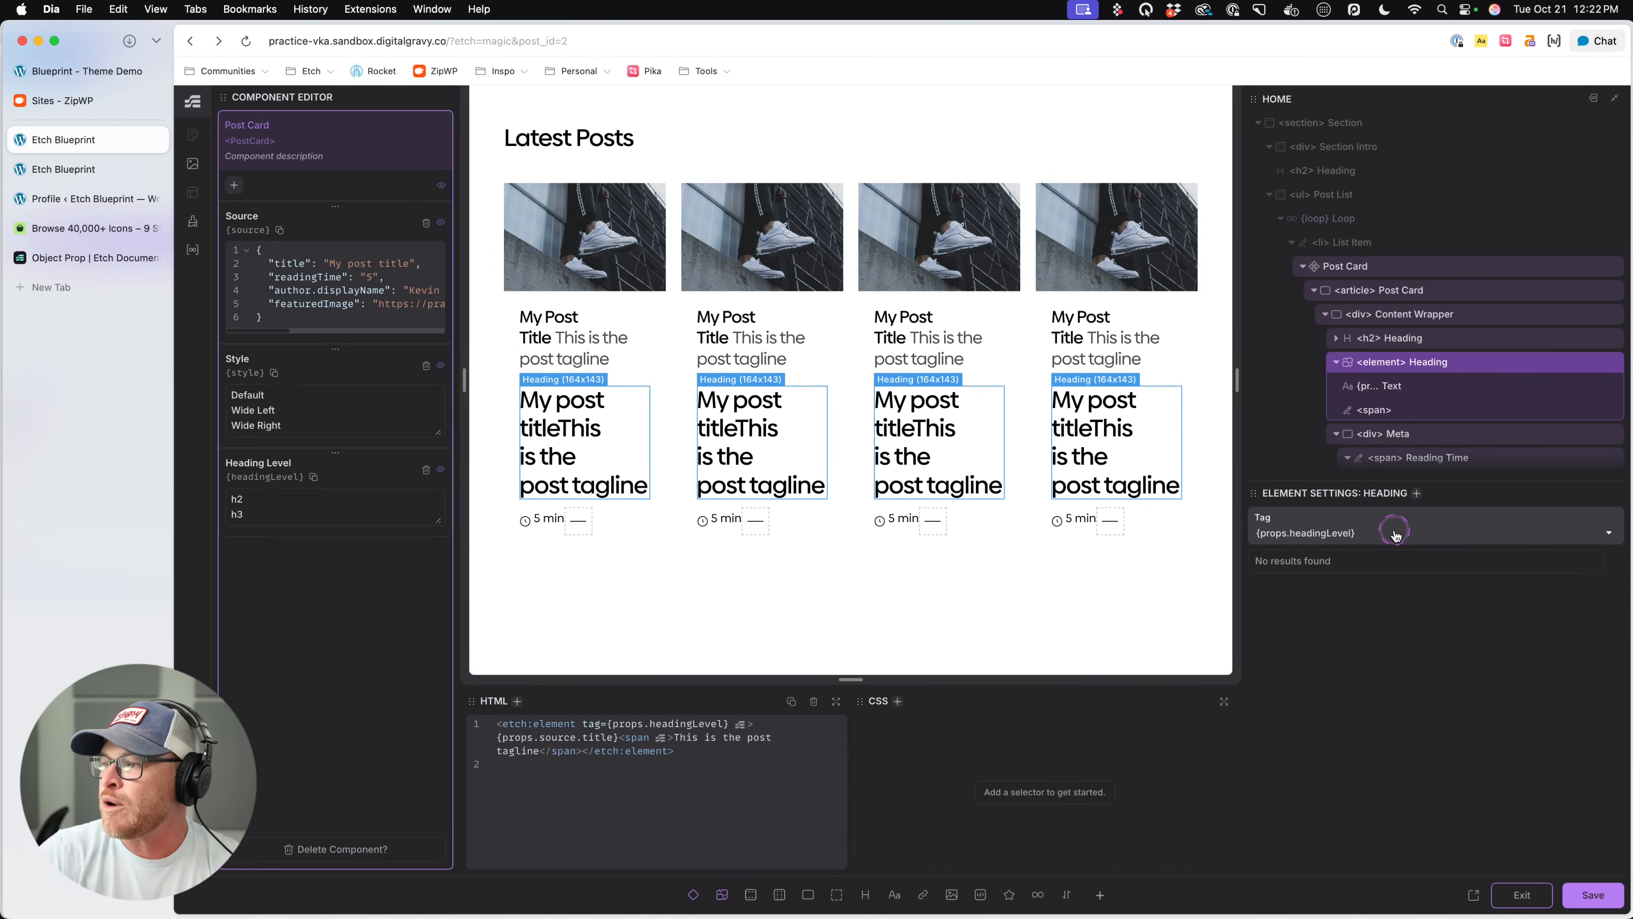
pyautogui.click(1588, 896)
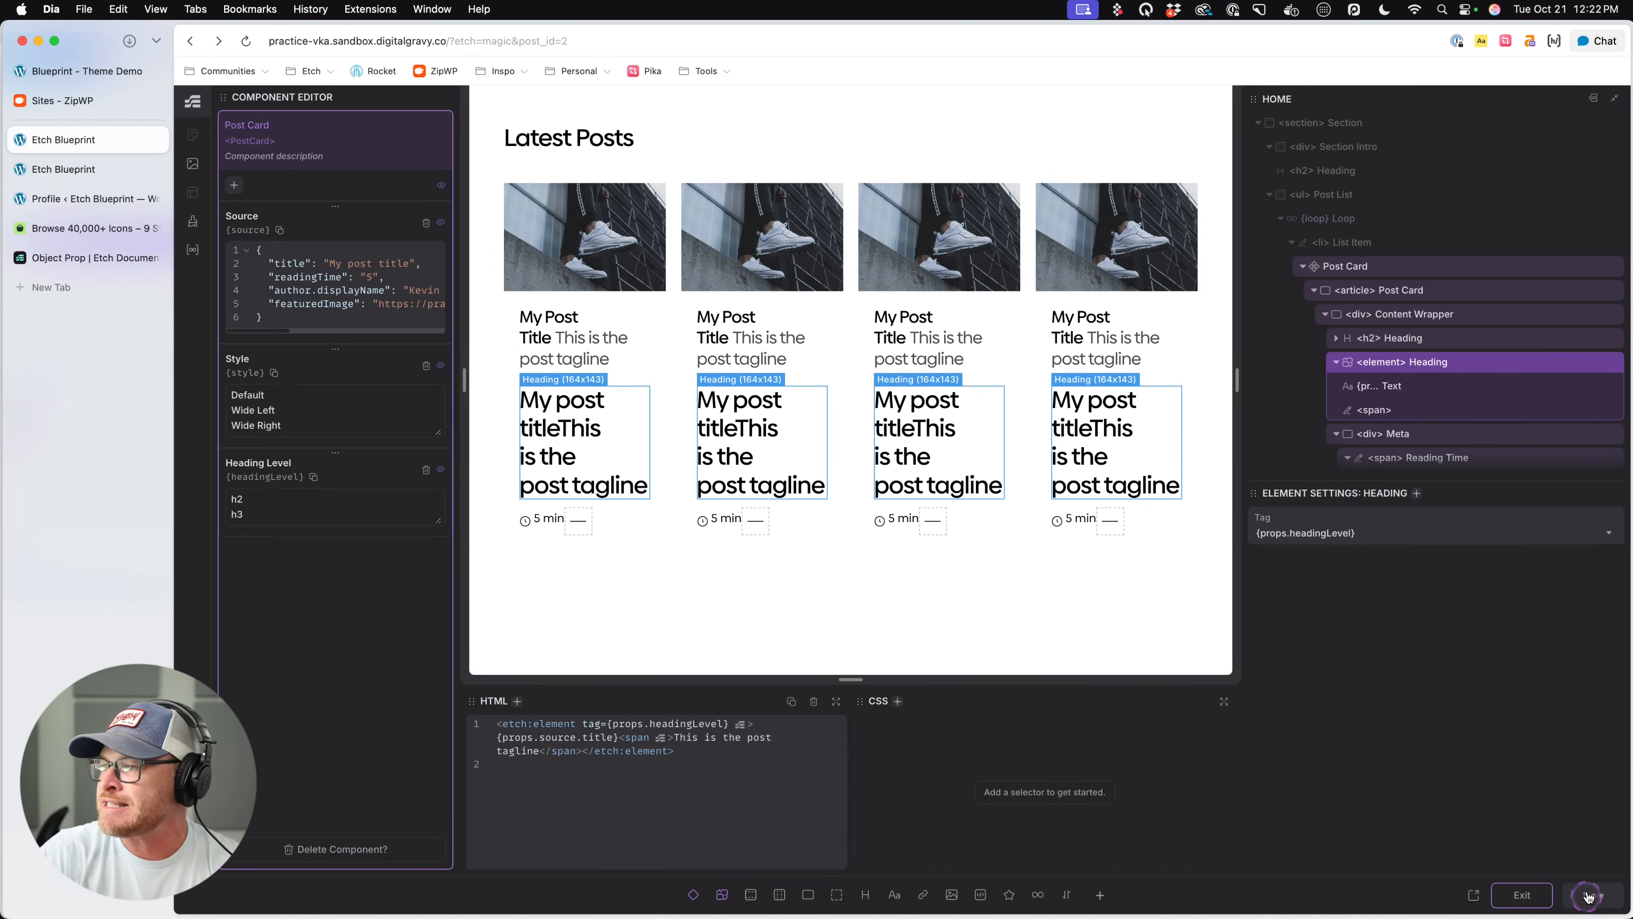
pyautogui.click(1522, 896)
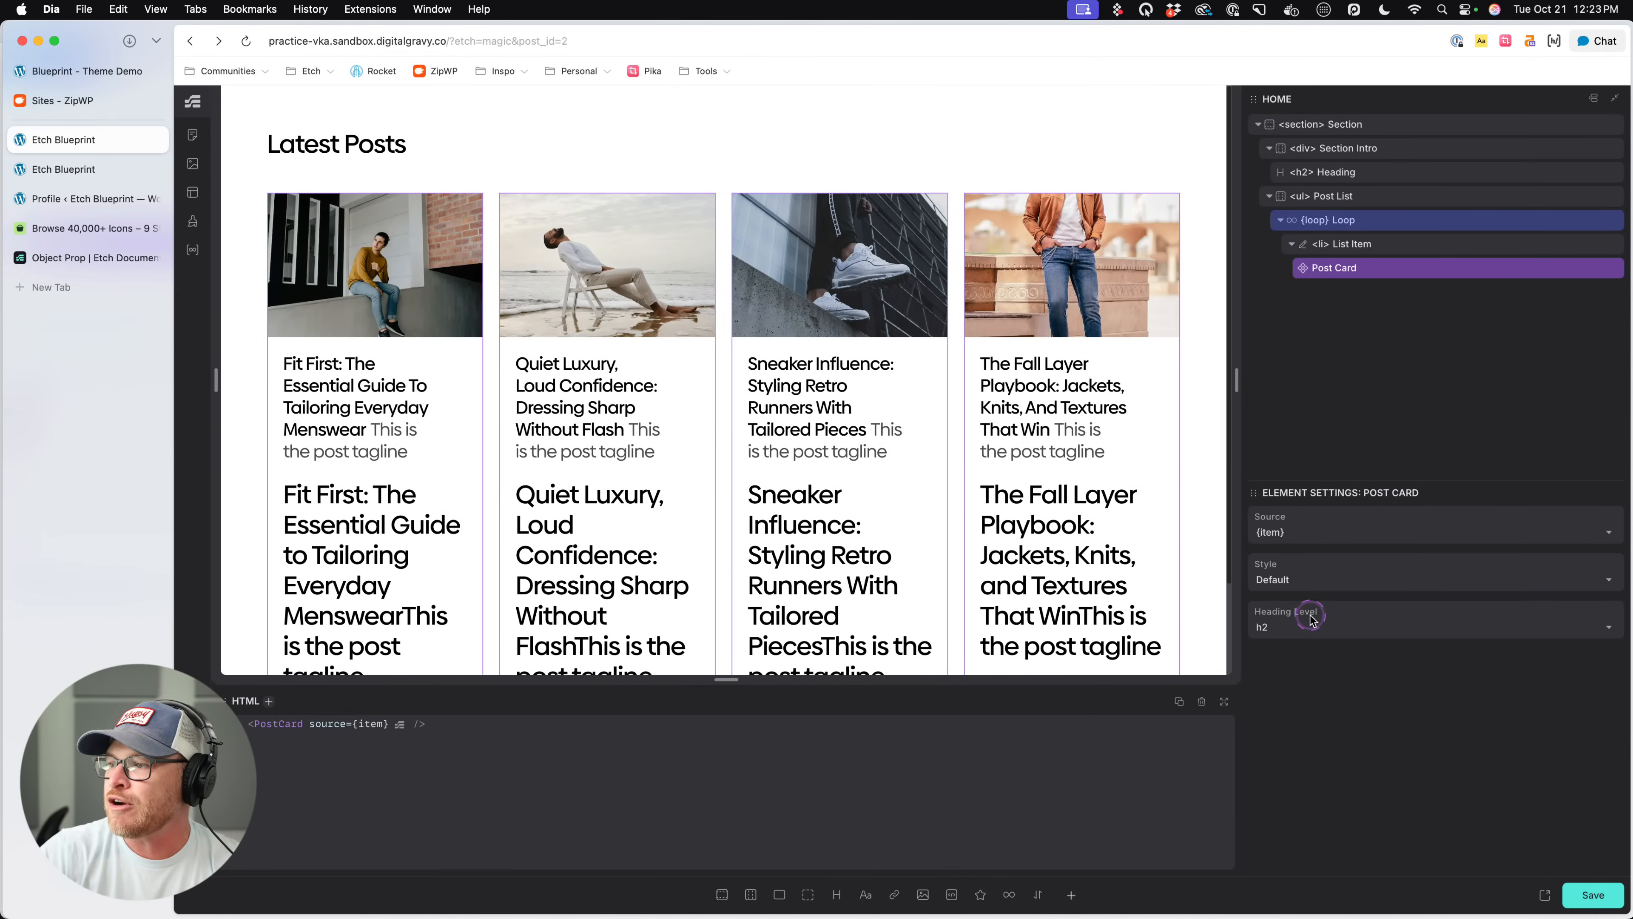
# - Switch the Post Card's Heading Level back and forth between h3 and h2 to test it, leaving it at h3
pyautogui.click(1308, 629)
pyautogui.click(1287, 674)
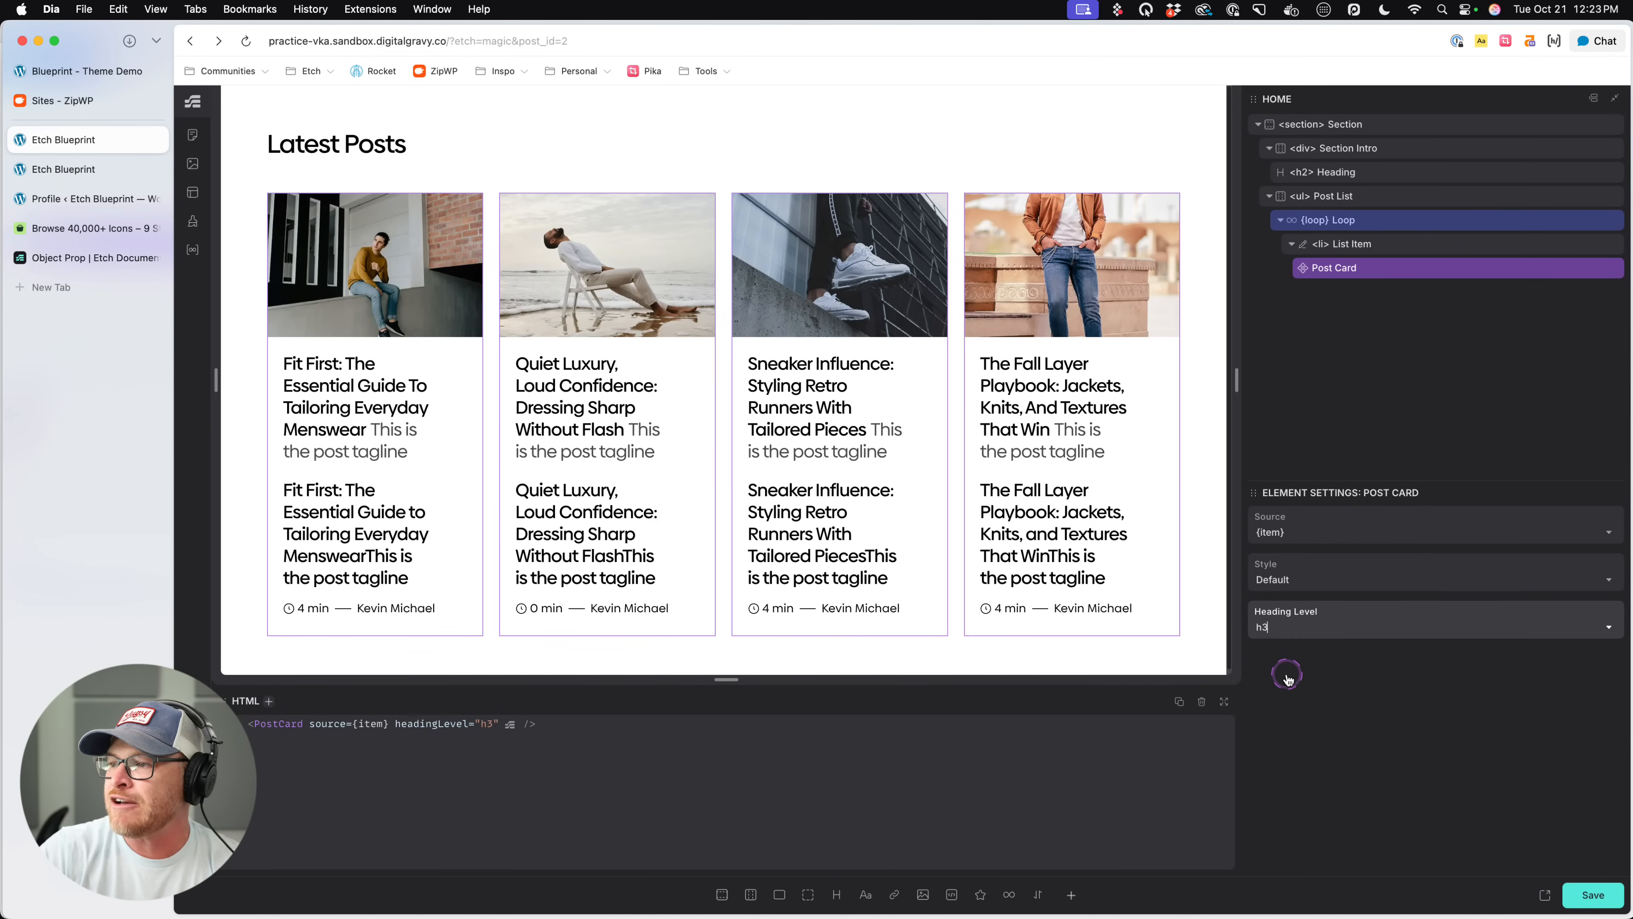
pyautogui.click(1289, 627)
pyautogui.click(1285, 655)
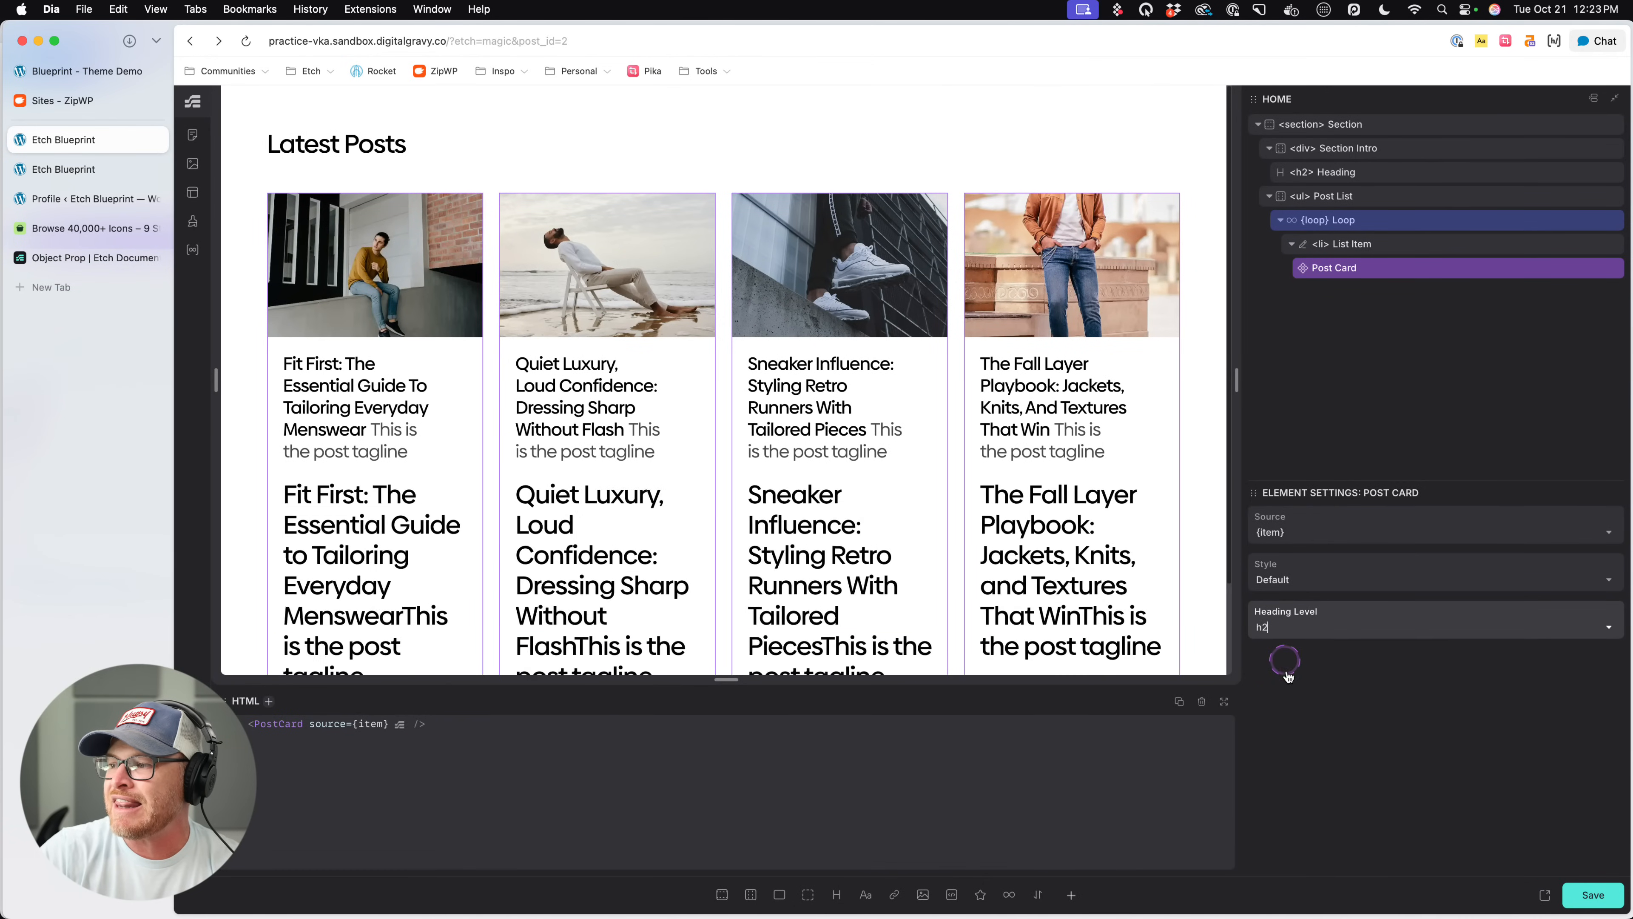
pyautogui.click(1288, 634)
pyautogui.click(1285, 676)
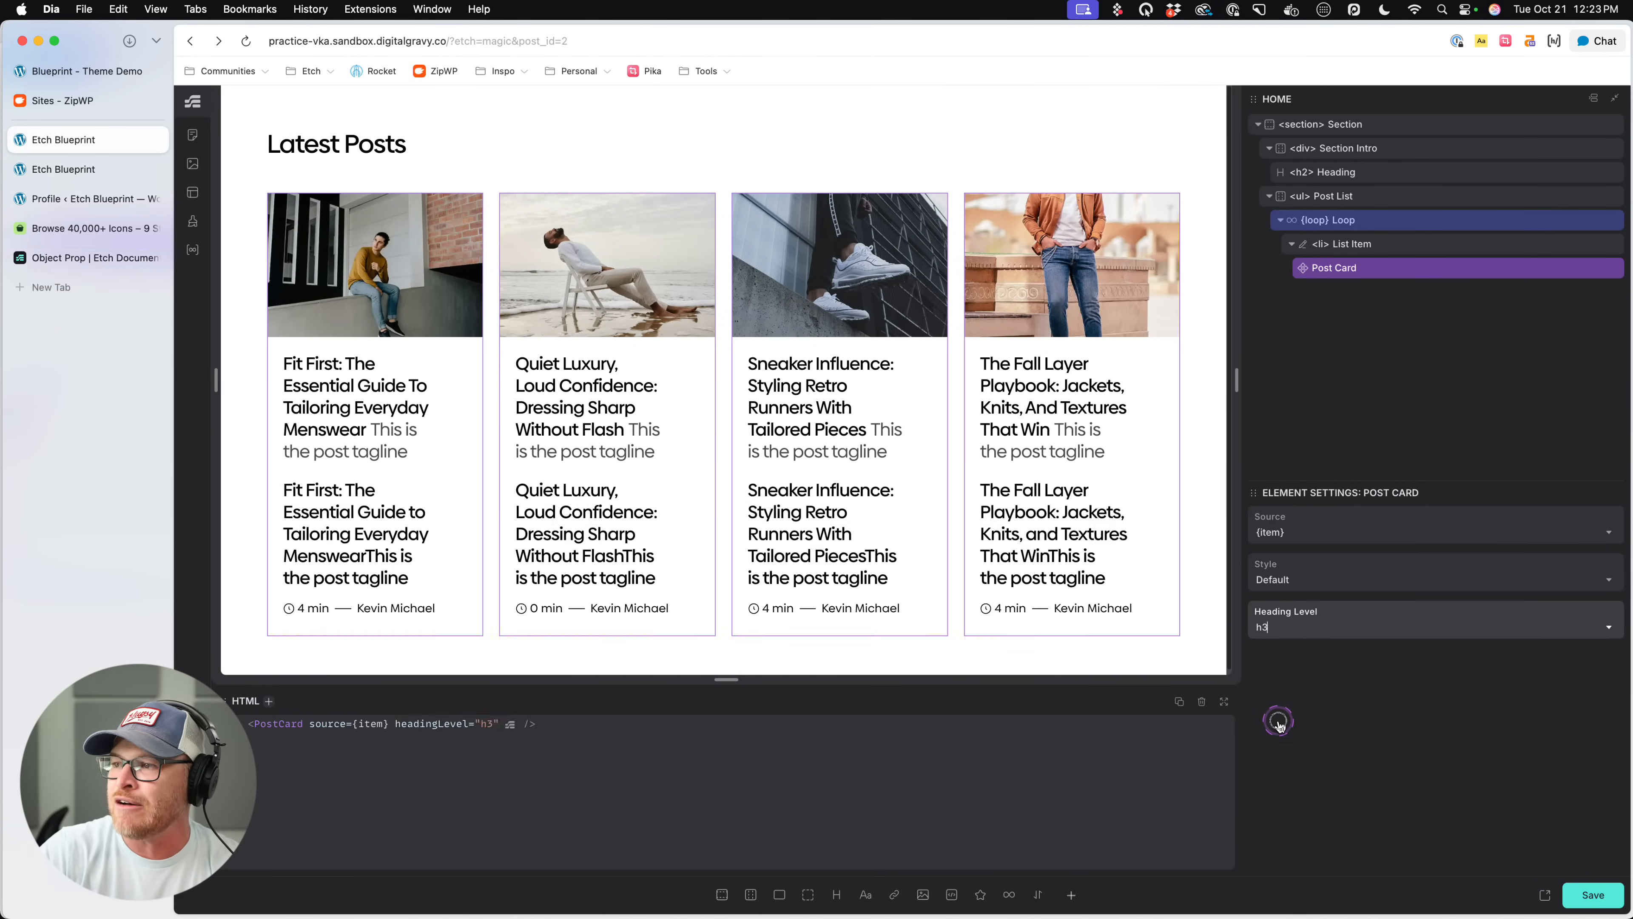
pyautogui.click(1285, 627)
pyautogui.click(1291, 655)
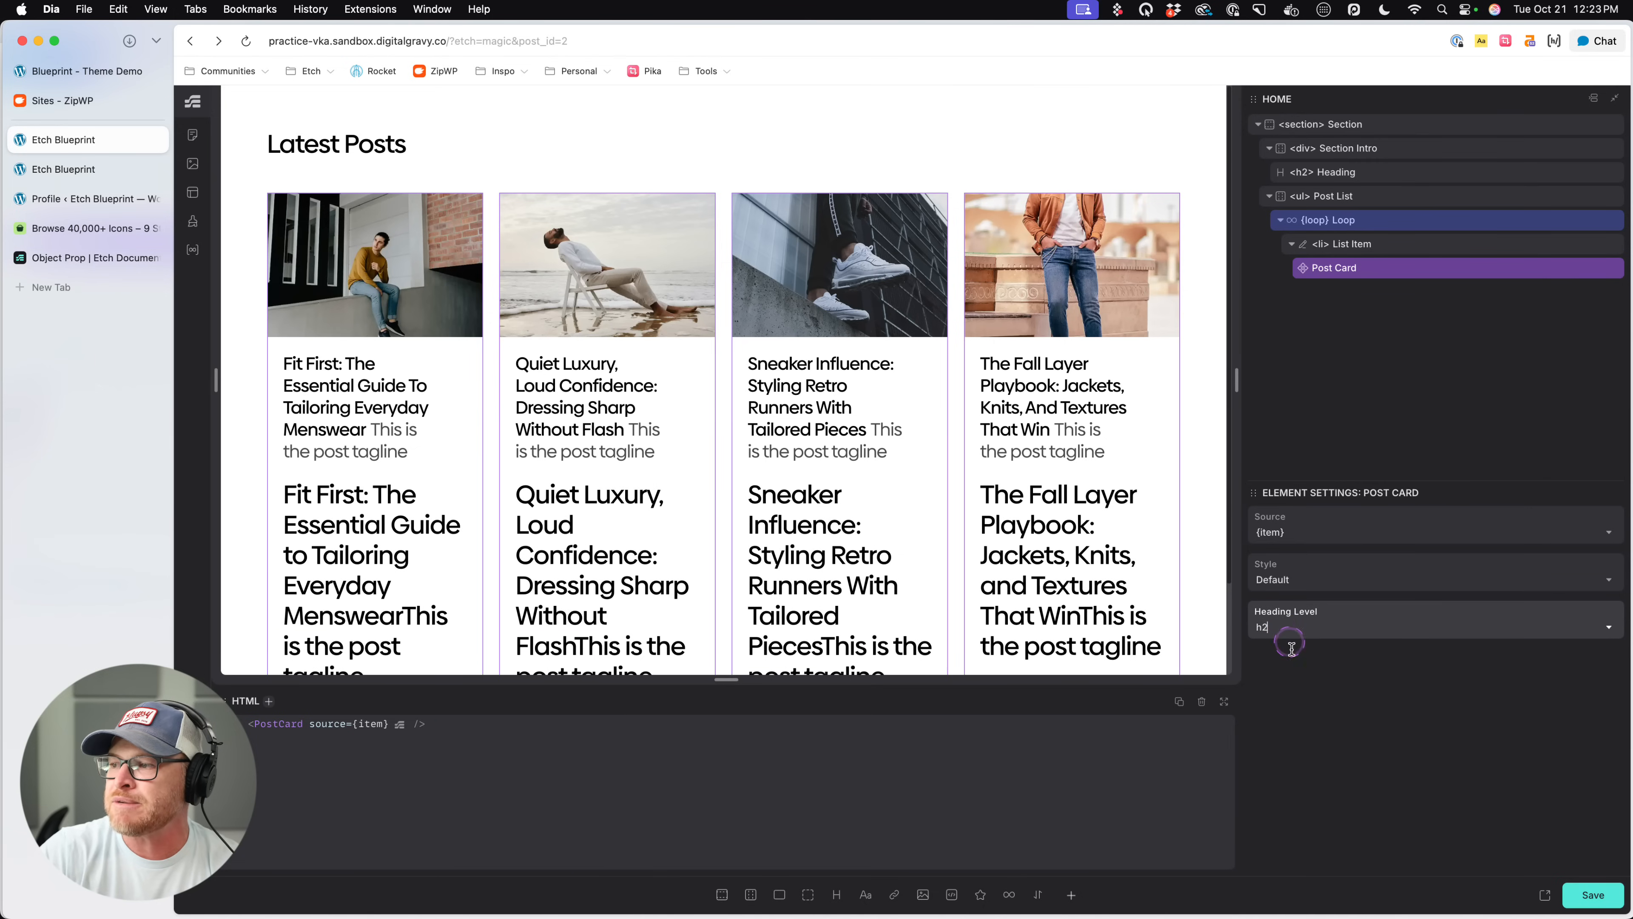
pyautogui.click(1289, 629)
pyautogui.click(1284, 676)
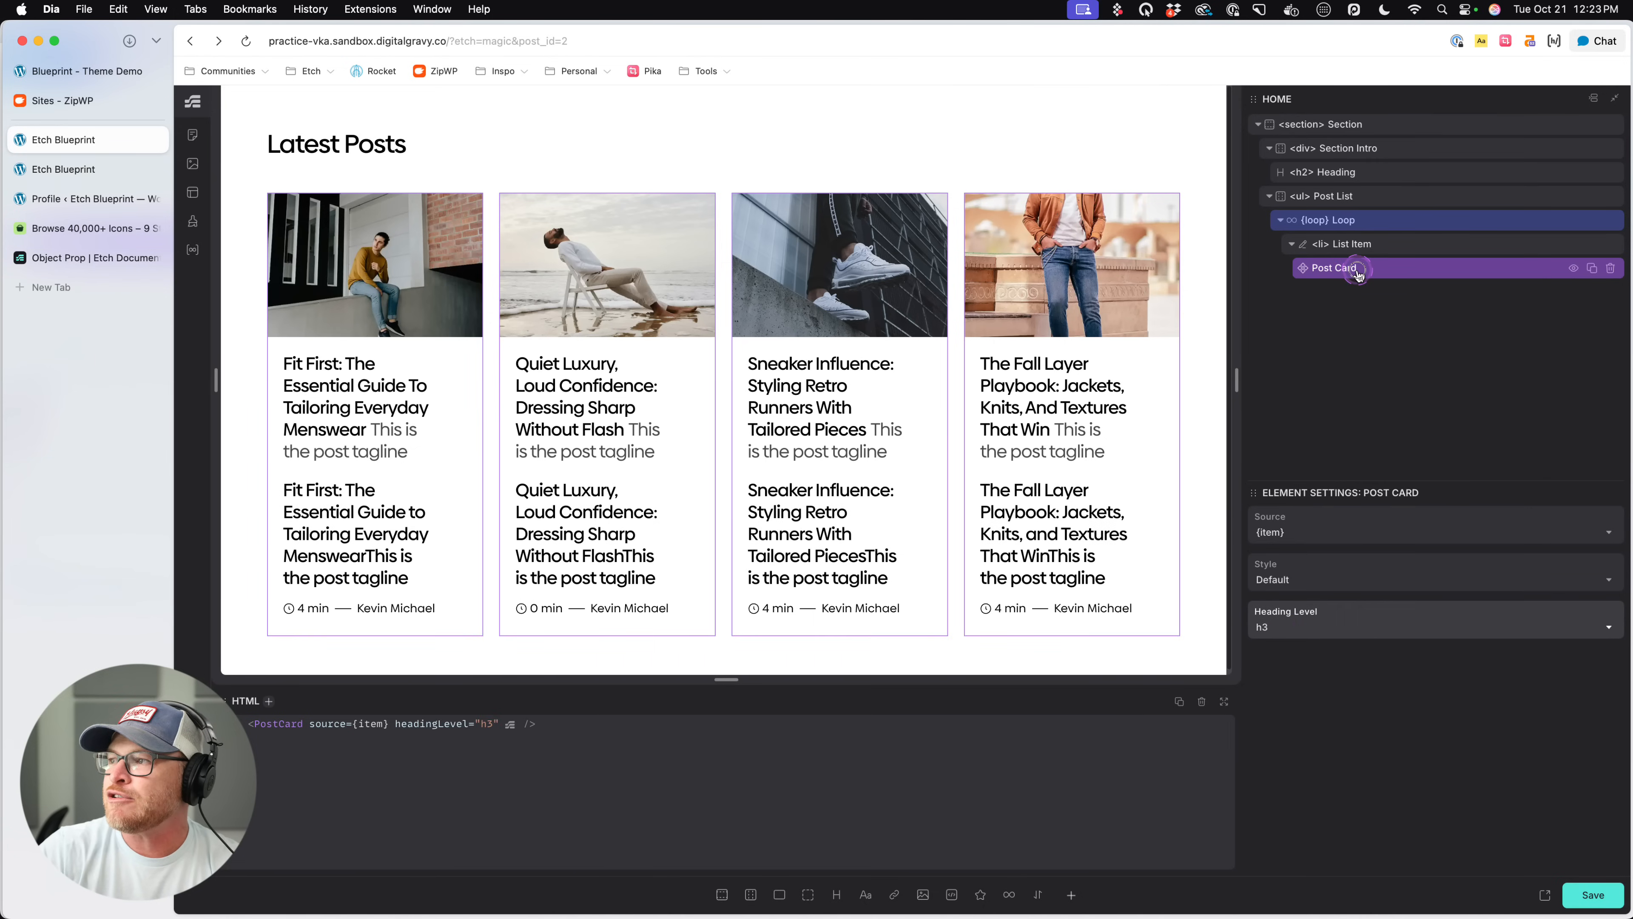
# - Reopen the Post Card component for editing and delete the separate dynamic Heading element that has no class
pyautogui.rightClick(1353, 270)
pyautogui.click(1390, 429)
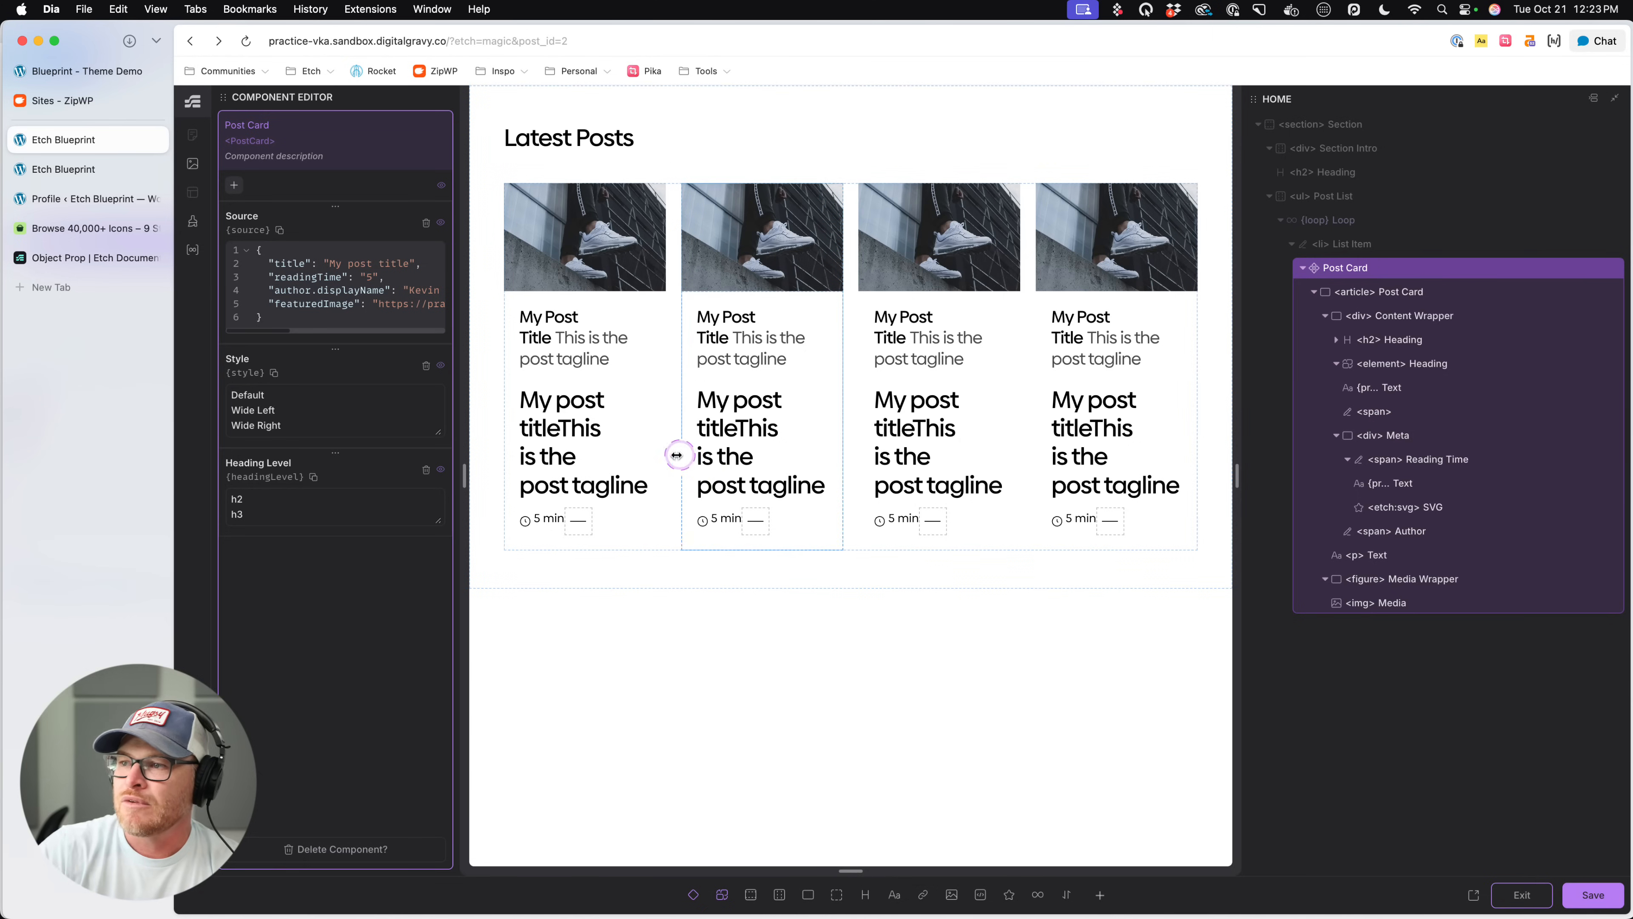
pyautogui.click(633, 424)
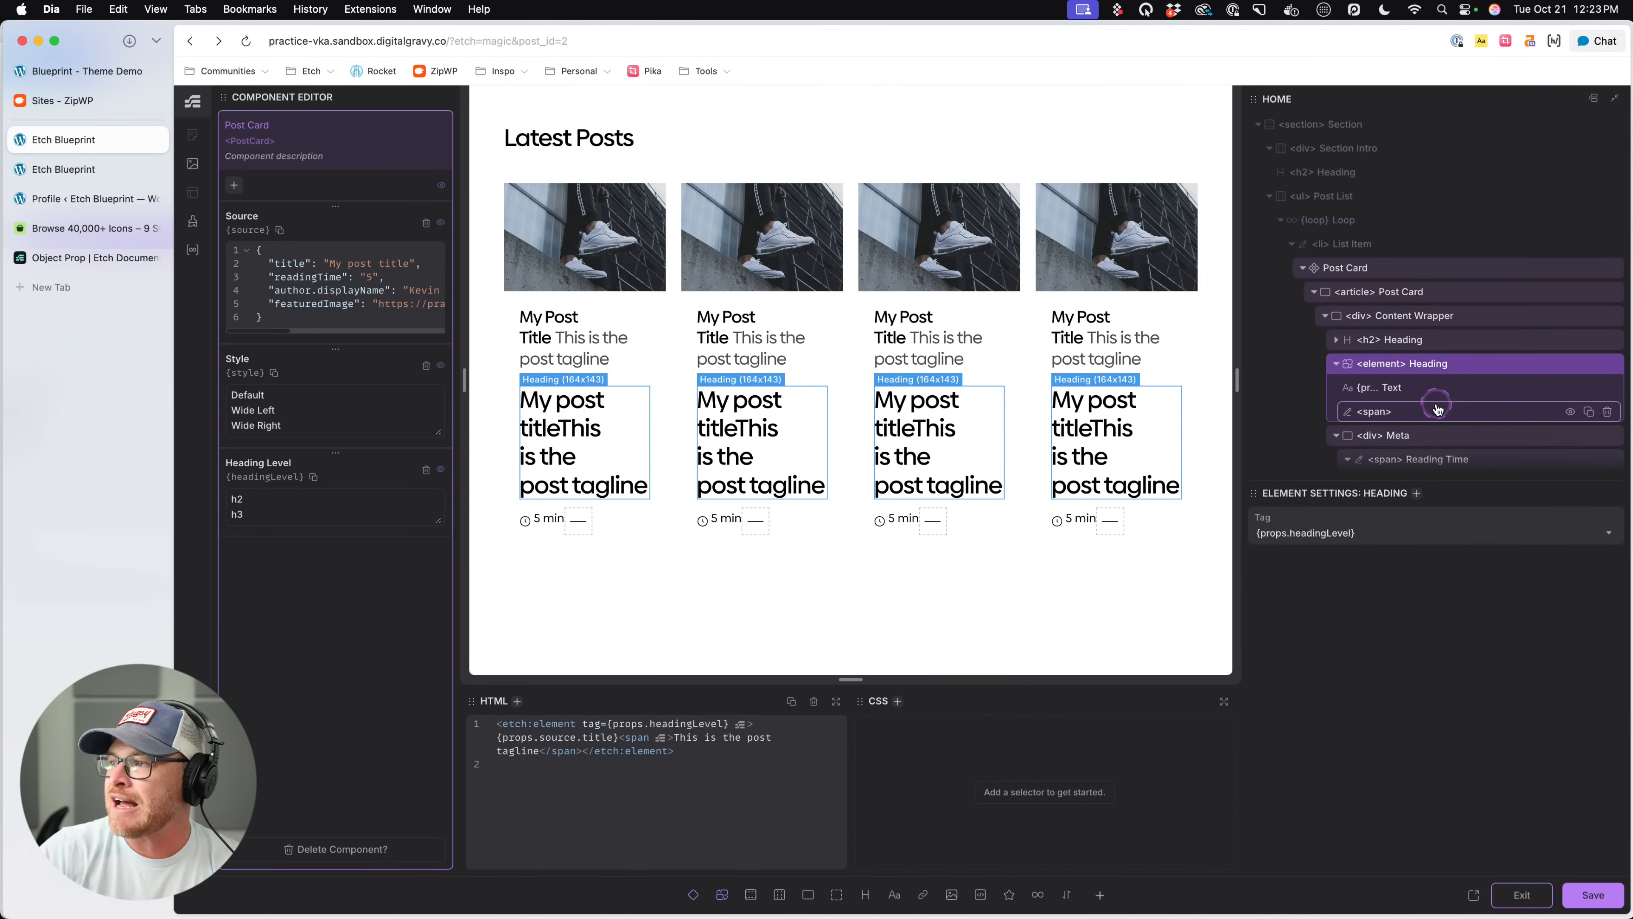
pyautogui.click(1608, 388)
# - Change the original h2 Heading's opening and closing tags to etch:element in its HTML, keeping the post-card__heading class
pyautogui.click(726, 364)
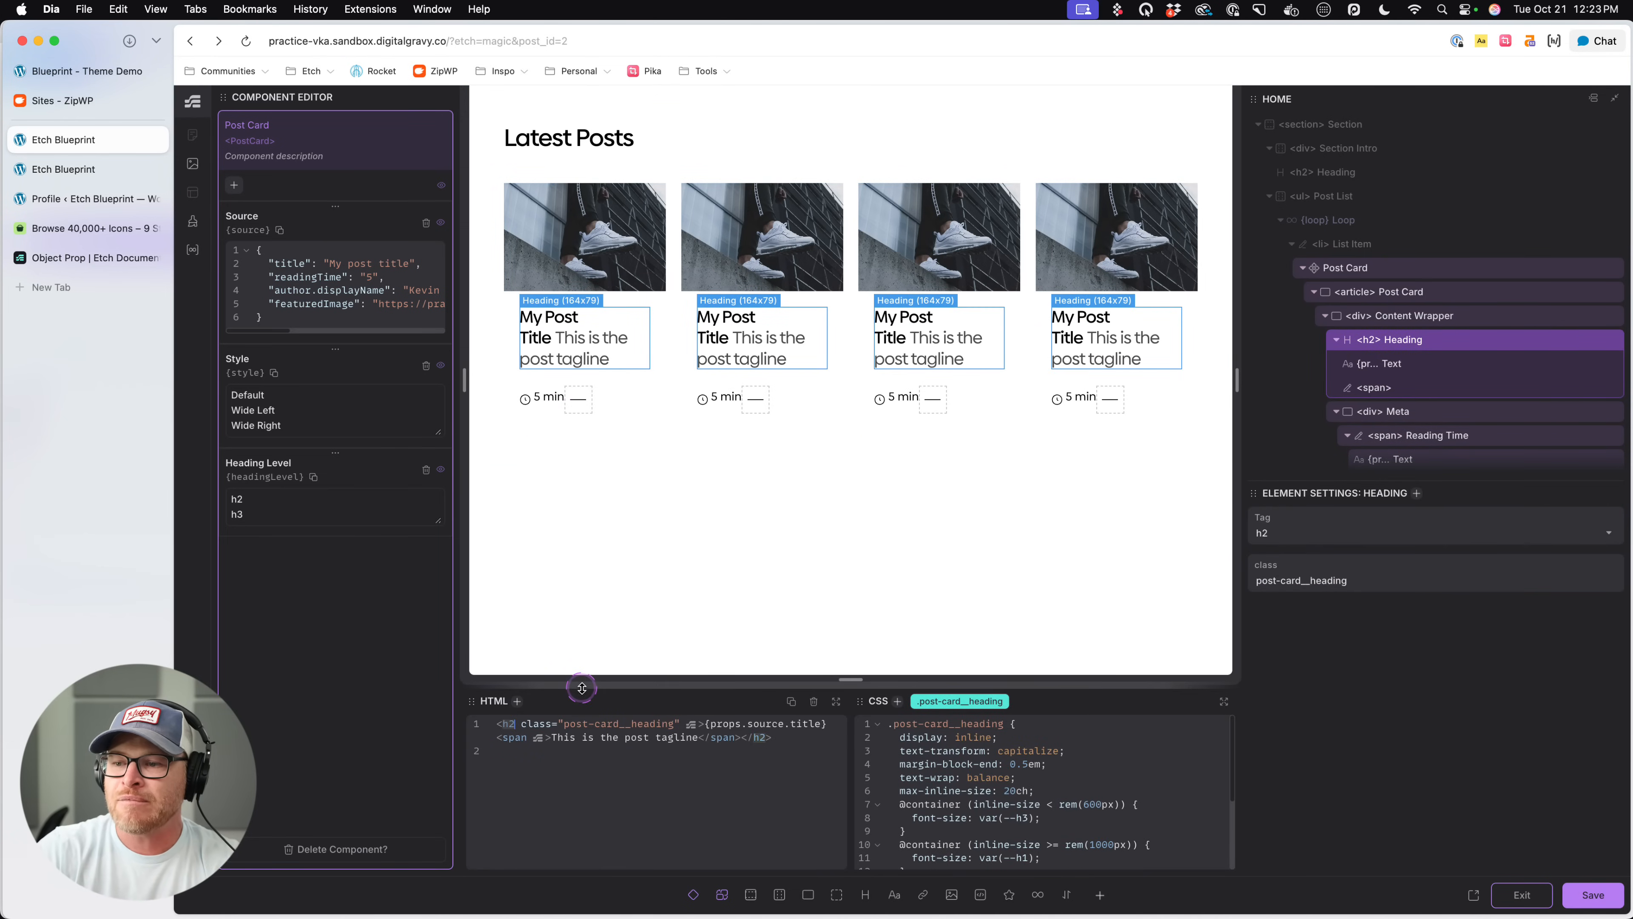
pyautogui.moveTo(581, 688); pyautogui.dragTo(583, 621)
pyautogui.scroll(10, 510, 660)
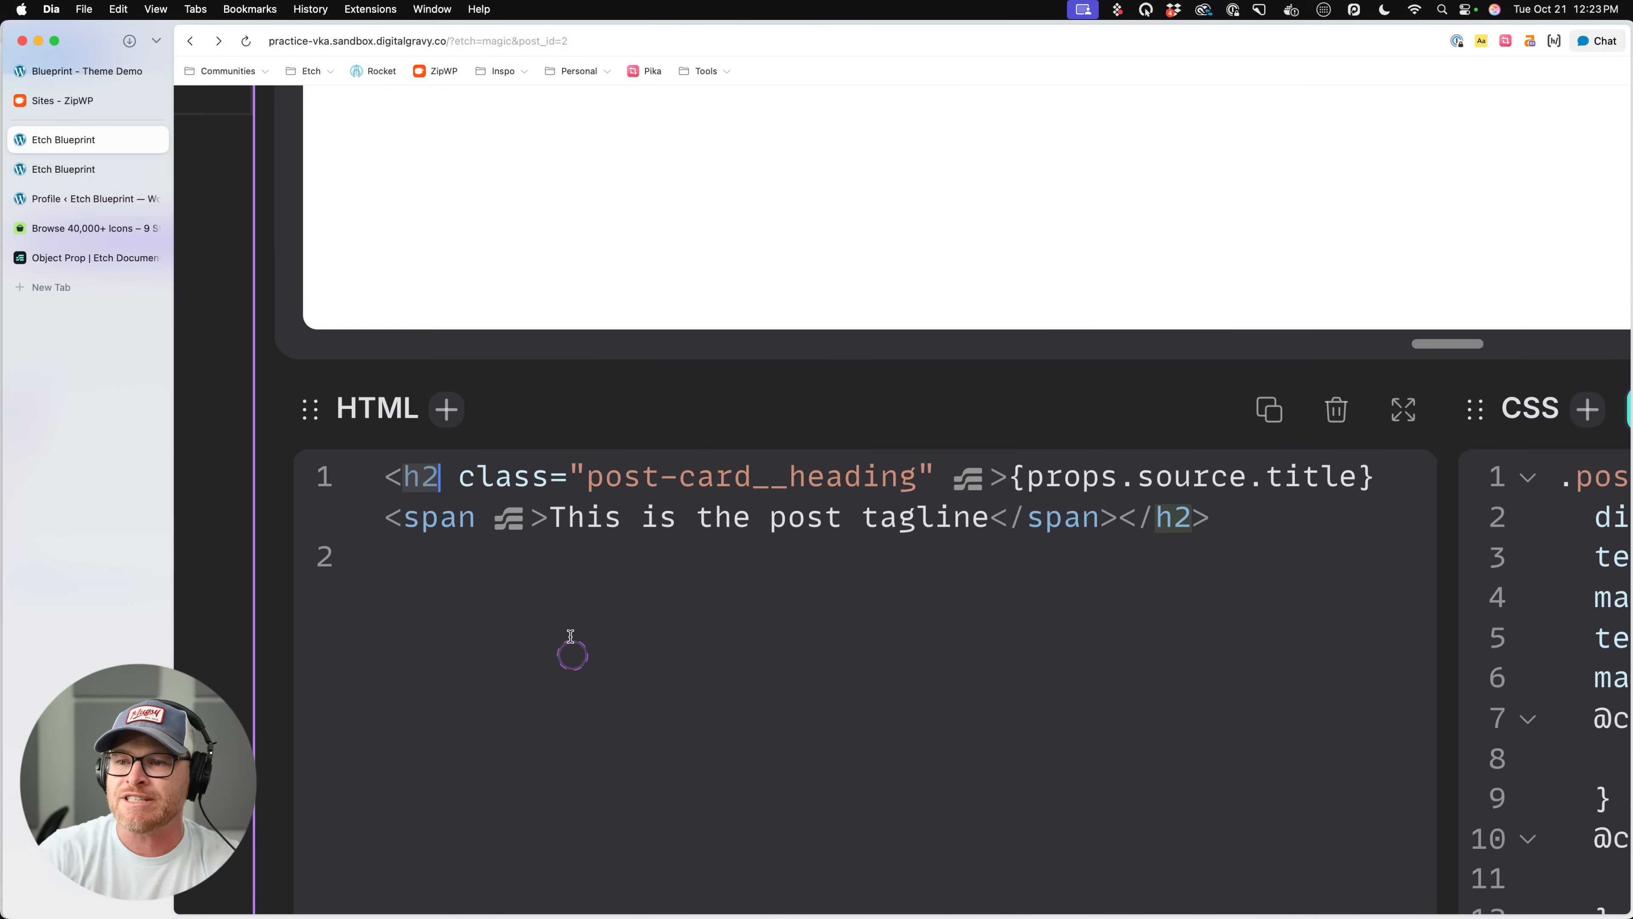
pyautogui.hscroll(2, 571, 636)
pyautogui.click(361, 598)
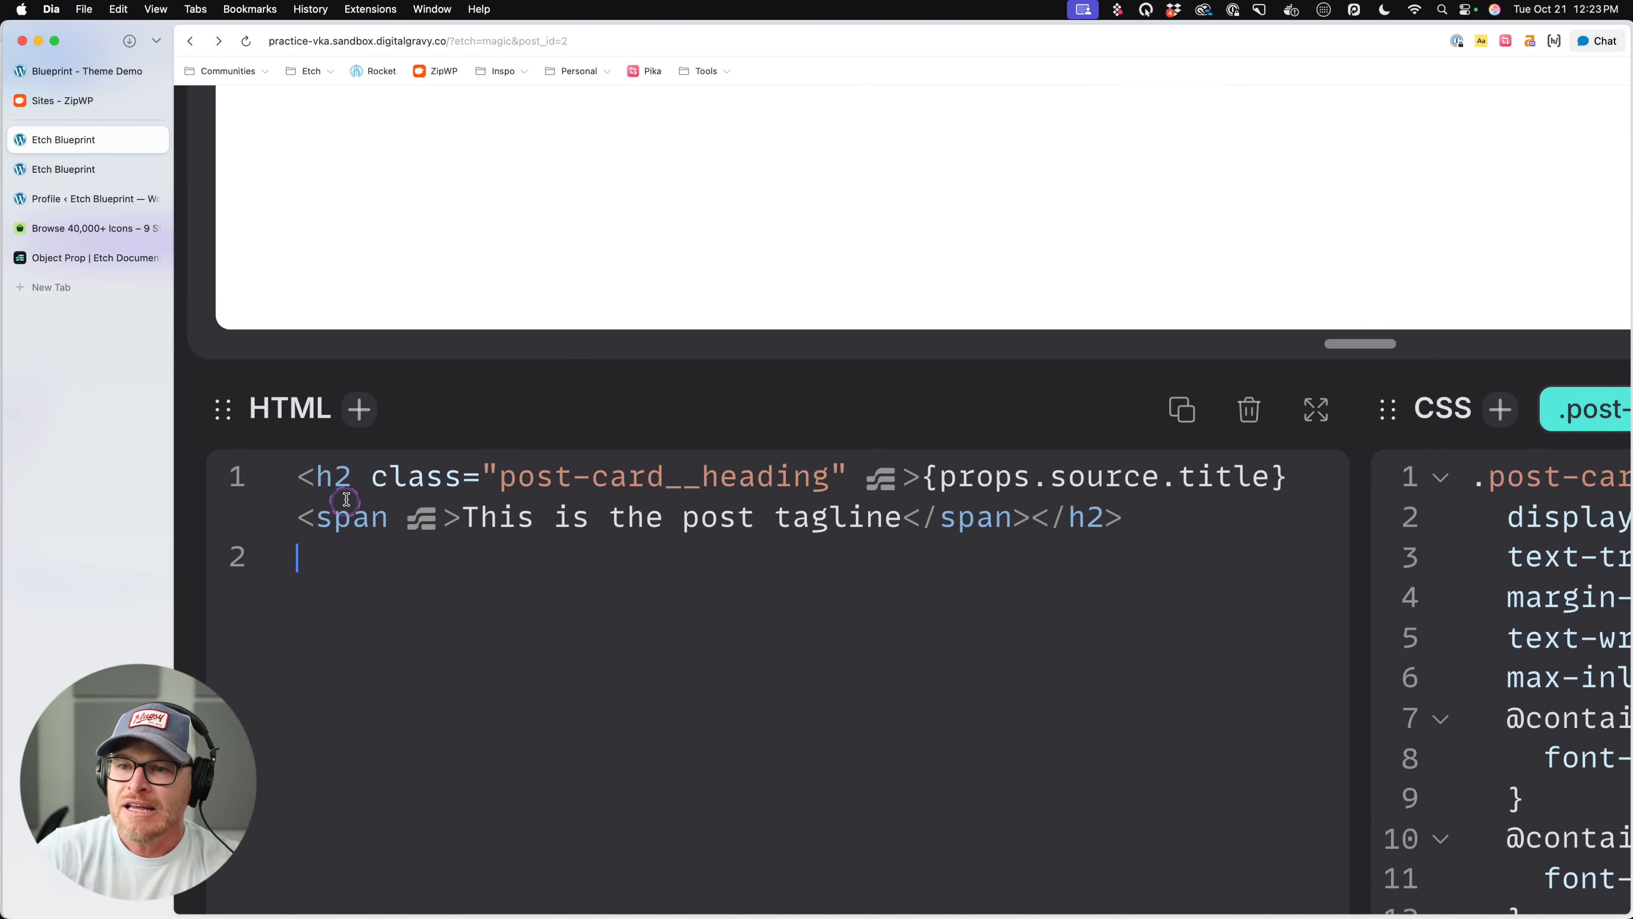
pyautogui.click(334, 476)
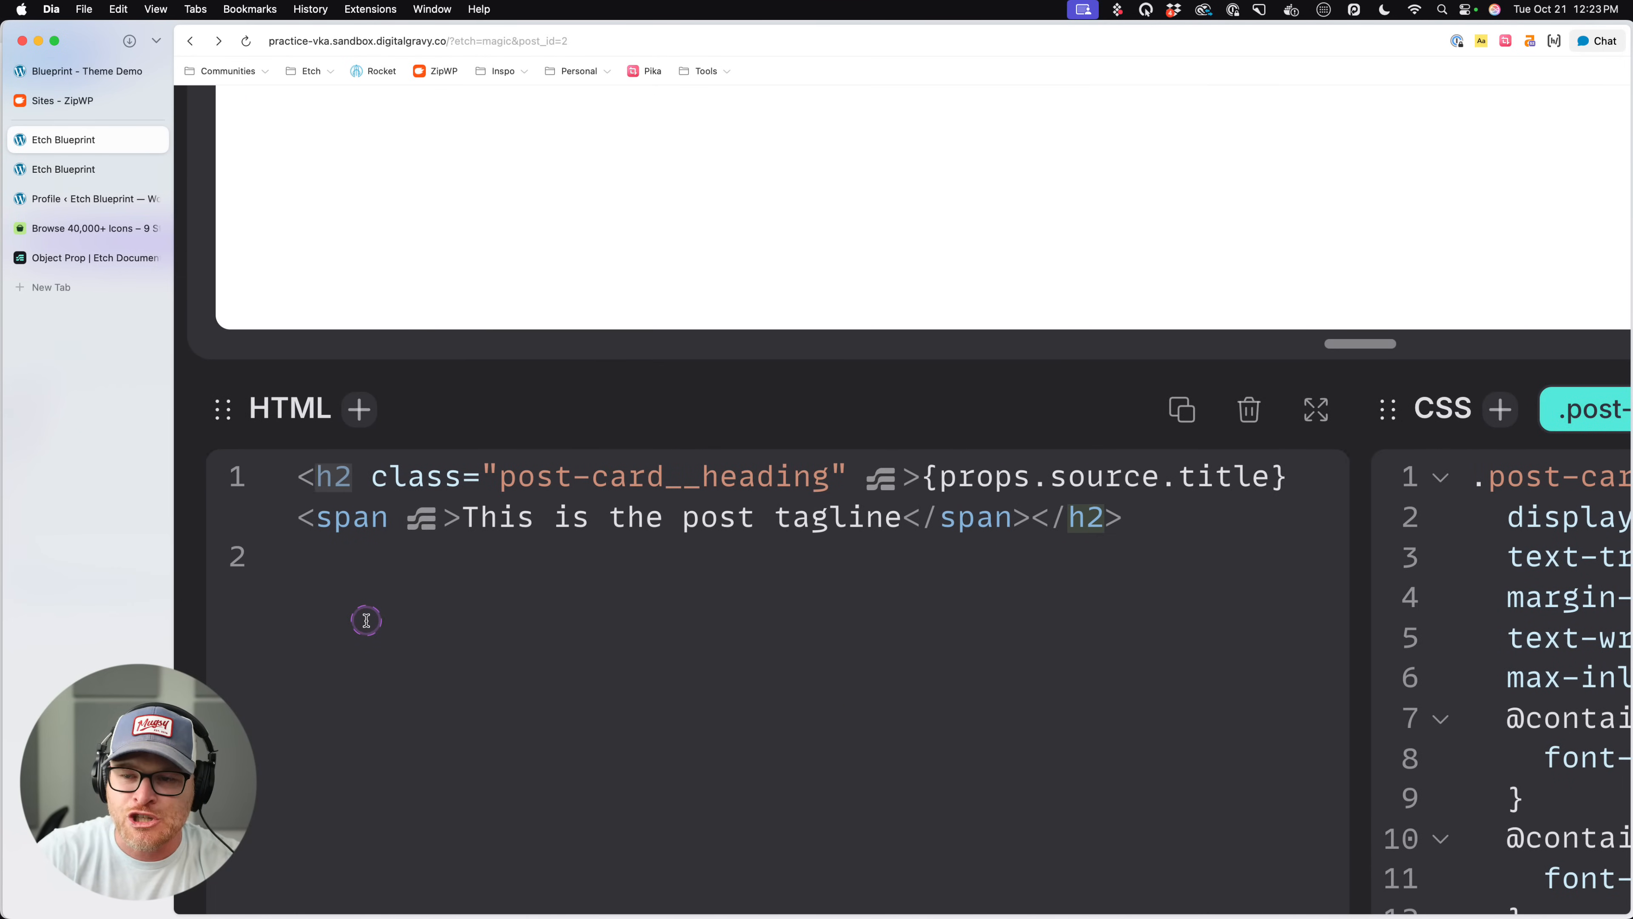
pyautogui.hscroll(1, 366, 620)
pyautogui.press('super+d')
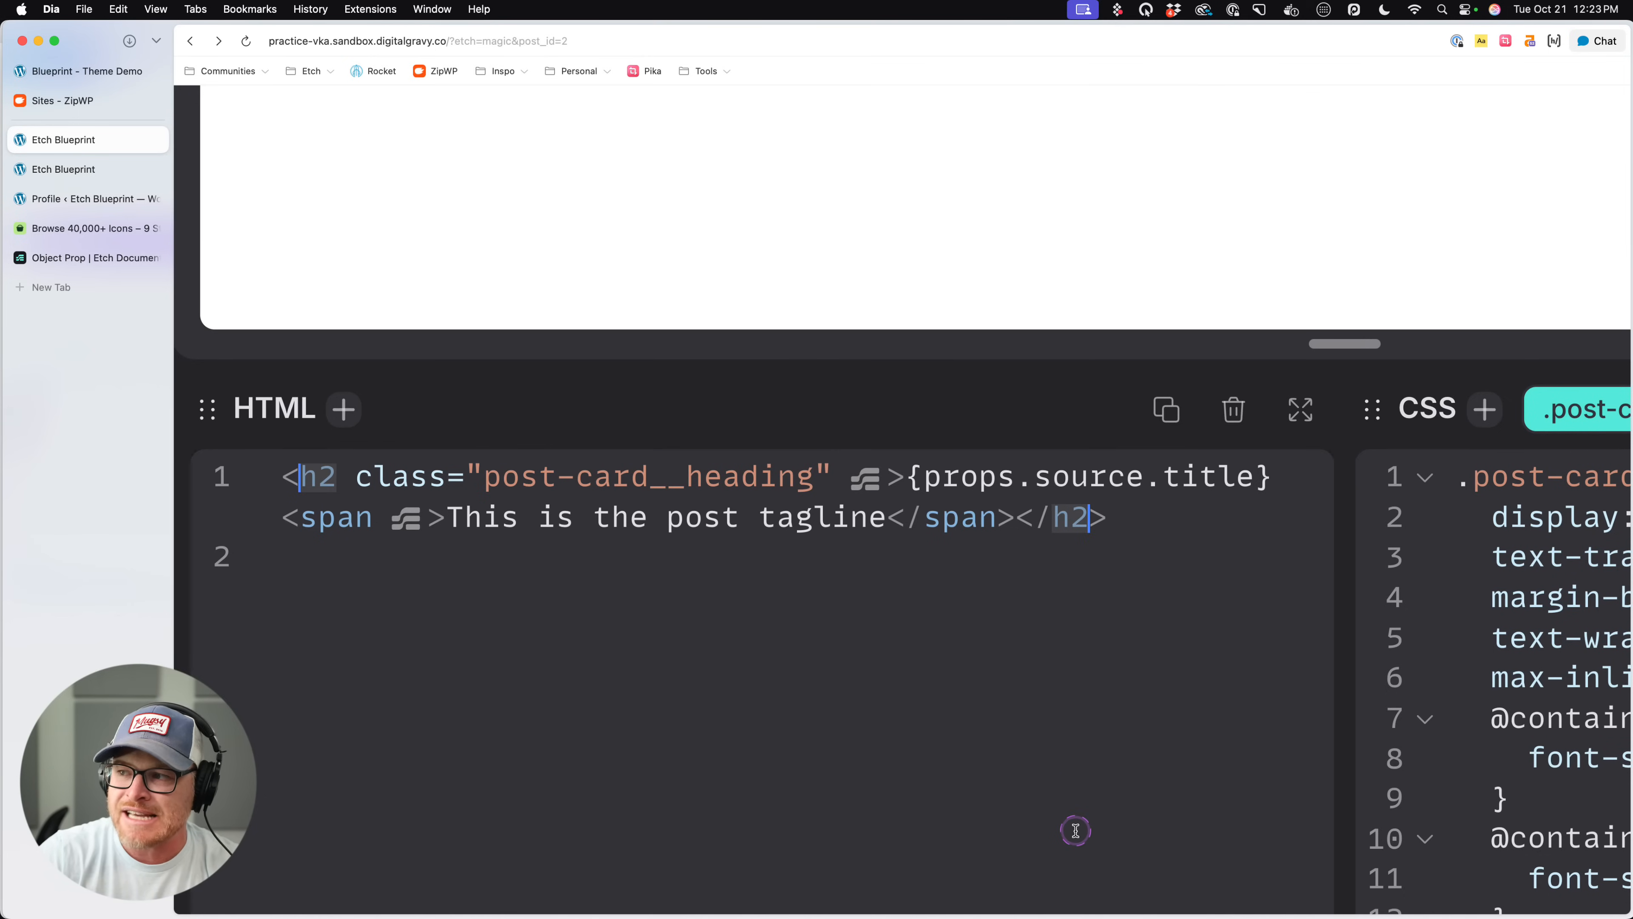
pyautogui.write('etch:element')
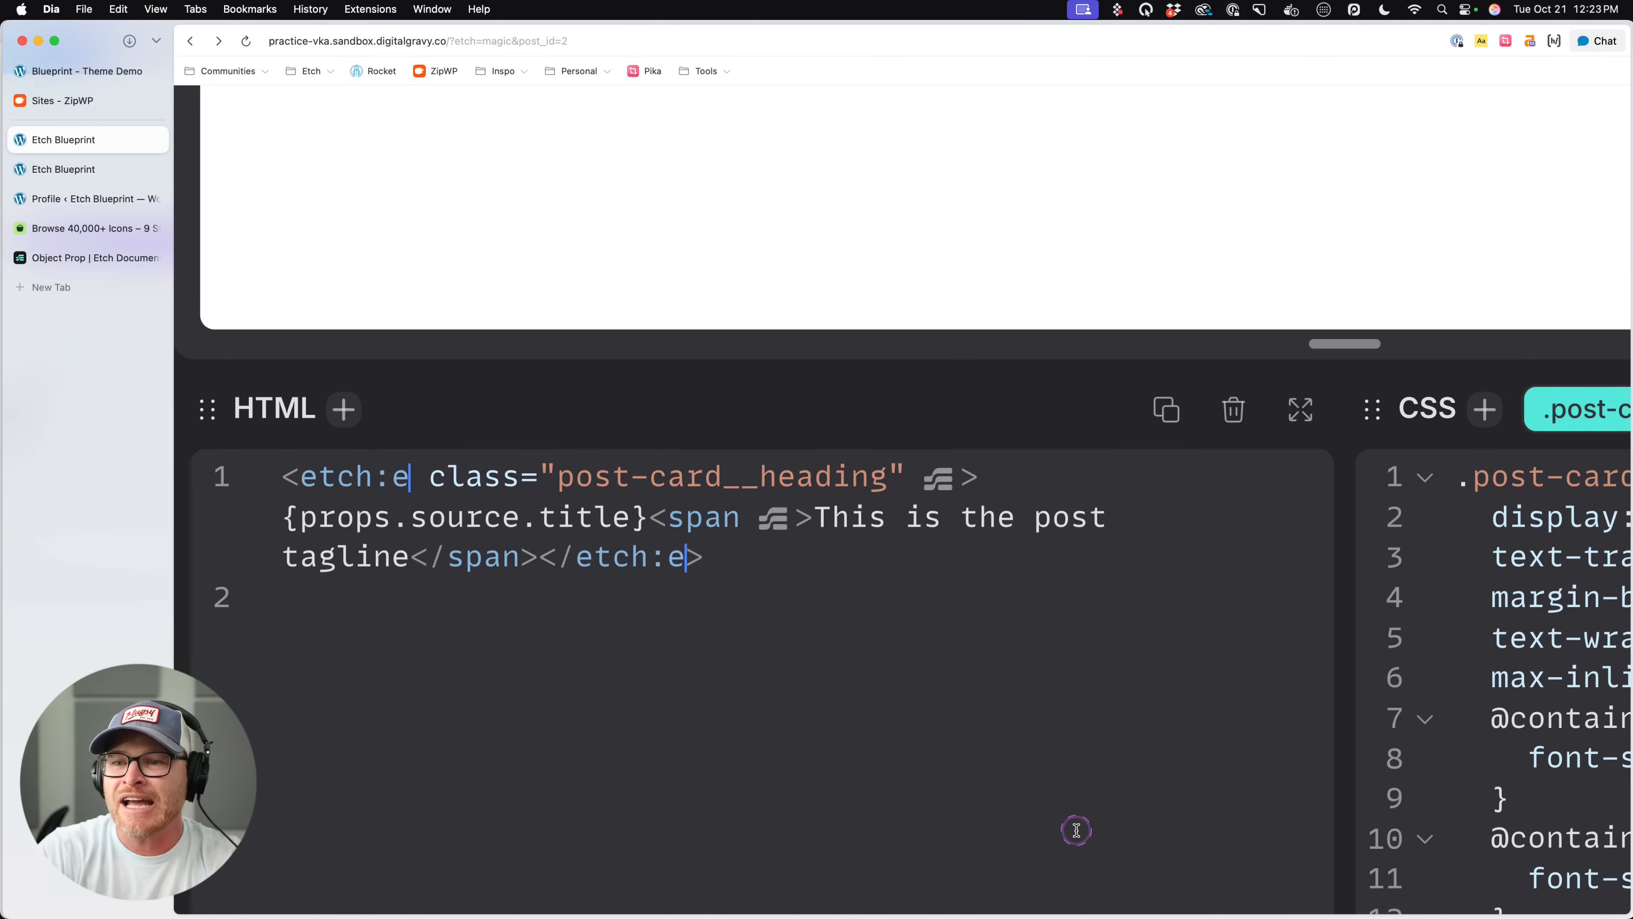
pyautogui.click(1110, 873)
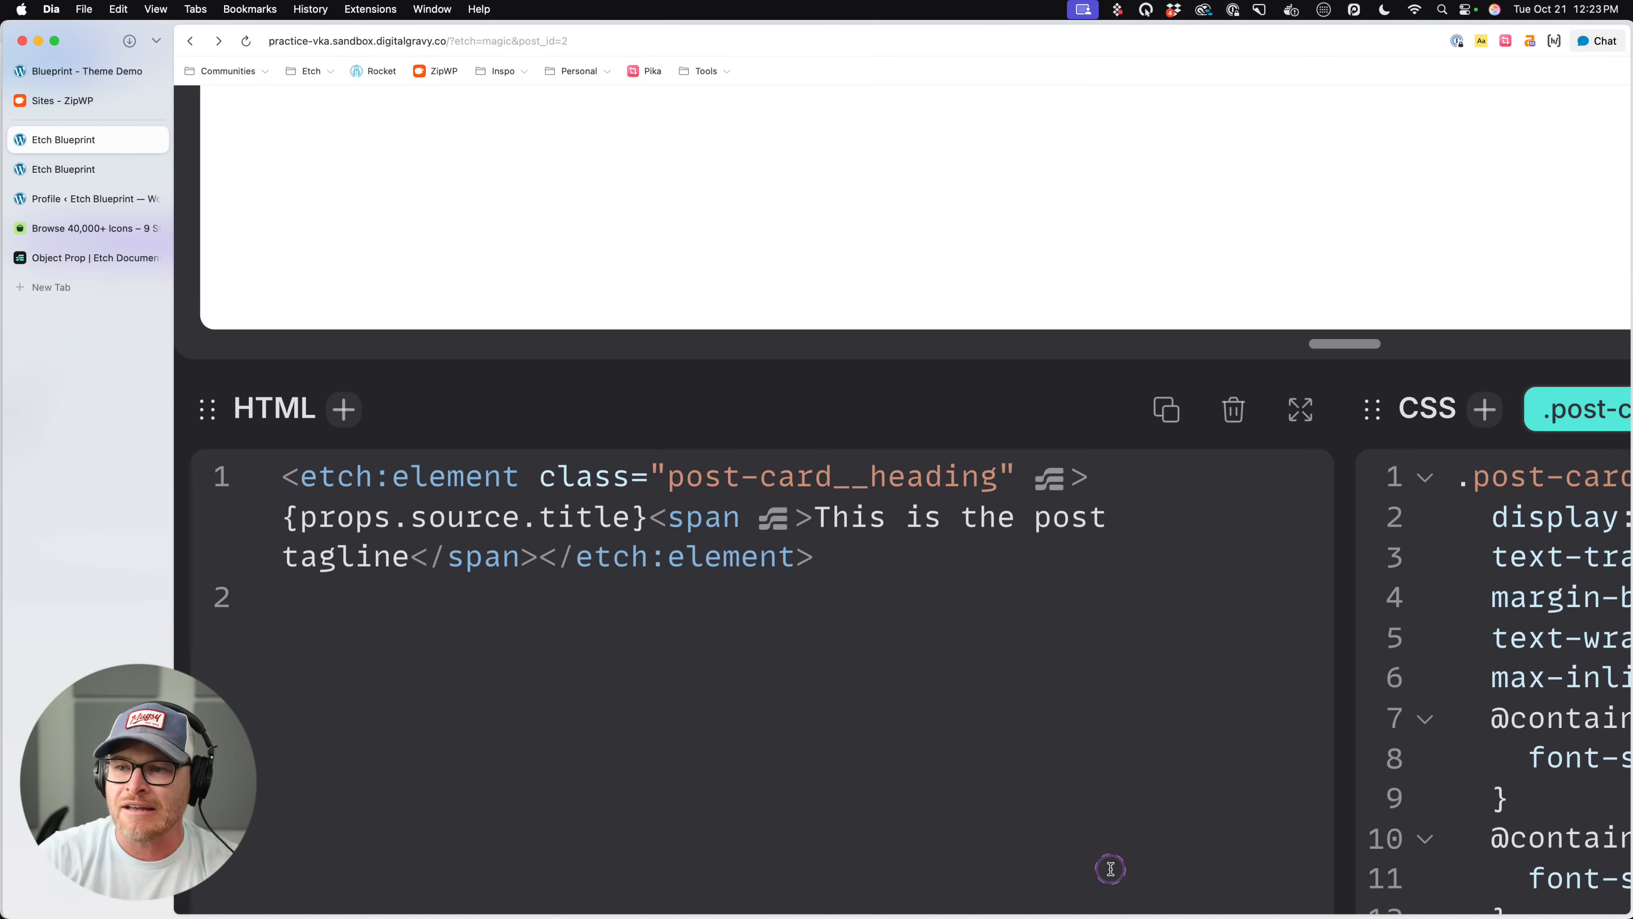
pyautogui.scroll(-5, 1080, 790)
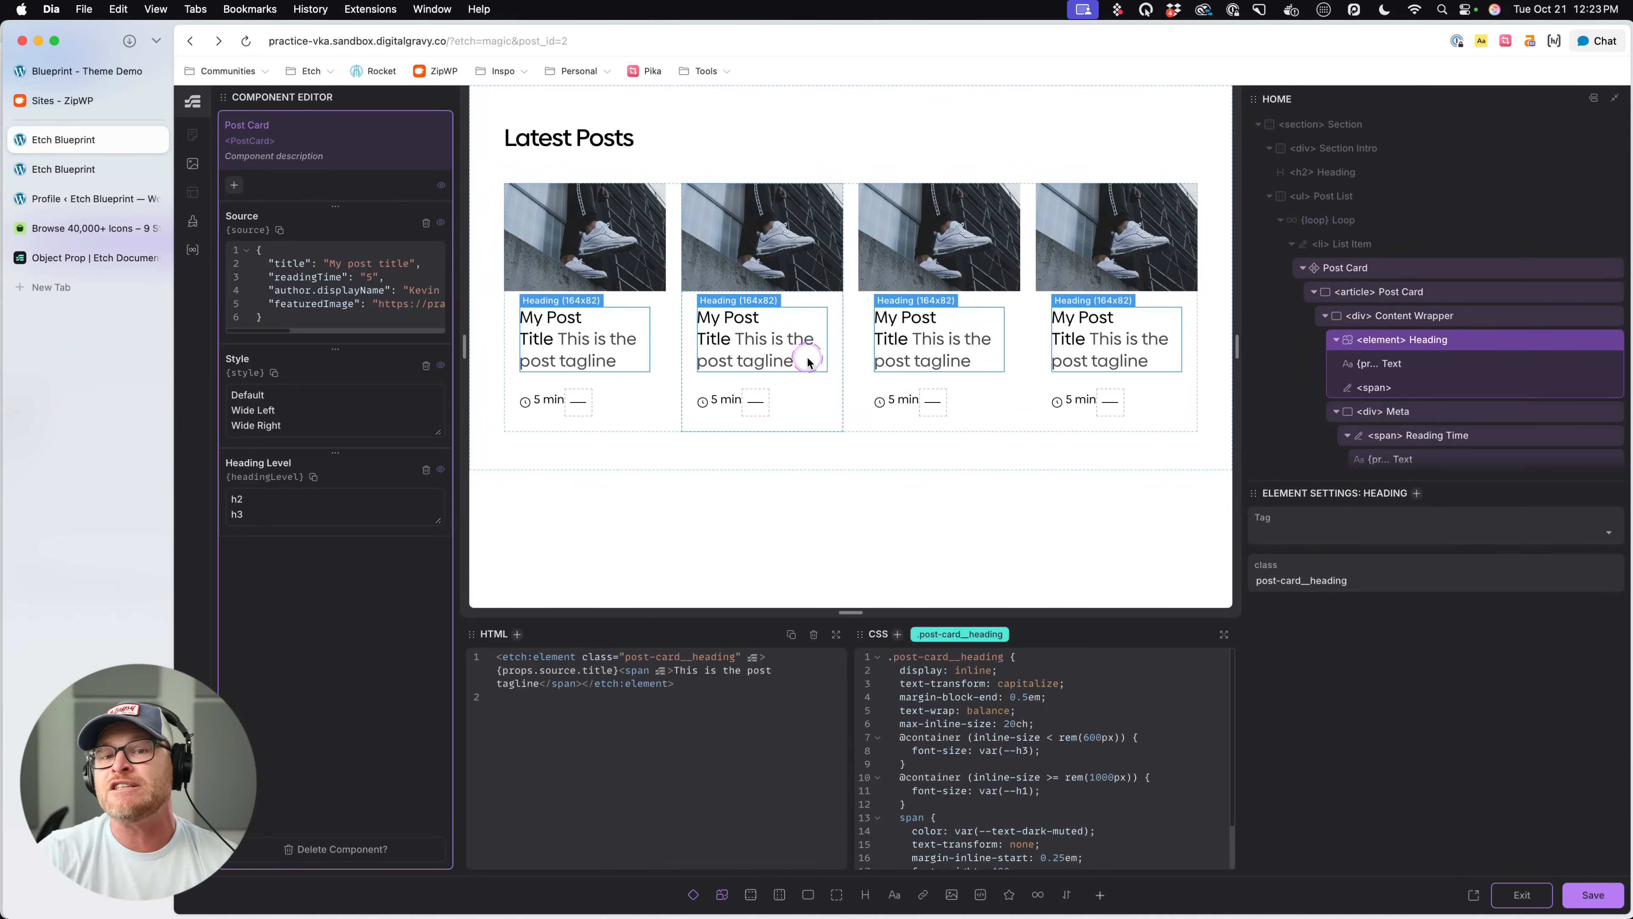
# - Set the converted Heading's tag to {props.headingLevel} and save the Post Card component
pyautogui.click(1282, 529)
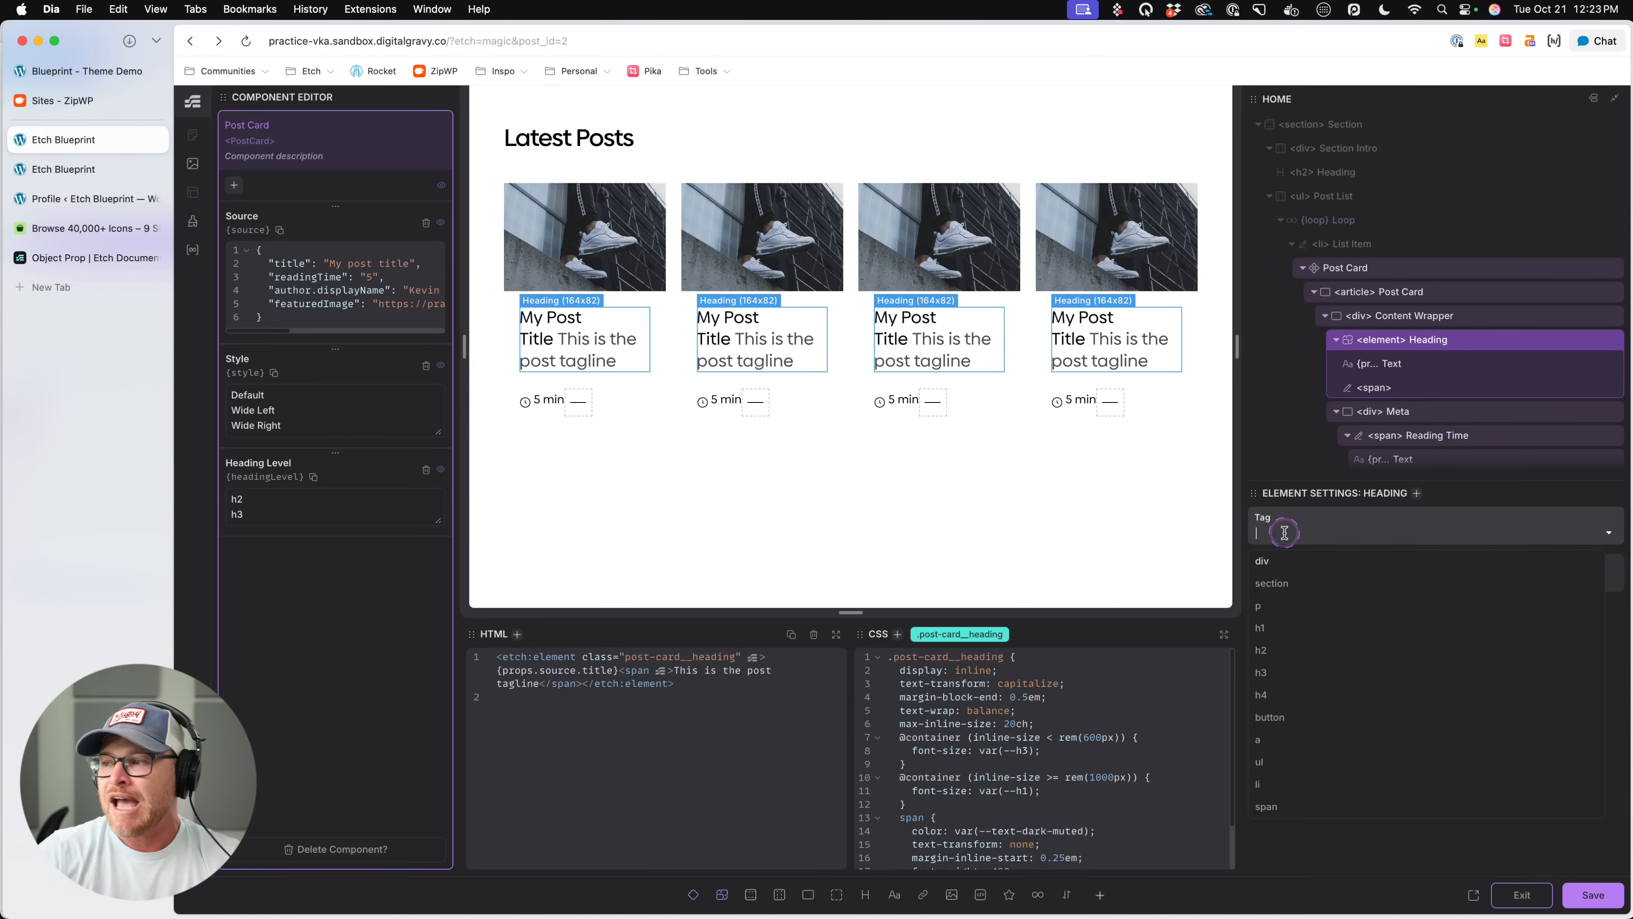
pyautogui.write('{p}rops.headingLevel')
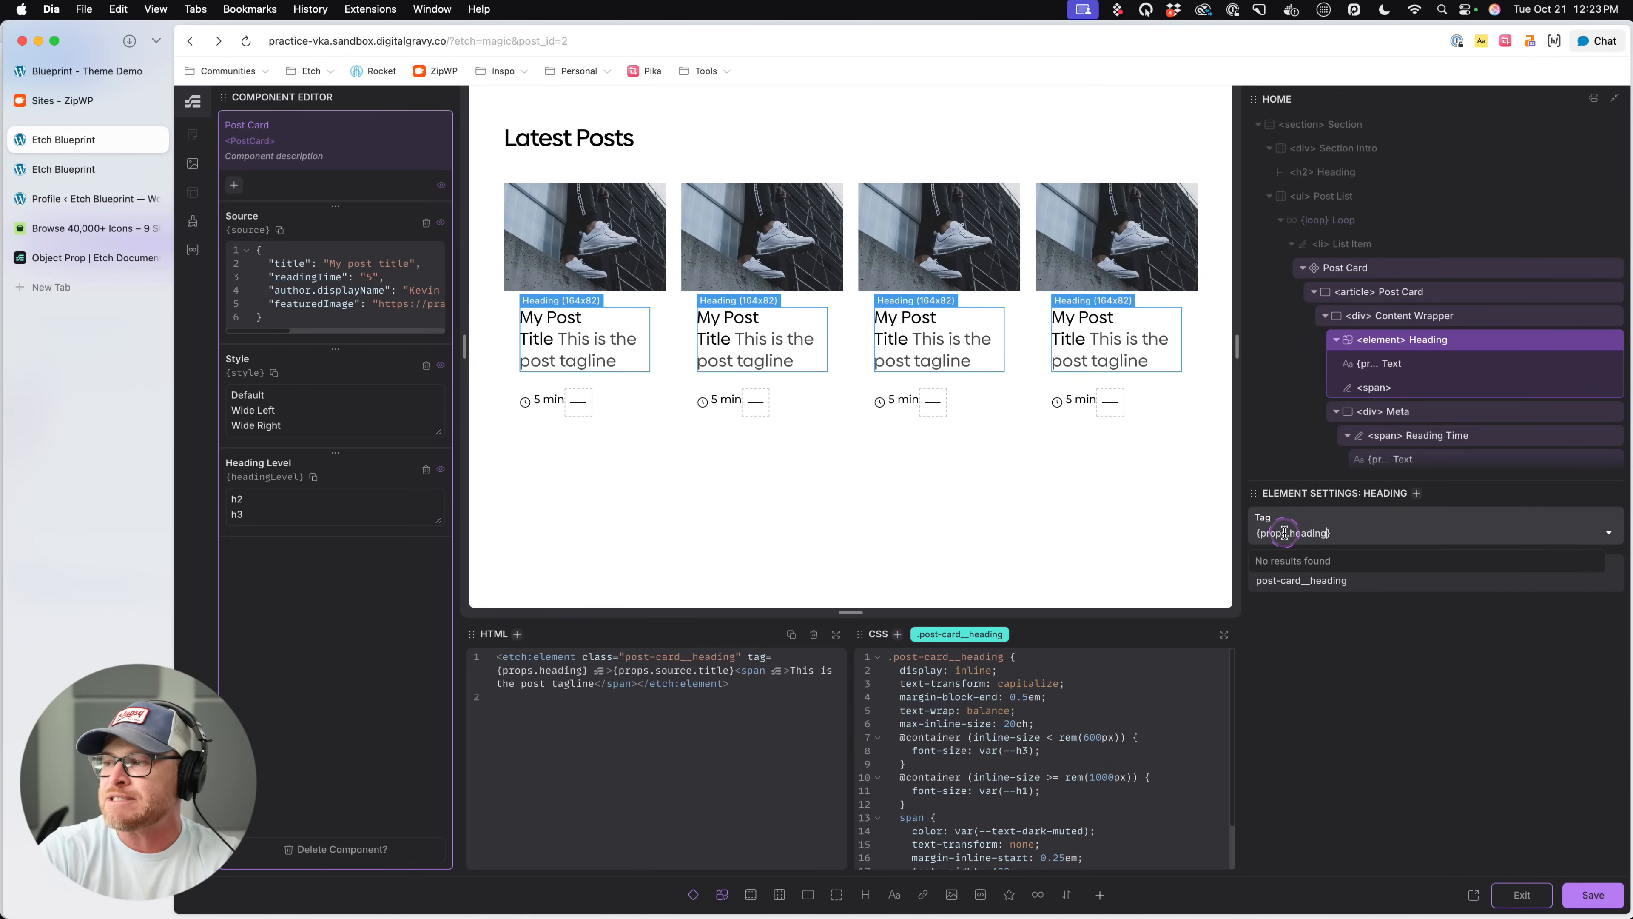
pyautogui.press('super+s')
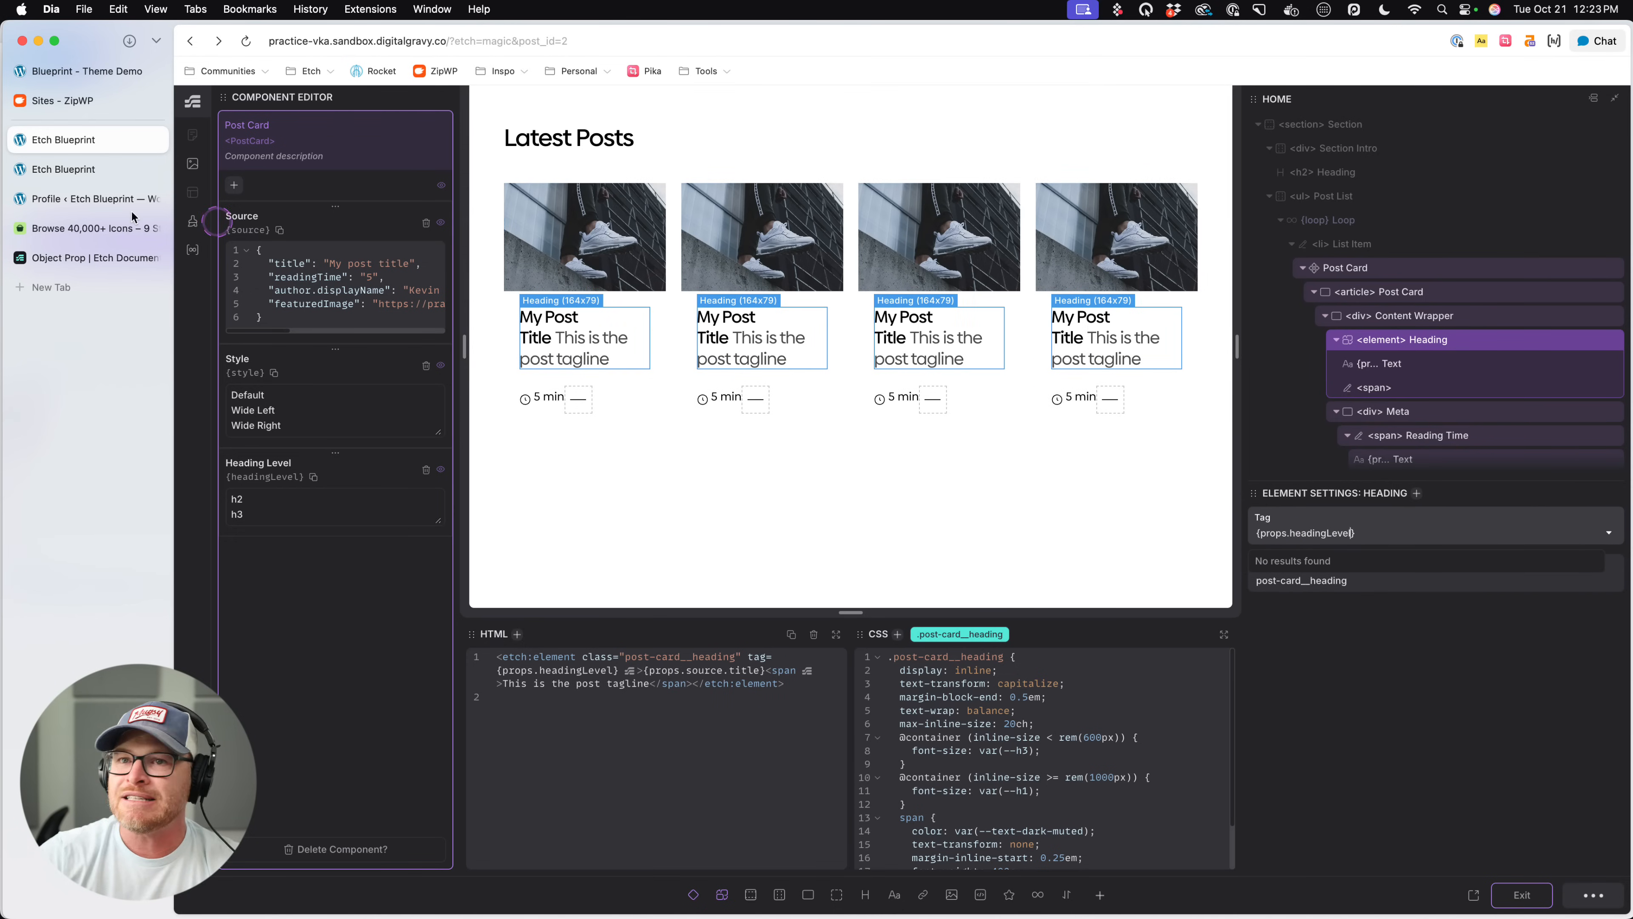
# - Inspect the markup of the first post card's heading on the live Etch Blueprint page to check its tag
pyautogui.click(70, 171)
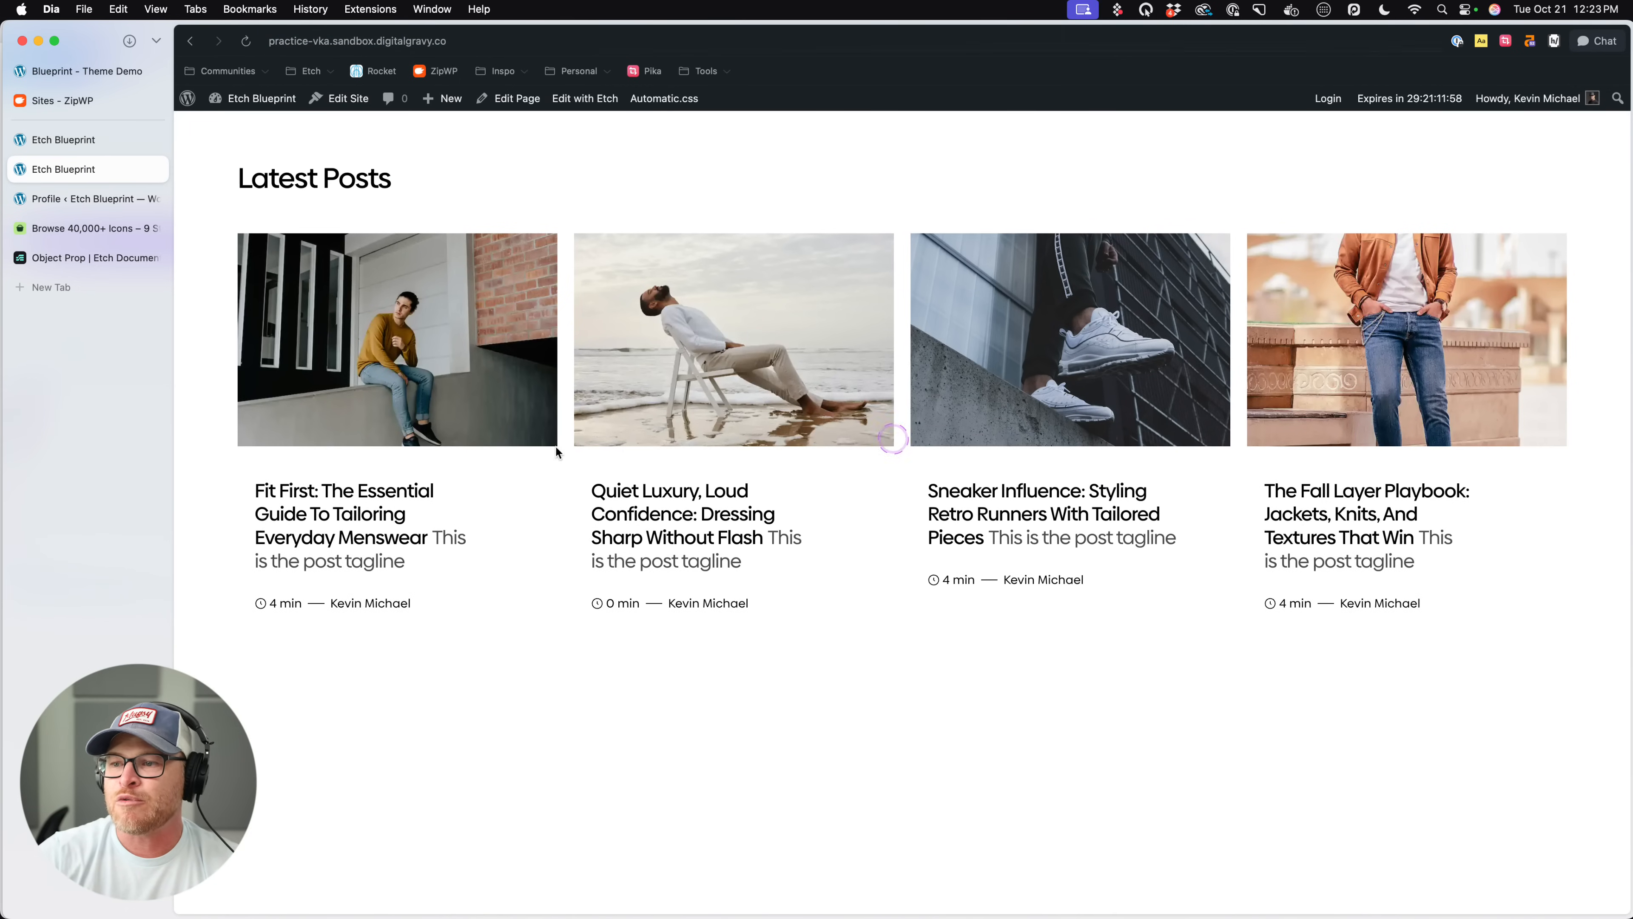
pyautogui.rightClick(339, 496)
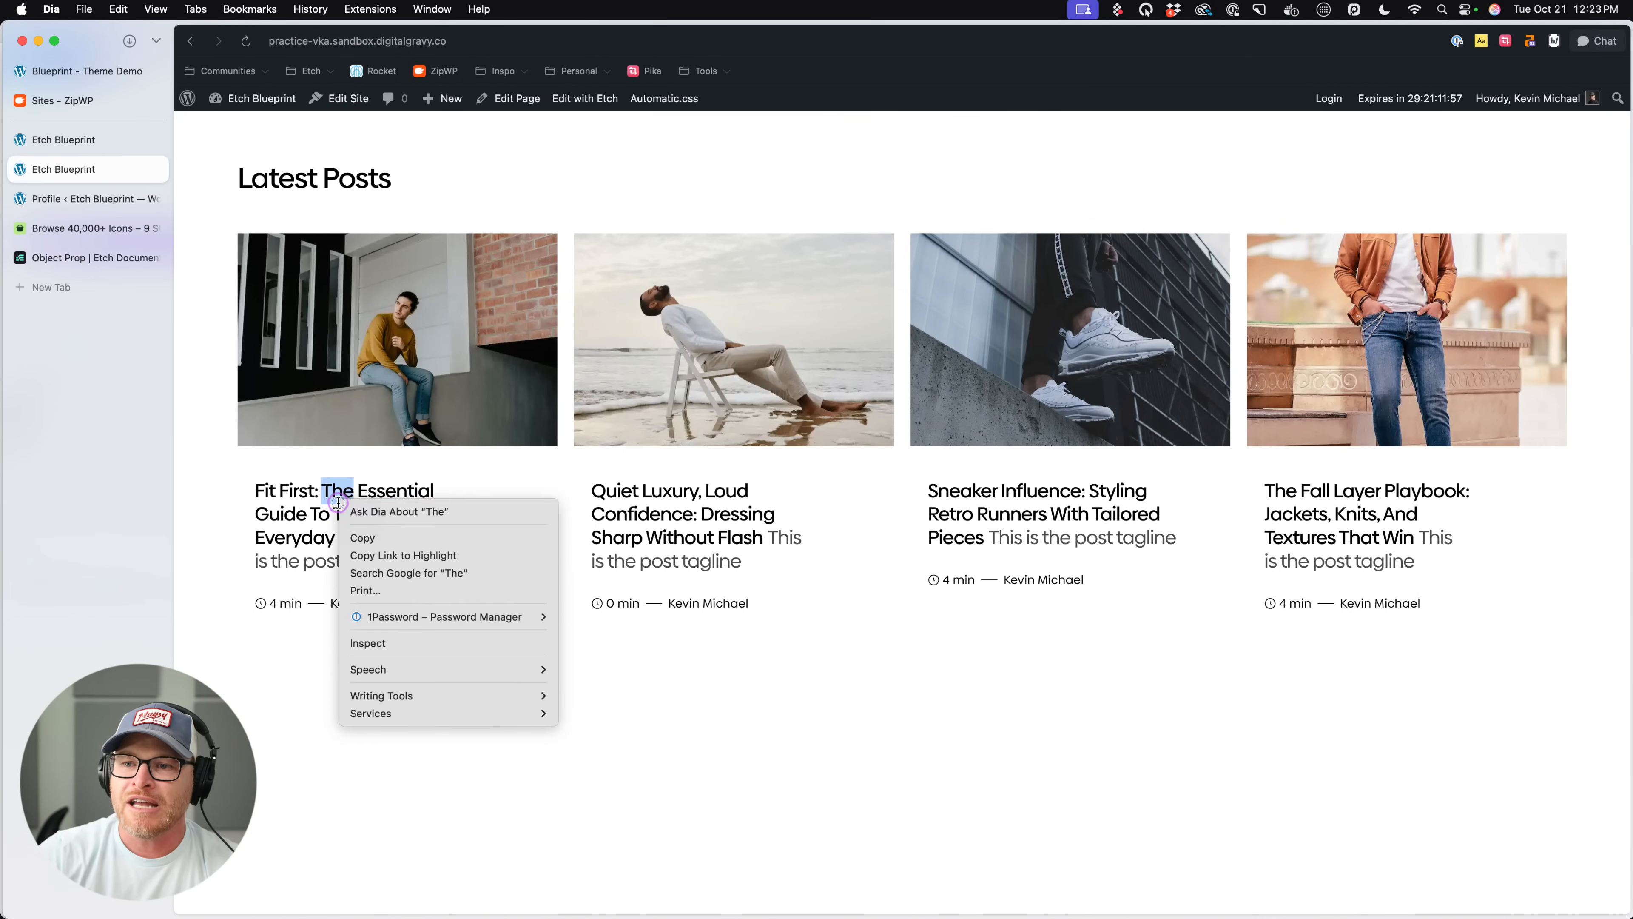
pyautogui.click(385, 641)
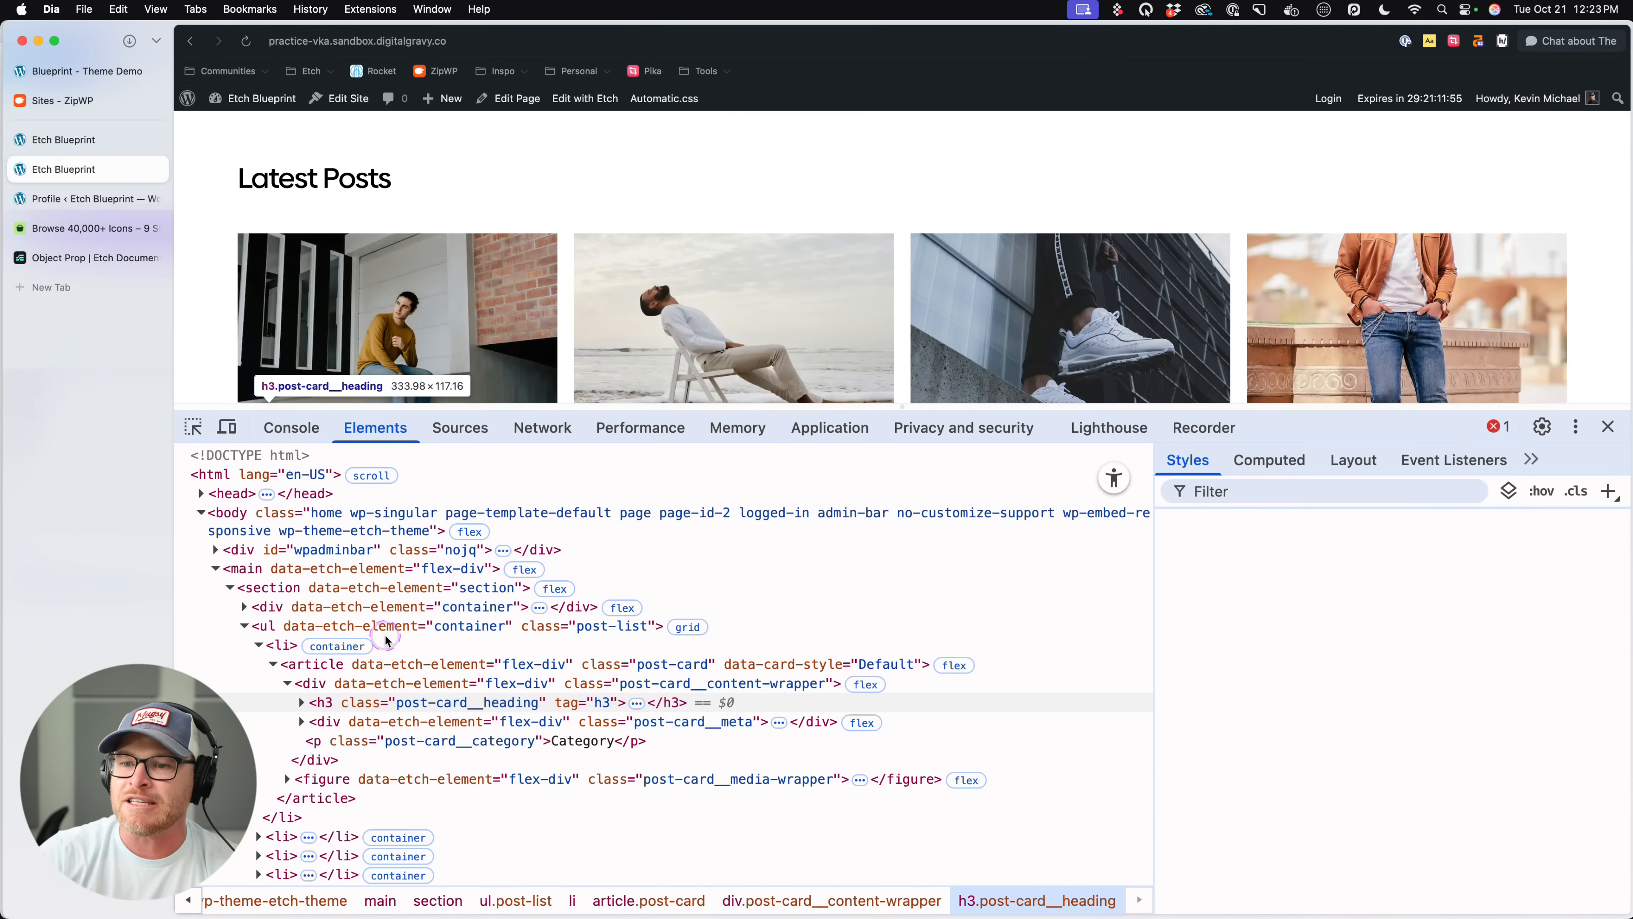
# - Return to the Etch builder, exit the component editor, set the Post Card's Heading Level to h2 and save the page
pyautogui.click(35, 138)
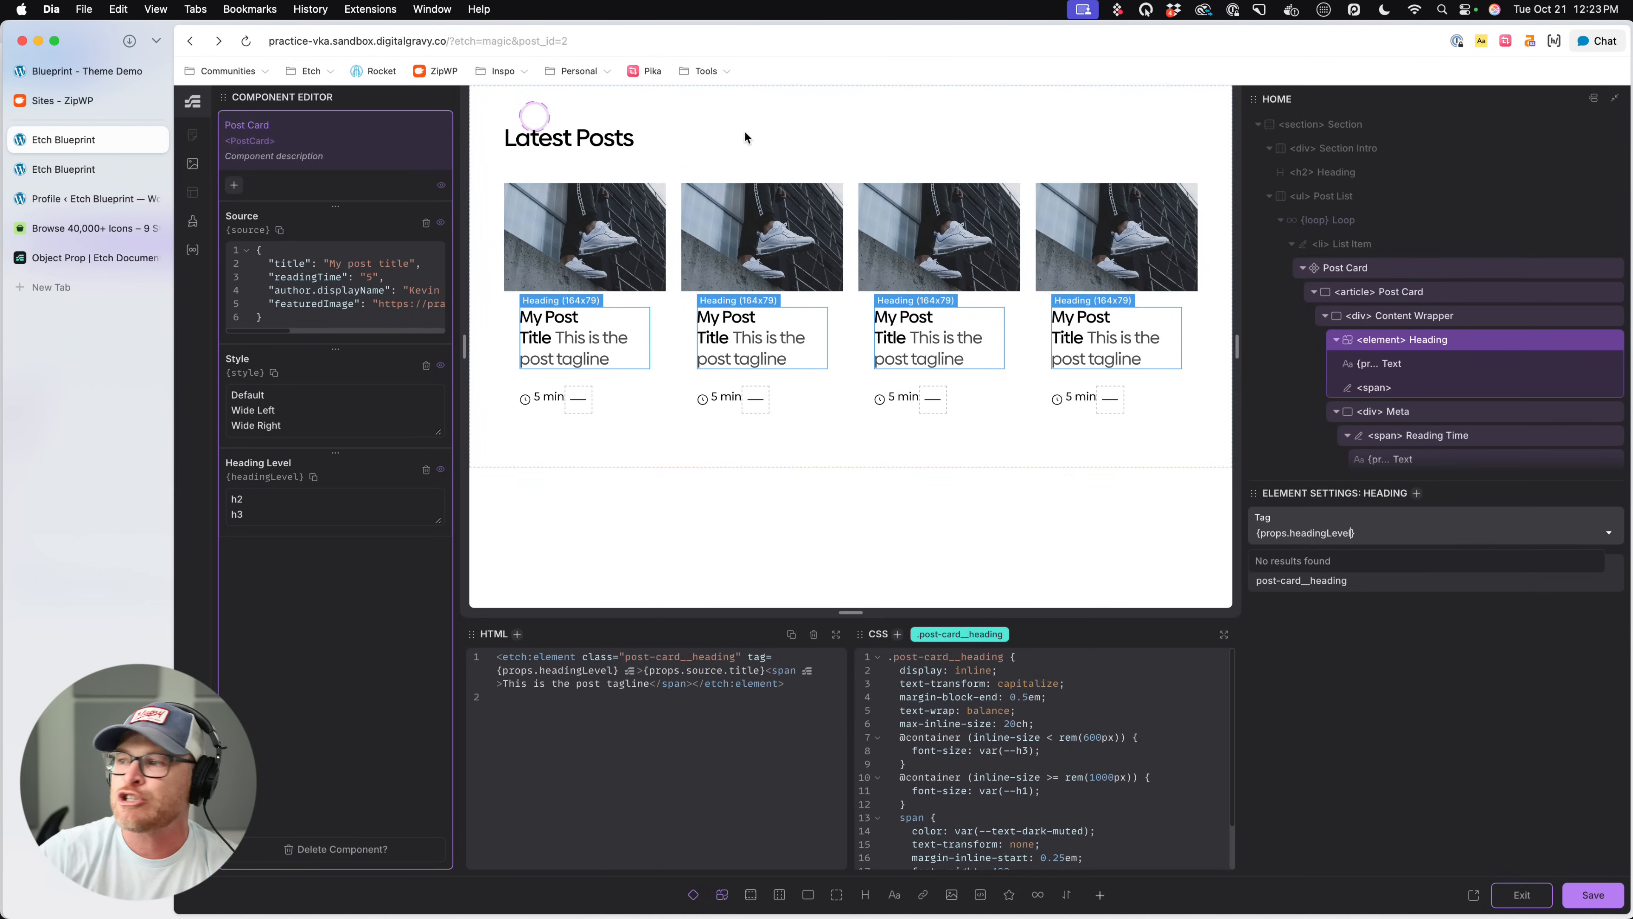
pyautogui.click(1519, 893)
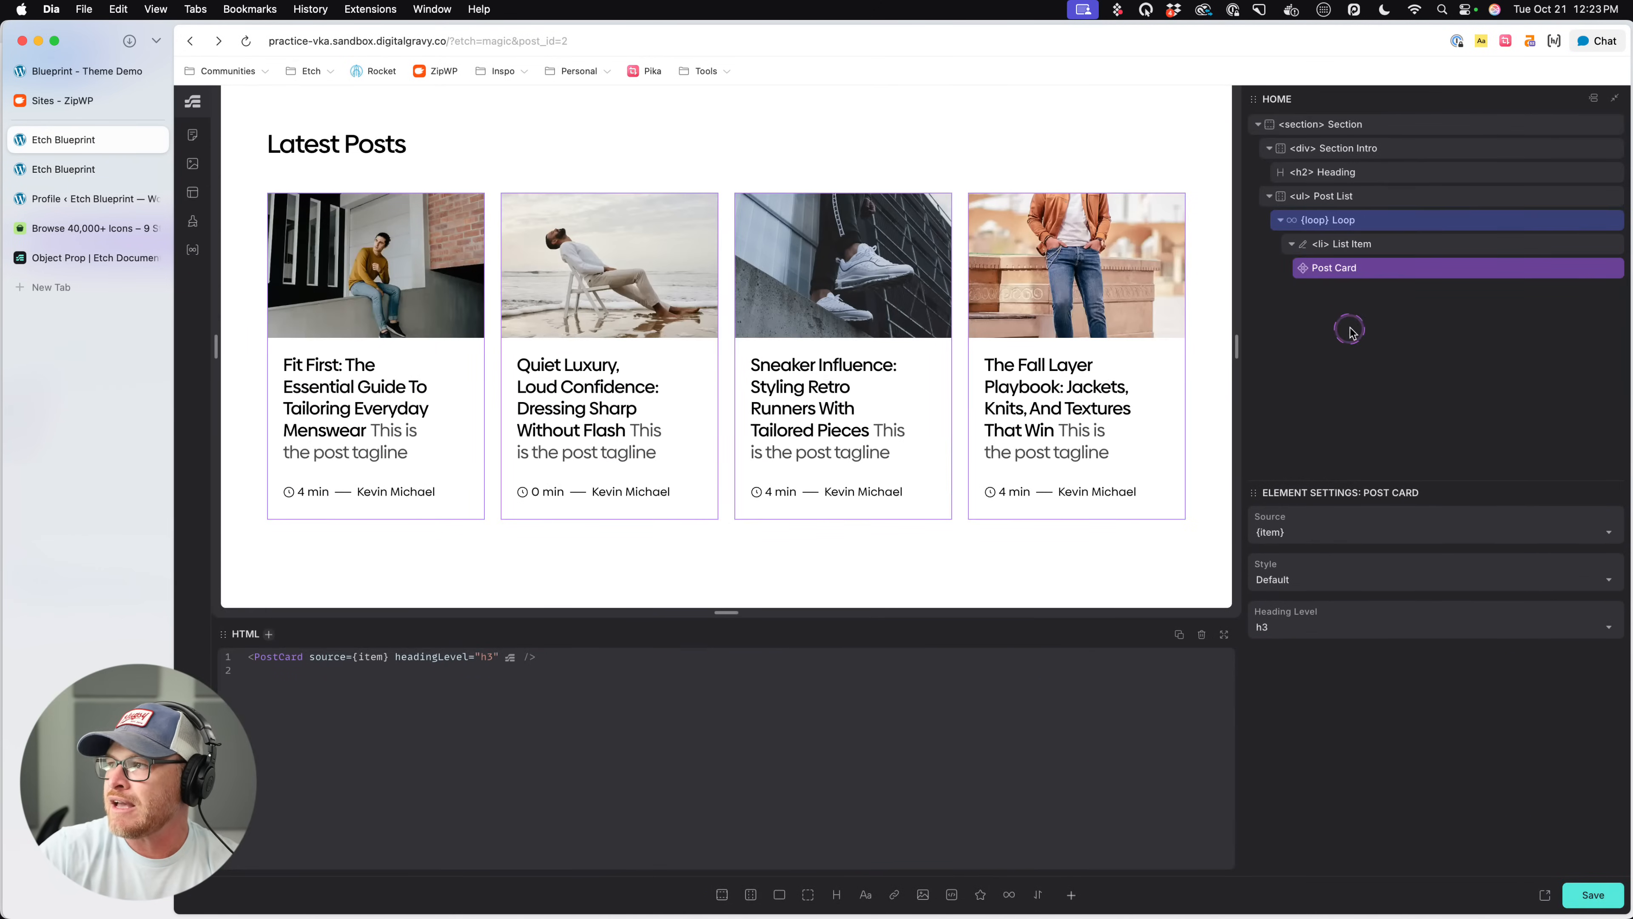
pyautogui.click(1270, 632)
pyautogui.click(1269, 653)
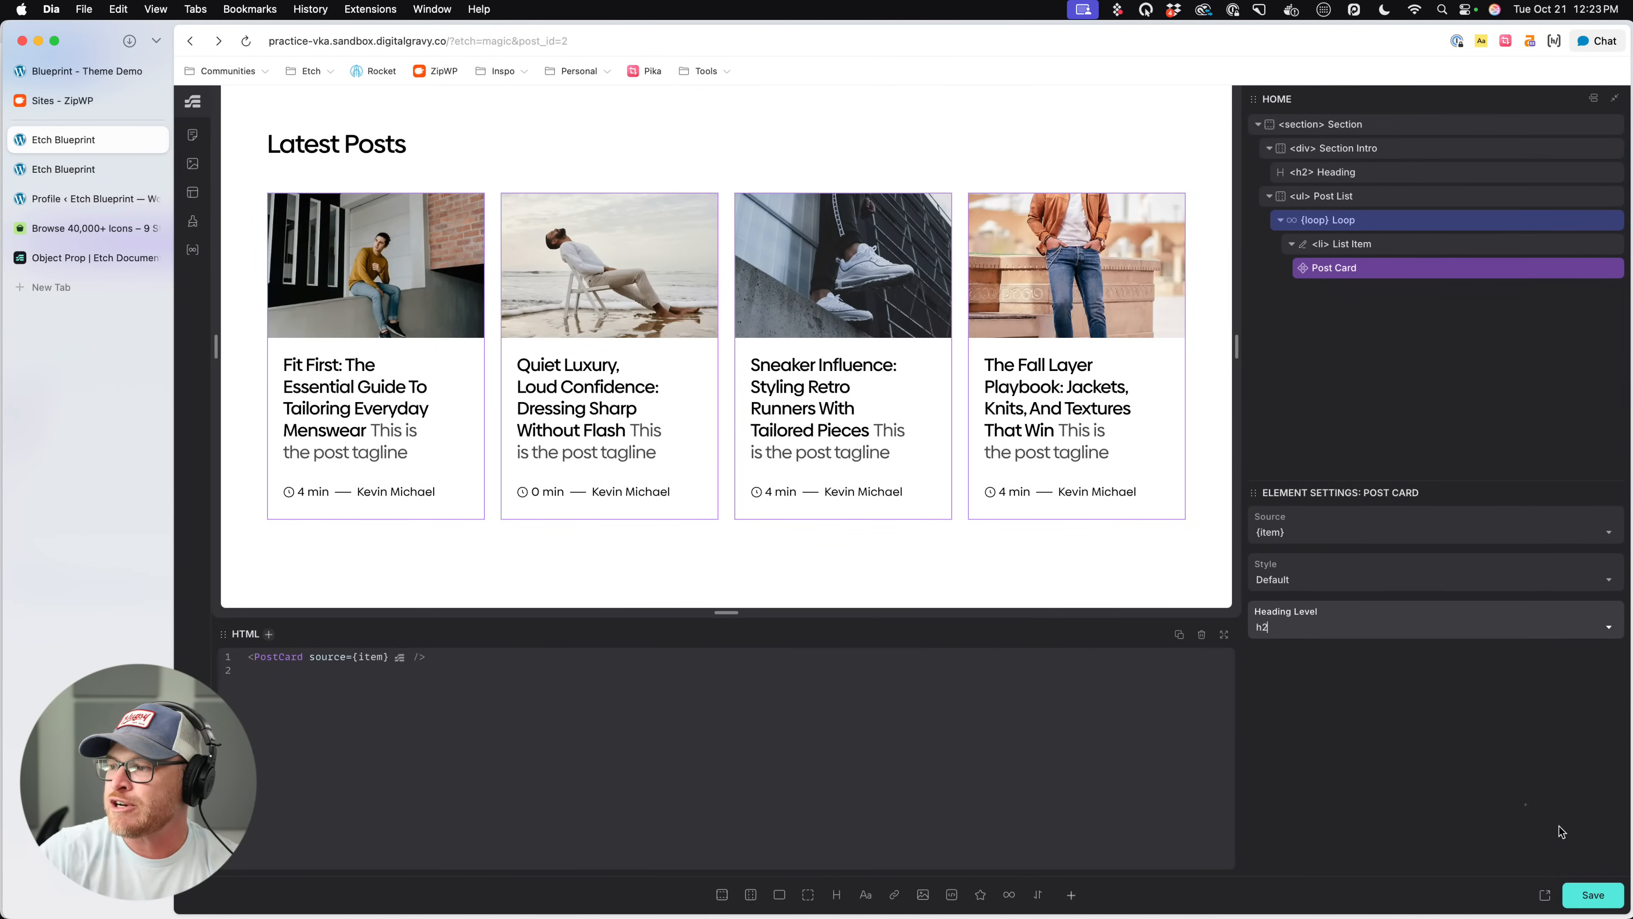
pyautogui.click(1599, 895)
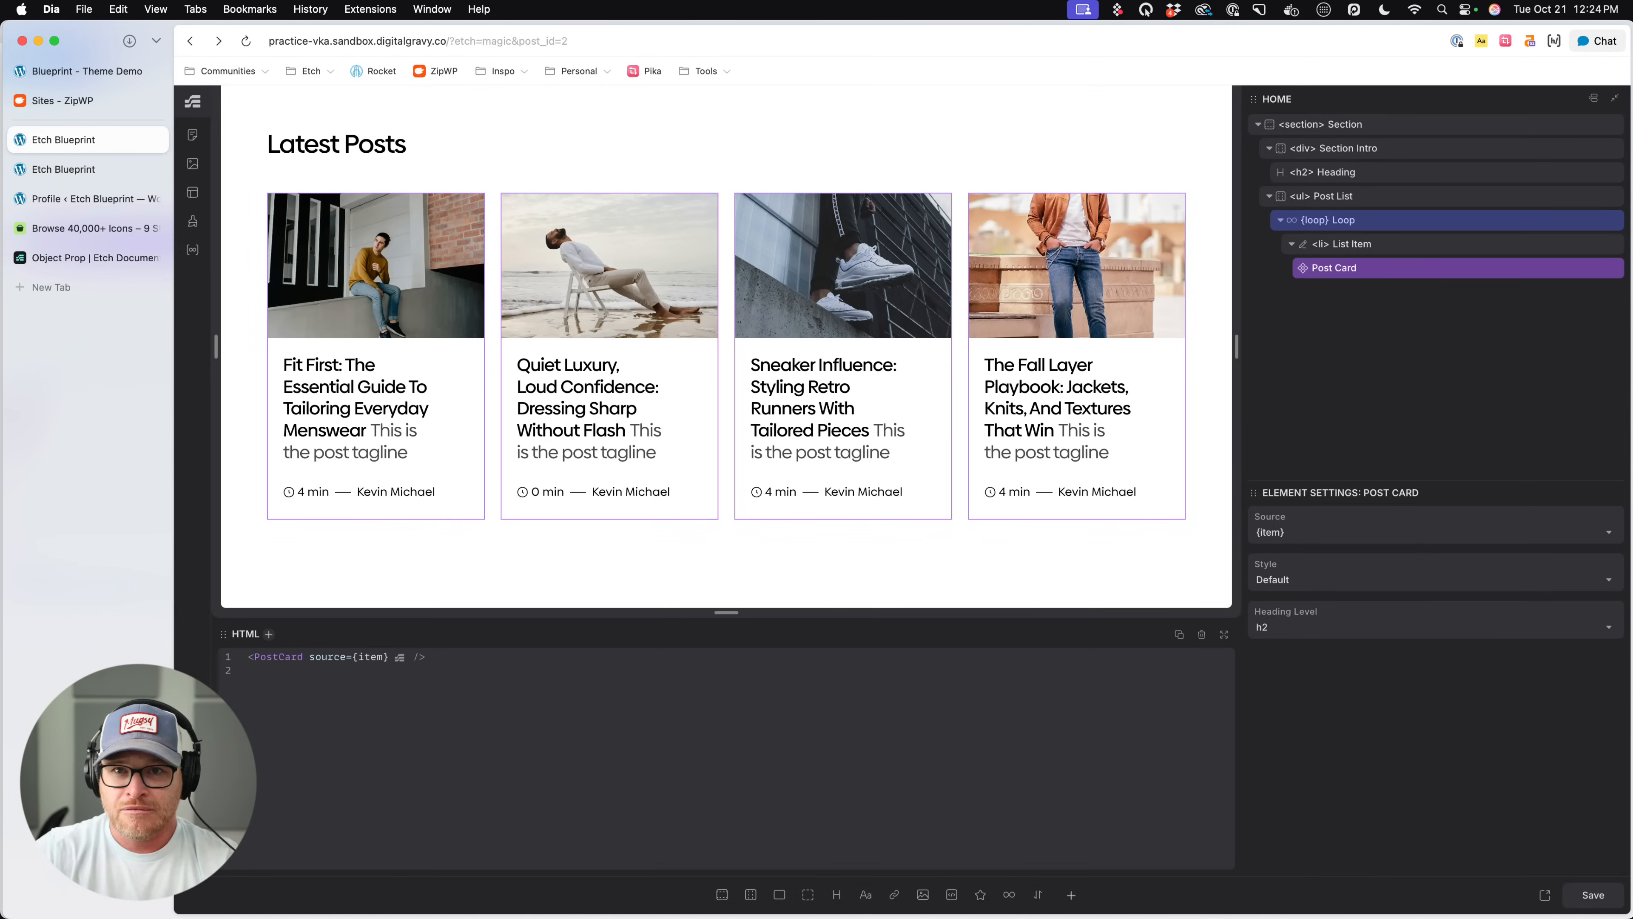
# - Inspect the first card's heading again on the refreshed live page to check its tag, and close the developer tools
pyautogui.click(43, 162)
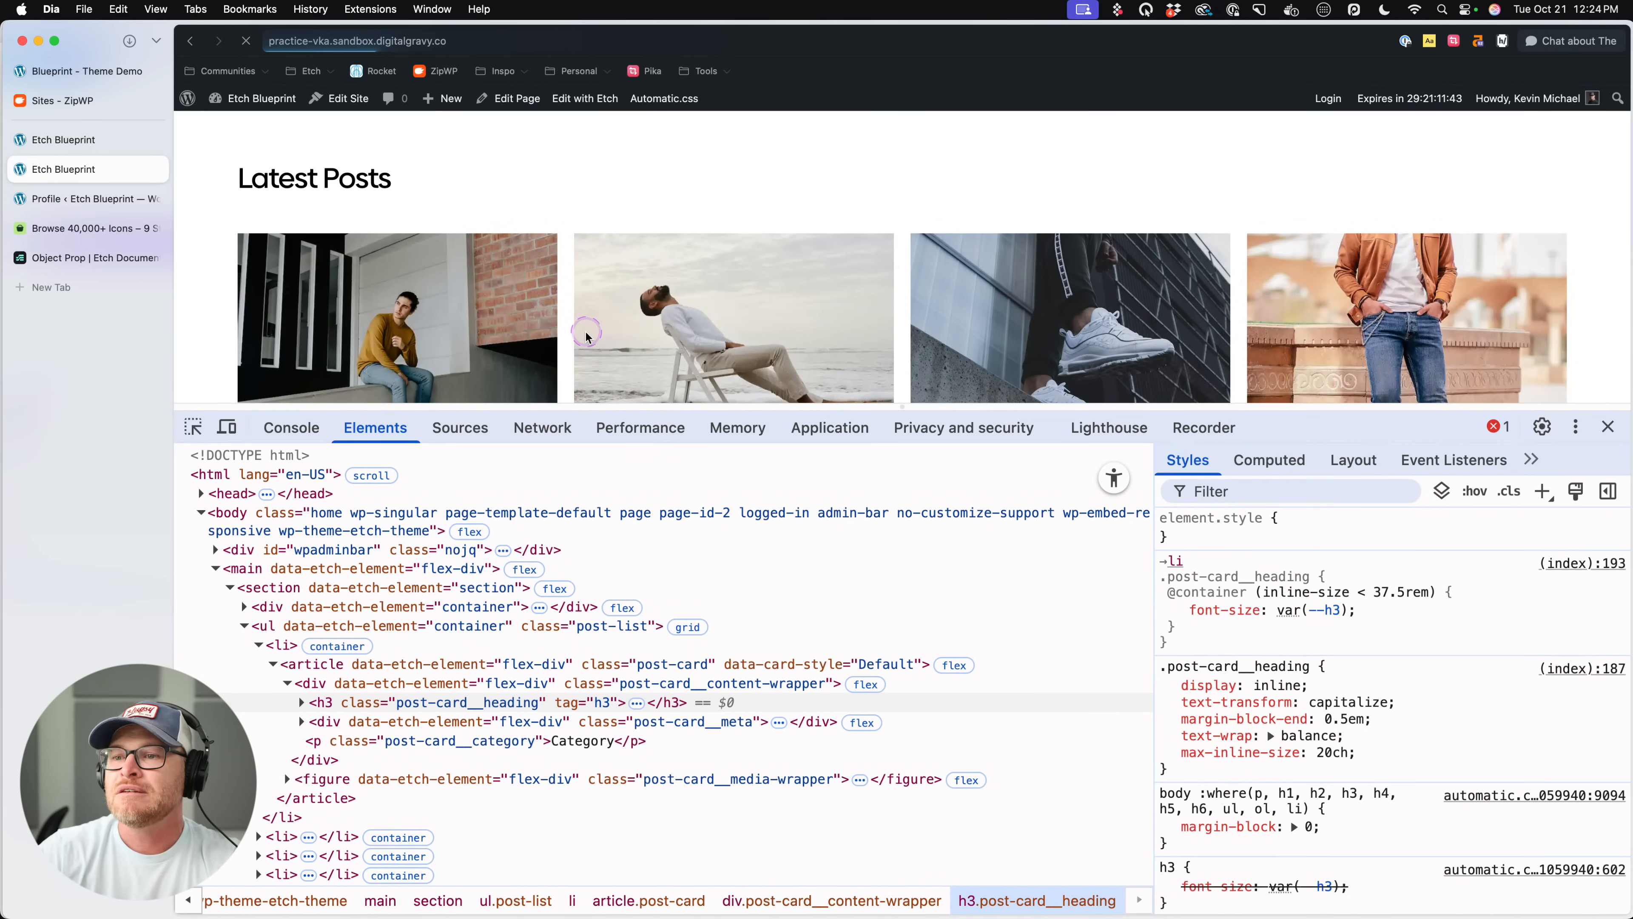
pyautogui.scroll(-3, 448, 297)
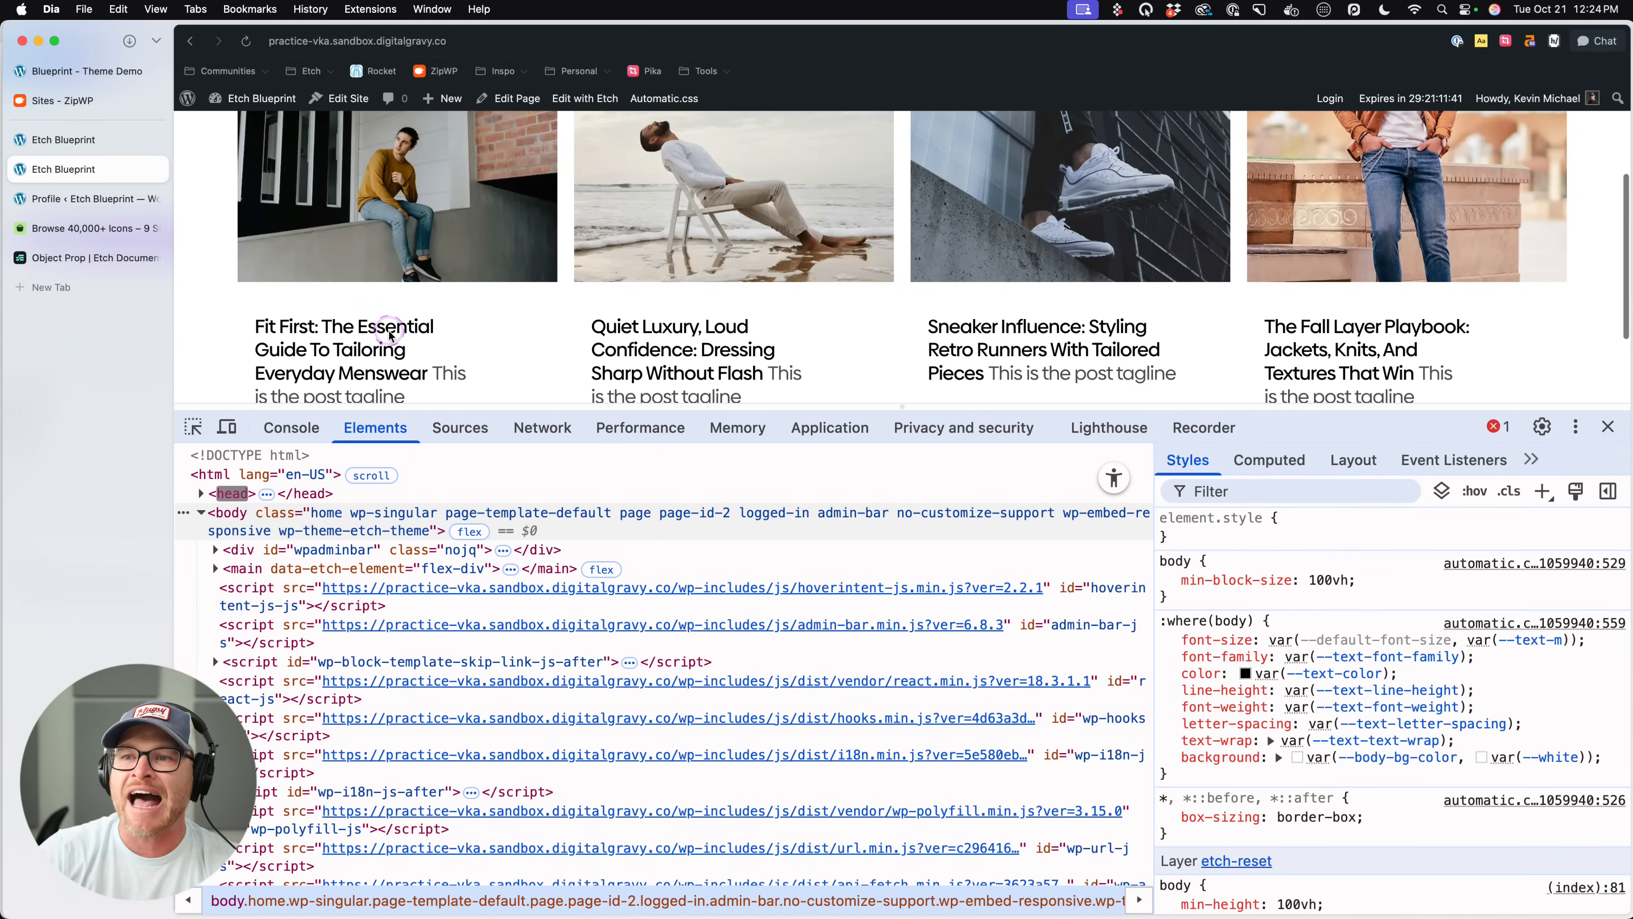
pyautogui.rightClick(394, 328)
pyautogui.click(474, 471)
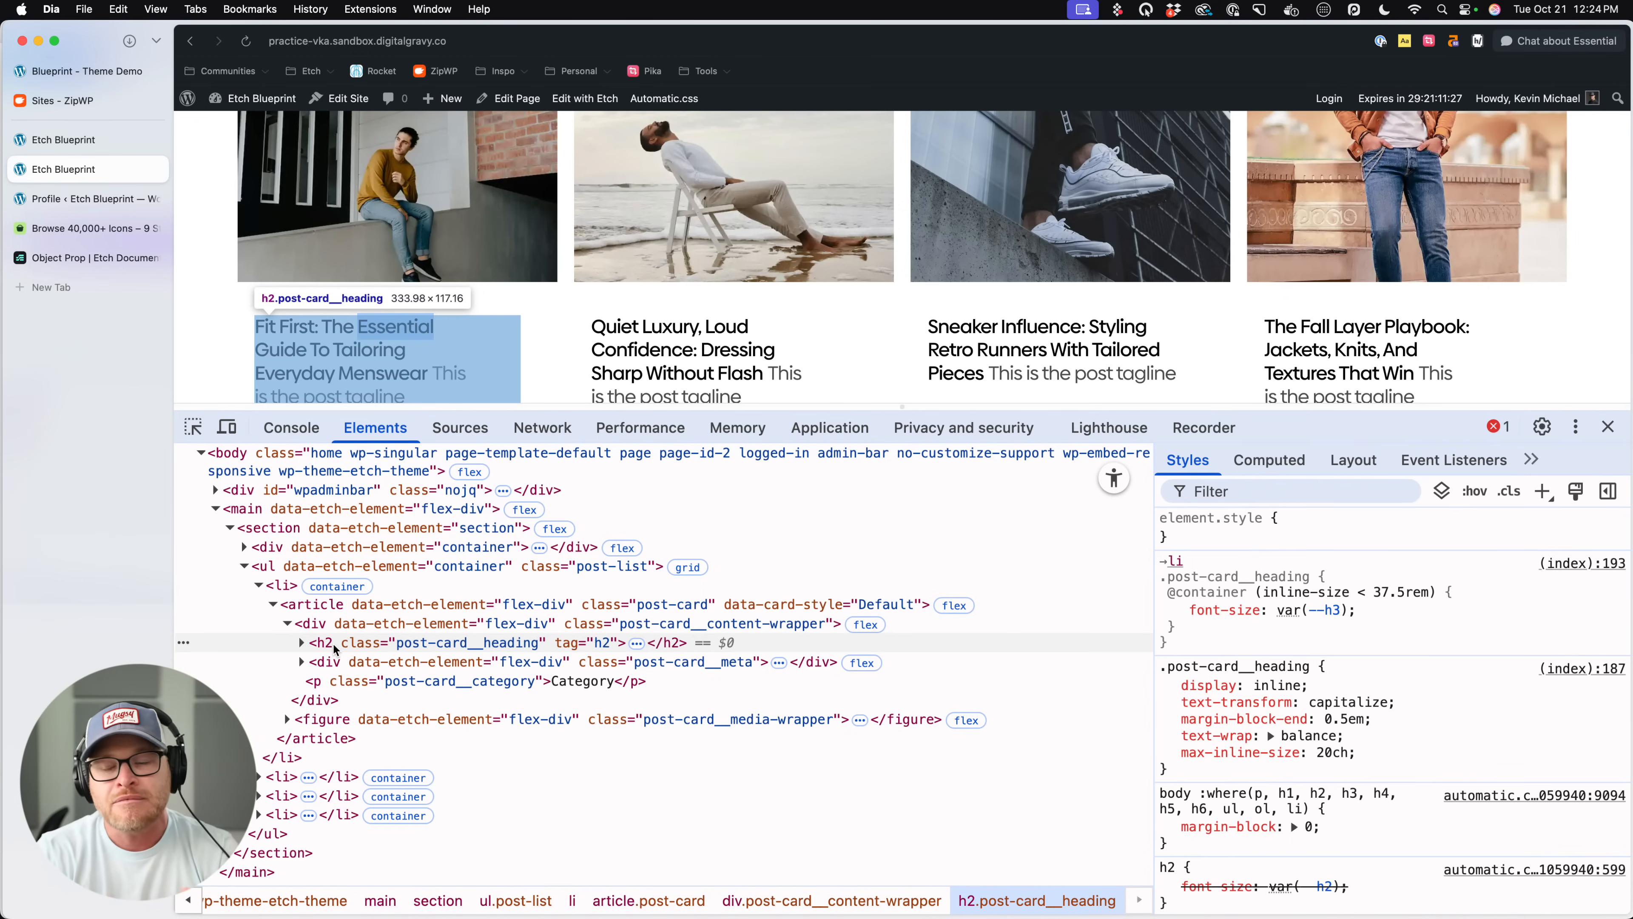
pyautogui.click(333, 644)
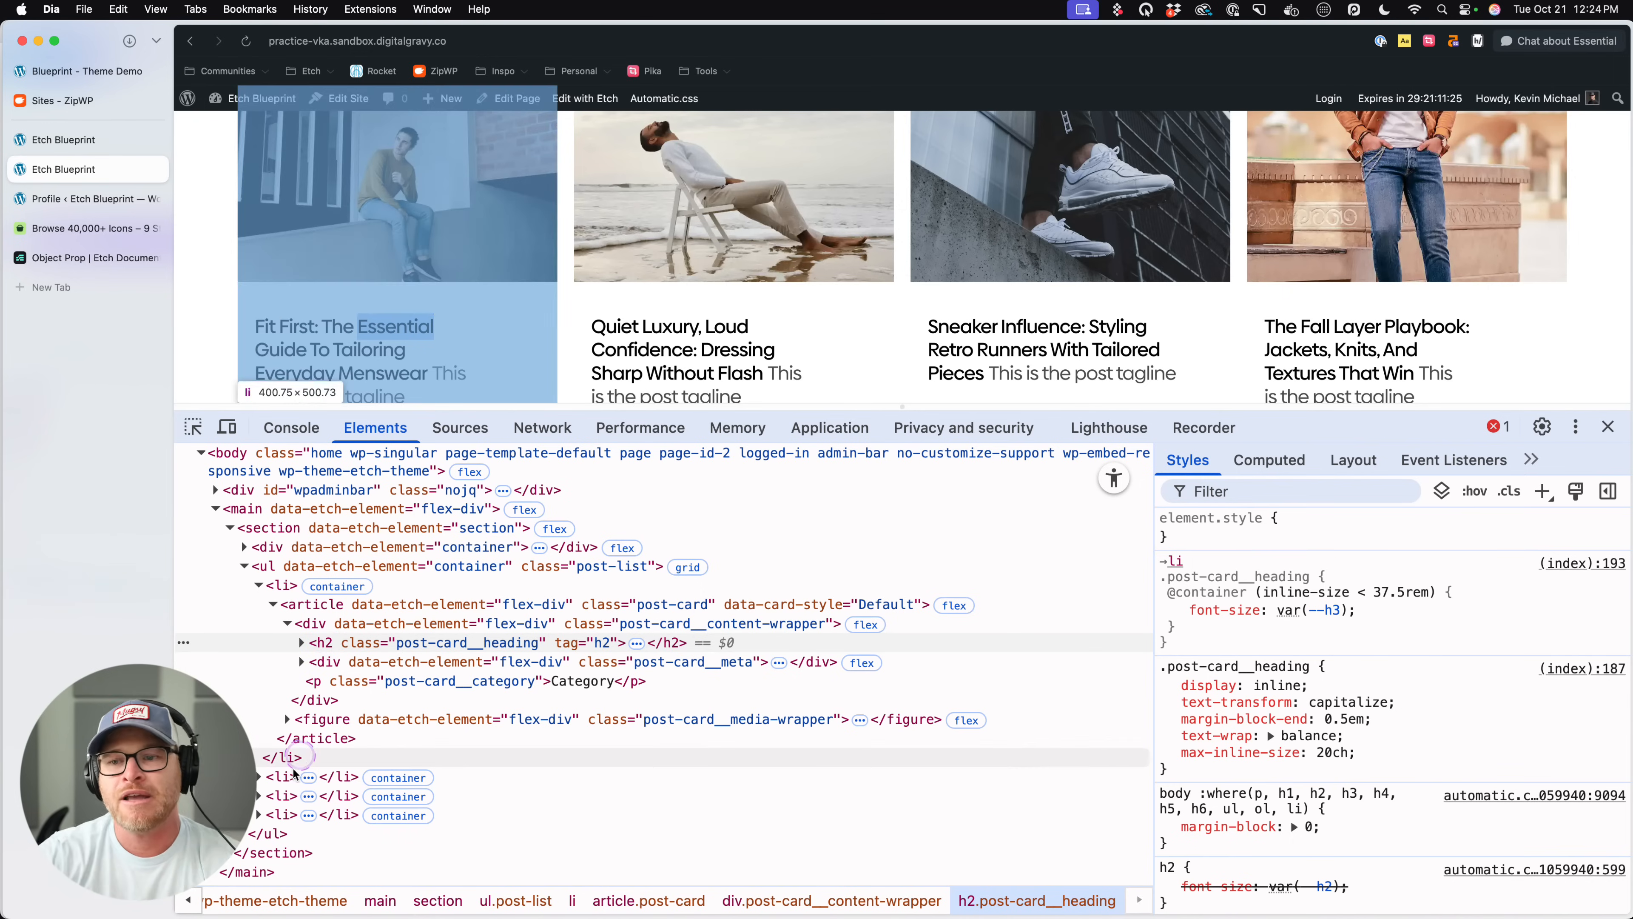
pyautogui.click(482, 629)
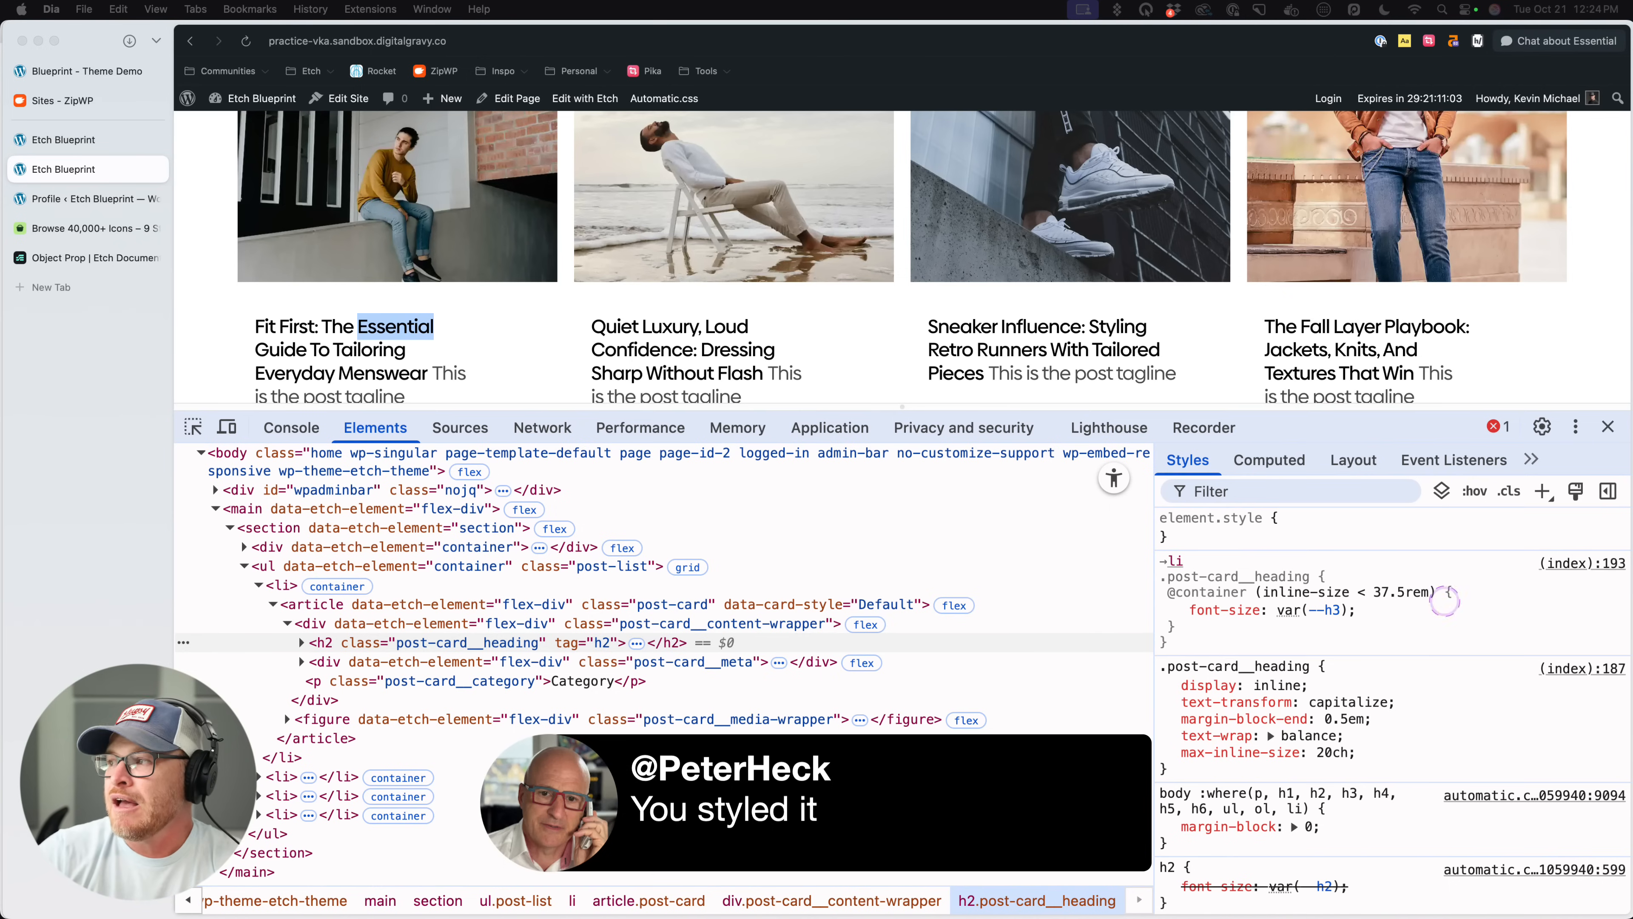
pyautogui.click(1606, 428)
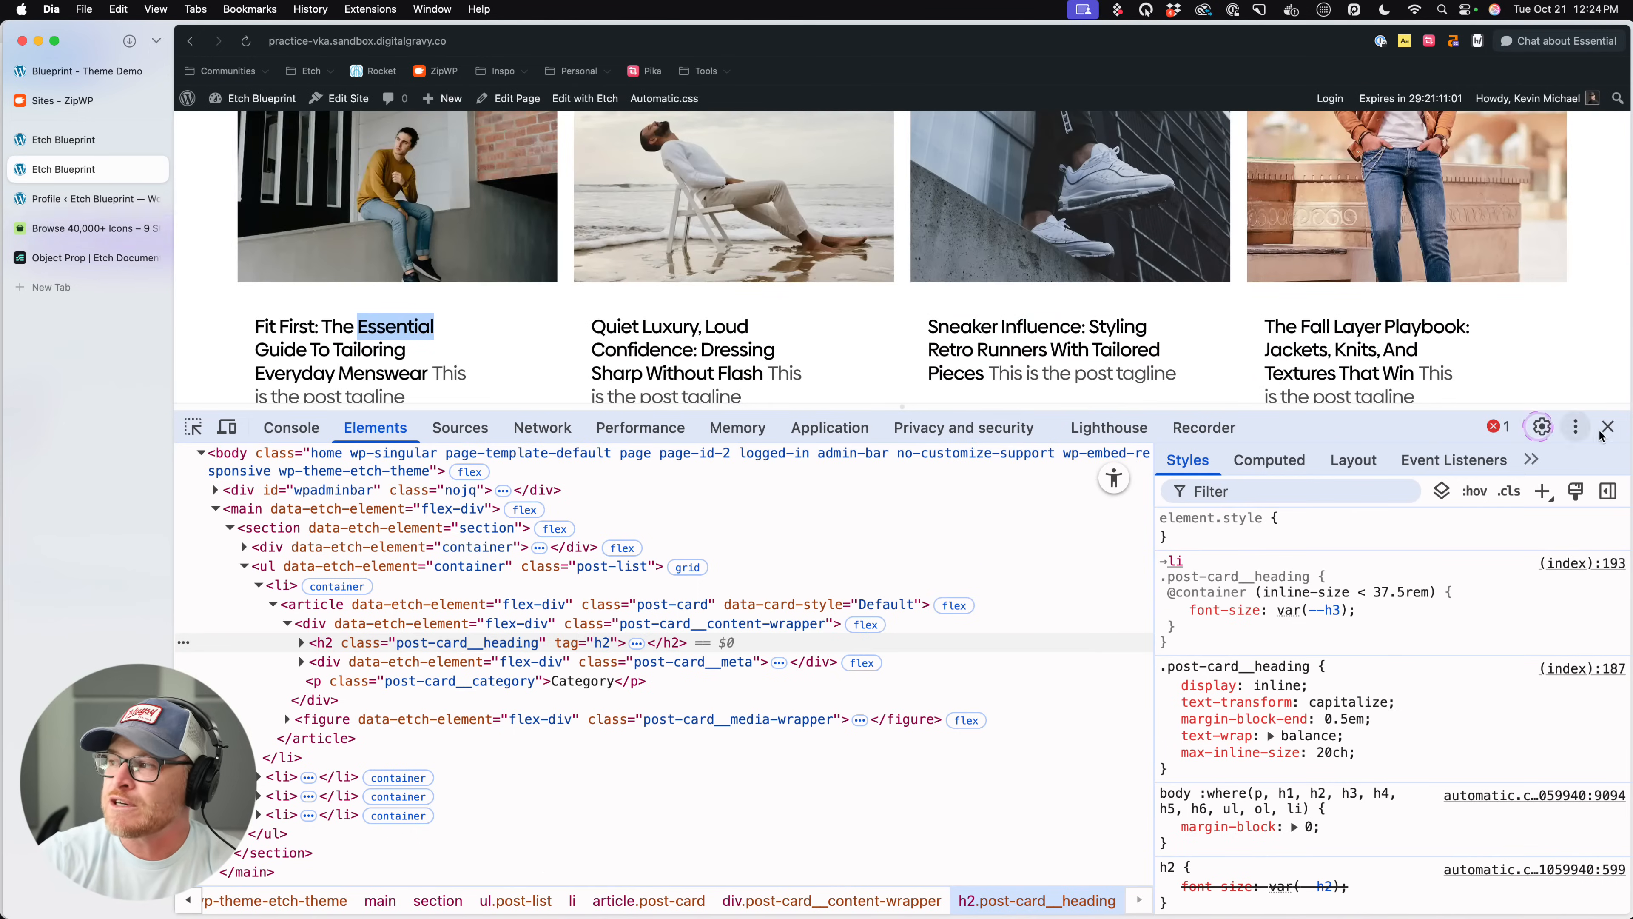
pyautogui.click(1608, 427)
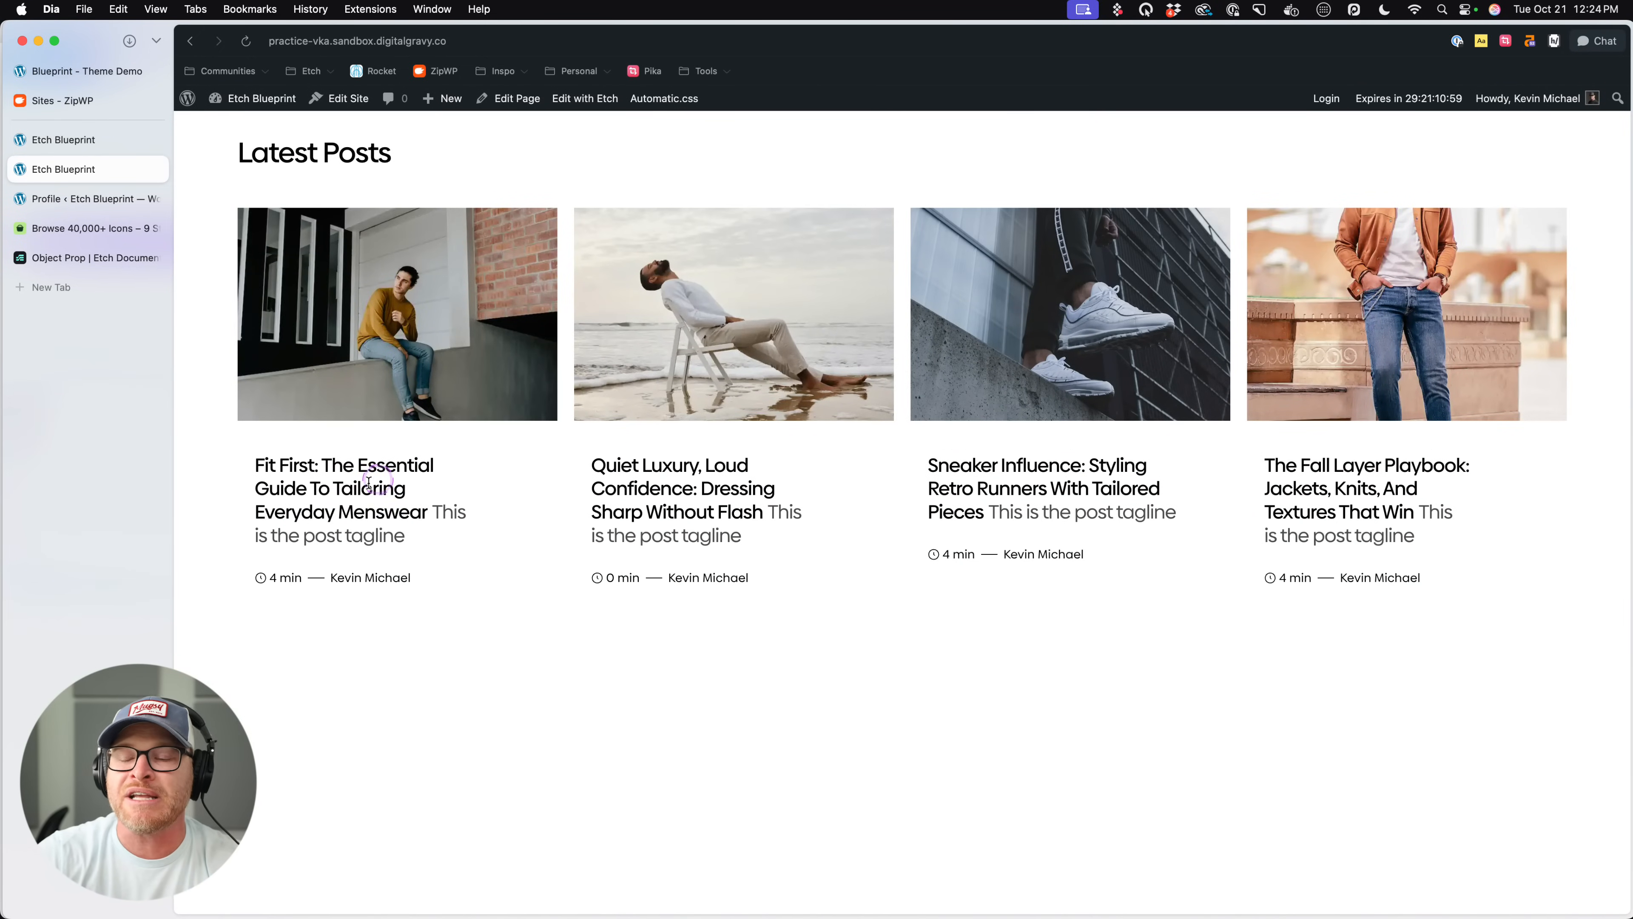
# - Back in the builder, try the Wide Left and Wide Right styles on the Post Card and return it to Default
pyautogui.click(55, 140)
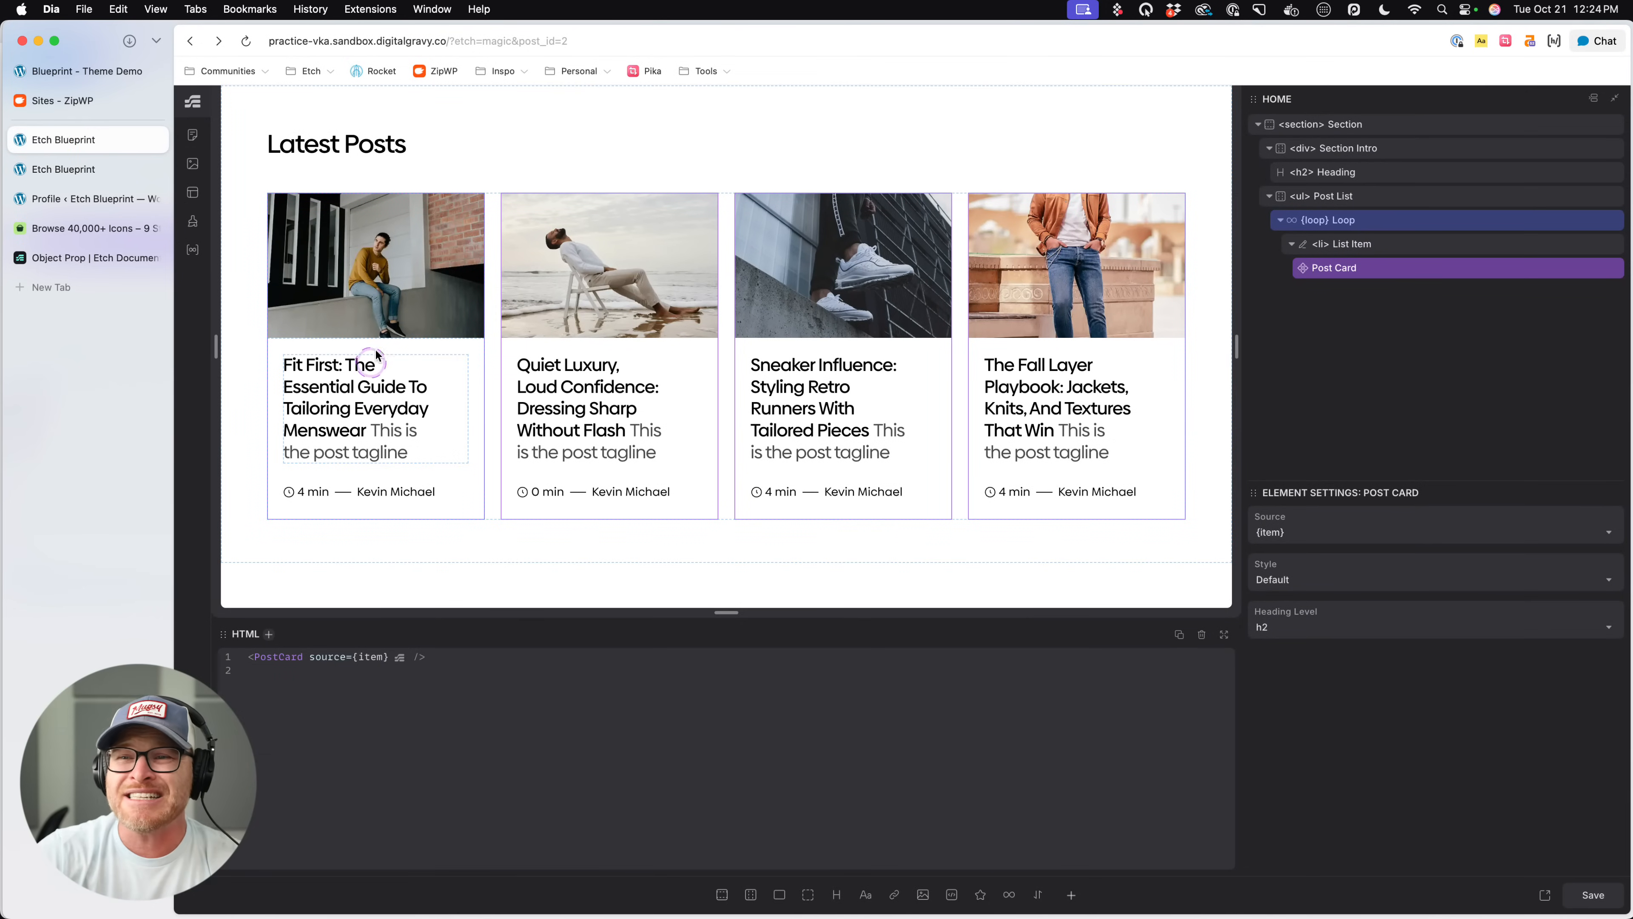
pyautogui.click(1374, 267)
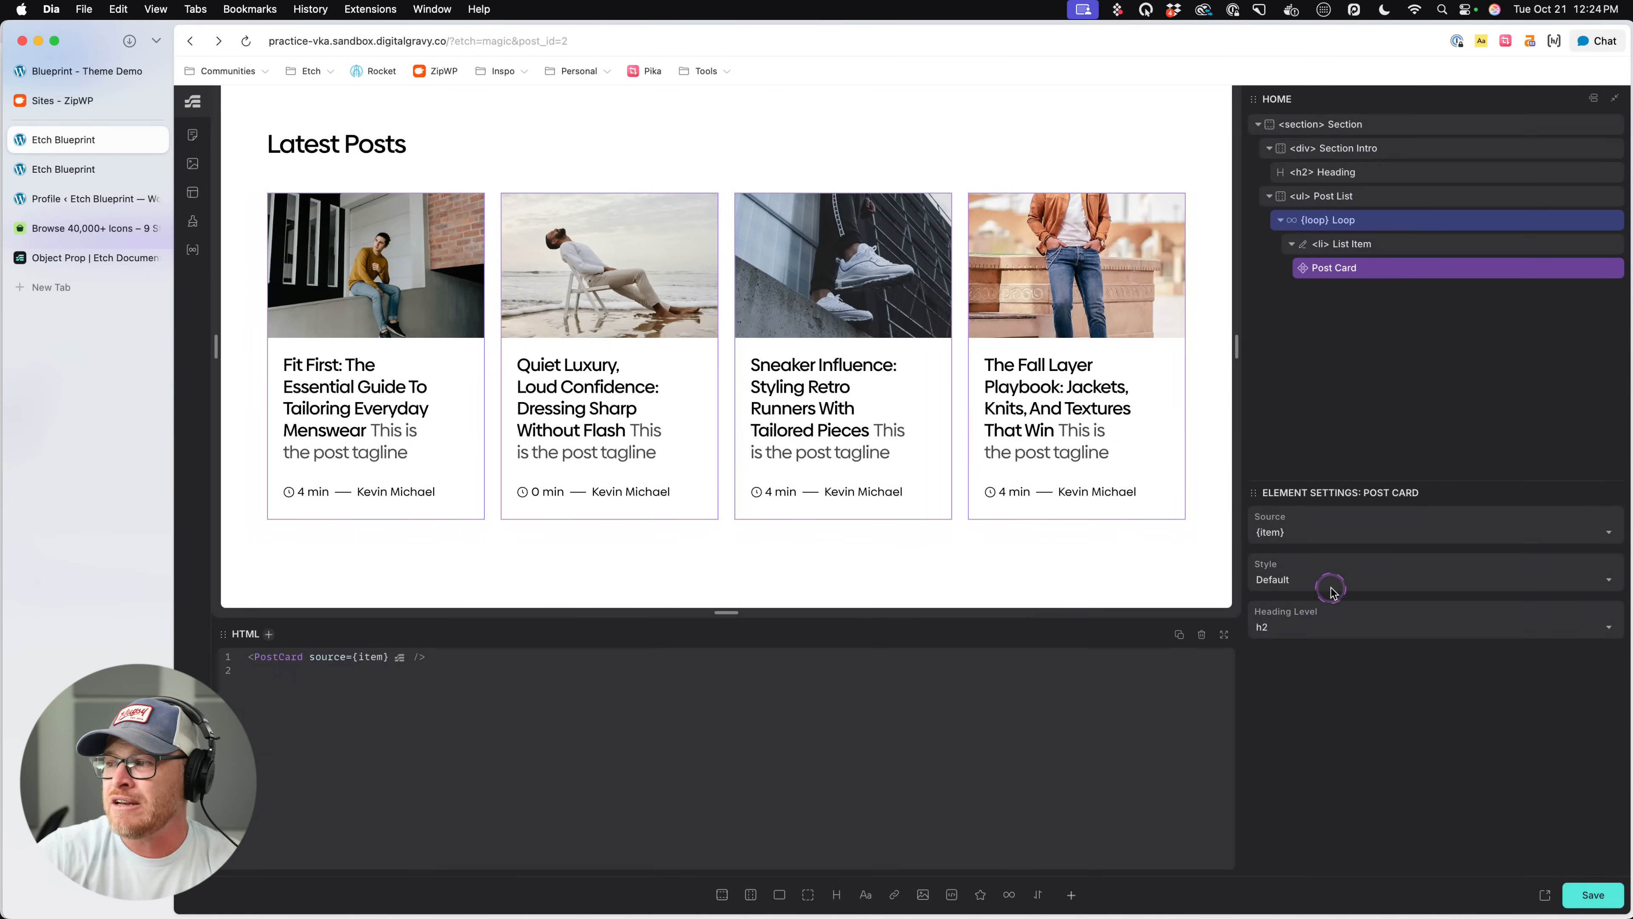
pyautogui.click(1312, 581)
pyautogui.click(1323, 625)
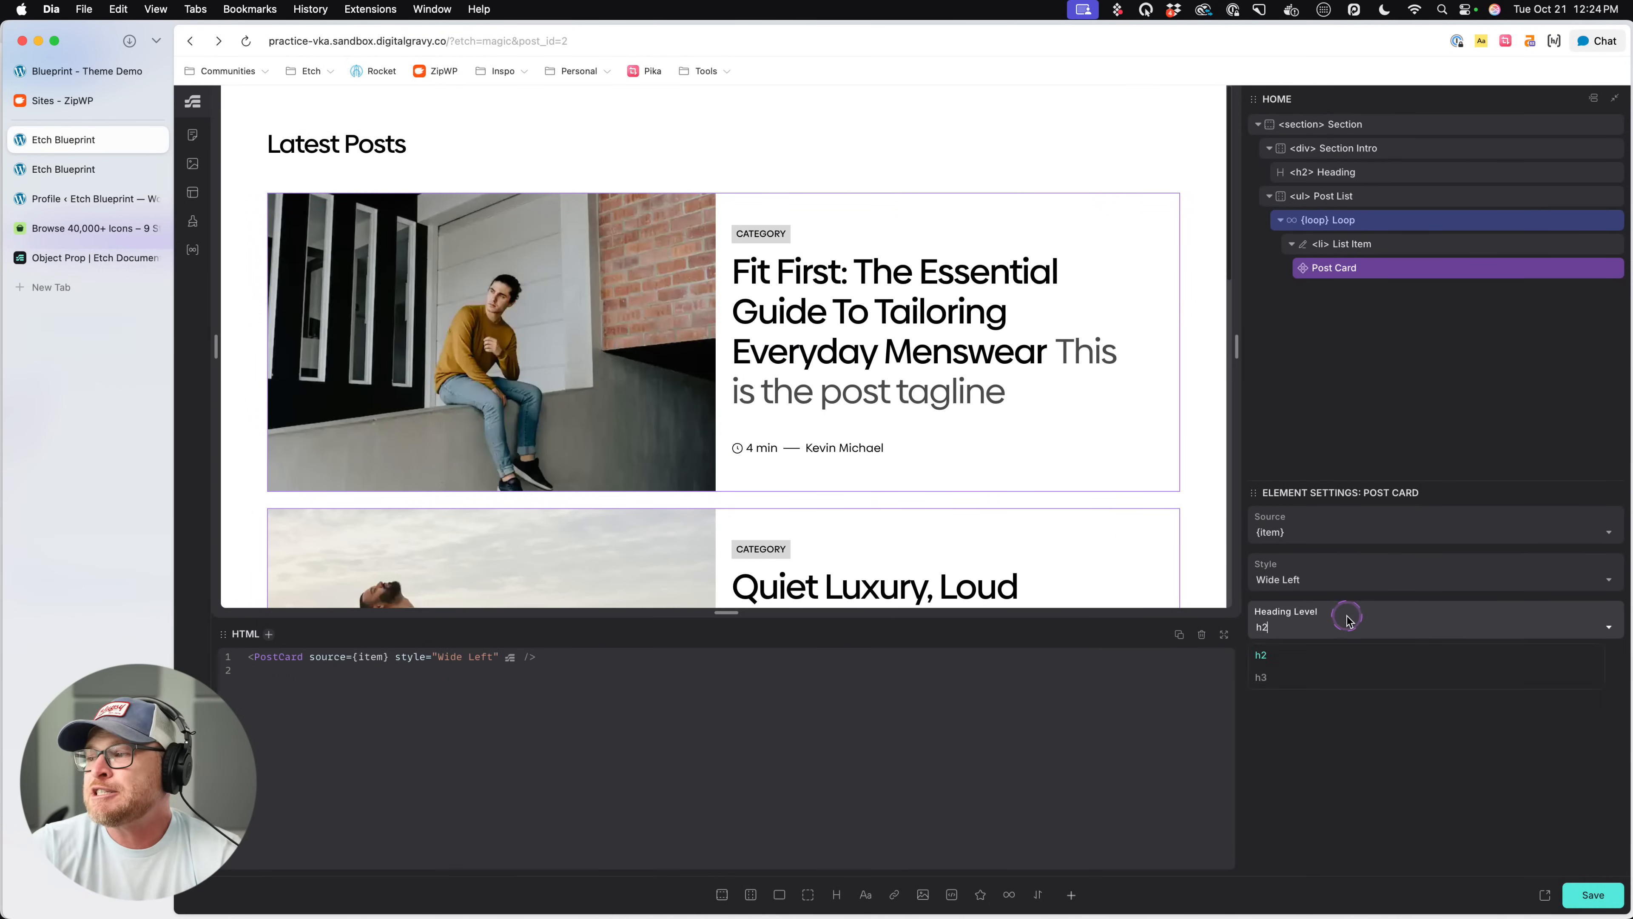
pyautogui.click(1319, 581)
pyautogui.click(1304, 652)
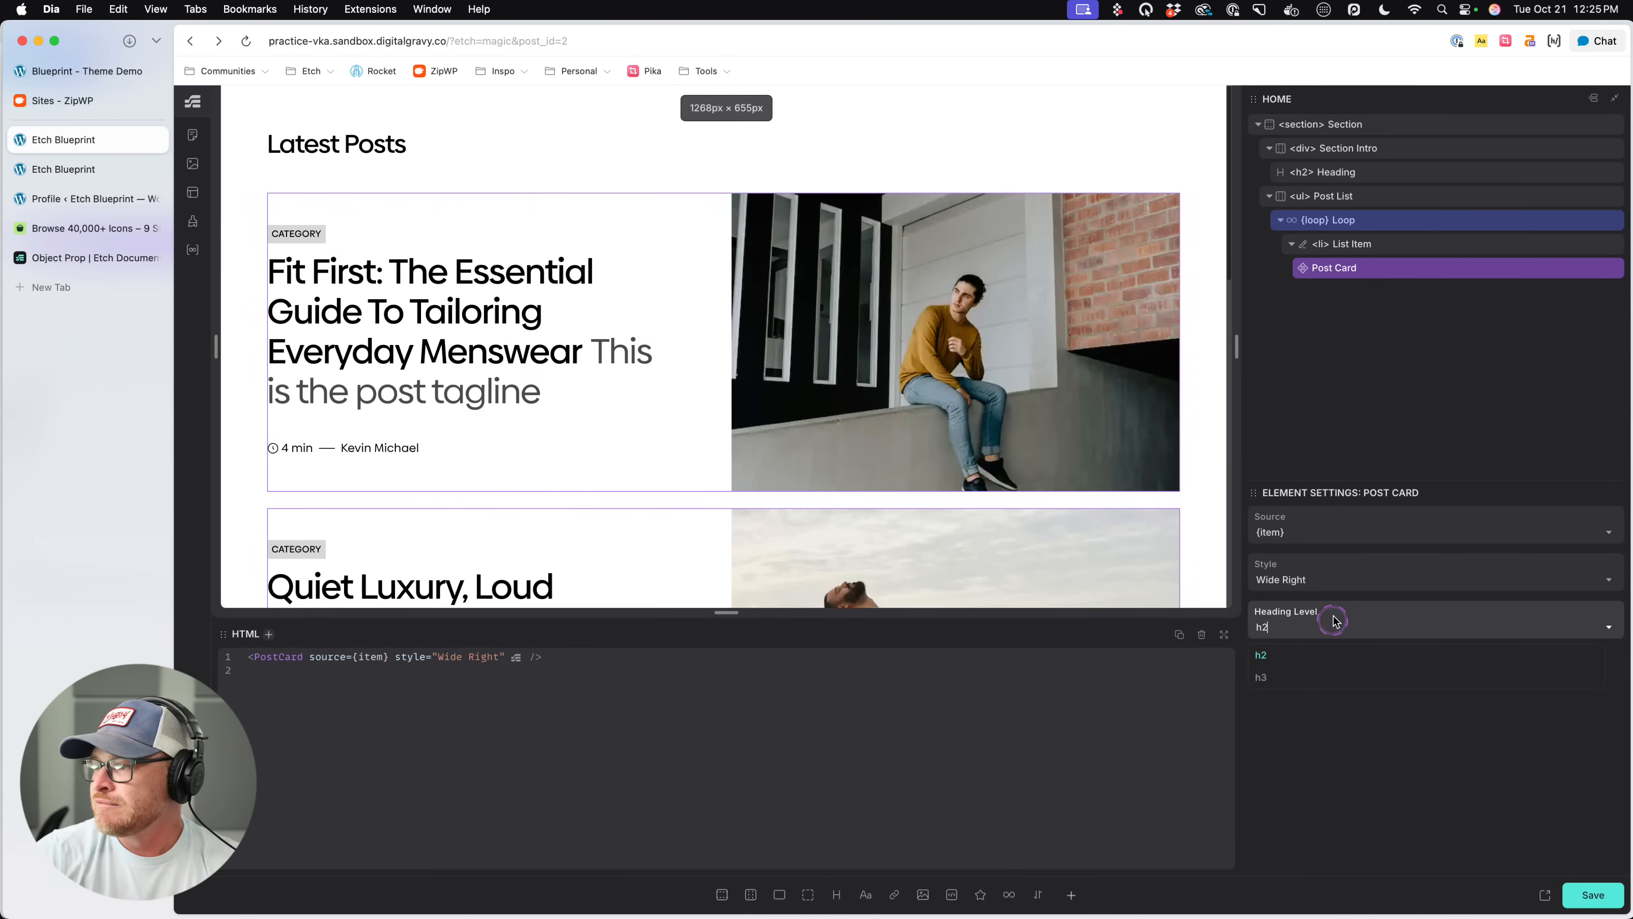
pyautogui.click(1330, 578)
pyautogui.click(1330, 633)
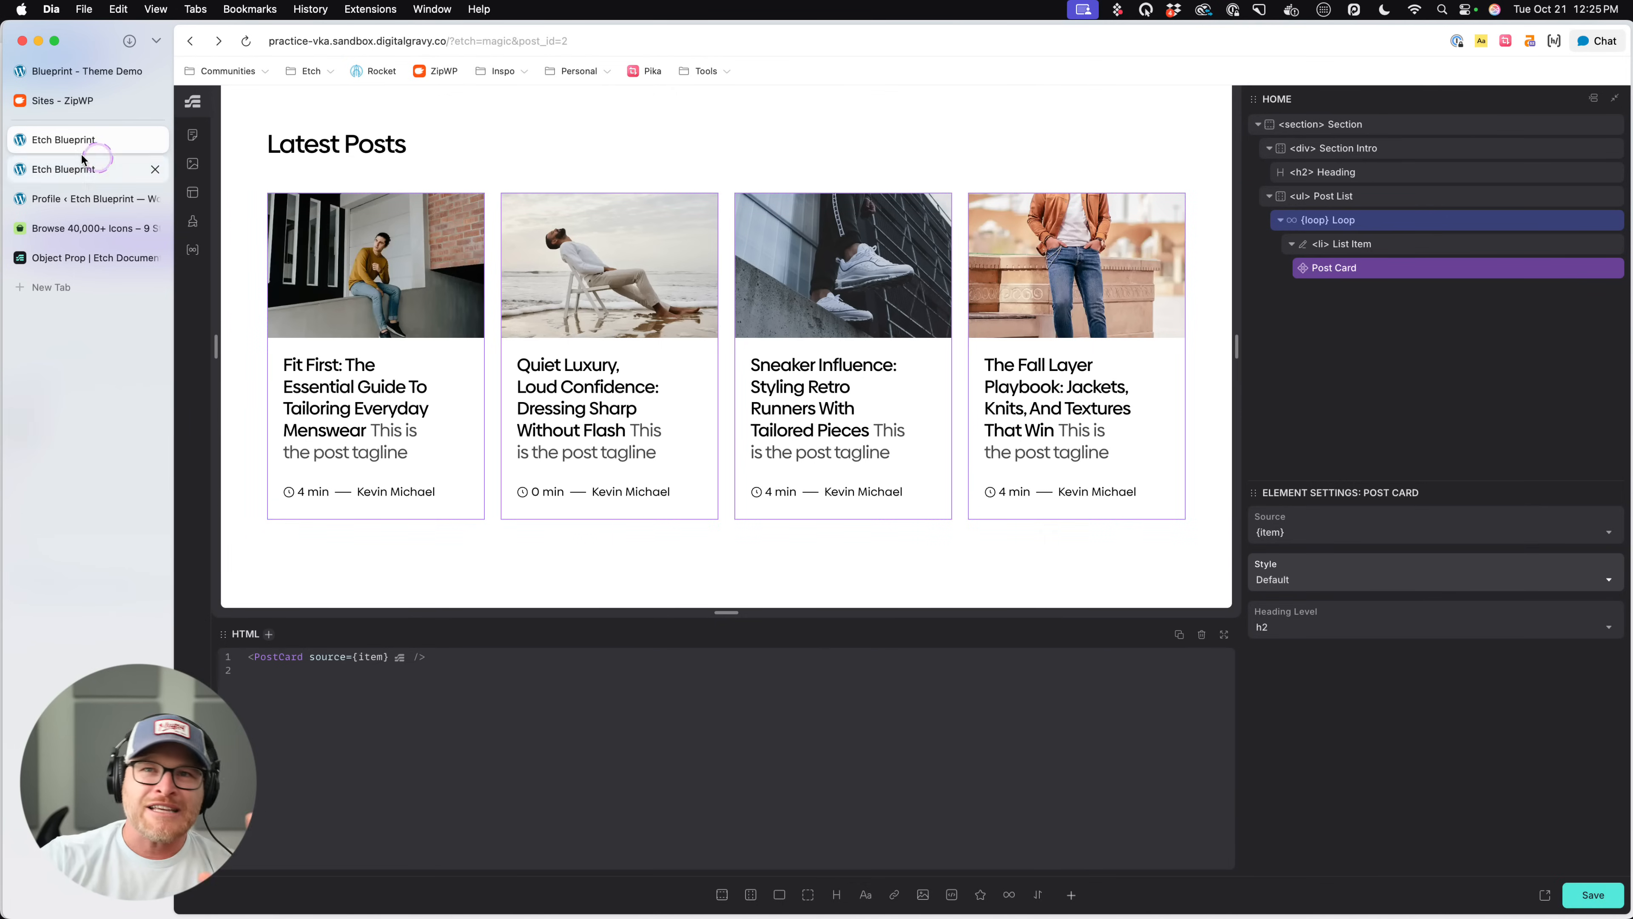
# - Browse the Blueprint theme demo page to review its different post card layouts
pyautogui.click(76, 170)
pyautogui.click(58, 70)
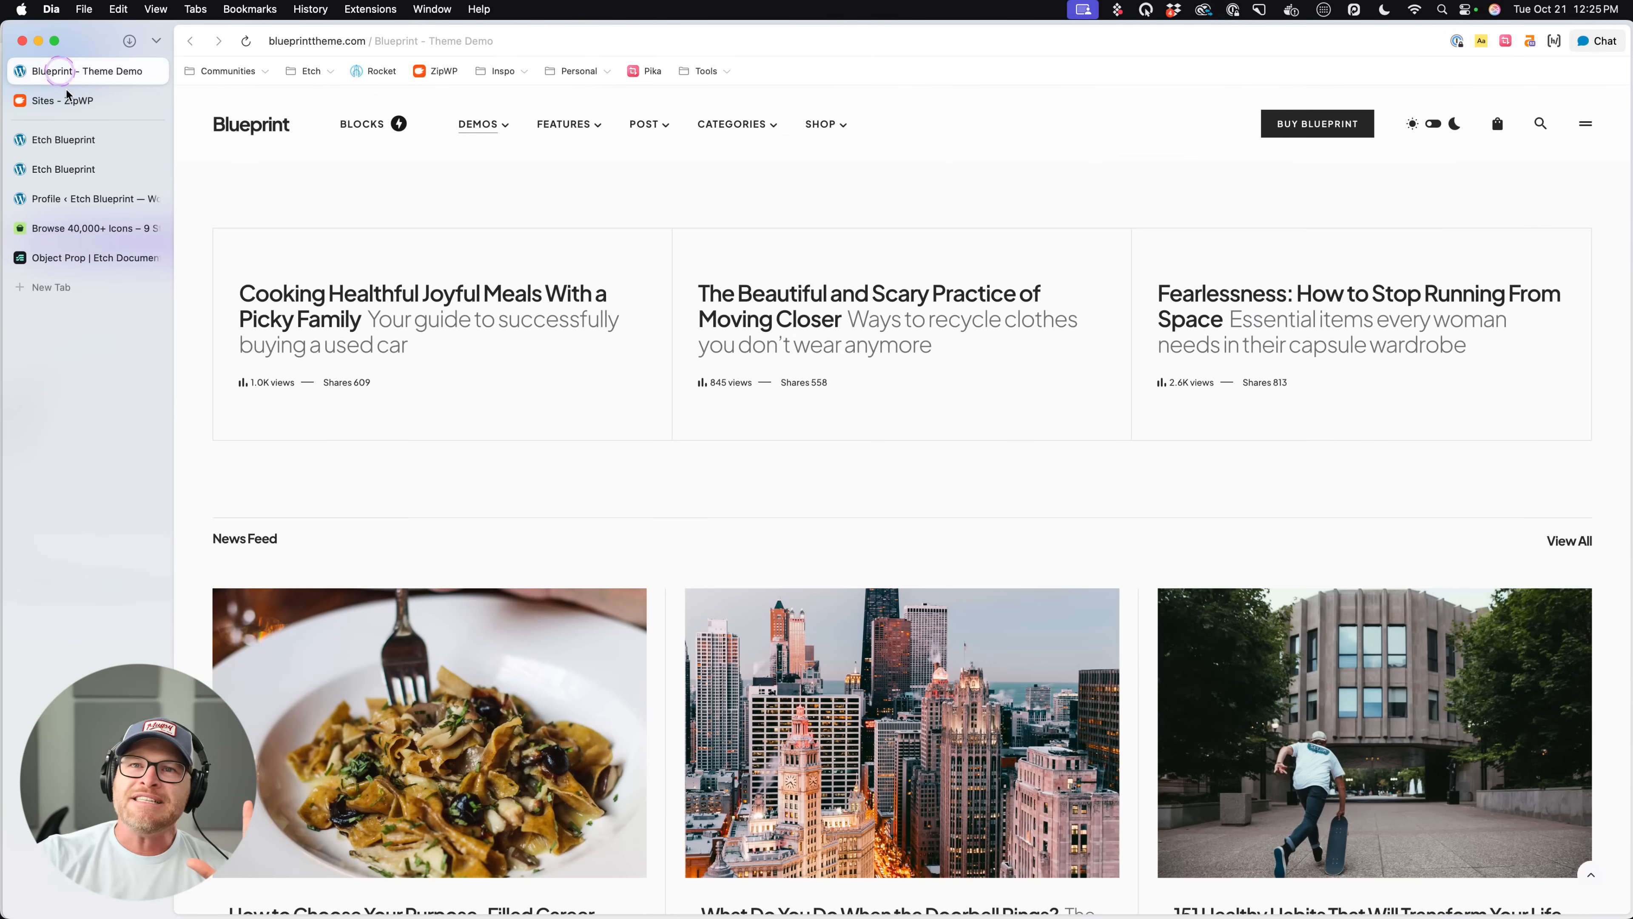
pyautogui.scroll(-10, 592, 404)
pyautogui.scroll(10, 592, 403)
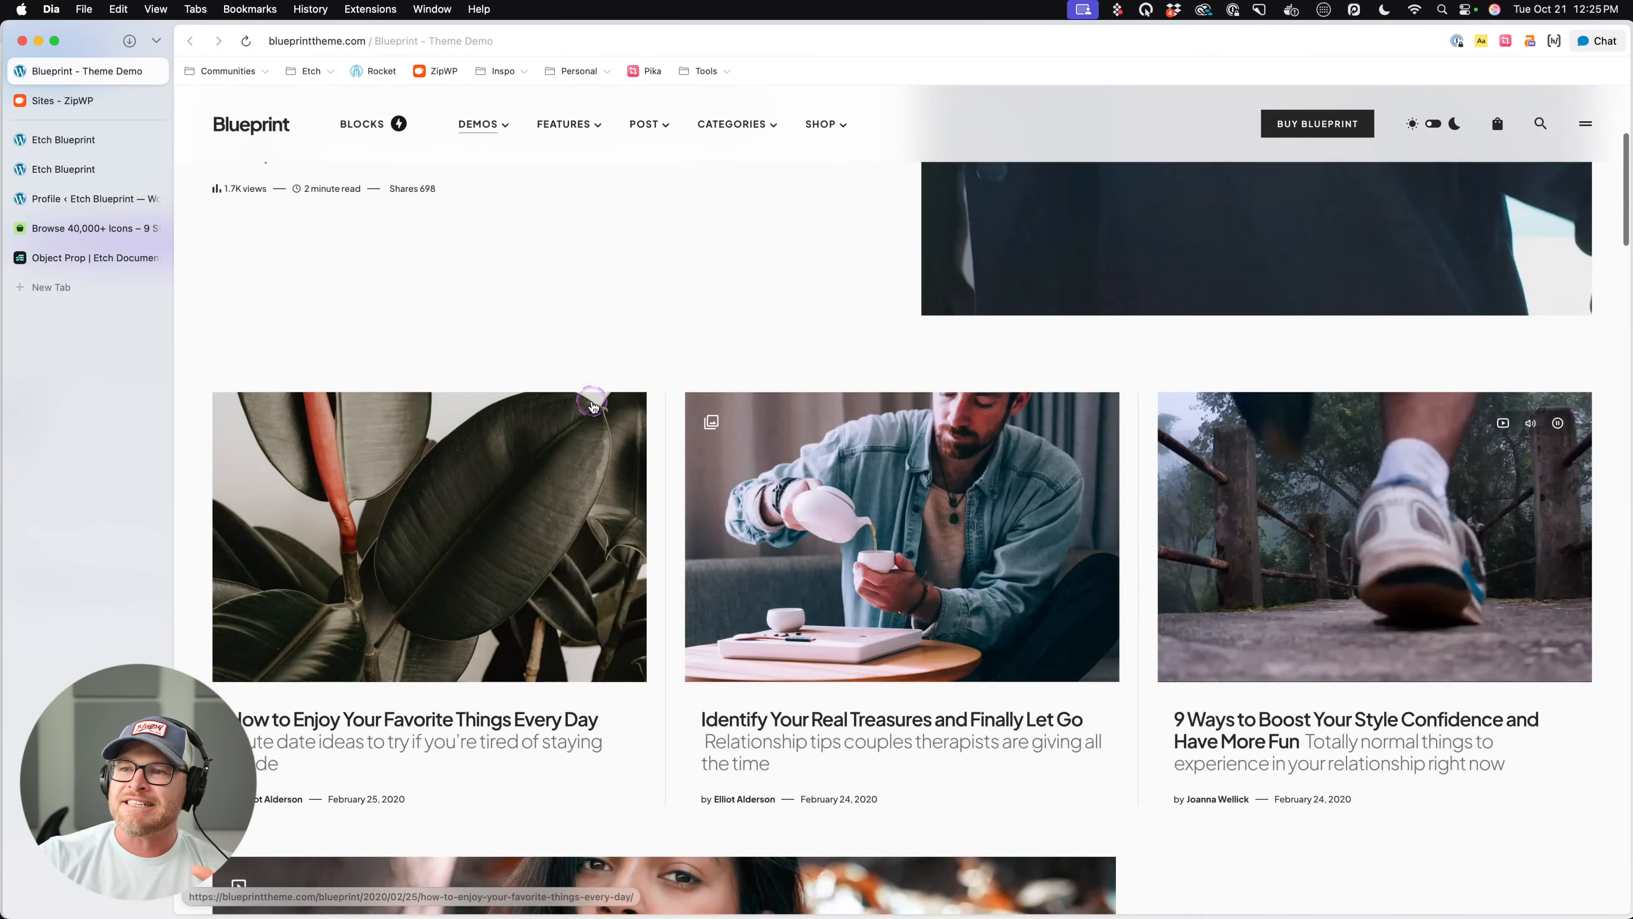
pyautogui.scroll(-6, 592, 407)
pyautogui.scroll(-20, 592, 410)
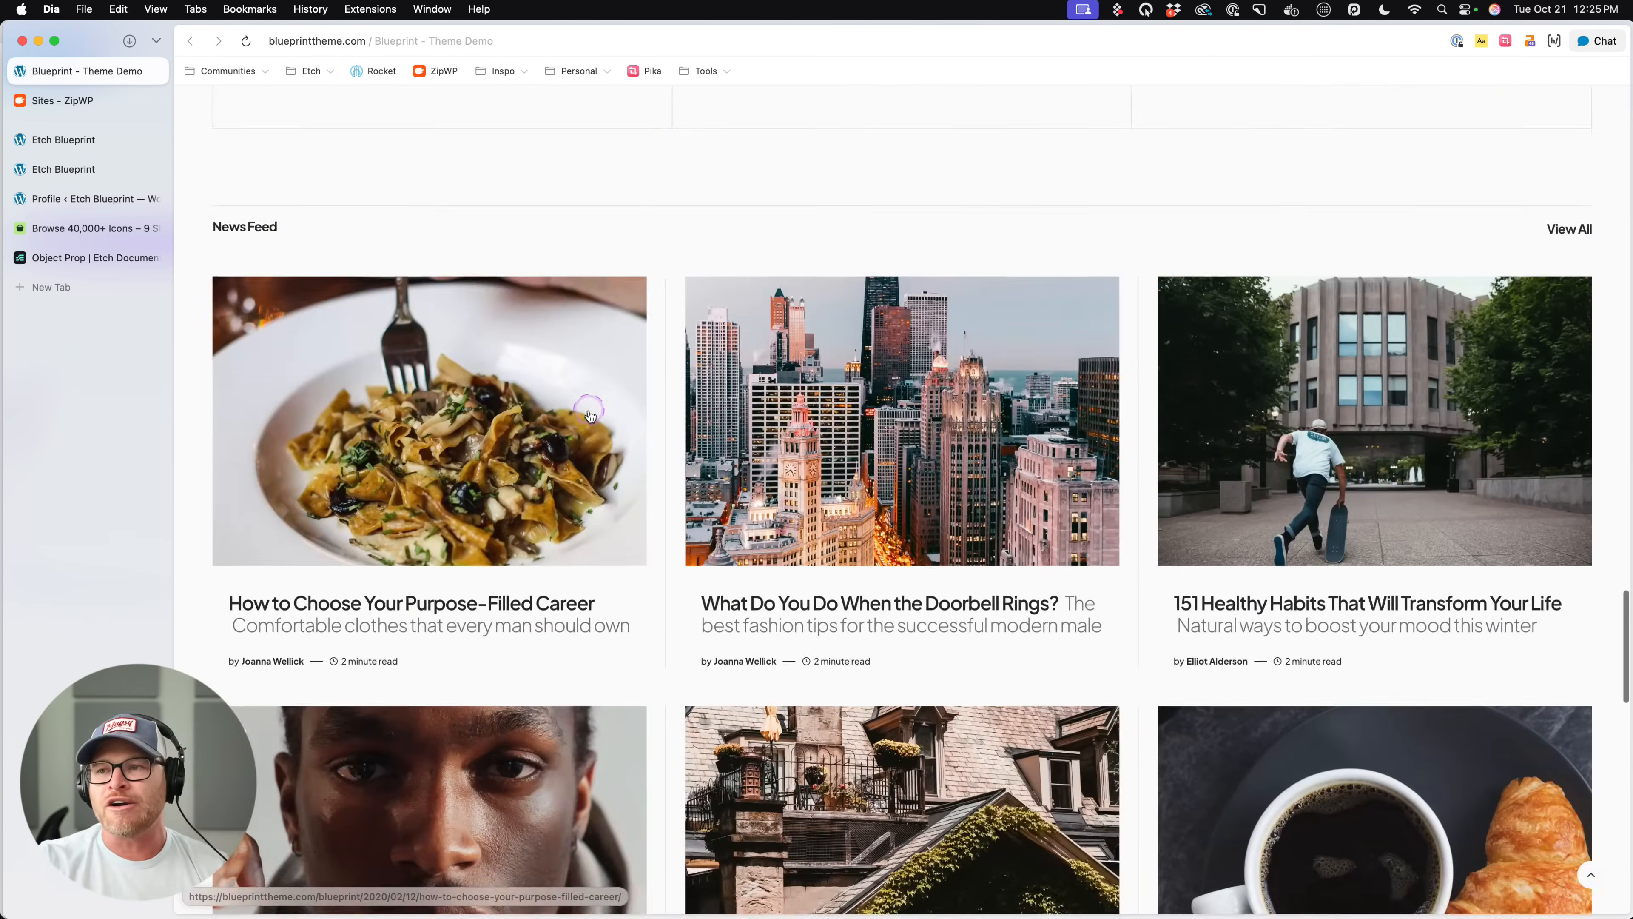
# - Compare the Blueprint demo's hero, Graphic Design, Typography, Illustration and News Feed post layouts to see how their cards differ
pyautogui.scroll(20, 588, 416)
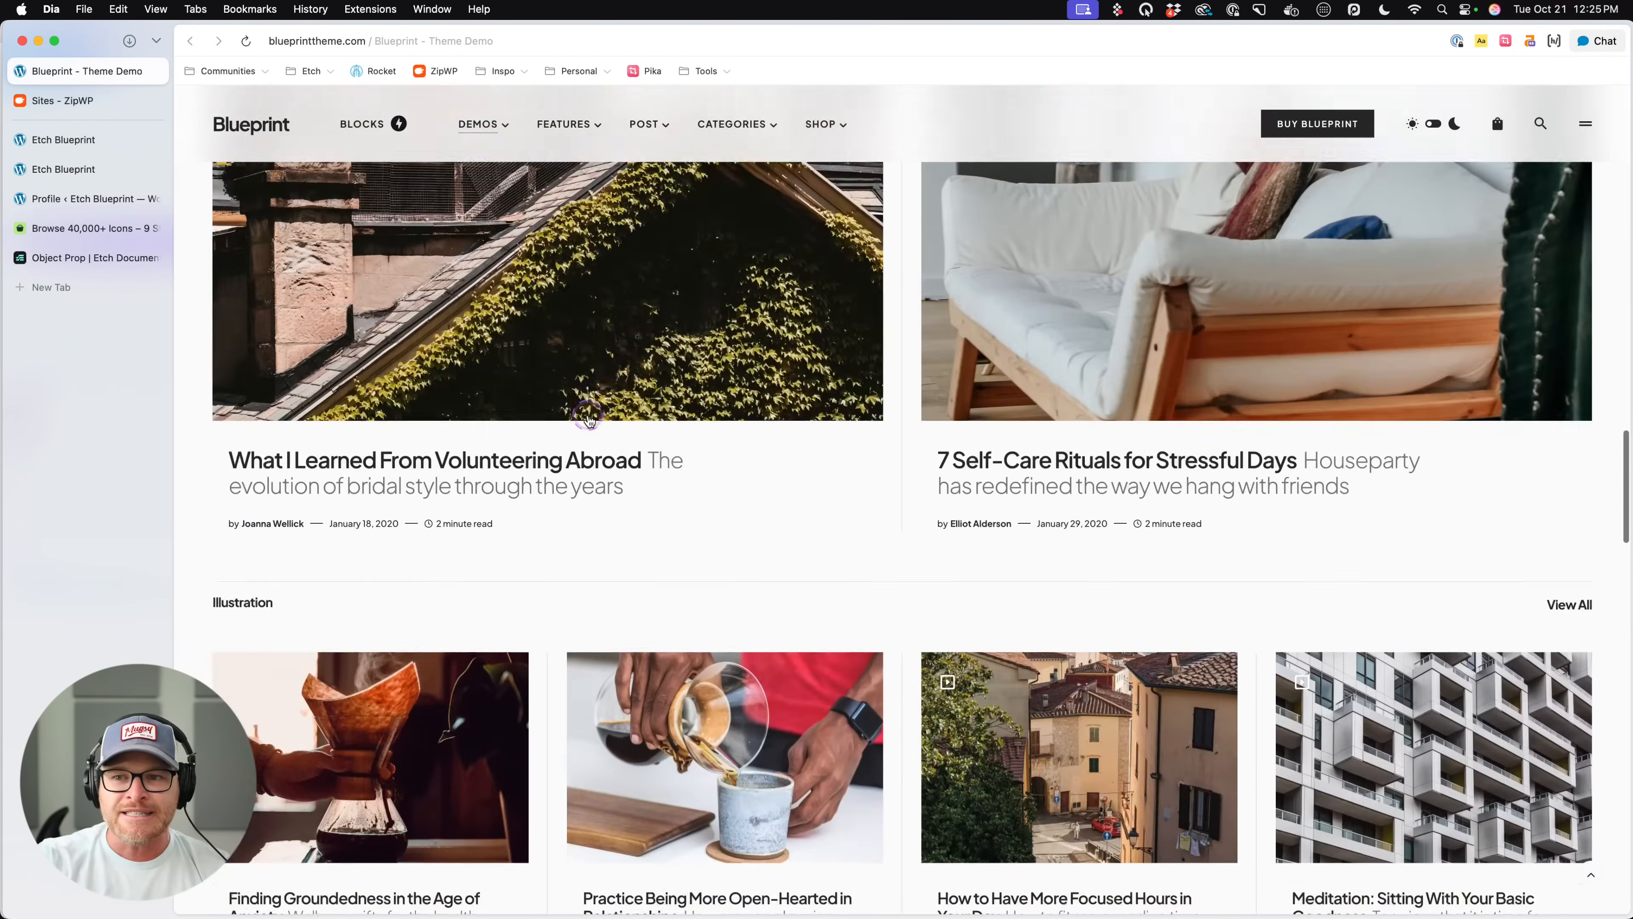
pyautogui.scroll(9, 588, 418)
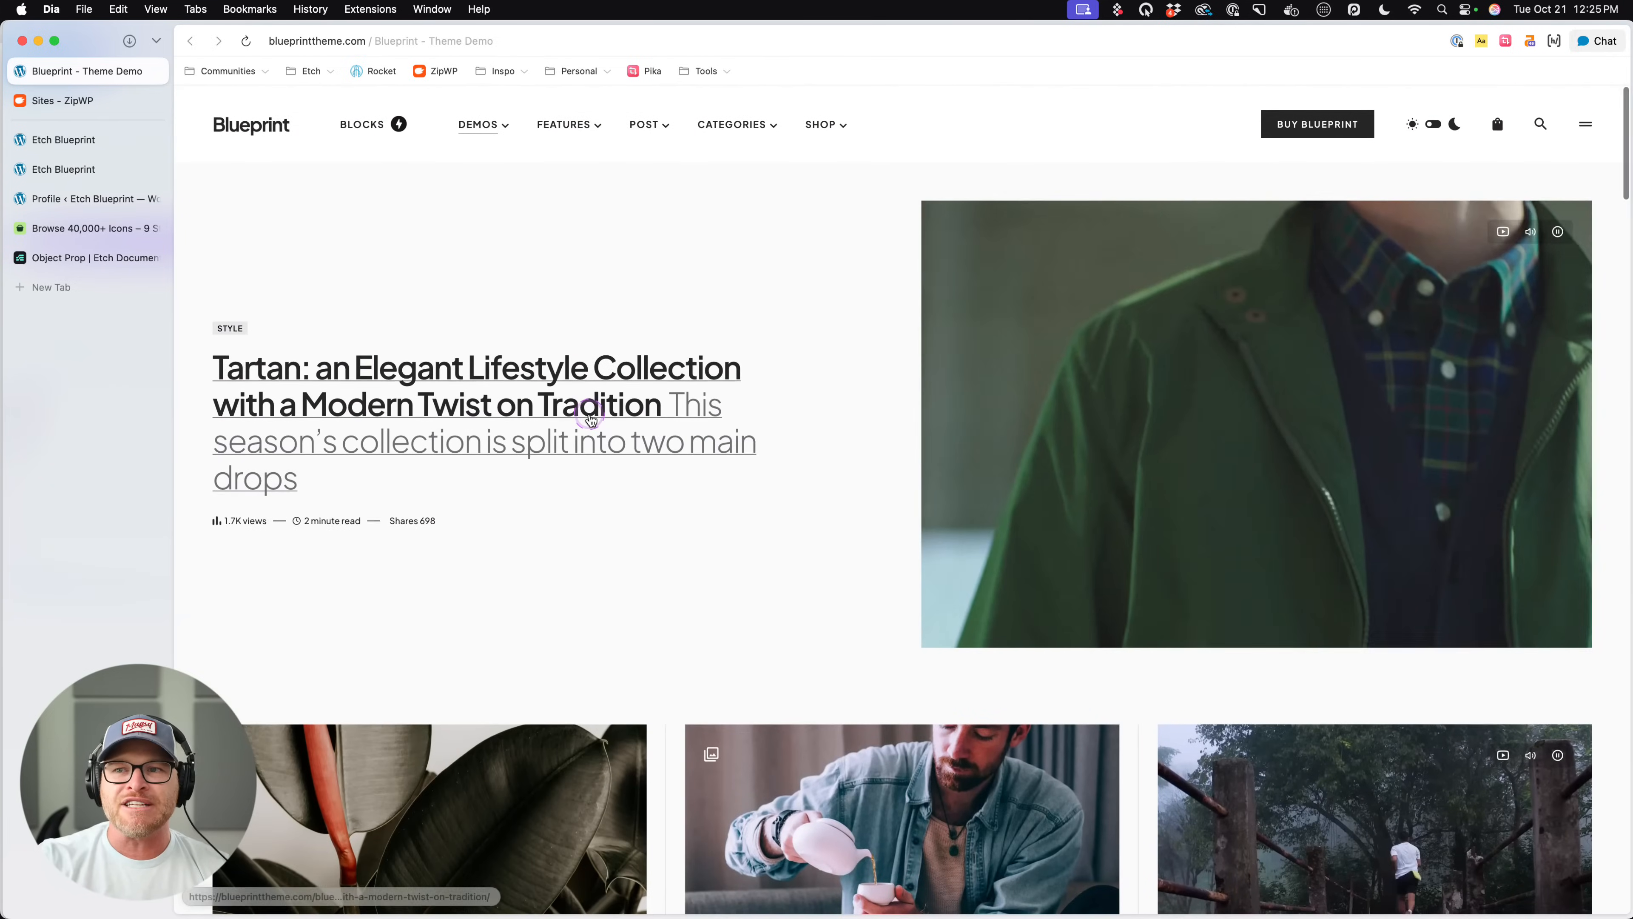
pyautogui.scroll(-12, 592, 253)
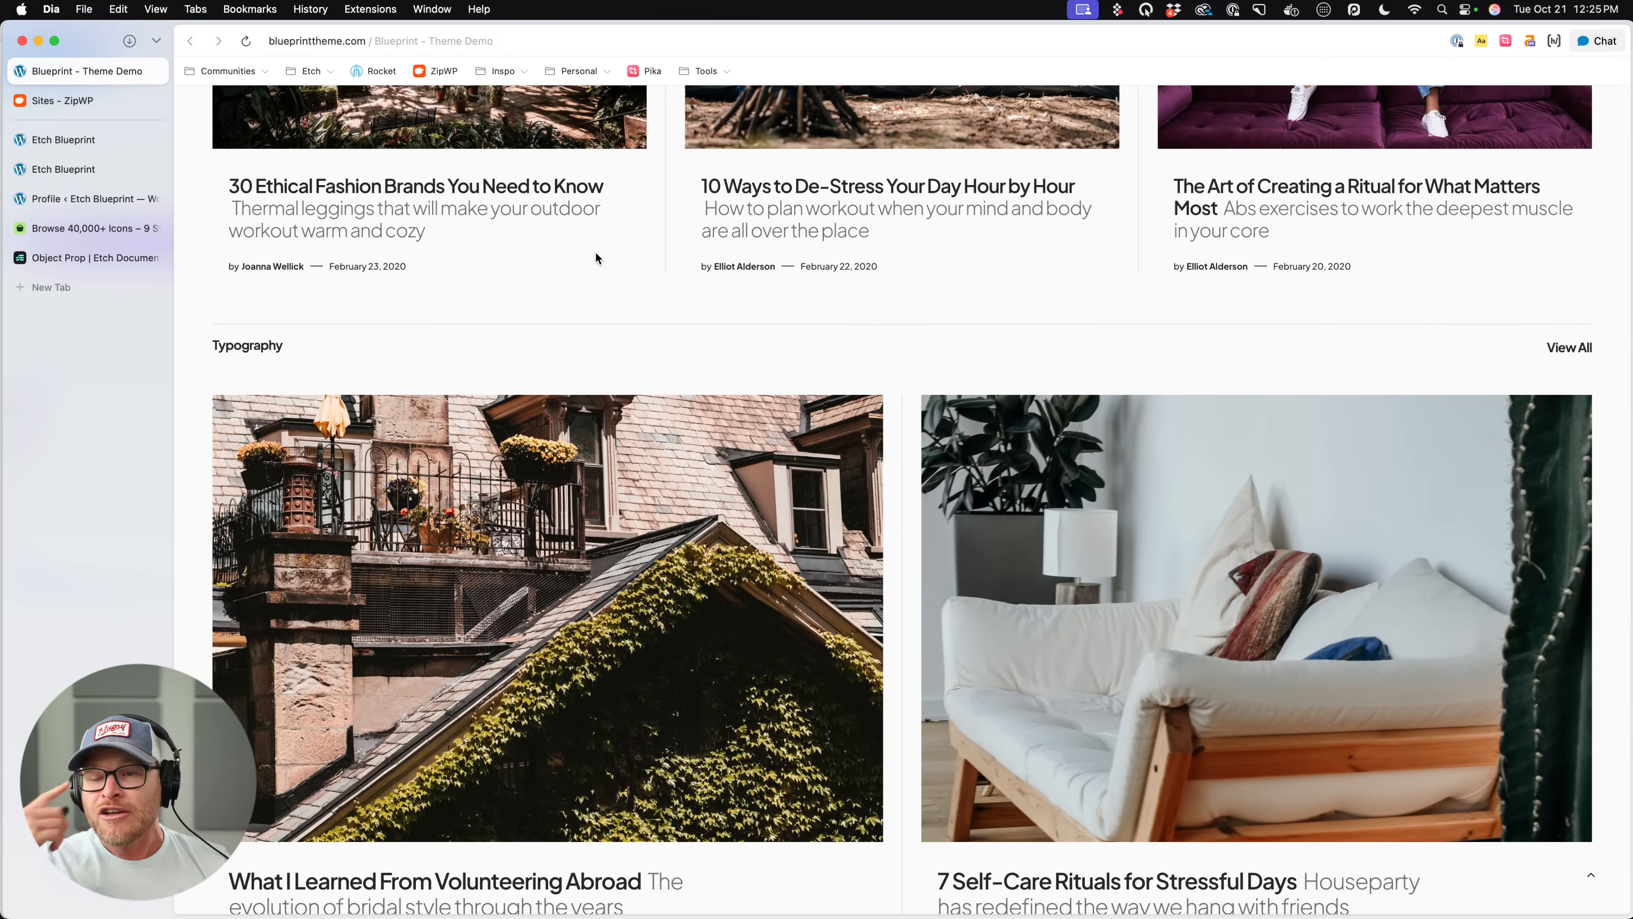
pyautogui.scroll(-20, 617, 305)
pyautogui.scroll(15, 623, 310)
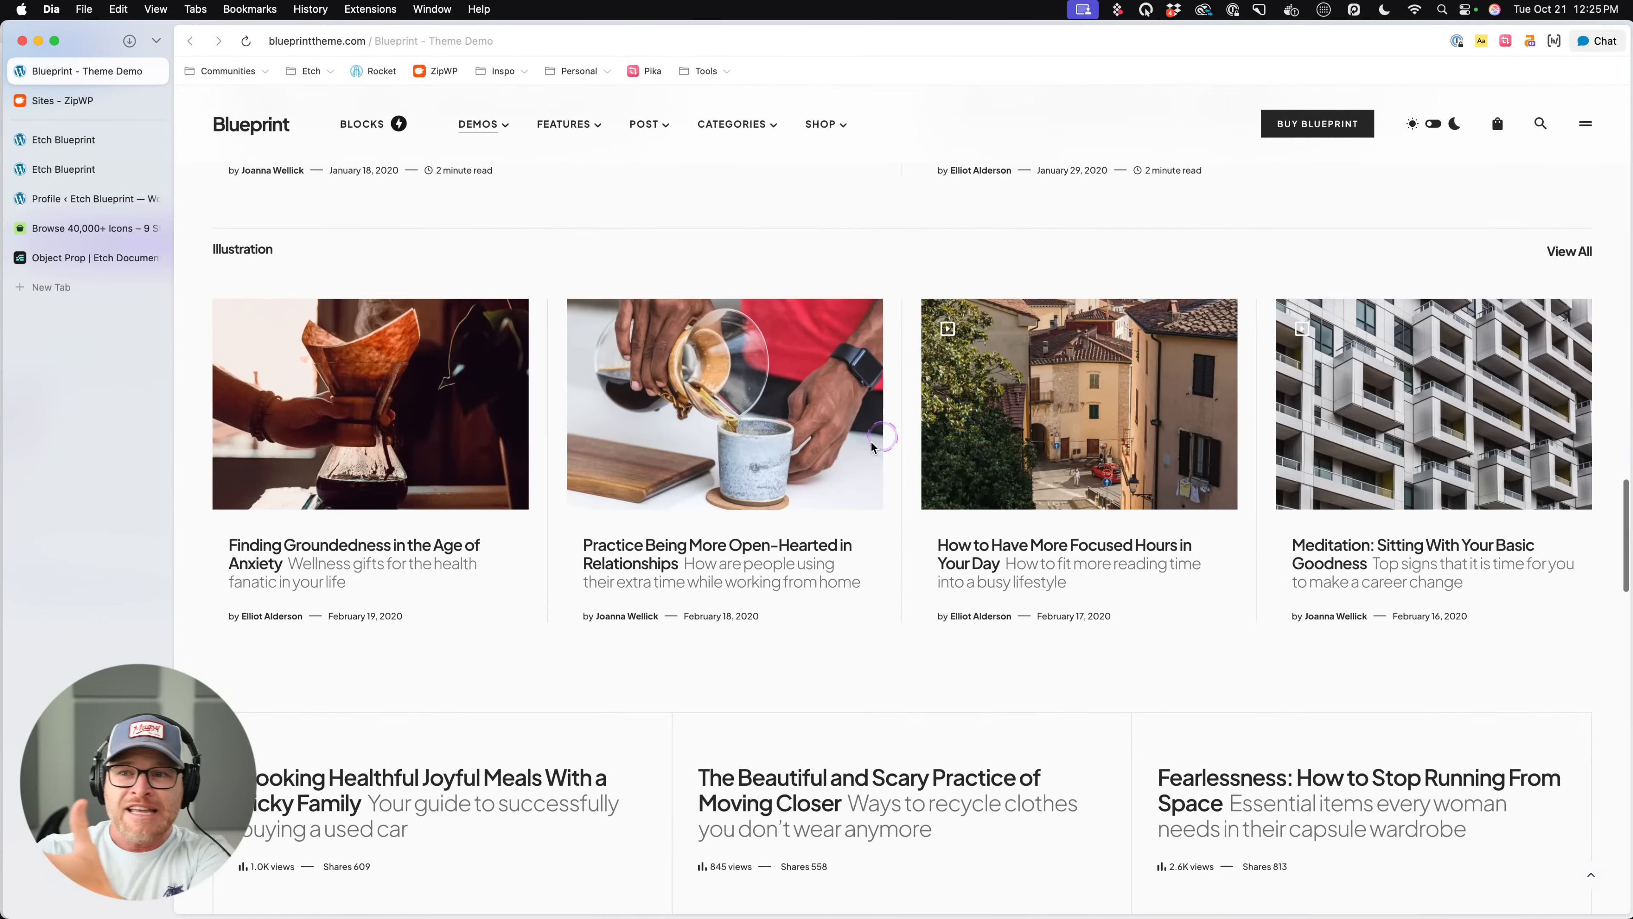
pyautogui.scroll(-10, 772, 515)
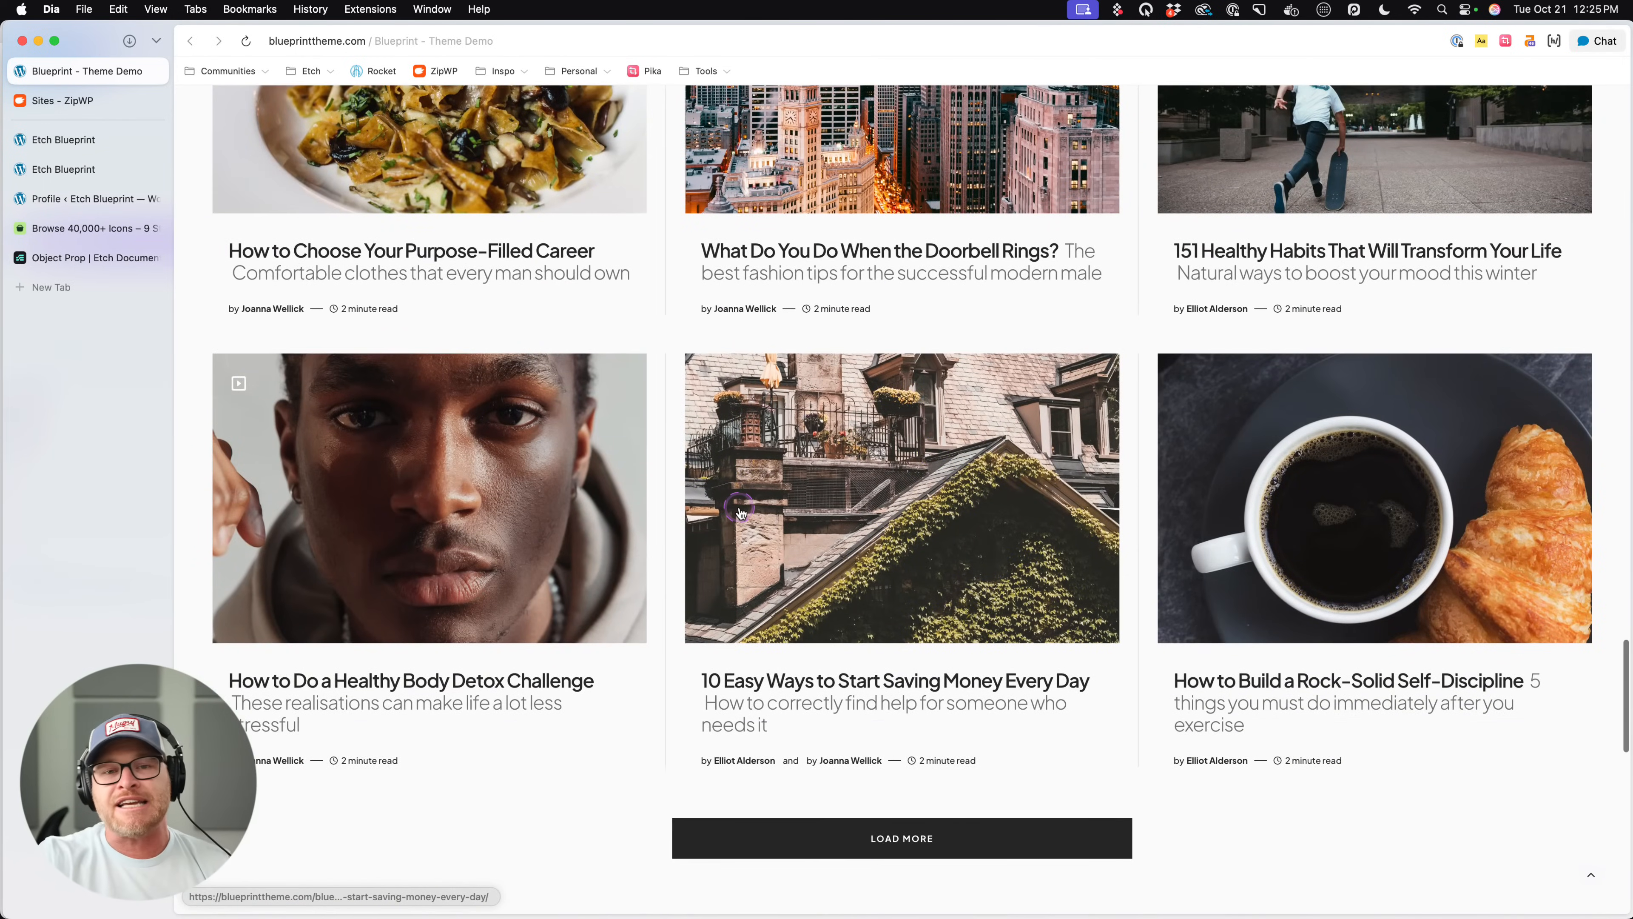
pyautogui.scroll(-10, 739, 512)
pyautogui.scroll(7, 739, 514)
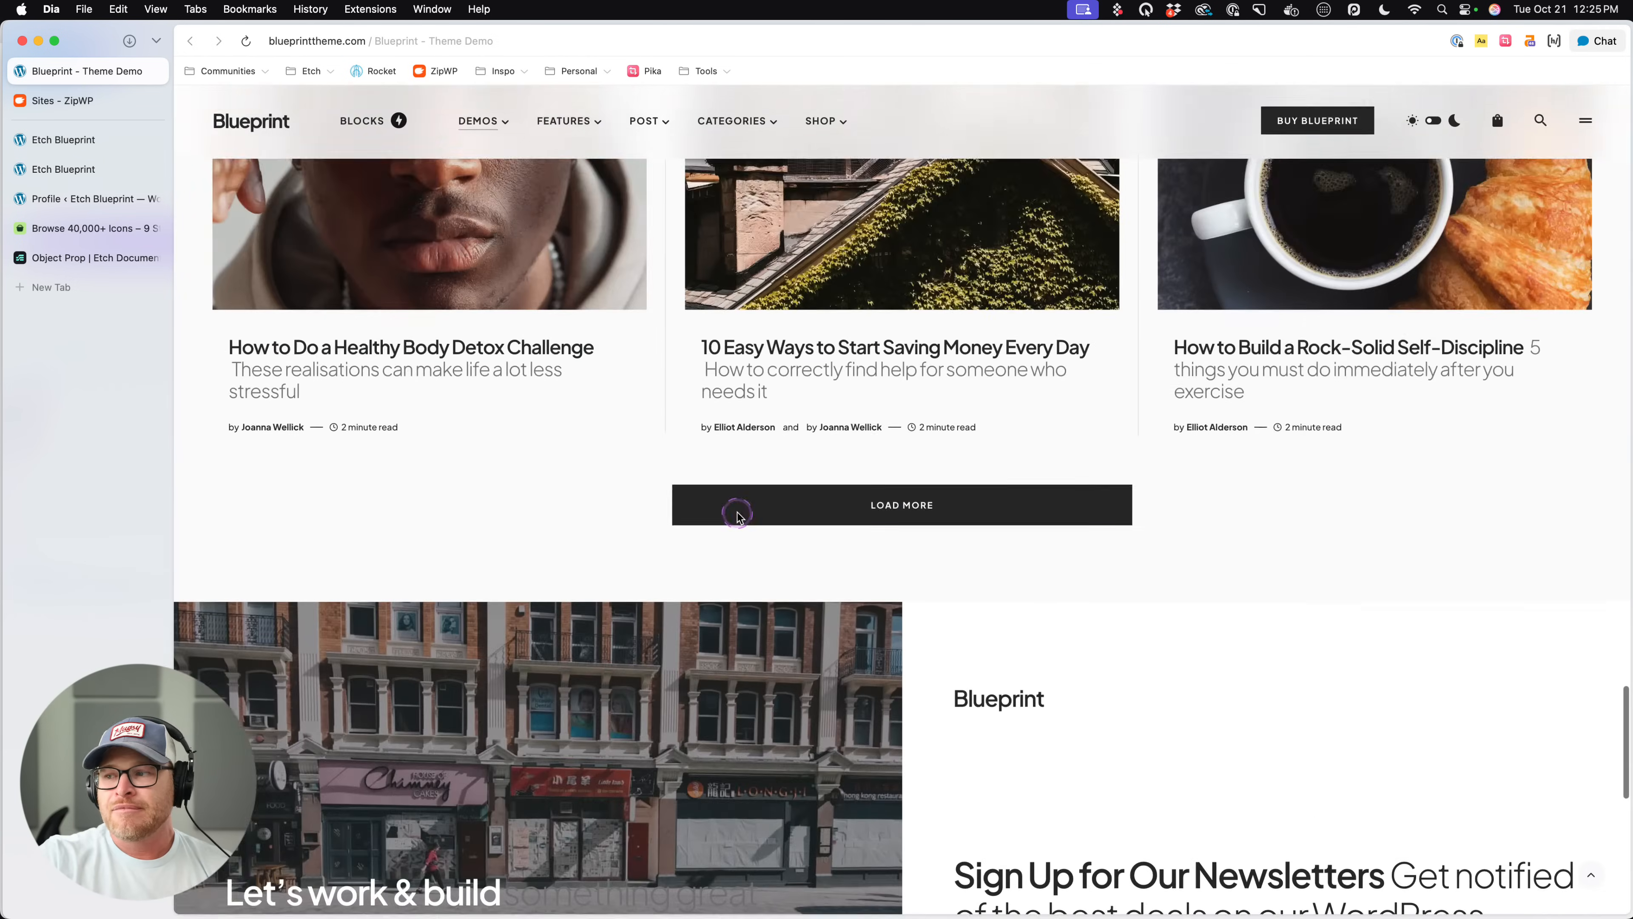
pyautogui.scroll(20, 738, 515)
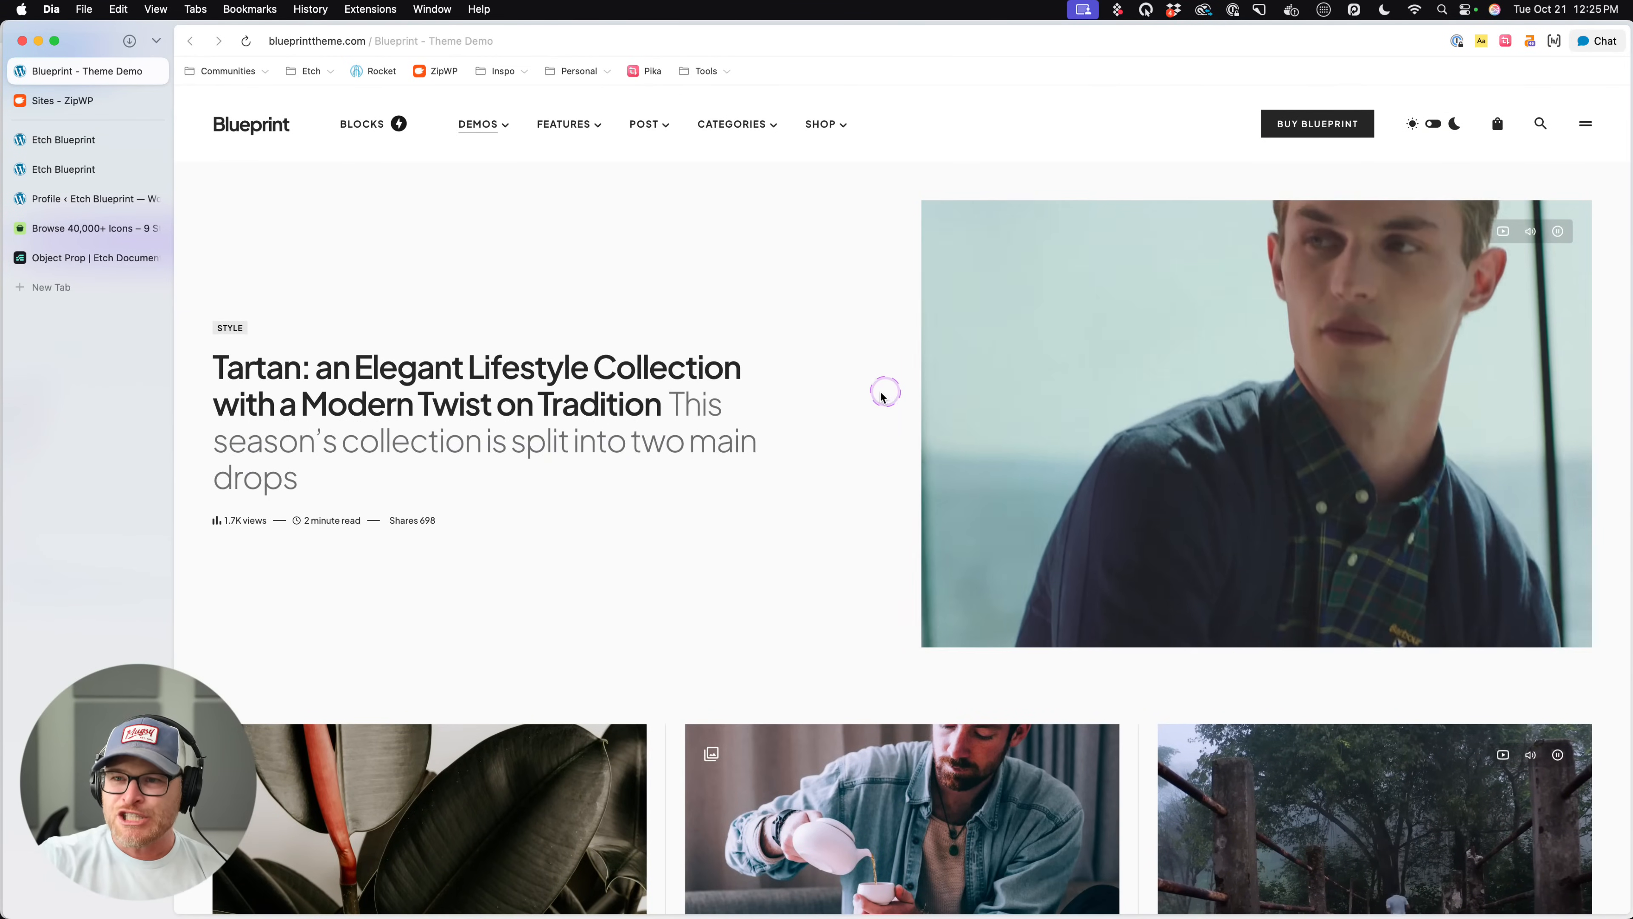
pyautogui.scroll(-4, 885, 405)
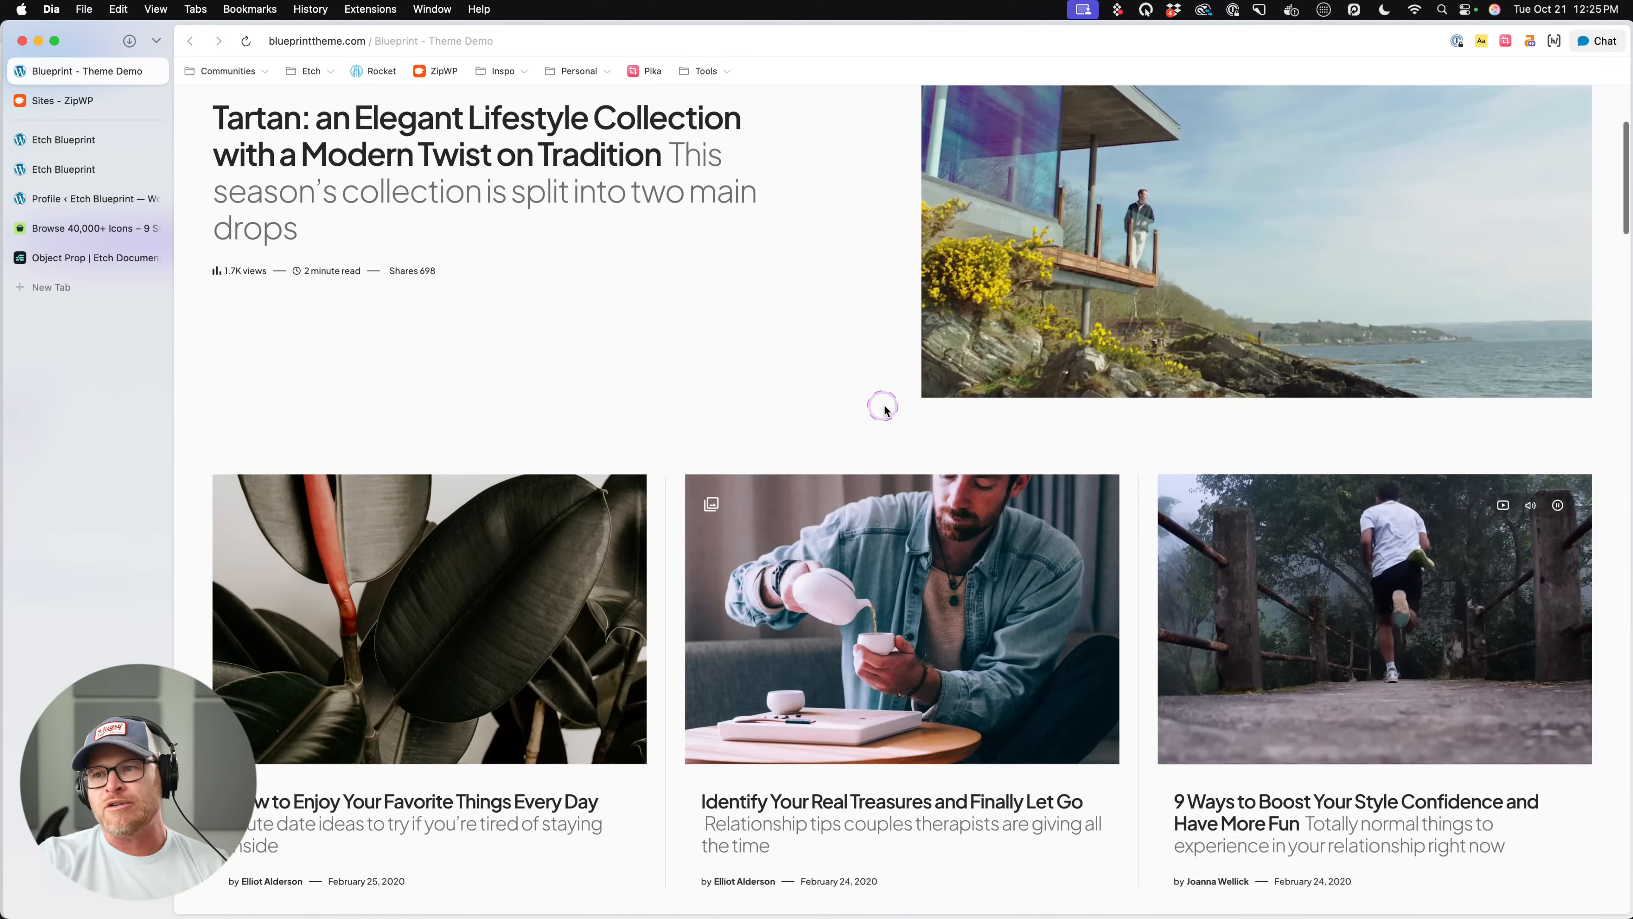
pyautogui.scroll(-15, 884, 406)
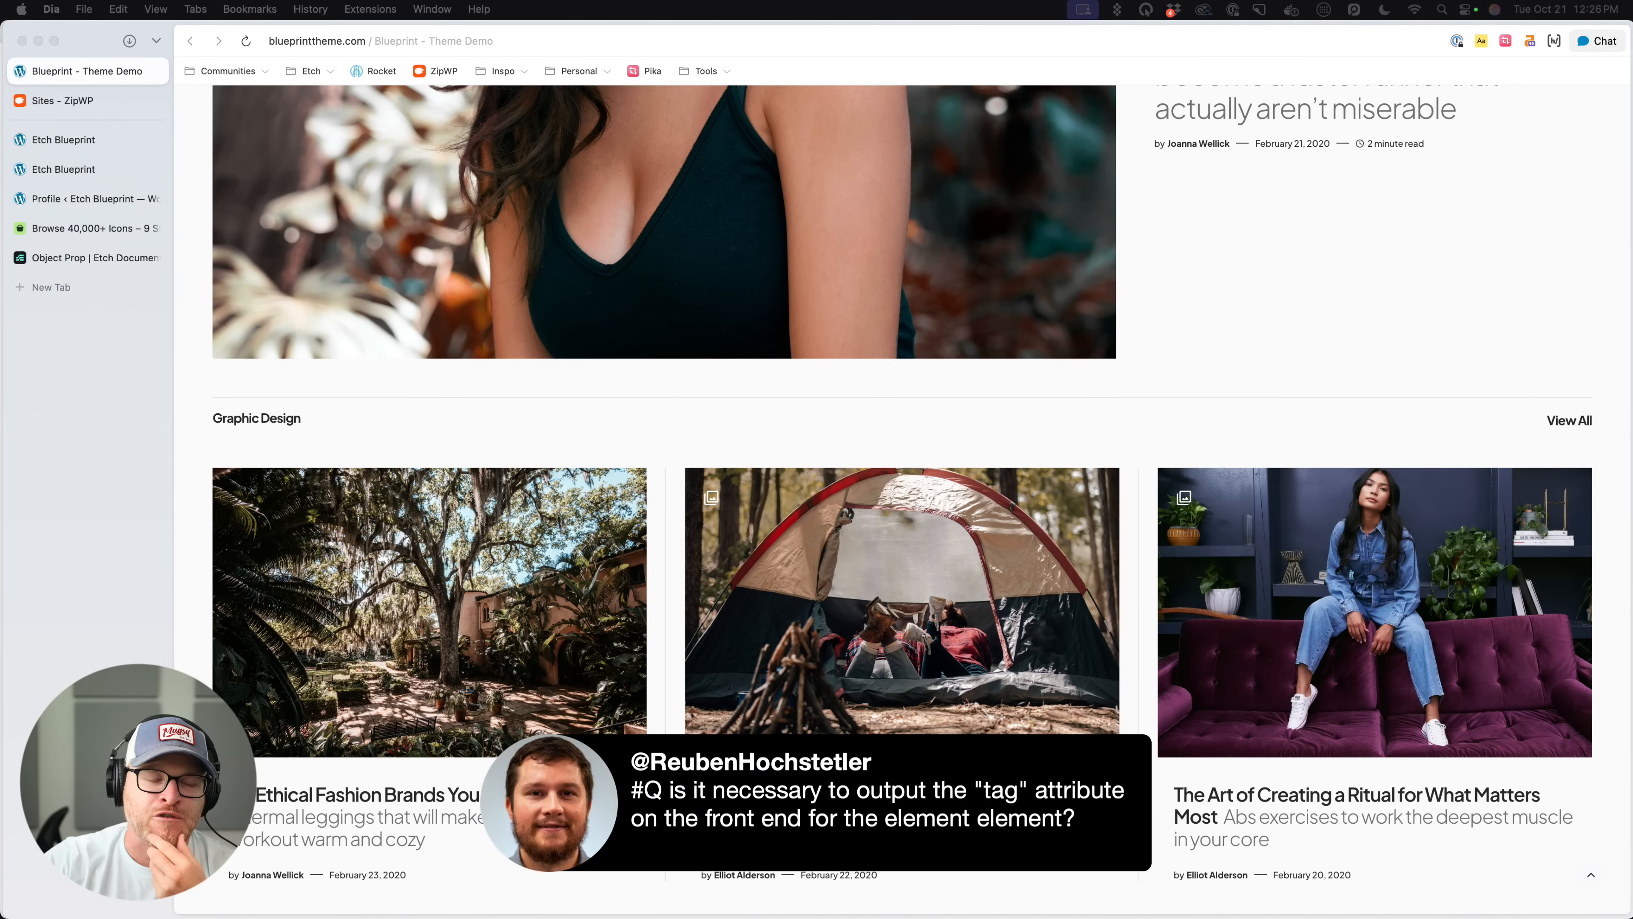
pyautogui.scroll(2, 1160, 328)
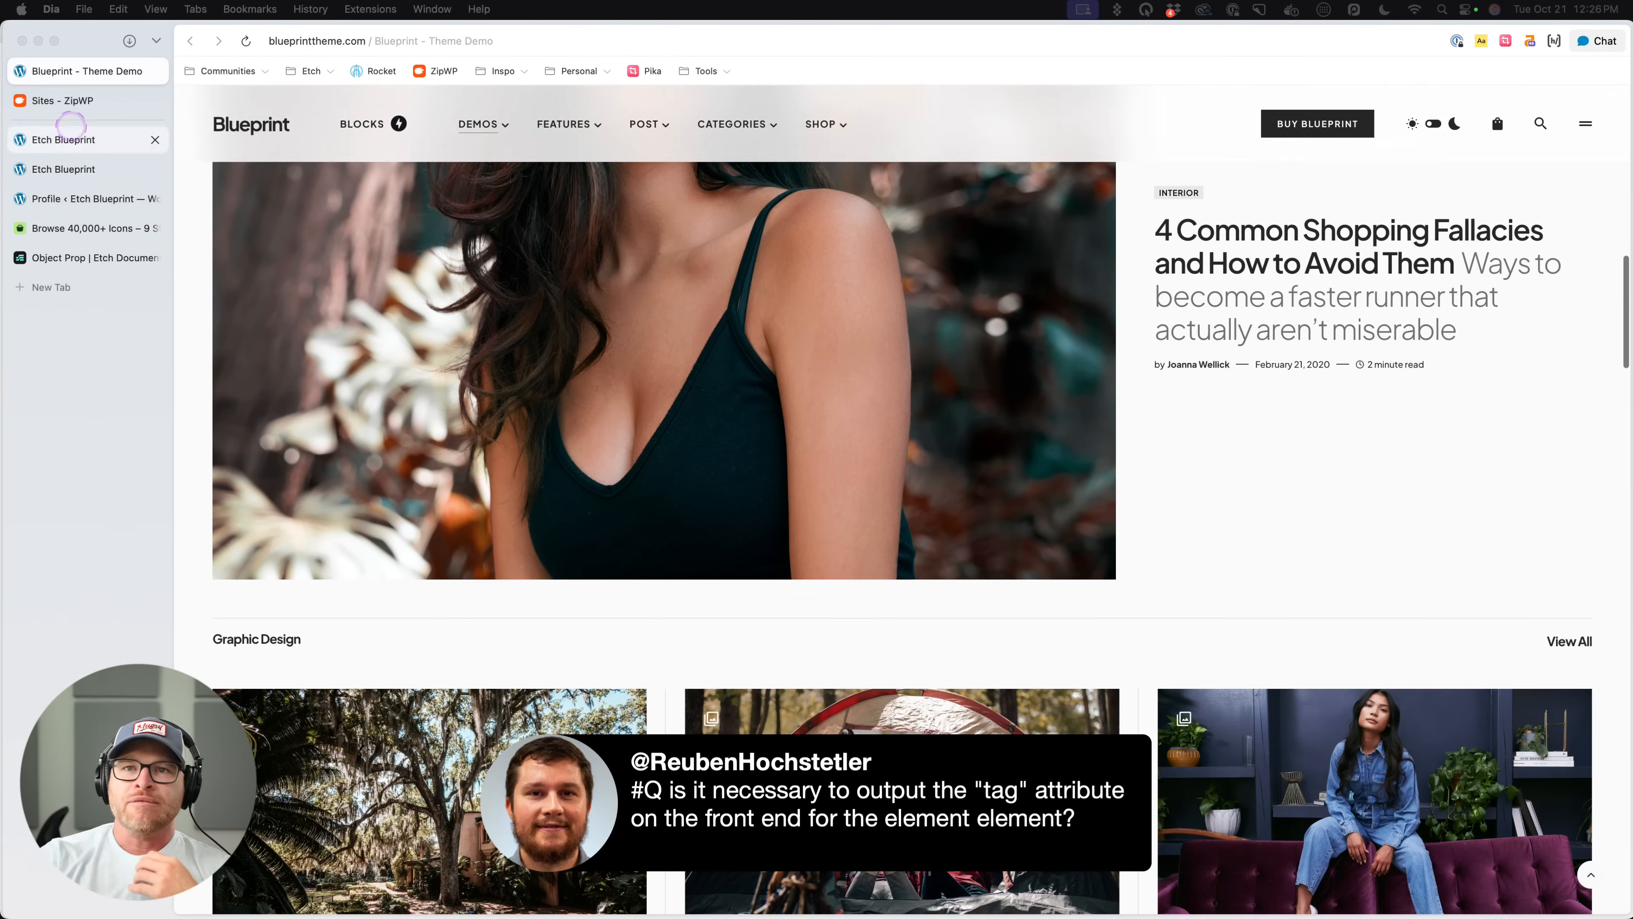
# - Inspect the first card's heading on the live Etch page for an output "tag" attribute, and close the developer tools
pyautogui.click(64, 168)
pyautogui.rightClick(424, 439)
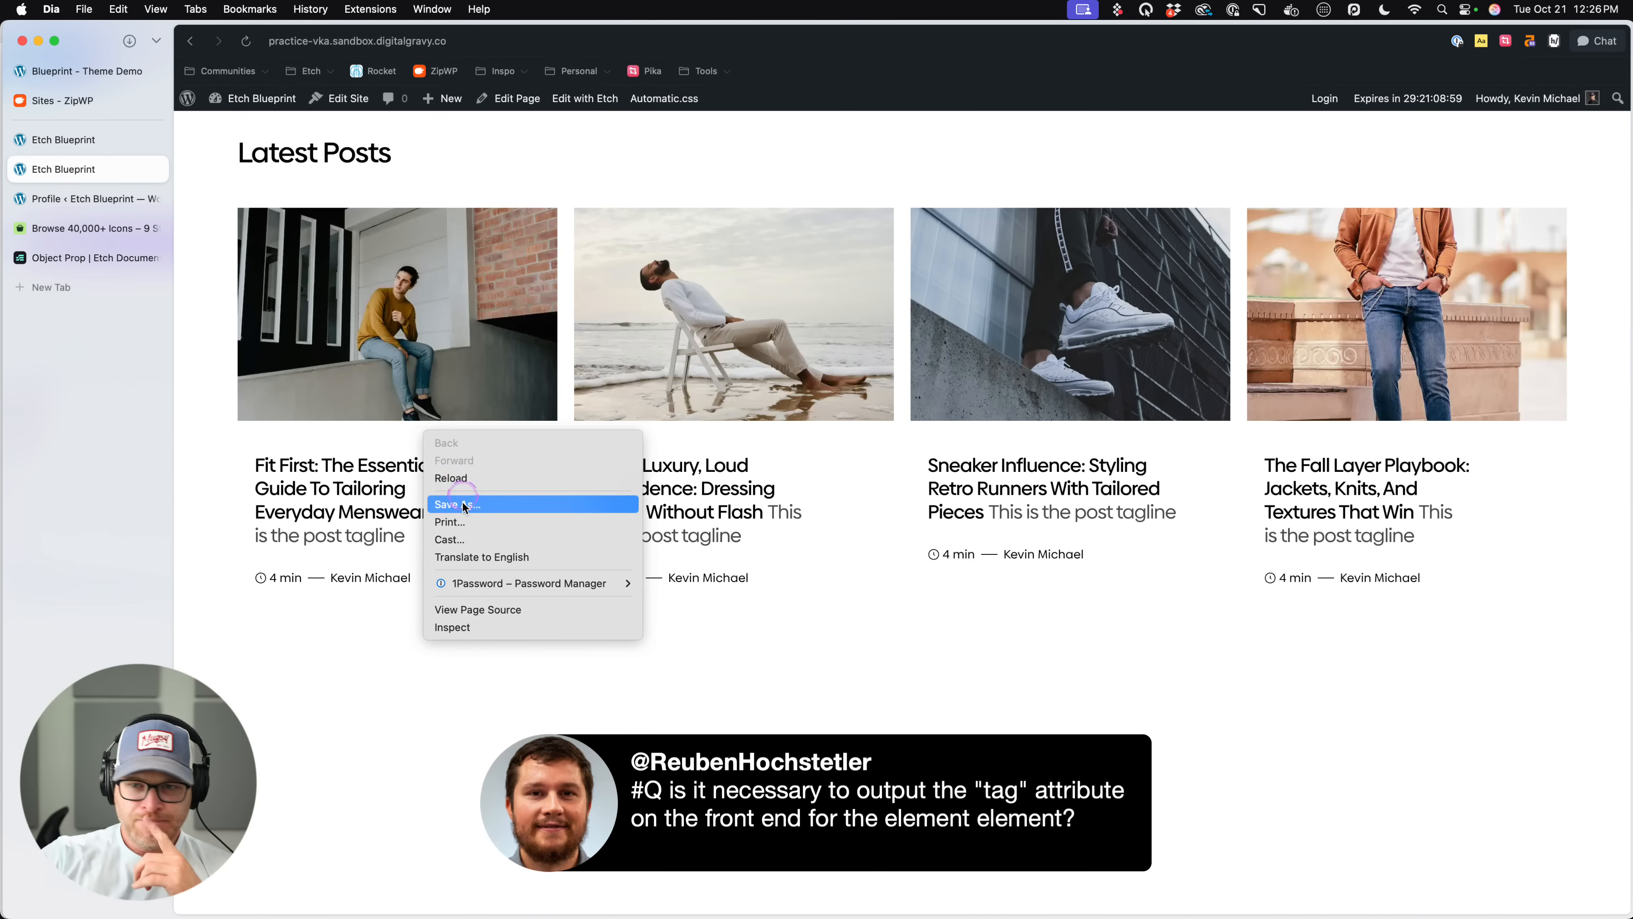
pyautogui.click(489, 627)
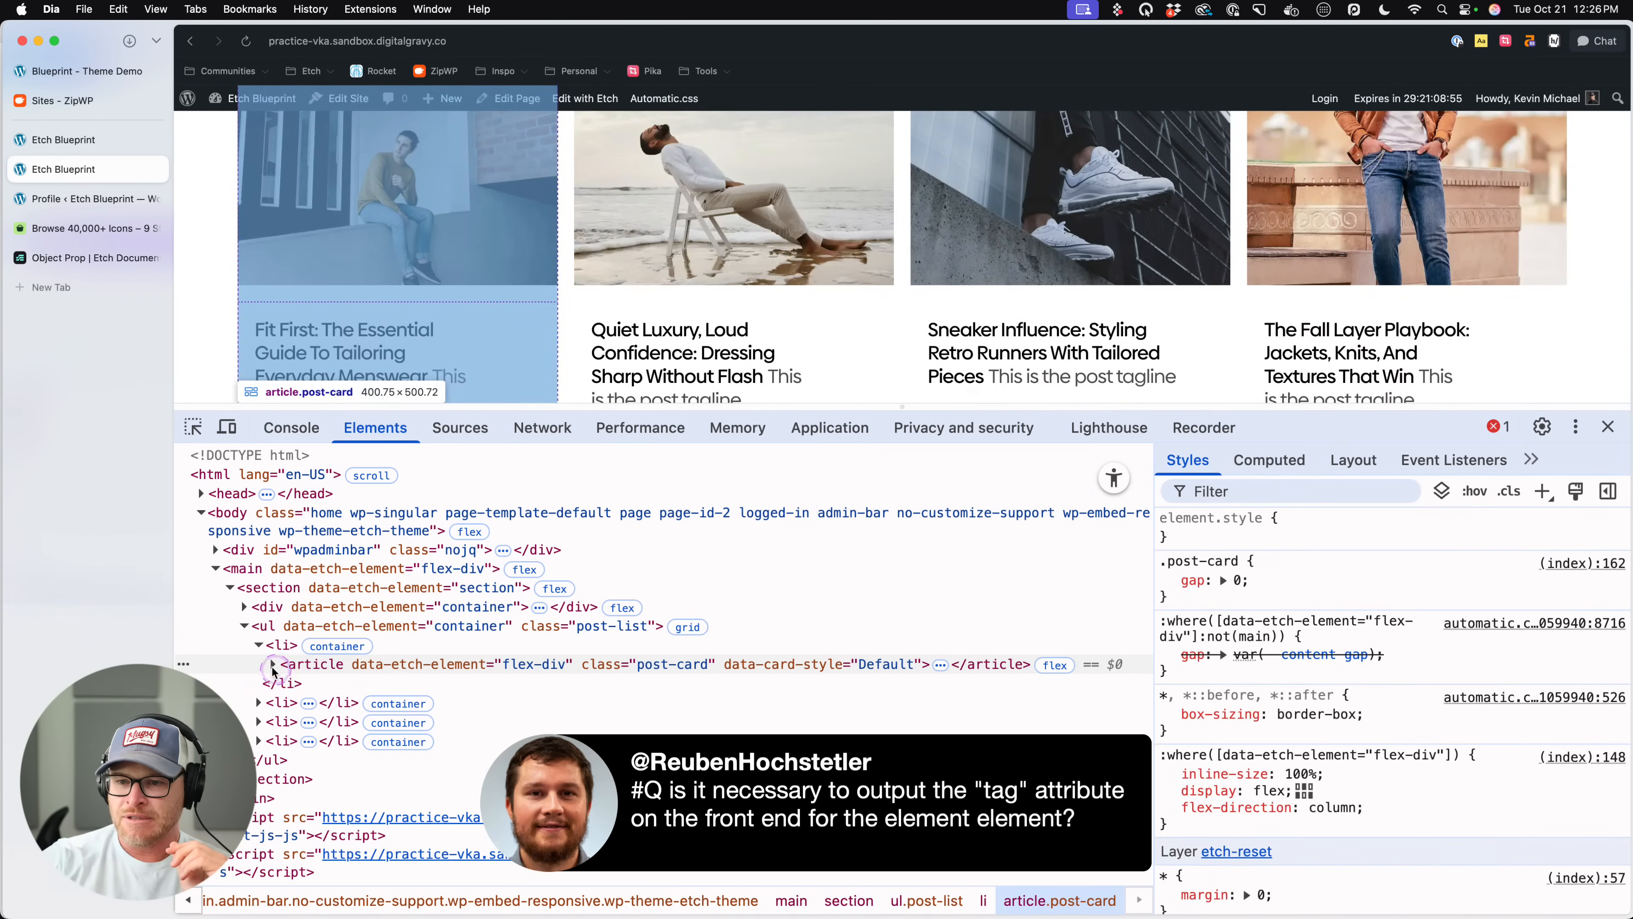
pyautogui.click(274, 665)
pyautogui.click(288, 684)
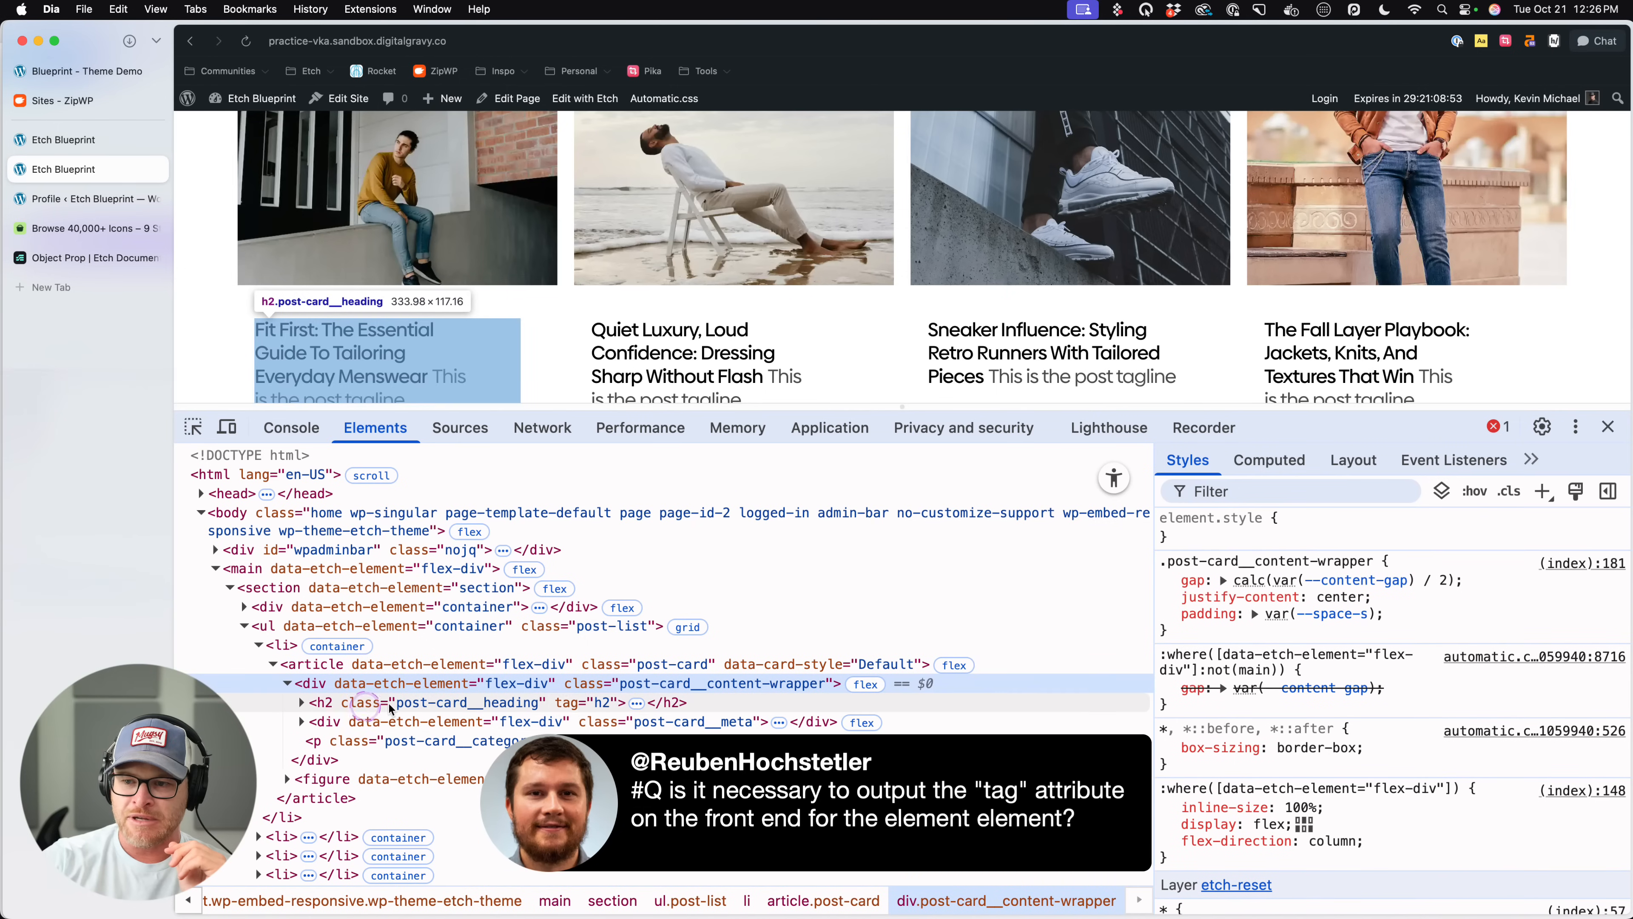
pyautogui.doubleClick(573, 703)
pyautogui.click(603, 703)
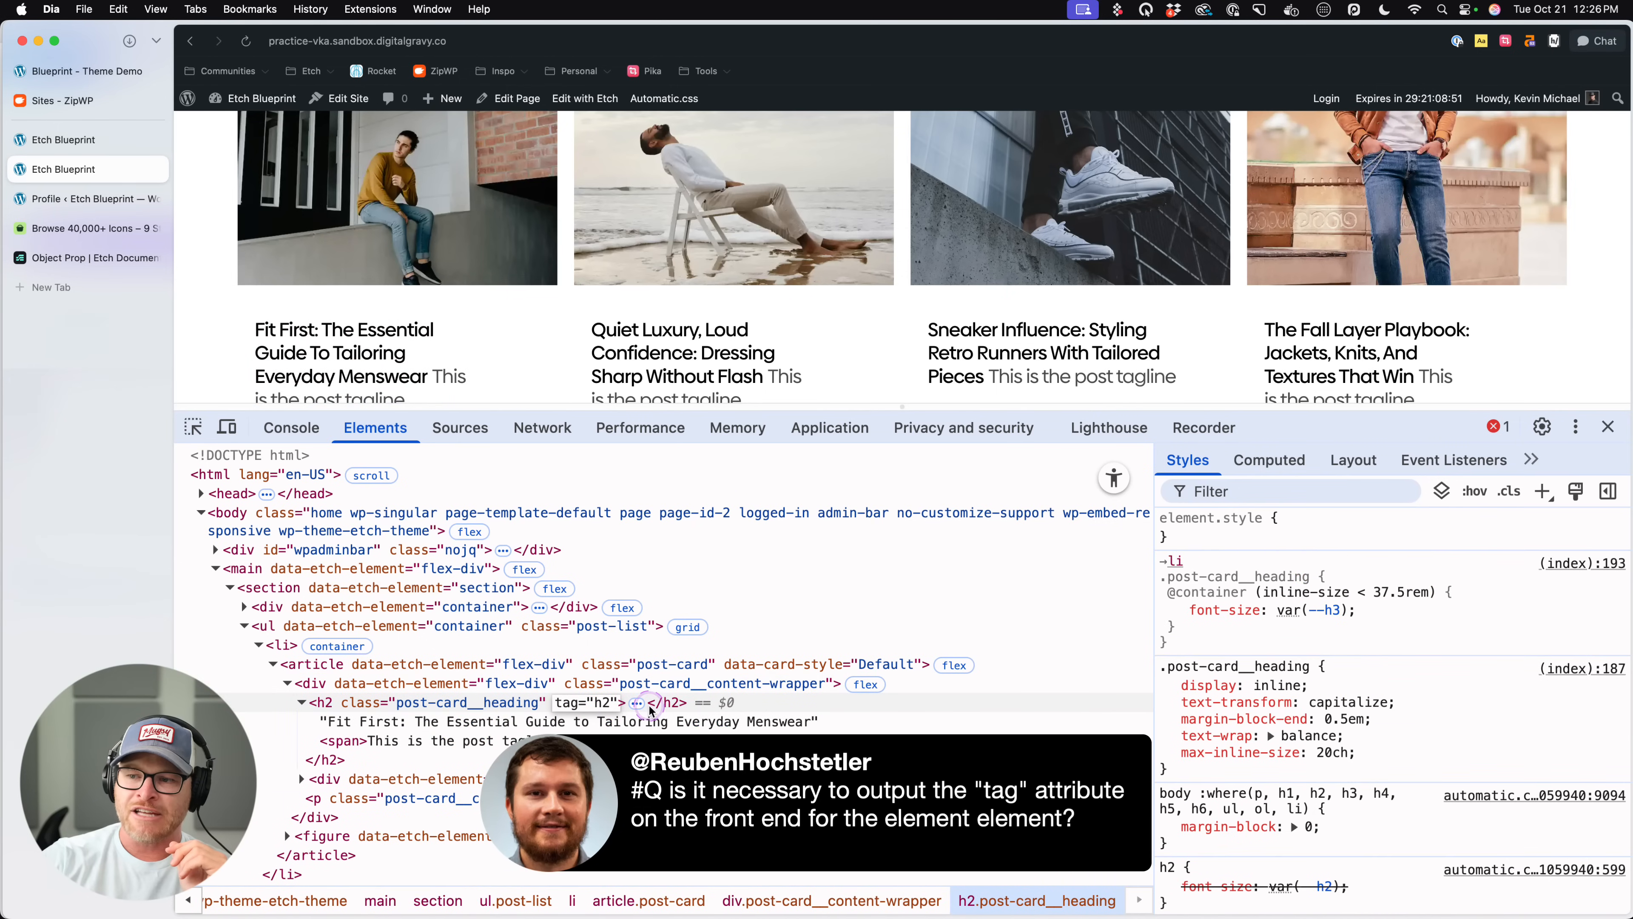
pyautogui.click(876, 725)
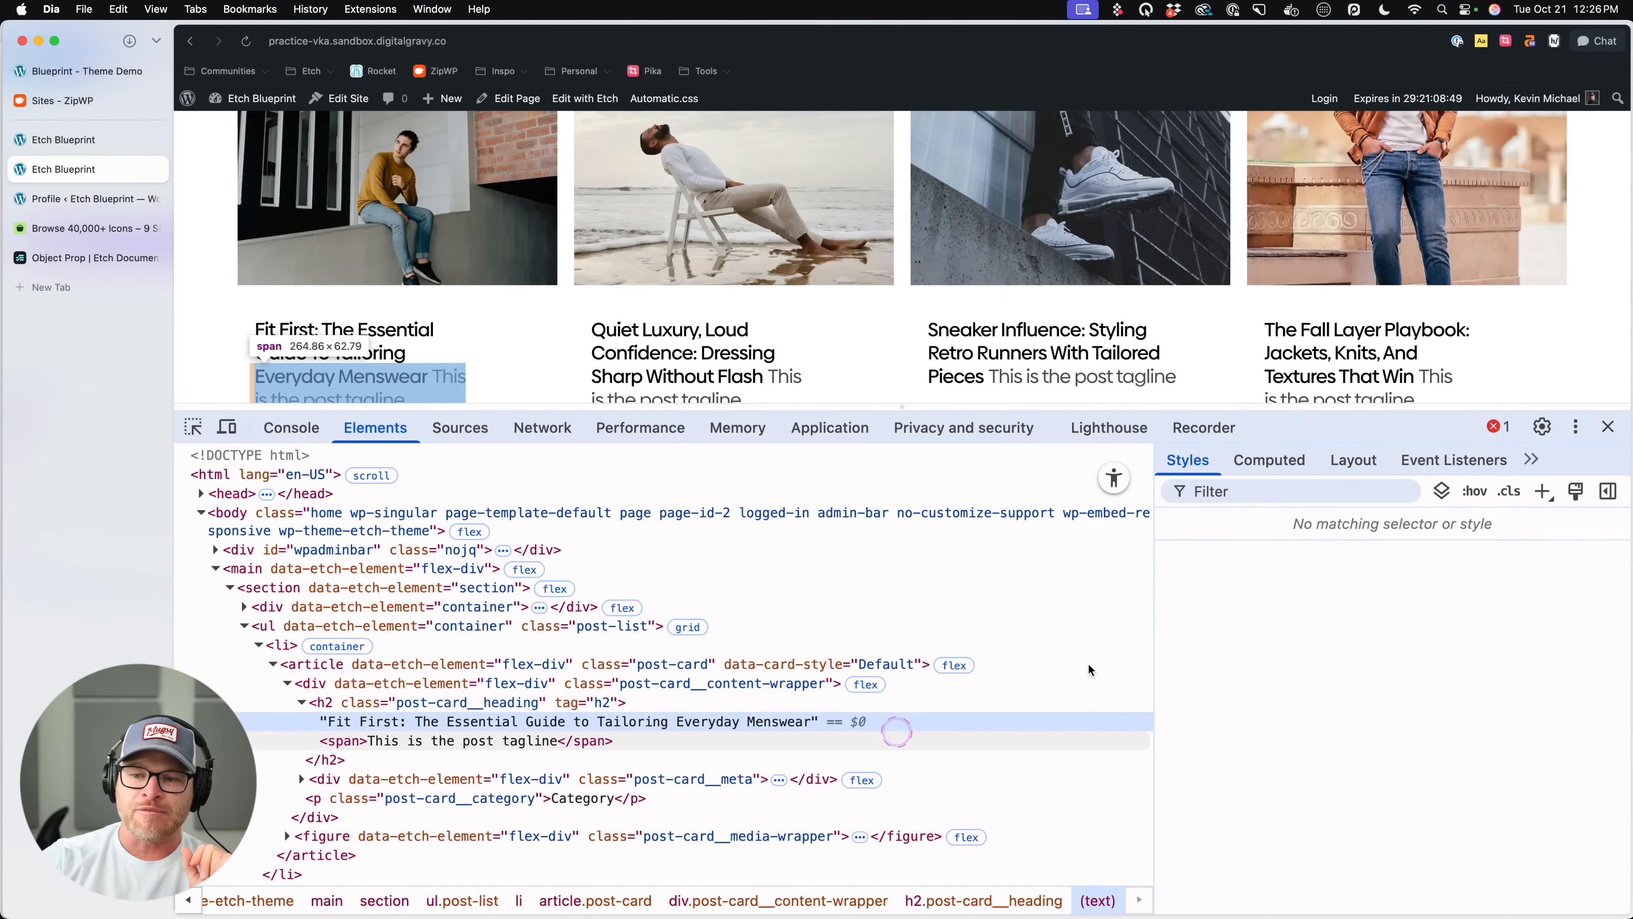
pyautogui.click(1607, 427)
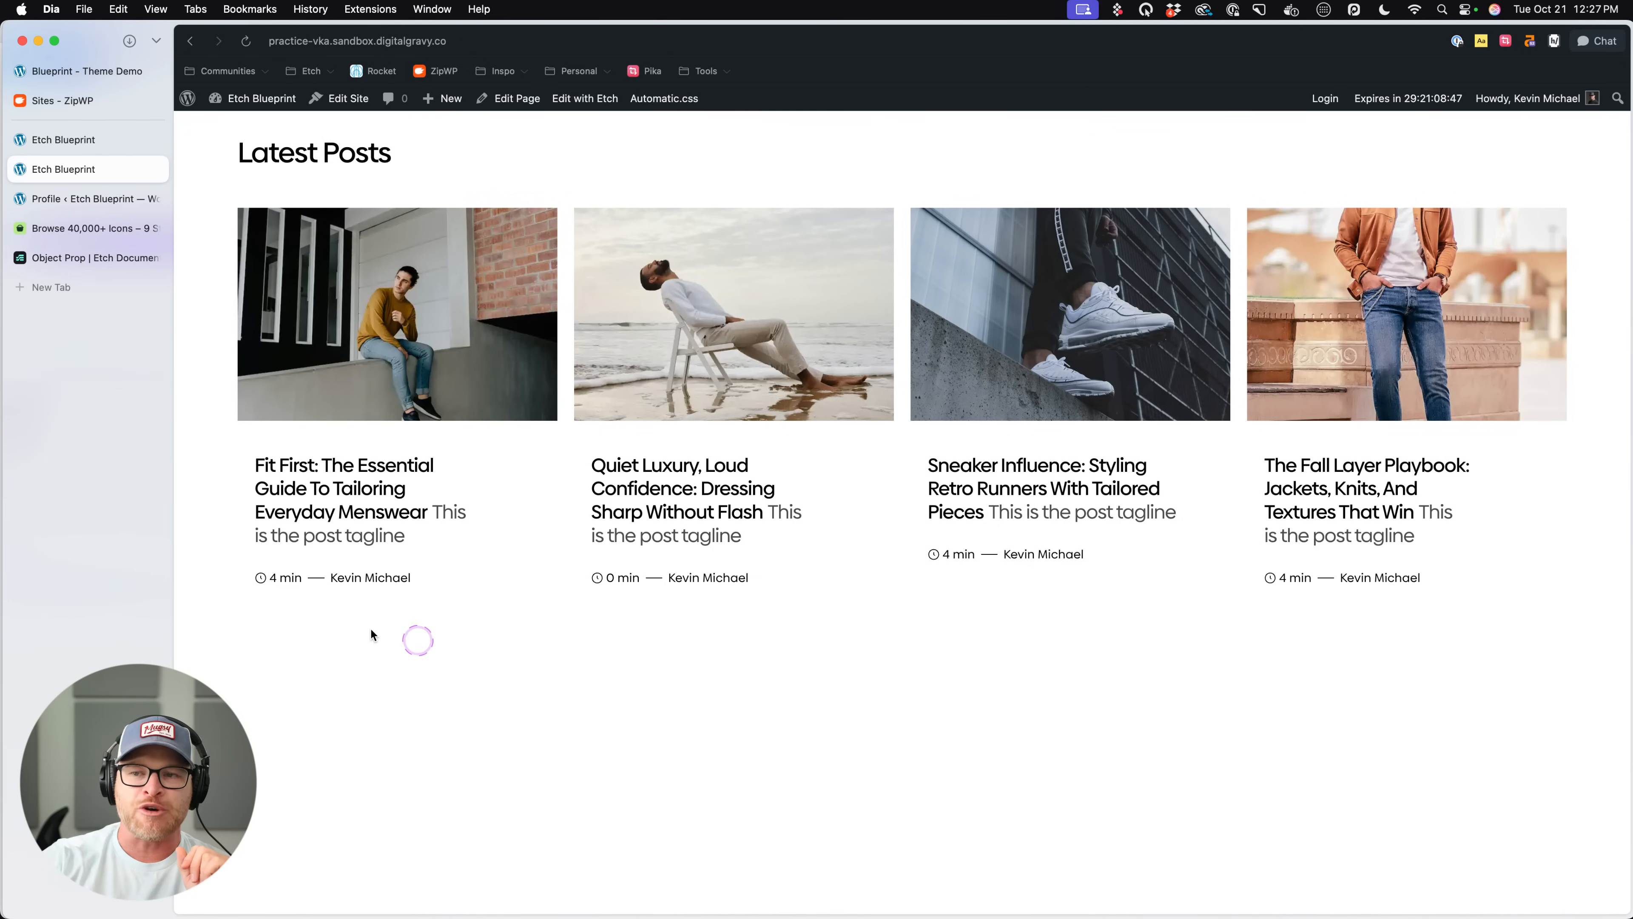
# - Return to the Etch builder and set the selected Post Card's Style to Wide Left
pyautogui.click(81, 141)
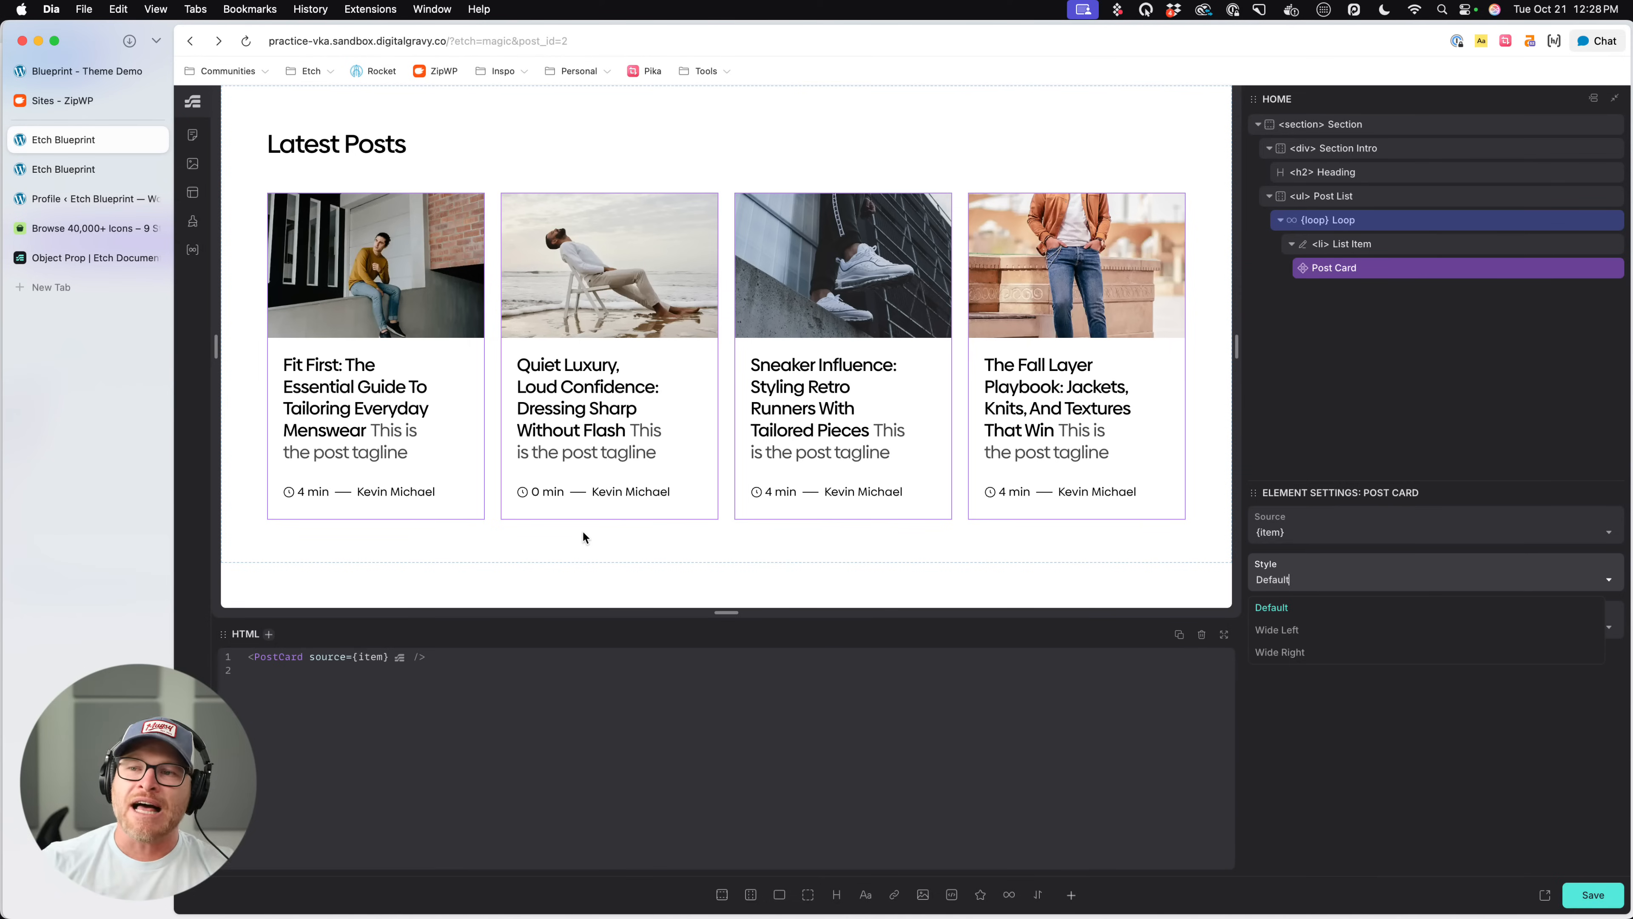
pyautogui.click(1382, 275)
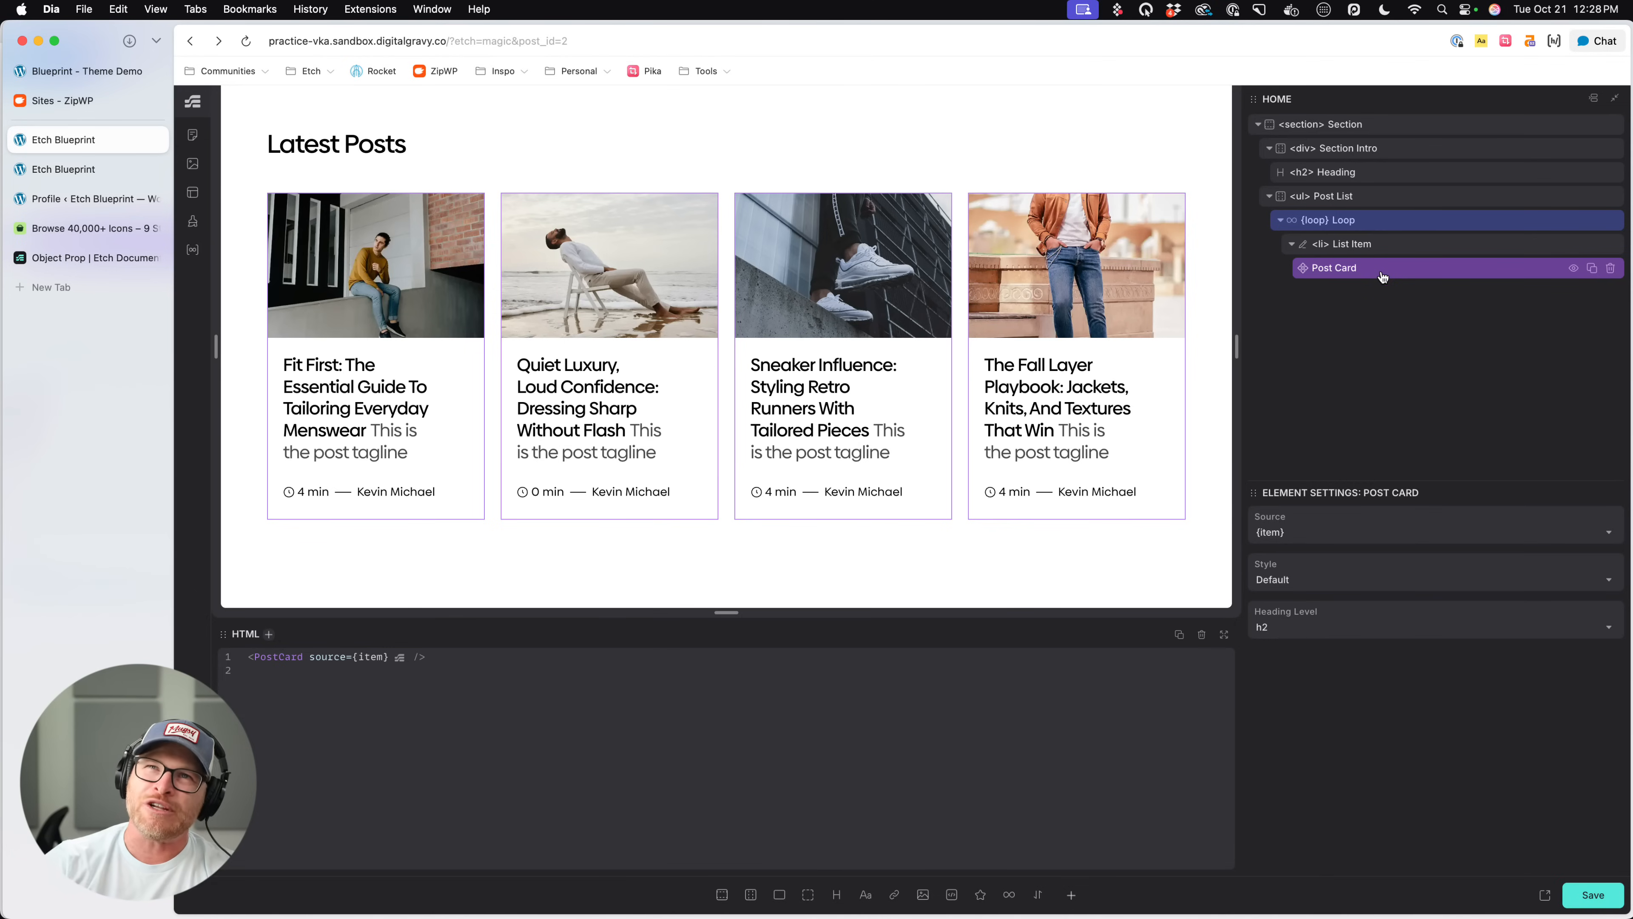
pyautogui.rightClick(1382, 277)
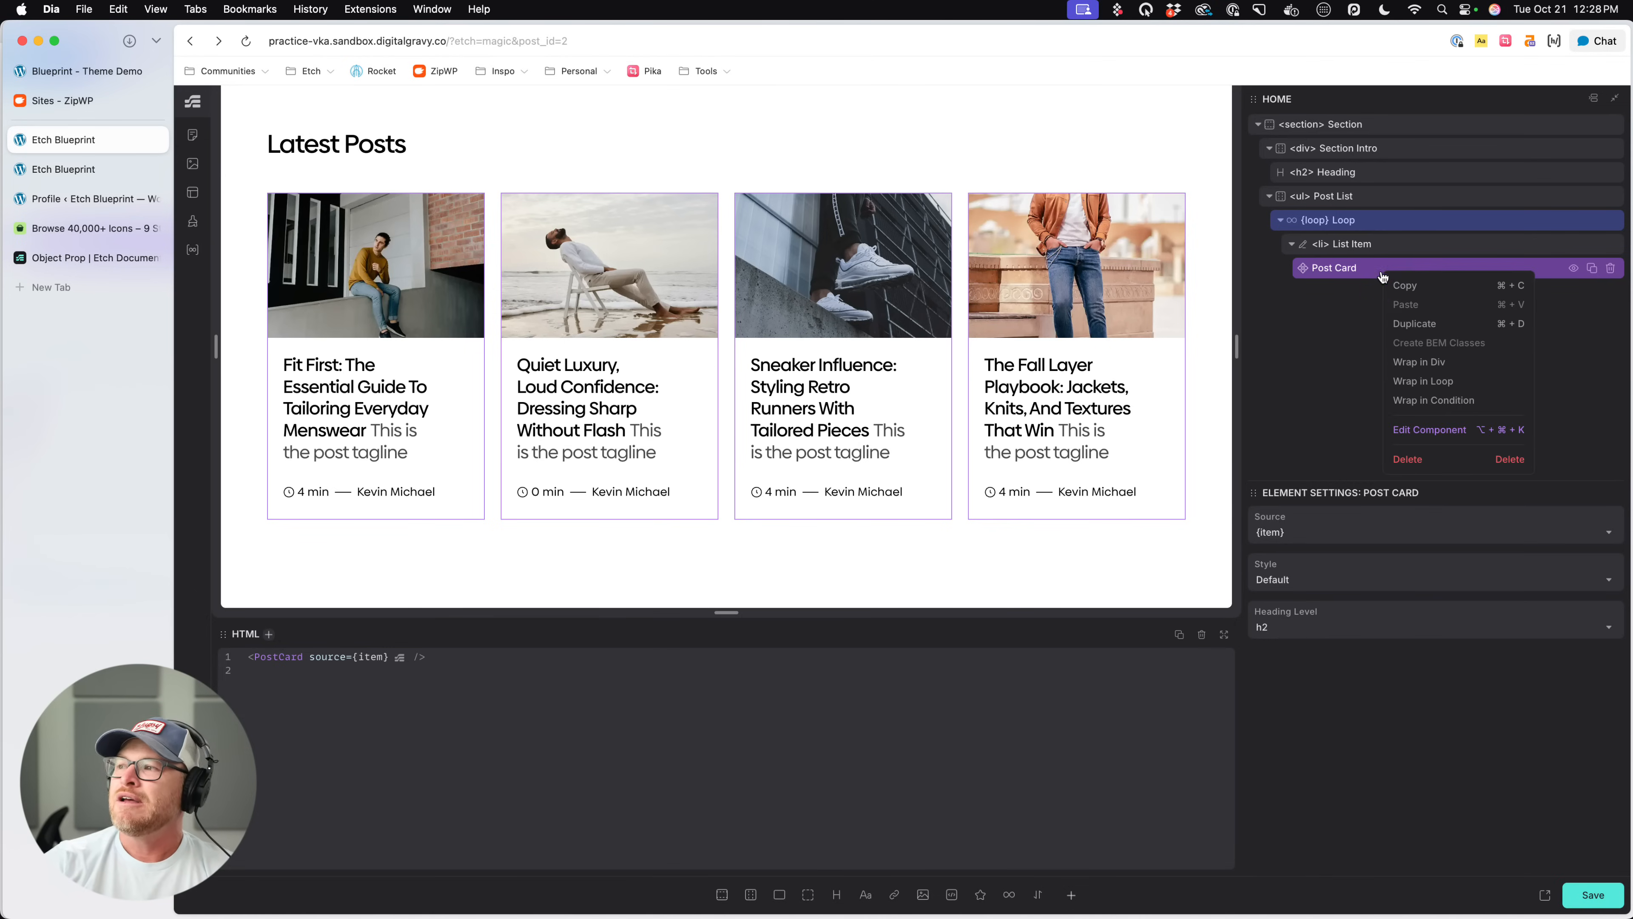
pyautogui.click(1430, 432)
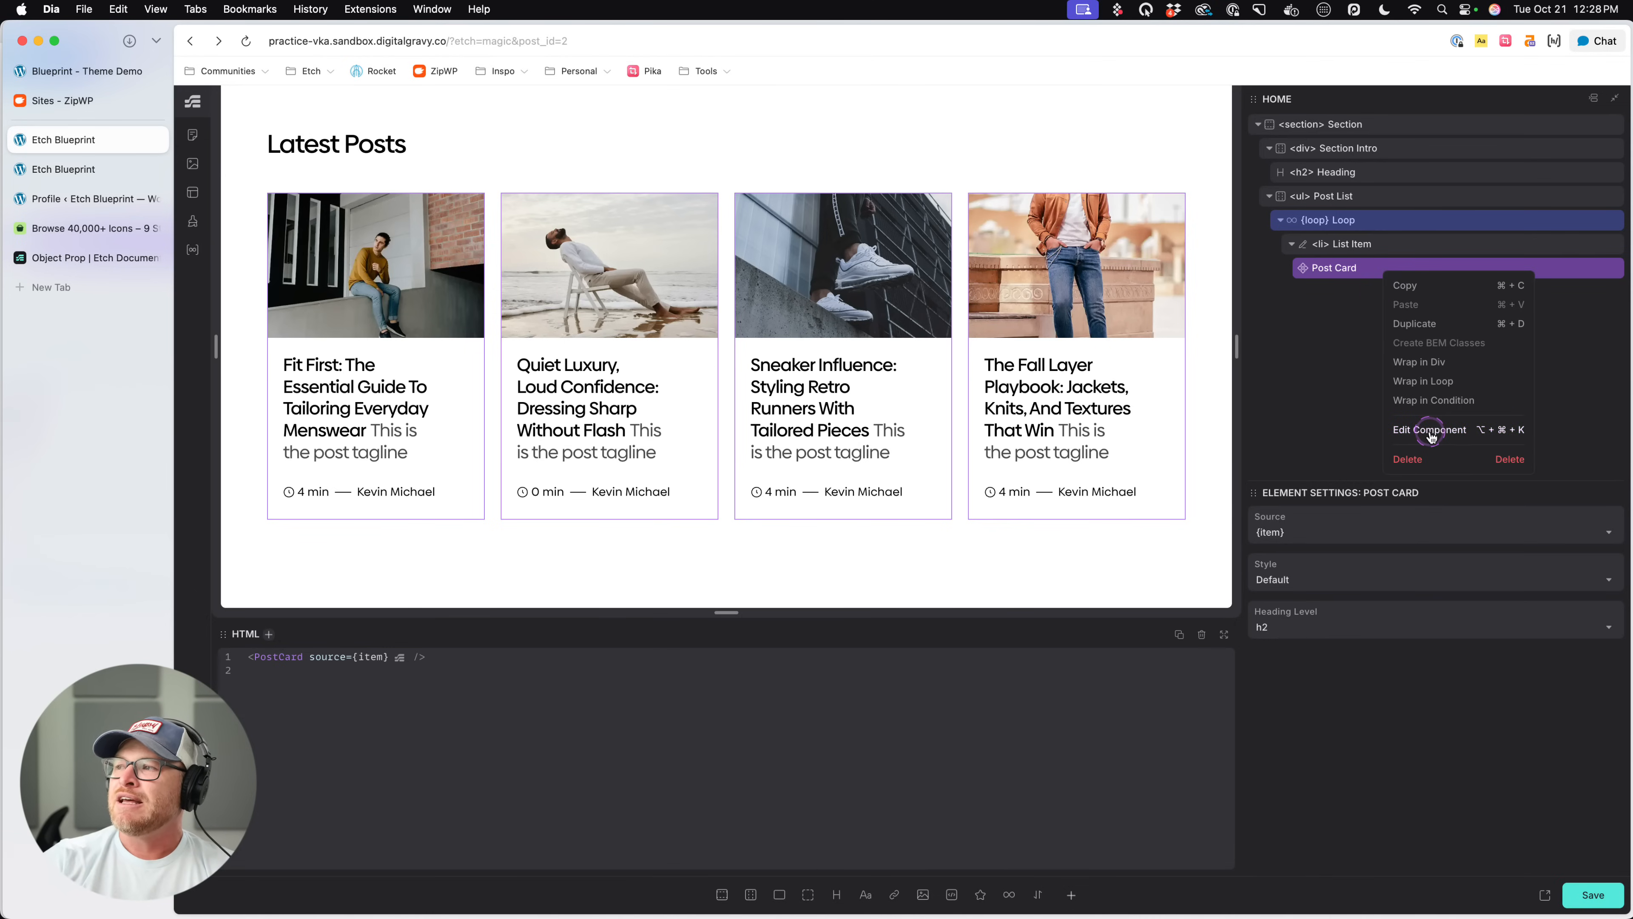
pyautogui.click(1313, 399)
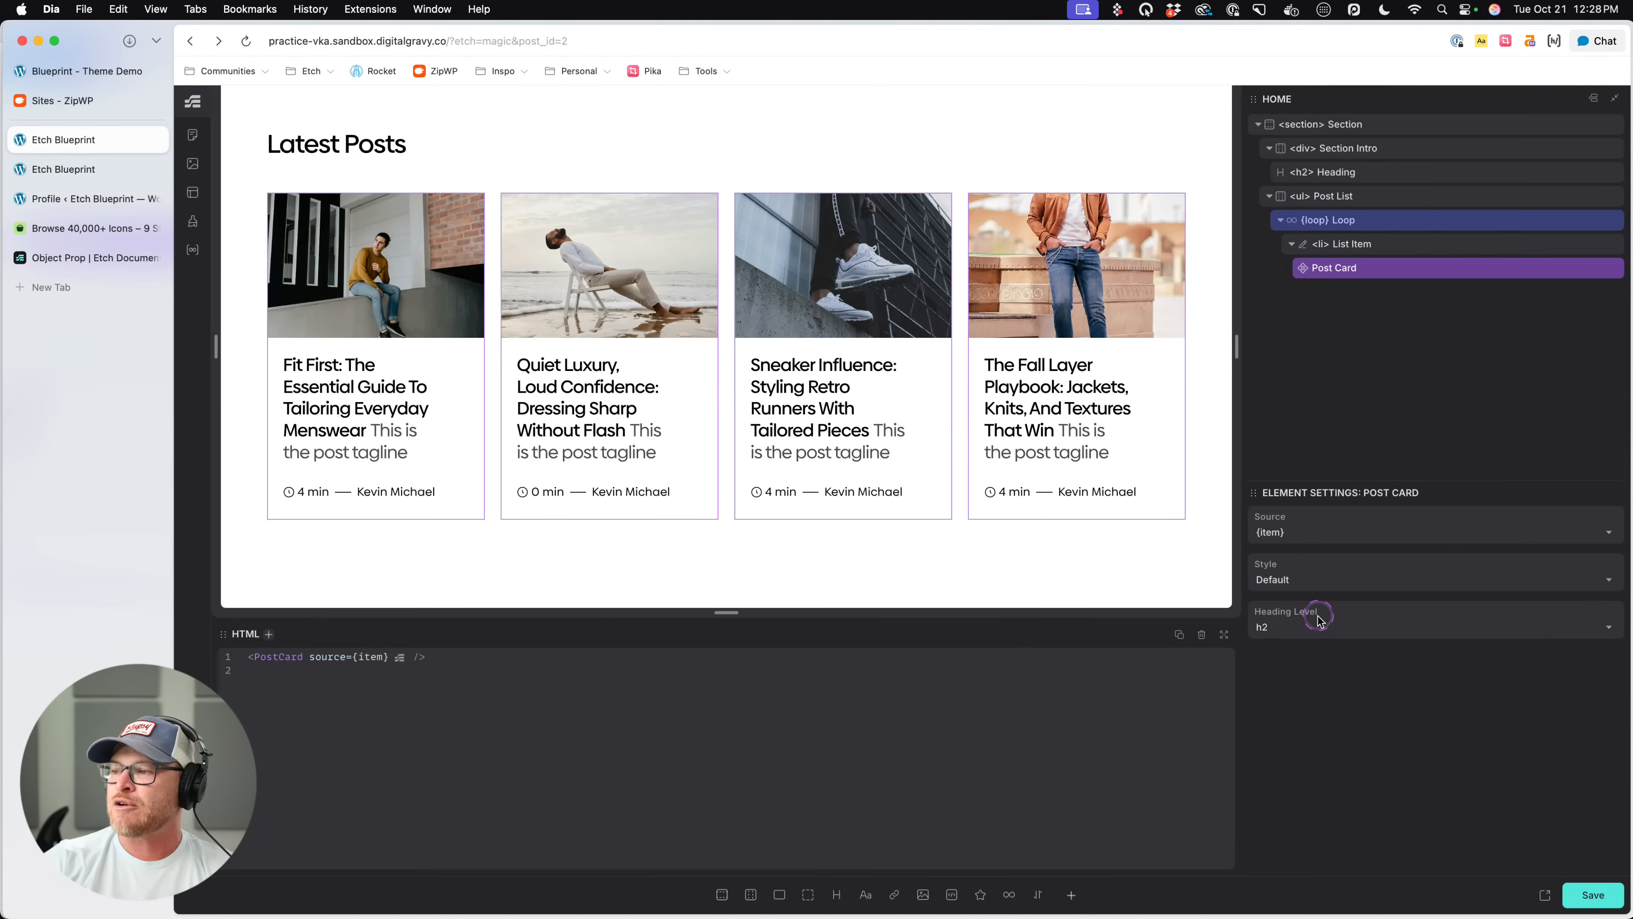
pyautogui.click(1305, 584)
pyautogui.click(1278, 628)
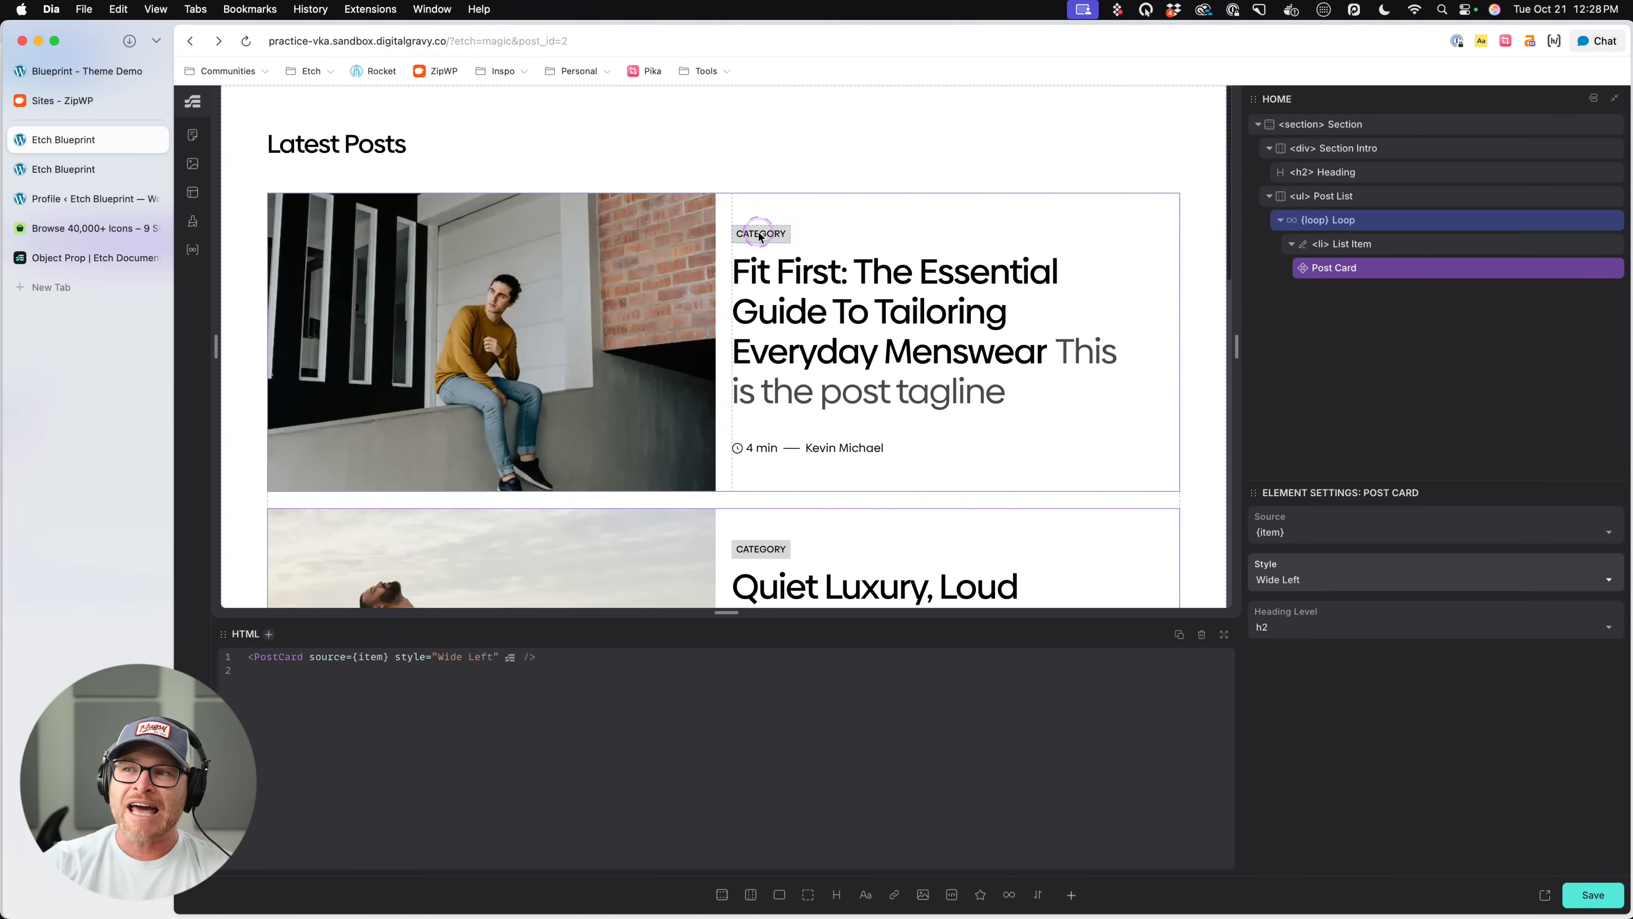
# - Open the Post Card component for editing and add "category": "Test Cat" after the title in the Source property's default data
pyautogui.rightClick(1373, 267)
pyautogui.click(1409, 424)
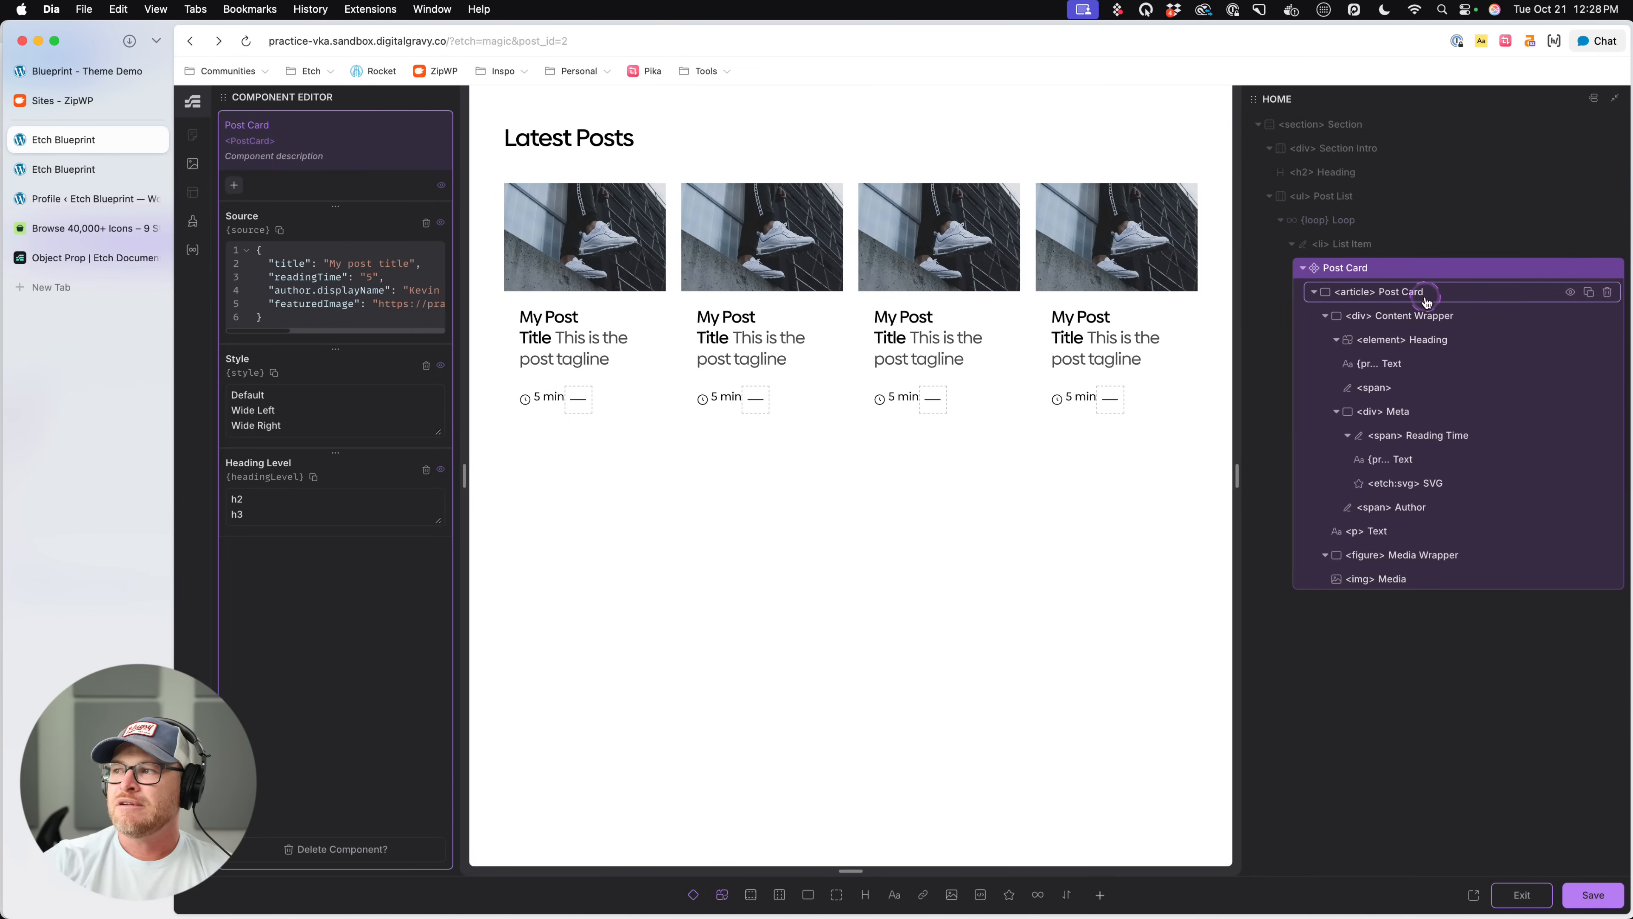
pyautogui.click(1424, 297)
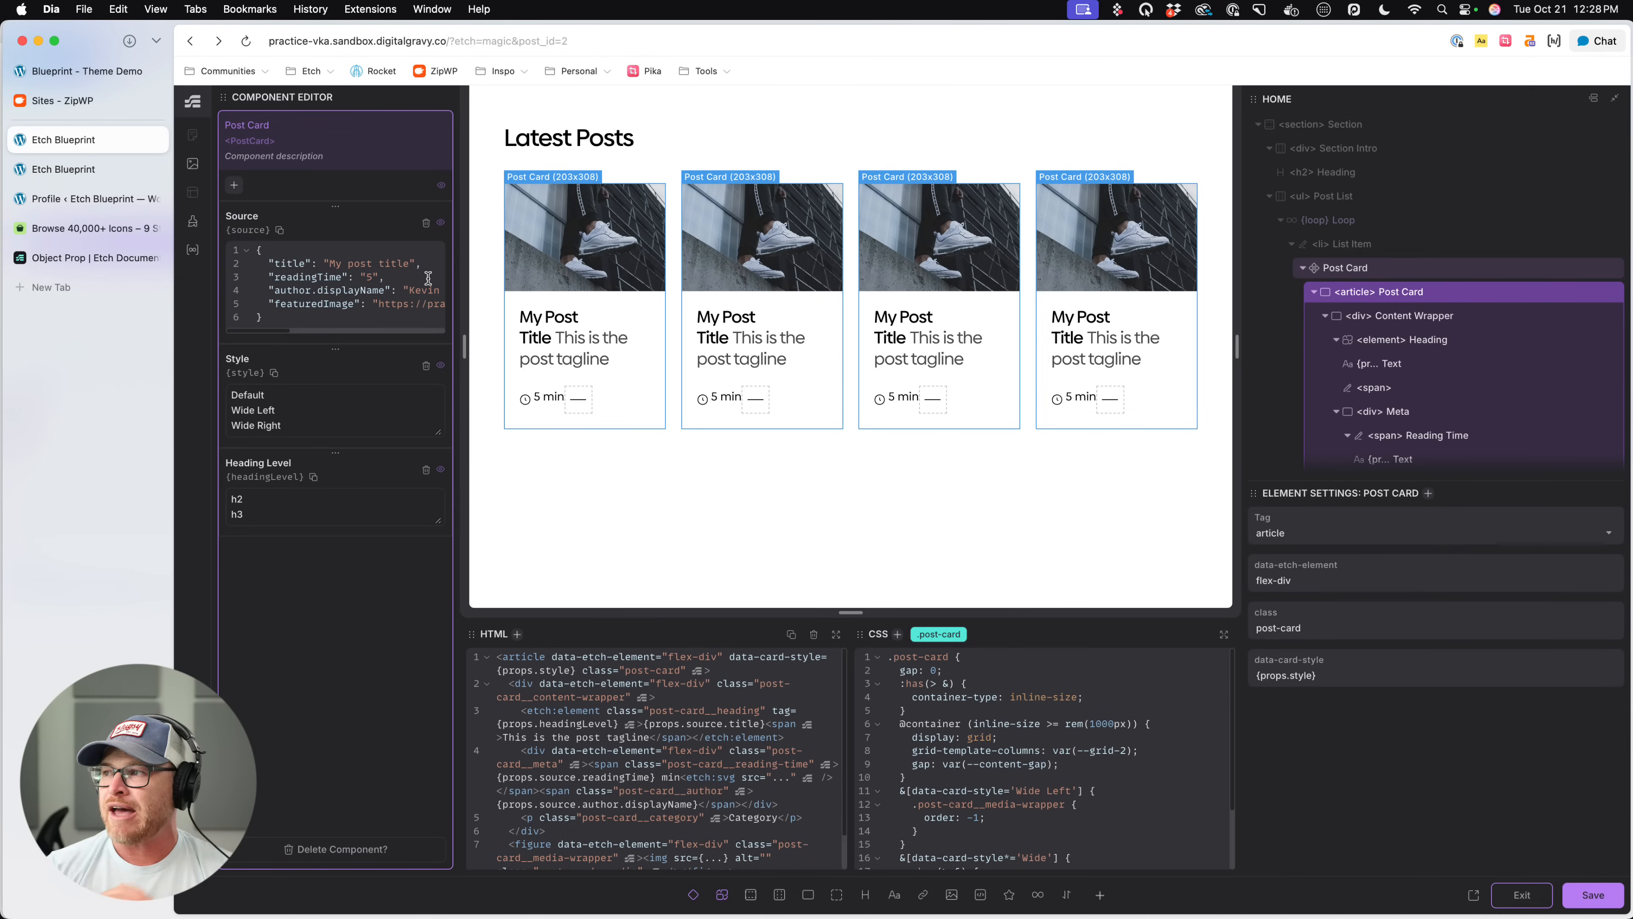
pyautogui.click(423, 262)
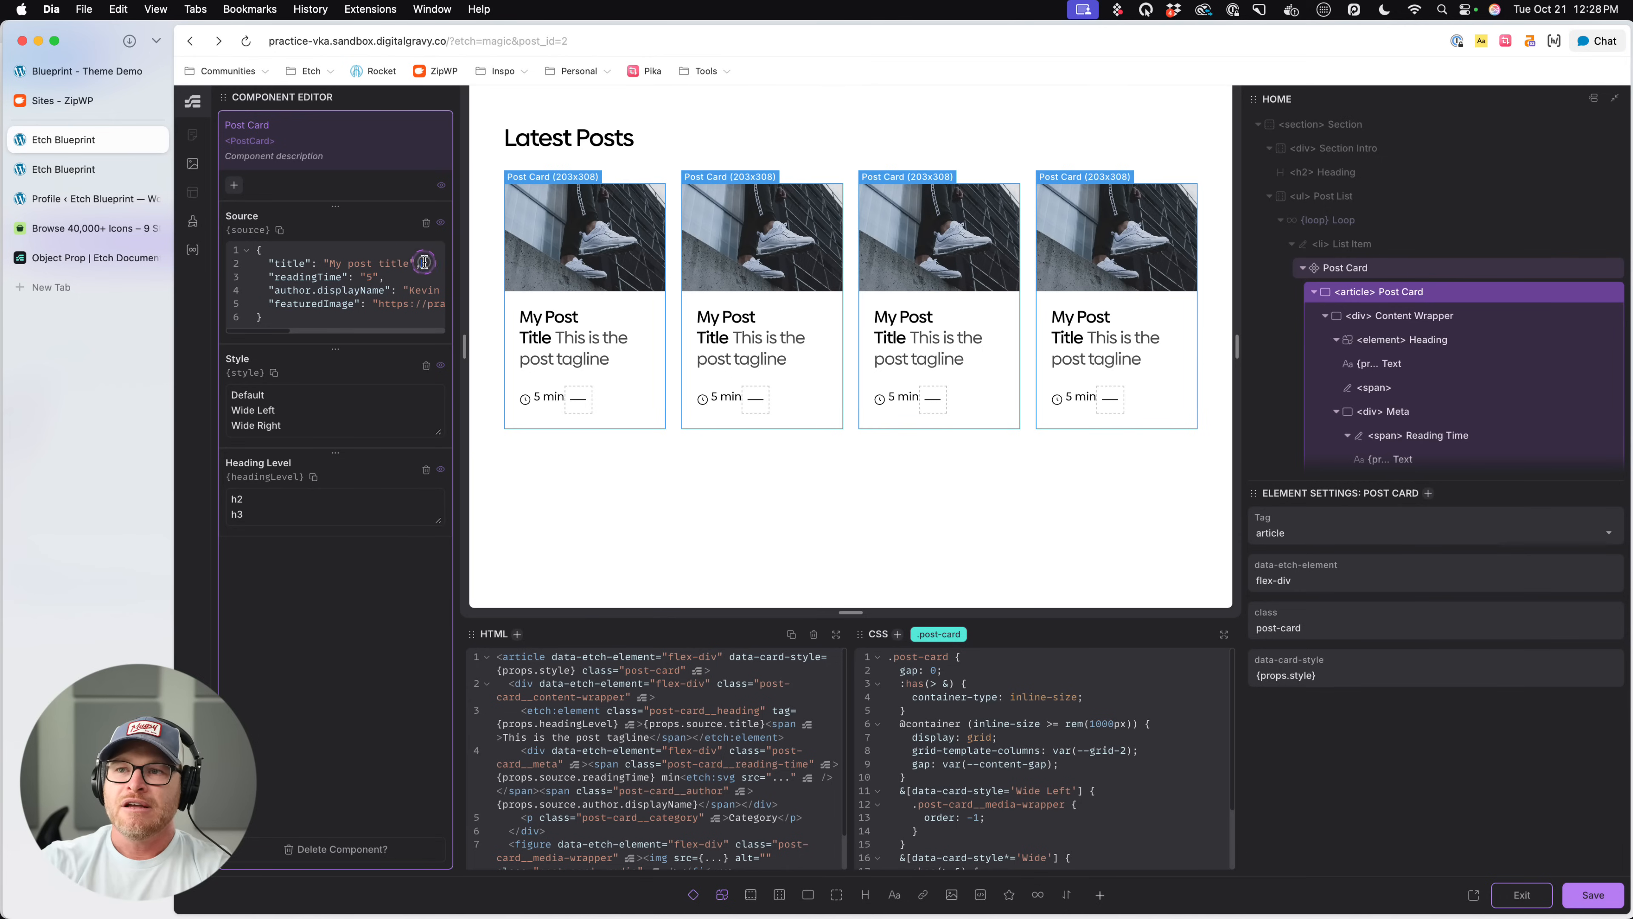
pyautogui.press('Return')
pyautogui.write('"category"')
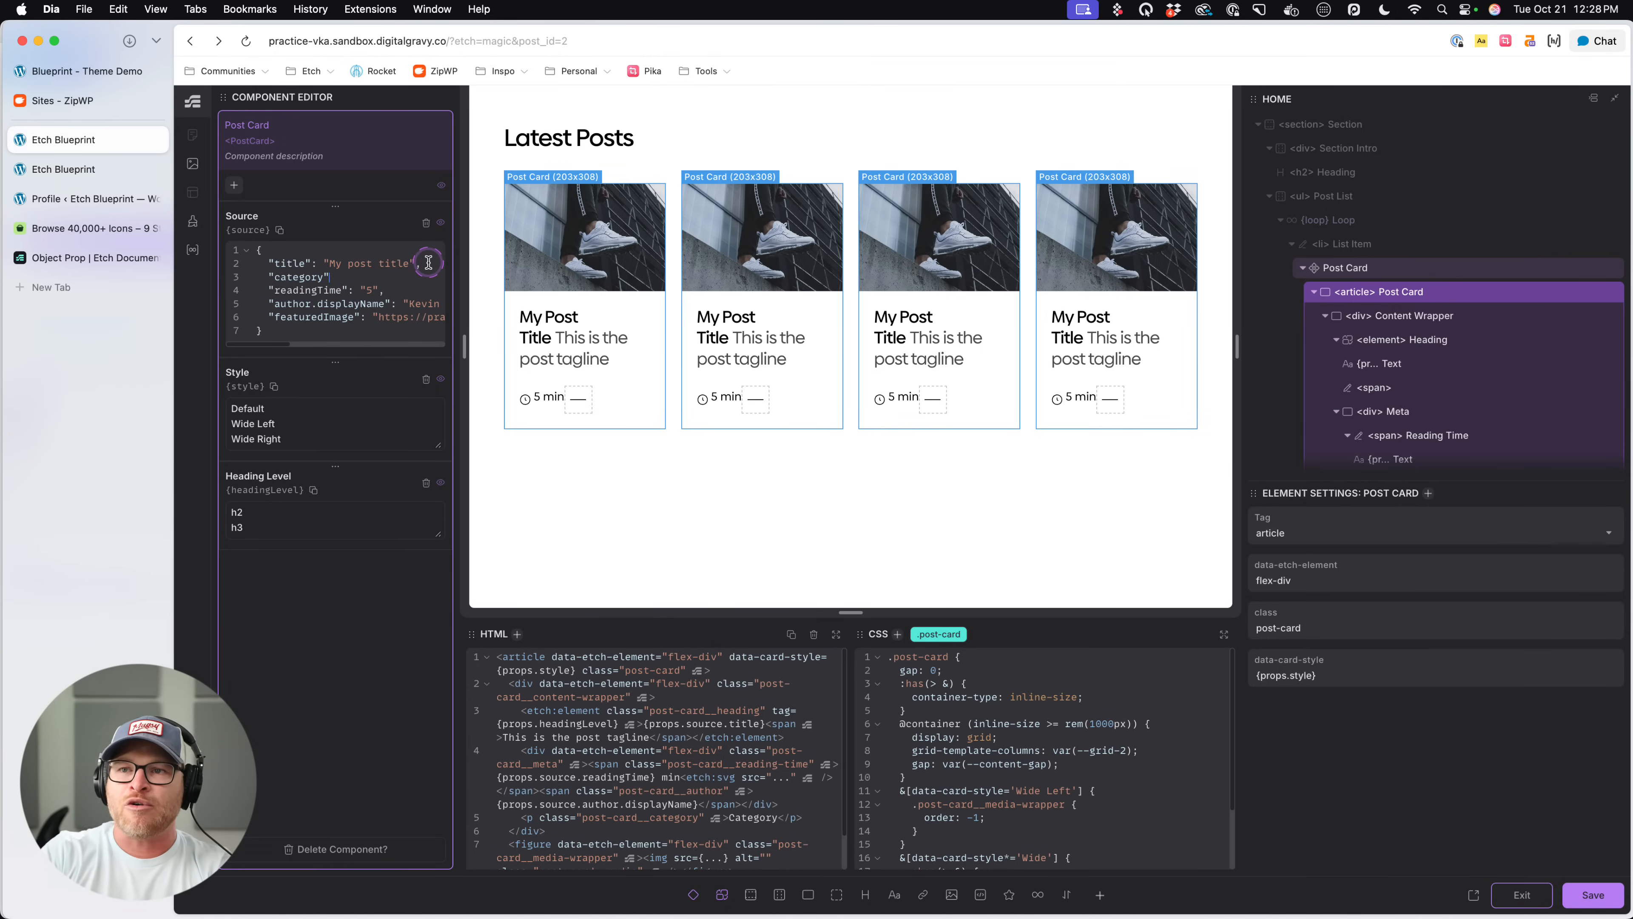
pyautogui.write(': "Test Ca')
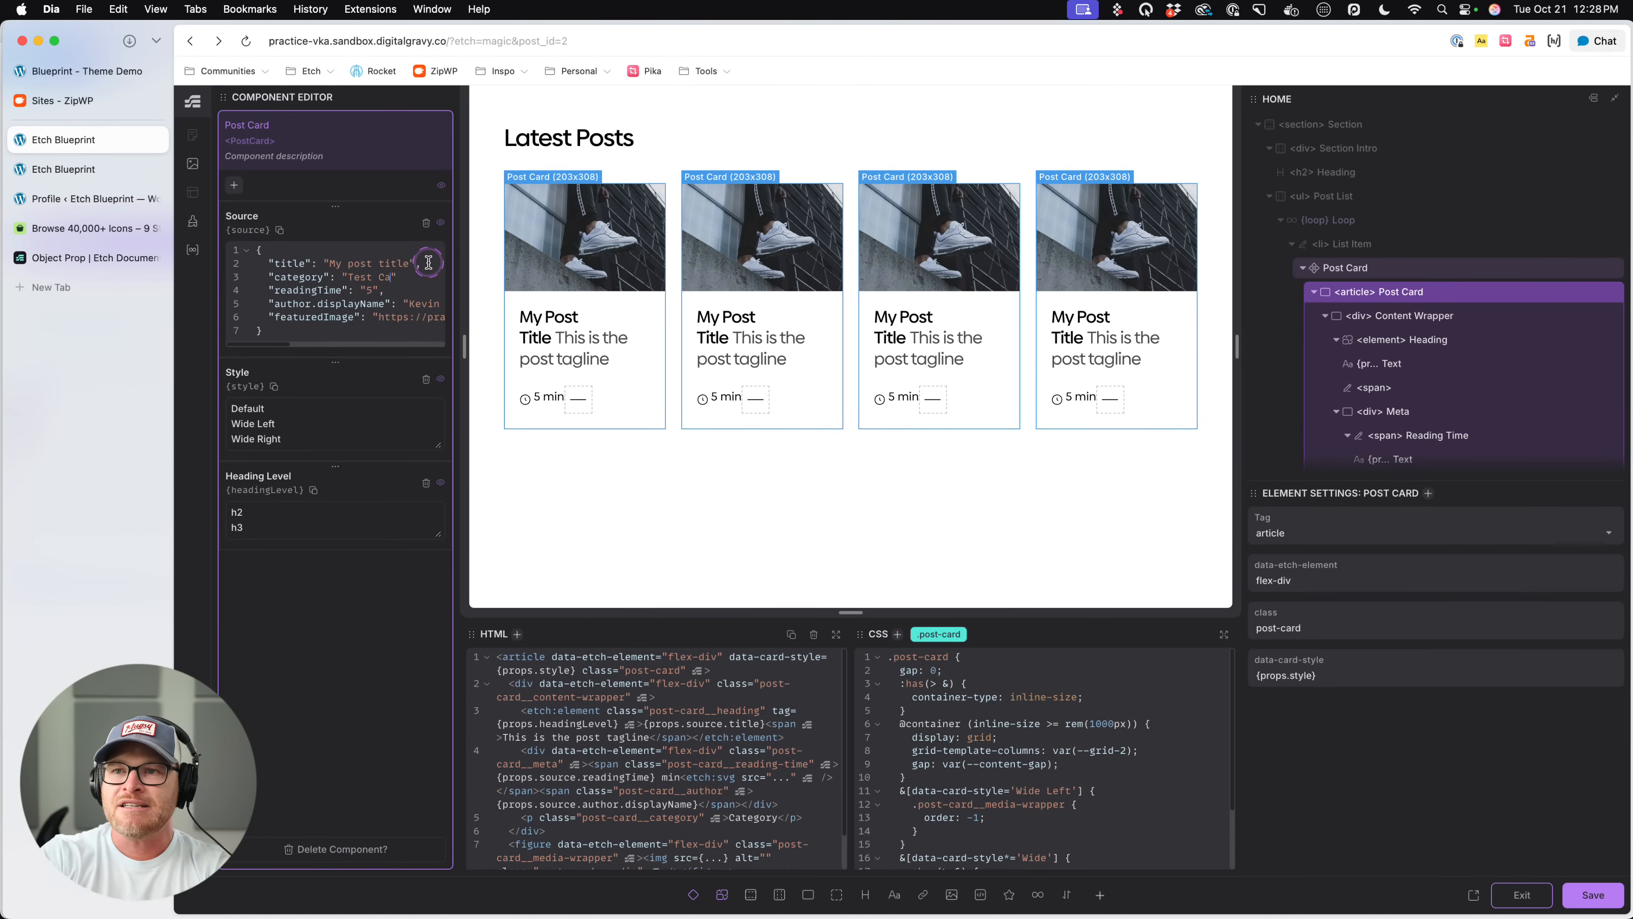
pyautogui.write('t')
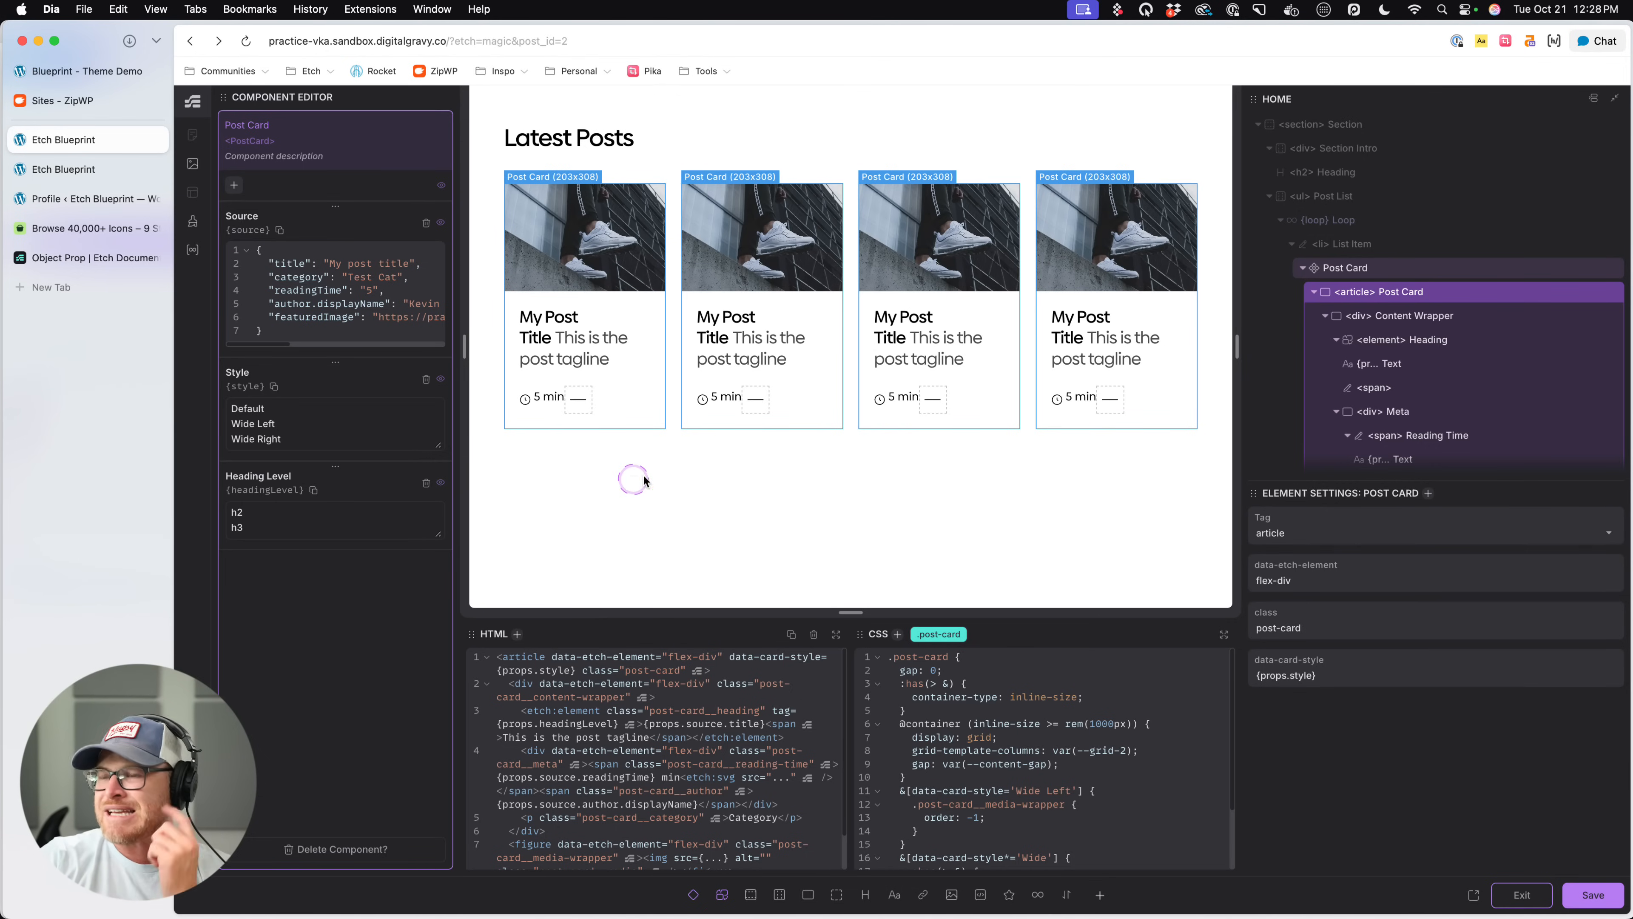
pyautogui.click(1426, 291)
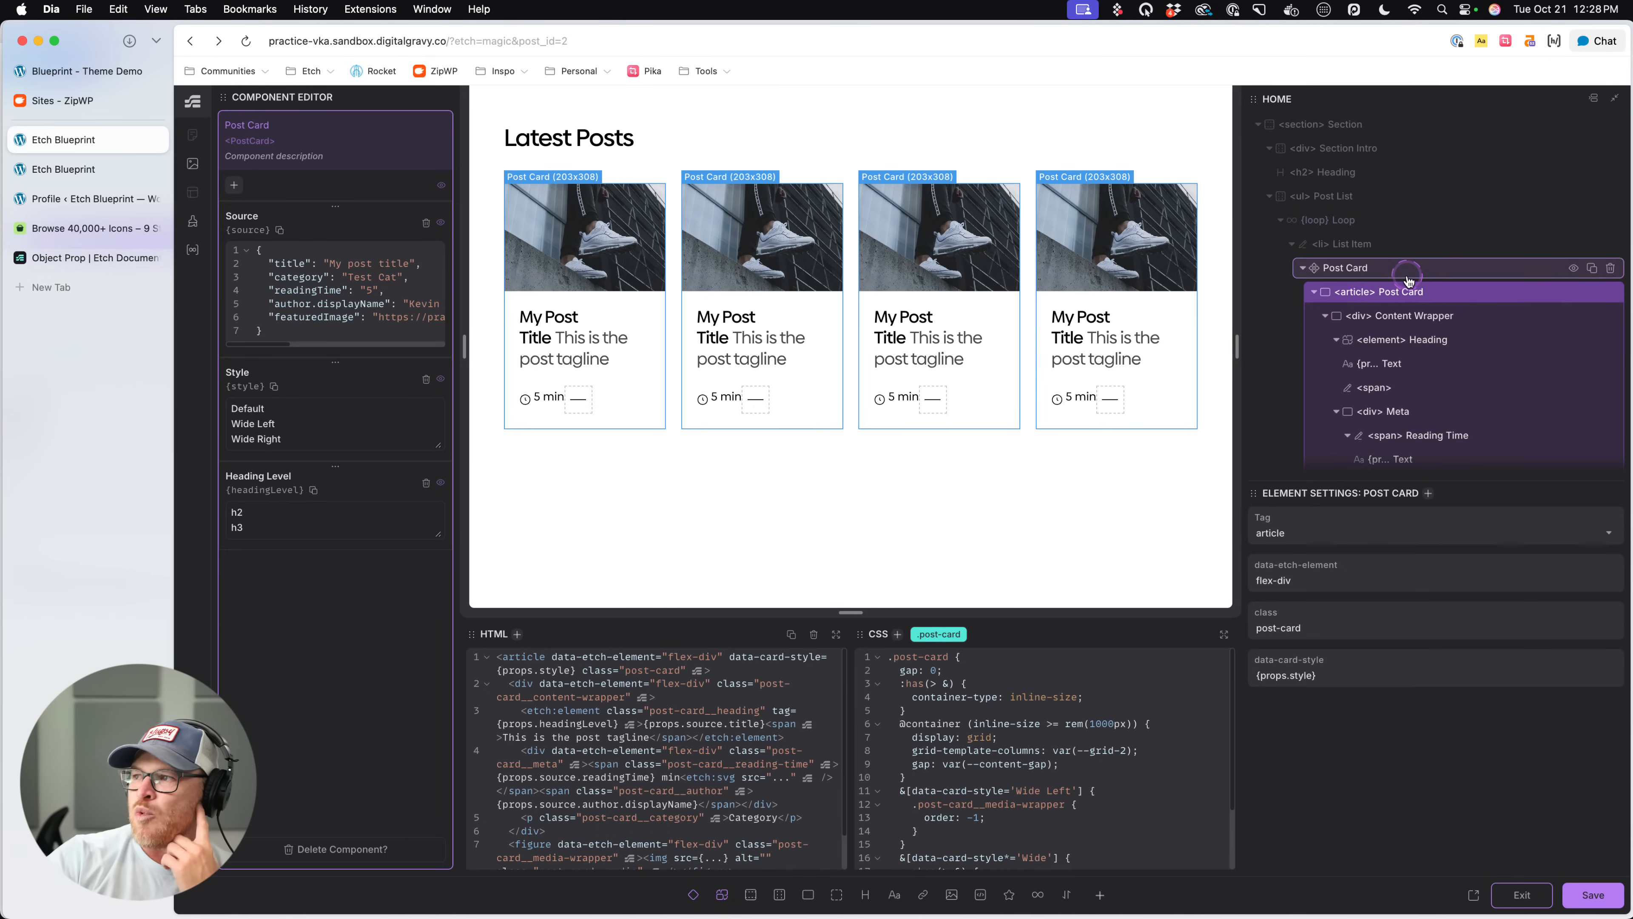
# - Save the Post Card component with its updated Source data and exit the component editor
pyautogui.click(1583, 895)
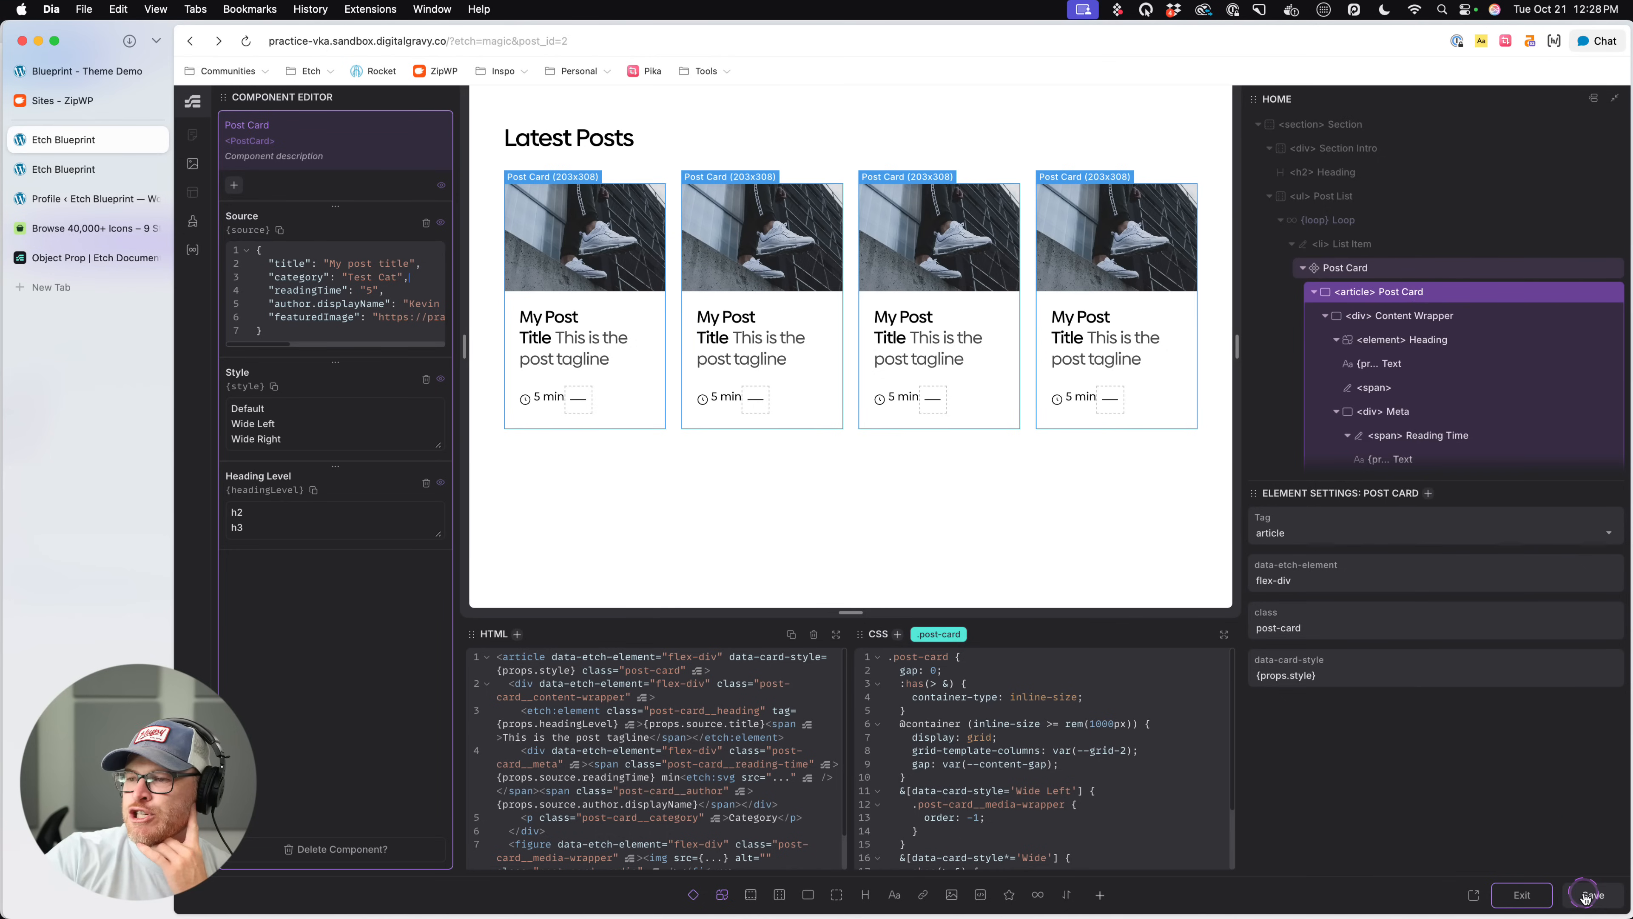
pyautogui.click(300, 424)
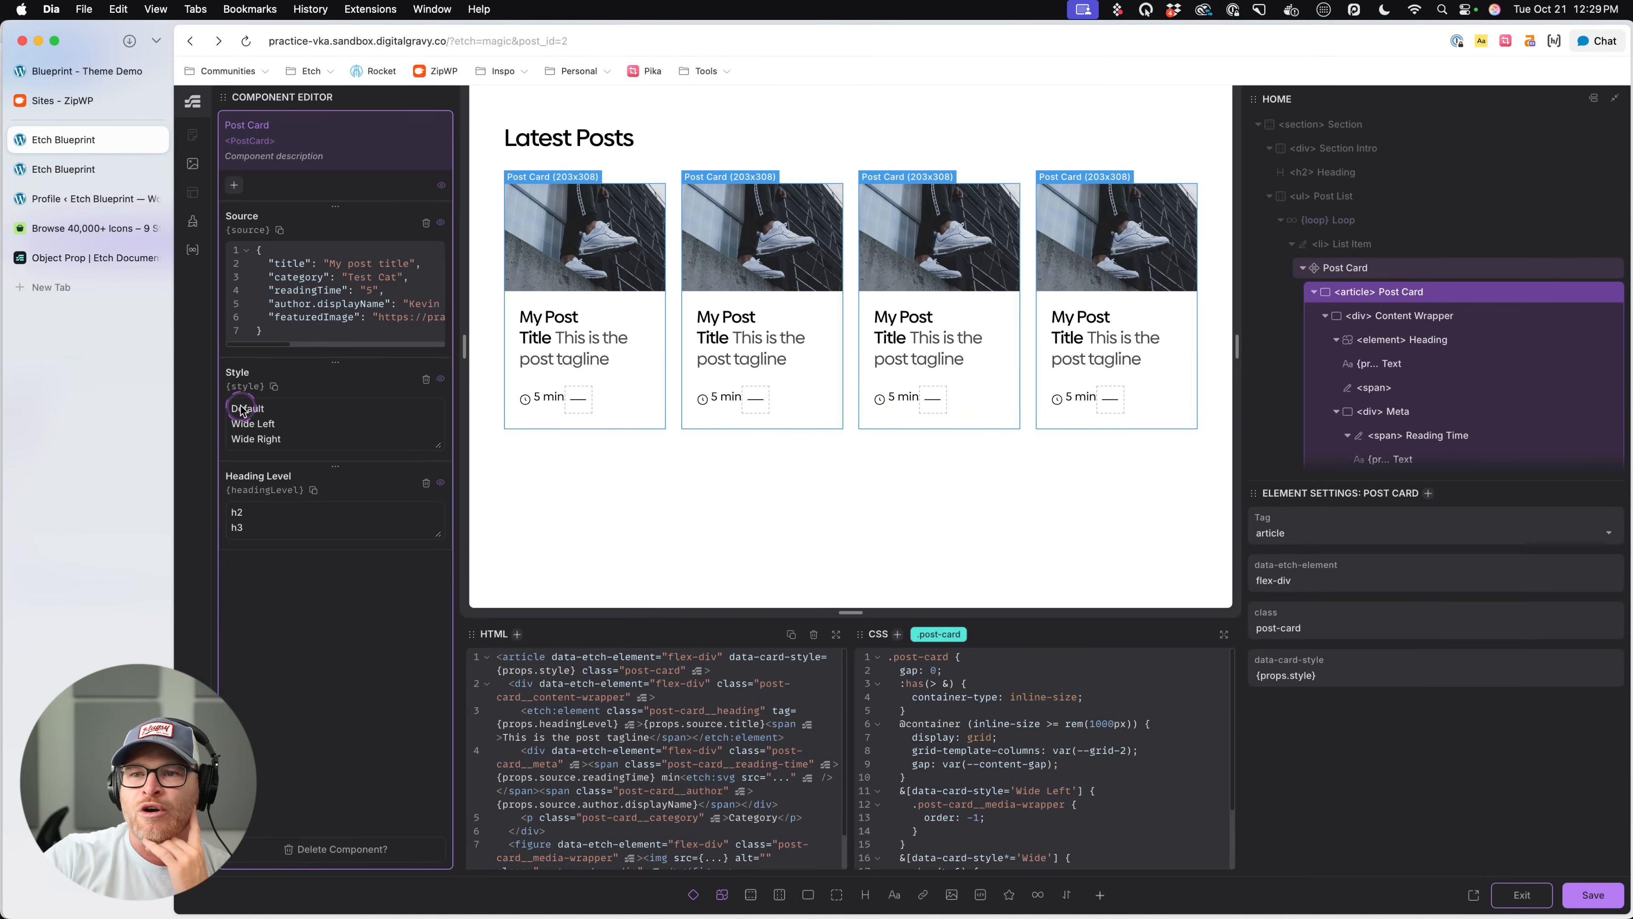
pyautogui.click(1588, 886)
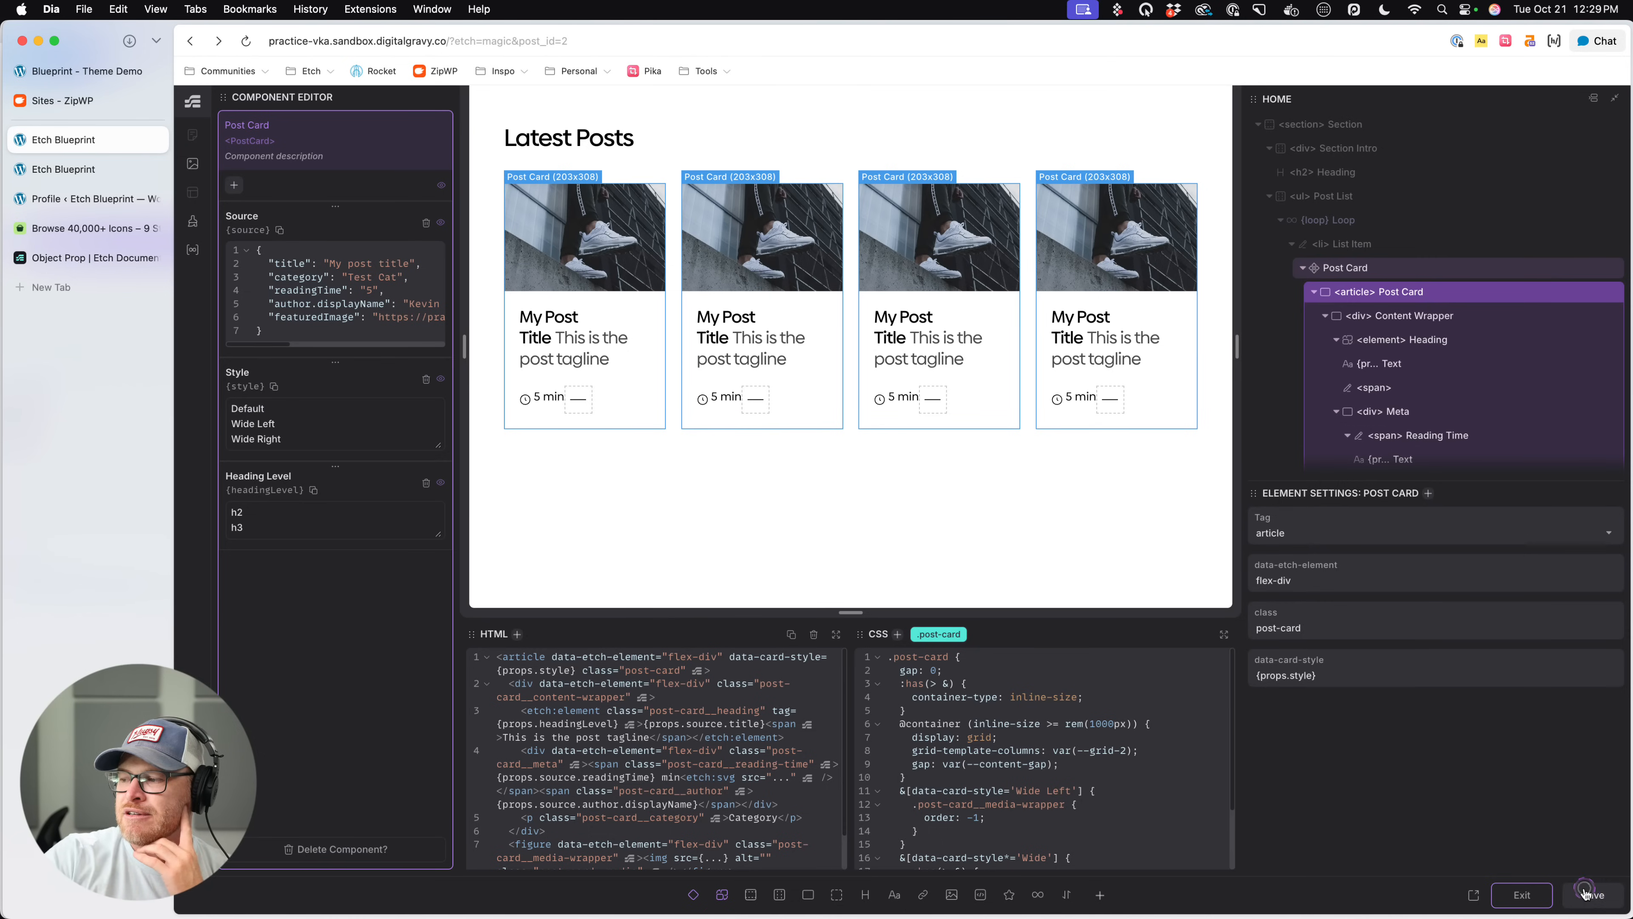
pyautogui.click(1525, 896)
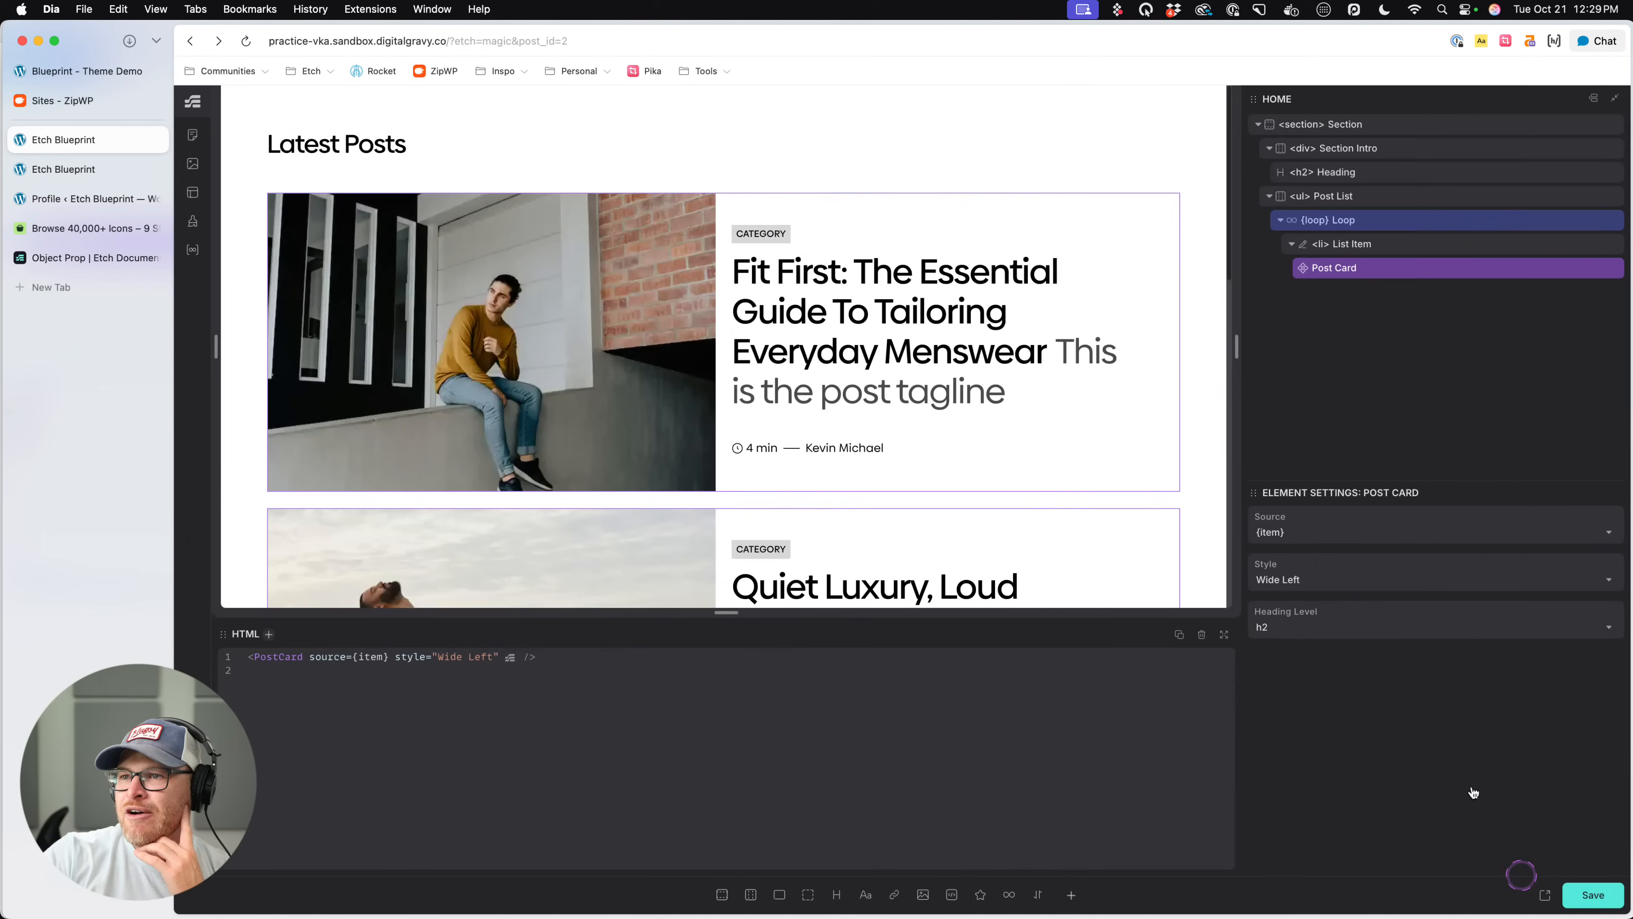
# - Set the Post List's grid-template-columns to var(--grid-1) and save the page
pyautogui.click(1406, 337)
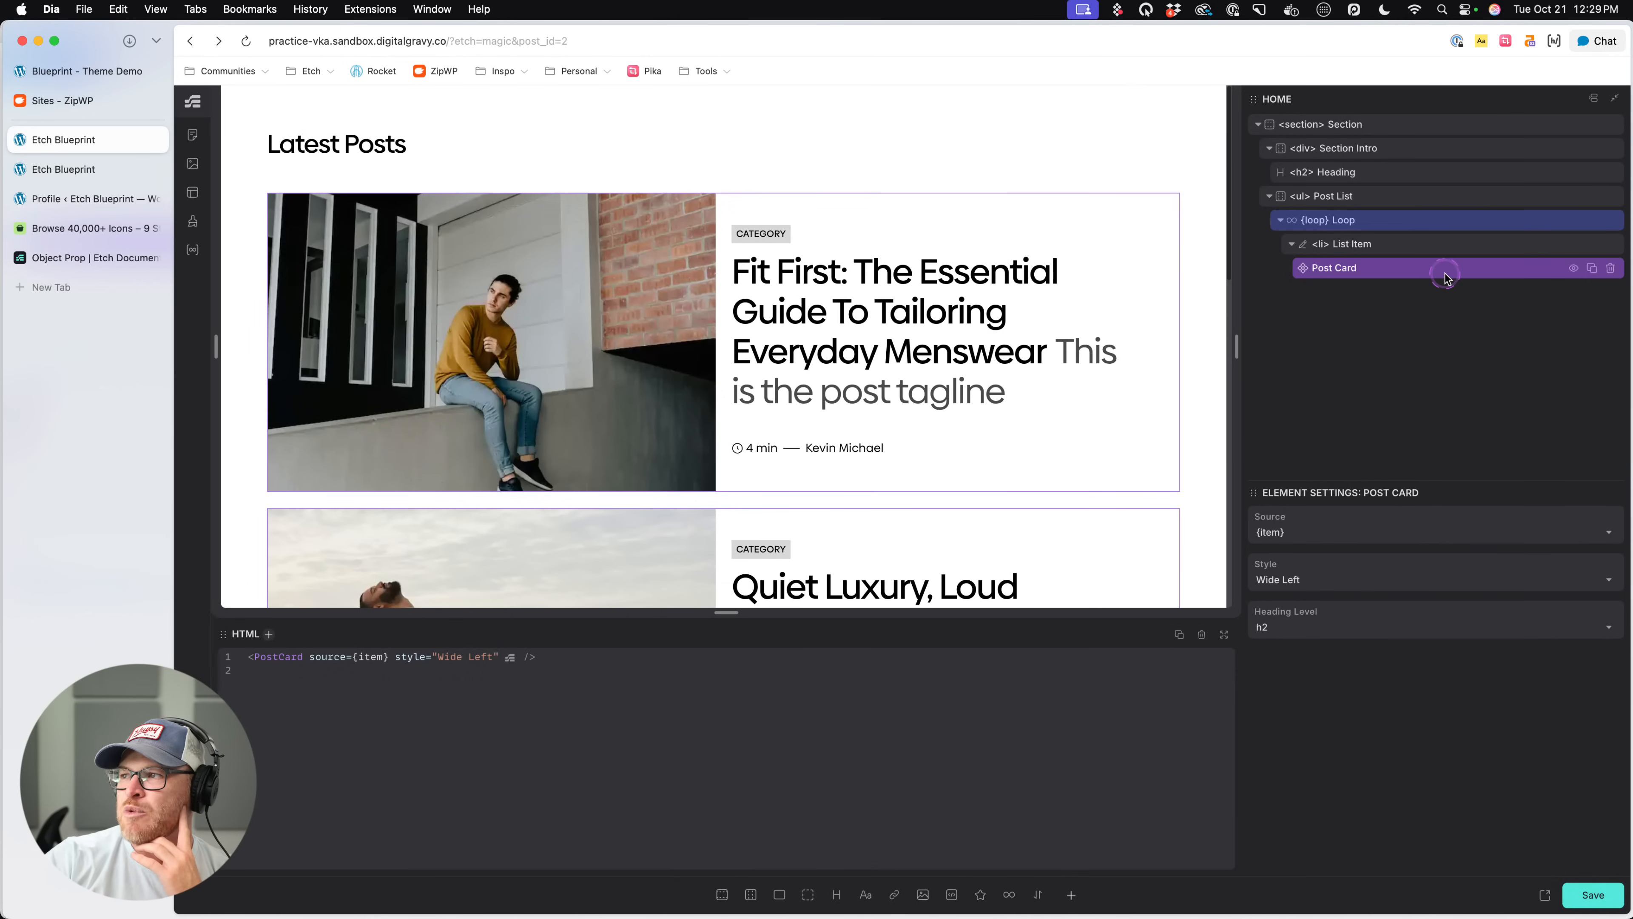
pyautogui.click(1387, 218)
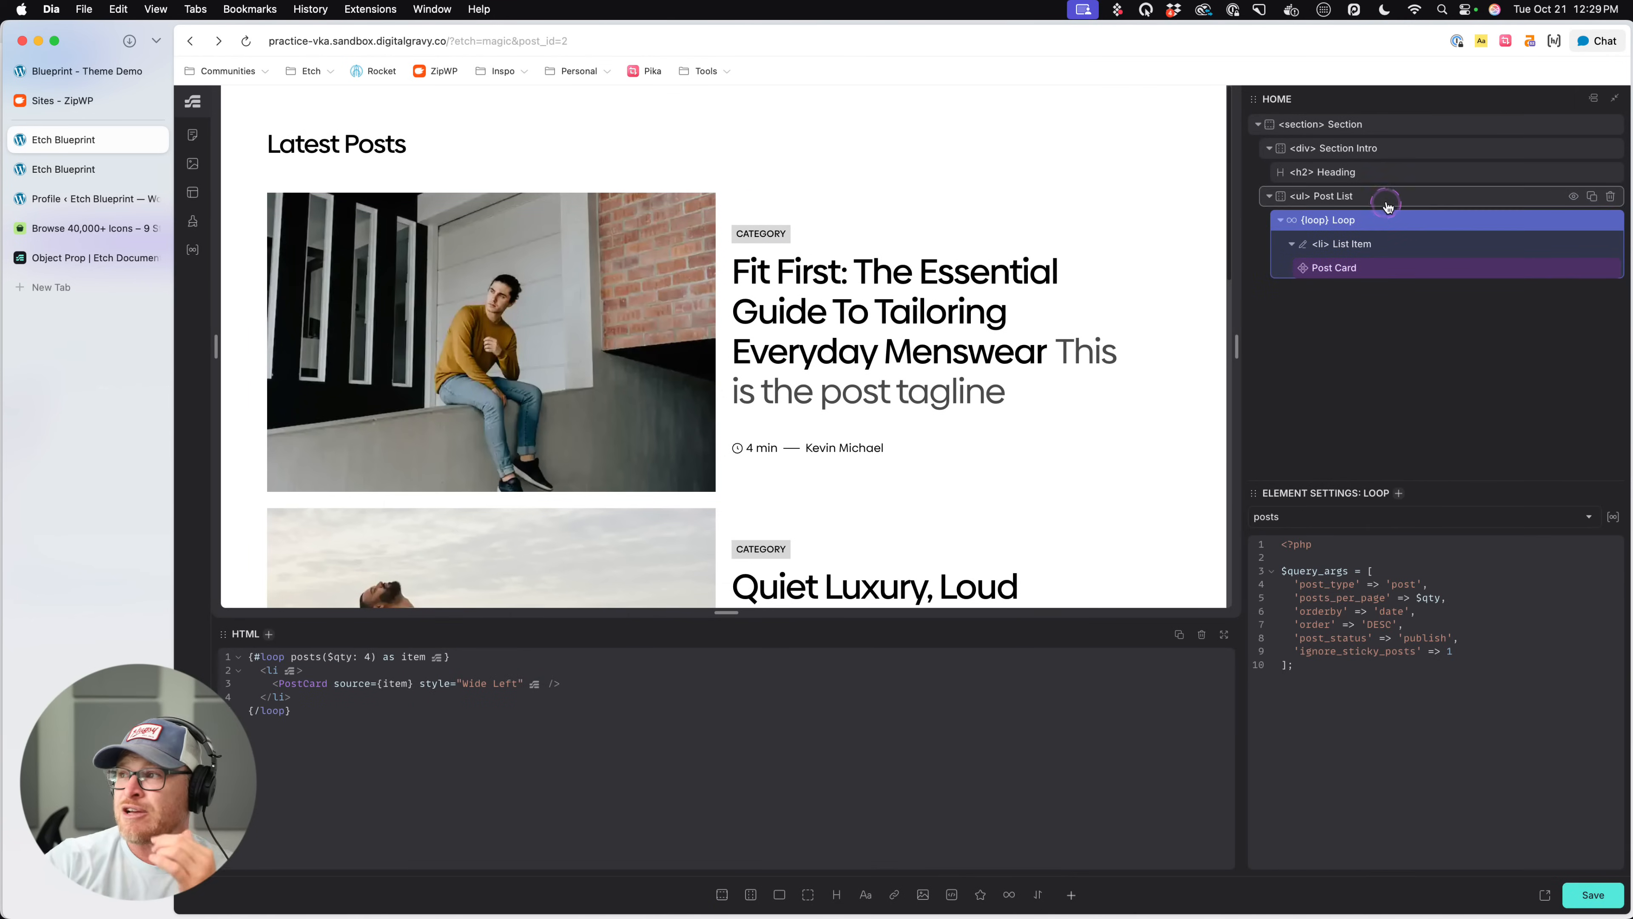
pyautogui.click(1387, 196)
pyautogui.click(990, 683)
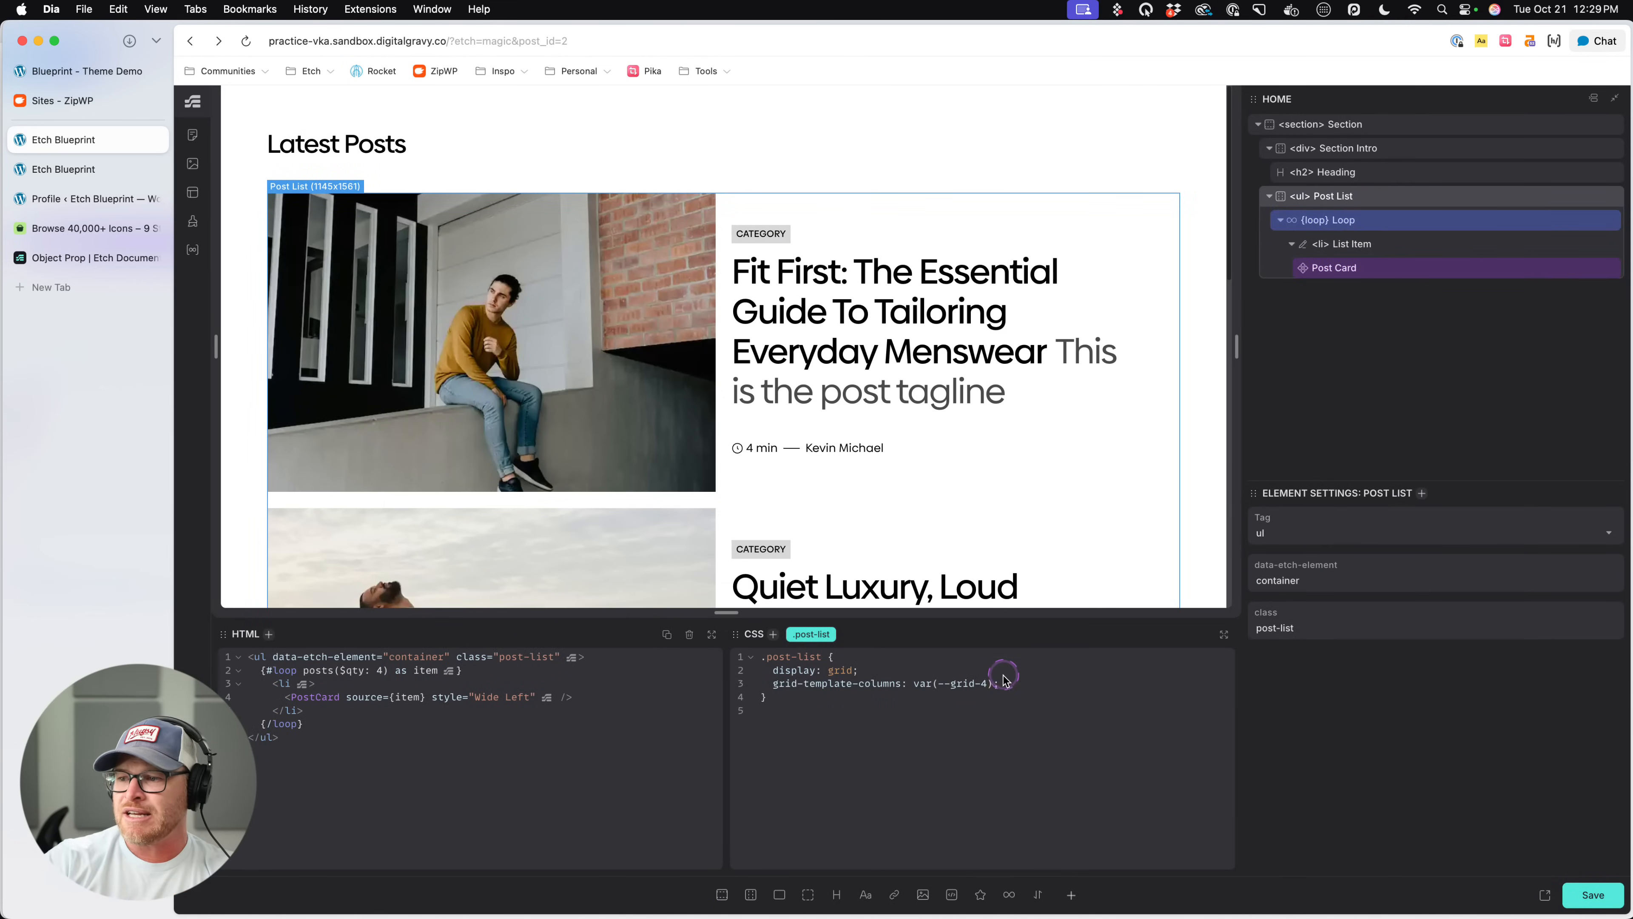
pyautogui.press('super+s')
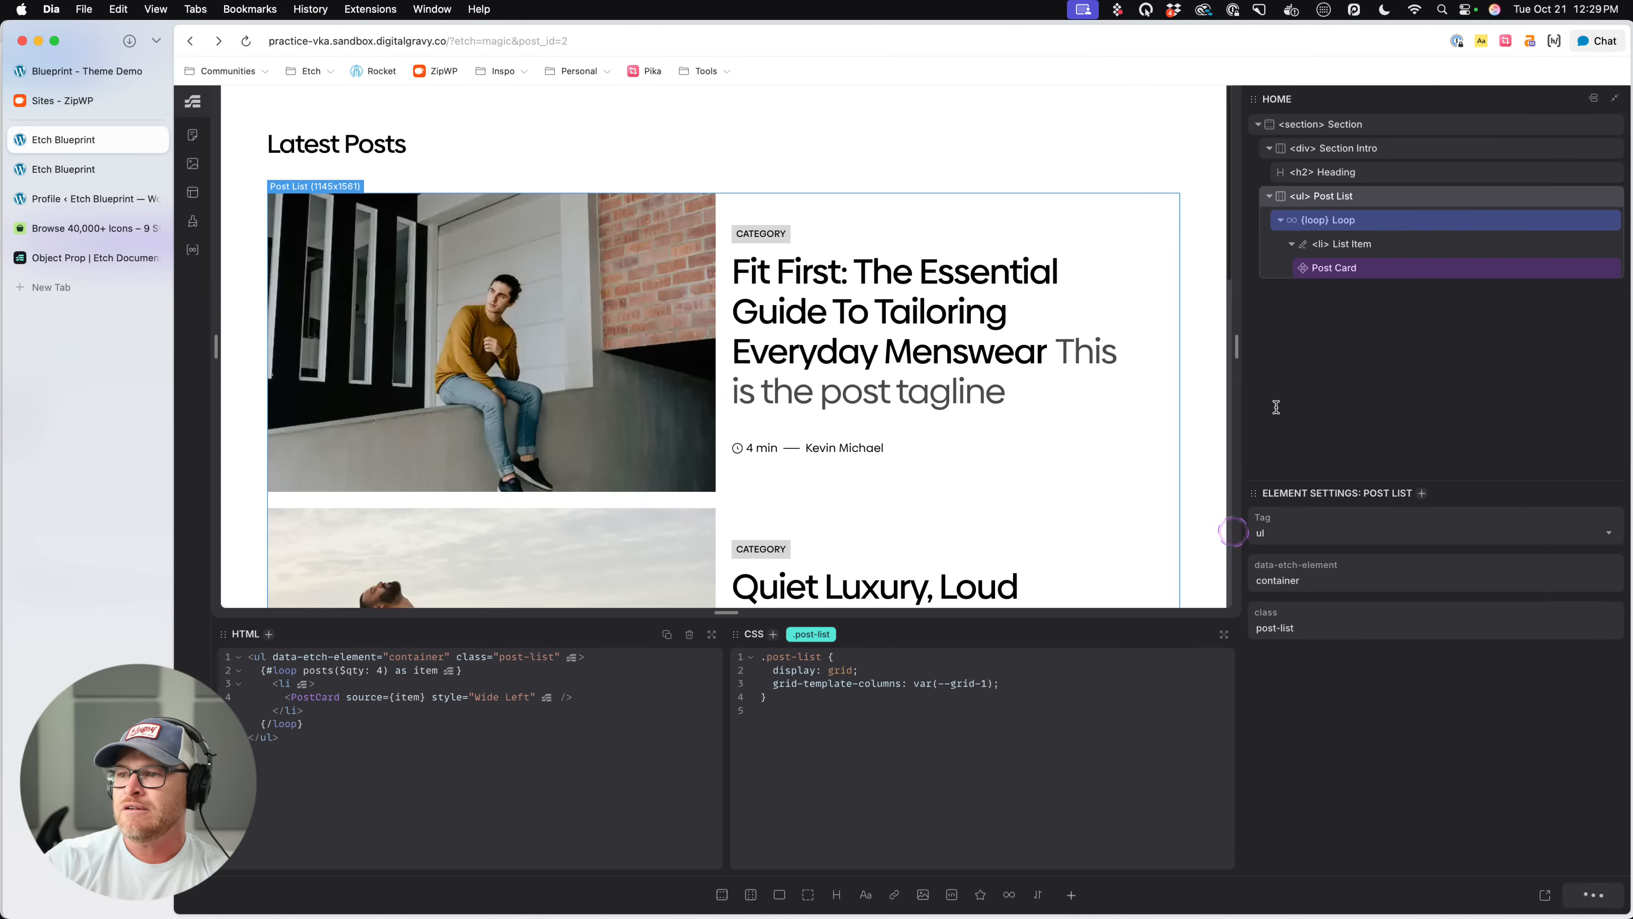
# - Open the Post Card component for editing, replace its category text with {props.source.category}, and save
pyautogui.rightClick(1387, 269)
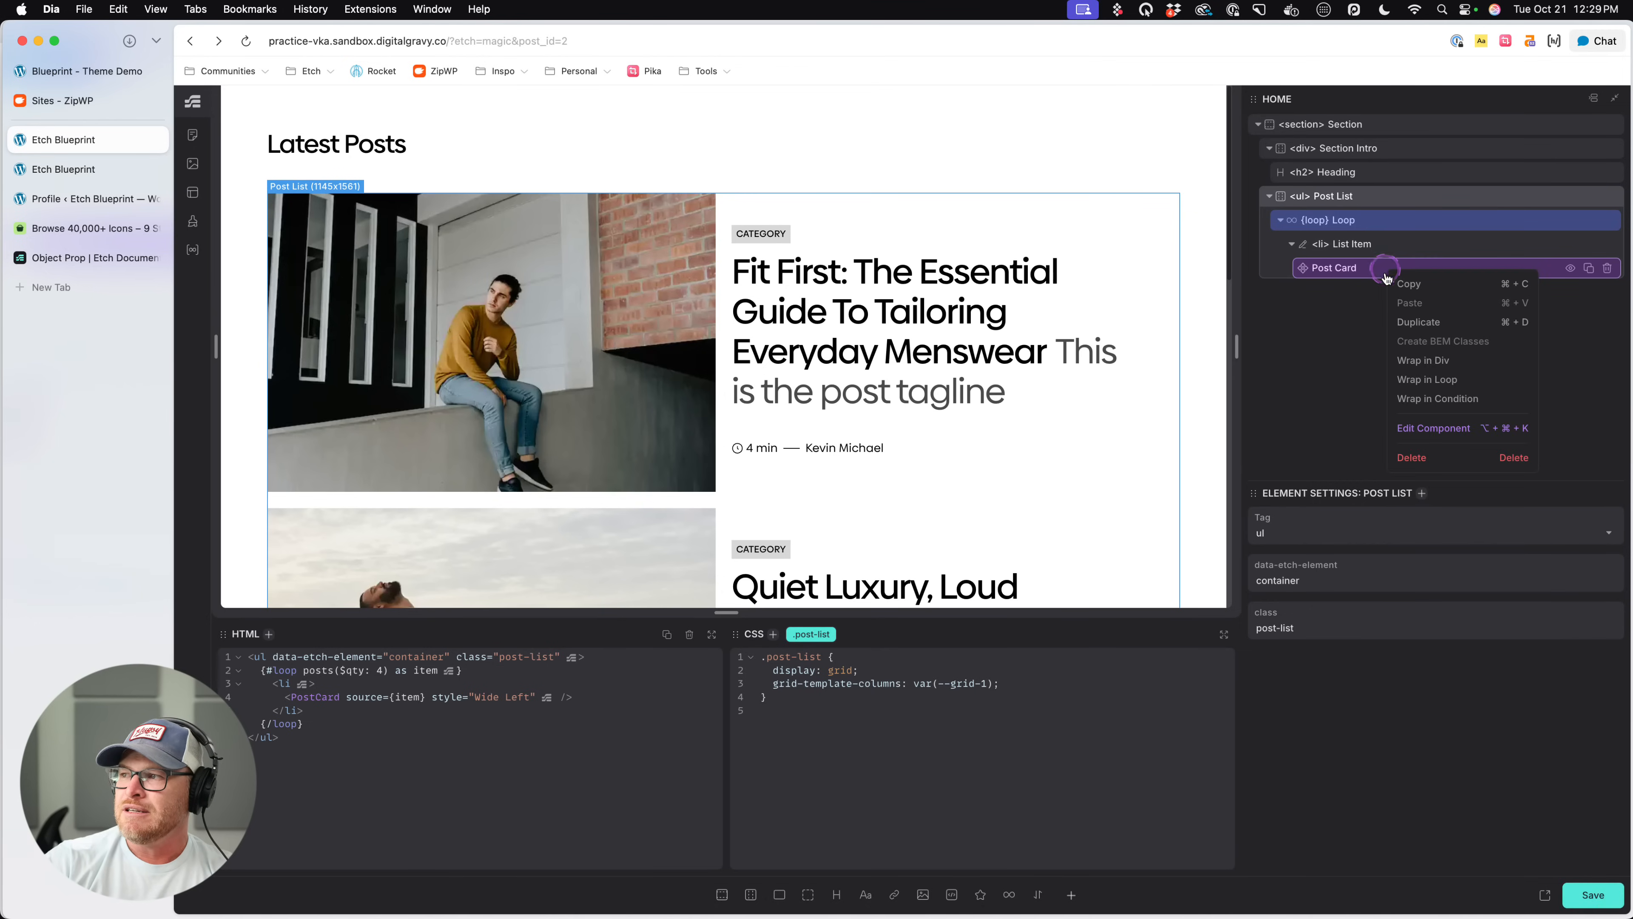
pyautogui.click(1415, 428)
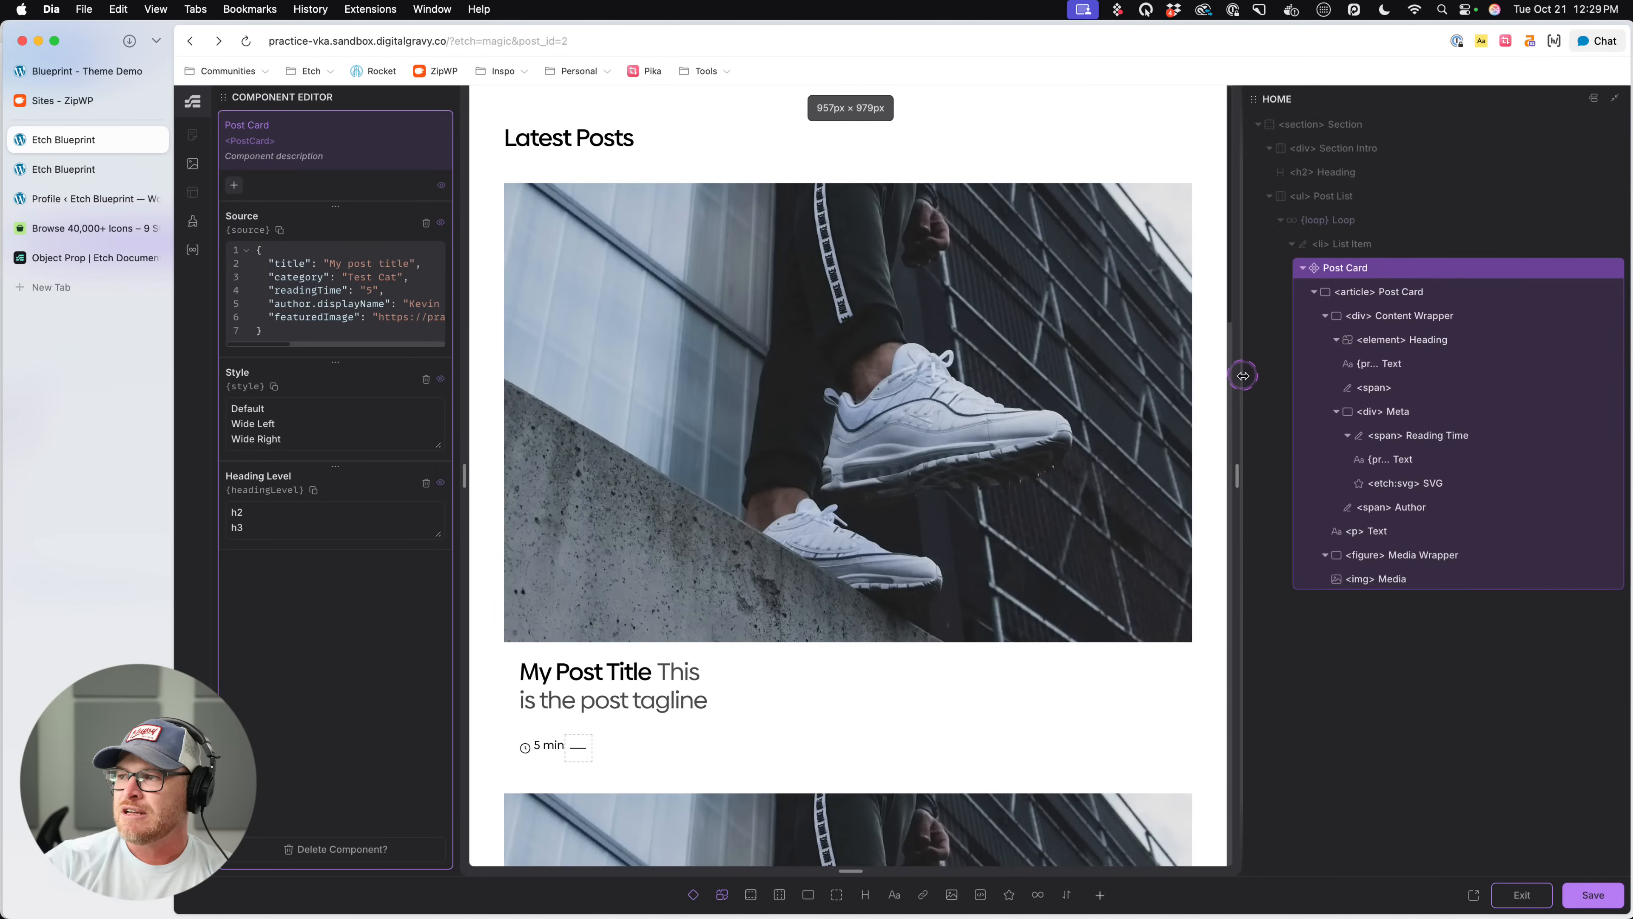
pyautogui.moveTo(1243, 375); pyautogui.dragTo(1364, 381)
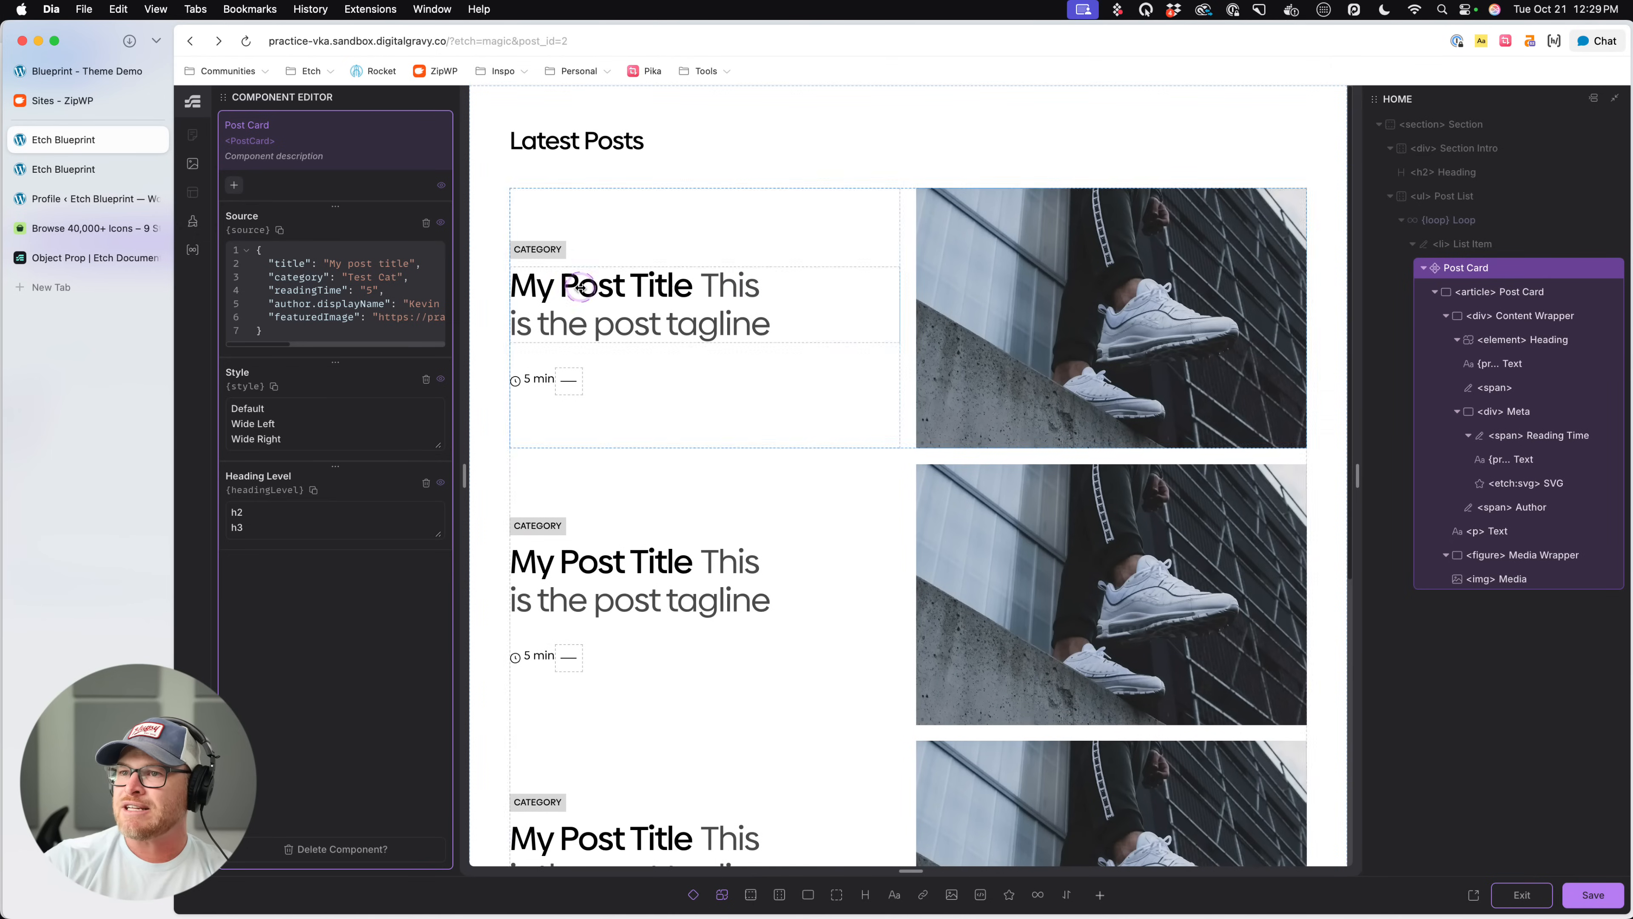
pyautogui.click(537, 249)
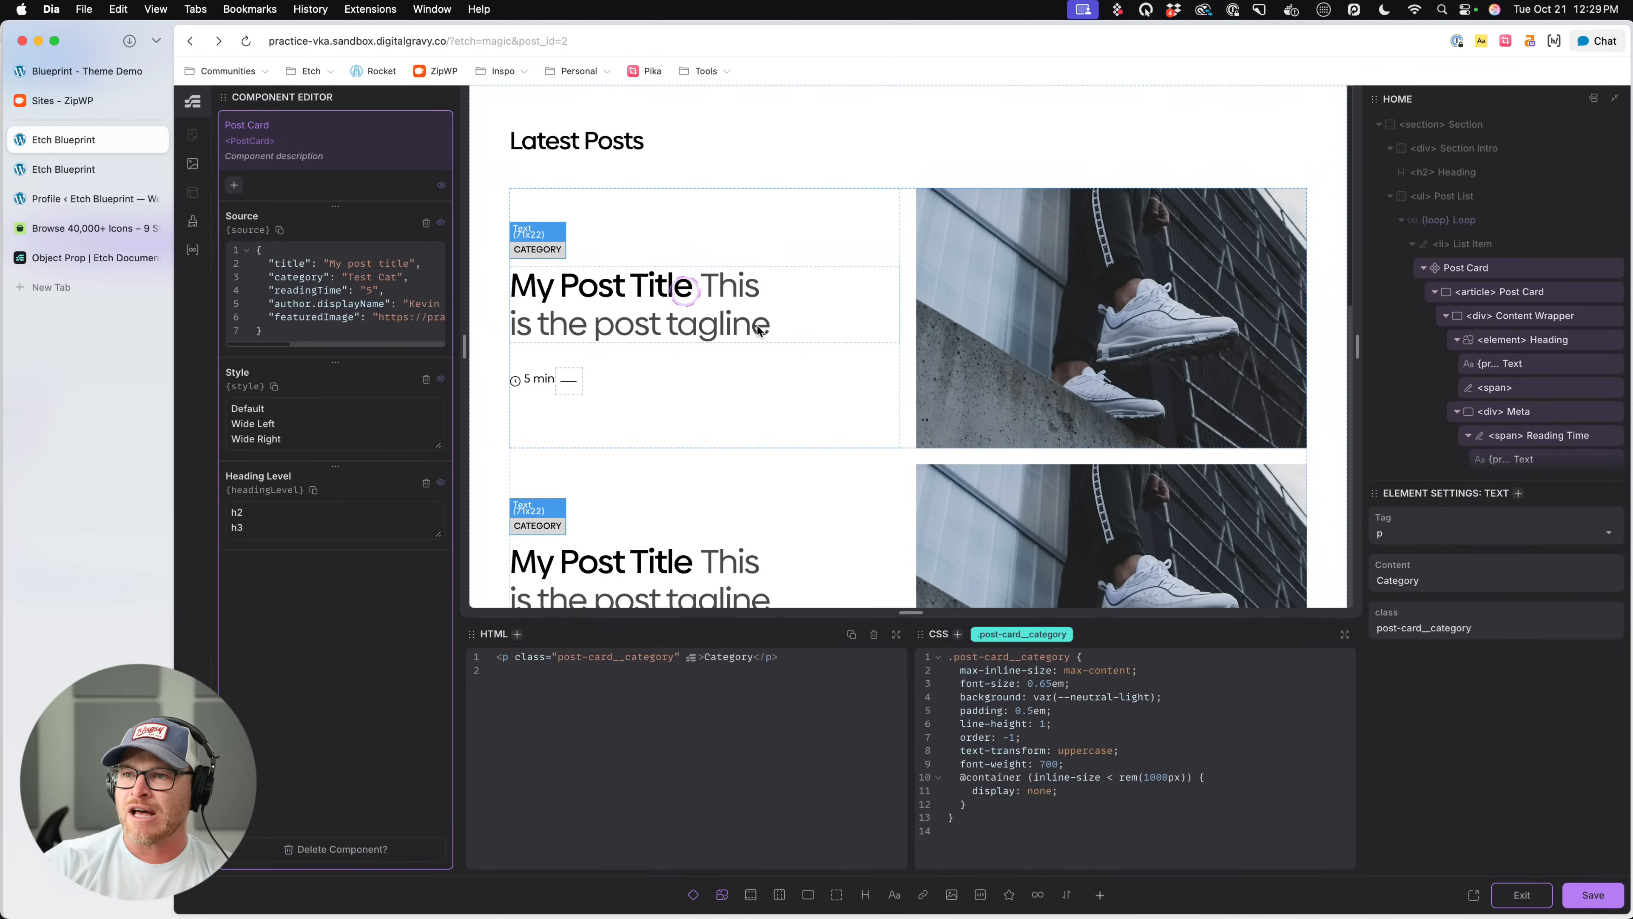
pyautogui.doubleClick(731, 657)
pyautogui.write('{}')
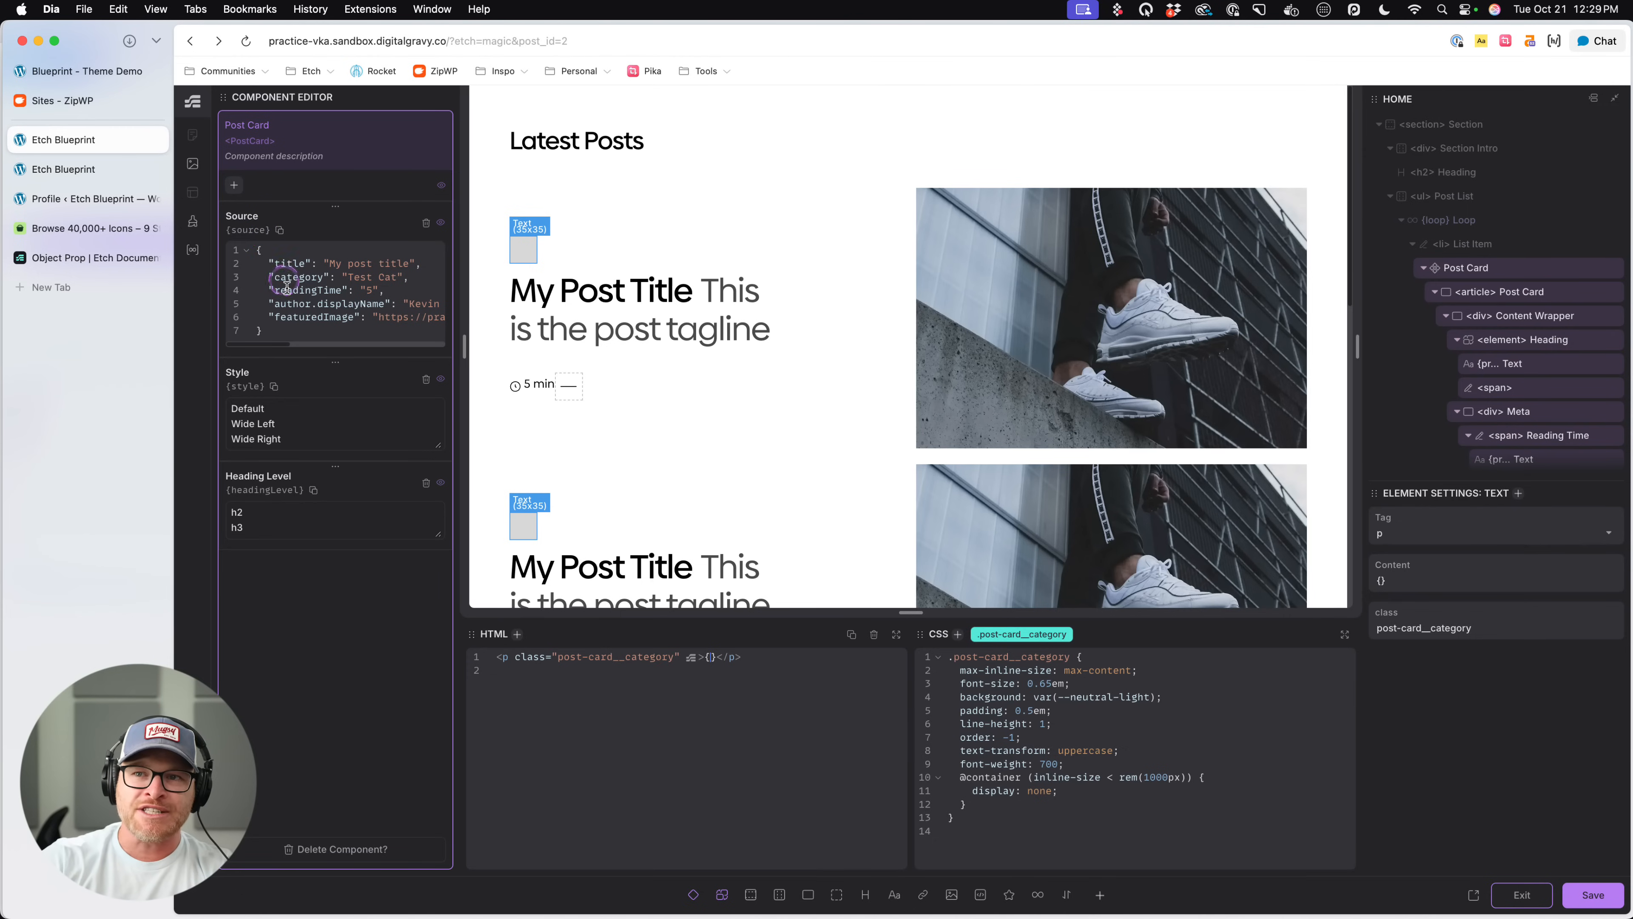
pyautogui.write('props.source.category')
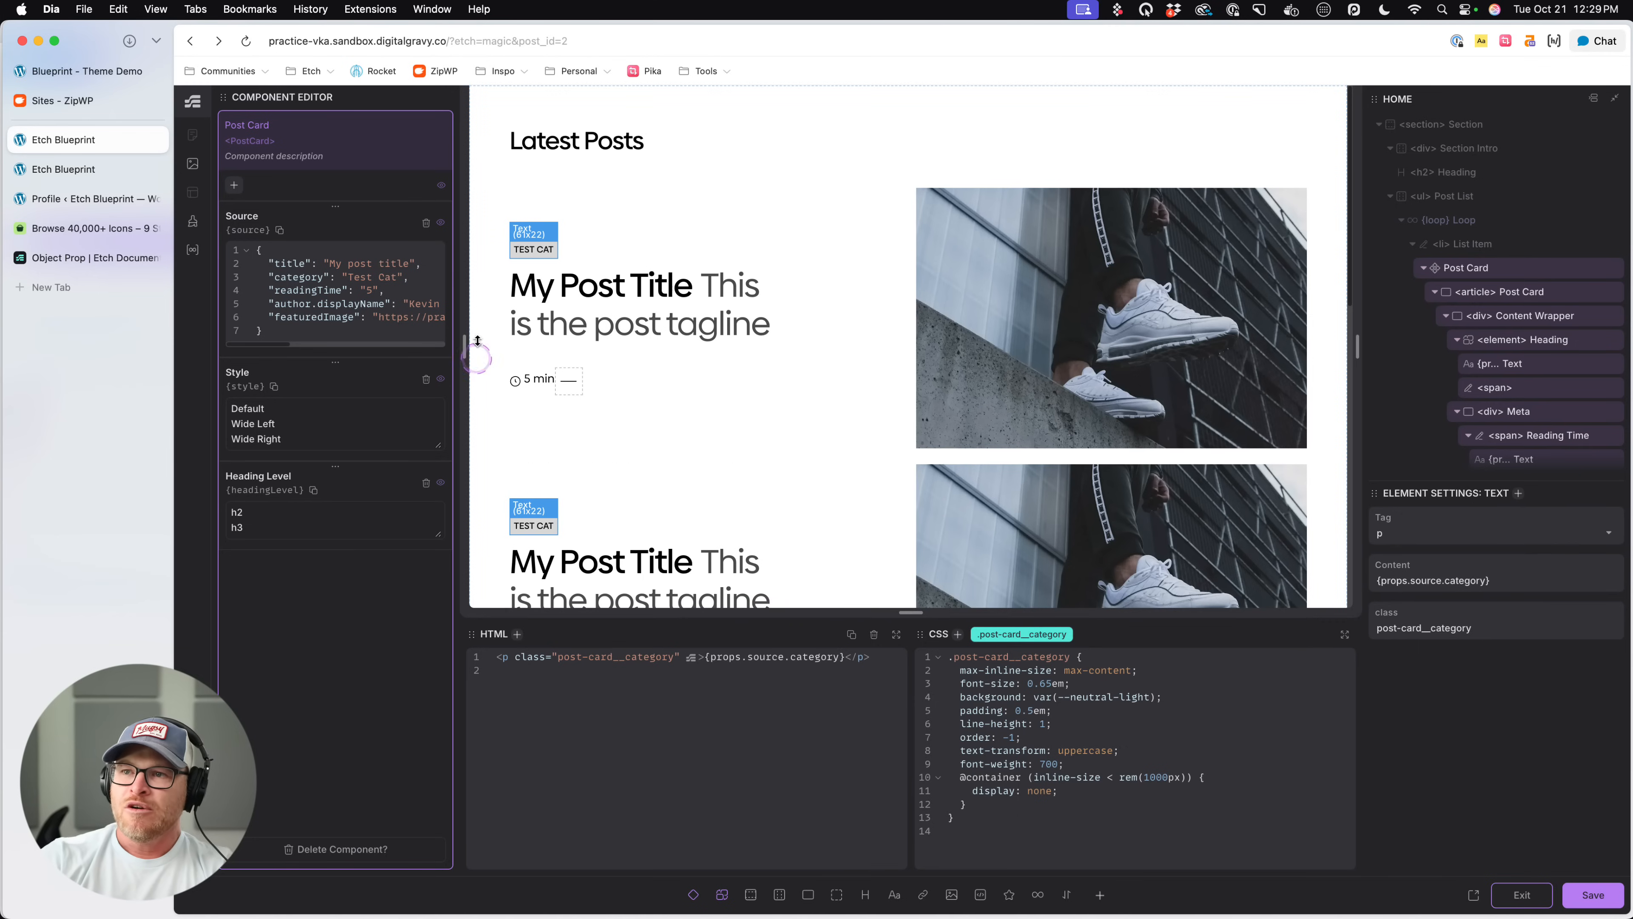
pyautogui.click(389, 282)
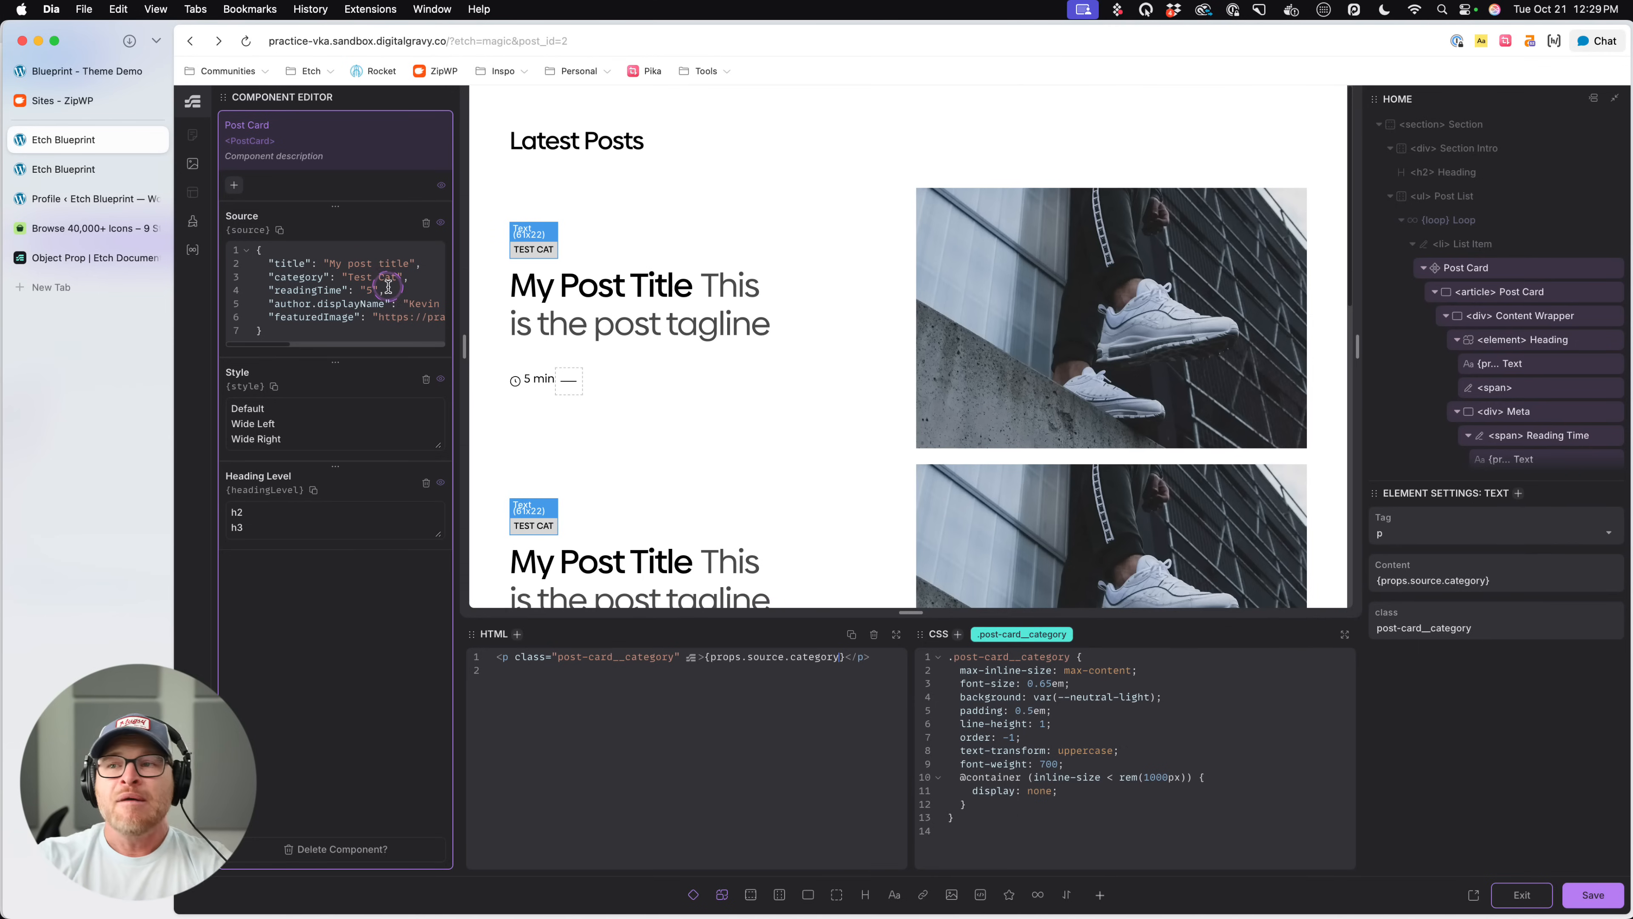
pyautogui.press('super+s')
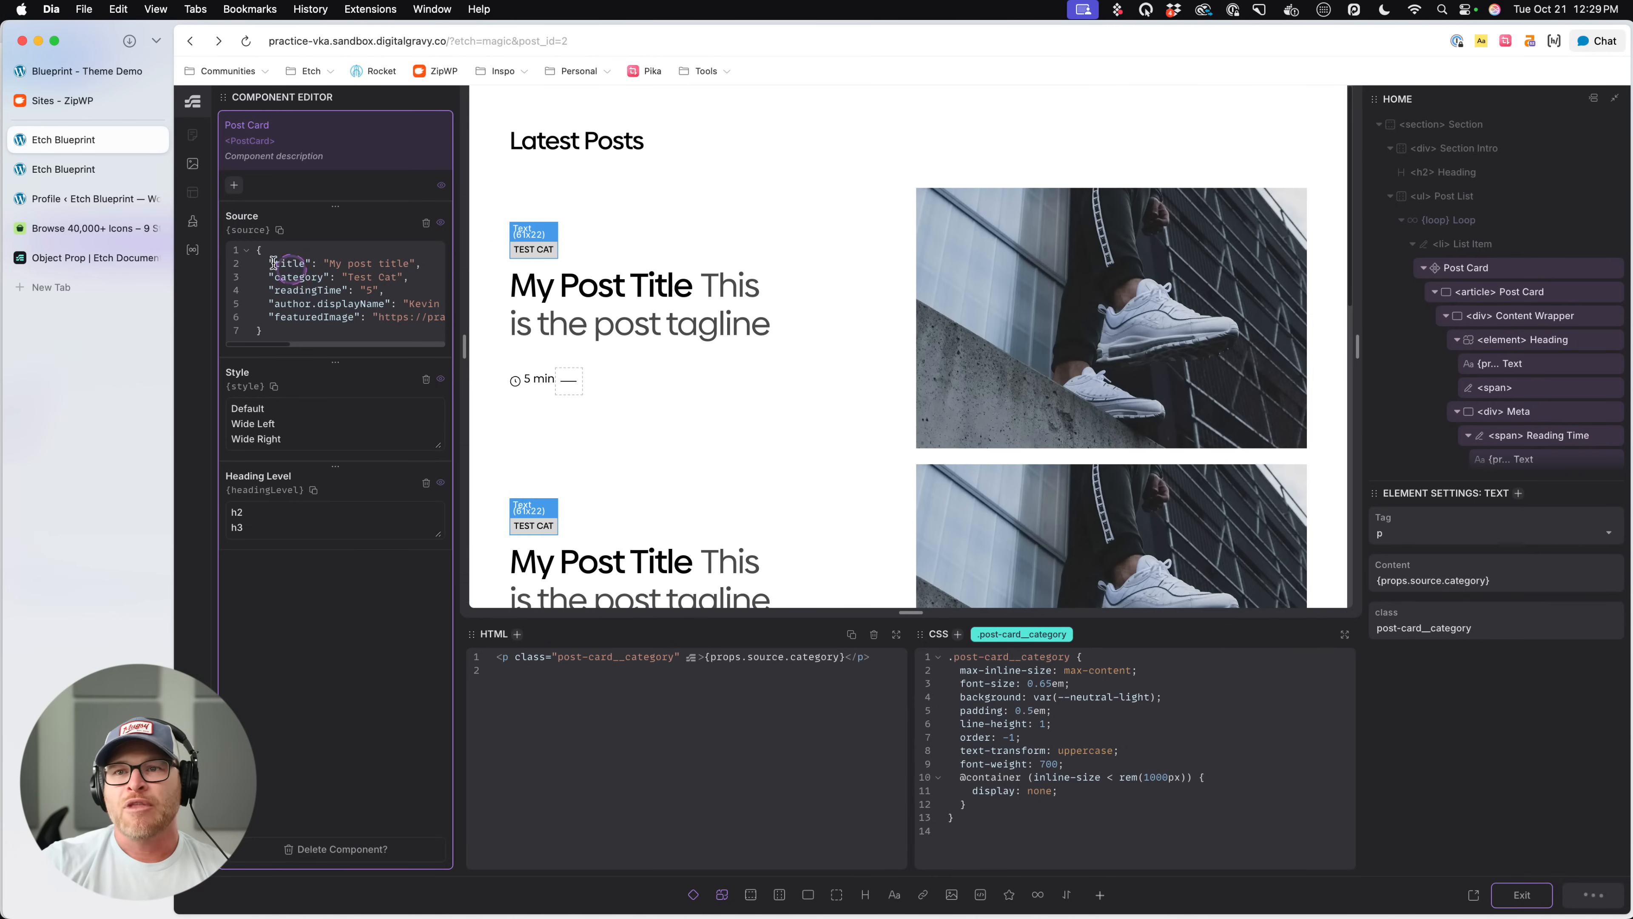
# - Open the Posts loop in the Loop Manager, widen its output preview, and search it for "category"
pyautogui.click(193, 249)
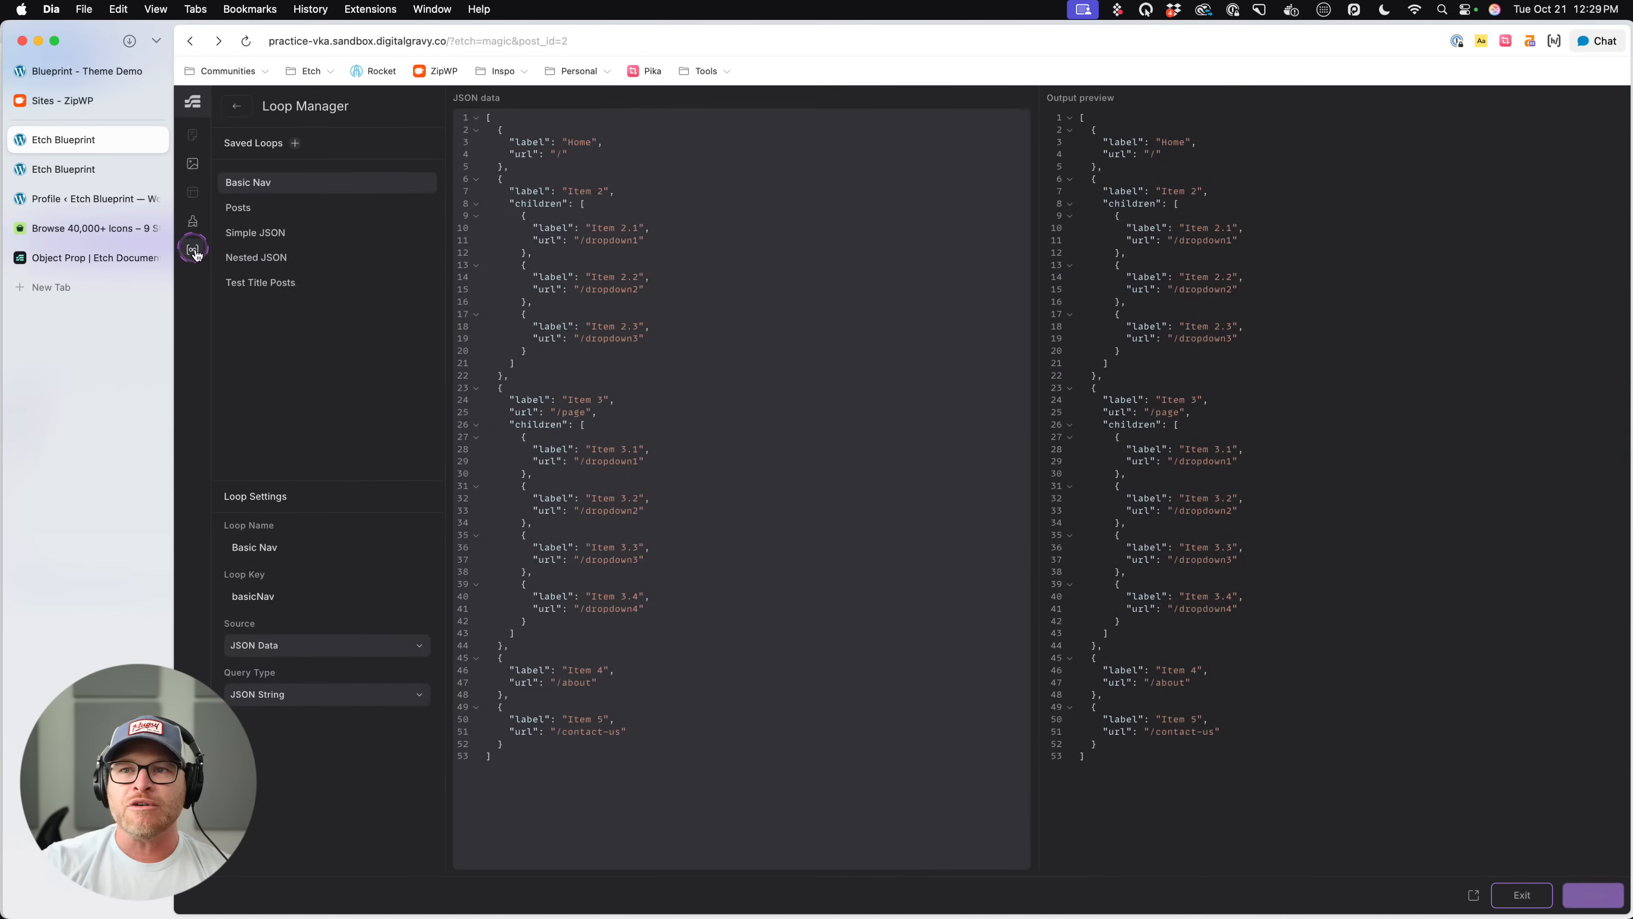
pyautogui.click(292, 207)
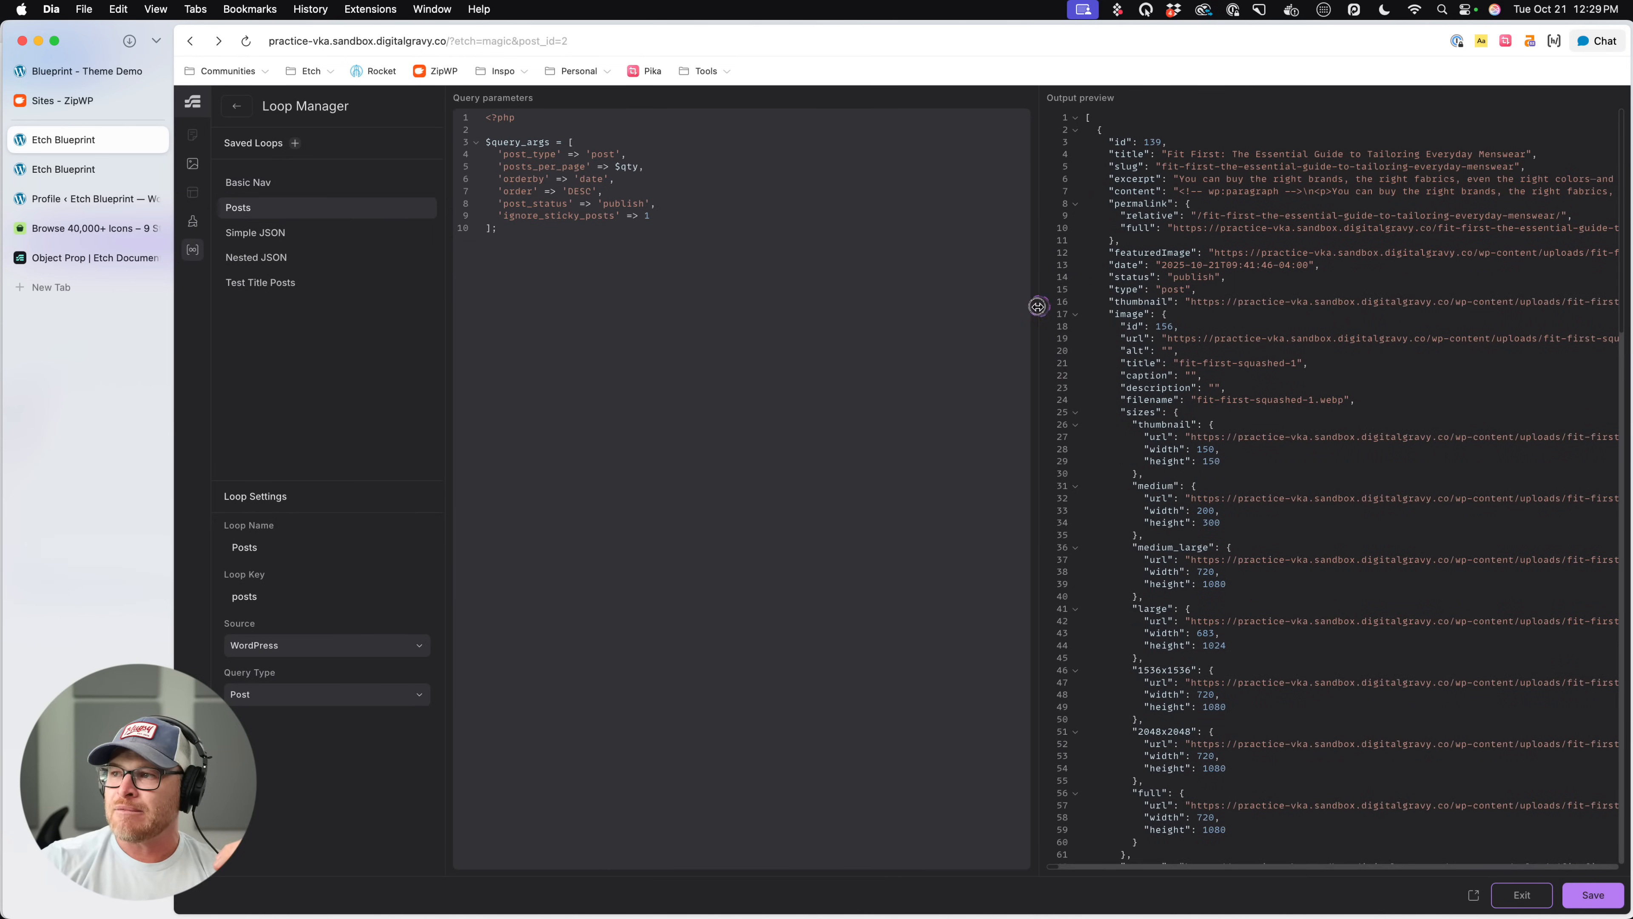
pyautogui.moveTo(1039, 305); pyautogui.dragTo(801, 314)
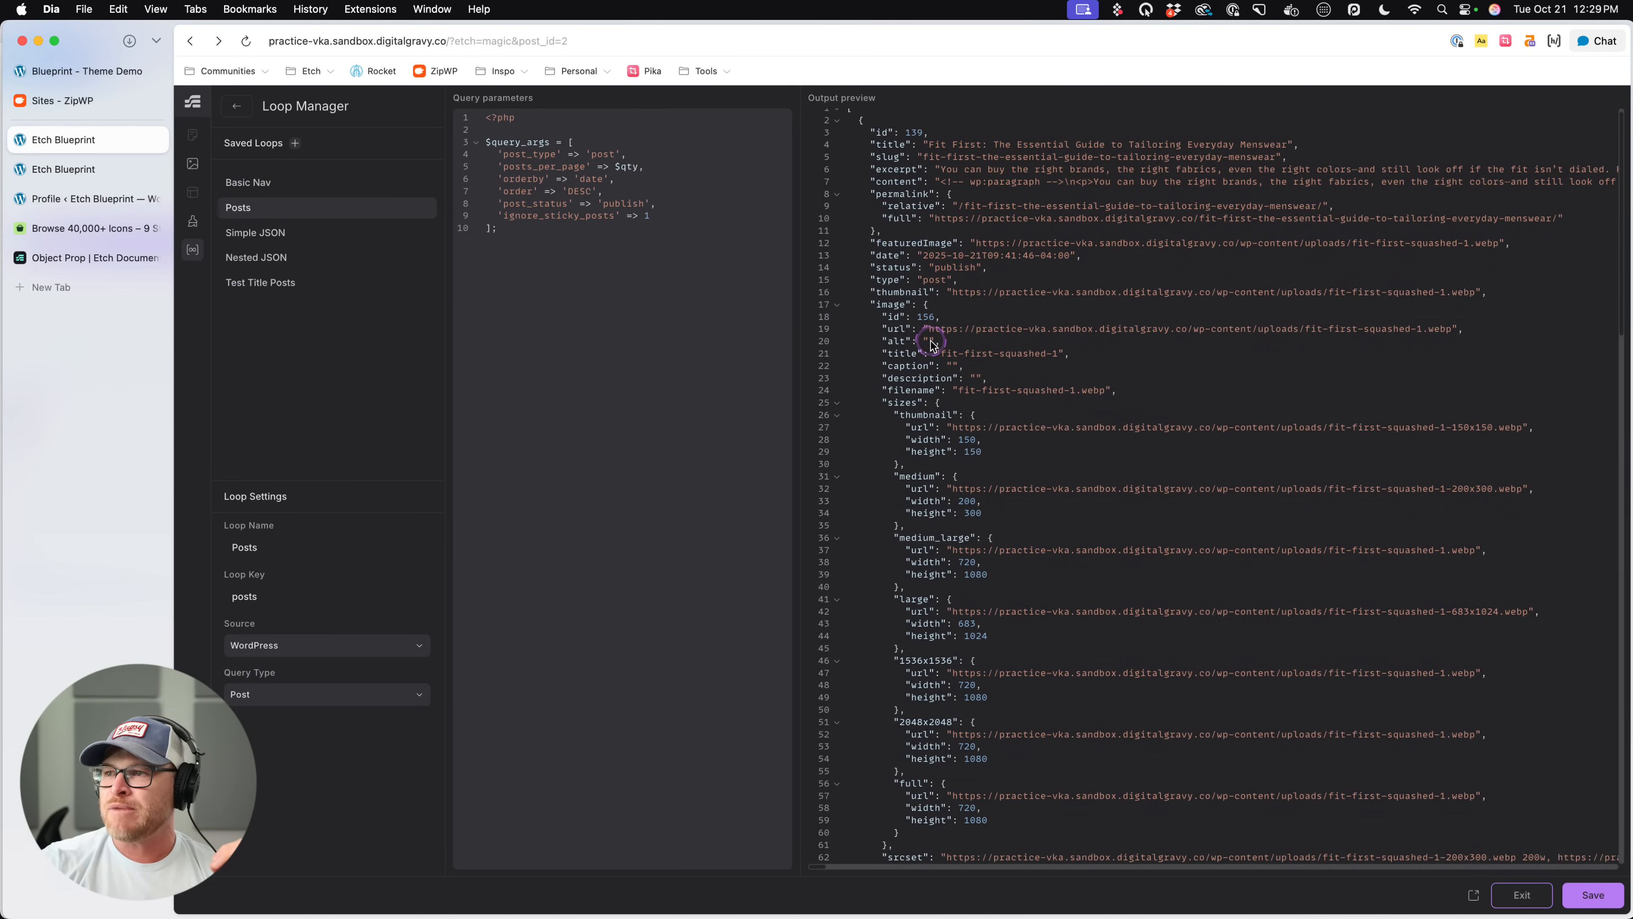
pyautogui.scroll(-5, 1151, 325)
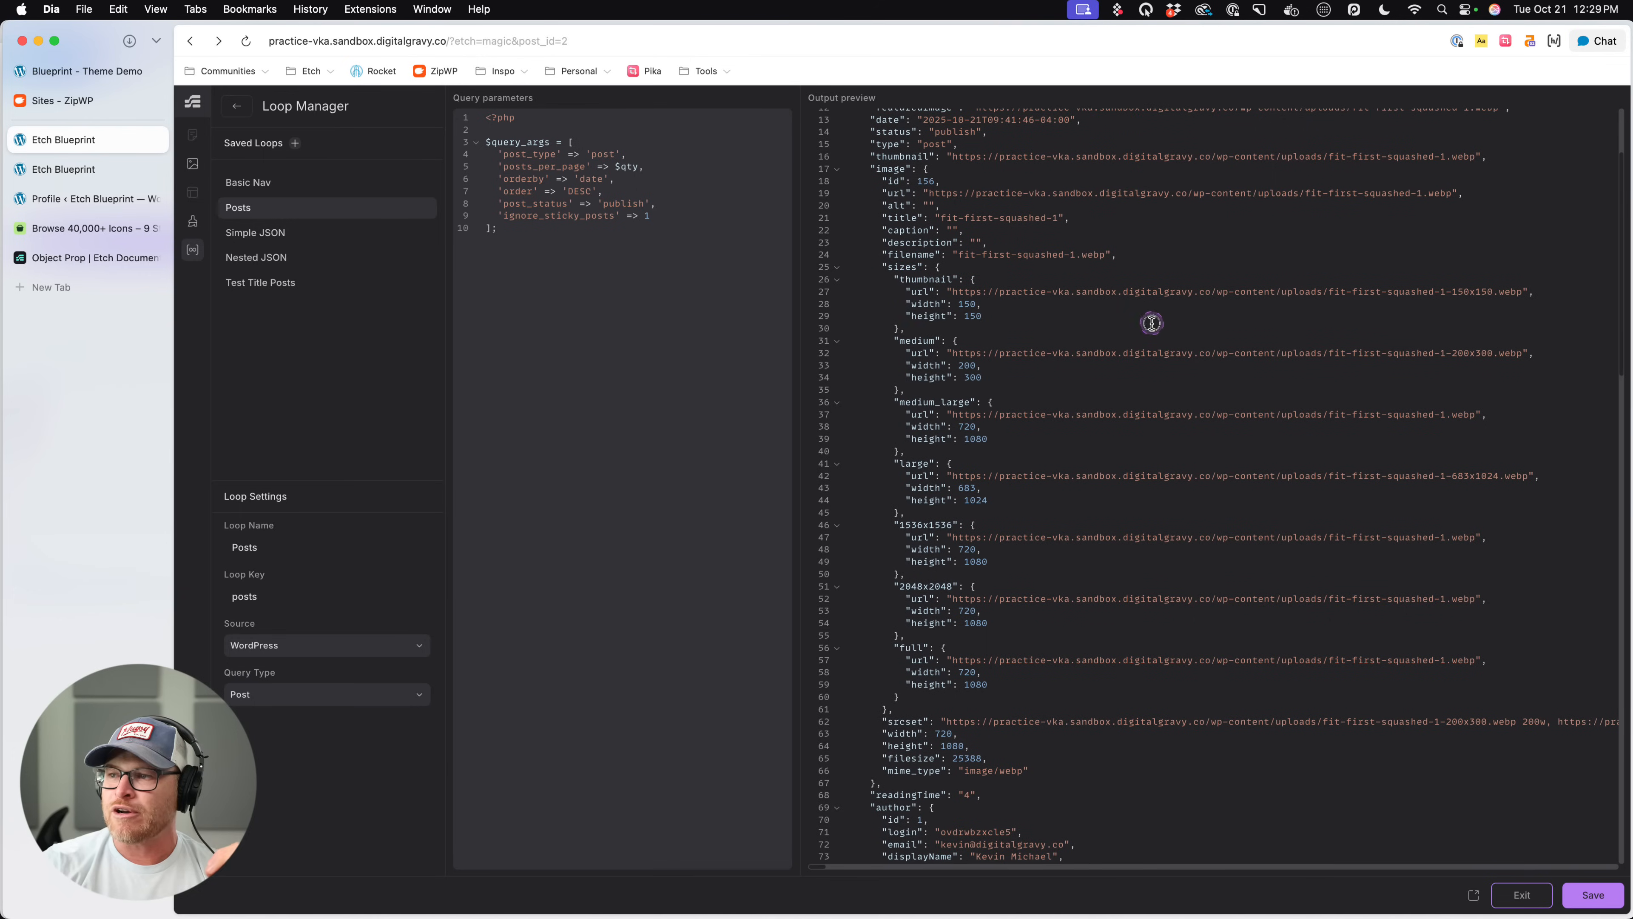
pyautogui.press('super+f')
pyautogui.write('cate')
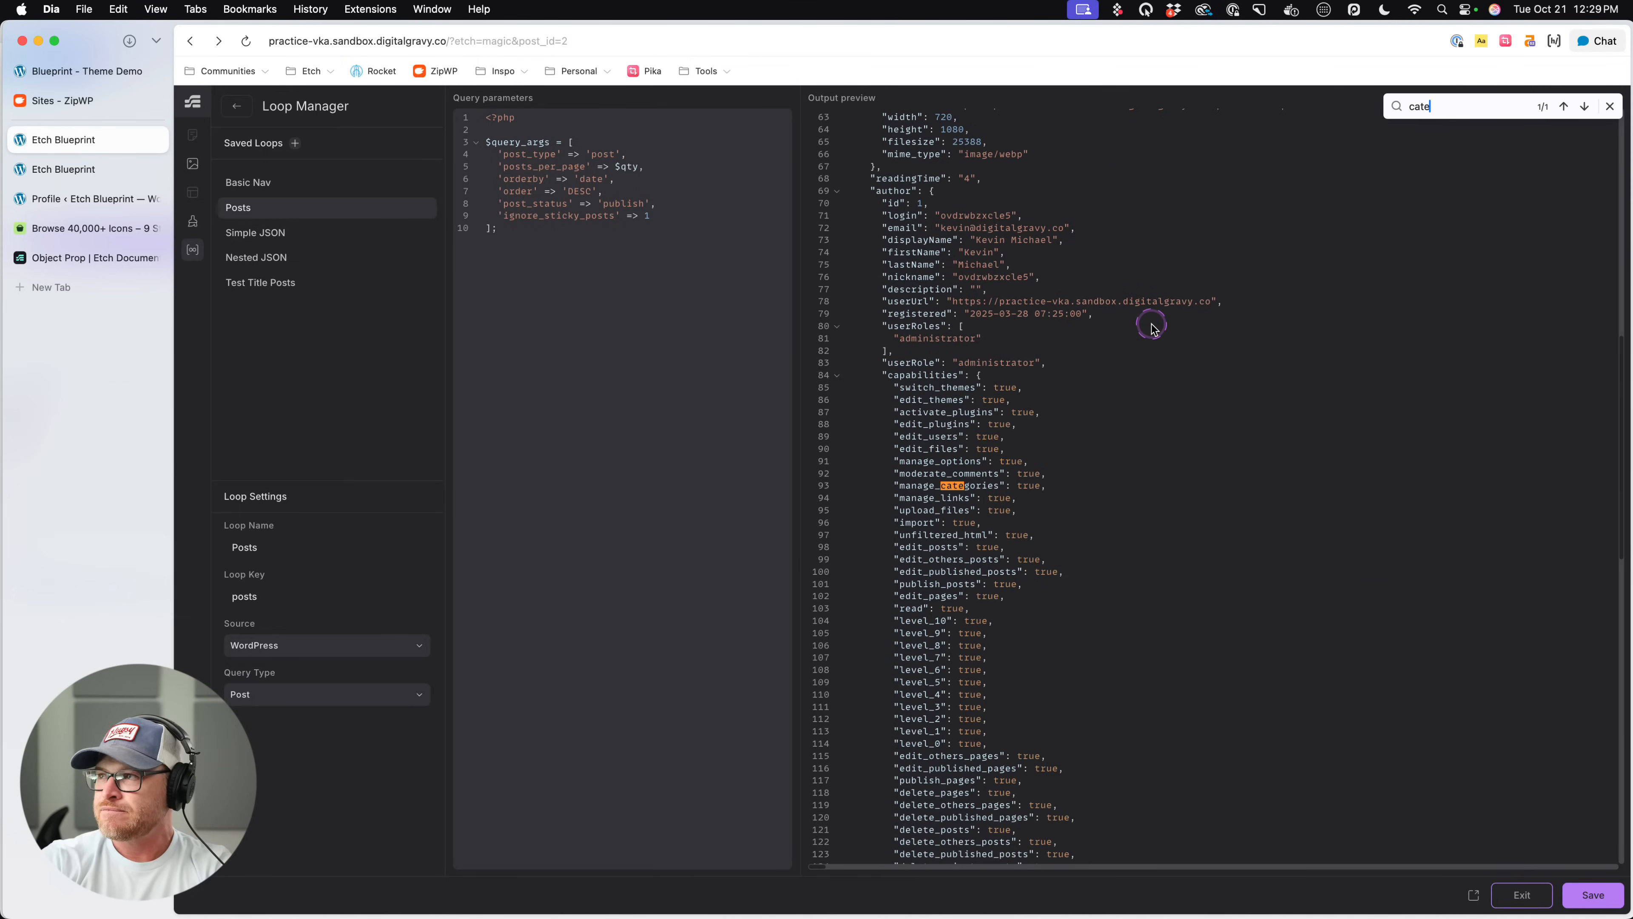
pyautogui.write('gory')
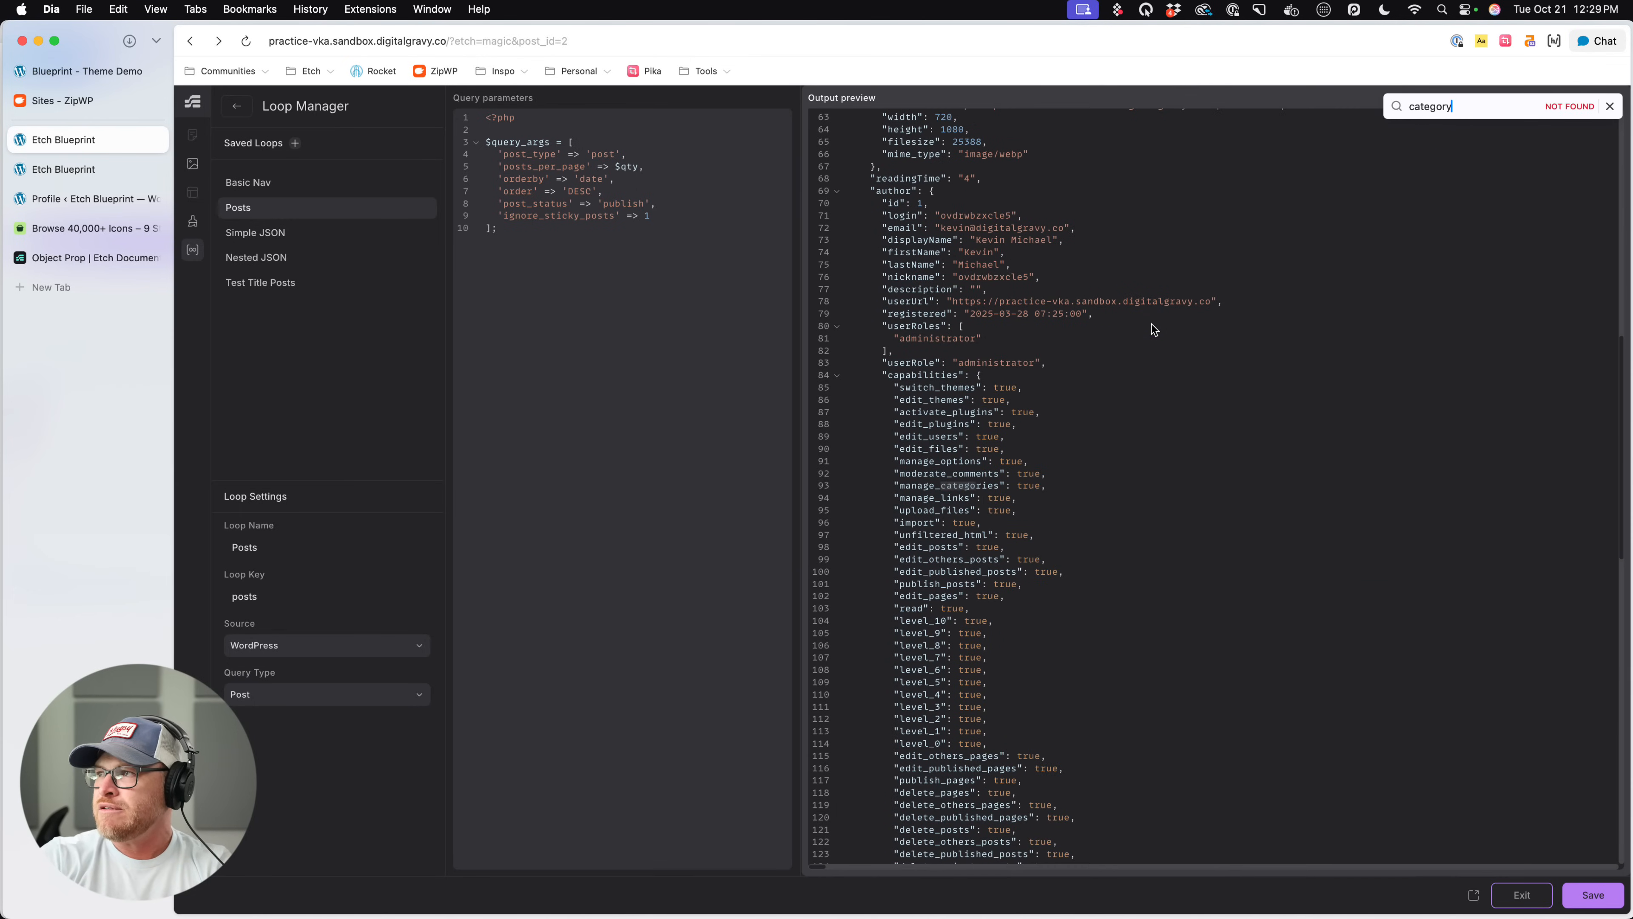
pyautogui.press('super+a')
pyautogui.press('BackSpace')
# - Look through the Posts loop output for the categories array and its name field, and return to the component editor
pyautogui.scroll(5, 1128, 341)
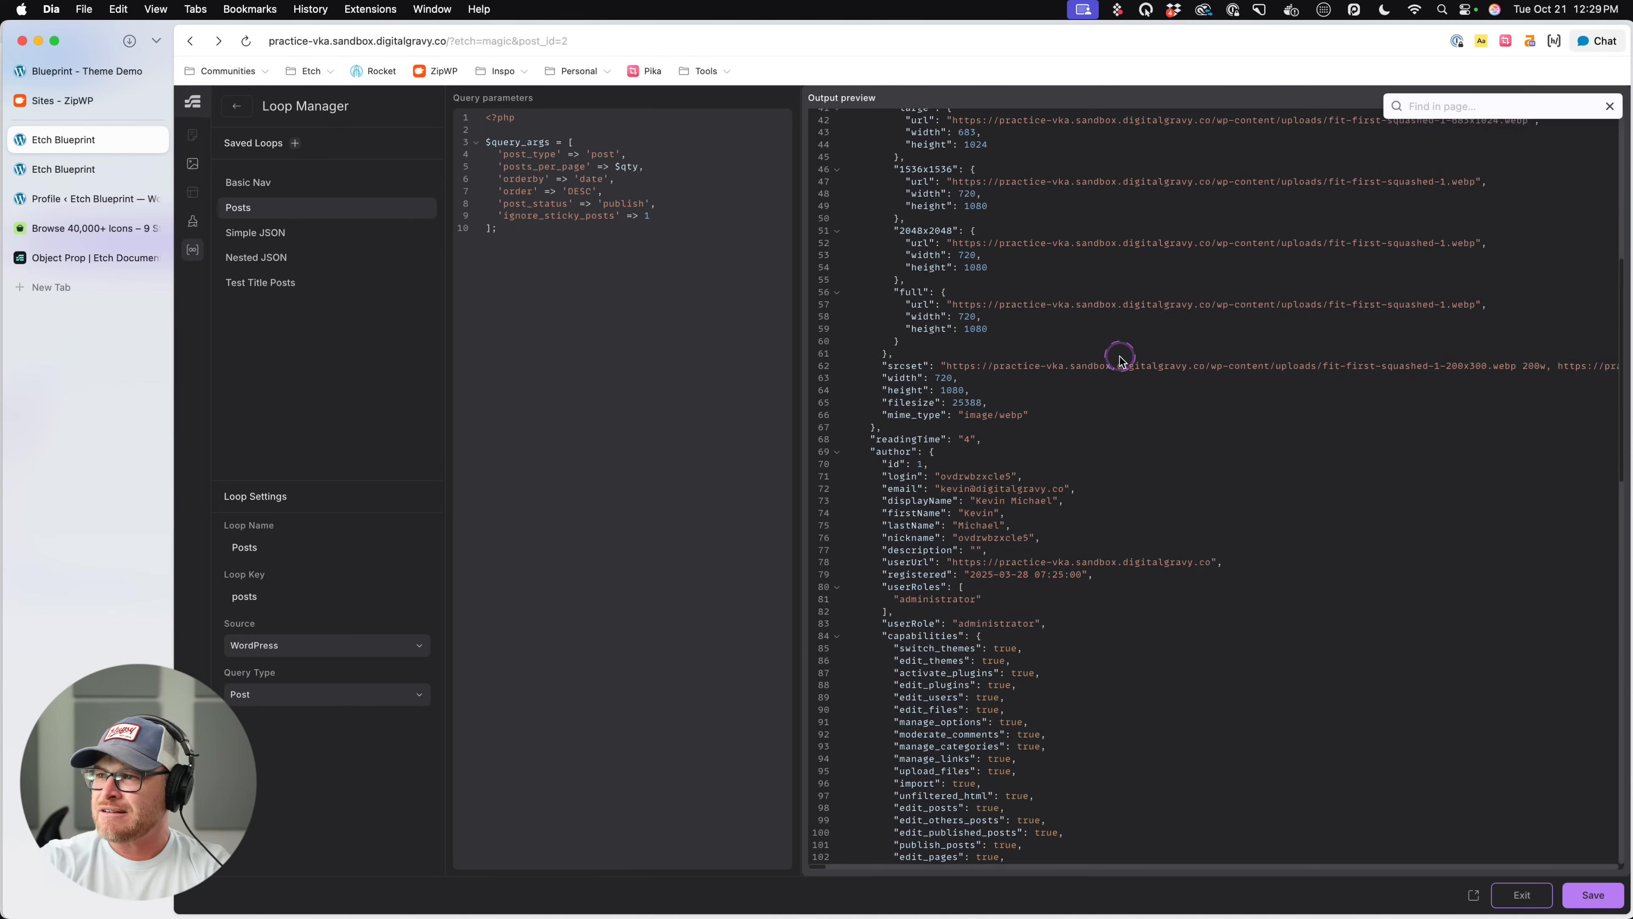
pyautogui.rightClick(1122, 356)
pyautogui.click(1057, 379)
pyautogui.scroll(10, 1058, 383)
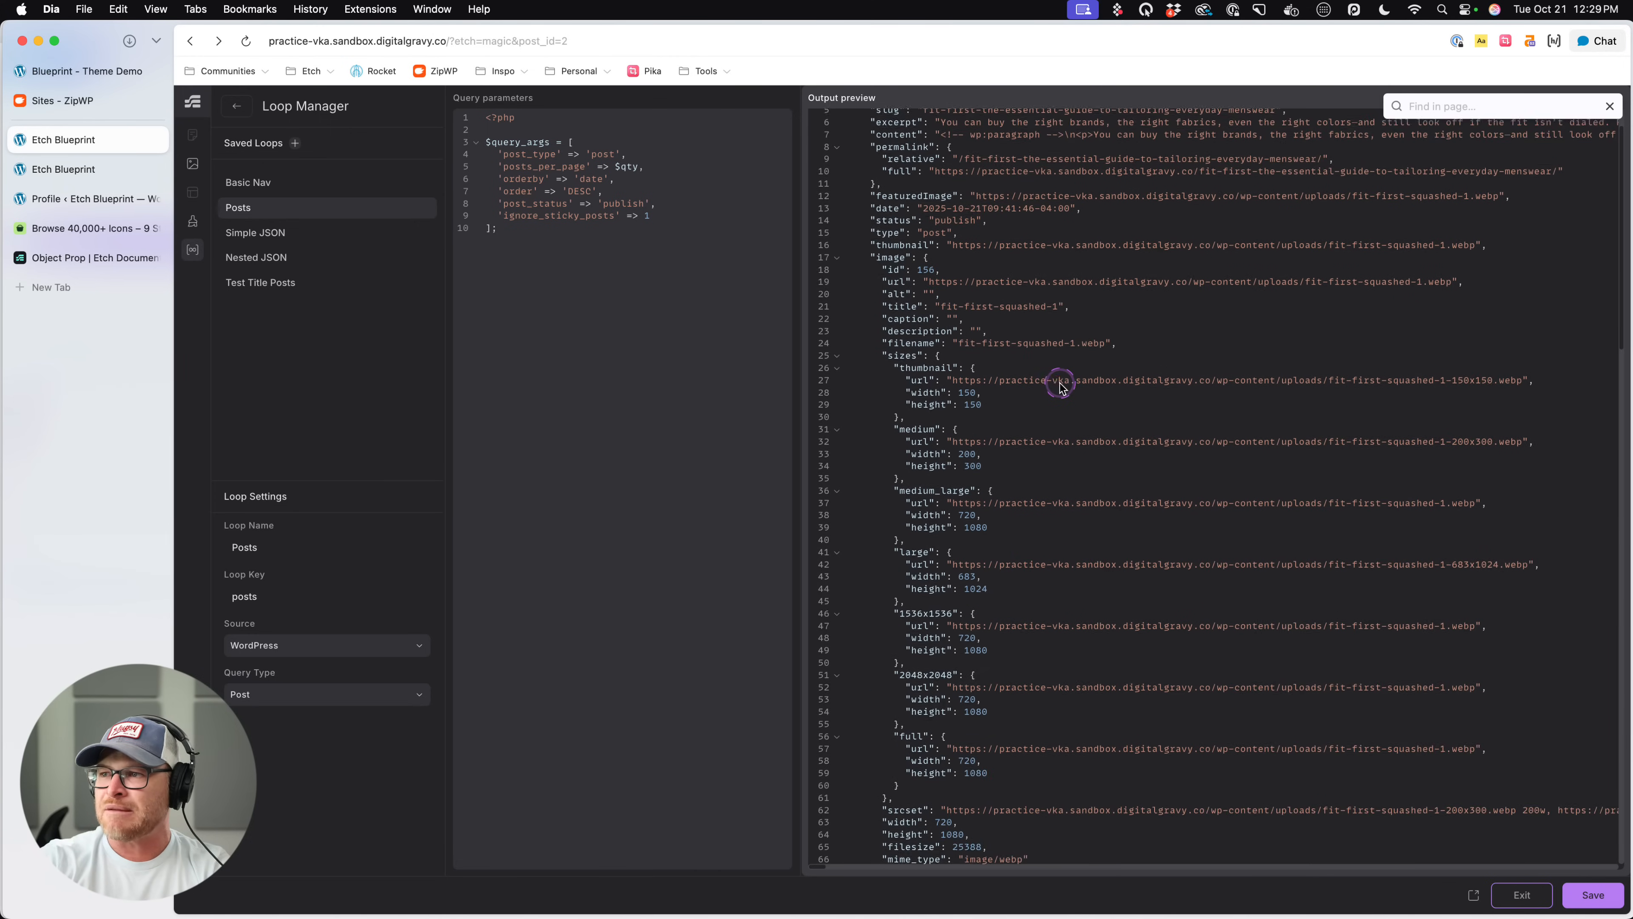
pyautogui.scroll(-1, 1060, 387)
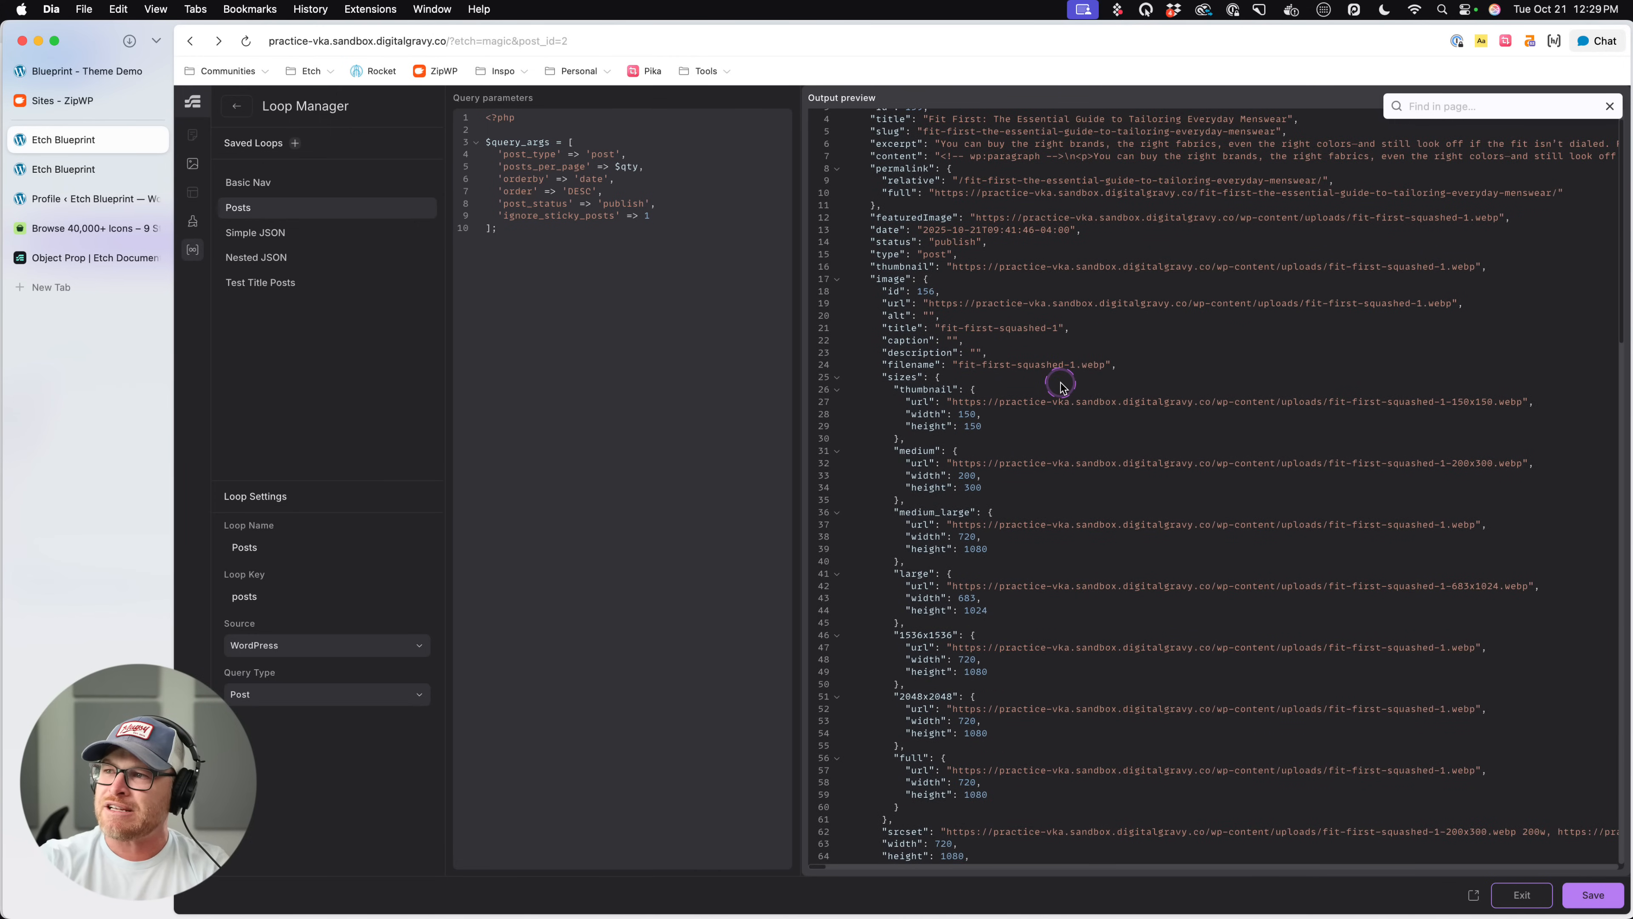
pyautogui.scroll(1, 1060, 387)
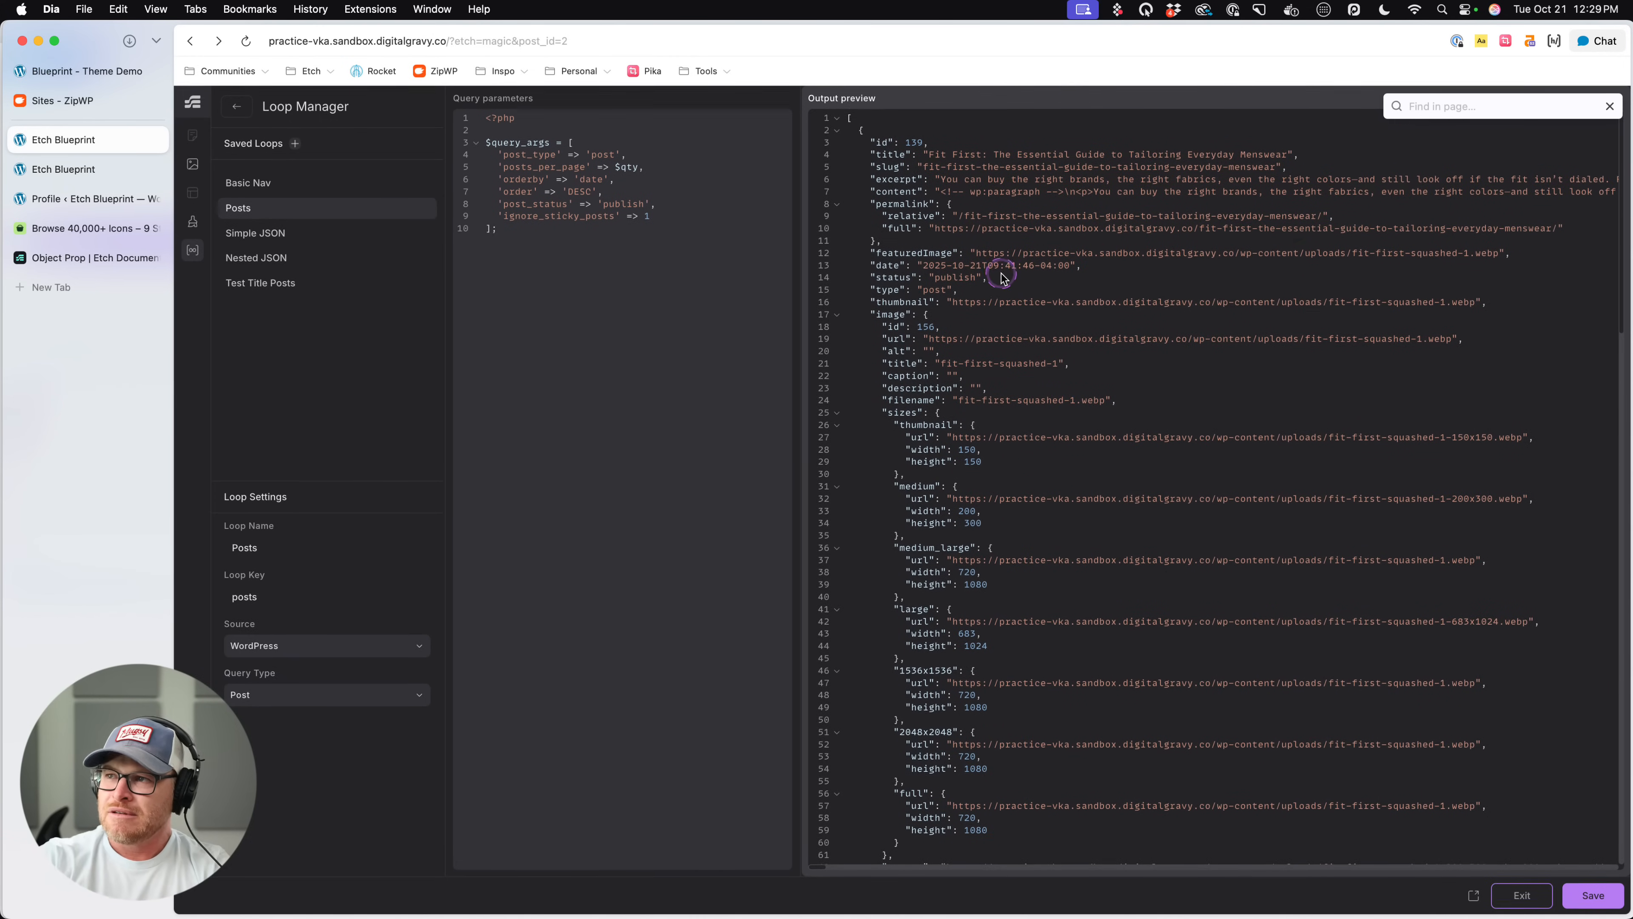
pyautogui.scroll(-10, 1001, 278)
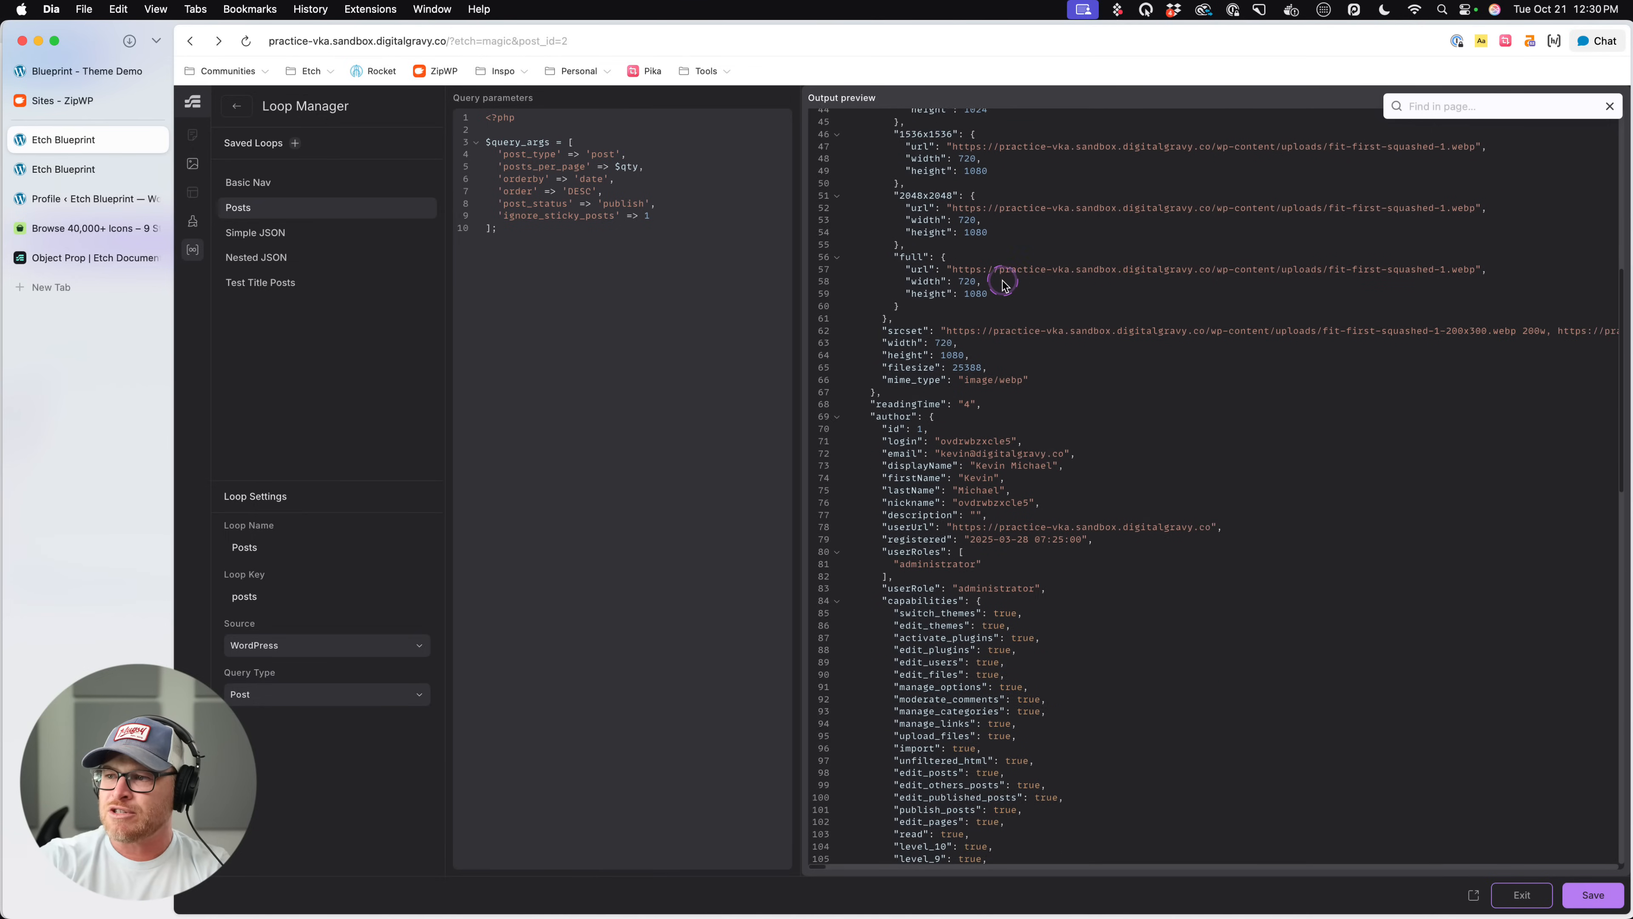
pyautogui.scroll(-2, 1005, 285)
pyautogui.scroll(-15, 1075, 299)
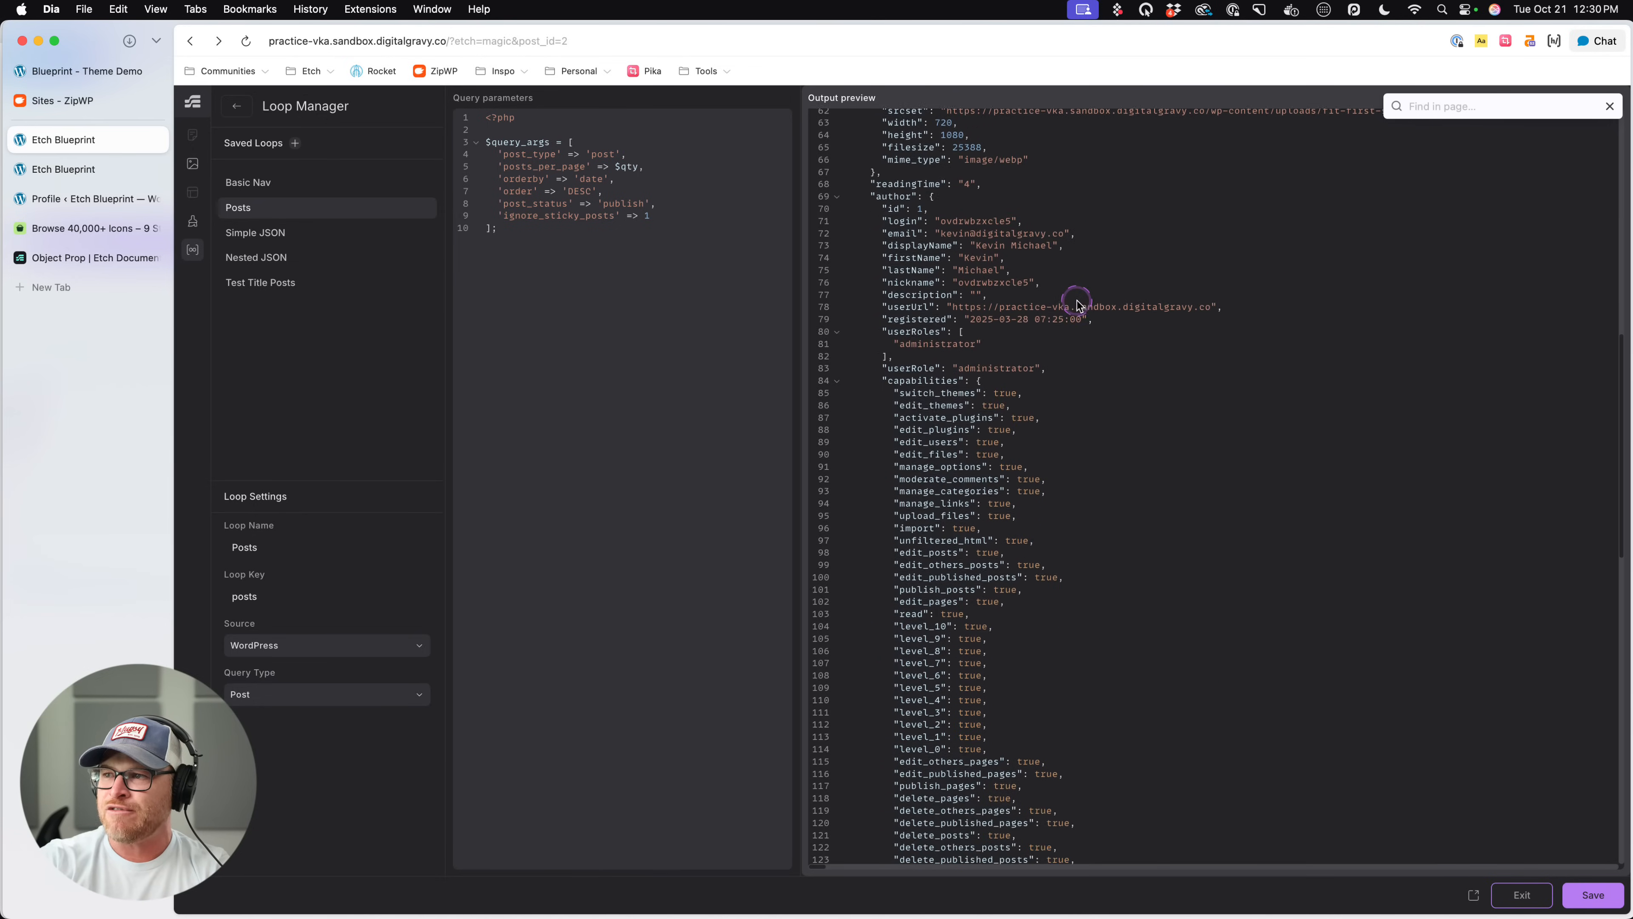
pyautogui.scroll(-3, 1075, 302)
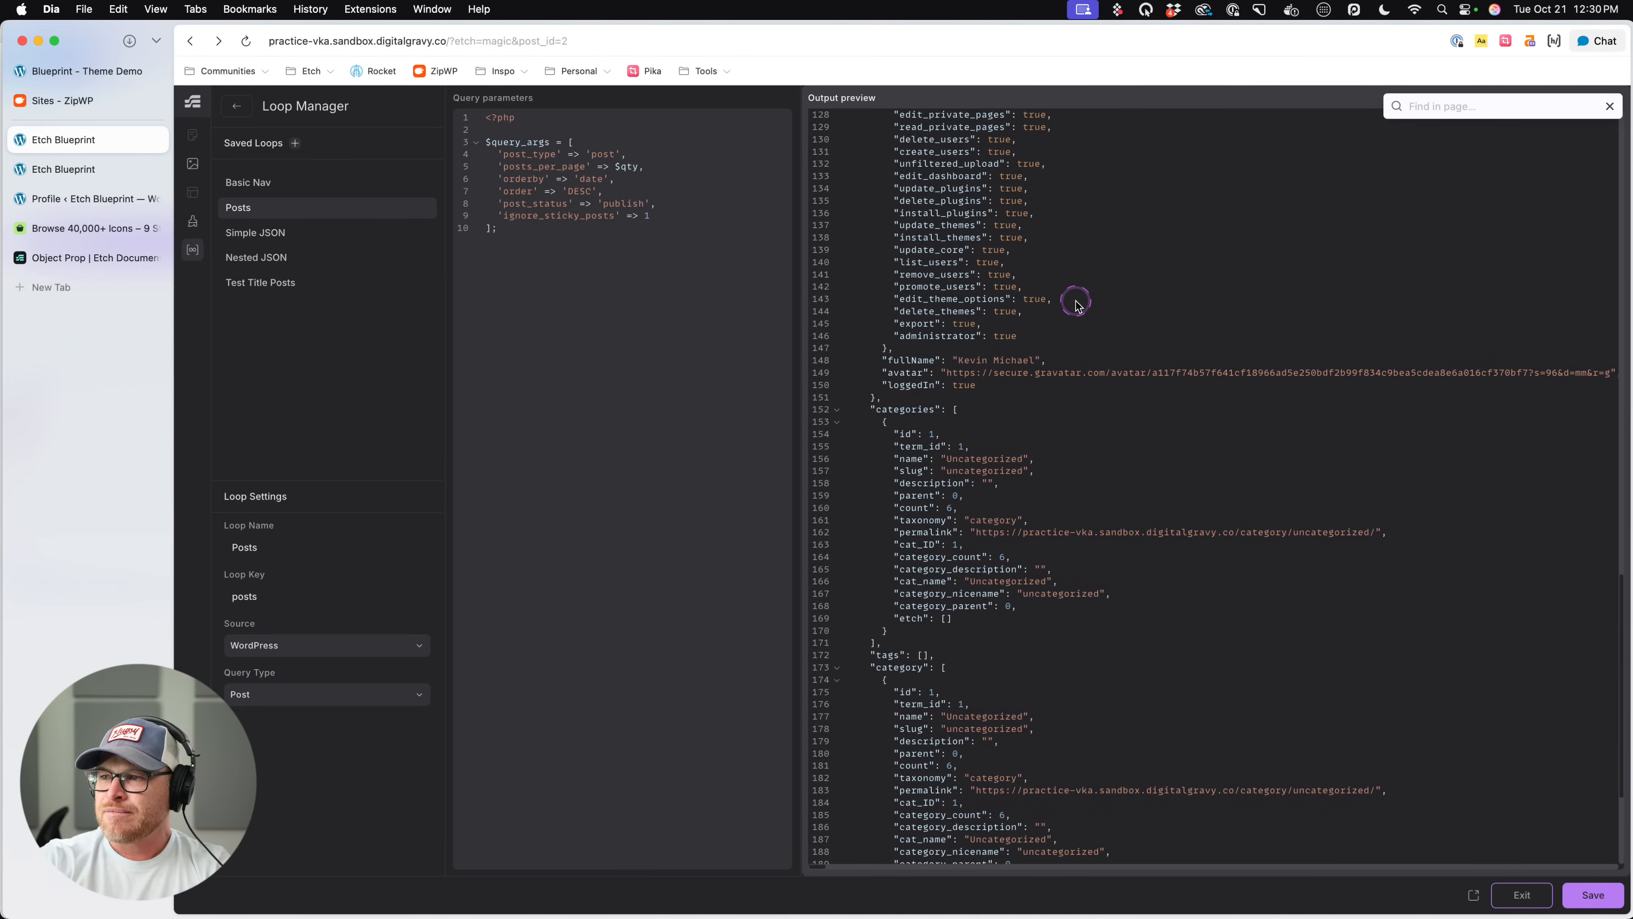
pyautogui.doubleClick(920, 385)
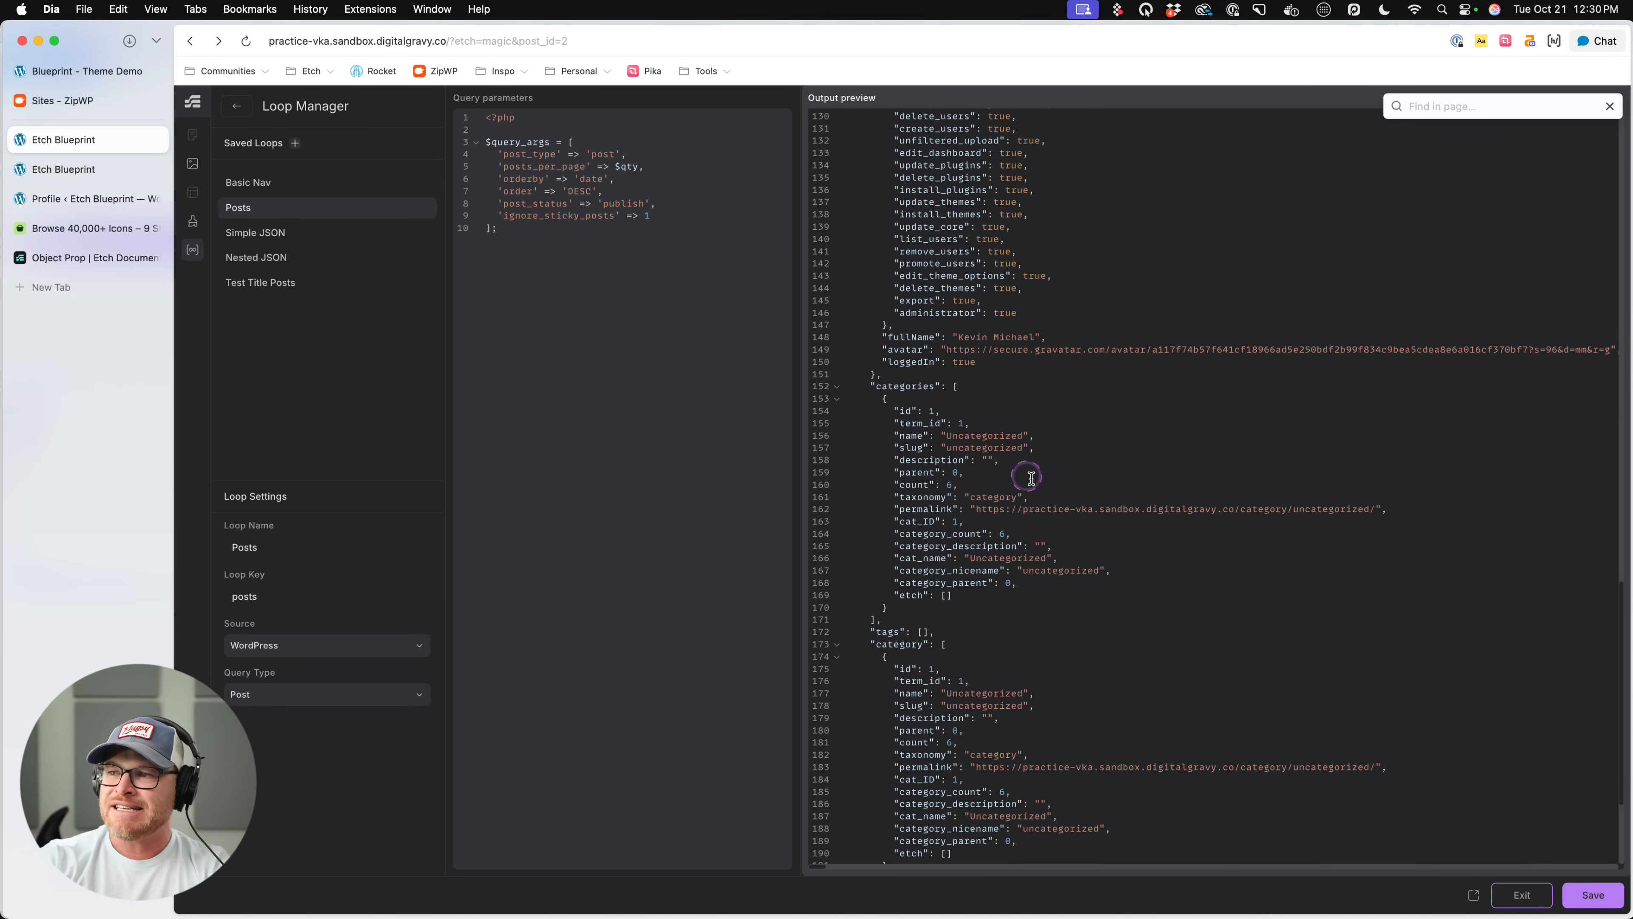
pyautogui.doubleClick(911, 436)
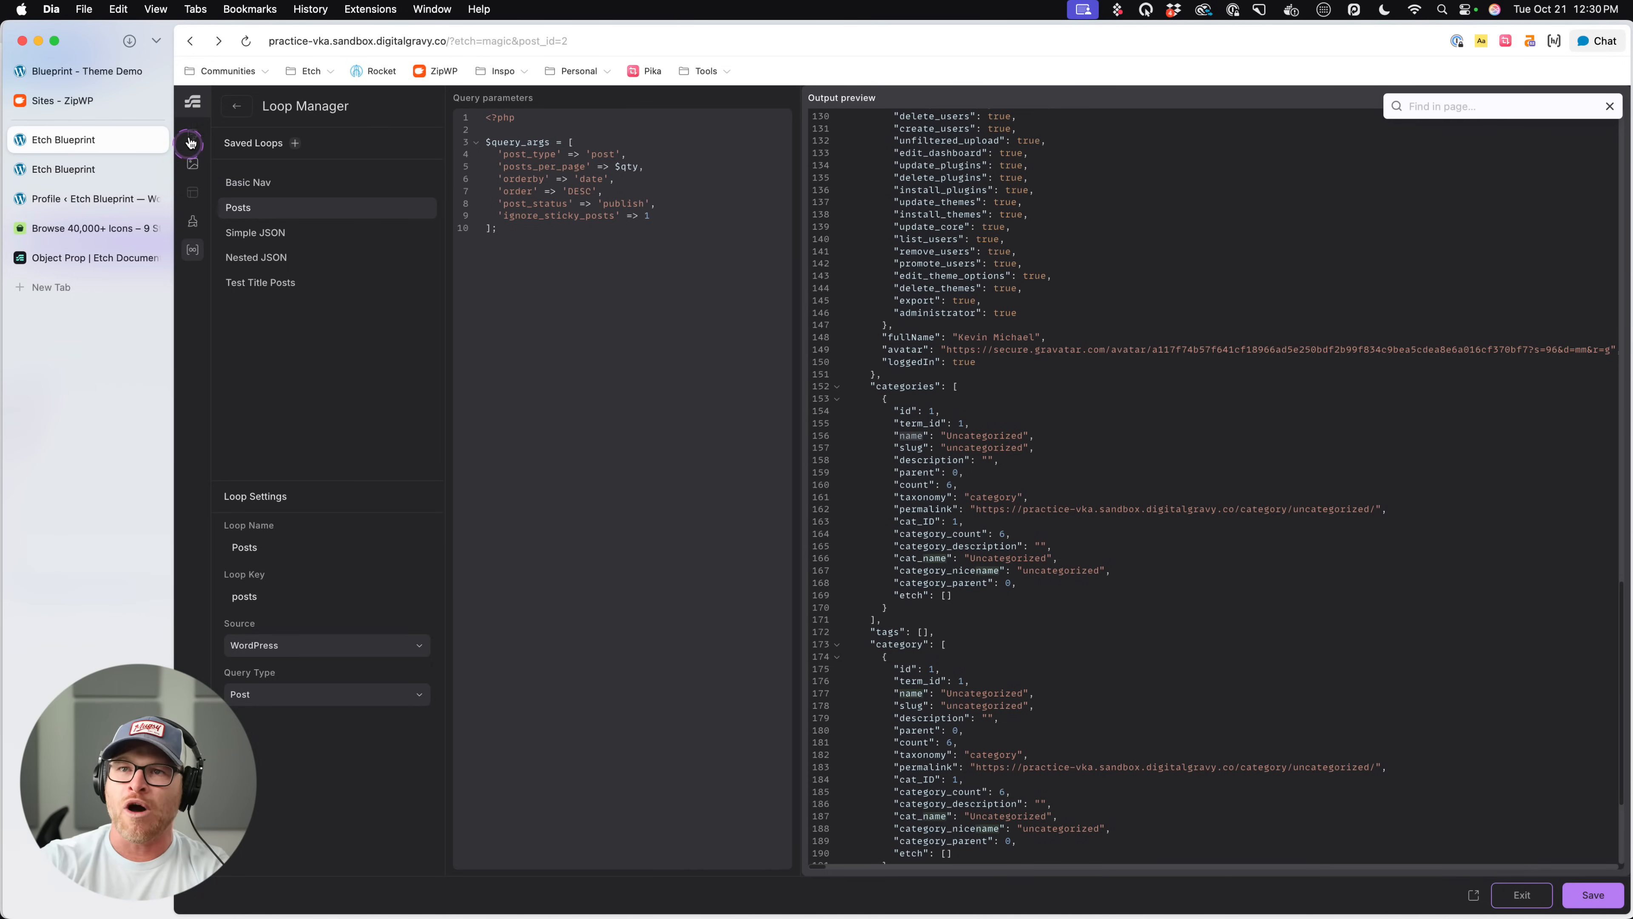
pyautogui.click(236, 105)
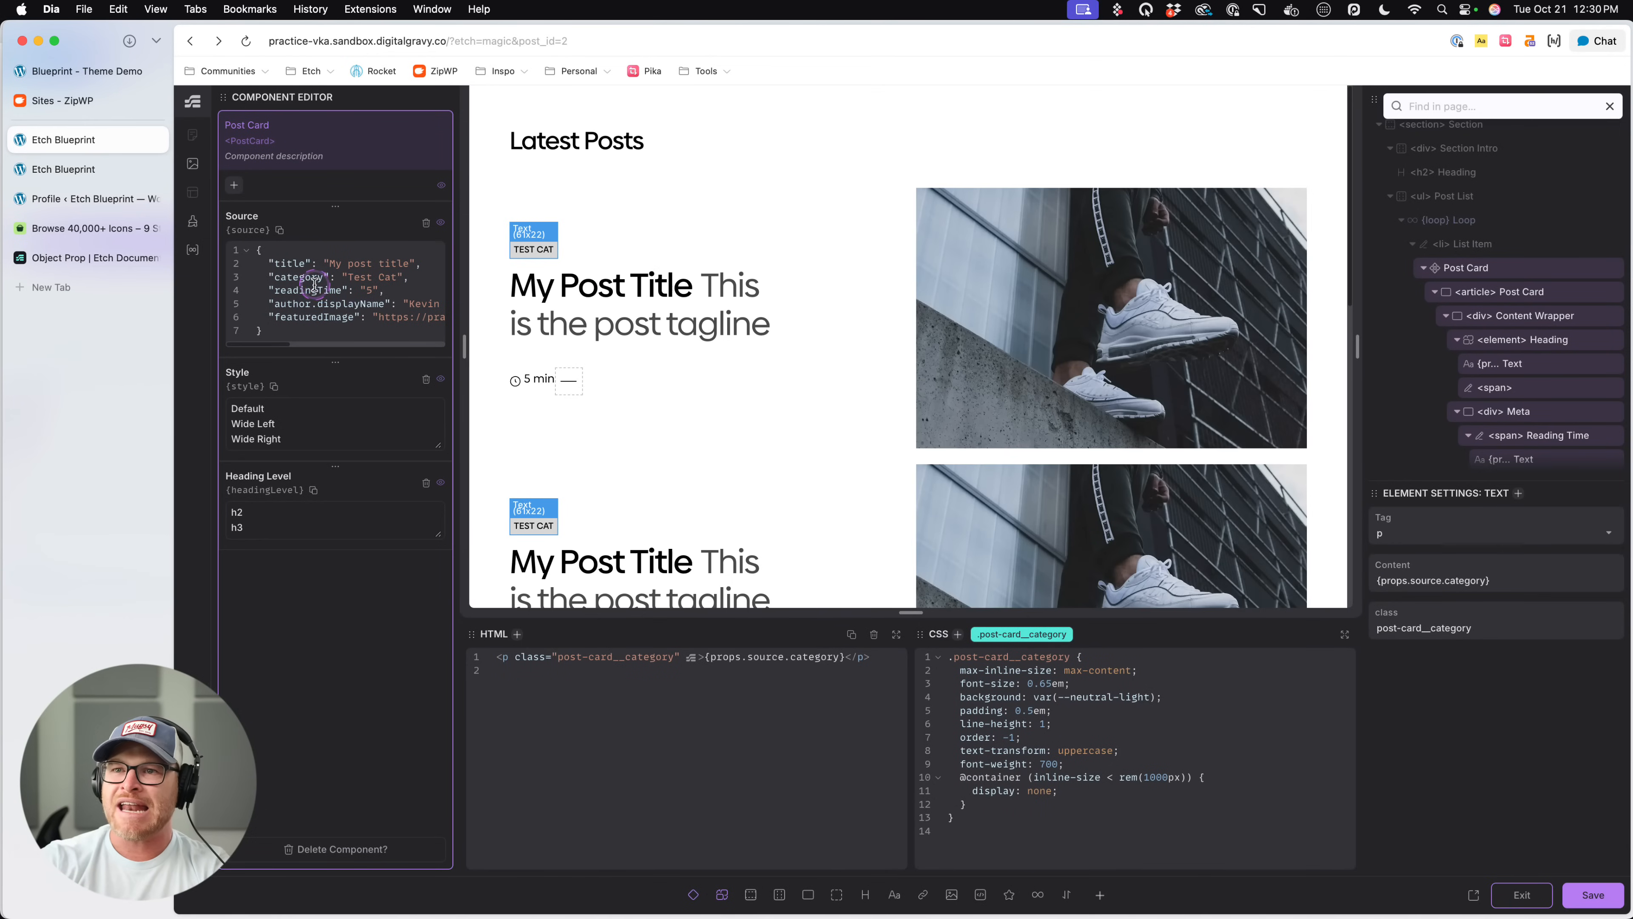
# - Rename the Source category key to "categories.name", bind the category text to {props.source.categories.name}, and save the component
pyautogui.click(322, 278)
pyautogui.press('BackSpace')
pyautogui.write('ies.name')
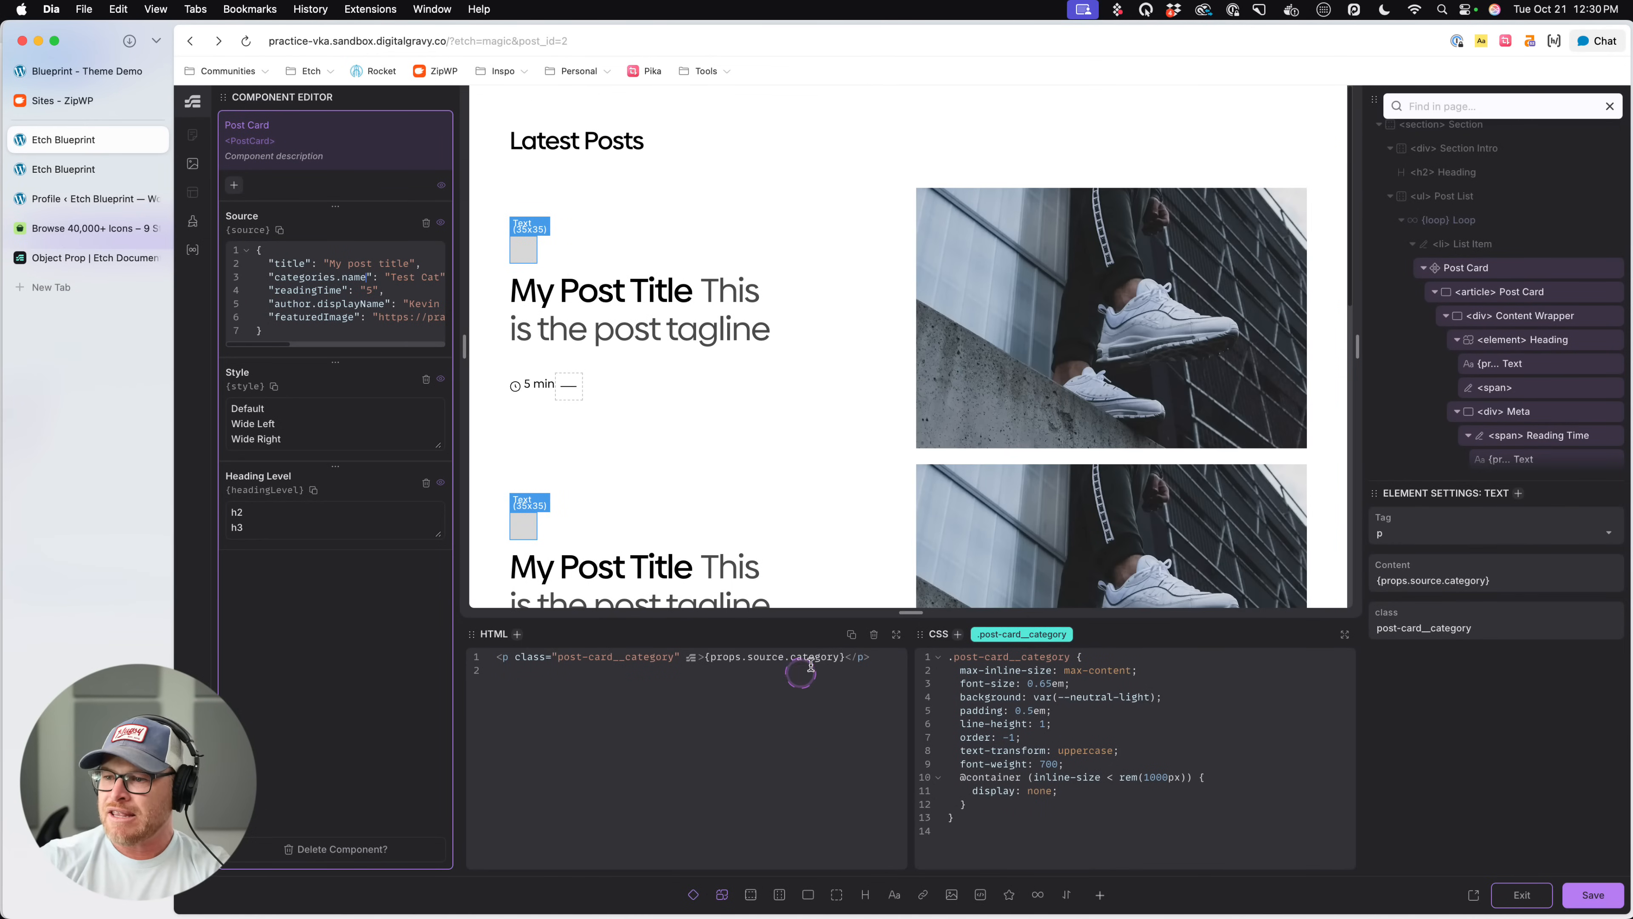
pyautogui.click(837, 658)
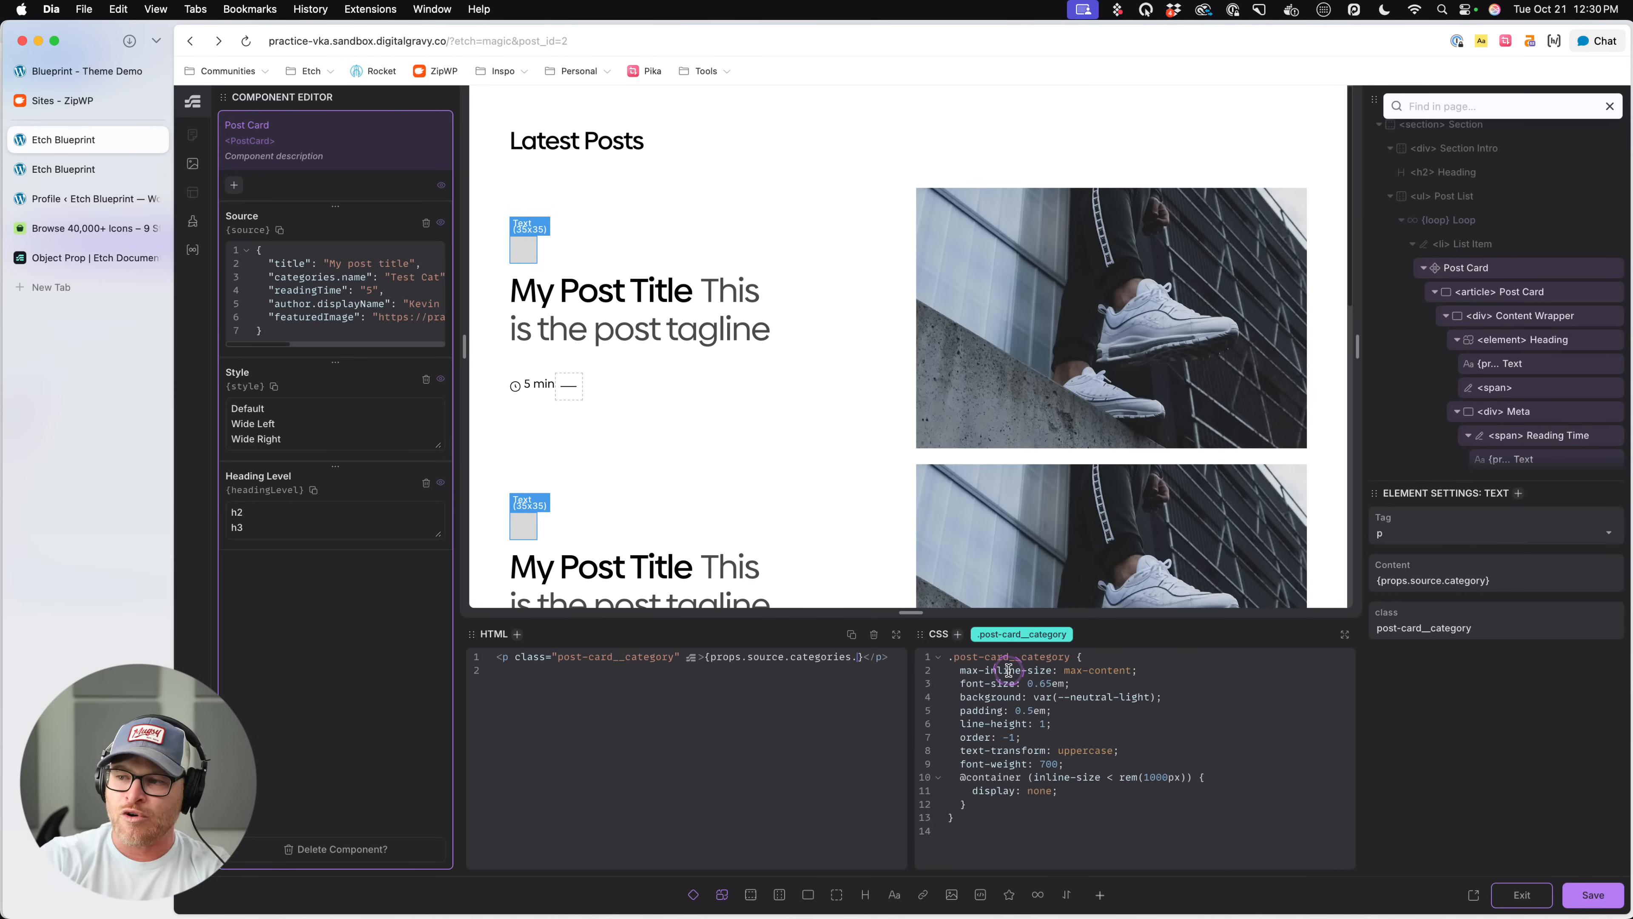
pyautogui.press('super+s')
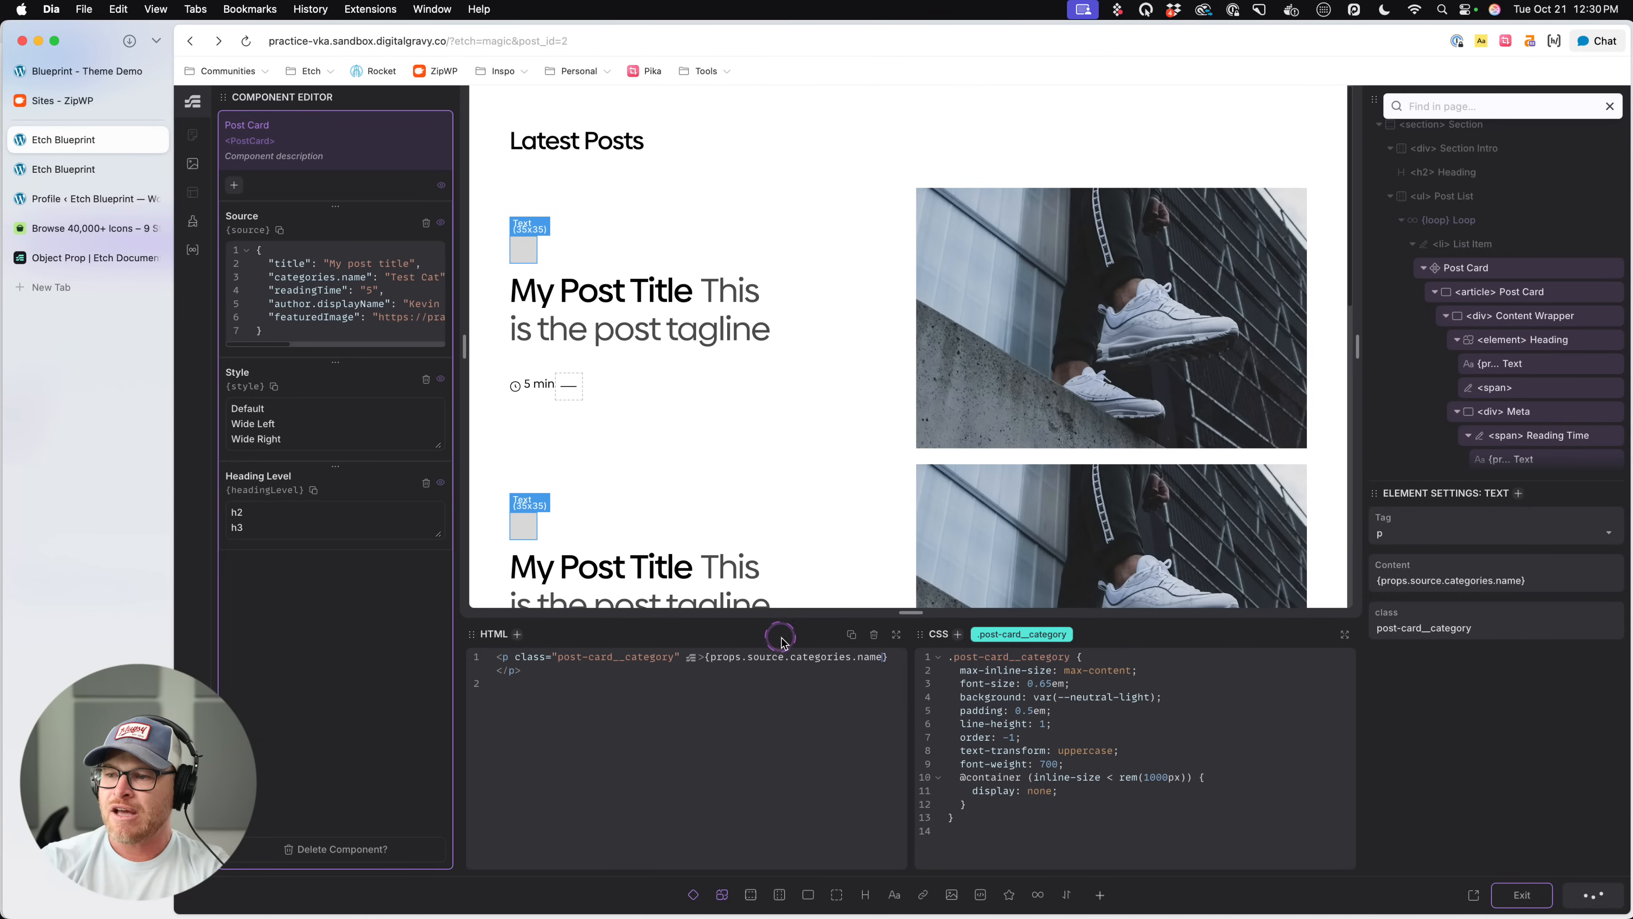
# - Replace the dot with a hyphen in the Source key and category binding, giving "categories-name" and {props.source.categories-name}
pyautogui.click(805, 668)
pyautogui.click(314, 288)
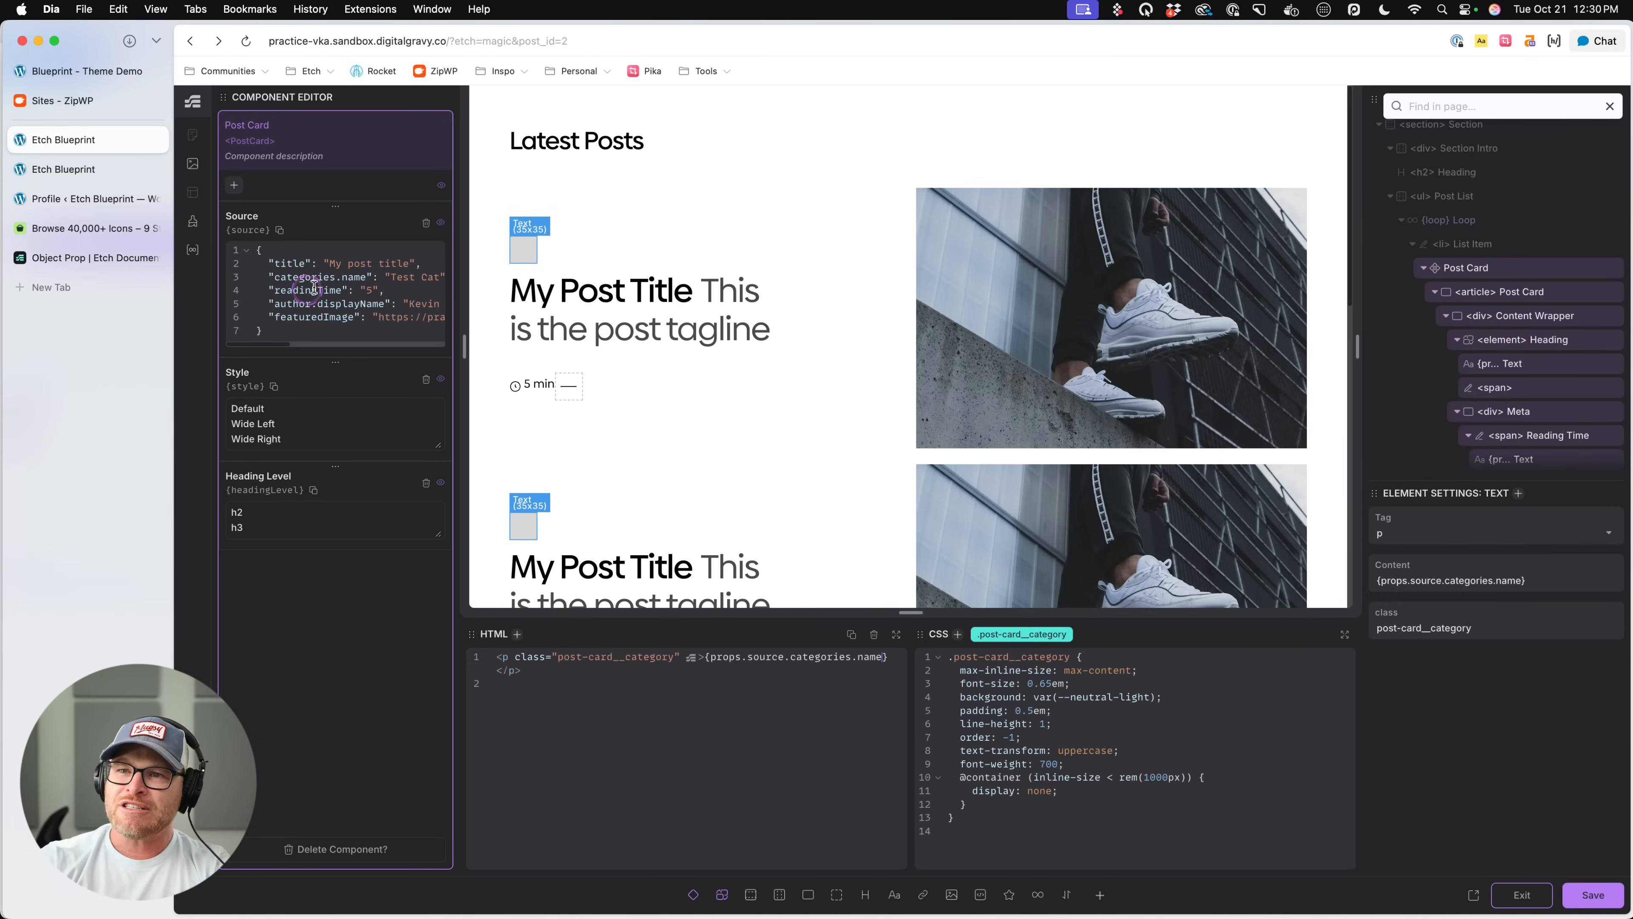
pyautogui.click(703, 275)
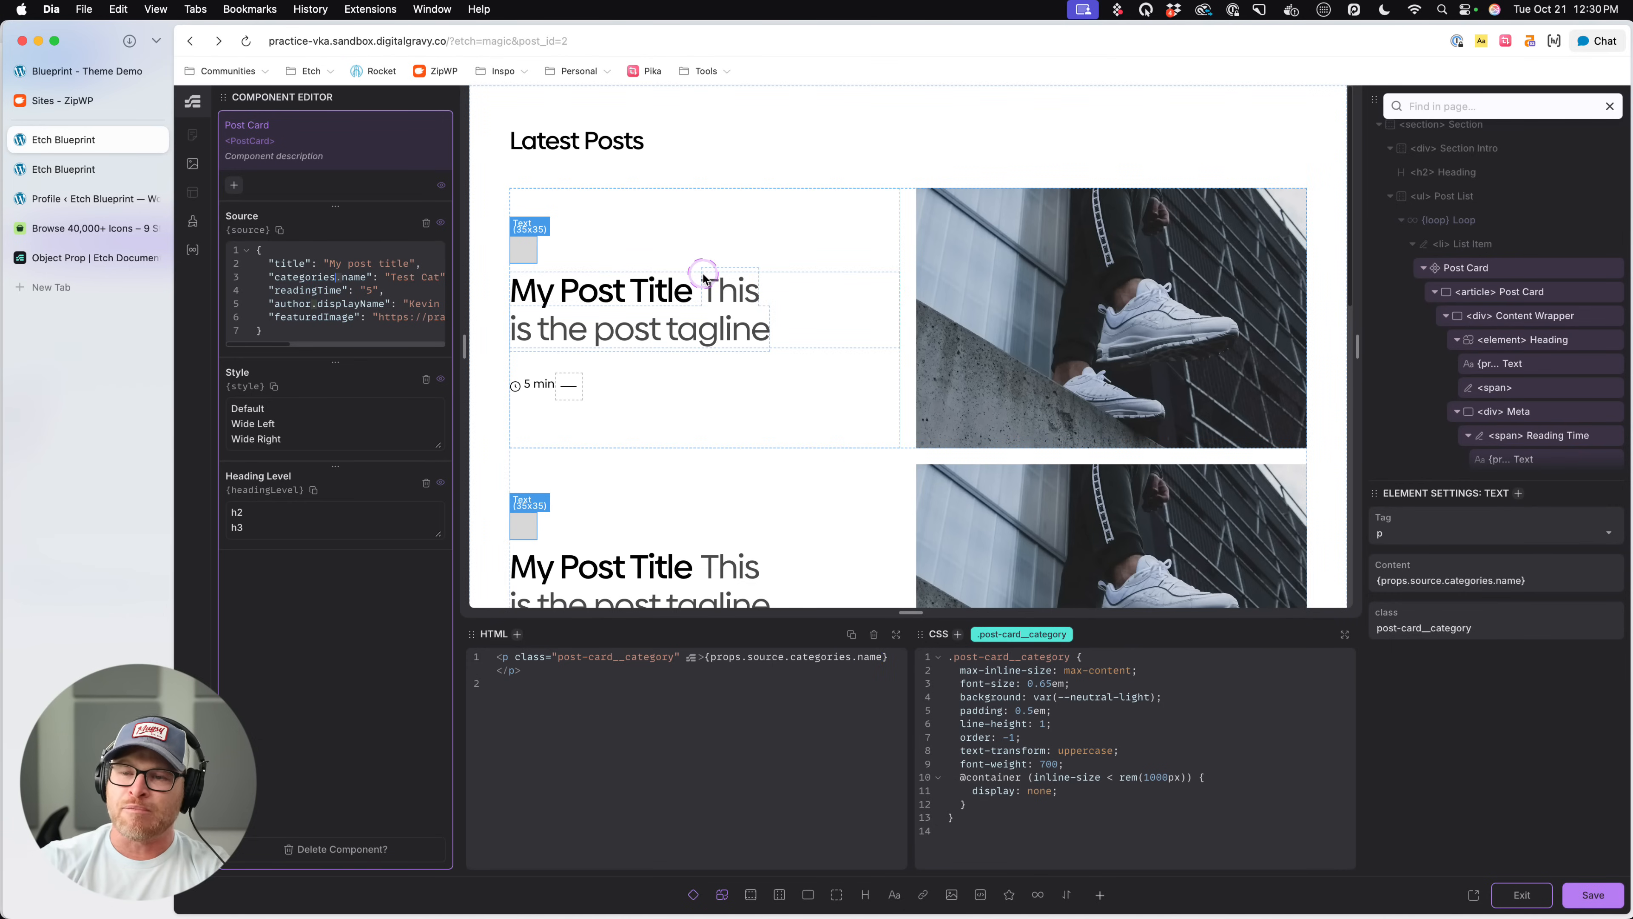
pyautogui.click(856, 656)
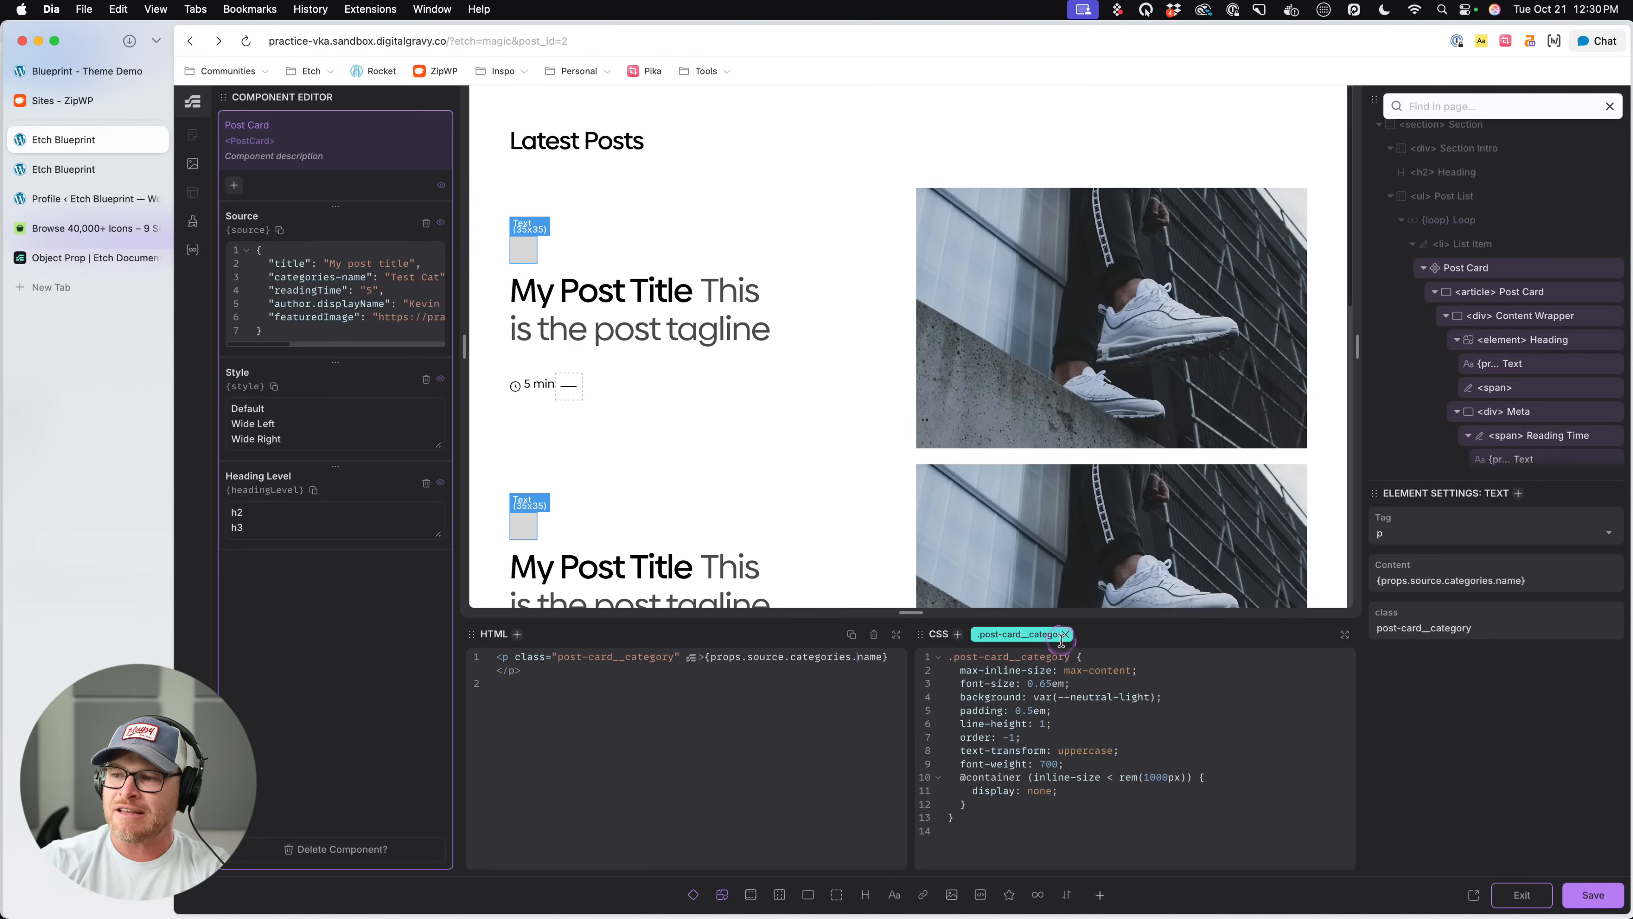
pyautogui.write('-')
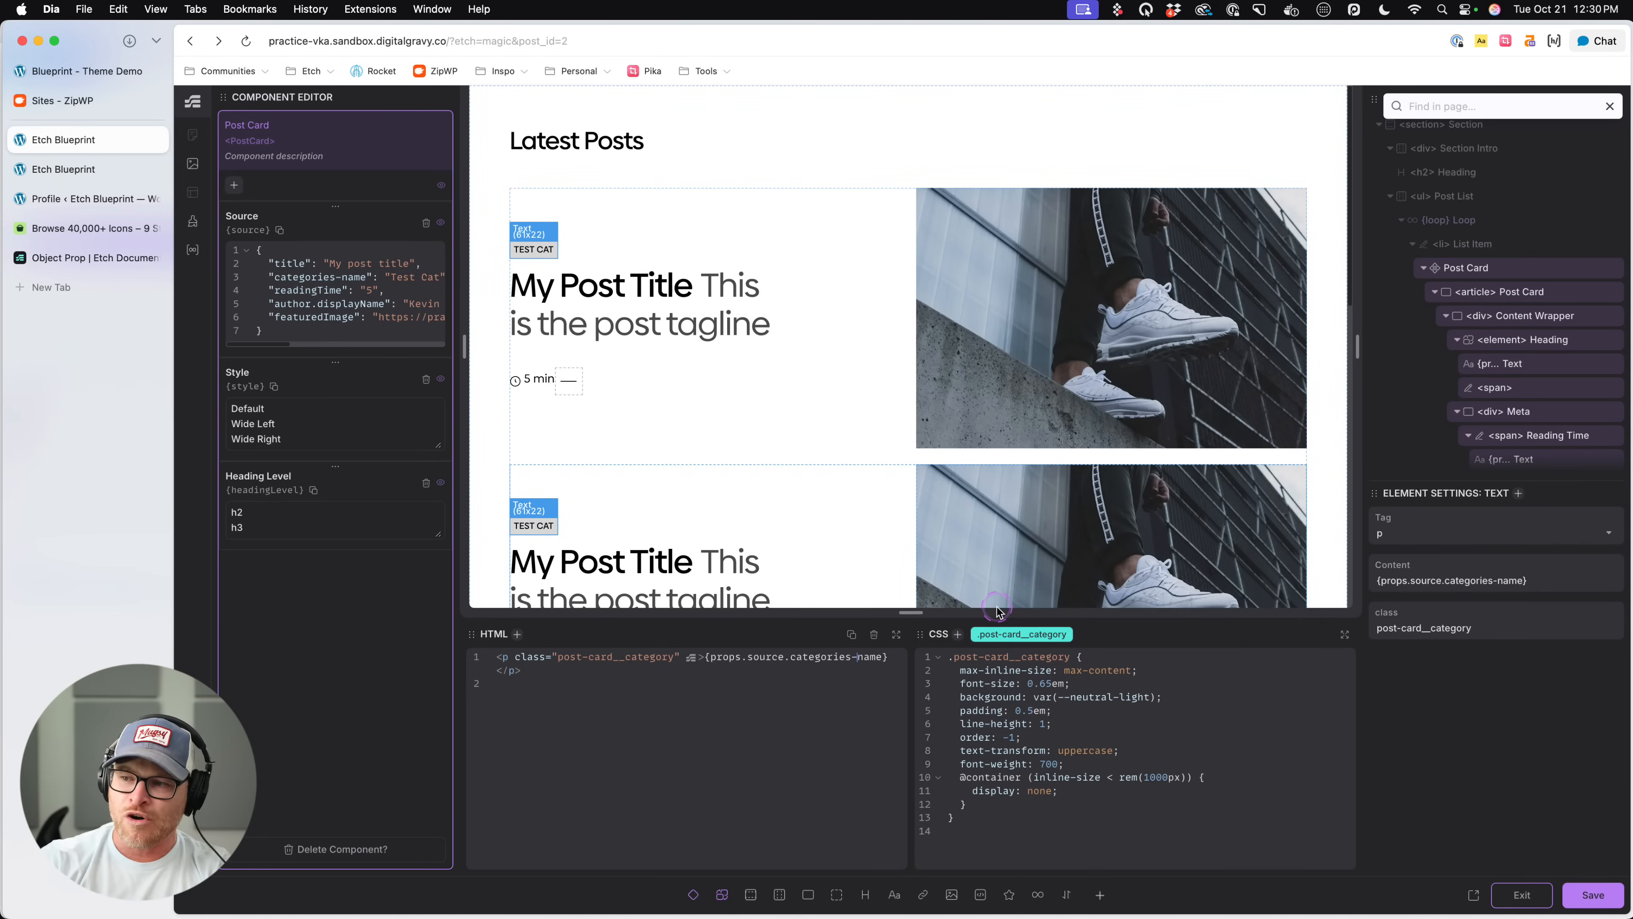
# - Restore the dot in the Source key and category binding, giving "categories.name" and {props.source.categories.name}, save the component, exit it, and save the page
pyautogui.press('BackSpace')
pyautogui.write('.')
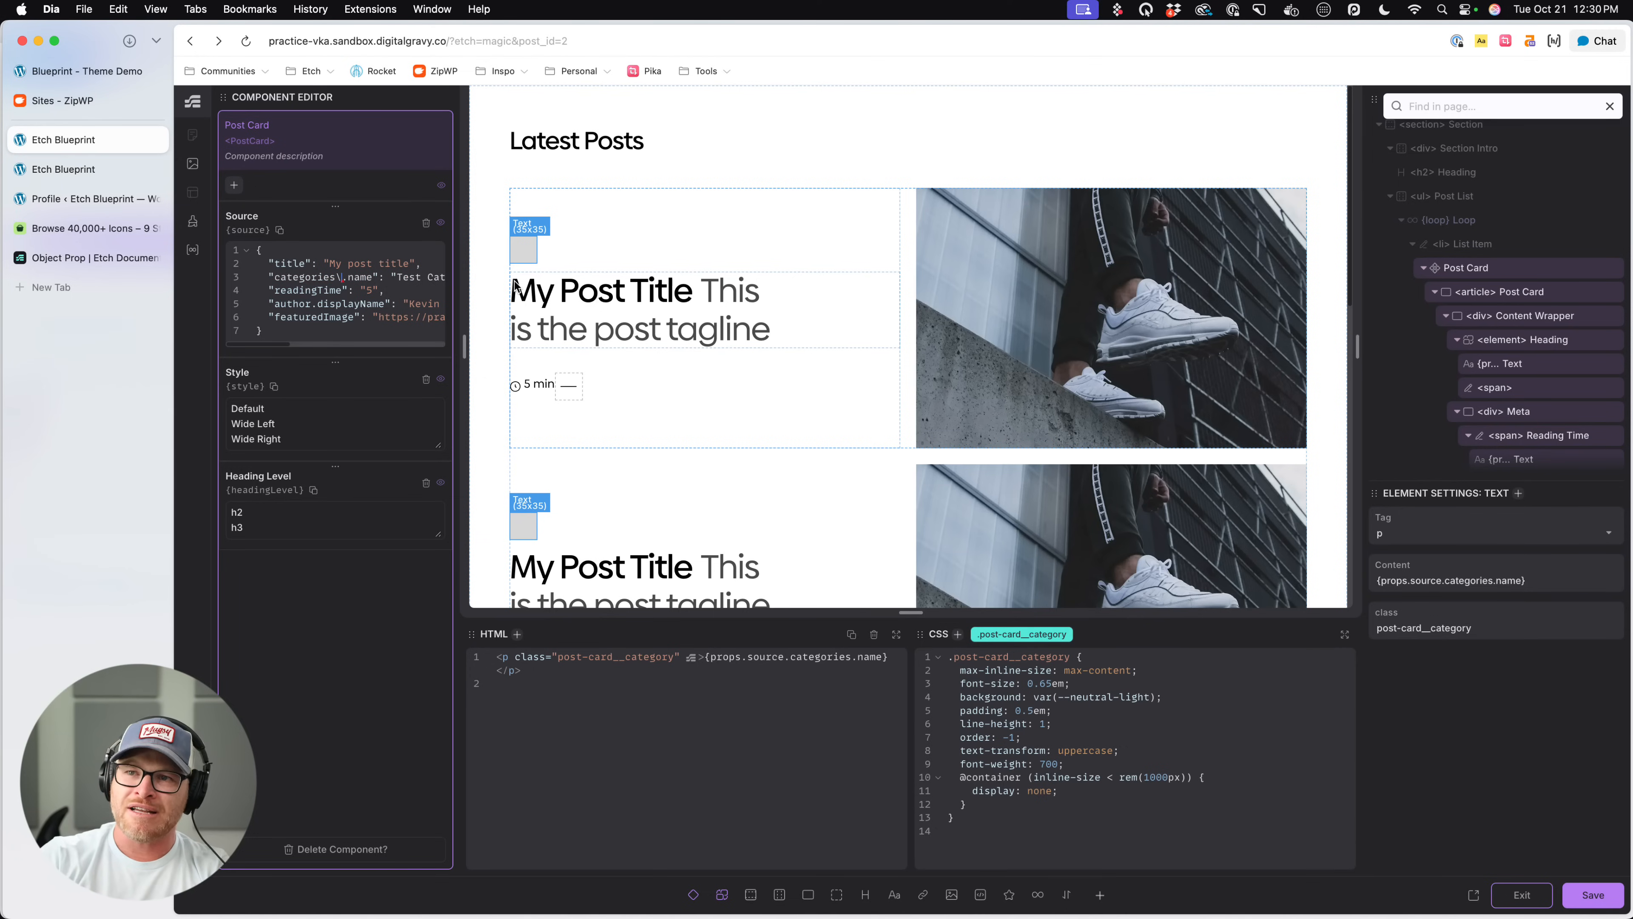
pyautogui.press('super+s')
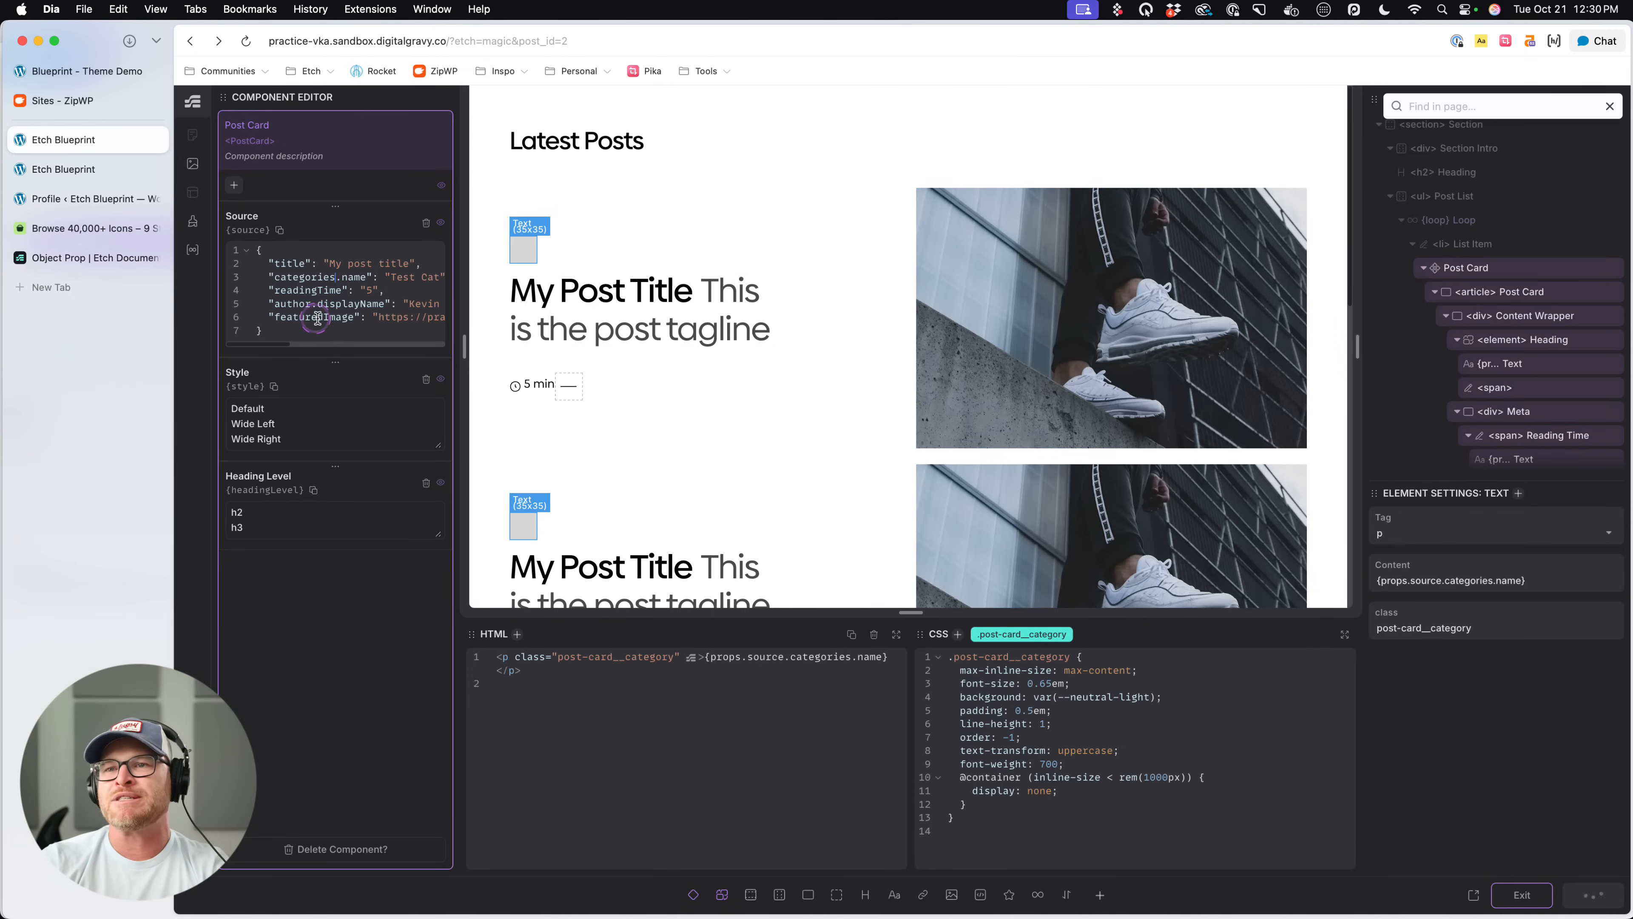
pyautogui.click(335, 276)
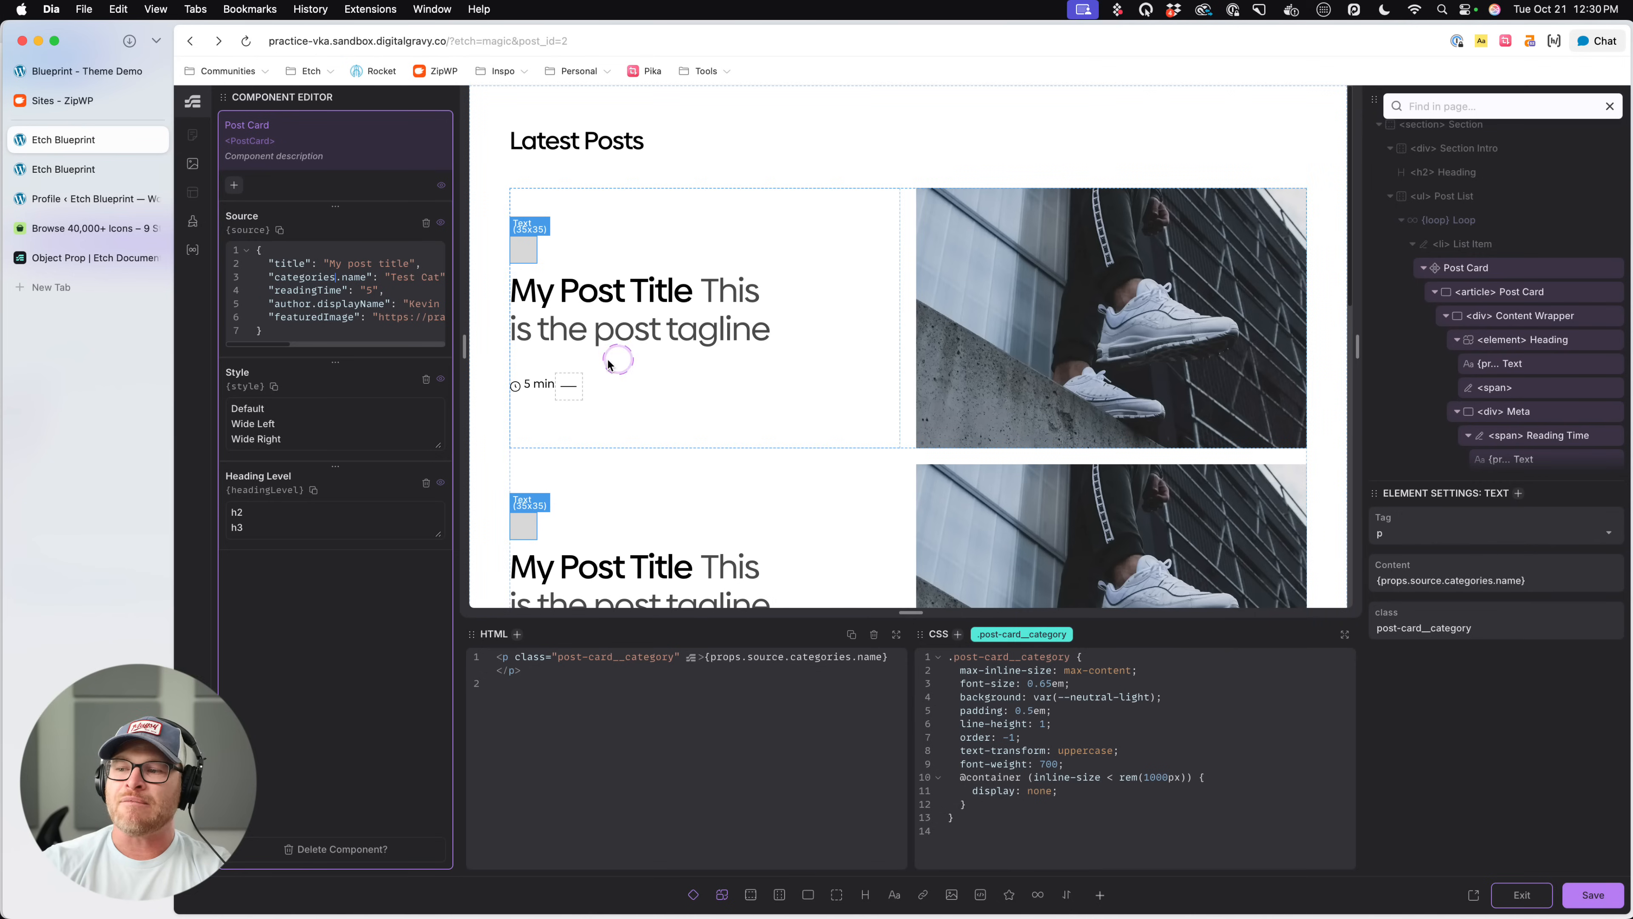
pyautogui.press('super+s')
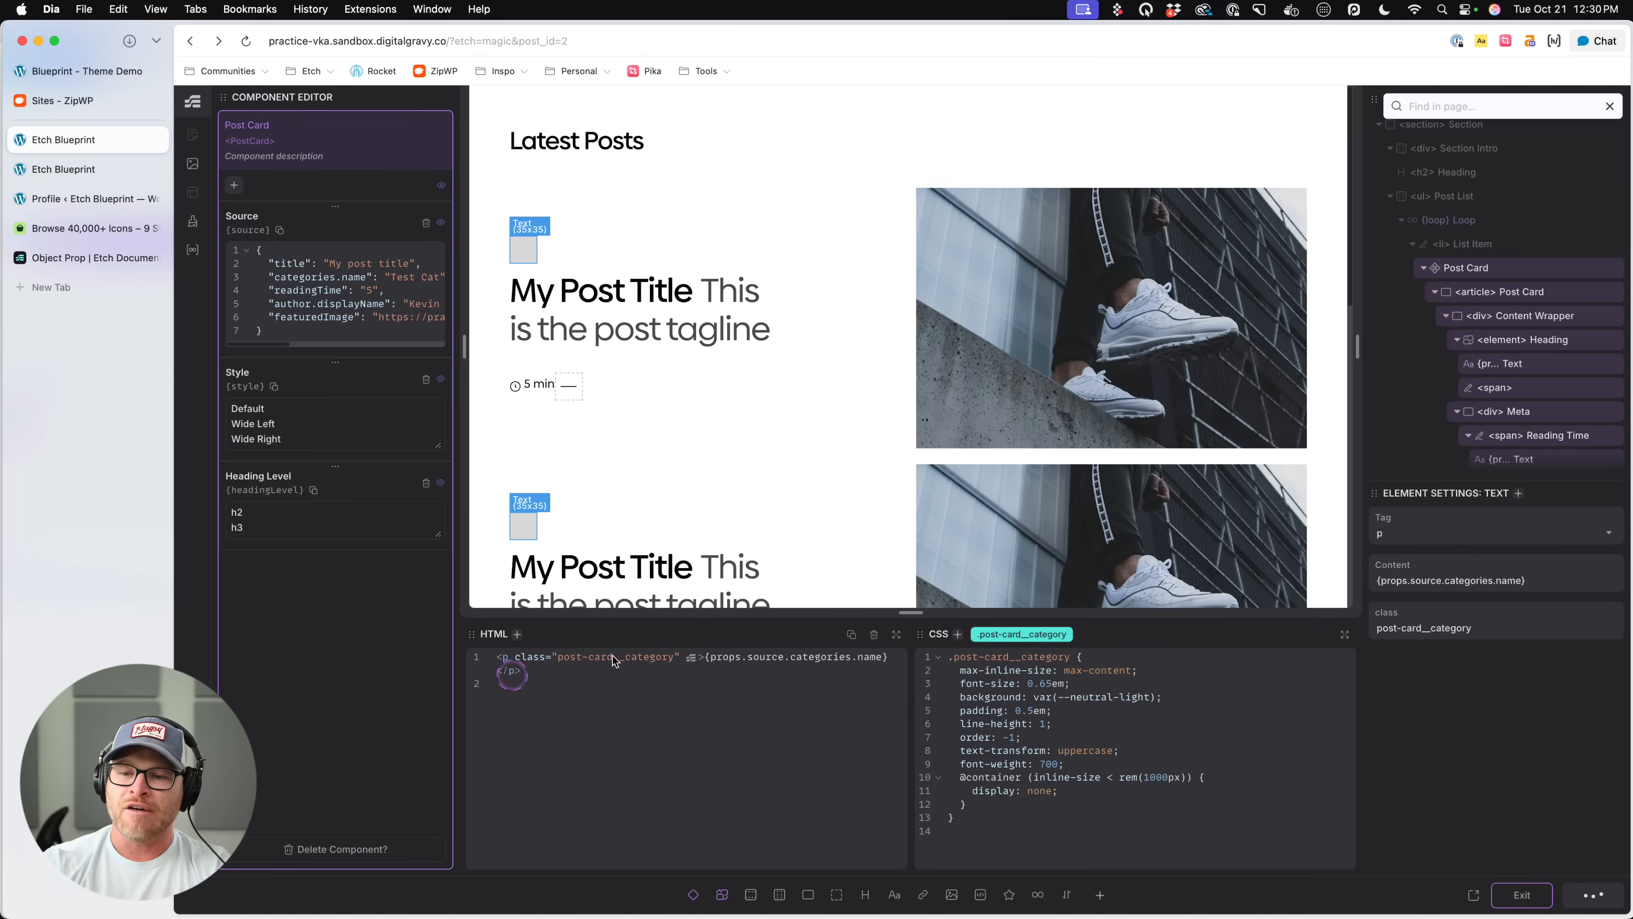
pyautogui.click(1521, 895)
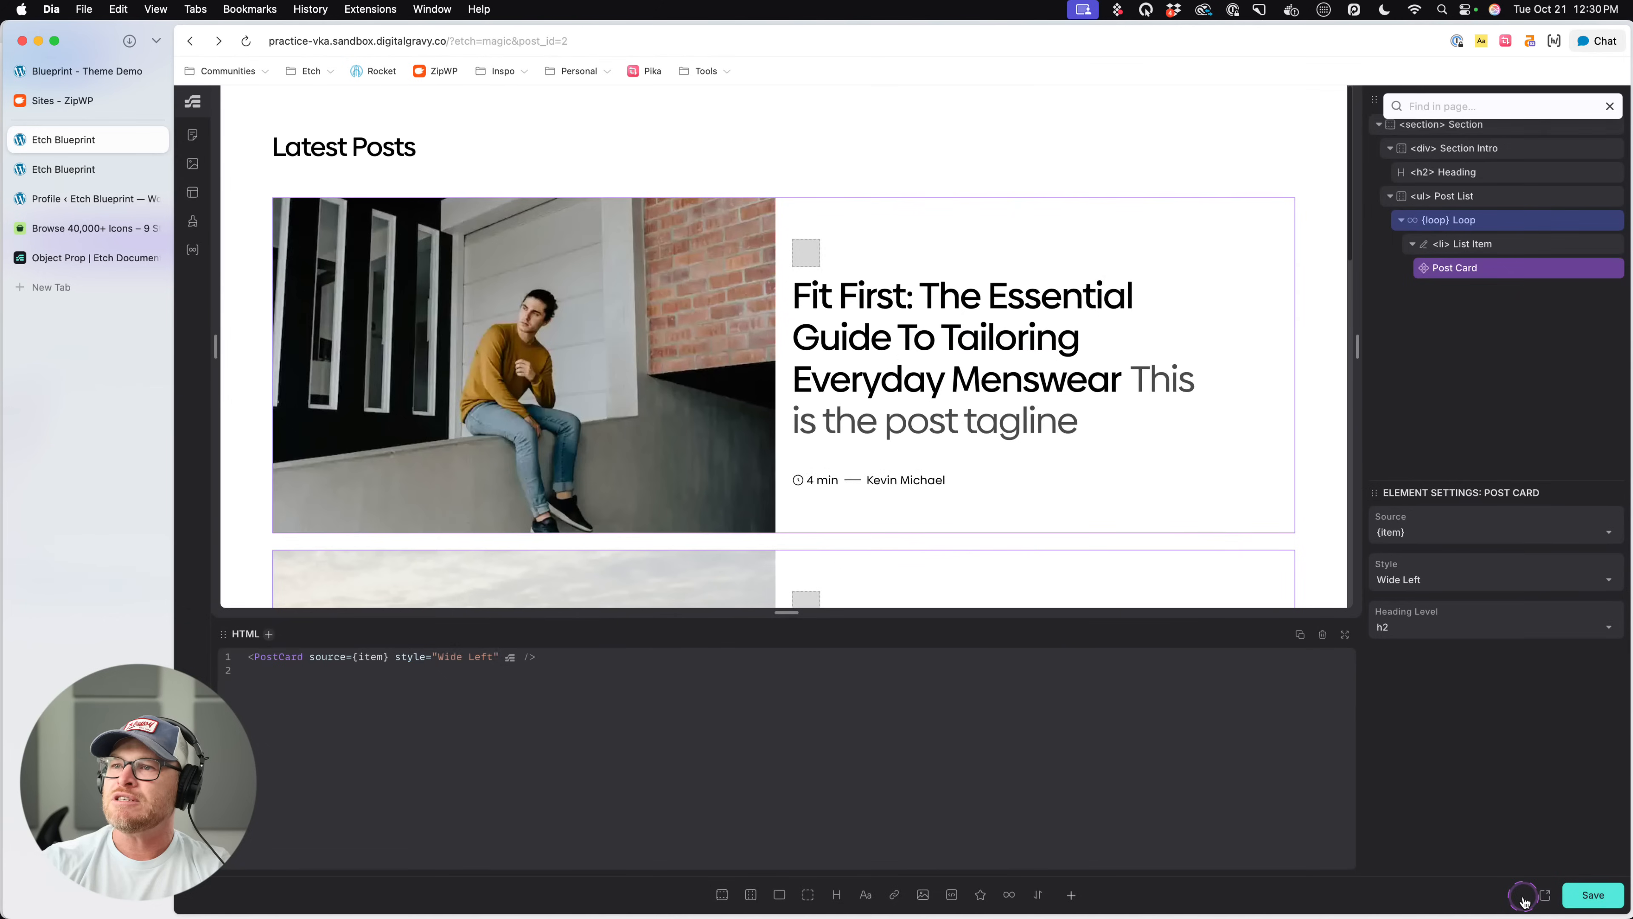
pyautogui.click(1593, 894)
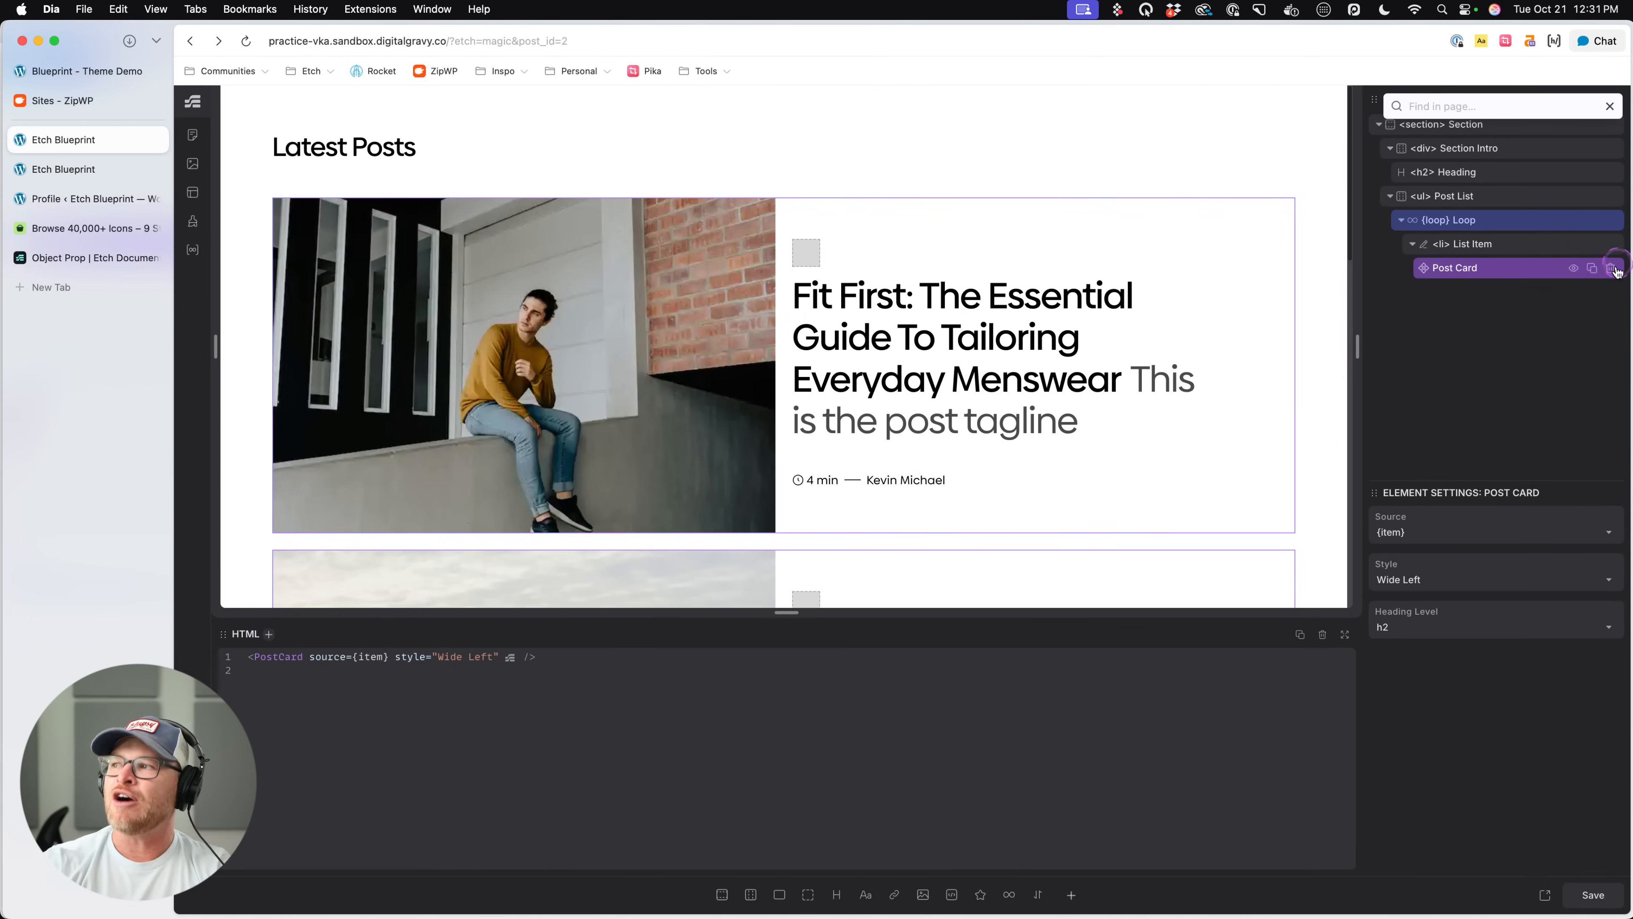
# - Edit the Post Card component, bind its category text to {props.source.categories.at(0).name}, save the component, and exit it
pyautogui.rightClick(1473, 277)
pyautogui.click(1368, 438)
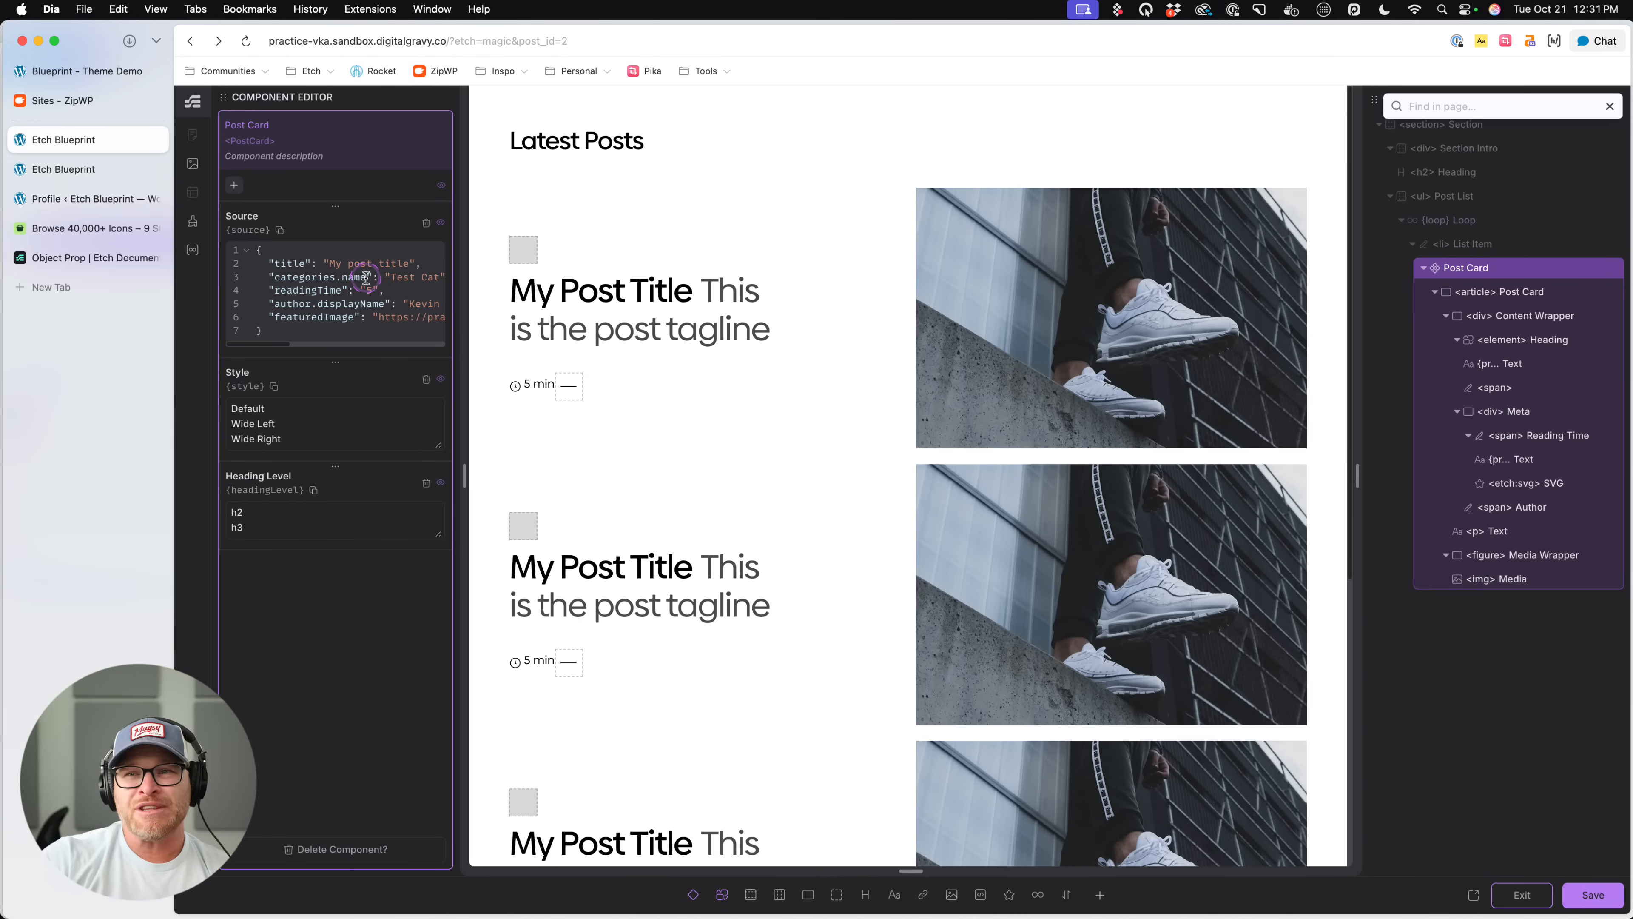
pyautogui.click(522, 249)
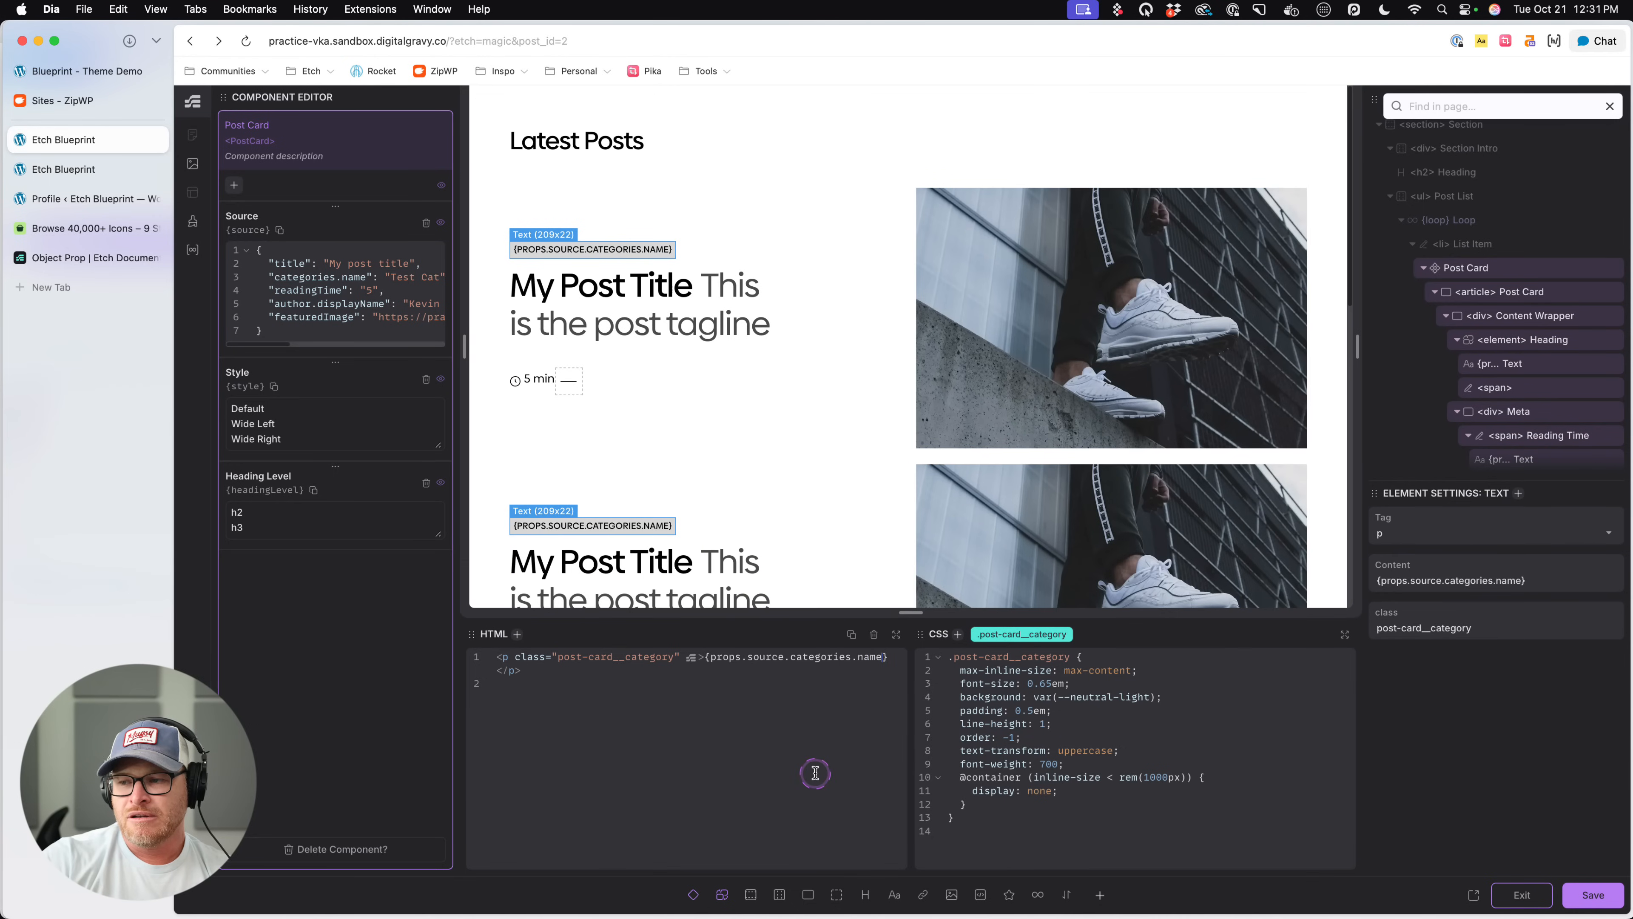
pyautogui.click(854, 657)
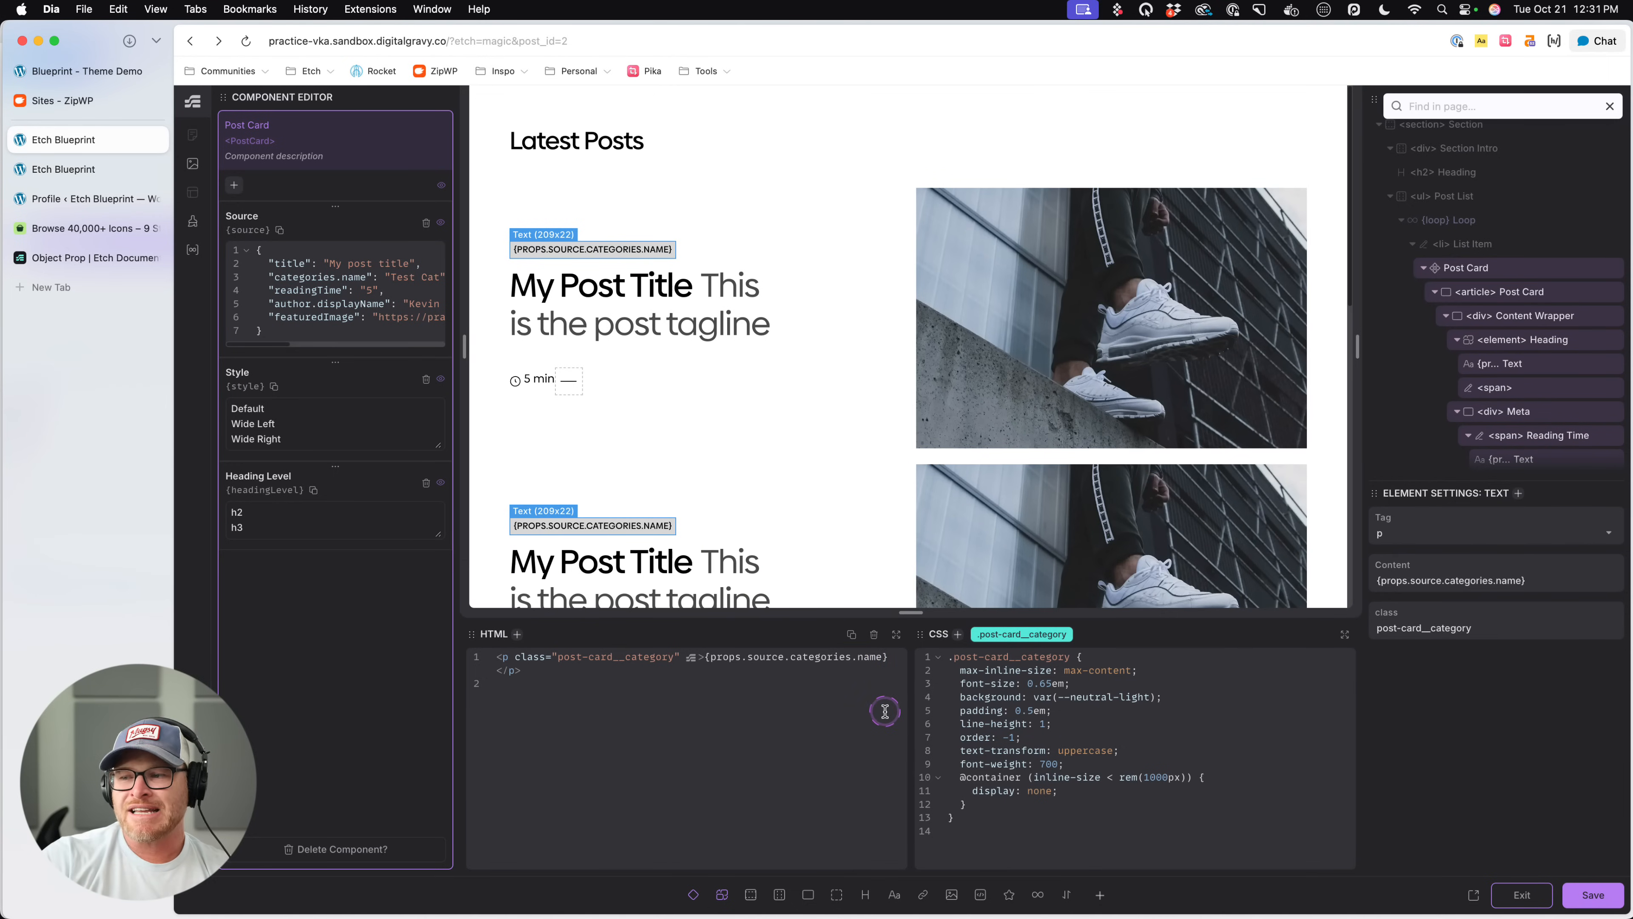
pyautogui.write('.at(0).')
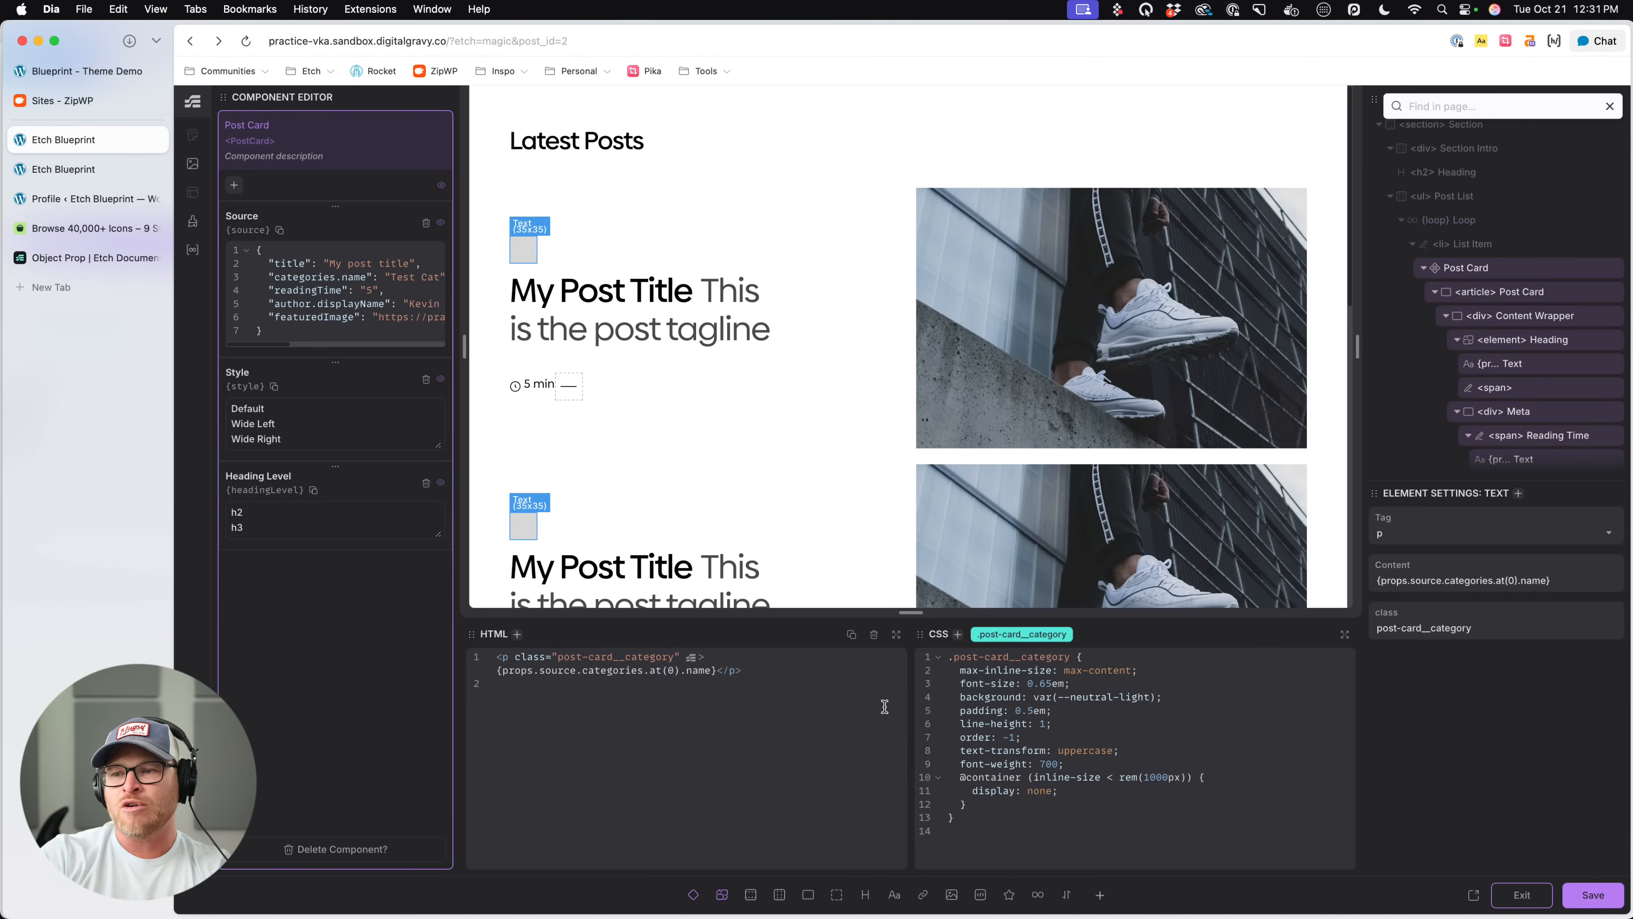
pyautogui.press('super+s')
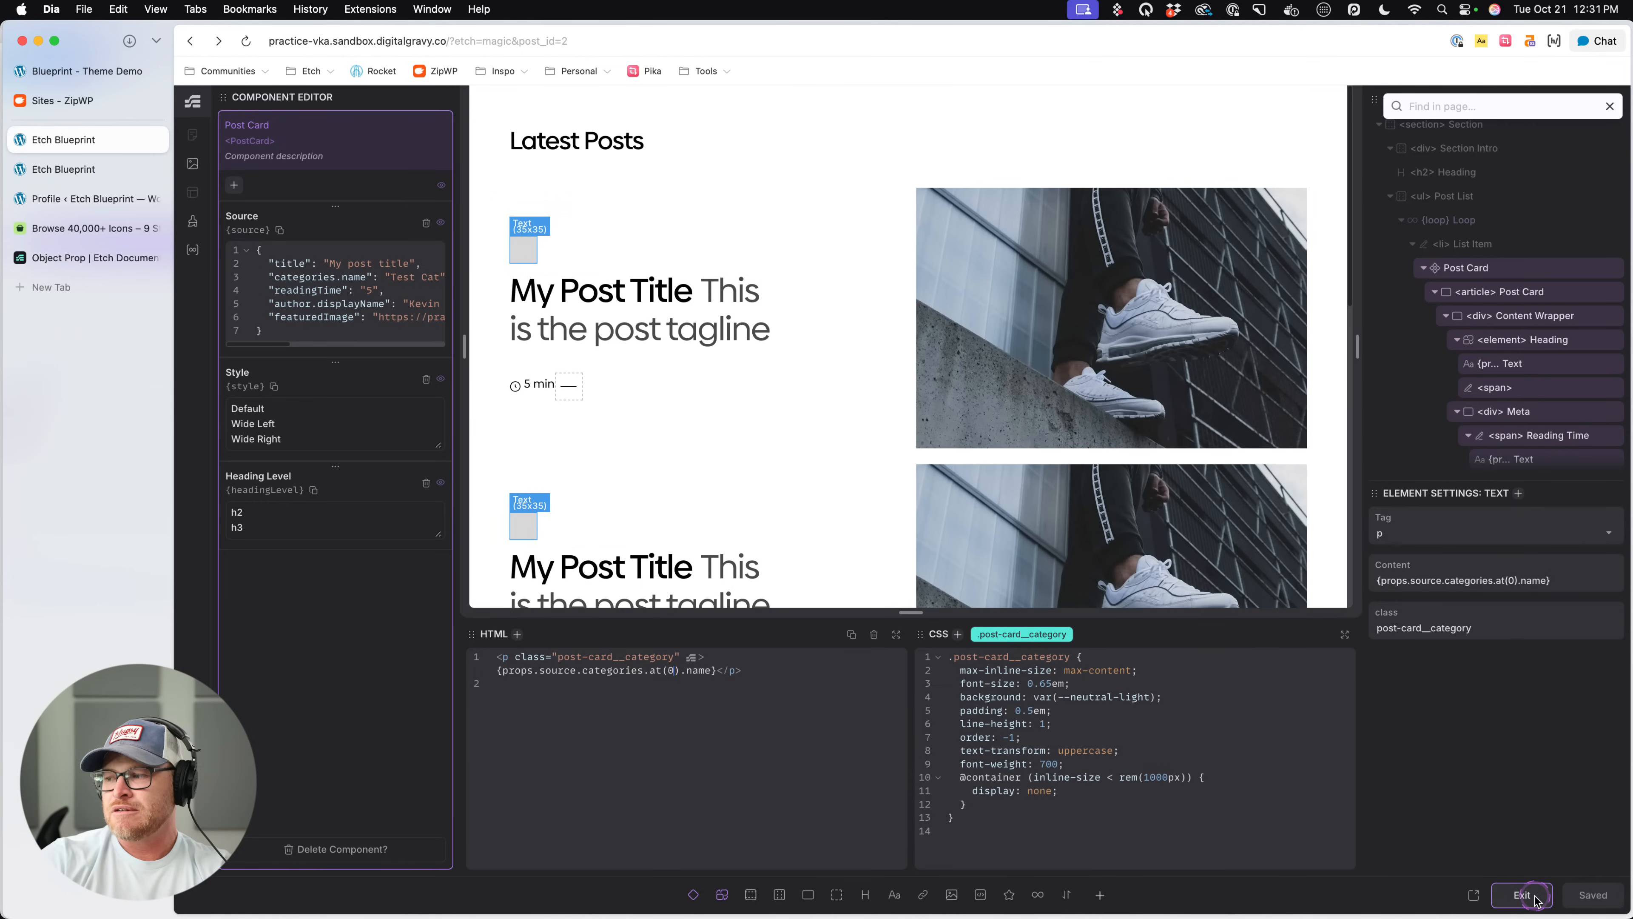
pyautogui.click(1534, 895)
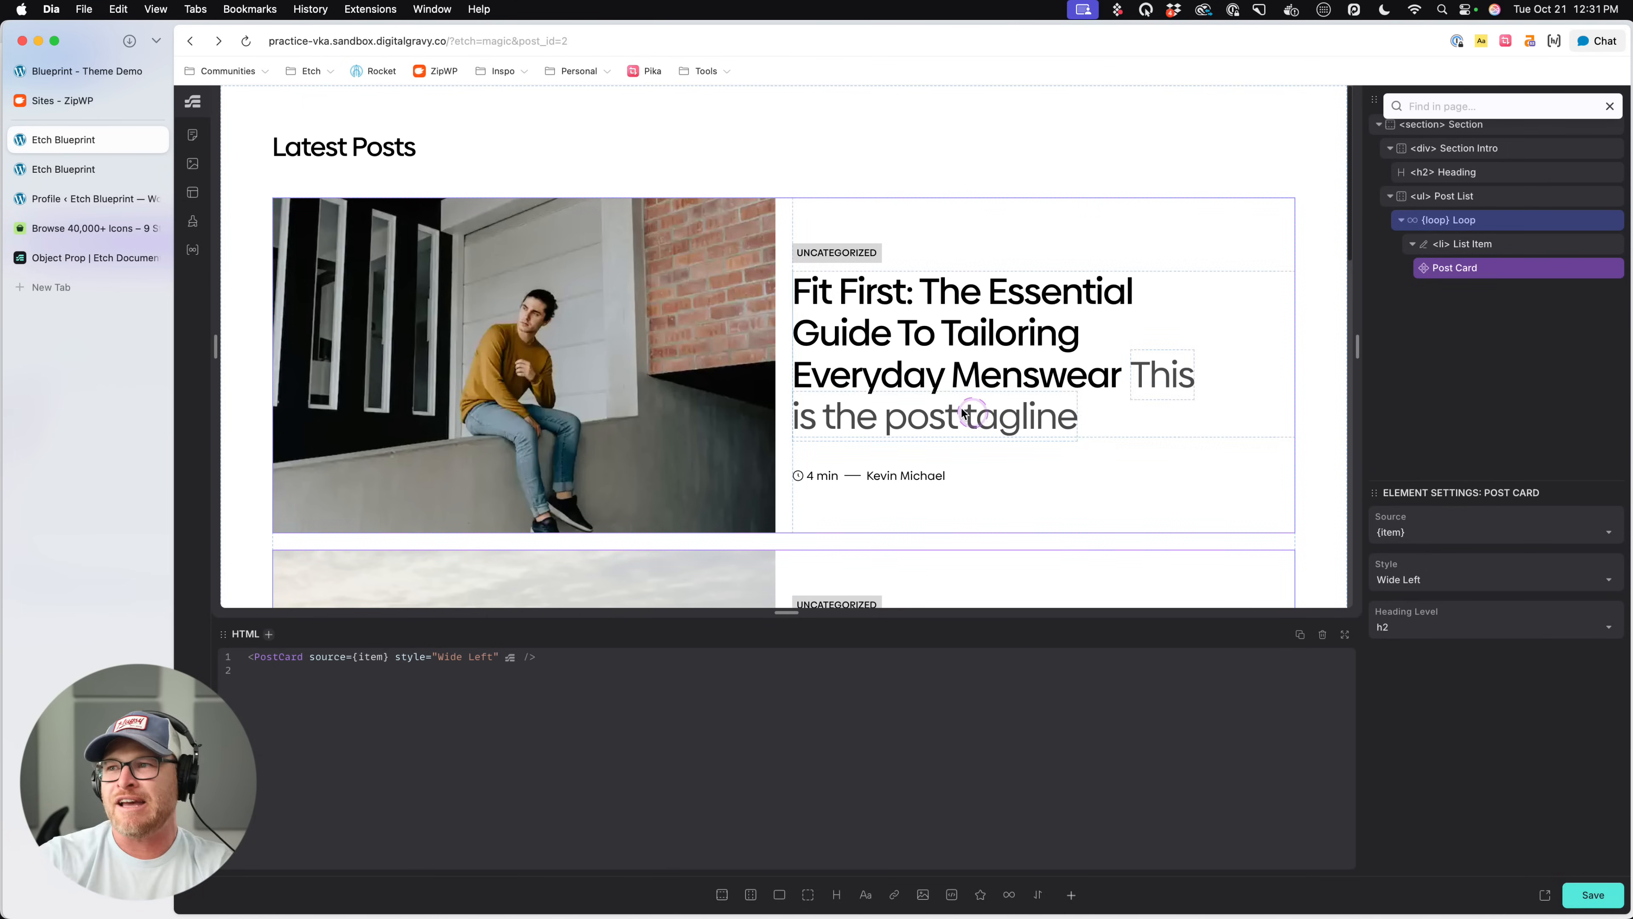
# - Check the category labels of the Latest Posts list on the live page
pyautogui.click(63, 168)
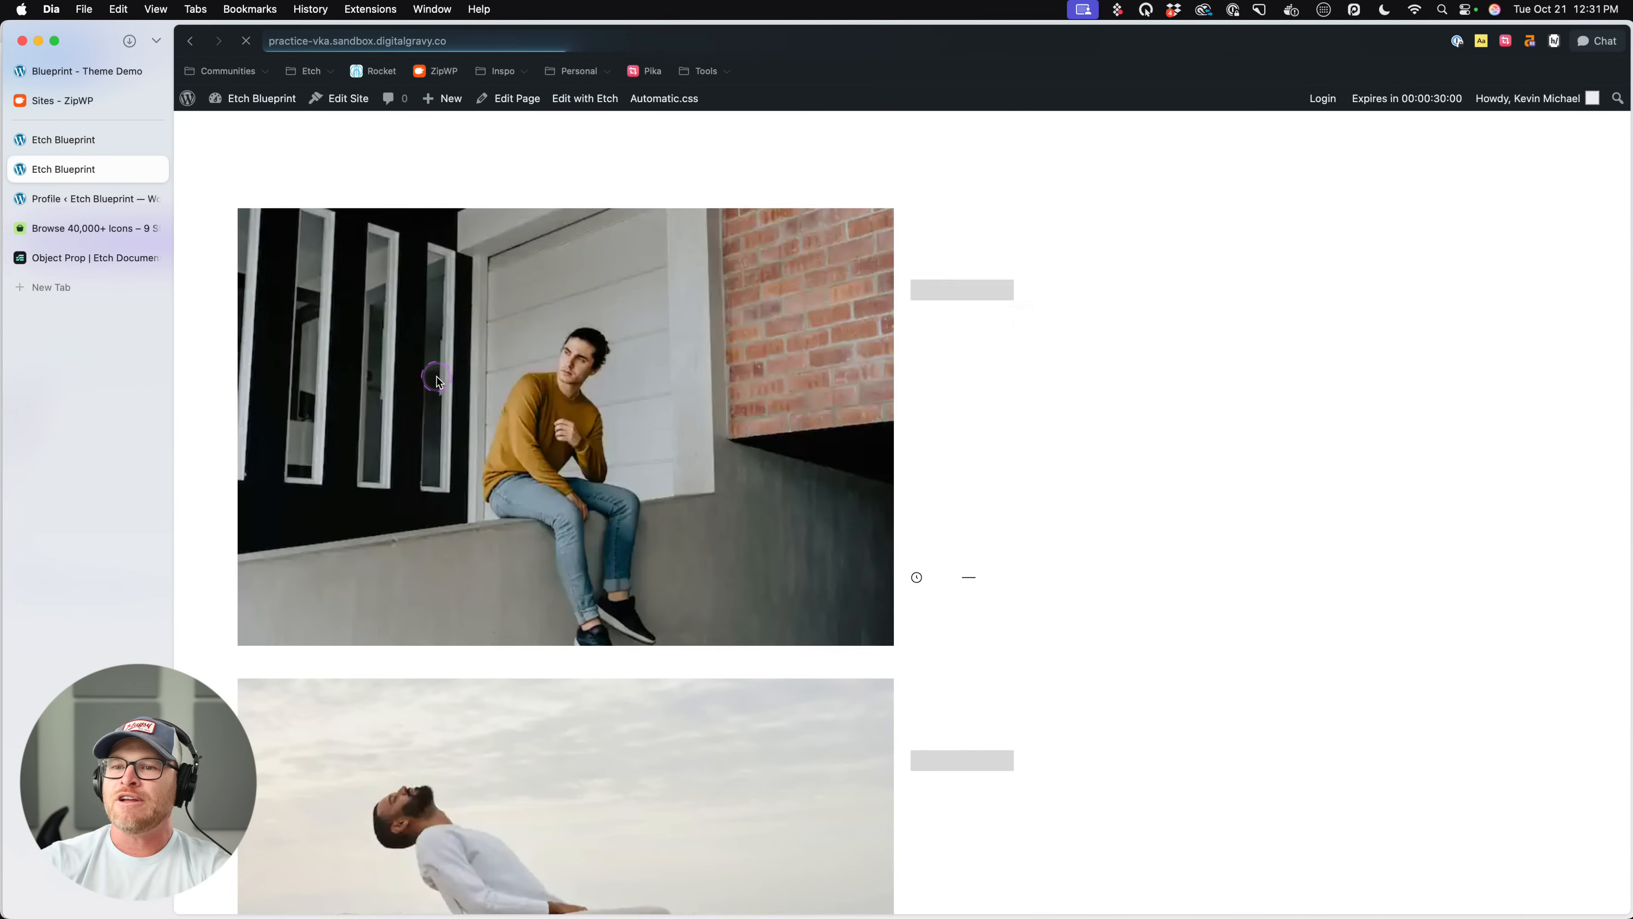
pyautogui.scroll(-5, 975, 373)
pyautogui.scroll(5, 976, 373)
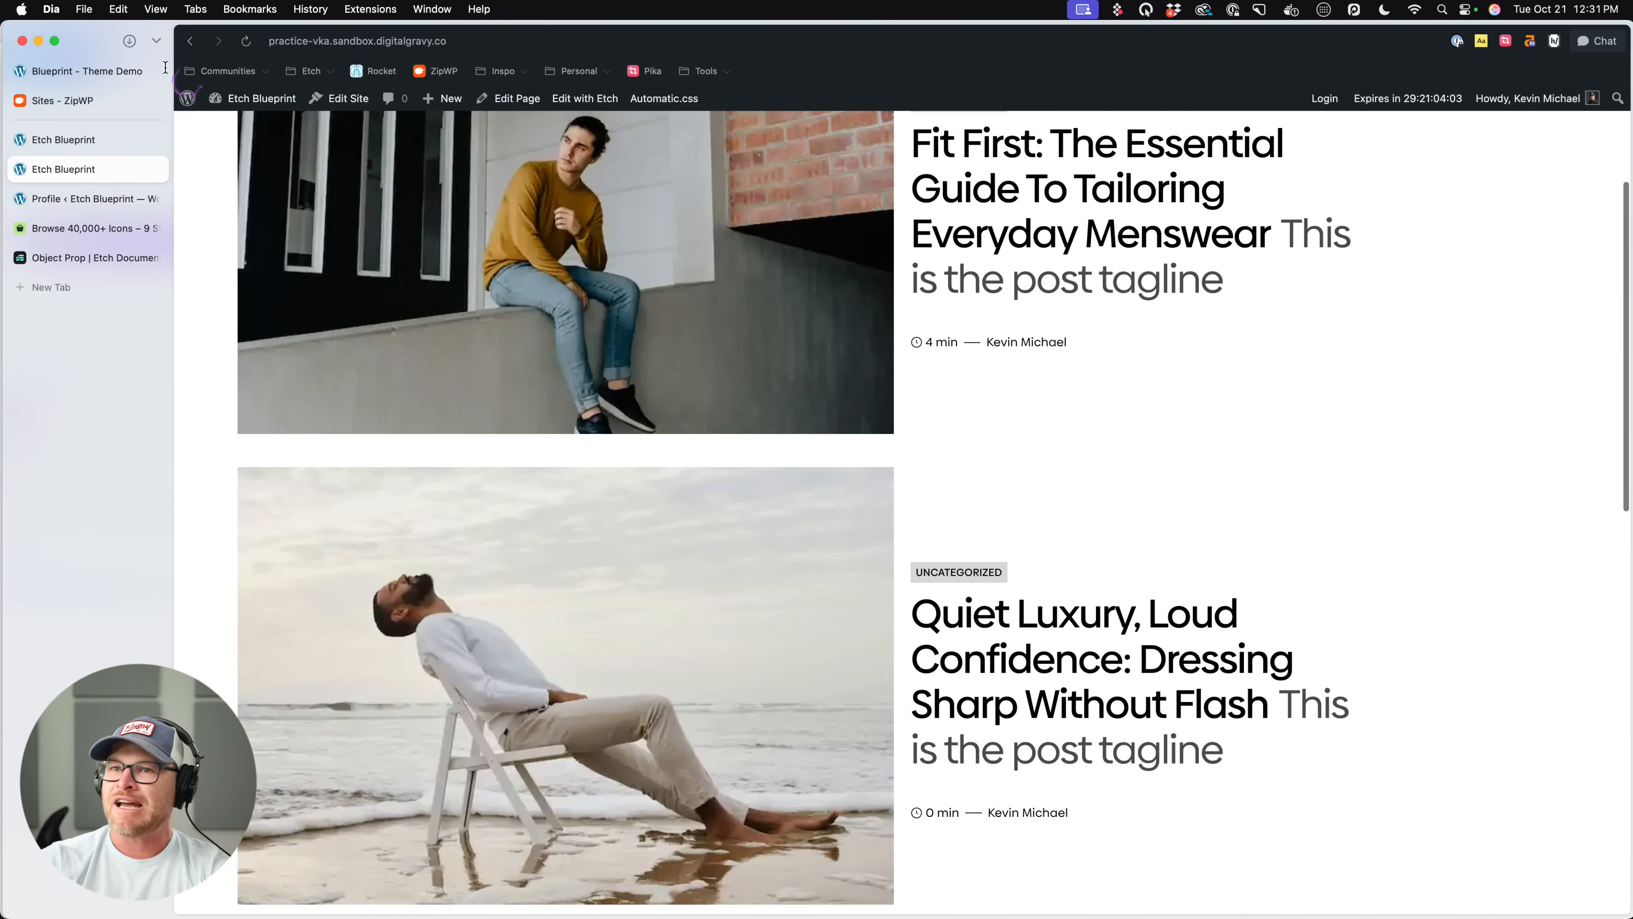
# - Open the post categories in the WordPress dashboard and rename the Uncategorized category to "Fashion", updating it
pyautogui.moveTo(244, 99)
pyautogui.keyDown('super'); pyautogui.click(241, 128); pyautogui.keyUp('super')
pyautogui.click(70, 202)
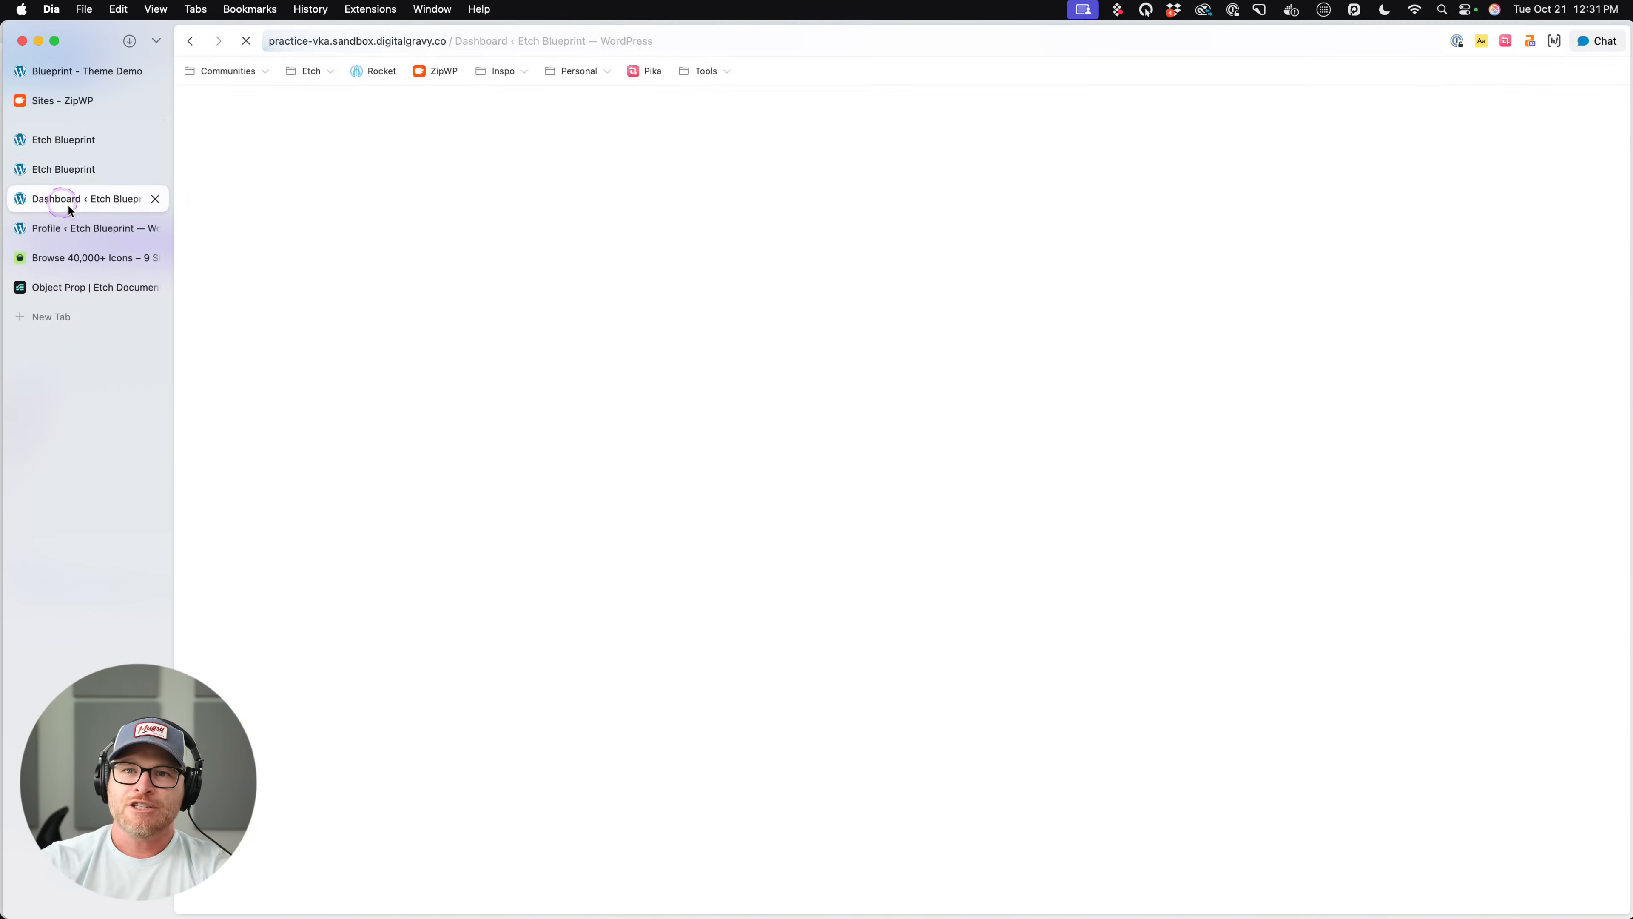
pyautogui.click(243, 227)
pyautogui.click(210, 245)
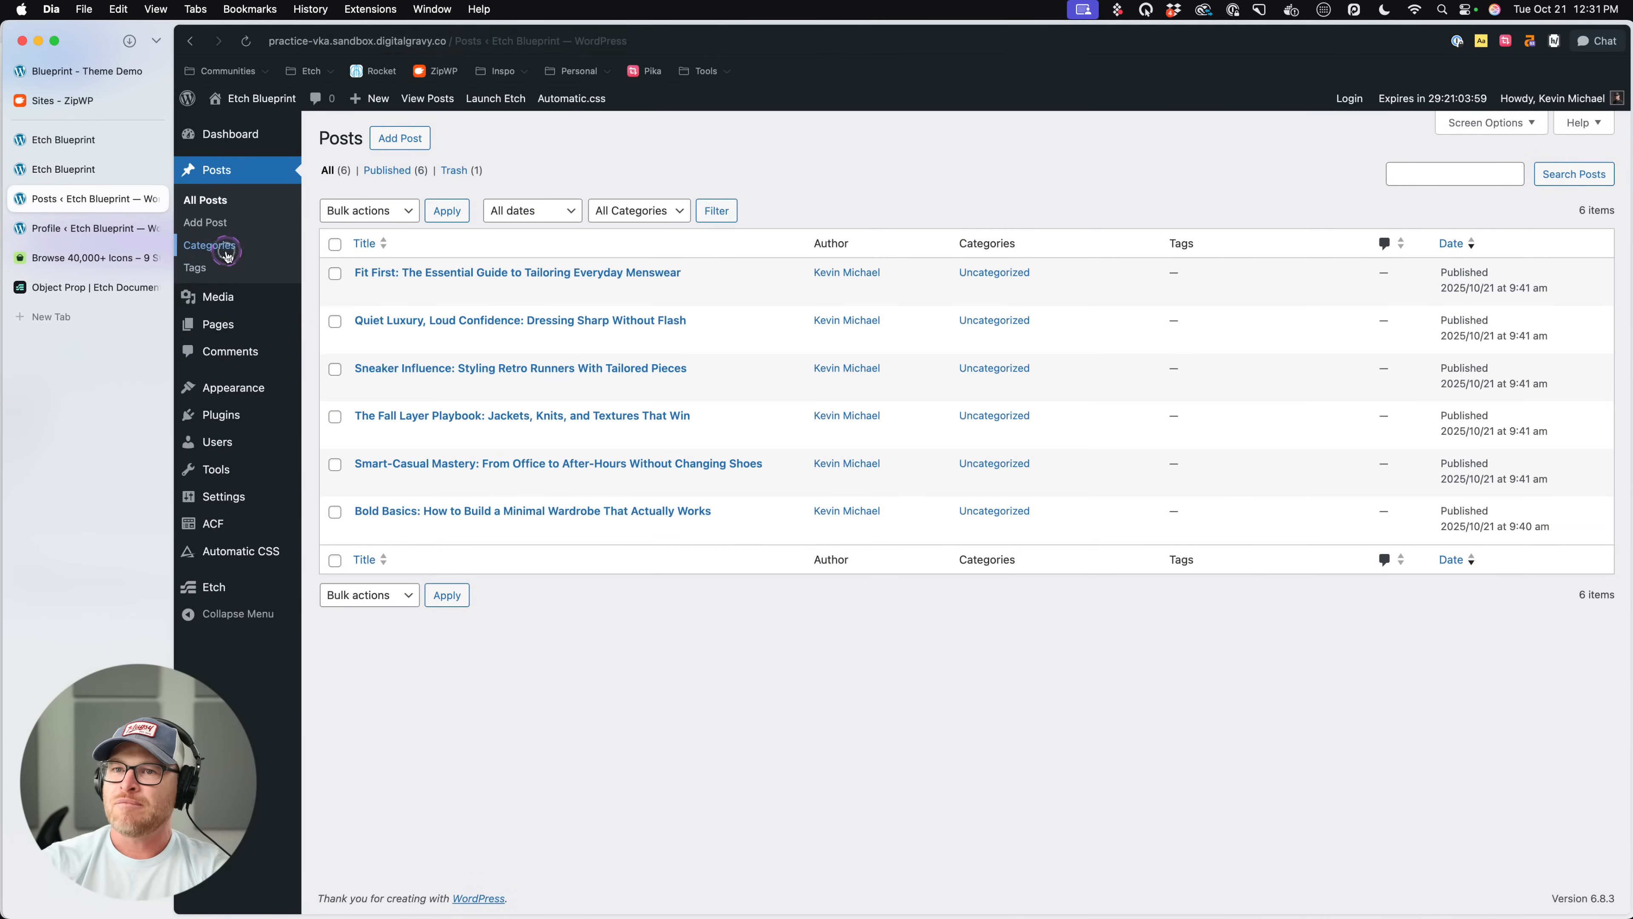
pyautogui.click(851, 277)
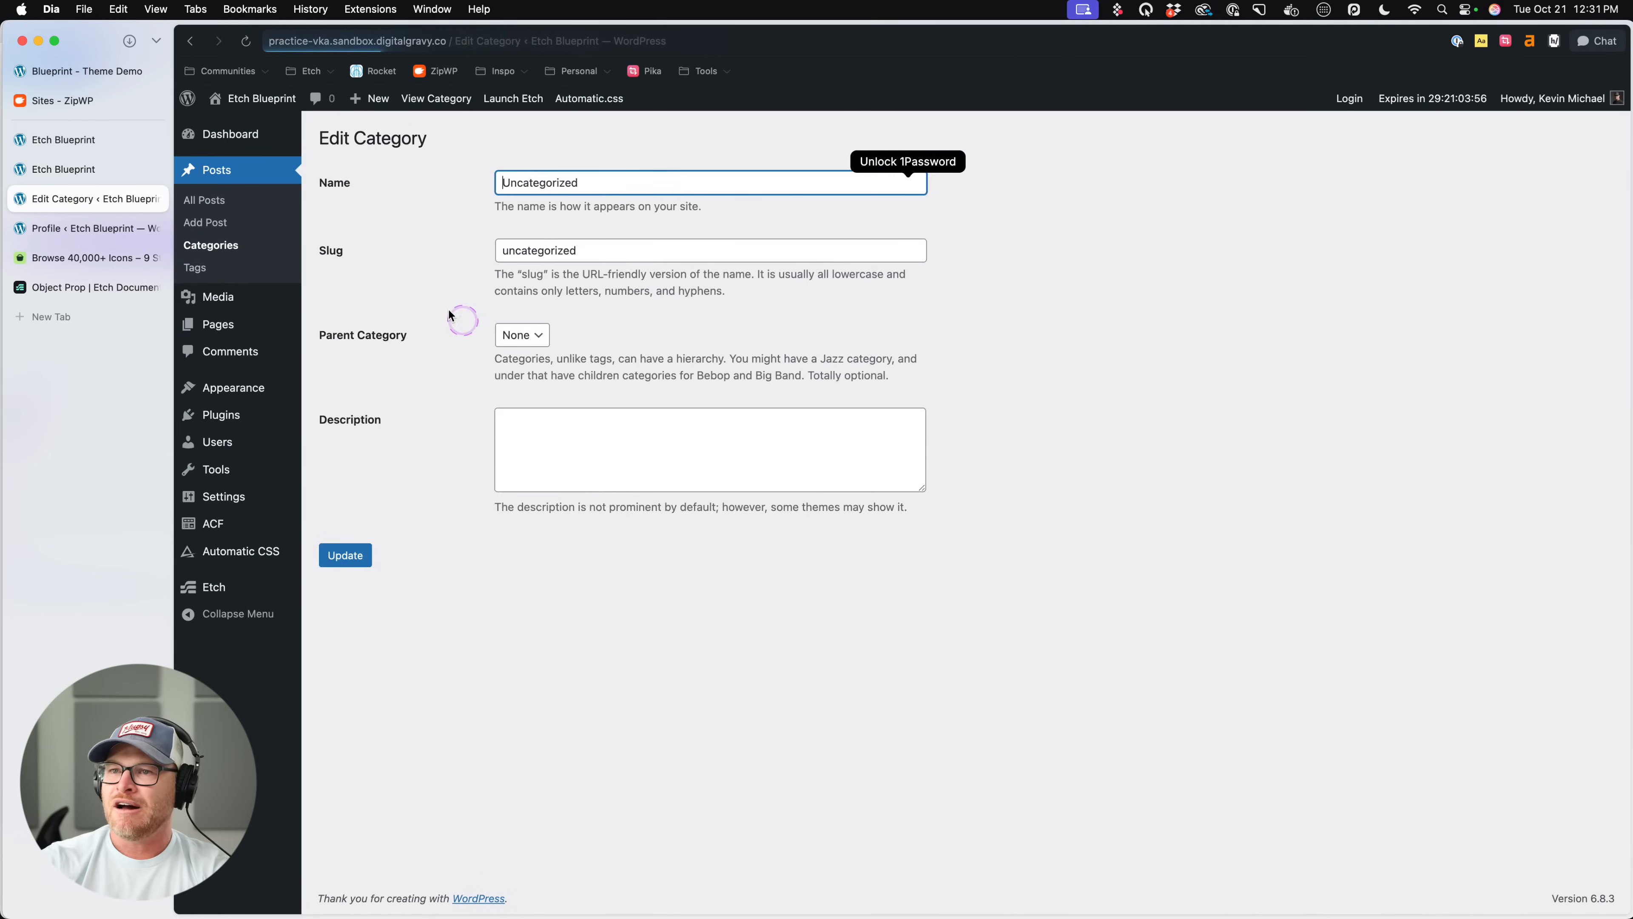
pyautogui.doubleClick(583, 182)
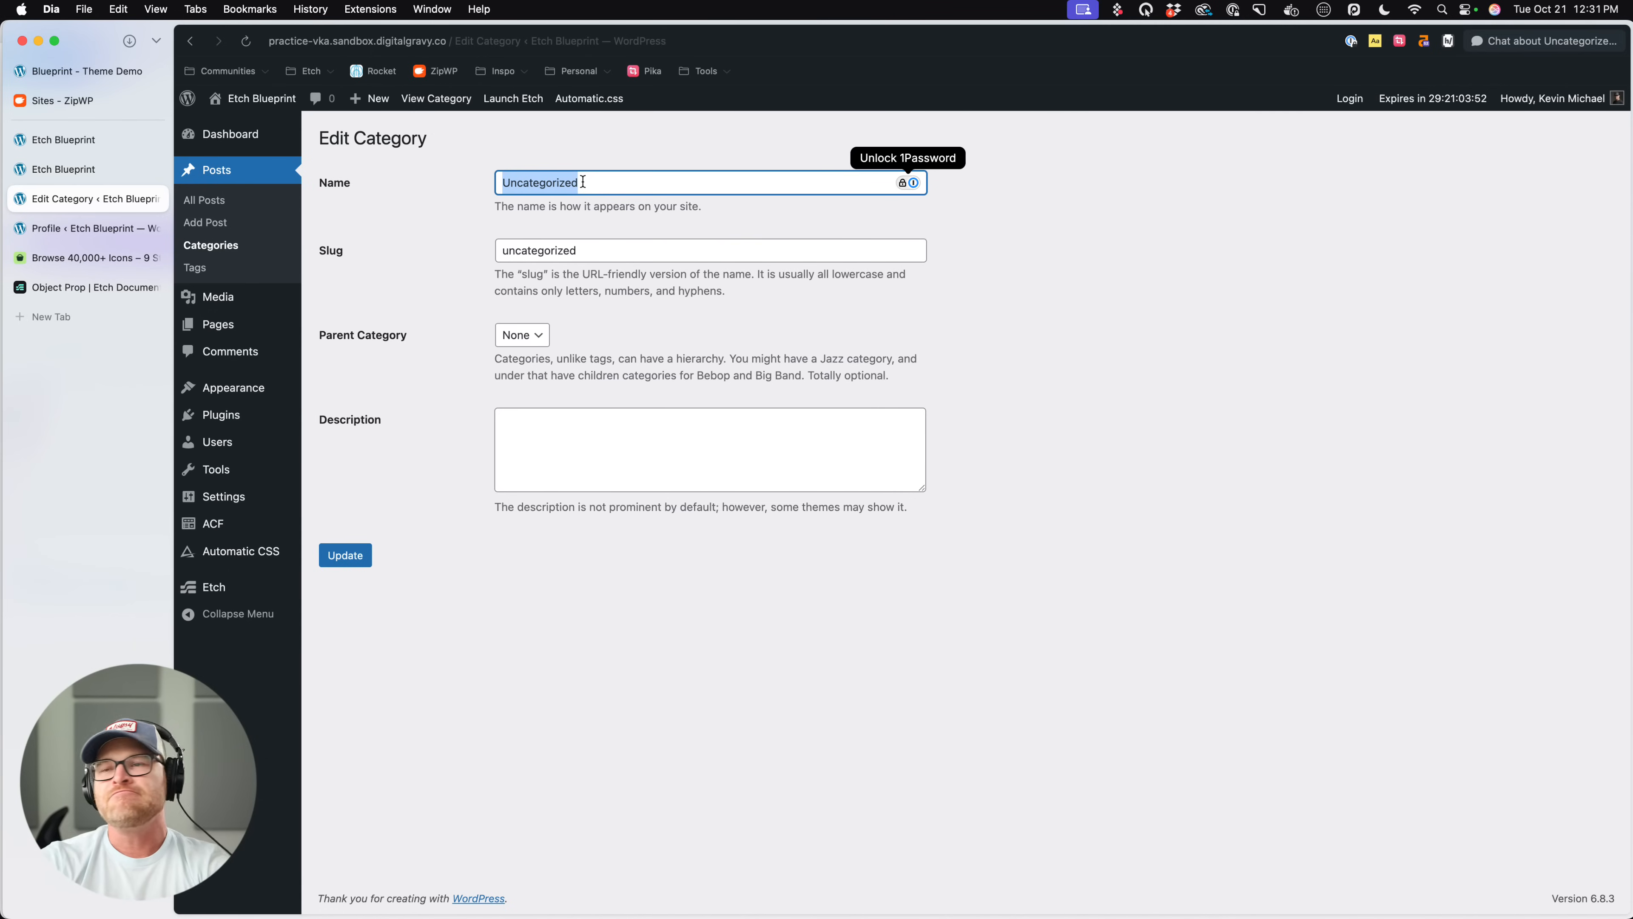
pyautogui.write('Fashion')
pyautogui.click(358, 554)
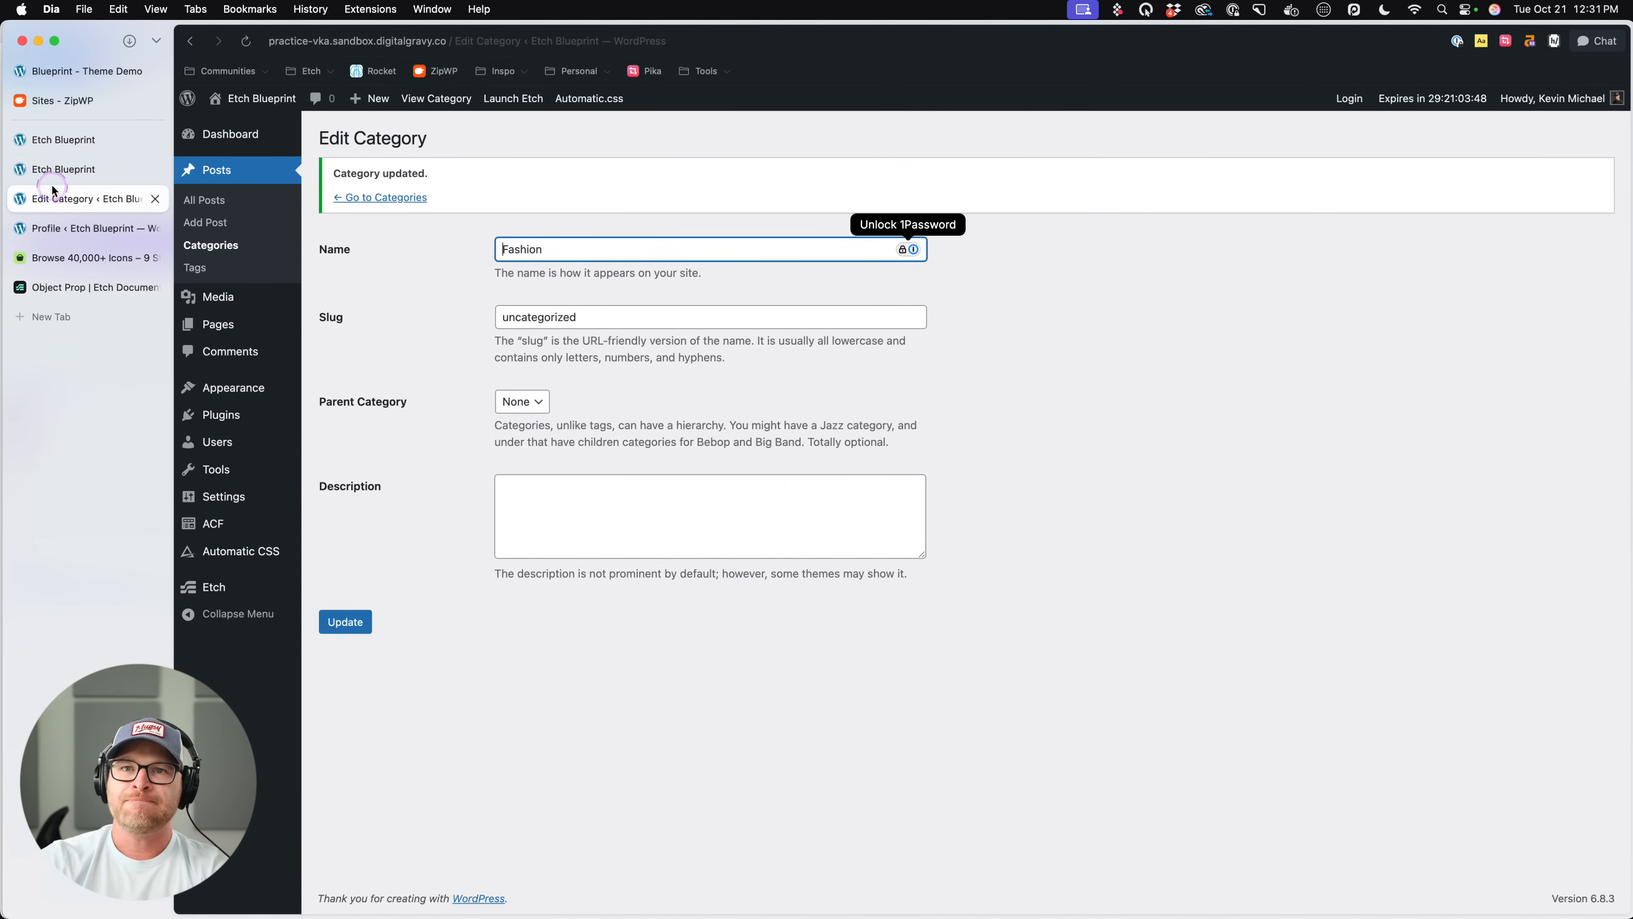
# - Return to the live page and review the category label on each post card
pyautogui.click(52, 172)
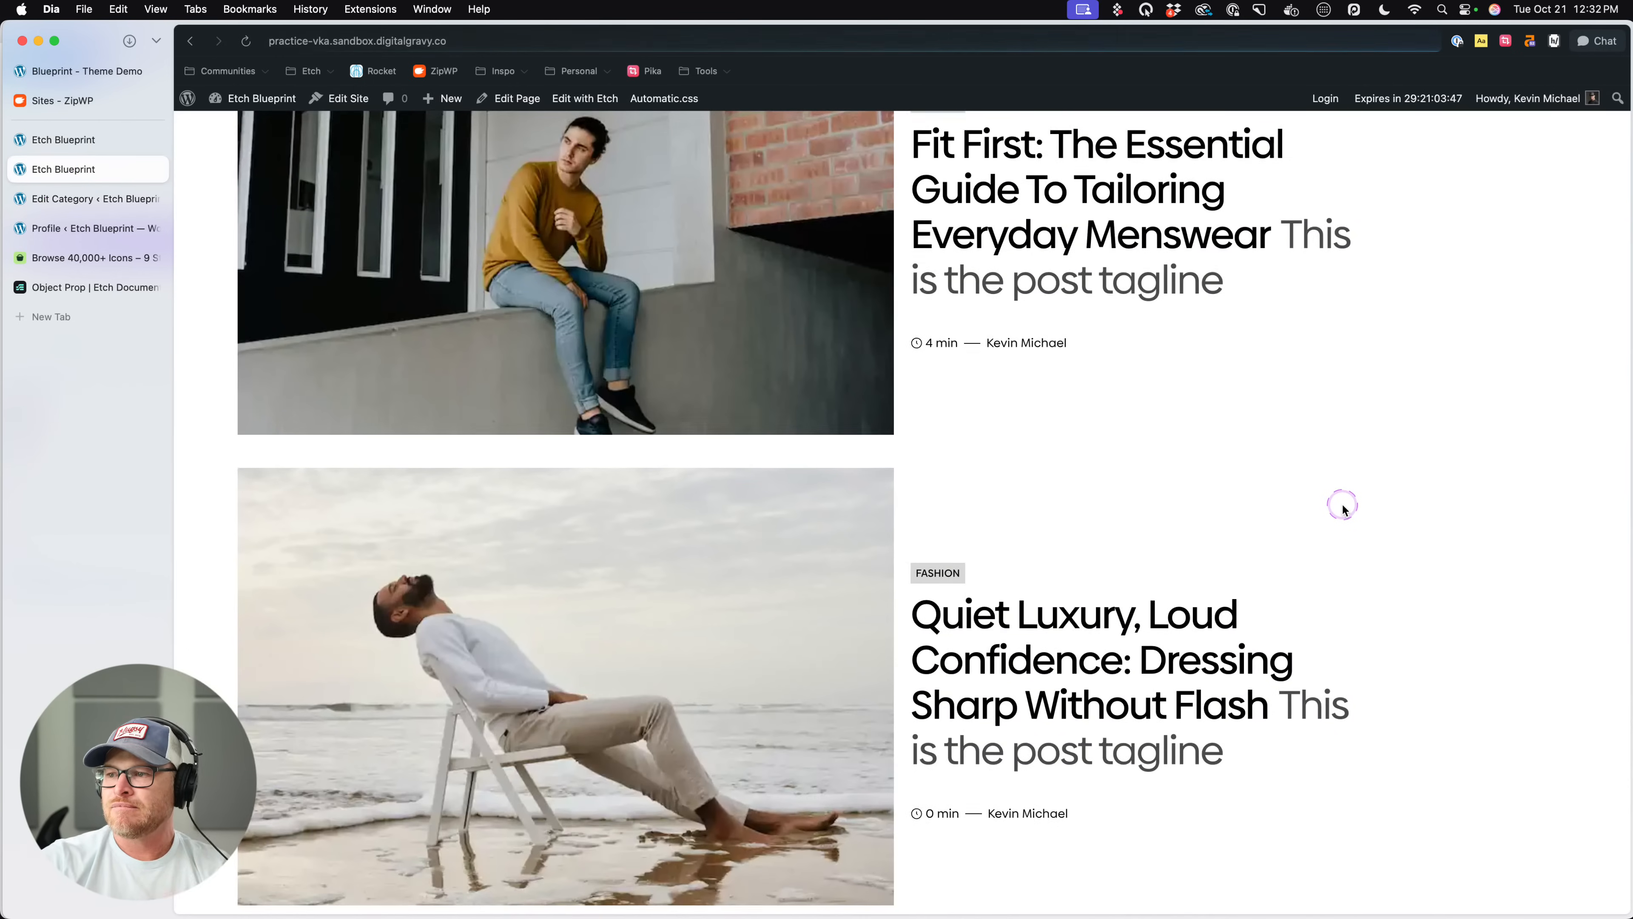
pyautogui.scroll(-5, 1344, 508)
pyautogui.scroll(-5, 1342, 508)
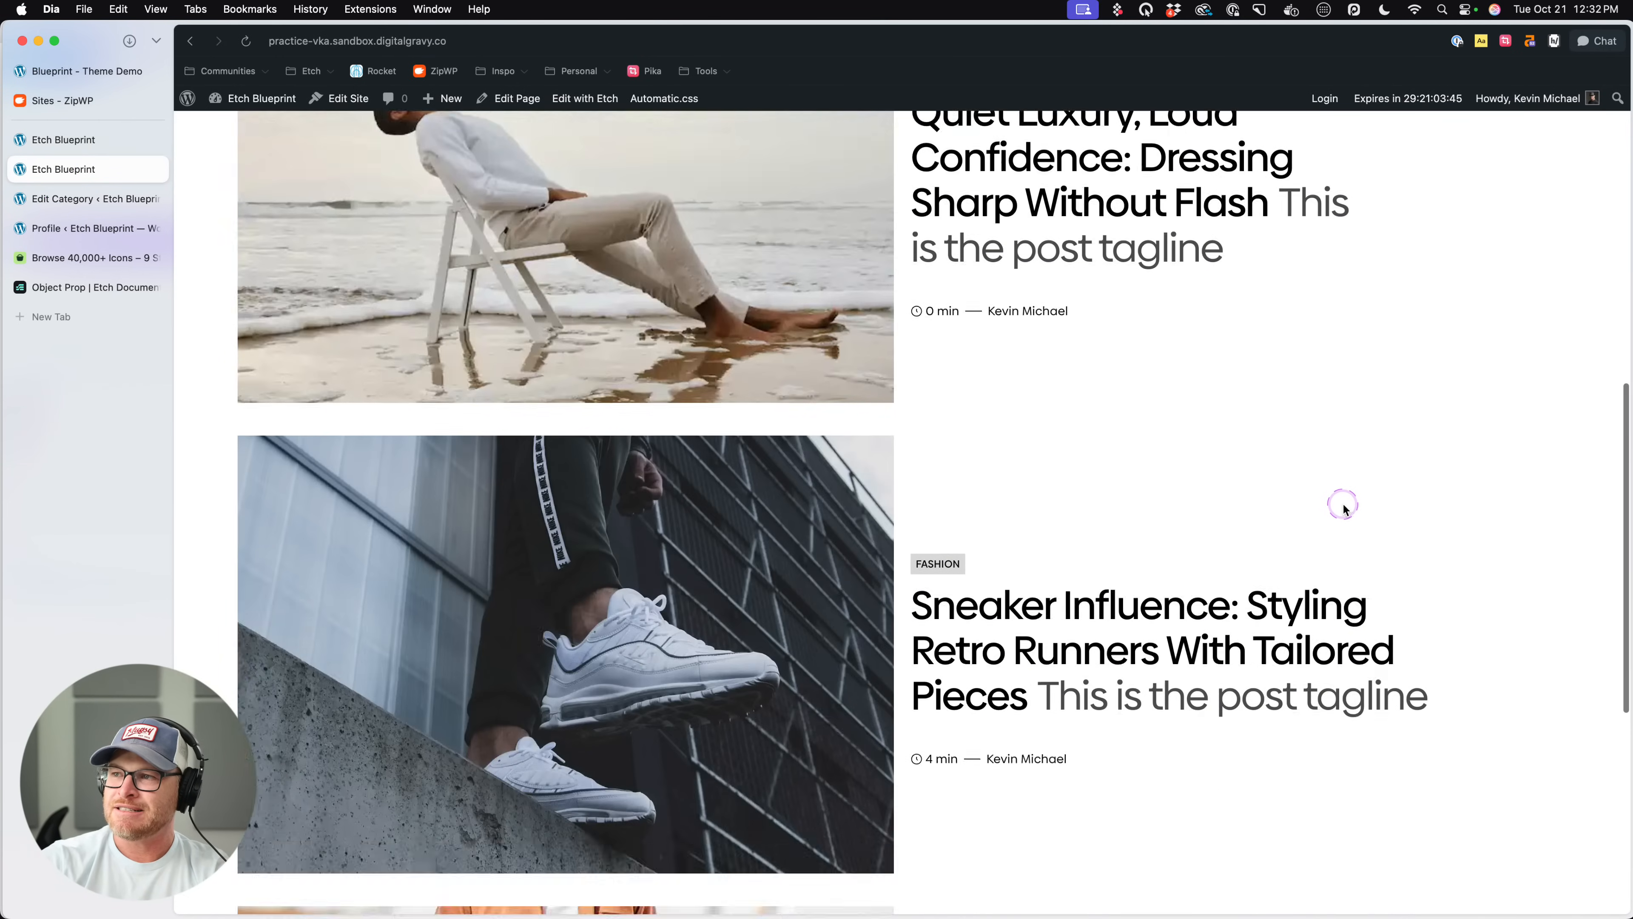
pyautogui.scroll(10, 1344, 507)
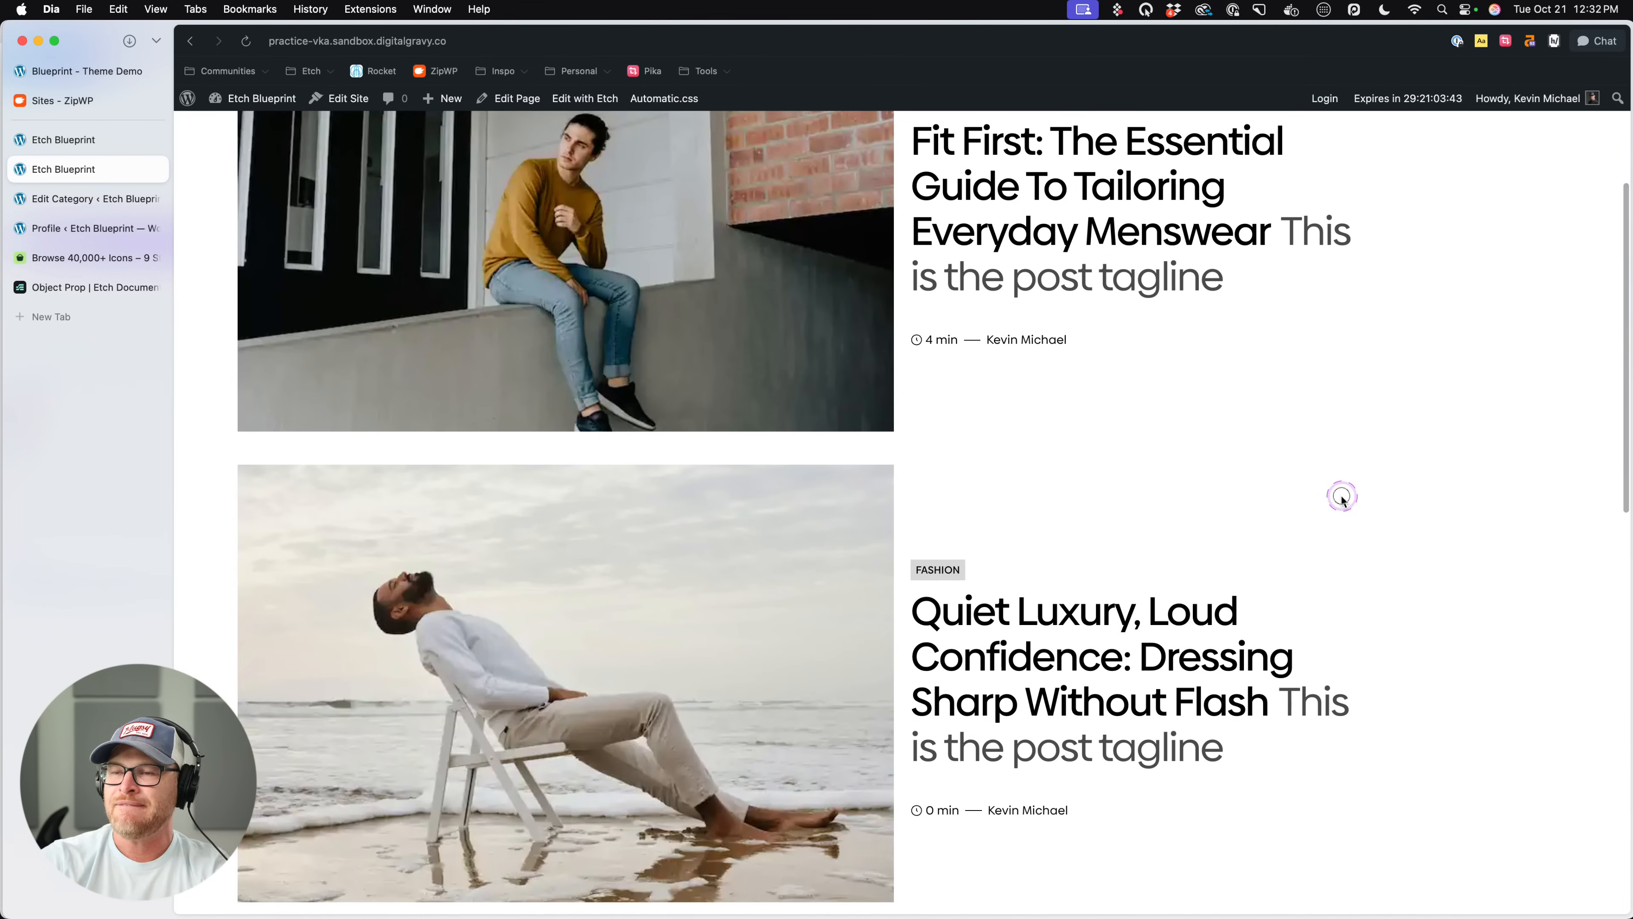
pyautogui.scroll(3, 543, 334)
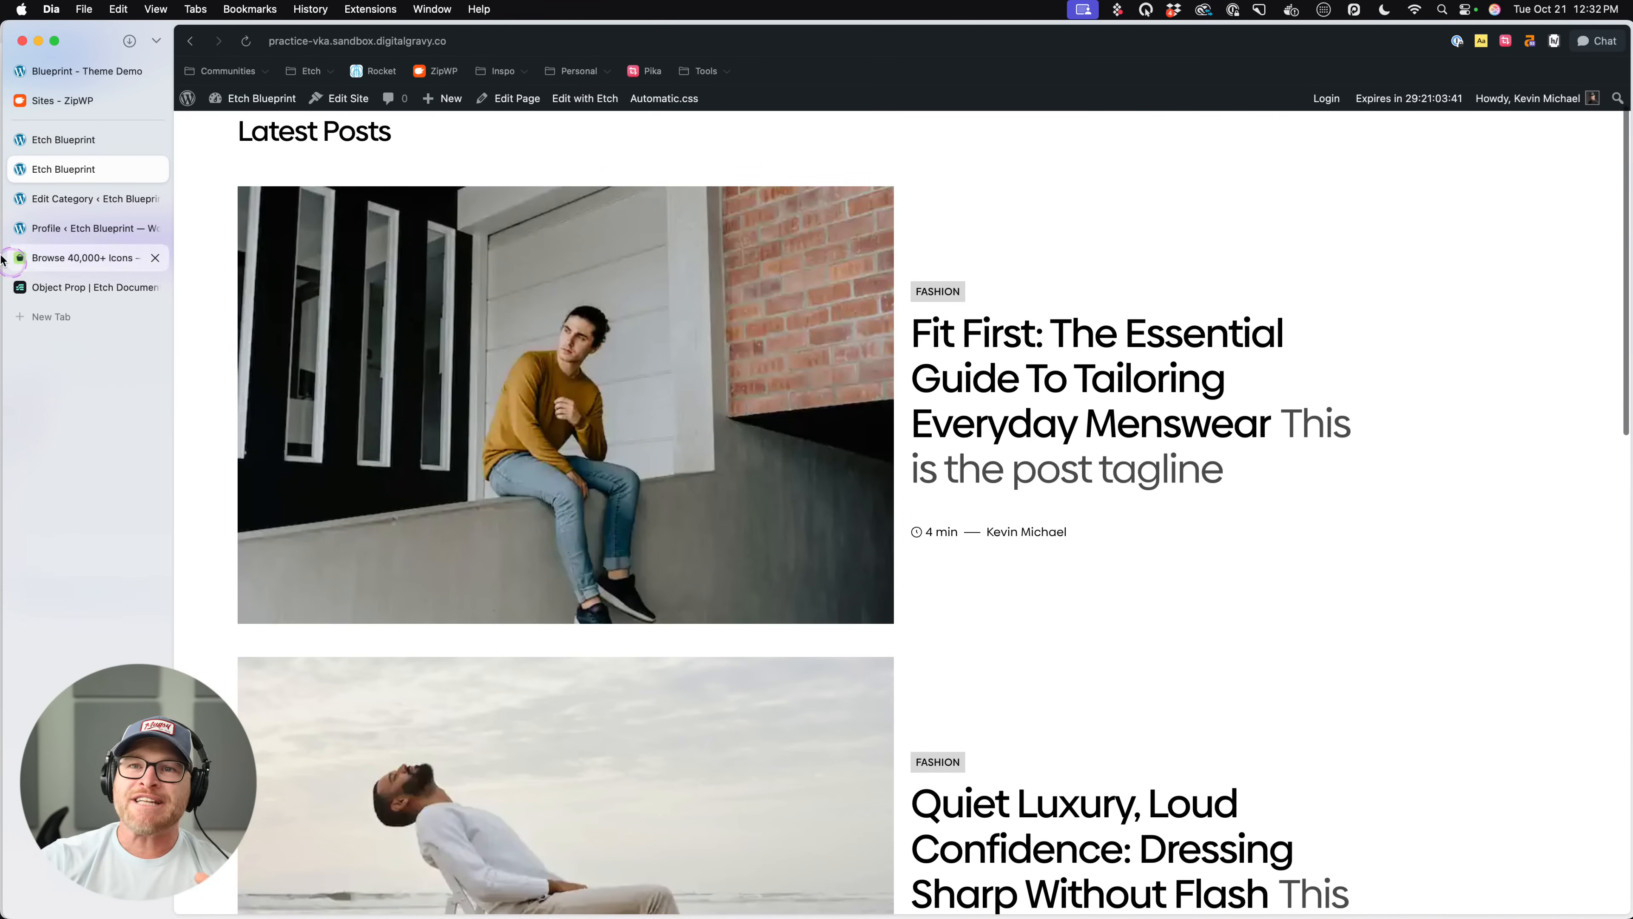
# - Return to the Etch builder, bring up the Post Card options, and close the find-in-page search
pyautogui.click(106, 141)
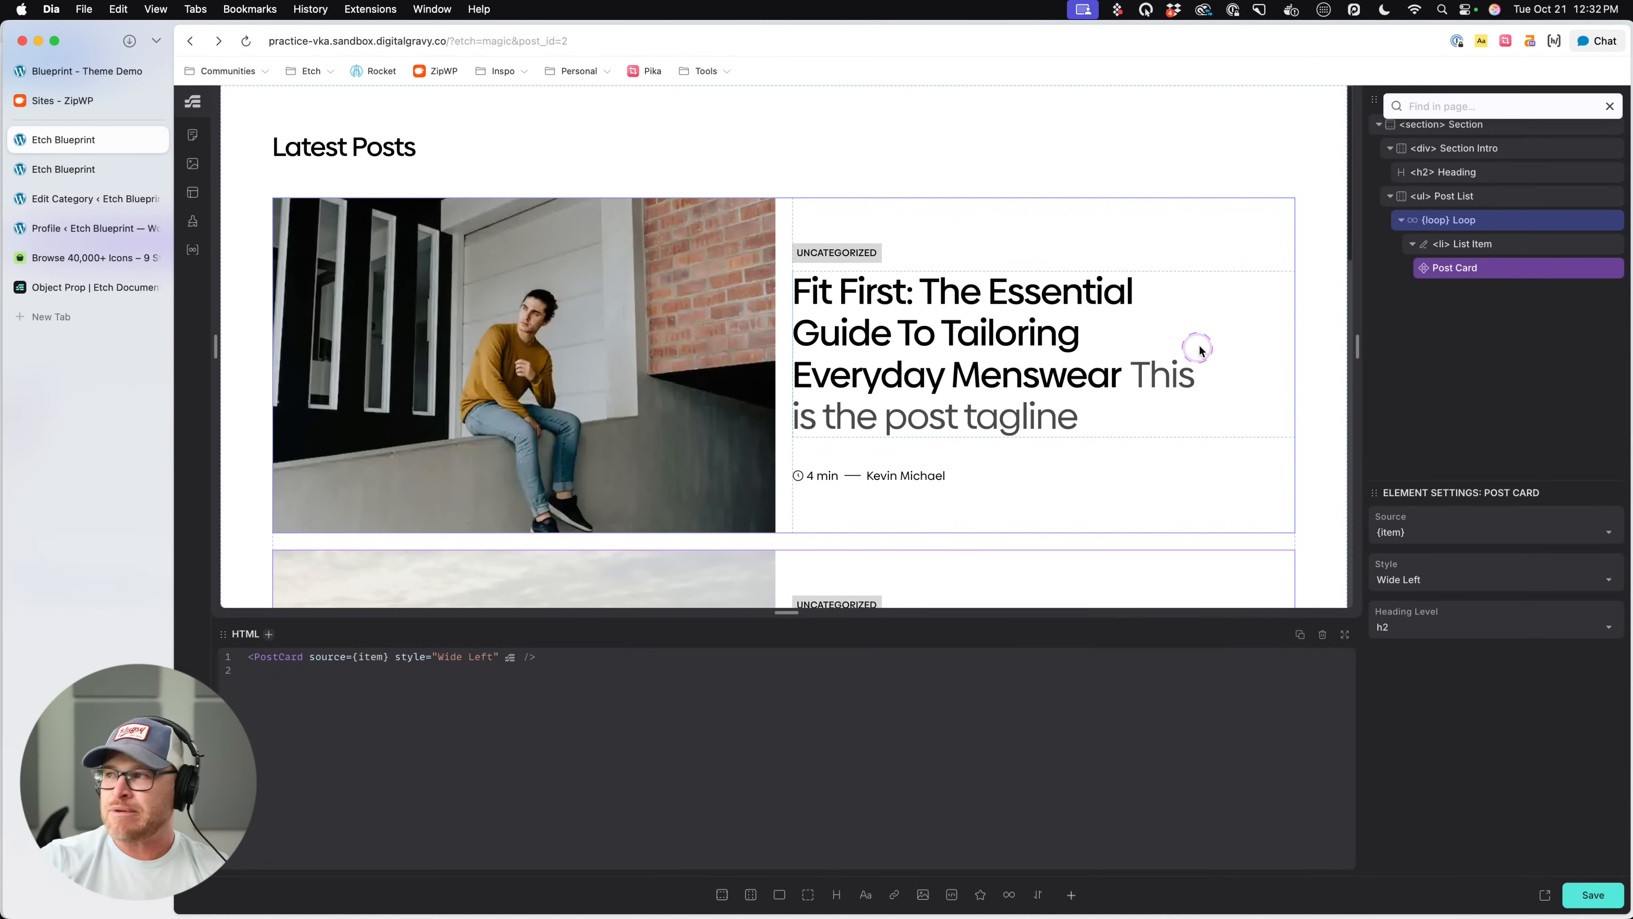
pyautogui.rightClick(1505, 267)
pyautogui.click(1609, 107)
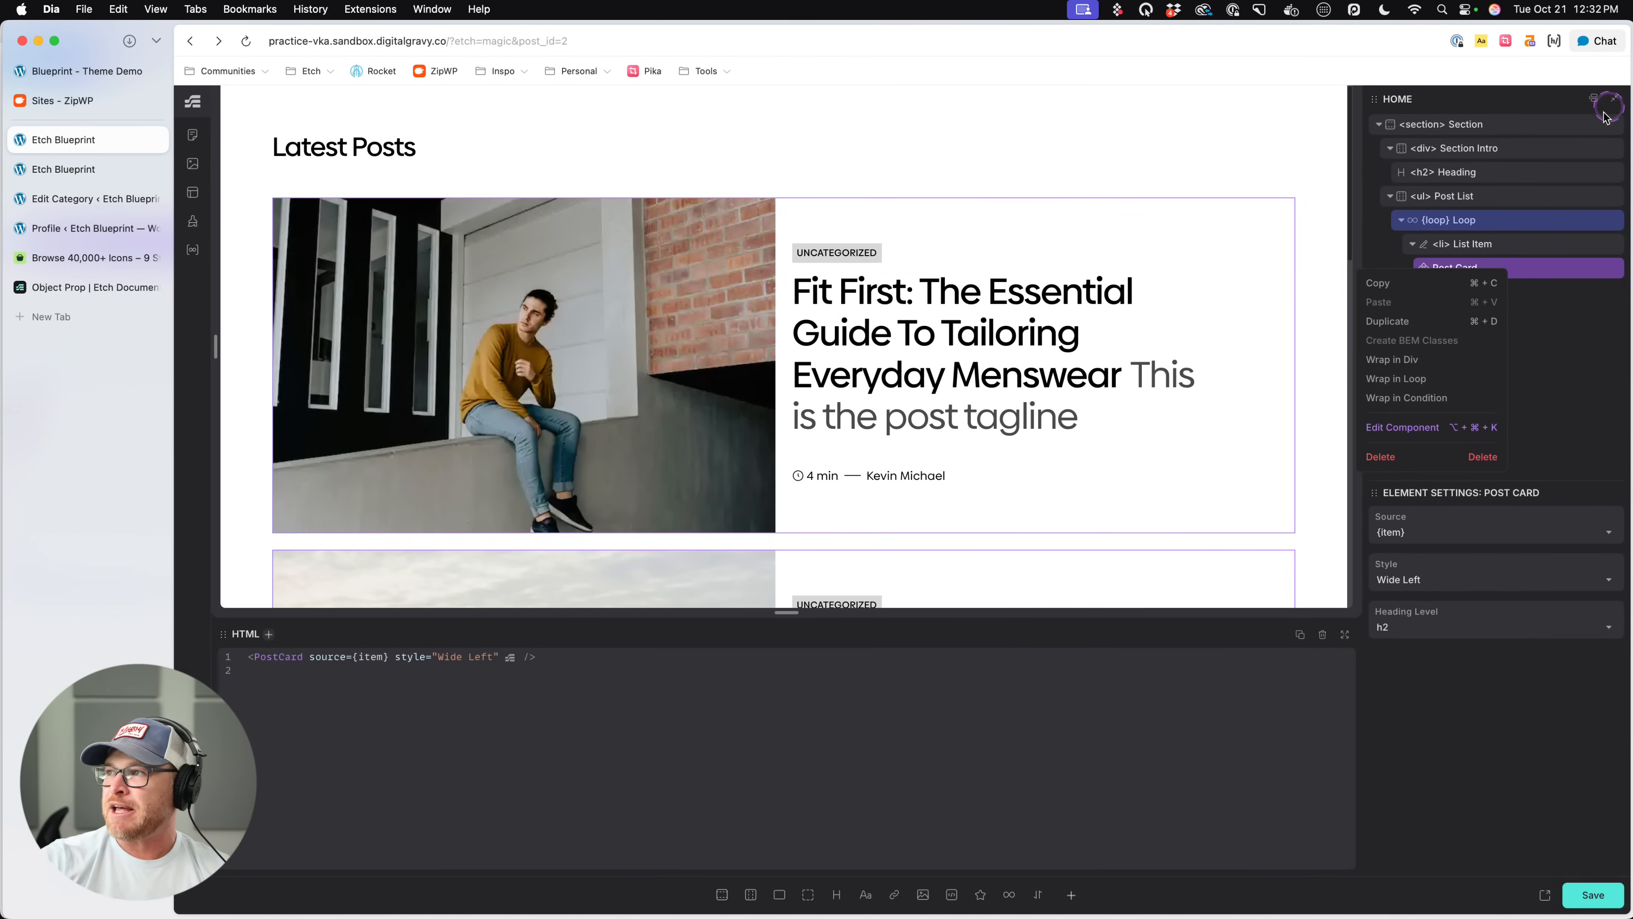
# - Open the Etch documentation in a new tab and go to the Basic Modifiers page for dynamic data
pyautogui.press('super+t')
pyautogui.write('docs')
pyautogui.press('Return')
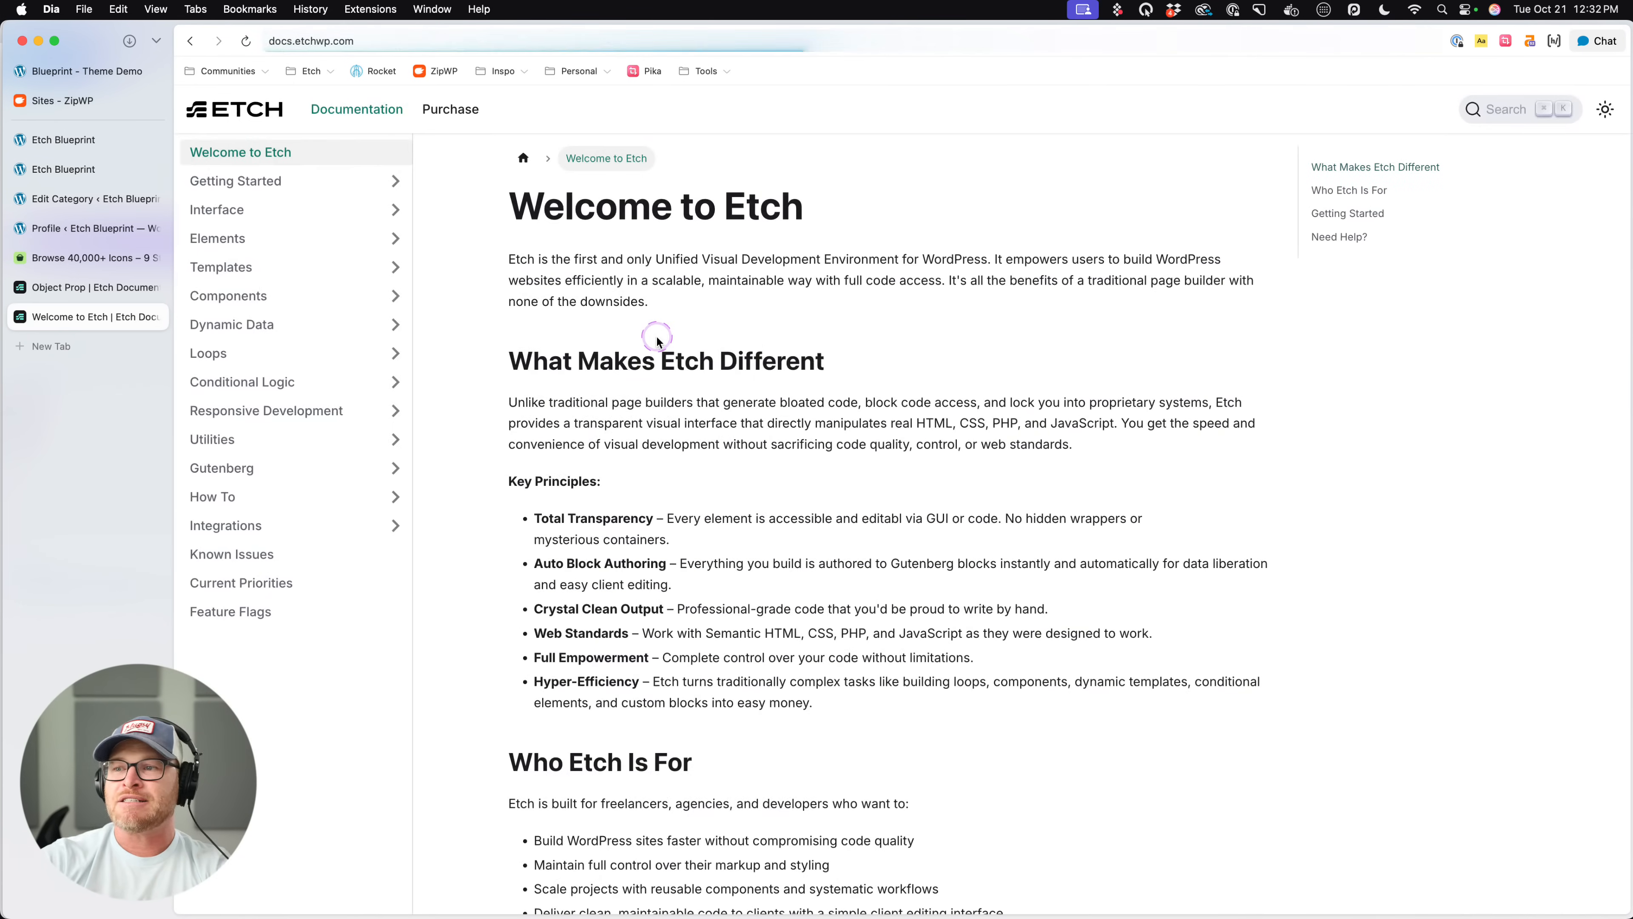
pyautogui.click(251, 324)
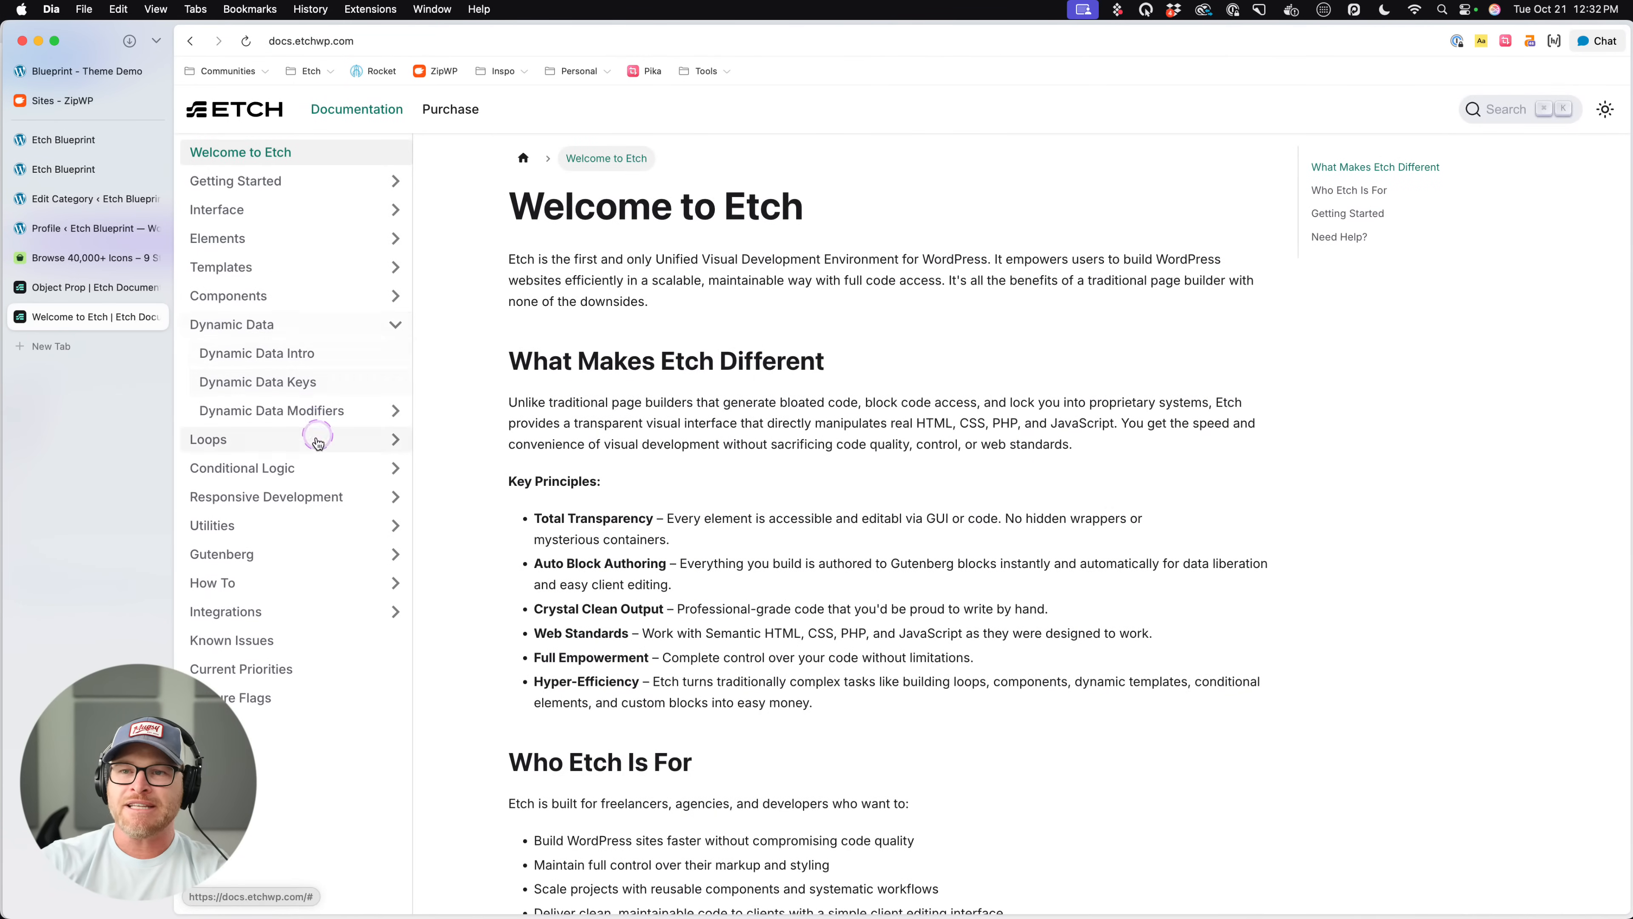
pyautogui.click(317, 411)
pyautogui.click(344, 449)
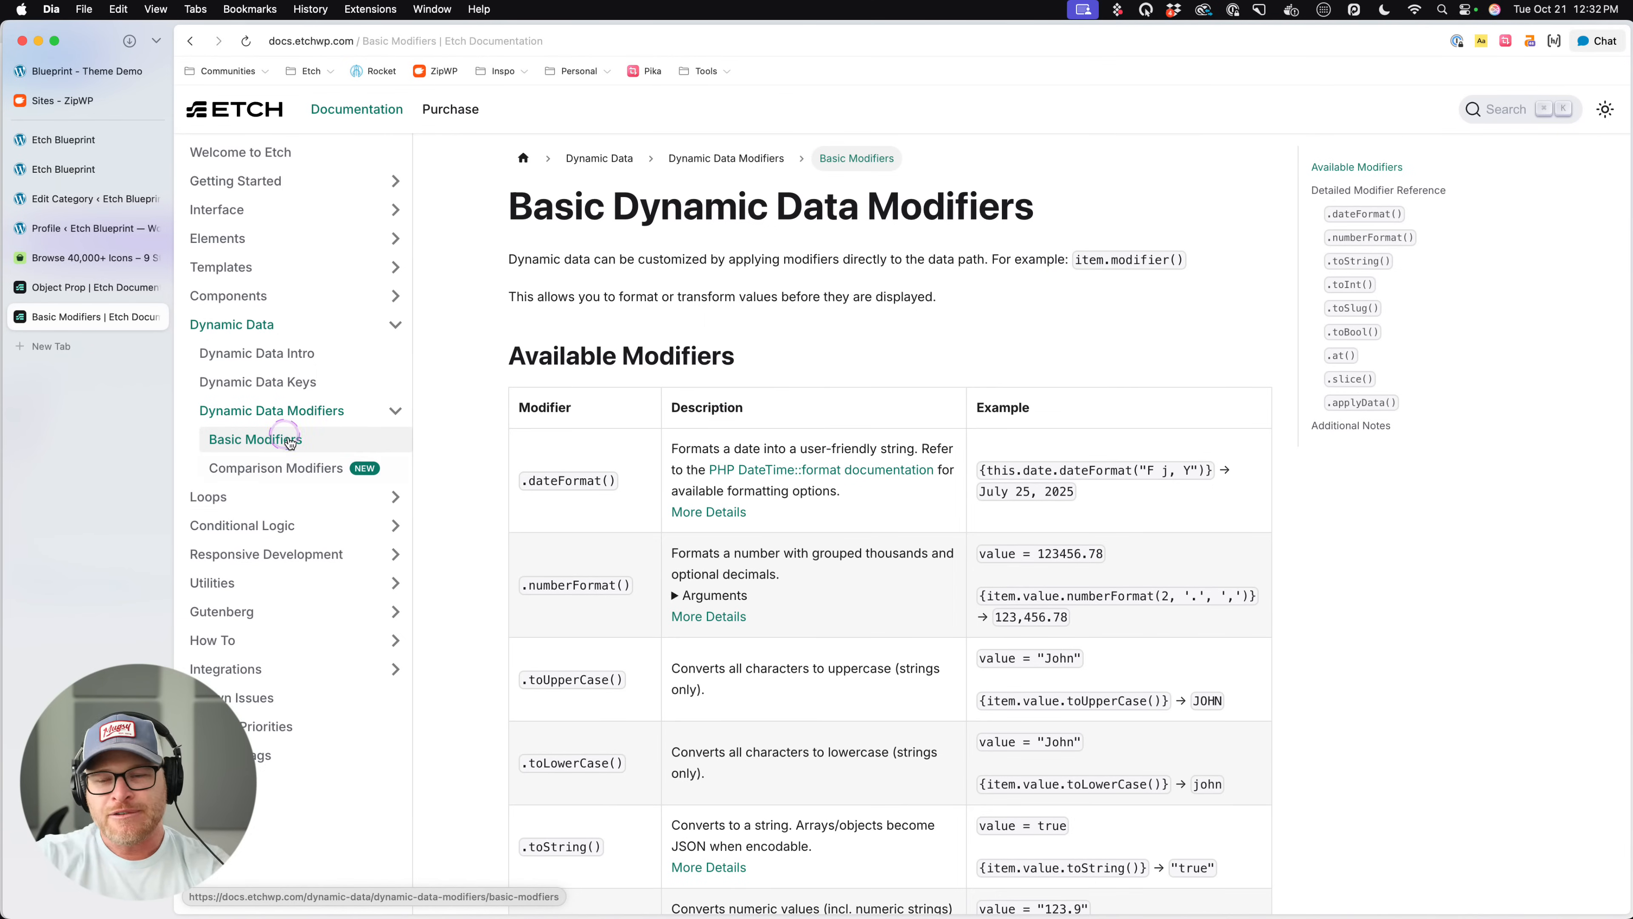
# - Look through the available modifiers for .at() and read its description
pyautogui.scroll(-3, 527, 541)
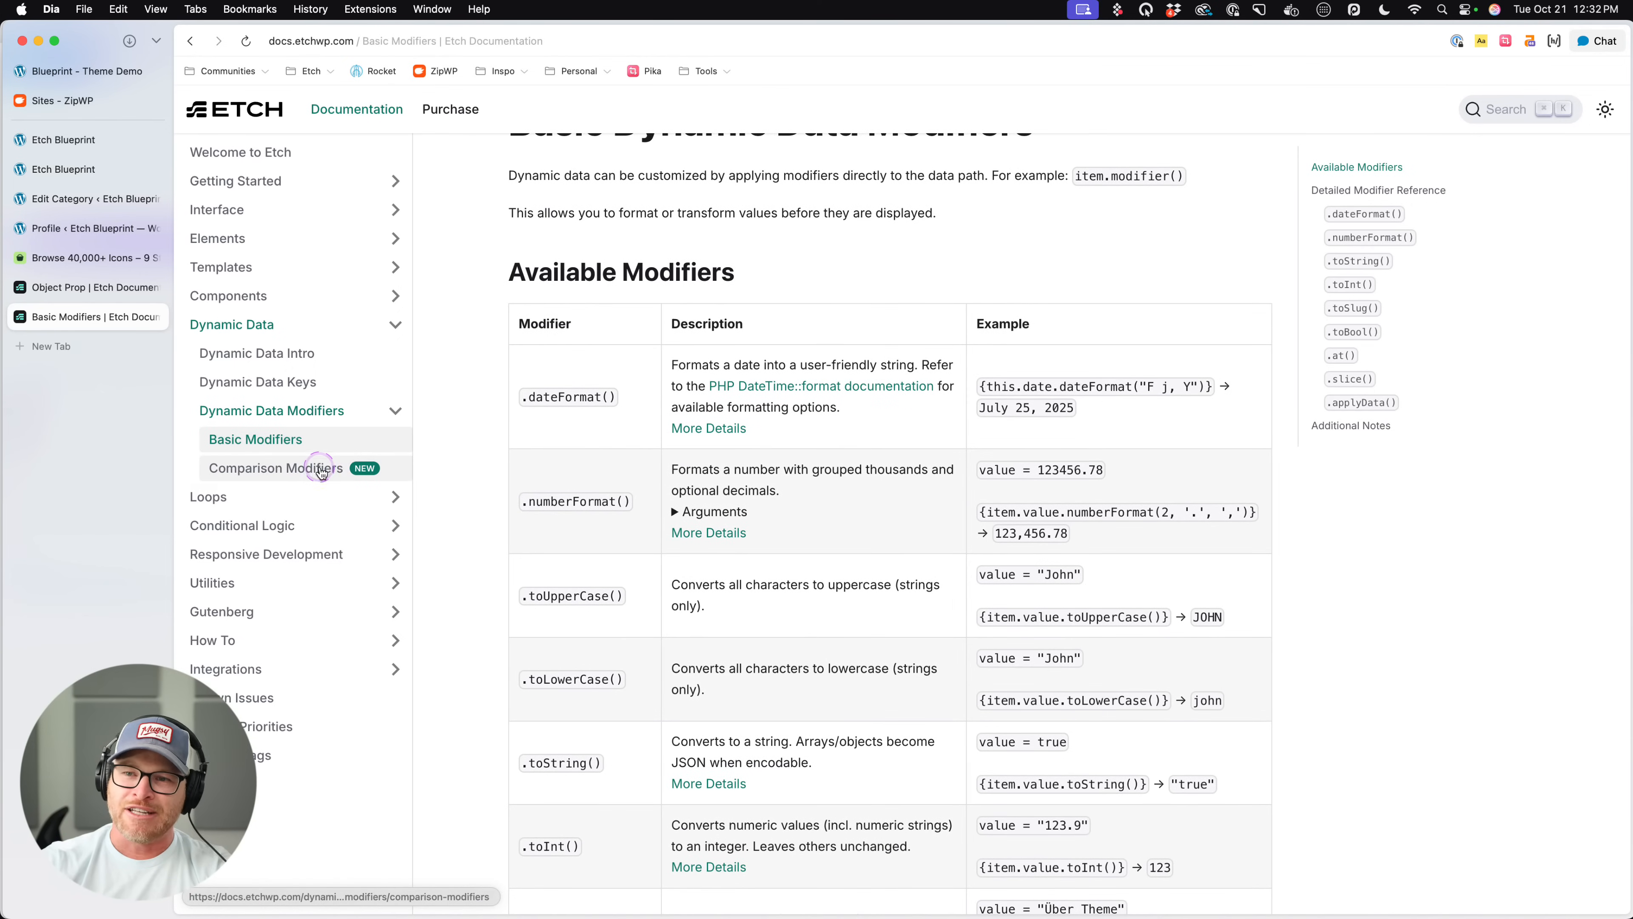
pyautogui.scroll(-10, 765, 559)
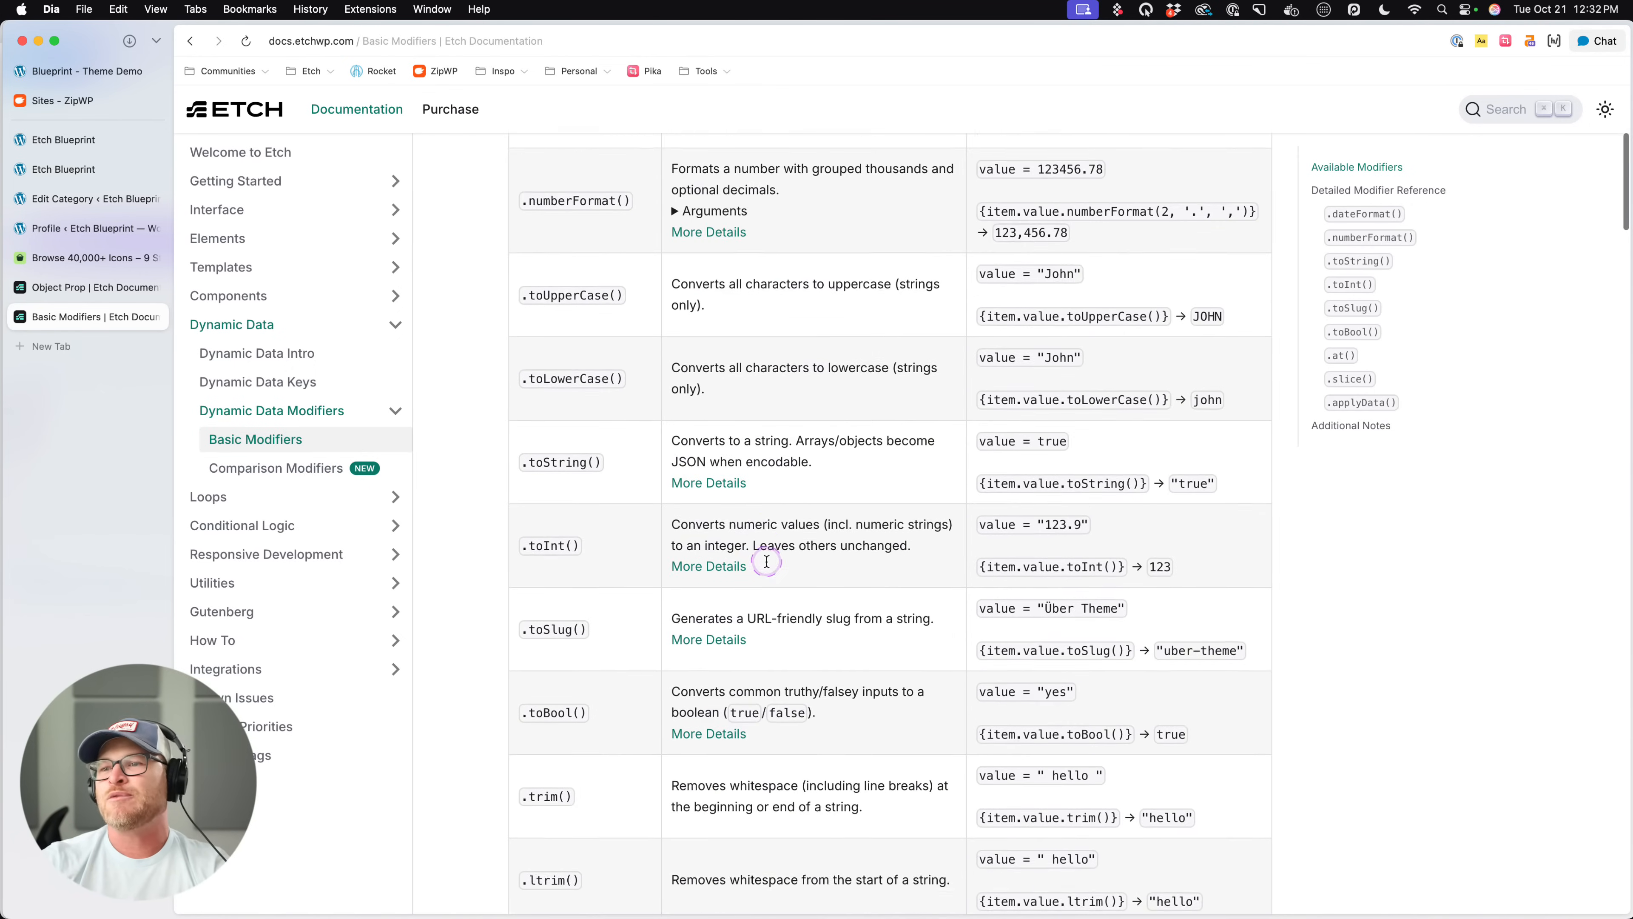
pyautogui.scroll(-20, 766, 566)
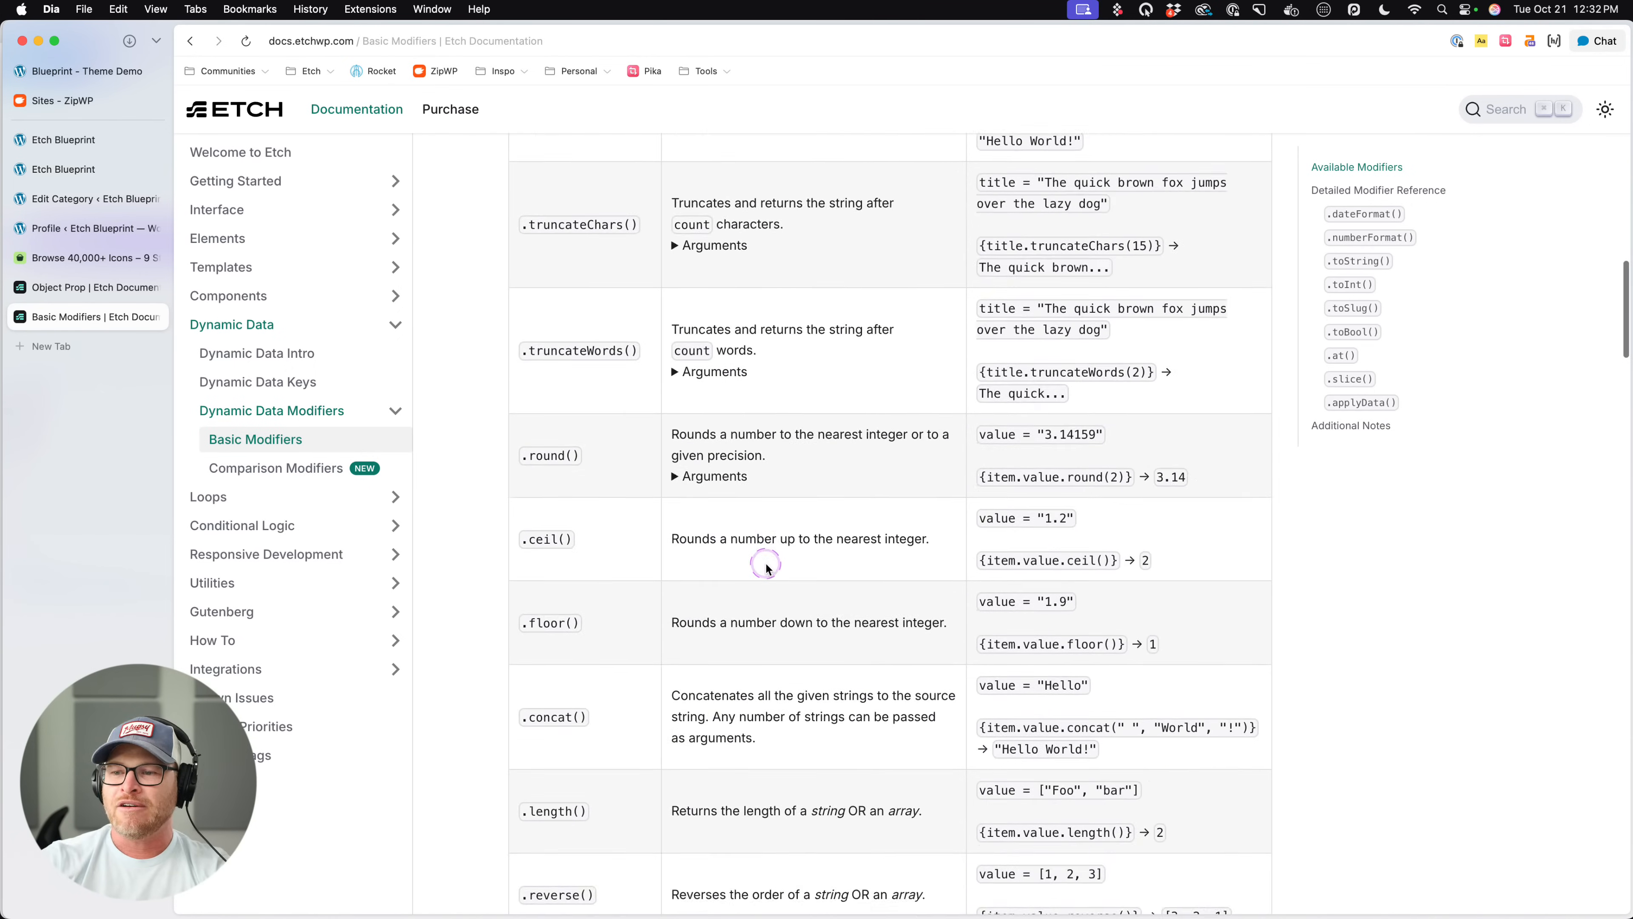
pyautogui.scroll(-10, 765, 565)
pyautogui.moveTo(587, 347); pyautogui.dragTo(519, 344)
pyautogui.moveTo(670, 321); pyautogui.dragTo(939, 326)
pyautogui.click(936, 360)
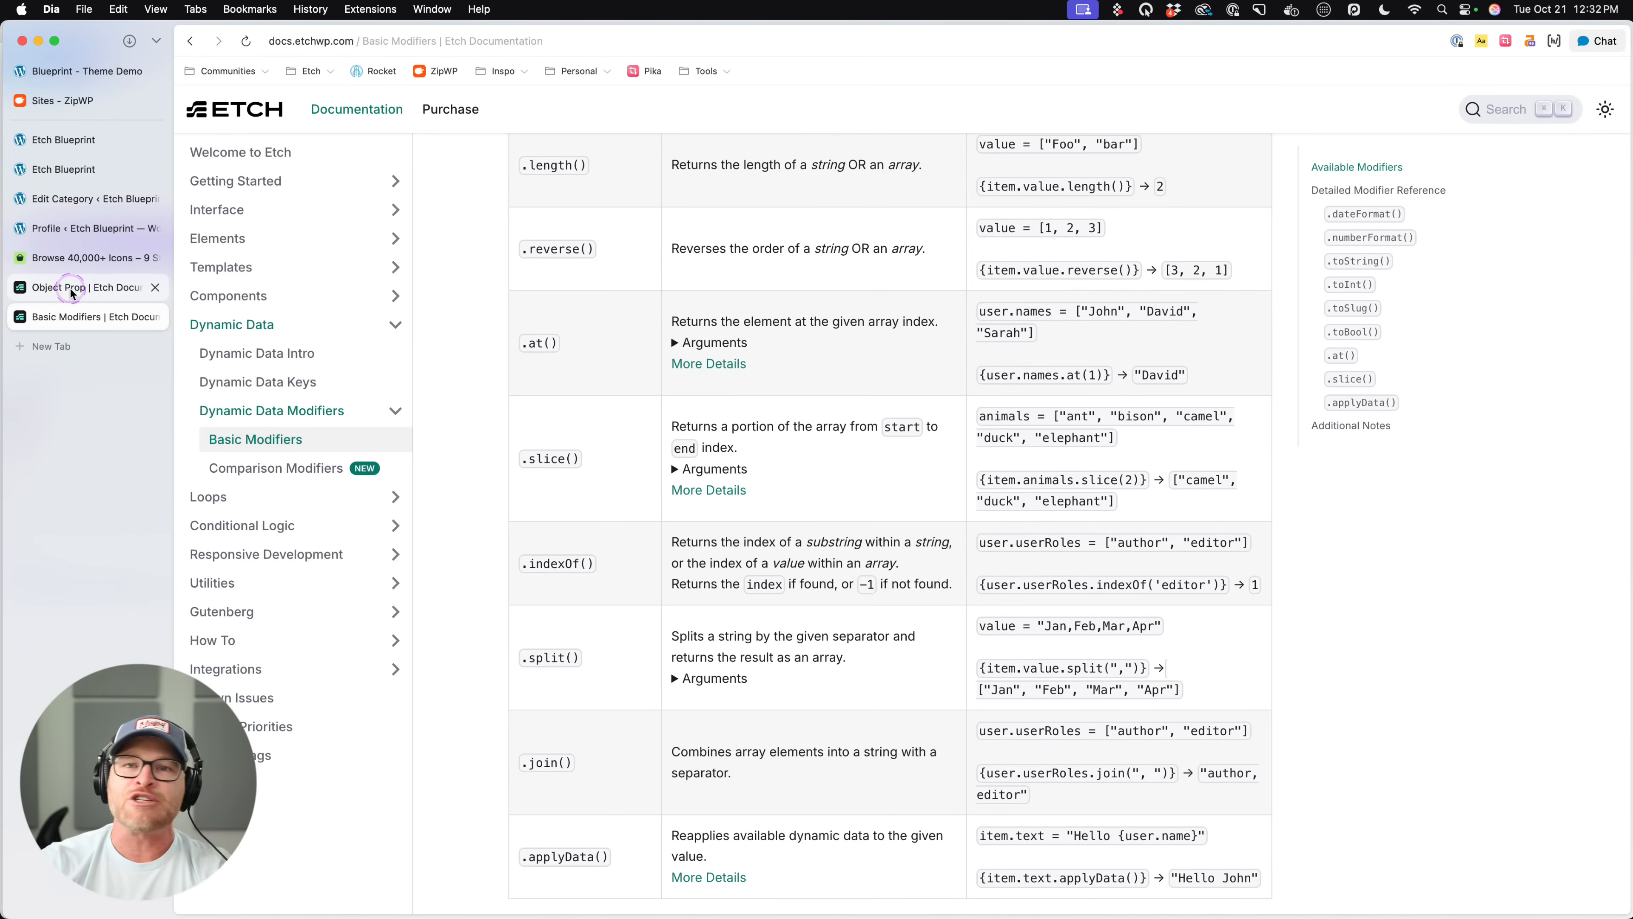
# - Return to the Etch builder and open the Post Card component for editing
pyautogui.click(97, 198)
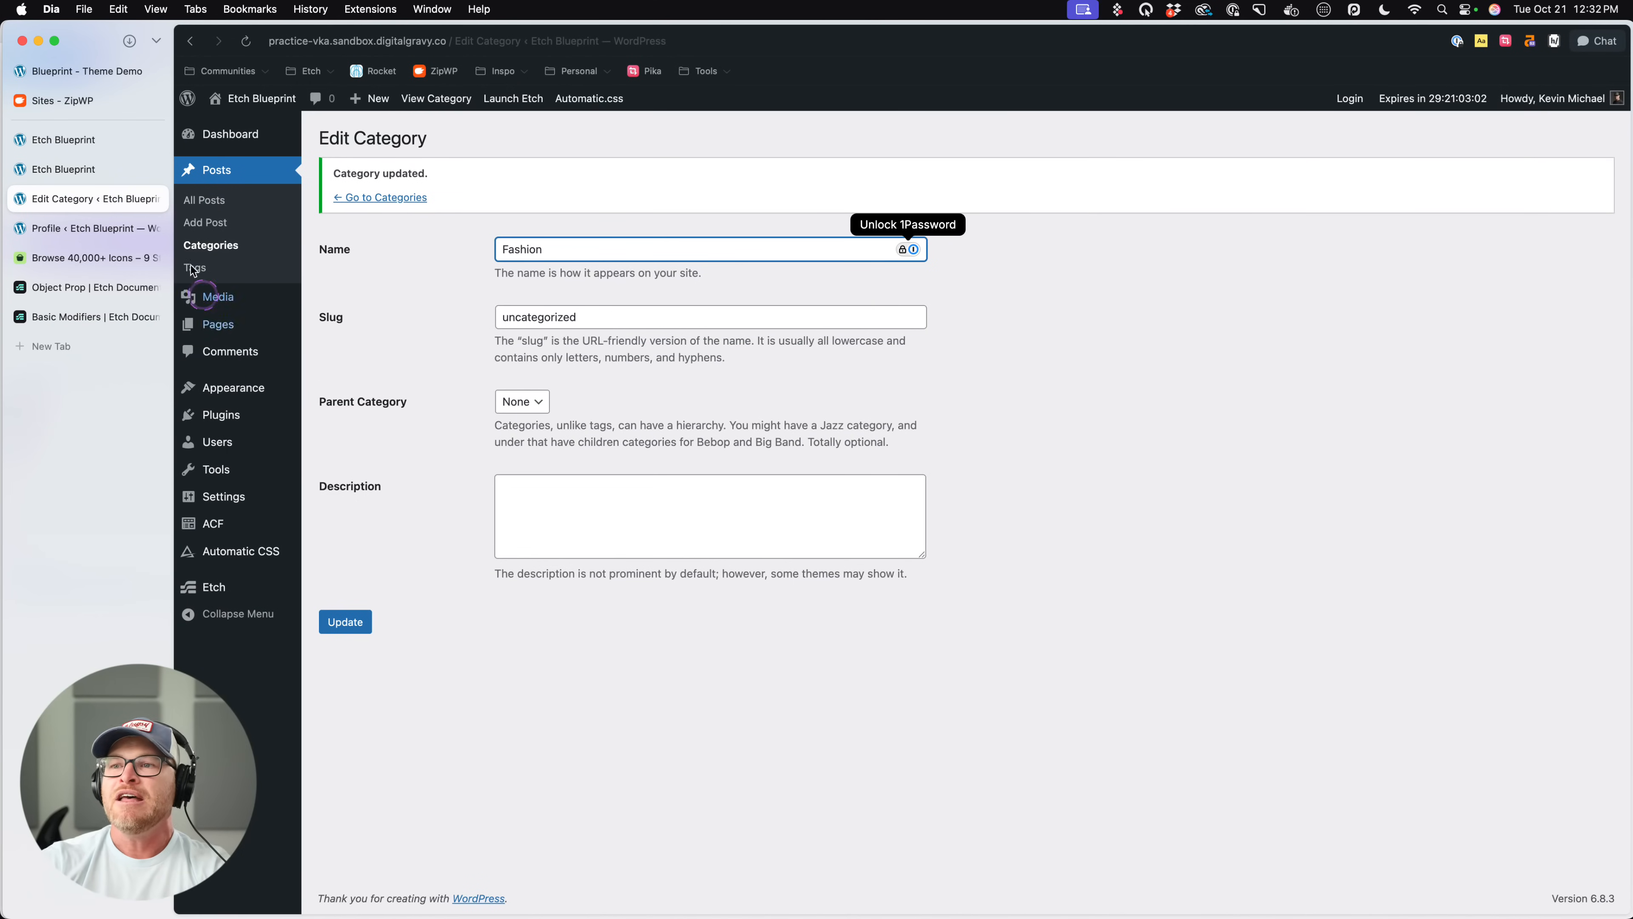
pyautogui.click(71, 169)
pyautogui.click(71, 139)
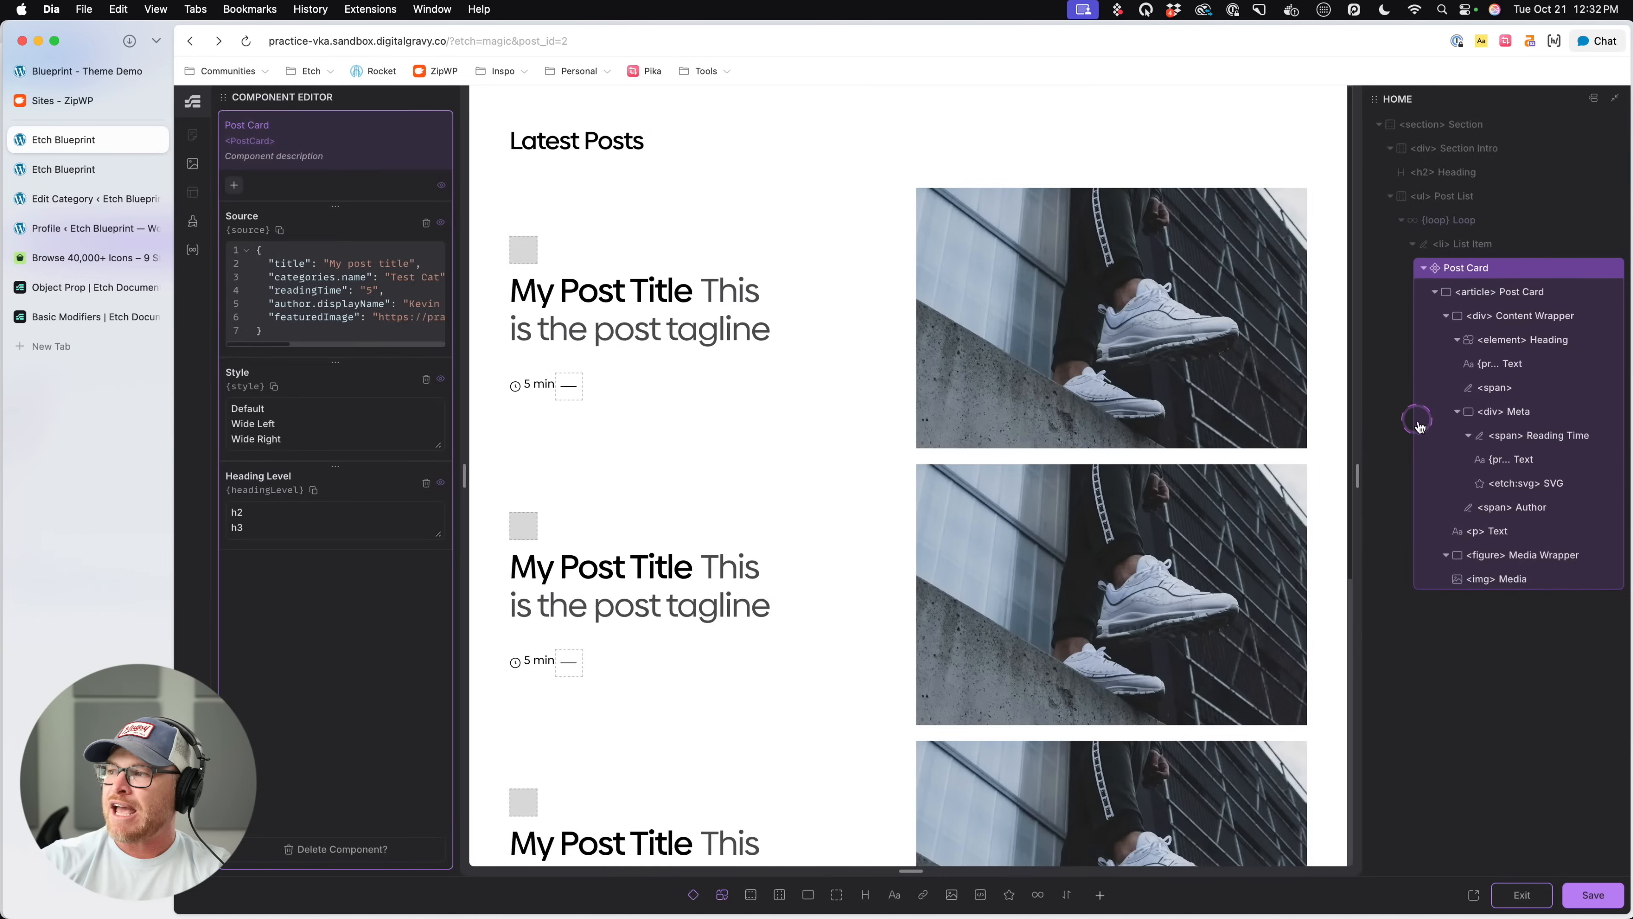
pyautogui.click(1404, 426)
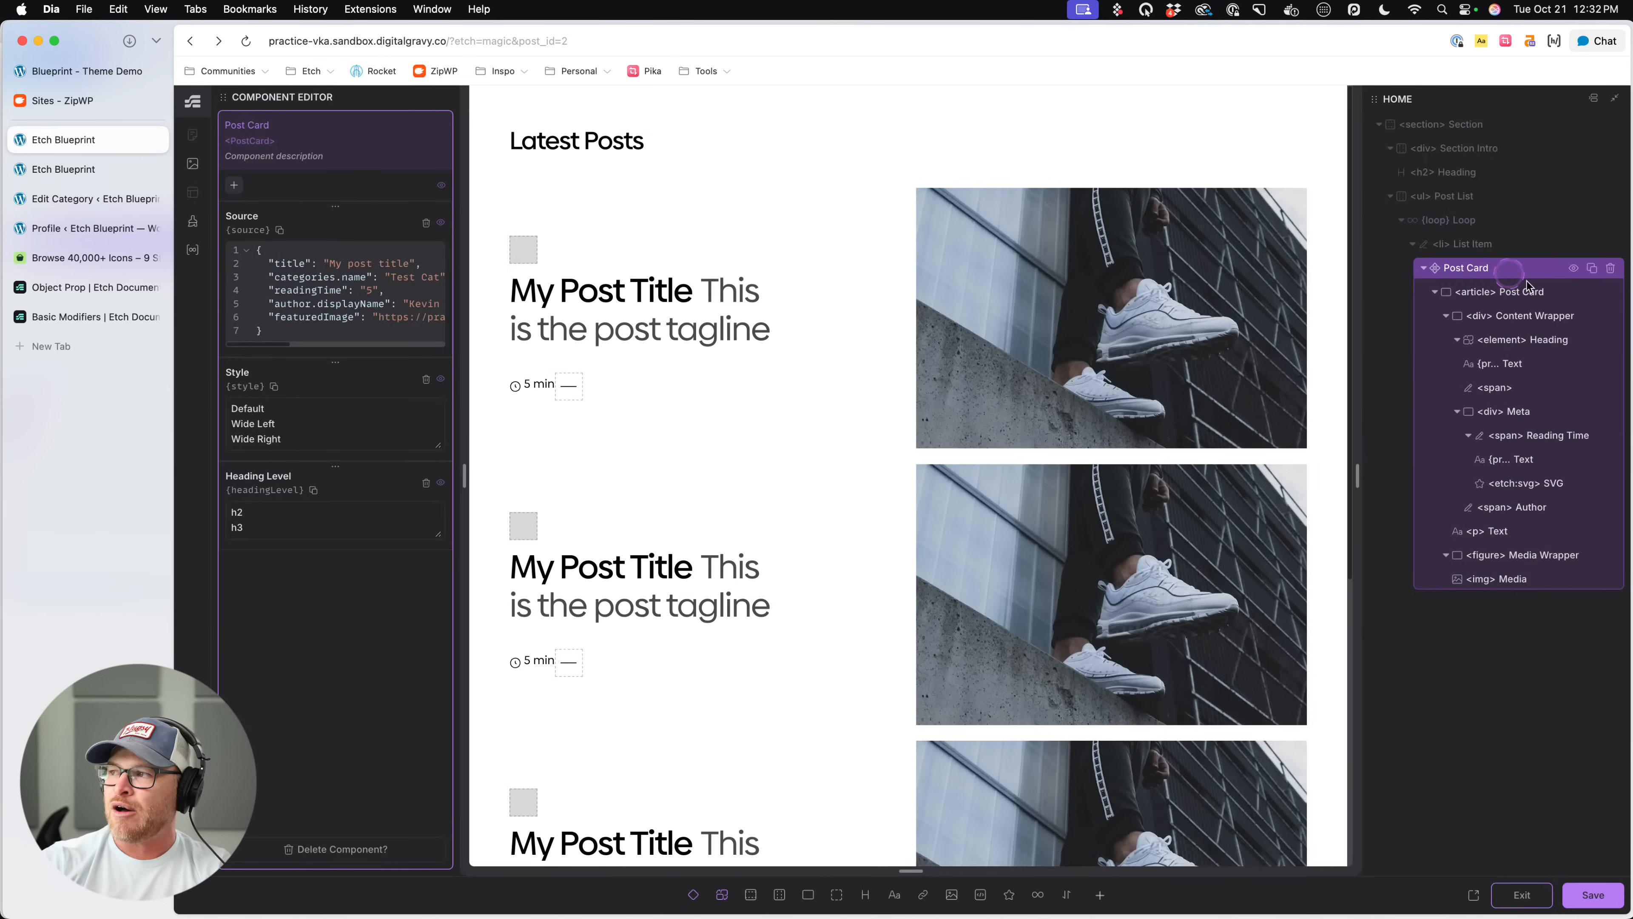
# - Select the category text inside the Post Card and examine each part of its {props.source.categories.at(0).name} expression
pyautogui.click(1526, 290)
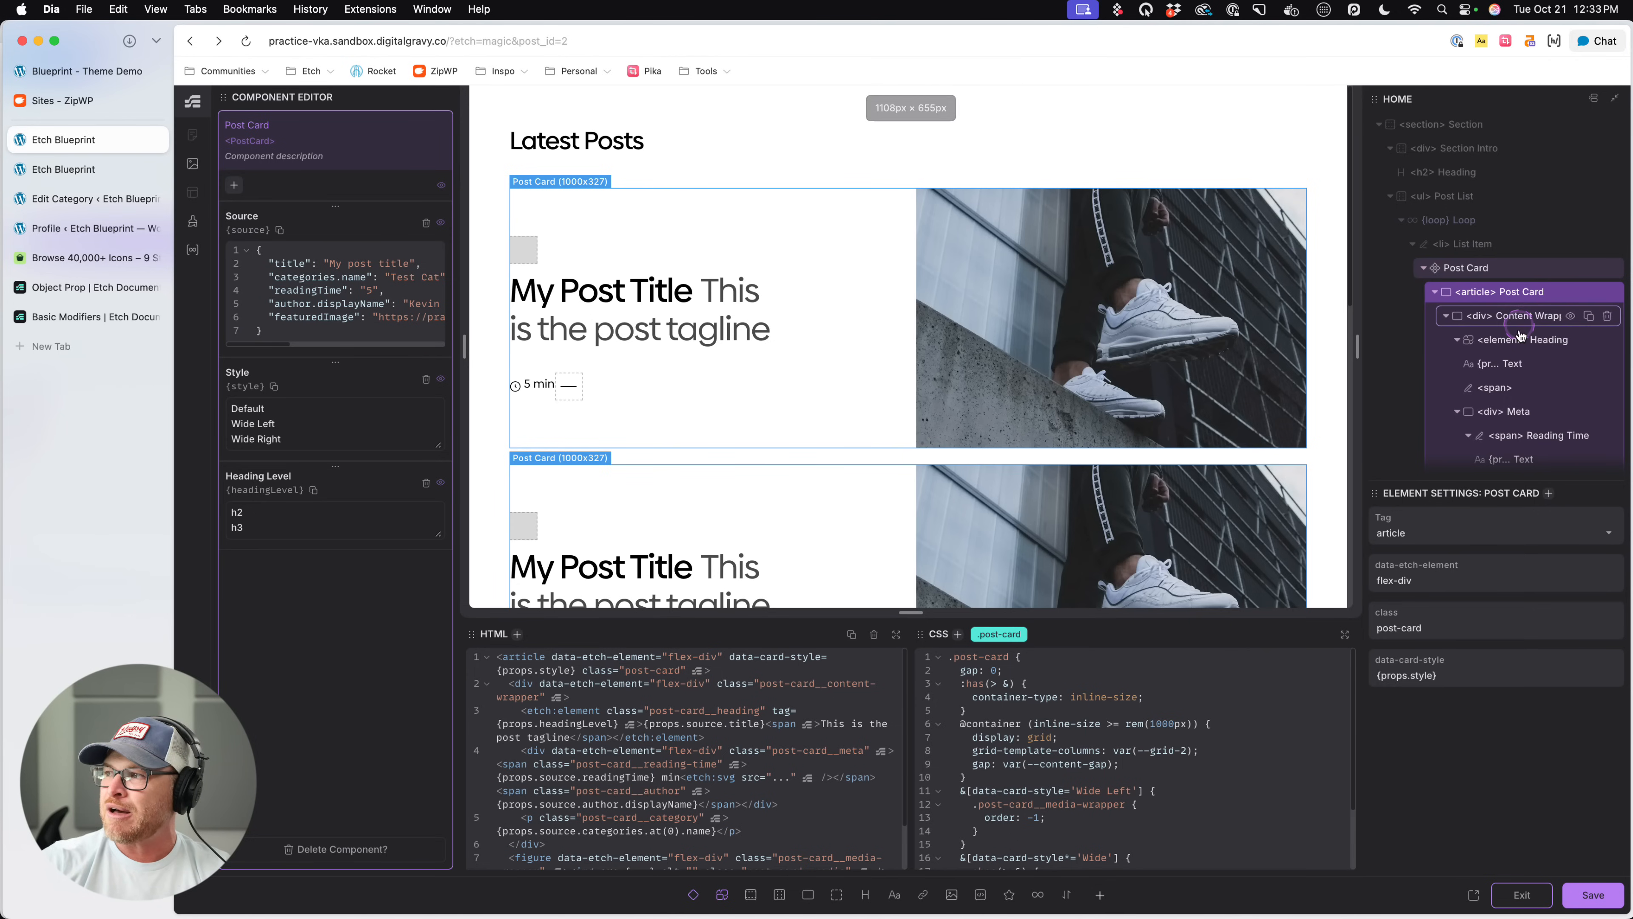
pyautogui.click(525, 257)
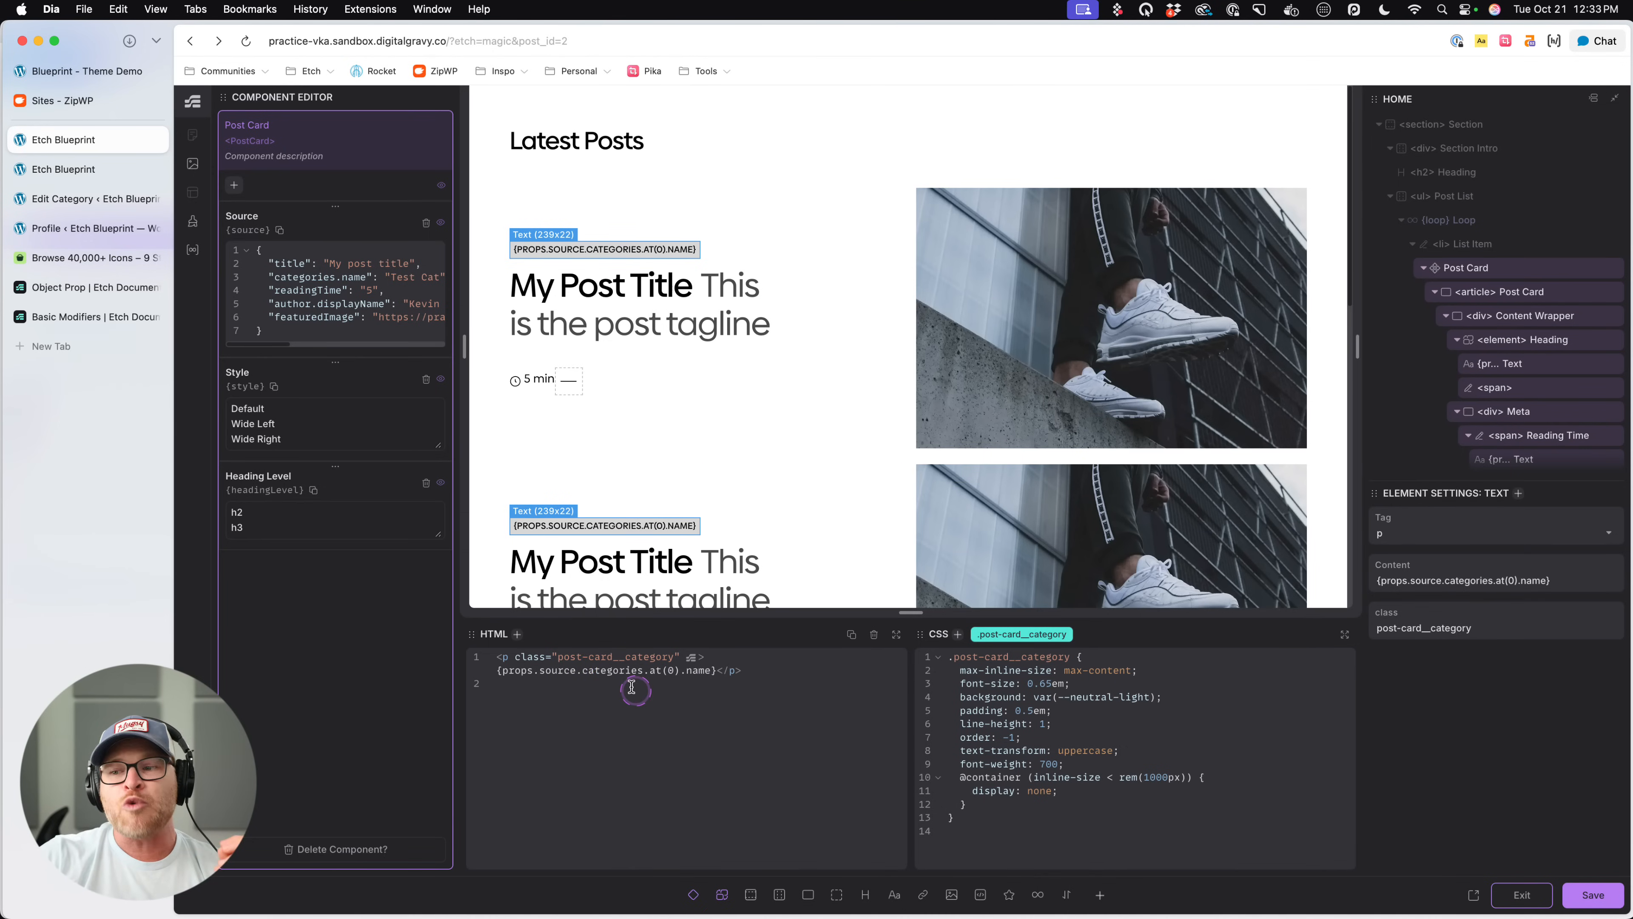
pyautogui.moveTo(644, 671); pyautogui.dragTo(585, 671)
pyautogui.scroll(2, 586, 670)
pyautogui.scroll(5, 586, 670)
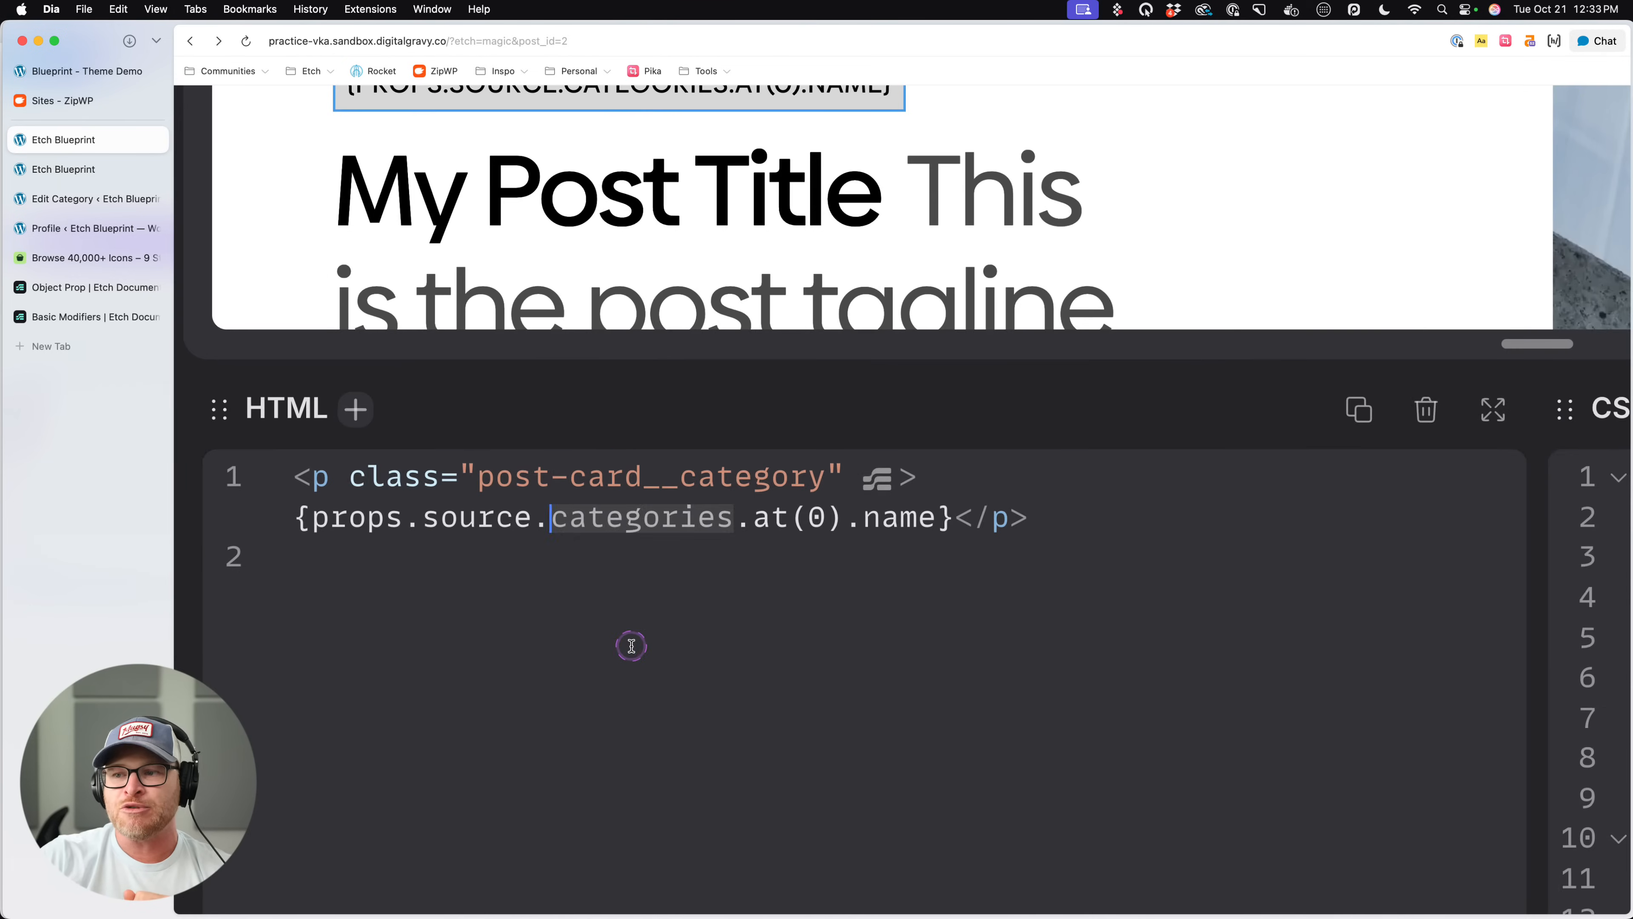
pyautogui.click(633, 644)
pyautogui.moveTo(734, 516); pyautogui.dragTo(553, 518)
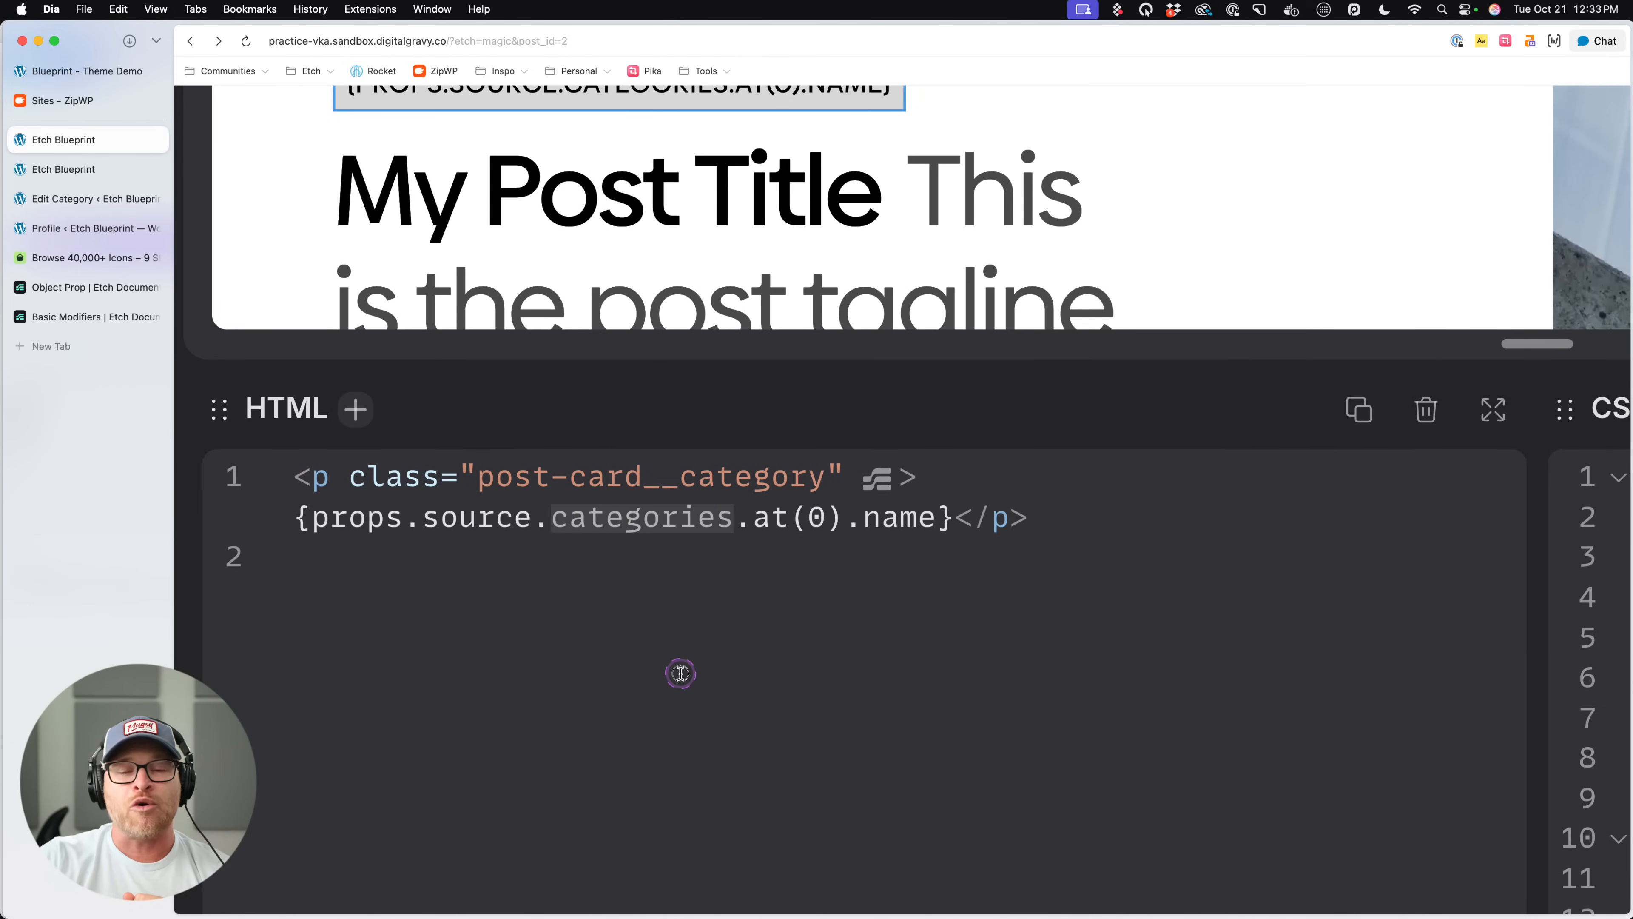
pyautogui.click(740, 552)
pyautogui.moveTo(734, 518); pyautogui.dragTo(936, 517)
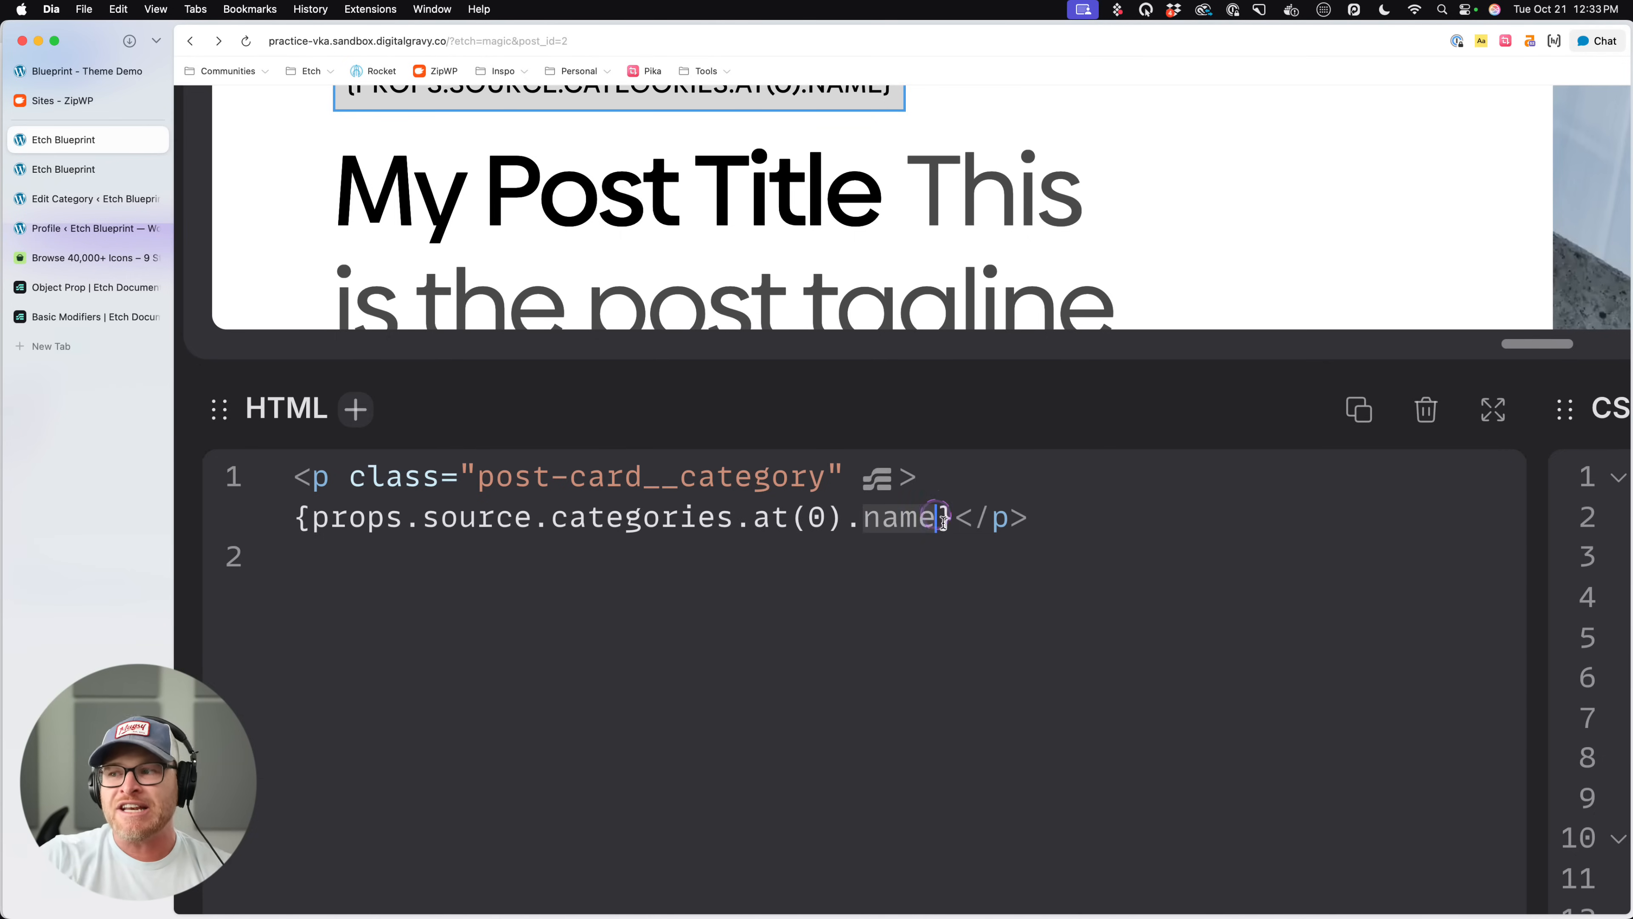
pyautogui.click(950, 585)
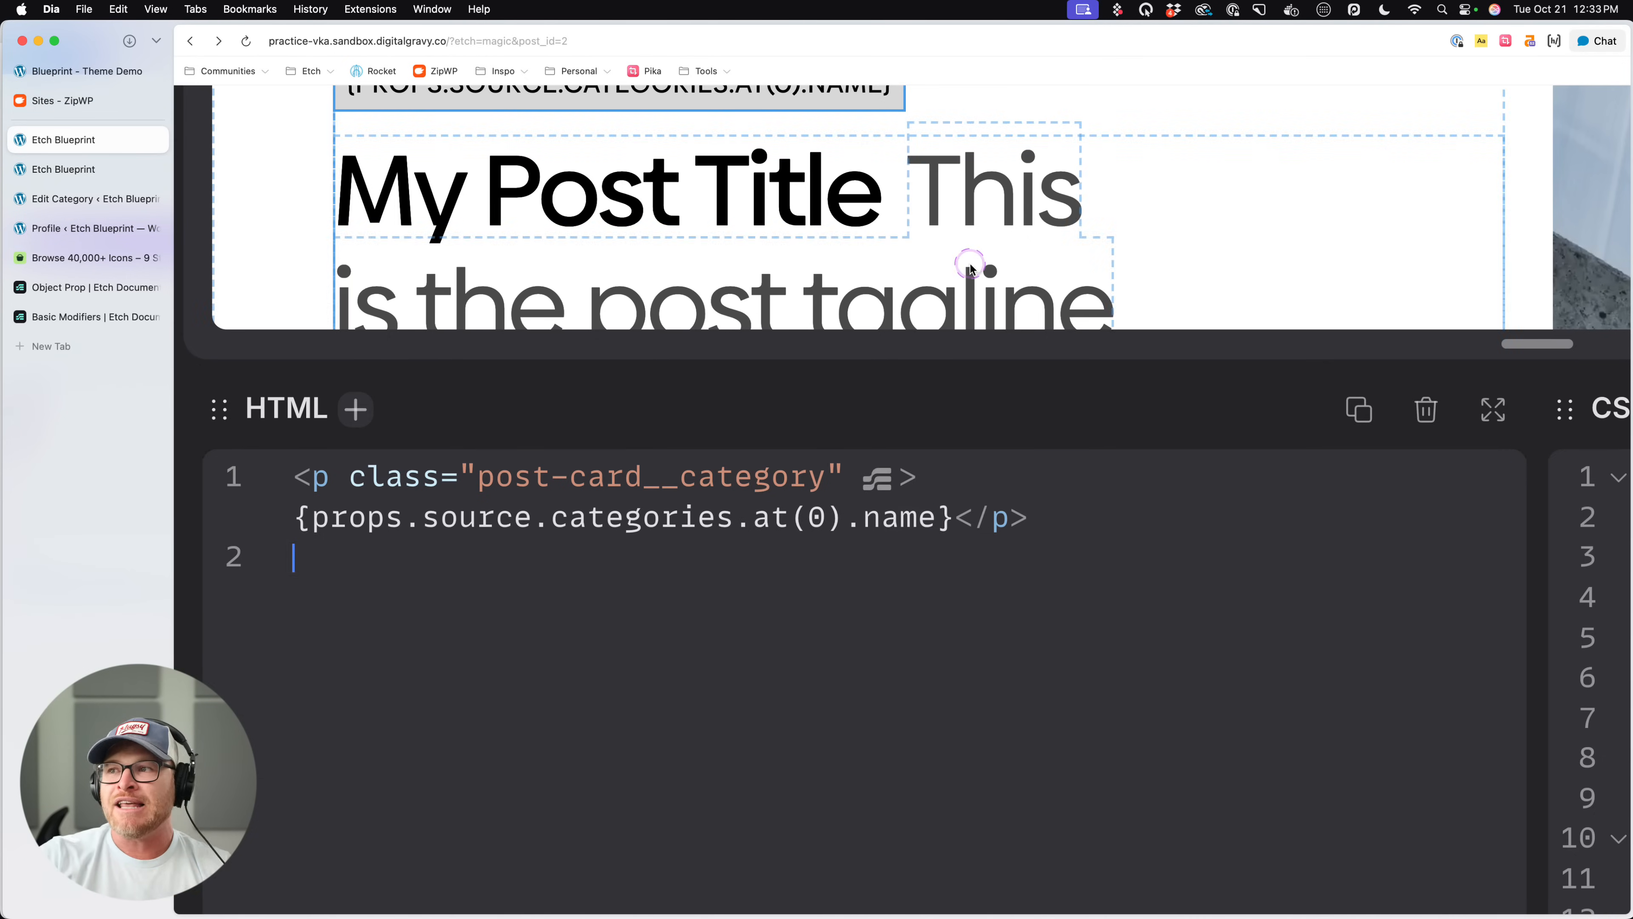
pyautogui.scroll(4, 1027, 424)
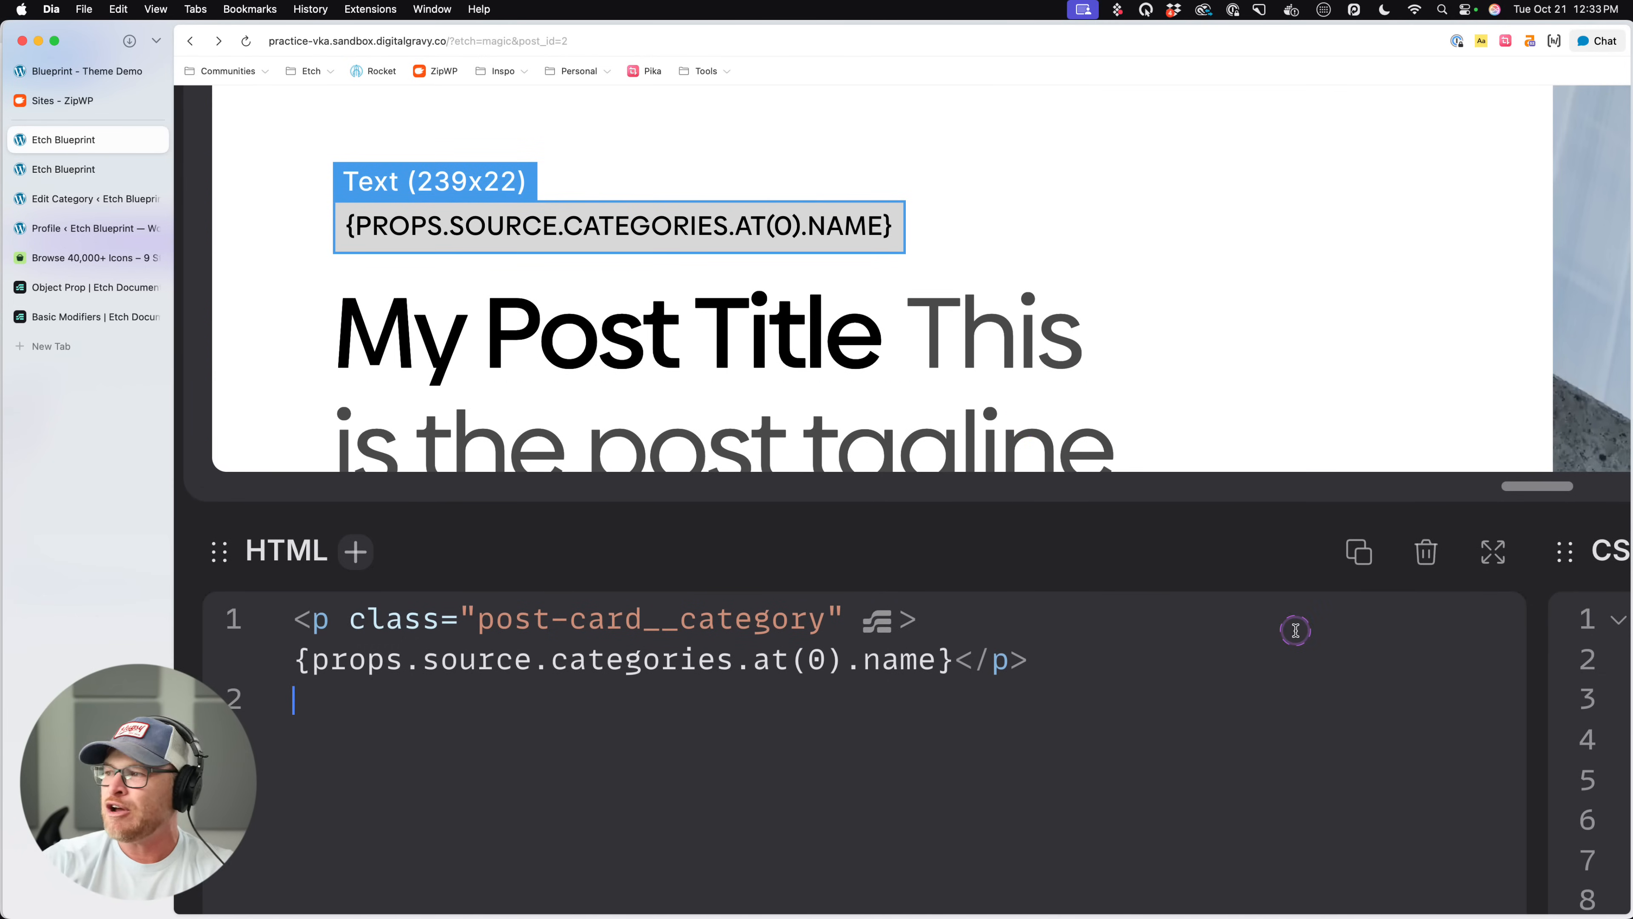
pyautogui.scroll(-5, 1294, 631)
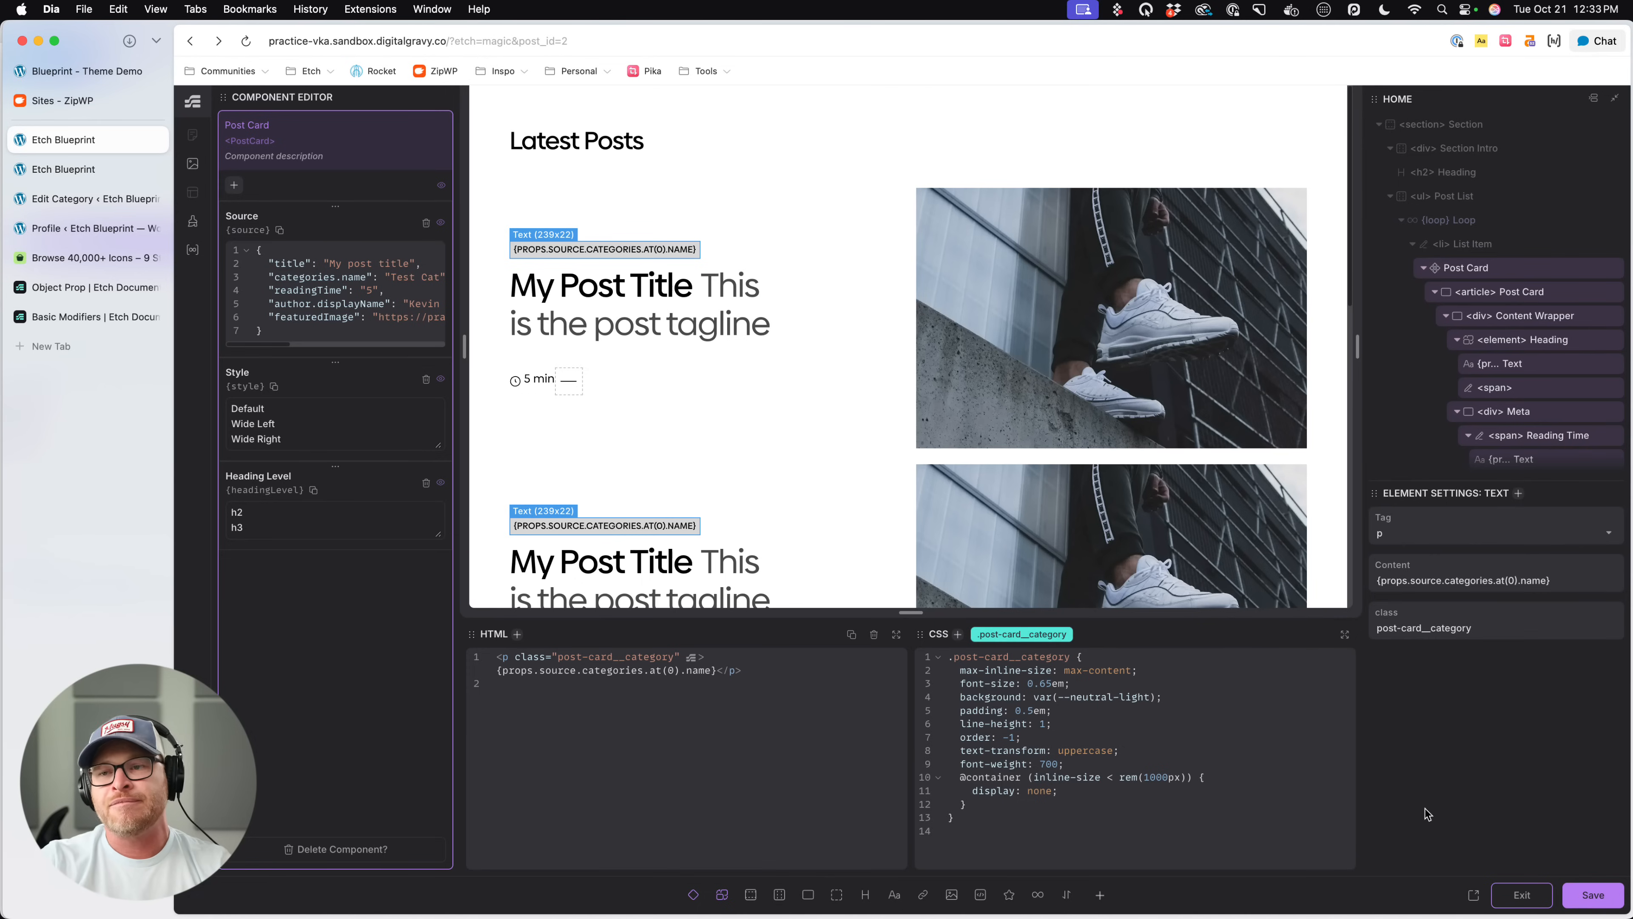
# - Open the Loop Manager's Posts loop and examine how the categories array is structured in the output preview
pyautogui.click(198, 247)
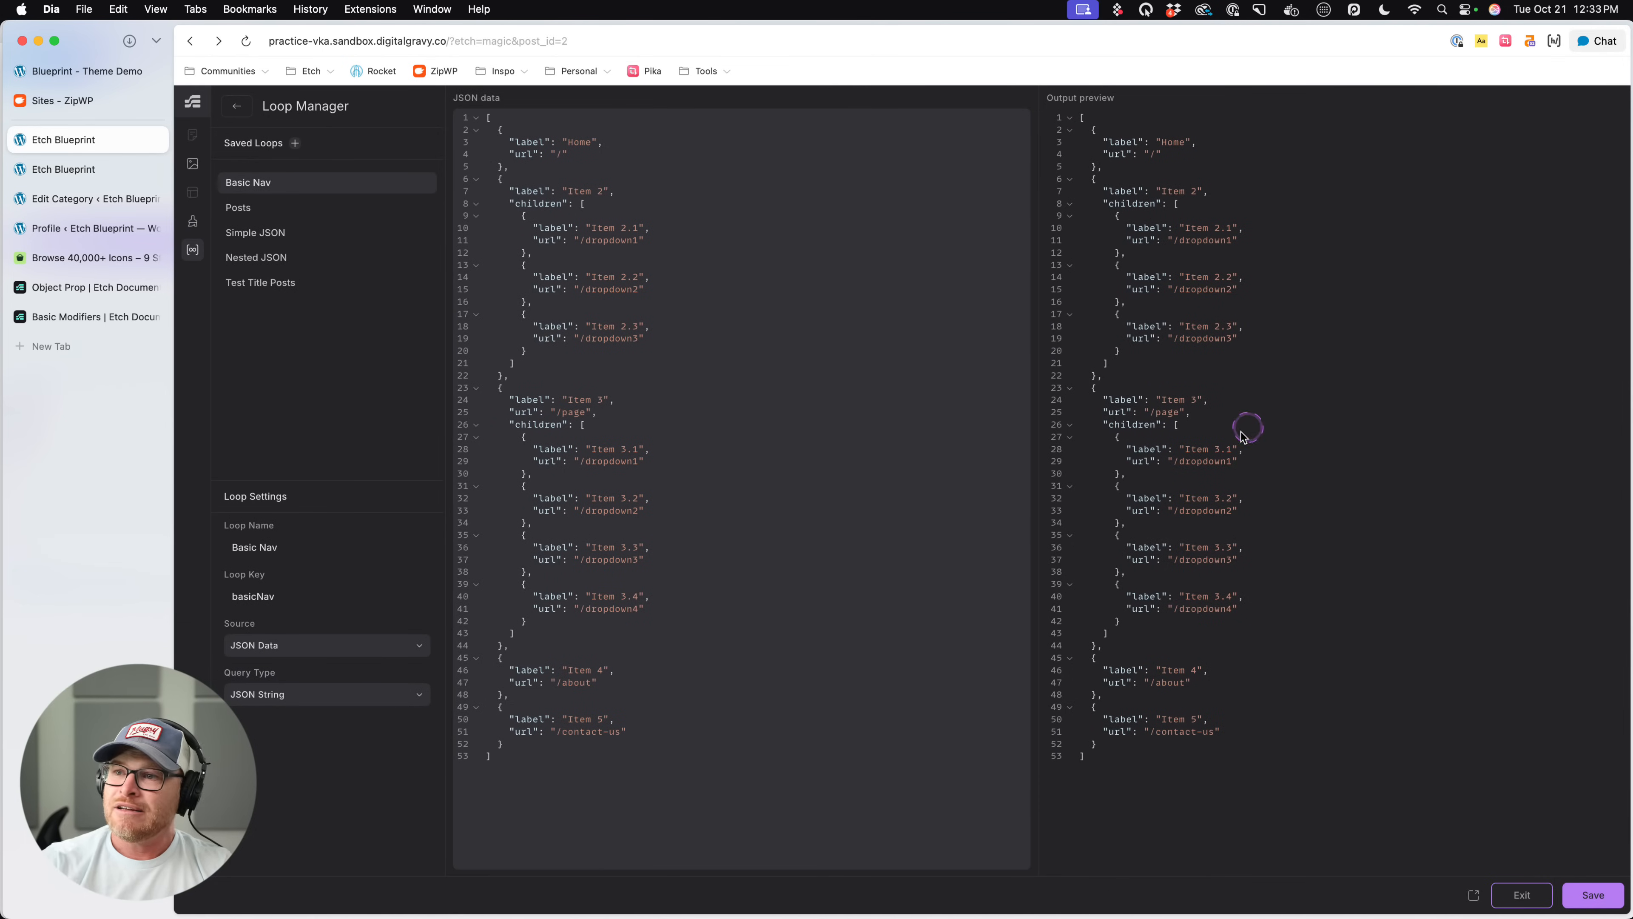
pyautogui.click(272, 207)
pyautogui.scroll(-20, 1214, 435)
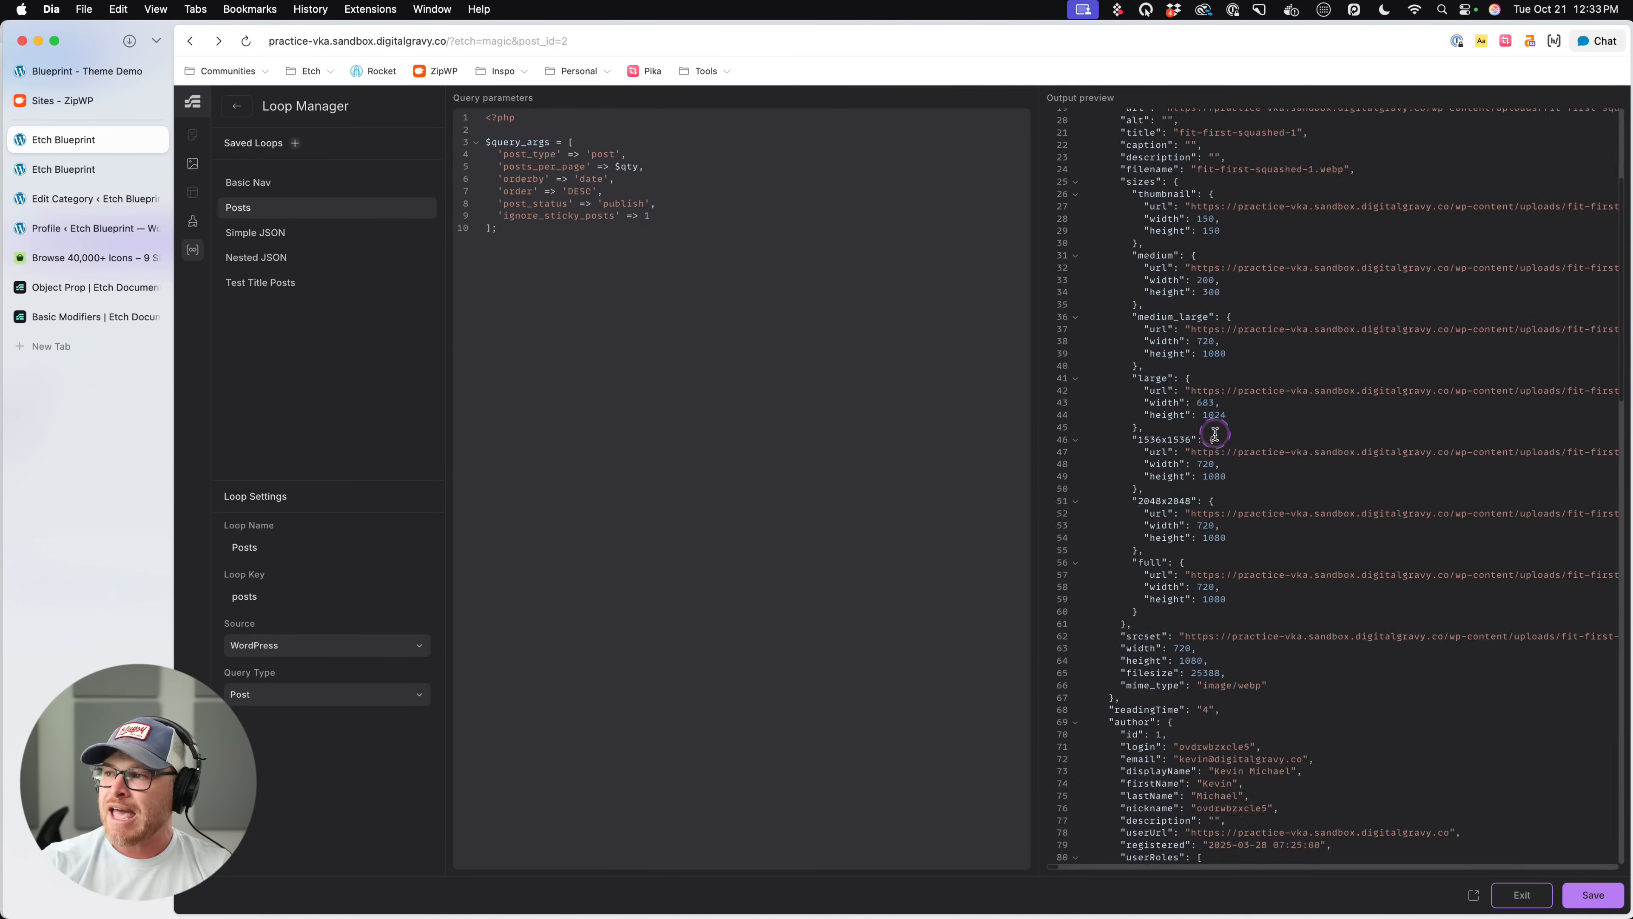
pyautogui.scroll(-6, 1214, 435)
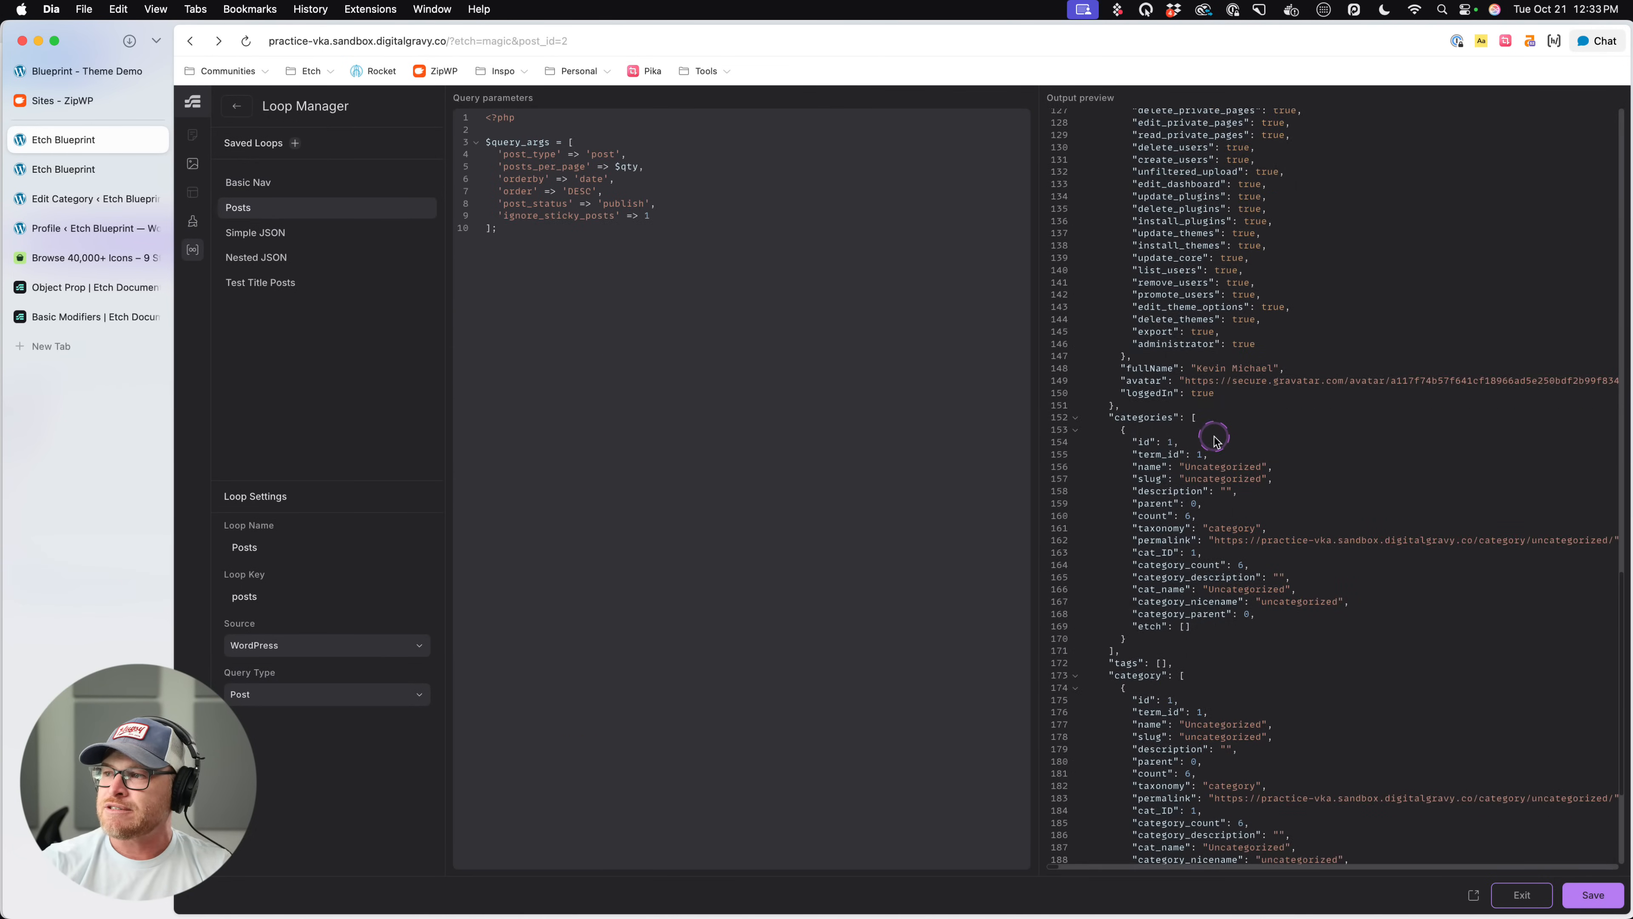
pyautogui.moveTo(1133, 213); pyautogui.dragTo(1188, 418)
pyautogui.moveTo(1137, 232); pyautogui.dragTo(1169, 405)
pyautogui.click(1241, 479)
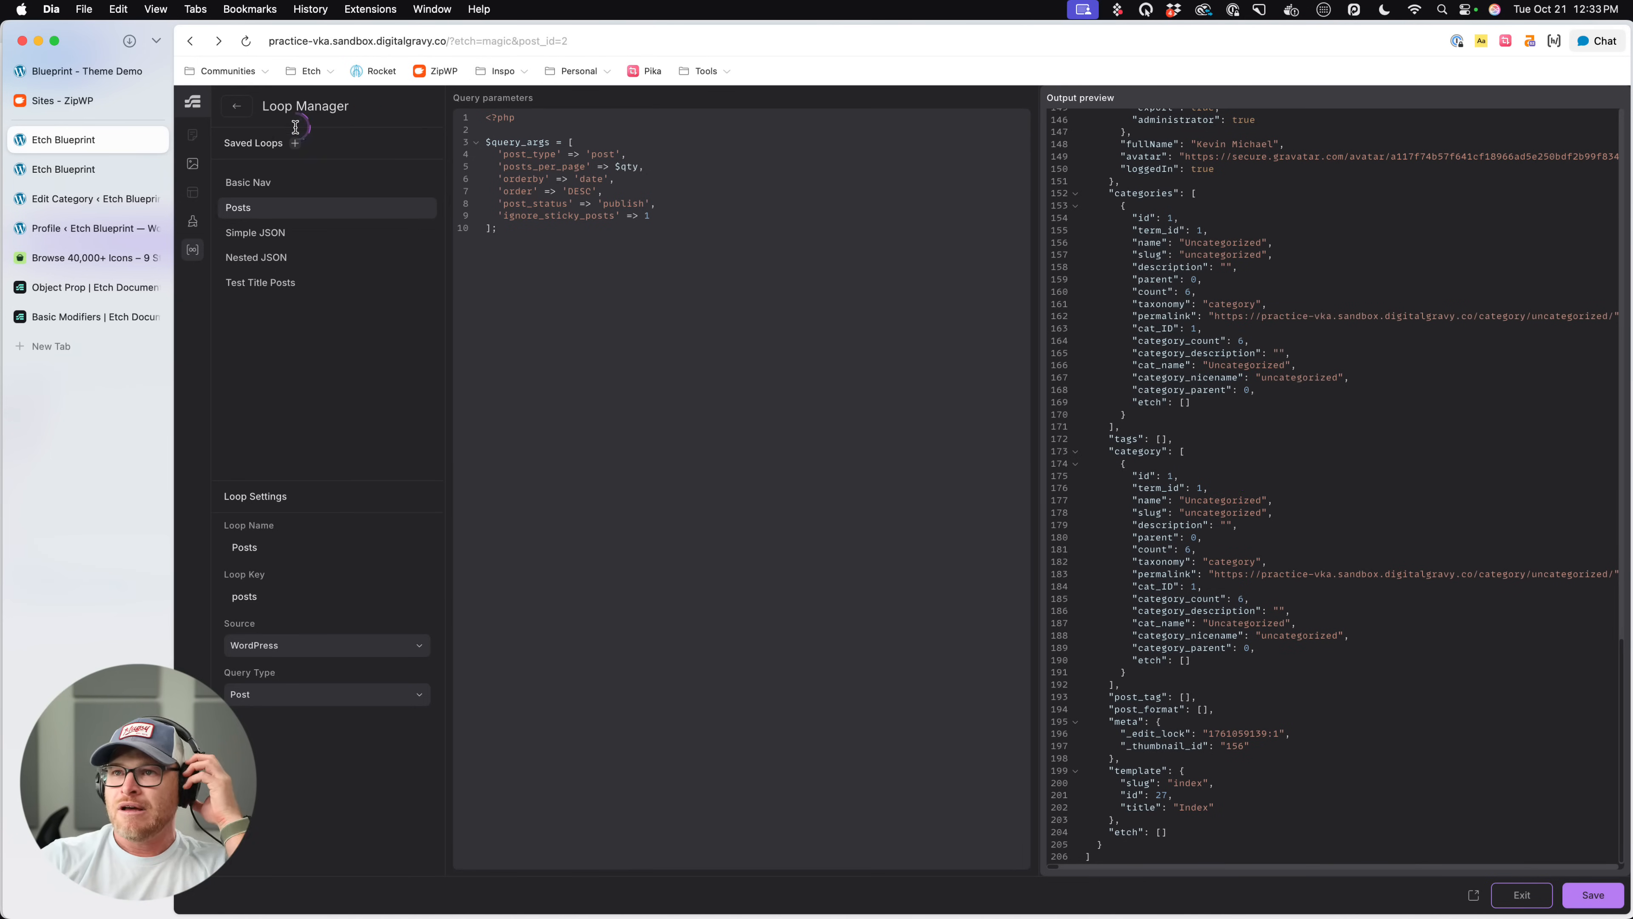
# - Close the Loop Manager, leave the Post Card component editor and save the page
pyautogui.click(236, 106)
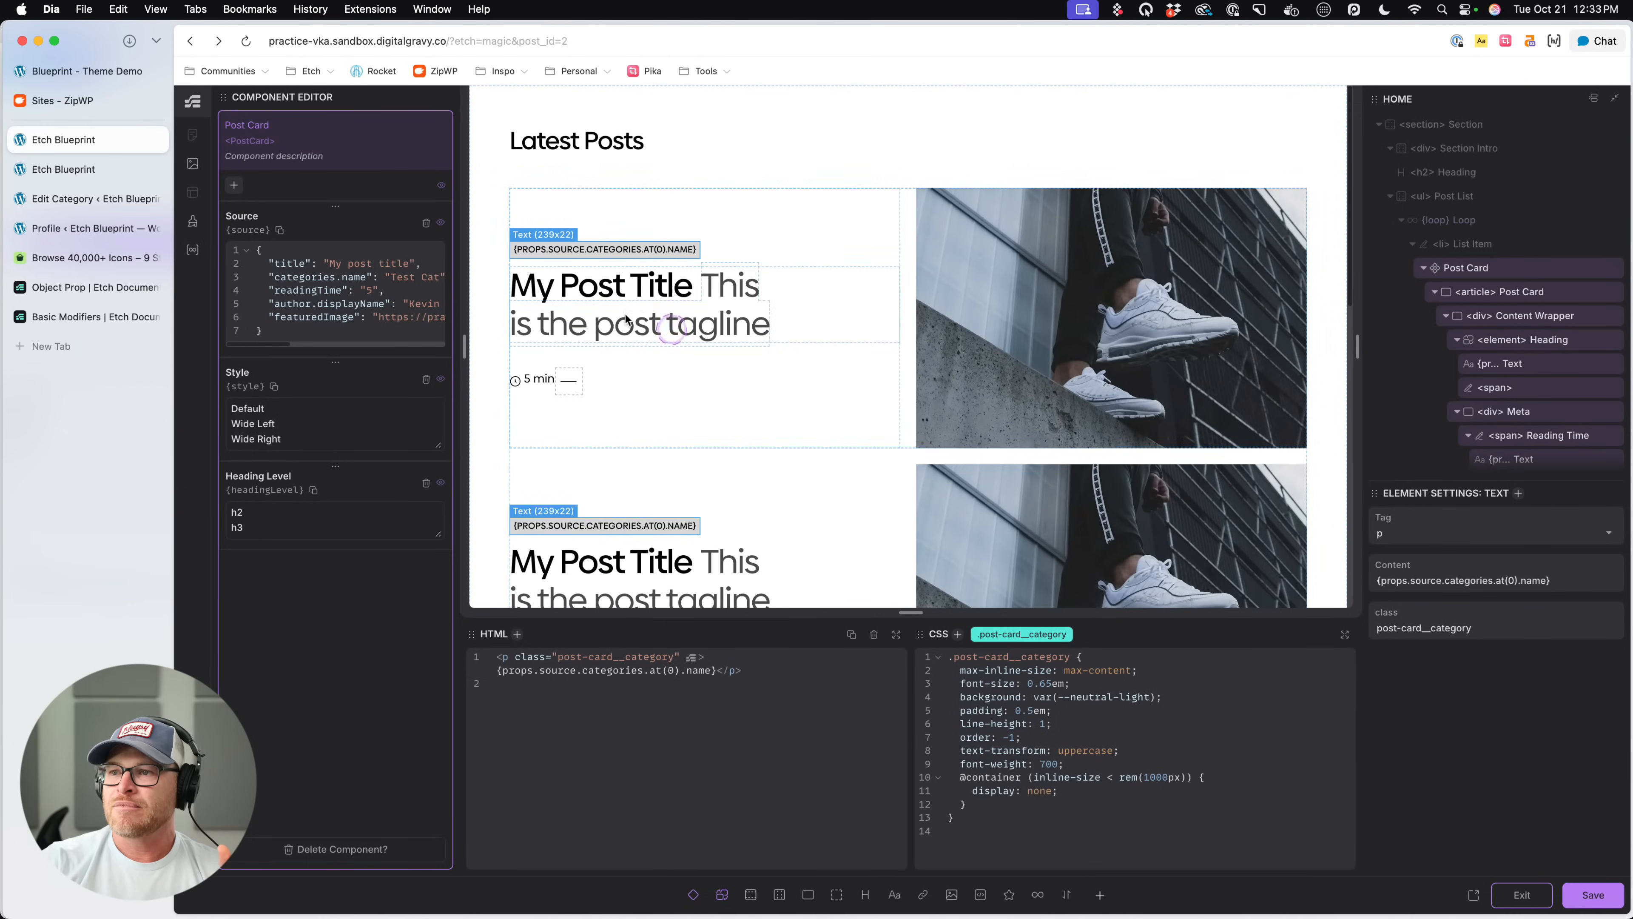
pyautogui.click(1547, 889)
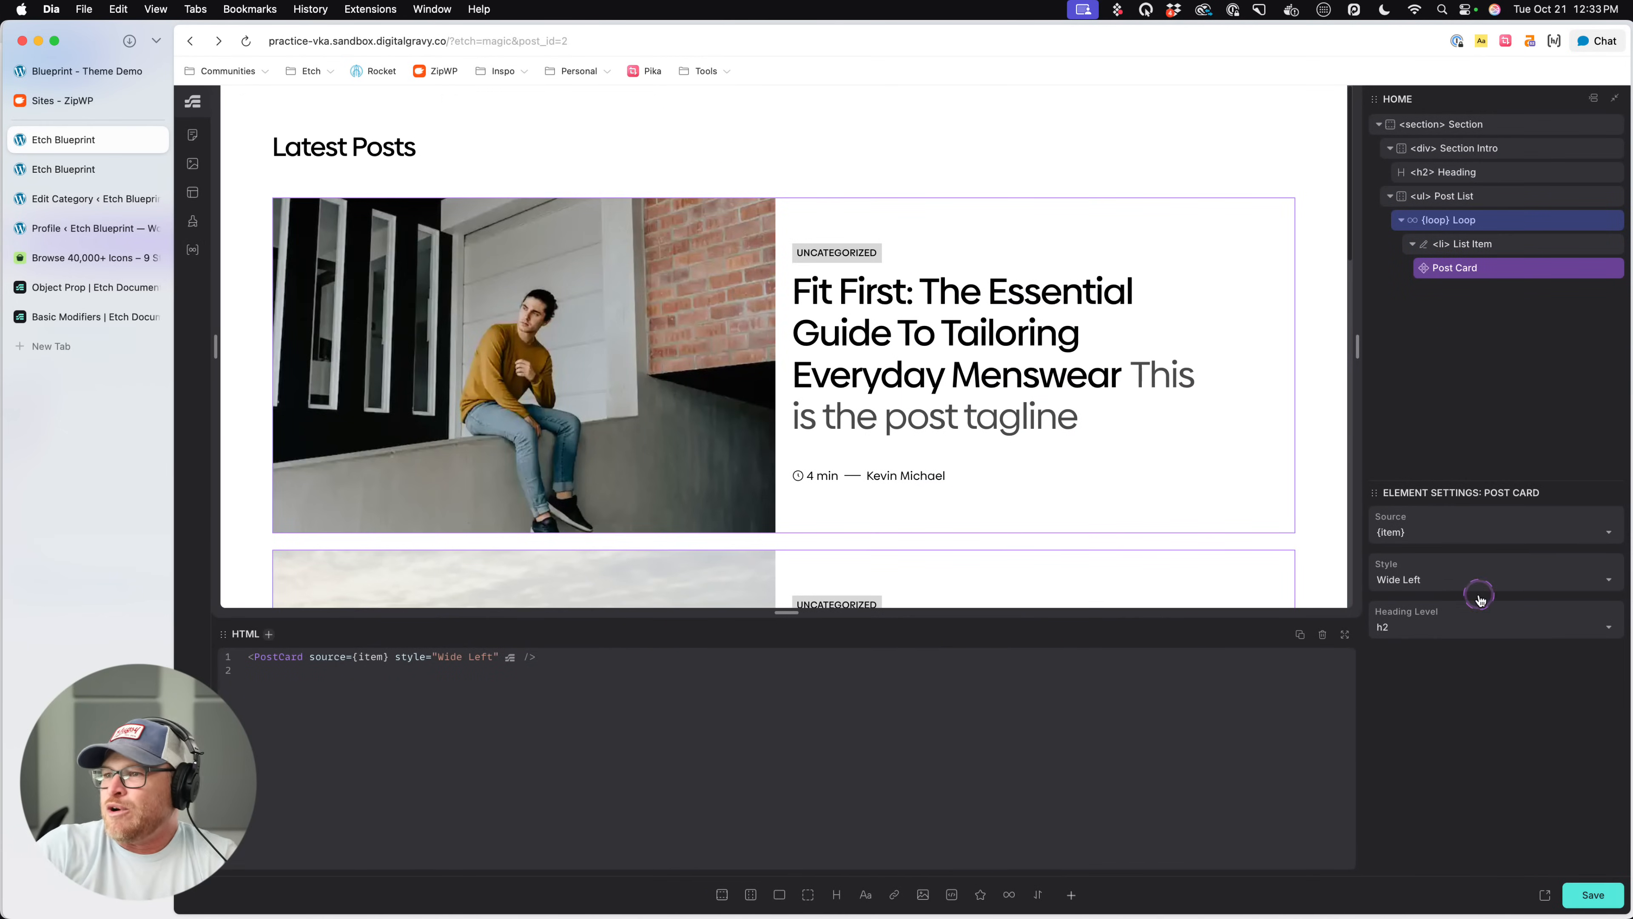
pyautogui.click(1602, 899)
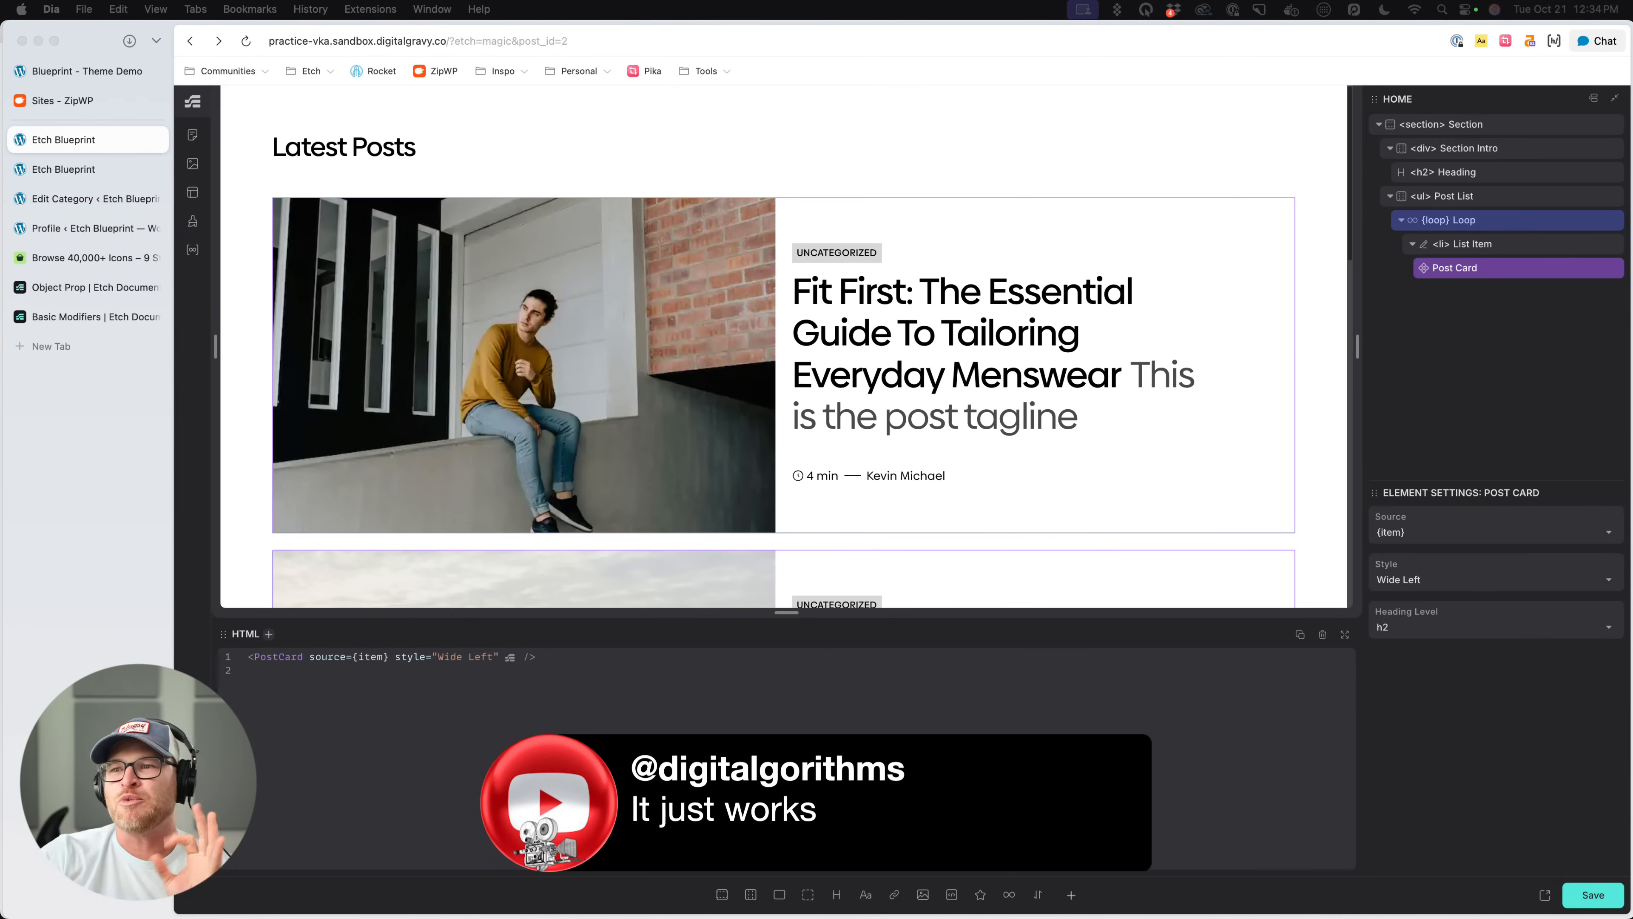
pyautogui.scroll(-8, 1195, 396)
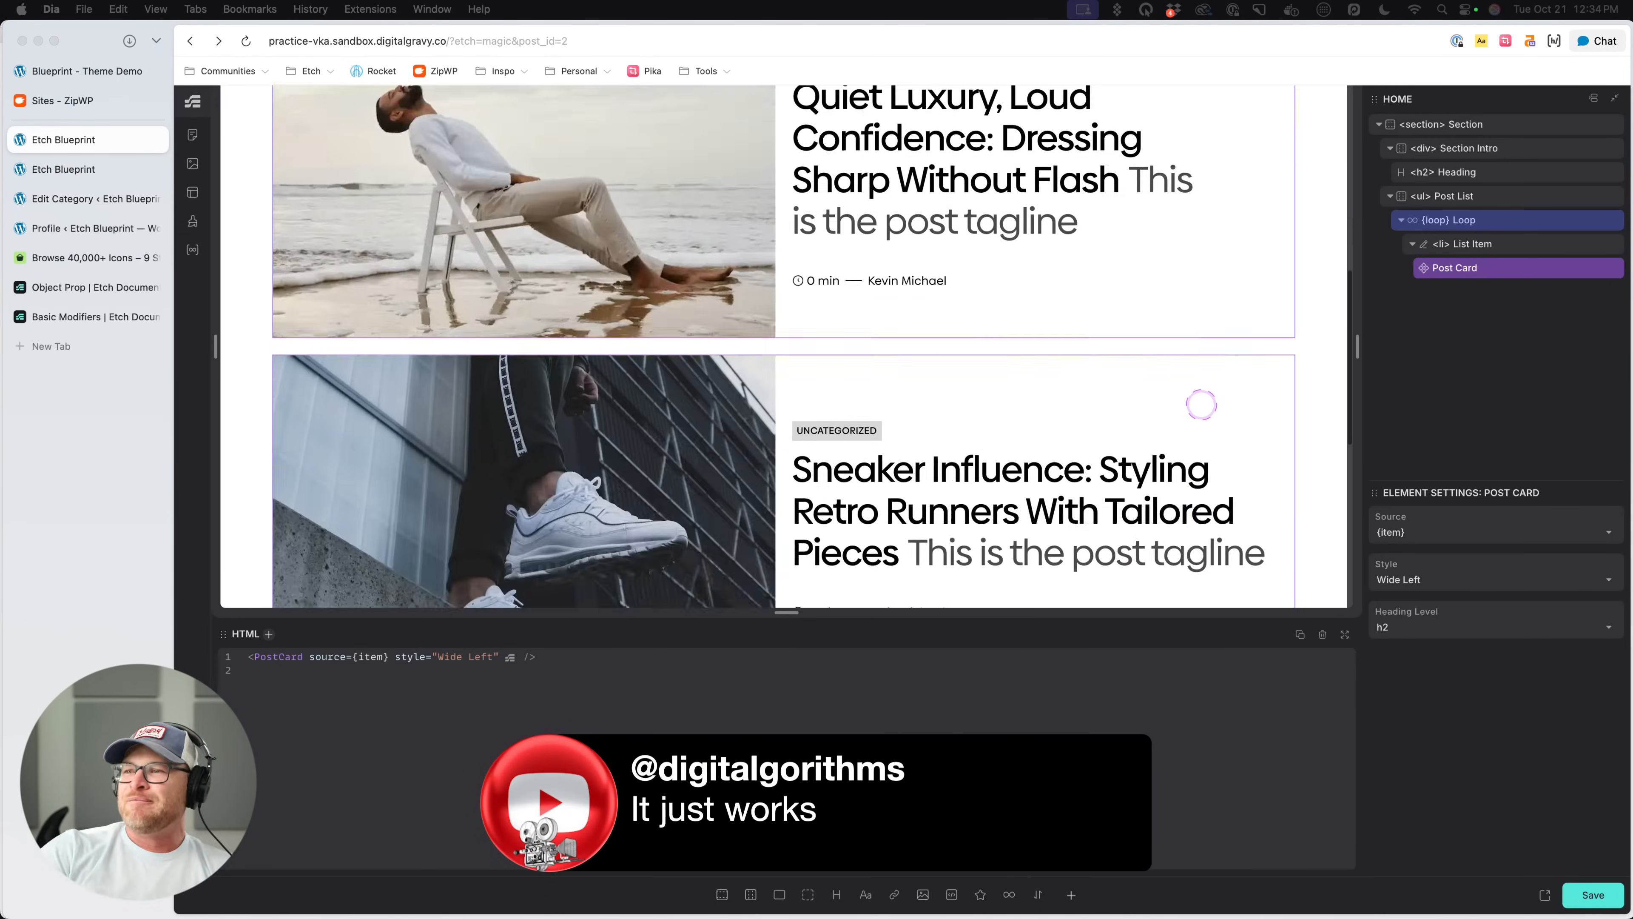
pyautogui.scroll(-3, 1200, 404)
pyautogui.scroll(10, 1196, 399)
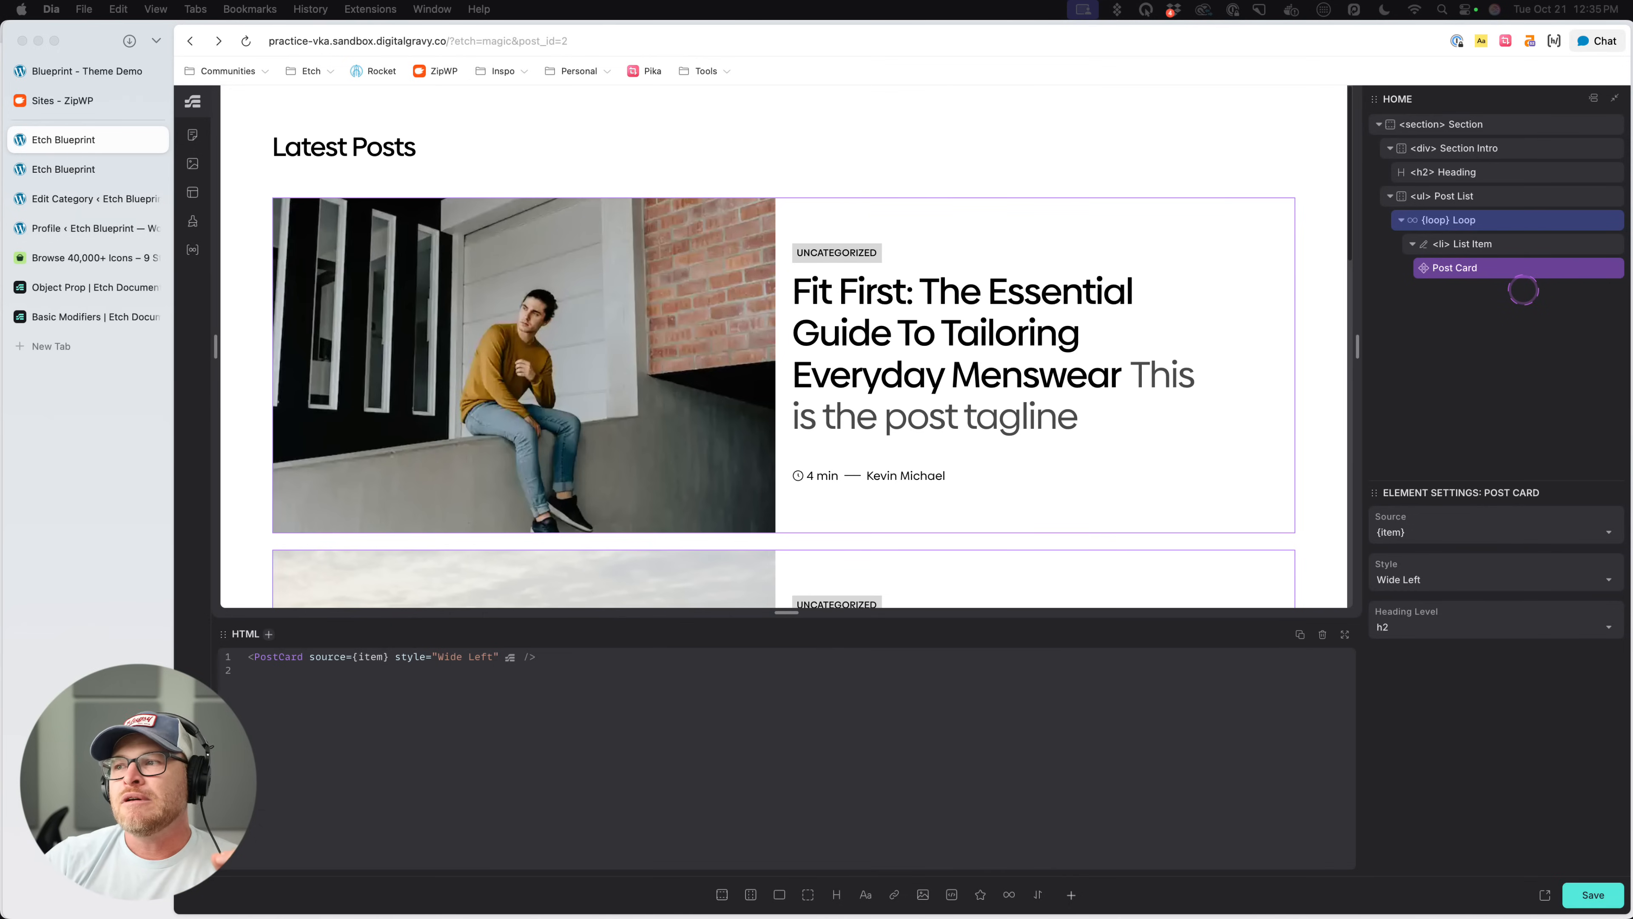
# - Open the Post Card component for editing and add position: relative; to the Media Wrapper's .post-card__media-wrapper CSS rule
pyautogui.rightClick(1507, 273)
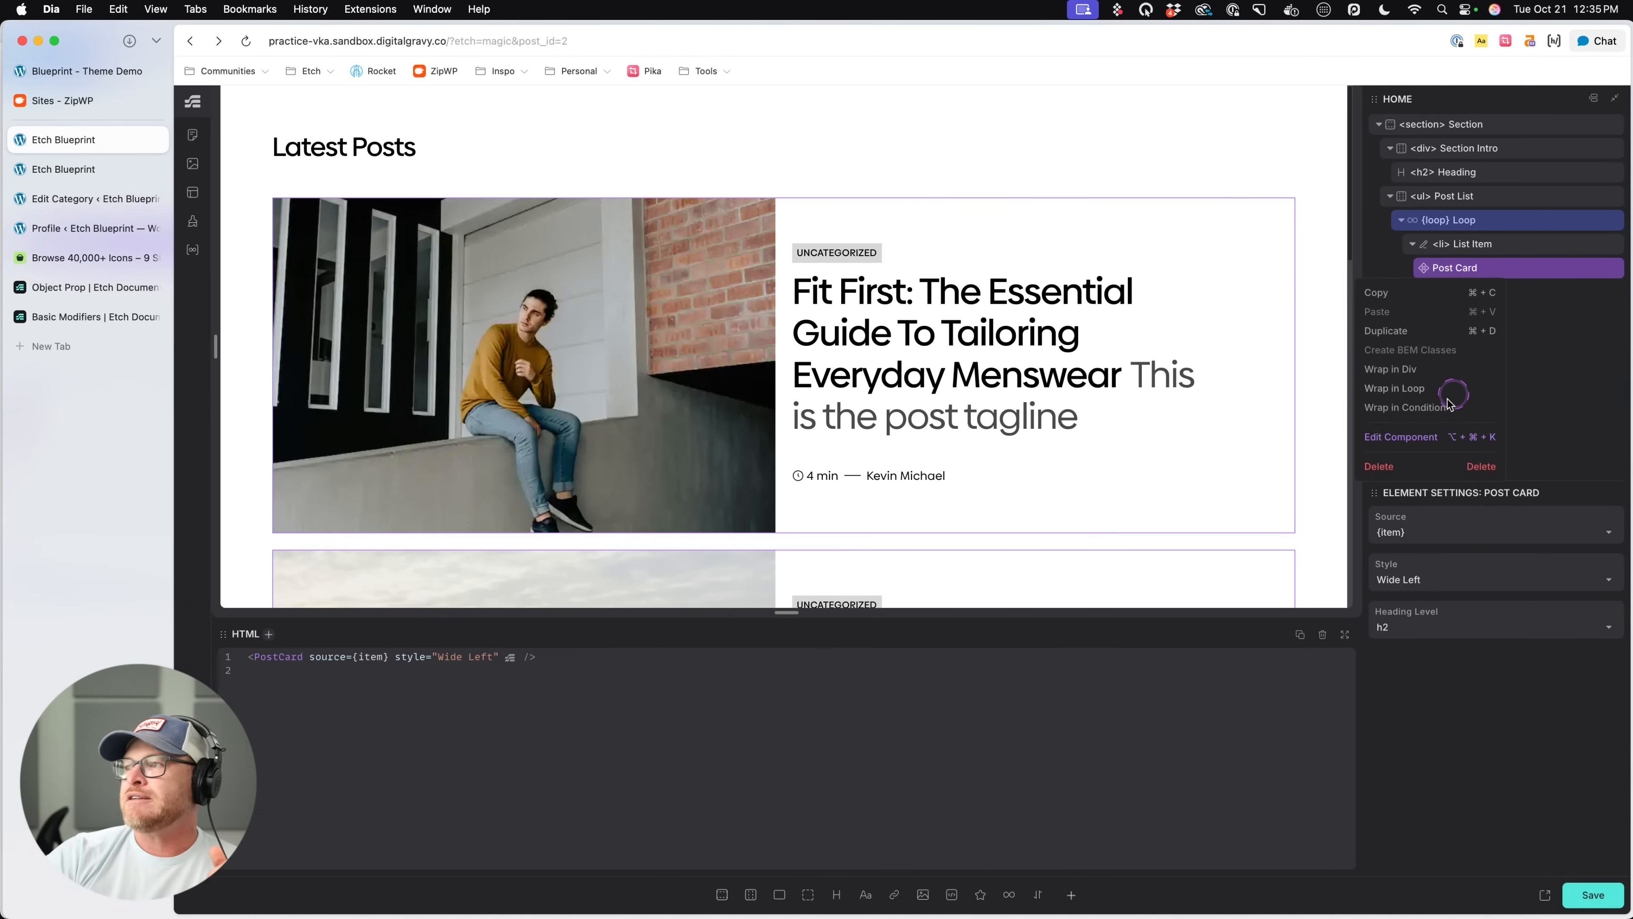
pyautogui.click(1414, 438)
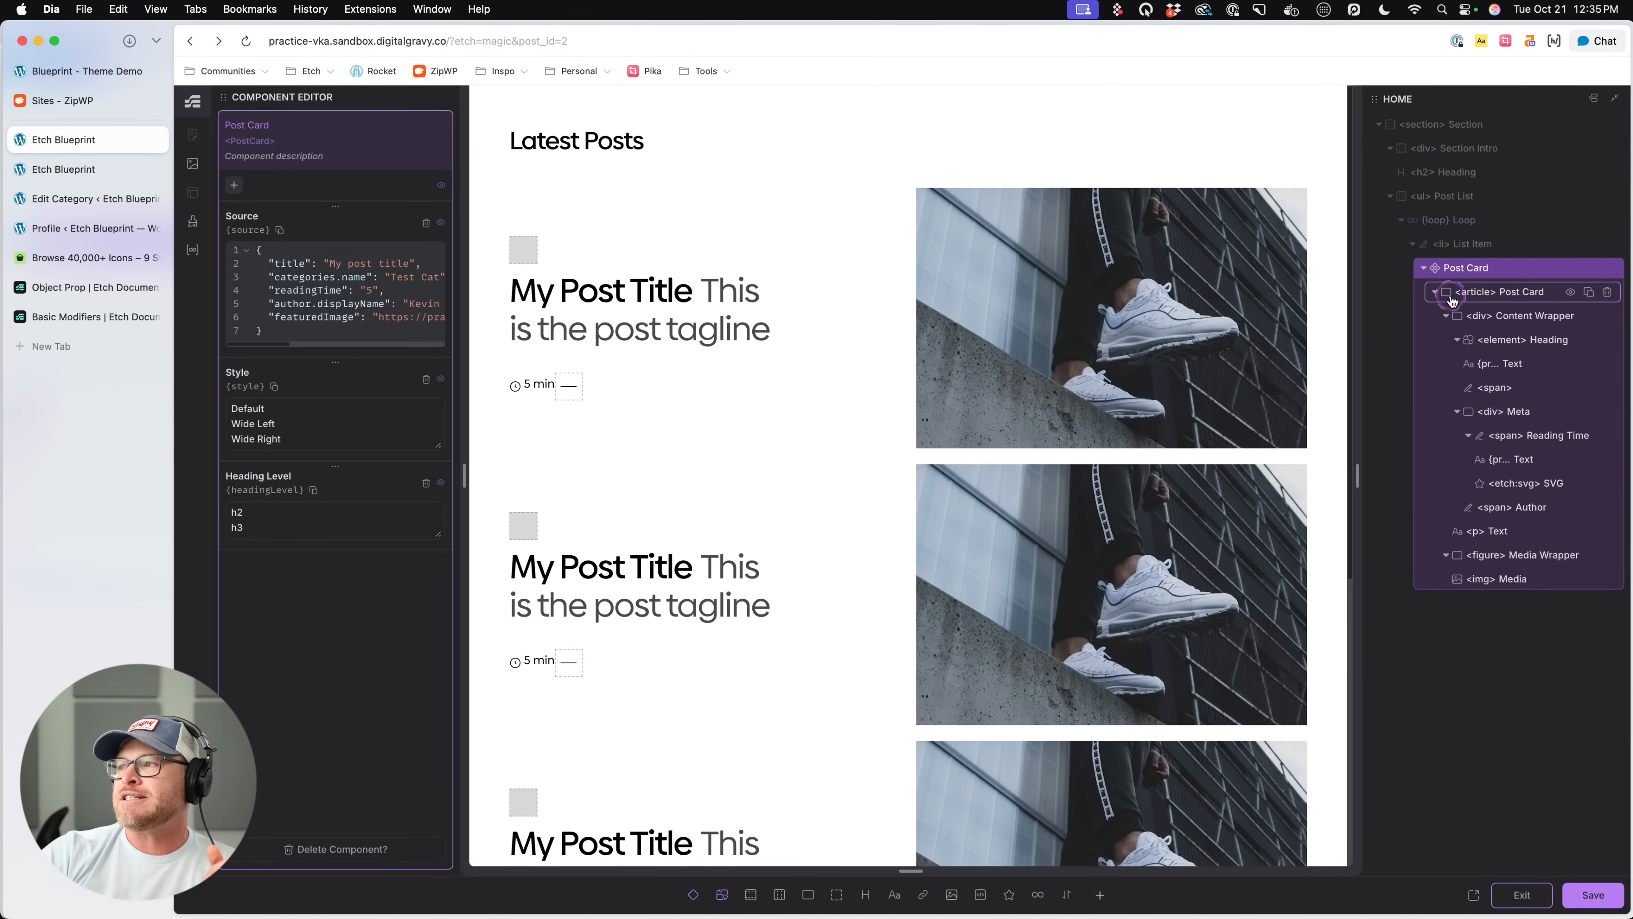
pyautogui.click(1447, 320)
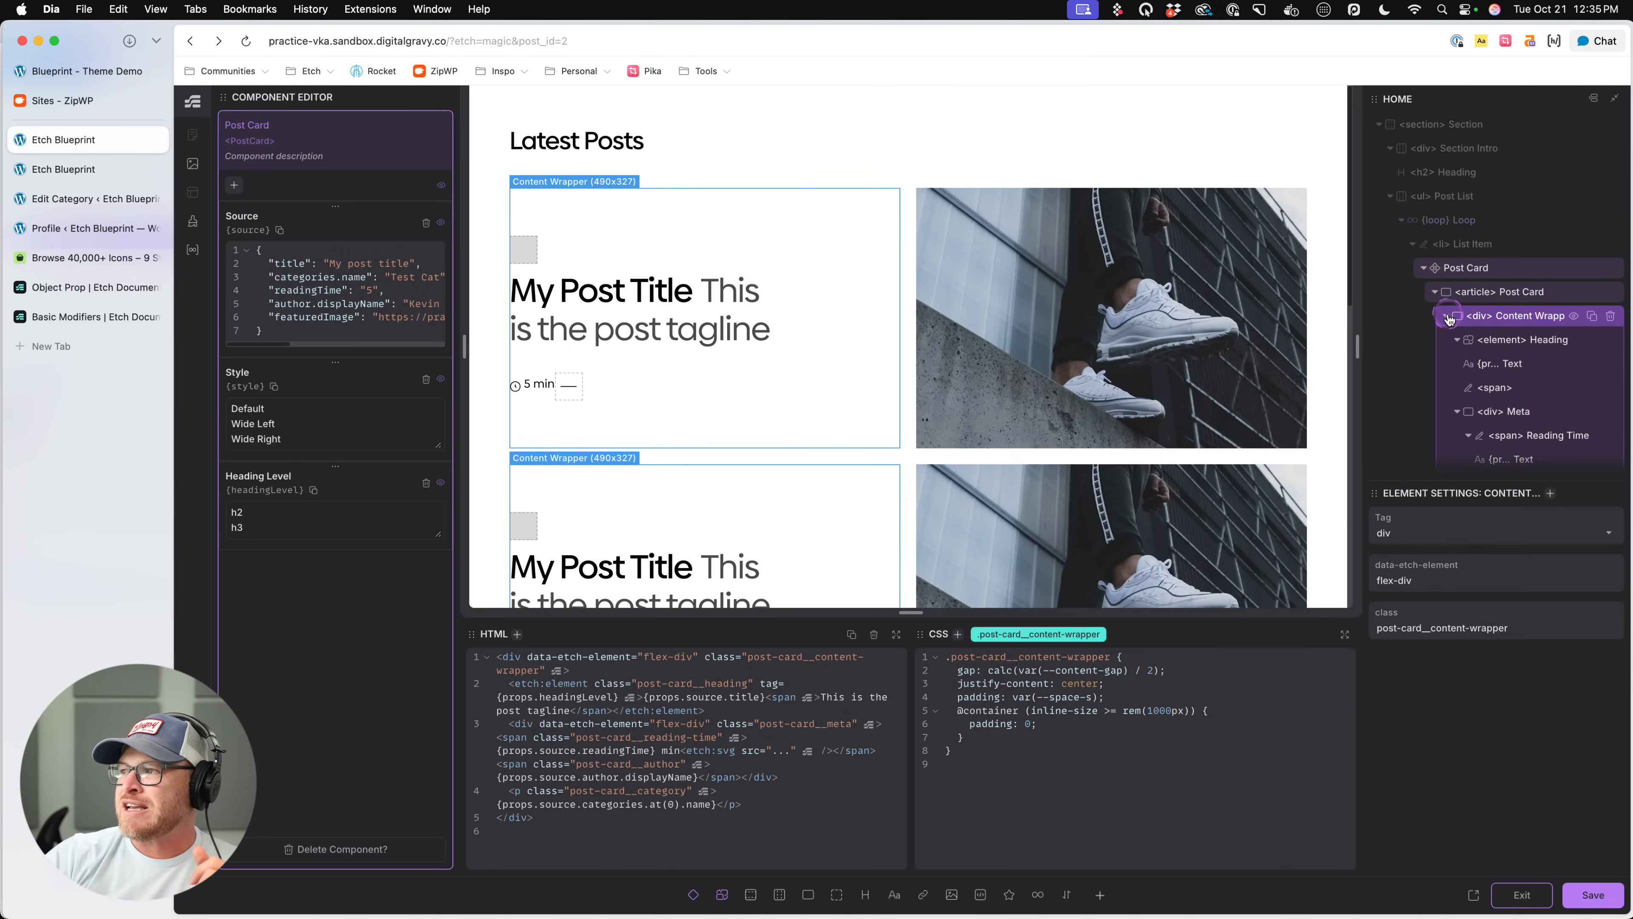
pyautogui.click(1517, 339)
pyautogui.click(1122, 798)
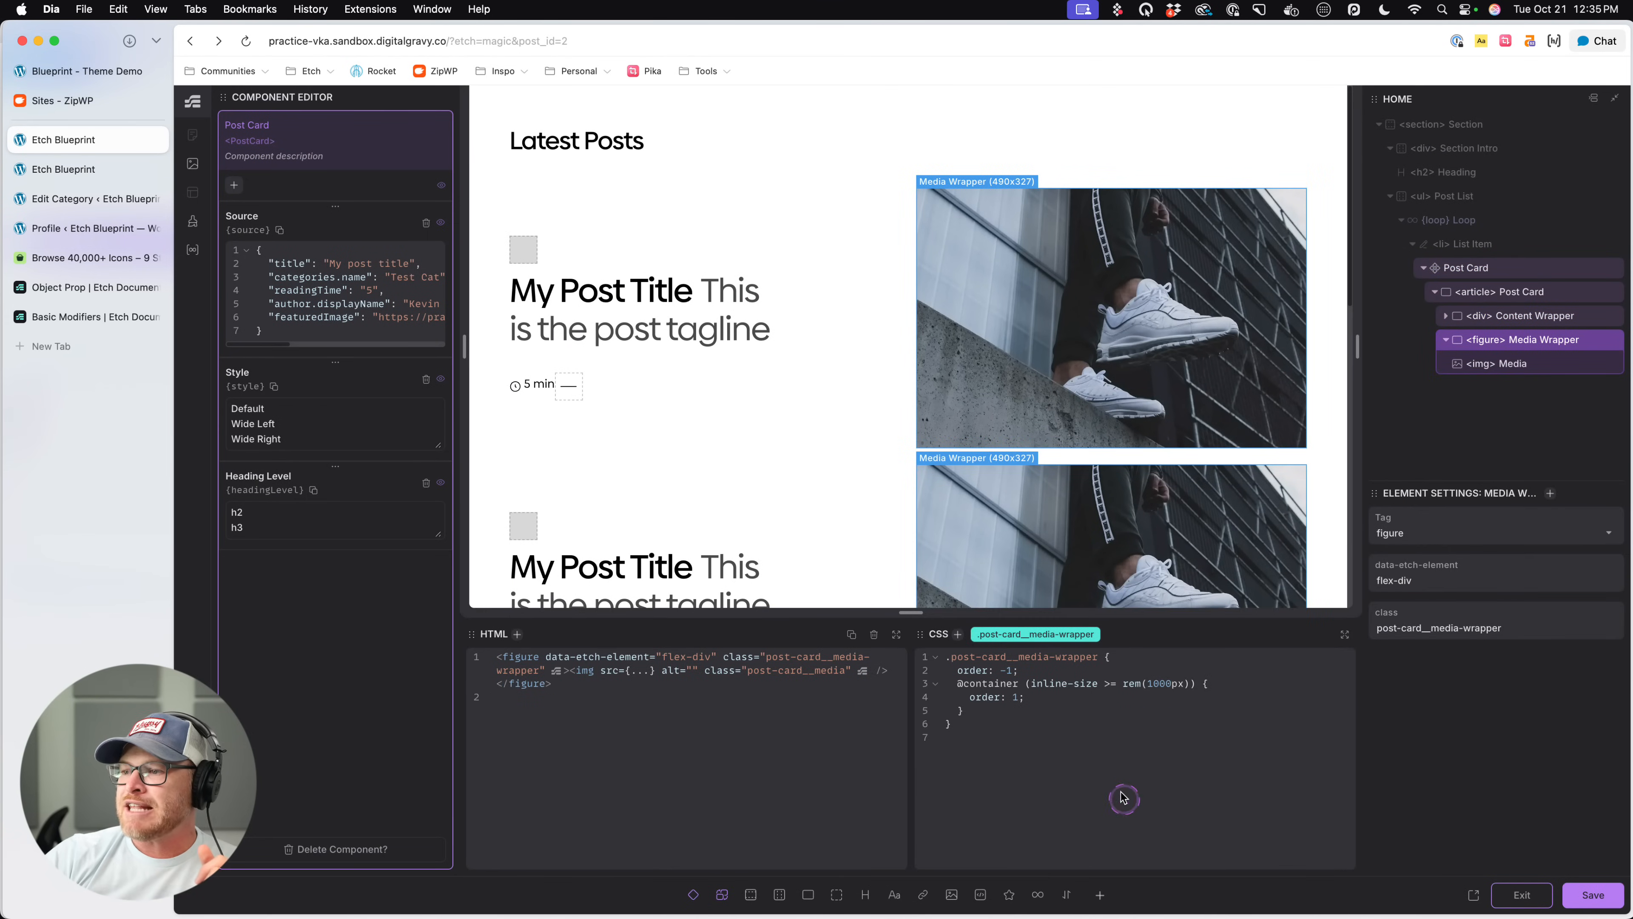
pyautogui.click(1128, 666)
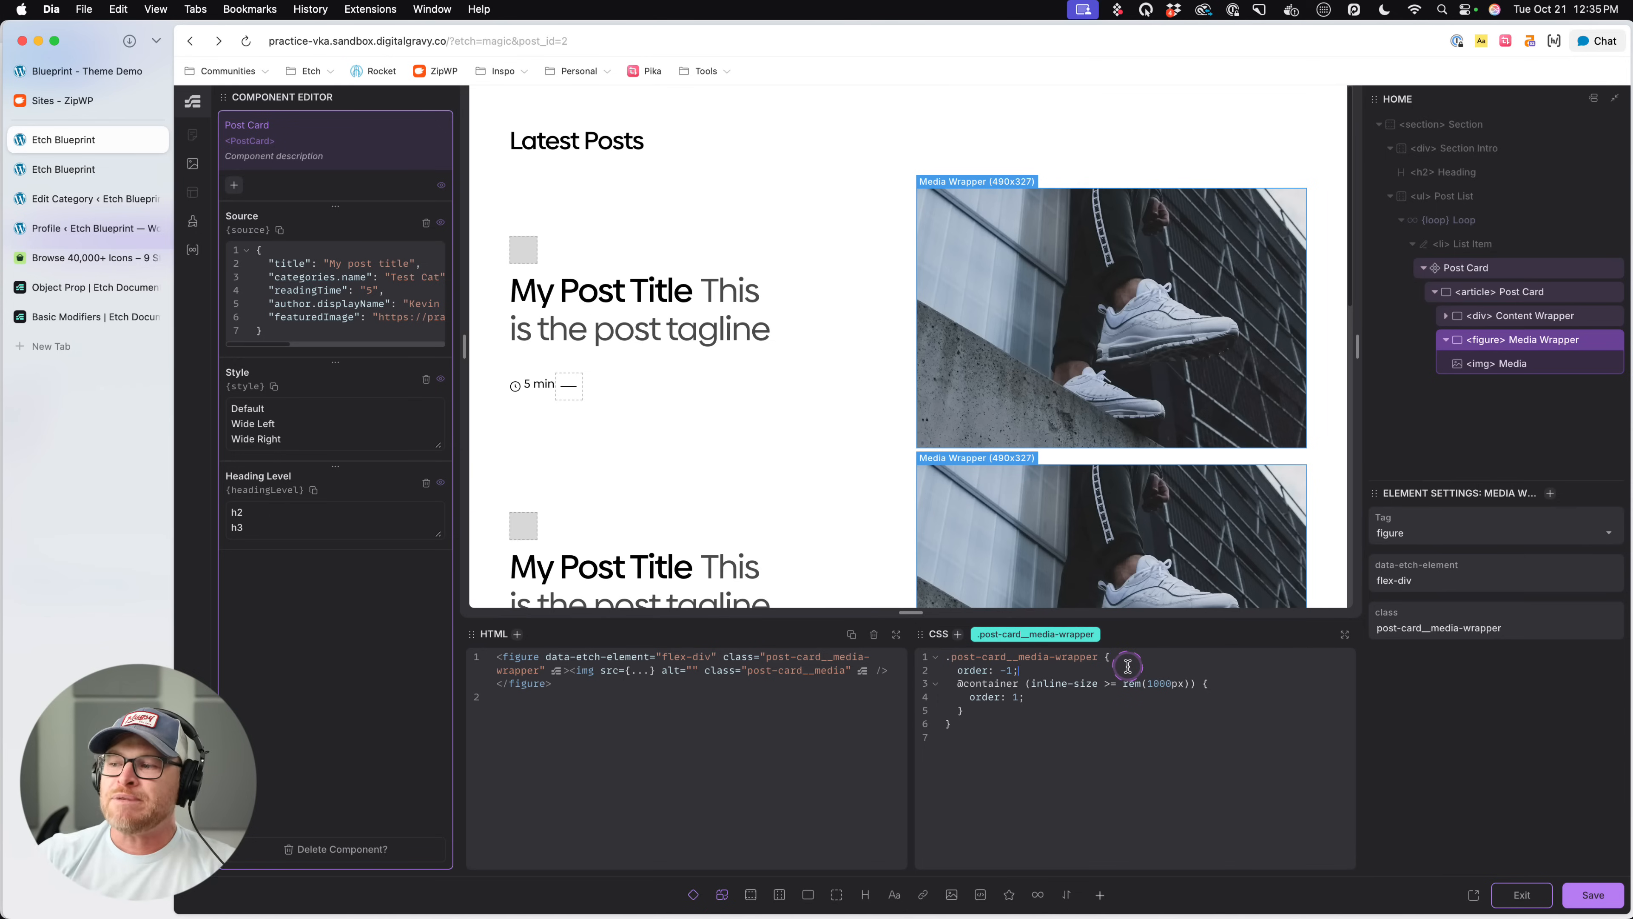
pyautogui.press('Return')
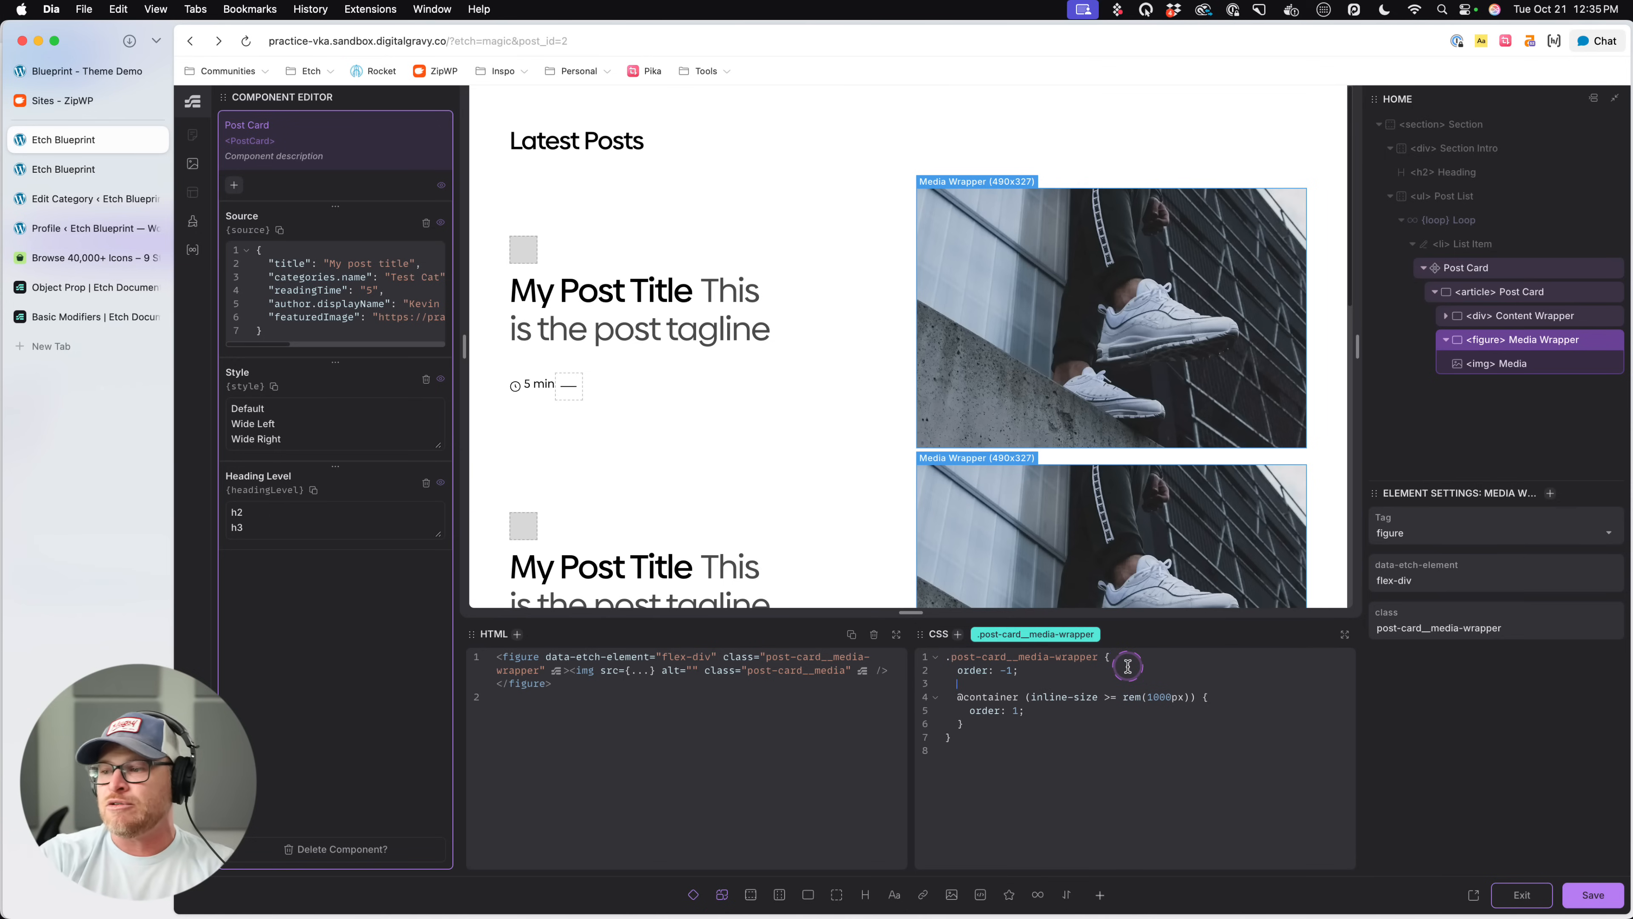
pyautogui.write('position: relative;')
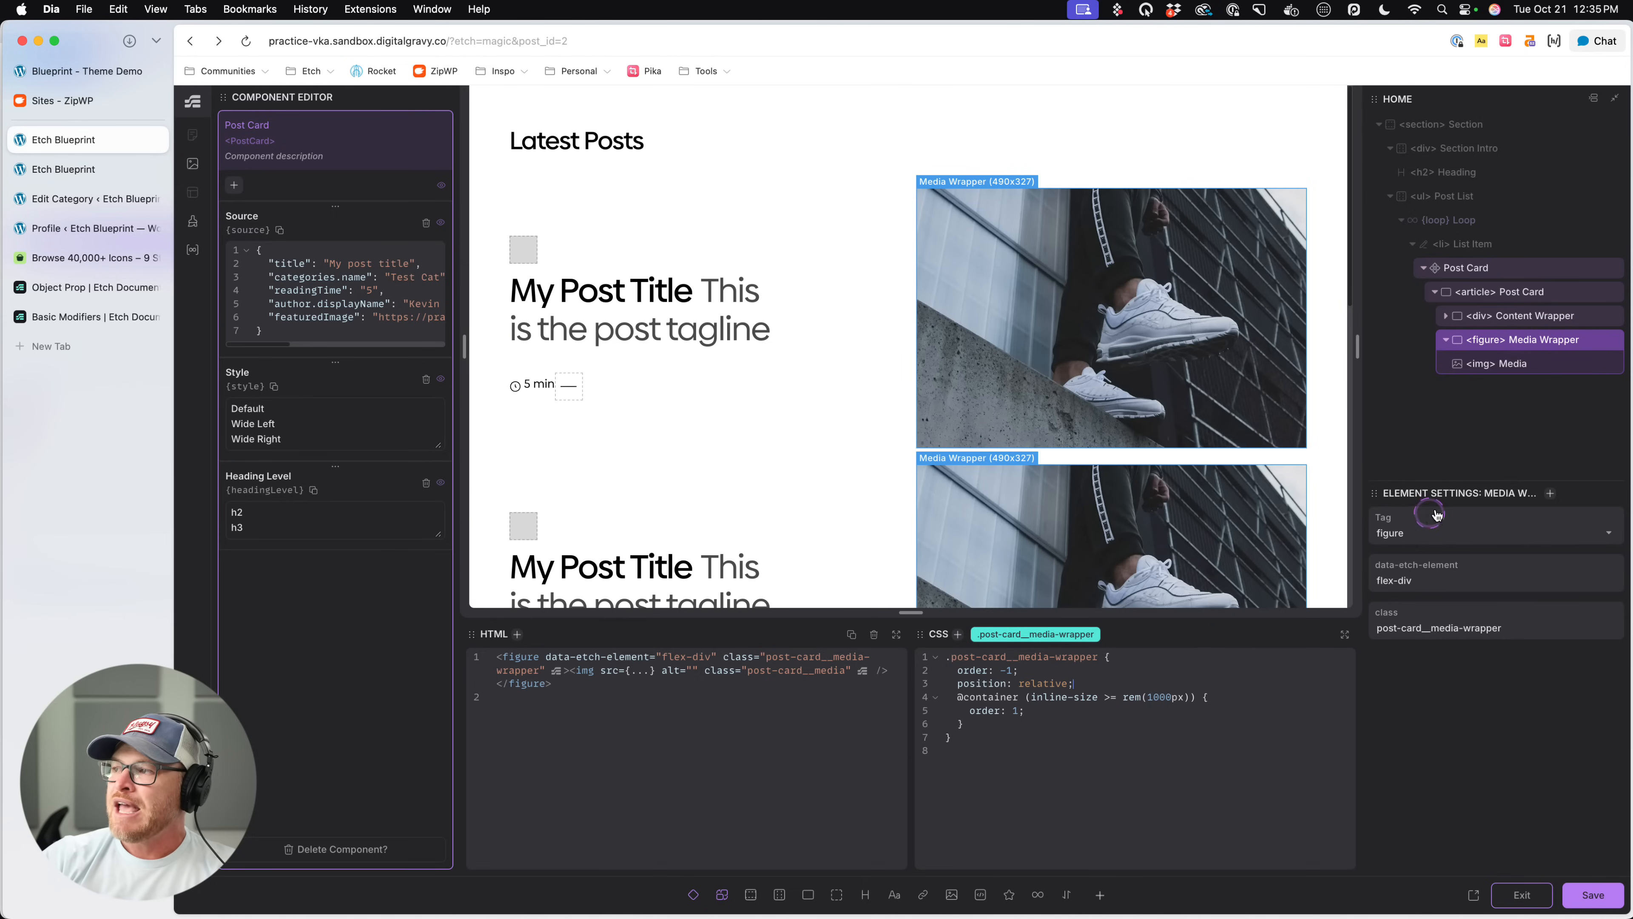
# - Try adding a slot named "bullshit" inside the Media Wrapper, and delete that slot
pyautogui.click(694, 894)
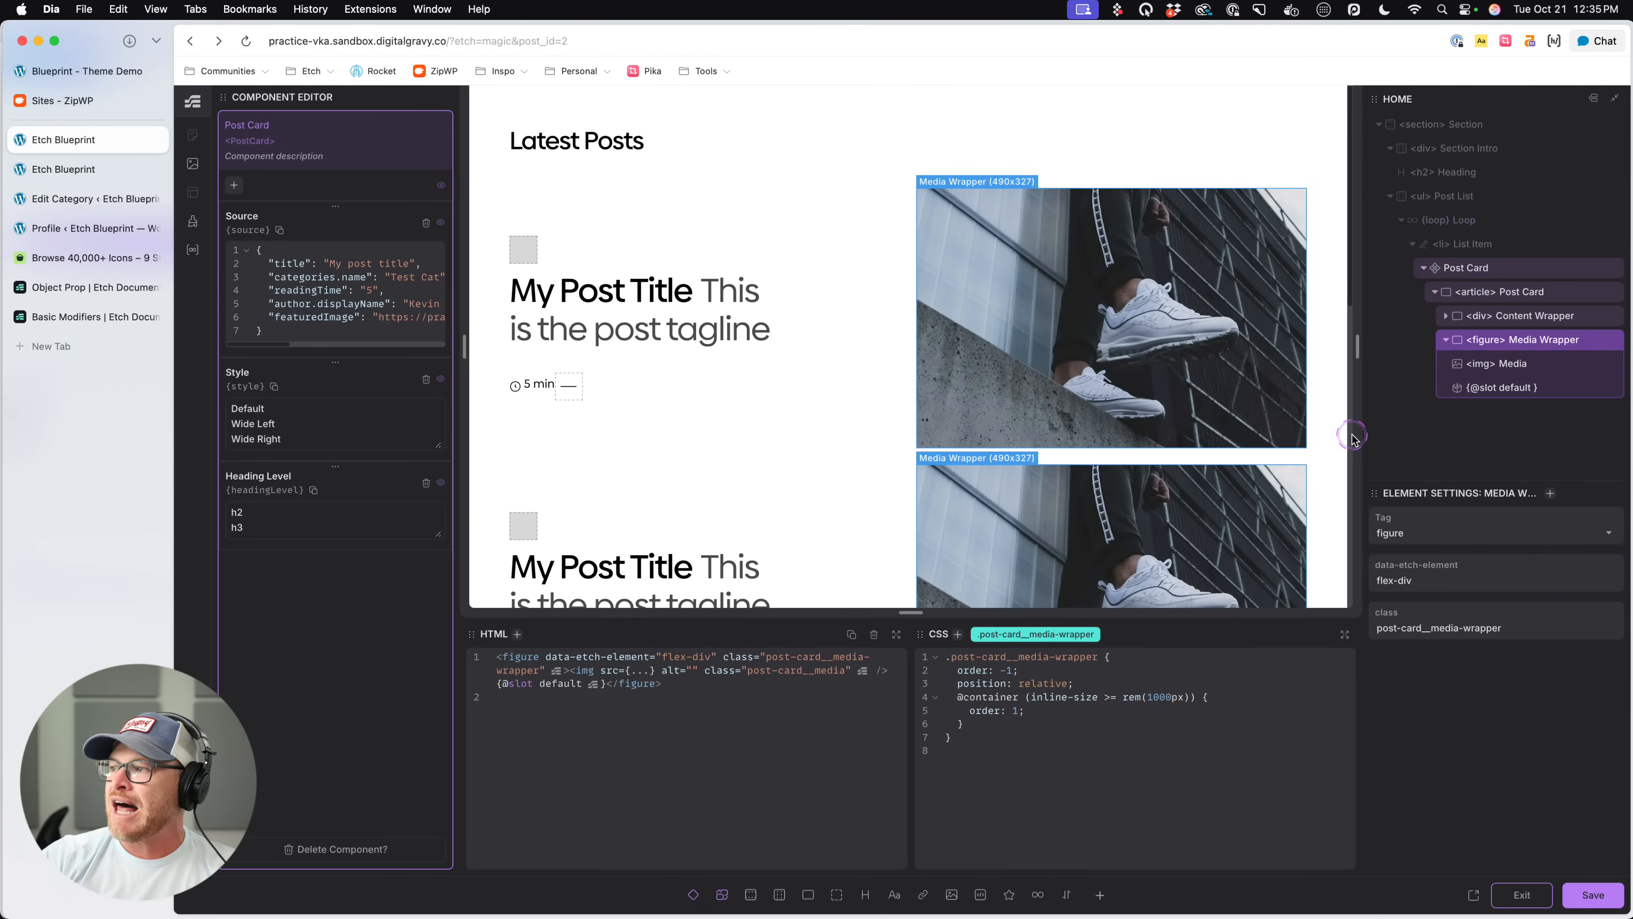
pyautogui.click(1523, 387)
pyautogui.doubleClick(1436, 528)
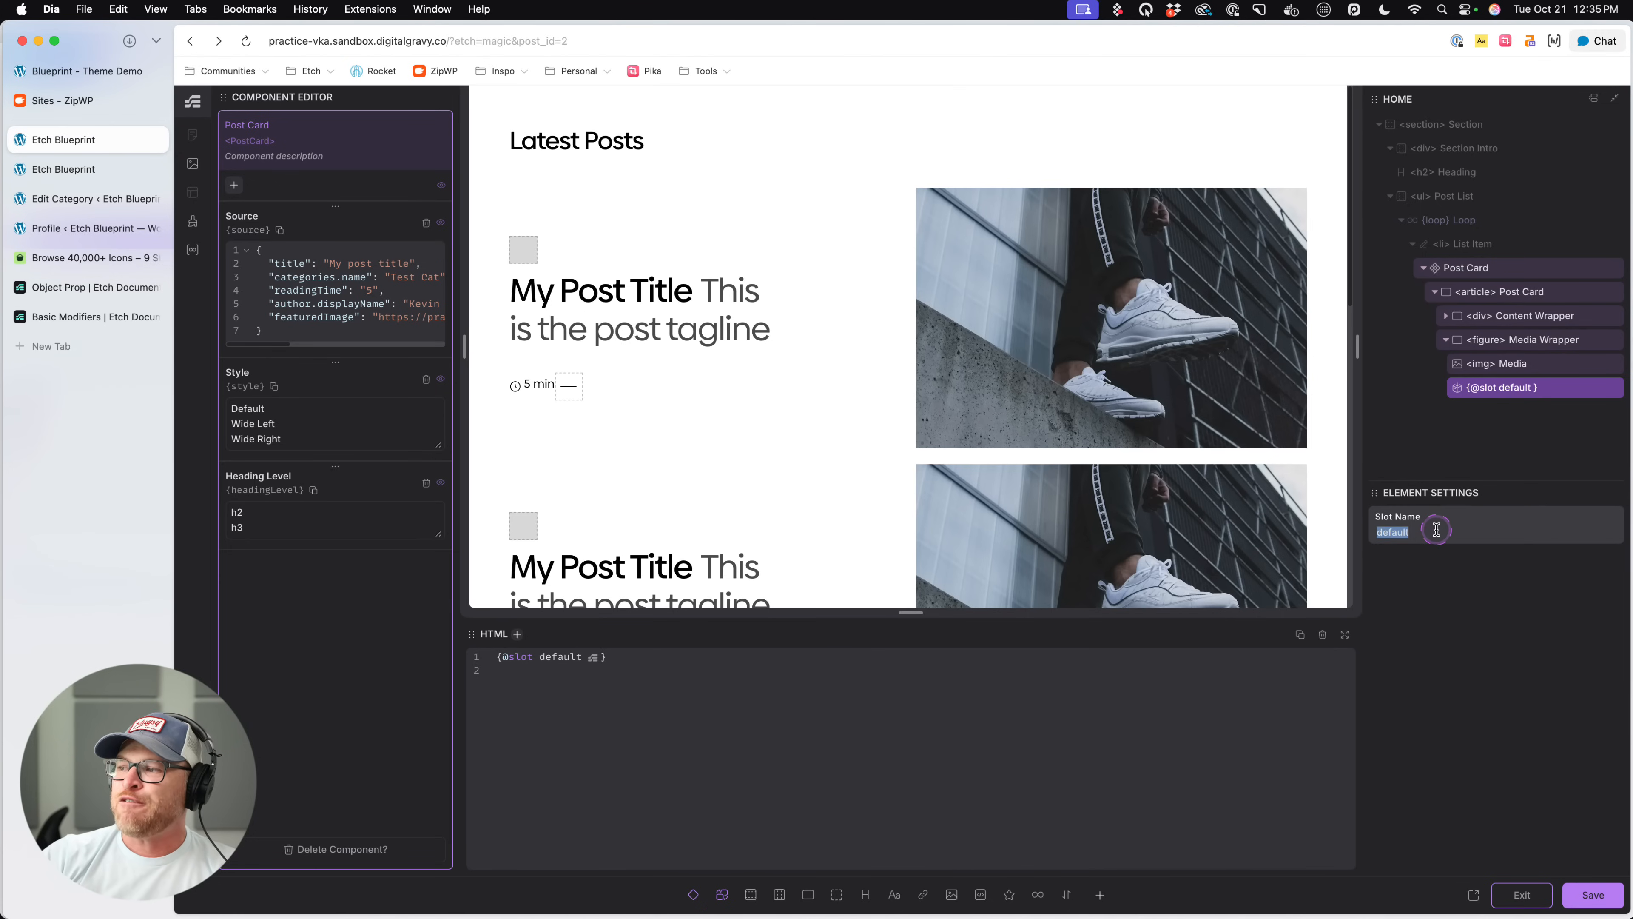
pyautogui.write('bullshit')
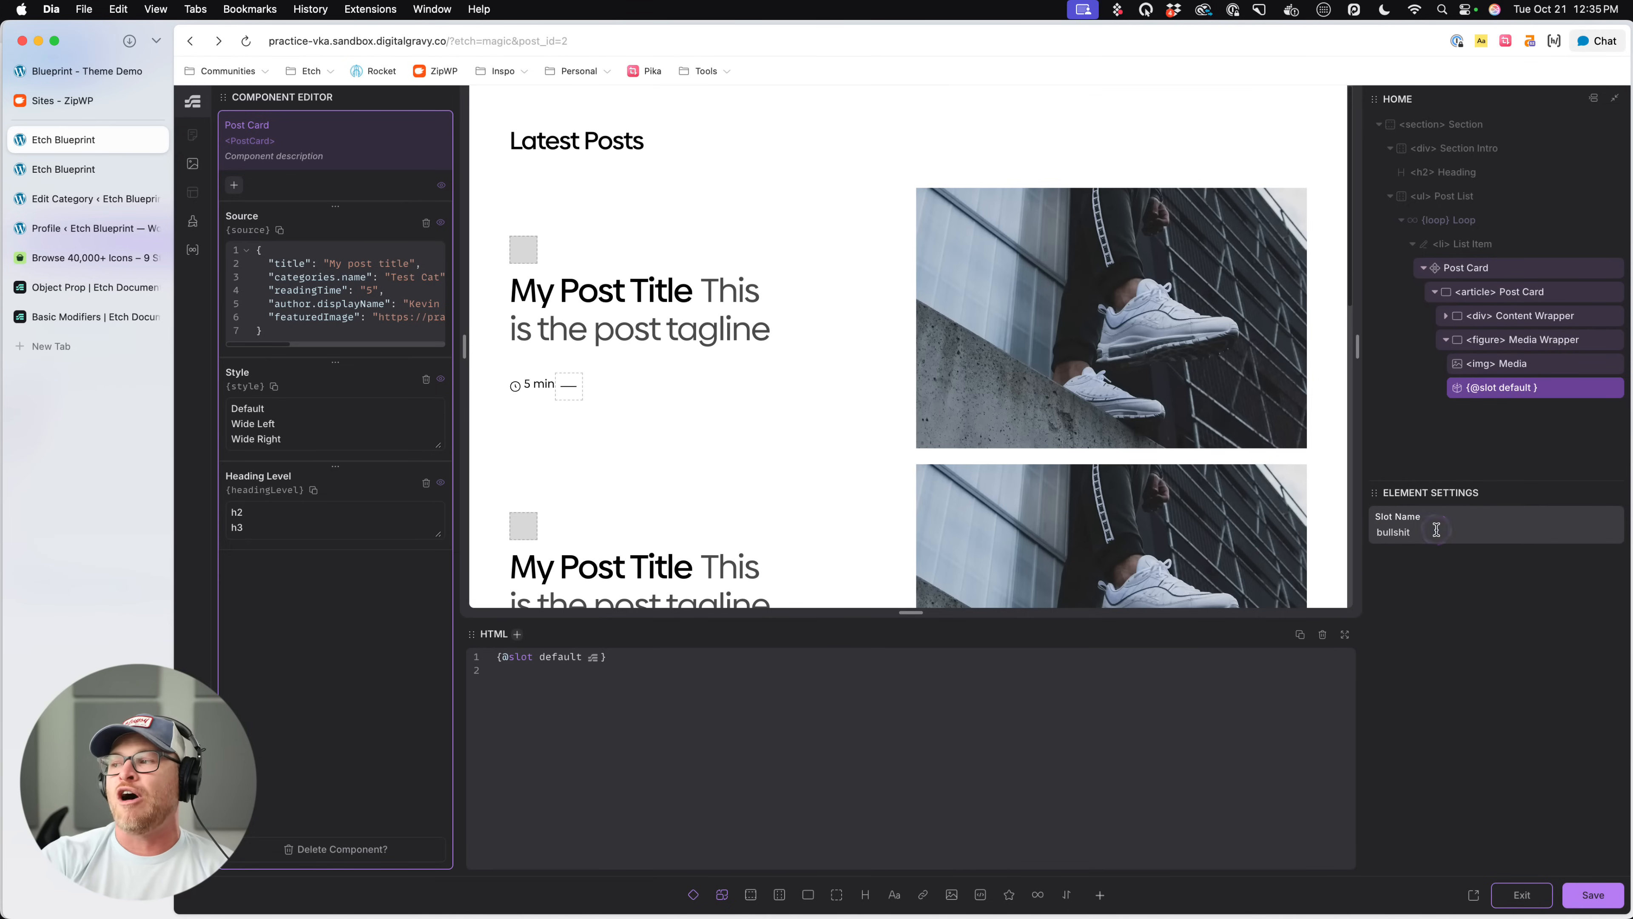
pyautogui.click(1438, 550)
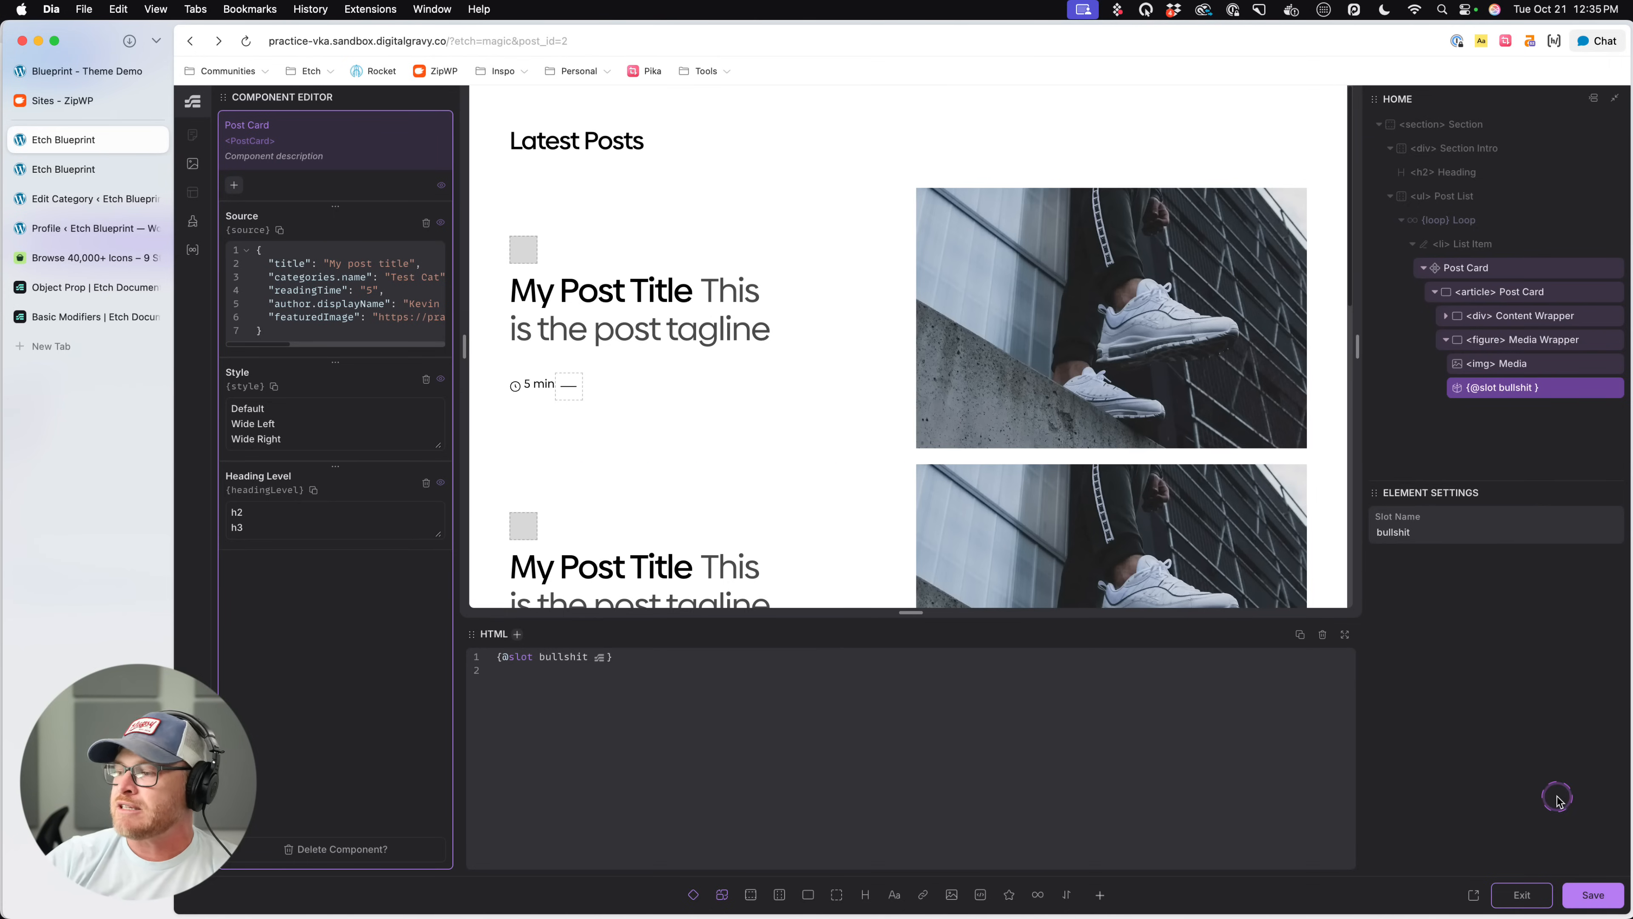
pyautogui.click(1524, 394)
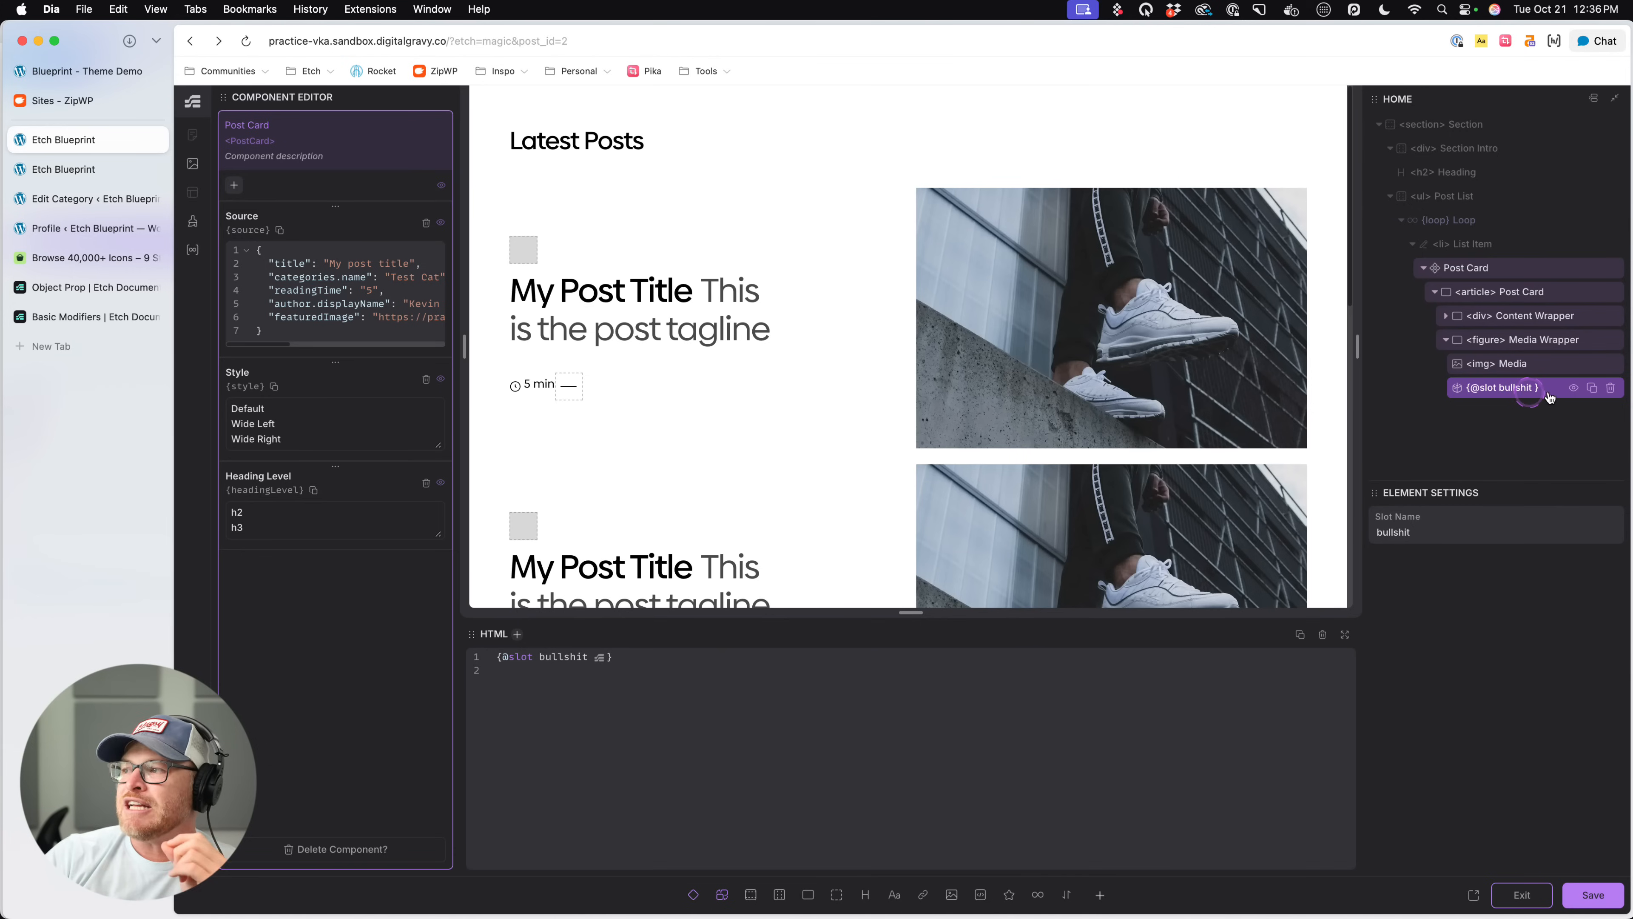
pyautogui.click(1612, 388)
# - Add a text element below the image inside the Media Wrapper and set its content to "Bullshit"
pyautogui.click(1543, 340)
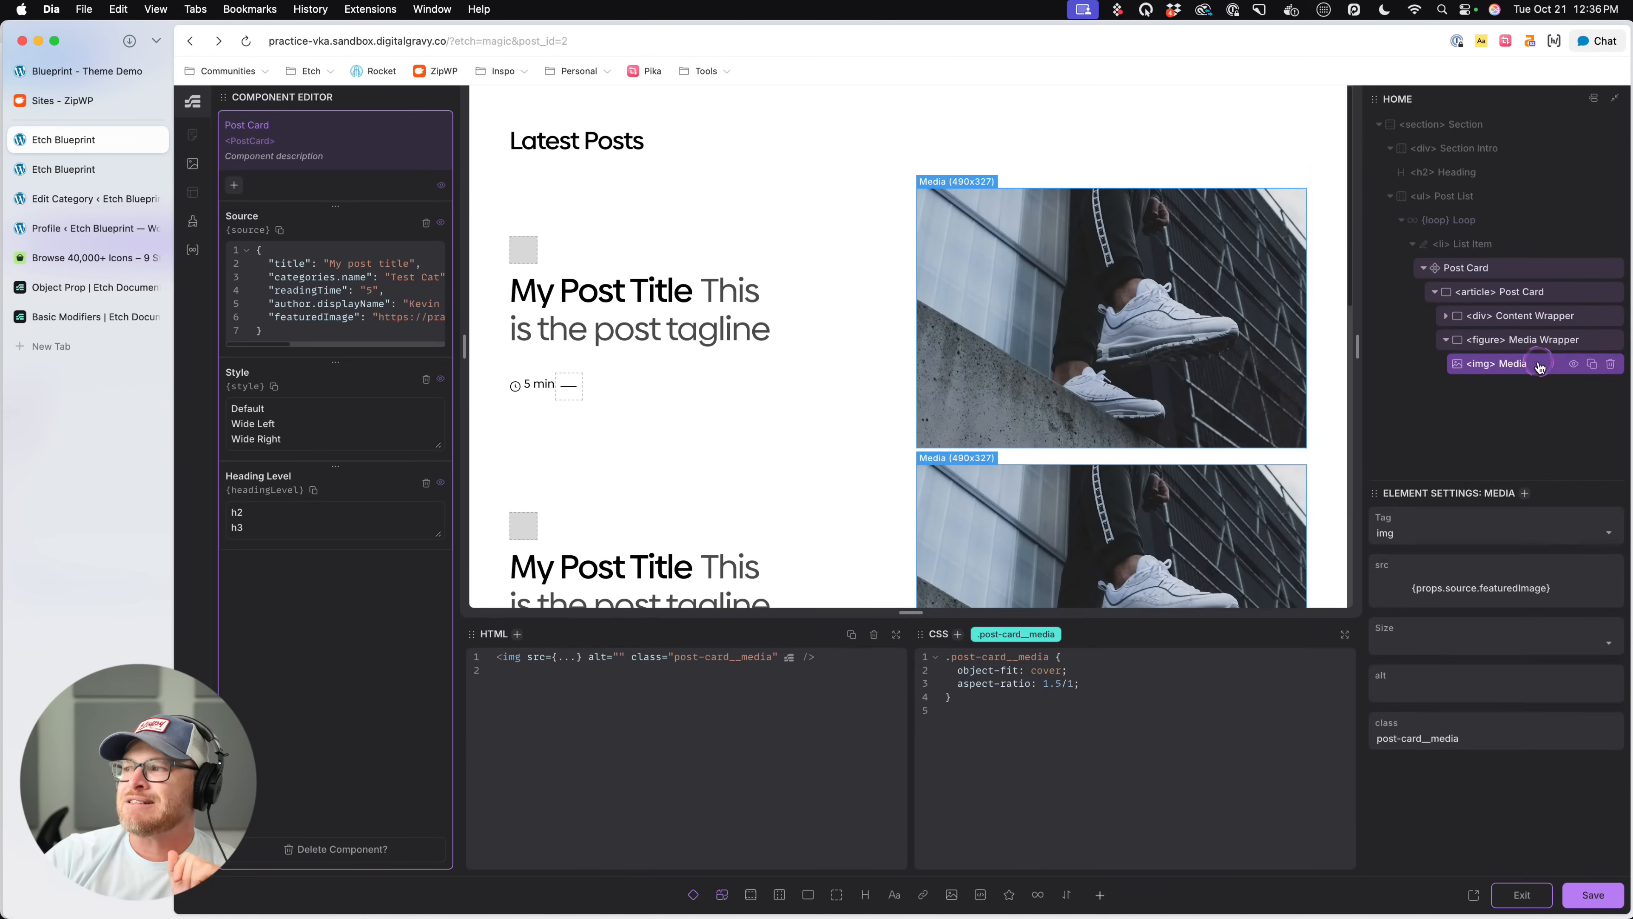
pyautogui.click(930, 705)
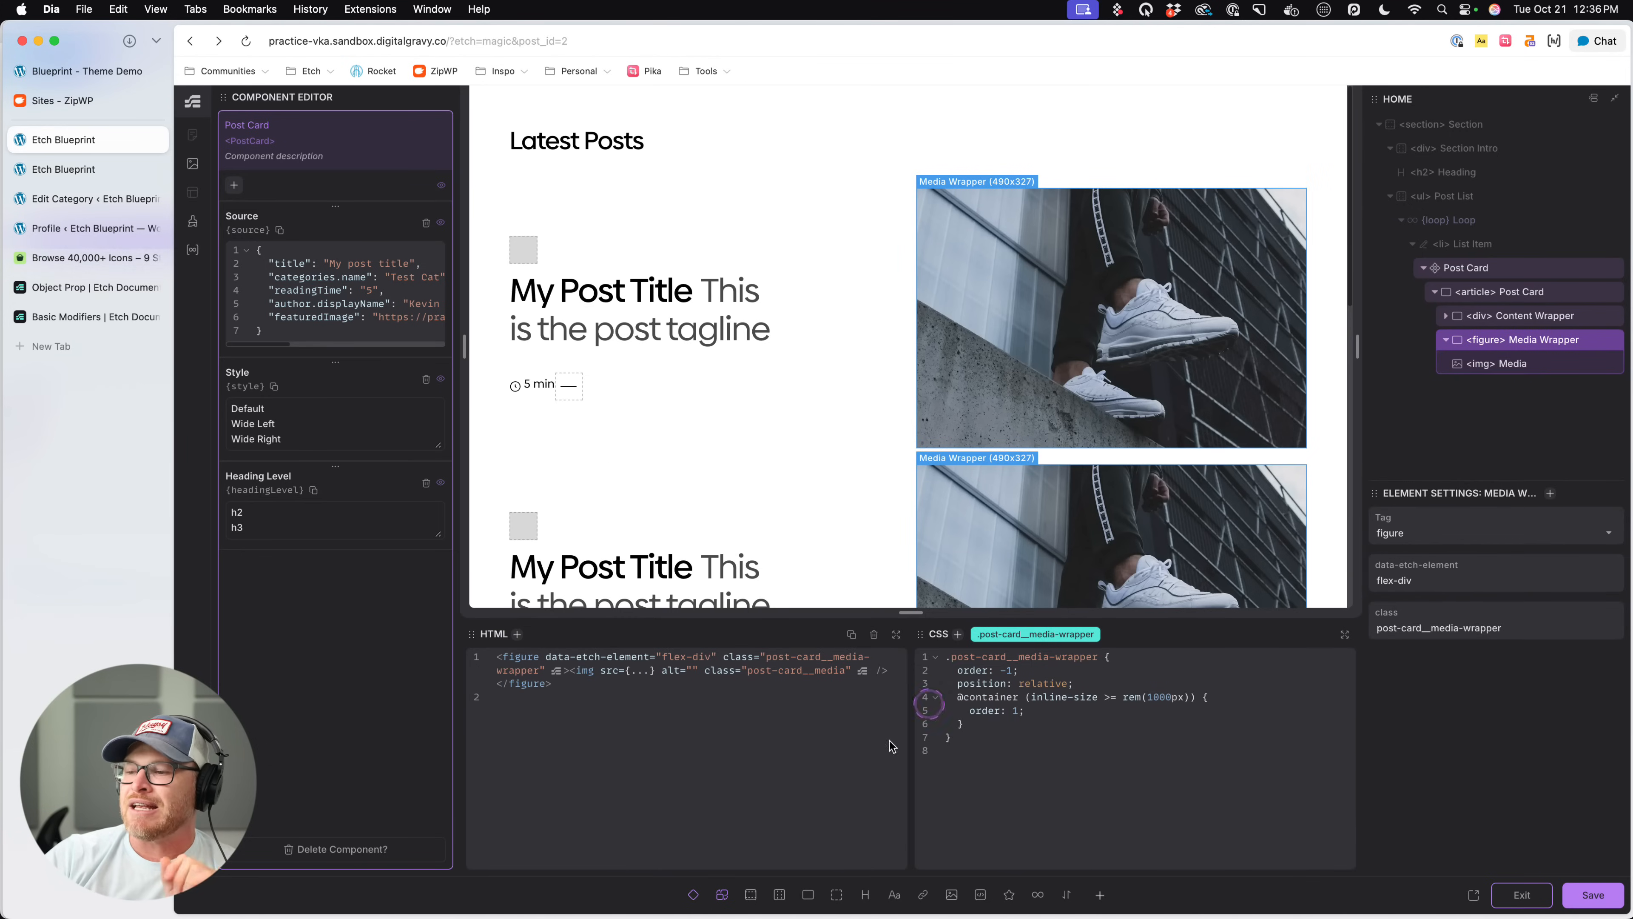
pyautogui.click(894, 894)
pyautogui.click(1493, 400)
pyautogui.doubleClick(1491, 392)
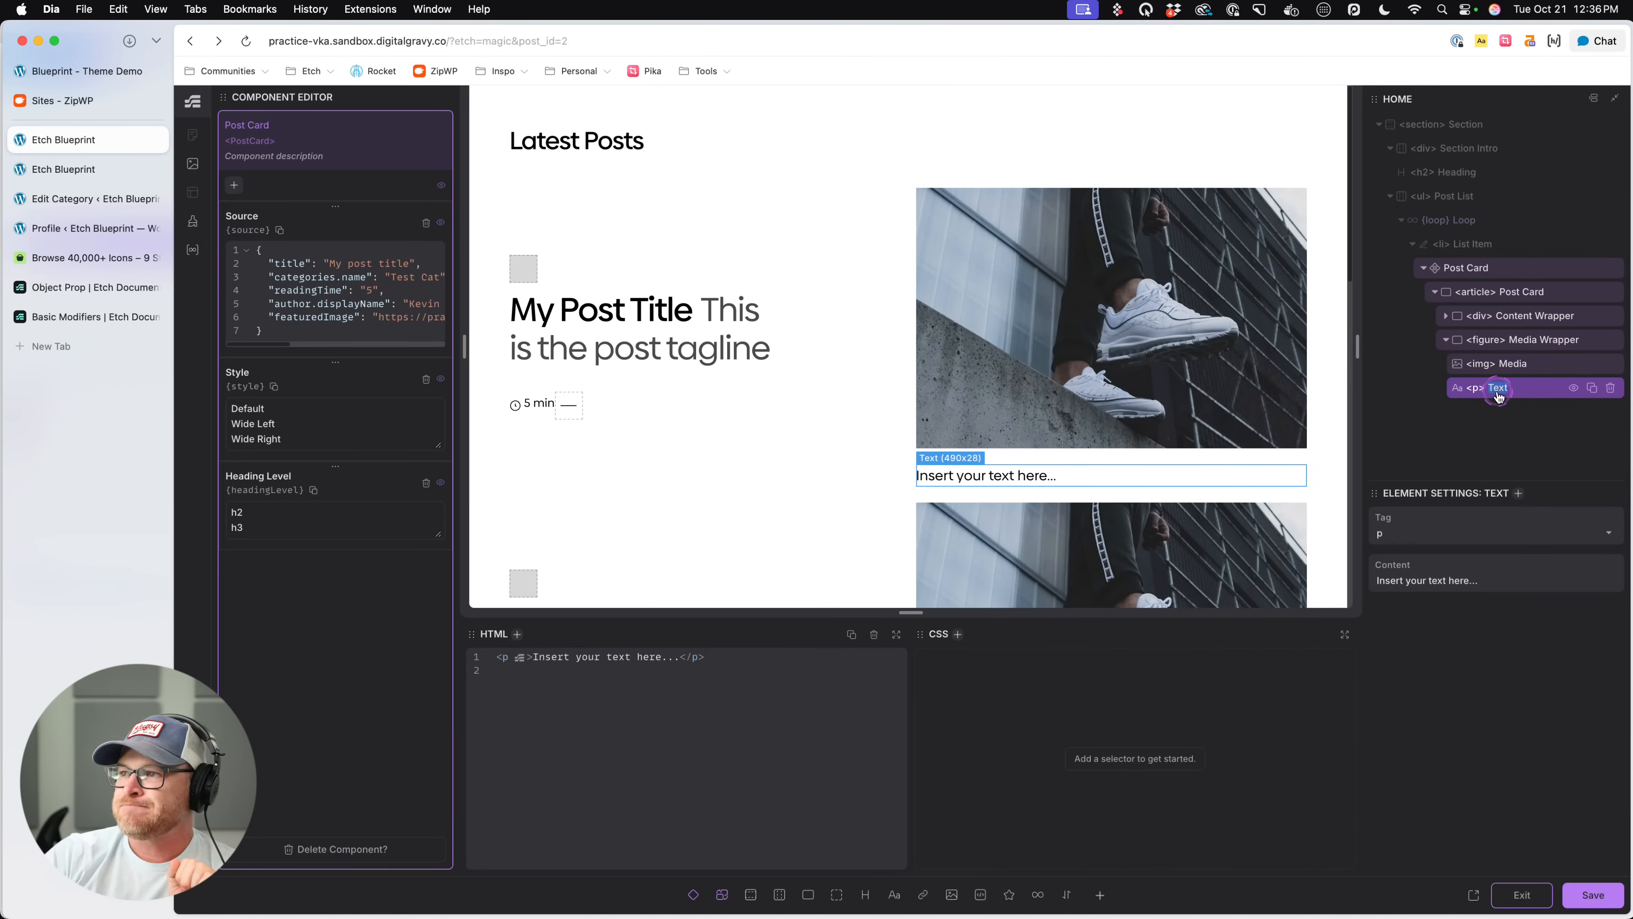
pyautogui.click(1413, 581)
pyautogui.tripleClick(1413, 580)
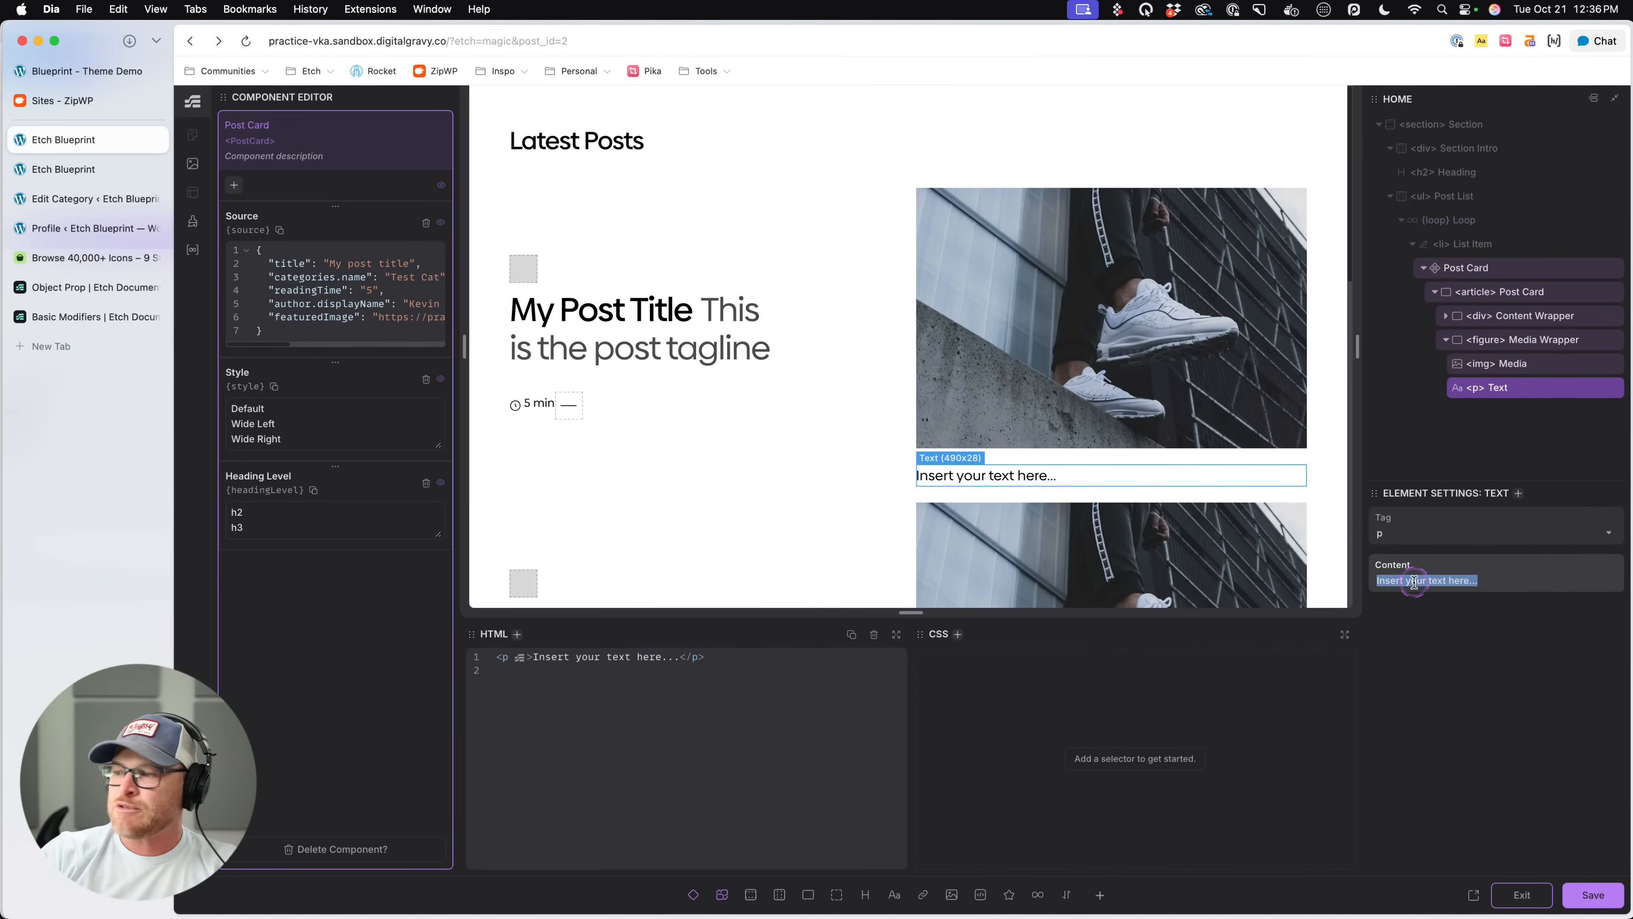
pyautogui.write('Bullshit')
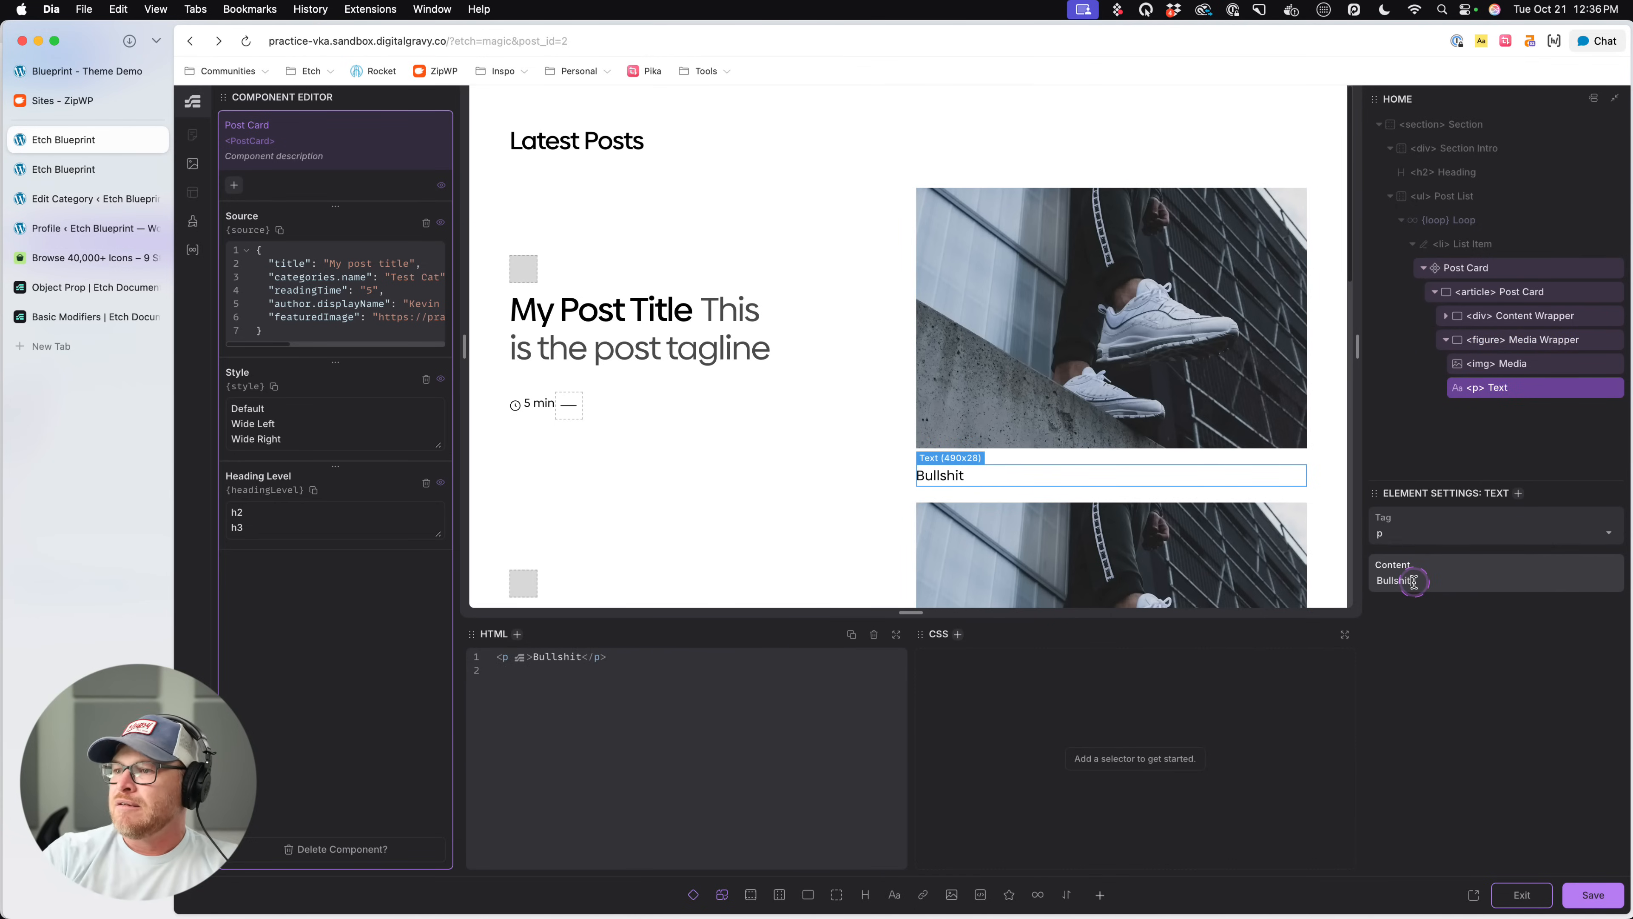
# - Give the text element the class .post-card__bullshit and add color: var(--white); and position: absolute; to its CSS rule
pyautogui.click(1511, 395)
pyautogui.write('.post-ca')
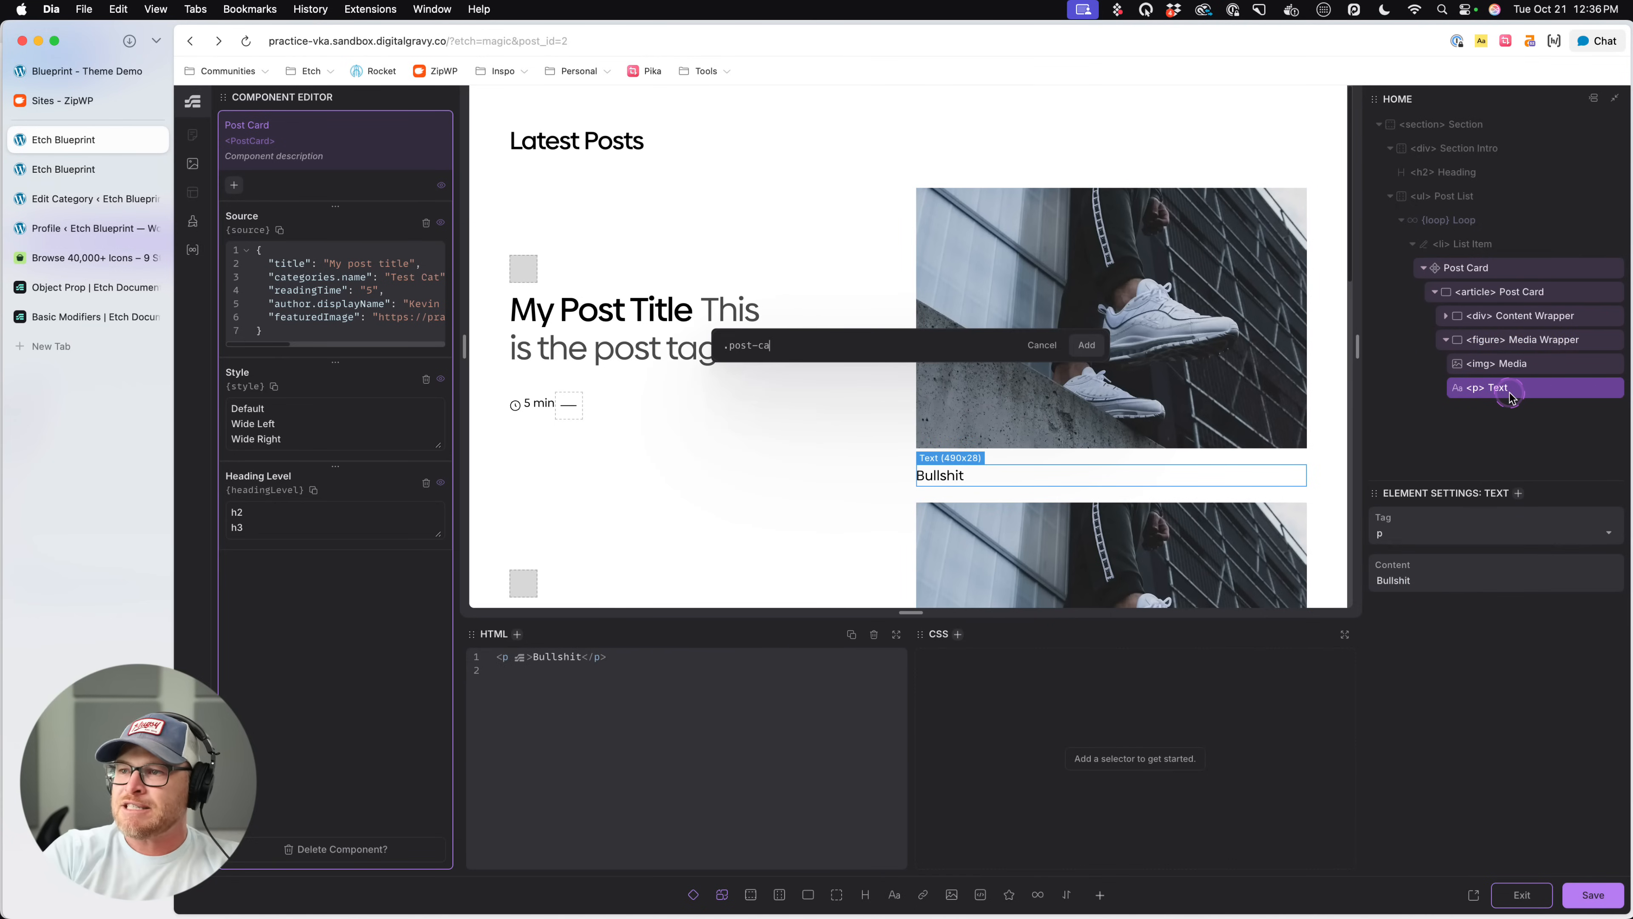
pyautogui.write('rd__bullshit')
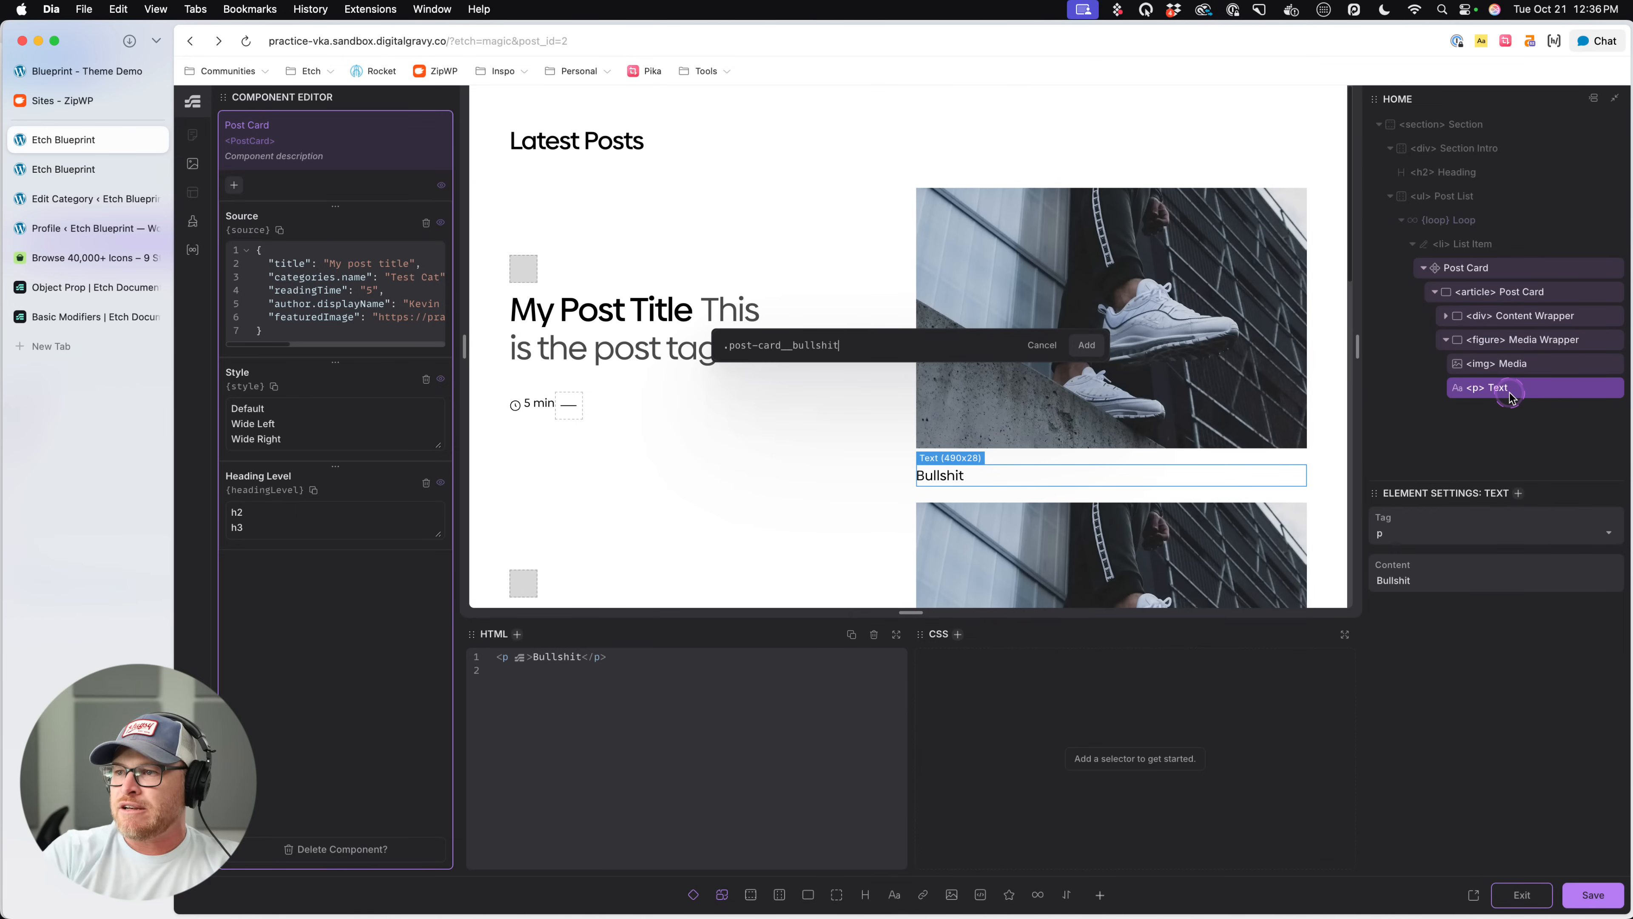
pyautogui.press('Return')
pyautogui.write('color: var(--white);   ')
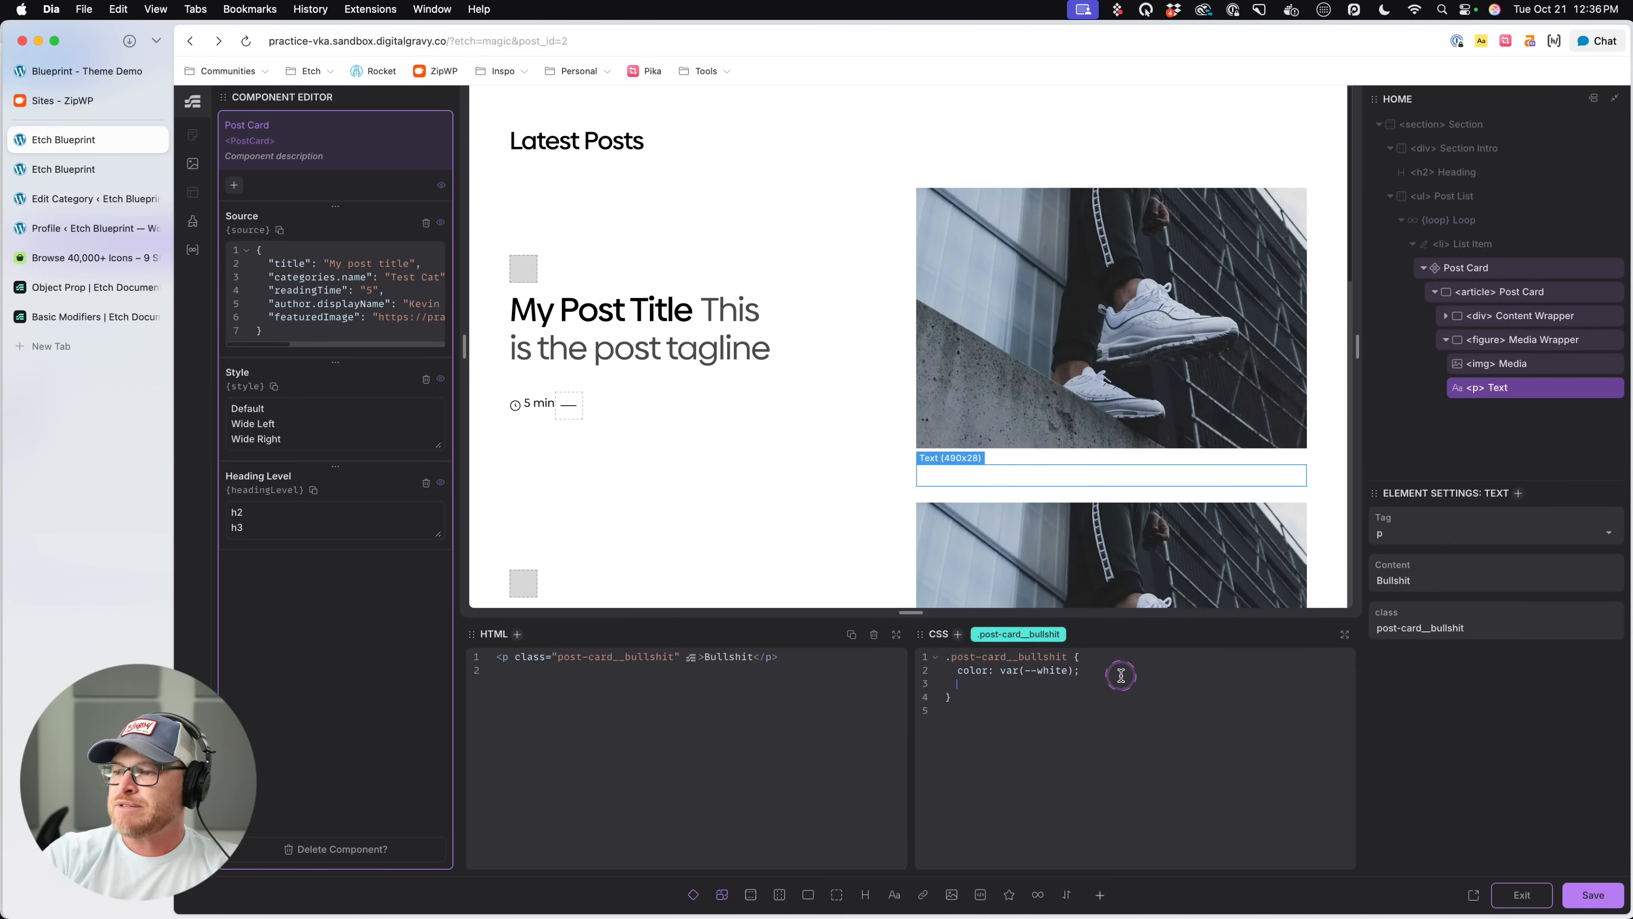
pyautogui.write('position: absolute;')
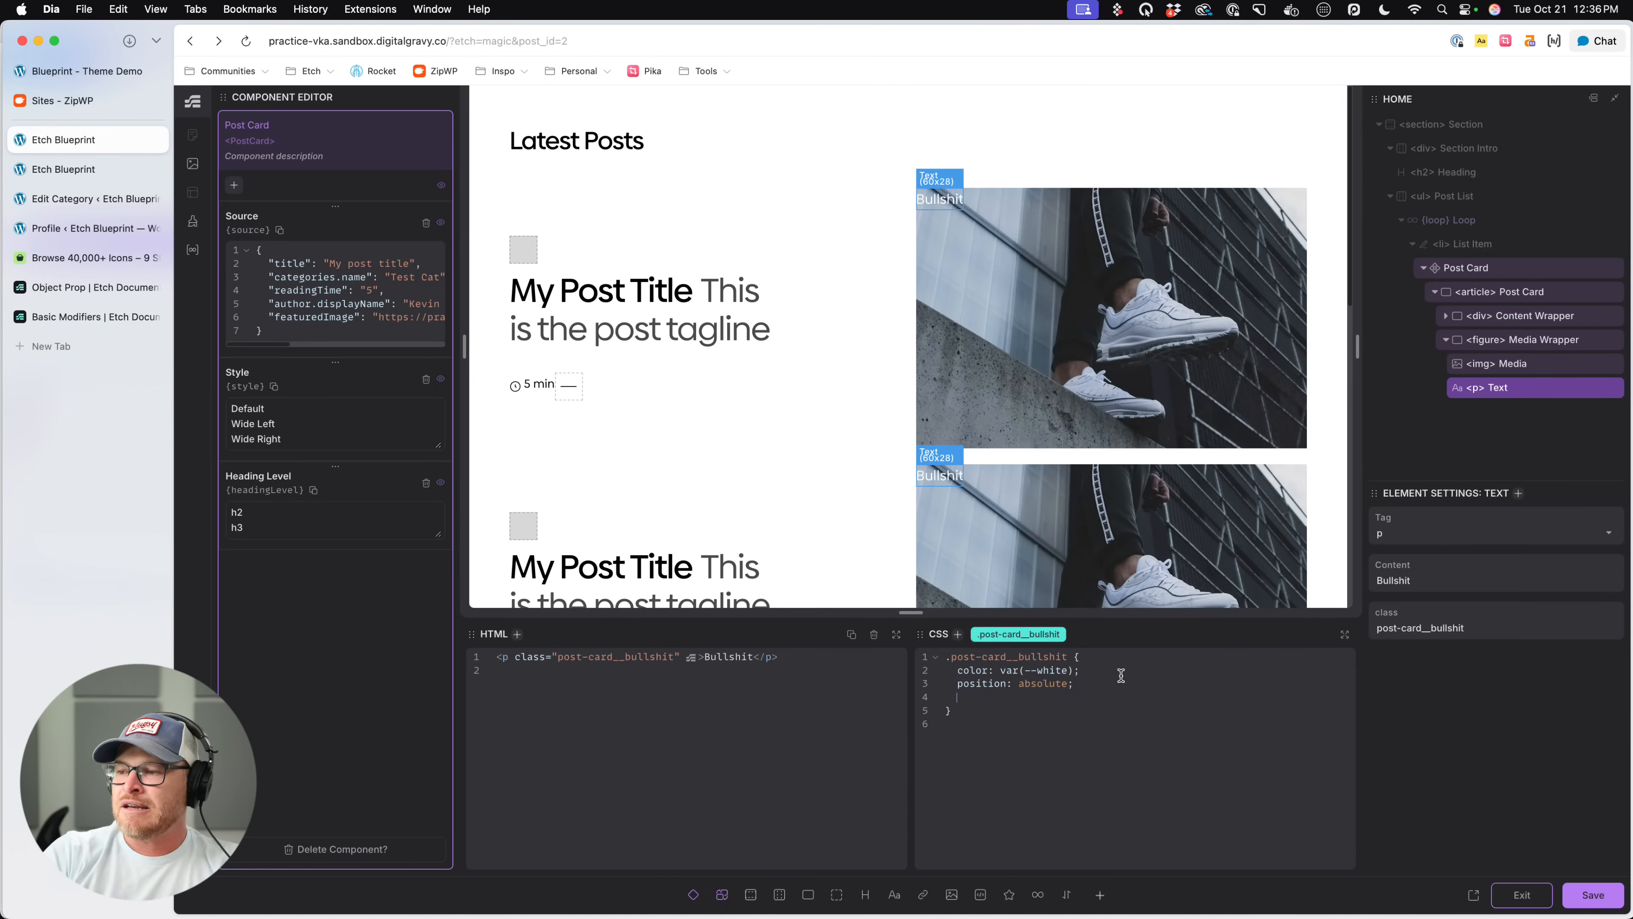
# - Replace the color property in the .post-card__bullshit rule with background, keeping var(--white) as its value
pyautogui.click(1121, 676)
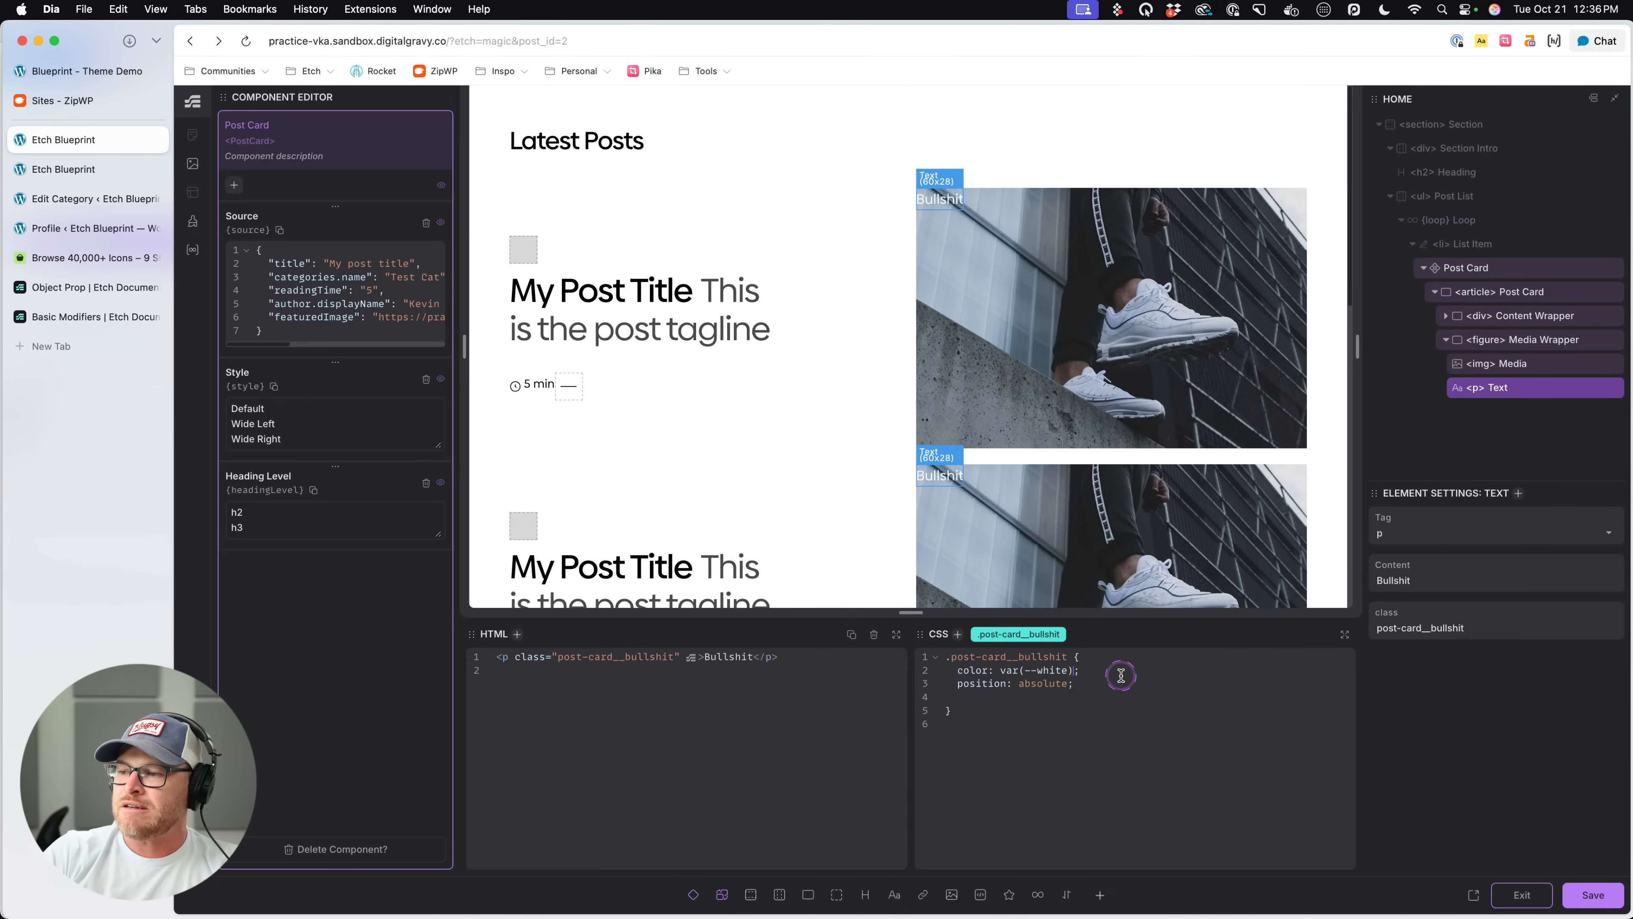
pyautogui.doubleClick(970, 670)
pyautogui.write('backg')
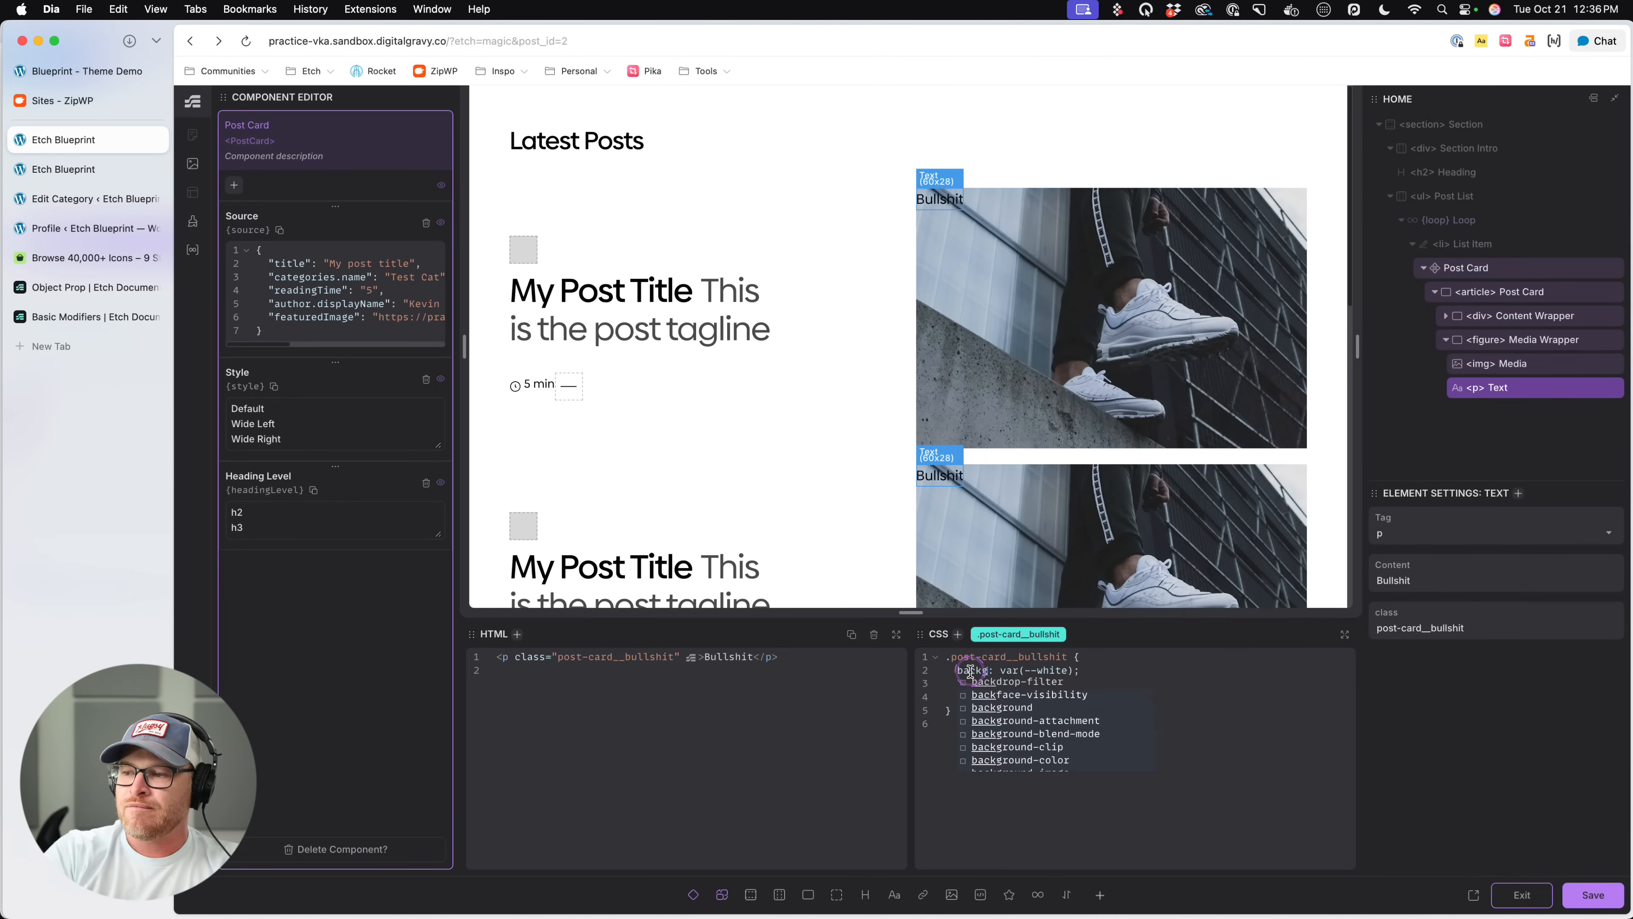
pyautogui.write('round')
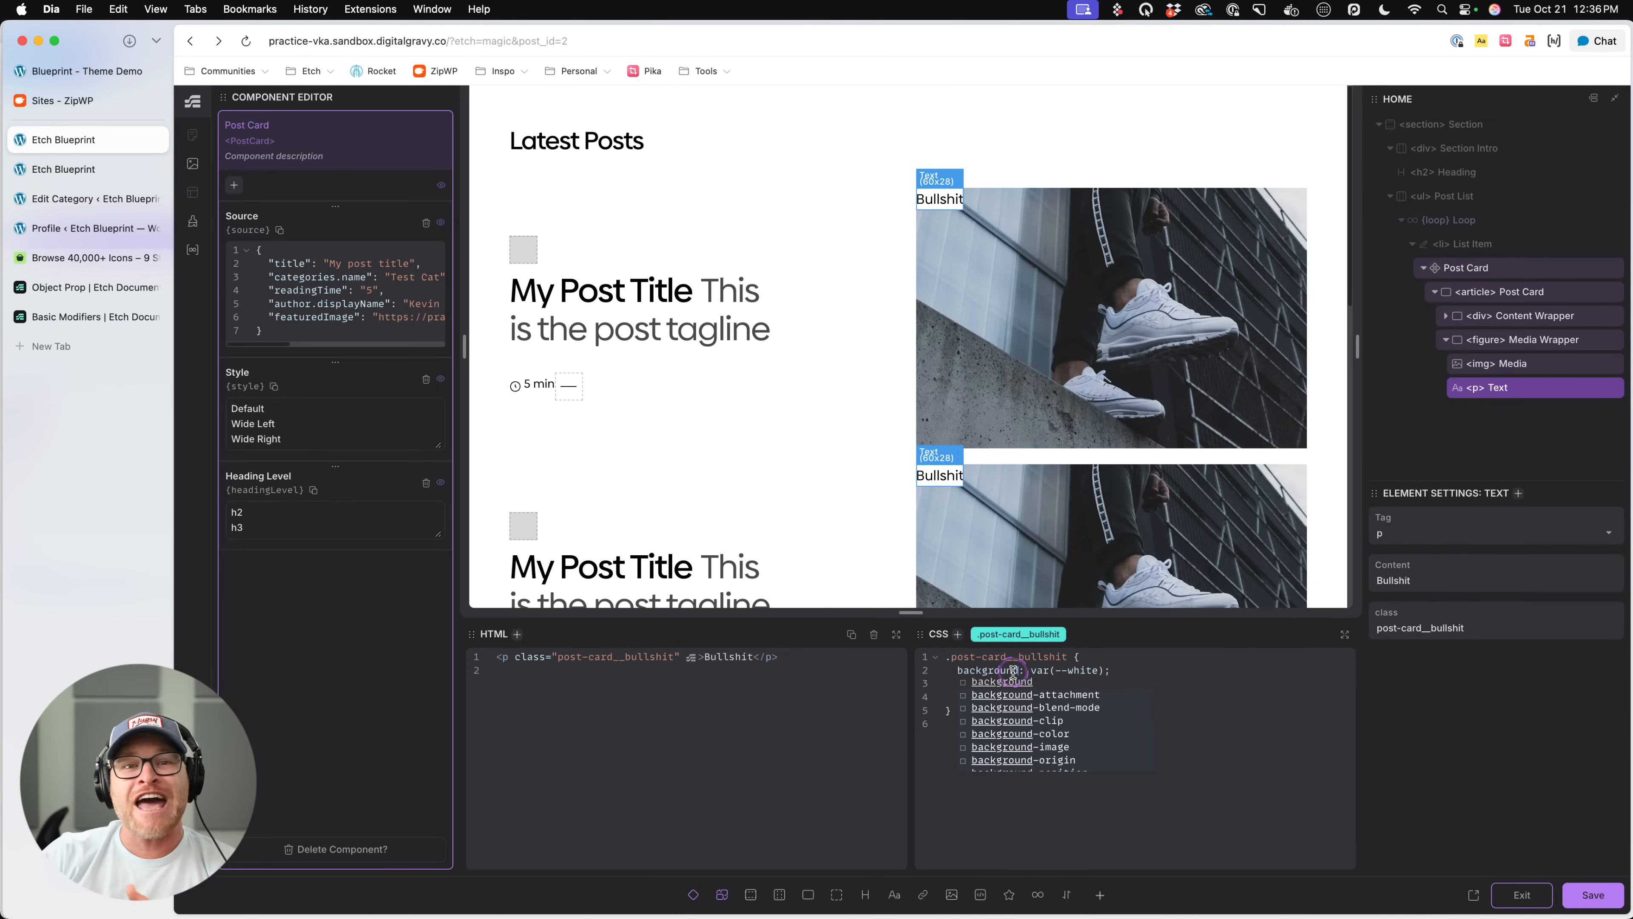
pyautogui.click(1001, 670)
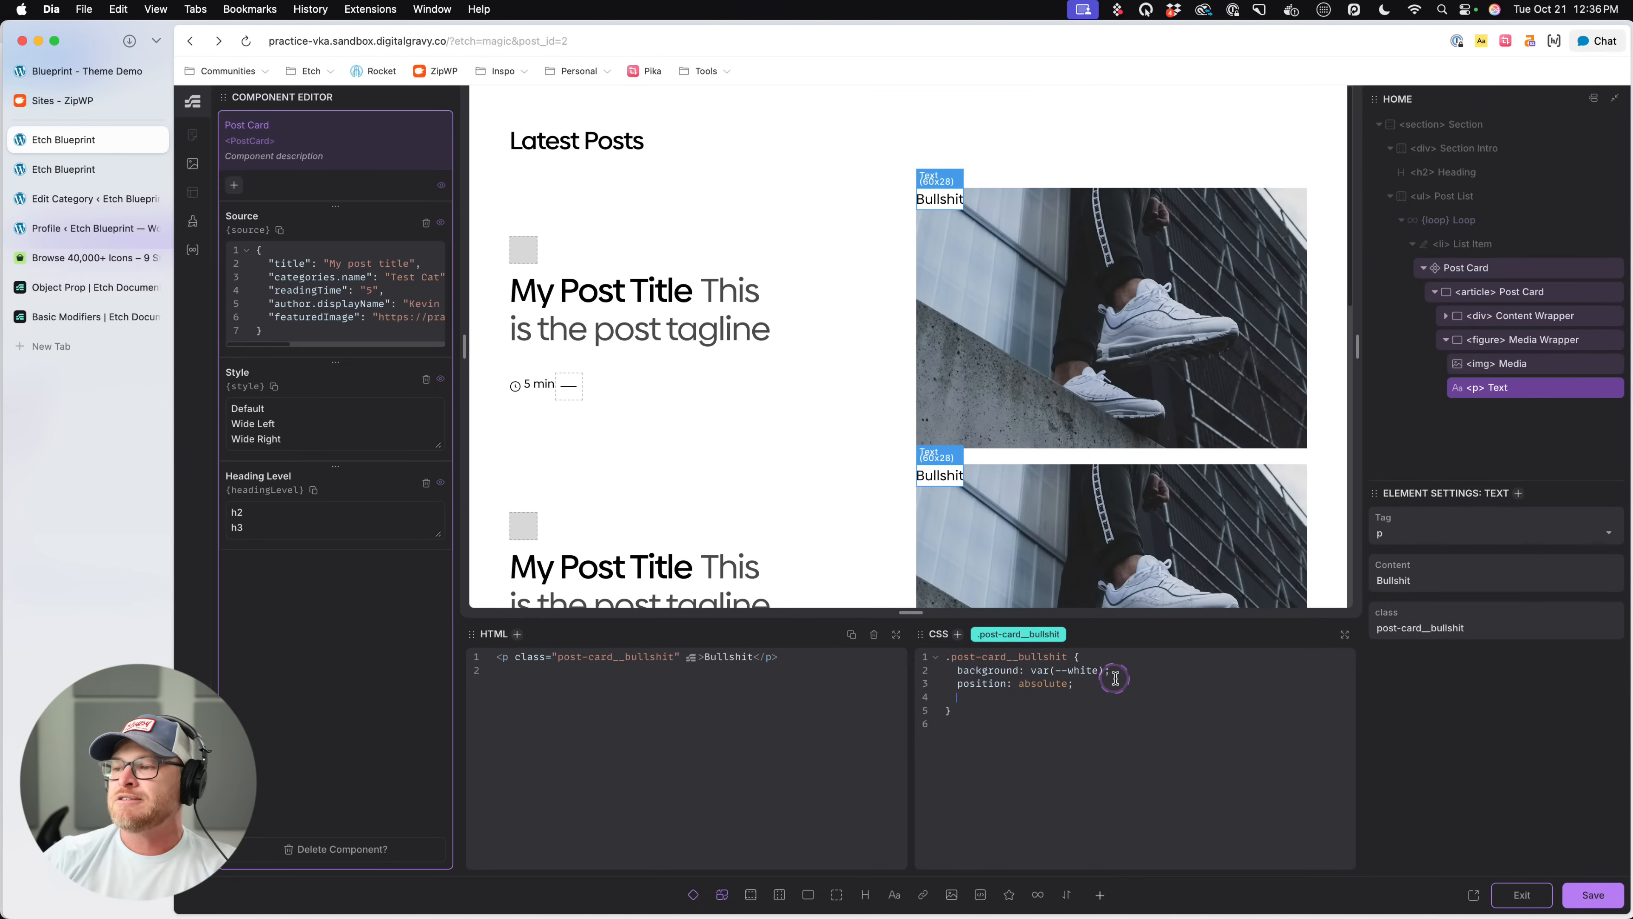
# - Add inset-block-start: 1em; and inset-inline-start: 1em; below the background declaration in the .post-card__bullshit rule
pyautogui.click(1137, 672)
pyautogui.press('Return')
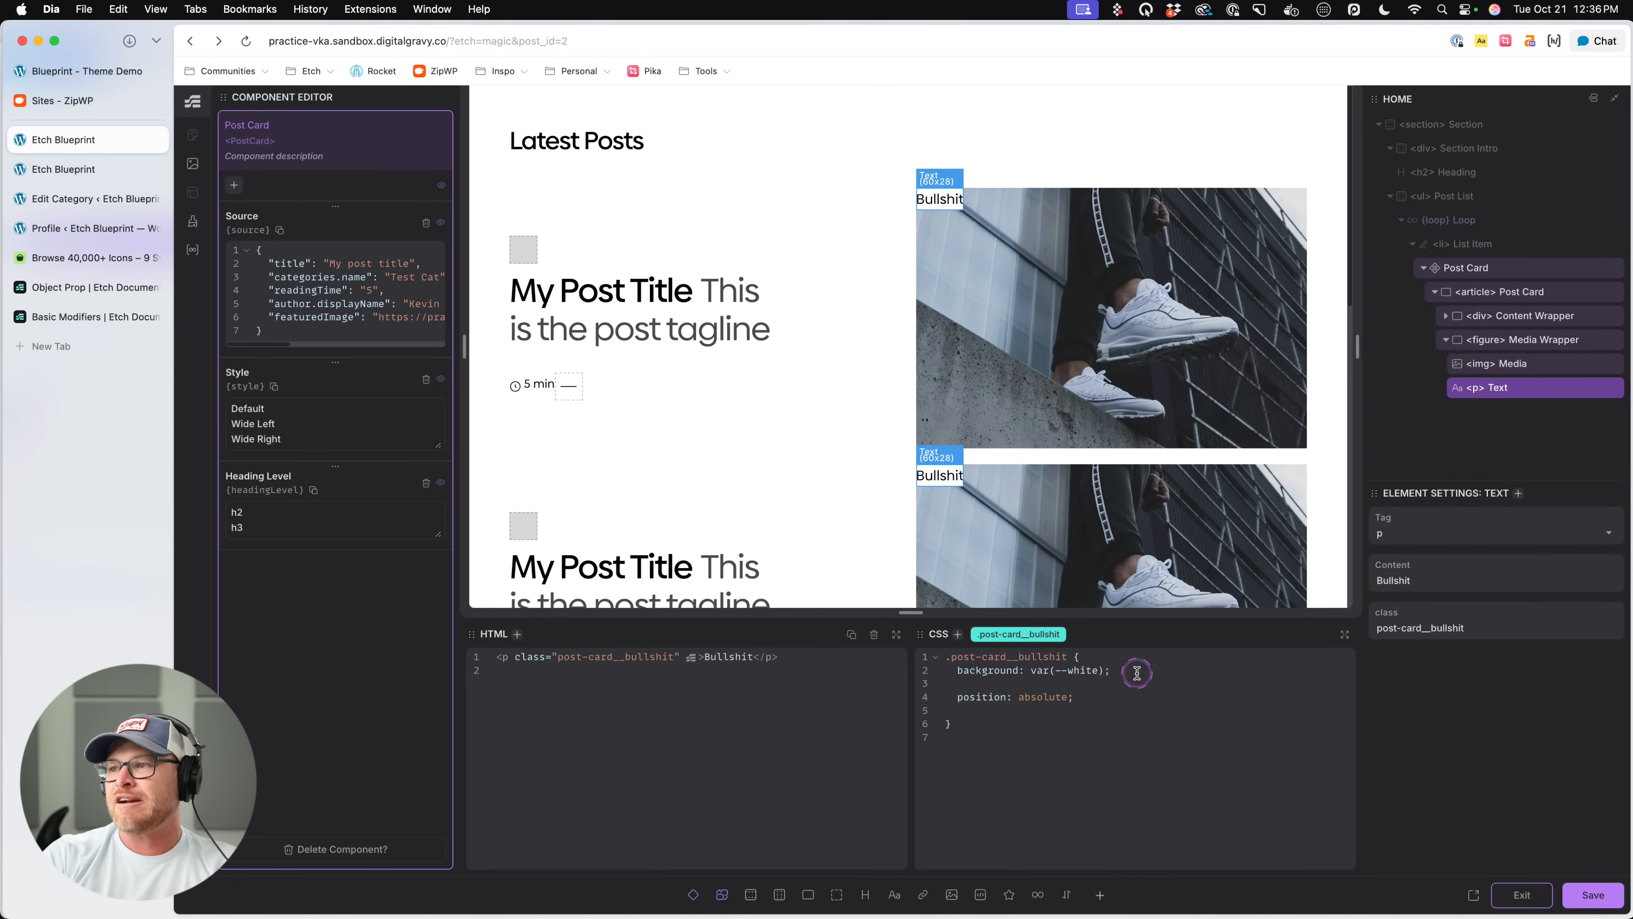
pyautogui.write('inset')
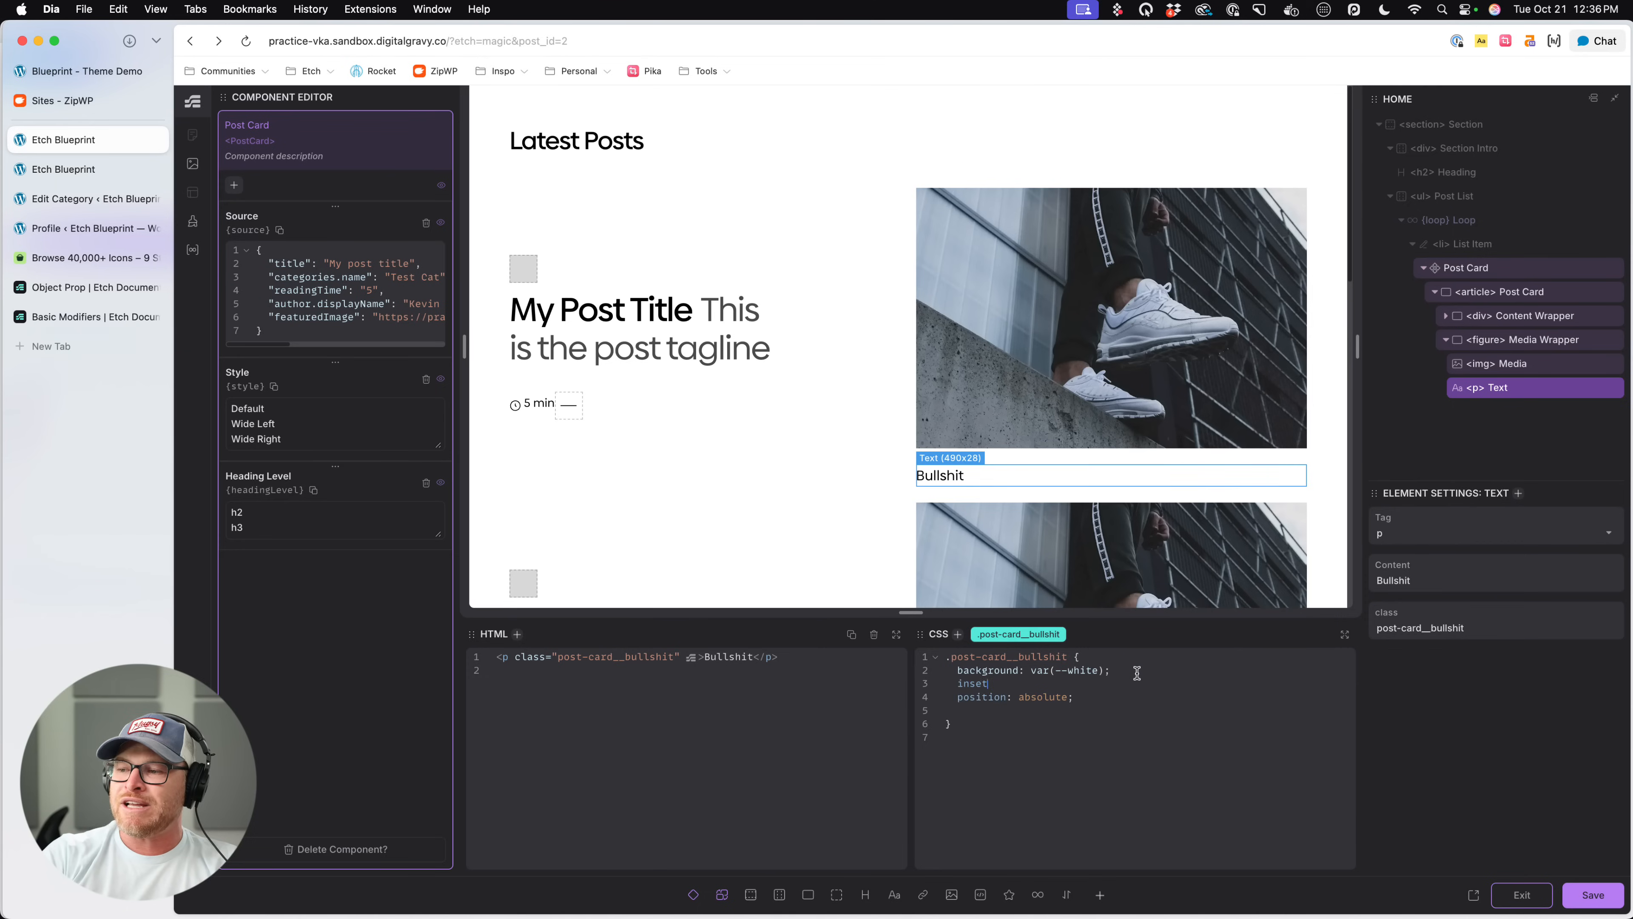
pyautogui.write('-block-start: 1em;')
pyautogui.press('Return')
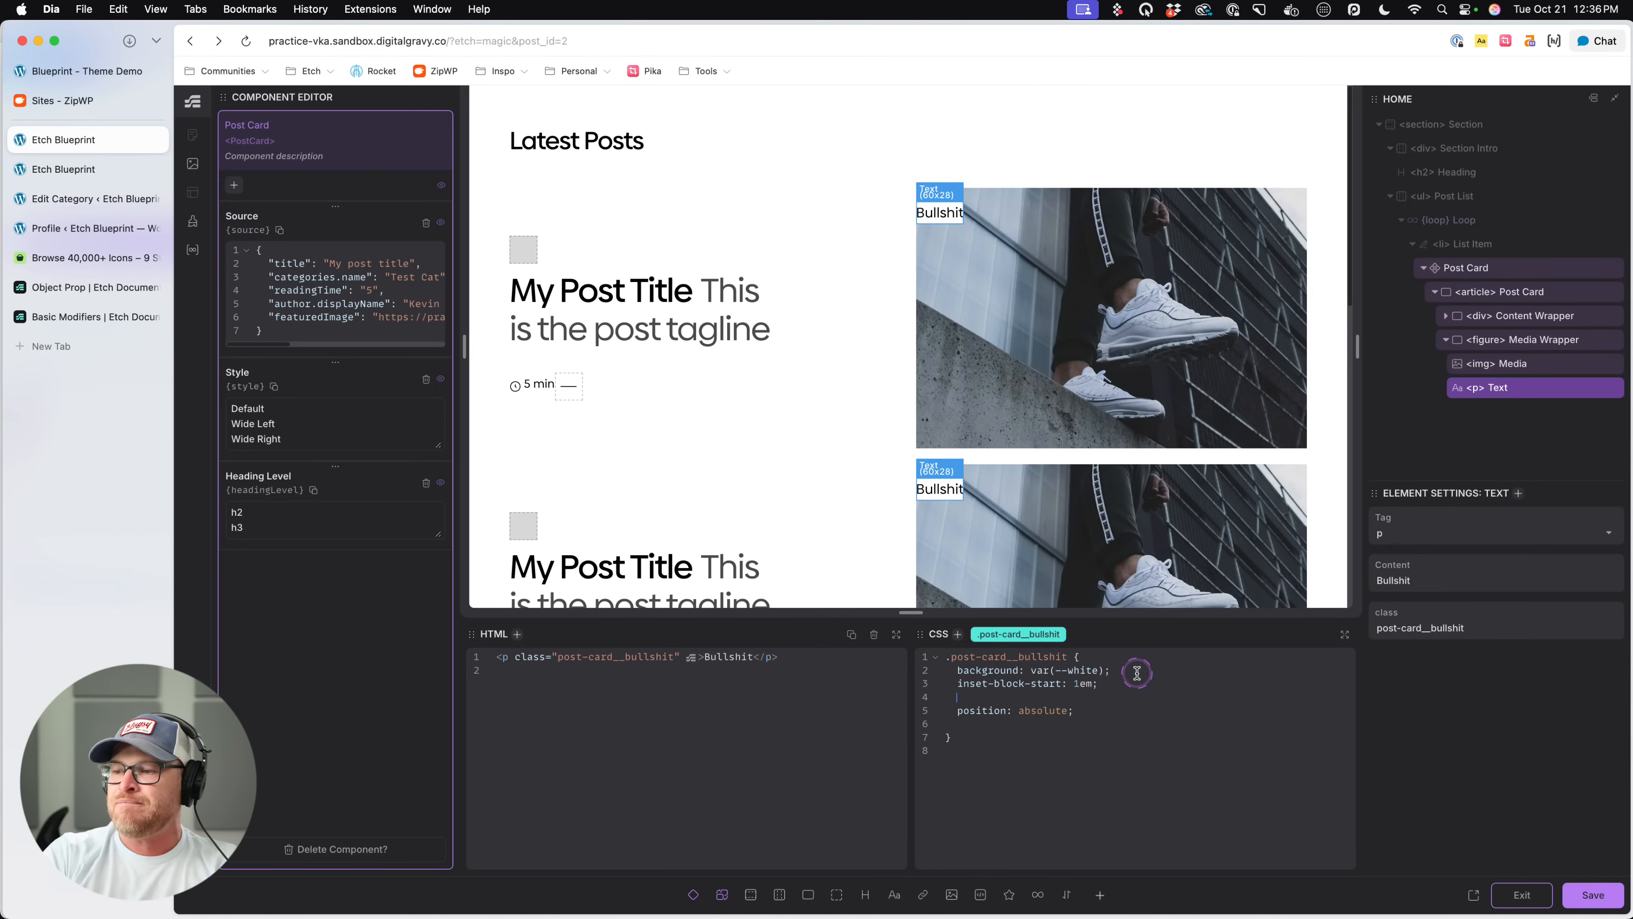
pyautogui.write('inset-inline-start: 1em;')
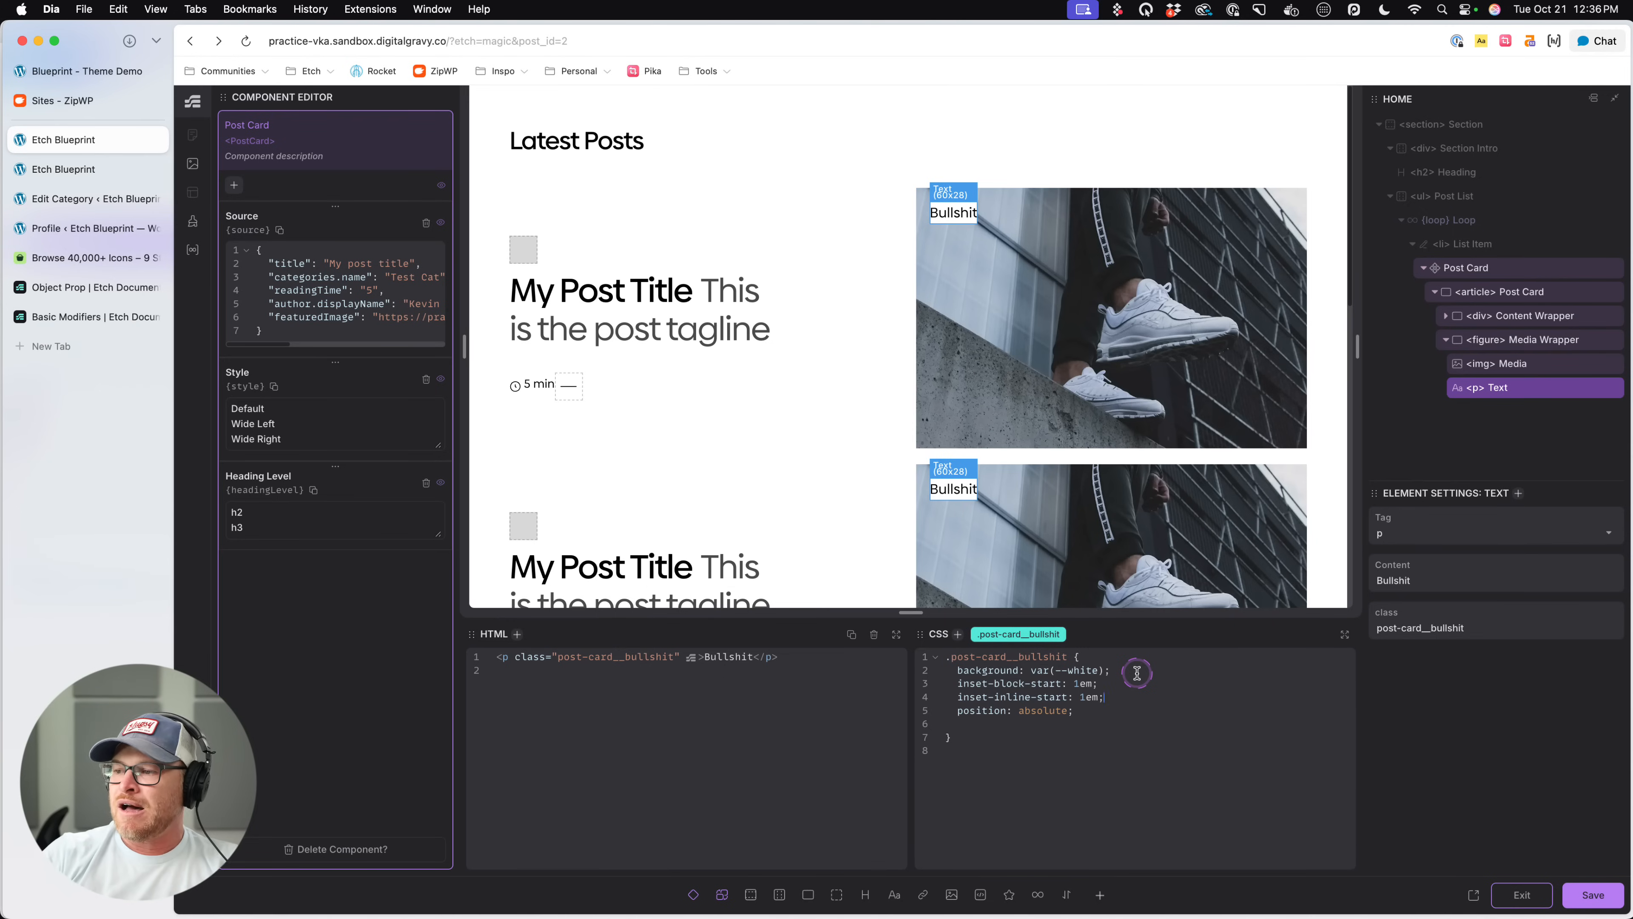
# - Change the inline inset property in the .post-card__bullshit rule to inset-inline-end: 1em;
pyautogui.press('BackSpace')
pyautogui.press('BackSpace')
pyautogui.press('BackSpace')
pyautogui.press('BackSpace')
pyautogui.press('BackSpace')
pyautogui.write('end: 1em;   ')
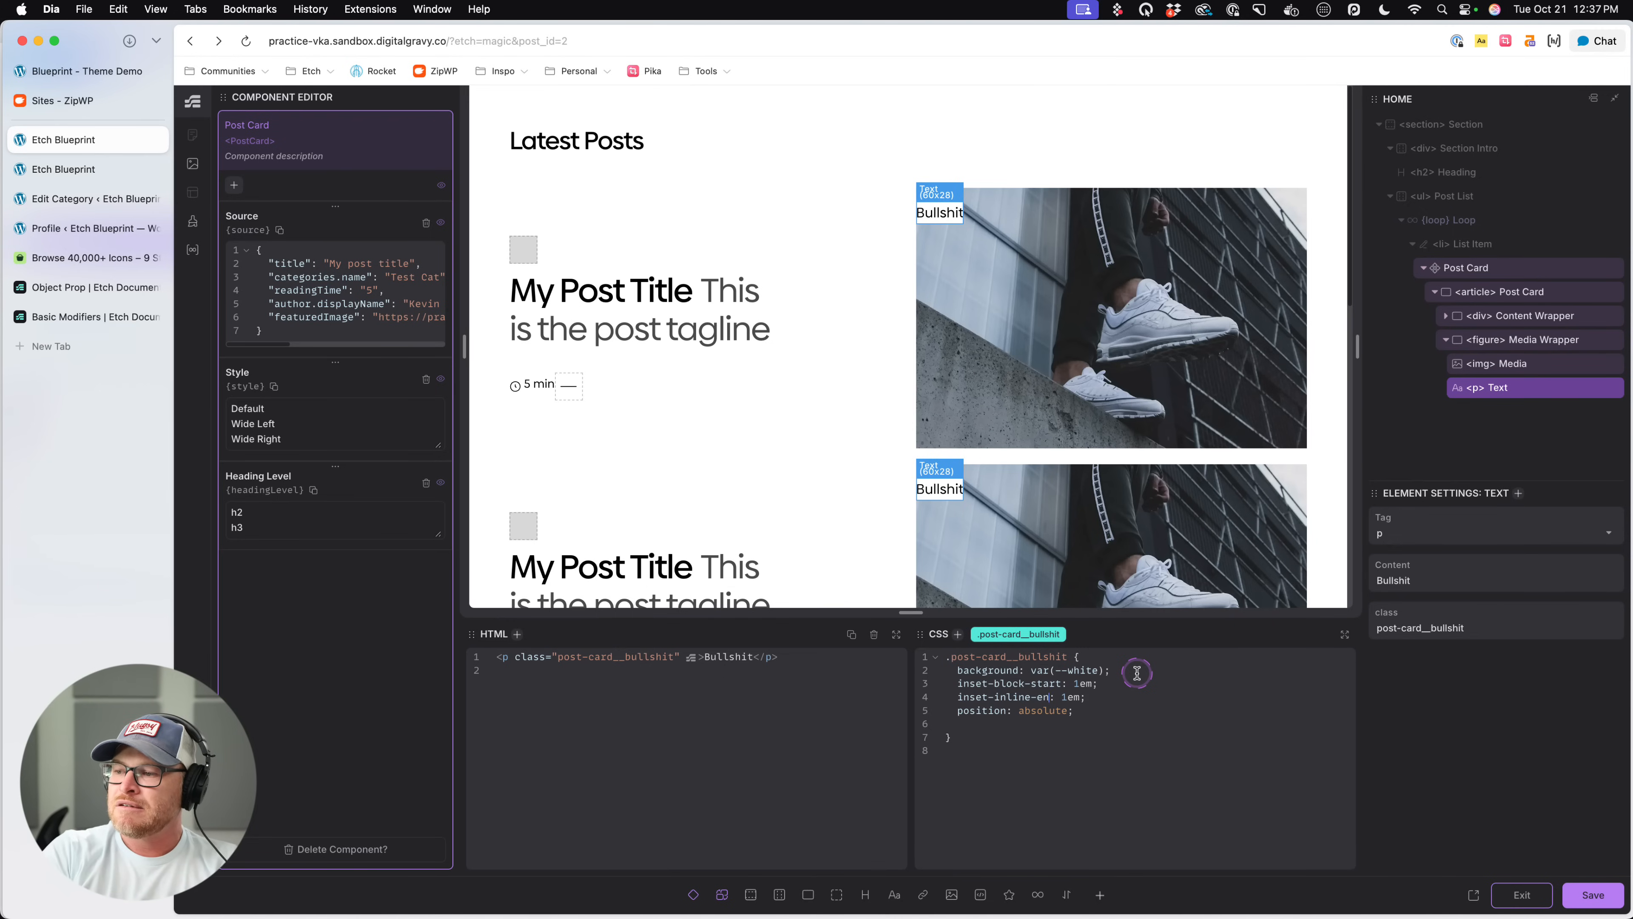
pyautogui.write('position: absolute;')
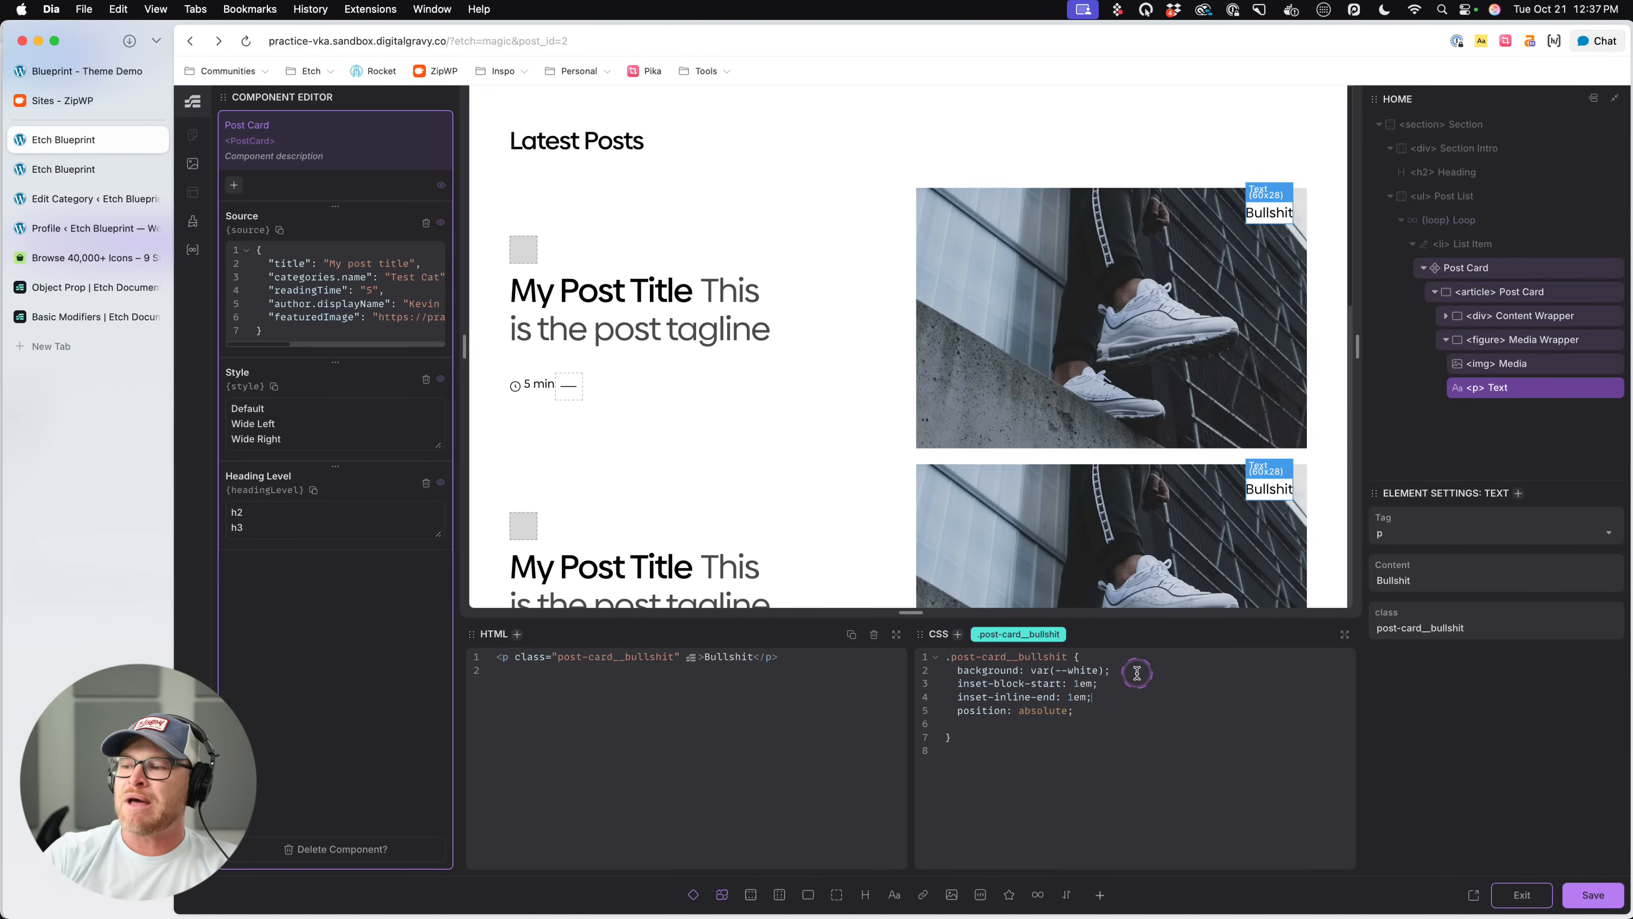
# - Add padding: .5em; and line-height: 1; to the .post-card__bullshit rule, above the position declaration
pyautogui.press('Return')
pyautogui.write('padding: .')
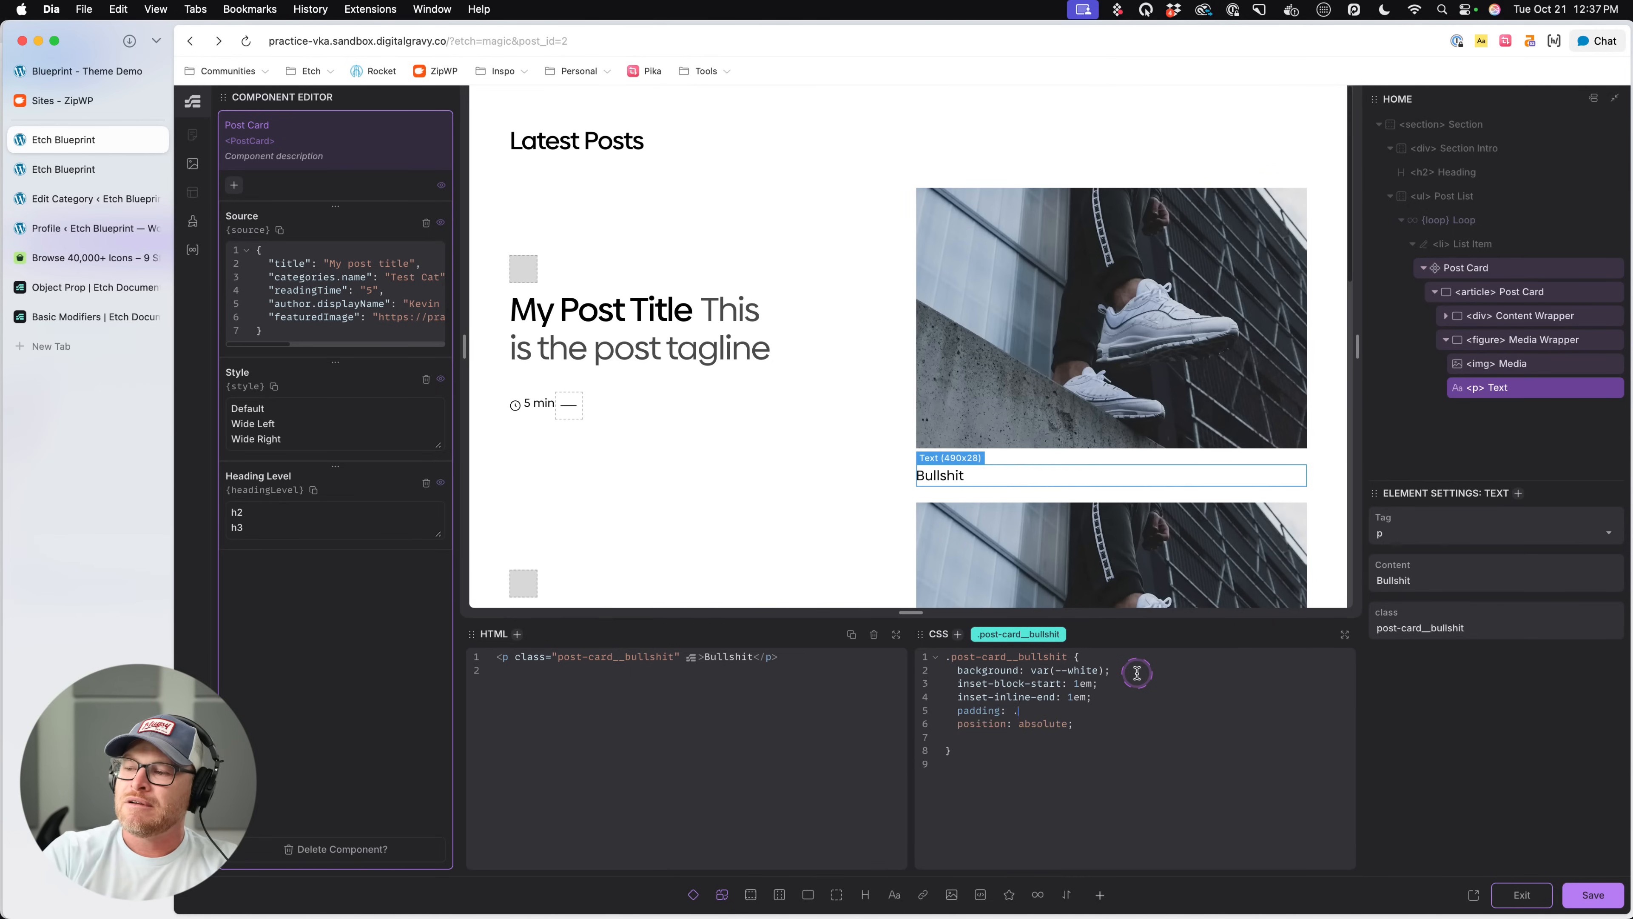
pyautogui.write('5em;')
pyautogui.press('Return')
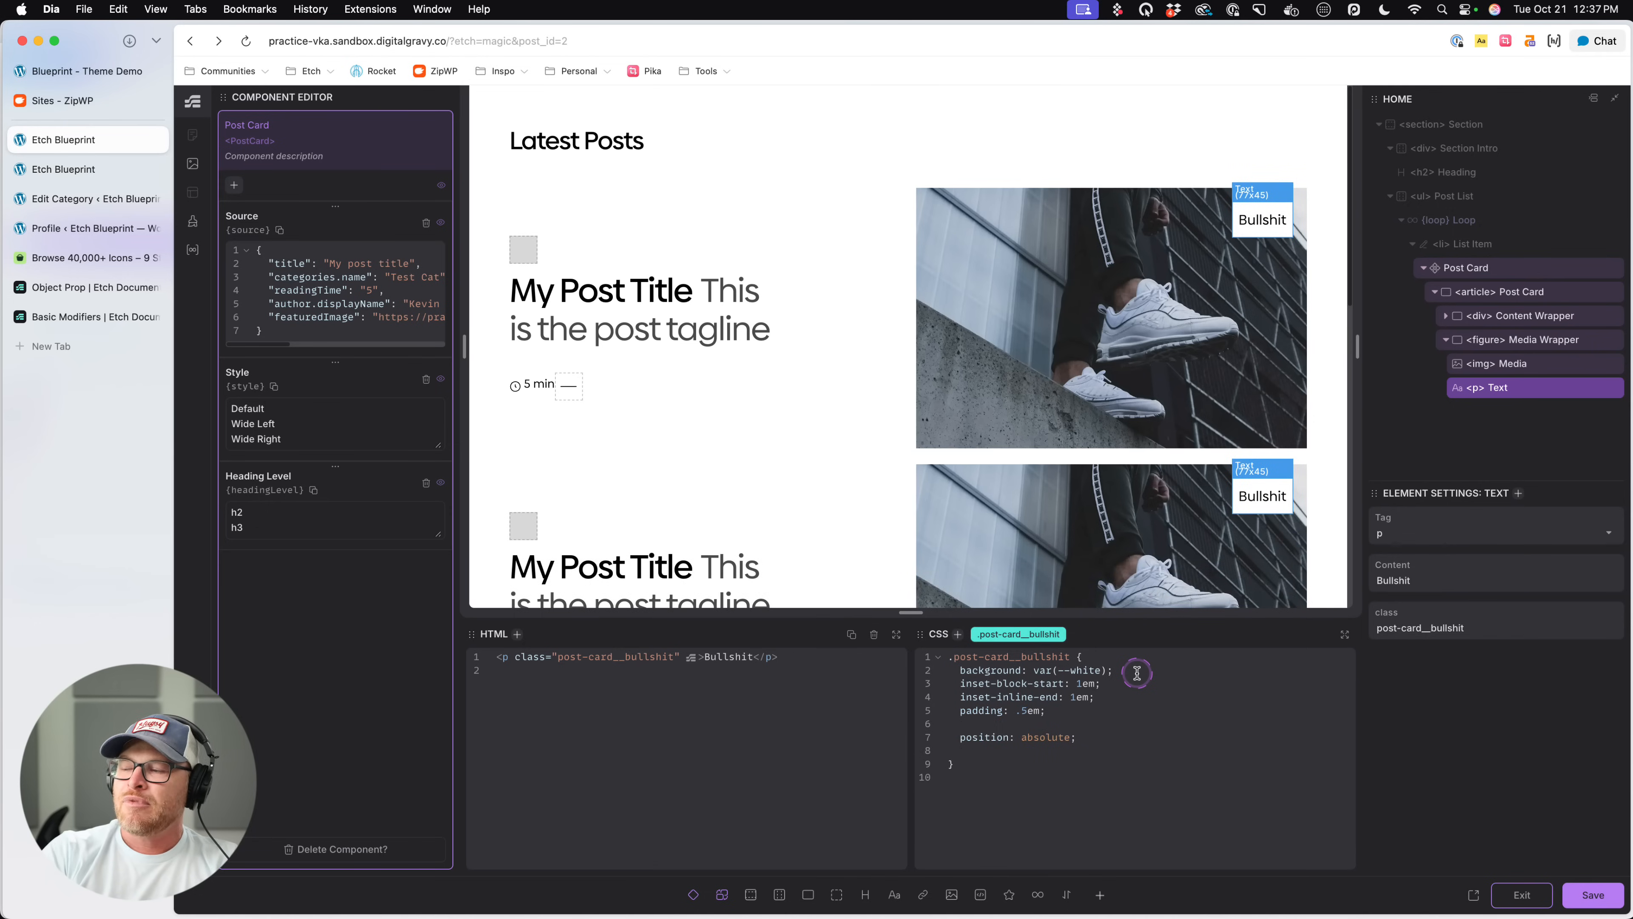
pyautogui.write('line-heigth:')
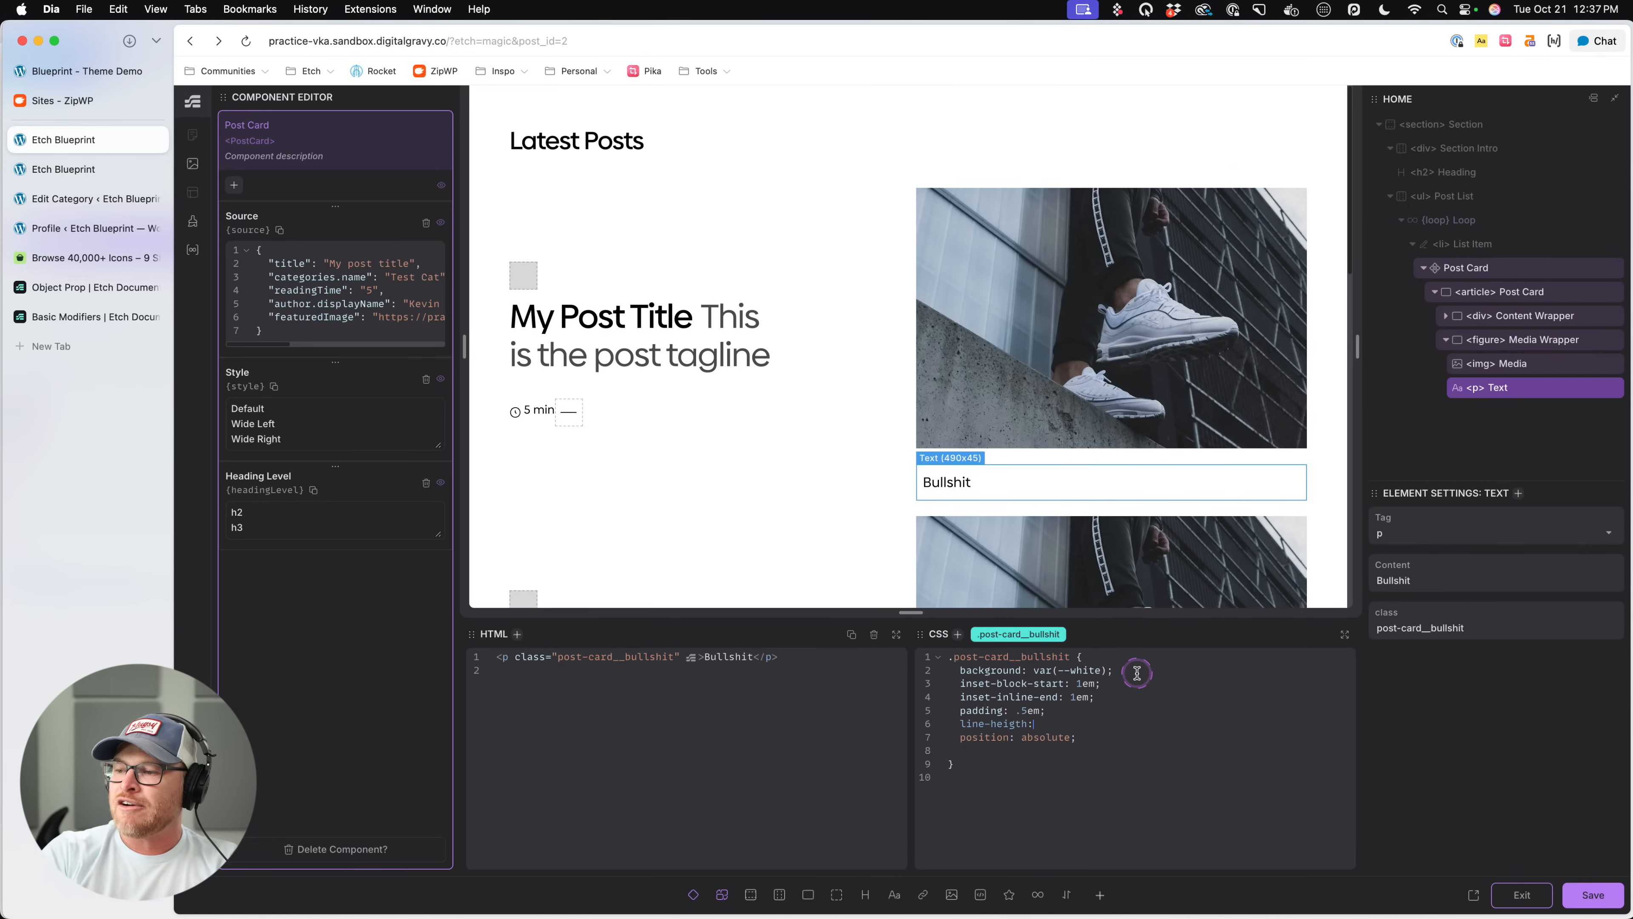
pyautogui.press('BackSpace')
pyautogui.press('BackSpace')
pyautogui.press('BackSpace')
pyautogui.write('ht: 1;')
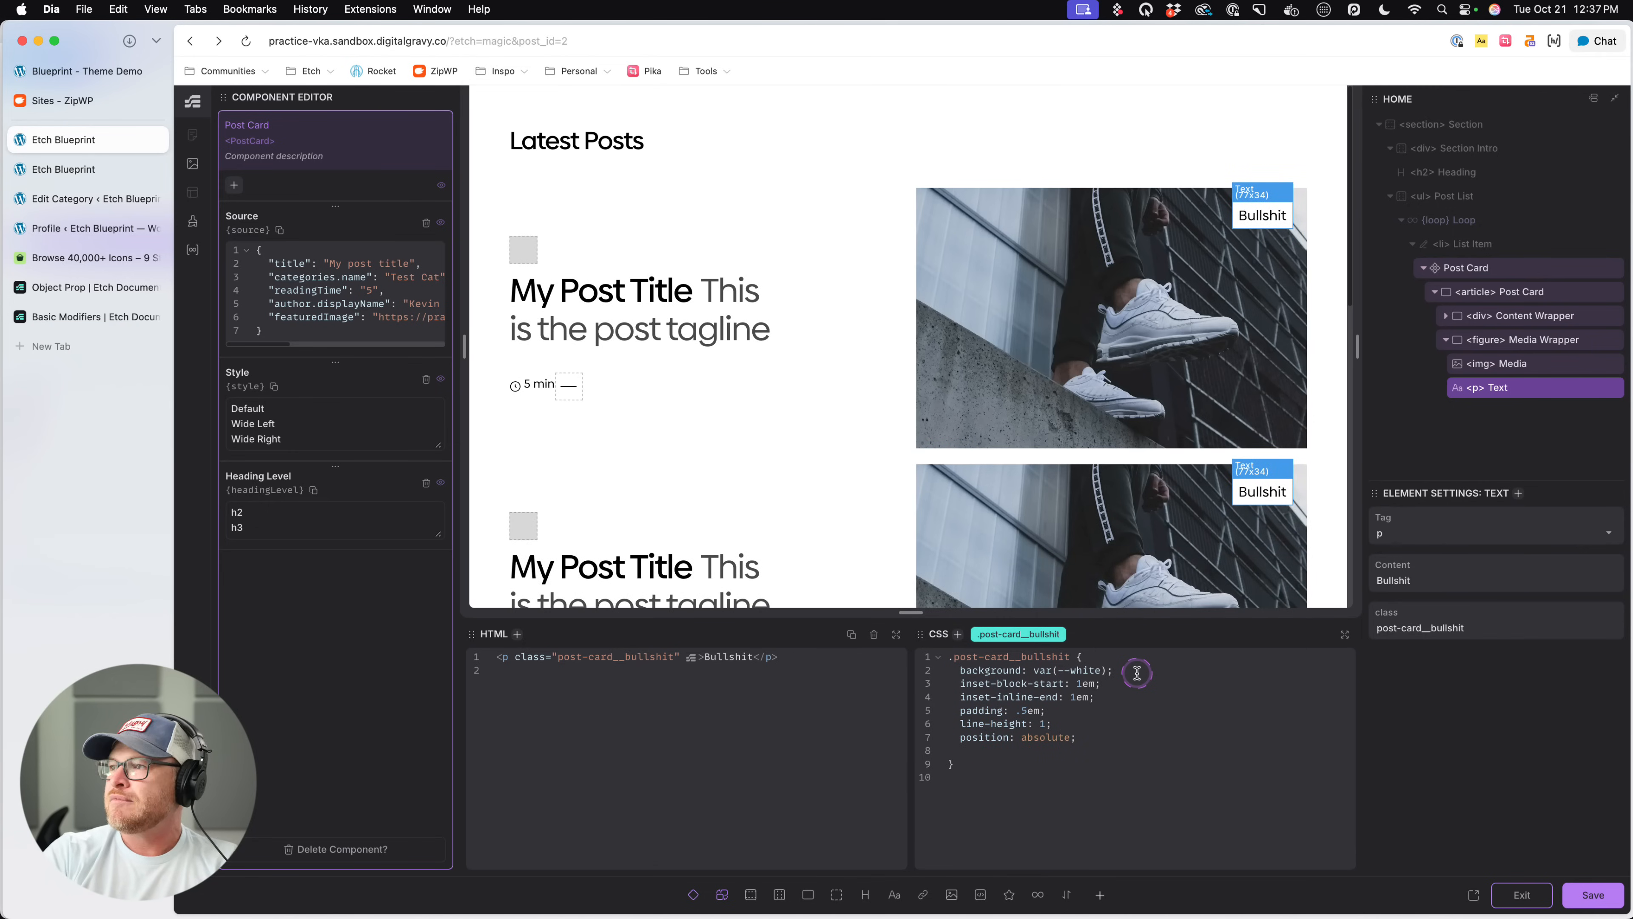
pyautogui.press('Return')
pyautogui.write('b')
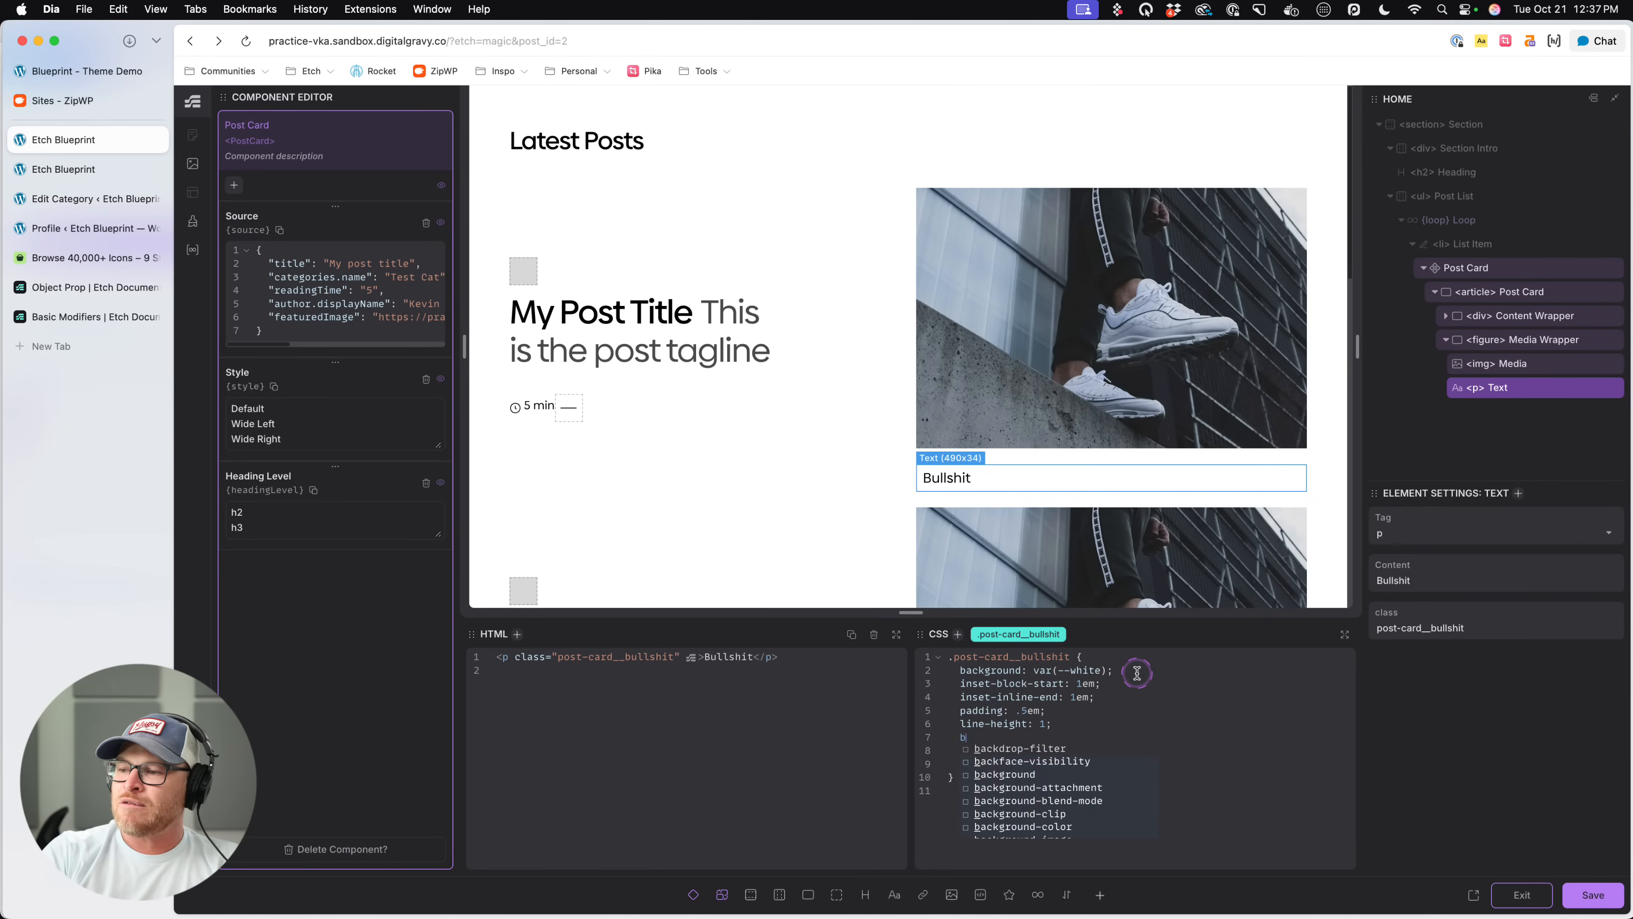
pyautogui.press('BackSpace')
pyautogui.press('BackSpace')
pyautogui.press('BackSpace')
pyautogui.press('super+s')
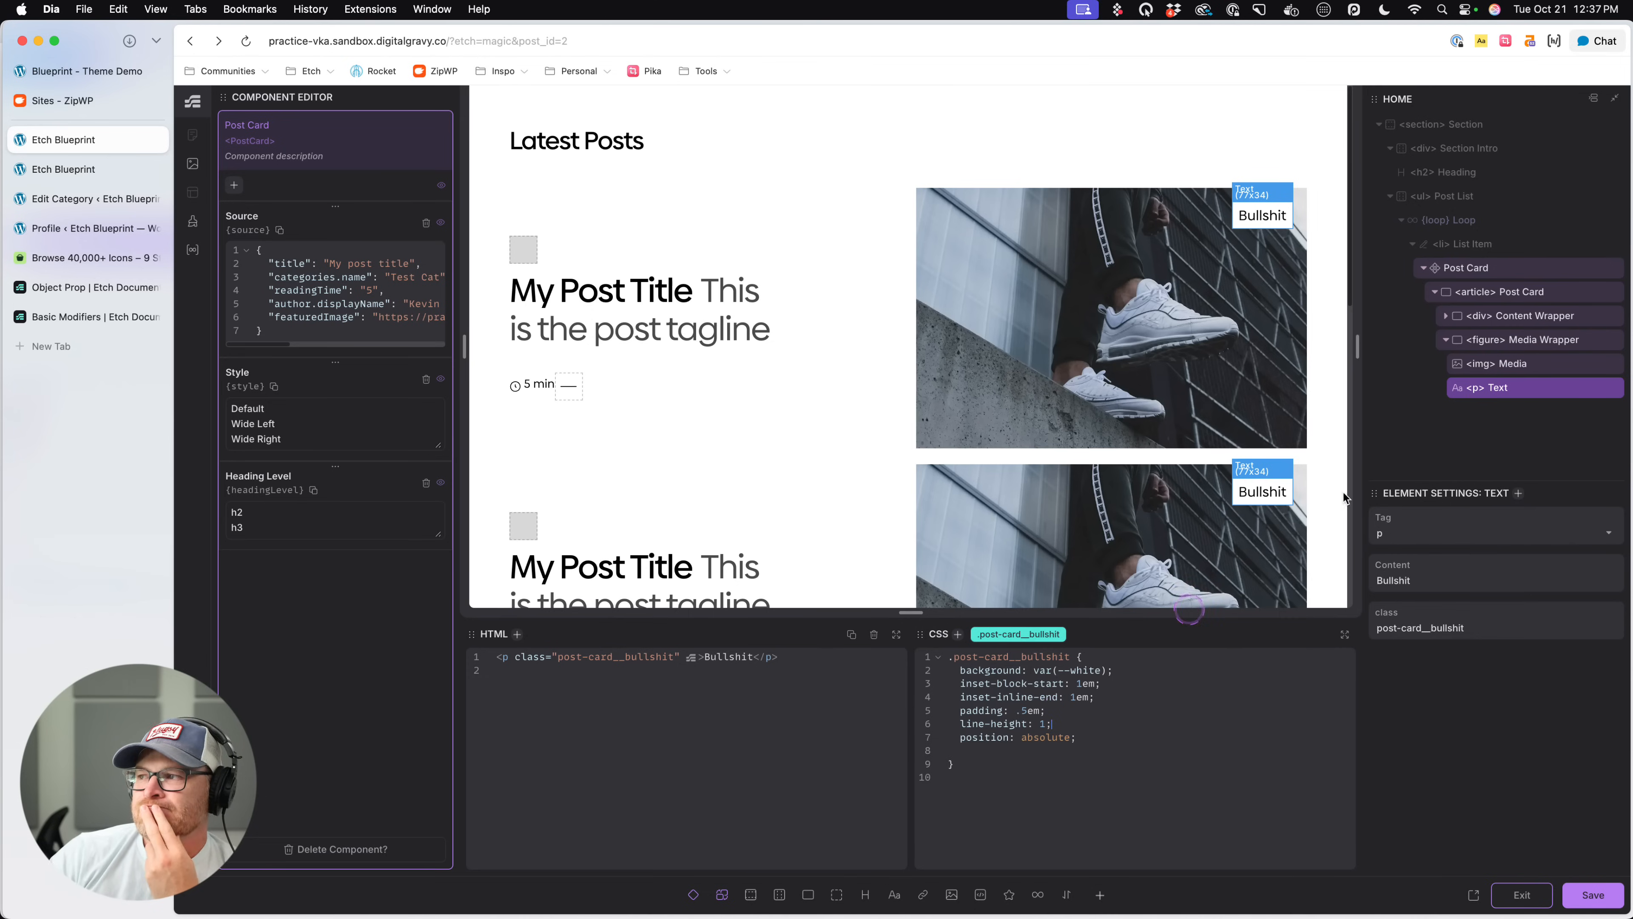
# - Change the HTML tag of the Text element in the Media Wrapper to div
pyautogui.rightClick(1514, 393)
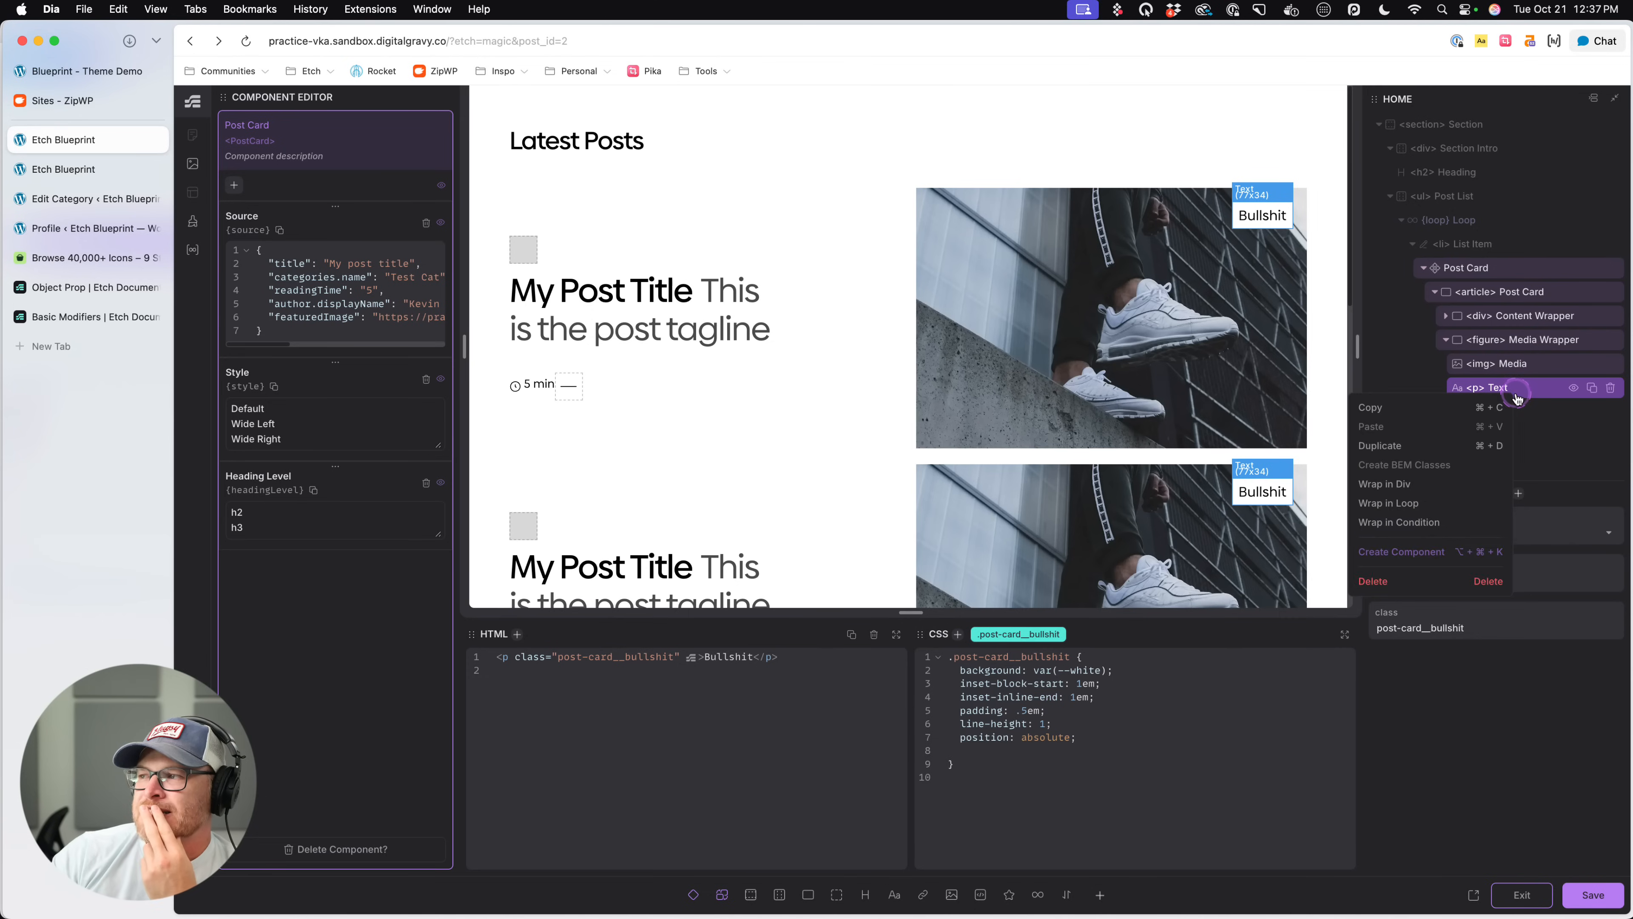
pyautogui.click(1547, 428)
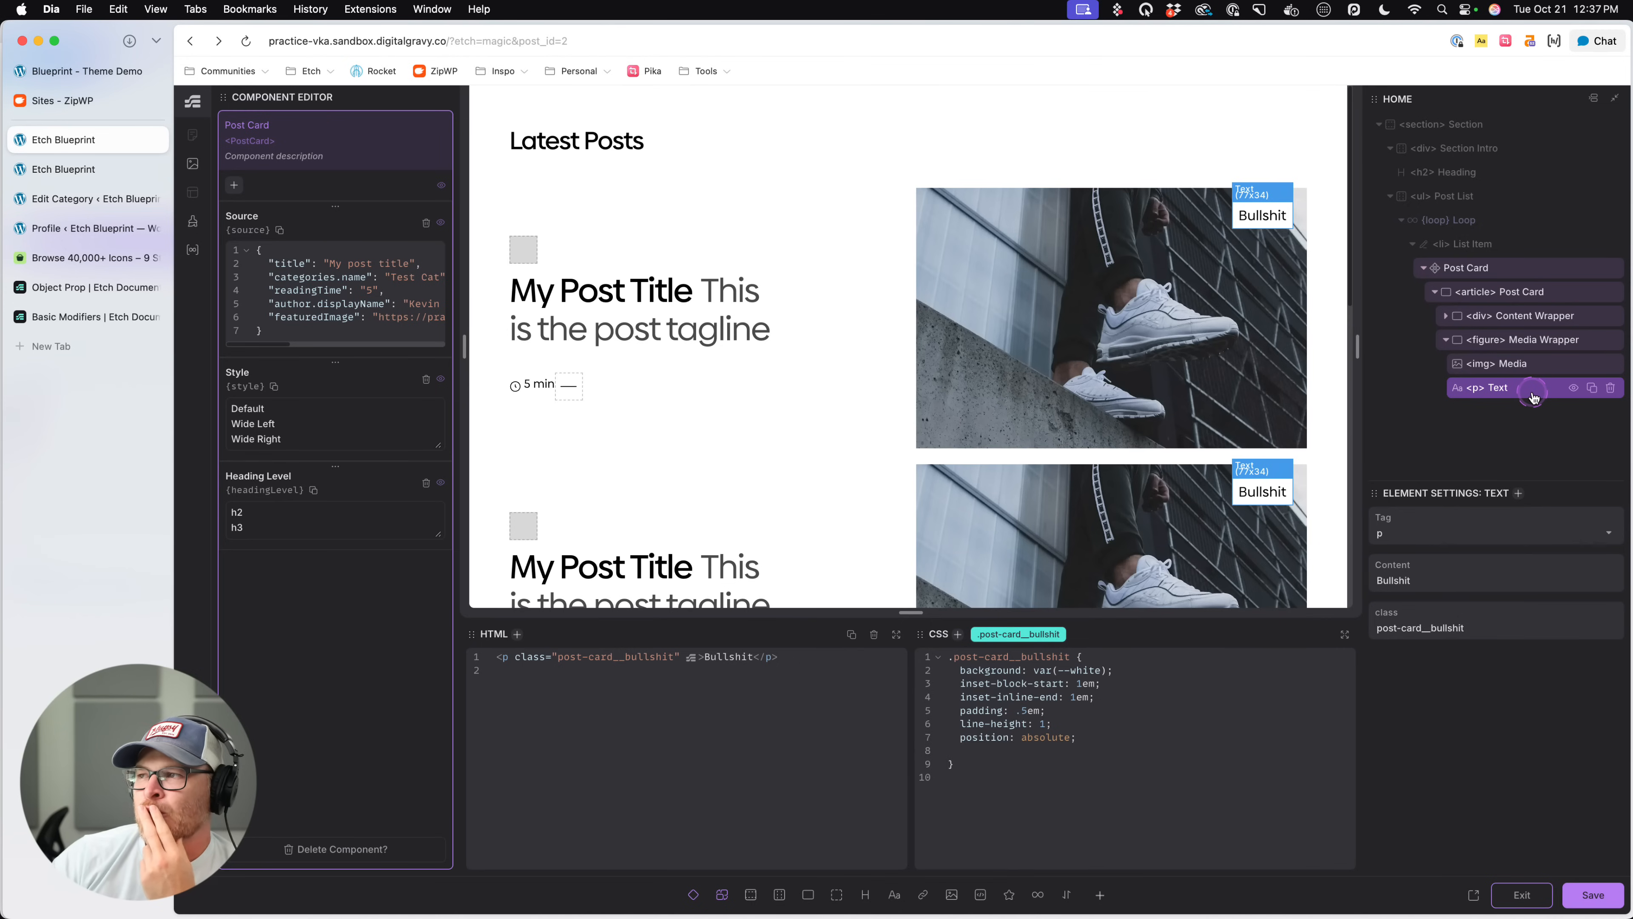
pyautogui.doubleClick(1475, 388)
pyautogui.write('d')
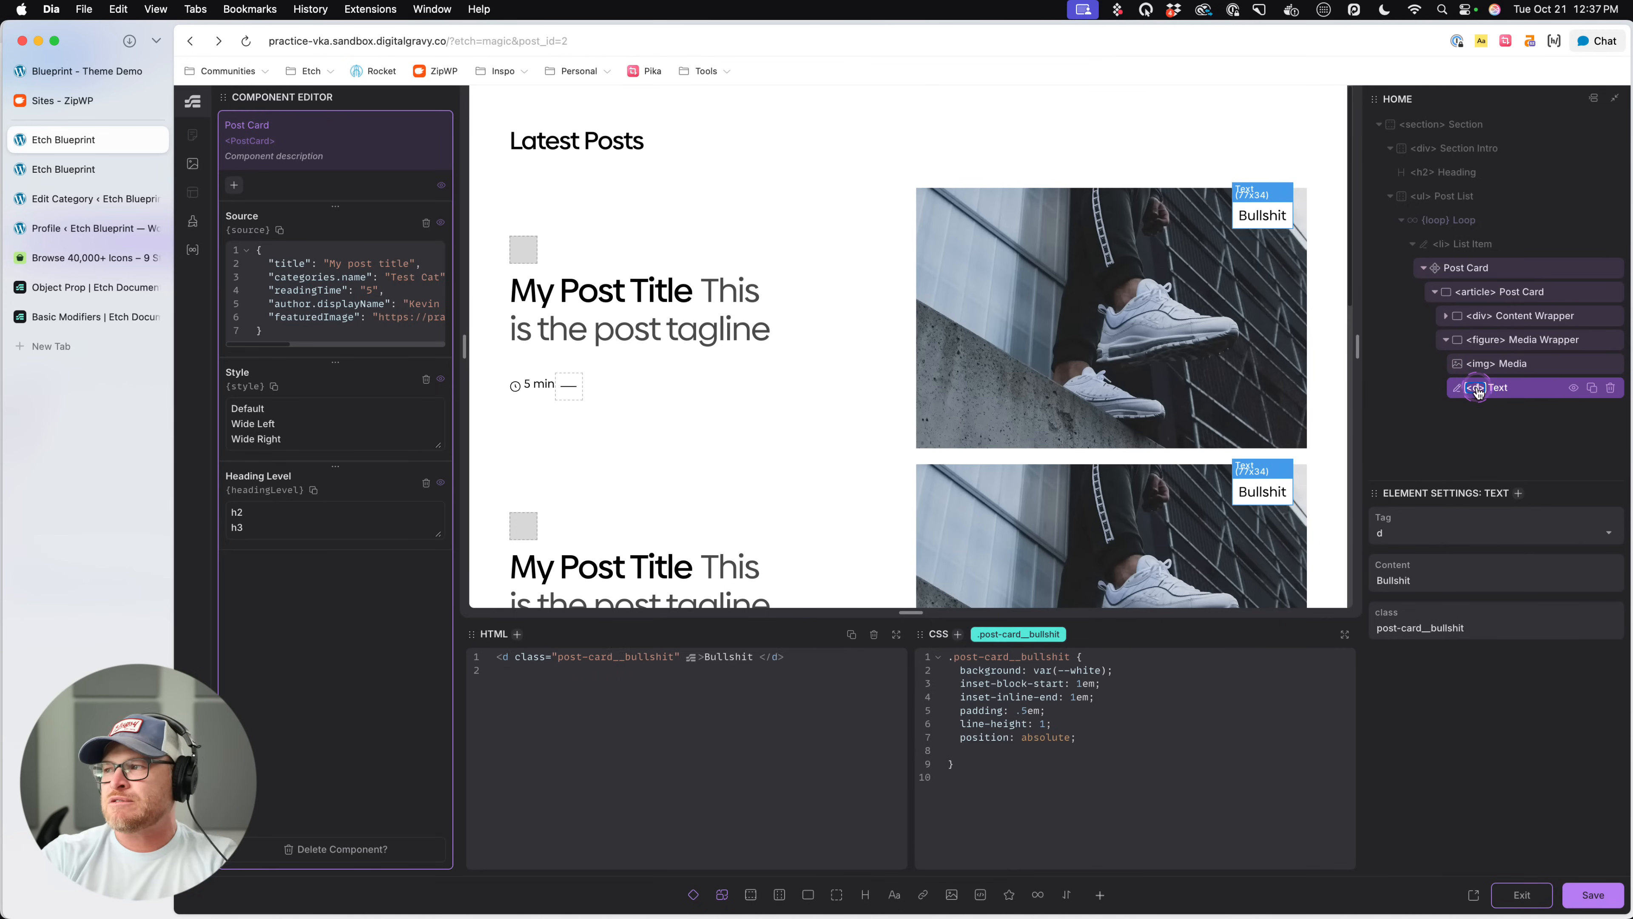
pyautogui.write('iv')
pyautogui.press('Return')
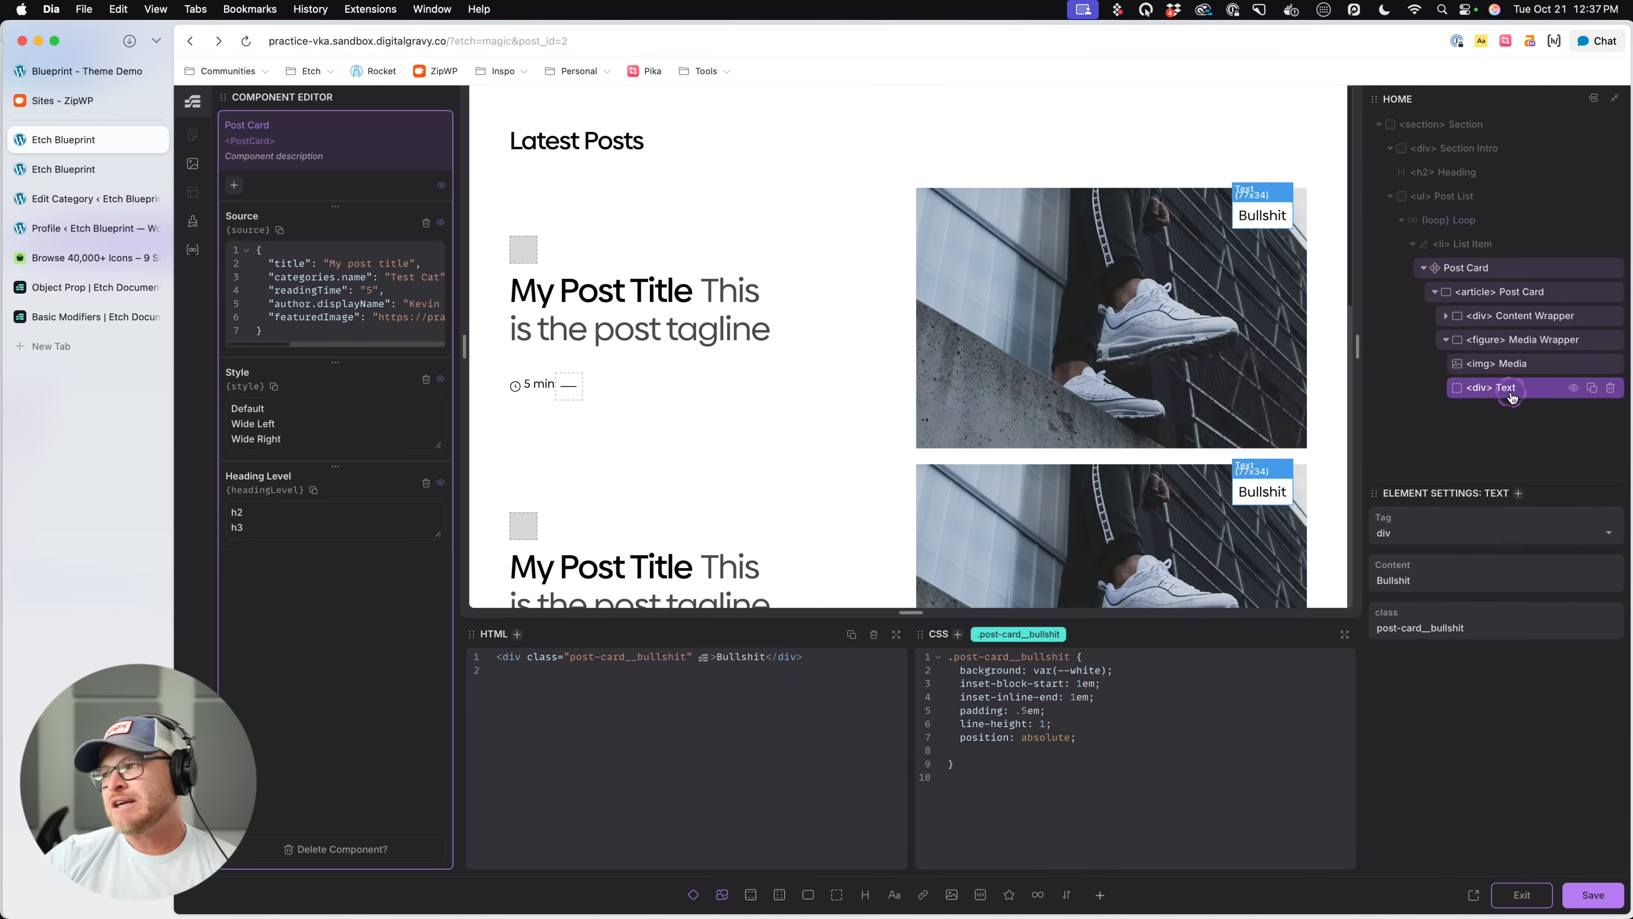
# - Insert a slot inside the .post-card__bullshit div and rename that div element to "Bullshit"
pyautogui.click(693, 895)
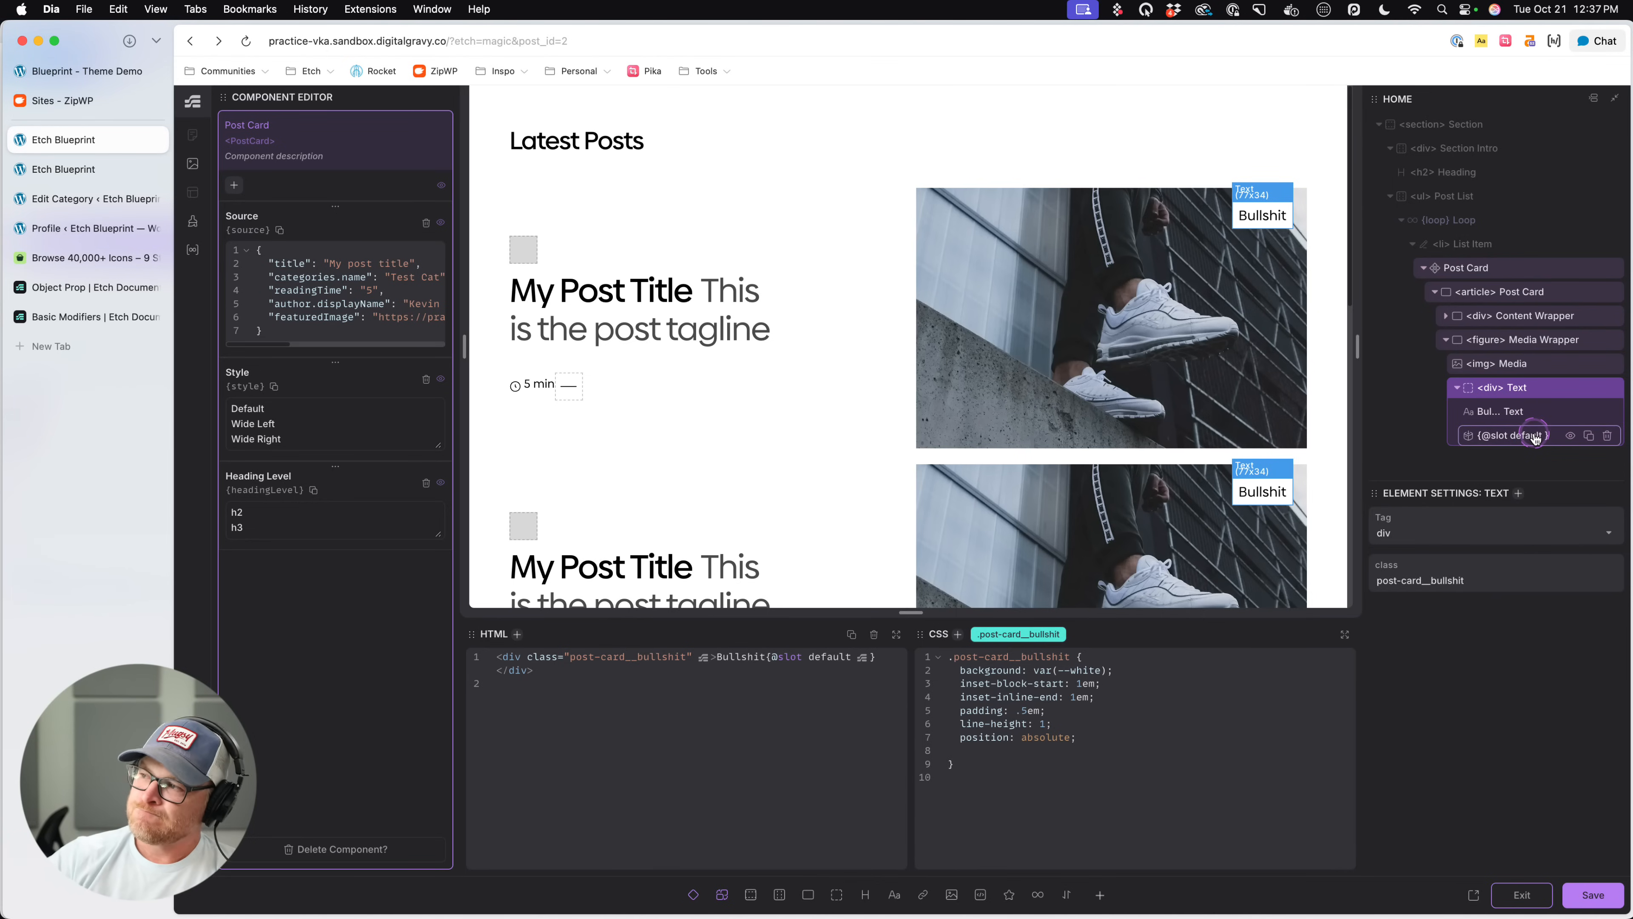
pyautogui.click(1537, 411)
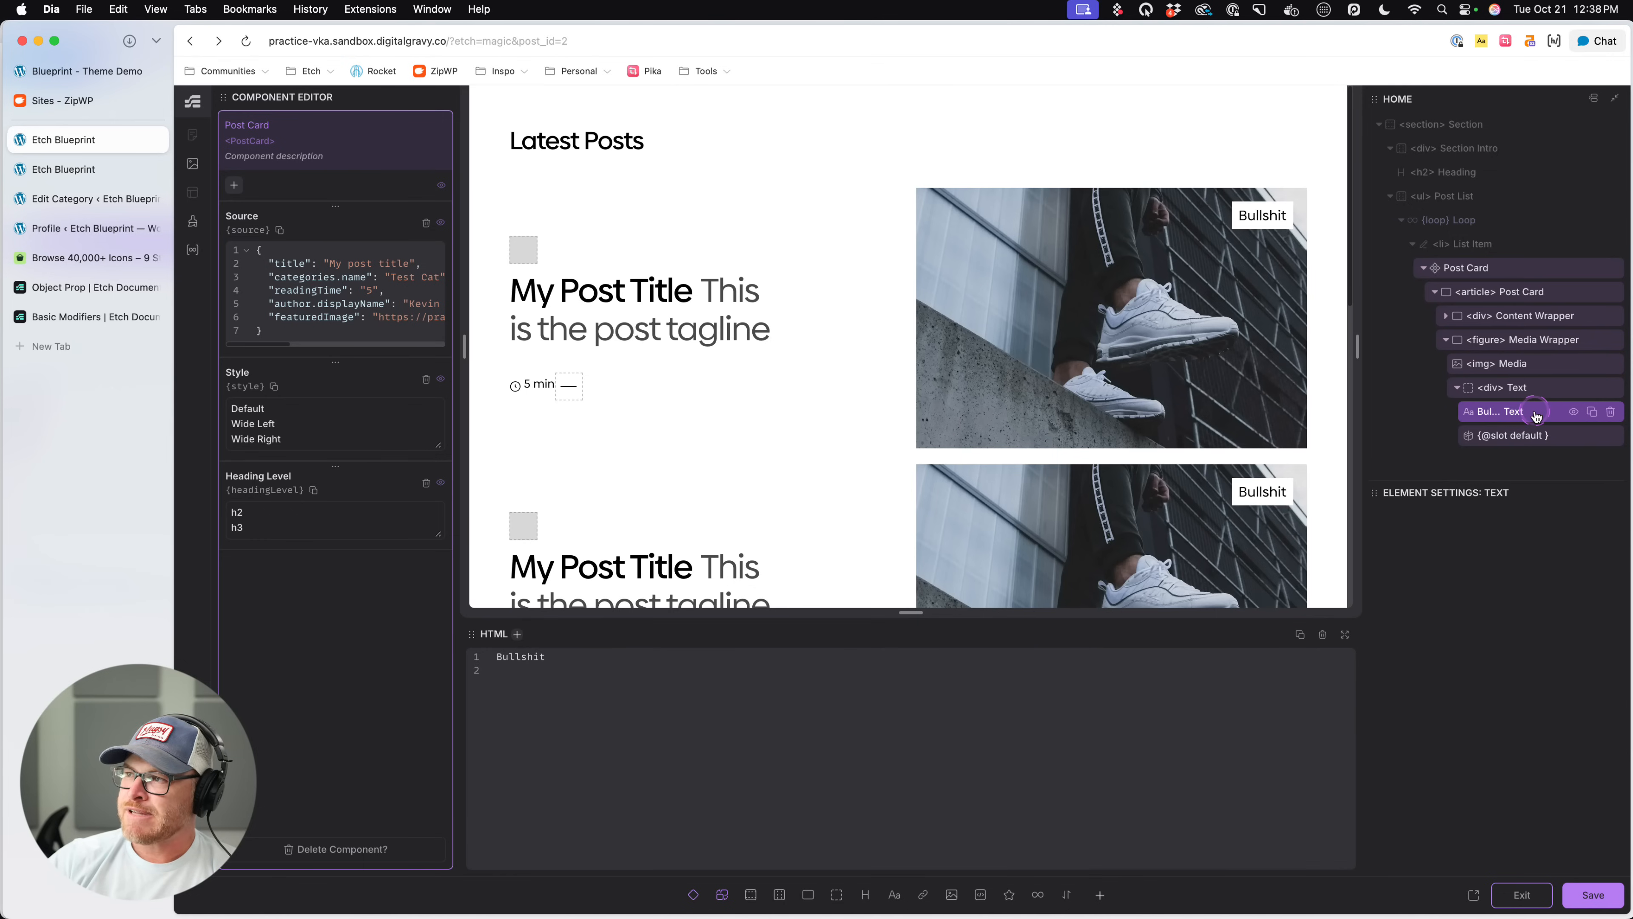
pyautogui.click(1520, 388)
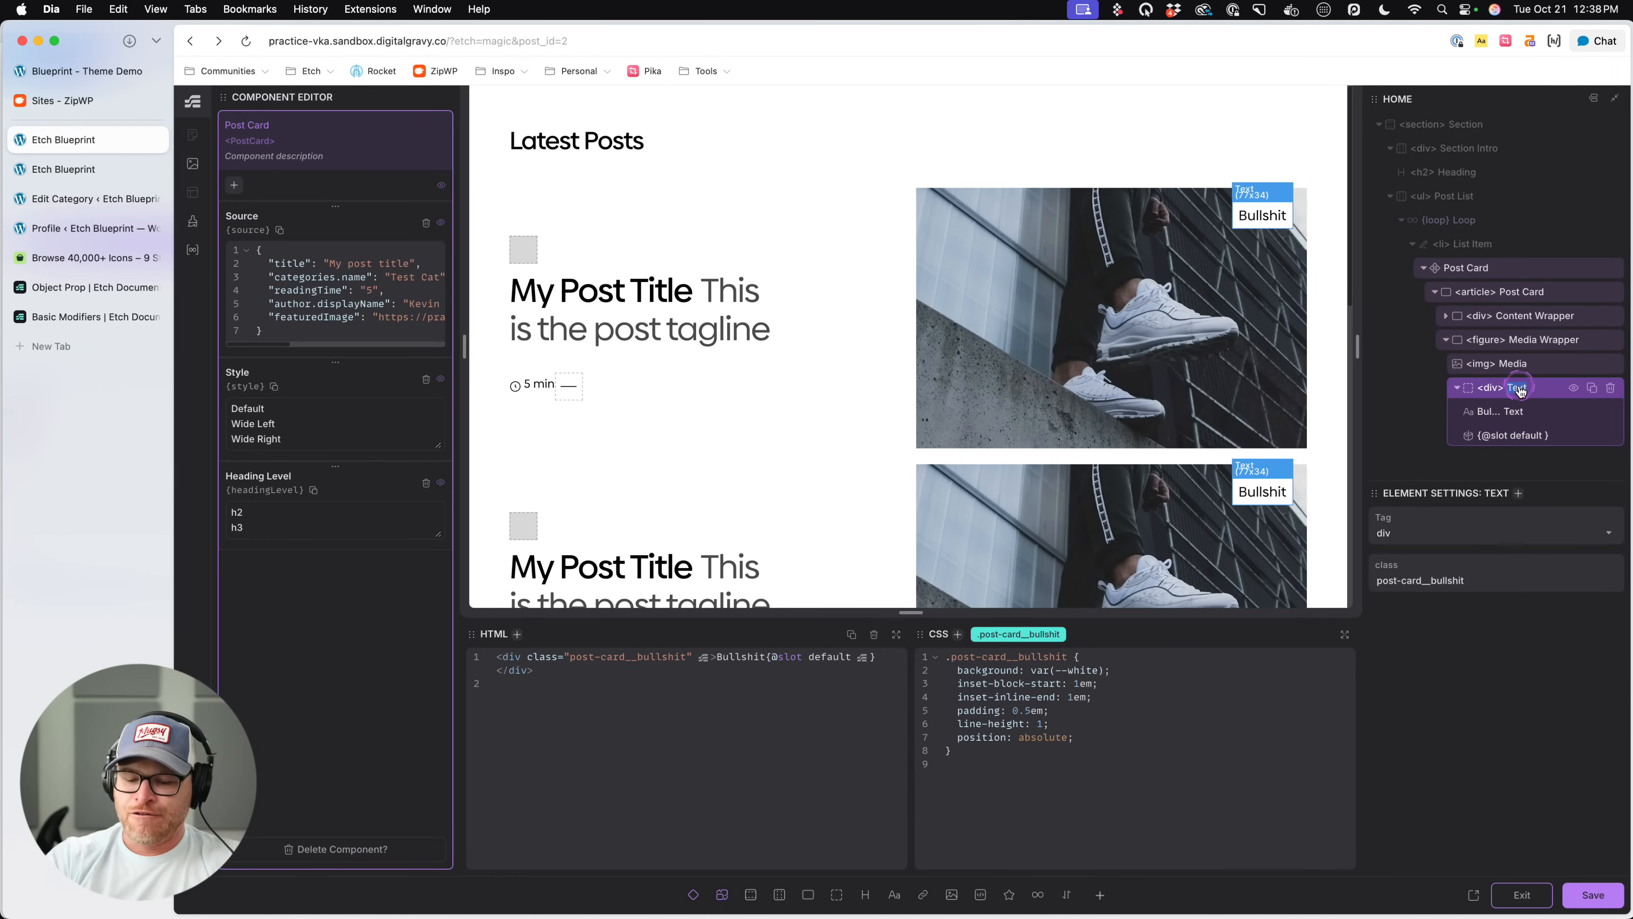
pyautogui.write('Bullshit')
pyautogui.press('Return')
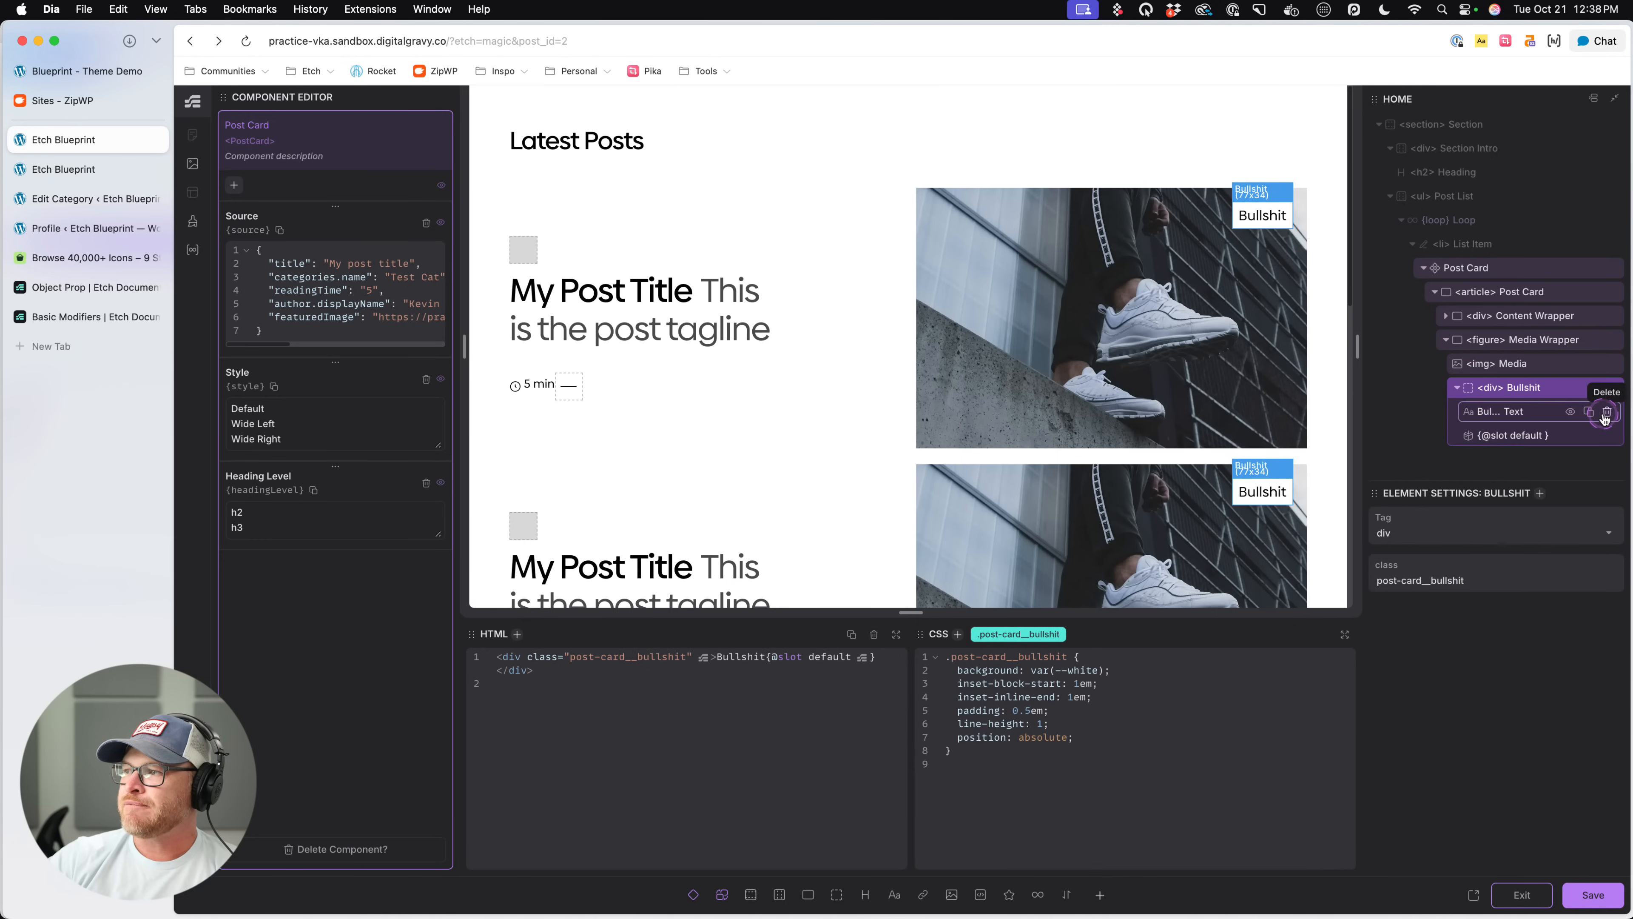
# - Delete the text inside the Bullshit div and set the remaining slot's name to "bullshit"
pyautogui.click(1605, 414)
pyautogui.click(1546, 411)
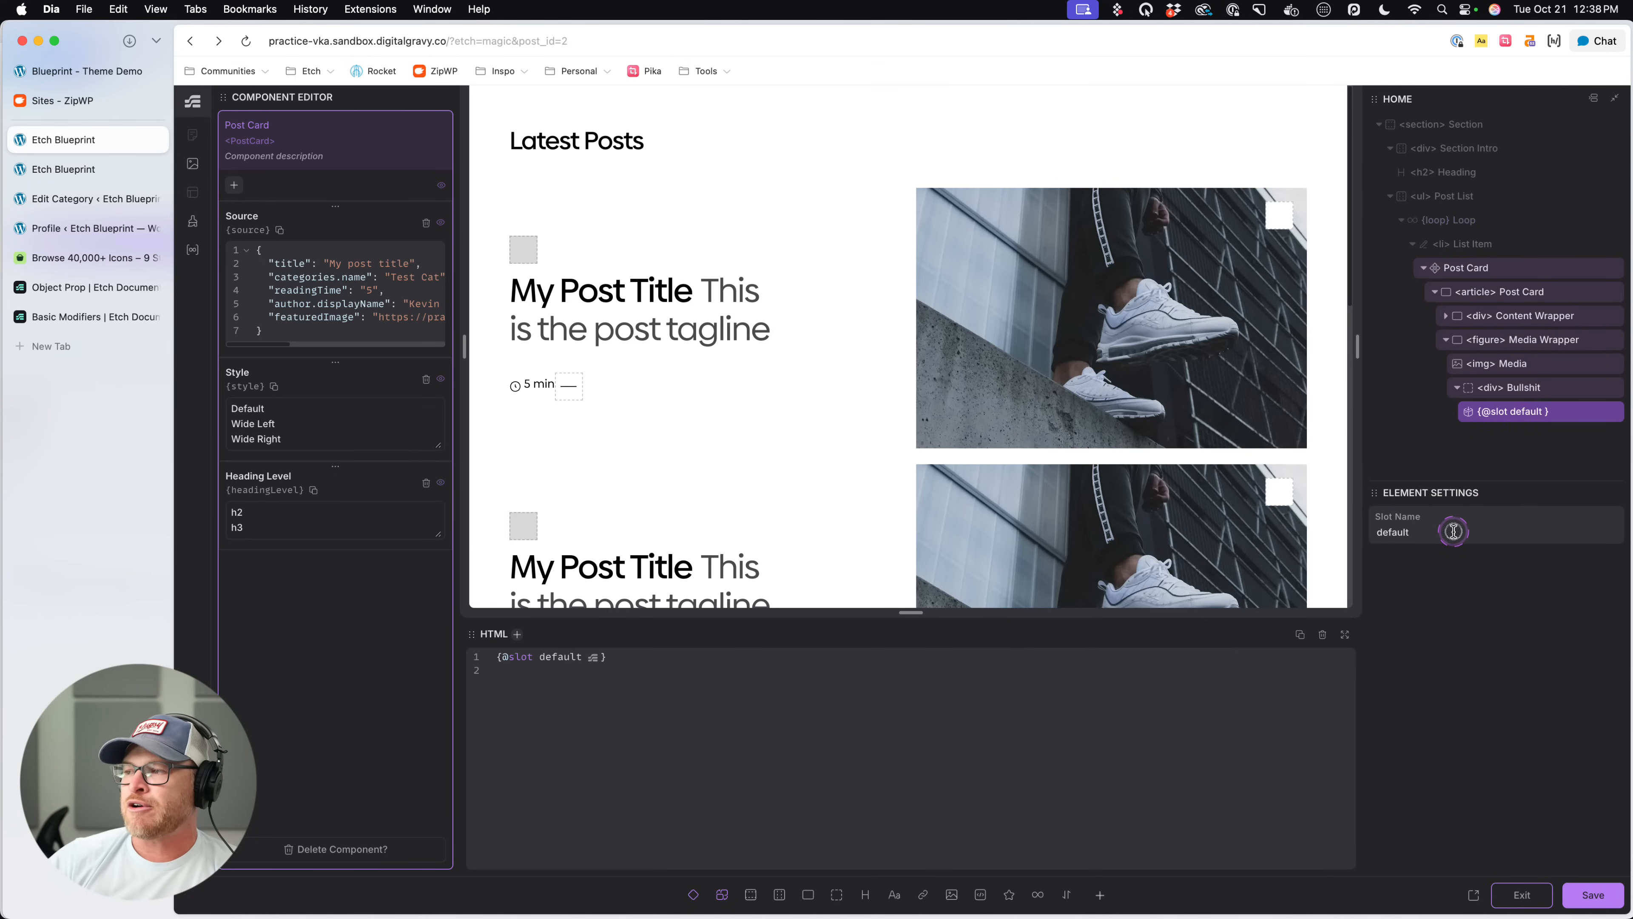
pyautogui.click(1454, 531)
pyautogui.write('bullshit')
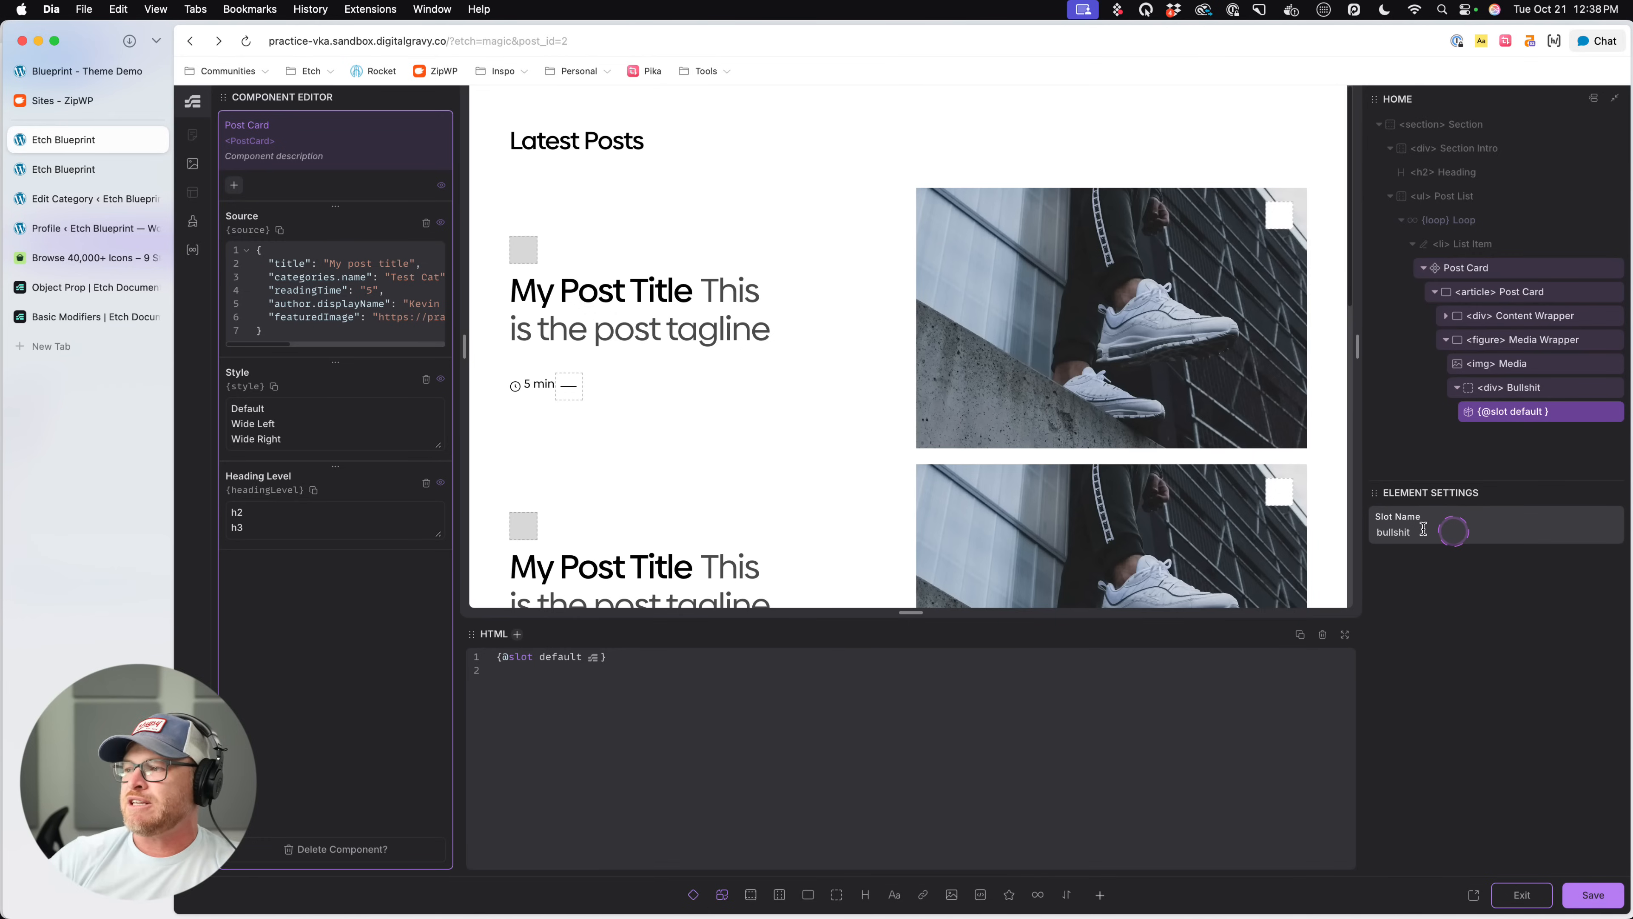
pyautogui.click(1523, 553)
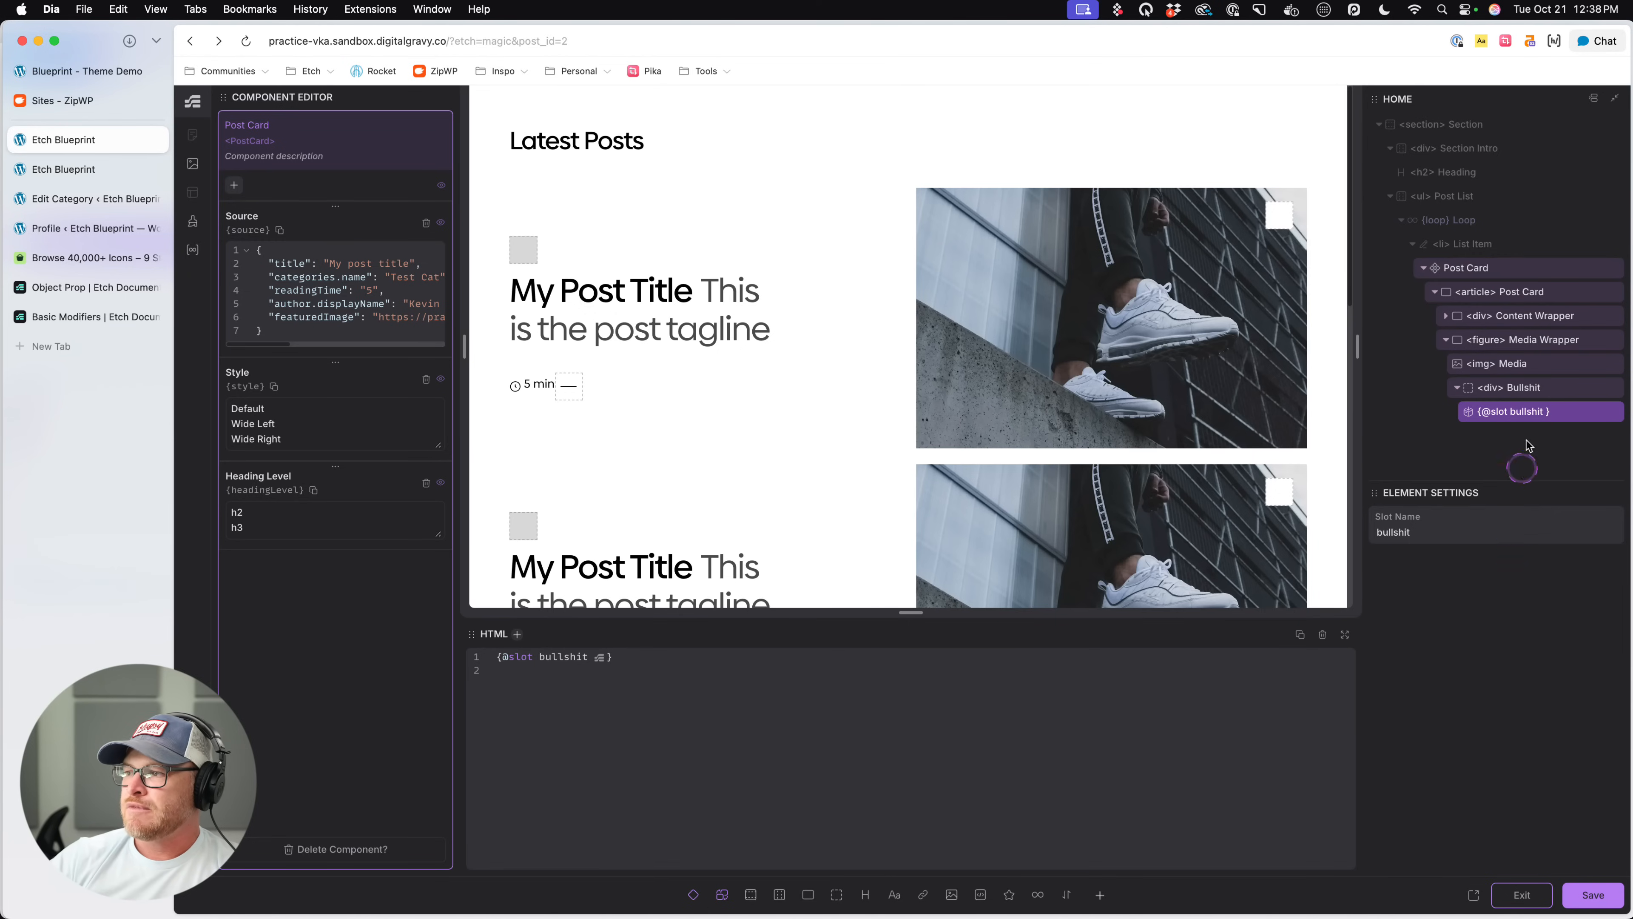
pyautogui.click(1532, 412)
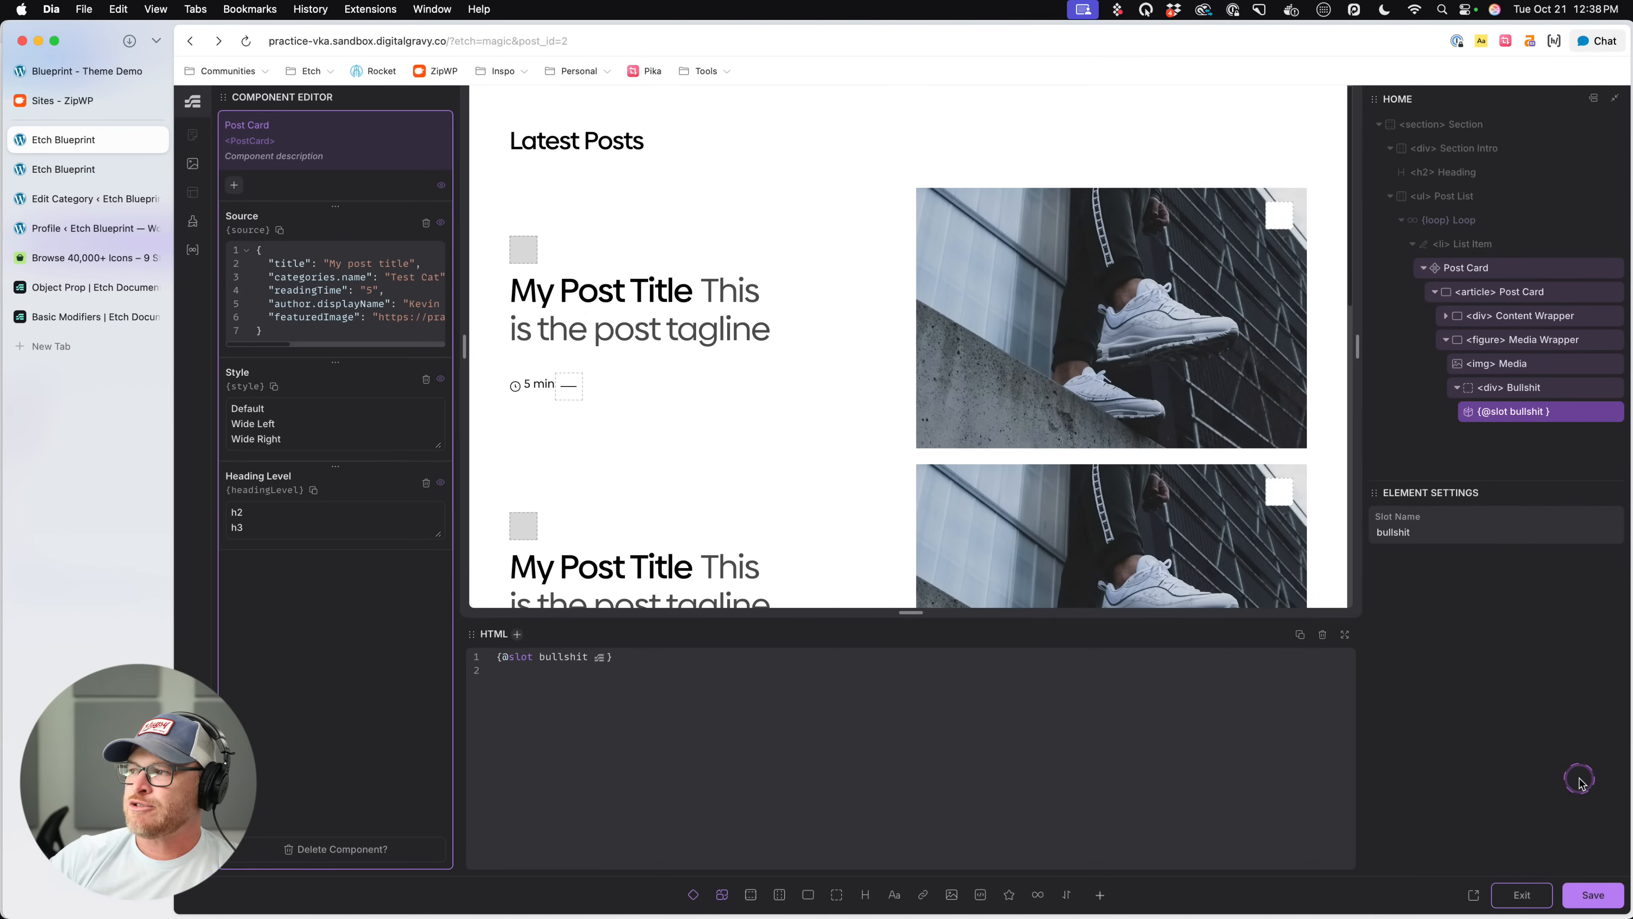
# - Save the changes and leave the Post Card component editor
pyautogui.click(1592, 894)
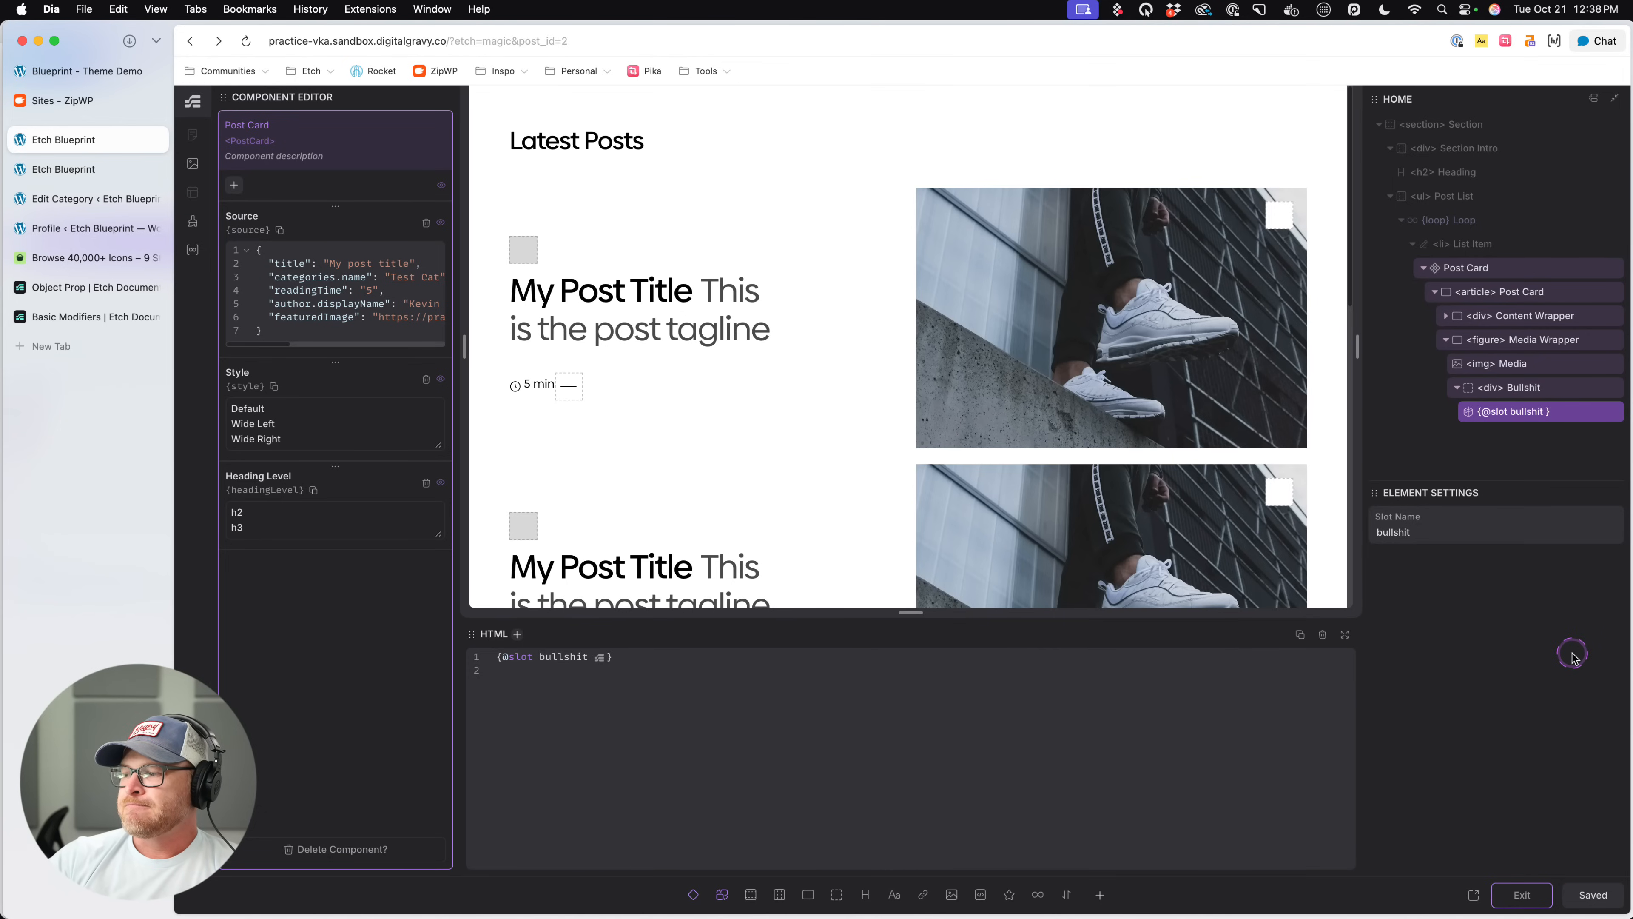
pyautogui.click(1523, 895)
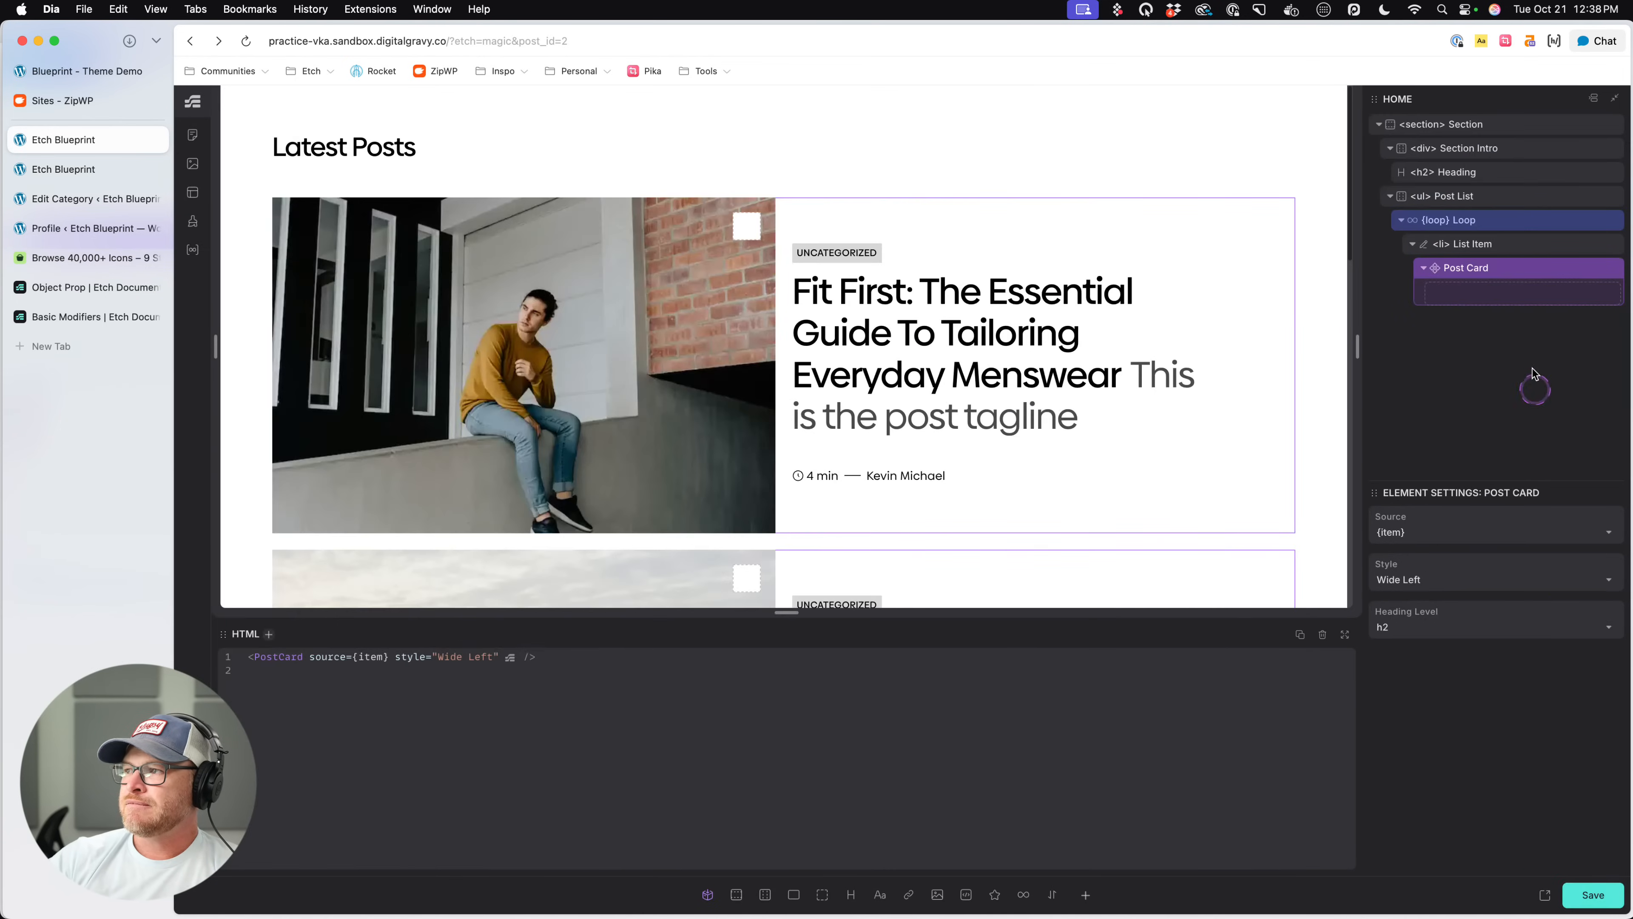
# - Add the "bullshit" slot to the Post Card inside the loop's list item and select that slot
pyautogui.click(706, 896)
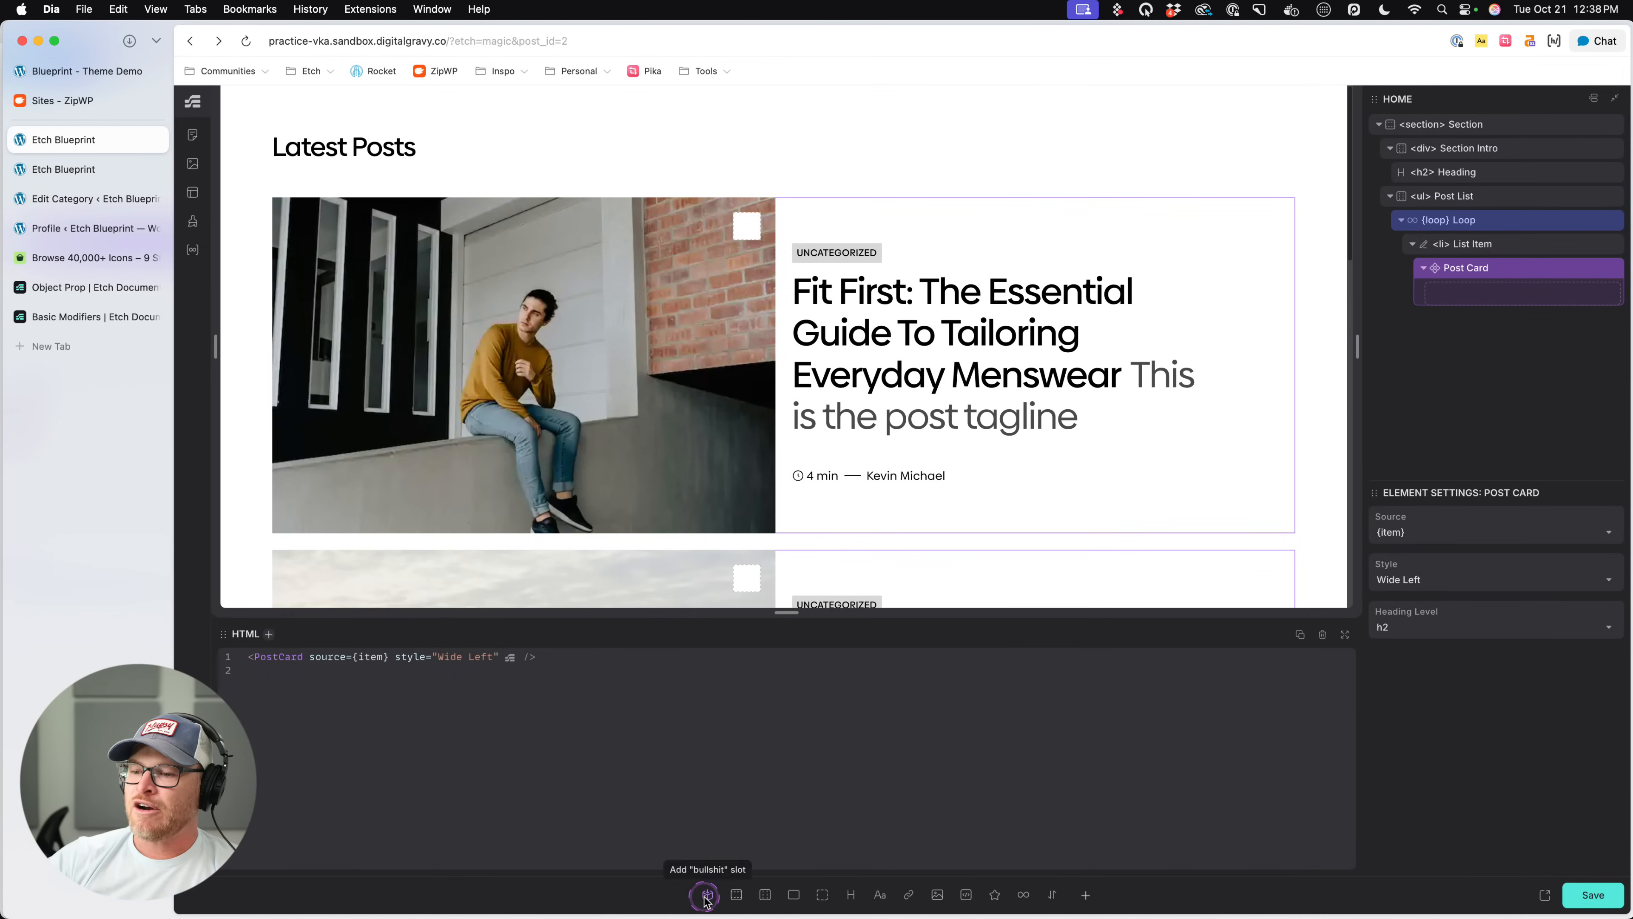
pyautogui.click(1511, 292)
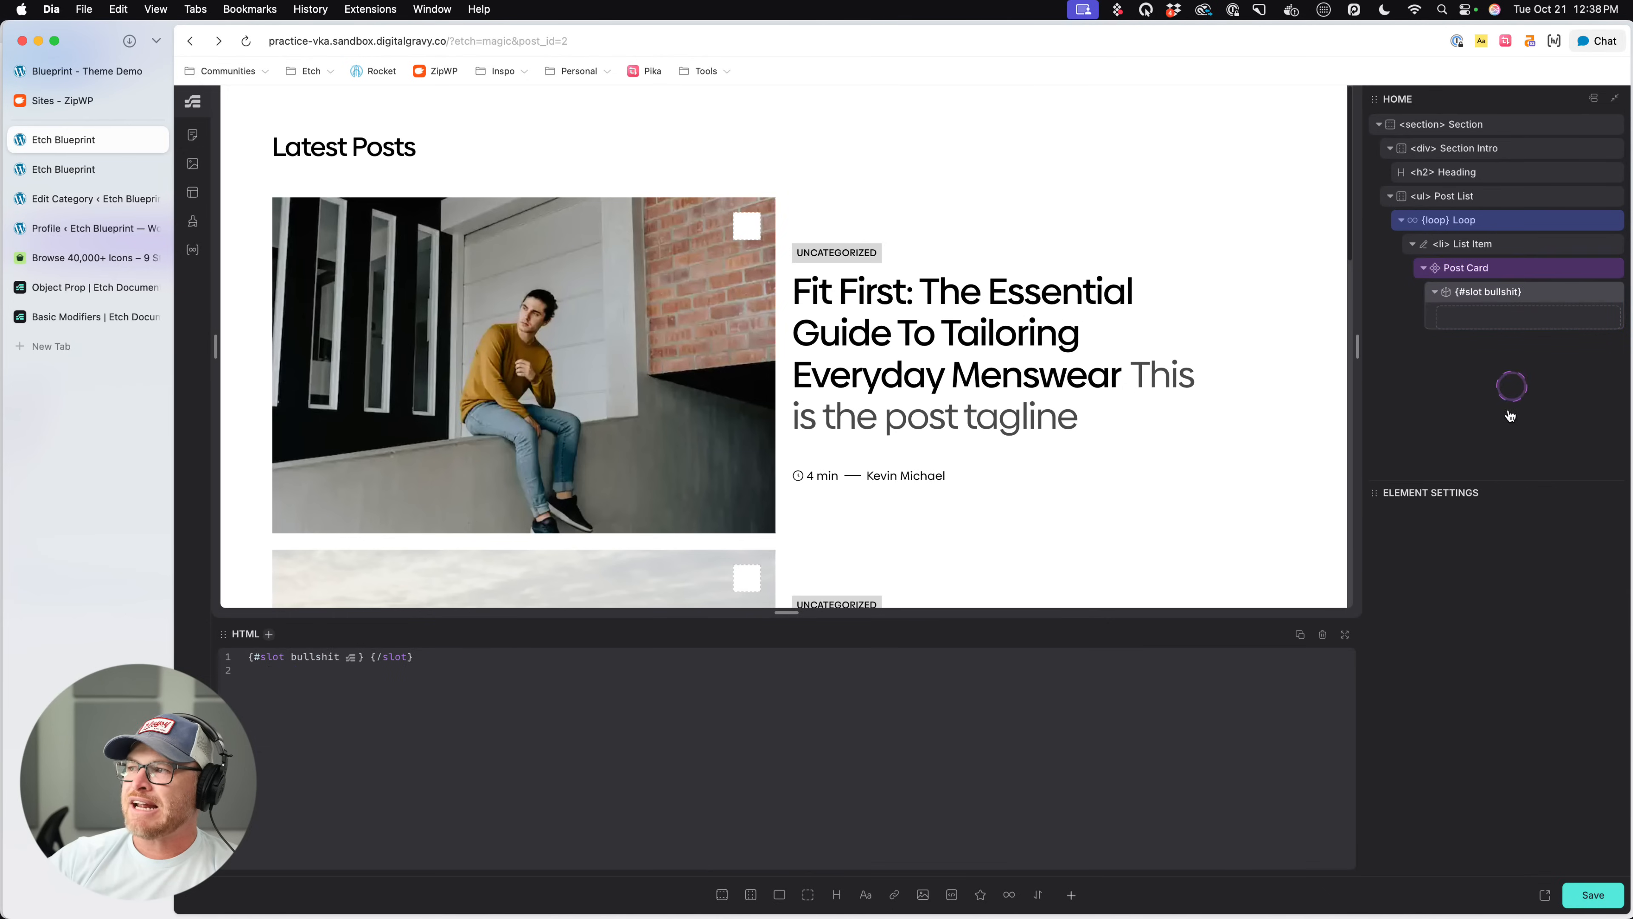
pyautogui.click(1518, 270)
pyautogui.click(1515, 296)
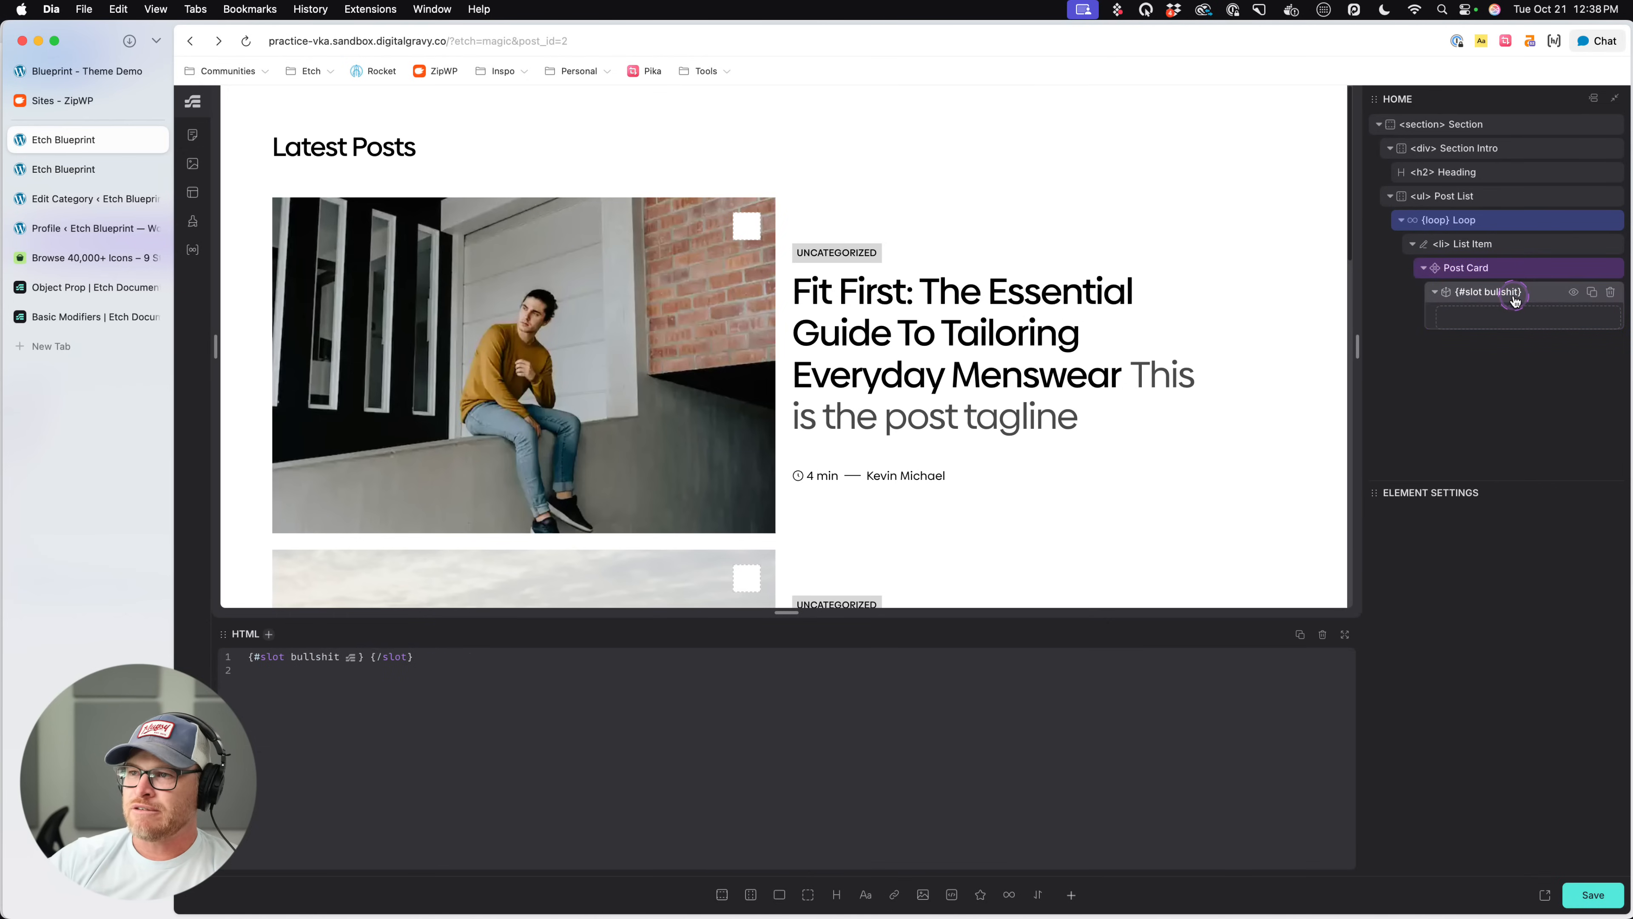
# - Try a text element and an image in turn as content of the bullshit slot, deleting each one
pyautogui.click(865, 894)
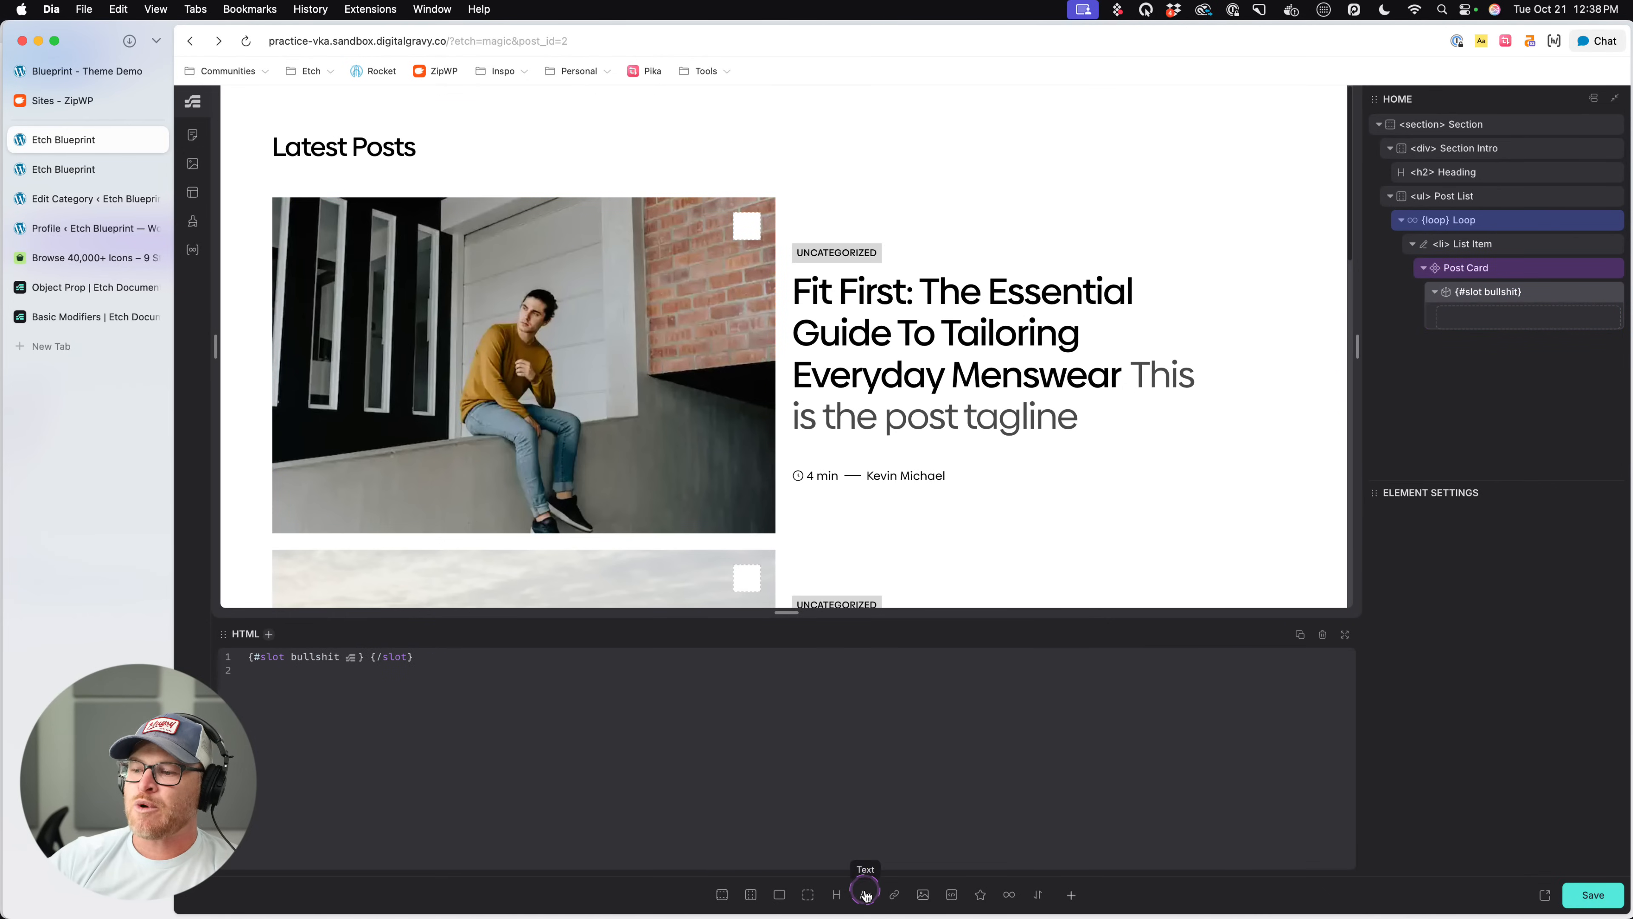
pyautogui.click(1598, 331)
pyautogui.click(923, 895)
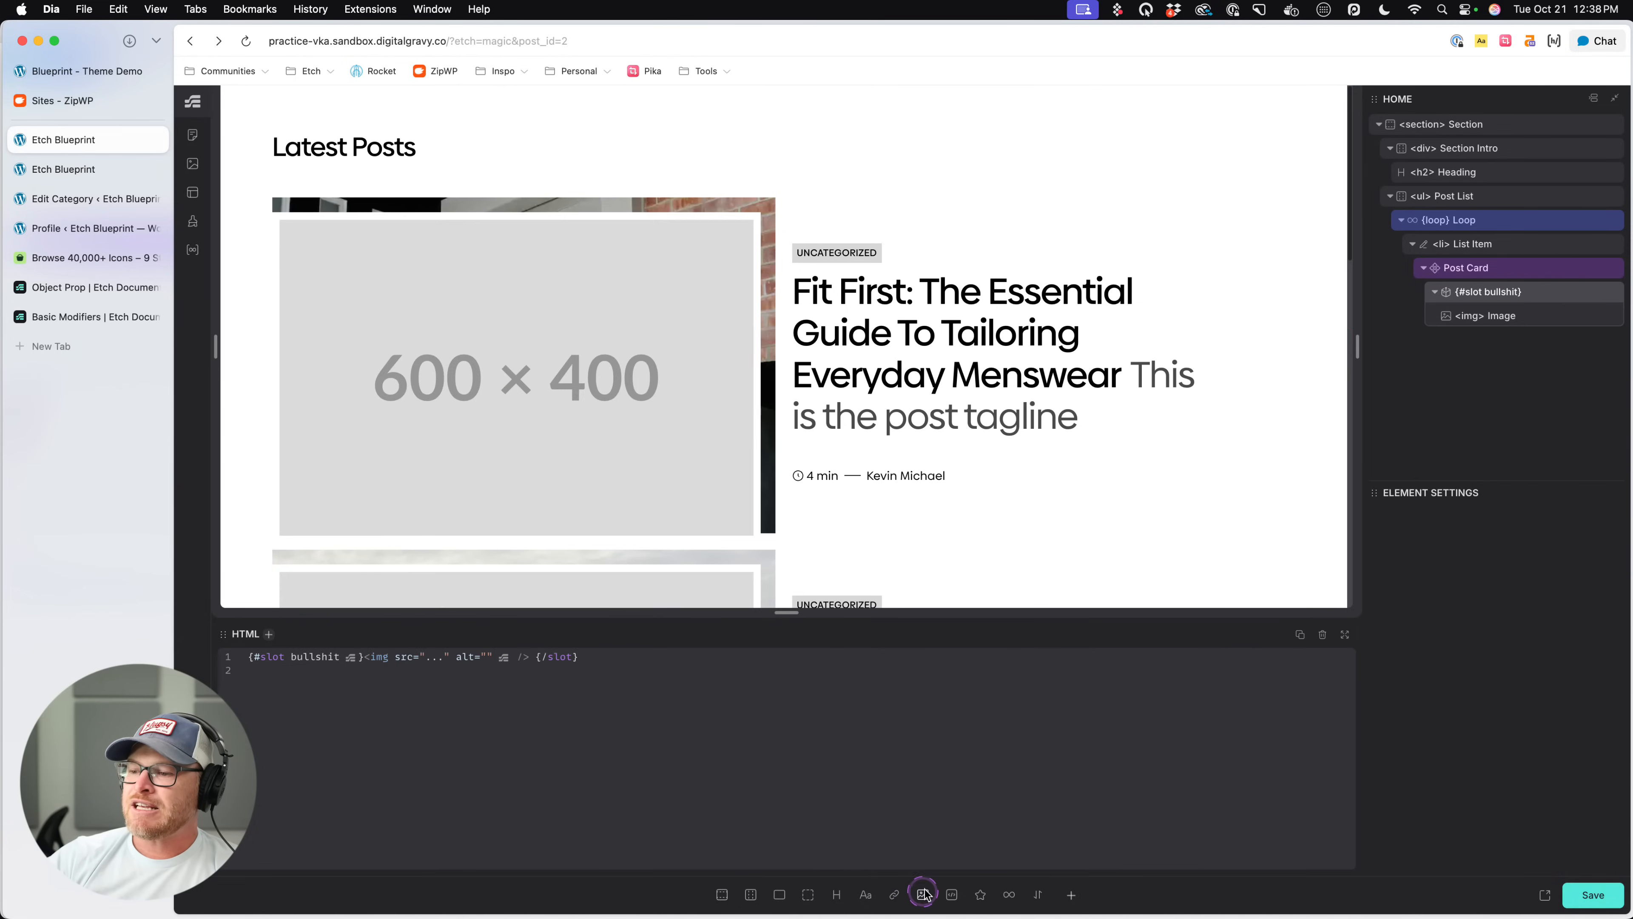
pyautogui.click(1605, 317)
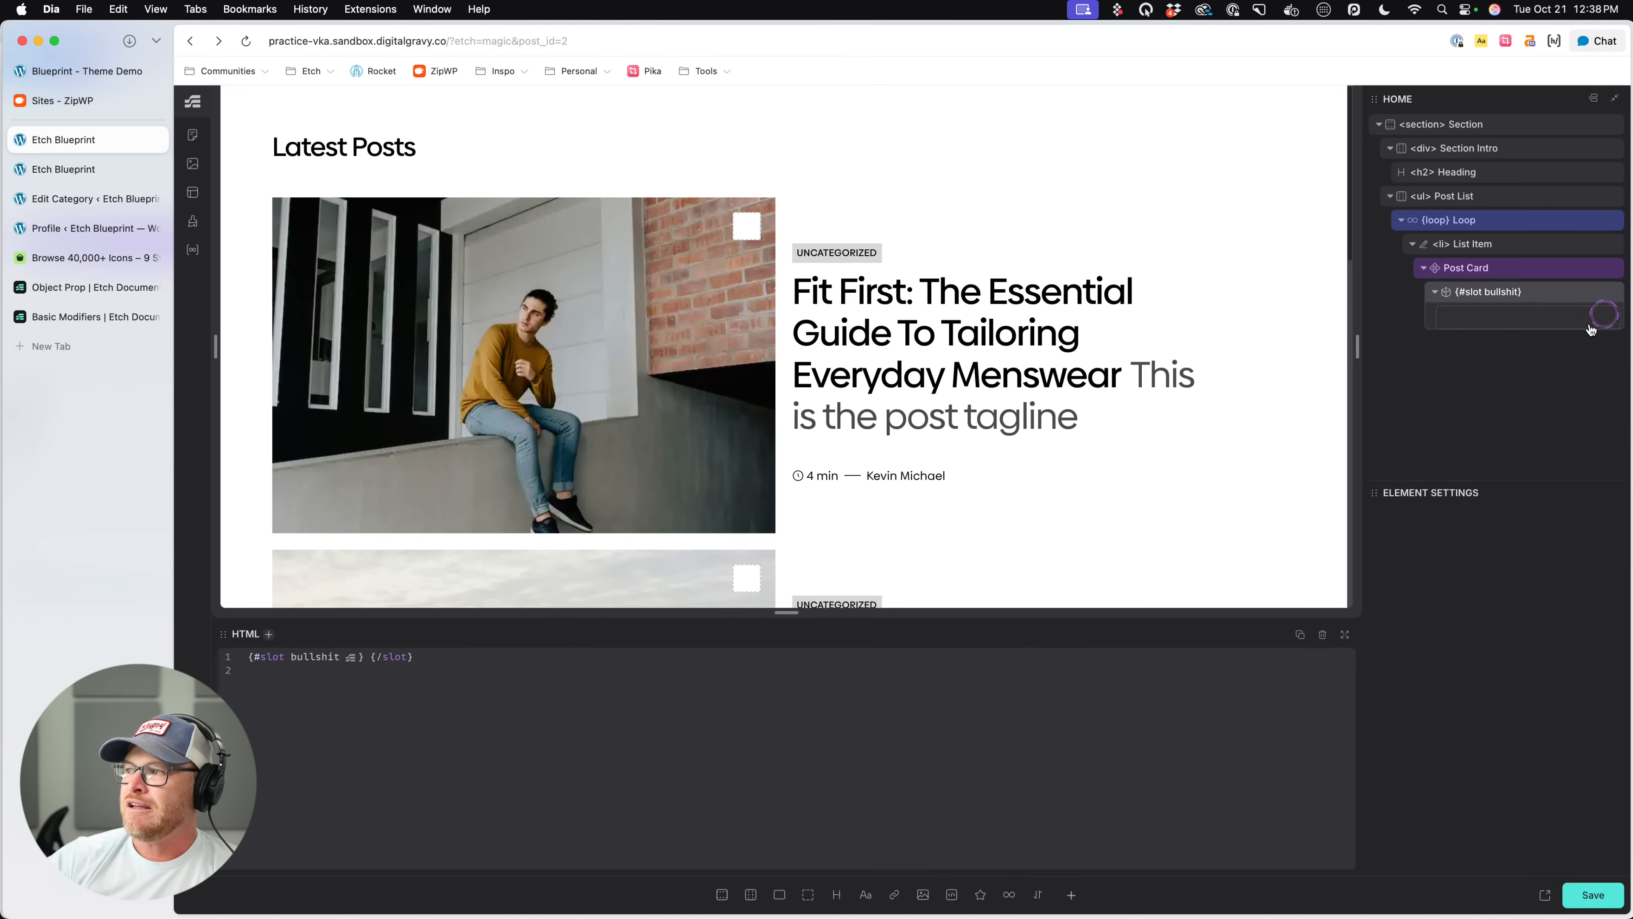
# - Insert an SVG element into the Post Card's bullshit slot and select the Post Card
pyautogui.click(896, 896)
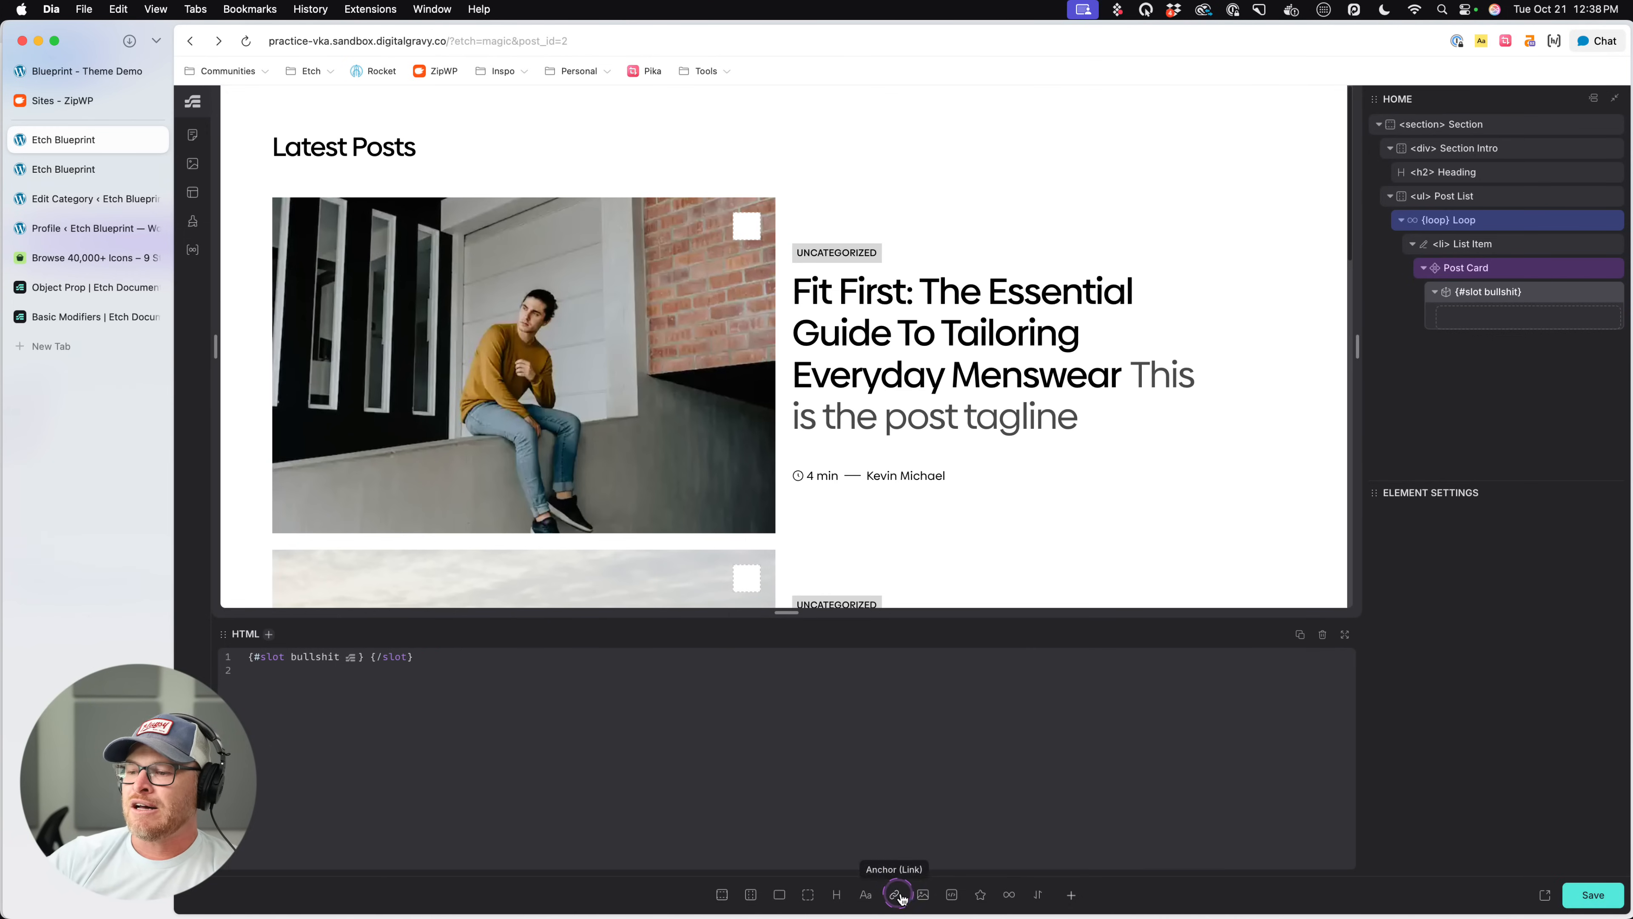
pyautogui.click(979, 894)
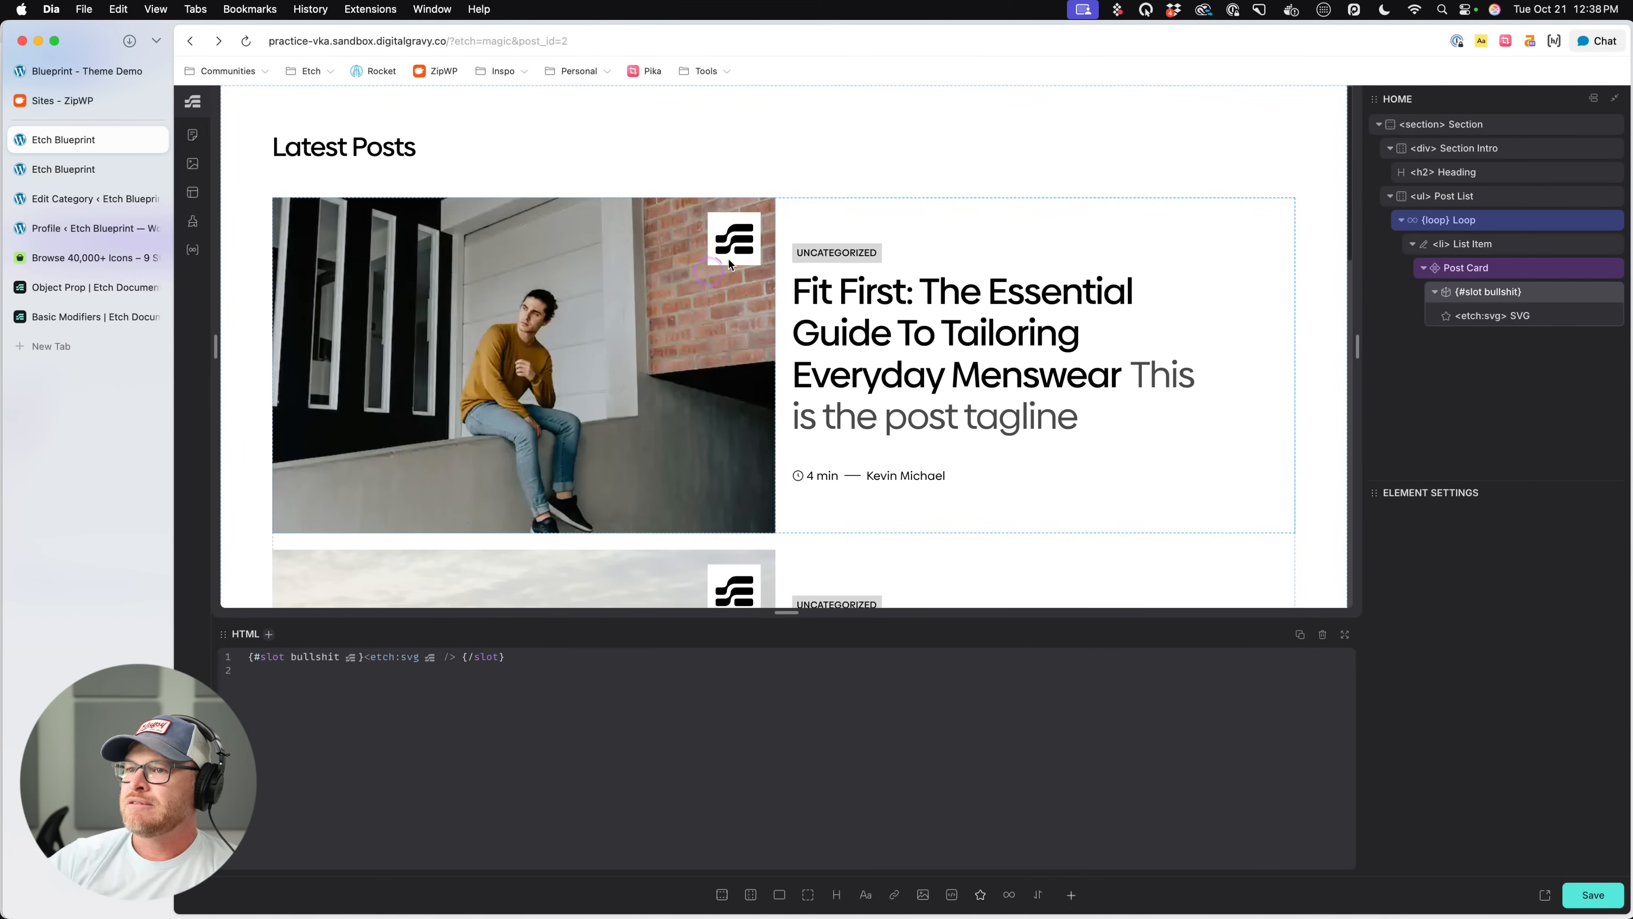
pyautogui.click(1524, 273)
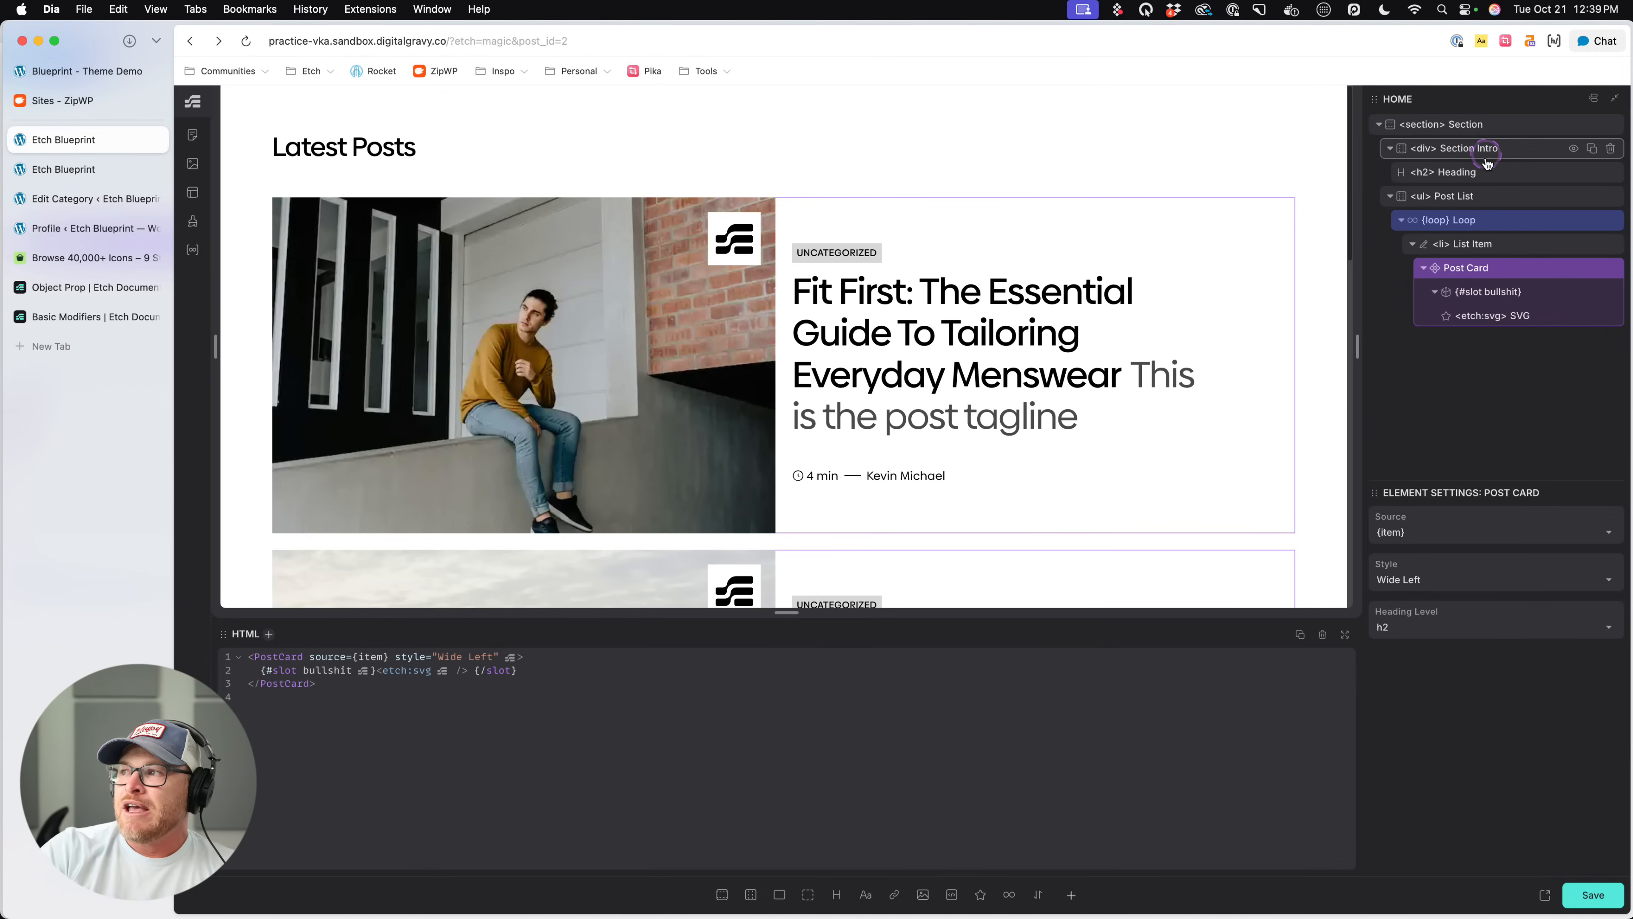
# - Duplicate the whole Post List and delete the SVG from the duplicate's bullshit slot
pyautogui.click(1482, 196)
pyautogui.click(1591, 197)
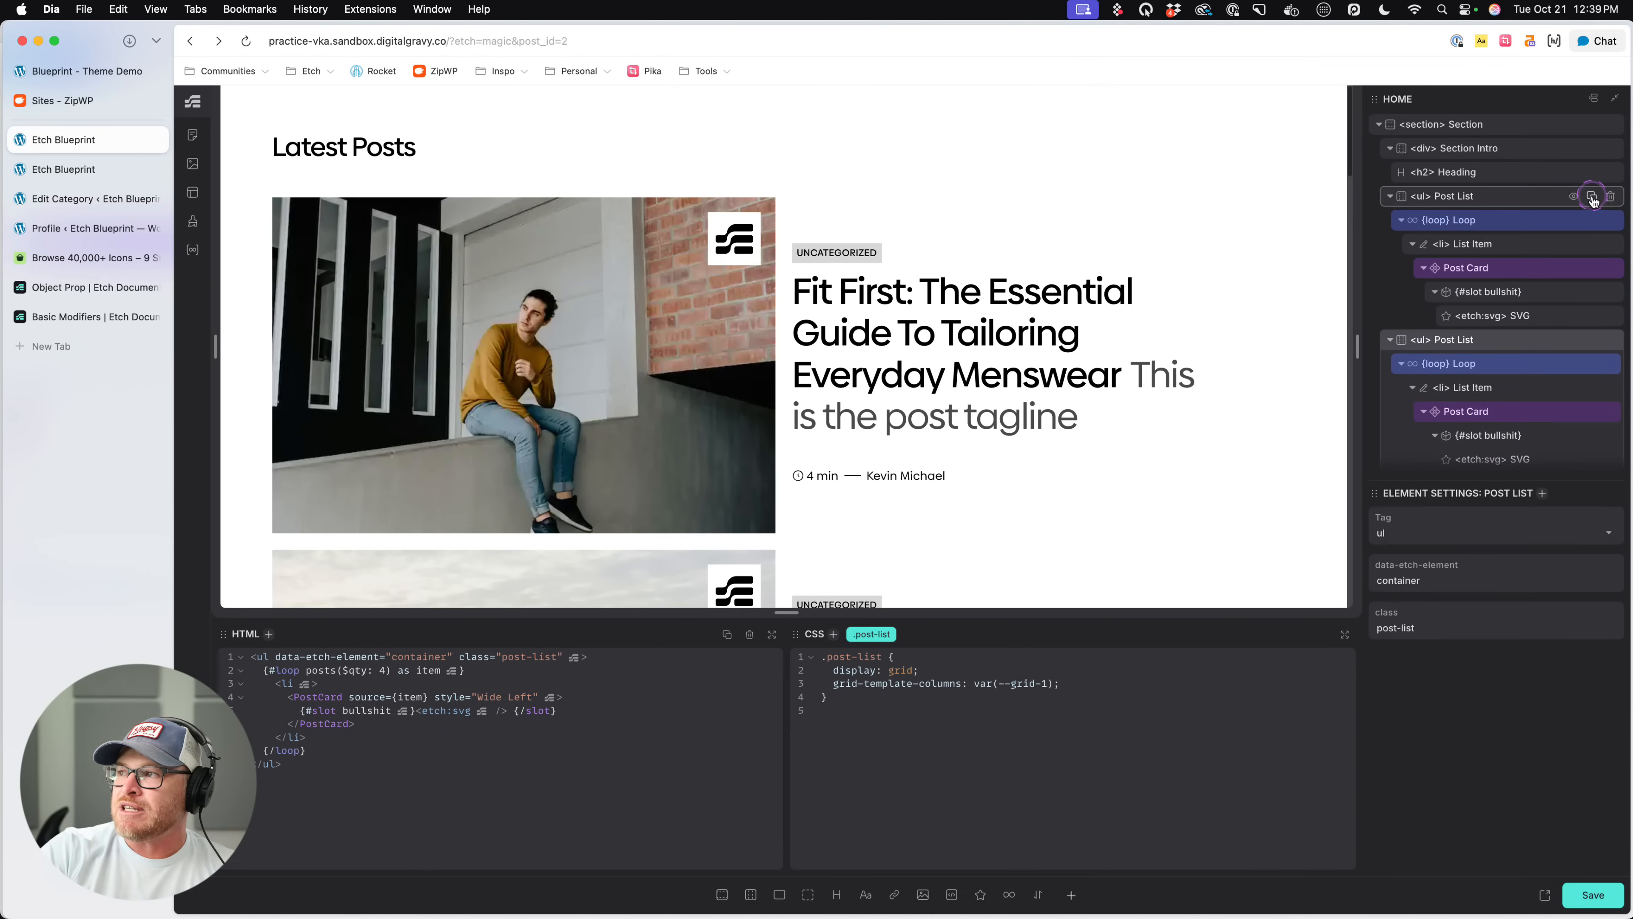
pyautogui.scroll(-1, 1549, 418)
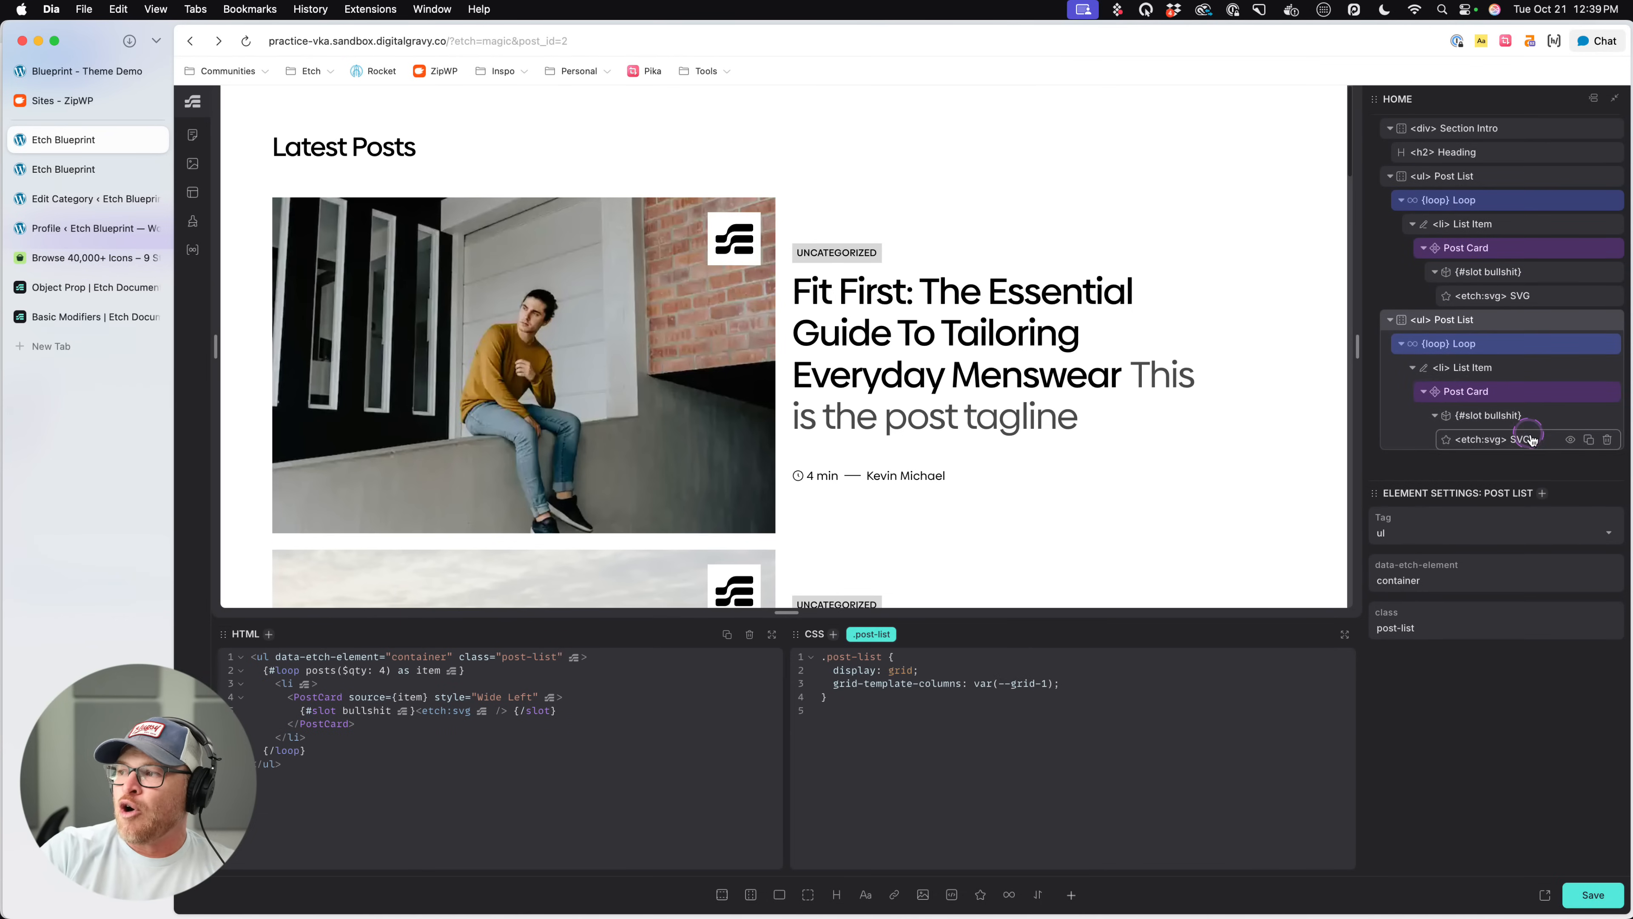
pyautogui.click(1608, 439)
pyautogui.scroll(-10, 389, 435)
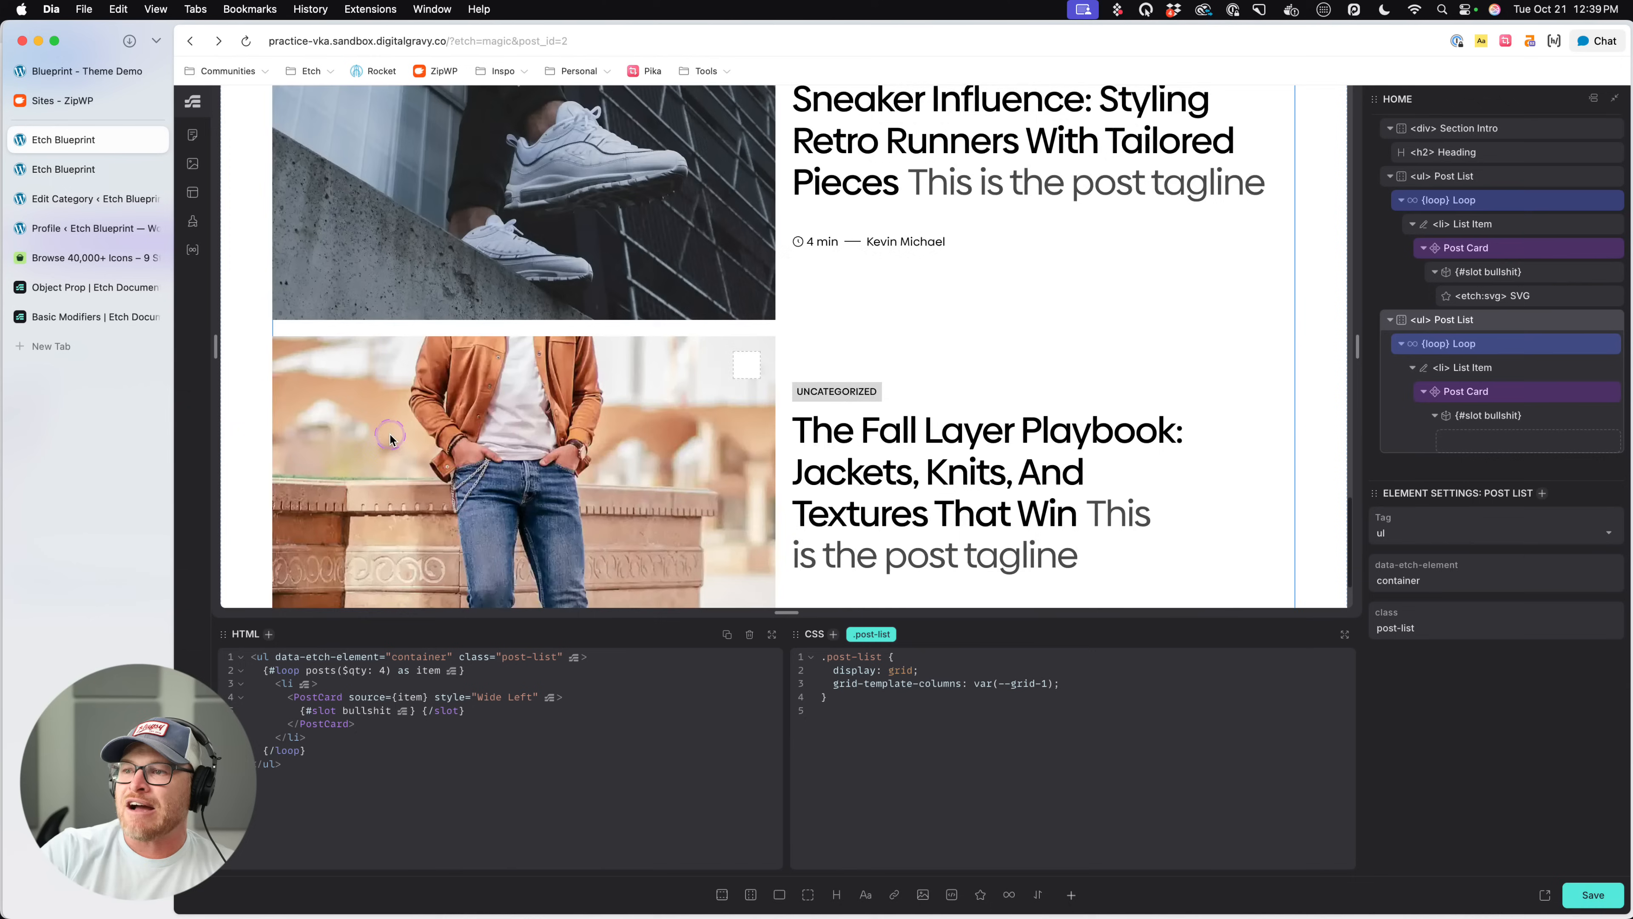
pyautogui.scroll(-2, 391, 435)
pyautogui.scroll(3, 390, 435)
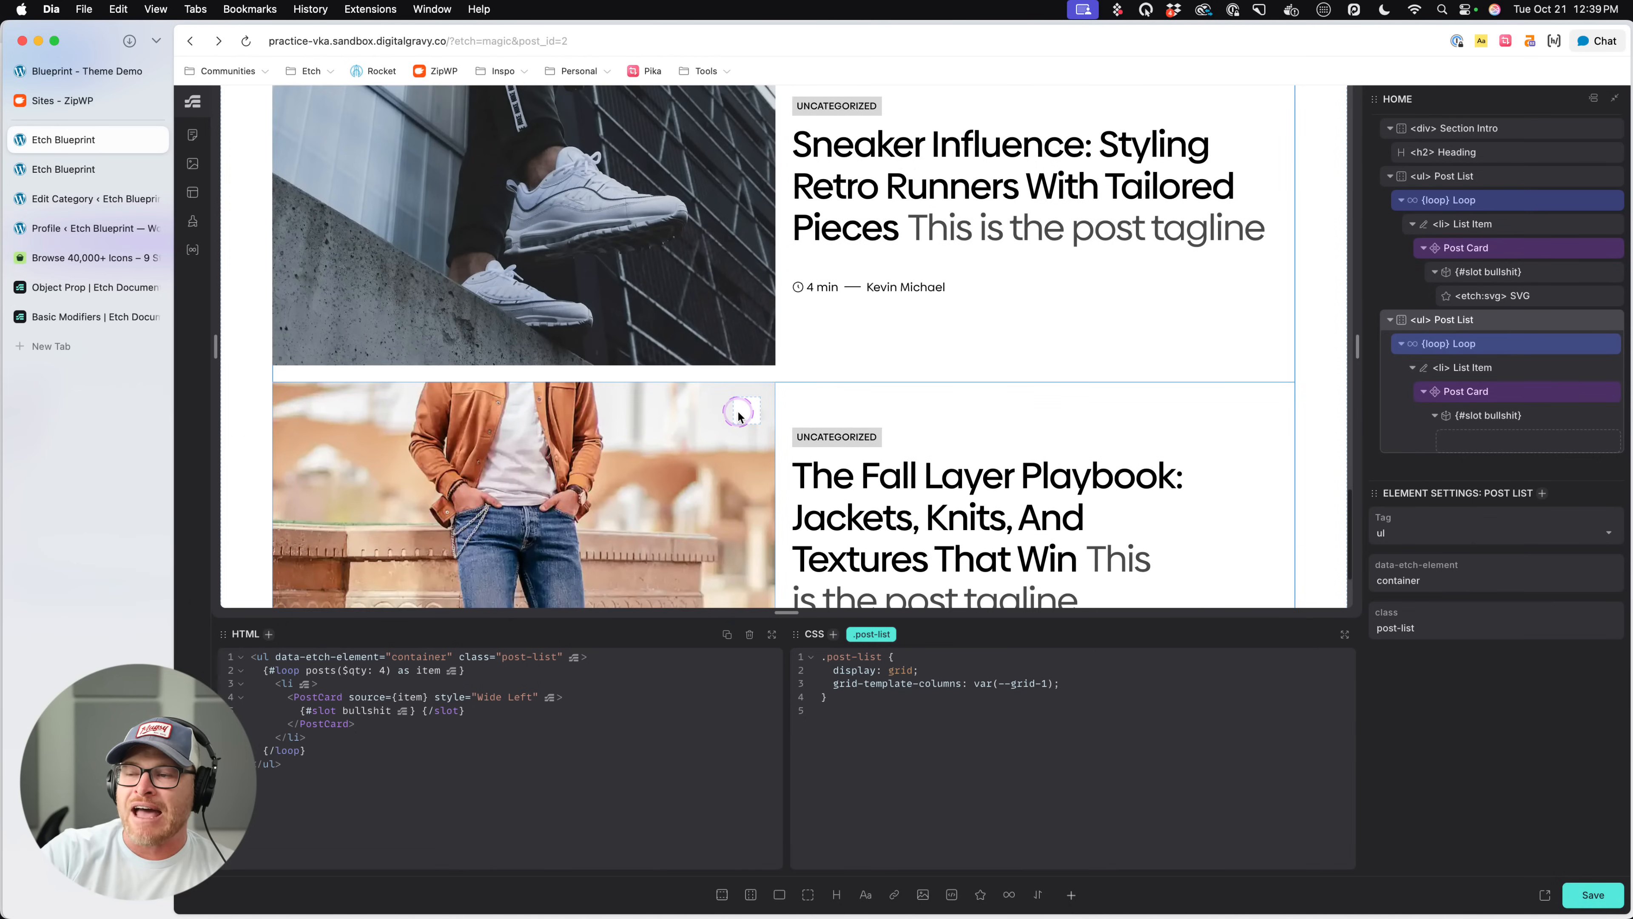
# - Insert a text element into the second Post List's bullshit slot and rename the element "Different Bullshit"
pyautogui.click(1504, 419)
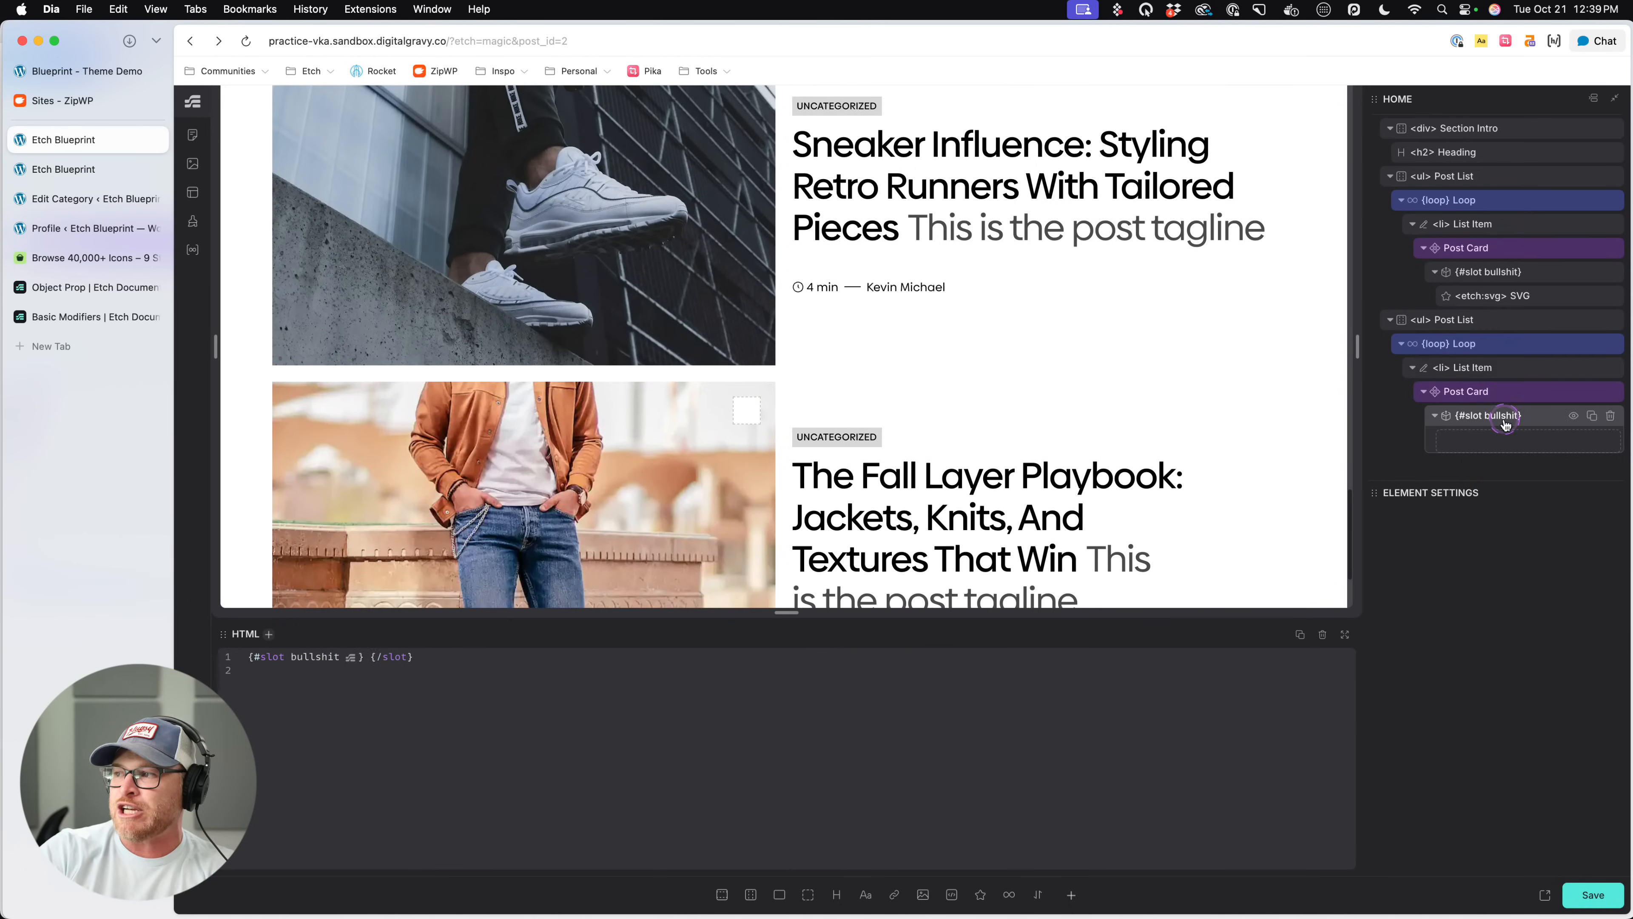
pyautogui.click(866, 894)
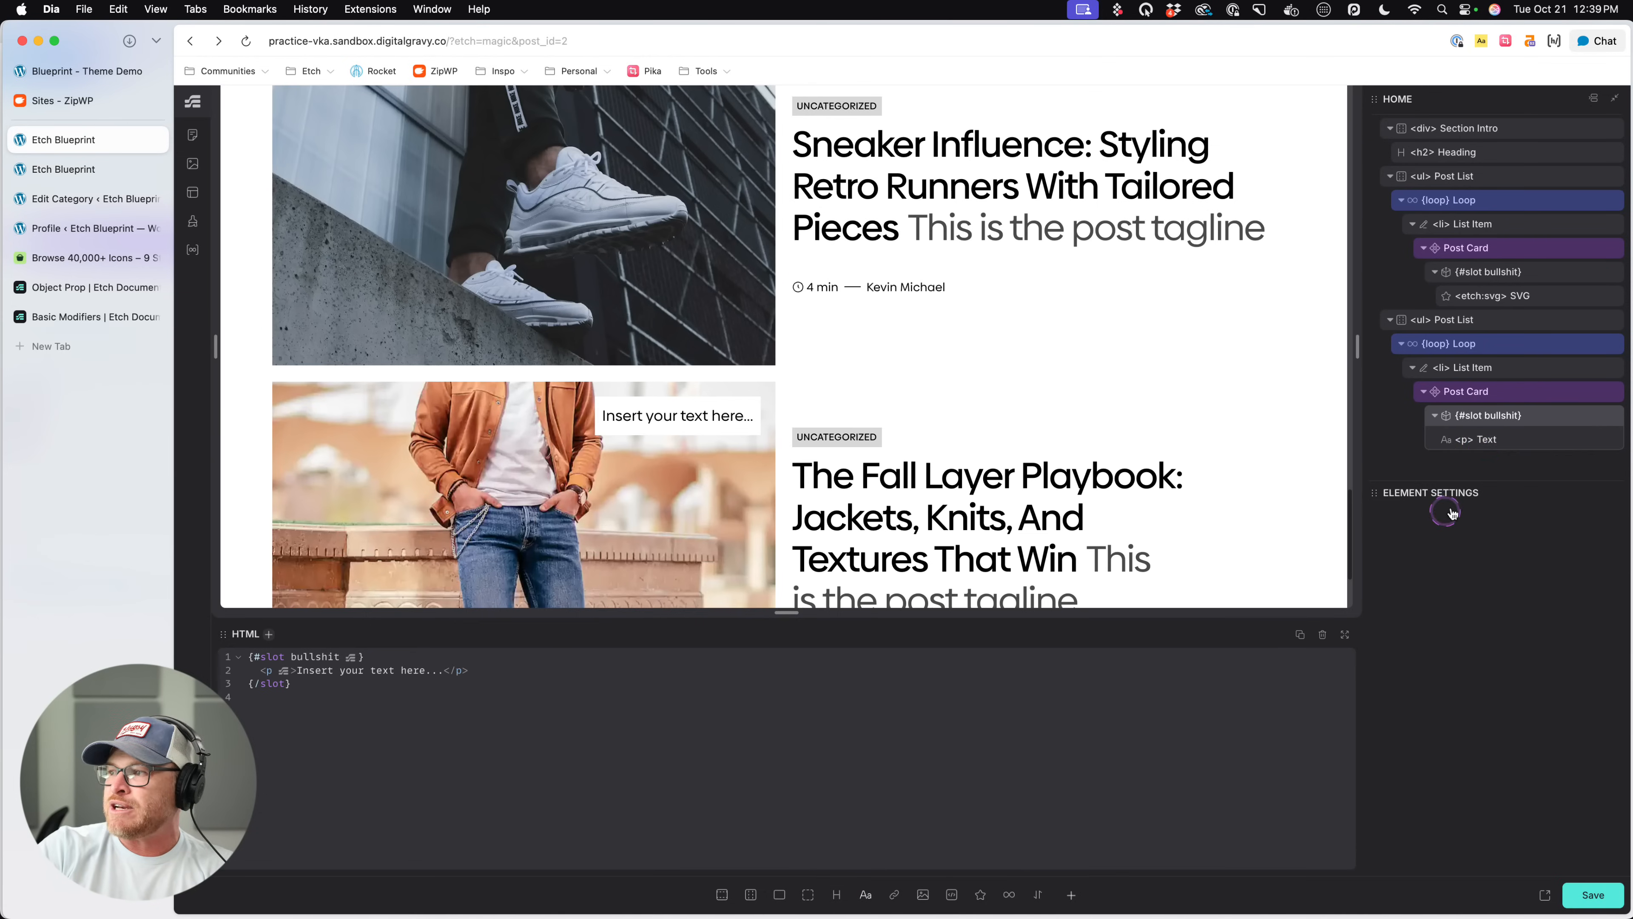
pyautogui.doubleClick(1478, 439)
pyautogui.write('Different')
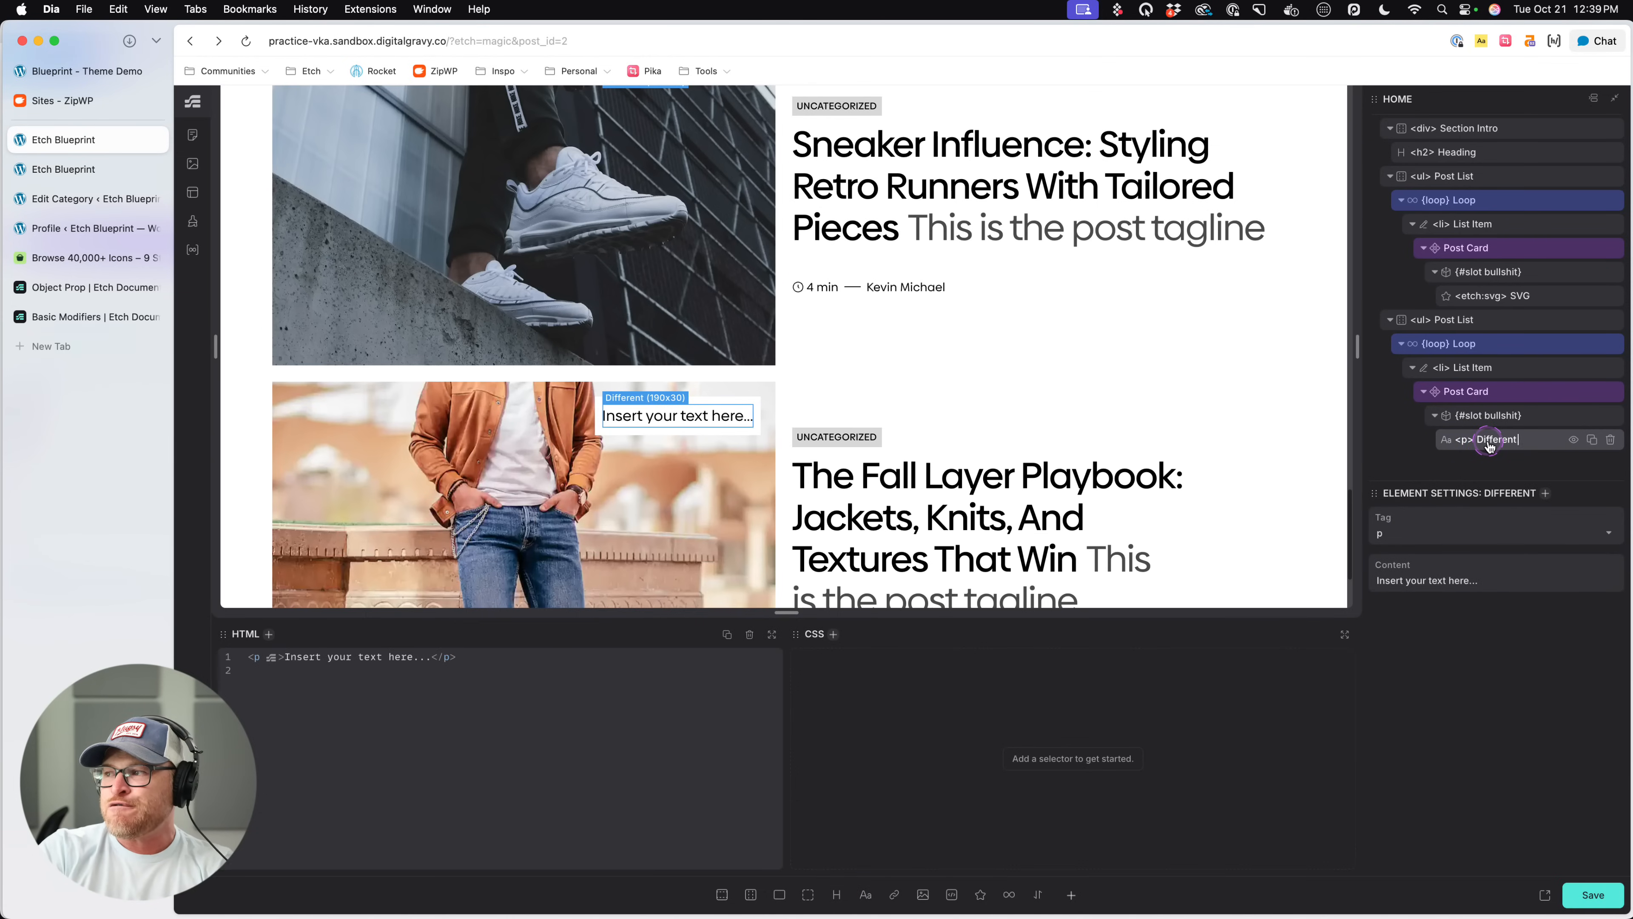
pyautogui.write(' Bullshit')
# - Compare the media overlays of both post lists on the live page and return to the editor
pyautogui.click(76, 171)
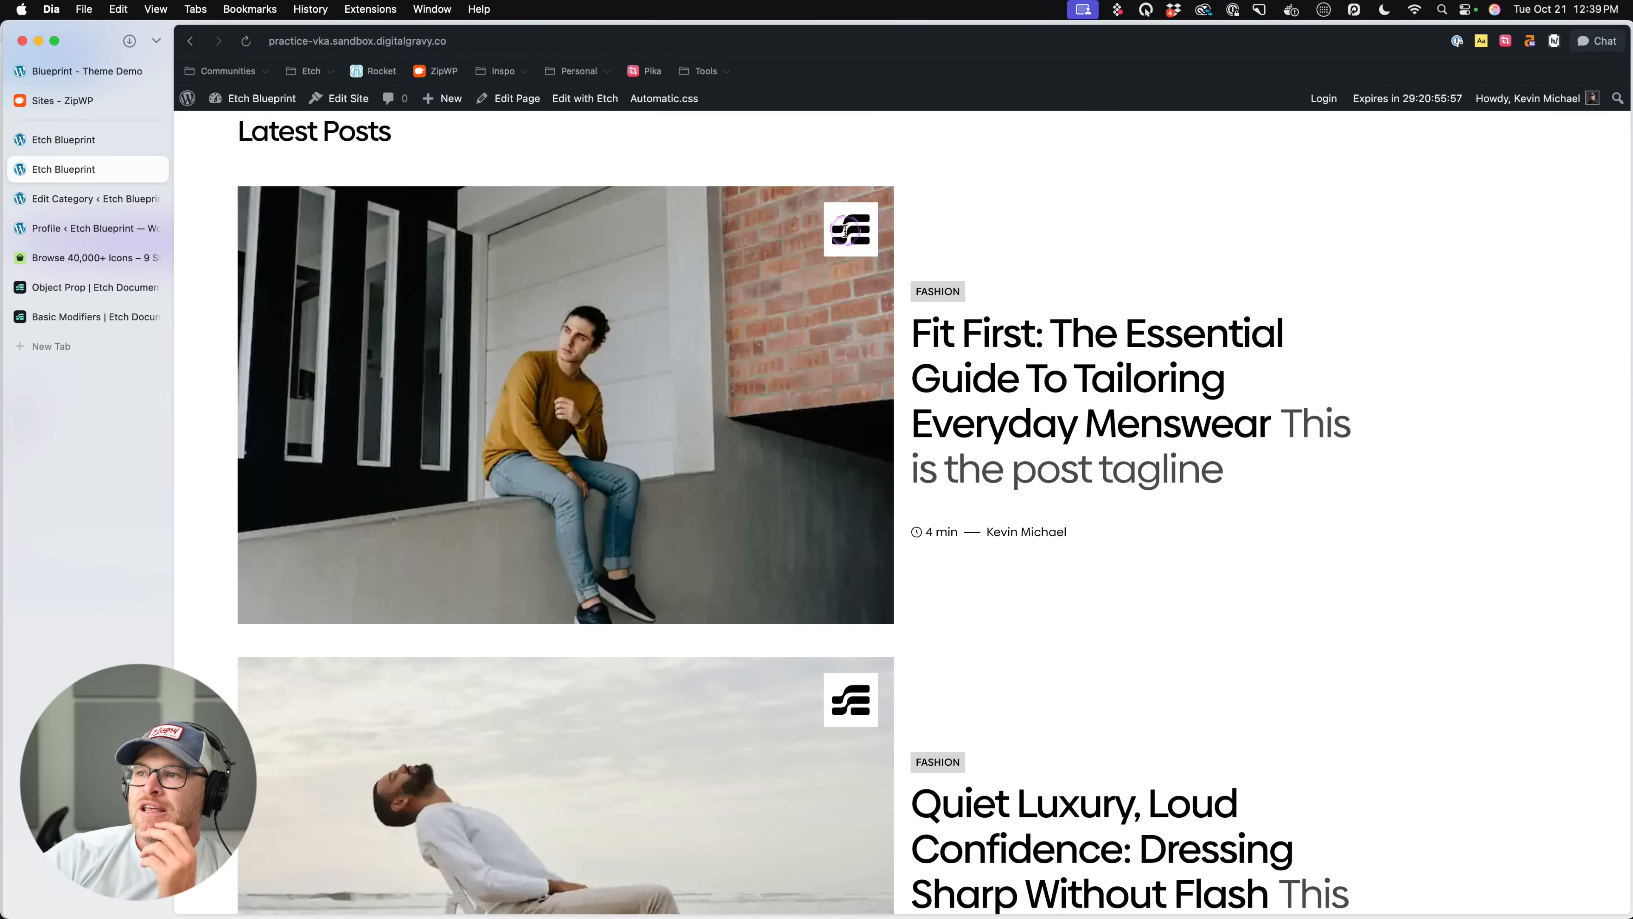
pyautogui.scroll(-15, 845, 233)
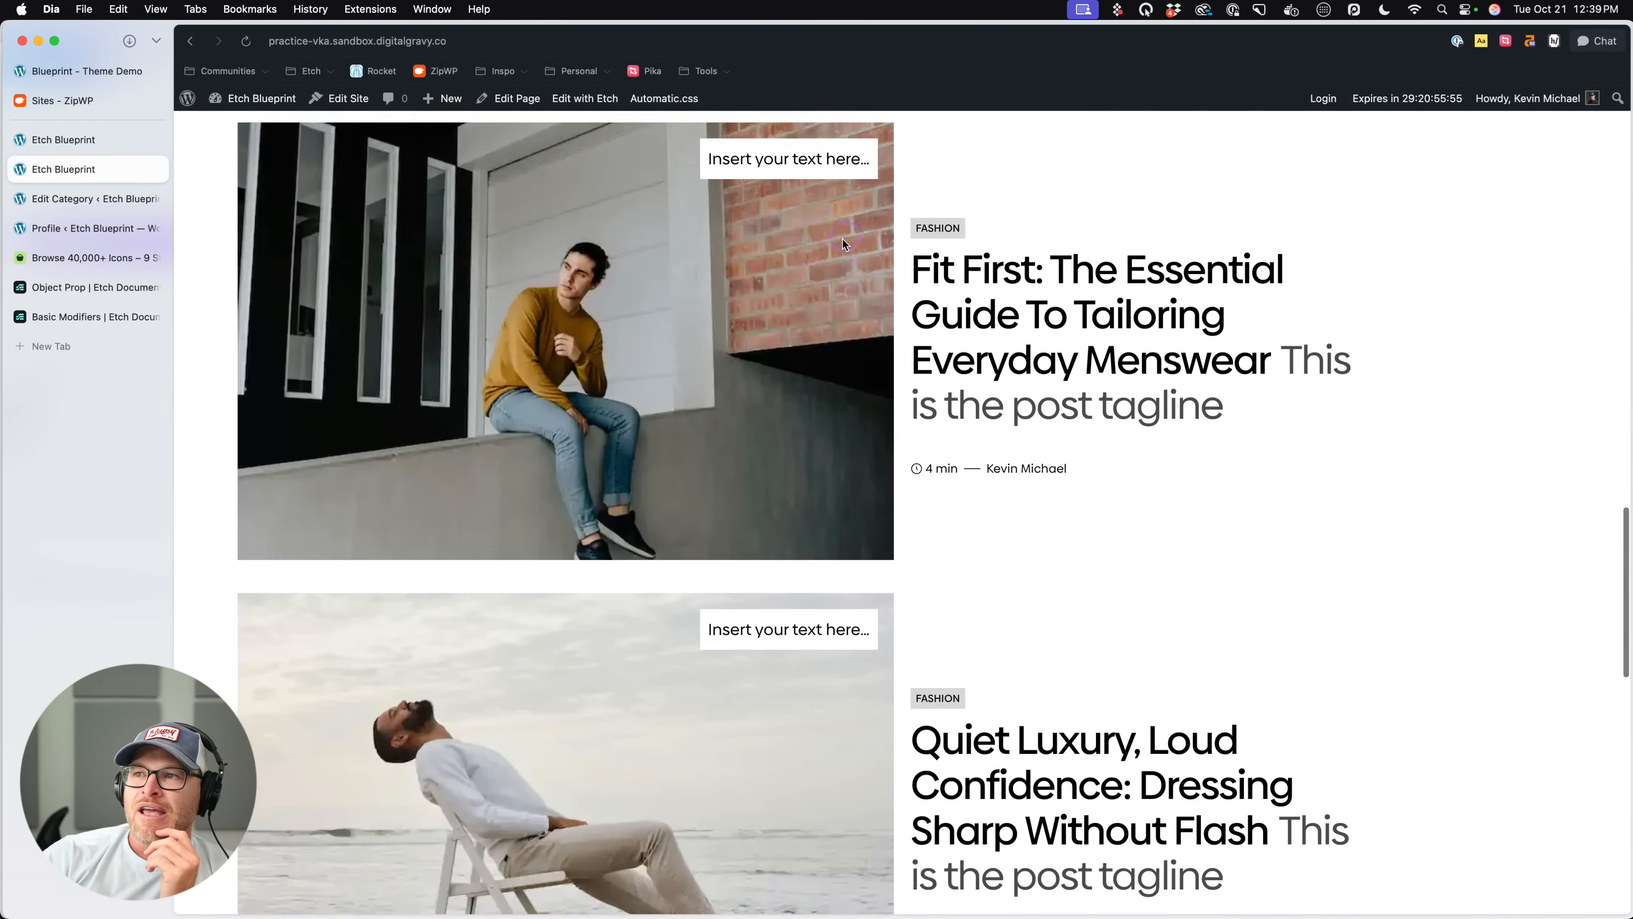
pyautogui.scroll(1, 835, 258)
pyautogui.scroll(-12, 795, 384)
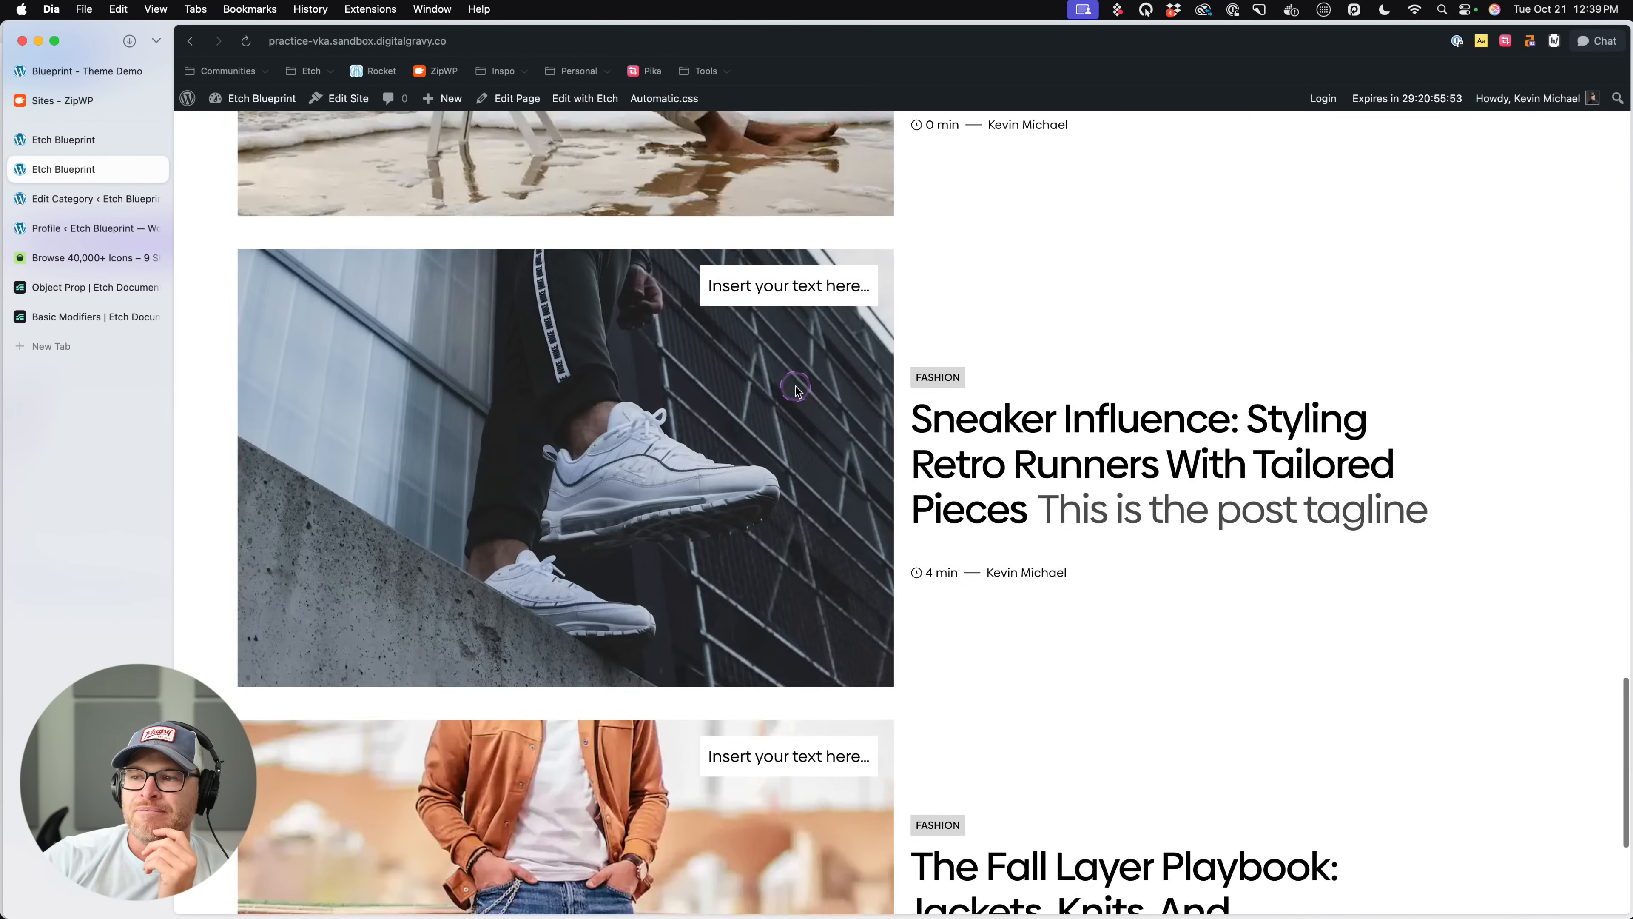
pyautogui.scroll(-5, 795, 391)
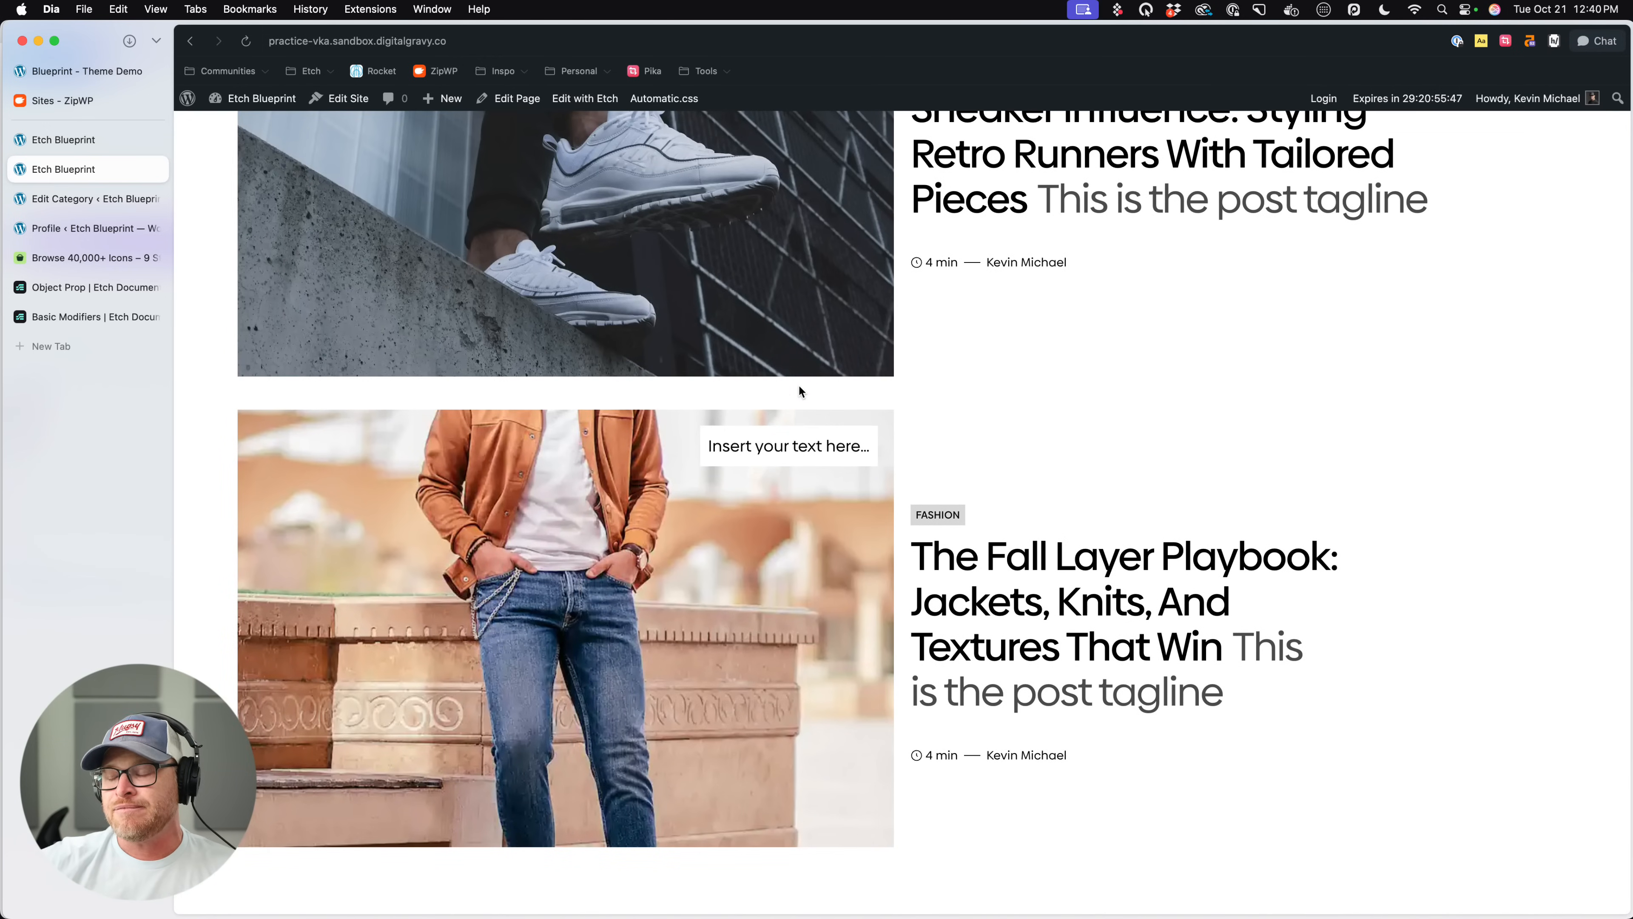
pyautogui.click(829, 414)
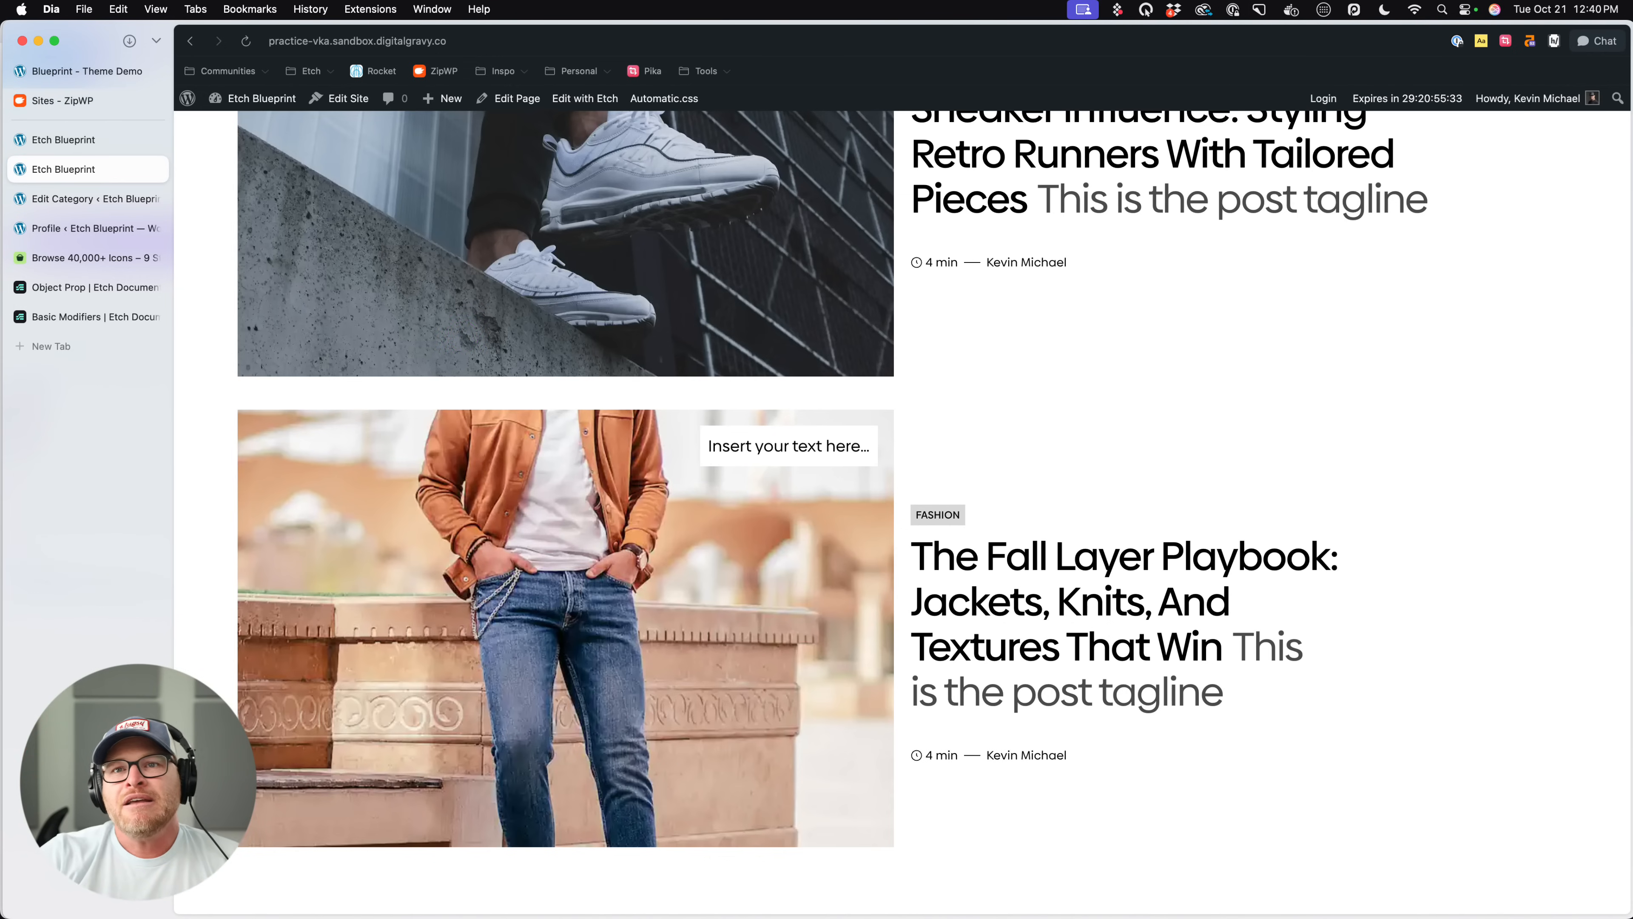
pyautogui.click(109, 139)
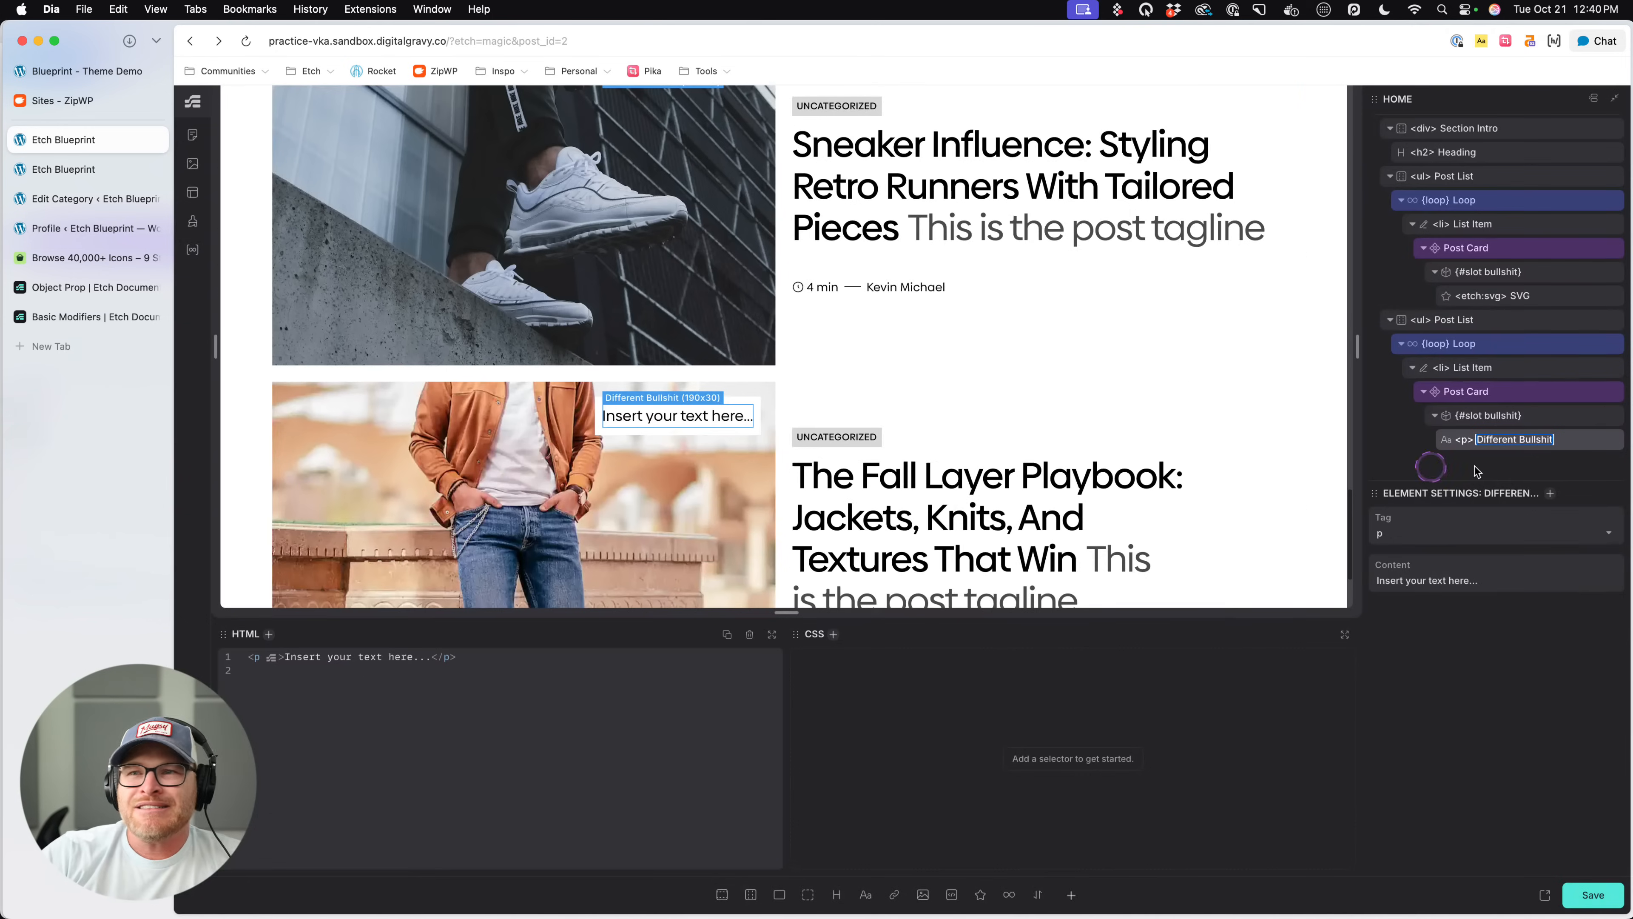
# - Delete the text from the second list's bullshit slot and try nesting a Post Card component there, removing it again
pyautogui.click(1503, 393)
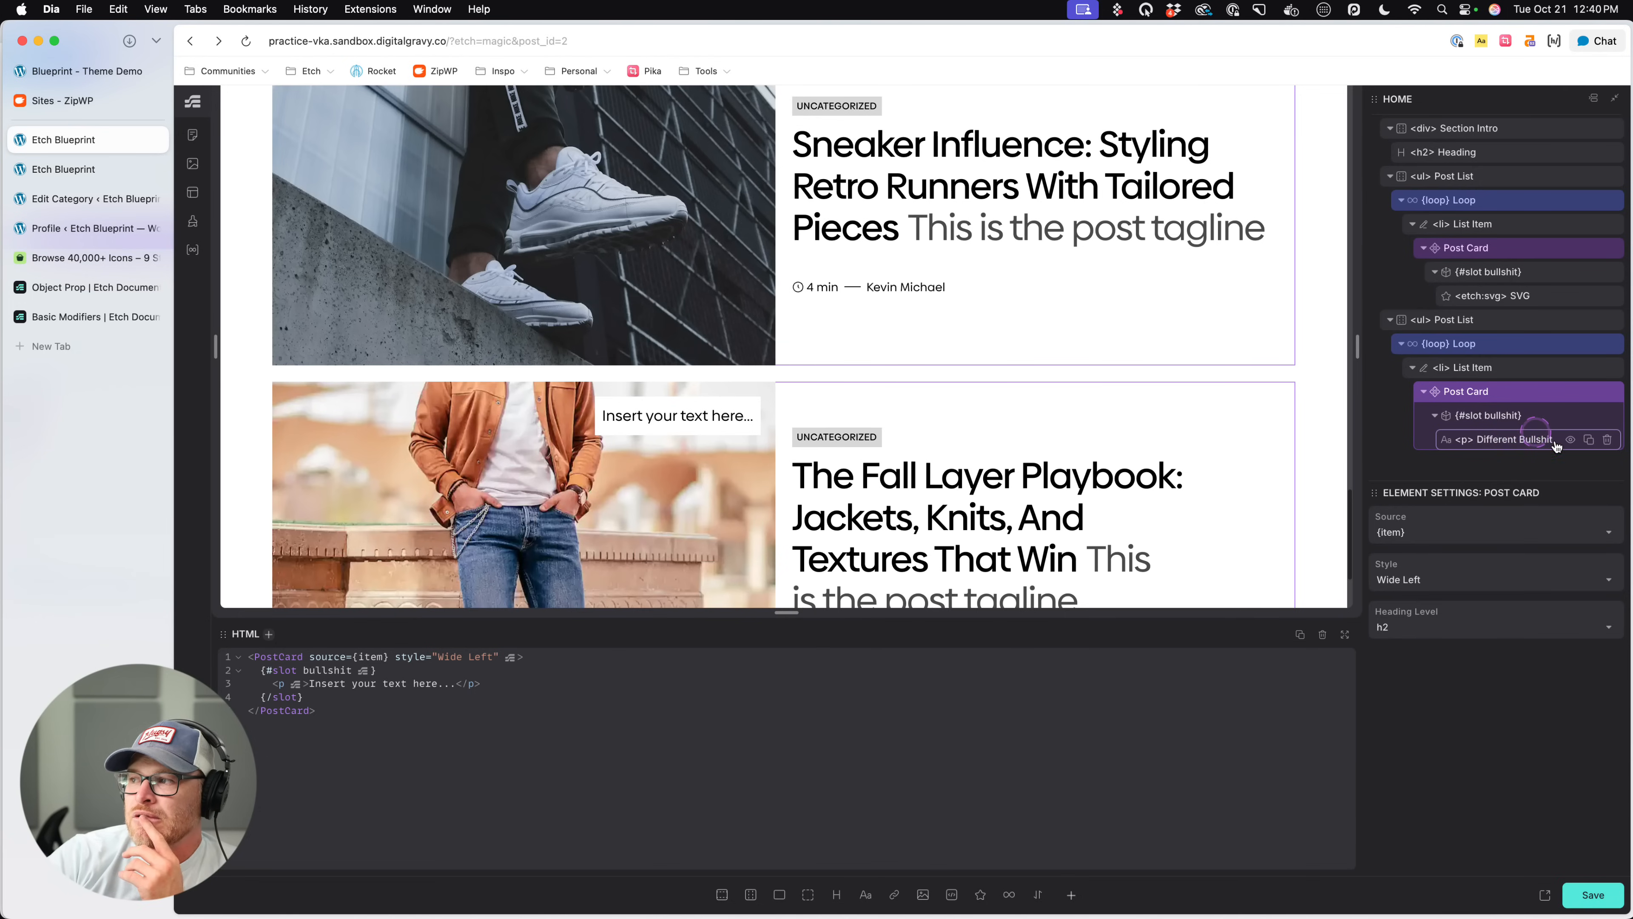
pyautogui.click(1608, 439)
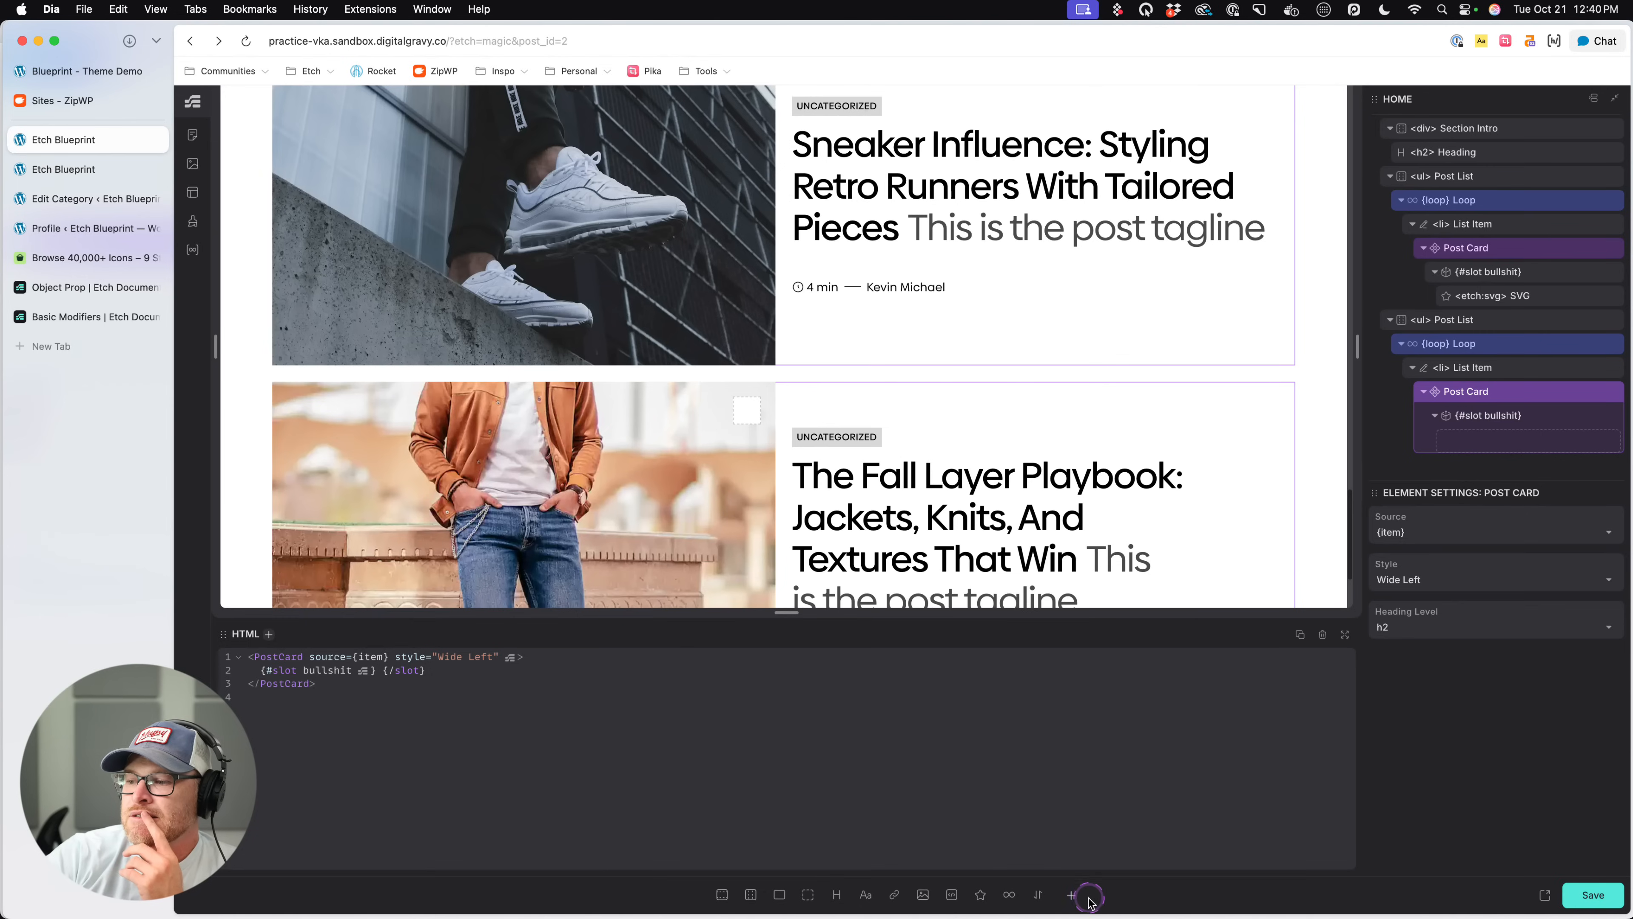
pyautogui.click(1075, 895)
pyautogui.click(850, 345)
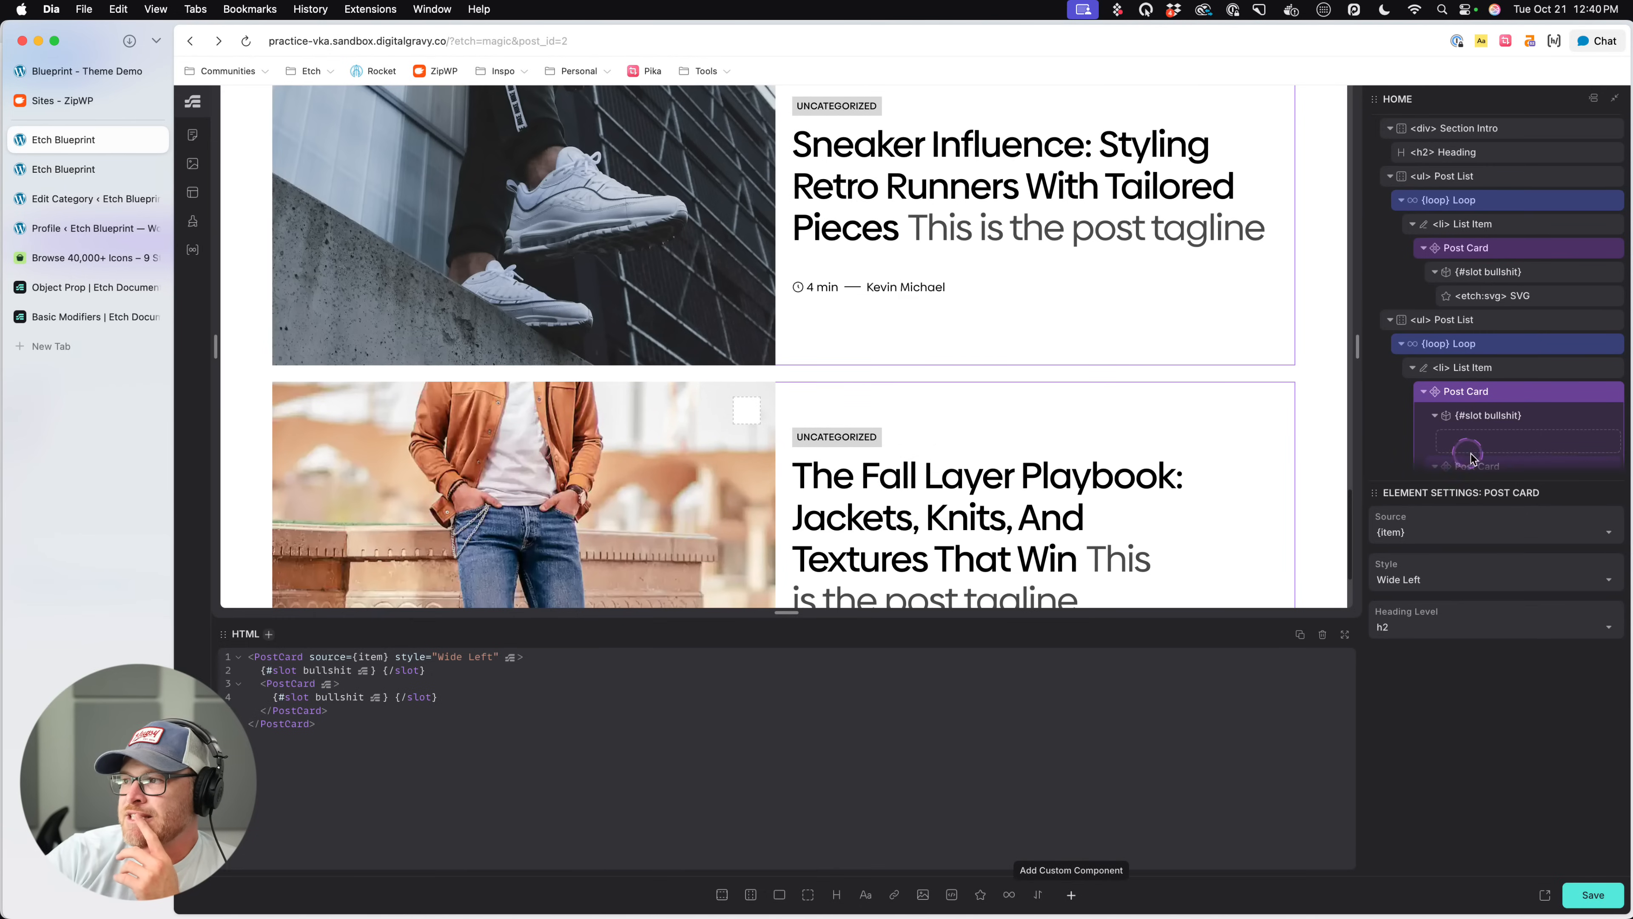
pyautogui.moveTo(1472, 456); pyautogui.dragTo(1509, 379)
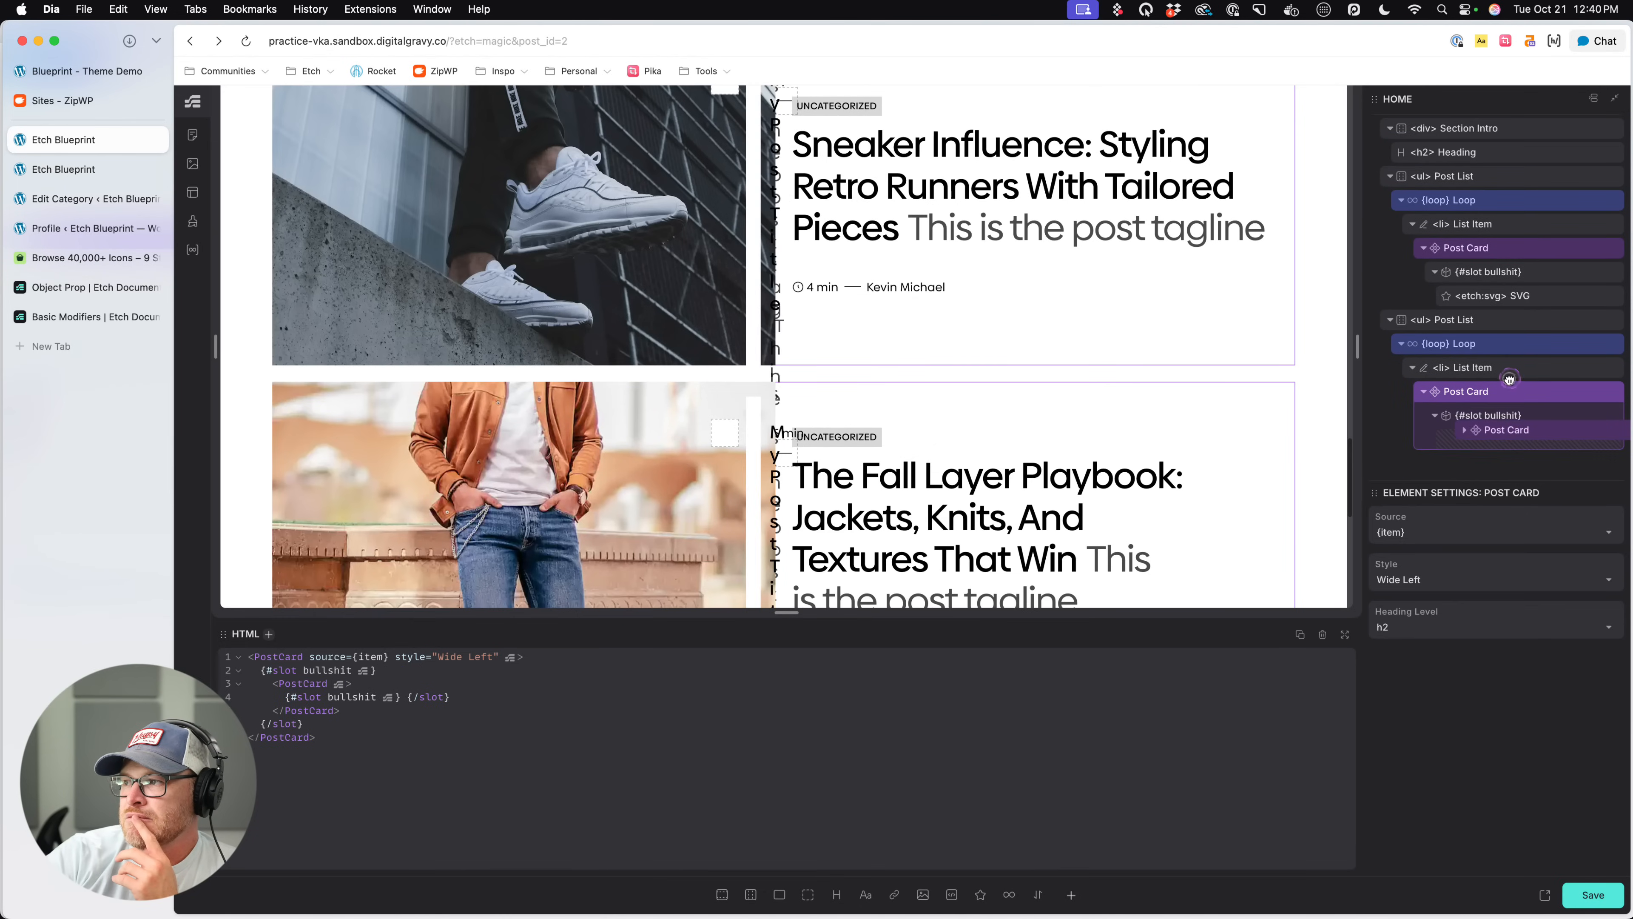
pyautogui.scroll(-2, 1031, 446)
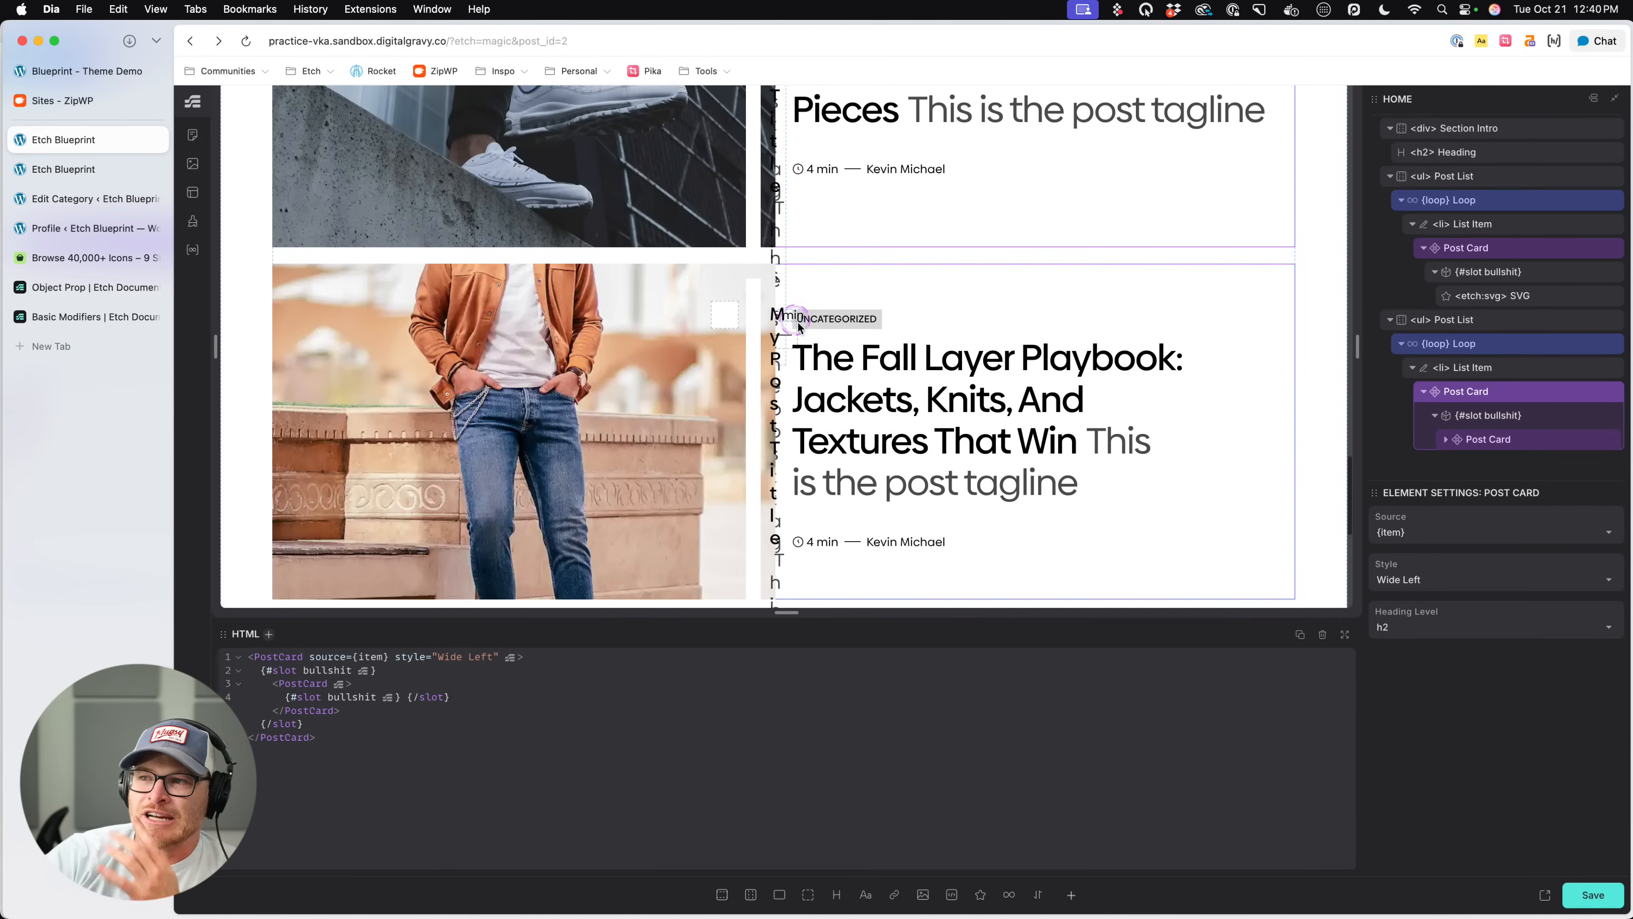
pyautogui.scroll(-4, 983, 431)
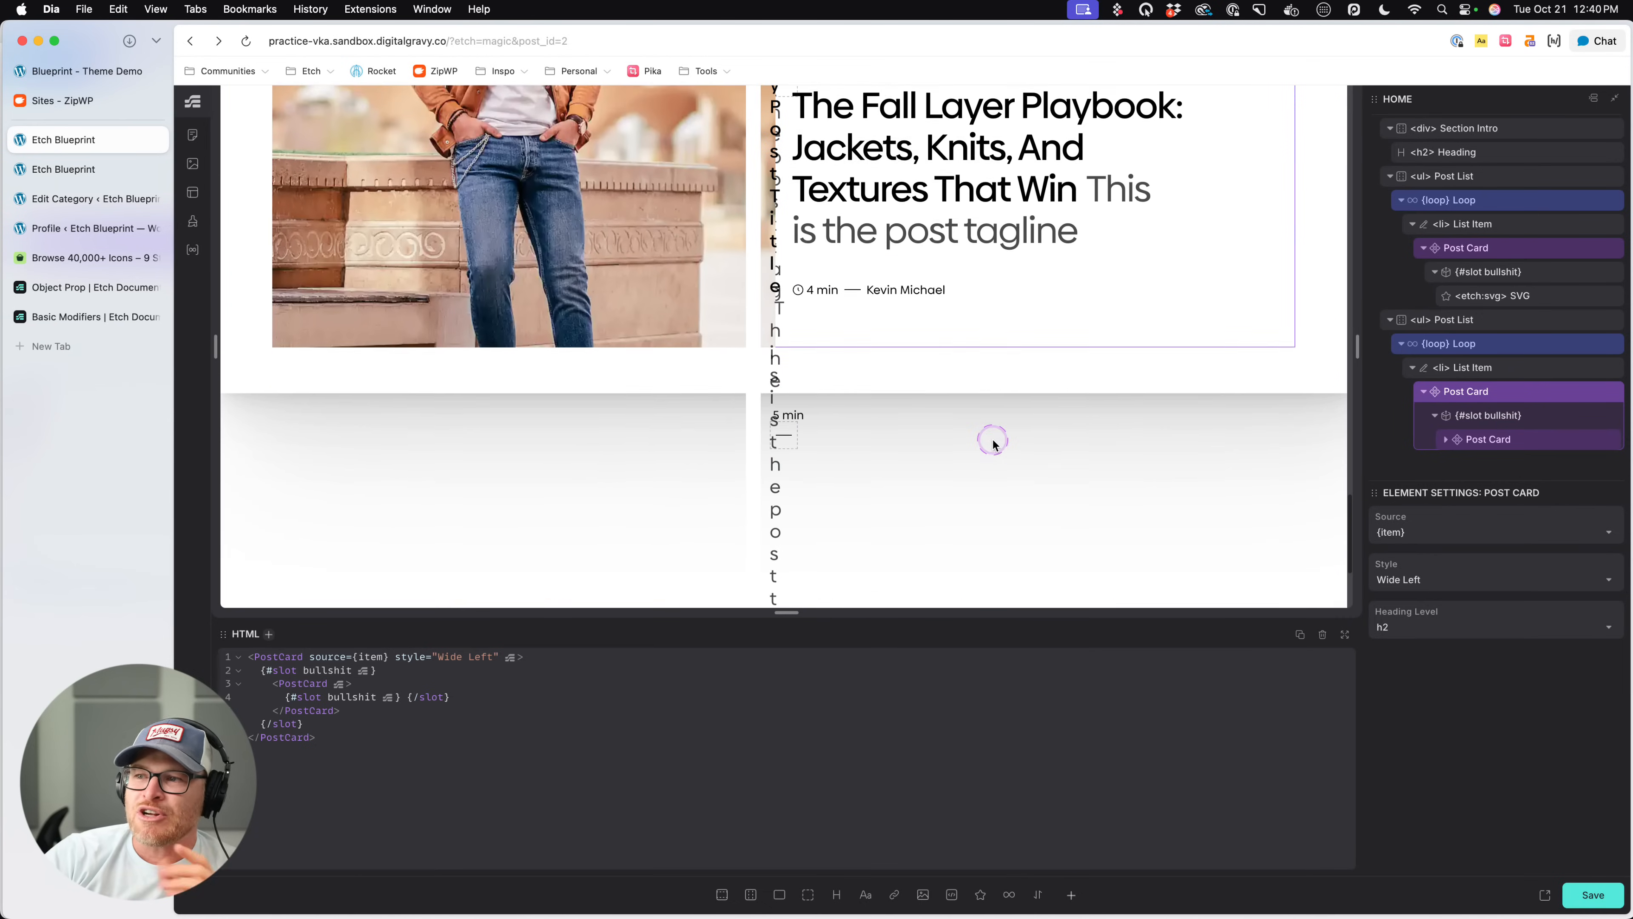
pyautogui.click(1612, 440)
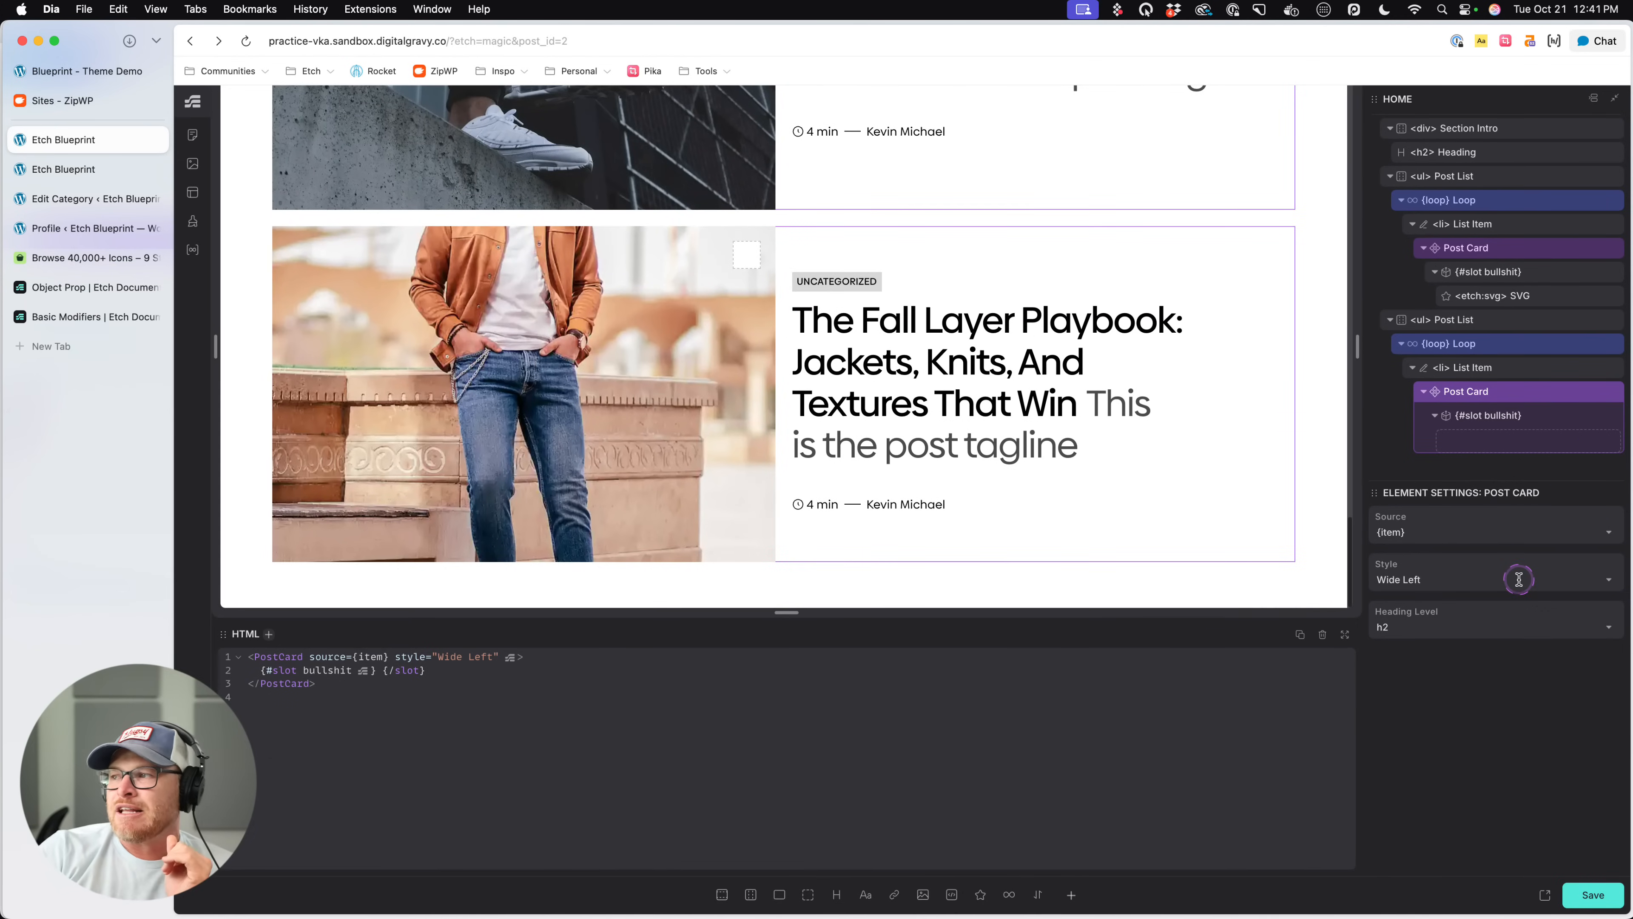
# - Save the page with the second Post List's bullshit slot left empty
pyautogui.click(1516, 425)
pyautogui.click(1583, 892)
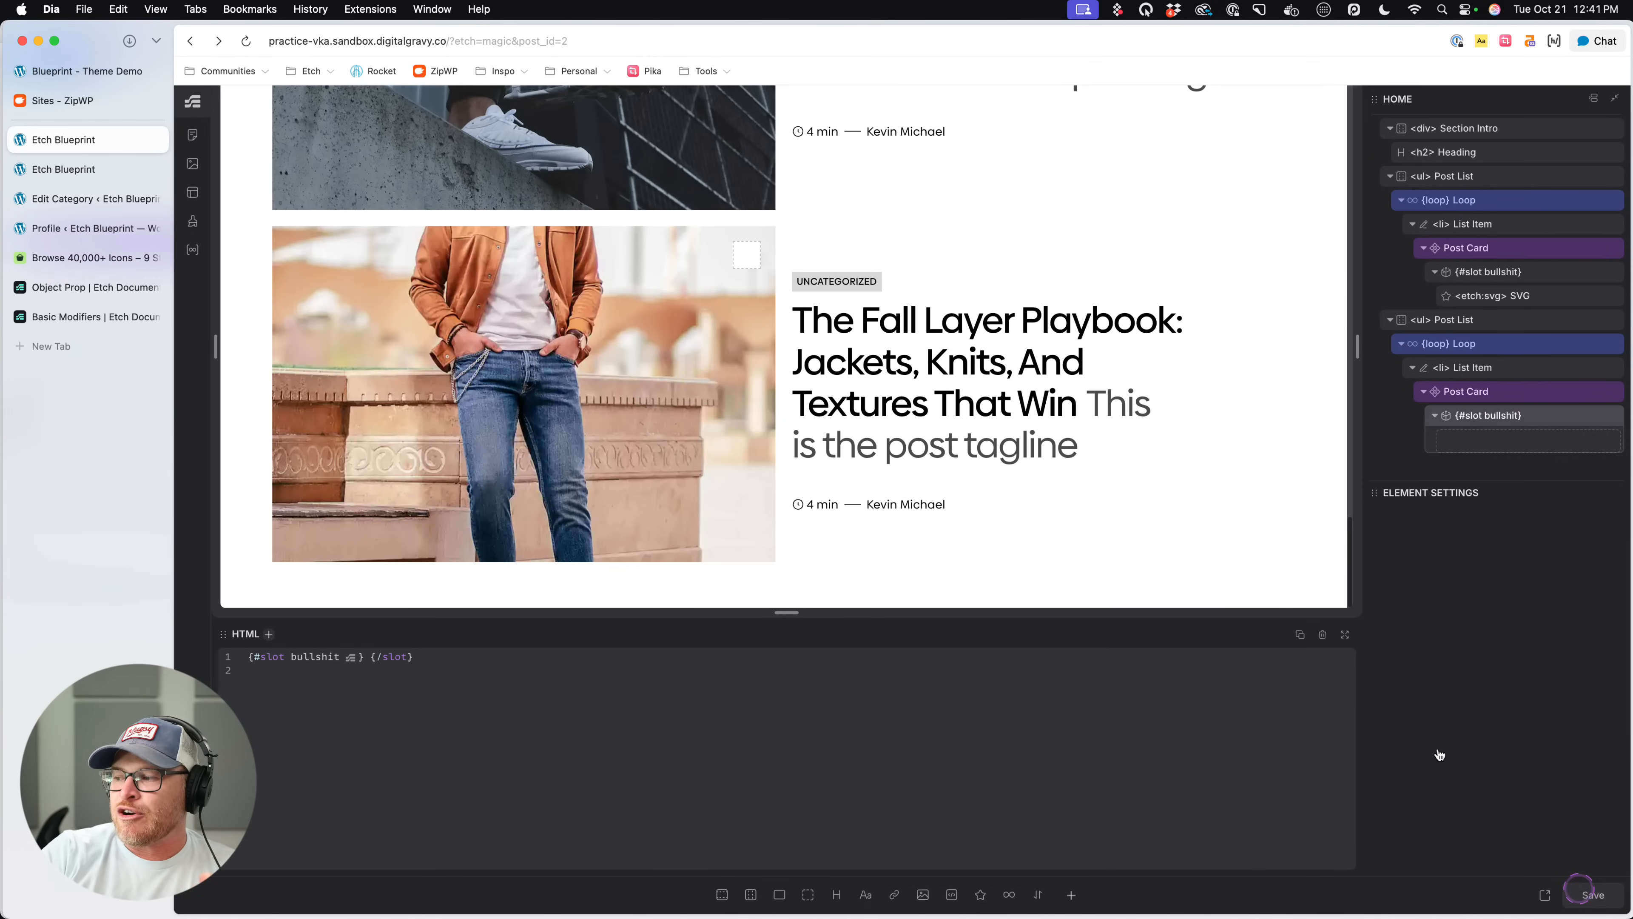
pyautogui.click(1505, 394)
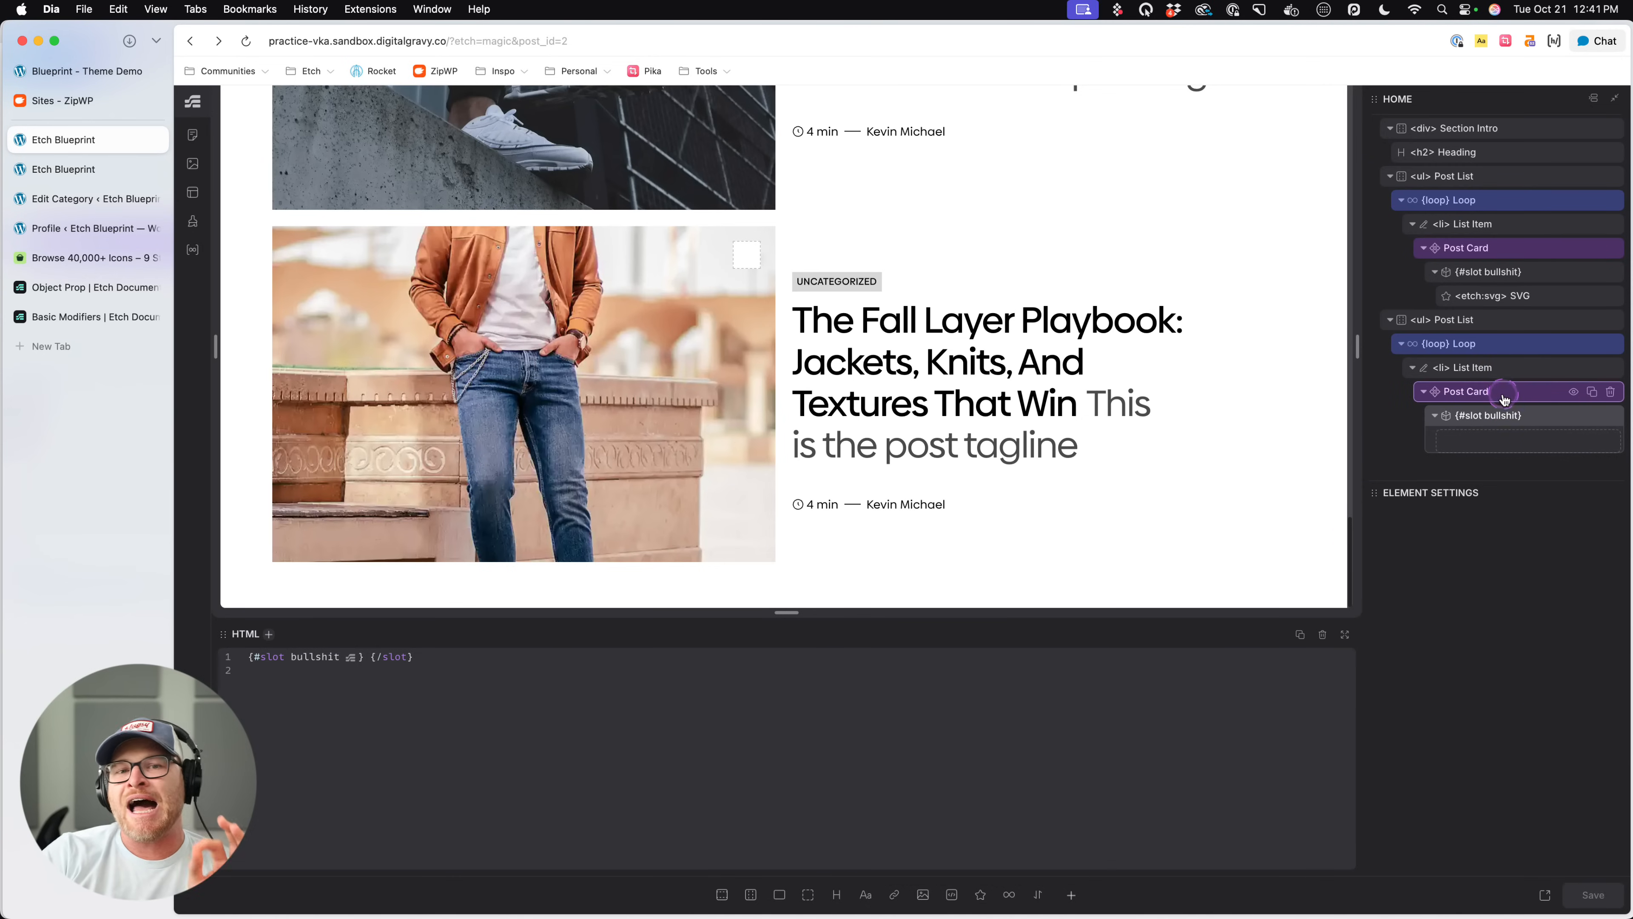
# - Check the second list's empty media overlay on the live page and return to its Post Card in the editor
pyautogui.click(88, 171)
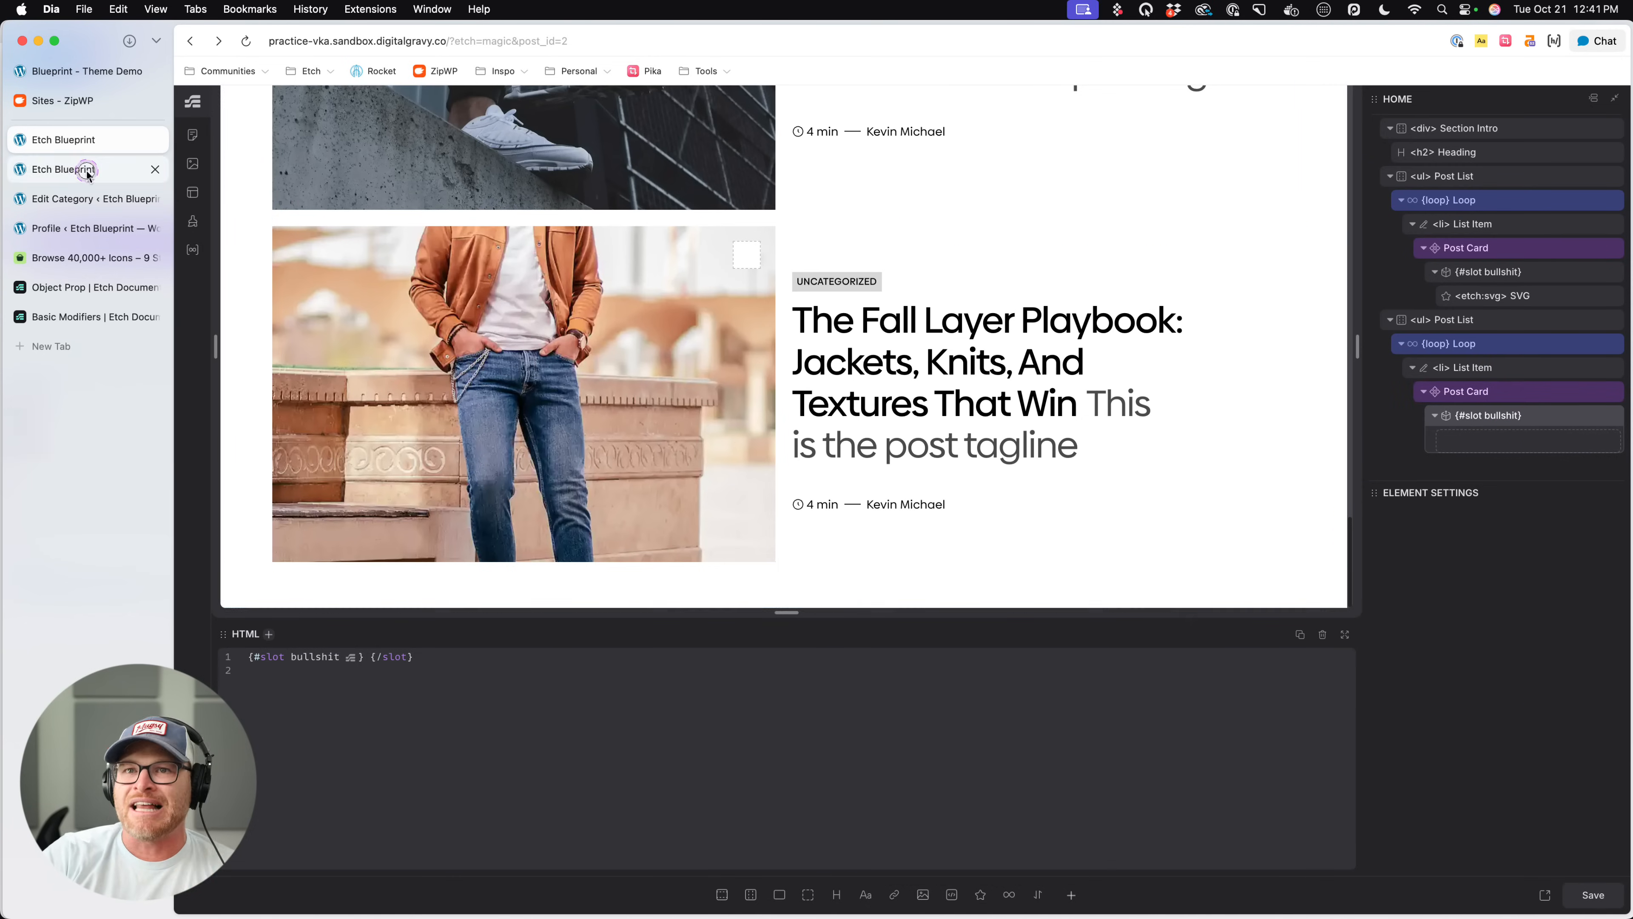
pyautogui.click(867, 437)
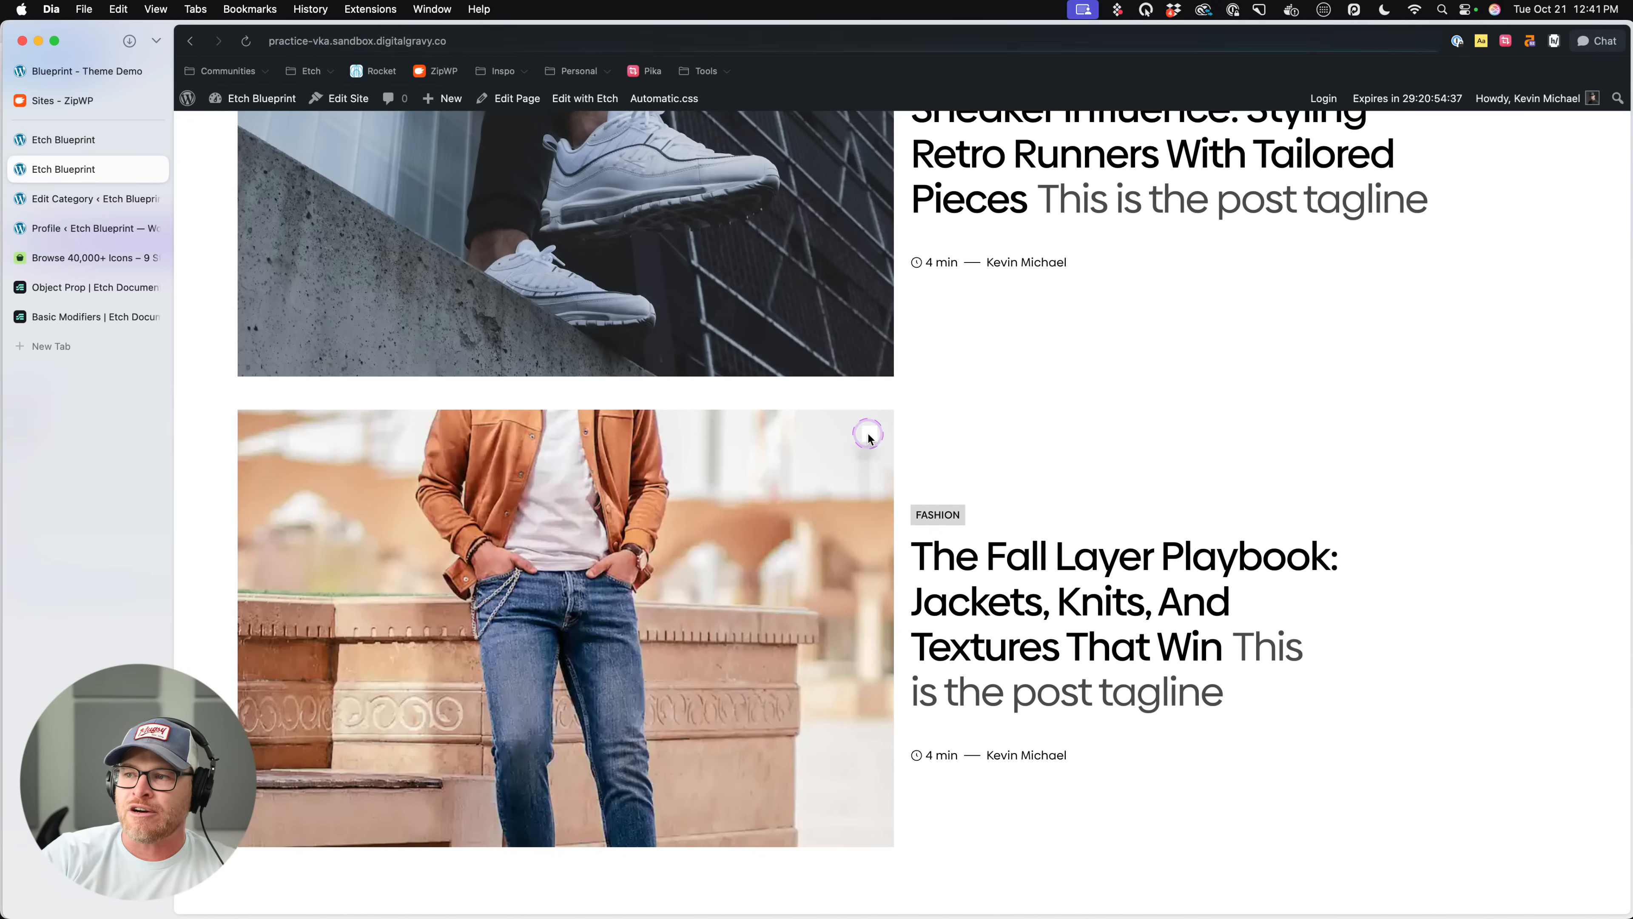
pyautogui.click(88, 151)
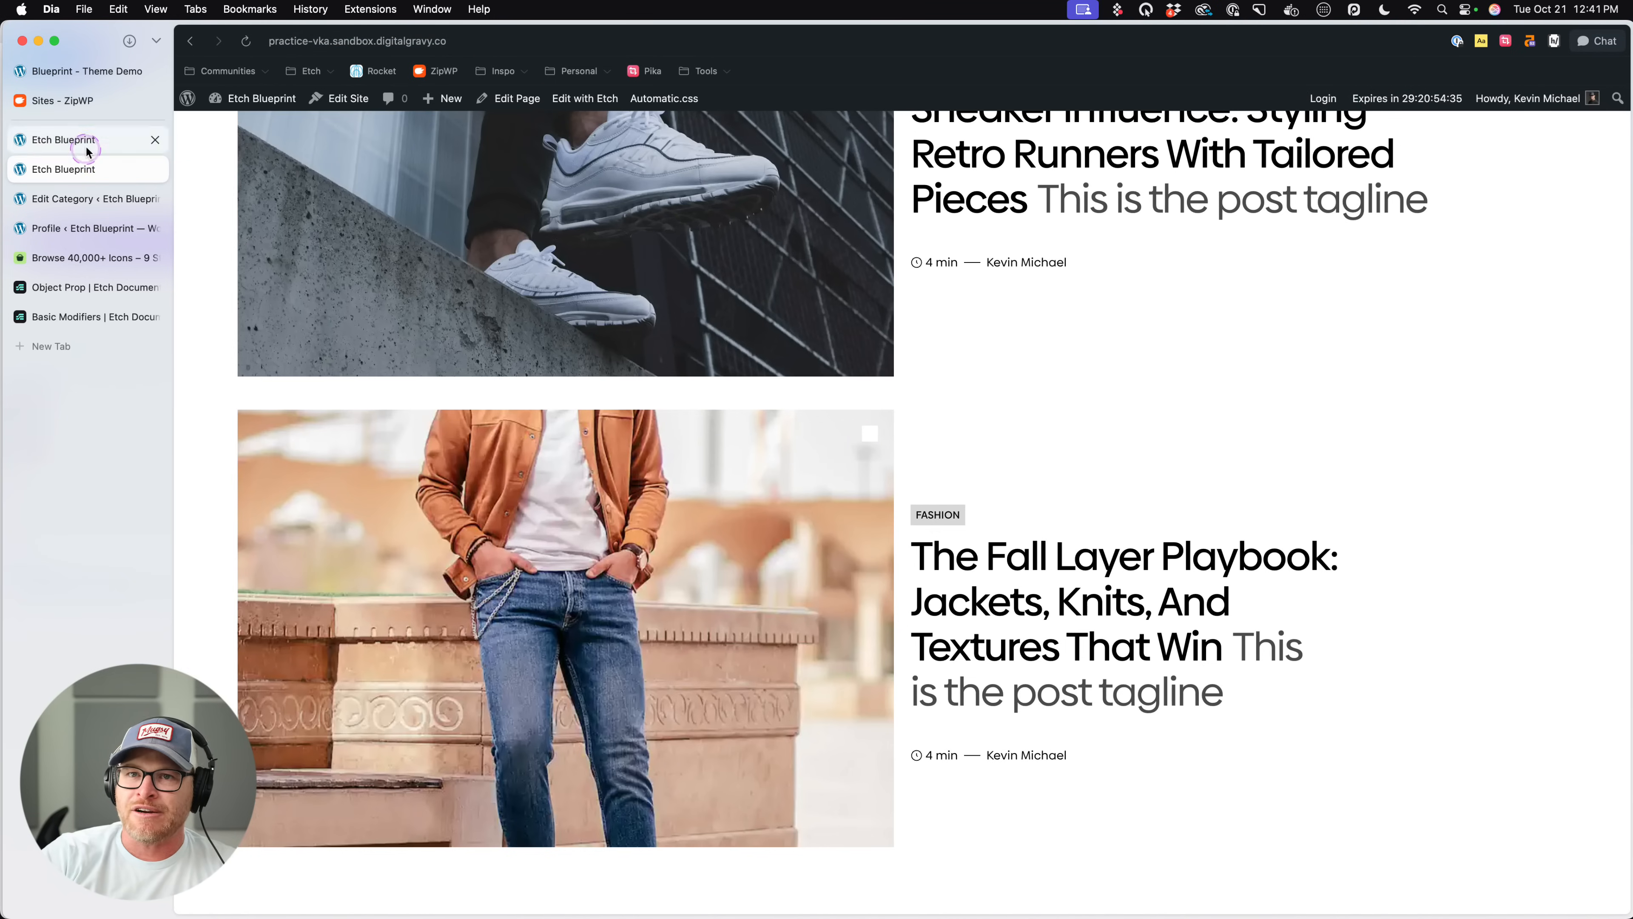
pyautogui.click(1504, 392)
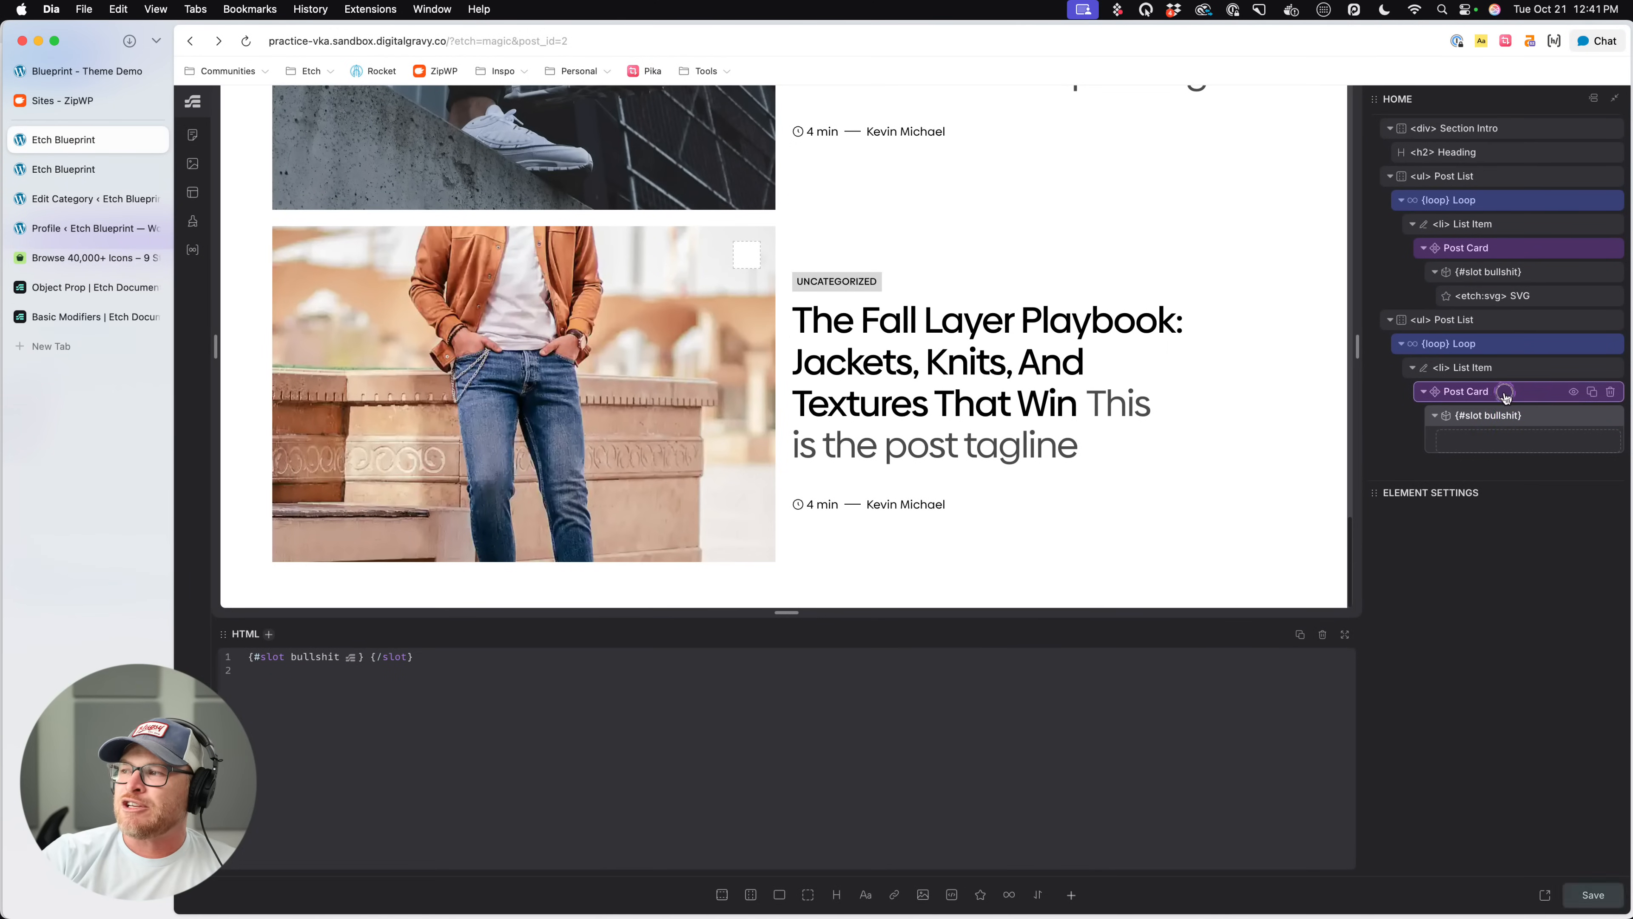
# - Open the second list's Post Card component for editing and select the Bullshit div that wraps its slot
pyautogui.click(1419, 555)
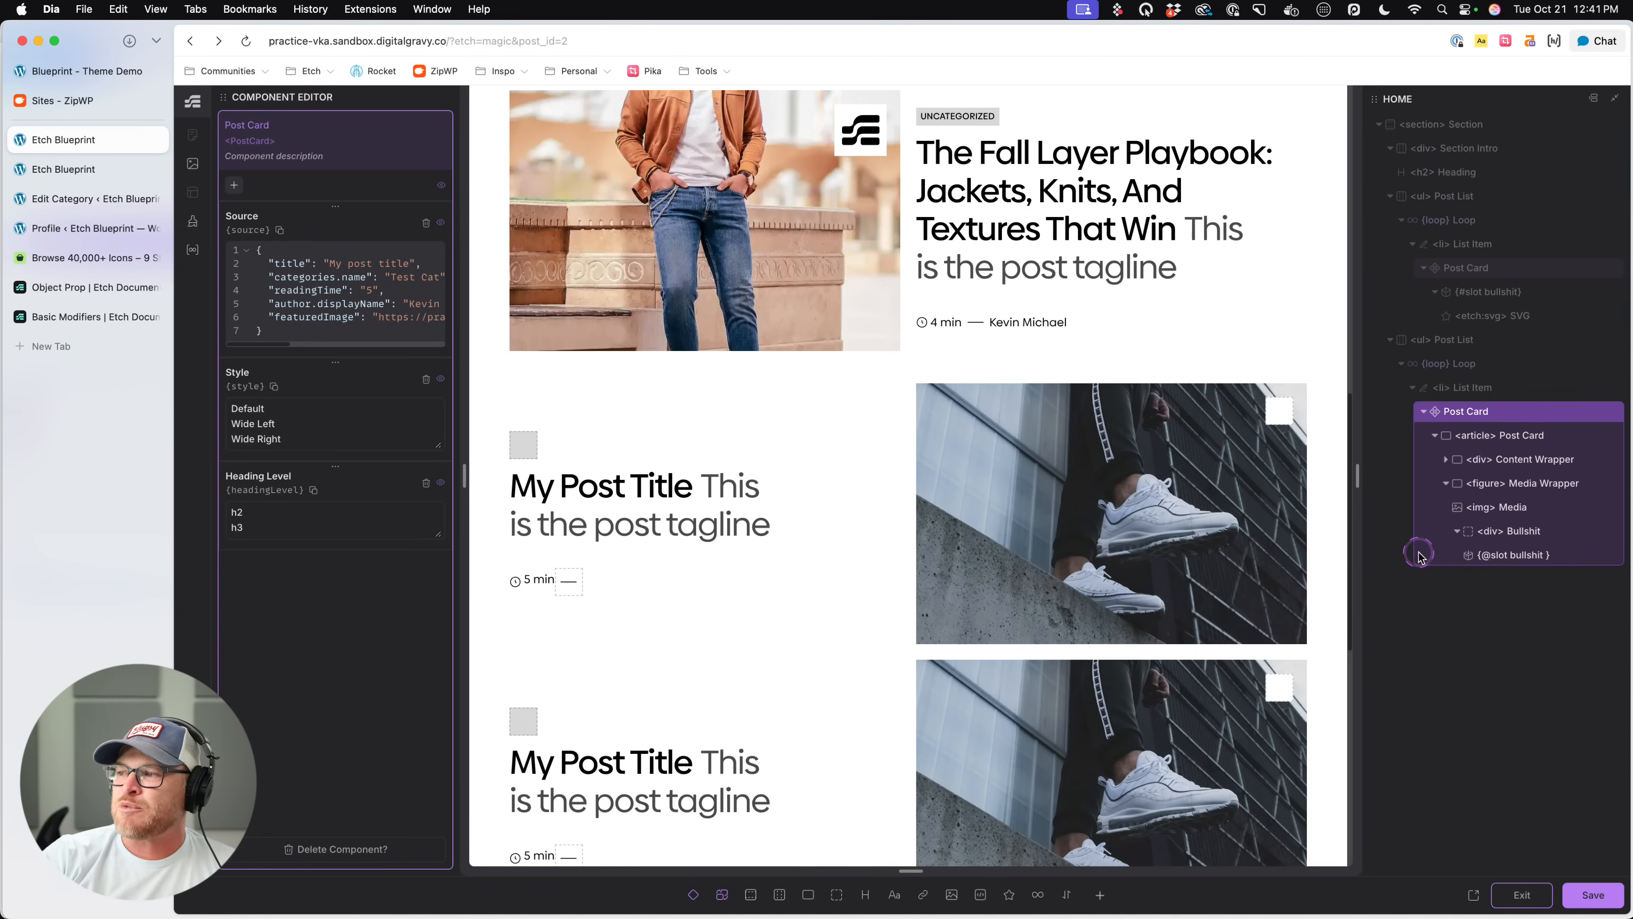
pyautogui.click(1523, 507)
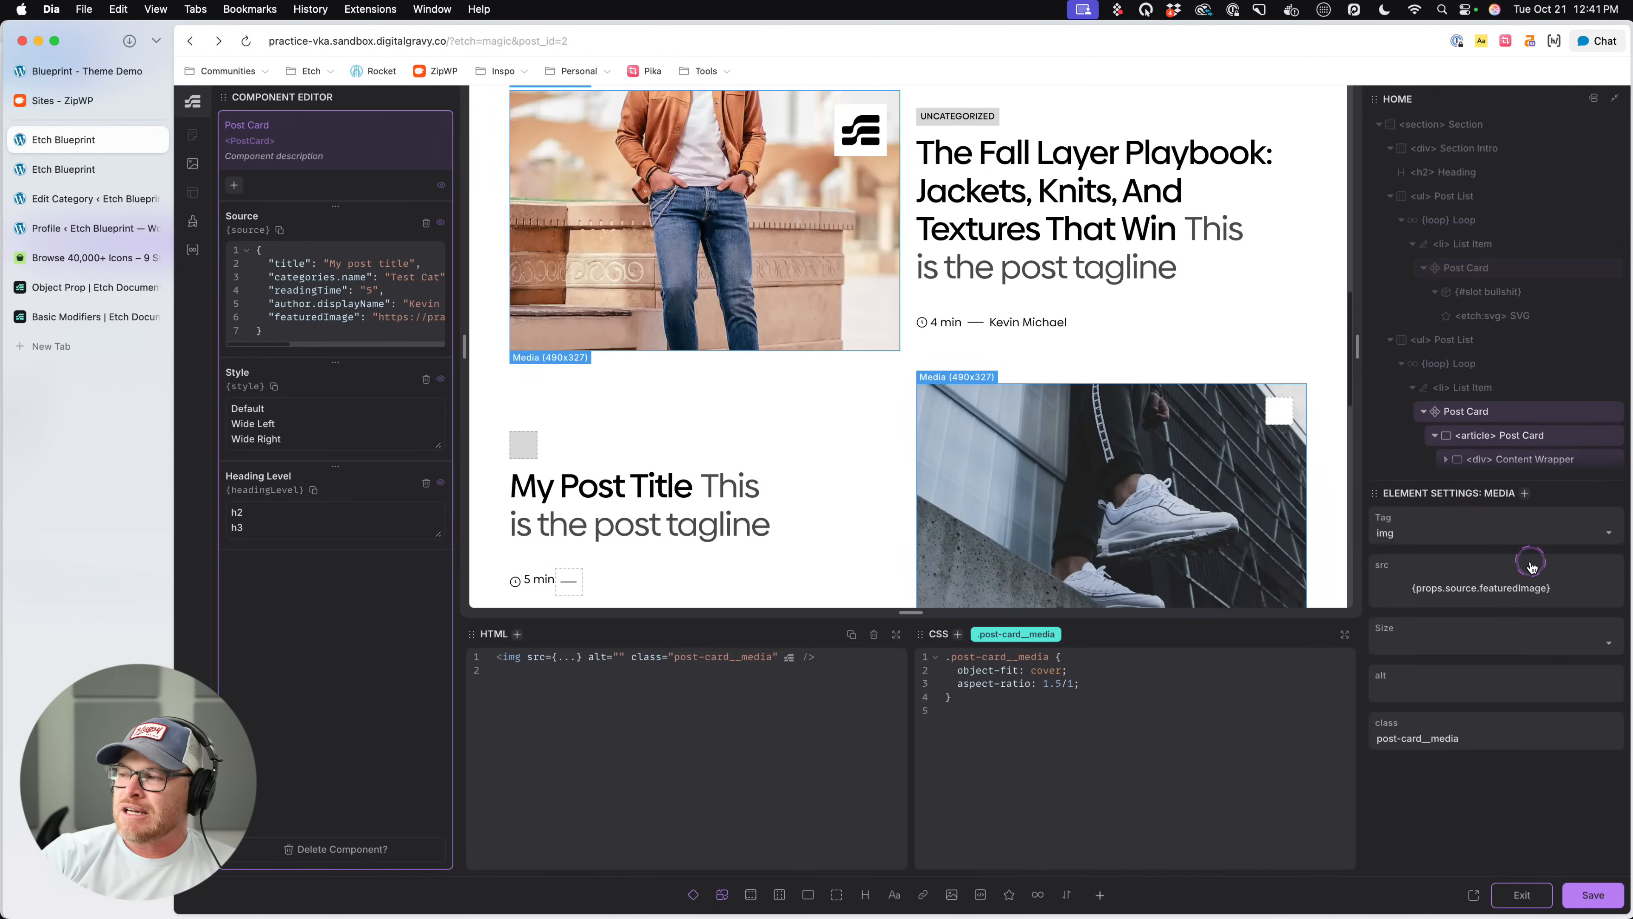
pyautogui.scroll(-2, 1528, 443)
pyautogui.click(1529, 444)
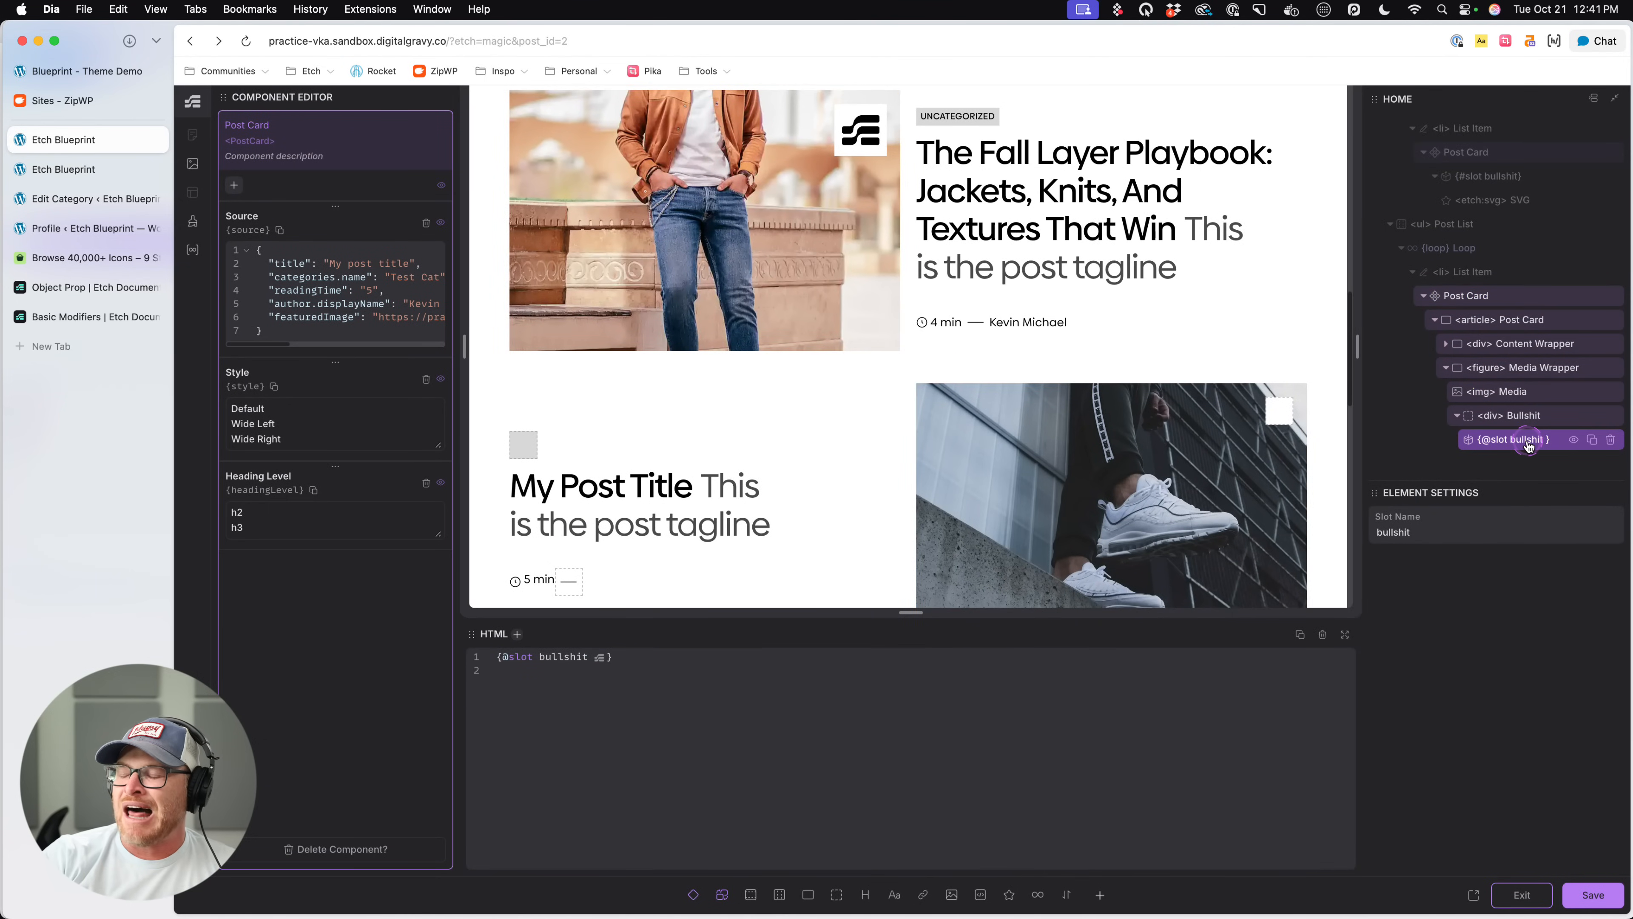
pyautogui.click(1529, 415)
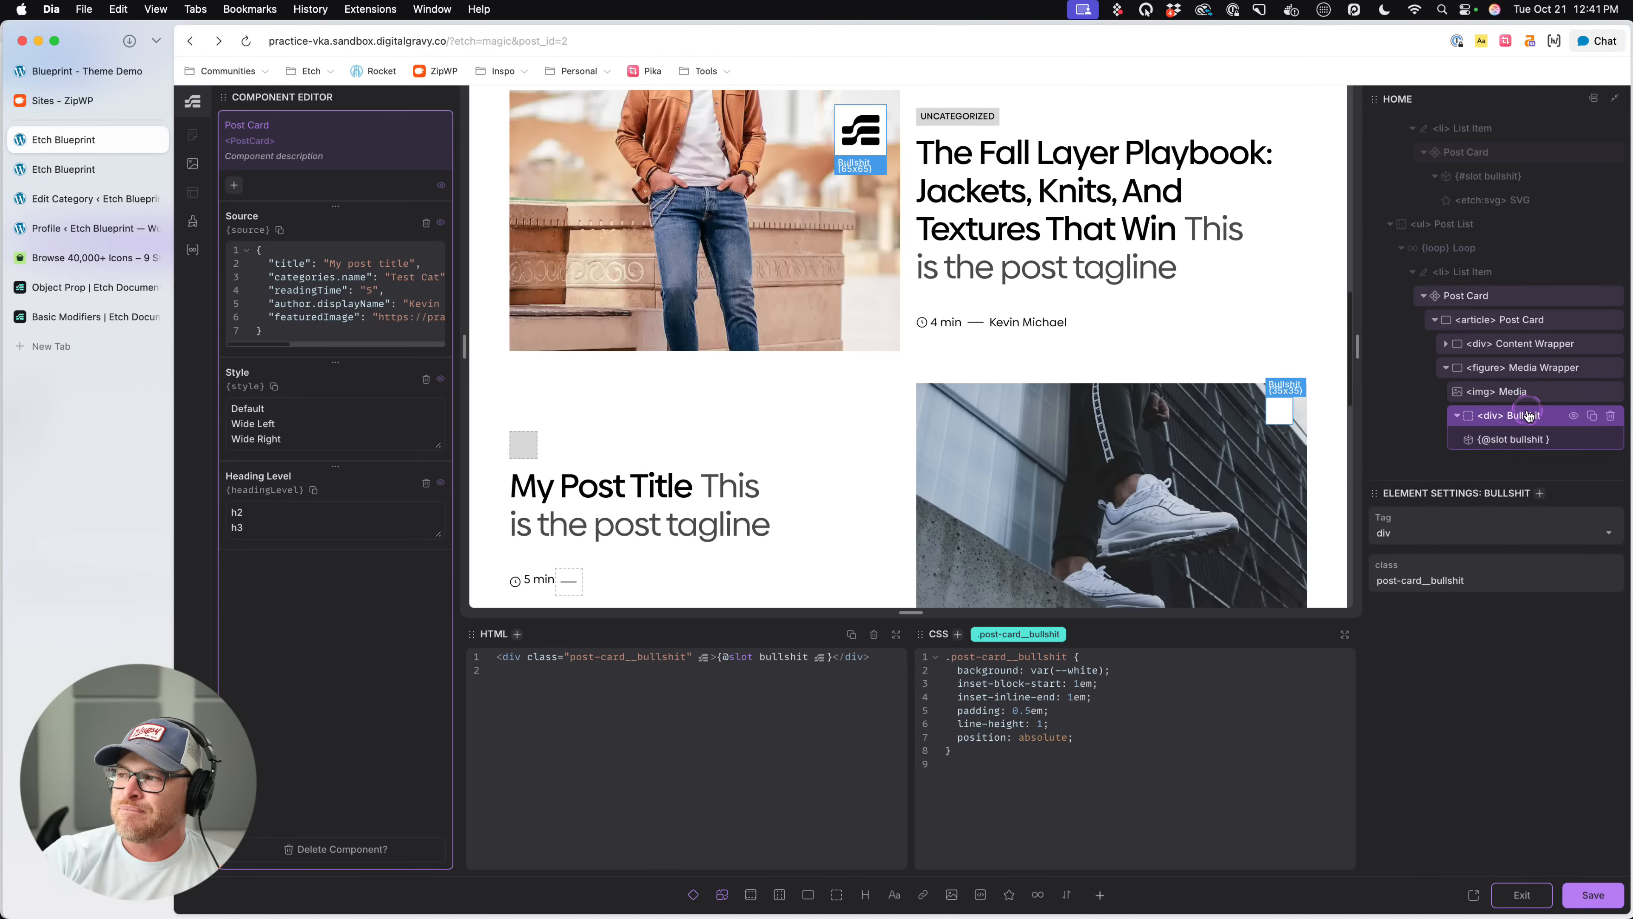
# - Add a nested &:empty rule with display: none to the .post-card__bullshit CSS and save the component
pyautogui.click(1137, 732)
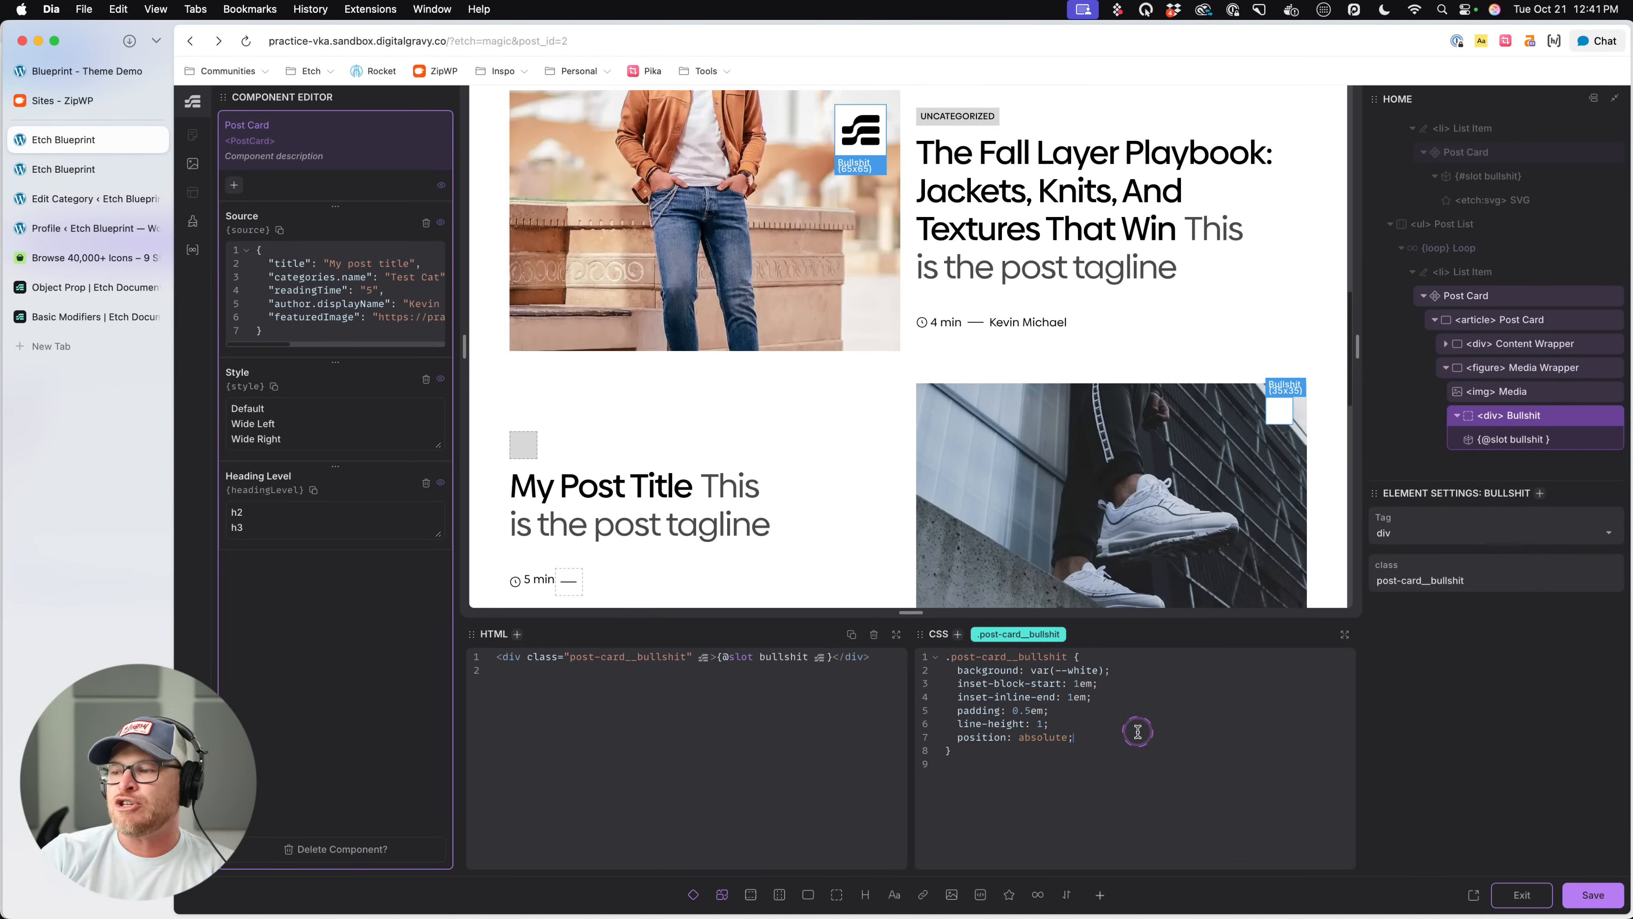
pyautogui.press('Return')
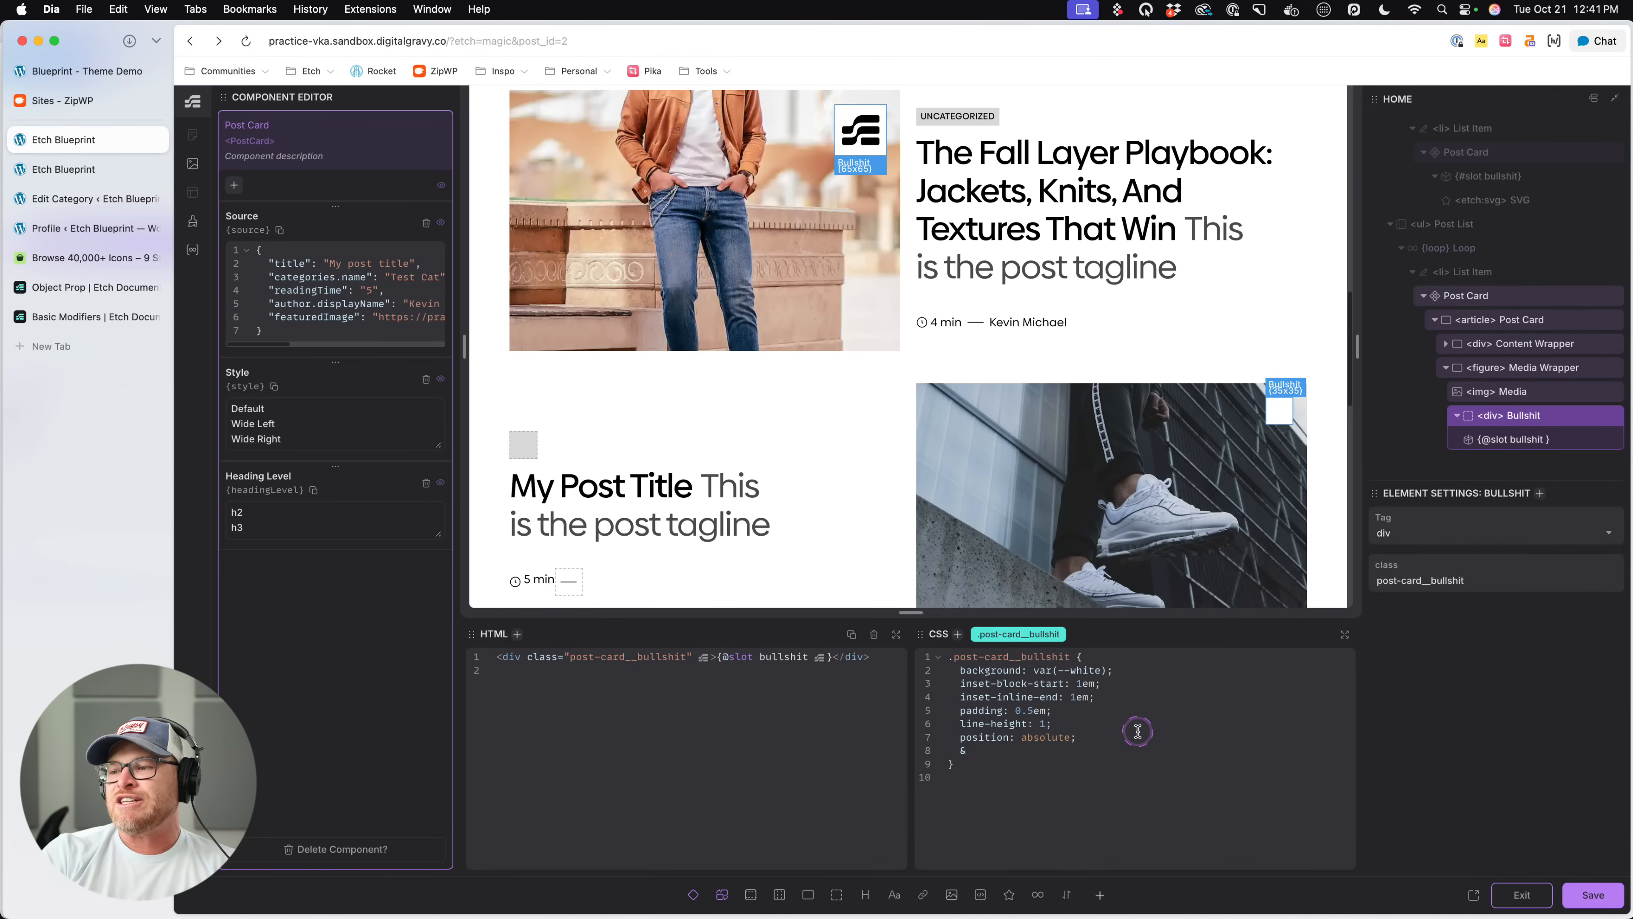
pyautogui.write('&::')
pyautogui.press('BackSpace')
pyautogui.write('empty {')
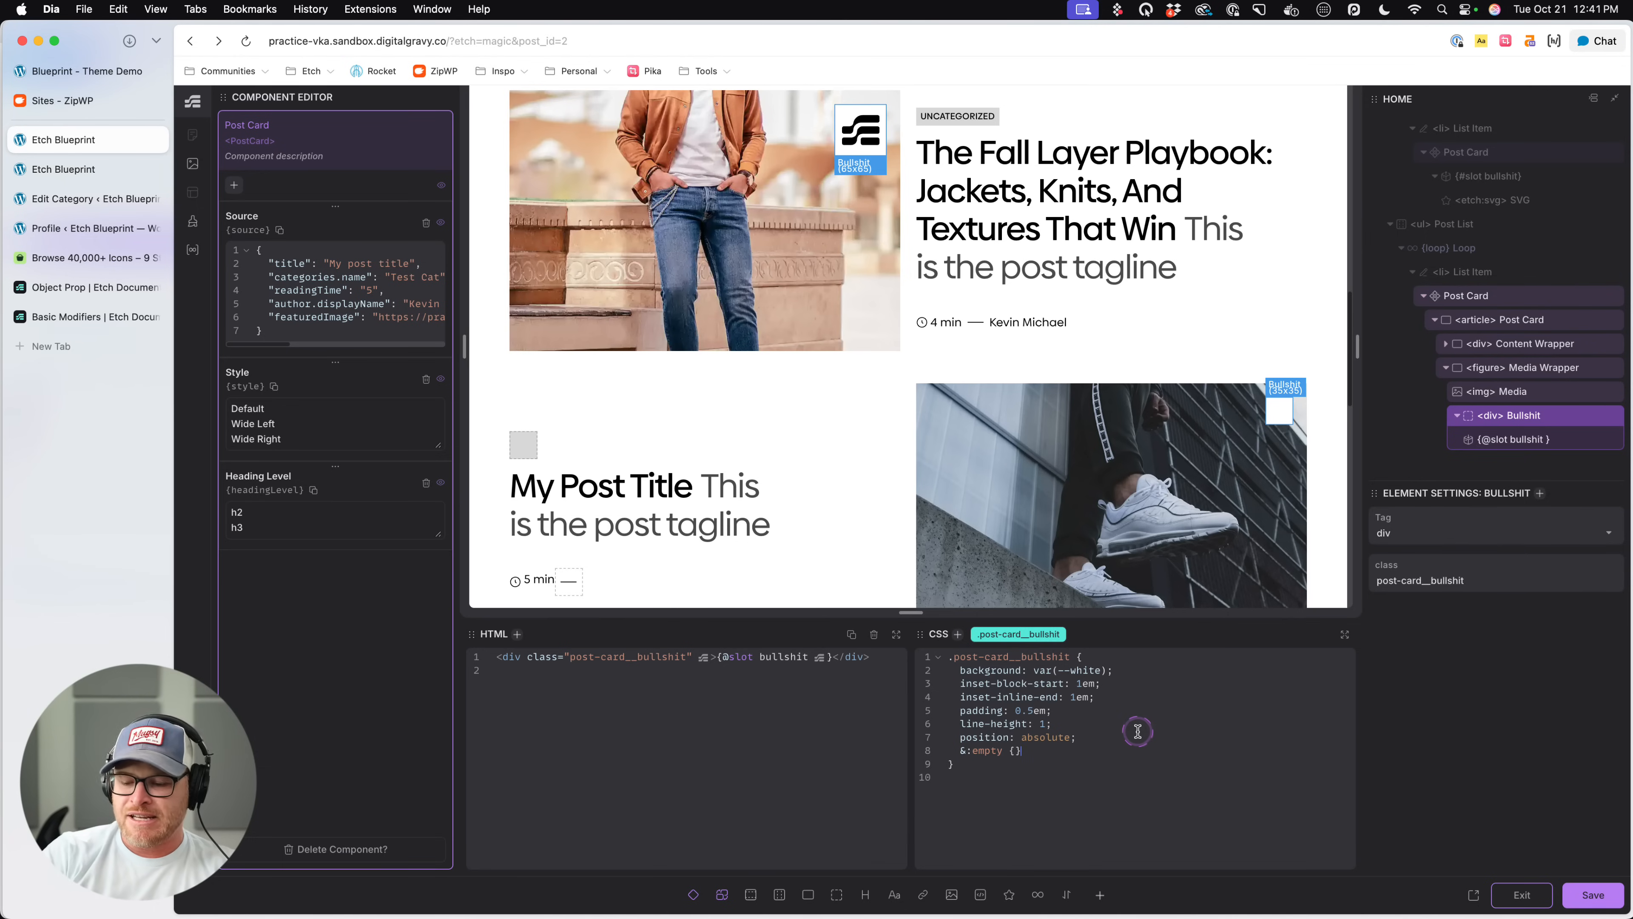
pyautogui.press('Return')
pyautogui.write('display: none;')
pyautogui.press('super+s')
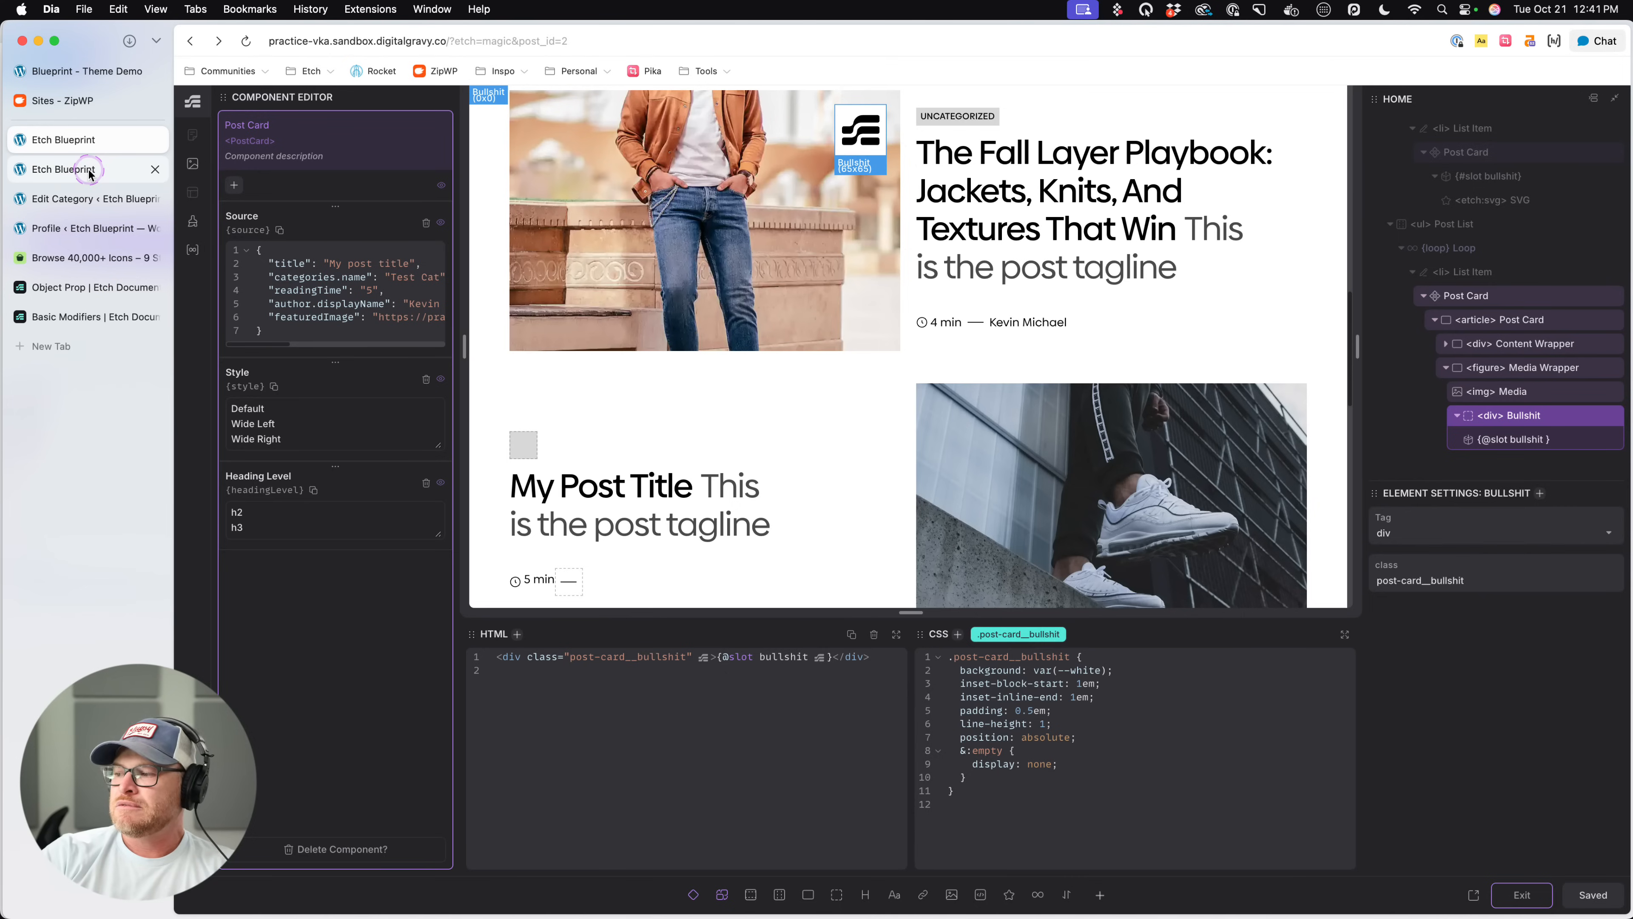
# - Check the second list's images for the empty overlay on the live page and return to the component editor
pyautogui.click(68, 168)
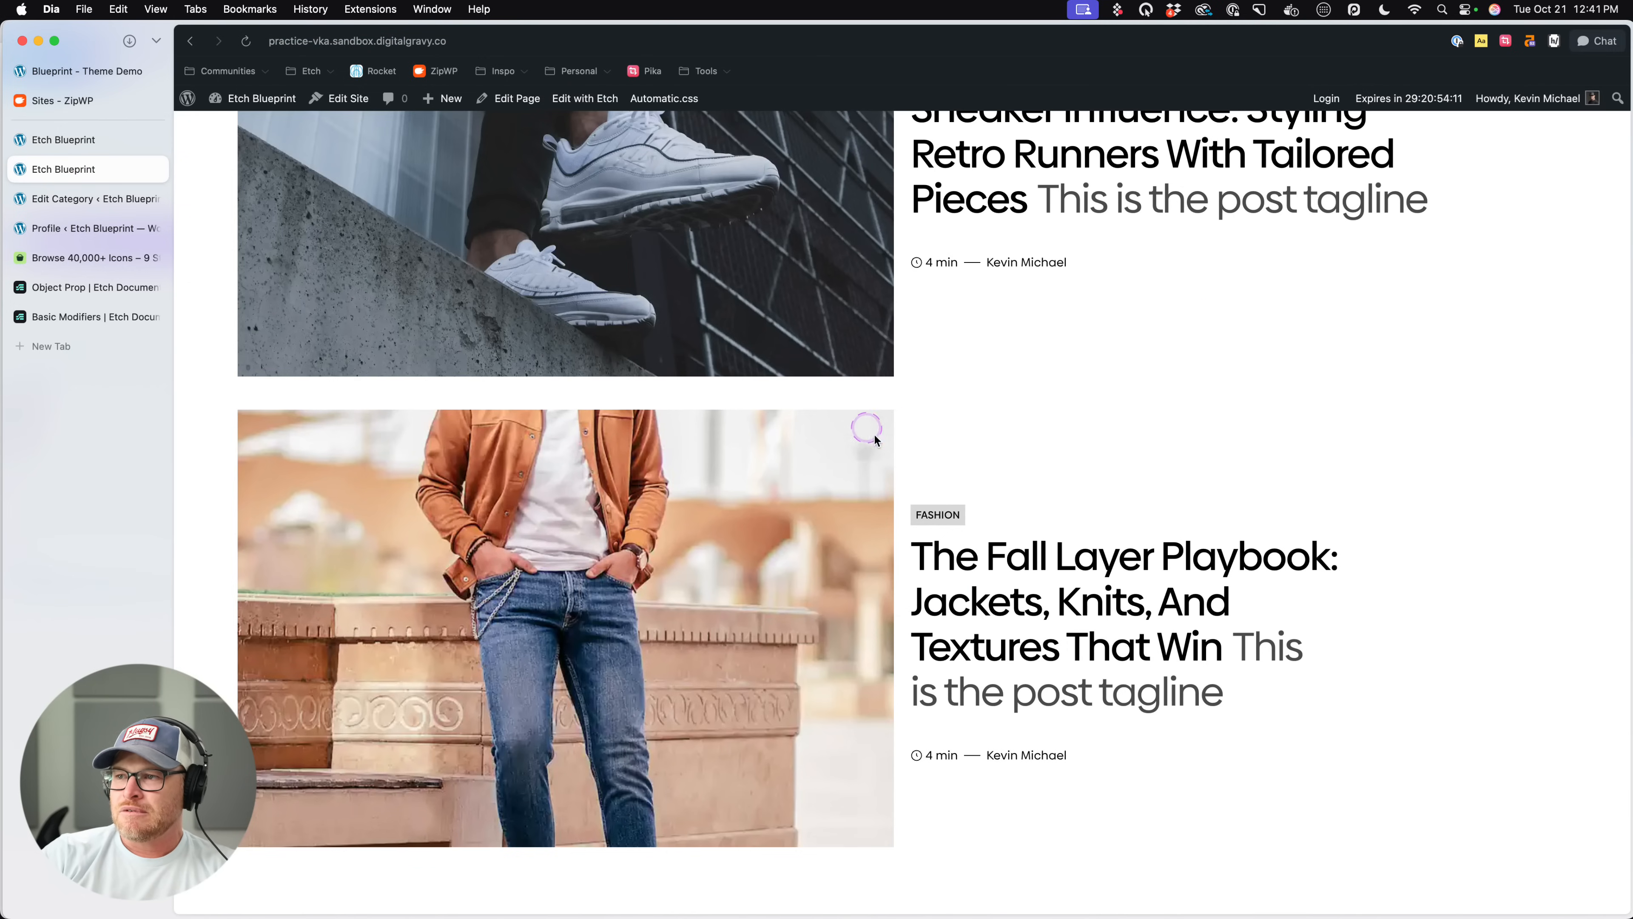
pyautogui.scroll(8, 878, 436)
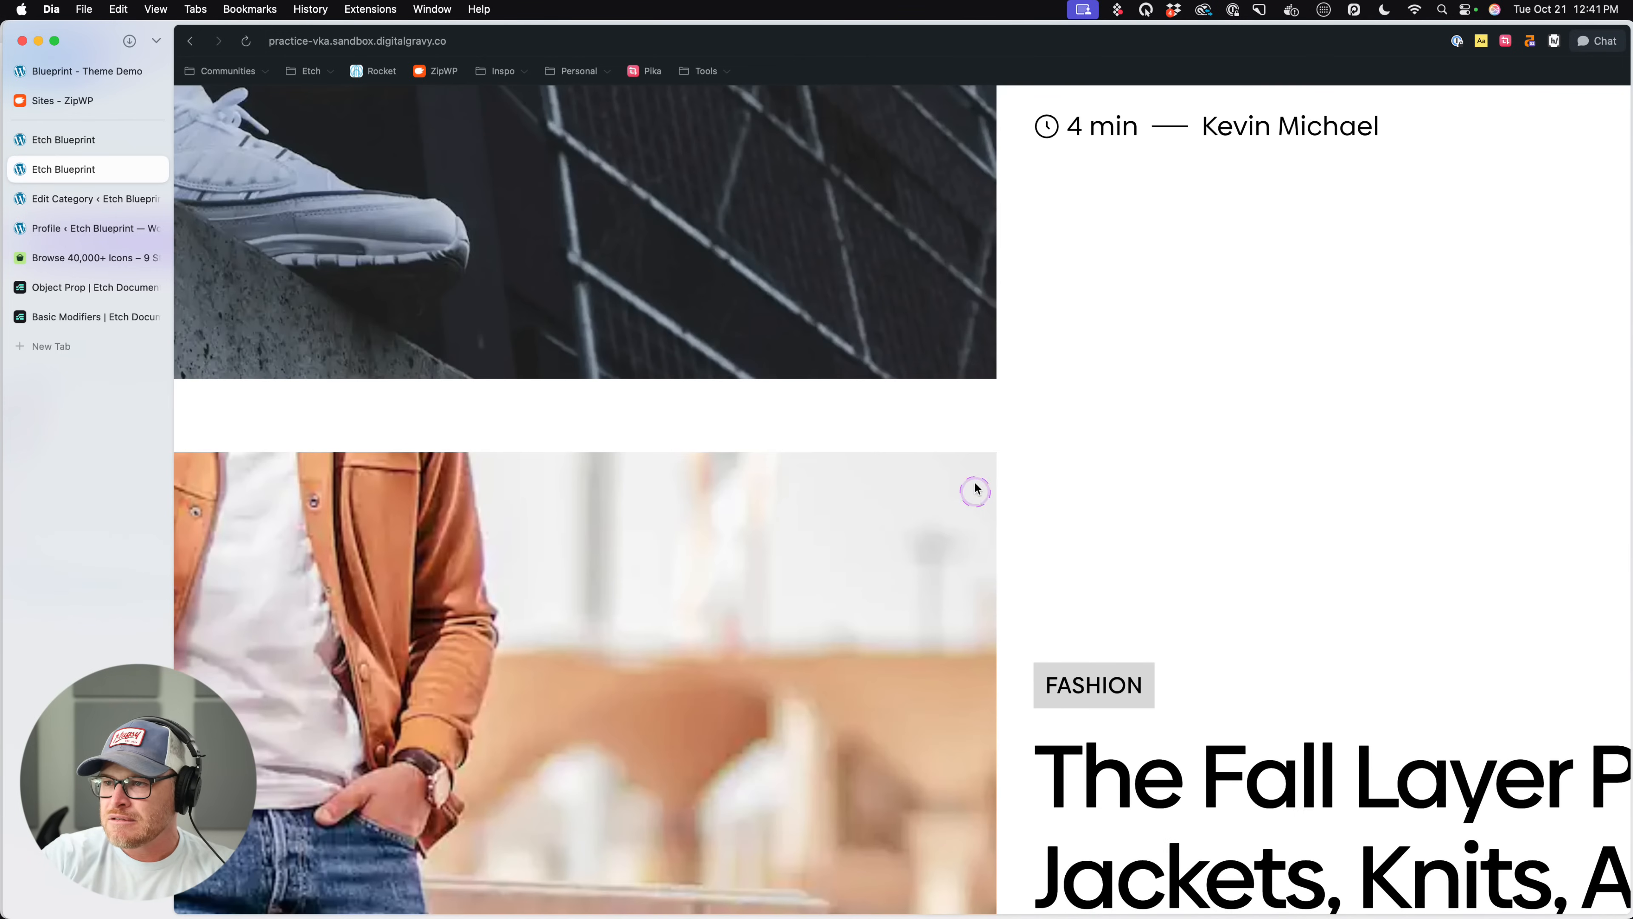
pyautogui.scroll(-8, 1031, 507)
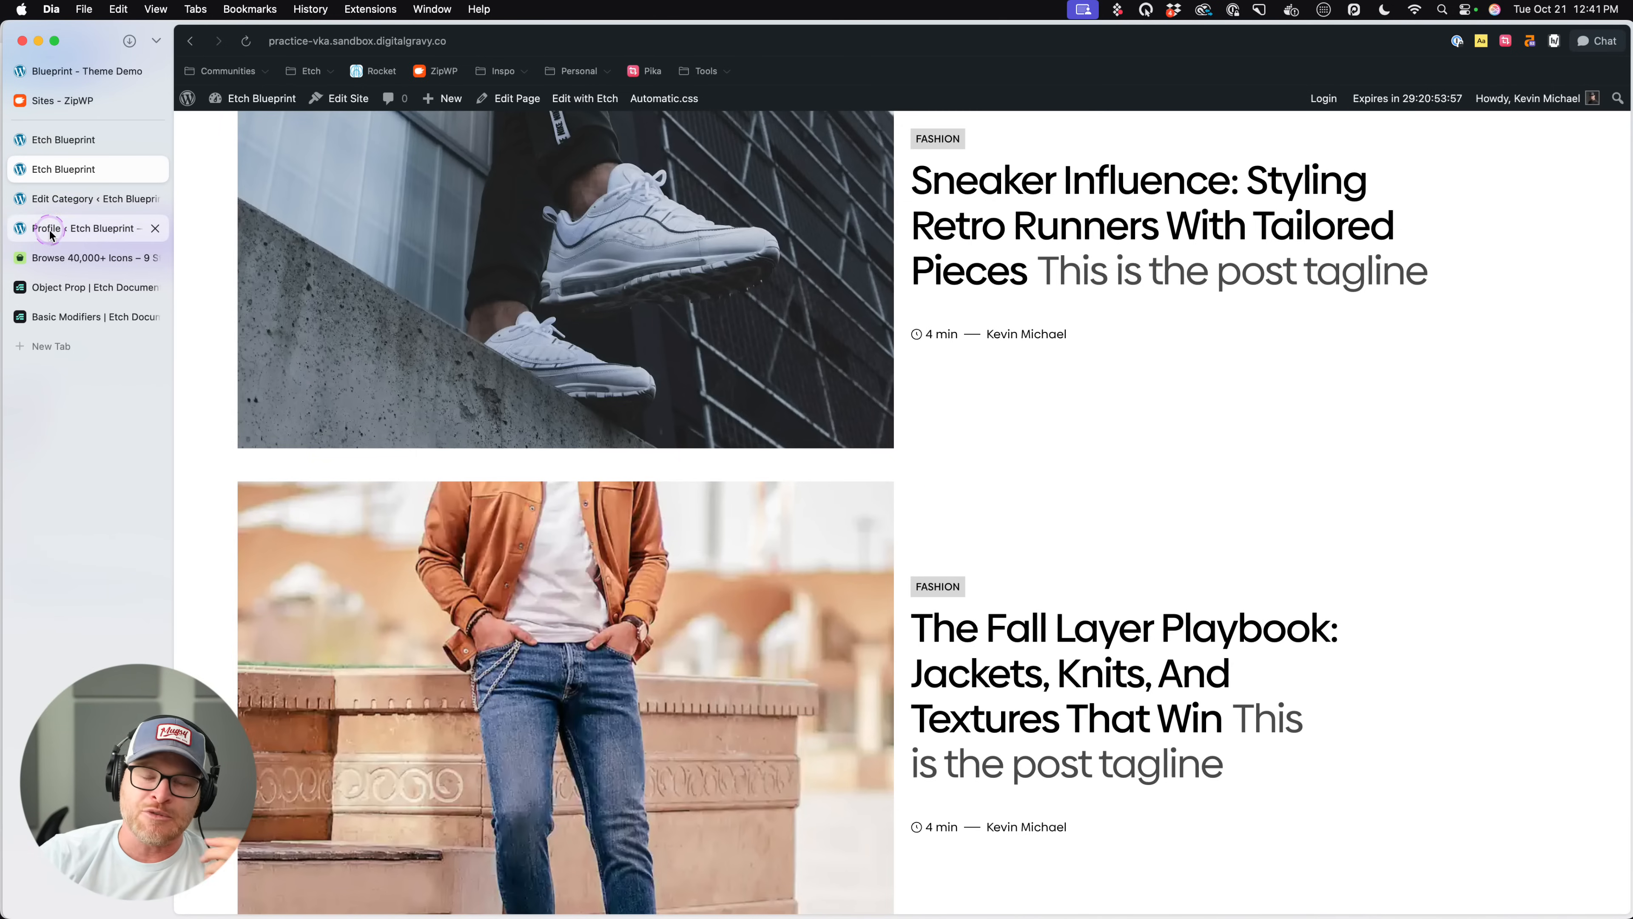
pyautogui.scroll(-2, 458, 613)
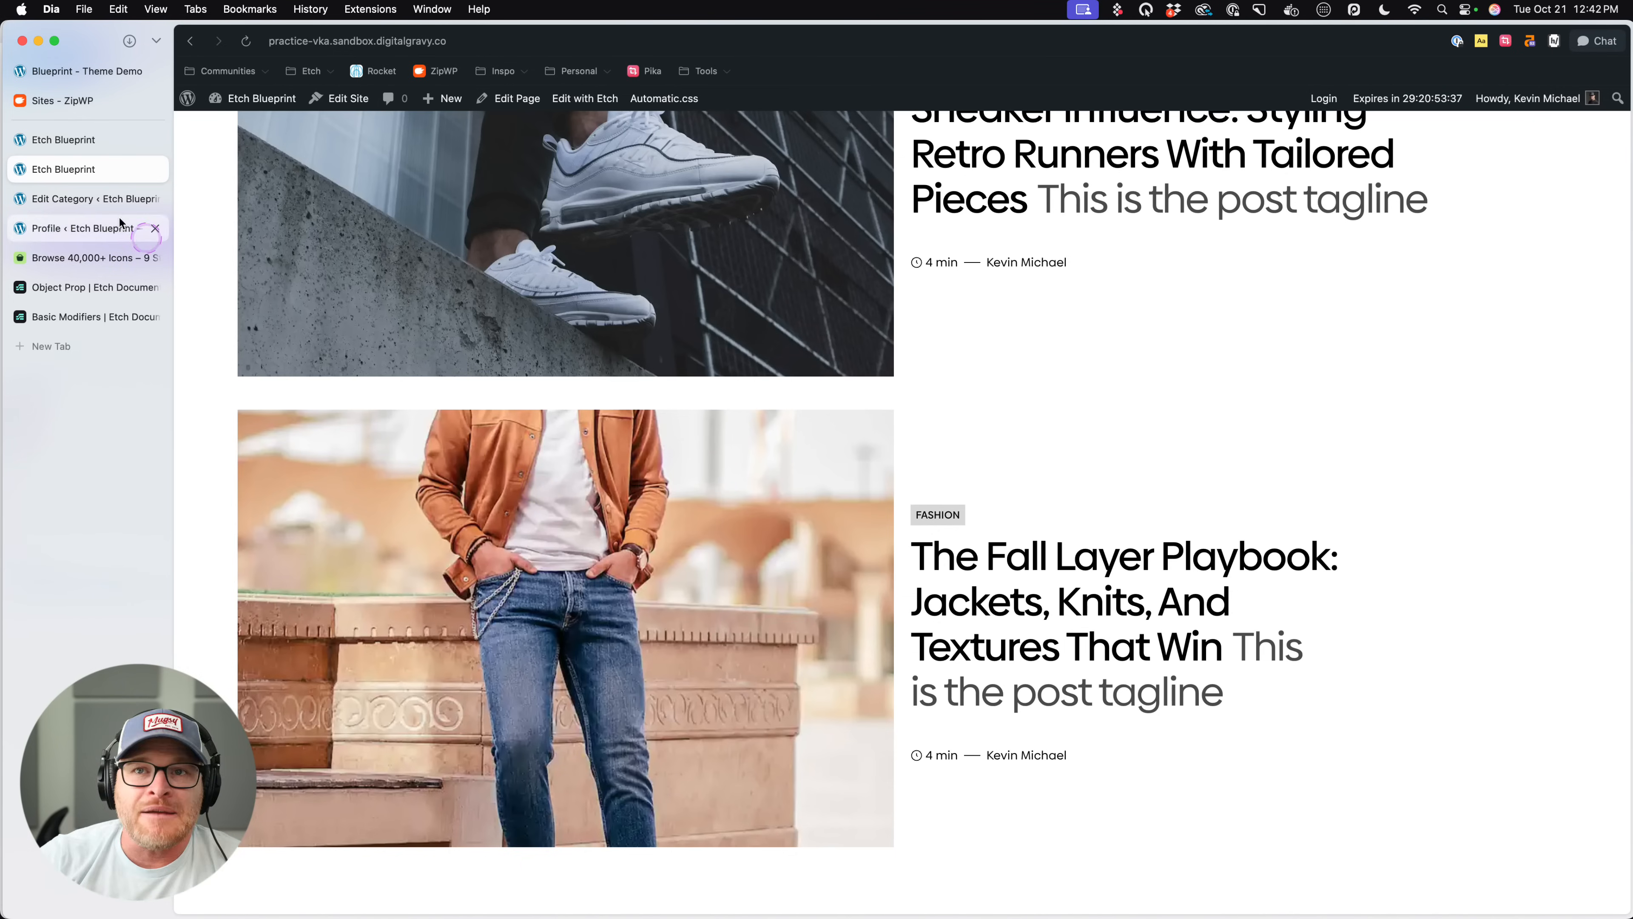
pyautogui.click(93, 202)
pyautogui.click(106, 141)
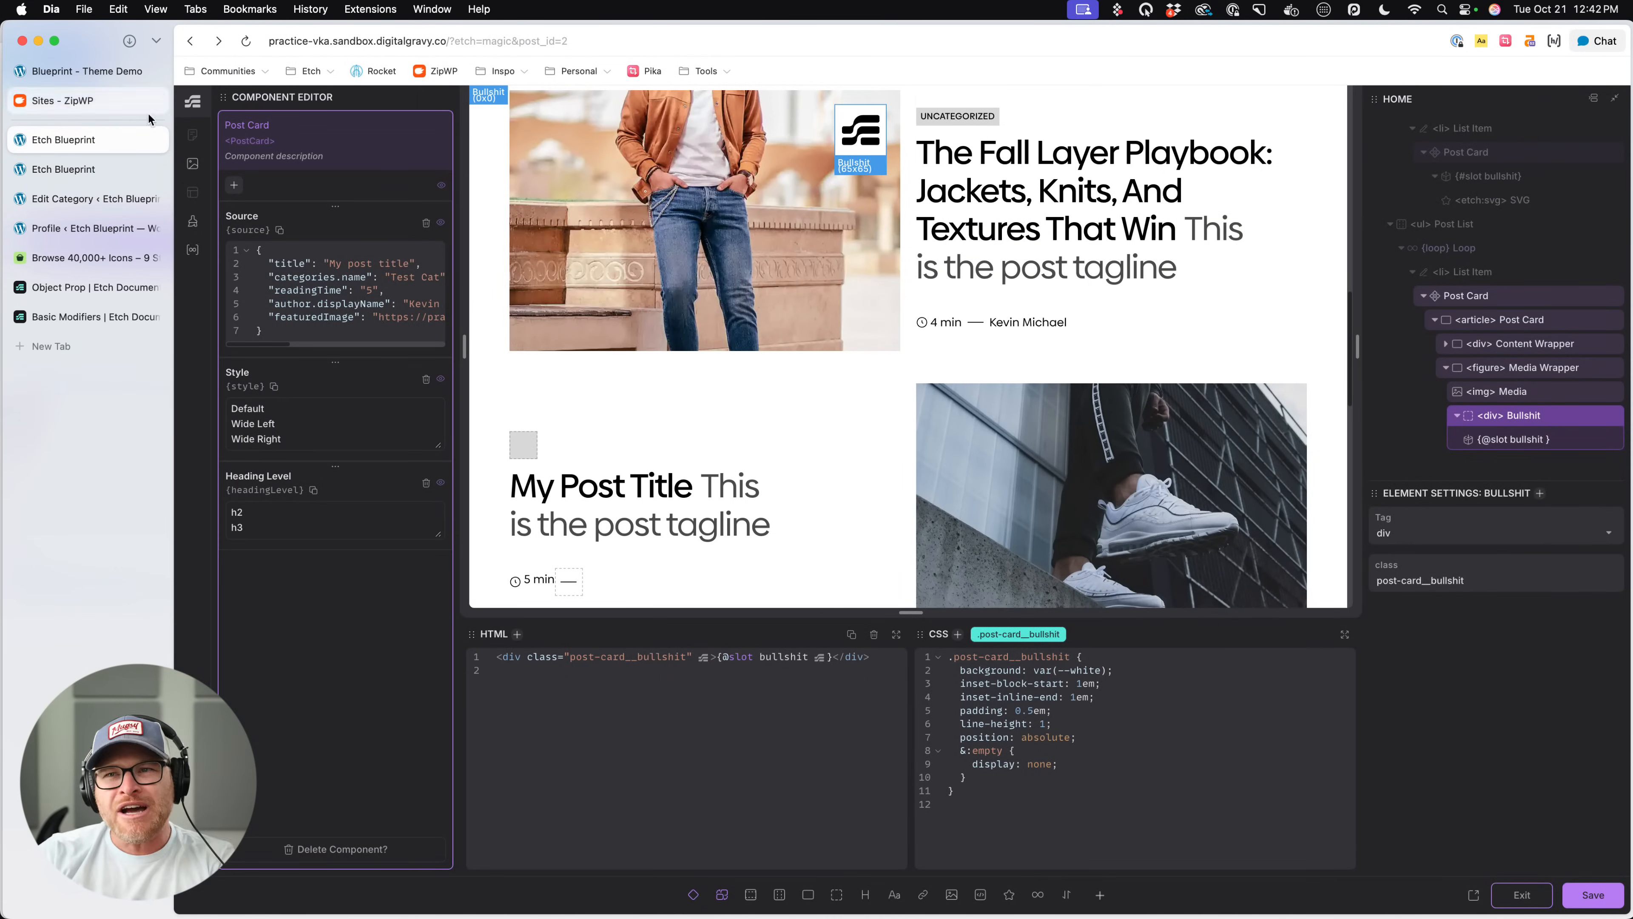
# - Review the property types that can be added to the Post Card component, such as Boolean, Loop and Object
pyautogui.click(235, 186)
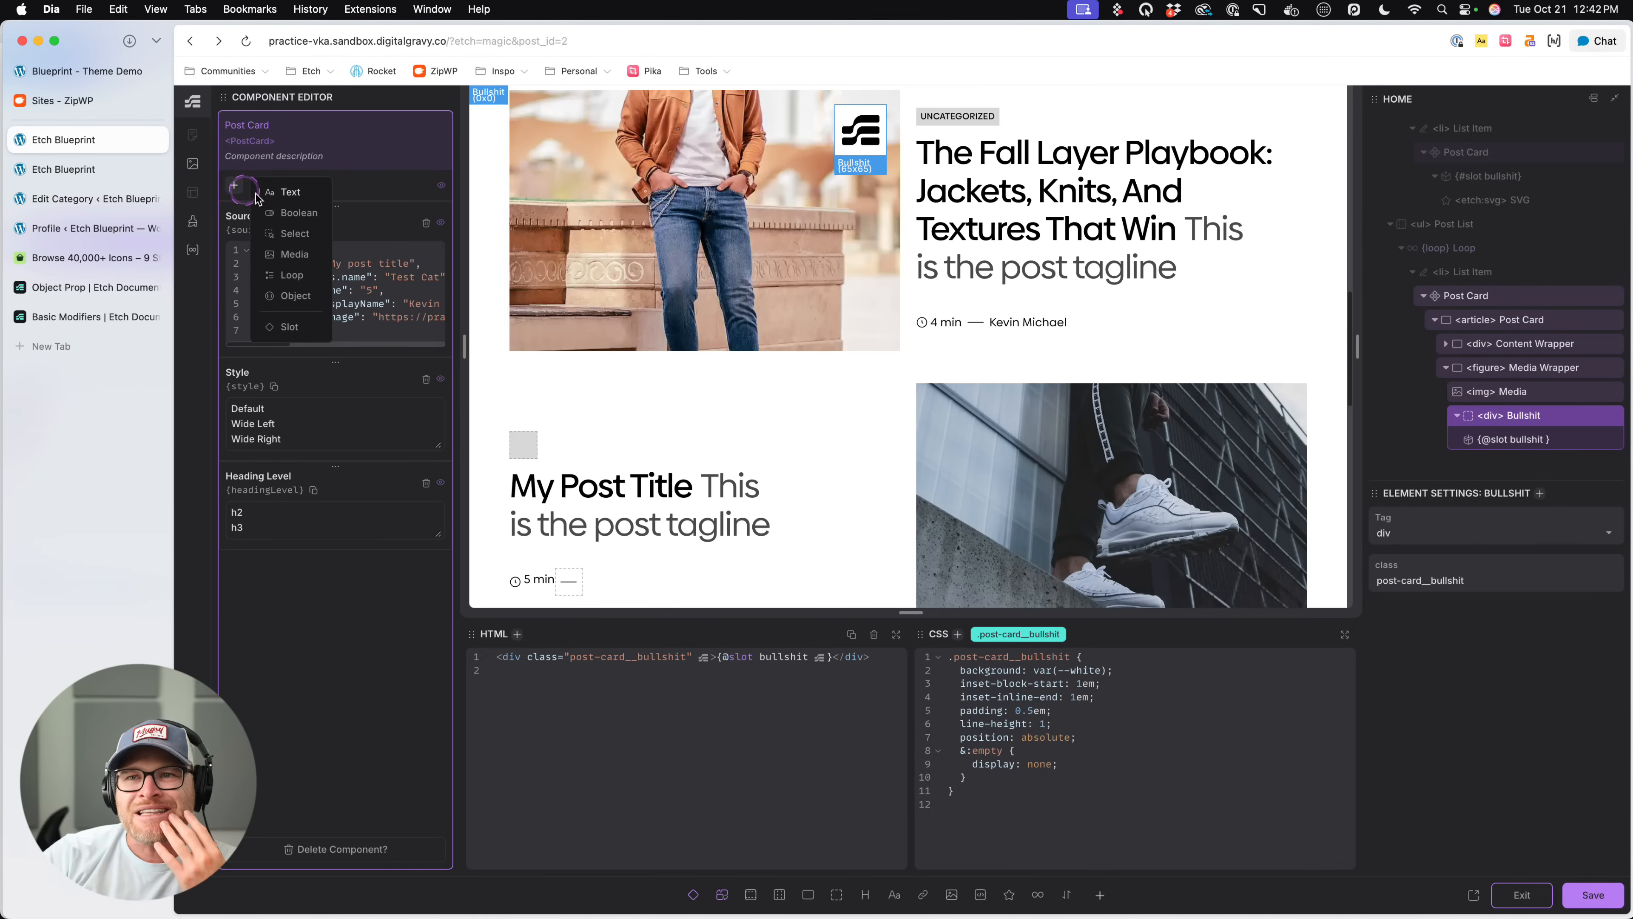
pyautogui.click(293, 221)
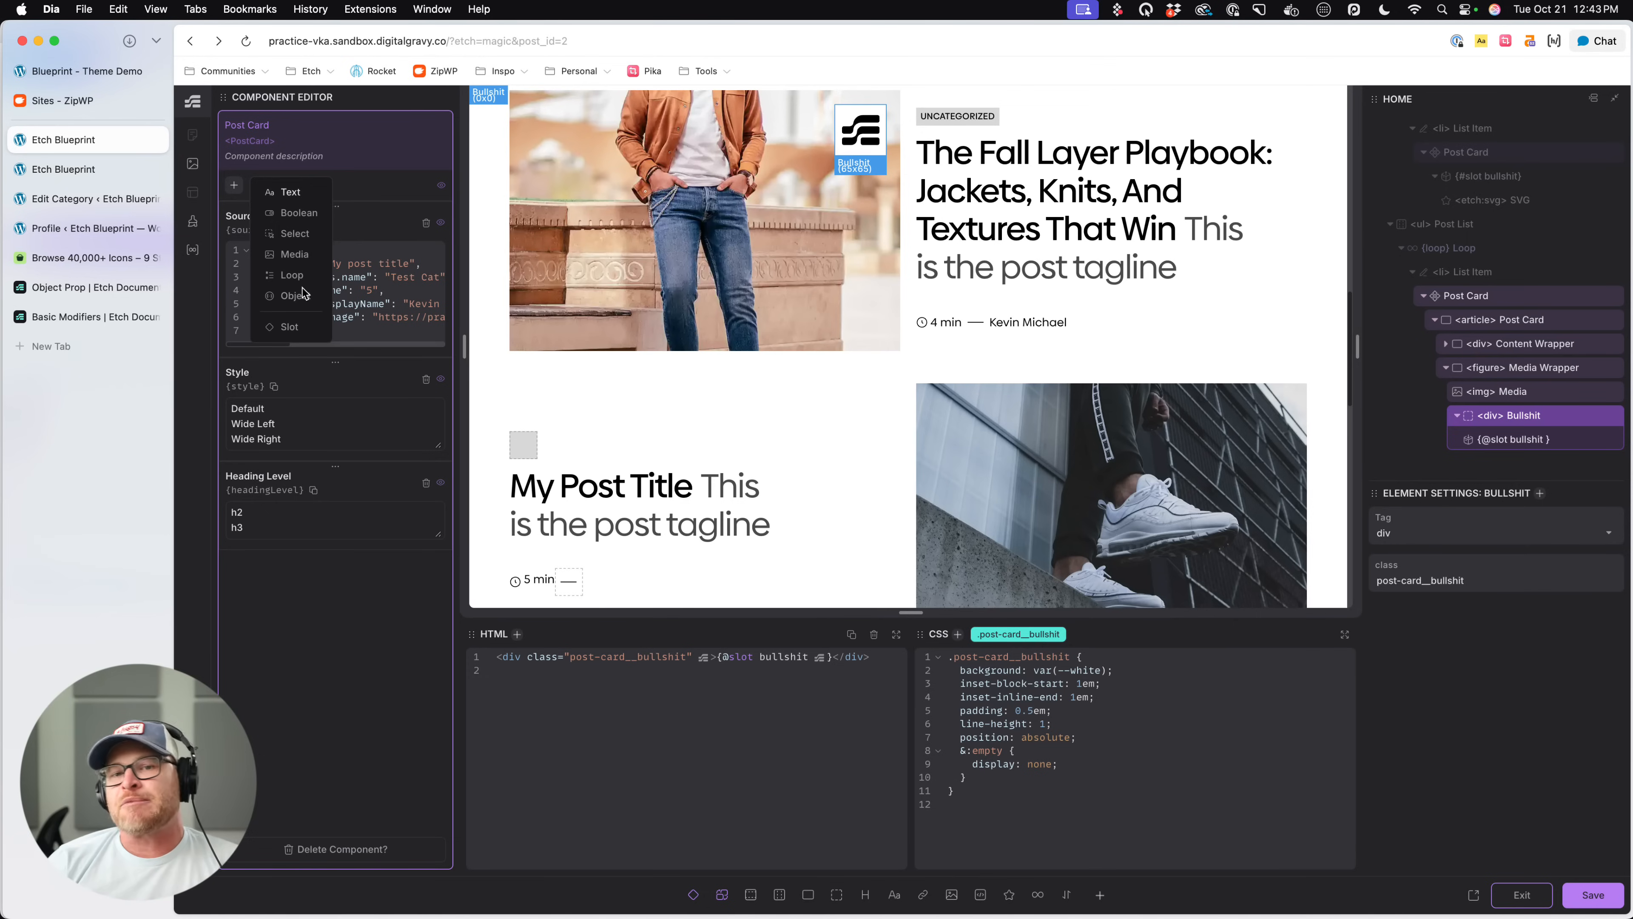
pyautogui.click(297, 296)
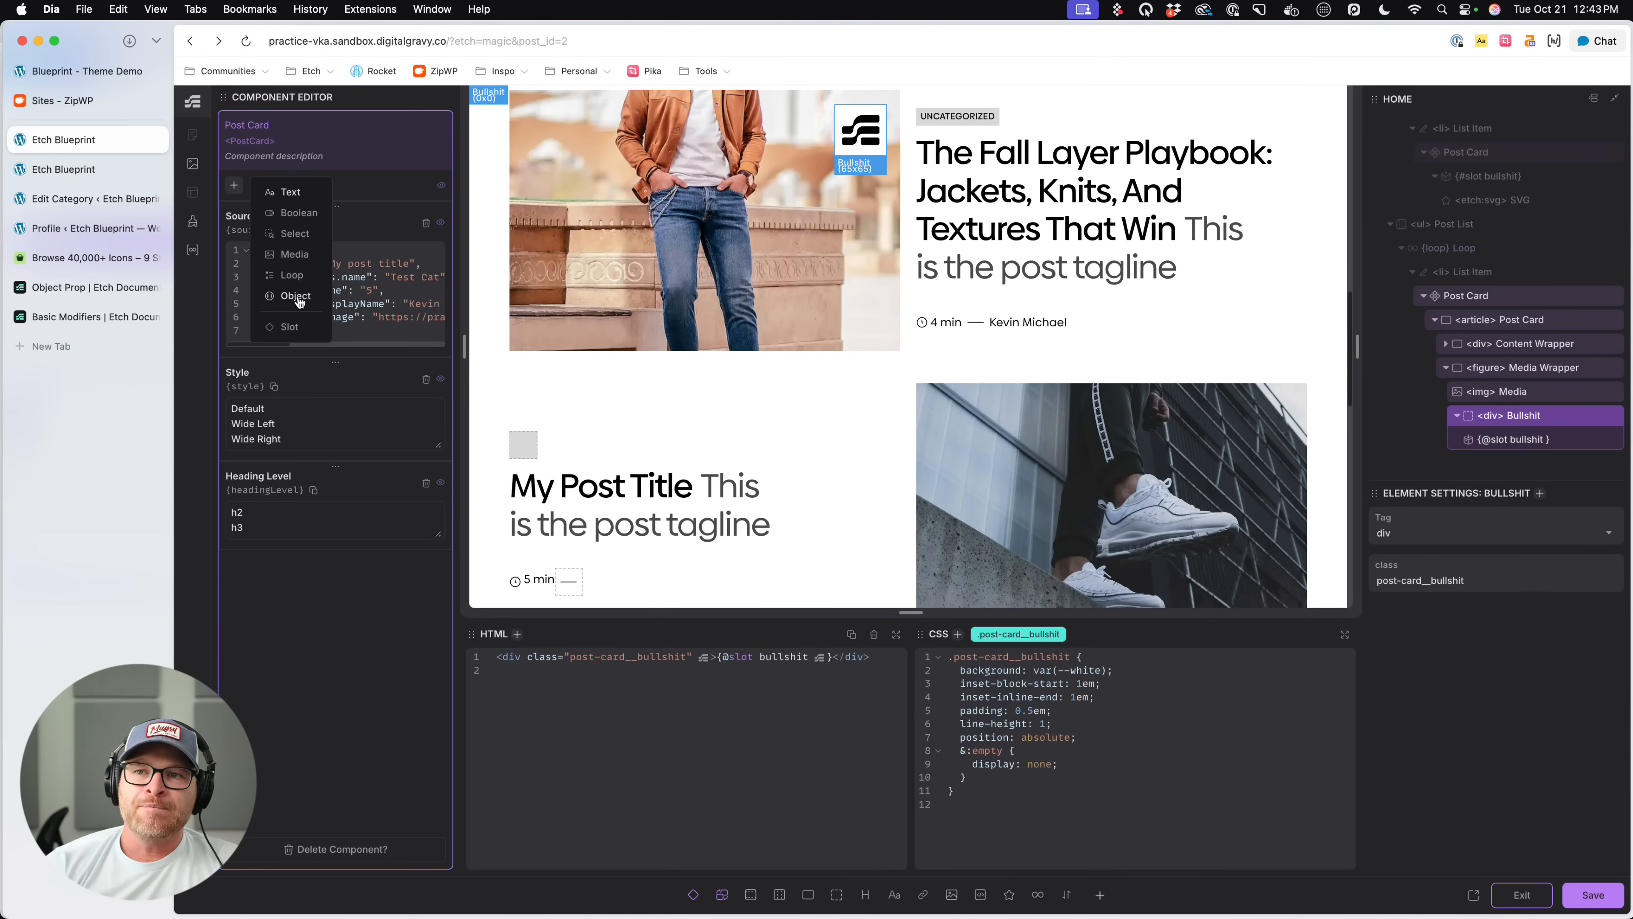
pyautogui.click(310, 276)
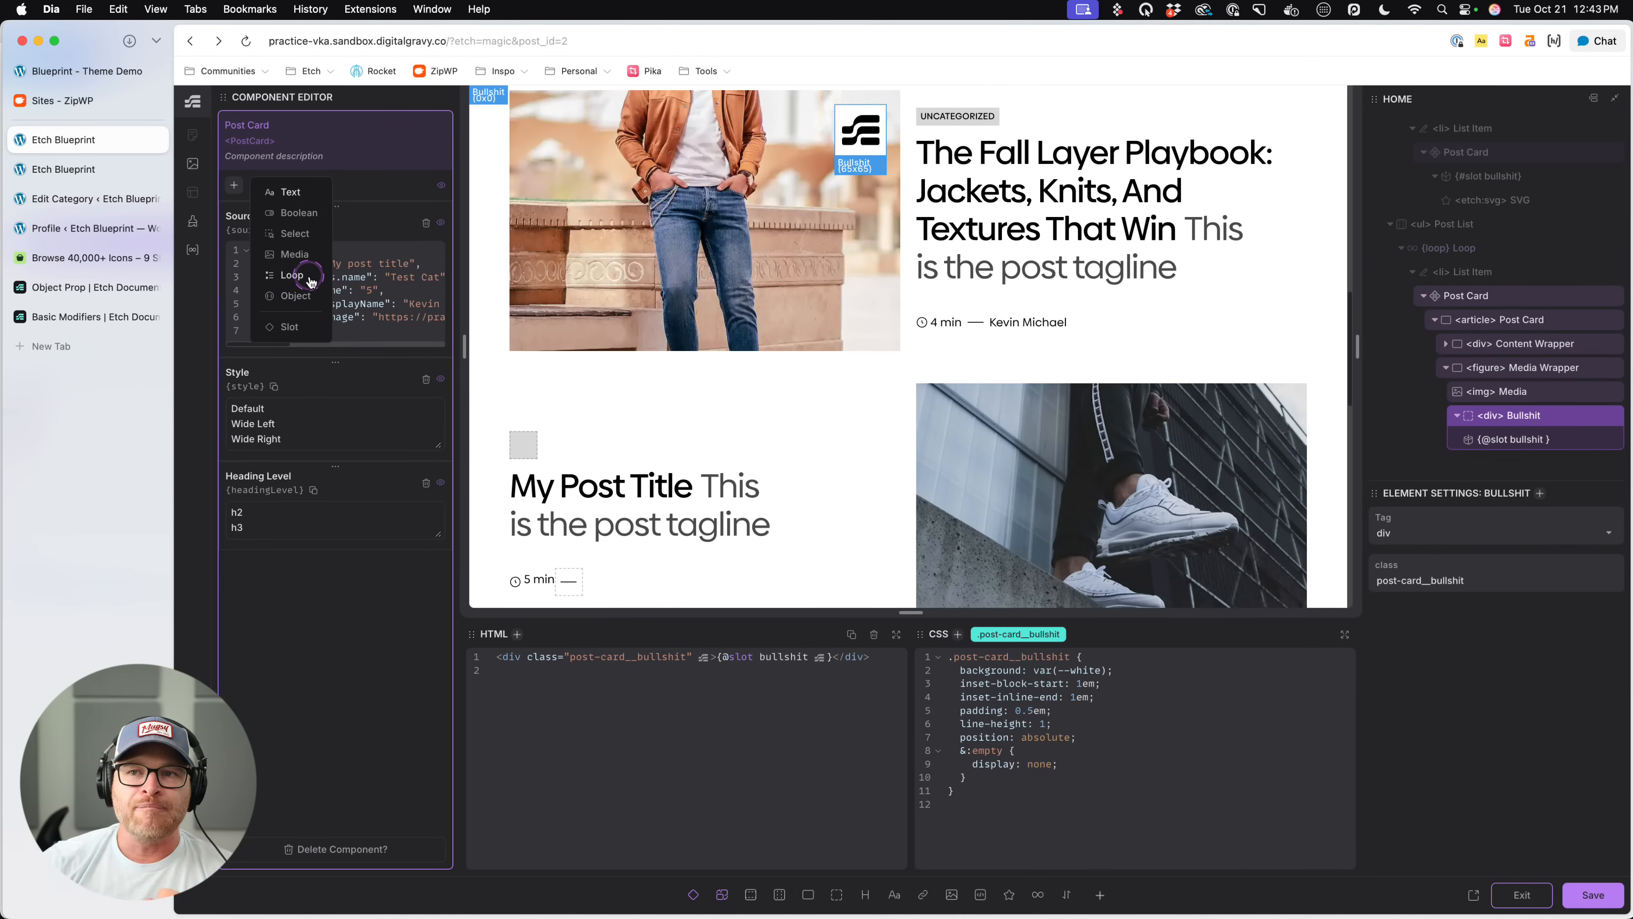
pyautogui.click(298, 288)
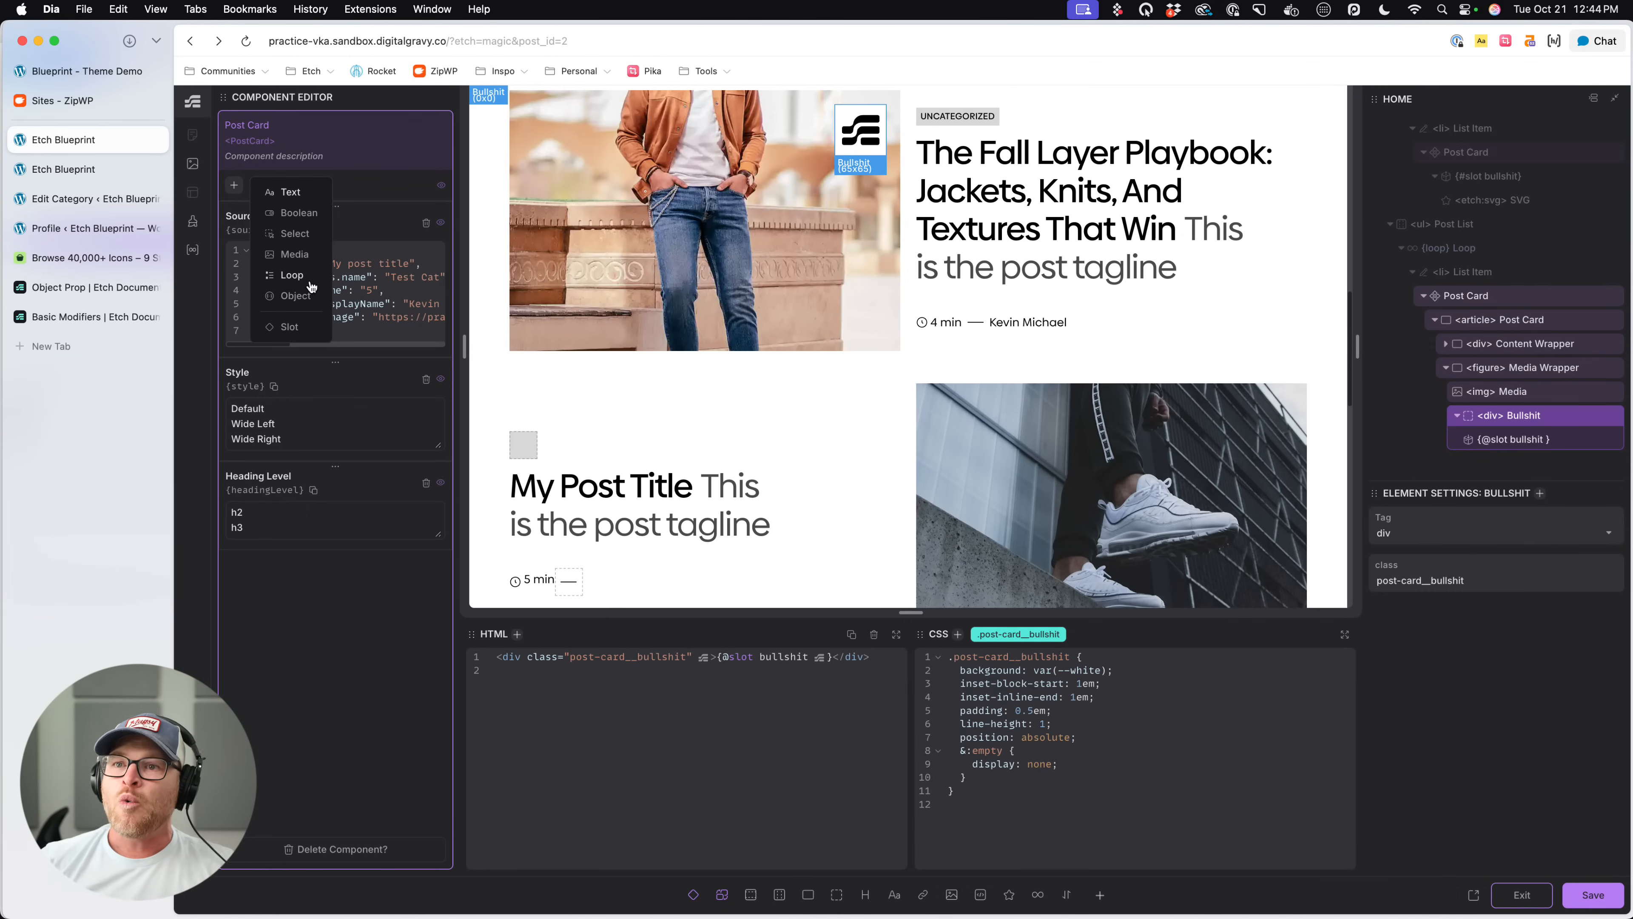
# - Look through the Simple JSON, Posts and Basic Nav loops in the Loop Manager and return to the Post Card component
pyautogui.click(192, 249)
pyautogui.click(280, 237)
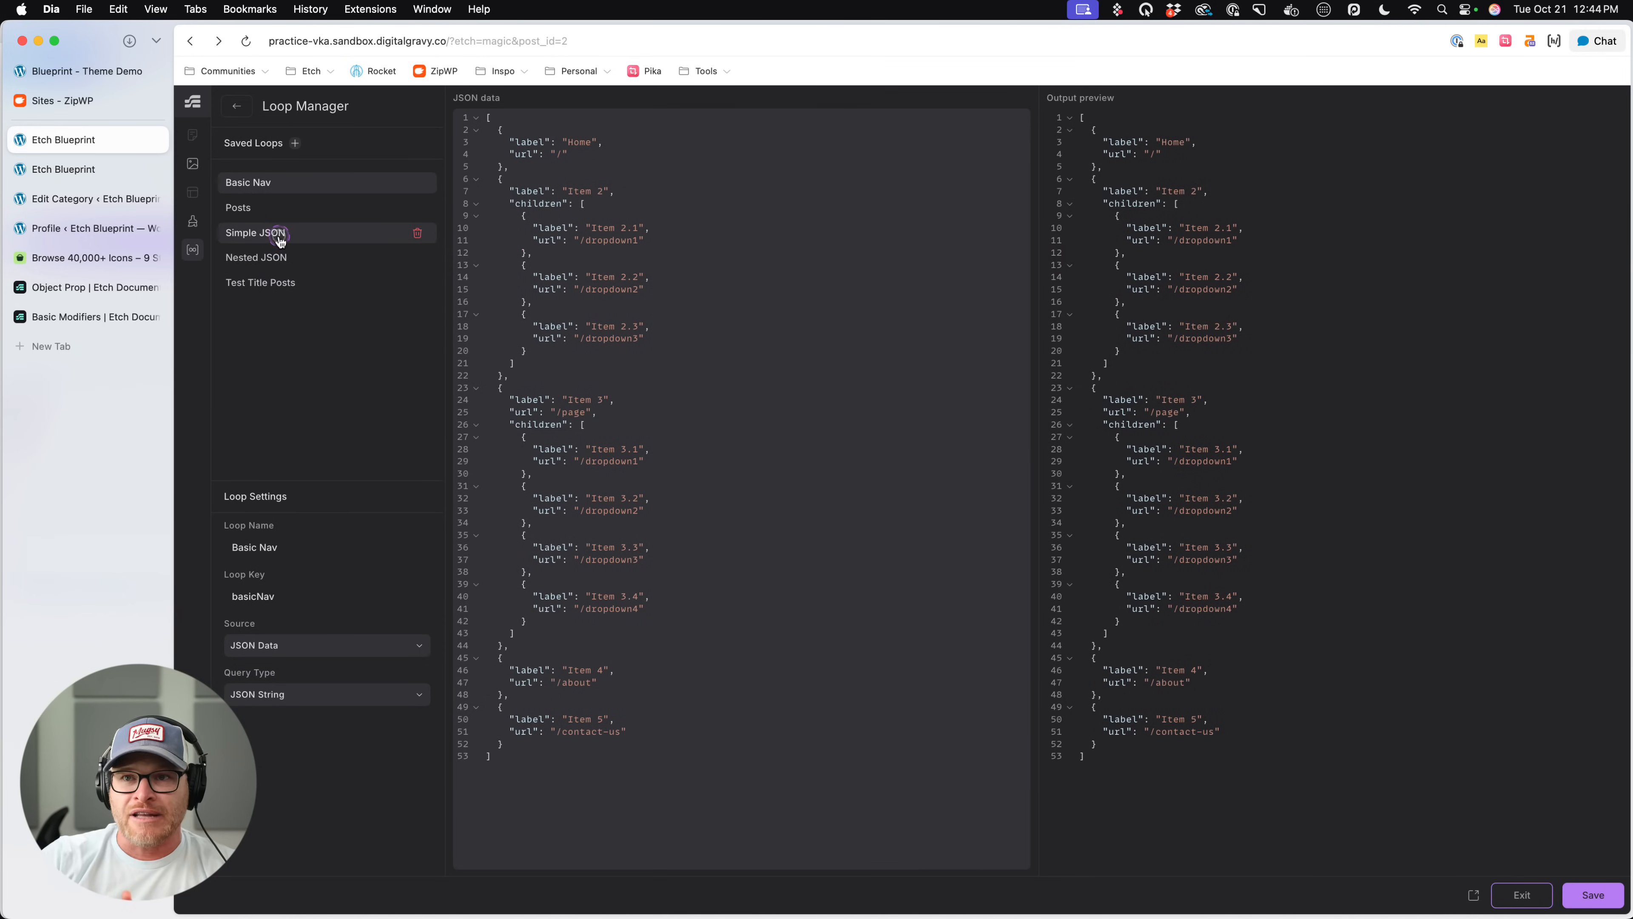
pyautogui.click(283, 208)
pyautogui.click(287, 185)
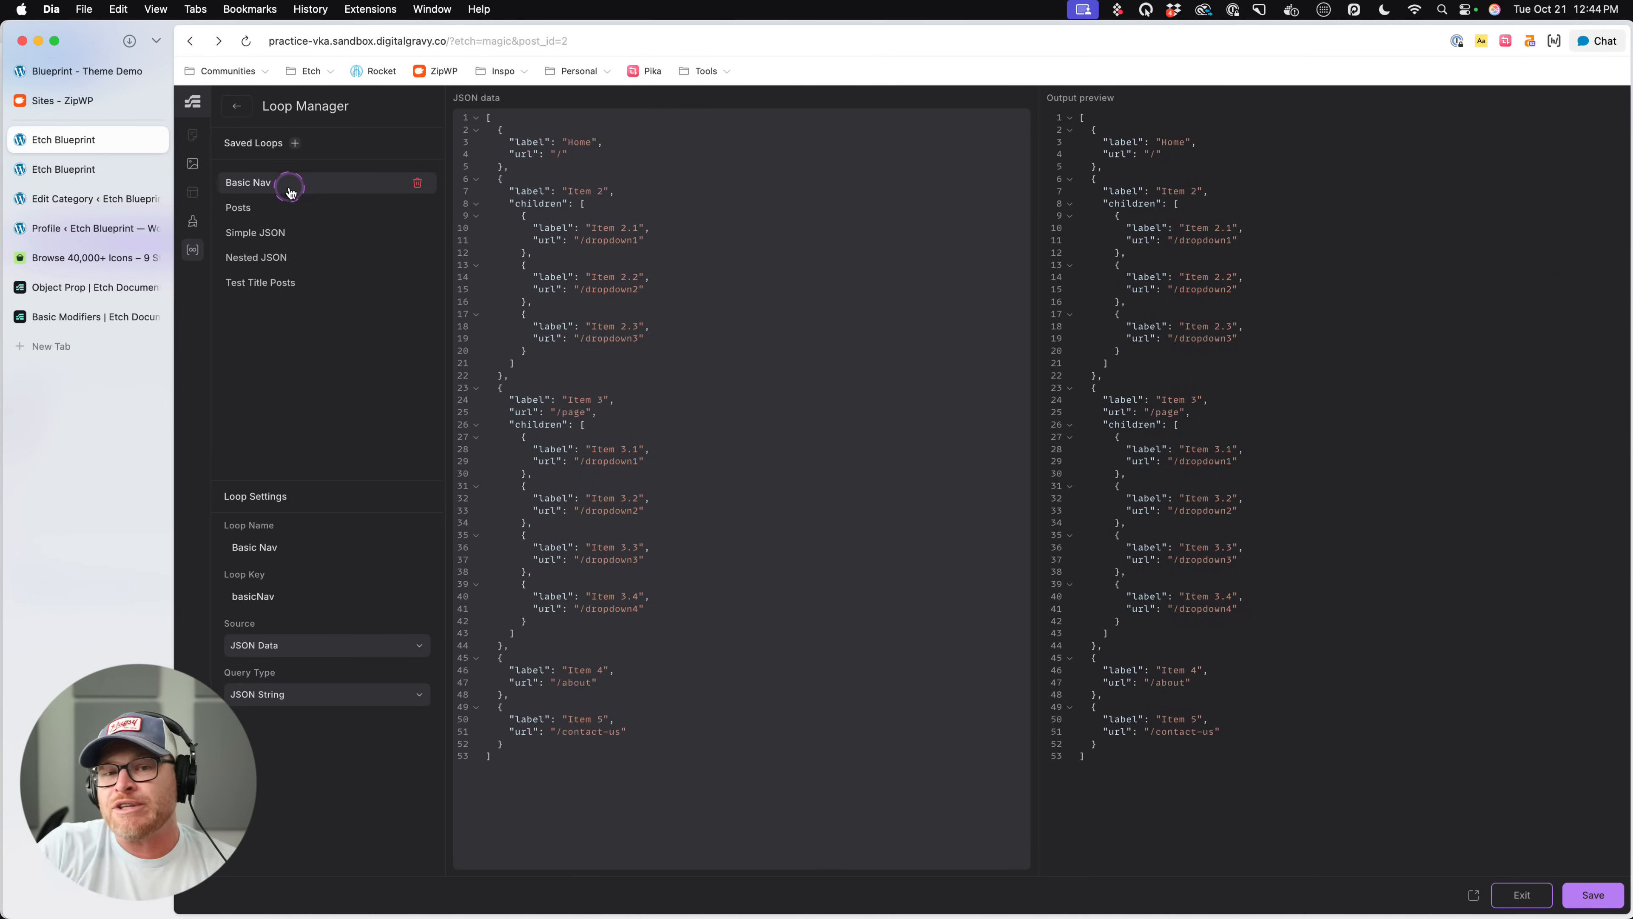
pyautogui.click(238, 109)
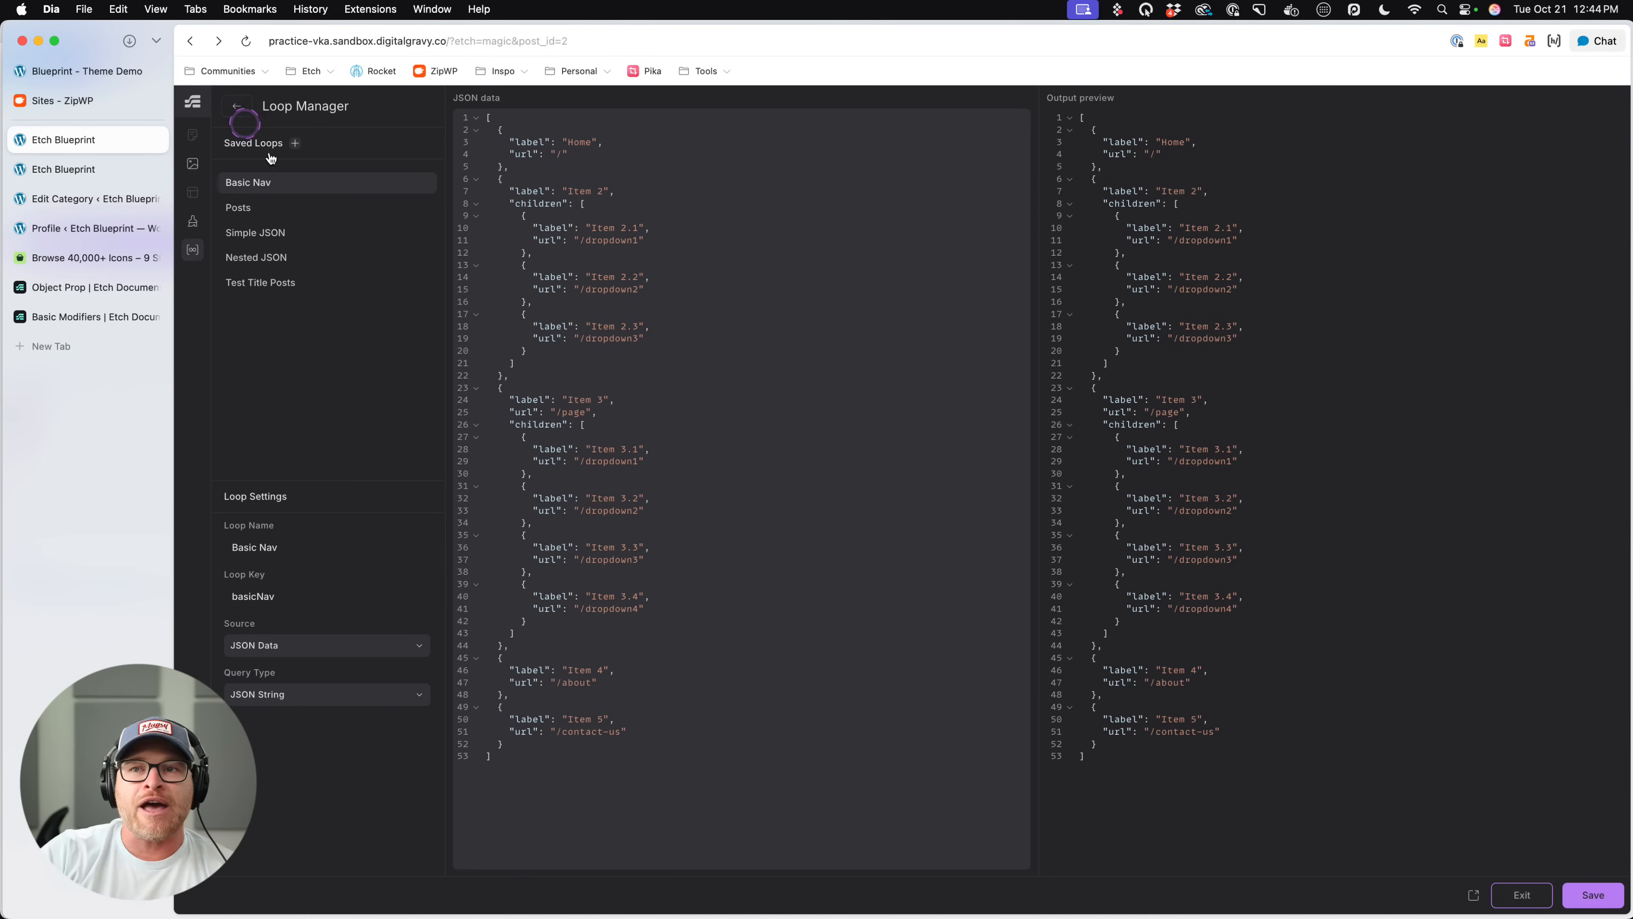
pyautogui.click(291, 177)
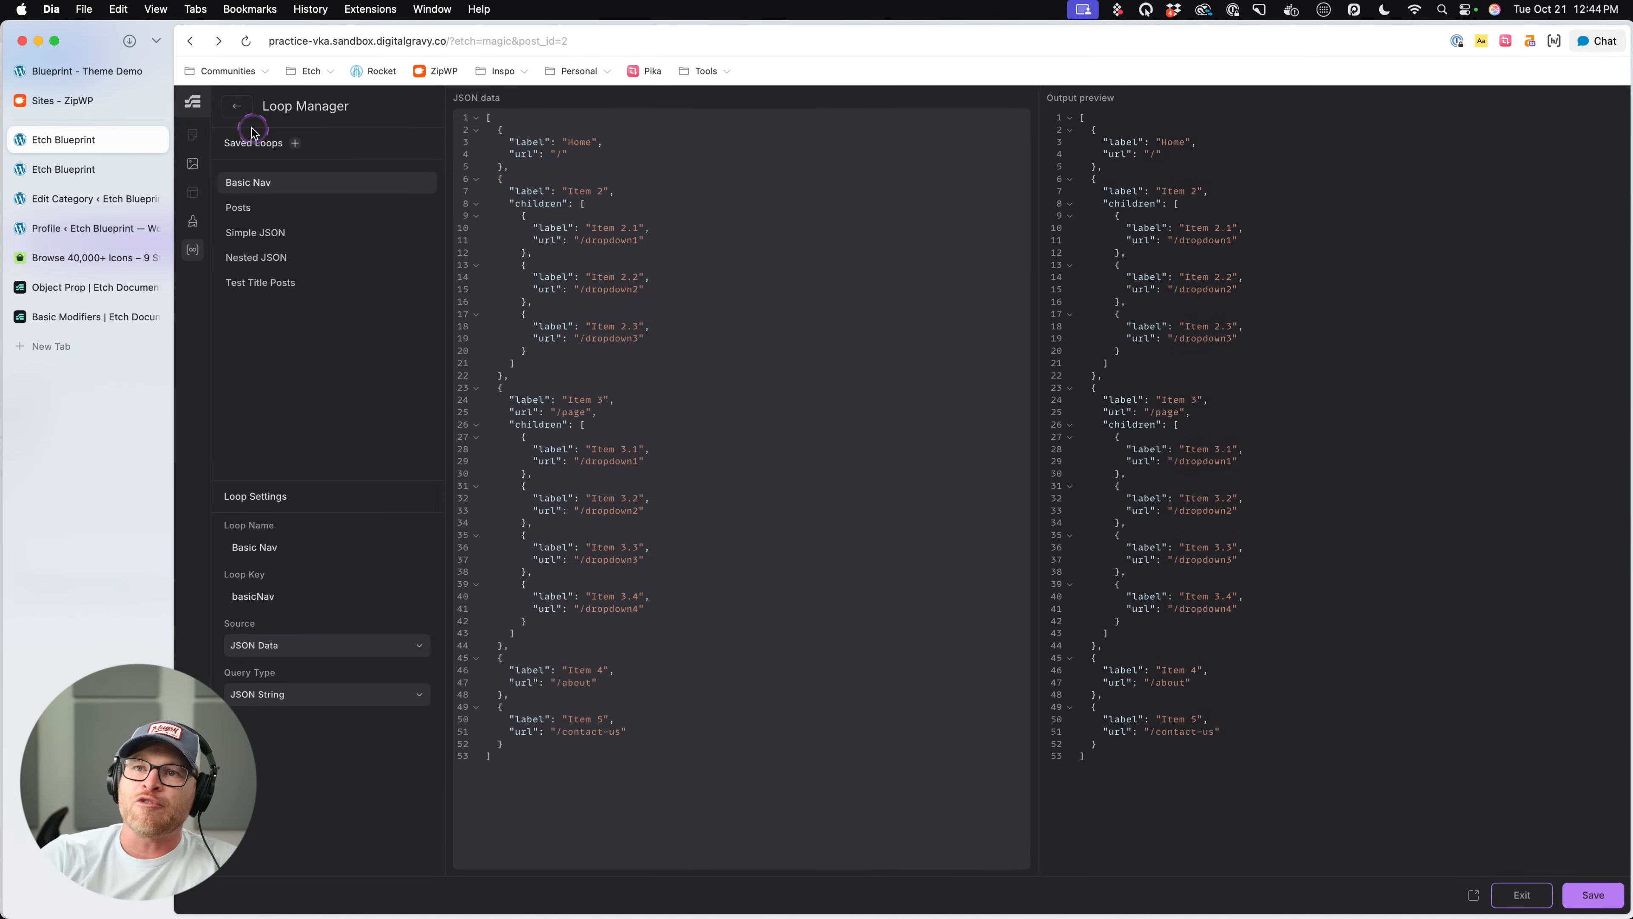
pyautogui.click(236, 106)
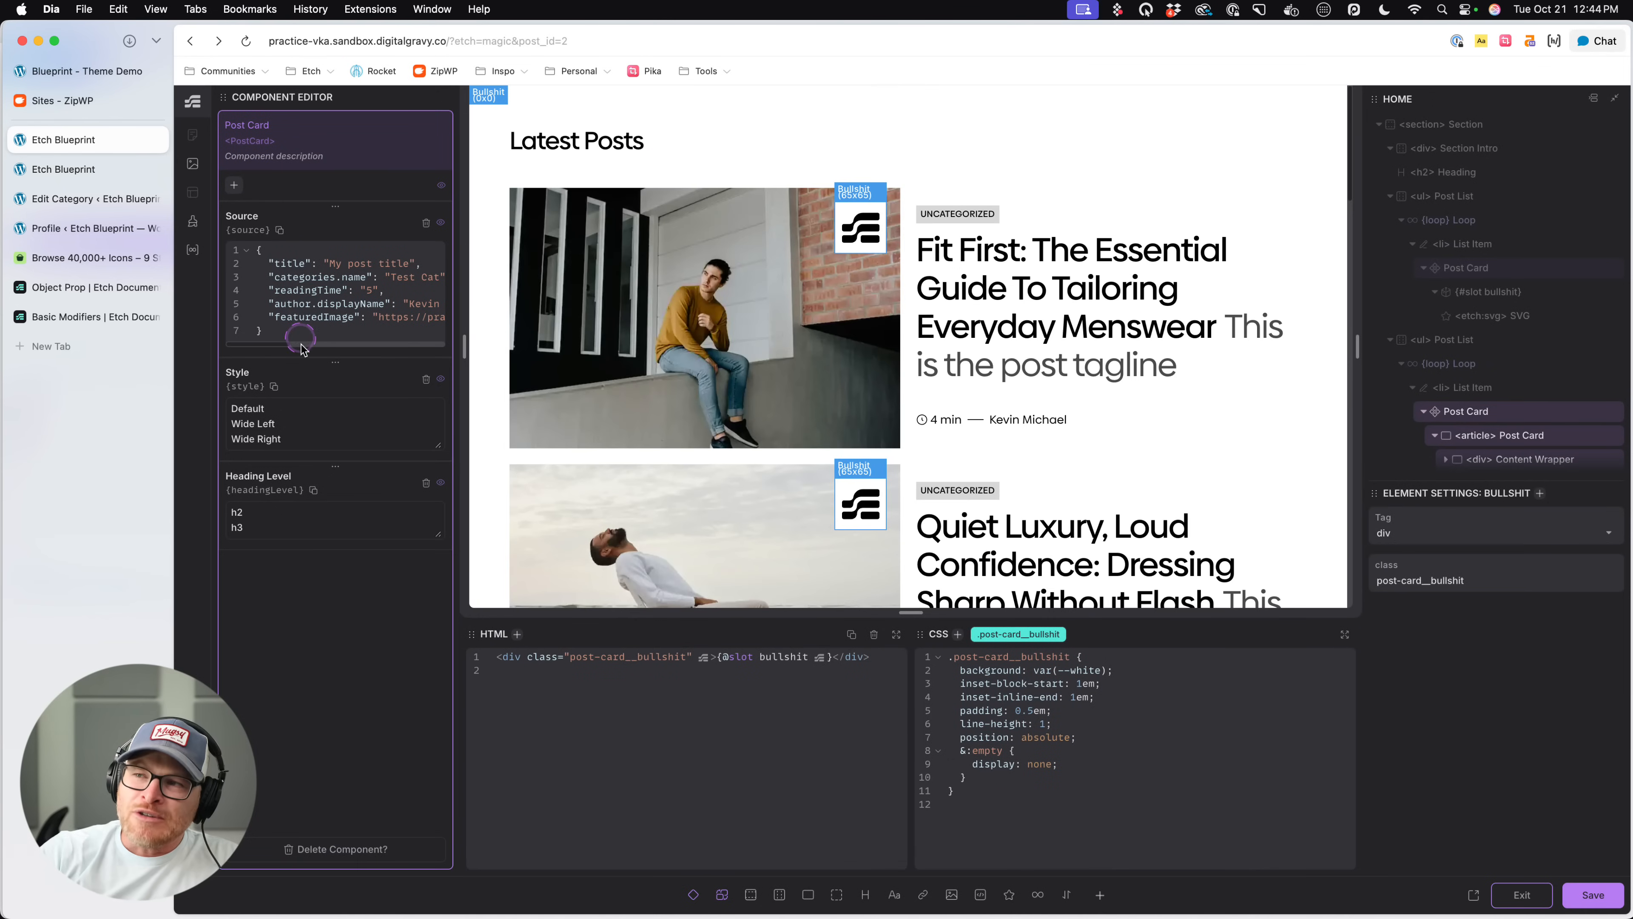
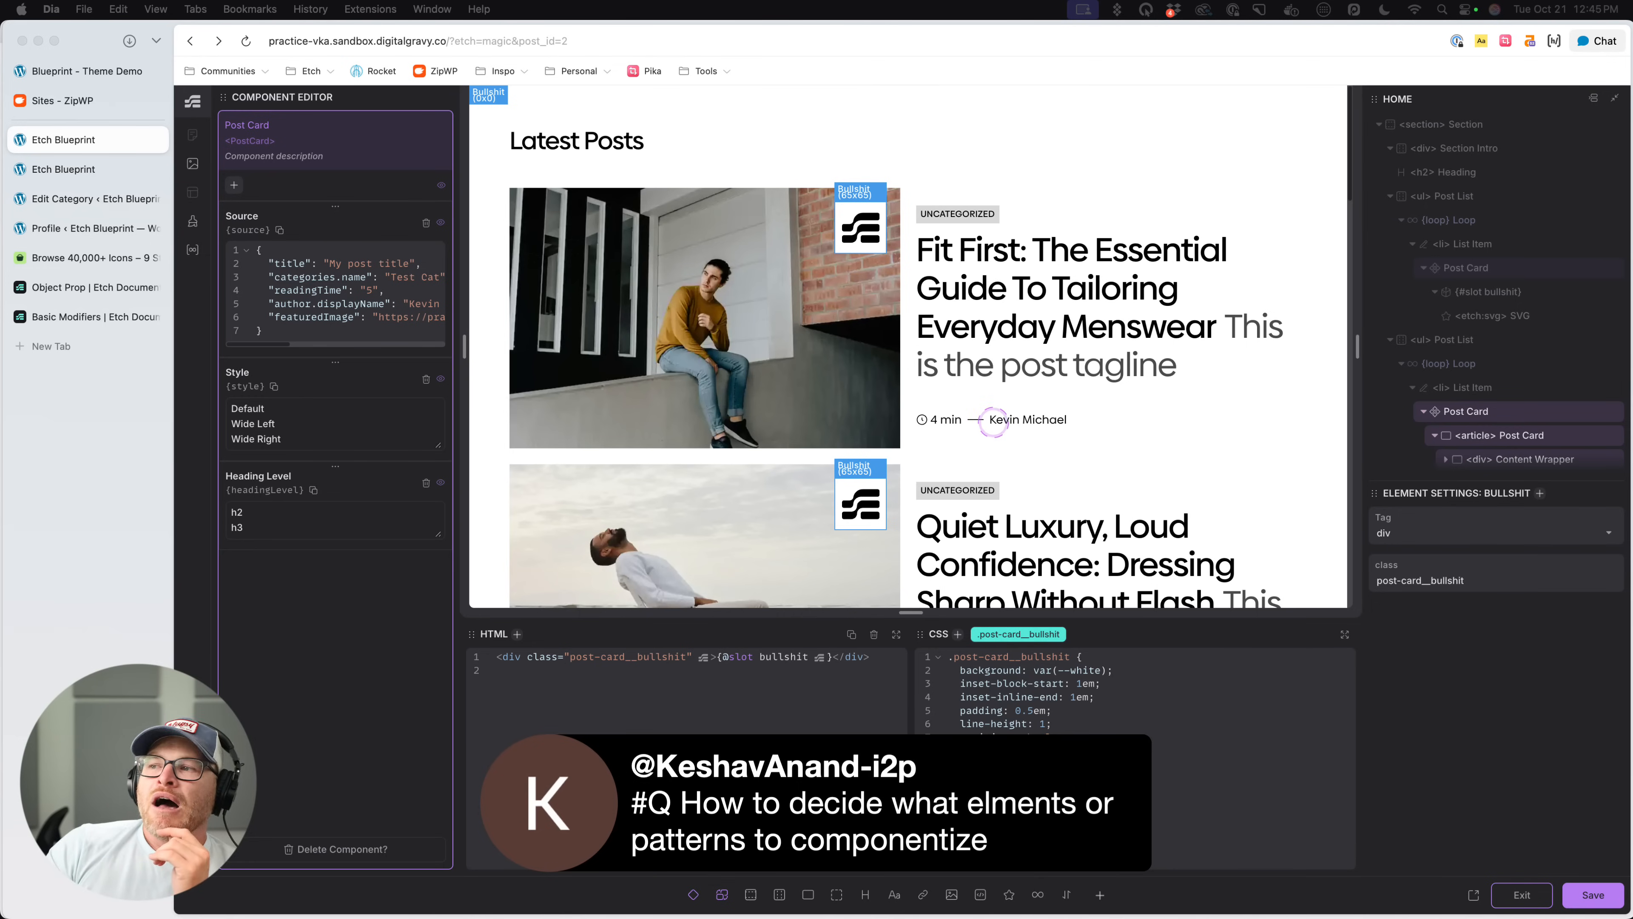
# - Delete the post-card__bullshit div from the Post Card component, save the component and exit the component editor
pyautogui.scroll(-3, 1498, 411)
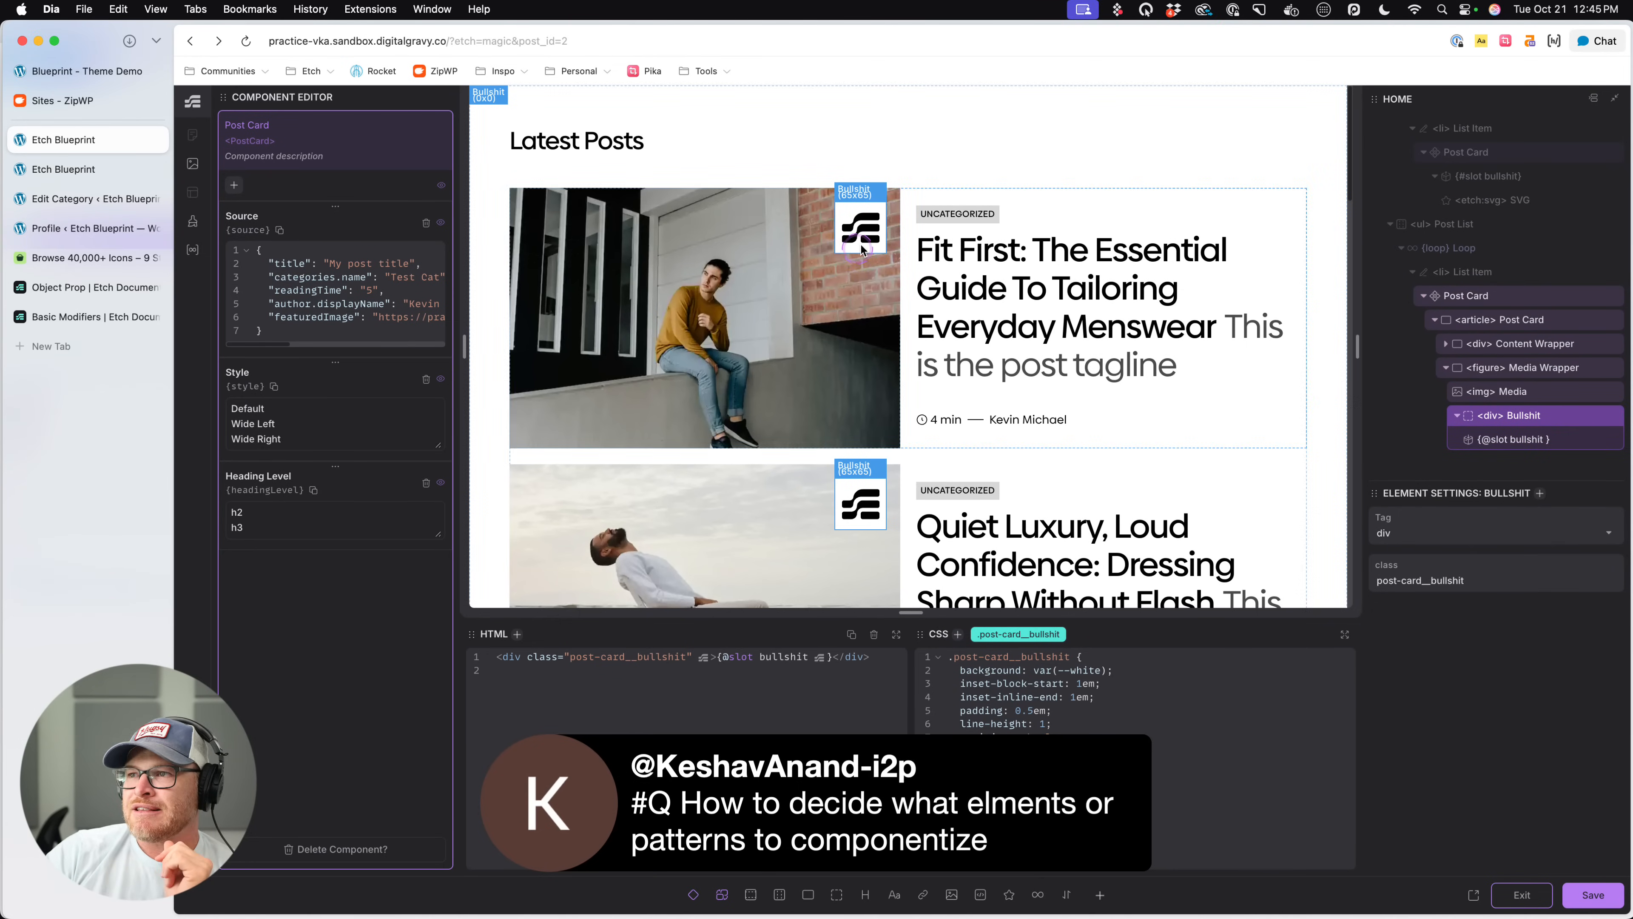
pyautogui.click(1611, 415)
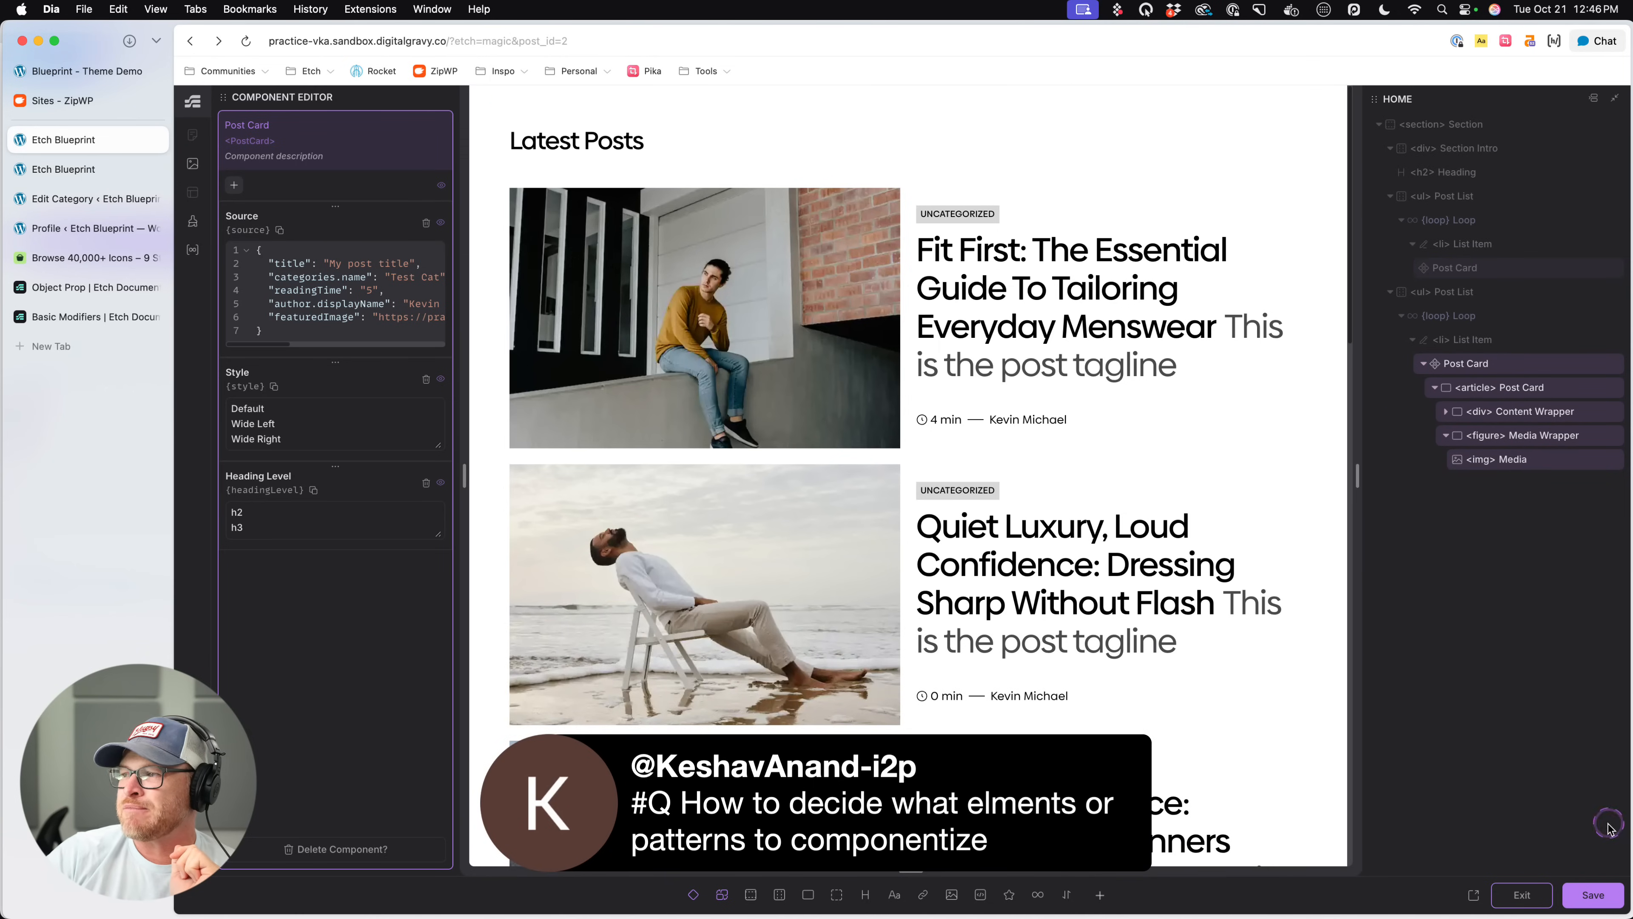
pyautogui.click(1593, 895)
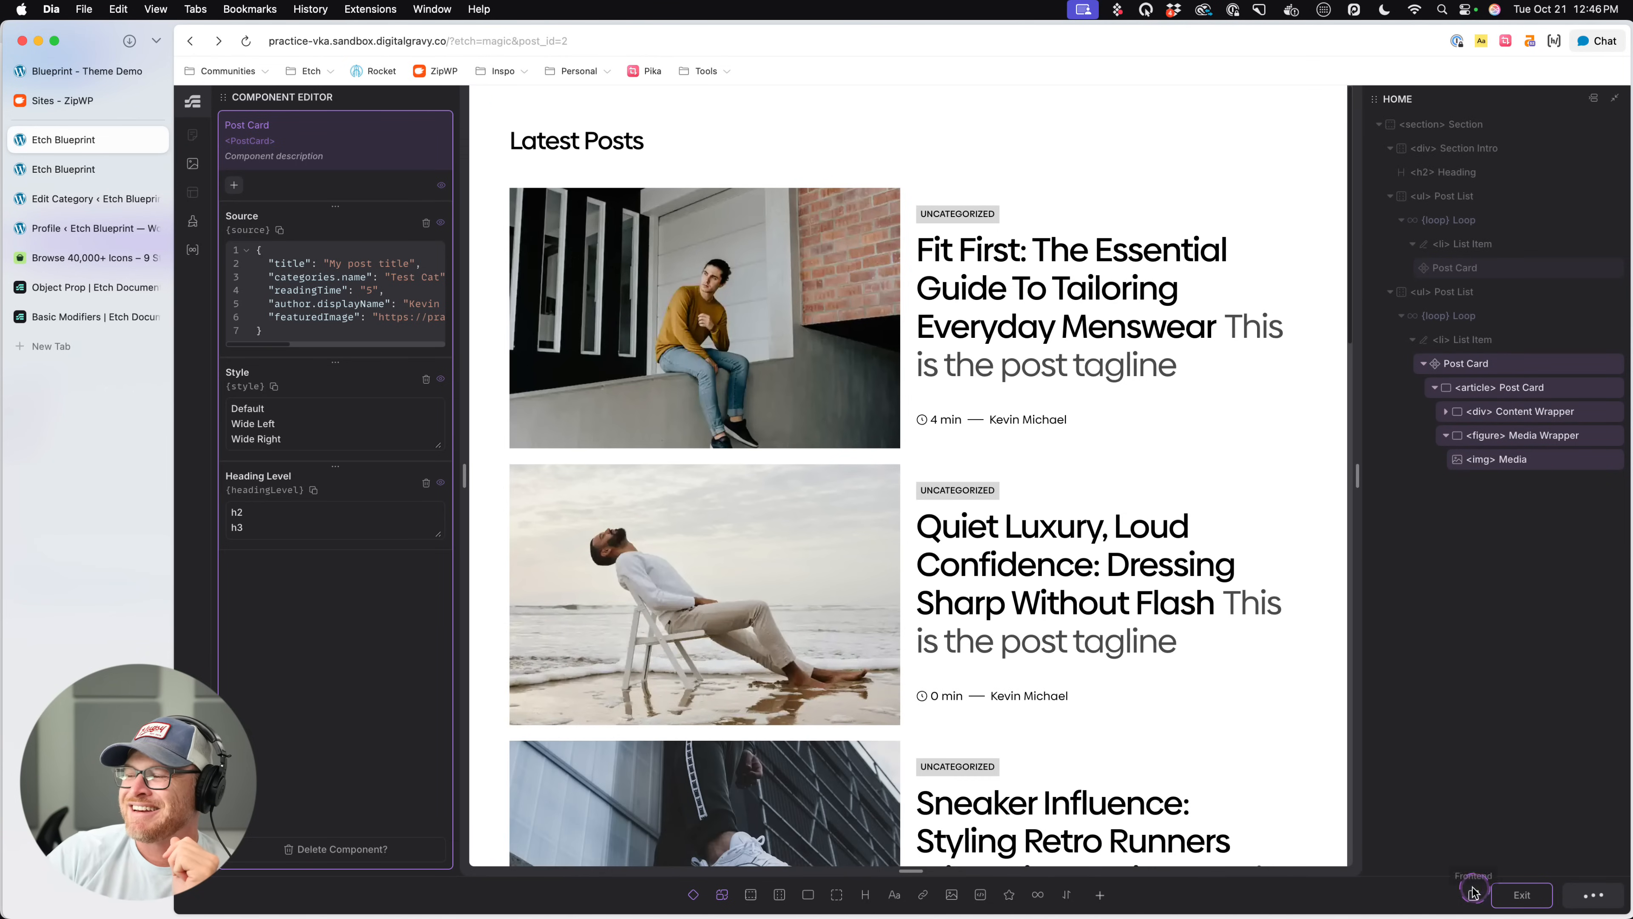
pyautogui.click(1521, 895)
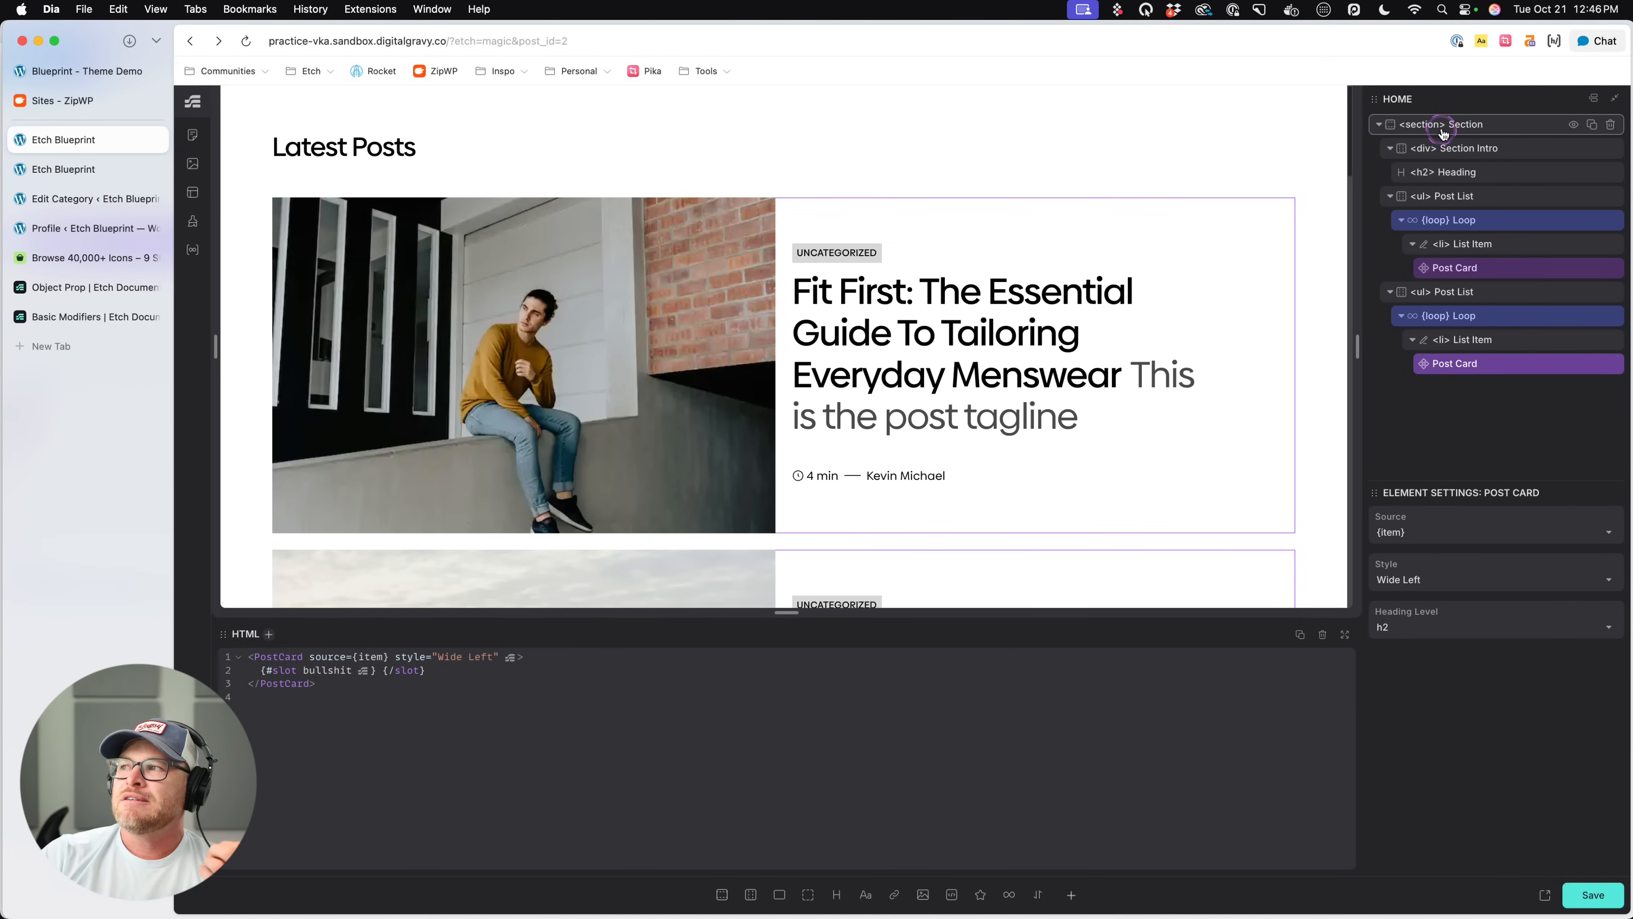
# - Inspect the HTML of the whole Section that holds both post lists
pyautogui.click(1462, 135)
pyautogui.rightClick(1462, 136)
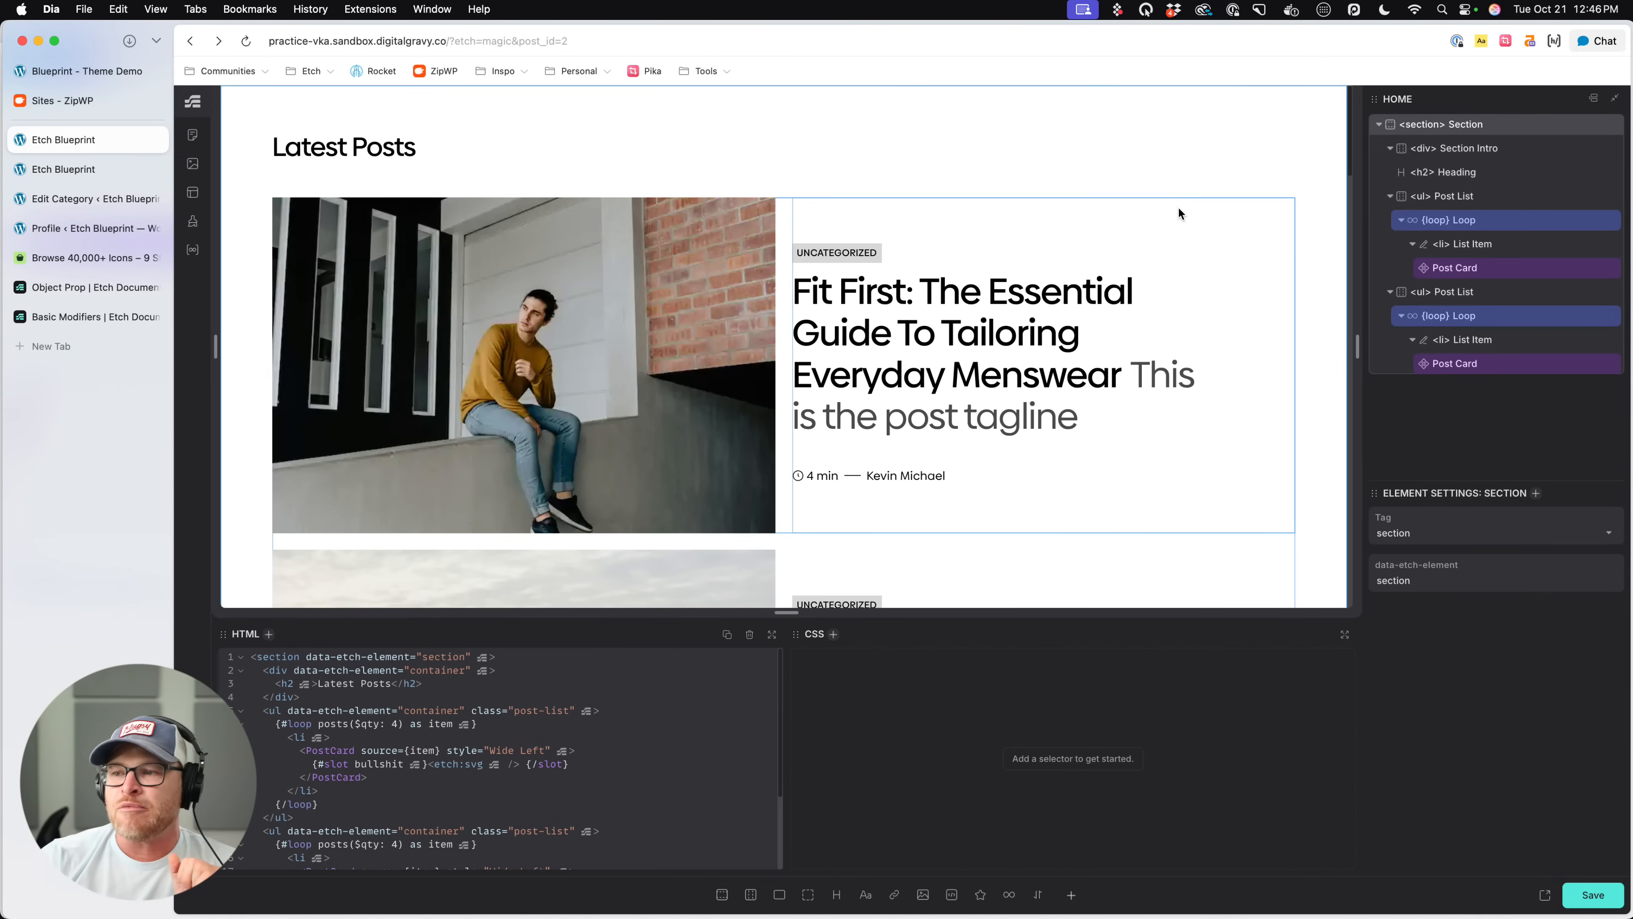
pyautogui.click(900, 194)
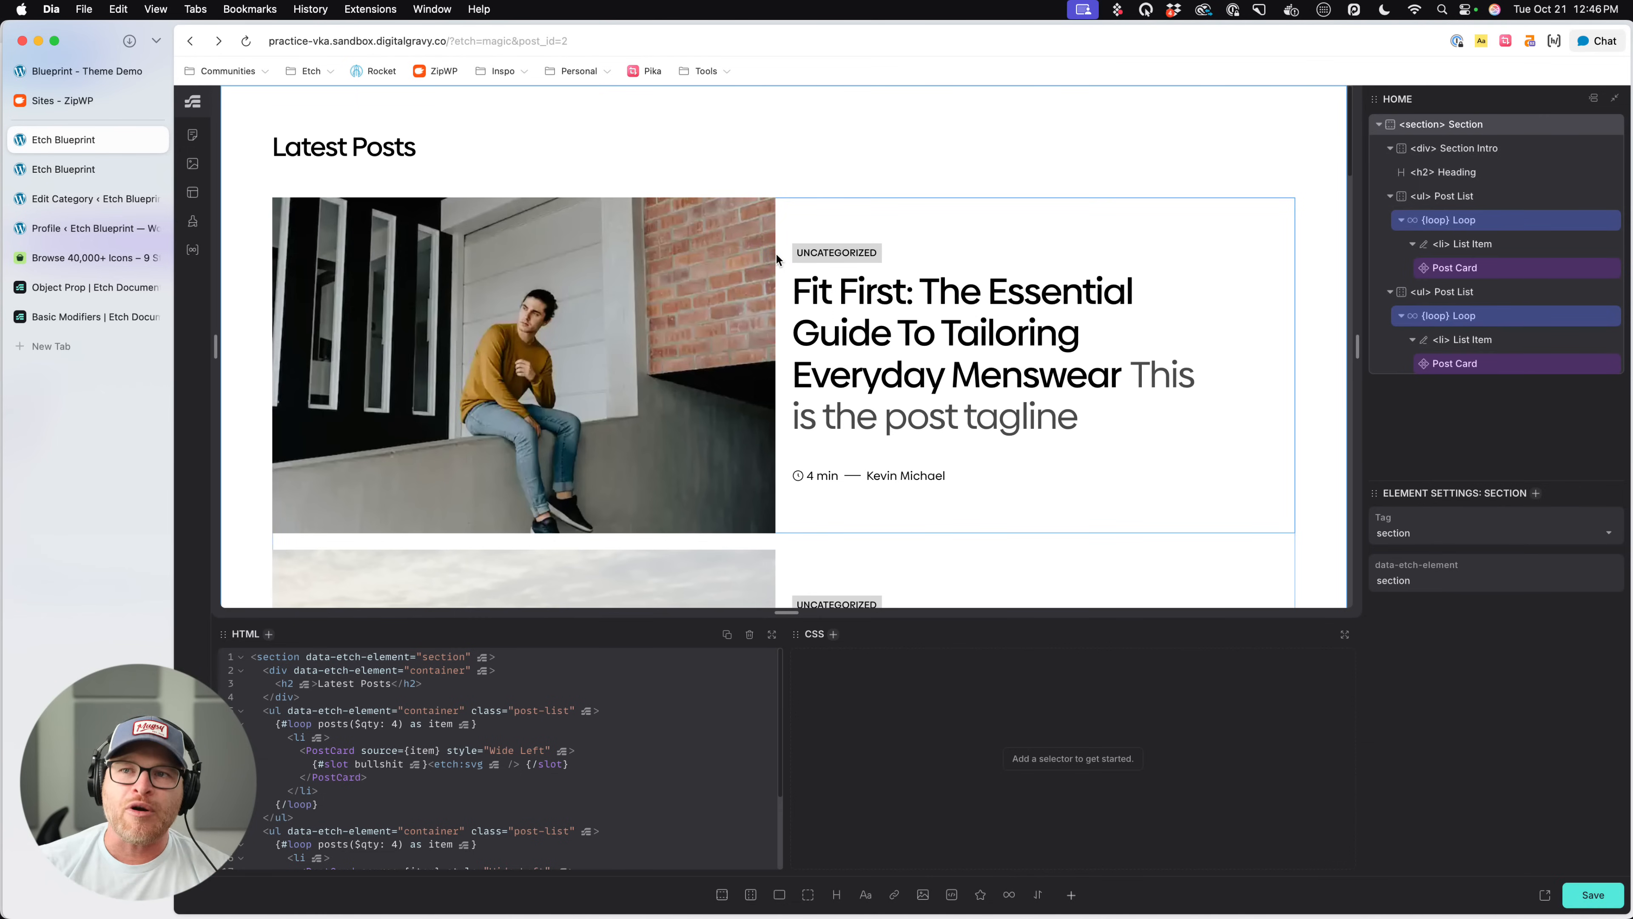
pyautogui.click(609, 152)
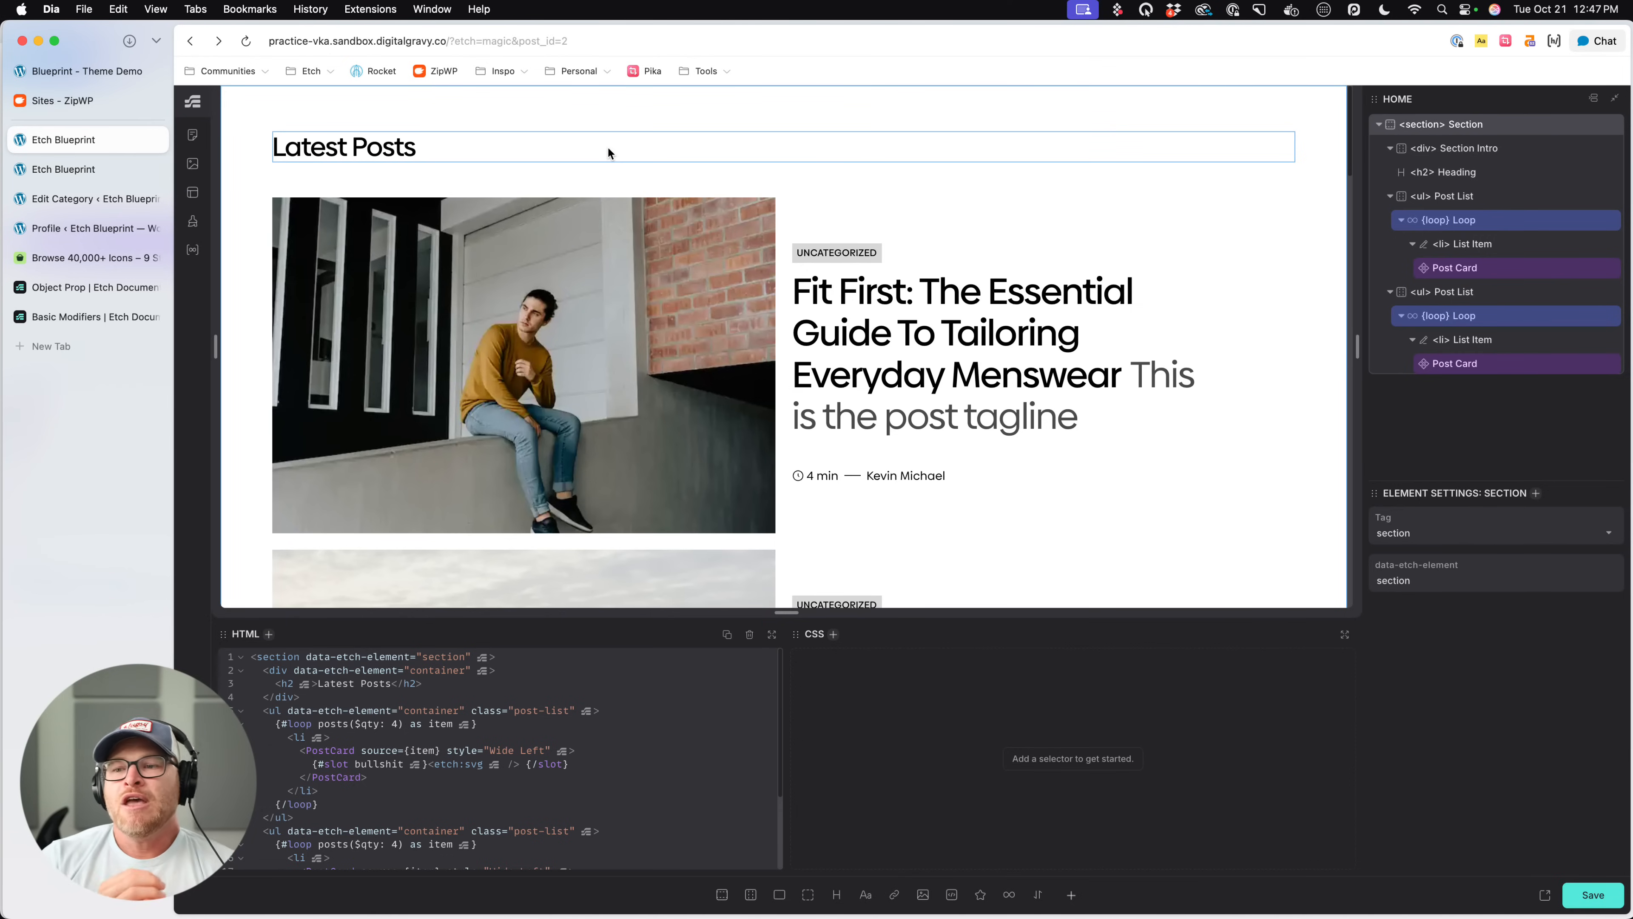
# - Open patterns.etchwp.com in a new browser tab and look through the Hero patterns
pyautogui.press('super+t')
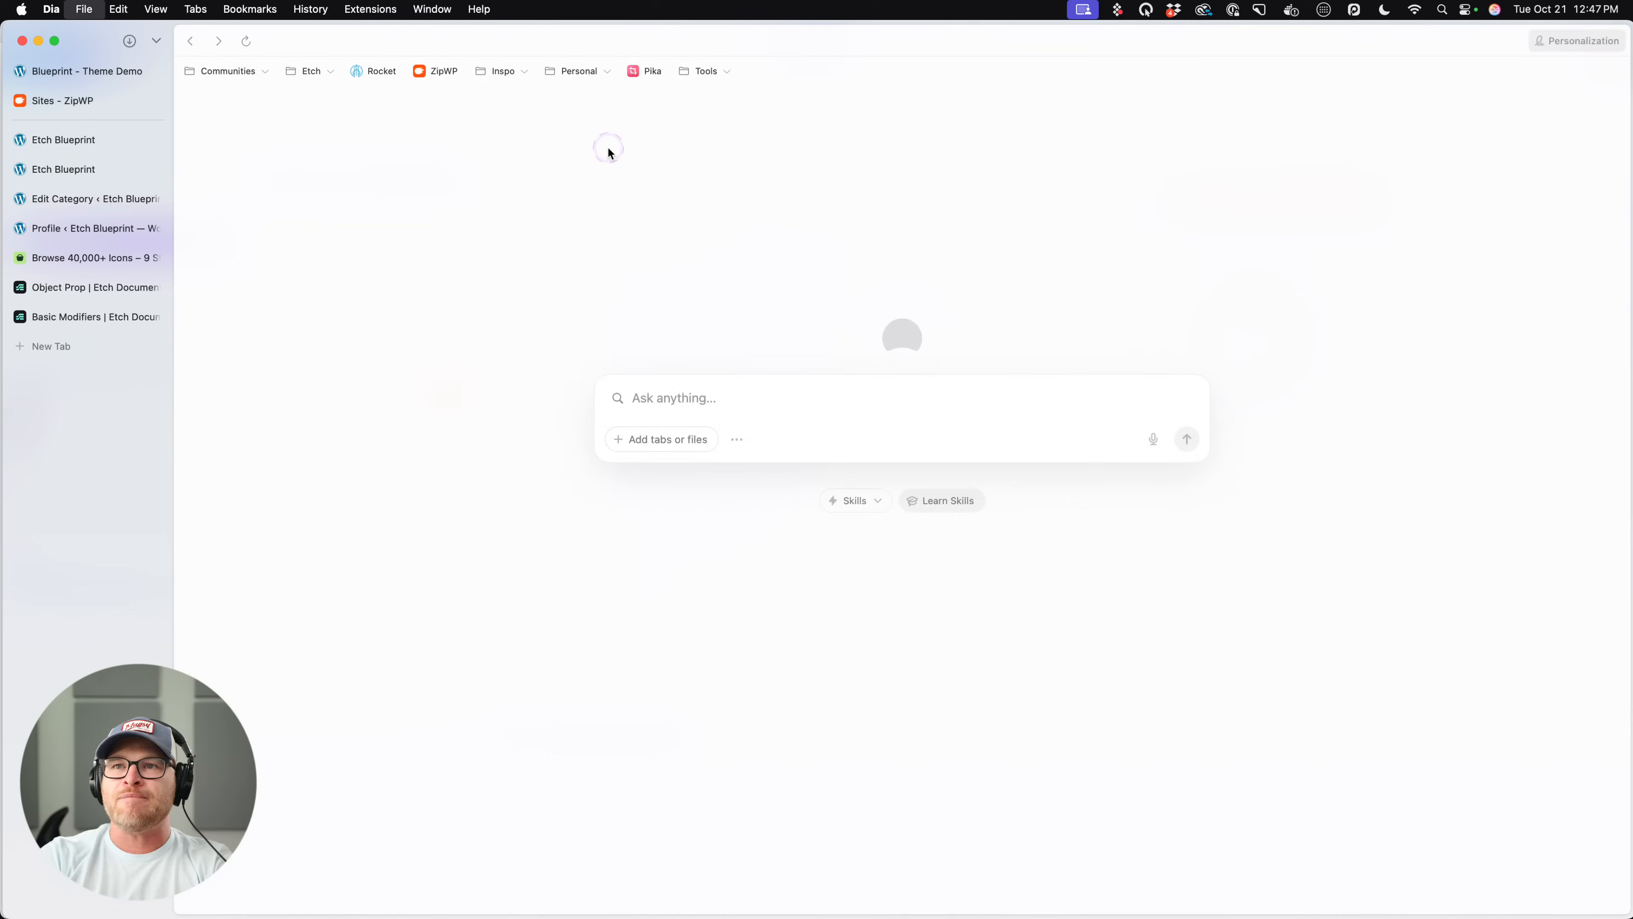
pyautogui.write('patterns.etchwp.com')
pyautogui.press('Return')
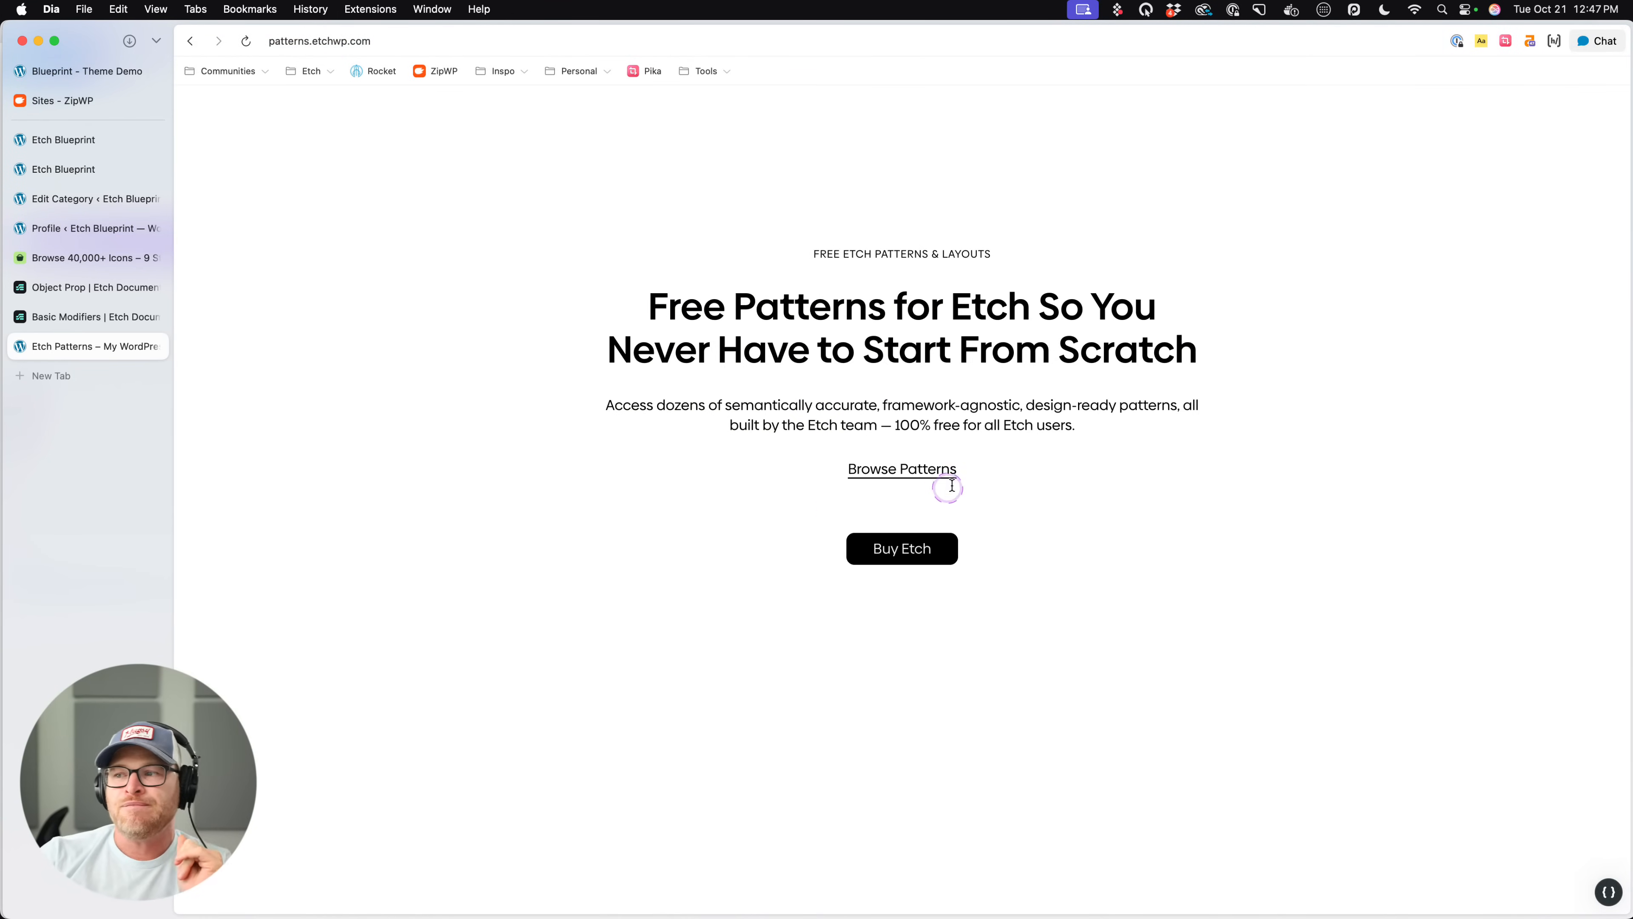
pyautogui.click(942, 474)
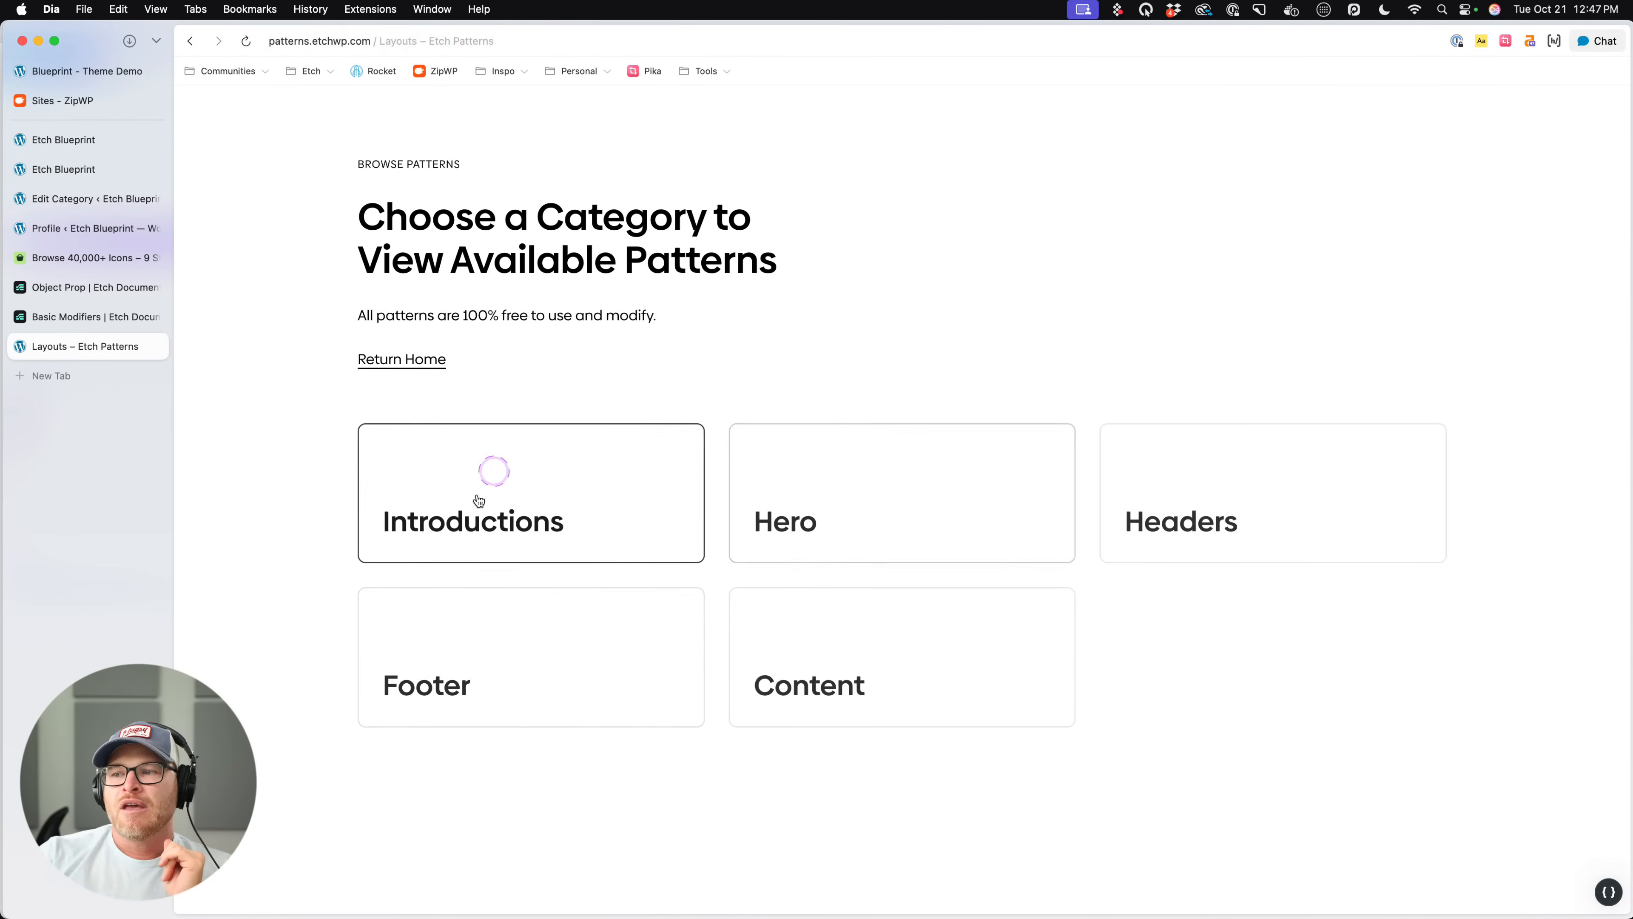
pyautogui.click(941, 546)
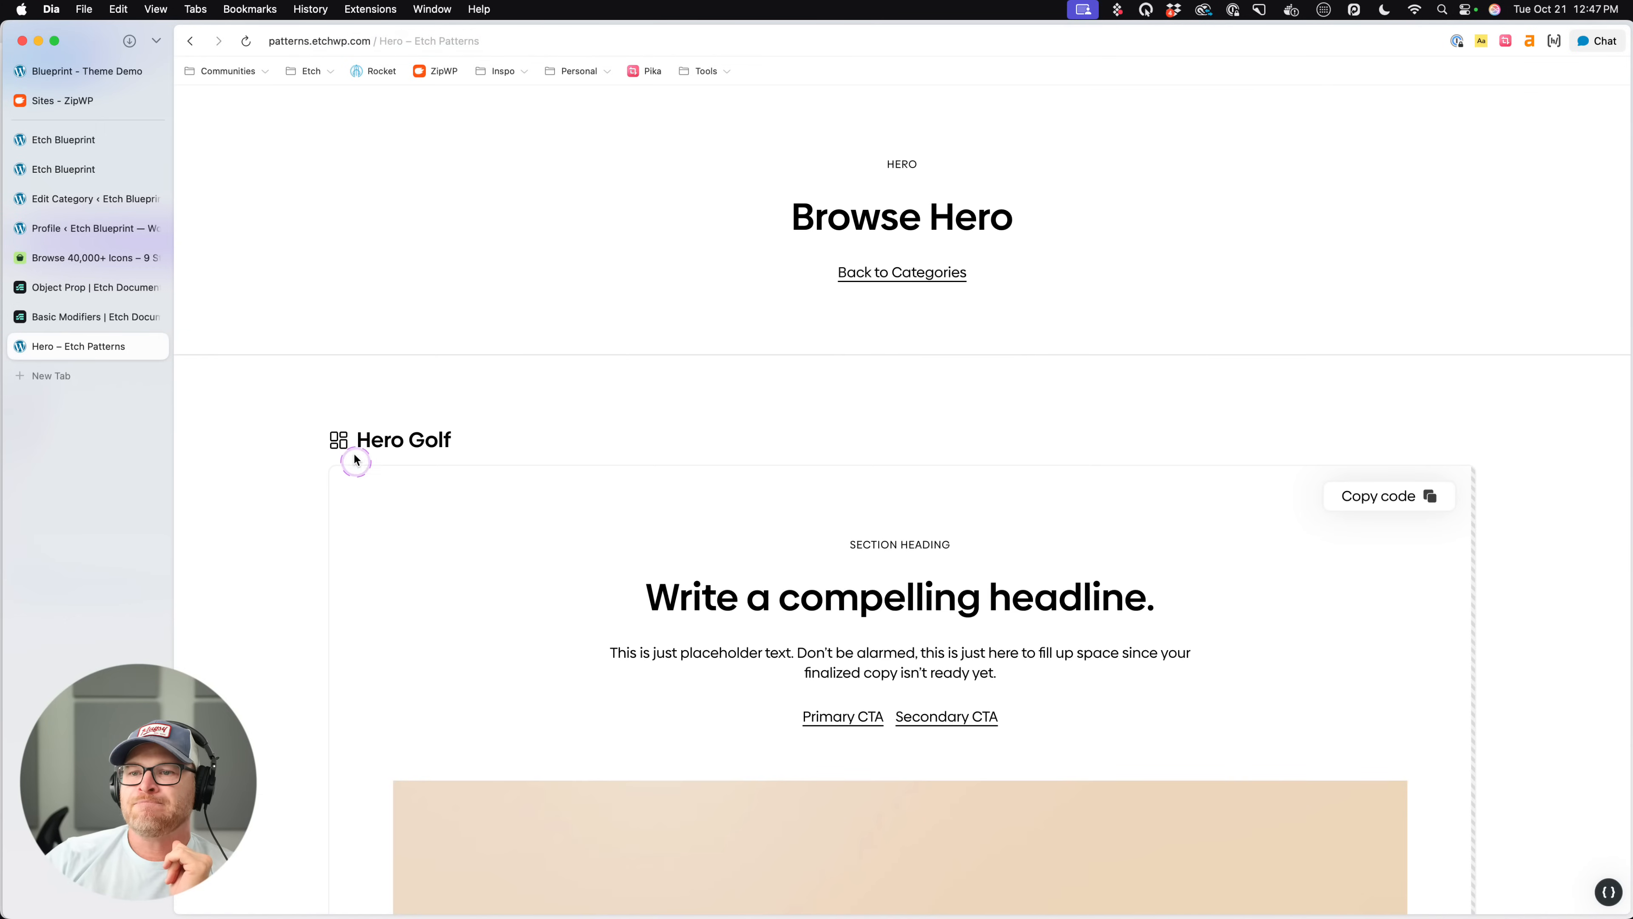
pyautogui.scroll(-2, 723, 453)
pyautogui.scroll(-10, 720, 455)
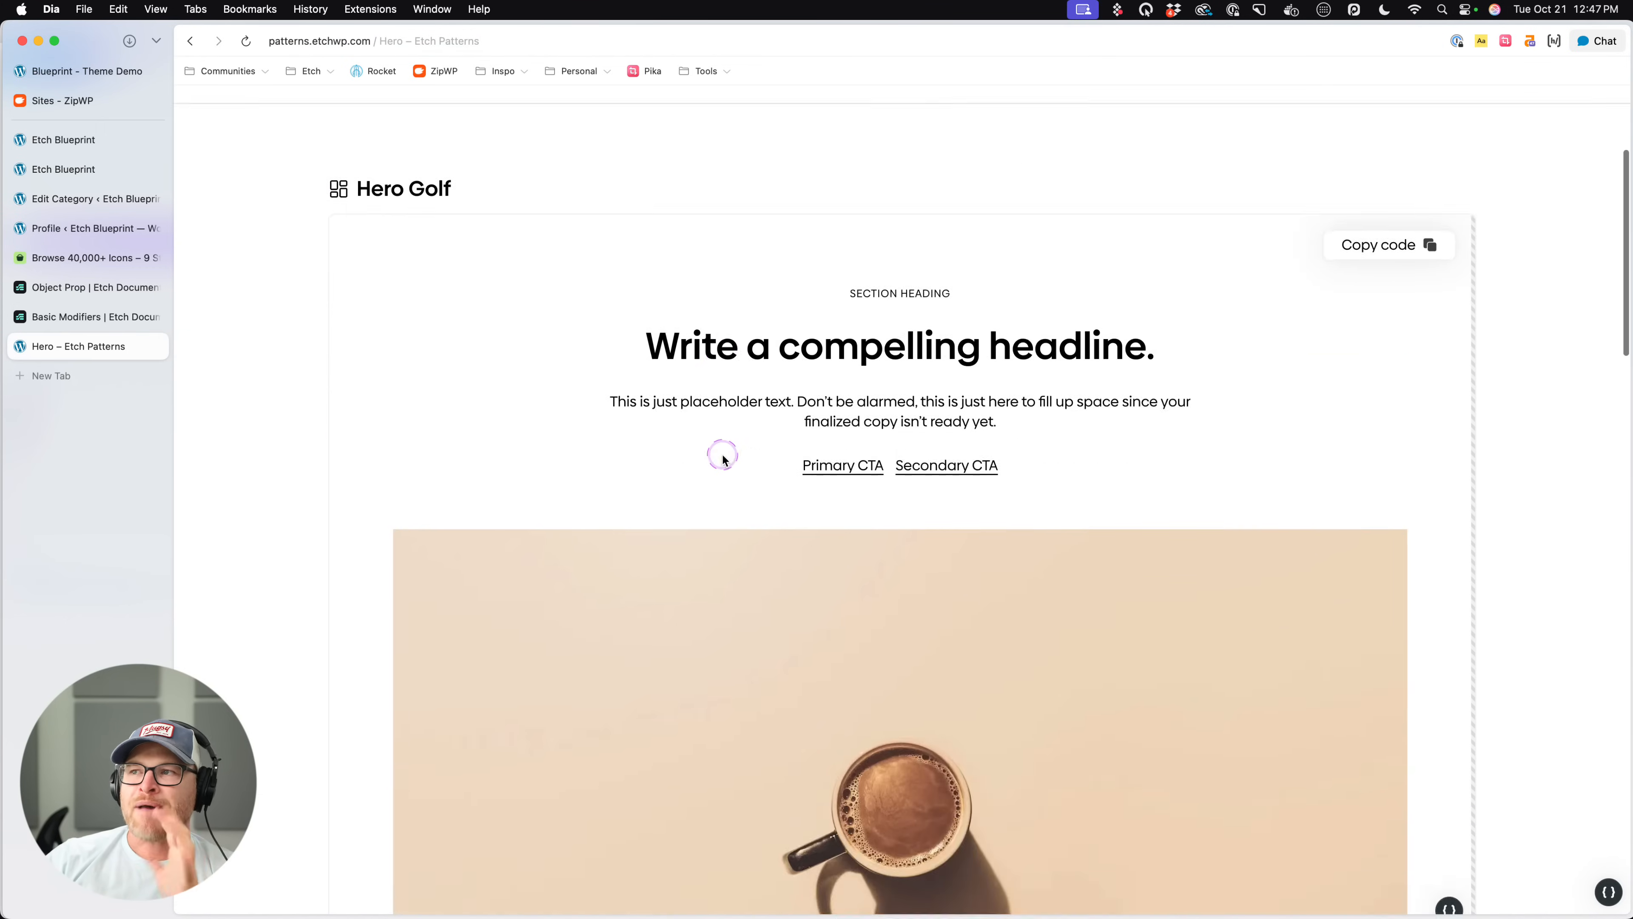
pyautogui.scroll(-15, 285, 513)
pyautogui.scroll(20, 287, 514)
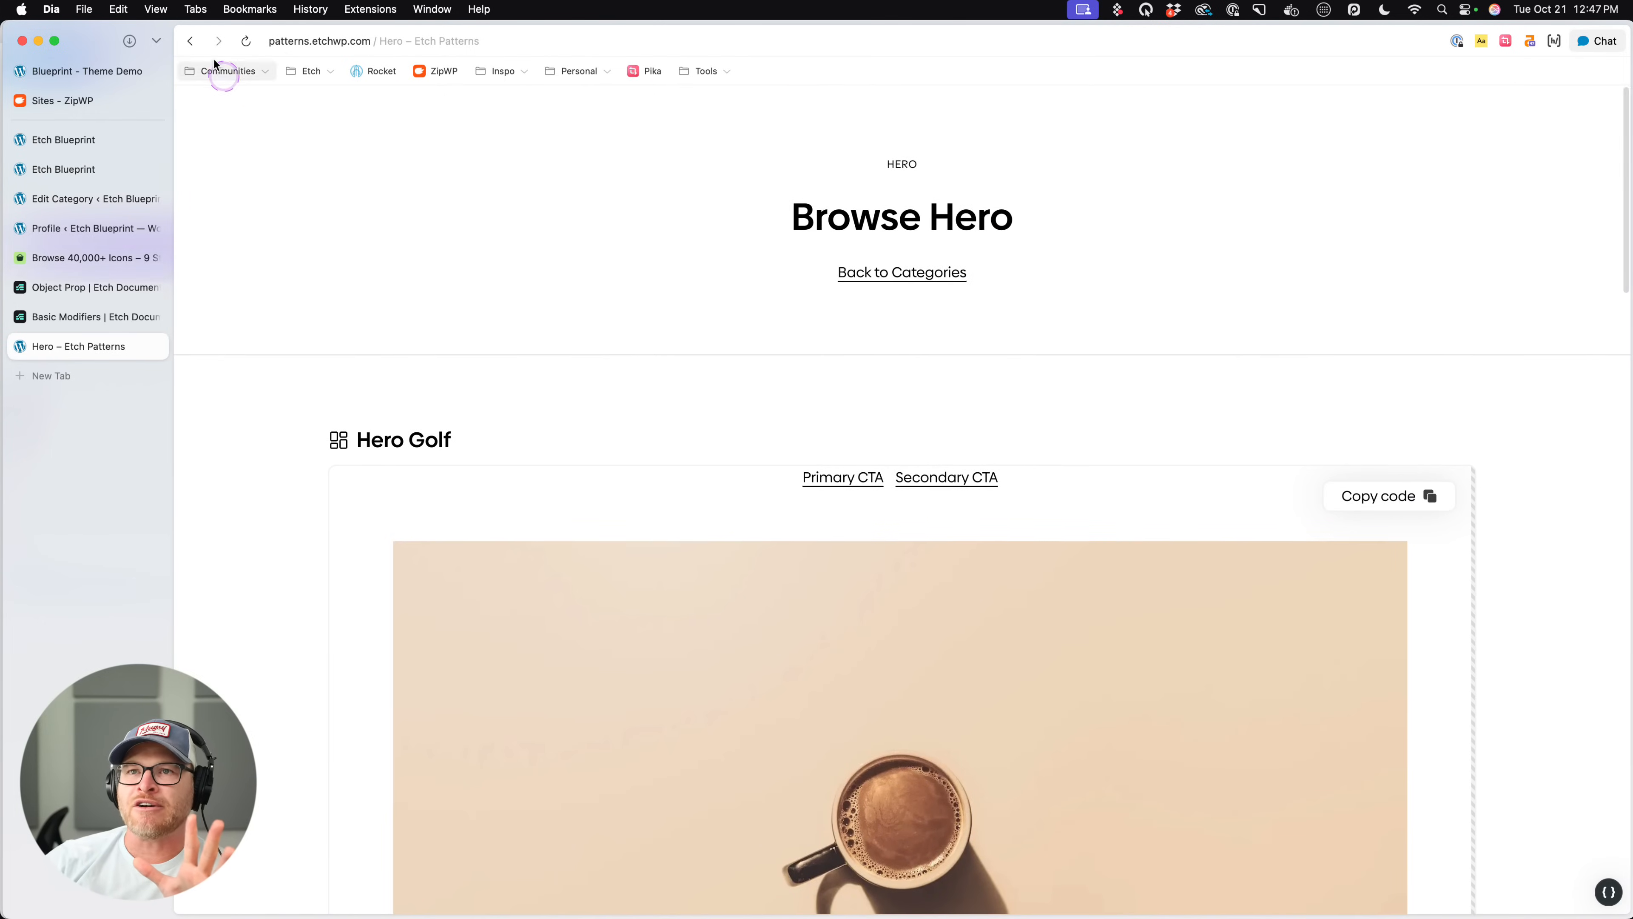
# - View the Headers patterns and return to the pattern category overview
pyautogui.click(190, 40)
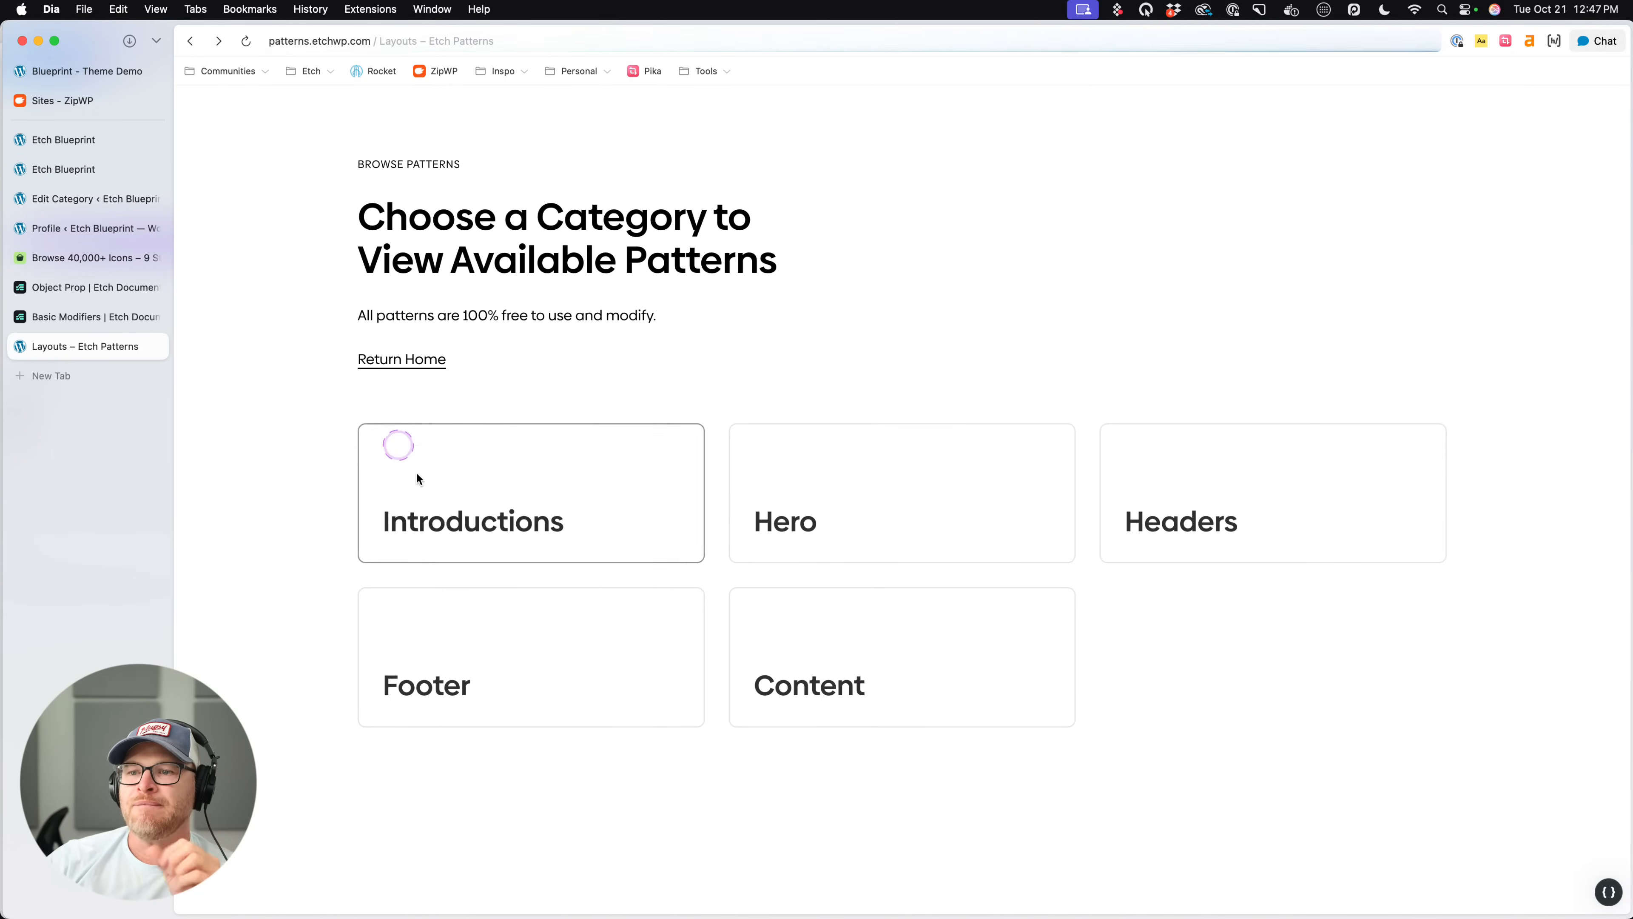
pyautogui.click(1207, 485)
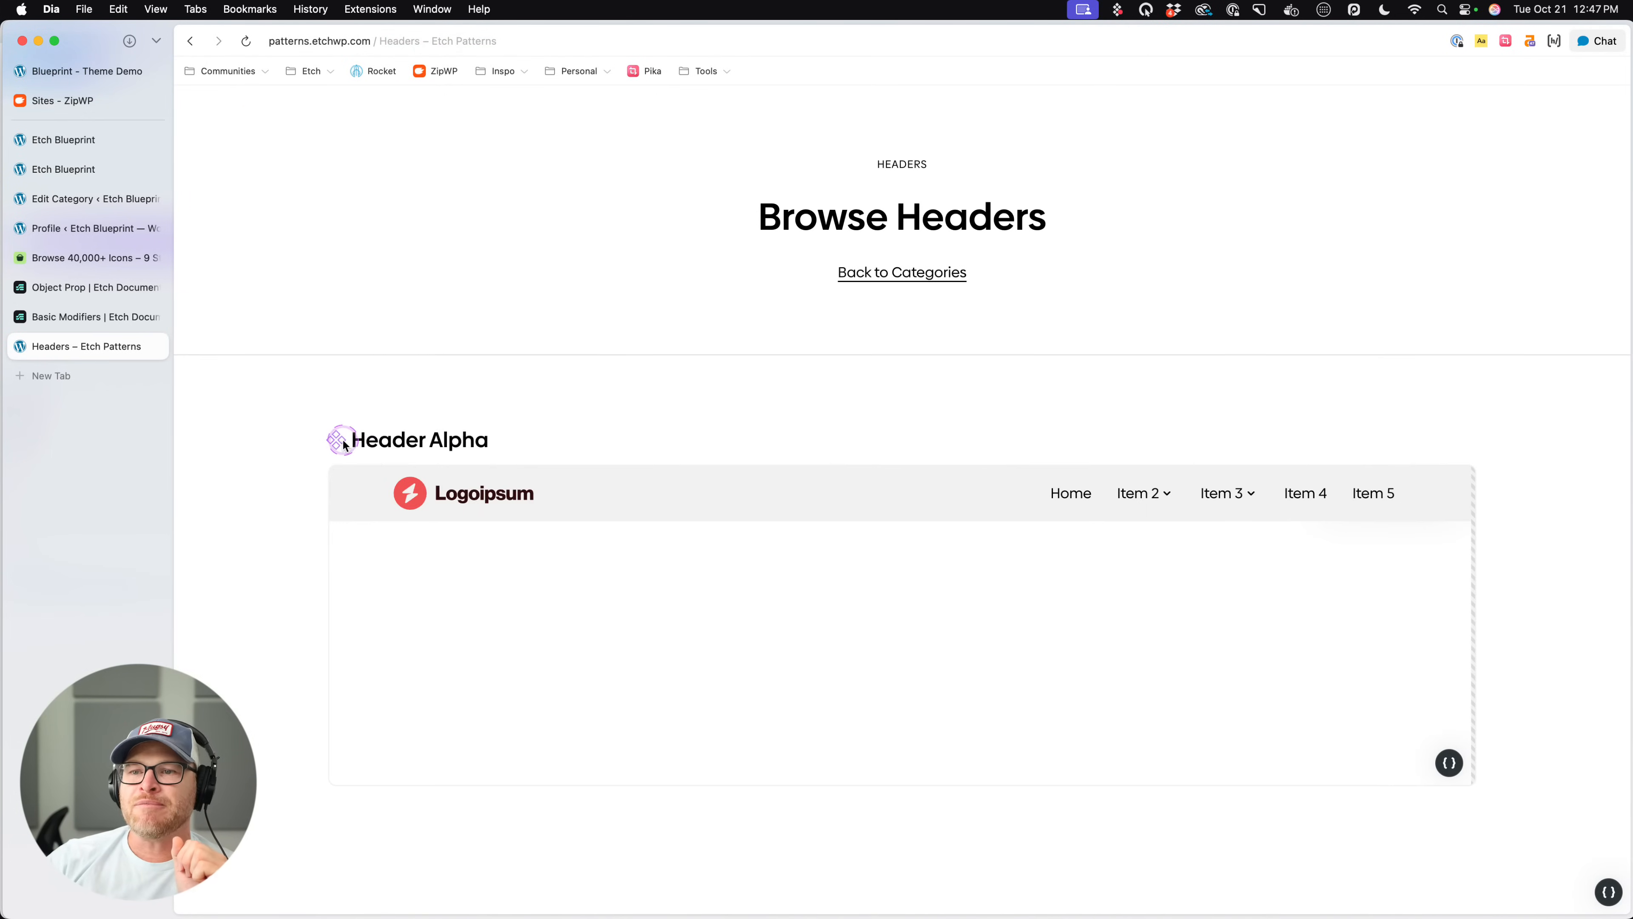
pyautogui.click(187, 49)
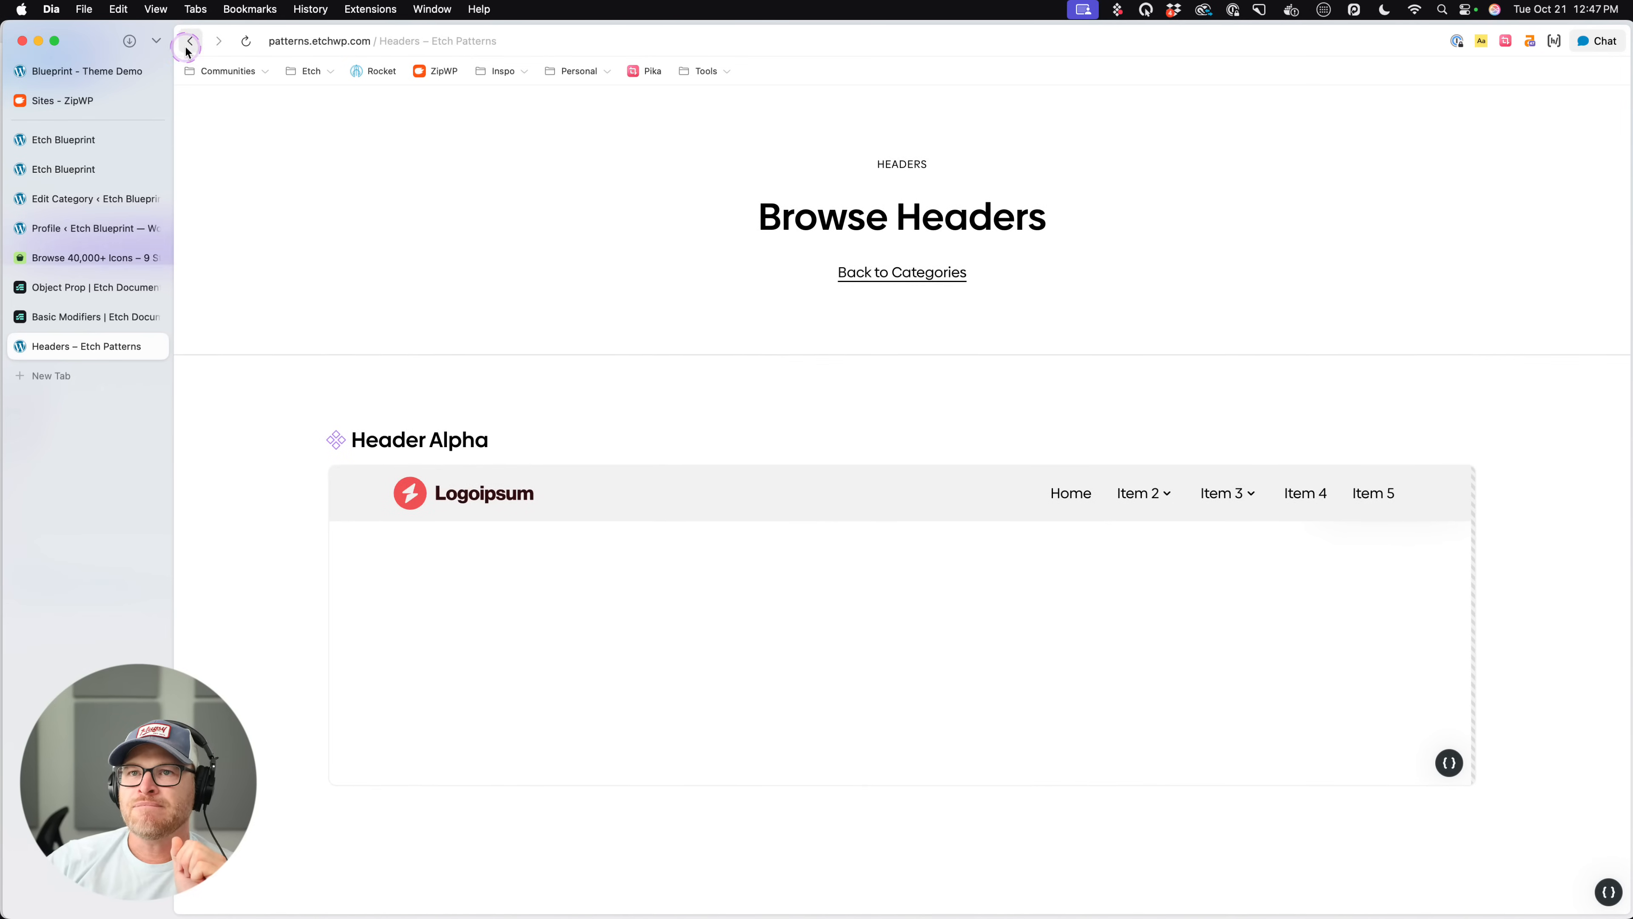
pyautogui.click(245, 172)
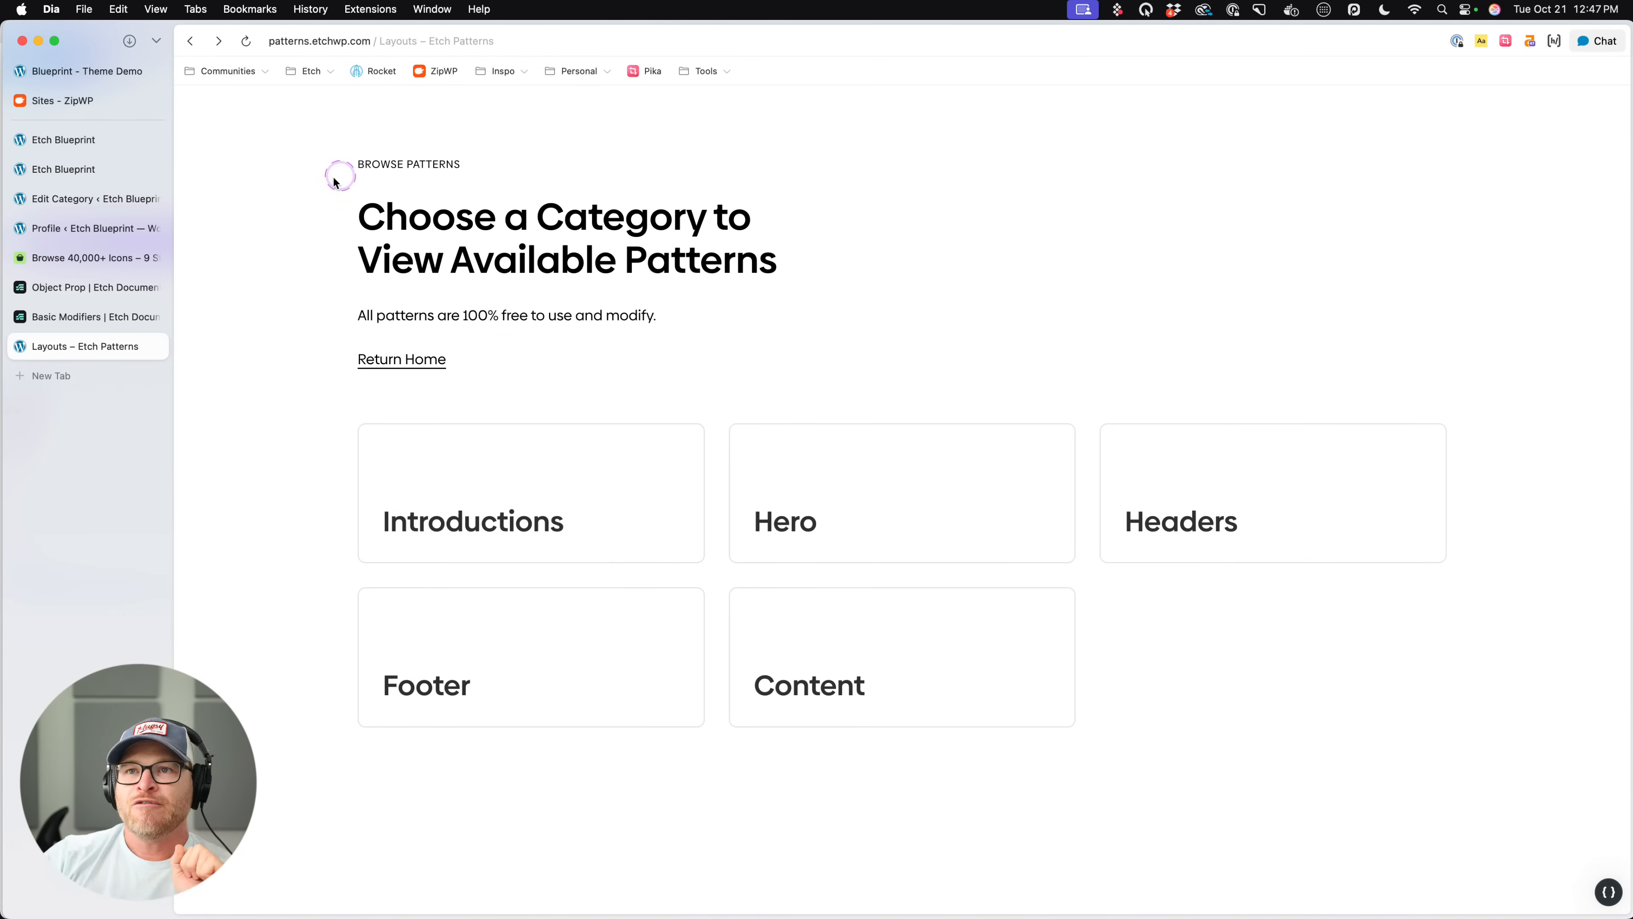
# - Open the WordPress admin dashboard of the Etch Patterns site at patterns.etchwp.com/wp-admin
pyautogui.click(191, 42)
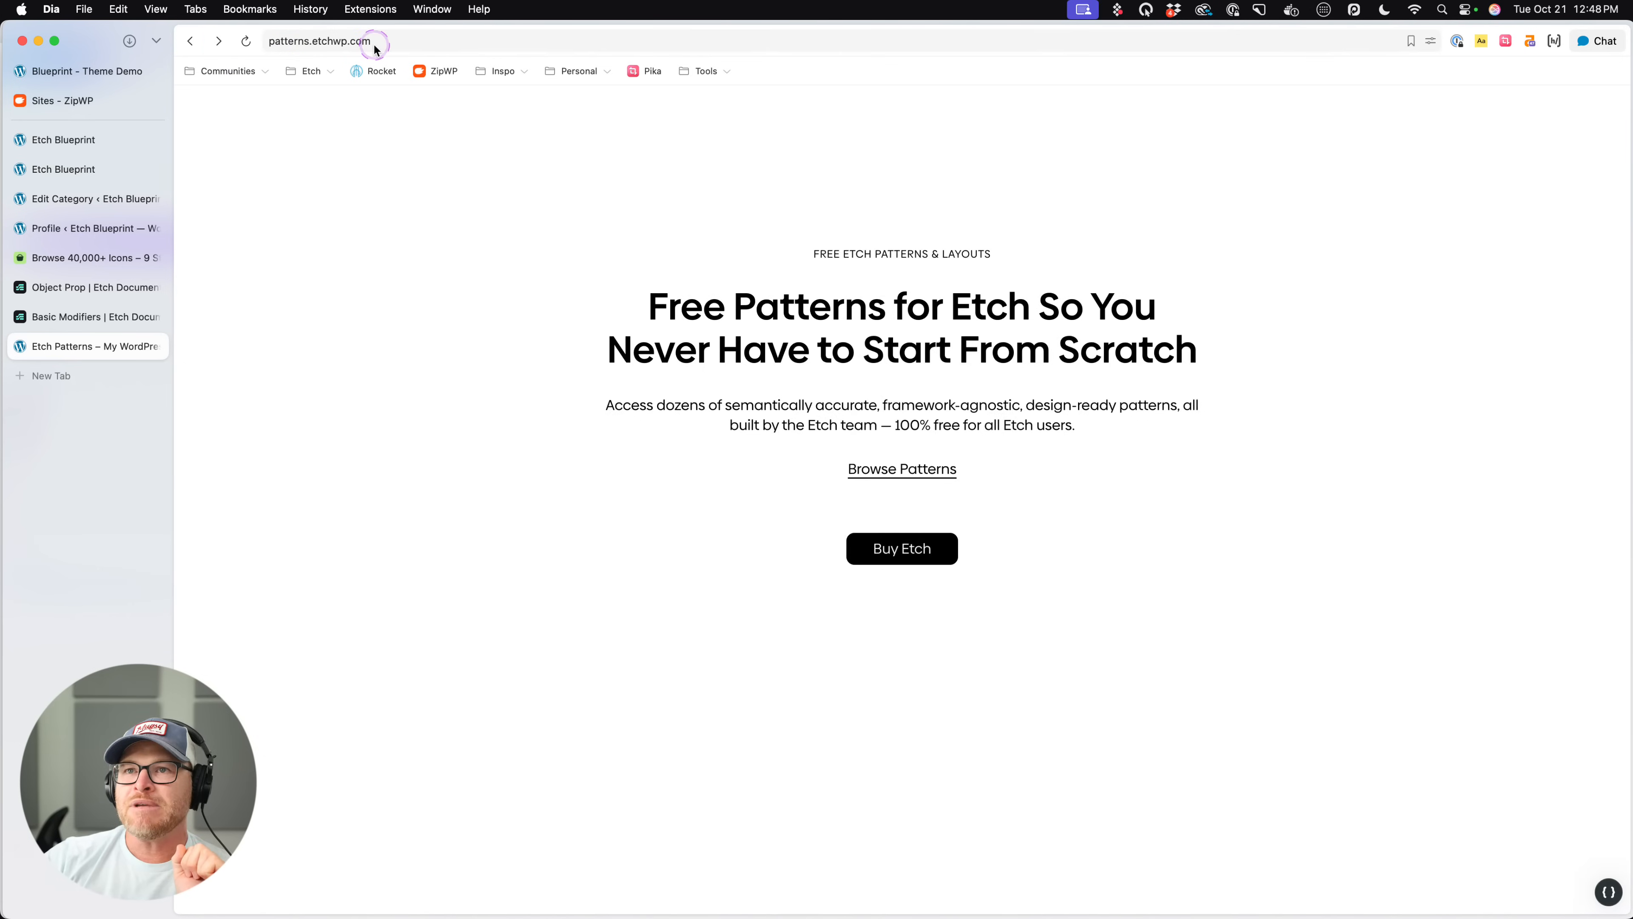
pyautogui.click(418, 40)
pyautogui.write('wp-admi')
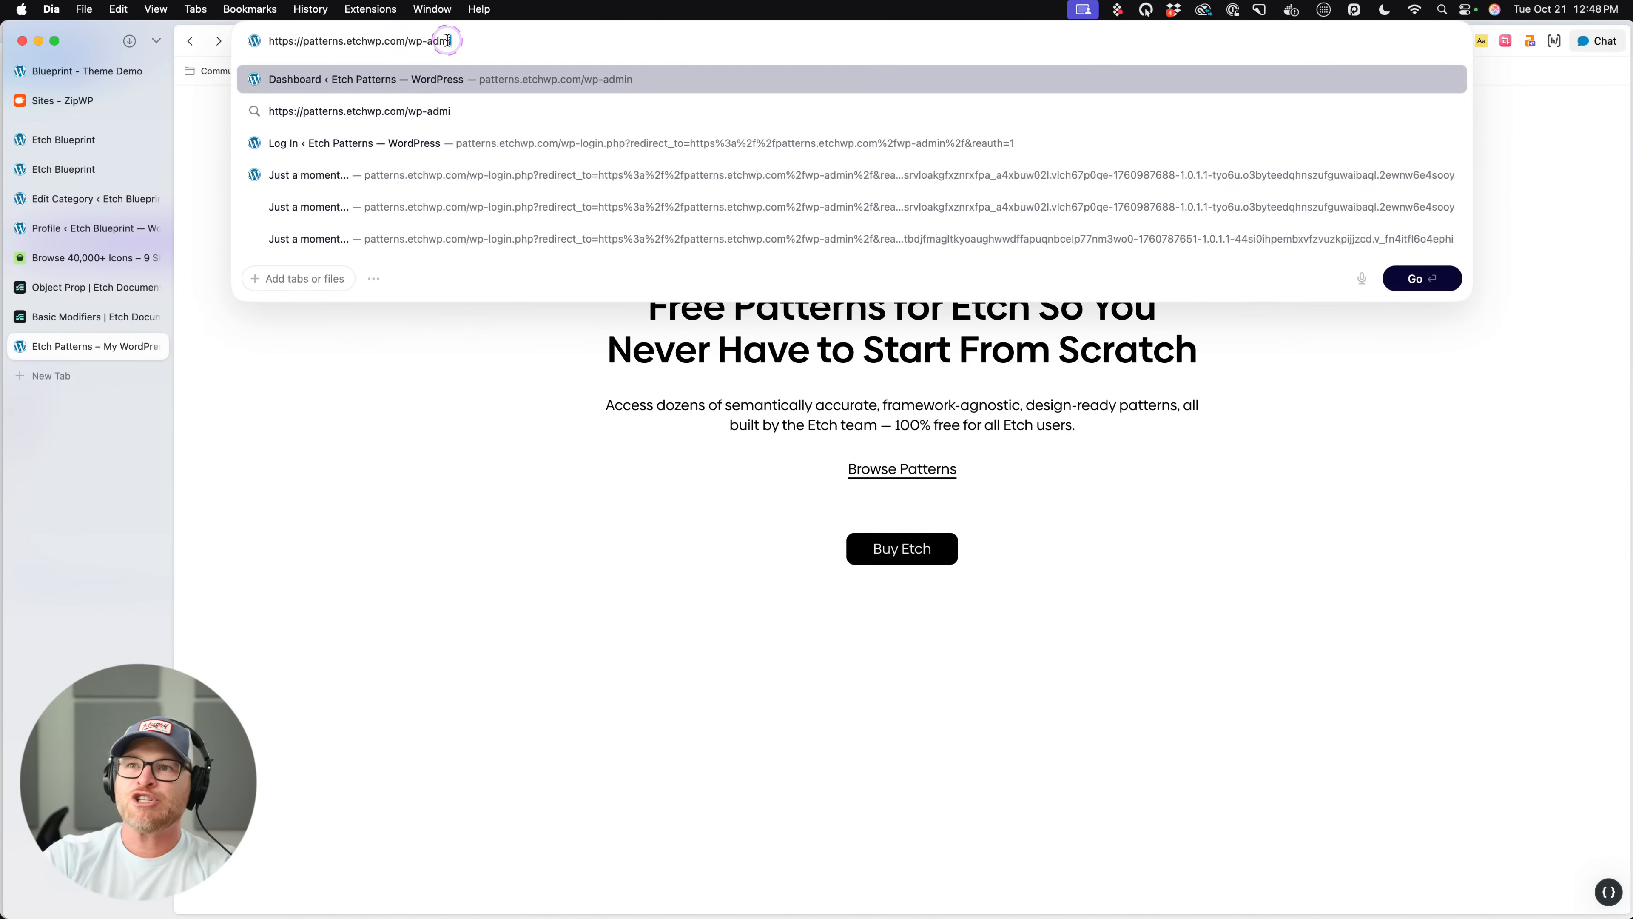
pyautogui.press('Return')
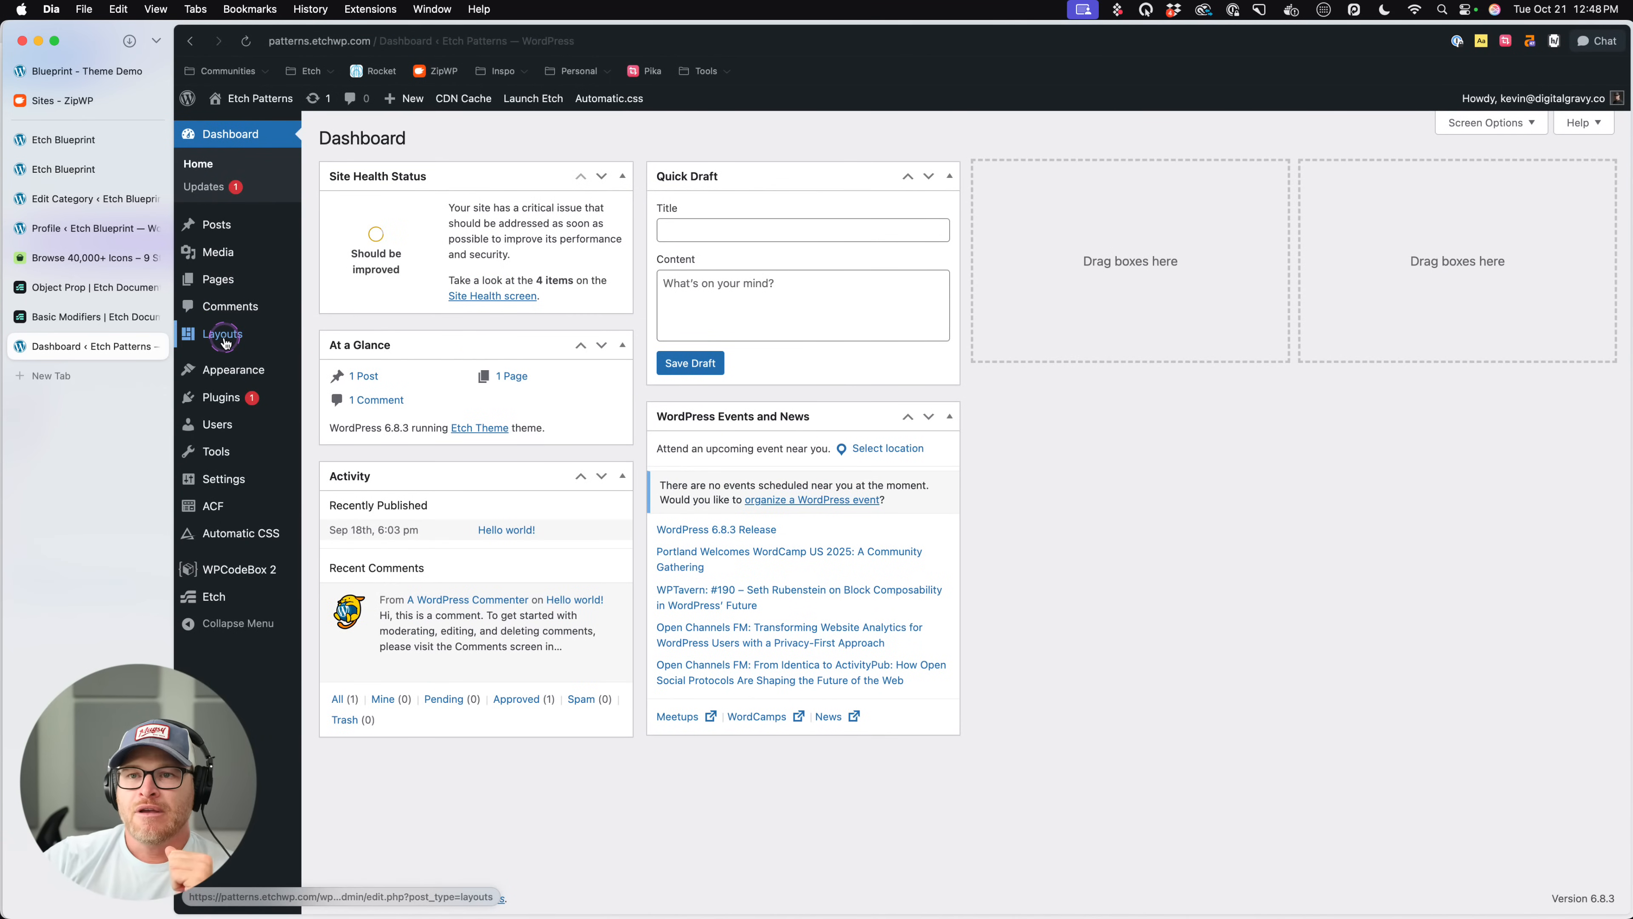
# - Open the Footer Alpha layout from the Layouts list for editing in Etch, leaving the WordPress editor without saving
pyautogui.moveTo(225, 341)
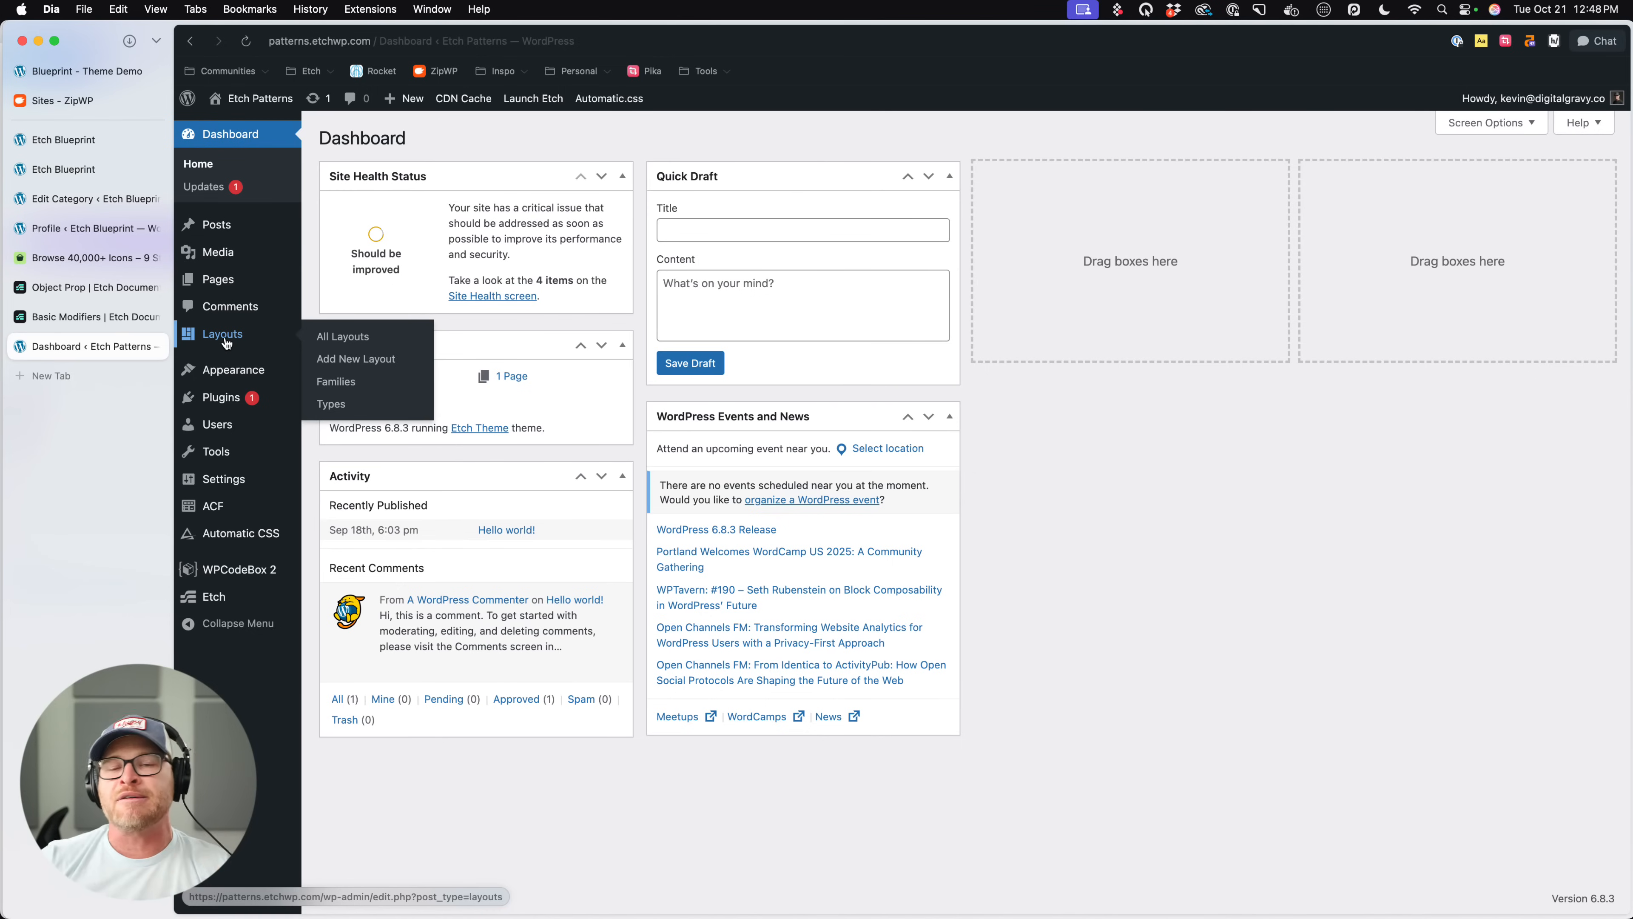
pyautogui.click(226, 341)
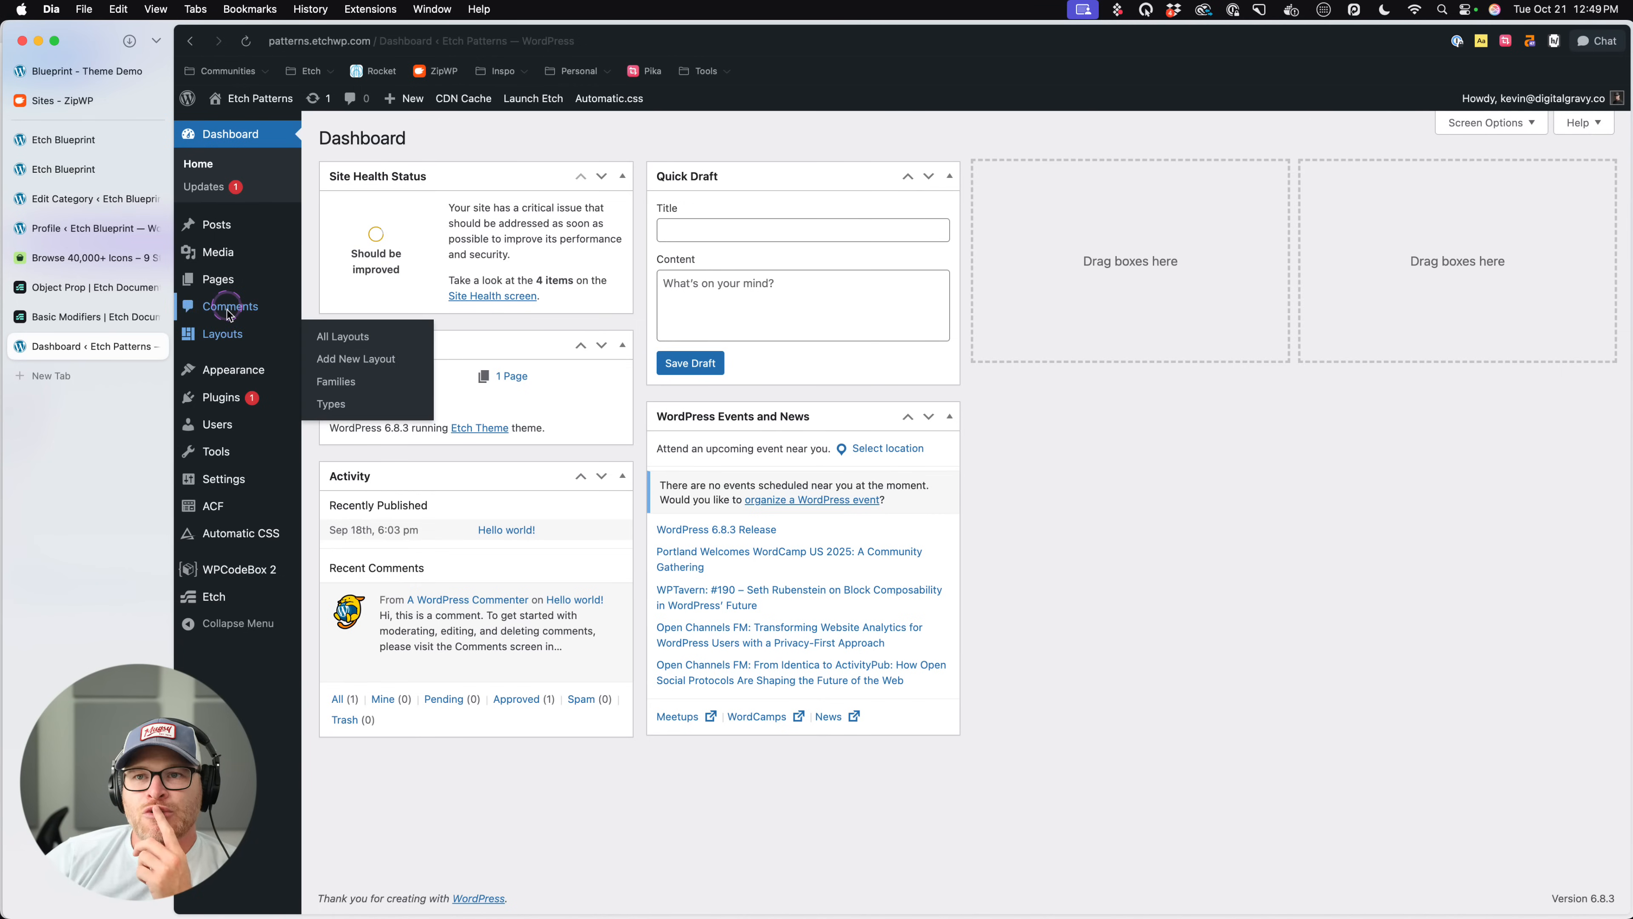
pyautogui.click(229, 328)
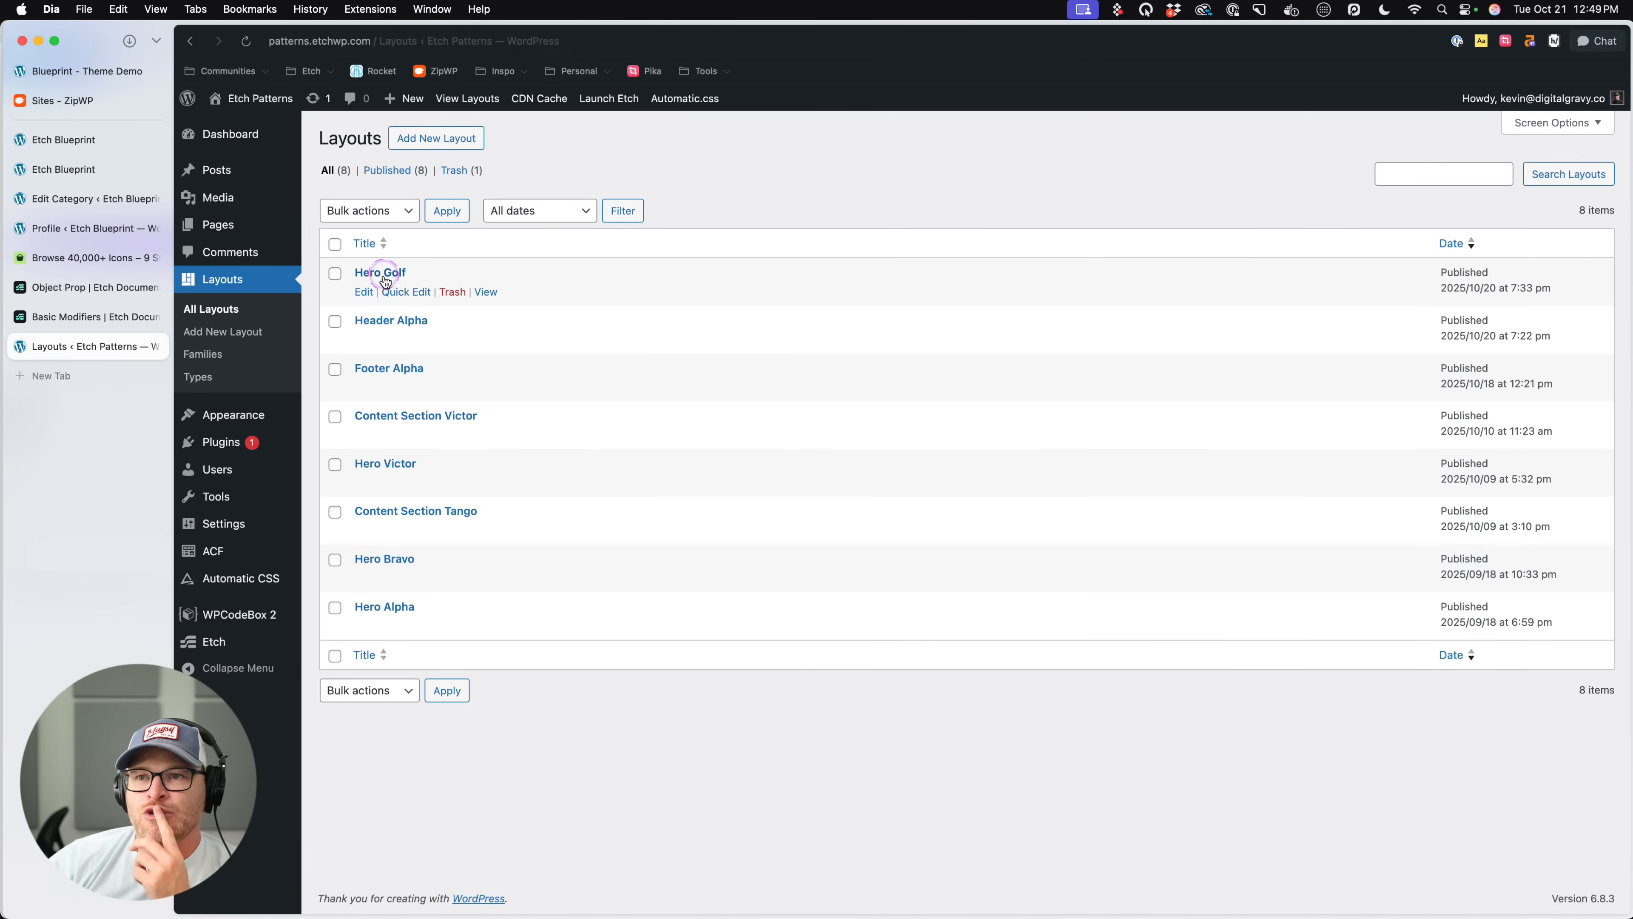
pyautogui.click(386, 373)
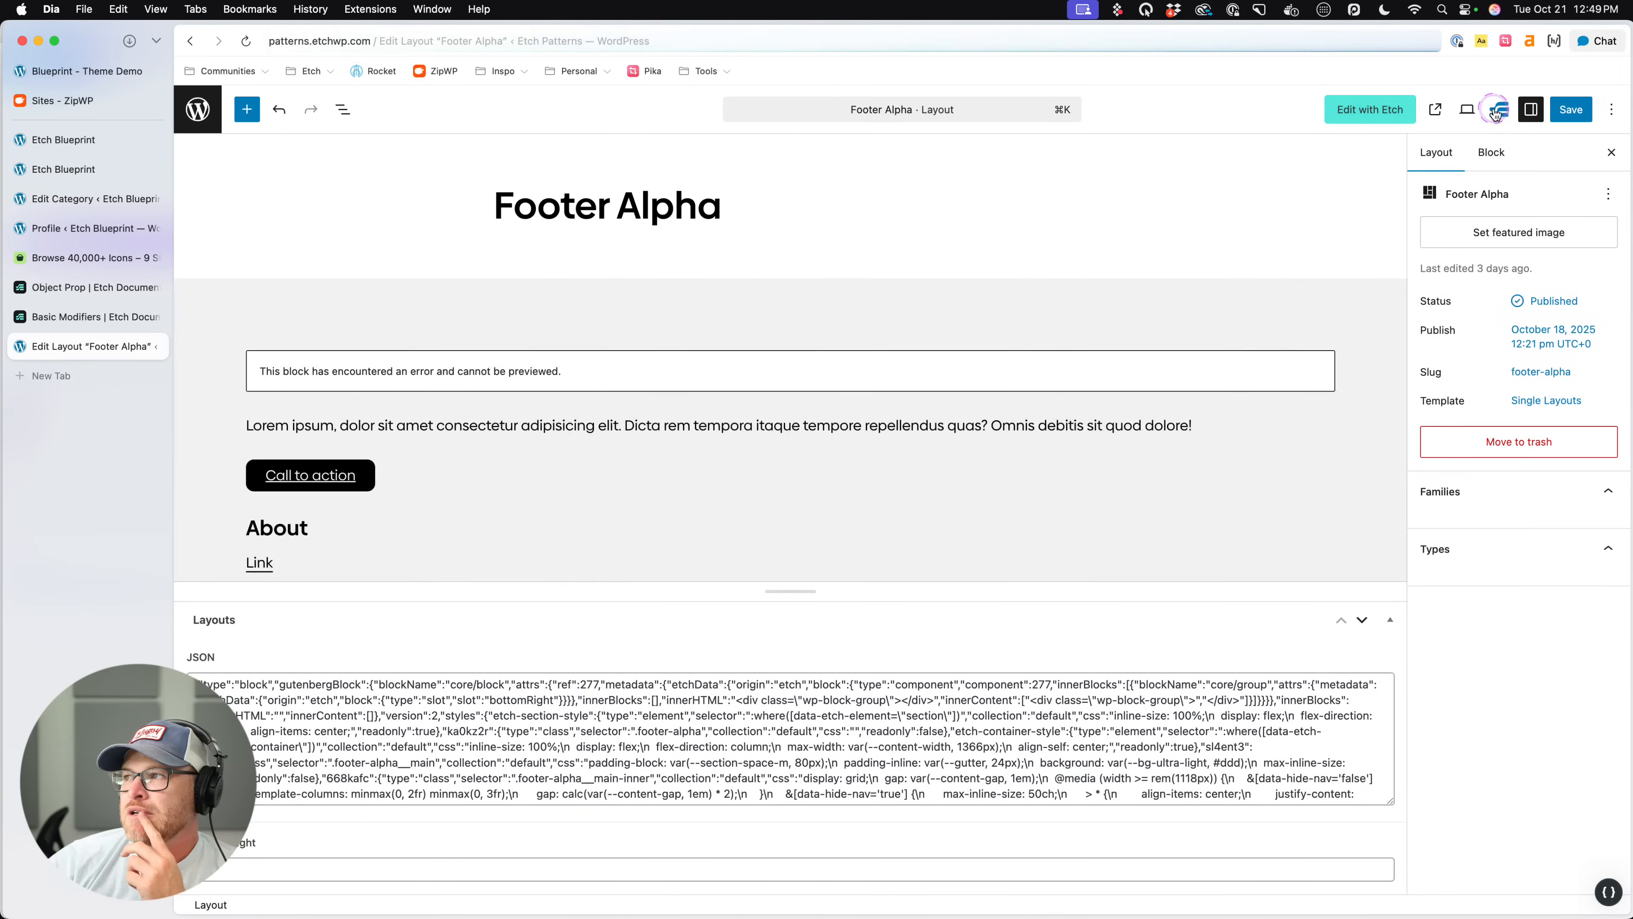
pyautogui.click(1367, 113)
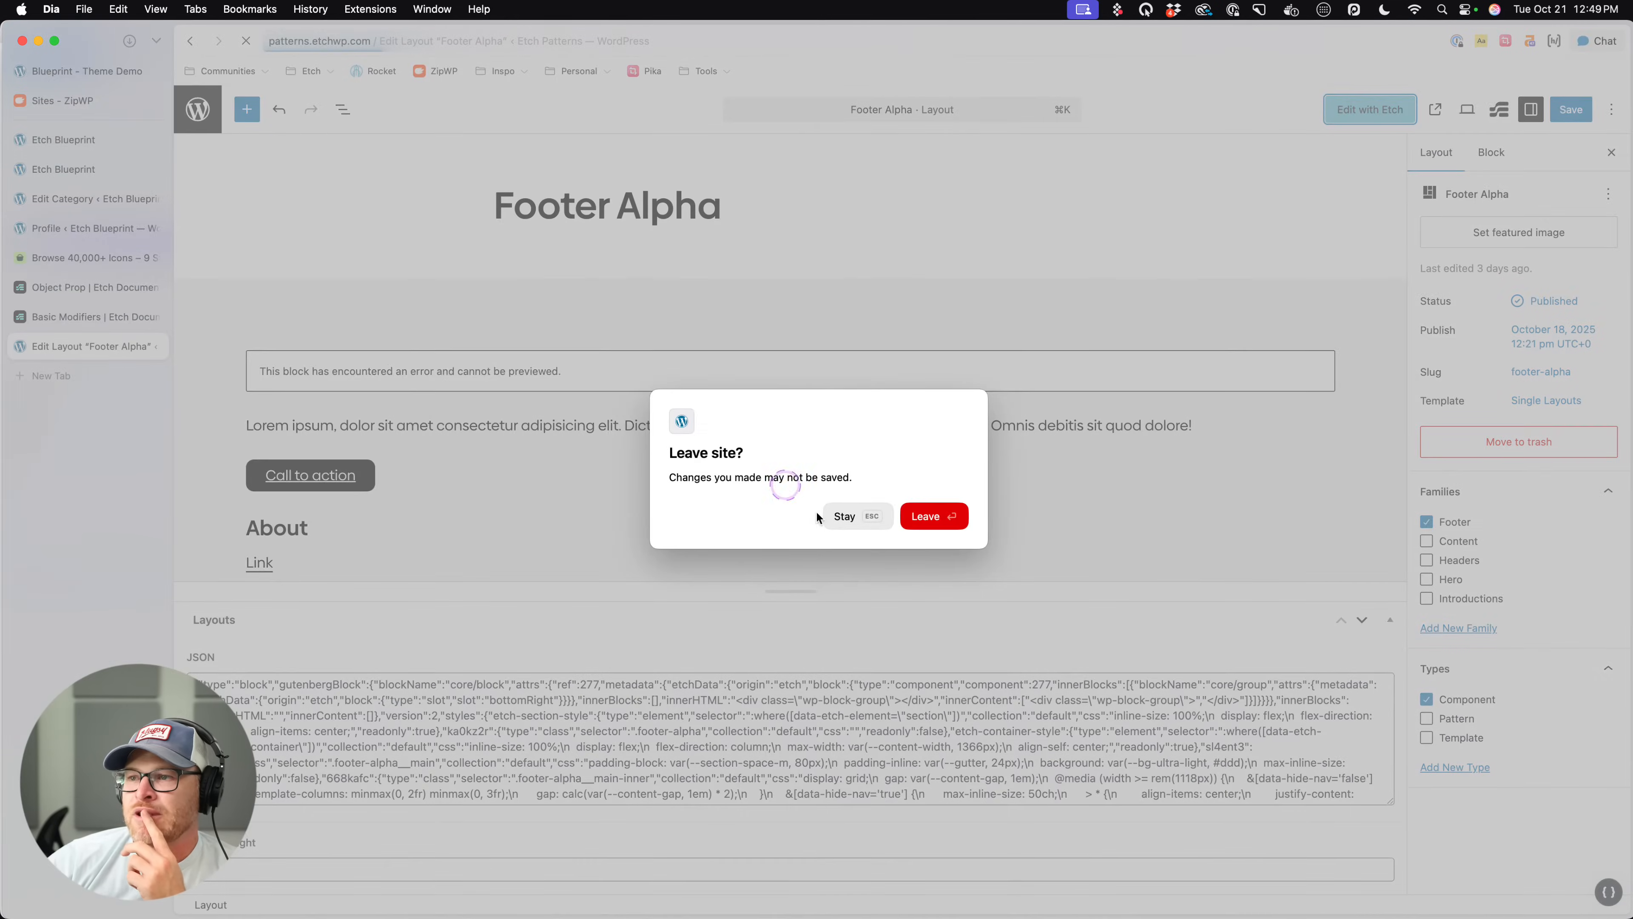
pyautogui.click(909, 518)
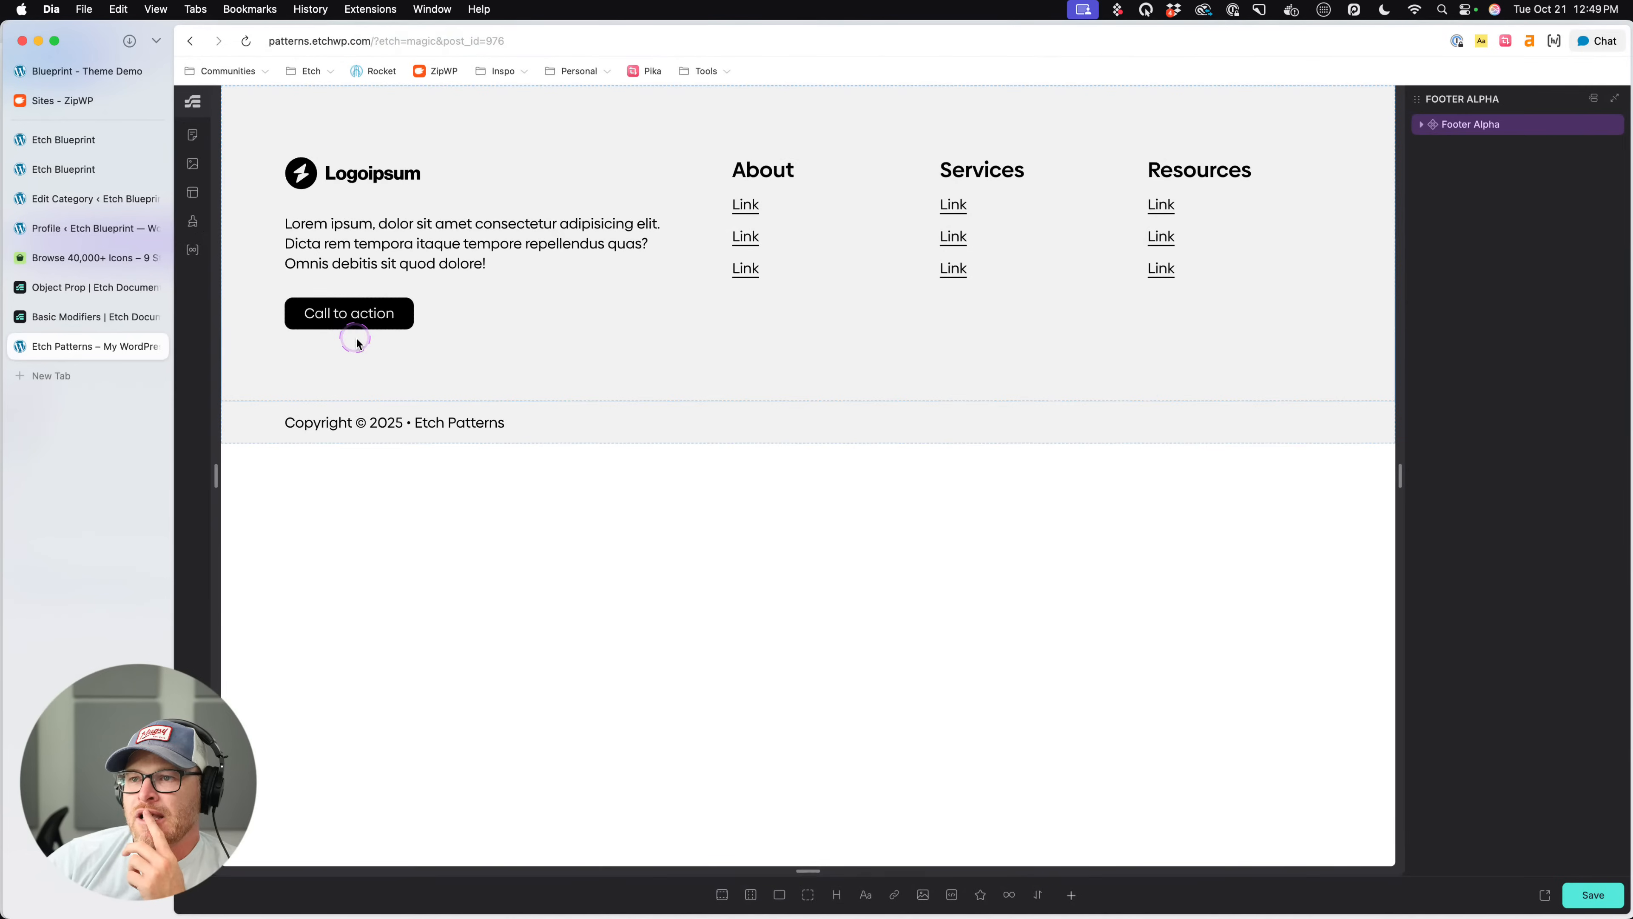
# - Examine the Footer Alpha component's markup and settings, staying in the editor when asked about leaving
pyautogui.click(428, 244)
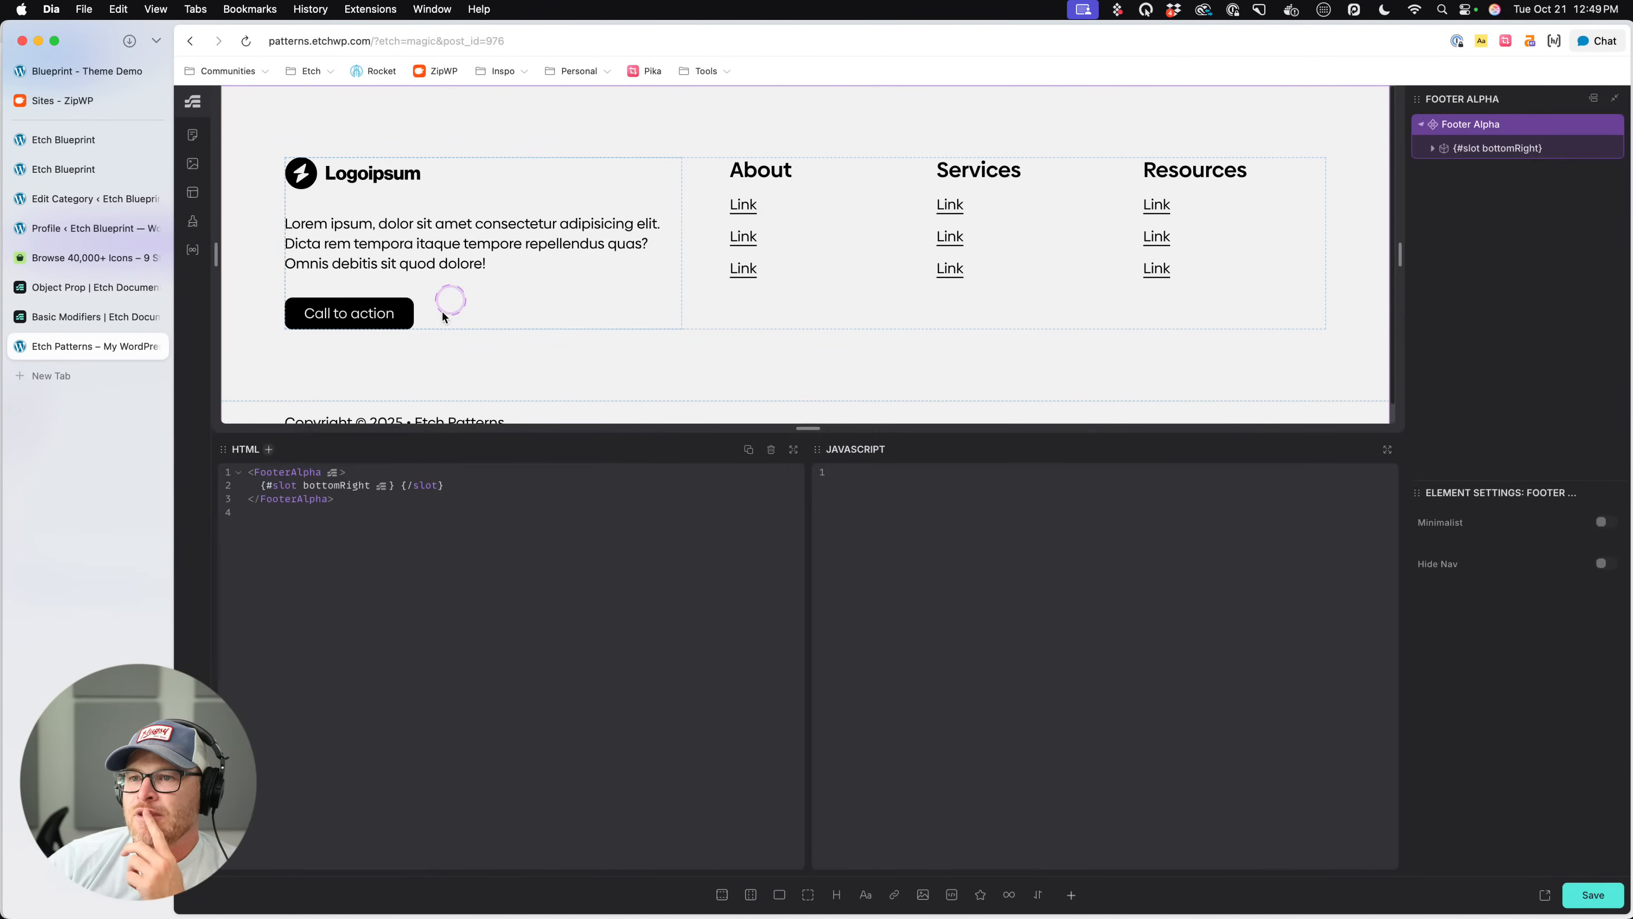
pyautogui.scroll(-1, 744, 350)
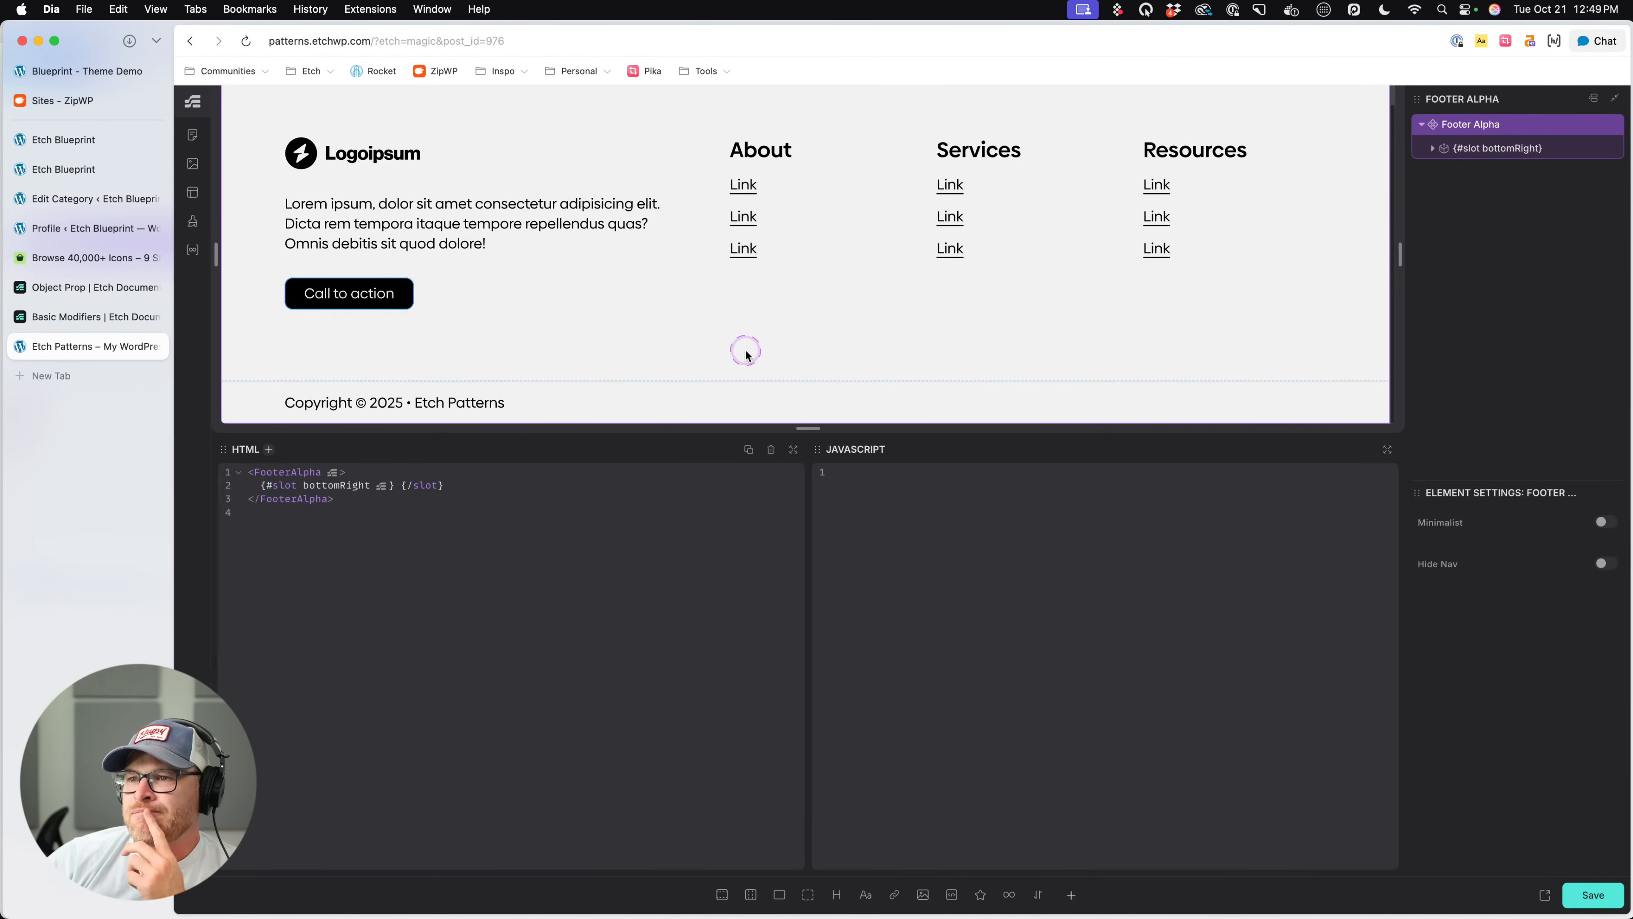
pyautogui.click(193, 47)
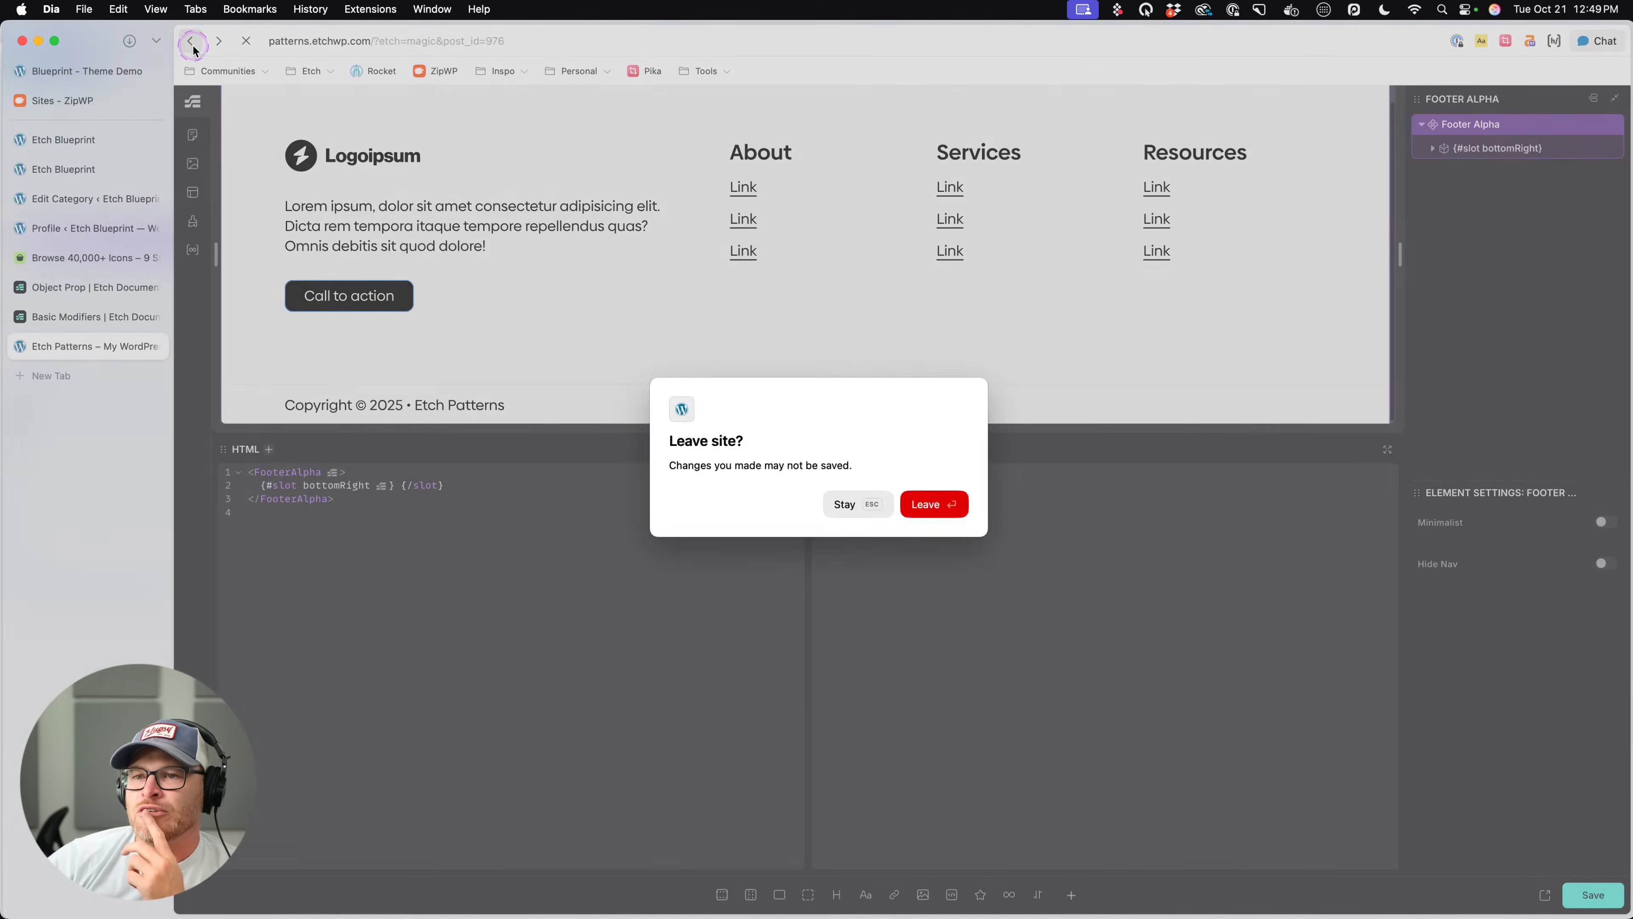
pyautogui.click(842, 513)
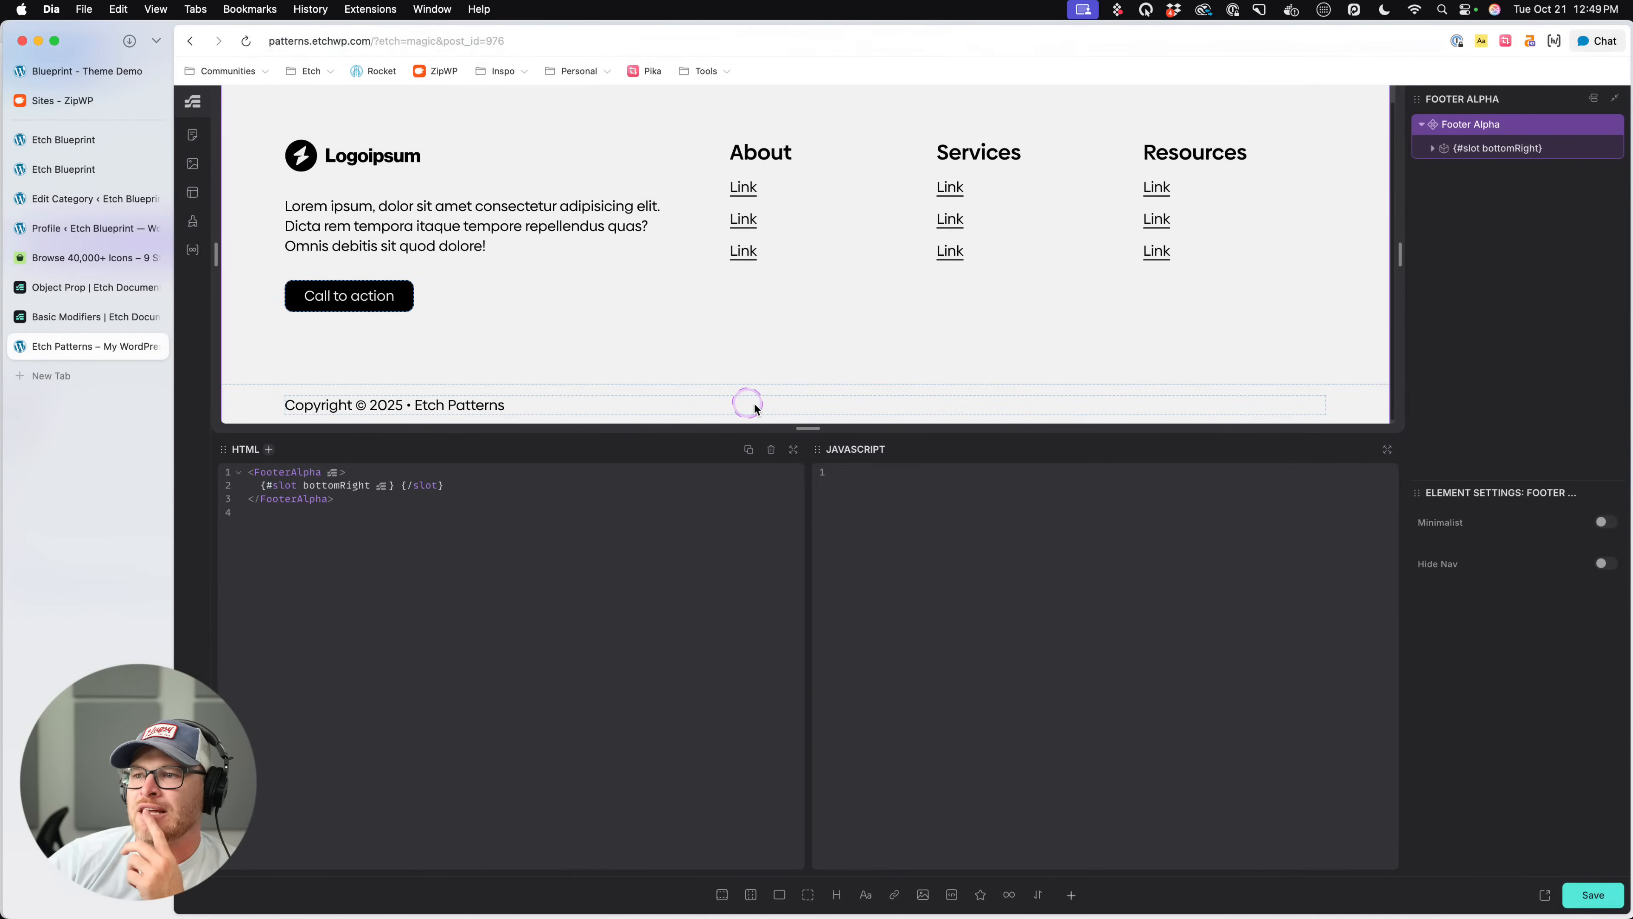
# - Try adding the Social Share Alpha component to Footer Alpha and leave the Etch editor without saving
pyautogui.click(1037, 894)
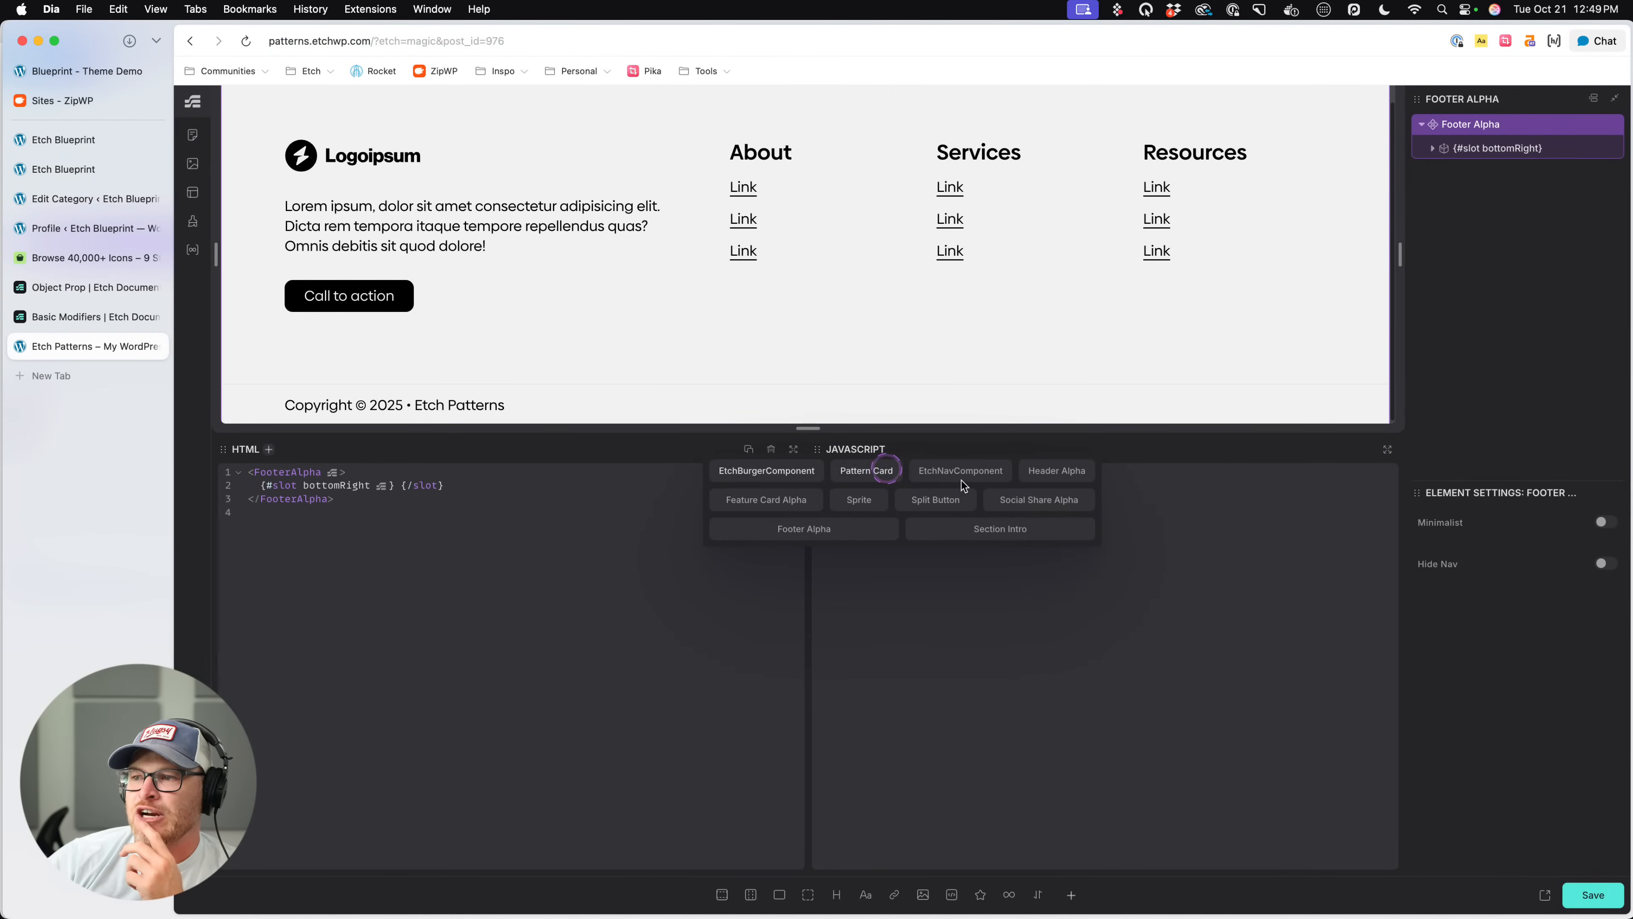
pyautogui.click(1003, 503)
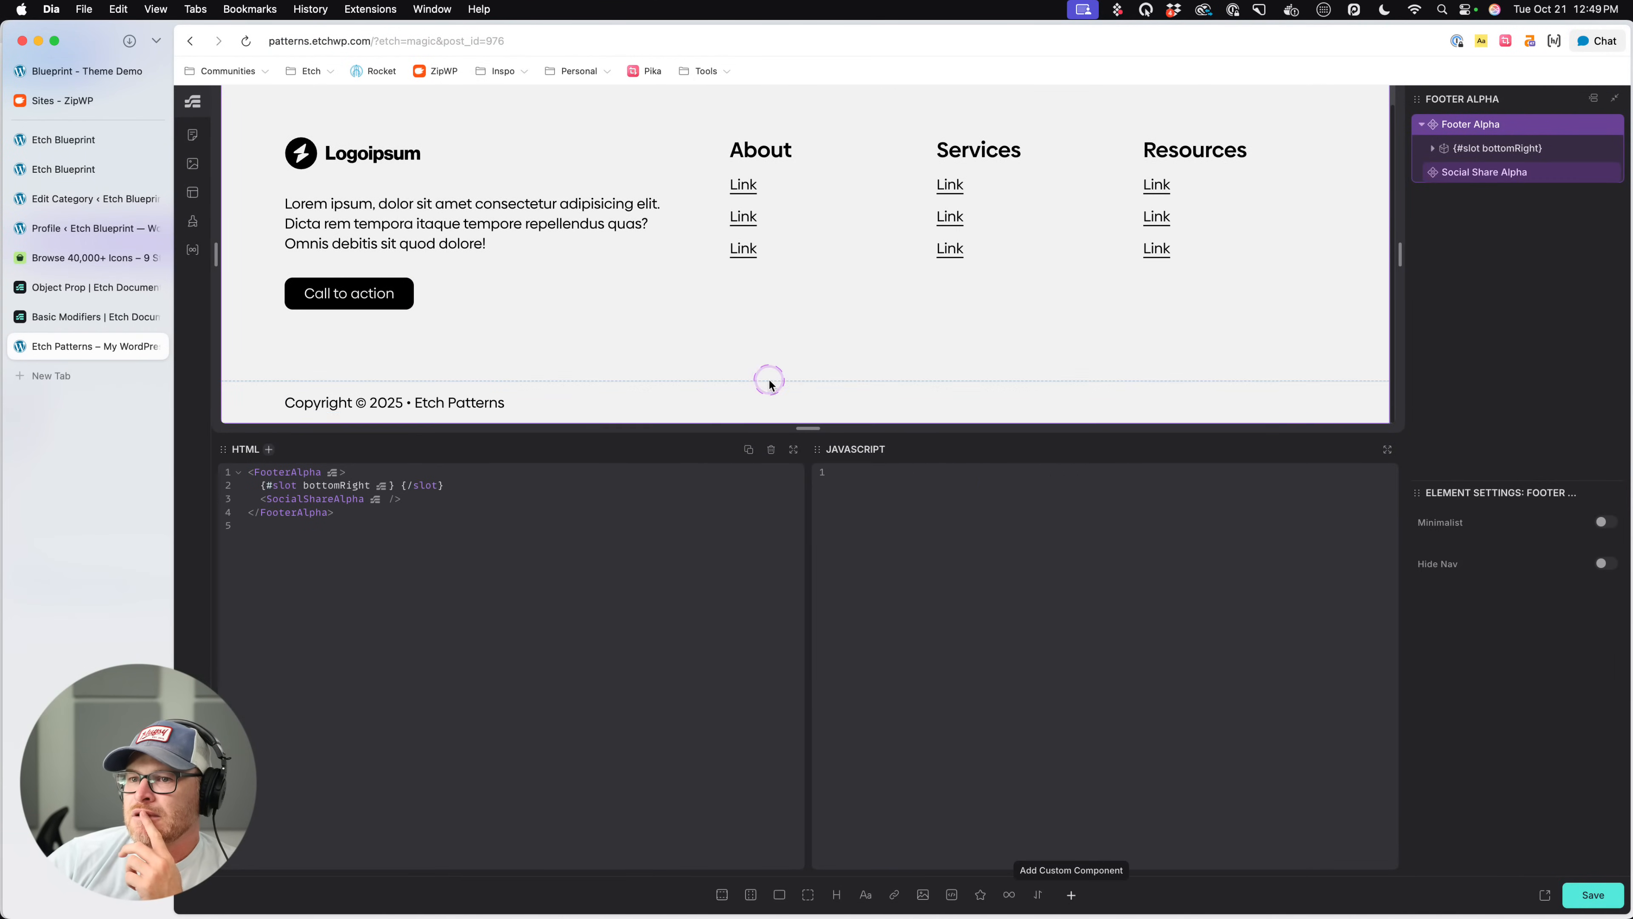
pyautogui.click(1432, 148)
pyautogui.click(1605, 196)
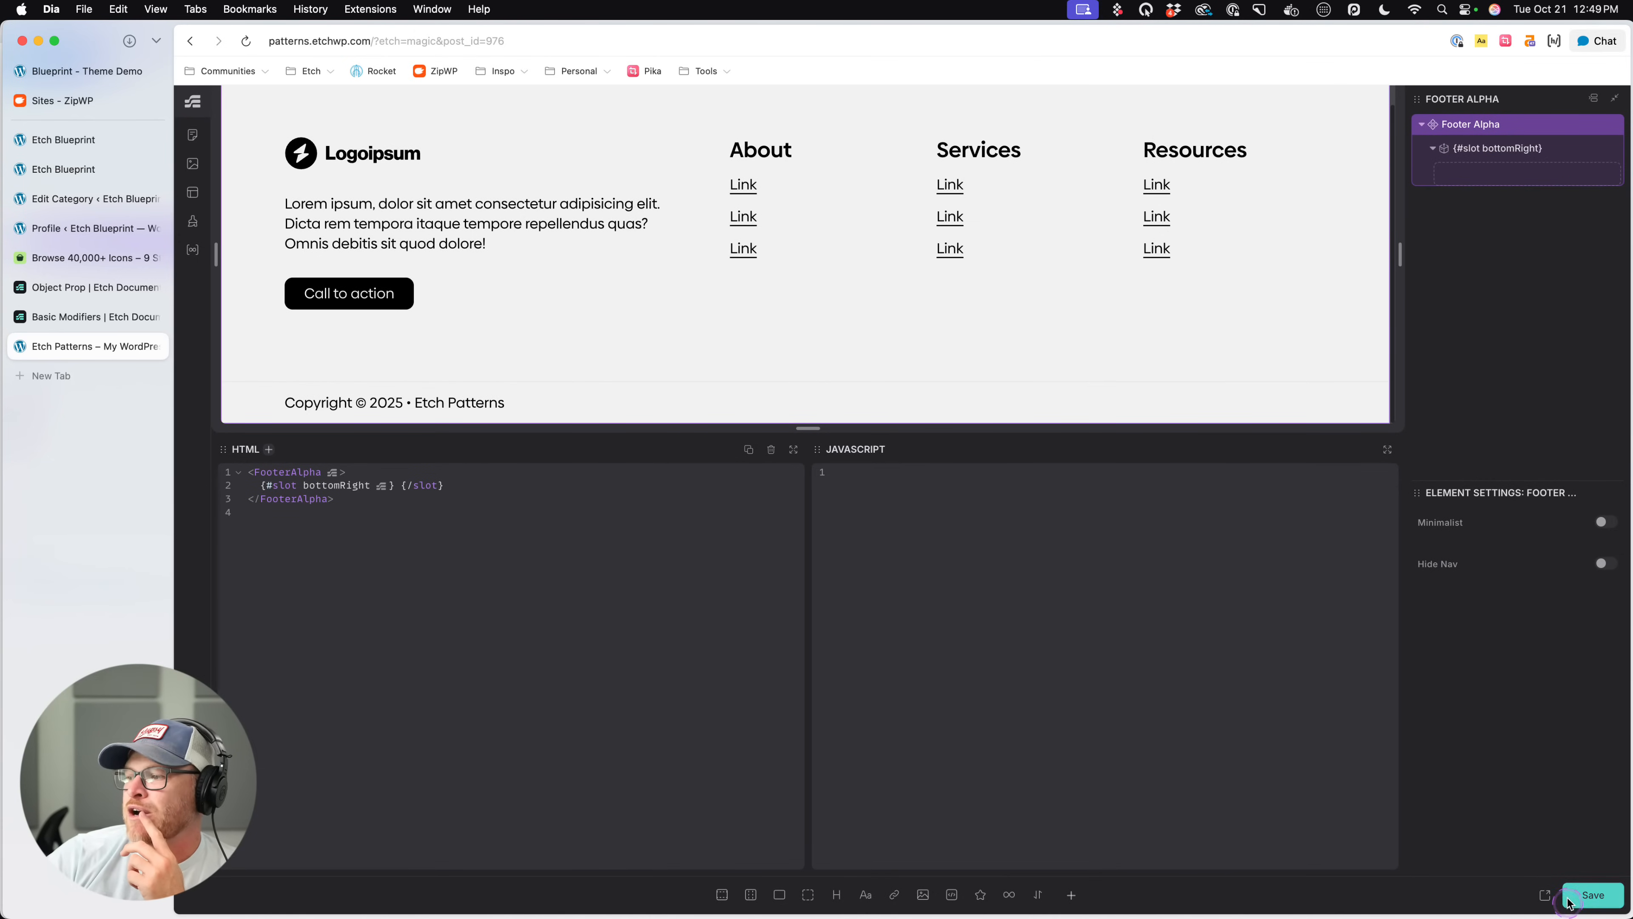
pyautogui.click(195, 43)
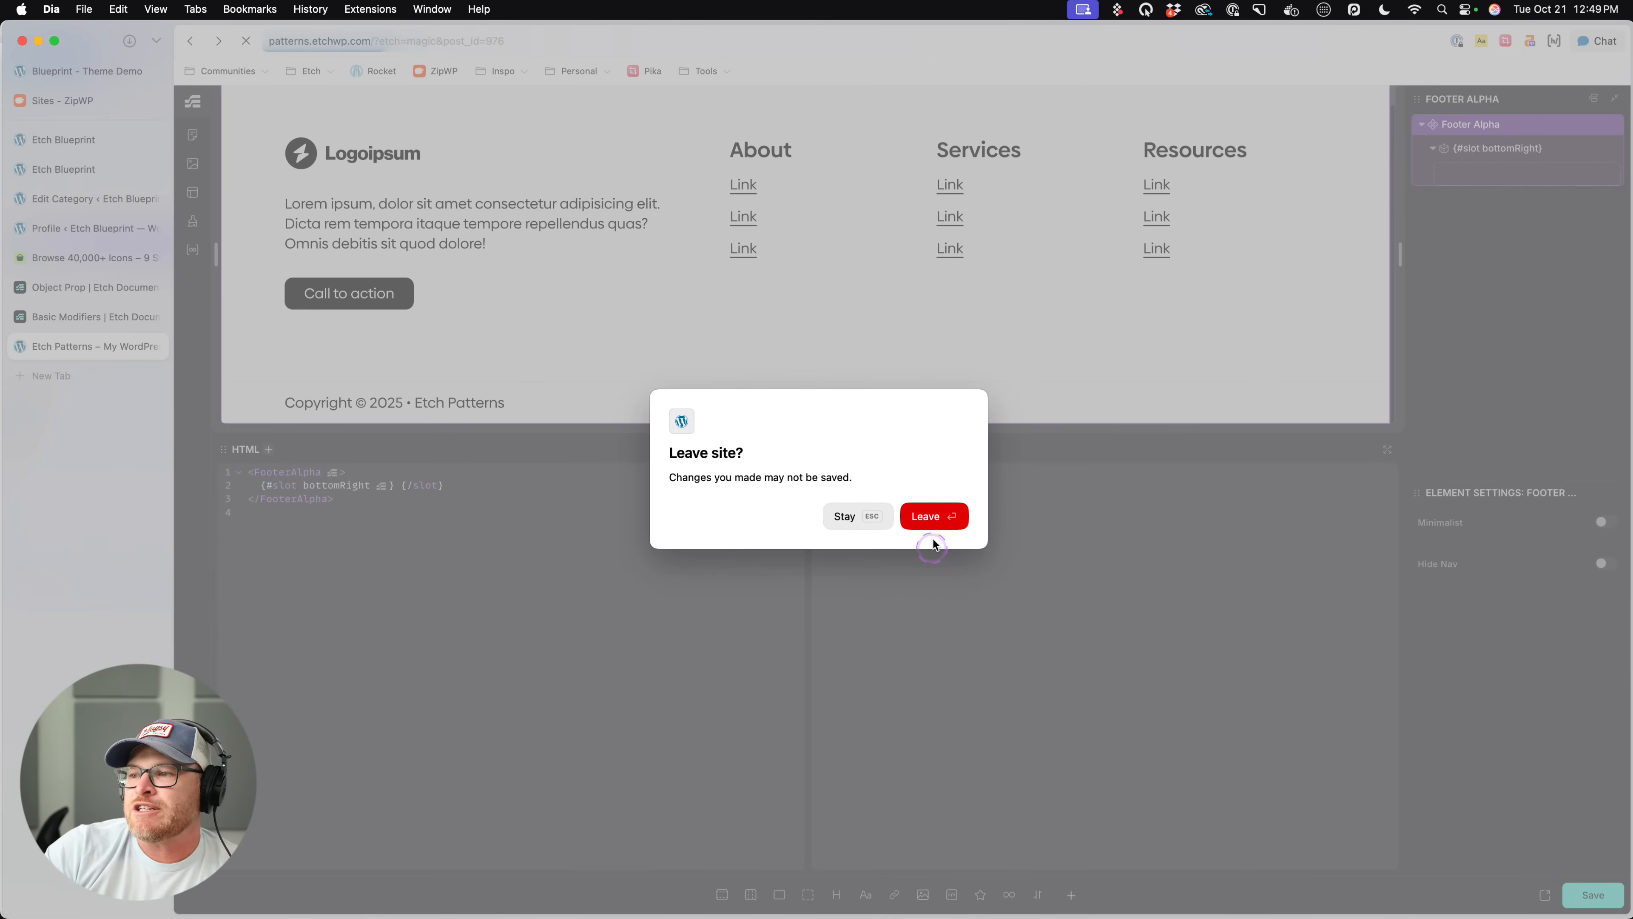
pyautogui.click(935, 521)
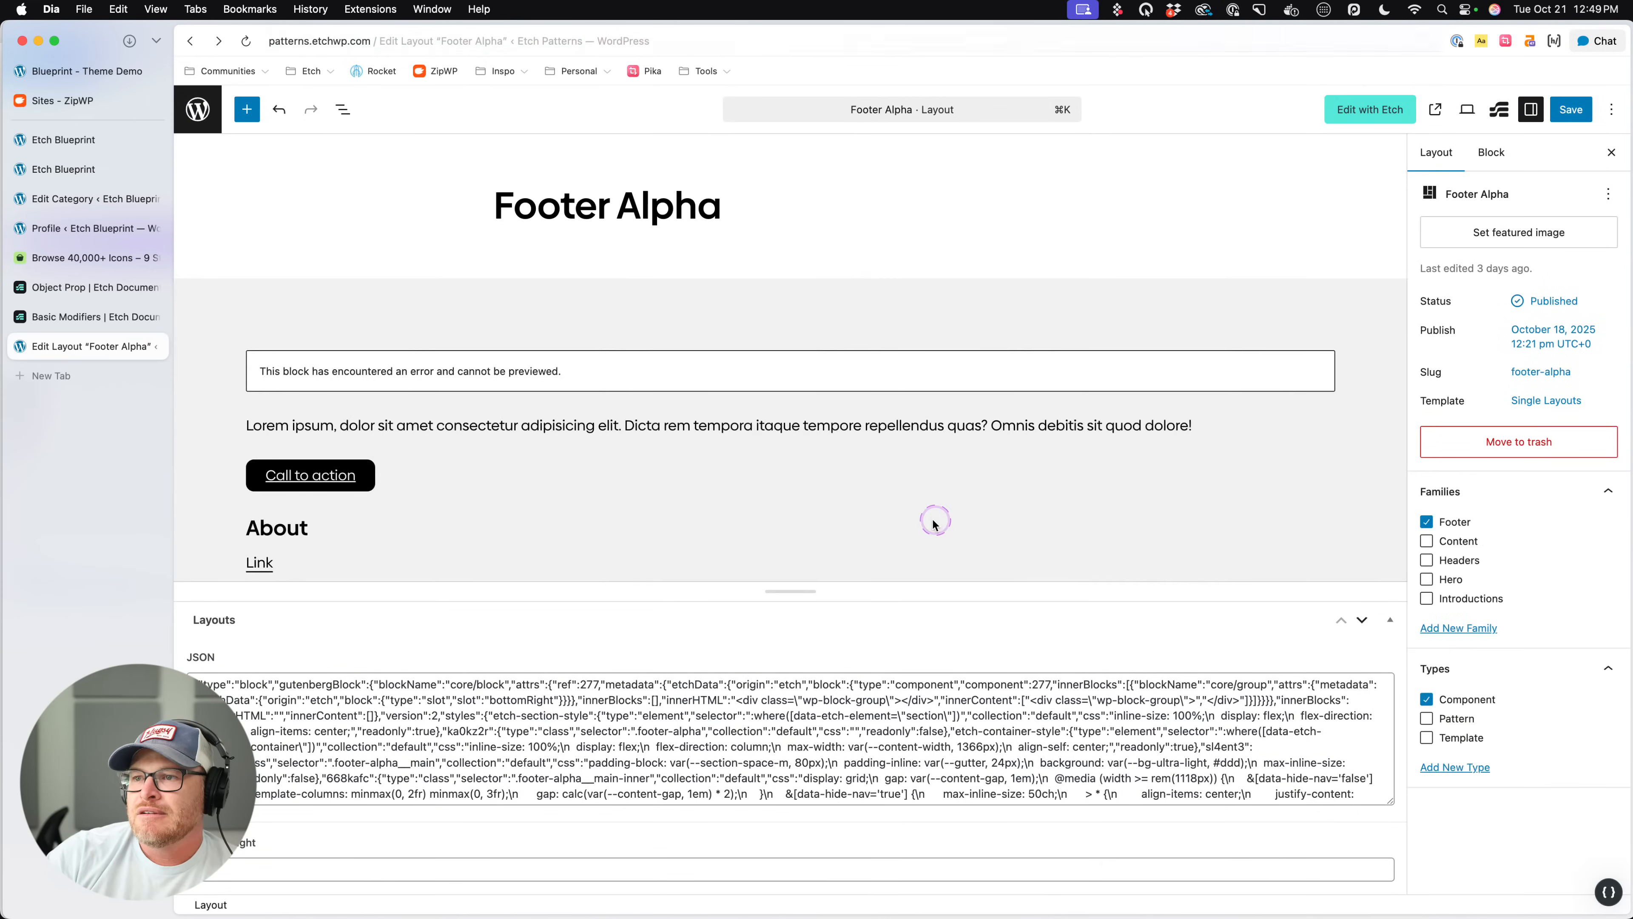
# - Reopen the Footer Alpha layout in Etch, expand its structure and select the bottomRight slot
pyautogui.click(1371, 111)
pyautogui.click(920, 505)
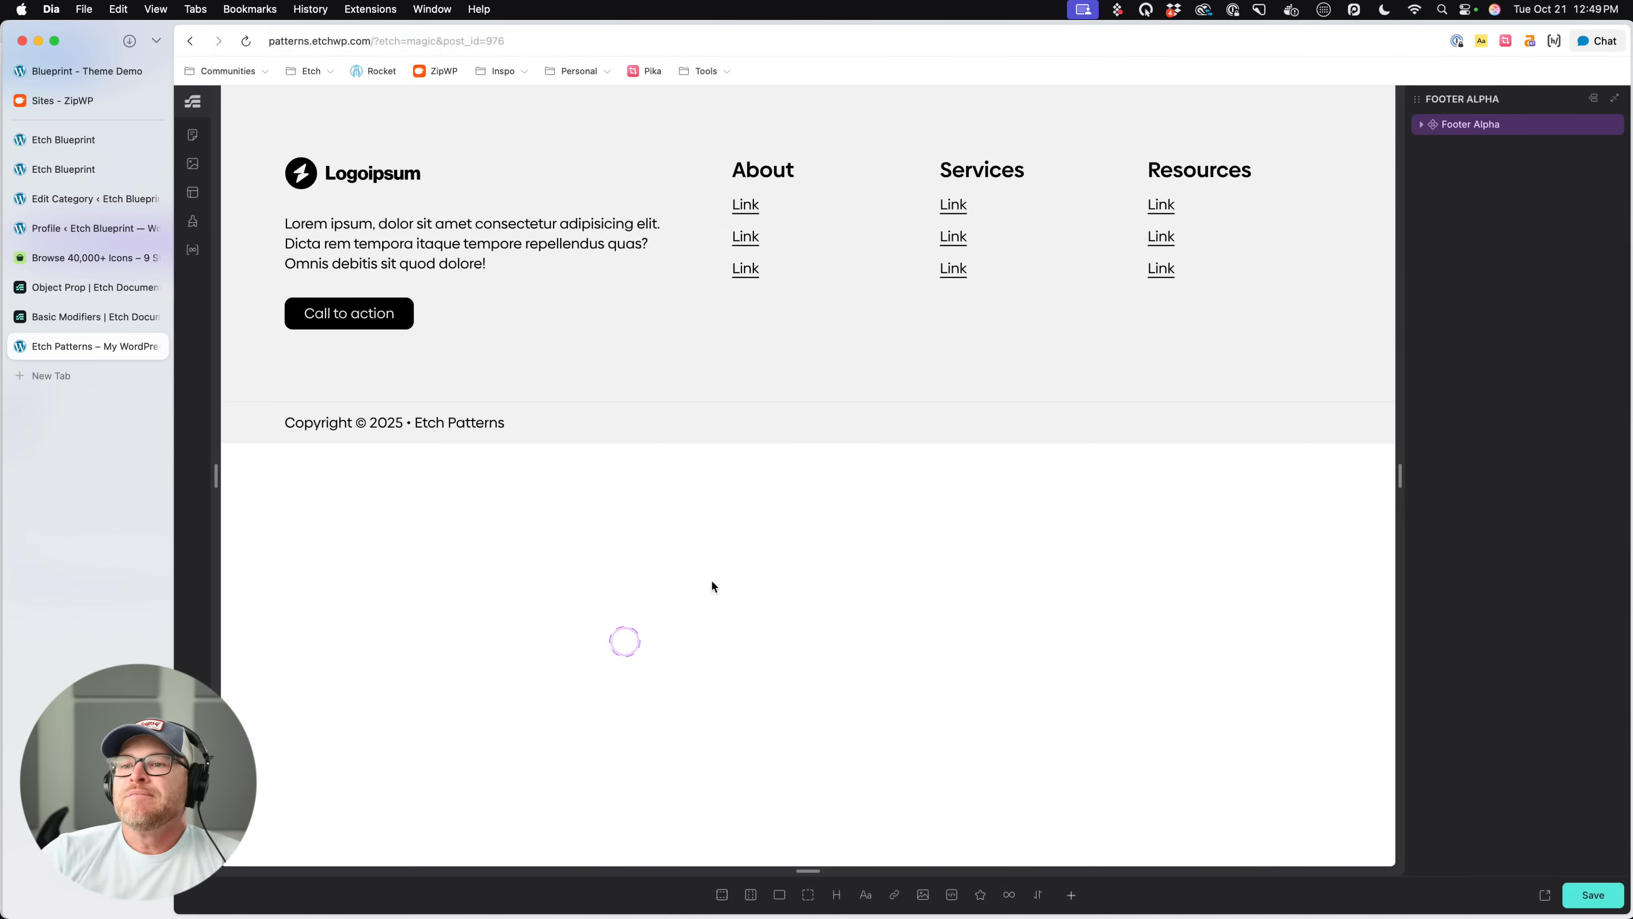
pyautogui.click(1595, 107)
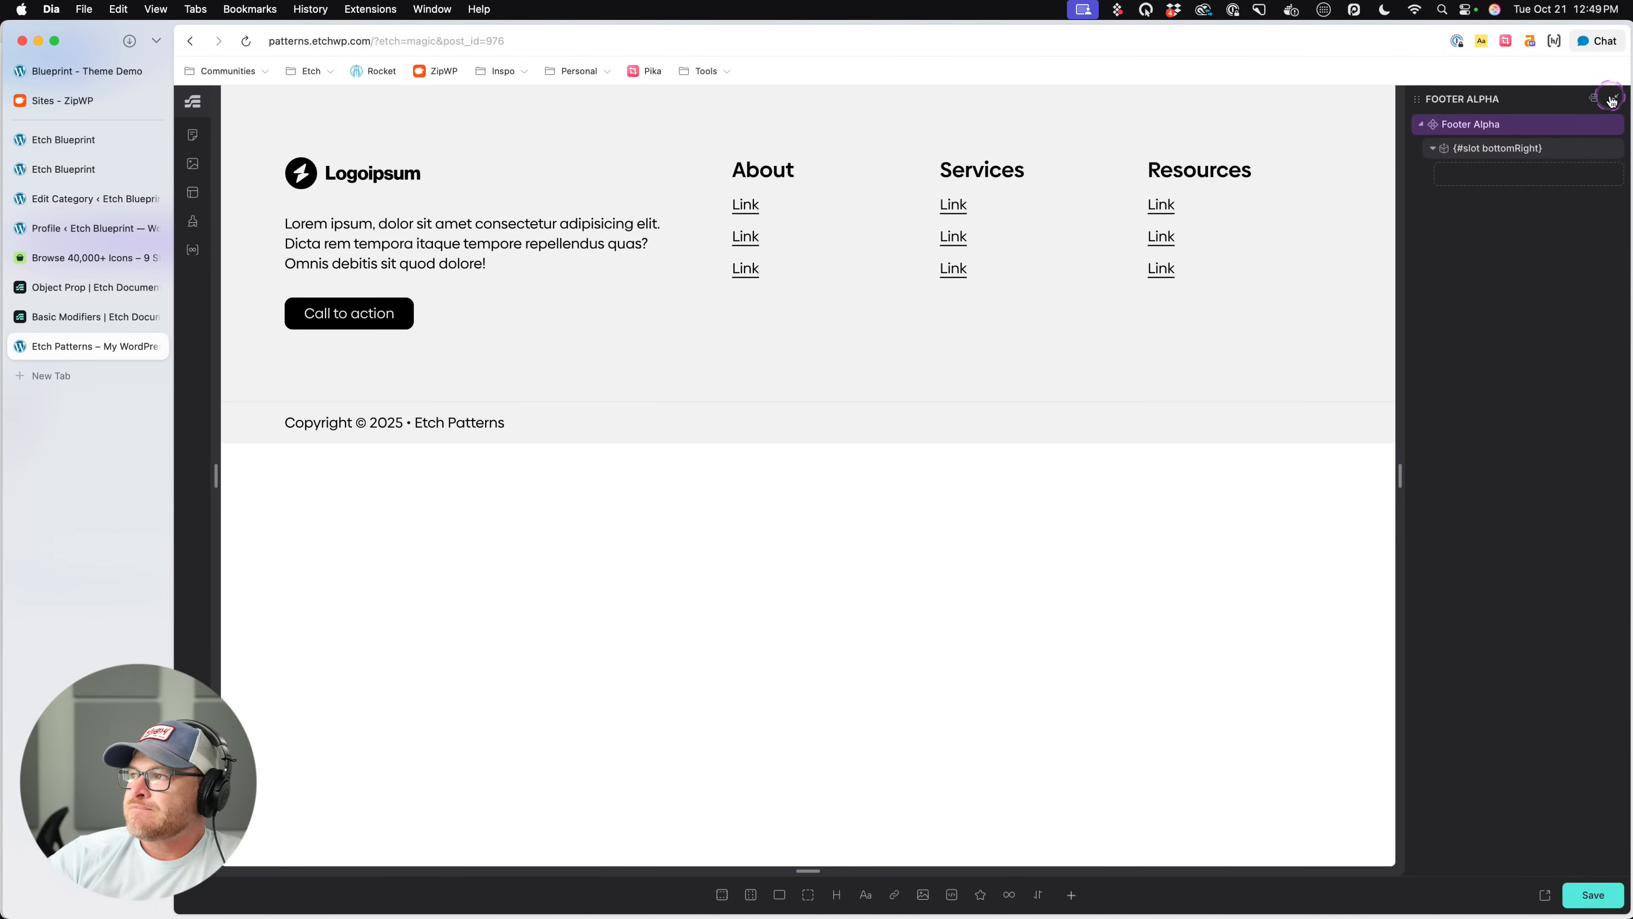
pyautogui.click(1491, 153)
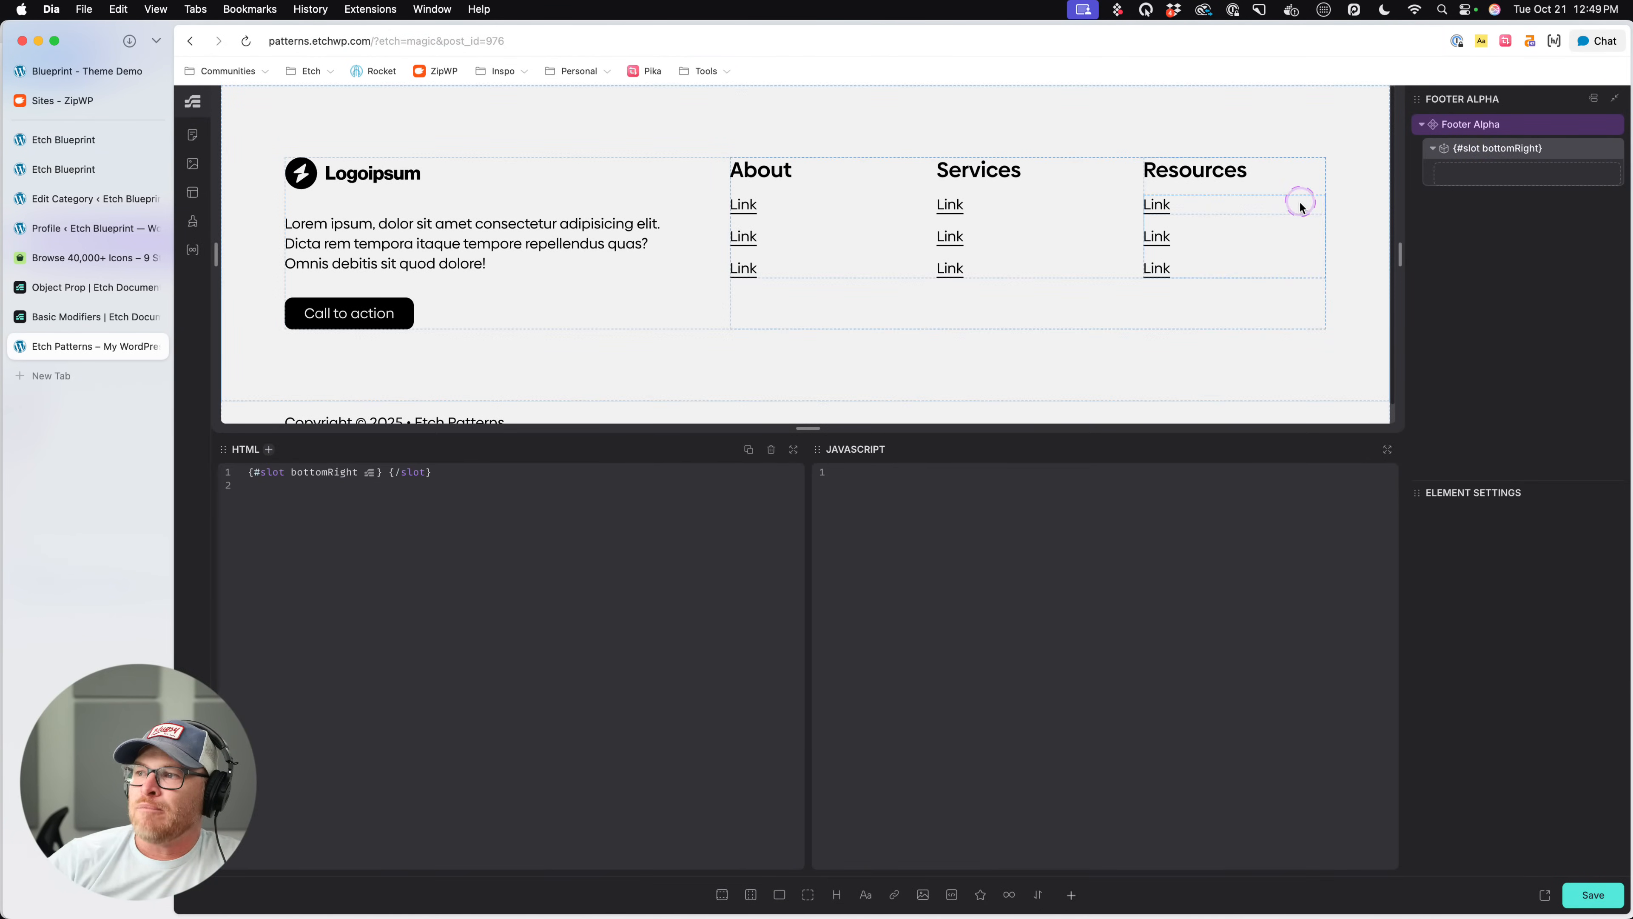
# - Try a text paragraph inside the bottomRight slot and remove it again
pyautogui.scroll(-1, 1297, 203)
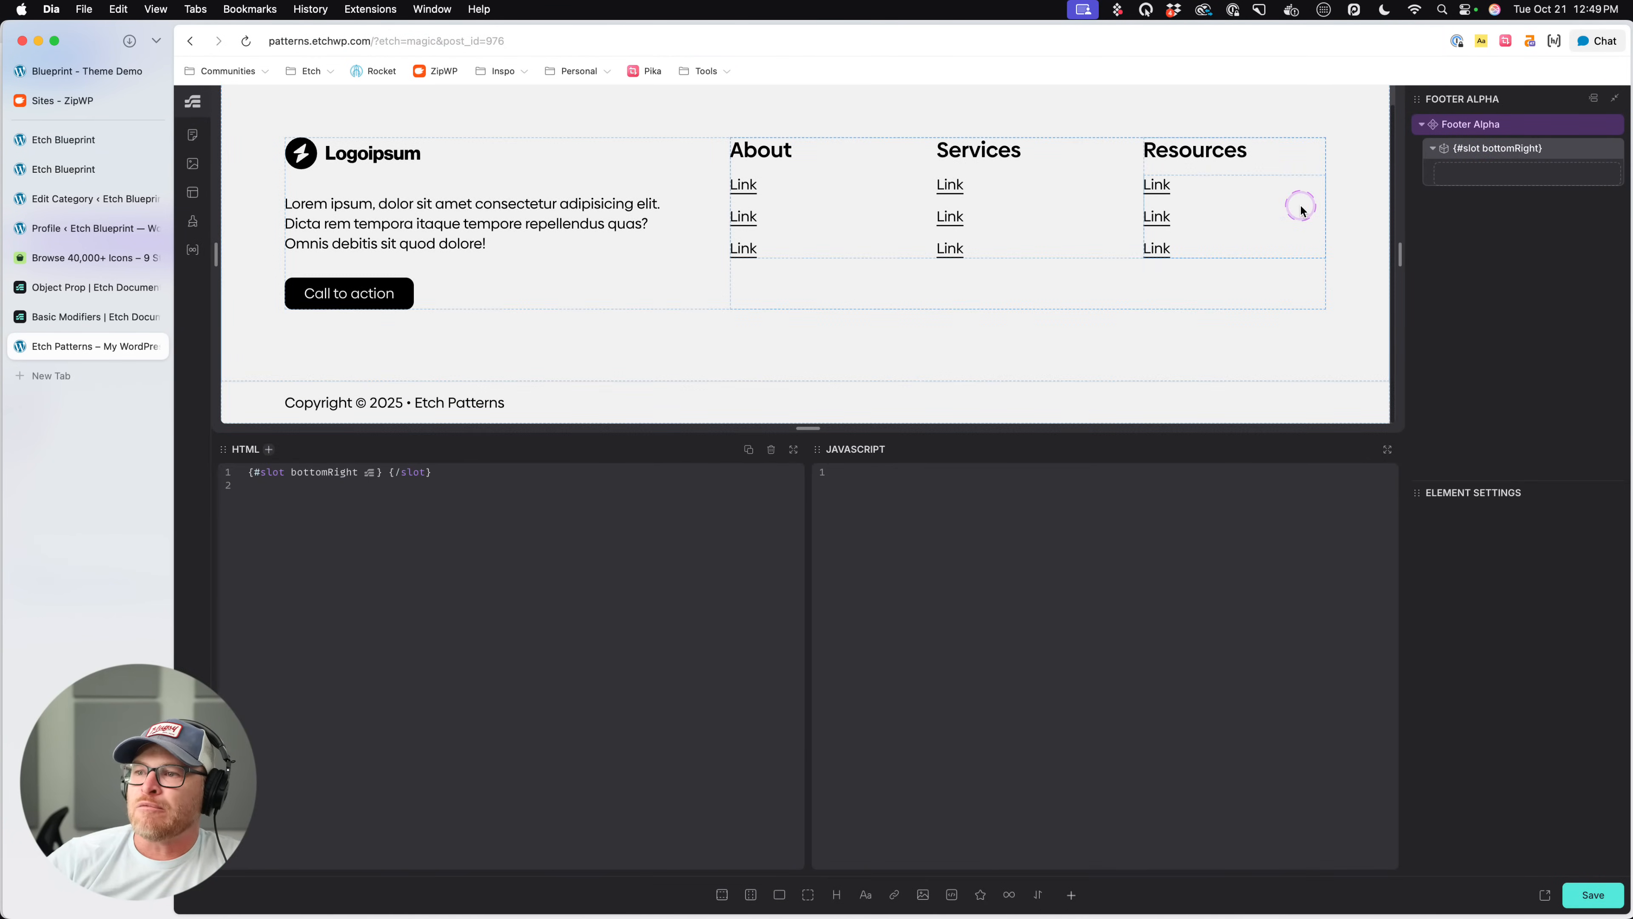
pyautogui.click(865, 894)
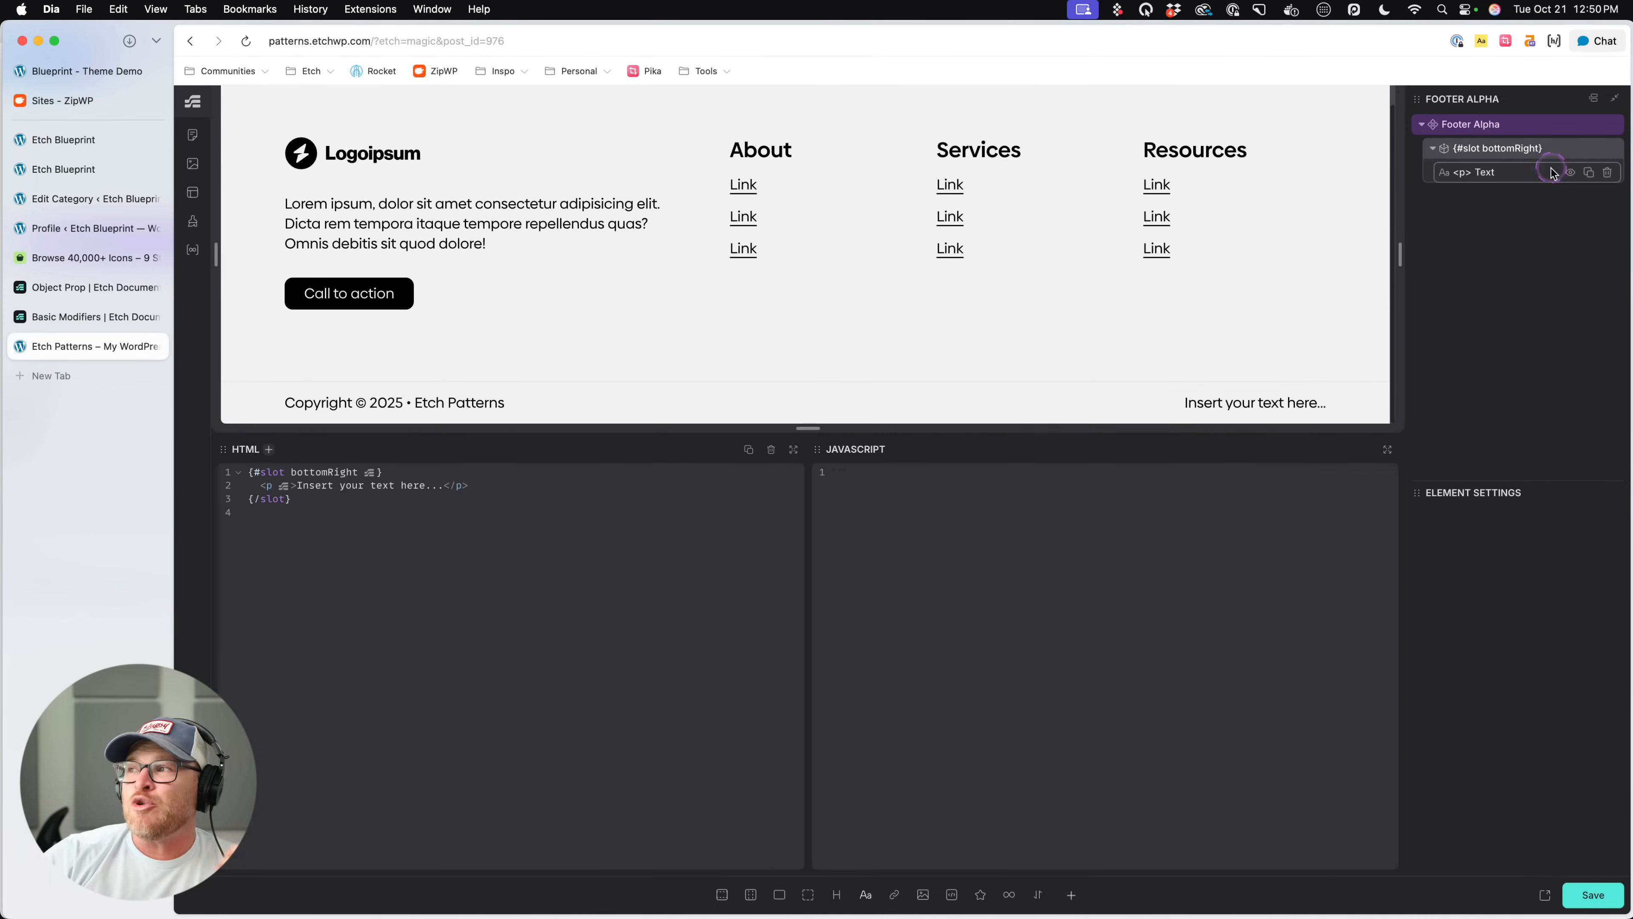
pyautogui.click(1607, 173)
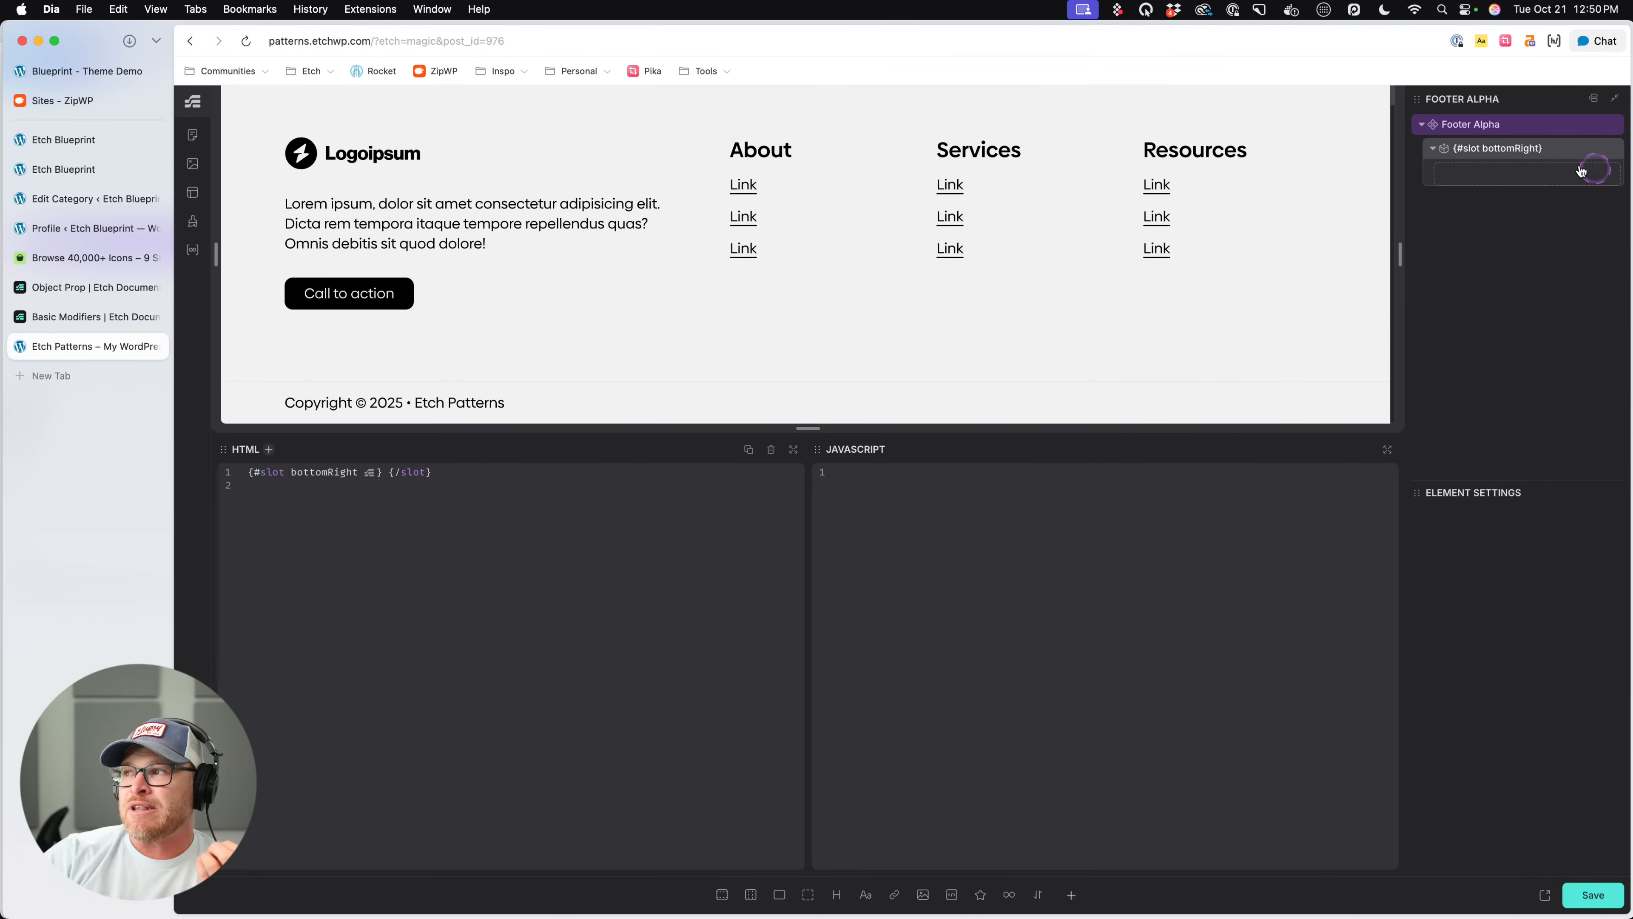
# - Insert the Social Share Alpha component into the bottomRight slot, save, and view the footer on the frontend before returning to the editor
pyautogui.click(1067, 897)
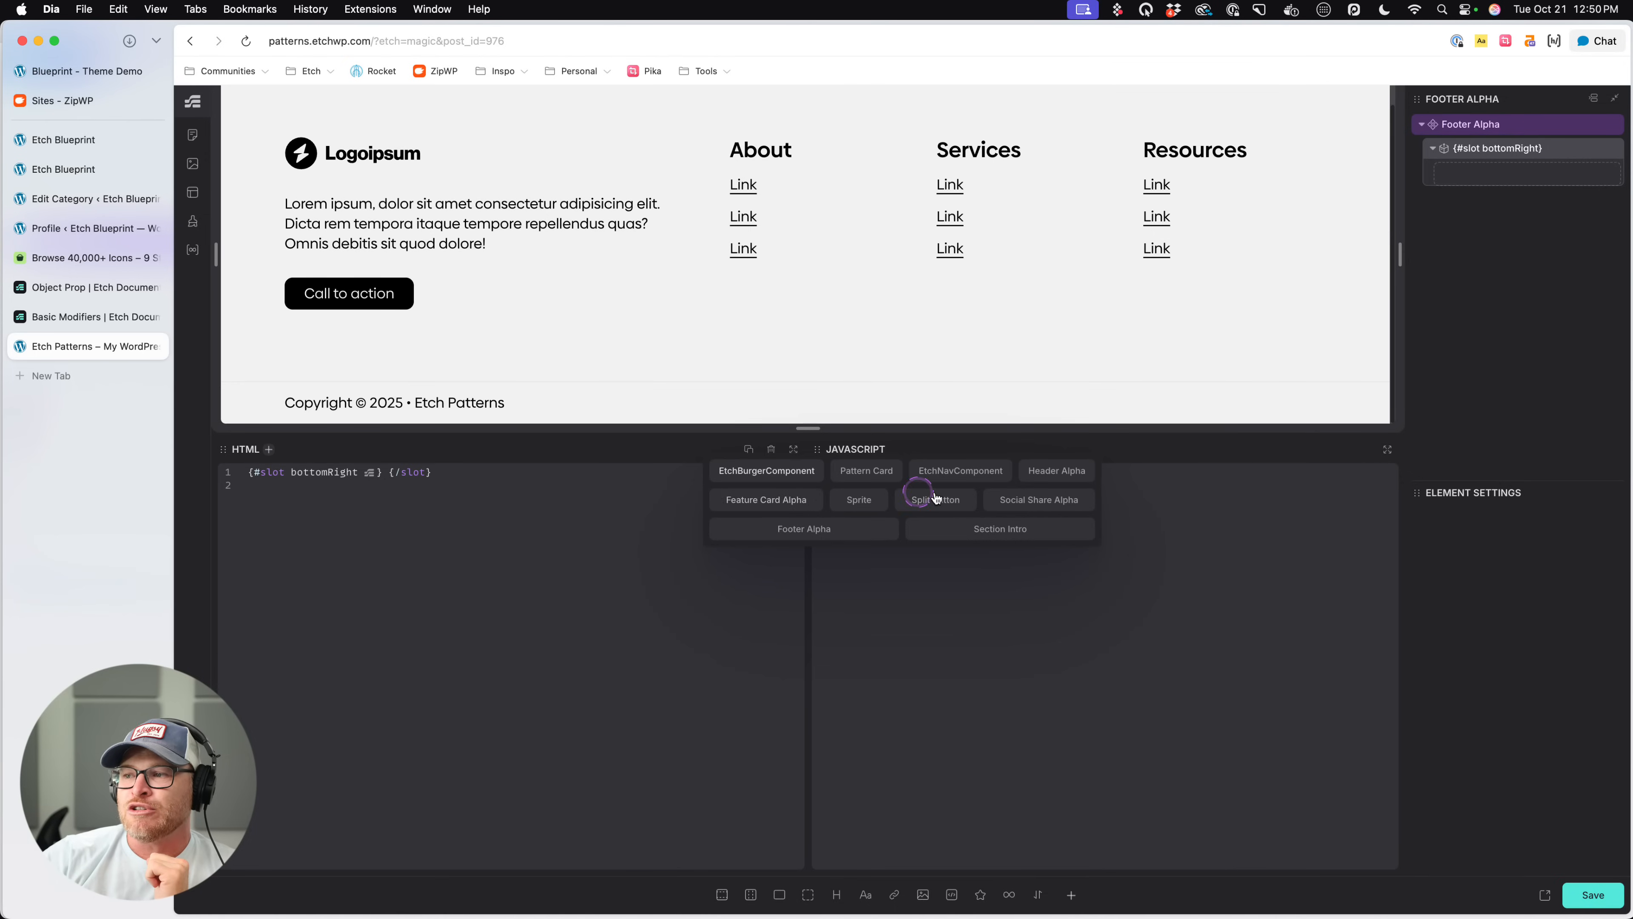
pyautogui.click(1046, 500)
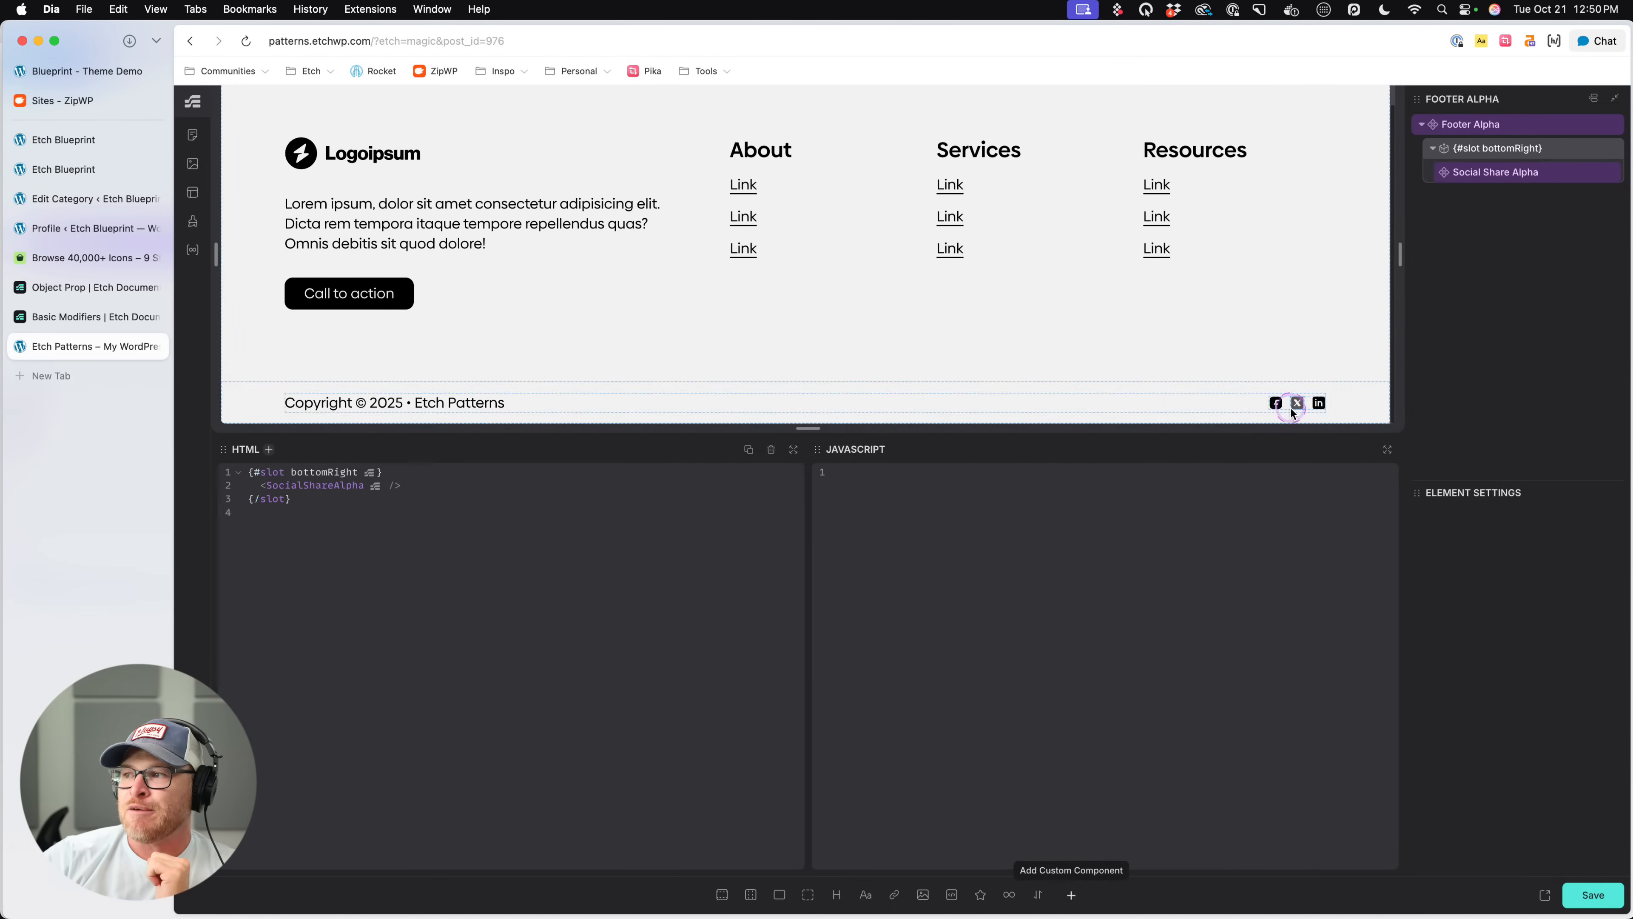
pyautogui.click(1544, 894)
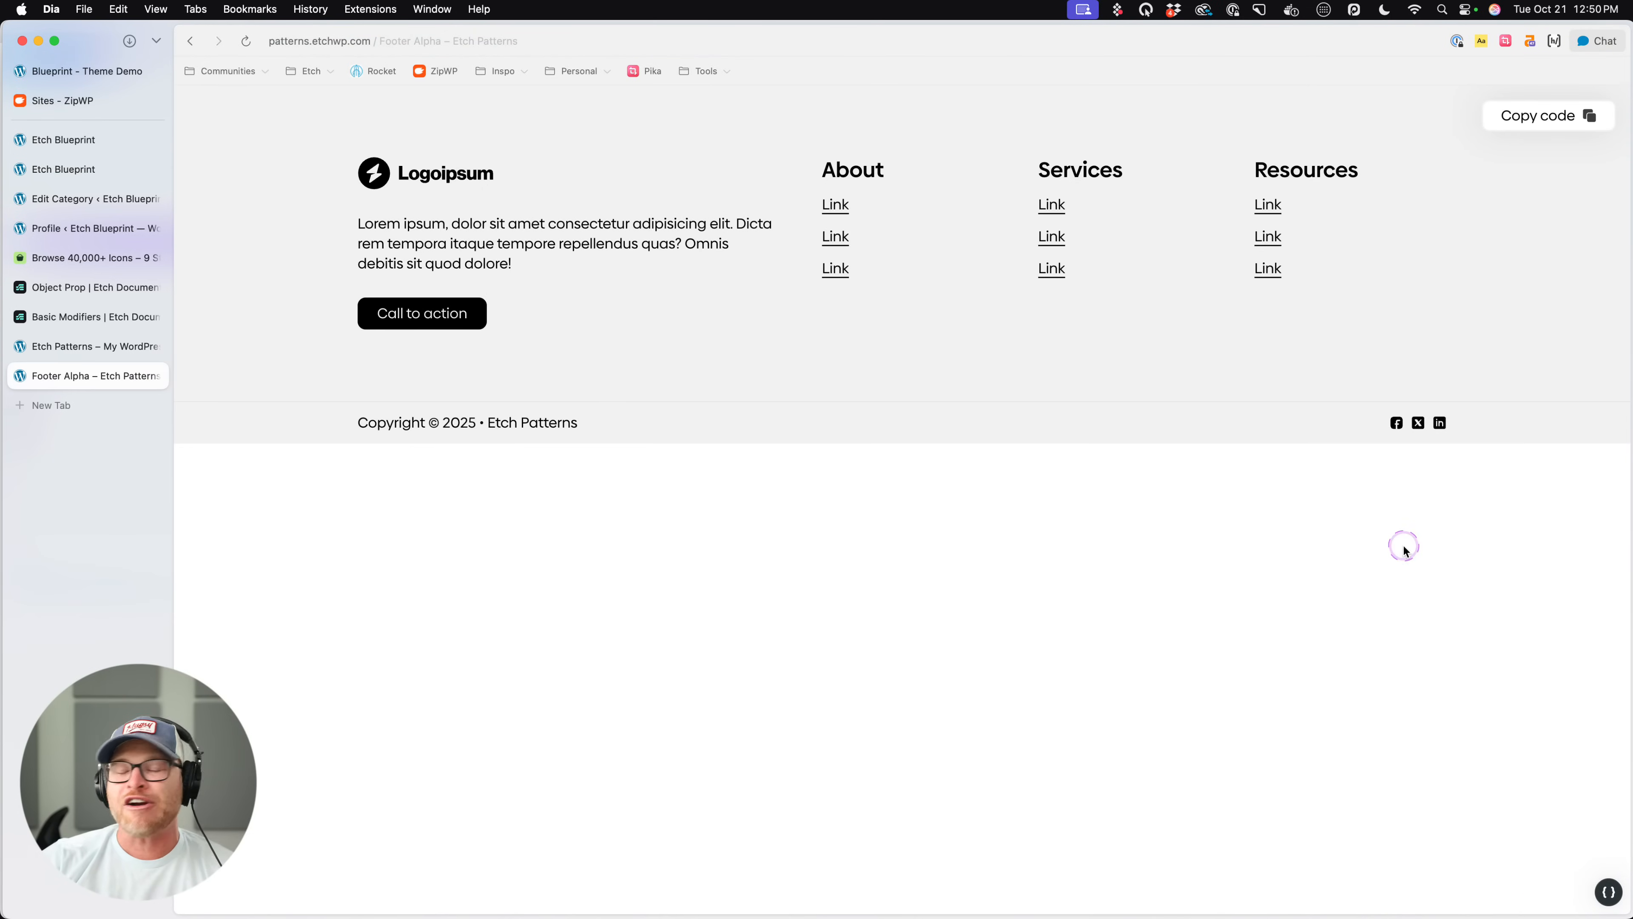
pyautogui.click(95, 348)
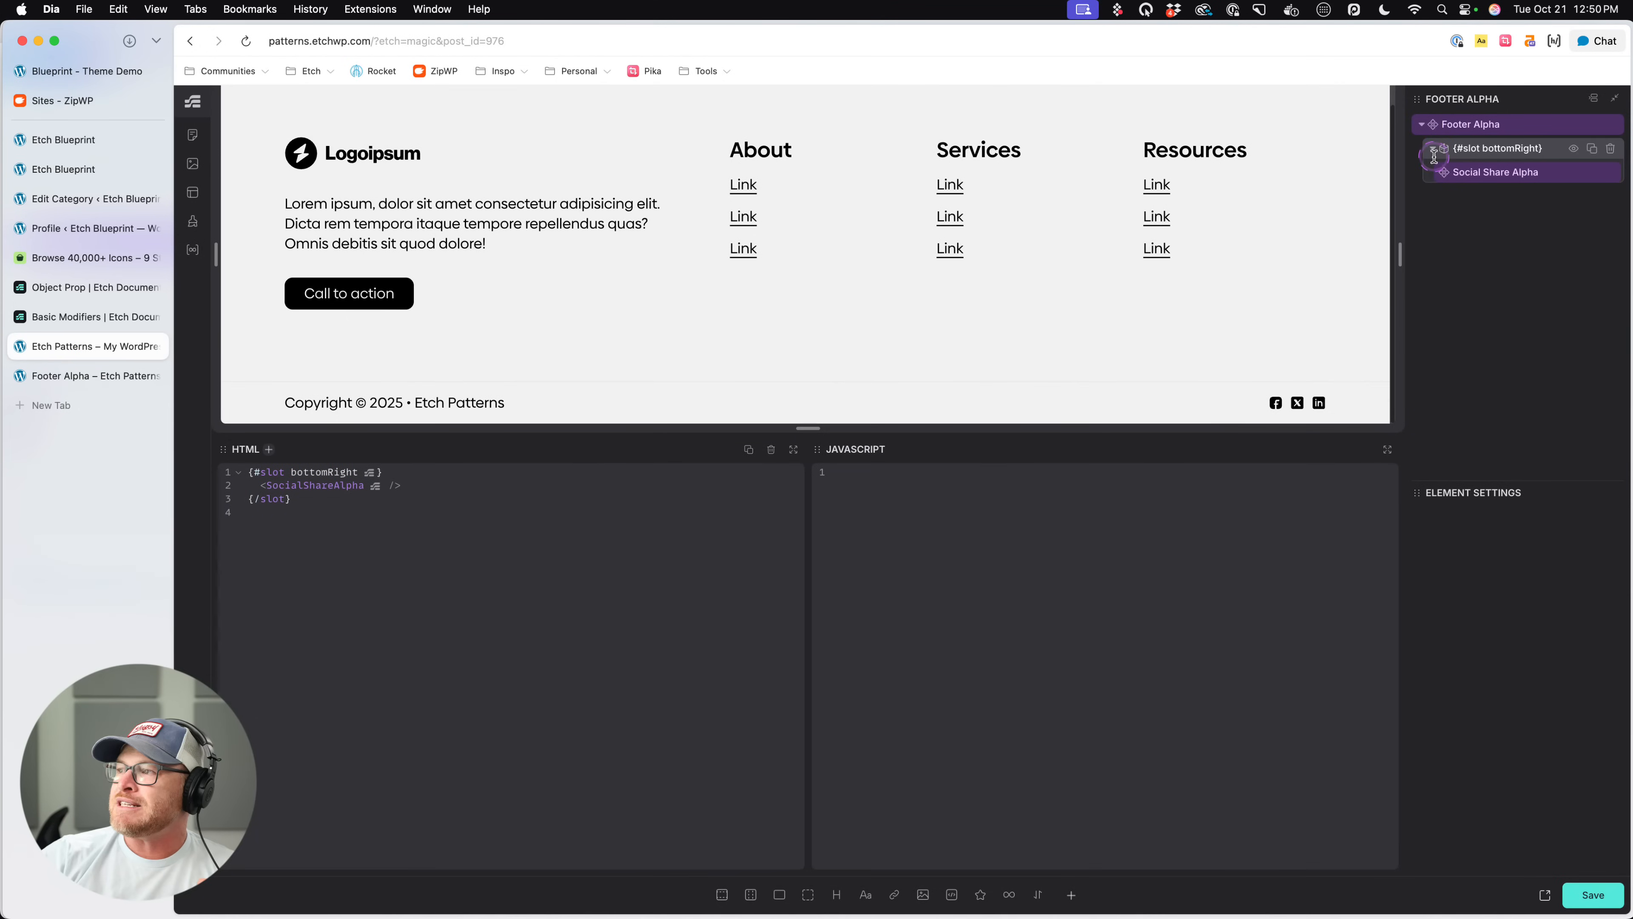
# - Set the Social Share Alpha component's loop to Social
pyautogui.click(1514, 168)
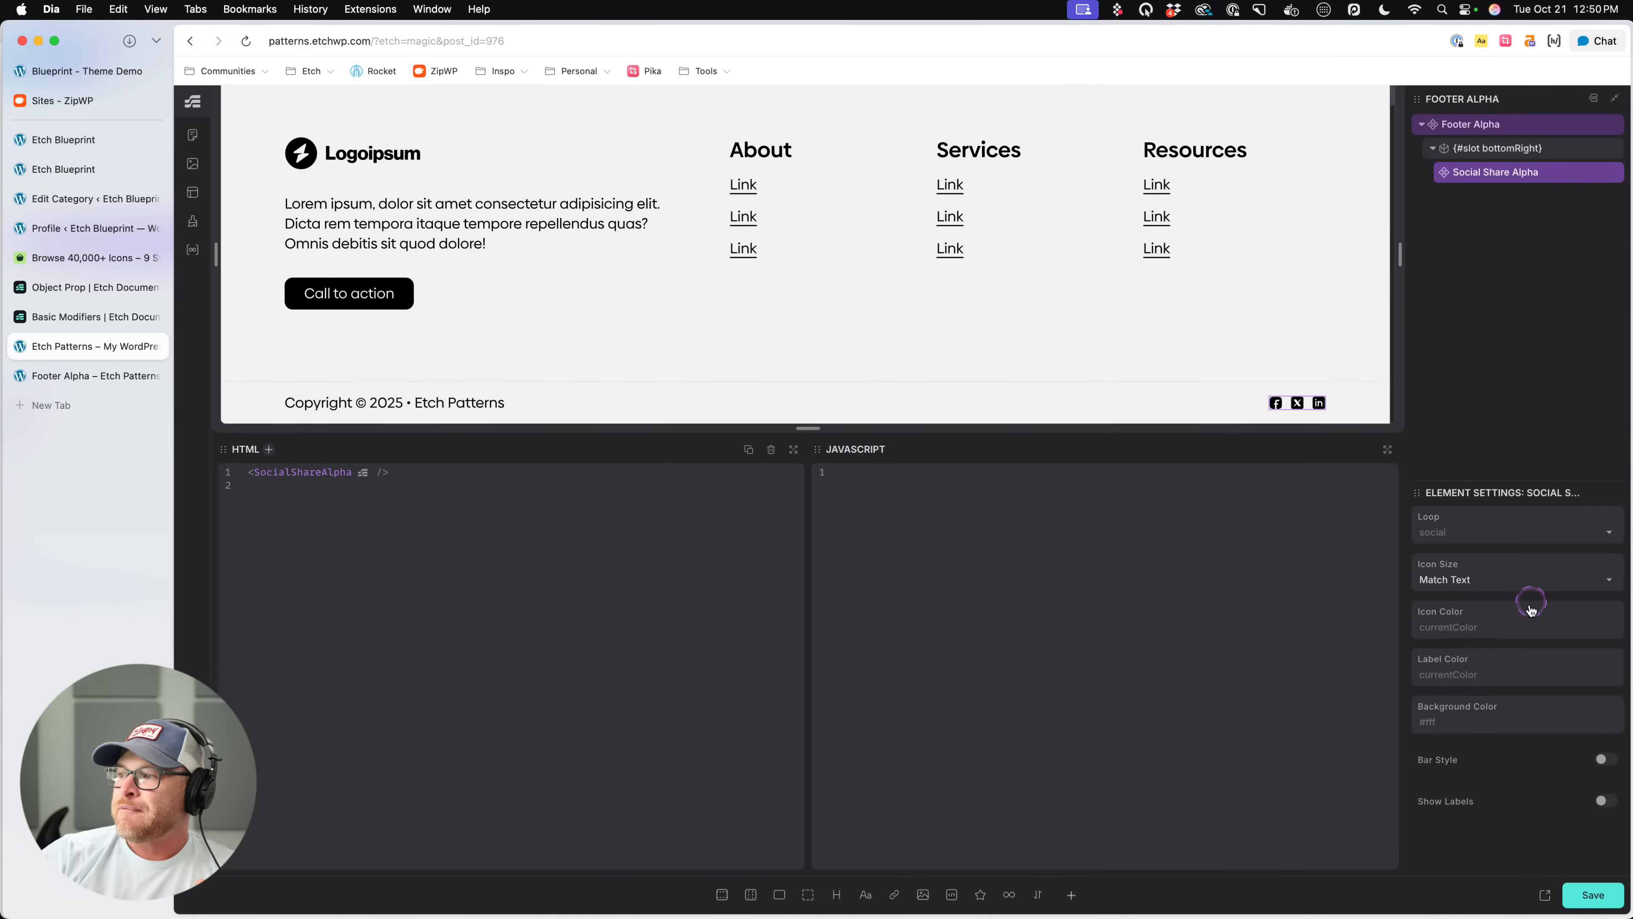
pyautogui.click(1456, 532)
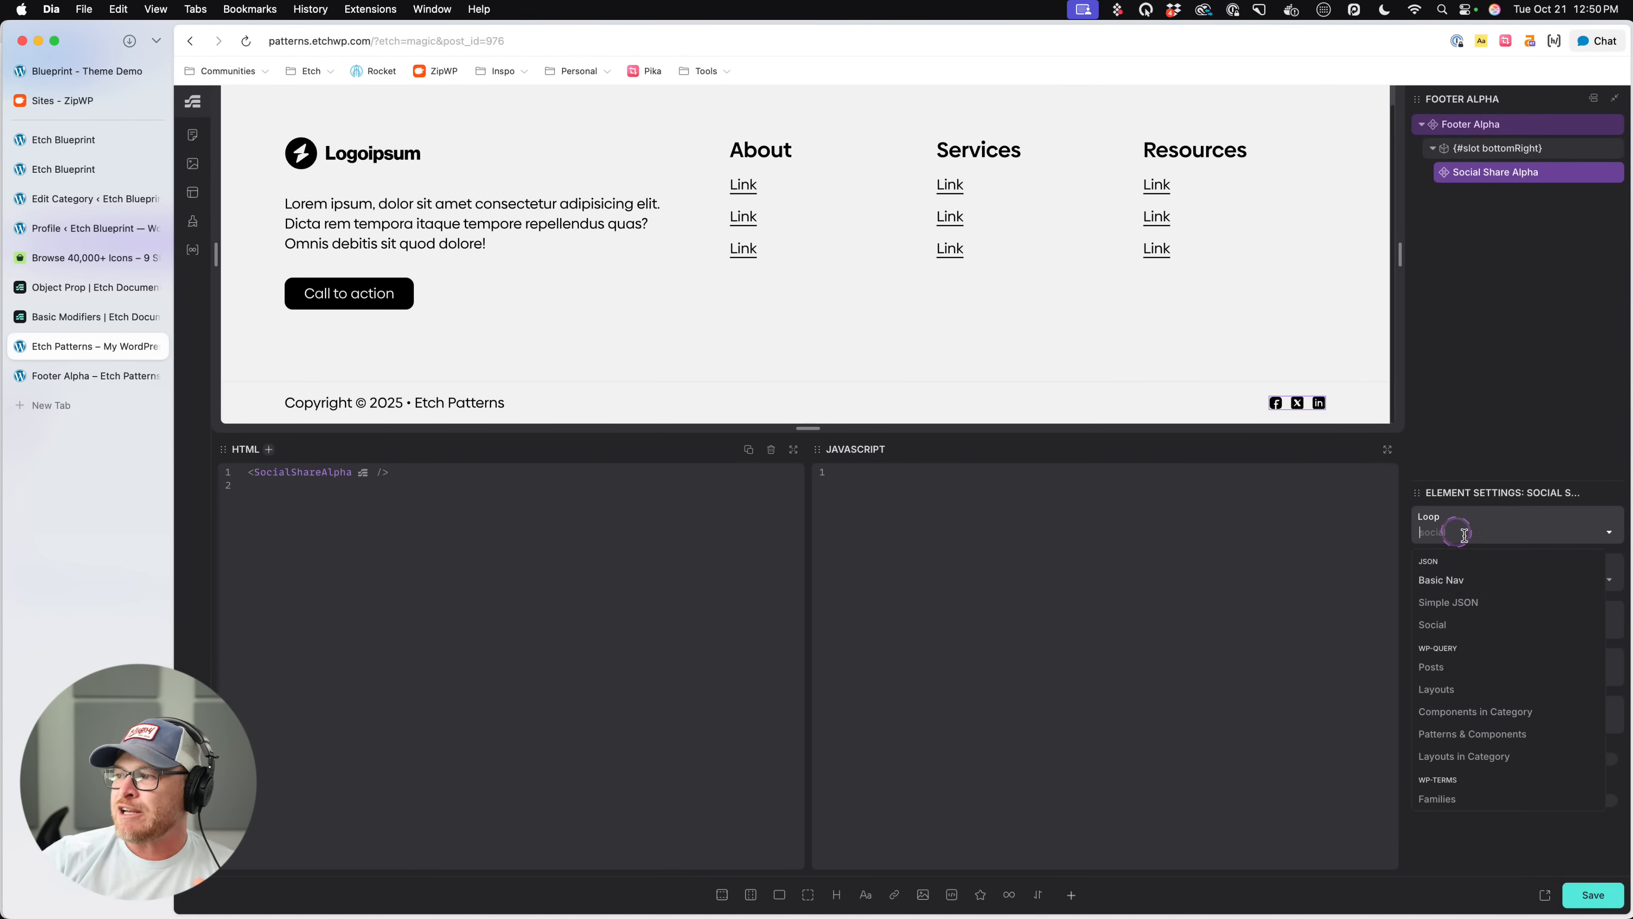
pyautogui.click(1433, 624)
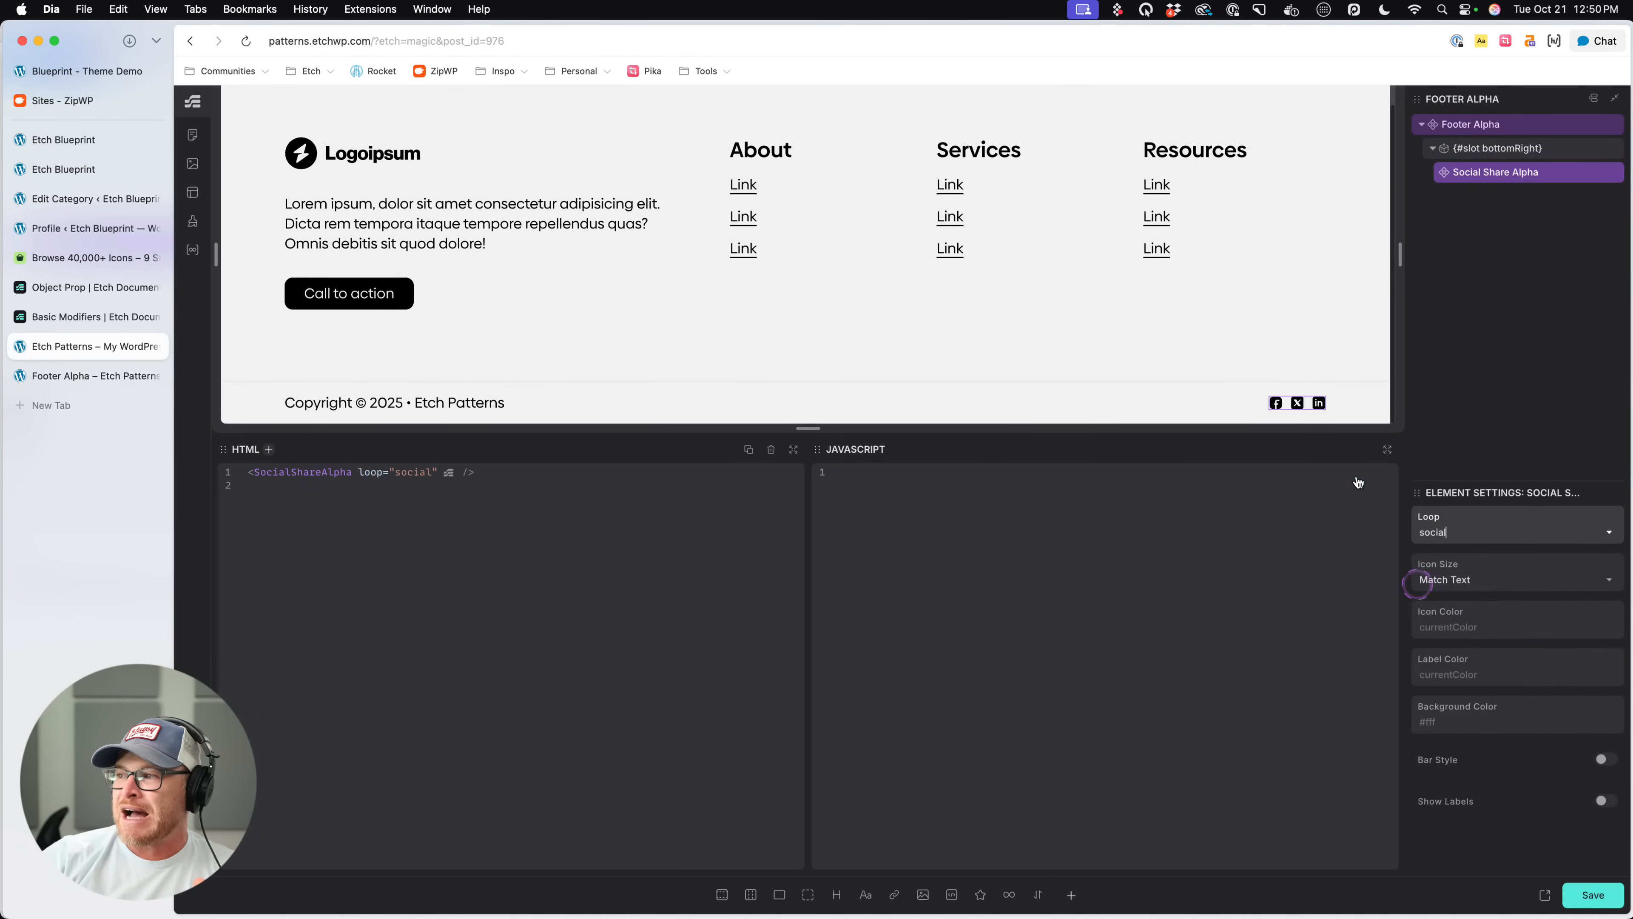
# - Try removing the LinkedIn entry from the Social loop's JSON data in the Loop Manager and return to the footer
pyautogui.click(192, 249)
pyautogui.click(302, 279)
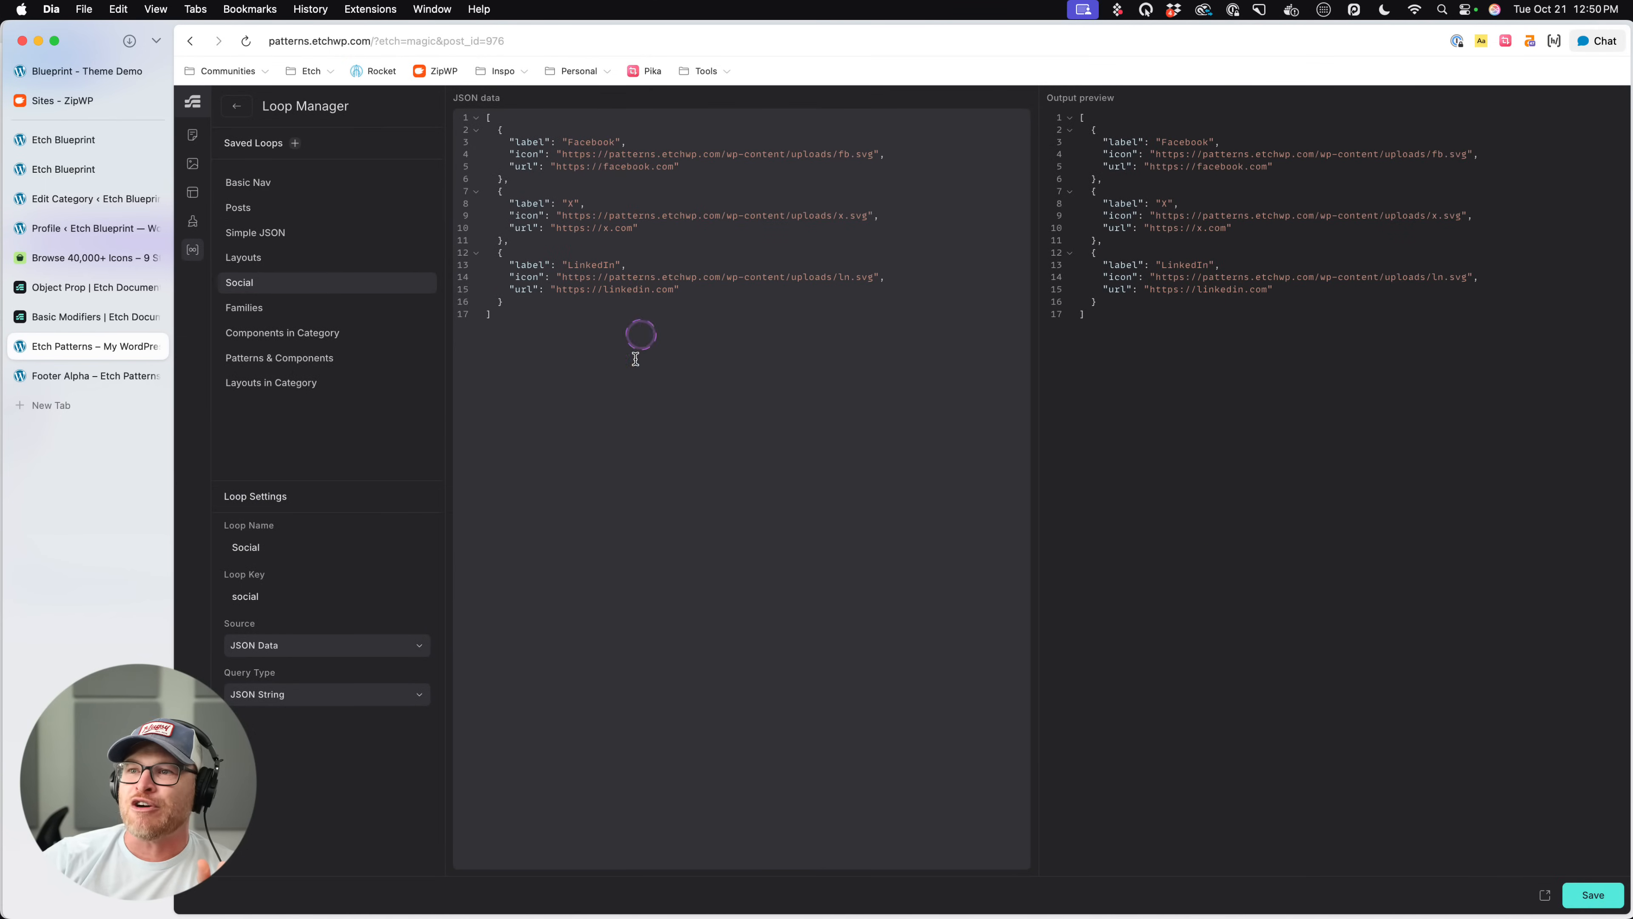
pyautogui.moveTo(638, 336); pyautogui.dragTo(391, 110)
pyautogui.click(513, 323)
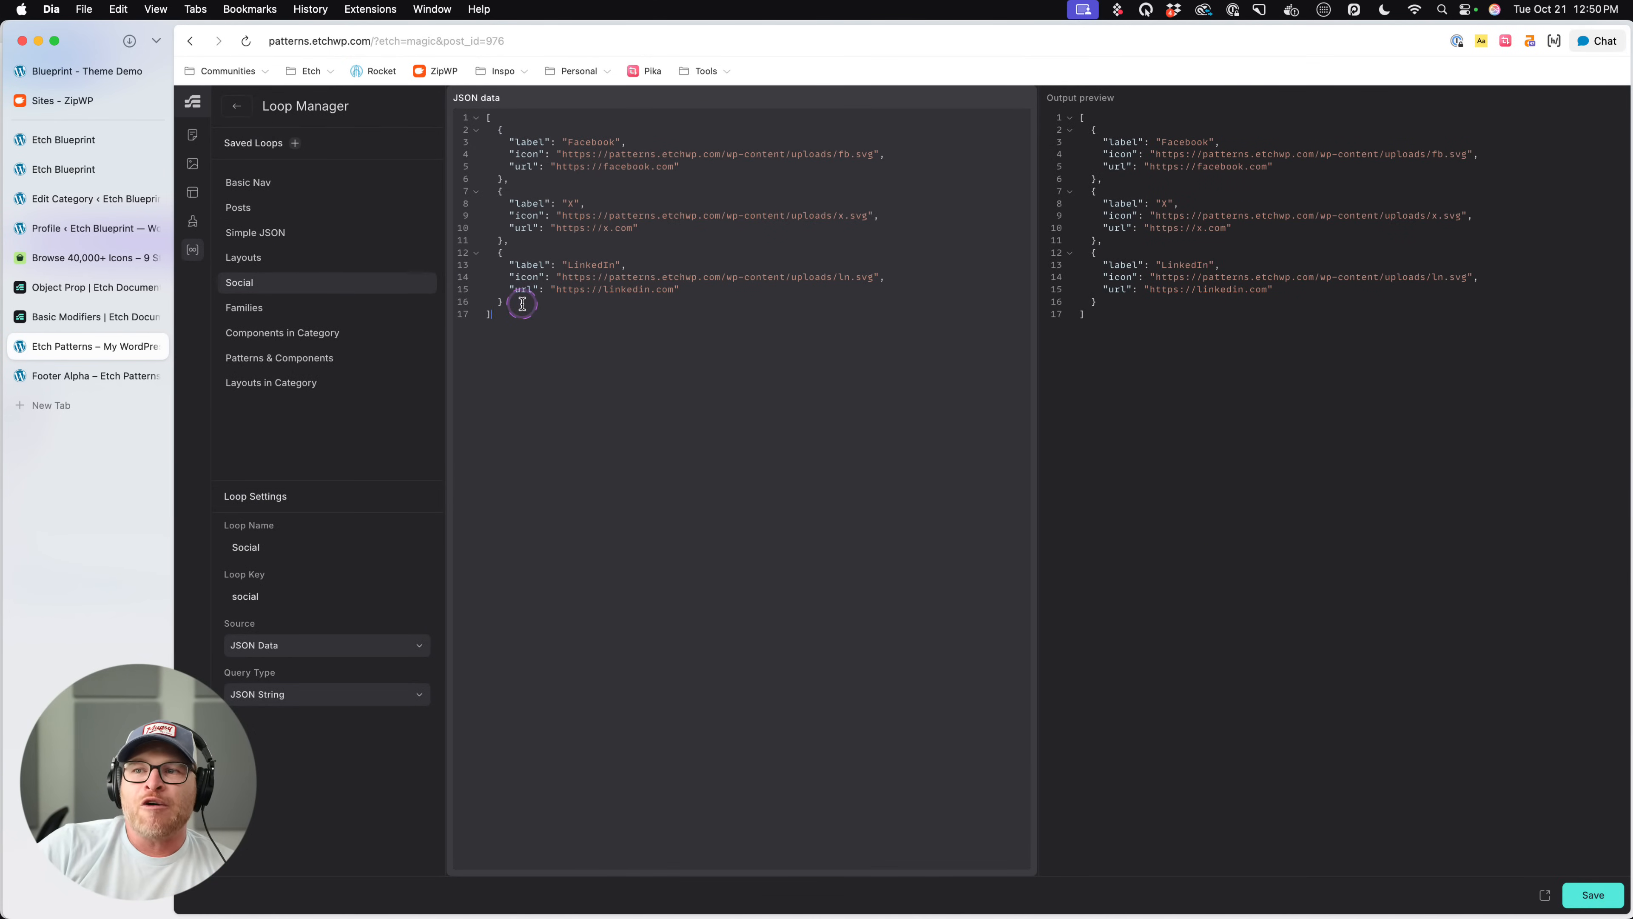
pyautogui.moveTo(521, 303); pyautogui.dragTo(444, 262)
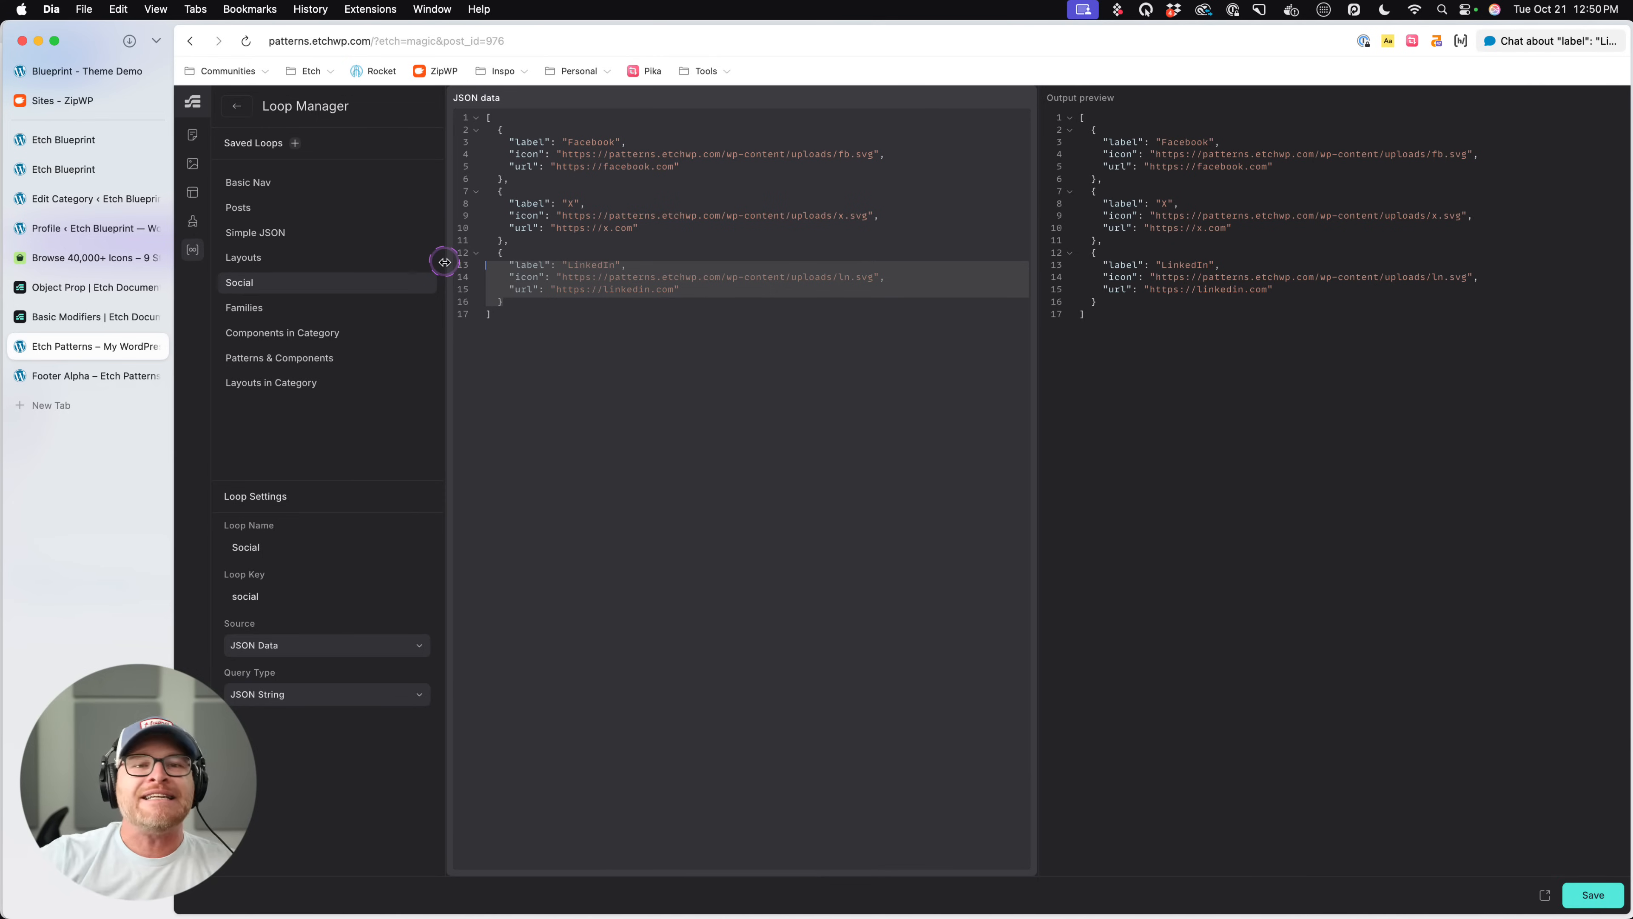
pyautogui.click(583, 290)
pyautogui.moveTo(479, 299); pyautogui.dragTo(450, 257)
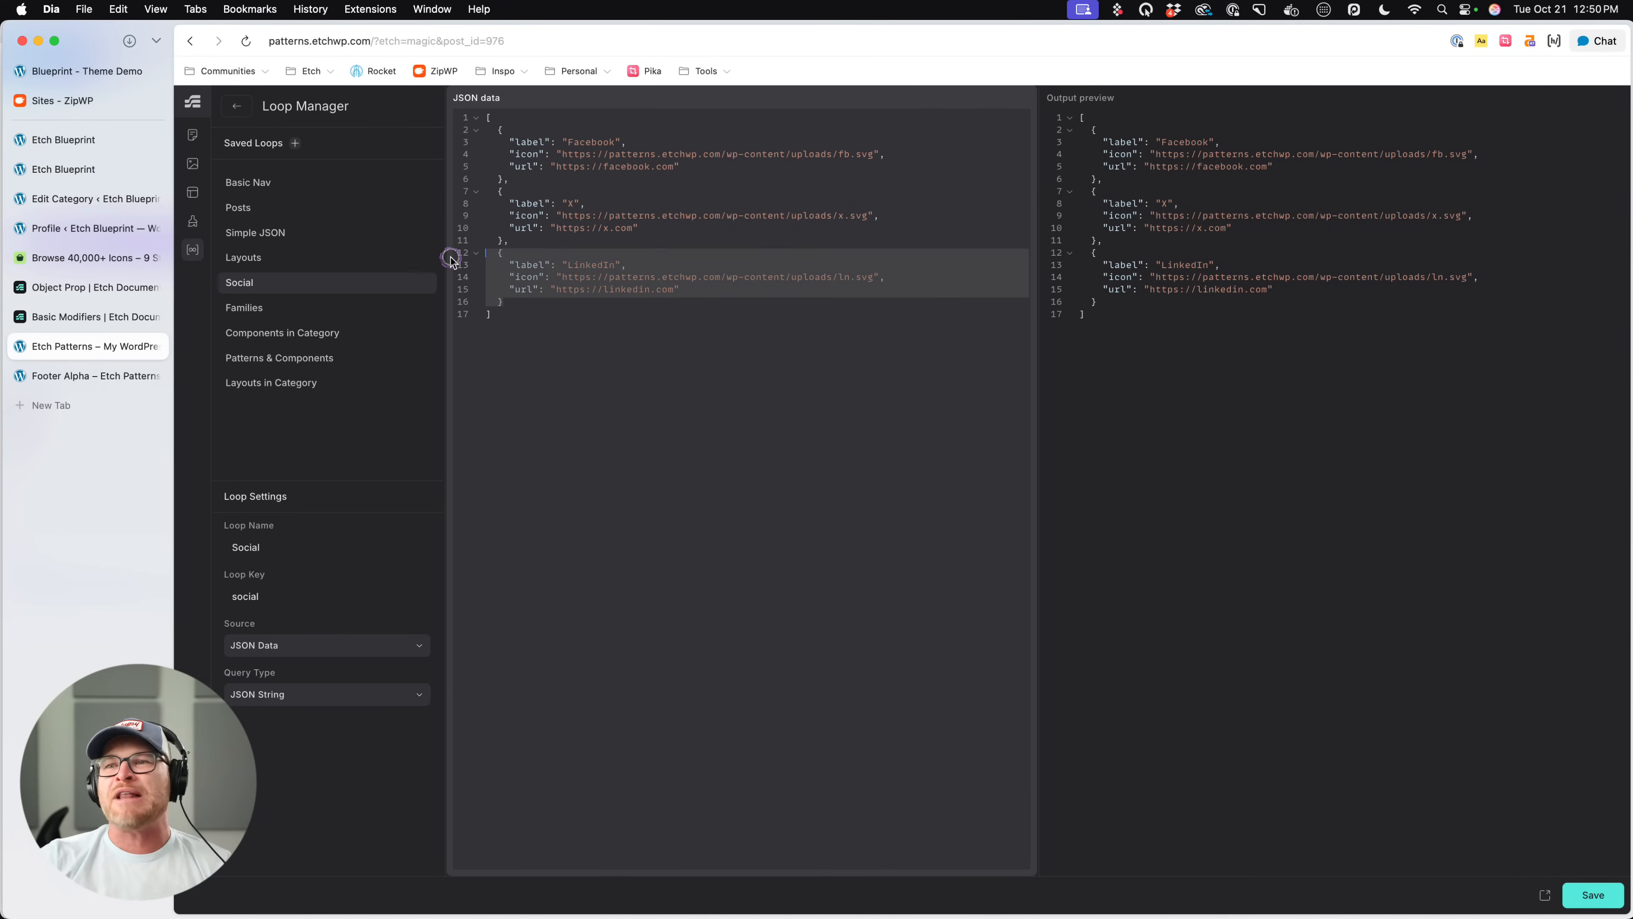
pyautogui.press('BackSpace')
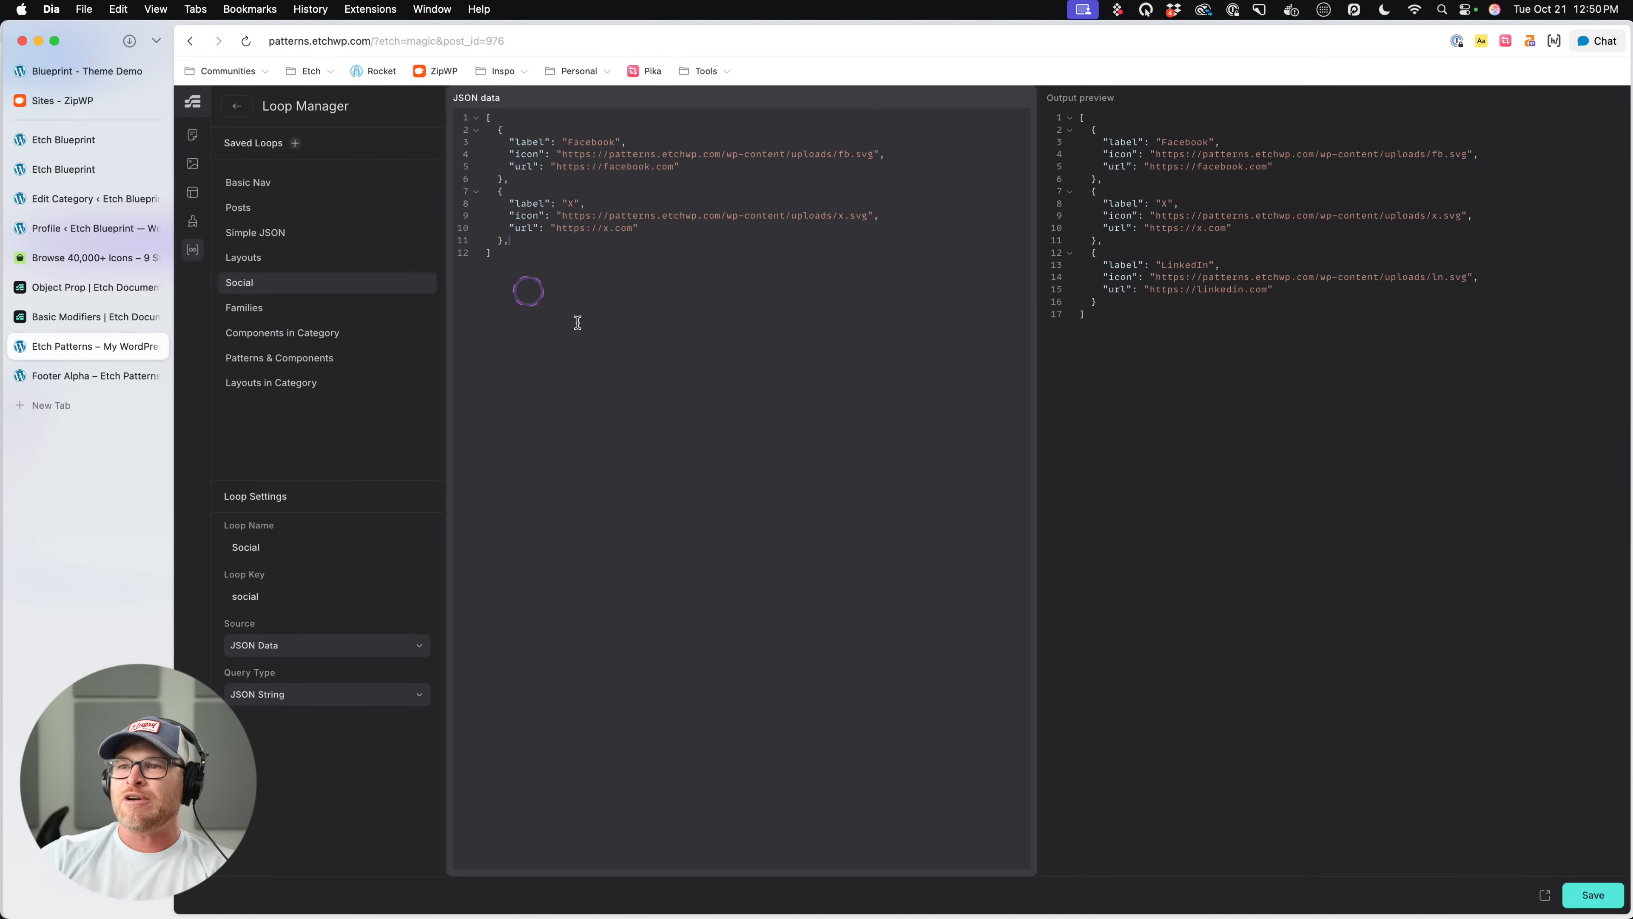
pyautogui.click(236, 106)
# - Reapply the Social loop to the Social Share Alpha component and check the footer's icons
pyautogui.scroll(-1, 1258, 354)
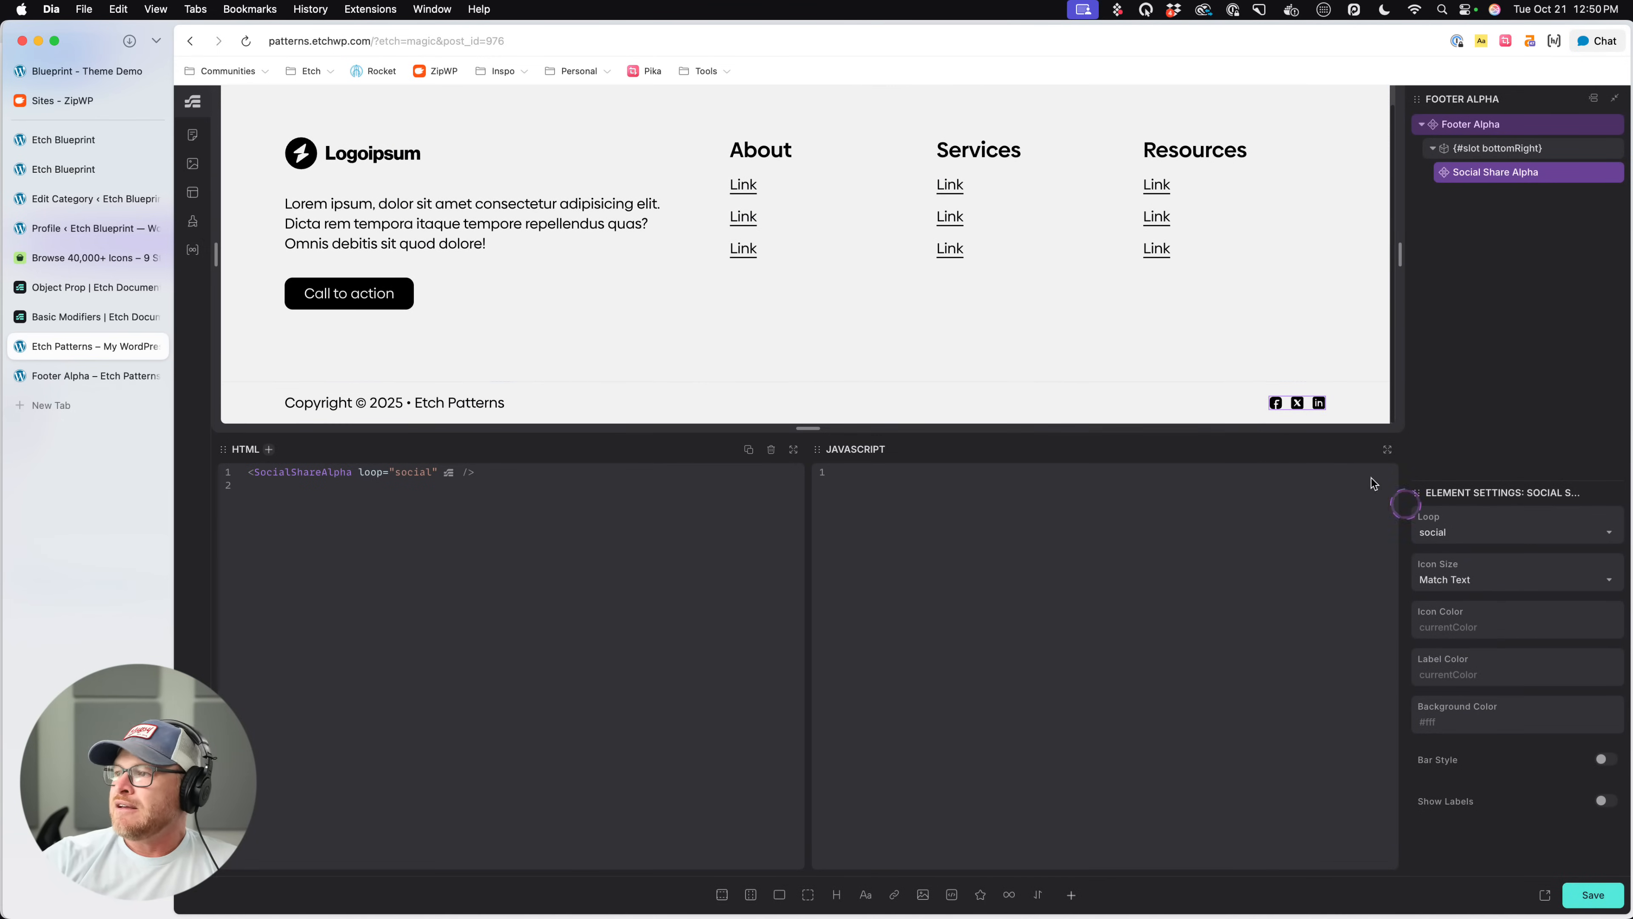
pyautogui.click(1490, 531)
pyautogui.click(1440, 624)
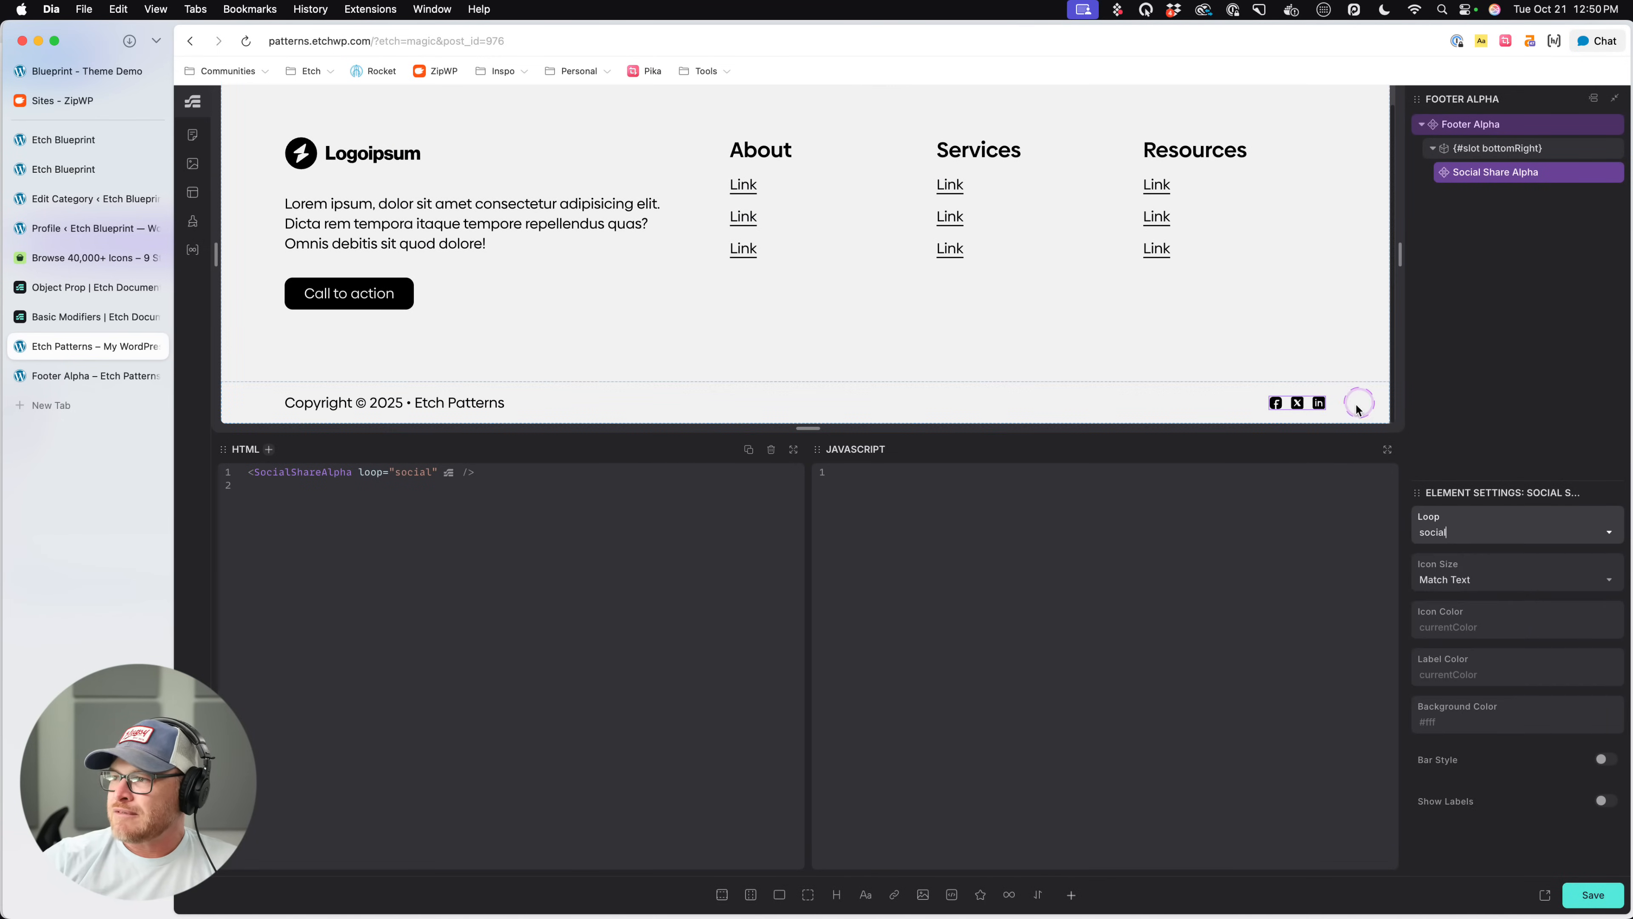
pyautogui.click(1362, 411)
pyautogui.click(1297, 404)
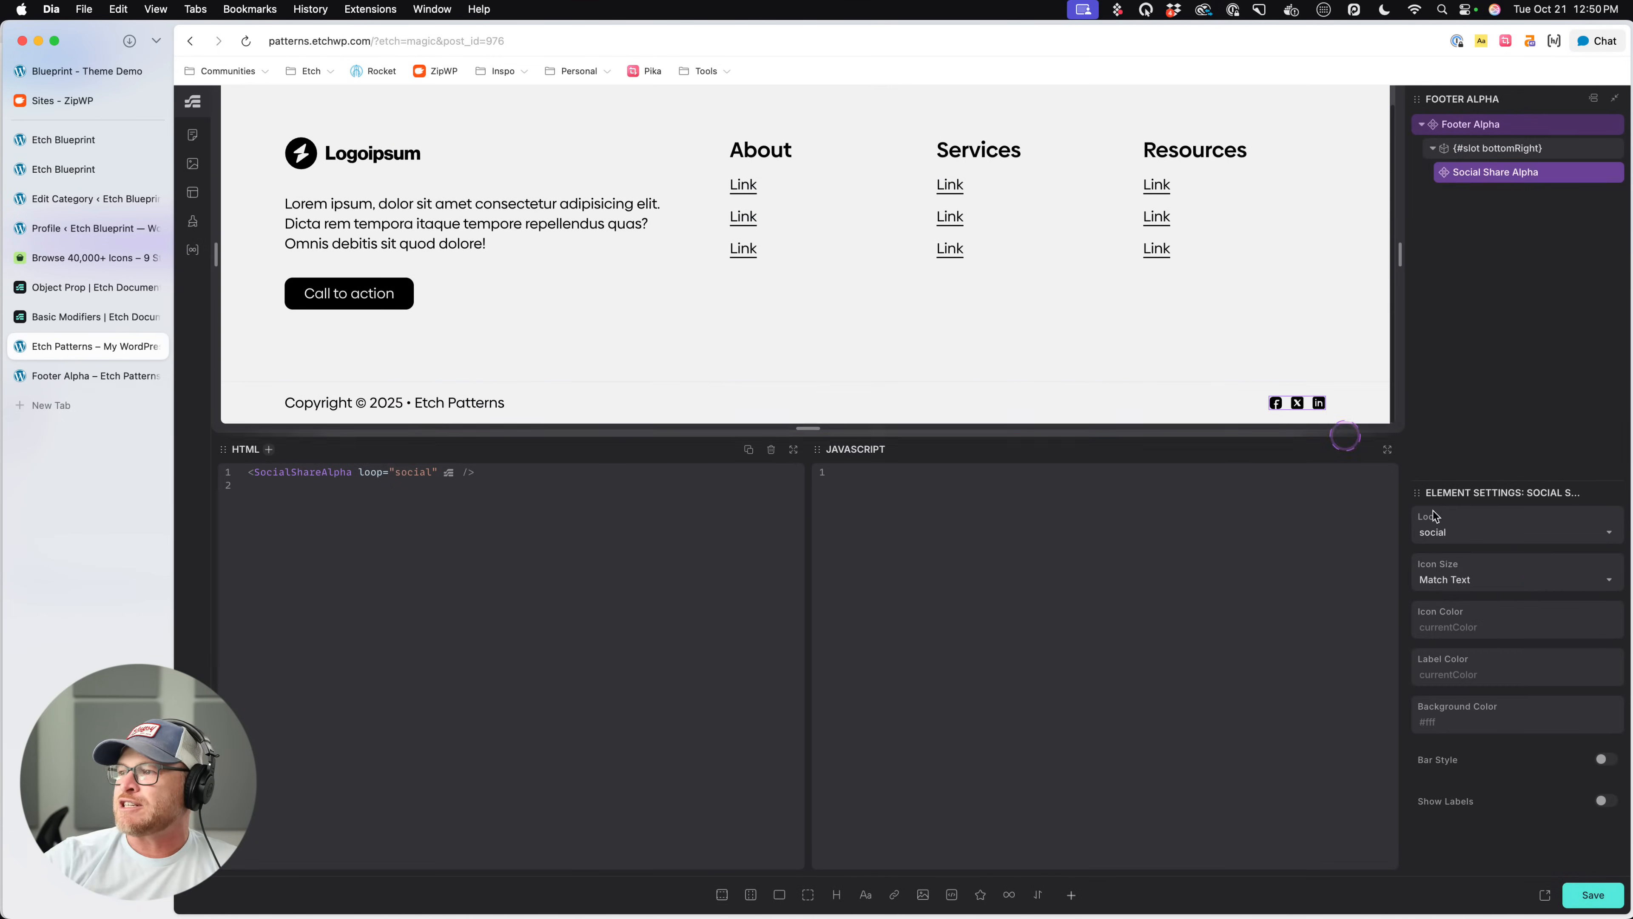
# - Set the Social Share Alpha icon color to red, turn on Bar Style, then save and reload the editor
pyautogui.click(1512, 628)
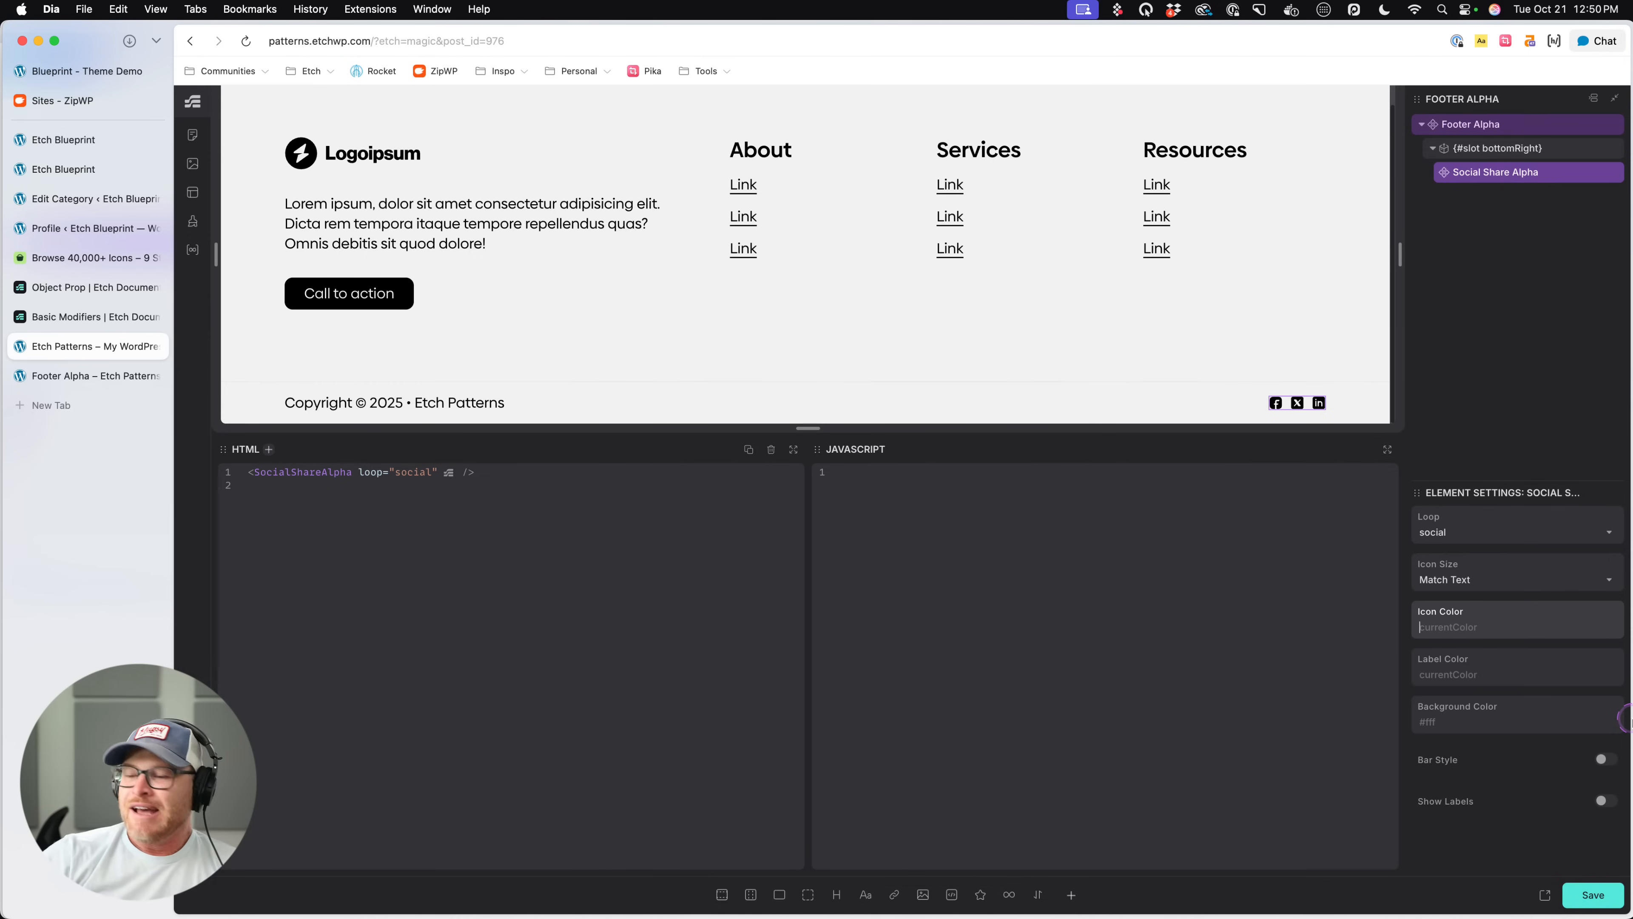
pyautogui.write('red')
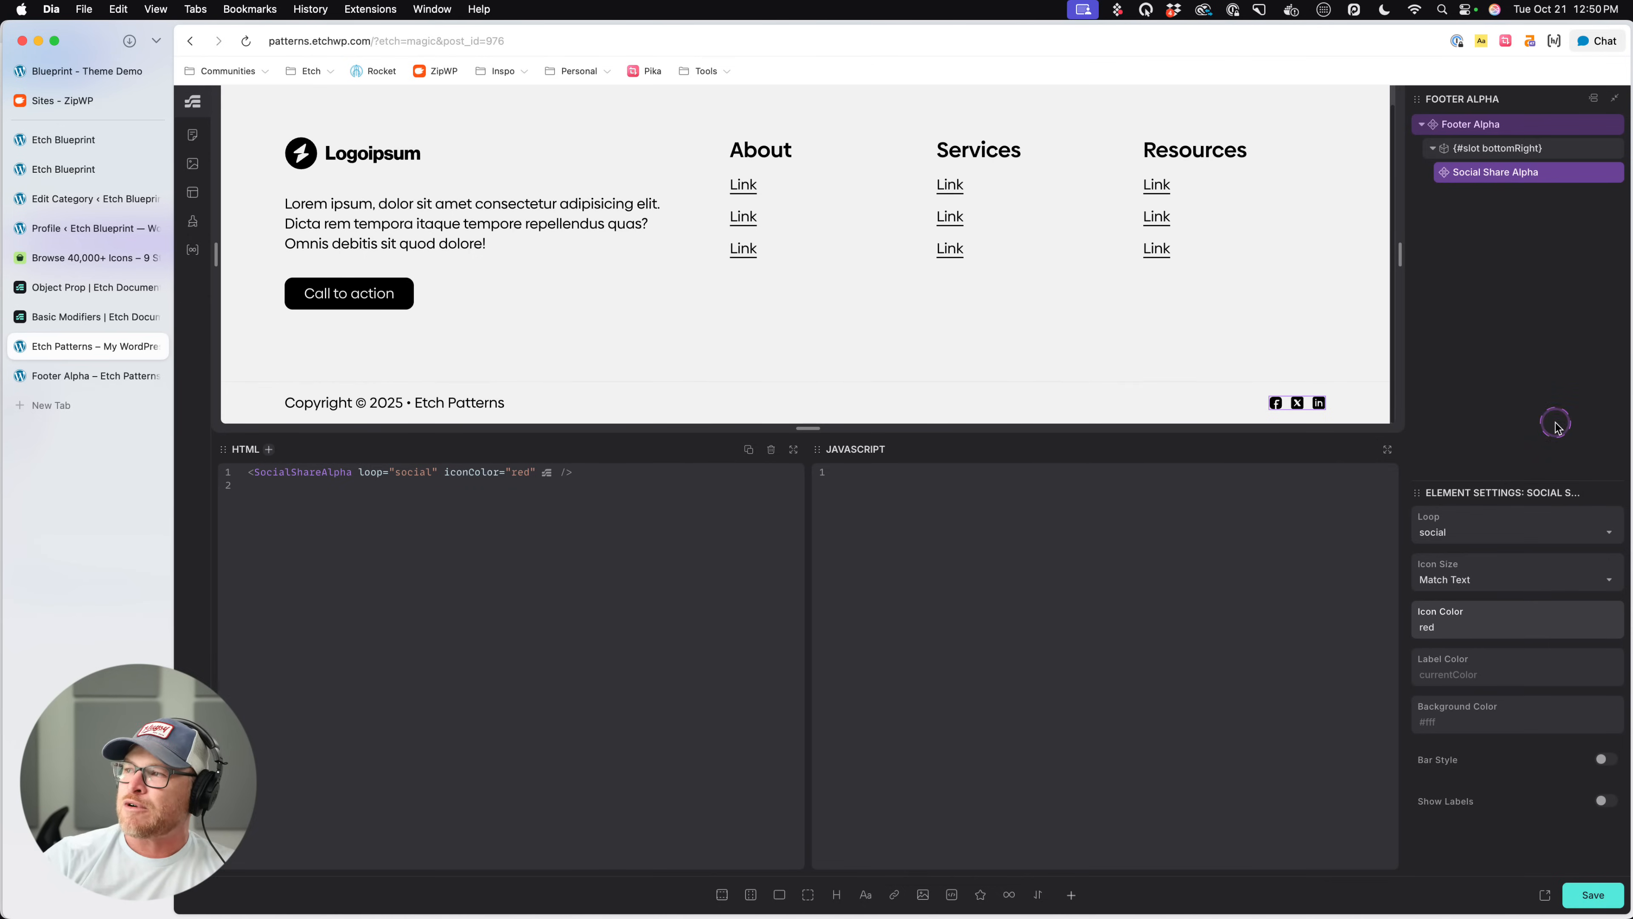
pyautogui.click(1485, 675)
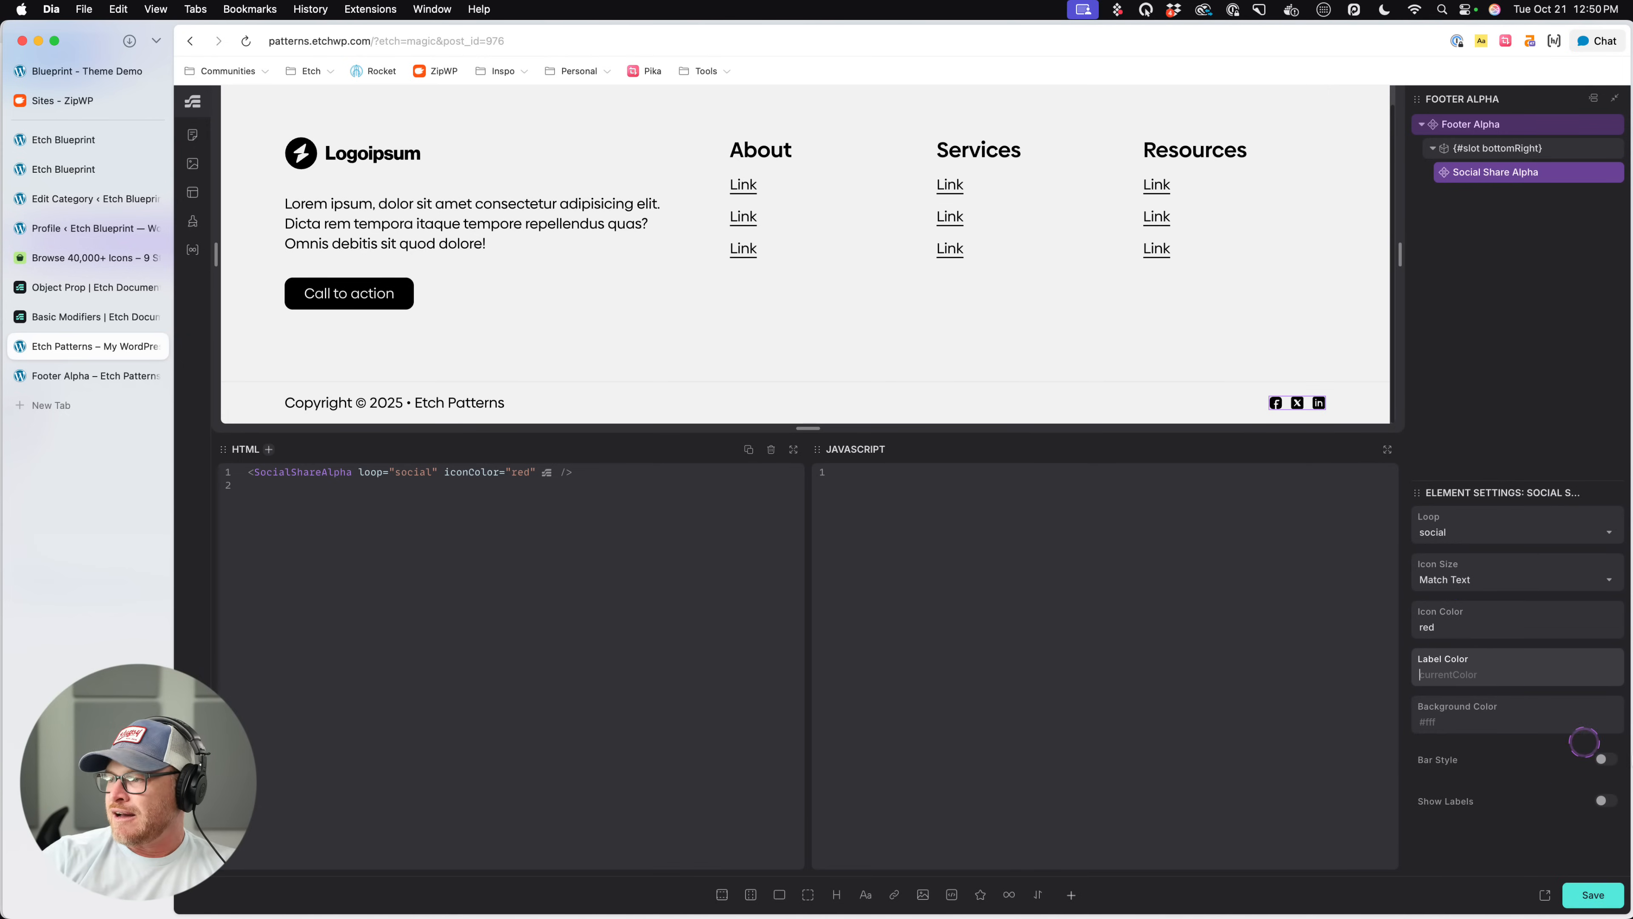
pyautogui.click(1611, 761)
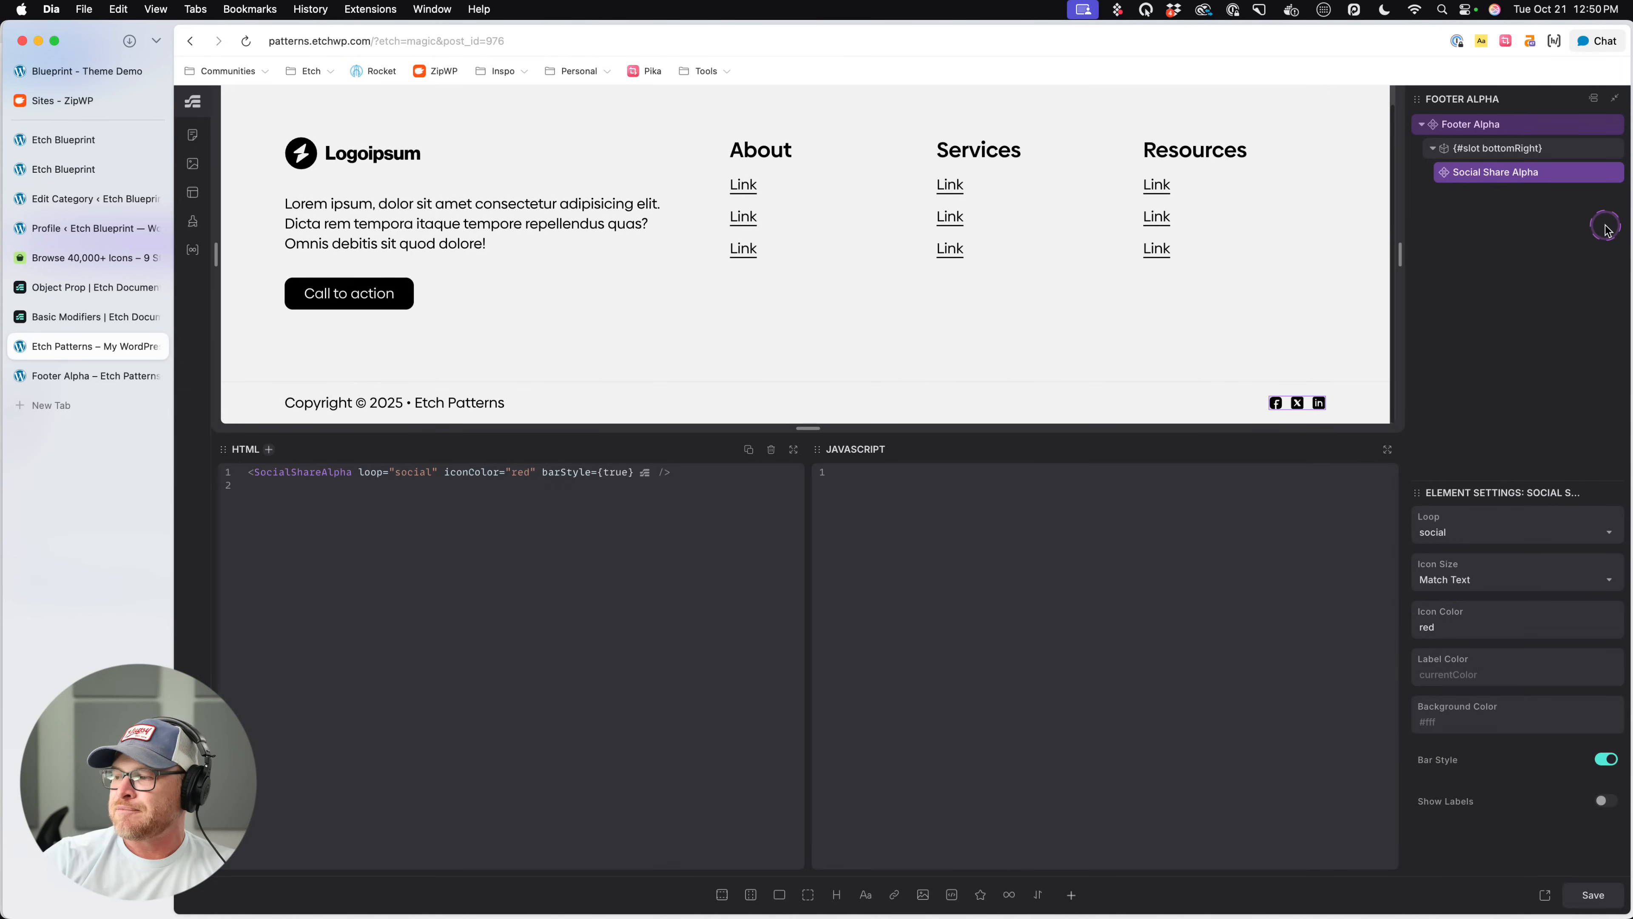
pyautogui.press('super+r')
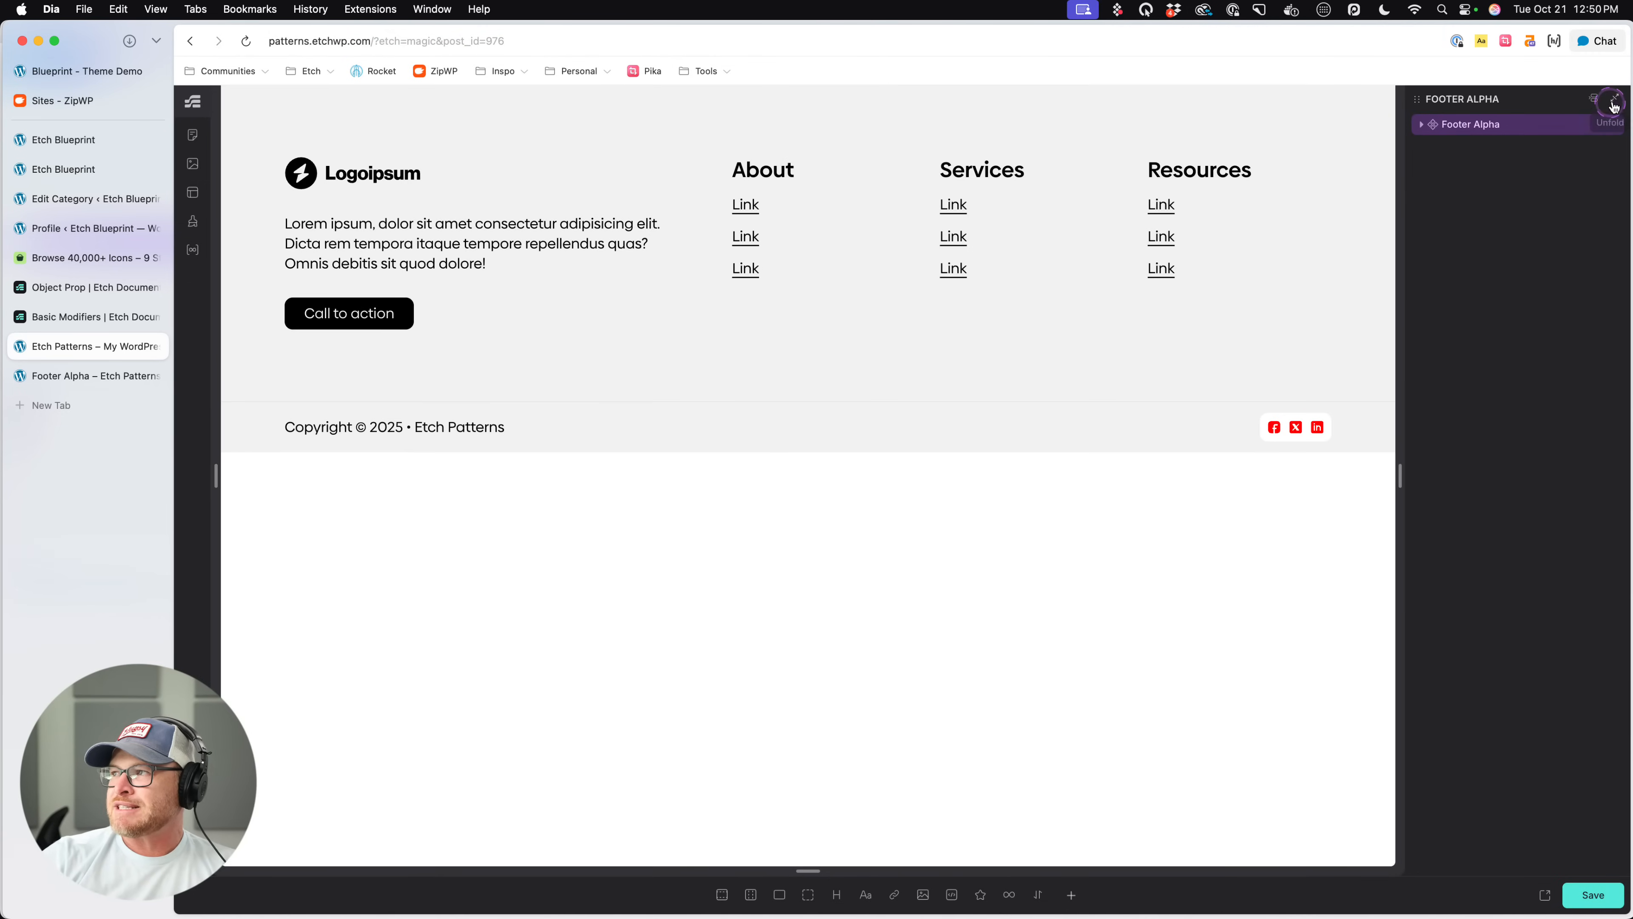
# - Reselect the Social Share Alpha component in the bottomRight slot, turn on Show Labels, then save and reload the editor
pyautogui.click(1614, 105)
pyautogui.click(1530, 172)
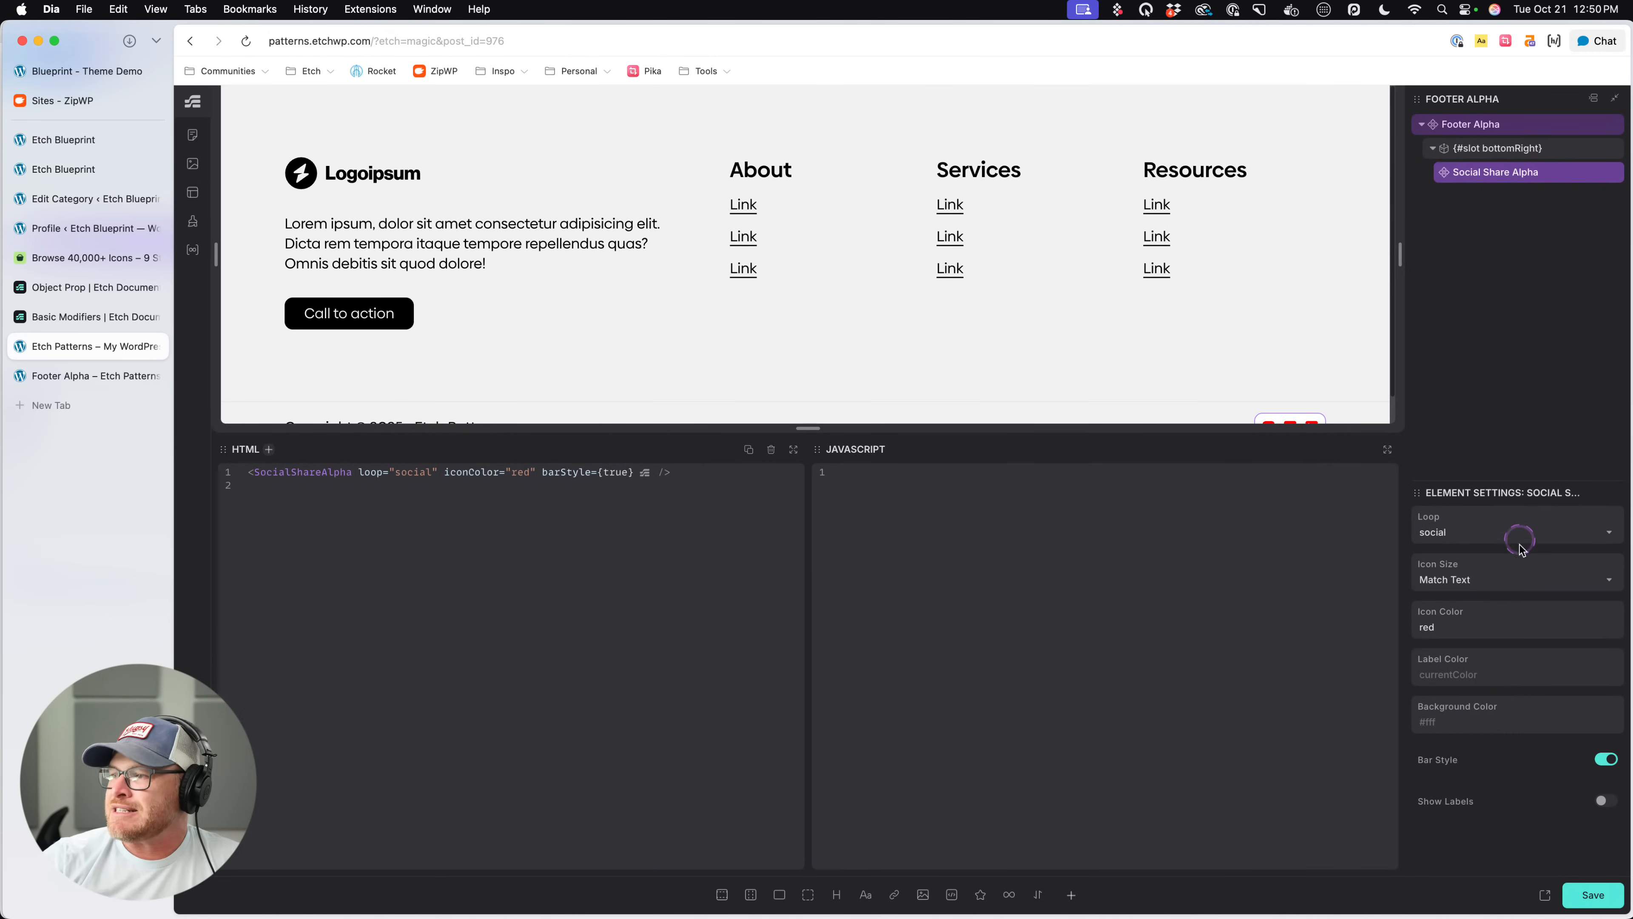
pyautogui.scroll(-1, 1257, 354)
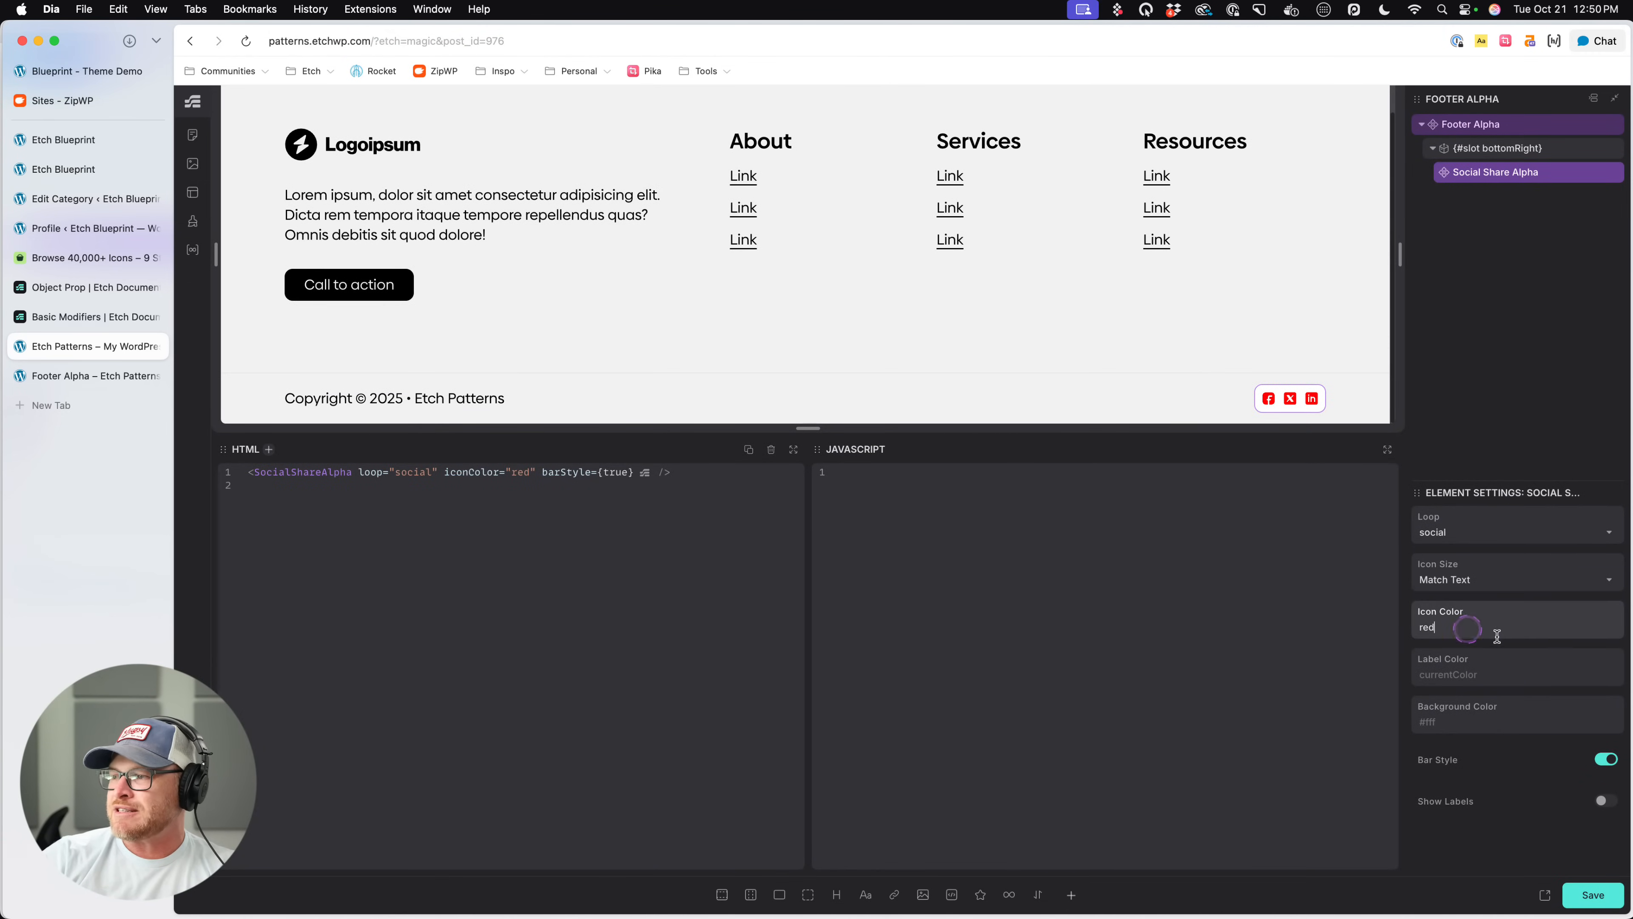
pyautogui.click(1512, 674)
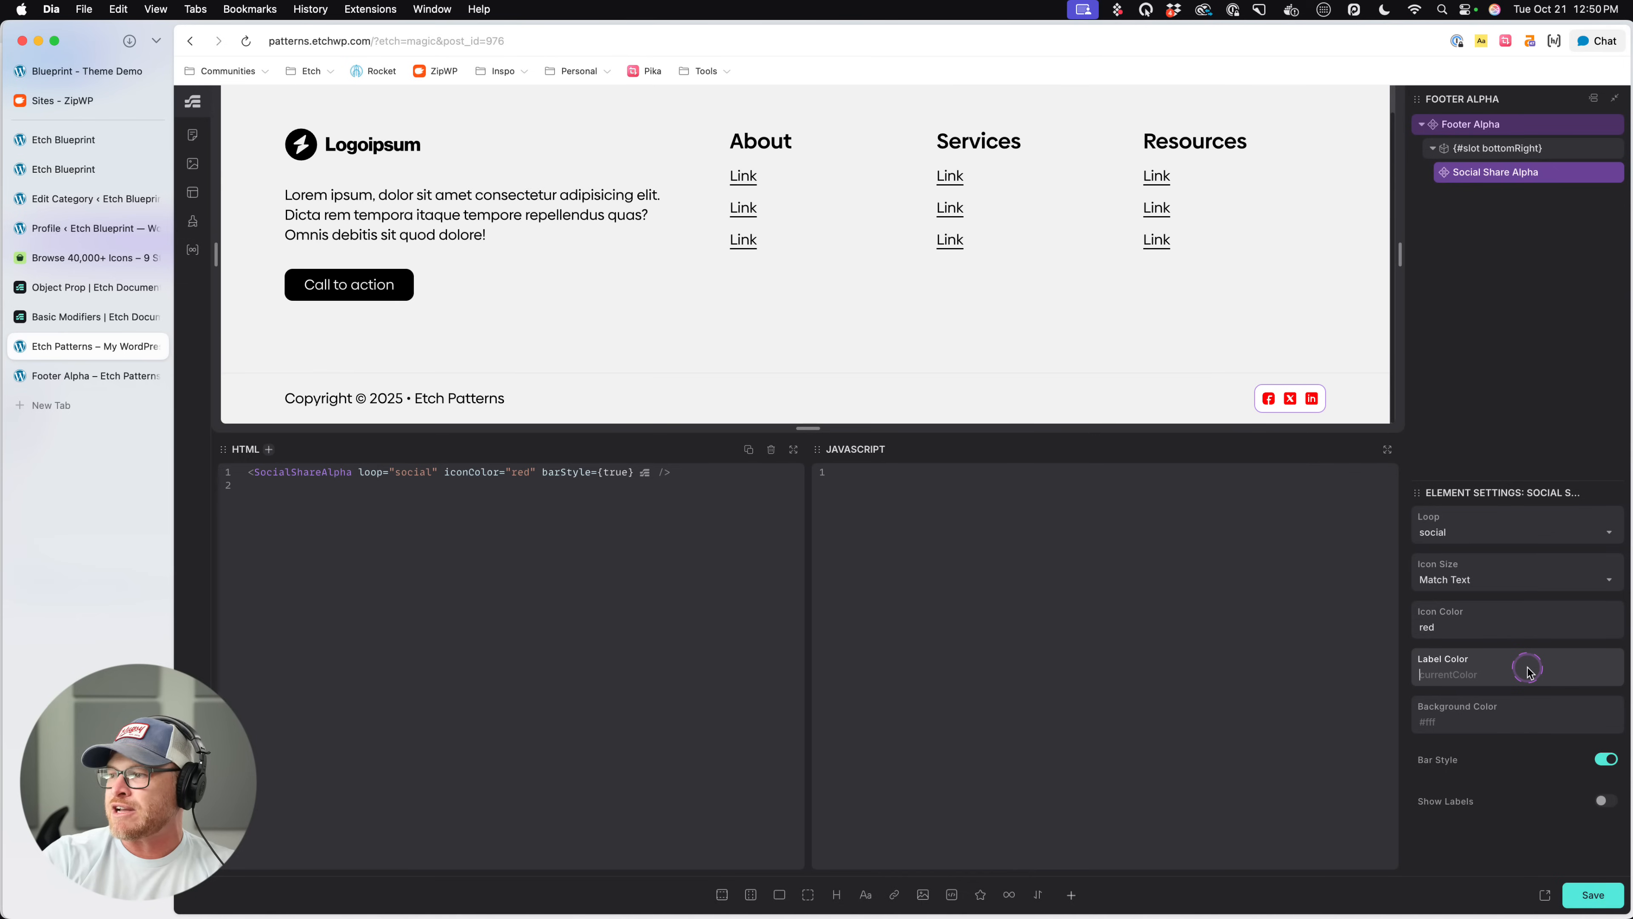
pyautogui.click(1604, 800)
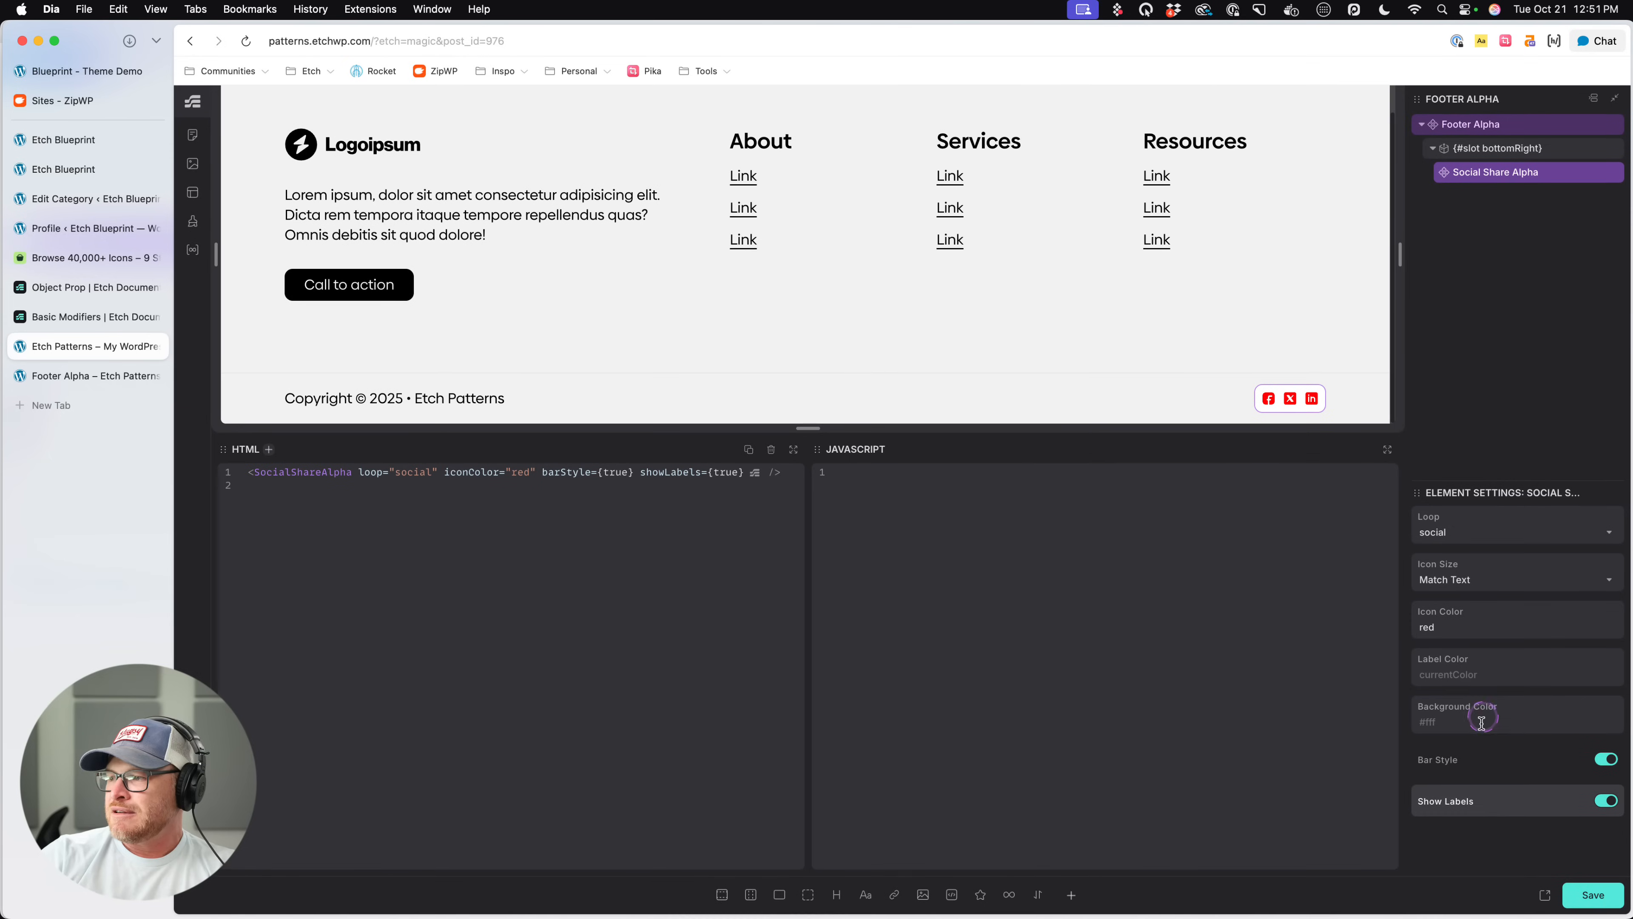
pyautogui.click(1531, 708)
pyautogui.press('super+s')
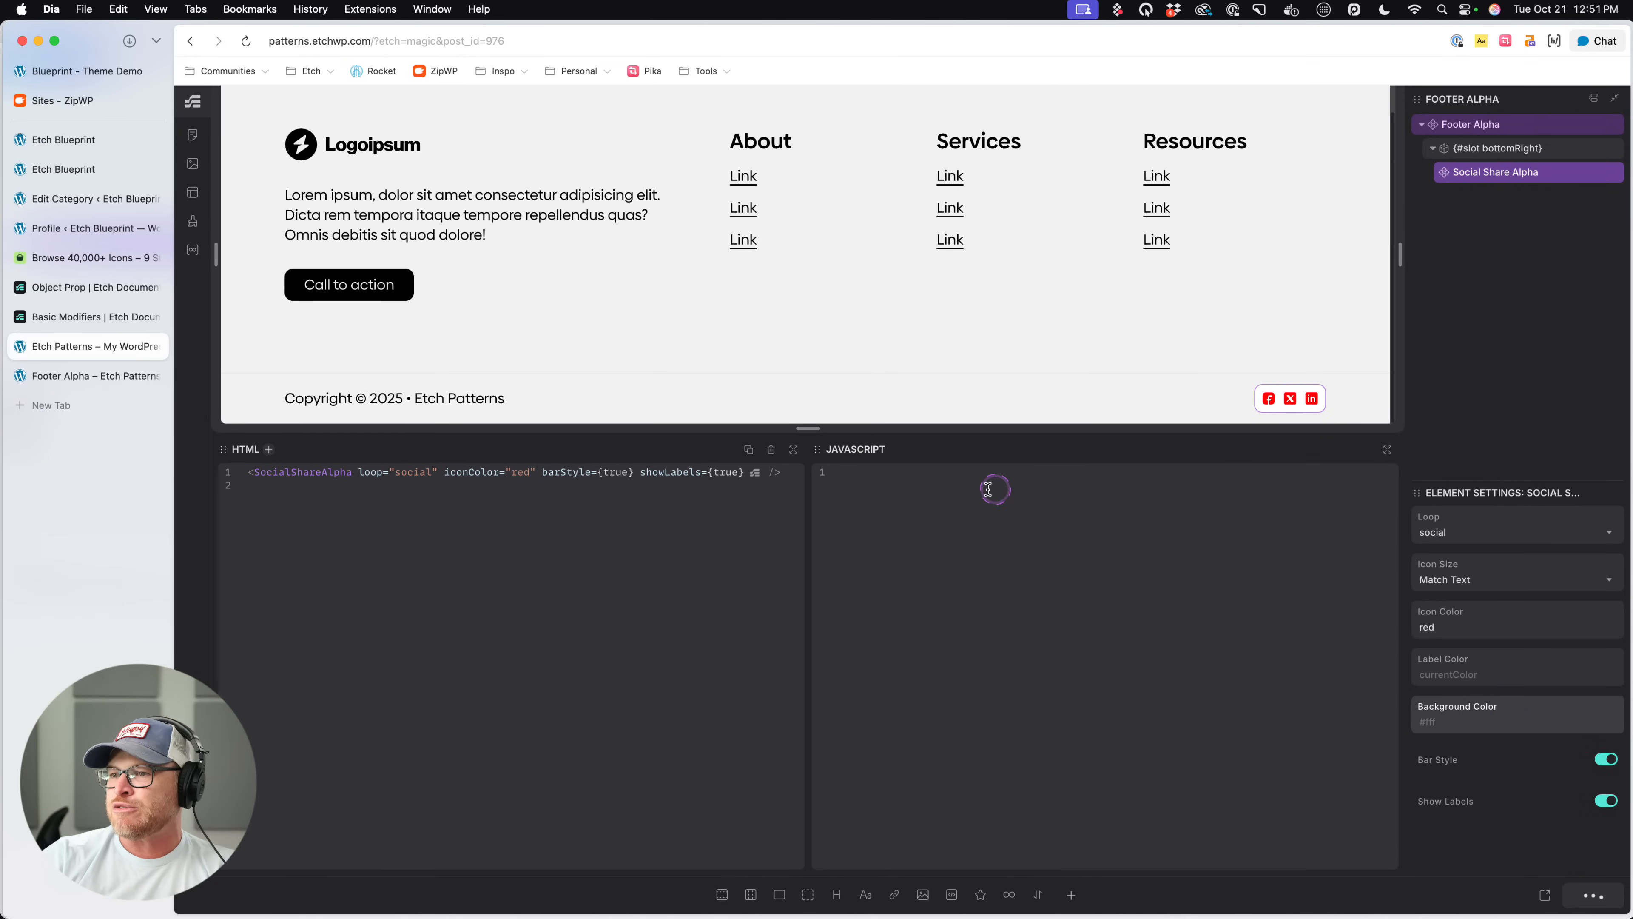
pyautogui.press('super+r')
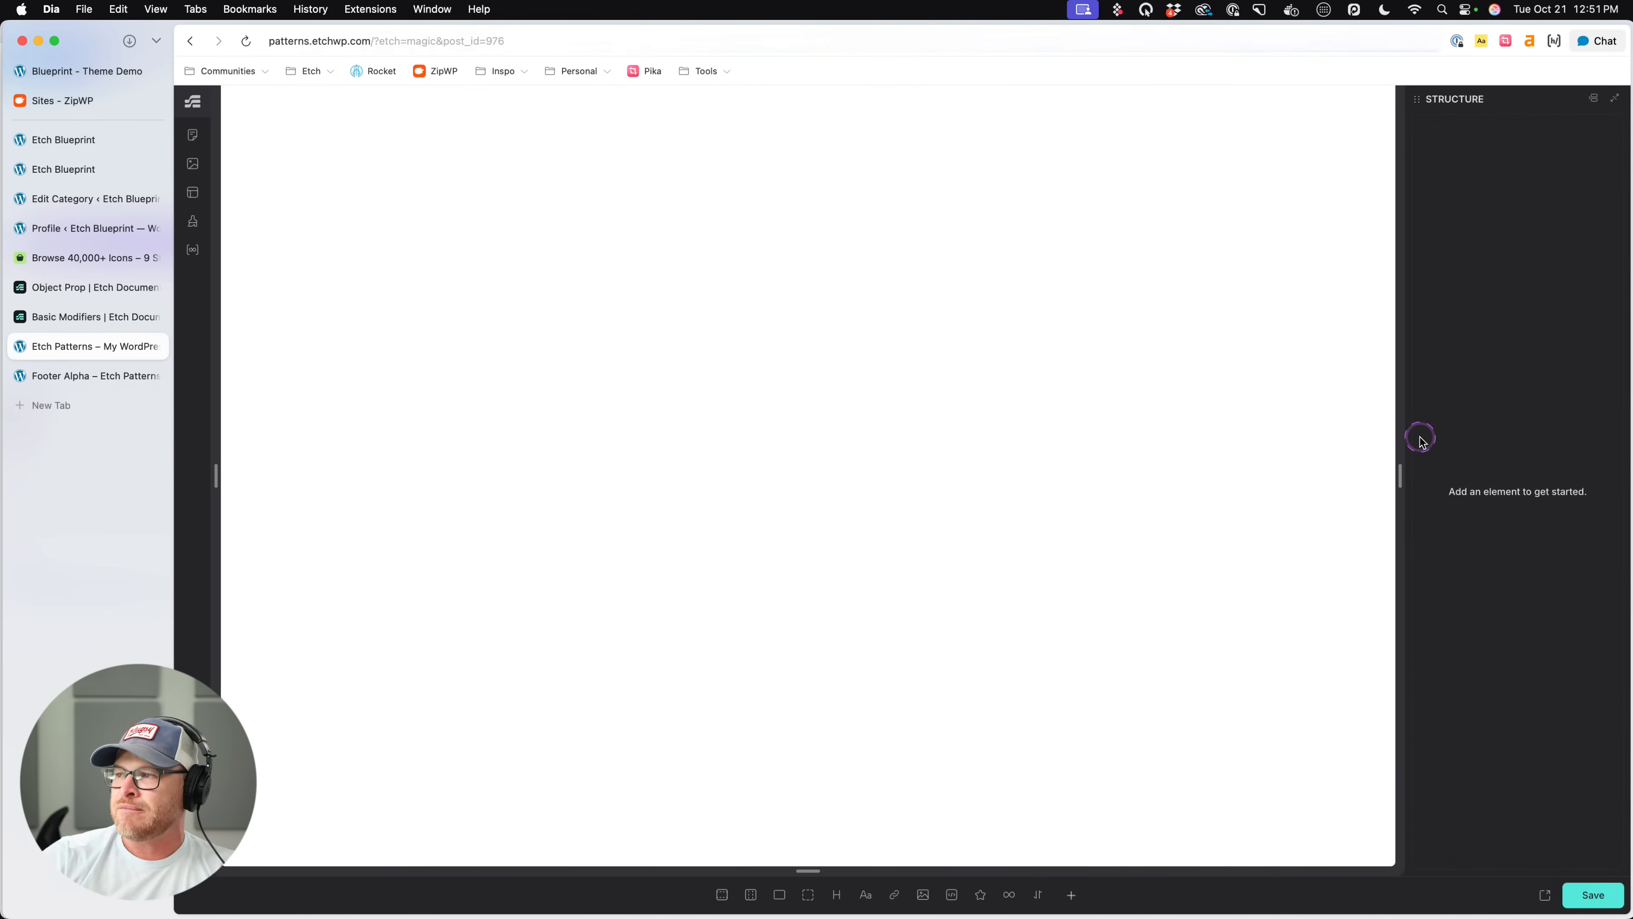
# - Reselect the Social Share Alpha component, examine its bar in the footer, and open its Label Color for editing
pyautogui.click(1294, 433)
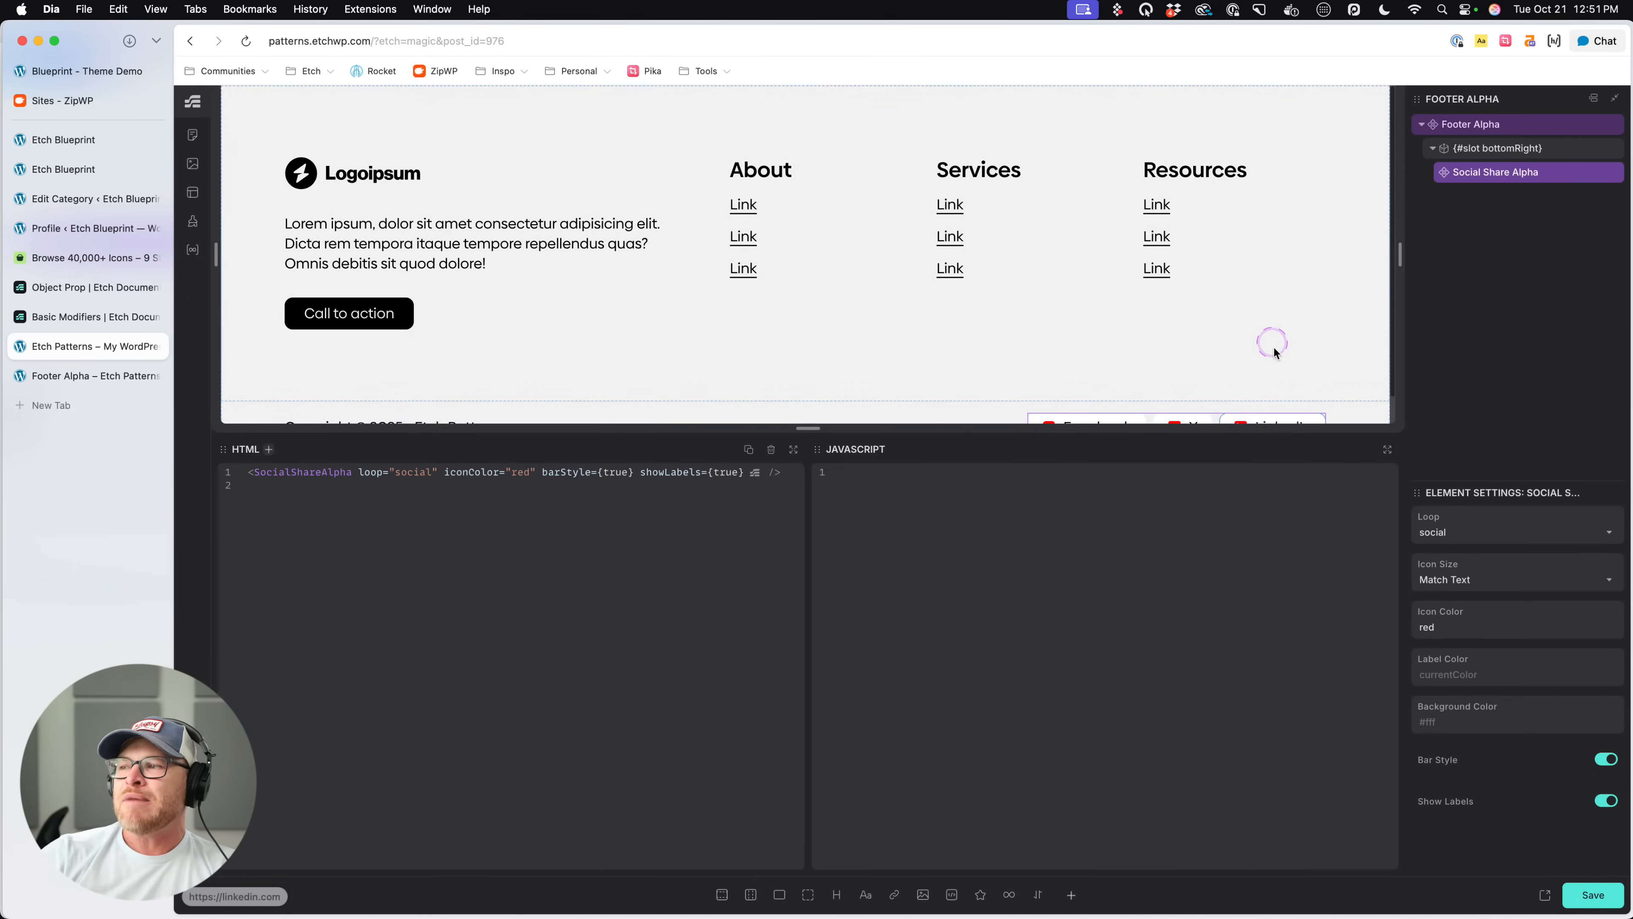
pyautogui.scroll(-1, 1273, 347)
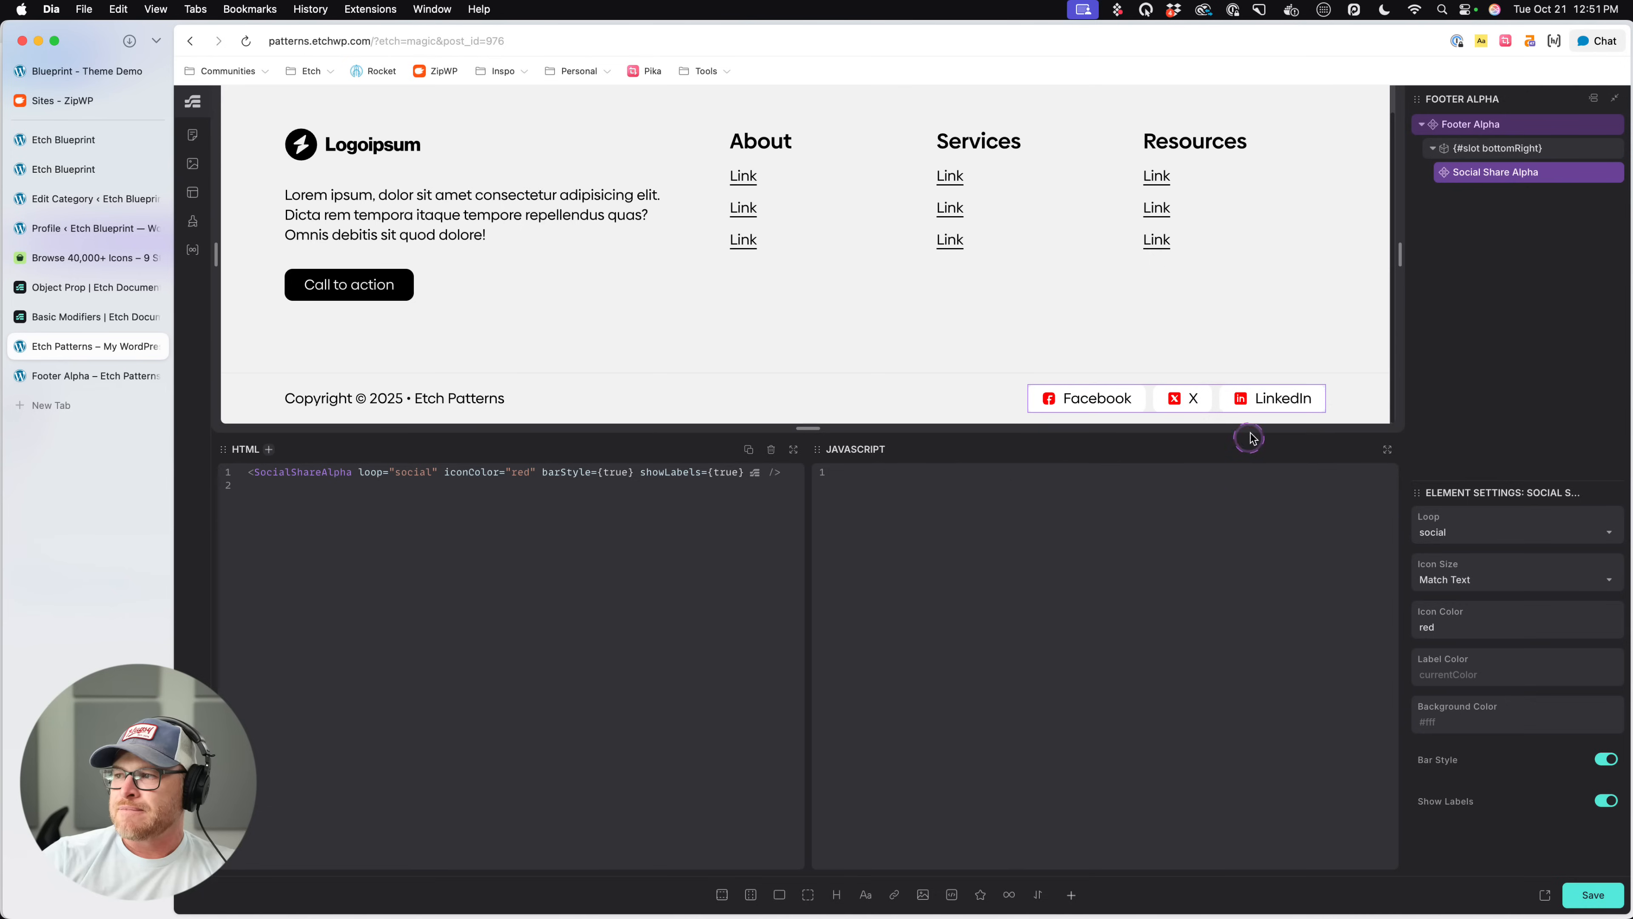
pyautogui.click(1482, 674)
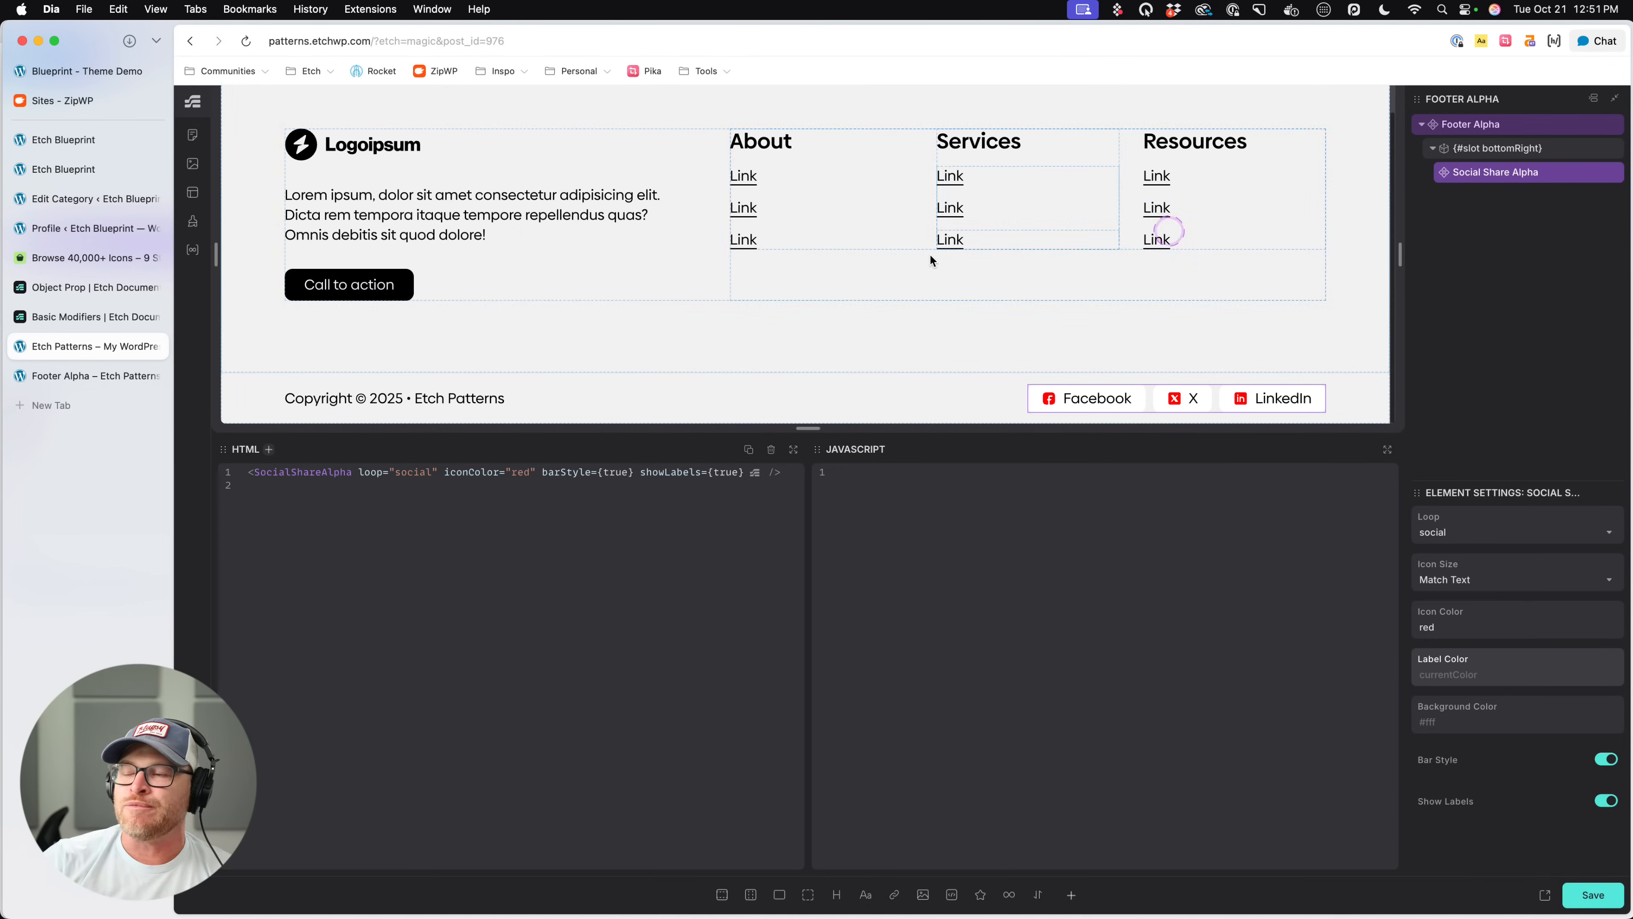
# - Select the Footer Alpha component, turn on Minimalist, and try Hide Nav alongside it
pyautogui.click(366, 283)
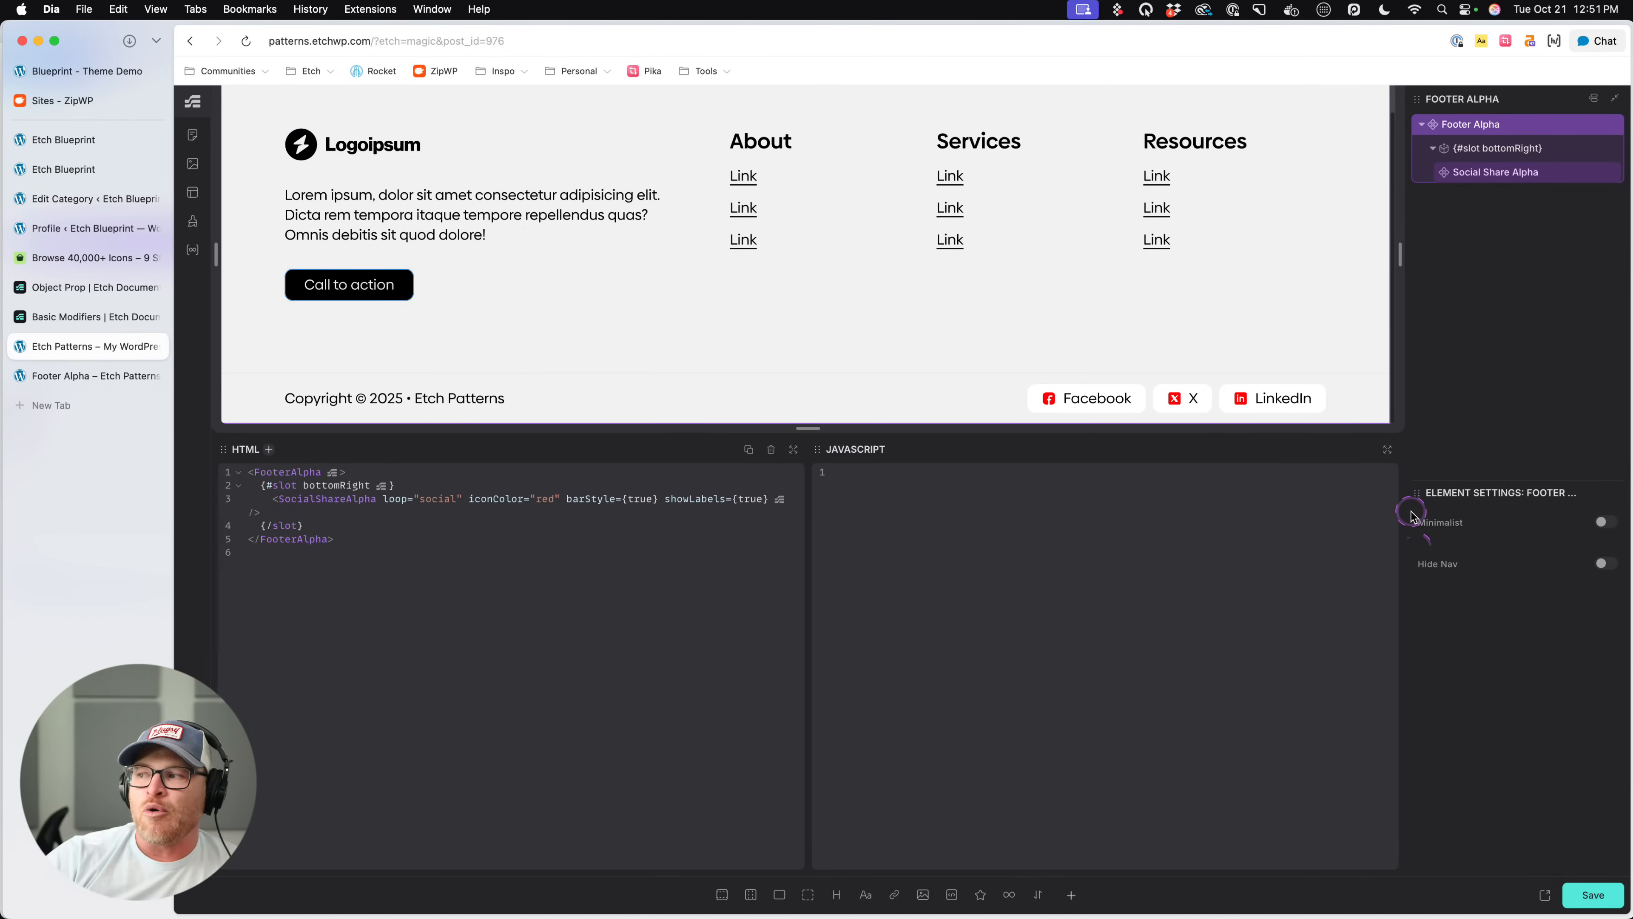
pyautogui.click(1604, 521)
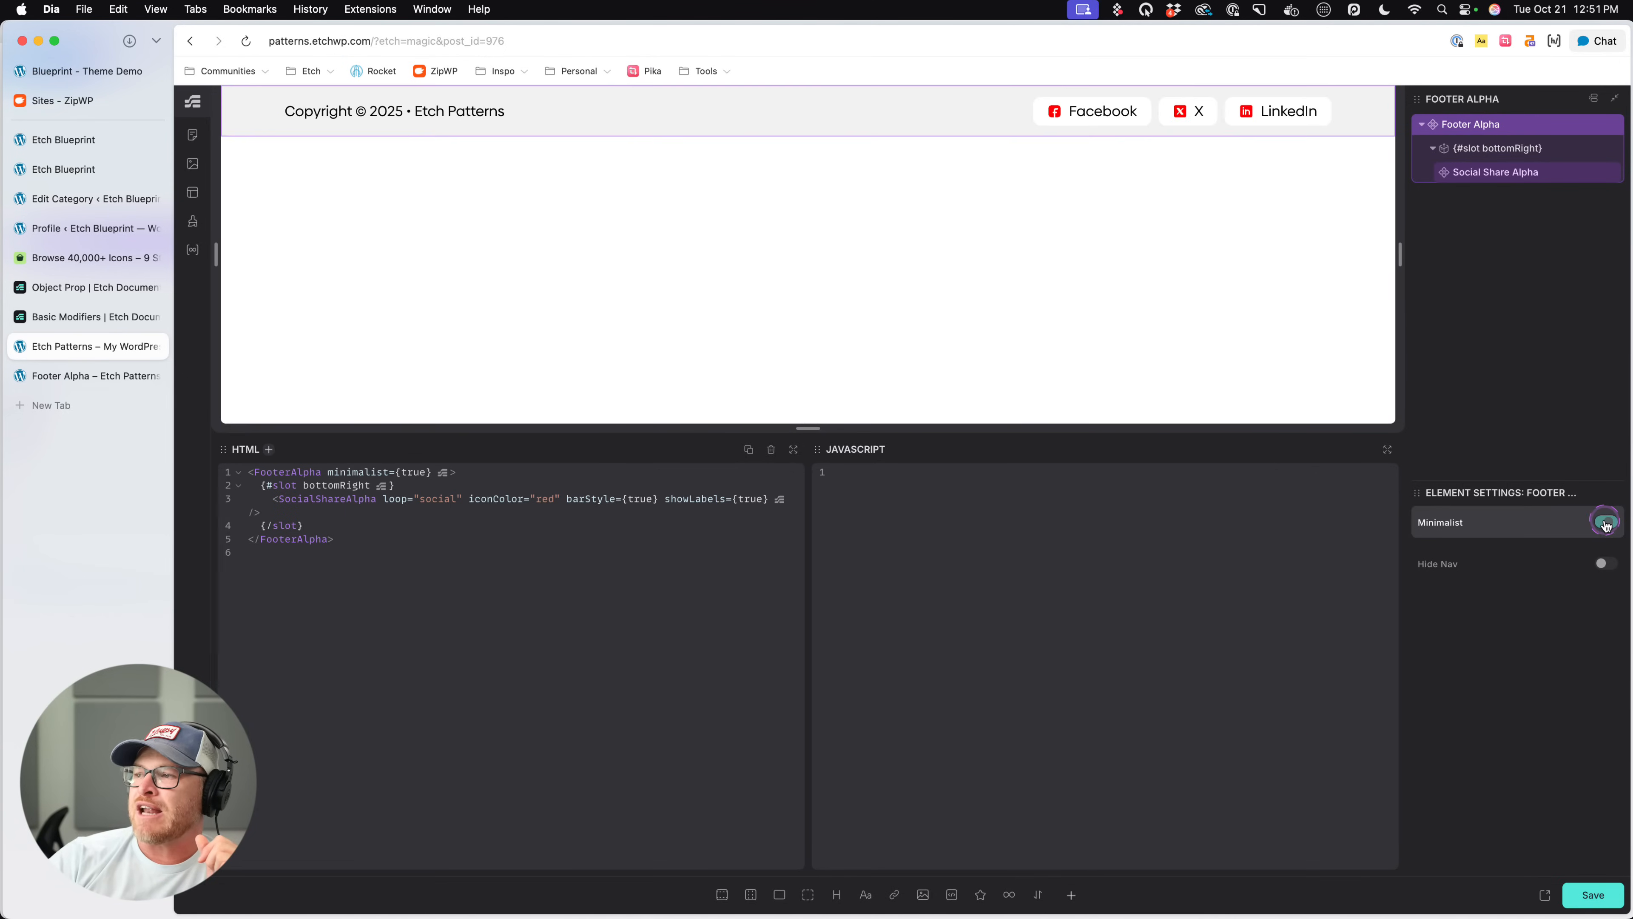
pyautogui.click(1603, 566)
pyautogui.click(1602, 566)
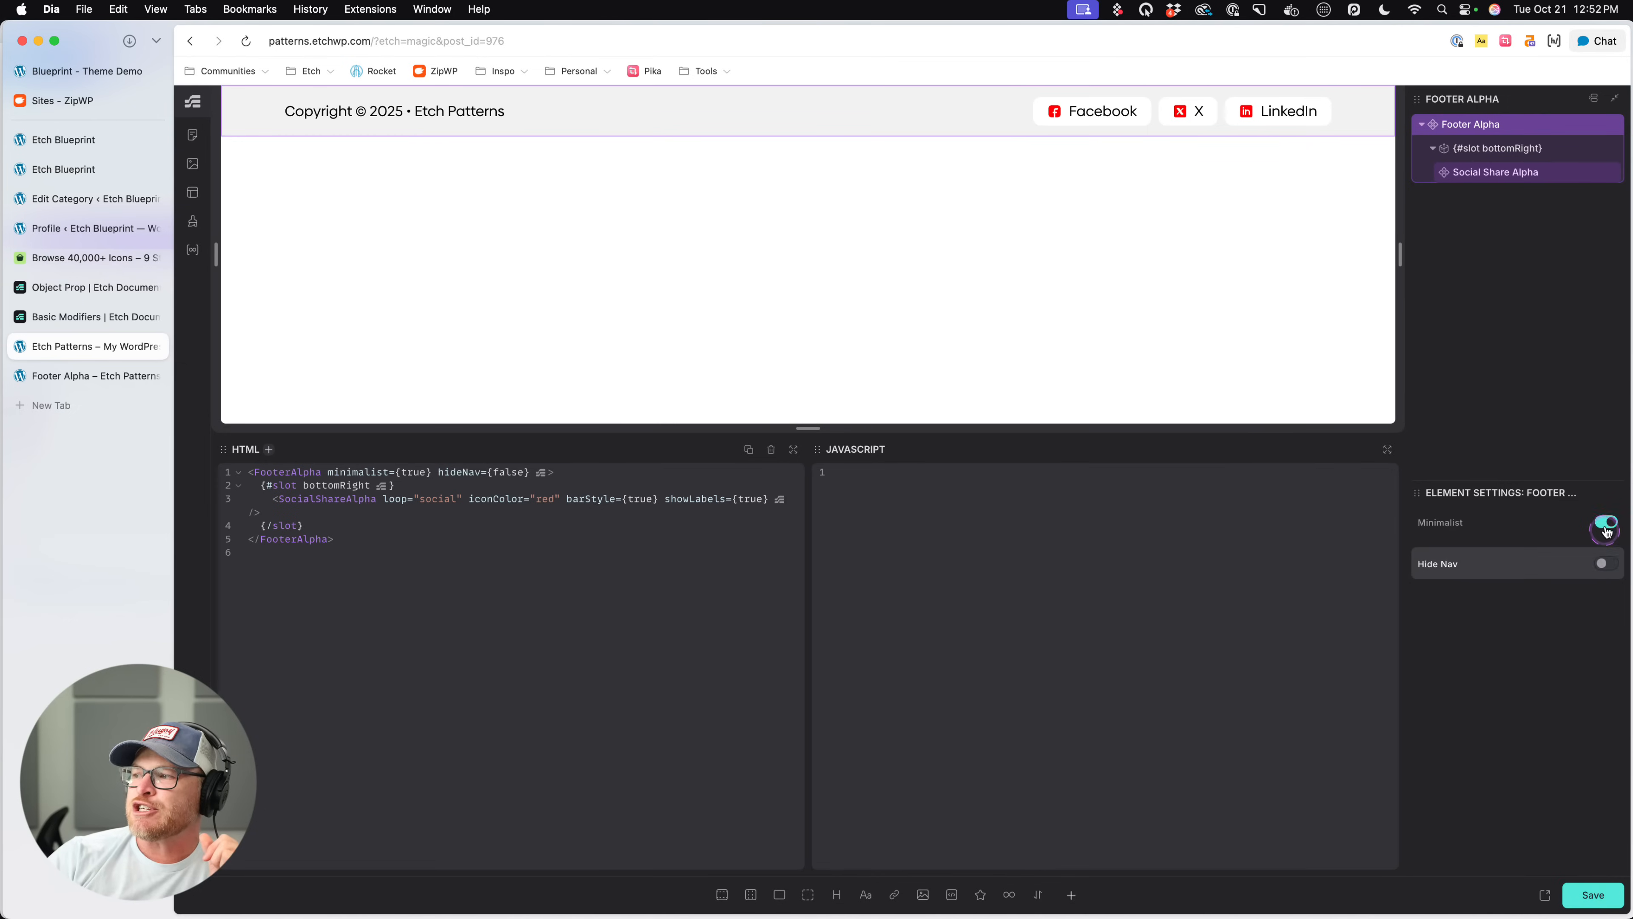
pyautogui.click(1605, 525)
pyautogui.click(1605, 526)
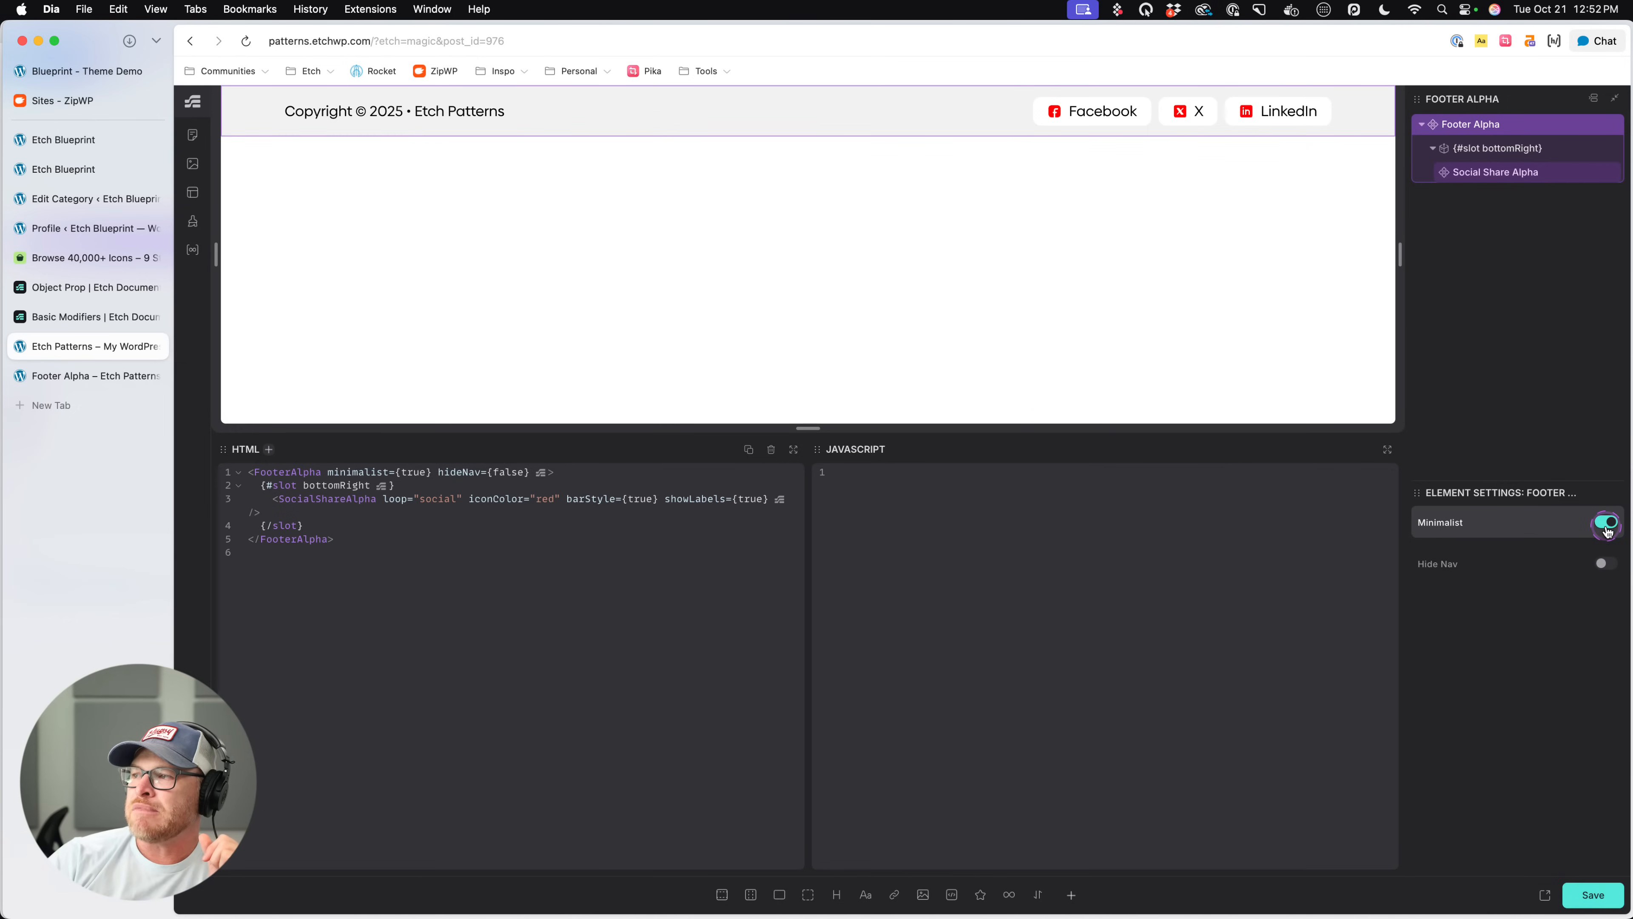
# - Turn off Minimalist, preview Footer Alpha with Hide Nav, and restore the full footer with both options off
pyautogui.click(1605, 525)
pyautogui.click(1604, 564)
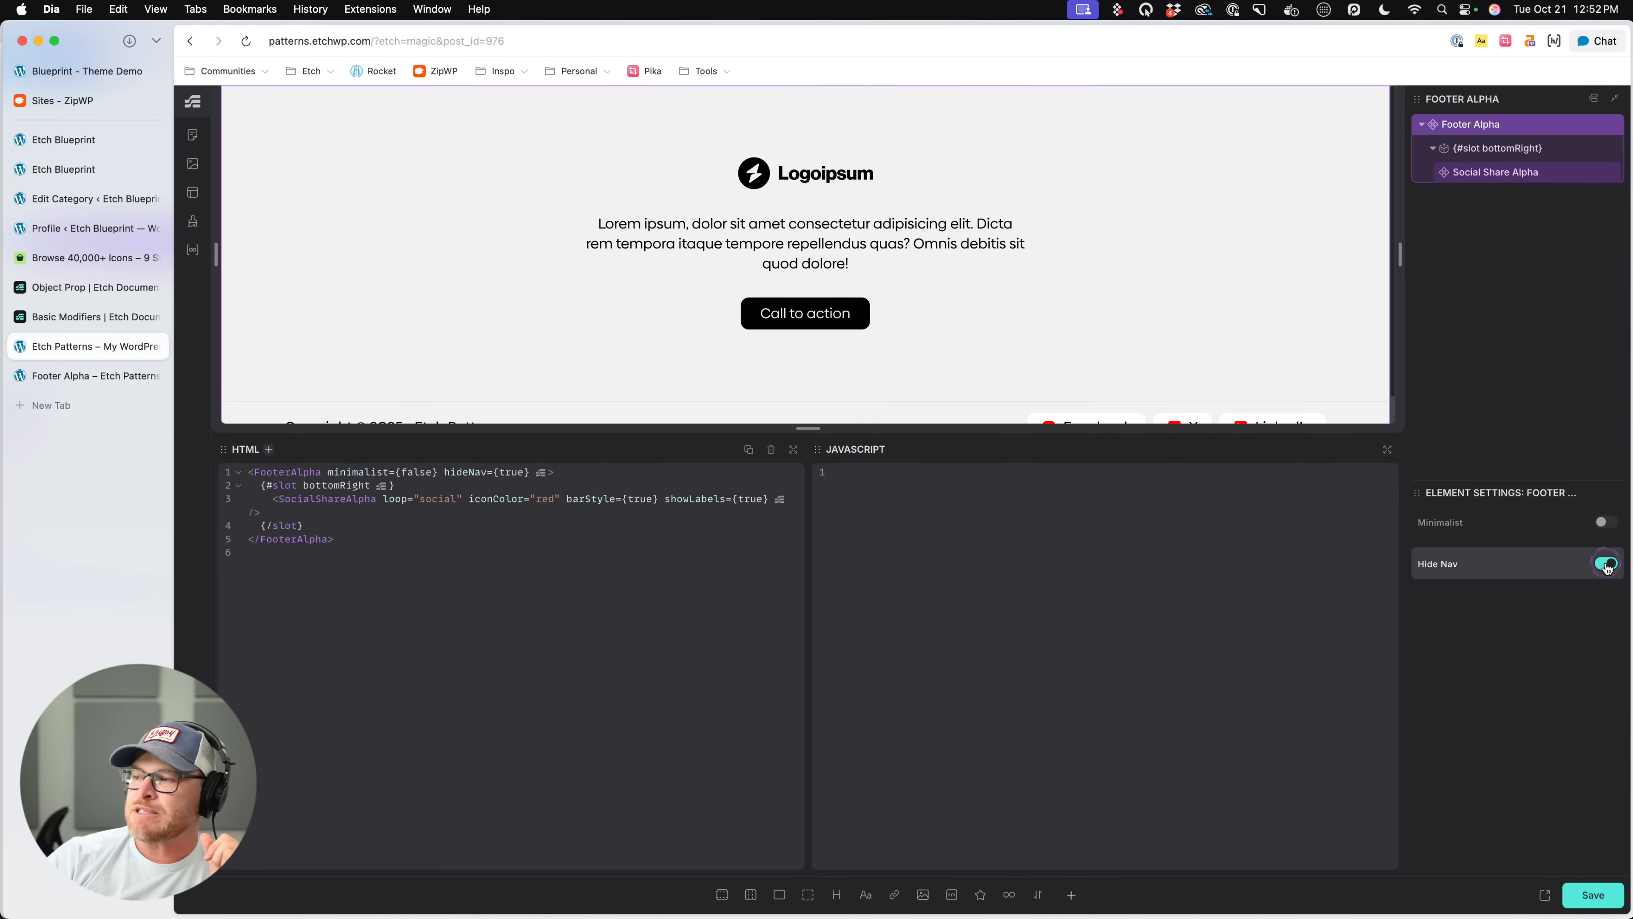
pyautogui.click(1606, 565)
pyautogui.click(1606, 522)
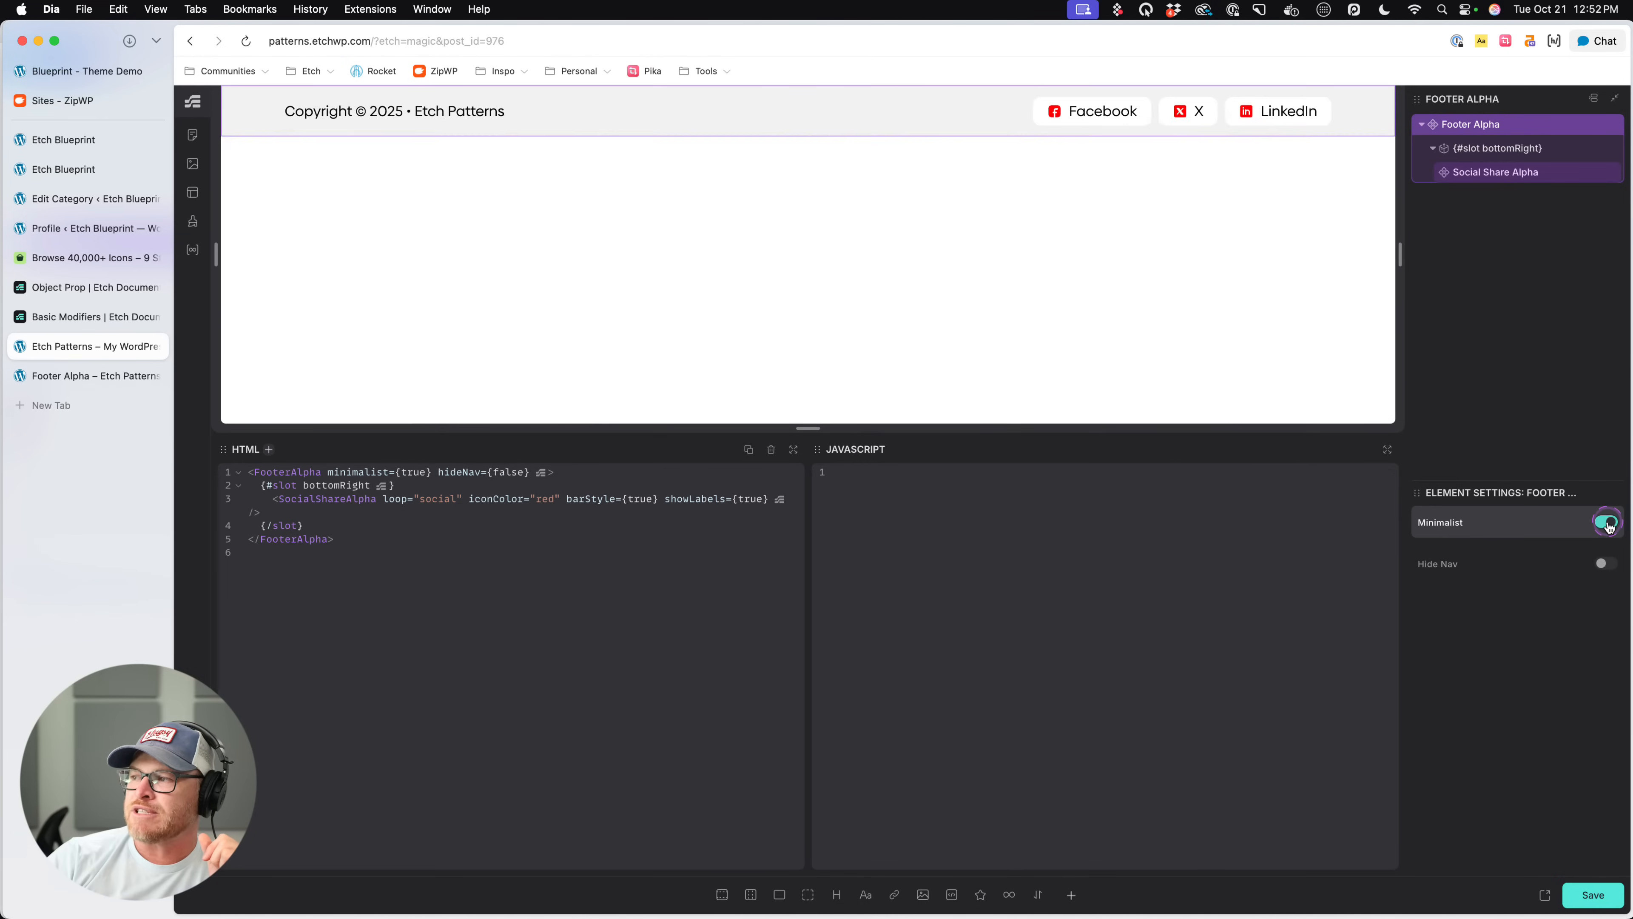
pyautogui.click(1606, 522)
pyautogui.click(559, 133)
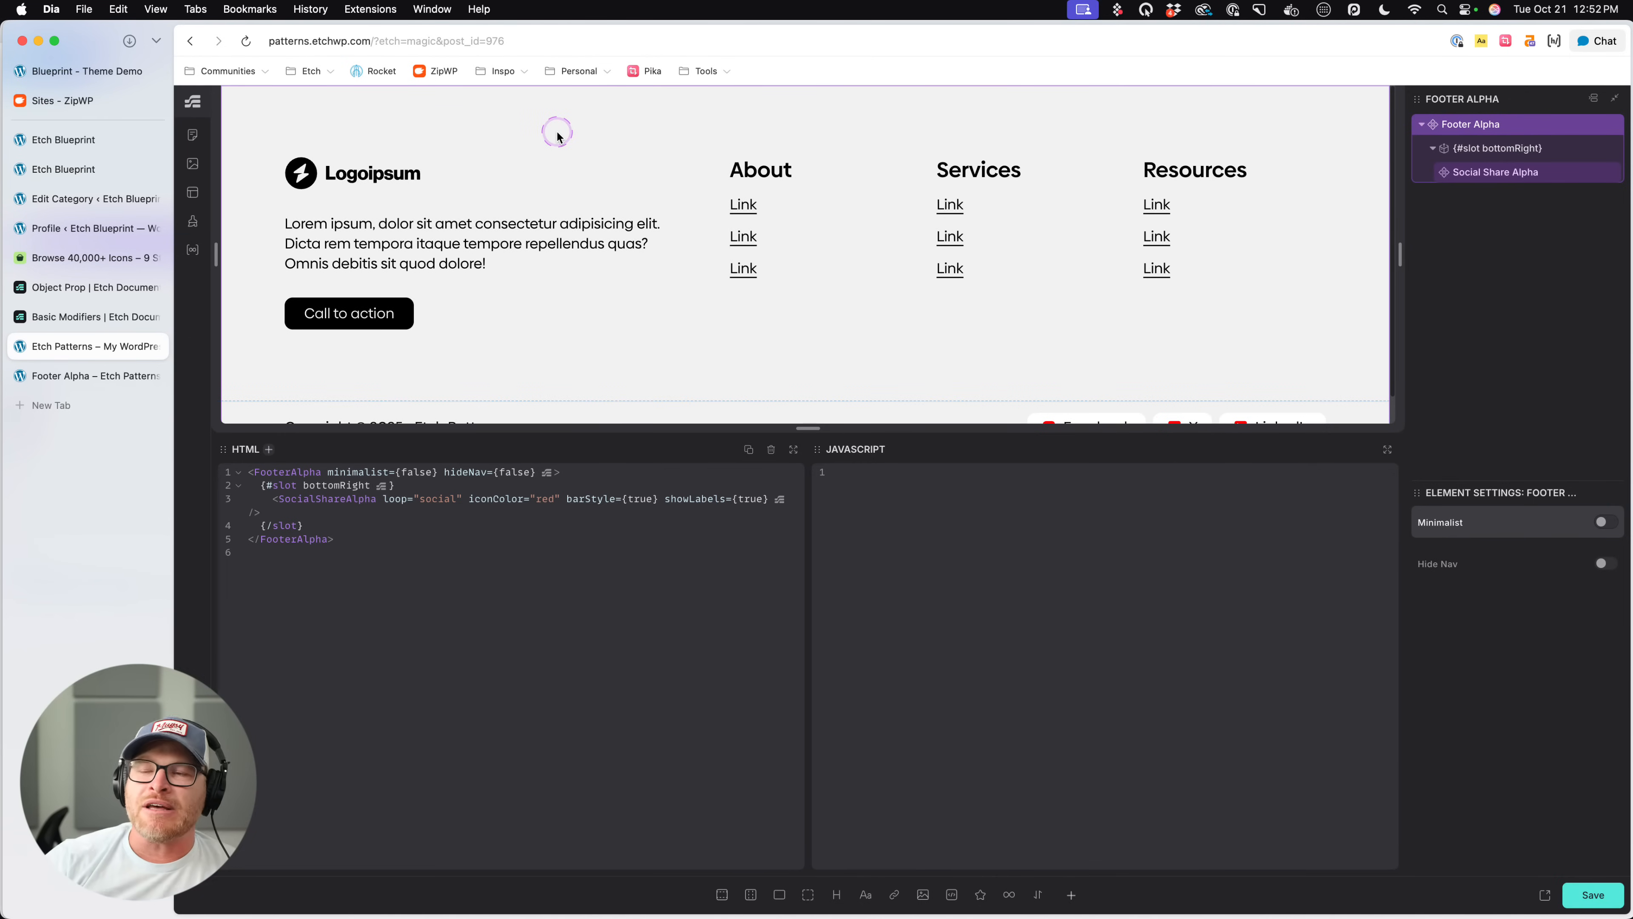
pyautogui.scroll(-1, 563, 149)
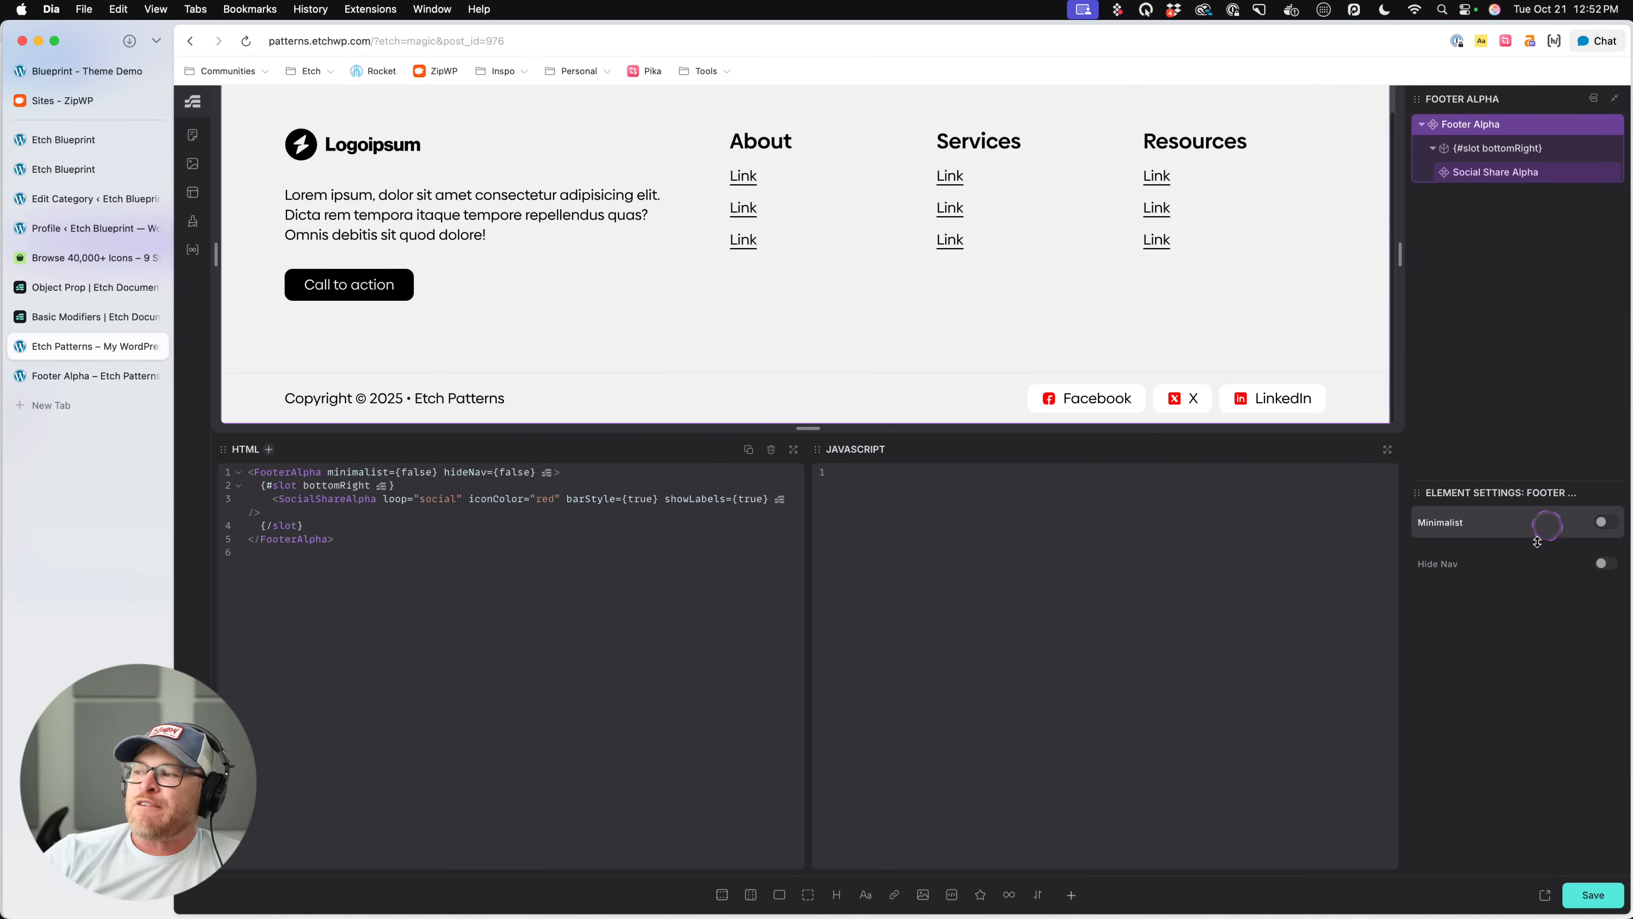
# - Compare Footer Alpha with and without its navigation, then turn on both Hide Nav and Minimalist
pyautogui.click(1604, 573)
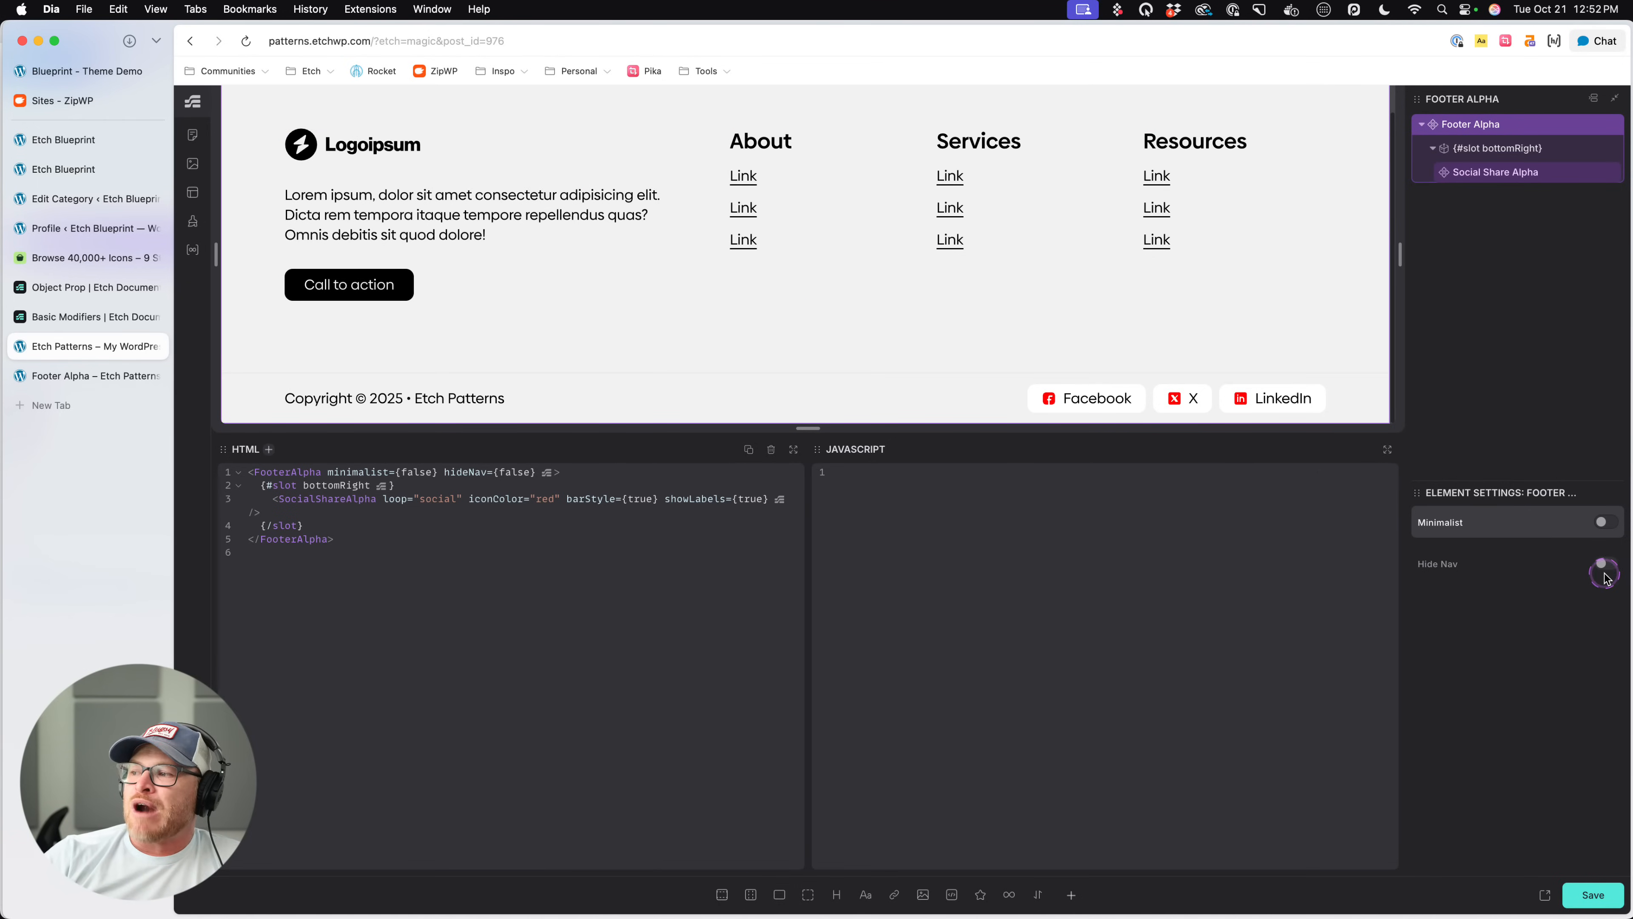
pyautogui.click(780, 730)
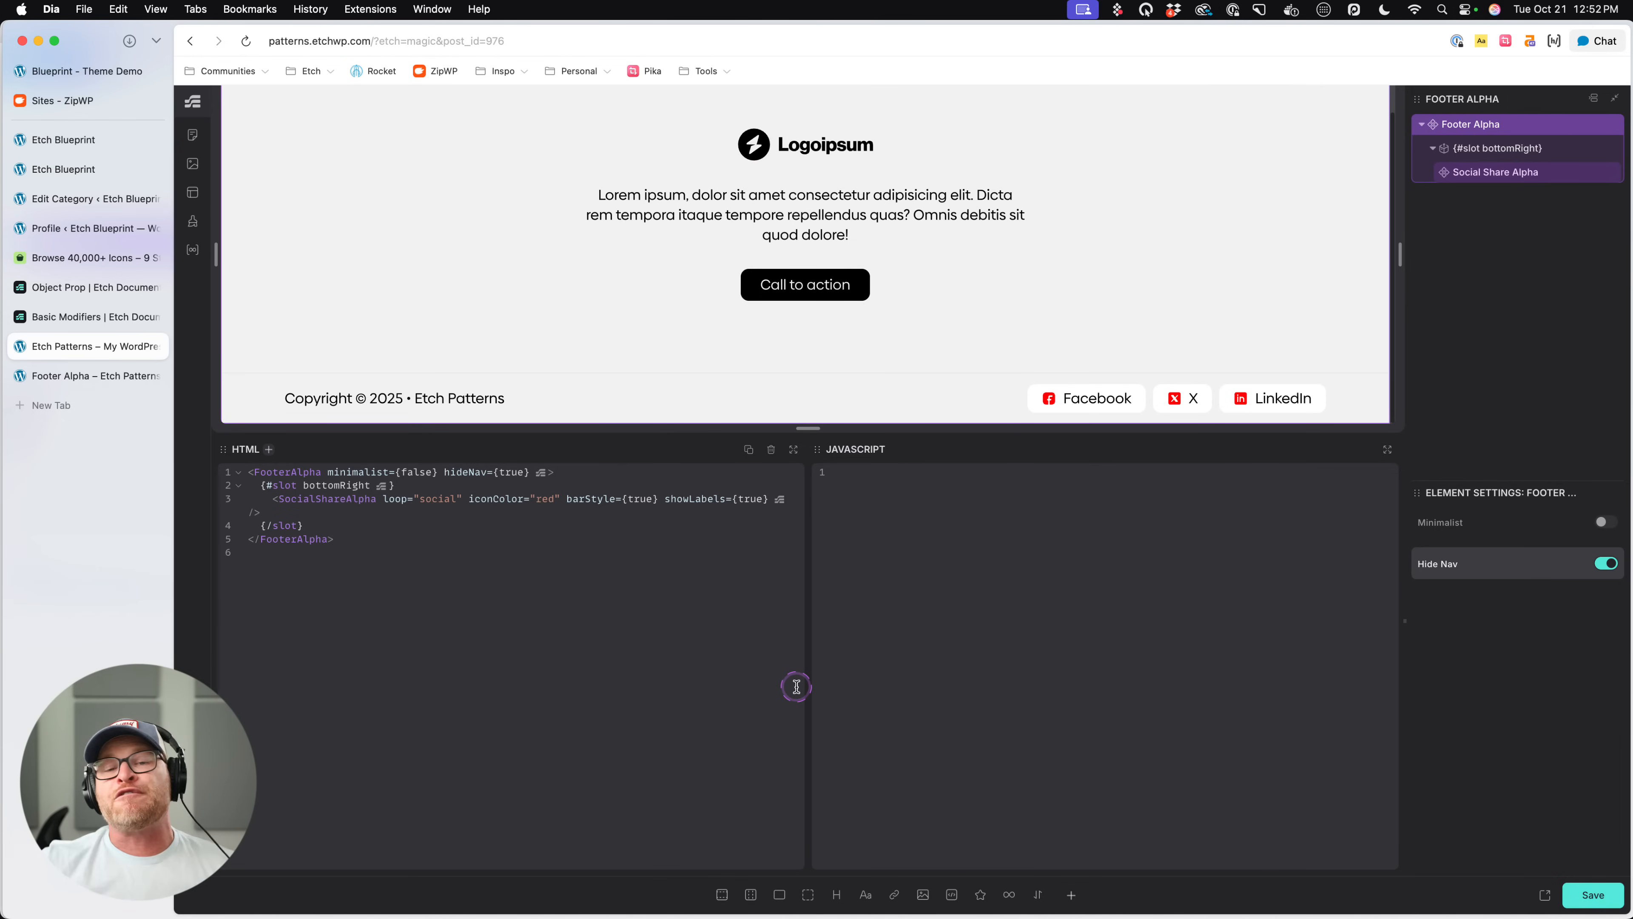
pyautogui.click(1605, 564)
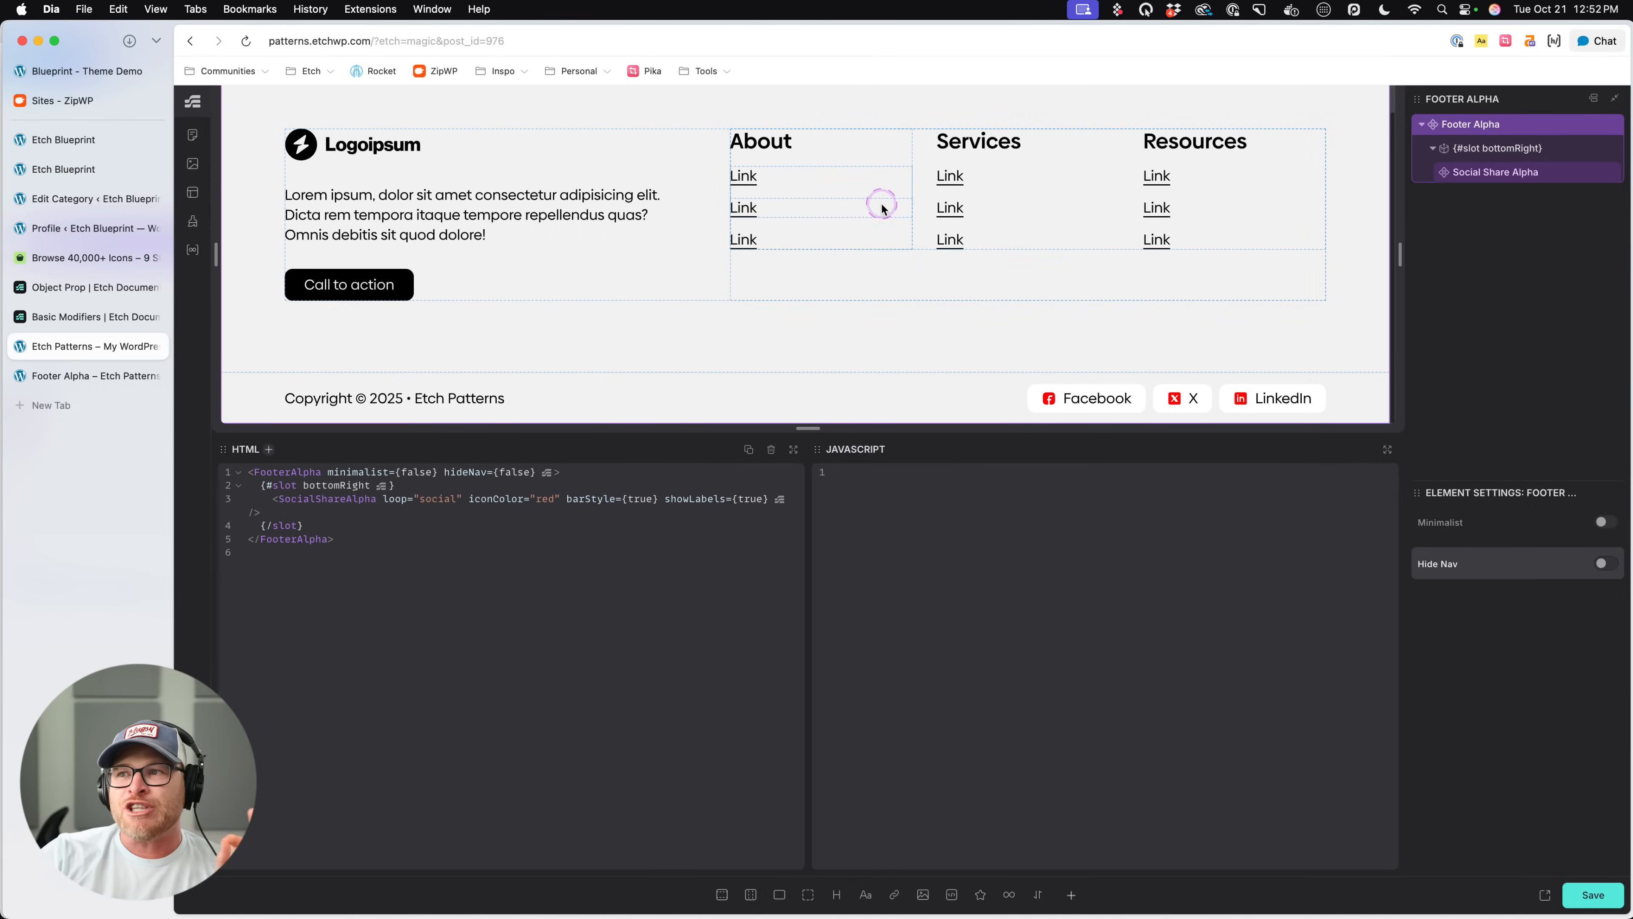
pyautogui.click(1605, 564)
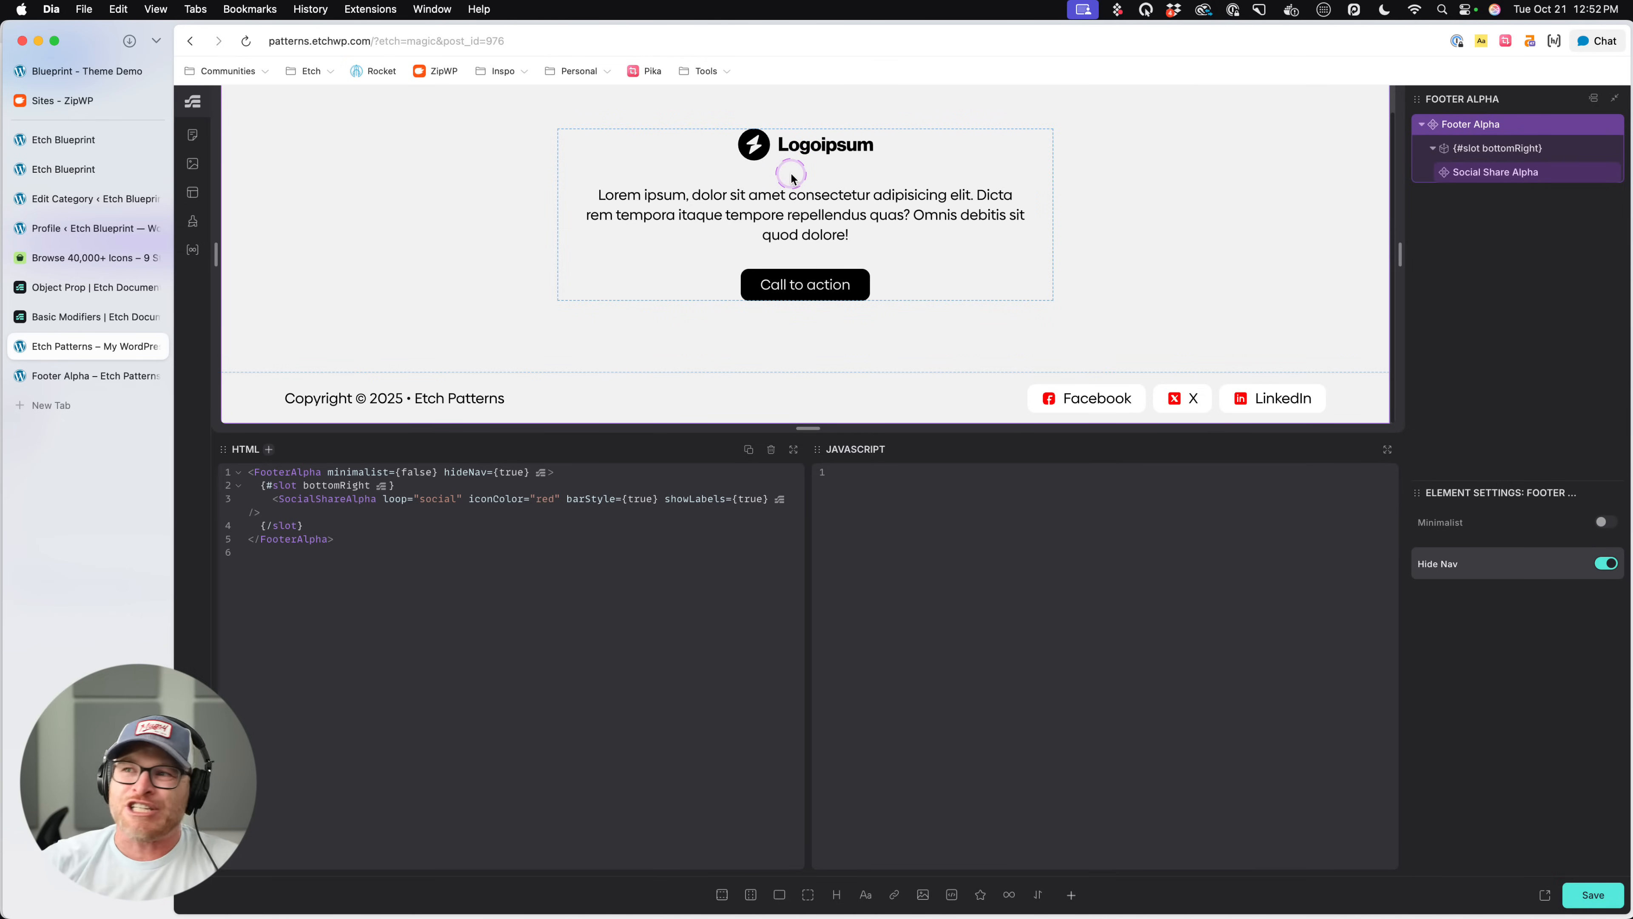
pyautogui.click(1604, 523)
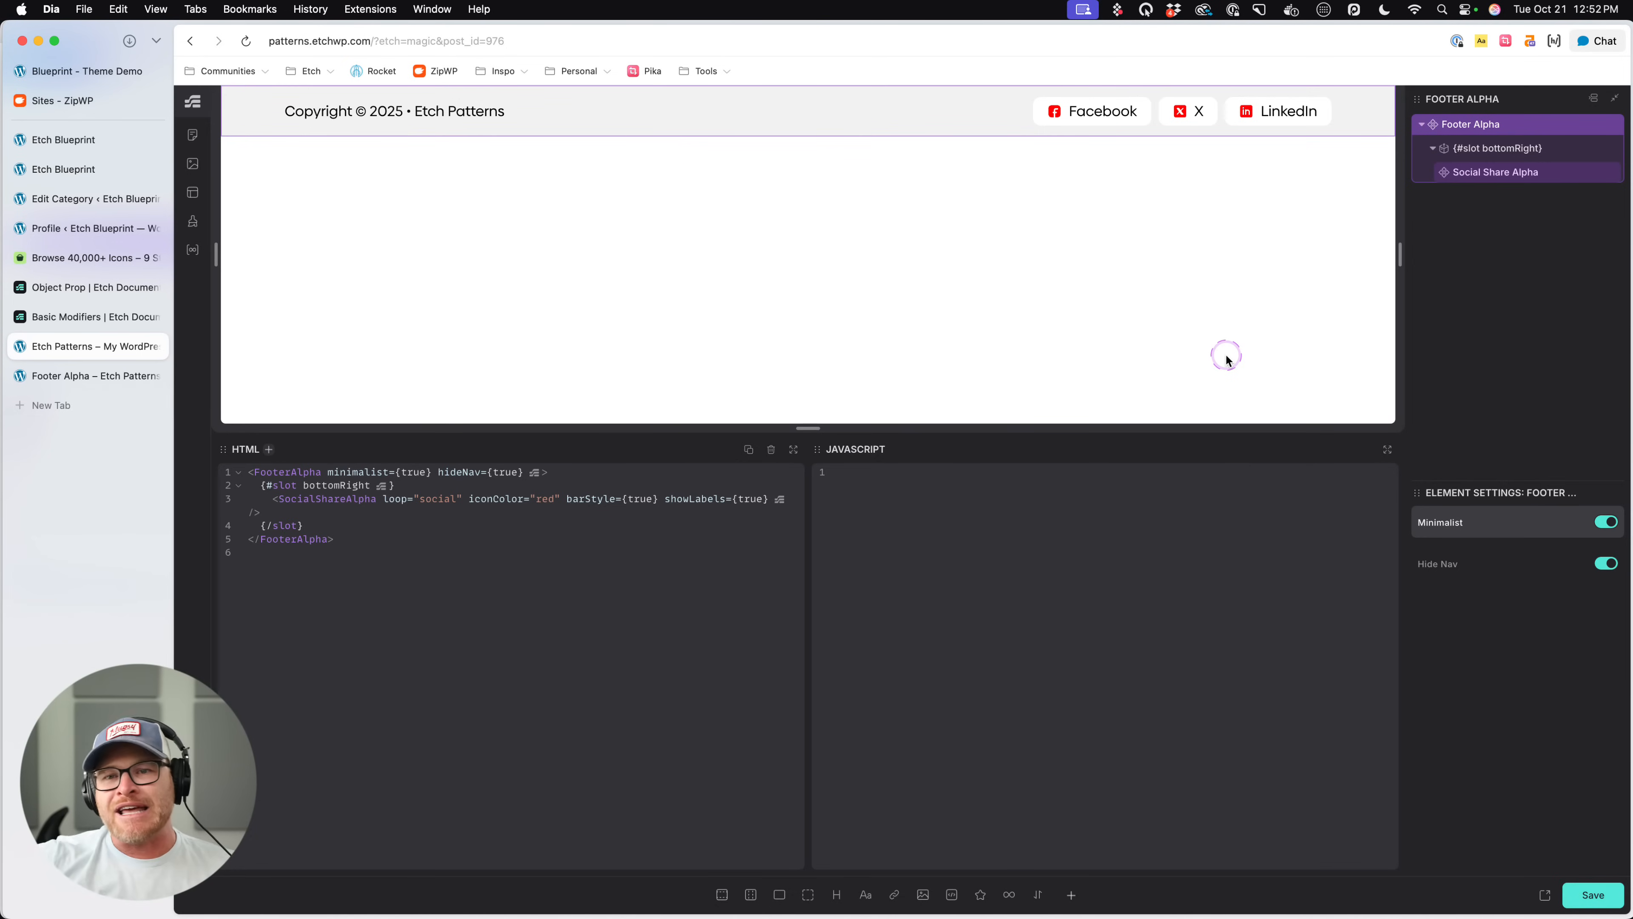
# - Delete the Social Share Alpha component from Footer Alpha's bottomRight slot and save
pyautogui.click(1221, 117)
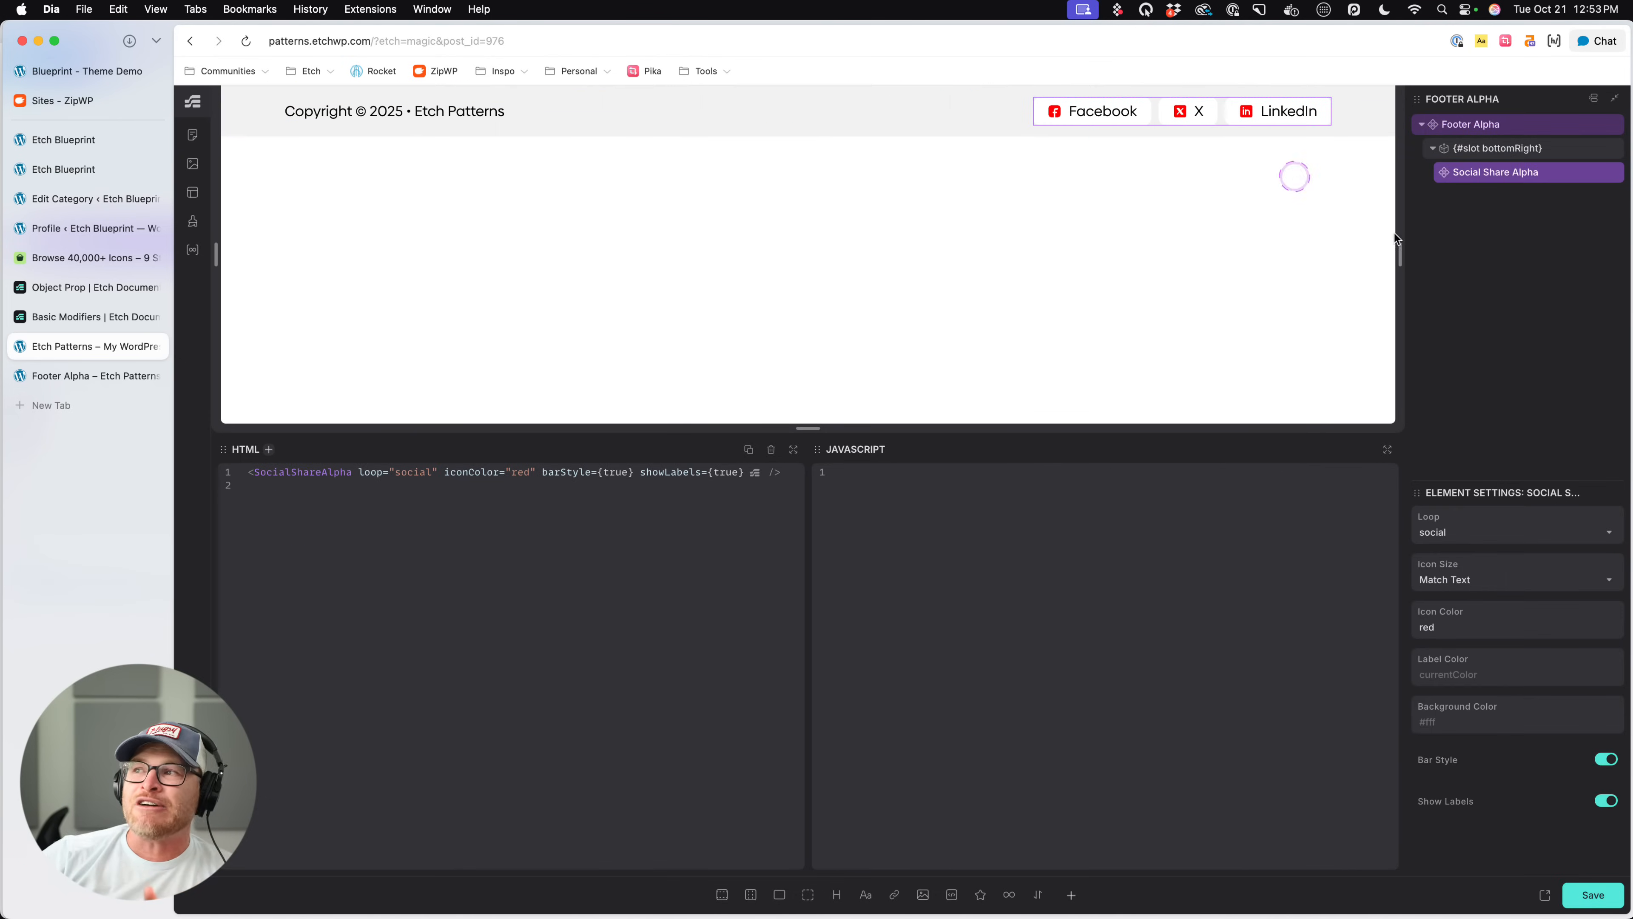
pyautogui.click(1607, 171)
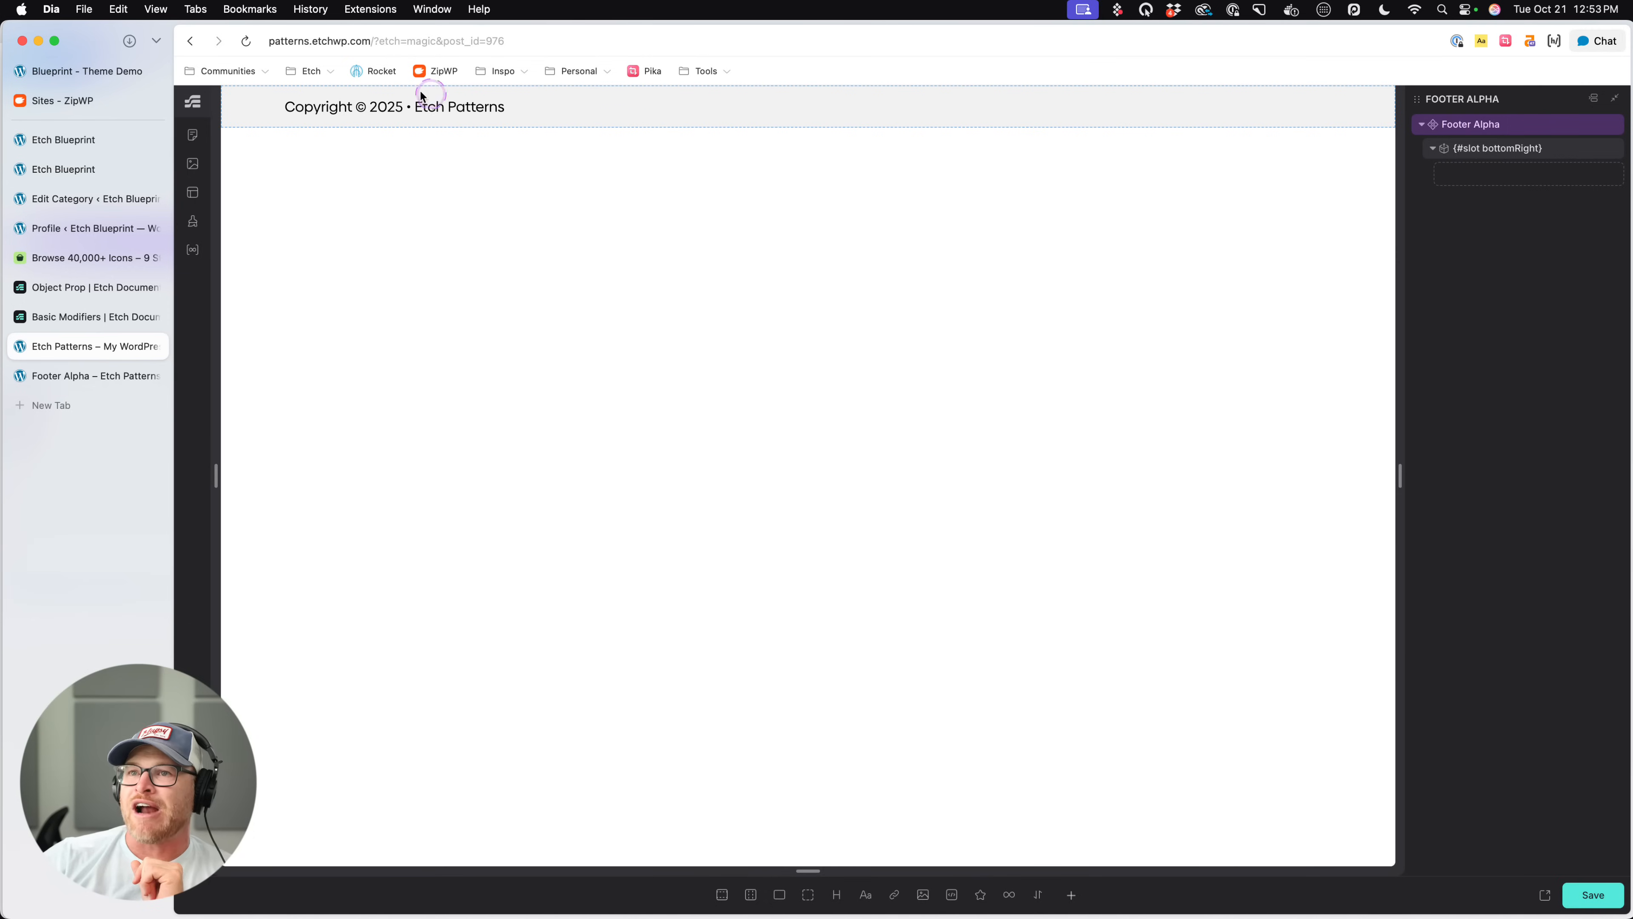
pyautogui.click(1577, 895)
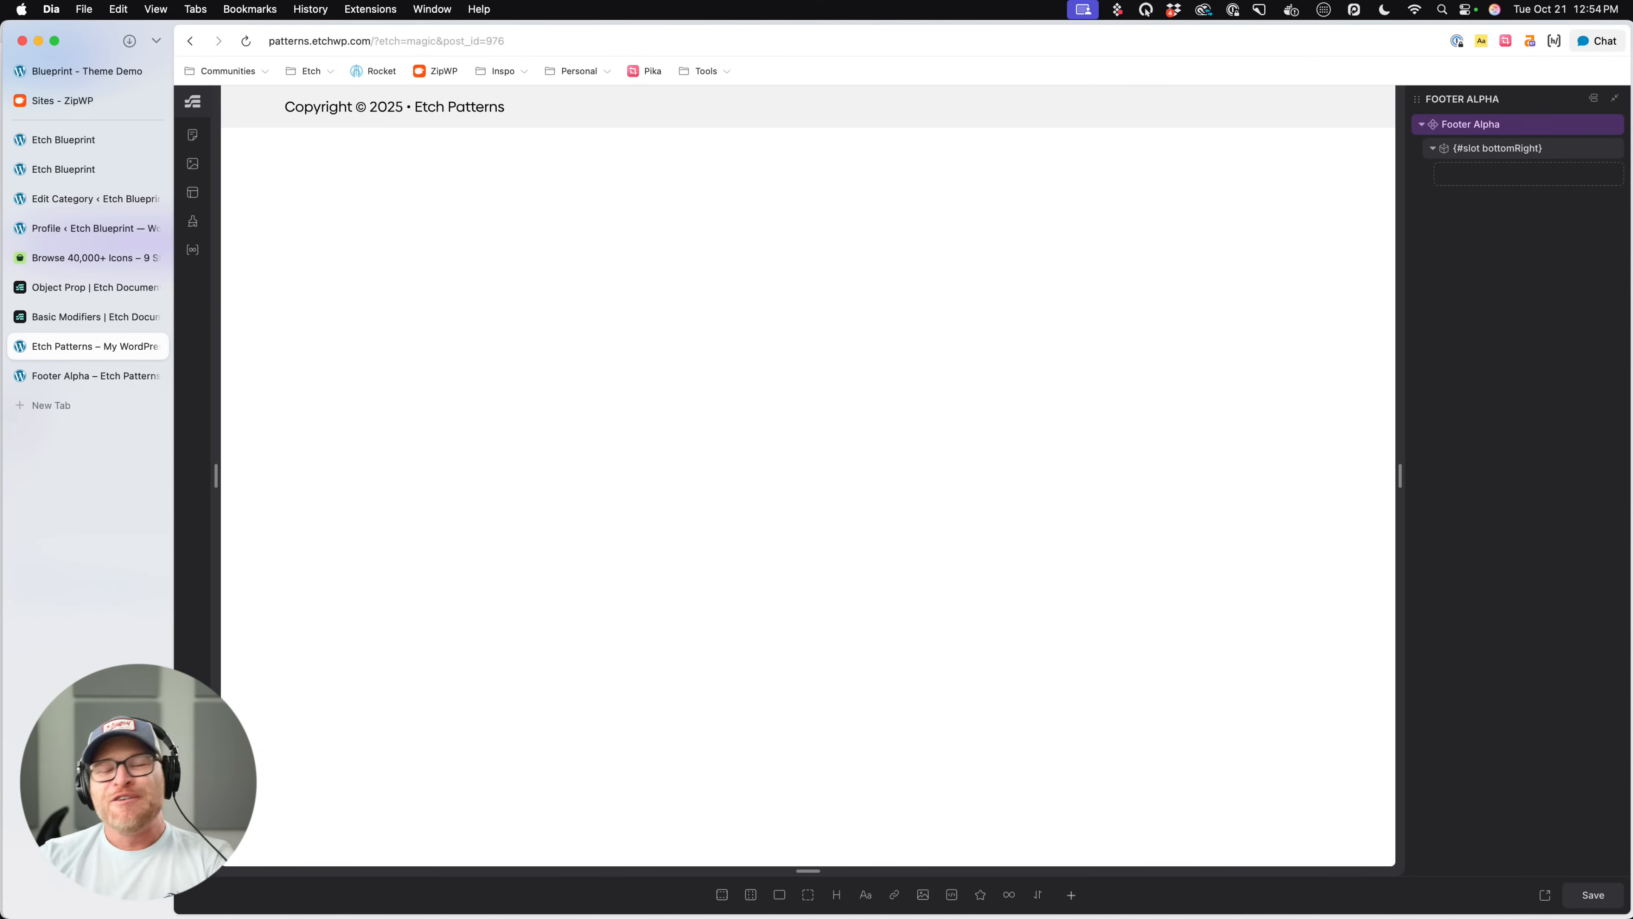
pyautogui.press('super+s')
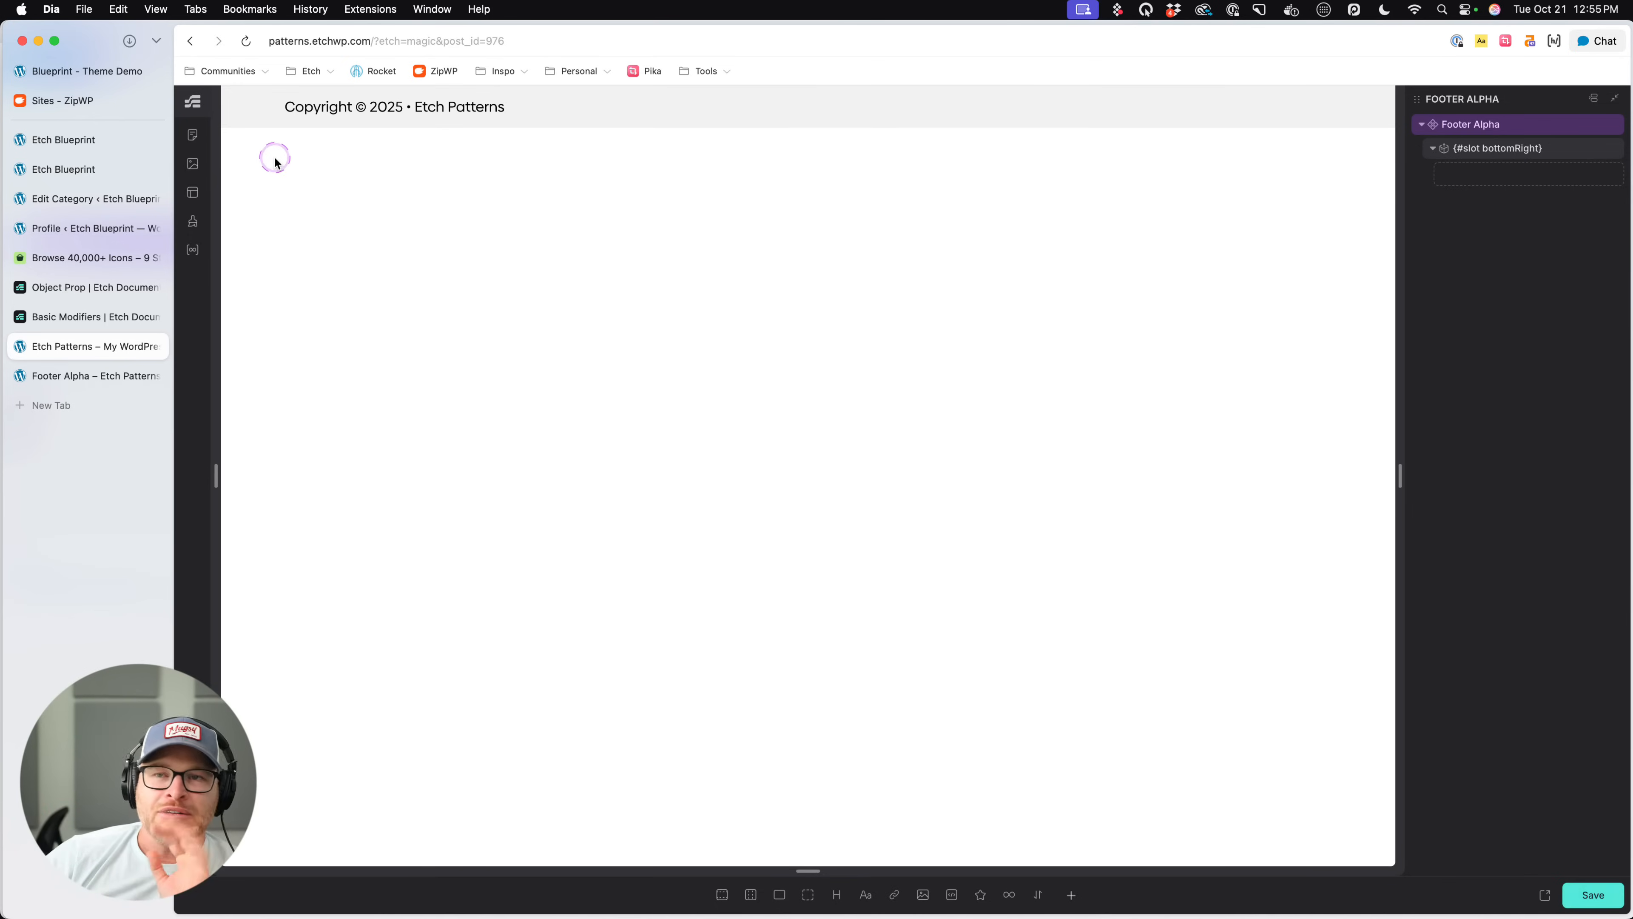
# - Open the site's Home page in the builder from the Content Hub pages list
pyautogui.click(192, 134)
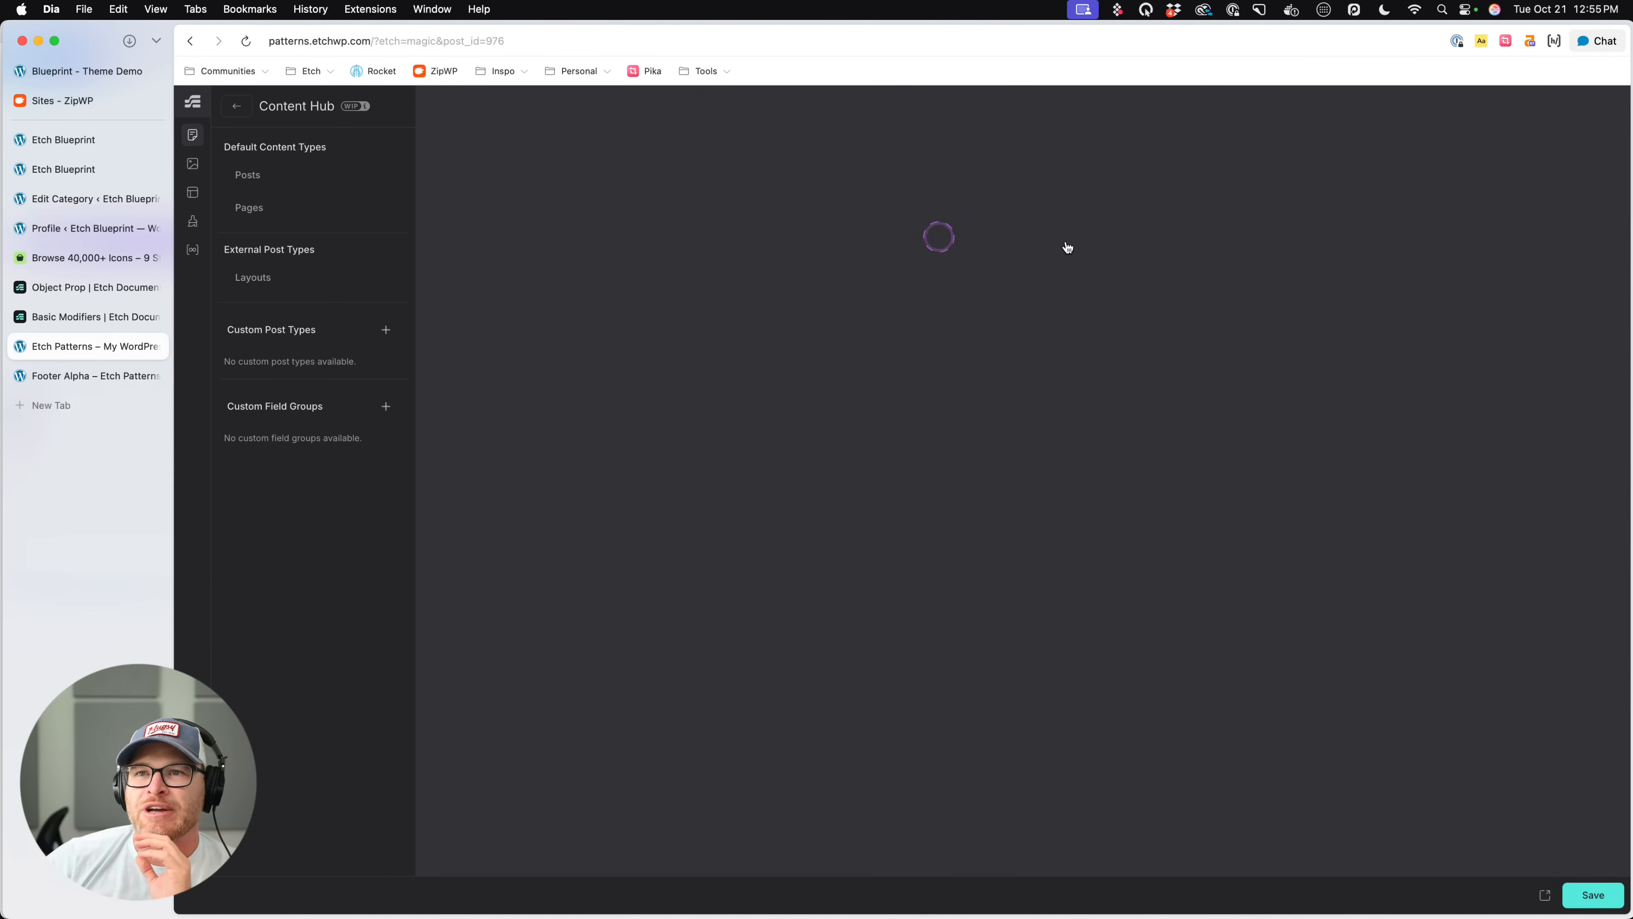
pyautogui.click(275, 208)
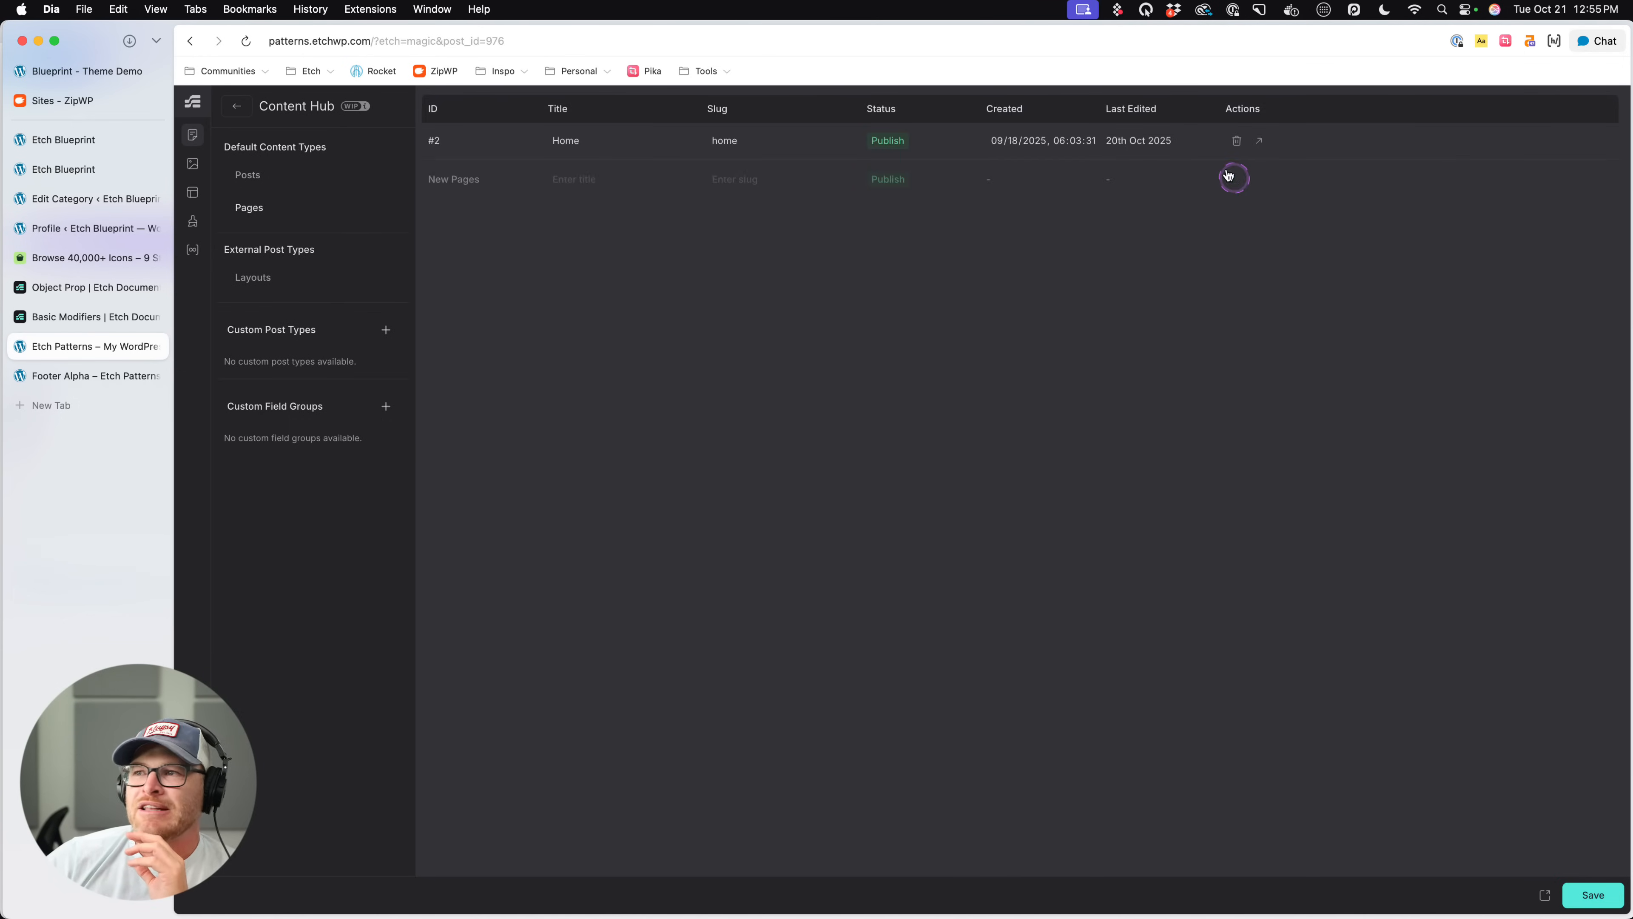
pyautogui.click(1259, 141)
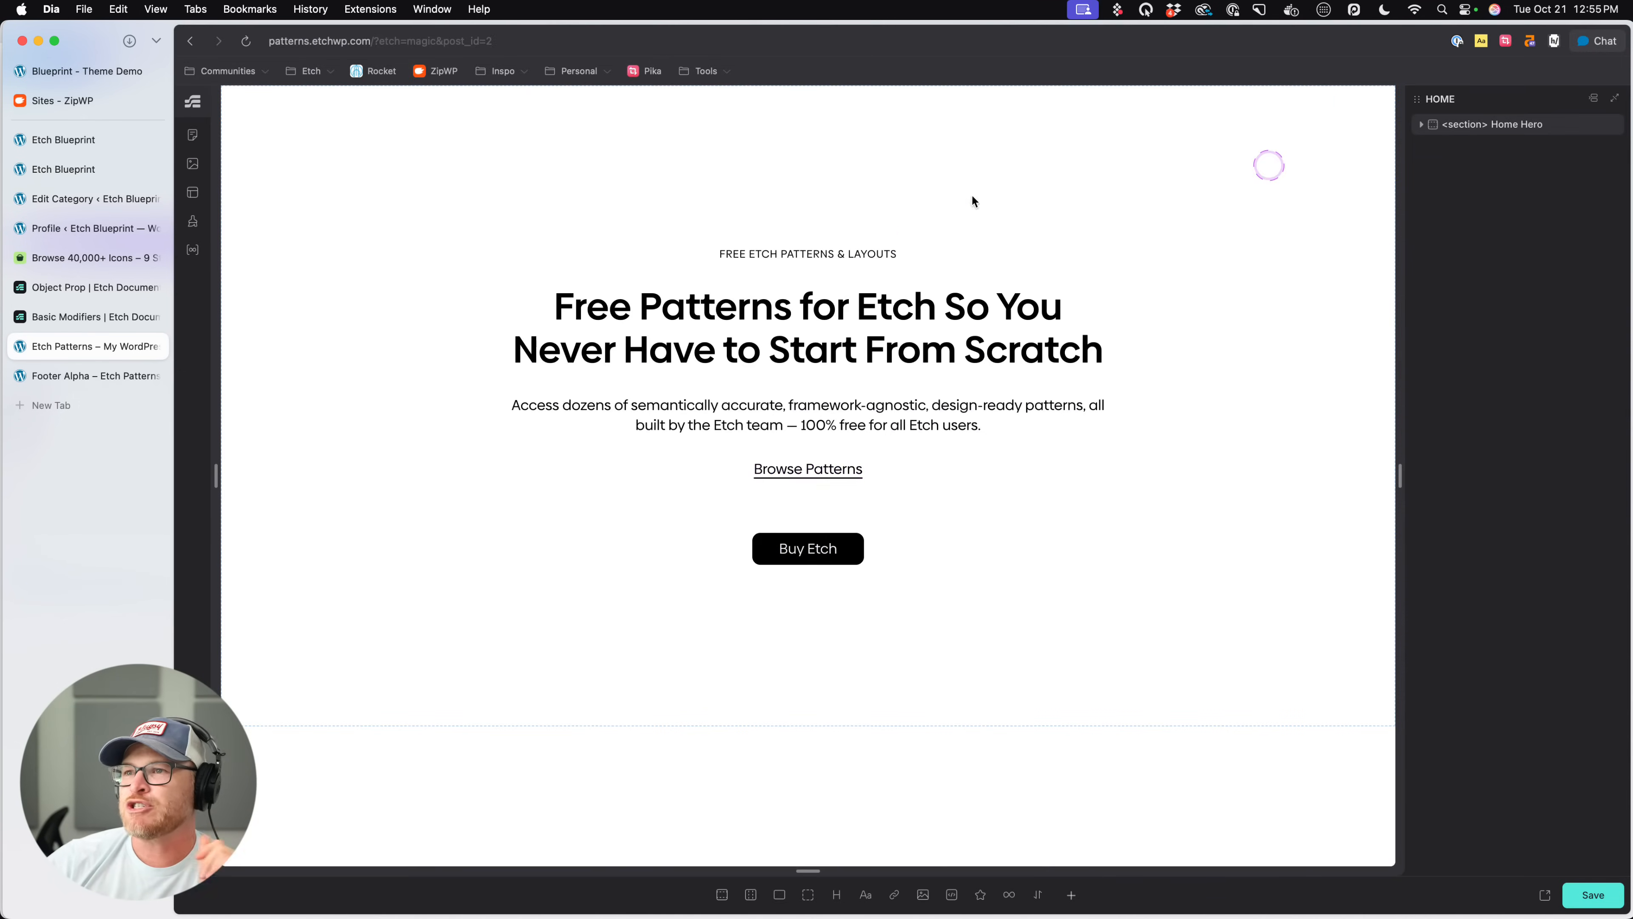
# - Close the Etch Patterns editor and Footer Alpha preview, and return to the Etch Blueprint home page editor
pyautogui.click(158, 348)
pyautogui.press('Return')
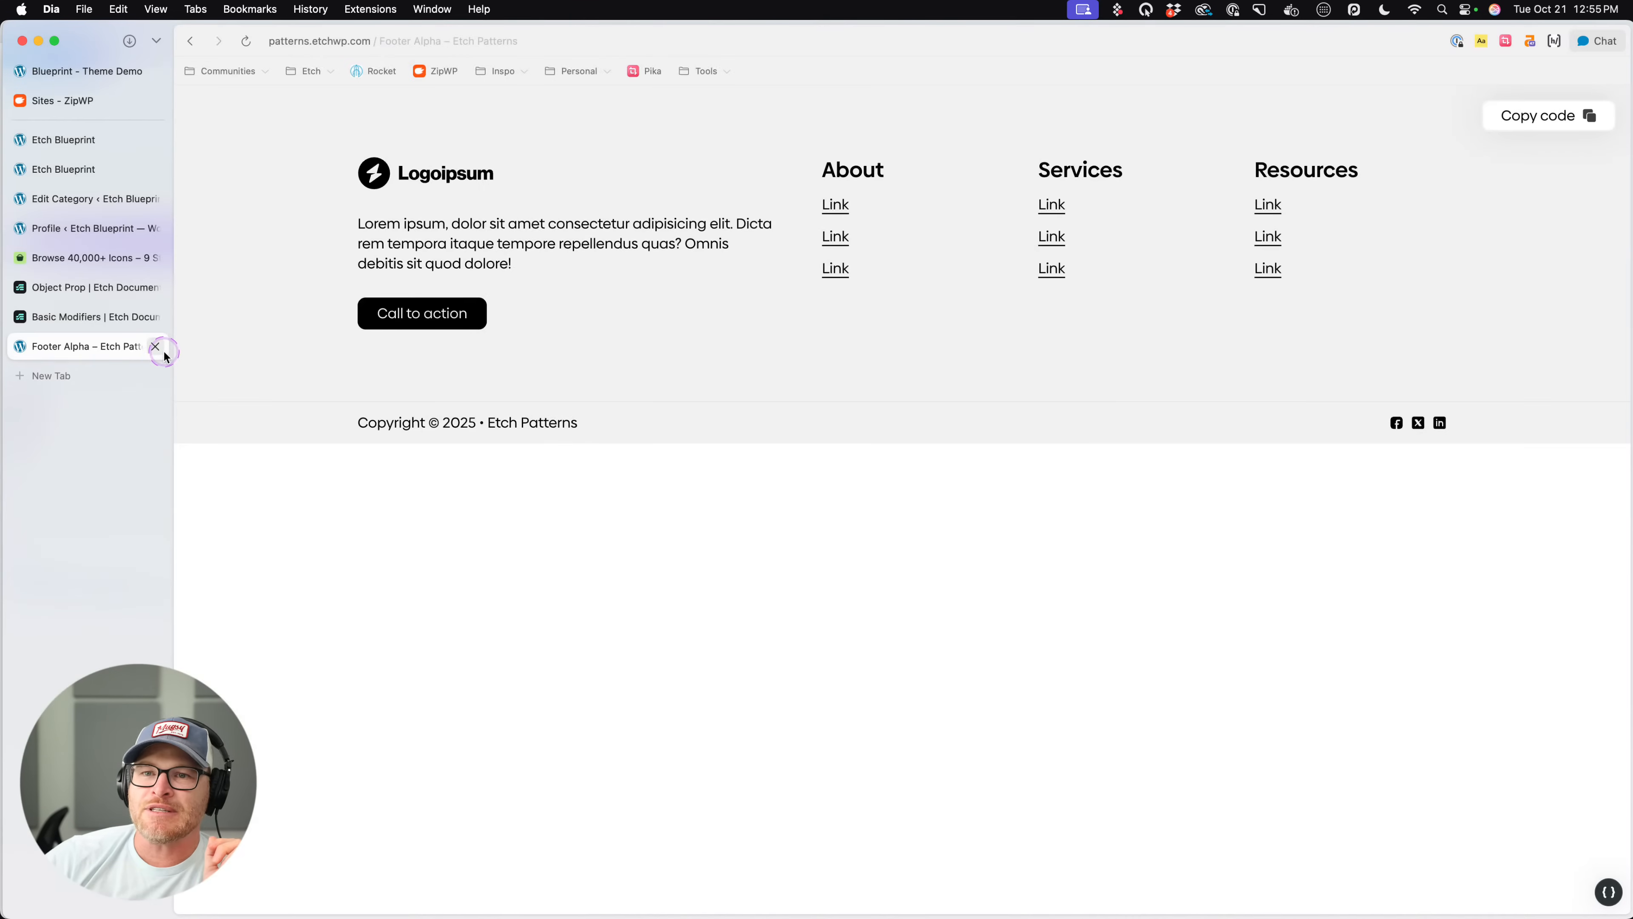
pyautogui.click(158, 347)
pyautogui.click(87, 71)
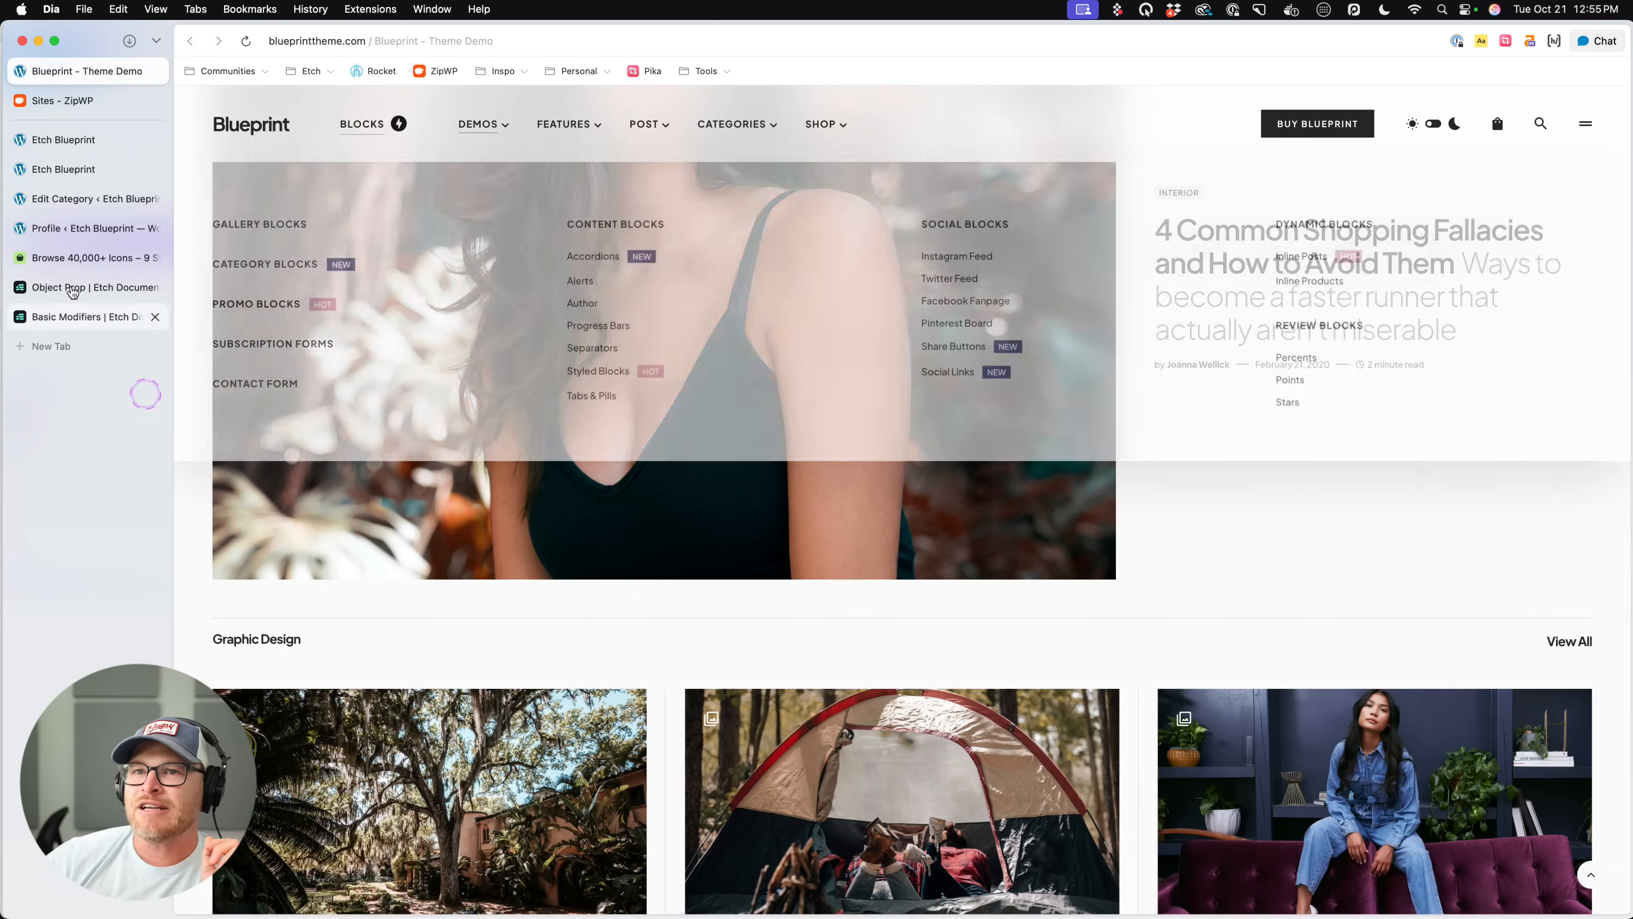
pyautogui.click(83, 144)
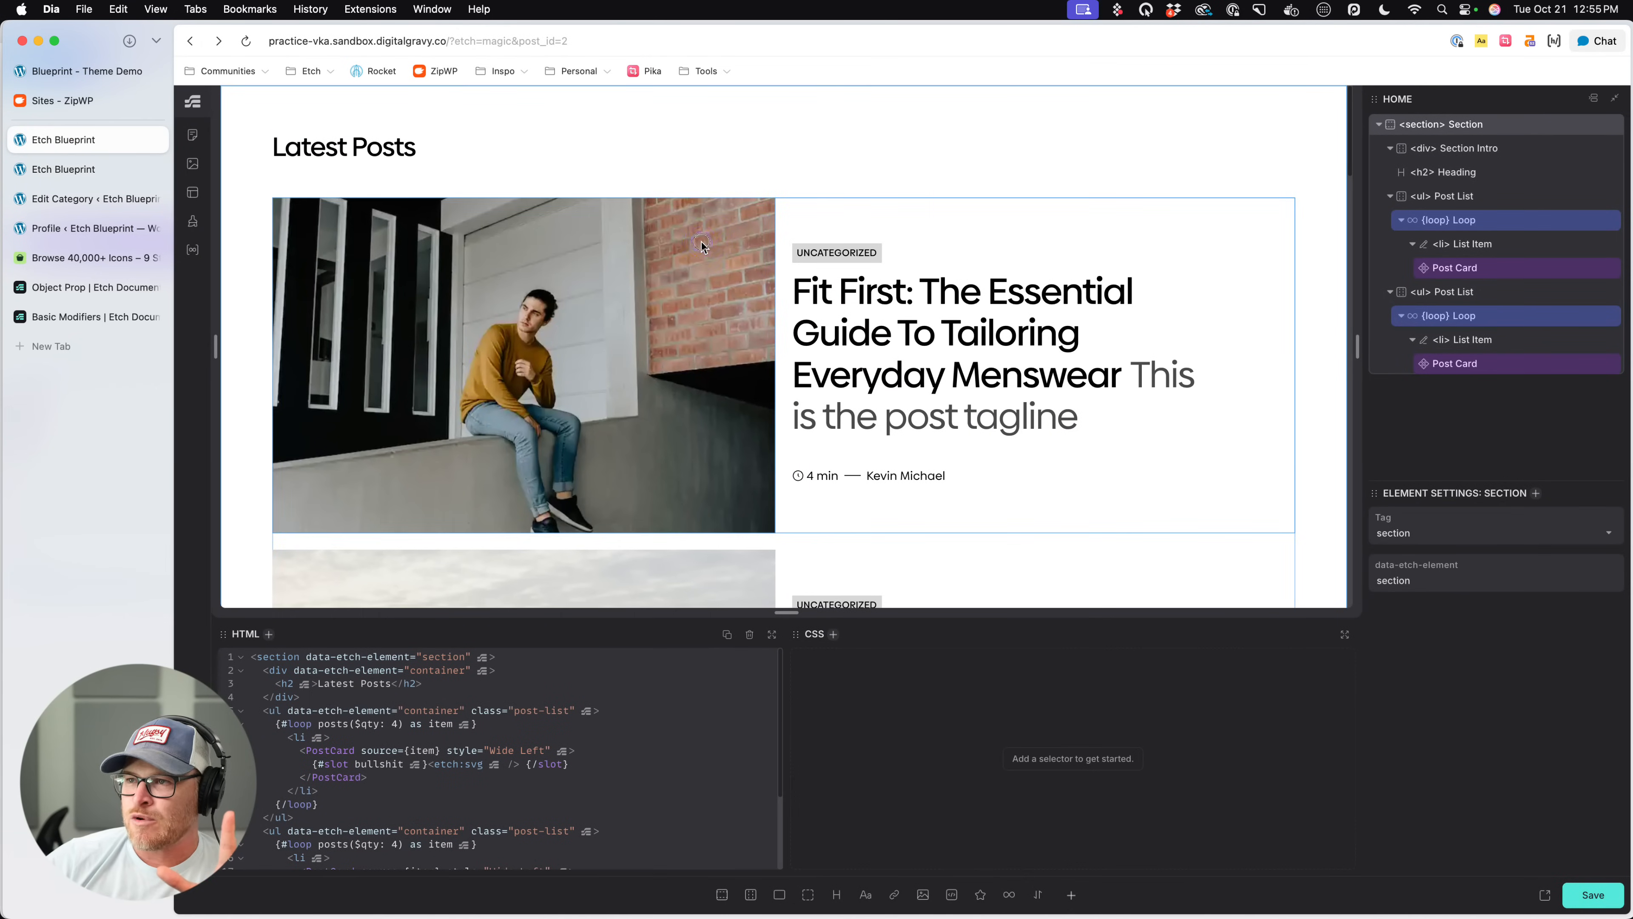
# - Open the Post Card component from the first Post List loop for editing
pyautogui.click(759, 379)
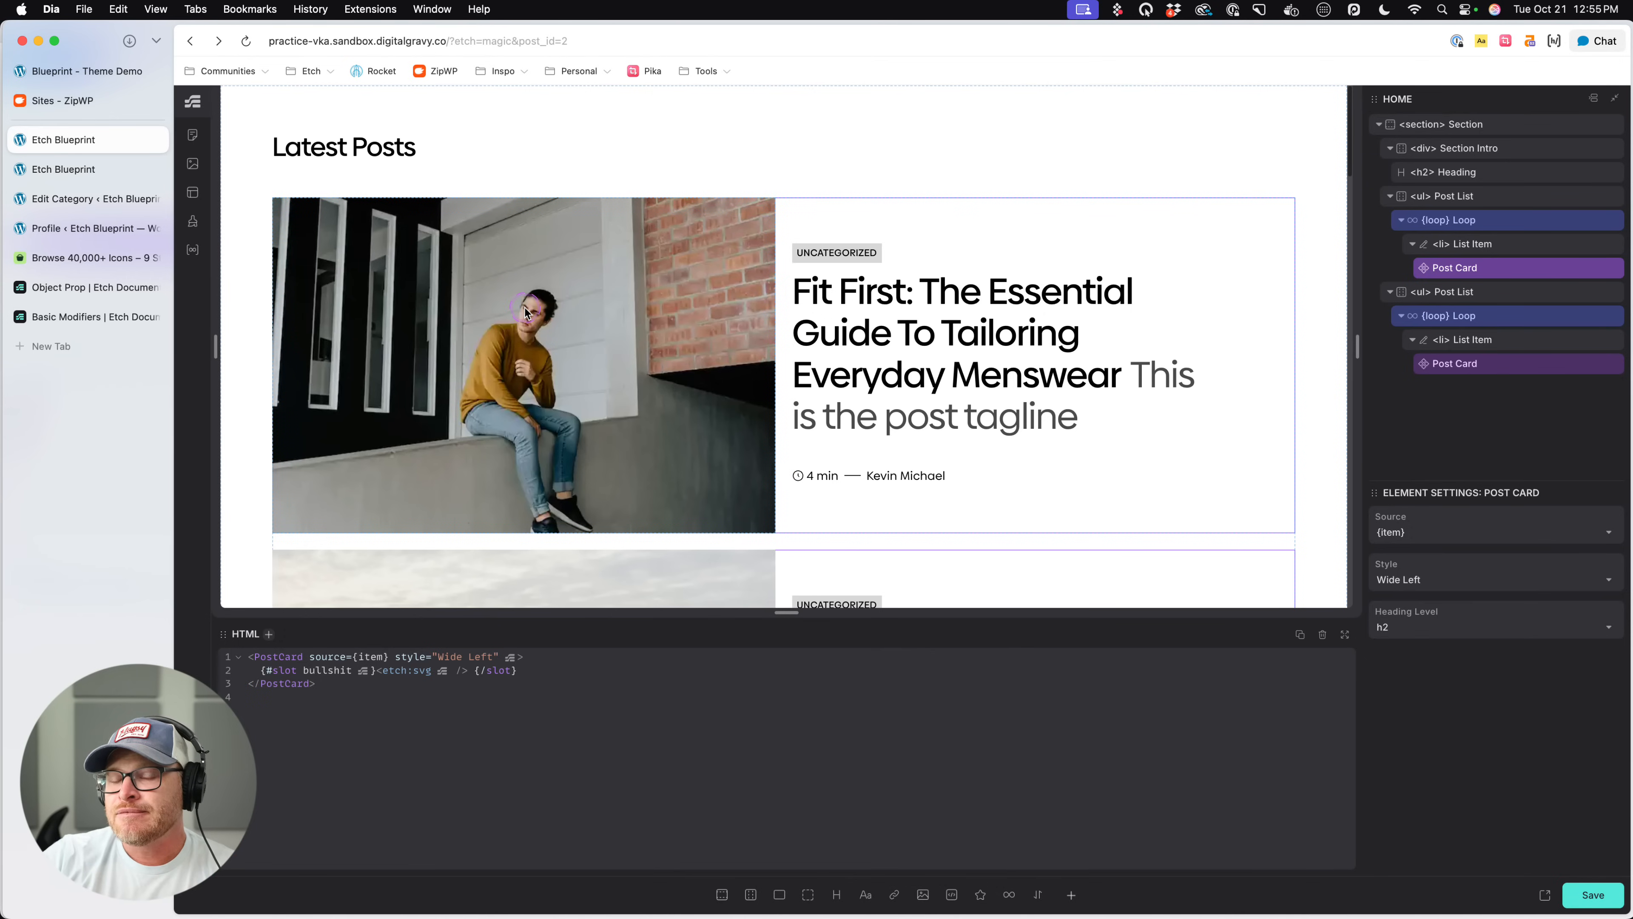
pyautogui.rightClick(1489, 281)
pyautogui.click(1419, 435)
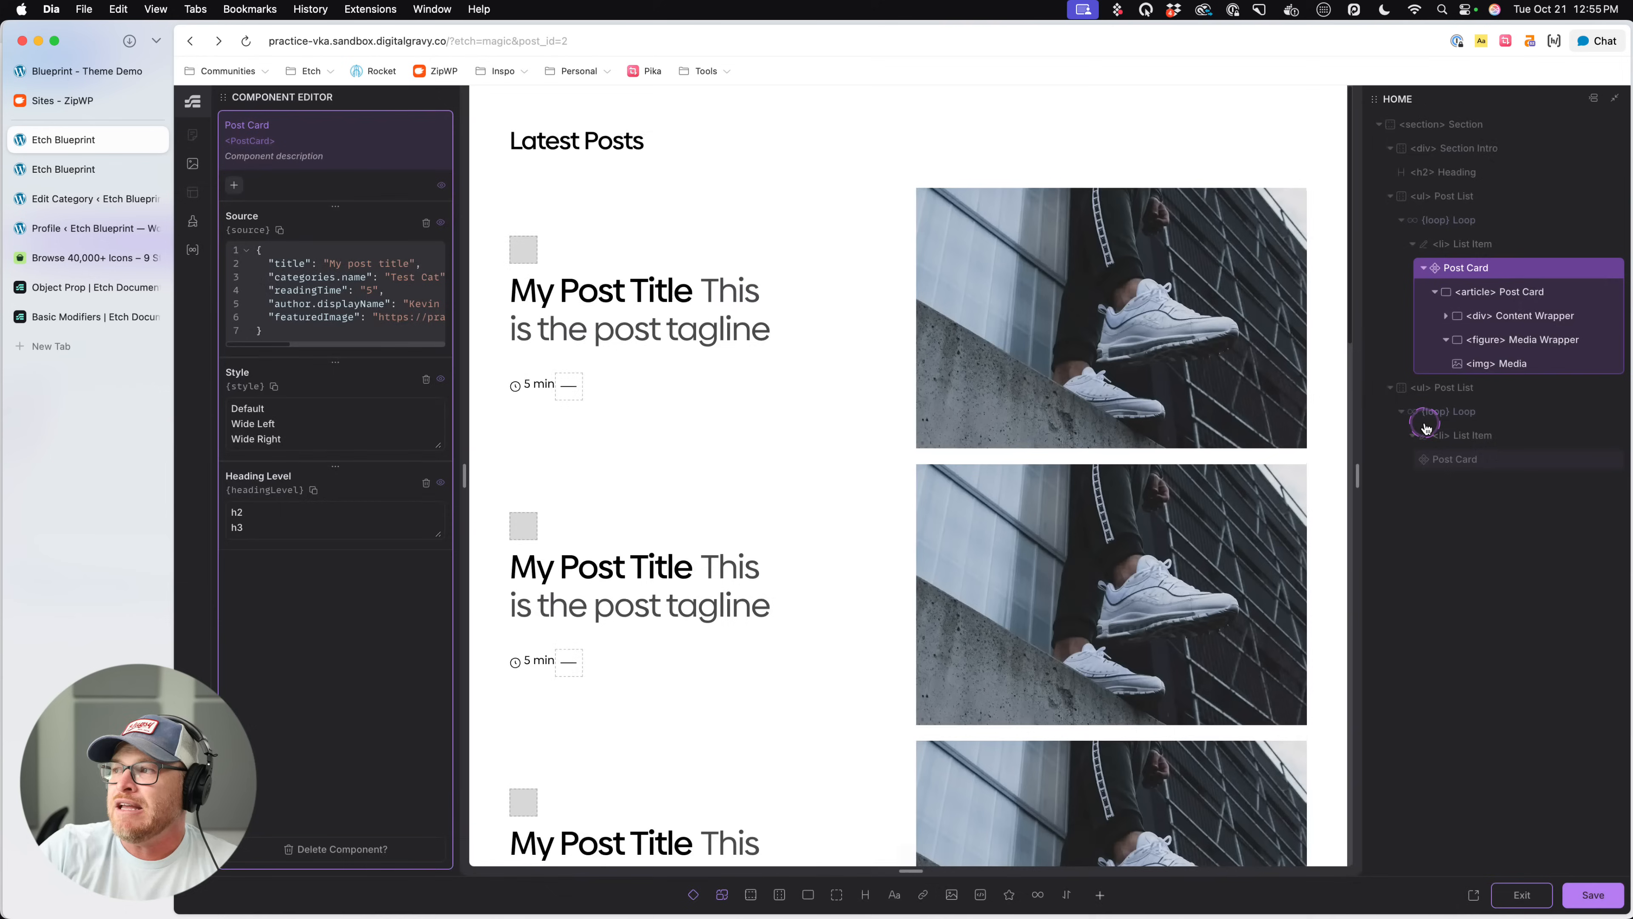
# - Add a text element inside the Post Card's Media Wrapper figure and name it Caption
pyautogui.click(1517, 346)
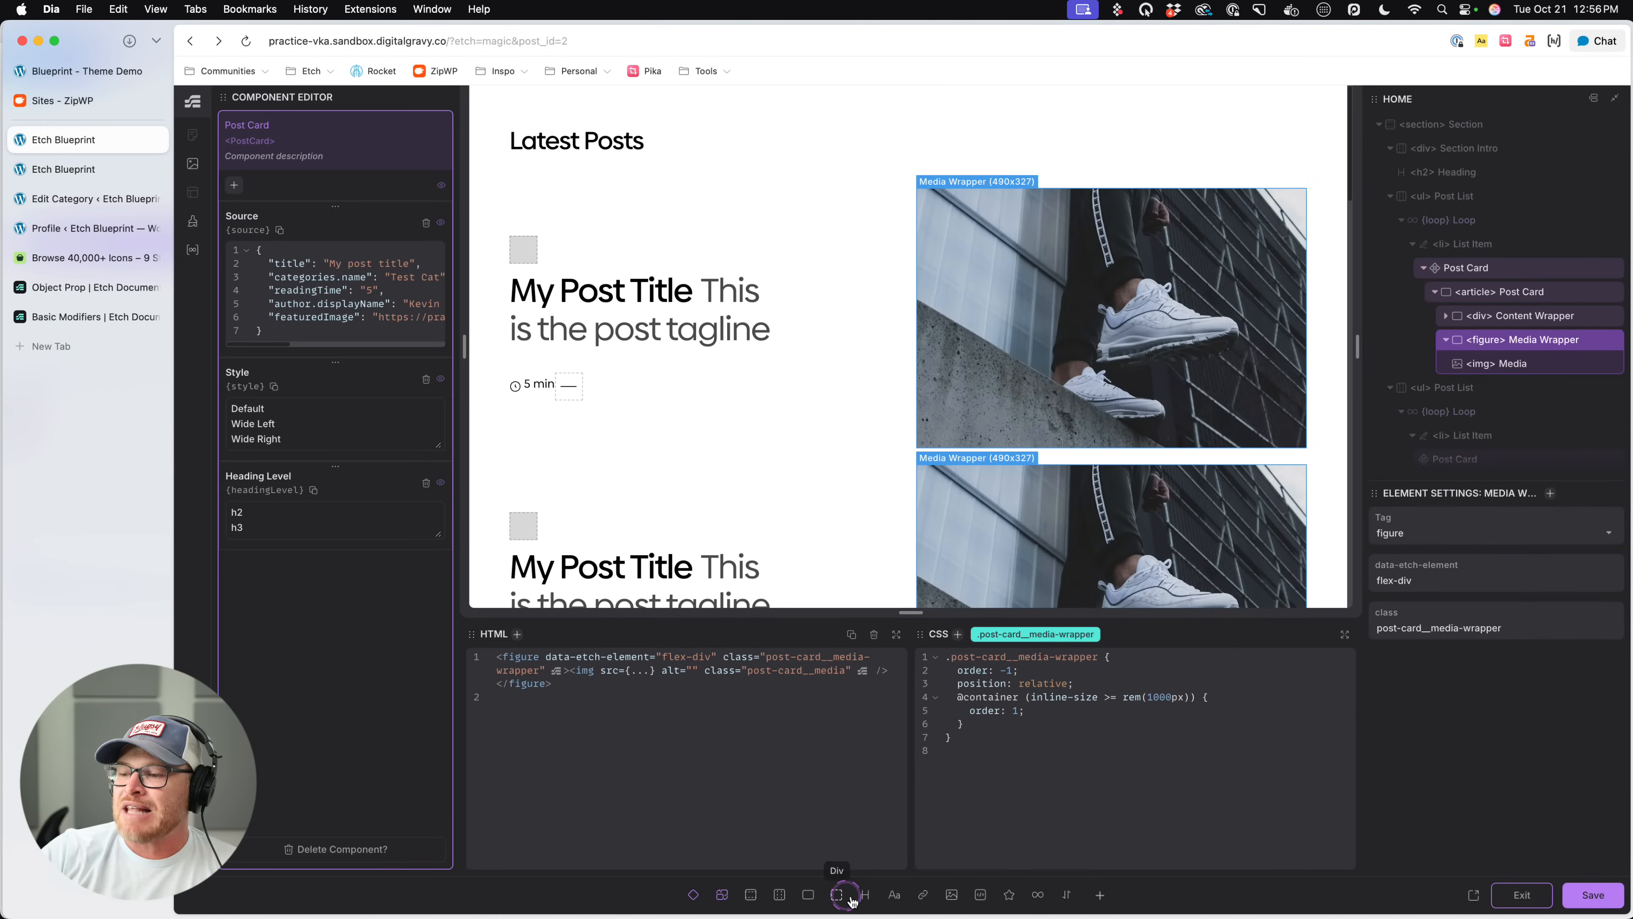
pyautogui.click(893, 896)
pyautogui.doubleClick(1498, 388)
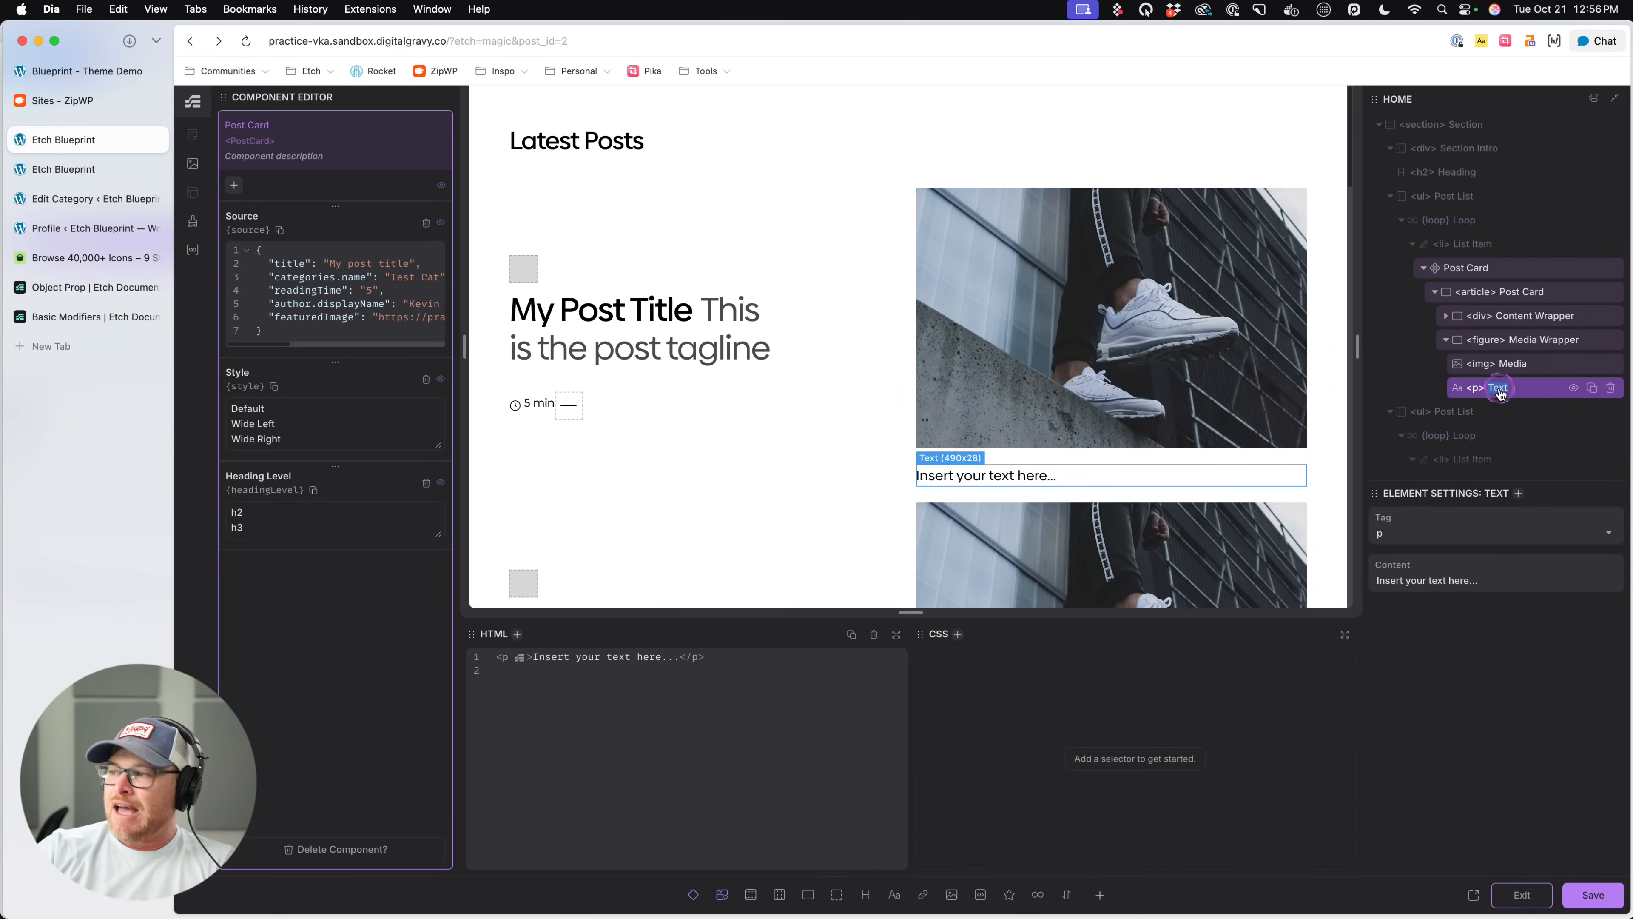
pyautogui.write('Caption')
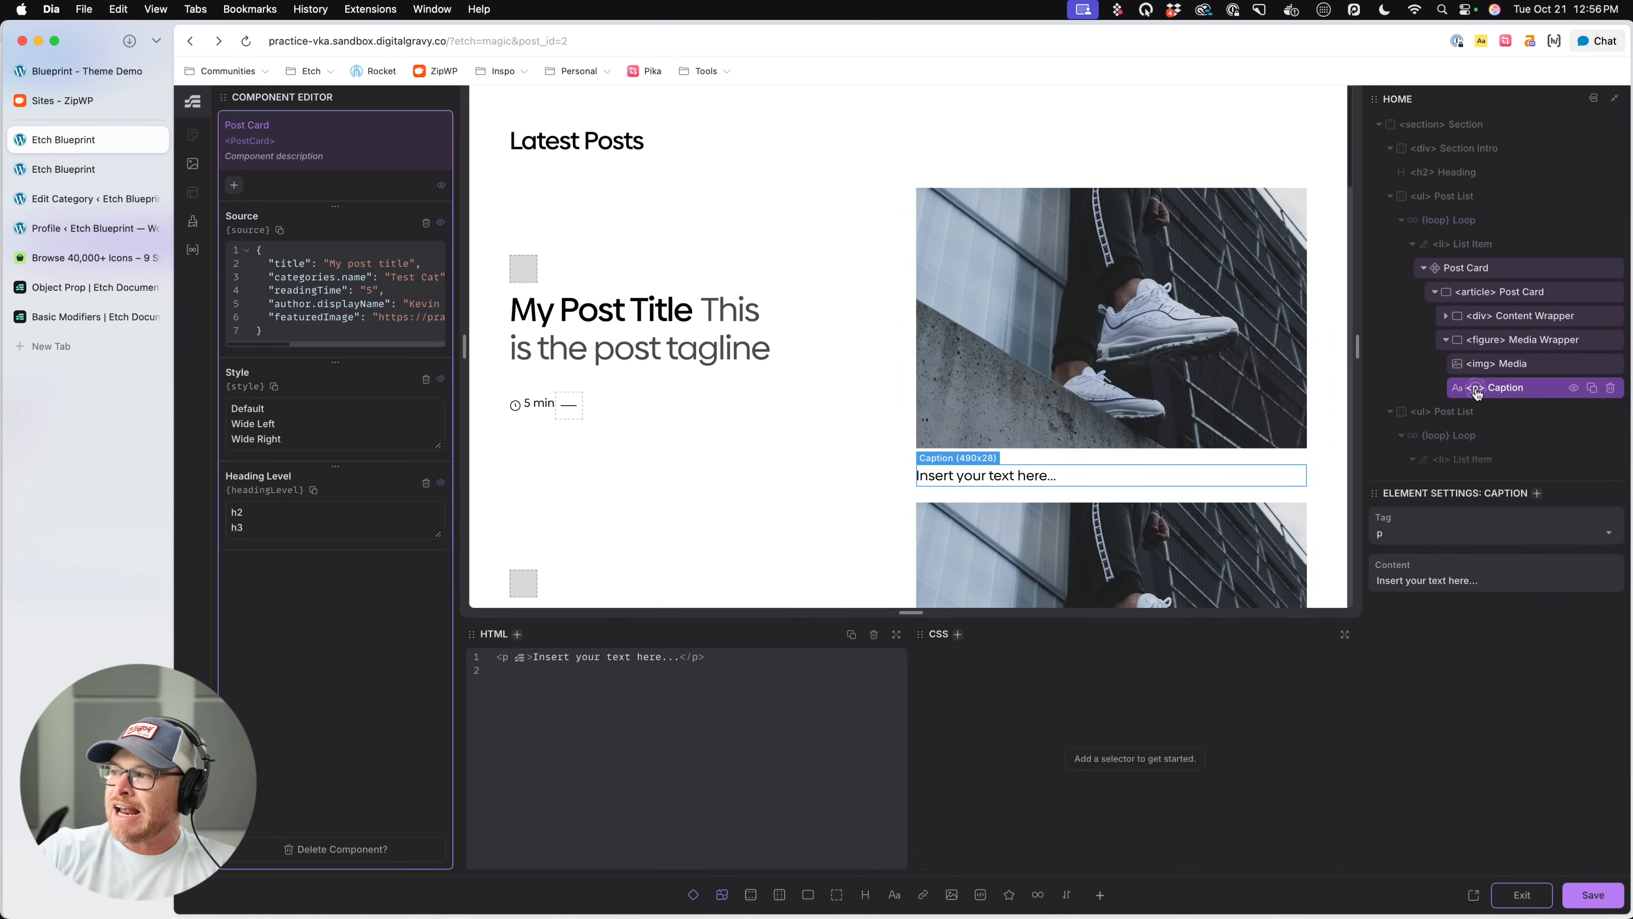
# - Change the Caption element's HTML tag to figcaption
pyautogui.doubleClick(1477, 389)
pyautogui.rightClick(1477, 390)
pyautogui.write('fig')
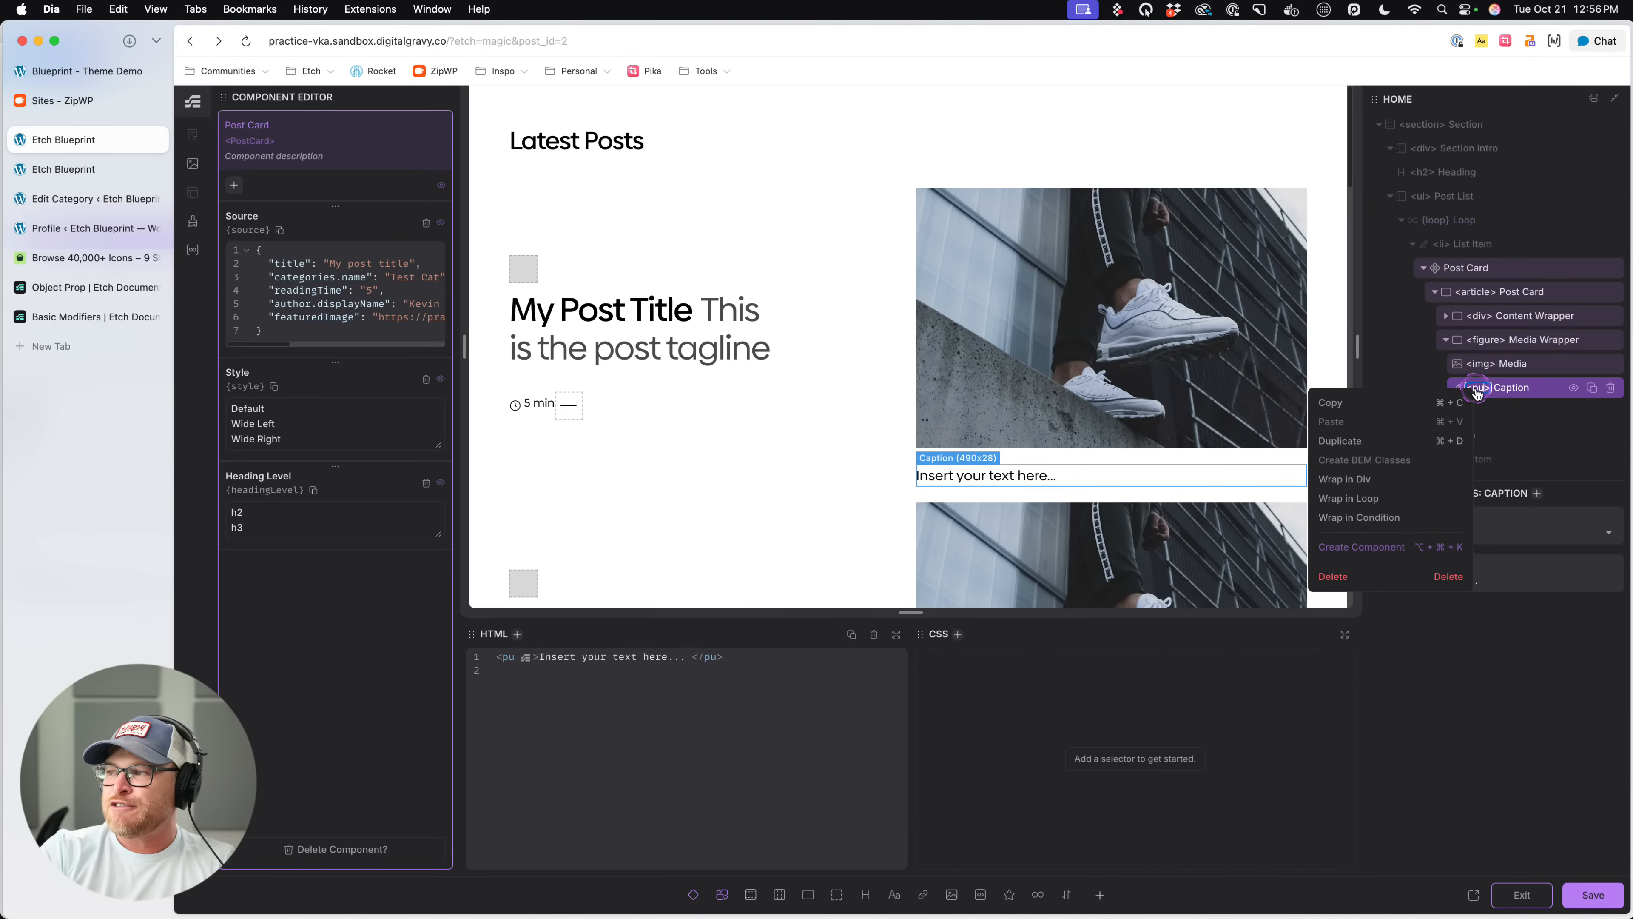
pyautogui.write('caption')
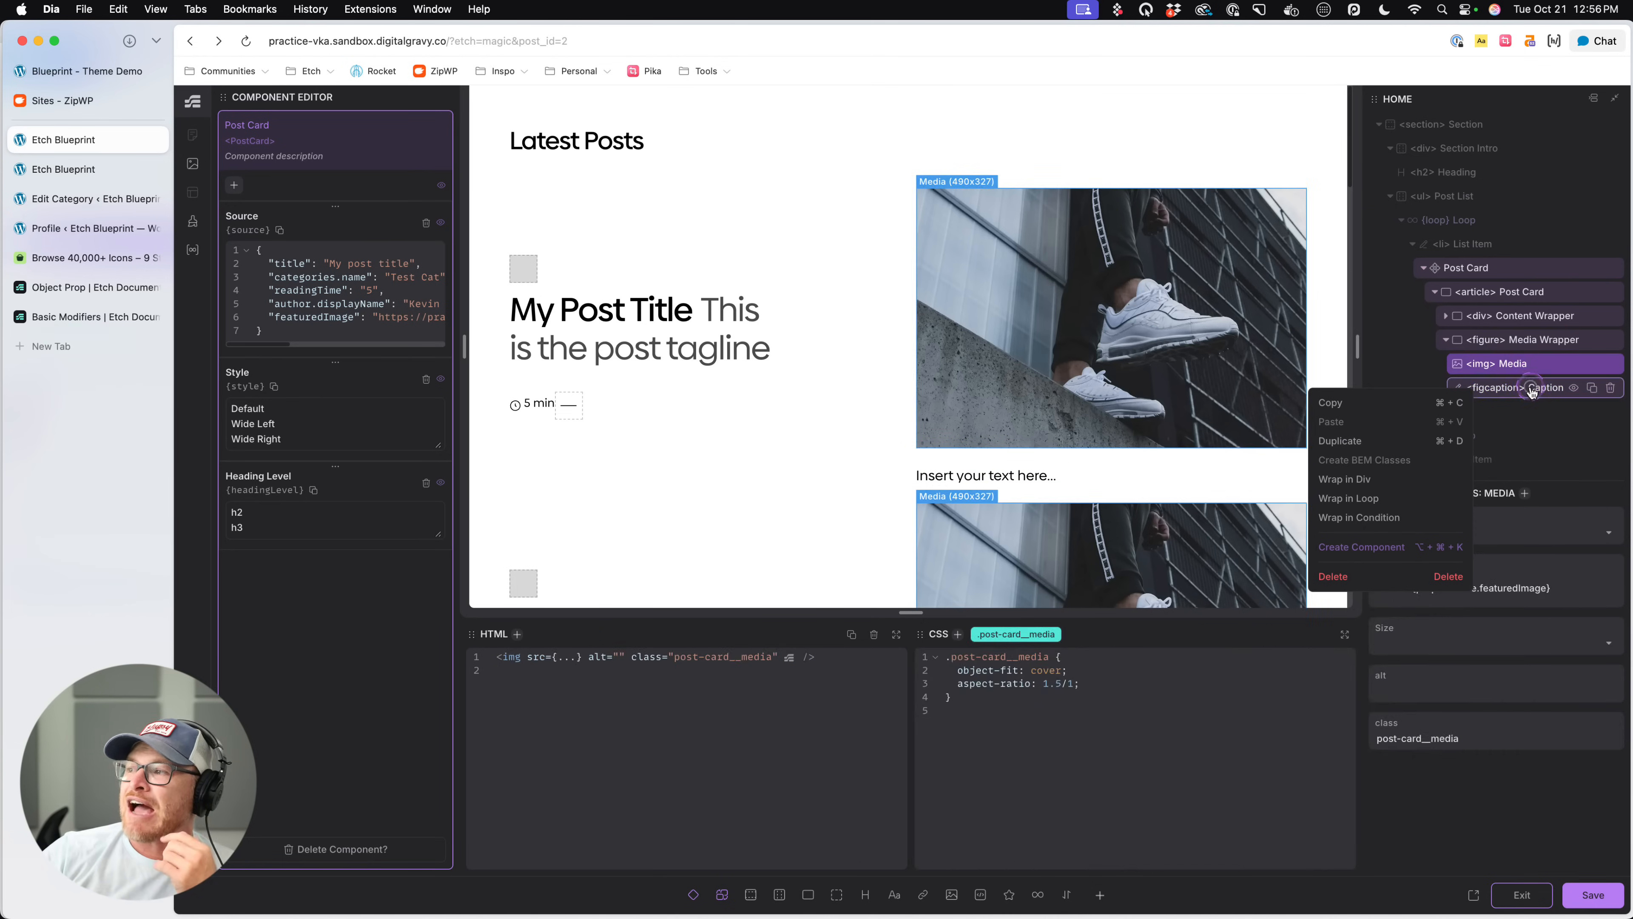
pyautogui.rightClick(1505, 425)
# - Add the class selector .post-card__media-caption to the figcaption element
pyautogui.click(1517, 394)
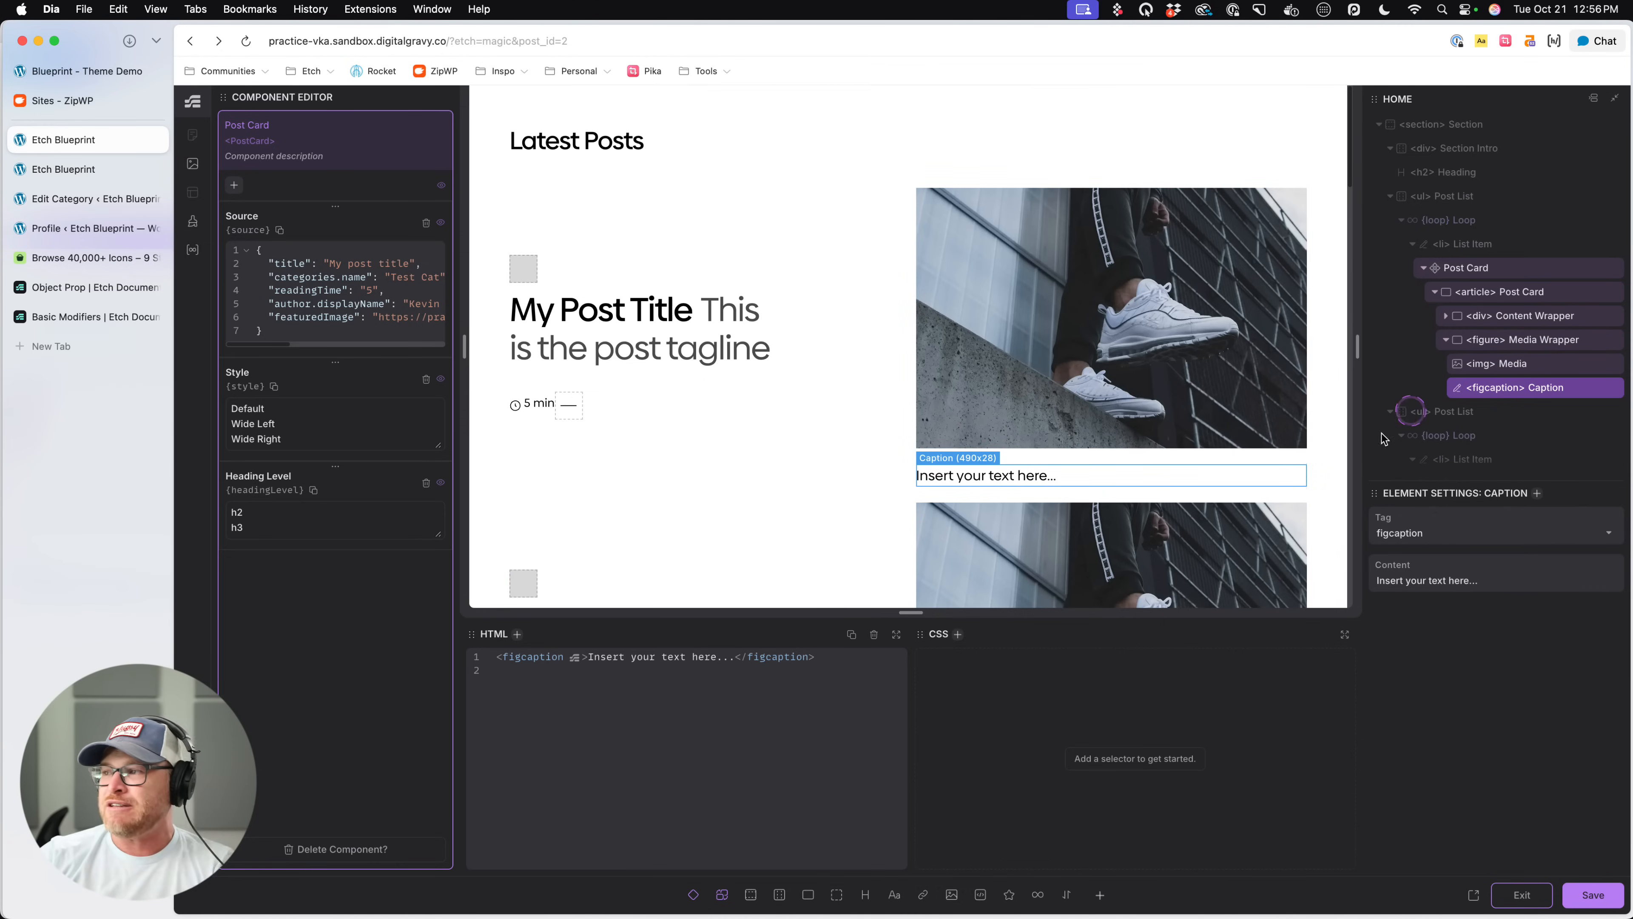
pyautogui.write('s.post-card__')
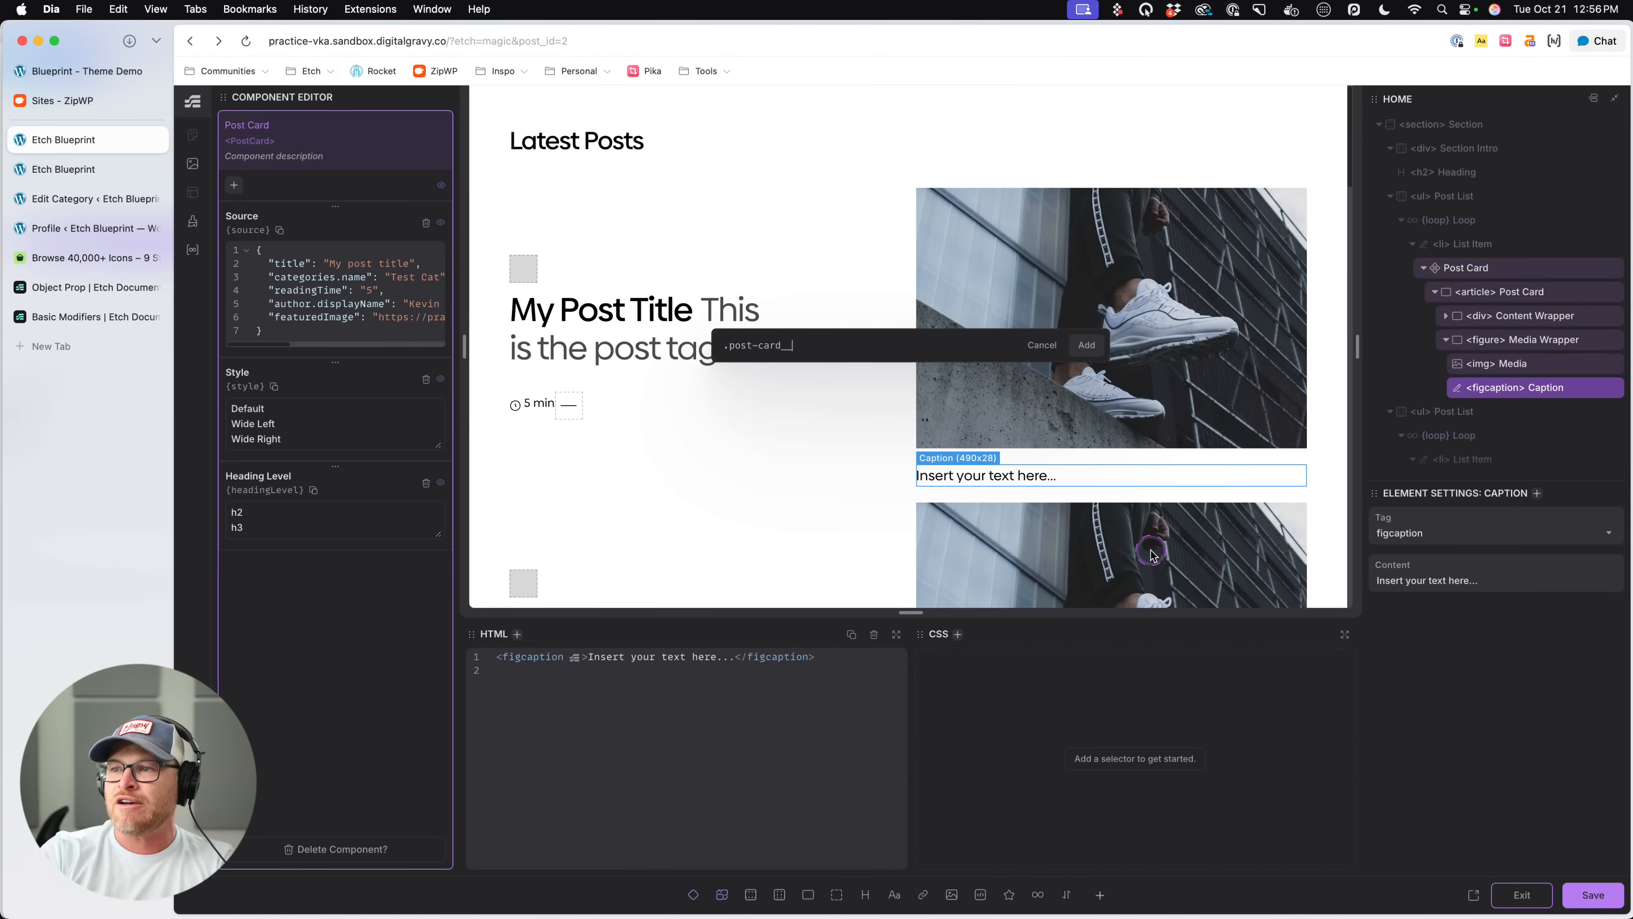
pyautogui.write('media-caption')
pyautogui.press('Return')
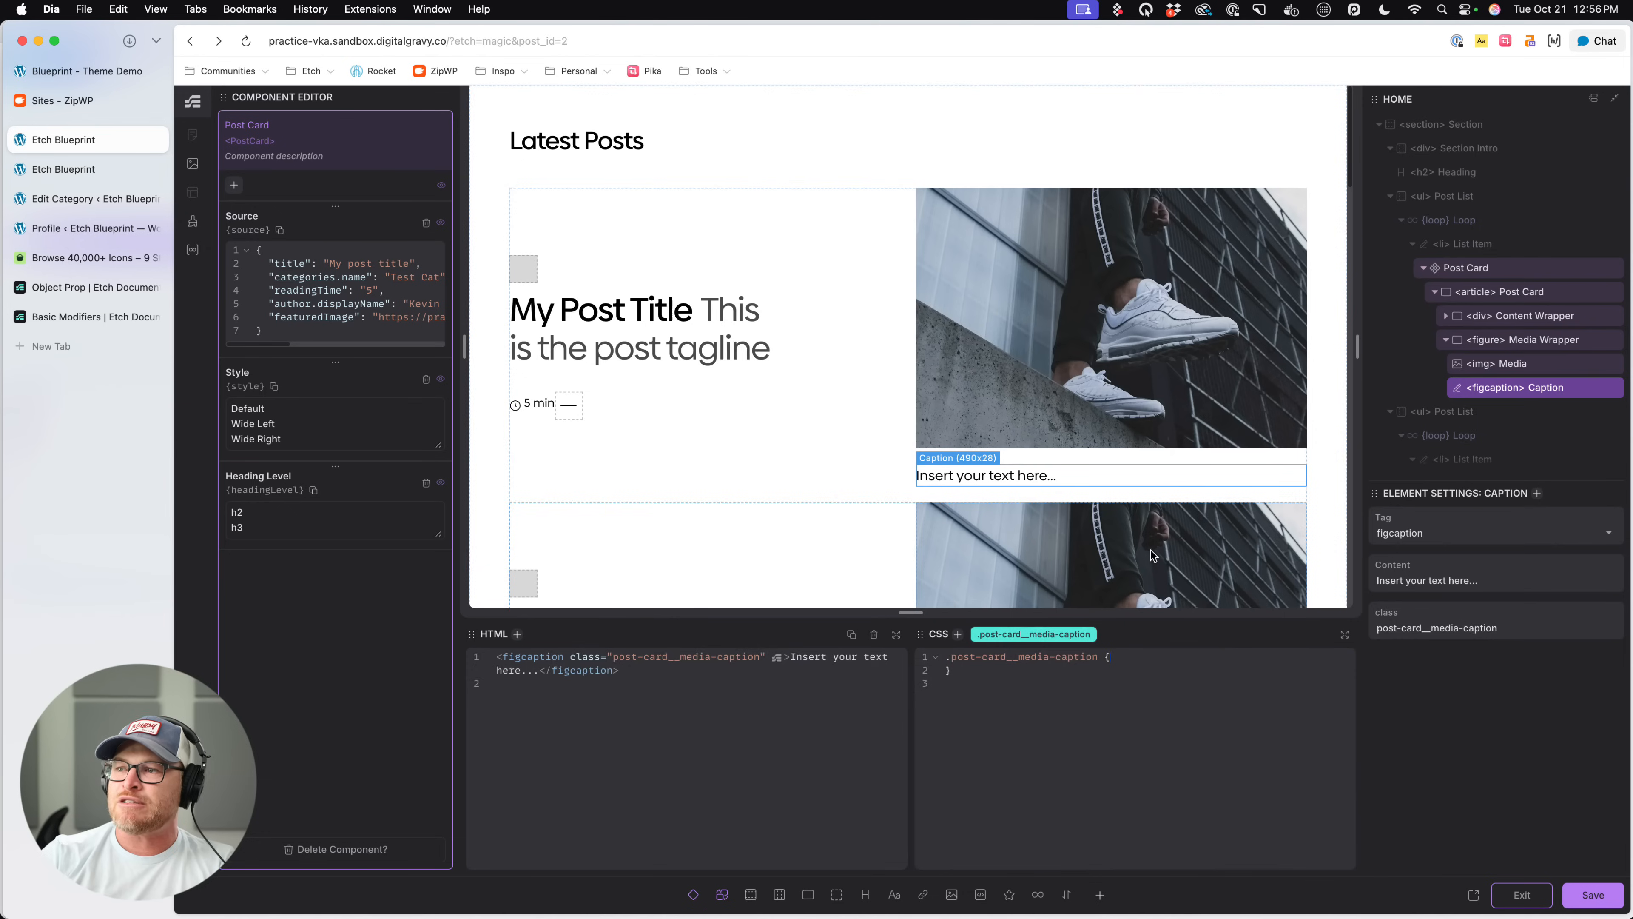
# - Give the .post-card__media-caption rule an absolute position
pyautogui.press('Return')
pyautogui.write('posit')
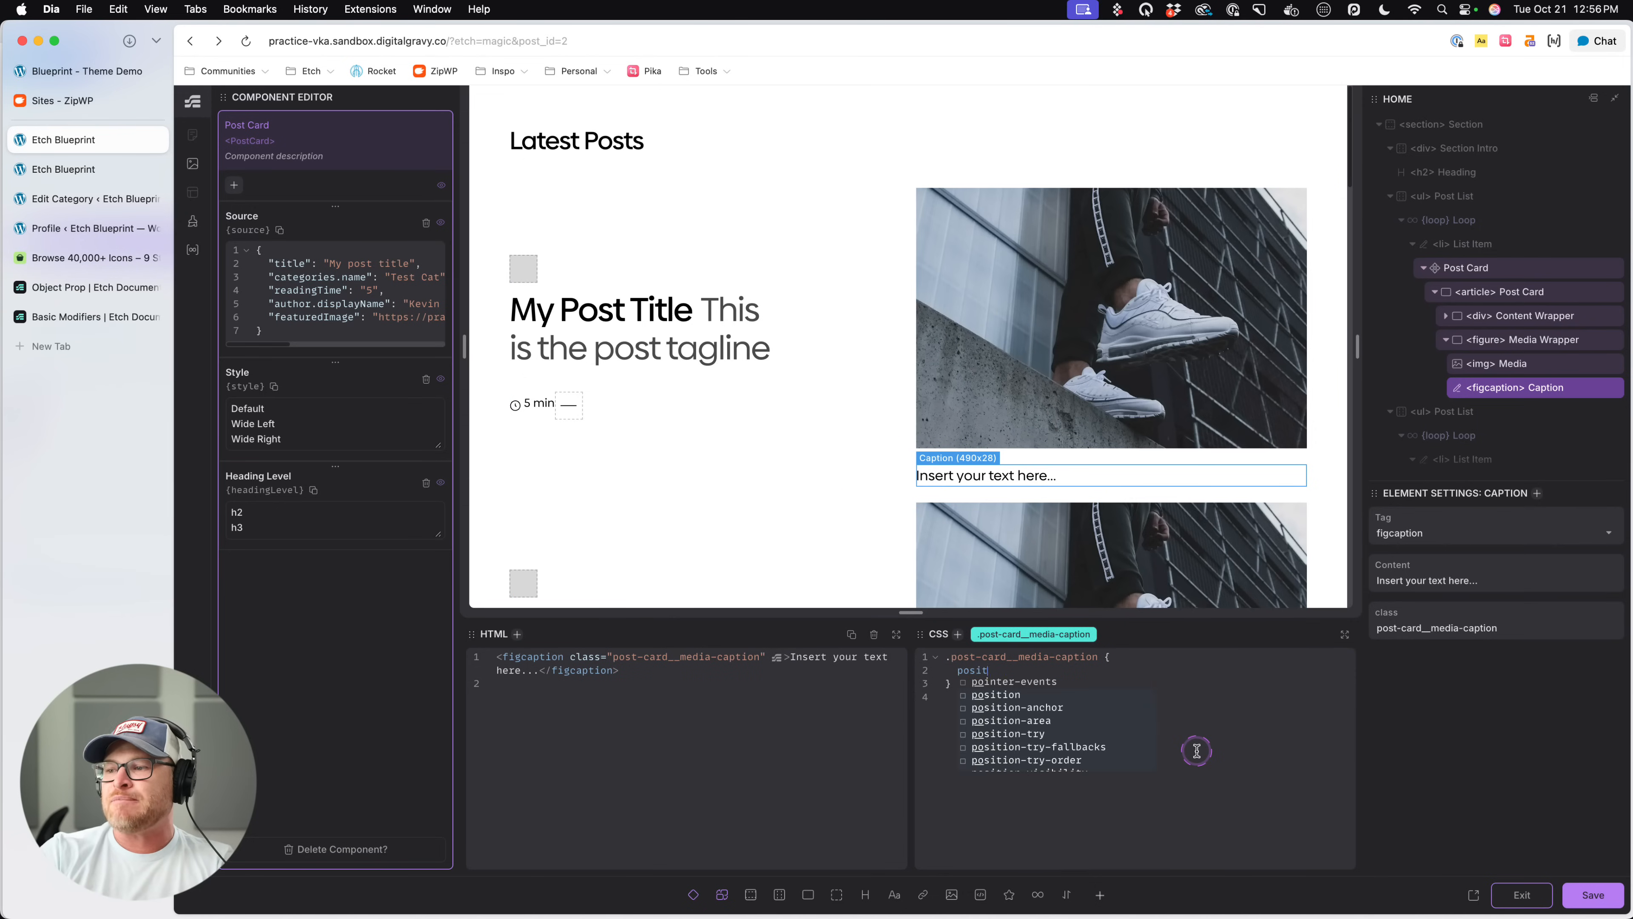
pyautogui.write('ion: absolu')
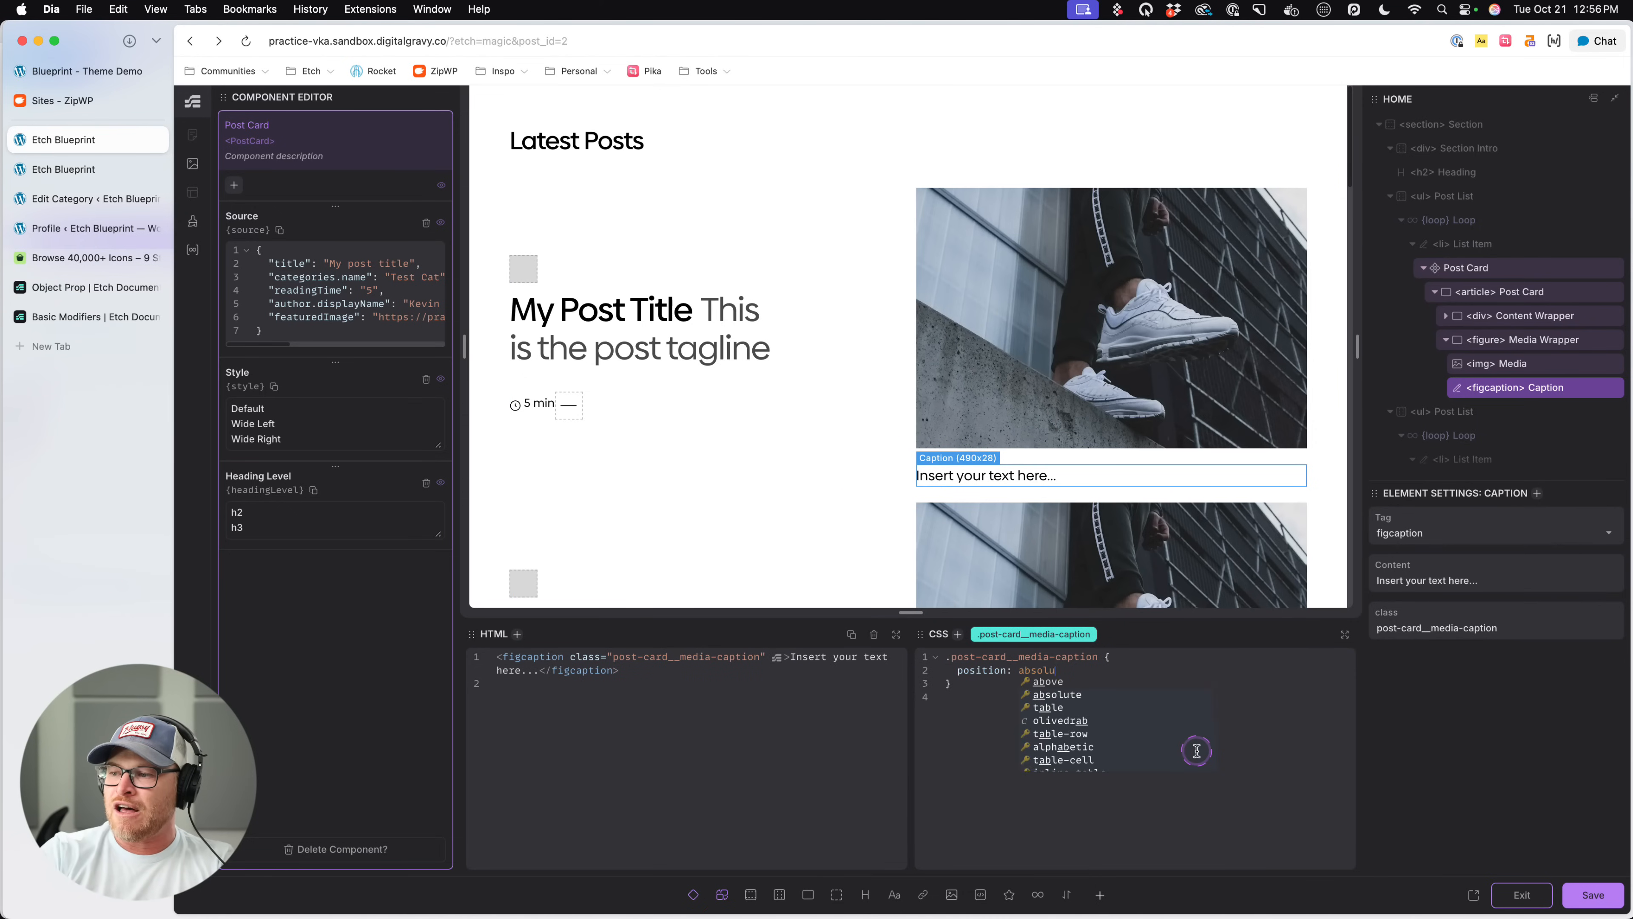
pyautogui.press('Return')
pyautogui.write(';')
pyautogui.press('Return')
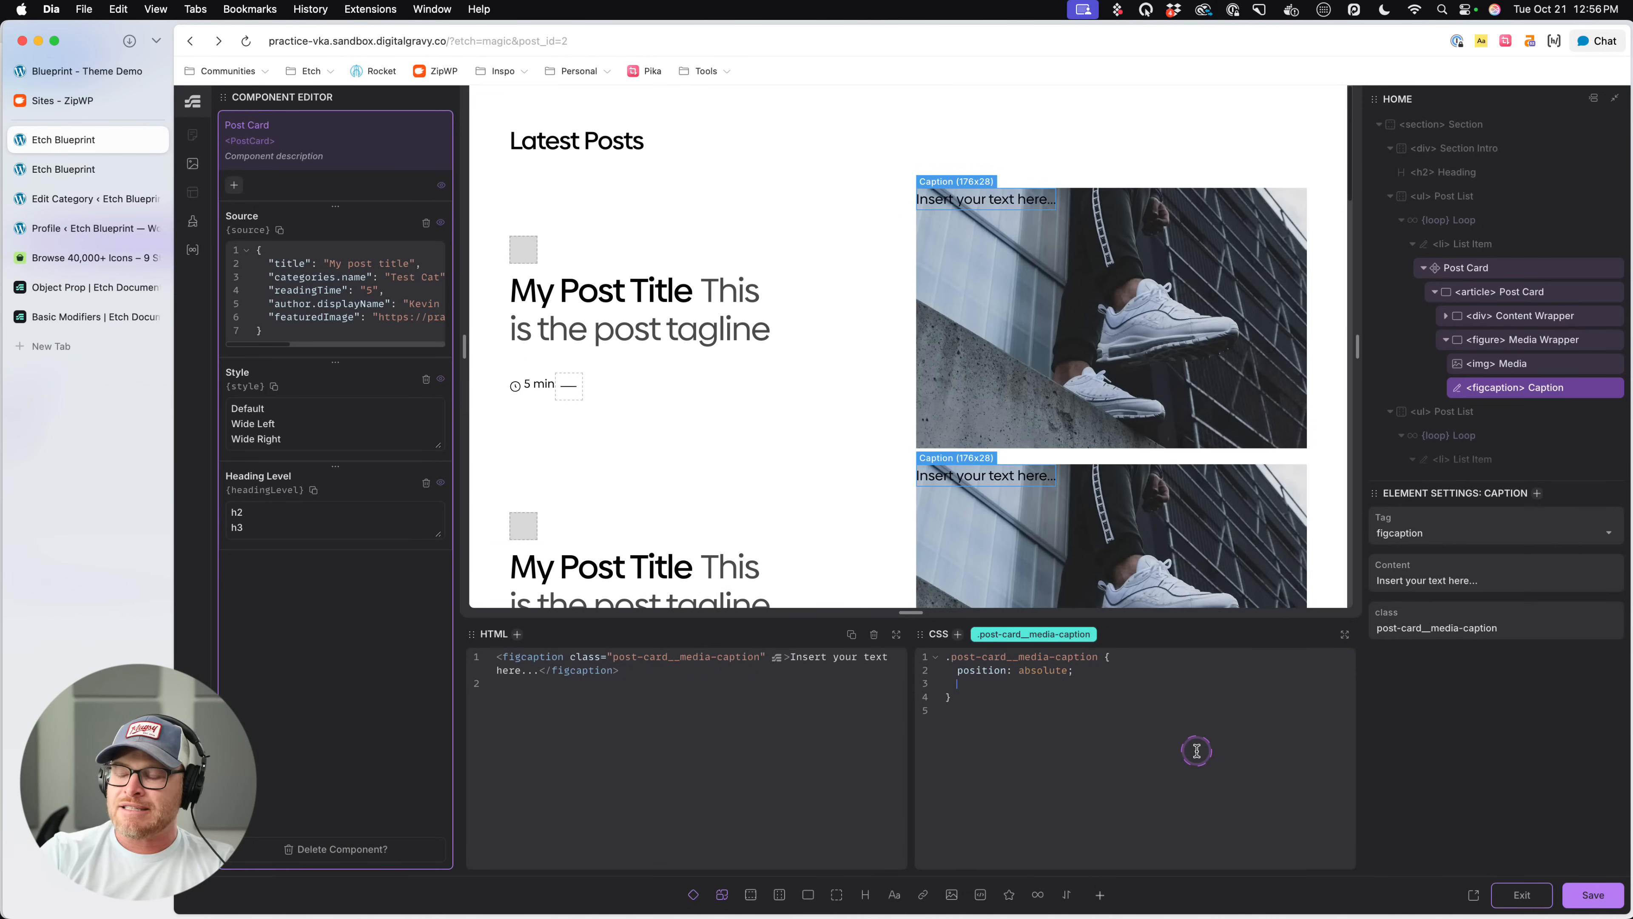
# - Offset the caption from its figure with inset-block-end and inset-inline-start both set to 1em
pyautogui.write('inset-block-end: ')
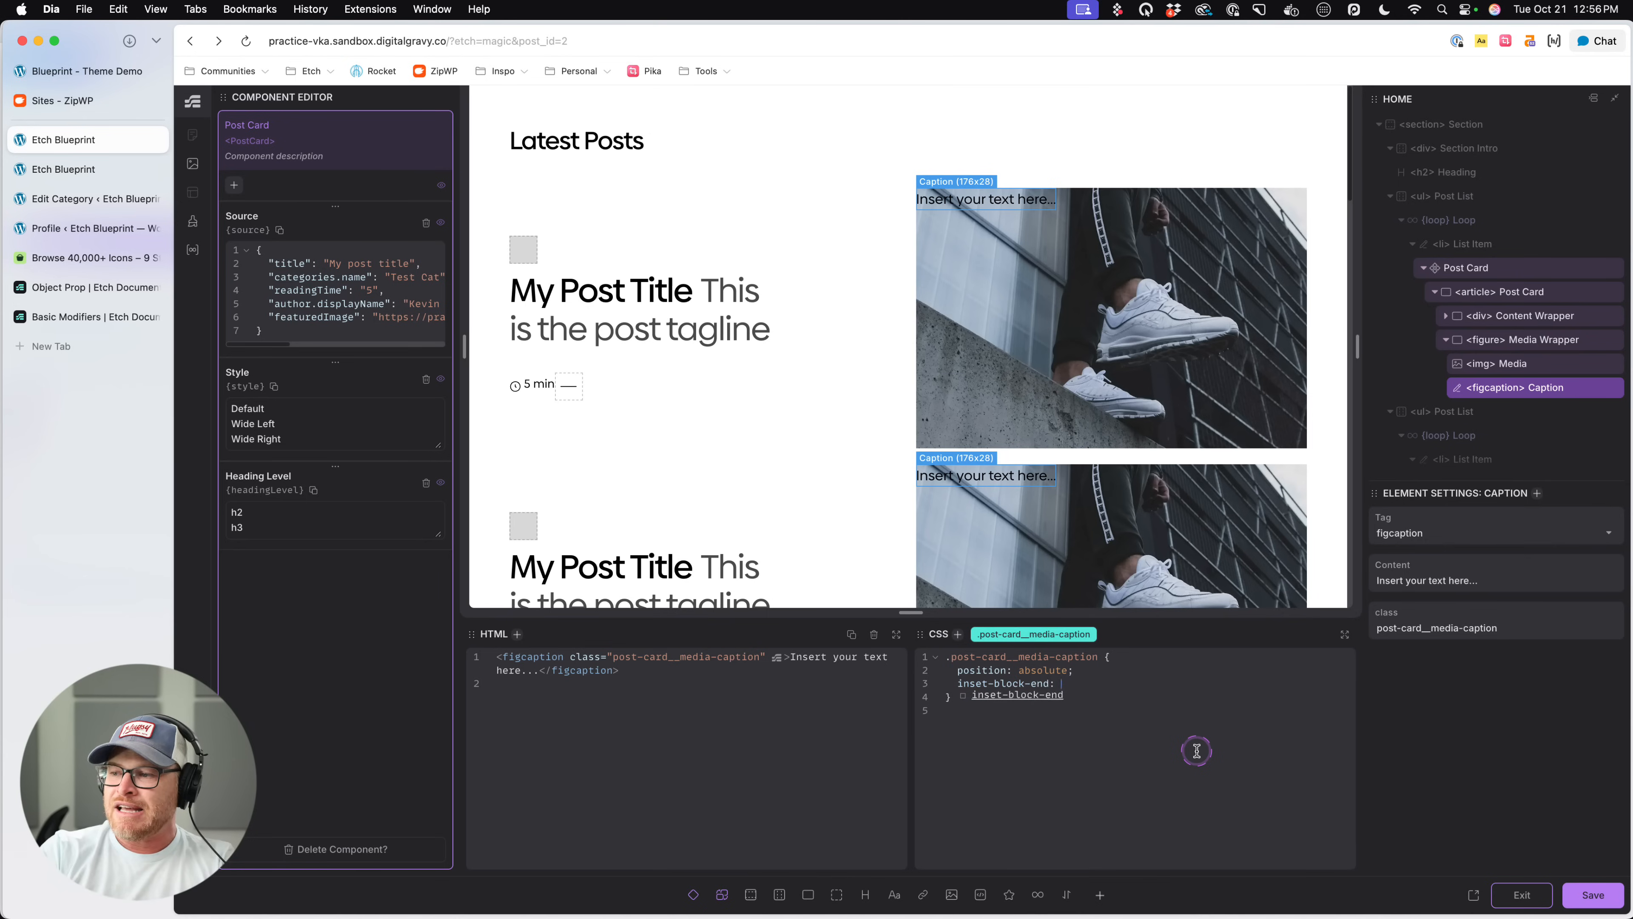
pyautogui.write('0;')
pyautogui.press('Return')
pyautogui.write('inset')
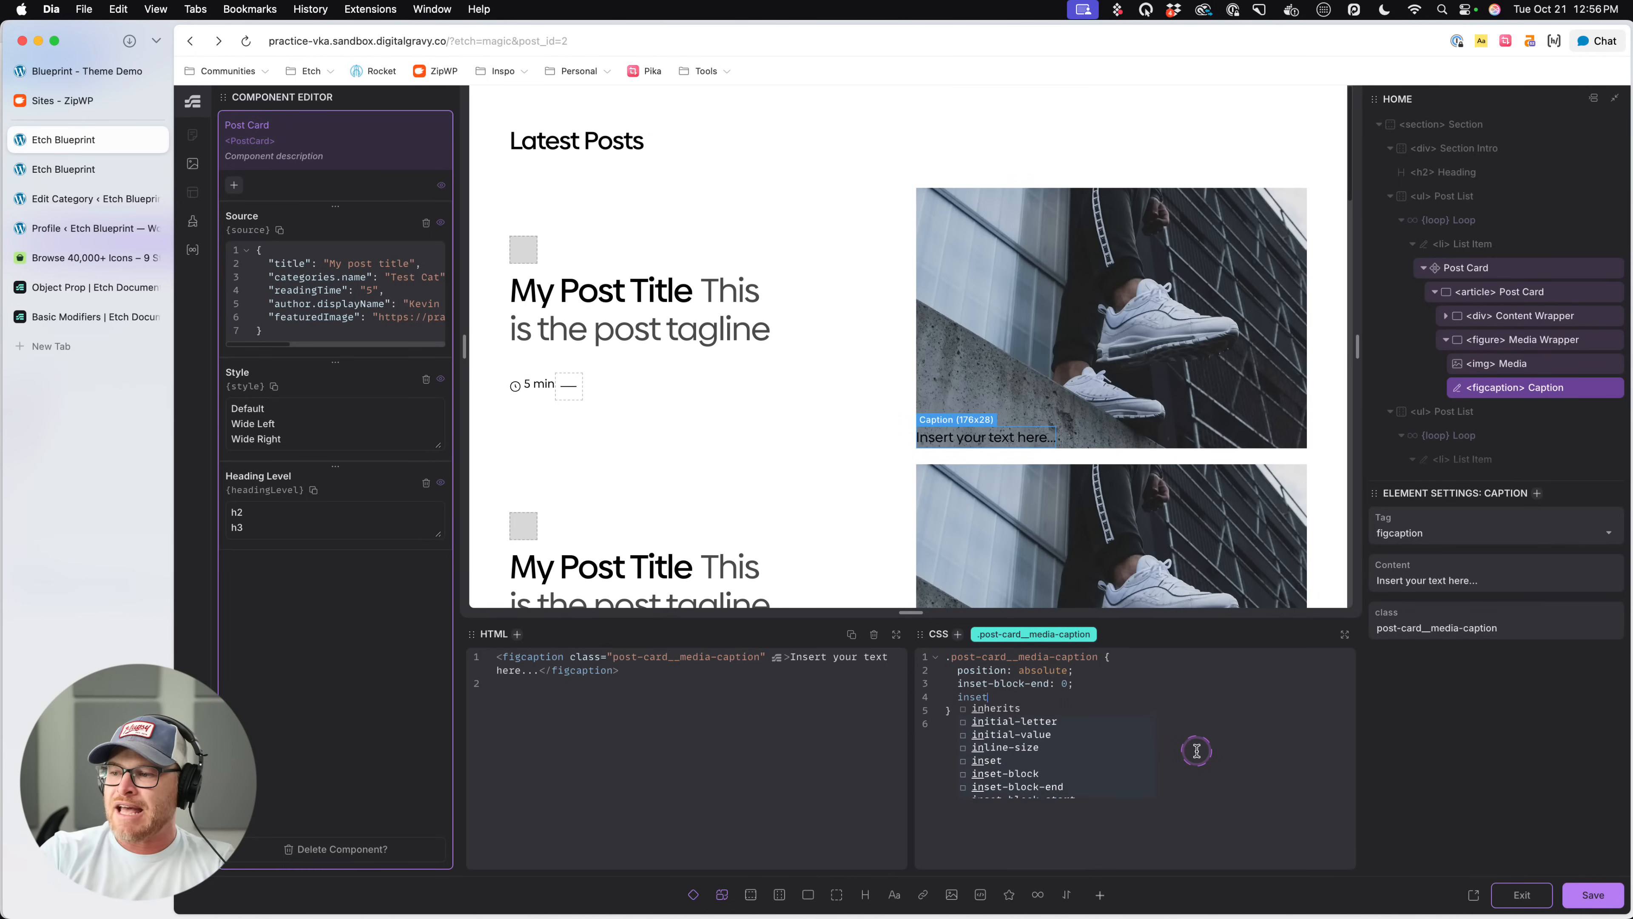
pyautogui.write('-inline-start: ')
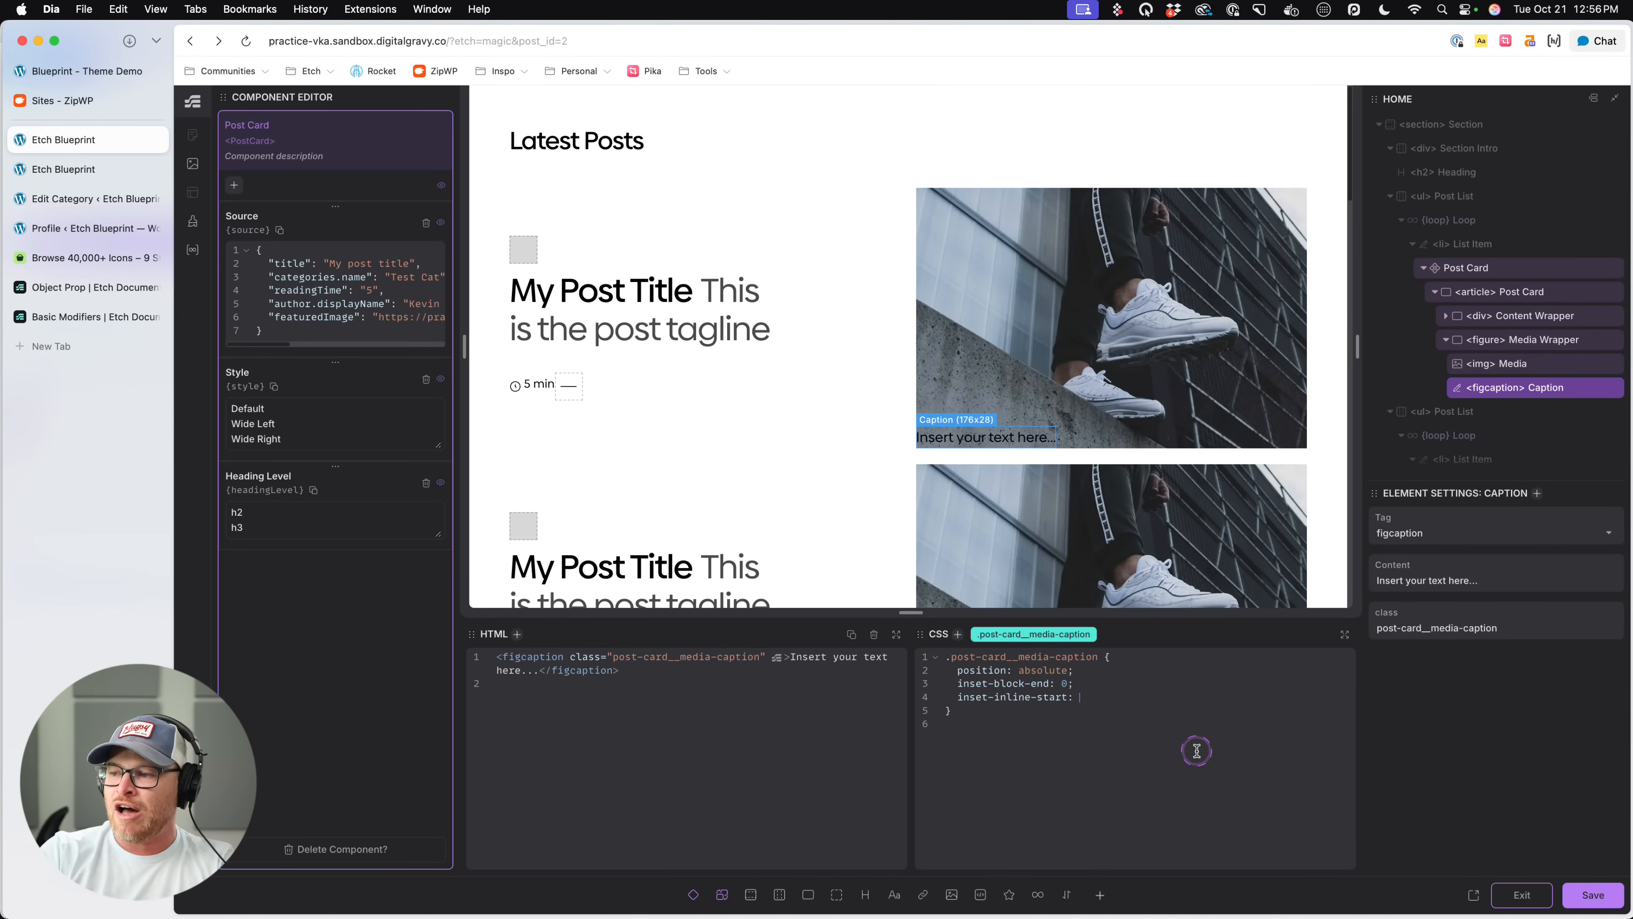
pyautogui.write('1em;')
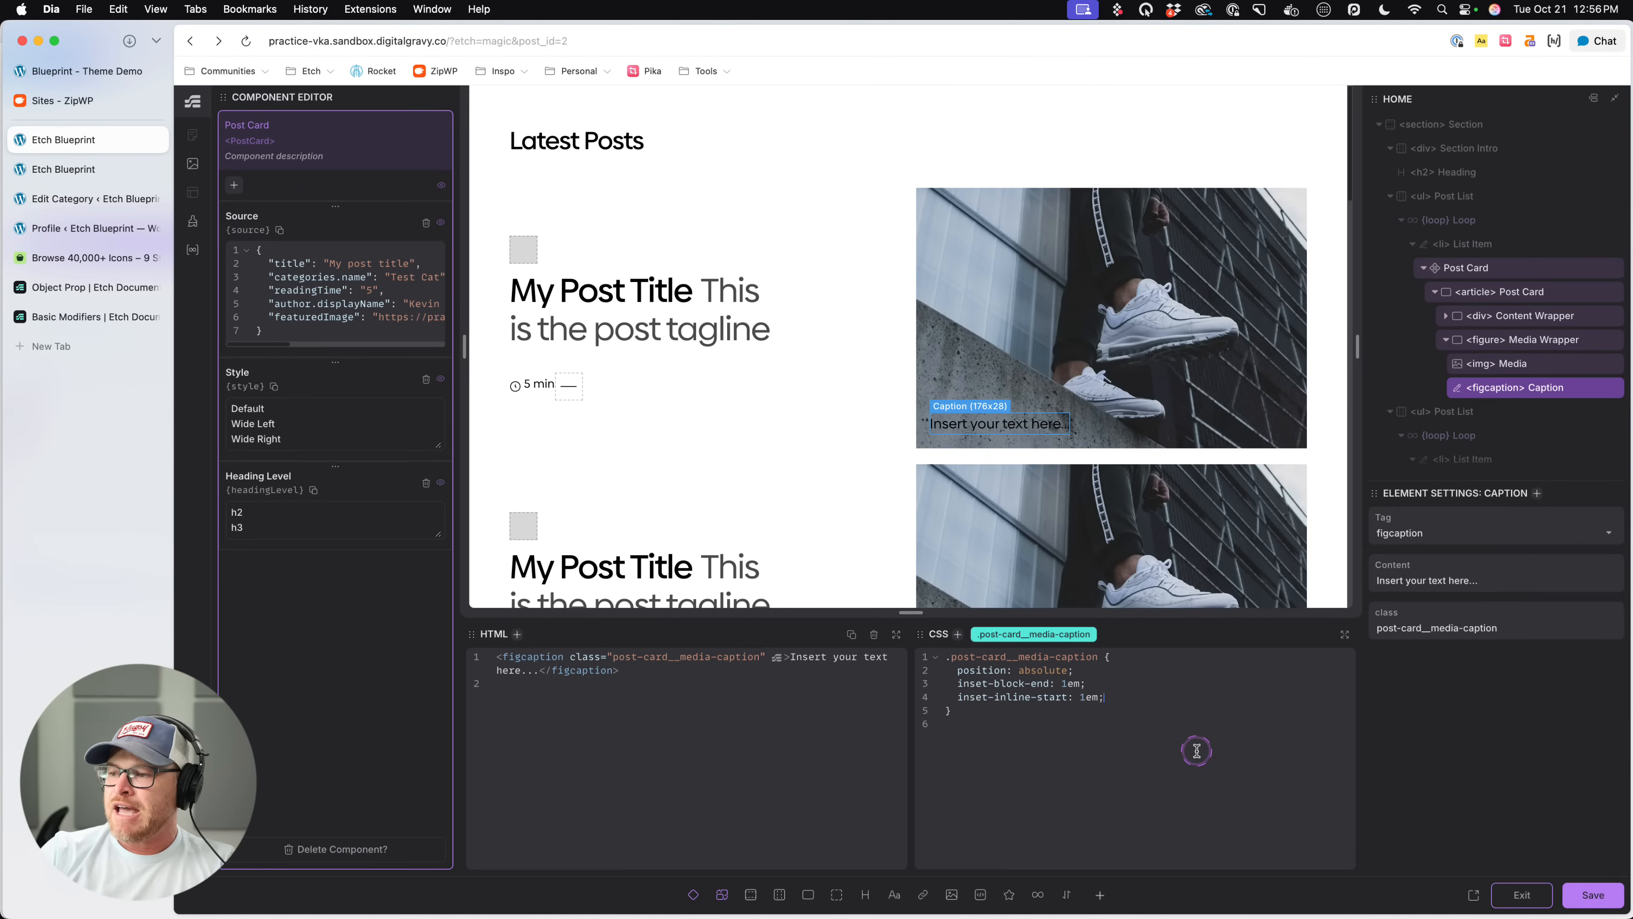
pyautogui.write('1embackground: --')
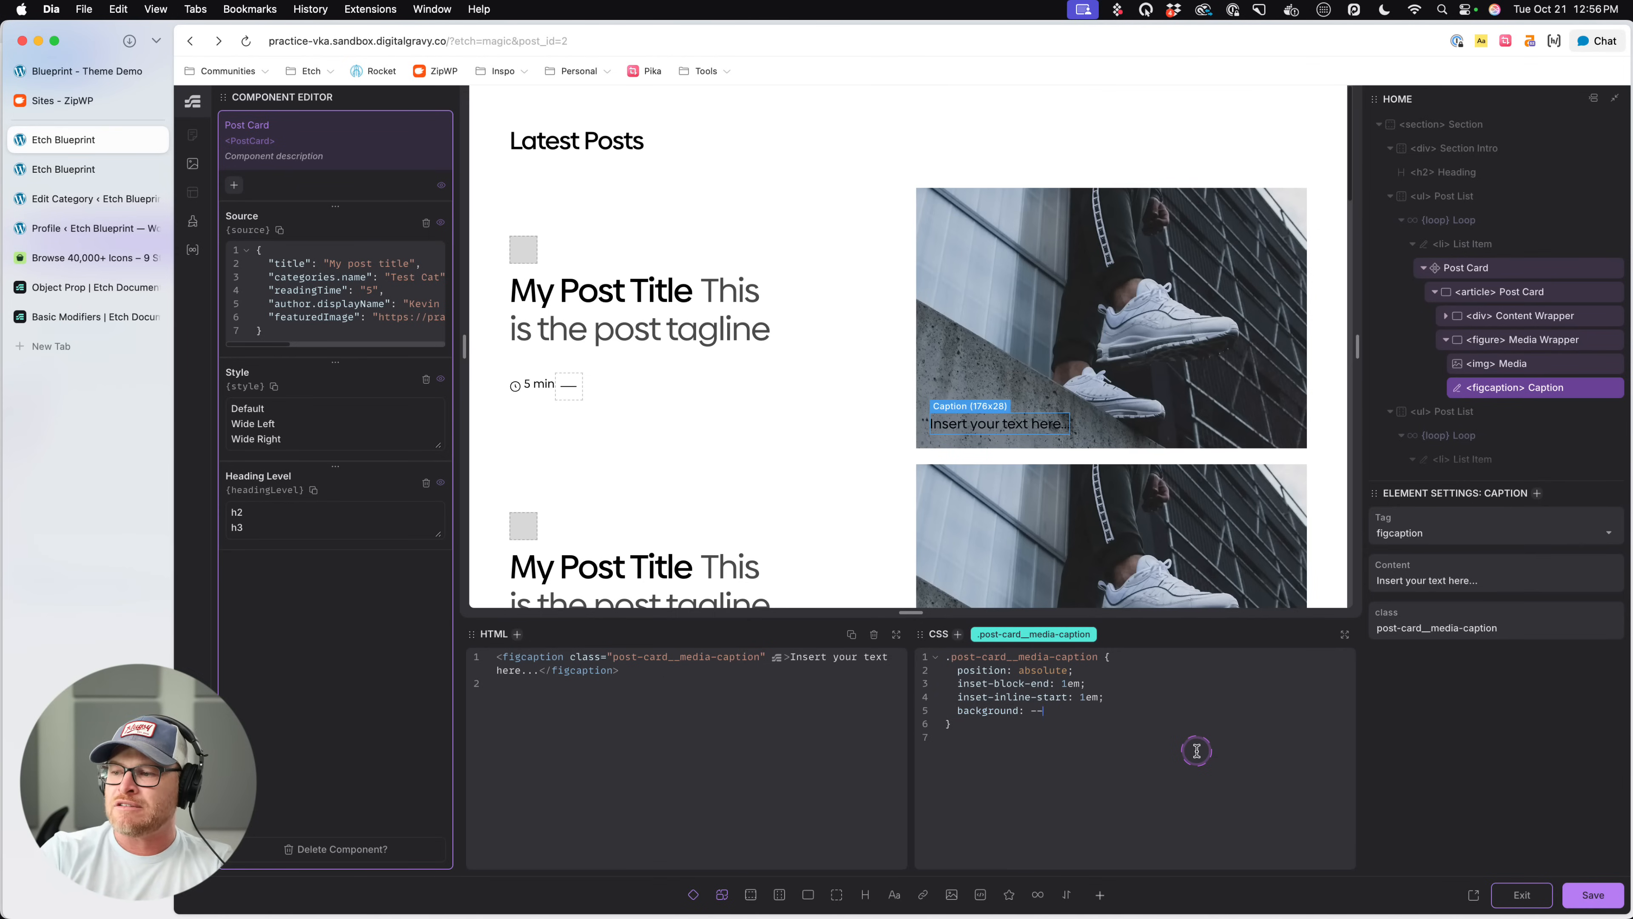
pyautogui.write('color-mix(')
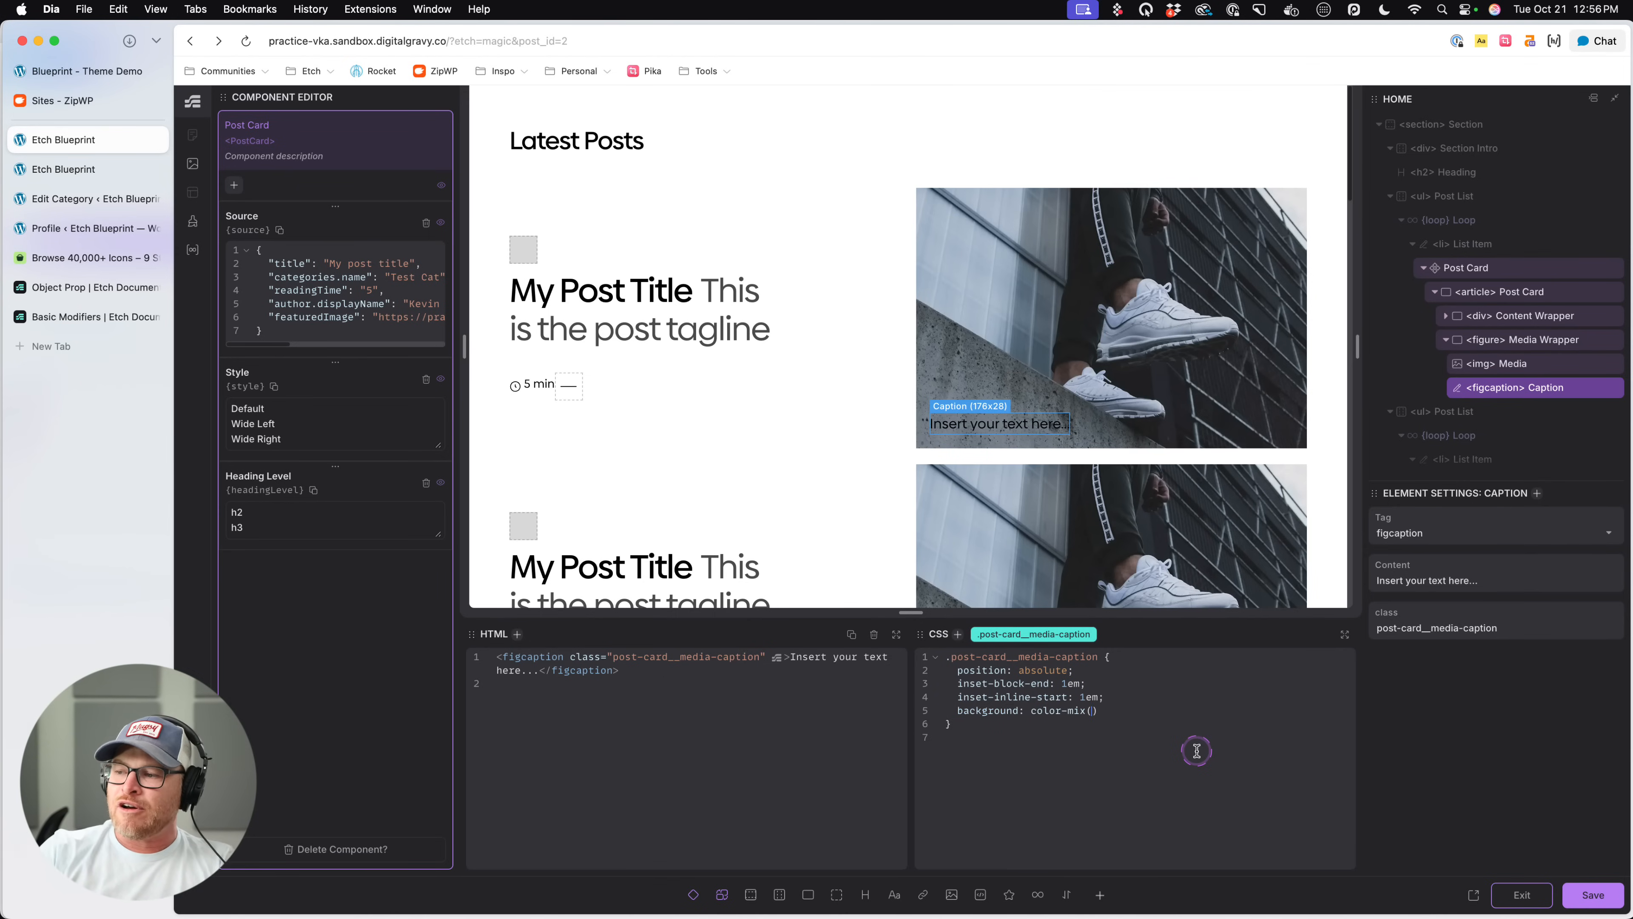
pyautogui.write('in srbg')
# - Set the caption's background to color-mix(in srgb, black 50%, transparent)
pyautogui.press('BackSpace')
pyautogui.press('BackSpace')
pyautogui.press('BackSpace')
pyautogui.press('BackSpace')
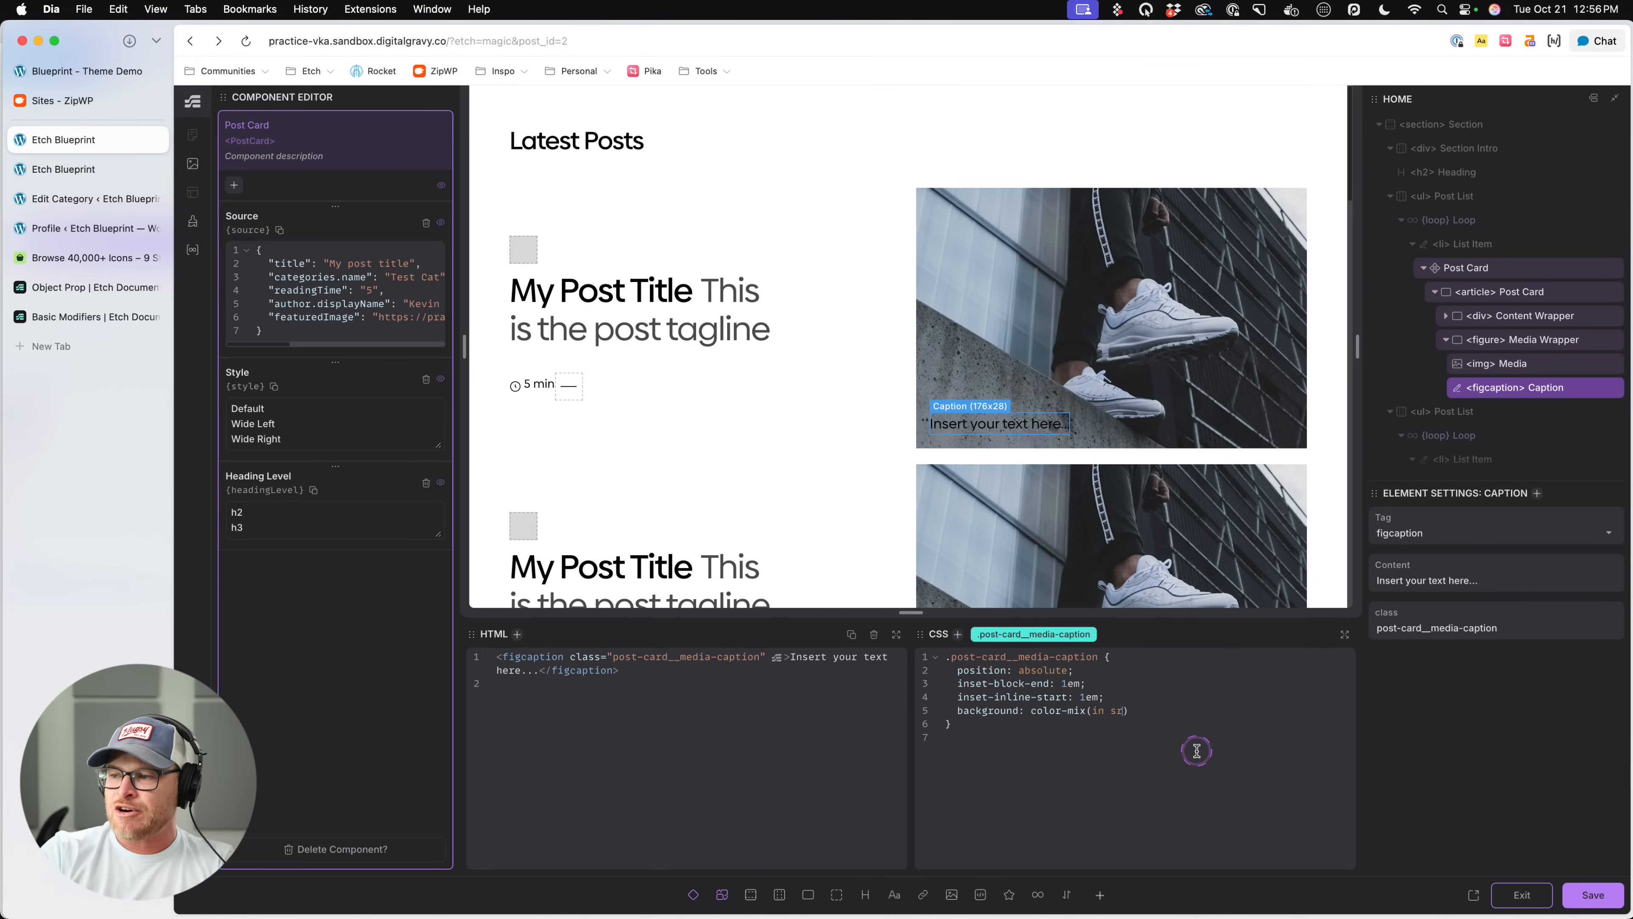
pyautogui.write('gb, black, transparent)')
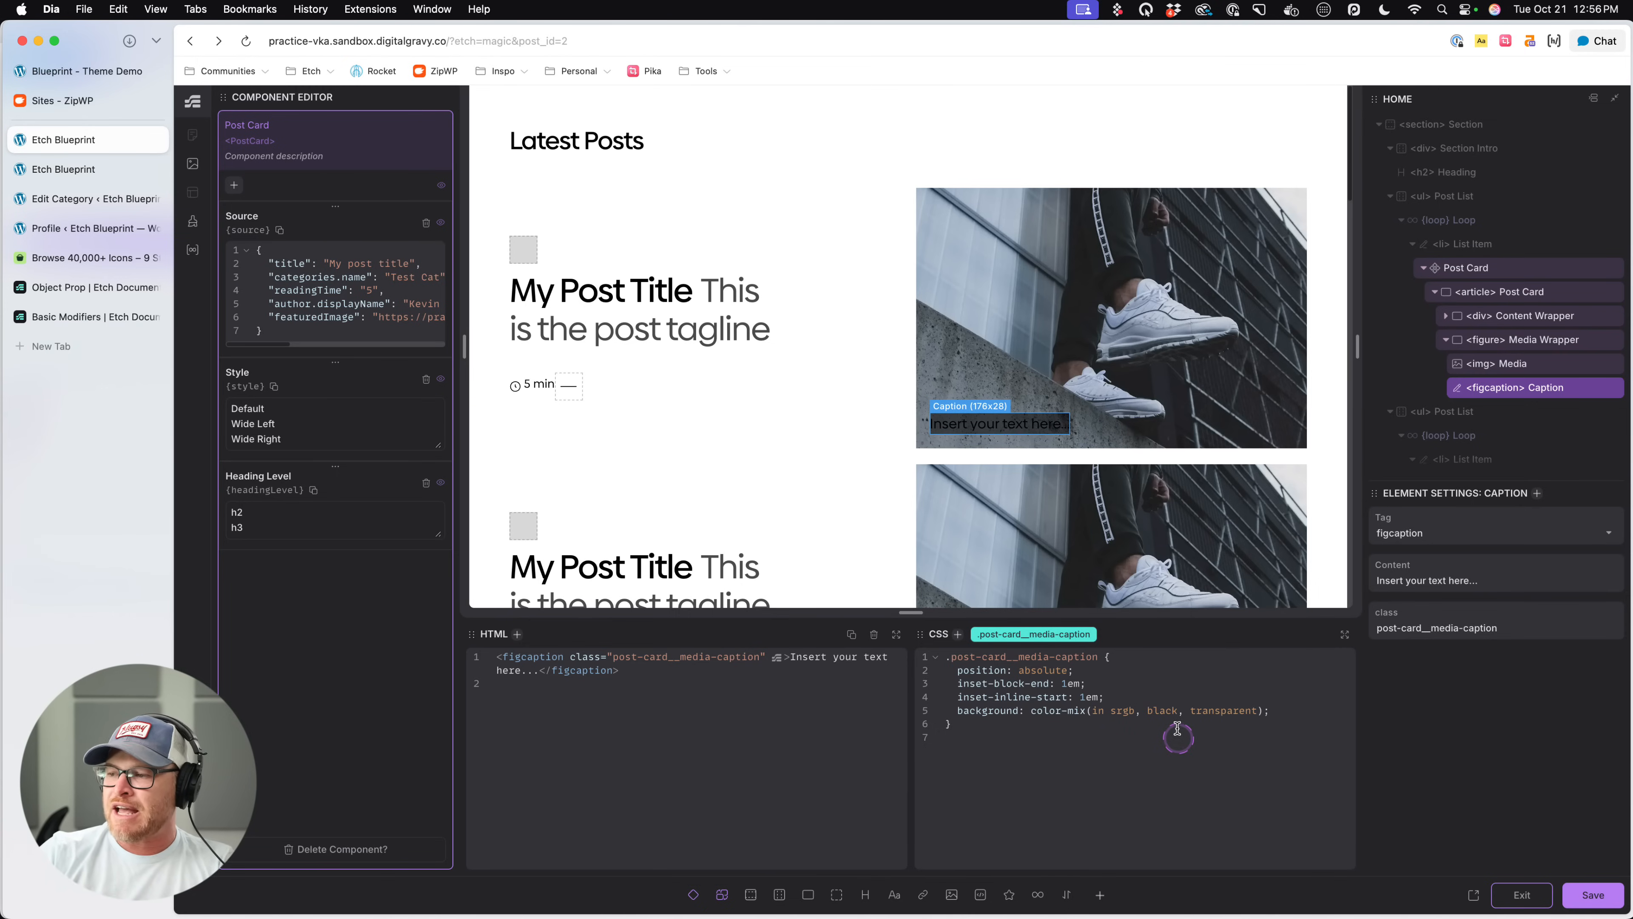
pyautogui.click(1173, 710)
pyautogui.write('50%')
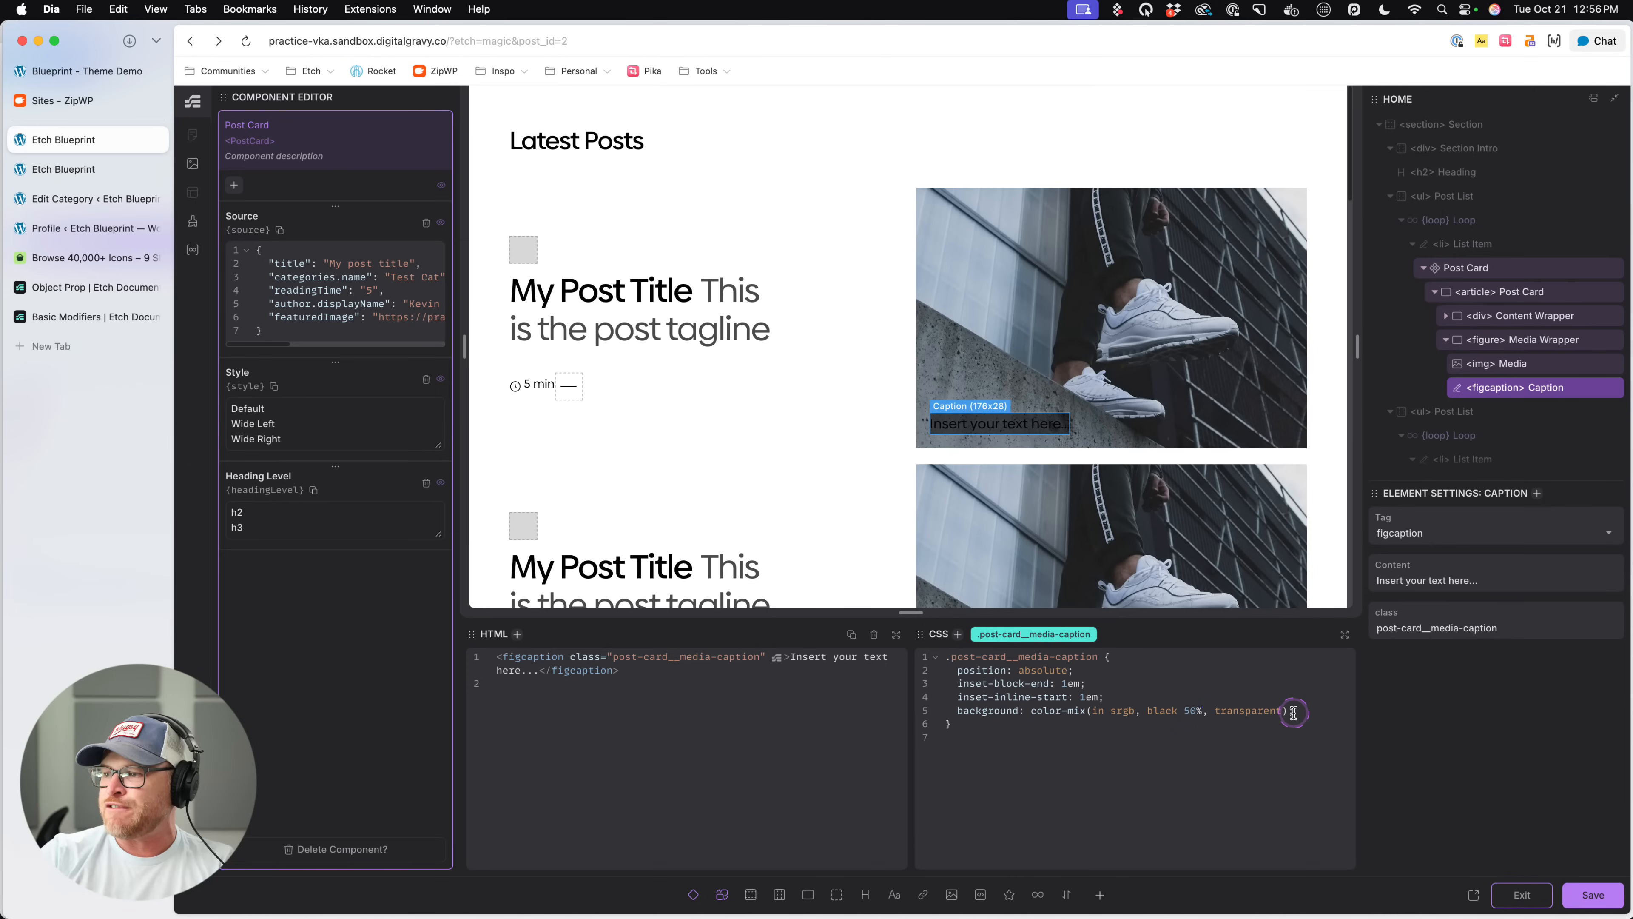
pyautogui.click(1298, 711)
pyautogui.write(';')
# - Set the caption's text color to var(--white) and save the component
pyautogui.press('Return')
pyautogui.write('col')
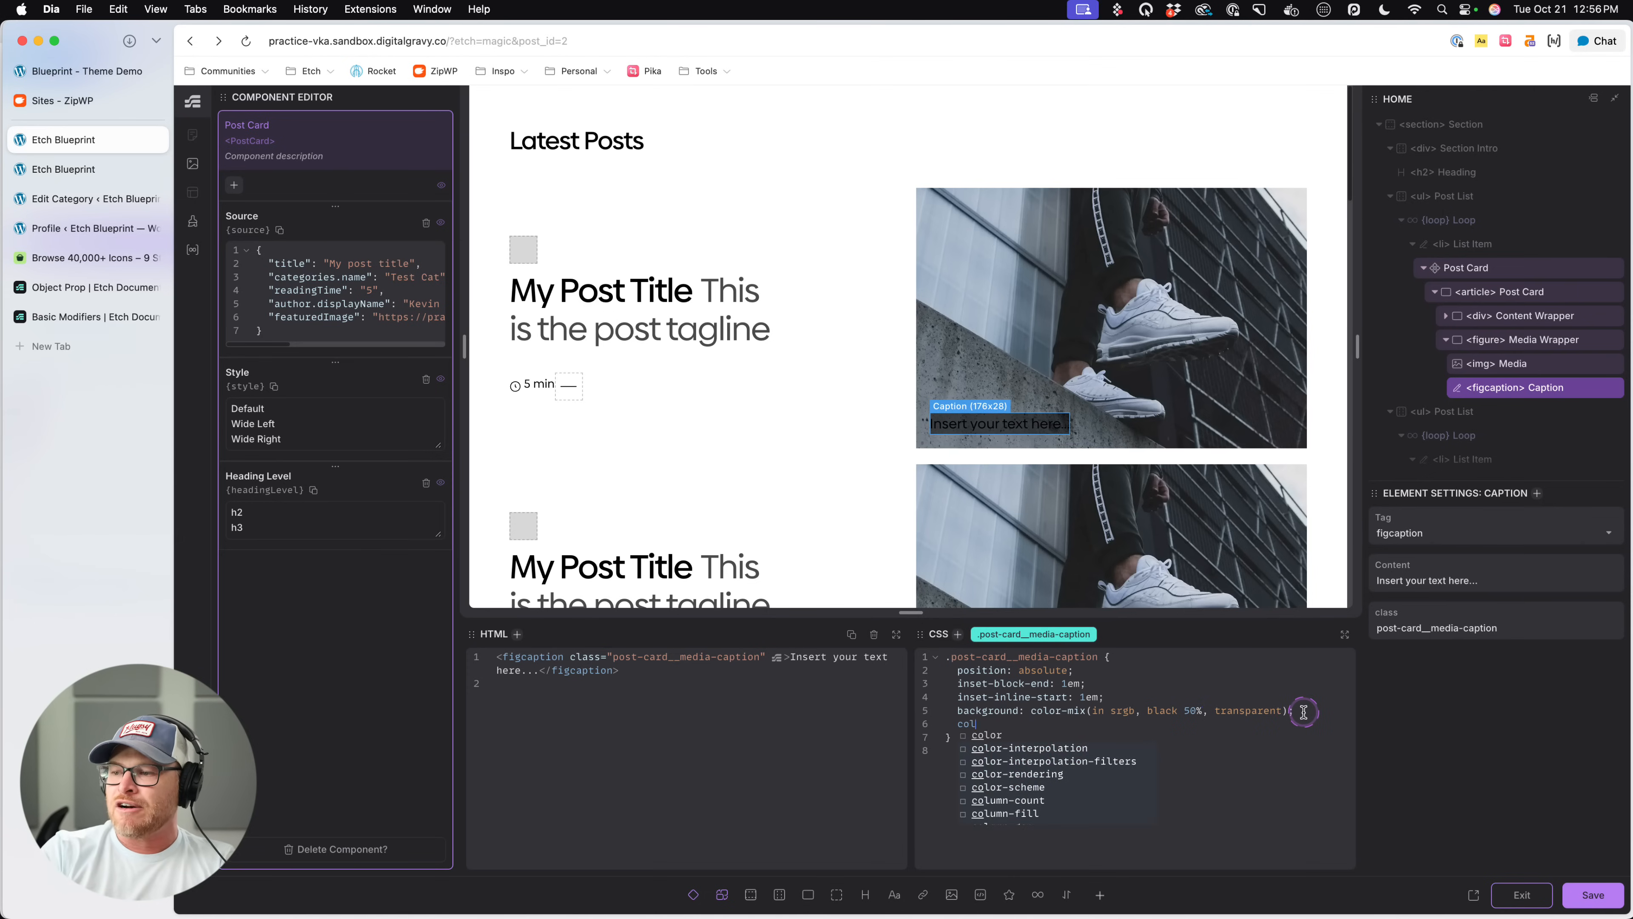
pyautogui.write('or: var(--white);')
pyautogui.press('super+s')
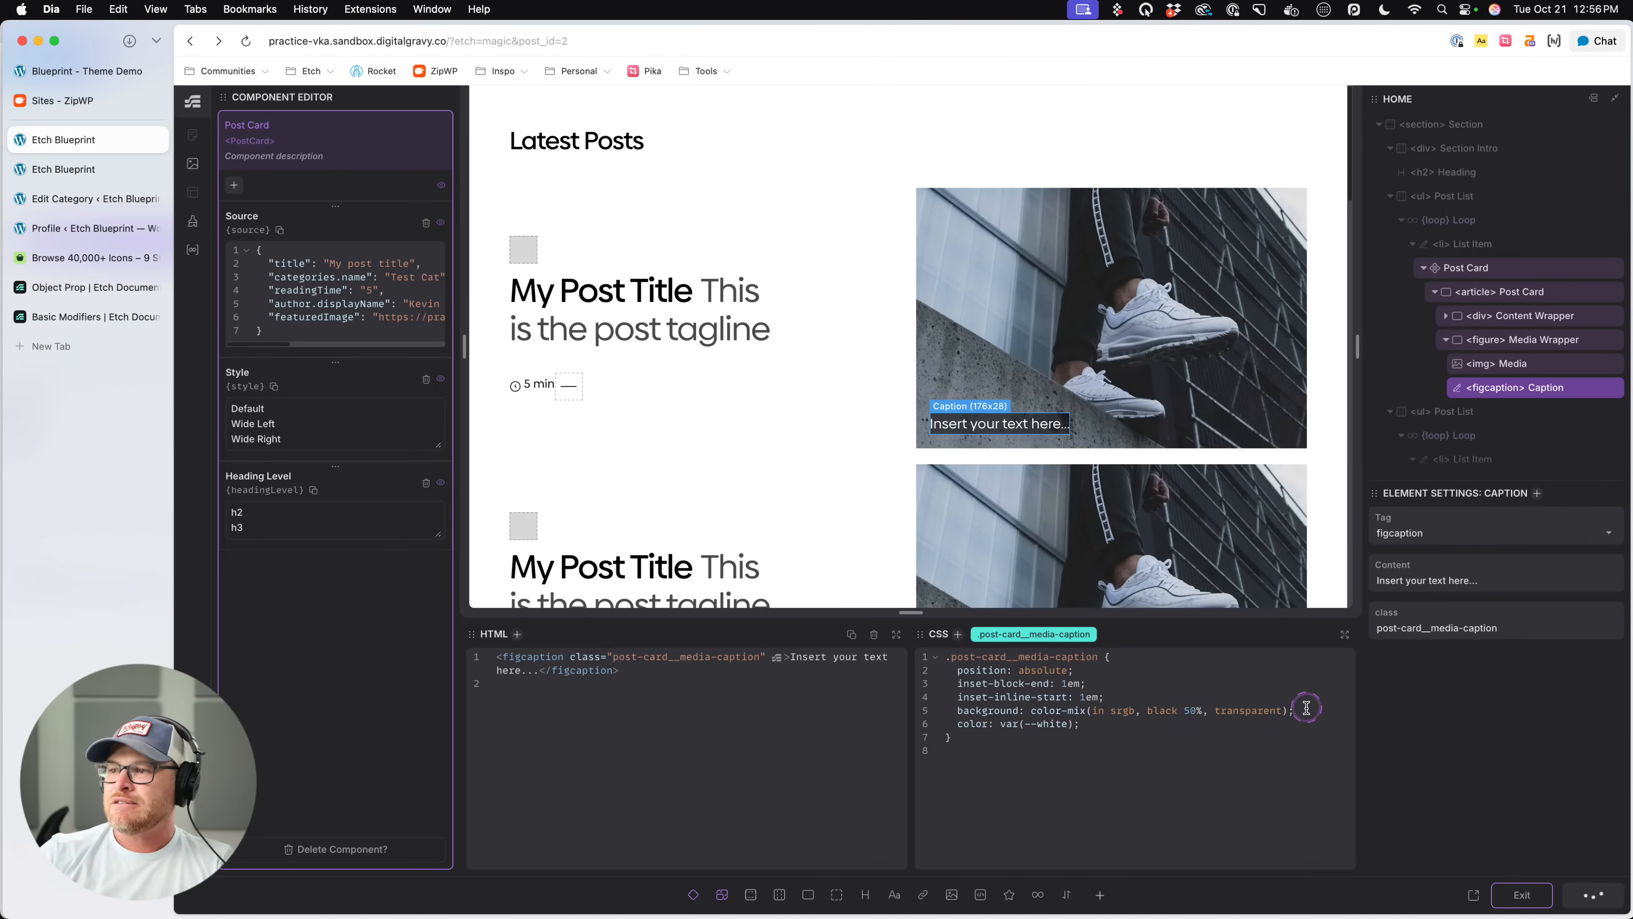
# - Add .5em padding and a line-height of 1.1 to the media caption rule, and save
pyautogui.click(1304, 710)
pyautogui.press('Return')
pyautogui.write('padding: .t')
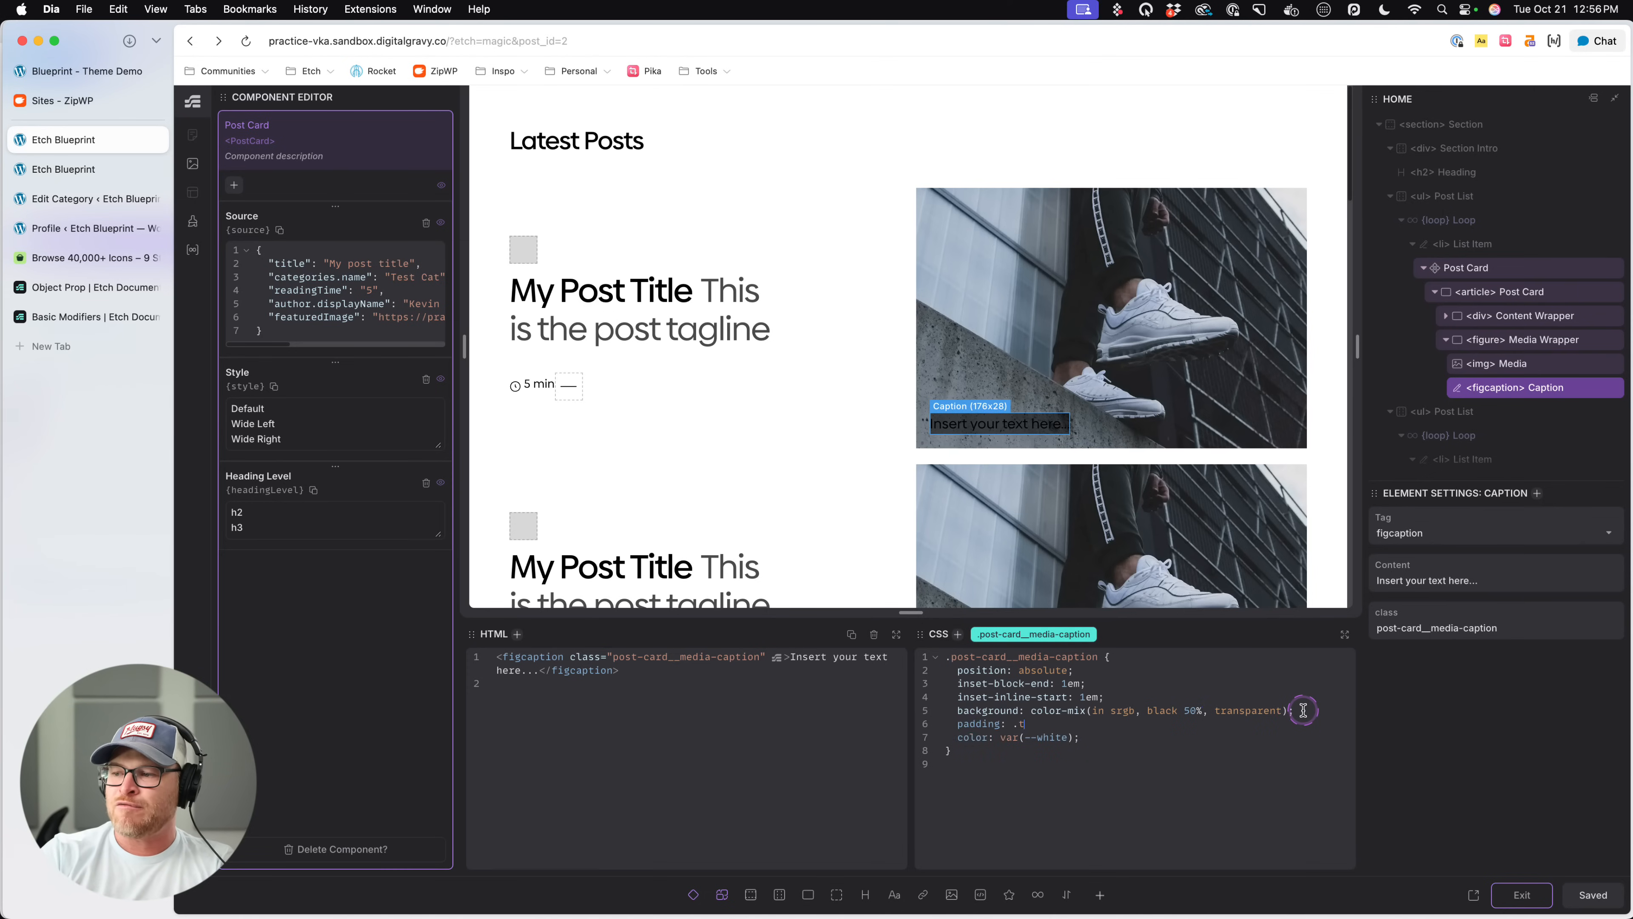
pyautogui.press('BackSpace')
pyautogui.write('5em;')
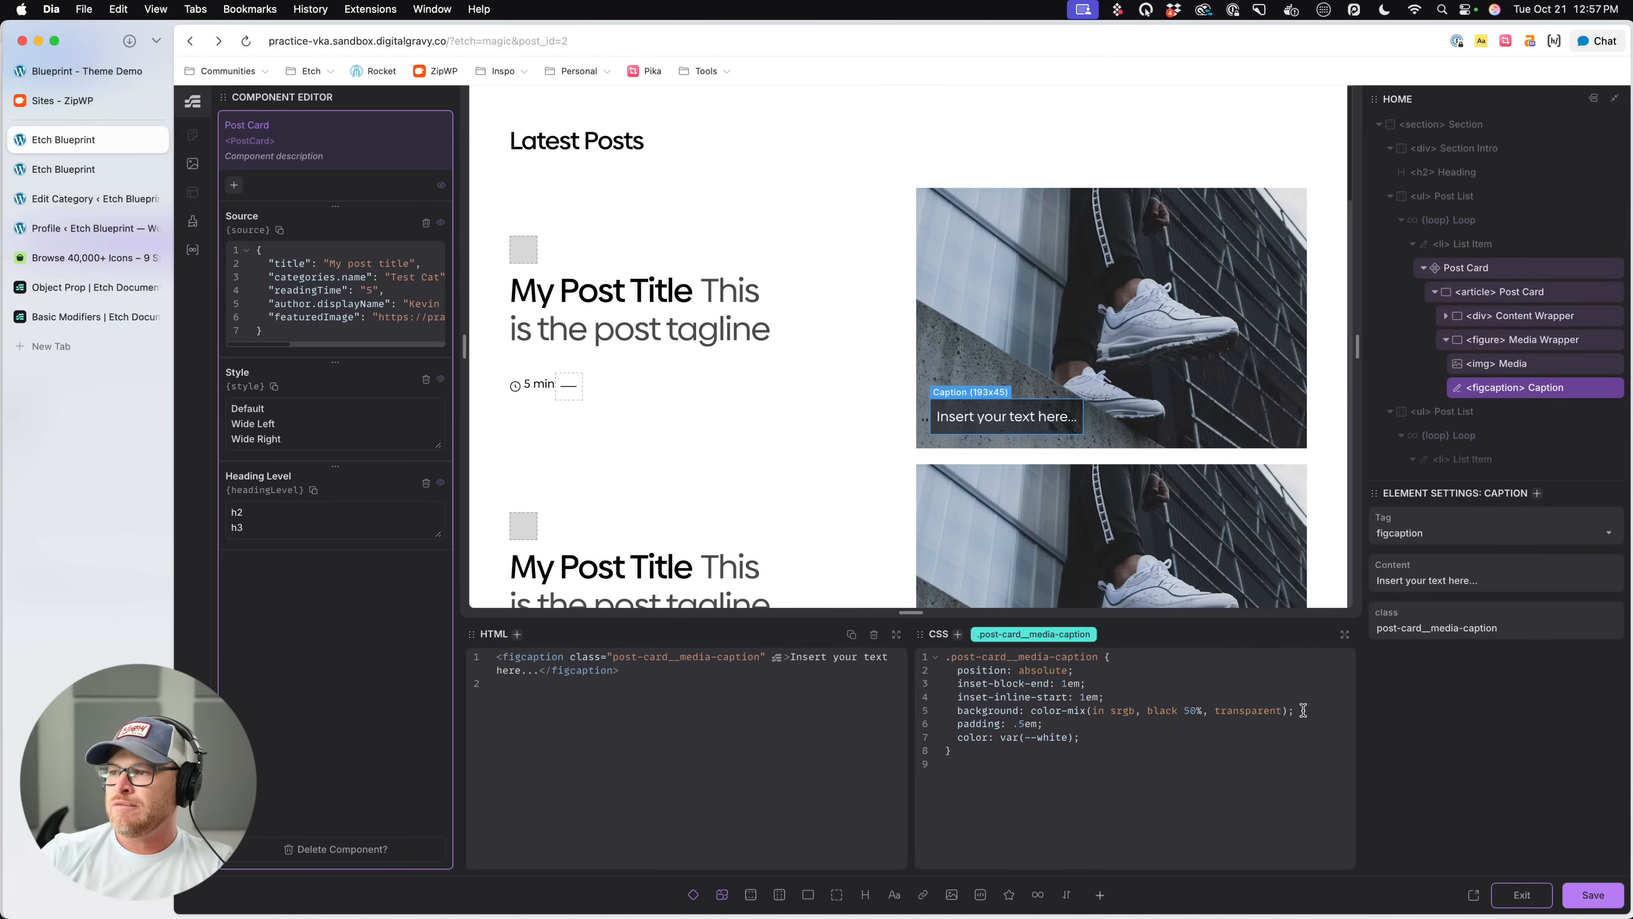
pyautogui.press('Return')
pyautogui.write('line-height: 1;')
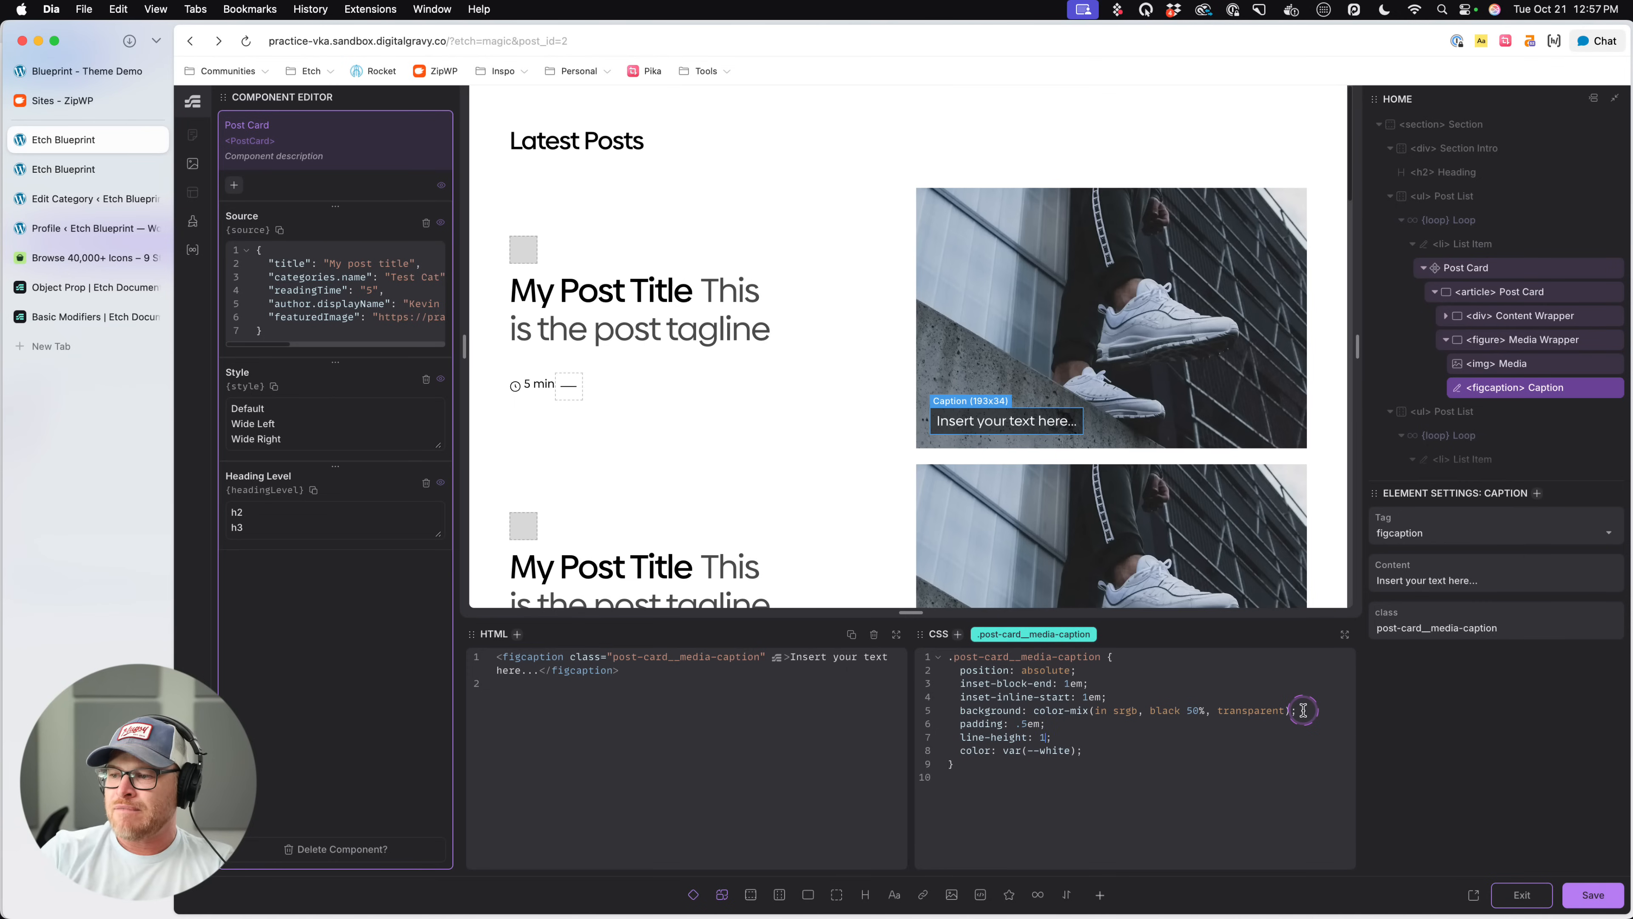
pyautogui.write('.1')
pyautogui.press('super+s')
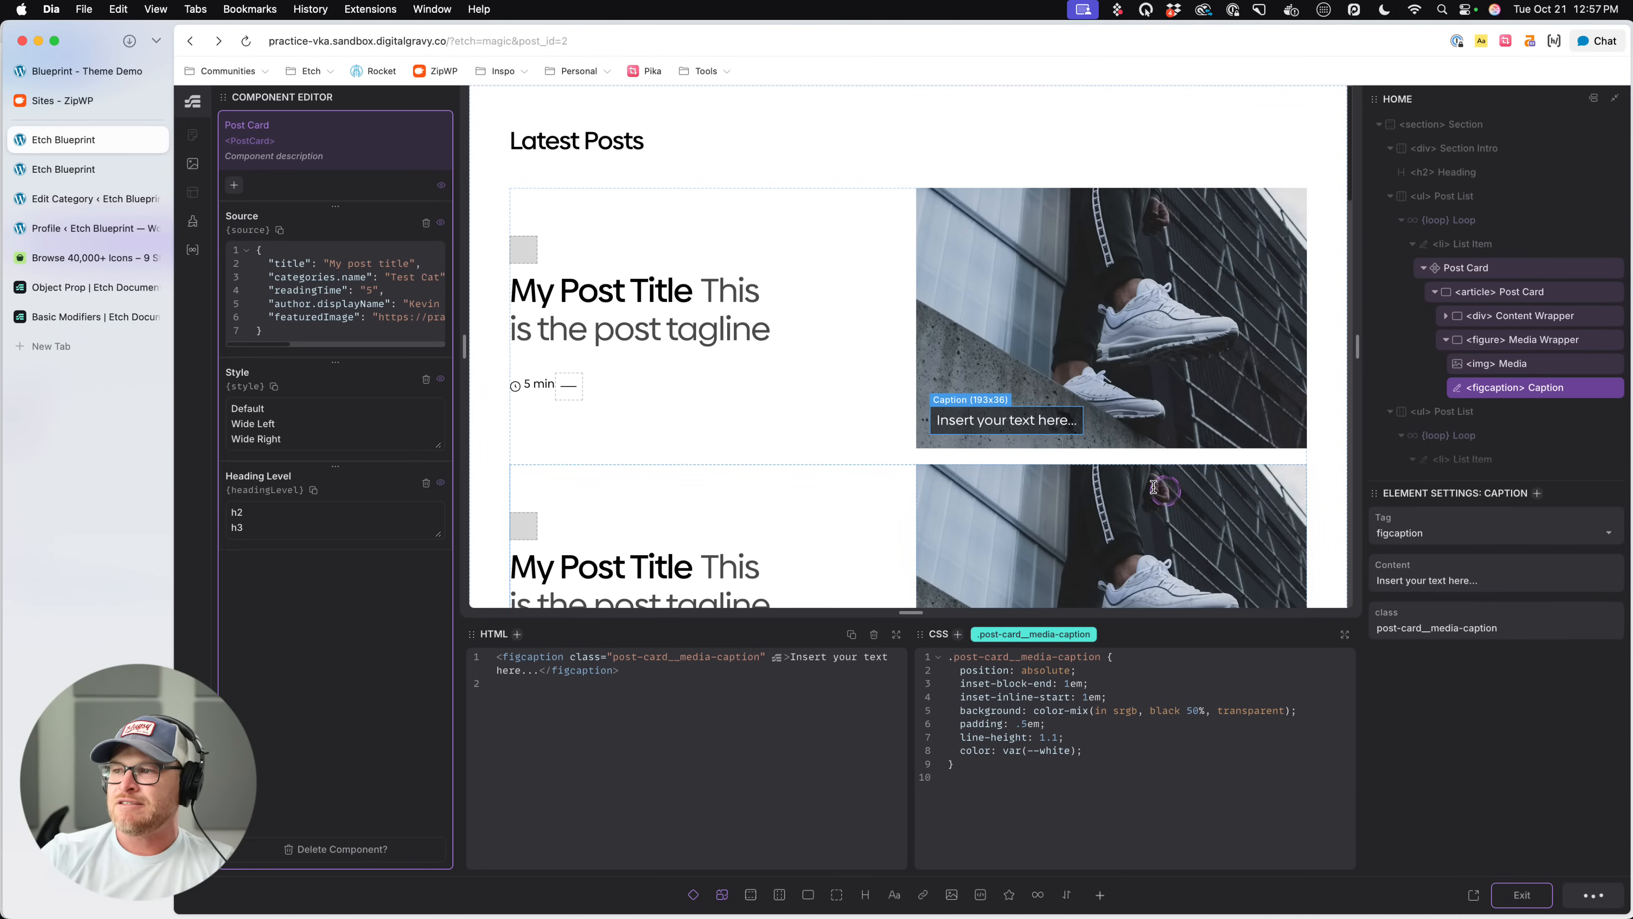
# - Replace the caption's placeholder text with "Image caption goes here." and save
pyautogui.doubleClick(1057, 421)
pyautogui.tripleClick(1064, 425)
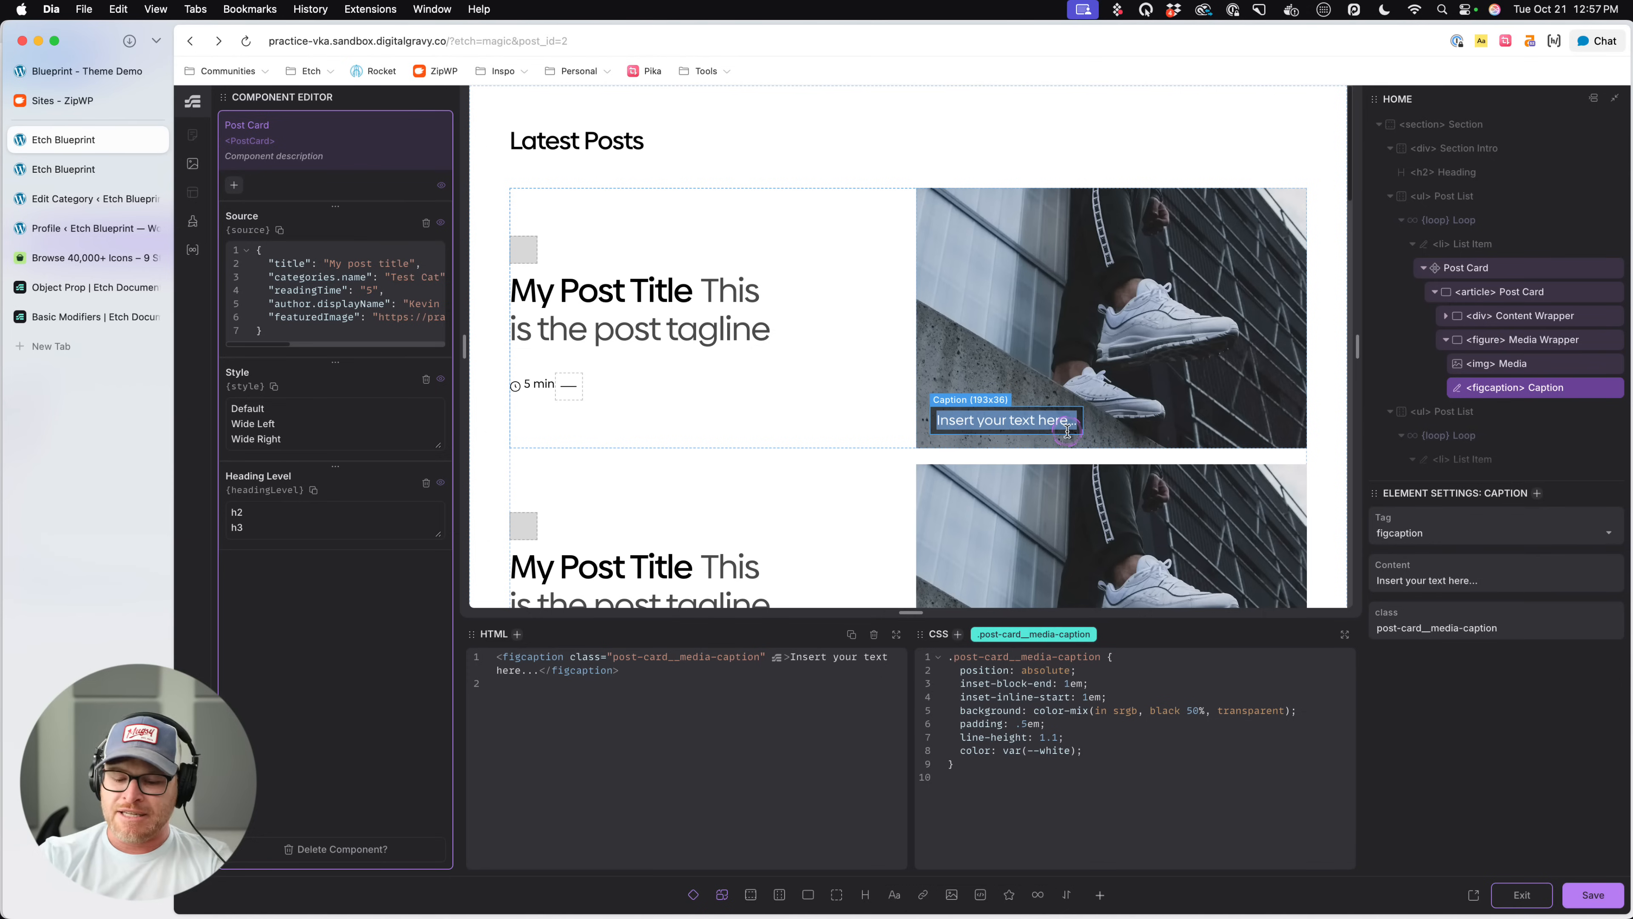
pyautogui.write('Image caption')
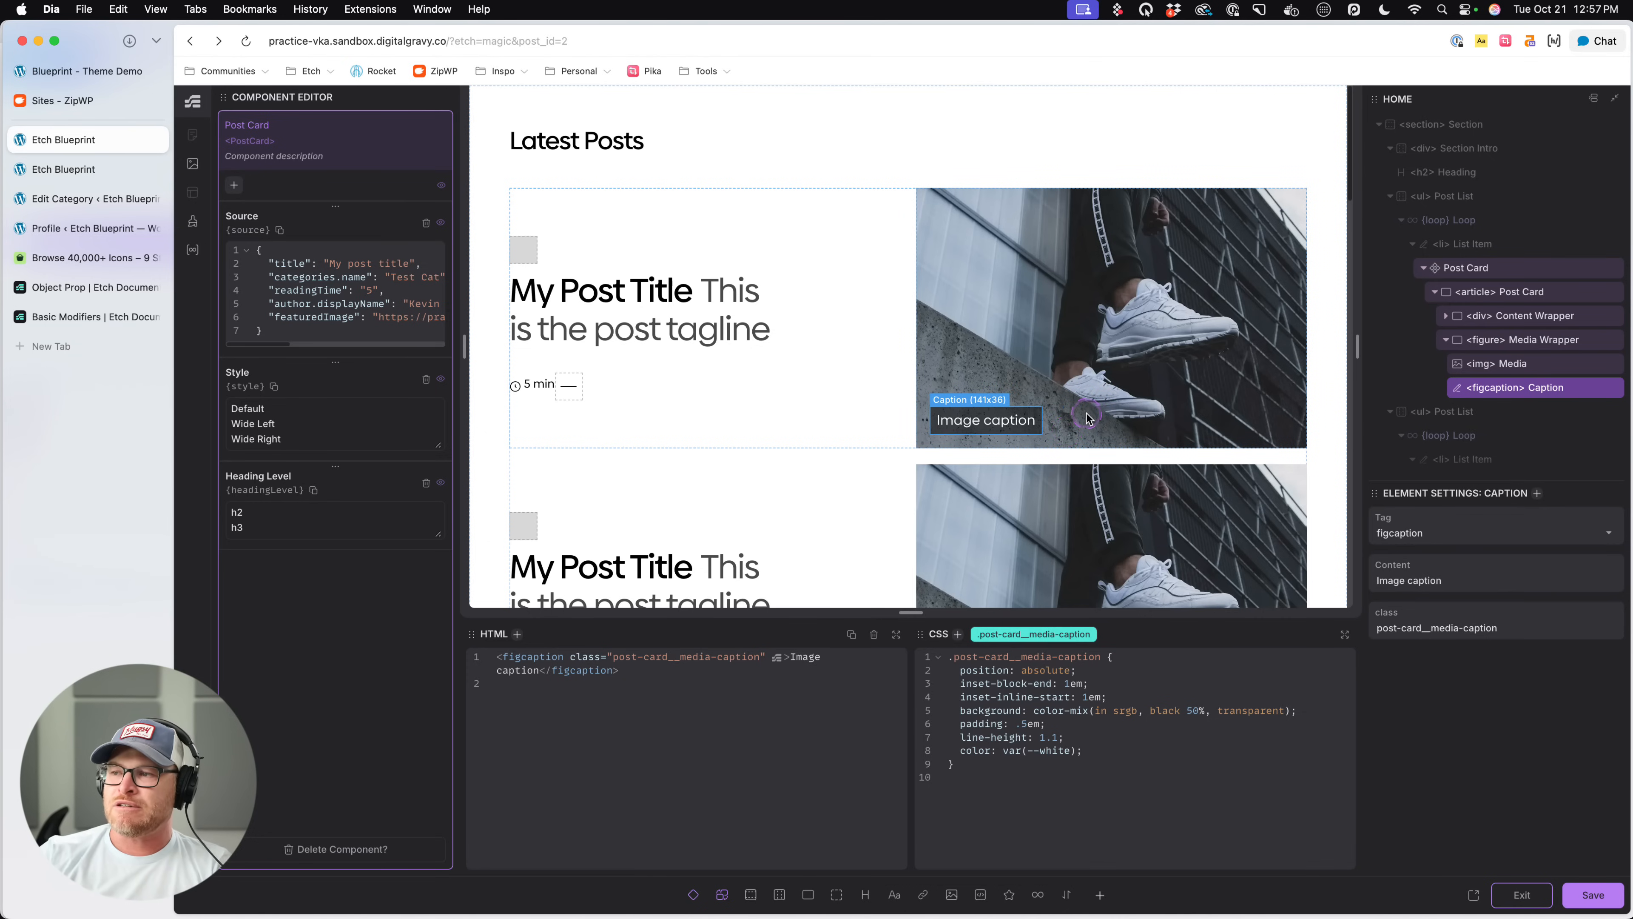
pyautogui.write(' goes here.')
pyautogui.press('super+s')
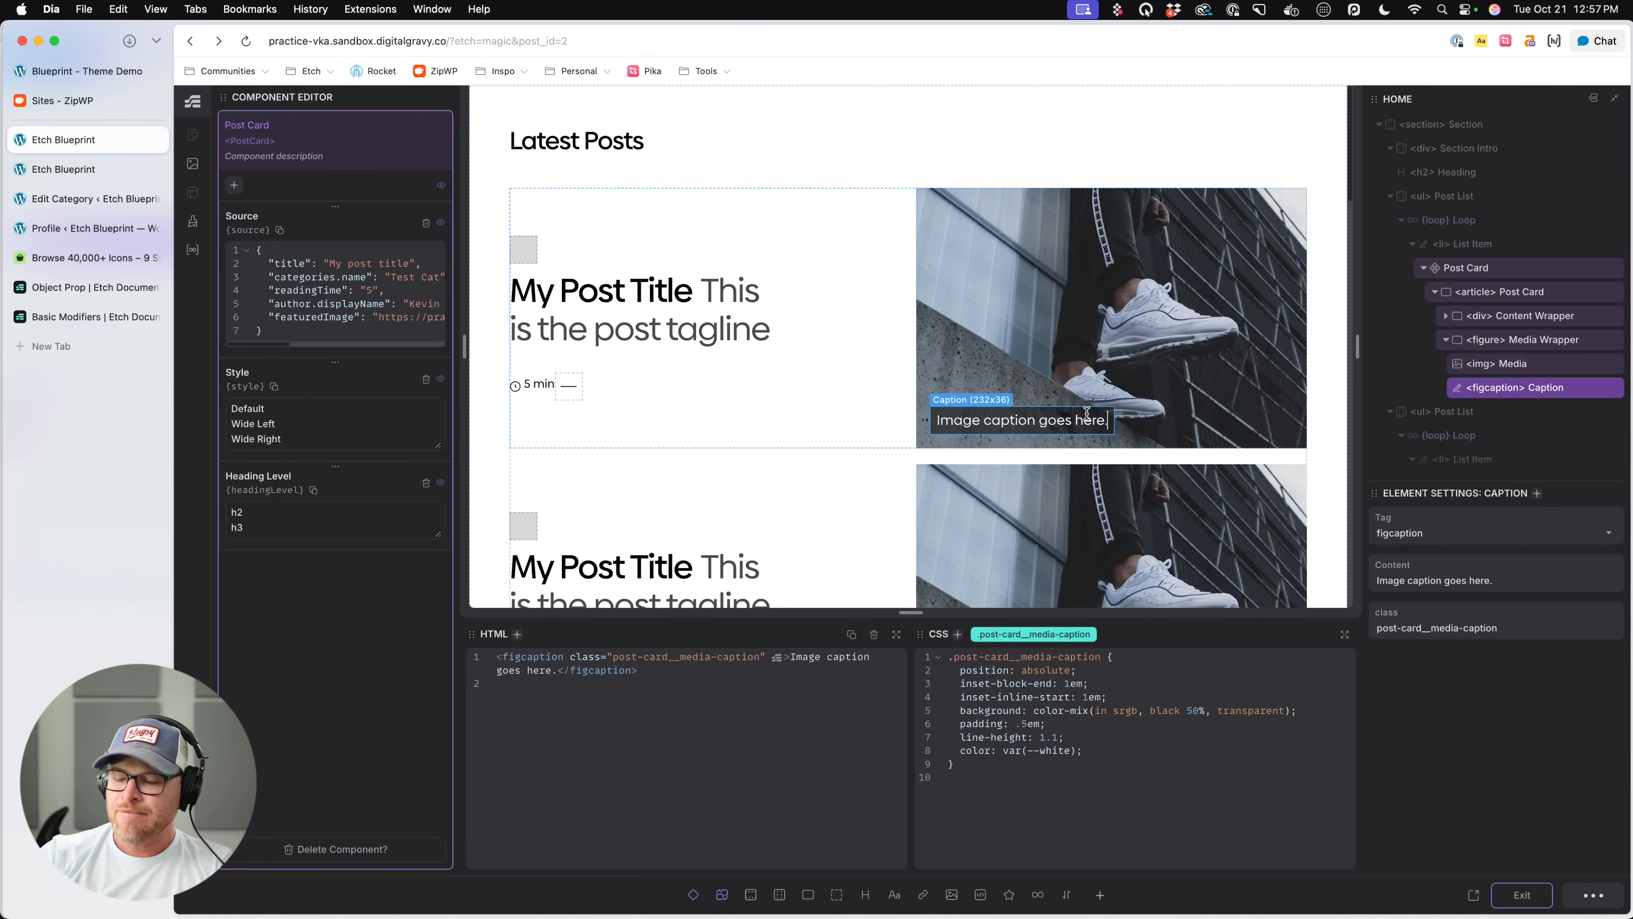
# - Switch to the front-end page and inspect the image caption on the Sneaker Influence card
pyautogui.click(38, 170)
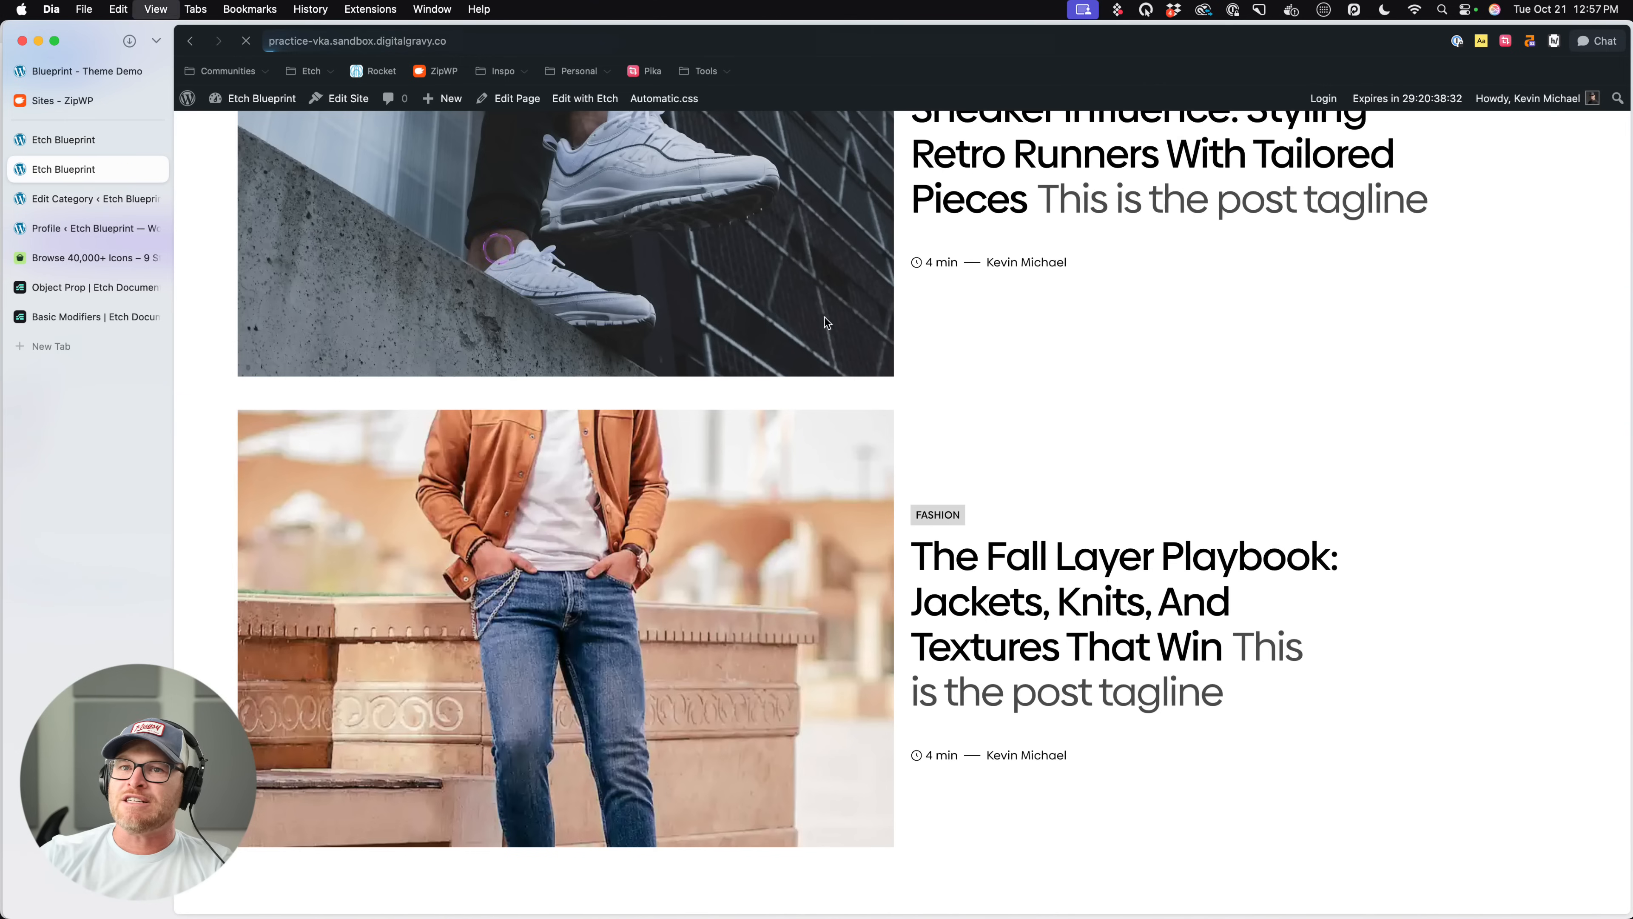
pyautogui.scroll(2, 946, 409)
pyautogui.rightClick(389, 395)
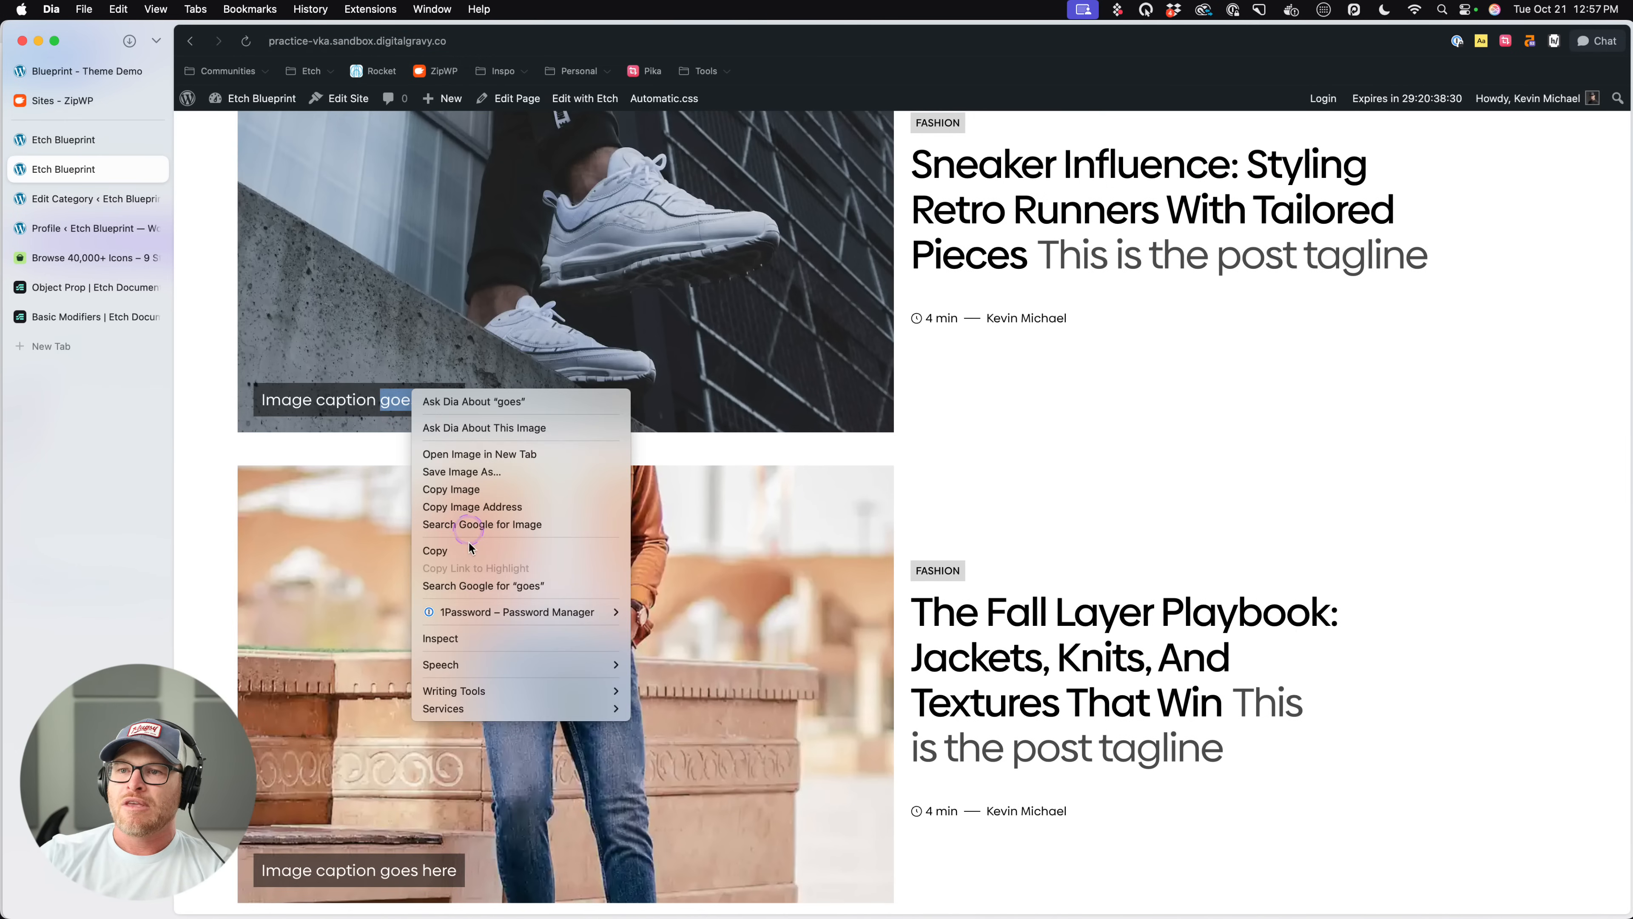
pyautogui.click(557, 633)
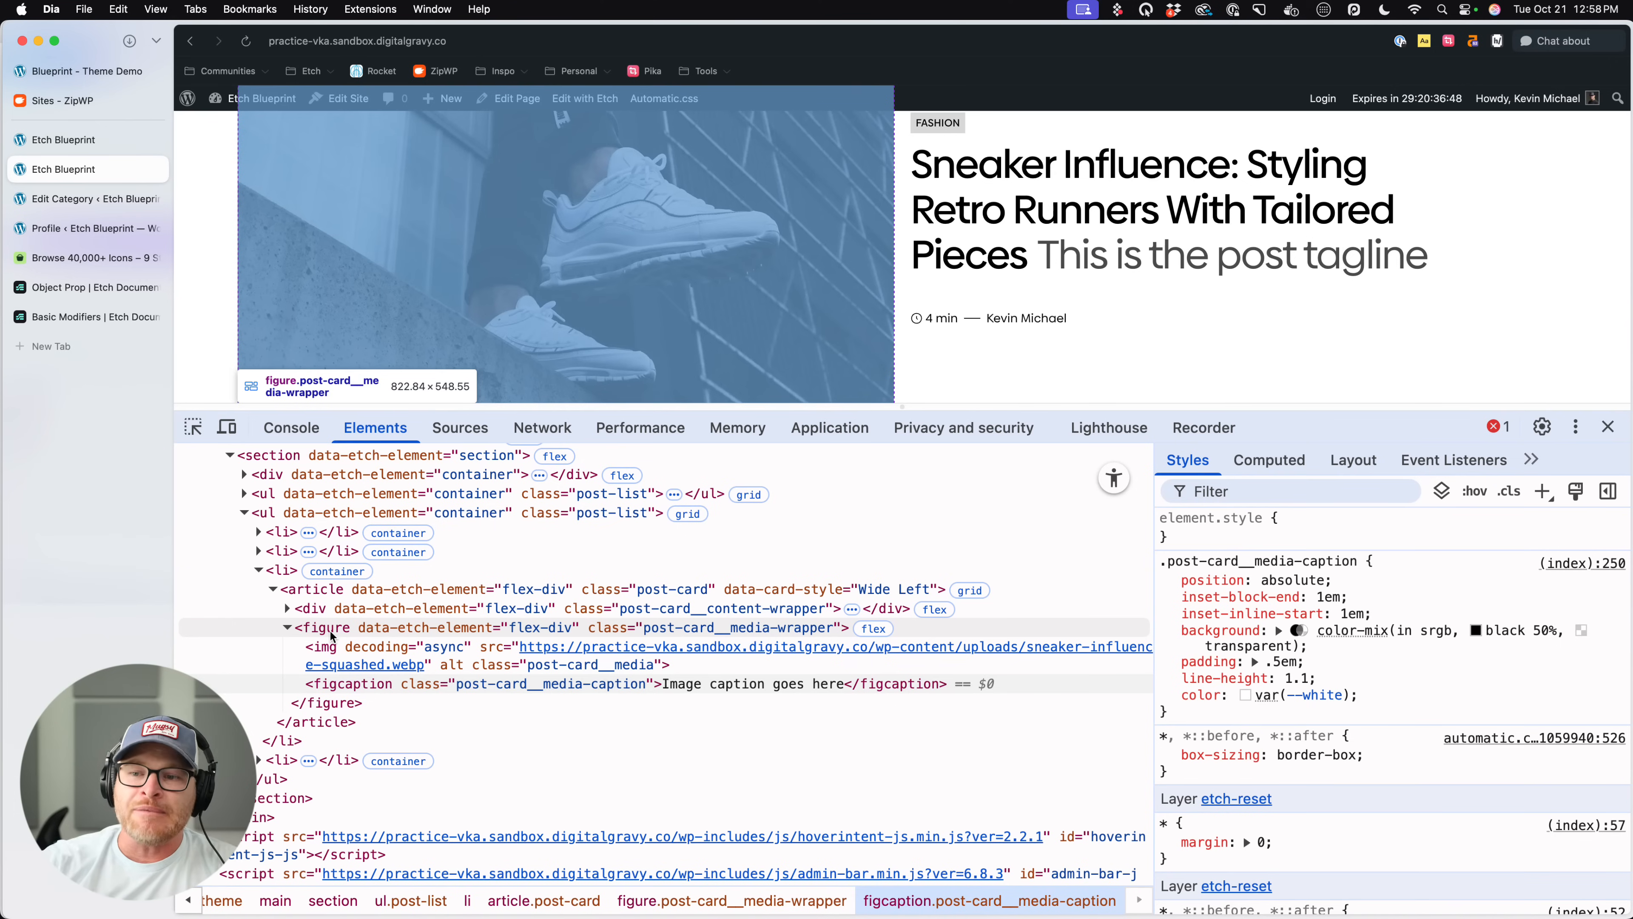
# - Examine the media wrapper figure and its img element in the markup, briefly viewing the source image on its own
pyautogui.click(331, 633)
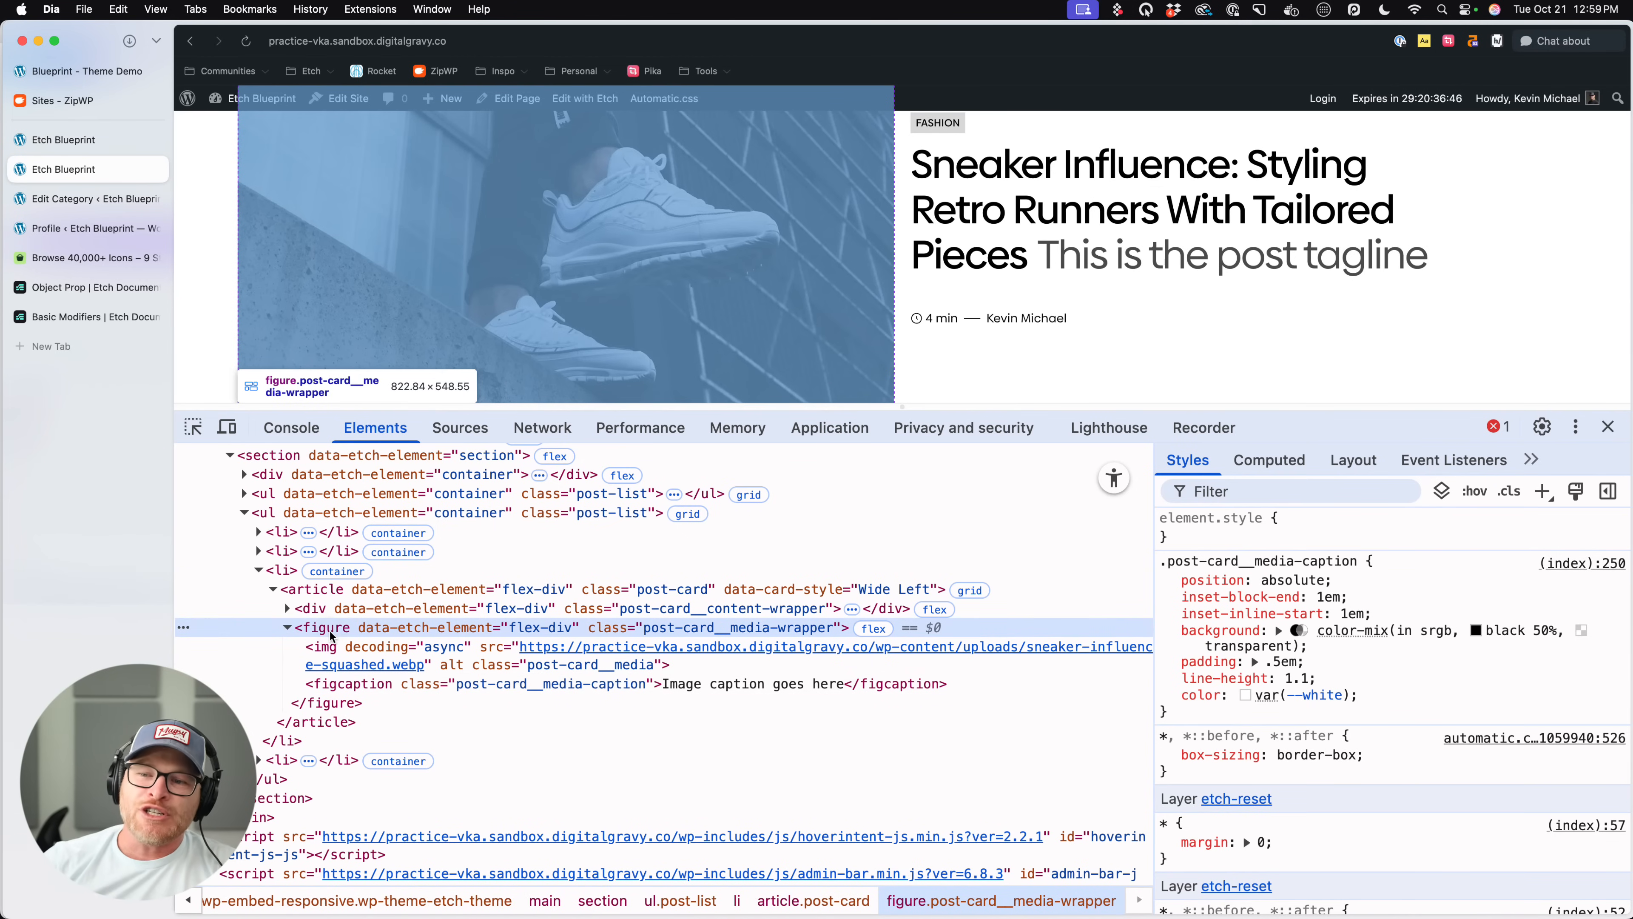
pyautogui.doubleClick(332, 634)
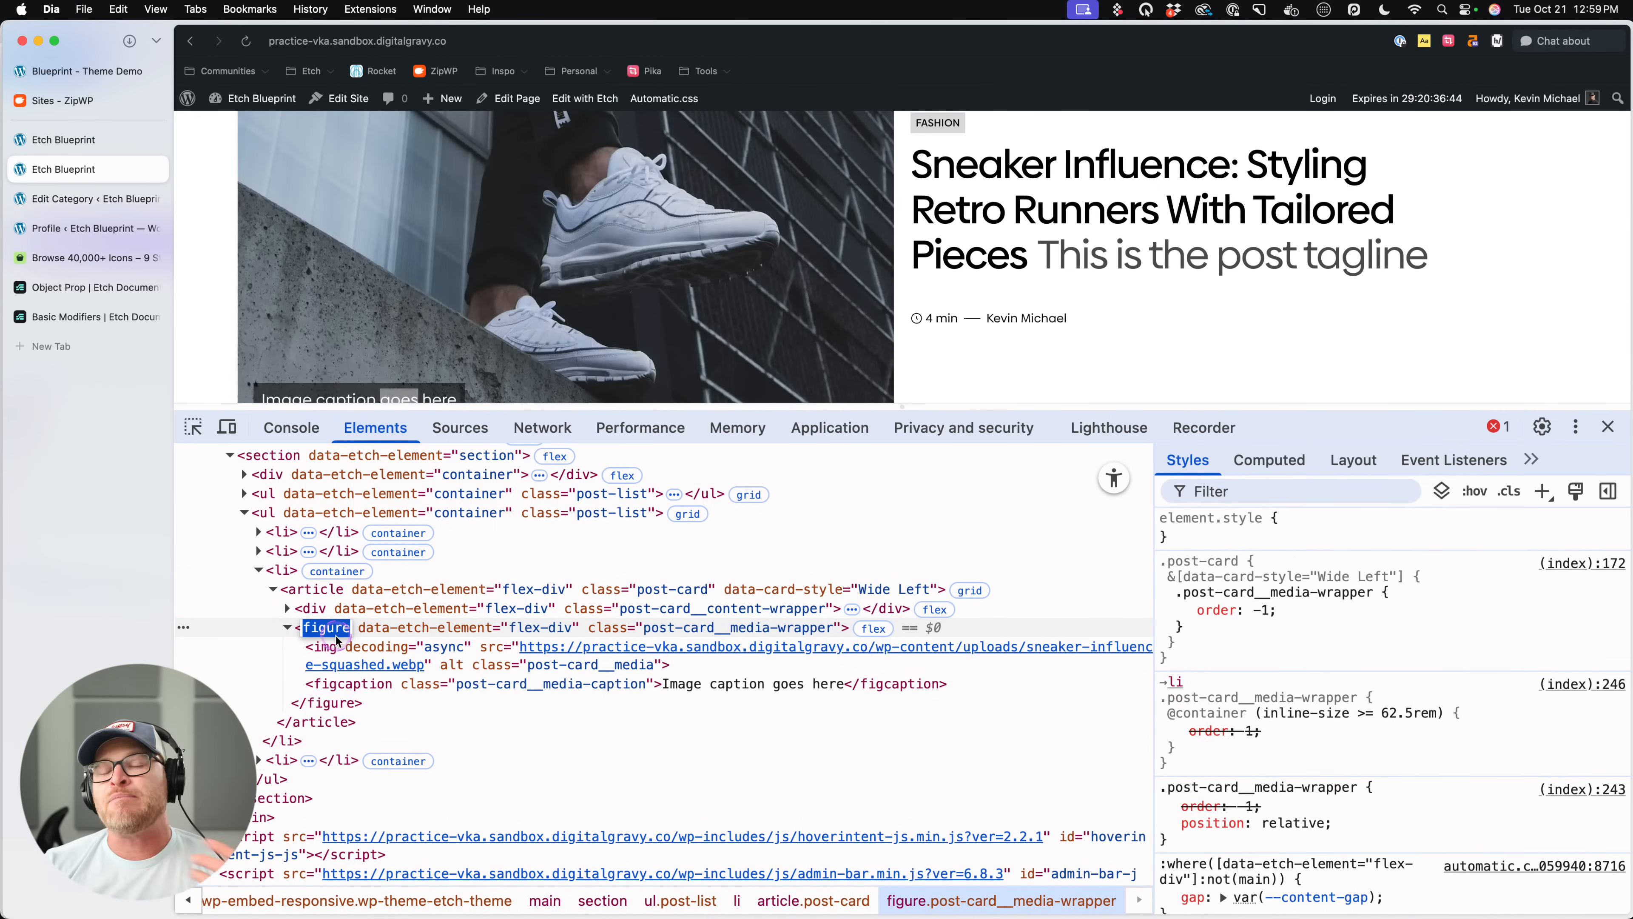
pyautogui.click(402, 654)
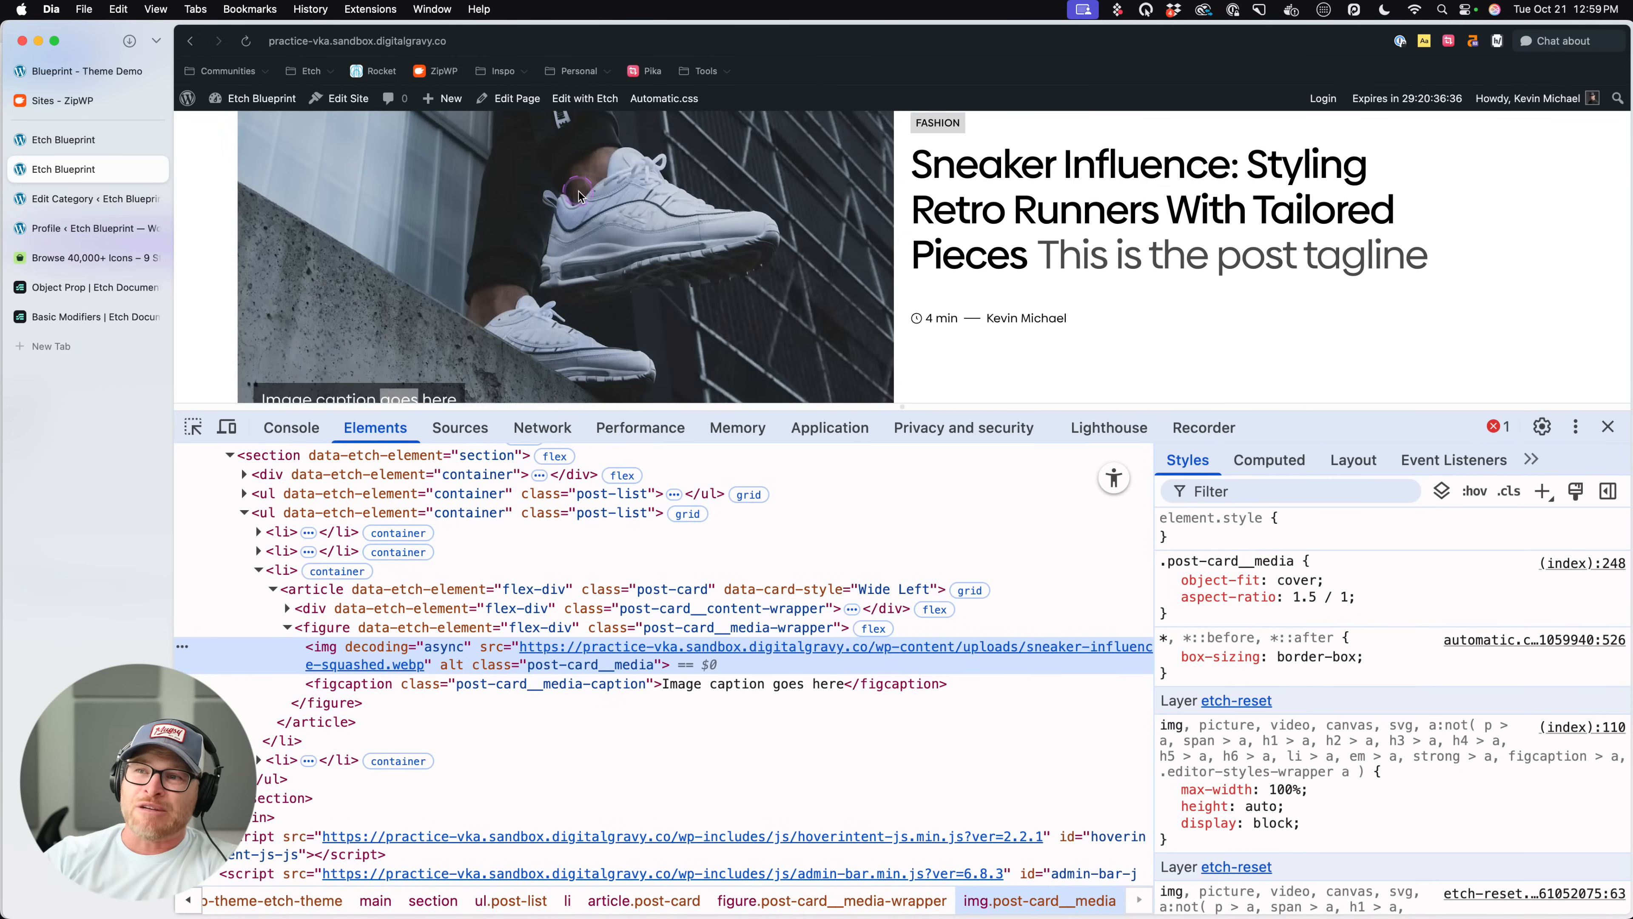
pyautogui.scroll(1, 579, 197)
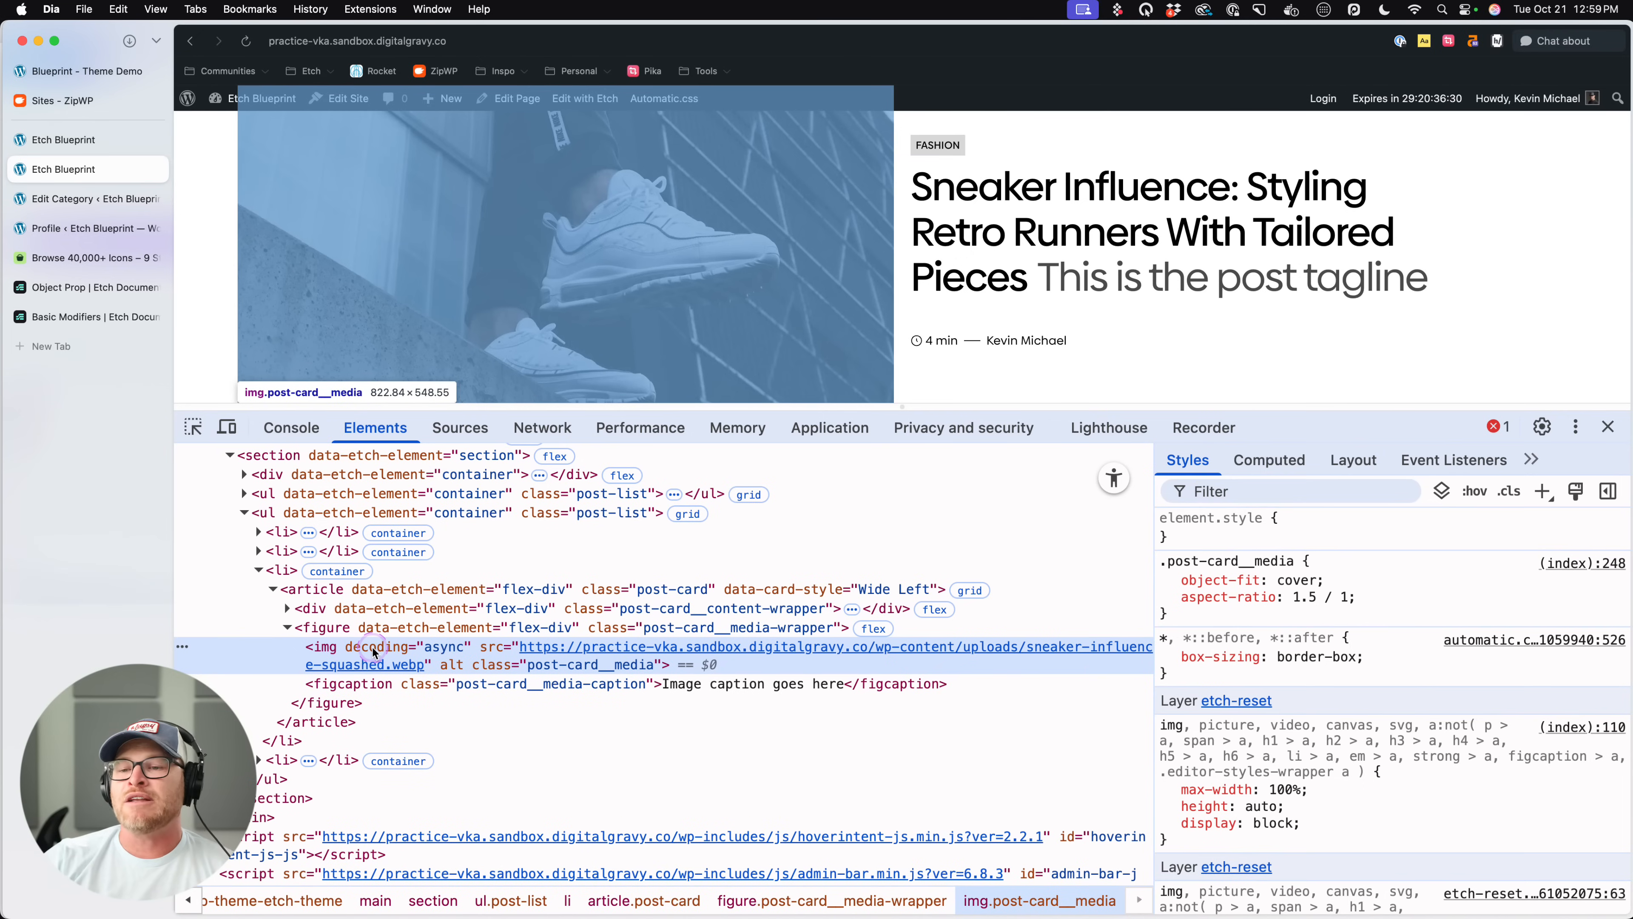
pyautogui.click(341, 665)
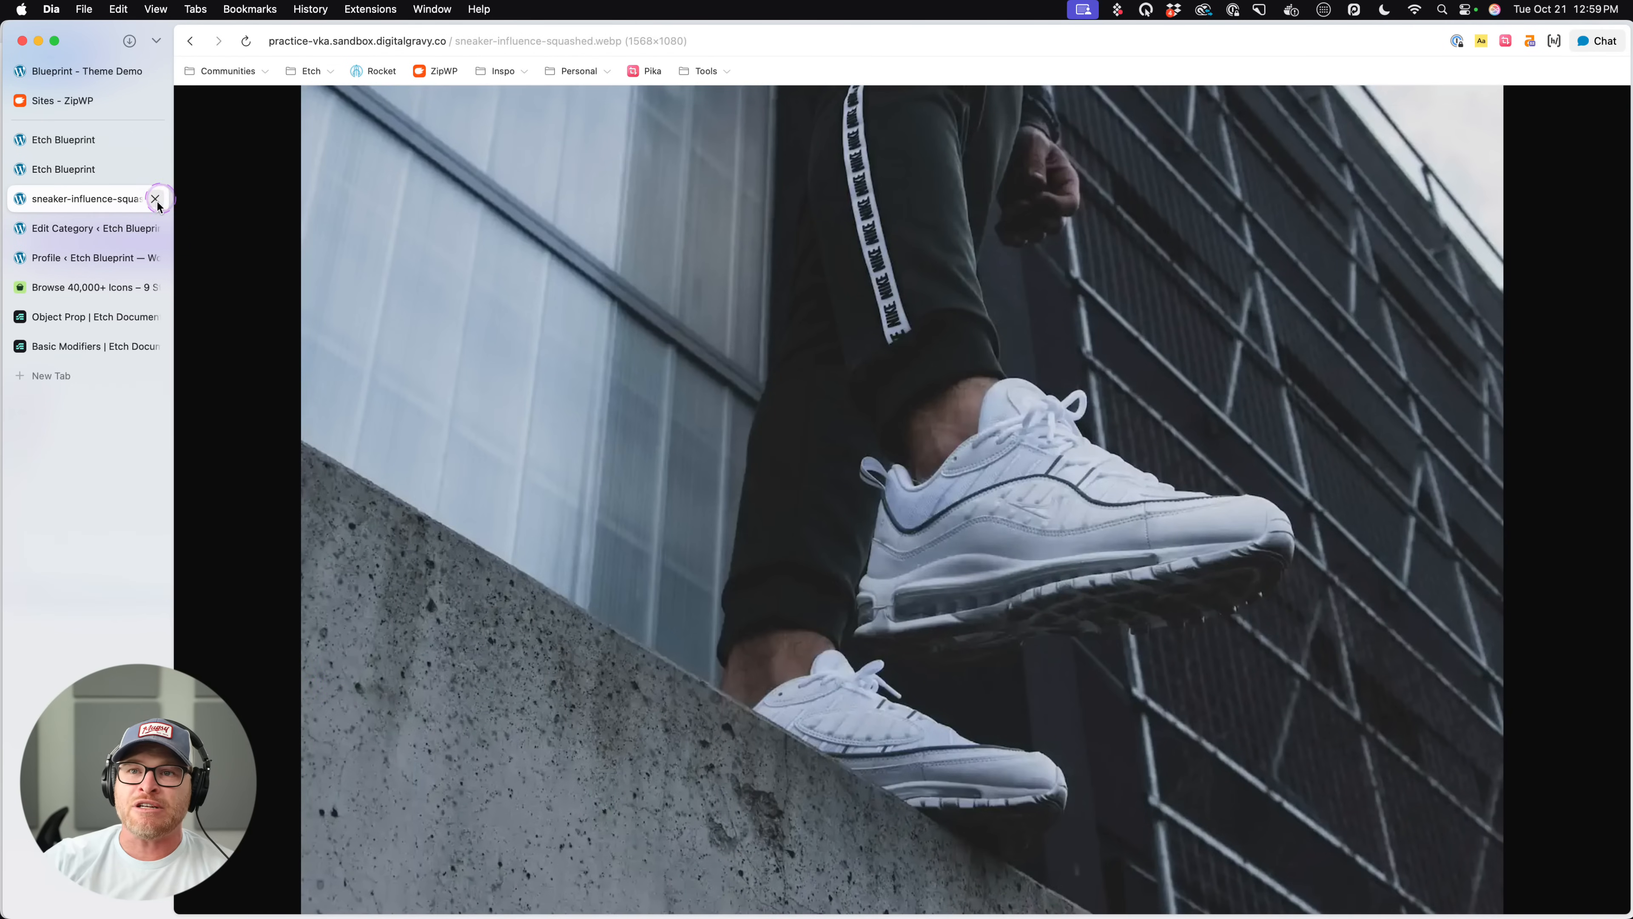
pyautogui.click(155, 198)
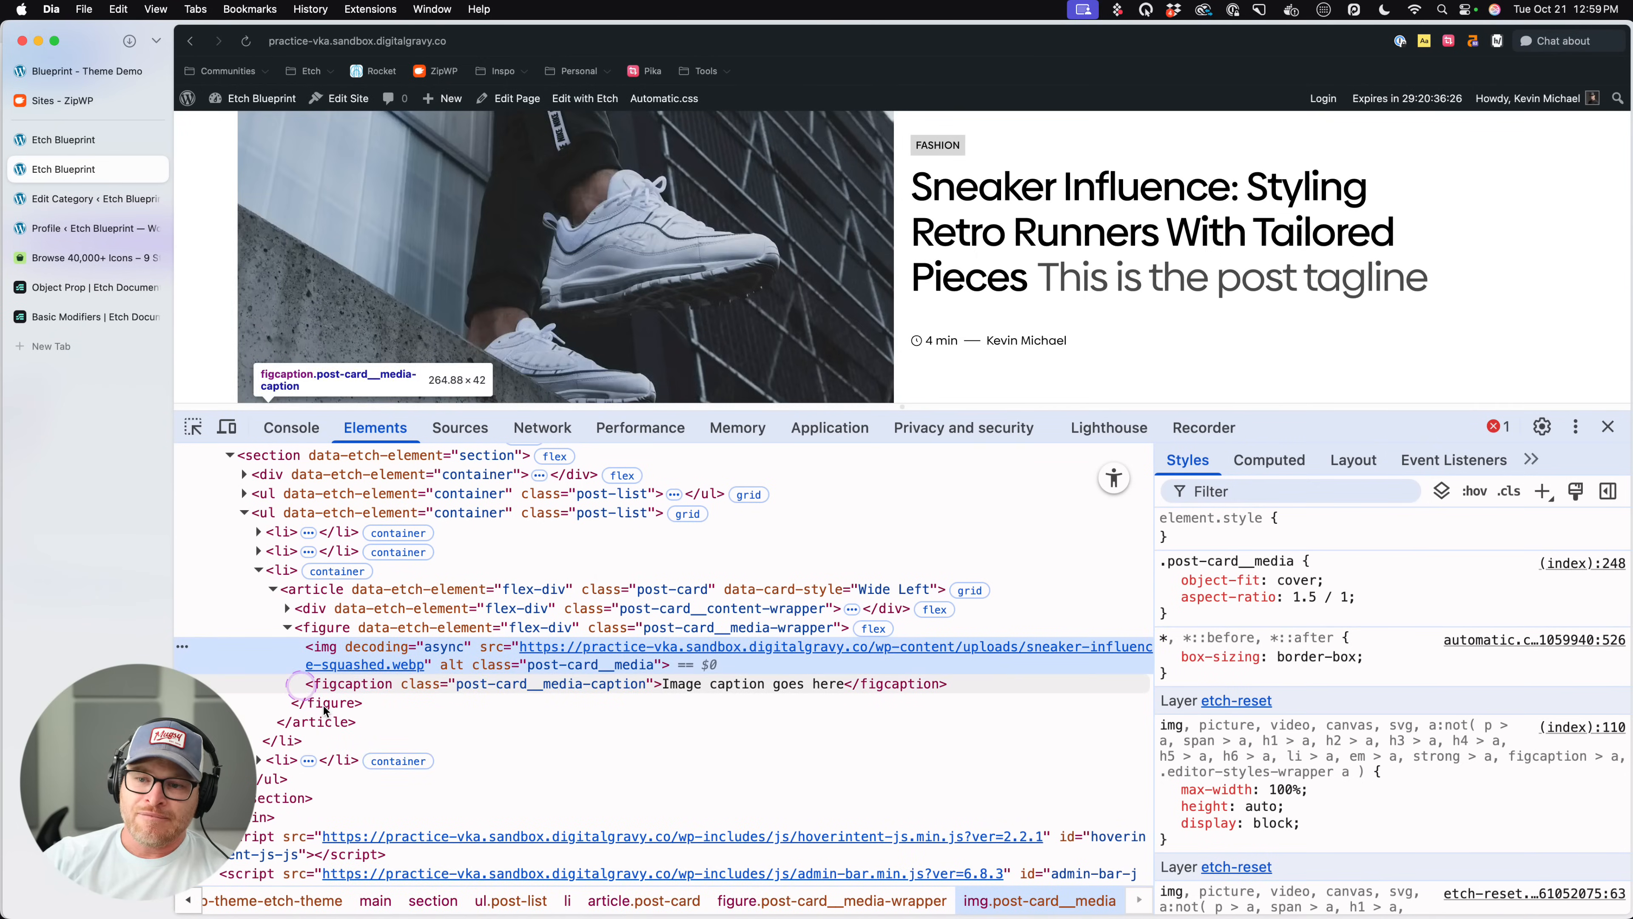
# - Examine the figcaption element within the figure, close the inspector, and view the caption on the rendered card
pyautogui.scroll(-5, 334, 675)
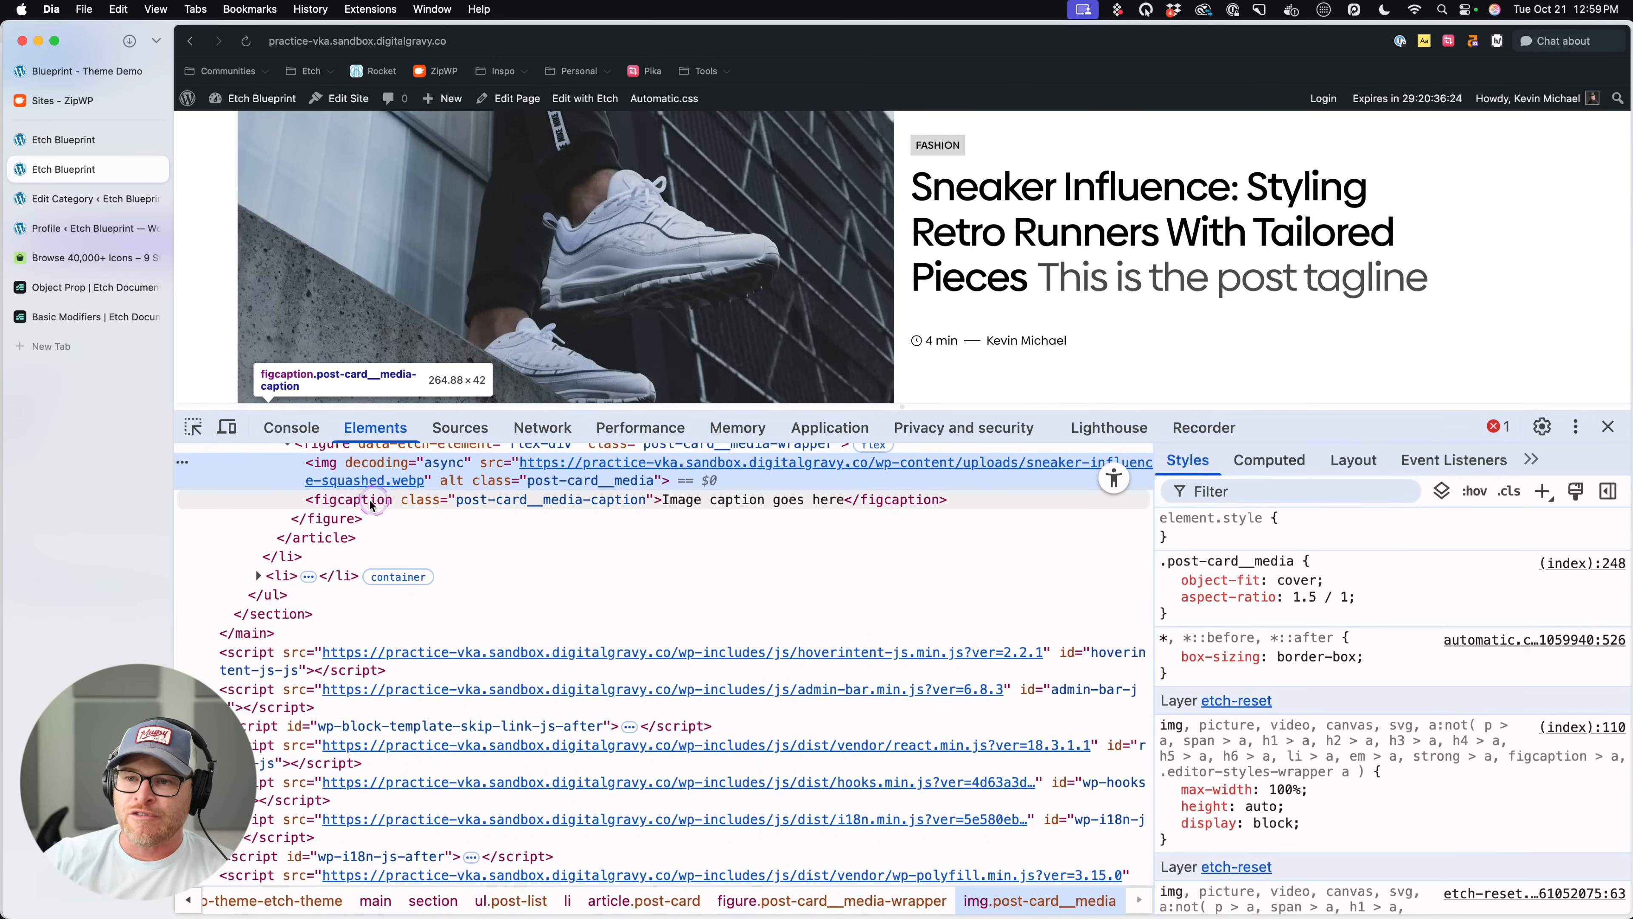
pyautogui.click(371, 502)
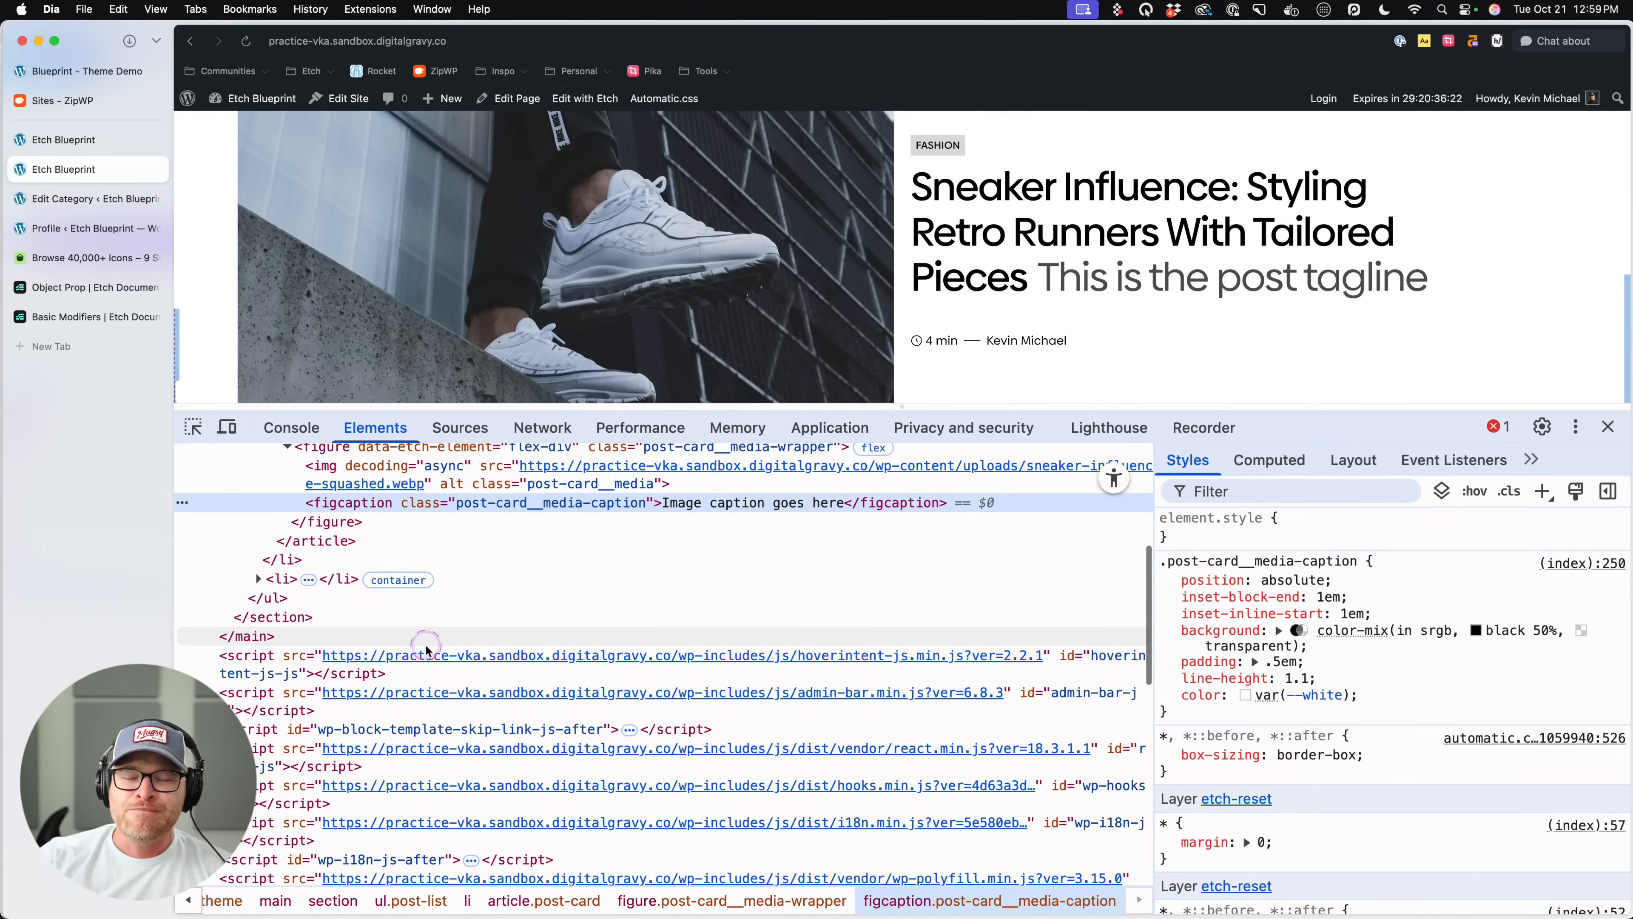
pyautogui.scroll(2, 430, 641)
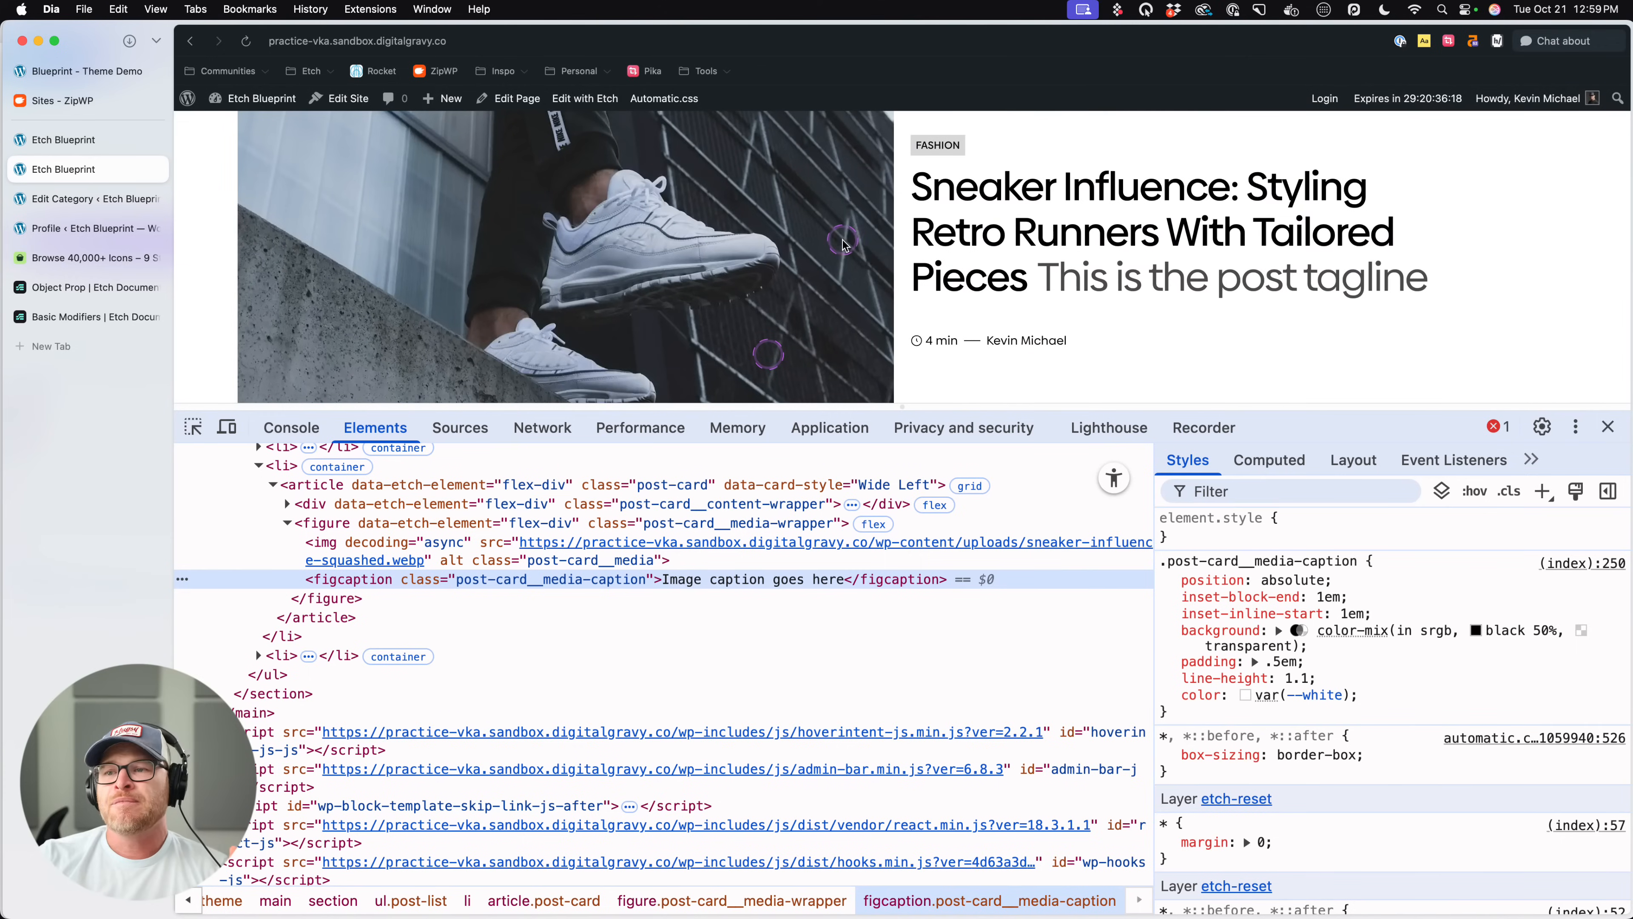
pyautogui.click(1608, 426)
pyautogui.scroll(2, 664, 416)
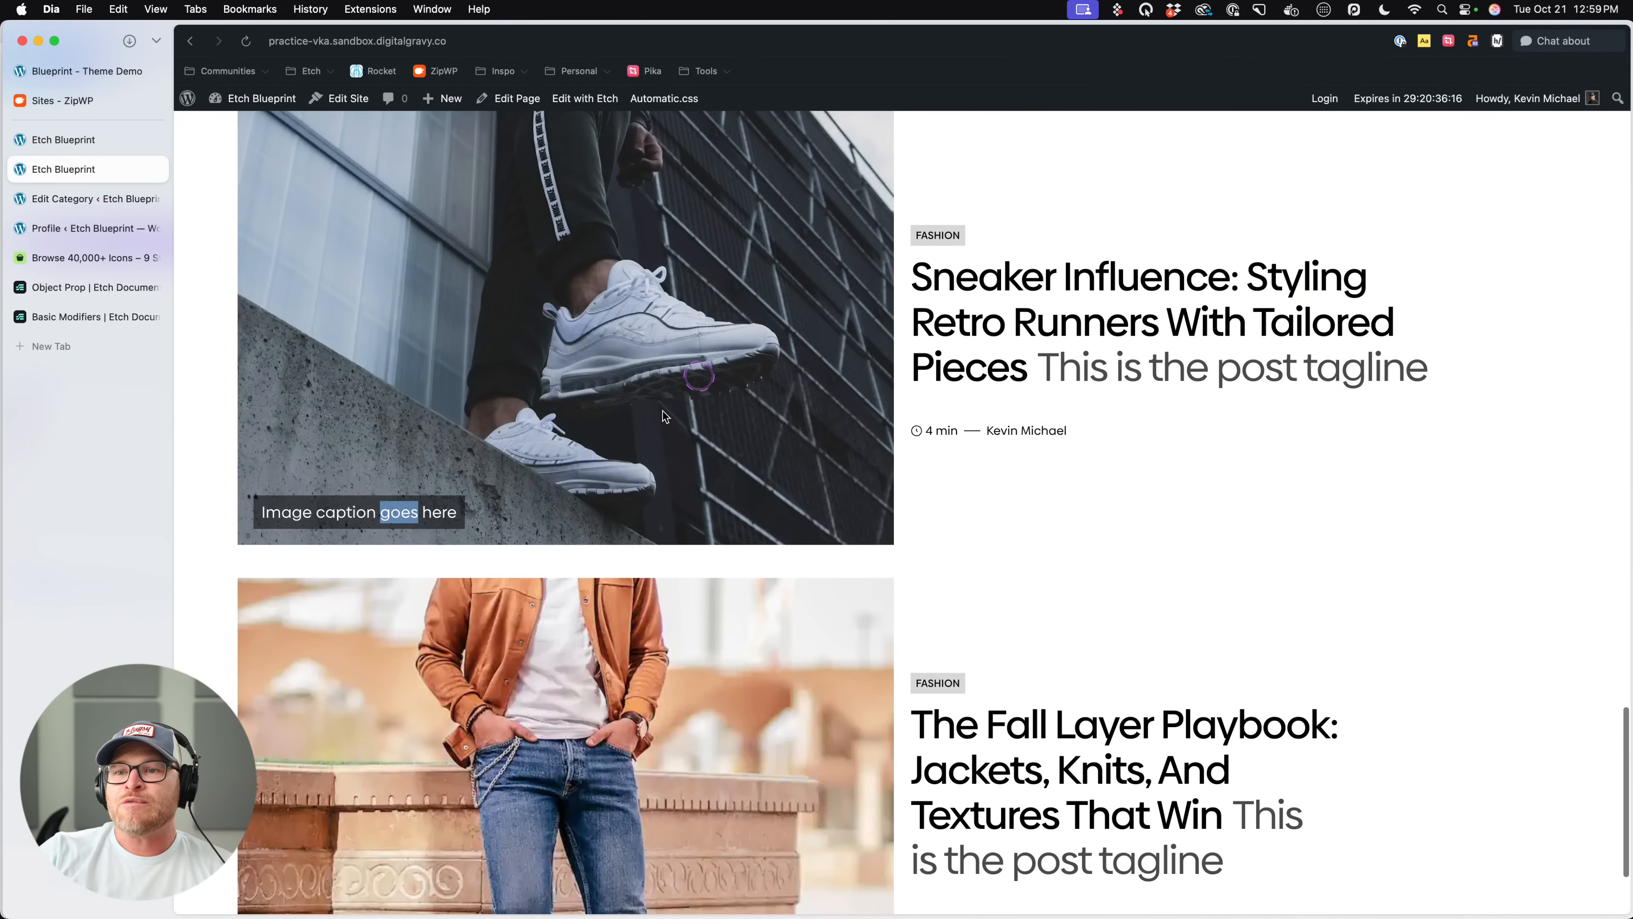
pyautogui.click(478, 528)
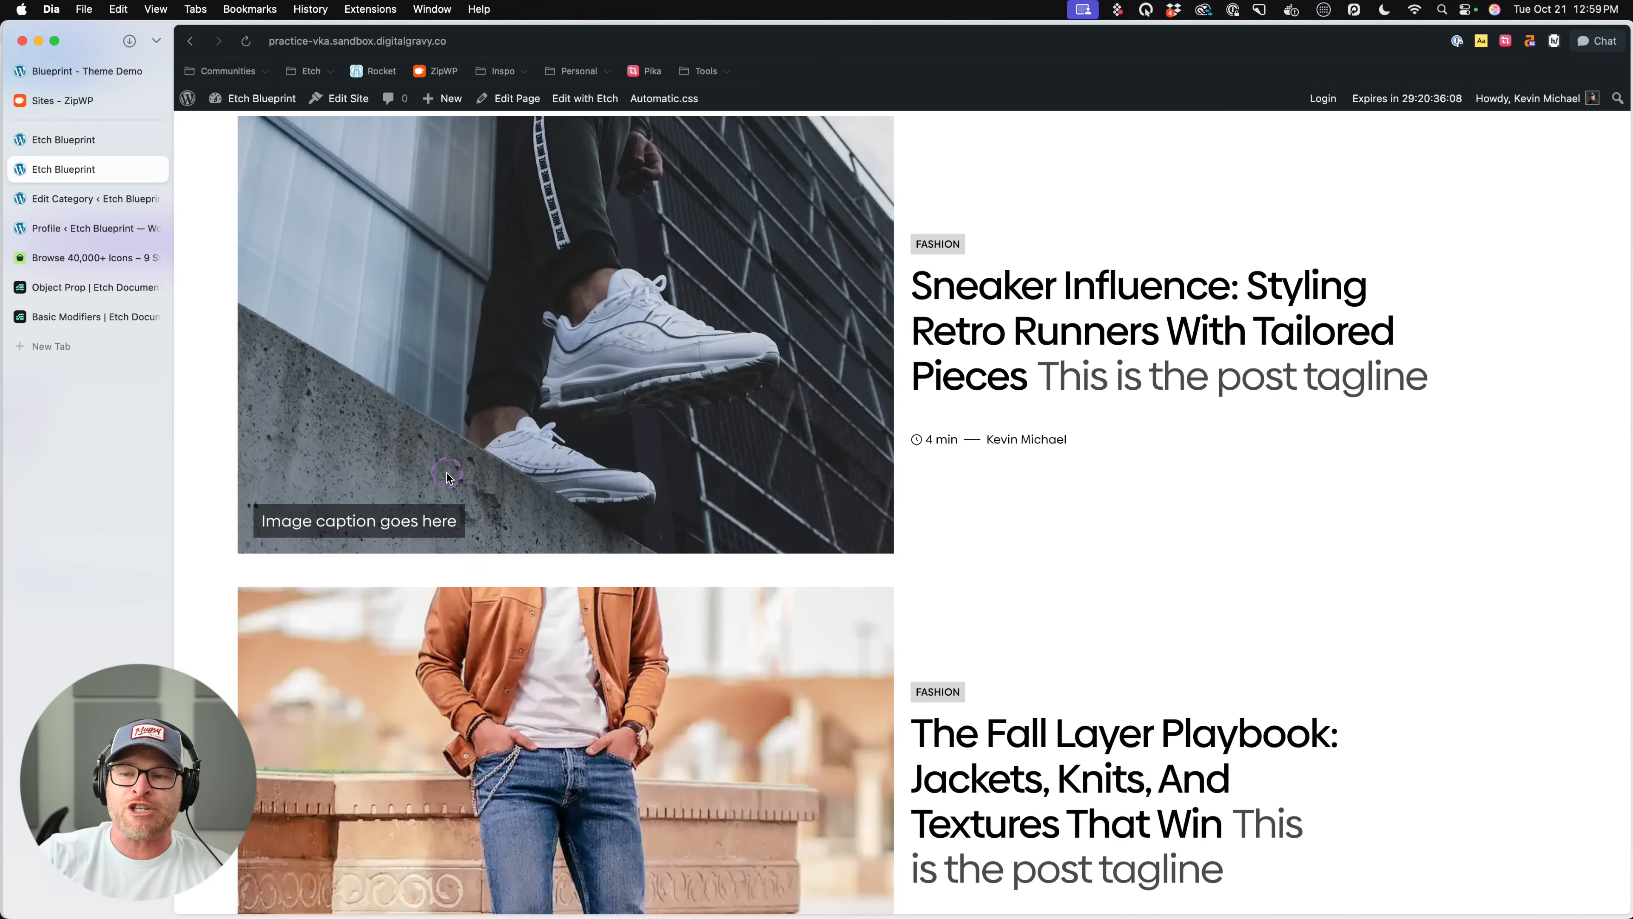
# - View the image captions across the rendered post cards, ending at the first card under Latest Posts
pyautogui.scroll(3, 590, 537)
pyautogui.scroll(-15, 590, 537)
pyautogui.scroll(12, 591, 537)
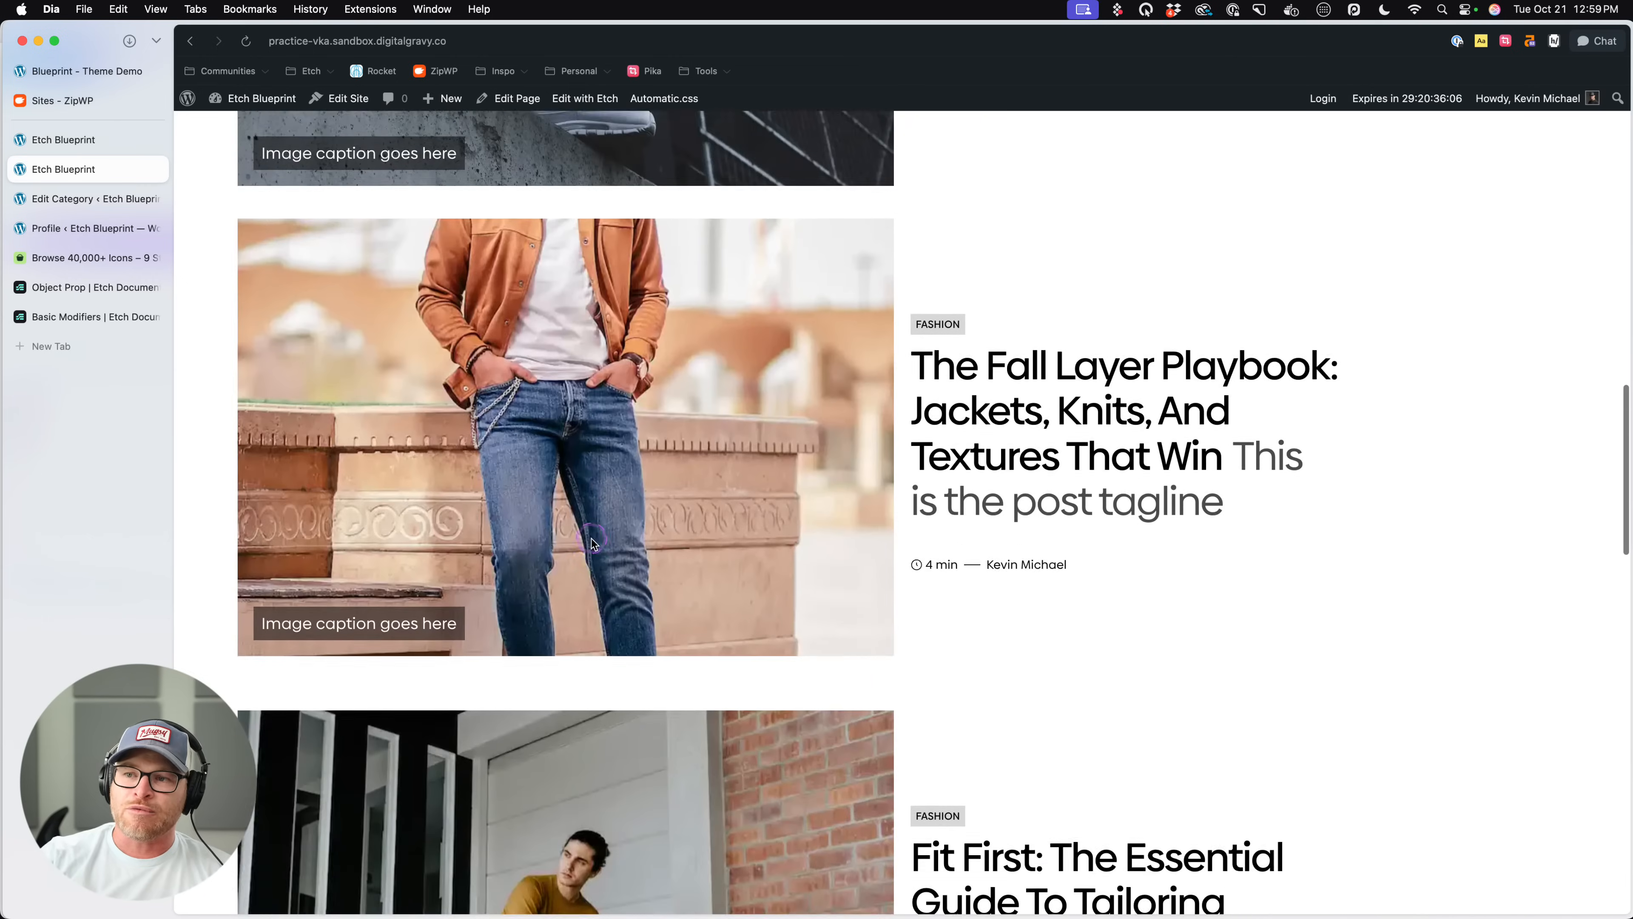
pyautogui.scroll(5, 589, 539)
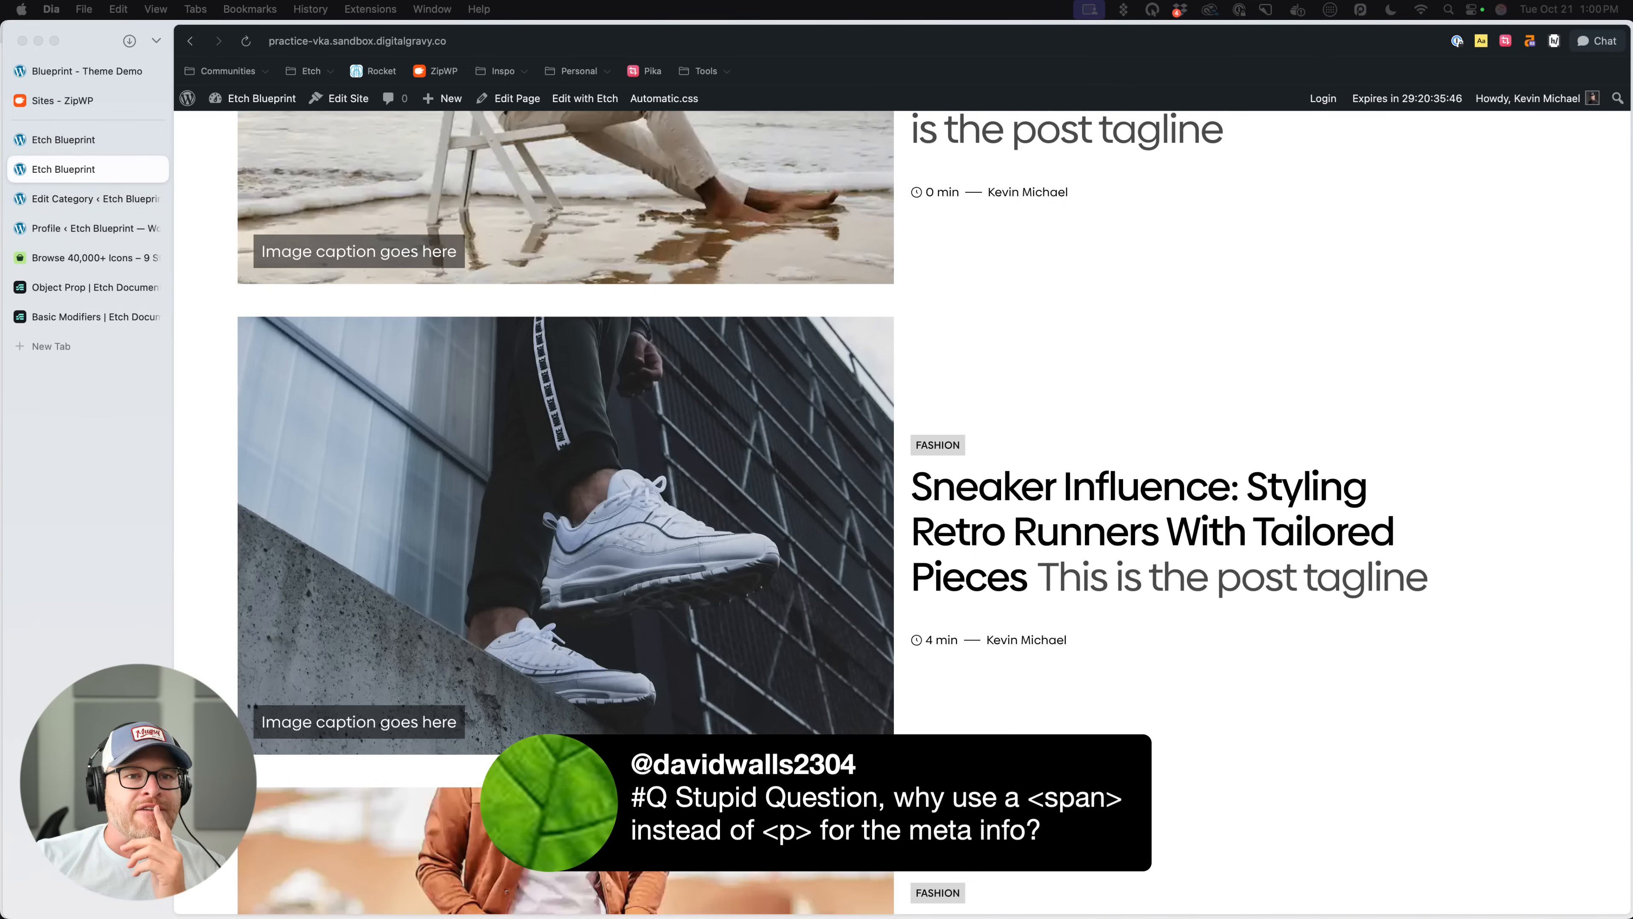
pyautogui.scroll(1, 448, 501)
pyautogui.scroll(10, 447, 502)
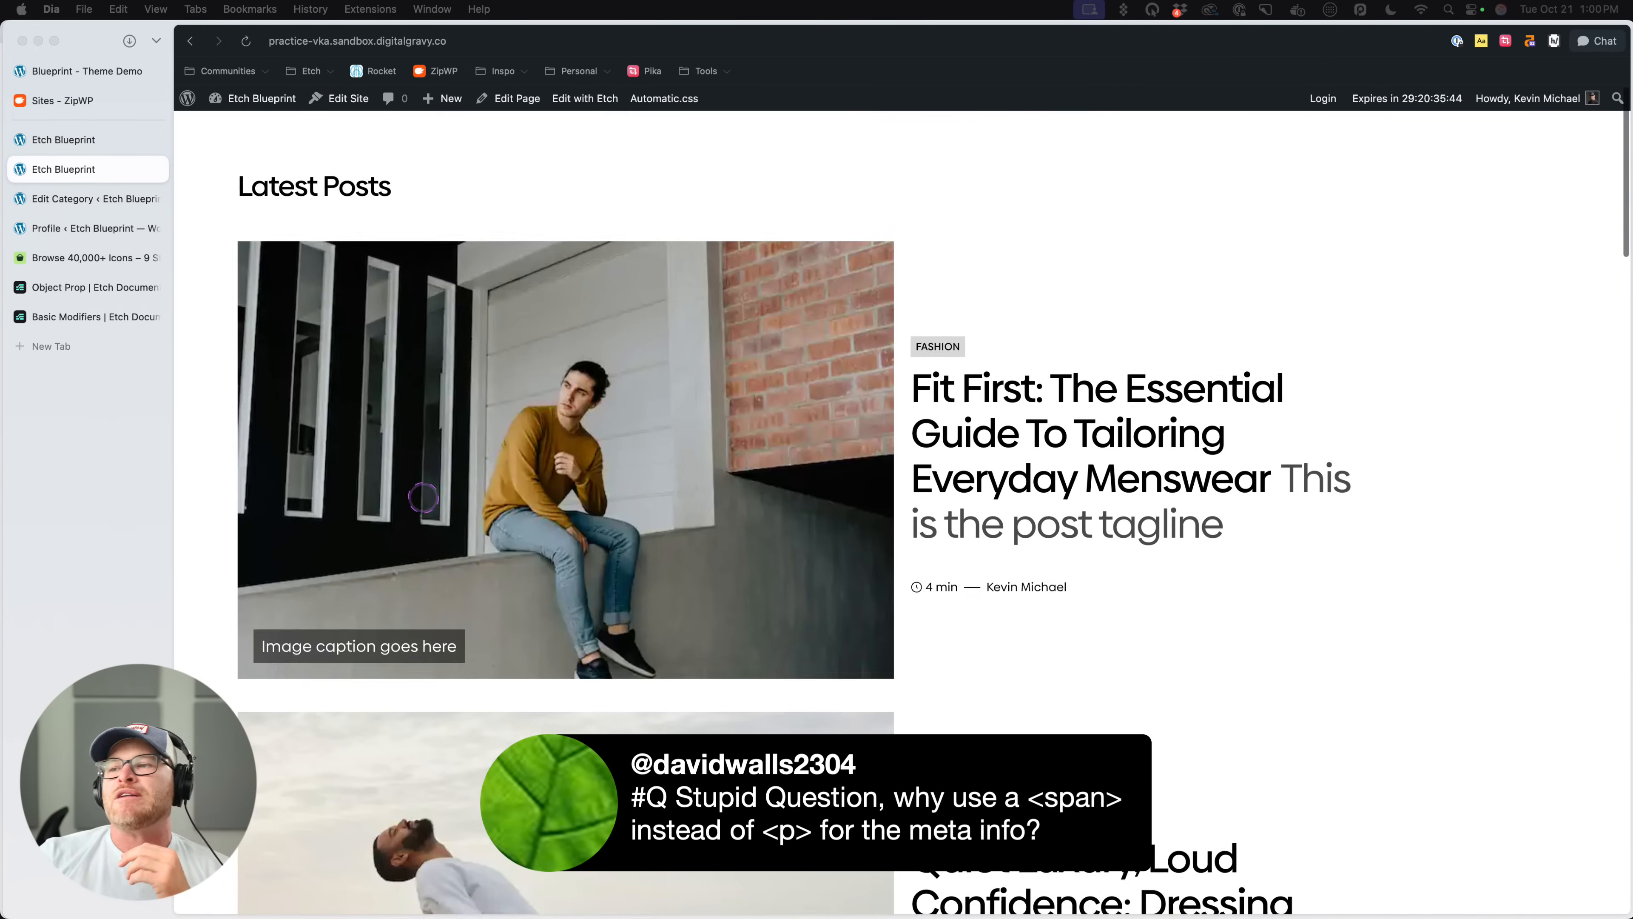
# - Examine the reading time and author text in the meta row of the "Fit First" card
pyautogui.scroll(-2, 1265, 522)
pyautogui.click(956, 496)
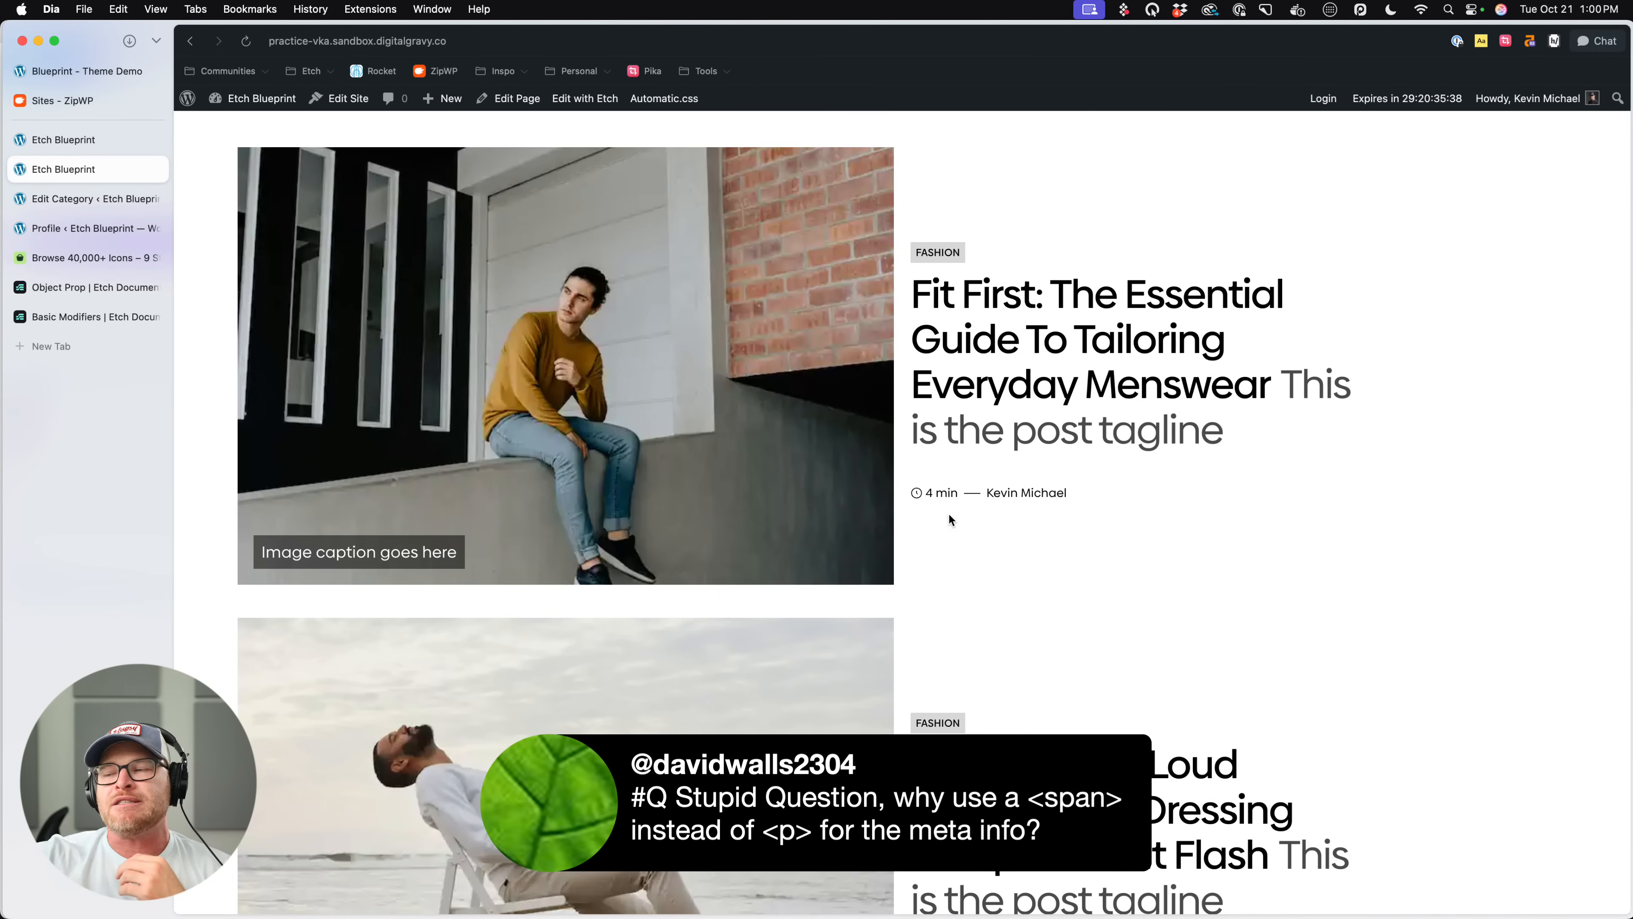
pyautogui.moveTo(983, 483); pyautogui.dragTo(1082, 495)
pyautogui.scroll(-1, 1083, 495)
pyautogui.click(1093, 543)
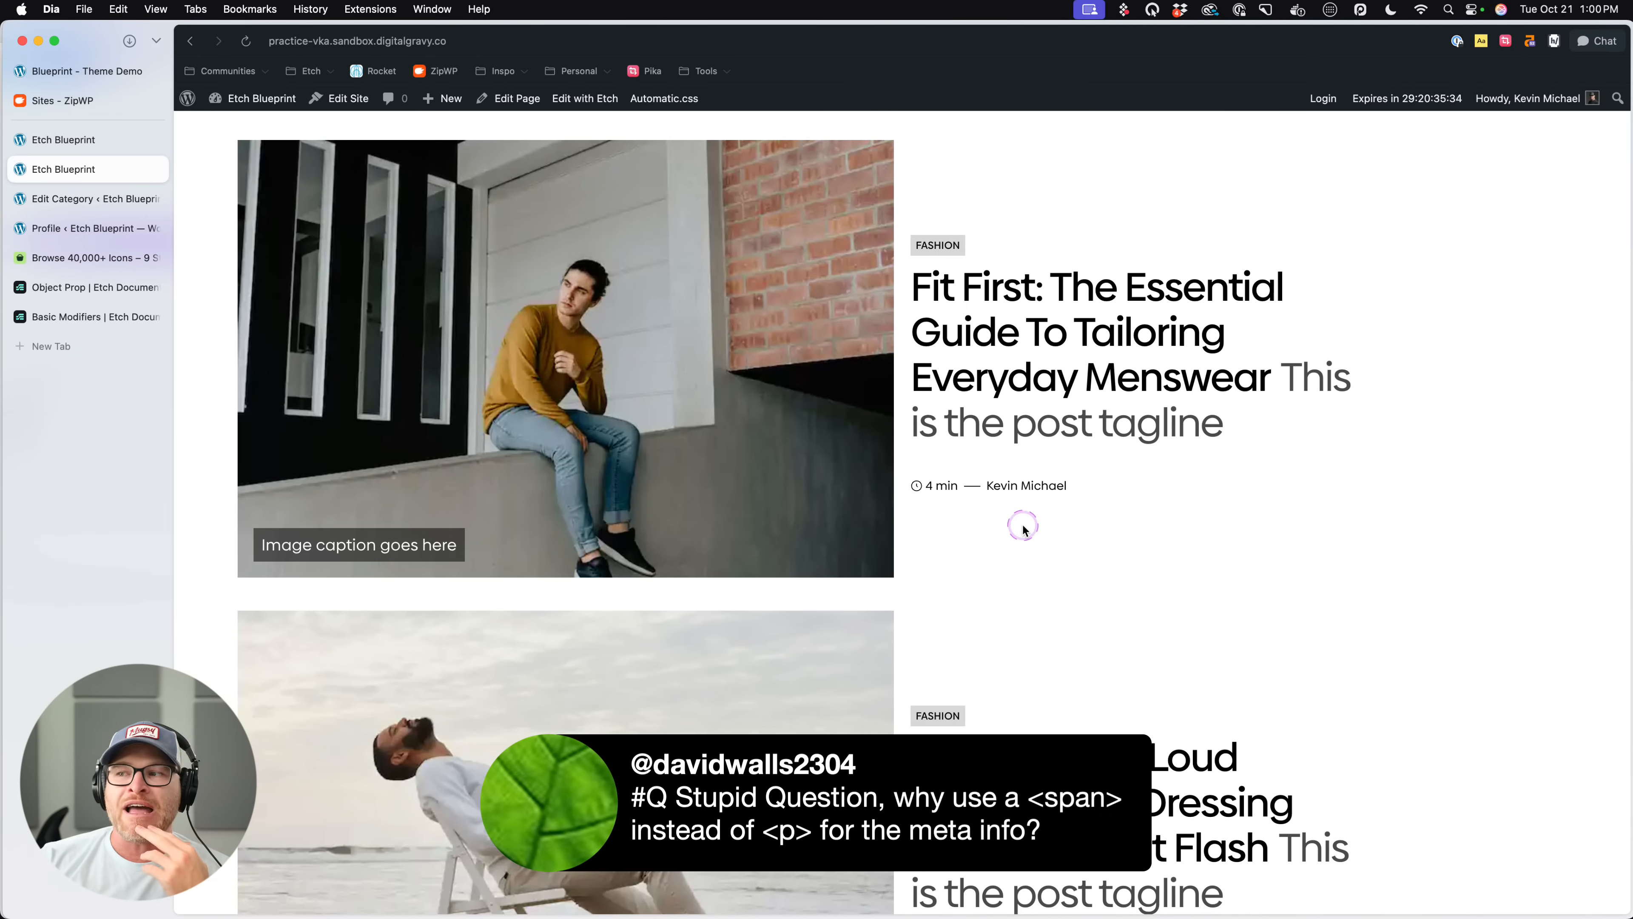
pyautogui.moveTo(1112, 486)
pyautogui.mouseDown()
pyautogui.moveTo(956, 491)
pyautogui.moveTo(1102, 493)
pyautogui.mouseUp()
pyautogui.click(926, 519)
pyautogui.click(1052, 493)
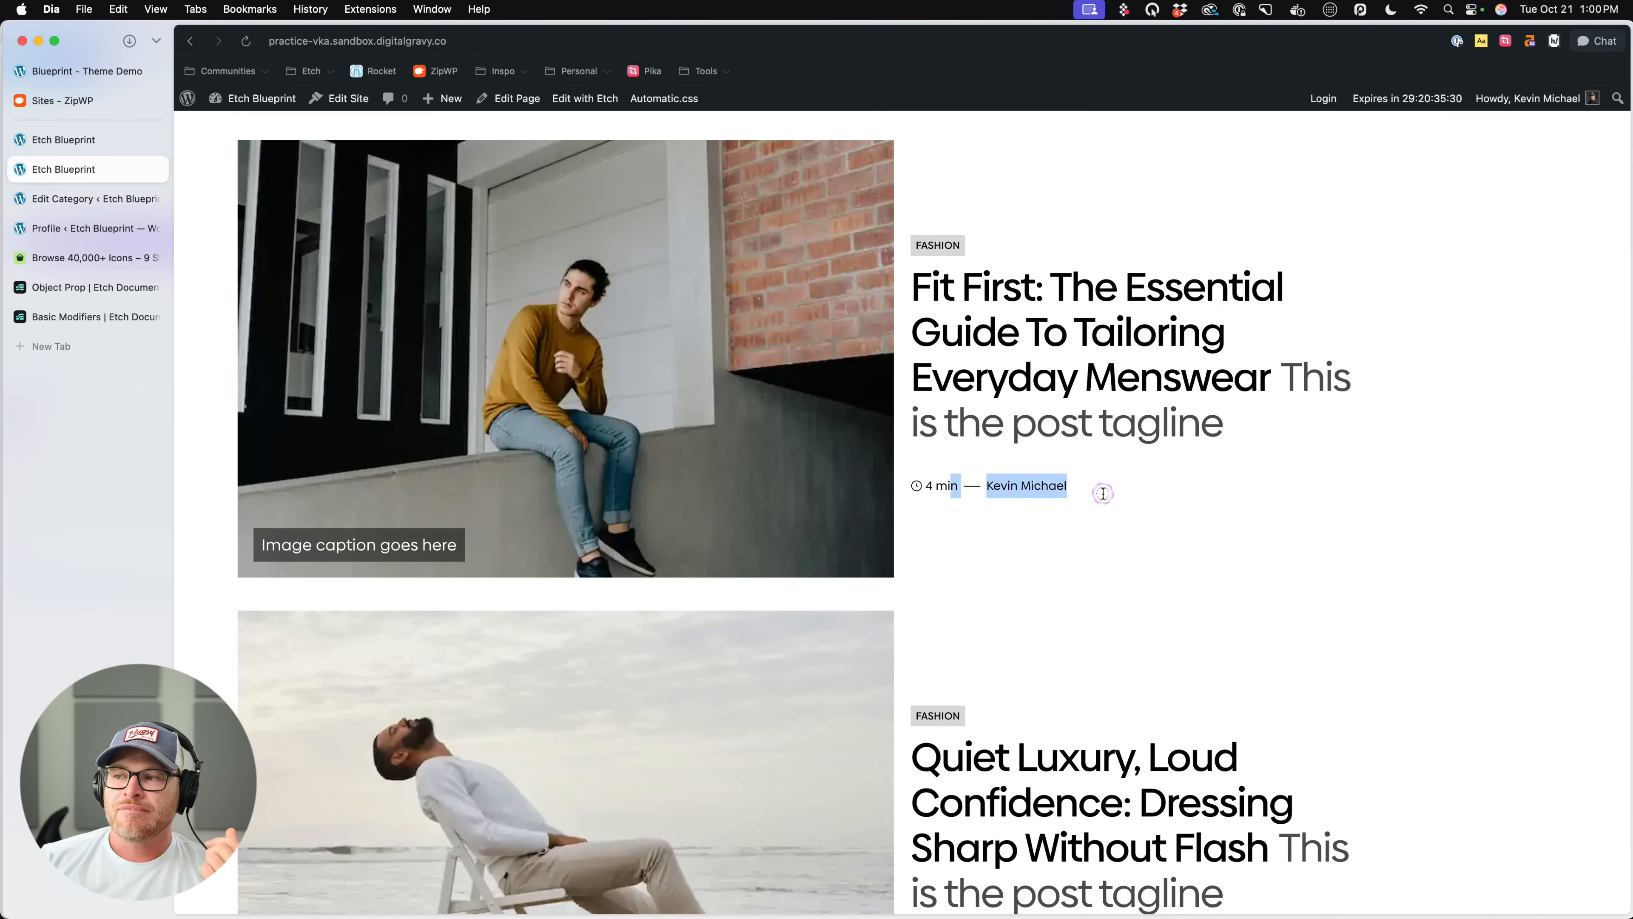
pyautogui.click(1113, 486)
pyautogui.moveTo(981, 486); pyautogui.dragTo(943, 492)
pyautogui.click(927, 485)
pyautogui.click(1018, 582)
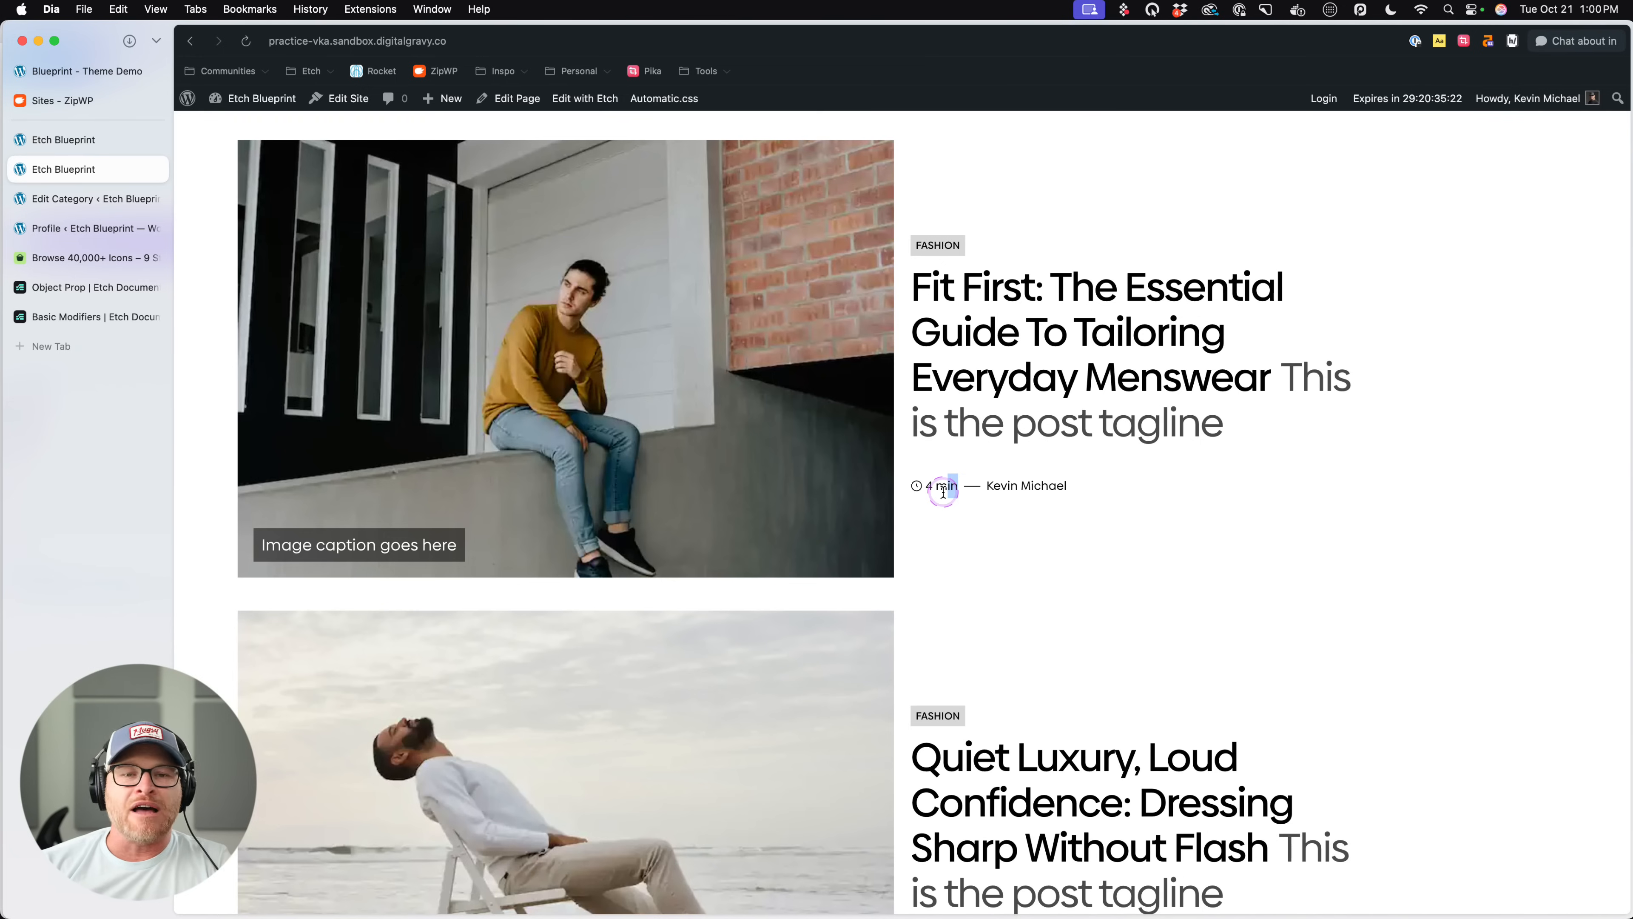
pyautogui.click(1097, 522)
pyautogui.scroll(-2, 1093, 528)
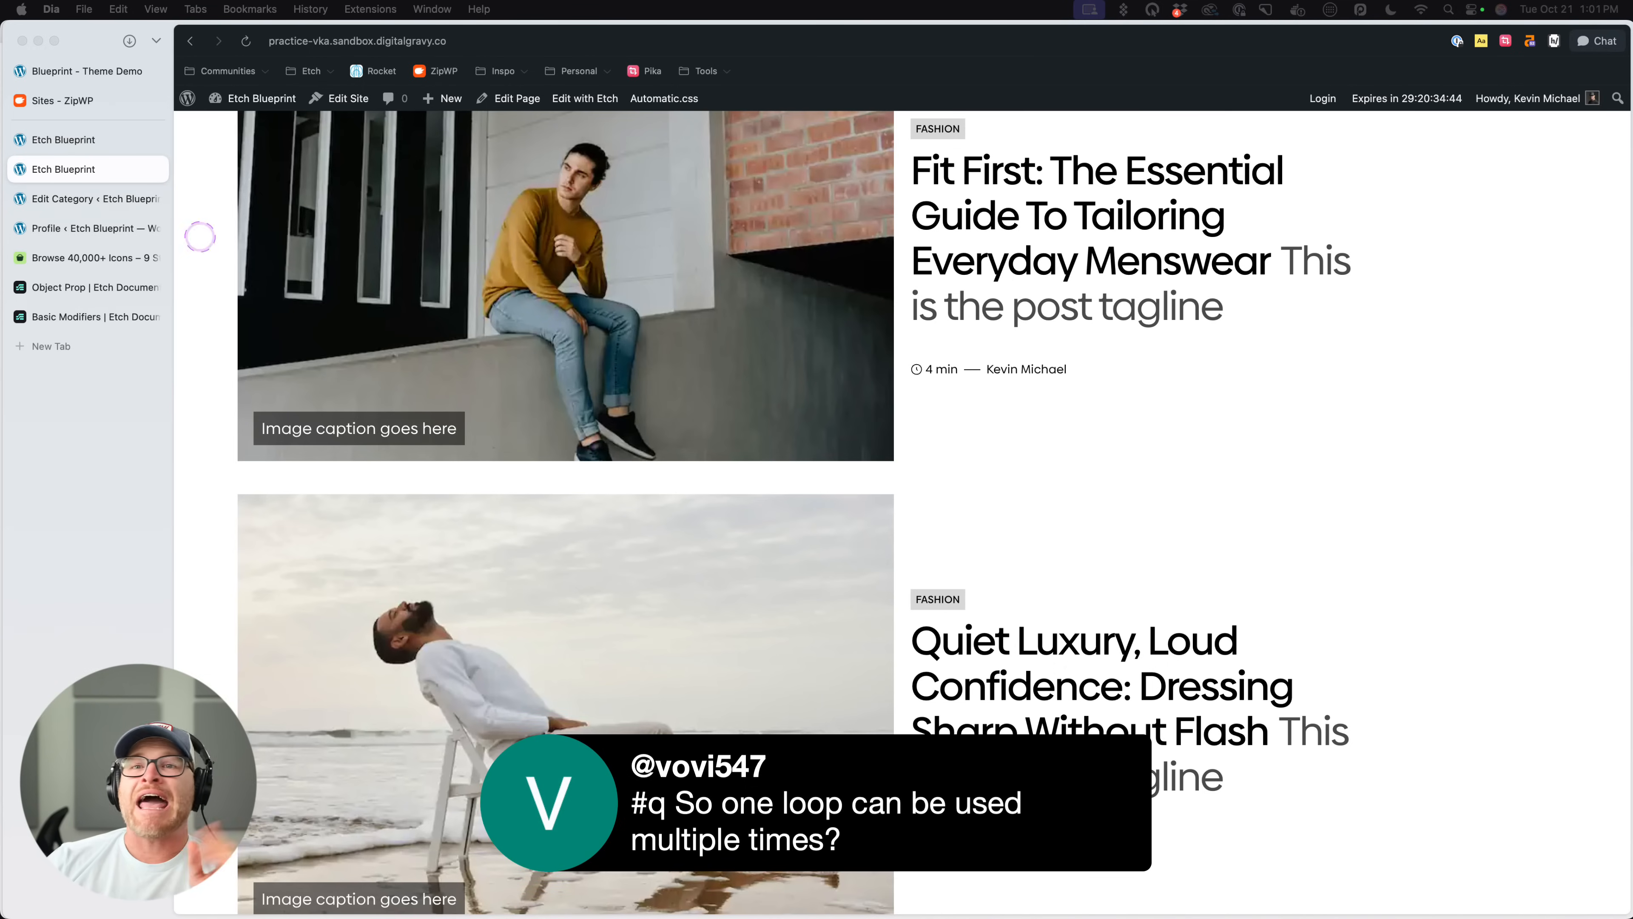
# - Return to the Etch builder, exit the Post Card component editor, and open the Posts loop's query parameters in the Loop Manager
pyautogui.click(33, 140)
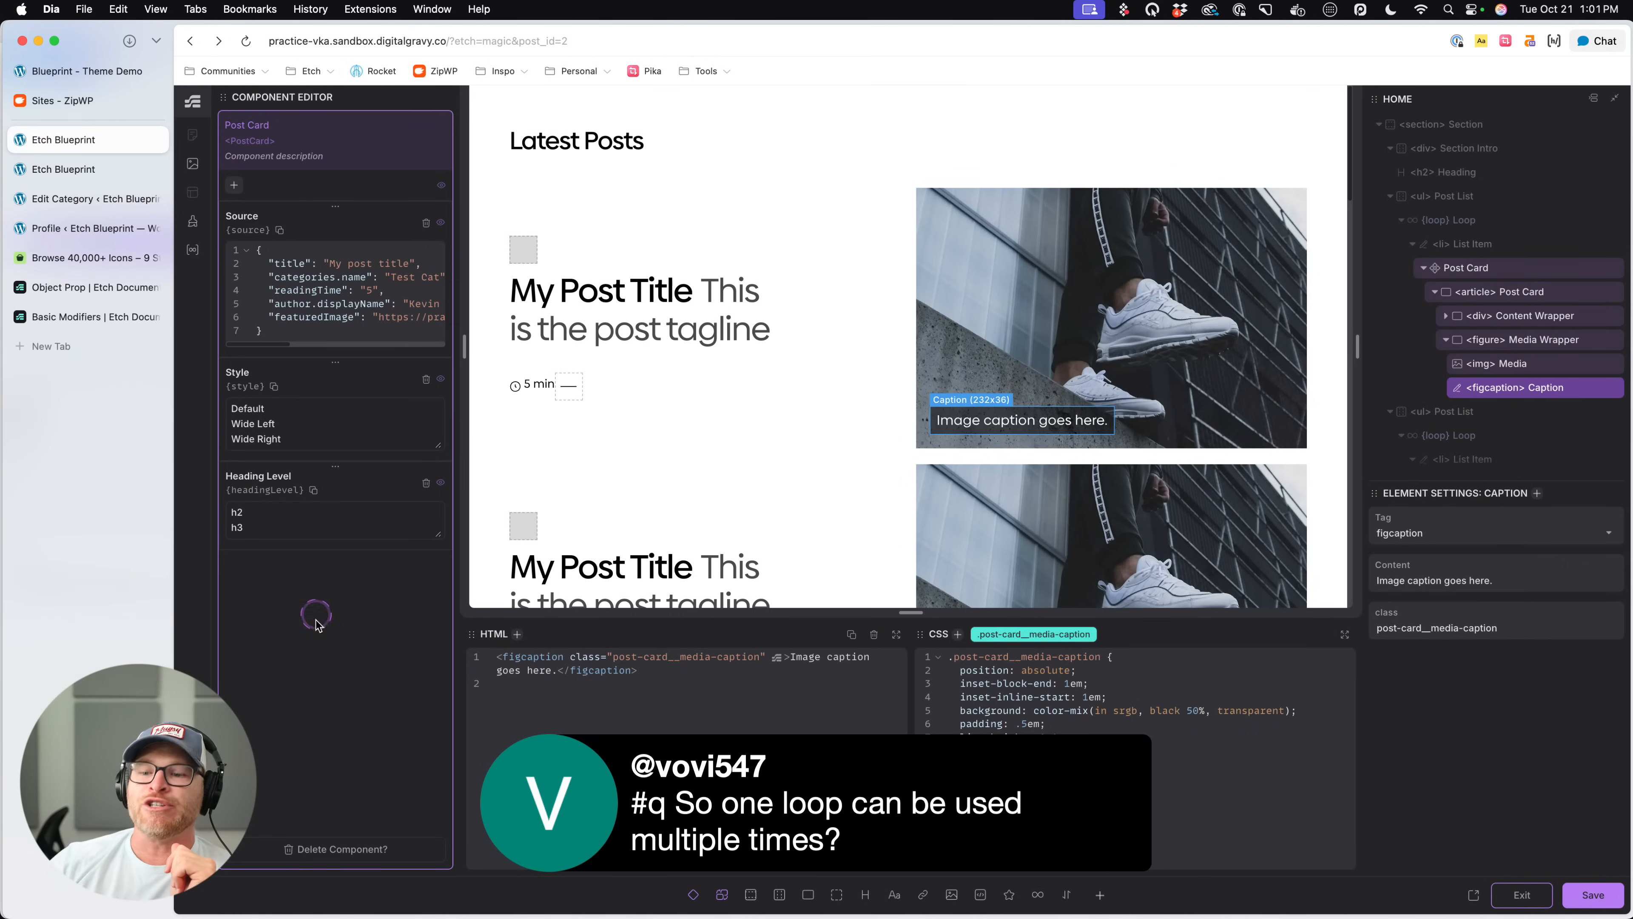
pyautogui.click(1498, 903)
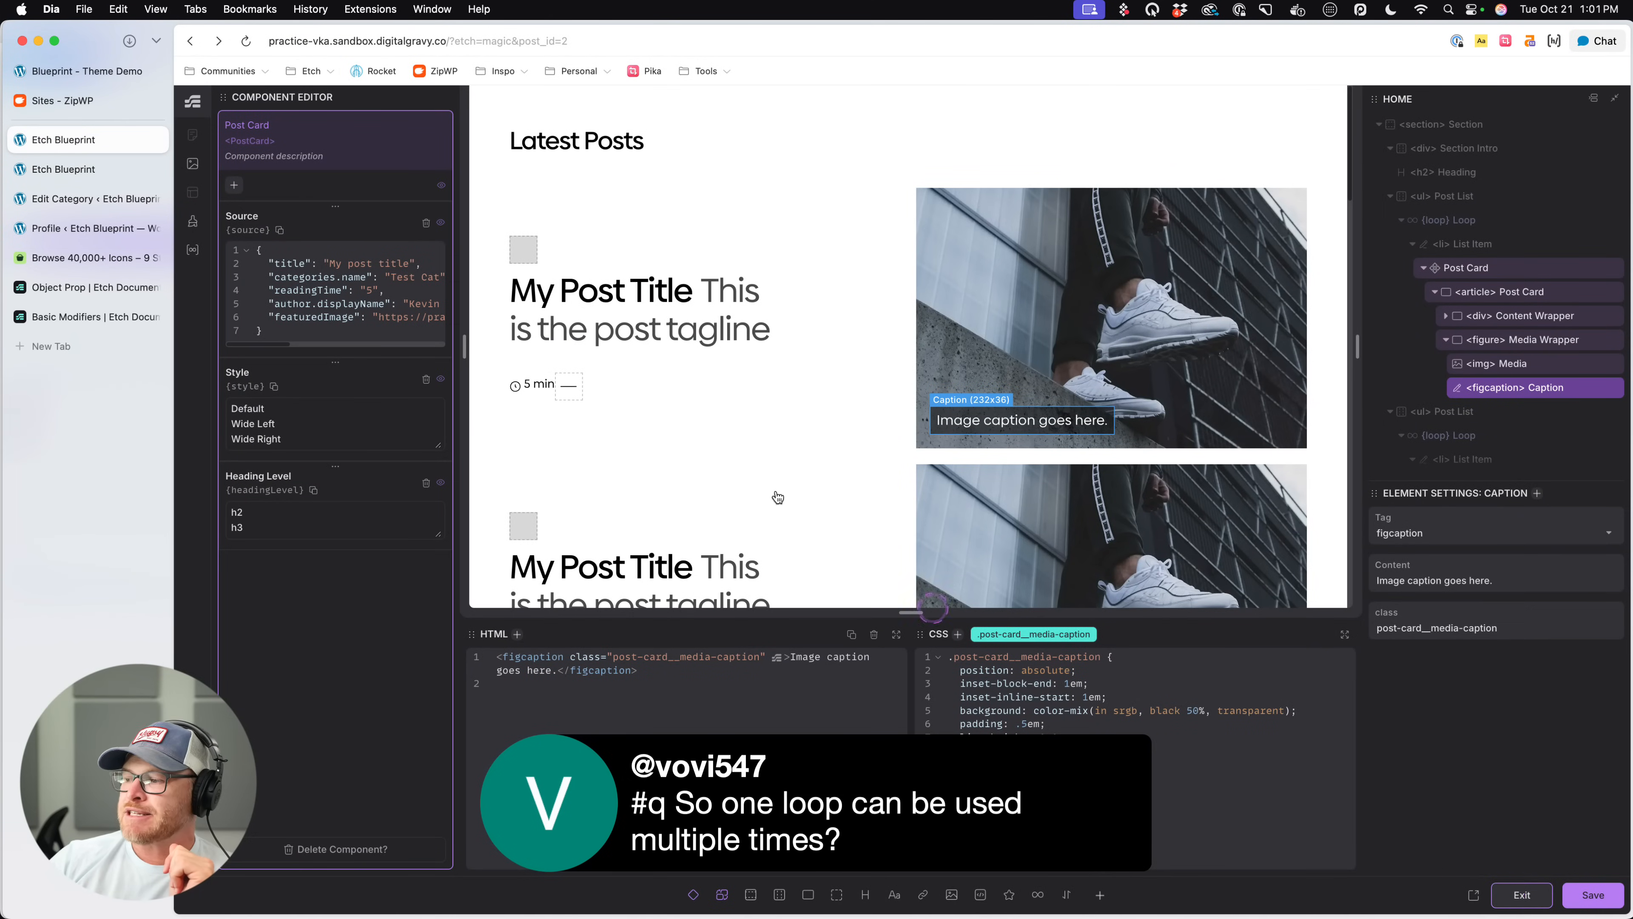
pyautogui.click(192, 249)
pyautogui.click(357, 209)
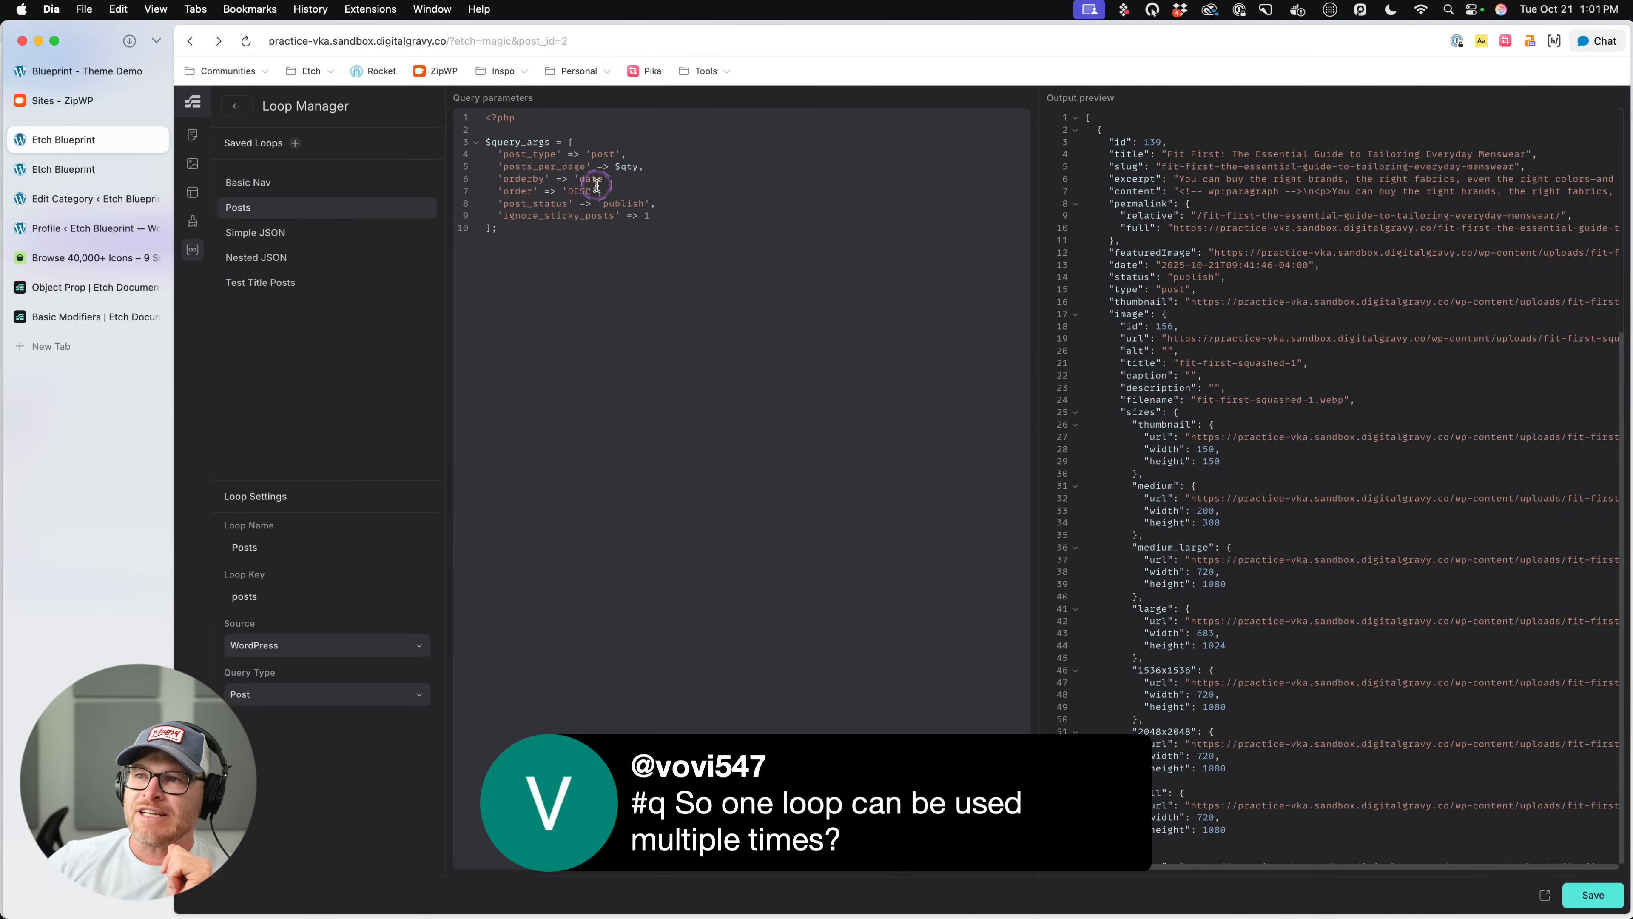
pyautogui.scroll(5, 597, 195)
pyautogui.hscroll(-2, 598, 296)
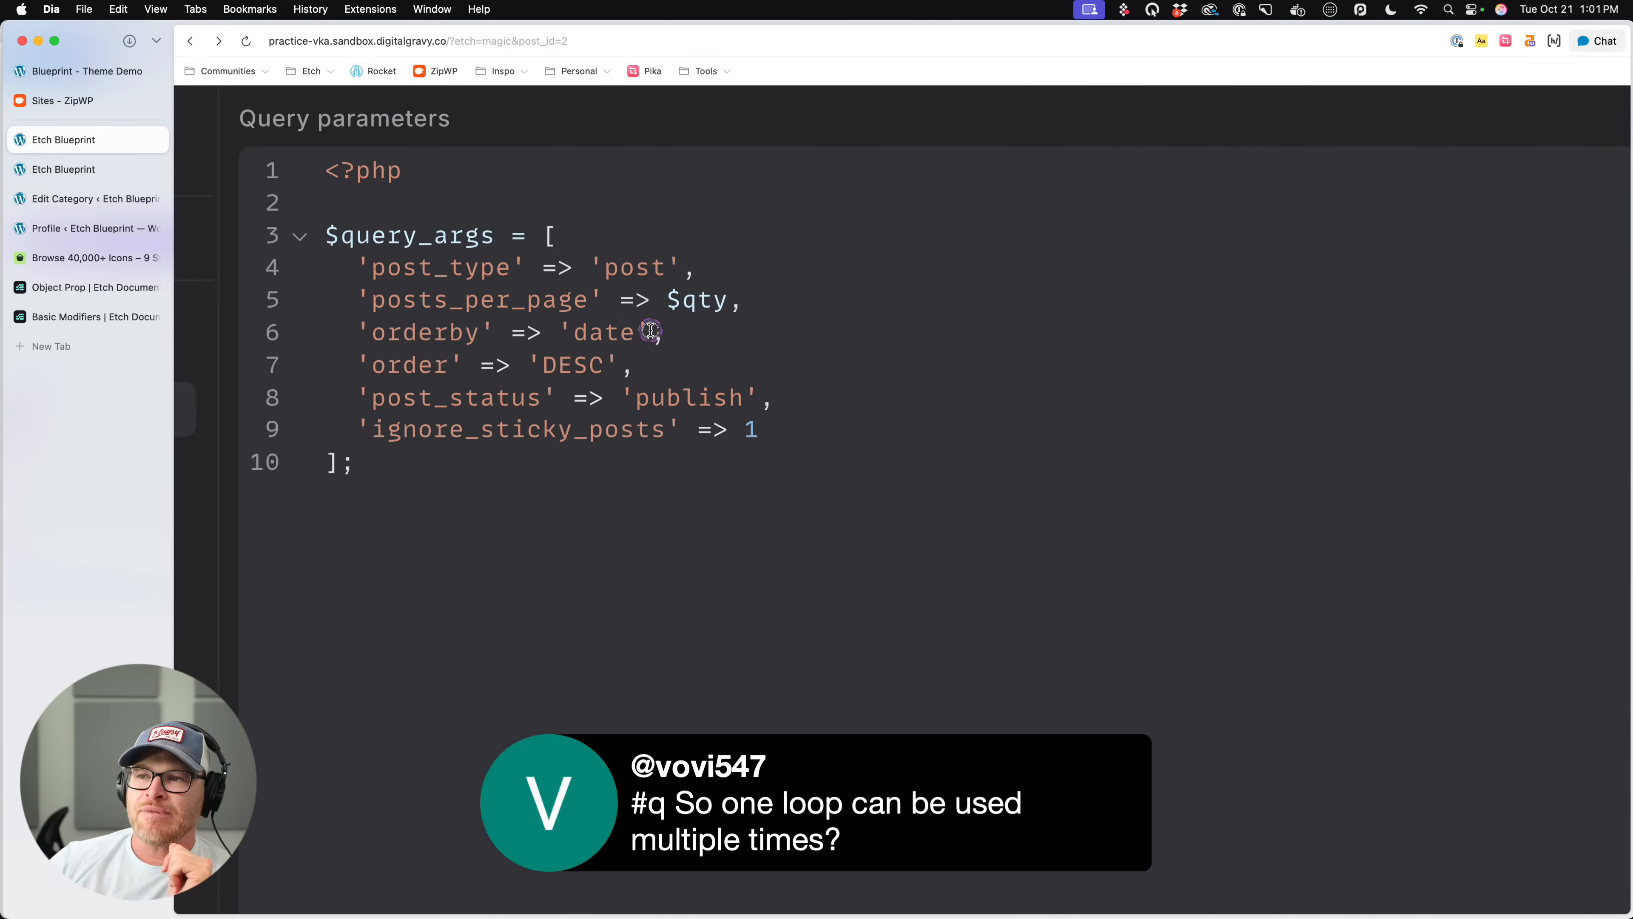
# - Replace the 'DESC' value of the order argument in the Posts query with the $order parameter
pyautogui.click(627, 334)
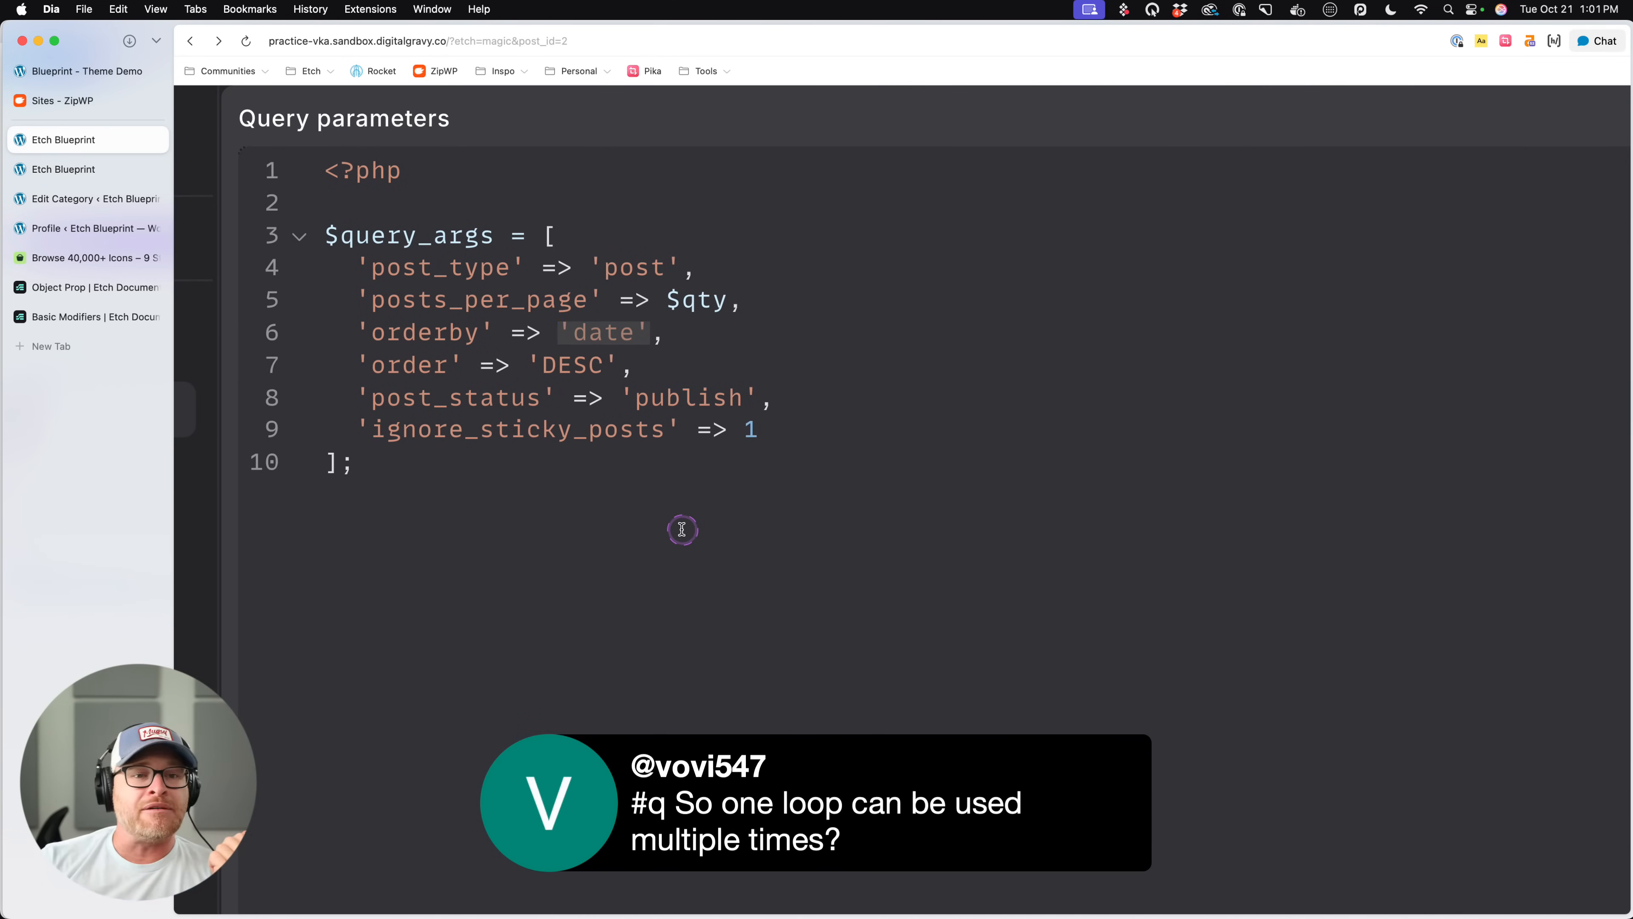
pyautogui.click(508, 355)
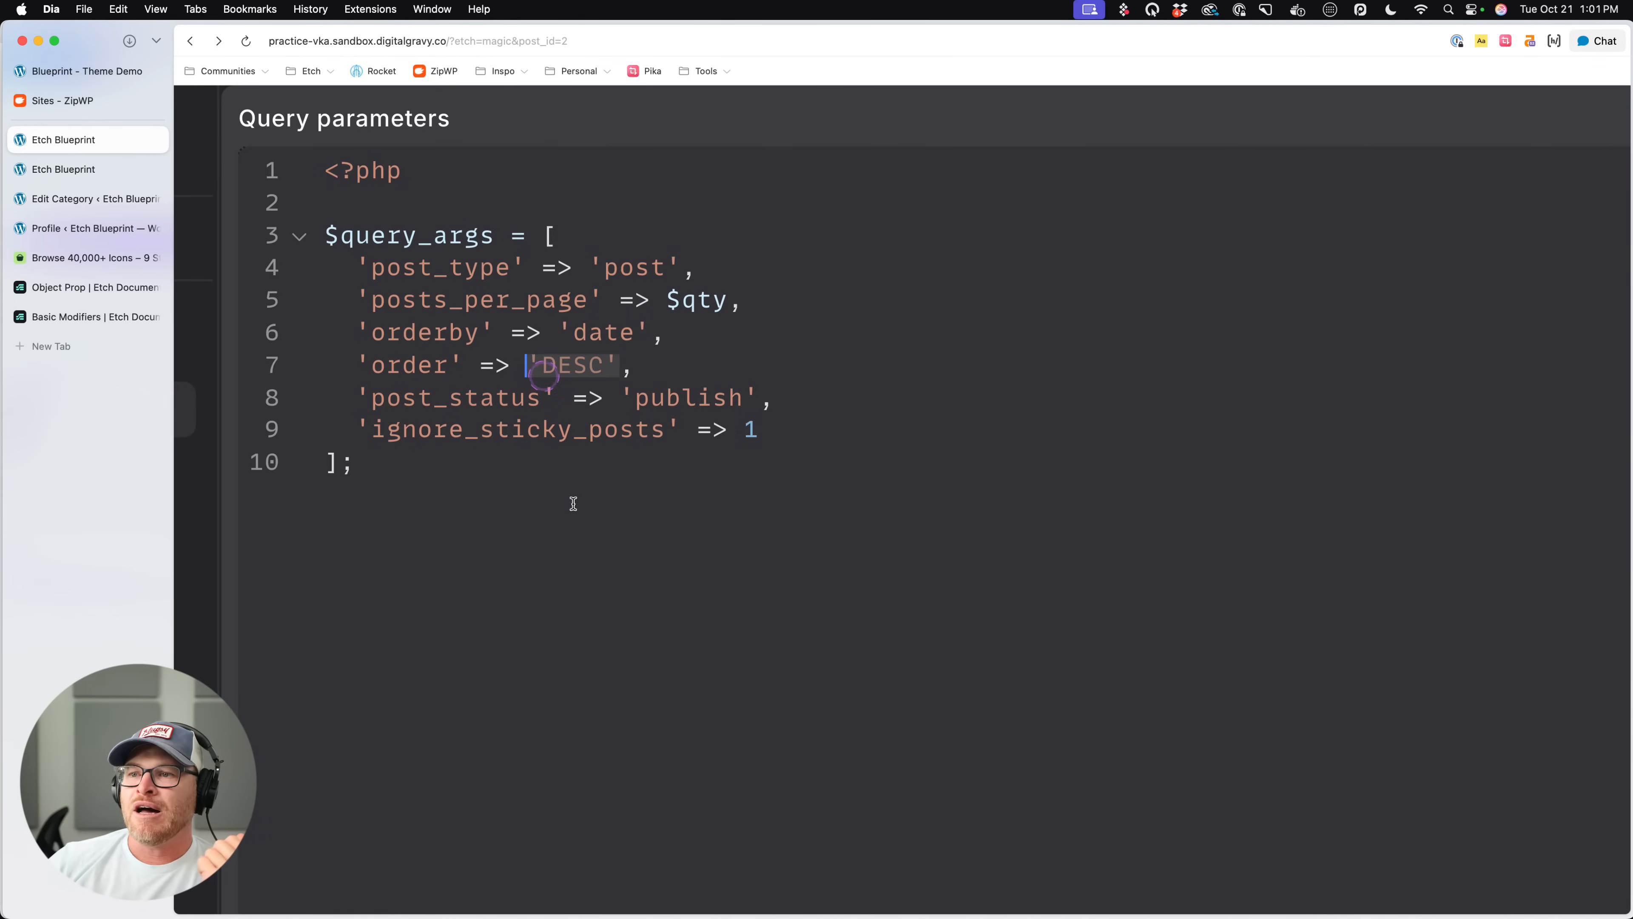
pyautogui.click(583, 518)
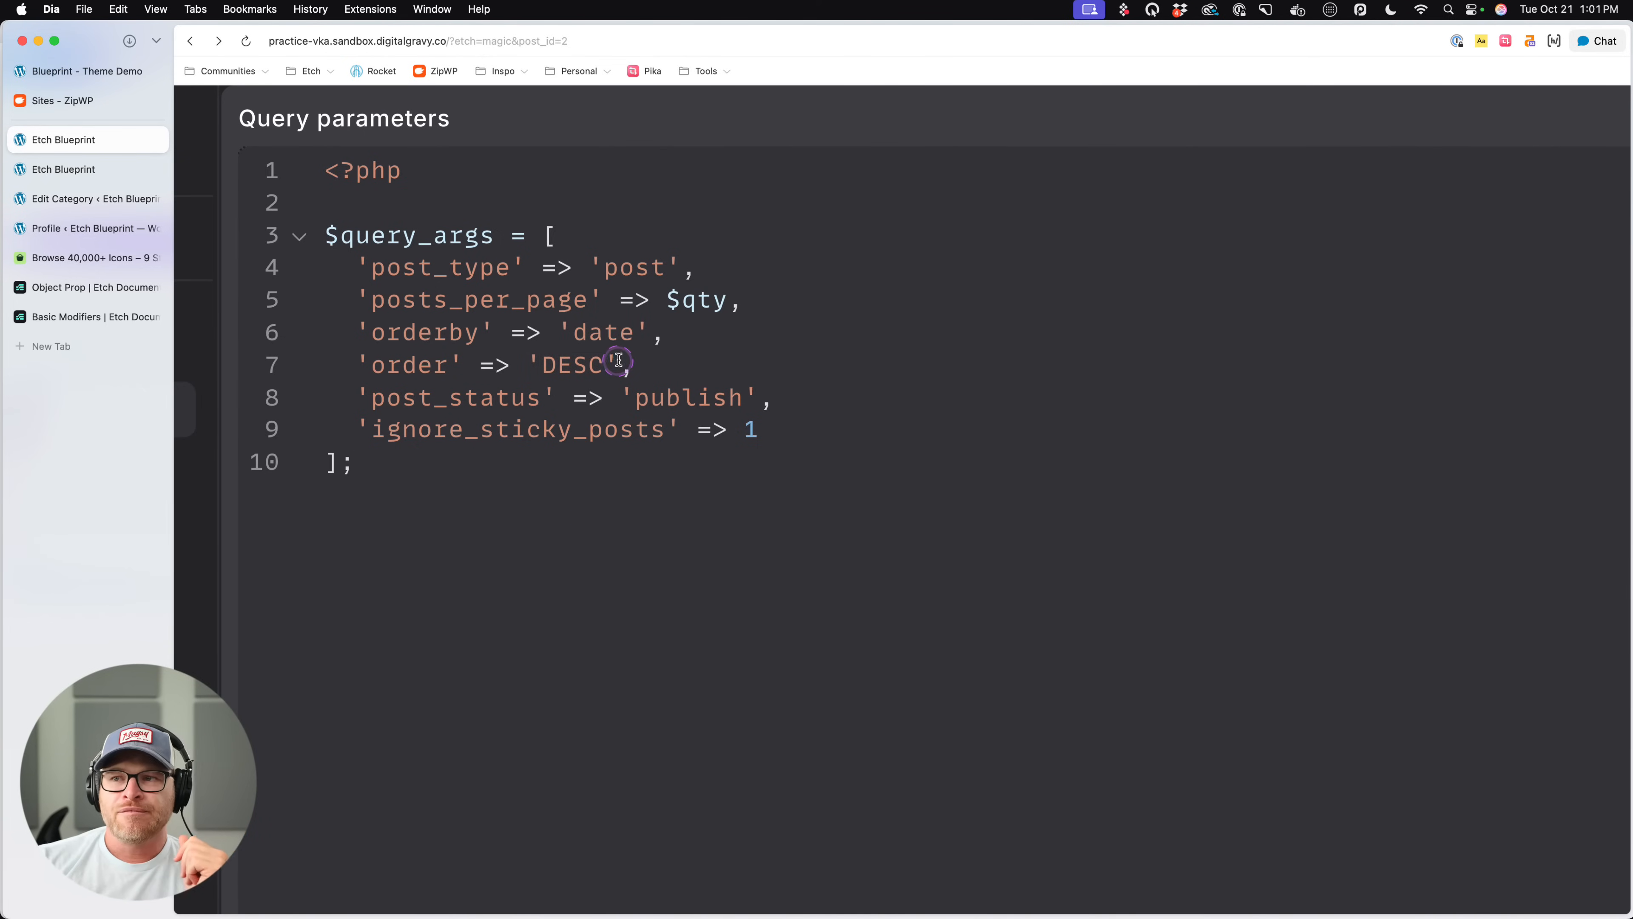
pyautogui.moveTo(619, 362); pyautogui.dragTo(534, 361)
pyautogui.write('$order')
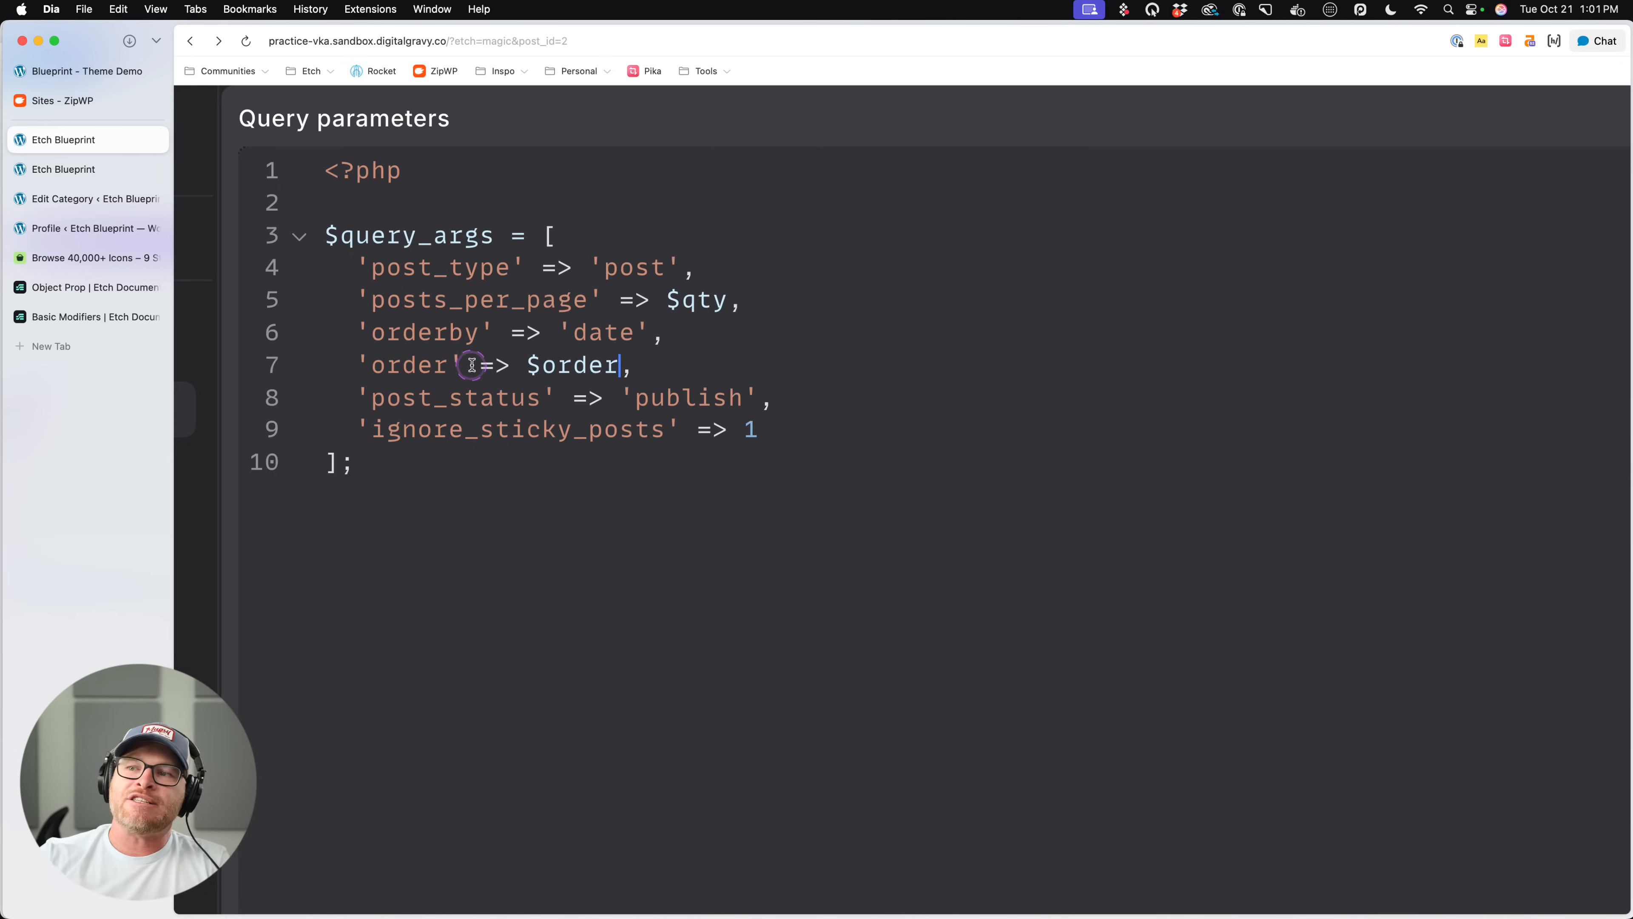
# - Try writing the Posts query's order value as ($order, -1) and highlight the parameter and its fallback
pyautogui.click(624, 335)
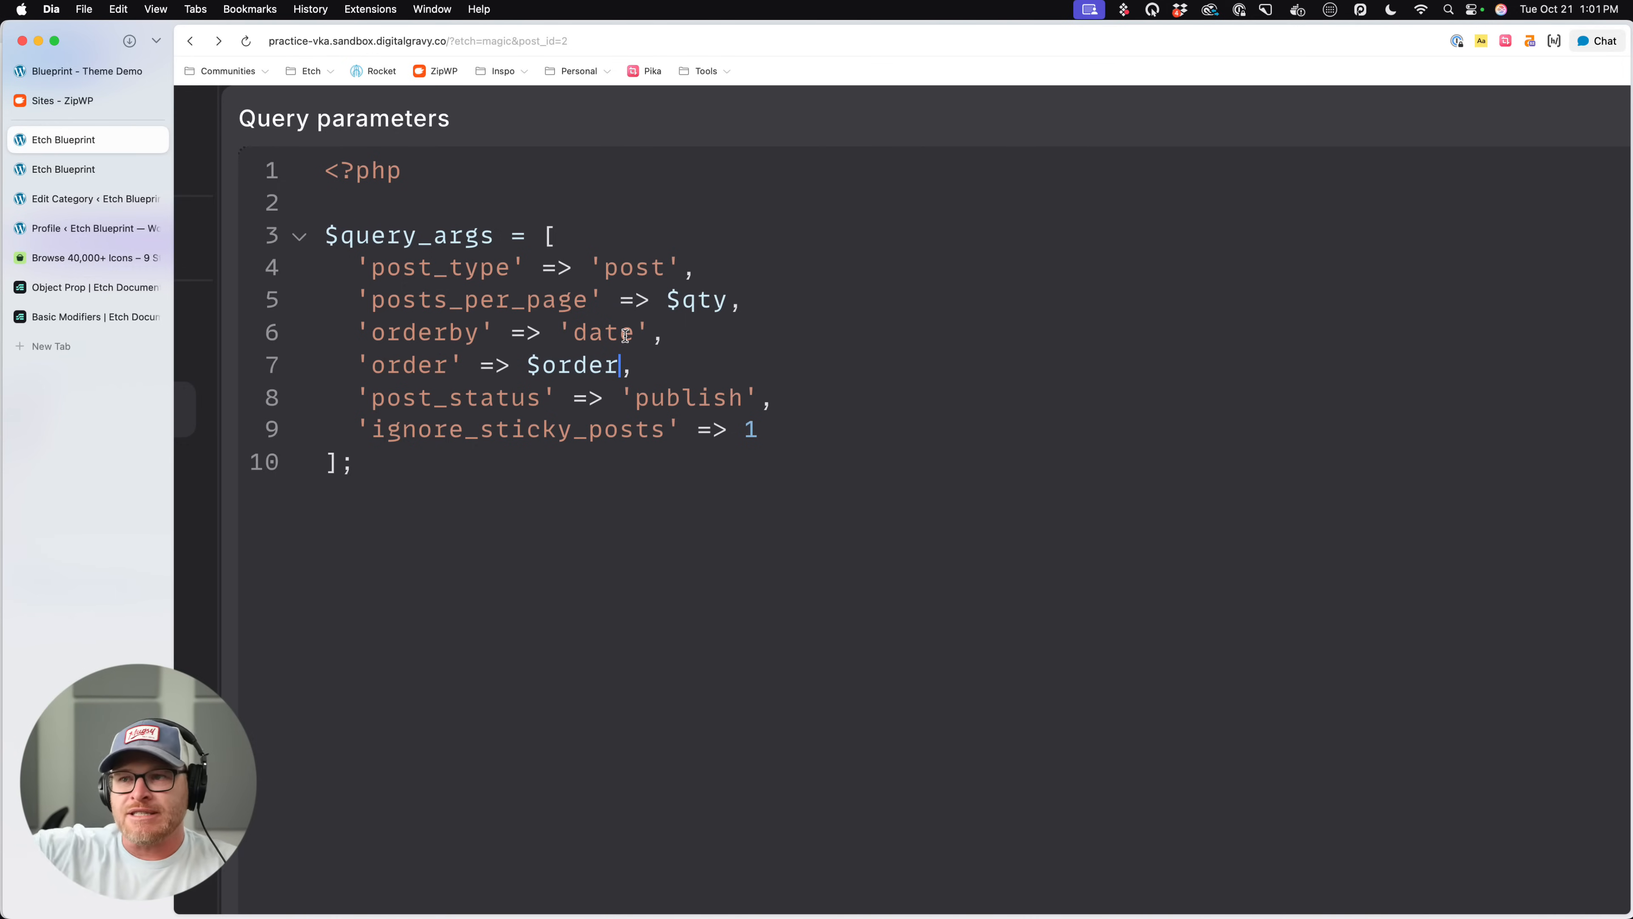
pyautogui.click(612, 367)
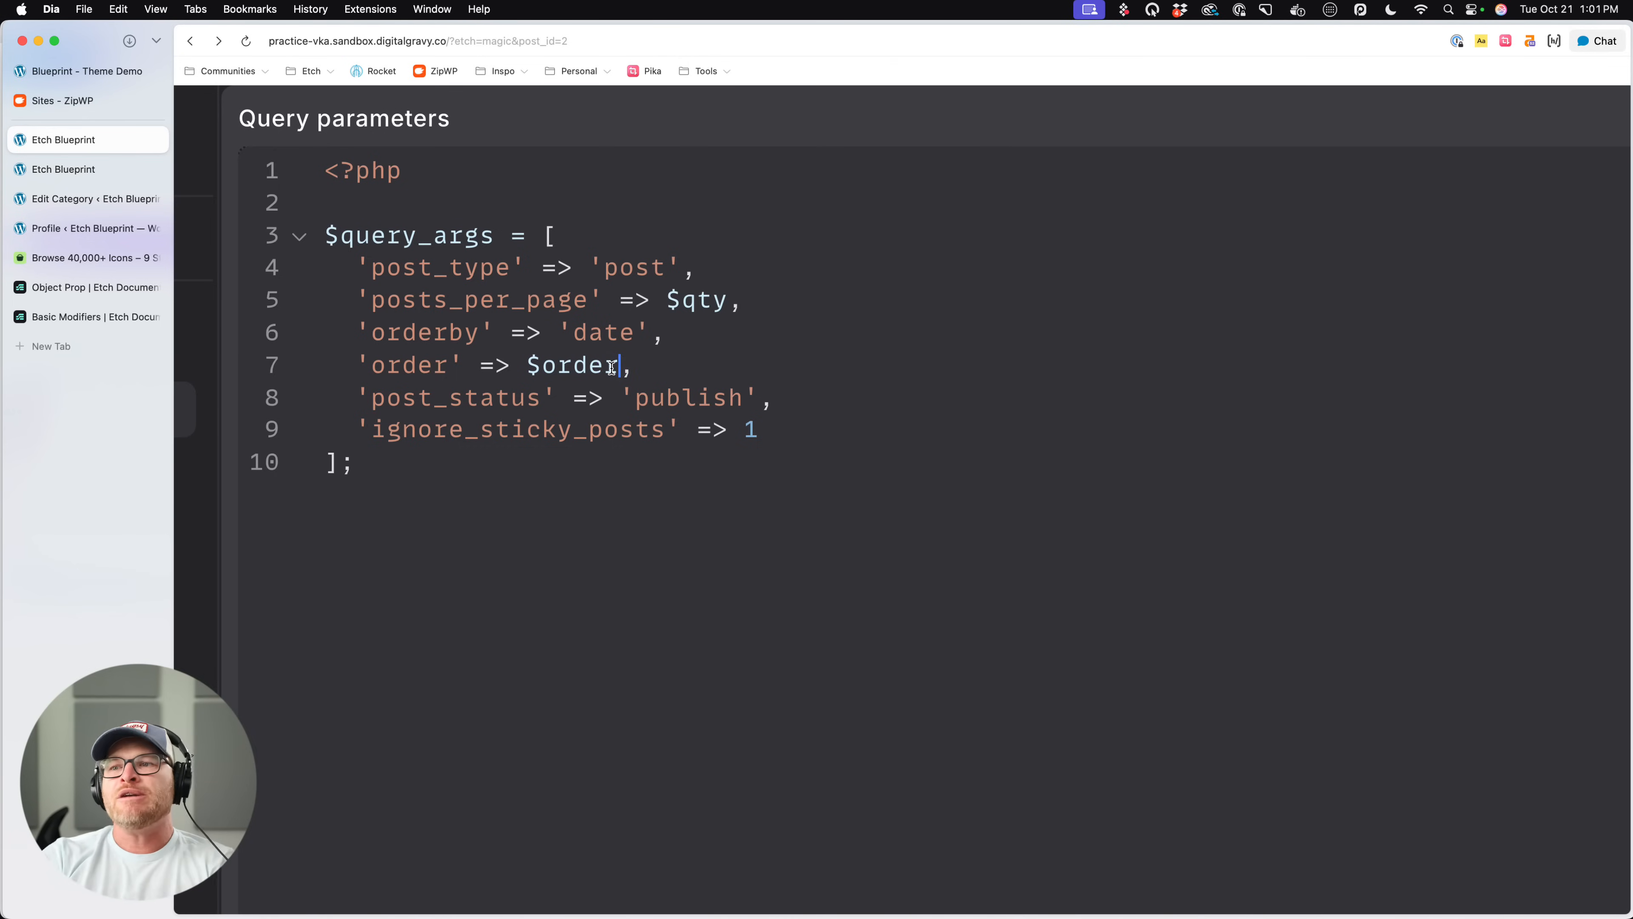
pyautogui.press('BackSpace')
pyautogui.press('BackSpace')
pyautogui.press('BackSpace')
pyautogui.press('BackSpace')
pyautogui.press('BackSpace')
pyautogui.press('BackSpace')
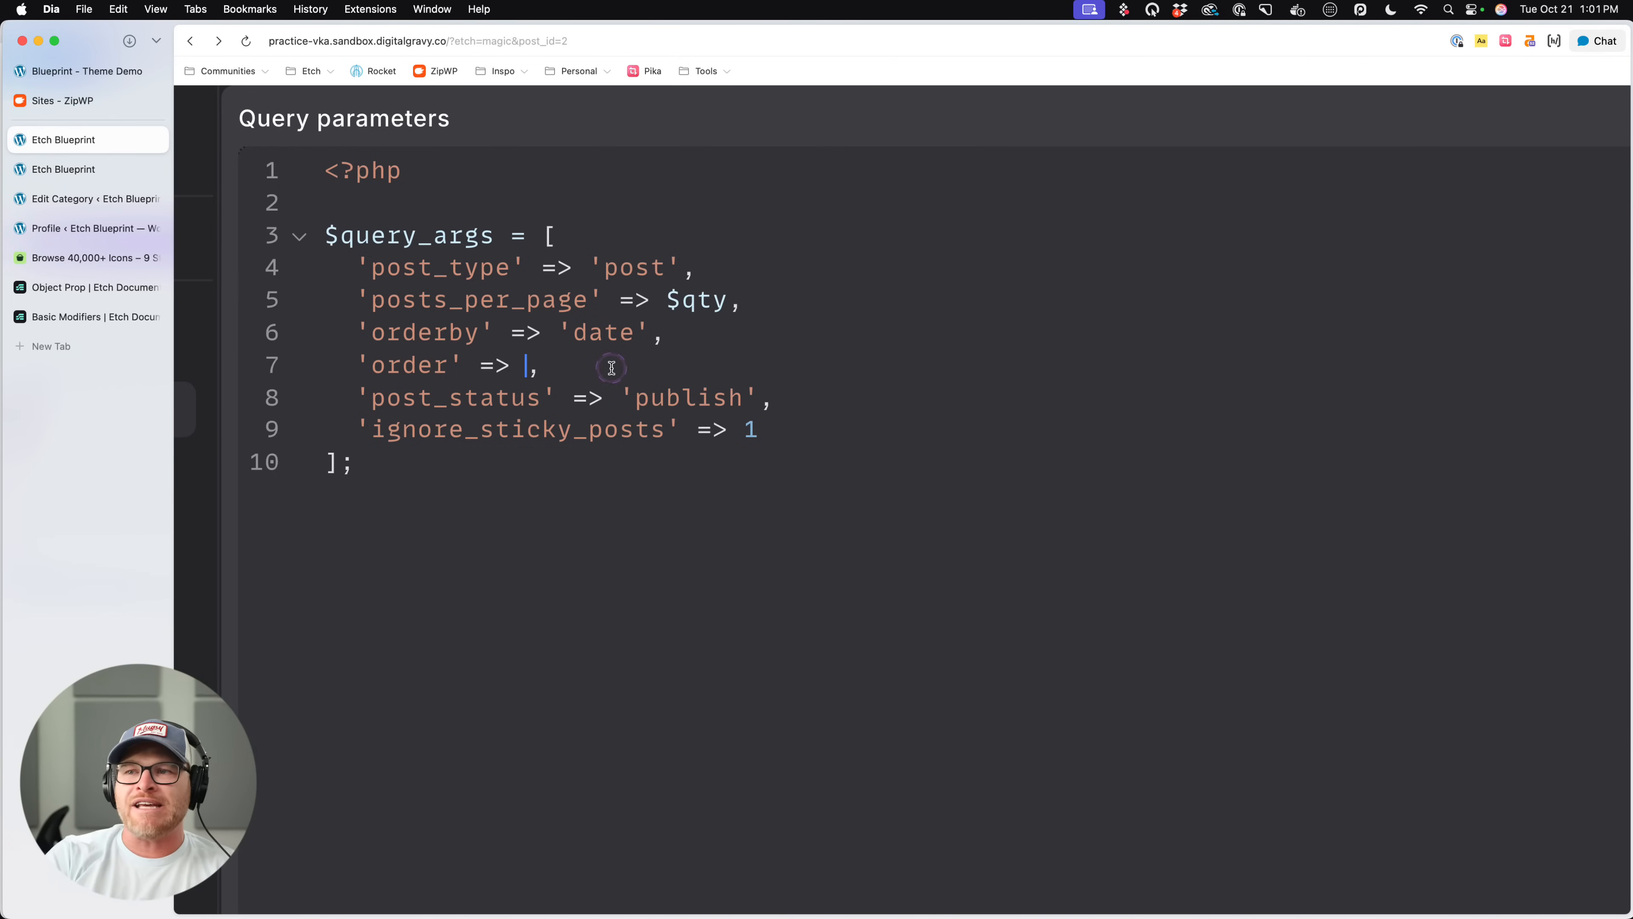
pyautogui.write('($order, ')
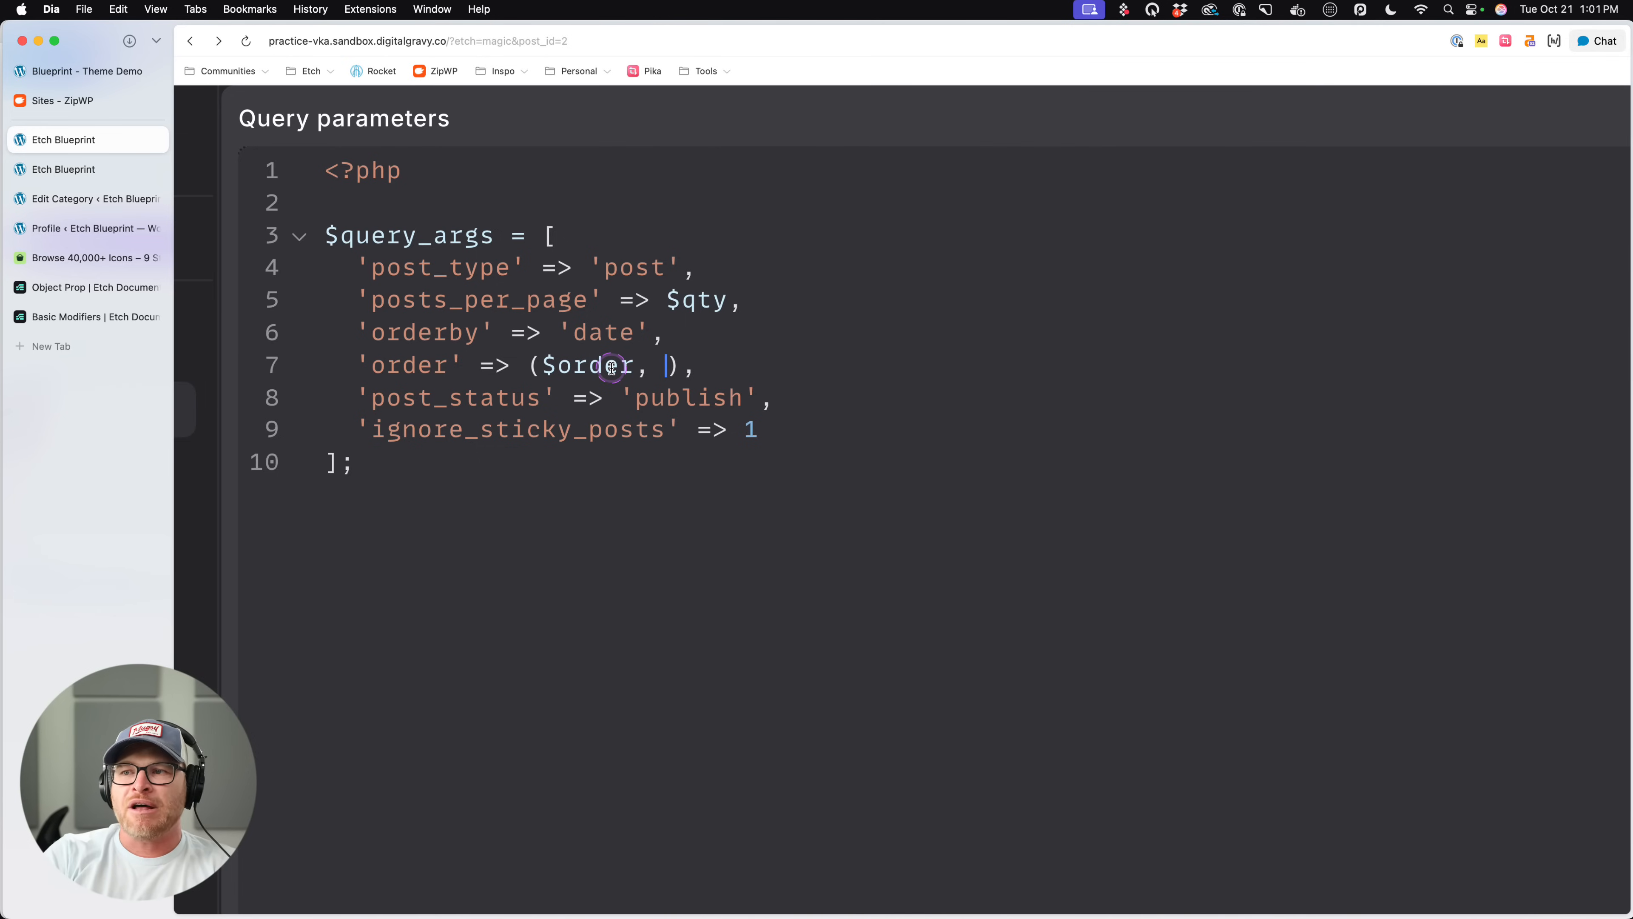
pyautogui.write('-1')
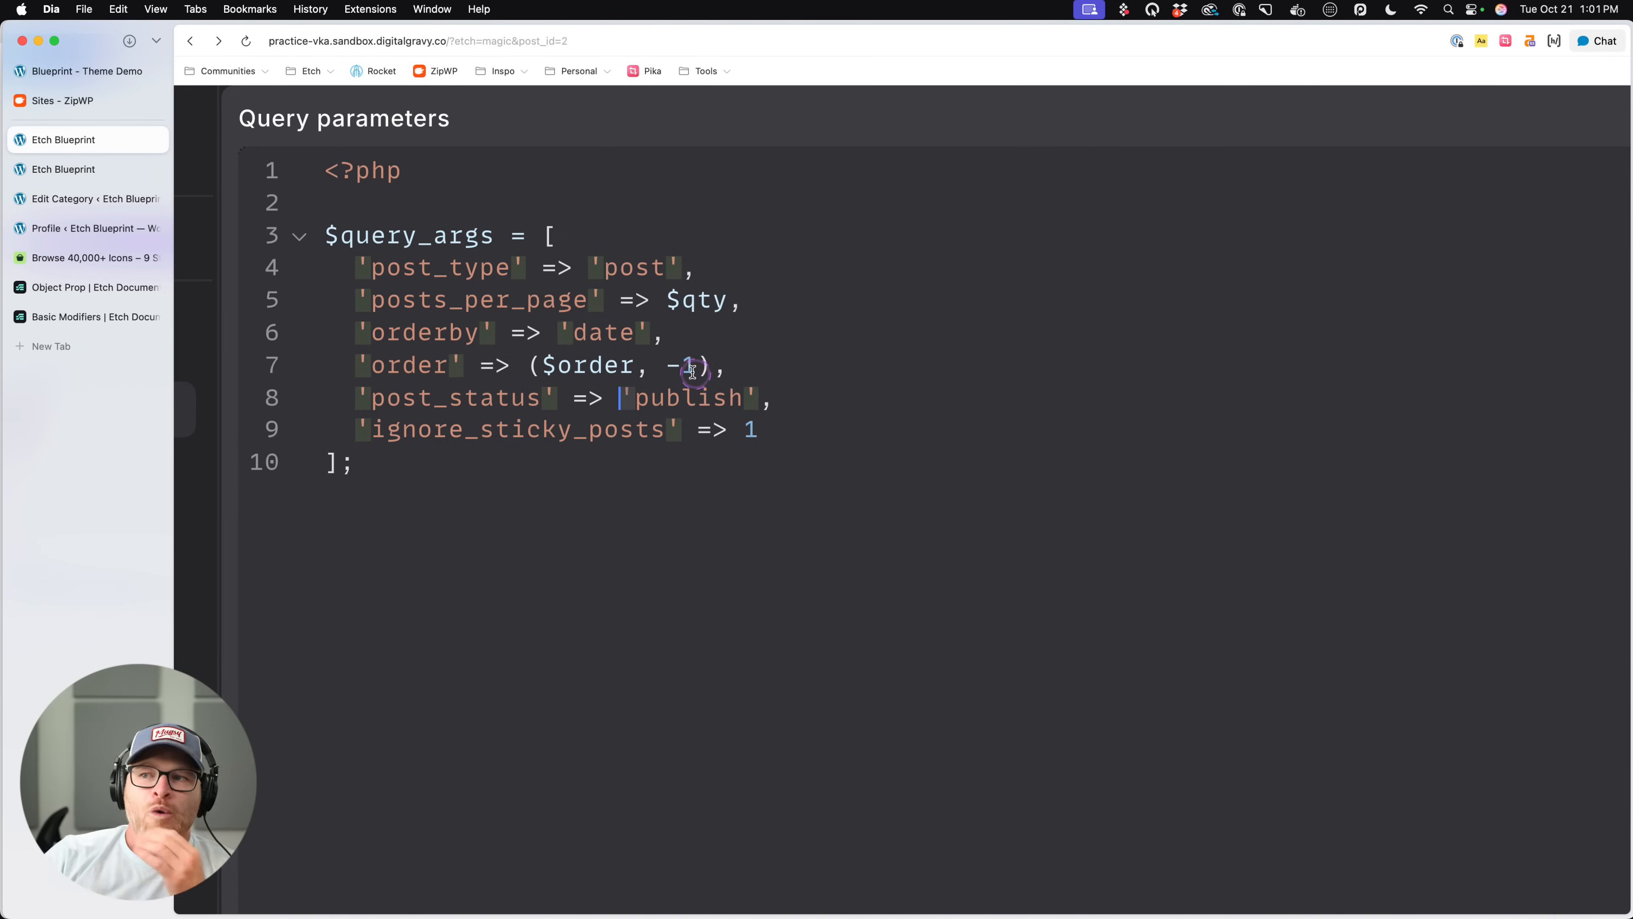
pyautogui.moveTo(665, 364); pyautogui.dragTo(533, 364)
pyautogui.moveTo(665, 364); pyautogui.dragTo(700, 364)
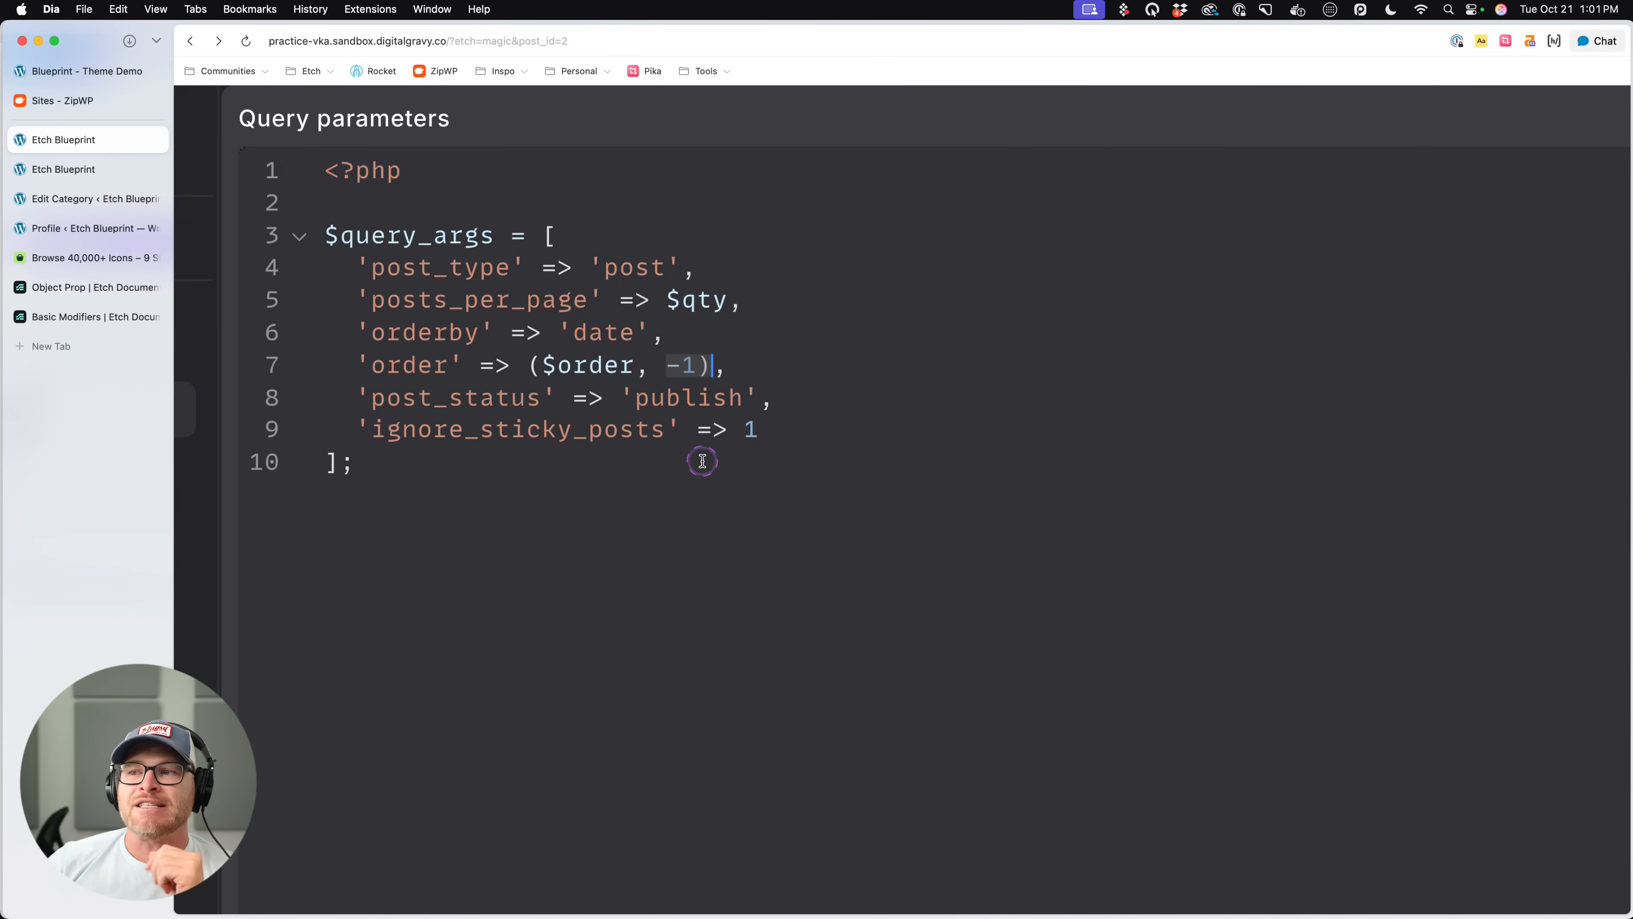
pyautogui.click(688, 471)
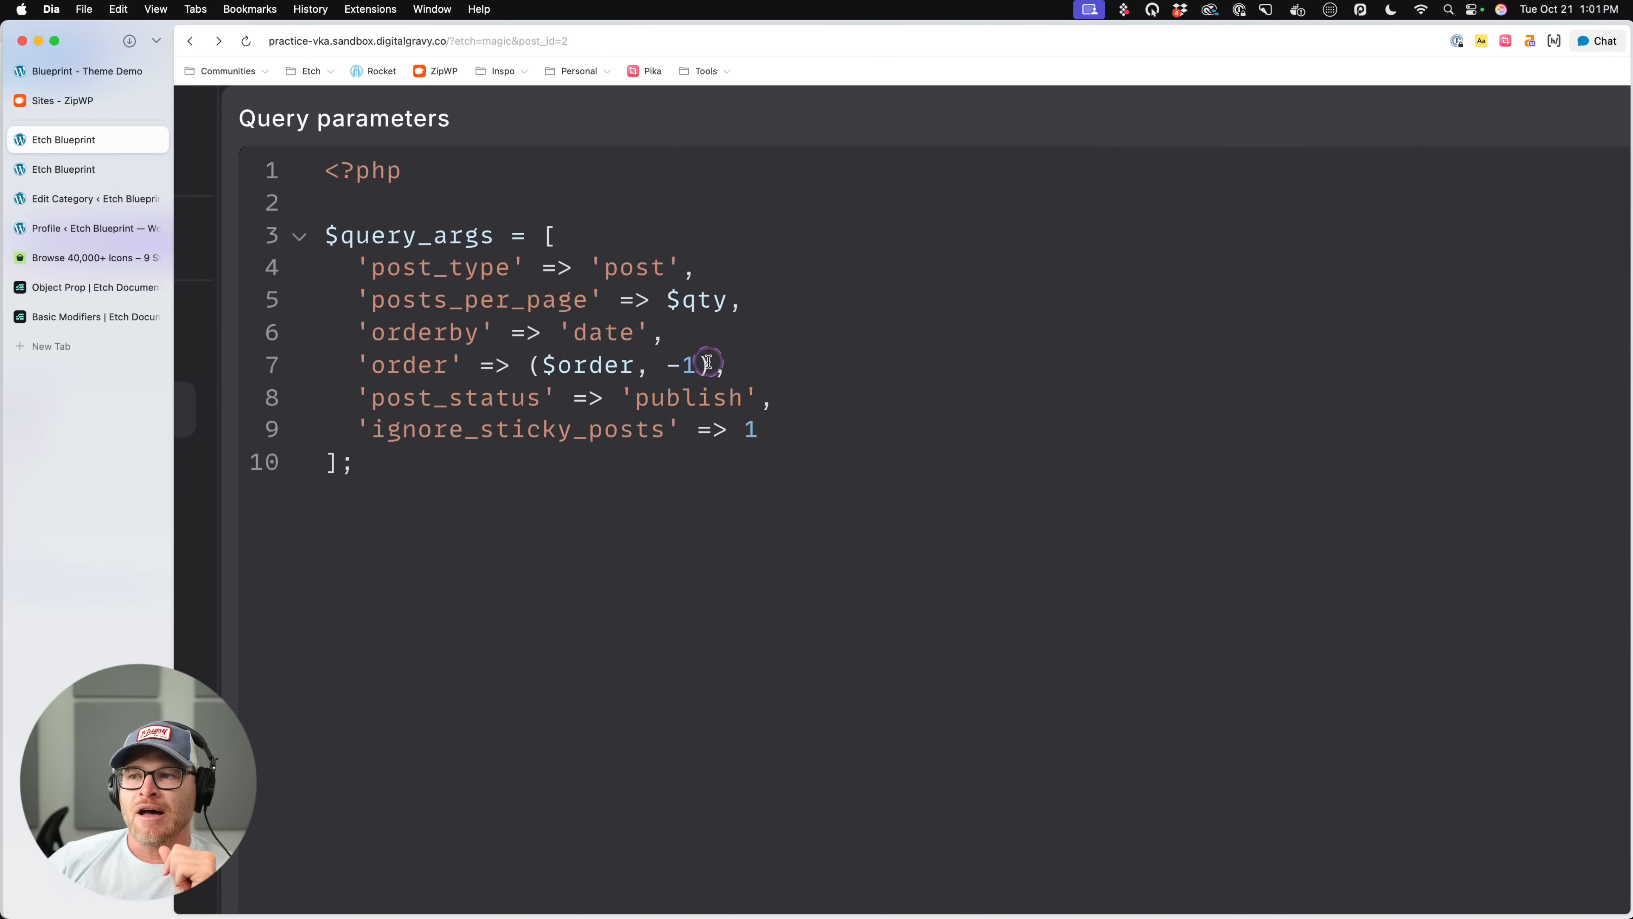
# - Put the order argument's value back to plain $order and highlight it
pyautogui.moveTo(711, 365); pyautogui.dragTo(533, 371)
pyautogui.write('$order')
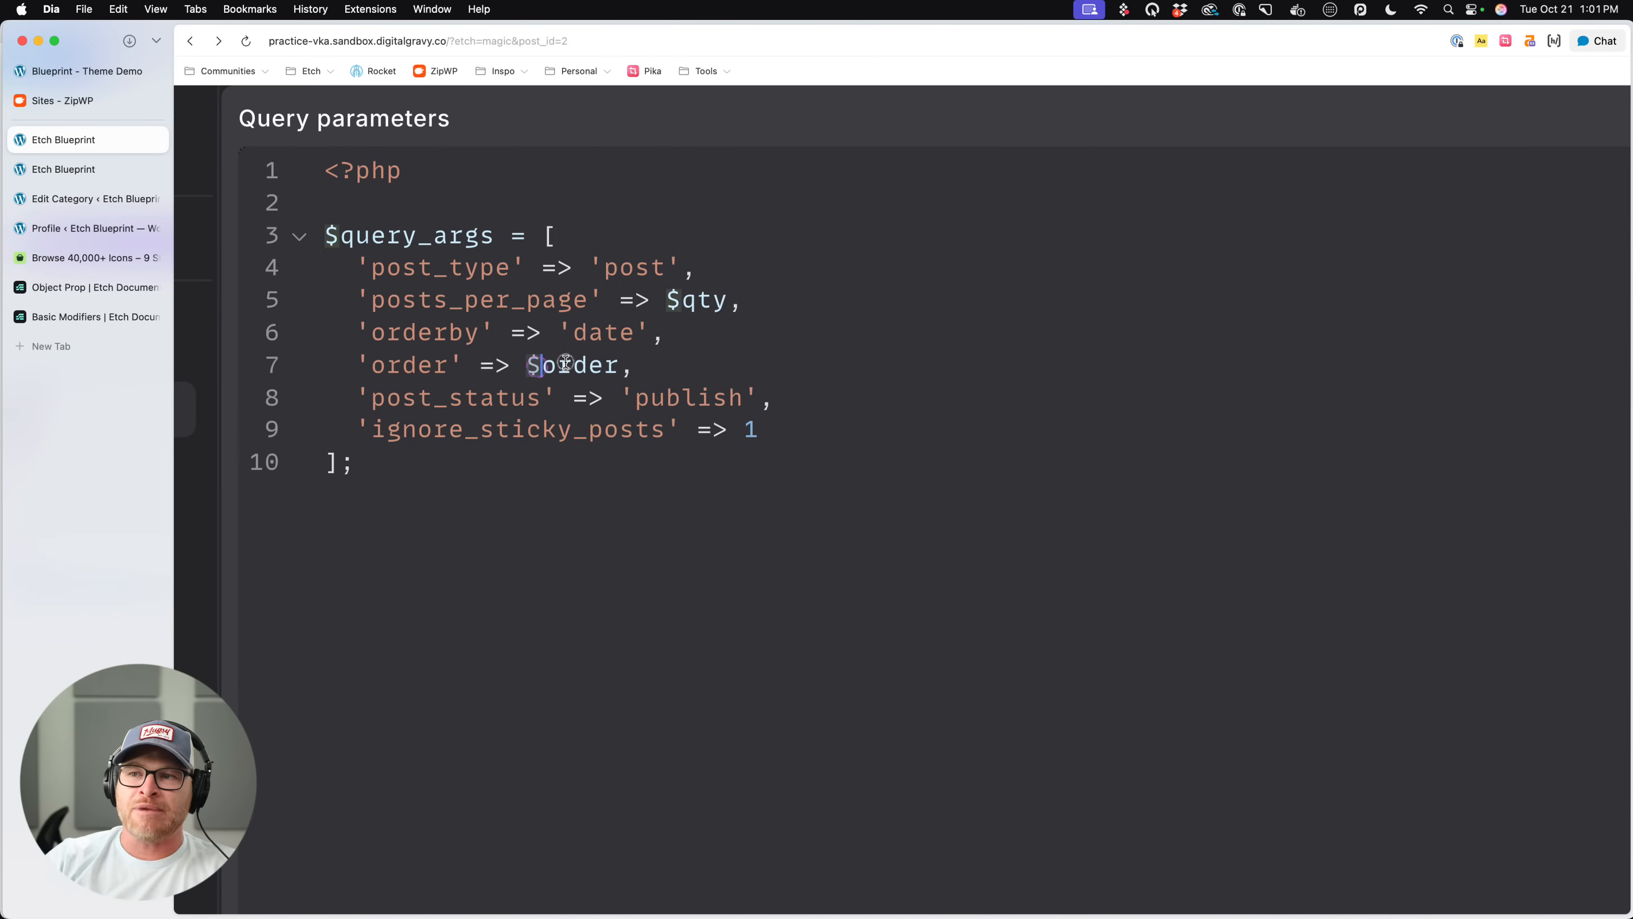
pyautogui.moveTo(528, 365); pyautogui.dragTo(613, 358)
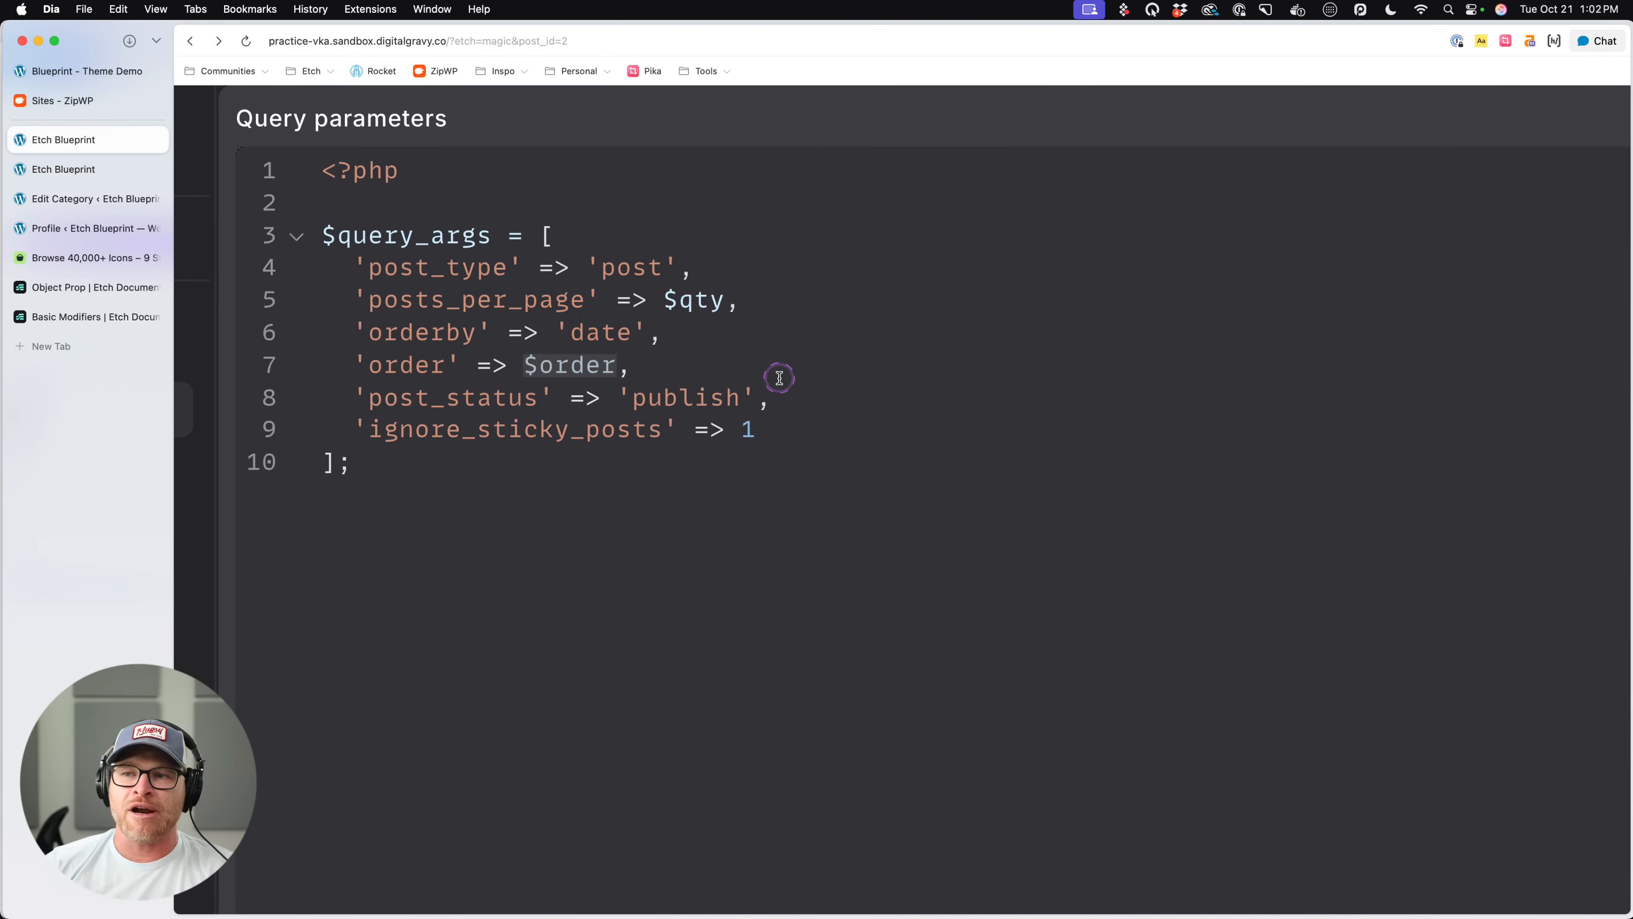
pyautogui.click(647, 369)
pyautogui.moveTo(687, 360); pyautogui.dragTo(520, 364)
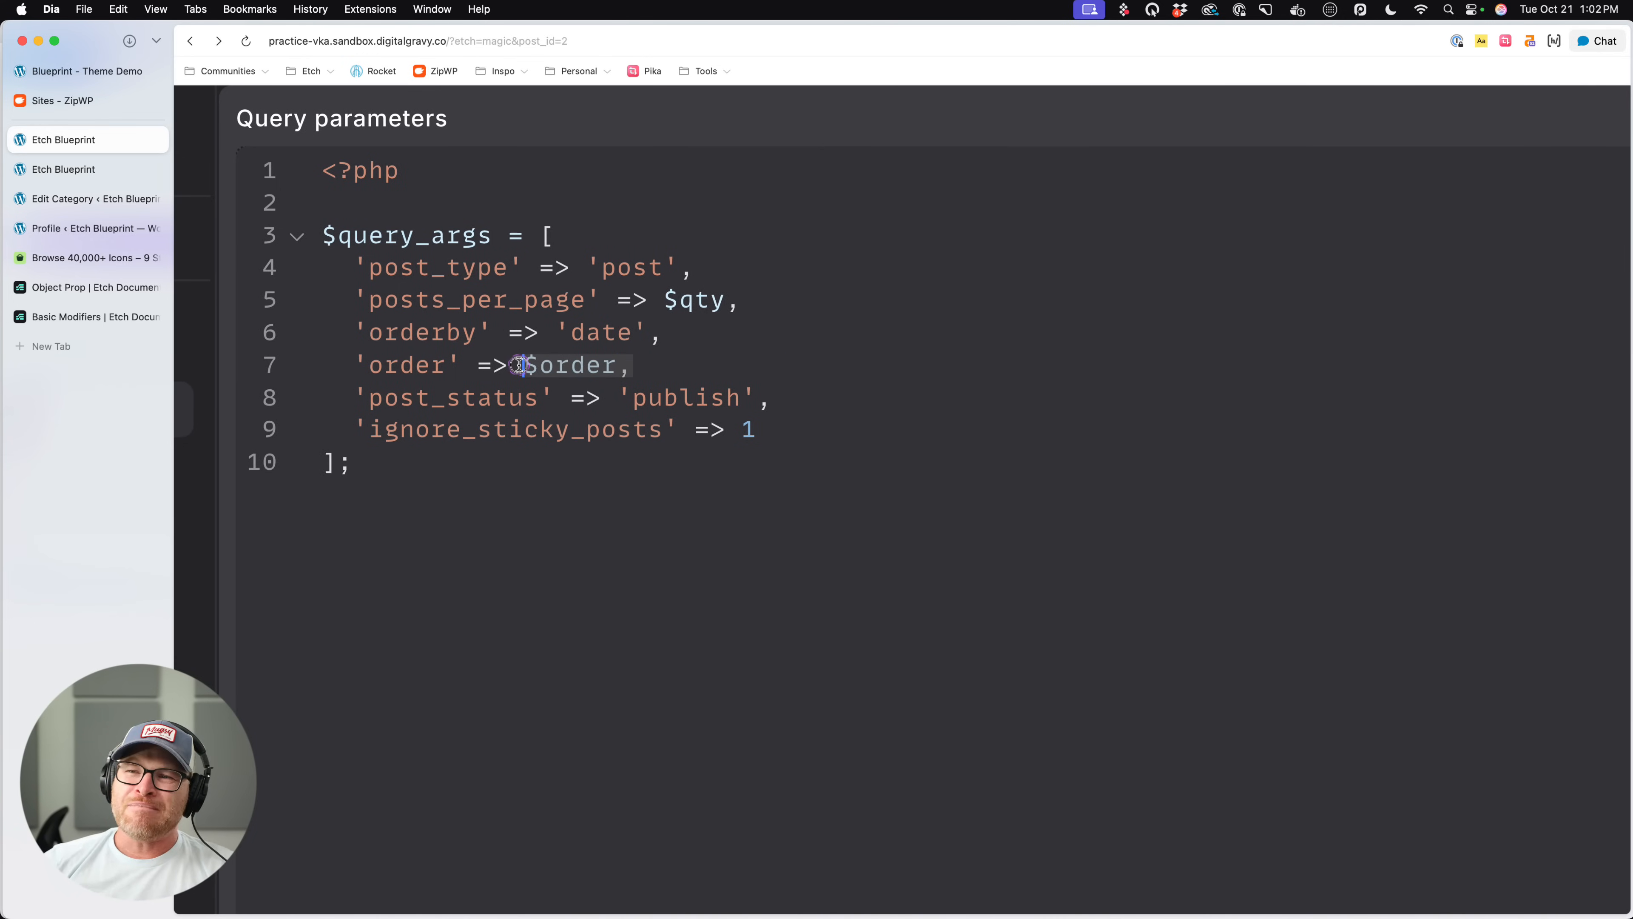
# - Examine the Posts loop's query parameters alongside its output preview
pyautogui.scroll(-5, 375, 226)
pyautogui.scroll(-4, 377, 229)
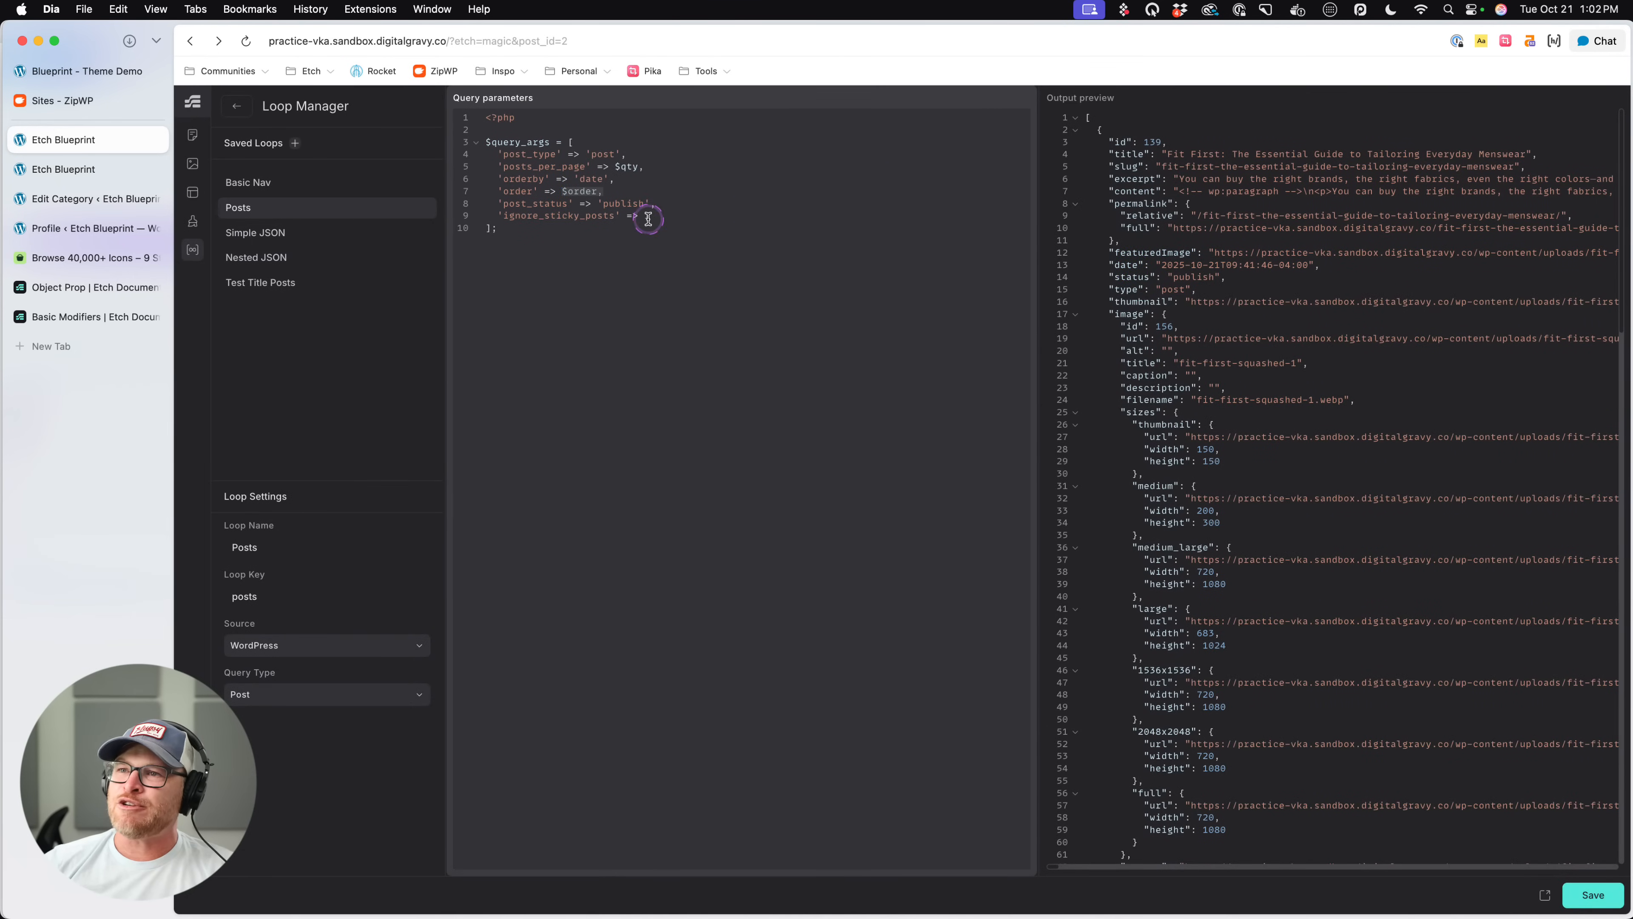
pyautogui.moveTo(599, 191); pyautogui.dragTo(622, 204)
pyautogui.scroll(-10, 1233, 330)
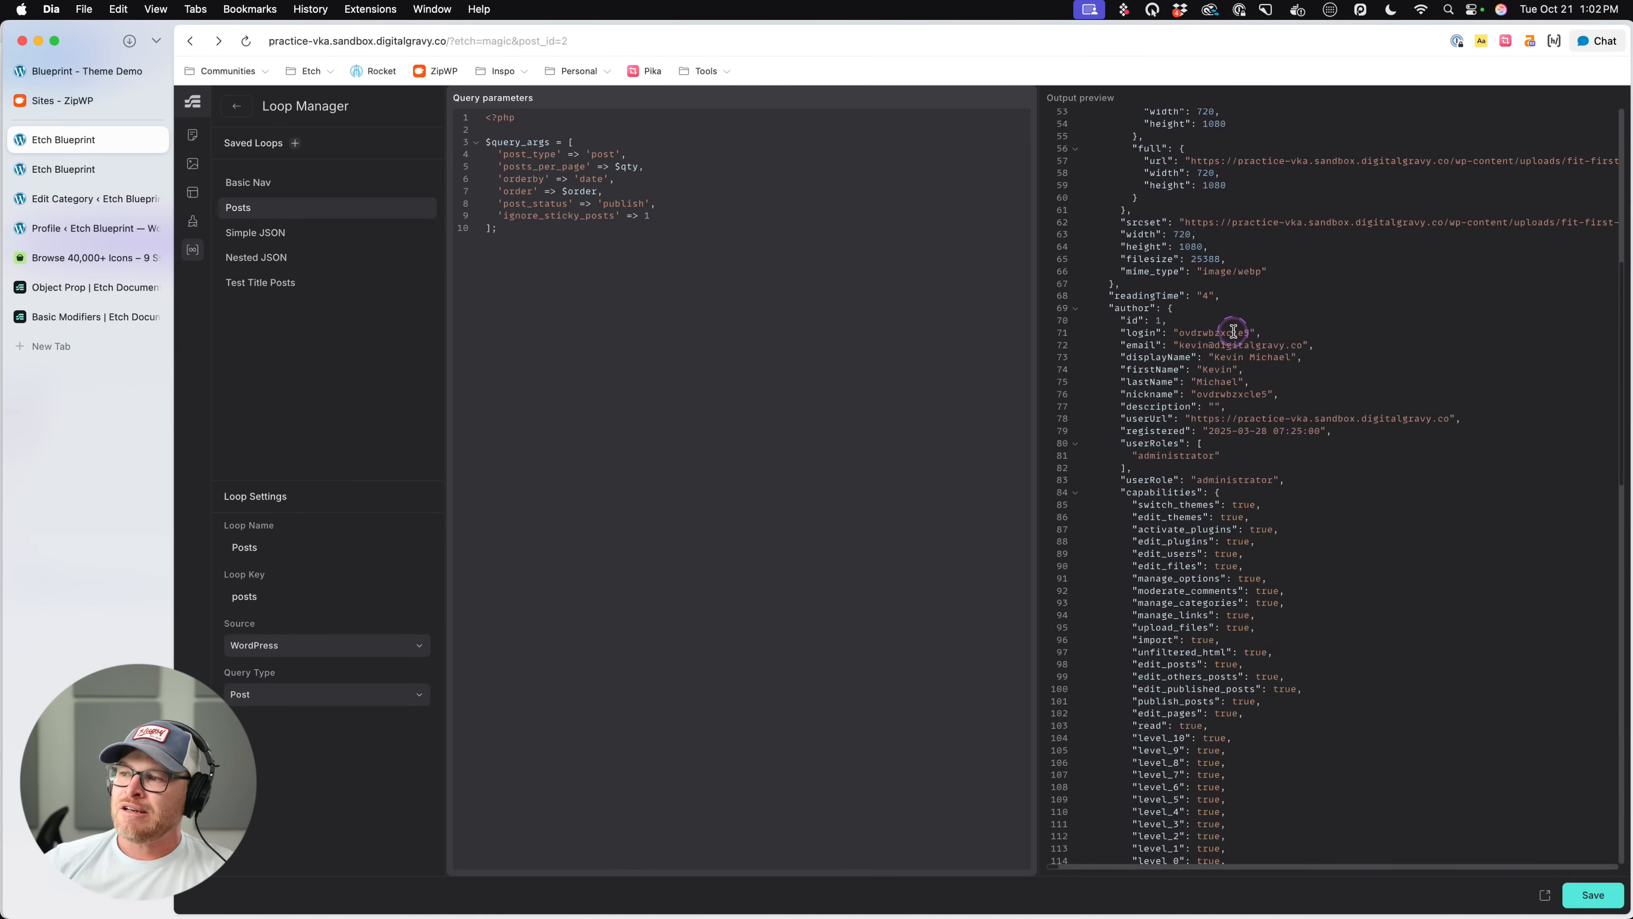
pyautogui.scroll(10, 1233, 330)
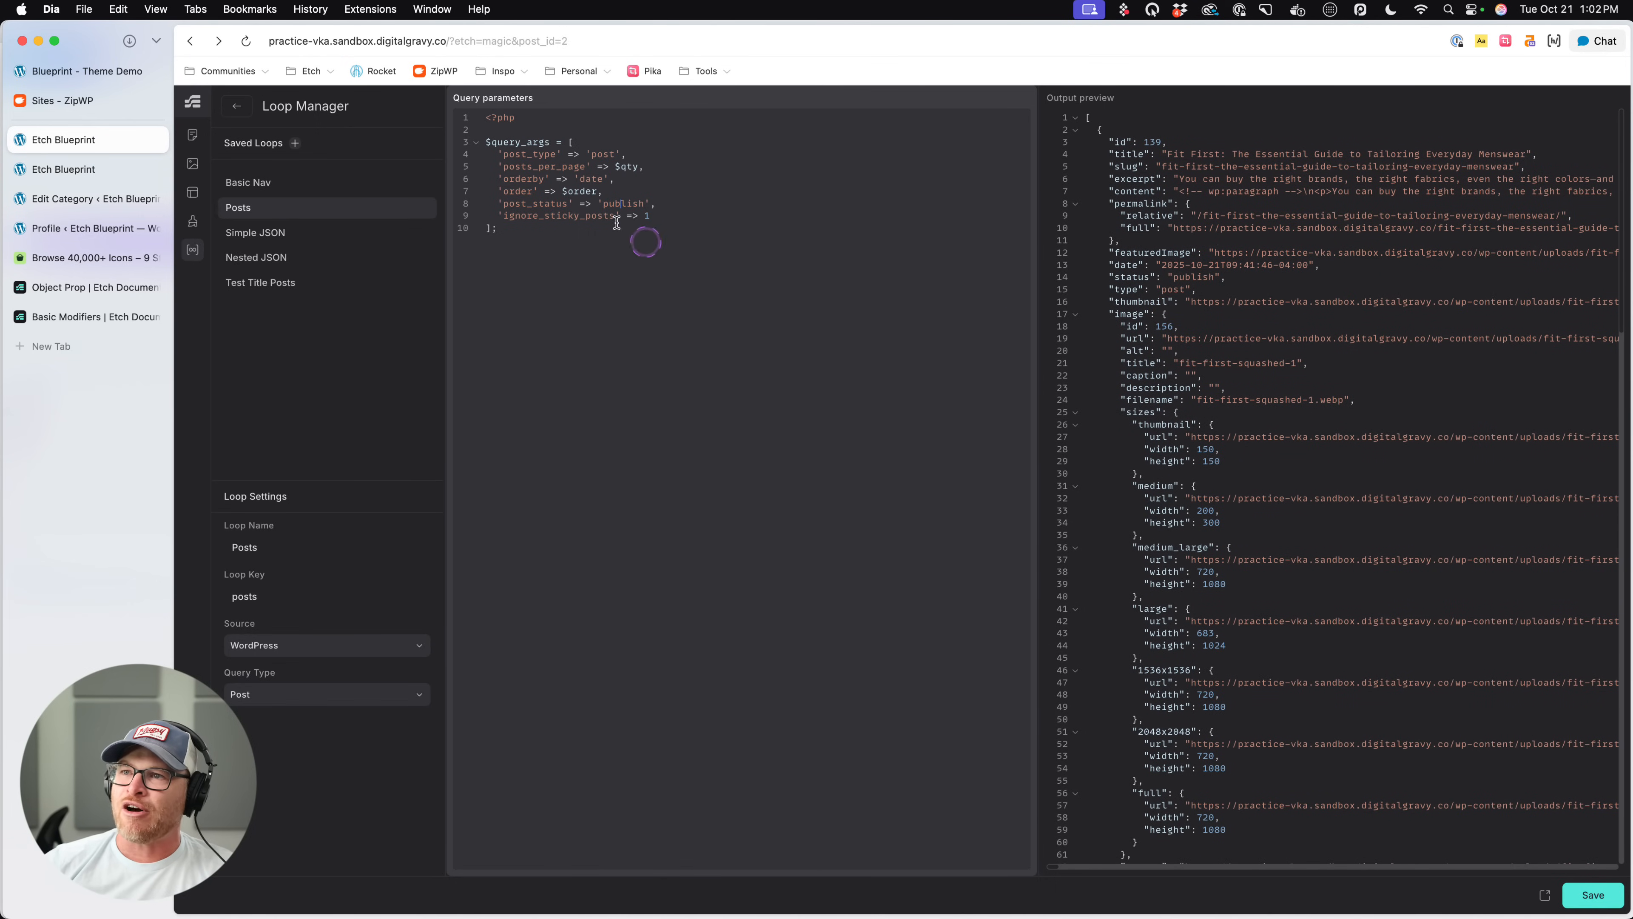
# - Try -1 as the posts_per_page value and look through the output preview
pyautogui.click(624, 167)
pyautogui.moveTo(625, 167); pyautogui.dragTo(615, 167)
pyautogui.write('-1')
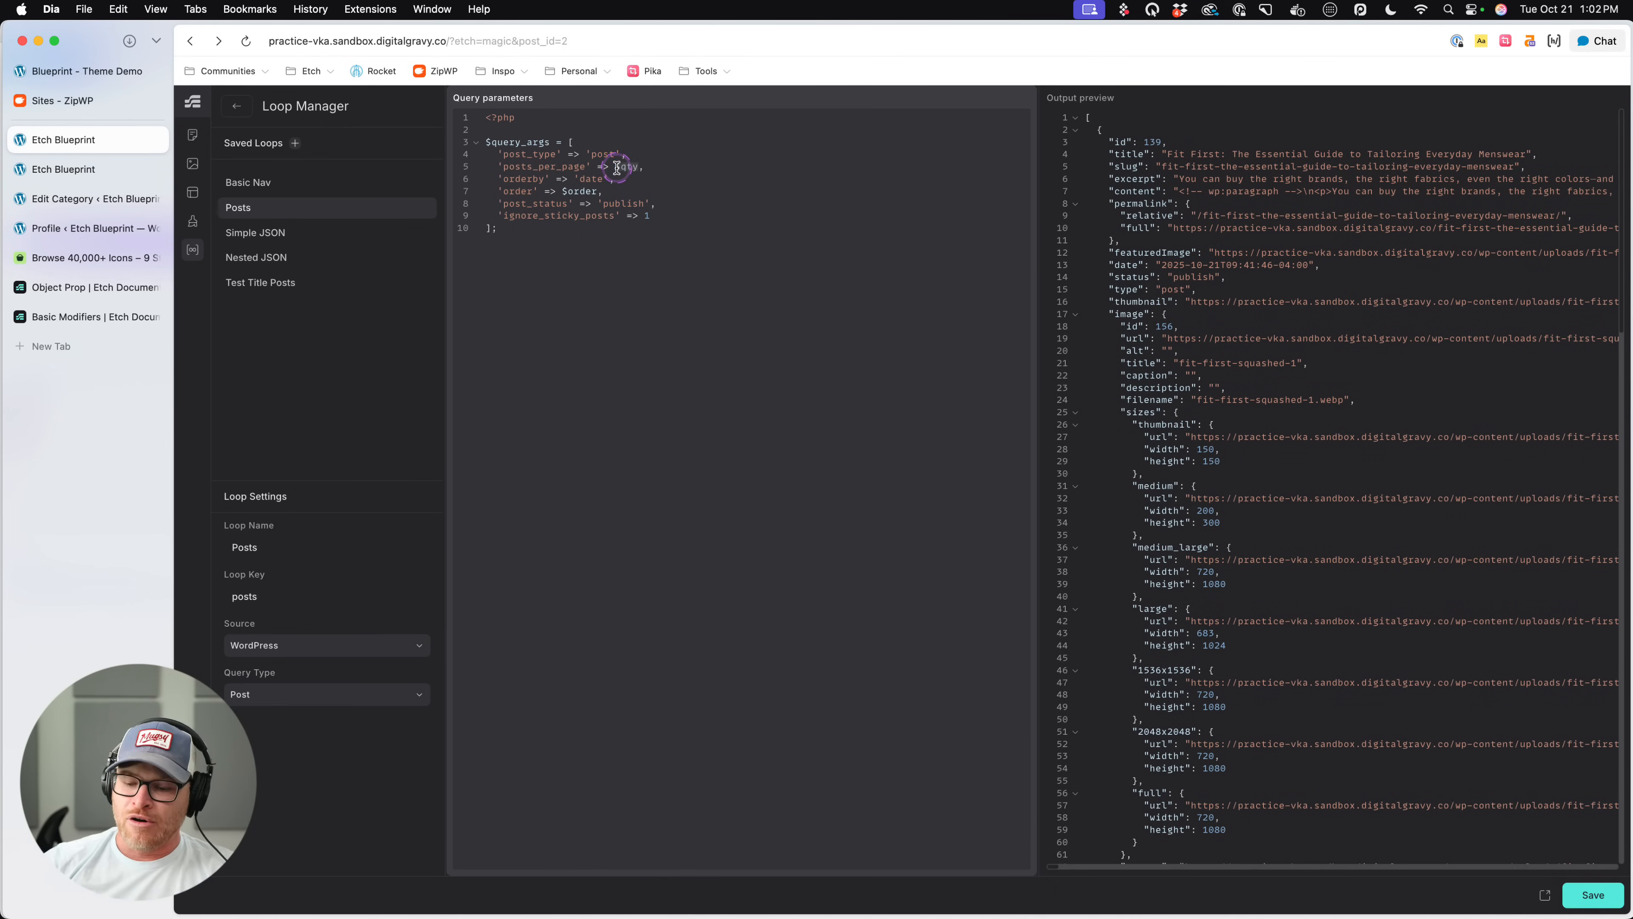
pyautogui.scroll(-20, 1168, 208)
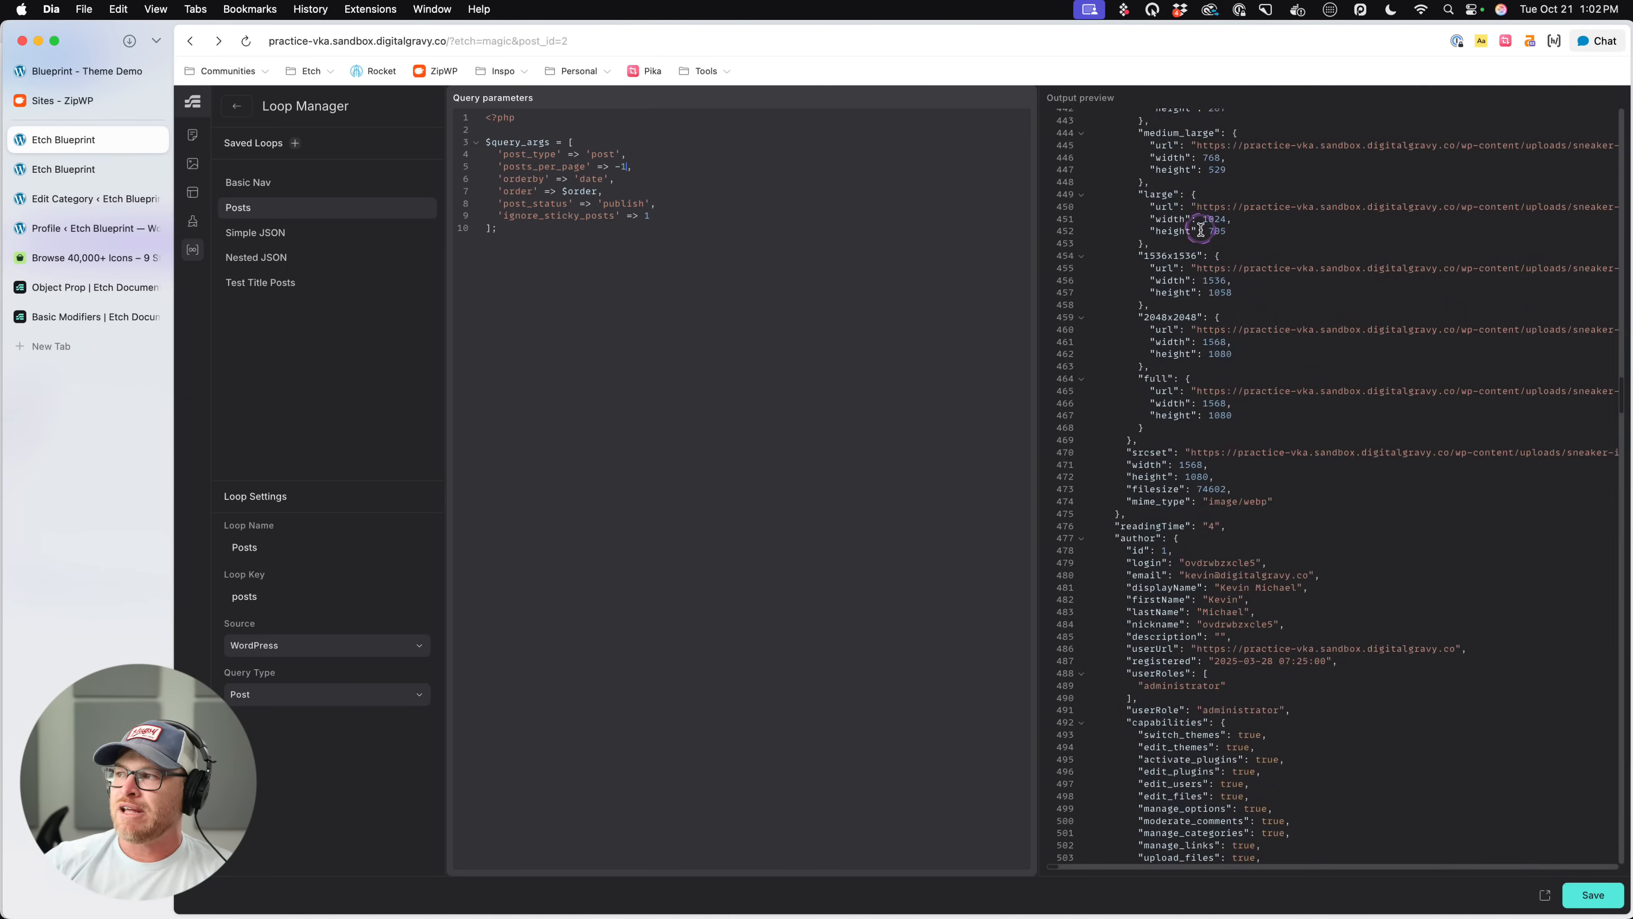
pyautogui.scroll(-20, 1203, 237)
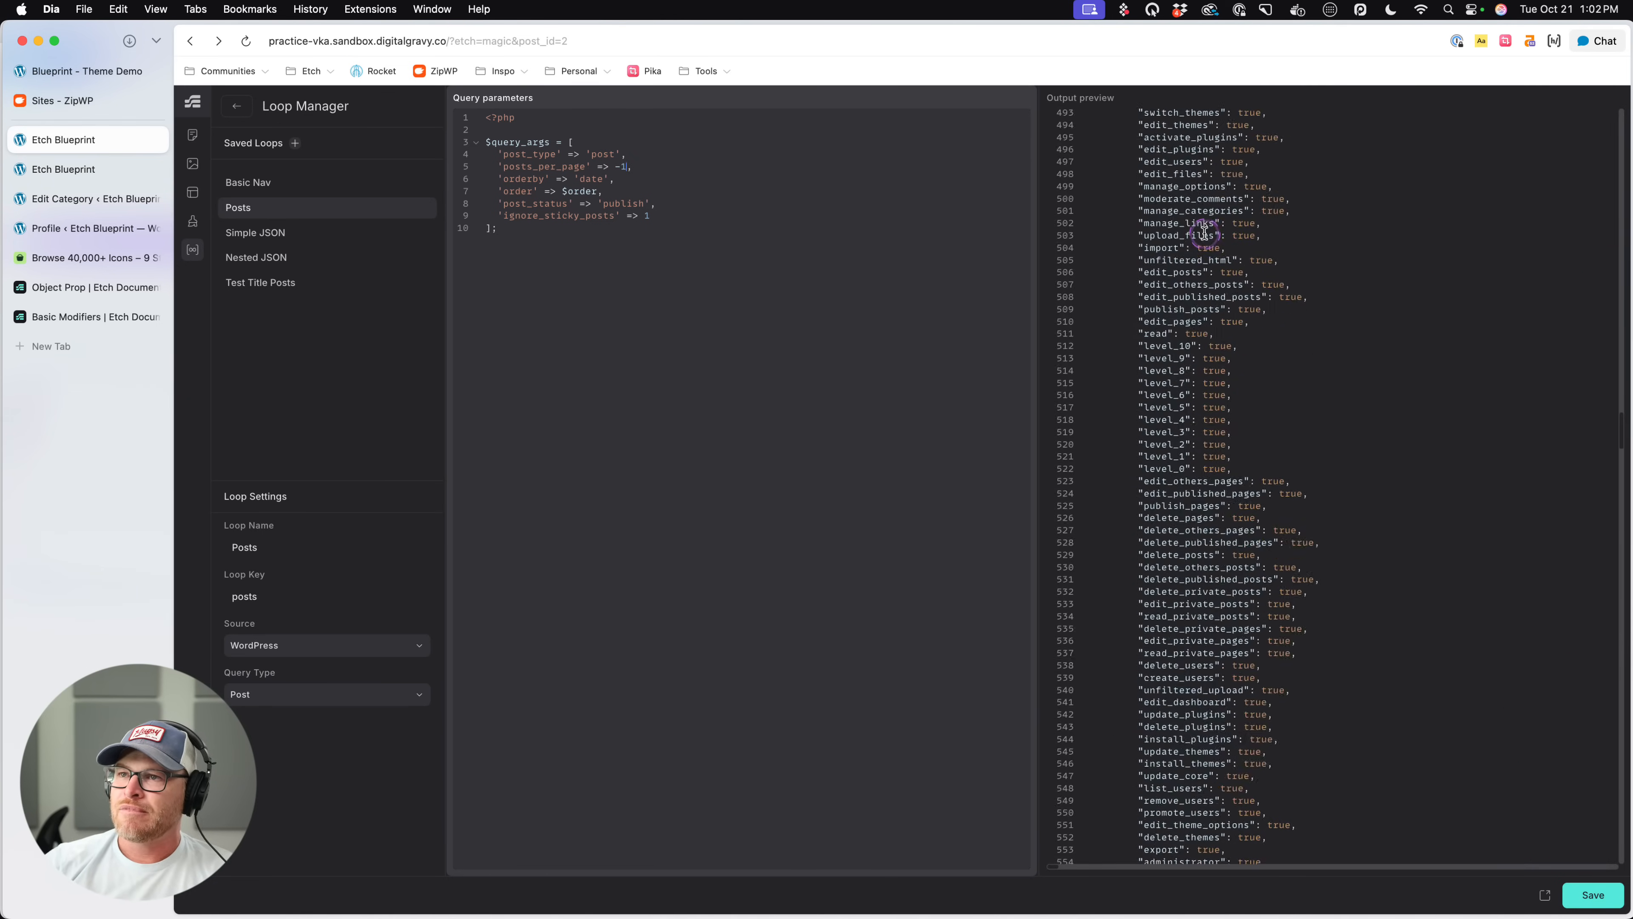
# - Restore the posts_per_page value to $qty and check the output preview
pyautogui.press('BackSpace')
pyautogui.press('BackSpace')
pyautogui.write('$')
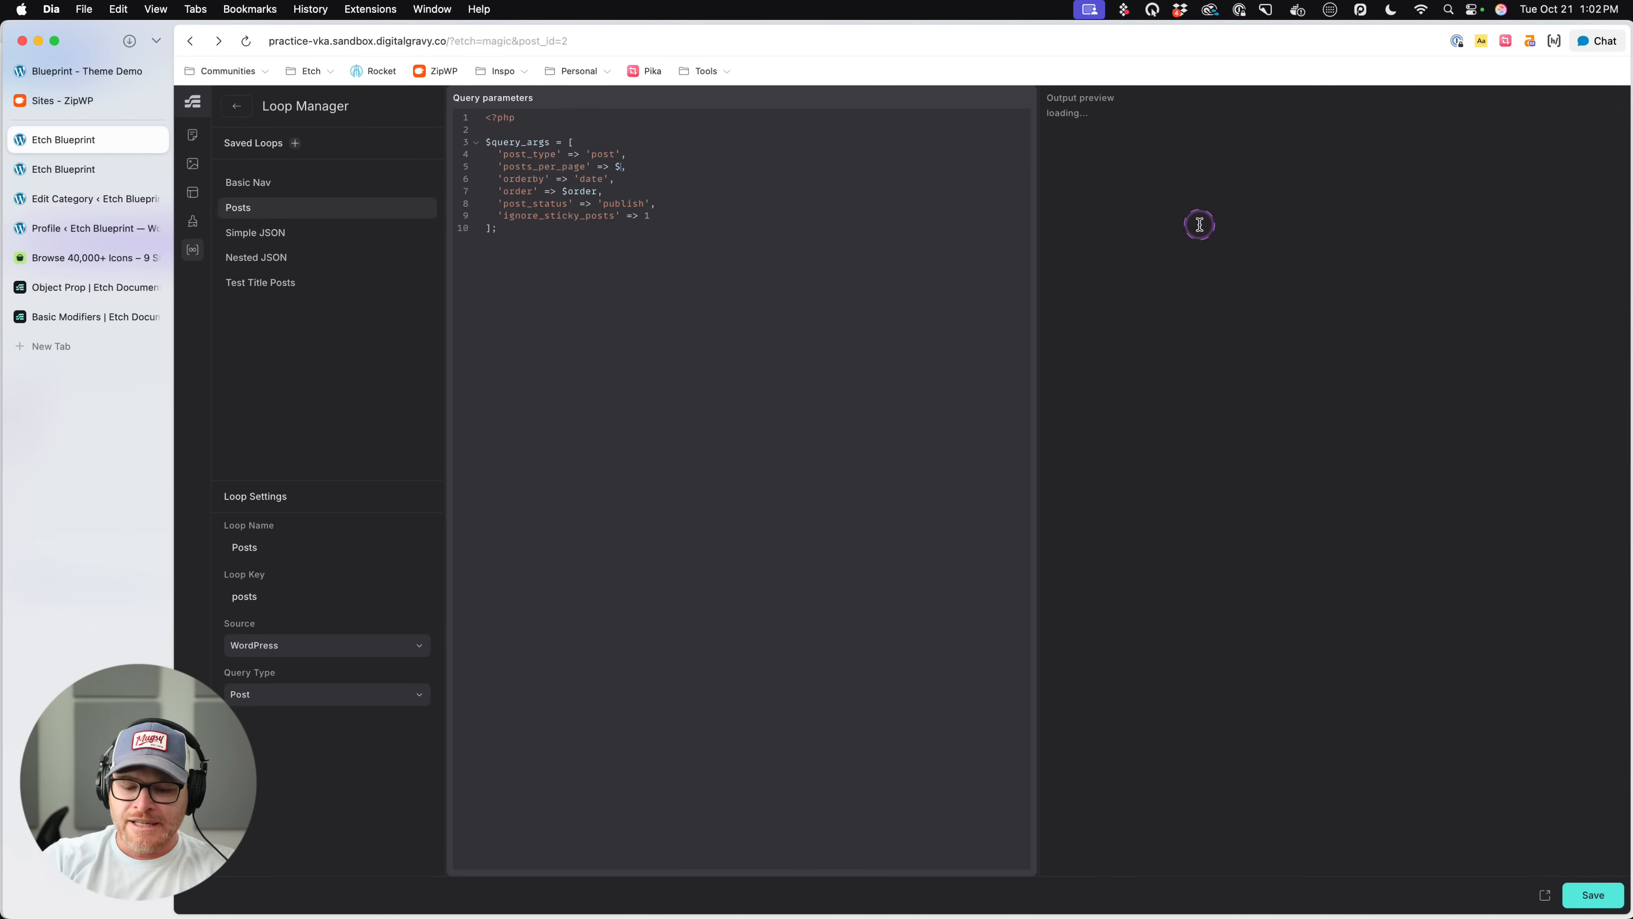
pyautogui.write('aty')
pyautogui.press('BackSpace')
pyautogui.press('BackSpace')
pyautogui.press('BackSpace')
pyautogui.write('qty')
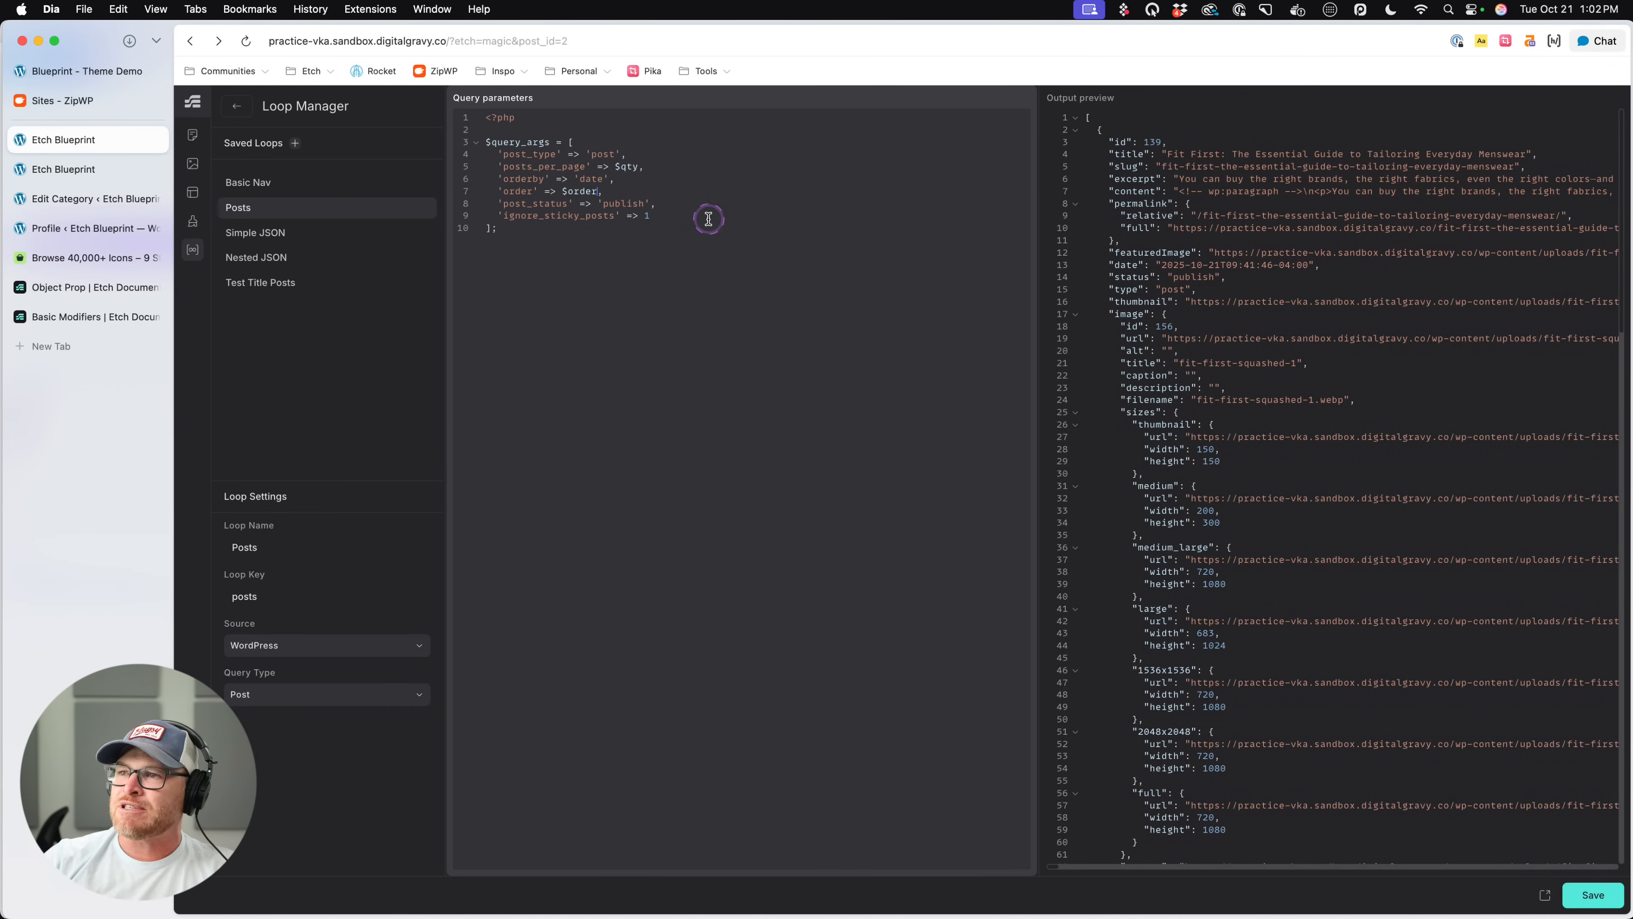
pyautogui.scroll(-2, 1285, 310)
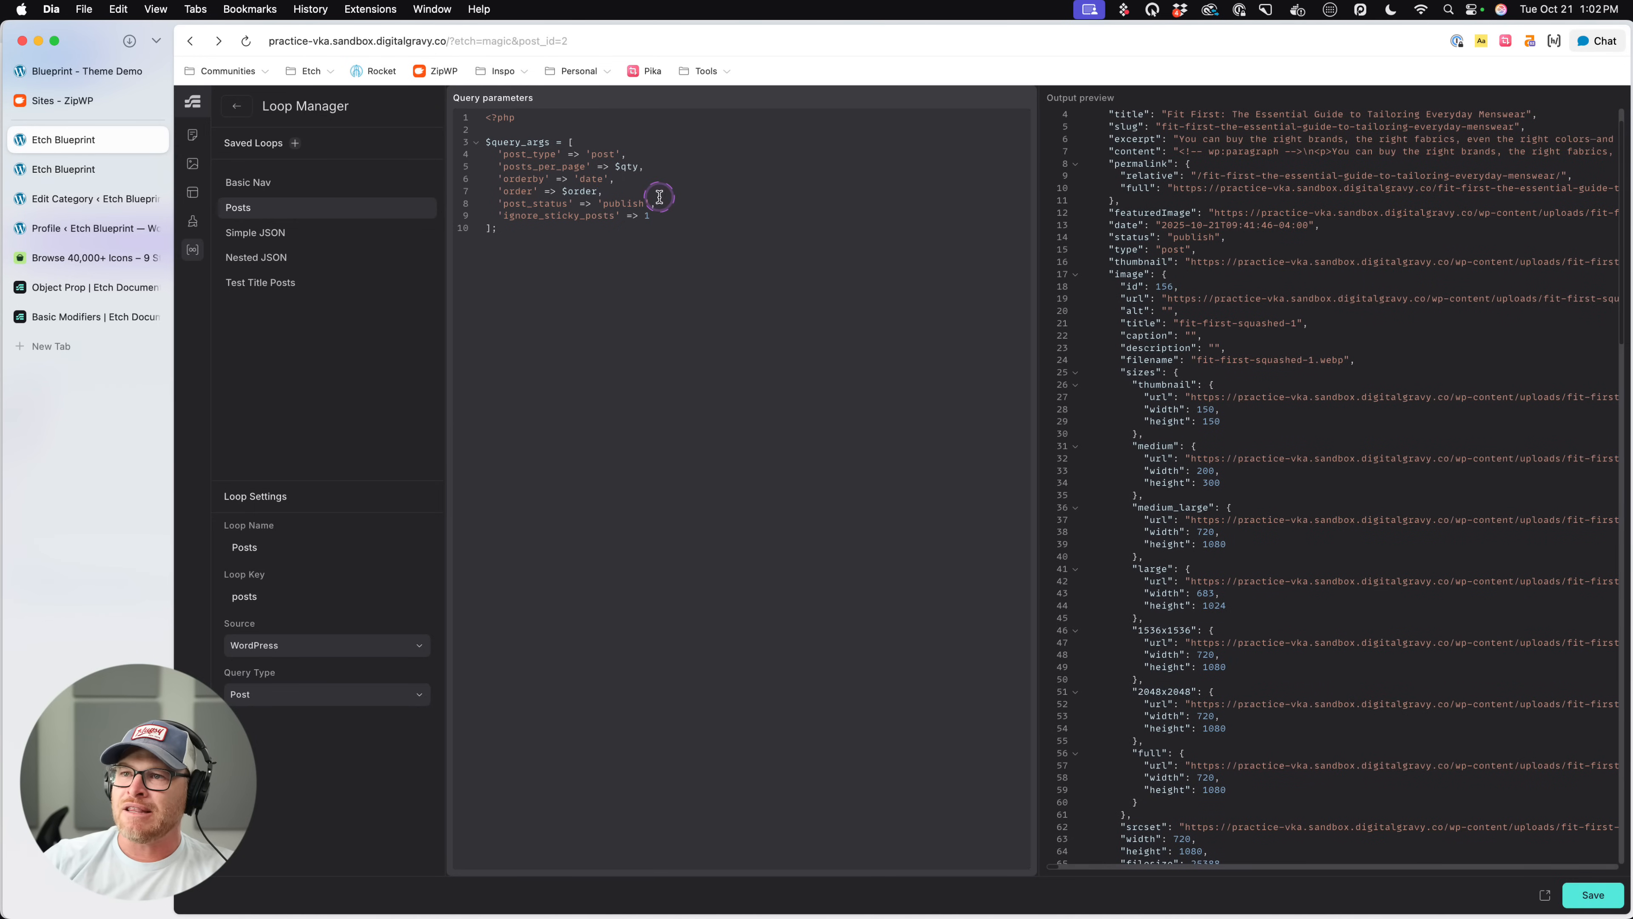
# - Highlight the publish value of the post_status argument in the Posts loop's query parameters
pyautogui.doubleClick(603, 205)
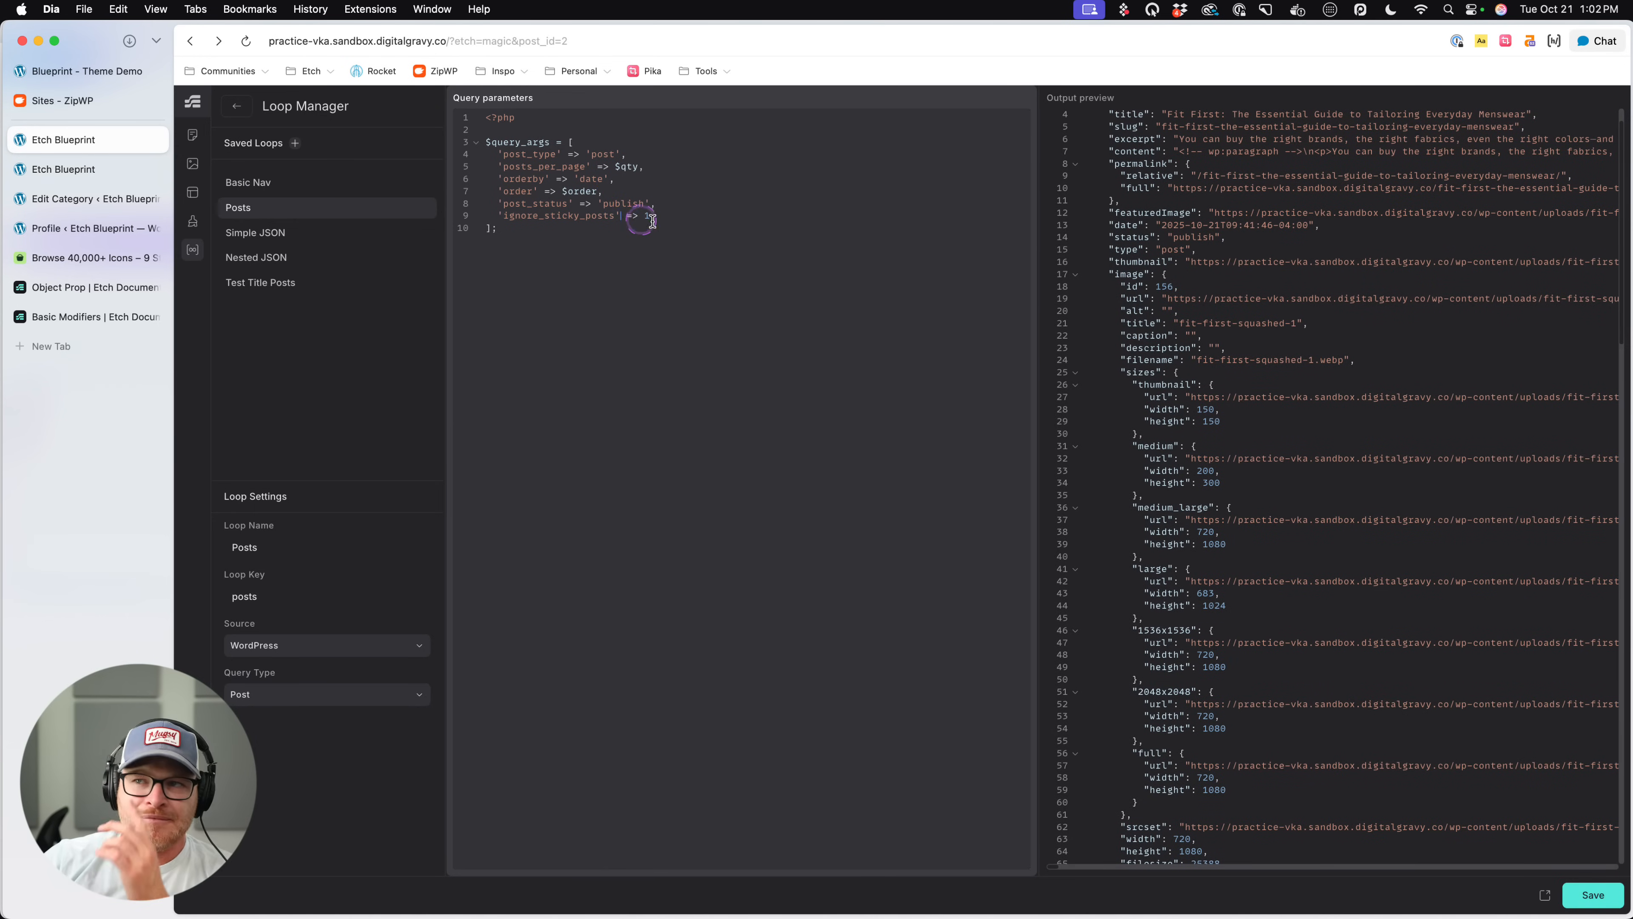
pyautogui.click(673, 204)
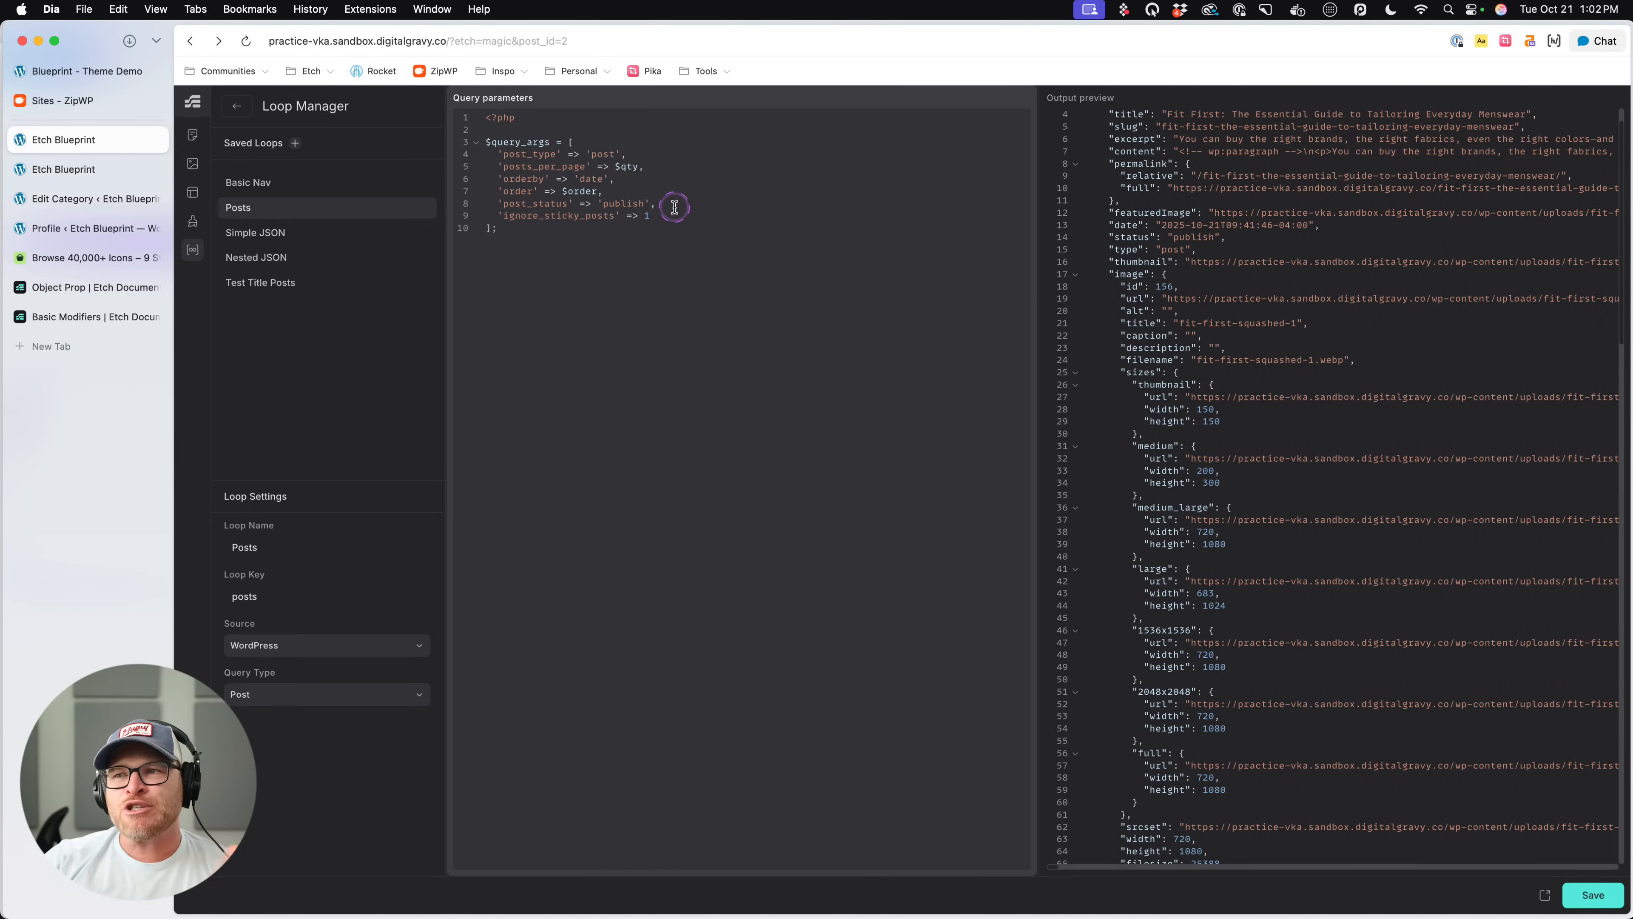
pyautogui.doubleClick(634, 204)
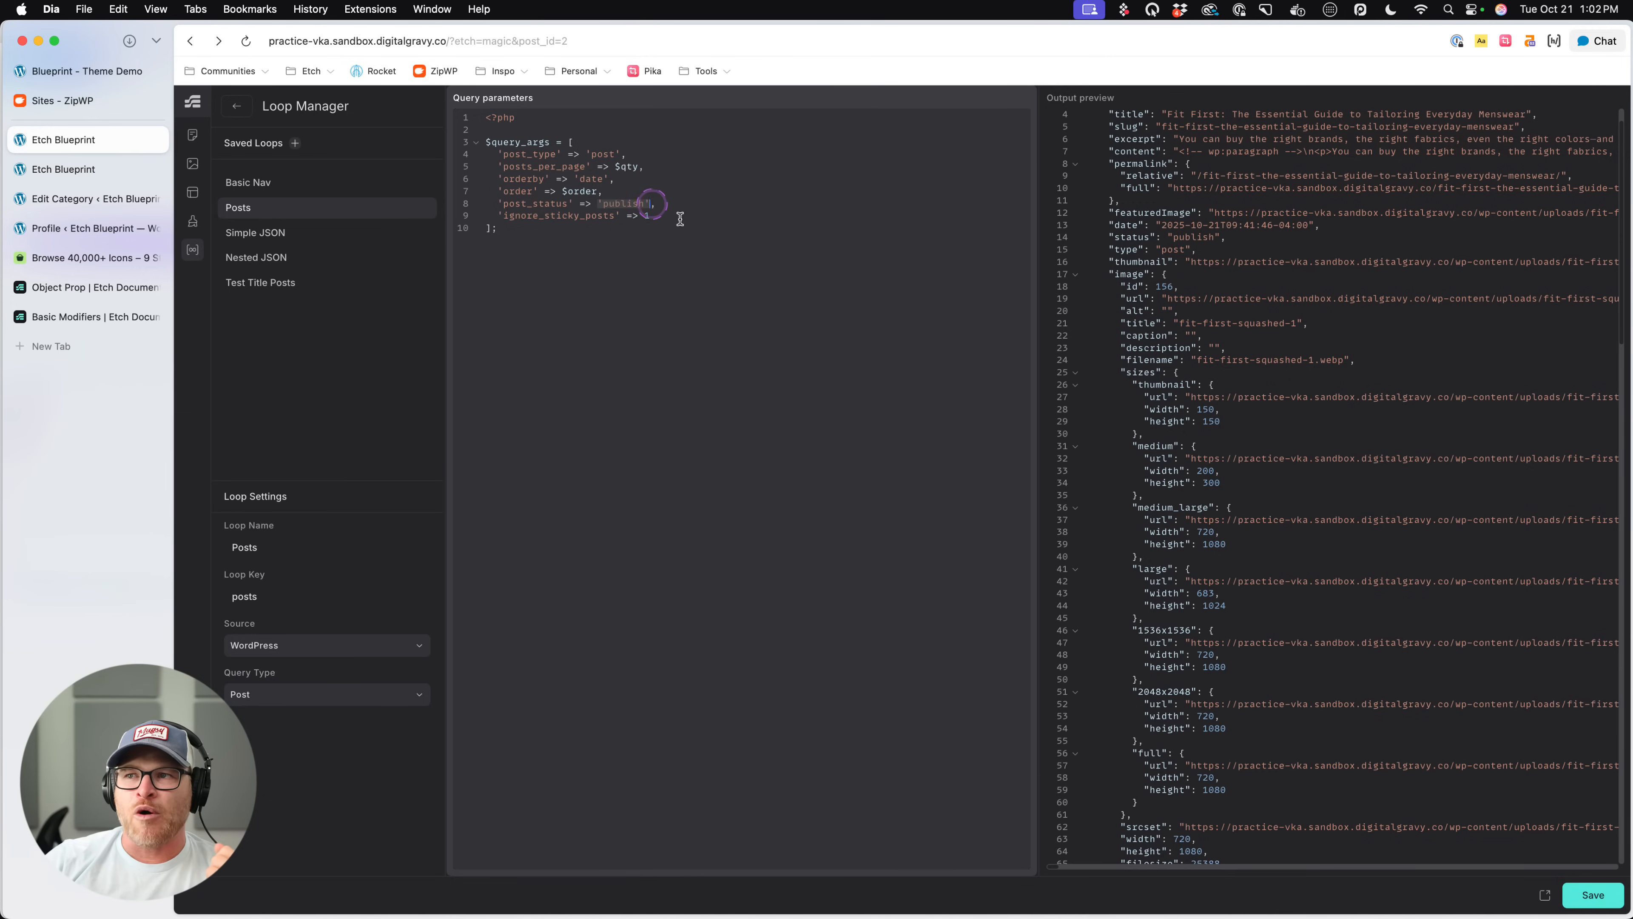
pyautogui.click(710, 223)
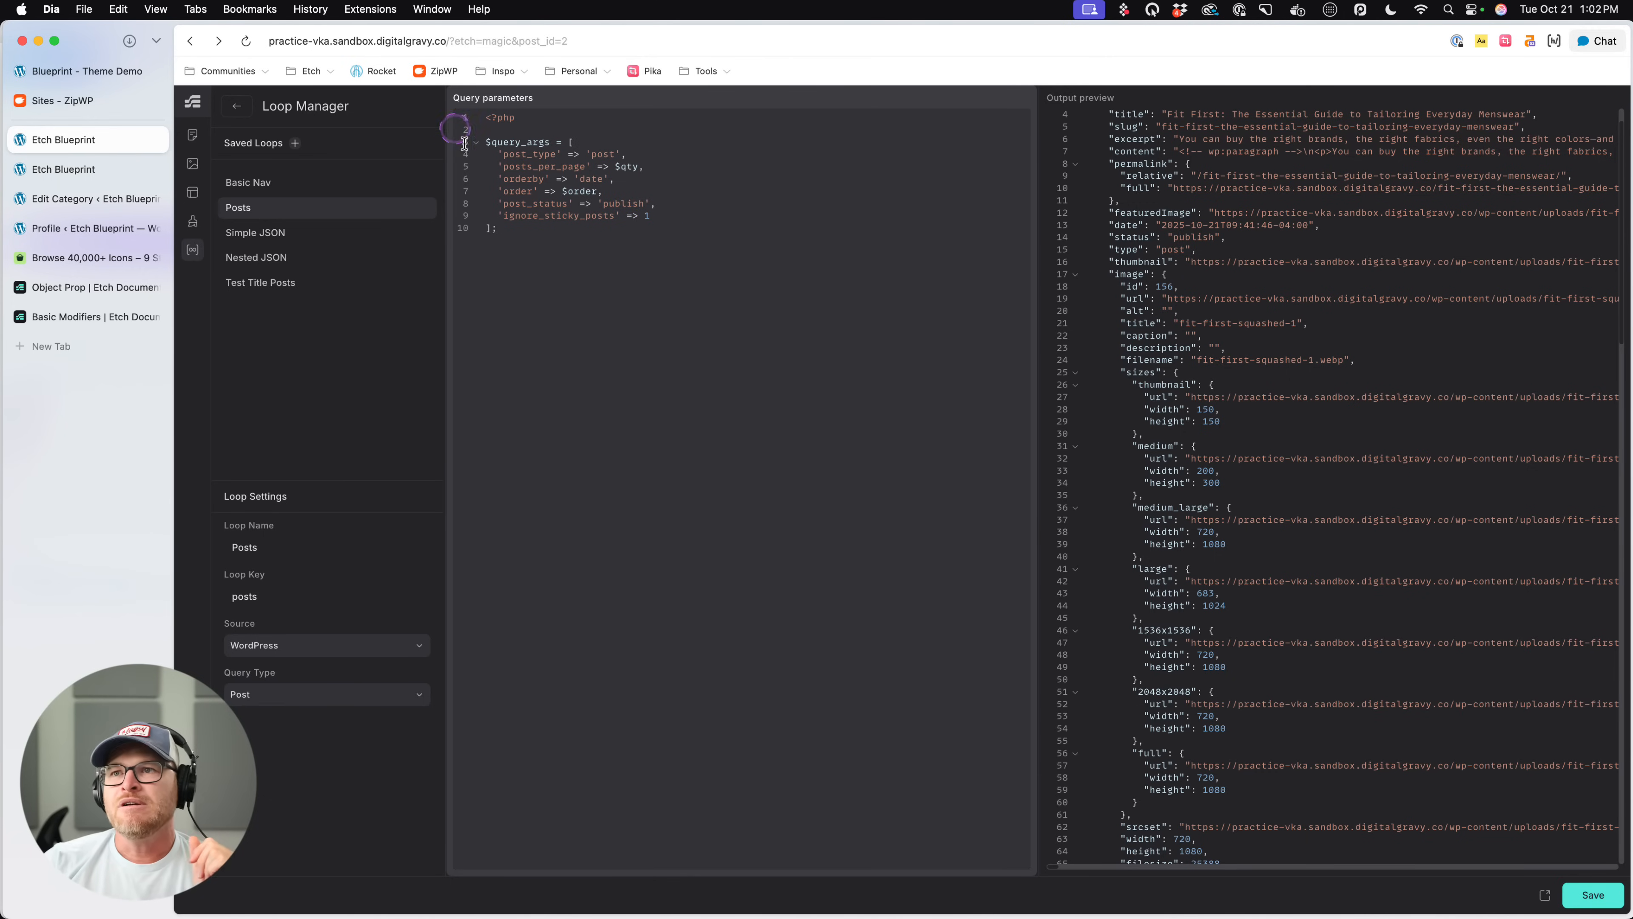
# - Return to the page and try adding an $order argument after $qty: 4 in the first loop's HTML
pyautogui.click(237, 105)
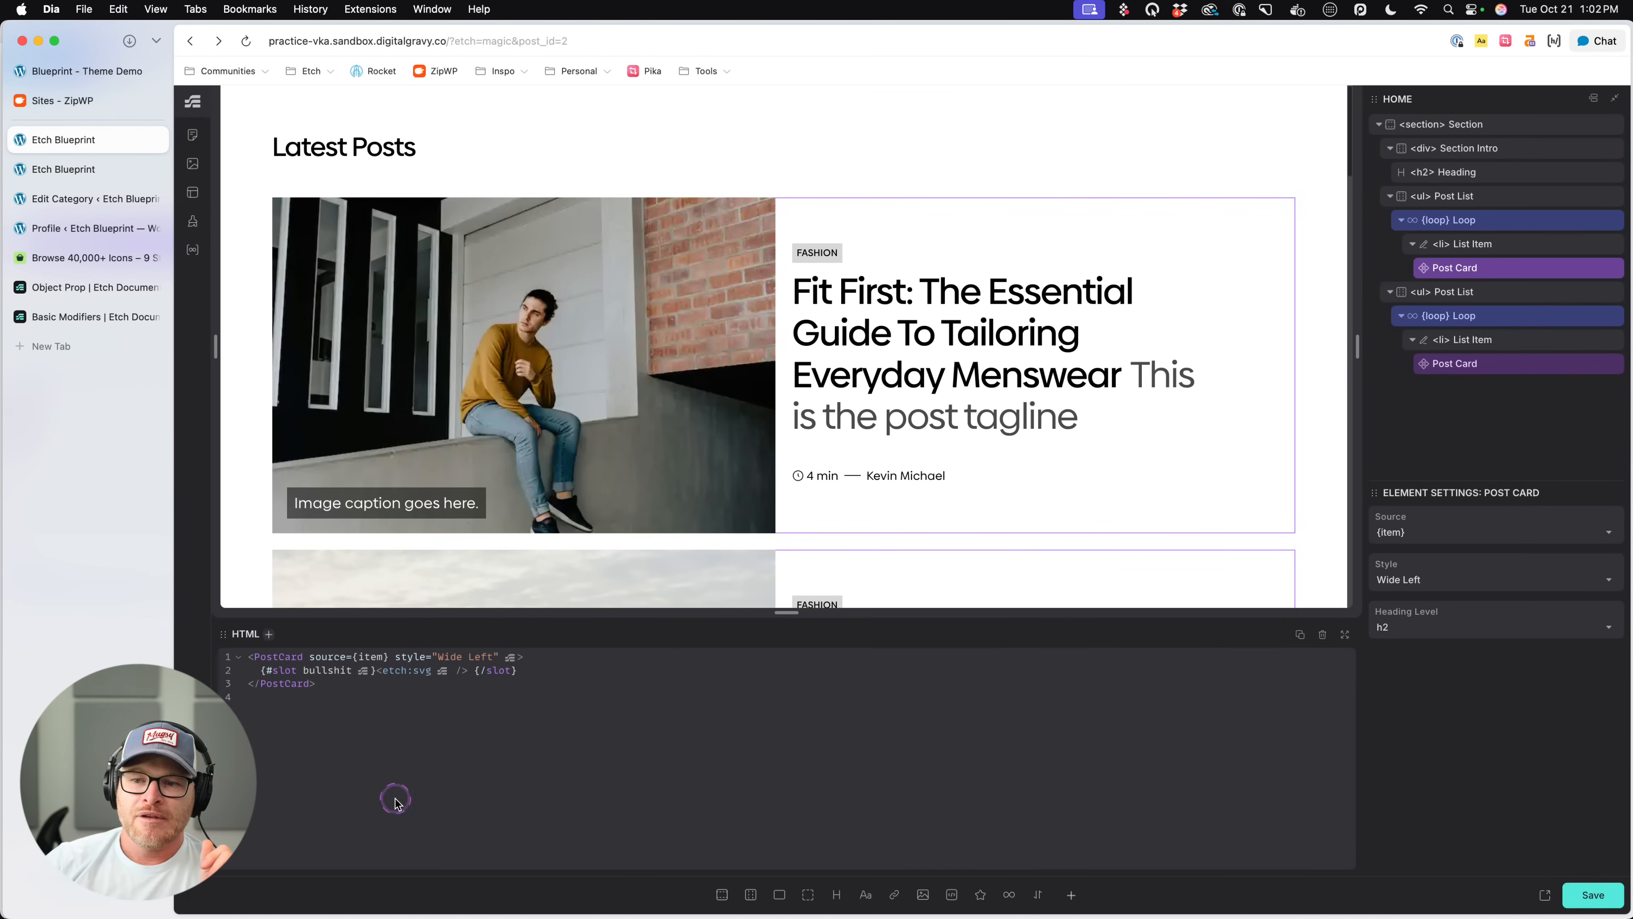
pyautogui.click(1528, 224)
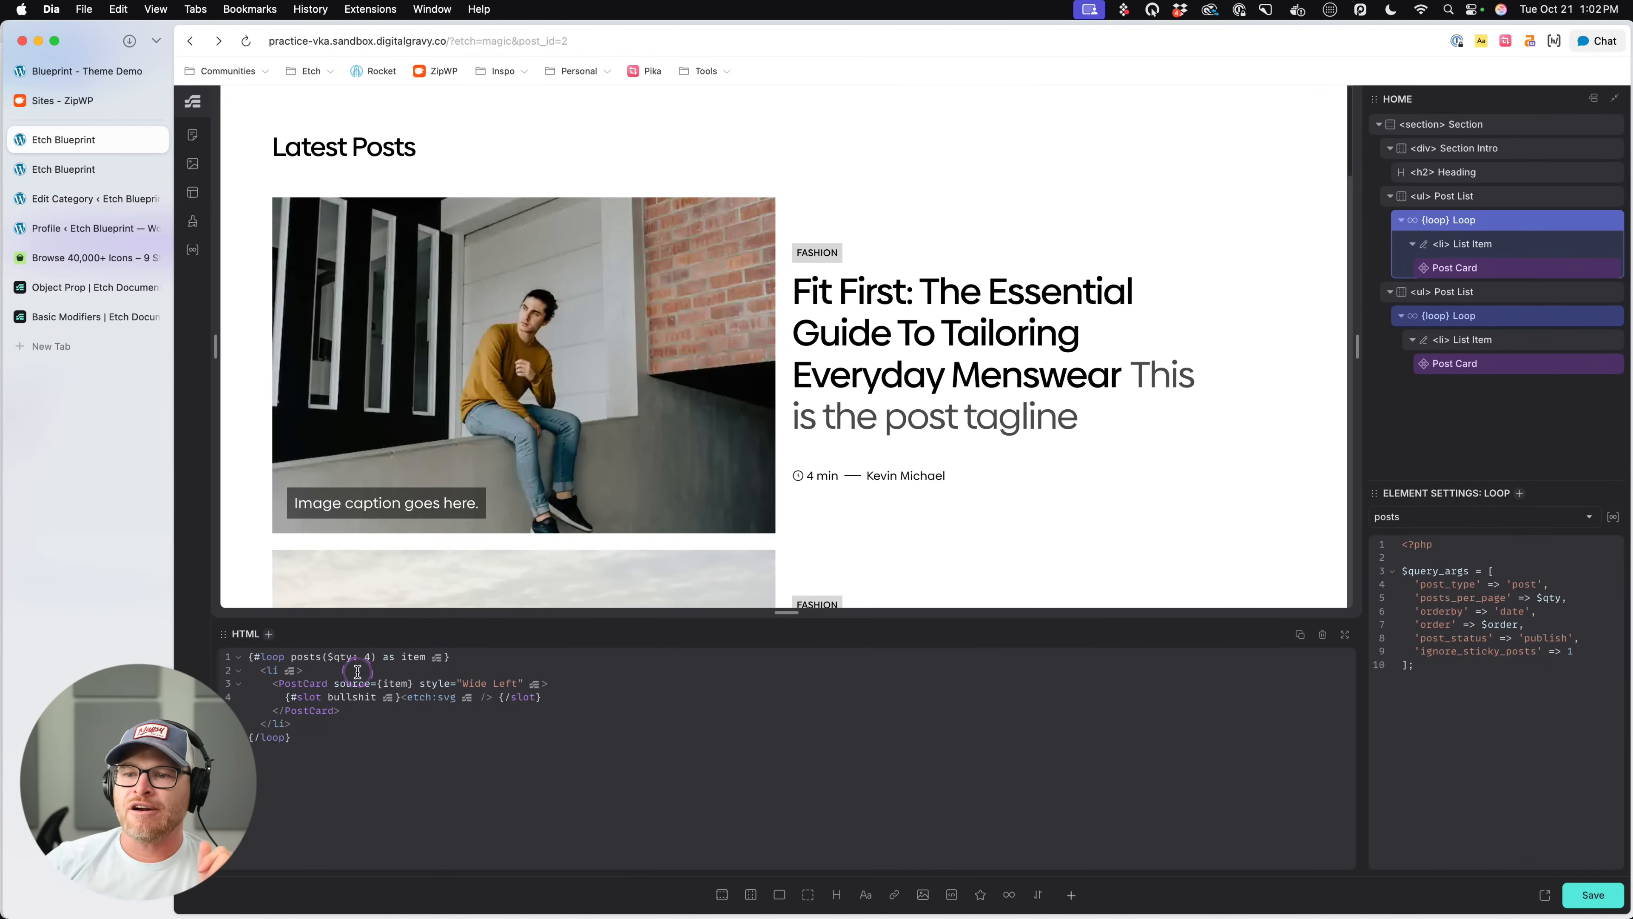
pyautogui.write(', $')
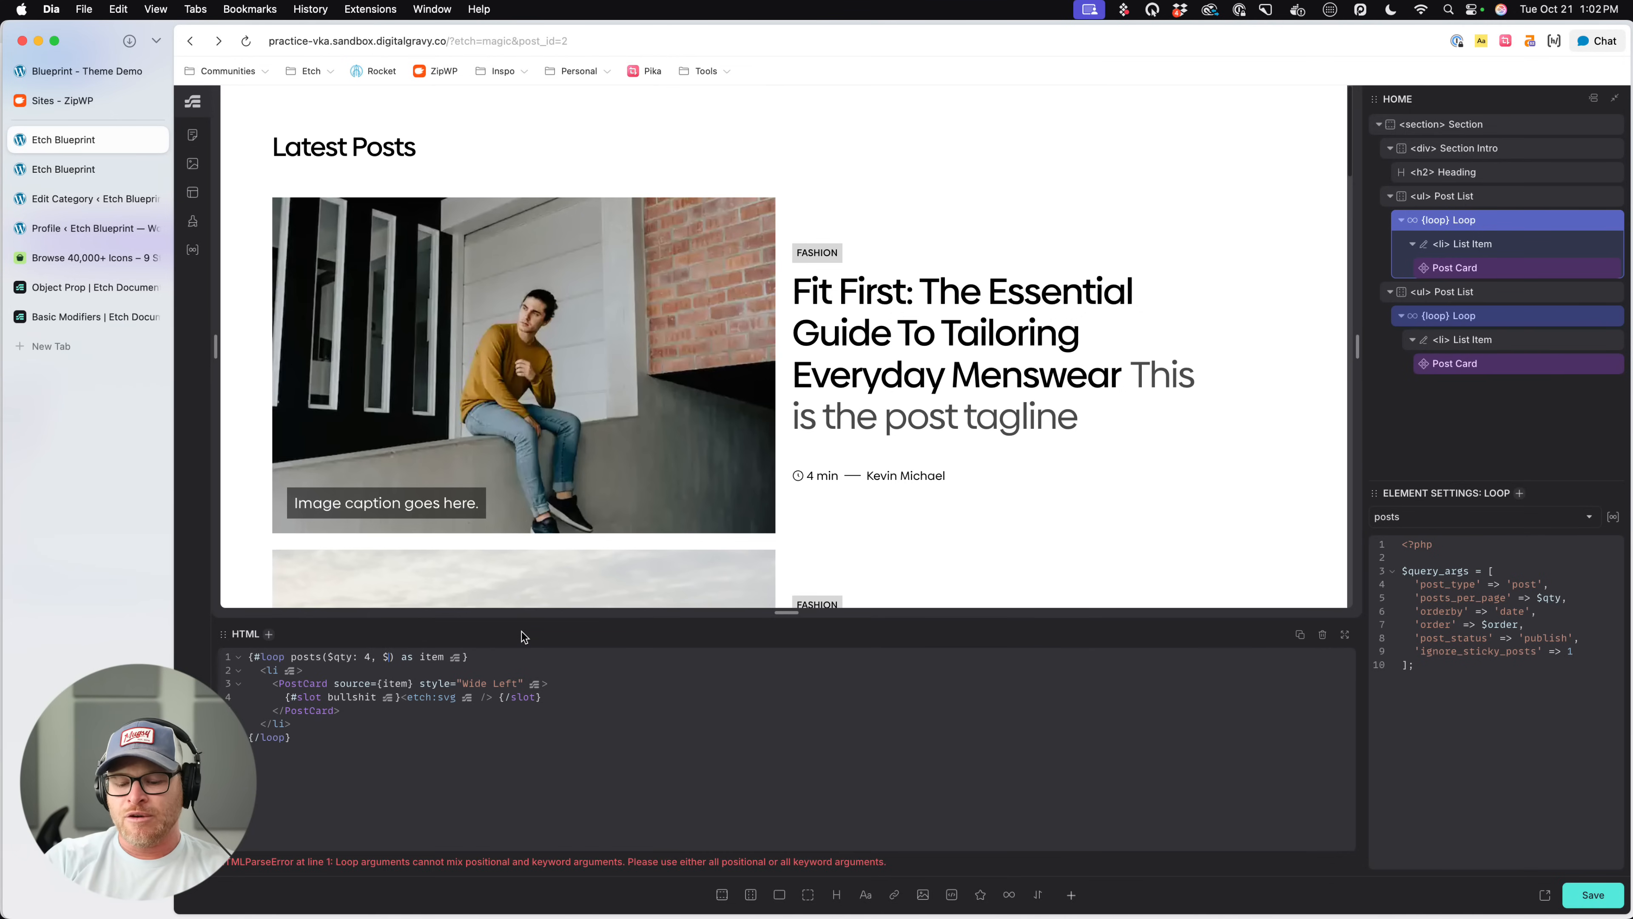
pyautogui.write('order:')
pyautogui.click(521, 634)
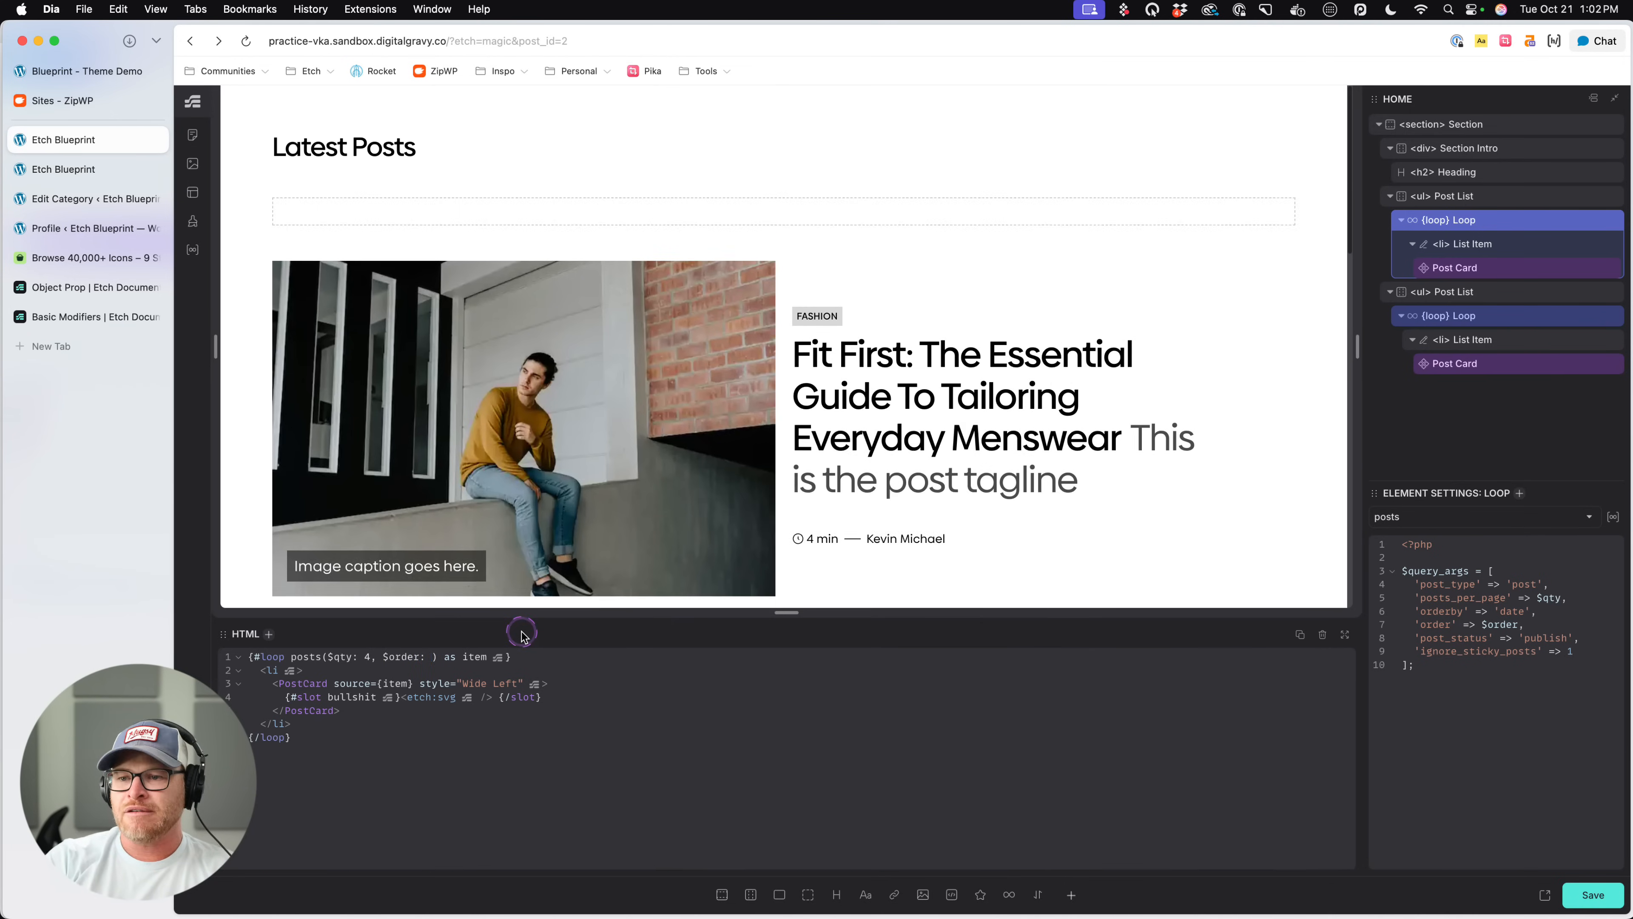
# - Remove the $order argument from the first loop's posts call, keeping only $qty: 4
pyautogui.press('BackSpace')
pyautogui.press('BackSpace')
pyautogui.press('BackSpace')
pyautogui.press('BackSpace')
pyautogui.press('BackSpace')
pyautogui.press('BackSpace')
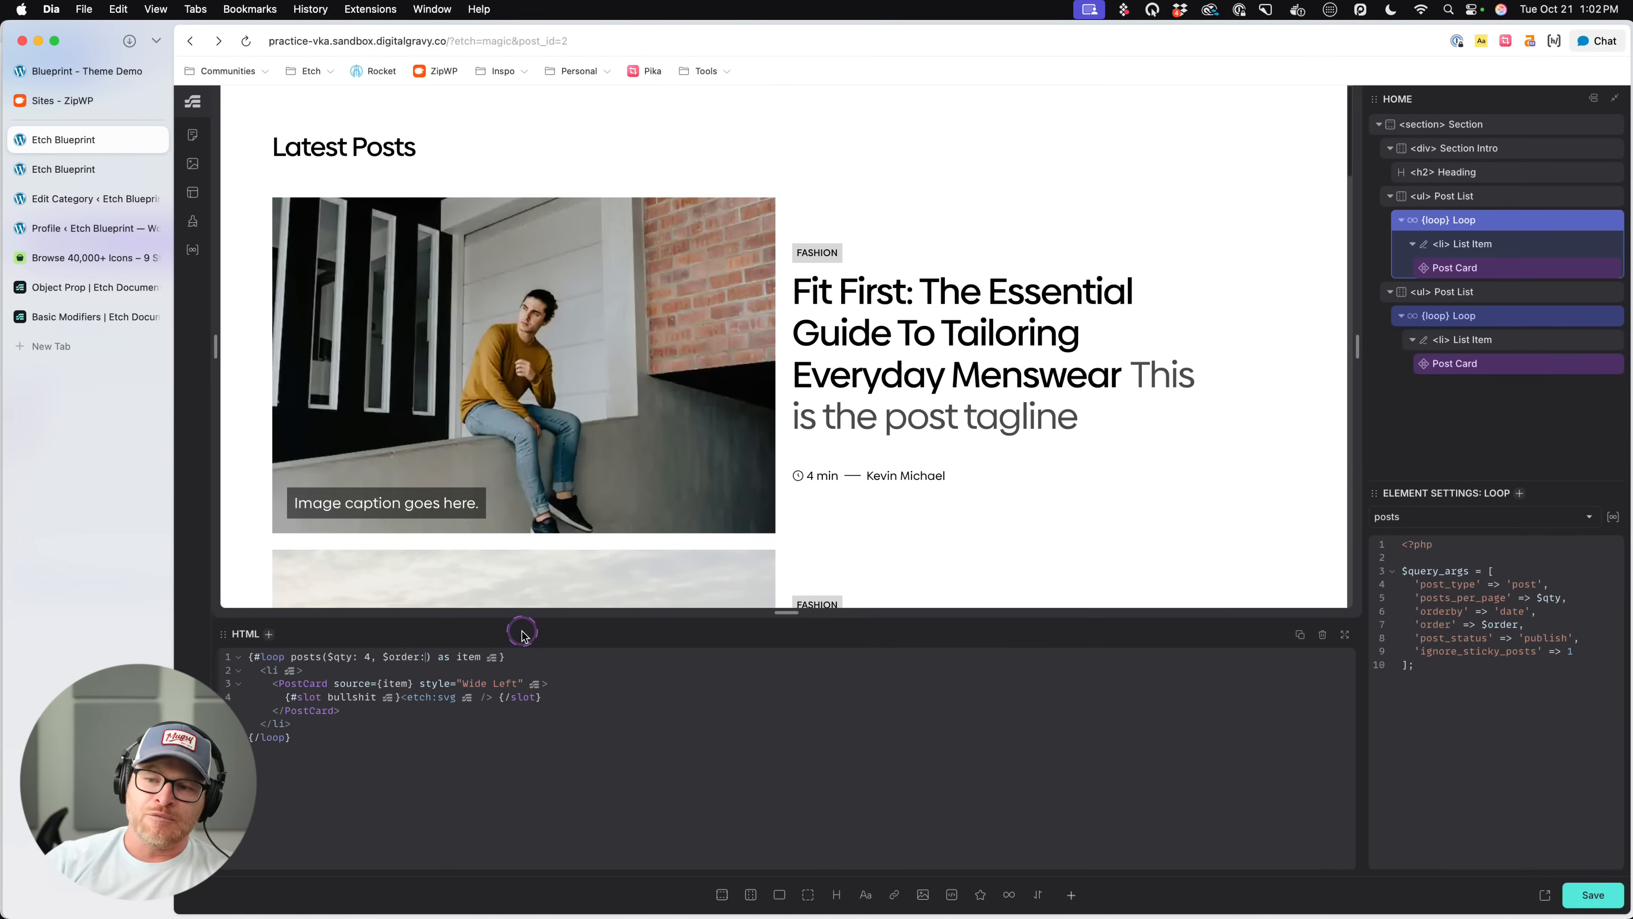
pyautogui.press('BackSpace')
pyautogui.press('BackSpace')
pyautogui.press('BackSpace')
pyautogui.press('BackSpace')
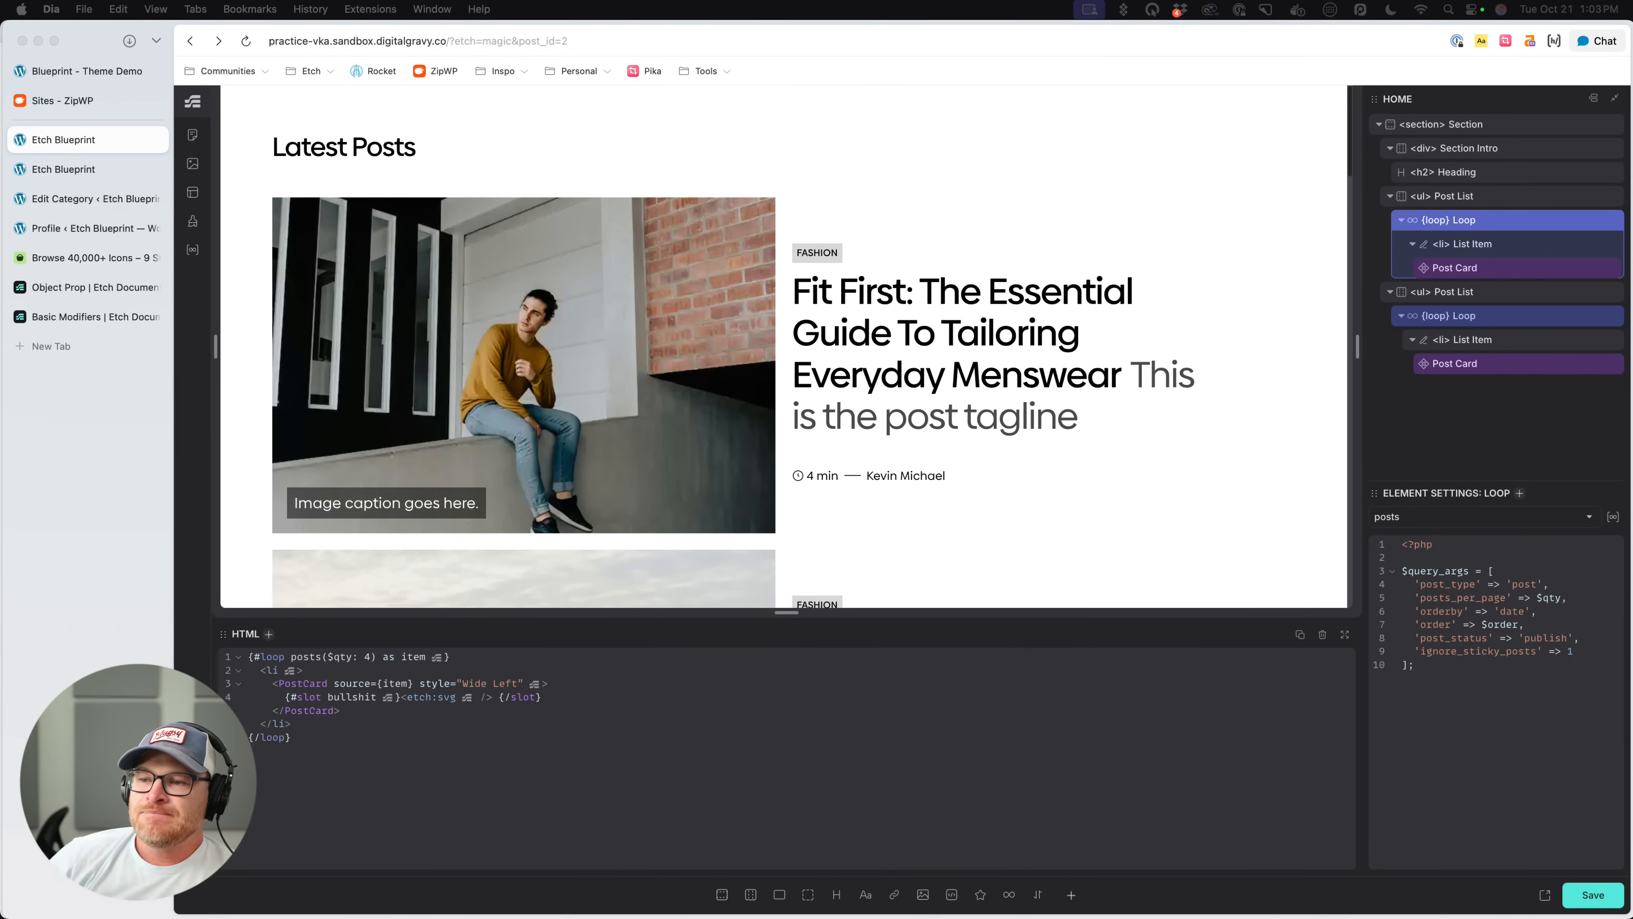
# - Try entering placeholder class names such as .asdf in the quick attribute entry for the selected loop, and dismiss it
pyautogui.click(1029, 764)
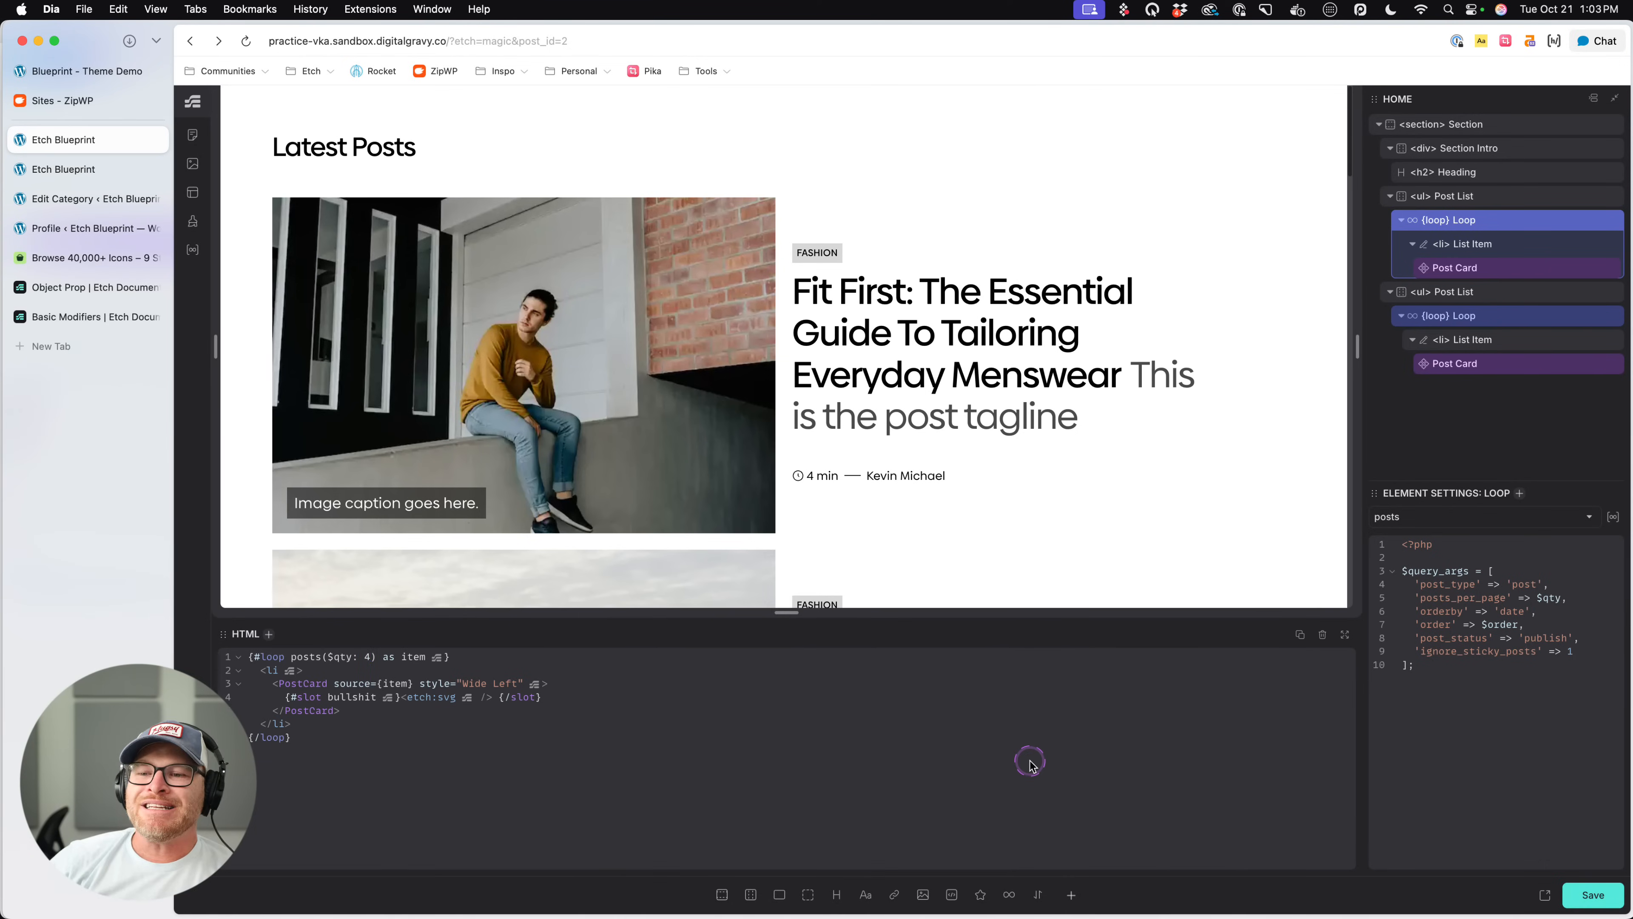
pyautogui.press('super+Return')
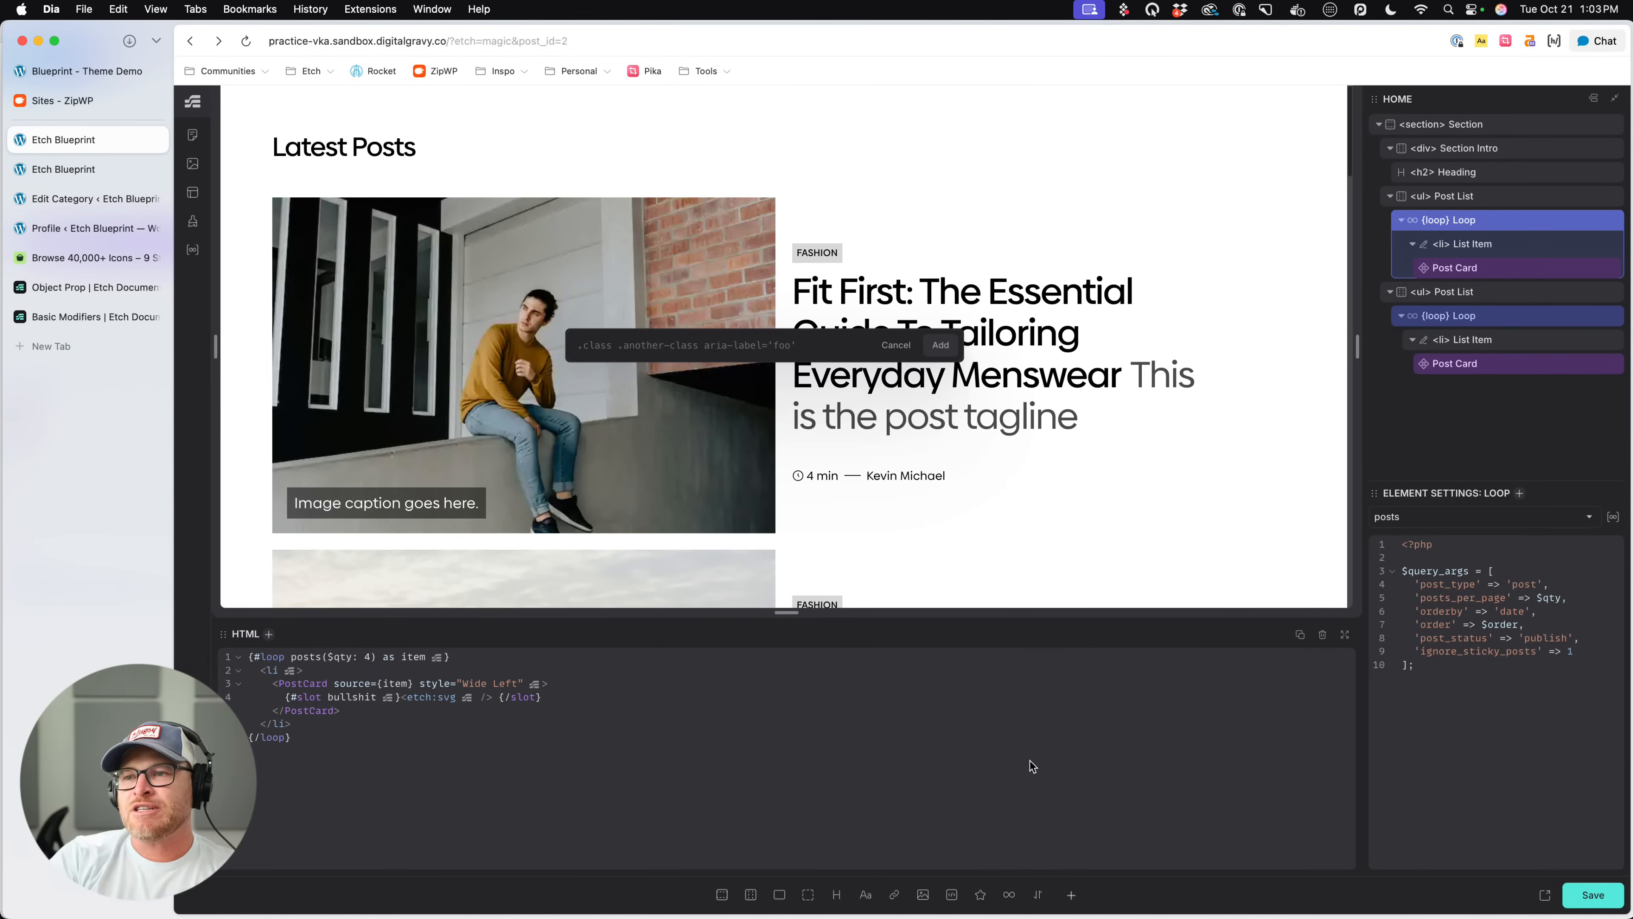
pyautogui.write('.')
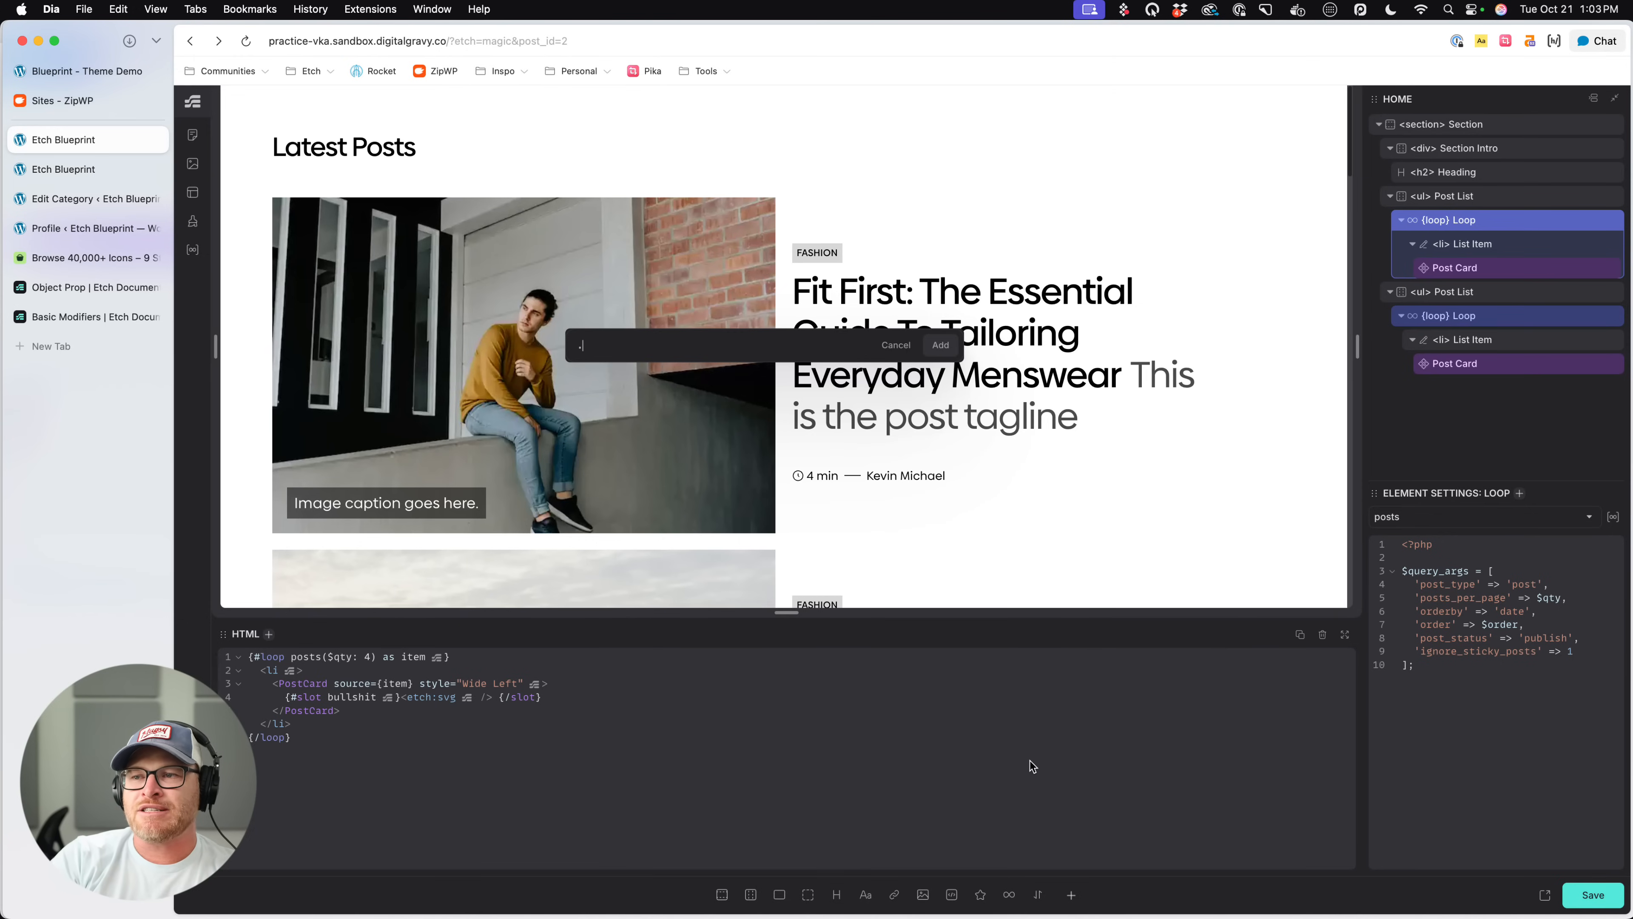
pyautogui.write('asdf asdf.asdf.asd.fasdf.asd.fas')
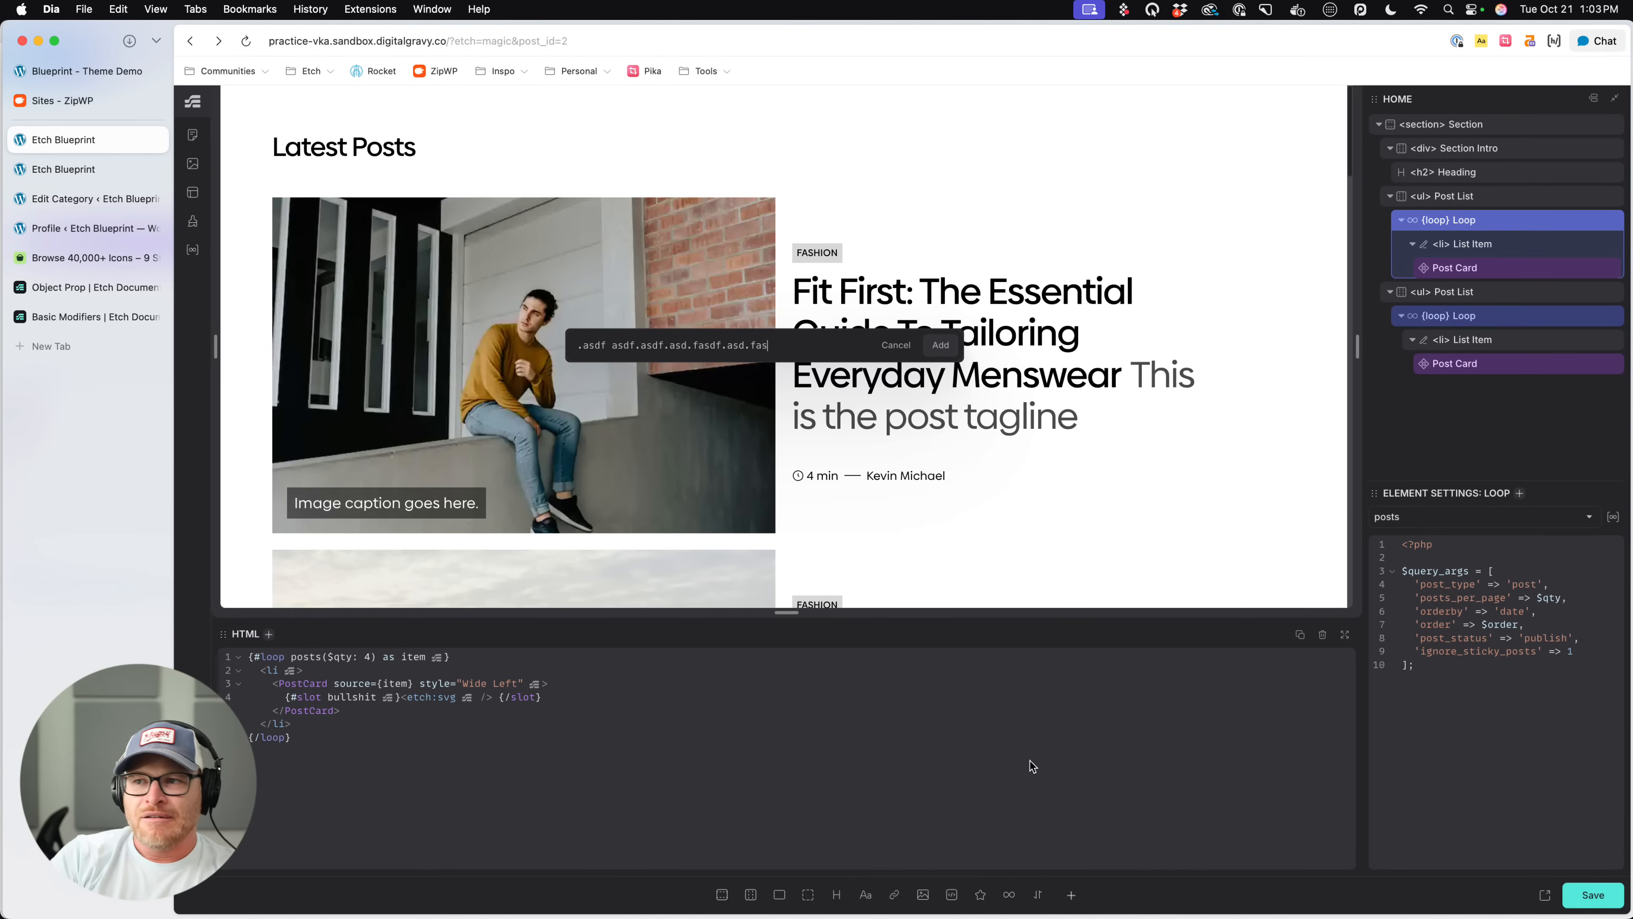
pyautogui.click(1029, 763)
pyautogui.write('.')
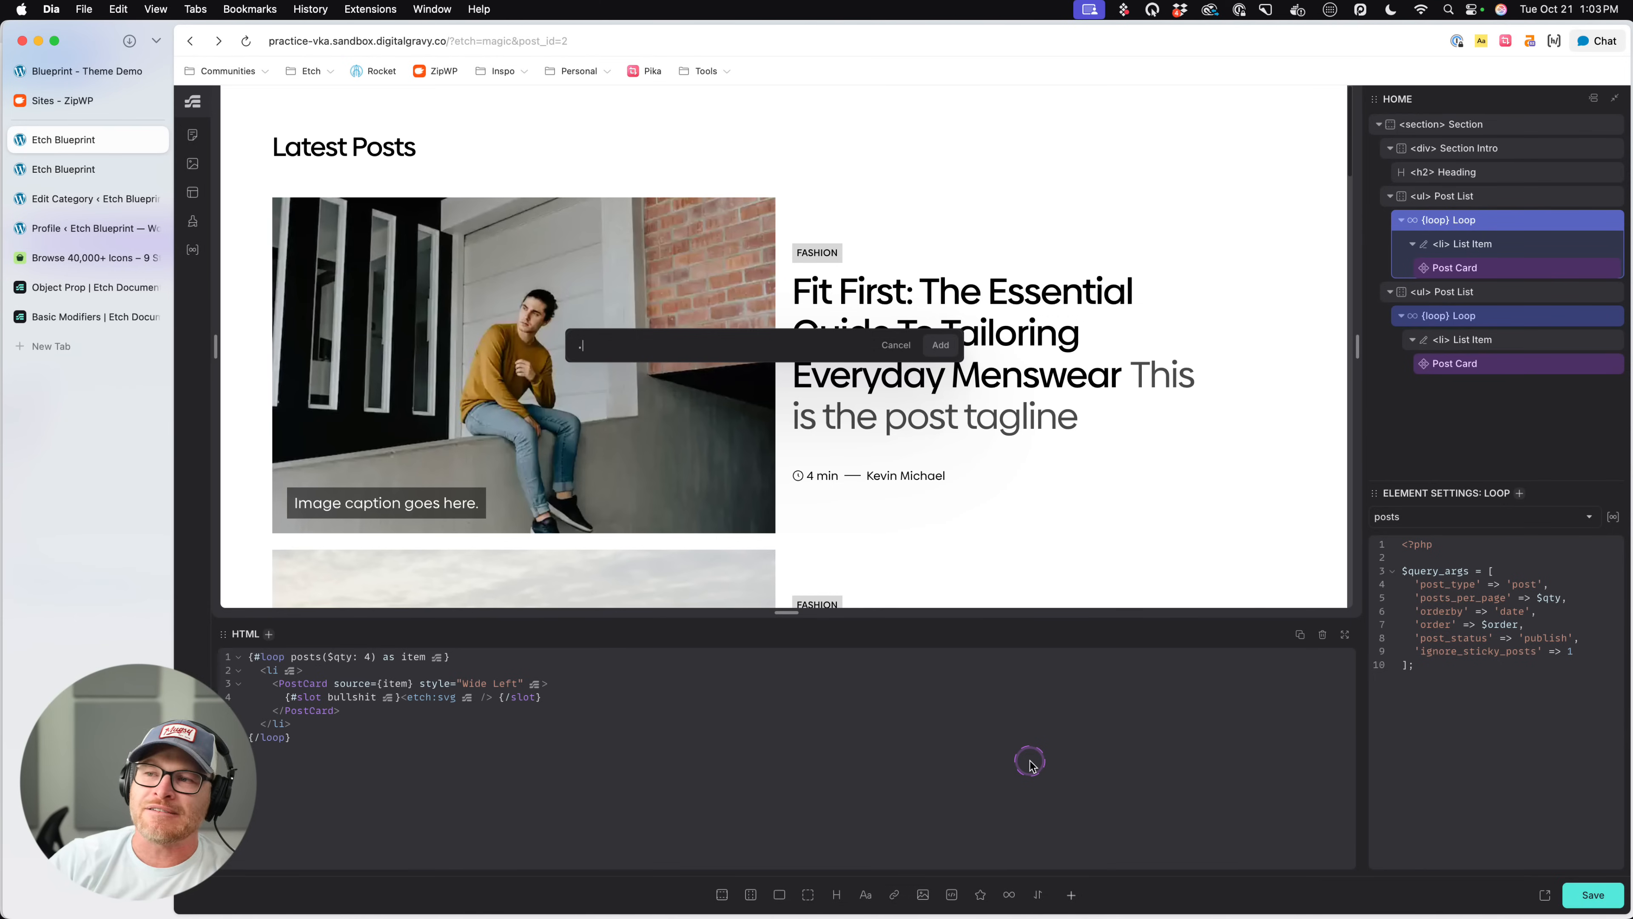
pyautogui.click(879, 115)
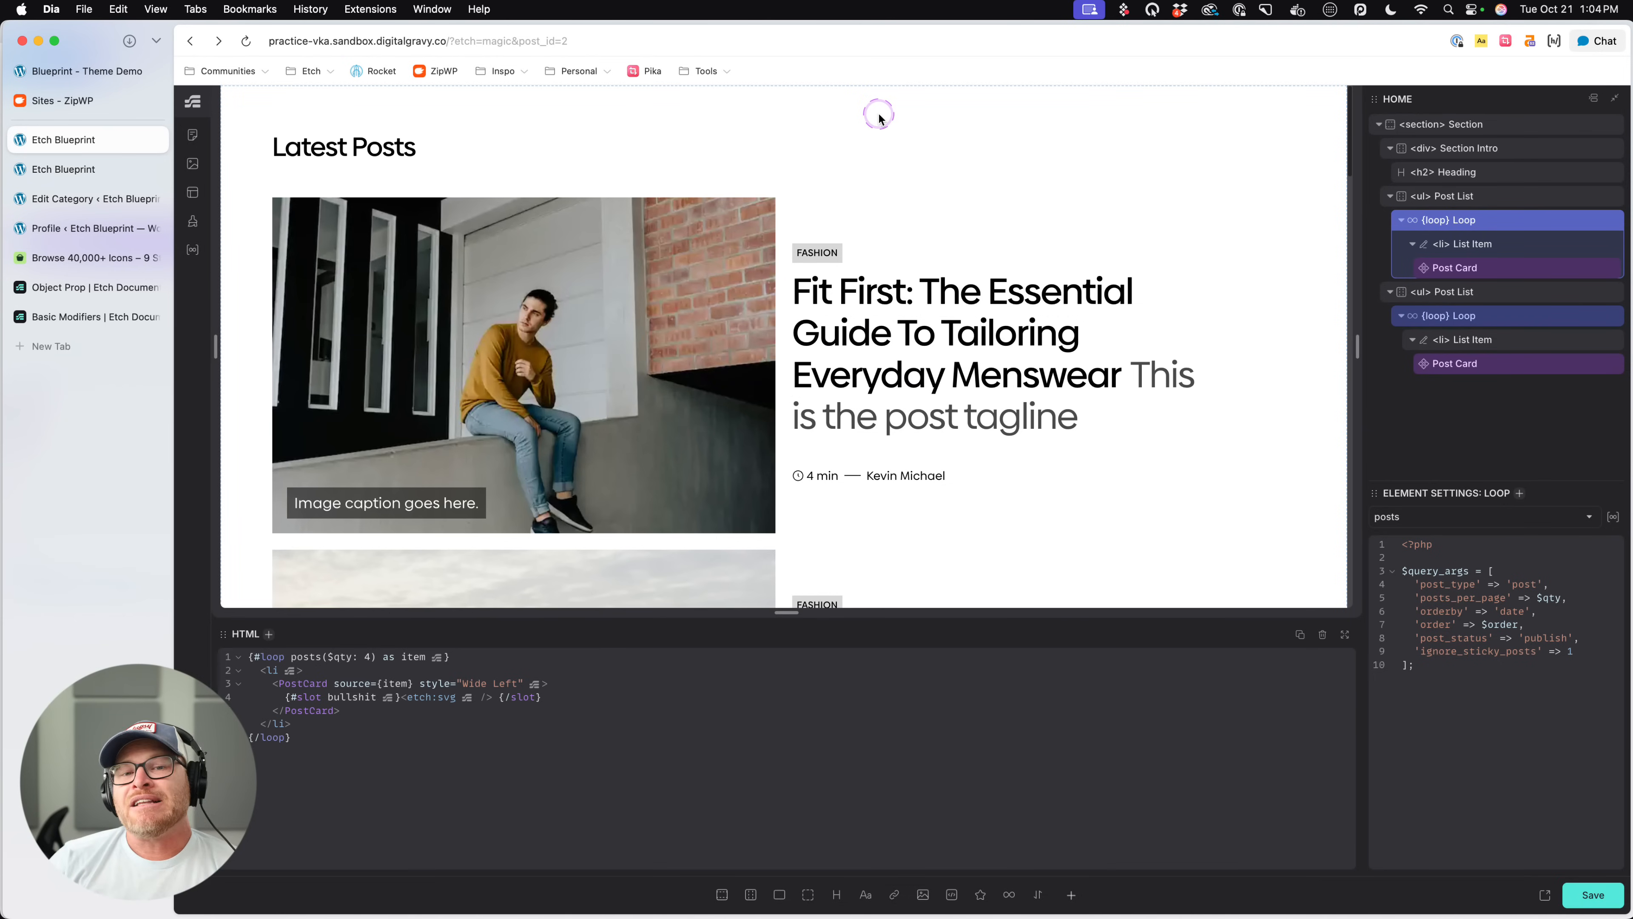
pyautogui.click(855, 133)
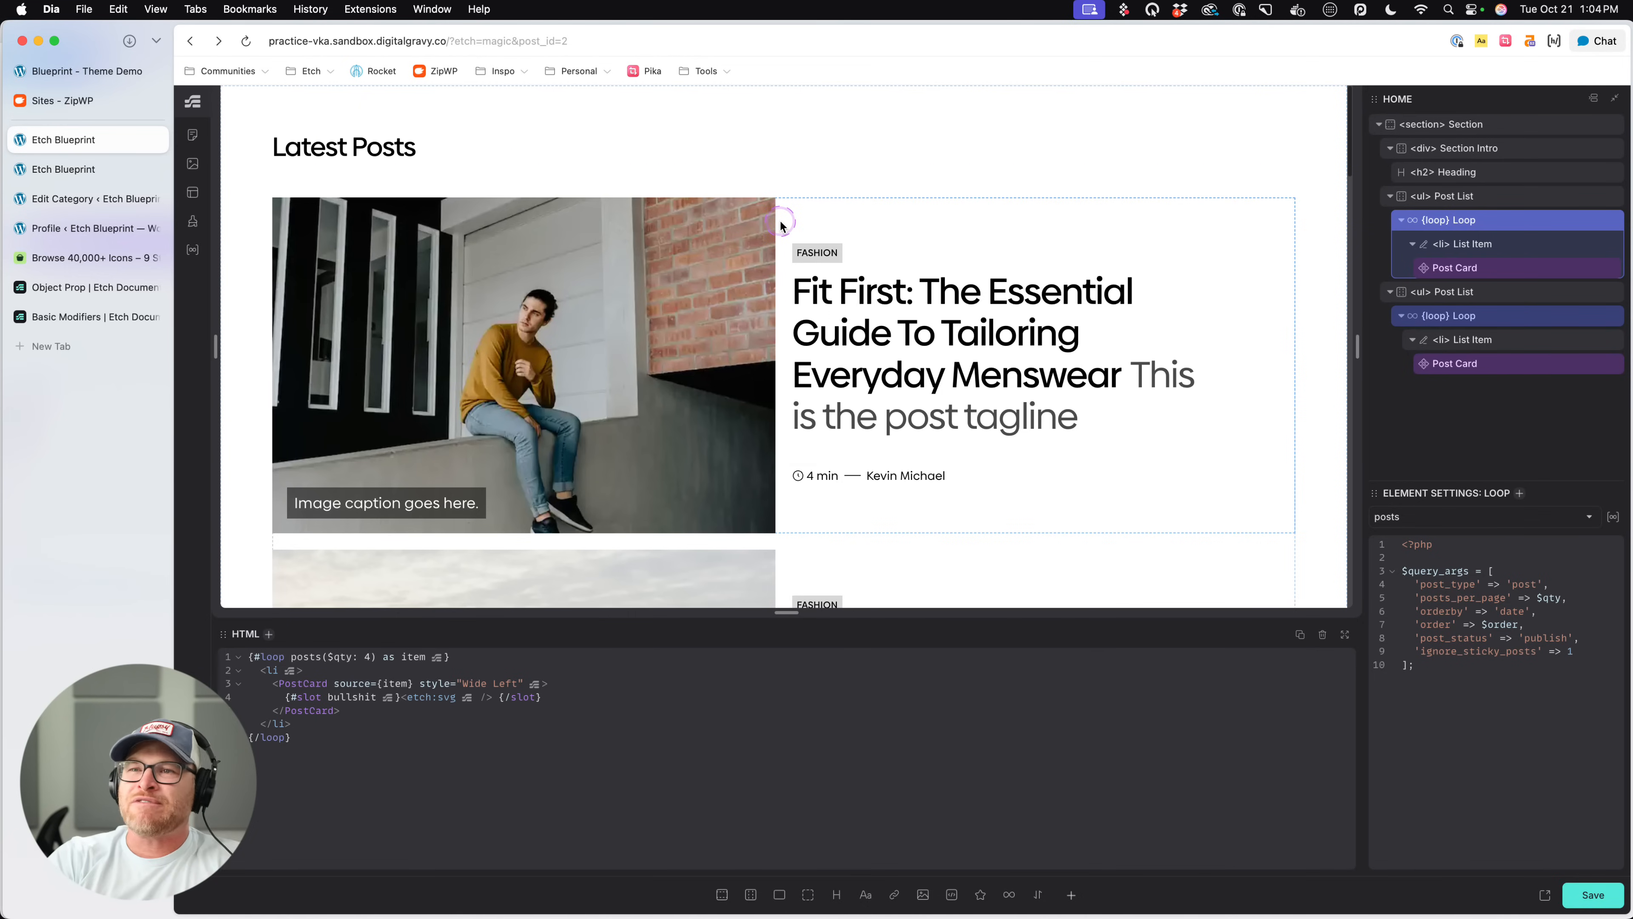
# - Try the utility-style classes md:flex and an lg: variant in the quick attribute entry, clear them and dismiss it
pyautogui.press('super+Return')
pyautogui.write('.')
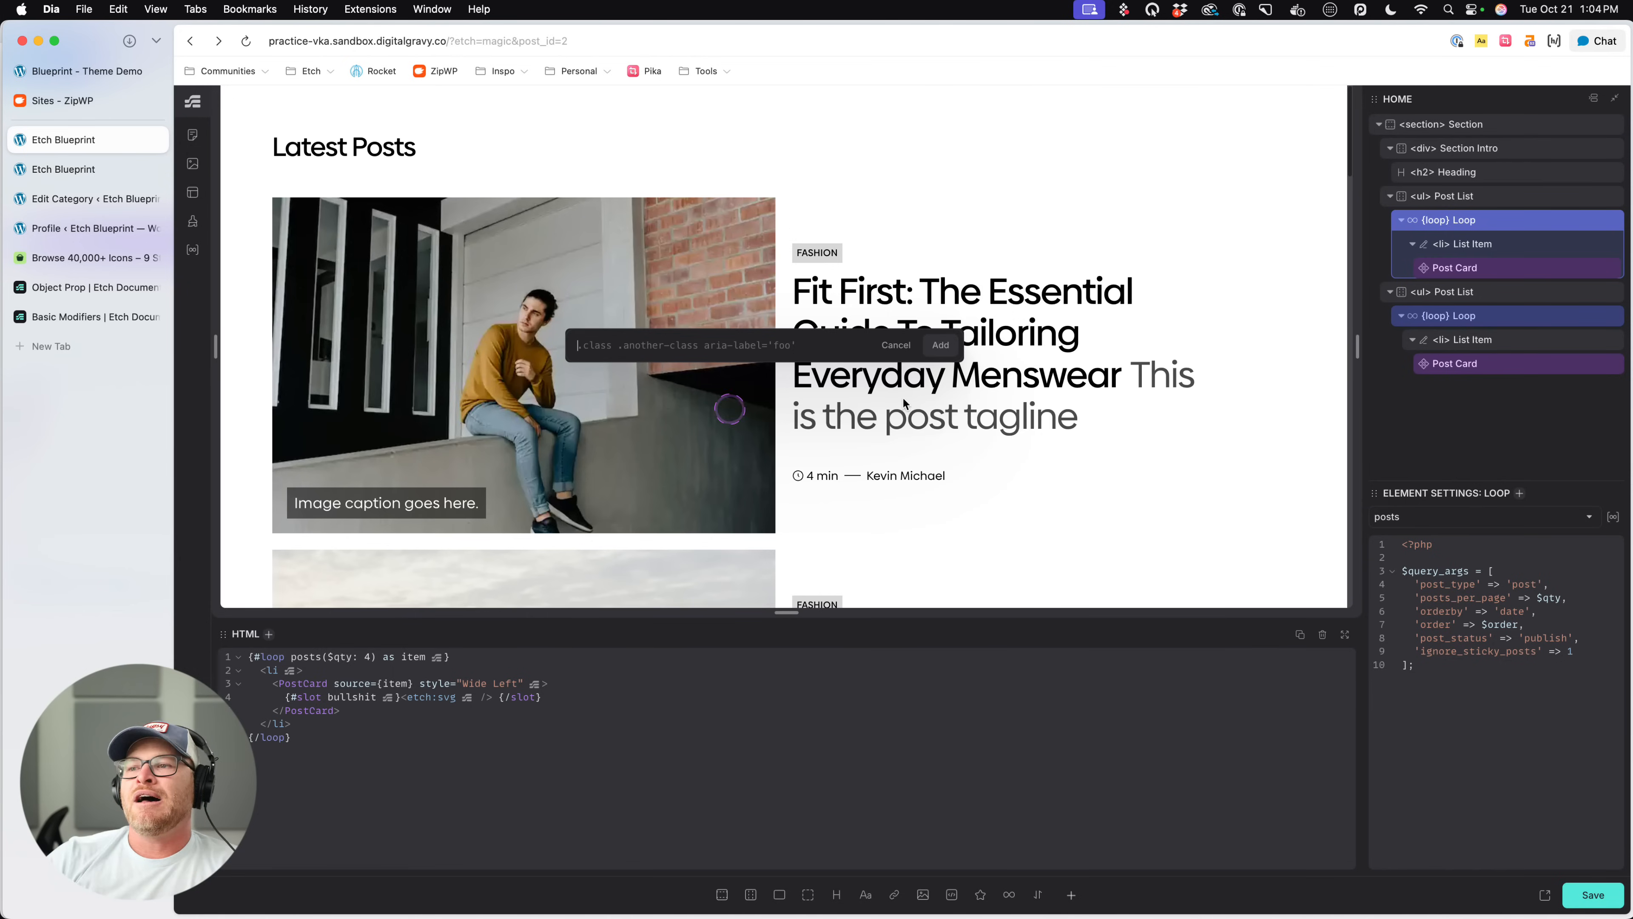
pyautogui.press('BackSpace')
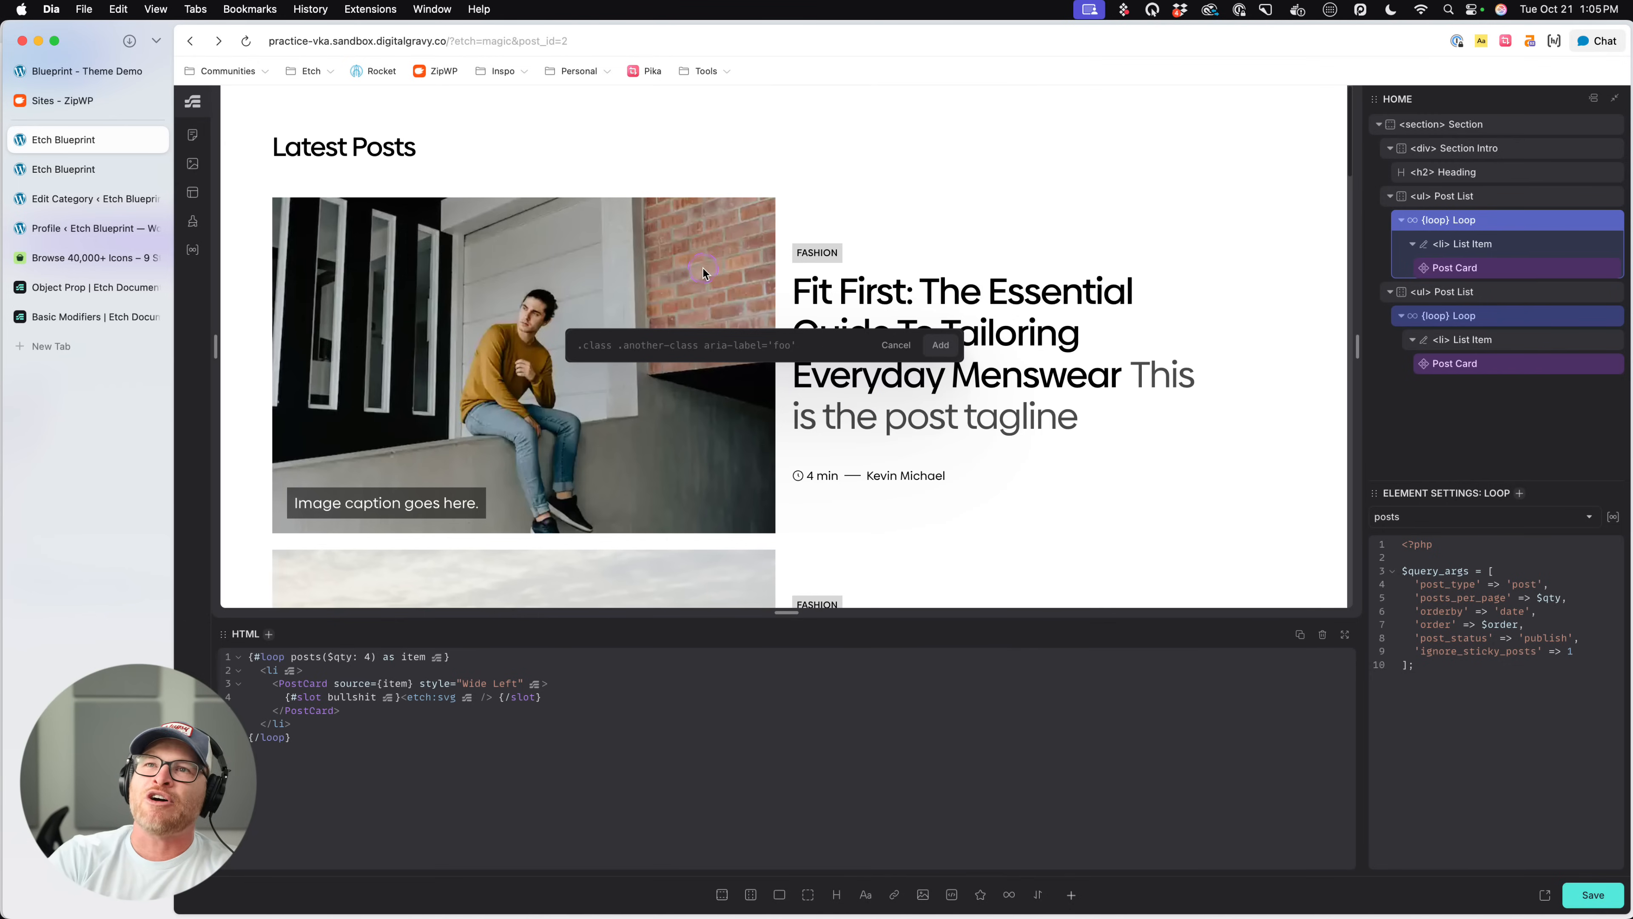
pyautogui.write('md:')
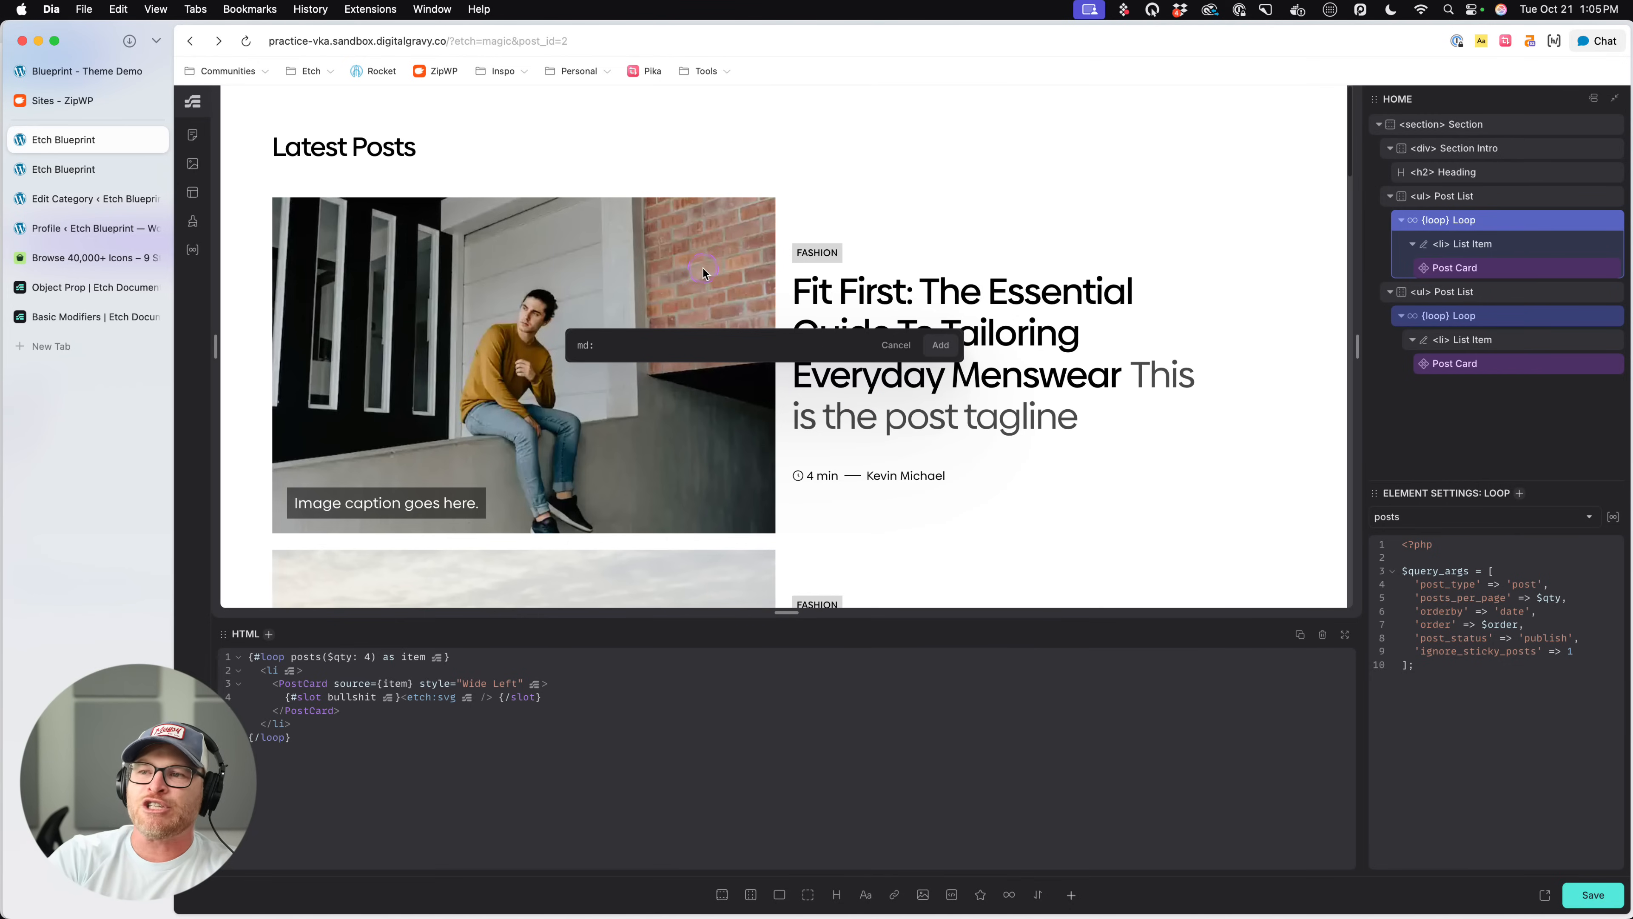
pyautogui.write('.')
pyautogui.press('BackSpace')
pyautogui.write('flex')
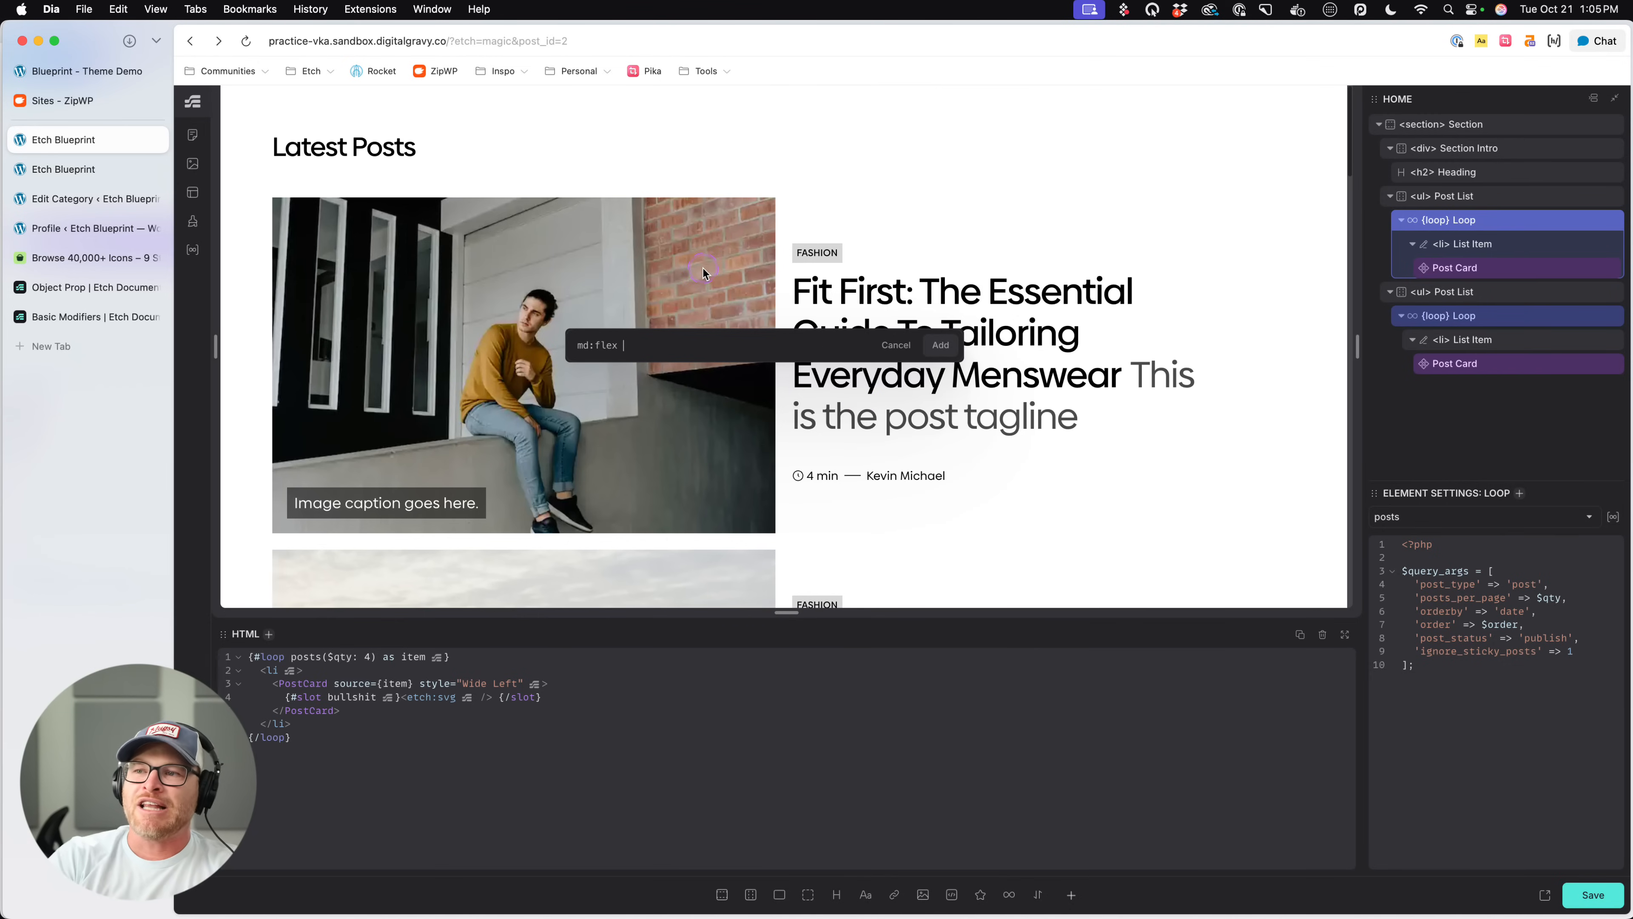
pyautogui.write(' lg:grid')
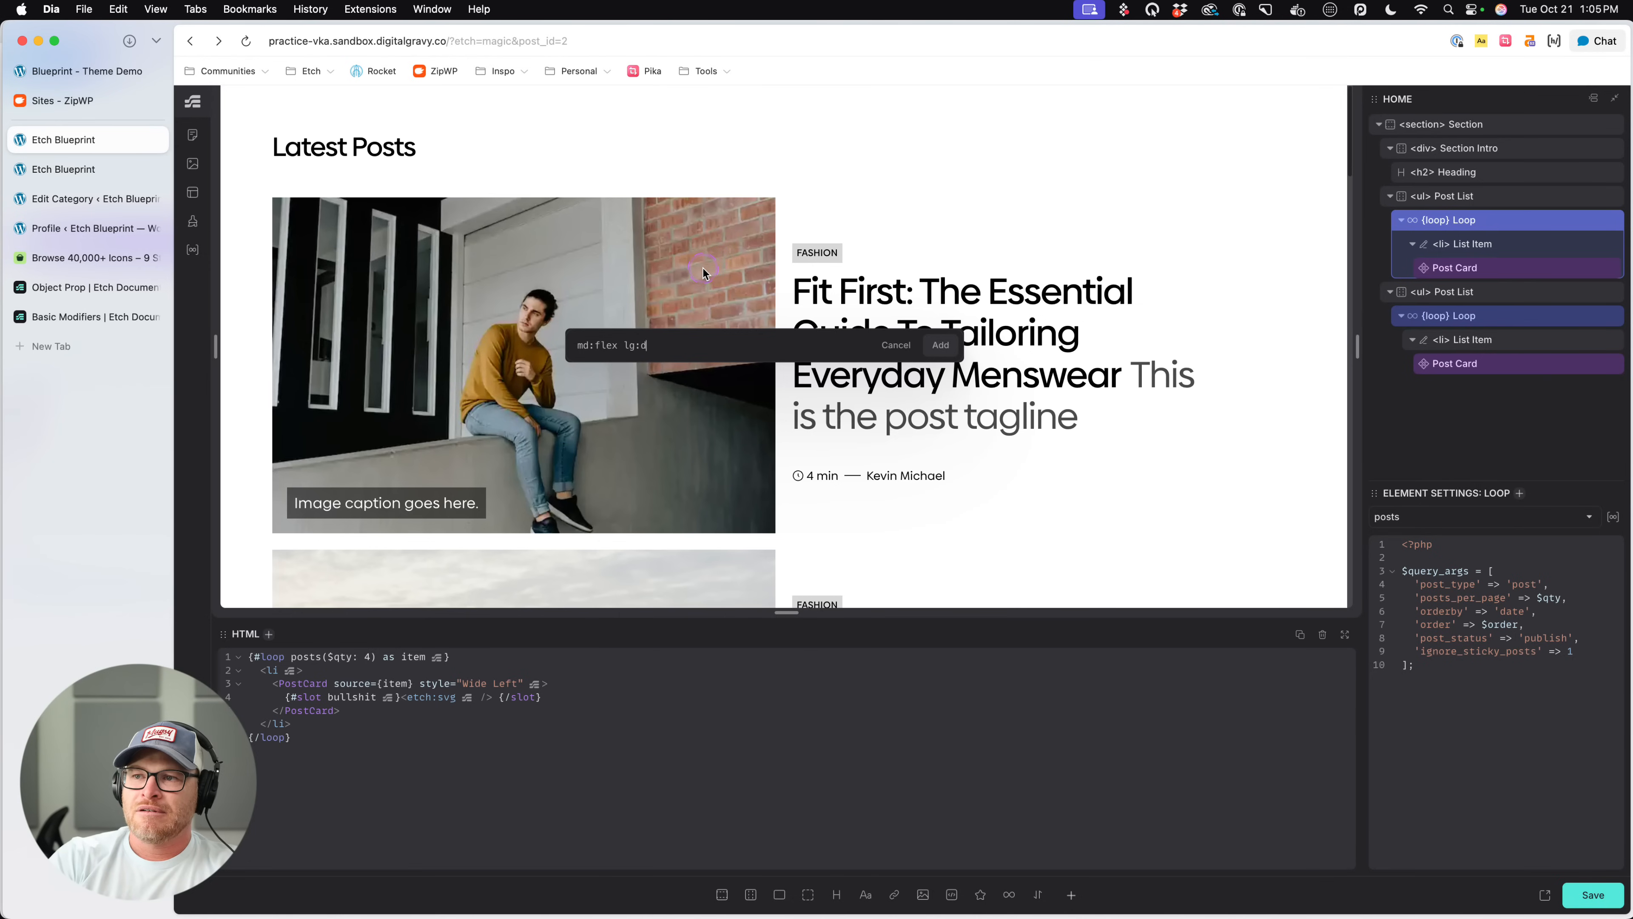
pyautogui.press('super+a')
pyautogui.press('BackSpace')
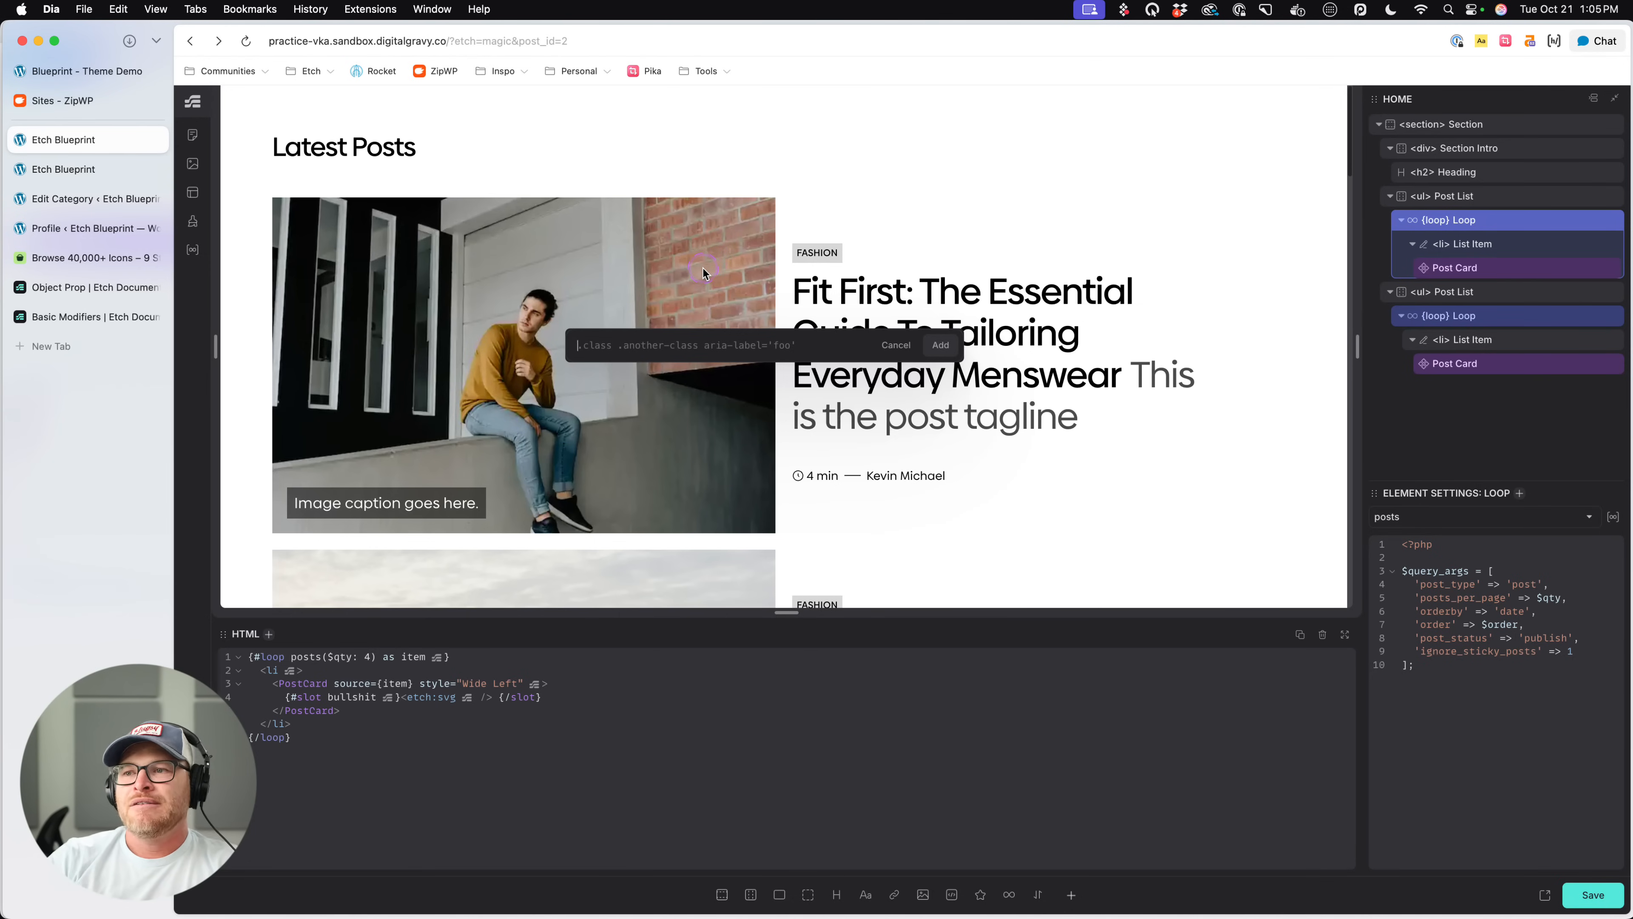
pyautogui.click(565, 674)
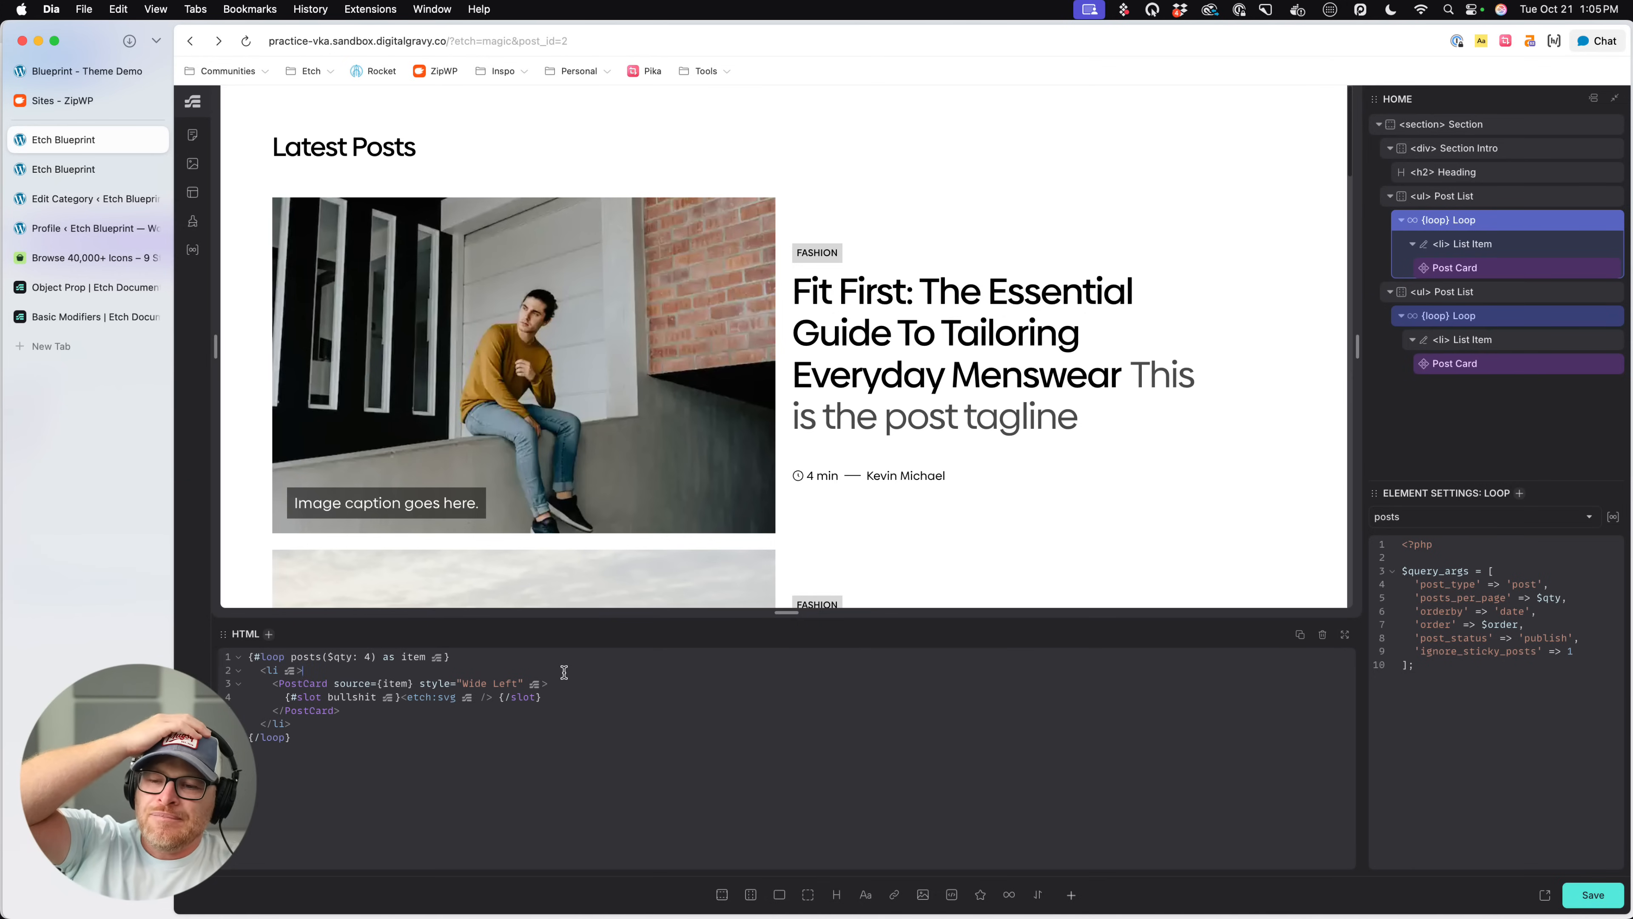
pyautogui.click(521, 680)
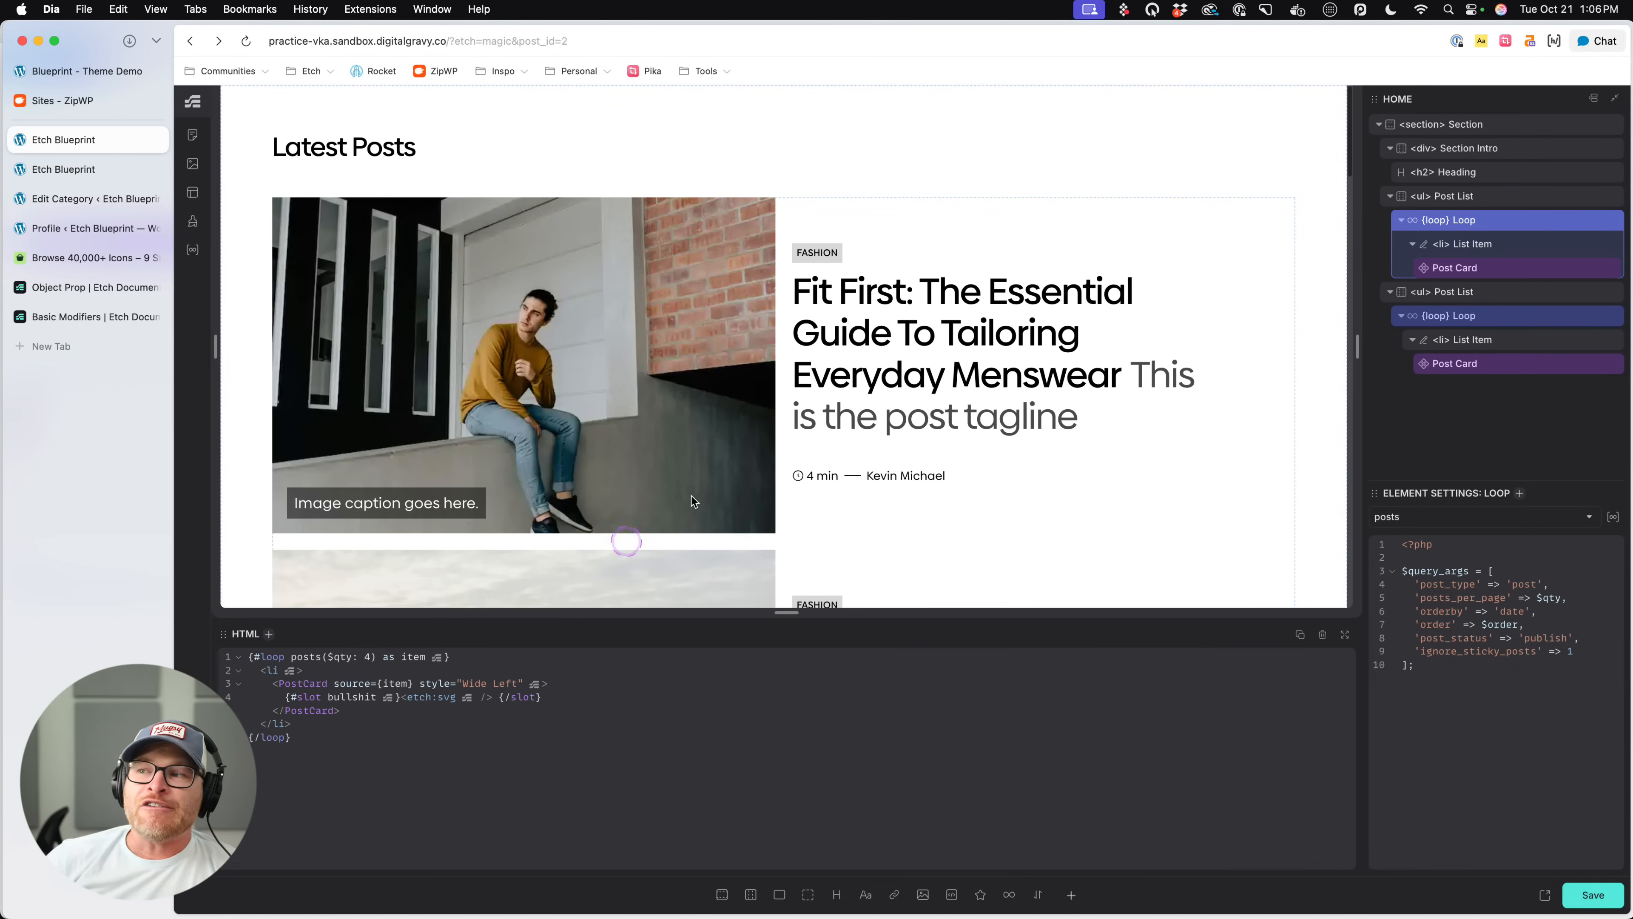
pyautogui.click(781, 267)
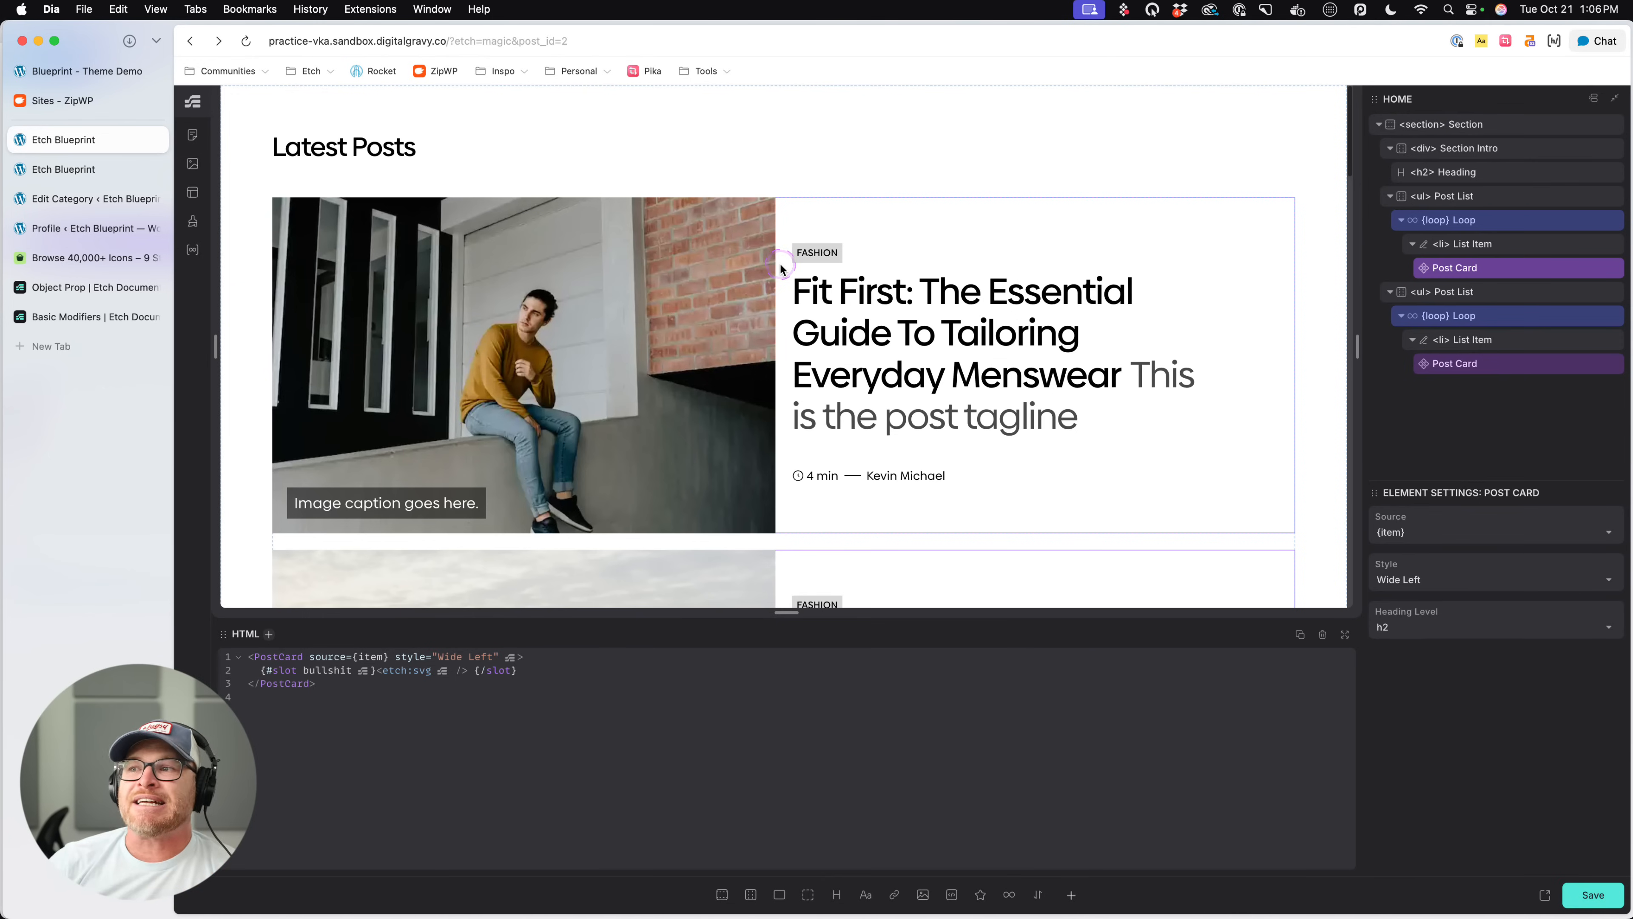
pyautogui.click(847, 165)
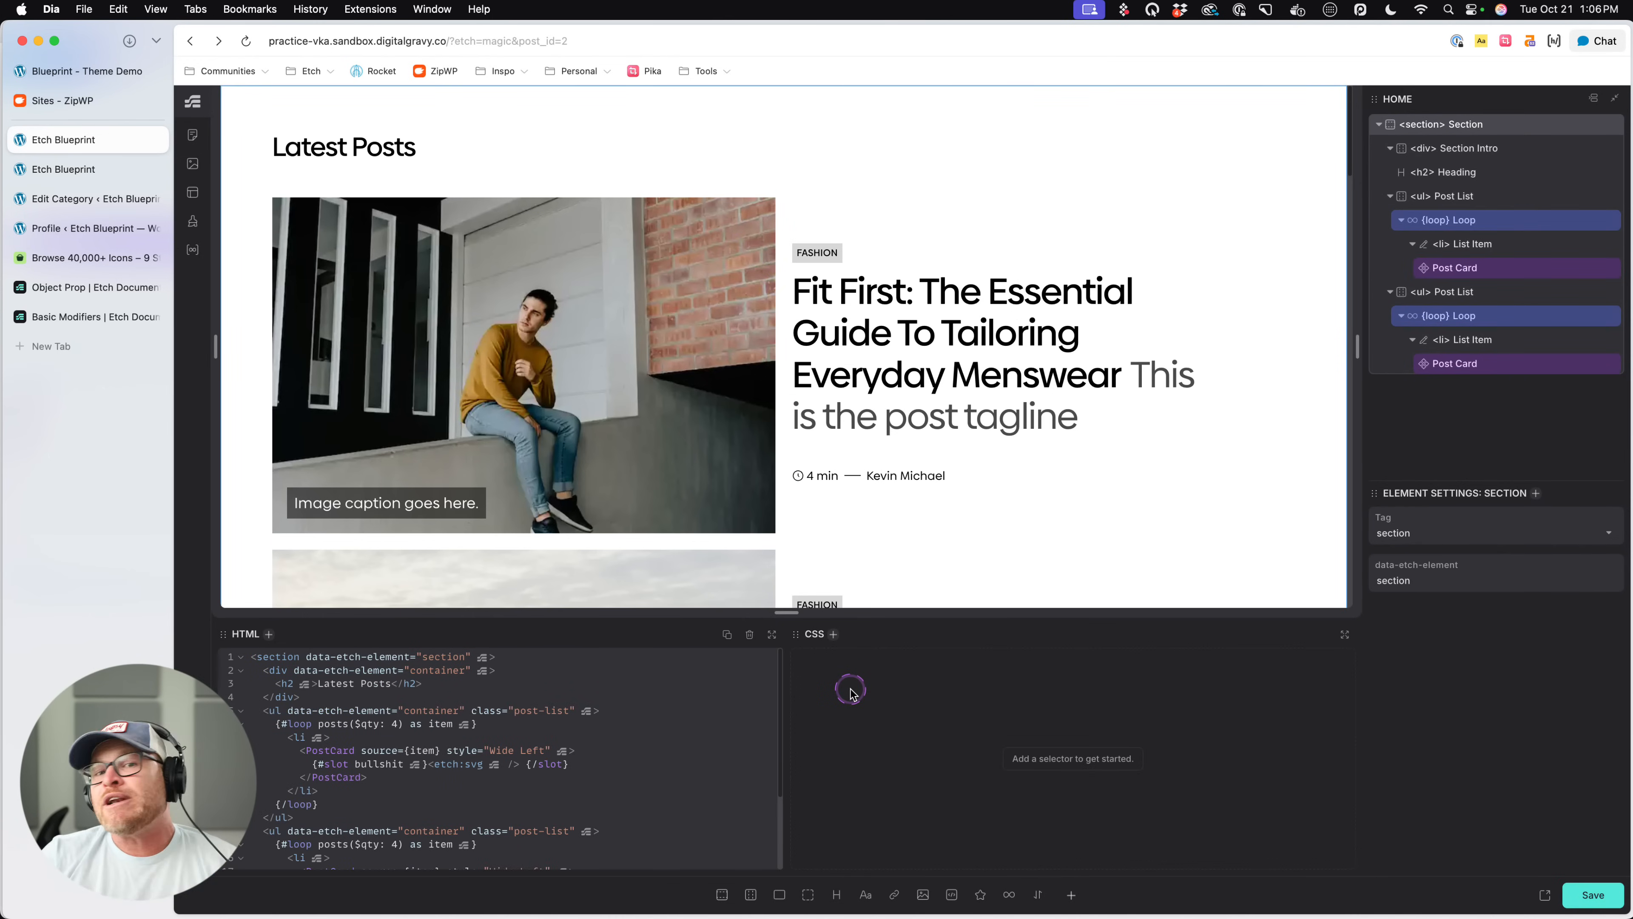
pyautogui.click(567, 372)
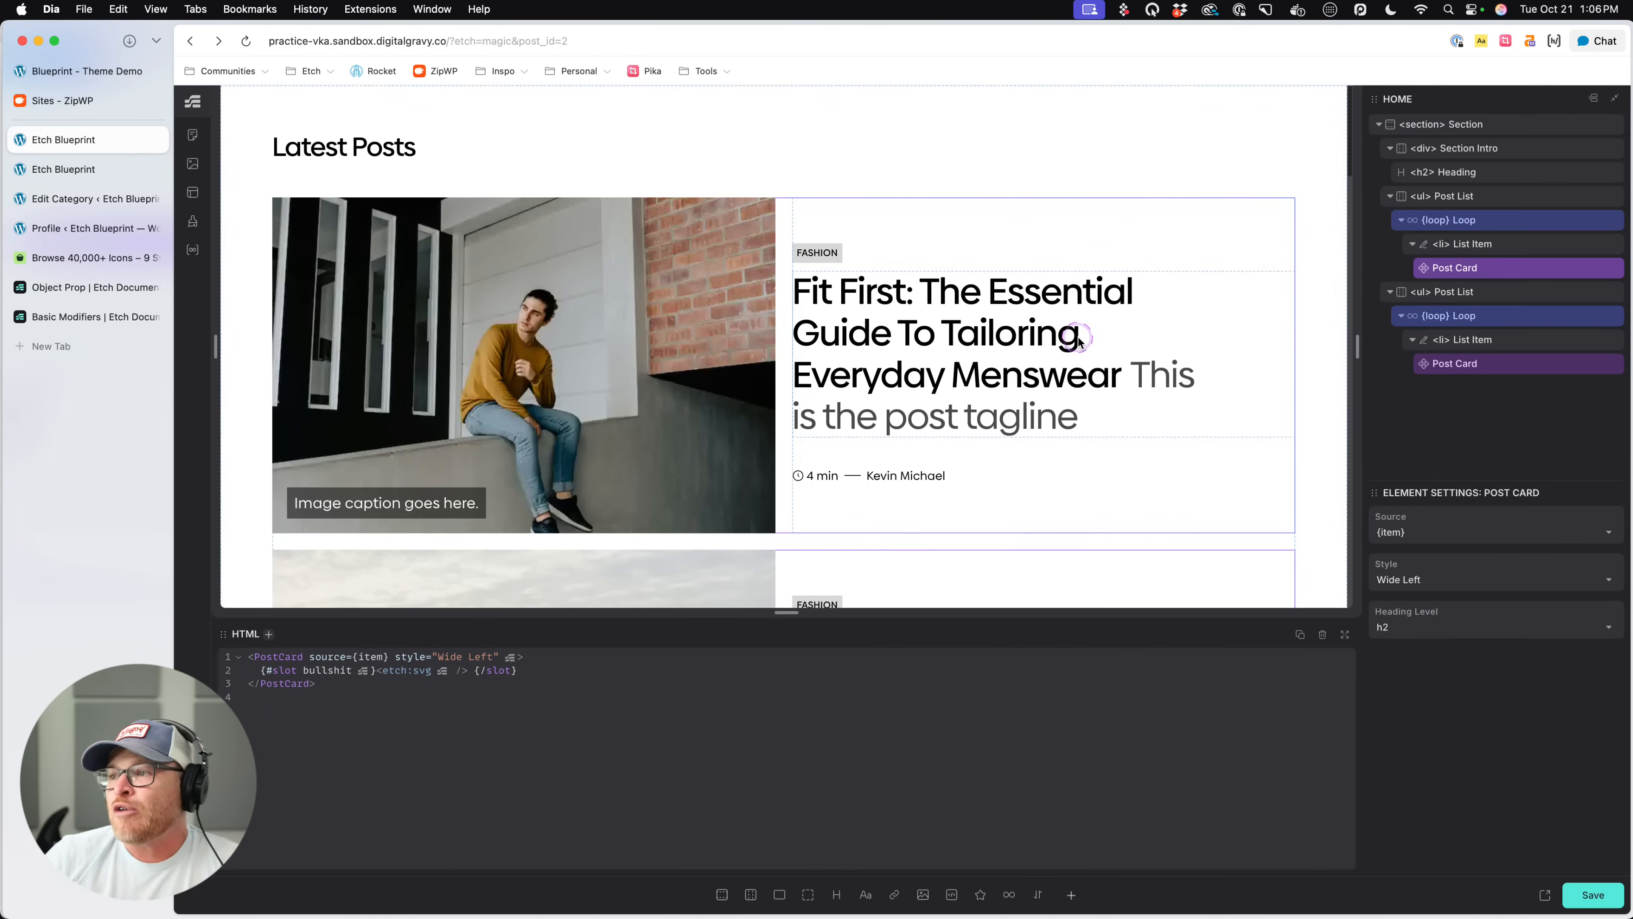
# - Add the class .section-heading to the Latest Posts h2 heading
pyautogui.click(1471, 172)
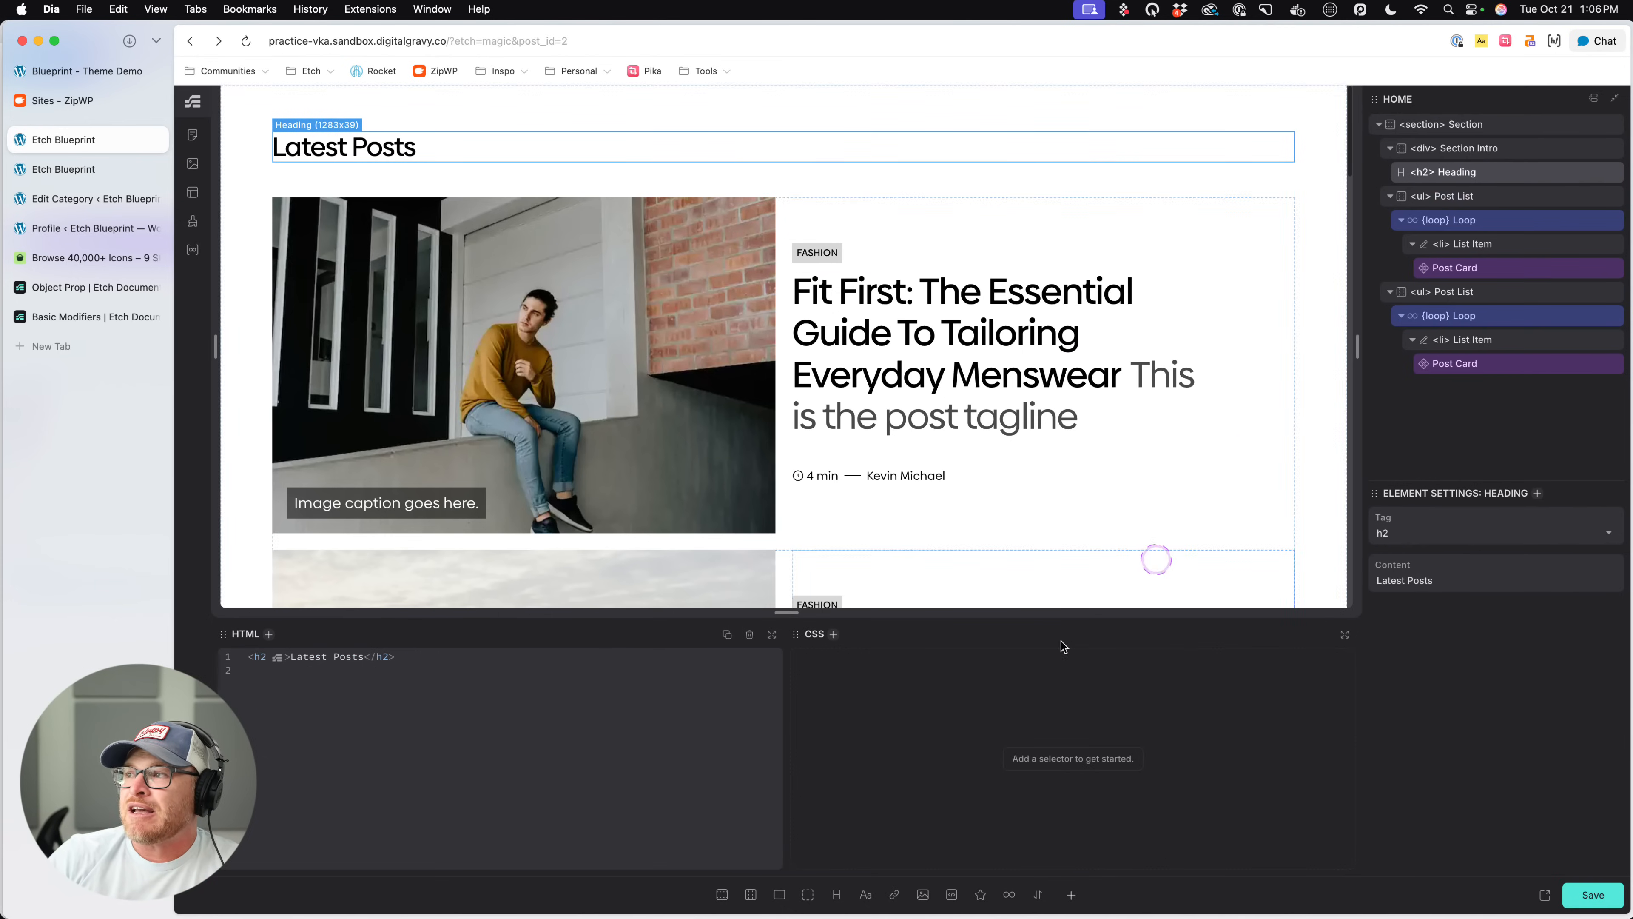
pyautogui.click(962, 639)
pyautogui.write('.section')
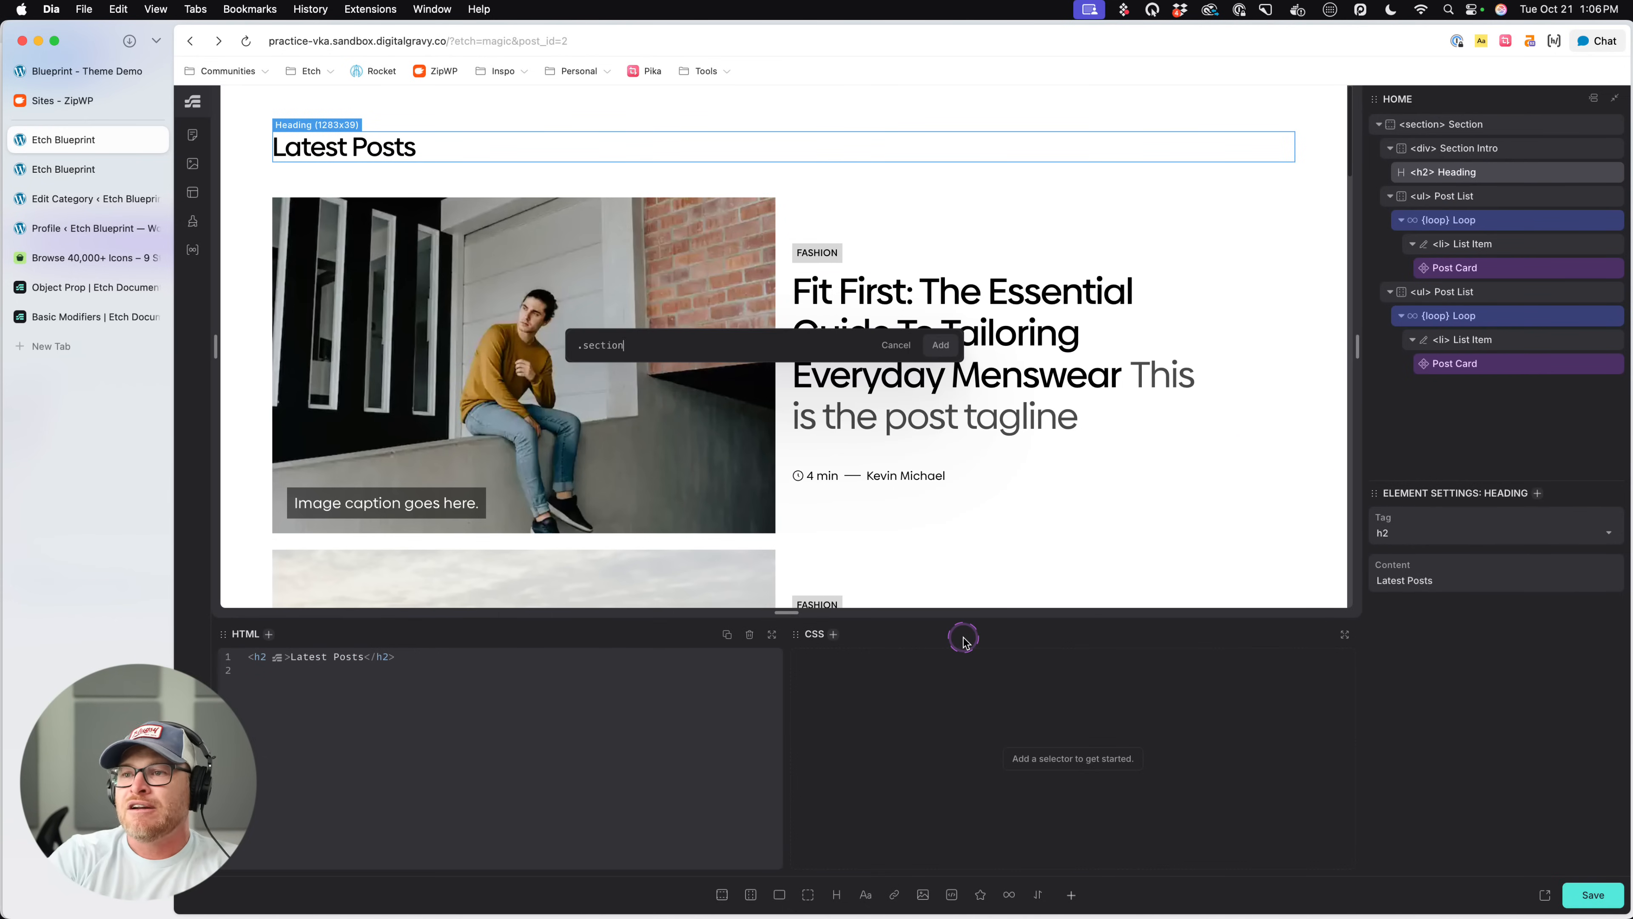
pyautogui.write('-heading')
pyautogui.press('Return')
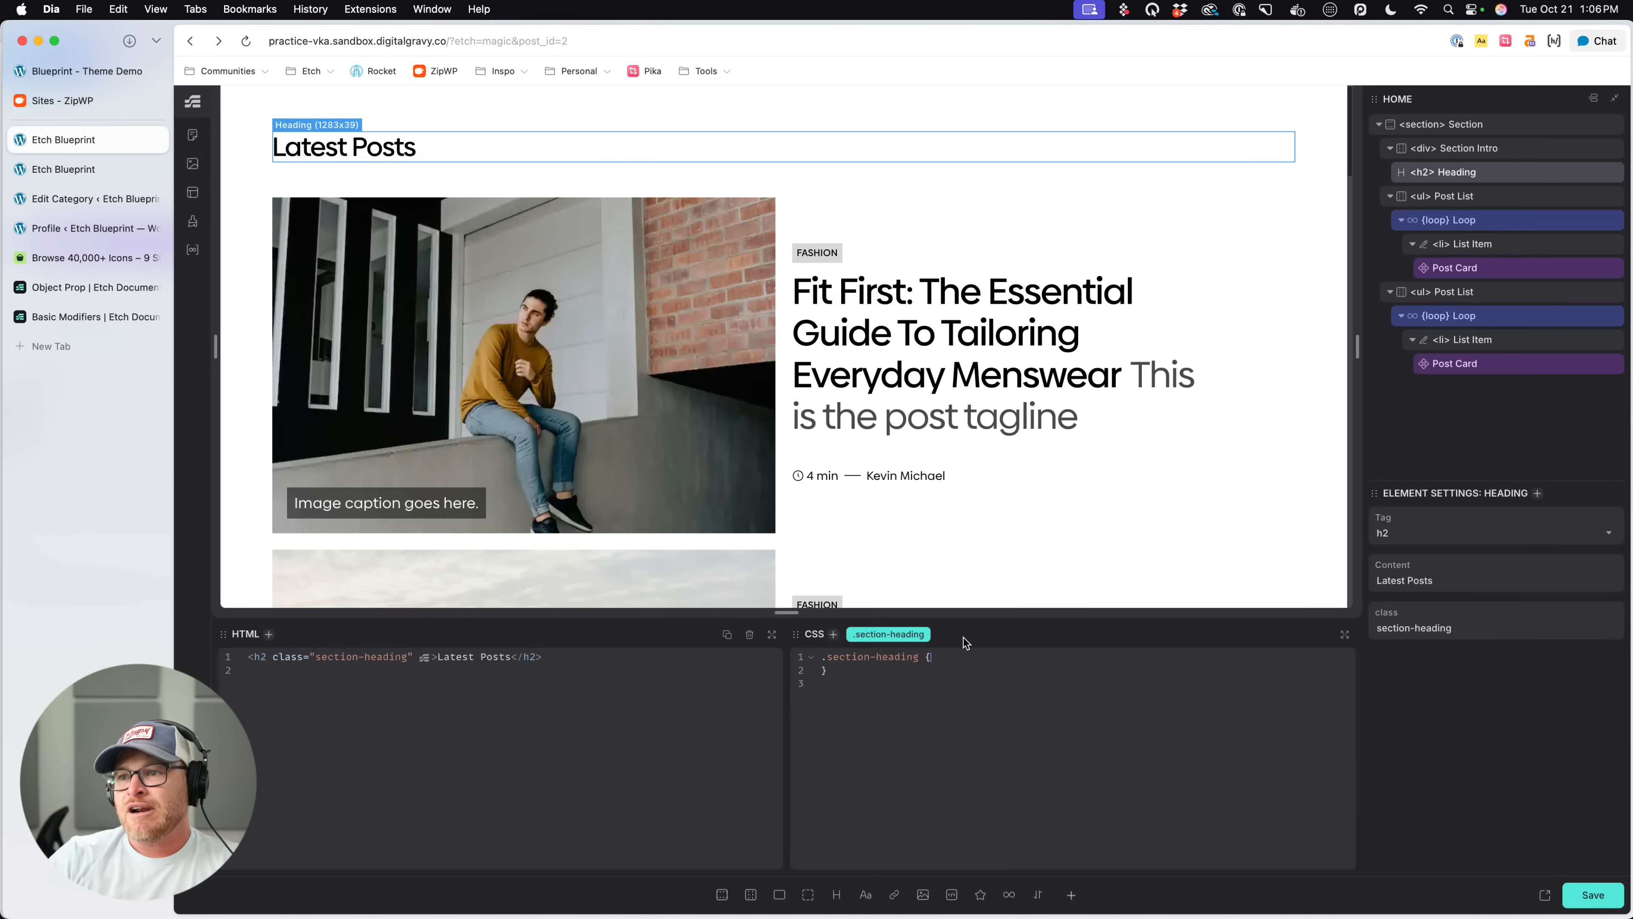
pyautogui.click(935, 658)
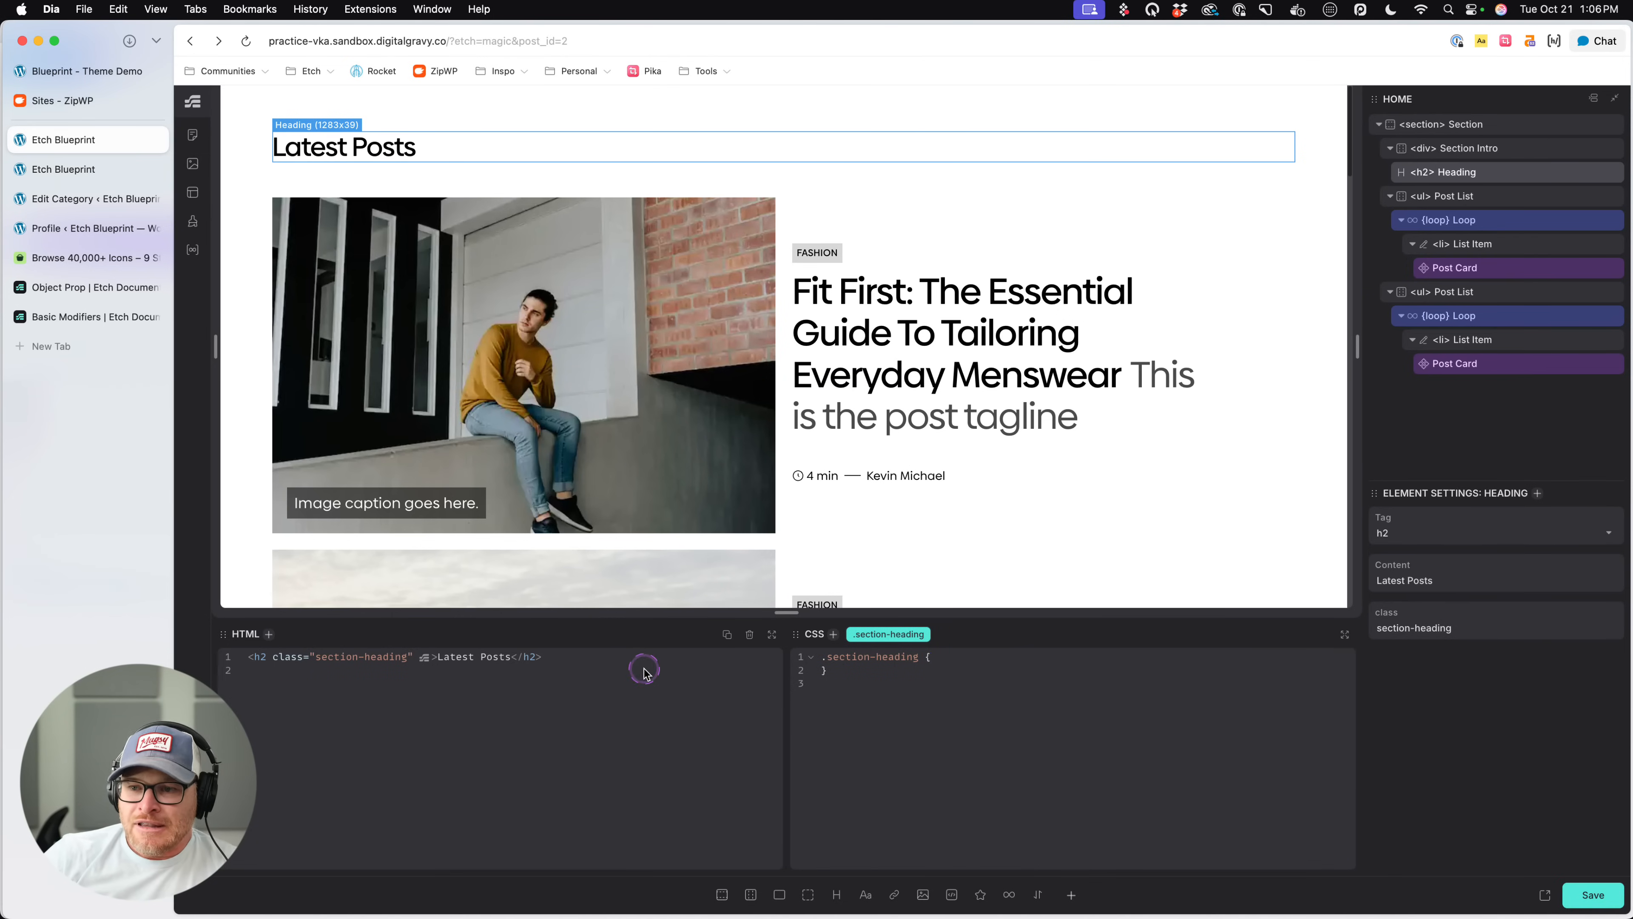
# - Highlight the heading's HTML markup to compare it with its .section-heading CSS rule
pyautogui.moveTo(644, 670); pyautogui.dragTo(249, 655)
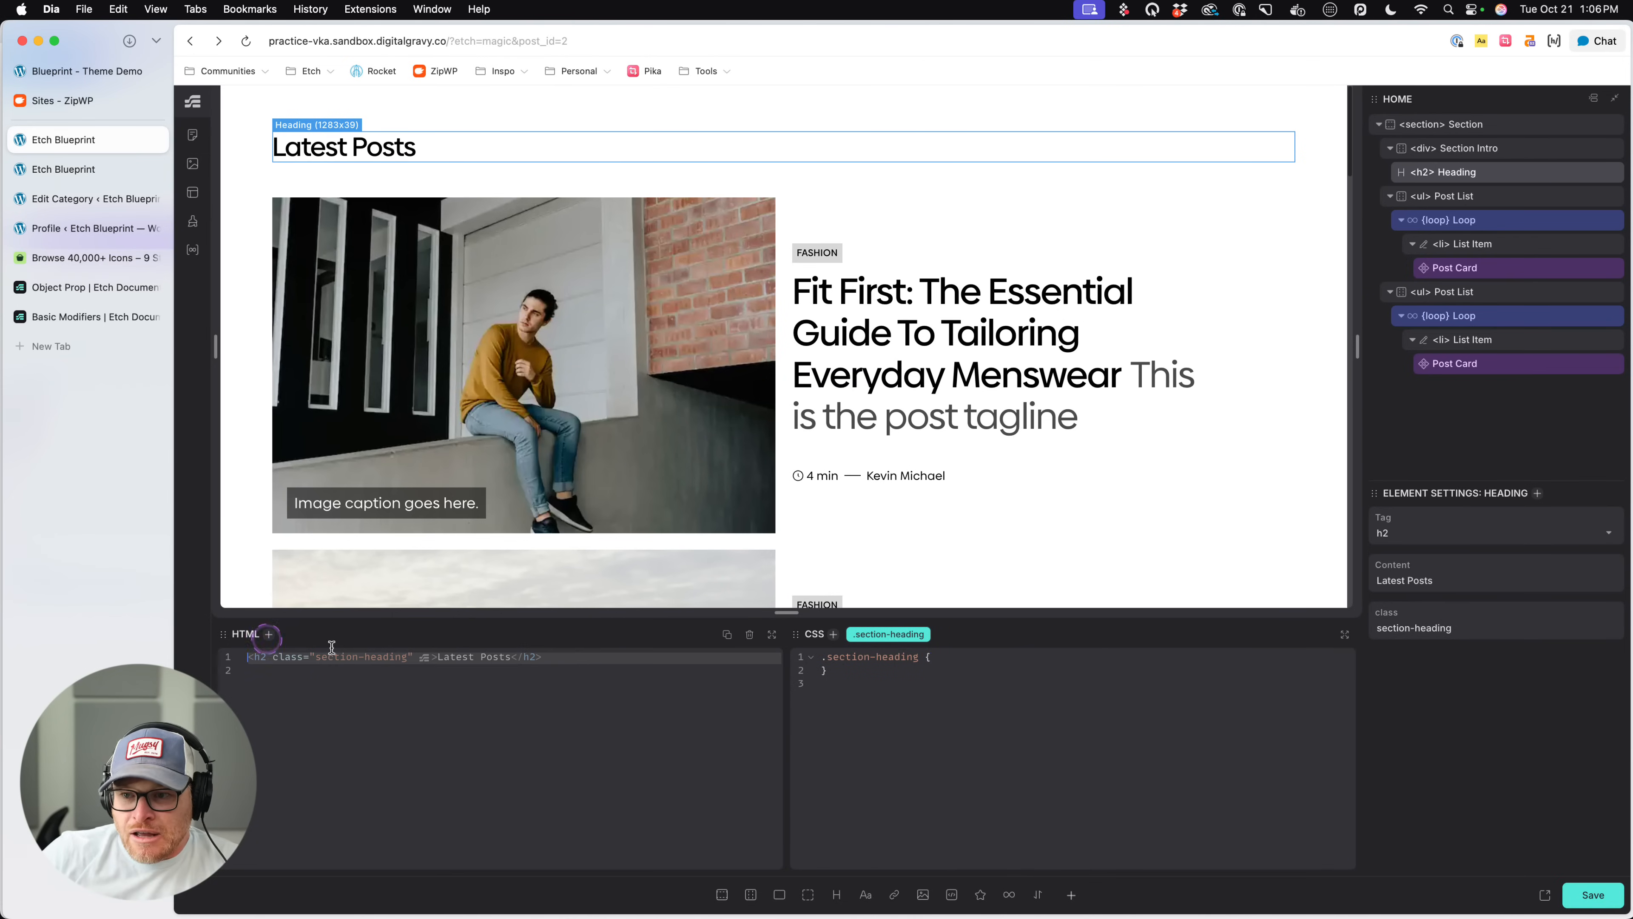
pyautogui.click(662, 740)
pyautogui.click(340, 656)
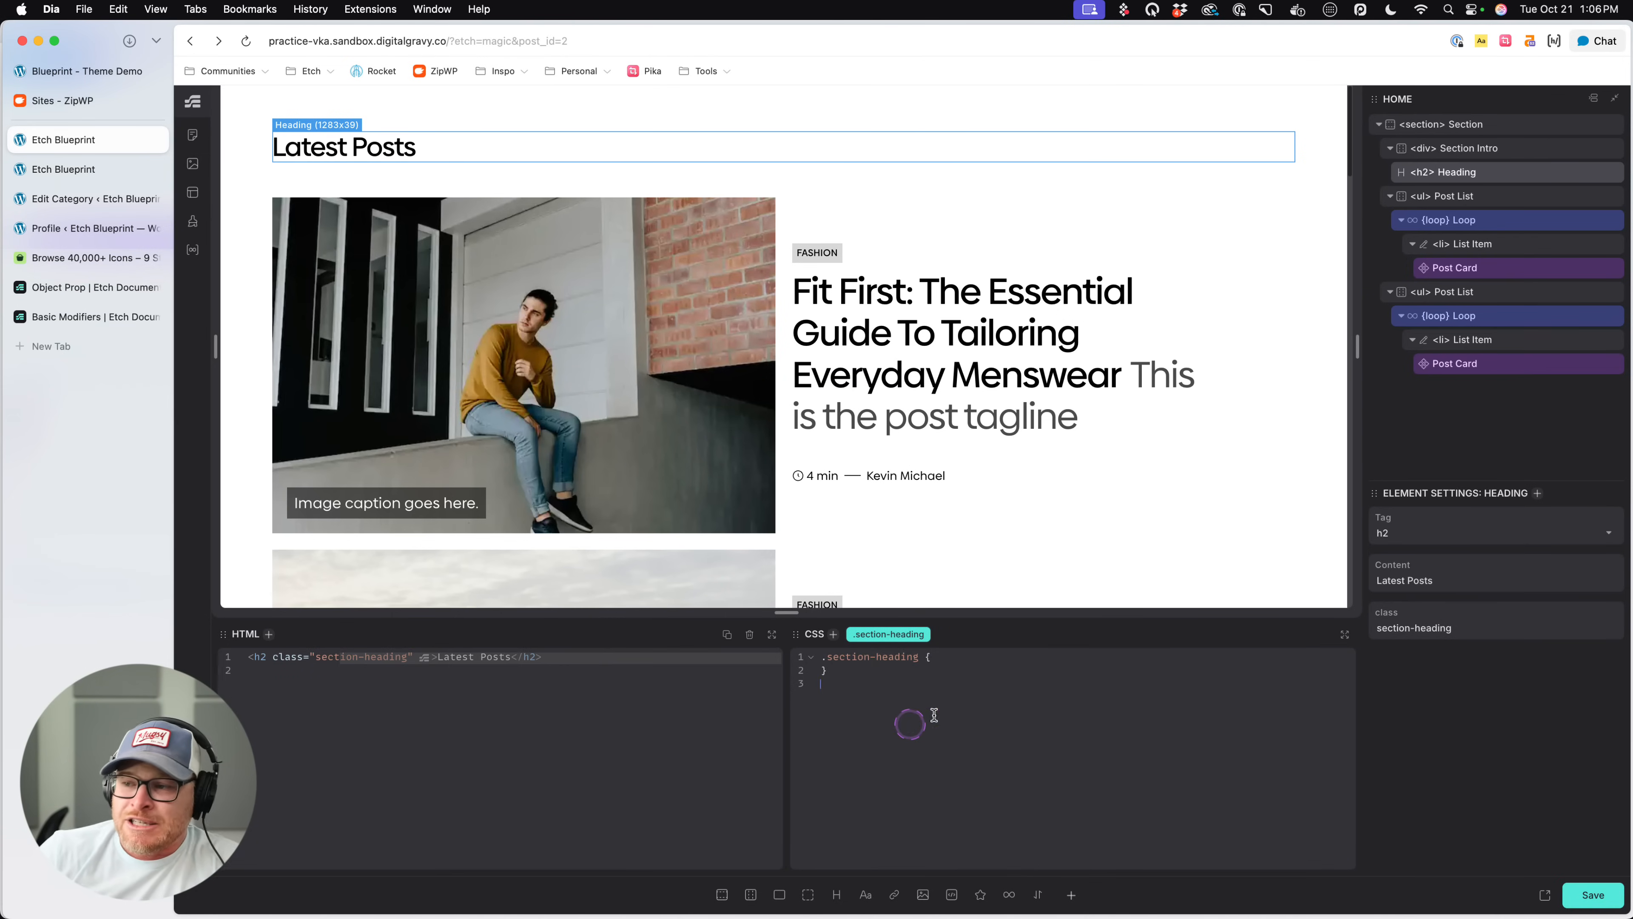
pyautogui.click(962, 658)
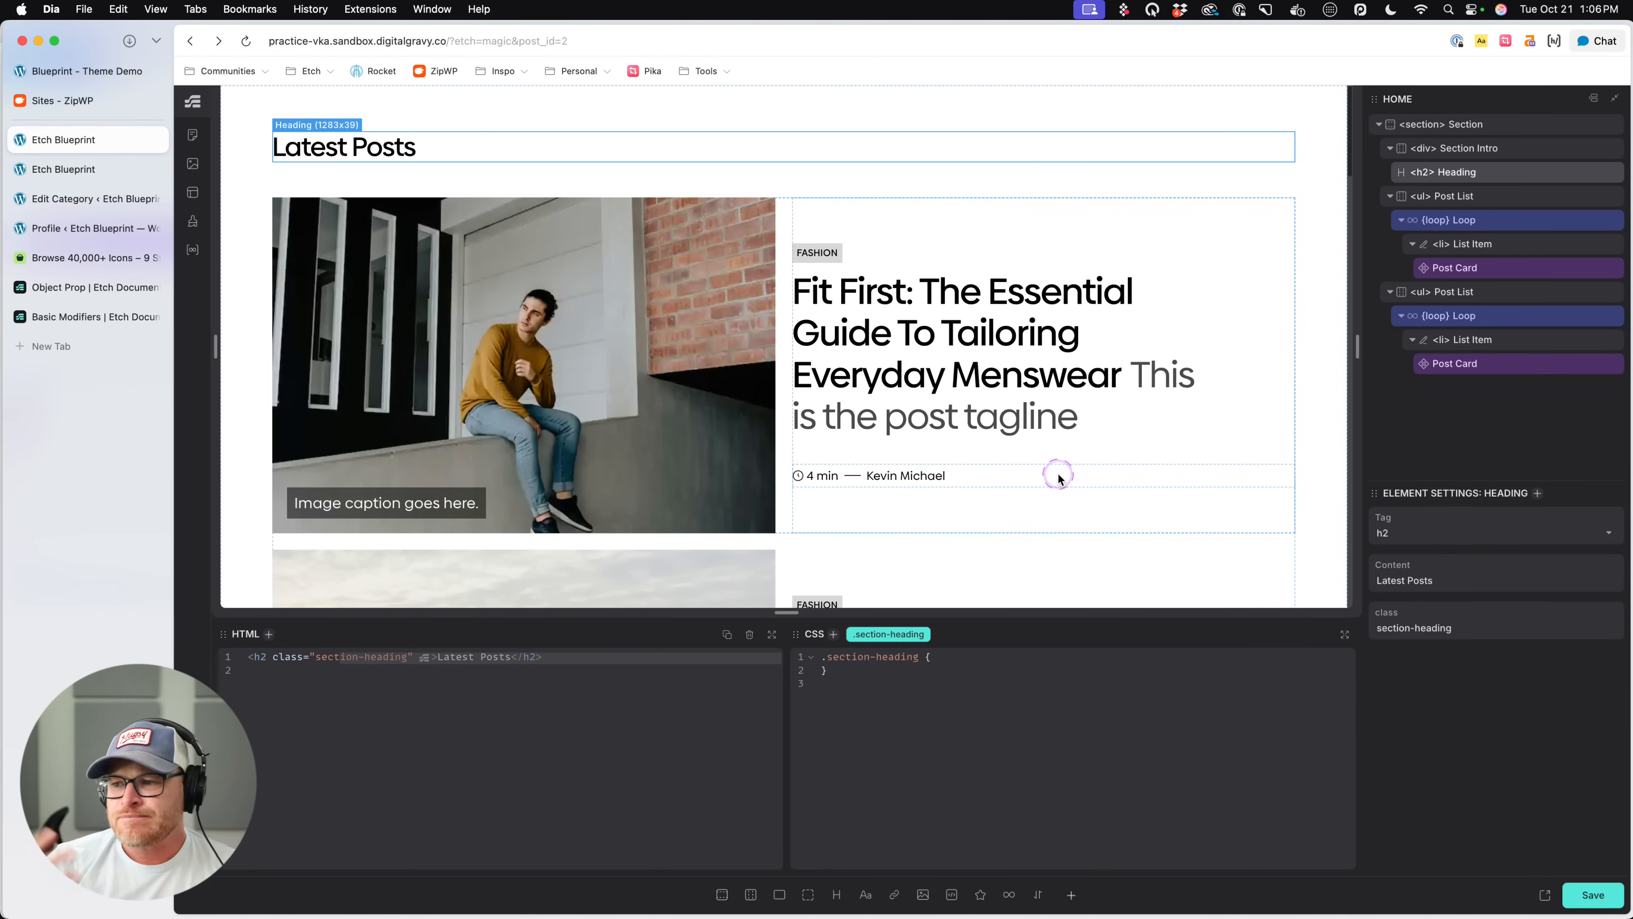
# - Delete the .section-heading class from the Latest Posts h2 heading
pyautogui.rightClick(908, 634)
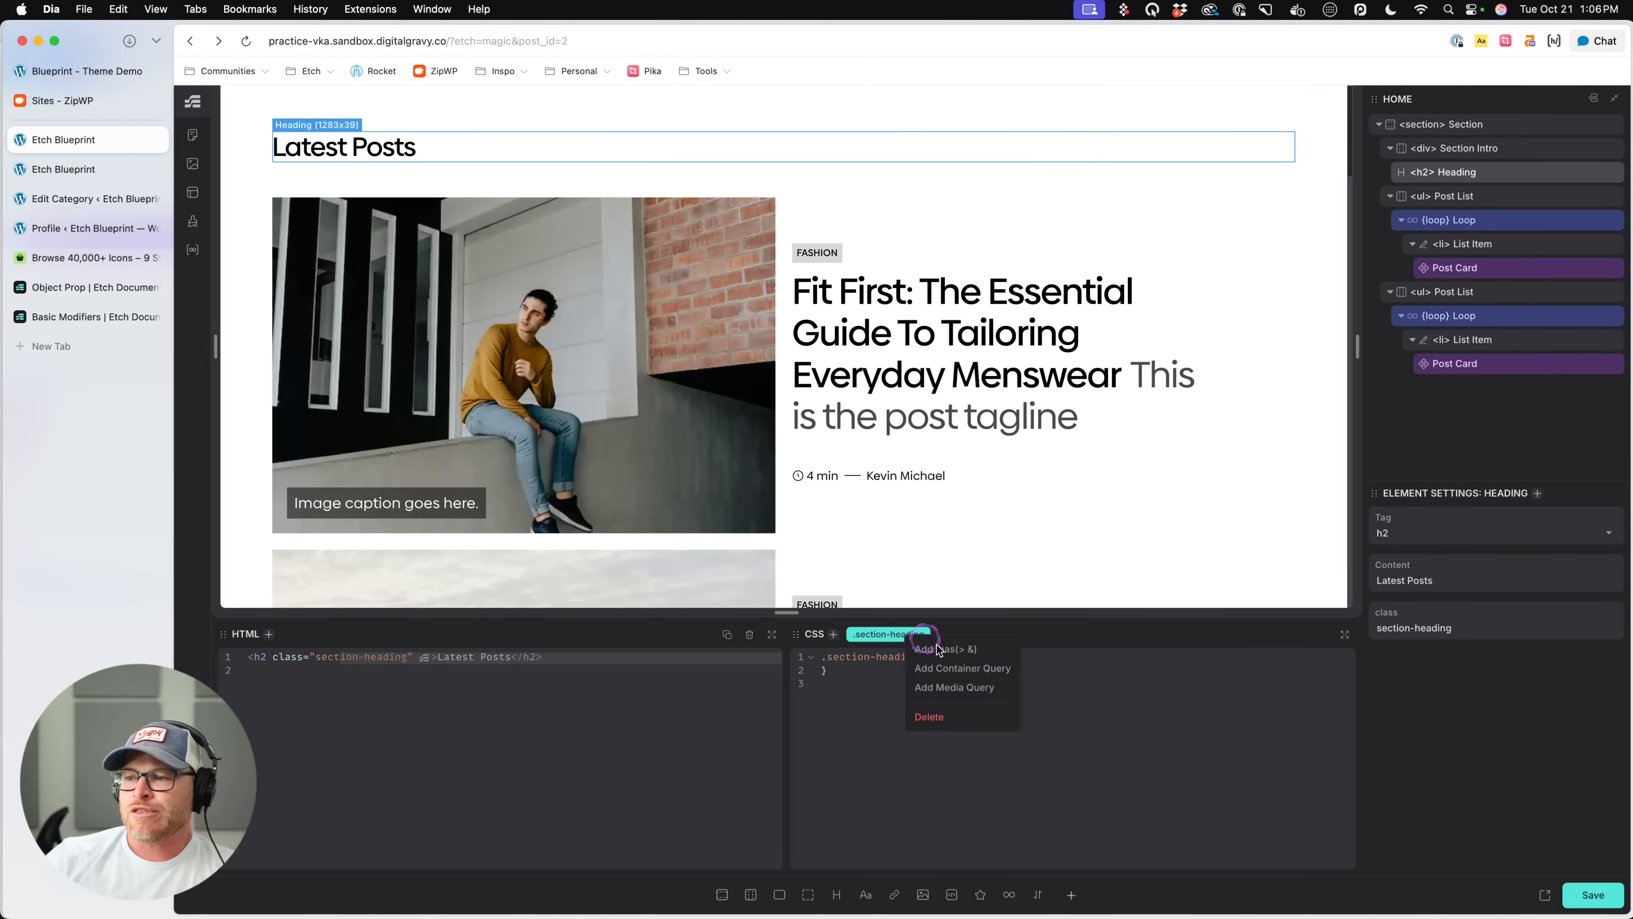
pyautogui.click(930, 716)
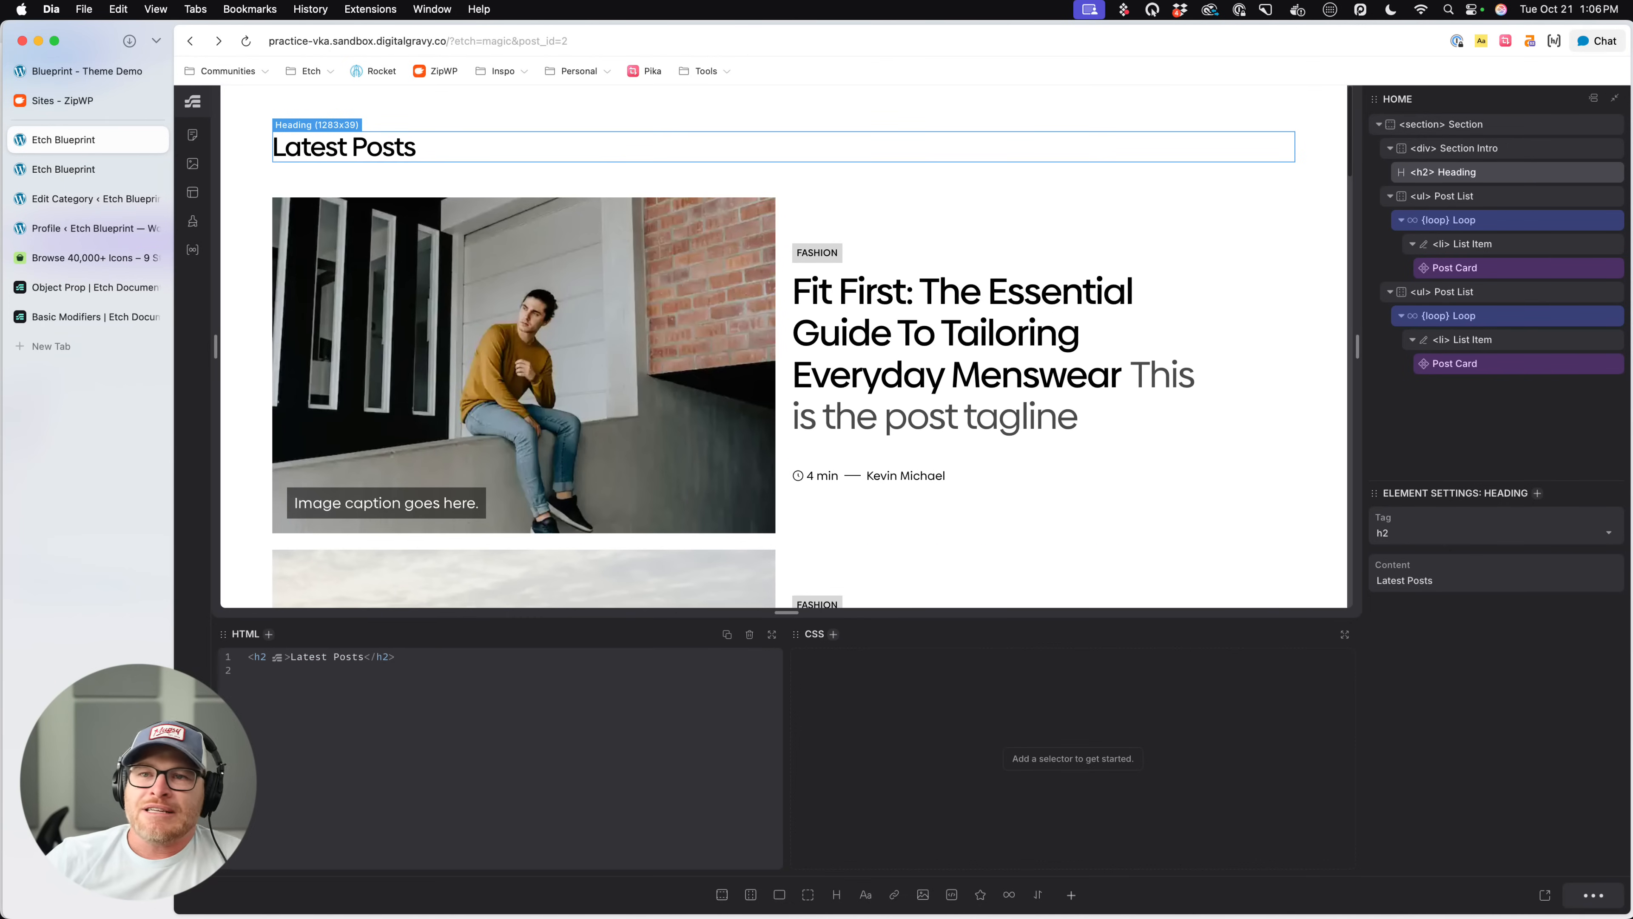
pyautogui.click(109, 170)
pyautogui.click(108, 139)
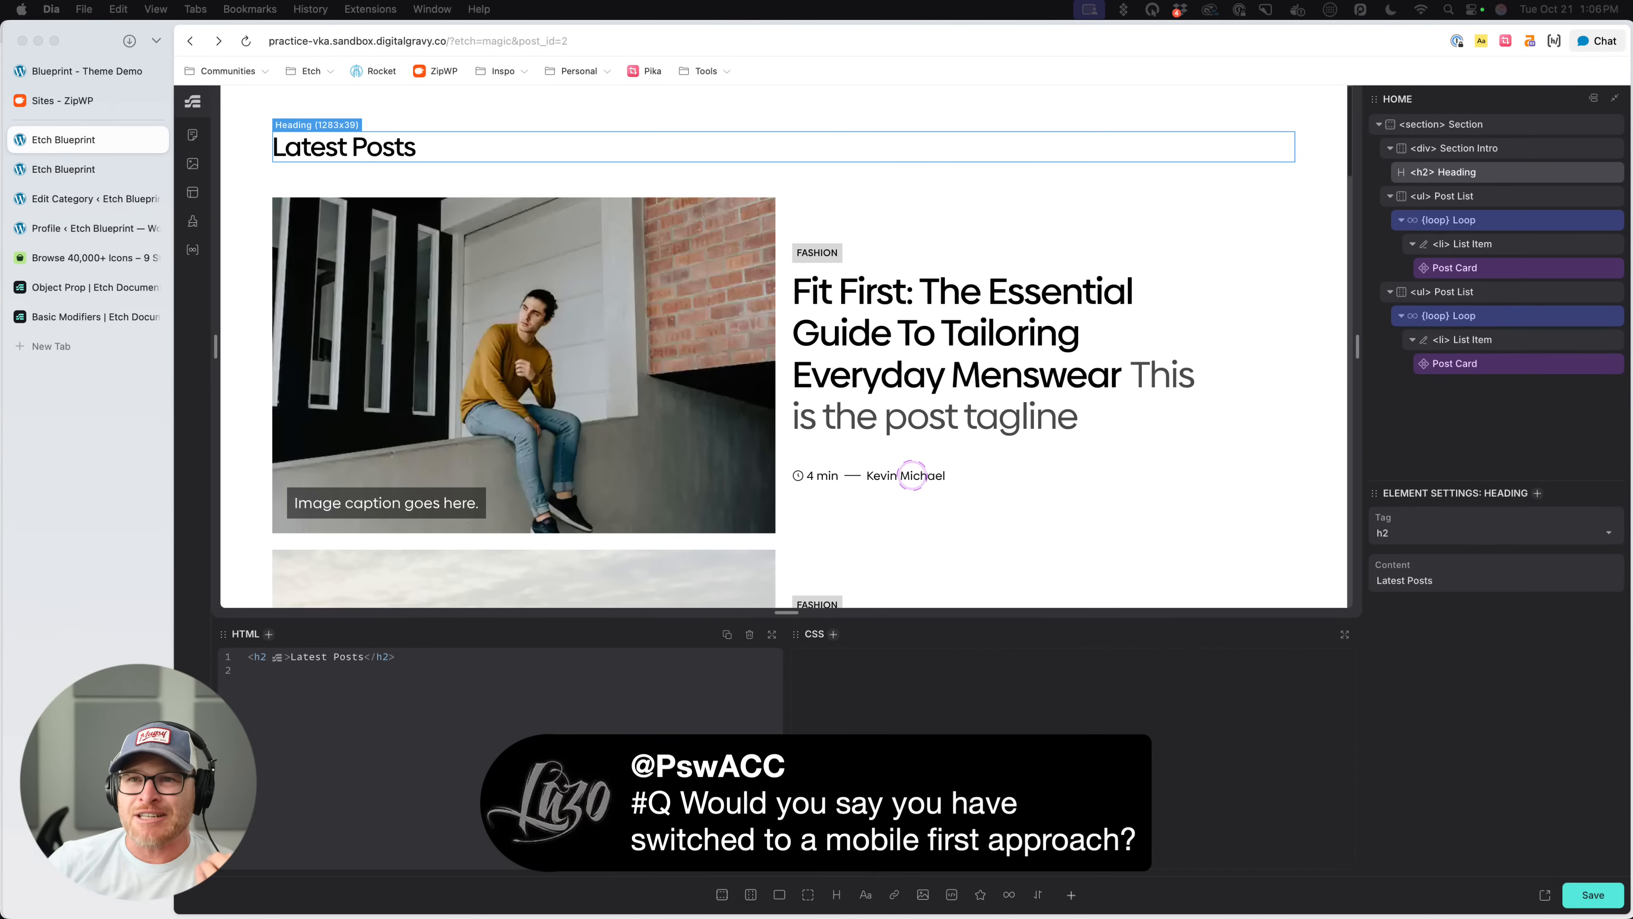
pyautogui.click(782, 266)
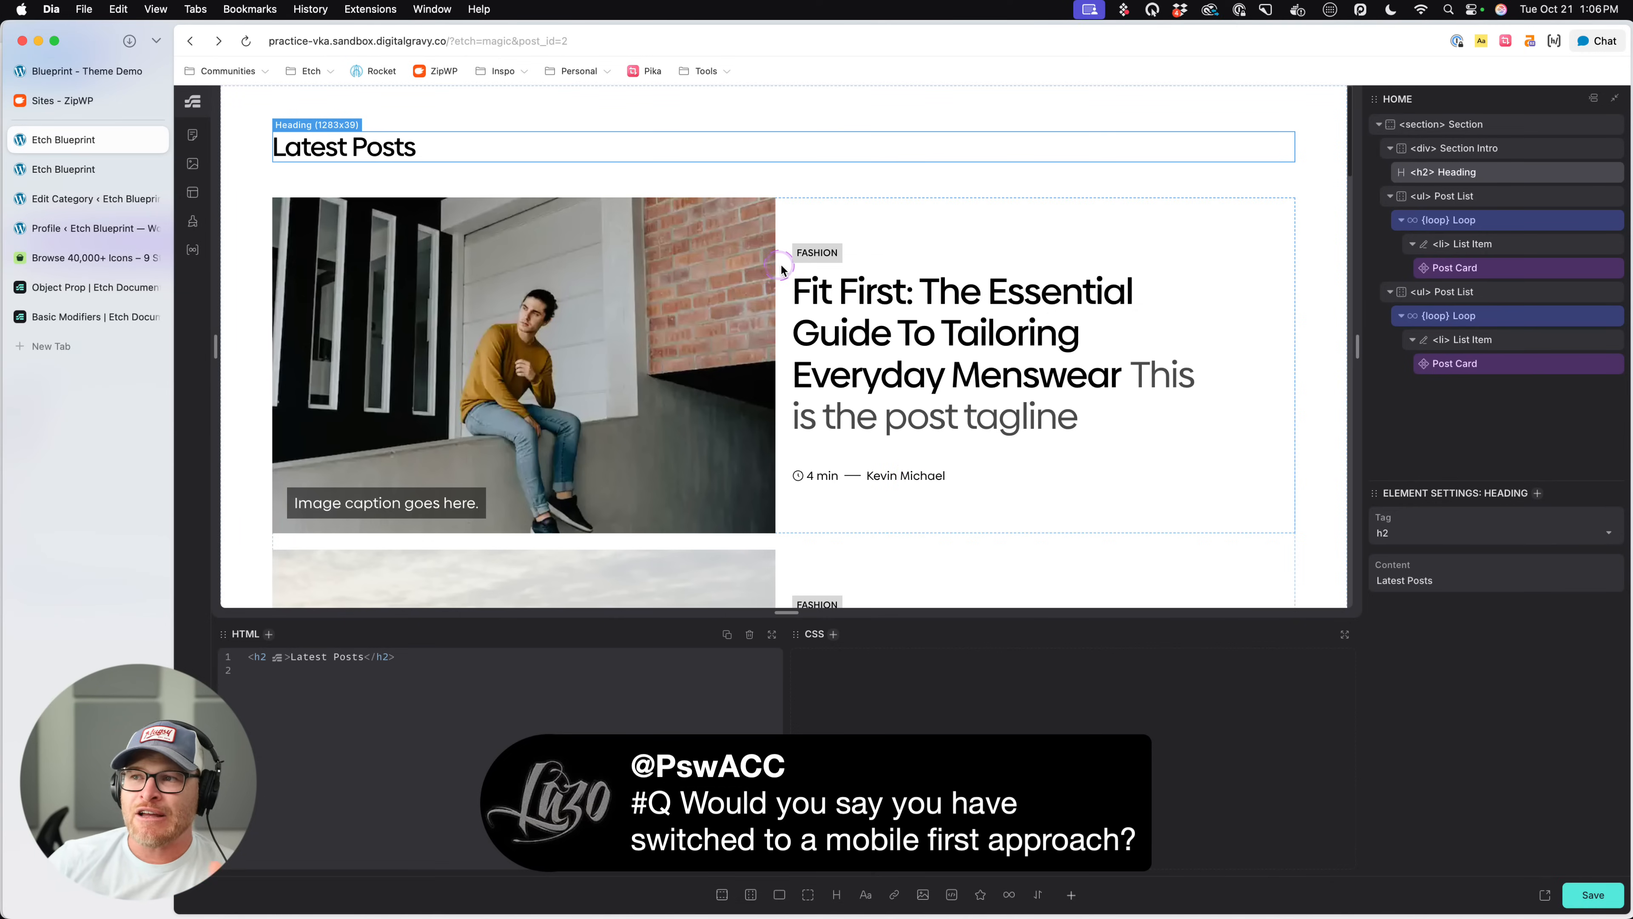
pyautogui.rightClick(1486, 267)
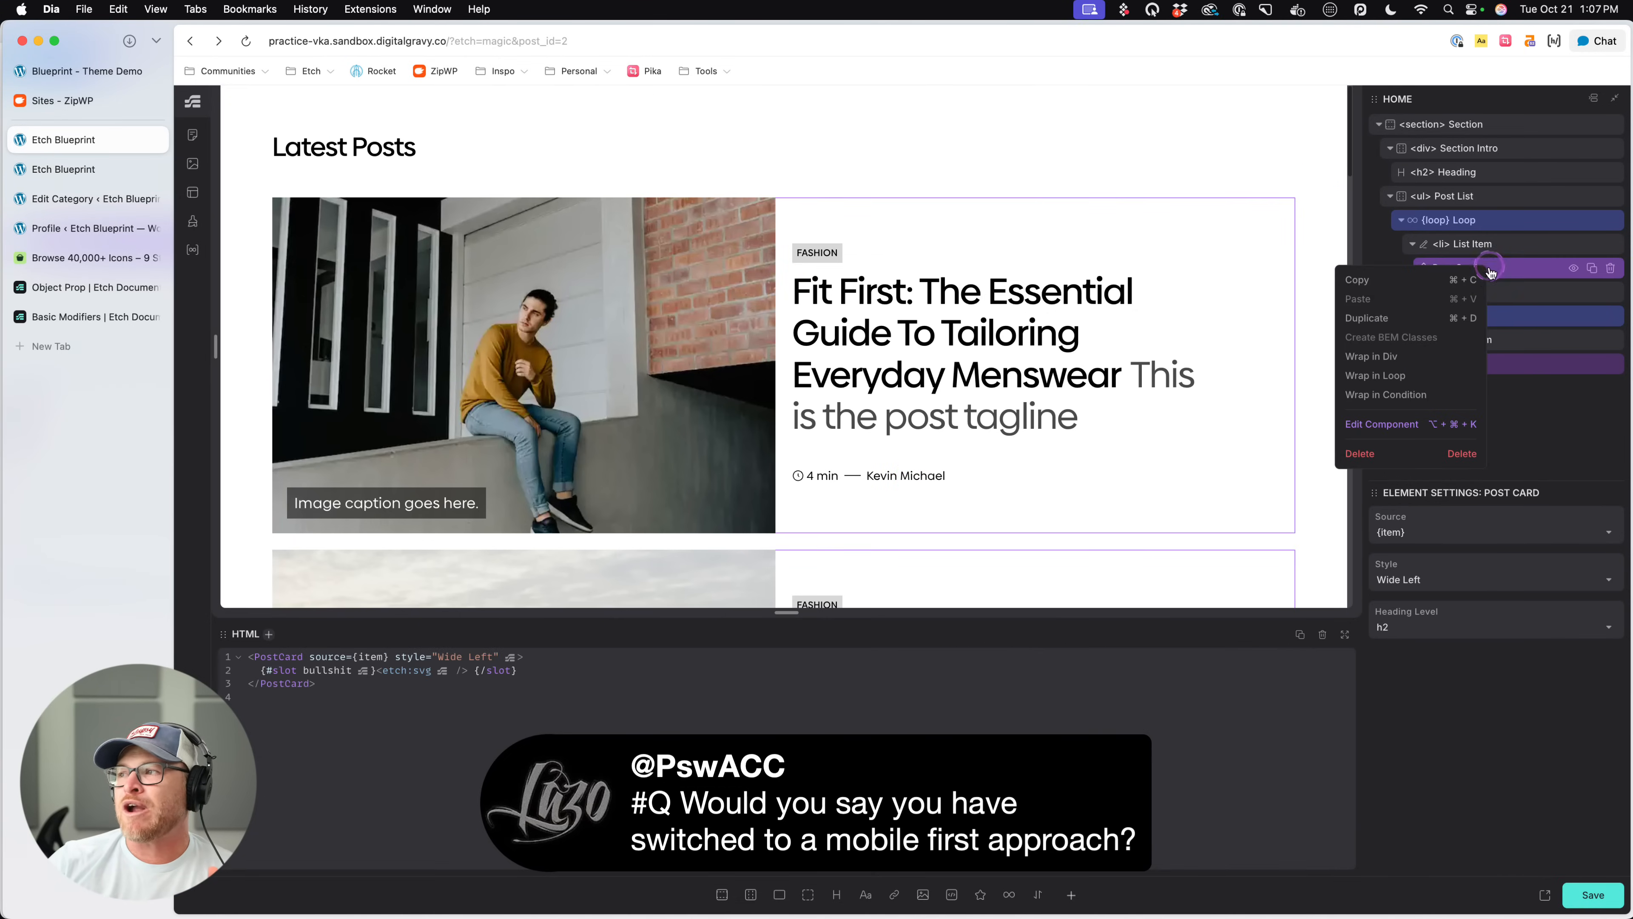
pyautogui.click(1381, 423)
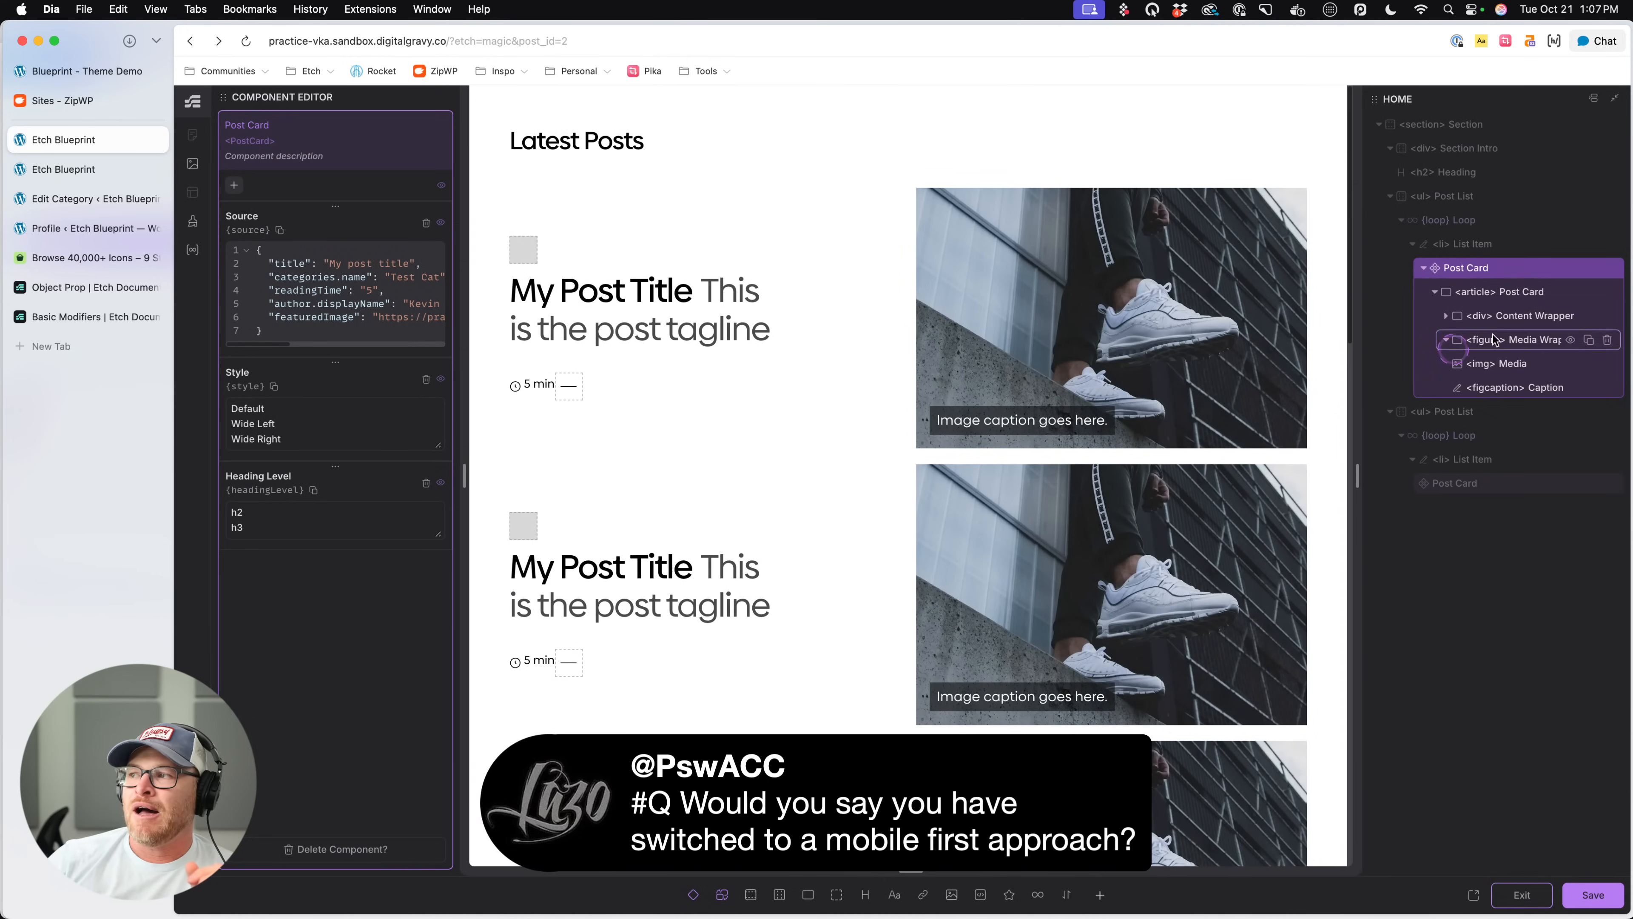
pyautogui.click(1521, 895)
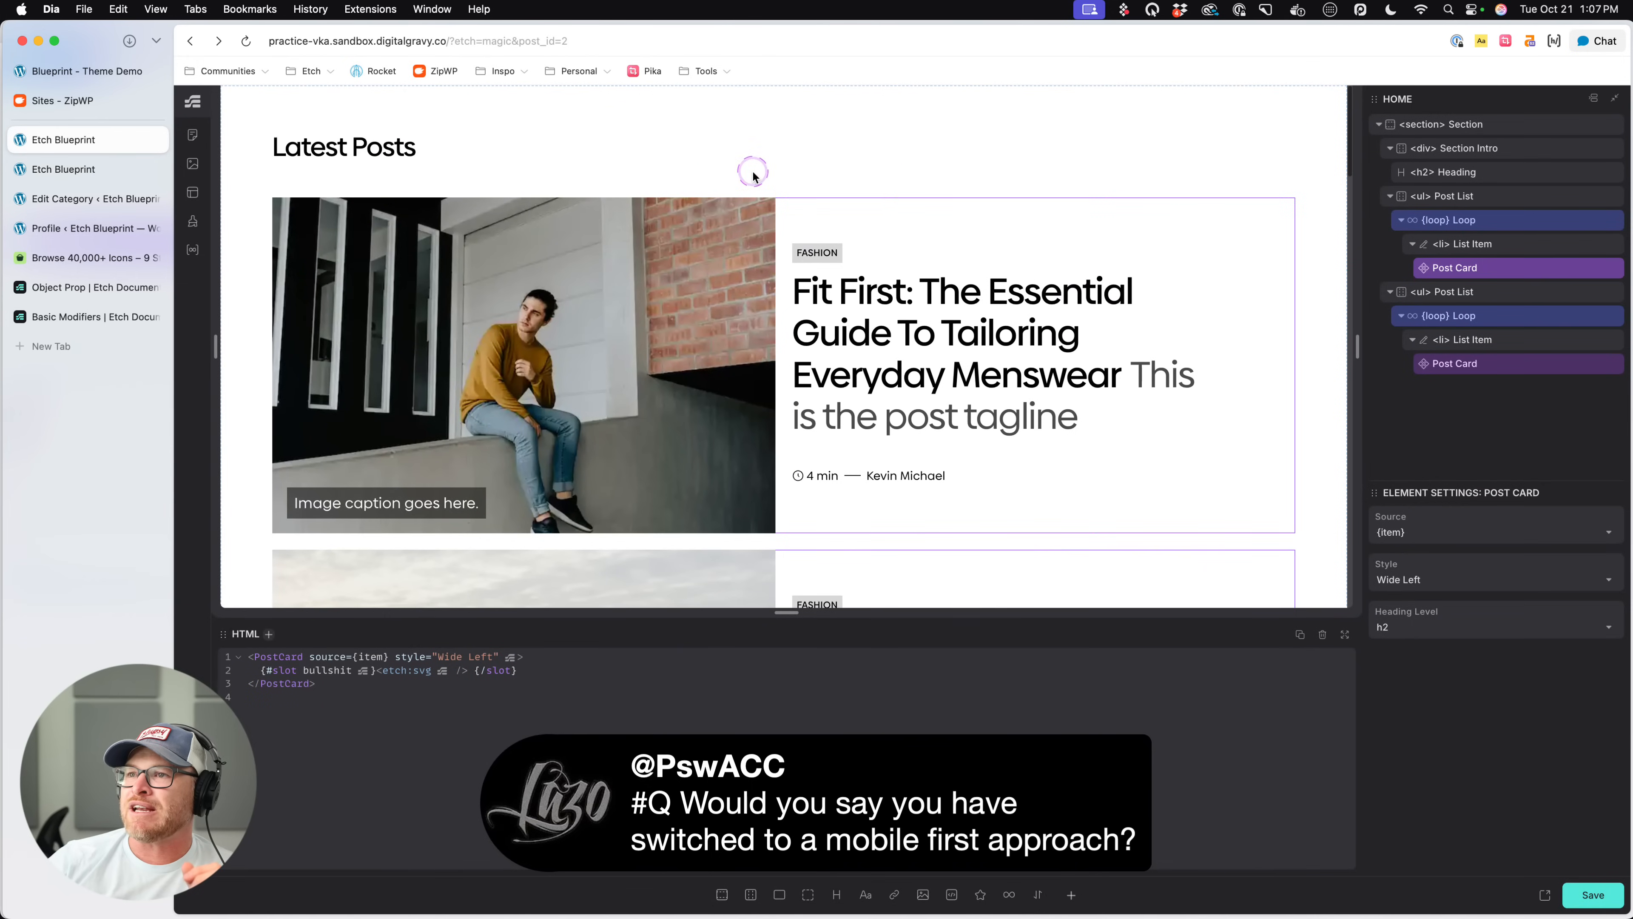
pyautogui.click(725, 158)
pyautogui.scroll(-15, 722, 293)
pyautogui.scroll(15, 722, 303)
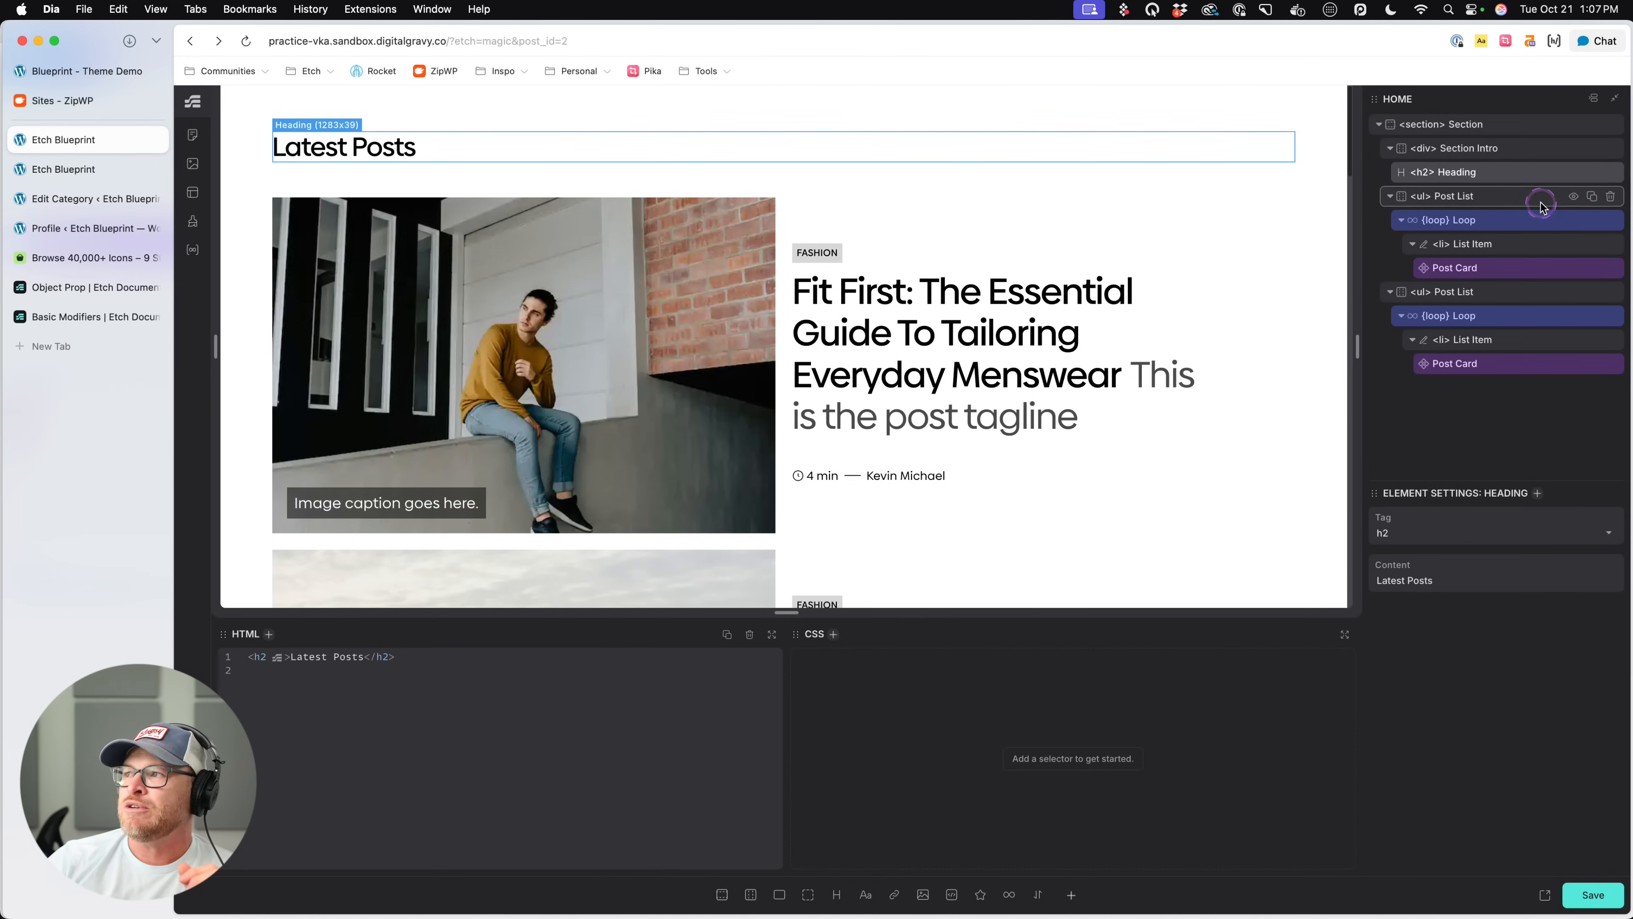
# - Remove the grid-template-columns declaration from the .post-list rule of the first Post List
pyautogui.click(1541, 205)
pyautogui.moveTo(1083, 683); pyautogui.dragTo(839, 677)
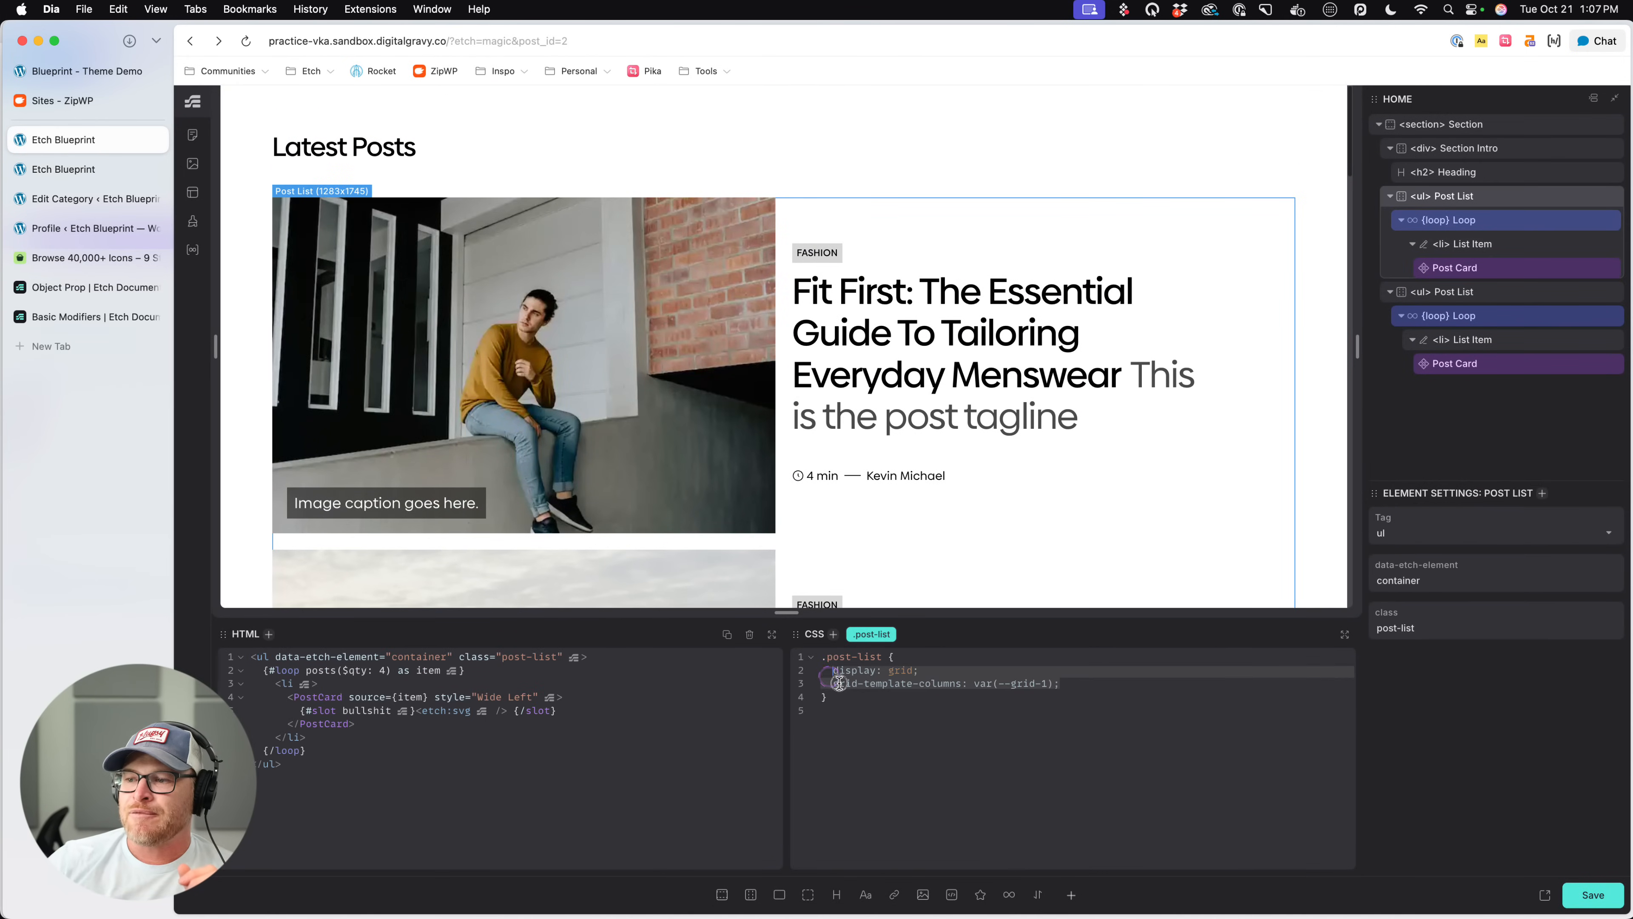
pyautogui.press('BackSpace')
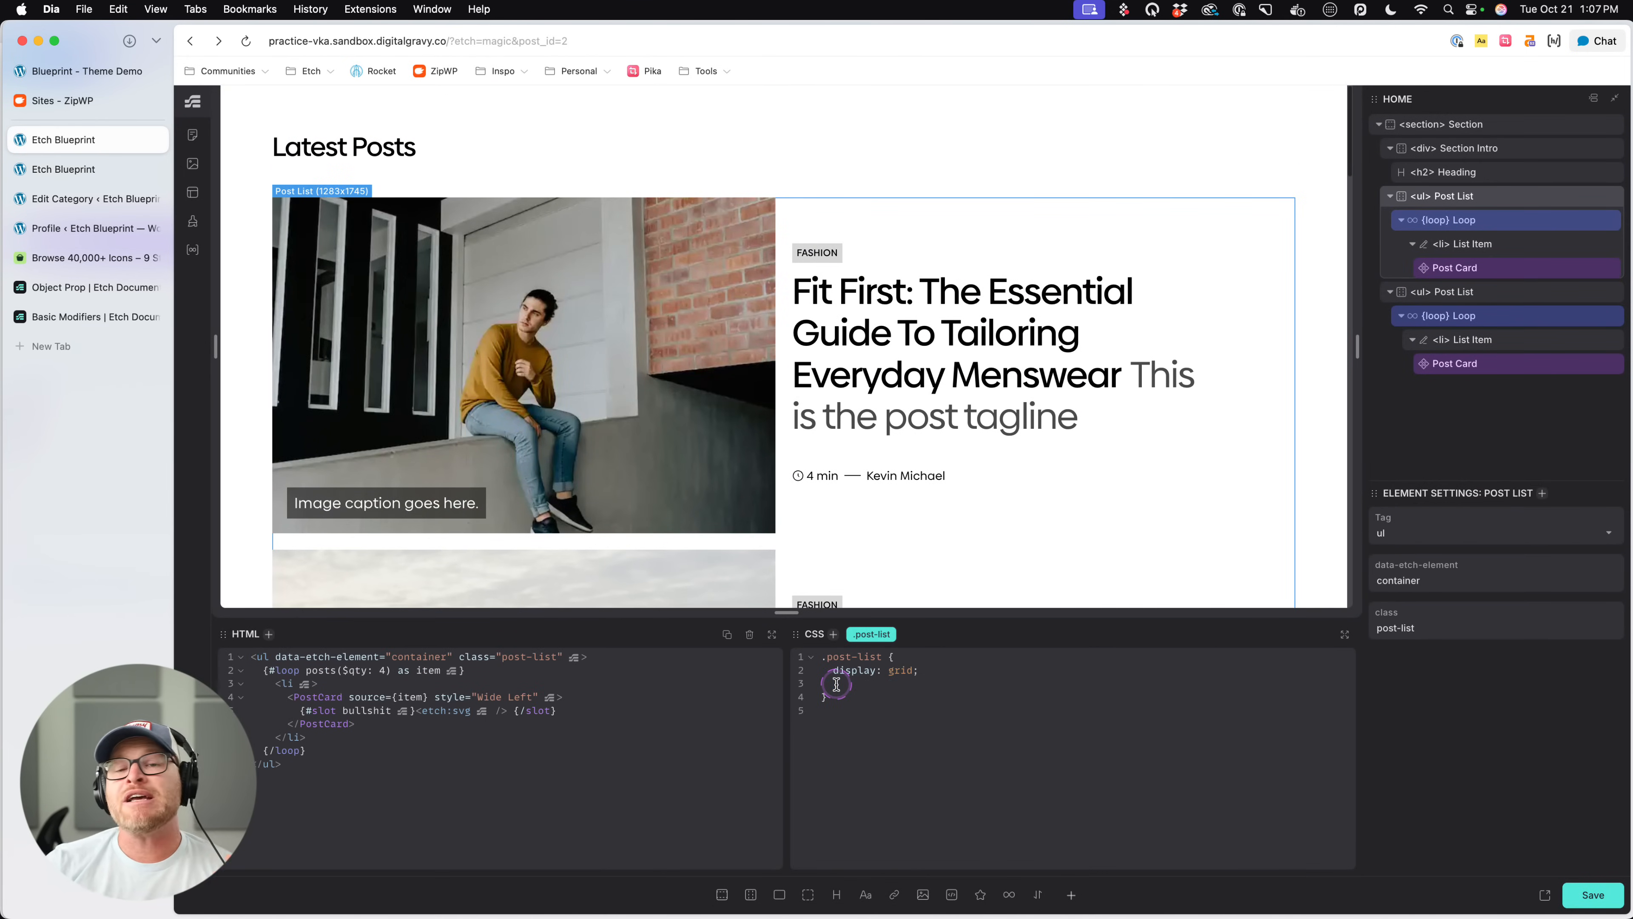
# - Add a media query inside the .post-list rule, below display: grid, and highlight its width comparison
pyautogui.click(897, 703)
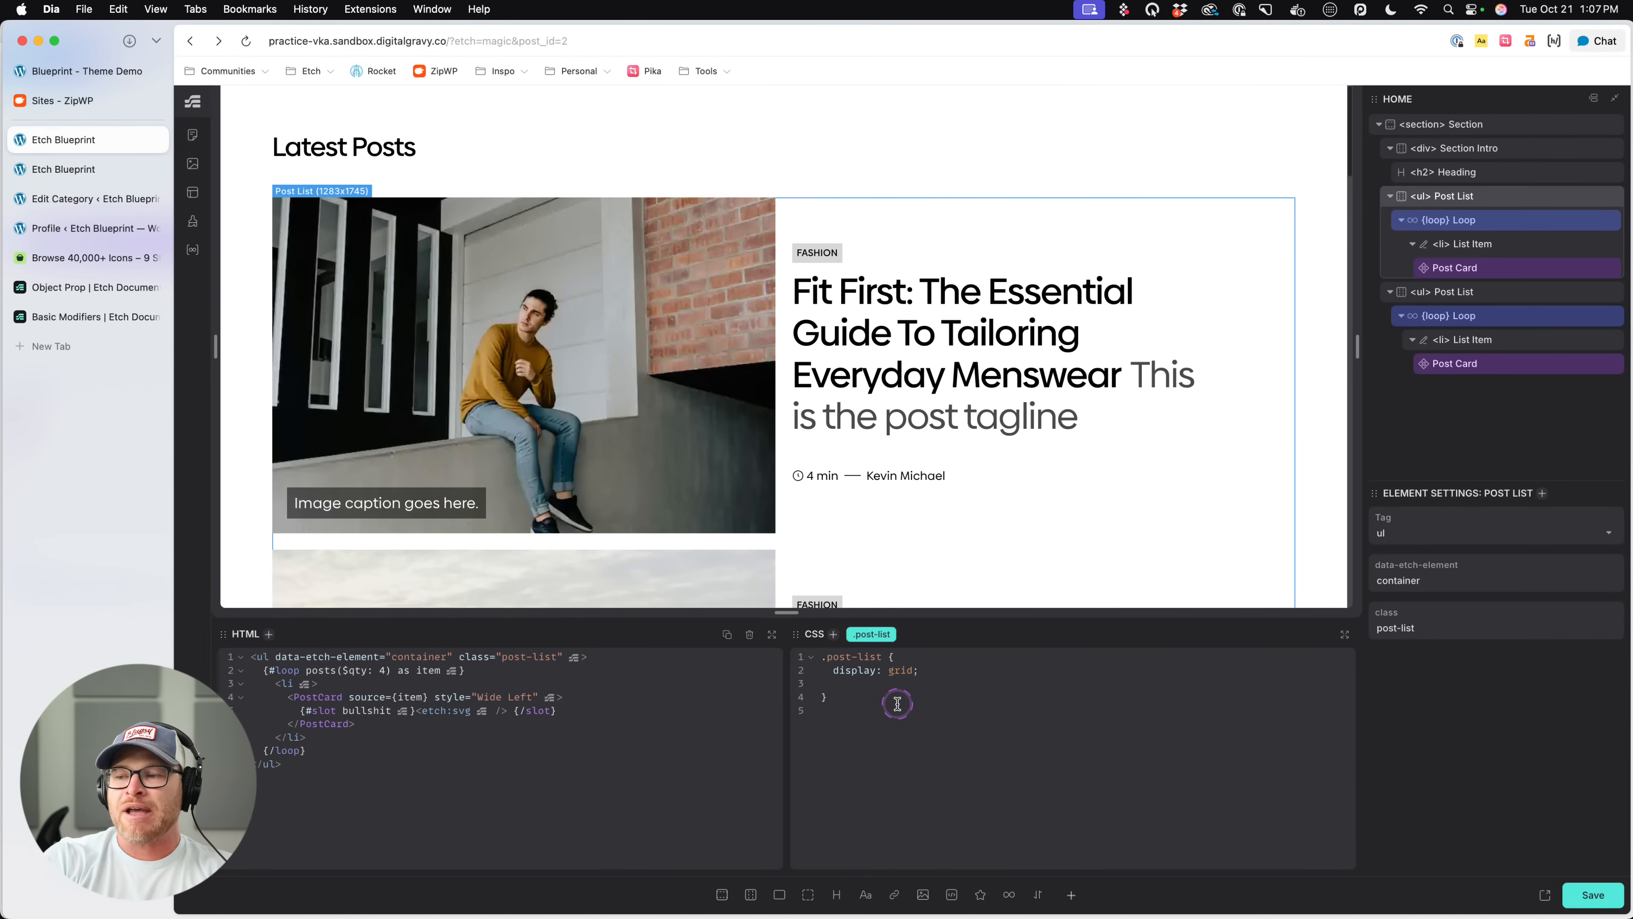
pyautogui.write('@')
pyautogui.press('BackSpace')
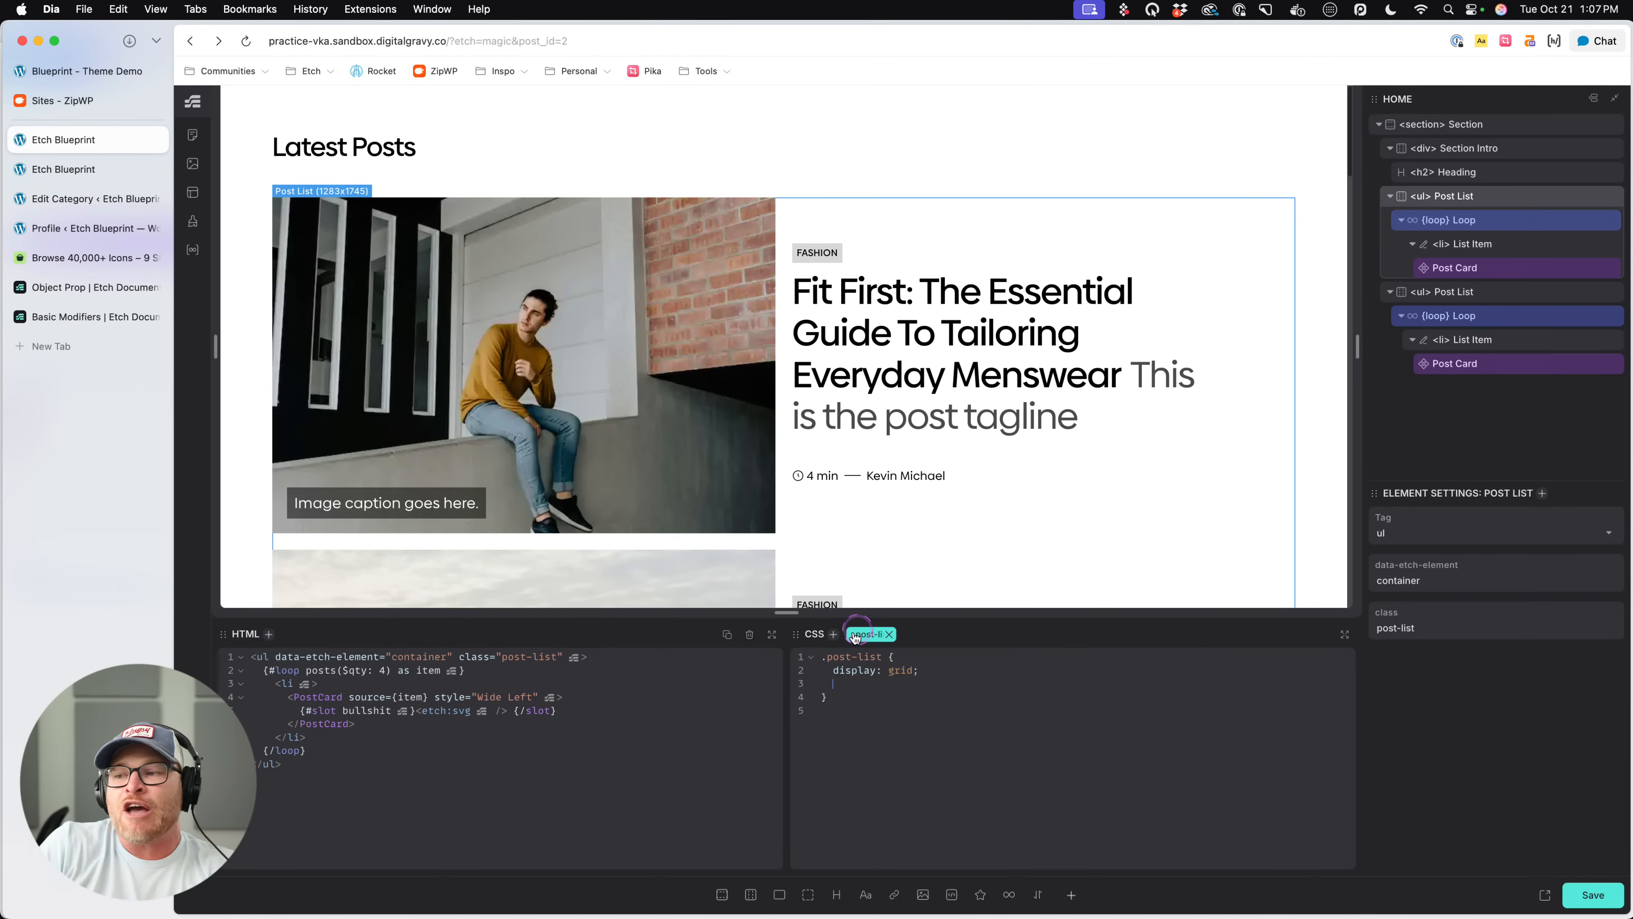
pyautogui.rightClick(855, 656)
pyautogui.click(959, 687)
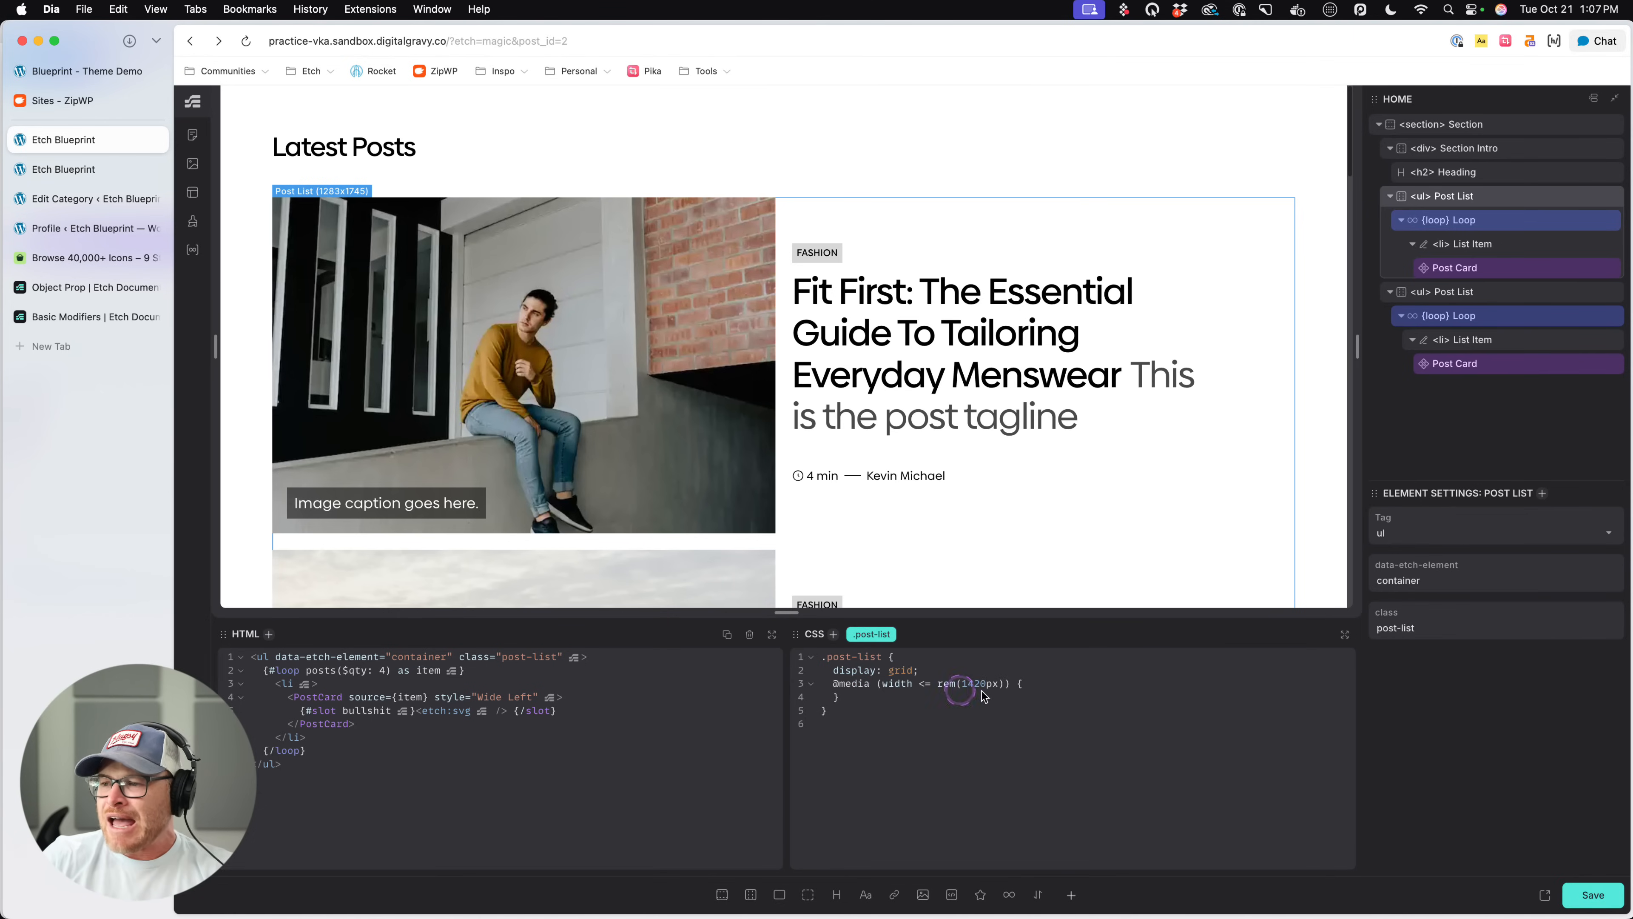
pyautogui.click(843, 680)
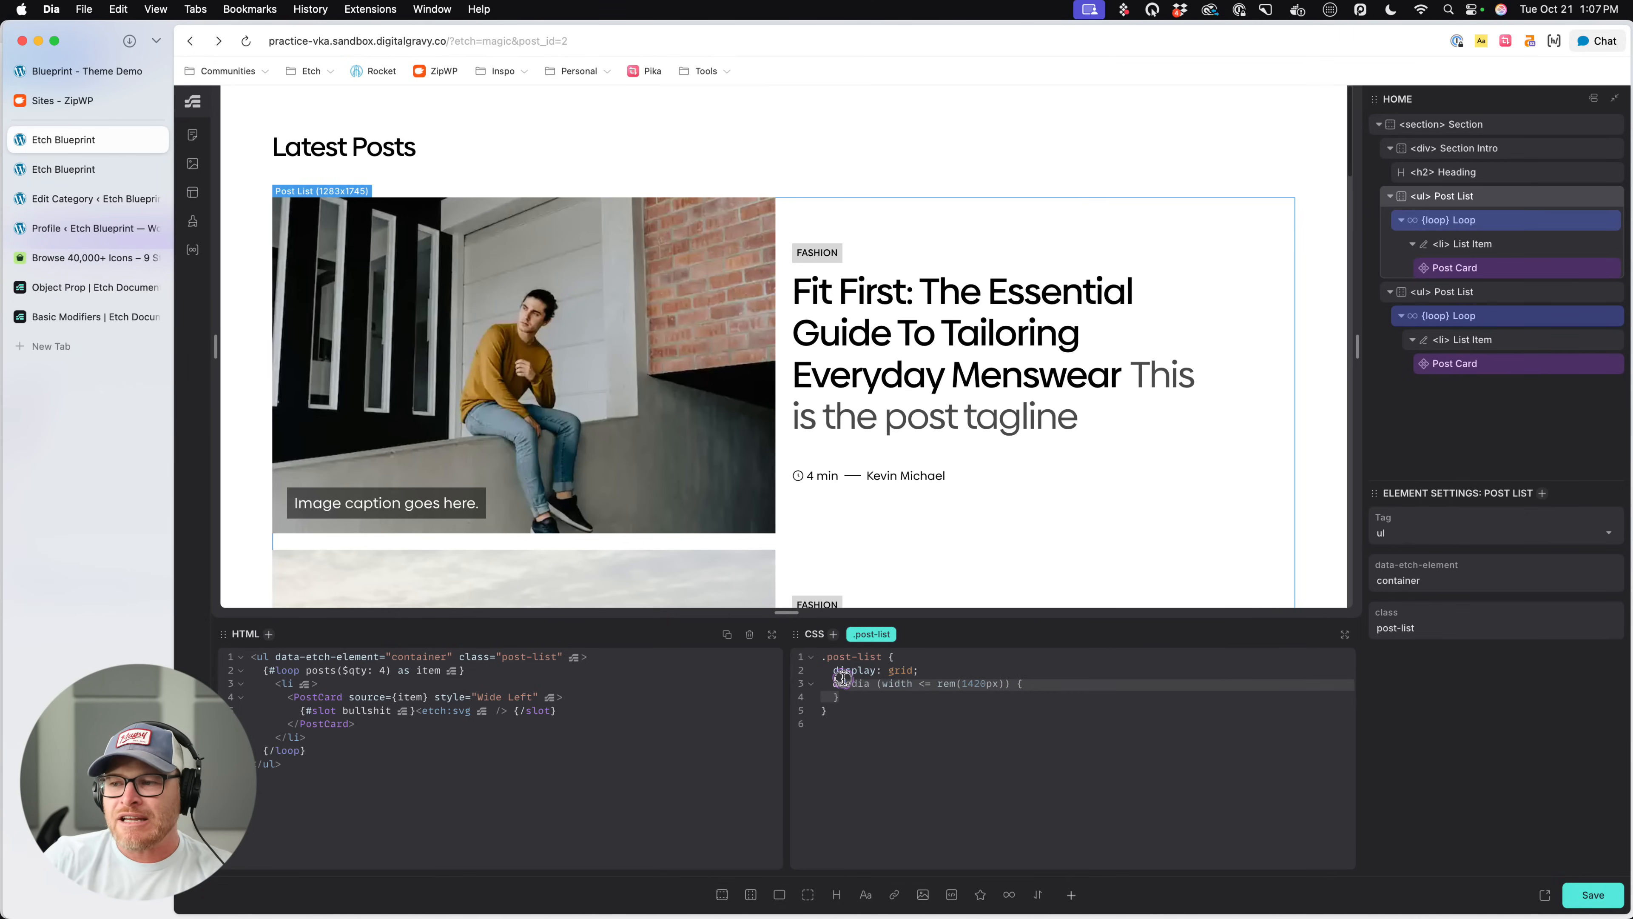
pyautogui.click(830, 687)
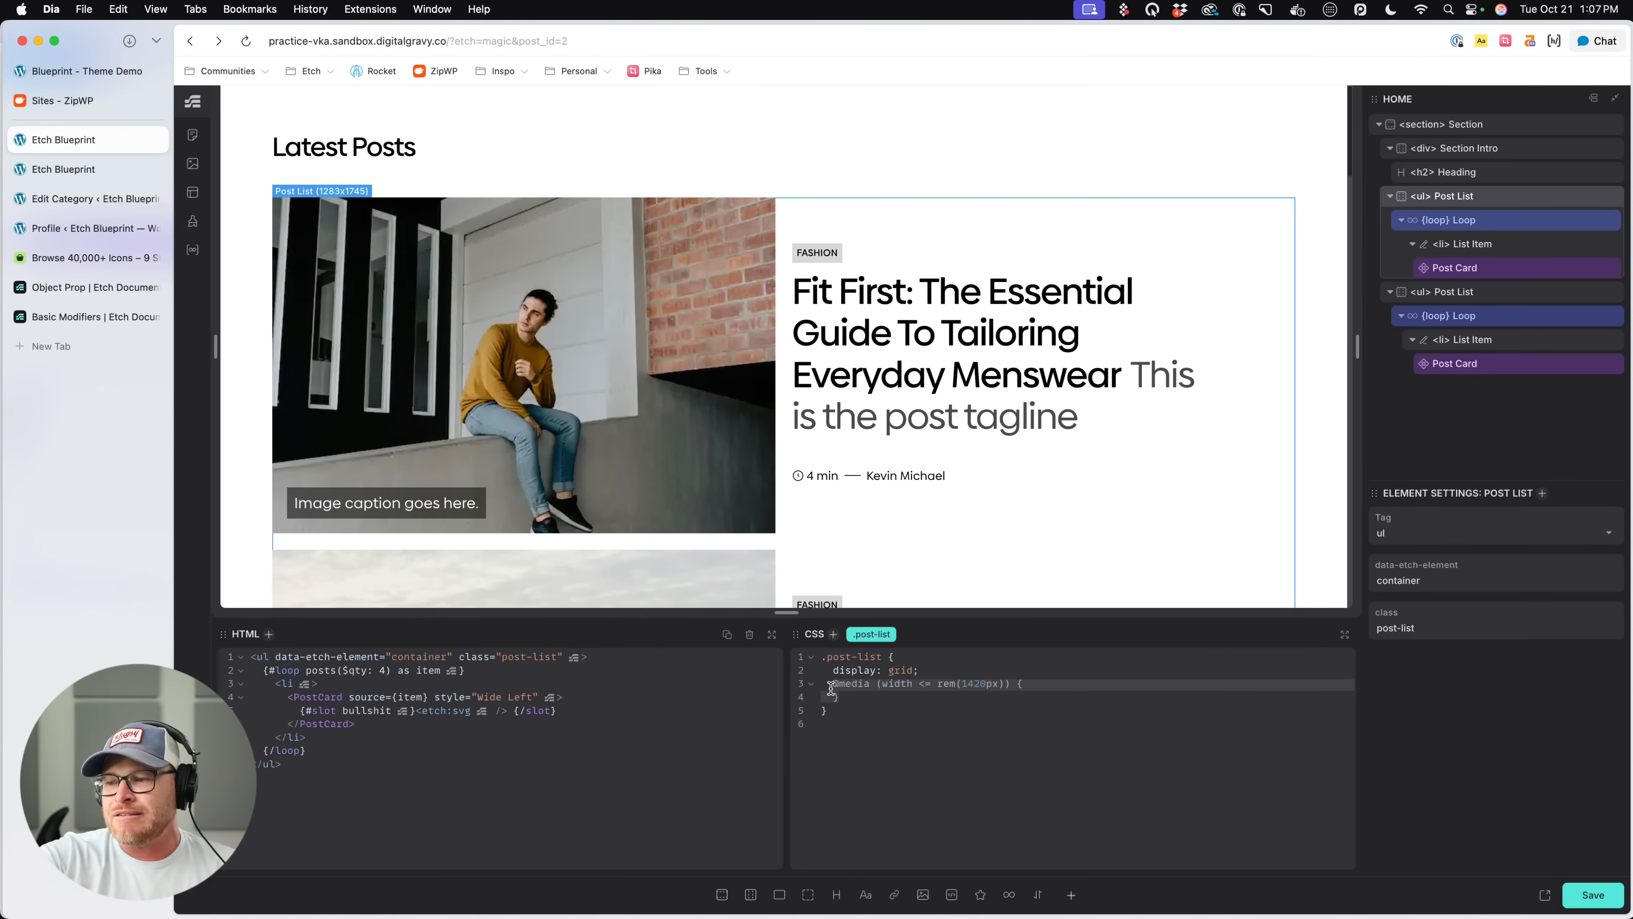
pyautogui.click(861, 733)
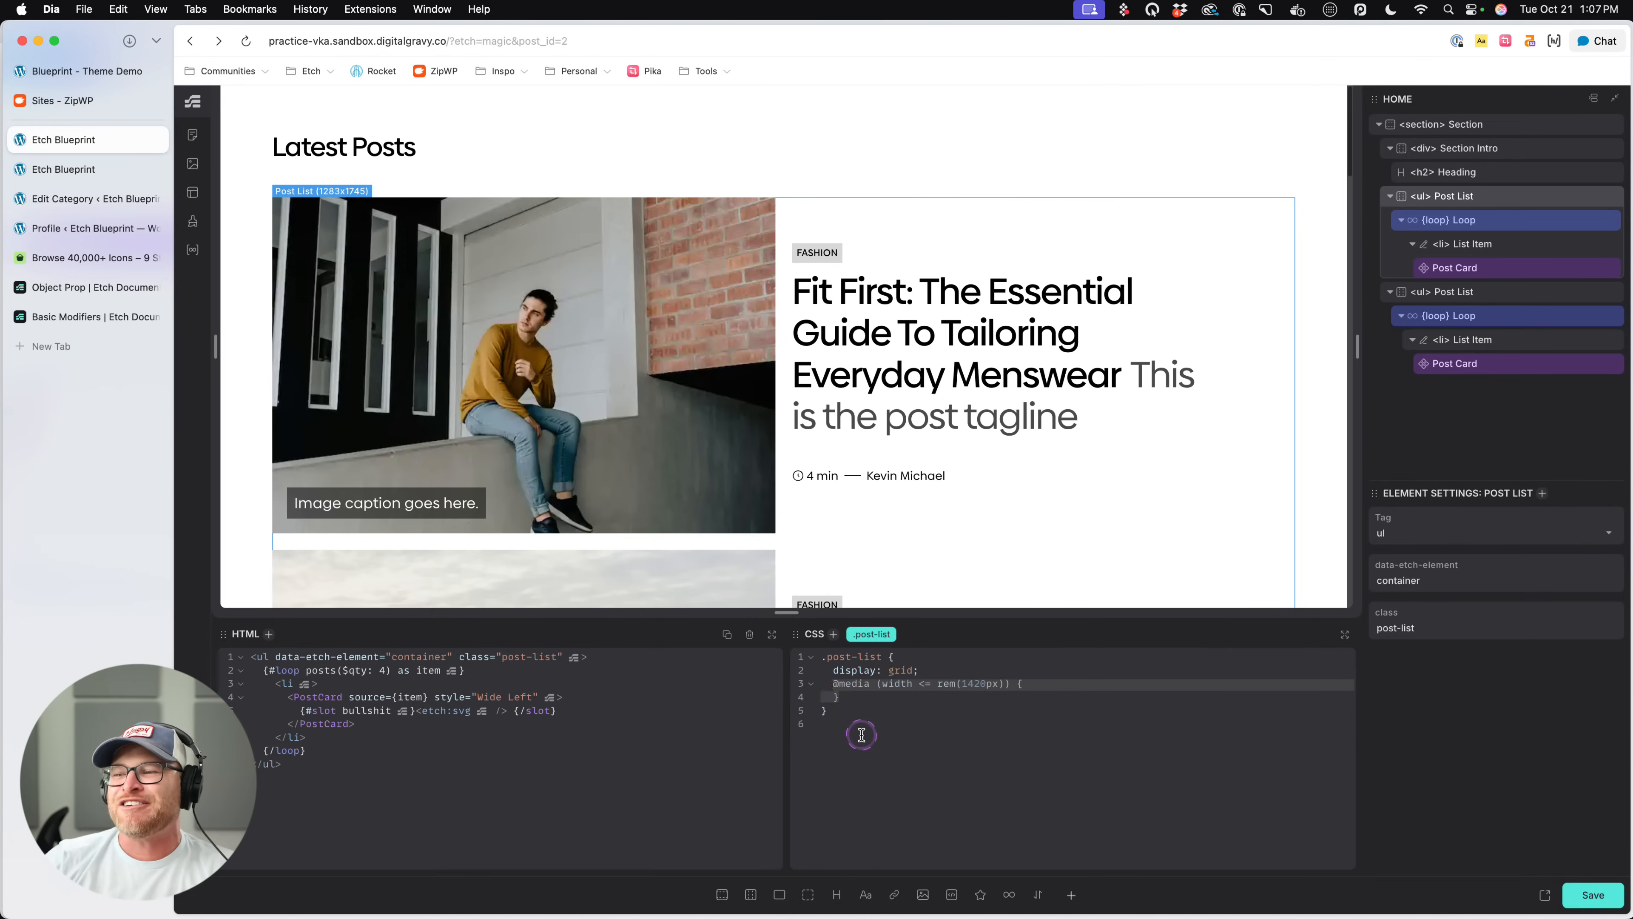
pyautogui.moveTo(937, 684); pyautogui.dragTo(885, 685)
# - Rewrite the media query condition in the older syntax as min-width: rem(1420px)
pyautogui.click(929, 684)
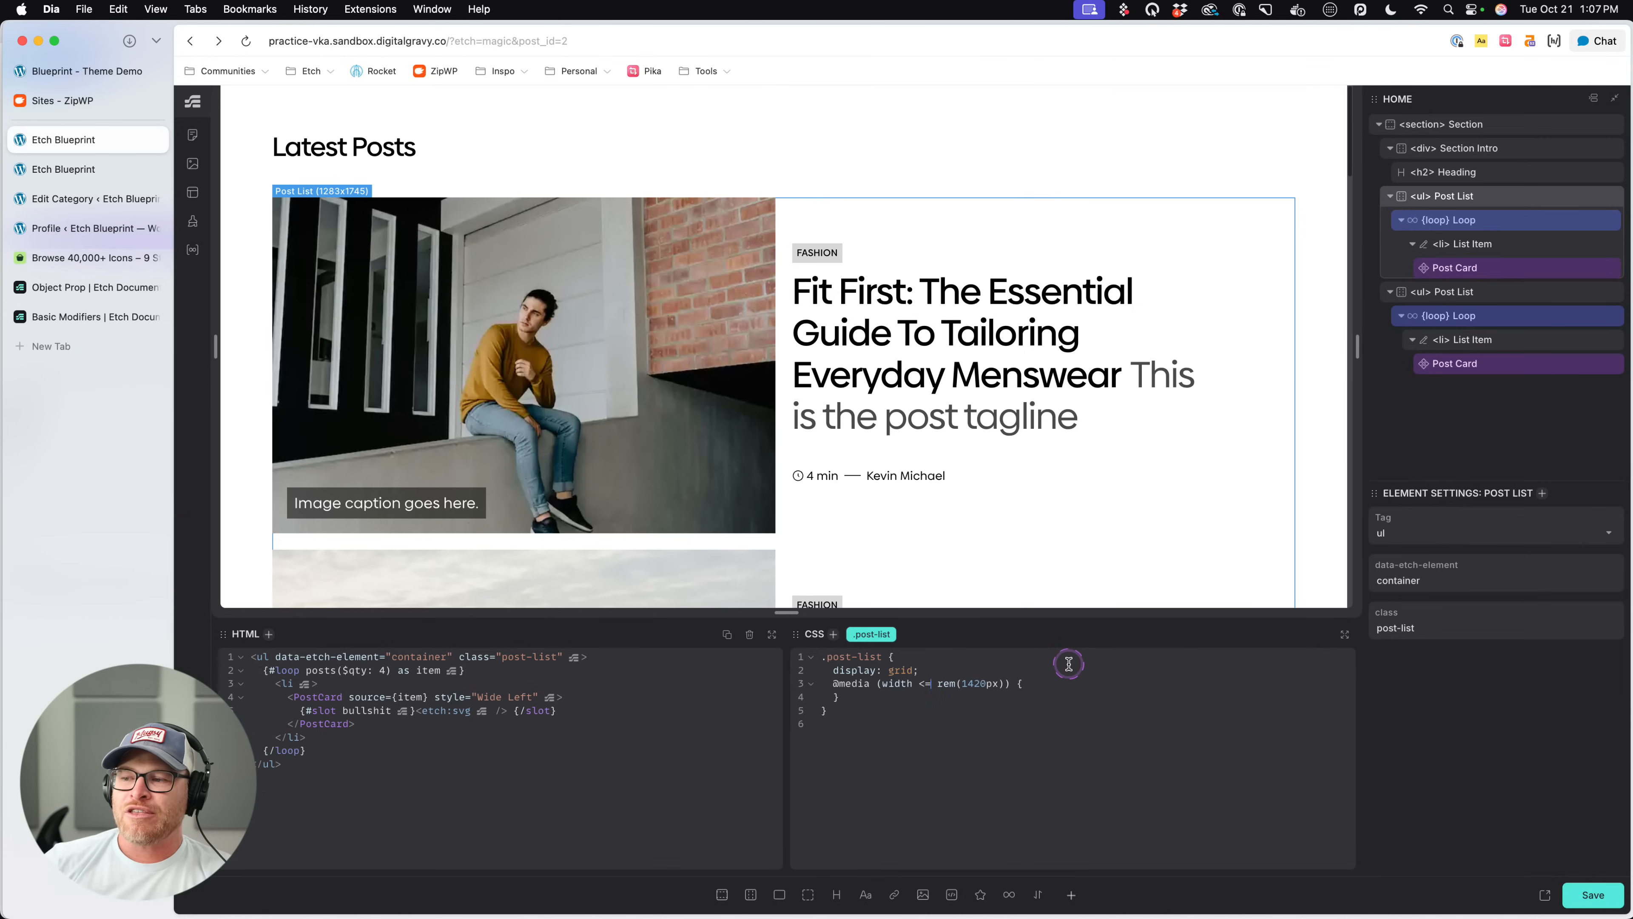
pyautogui.press('BackSpace')
pyautogui.press('BackSpace')
pyautogui.press('BackSpace')
pyautogui.write(':')
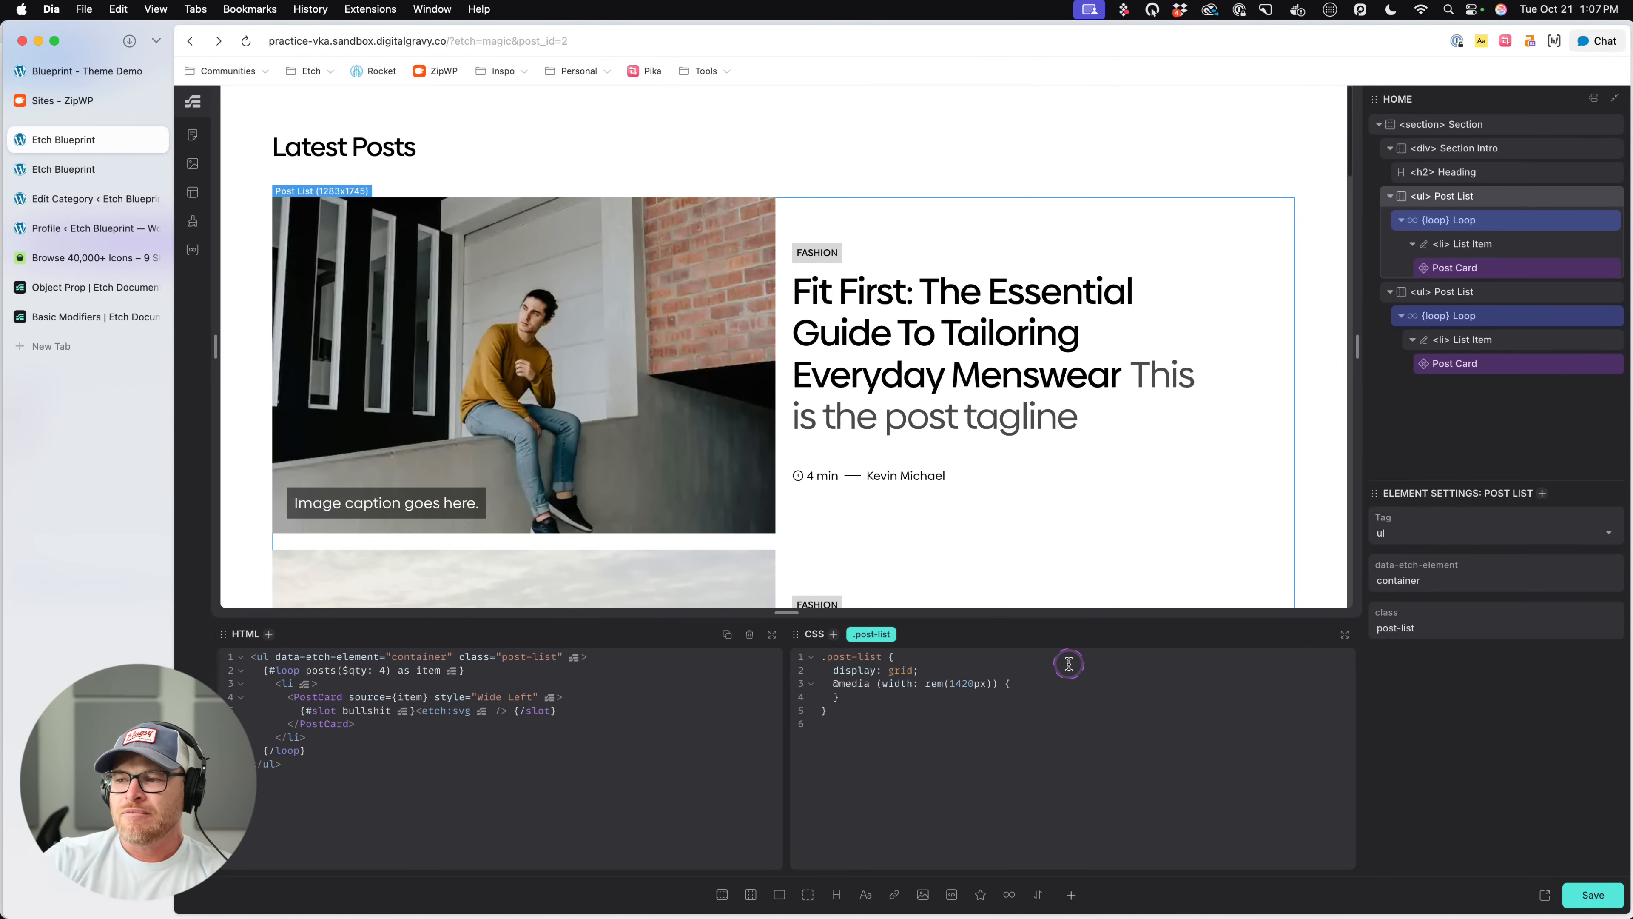
pyautogui.click(881, 683)
pyautogui.write('min')
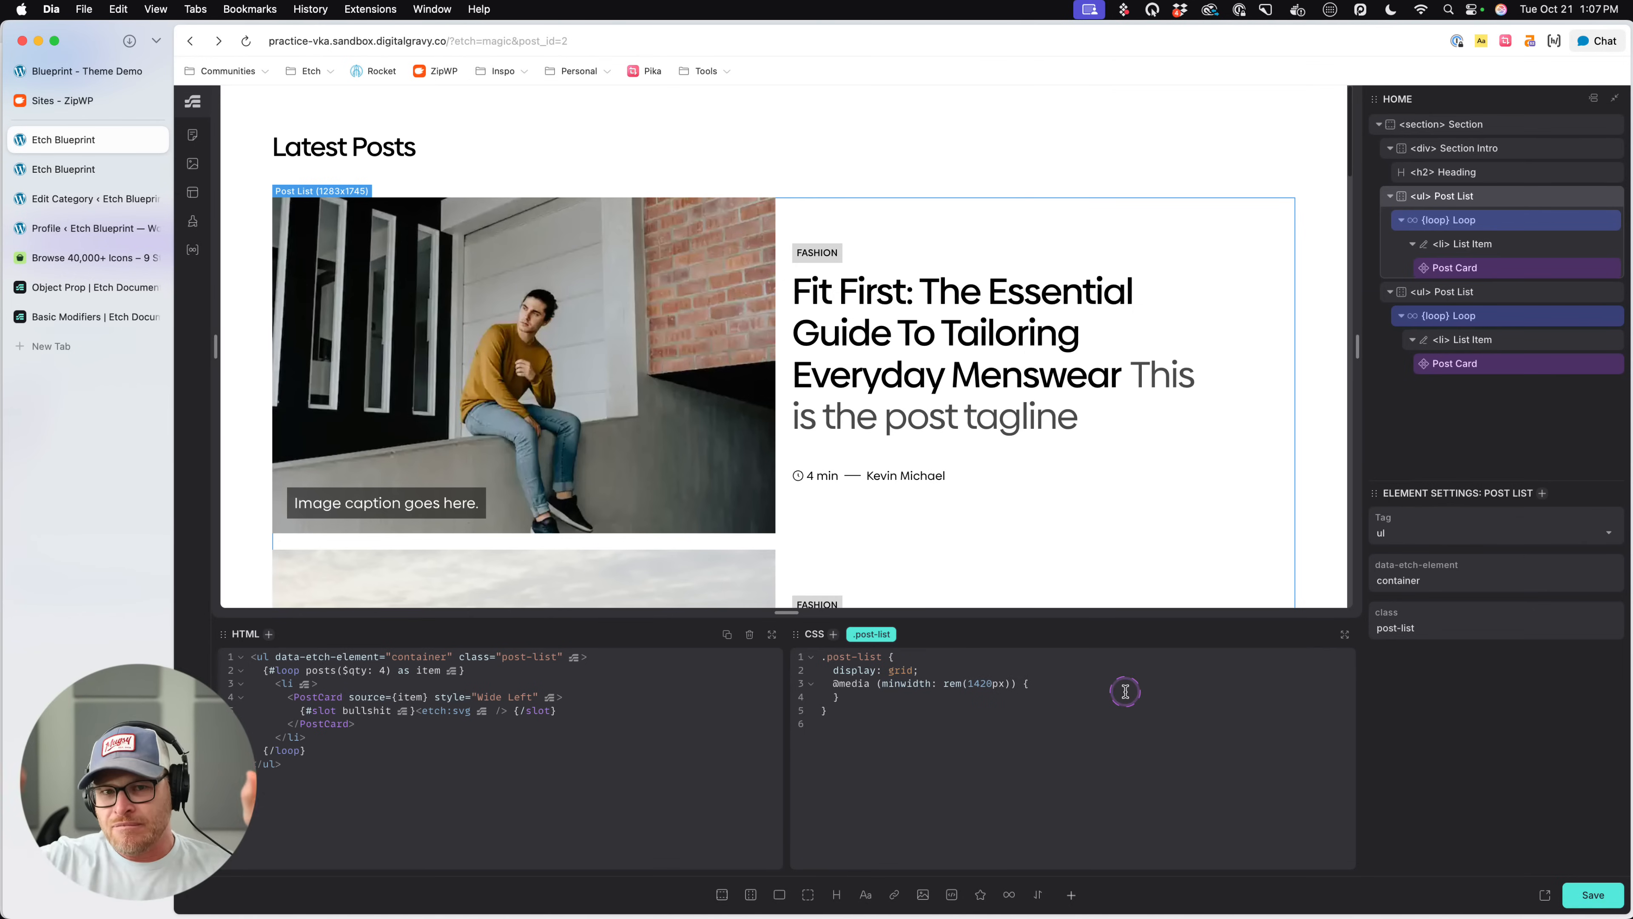
pyautogui.write('-')
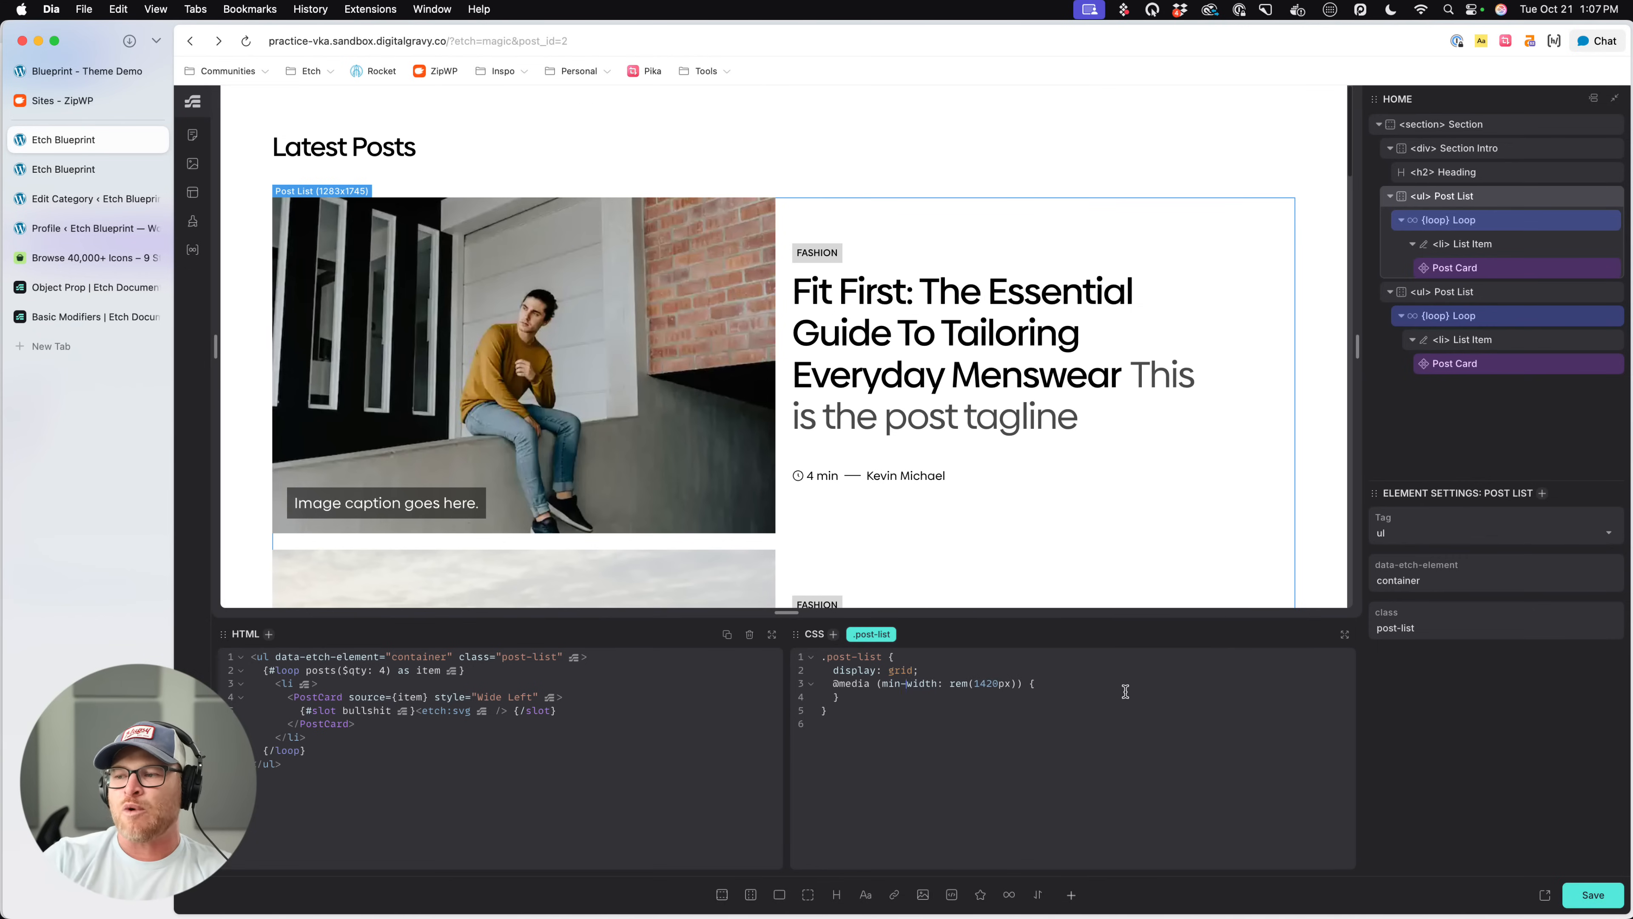
# - Change the media query condition to the range syntax width > rem(500px)
pyautogui.press('BackSpace')
pyautogui.press('BackSpace')
pyautogui.press('BackSpace')
pyautogui.press('BackSpace')
pyautogui.press('BackSpace')
pyautogui.press('BackSpace')
pyautogui.press('BackSpace')
pyautogui.press('BackSpace')
pyautogui.press('BackSpace')
pyautogui.press('BackSpace')
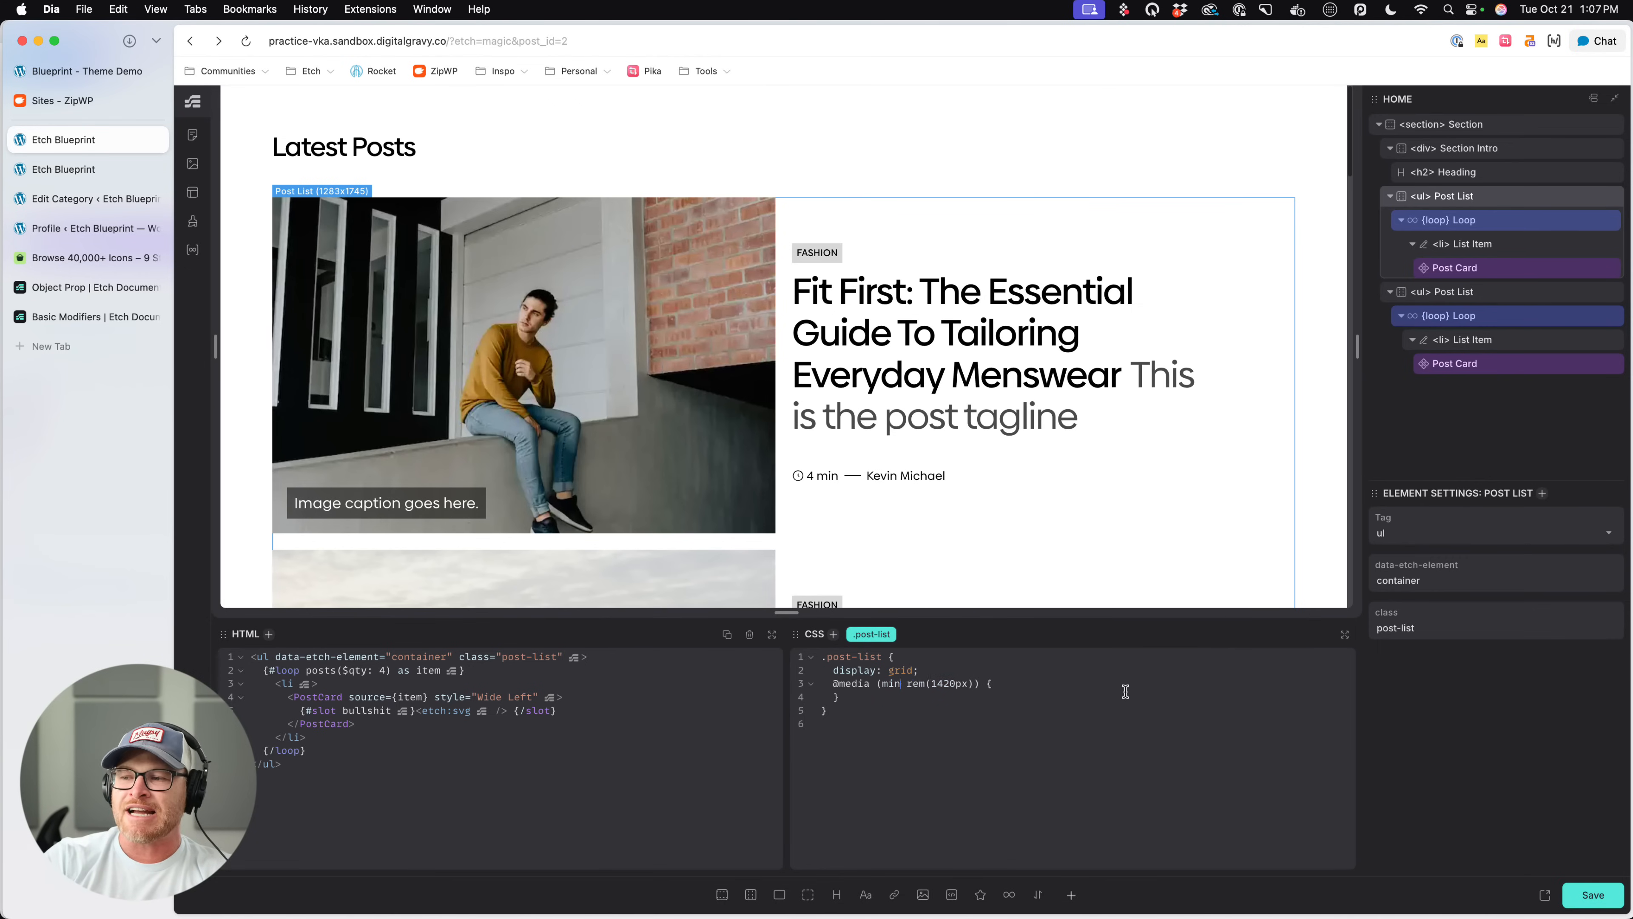
pyautogui.write('widt')
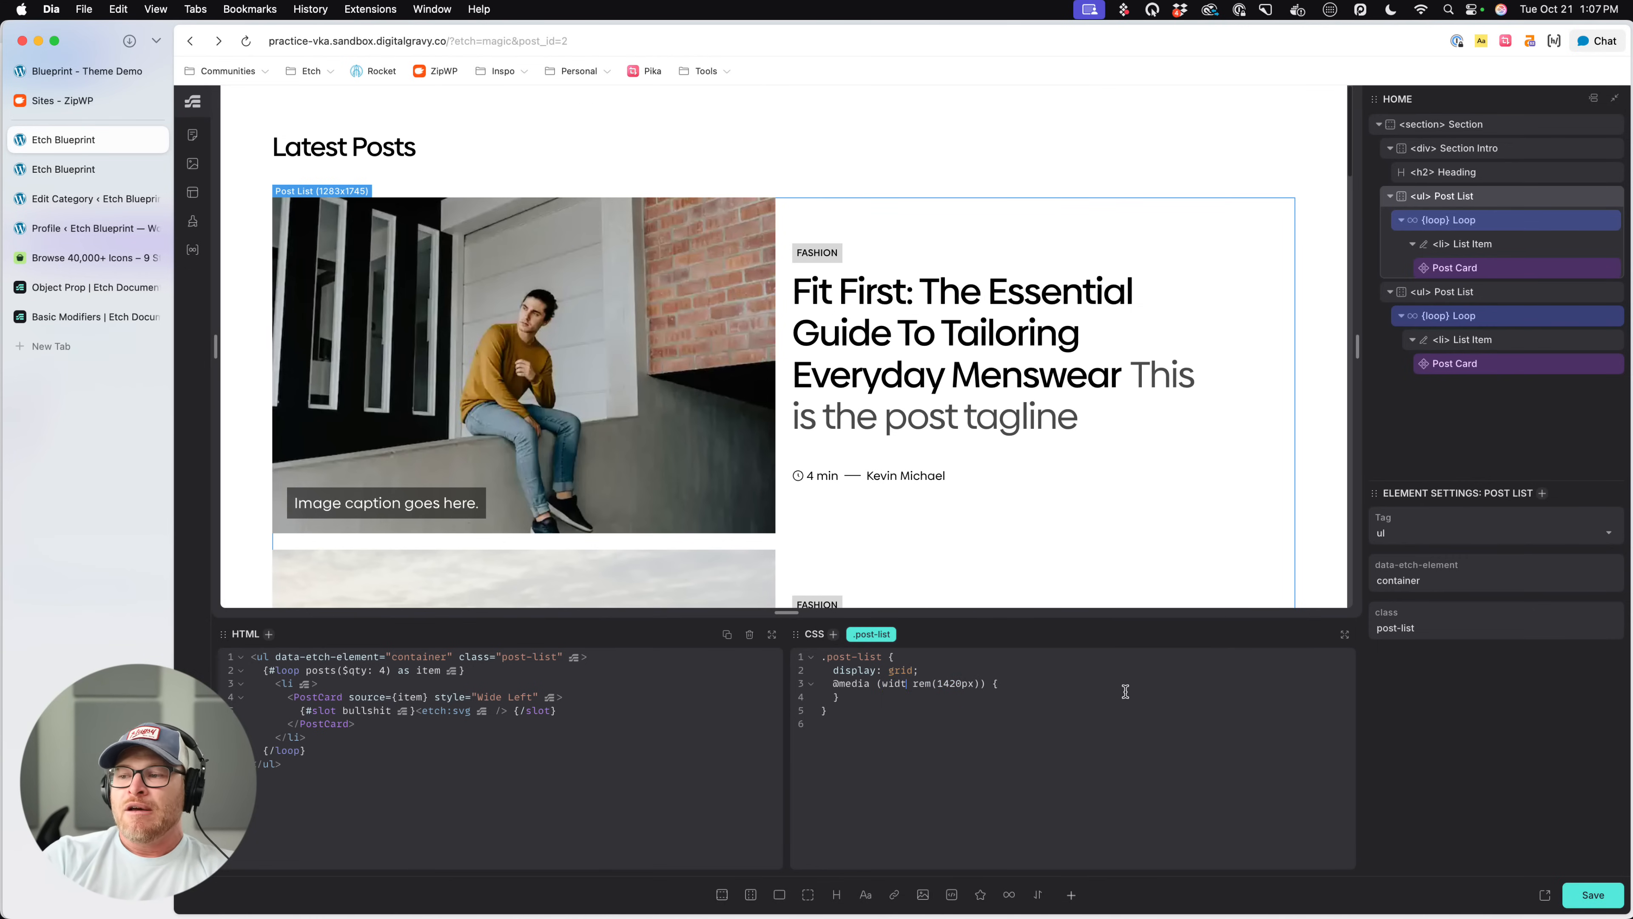
pyautogui.write('h >')
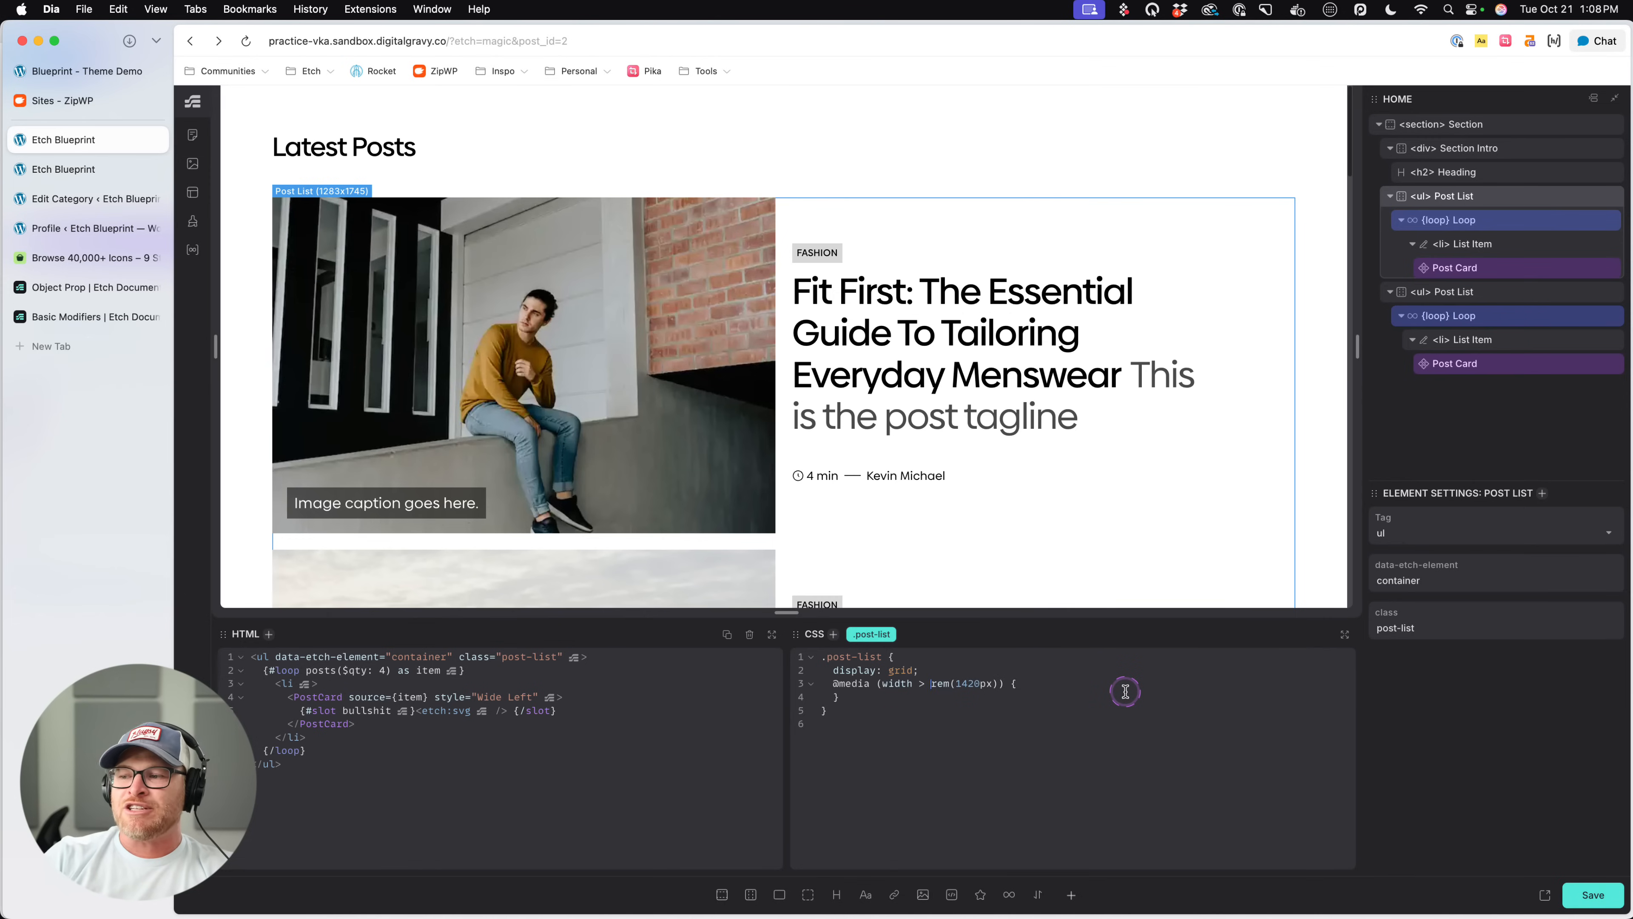
pyautogui.press('BackSpace')
pyautogui.press('BackSpace')
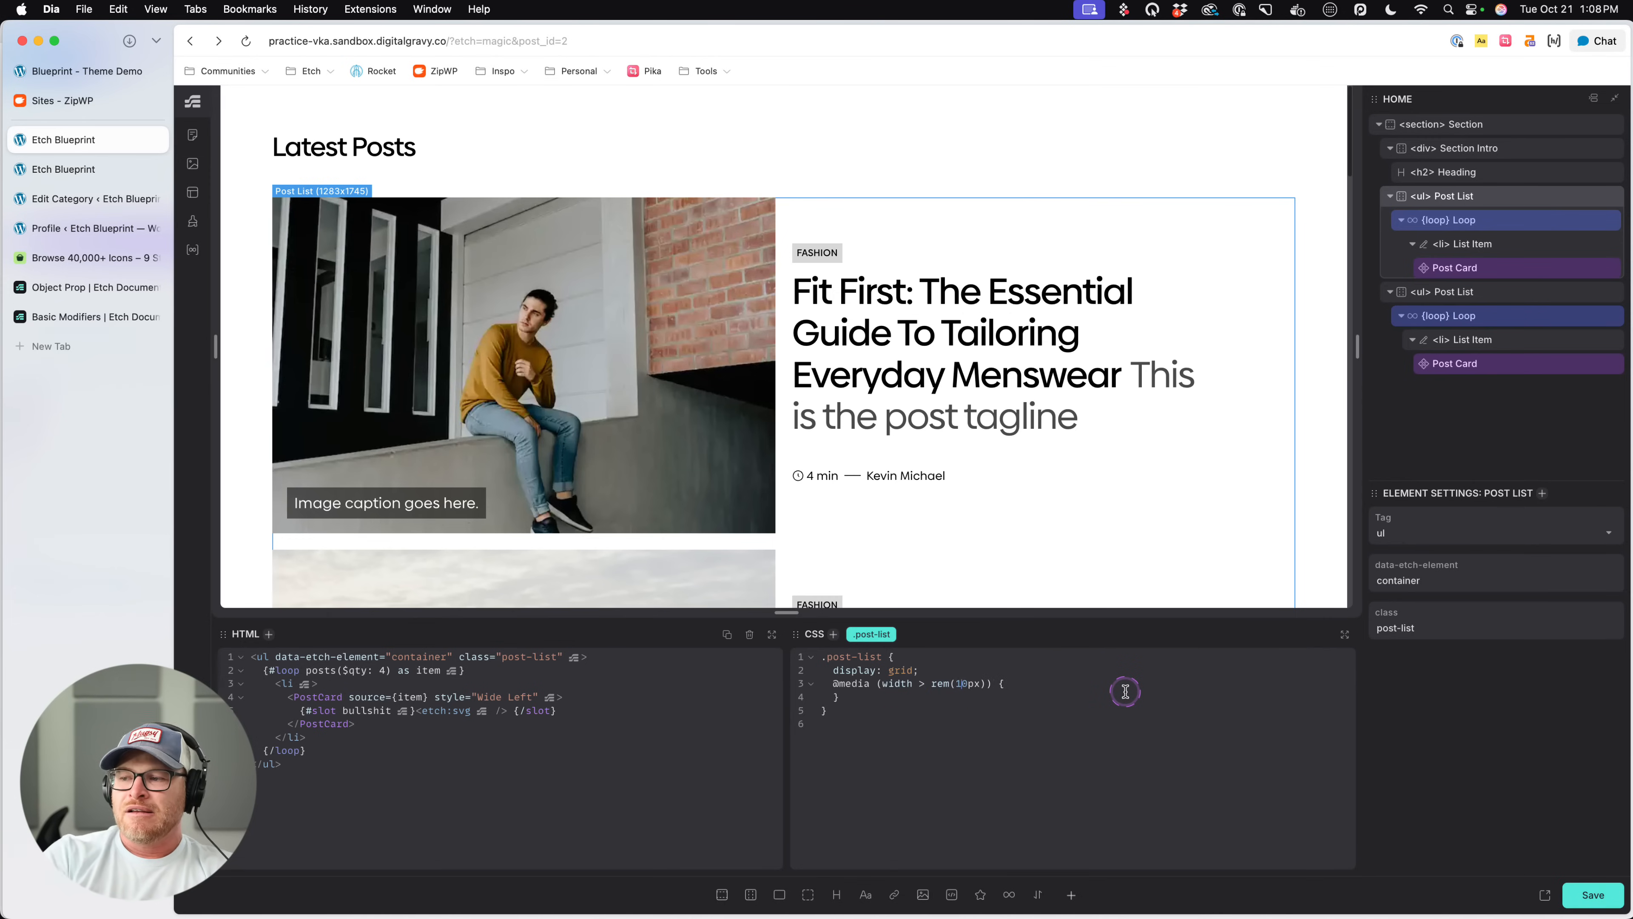
pyautogui.write('00')
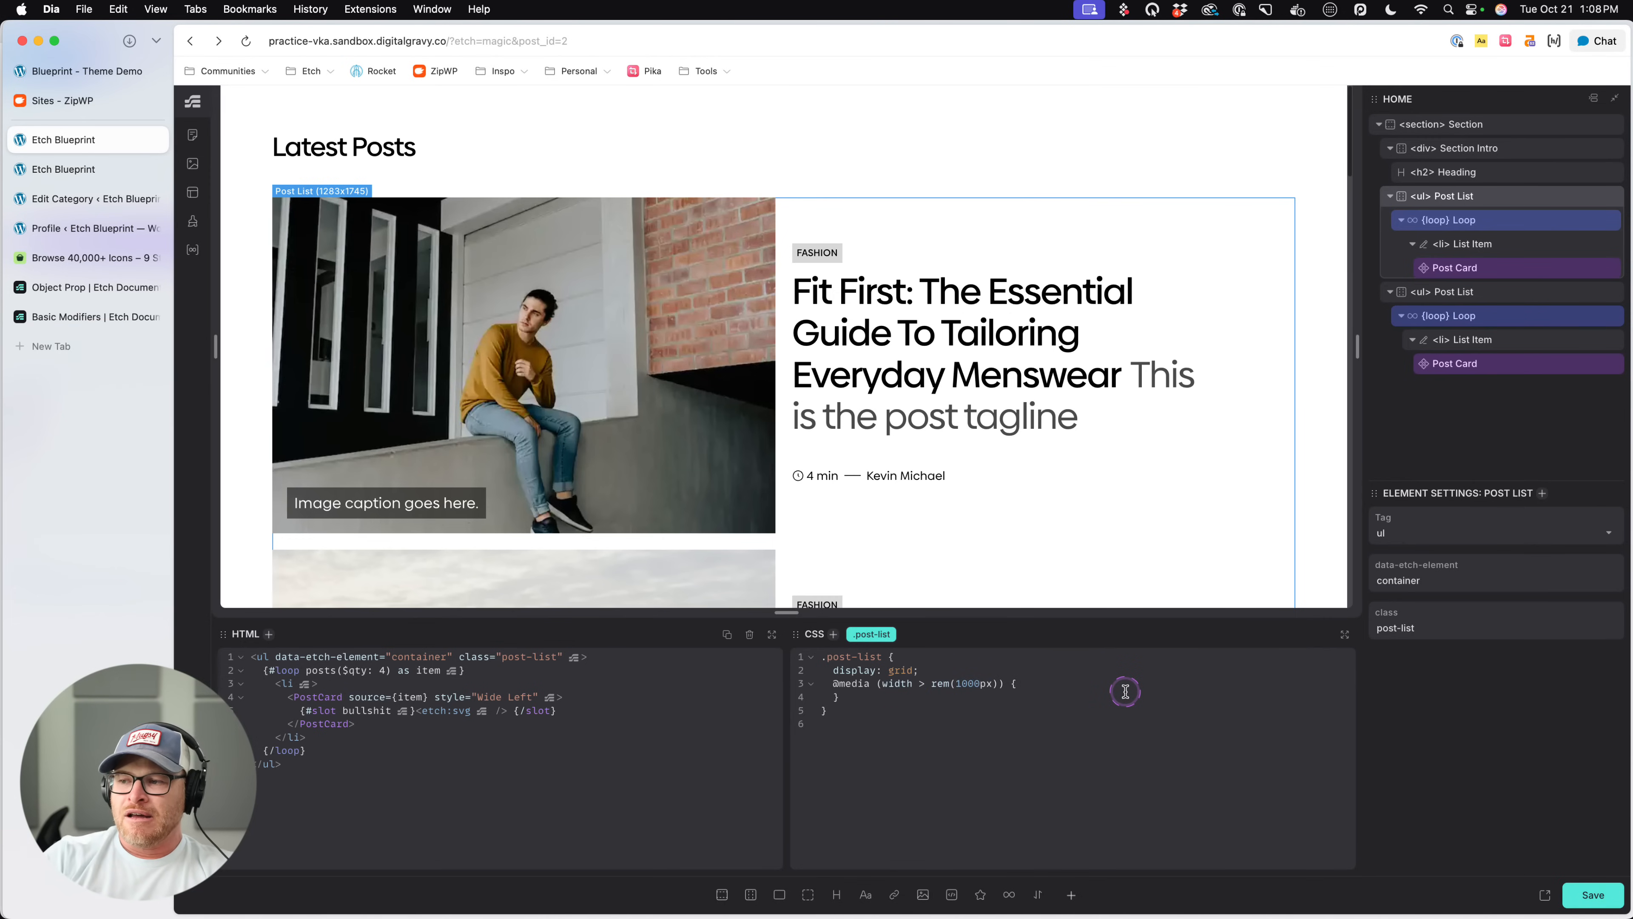
pyautogui.press('BackSpace')
pyautogui.press('BackSpace')
pyautogui.write('500px)')
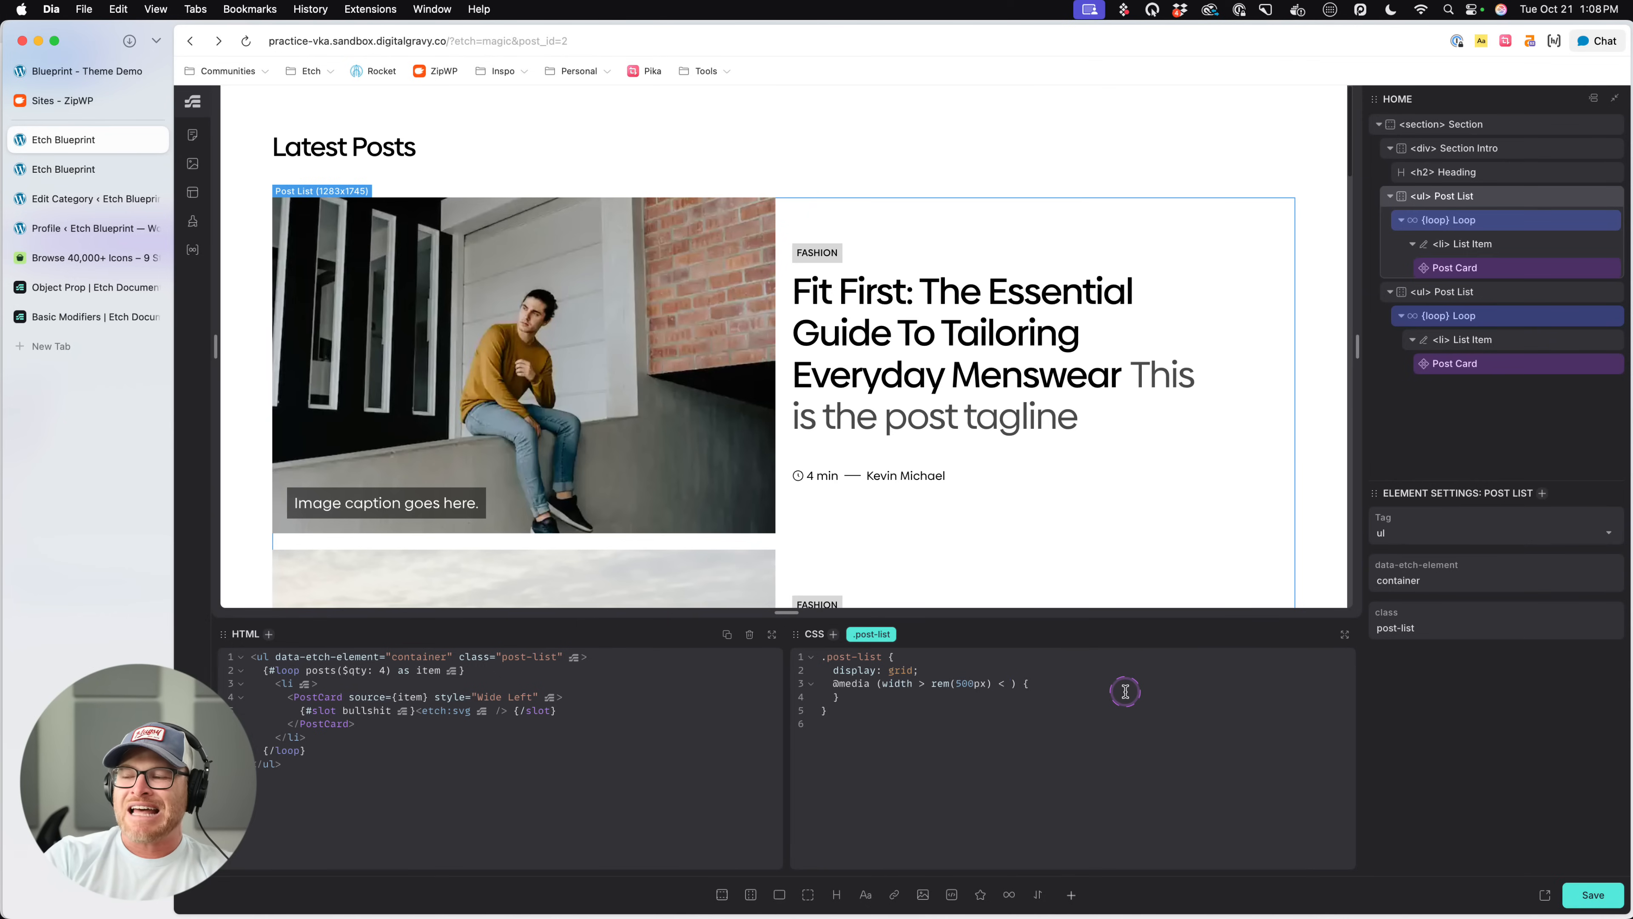
pyautogui.write(' < rem(1')
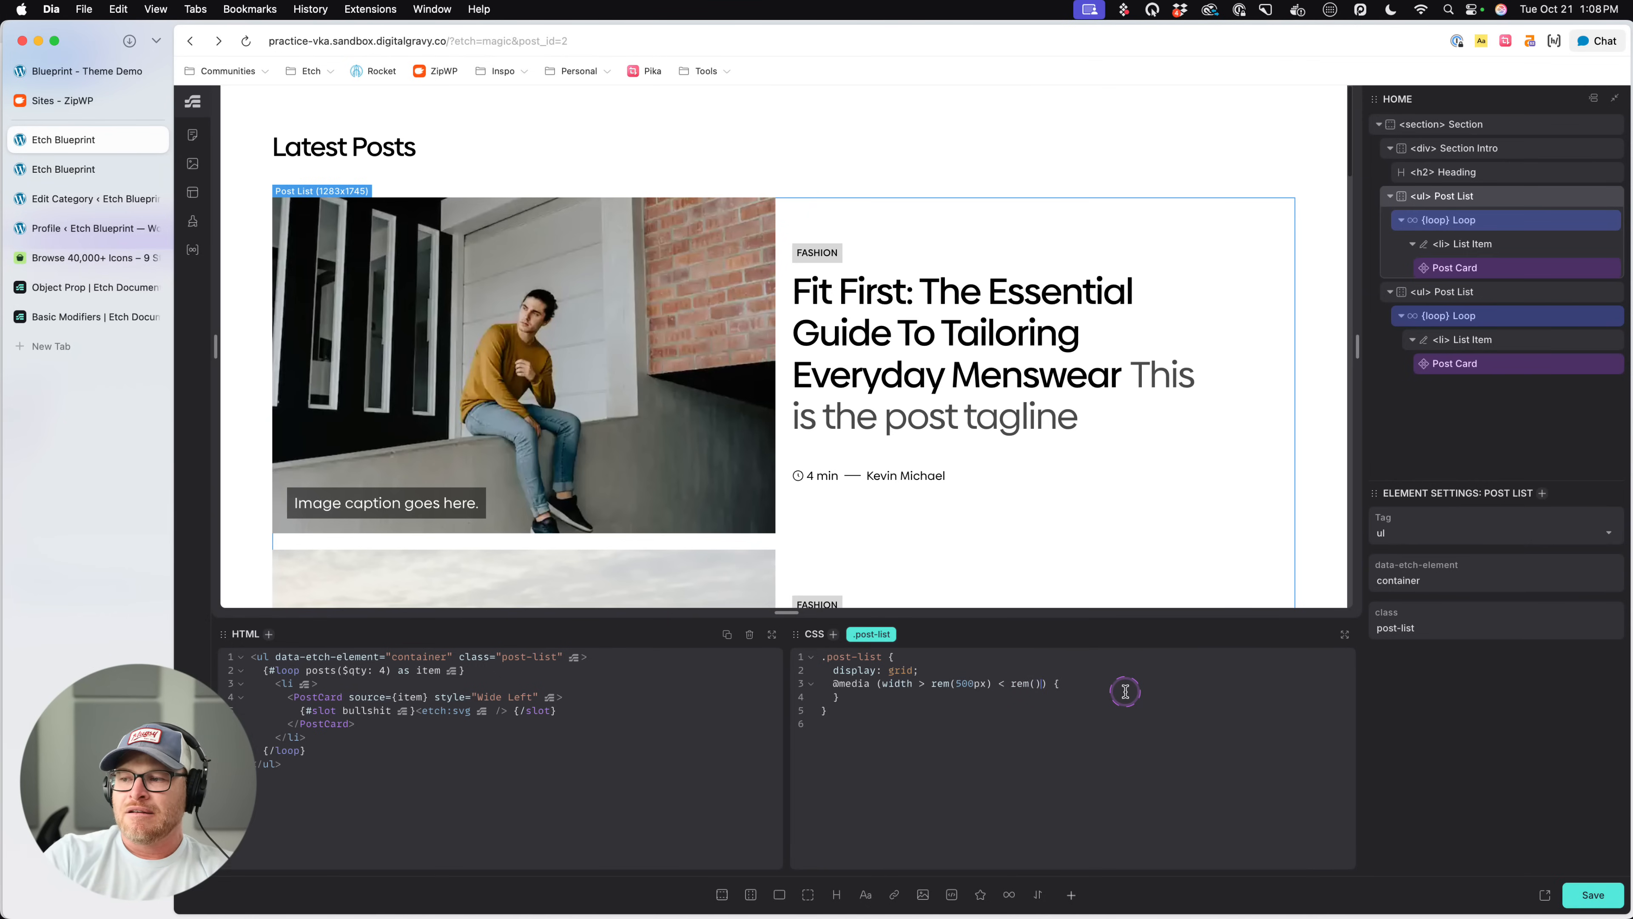
pyautogui.write('000px')
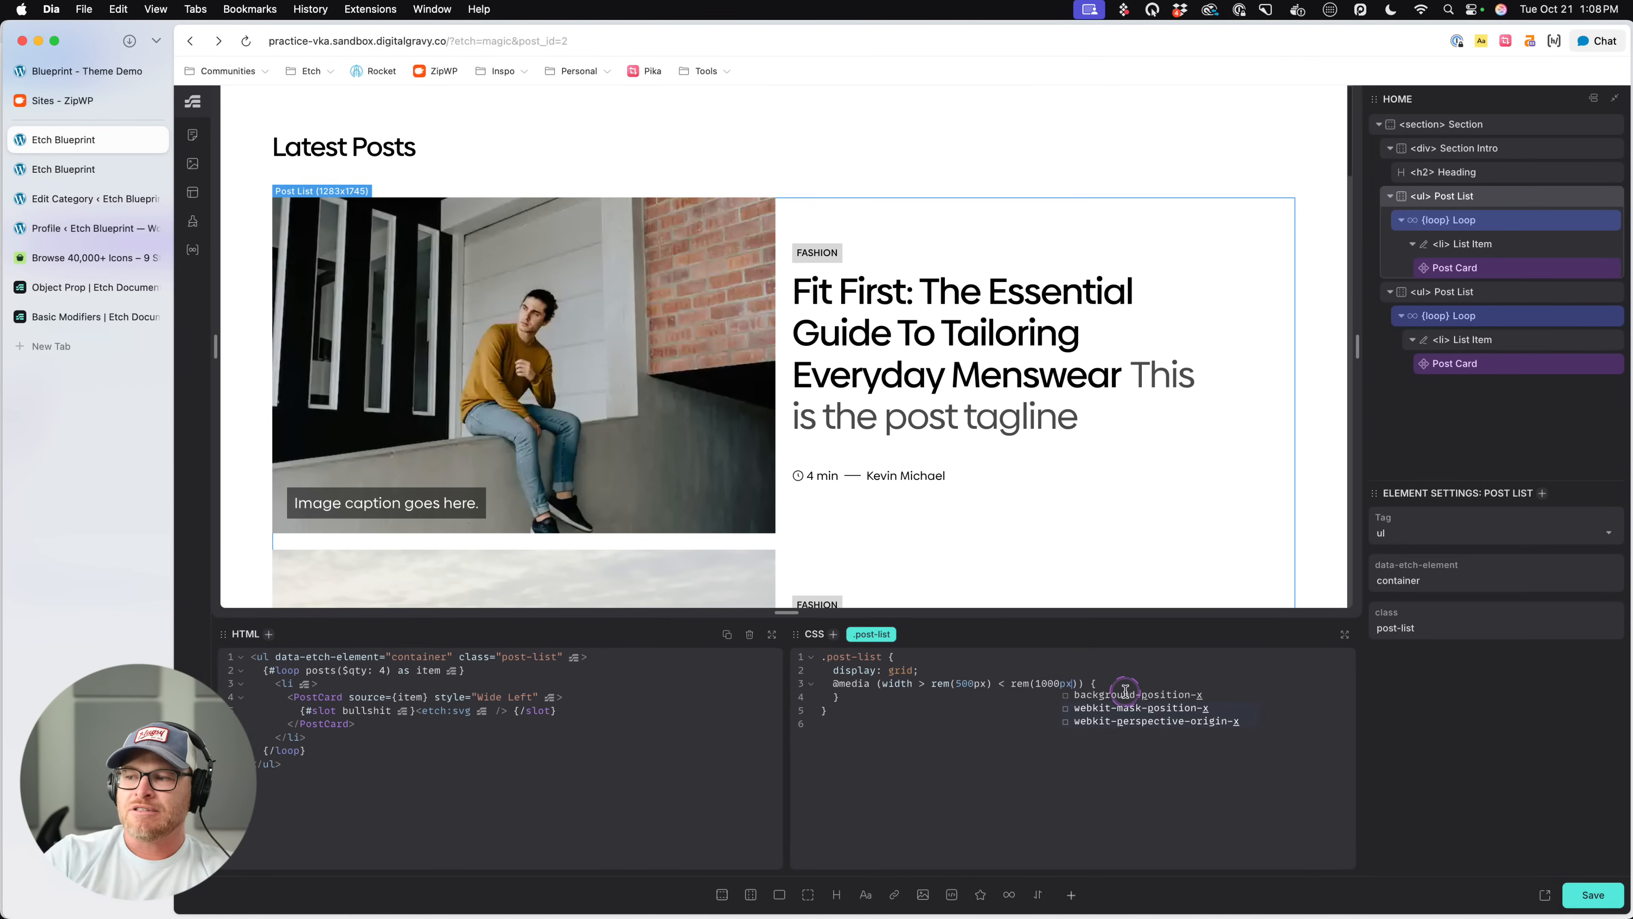
# - Extend the media query condition with the upper bound < rem(1000px) and highlight its width comparison
pyautogui.moveTo(918, 687); pyautogui.dragTo(885, 686)
pyautogui.click(1077, 704)
pyautogui.click(904, 722)
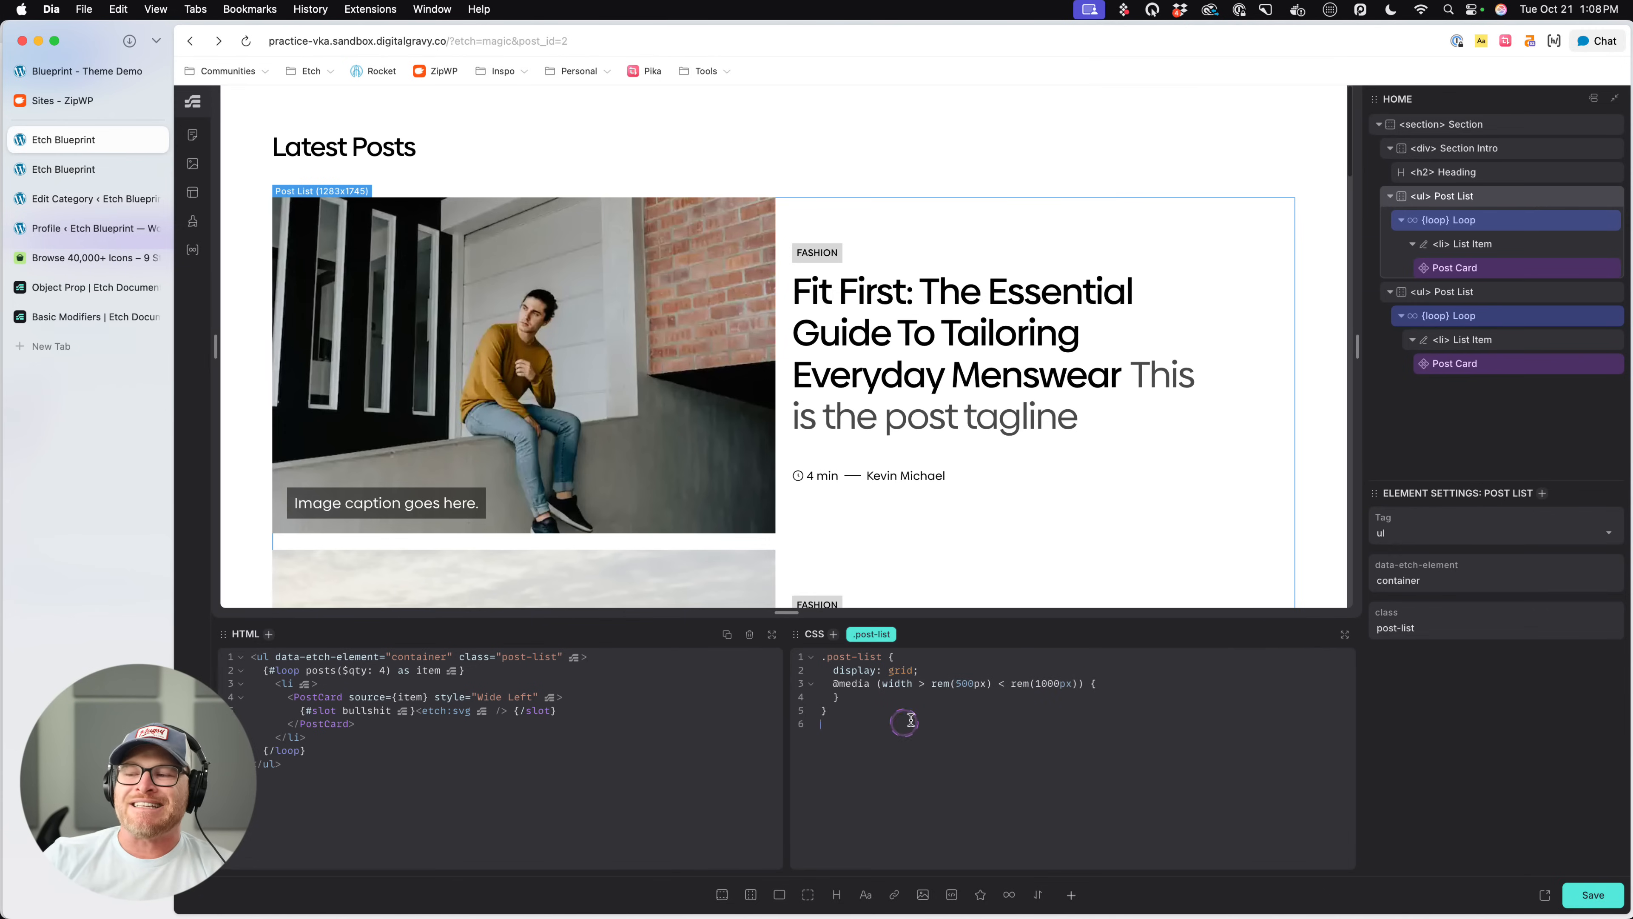
# - Replace the media query condition with width >= rem(500px) in the .post-list rule and save the page
pyautogui.moveTo(1080, 683); pyautogui.dragTo(931, 683)
pyautogui.press('BackSpace')
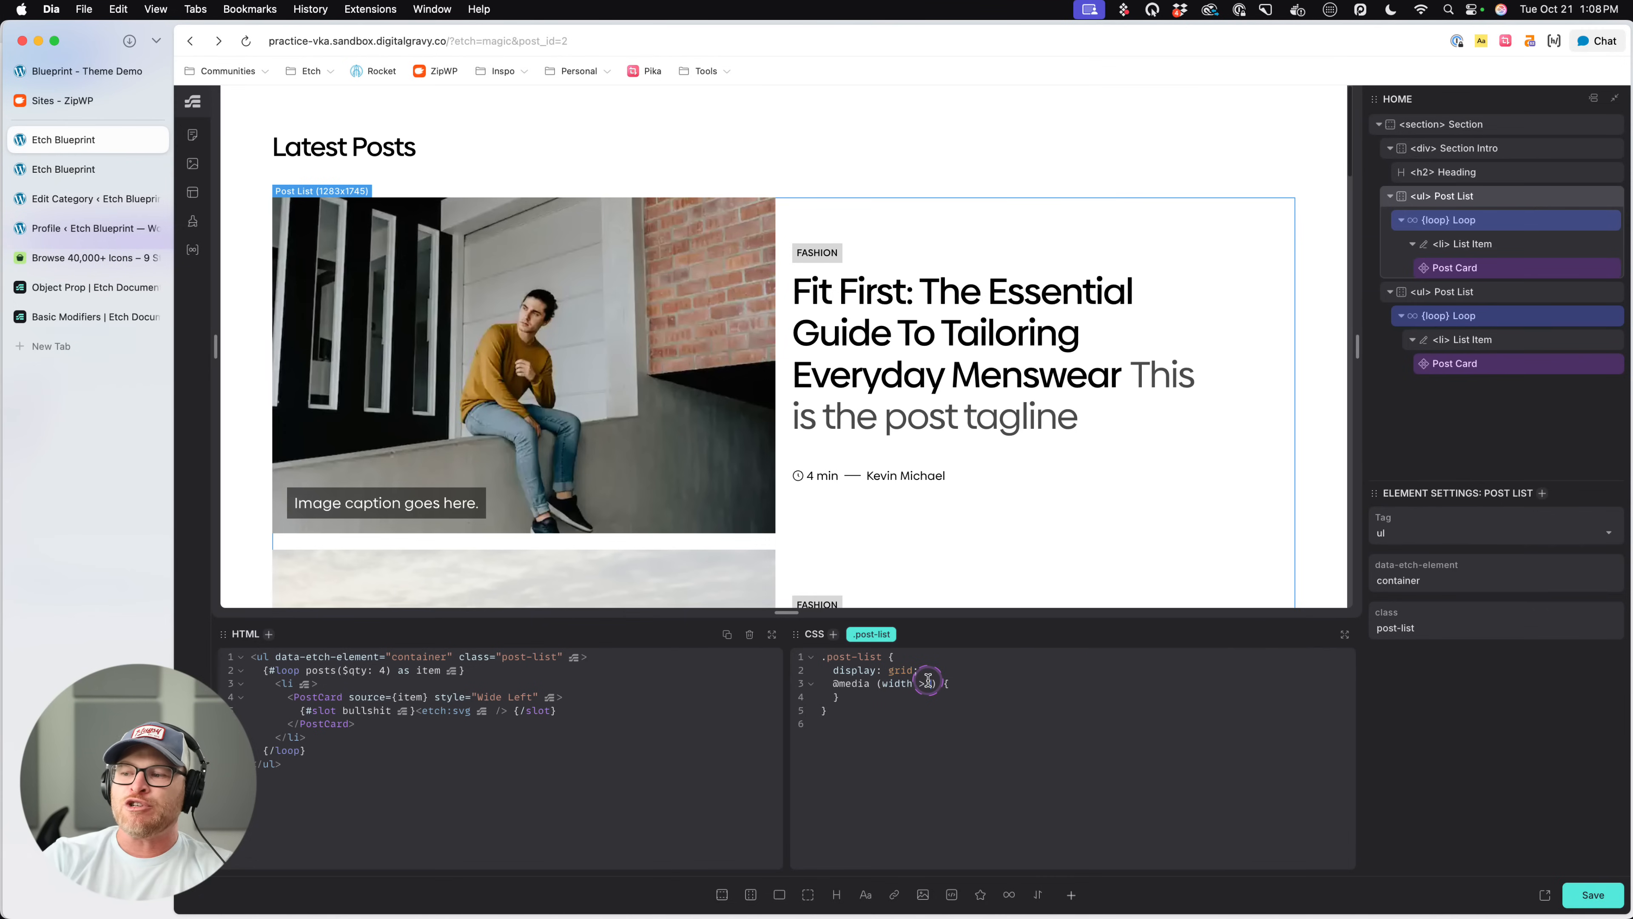
pyautogui.write('500px')
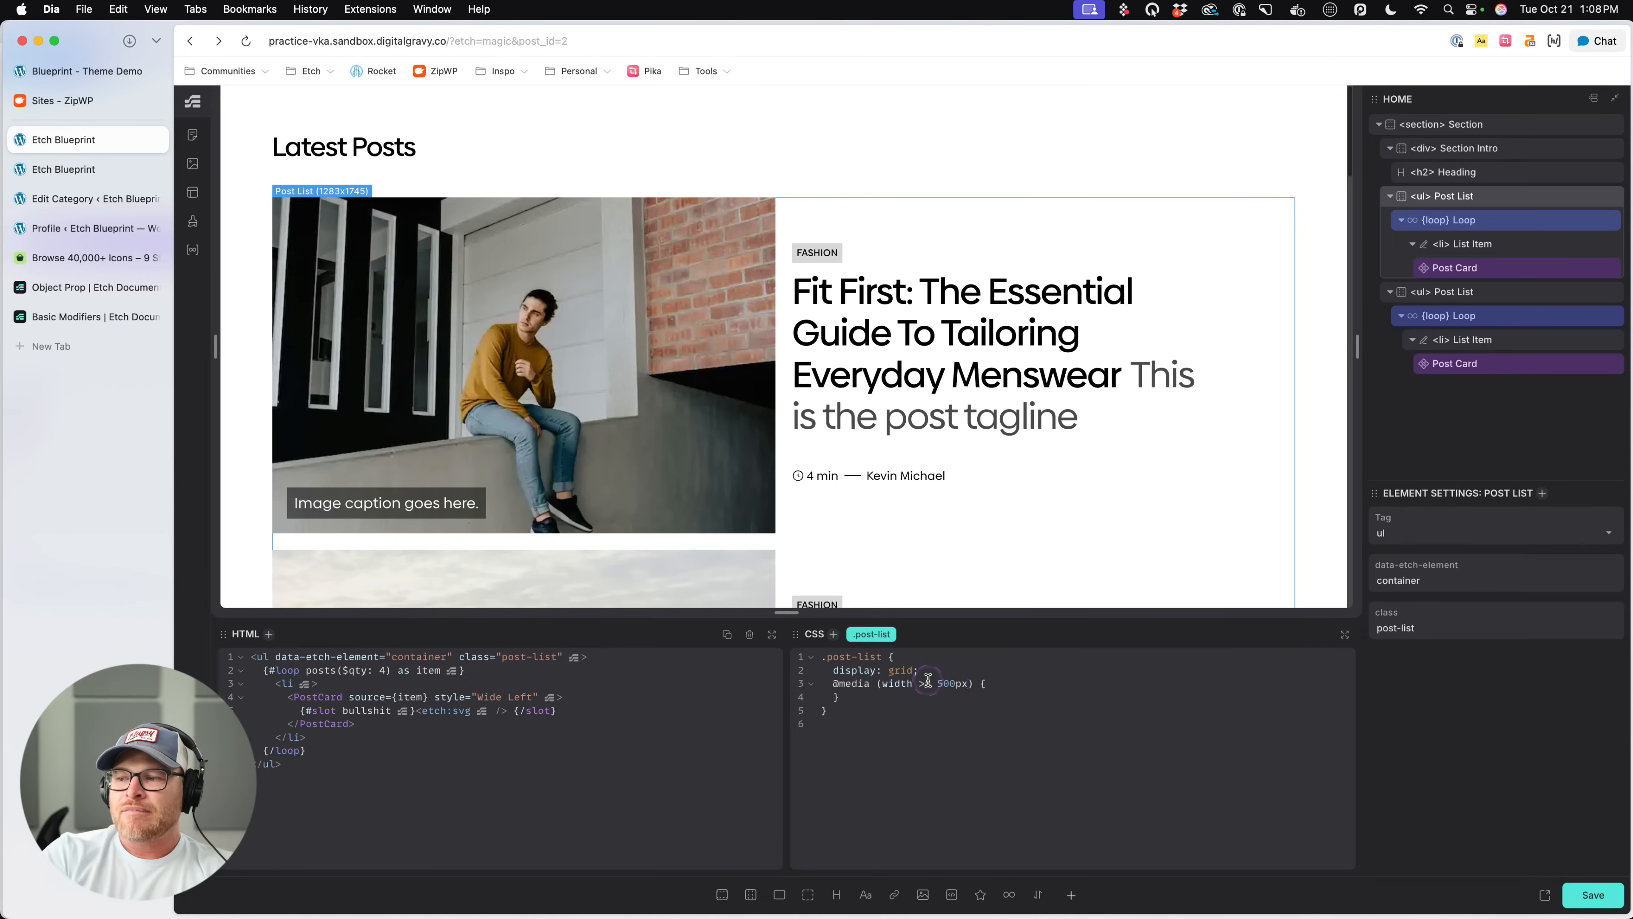
pyautogui.press('BackSpace')
pyautogui.press('BackSpace')
pyautogui.press('BackSpace')
pyautogui.press('BackSpace')
pyautogui.press('BackSpace')
pyautogui.write('rem(50')
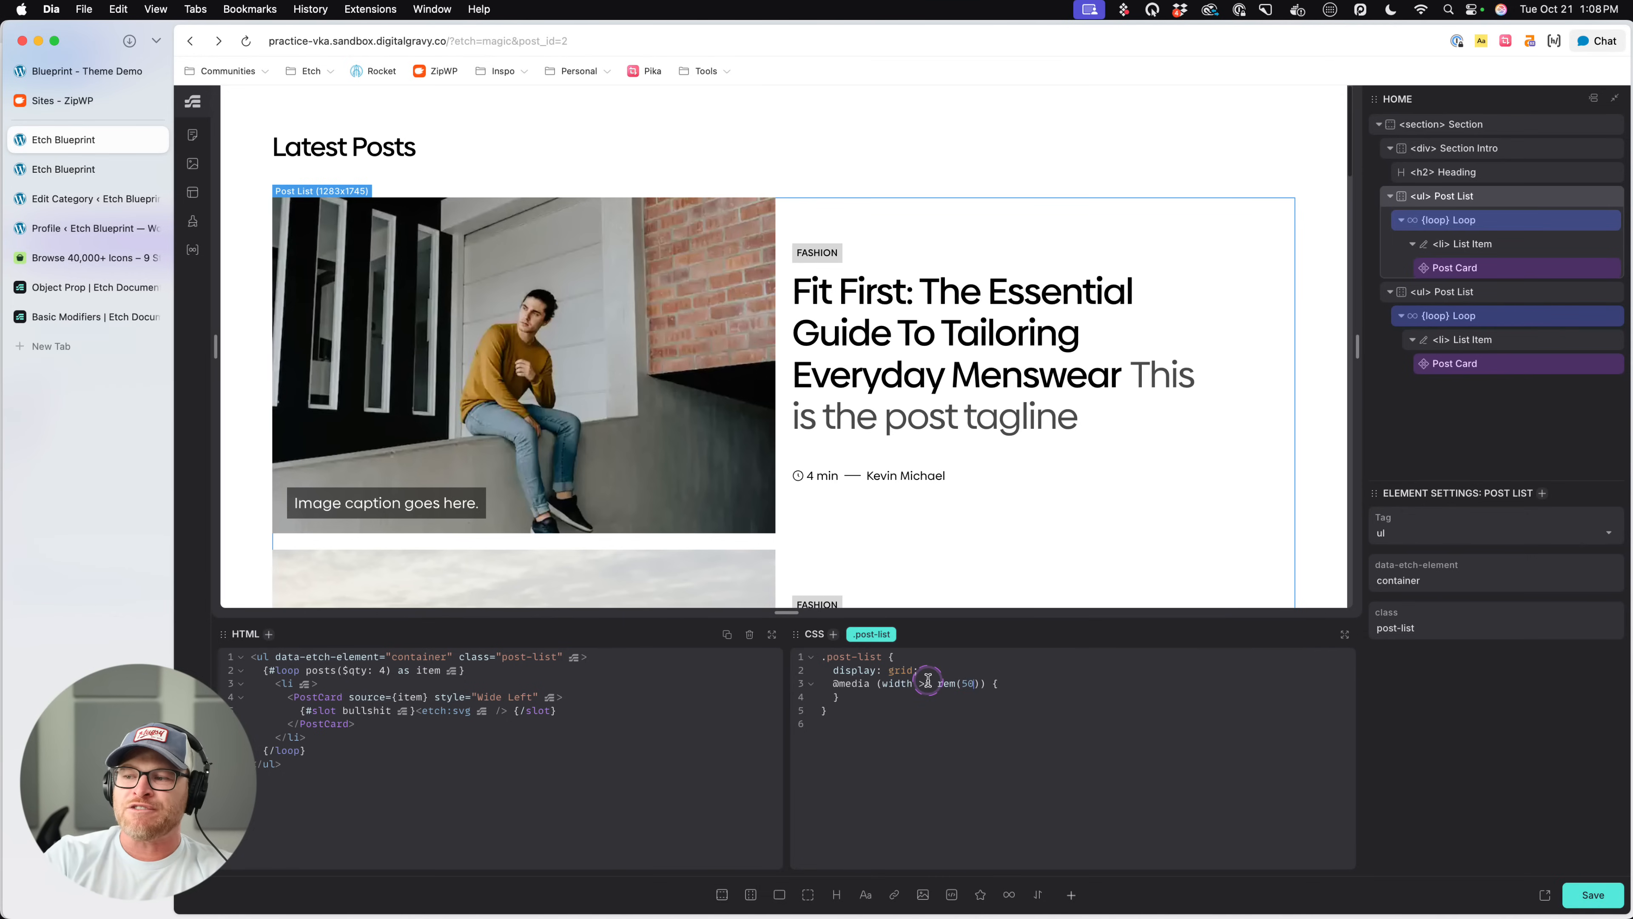
pyautogui.write('0px')
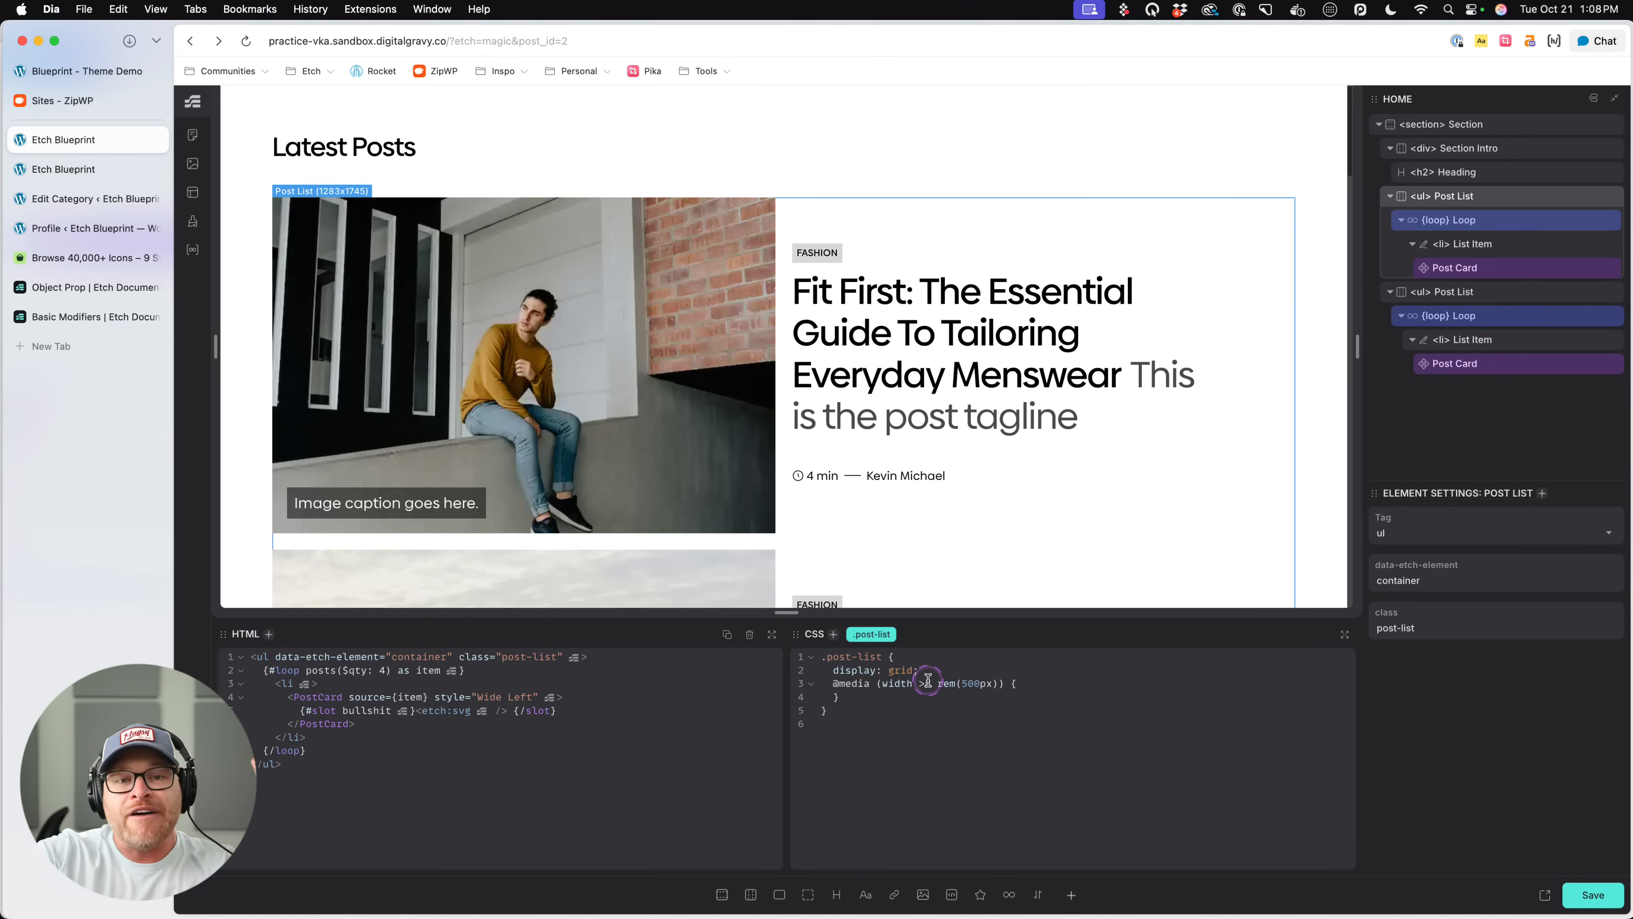
pyautogui.press('super+s')
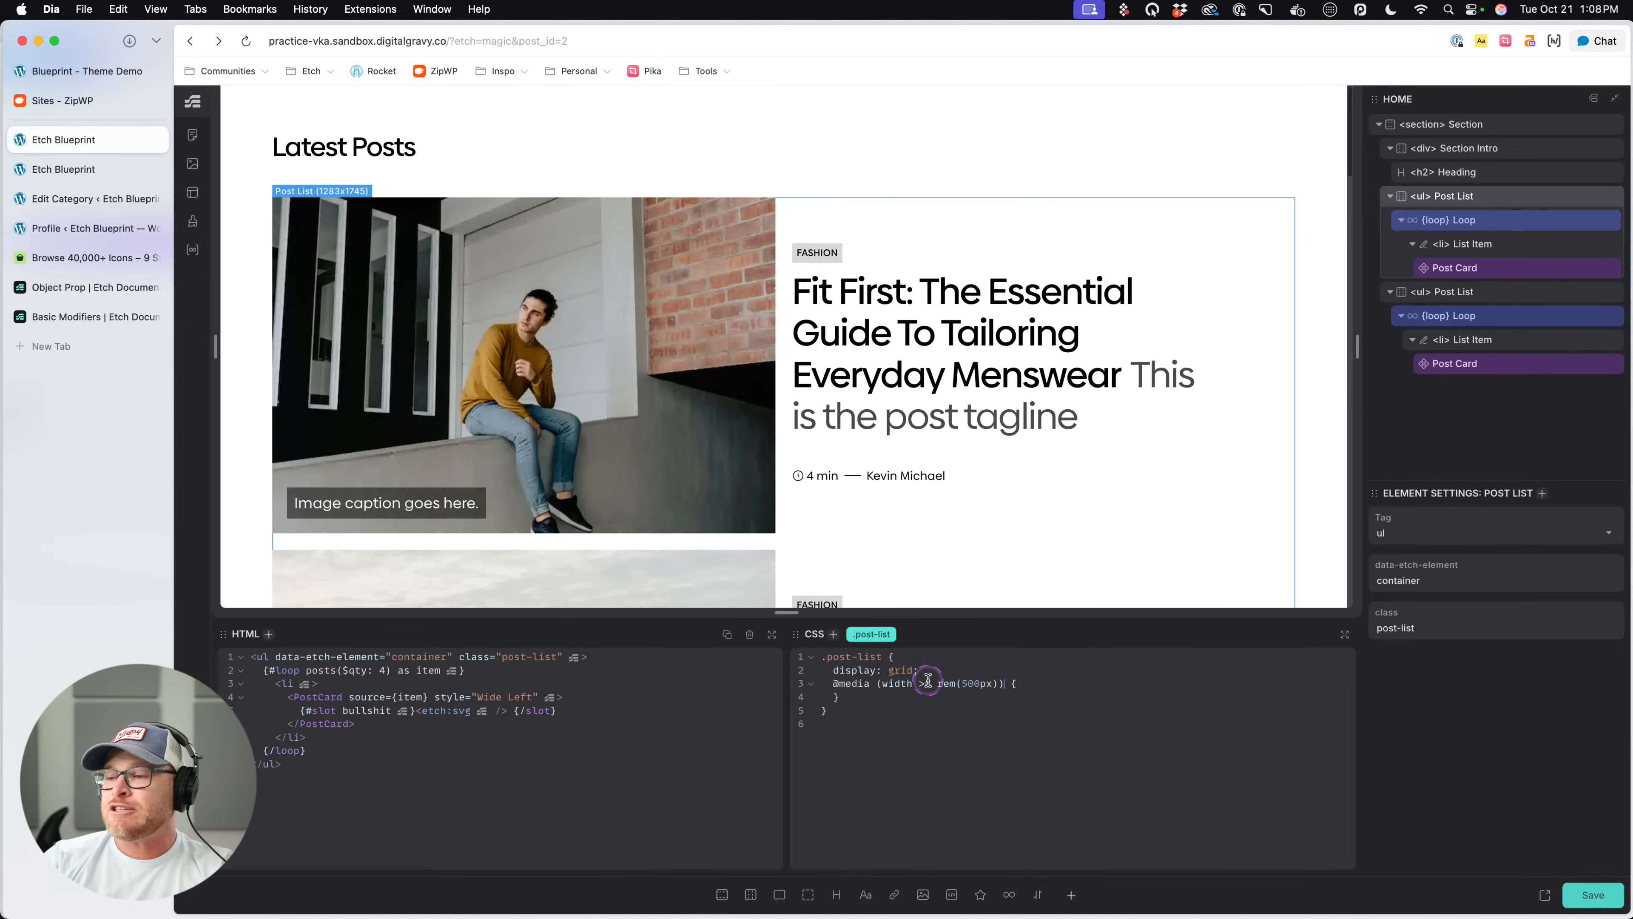
pyautogui.click(928, 683)
pyautogui.write('=')
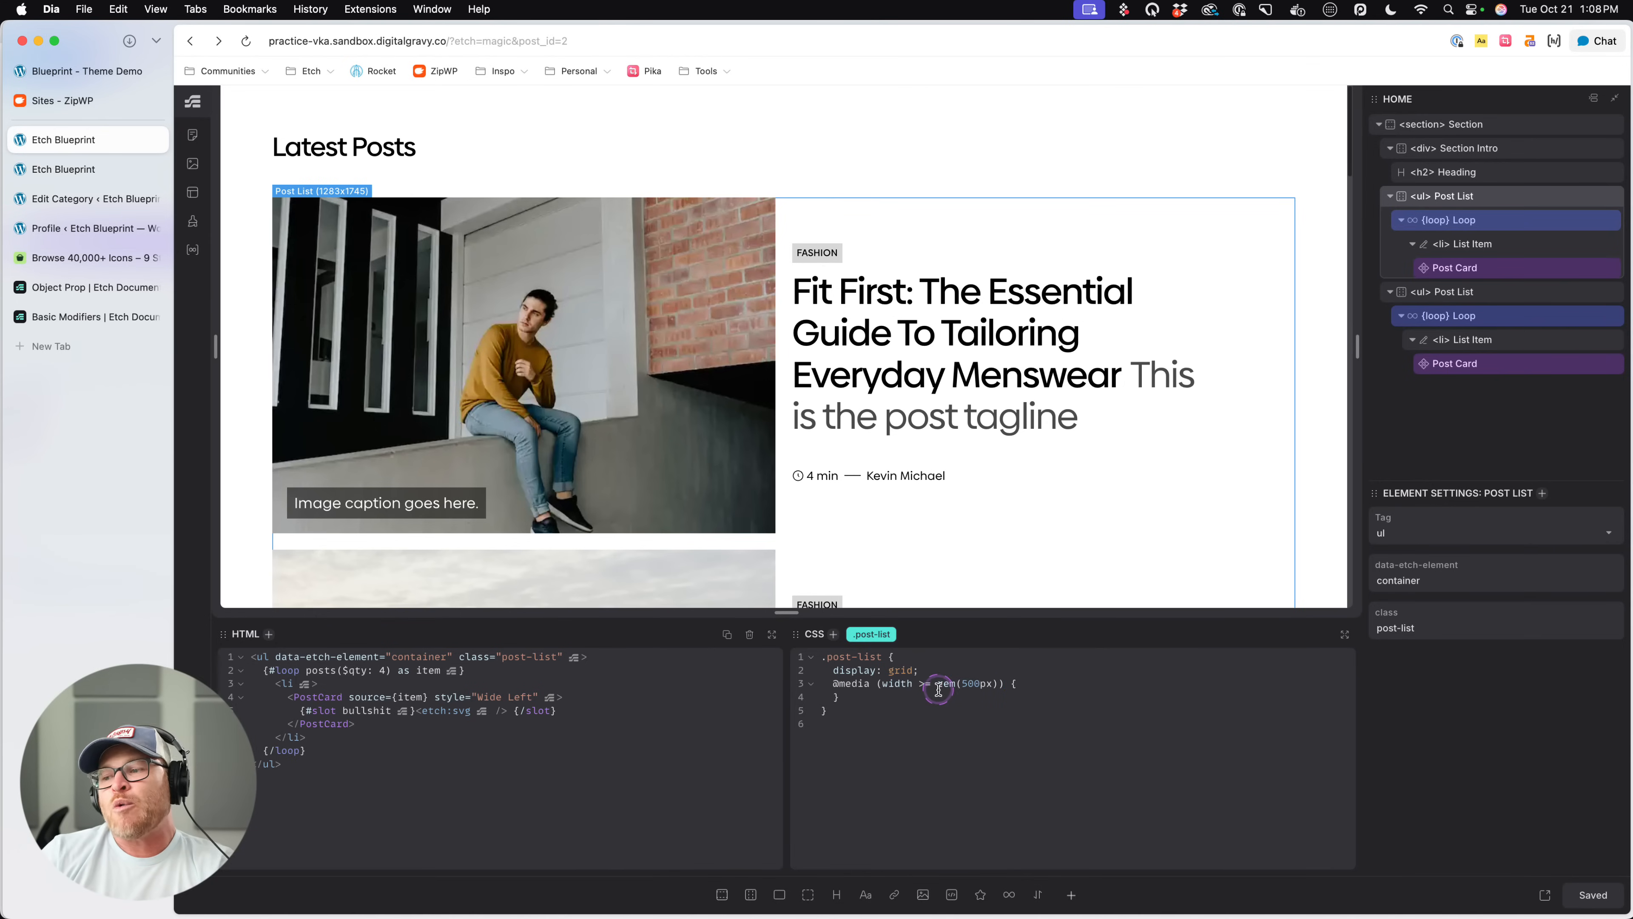
# - Try the less-than comparison in the .post-list media query, and restore its condition to width >= rem(500px)
pyautogui.press('super+s')
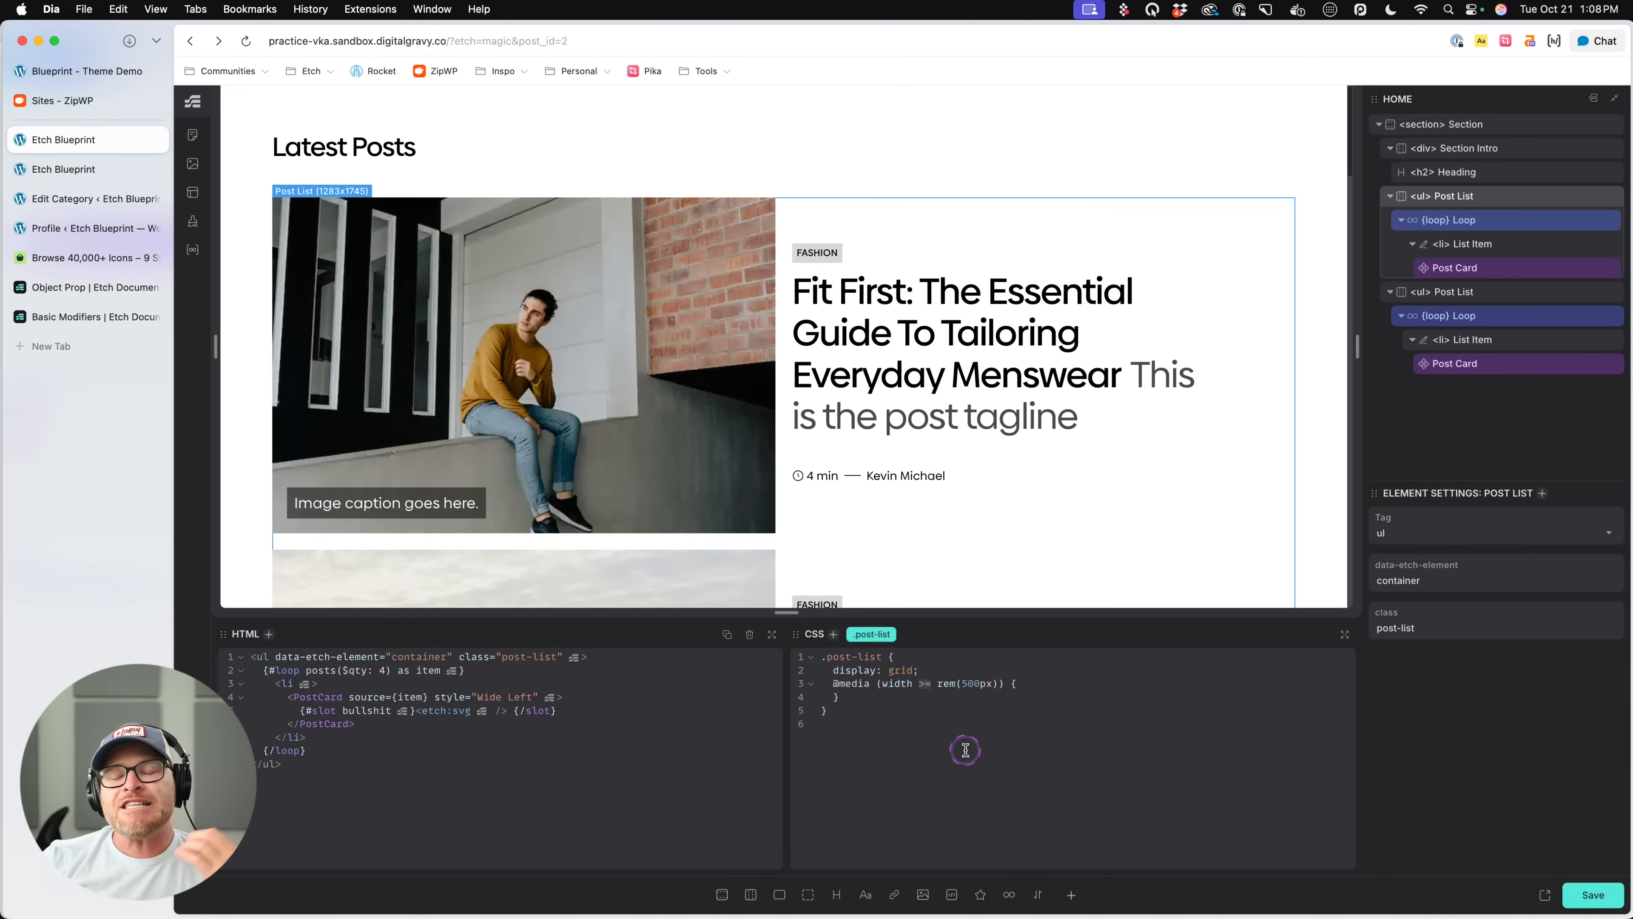
pyautogui.press('BackSpace')
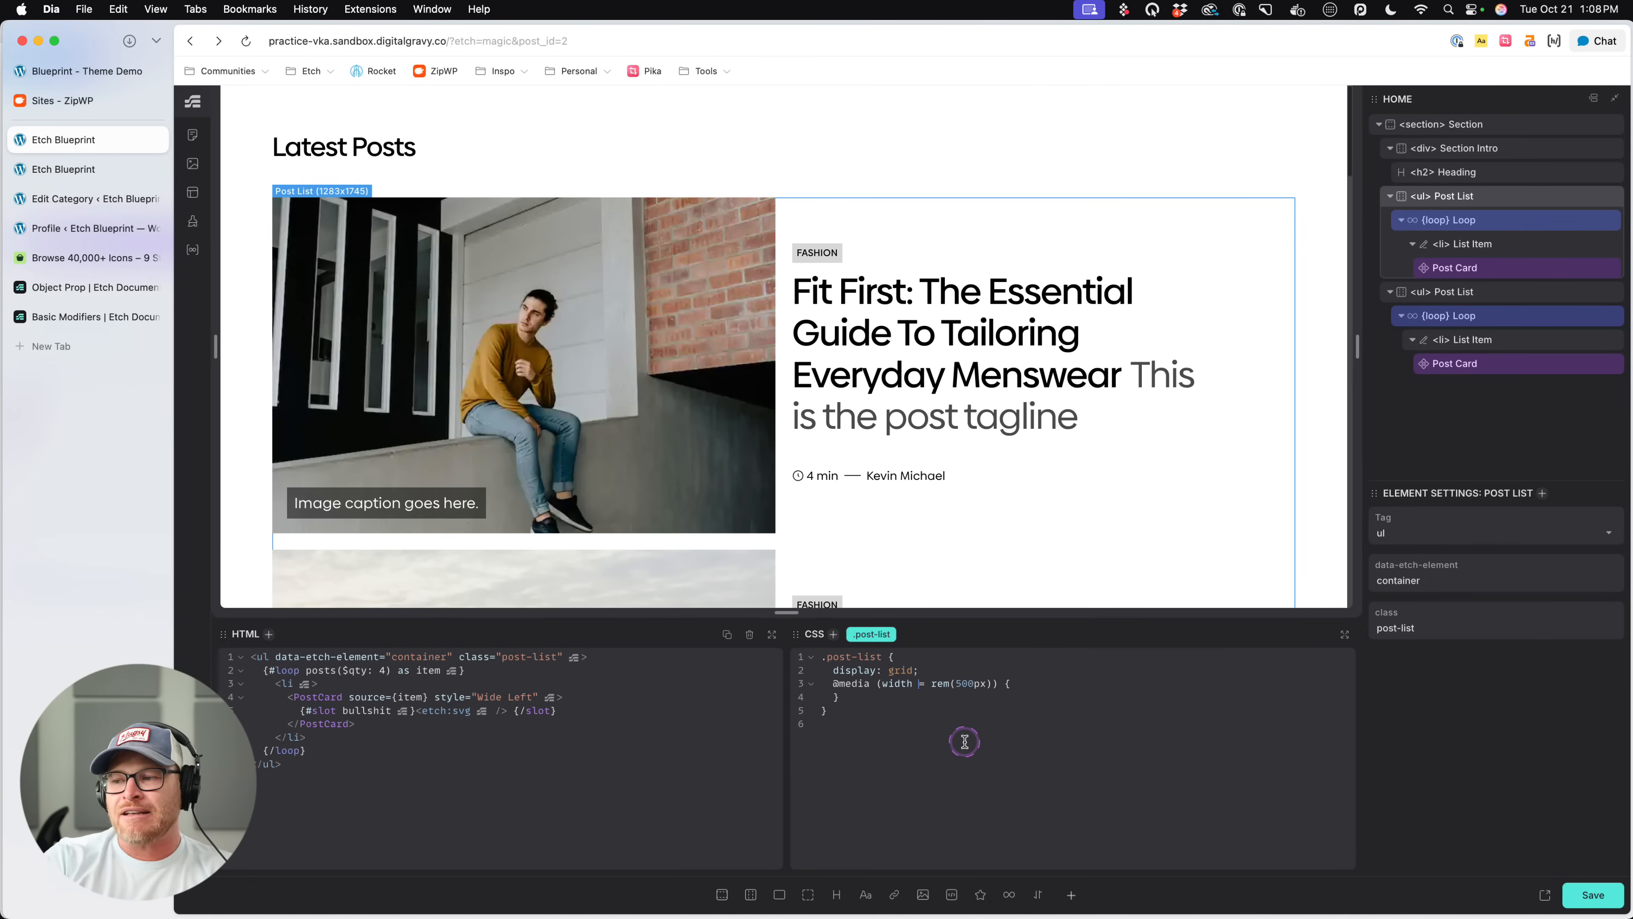
pyautogui.write('<')
pyautogui.press('BackSpace')
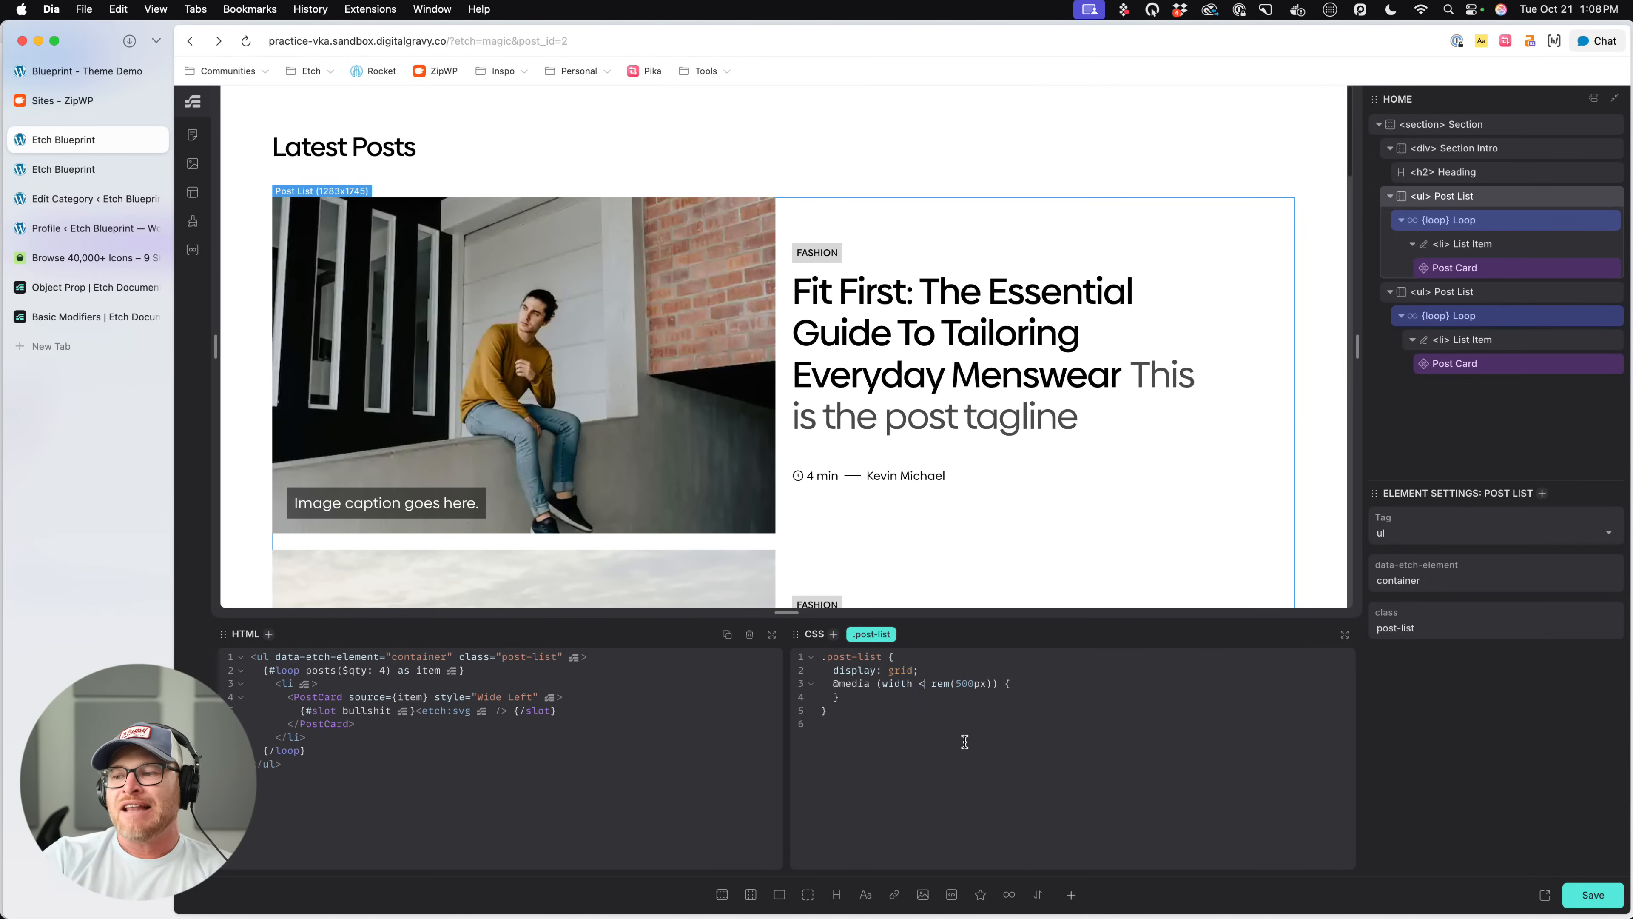
pyautogui.write('=')
pyautogui.press('BackSpace')
pyautogui.press('BackSpace')
pyautogui.write('>')
pyautogui.click(965, 741)
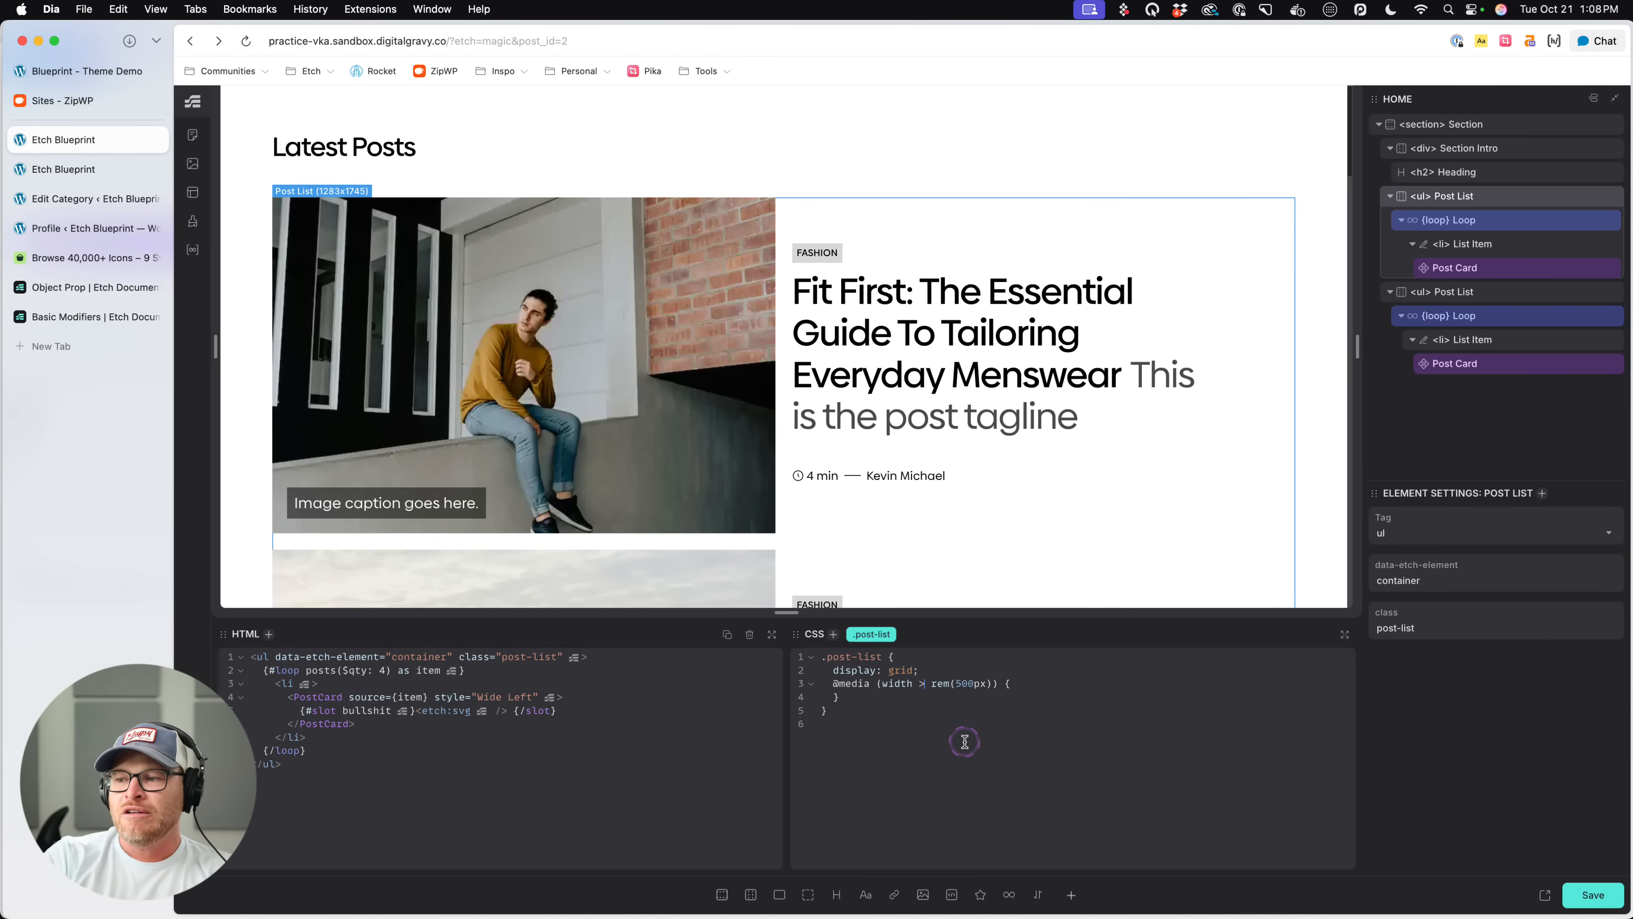
pyautogui.write('=')
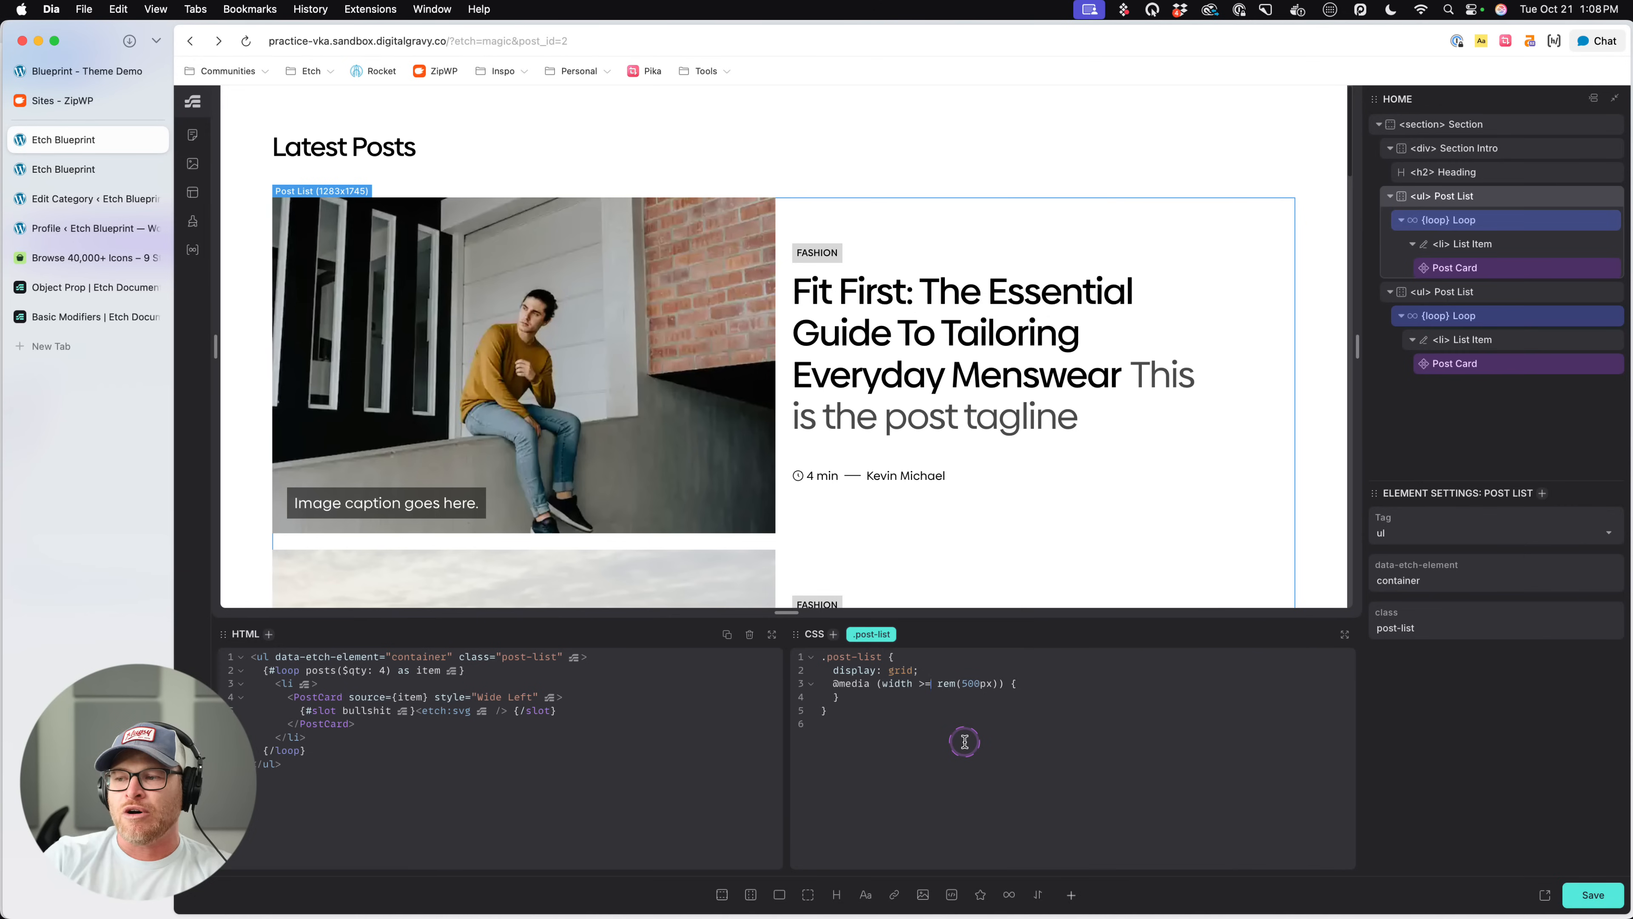
# - Add two copies of the width >= rem(500px) media query block inside the .post-list rule
pyautogui.click(834, 684)
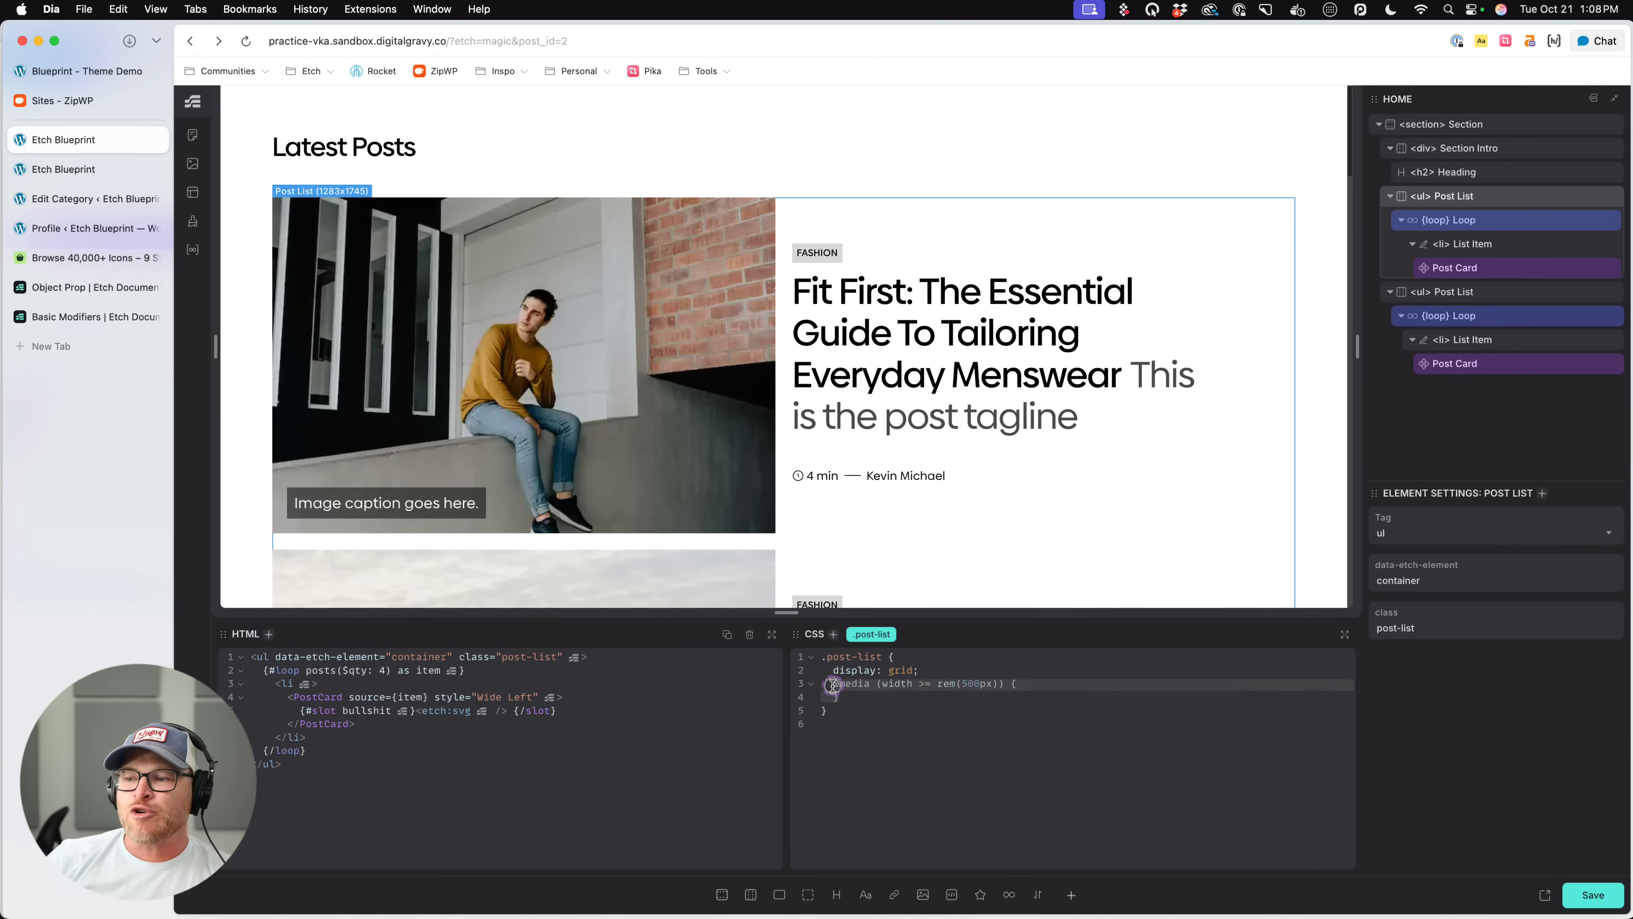
pyautogui.press('Right')
pyautogui.press('Return')
pyautogui.press('super+v')
pyautogui.press('Return')
pyautogui.press('super+v')
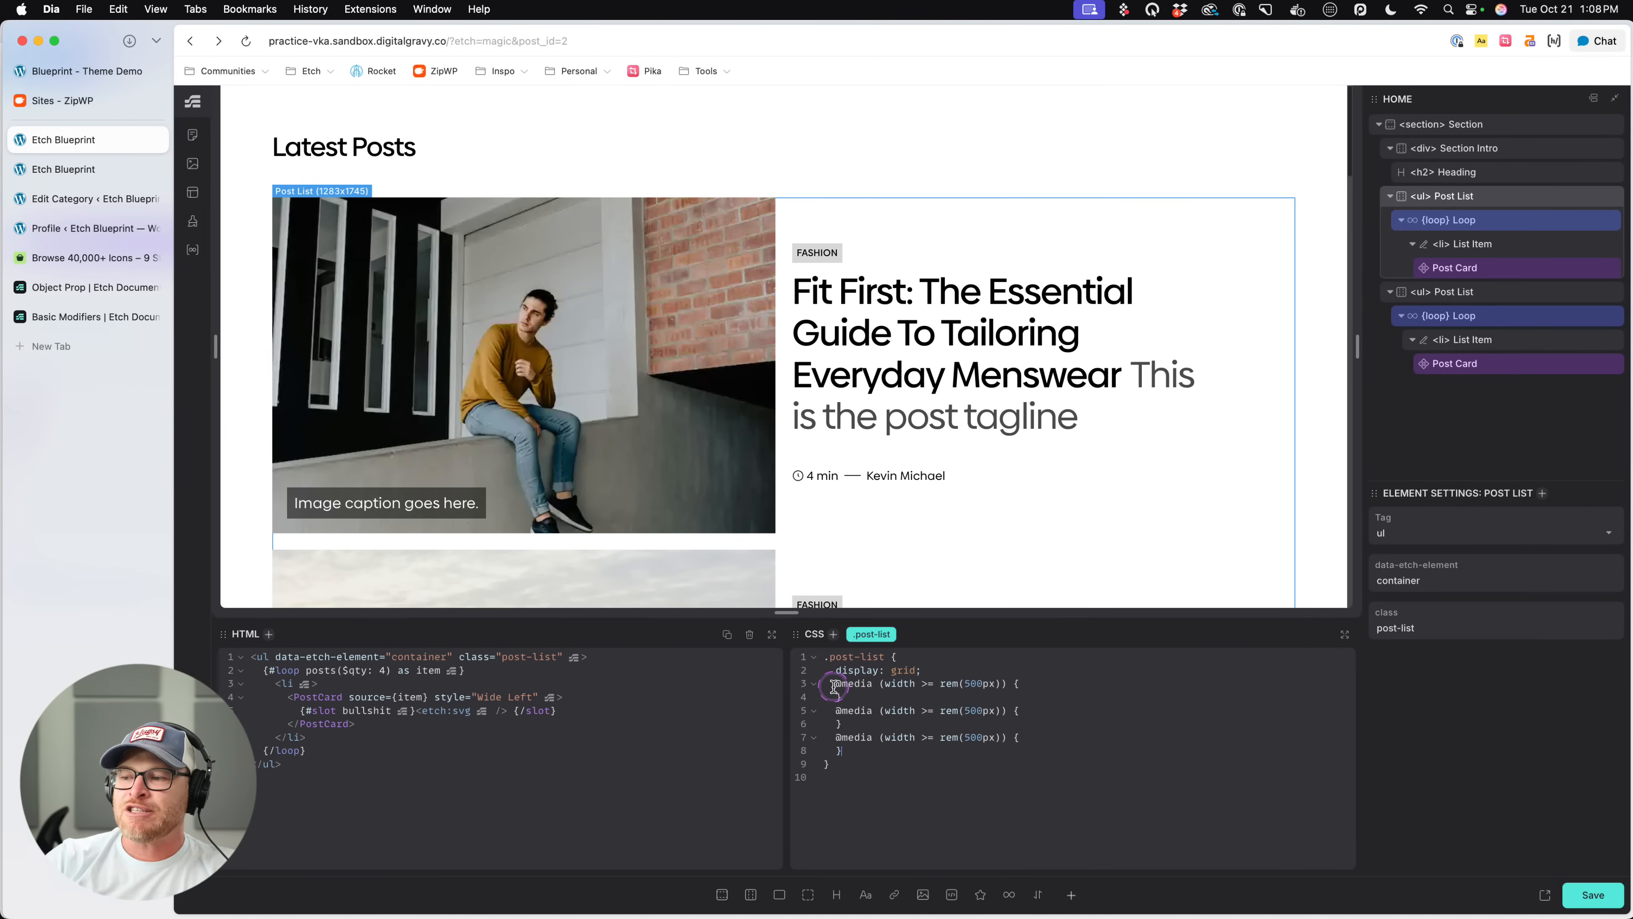
# - Change the second media query's condition to width < rem(500px)
pyautogui.click(931, 711)
pyautogui.press('BackSpace')
pyautogui.press('BackSpace')
pyautogui.write('<=')
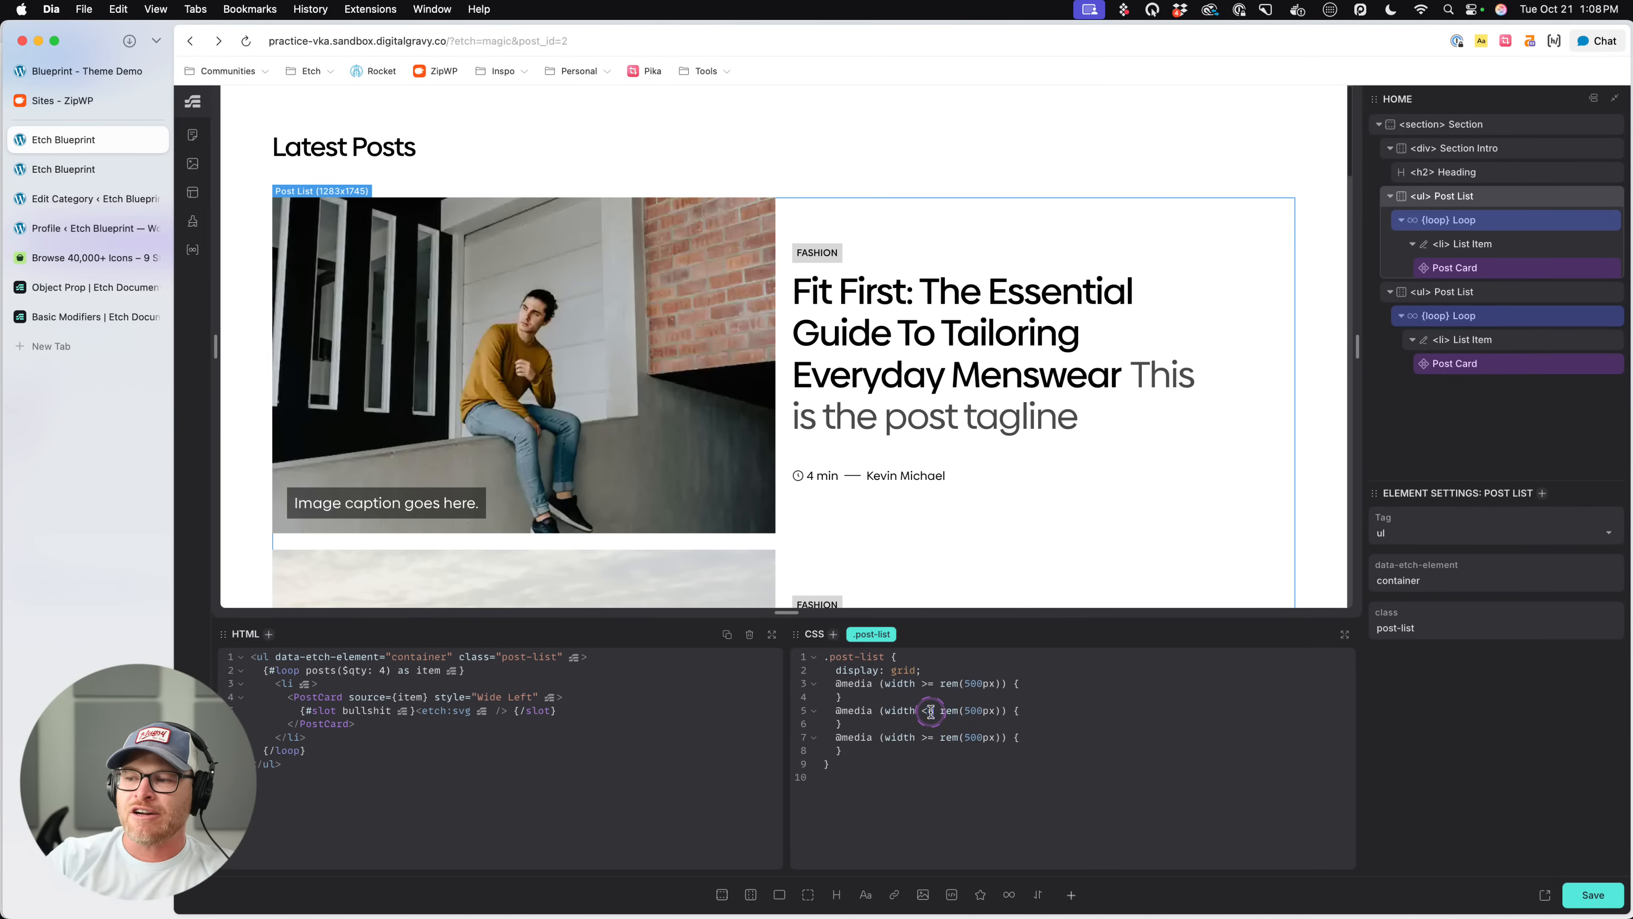
pyautogui.press('BackSpace')
pyautogui.press('Down')
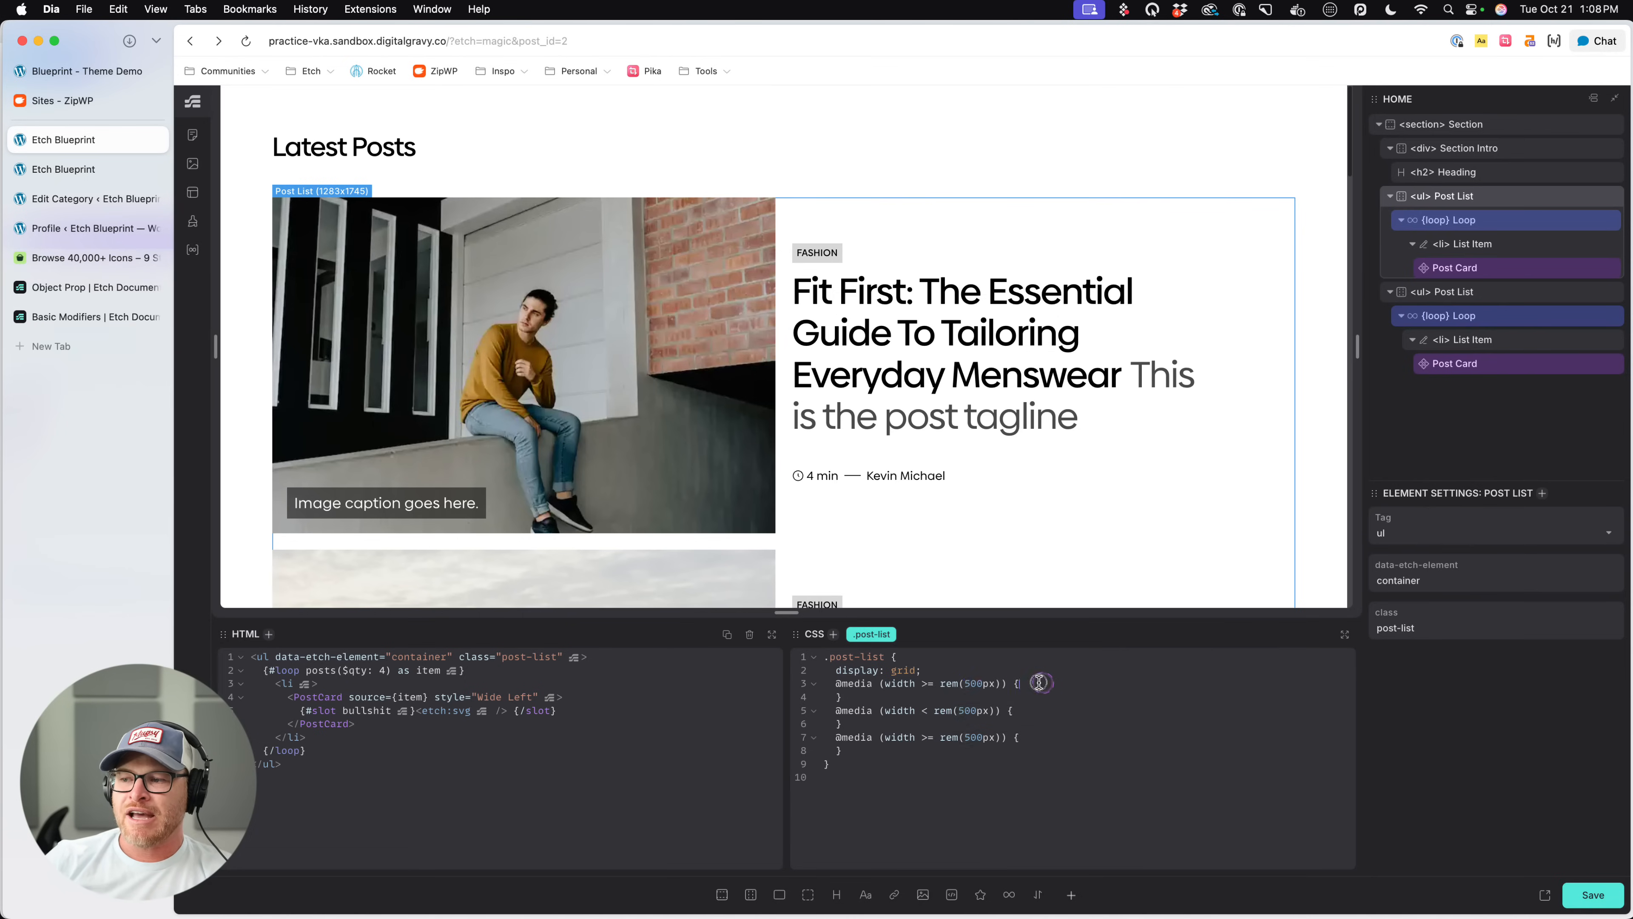
# - Delete the second and third media query blocks, keeping only the first width >= rem(500px) block in .post-list
pyautogui.moveTo(1040, 683); pyautogui.dragTo(946, 682)
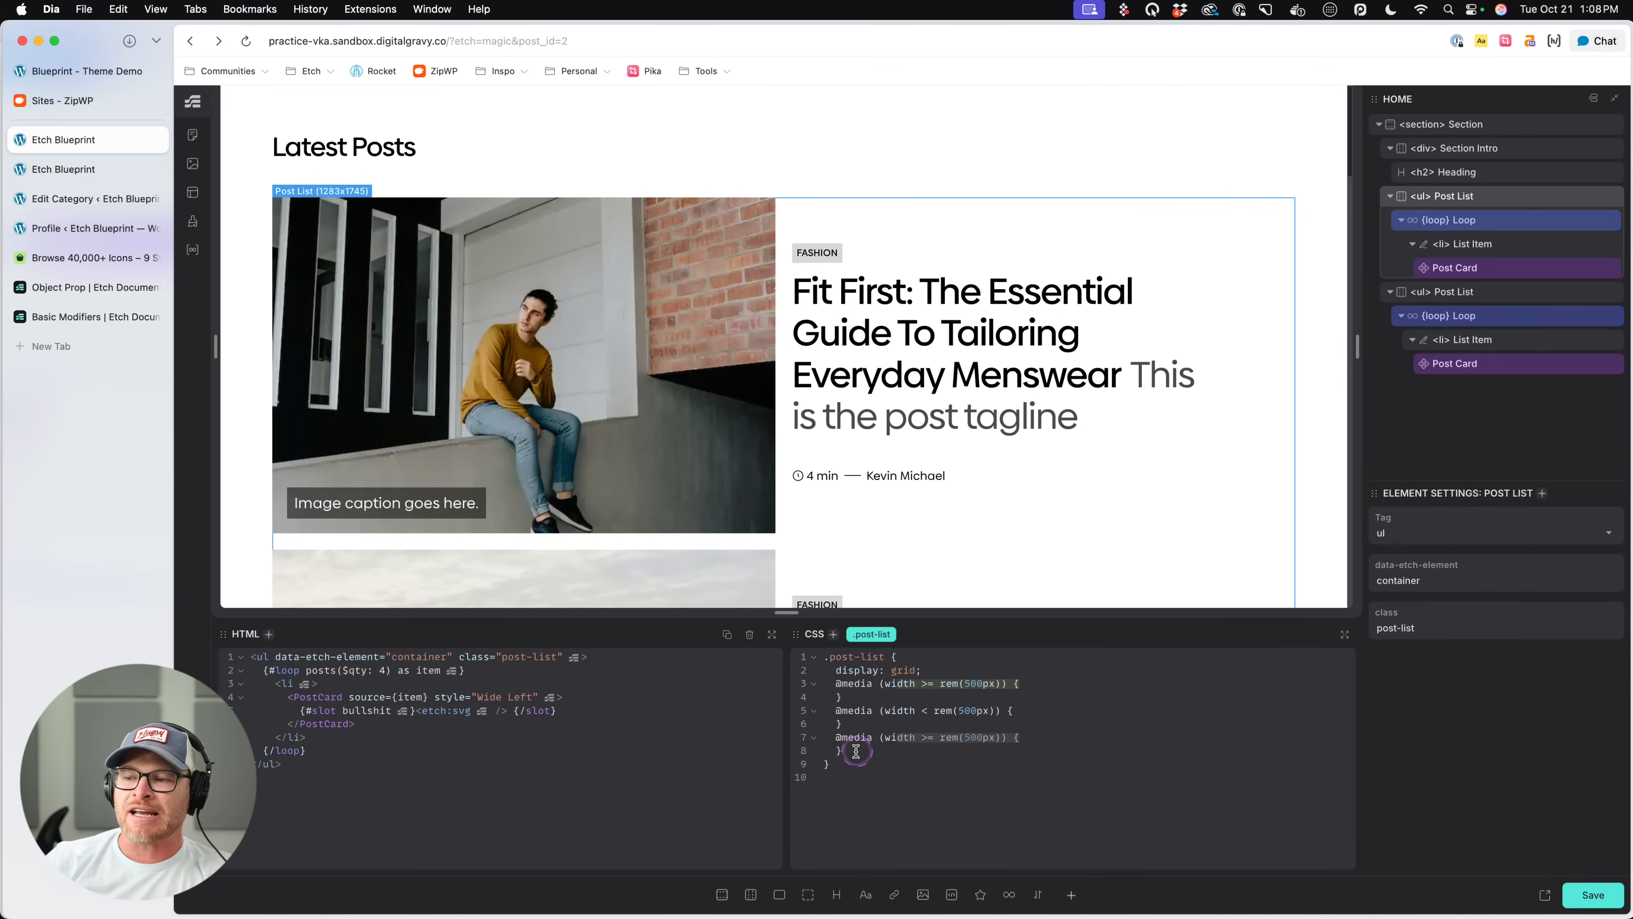
pyautogui.moveTo(849, 751); pyautogui.dragTo(773, 711)
pyautogui.press('BackSpace')
pyautogui.press('BackSpace')
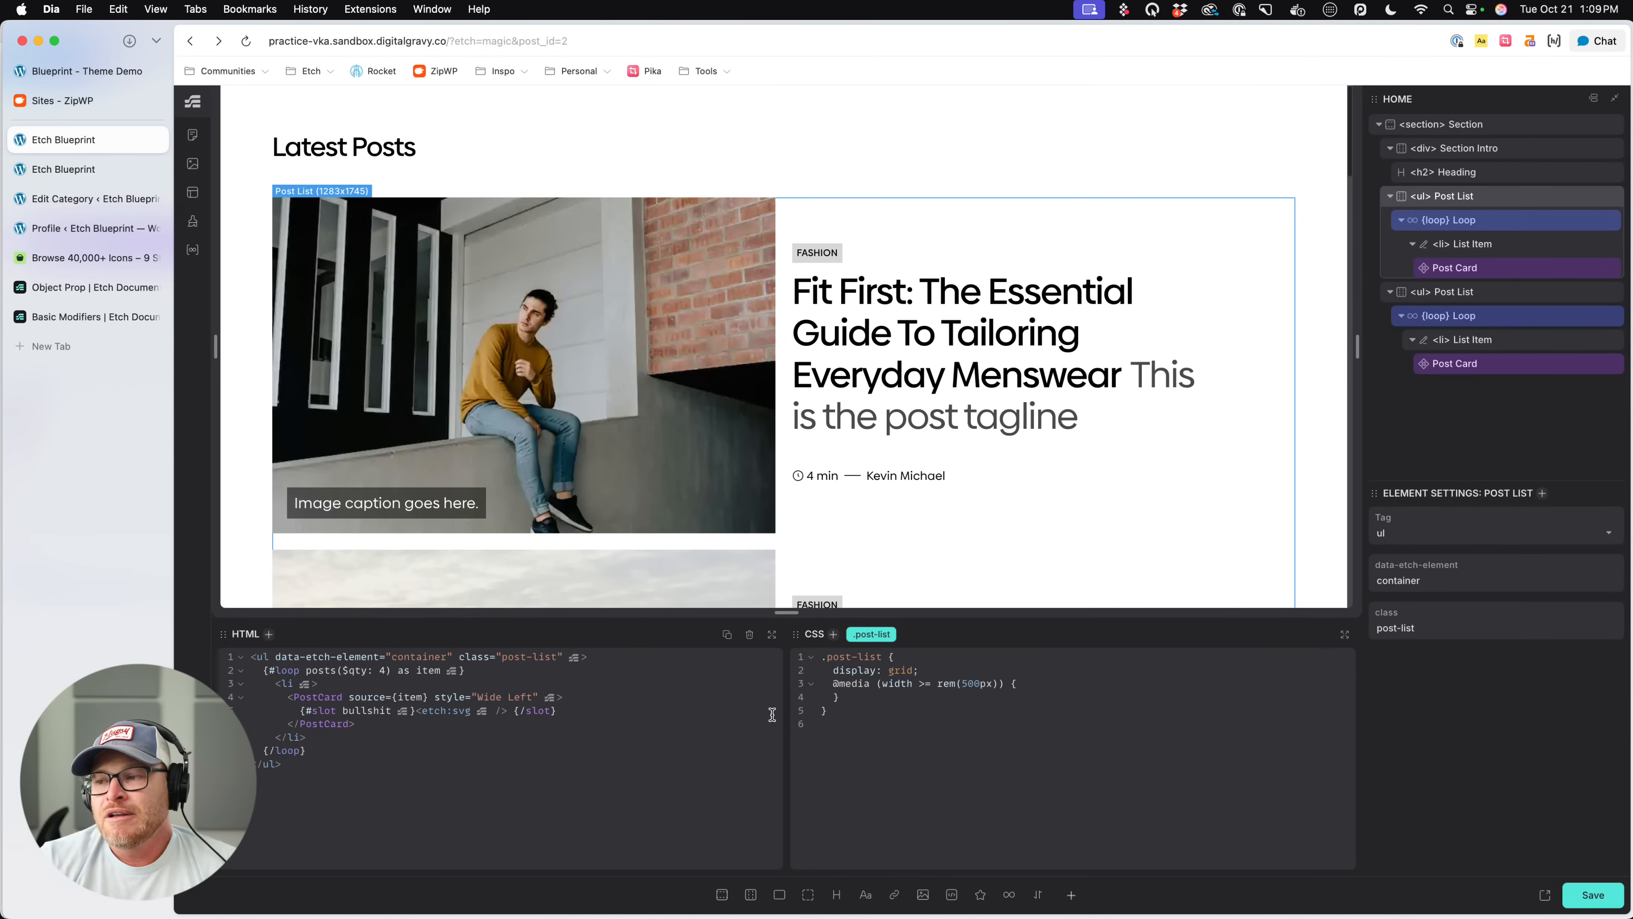
pyautogui.click(942, 687)
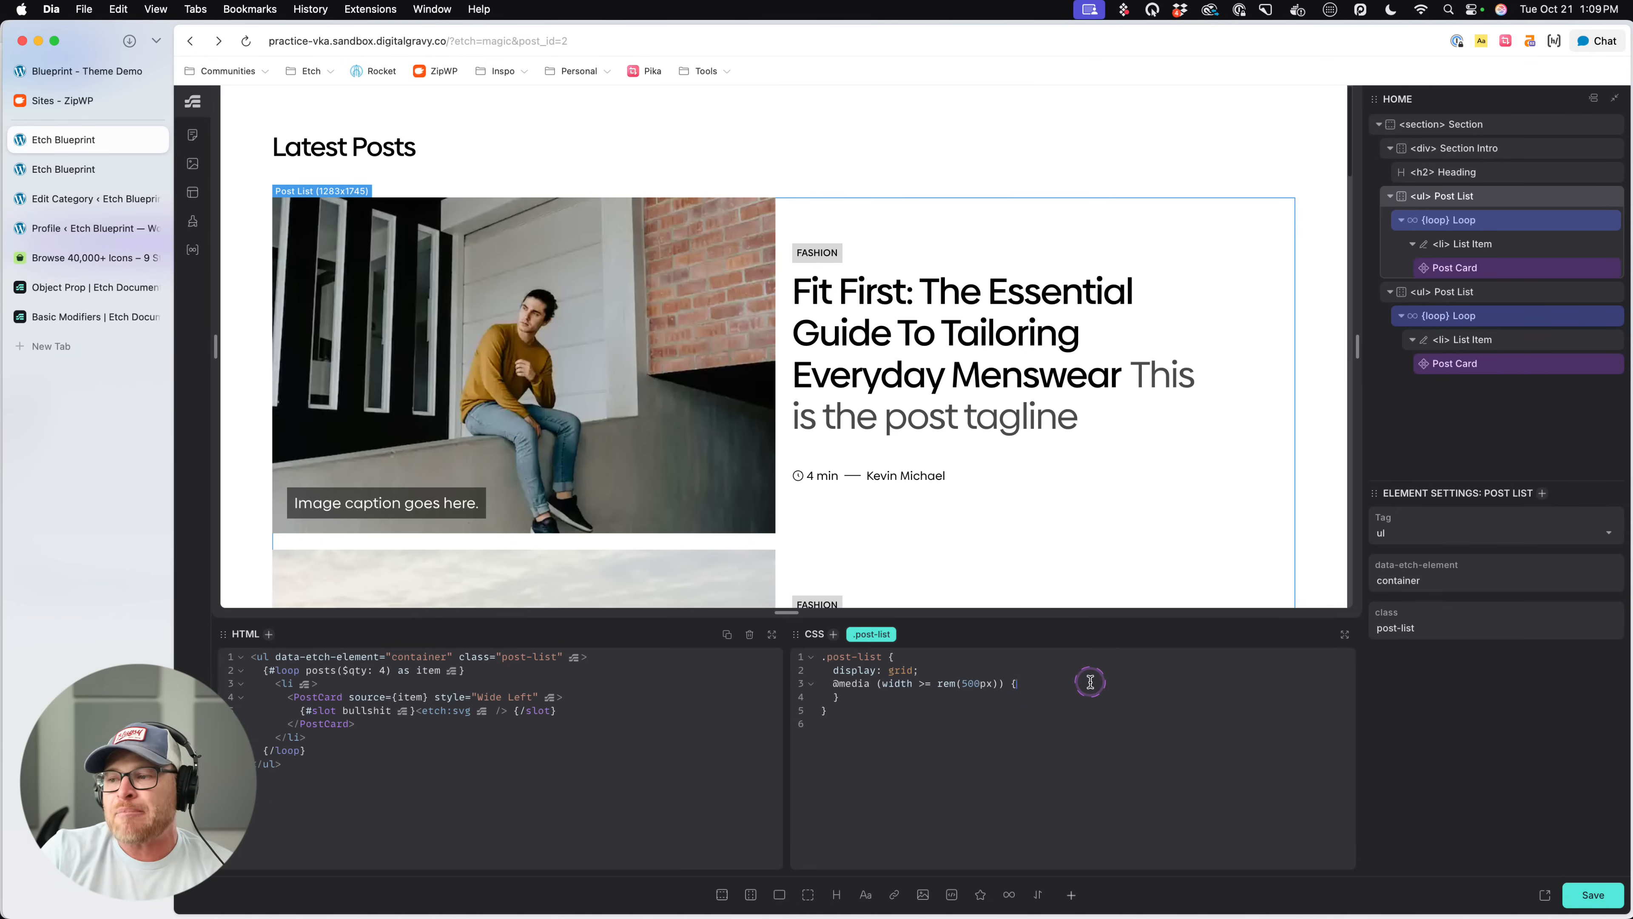
pyautogui.click(1074, 689)
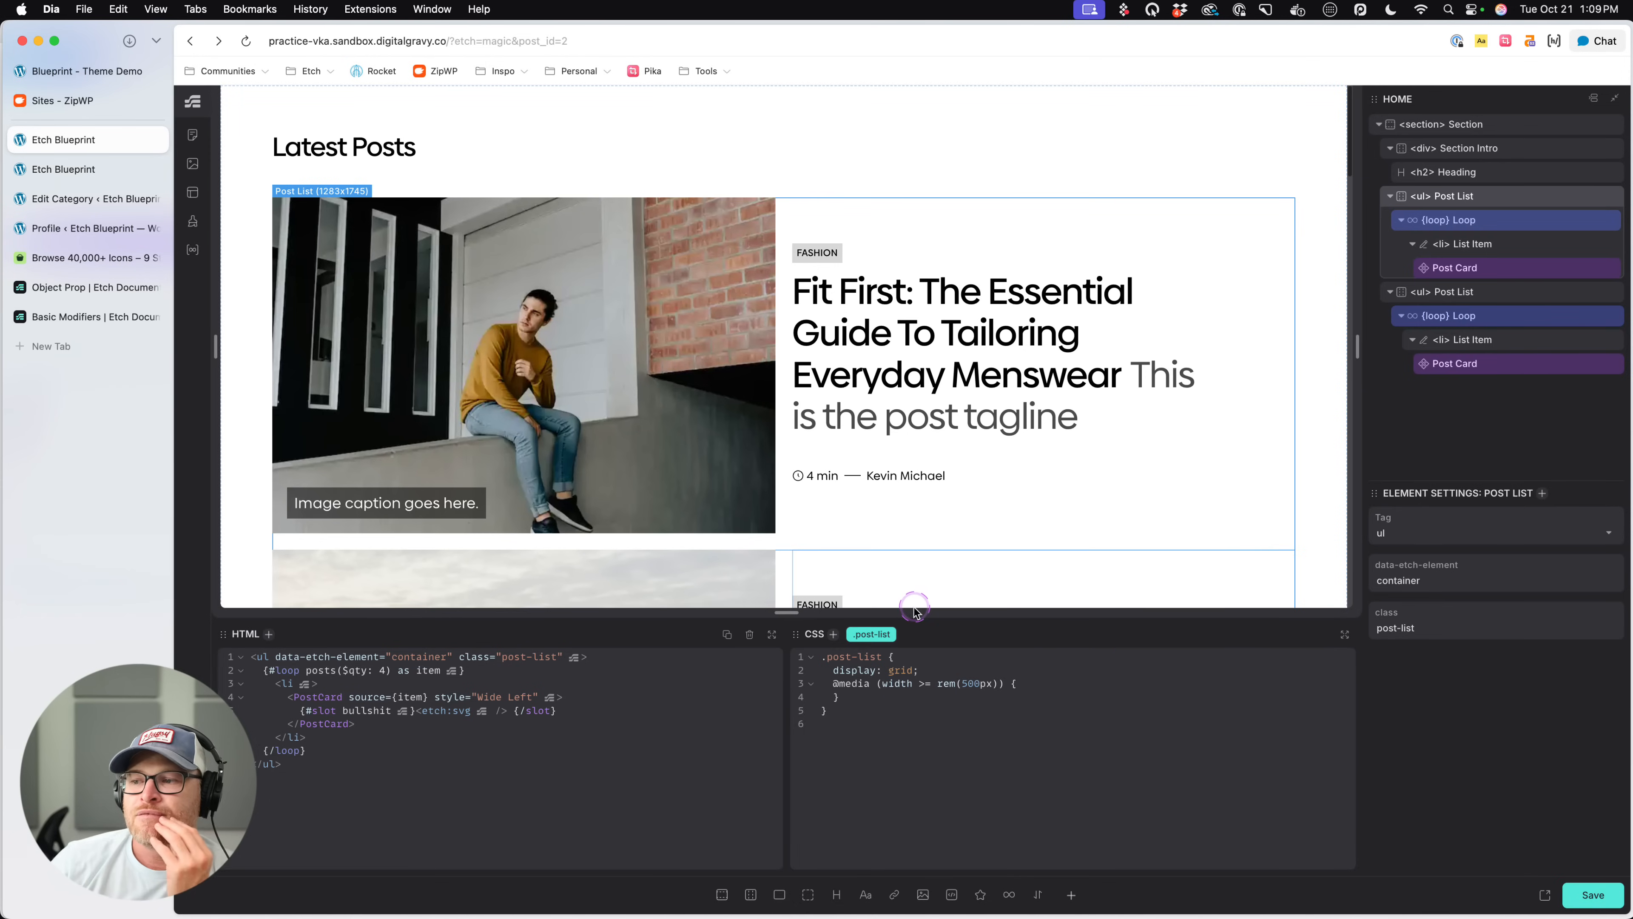
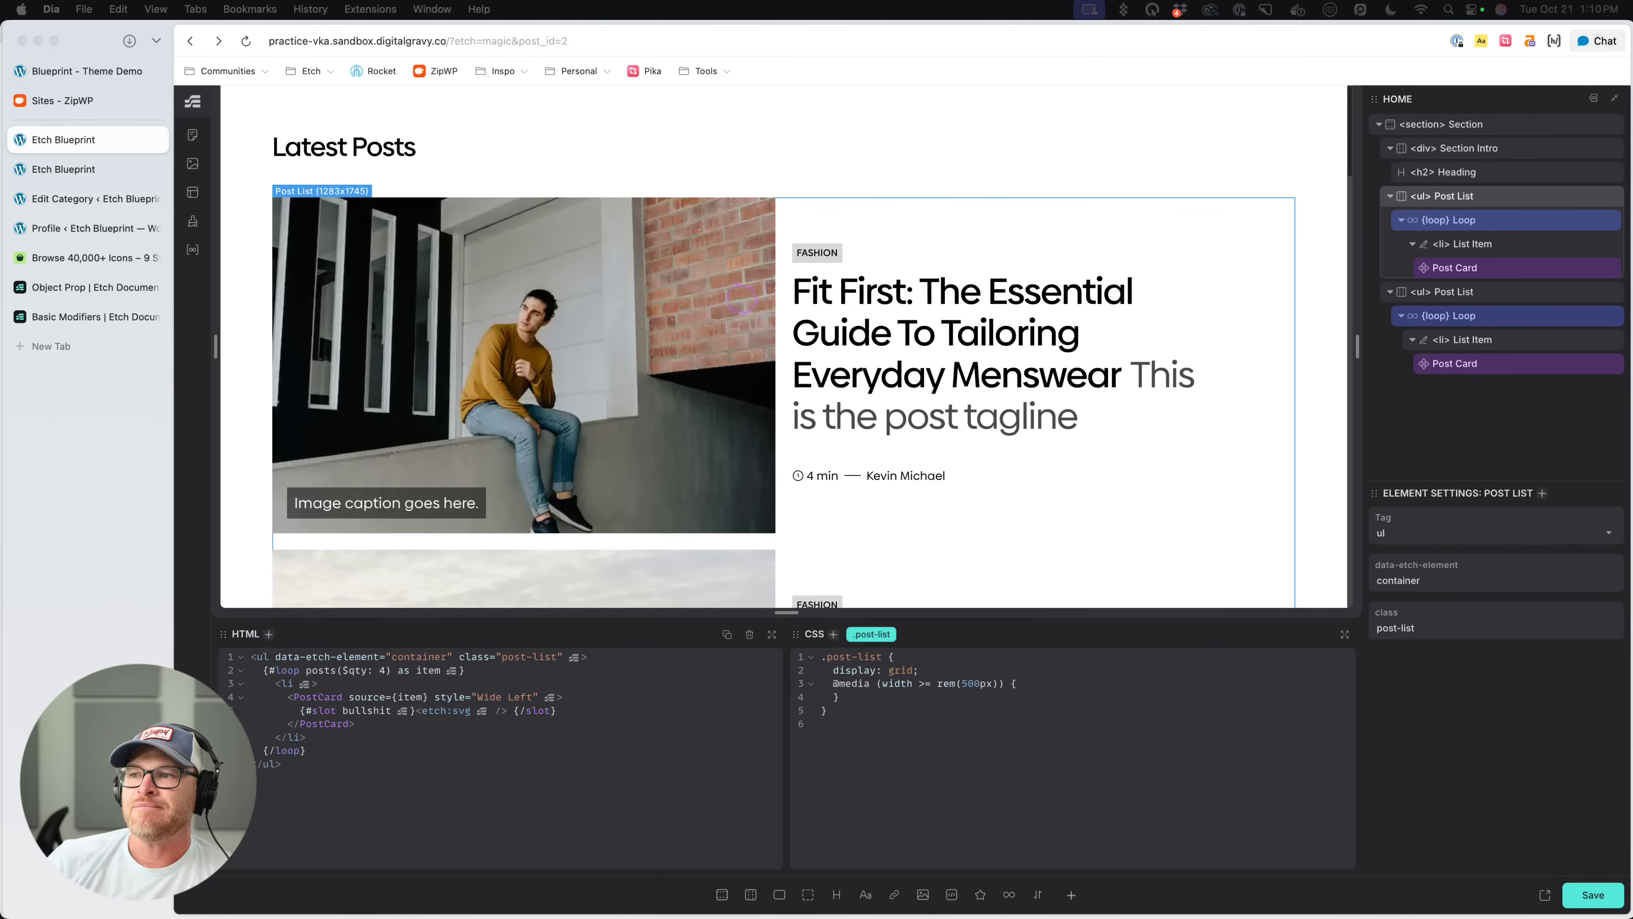
# - Open the Post Card component in the first post list for editing
pyautogui.click(795, 232)
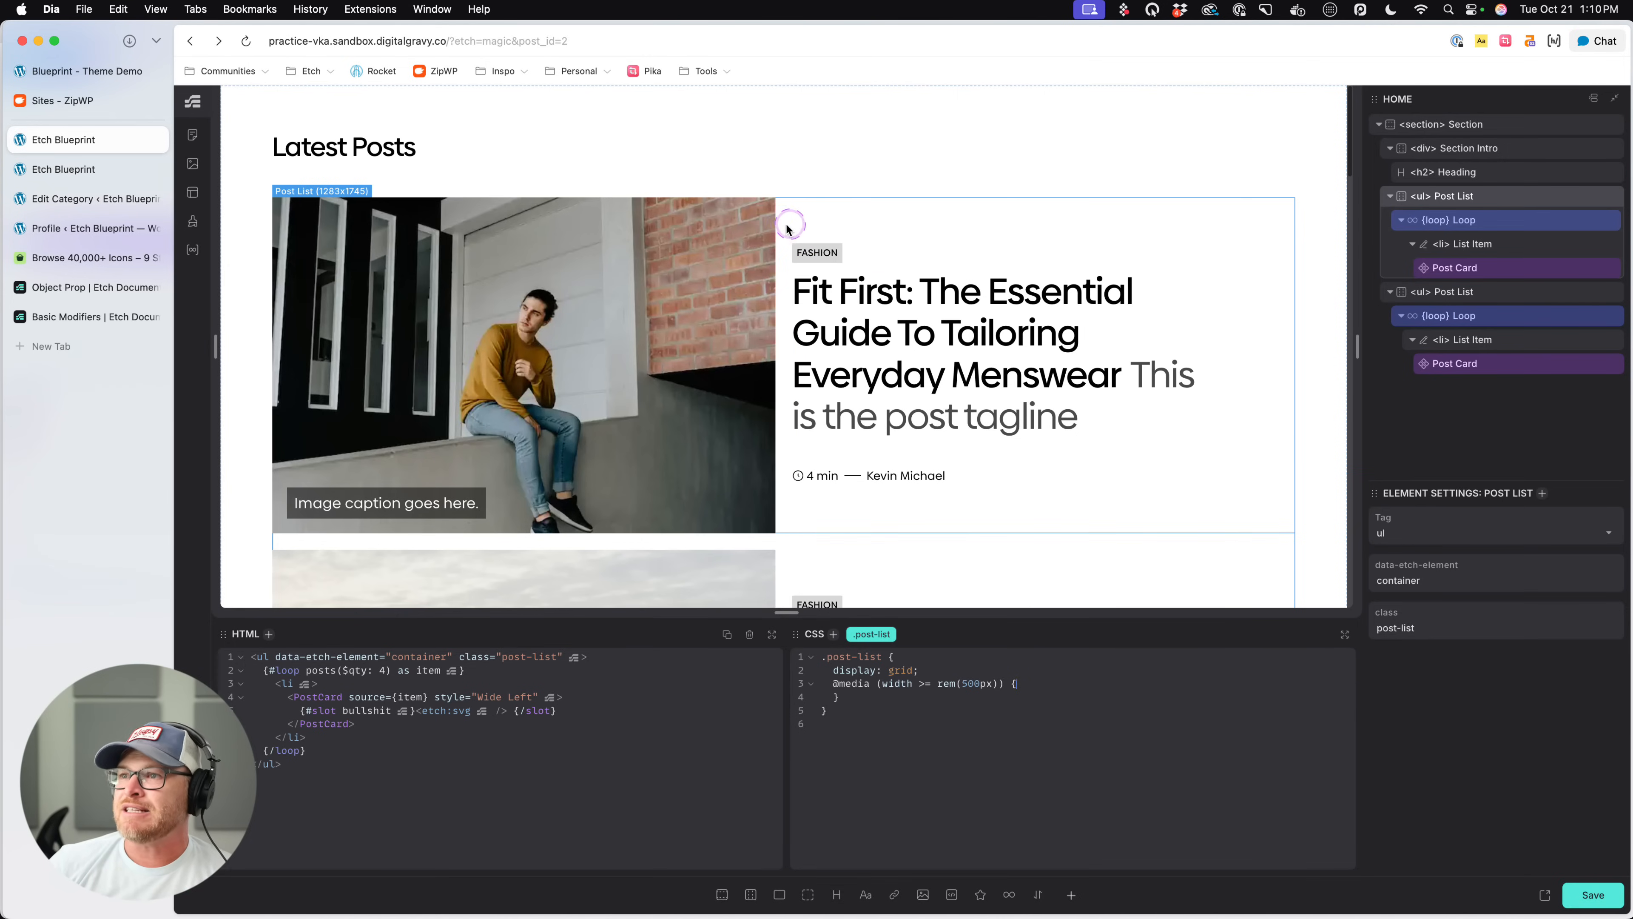
pyautogui.click(1185, 236)
pyautogui.rightClick(1471, 269)
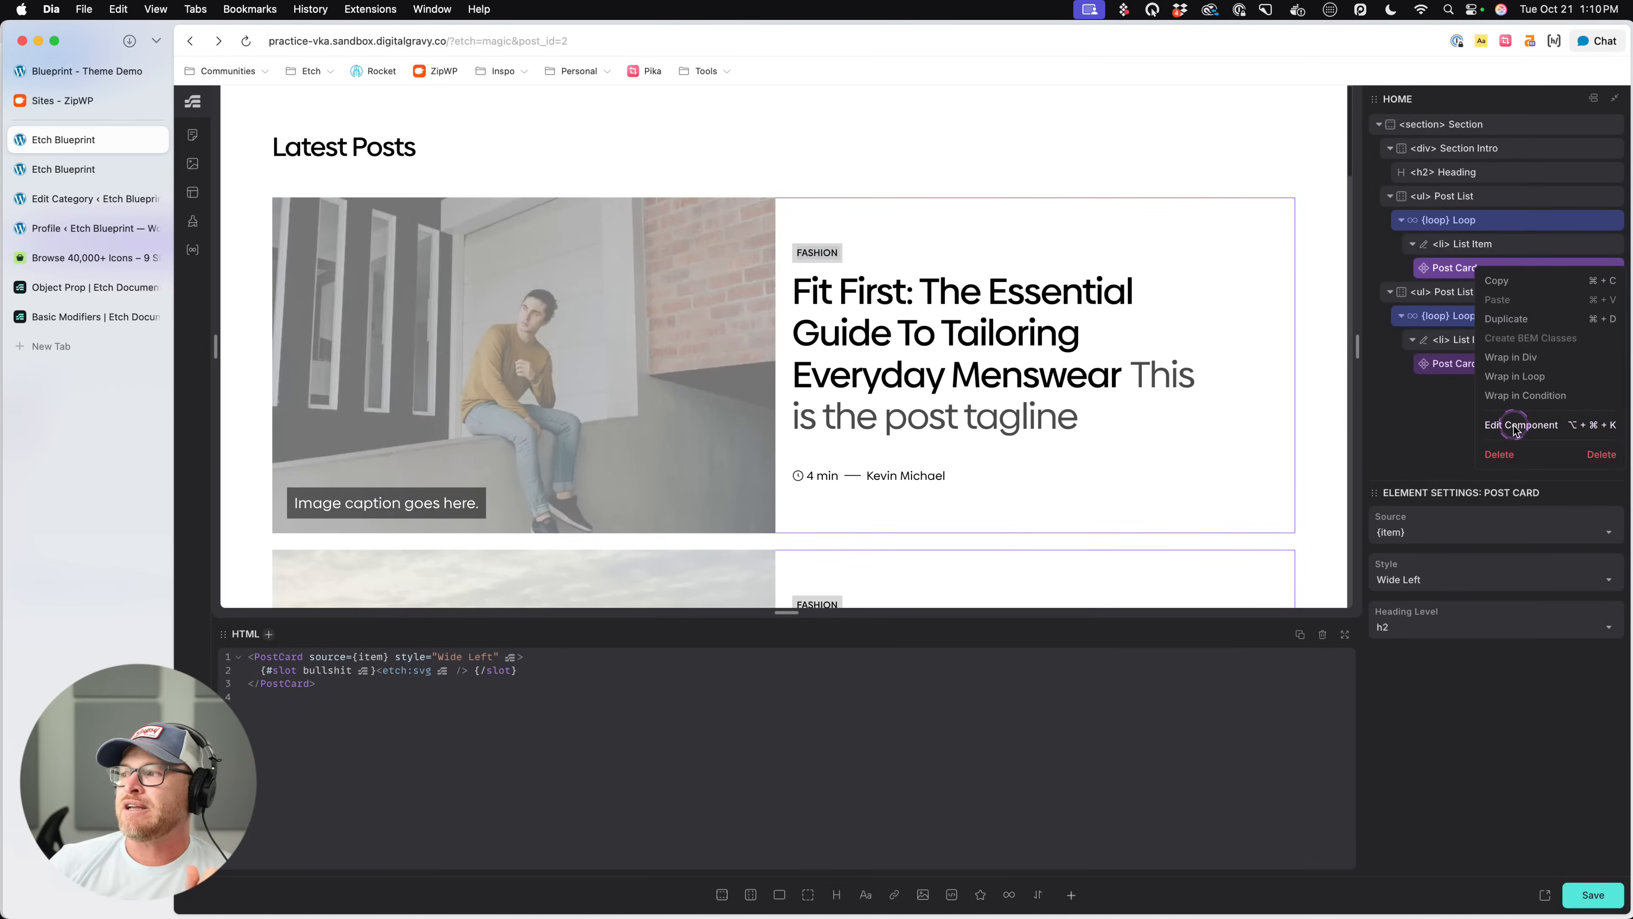
pyautogui.click(909, 265)
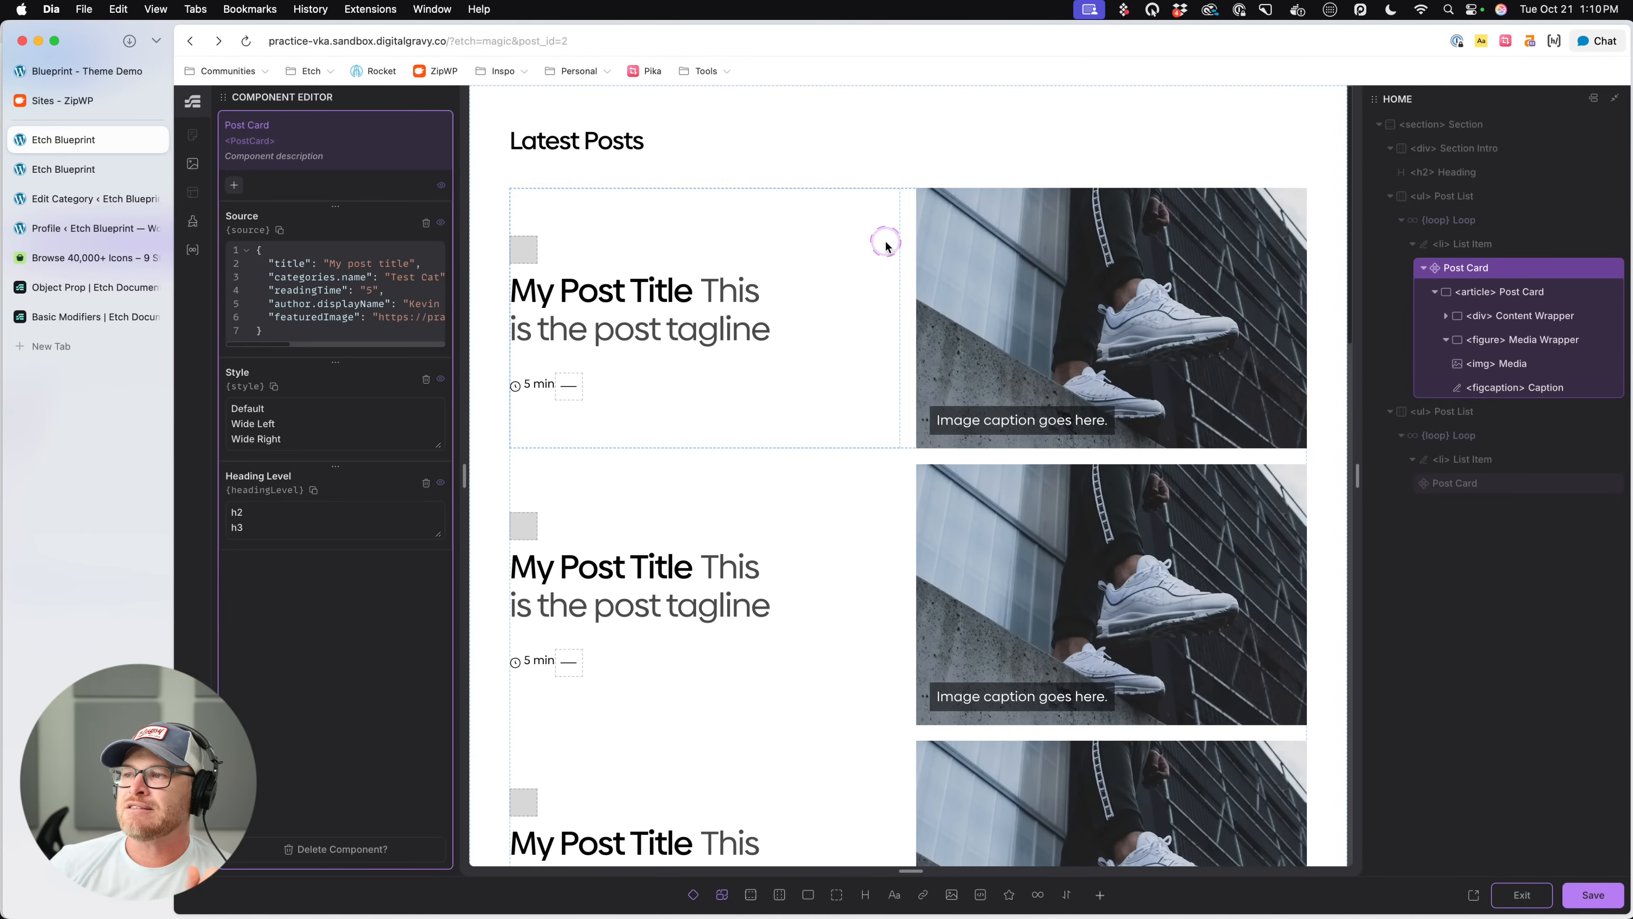
# - Add a Boolean property to the Post Card component and name it isDark
pyautogui.click(233, 186)
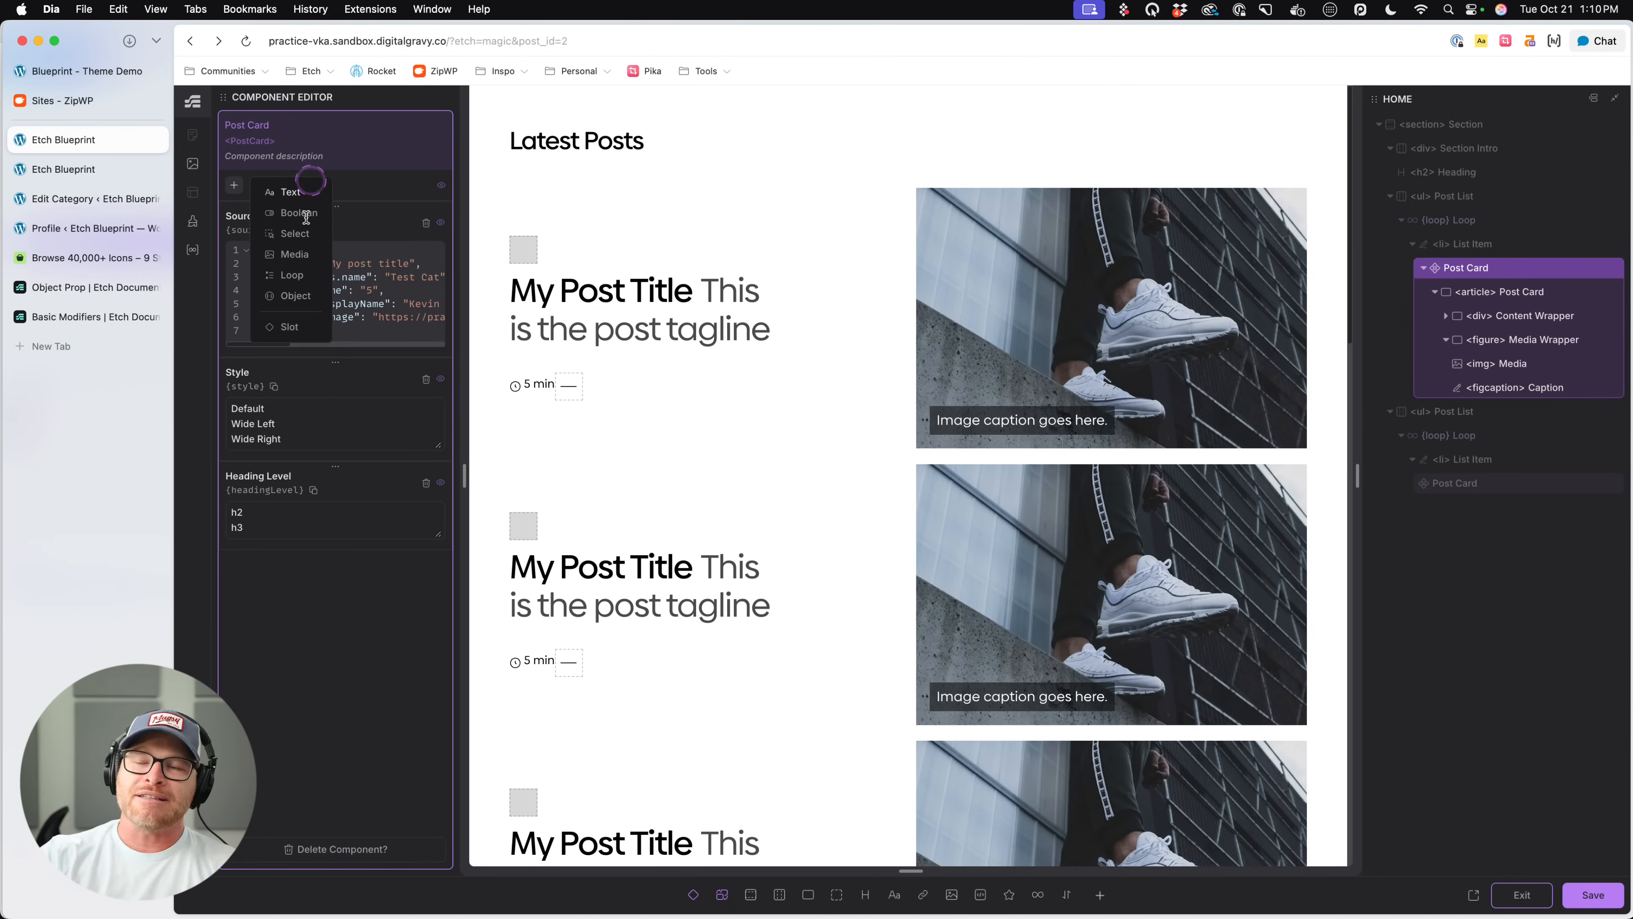
pyautogui.click(303, 233)
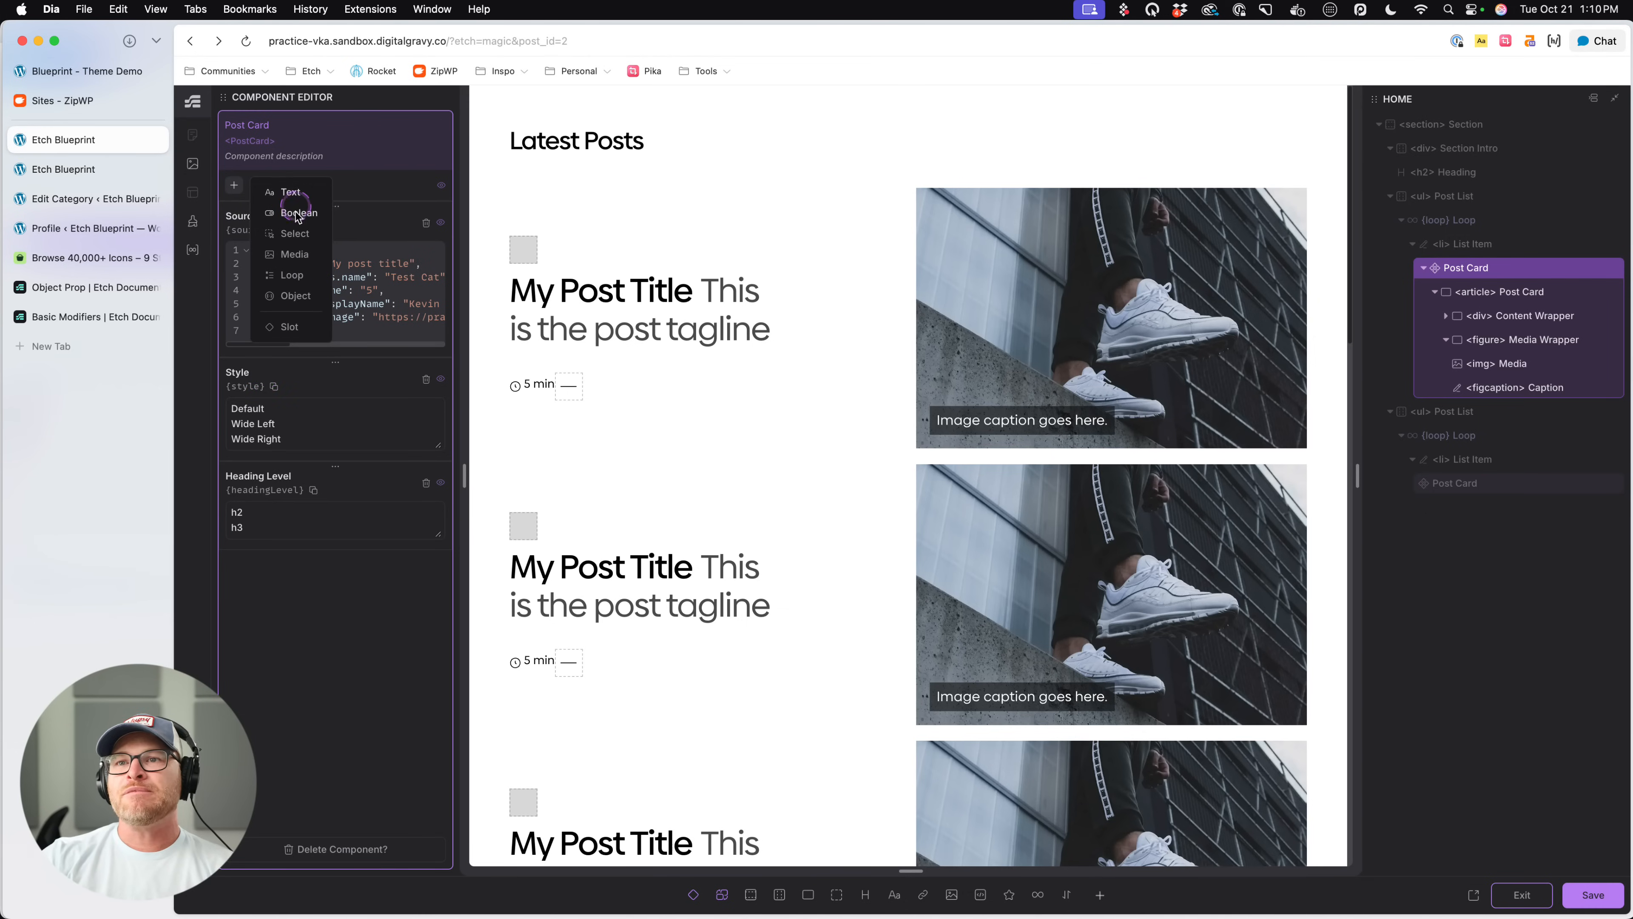
pyautogui.doubleClick(264, 564)
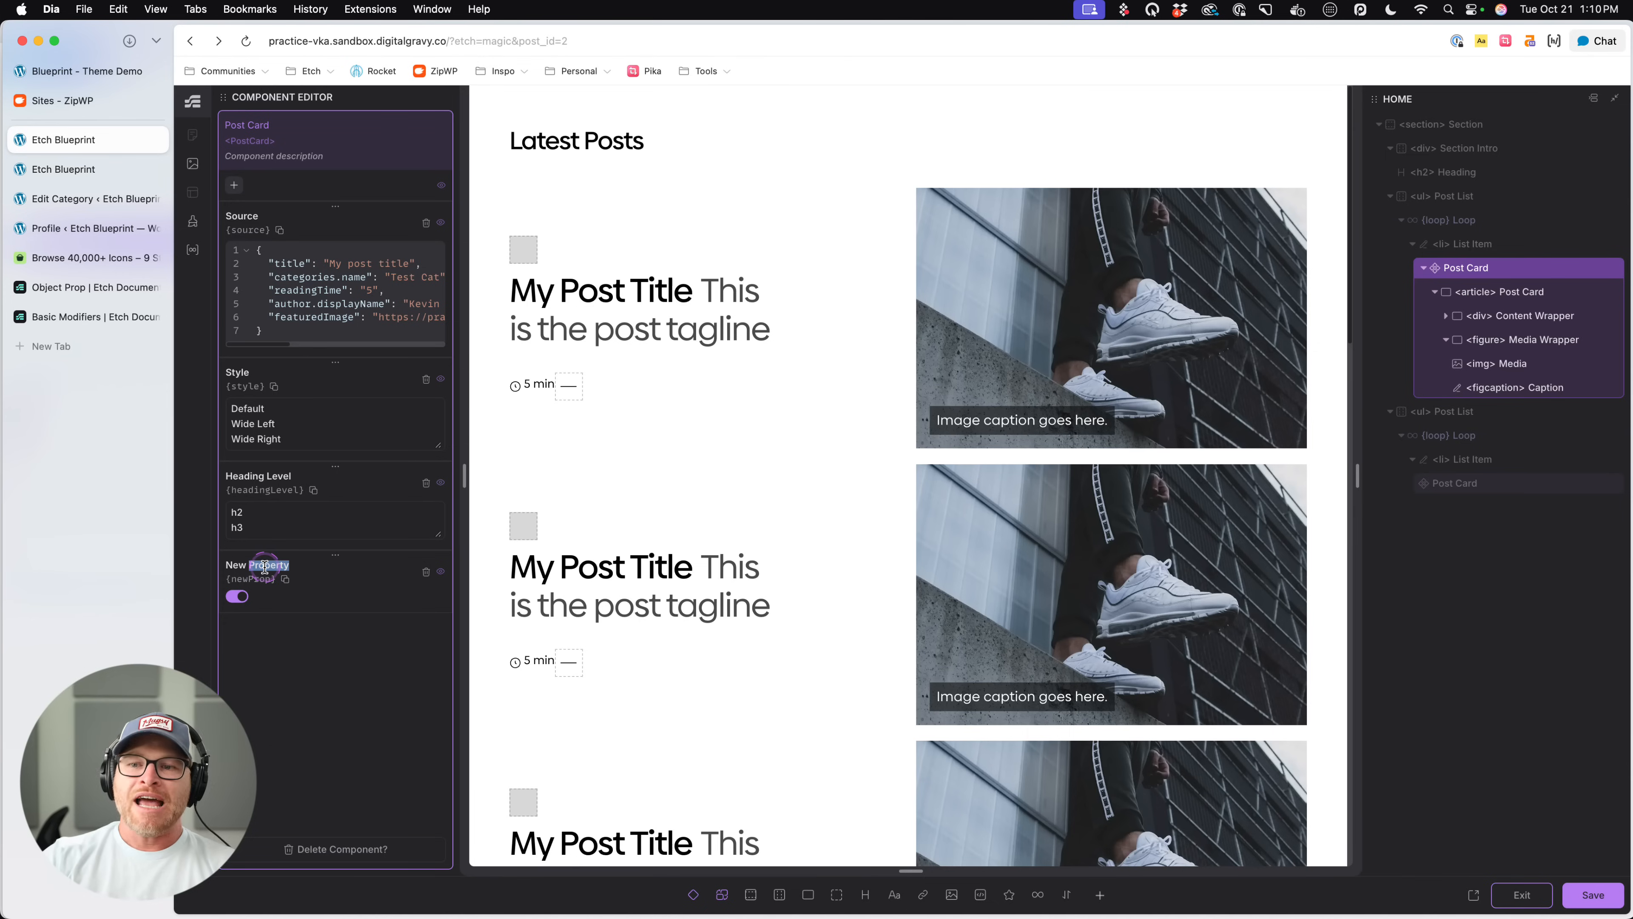
pyautogui.click(264, 566)
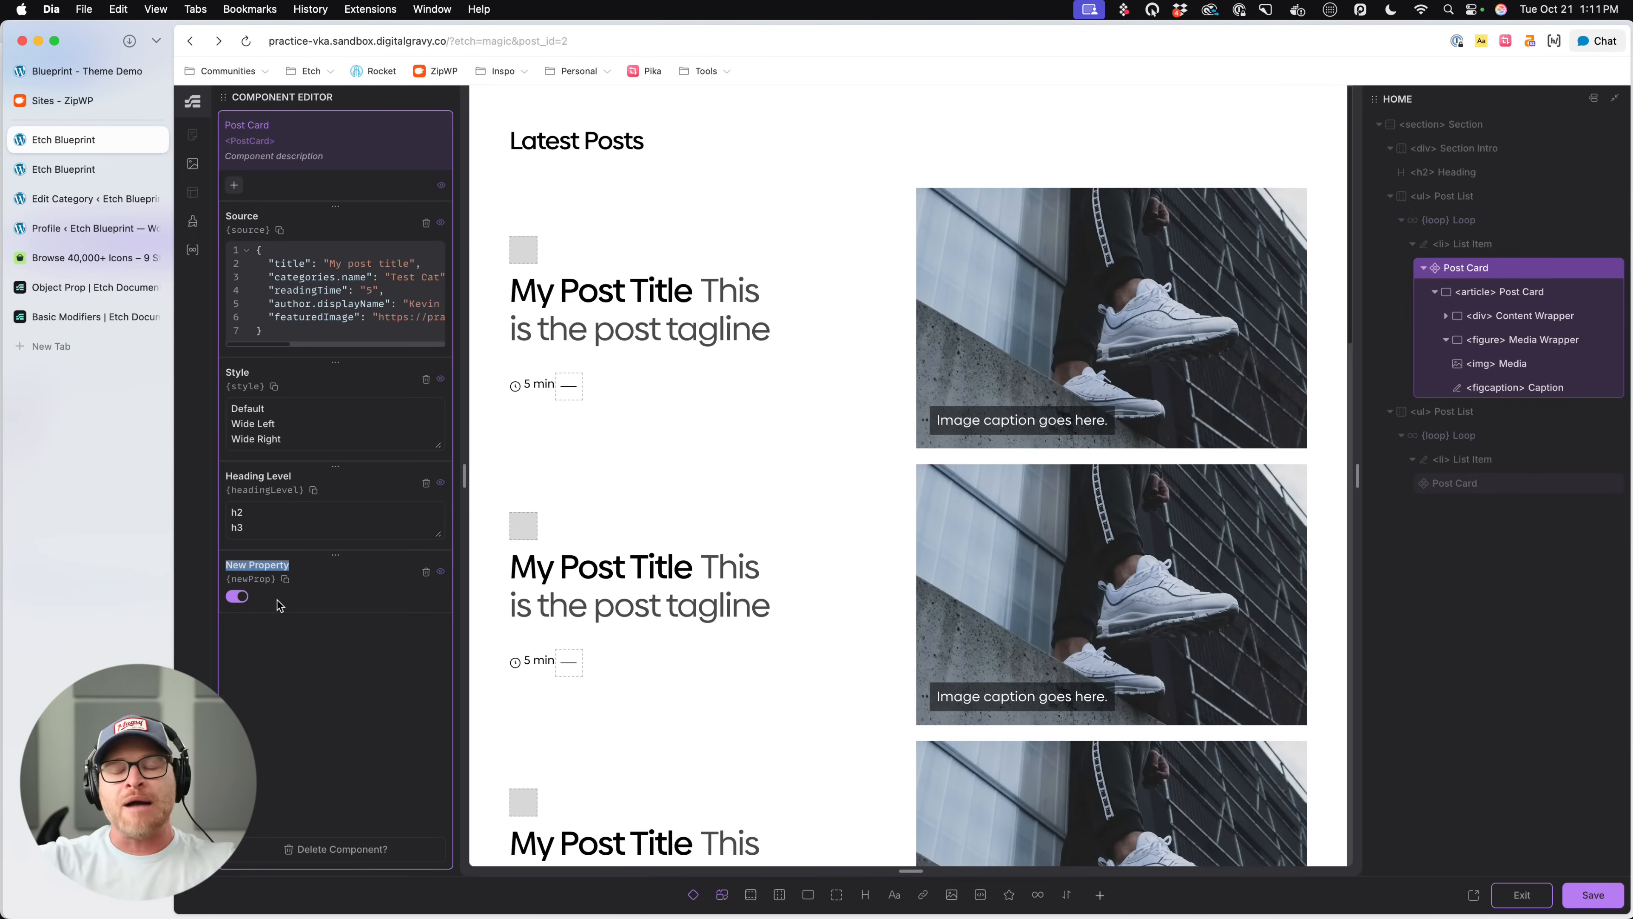
pyautogui.write('is')
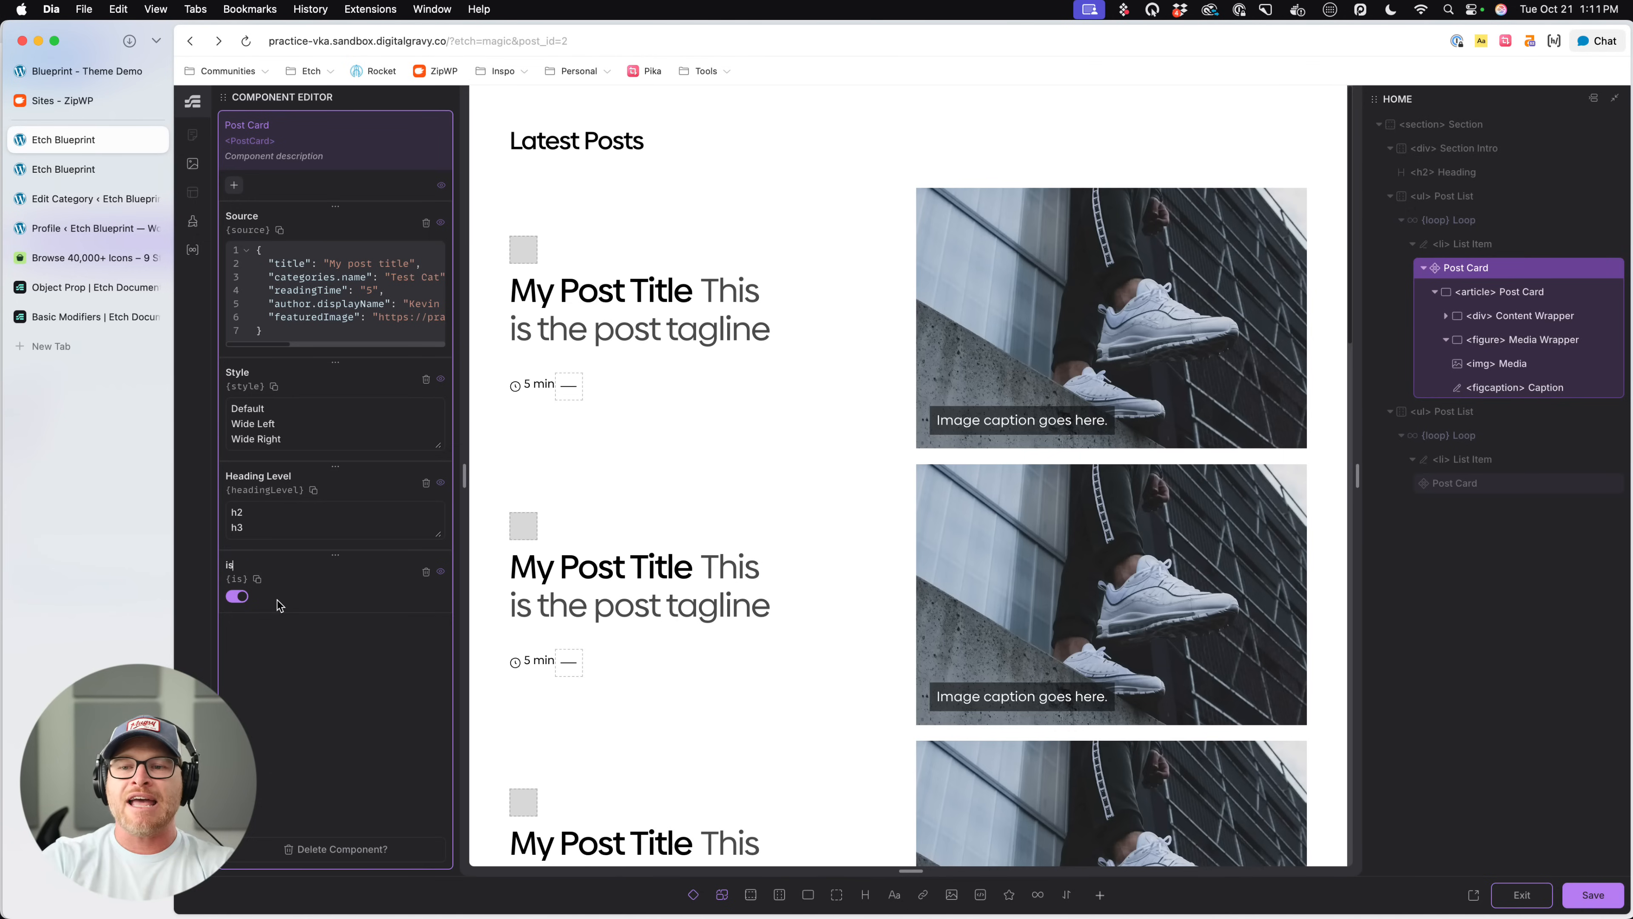
pyautogui.write('Dark')
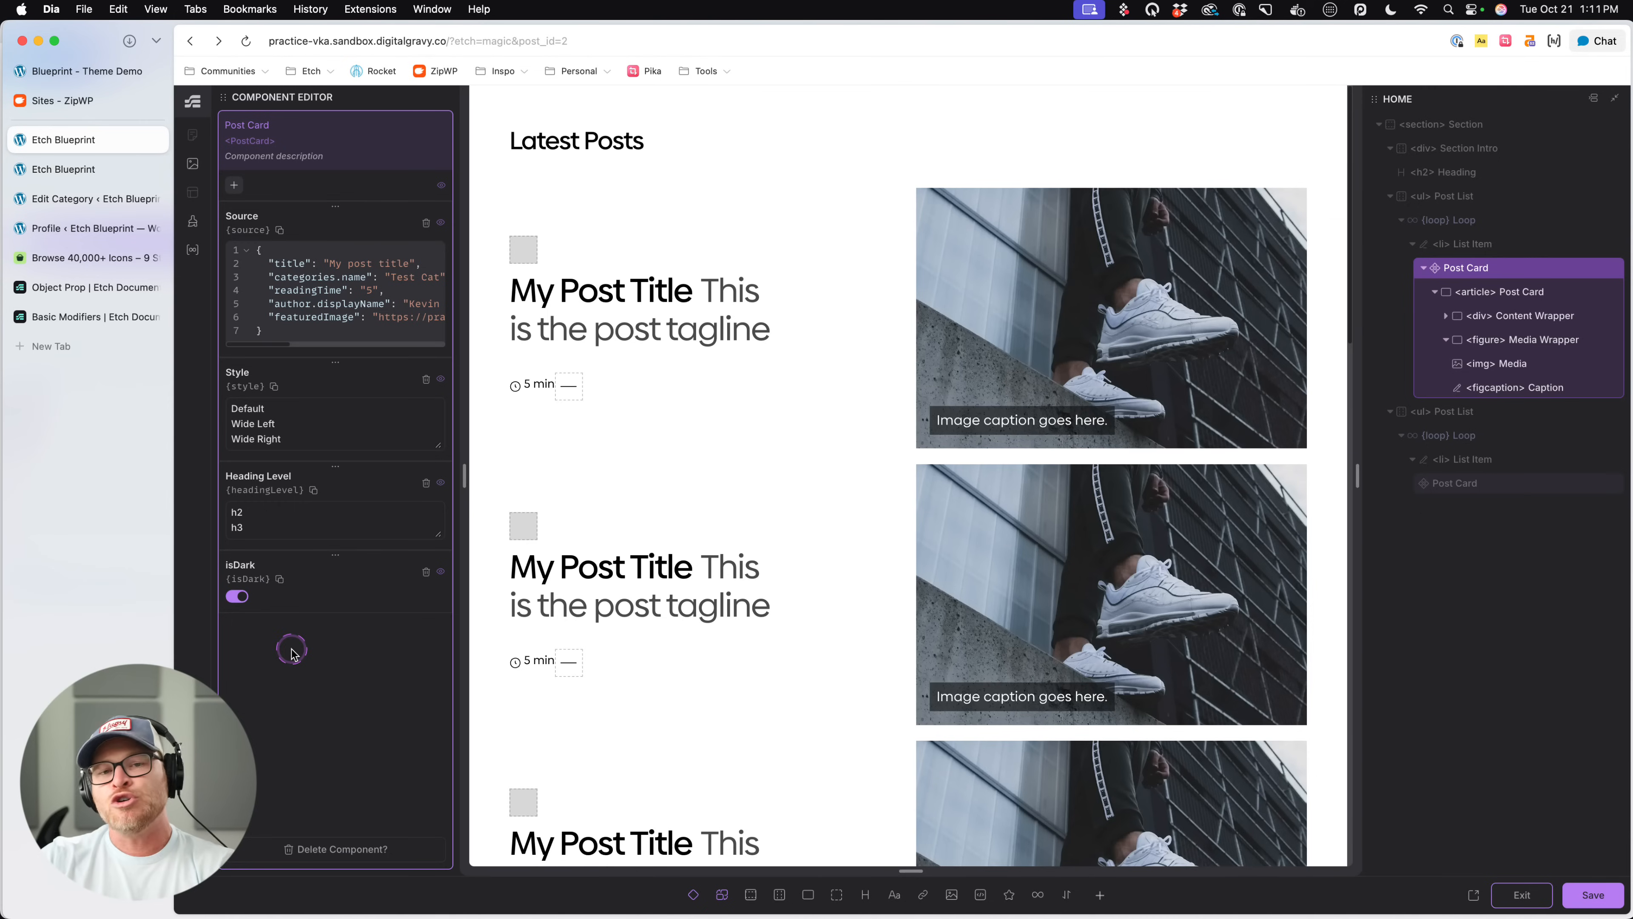
# - Turn the isDark property's default off, then save the component and exit its editor
pyautogui.click(238, 596)
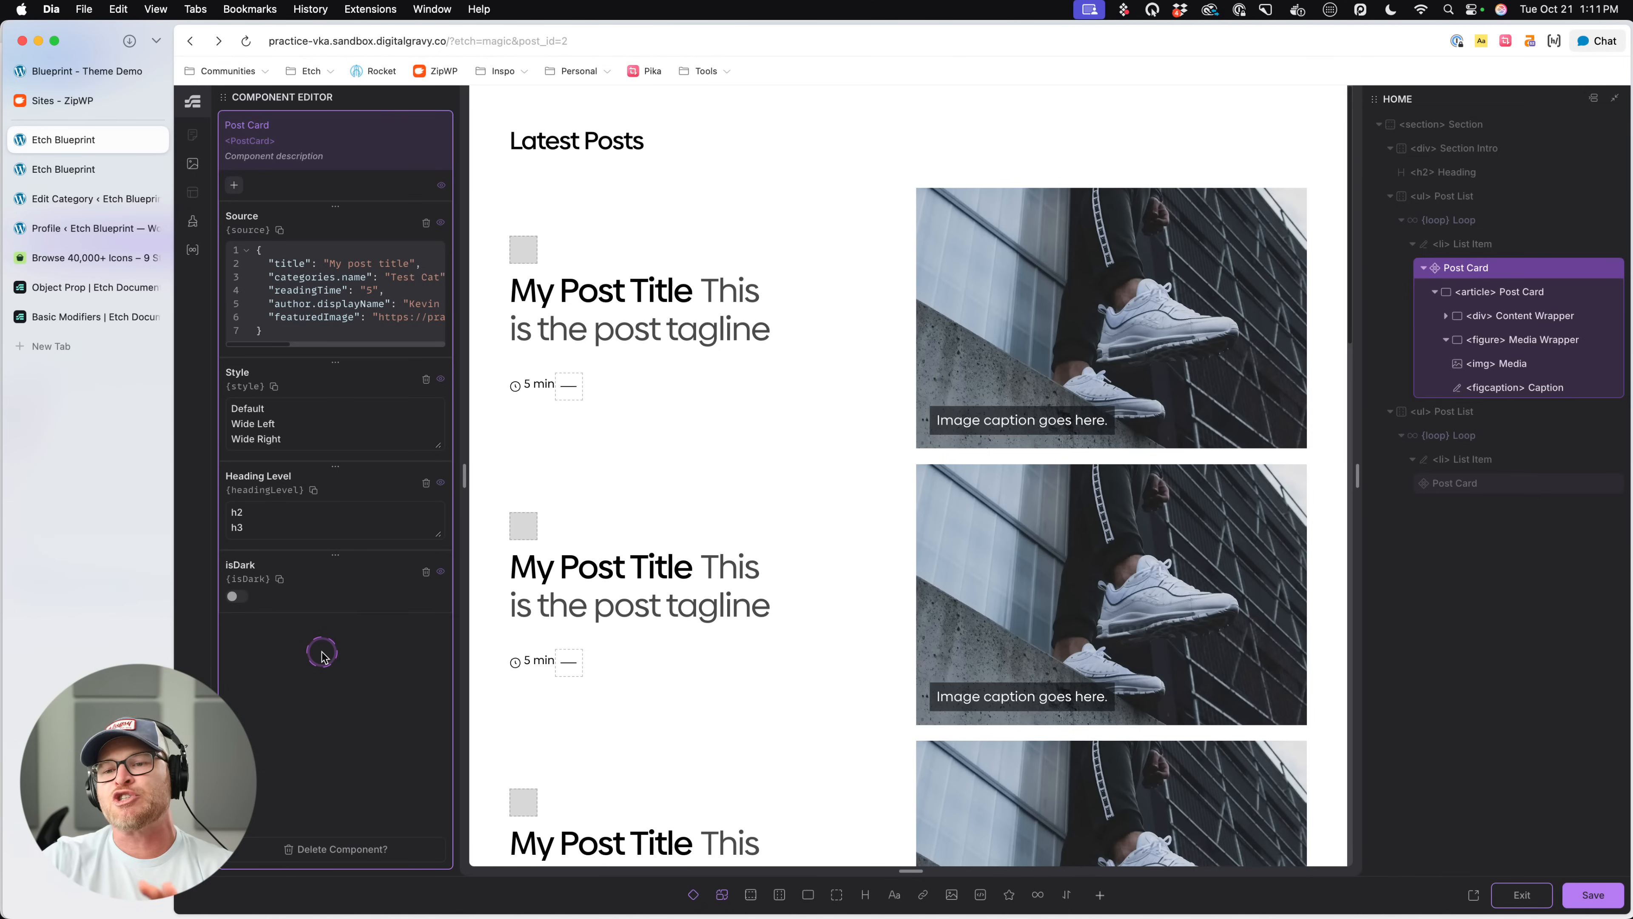
pyautogui.click(1593, 895)
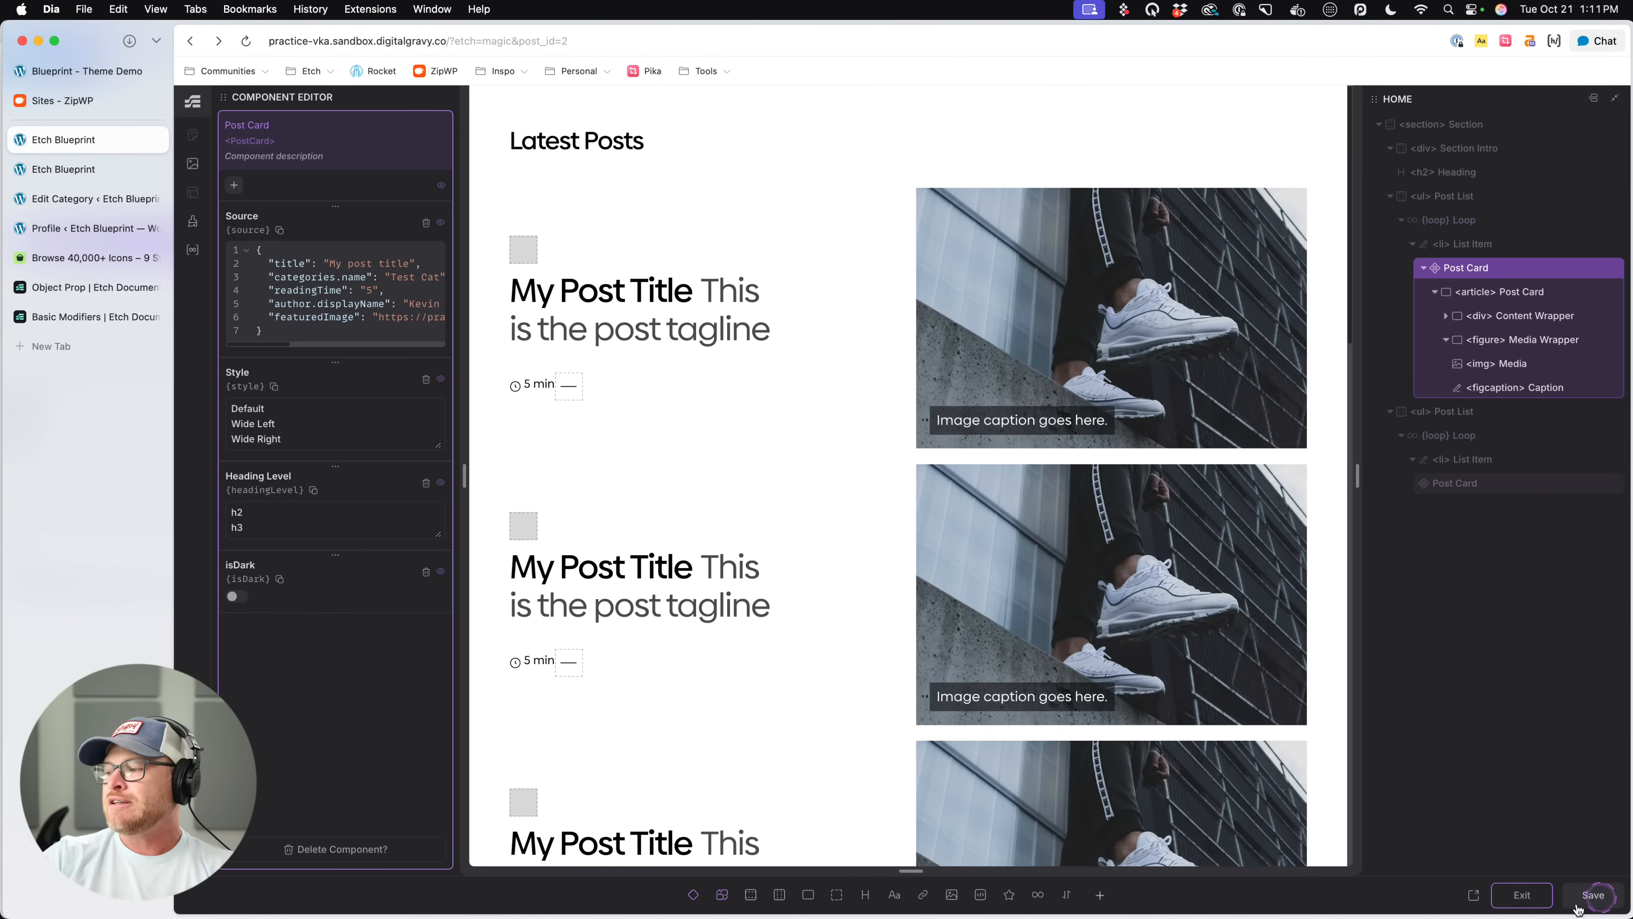
pyautogui.click(1518, 897)
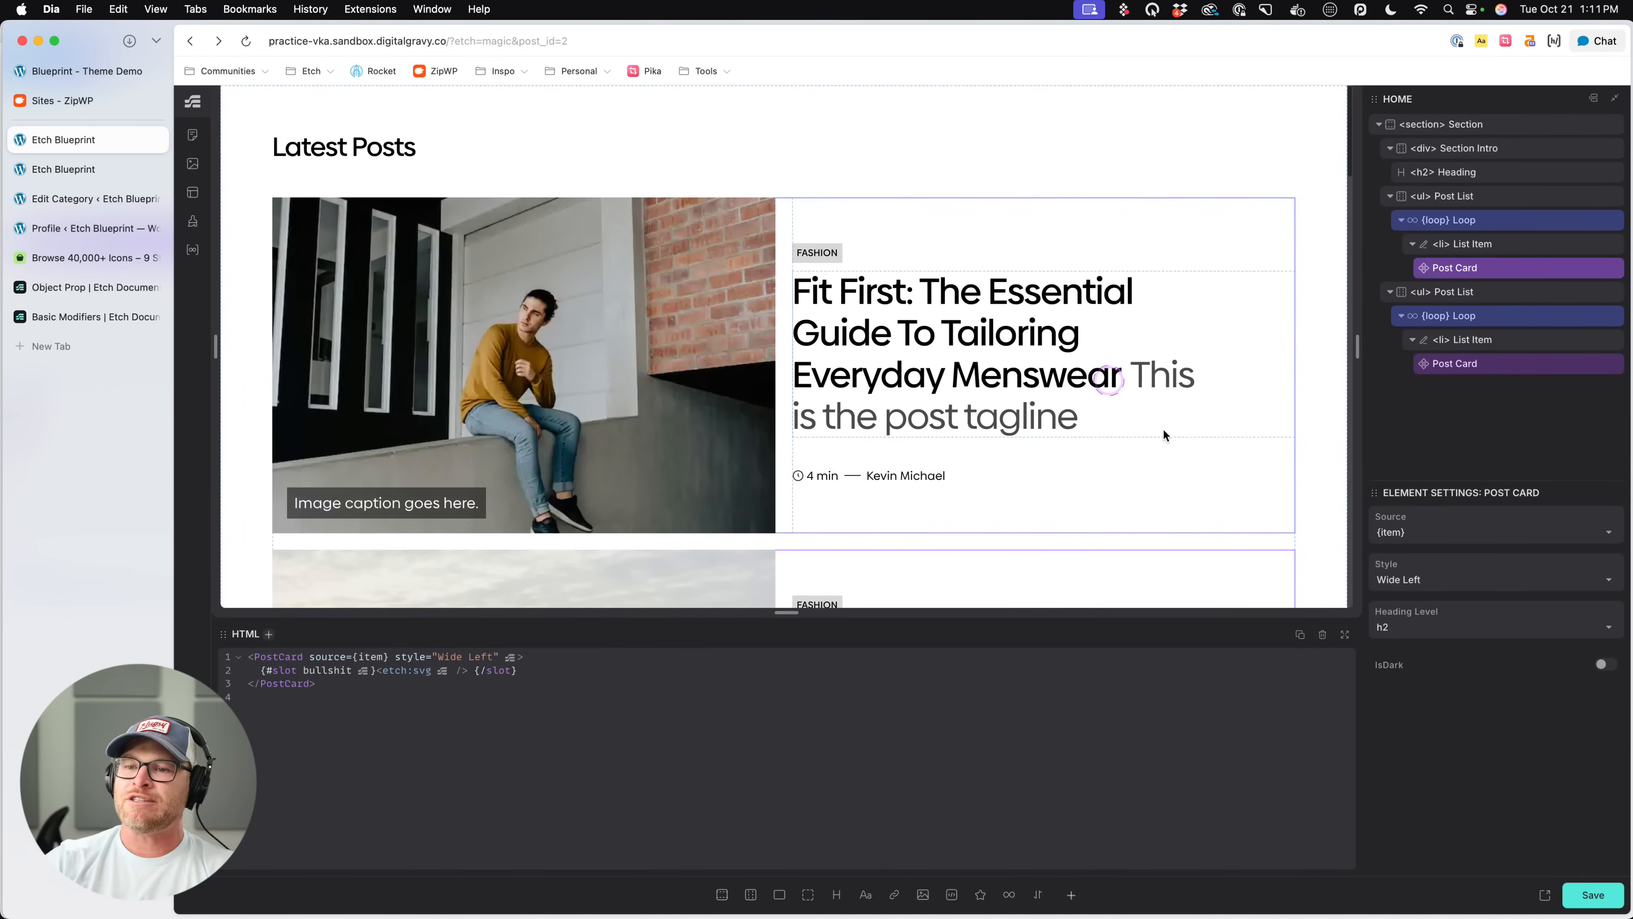
# - Try the isDark switch on the second post list's Post Card, leaving it off
pyautogui.click(1454, 372)
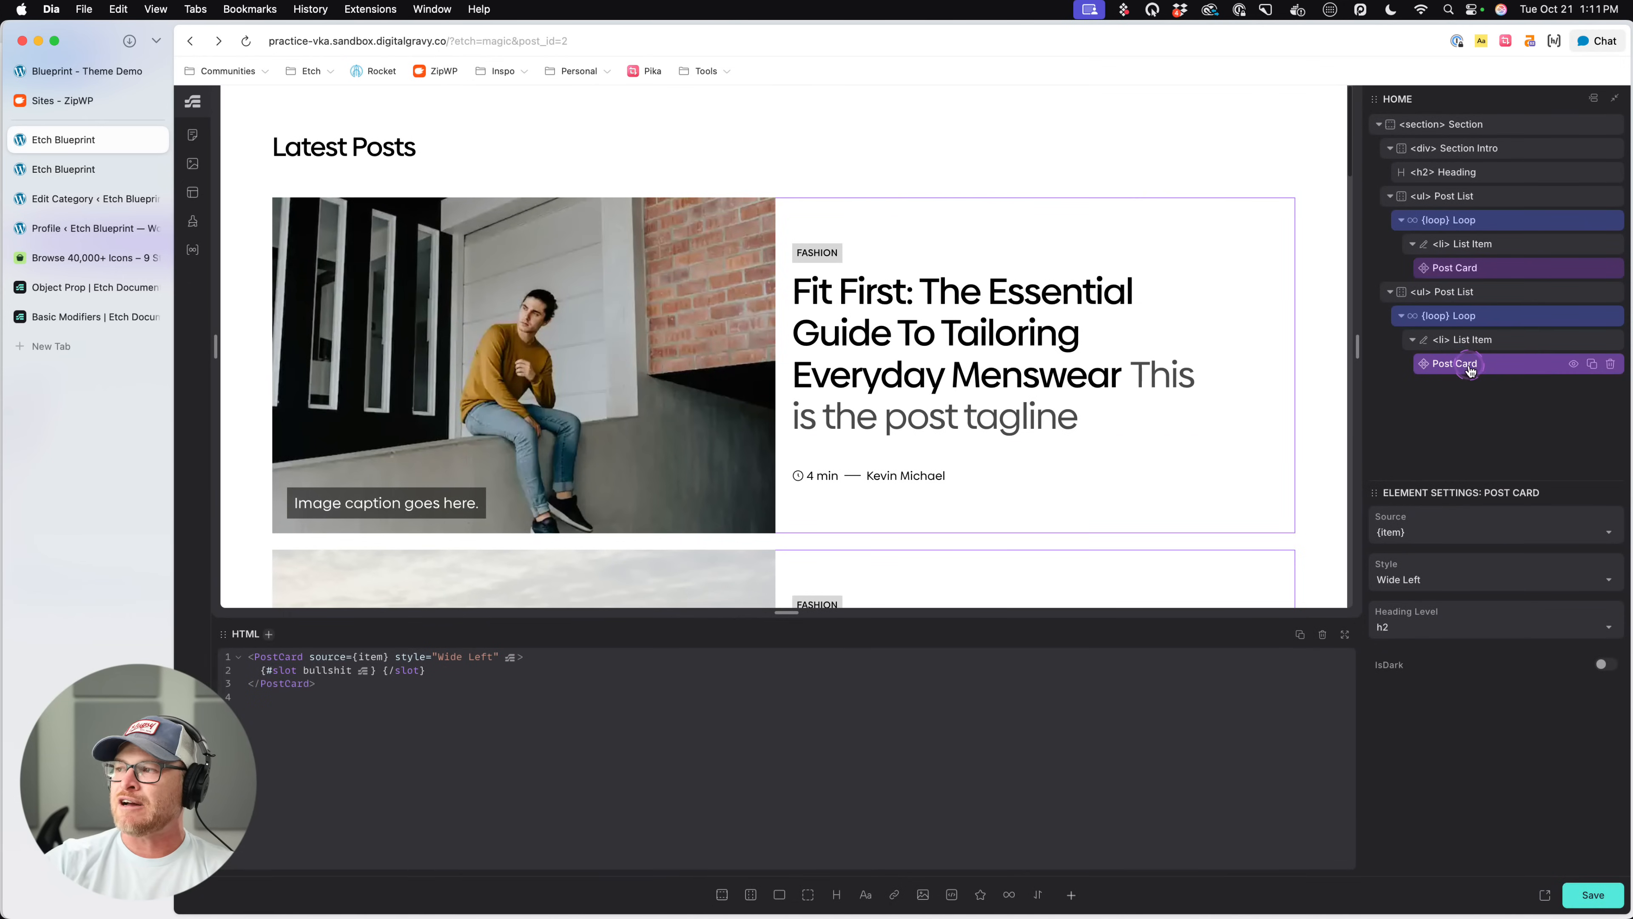
pyautogui.click(1605, 666)
pyautogui.click(1606, 666)
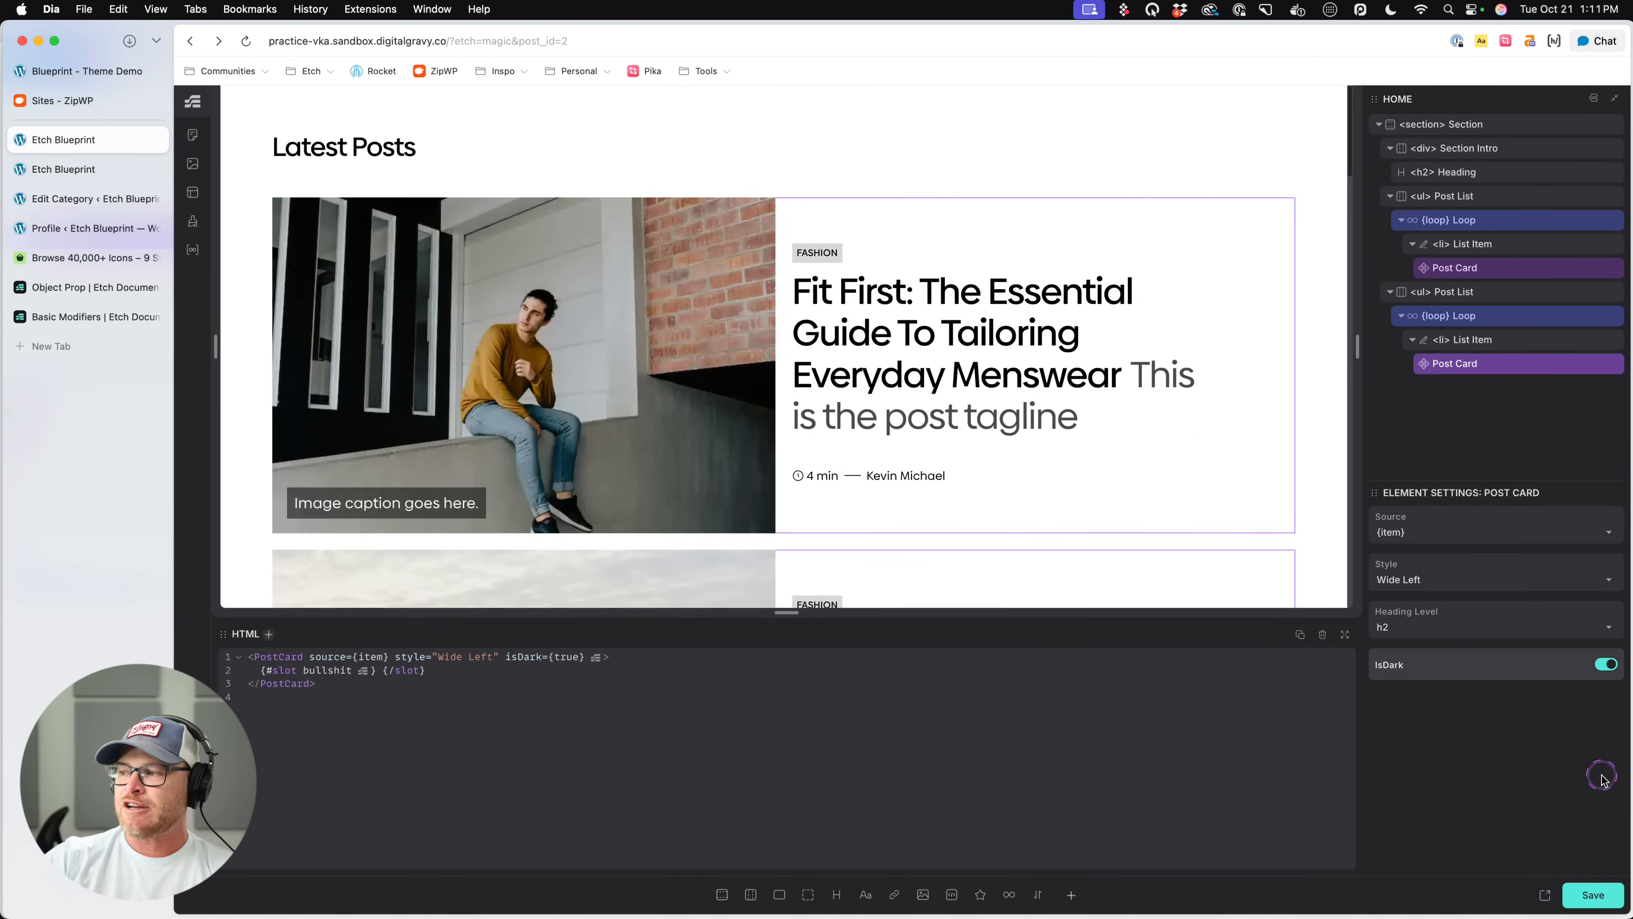
pyautogui.click(1605, 664)
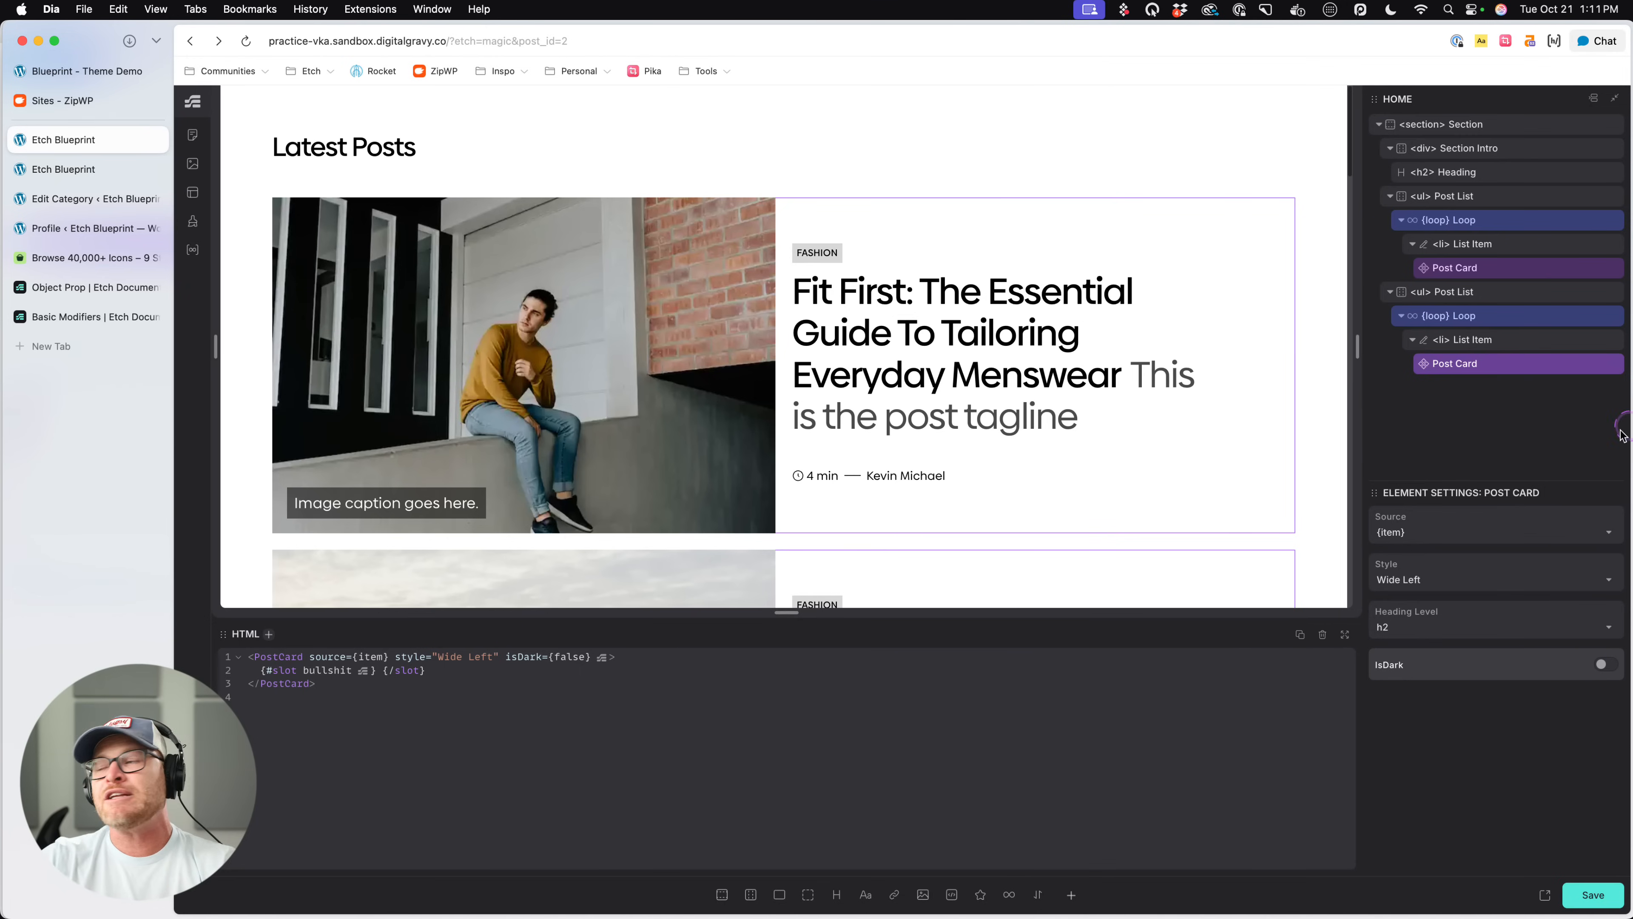
# - Open the second post list's Post Card component for editing and select its root article element
pyautogui.rightClick(1491, 364)
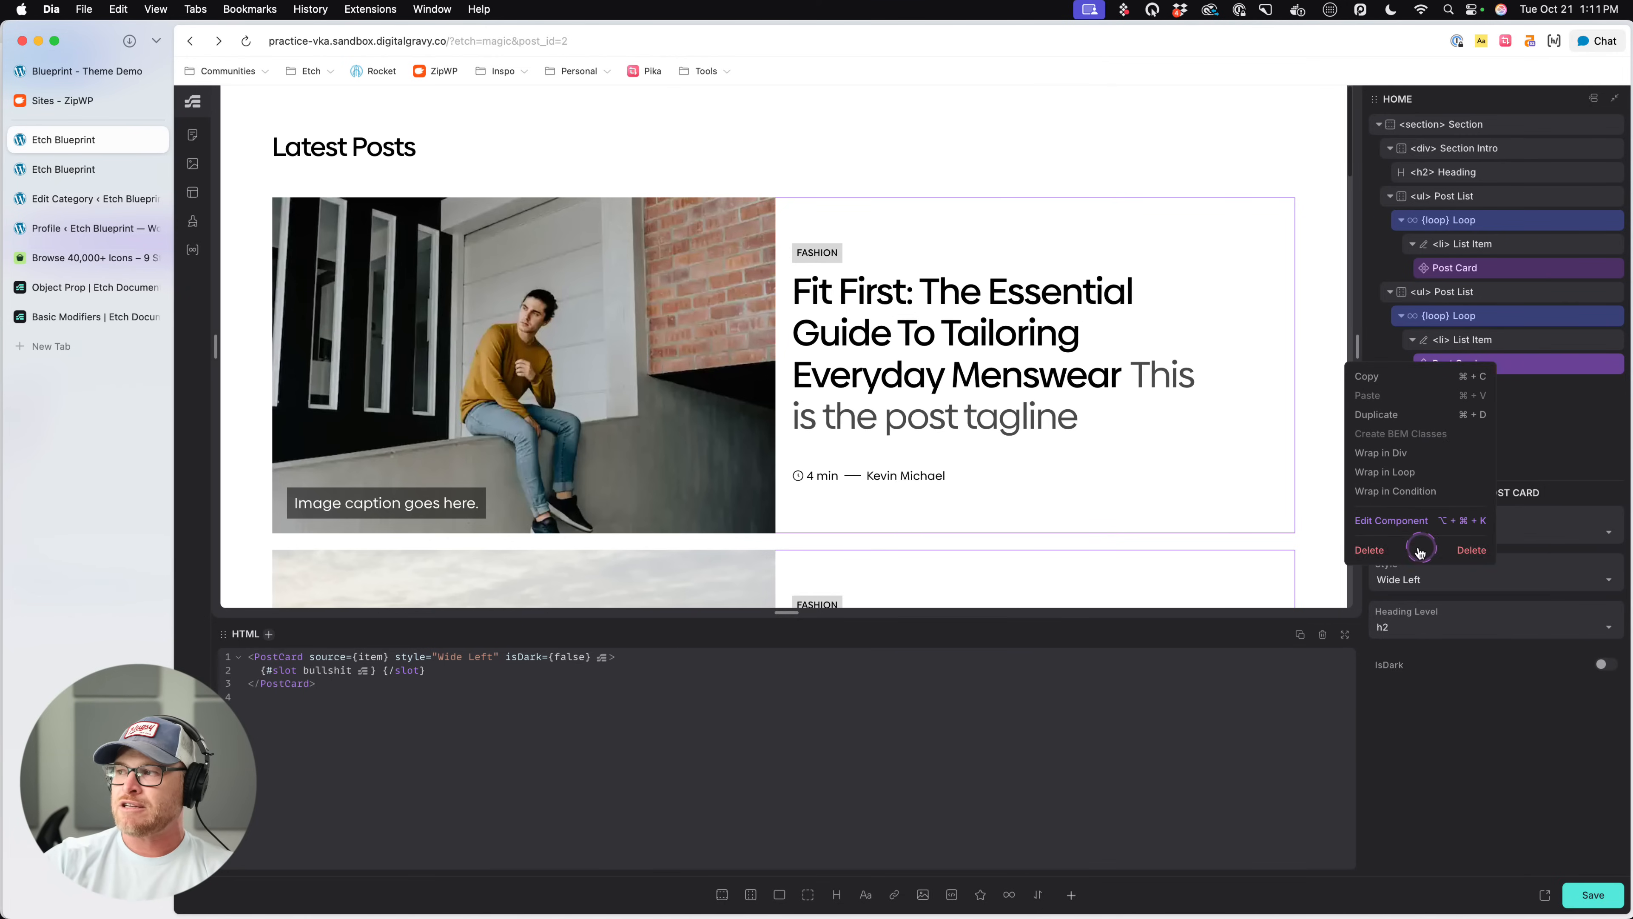
pyautogui.click(1411, 522)
pyautogui.click(1510, 389)
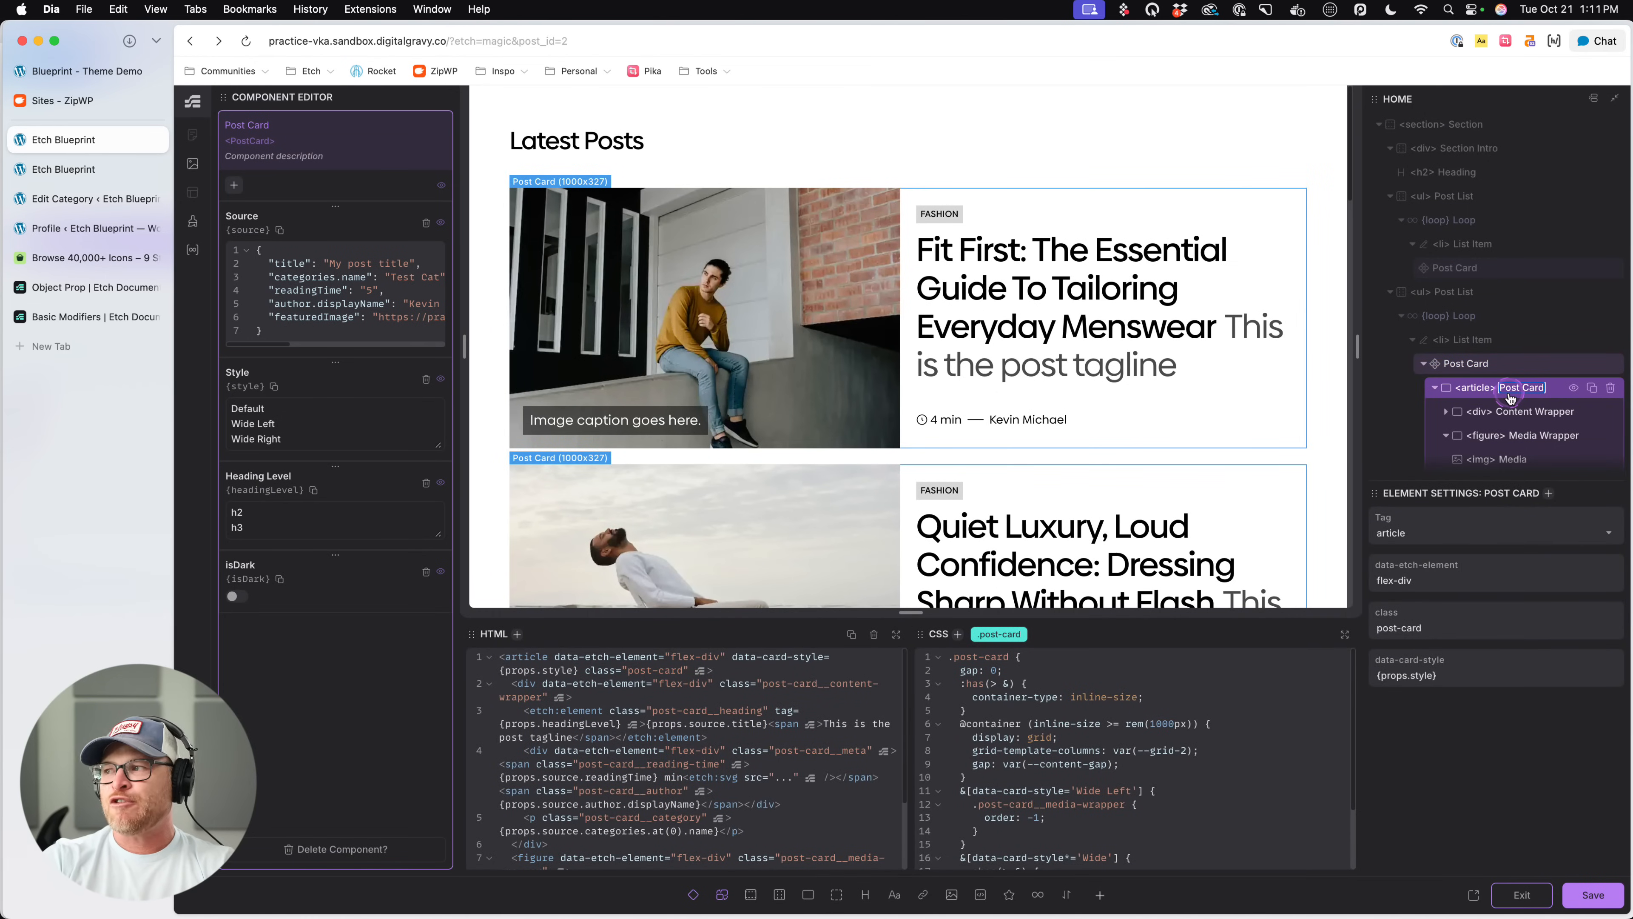
pyautogui.click(1509, 394)
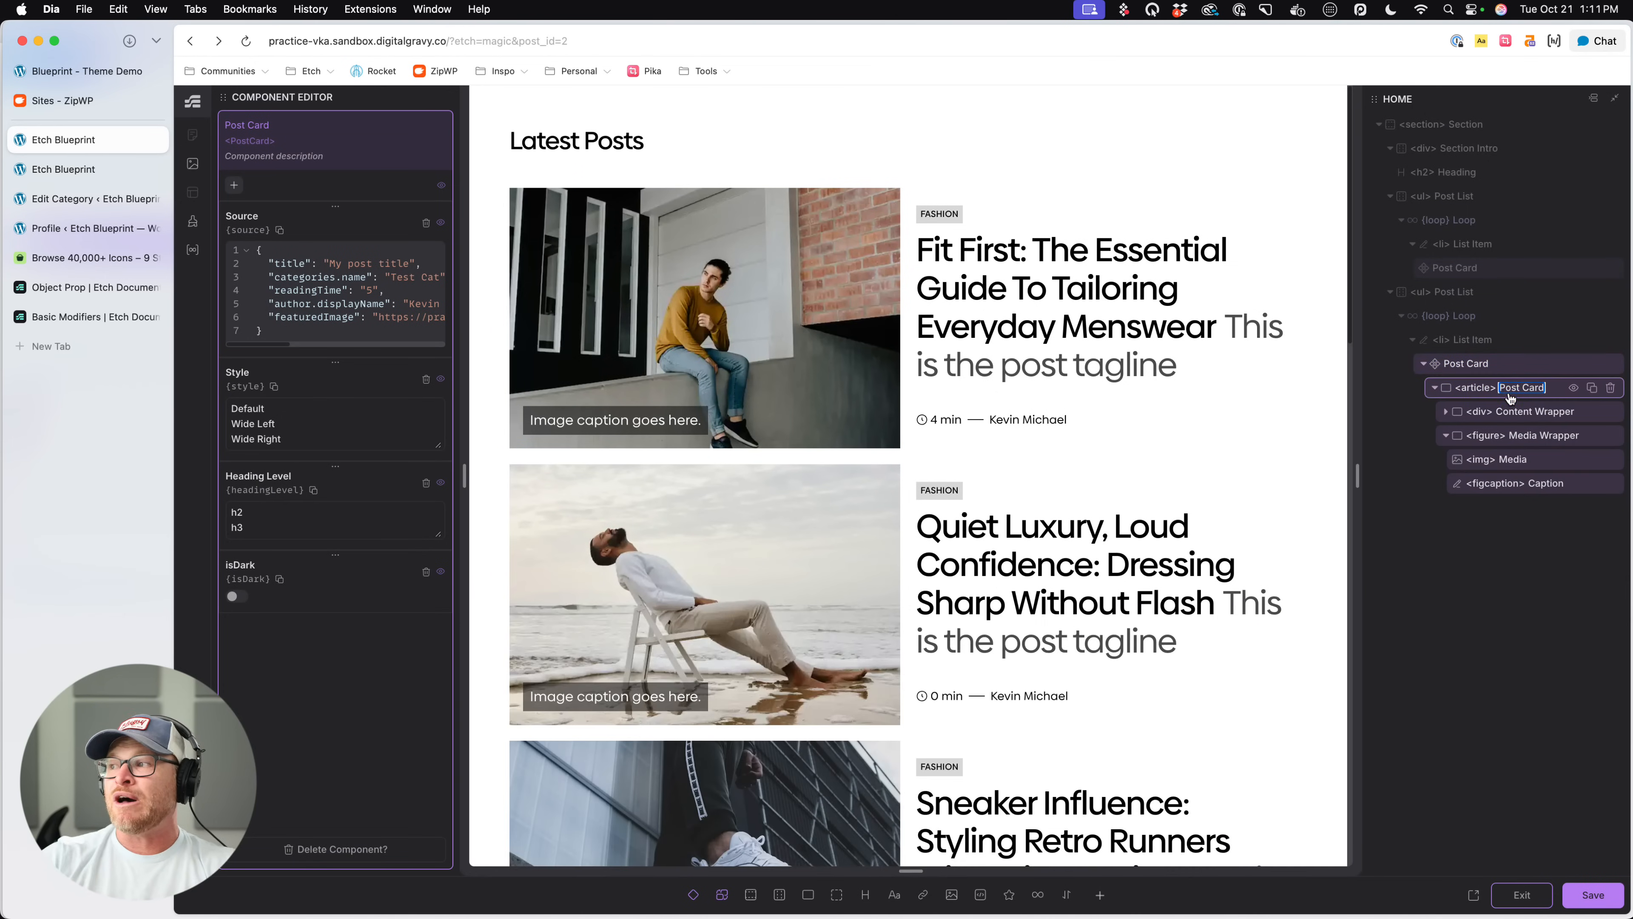
pyautogui.click(1519, 393)
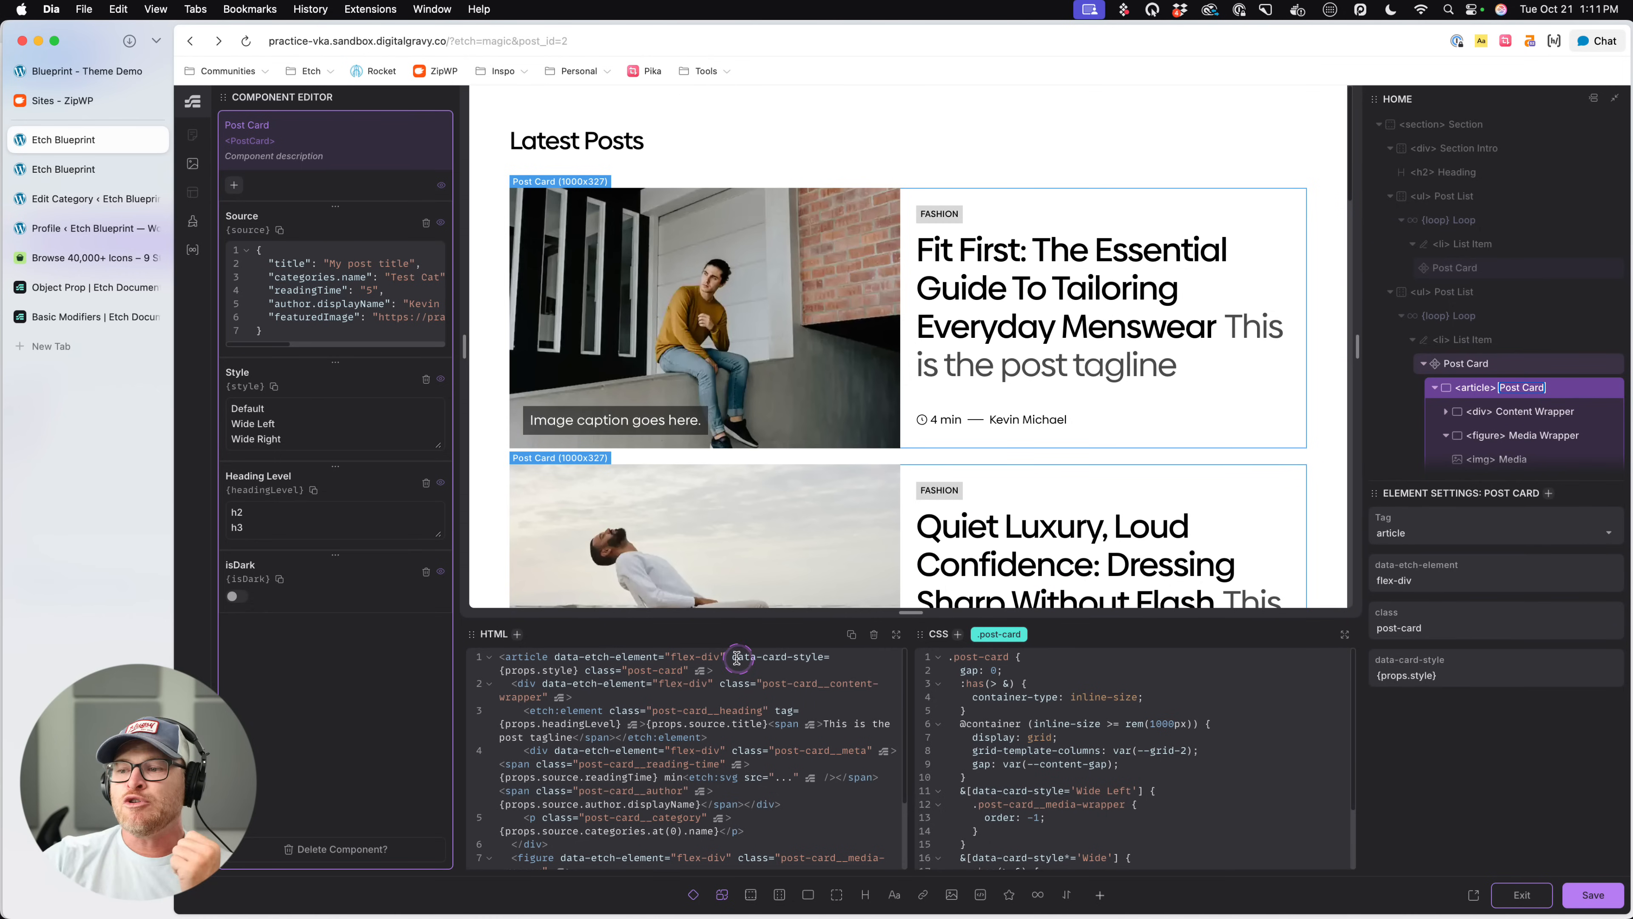
# - Examine the data-card-style attribute and its {props.style} value in the article's HTML
pyautogui.moveTo(733, 656); pyautogui.dragTo(831, 657)
pyautogui.click(831, 656)
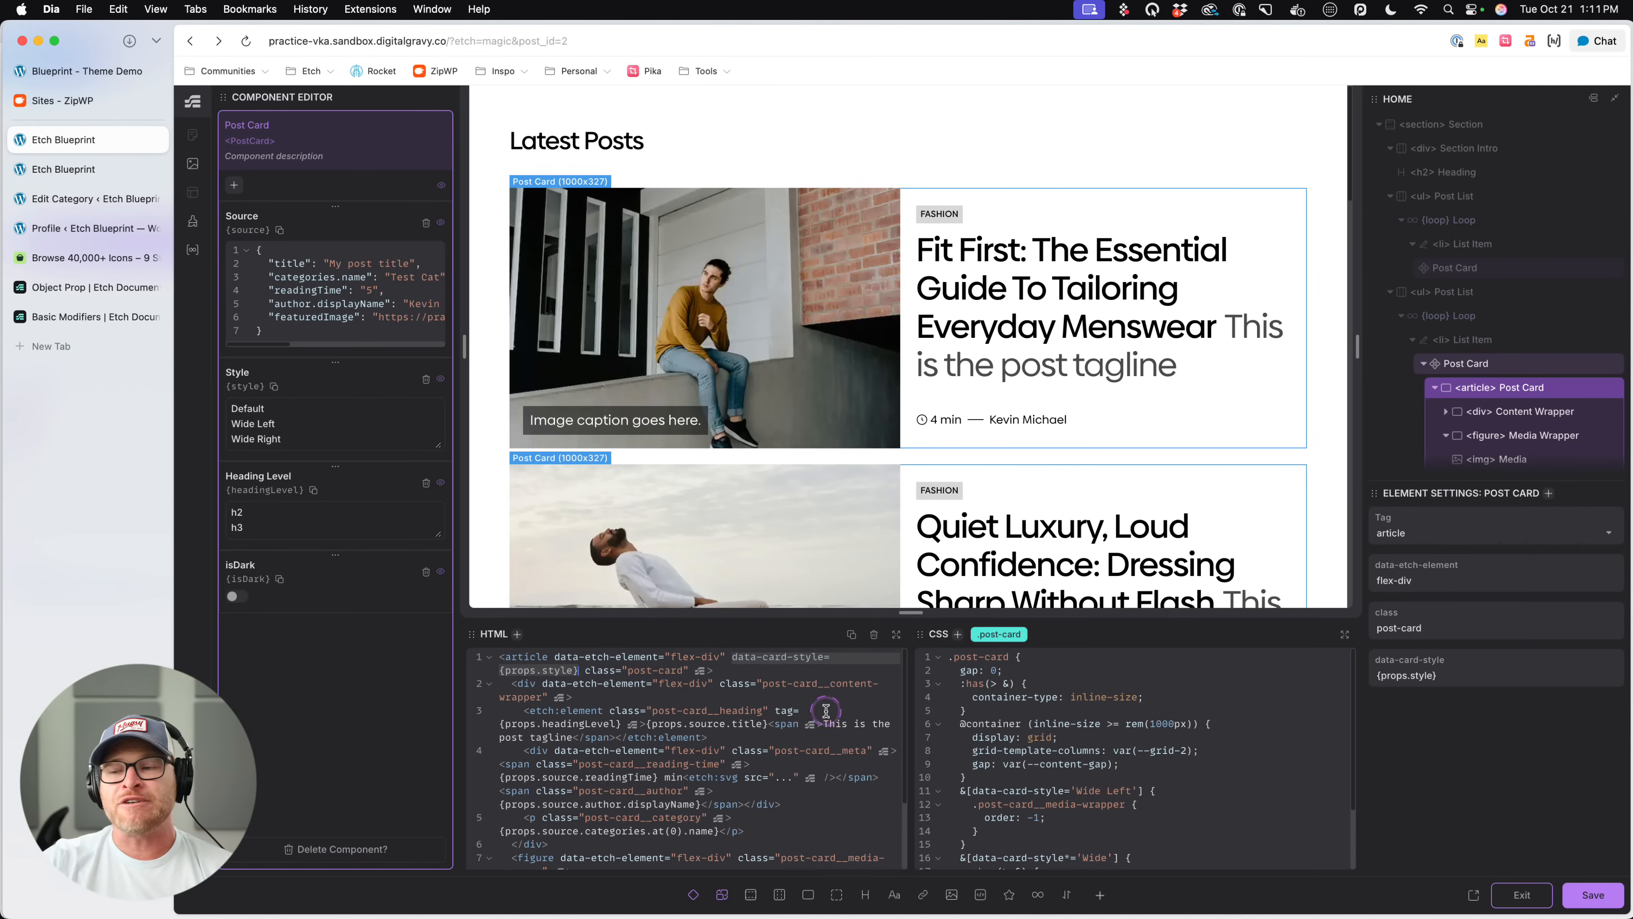
pyautogui.click(843, 658)
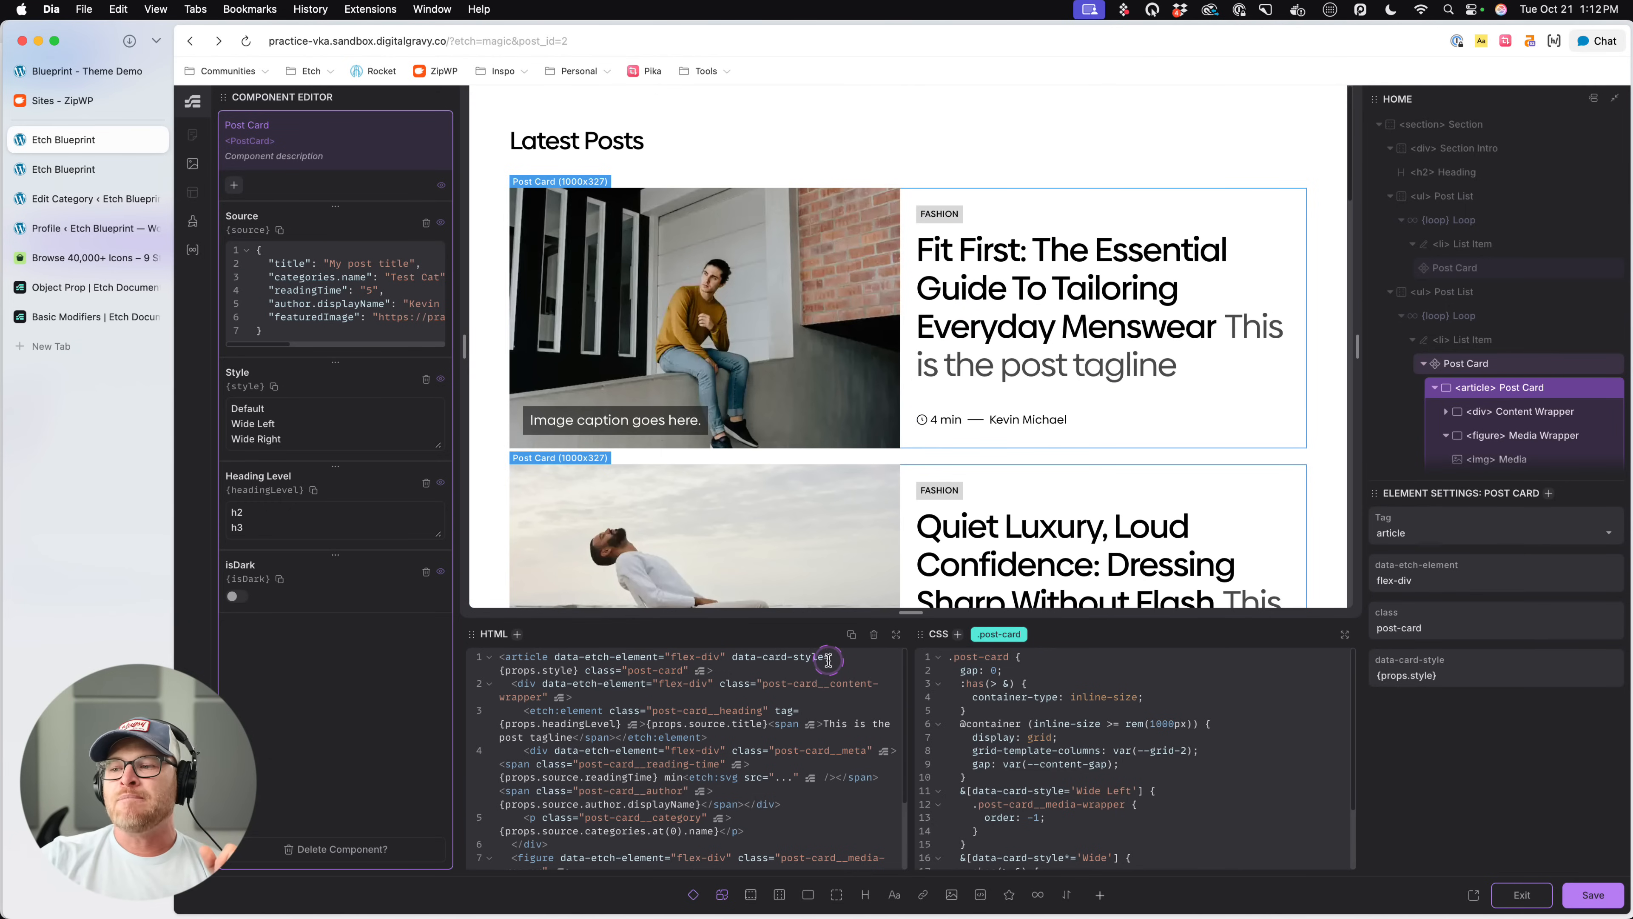
# - Review the Comparison Modifiers and Object Prop pages in the Etch documentation, and return to the Post Card component editor
pyautogui.click(84, 317)
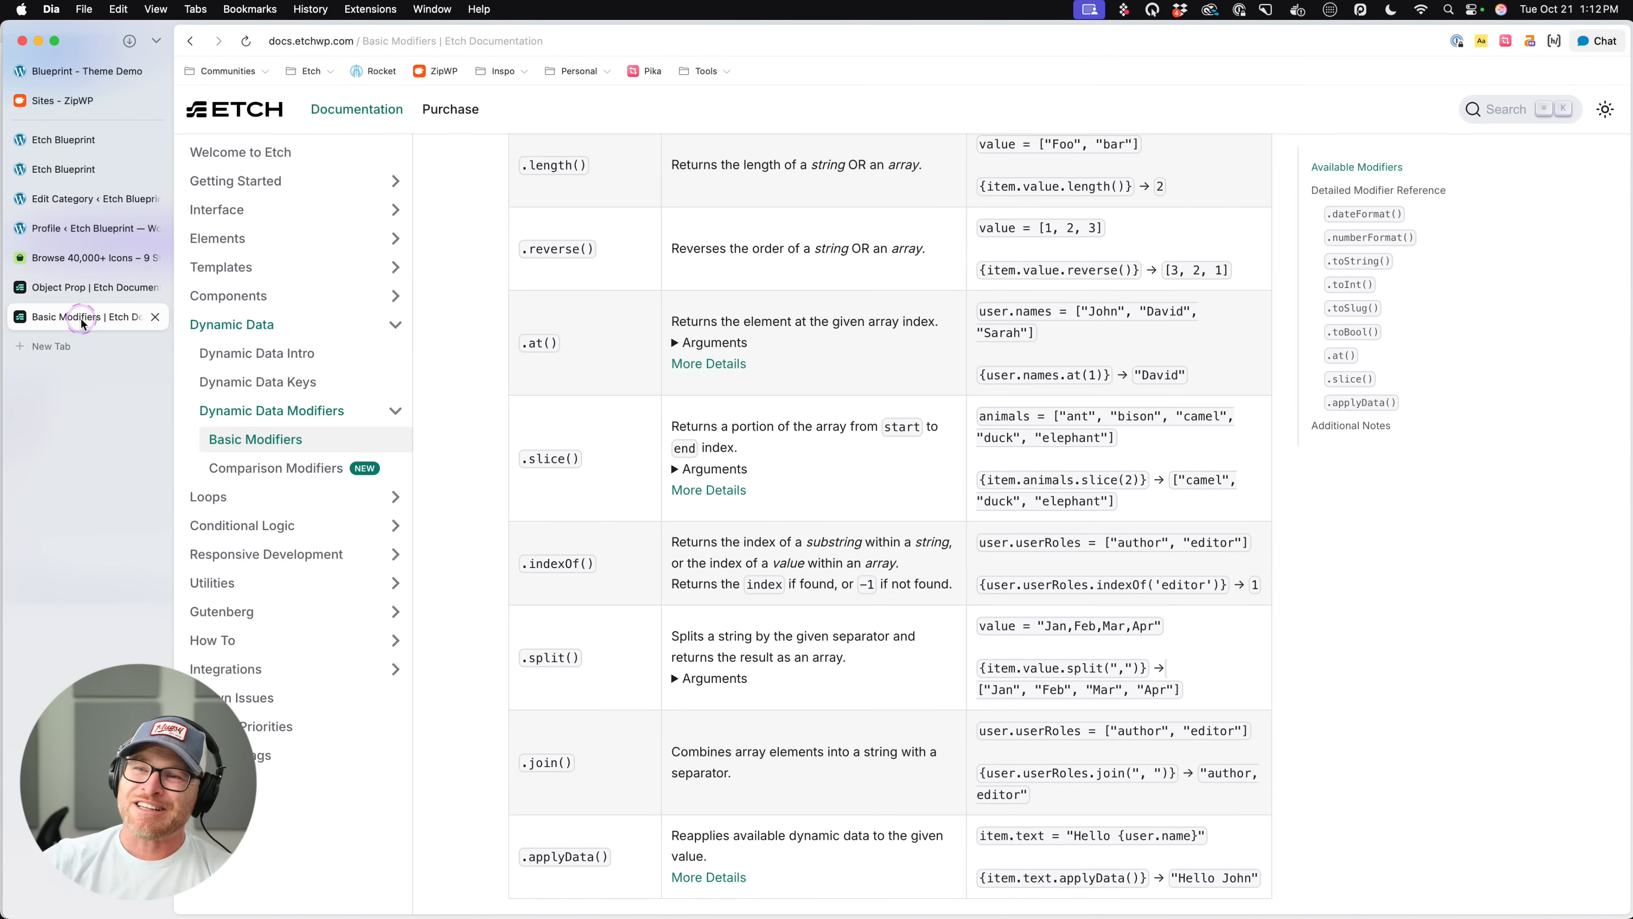
pyautogui.click(276, 468)
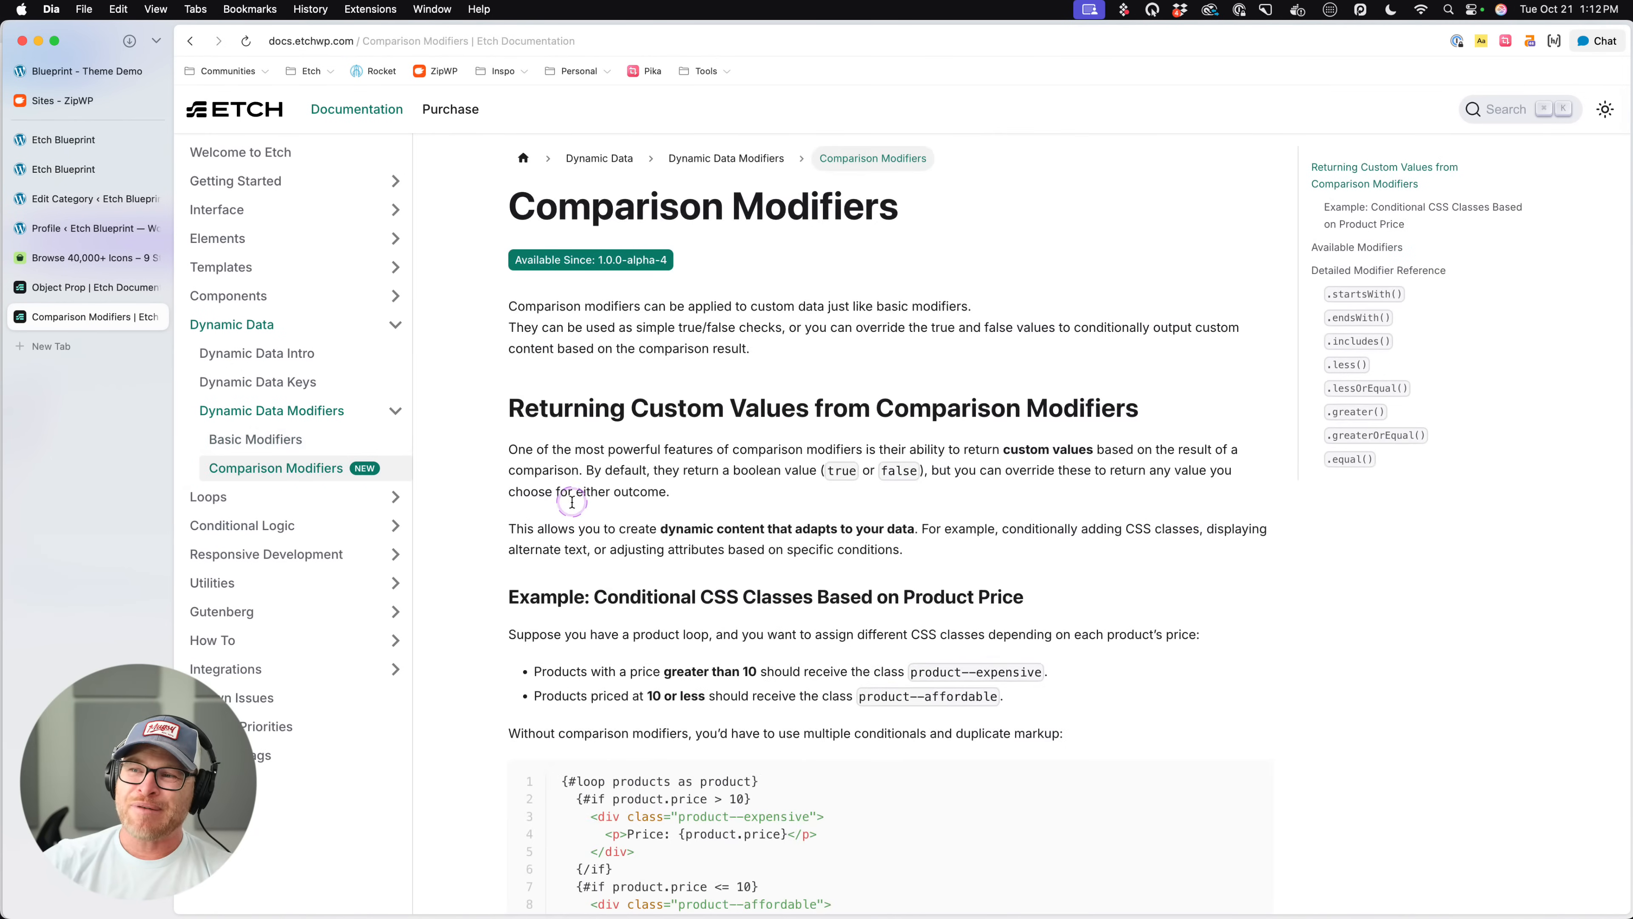
pyautogui.scroll(-8, 569, 514)
pyautogui.scroll(-10, 572, 514)
pyautogui.scroll(12, 573, 518)
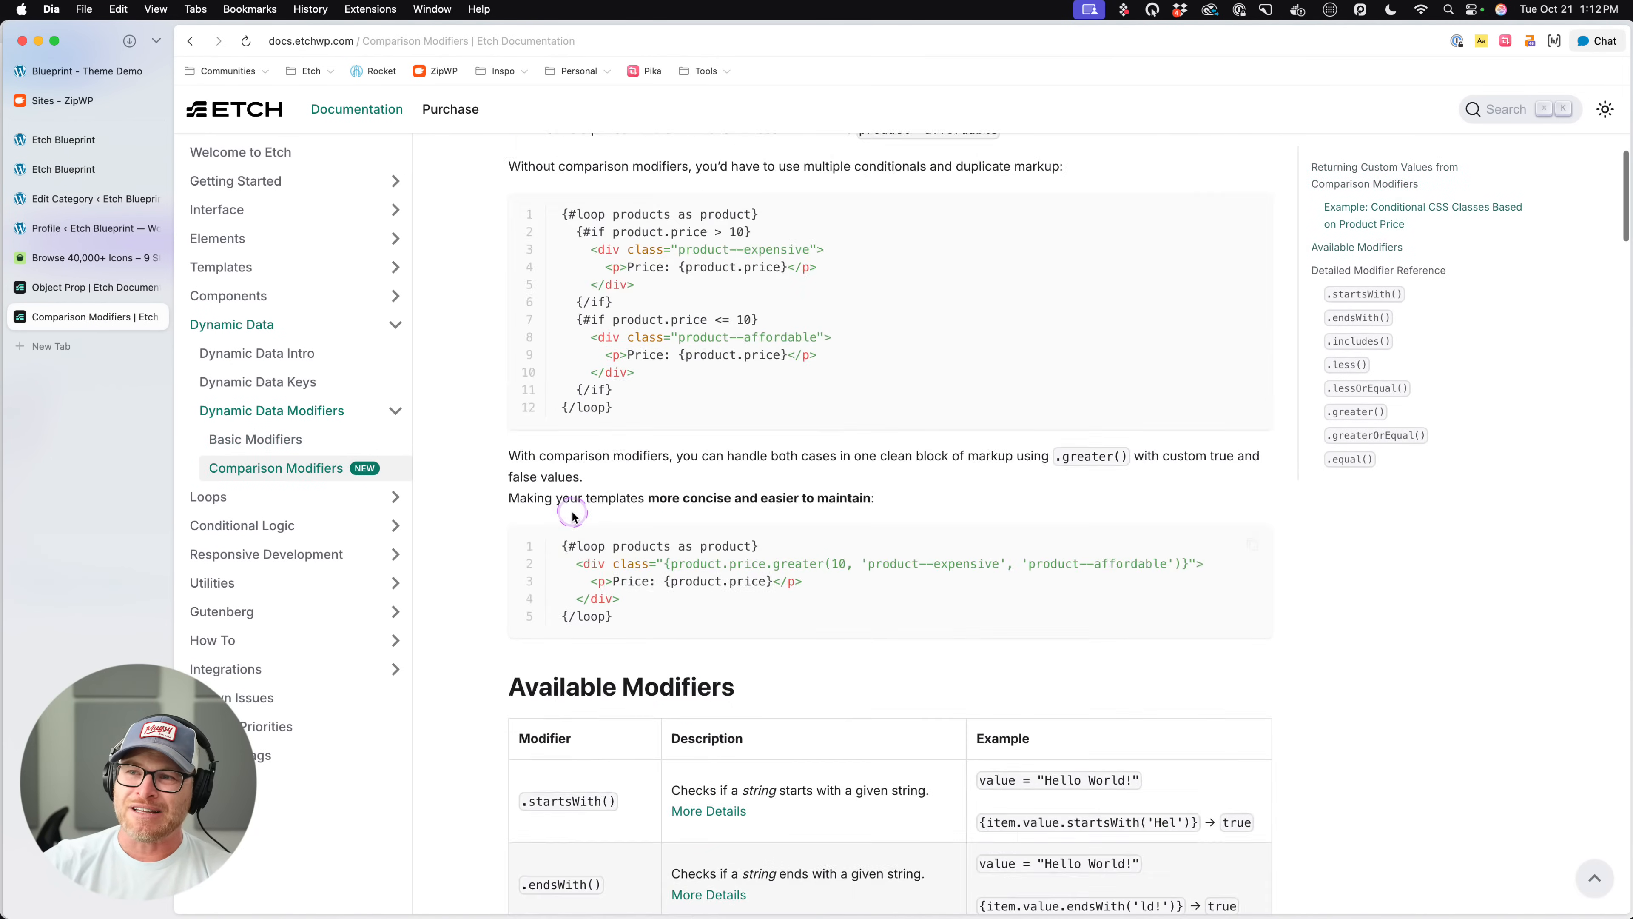
pyautogui.click(190, 40)
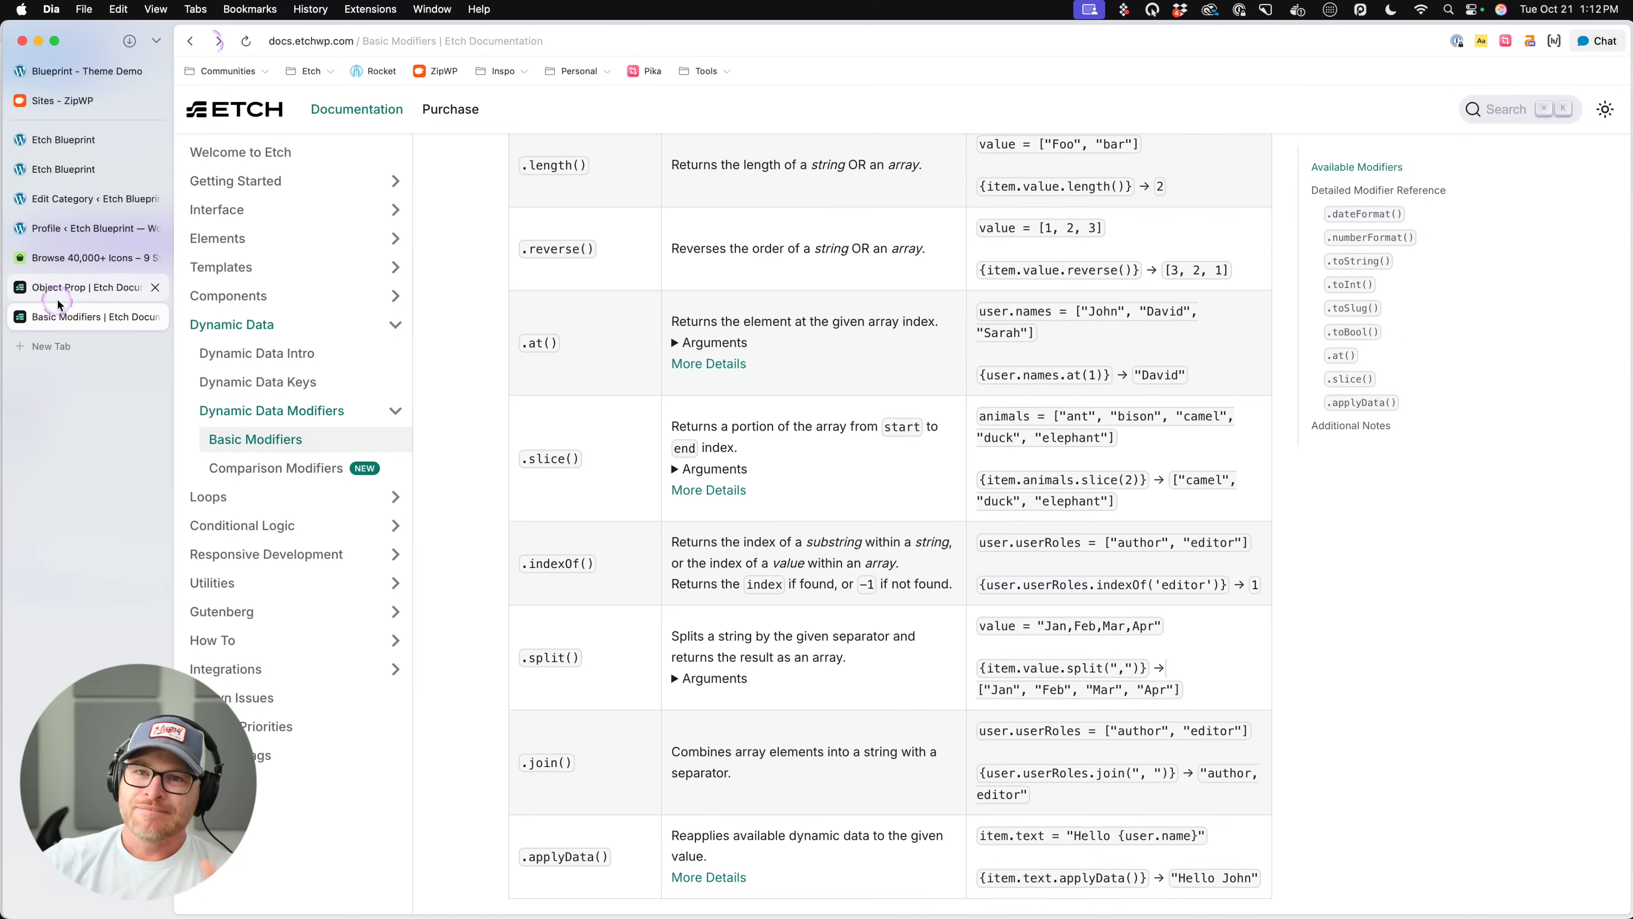
pyautogui.click(148, 286)
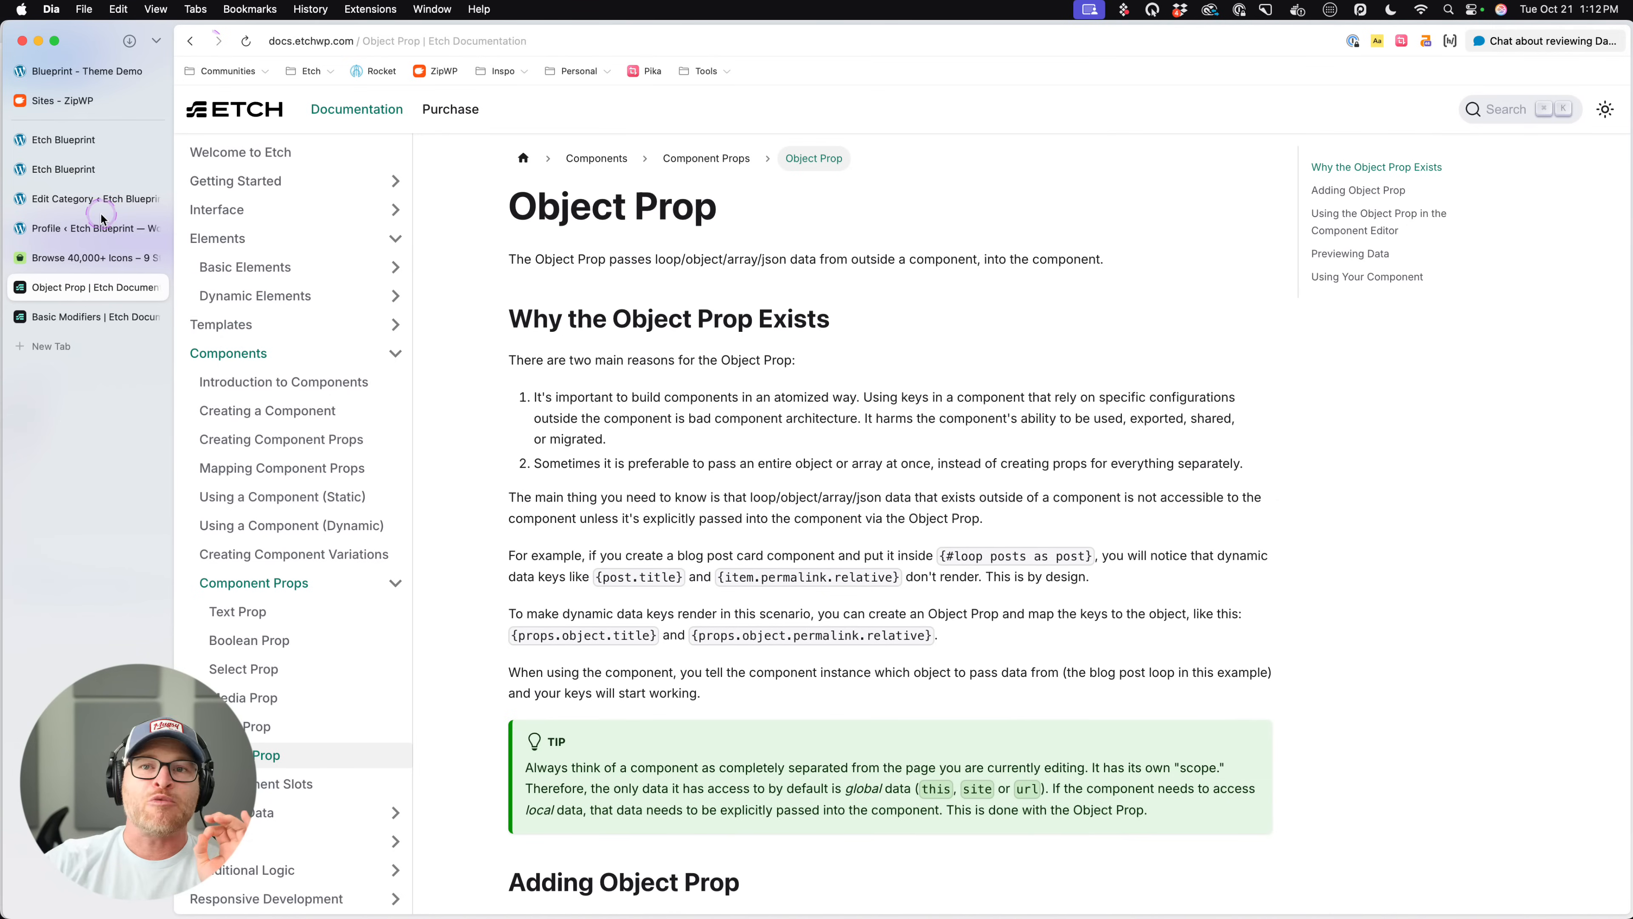
pyautogui.click(103, 200)
pyautogui.click(96, 171)
pyautogui.click(96, 142)
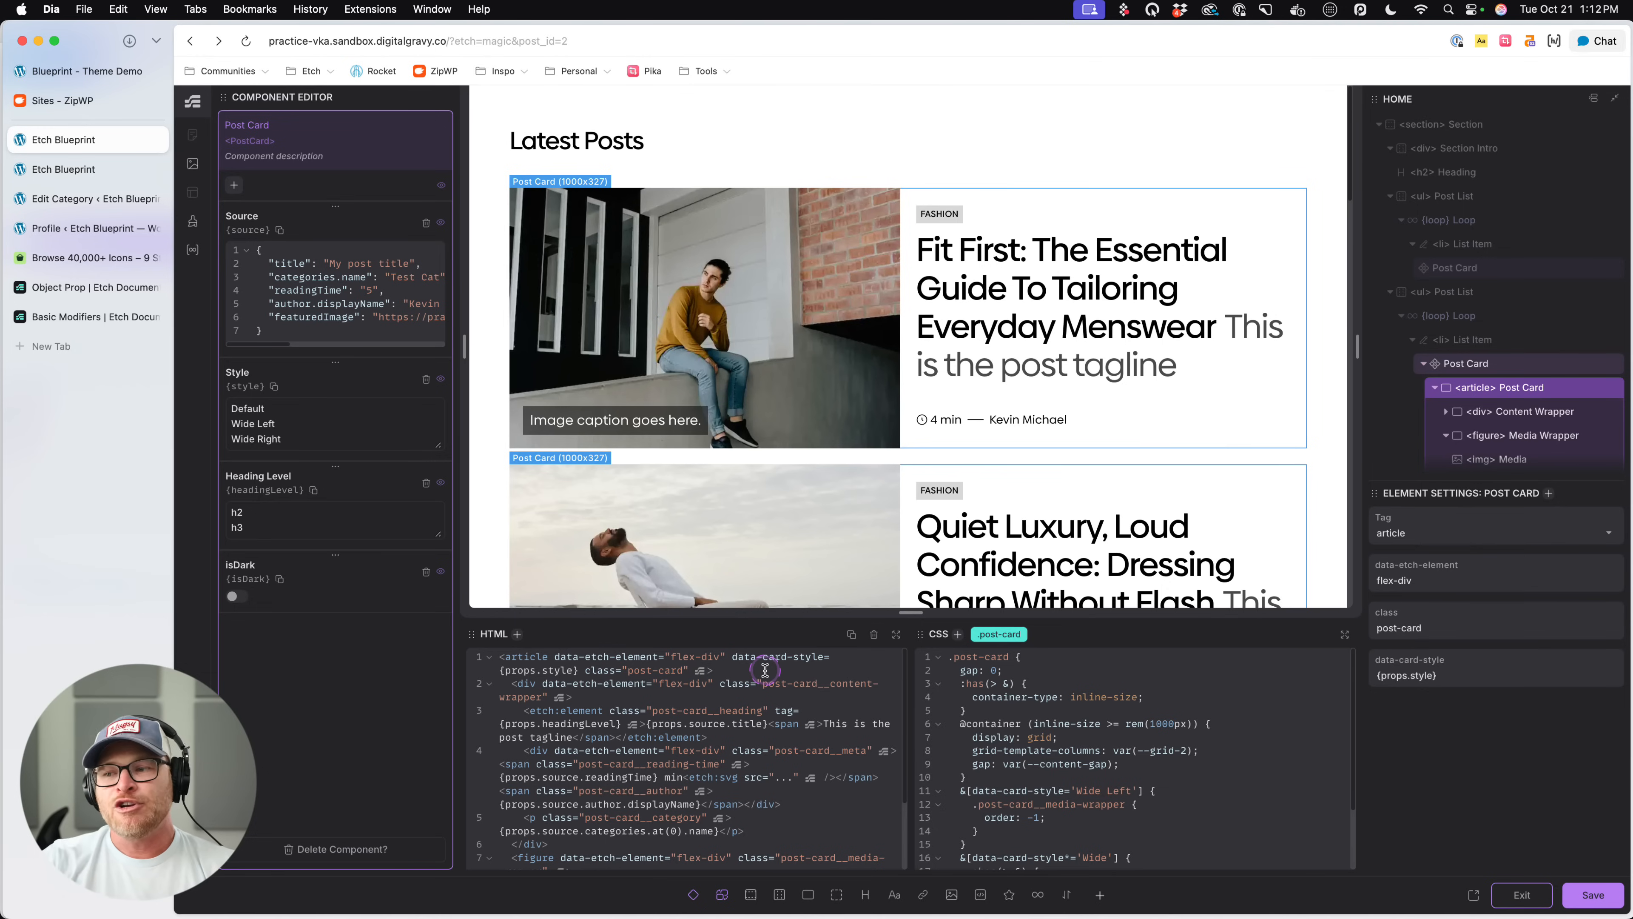
# - Examine the existing attributes on the article's opening tag in the HTML
pyautogui.moveTo(550, 657); pyautogui.dragTo(666, 674)
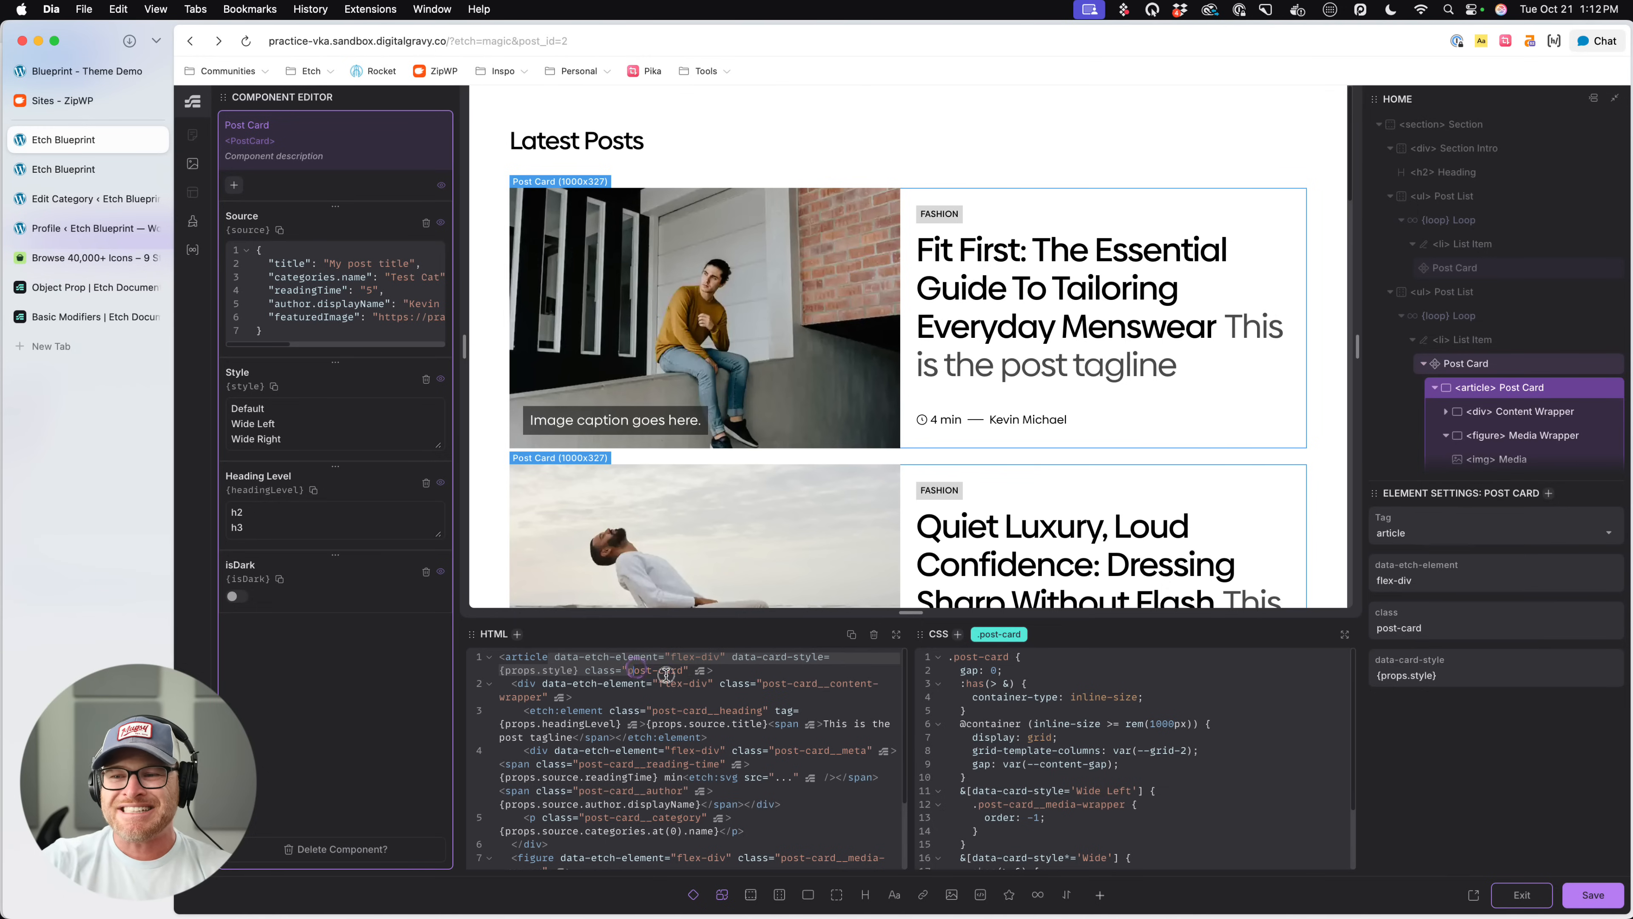
pyautogui.click(639, 656)
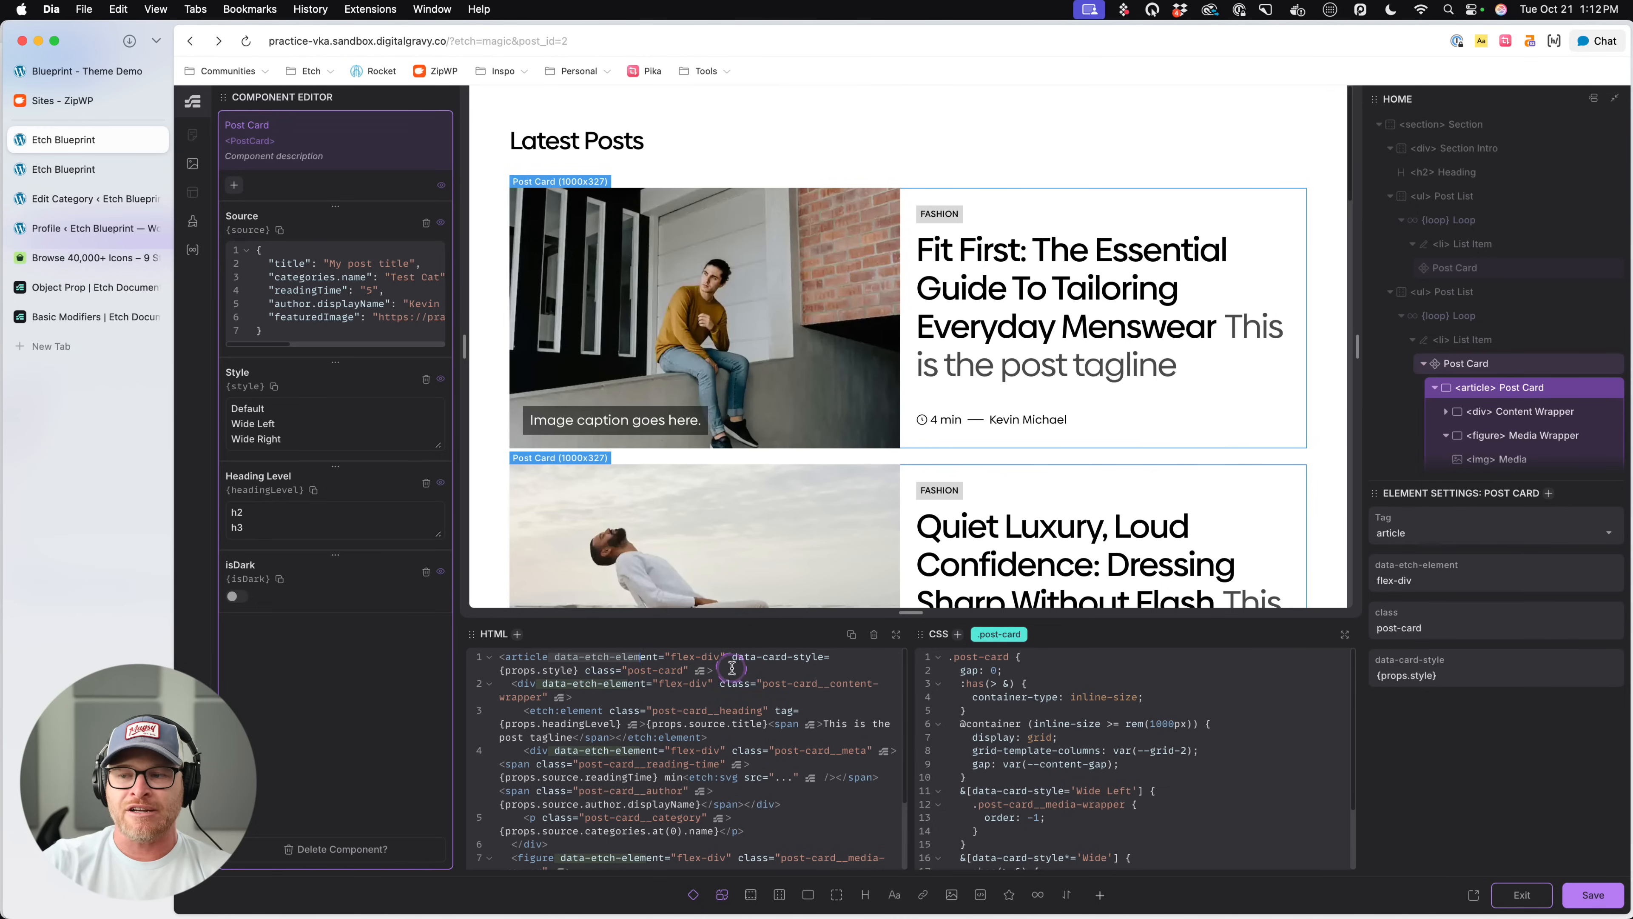
pyautogui.click(731, 667)
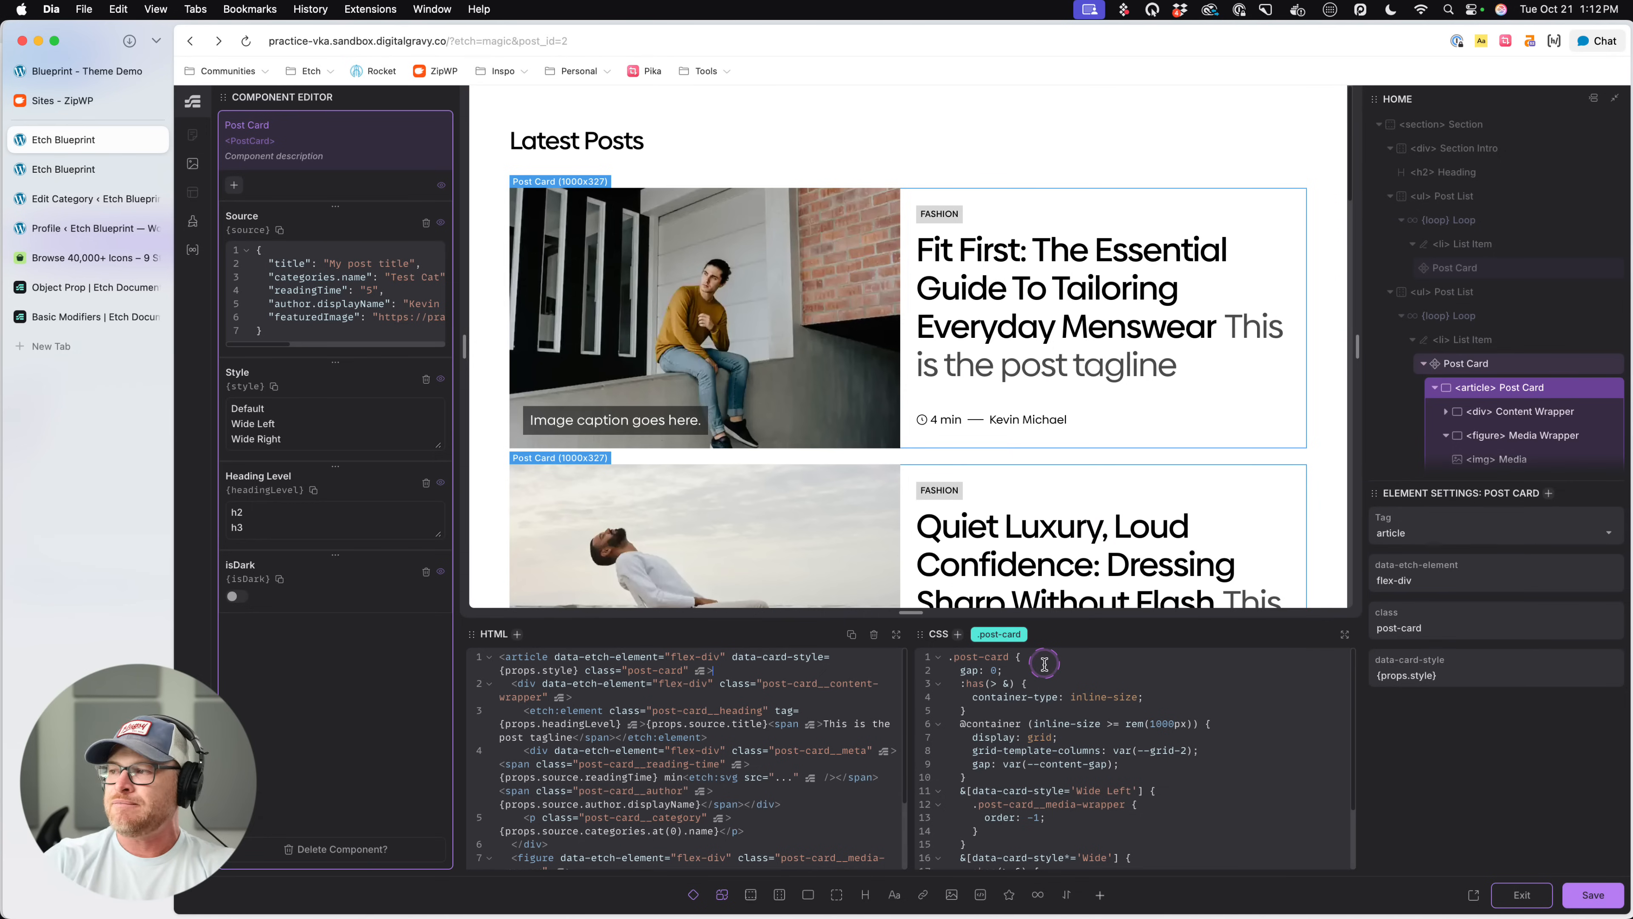
# - Add the attribute data-card-dark="{props.isDark}" to the Post Card article, save the component and exit its editor
pyautogui.hotkey('alt', 'a')
pyautogui.write('dark="{')
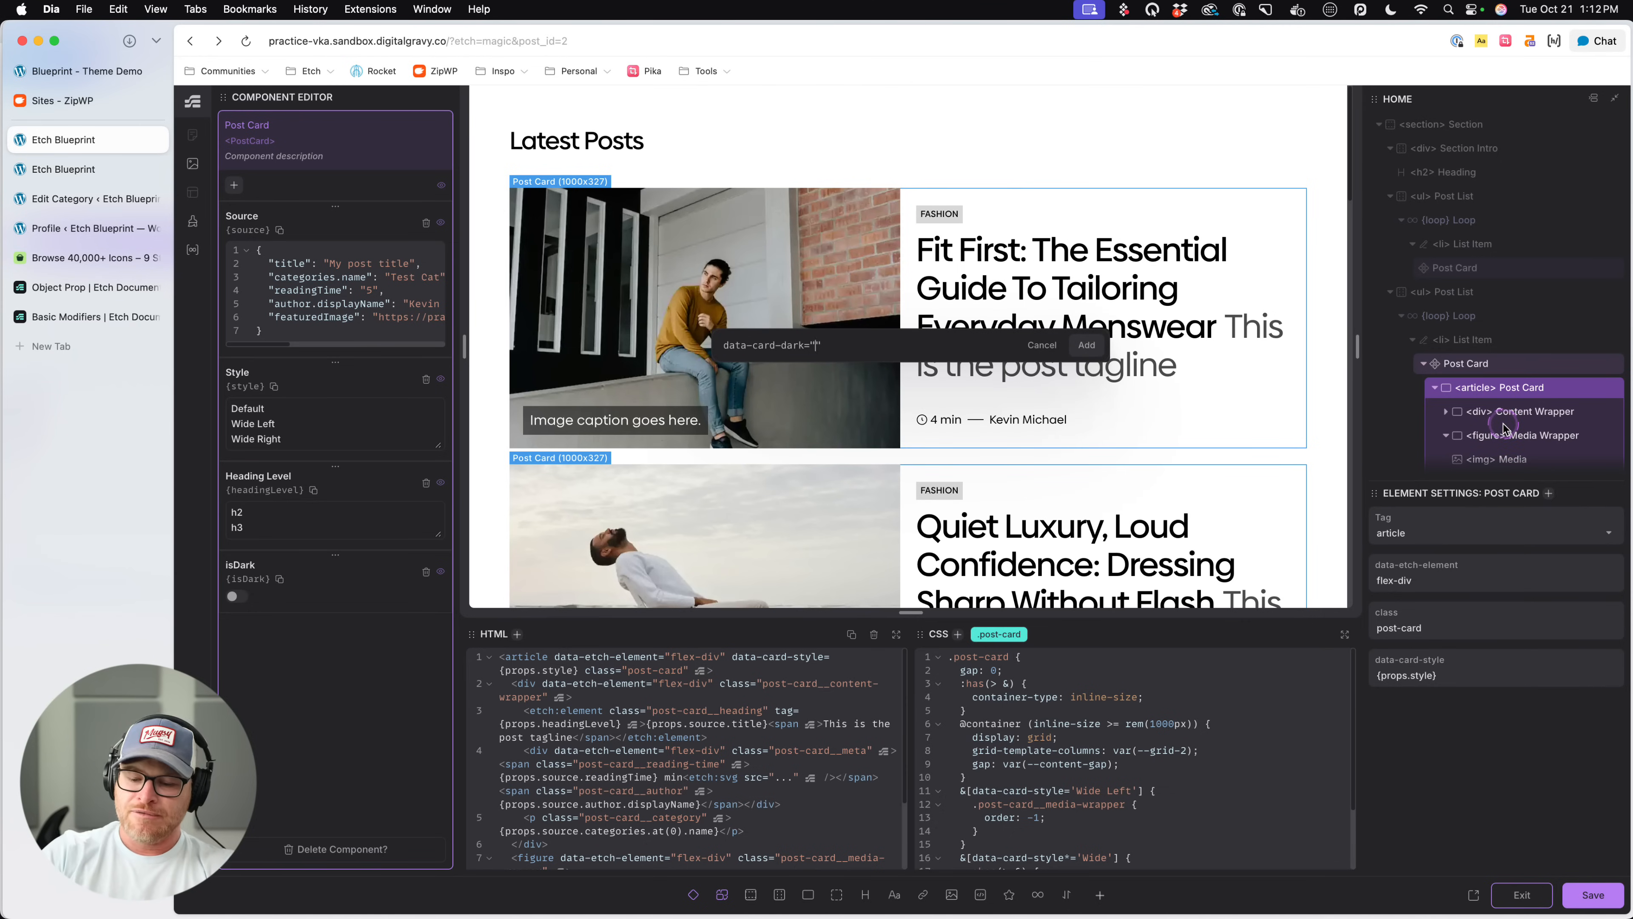
pyautogui.write('props.isD')
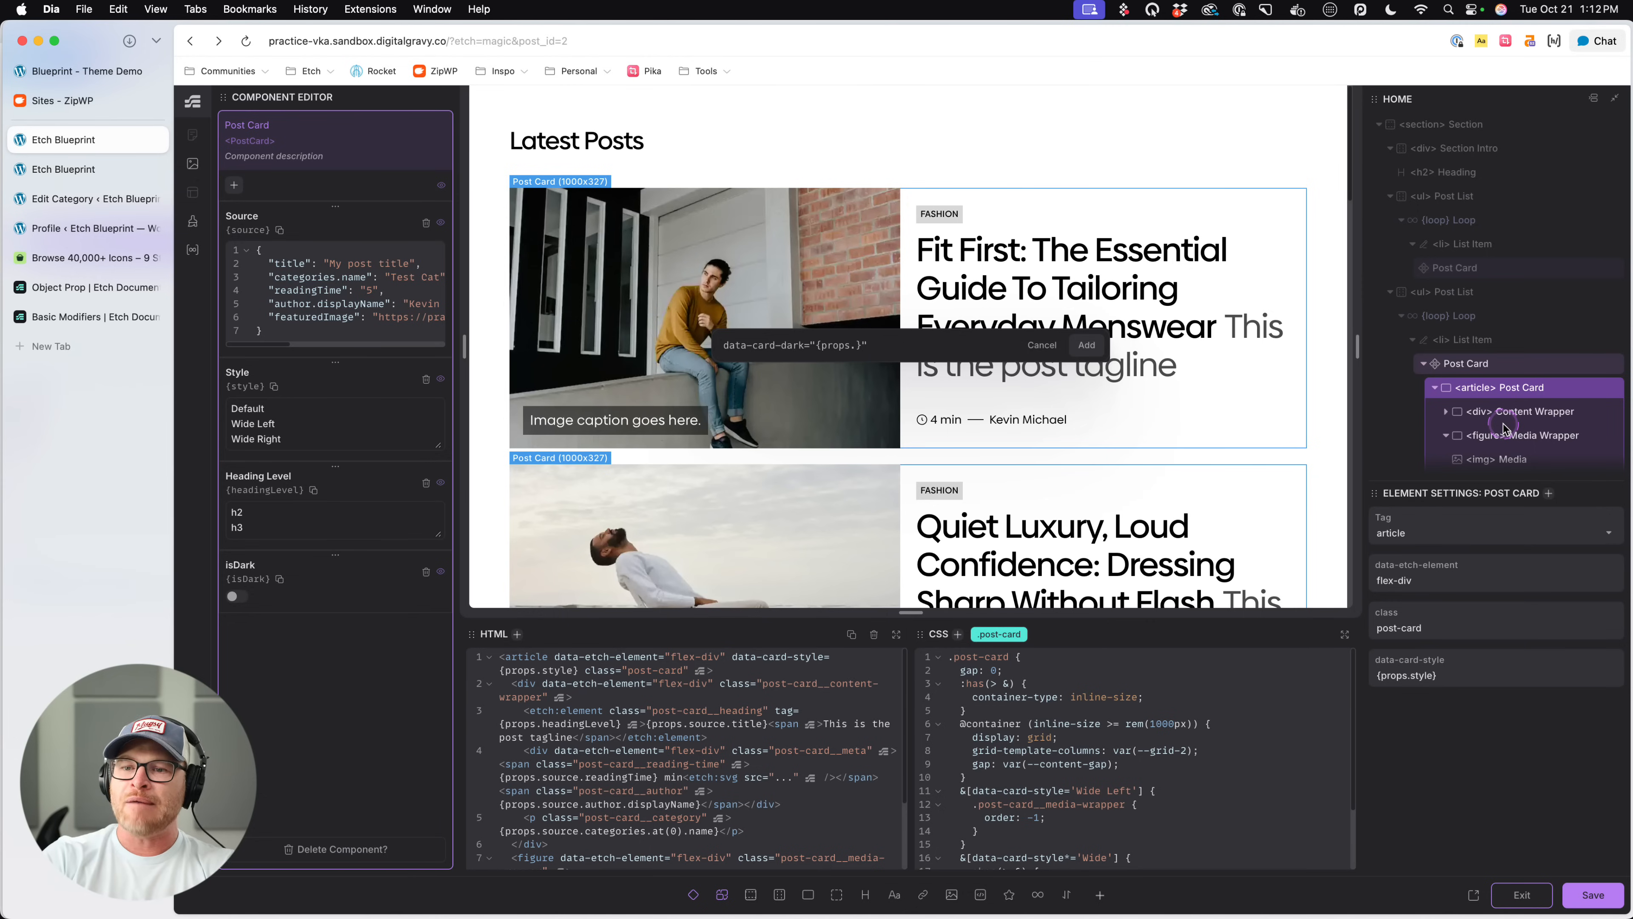
pyautogui.write('ark')
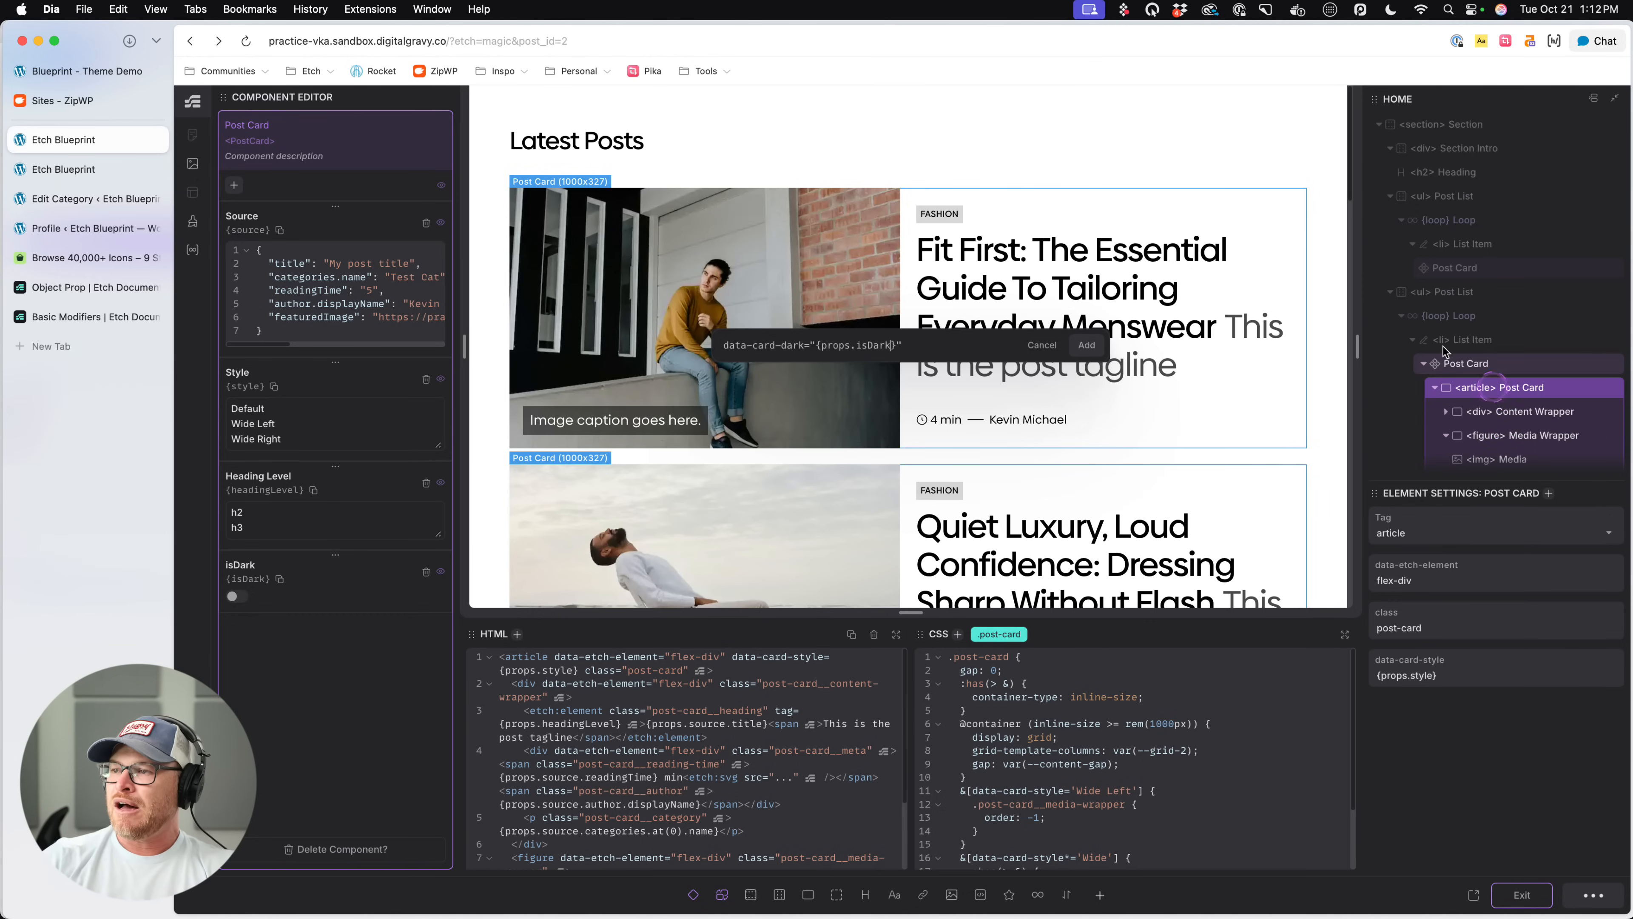
pyautogui.click(1086, 345)
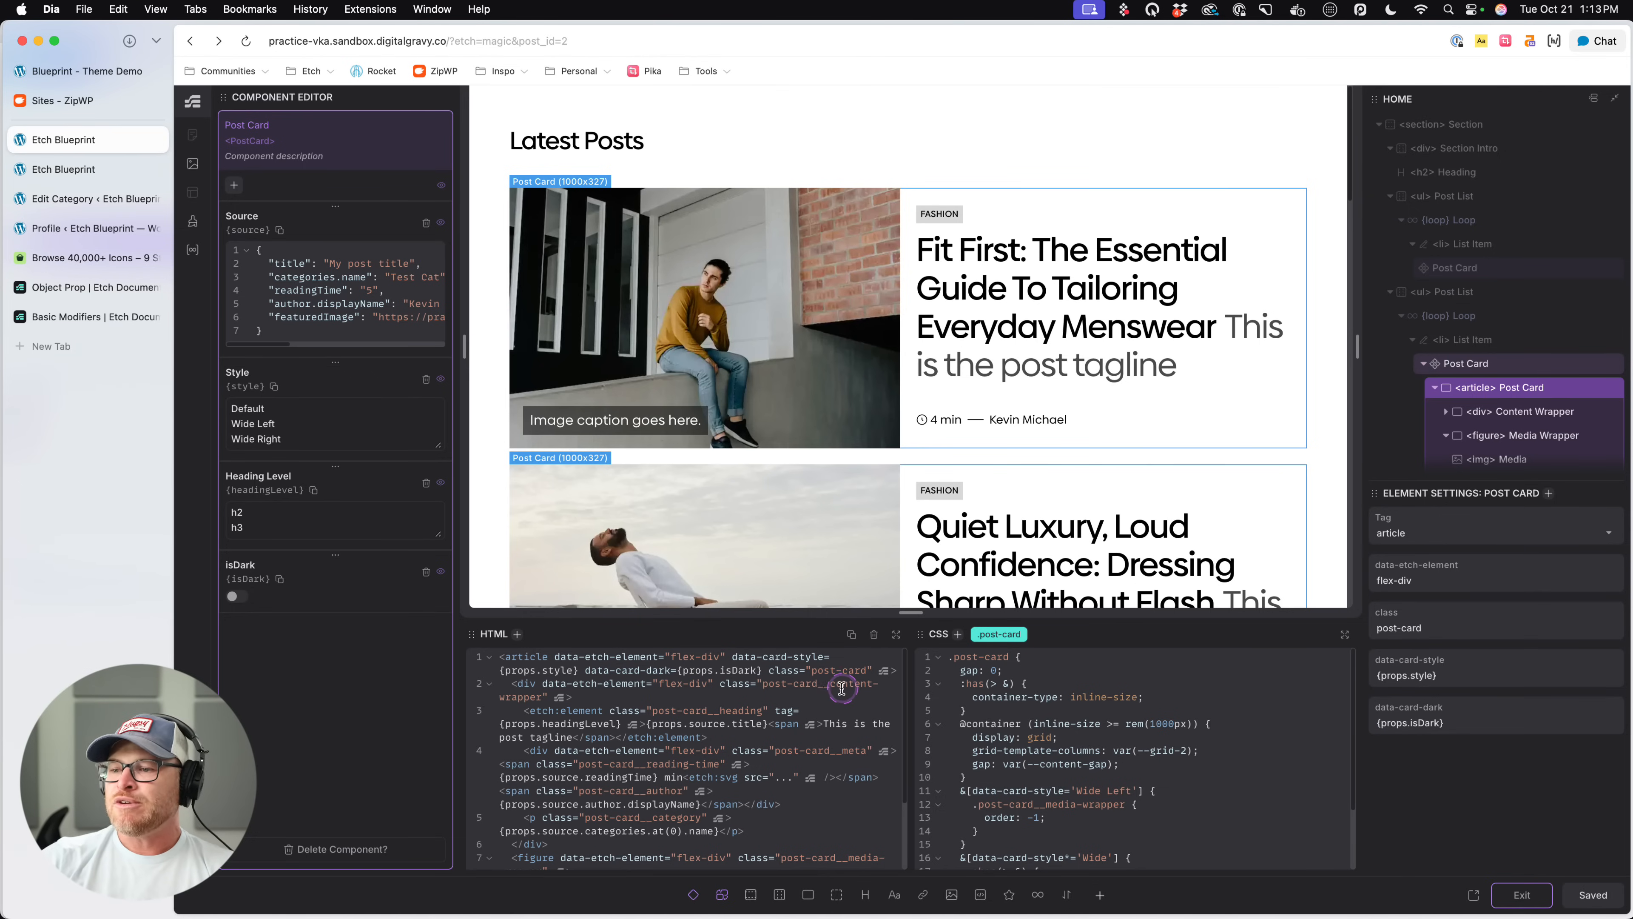
pyautogui.click(1518, 894)
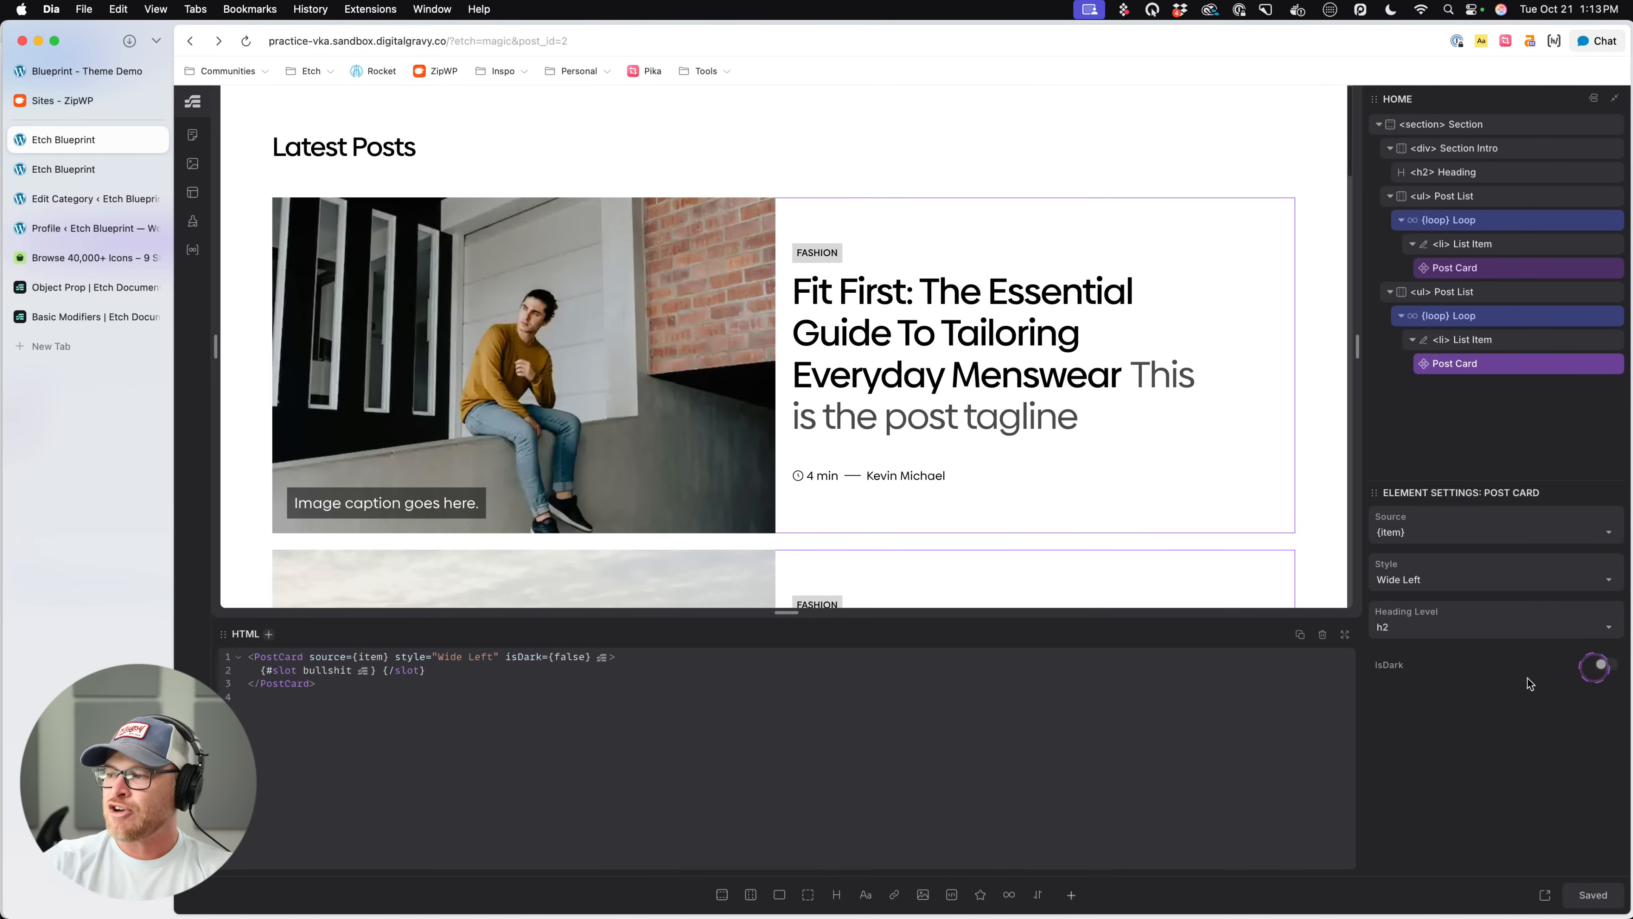
# - Reload the front-end page and inspect the first post card's article markup for the data-card-dark attribute
pyautogui.click(91, 166)
pyautogui.press('super+r')
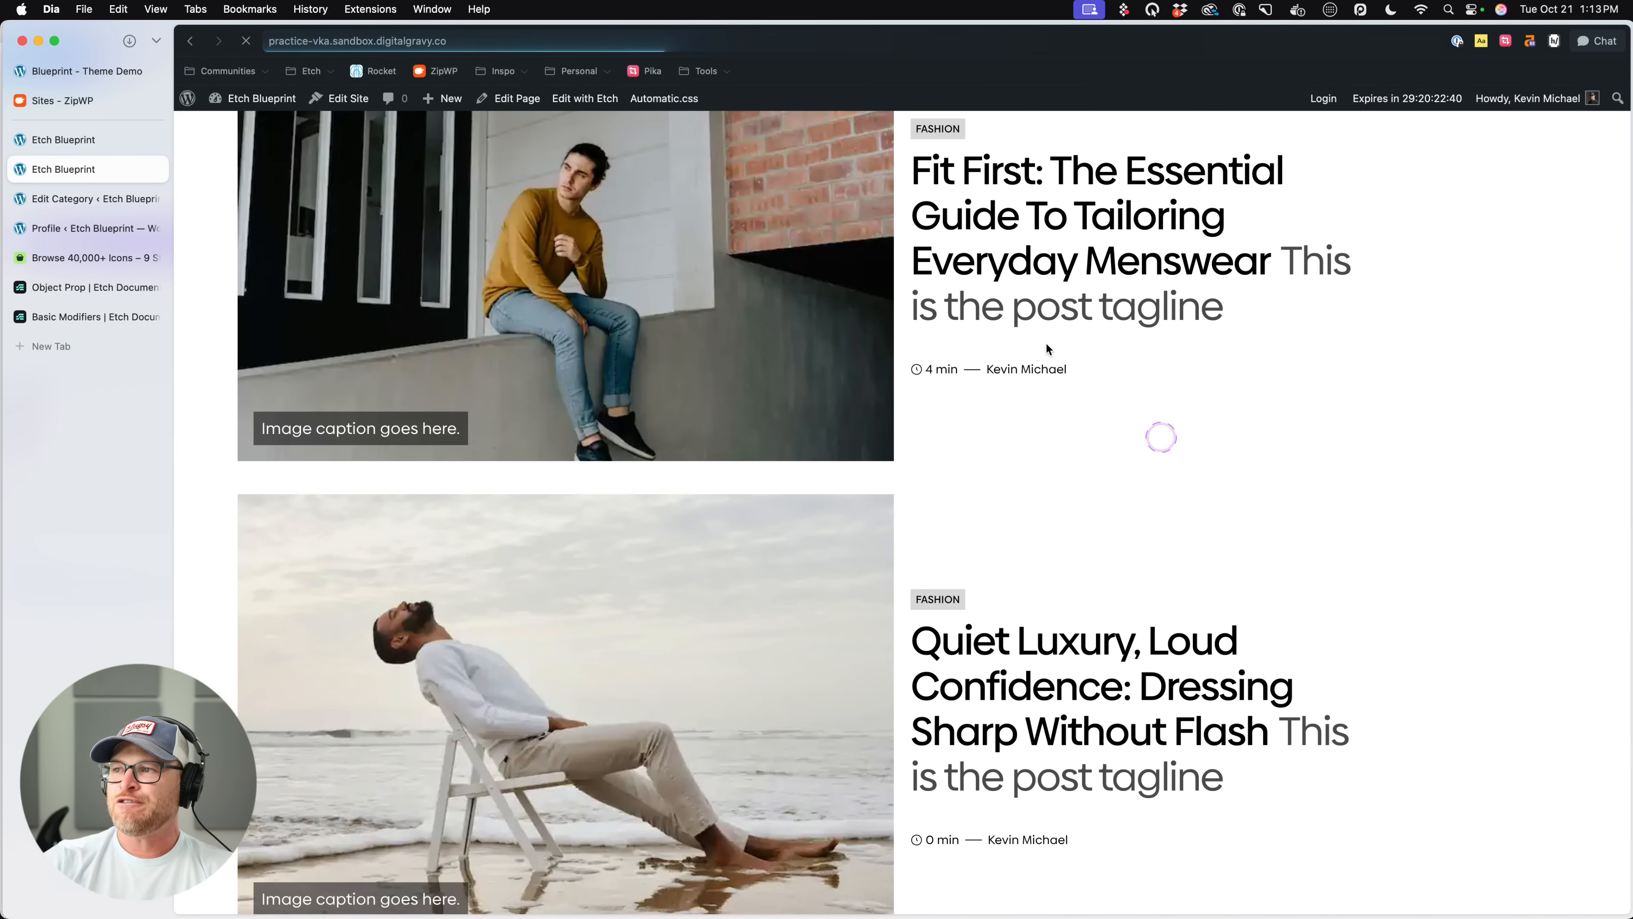
pyautogui.rightClick(962, 258)
pyautogui.click(993, 447)
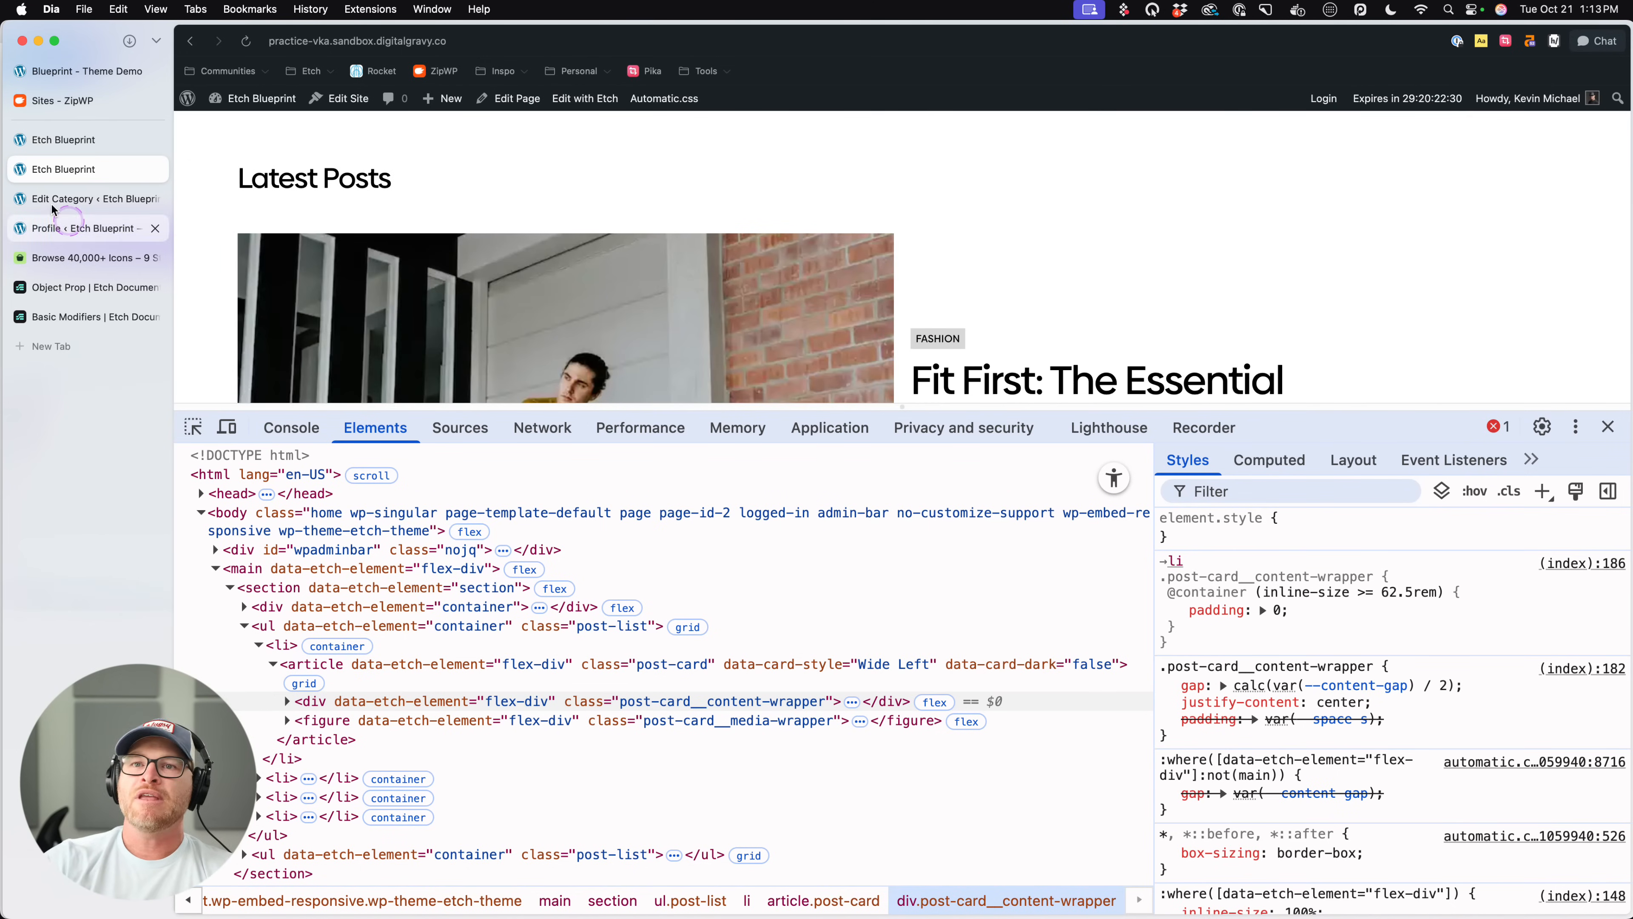
# - Turn on isDark for the second list's Post Card and check the data-card-dark attribute on the reloaded front-end page
pyautogui.click(56, 143)
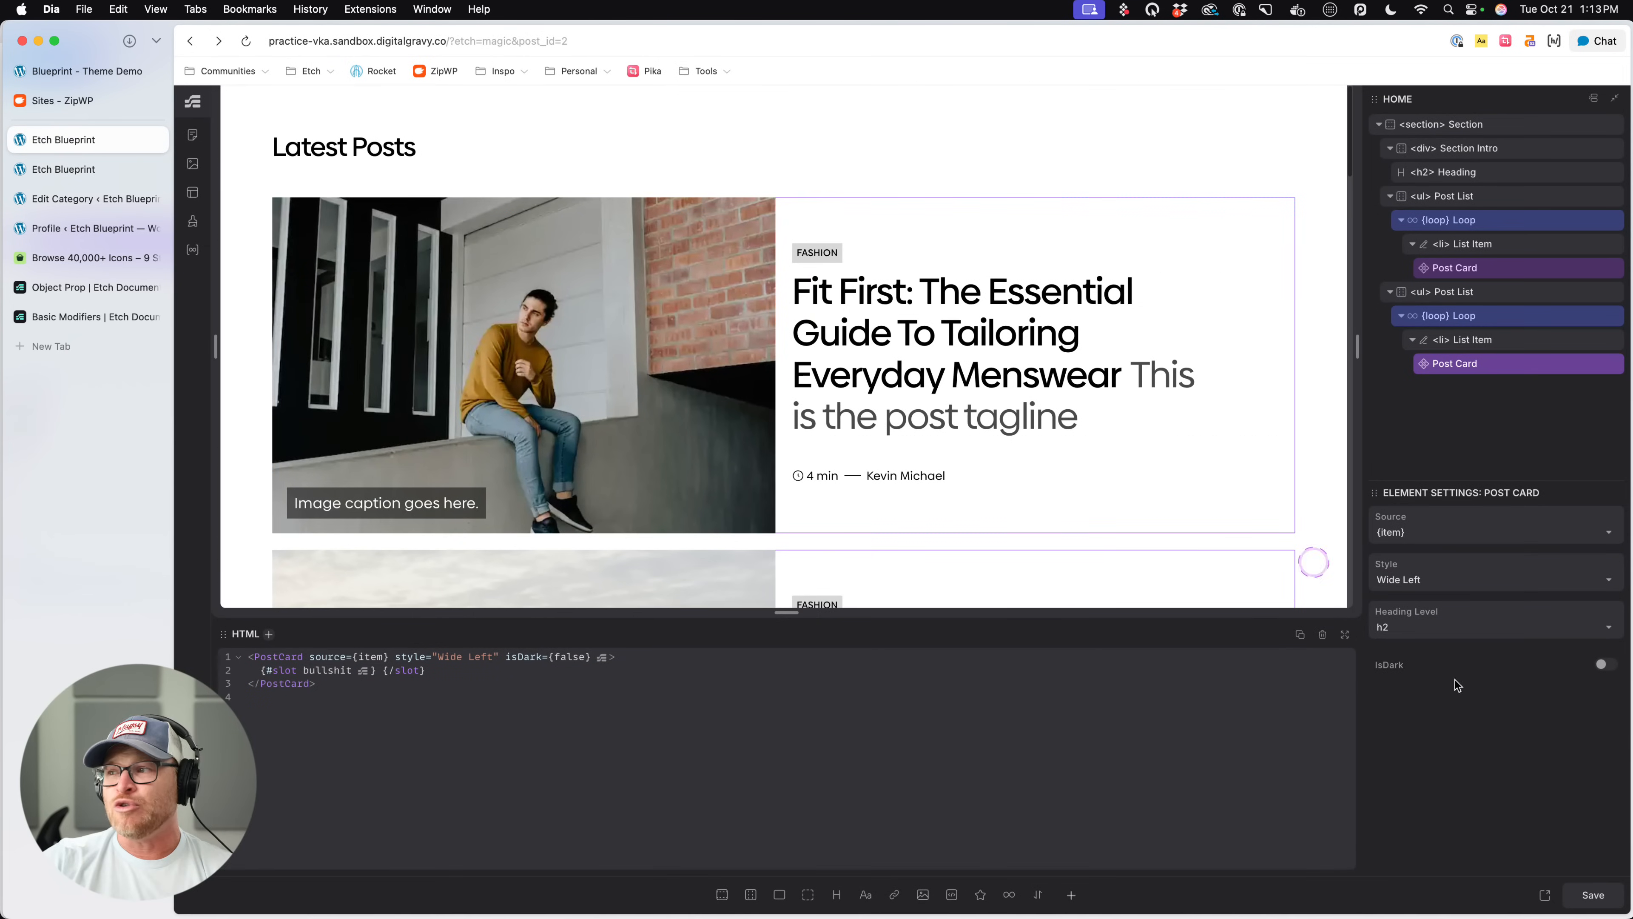
pyautogui.click(1607, 666)
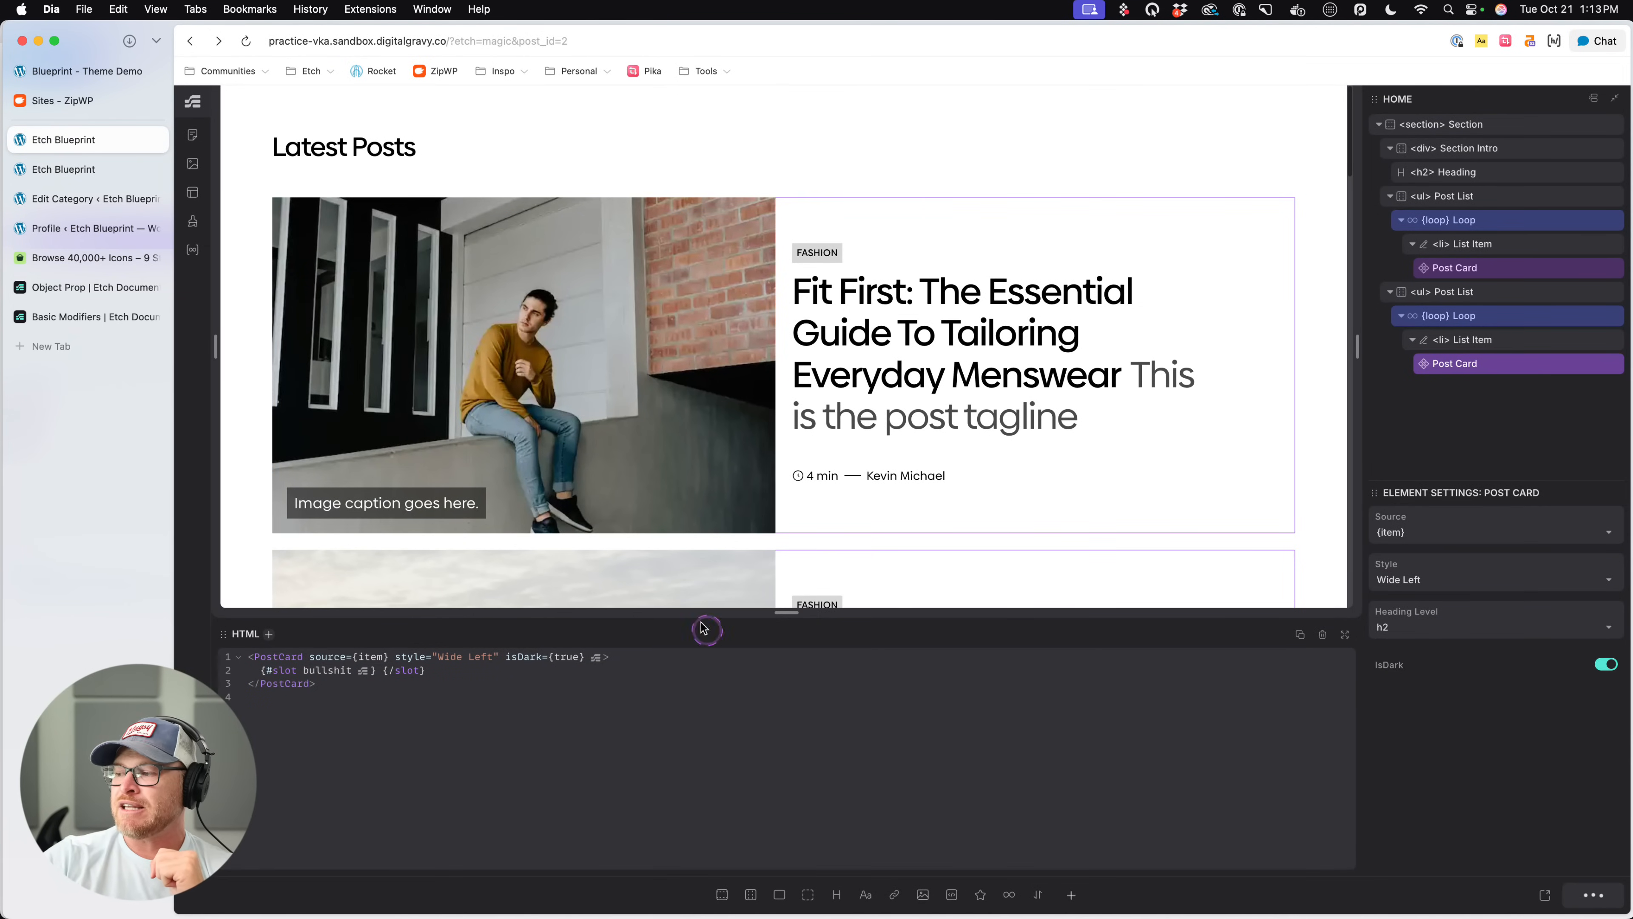
pyautogui.click(97, 170)
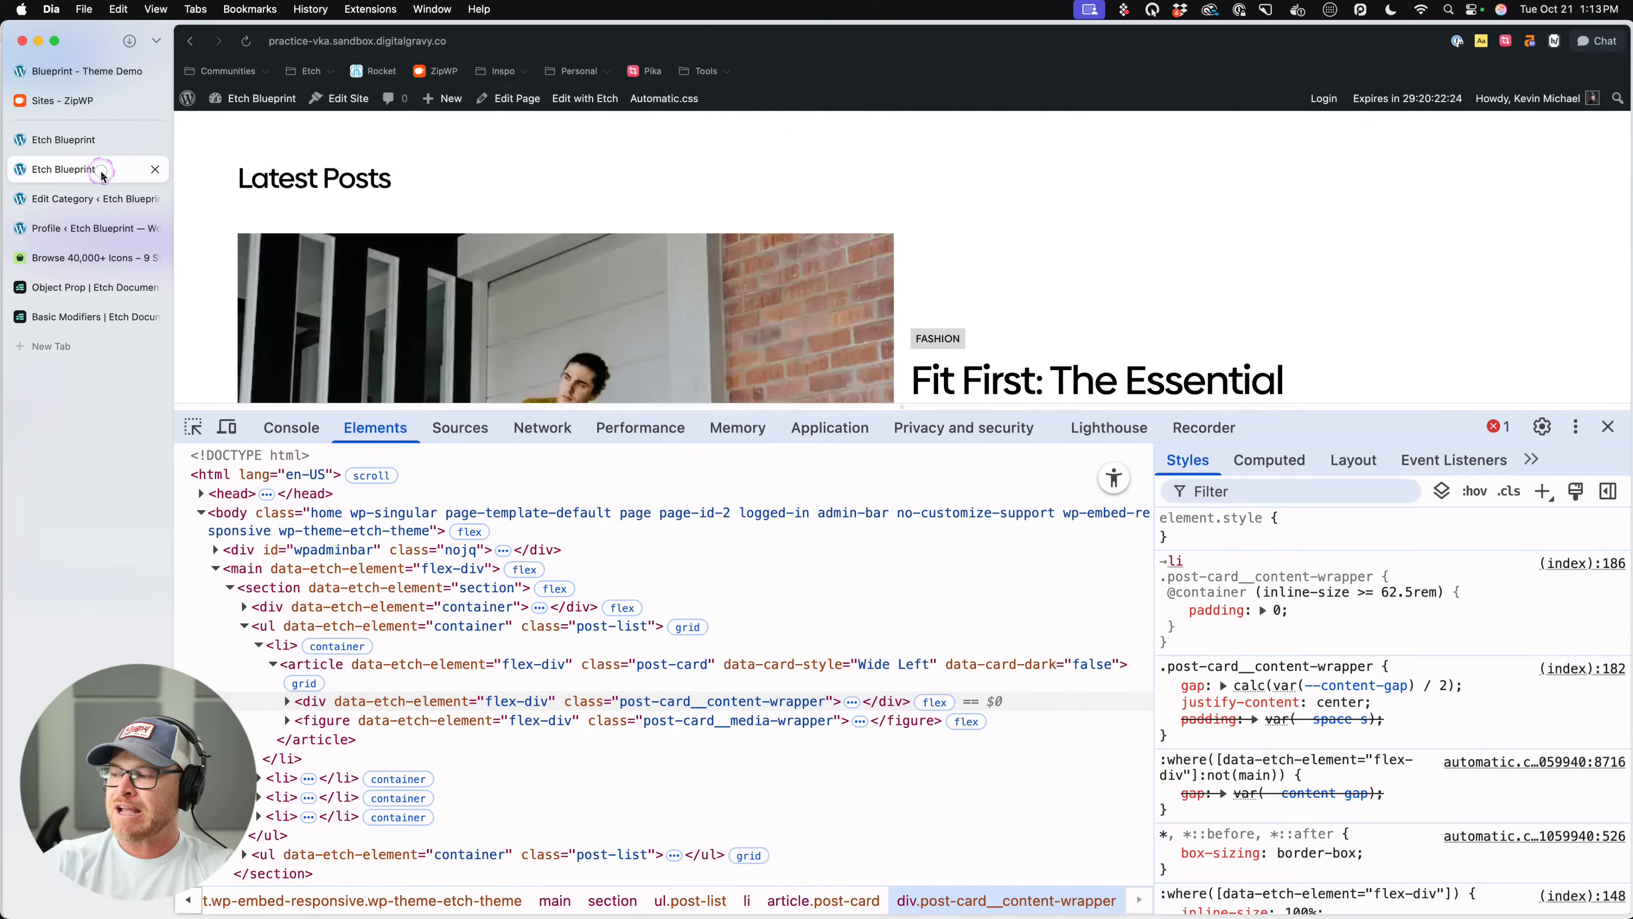
pyautogui.scroll(-7, 918, 383)
pyautogui.scroll(7, 919, 383)
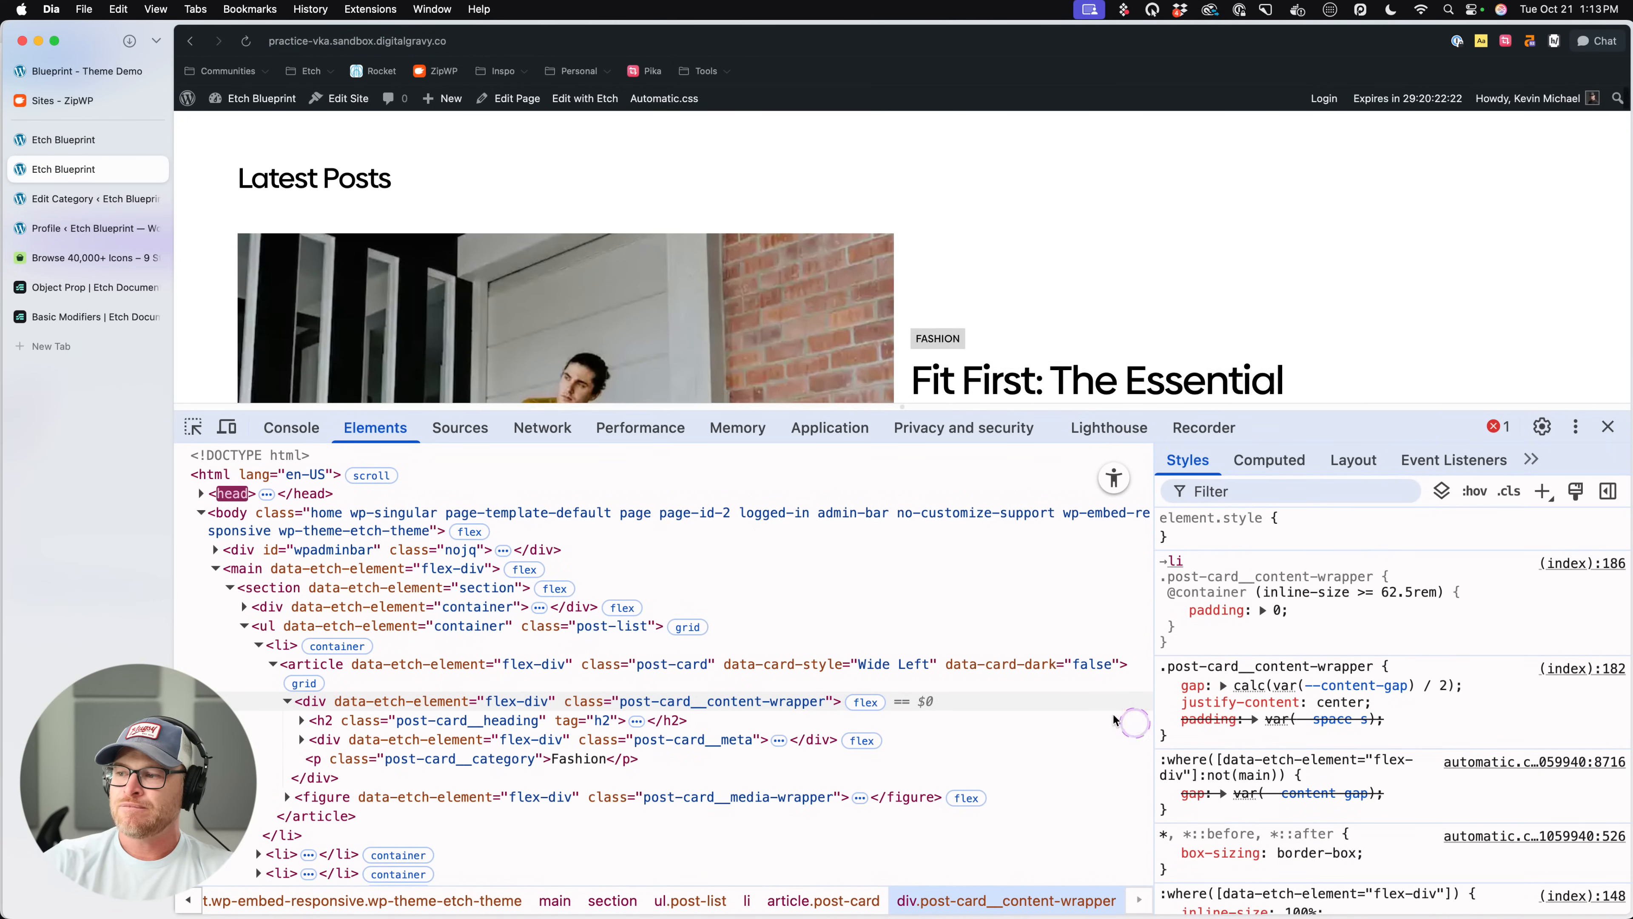
pyautogui.press('super+r')
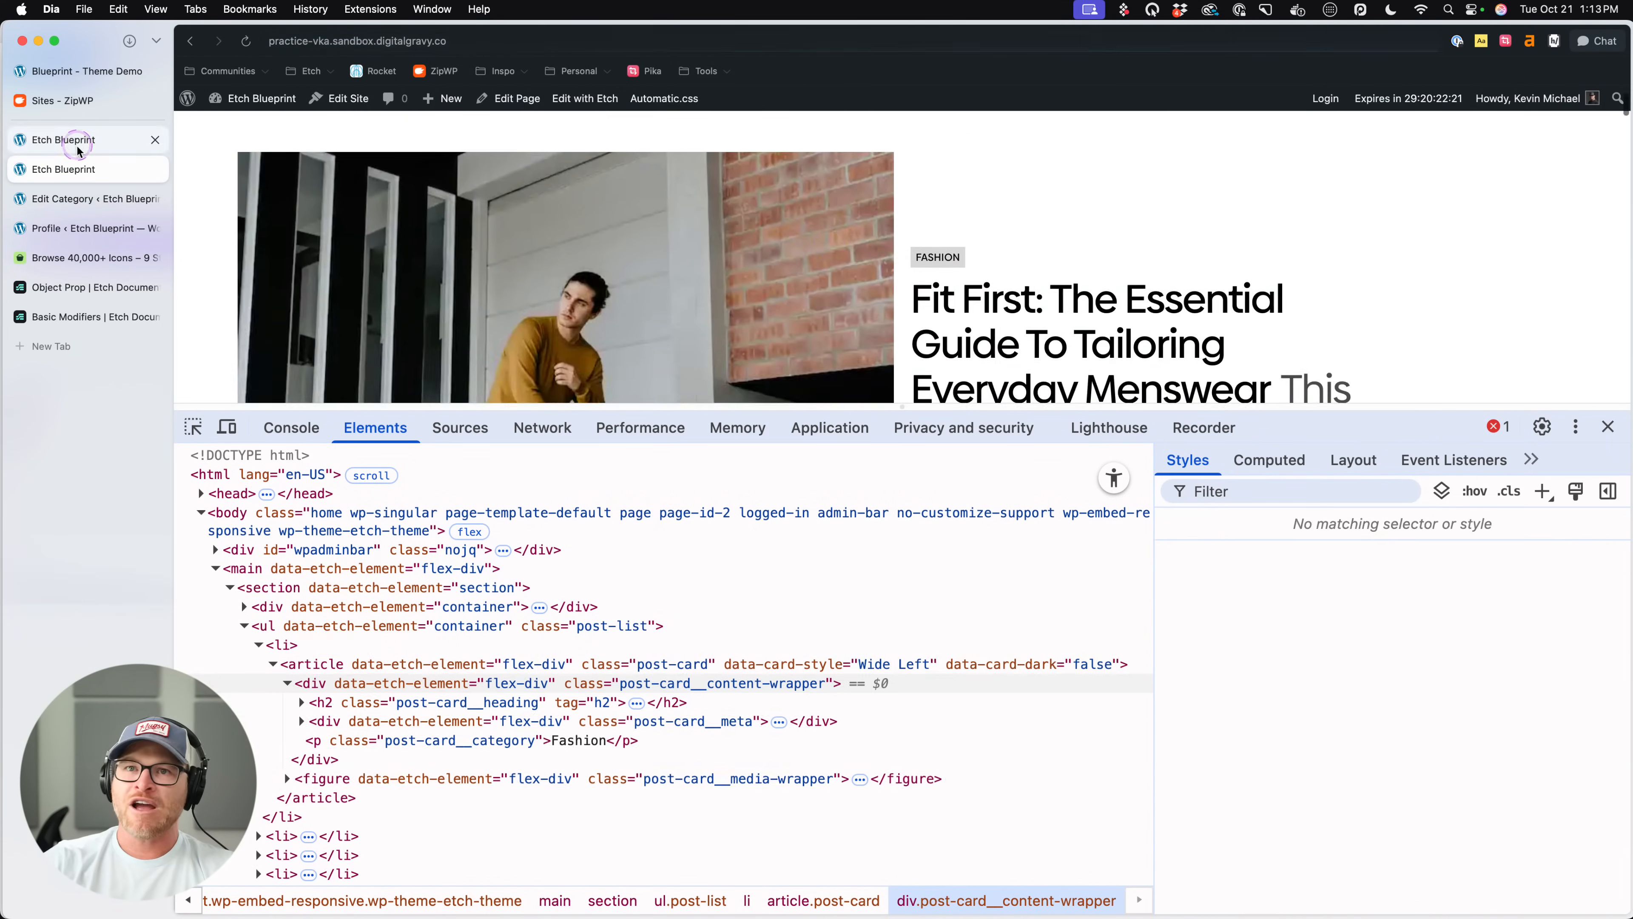
# - Return to the Etch builder, save, and delete the second Post List from the page
pyautogui.click(77, 148)
pyautogui.click(1593, 895)
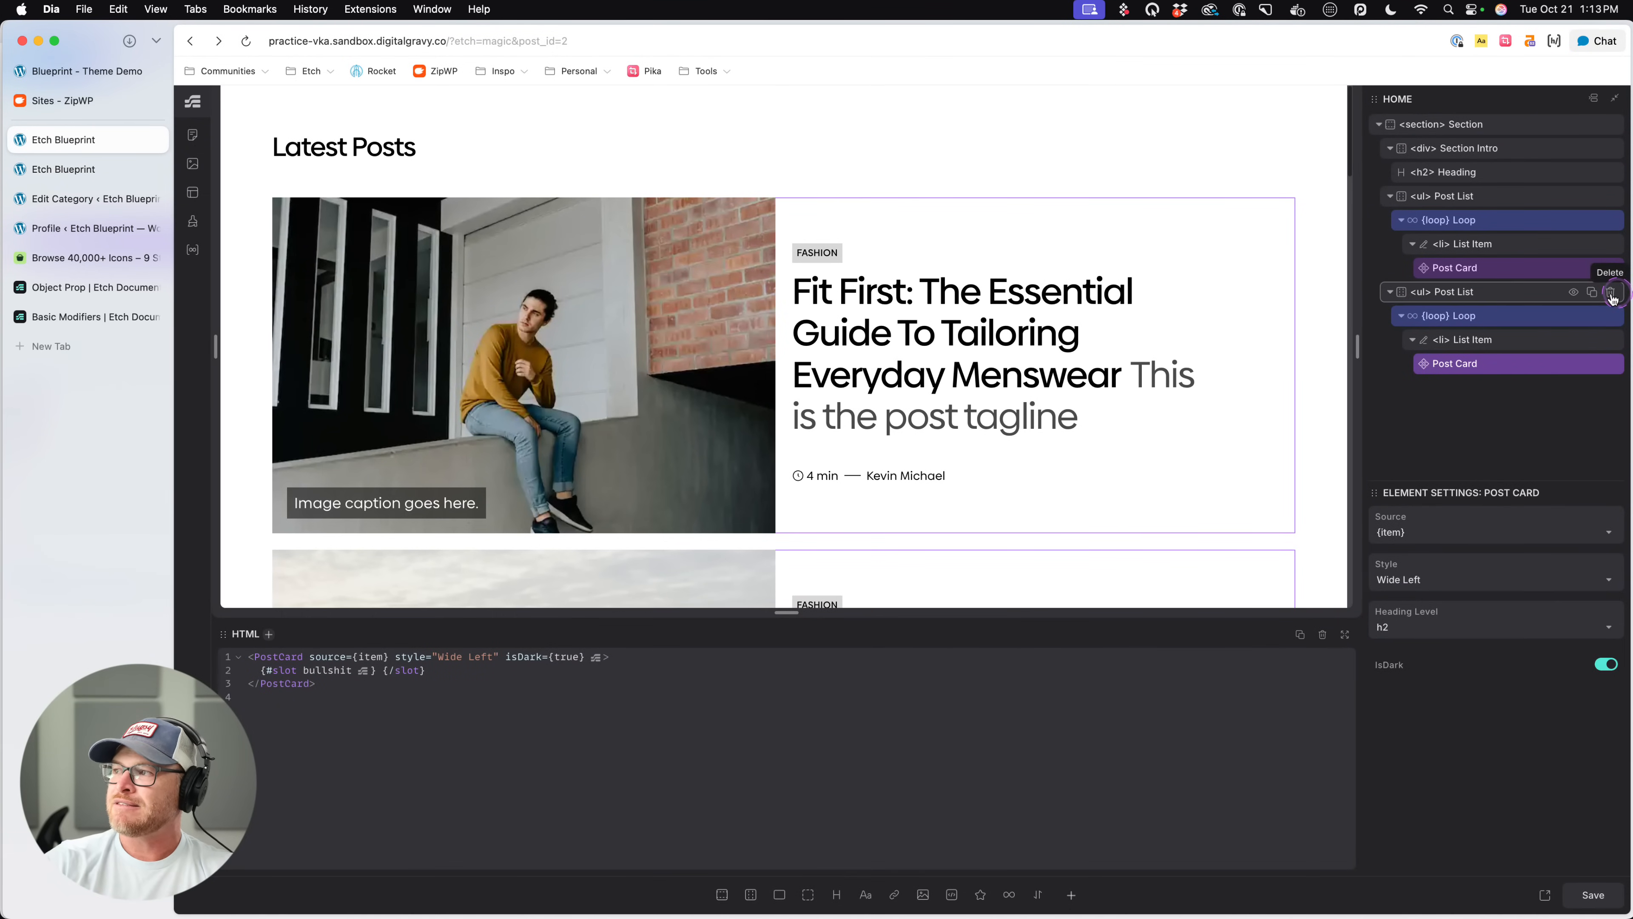
pyautogui.click(1610, 291)
# - Turn on isDark for the remaining Post Card, save, and check its data-card-dark attribute on the reloaded front-end page
pyautogui.click(1478, 219)
pyautogui.click(1478, 275)
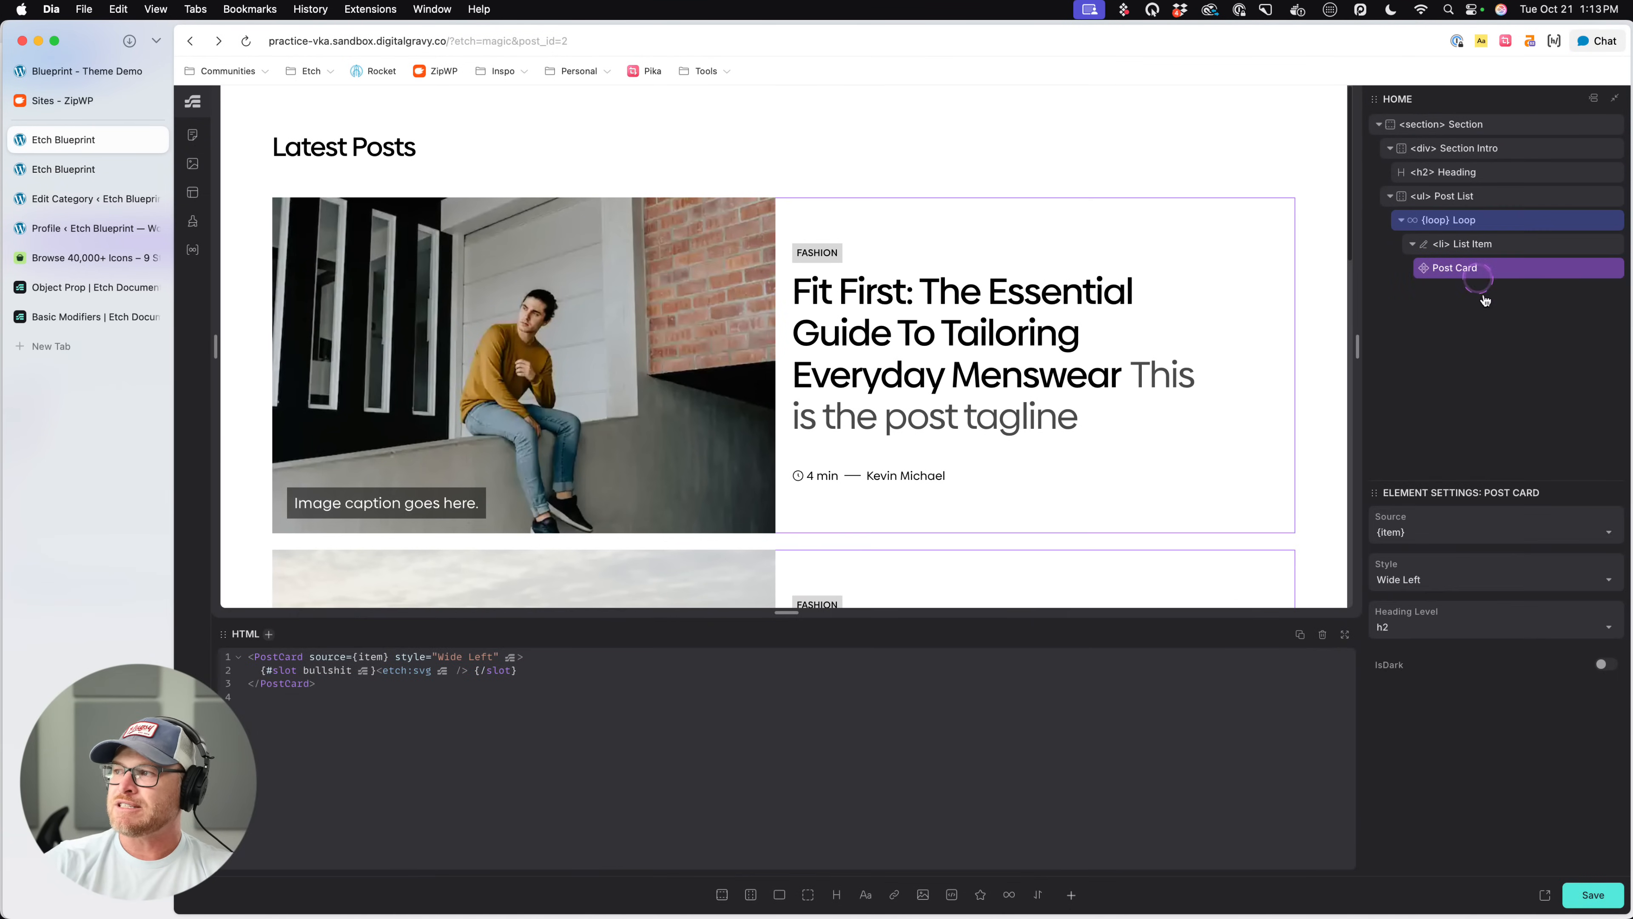
pyautogui.click(1605, 664)
pyautogui.click(1594, 885)
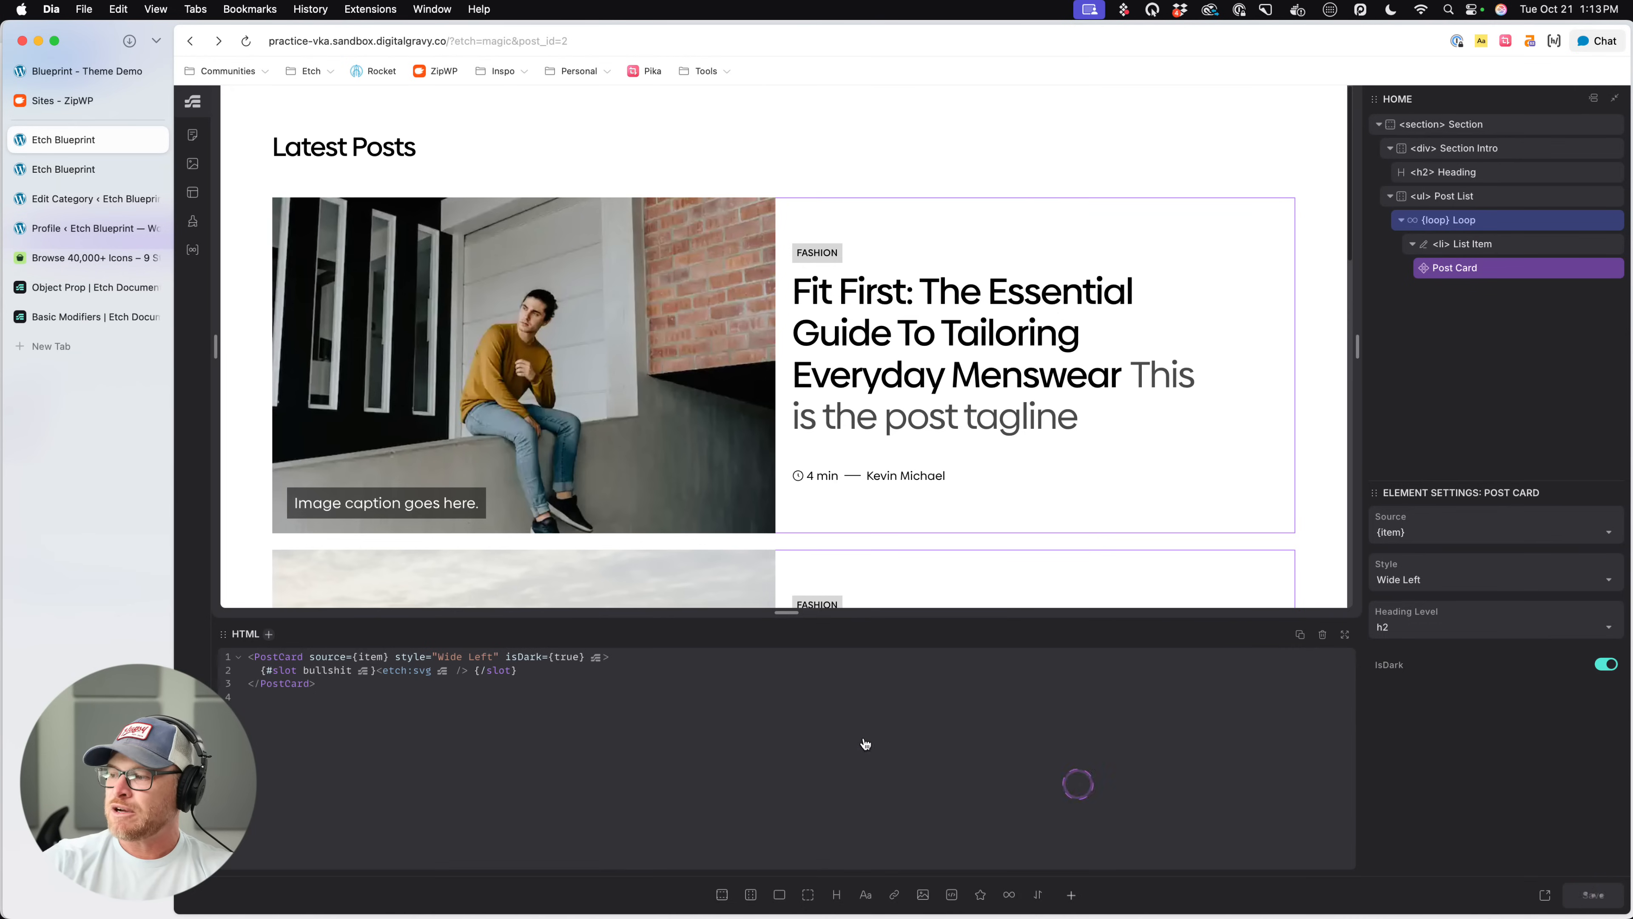
pyautogui.click(93, 169)
pyautogui.press('super+r')
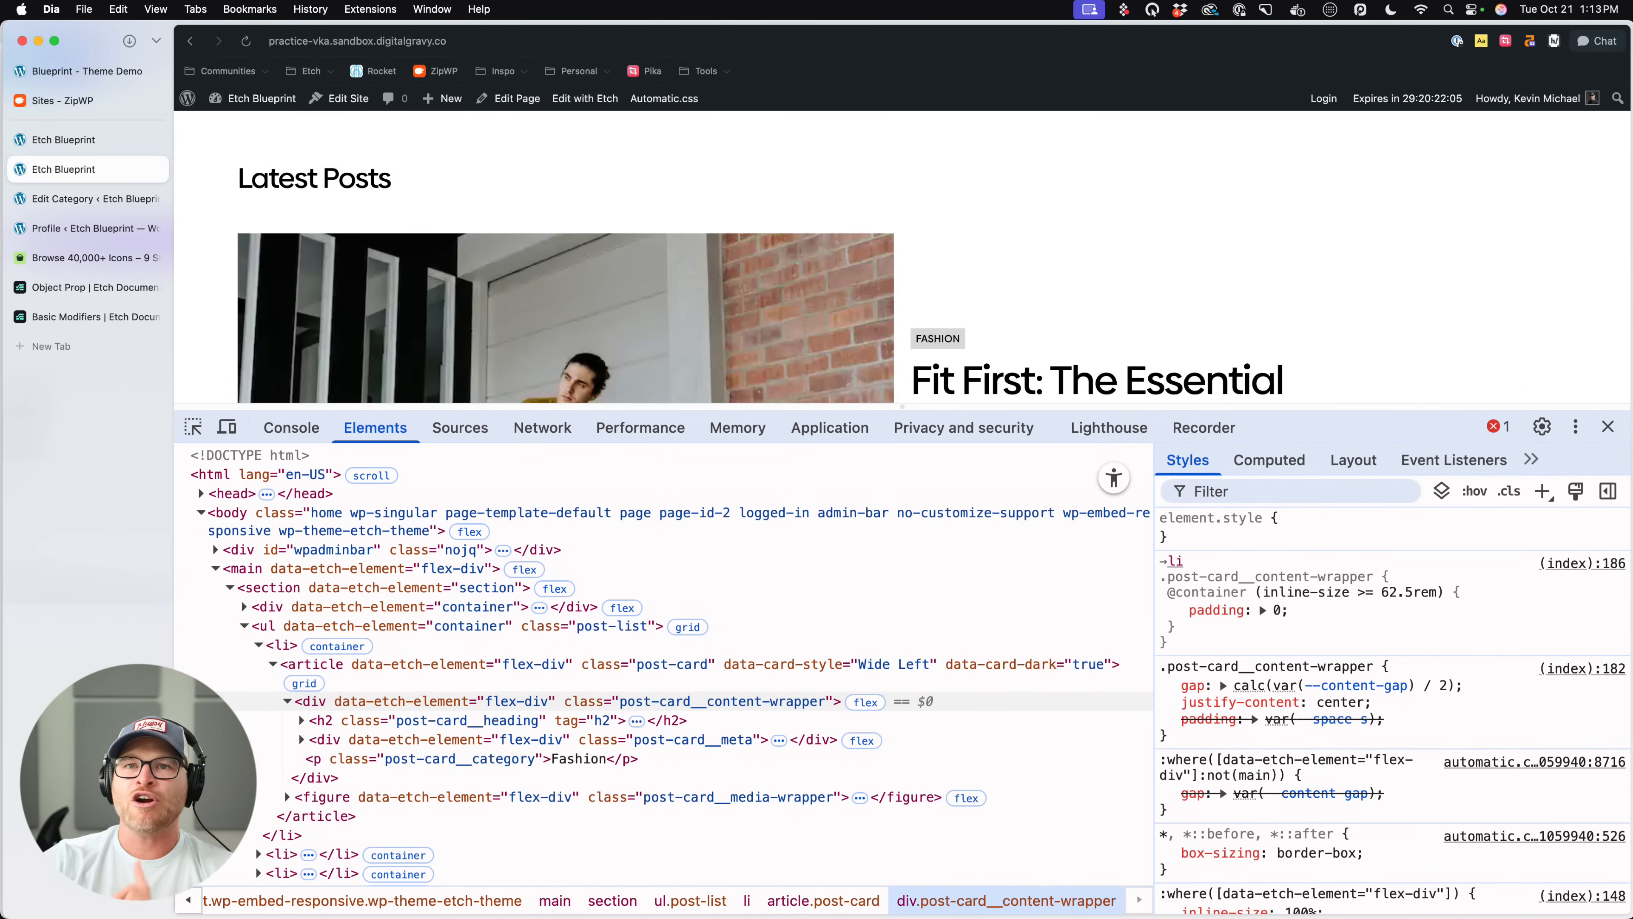
# - Return to the Etch builder, open the Post Card component for editing and turn on its isDark property
pyautogui.click(128, 139)
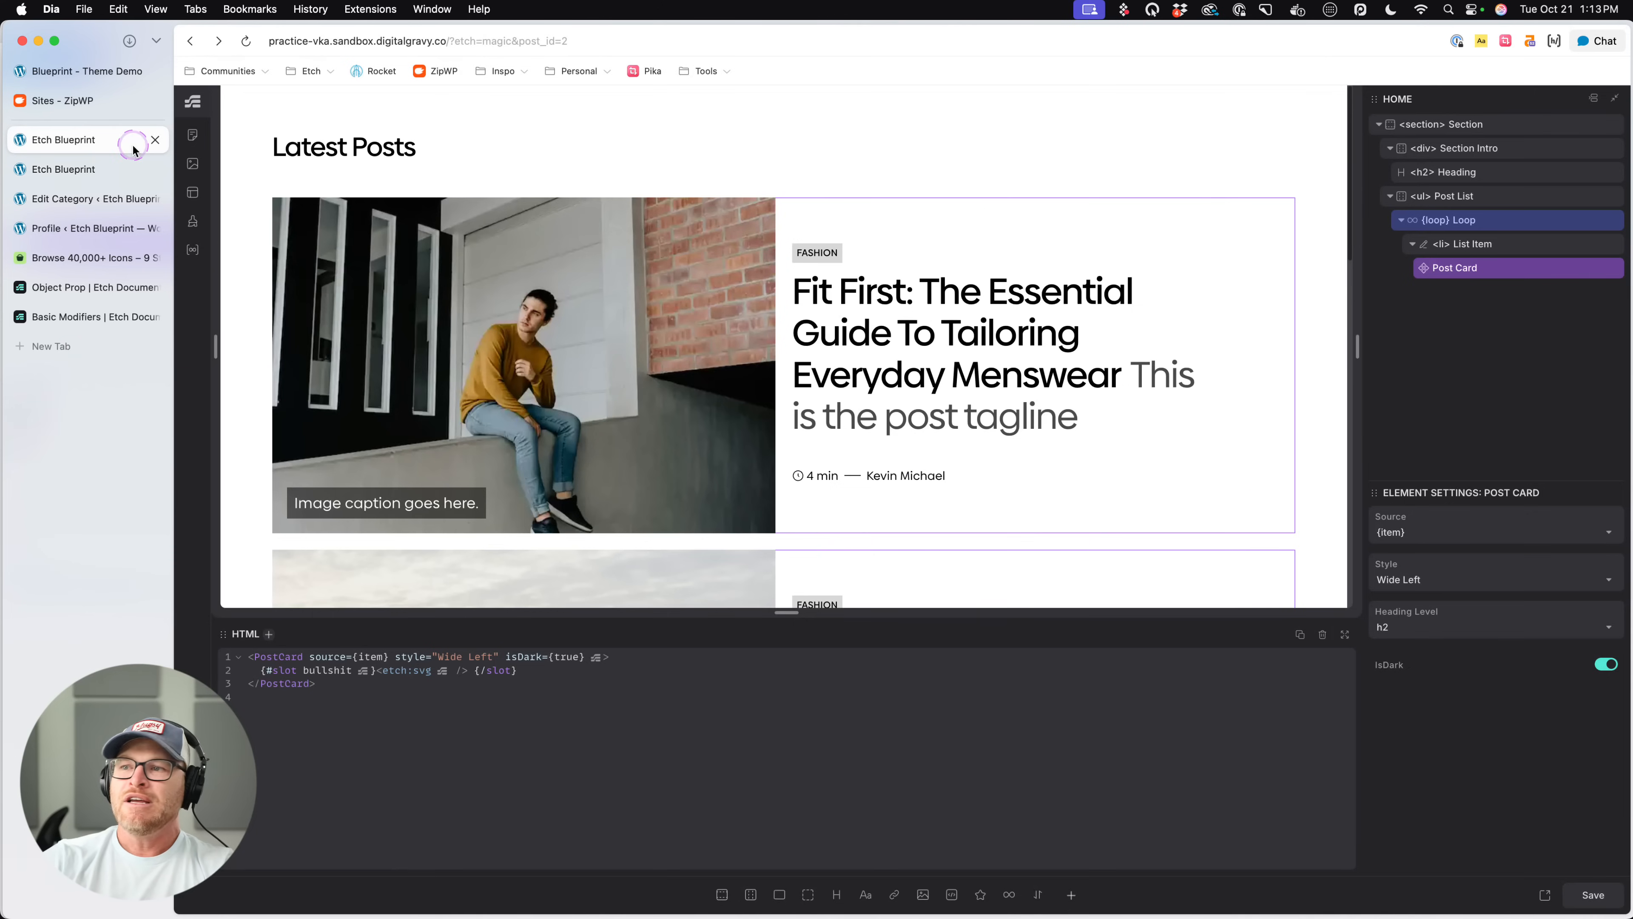
pyautogui.rightClick(1494, 268)
pyautogui.click(1400, 432)
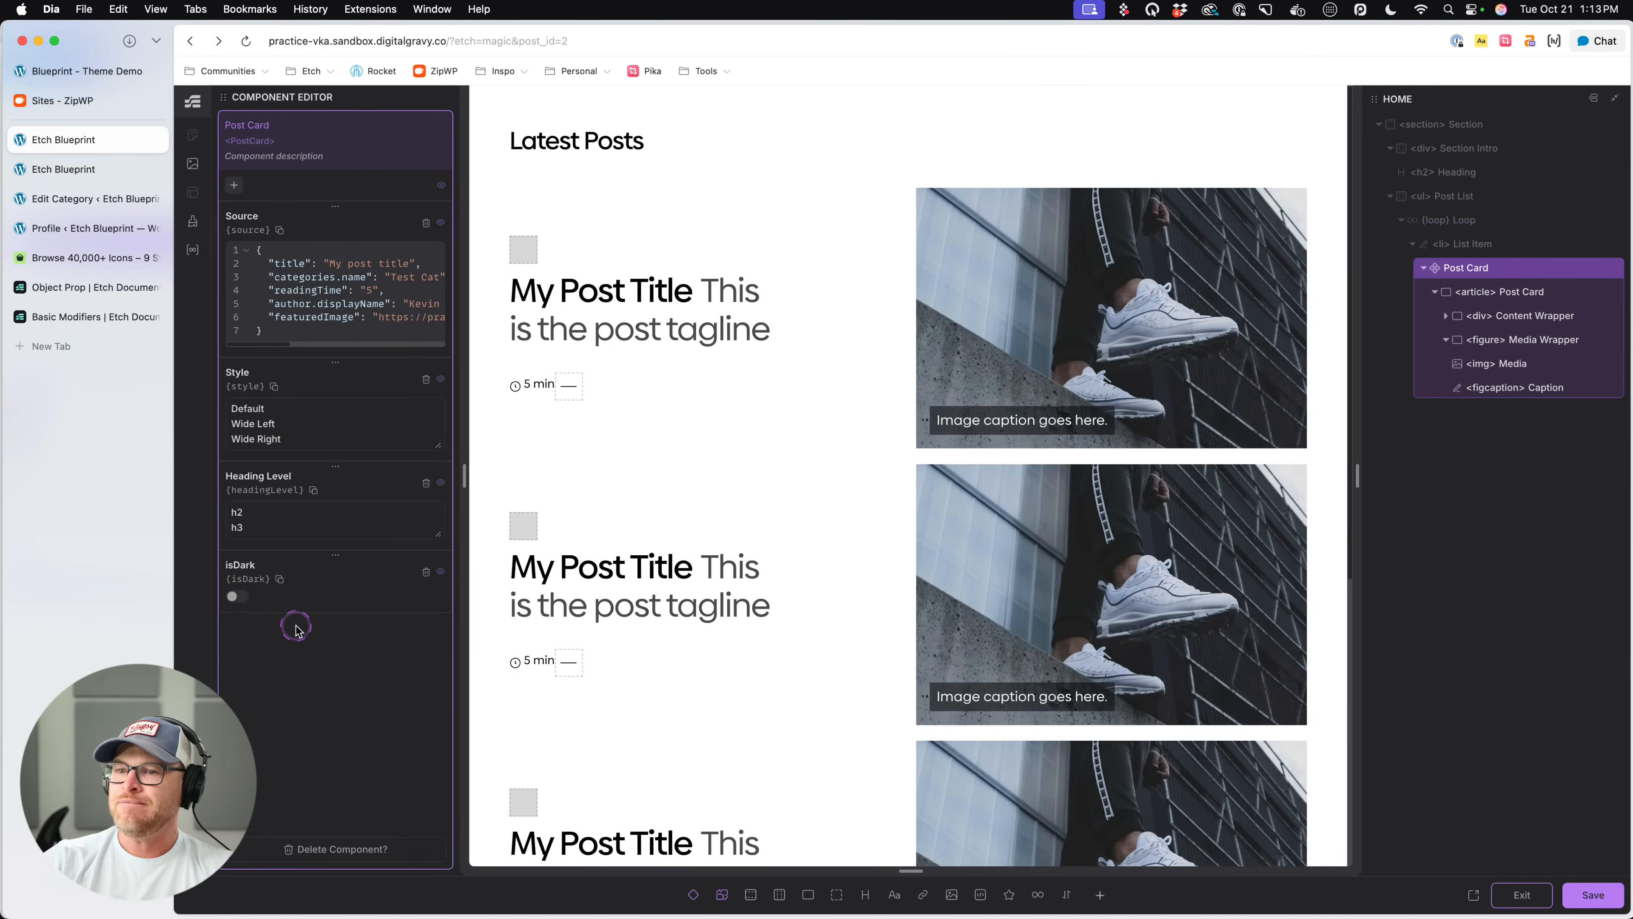
pyautogui.click(236, 595)
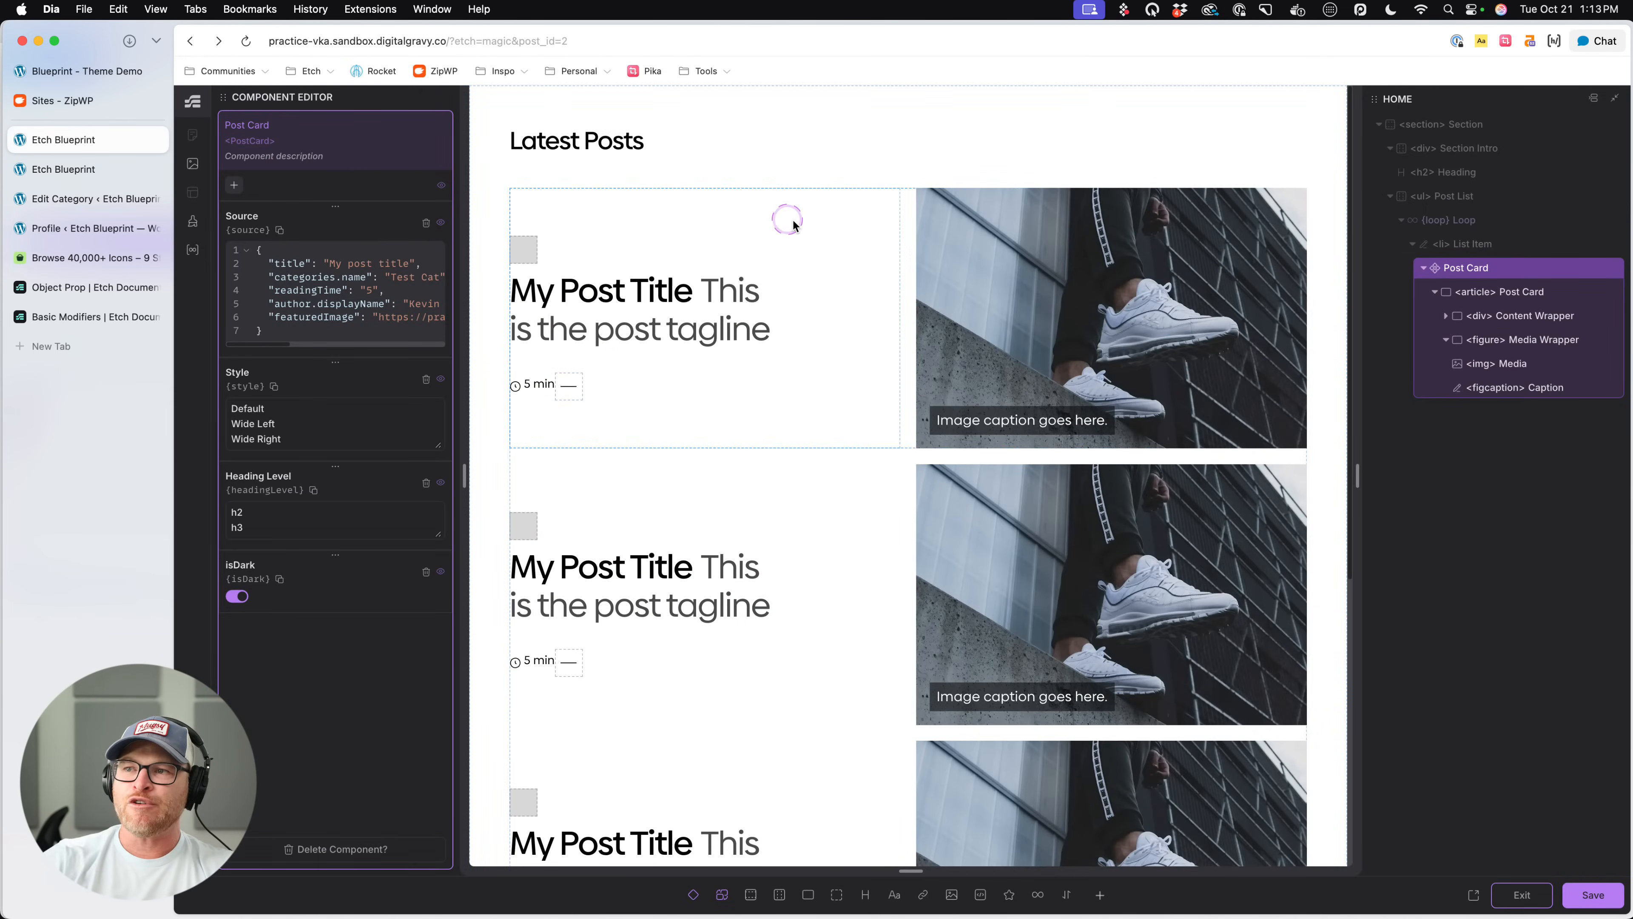
# - Add a nested &[data-card-dark="true"] rule to the .post-card CSS with the background var(--black)
pyautogui.click(987, 486)
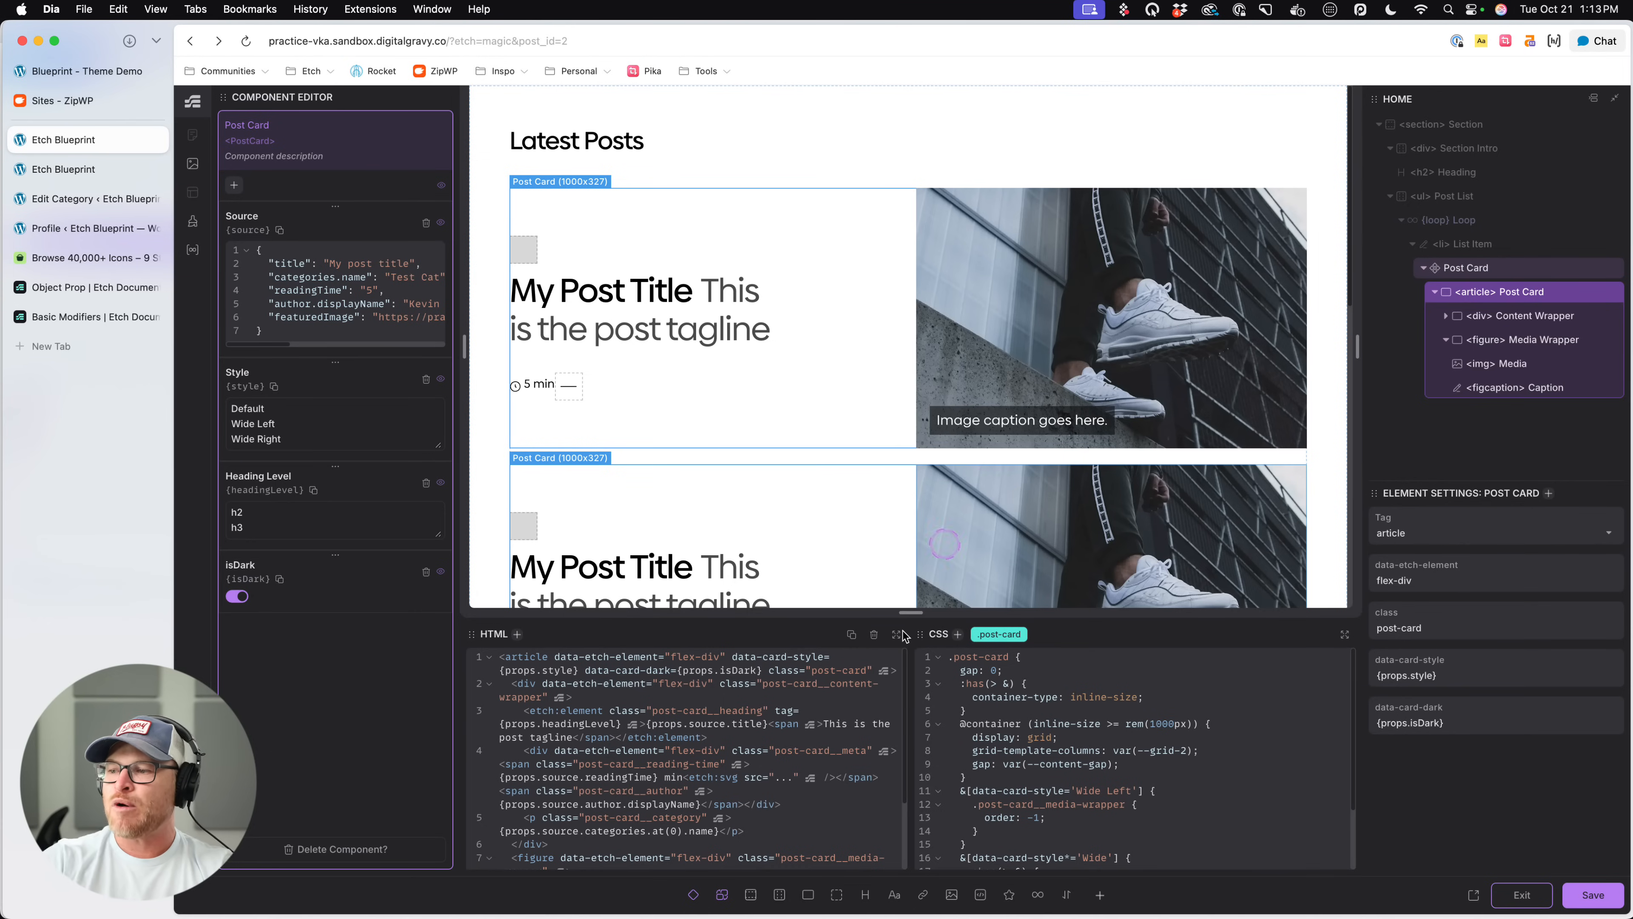
pyautogui.scroll(-3, 1060, 805)
pyautogui.click(1038, 836)
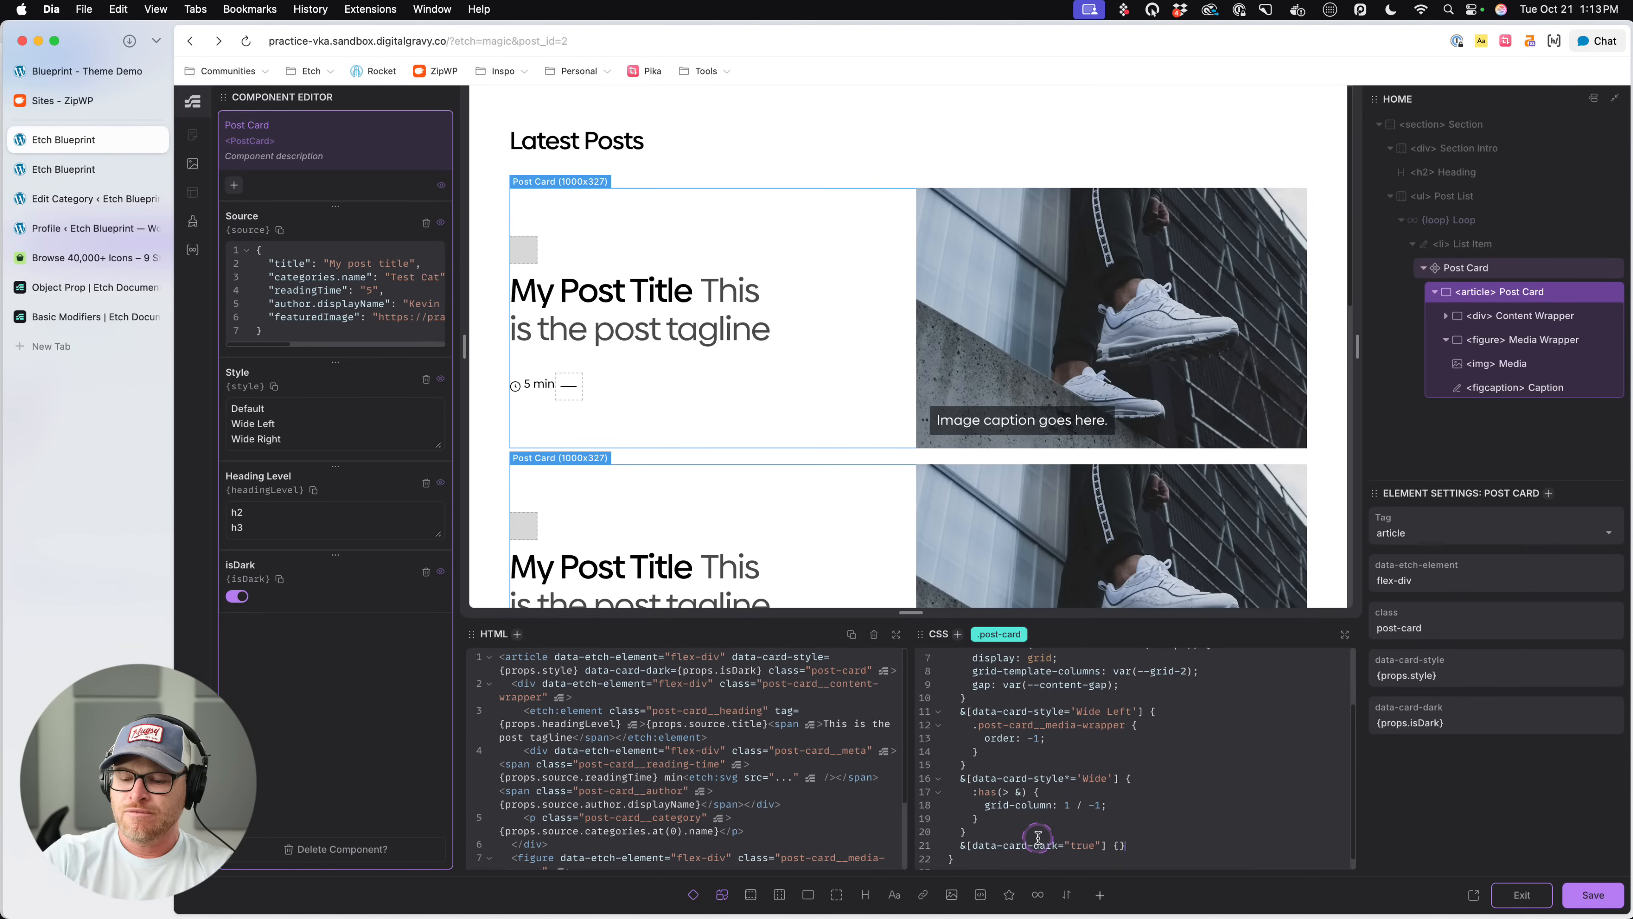
pyautogui.scroll(-2, 1037, 837)
pyautogui.write('back')
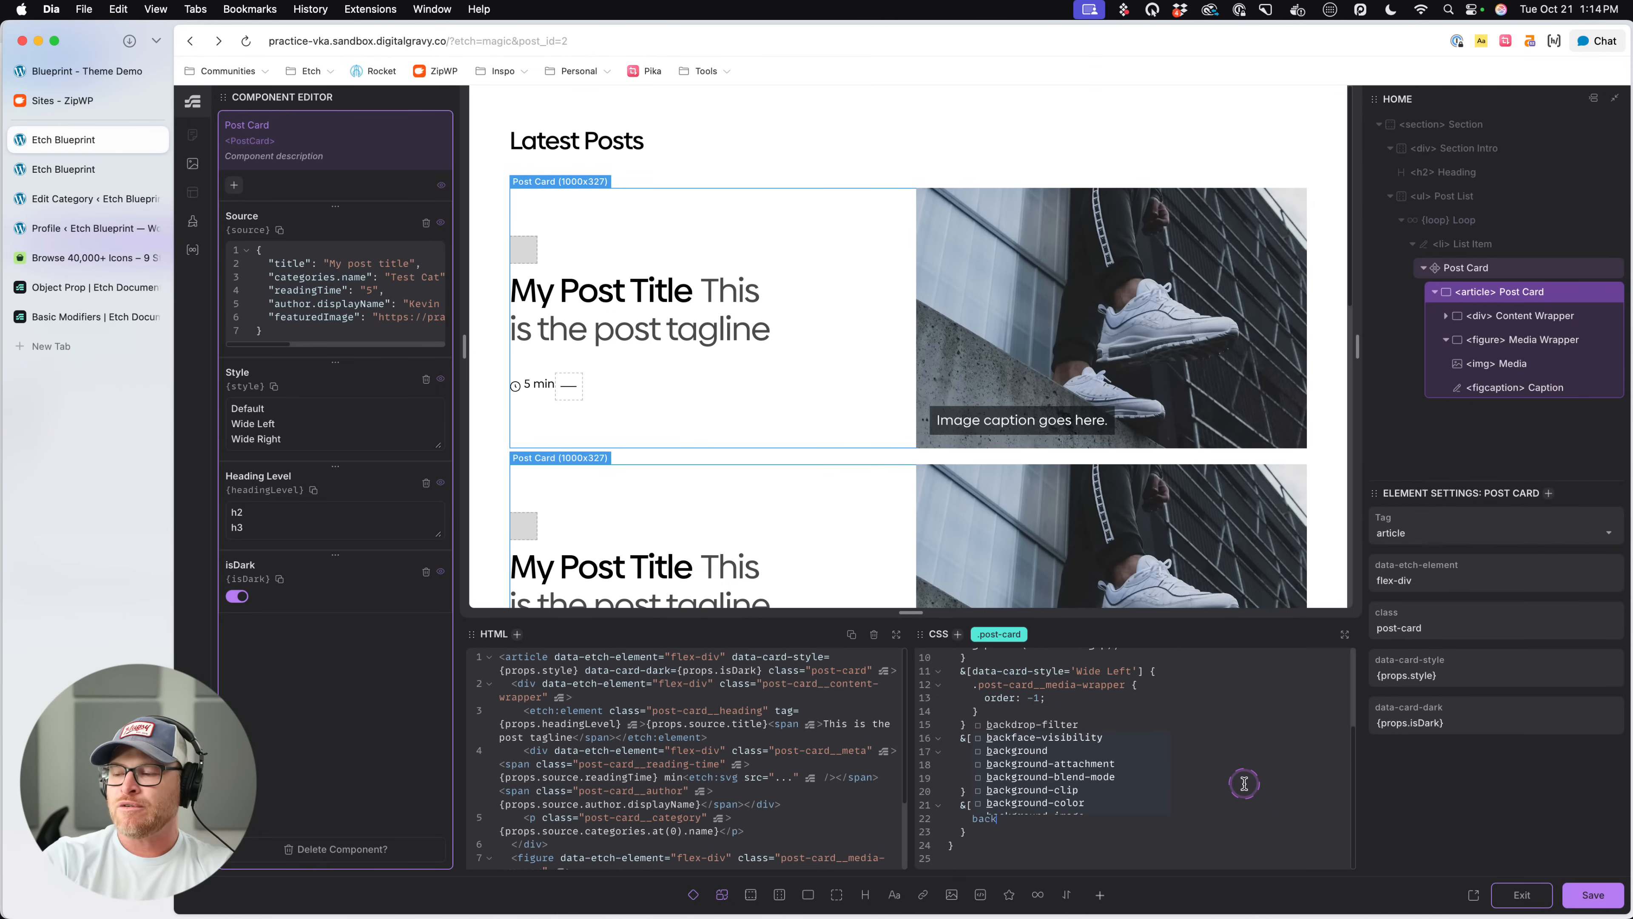
pyautogui.write('ground: var(--black);')
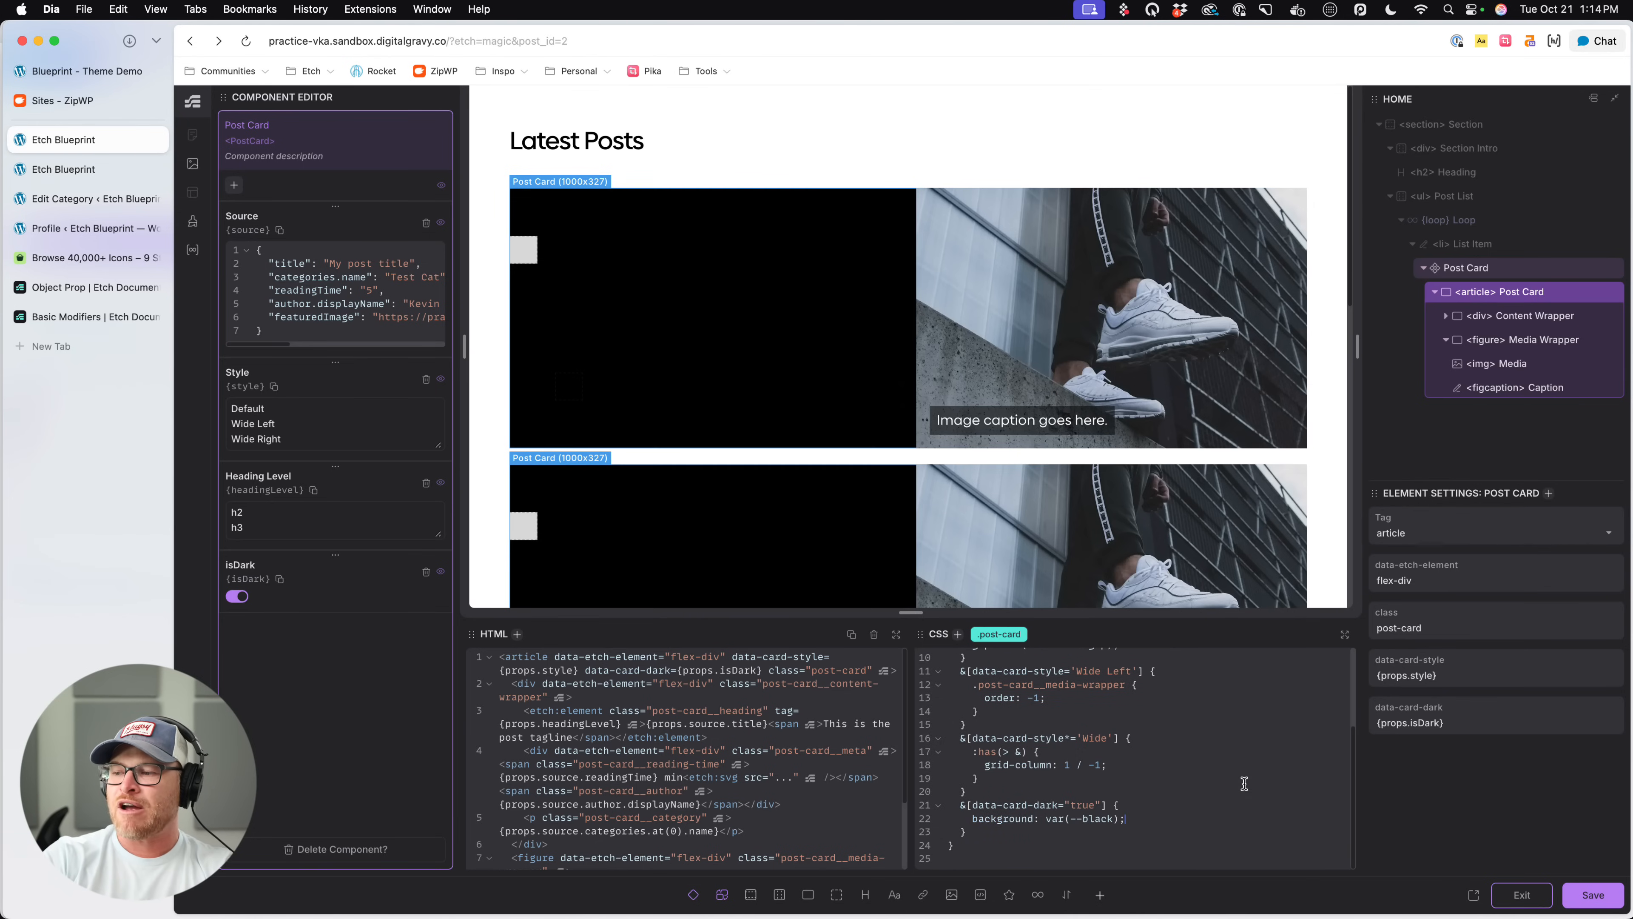
# - Change the dark card rule's background to var(--base-dark)
pyautogui.press('BackSpace')
pyautogui.press('BackSpace')
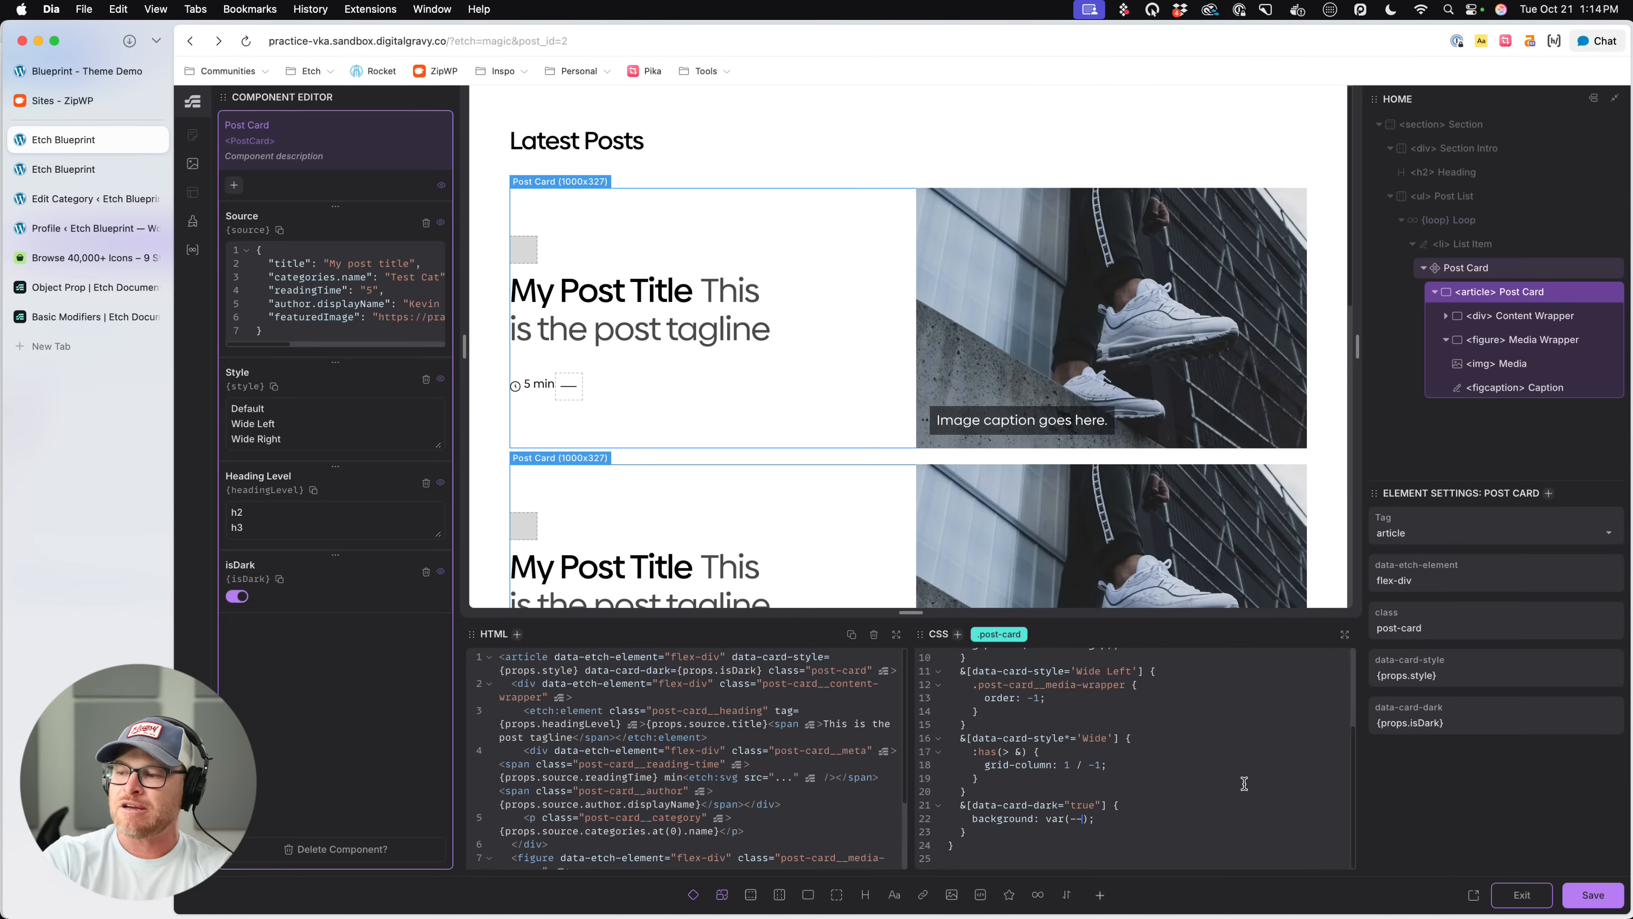
pyautogui.write('dark')
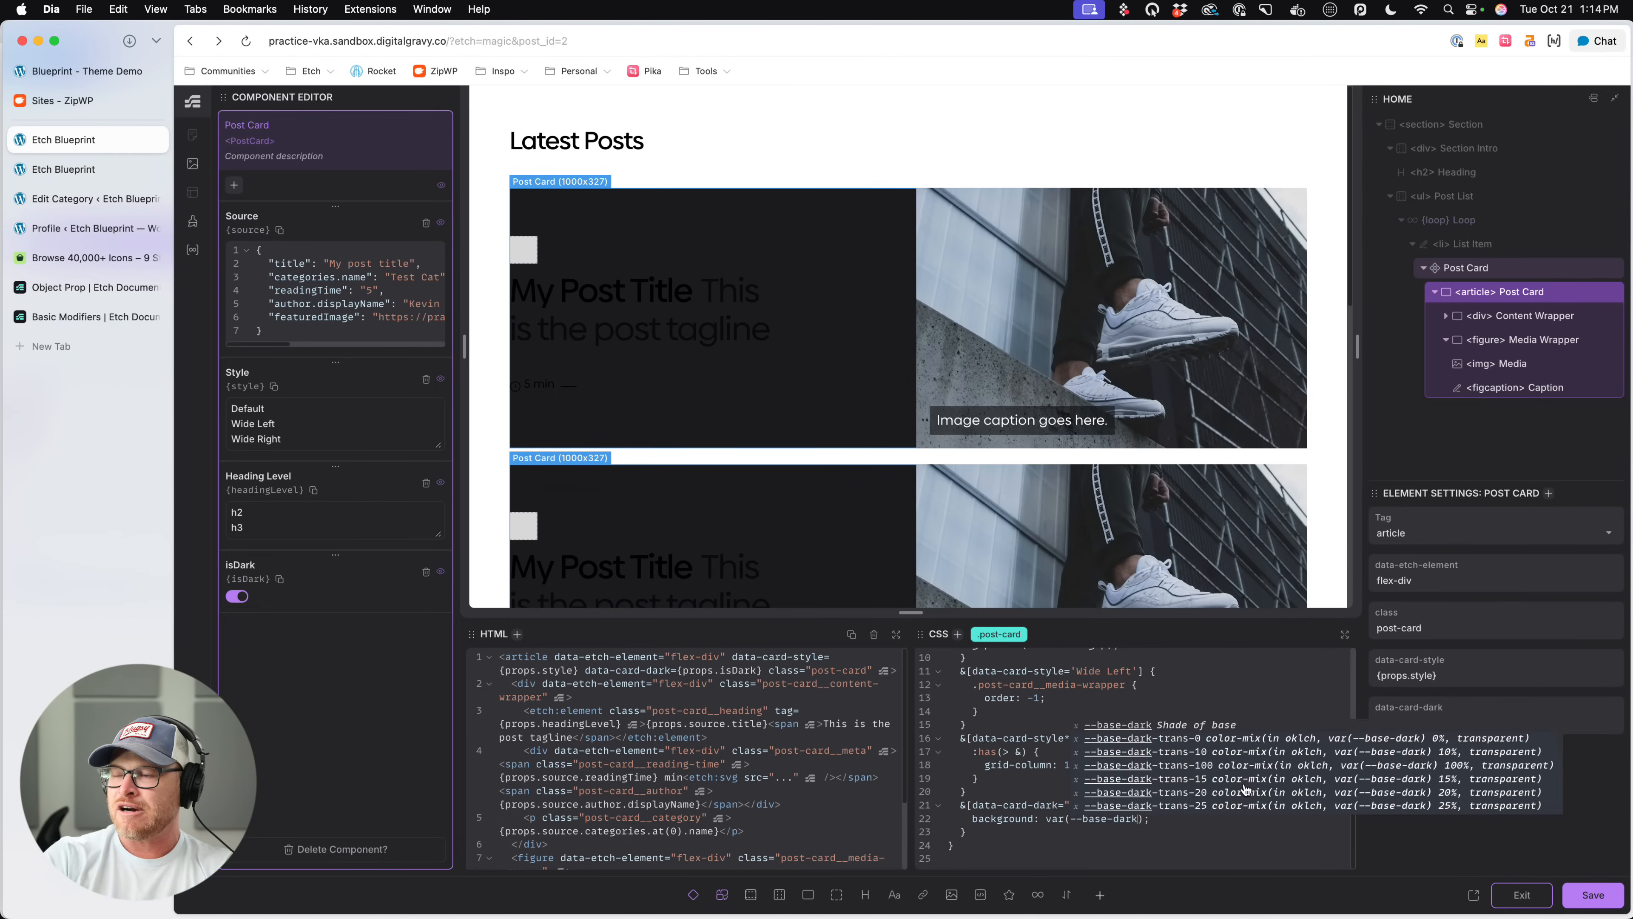
pyautogui.click(1068, 816)
# - Add the text color var(--text-light) to the data-card-dark rule
pyautogui.click(1178, 821)
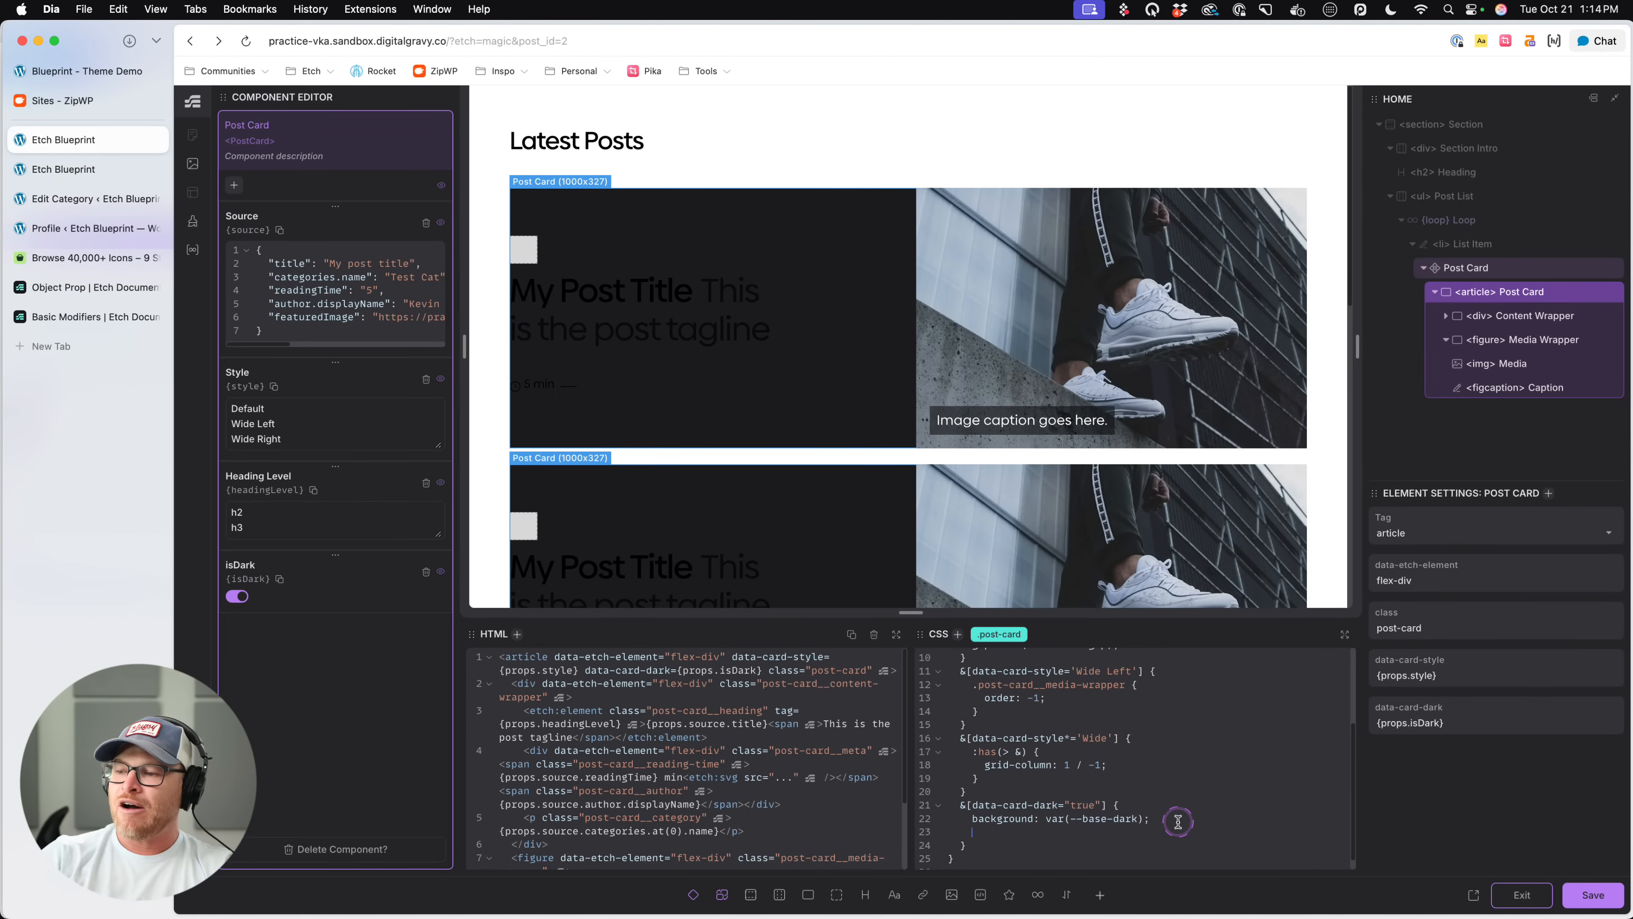
pyautogui.write('color: --text-light')
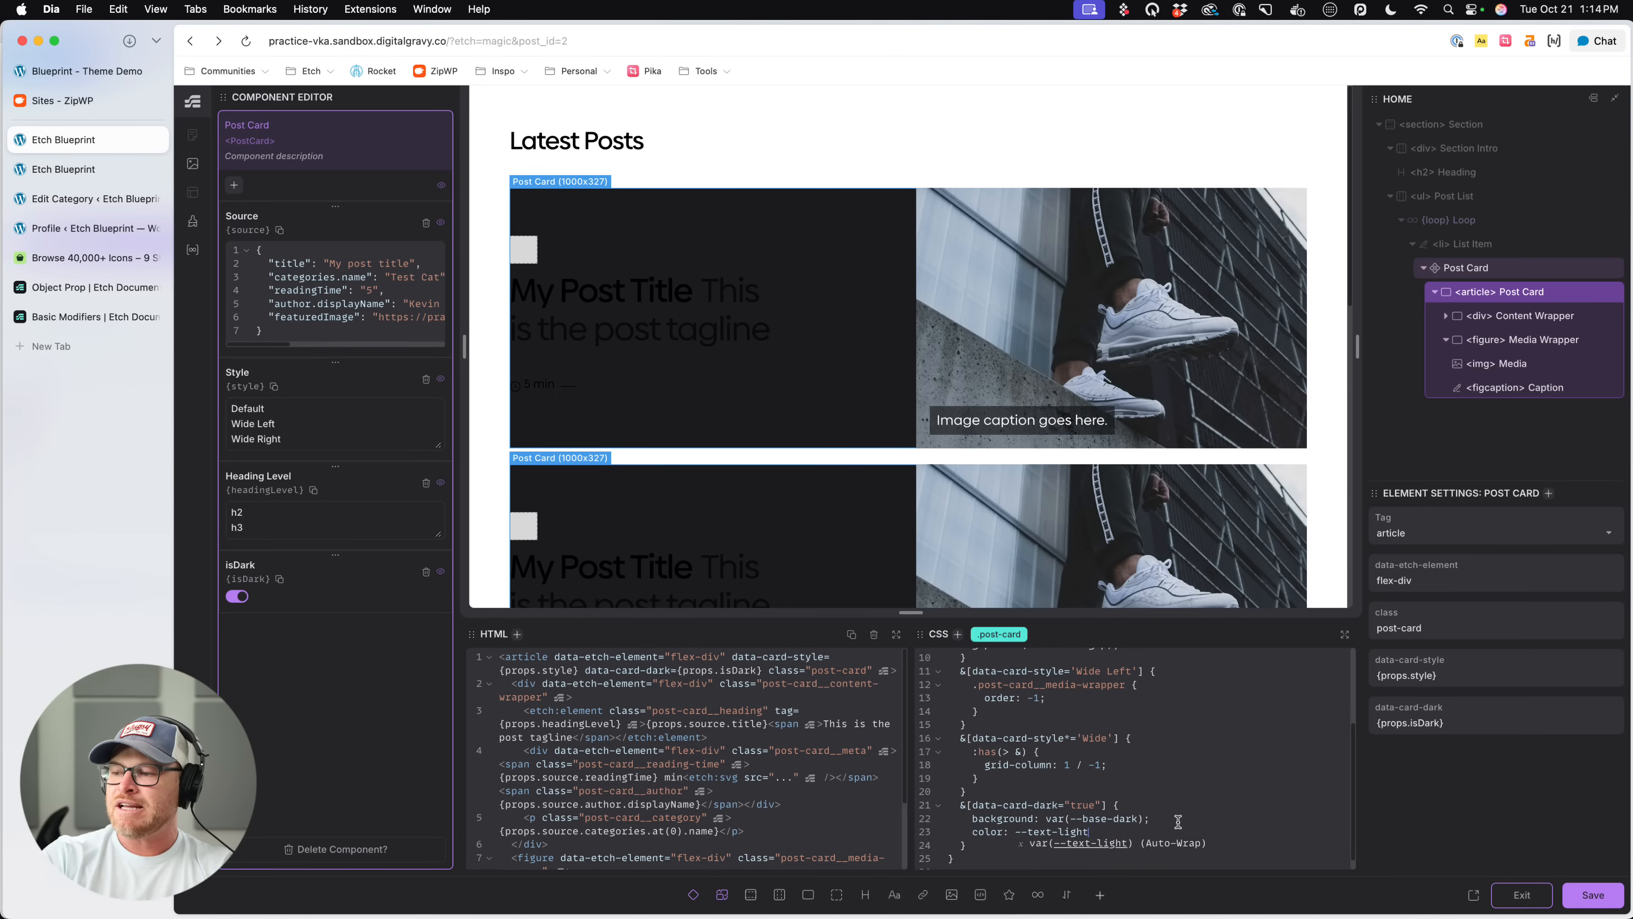
pyautogui.press('Return')
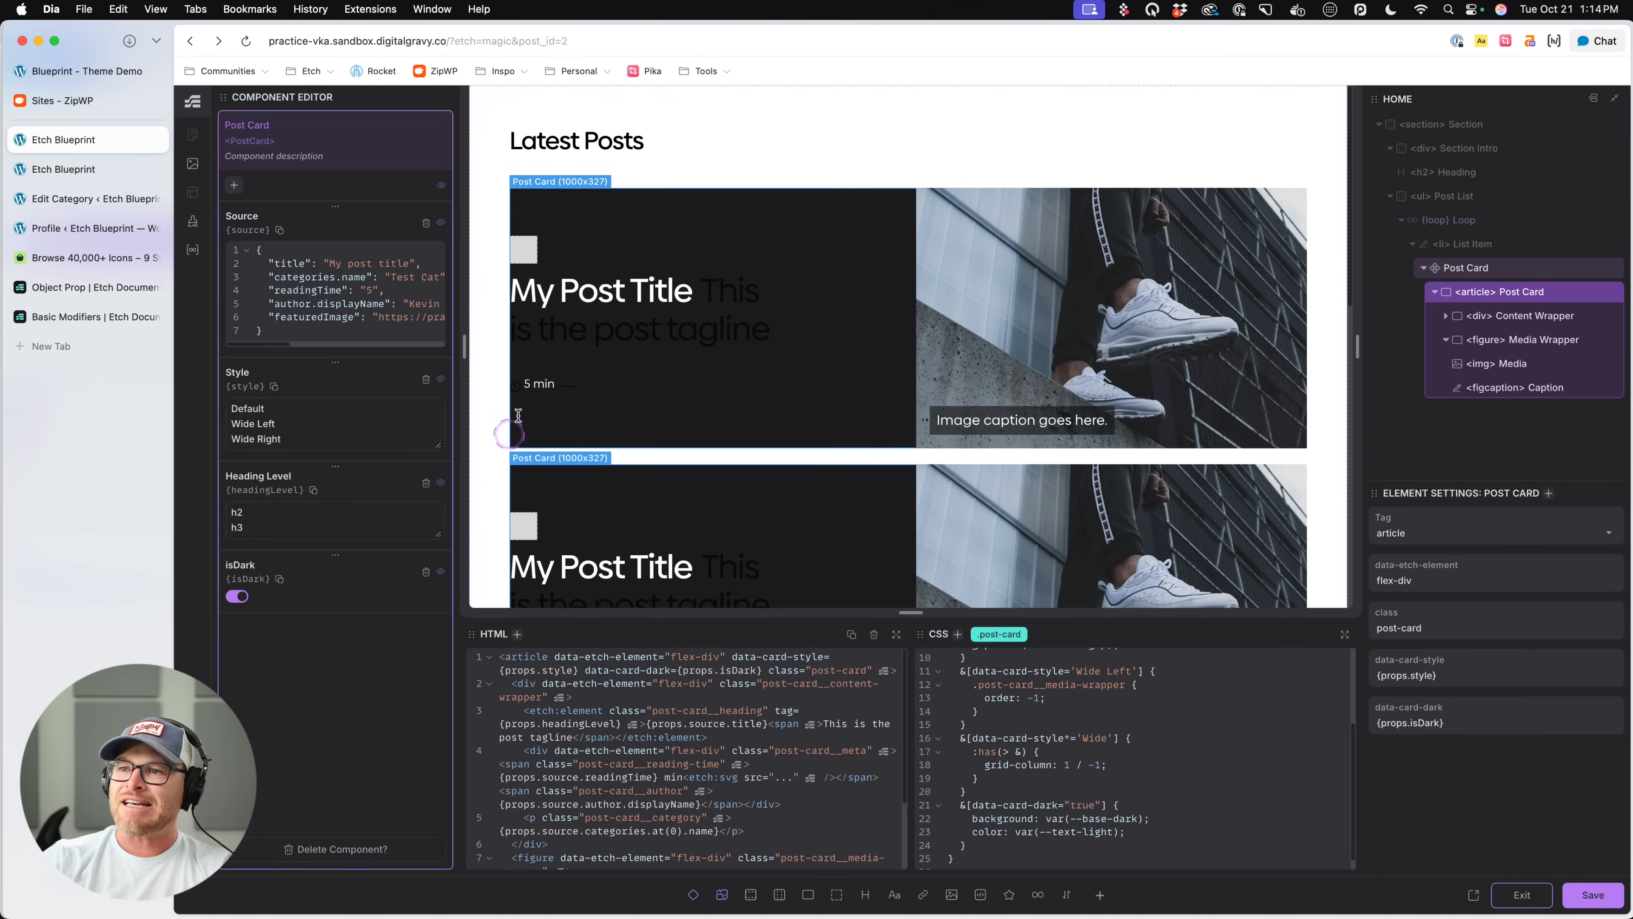
# - Nest a .post-card__heading rule in the data-card-dark rule with the color var(--text-light)
pyautogui.click(733, 323)
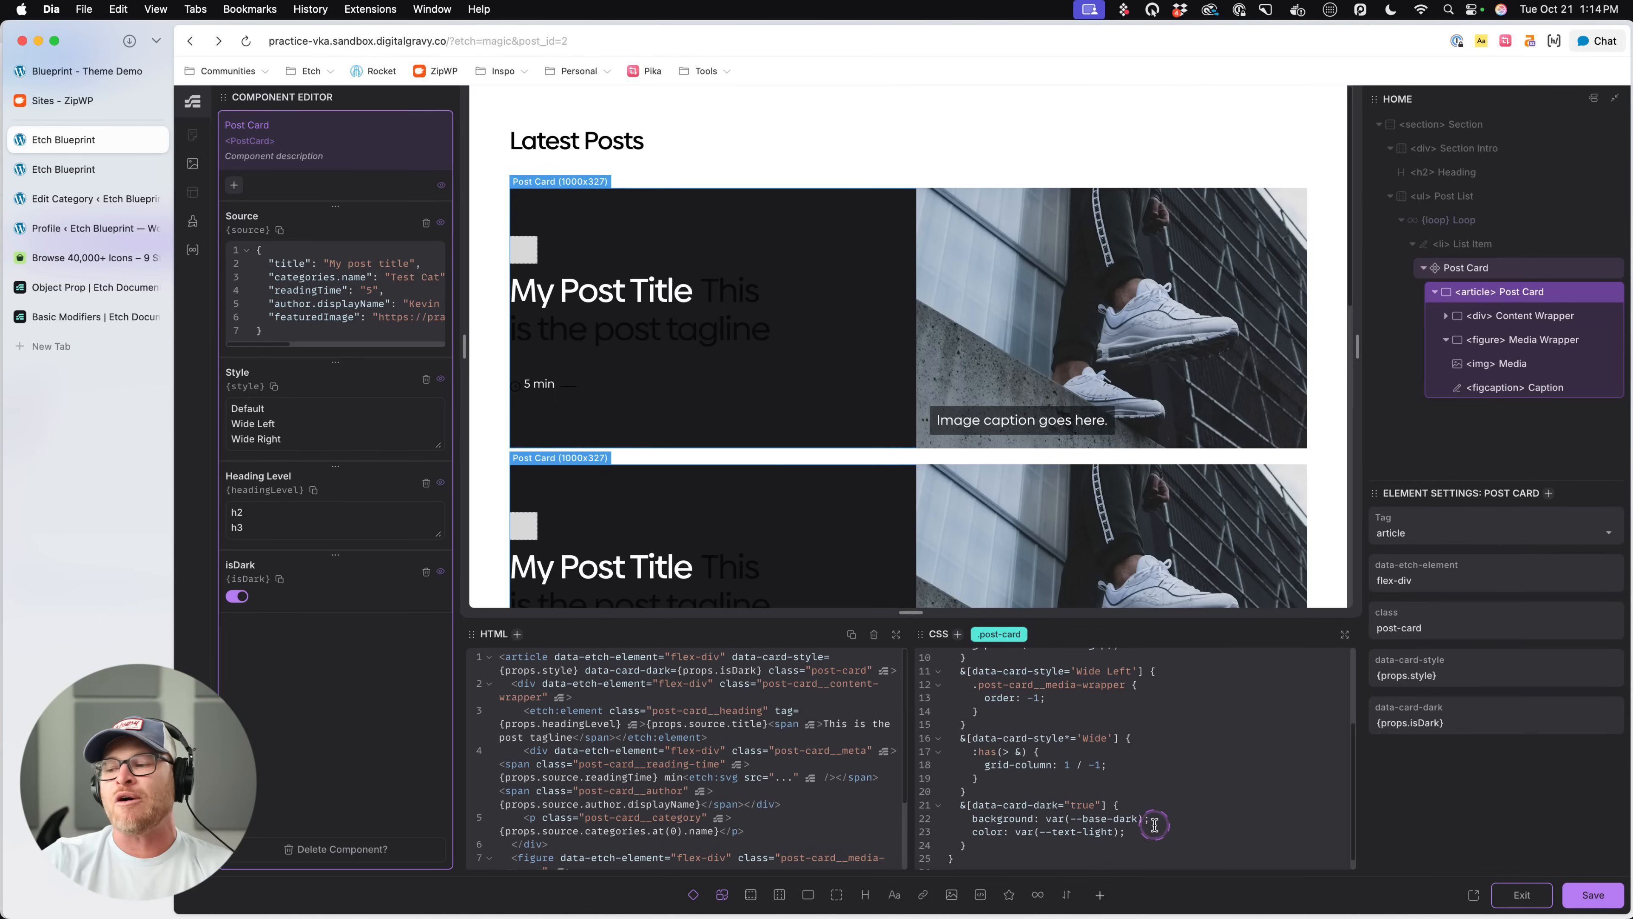
pyautogui.scroll(-1, 1169, 822)
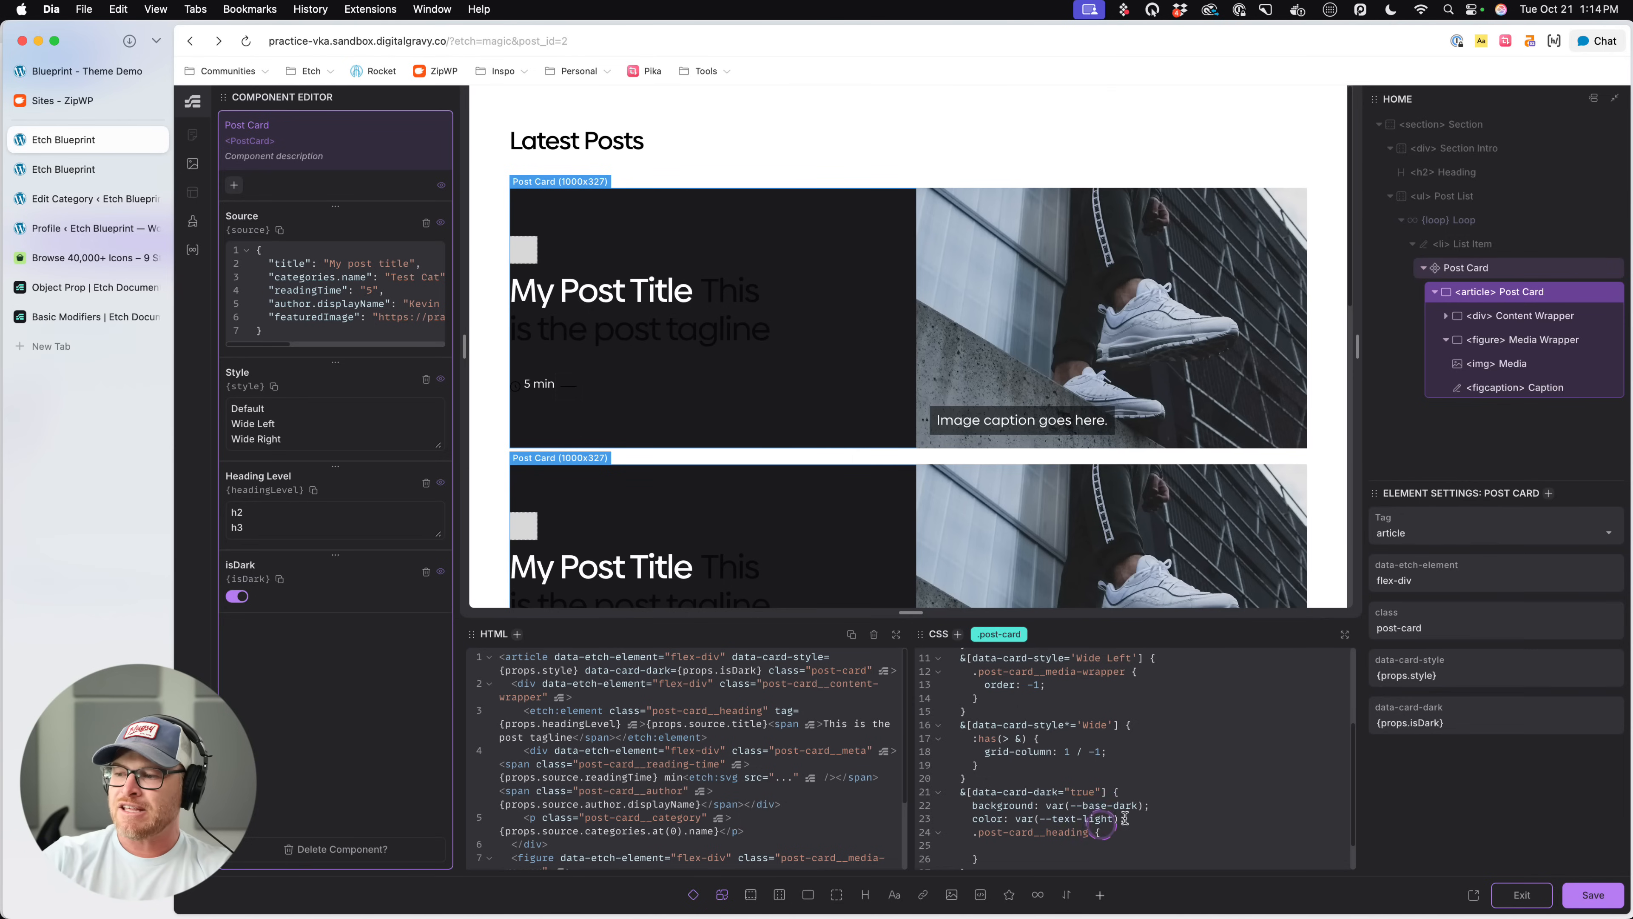
pyautogui.moveTo(1127, 818); pyautogui.dragTo(971, 818)
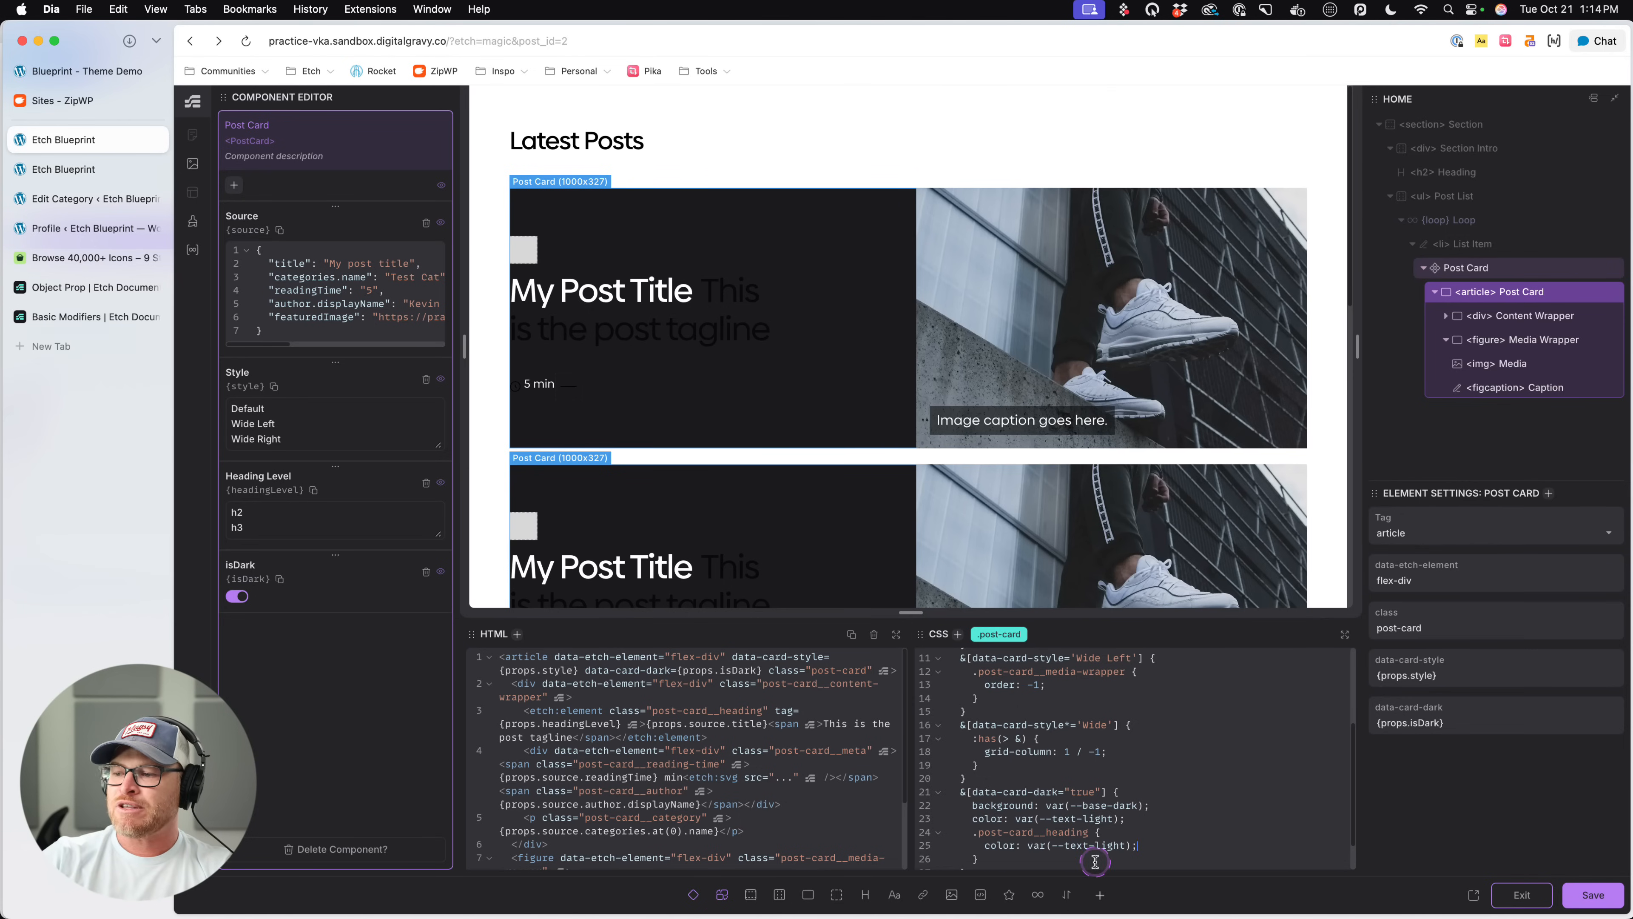
# - Check the tagline span's styling in the heading's CSS and change the nested dark selector to .post-card__heading span
pyautogui.click(749, 290)
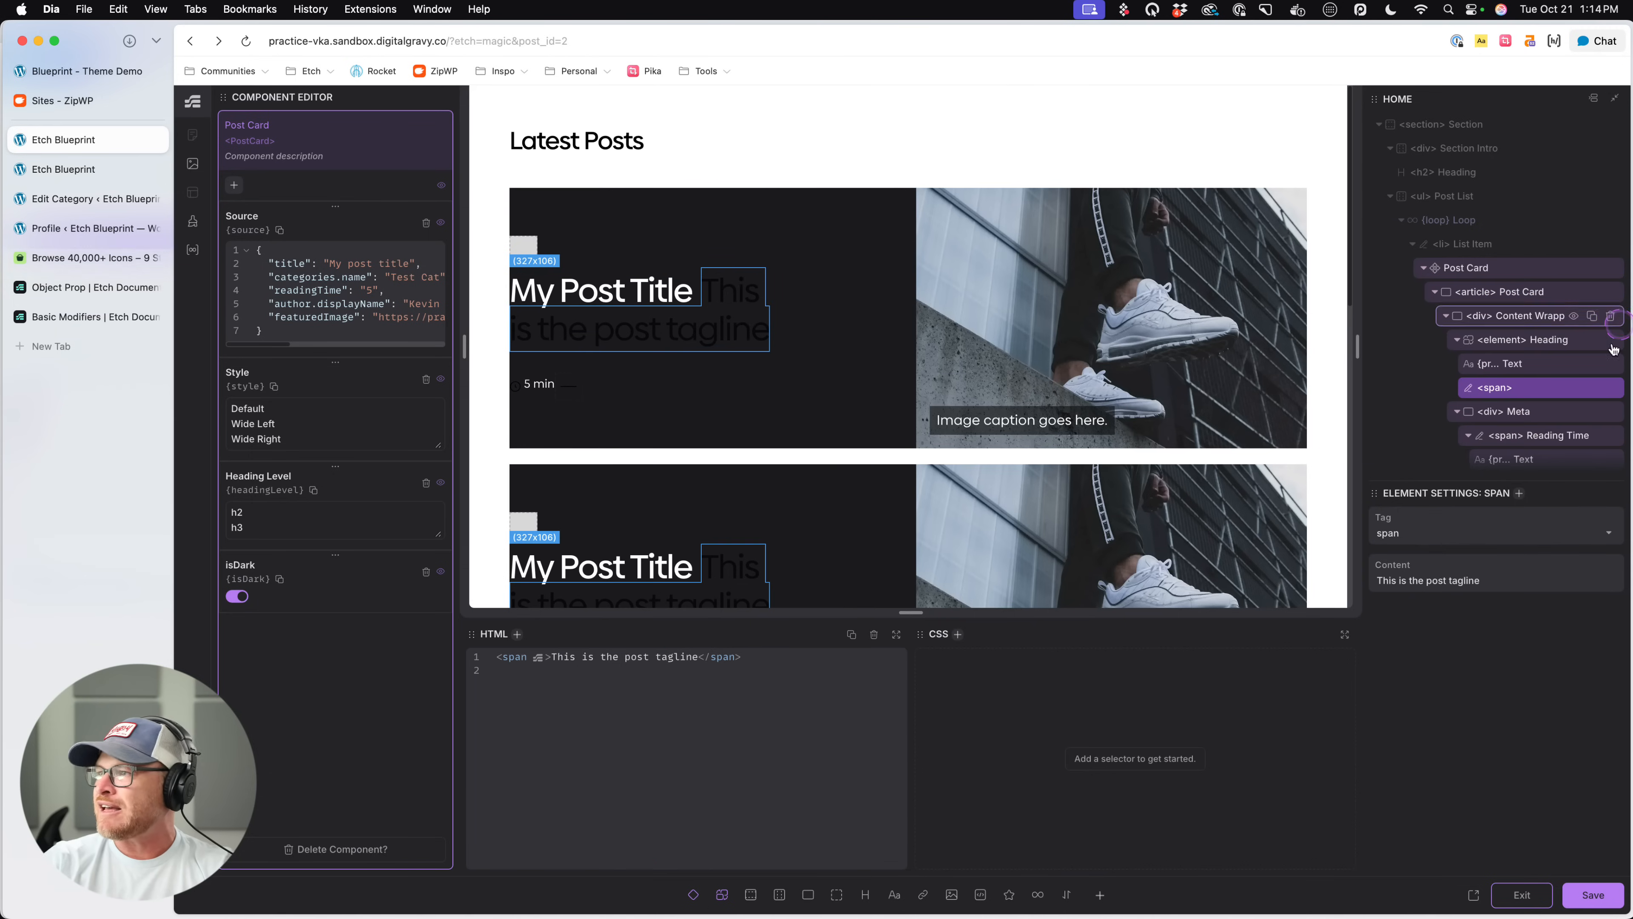
pyautogui.click(1542, 340)
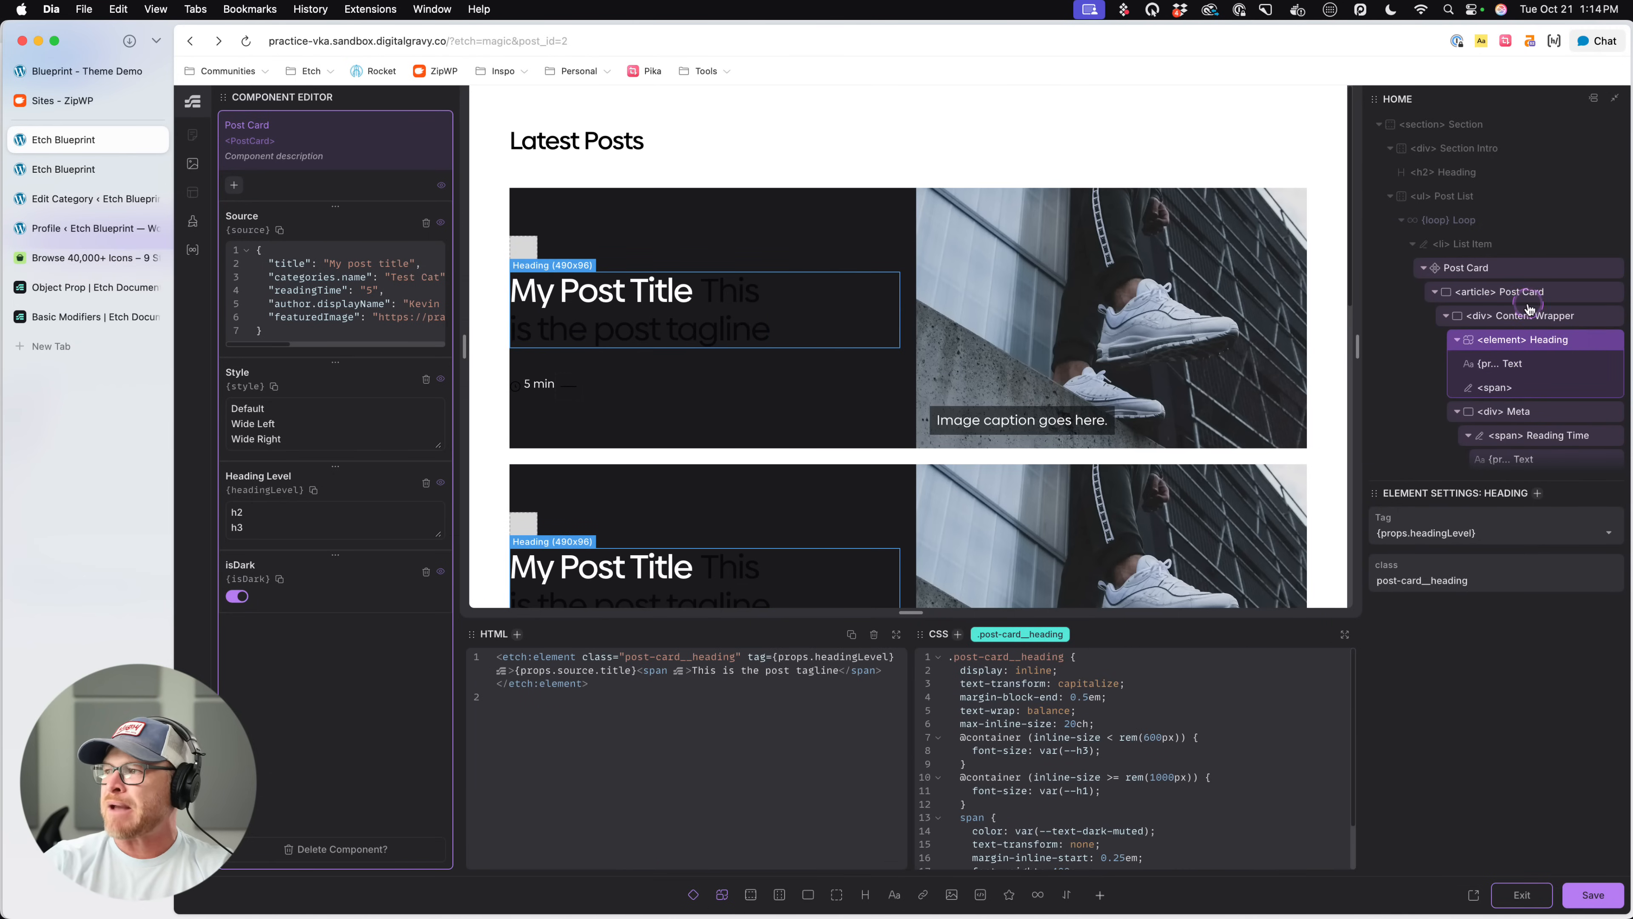
pyautogui.click(1517, 291)
pyautogui.scroll(-5, 1212, 809)
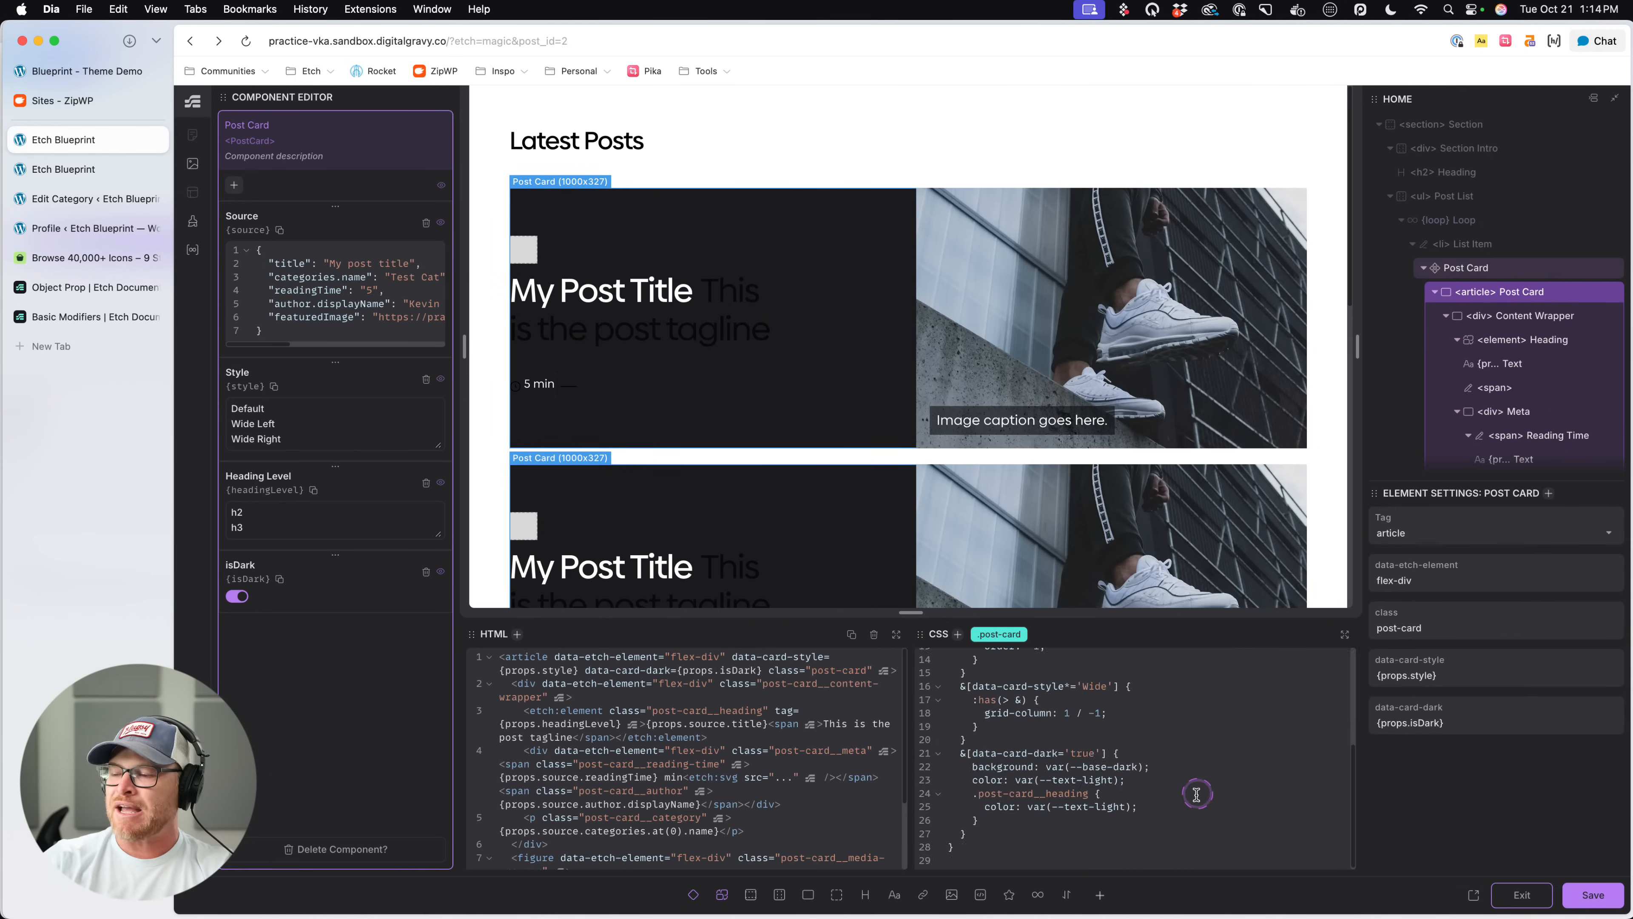
pyautogui.write('pan')
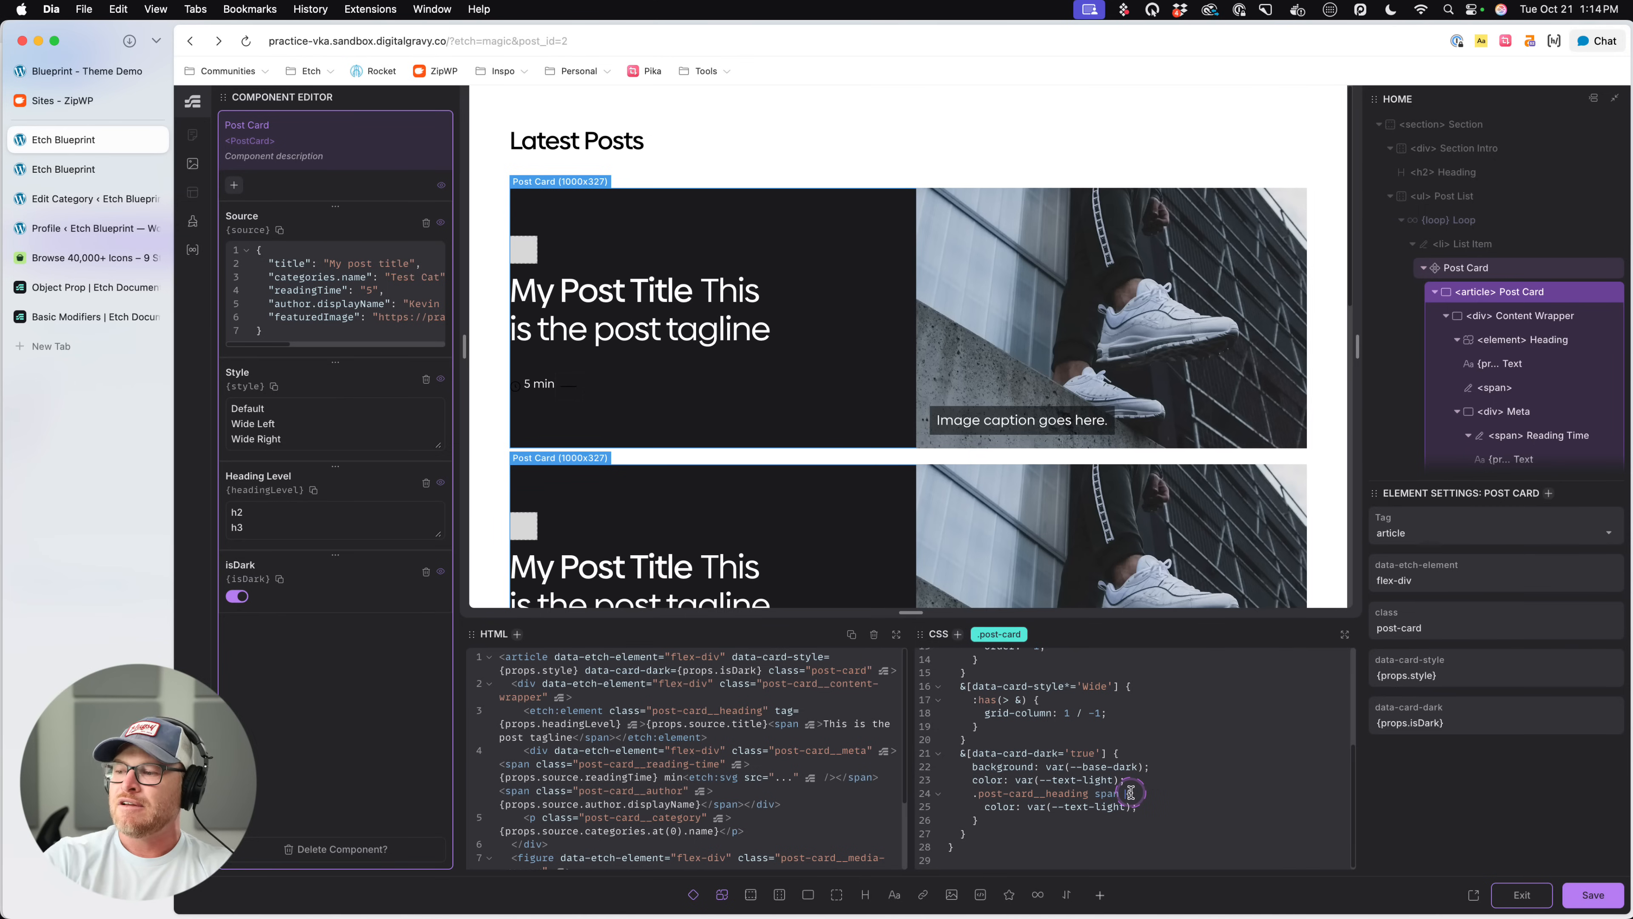
# - Examine the SVG icon, Author and Reading Time elements of the card's meta row and their CSS
pyautogui.scroll(-3, 993, 495)
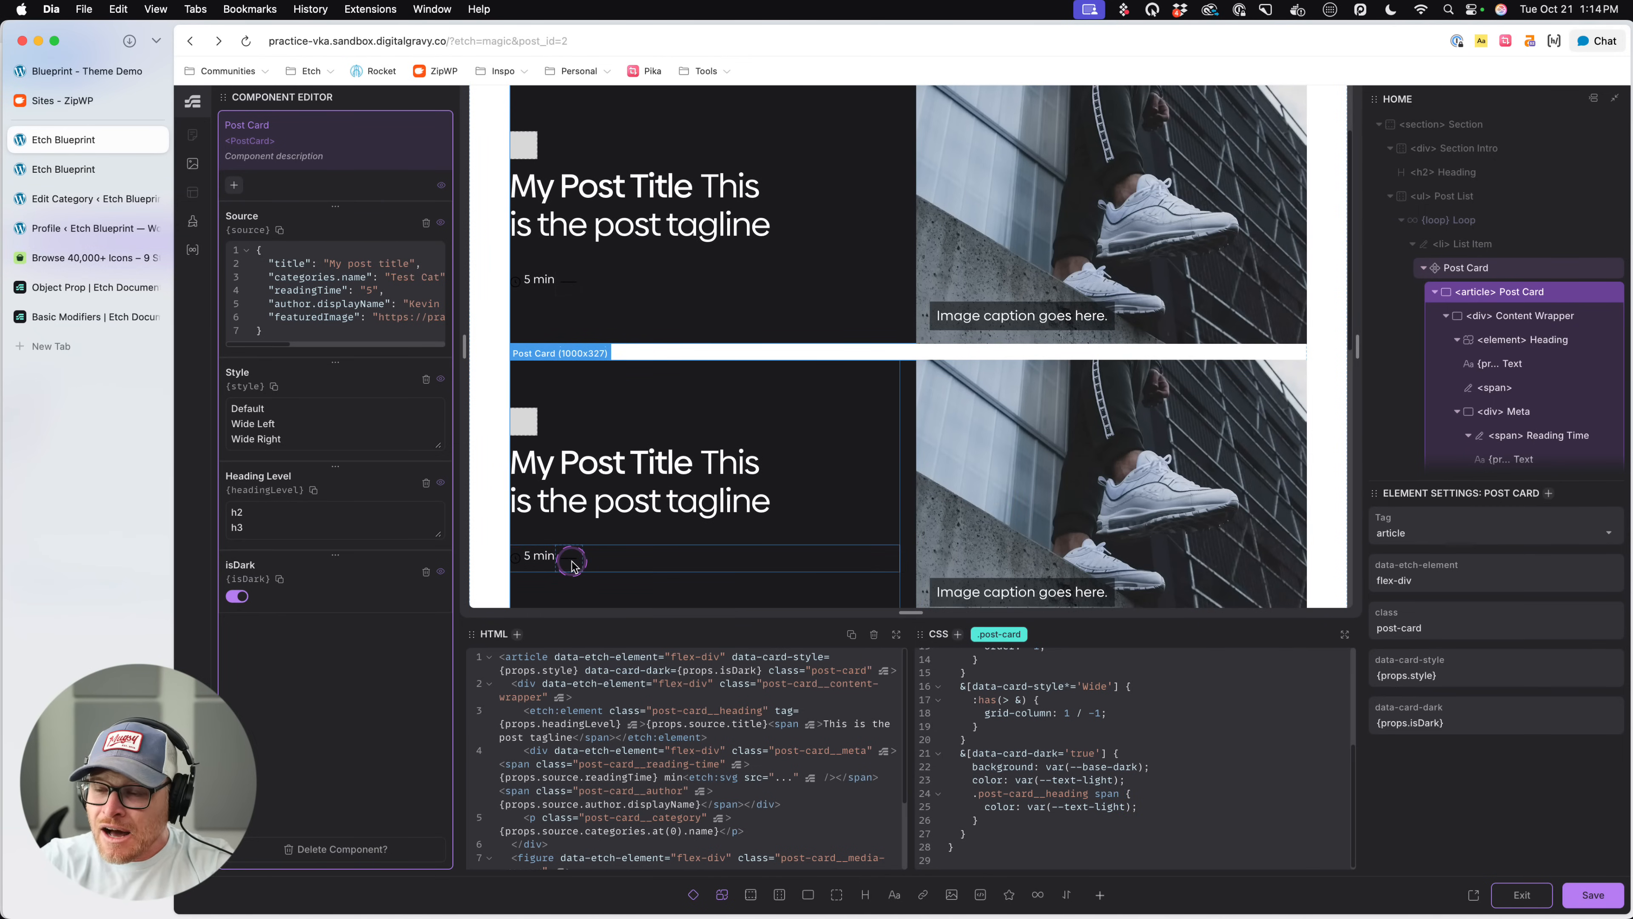
pyautogui.click(572, 560)
pyautogui.click(516, 559)
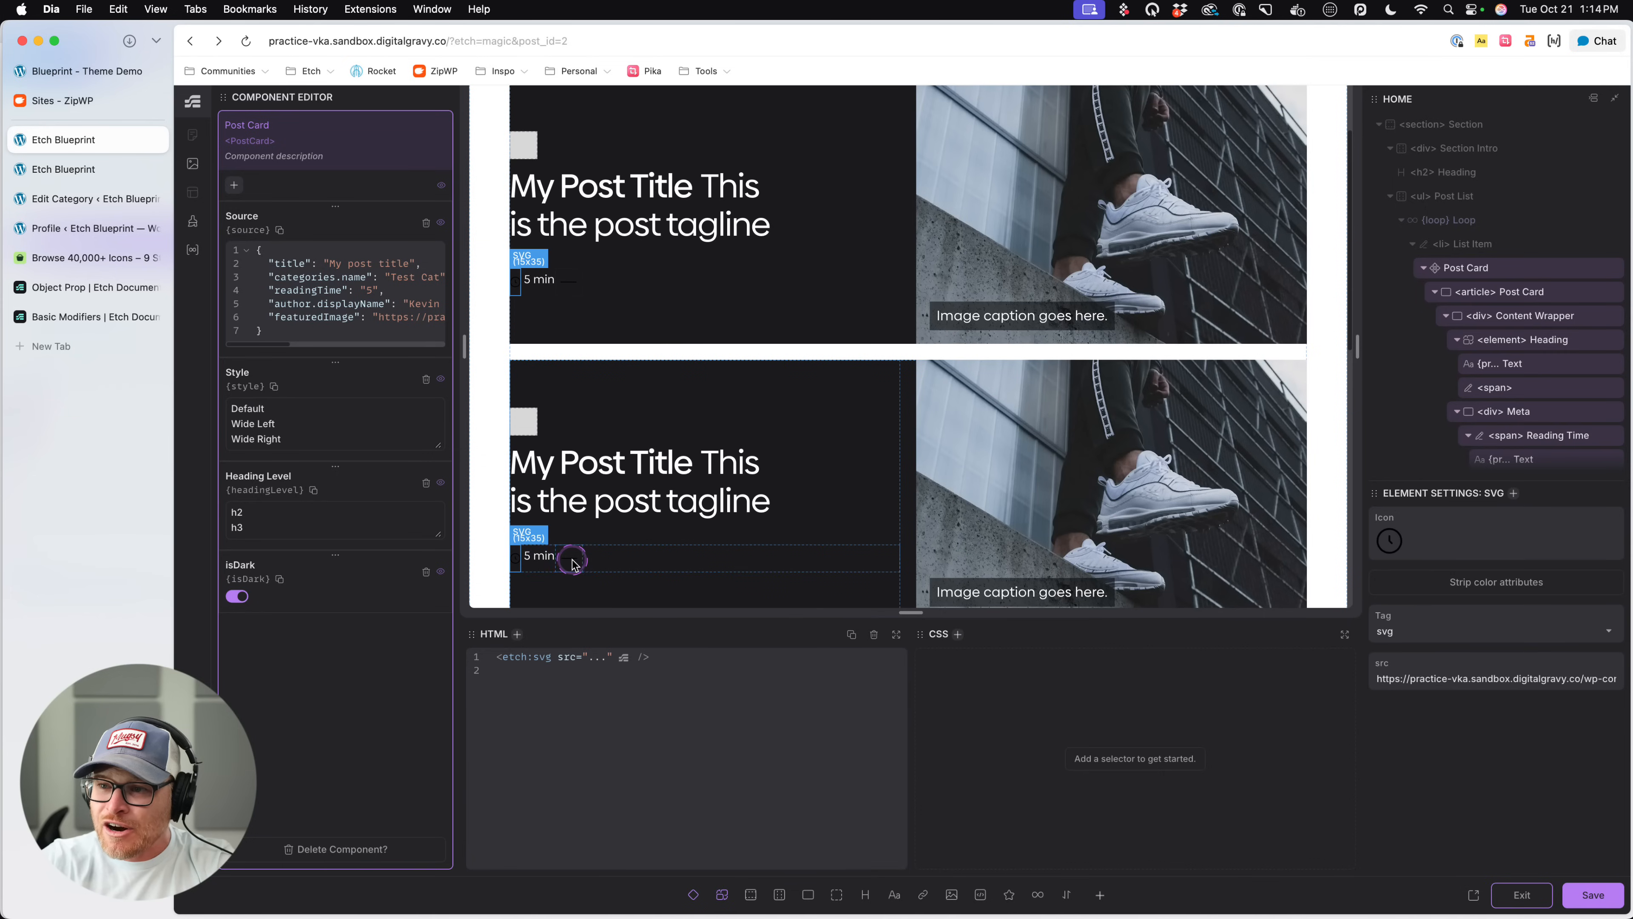
pyautogui.click(571, 560)
pyautogui.click(516, 559)
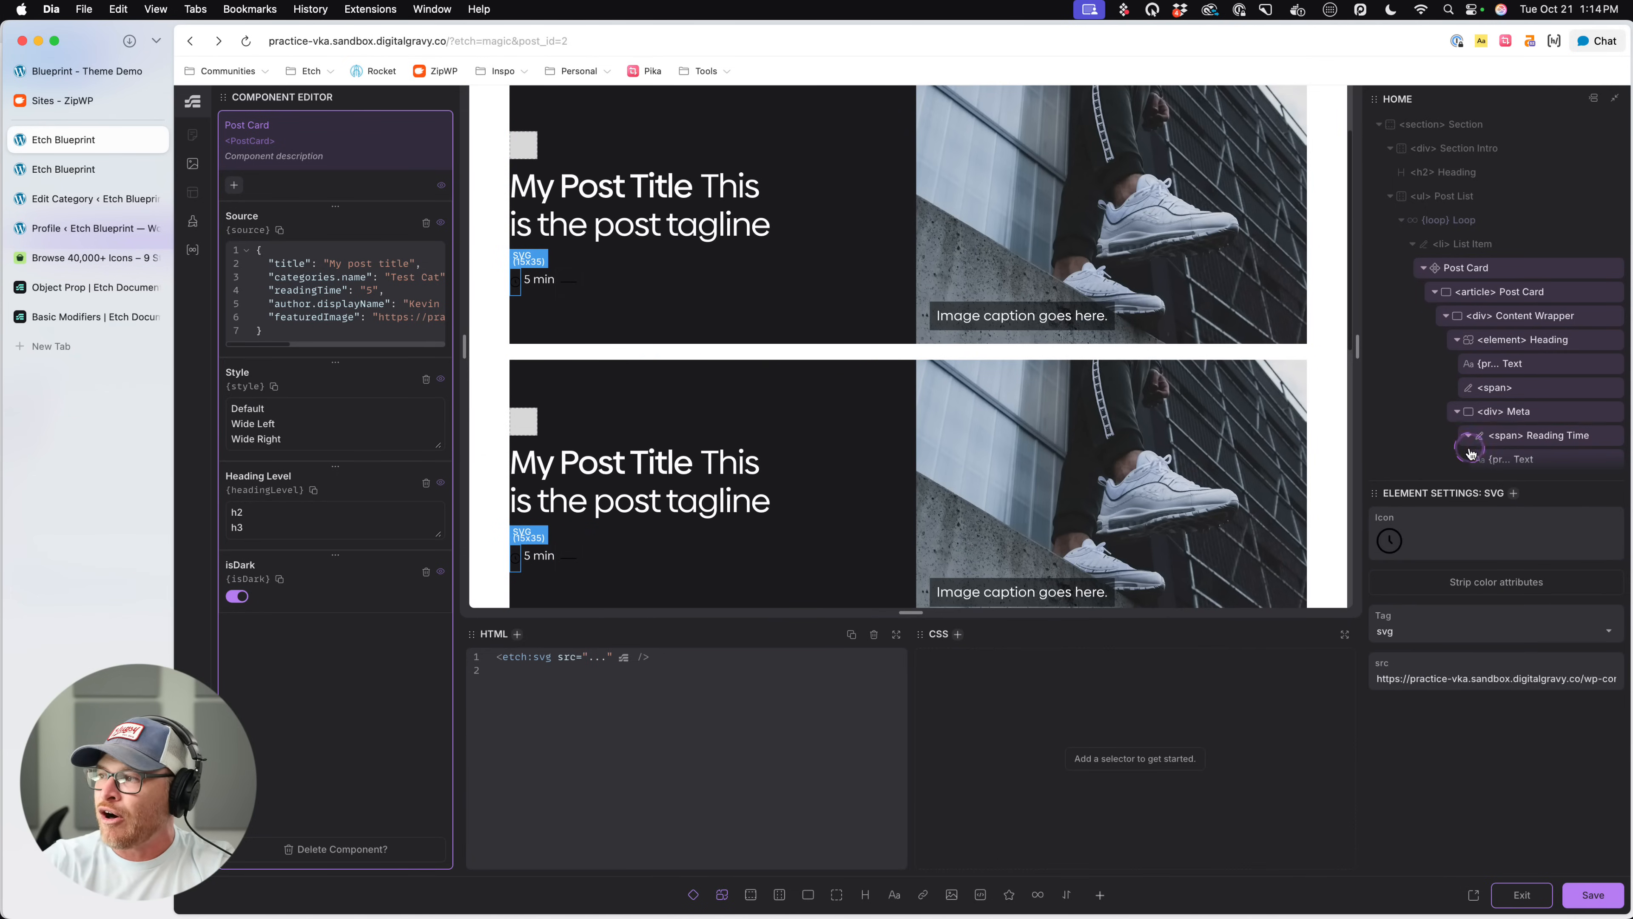
pyautogui.scroll(-3, 1472, 452)
pyautogui.click(569, 557)
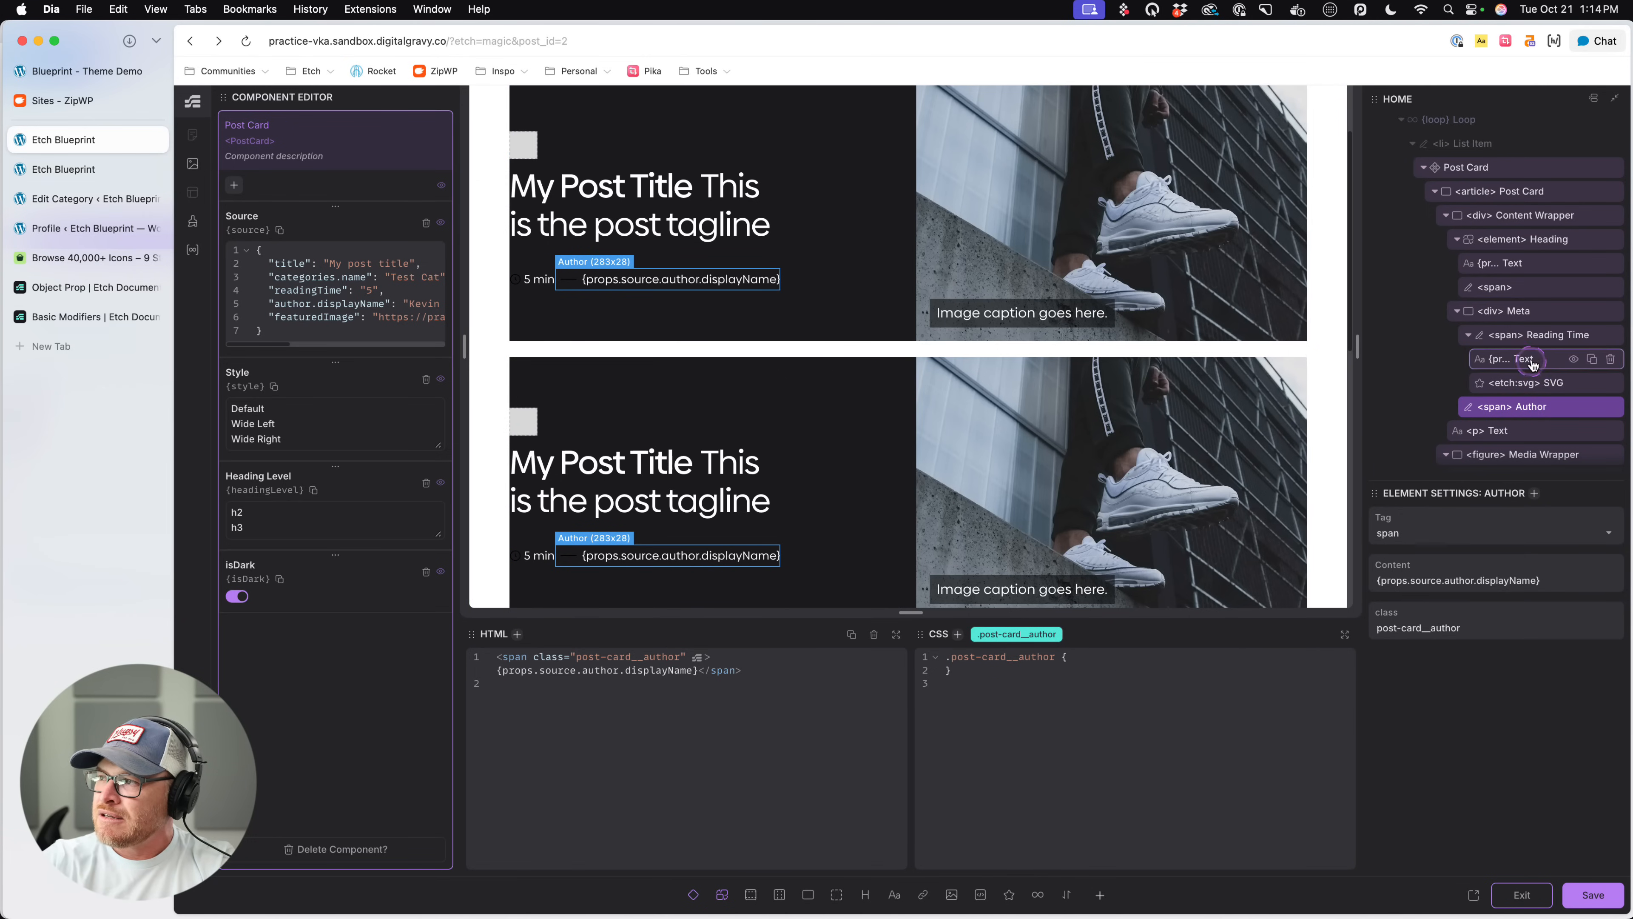
pyautogui.click(1535, 346)
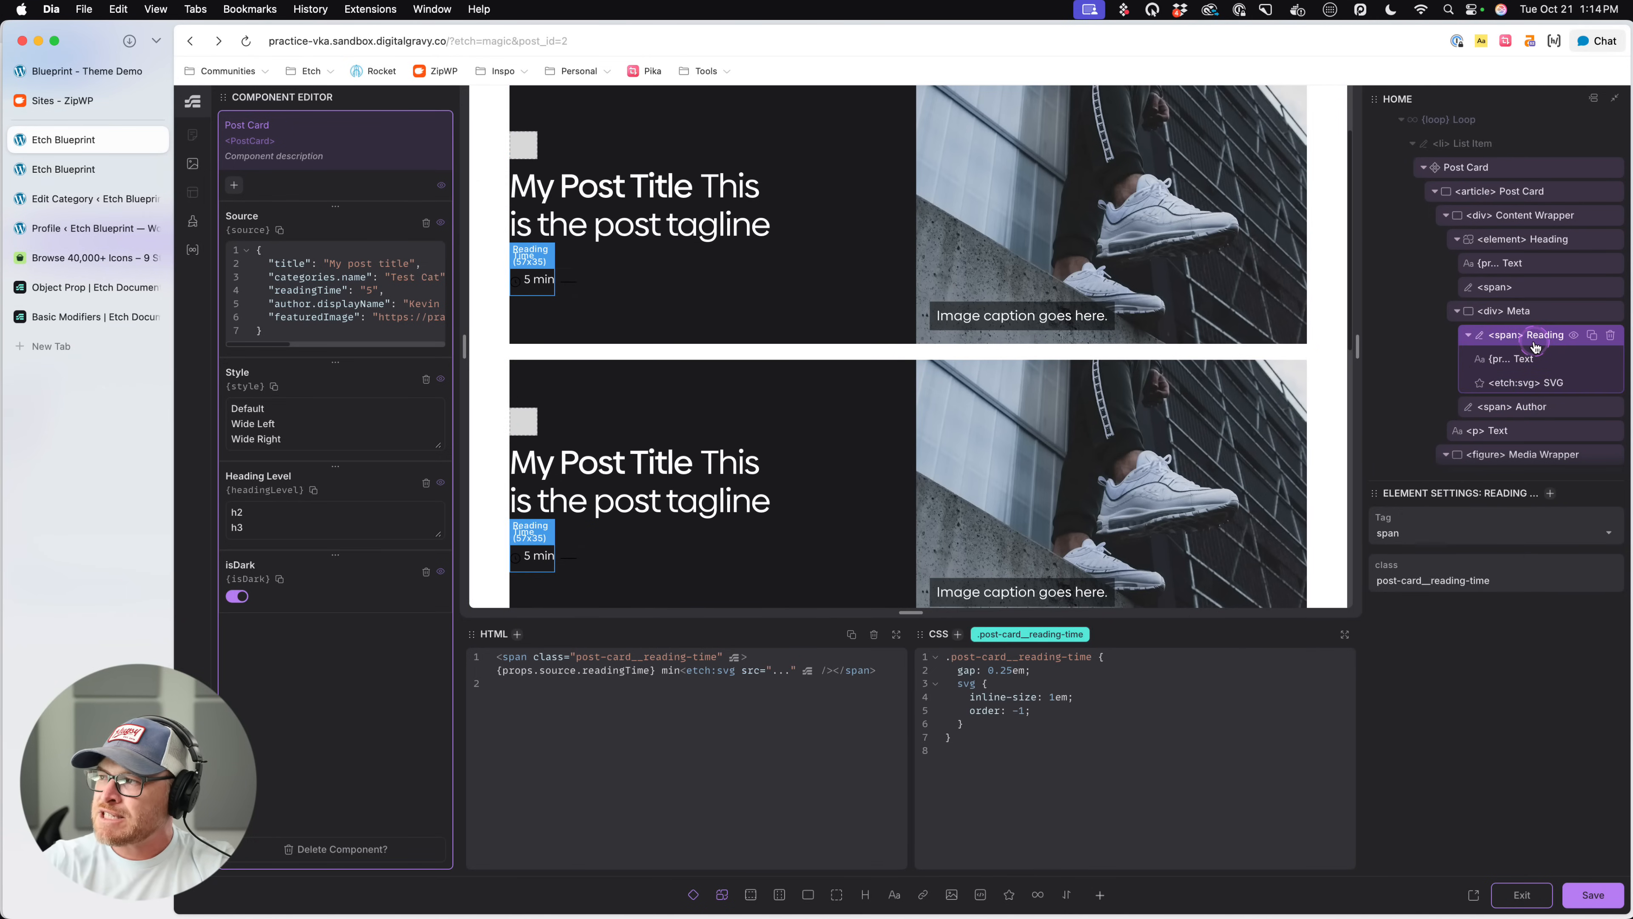
# - In the Meta element's CSS, set the ::before divider's background to var(--divider-color, var(--text-dark))
pyautogui.click(1537, 316)
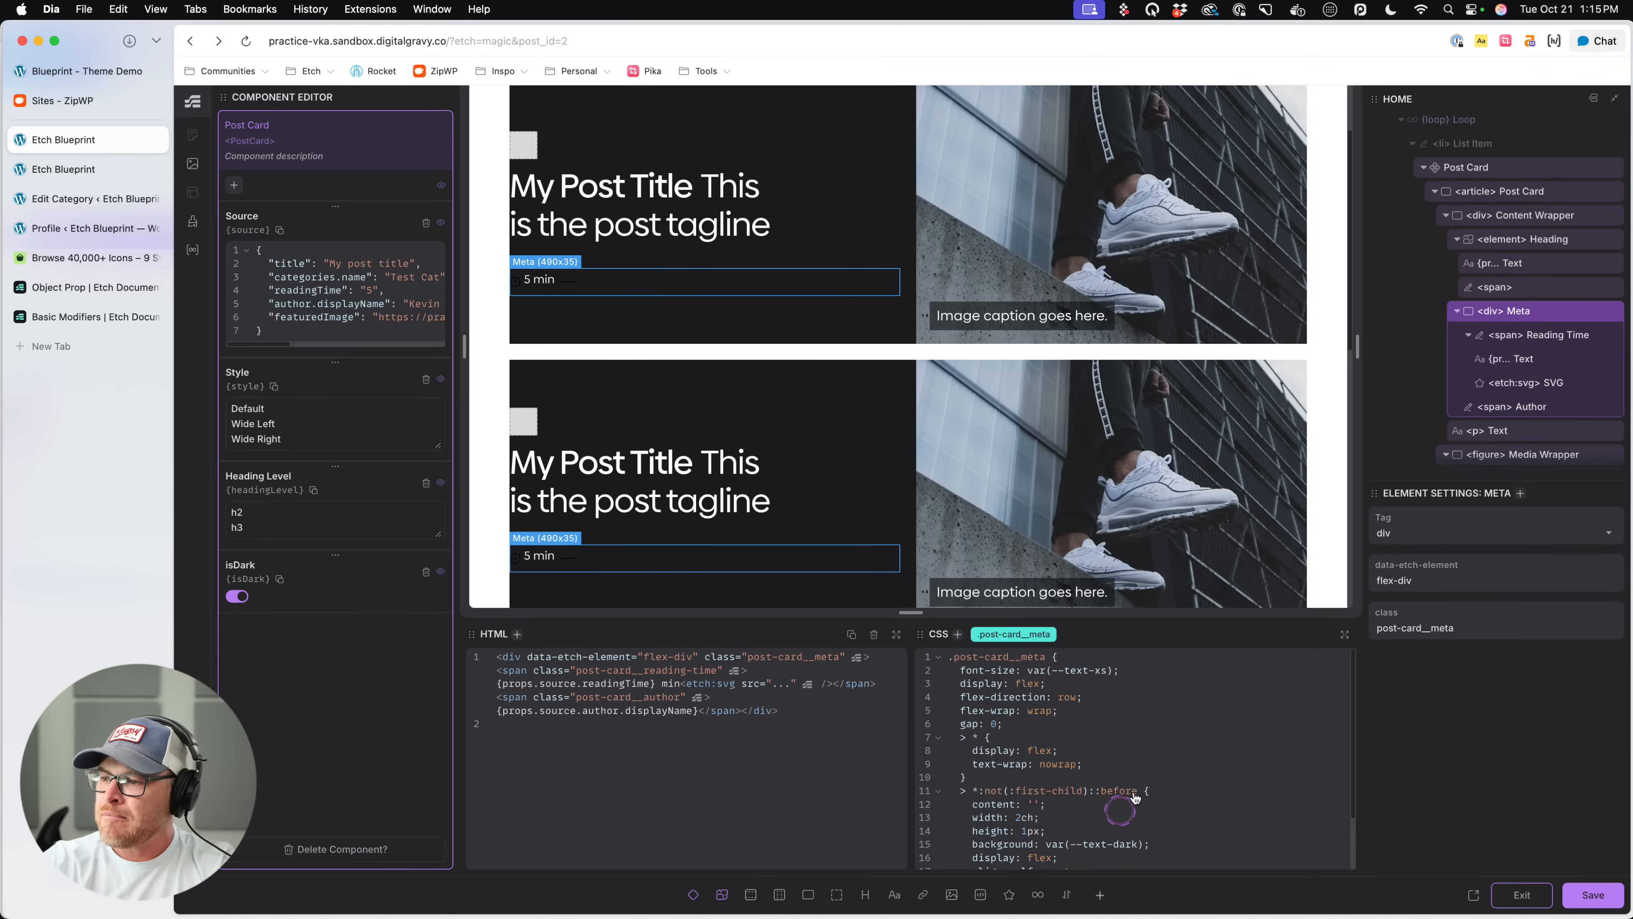
pyautogui.scroll(-3, 1125, 811)
pyautogui.click(1142, 734)
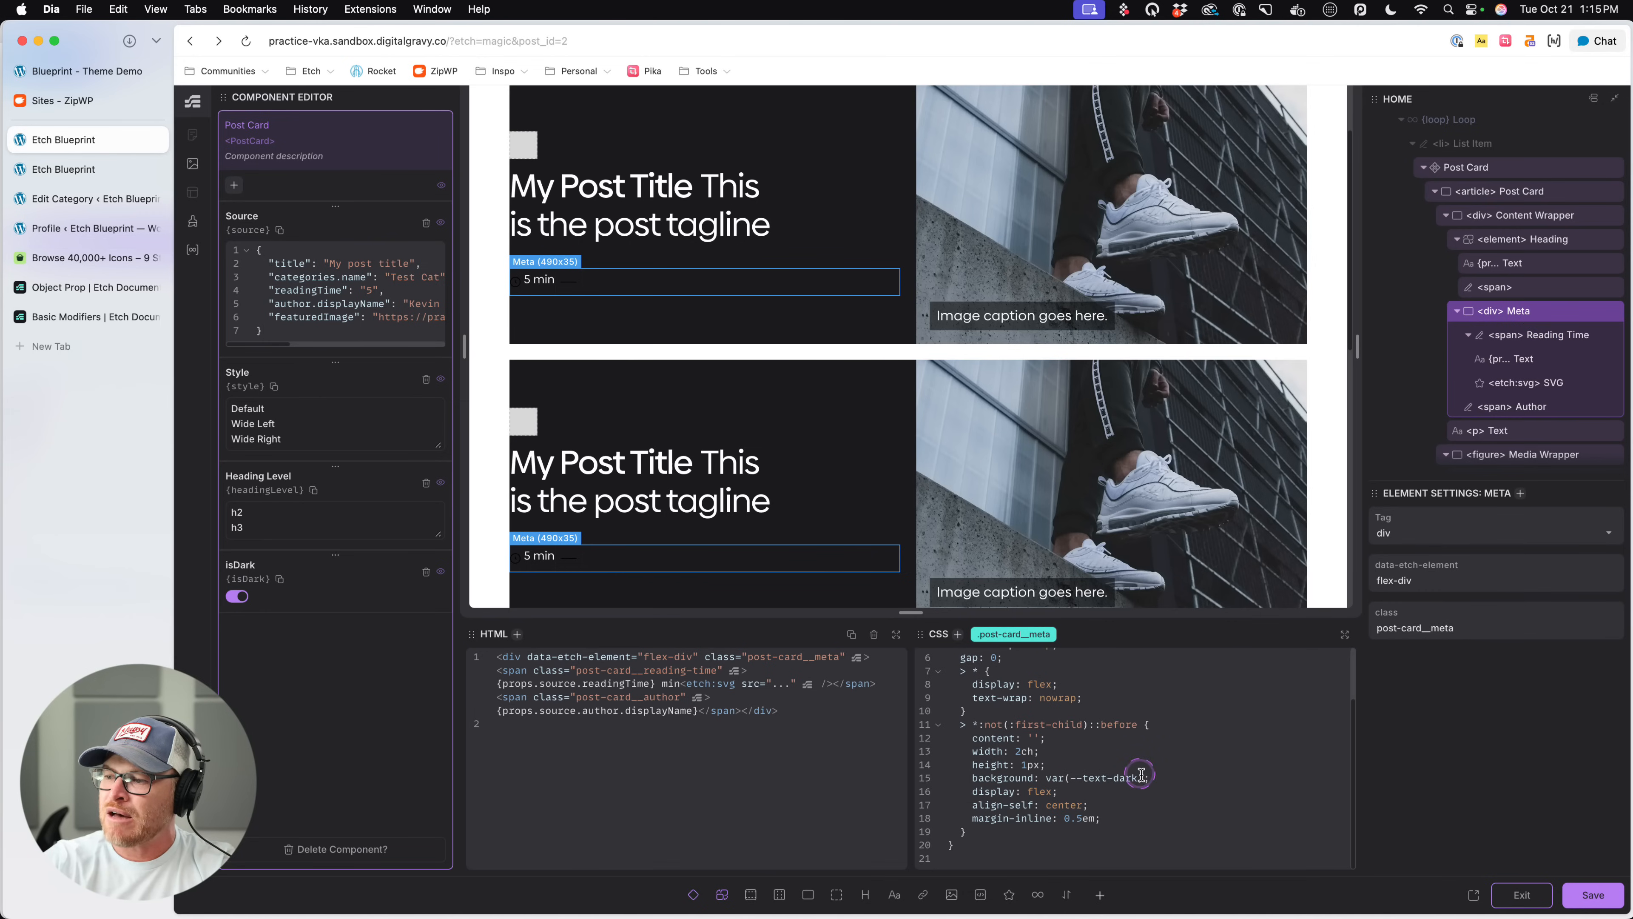
pyautogui.scroll(1, 1143, 780)
pyautogui.moveTo(1143, 780); pyautogui.dragTo(1044, 788)
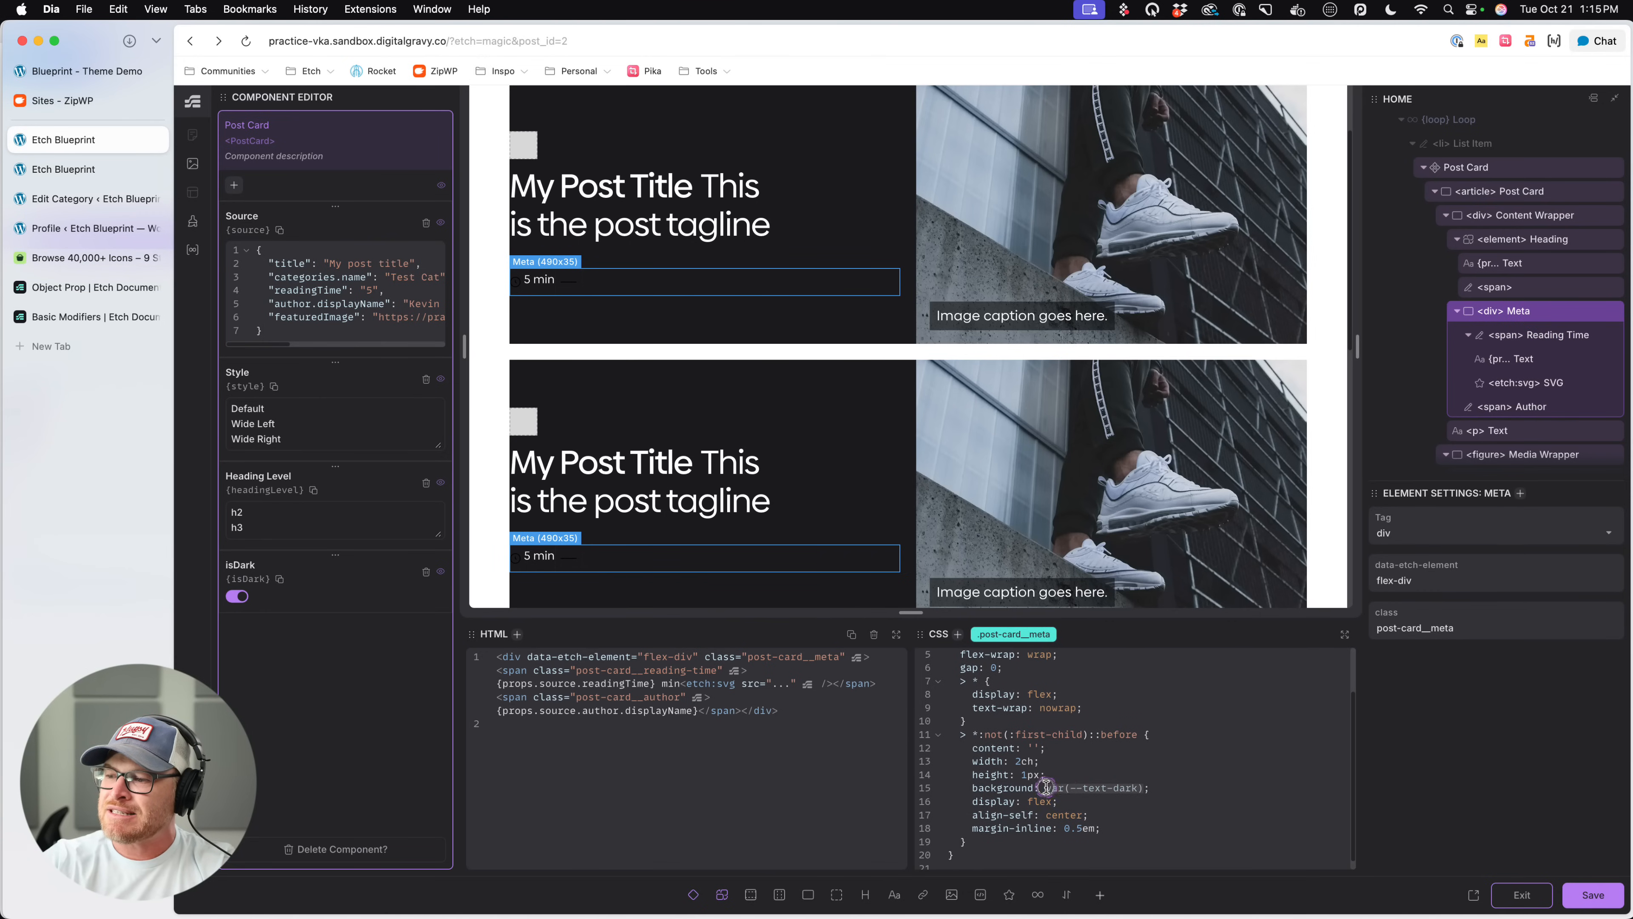
pyautogui.scroll(-1, 1209, 793)
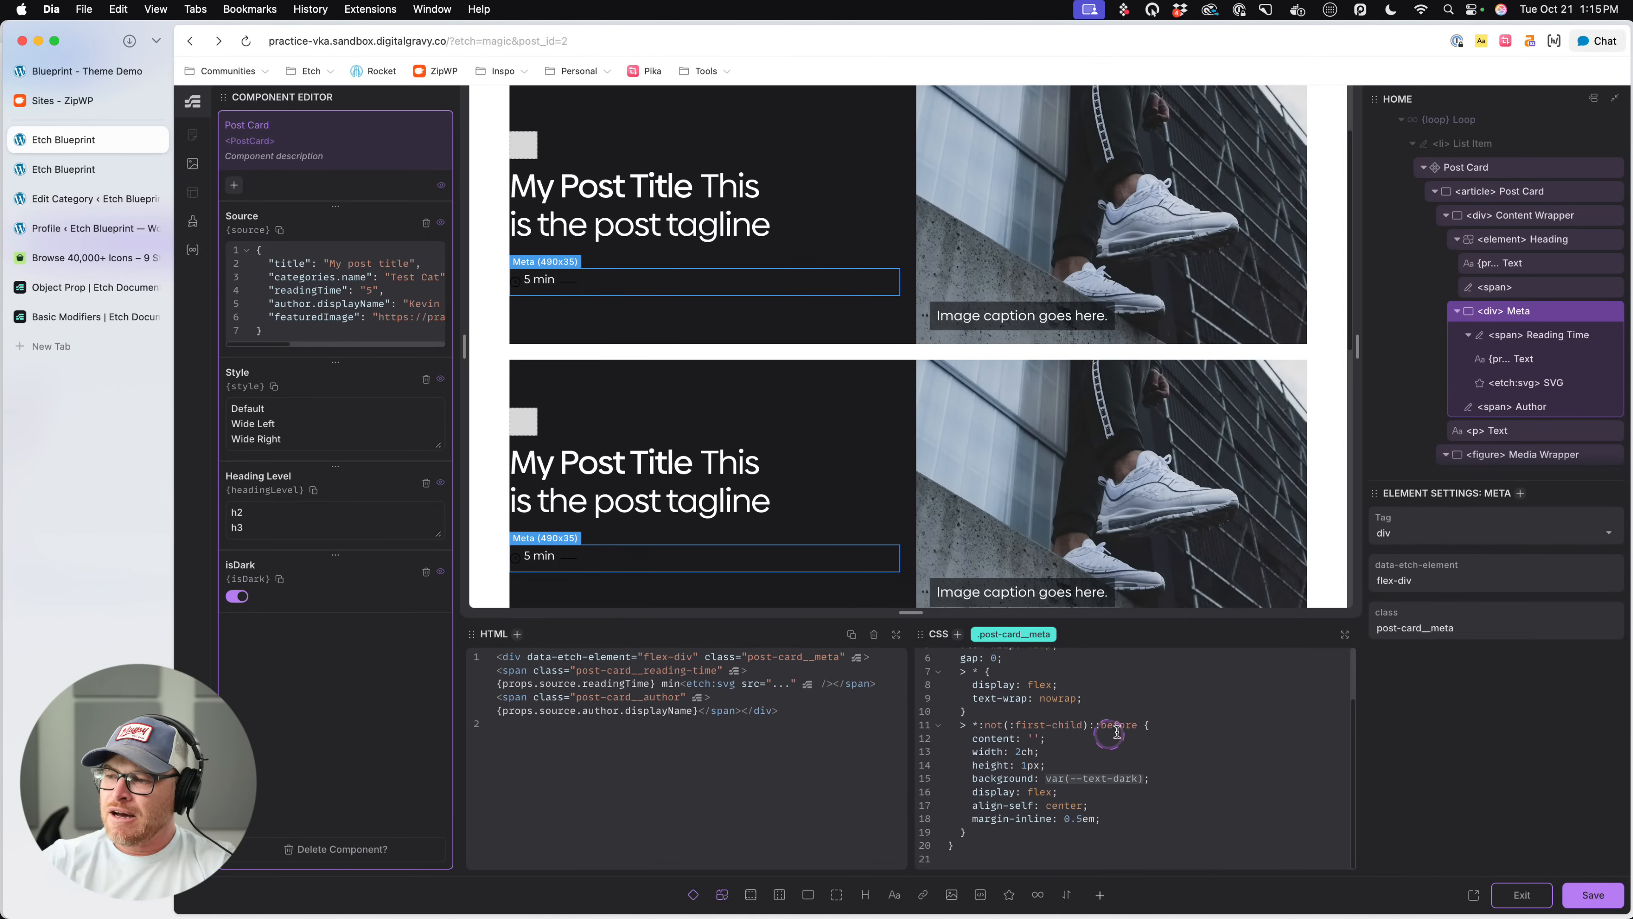
pyautogui.moveTo(1137, 725); pyautogui.dragTo(974, 725)
pyautogui.scroll(3, 1003, 746)
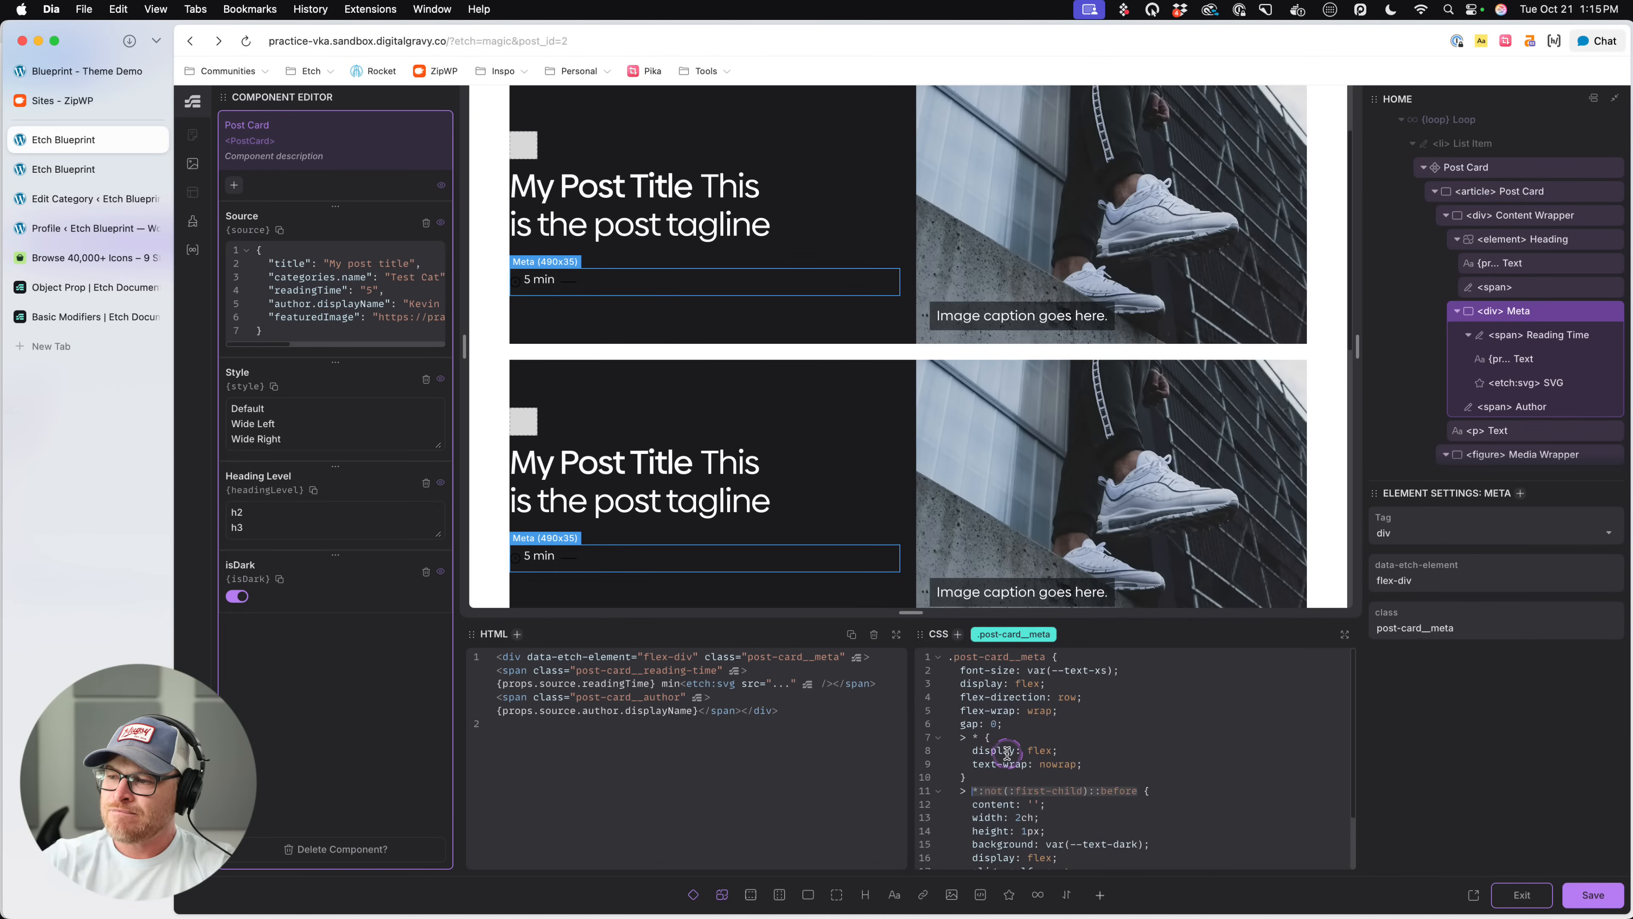
pyautogui.moveTo(1046, 657); pyautogui.dragTo(949, 657)
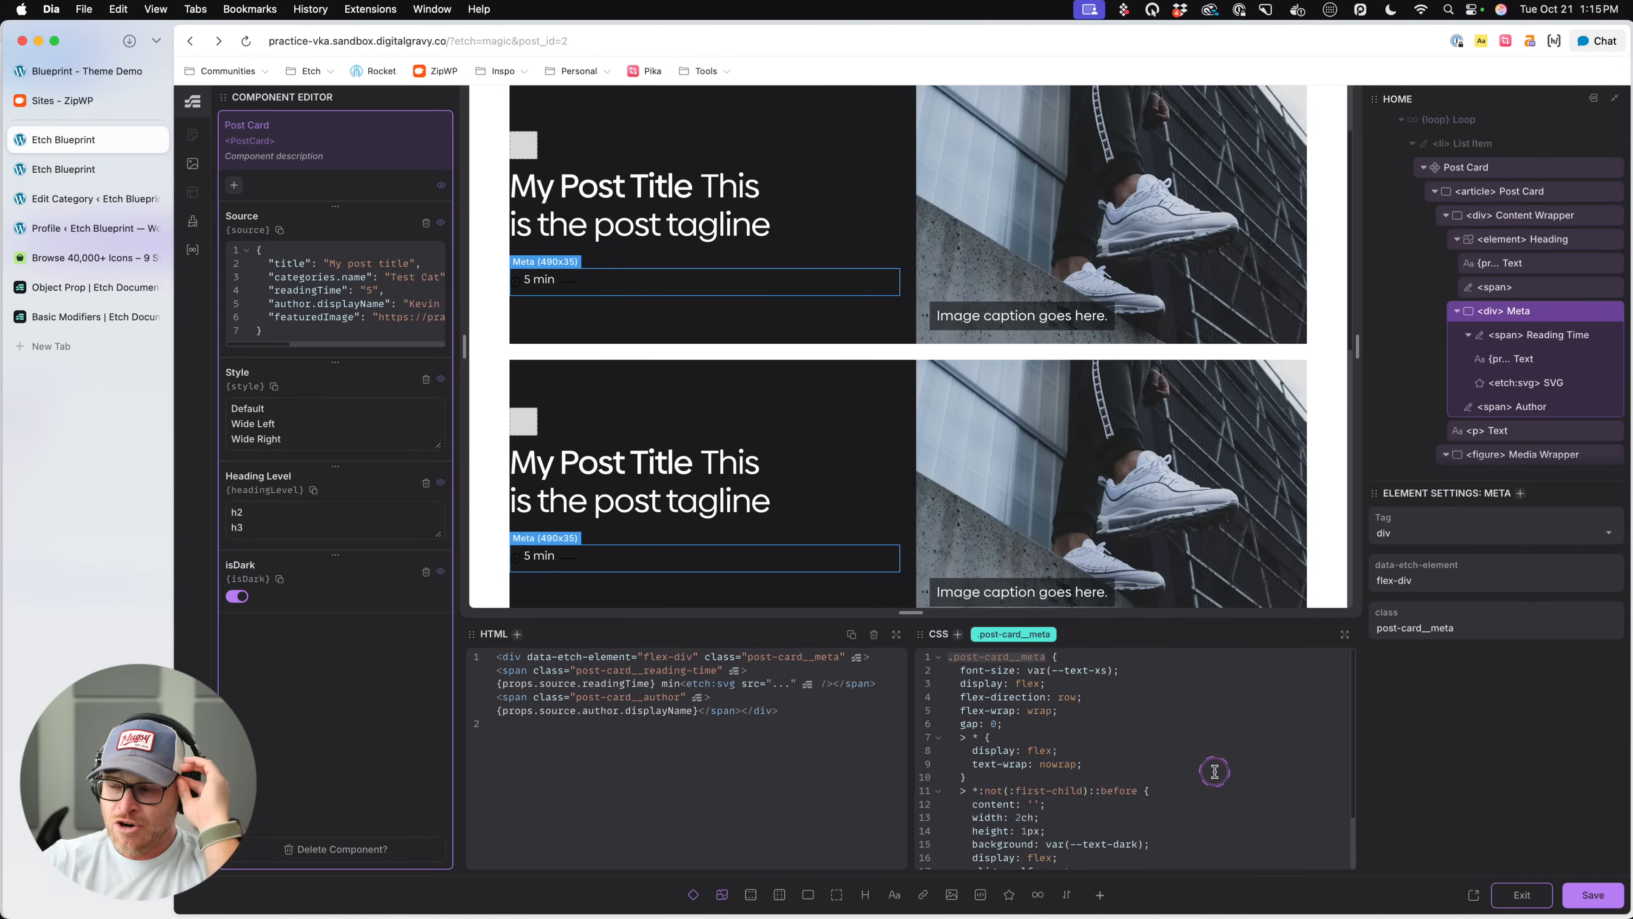
pyautogui.scroll(-2, 1186, 788)
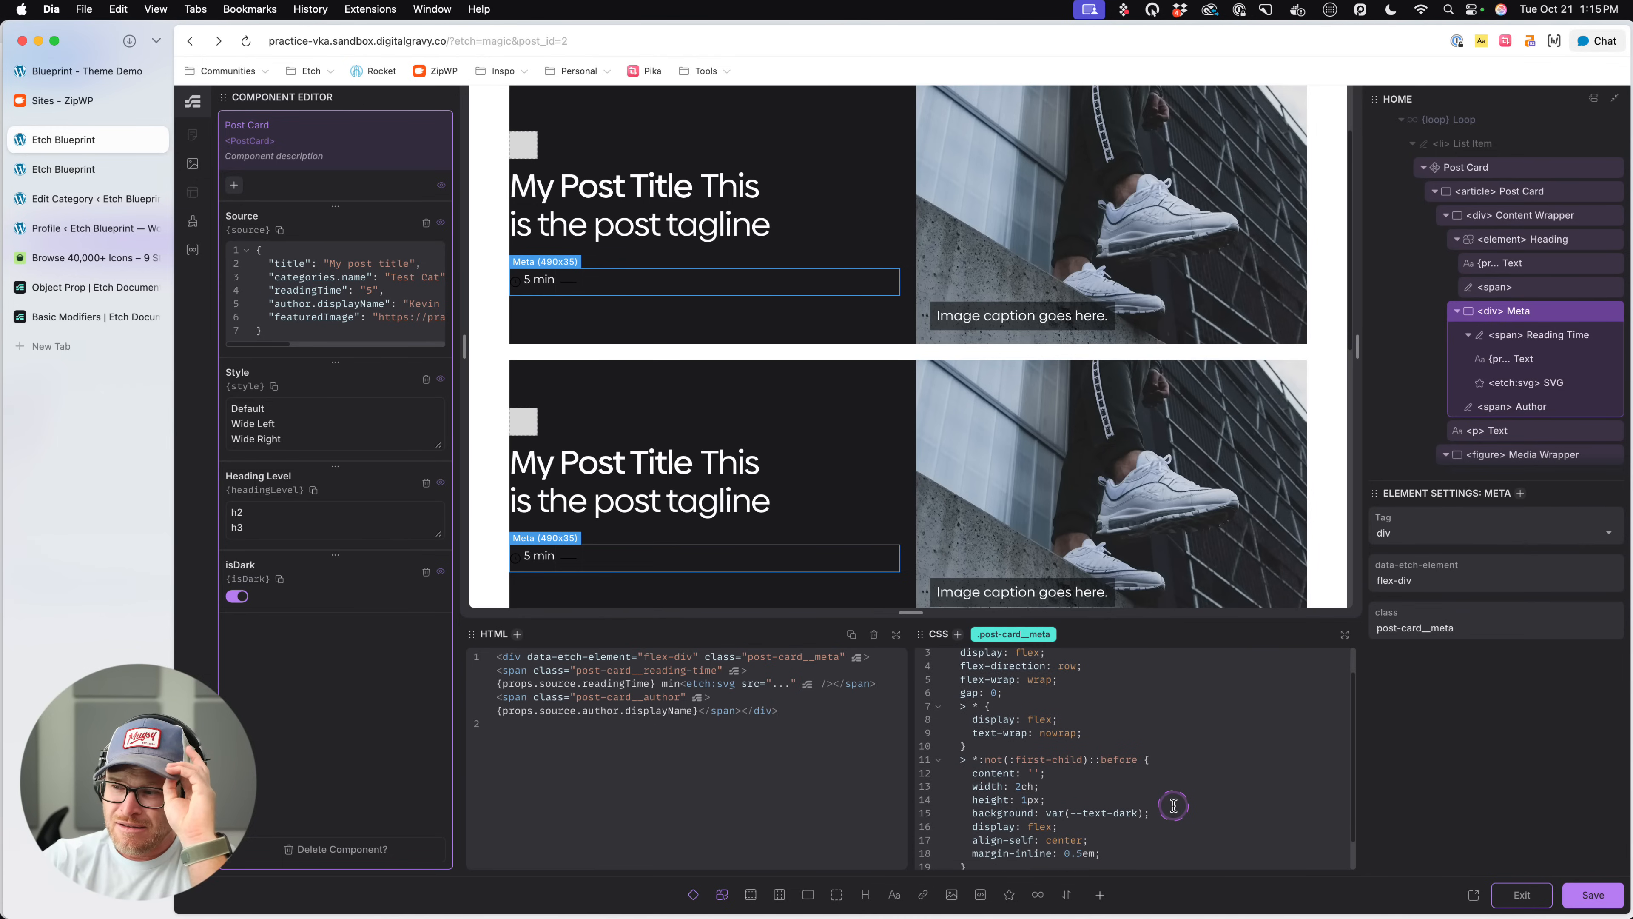
pyautogui.scroll(-3, 1174, 805)
pyautogui.moveTo(1154, 778); pyautogui.dragTo(987, 782)
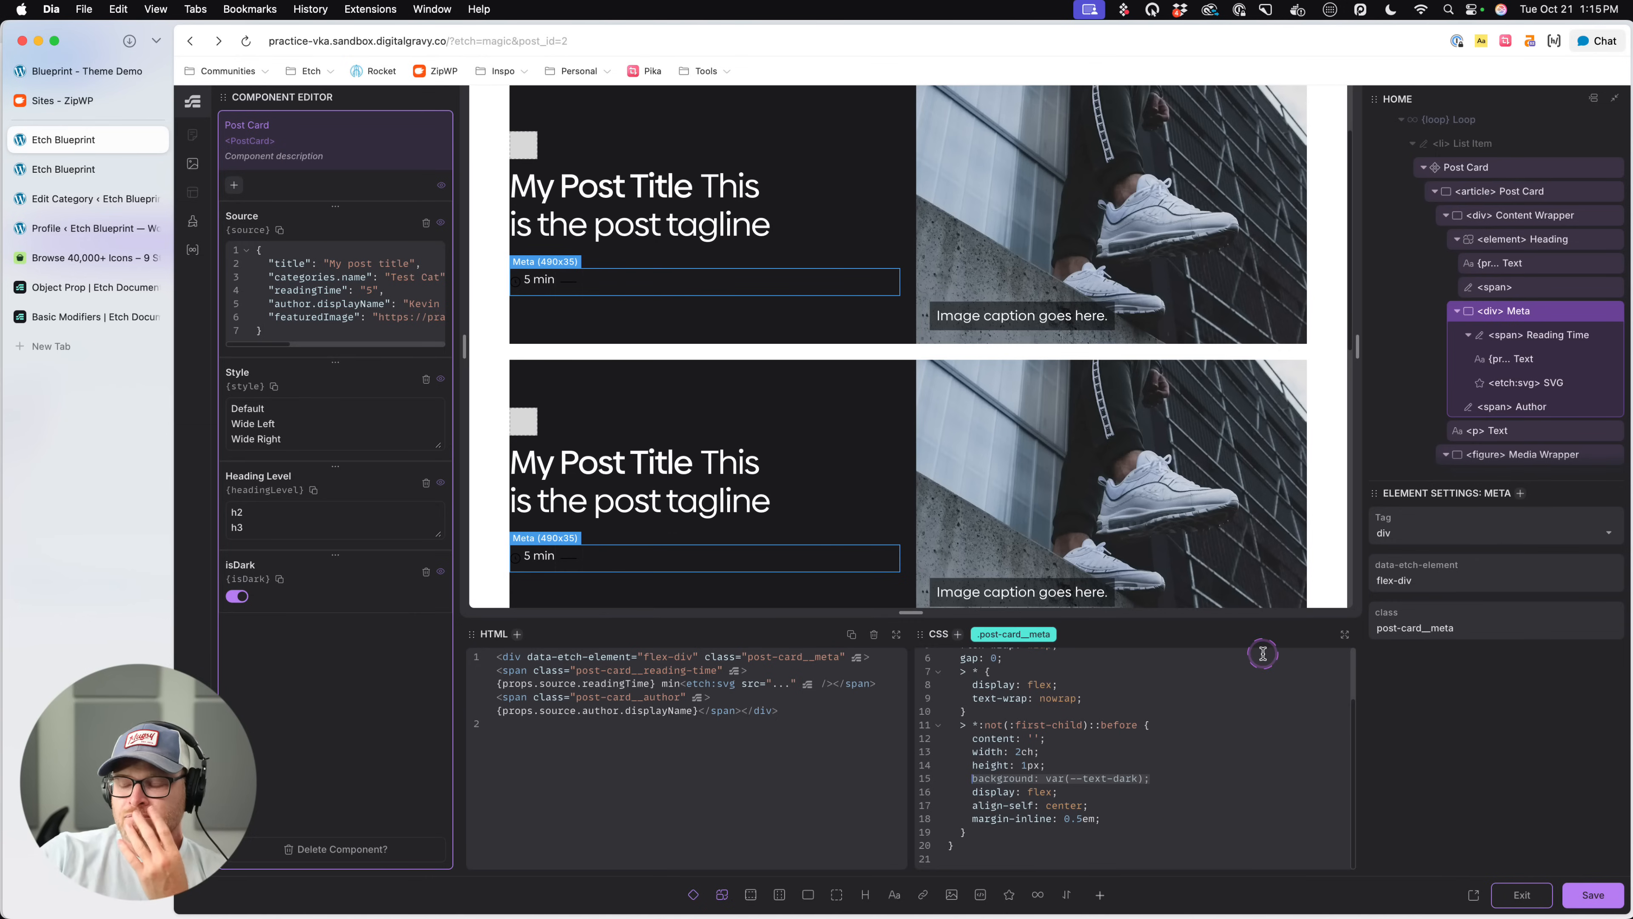
pyautogui.doubleClick(1135, 778)
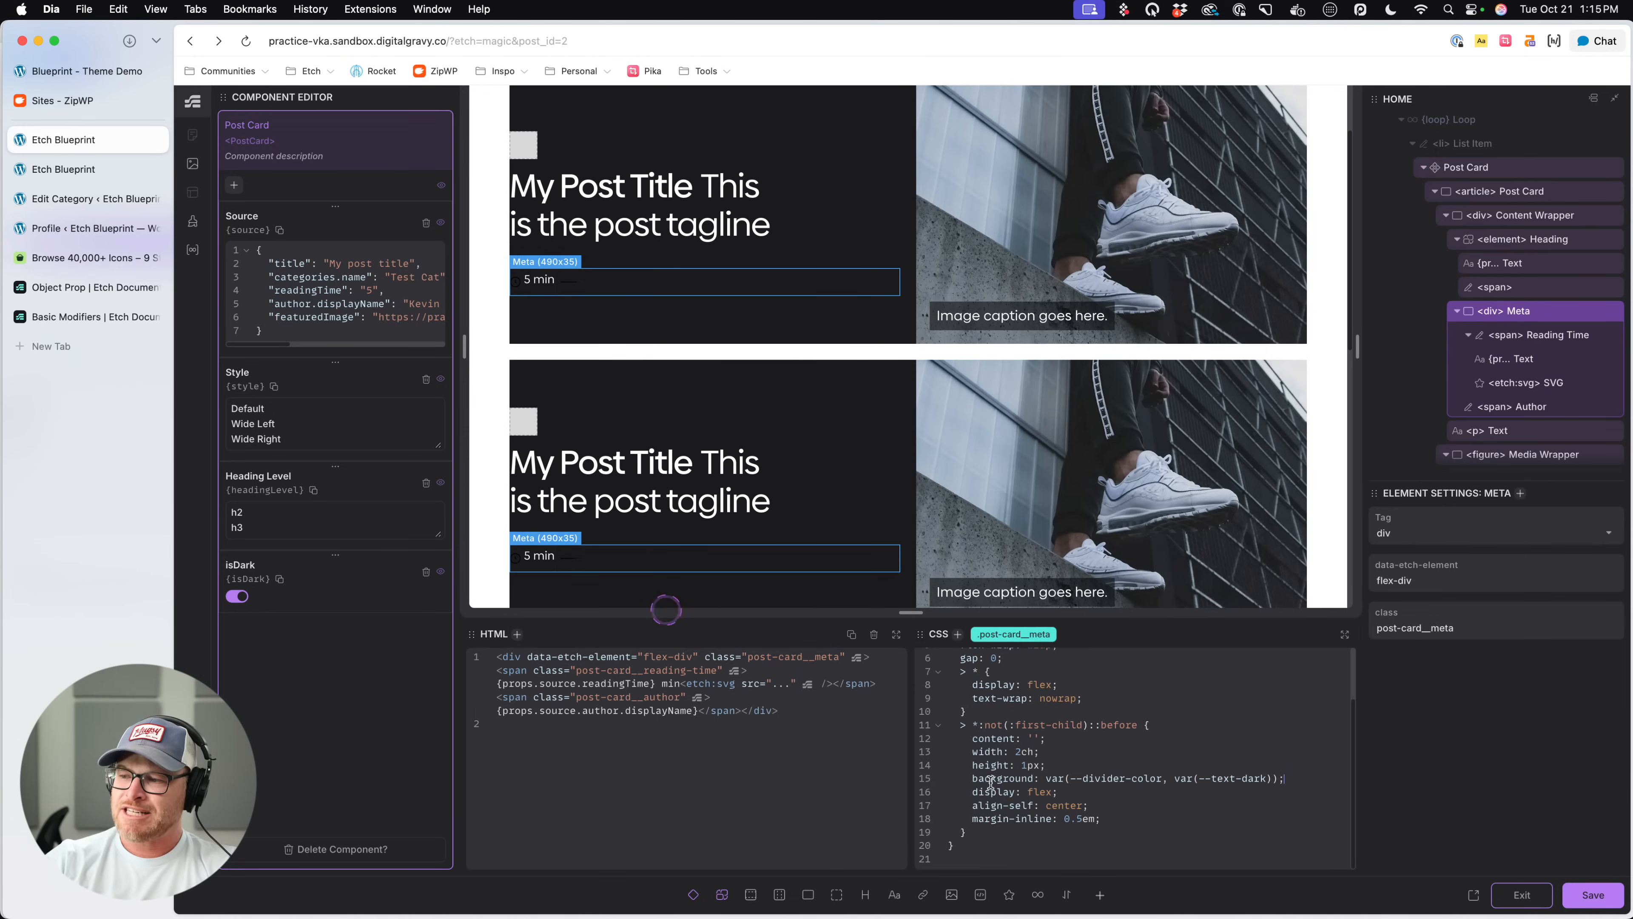
# - Define --divider-color as var(--white) in the Post Card article's data-card-dark rule
pyautogui.click(1534, 321)
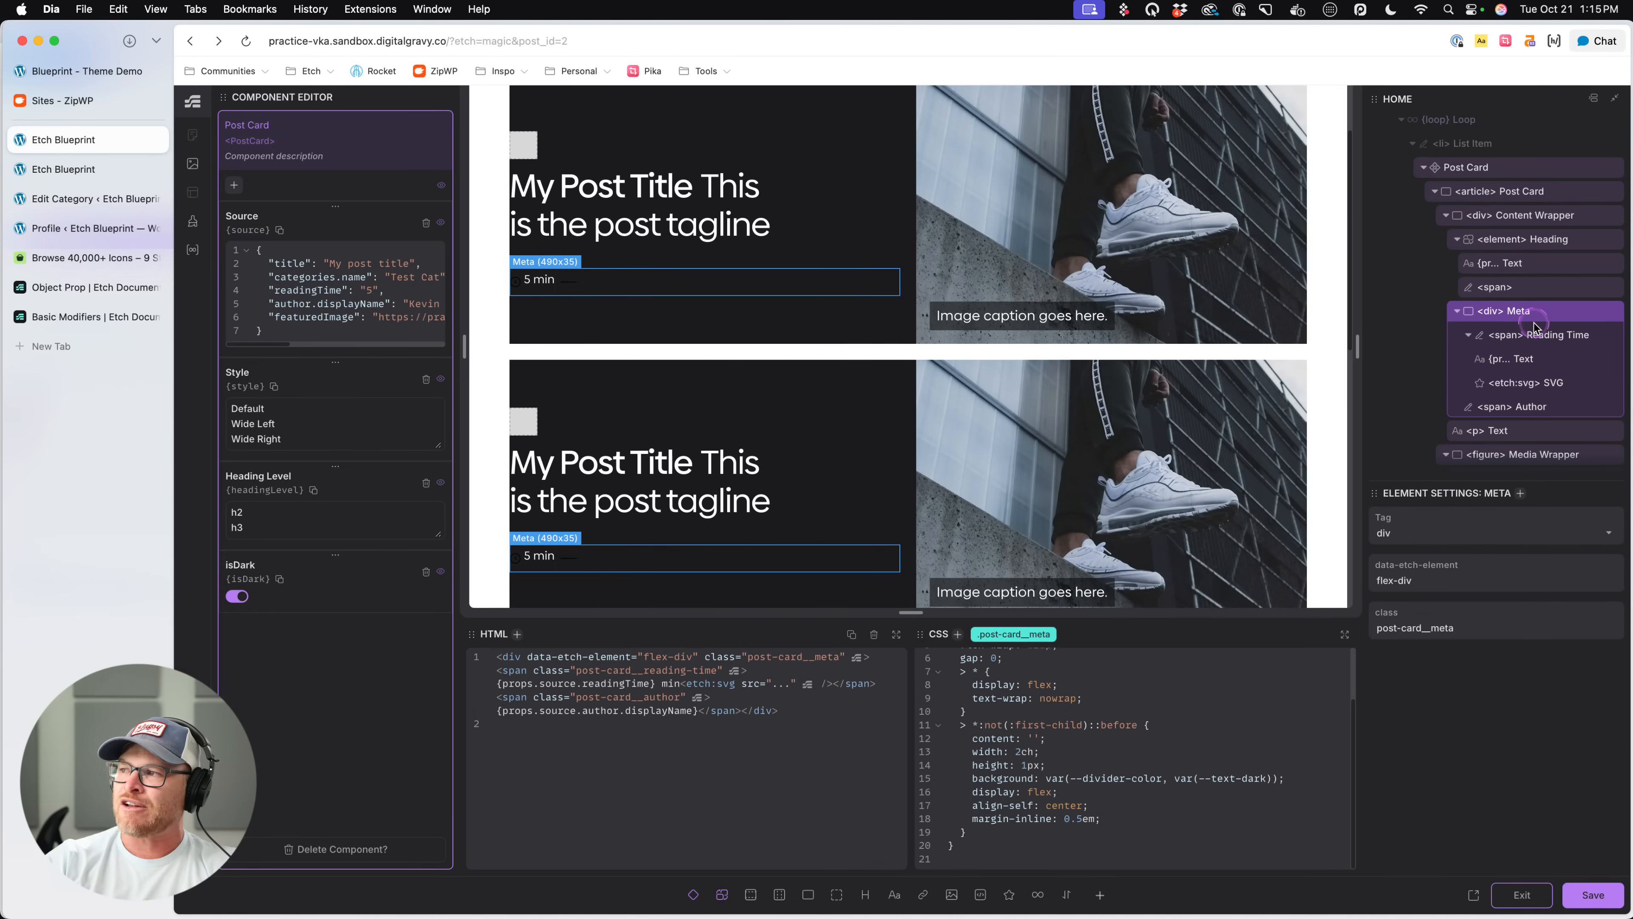
pyautogui.click(1525, 191)
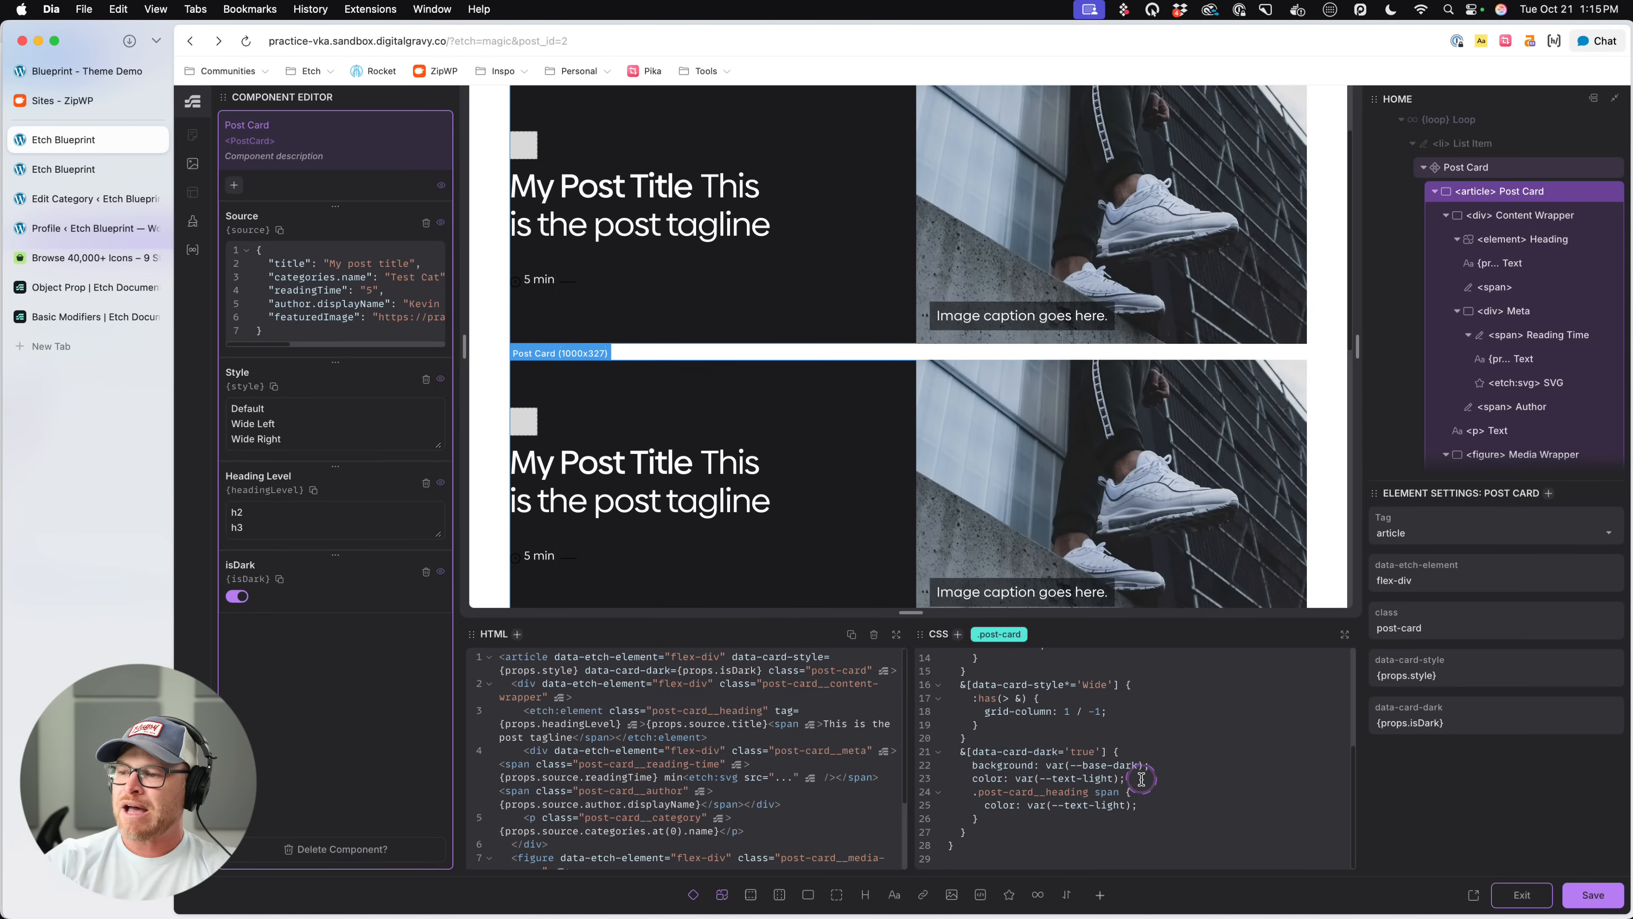
pyautogui.click(1160, 780)
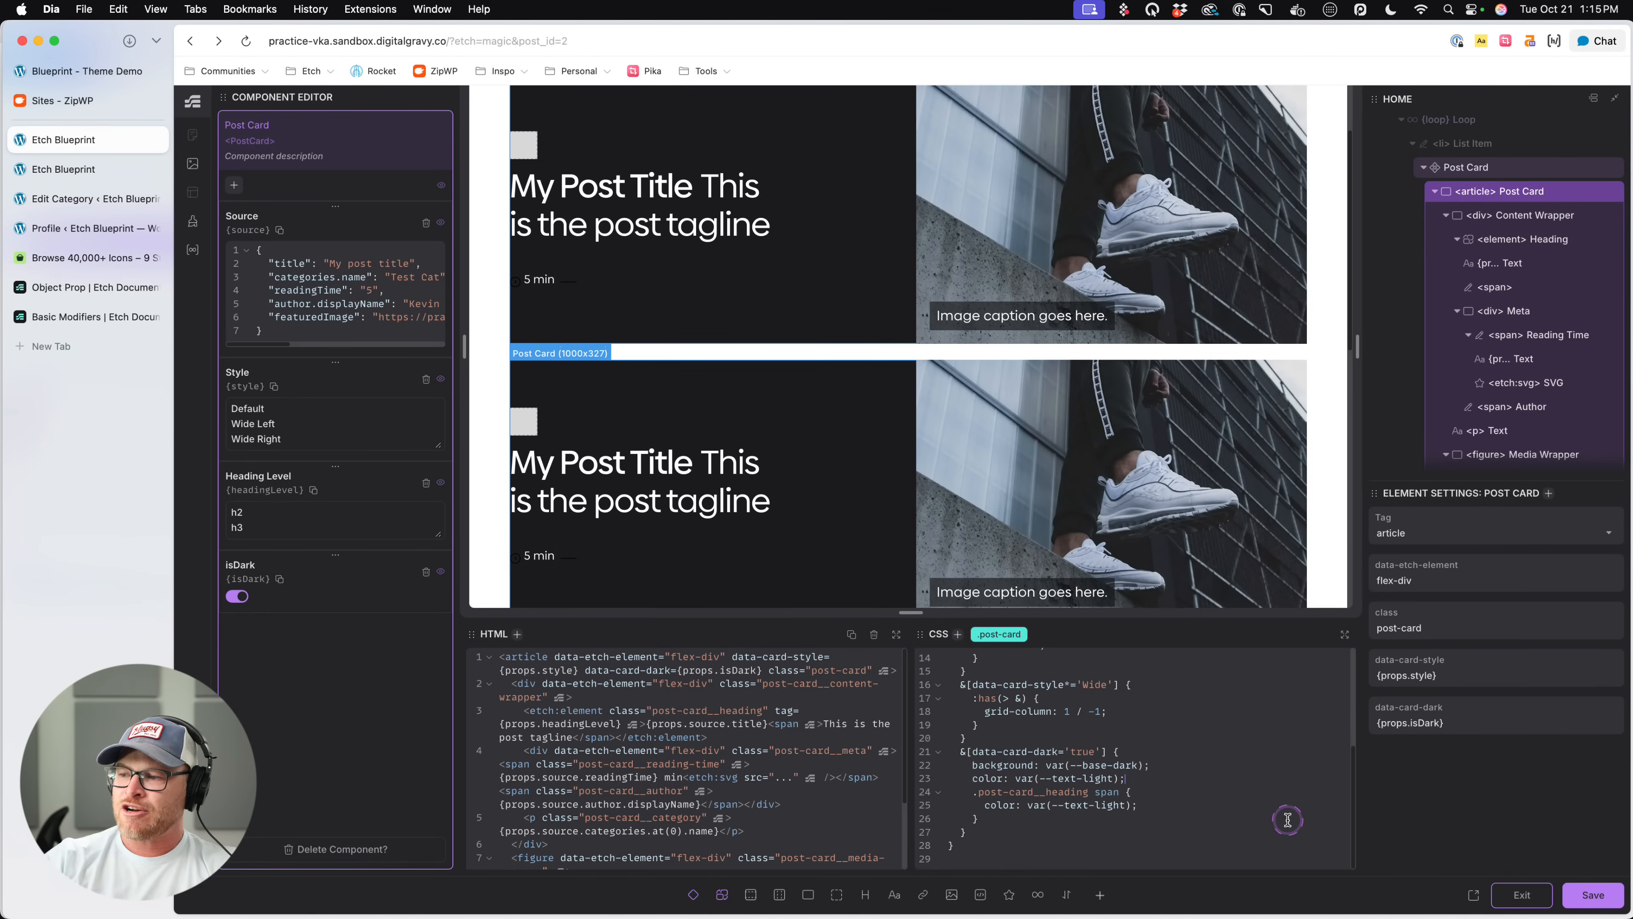
pyautogui.press('Return')
pyautogui.write('--divid')
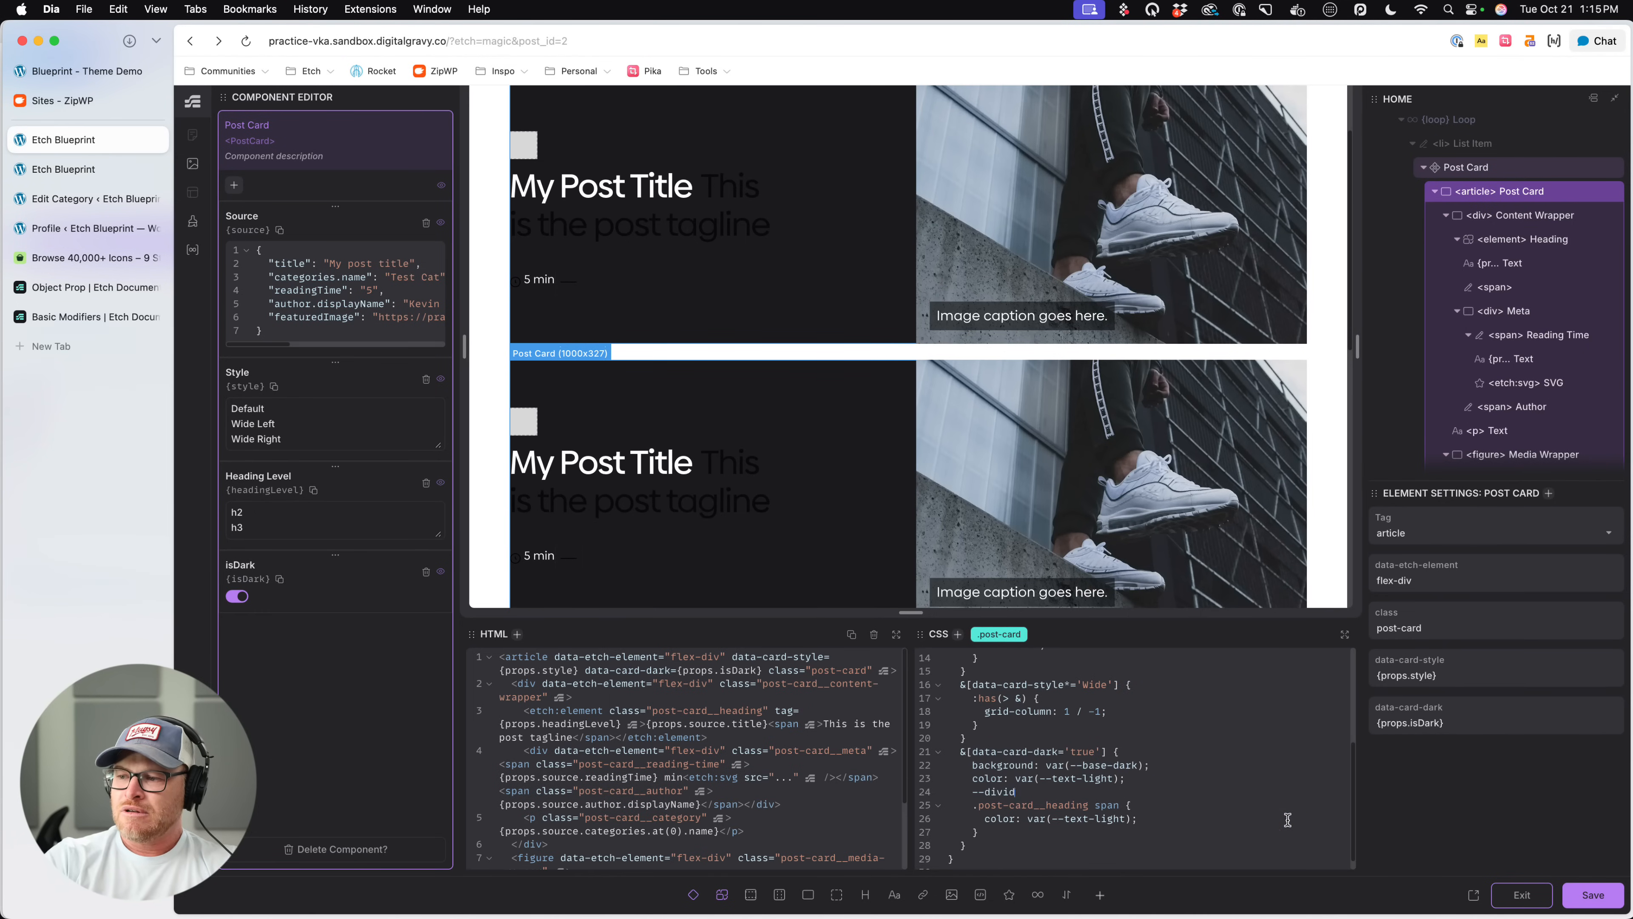
pyautogui.write('er-color: var(--white);')
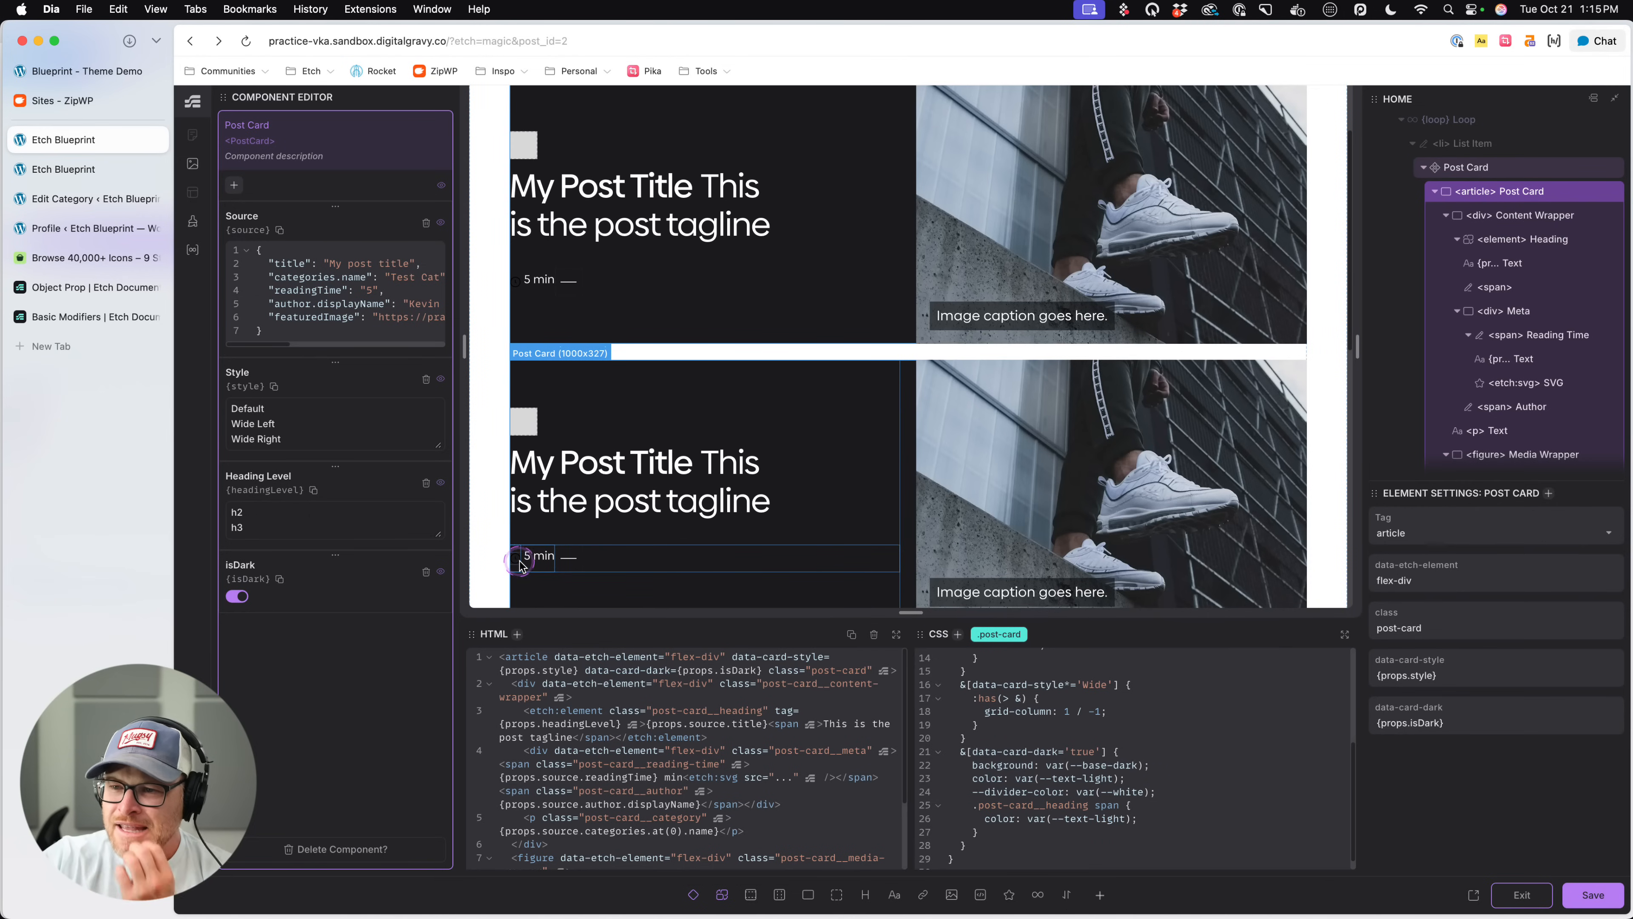
# - Nest an svg rule with the color var(--white) in the data-card-dark rule, below the heading span rule
pyautogui.click(1104, 830)
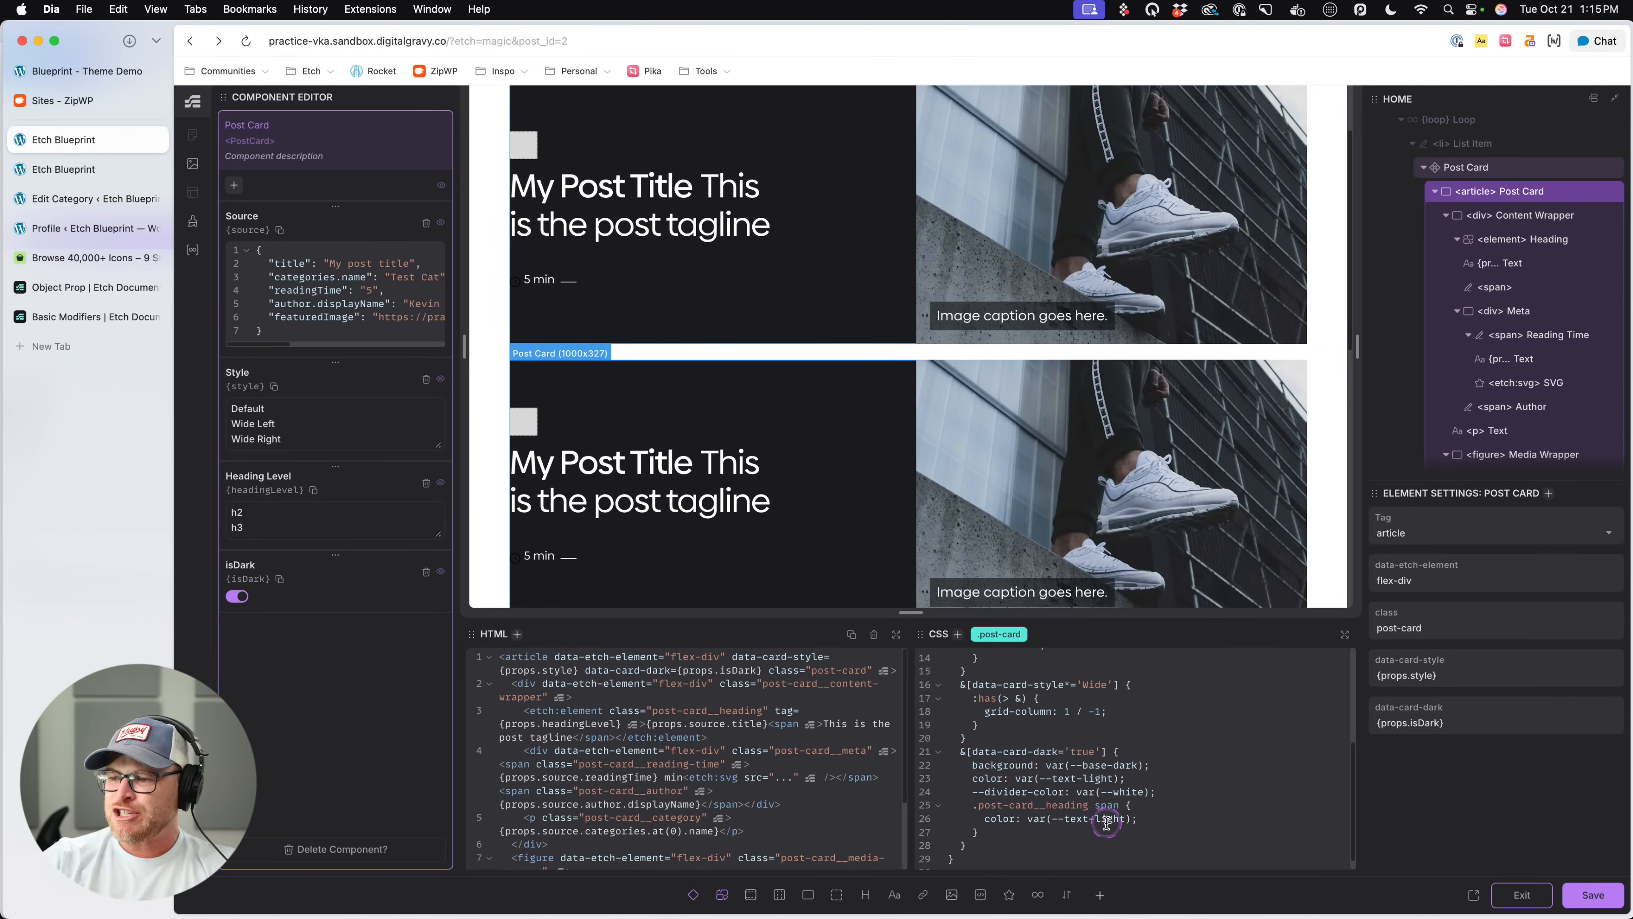
pyautogui.press('Return')
pyautogui.write('svg {')
pyautogui.press('Return')
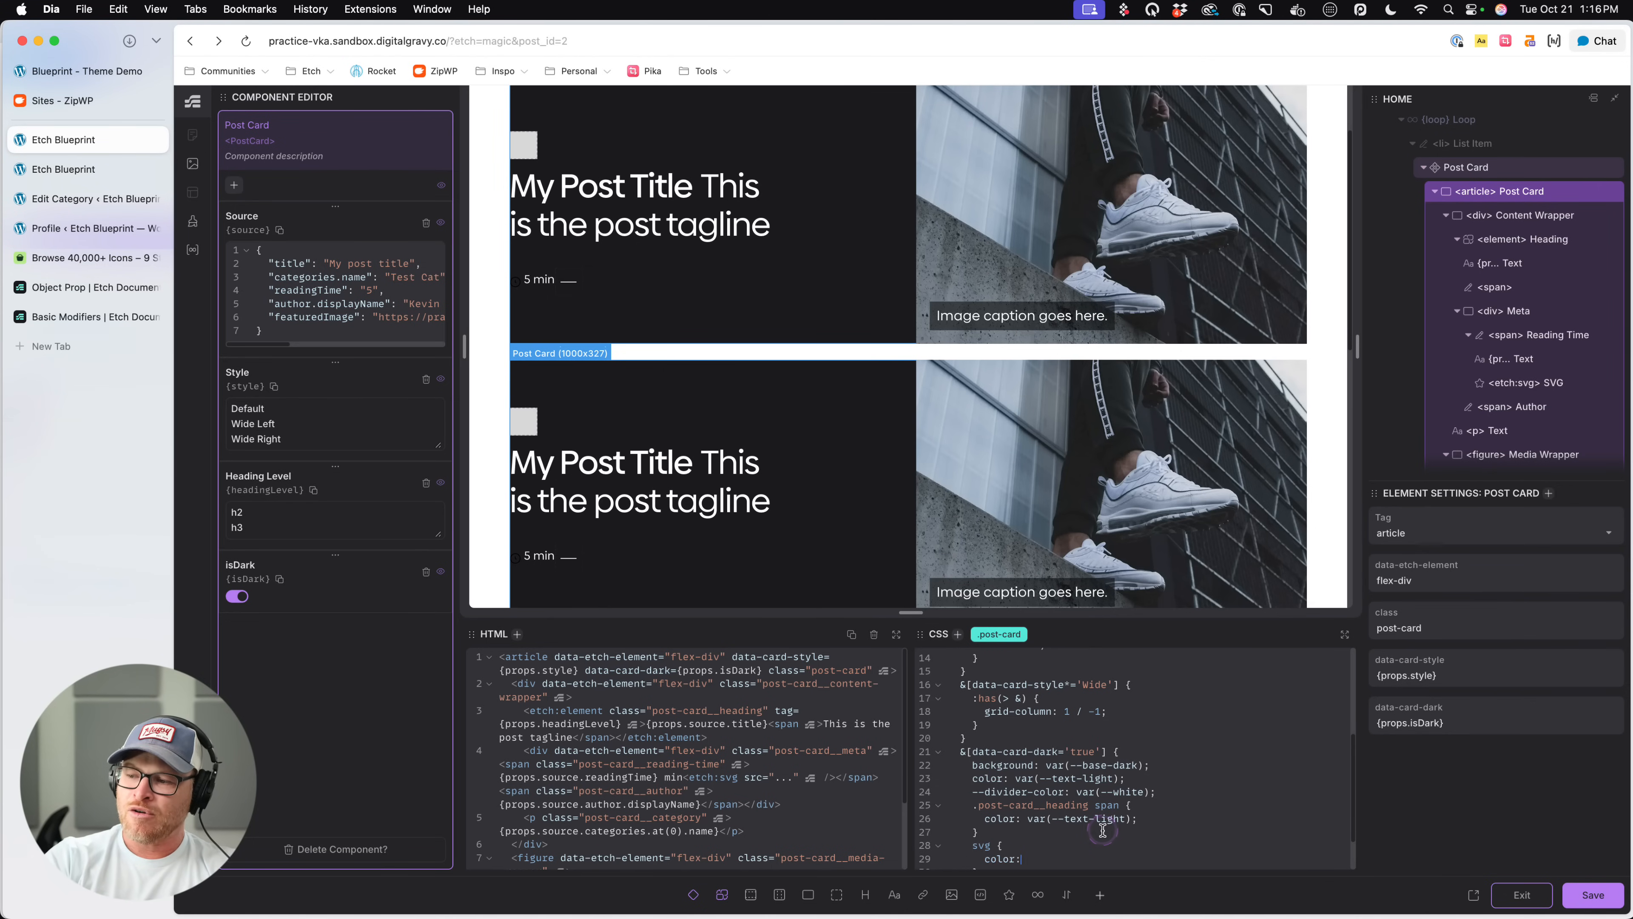
pyautogui.write('color: var(--white')
pyautogui.press('Return')
pyautogui.write(';')
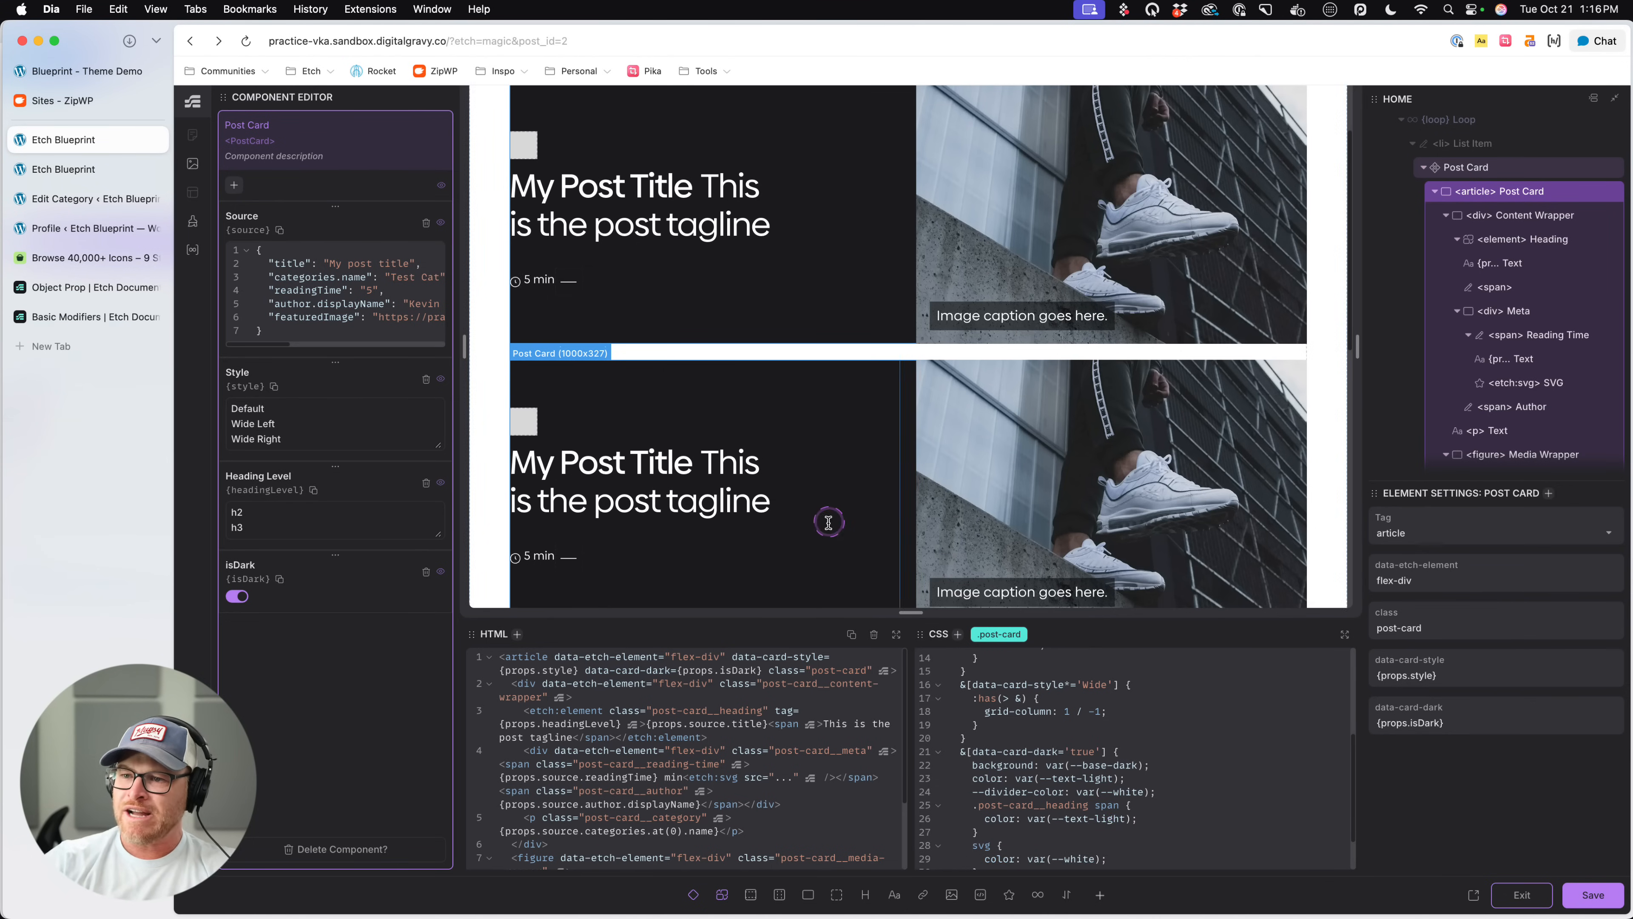
# - Add align-items: center to the Reading Time element's .post-card__reading-time rule and save
pyautogui.scroll(-1, 800, 512)
pyautogui.scroll(-1, 800, 515)
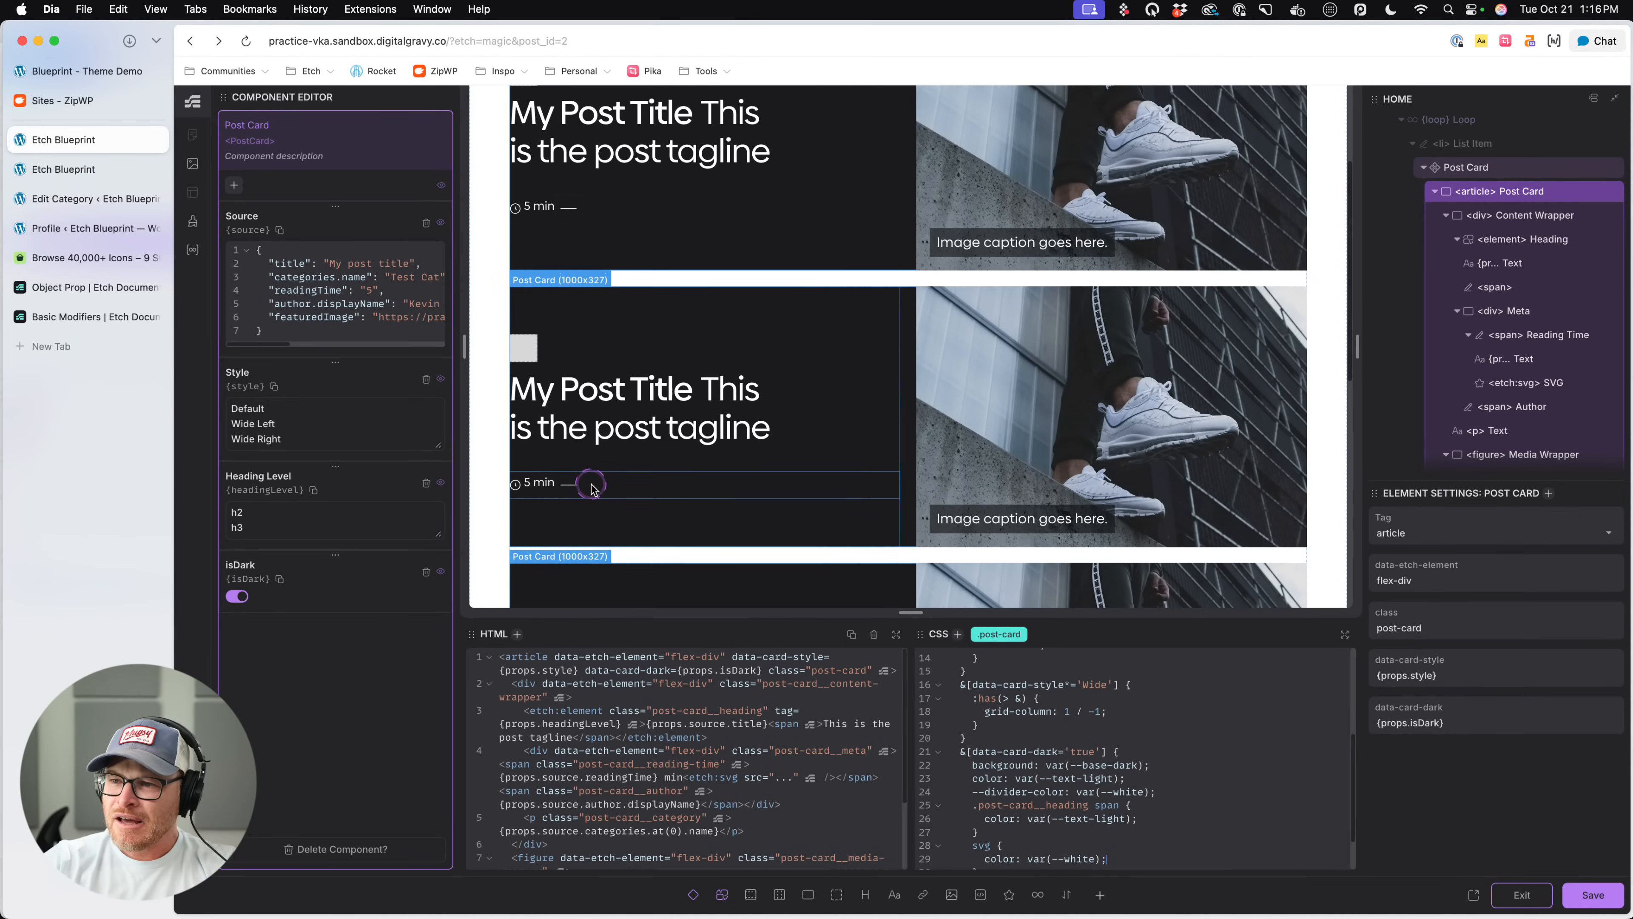
pyautogui.click(544, 213)
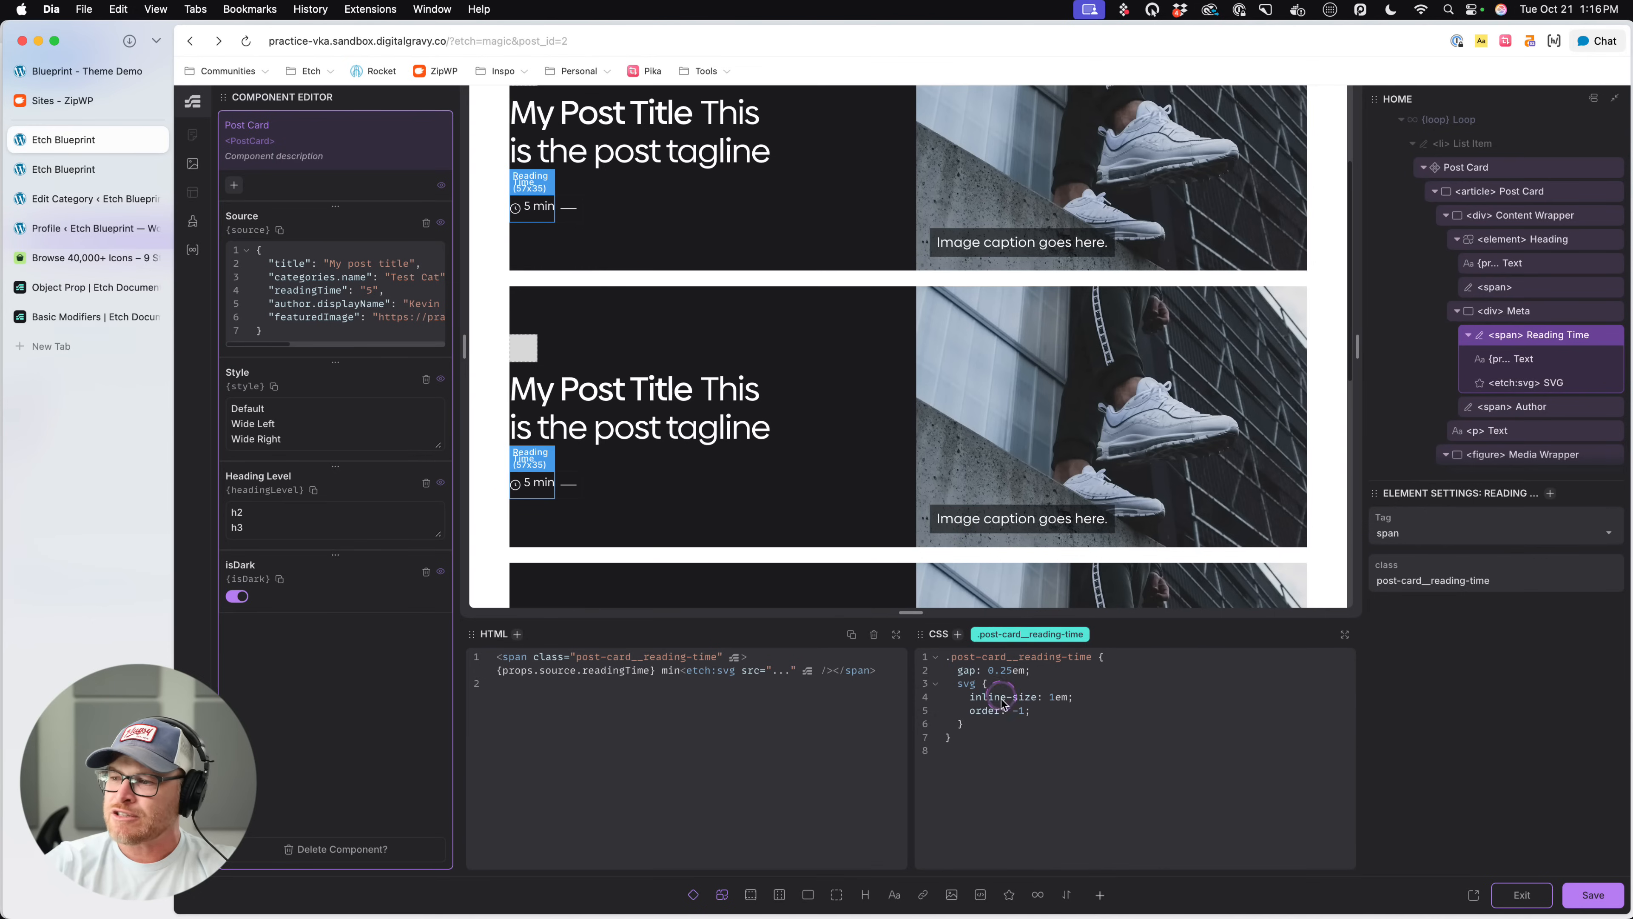
pyautogui.click(1056, 668)
pyautogui.press('Return')
pyautogui.write('align-items: center;')
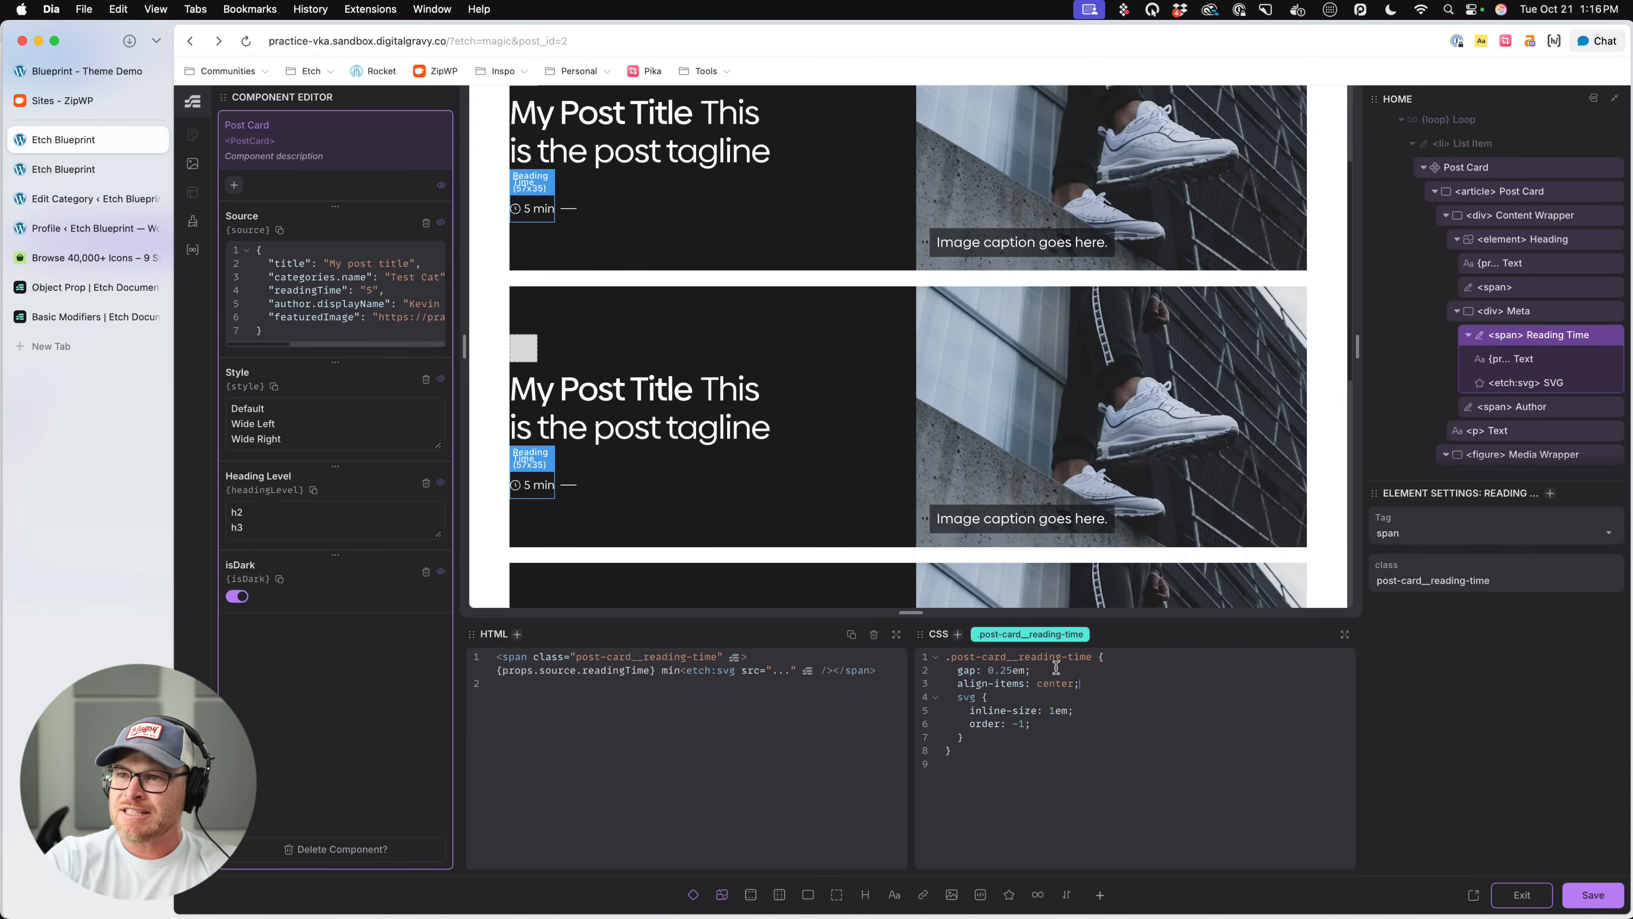
pyautogui.press('super+s')
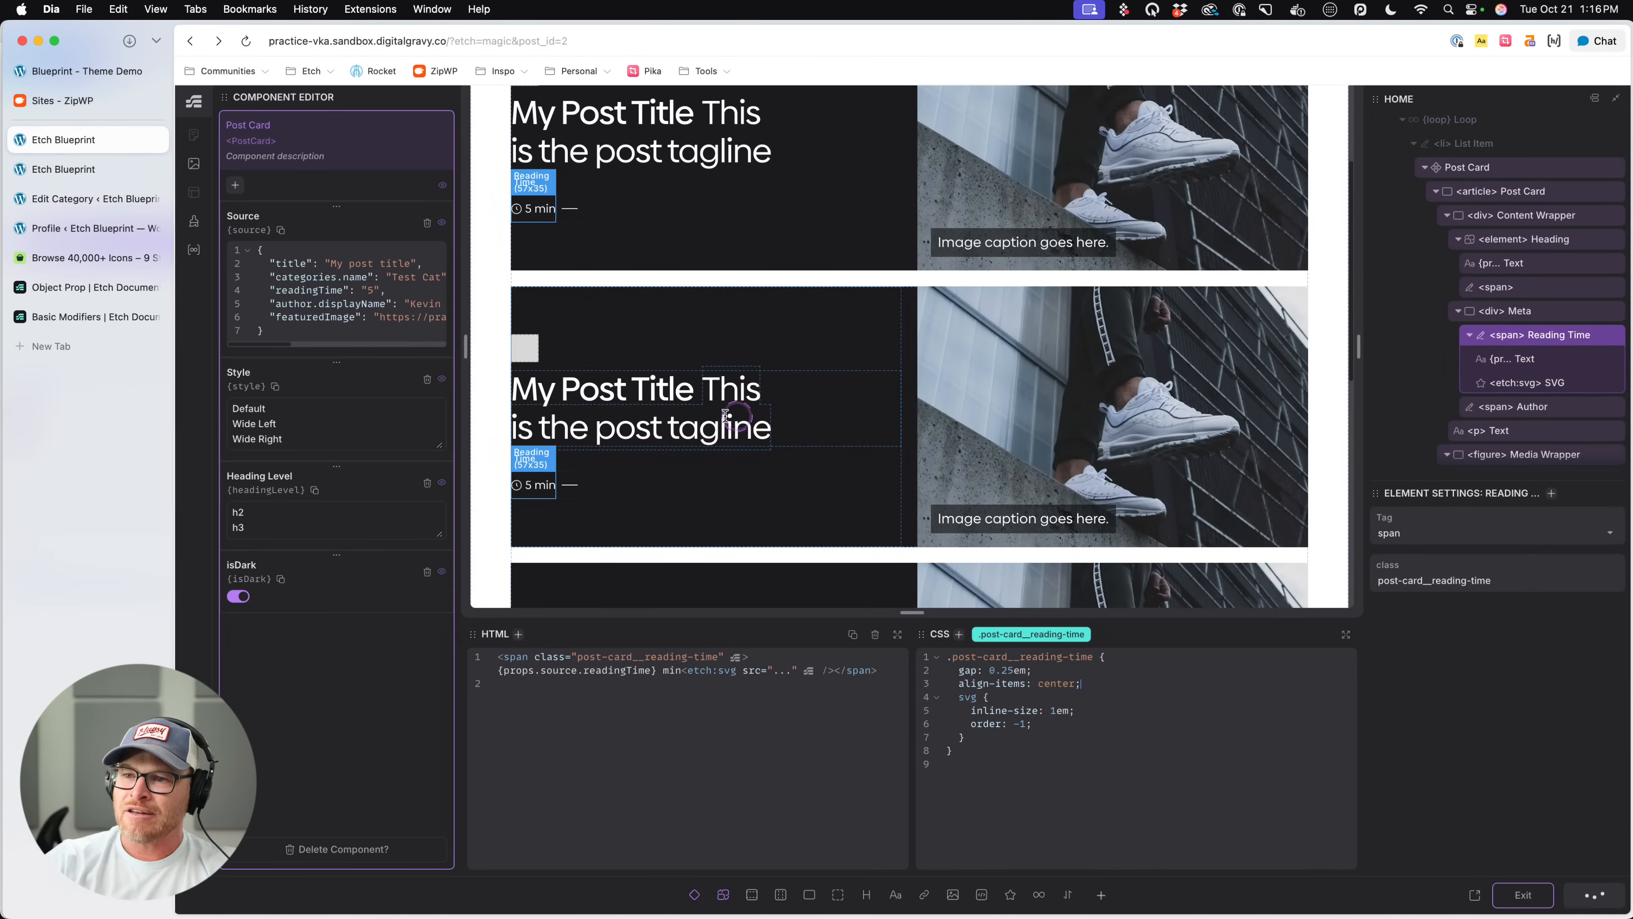
# - Check the Author span's CSS in the meta row and save the page
pyautogui.click(1112, 677)
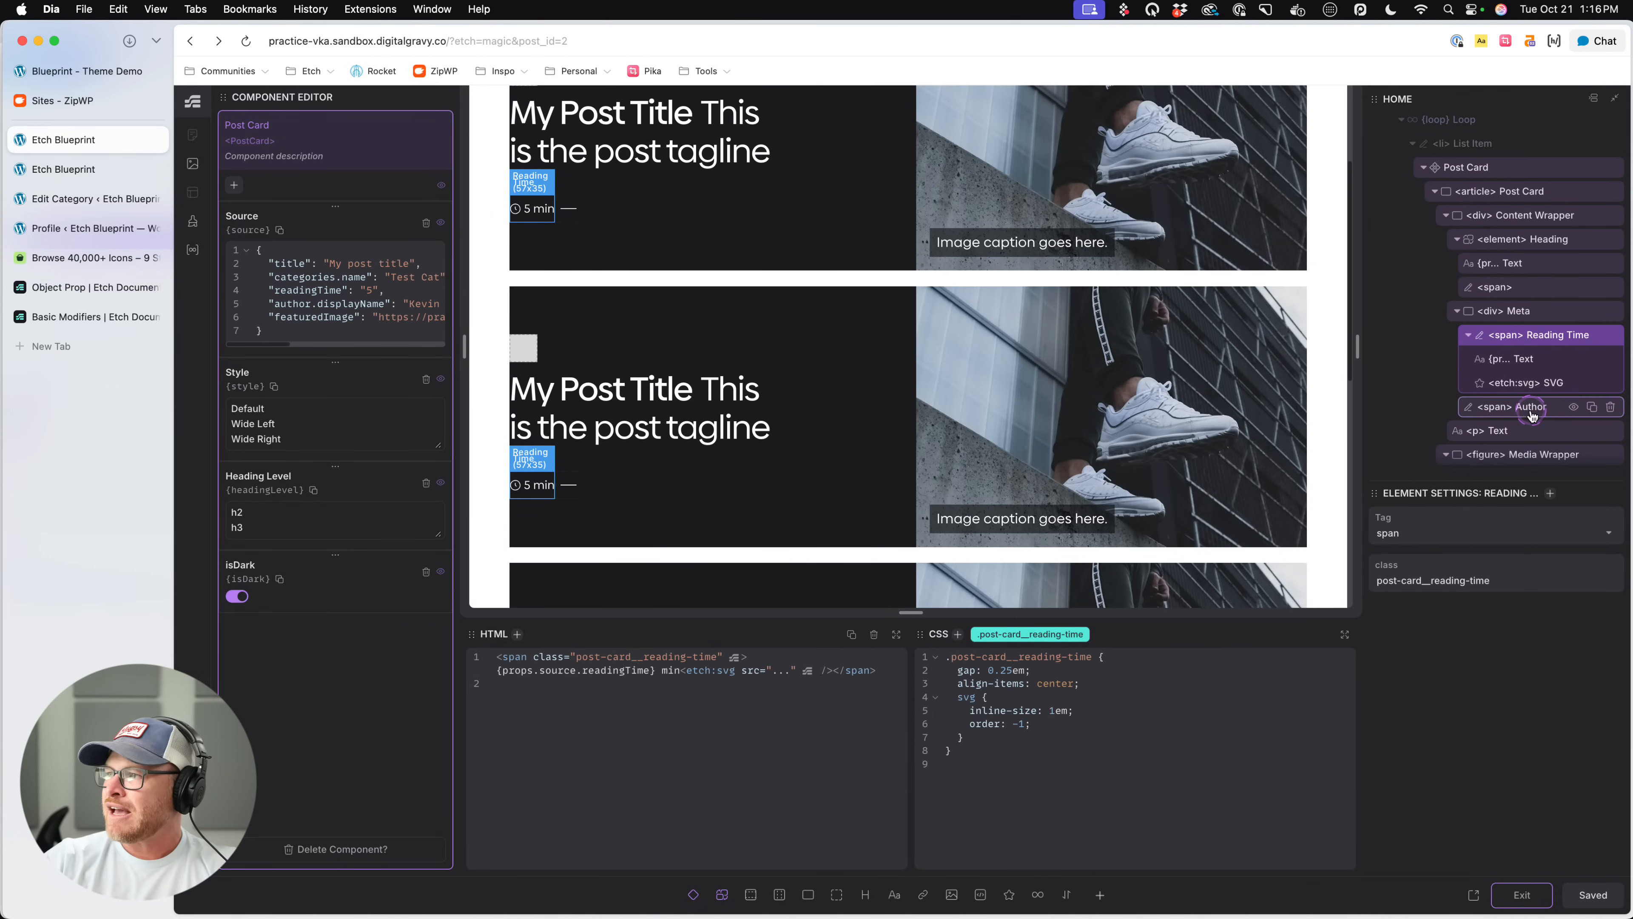
pyautogui.click(1556, 406)
pyautogui.click(1092, 657)
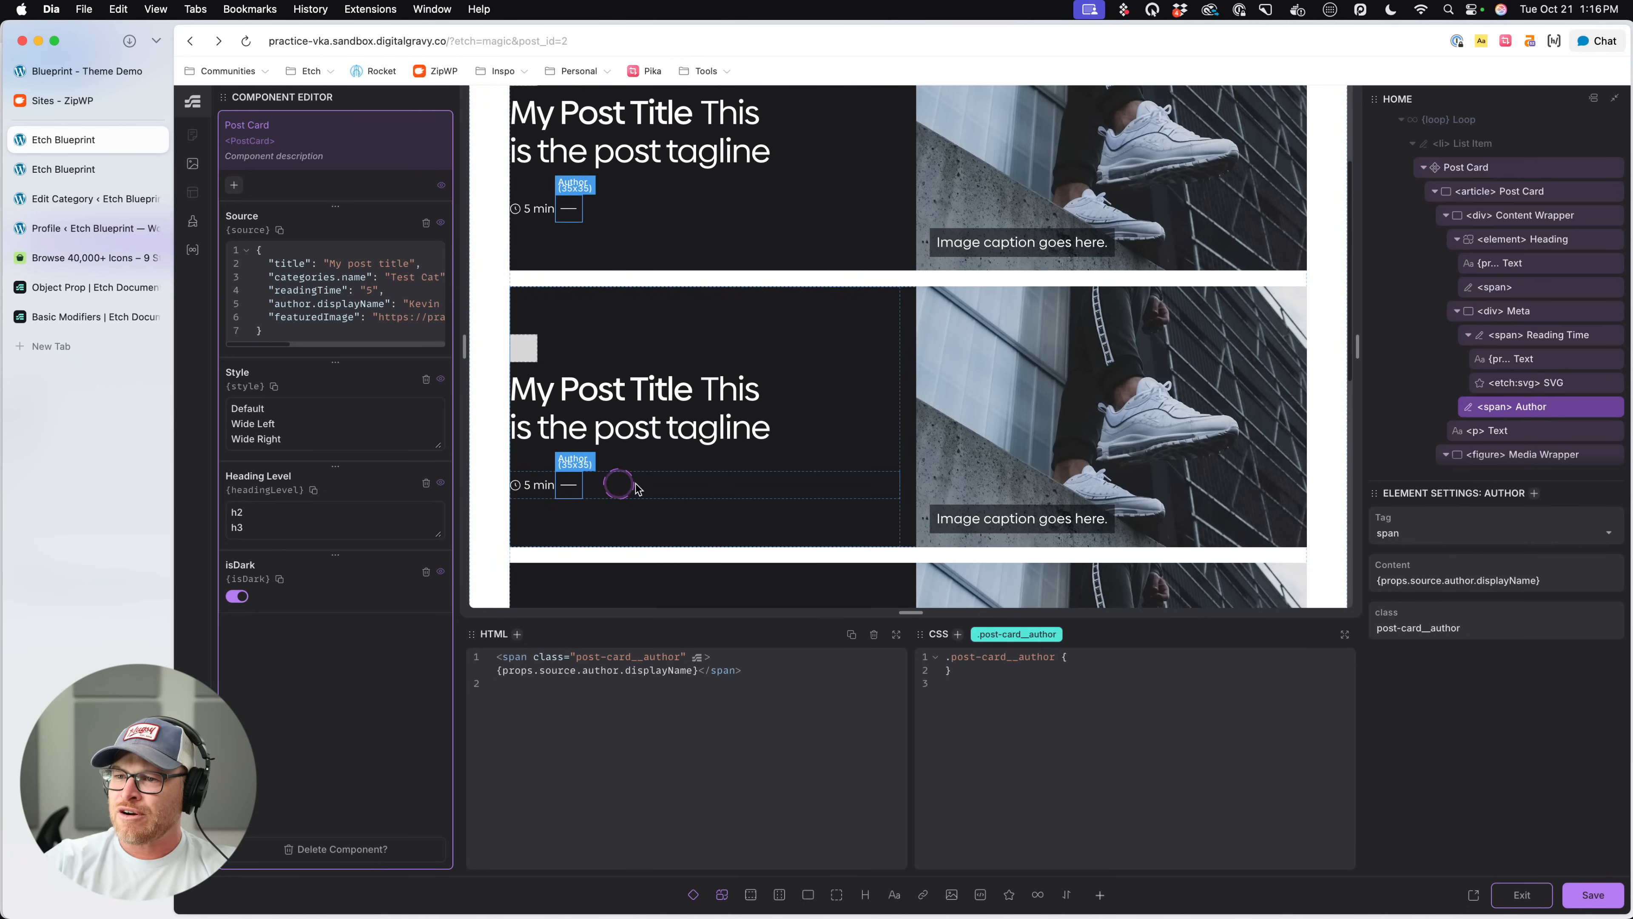
pyautogui.press('super+s')
# - Check the category label's CSS and nest a .post-card__category rule with the color var(--white) in the Post Card's data-card-dark rule
pyautogui.scroll(3, 904, 387)
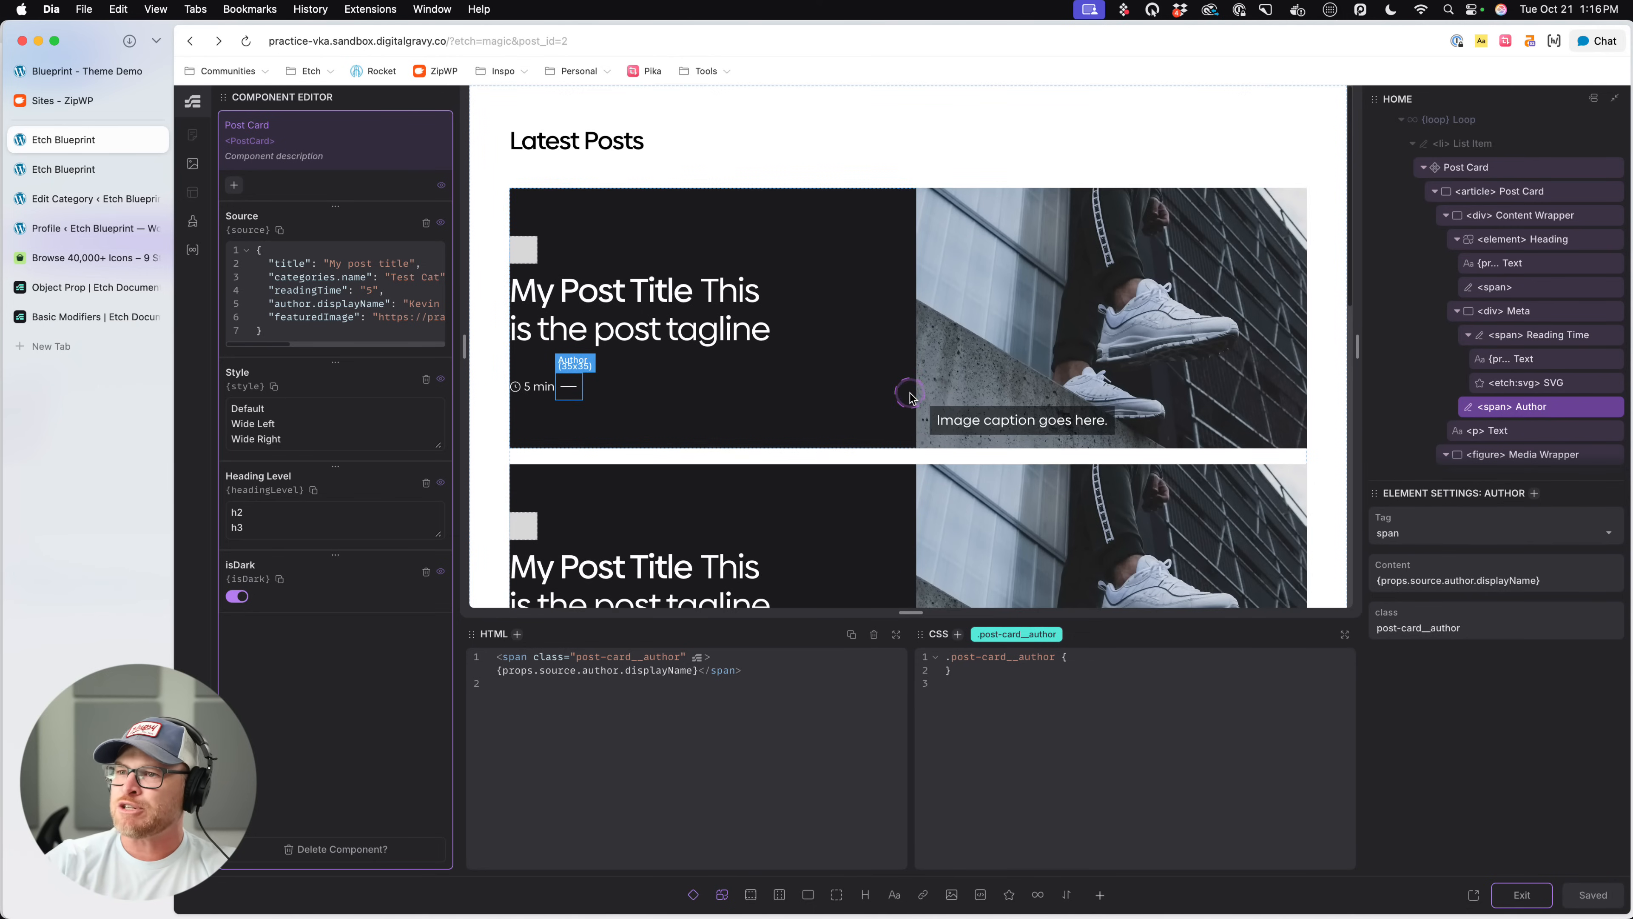
pyautogui.click(533, 252)
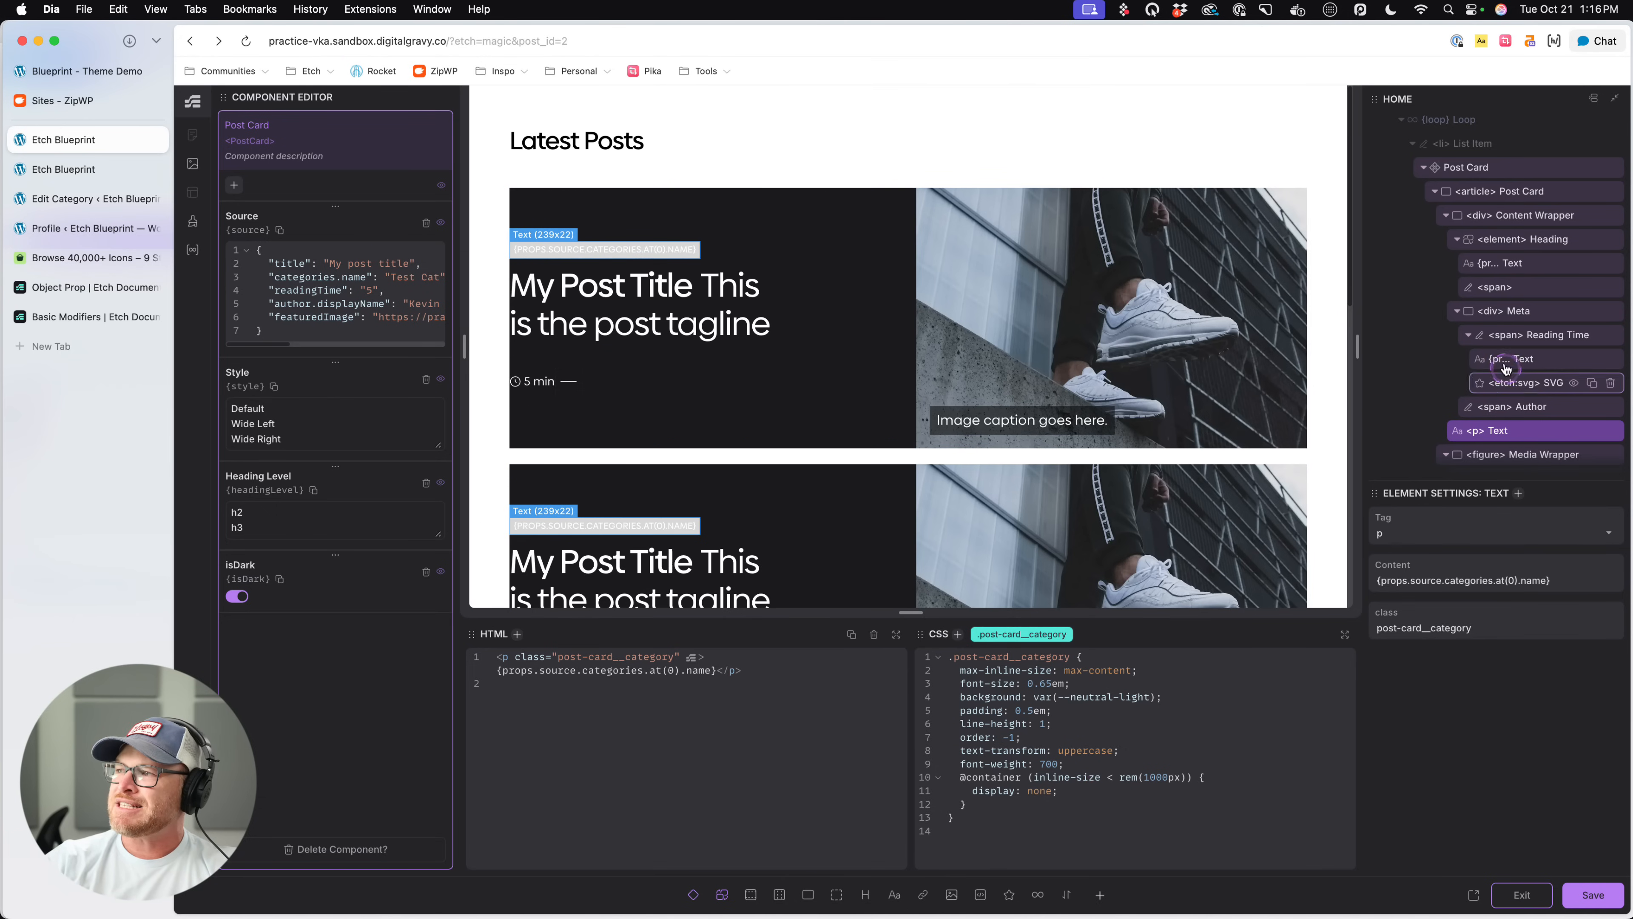
pyautogui.click(1533, 192)
pyautogui.scroll(-5, 1018, 831)
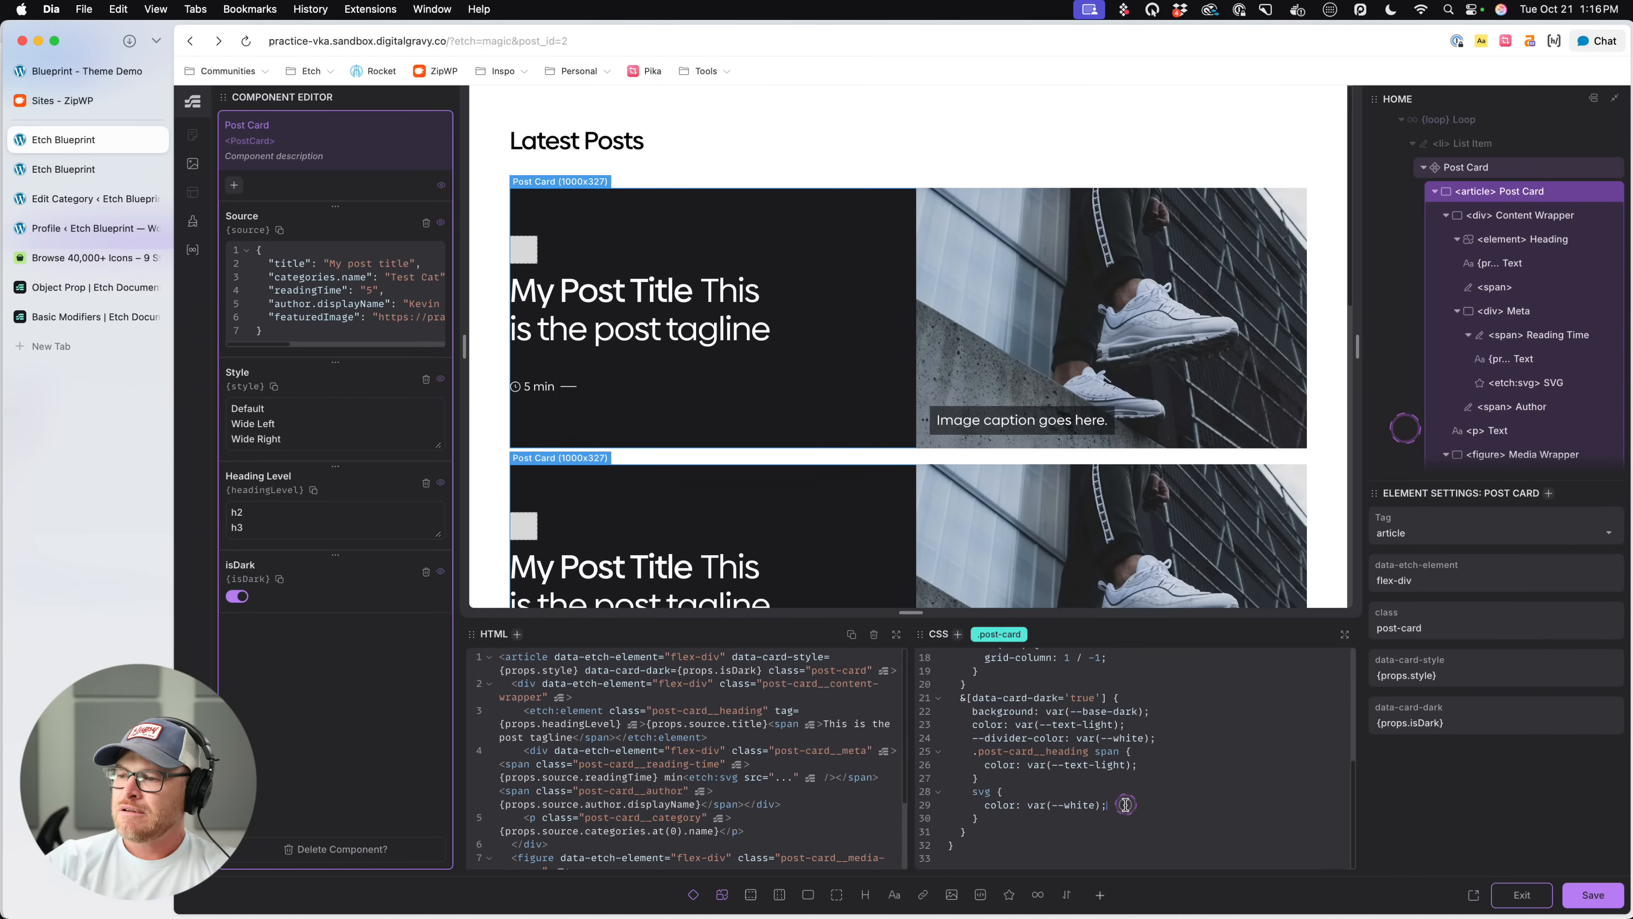
pyautogui.click(1098, 824)
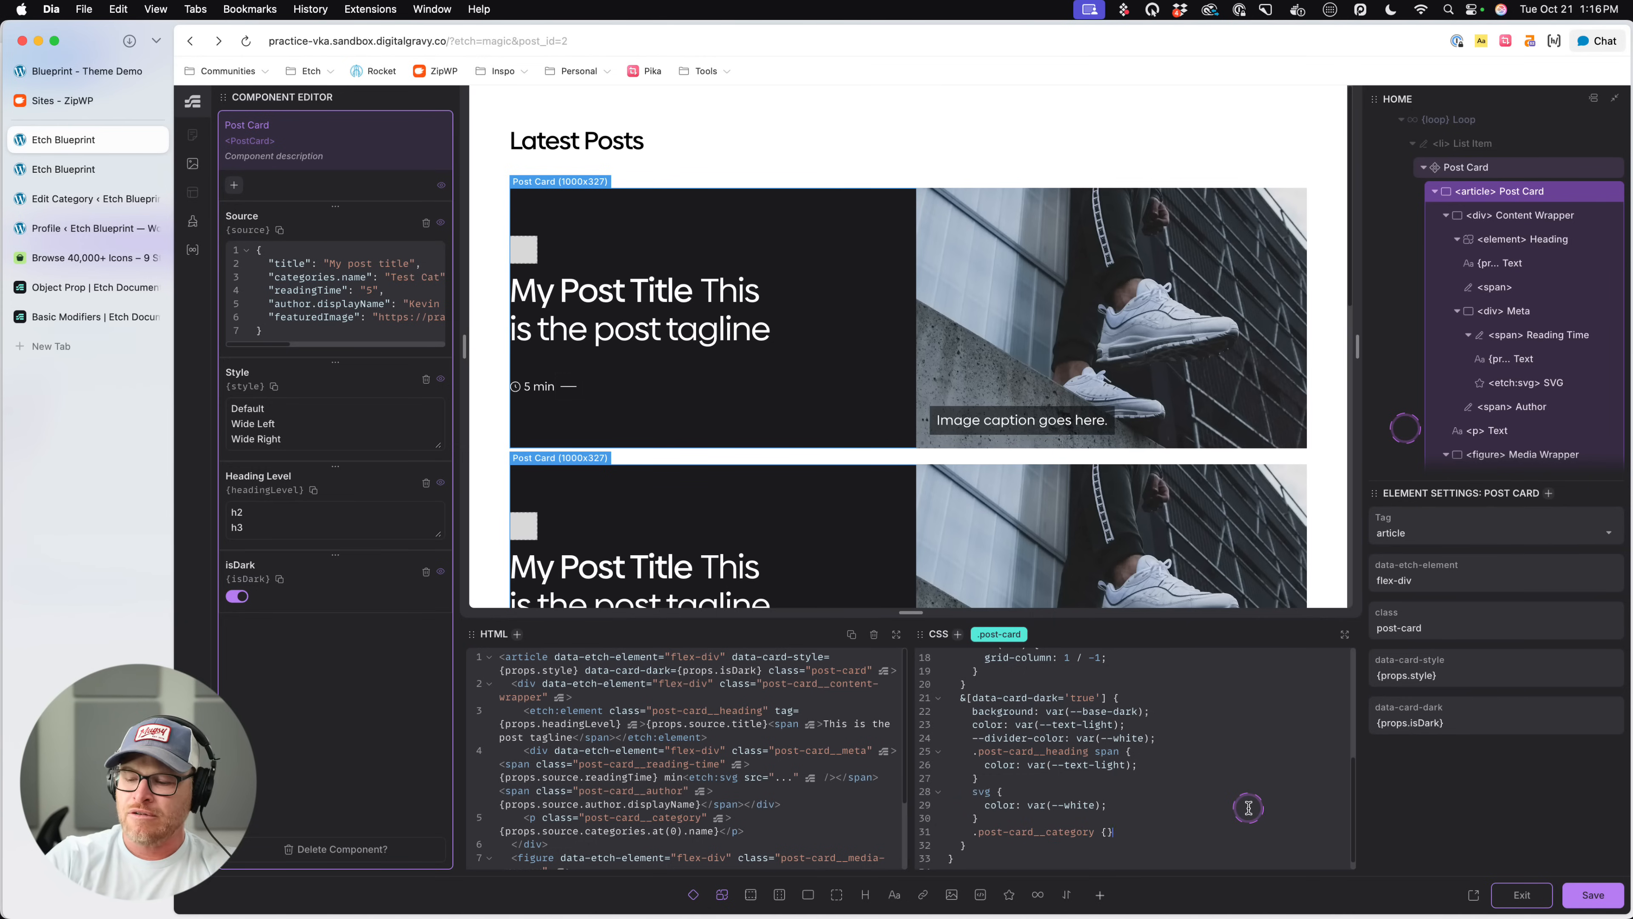
pyautogui.write('olor: --')
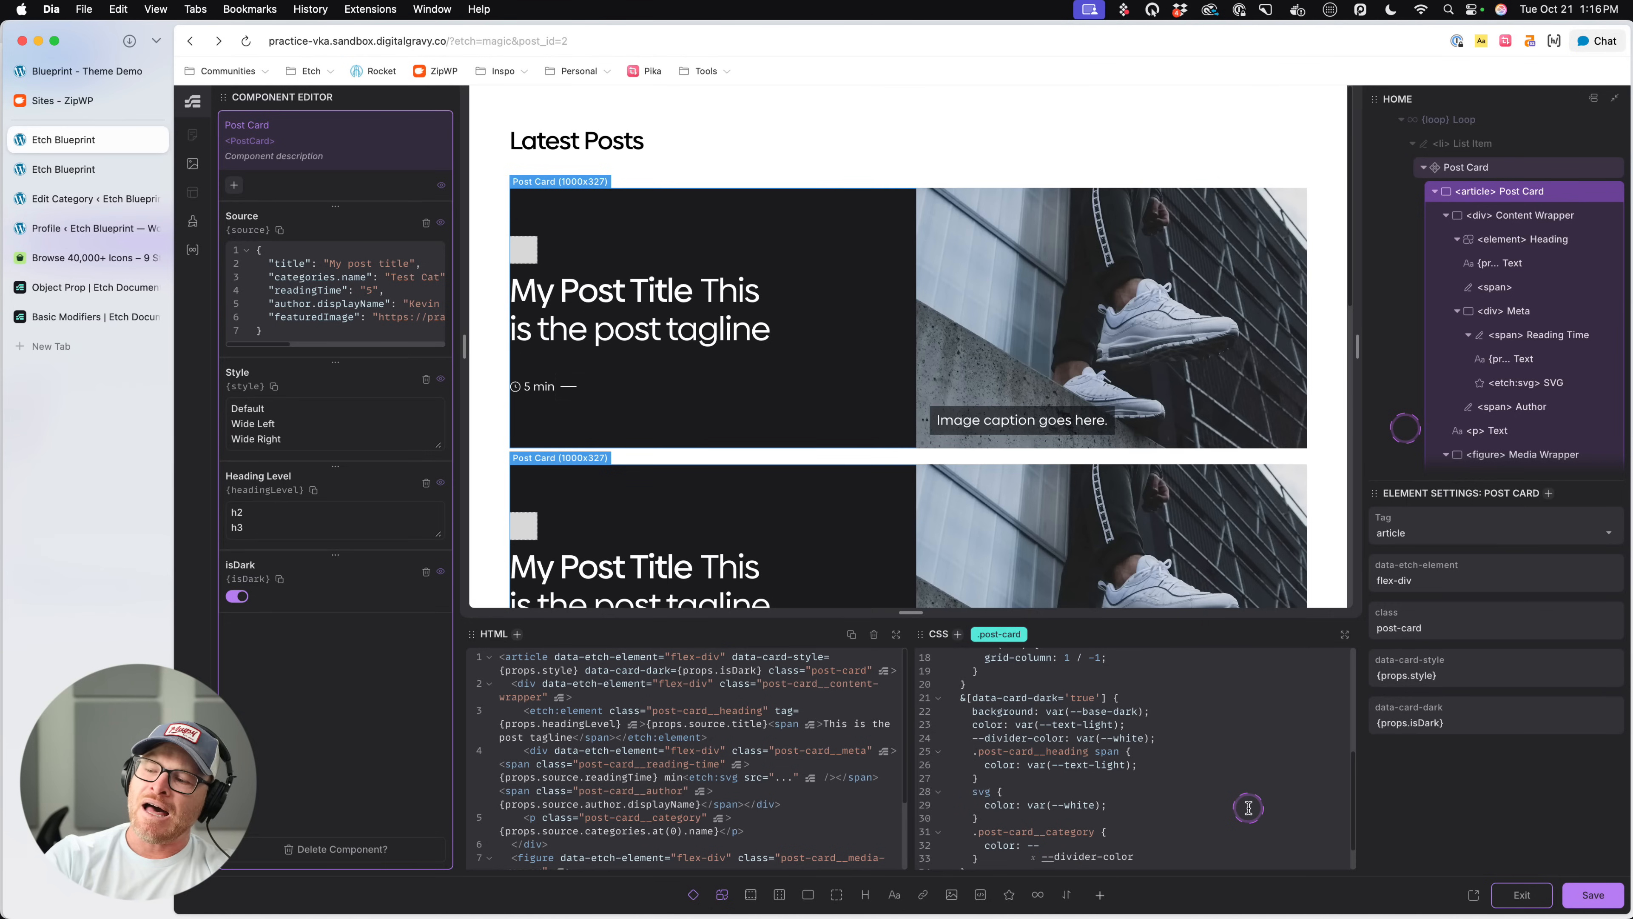
pyautogui.write(';')
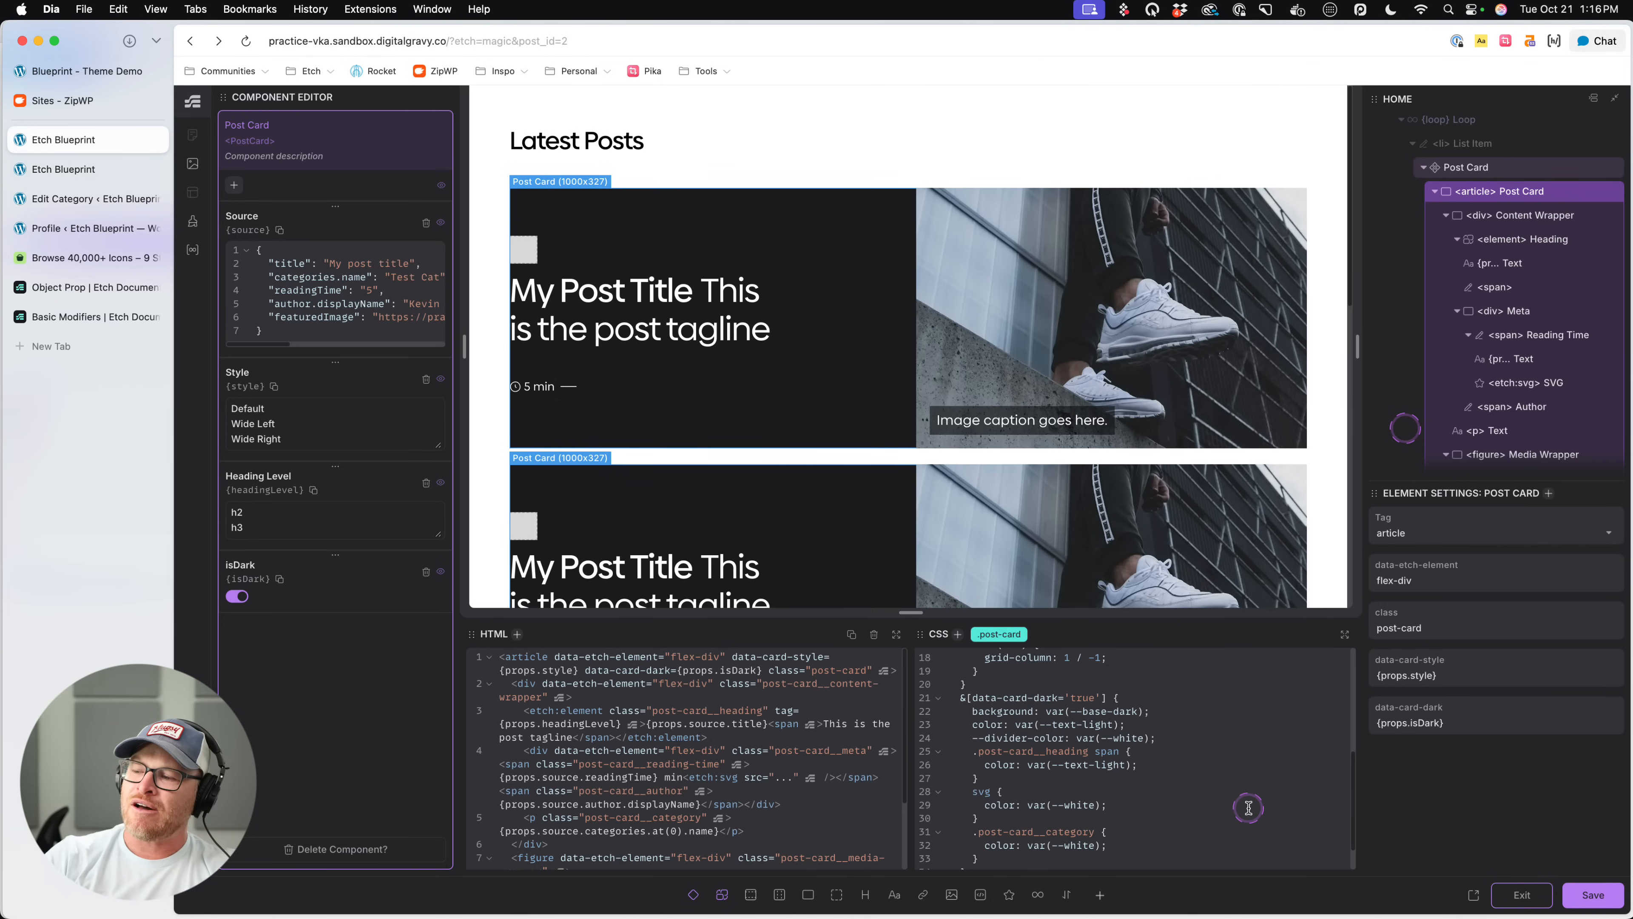
# - Add the background var(--base-dark) above the color in the nested .post-card__category rule
pyautogui.press('Up')
pyautogui.press('Return')
pyautogui.write('backgrou=nd')
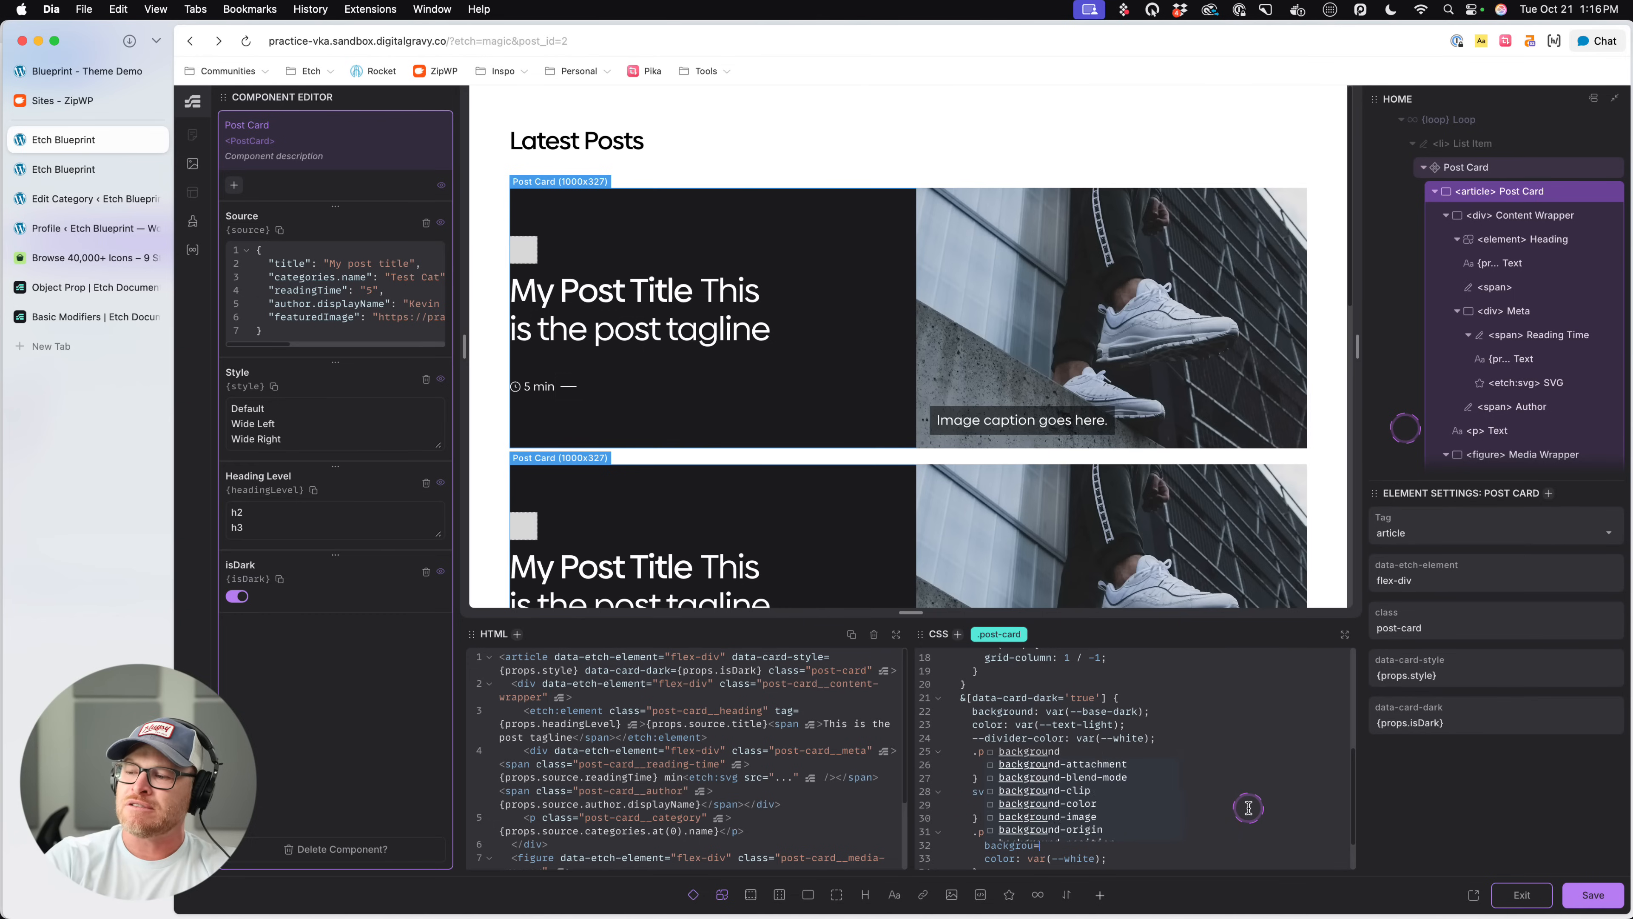
pyautogui.write(': red')
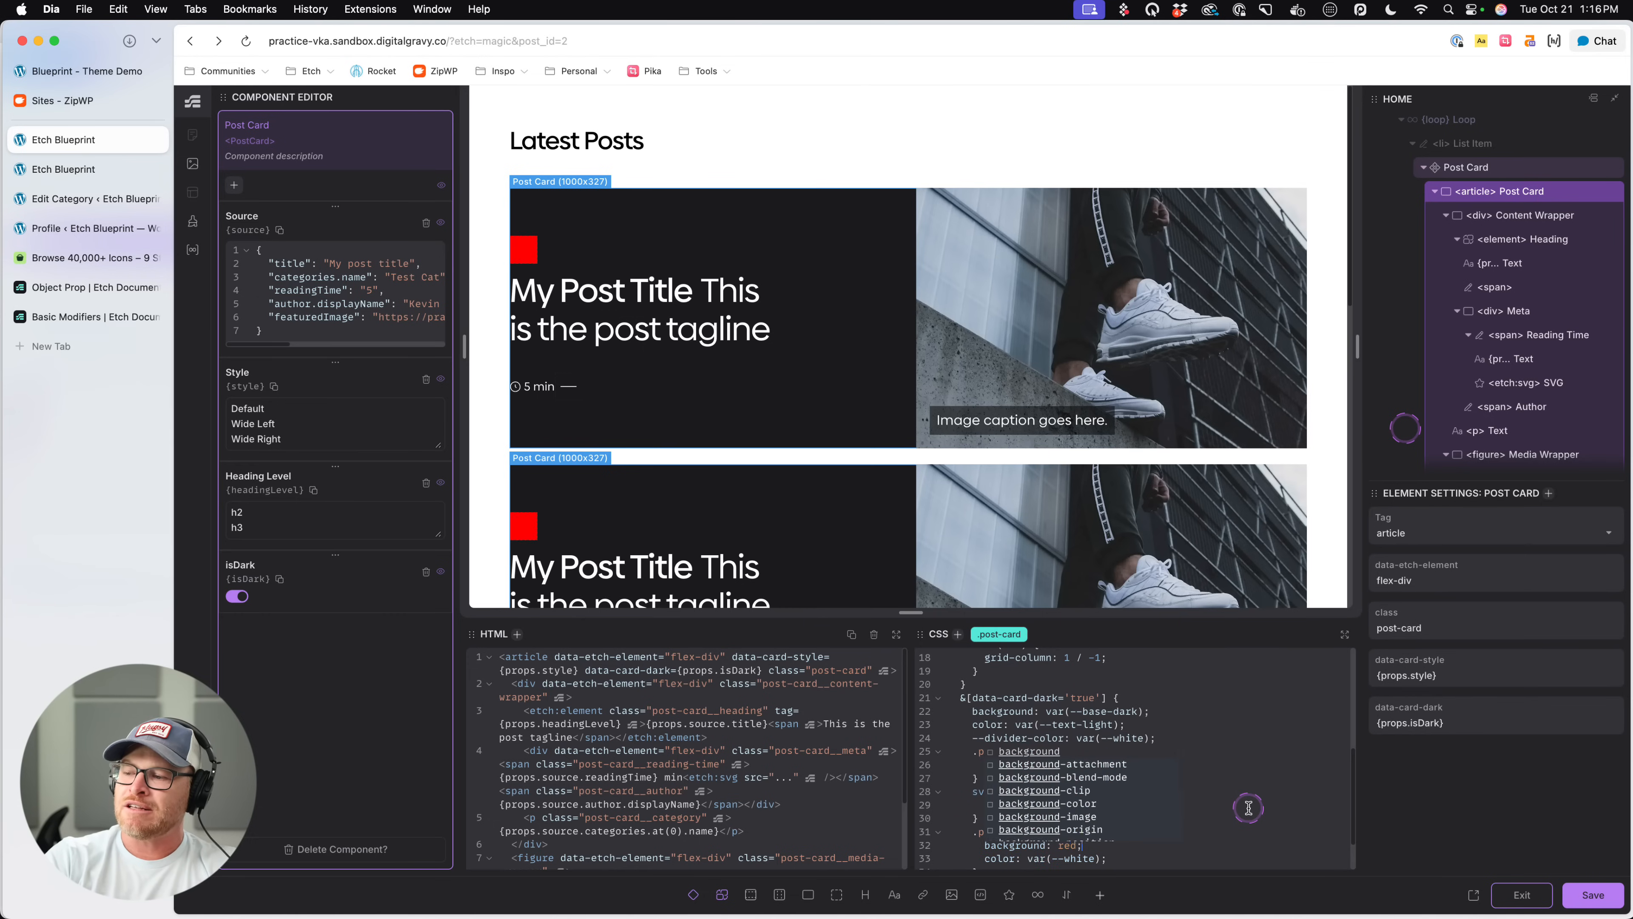
pyautogui.write(' var()')
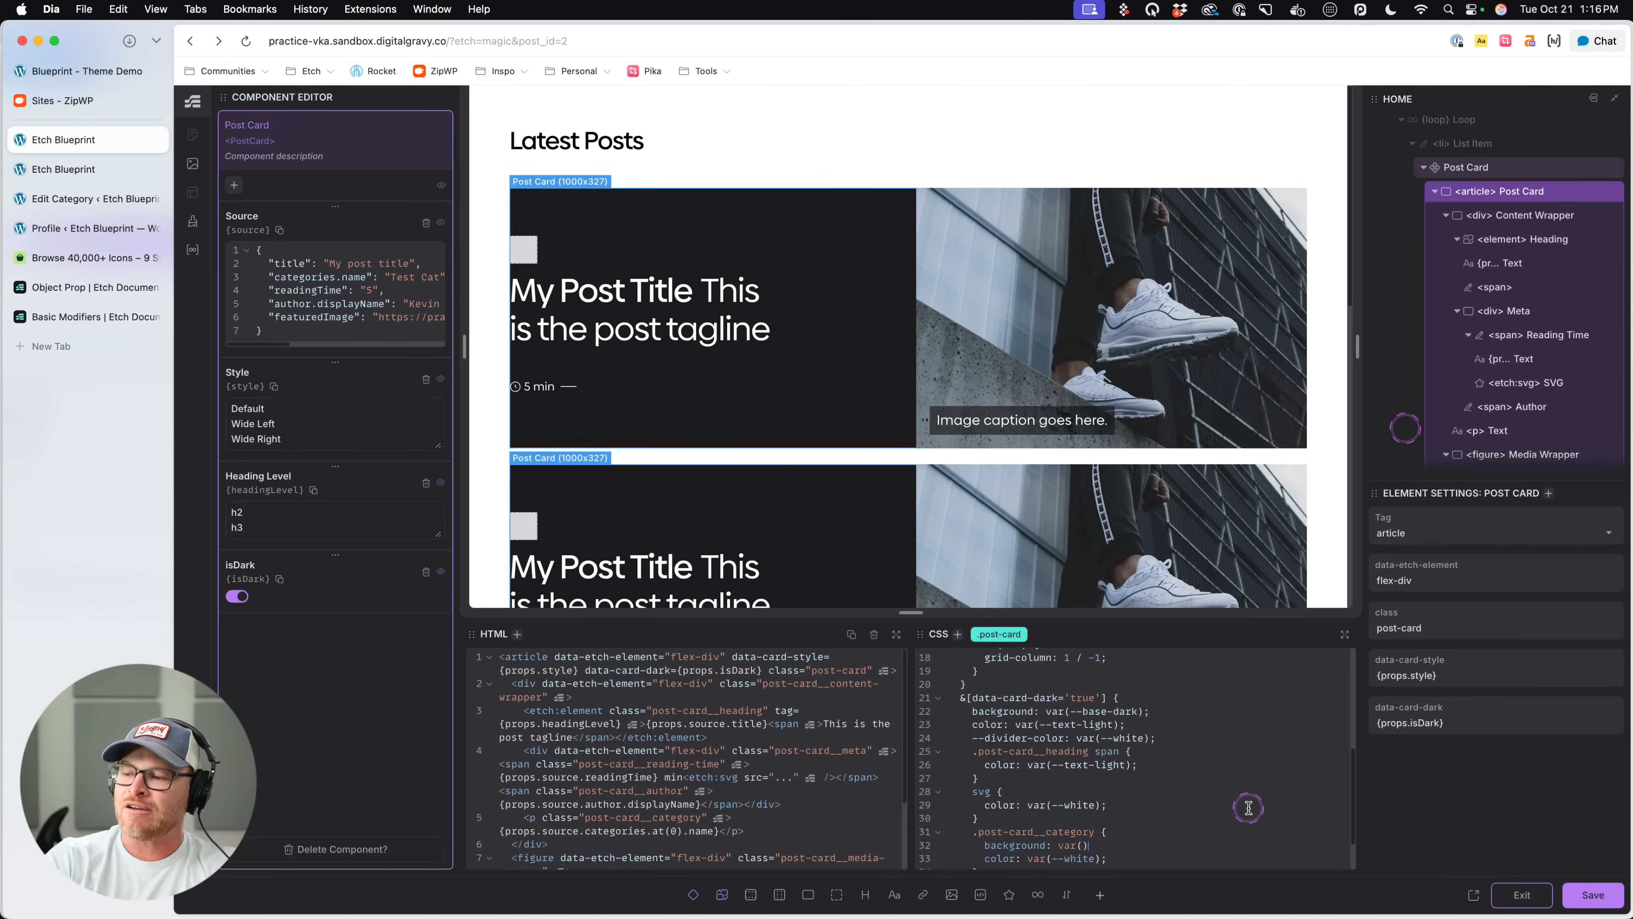
pyautogui.write('--base-')
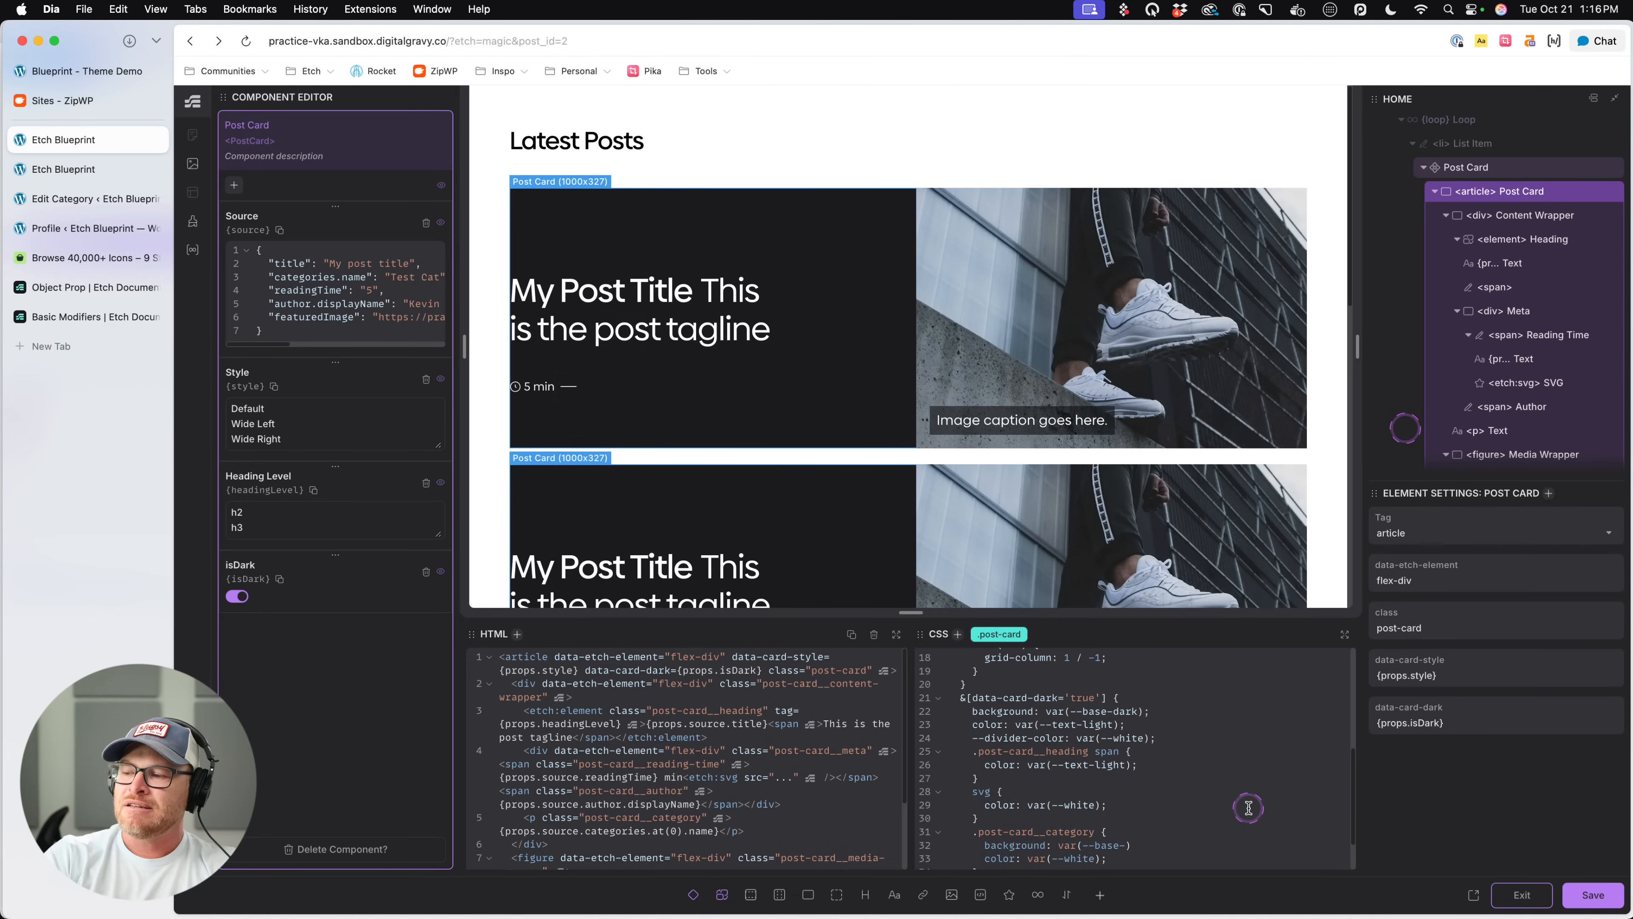
pyautogui.write('dark')
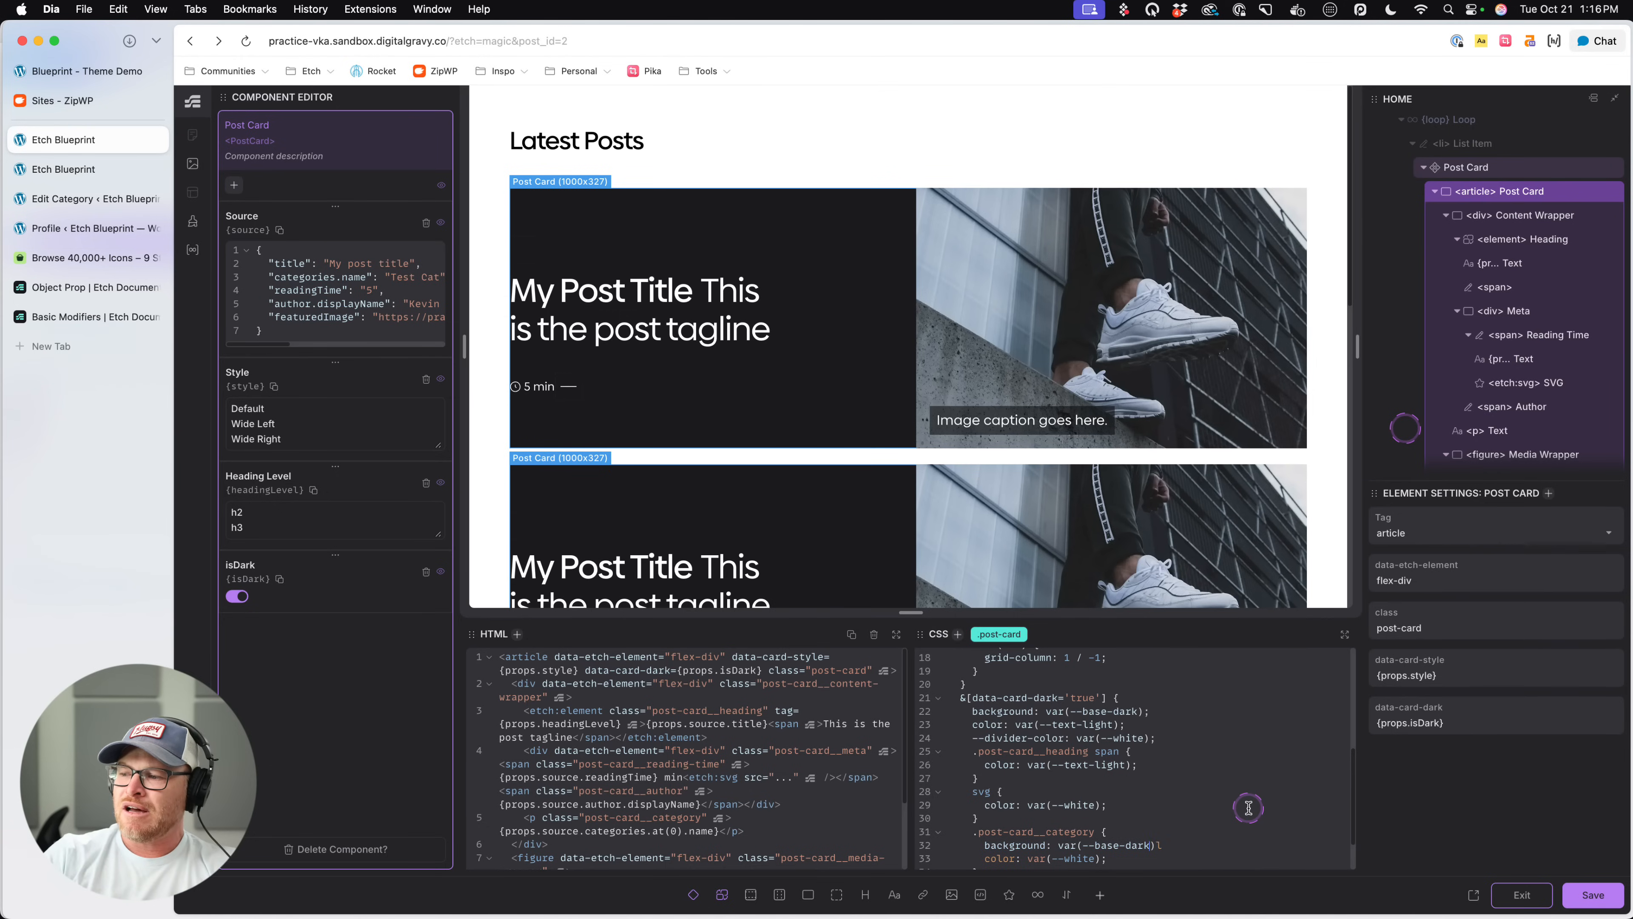
pyautogui.write(';')
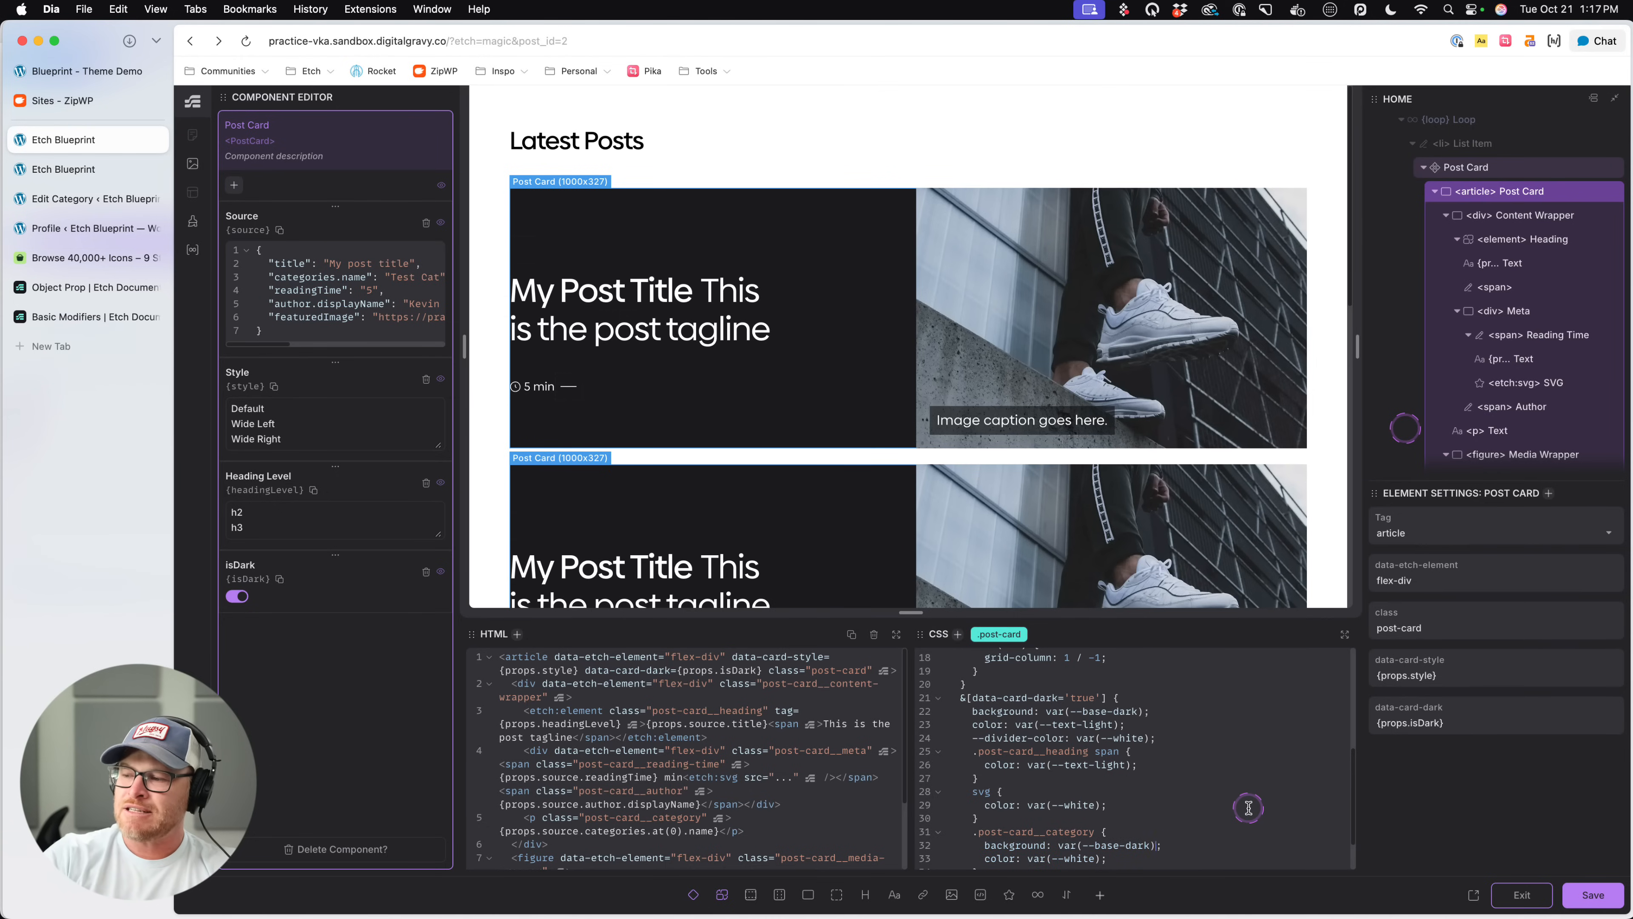
pyautogui.write('semi-')
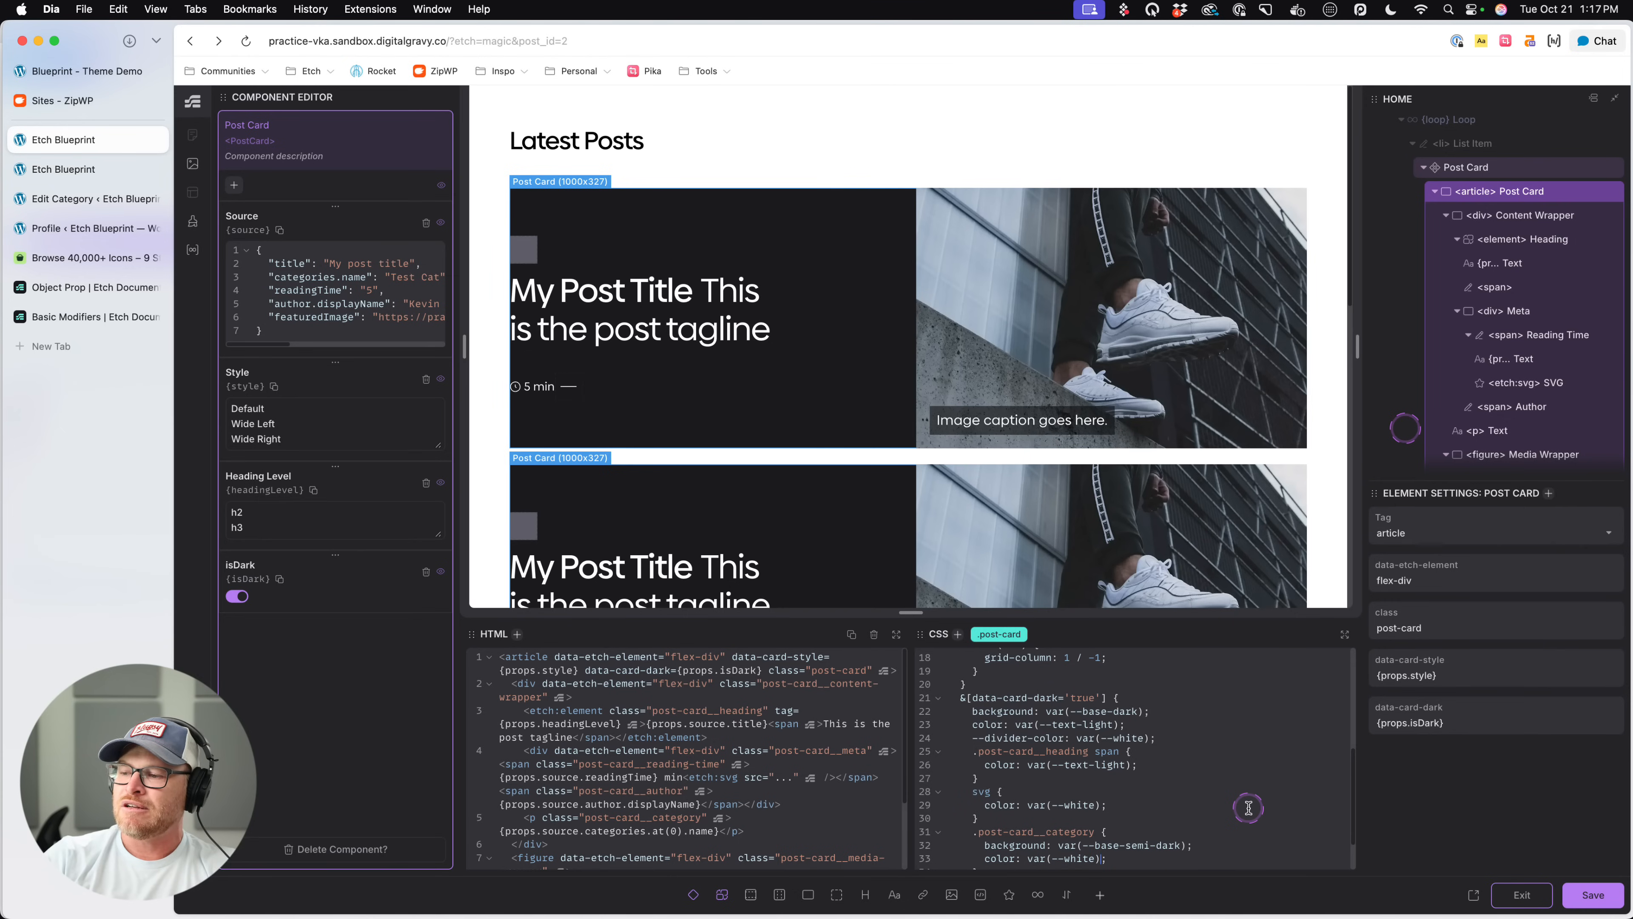
# - Set the nested .post-card__category background to var(--base-semi-dark), save, and check the category label on the live page
pyautogui.press('super+s')
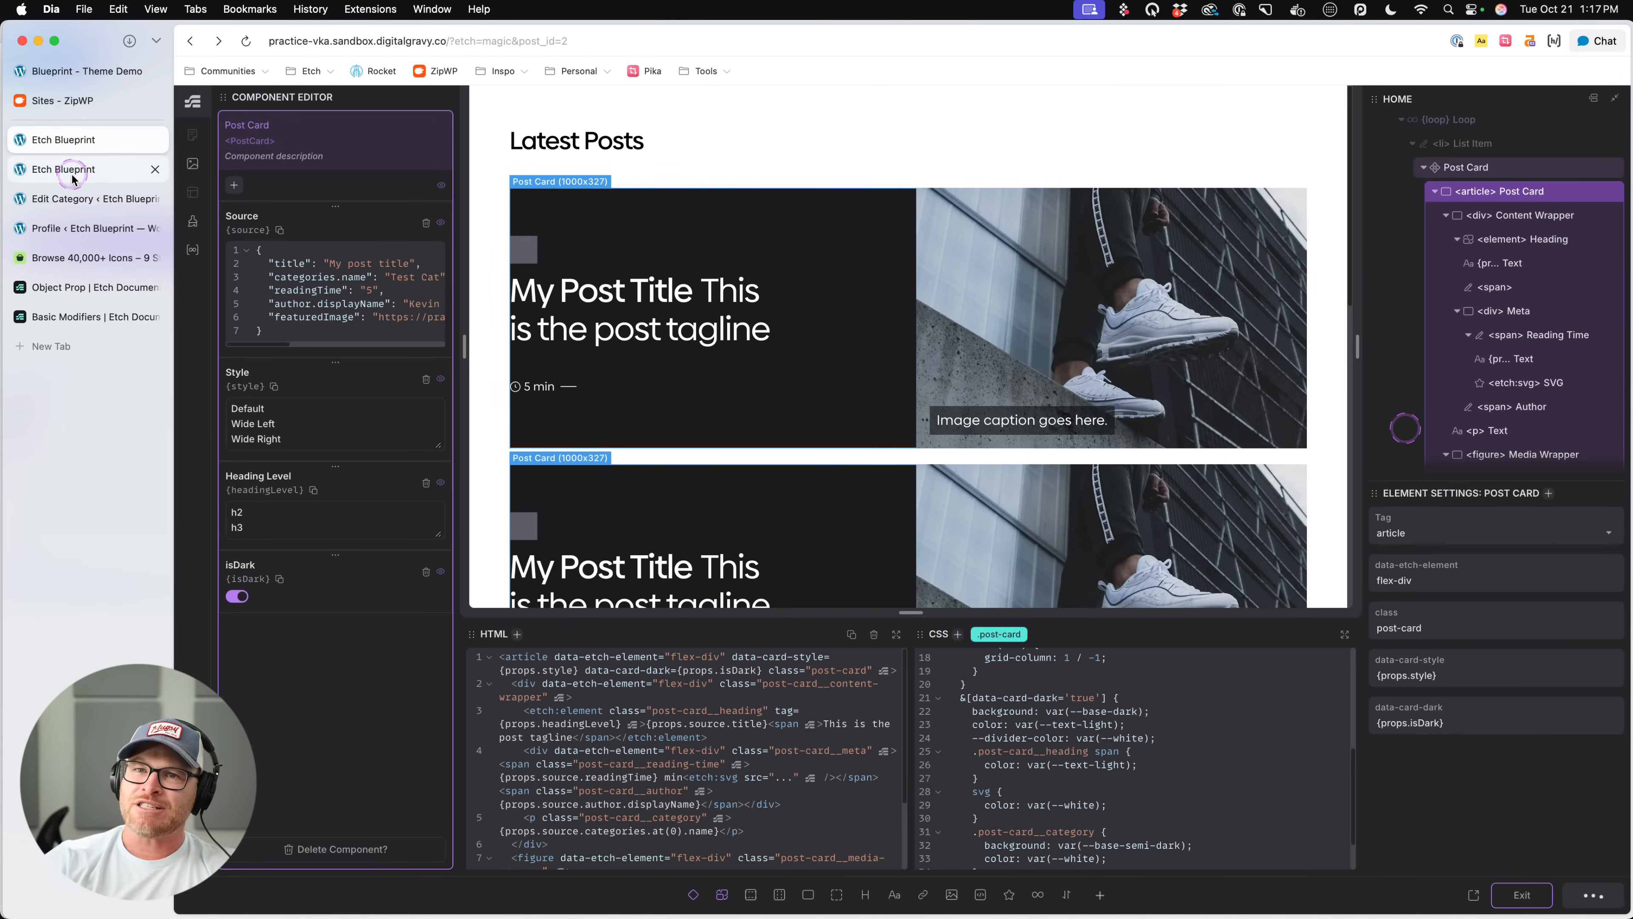
pyautogui.click(64, 169)
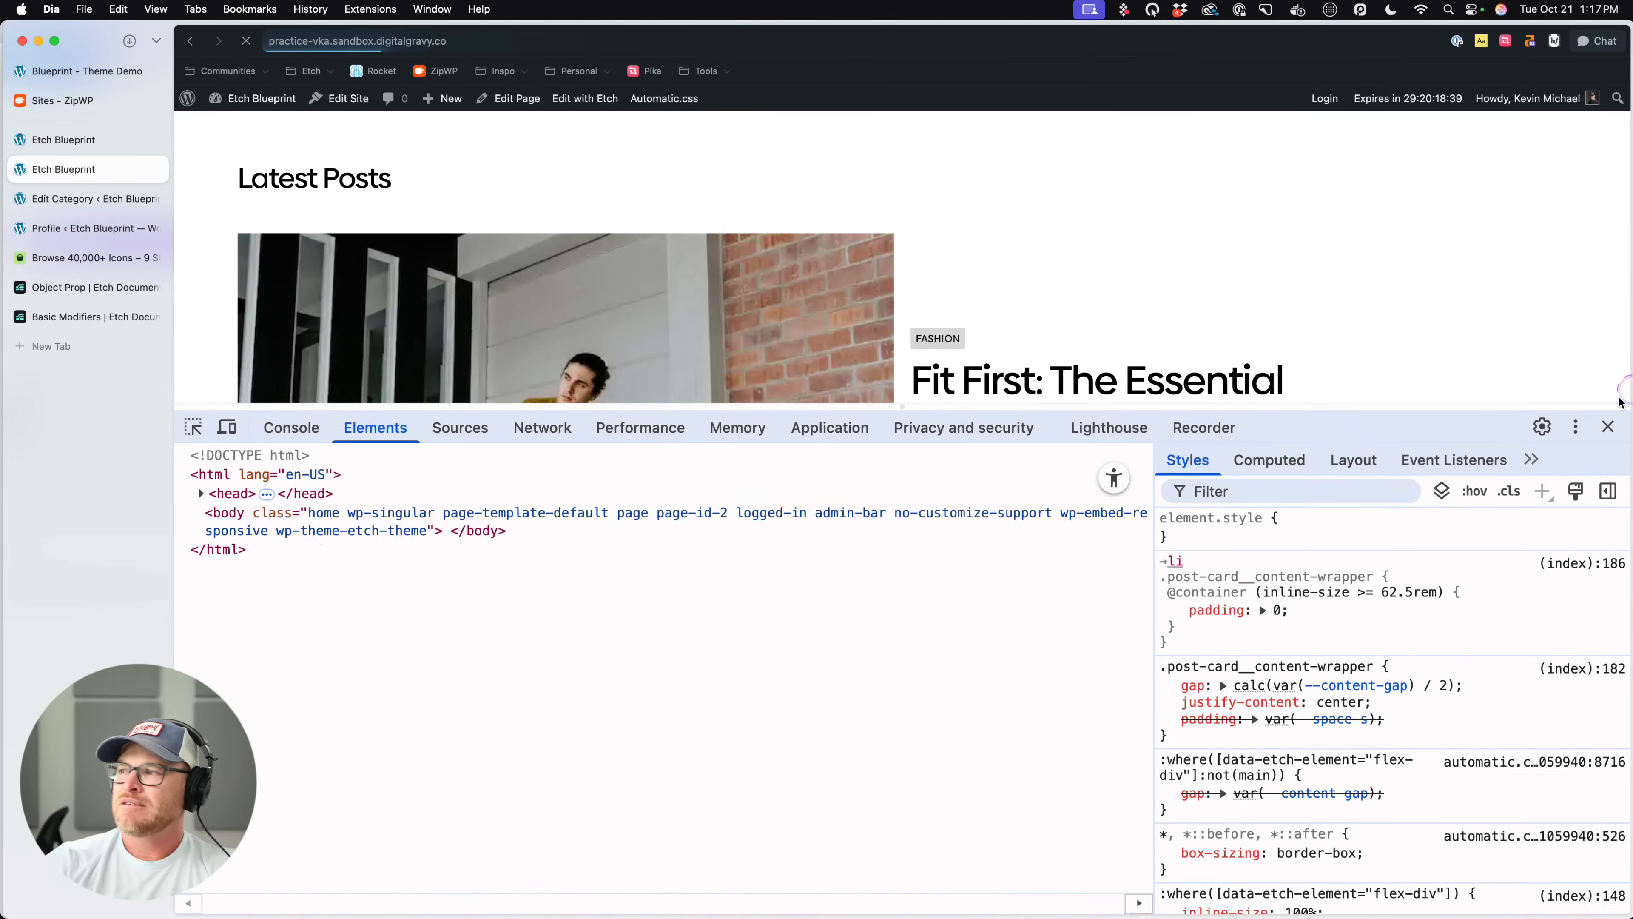
pyautogui.press('super+alt+i')
pyautogui.scroll(-4, 1360, 385)
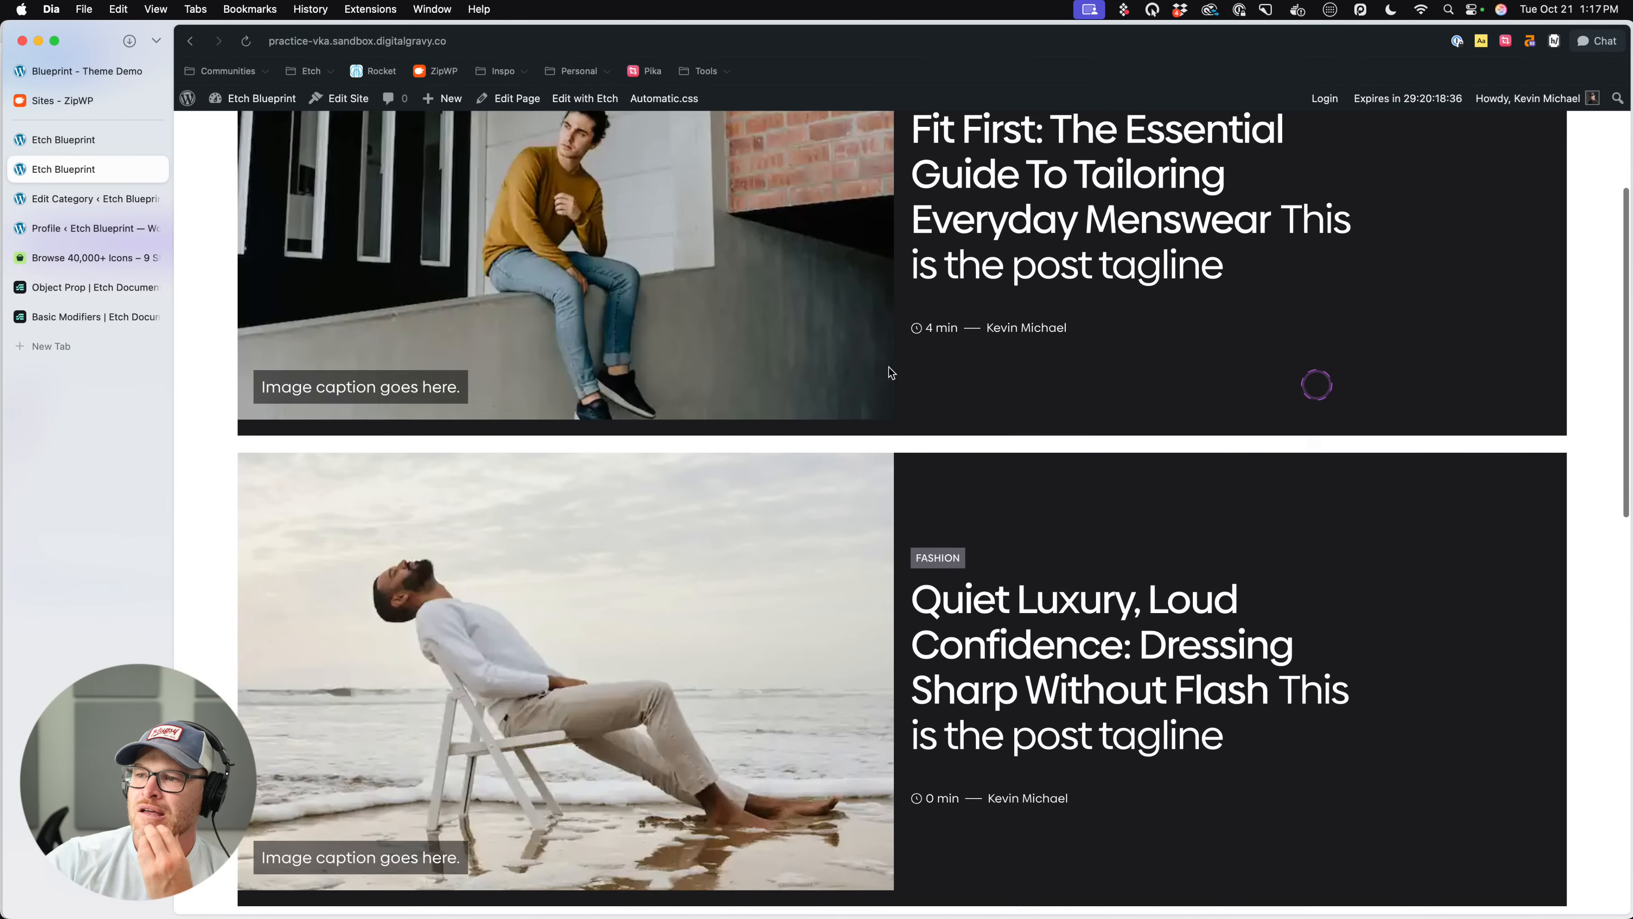
# - Add margin: 0 to the Media Wrapper's .post-card__media-wrapper rule after the container query and save
pyautogui.click(116, 139)
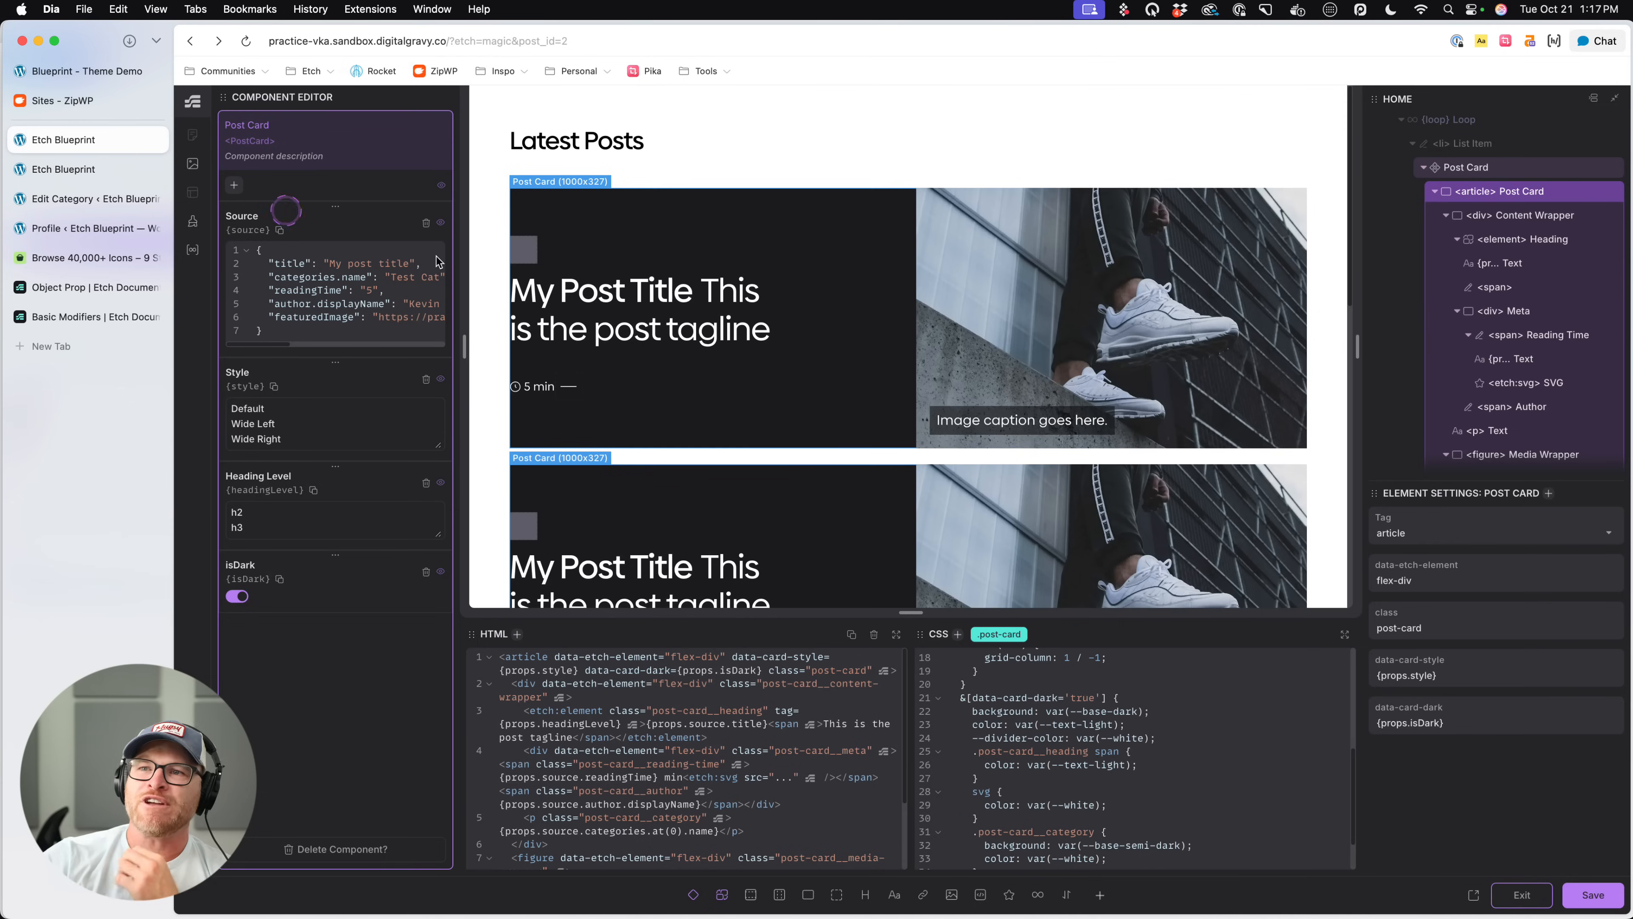
pyautogui.click(1144, 315)
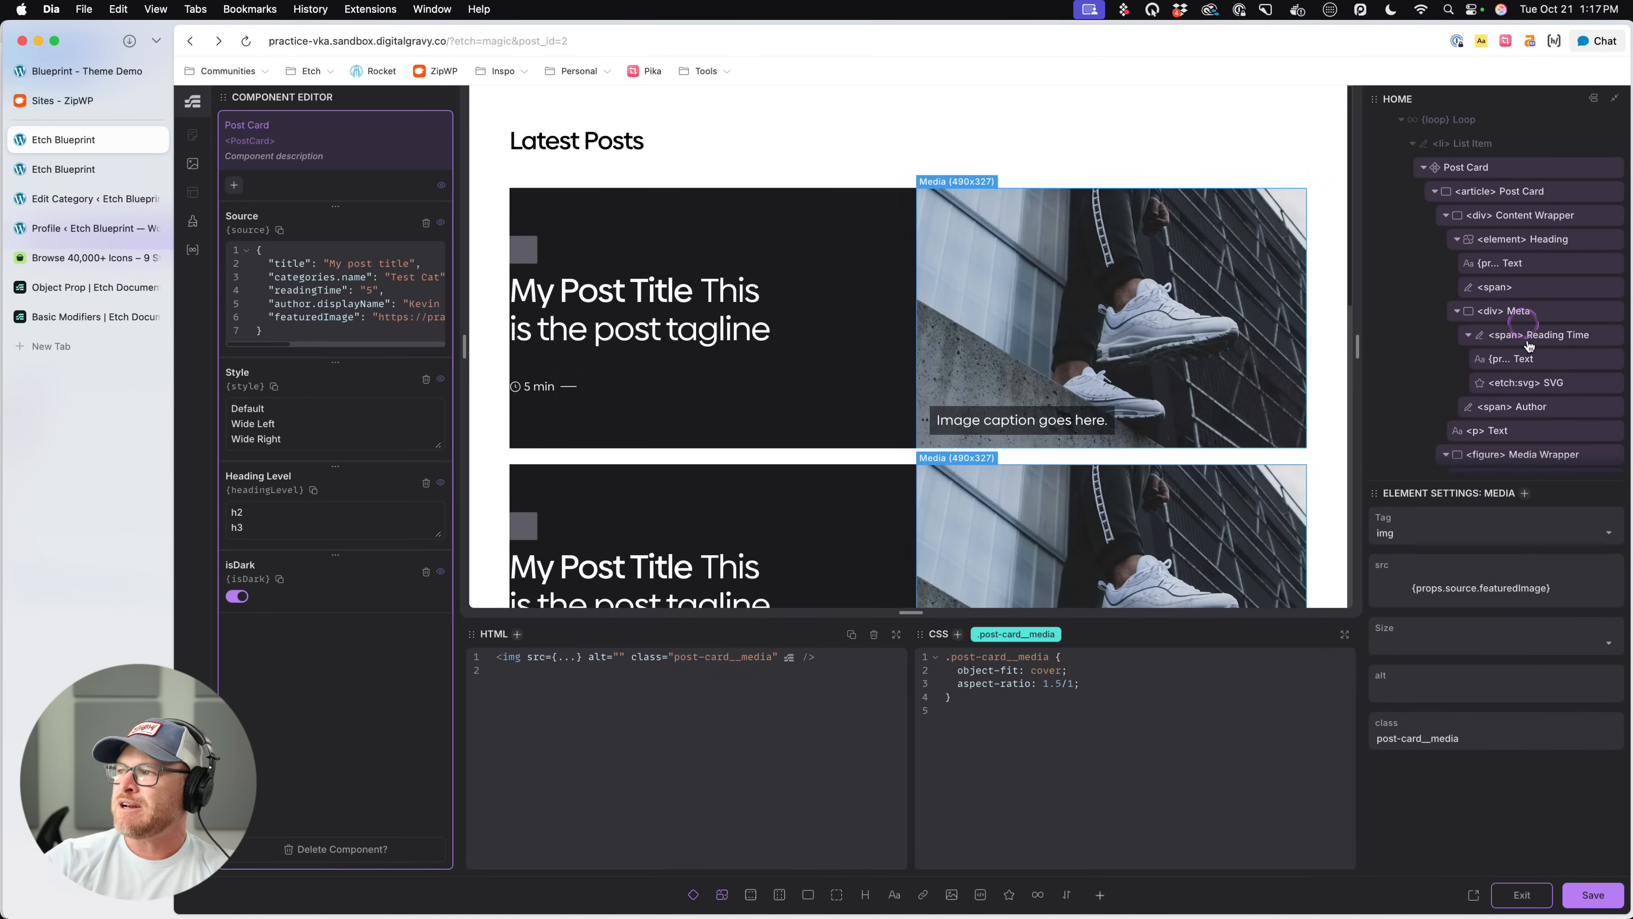
pyautogui.scroll(-1, 1529, 348)
pyautogui.click(1528, 393)
pyautogui.click(1094, 754)
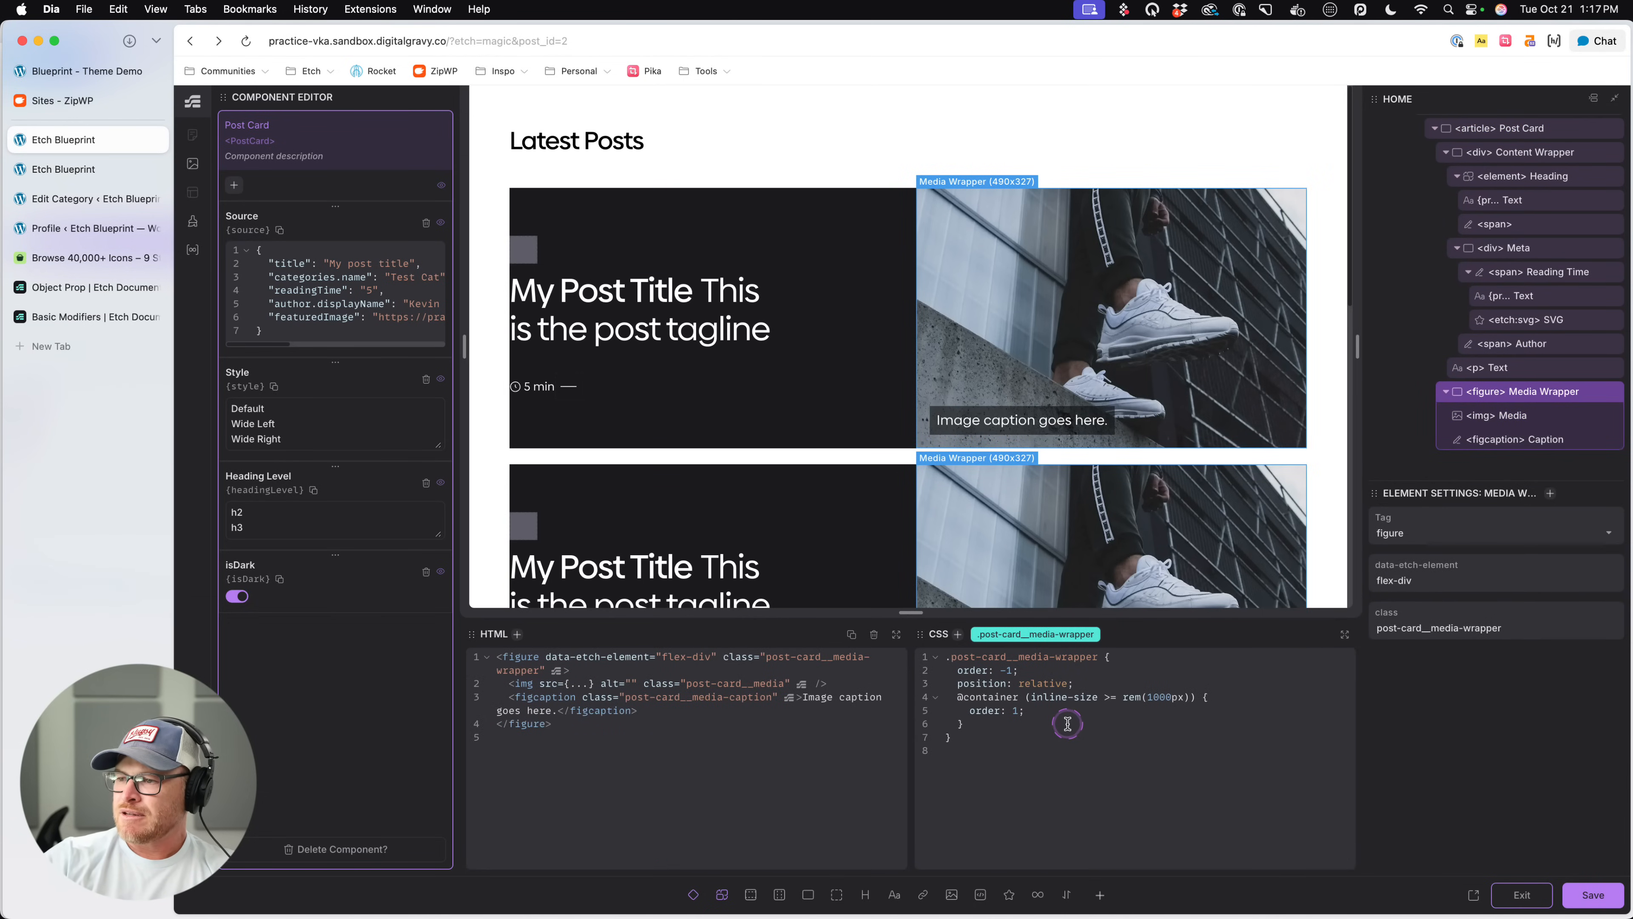
pyautogui.write('margin: 0-;')
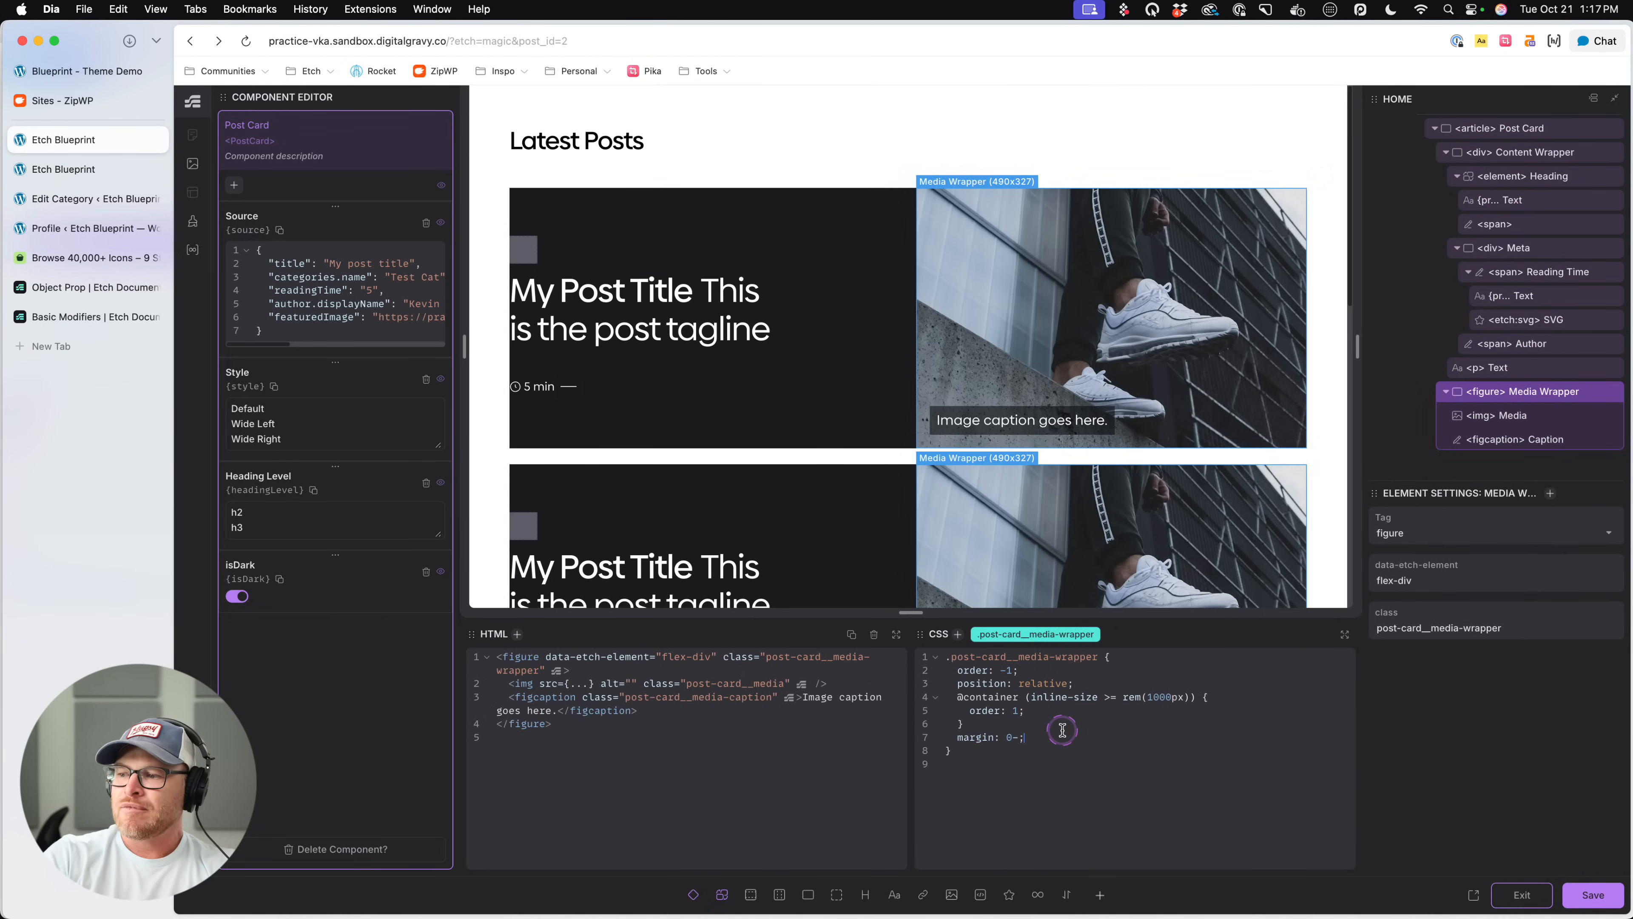
pyautogui.press('super+s')
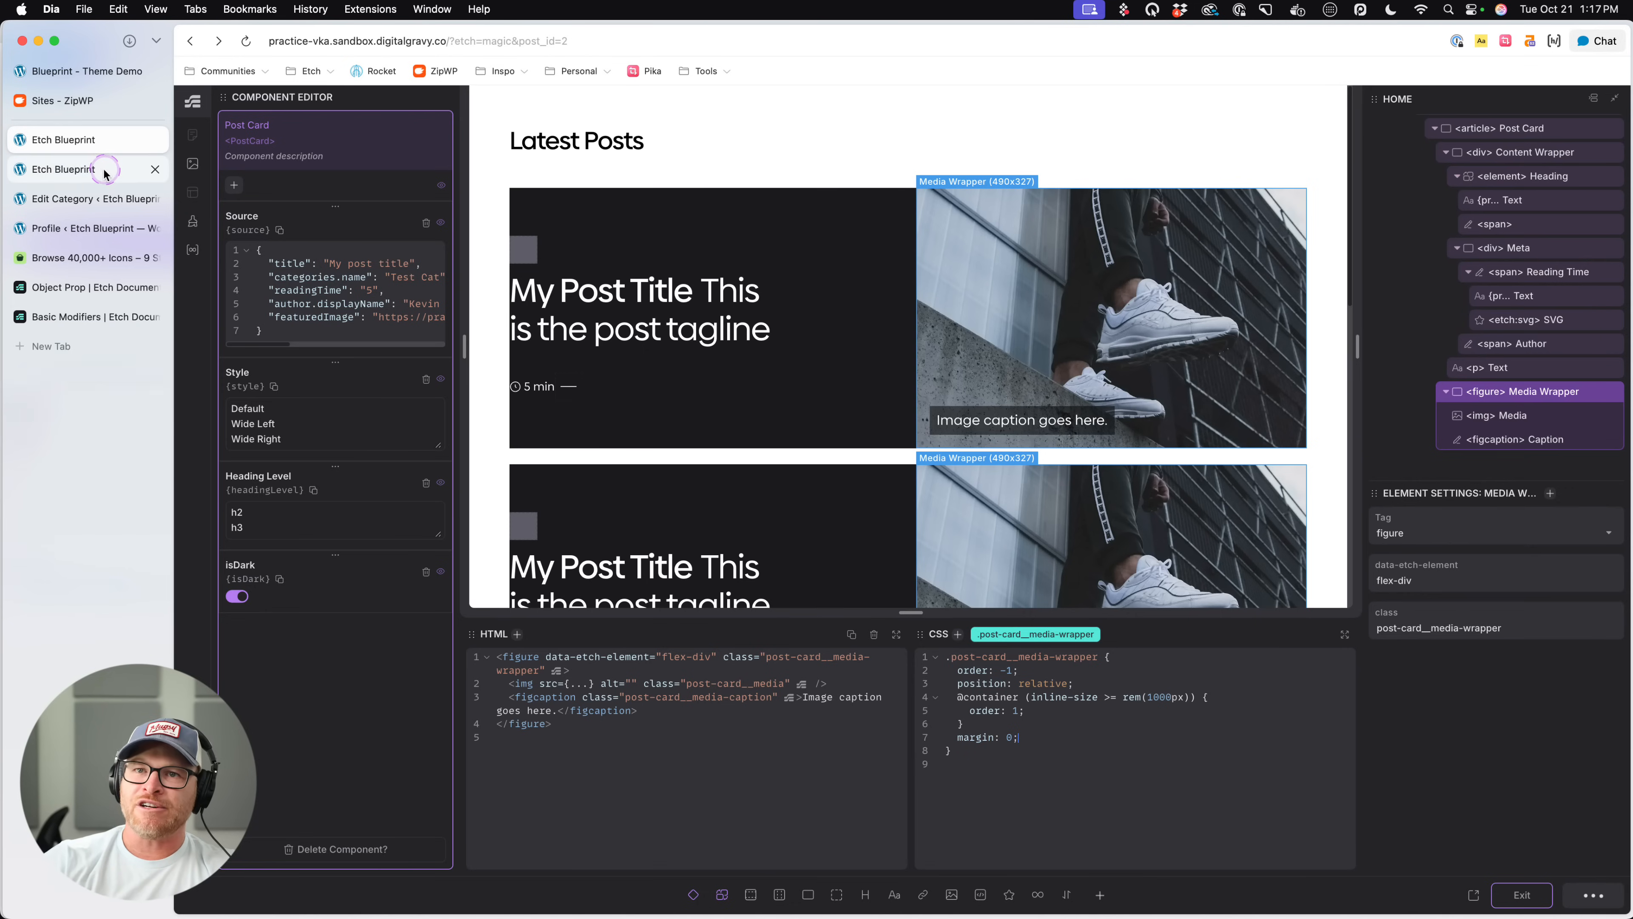
# - Examine the image edges and category labels of all the post cards on the live page
pyautogui.click(90, 169)
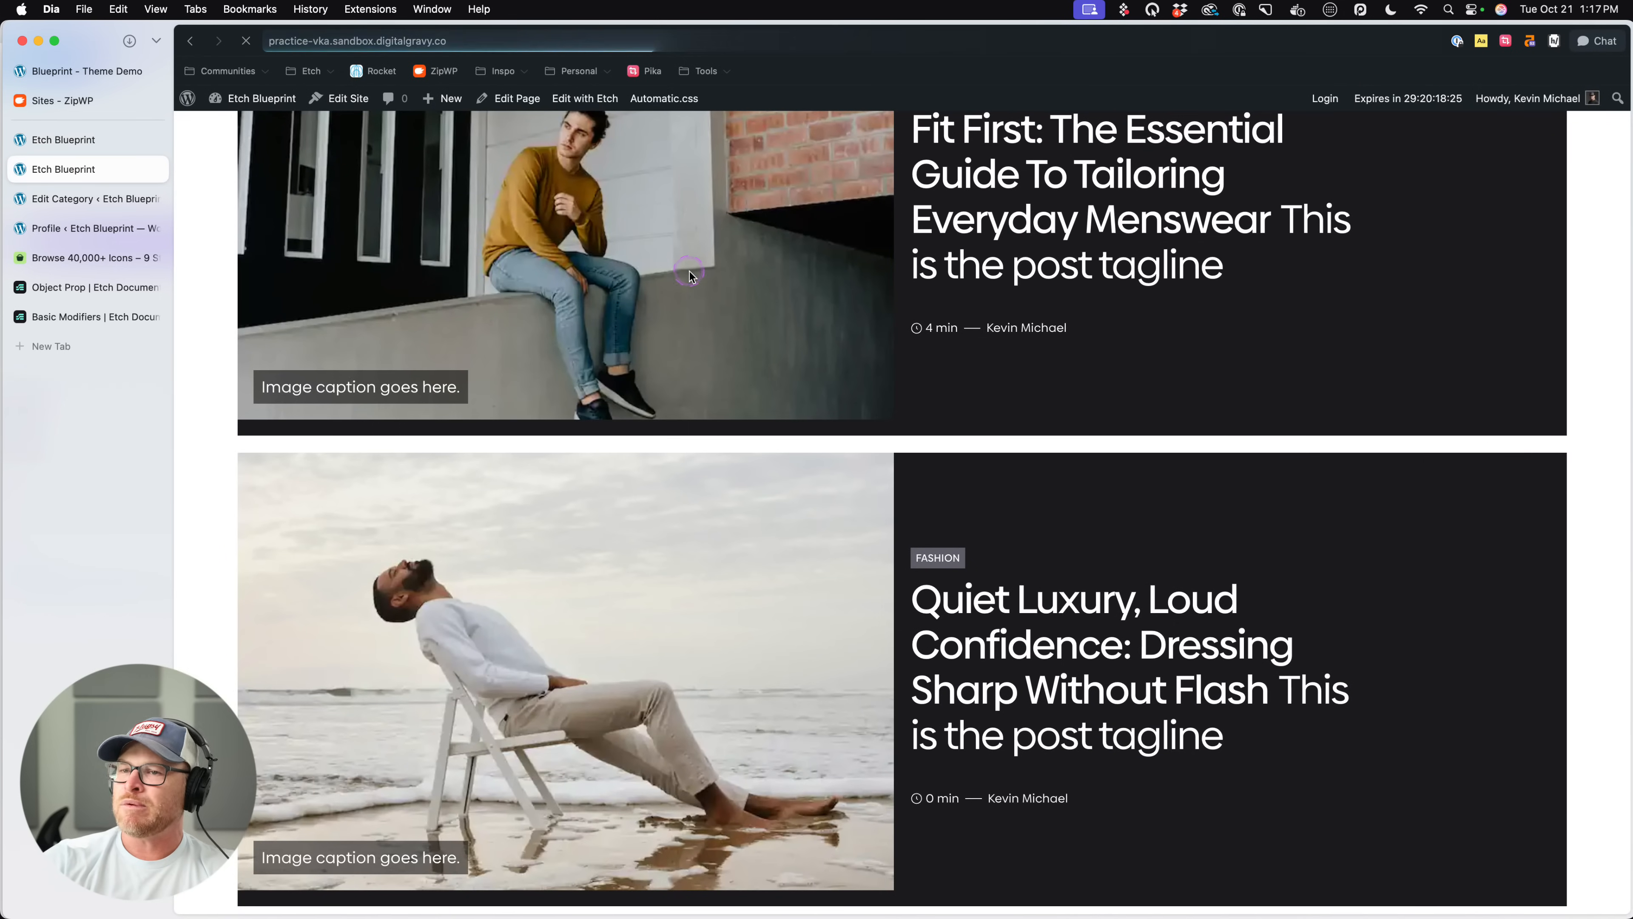
pyautogui.scroll(4, 1013, 430)
pyautogui.scroll(-15, 987, 409)
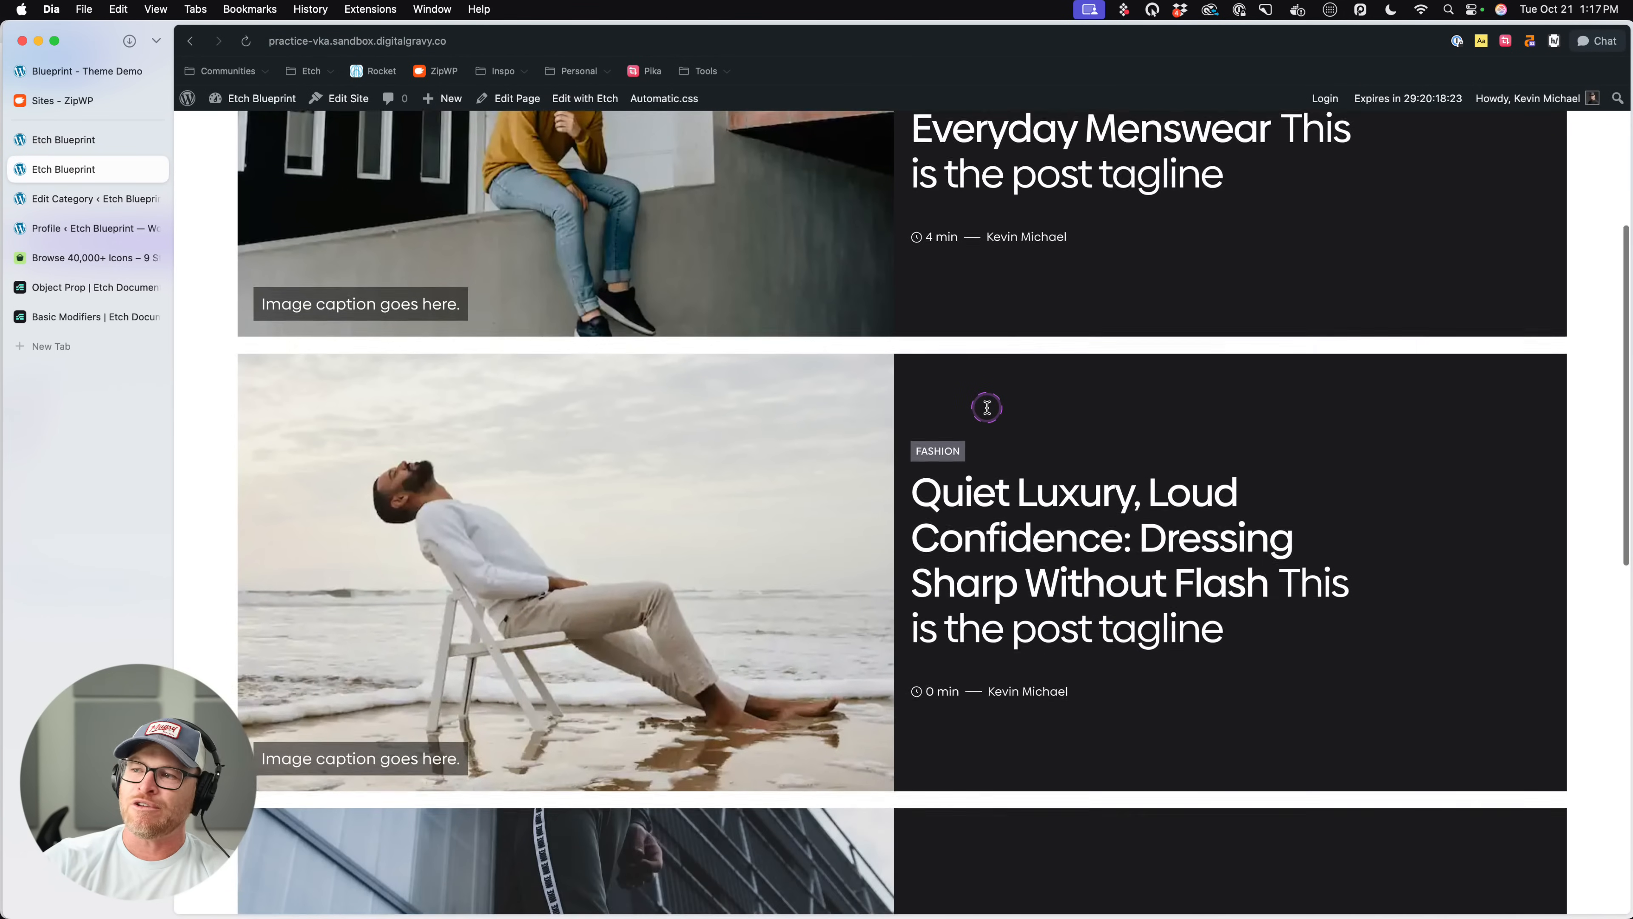
pyautogui.scroll(-3, 987, 409)
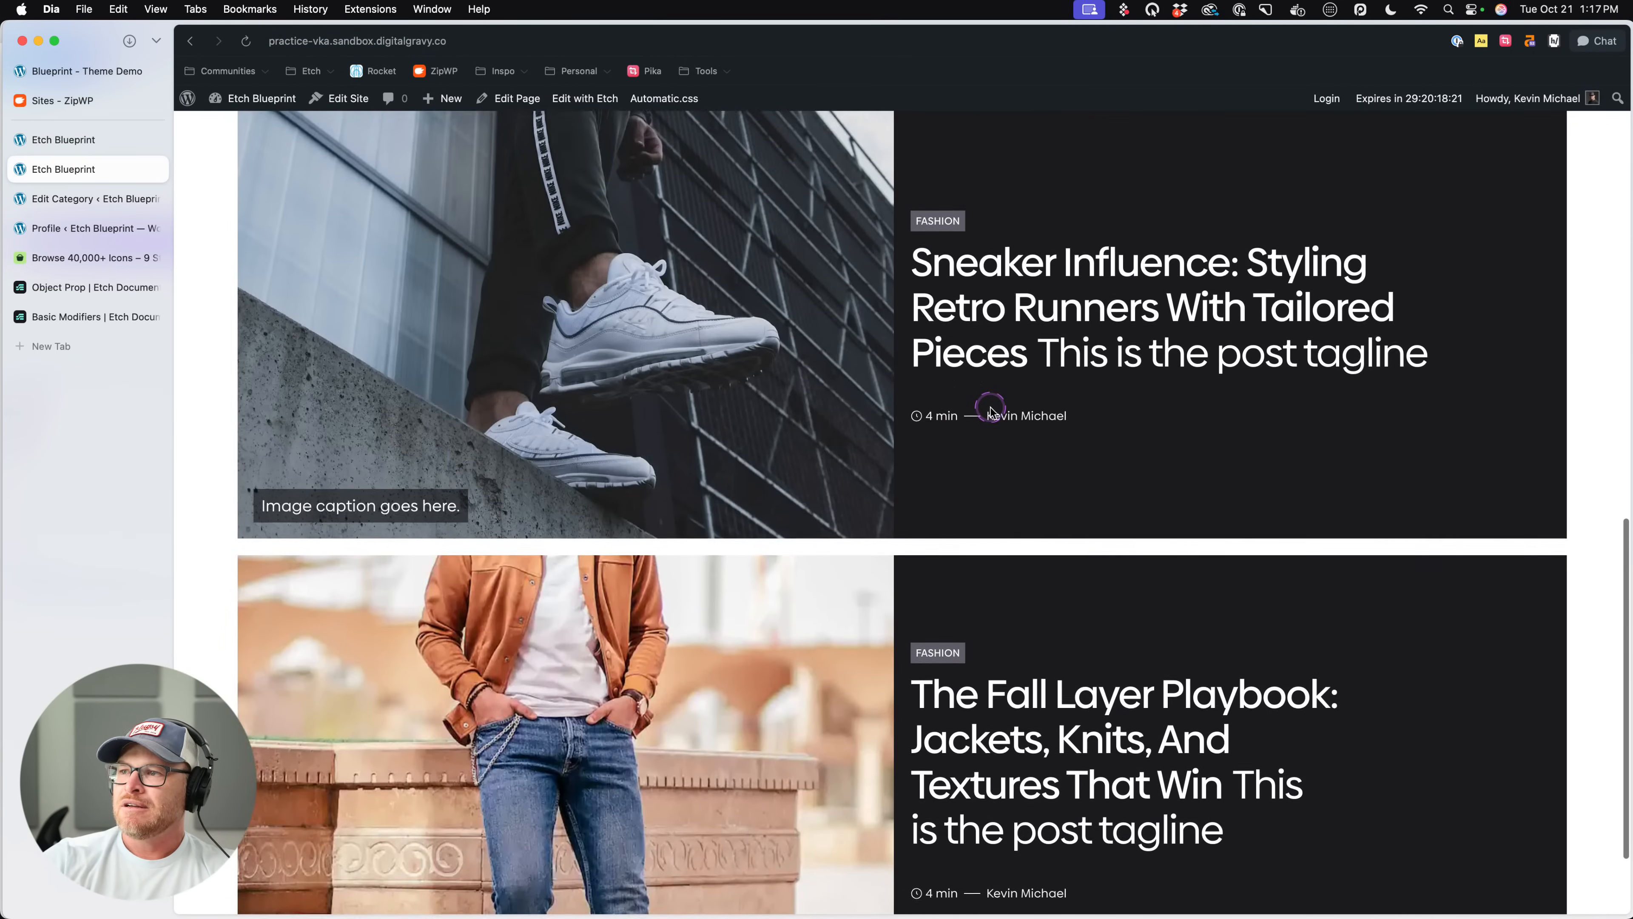
pyautogui.scroll(20, 992, 411)
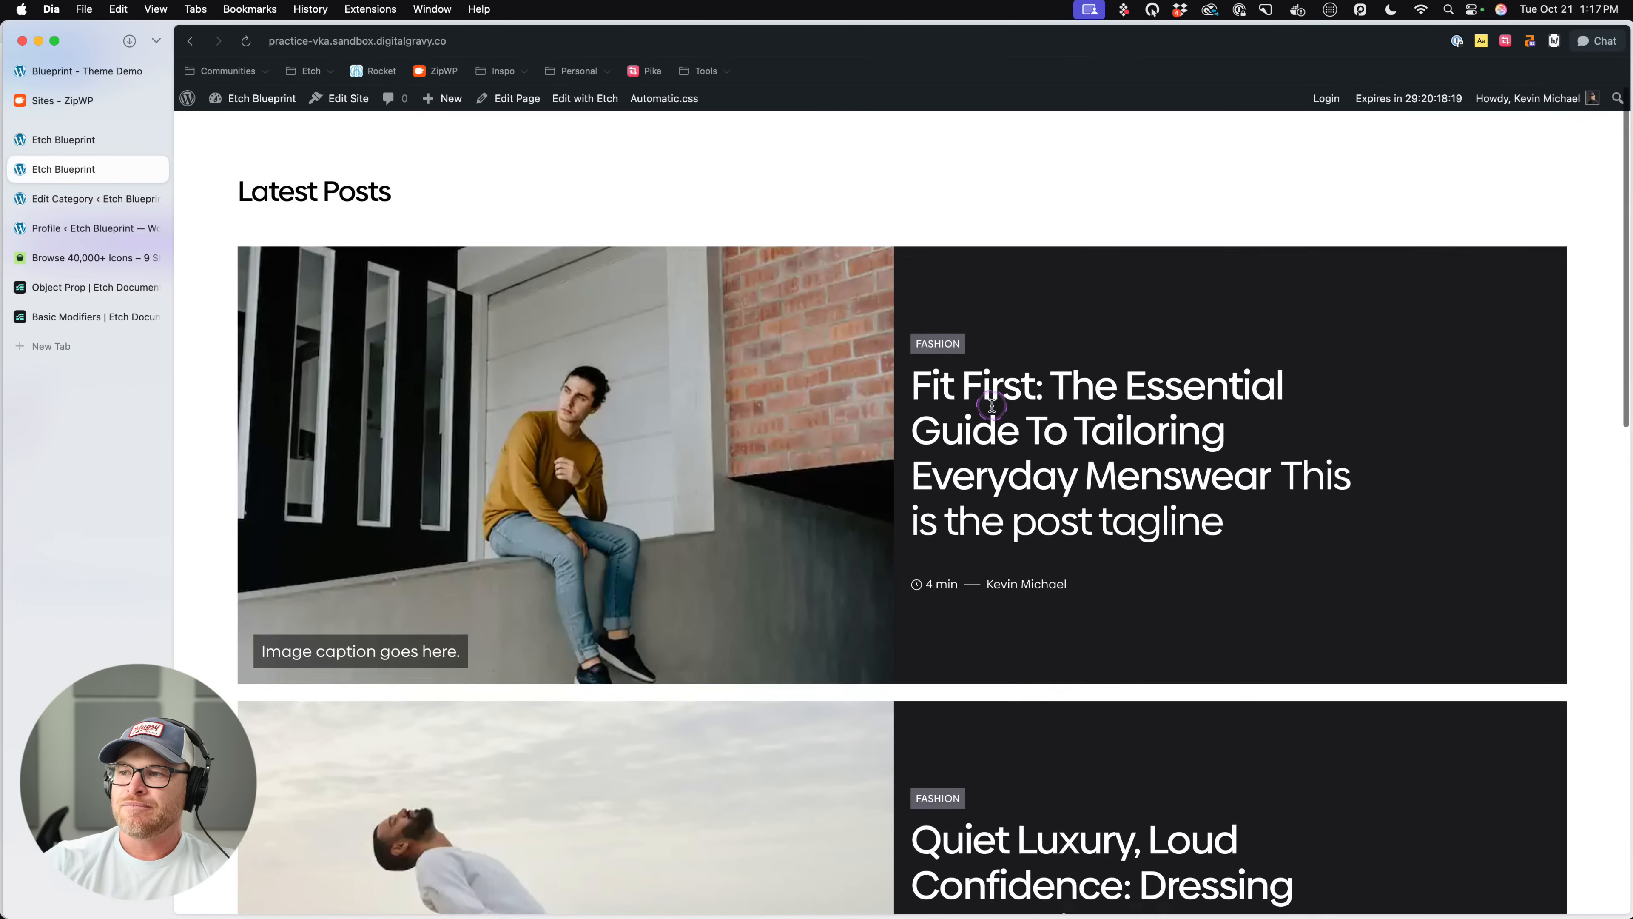
pyautogui.scroll(-10, 992, 409)
pyautogui.scroll(10, 992, 407)
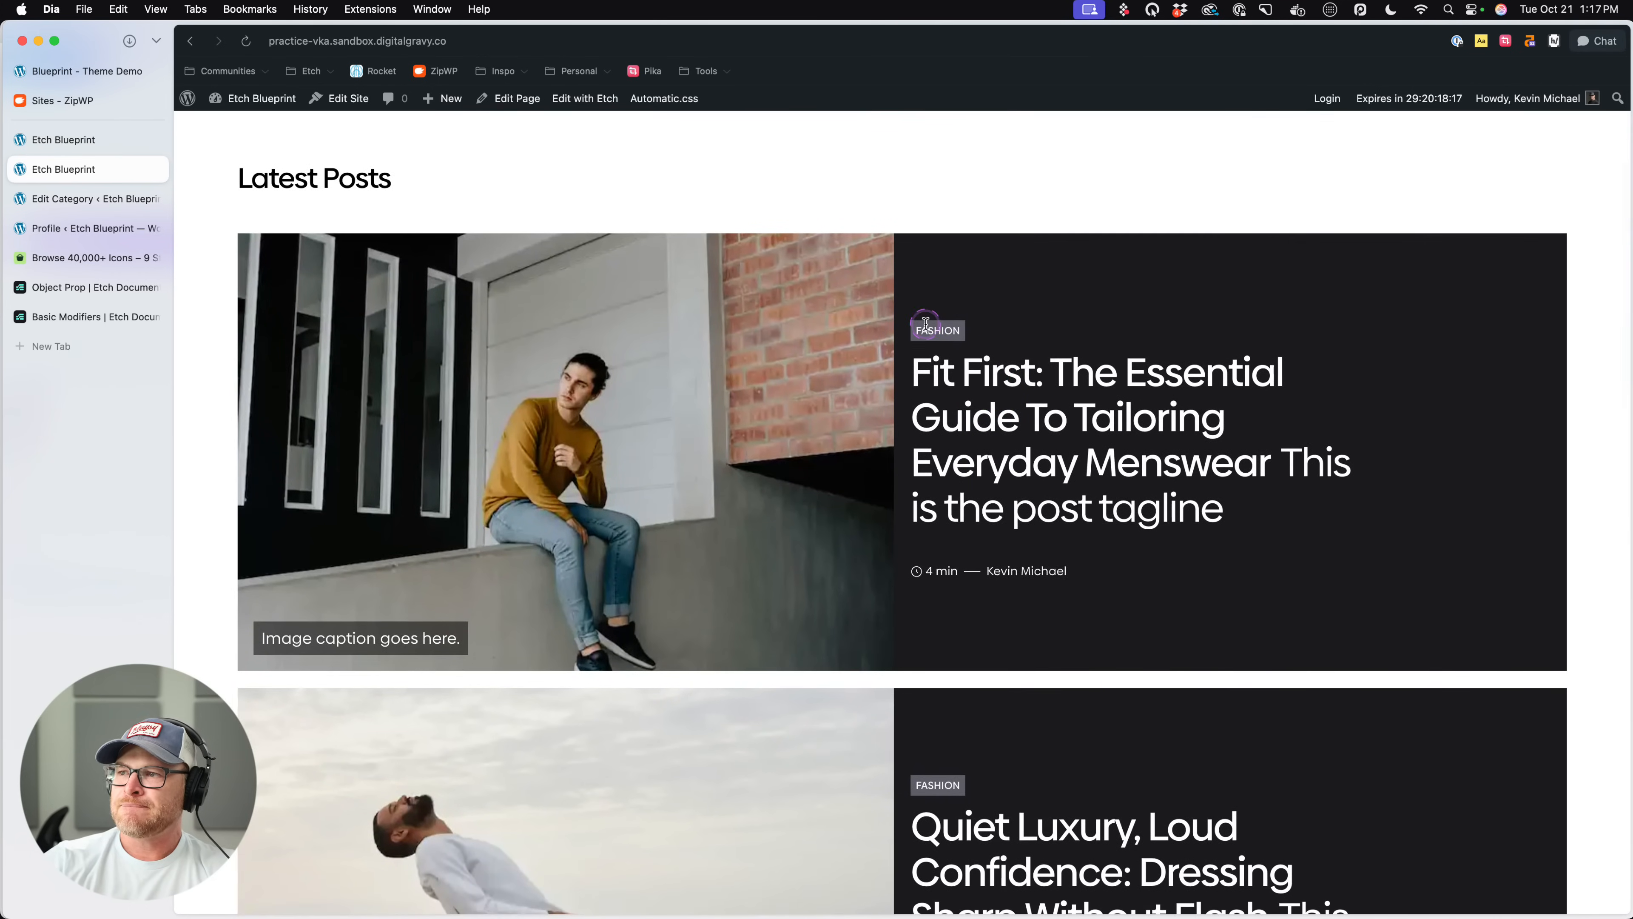
# - Exit the Post Card component, turn off its isDark option, save, and check the light version on the live page
pyautogui.click(78, 143)
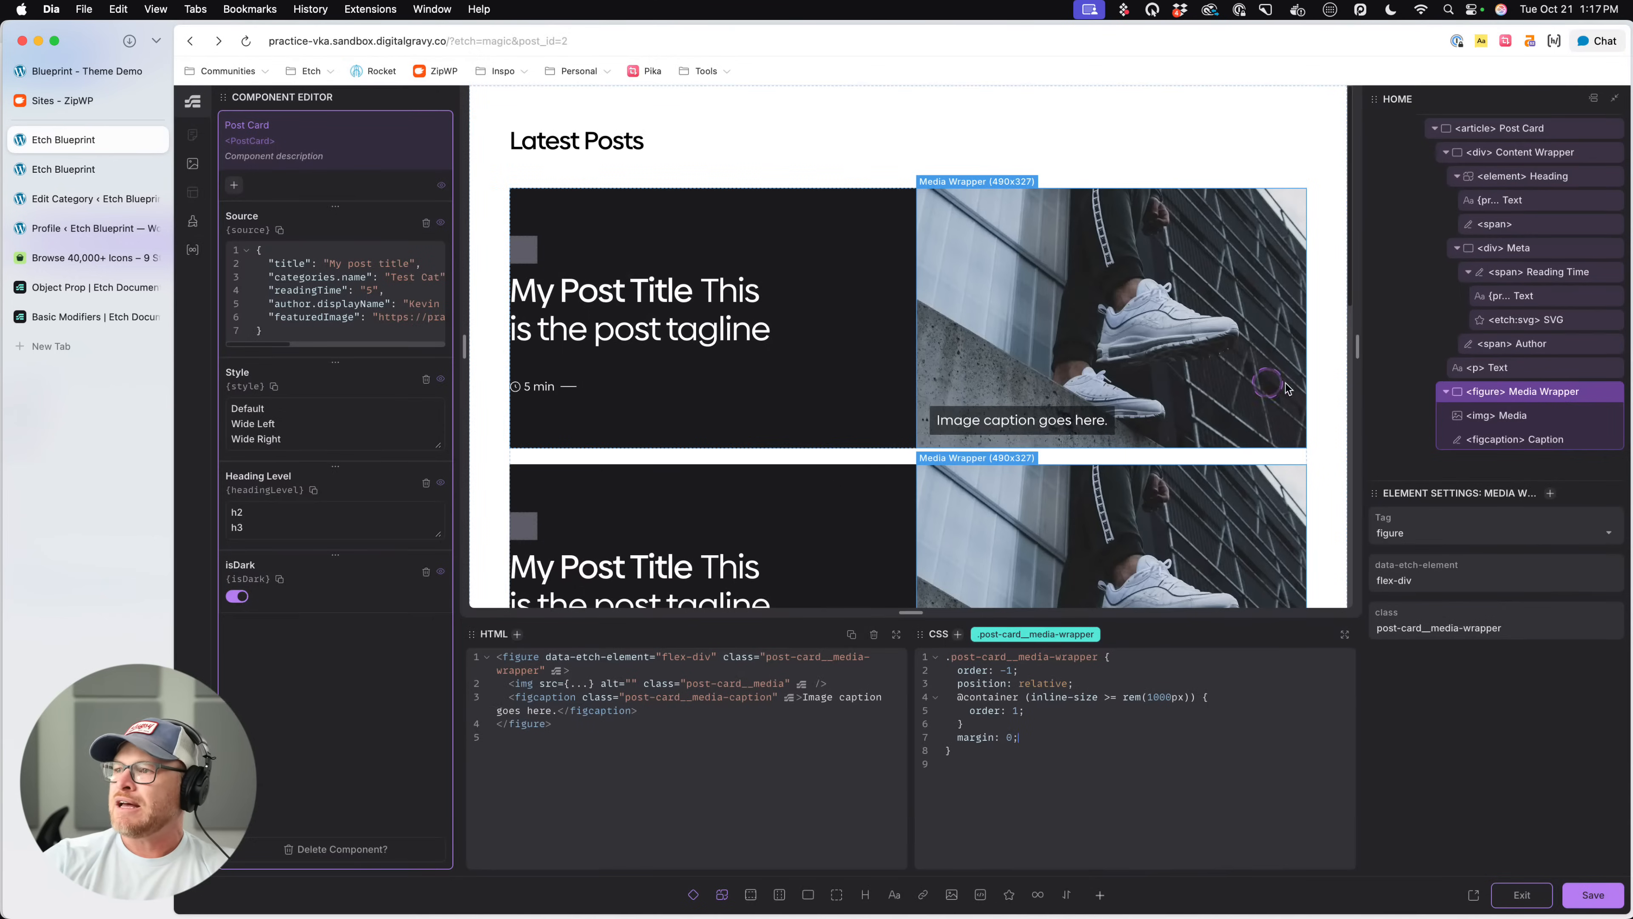
pyautogui.click(1518, 895)
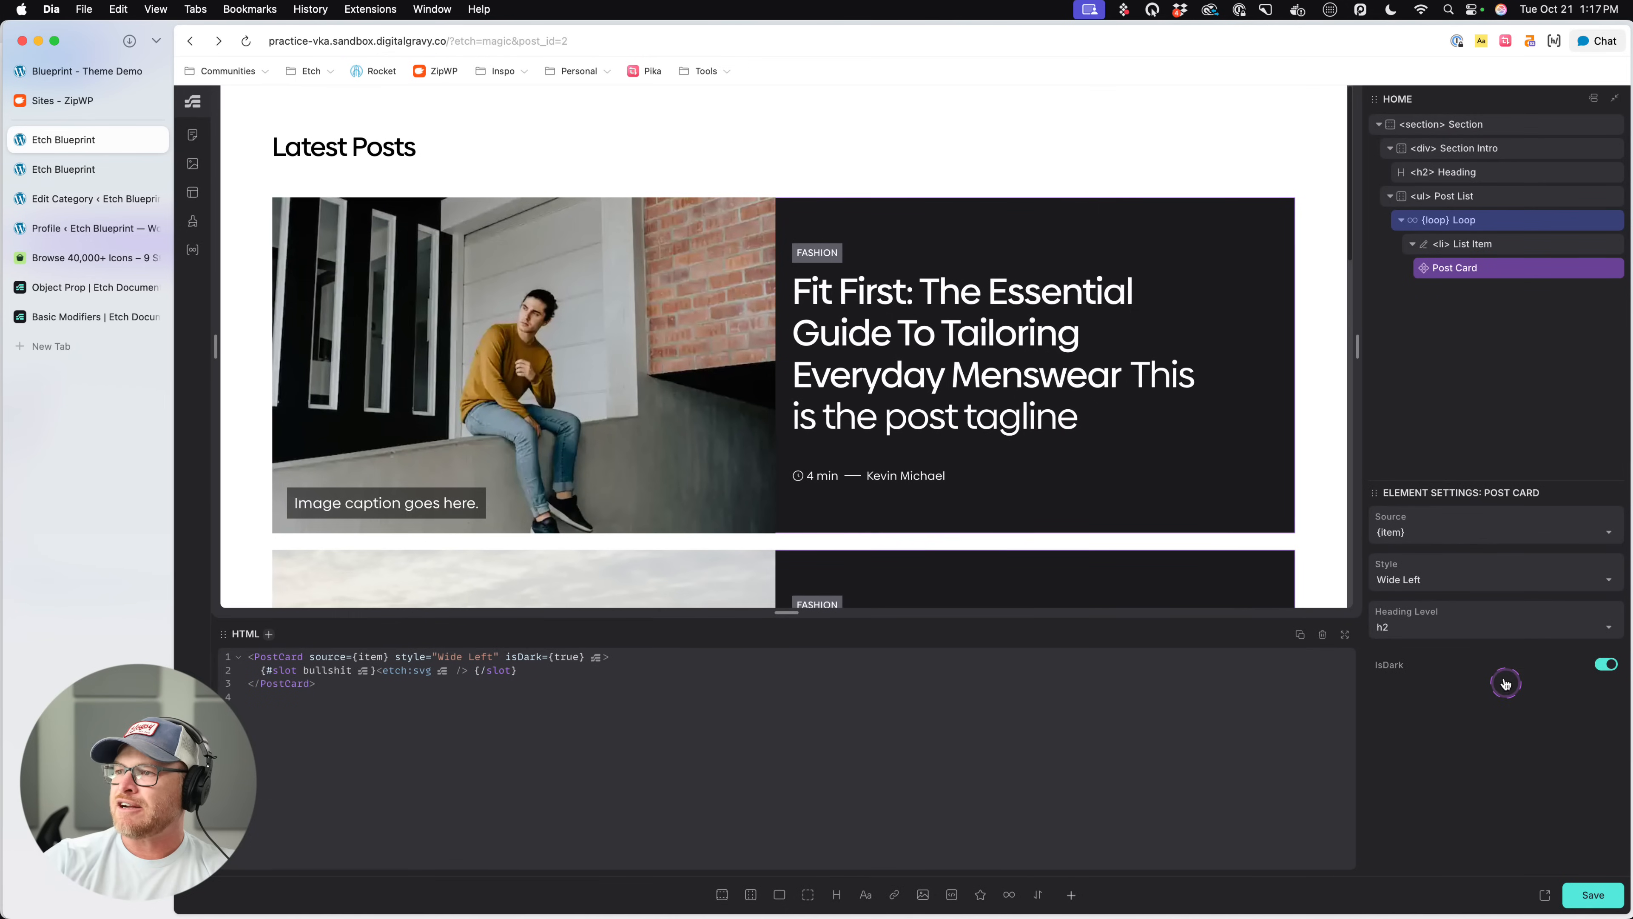
pyautogui.click(1605, 666)
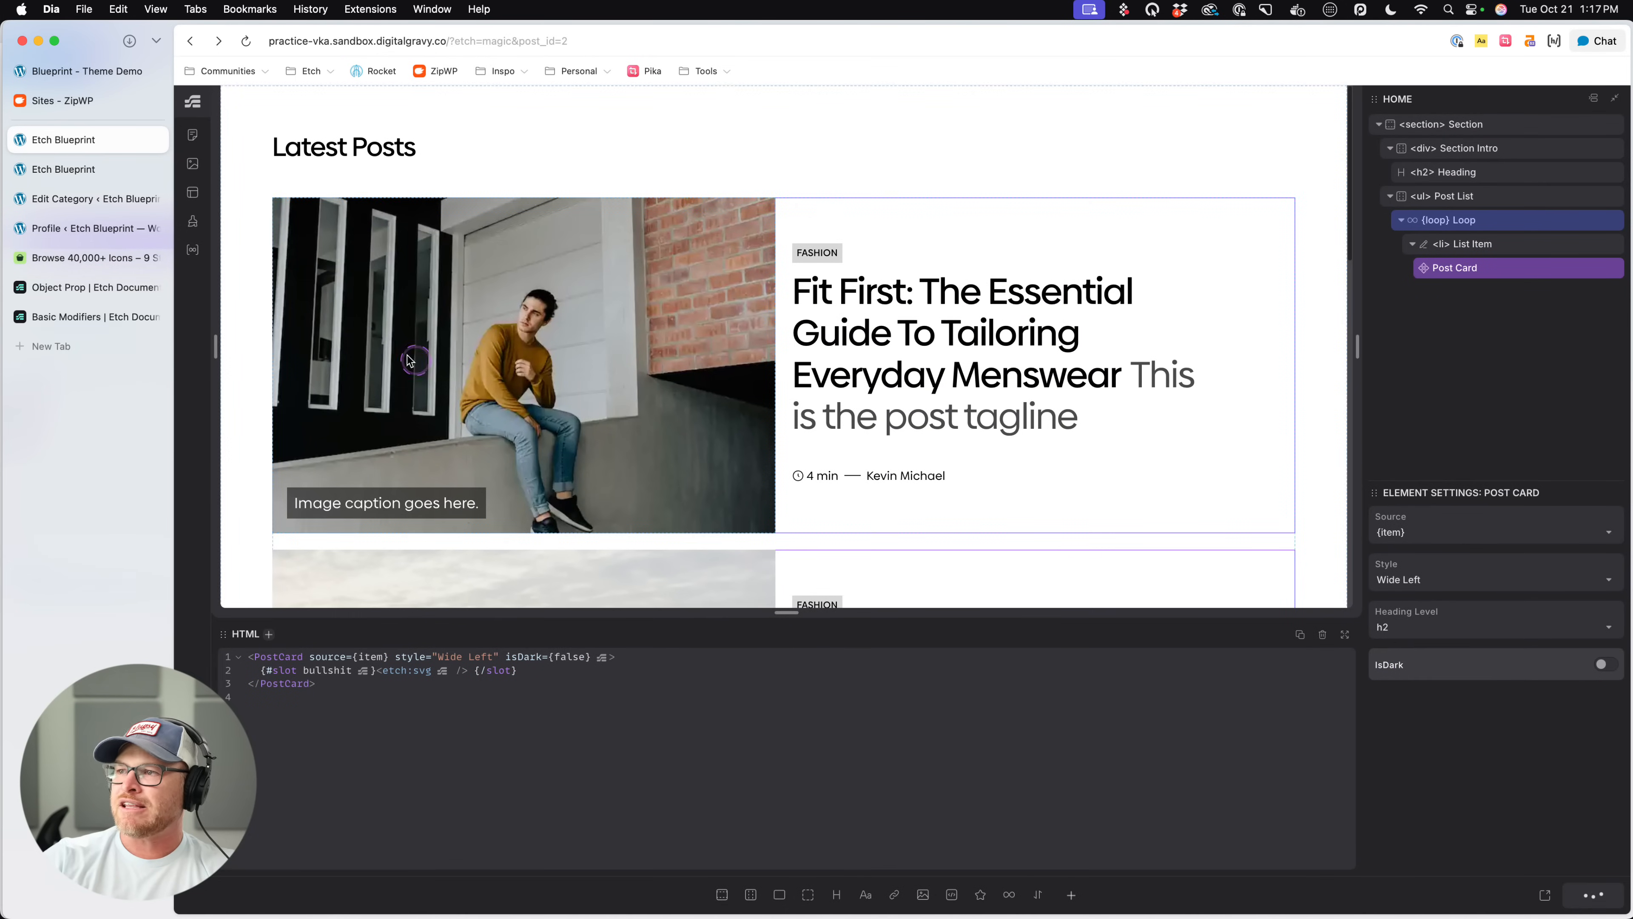
pyautogui.click(72, 173)
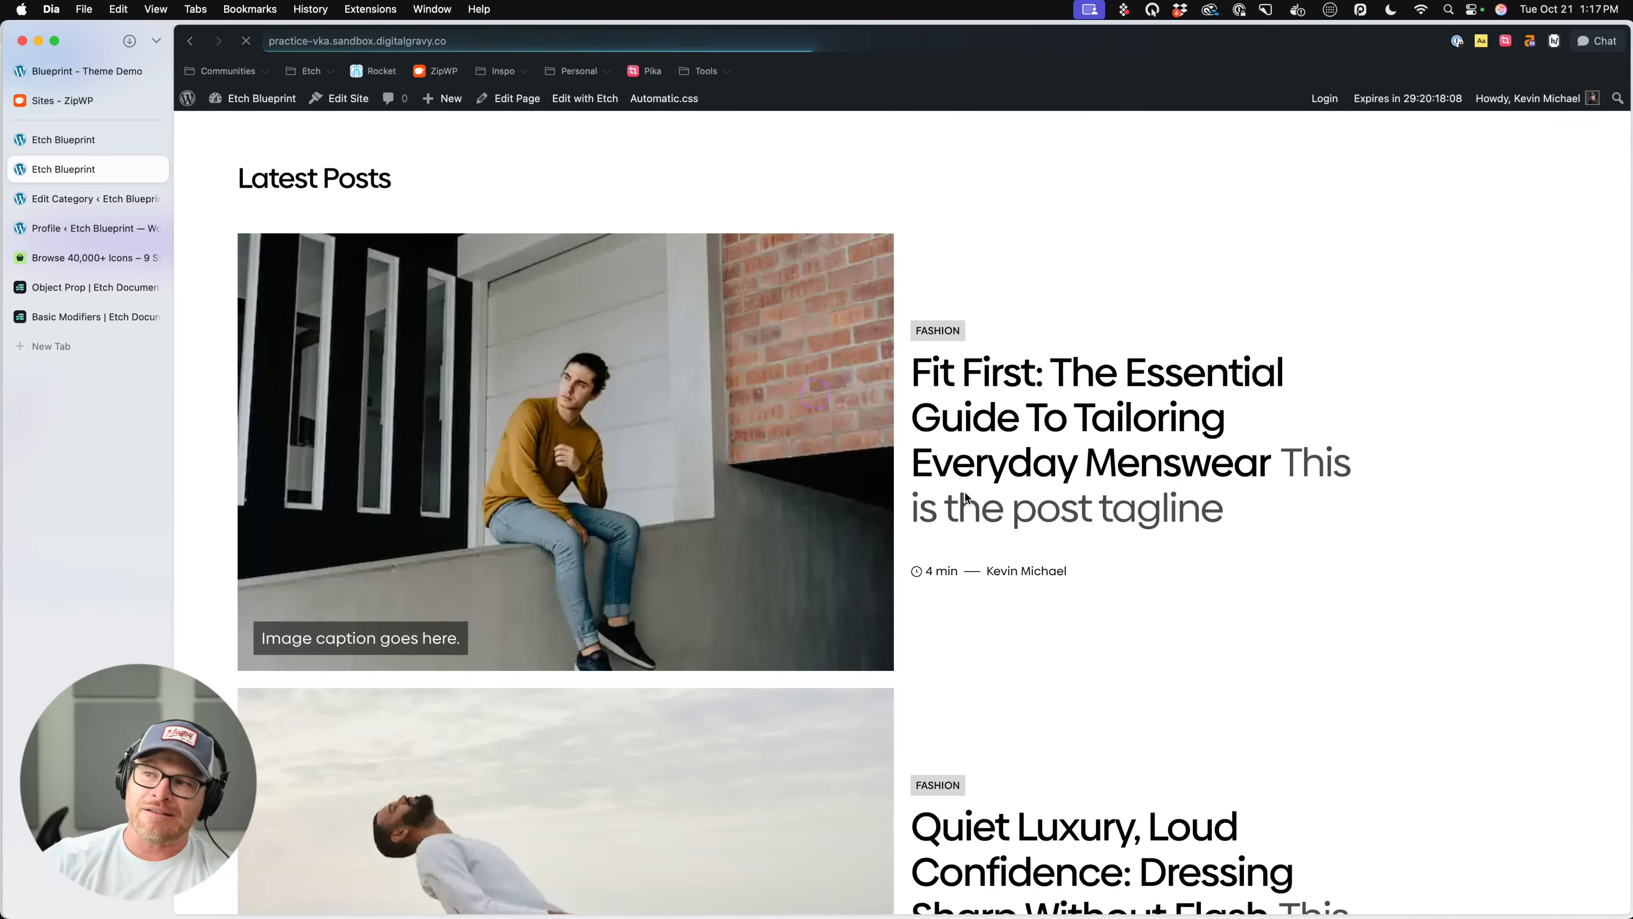
# - Turn on the Post Card's isDark option, set its style to Wide Right, save, and check the reloaded live page
pyautogui.click(84, 147)
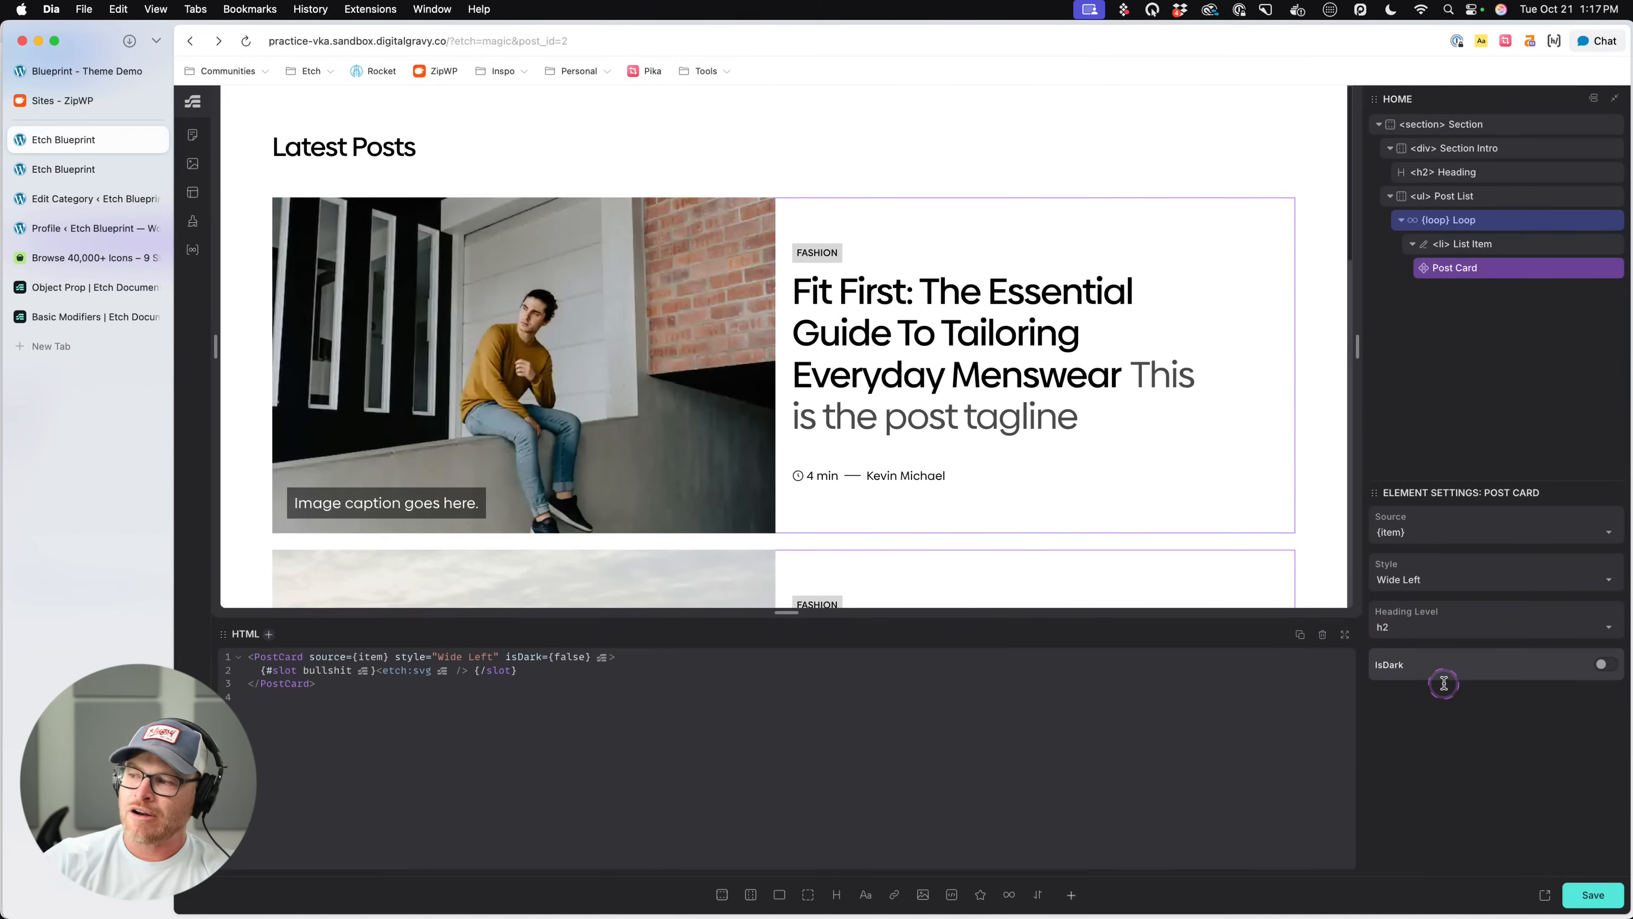
pyautogui.click(1606, 664)
pyautogui.click(1429, 574)
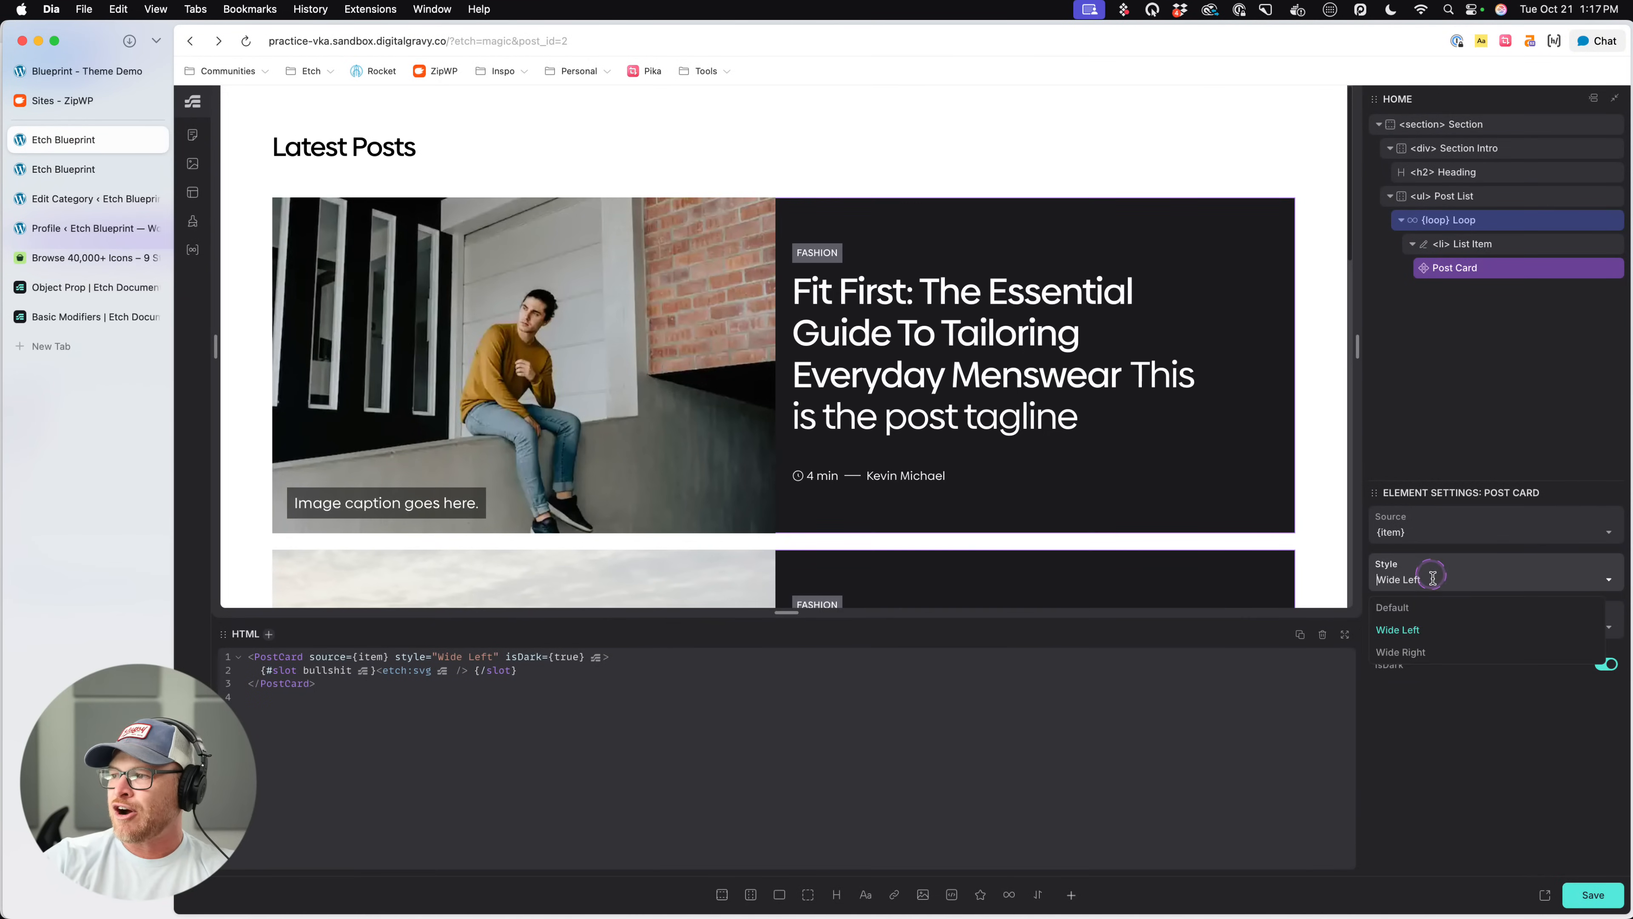
pyautogui.click(1413, 650)
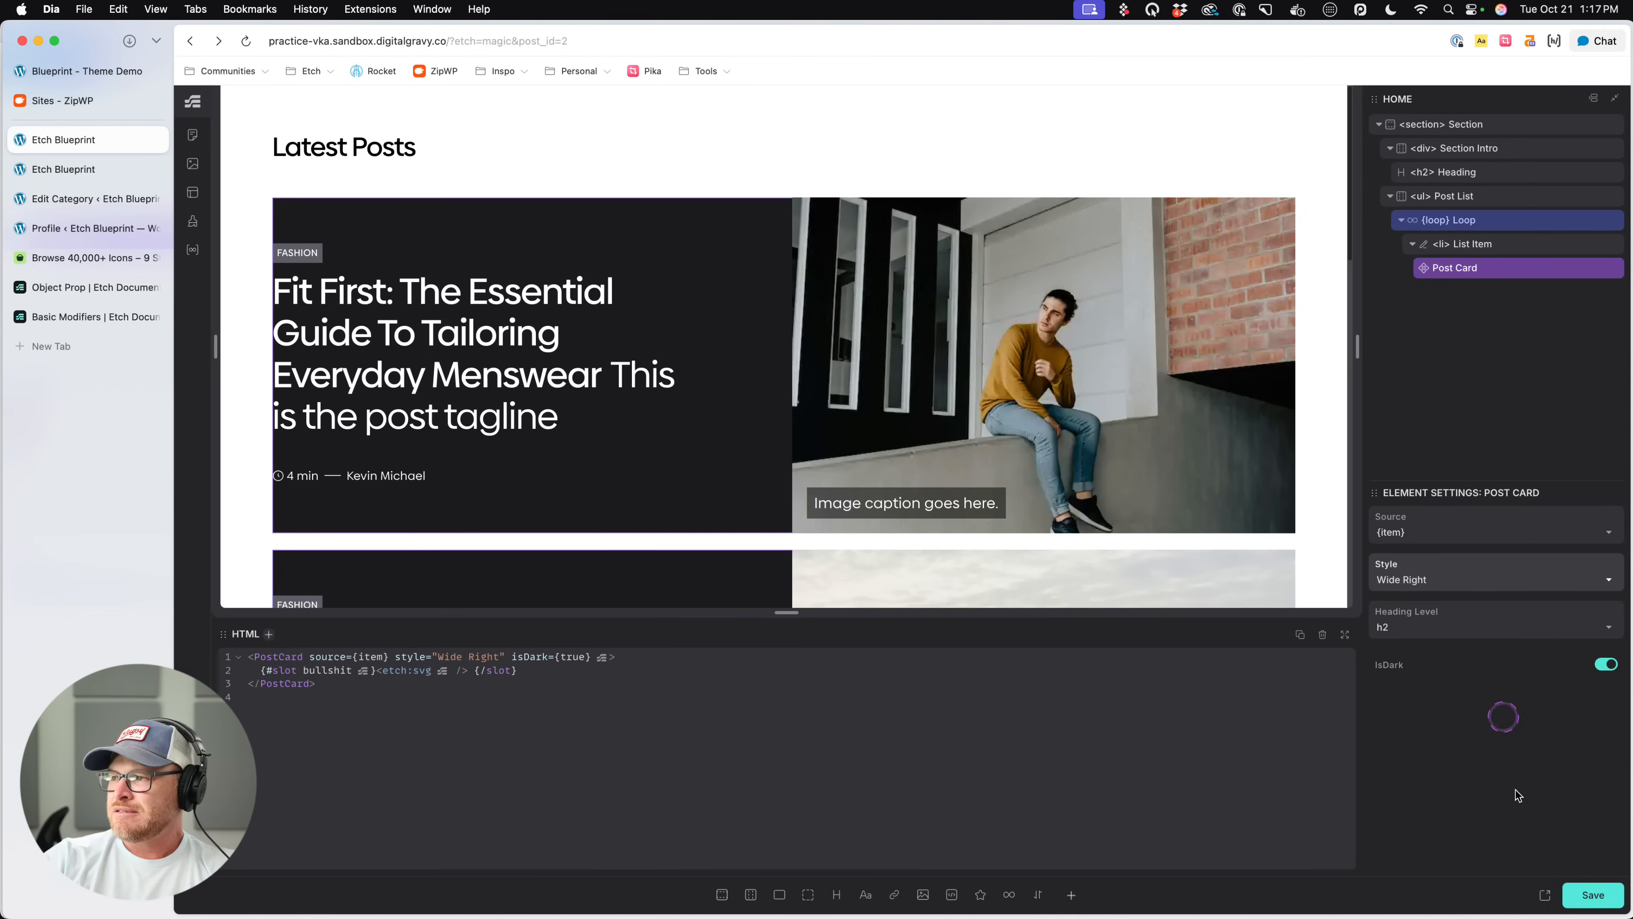
pyautogui.click(1584, 892)
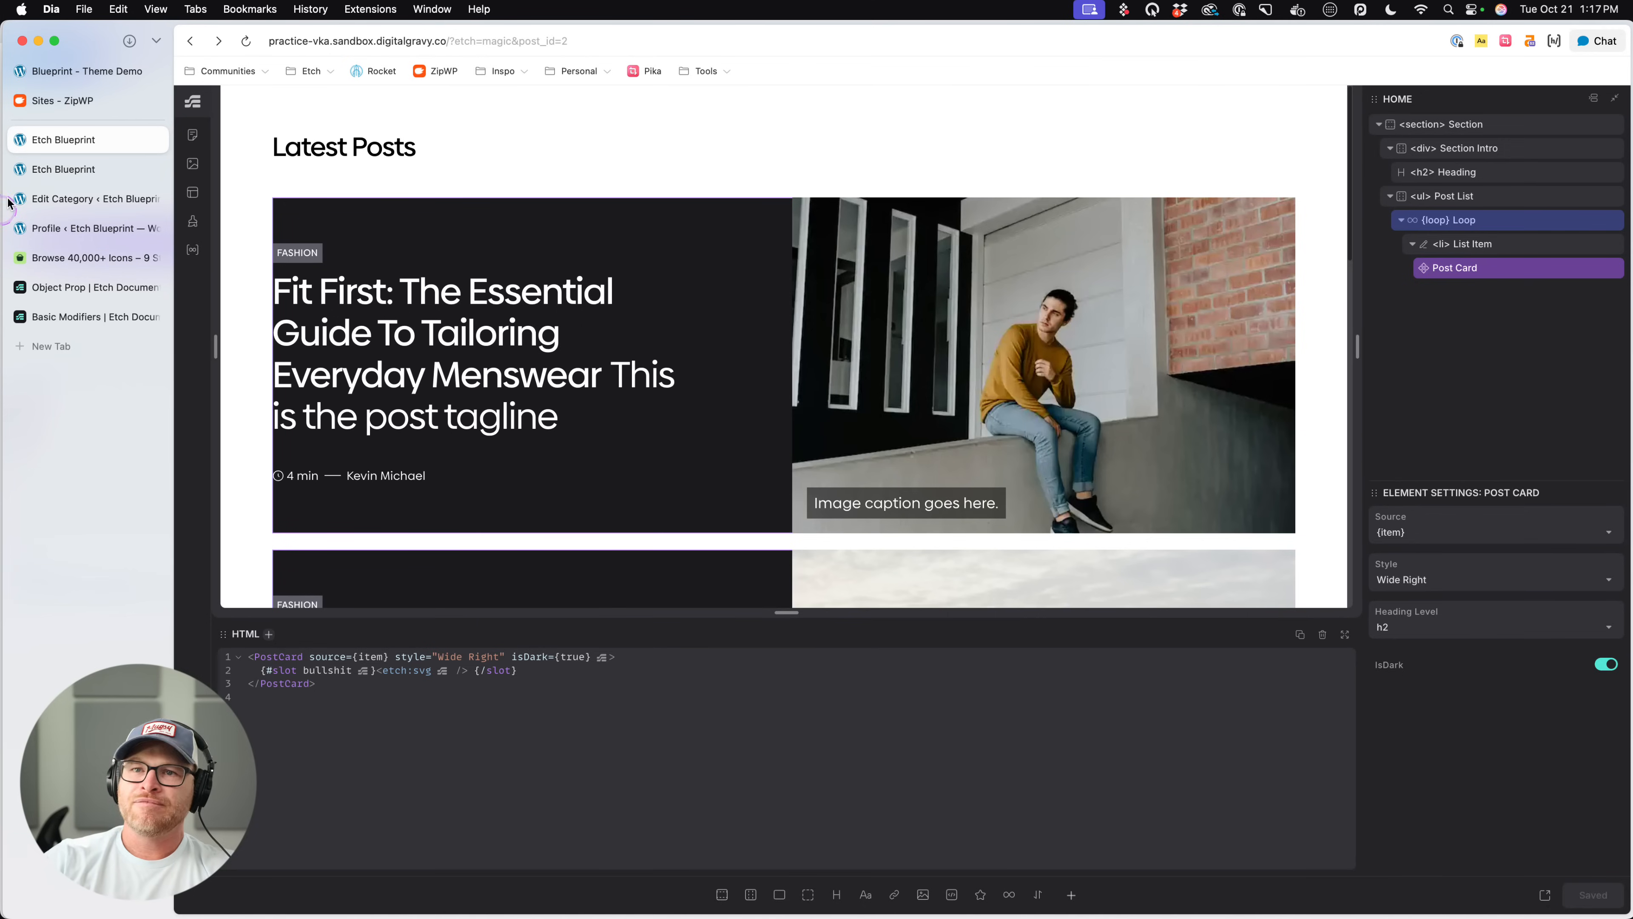
pyautogui.click(86, 171)
pyautogui.press('super+r')
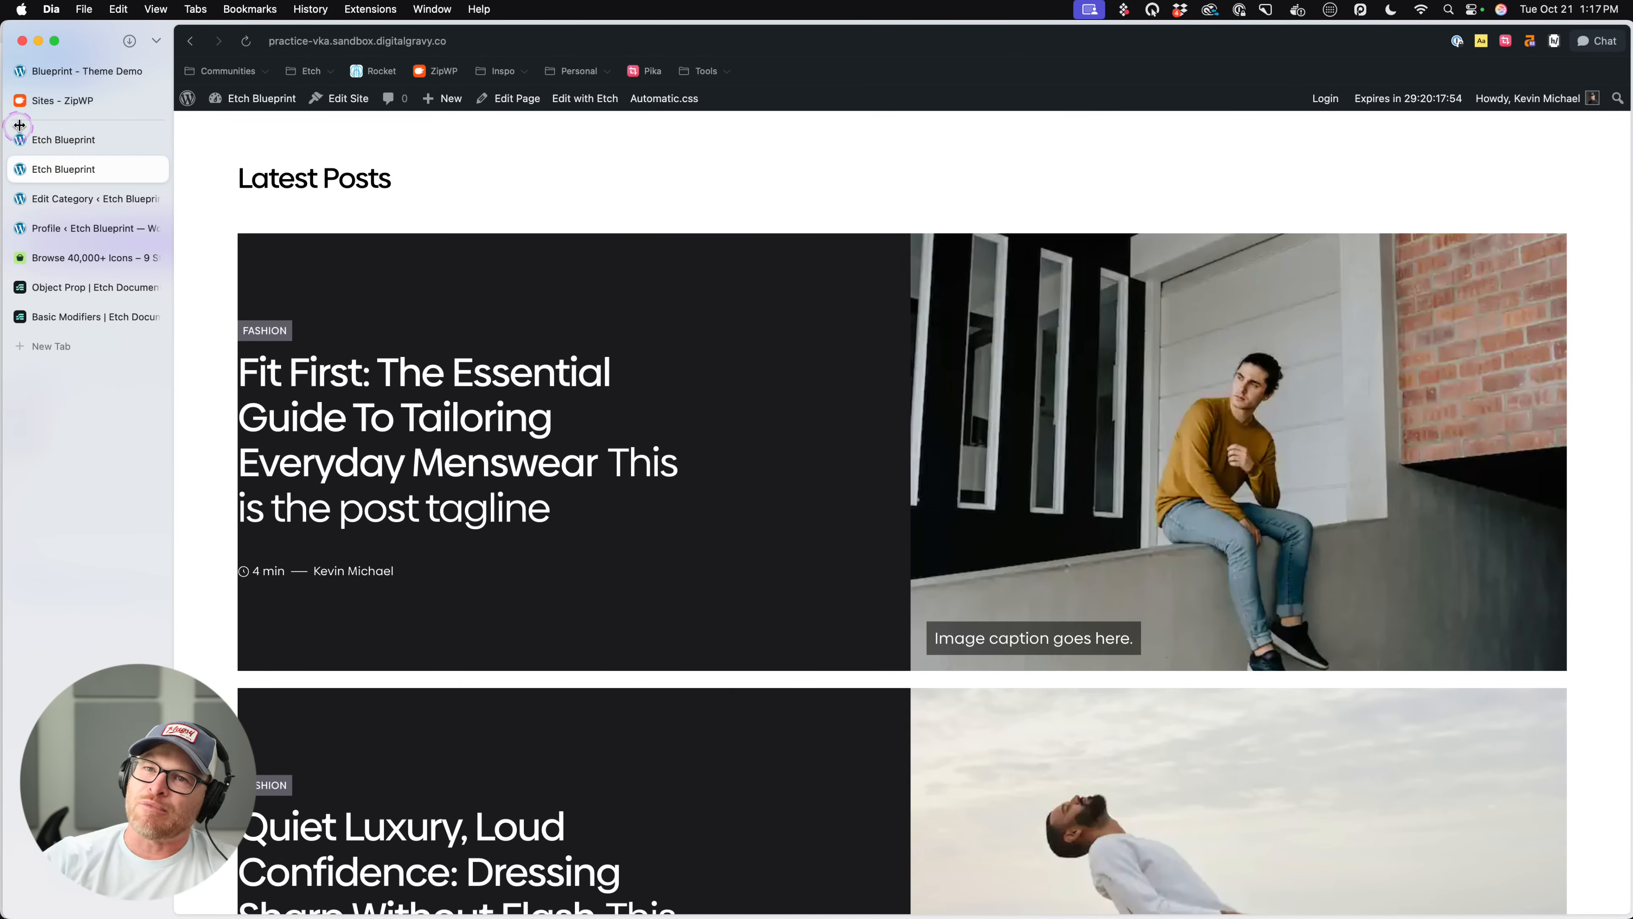
# - Open the Post Card component for editing and check the CSS of its Heading and Content Wrapper
pyautogui.click(56, 139)
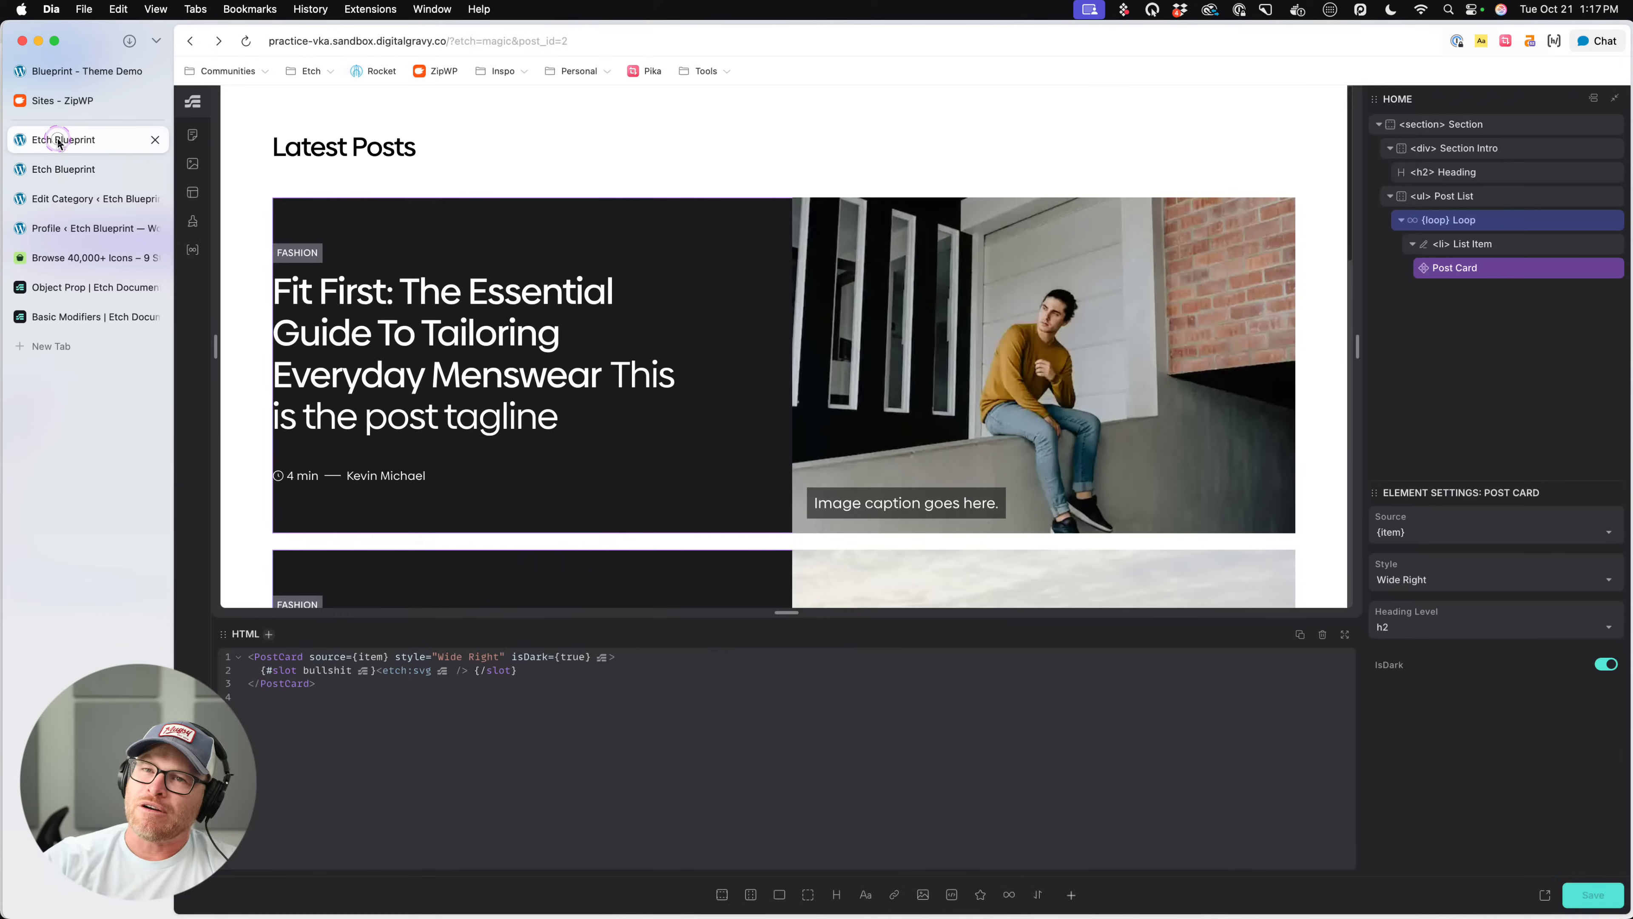
pyautogui.rightClick(1512, 282)
pyautogui.click(1390, 427)
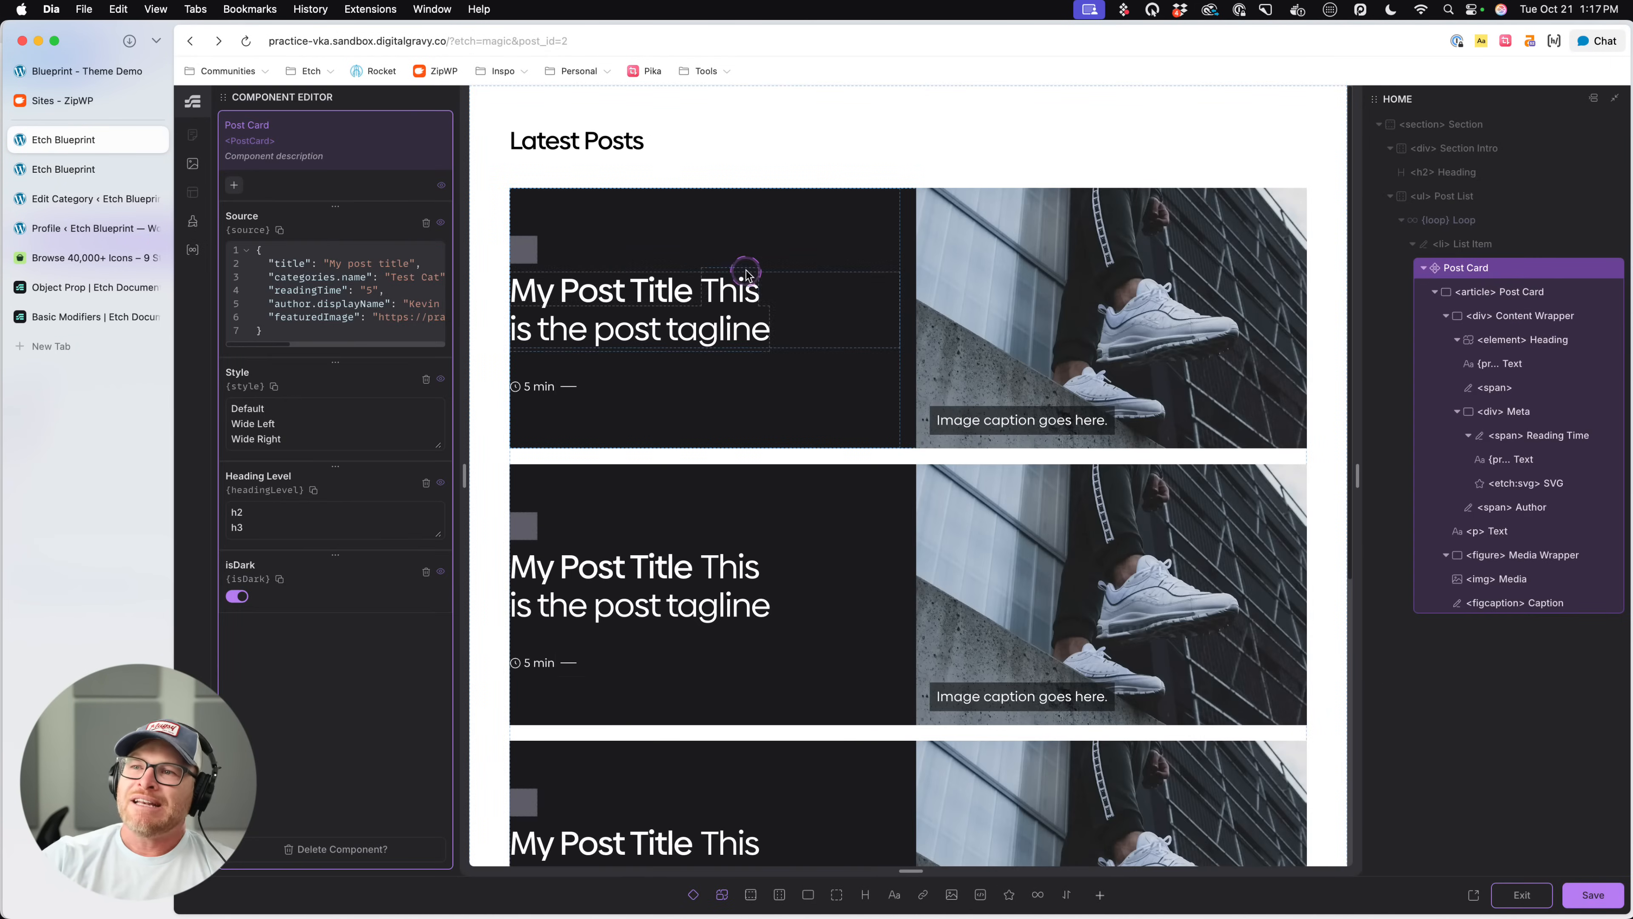
pyautogui.click(835, 289)
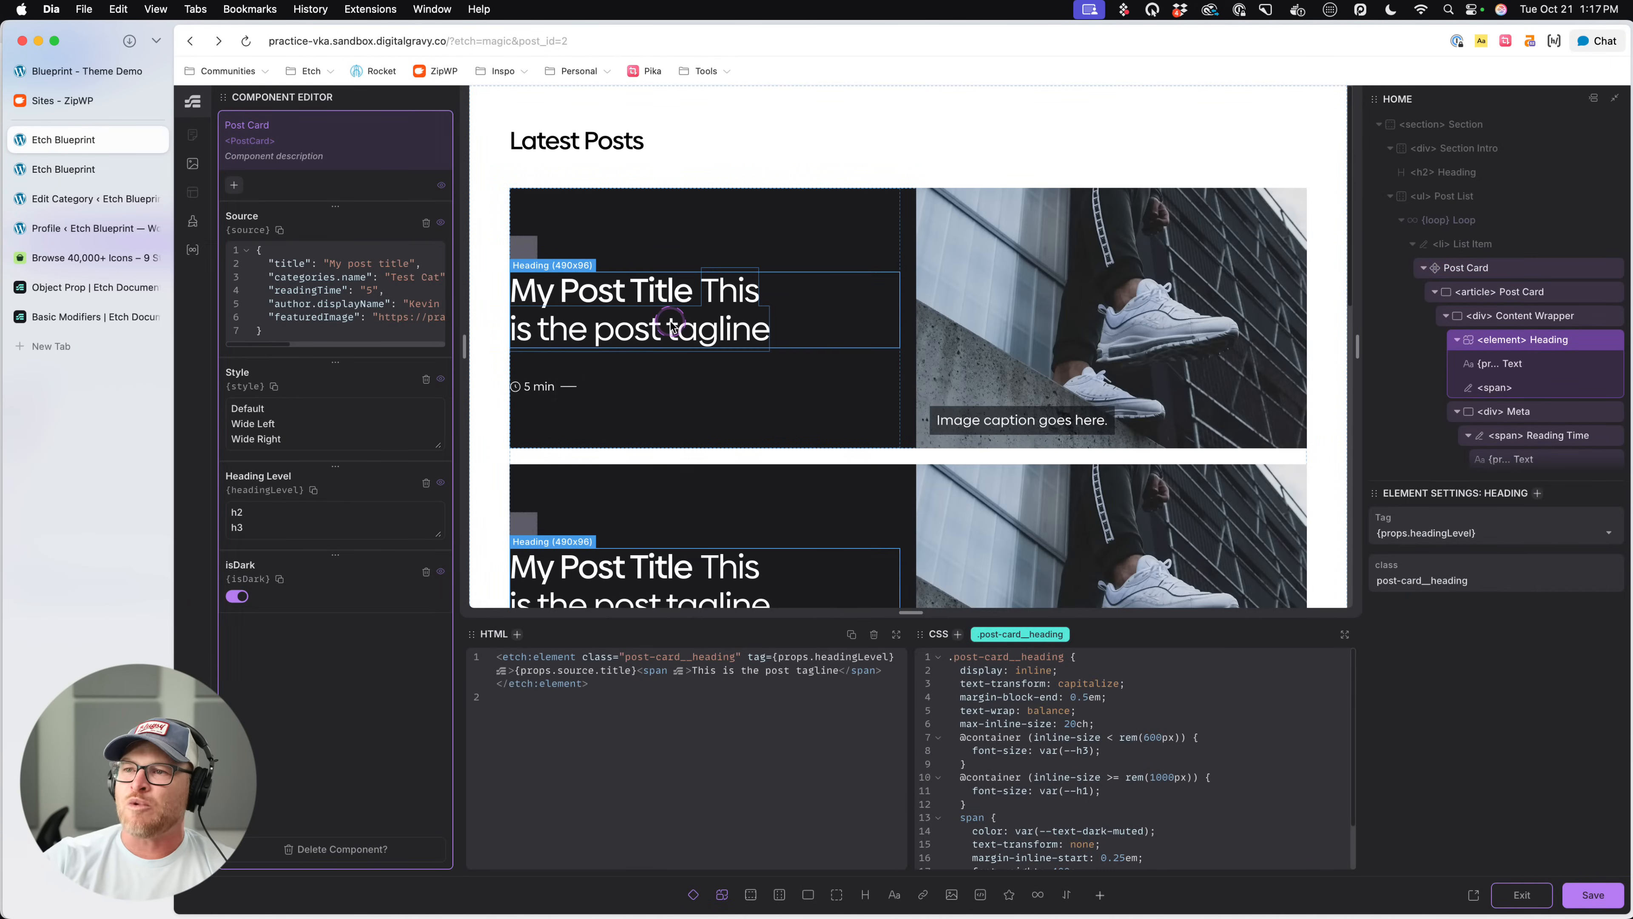
pyautogui.click(814, 241)
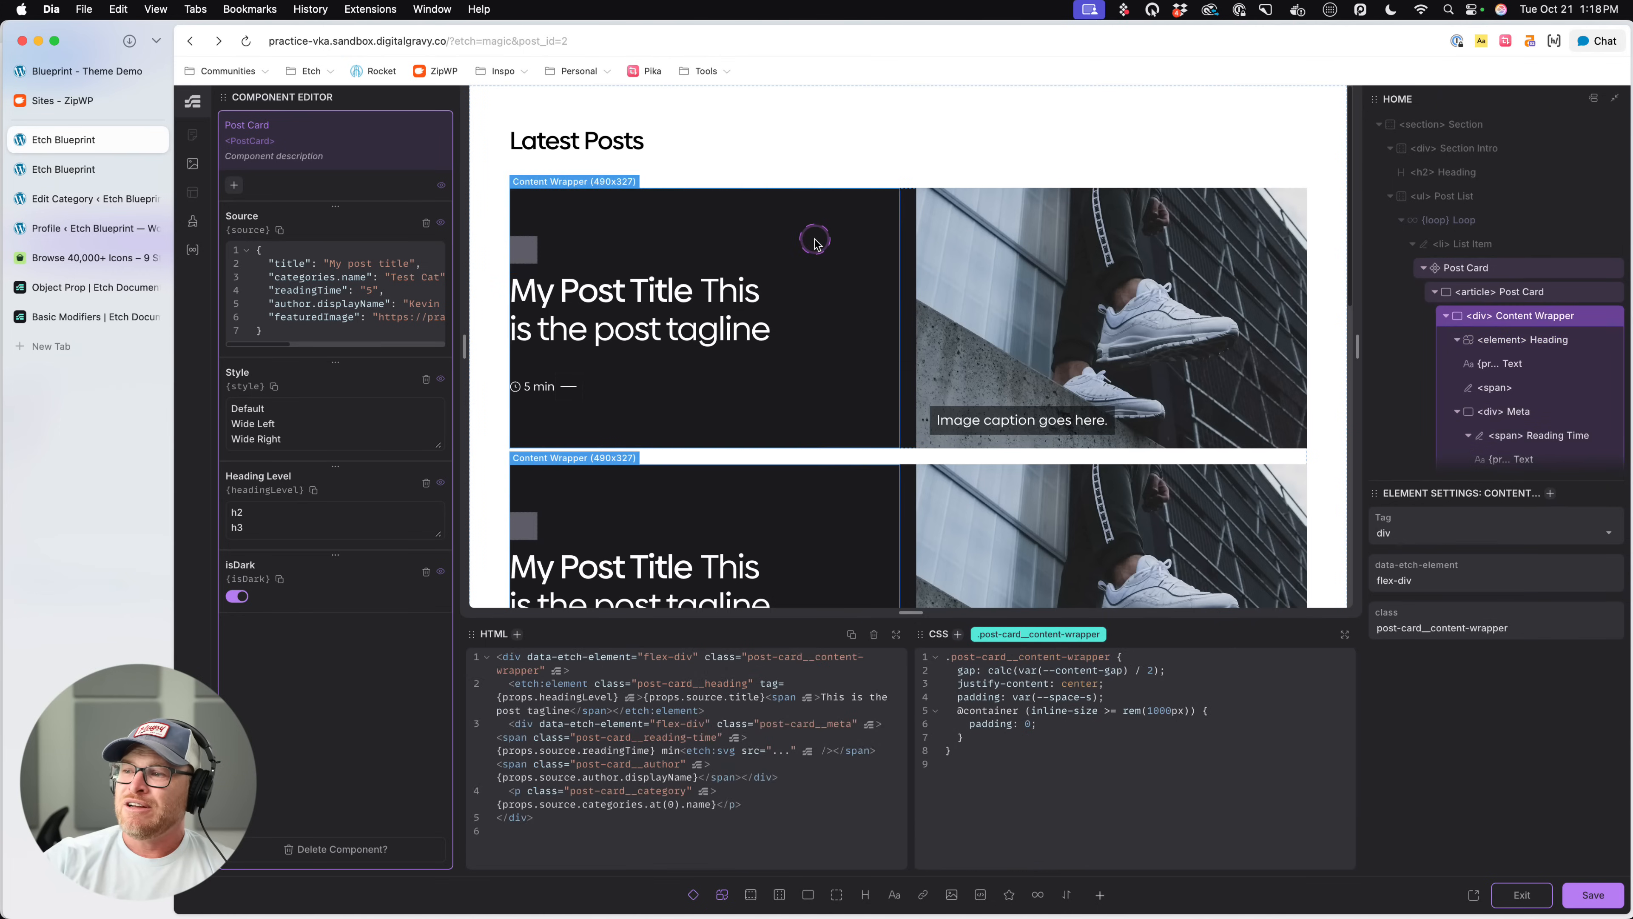
pyautogui.click(1135, 666)
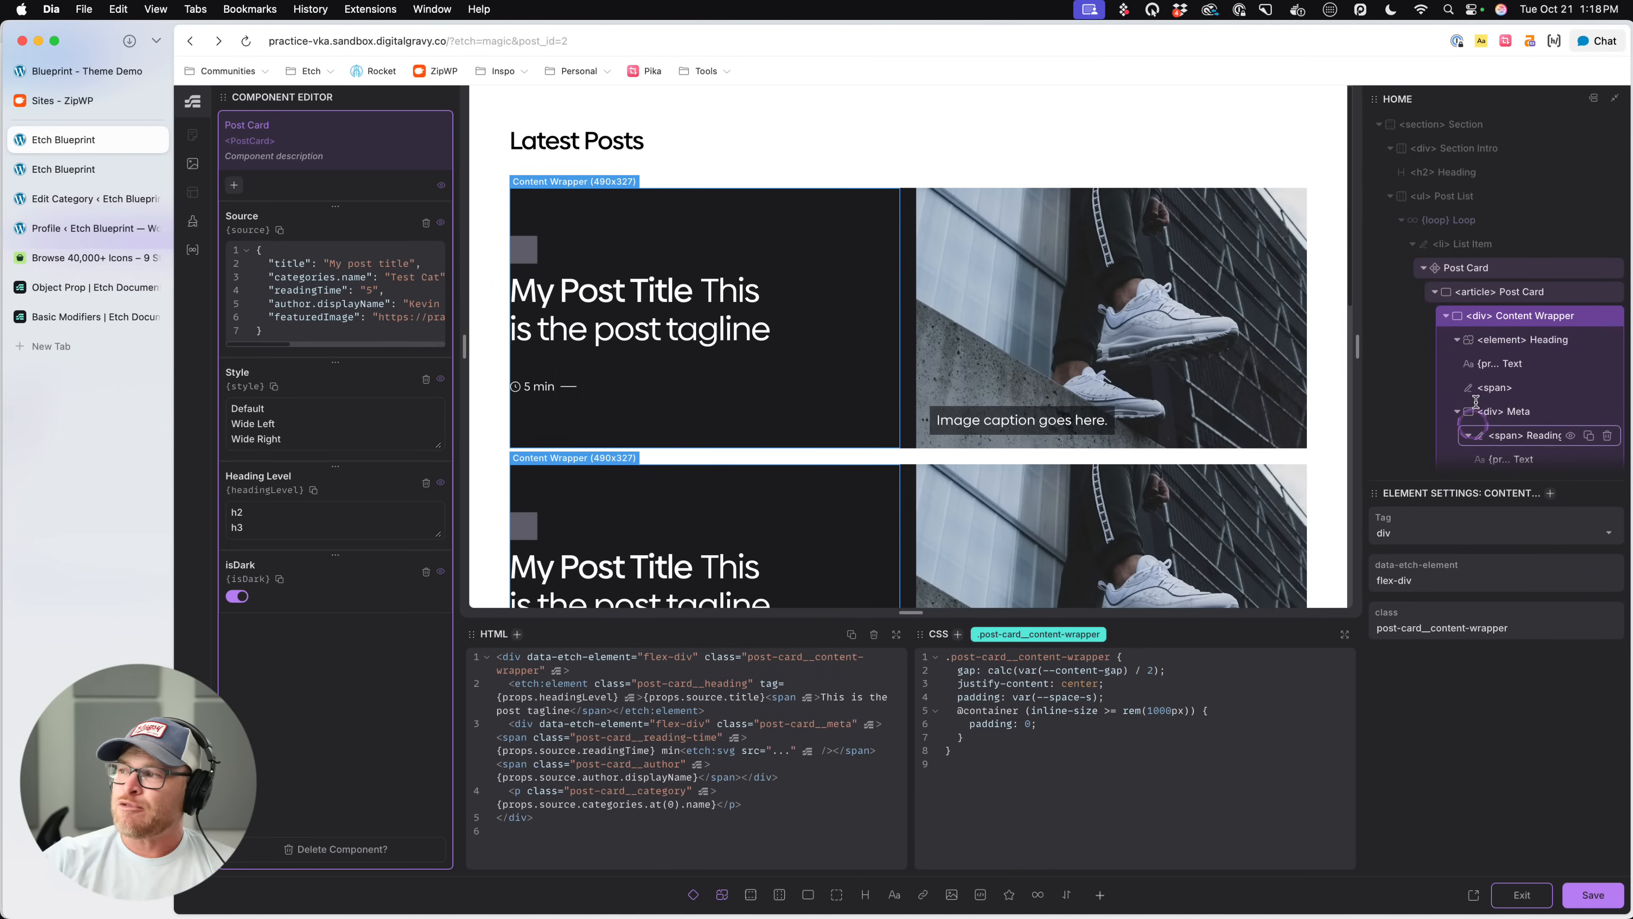
# - Nest a .post-card__content-wrapper rule with padding: var(--space-m) in the Post Card's data-card-dark rule and save
pyautogui.scroll(-3, 1507, 380)
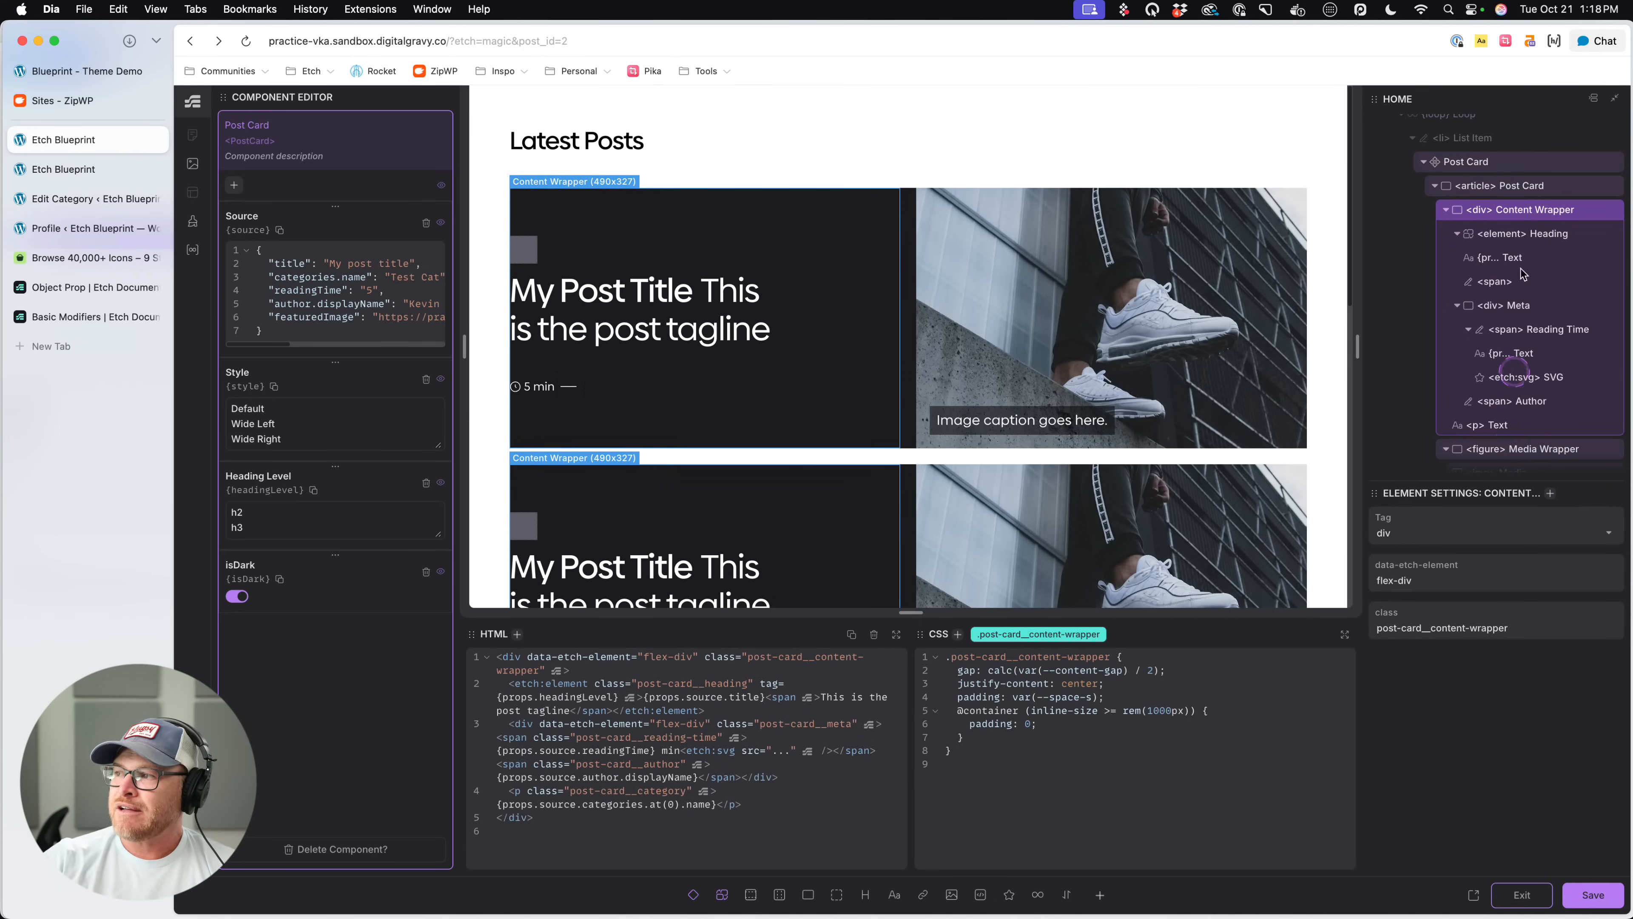
pyautogui.click(1498, 185)
pyautogui.scroll(-5, 1093, 739)
pyautogui.click(1033, 687)
pyautogui.scroll(-1, 1029, 739)
pyautogui.click(1018, 822)
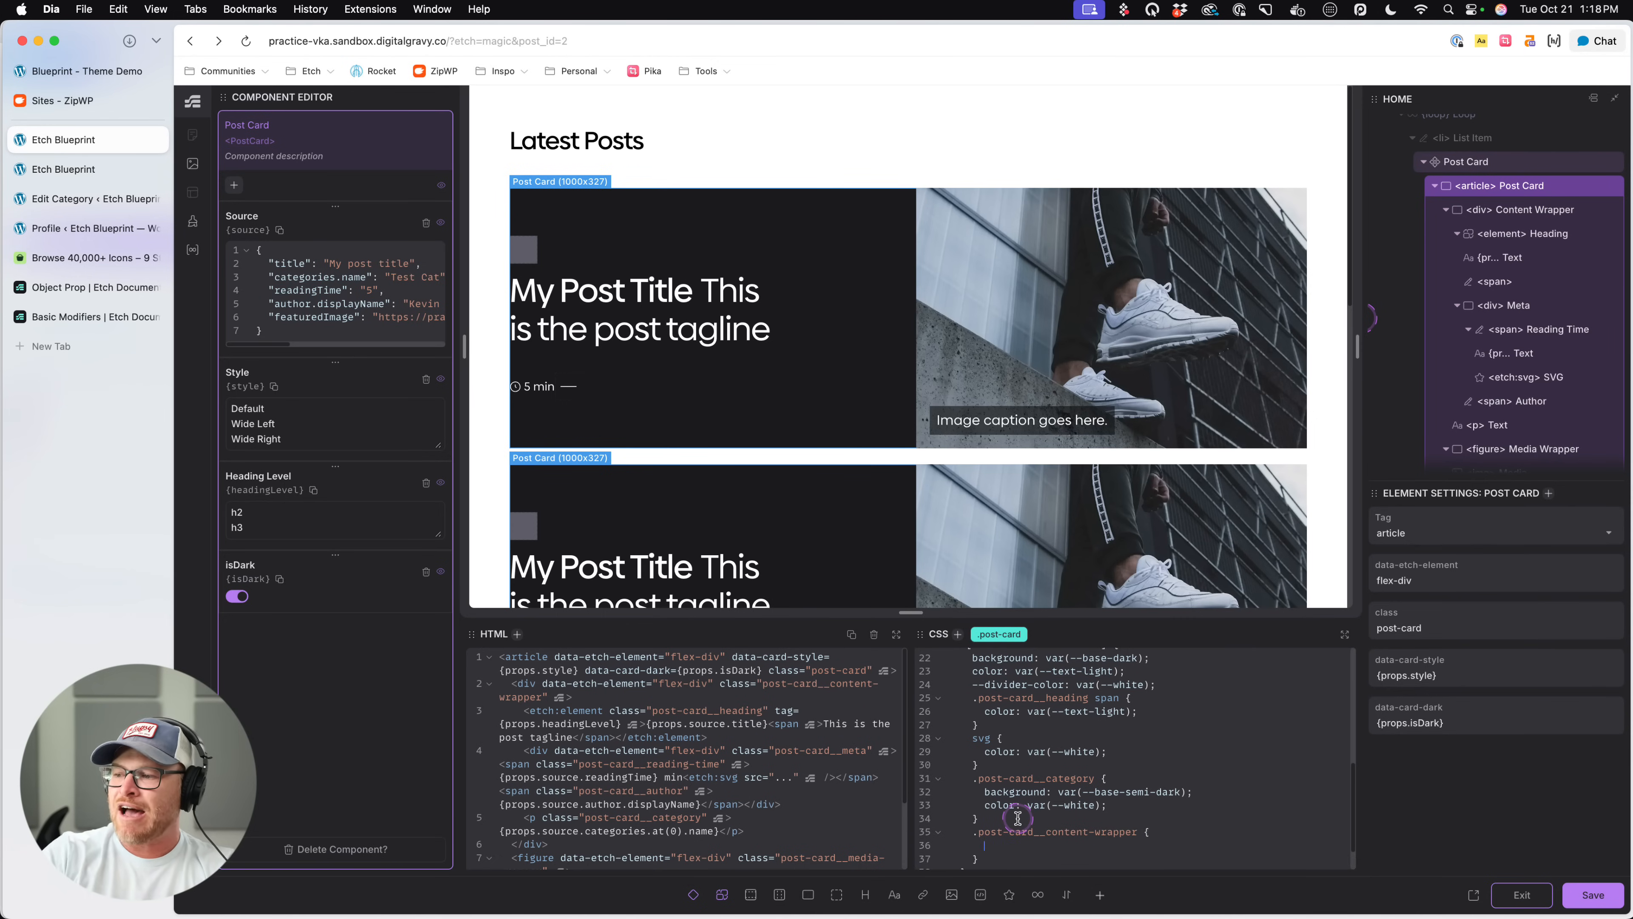
pyautogui.write('padding: var(--space-m);')
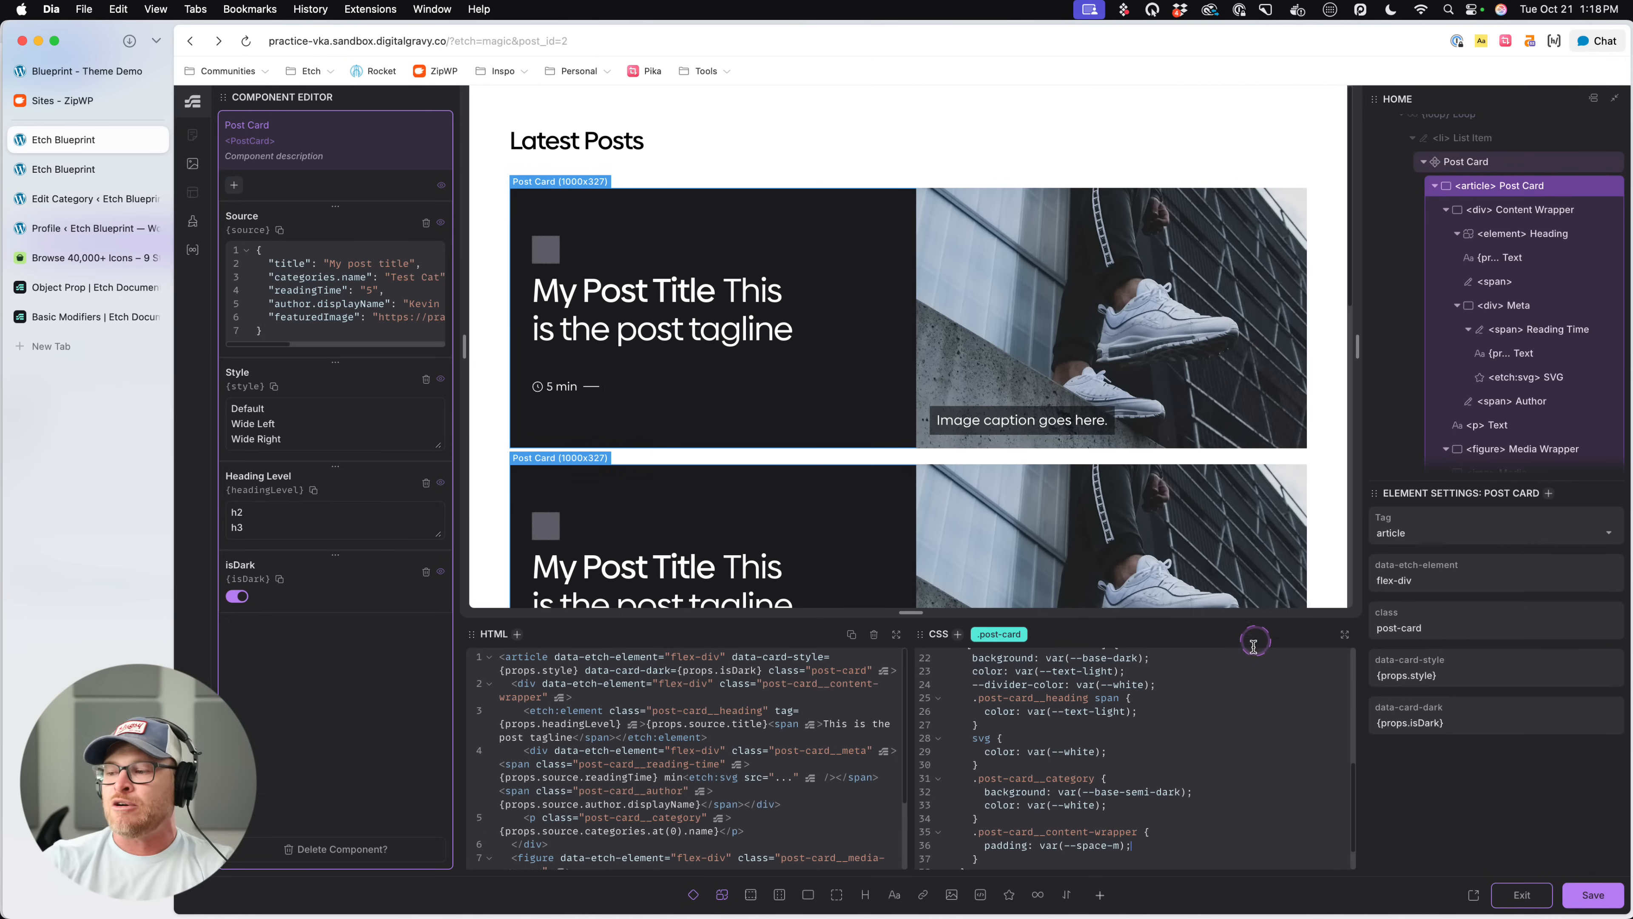
pyautogui.press('super+s')
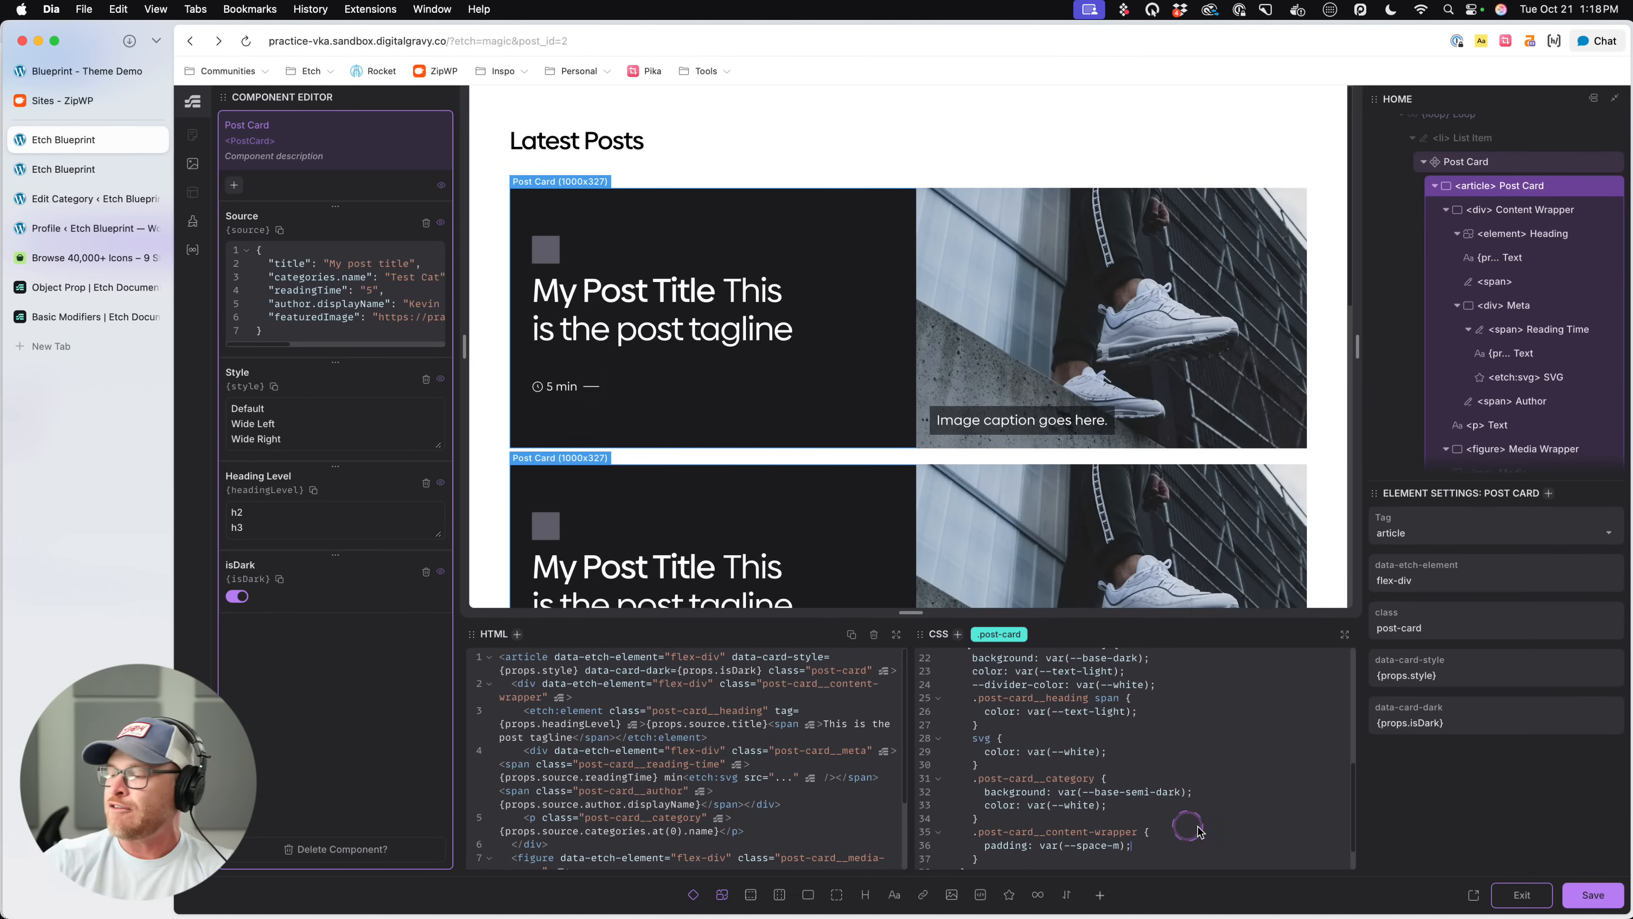
# - Exit the Post Card component and check the content padding of the dark cards on the live page
pyautogui.click(1505, 896)
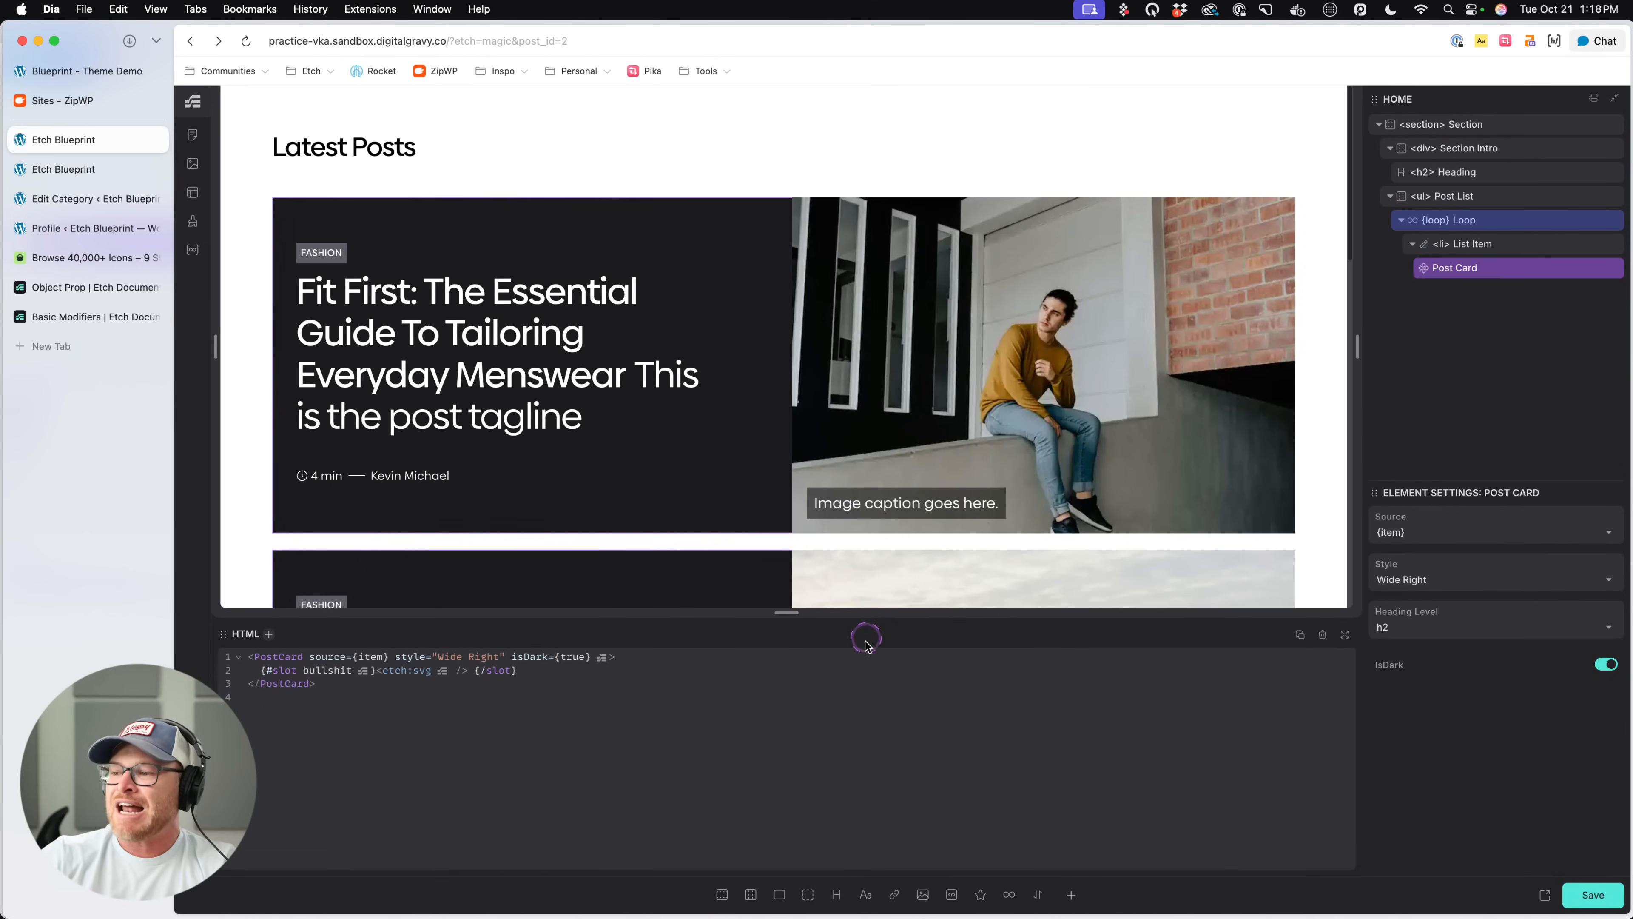
pyautogui.click(93, 177)
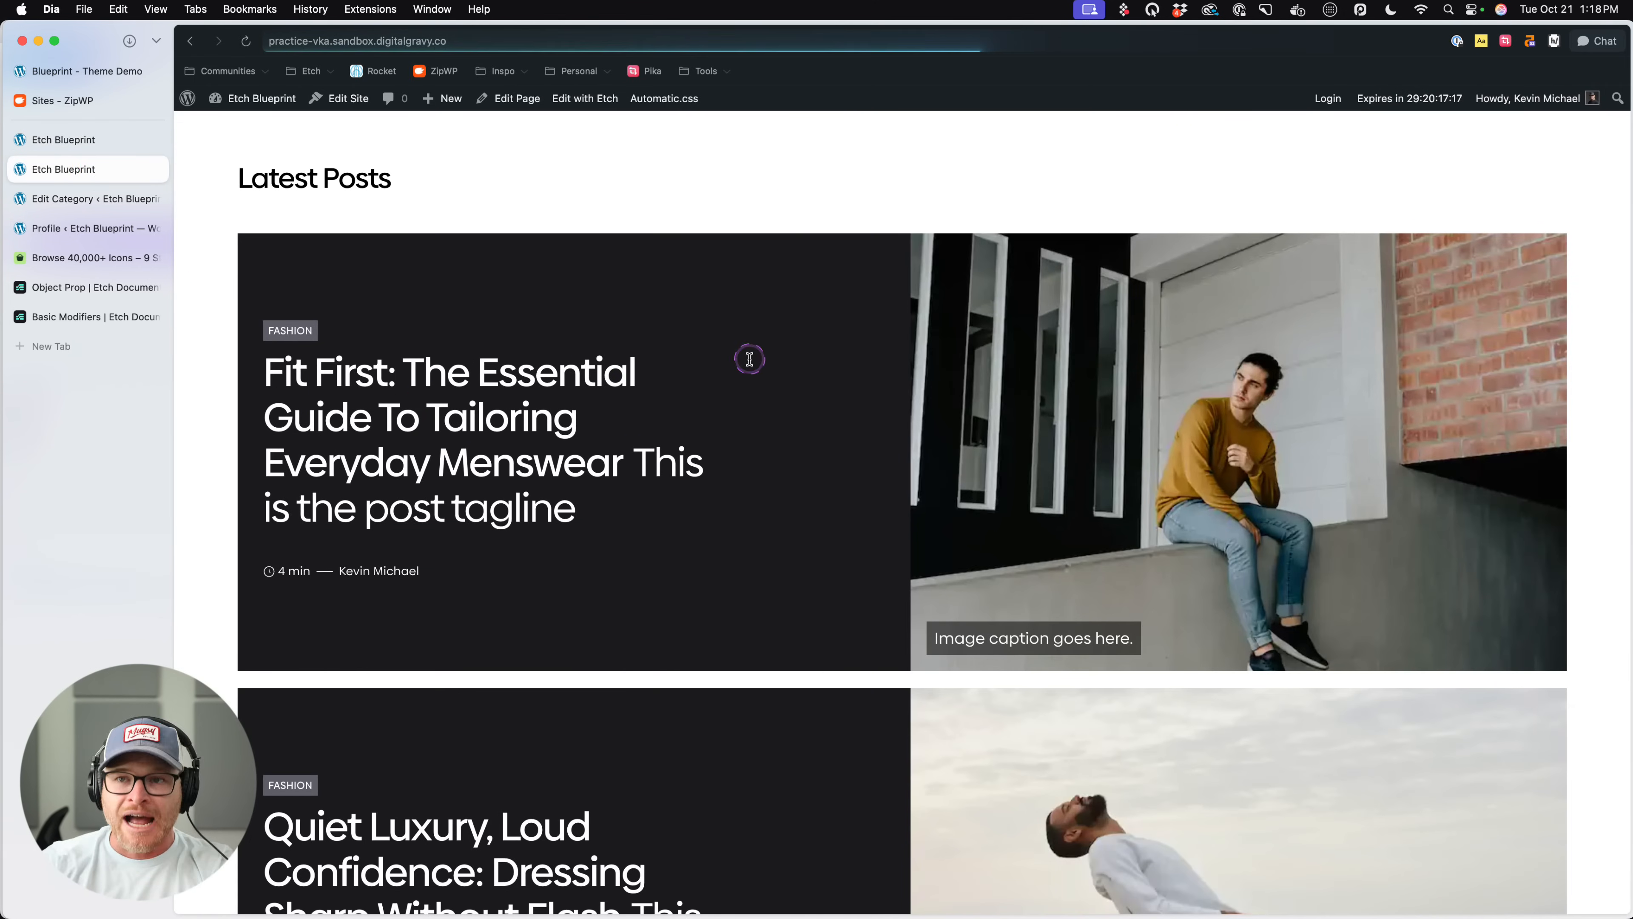
pyautogui.scroll(-6, 746, 406)
pyautogui.scroll(-10, 748, 409)
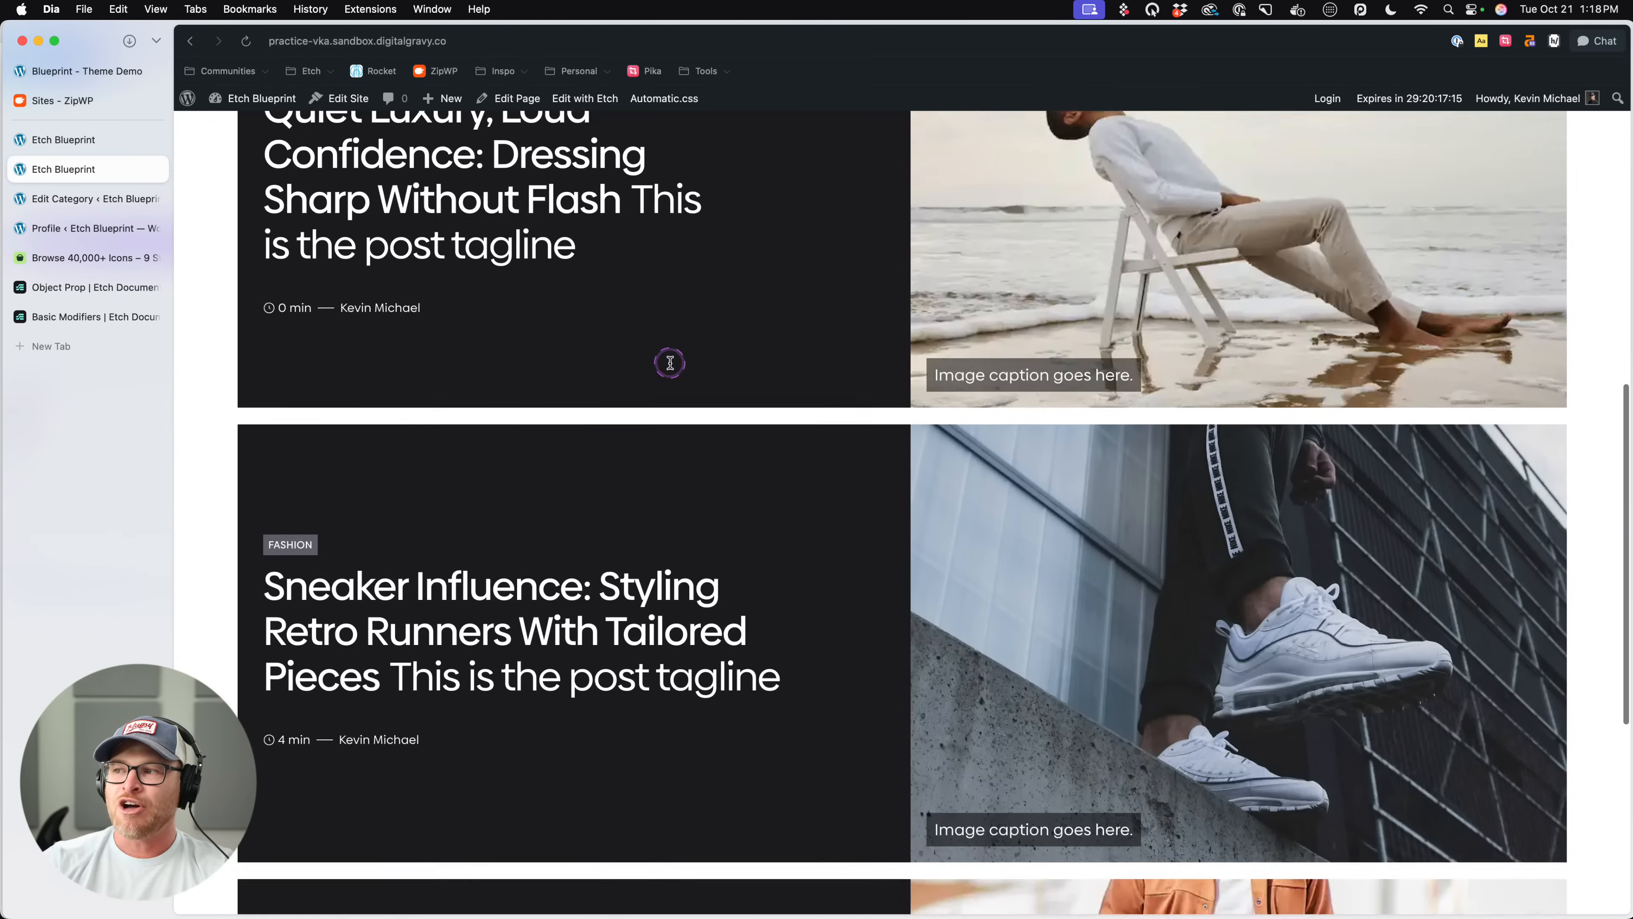
# - Compare the dark Wide Right post cards on the live page with those in the editor
pyautogui.scroll(-3, 662, 344)
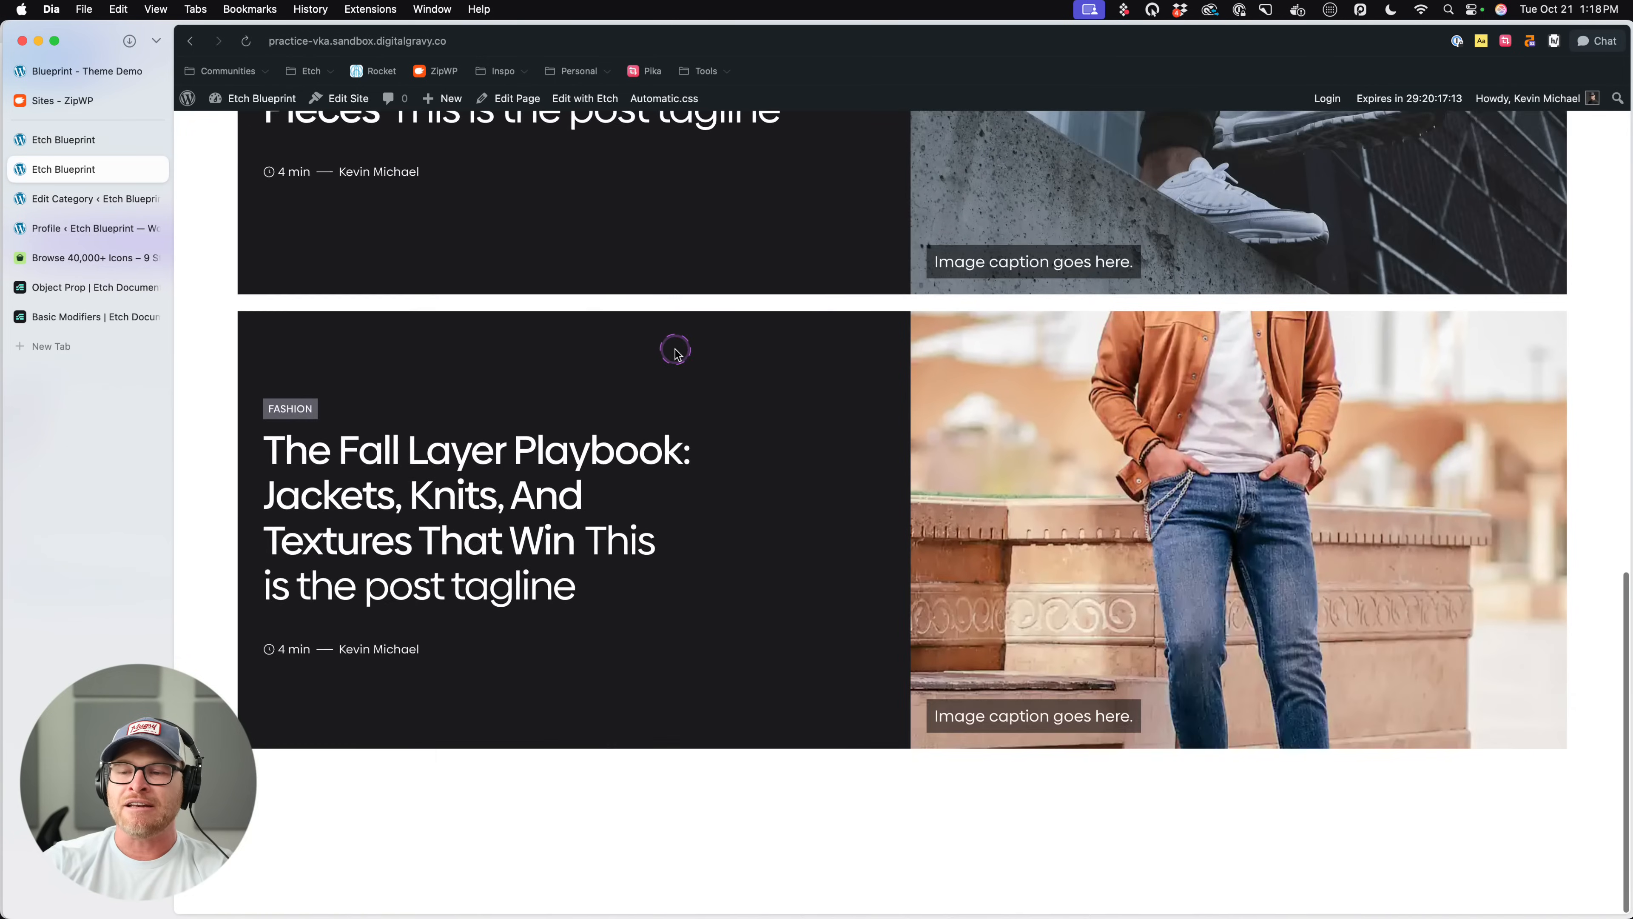
pyautogui.scroll(15, 674, 341)
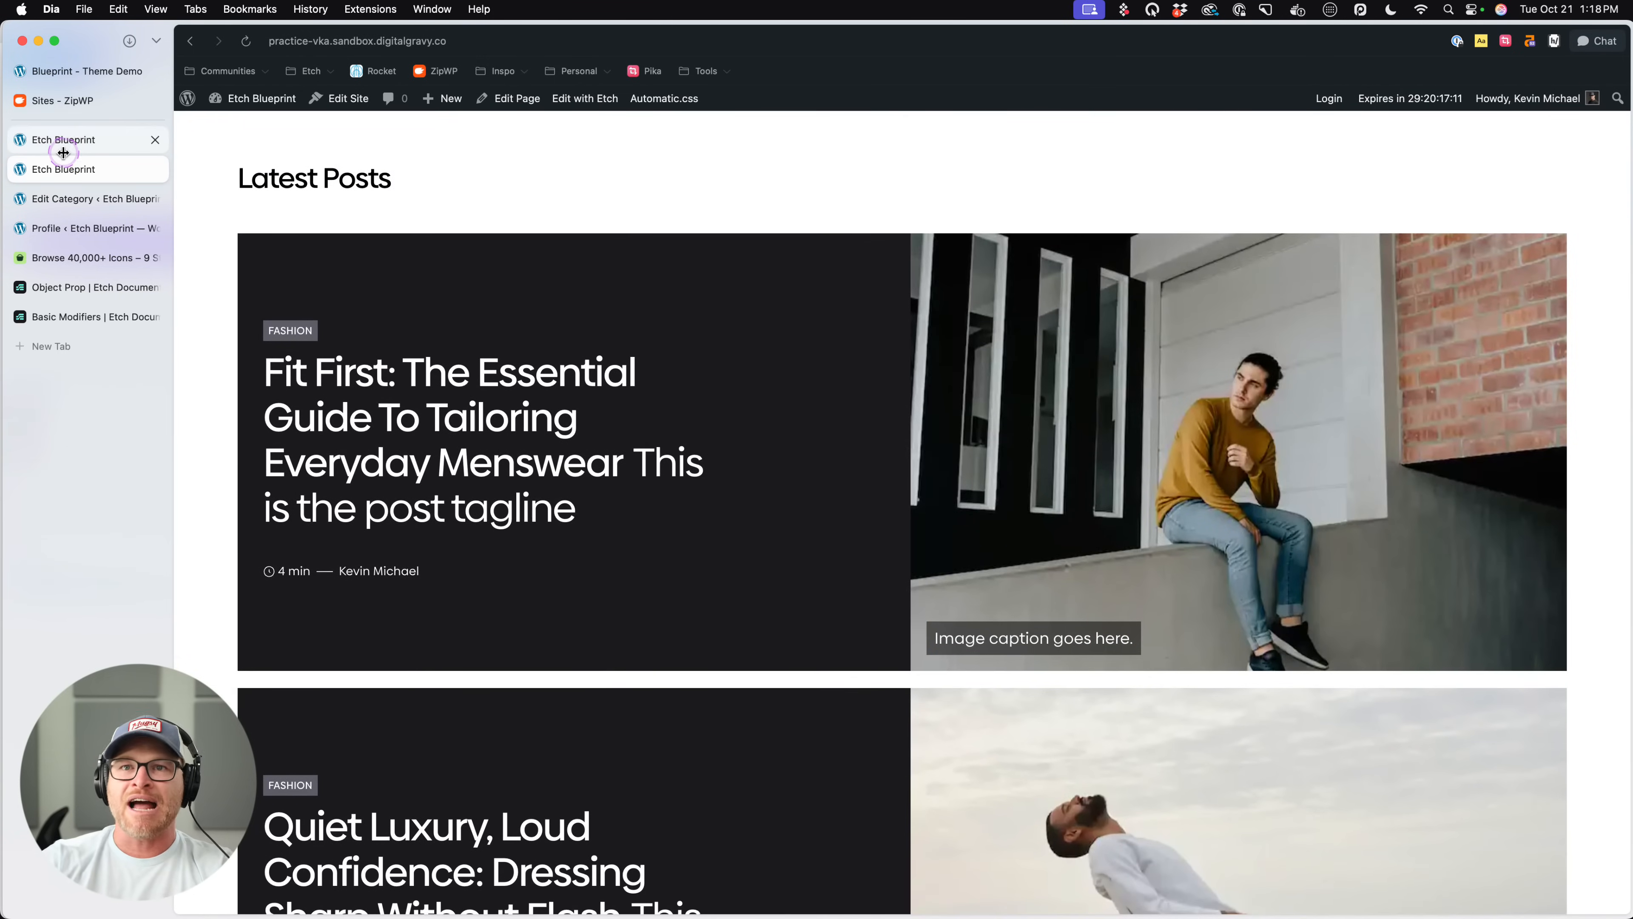
pyautogui.click(93, 141)
pyautogui.click(97, 169)
pyautogui.click(96, 139)
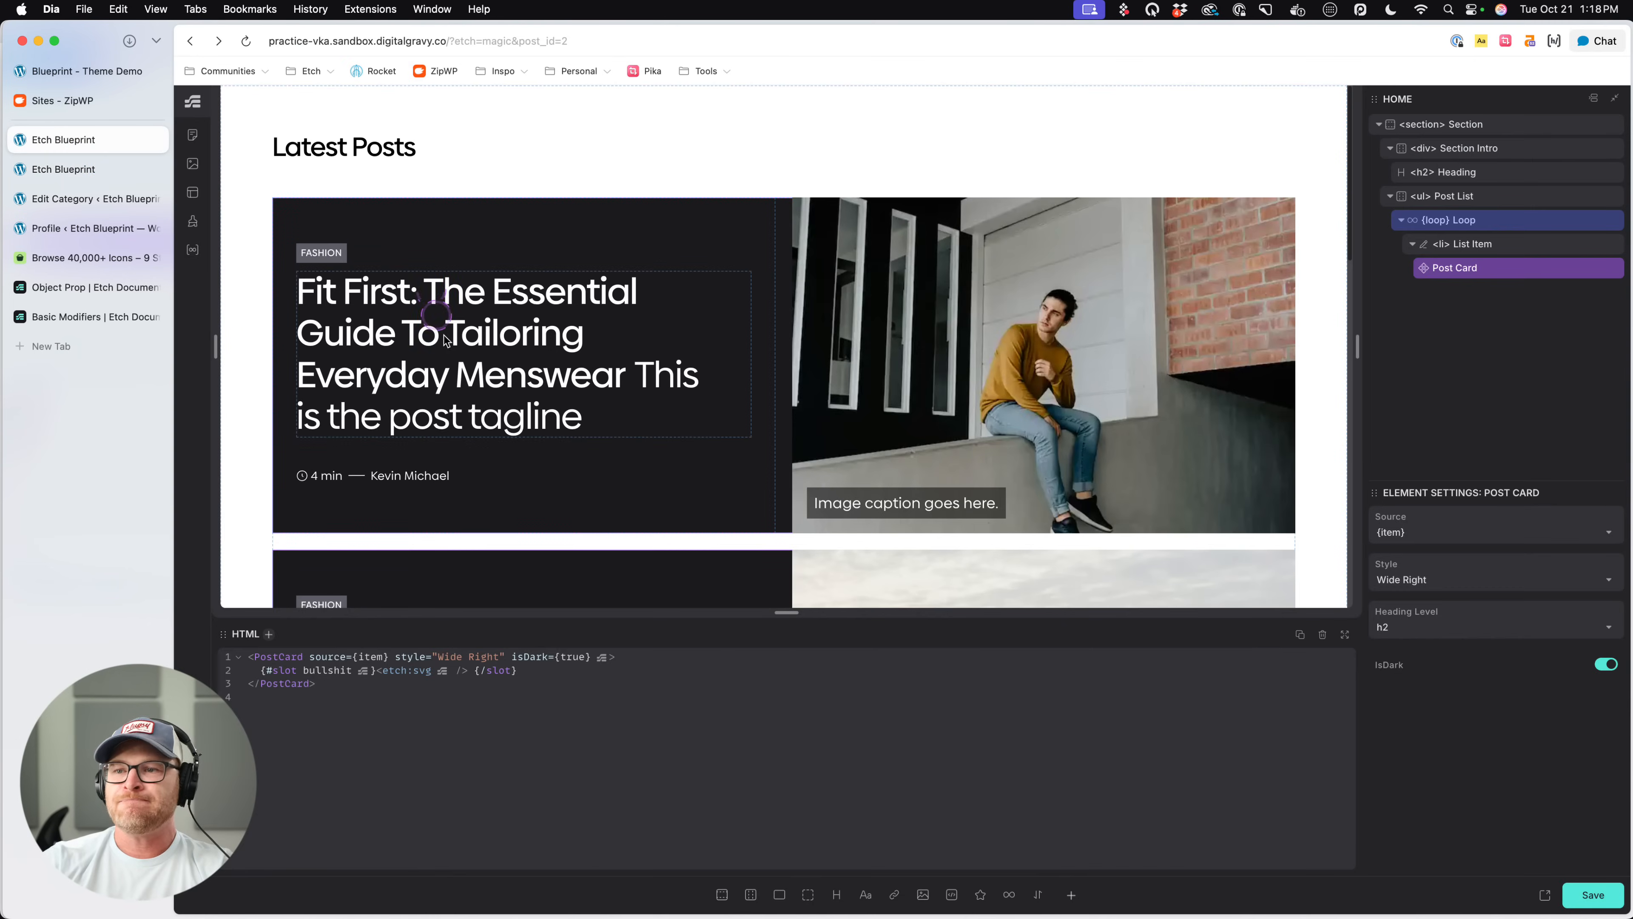
pyautogui.scroll(-5, 443, 340)
pyautogui.click(97, 169)
pyautogui.scroll(-5, 1005, 444)
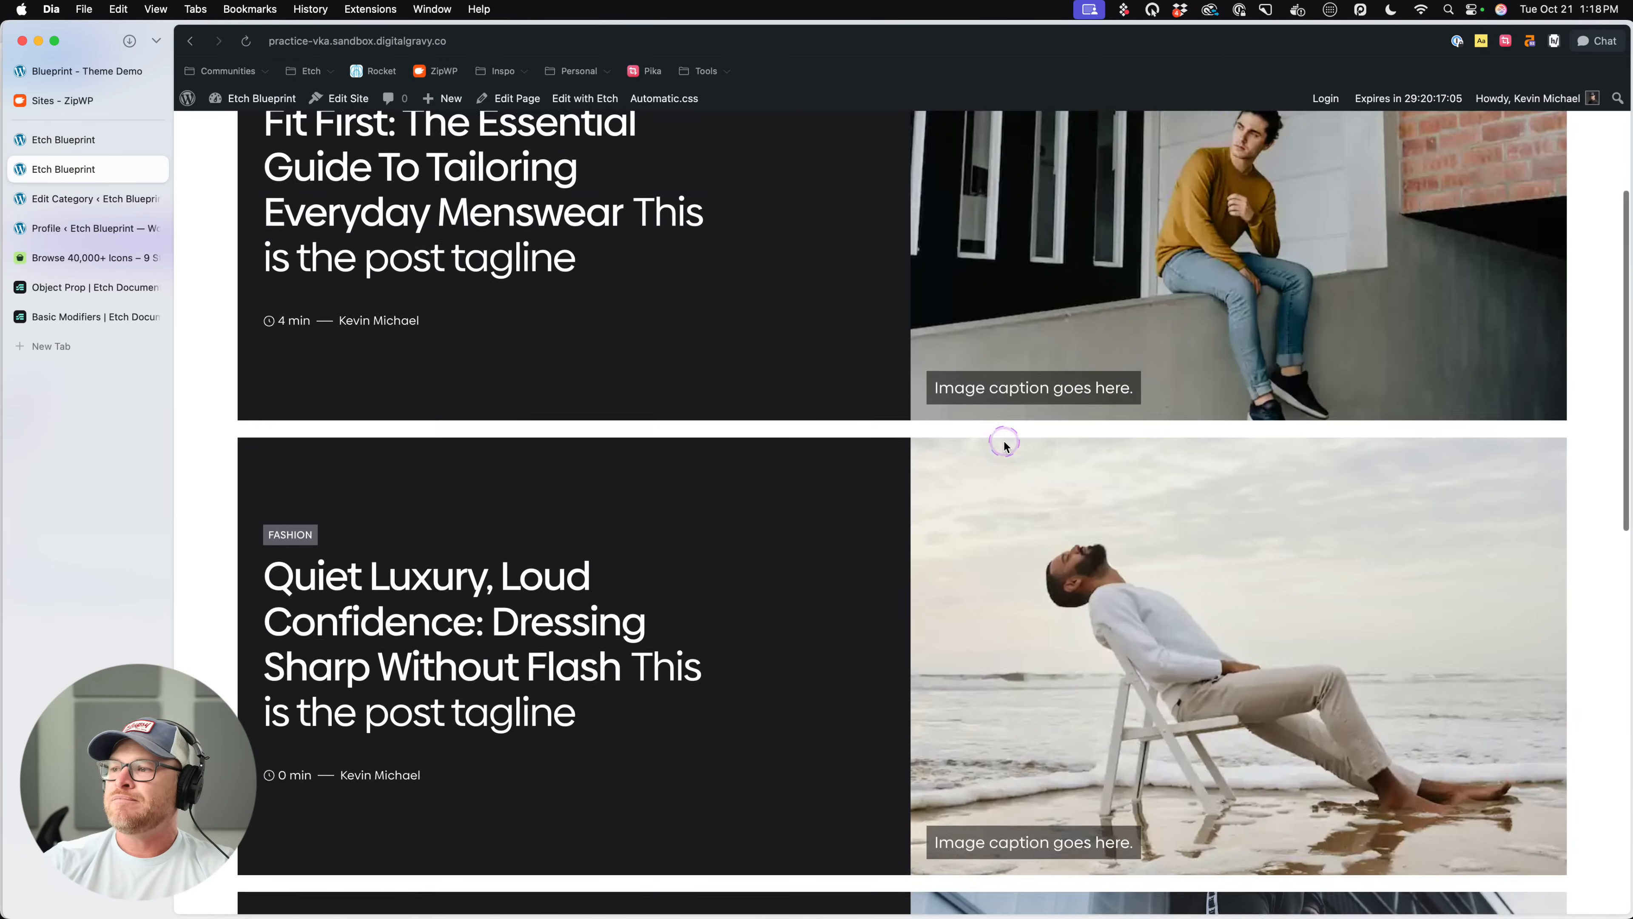
pyautogui.scroll(5, 715, 369)
pyautogui.click(103, 140)
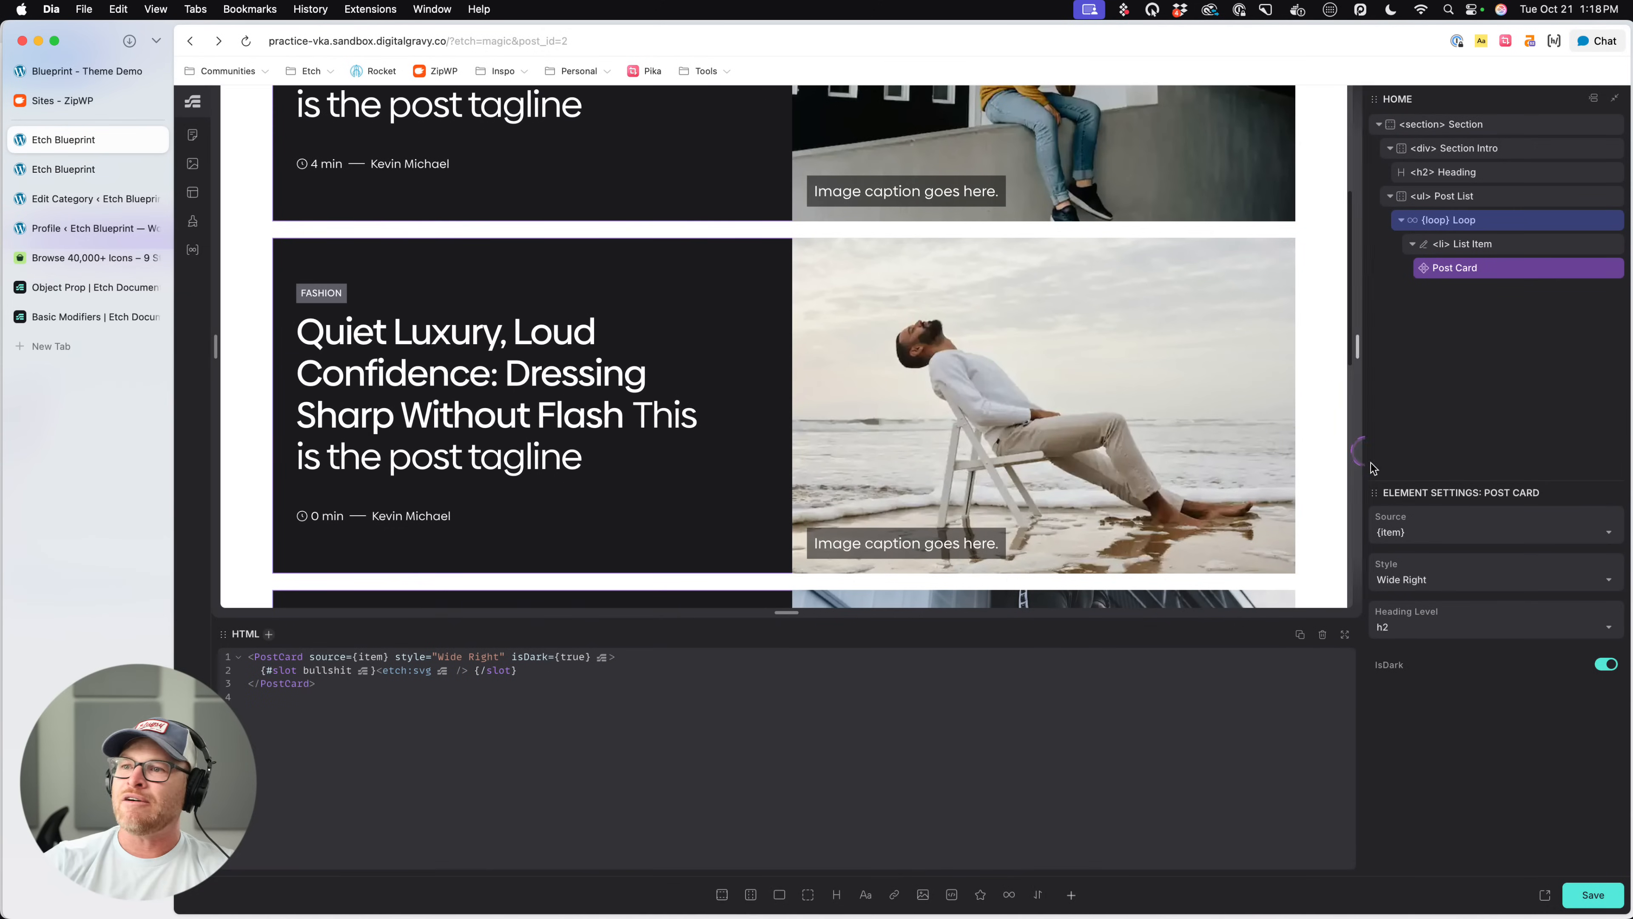
# - Toggle the Post Card's isDark option off and on repeatedly to compare its light and dark variations
pyautogui.click(1608, 665)
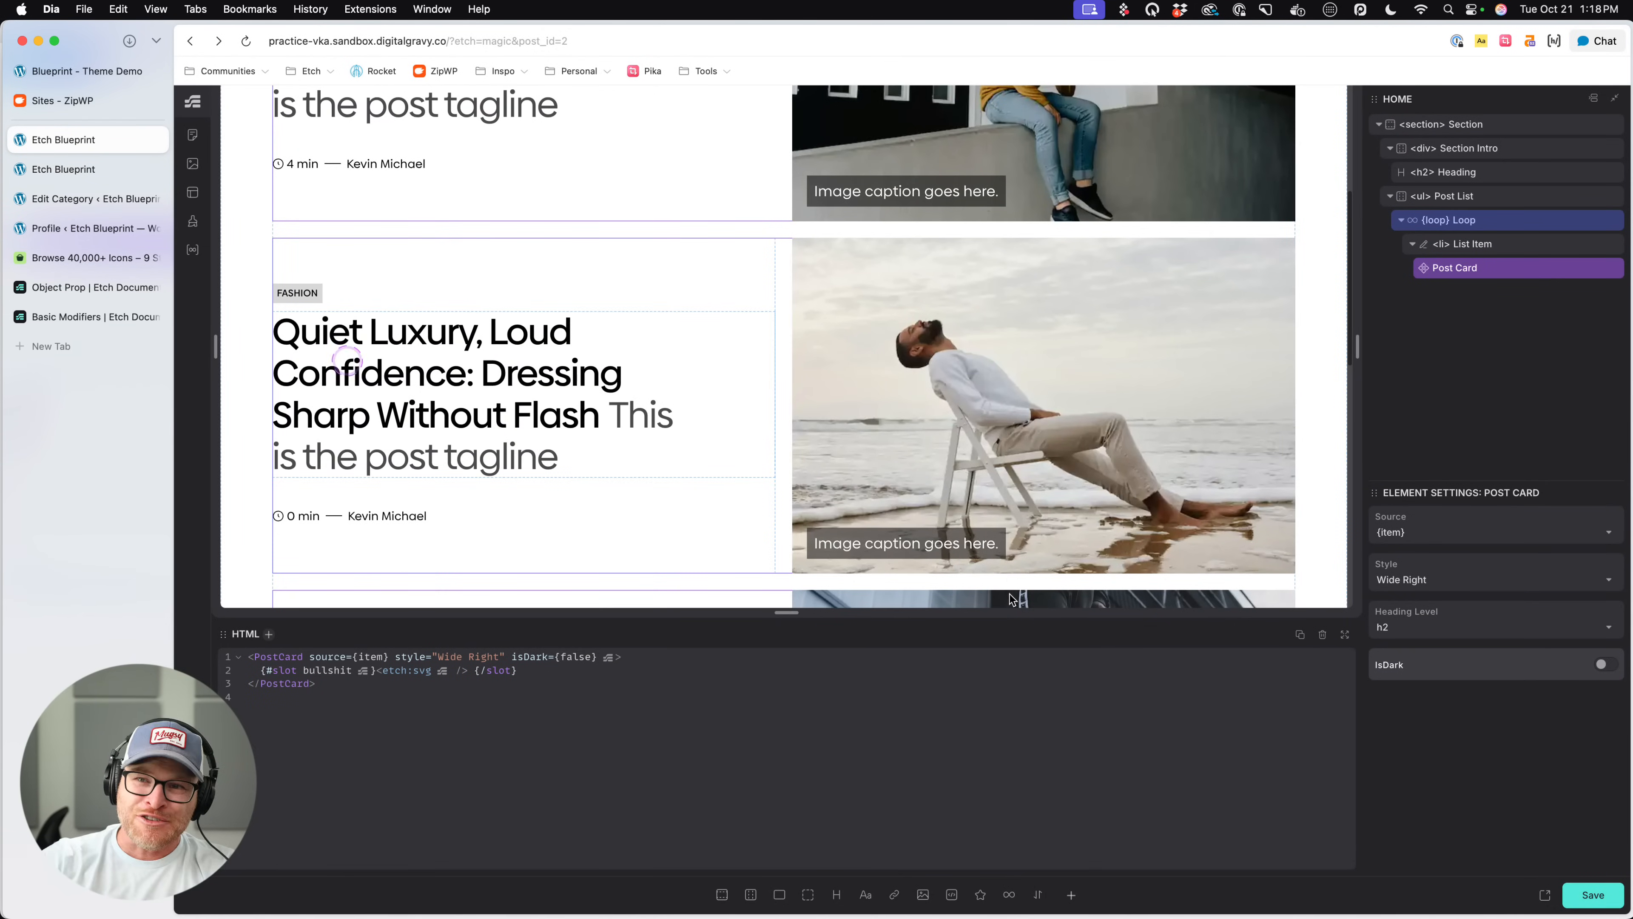
pyautogui.click(1605, 664)
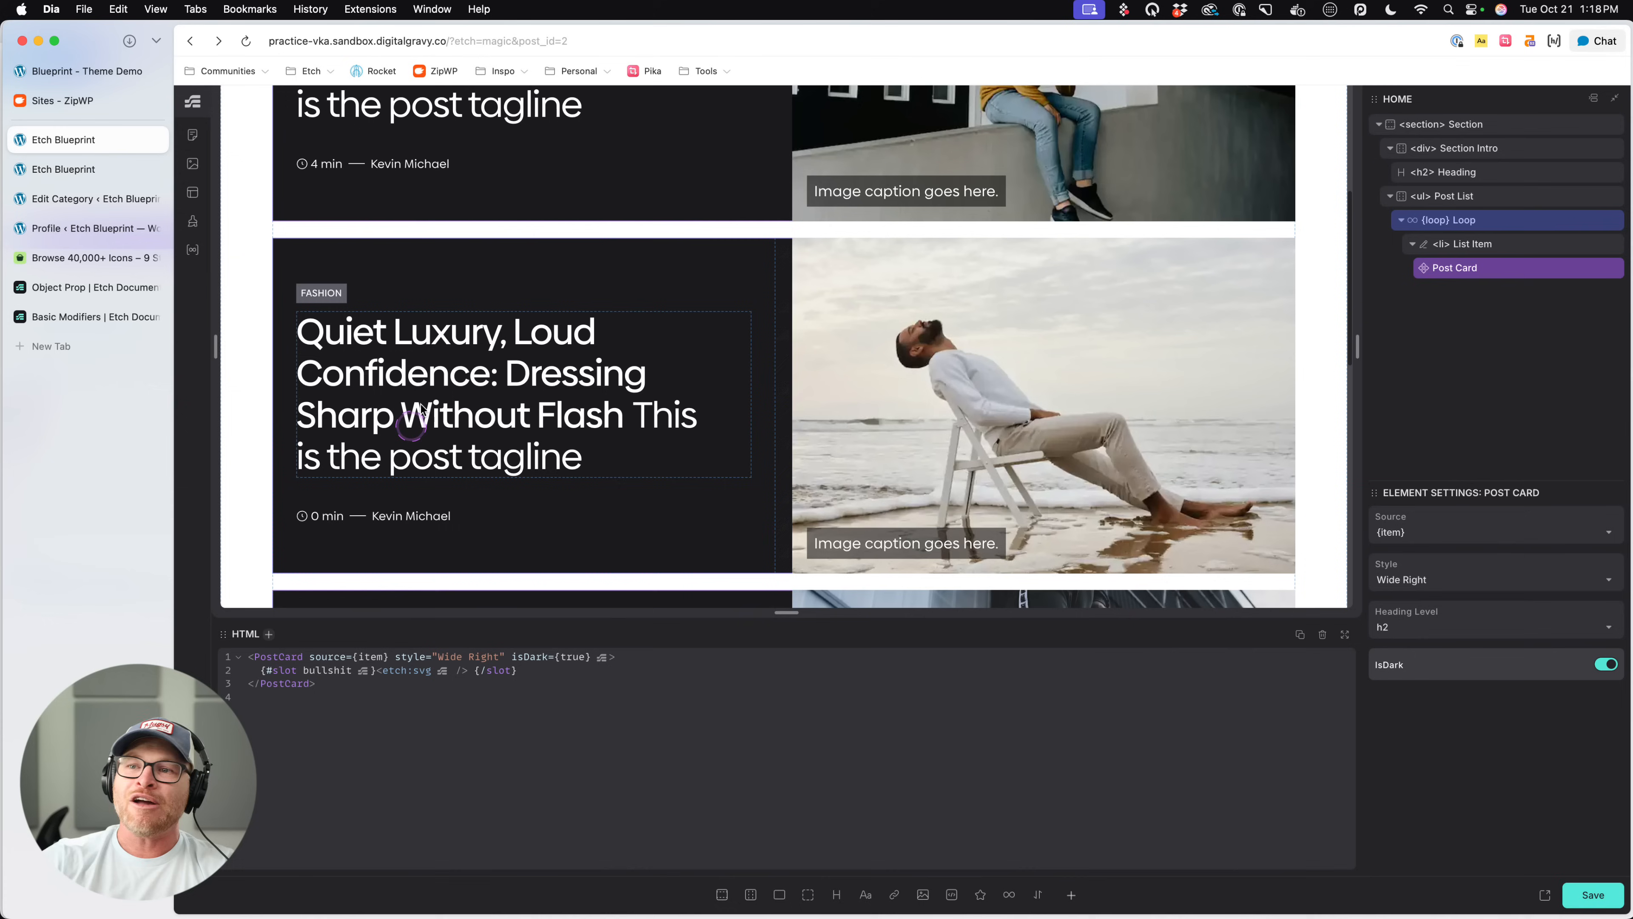
pyautogui.click(1606, 664)
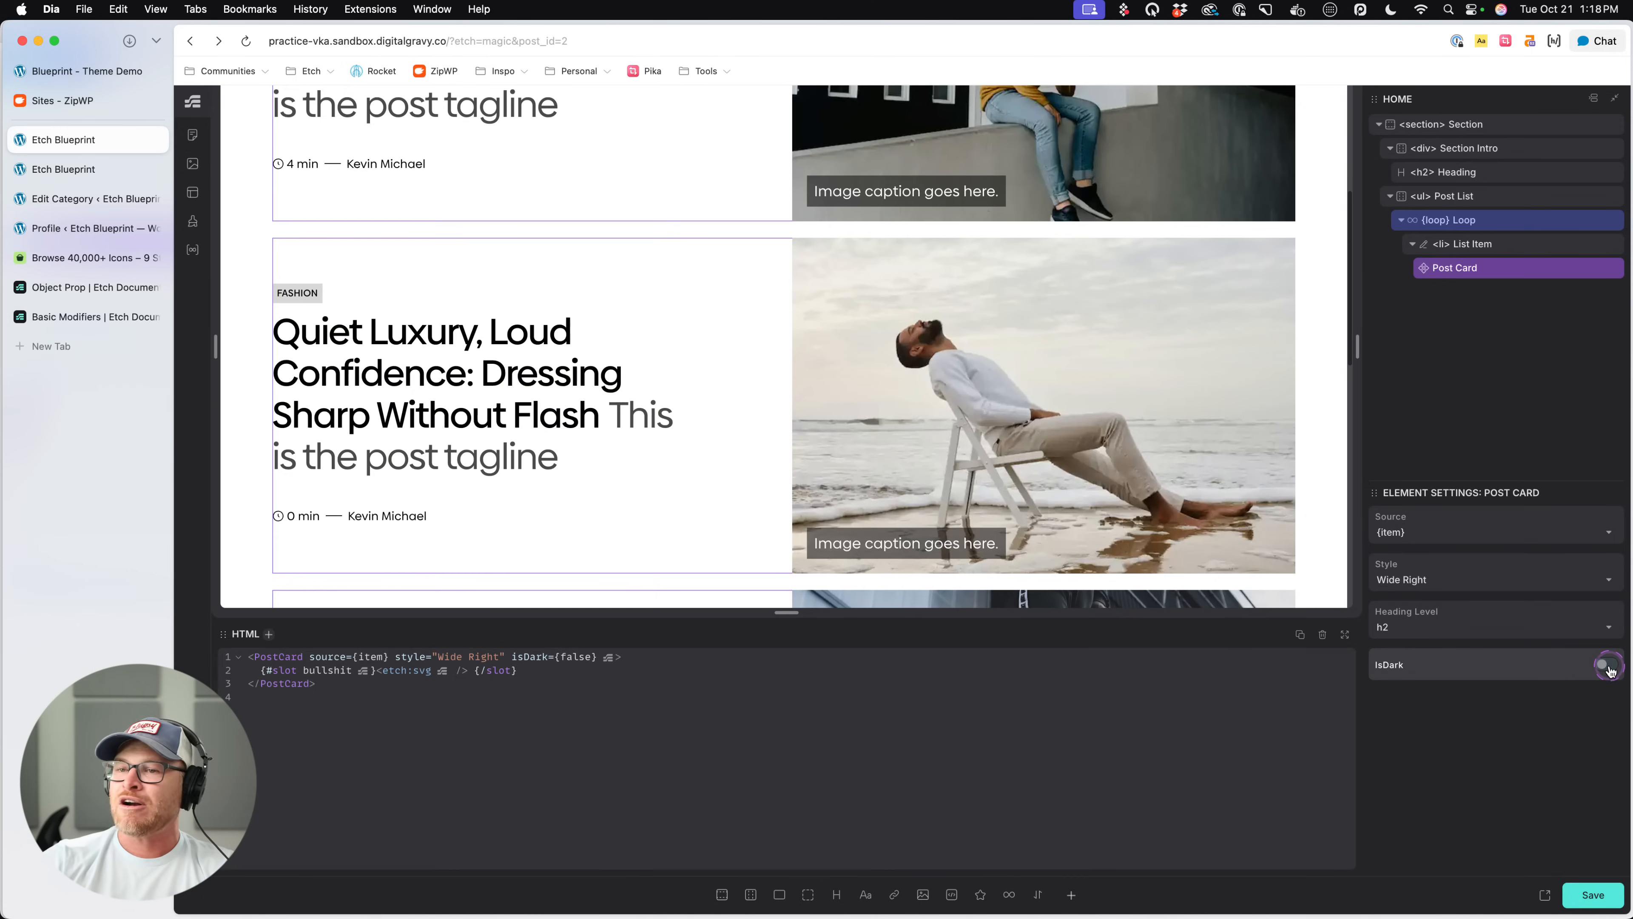
pyautogui.click(1609, 668)
pyautogui.click(1609, 669)
pyautogui.click(1607, 666)
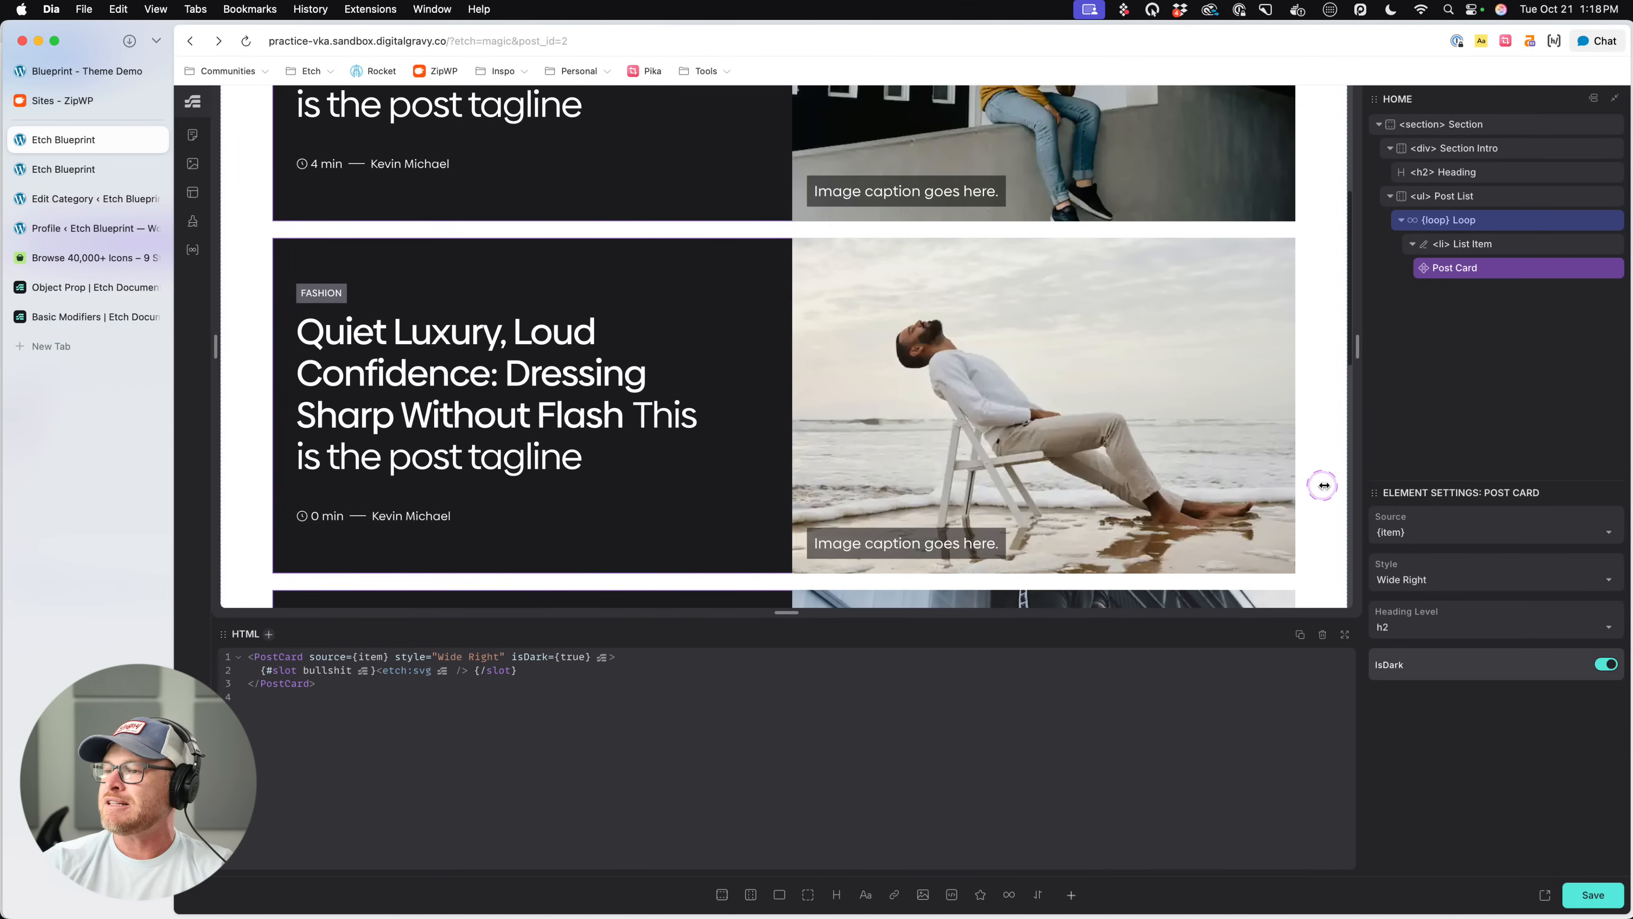
# - Set the Post Card's style to Wide Left and review the dark cards across the list
pyautogui.click(1485, 581)
pyautogui.click(1448, 640)
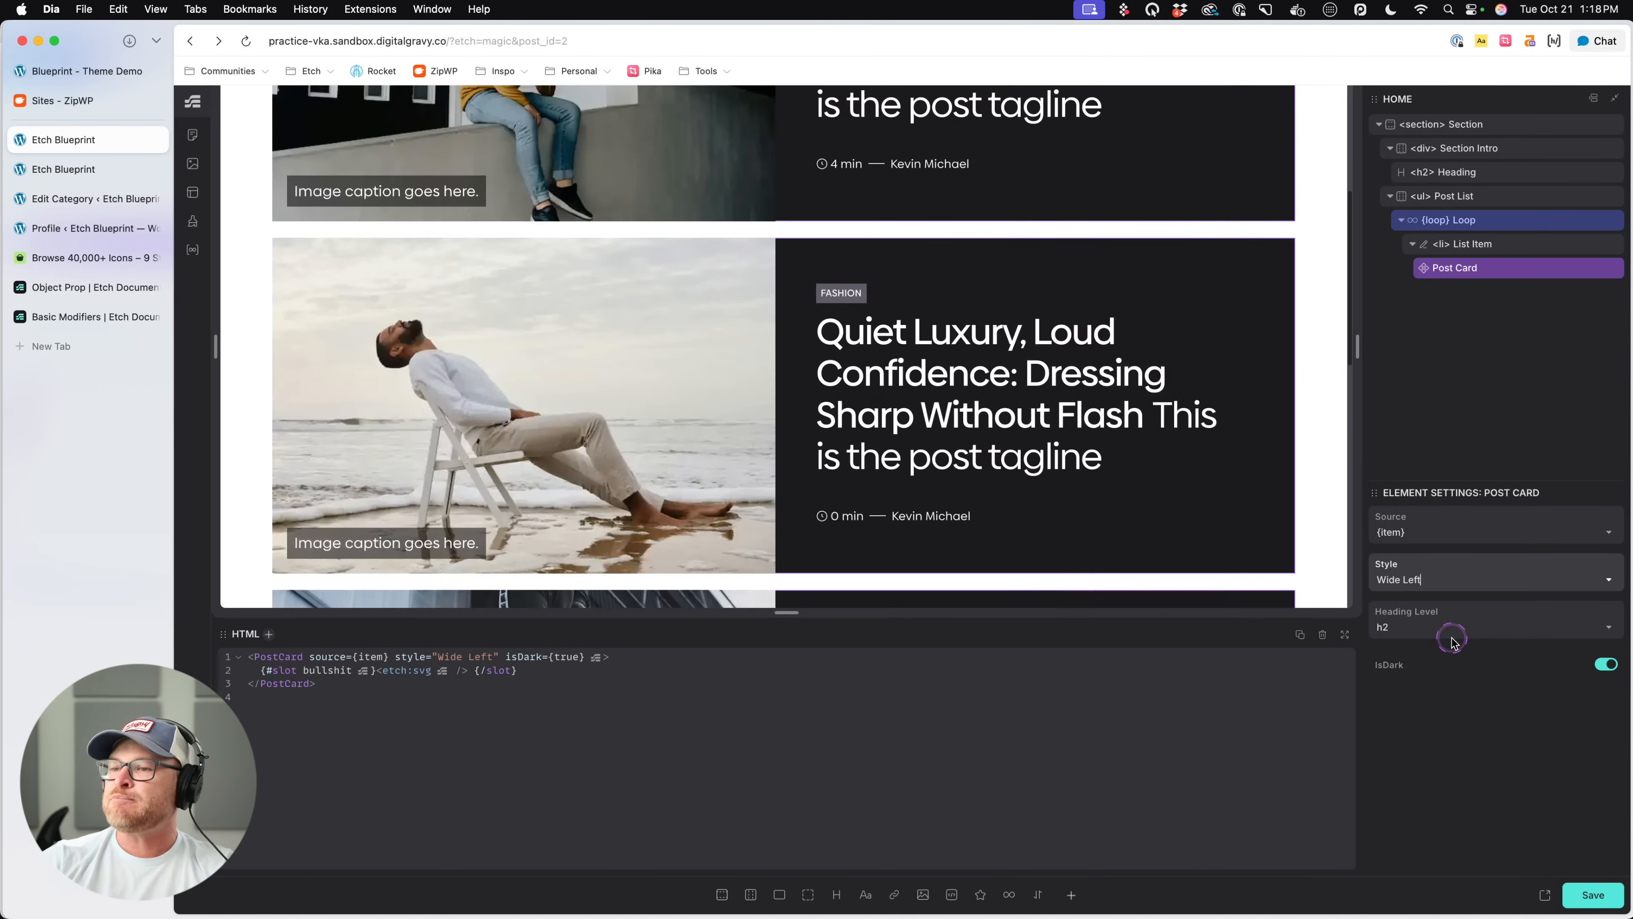
pyautogui.scroll(-4, 1024, 418)
pyautogui.scroll(9, 1026, 418)
pyautogui.scroll(-4, 1027, 419)
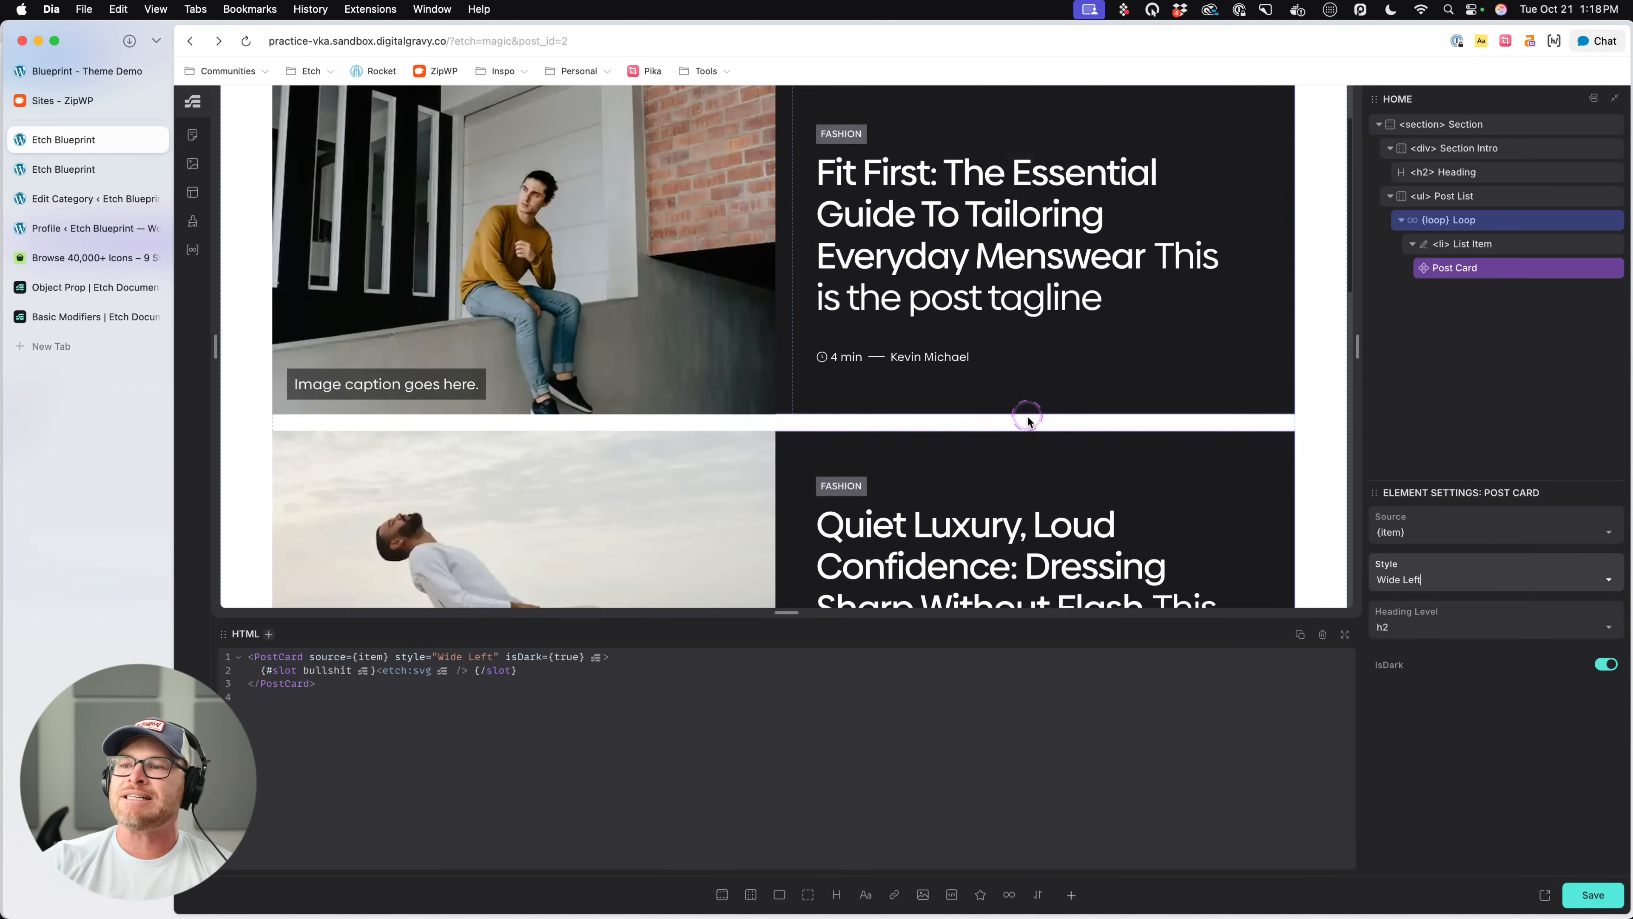
pyautogui.scroll(-10, 1027, 419)
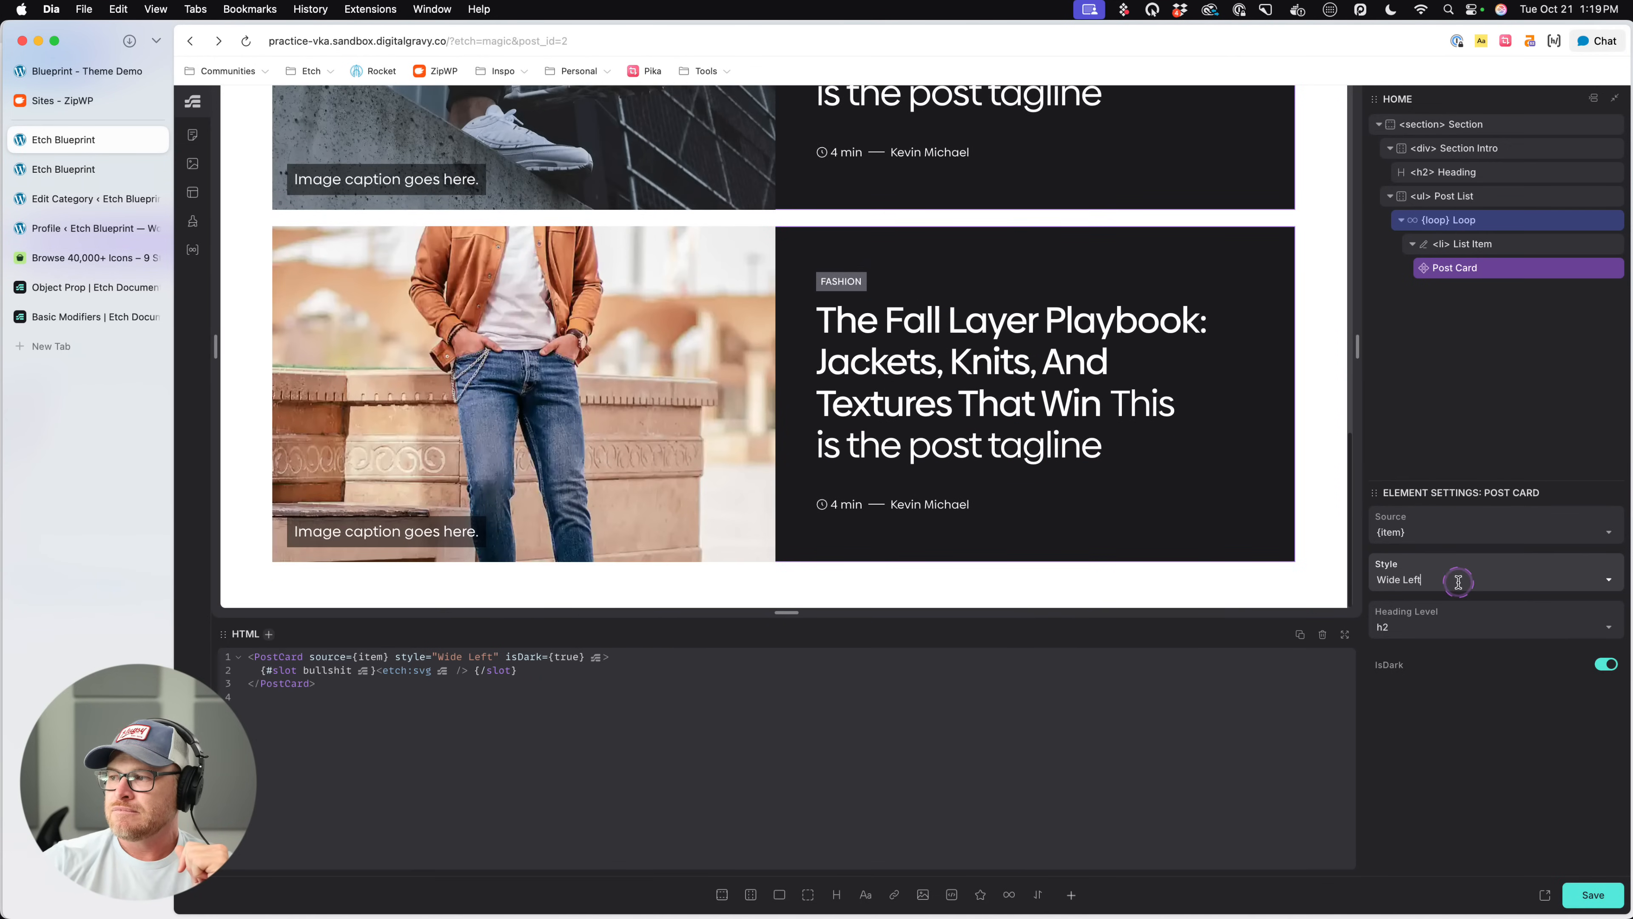
# - Set the Post Card's style to Default and turn off its isDark option
pyautogui.click(1611, 583)
pyautogui.click(1445, 613)
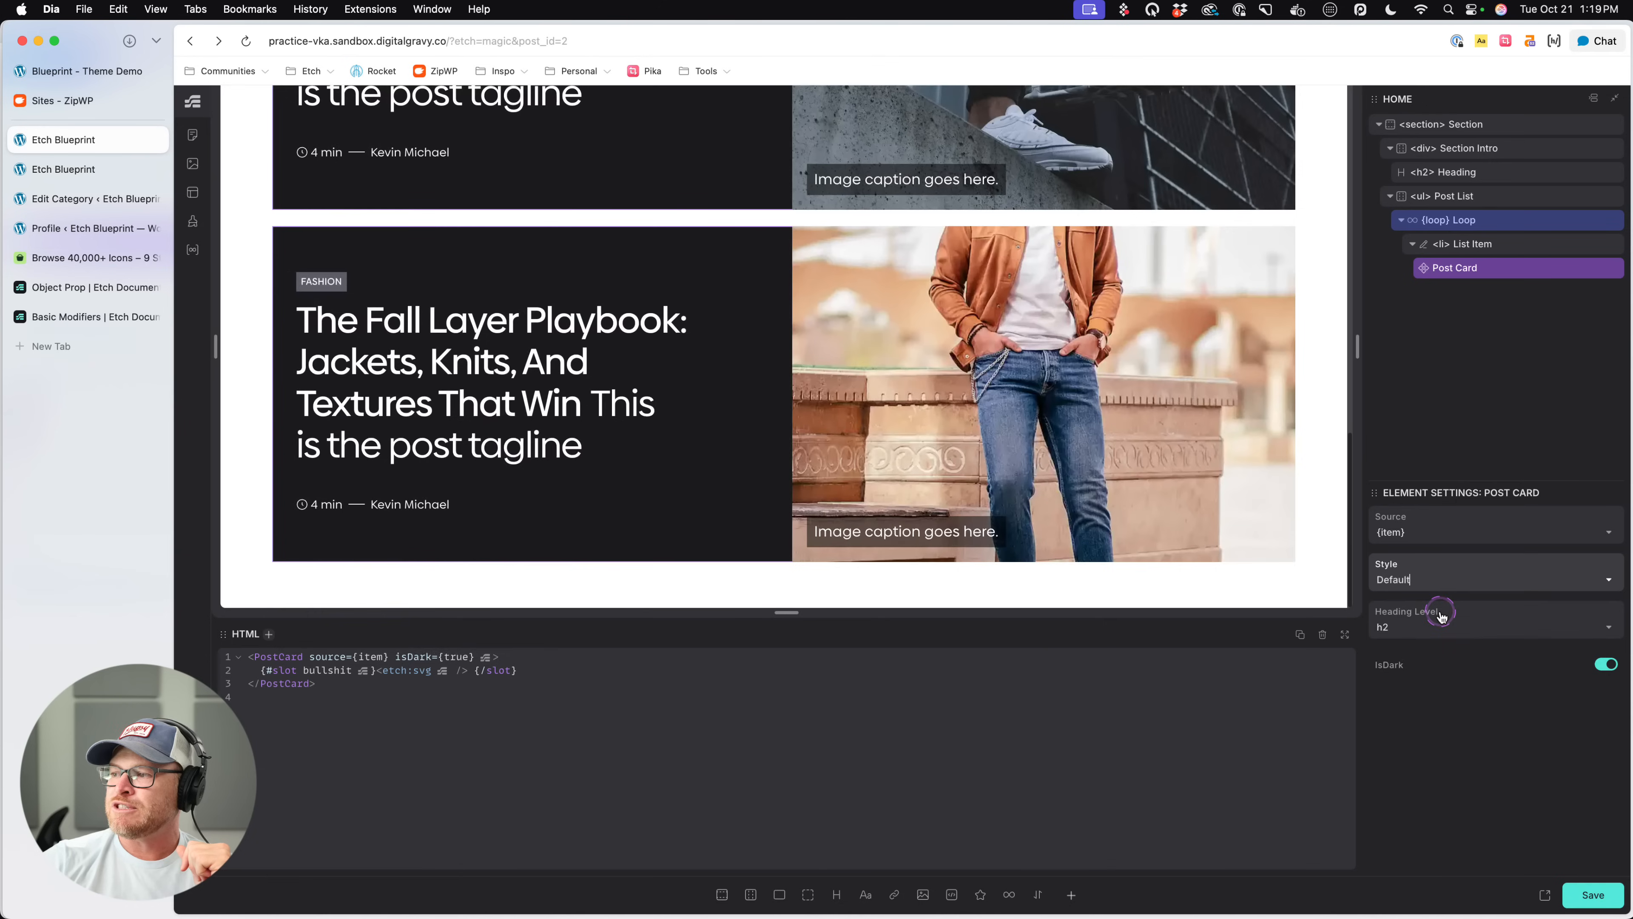
pyautogui.click(1605, 663)
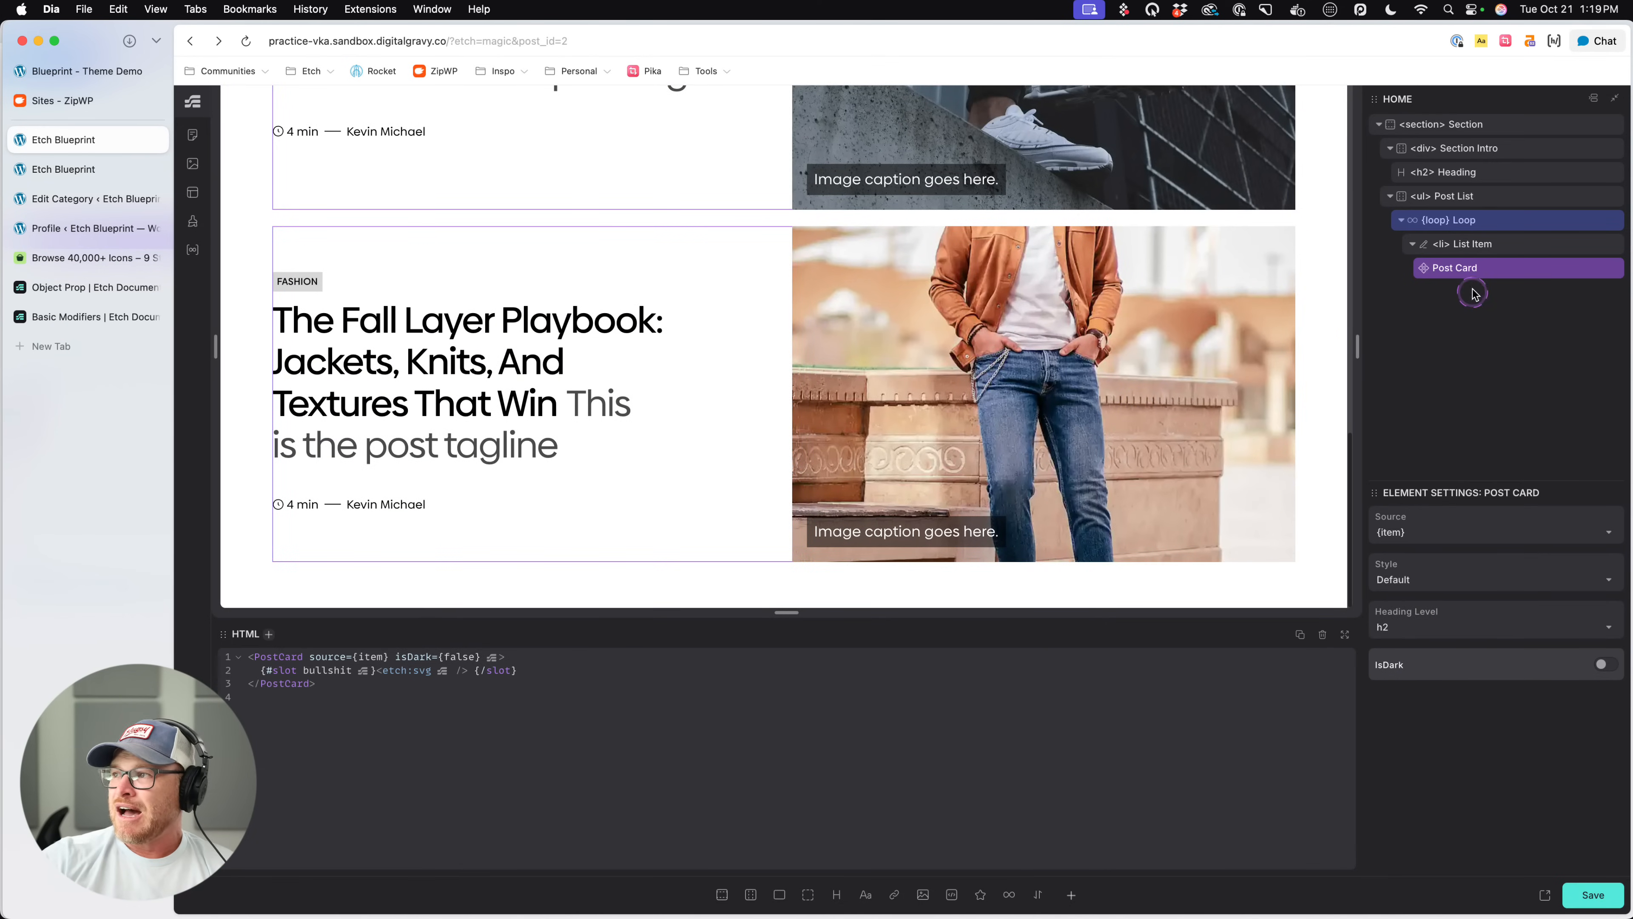
# - Add grid-template-columns: var(--grid-4); inside the rem(500px) media query of the Post List's .post-list CSS rule
pyautogui.click(1496, 230)
pyautogui.click(1469, 198)
pyautogui.click(1052, 716)
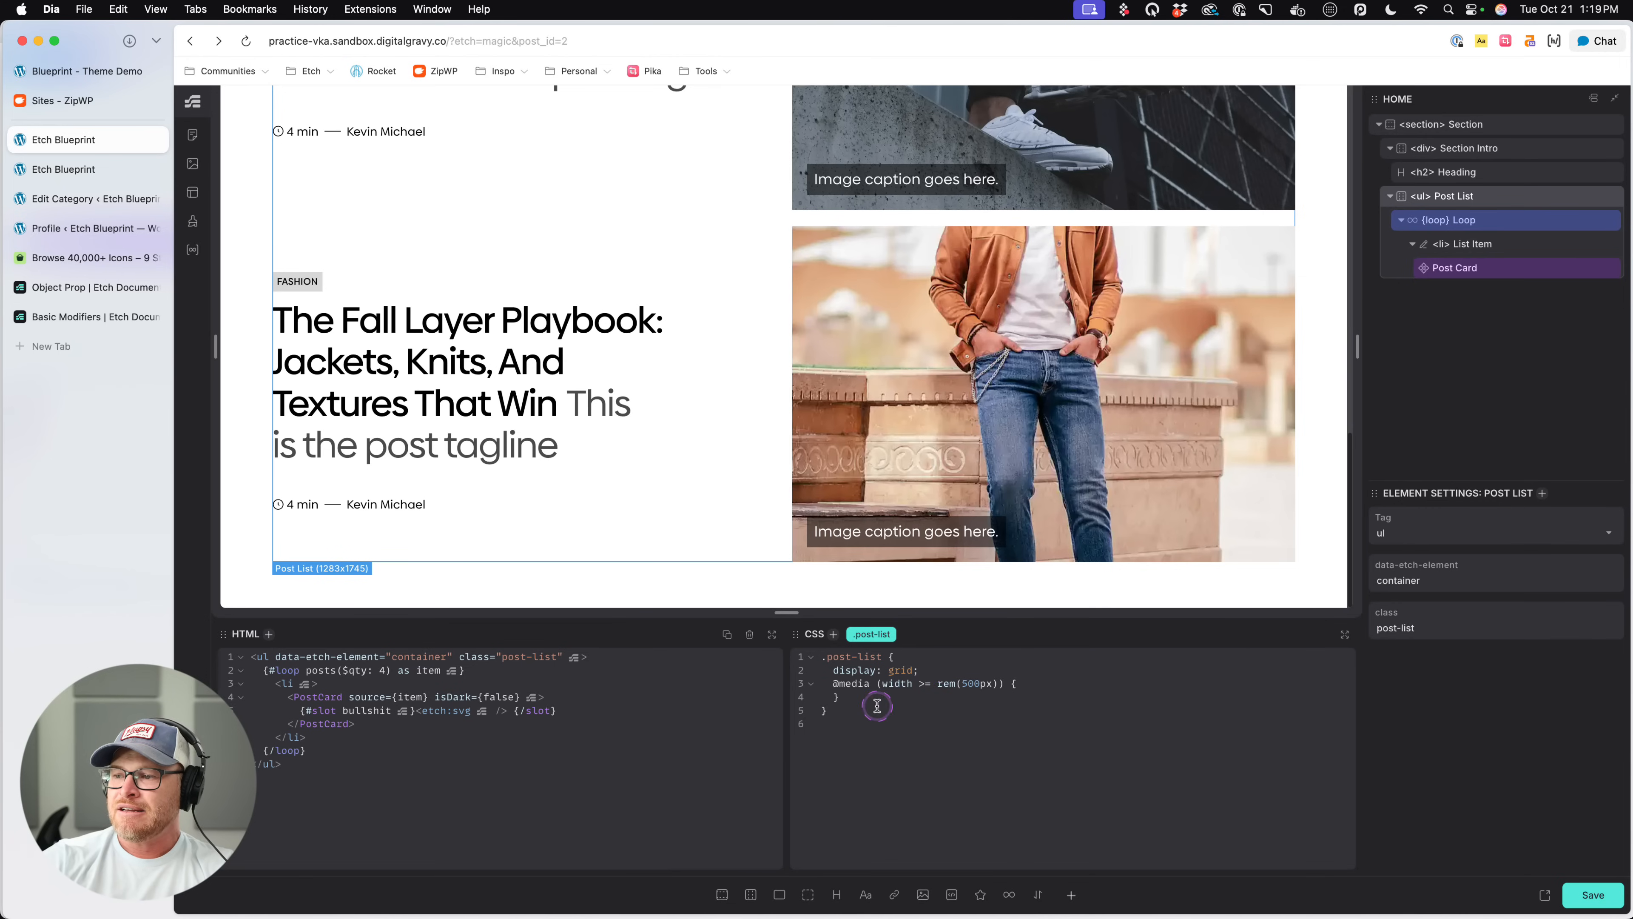
pyautogui.press('Return')
pyautogui.write('grid-tem')
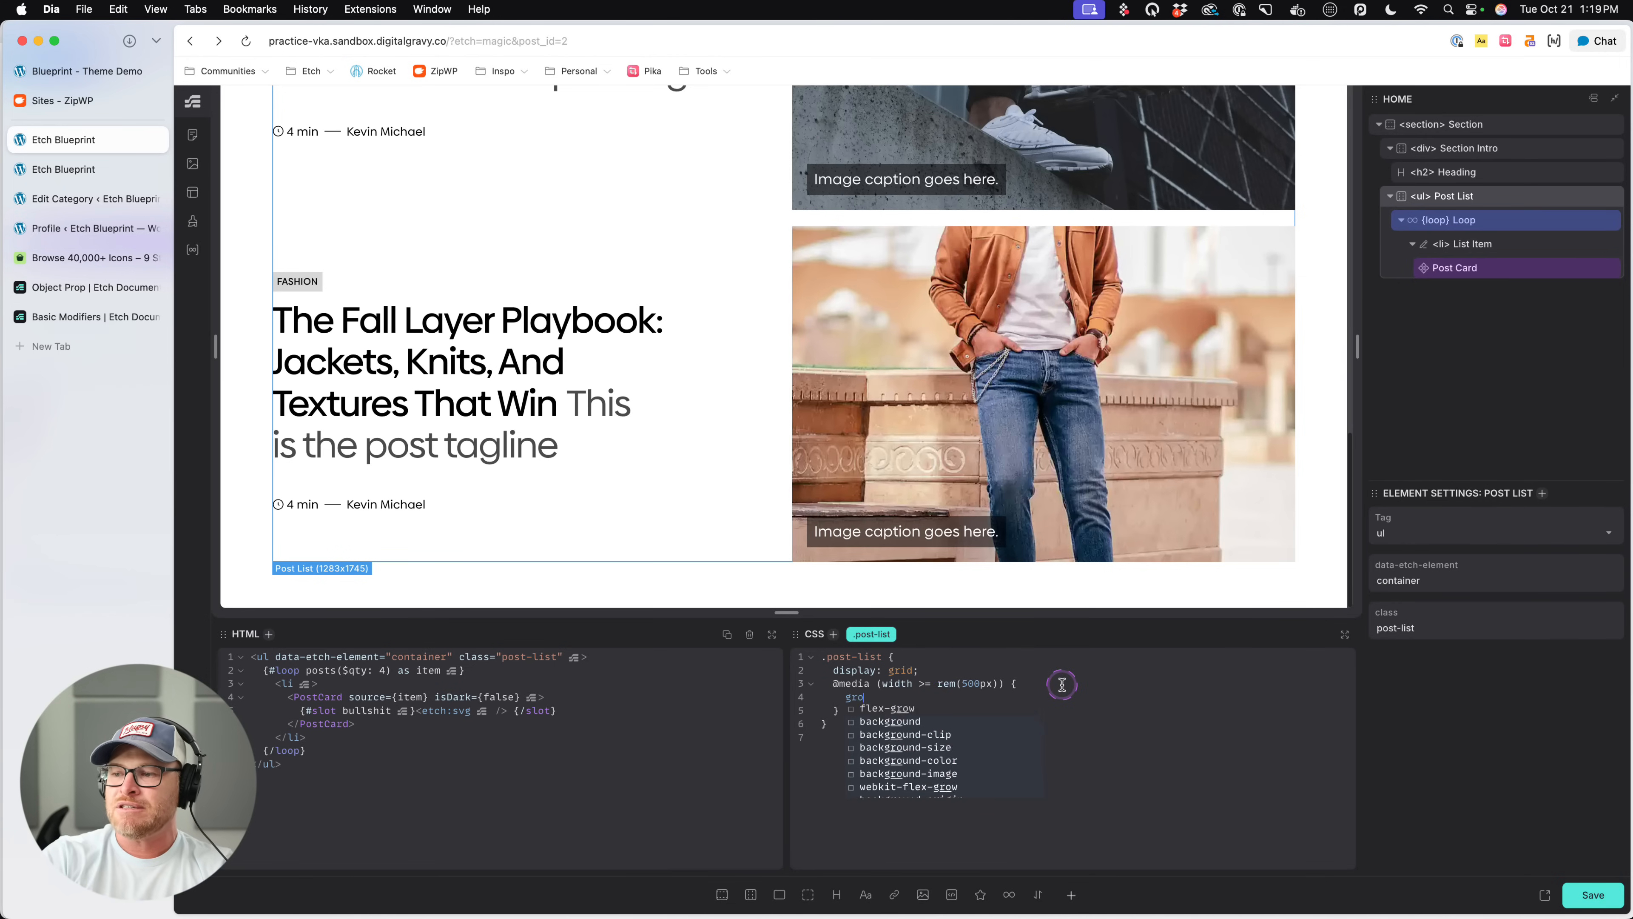
pyautogui.write('plate-columns: var(--grid-4)')
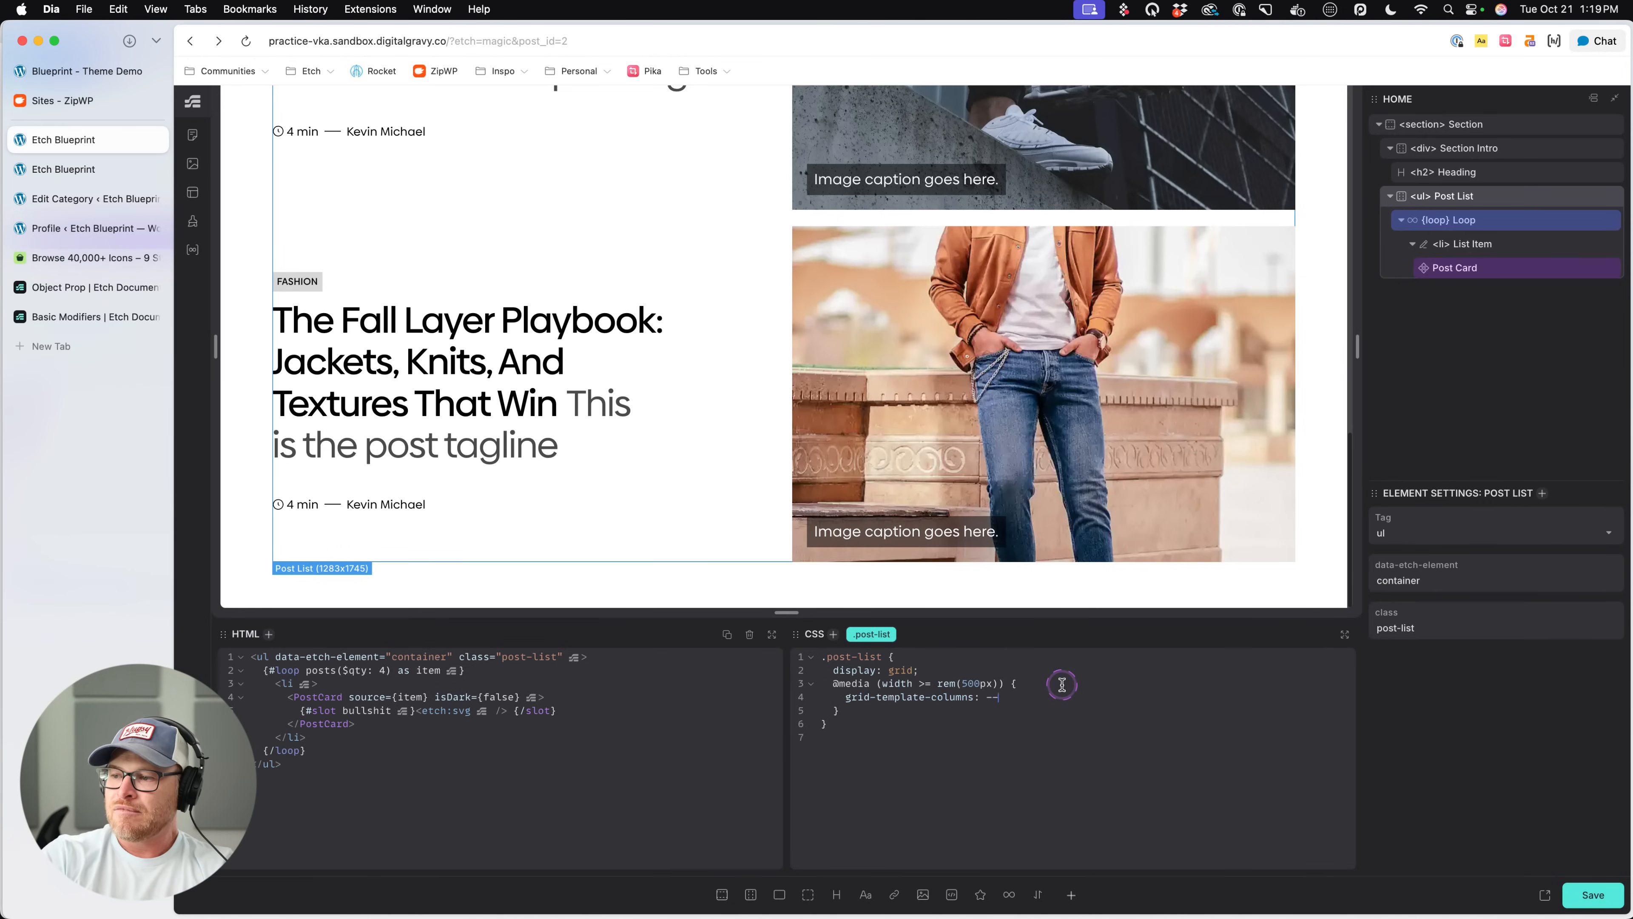
pyautogui.write(';')
pyautogui.press('super+s')
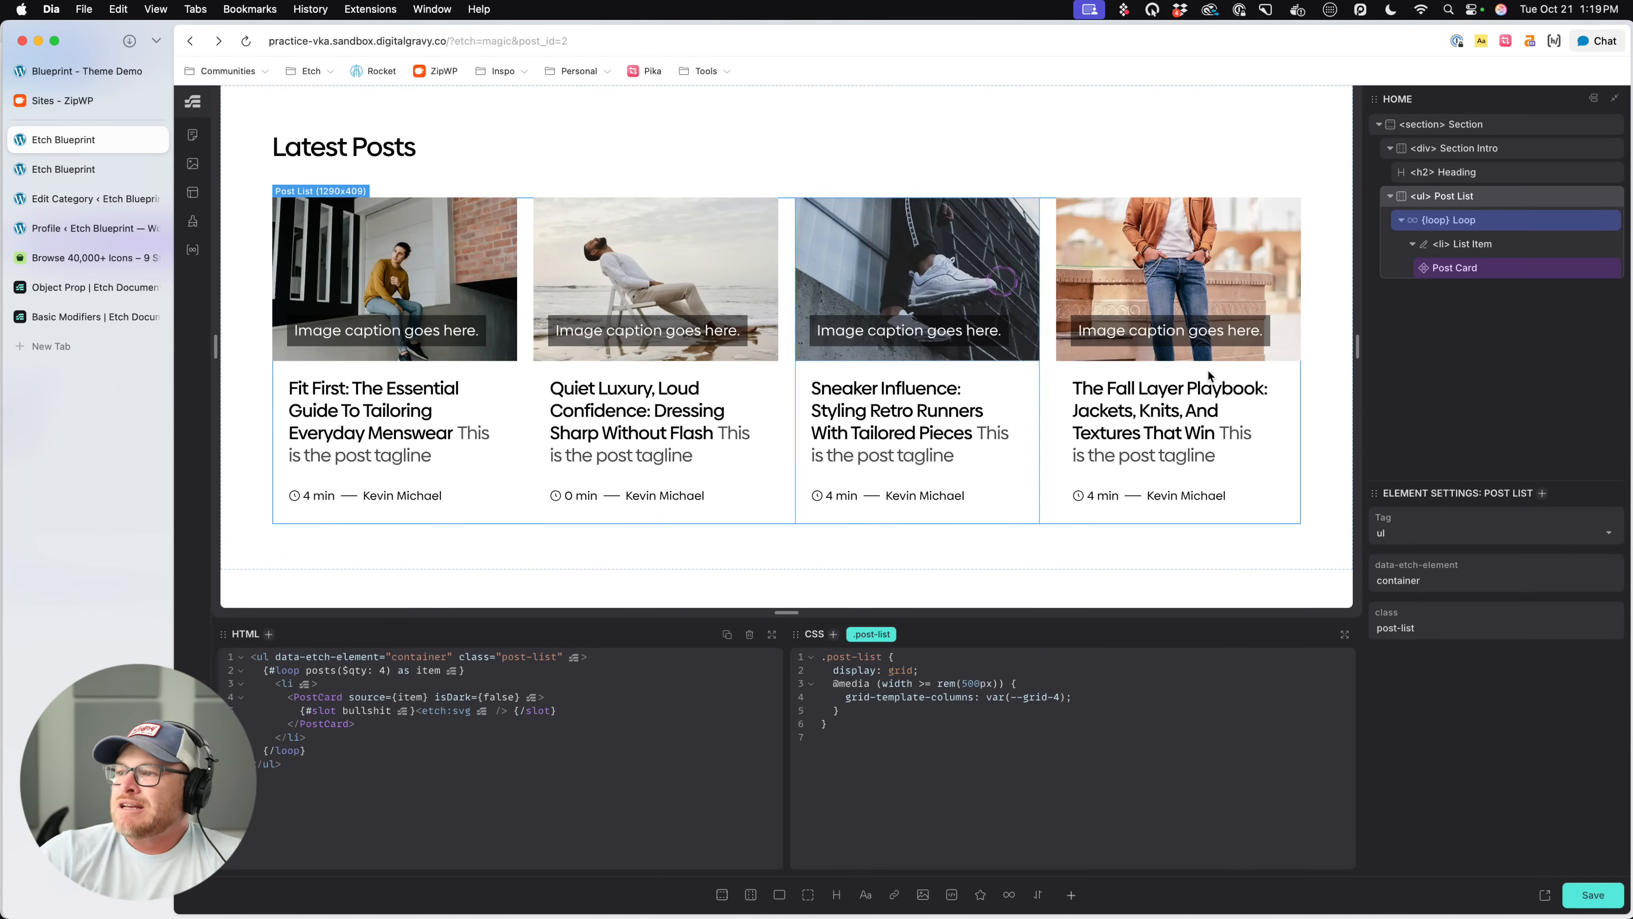
# - Compare the Post Card's light and dark variations in the four-column grid, leaving isDark turned on
pyautogui.click(1487, 283)
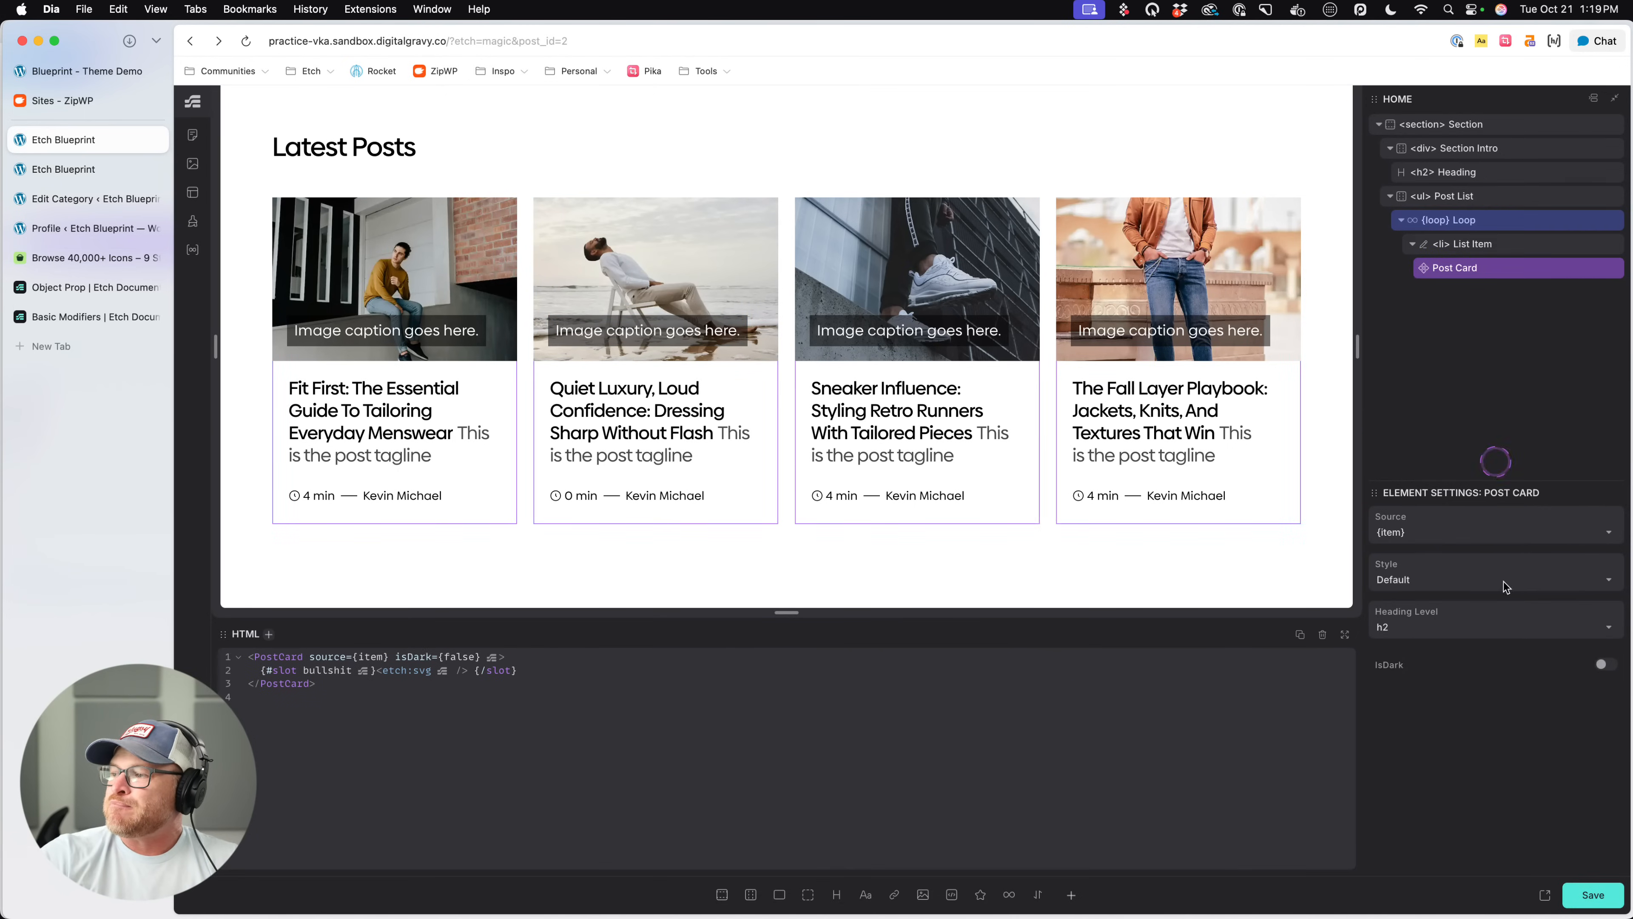
pyautogui.click(1606, 669)
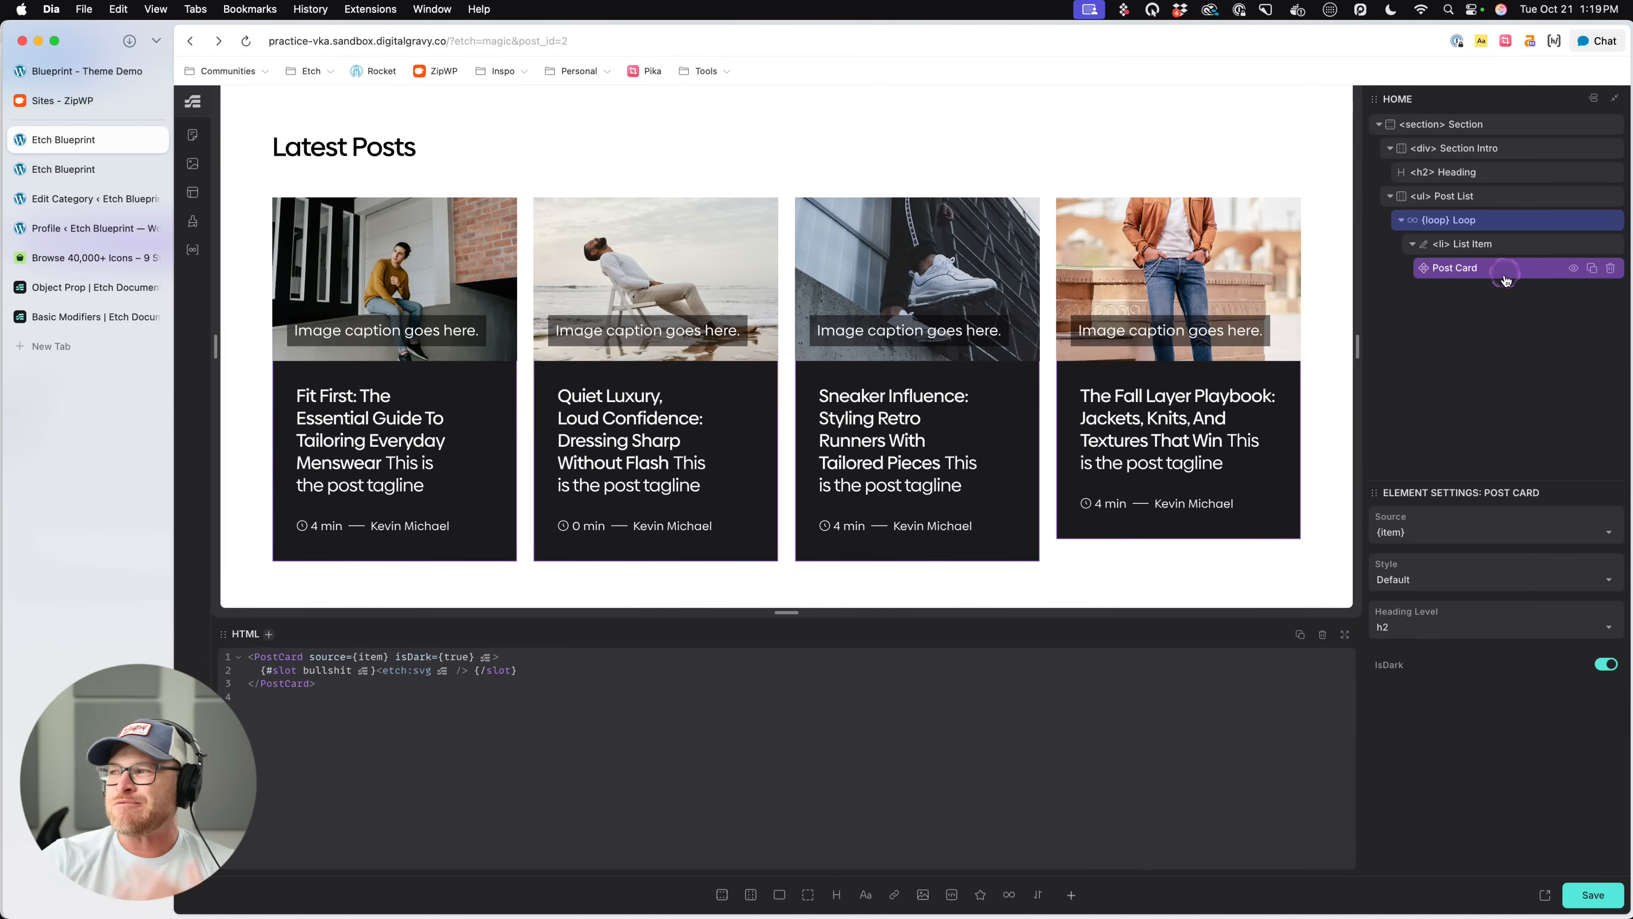
pyautogui.click(1603, 665)
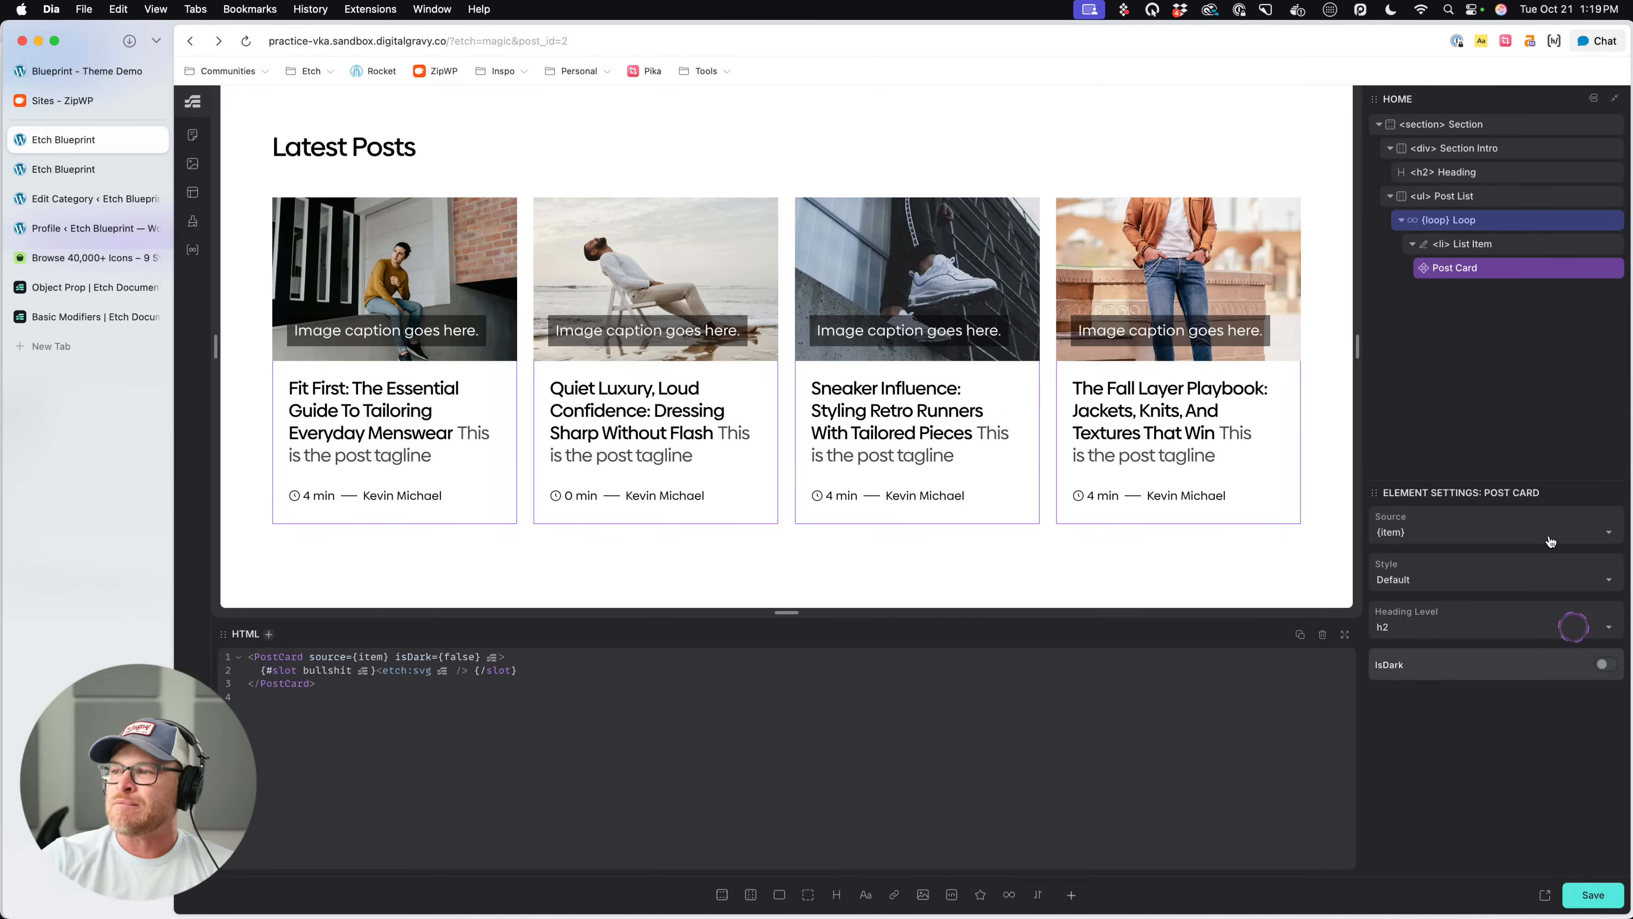
pyautogui.click(1604, 665)
# - Try the Post Card's Wide Left style and settle on Wide Right
pyautogui.click(1481, 581)
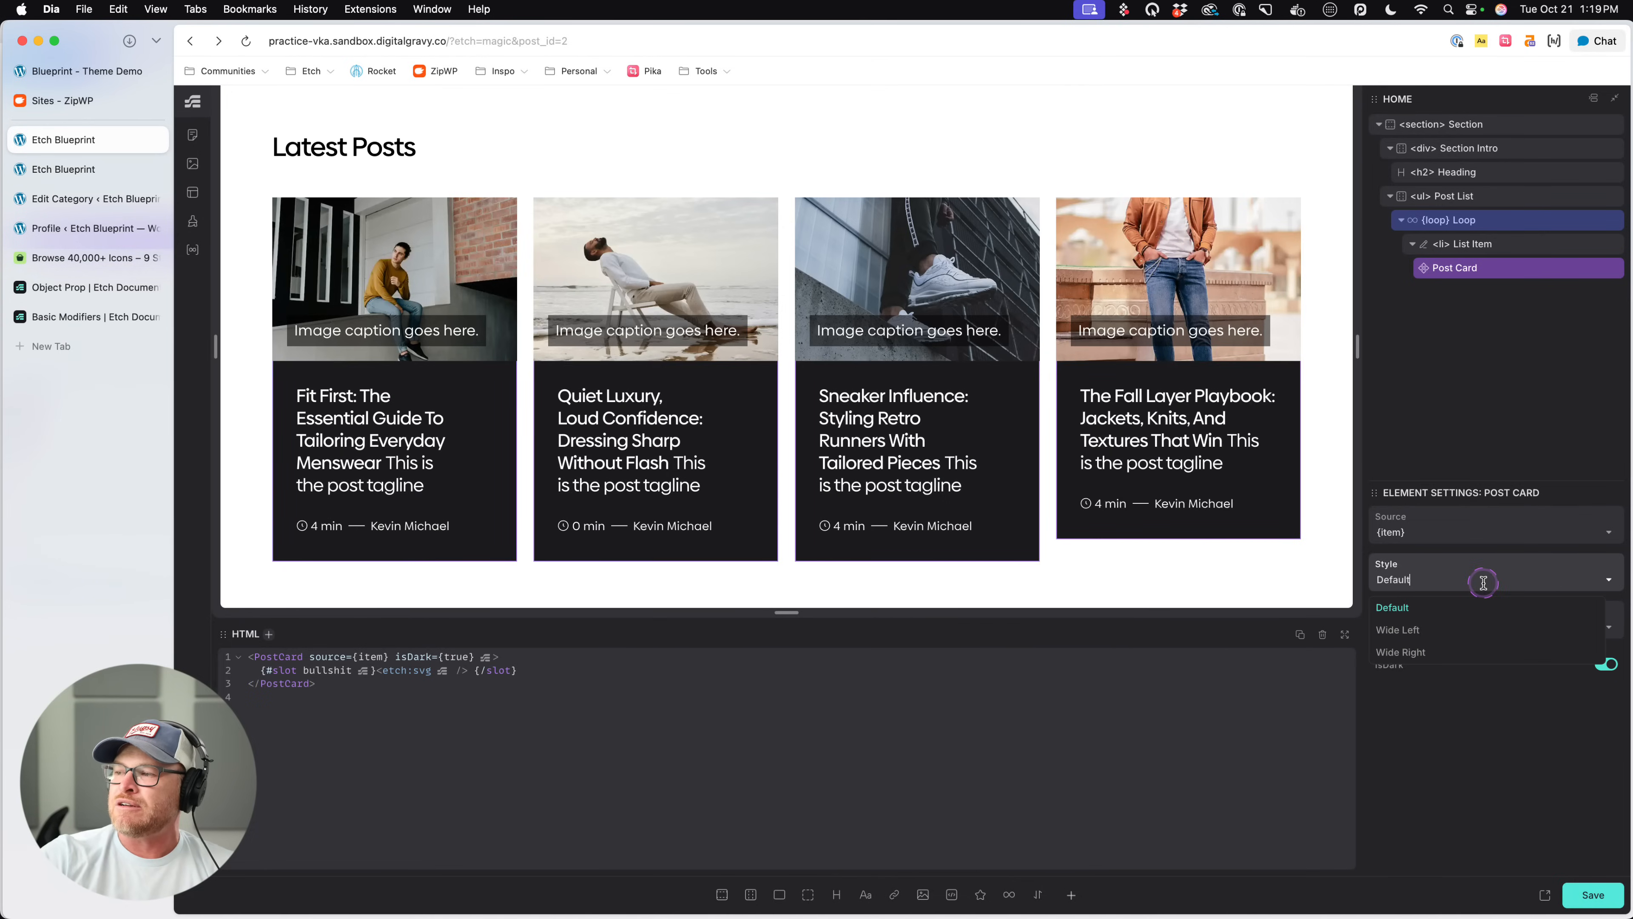
pyautogui.click(1458, 632)
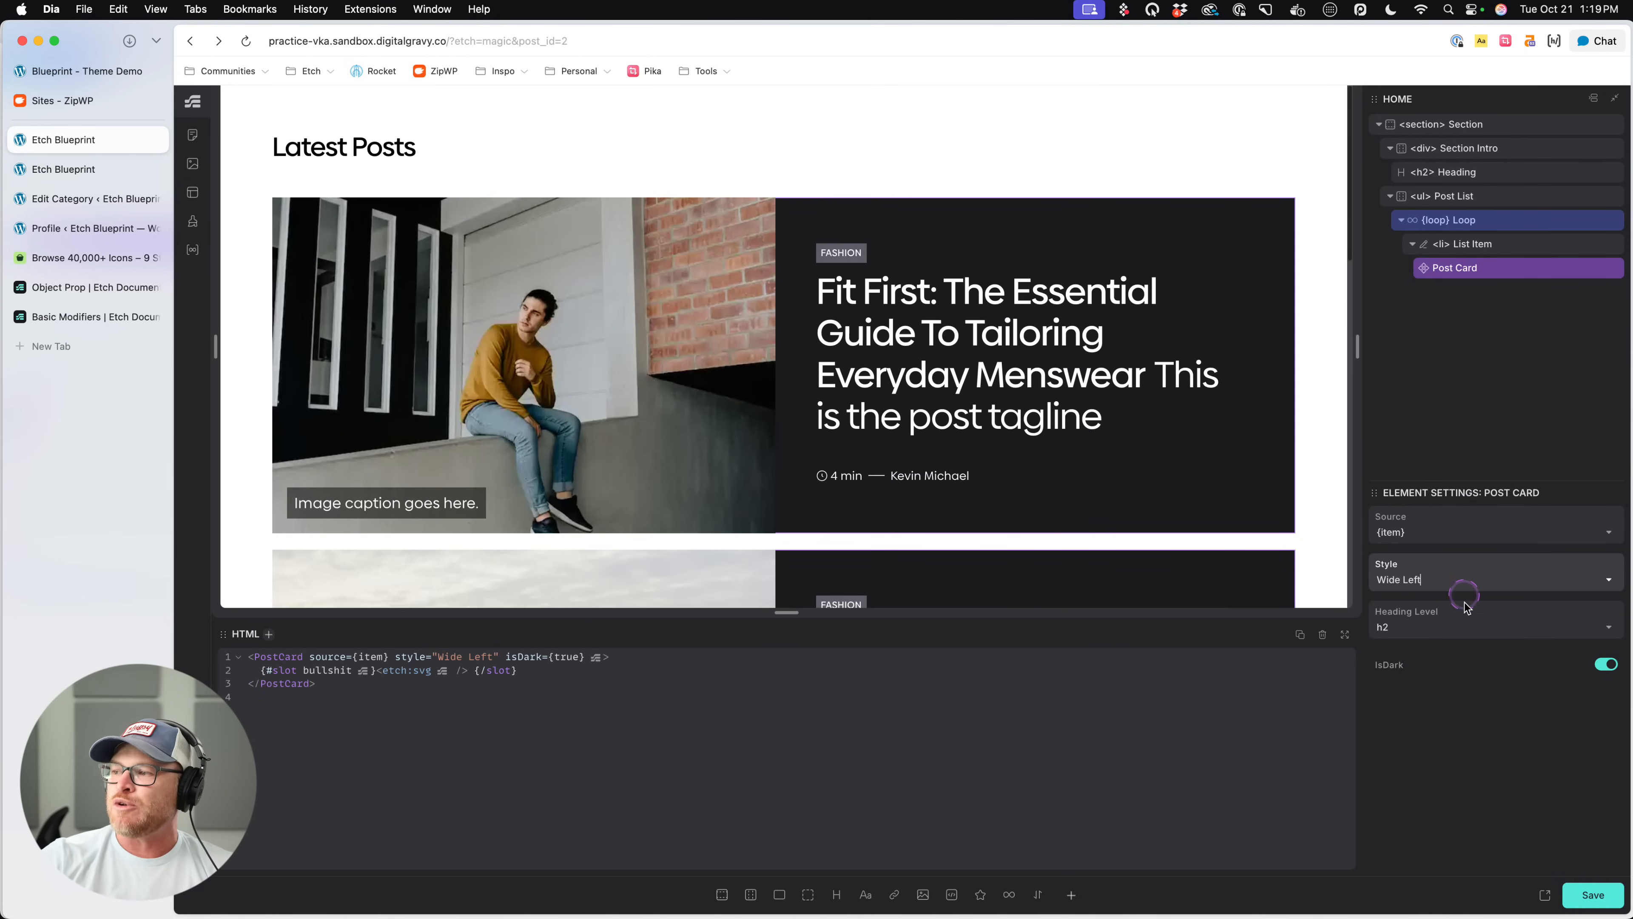
pyautogui.click(1603, 582)
pyautogui.click(1390, 649)
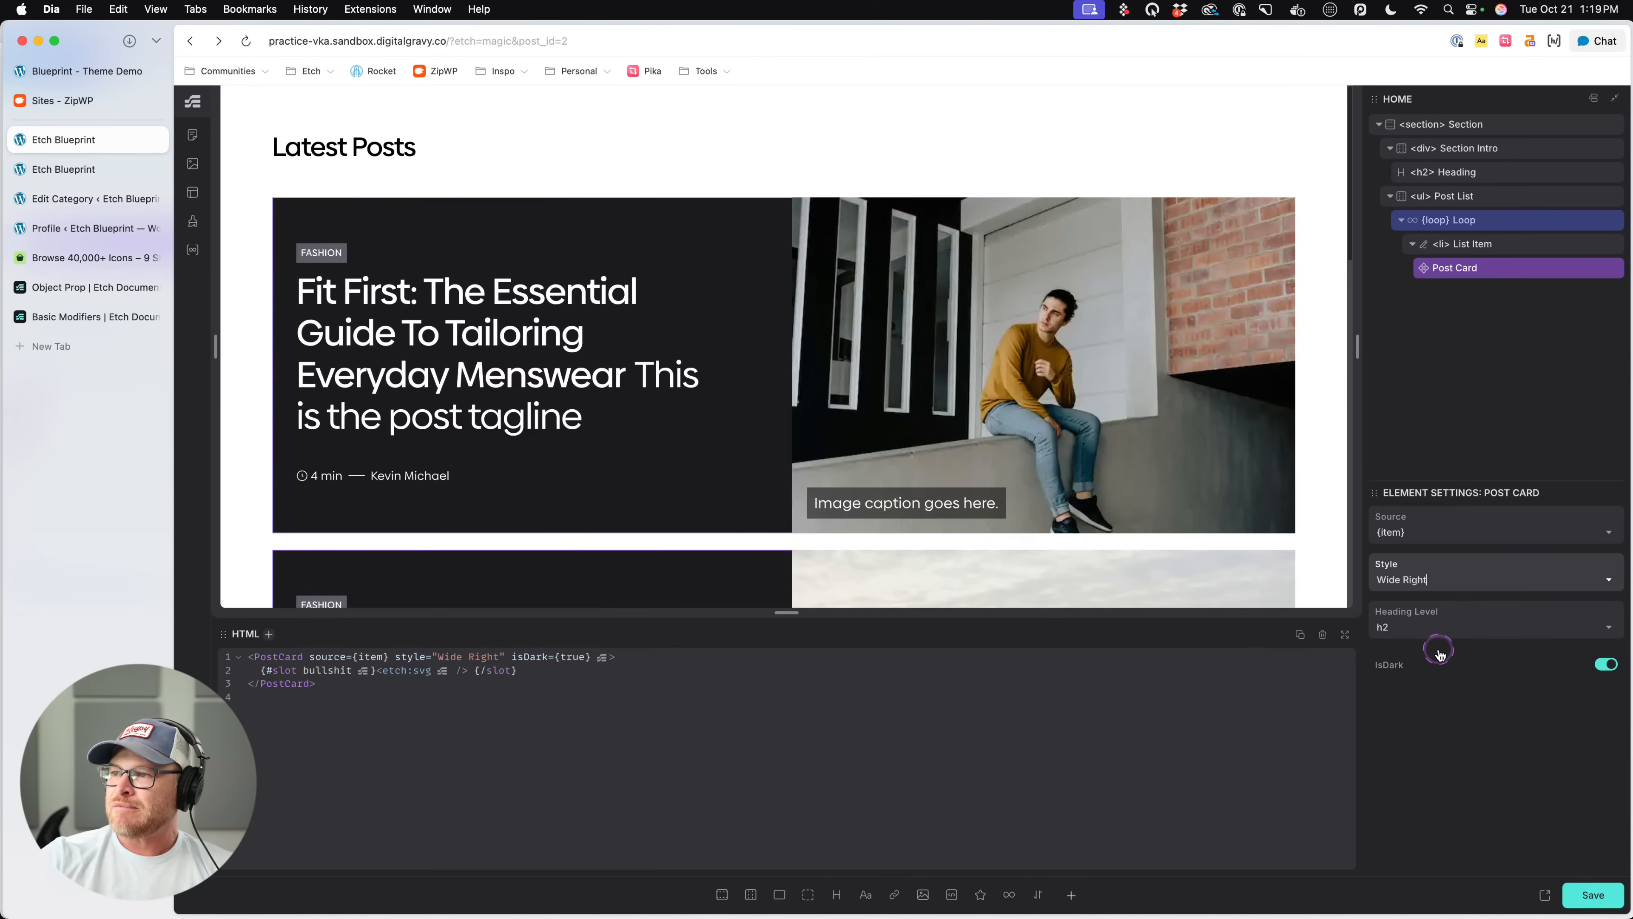
# - Set the Post Card's heading level to h3 and save the page
pyautogui.click(1499, 634)
pyautogui.click(1389, 676)
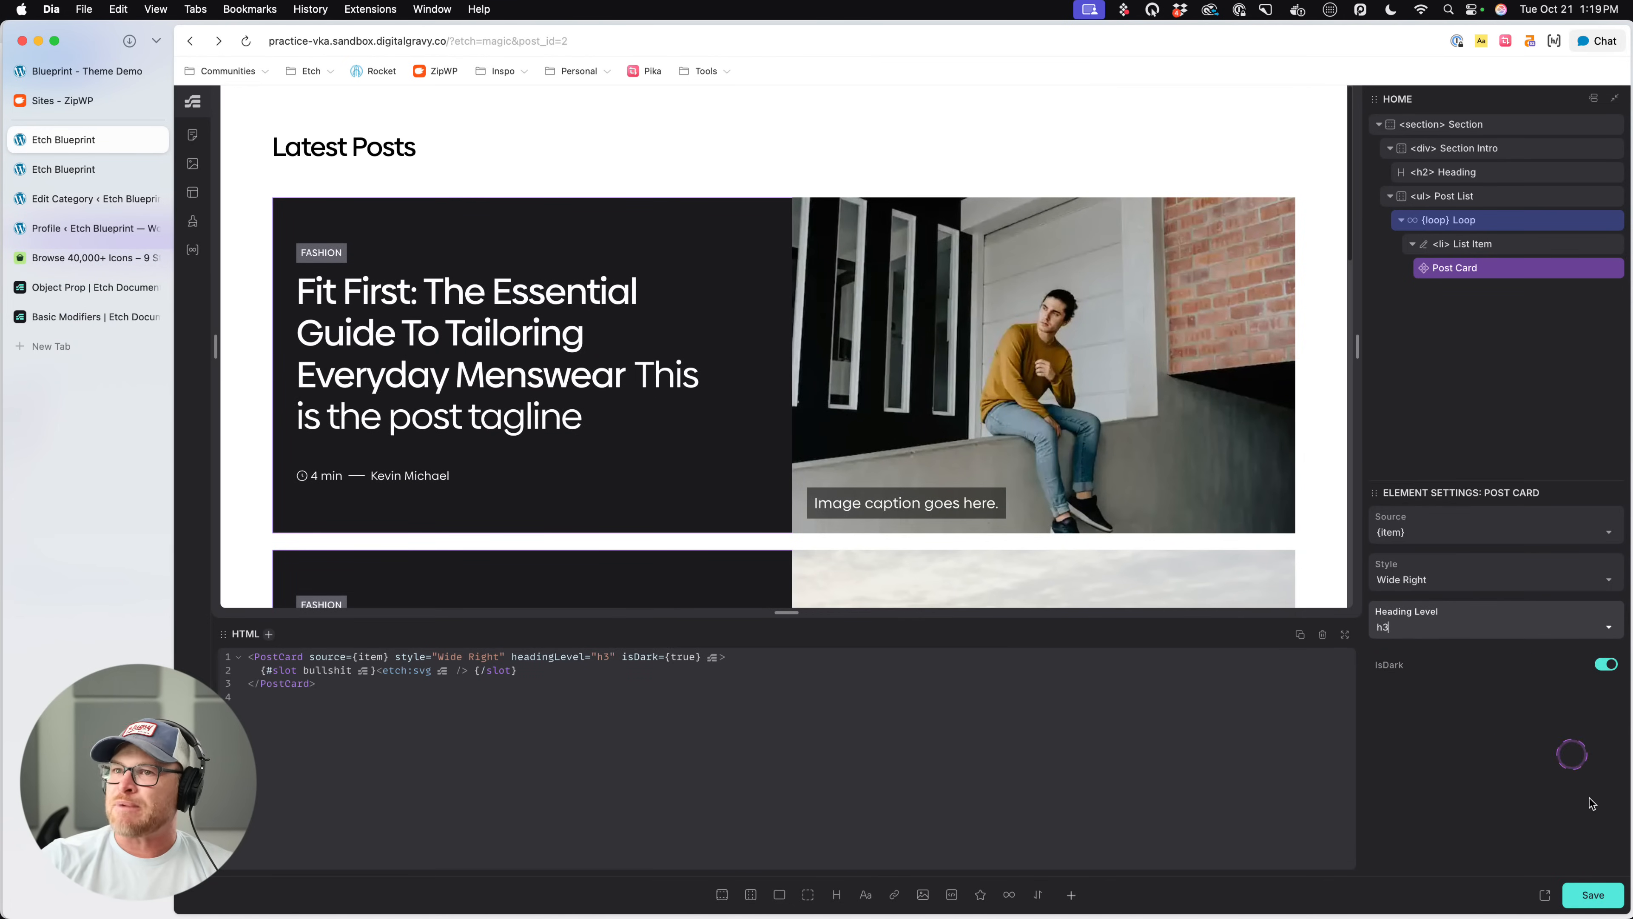
pyautogui.click(1593, 894)
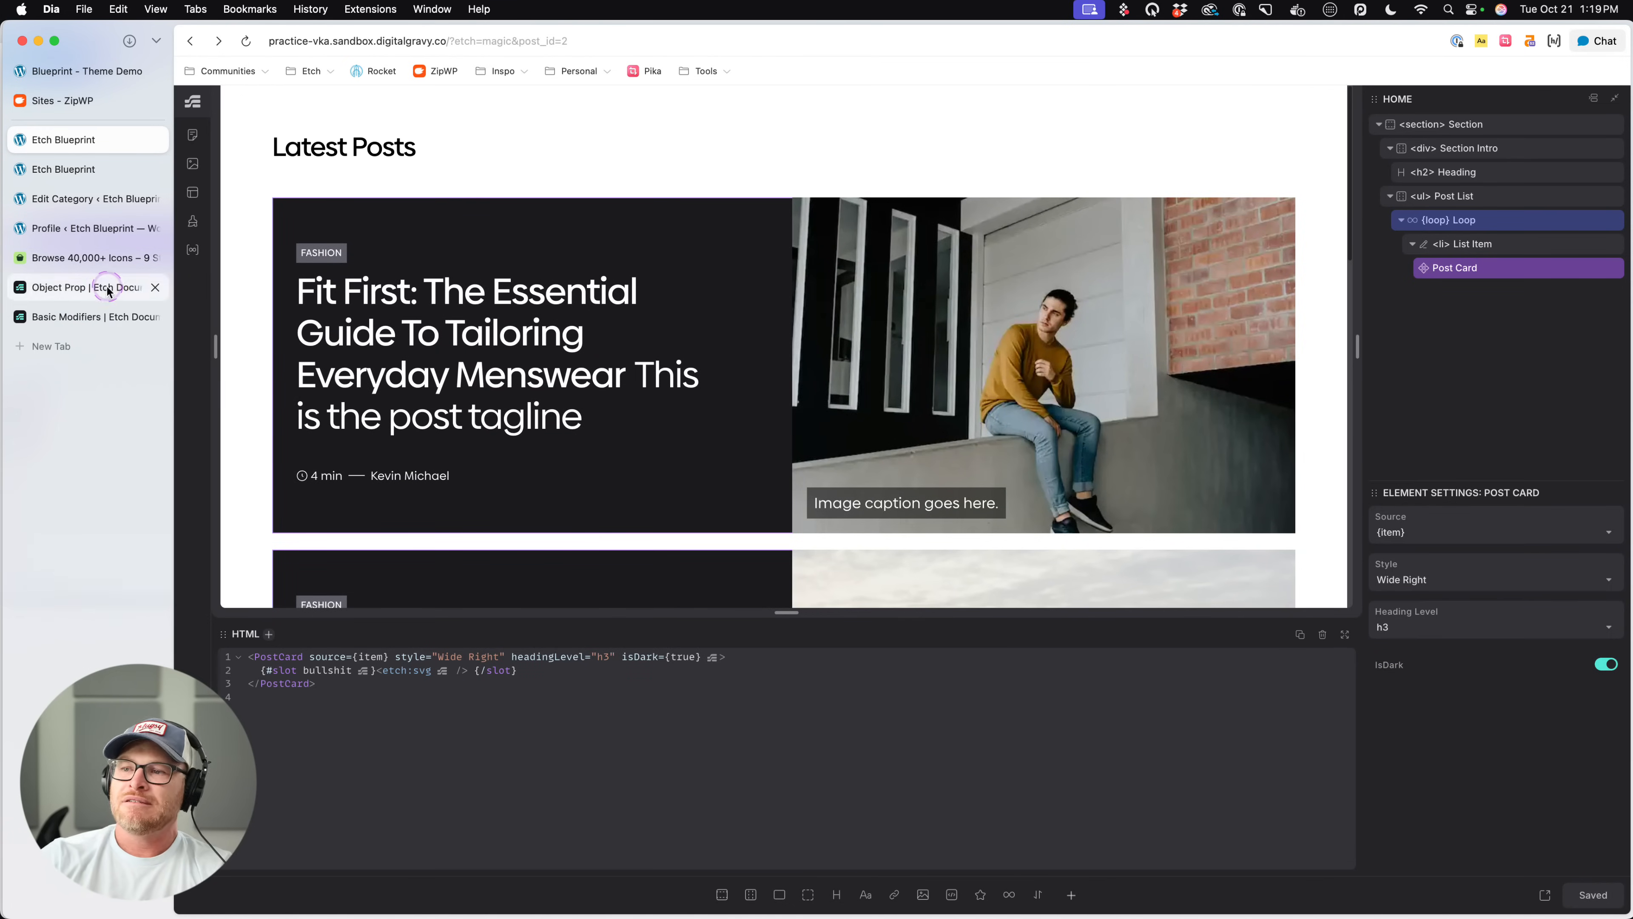
# - Review the dark post cards on the live page from the Latest Posts heading to the last card
pyautogui.click(64, 168)
pyautogui.scroll(-10, 1199, 333)
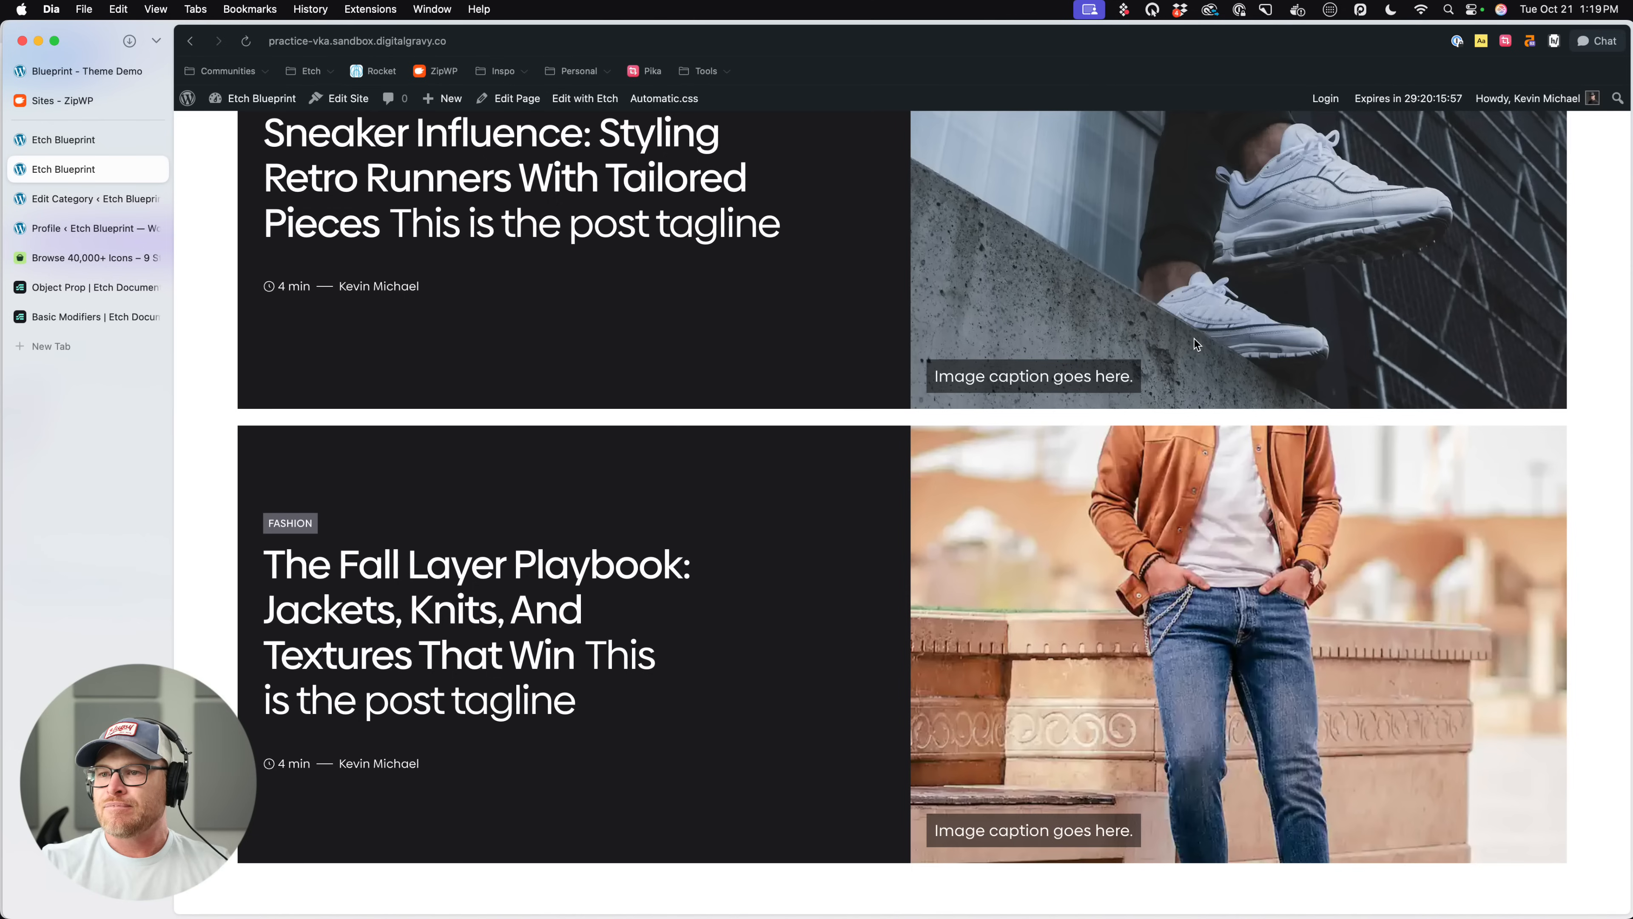
pyautogui.click(464, 185)
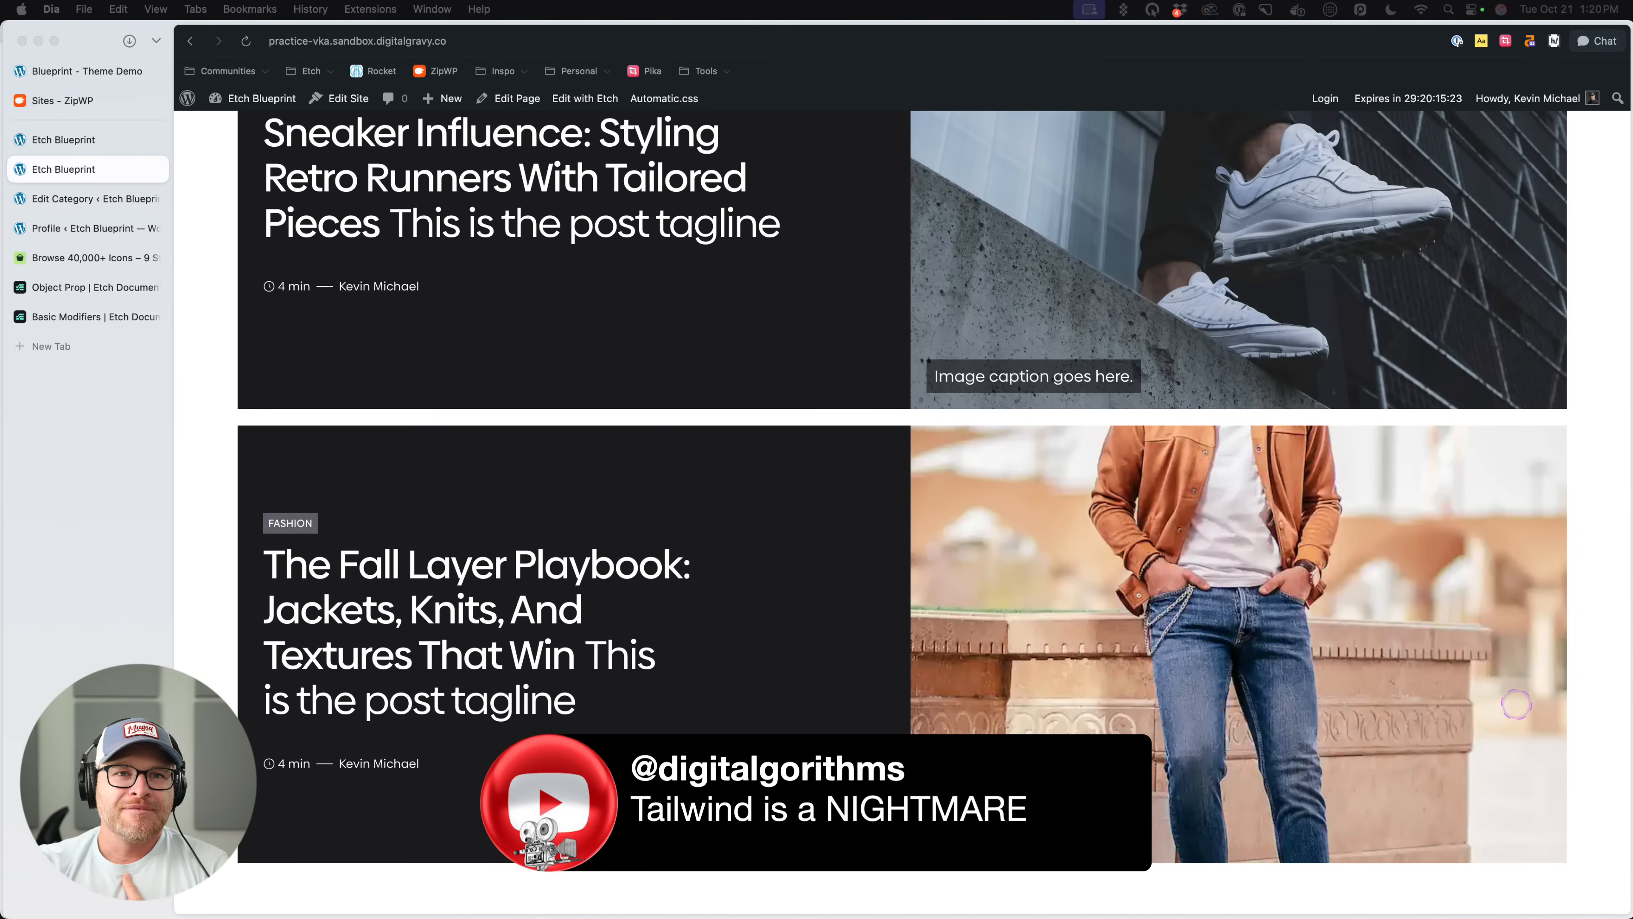
pyautogui.scroll(-1, 871, 586)
pyautogui.scroll(1, 932, 618)
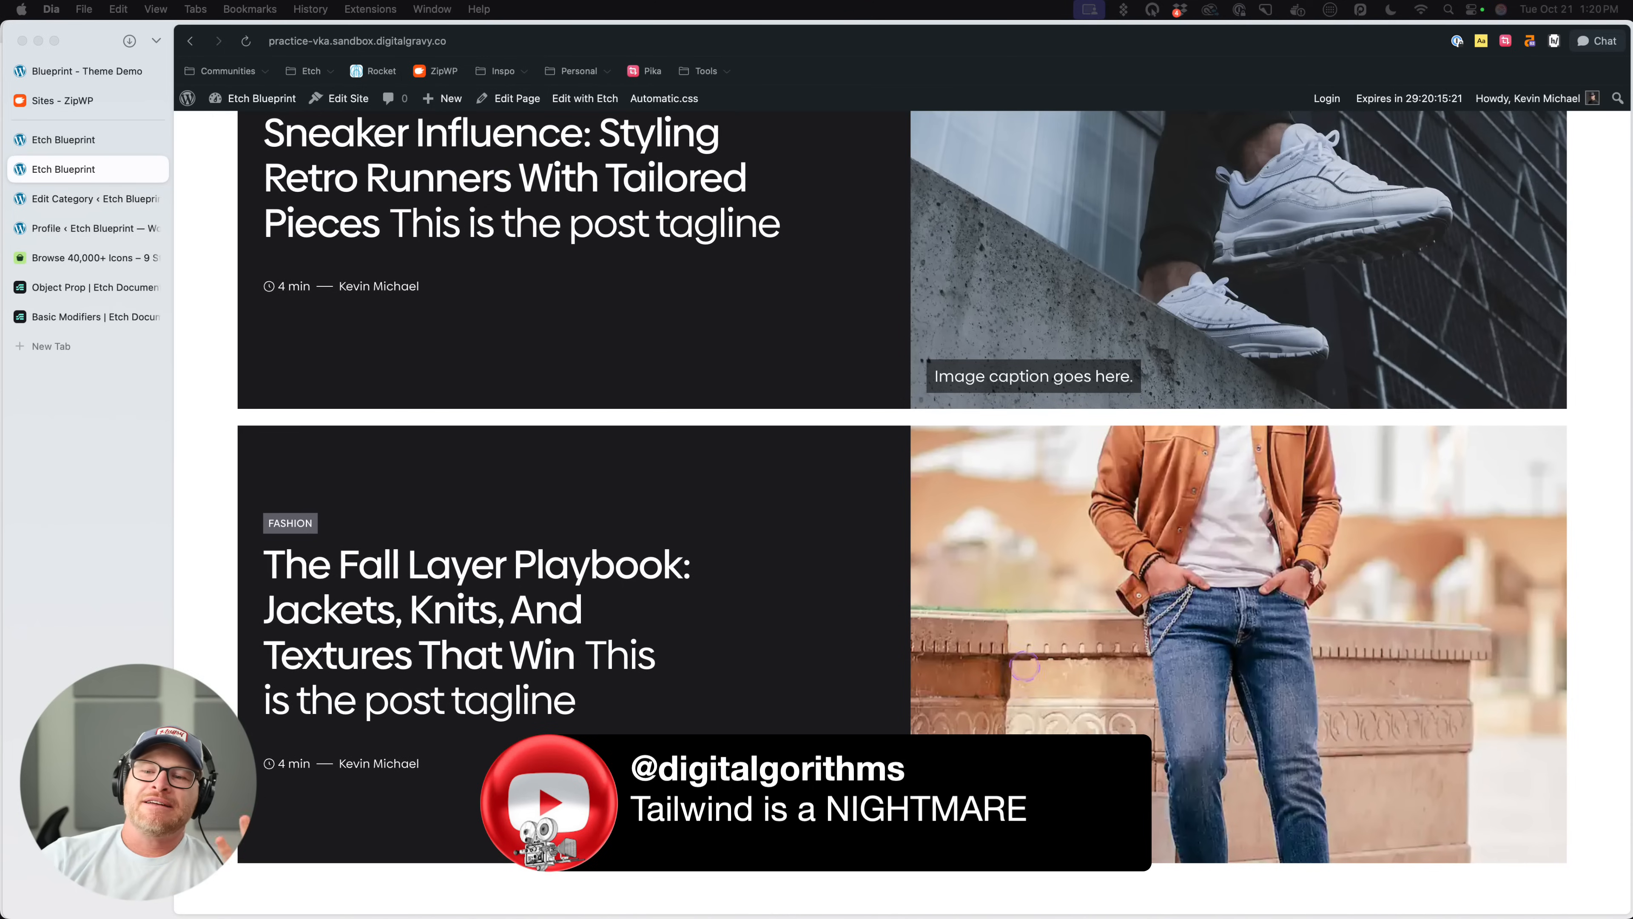
pyautogui.scroll(15, 956, 565)
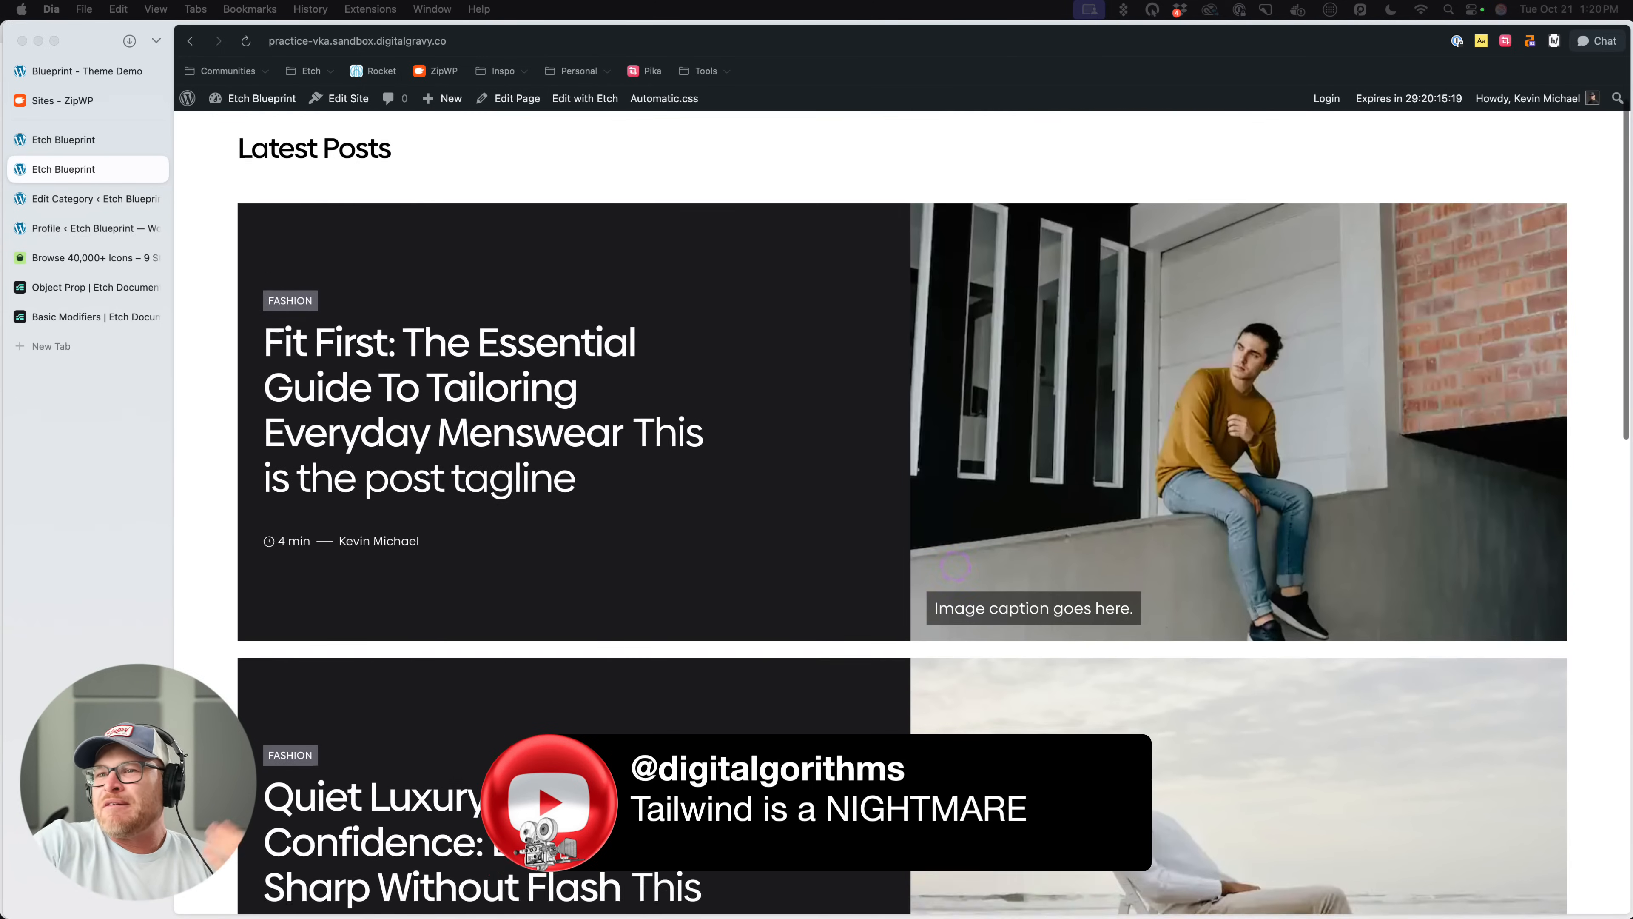
# - Return to the editor, look over the card list and inspect the settings of the Post List and its Loop
pyautogui.click(95, 141)
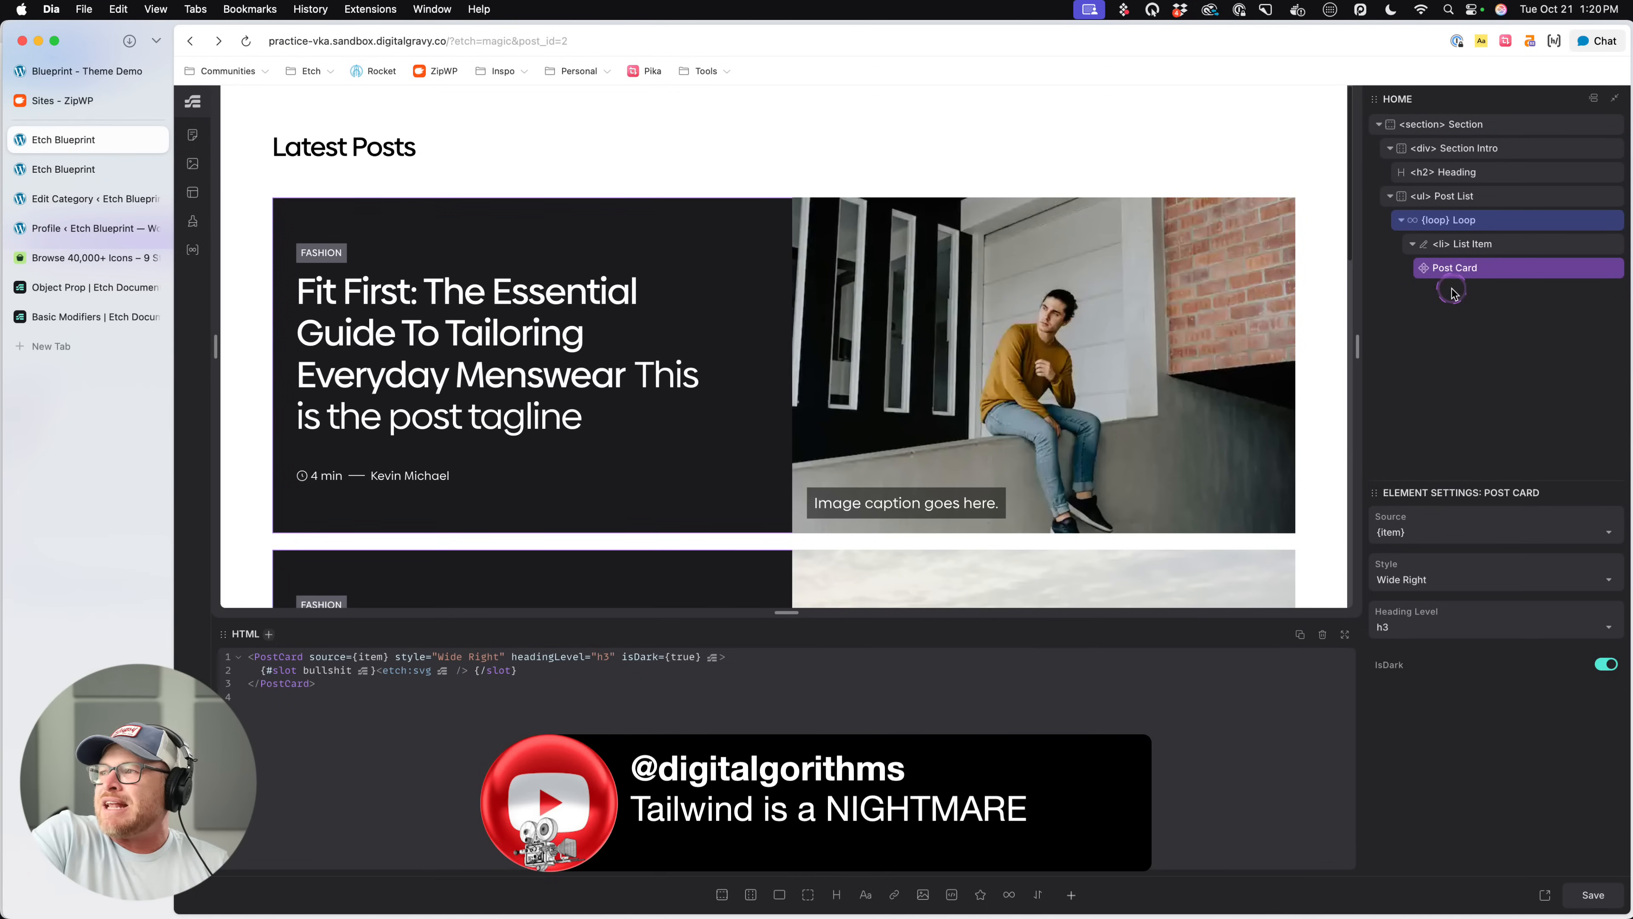
pyautogui.scroll(-10, 1088, 341)
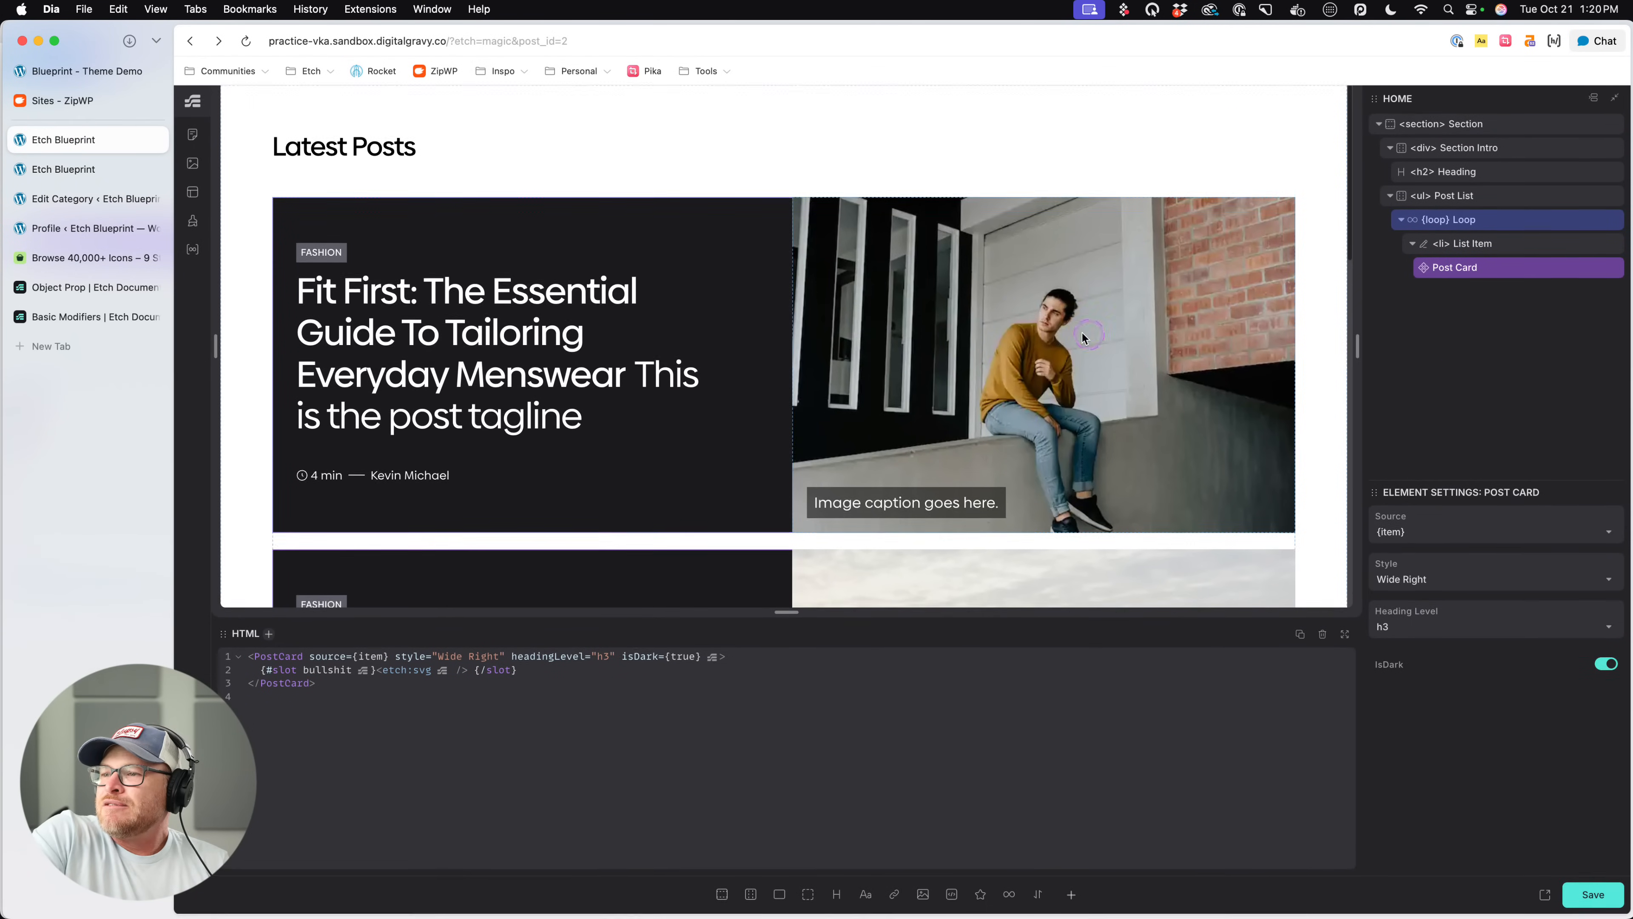
pyautogui.scroll(-6, 1089, 341)
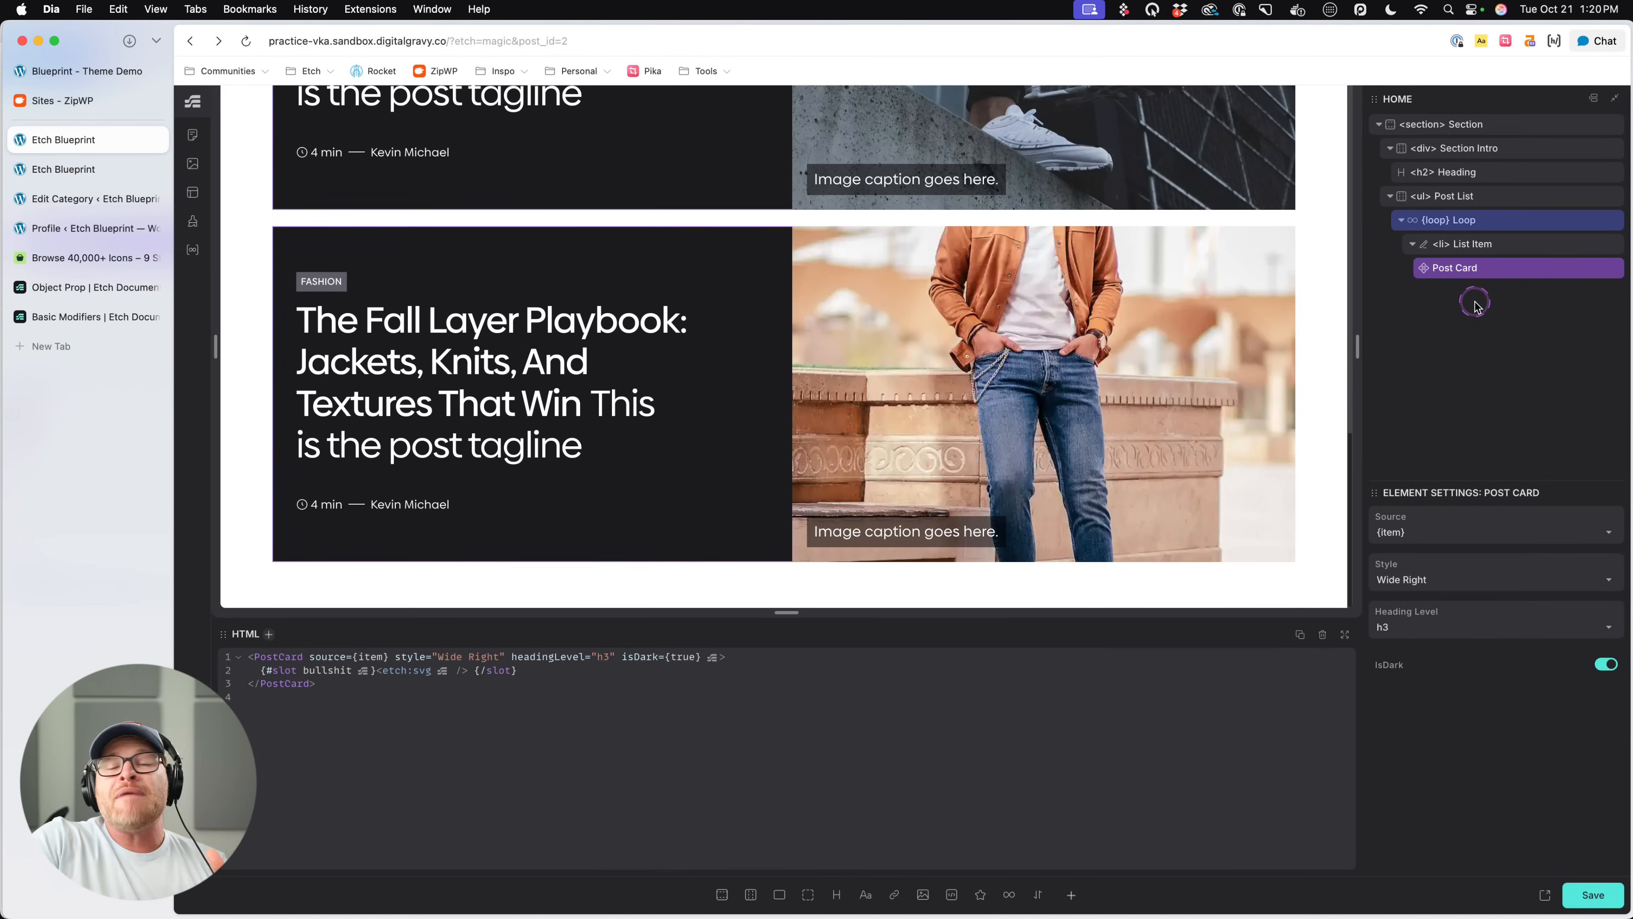
pyautogui.click(1514, 231)
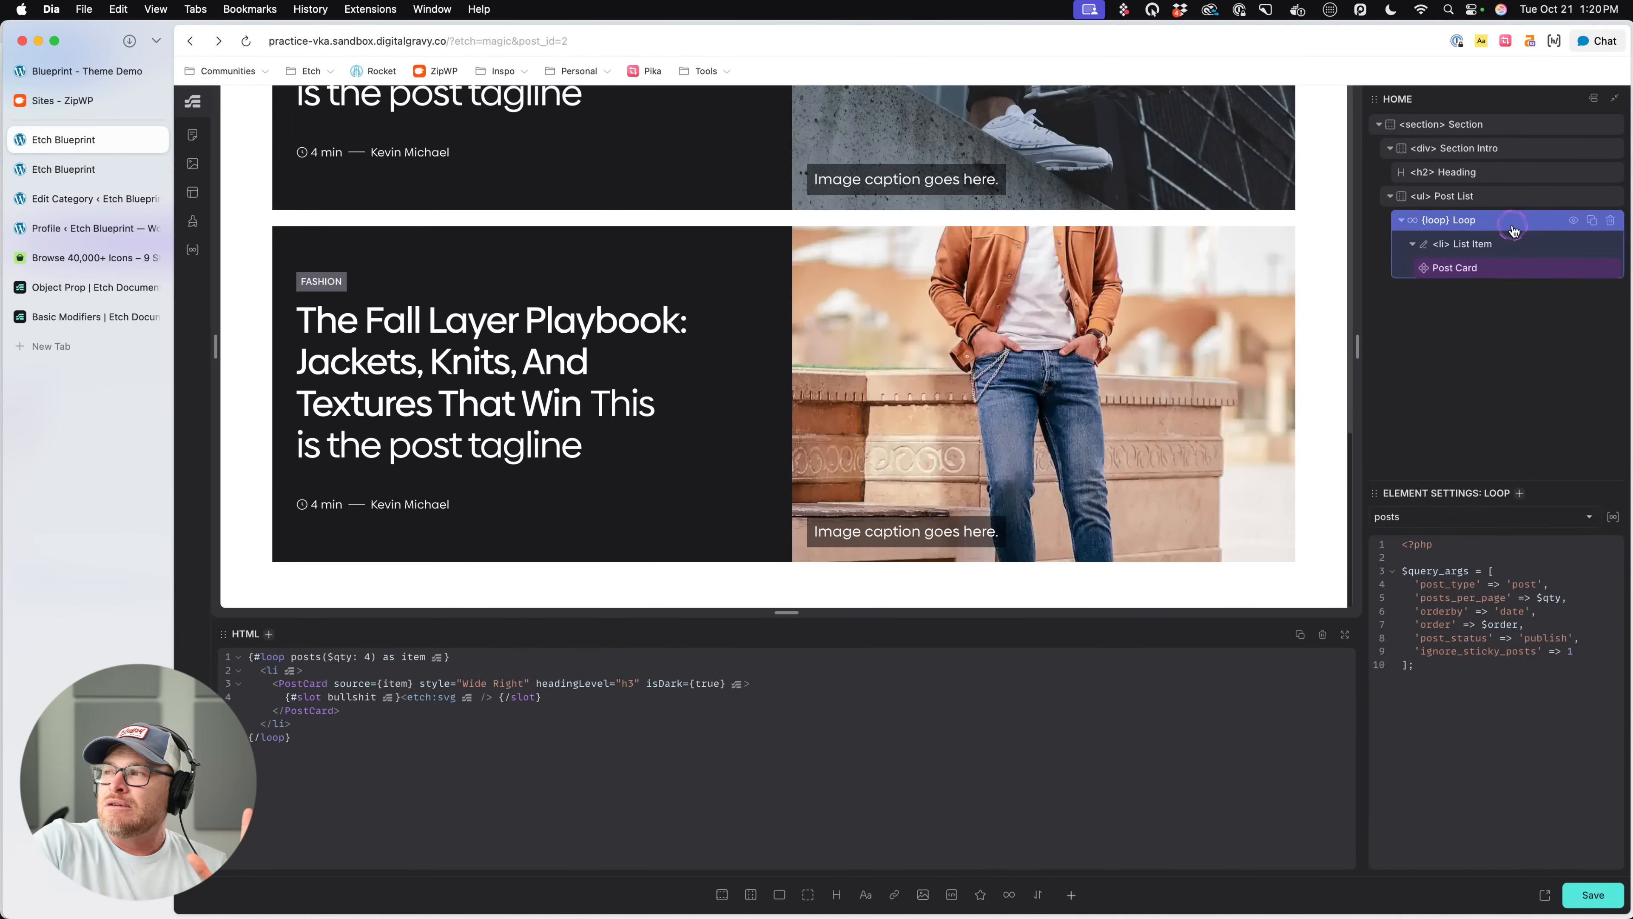
pyautogui.click(1500, 197)
pyautogui.click(1495, 214)
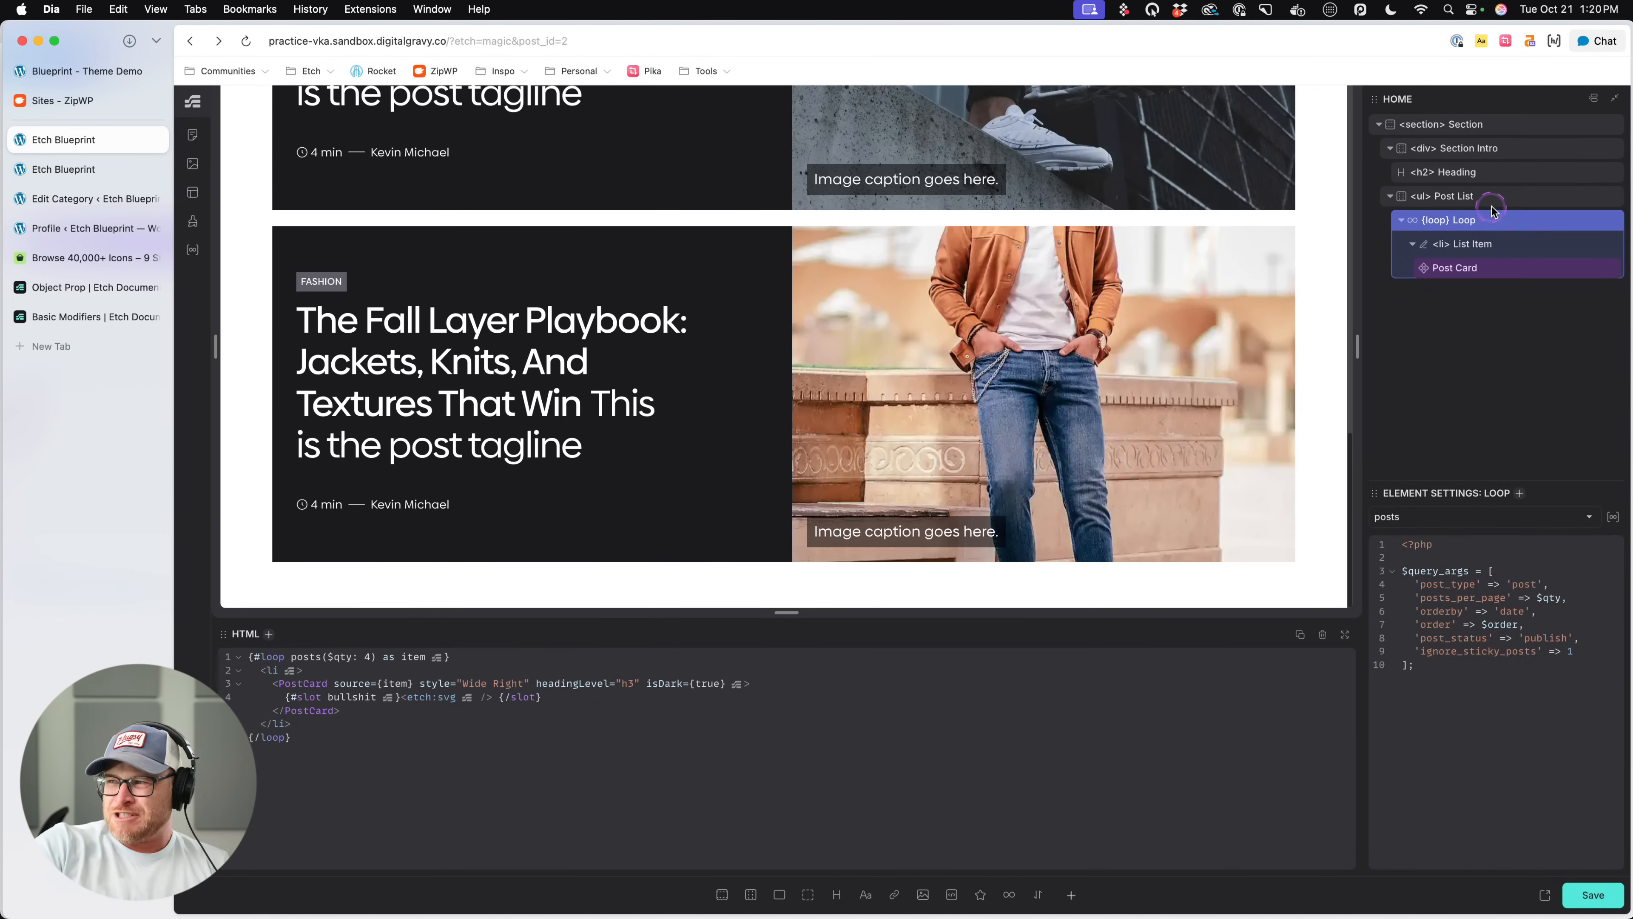
# - Review the Post List's grid CSS, collapse Section Intro and Post List in the structure, and select their parent Section
pyautogui.click(1497, 197)
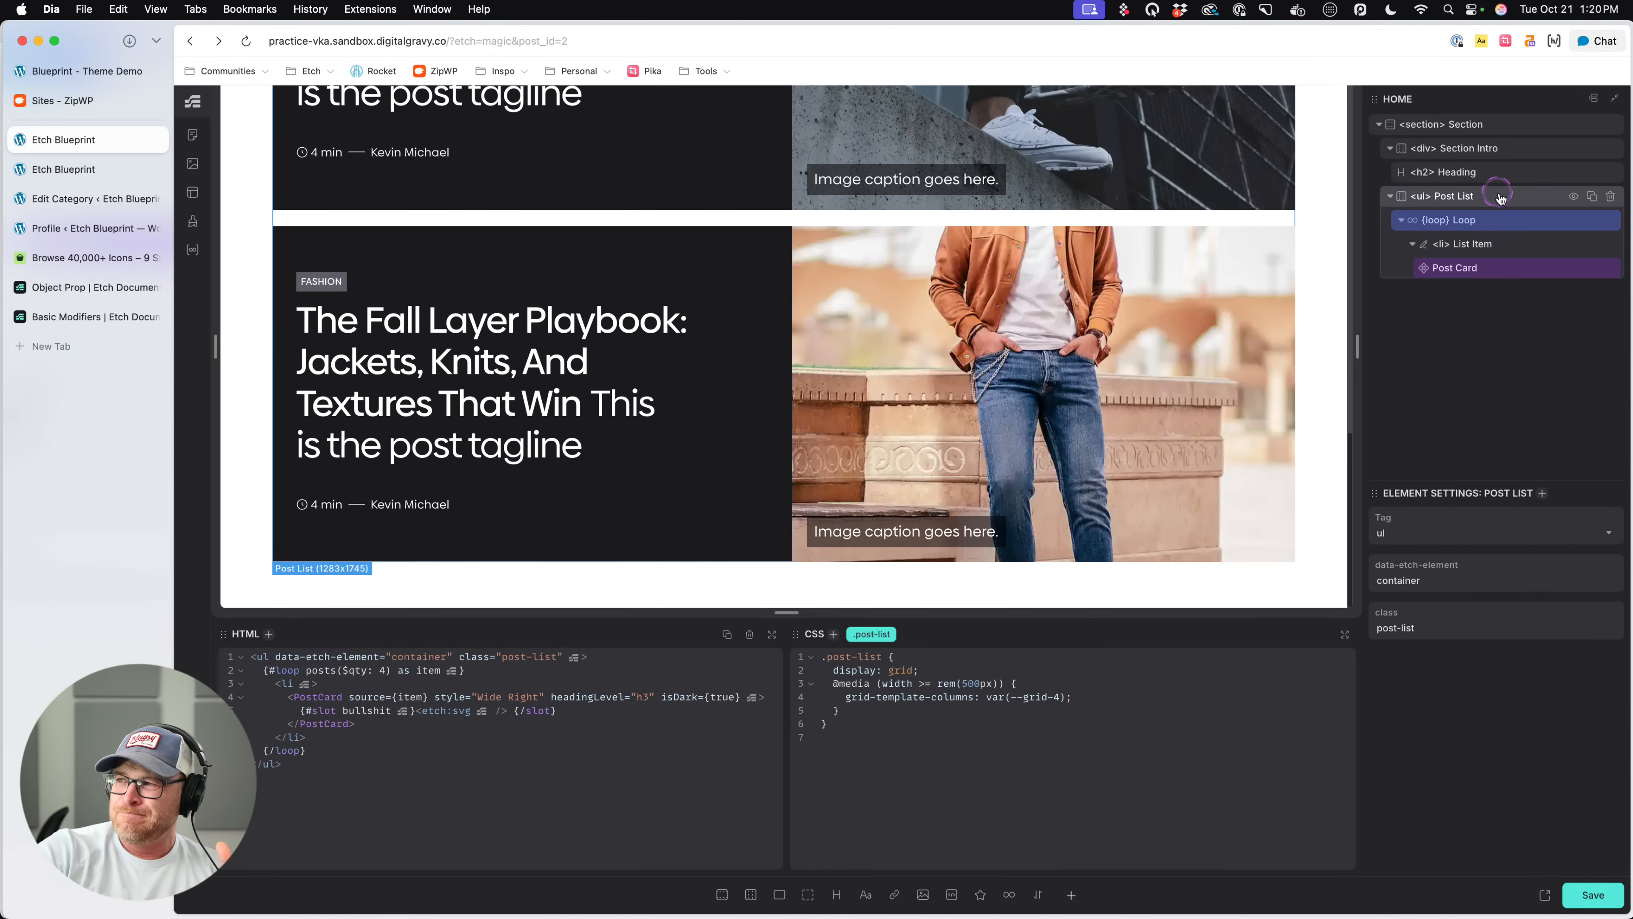
pyautogui.click(1067, 701)
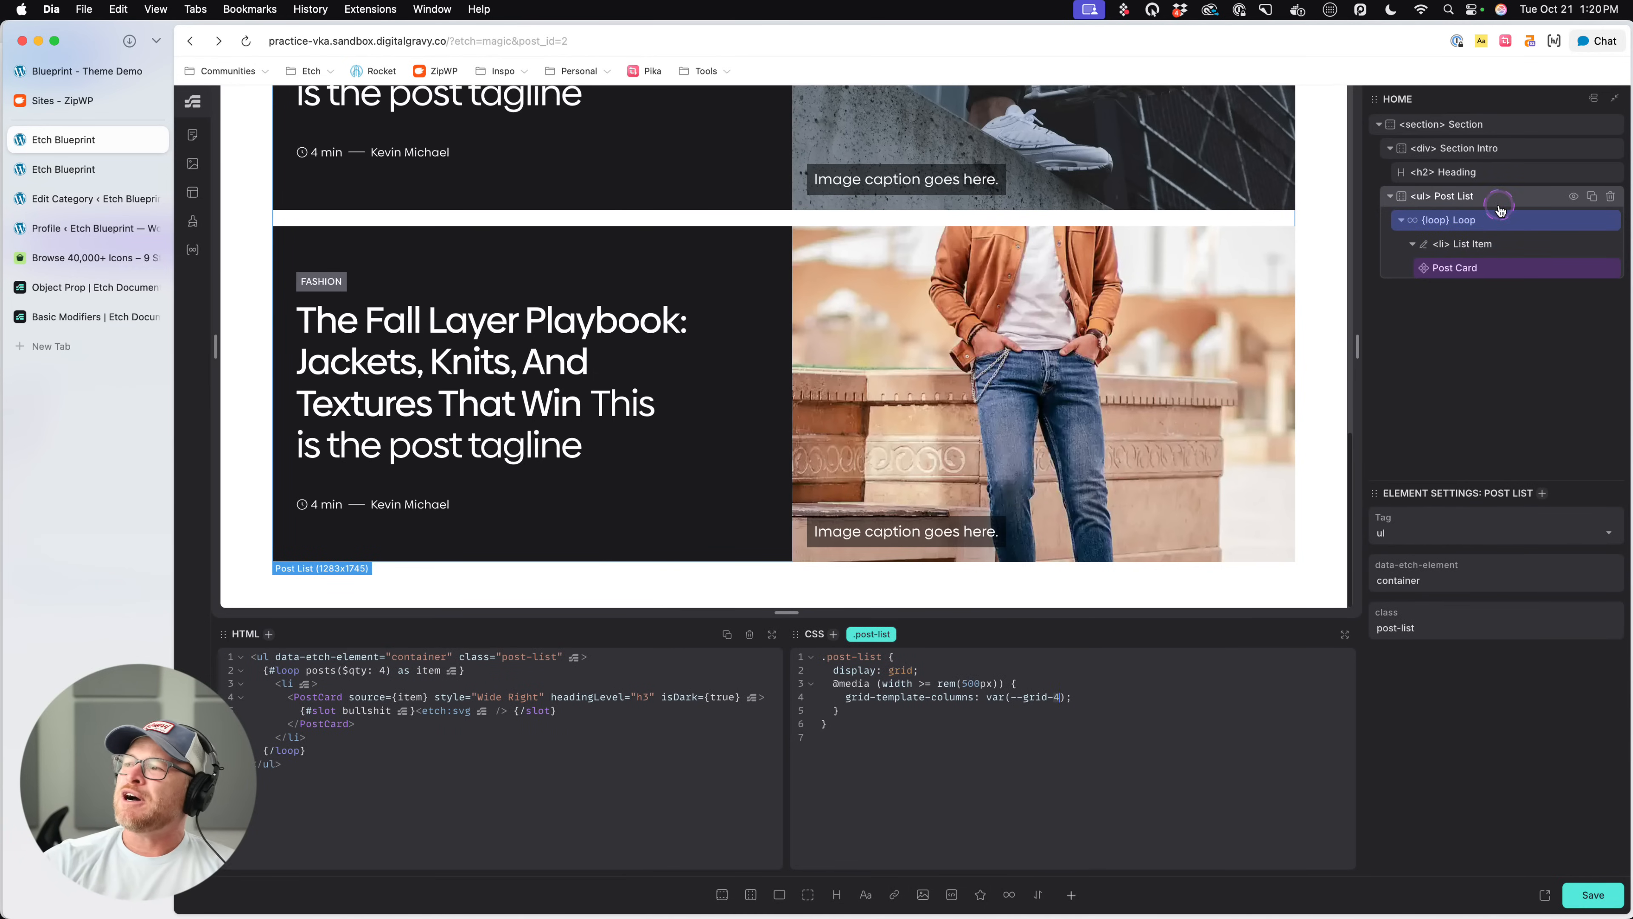
pyautogui.click(1498, 146)
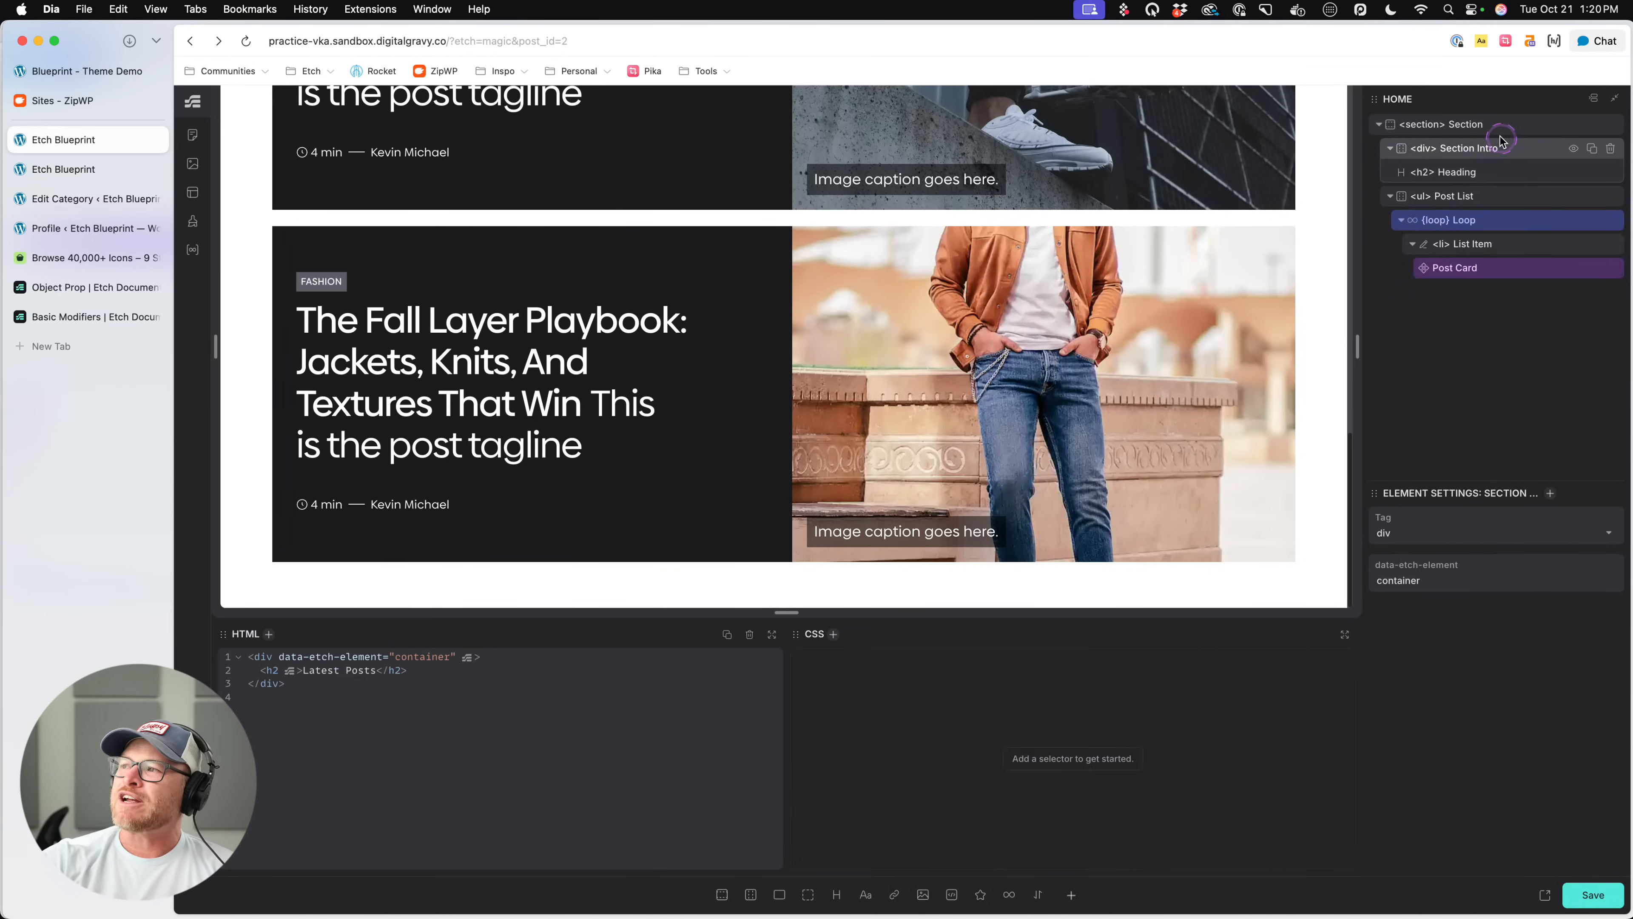
pyautogui.click(1390, 149)
pyautogui.click(1389, 172)
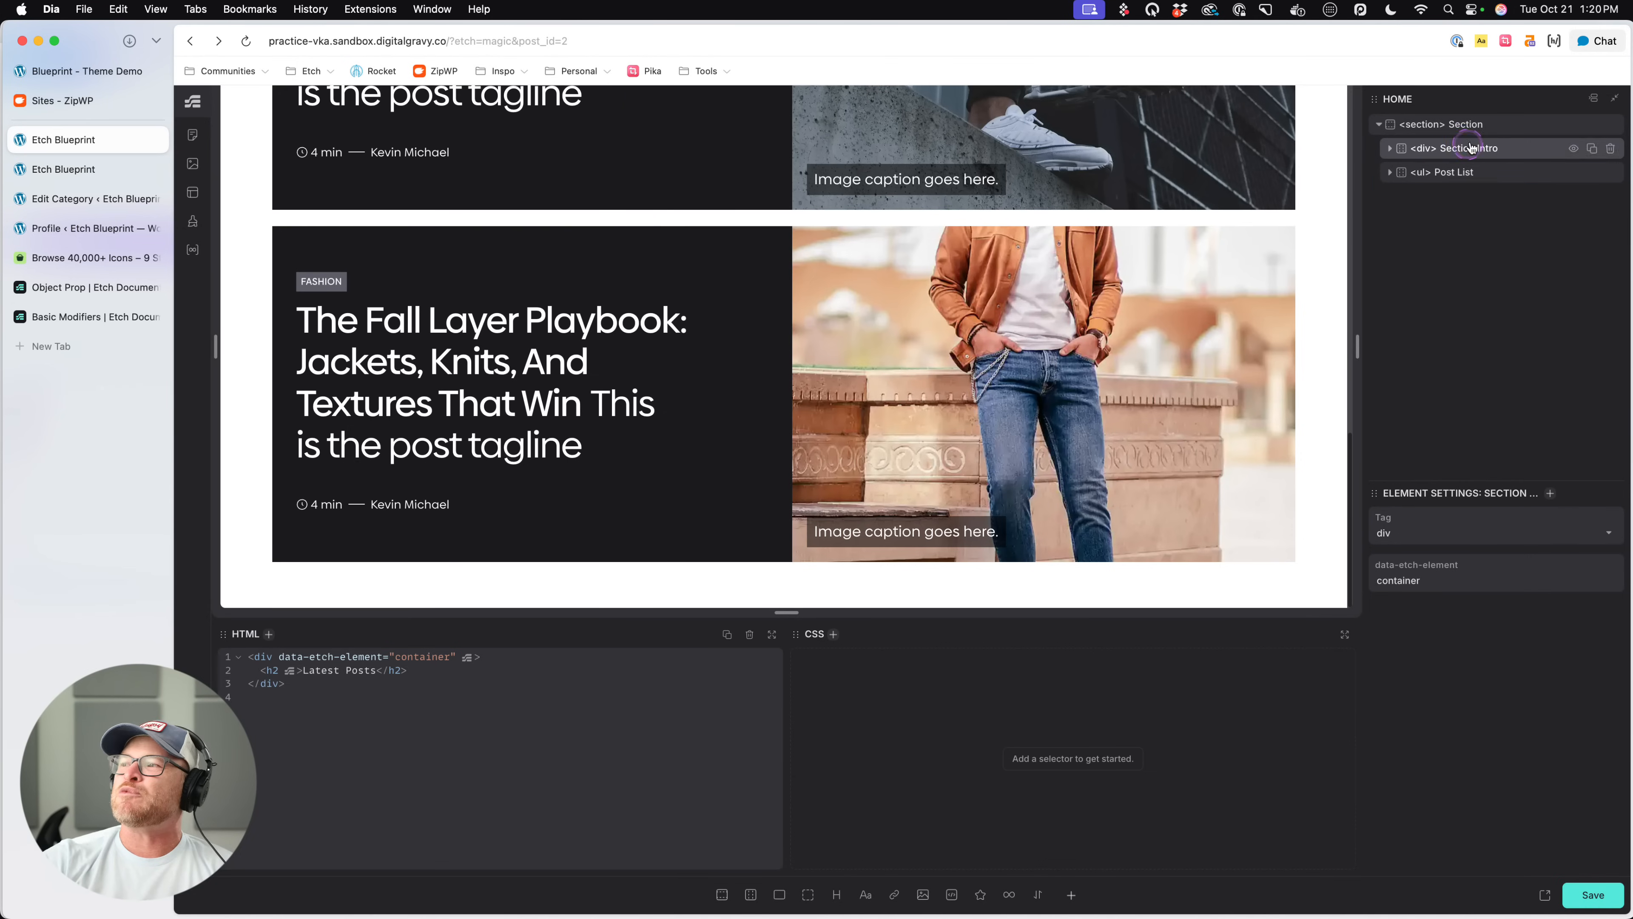
pyautogui.click(1462, 126)
pyautogui.click(779, 895)
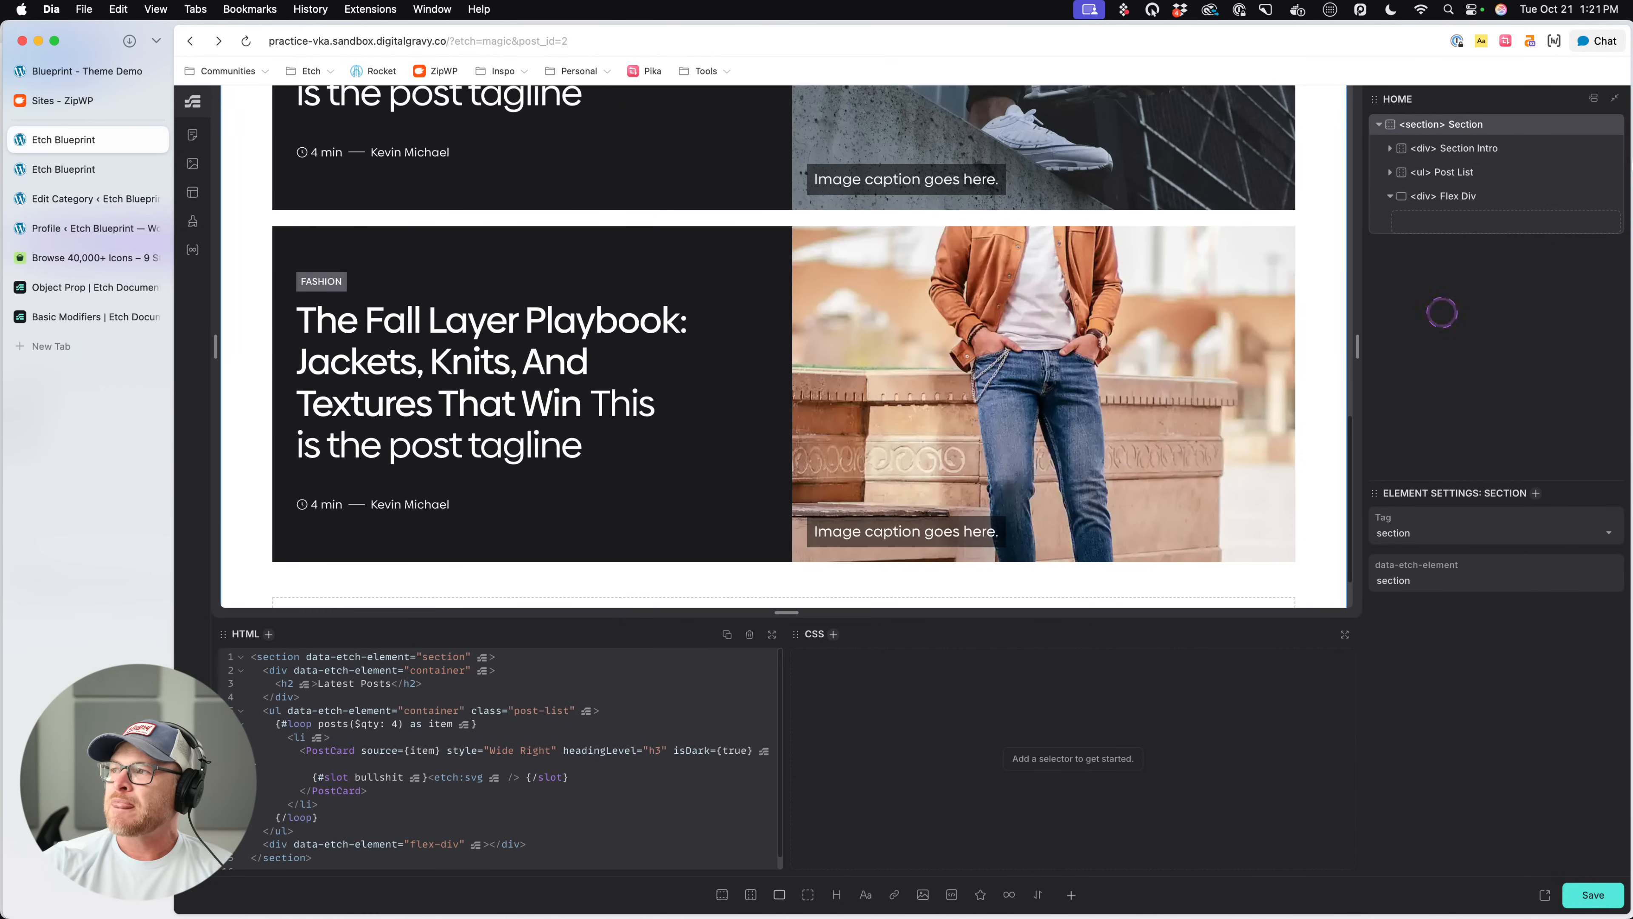
pyautogui.click(1609, 196)
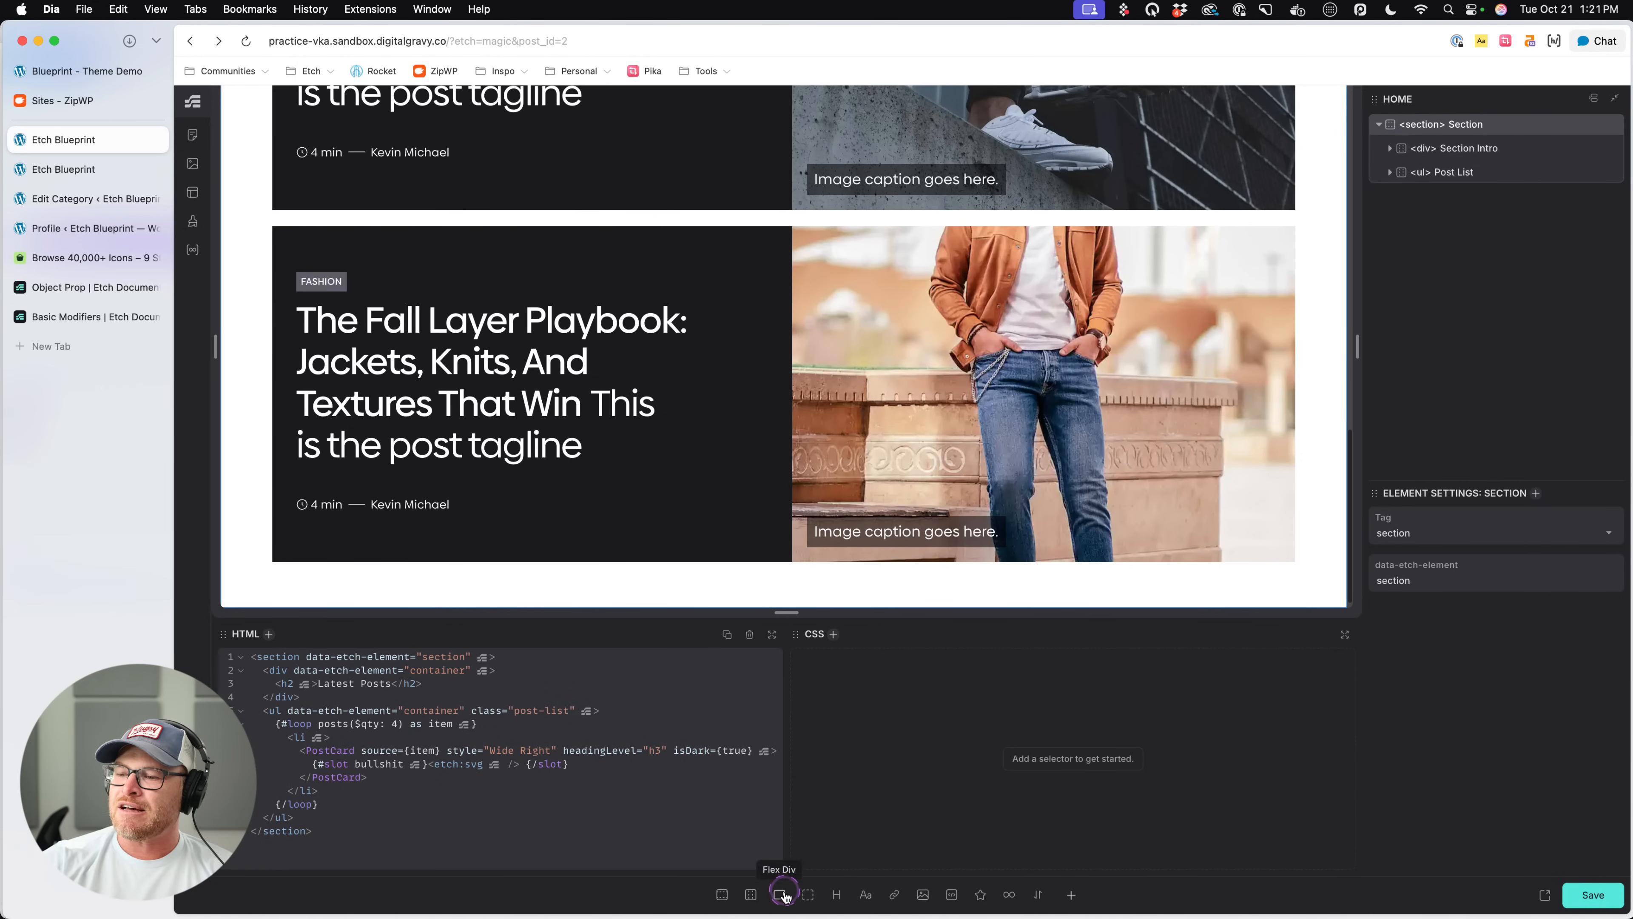
pyautogui.click(808, 895)
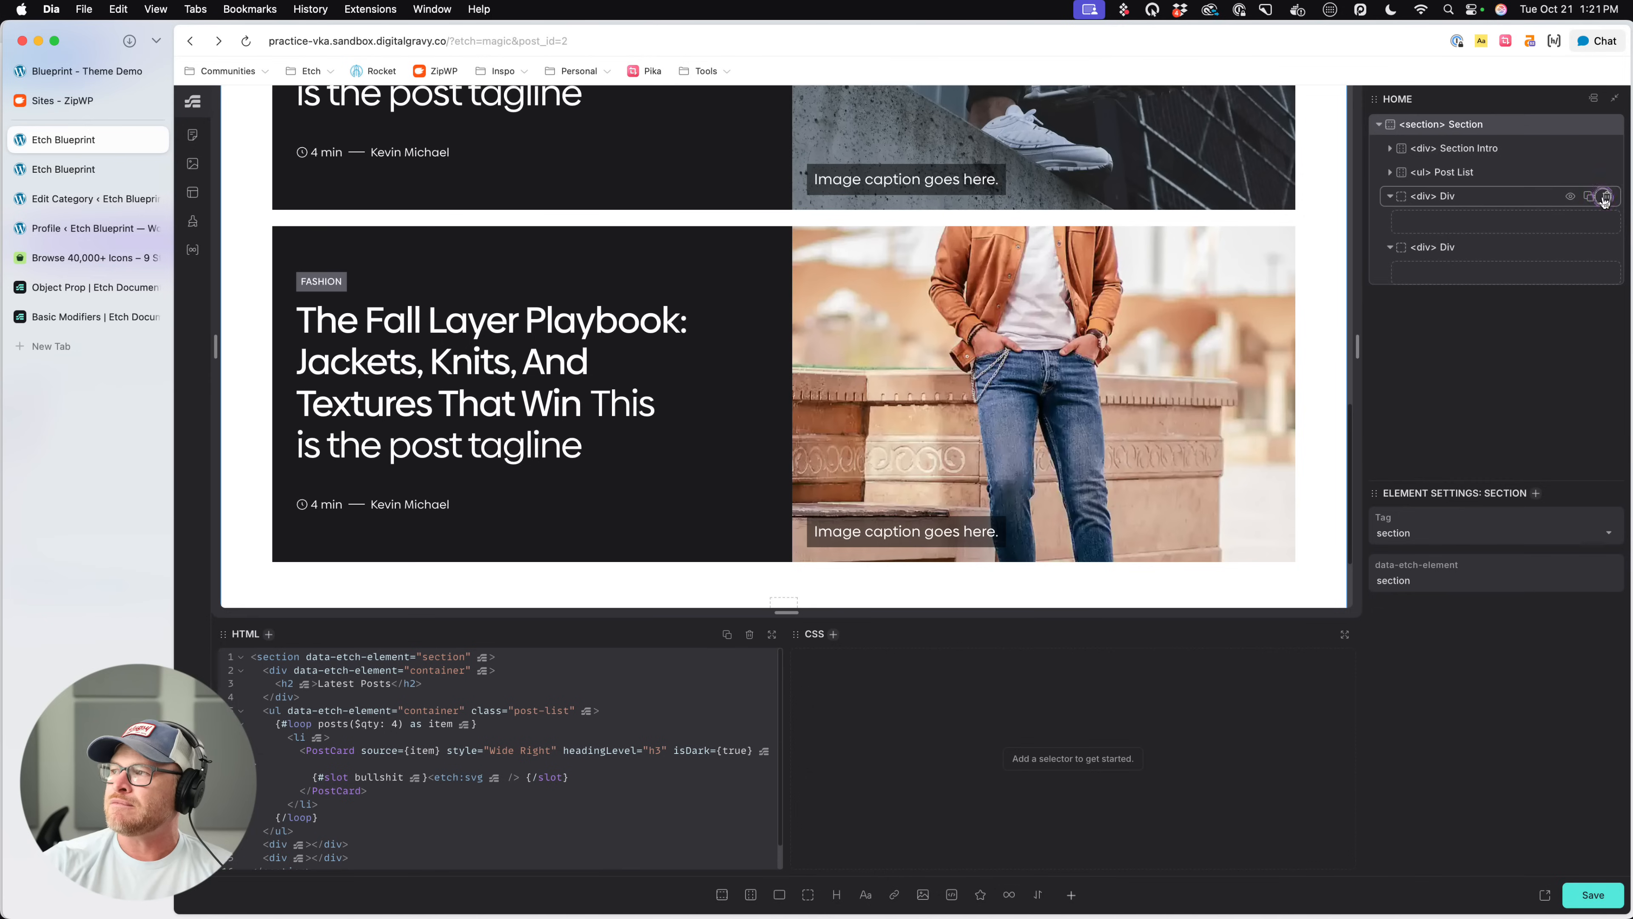
pyautogui.click(1609, 196)
# - Add a container to the Section, name it Cat List and give it the class cat-list
pyautogui.click(750, 894)
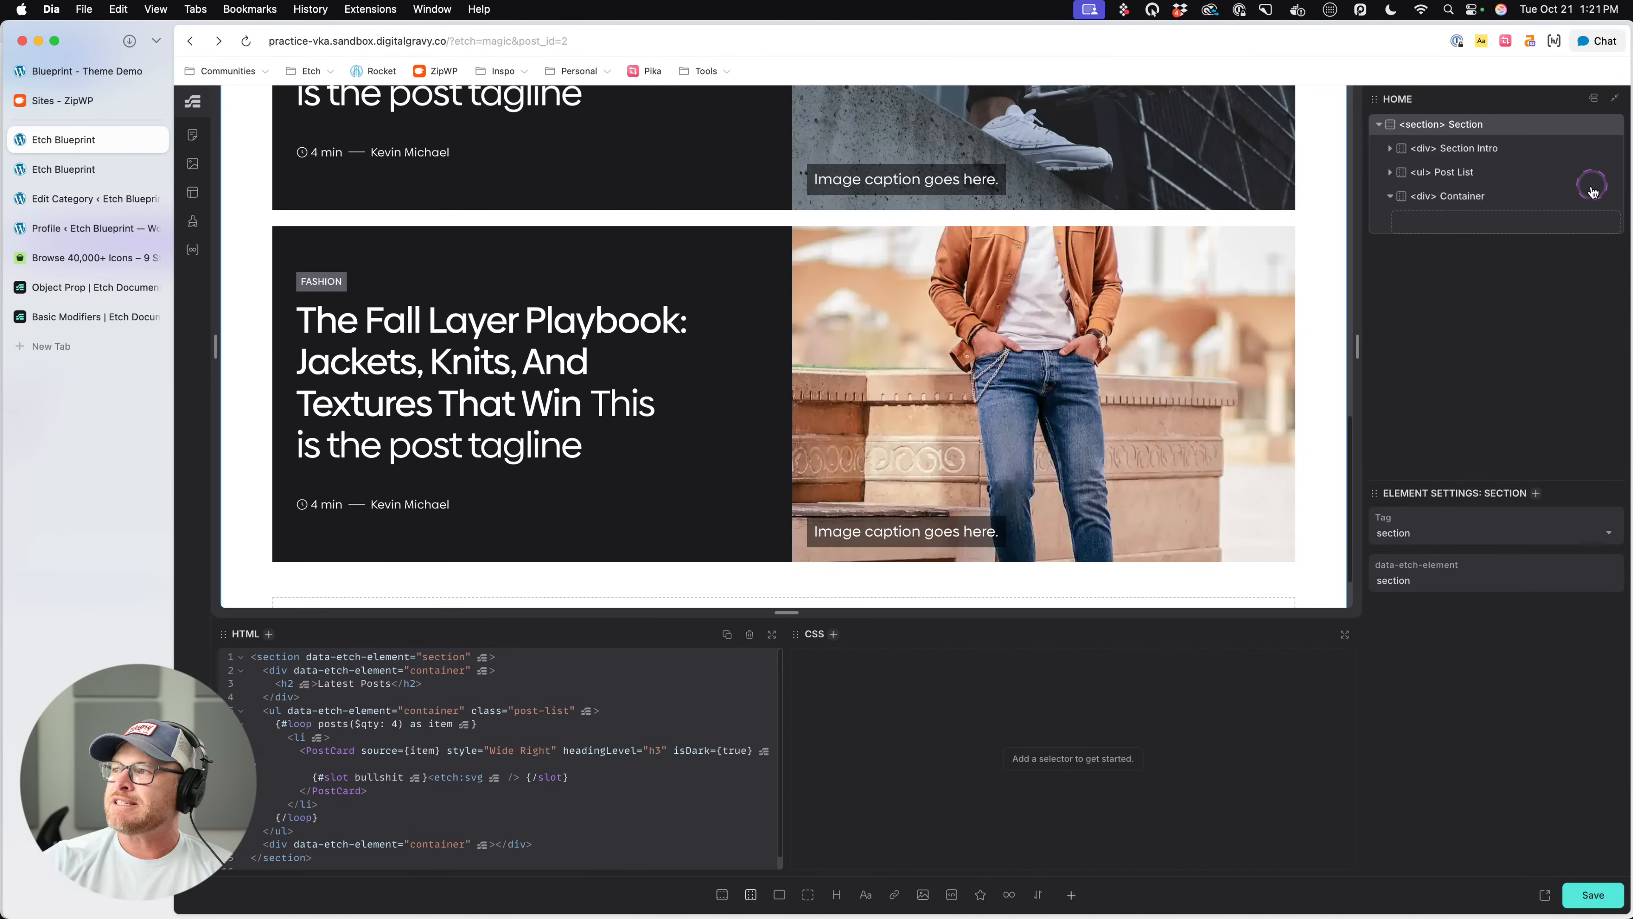
pyautogui.doubleClick(1473, 197)
pyautogui.write('Cat List')
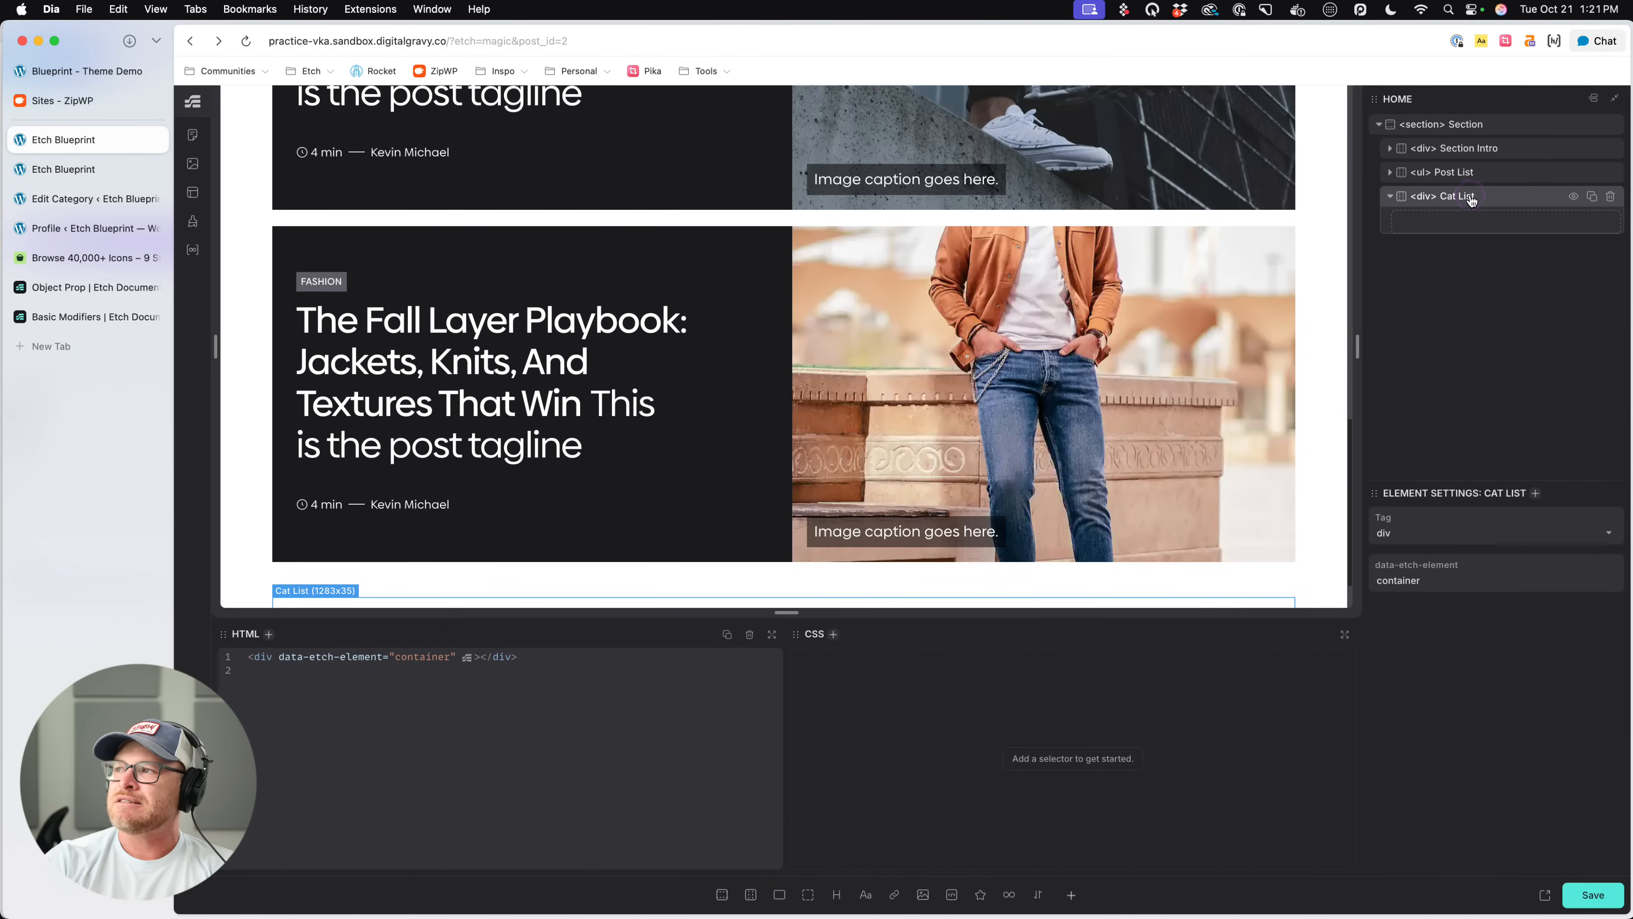
pyautogui.press('super+period')
pyautogui.write('.cat')
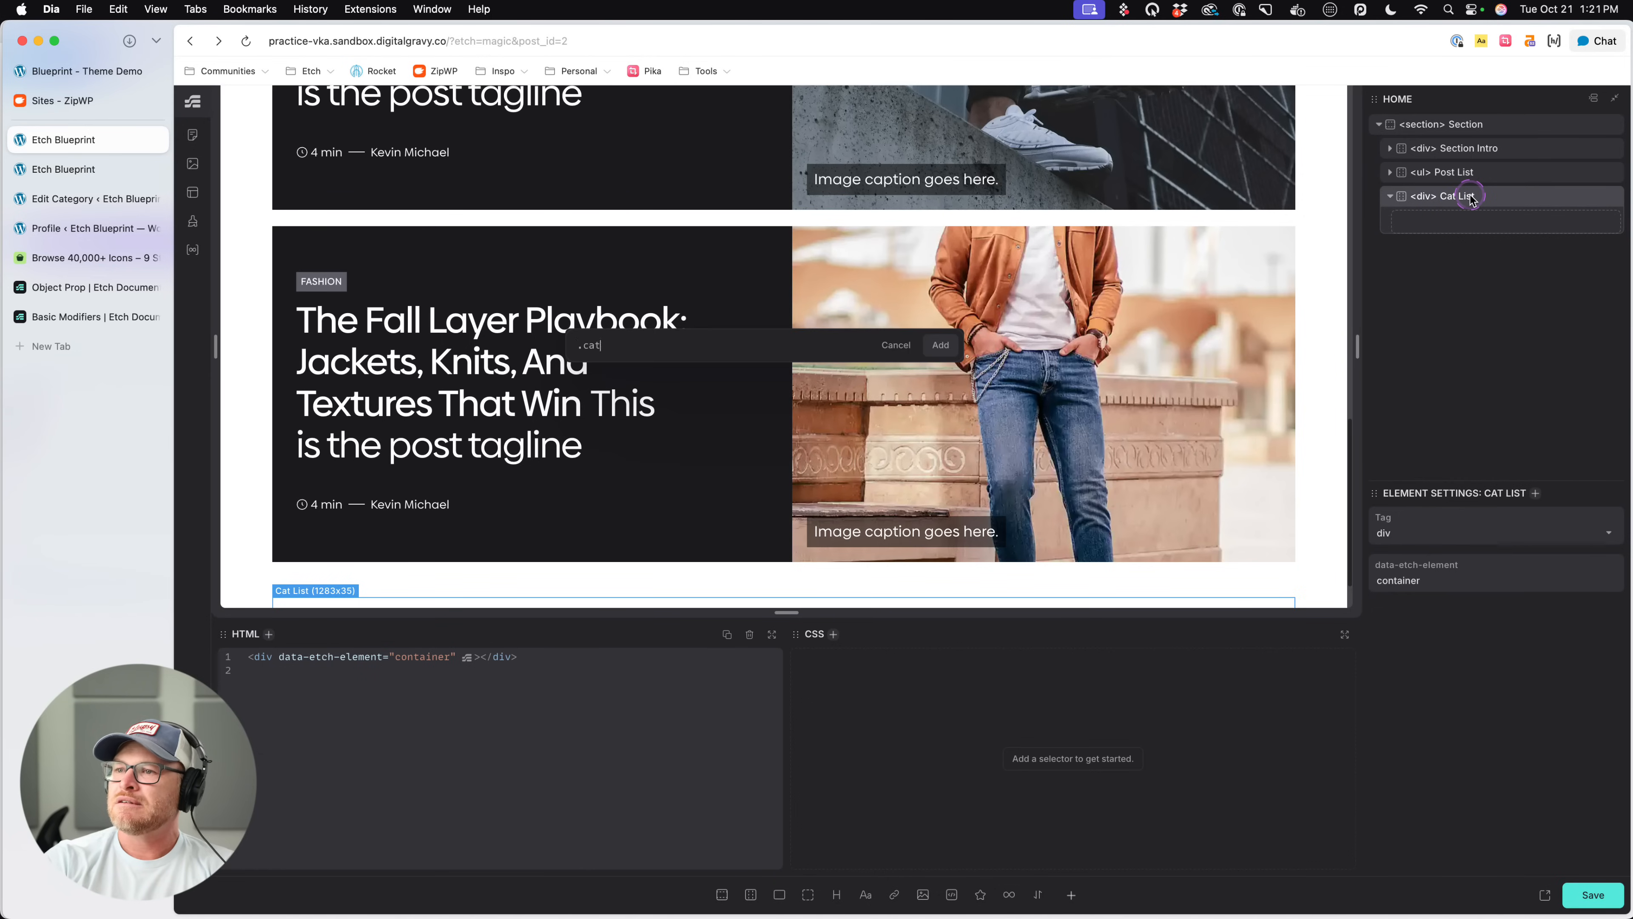
pyautogui.write('-list')
pyautogui.press('Return')
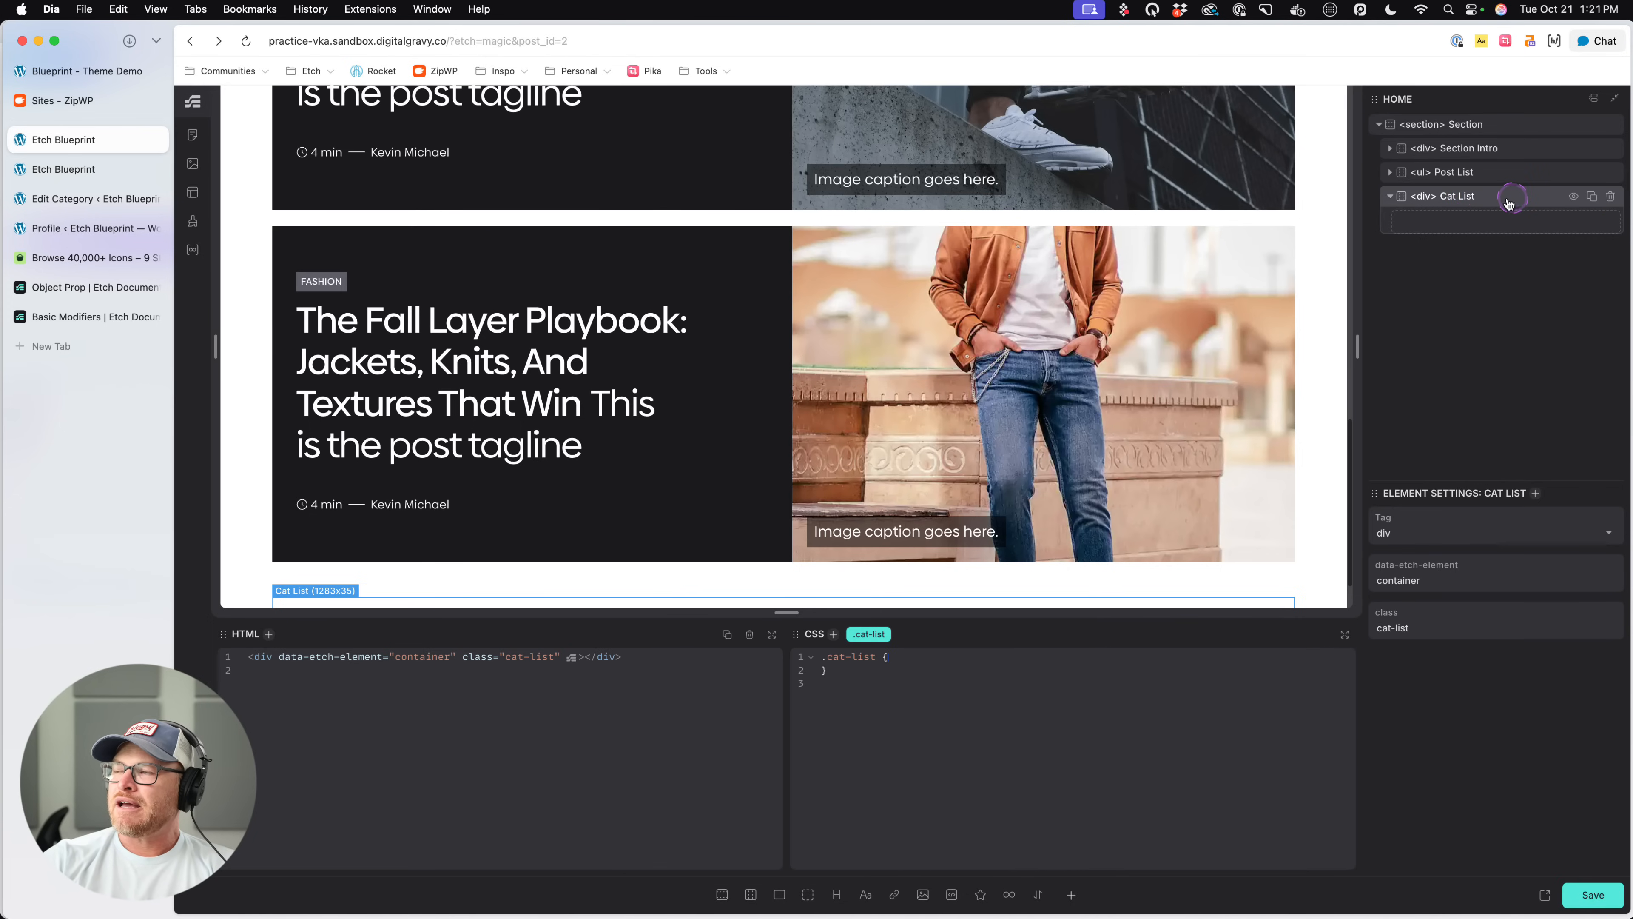
# - Rename the new container to Post Cat List and its class to post-cat-list
pyautogui.write('Post Cat L')
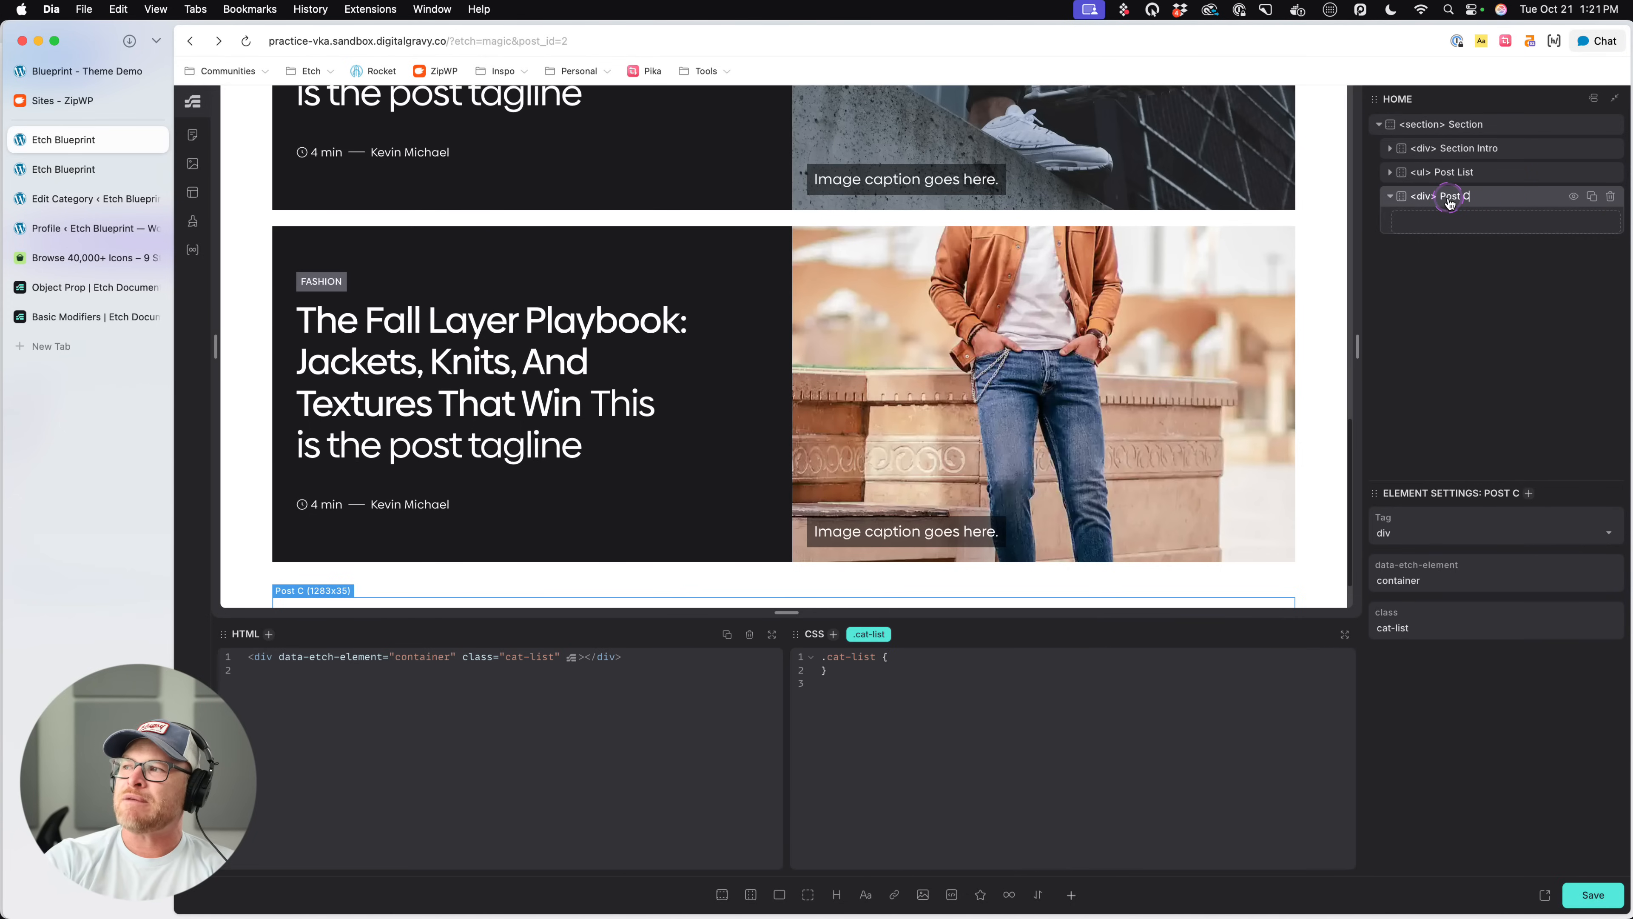
pyautogui.click(864, 655)
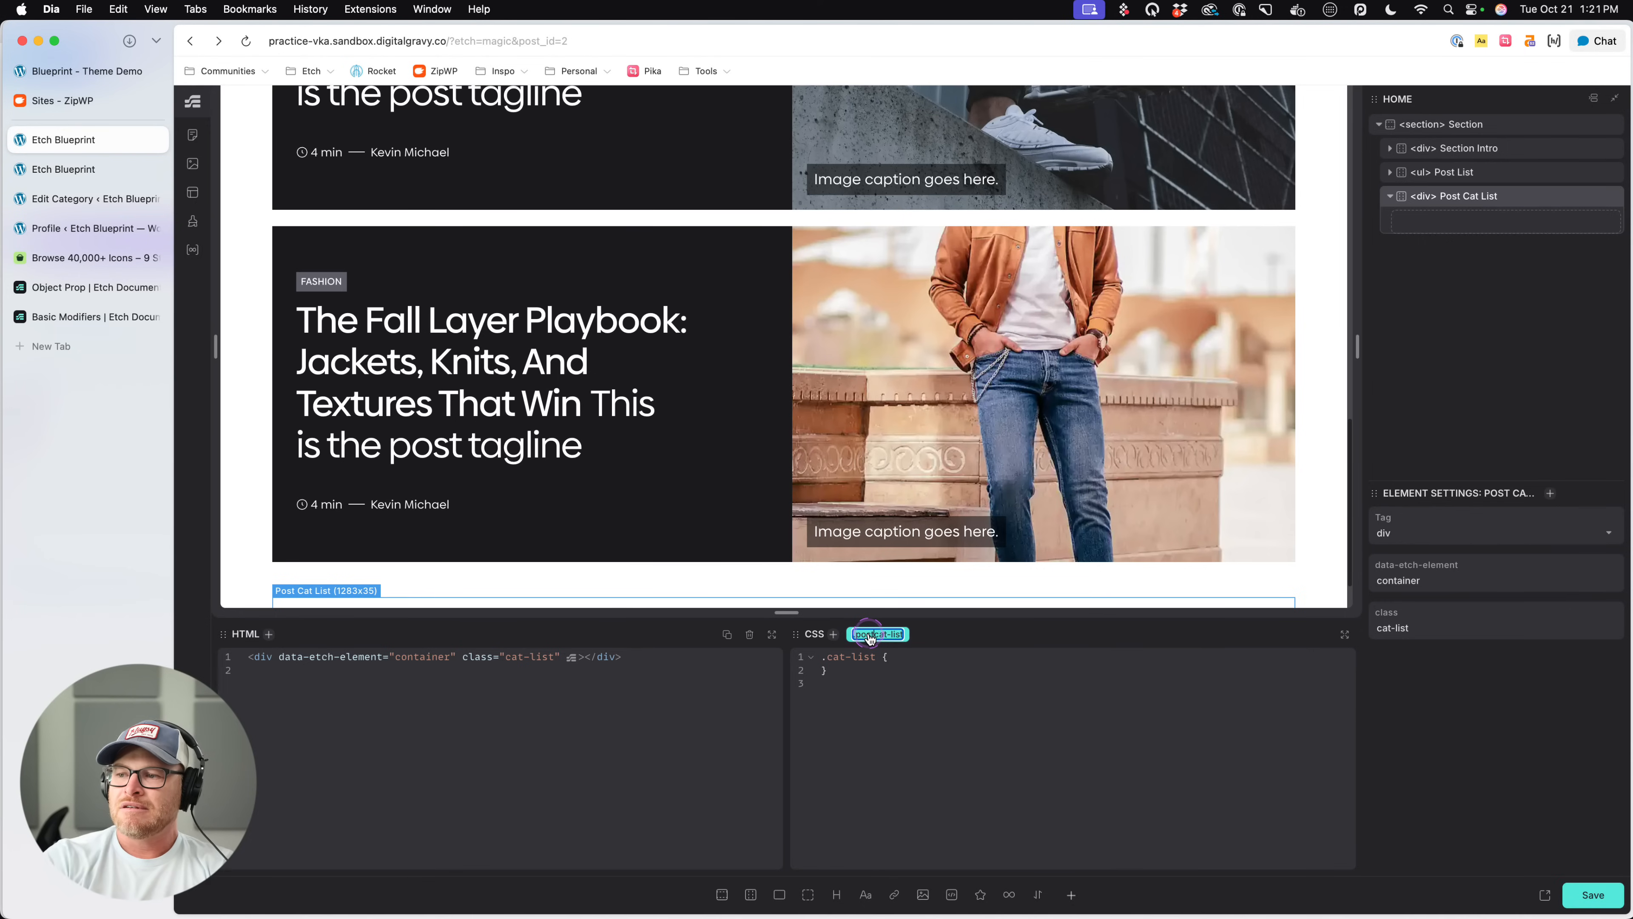
pyautogui.press('Return')
# - Add a flex div inside Post Cat List, name it Post Cat Card and give it the class post-cat-card
pyautogui.click(1485, 201)
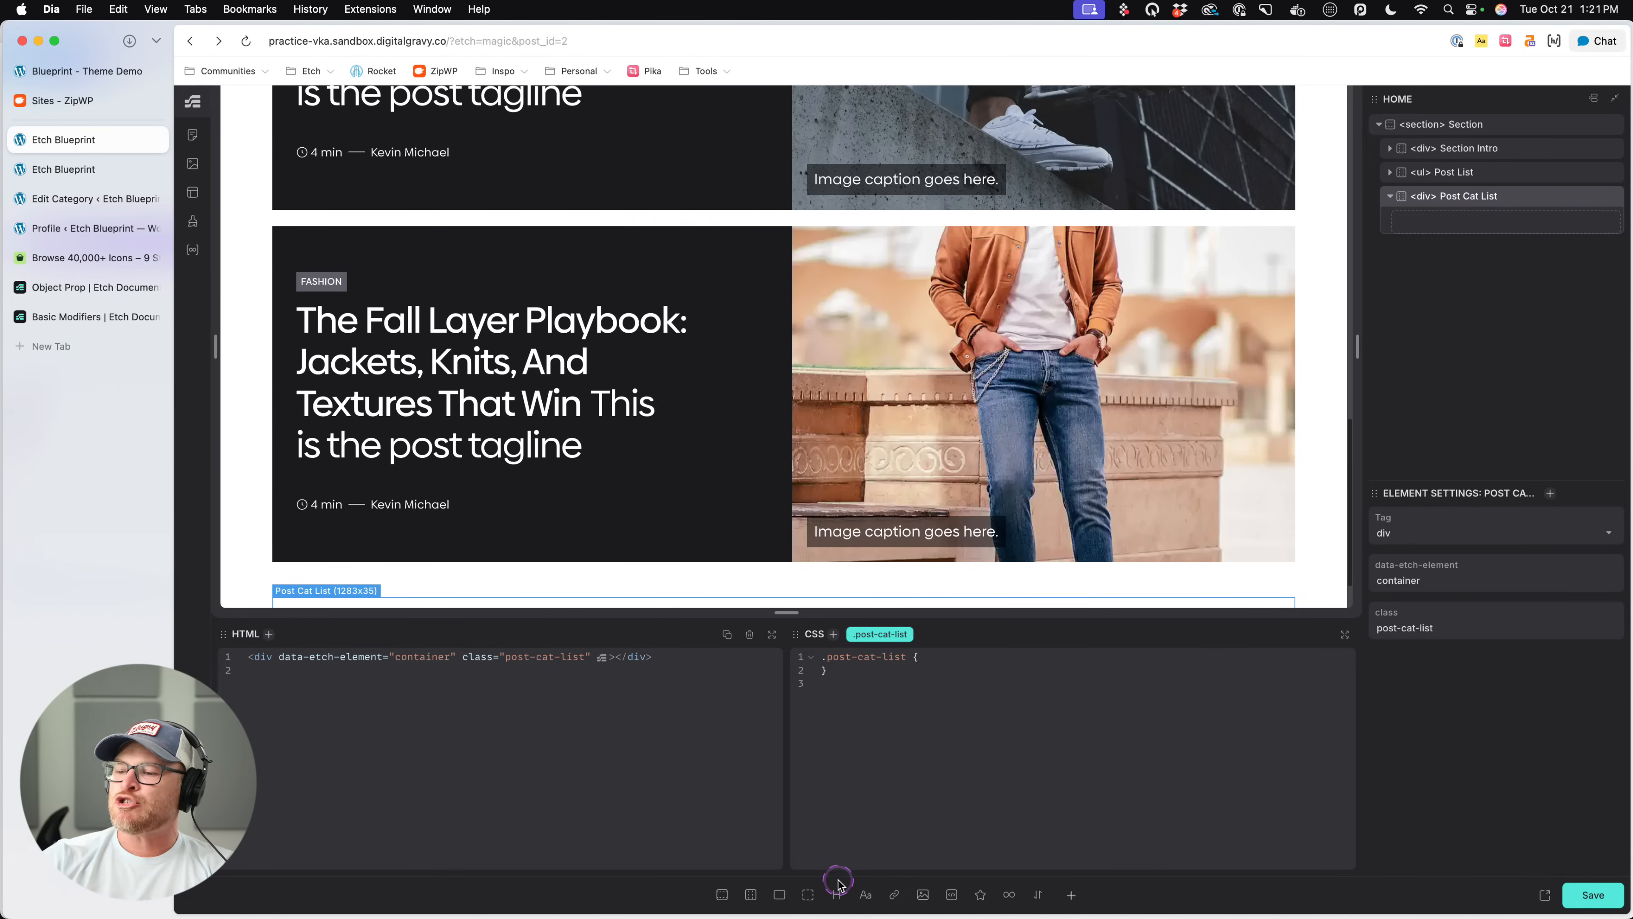
pyautogui.click(780, 894)
pyautogui.doubleClick(1471, 220)
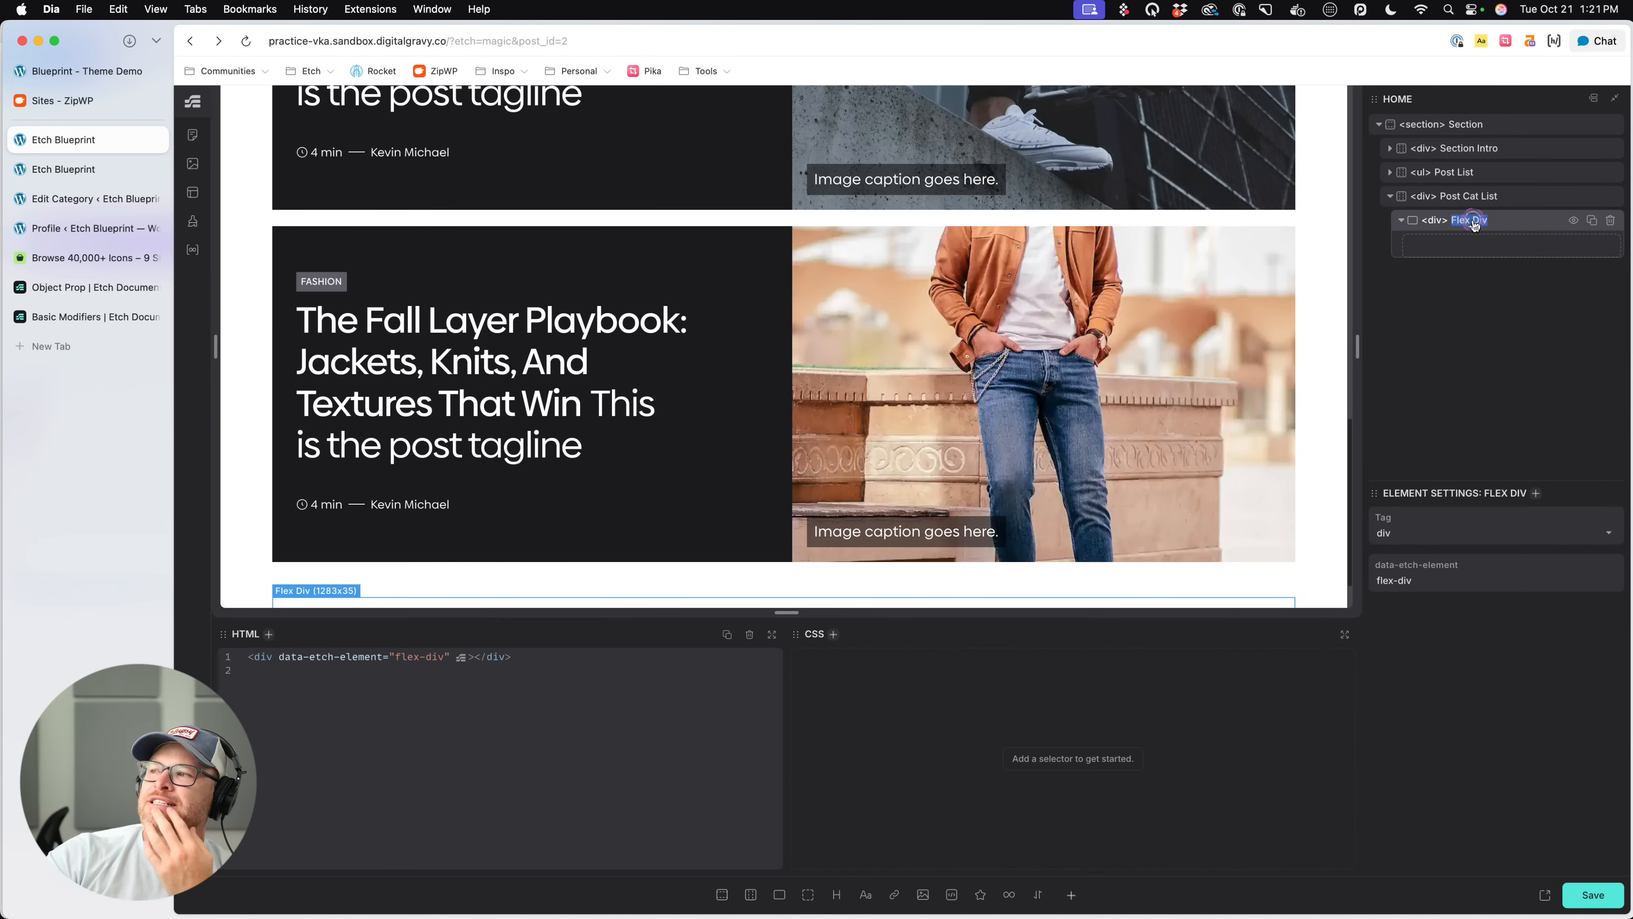
pyautogui.write('Post Cat Card')
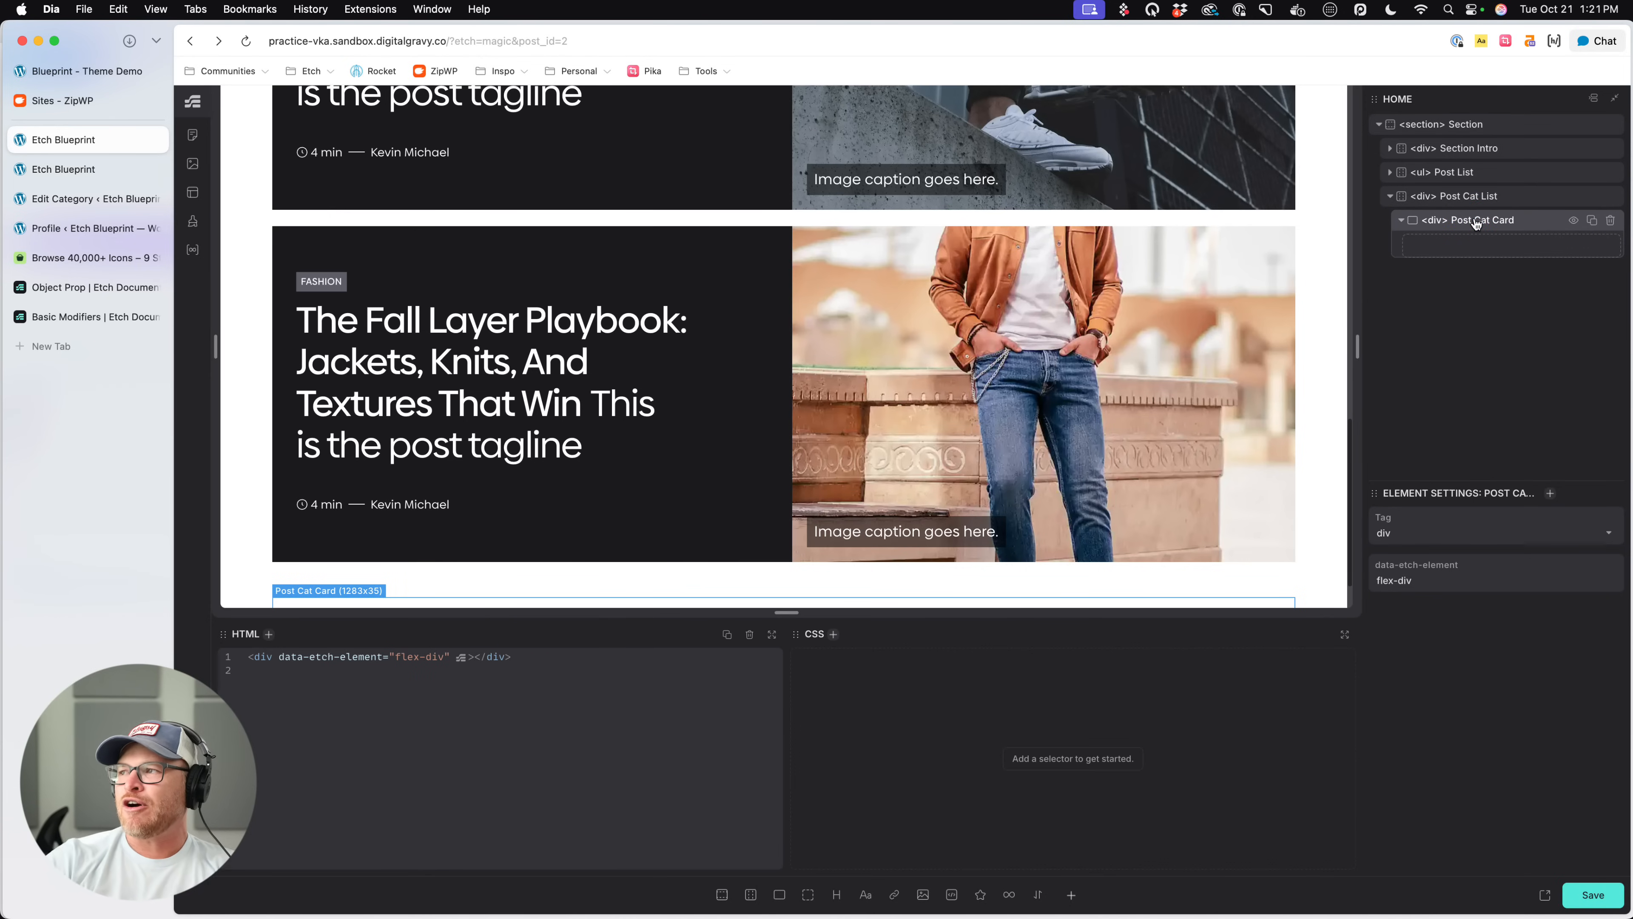
pyautogui.click(1475, 219)
pyautogui.write('.post-cat')
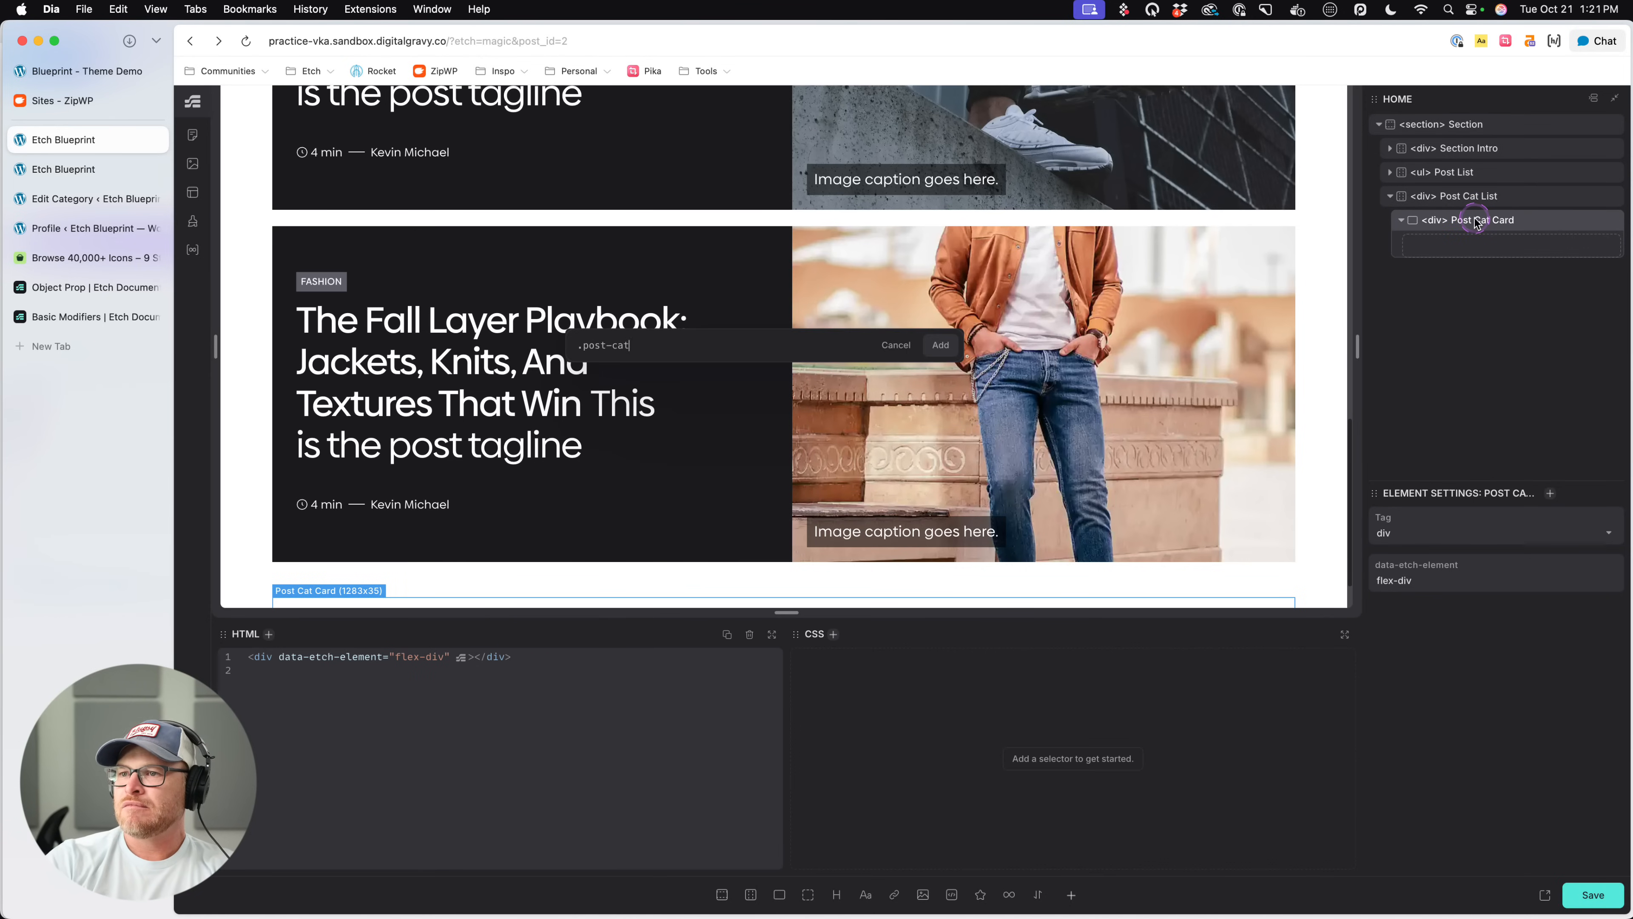
pyautogui.write('-card')
pyautogui.press('Return')
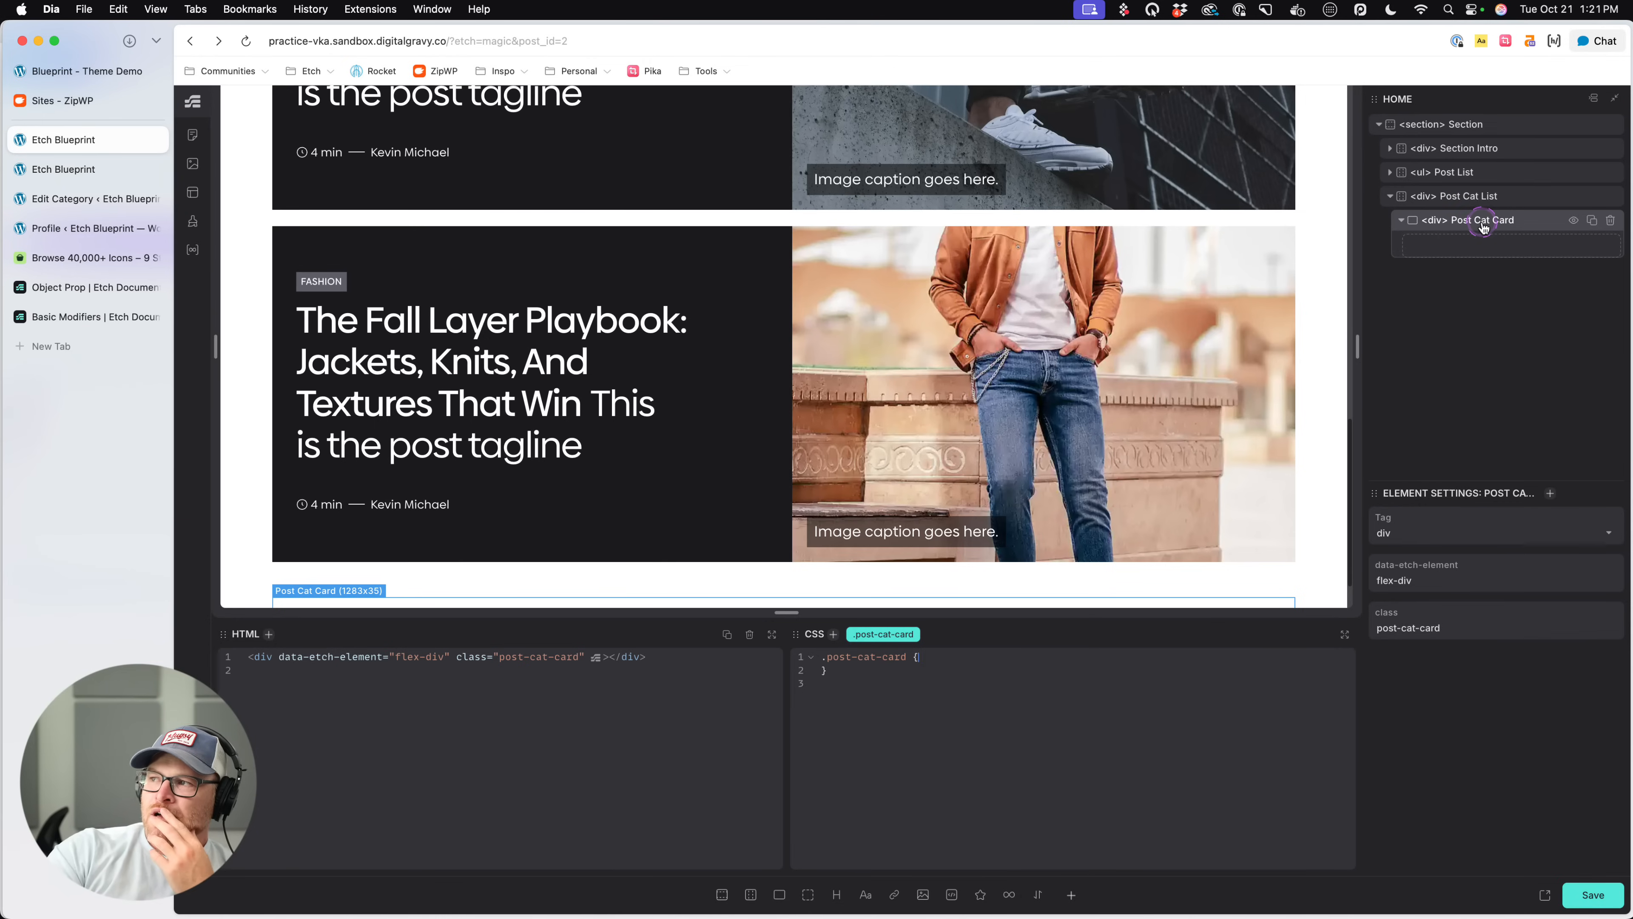
# - Change the HTML tag of Post Cat List to ul and that of Post Cat Card to li
pyautogui.doubleClick(1421, 196)
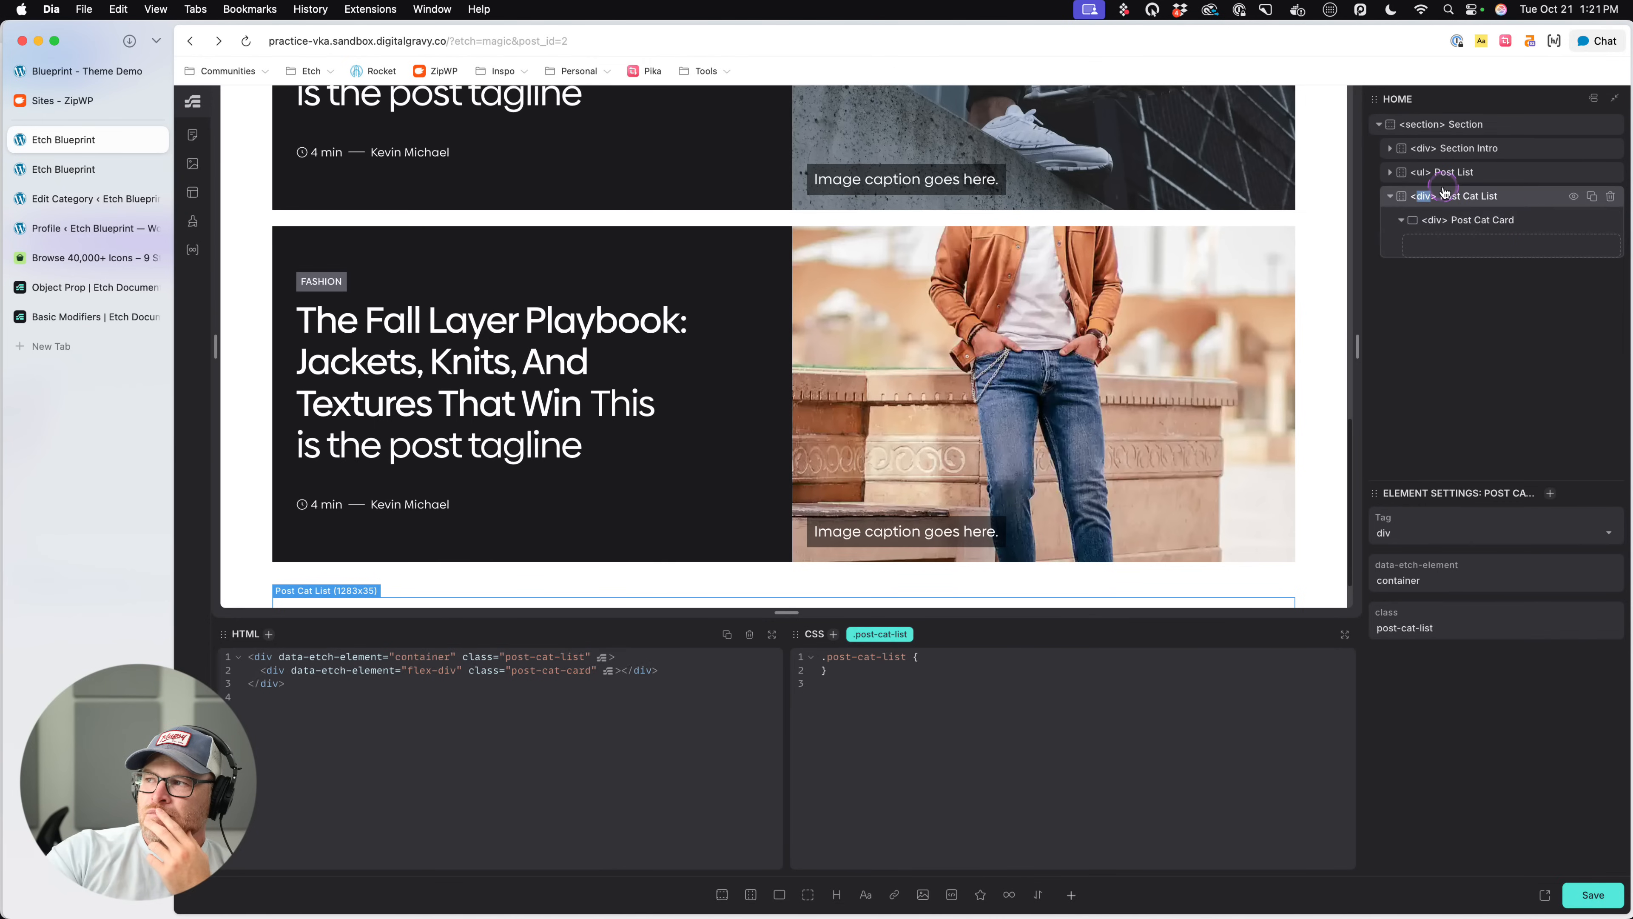
pyautogui.write('ul')
pyautogui.press('Return')
pyautogui.doubleClick(1434, 220)
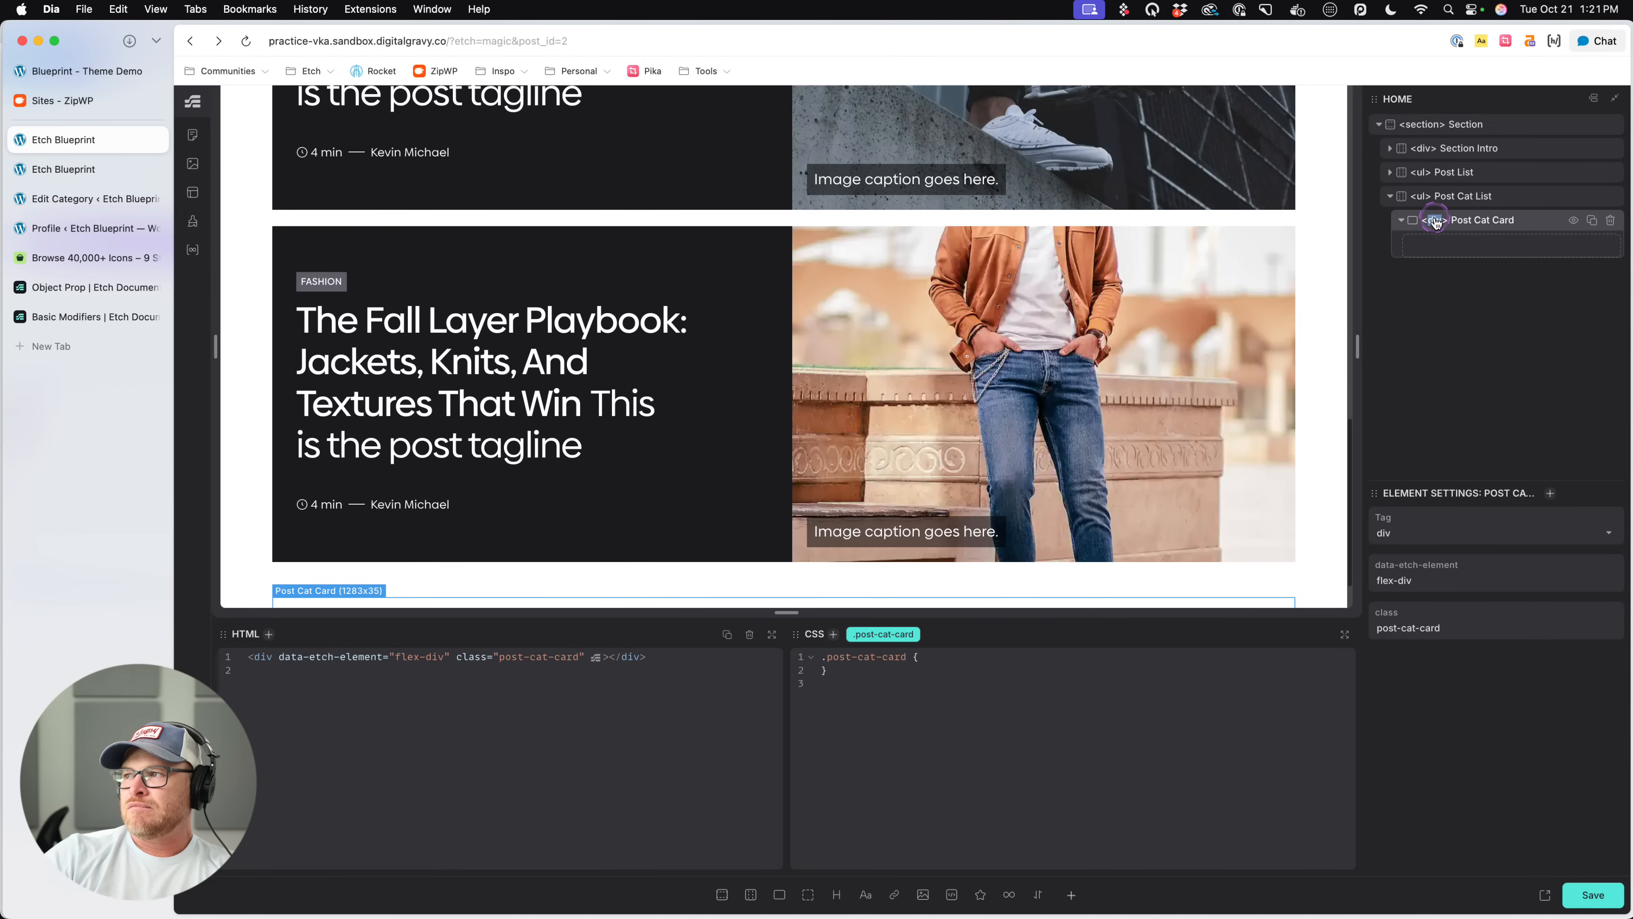
pyautogui.write('li')
pyautogui.press('Return')
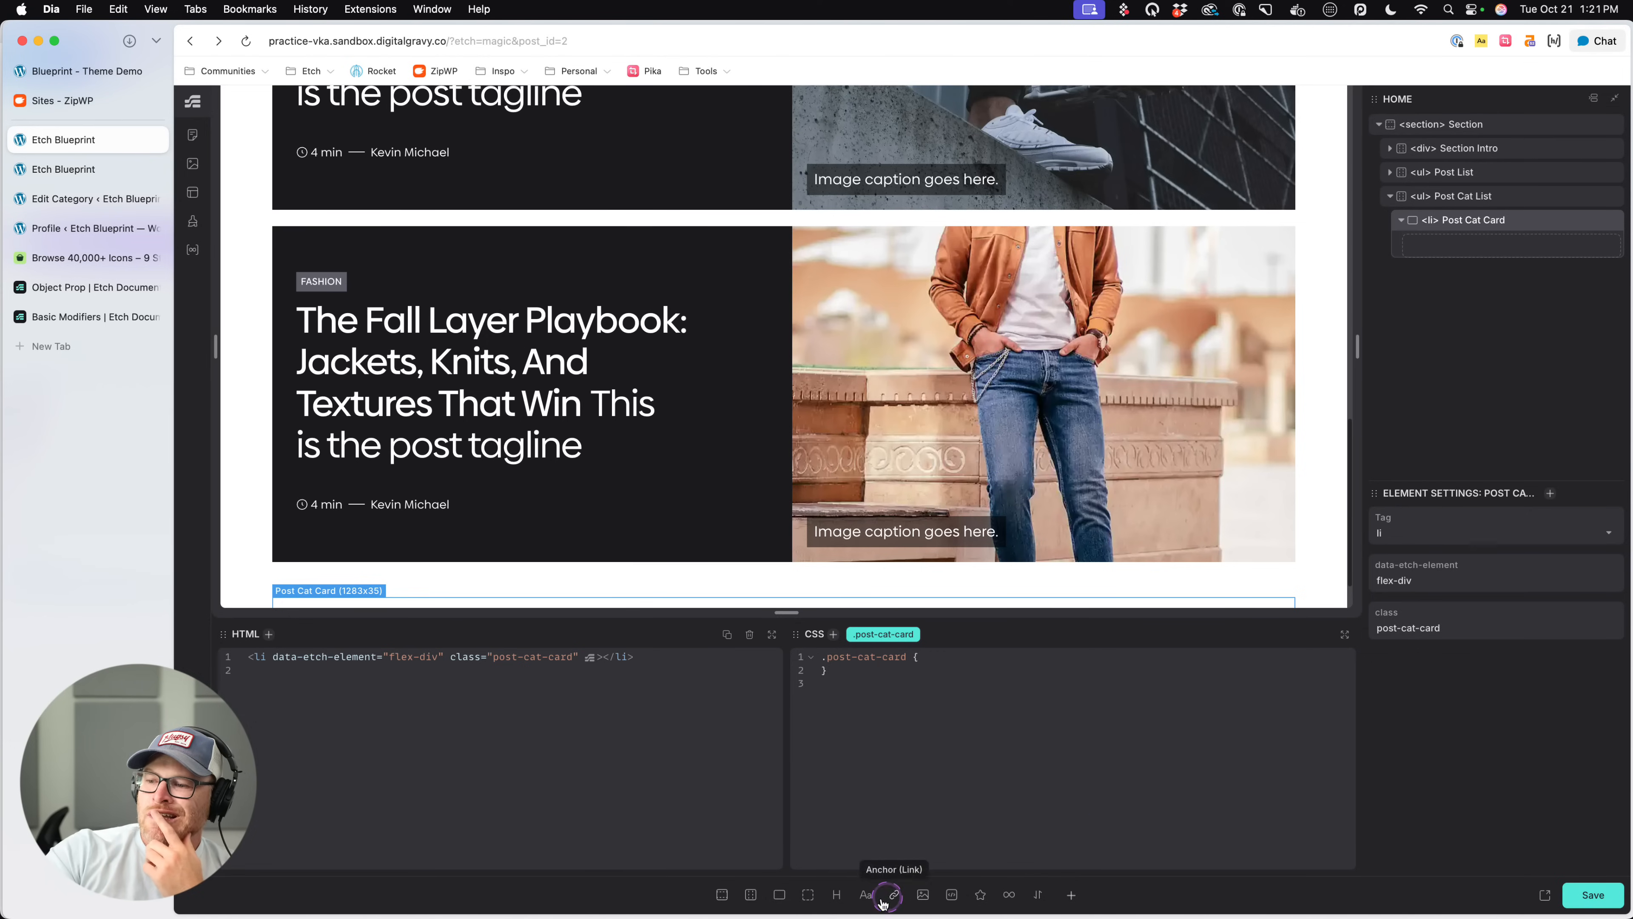
# - Add a heading inside Post Cat Card and name the element Title
pyautogui.click(841, 896)
pyautogui.doubleClick(1468, 245)
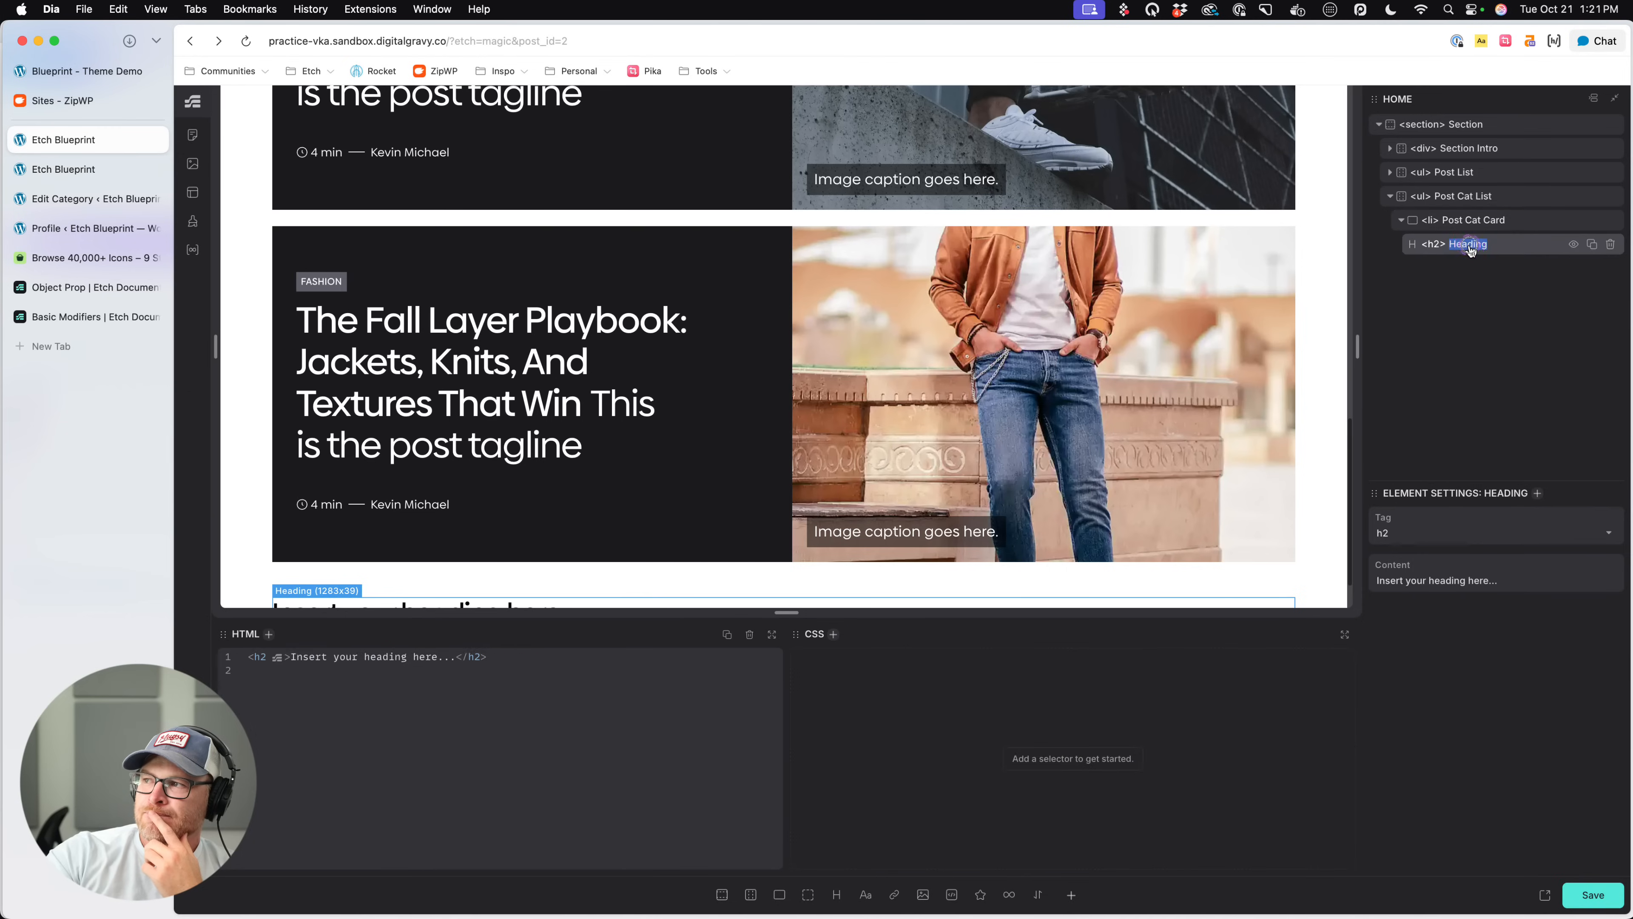
pyautogui.write('Cat Title')
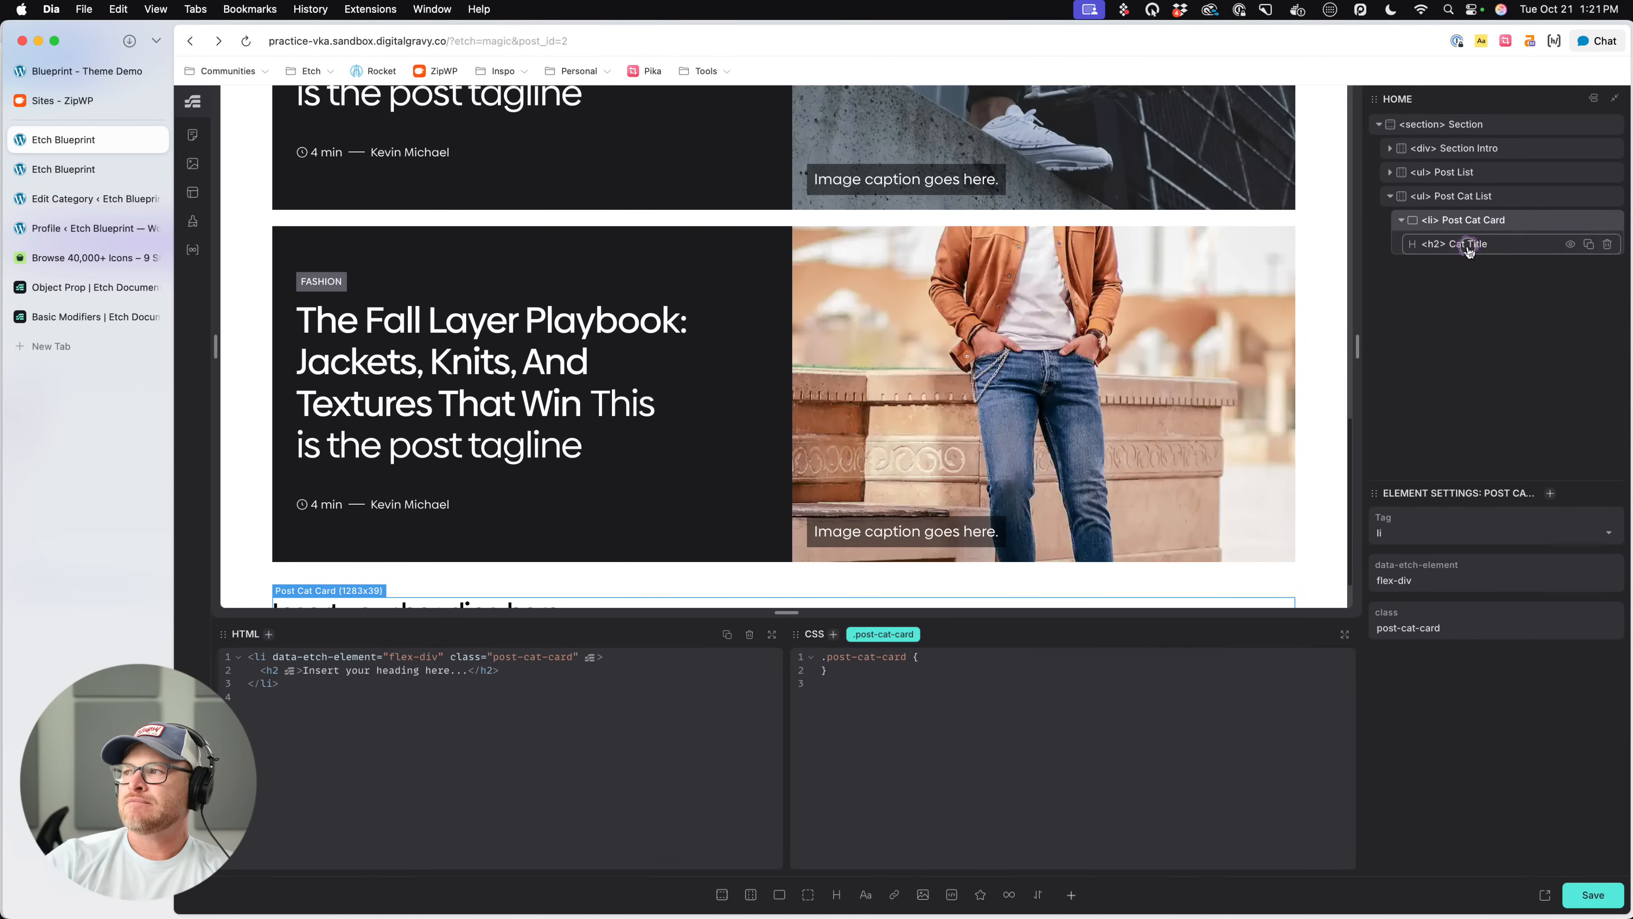
pyautogui.doubleClick(1469, 248)
pyautogui.write('Titlee')
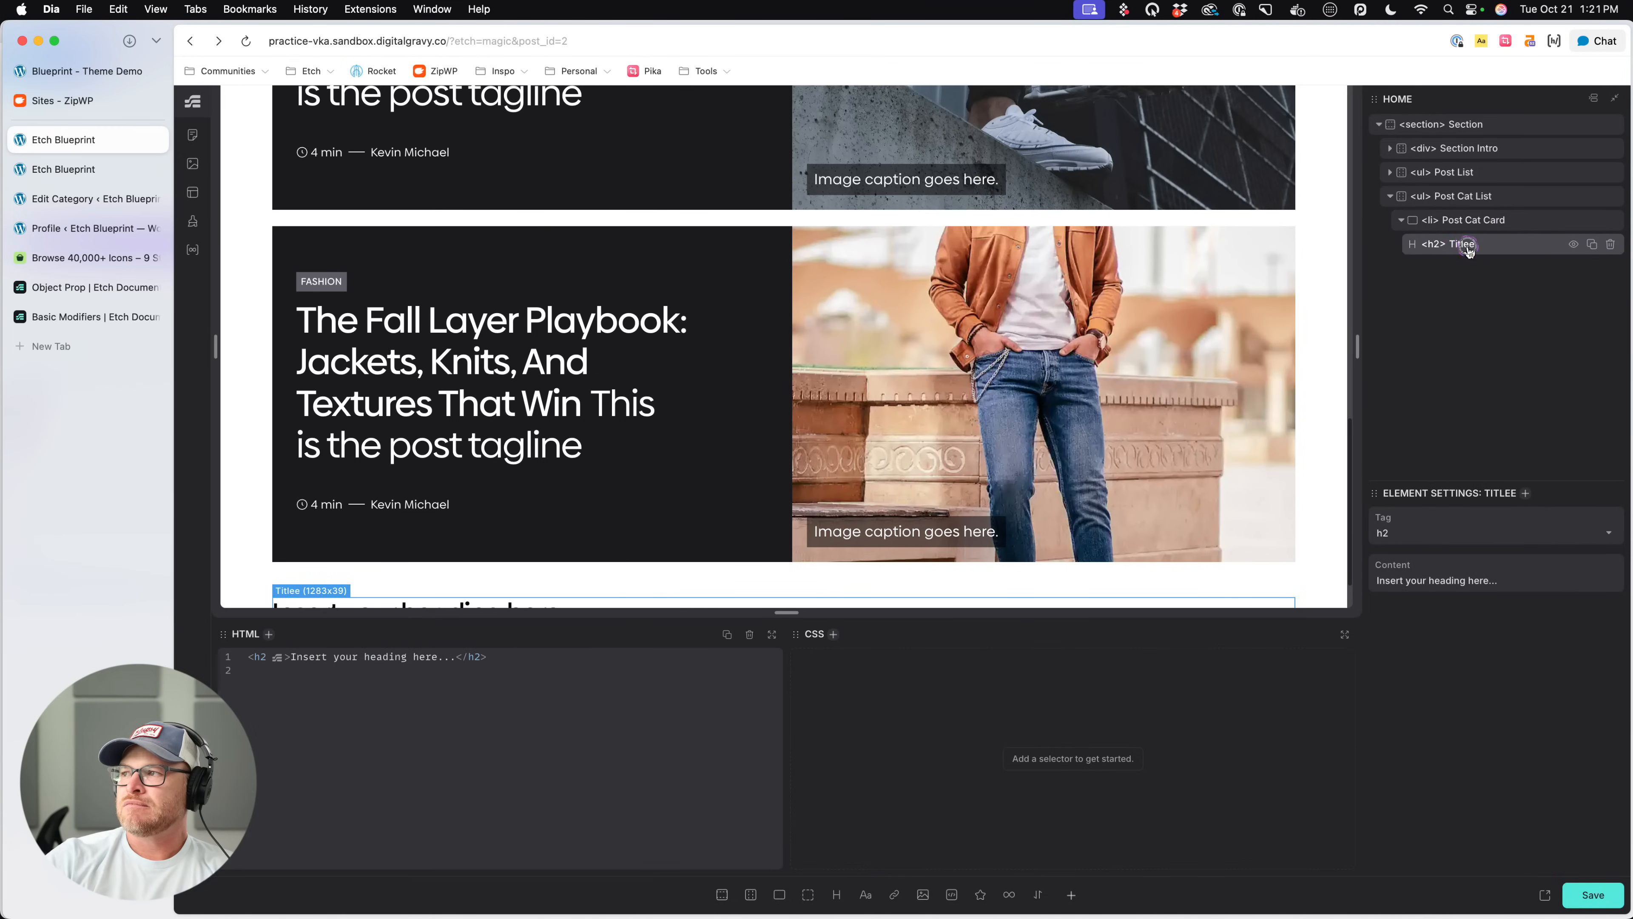
pyautogui.click(1480, 216)
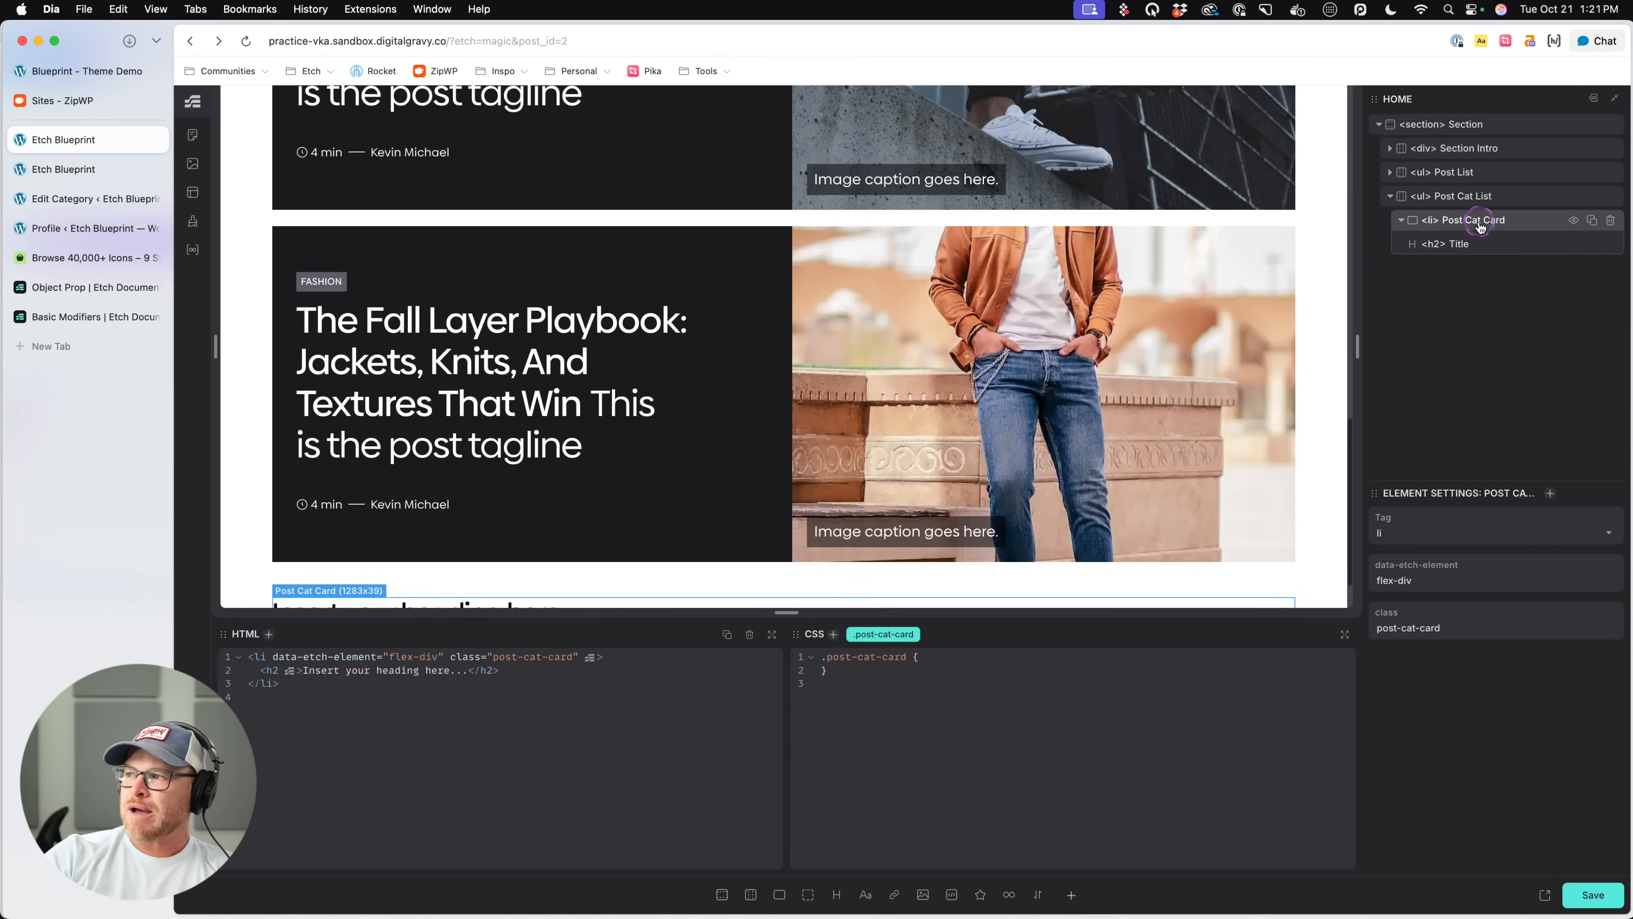
# - Create BEM classes for Post Cat Card and its Title heading
pyautogui.click(1473, 245)
pyautogui.rightClick(1479, 219)
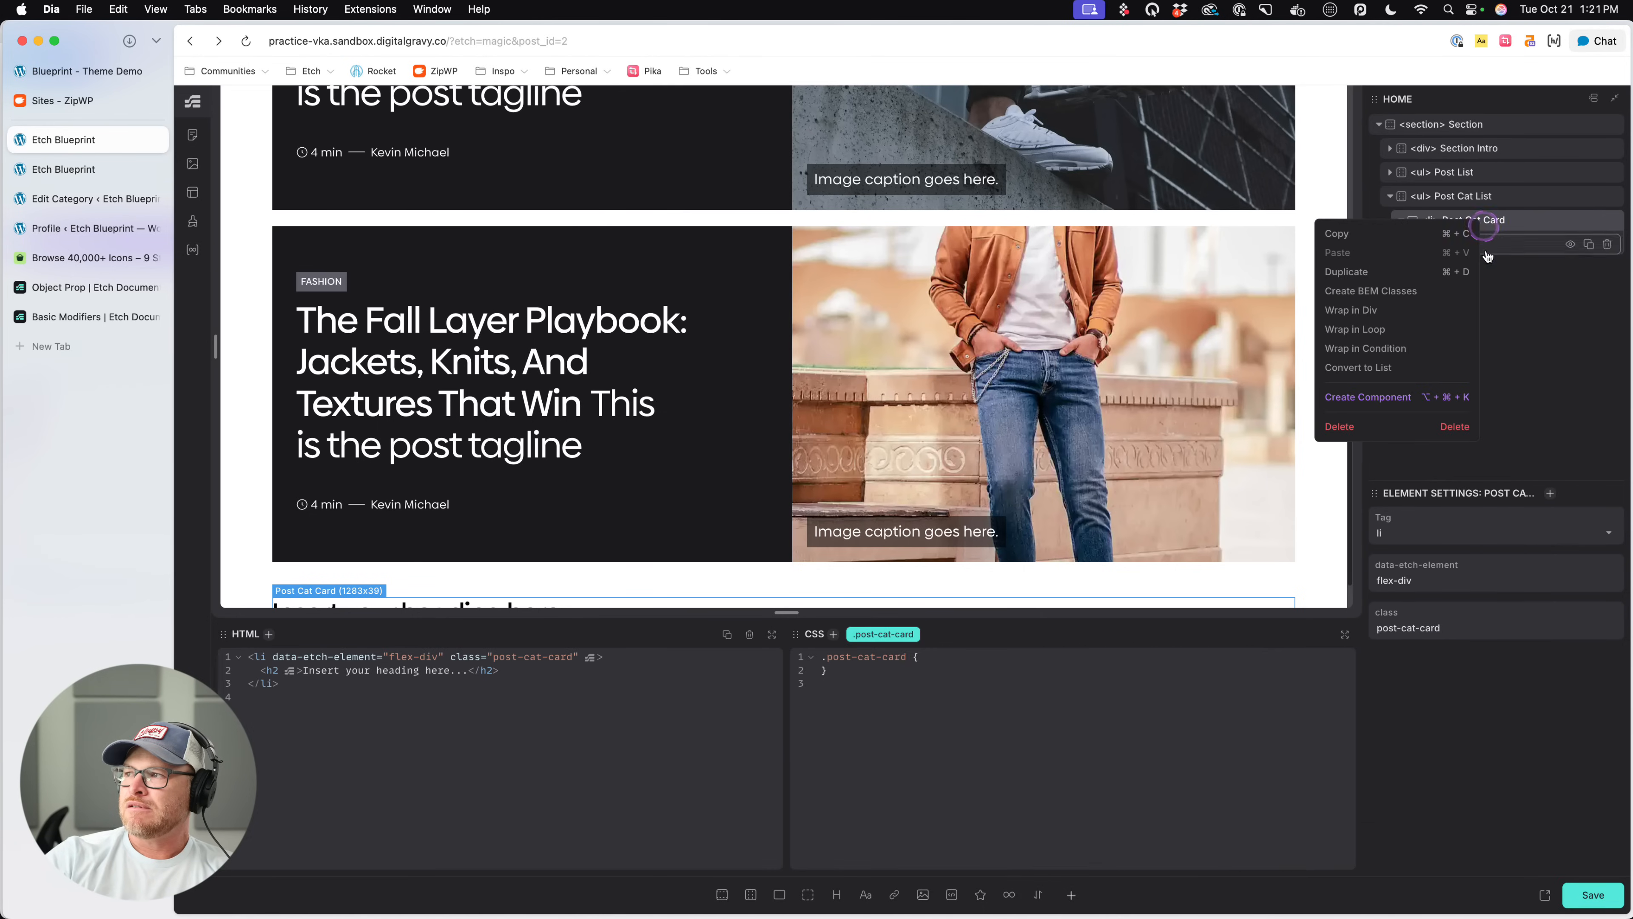
pyautogui.click(1393, 291)
# - Replace the Title heading's placeholder text with "Category Title" and save the page
pyautogui.click(1492, 247)
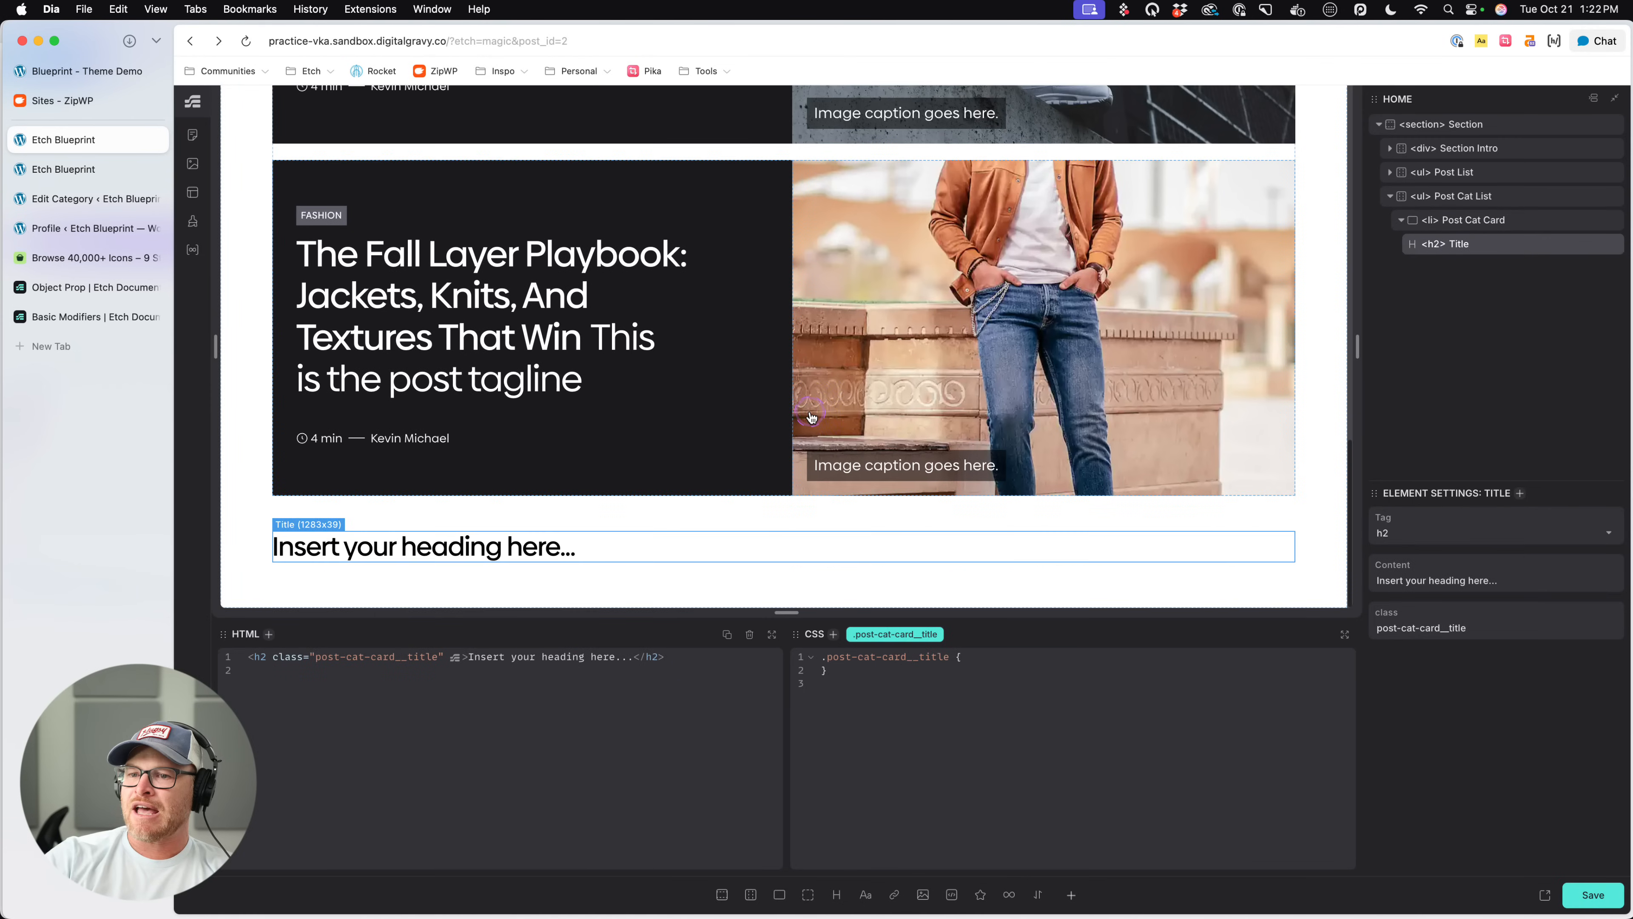
pyautogui.doubleClick(445, 547)
pyautogui.write('Ca')
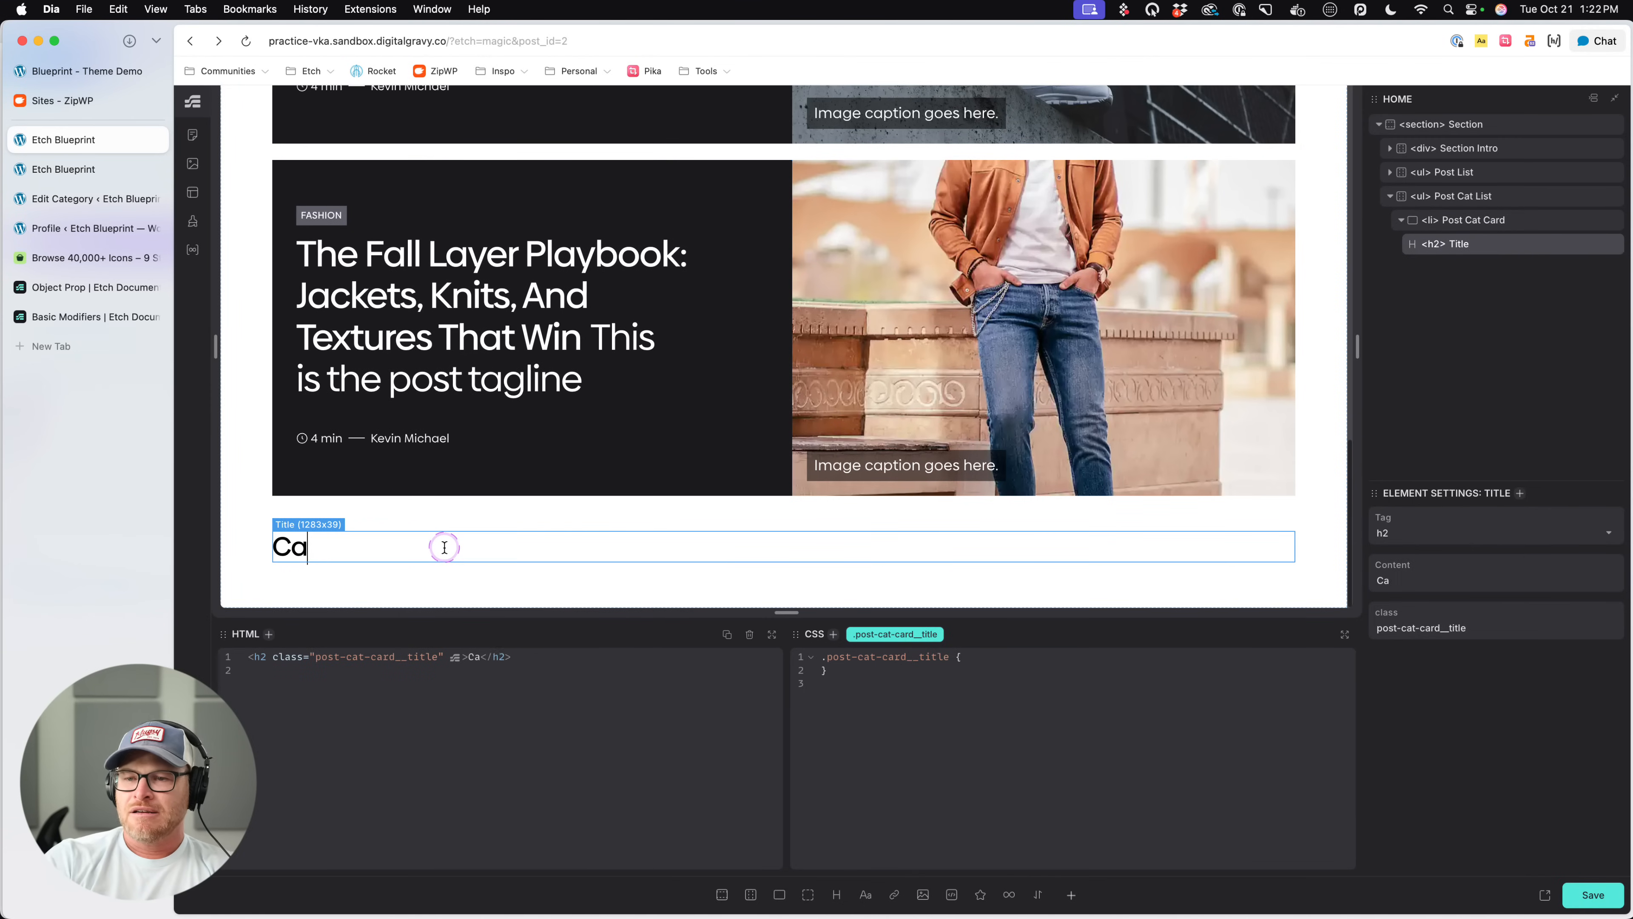
pyautogui.write('tegory Title')
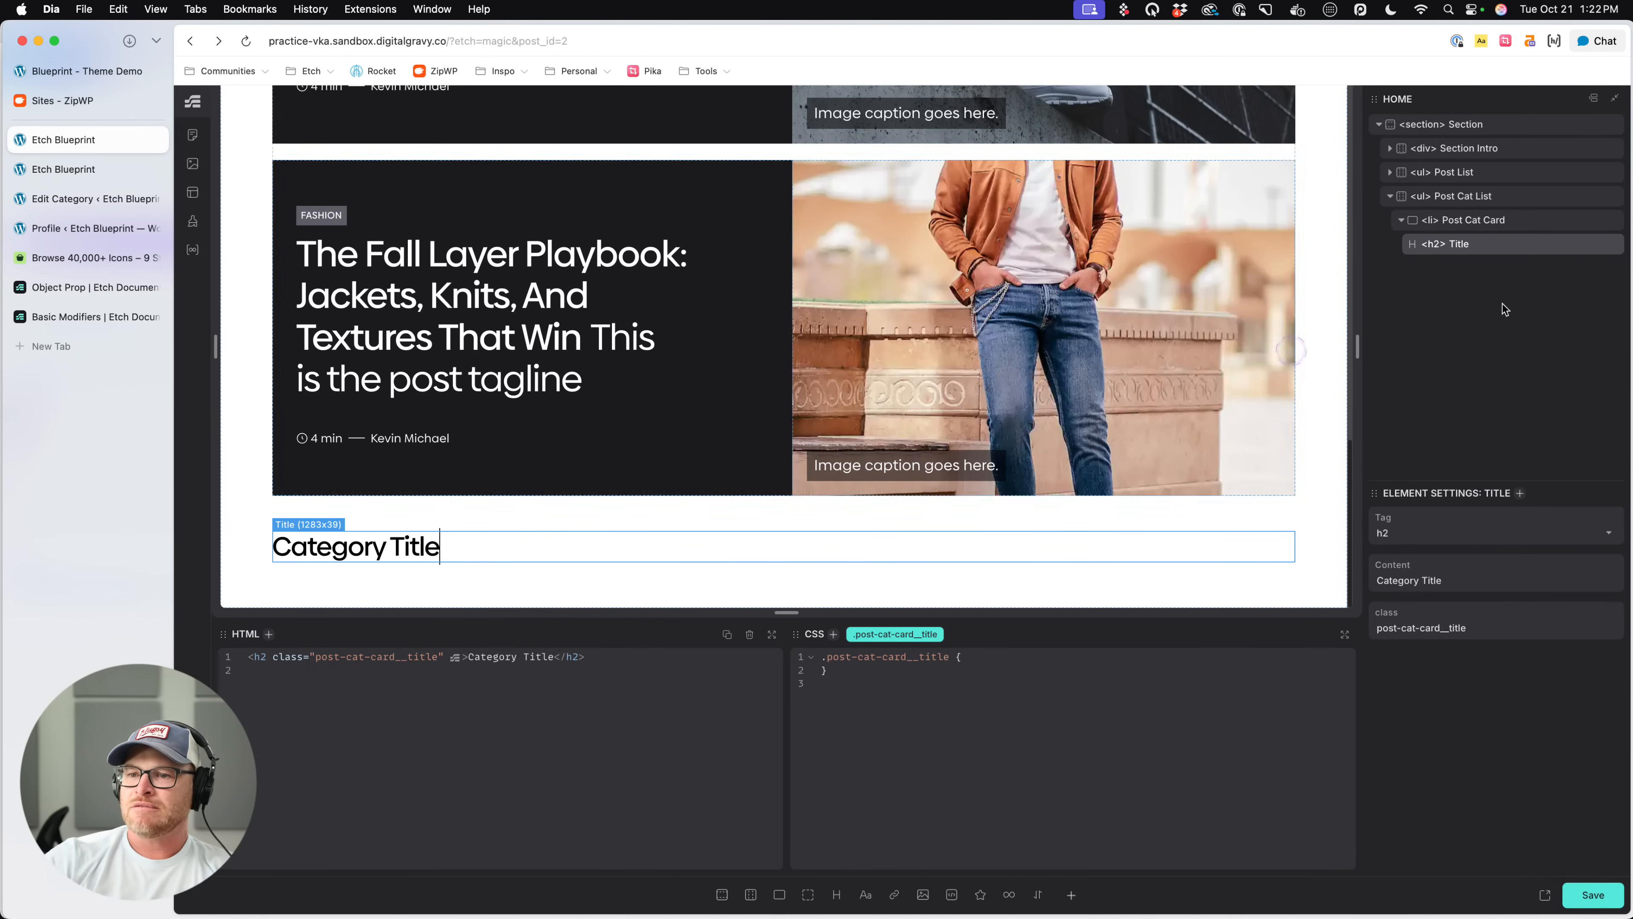
pyautogui.click(1482, 228)
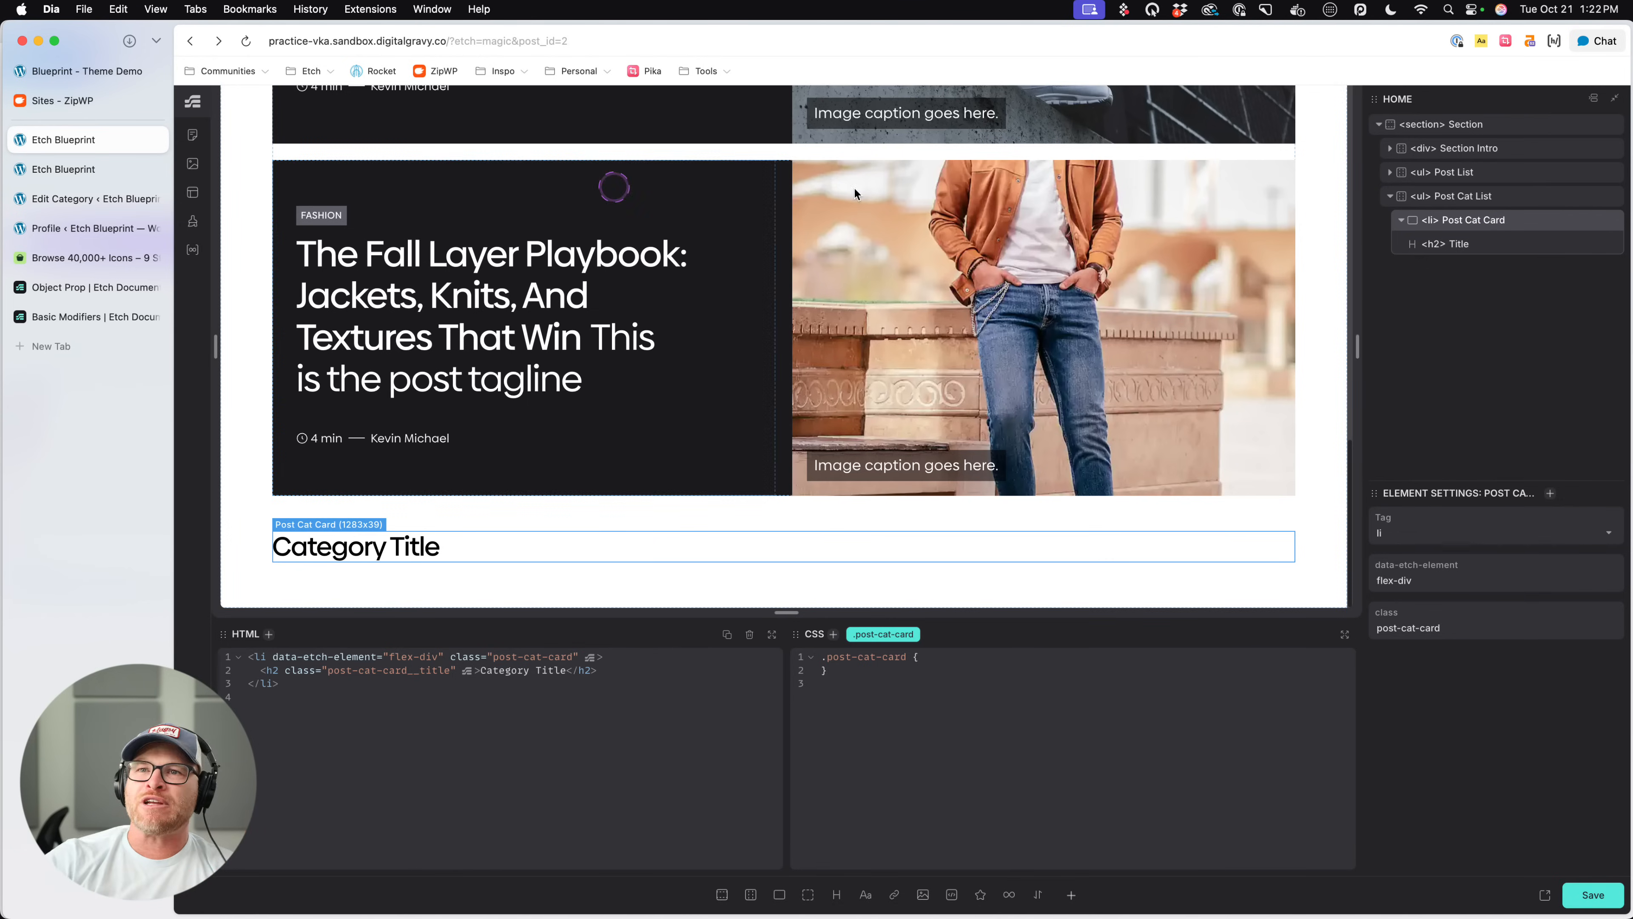
pyautogui.press('super+s')
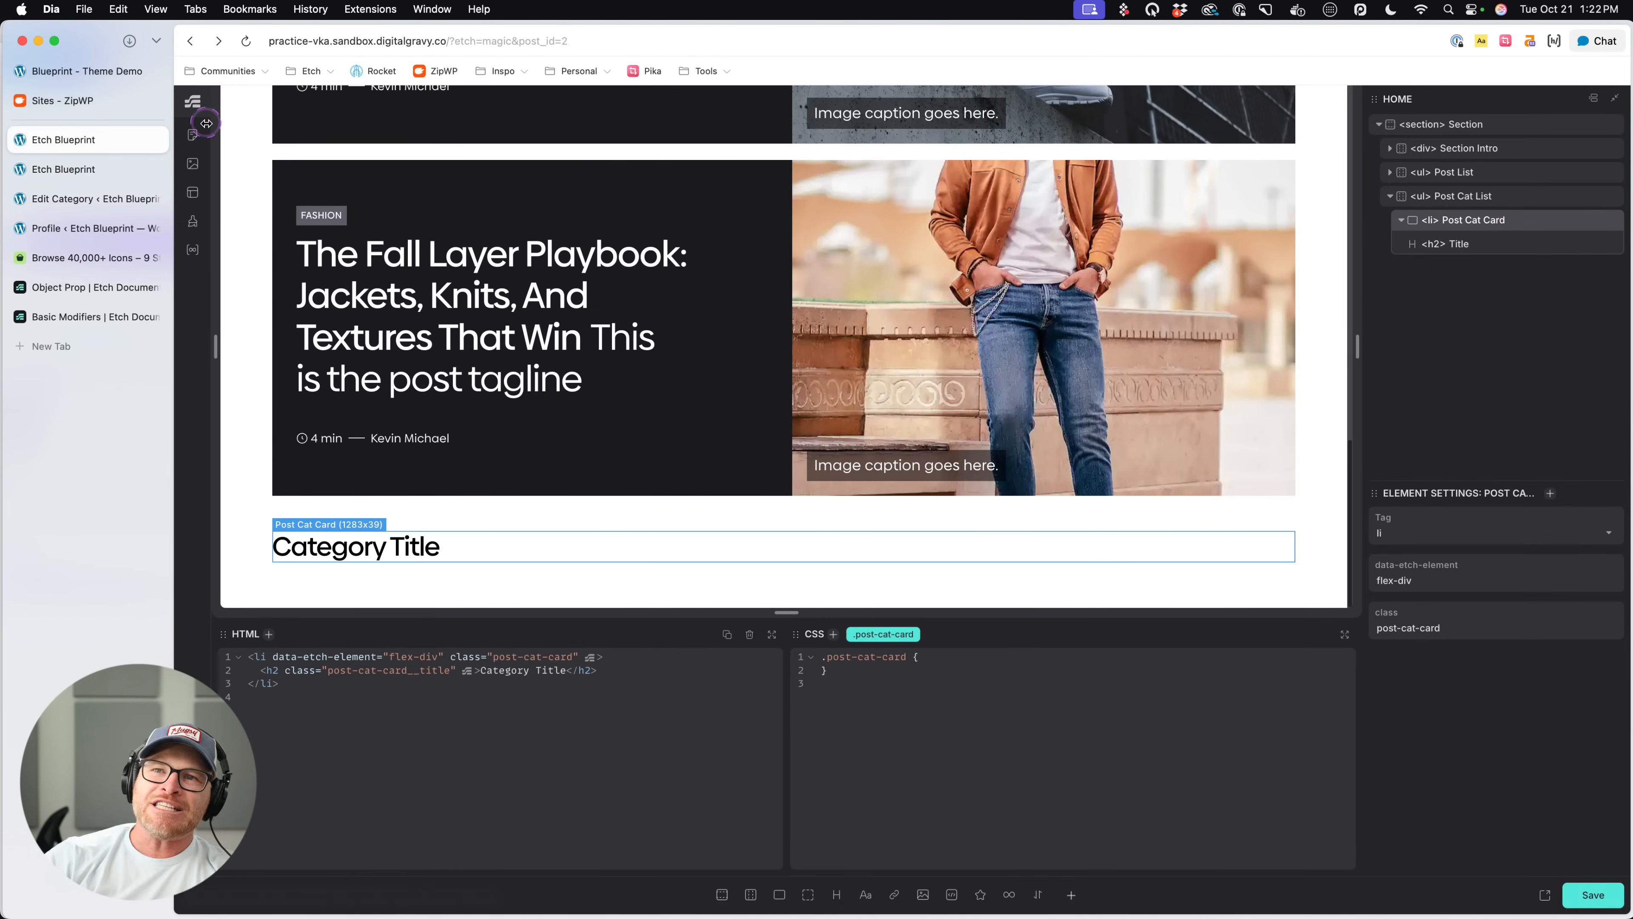
# - Leave the builder for the WordPress page editor and go on to the Pages list in the admin
pyautogui.click(192, 136)
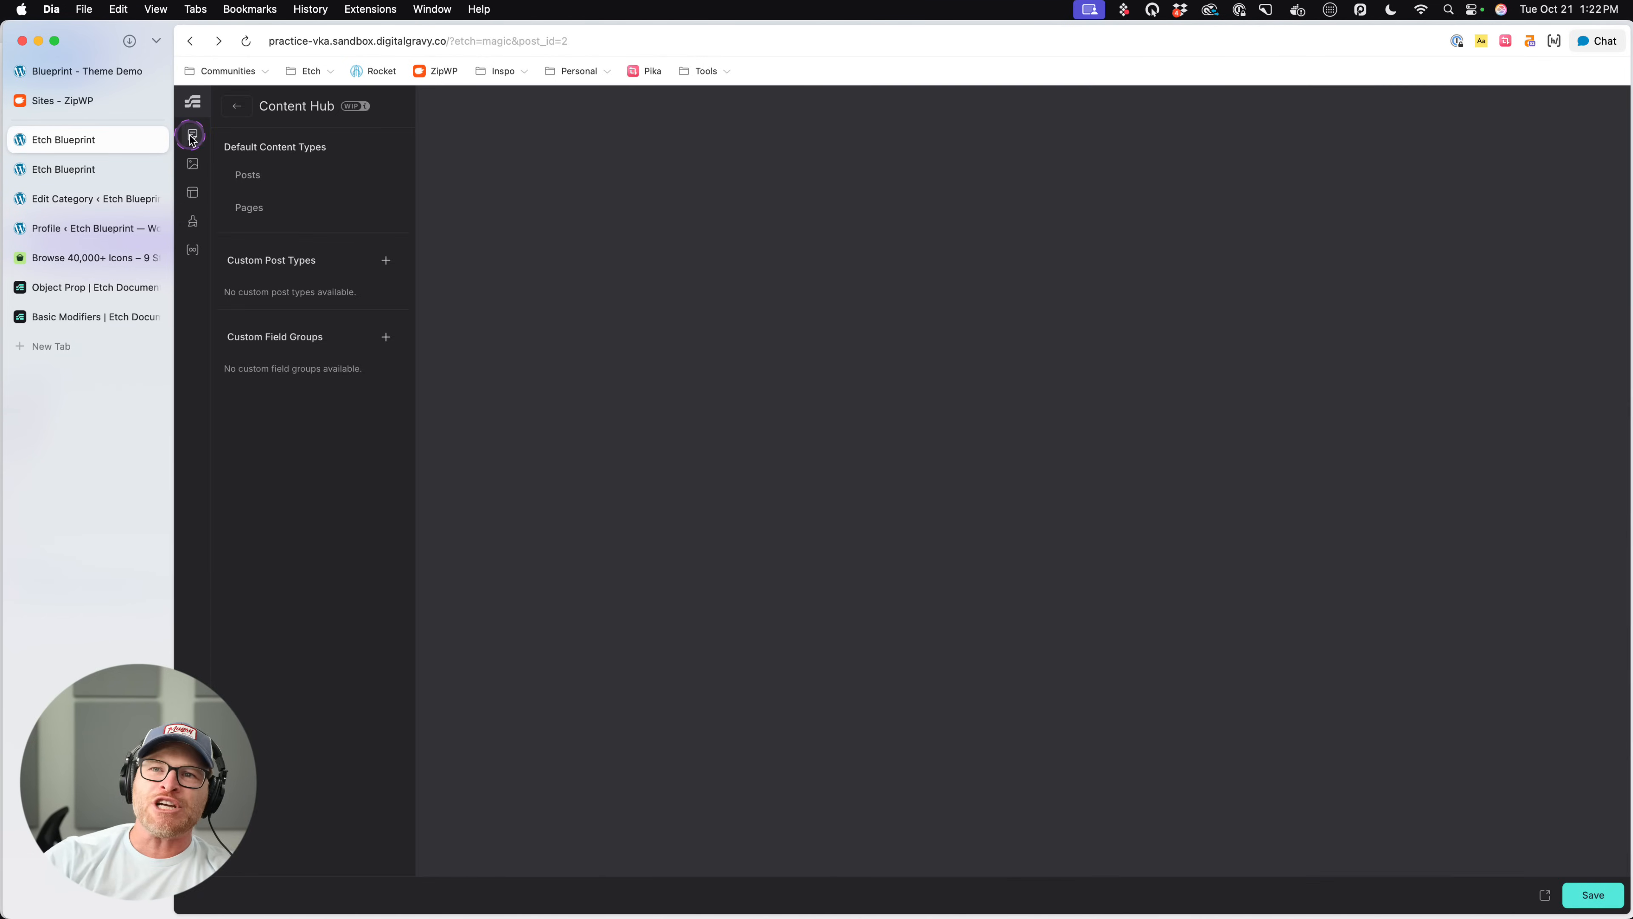
pyautogui.click(238, 104)
pyautogui.click(192, 858)
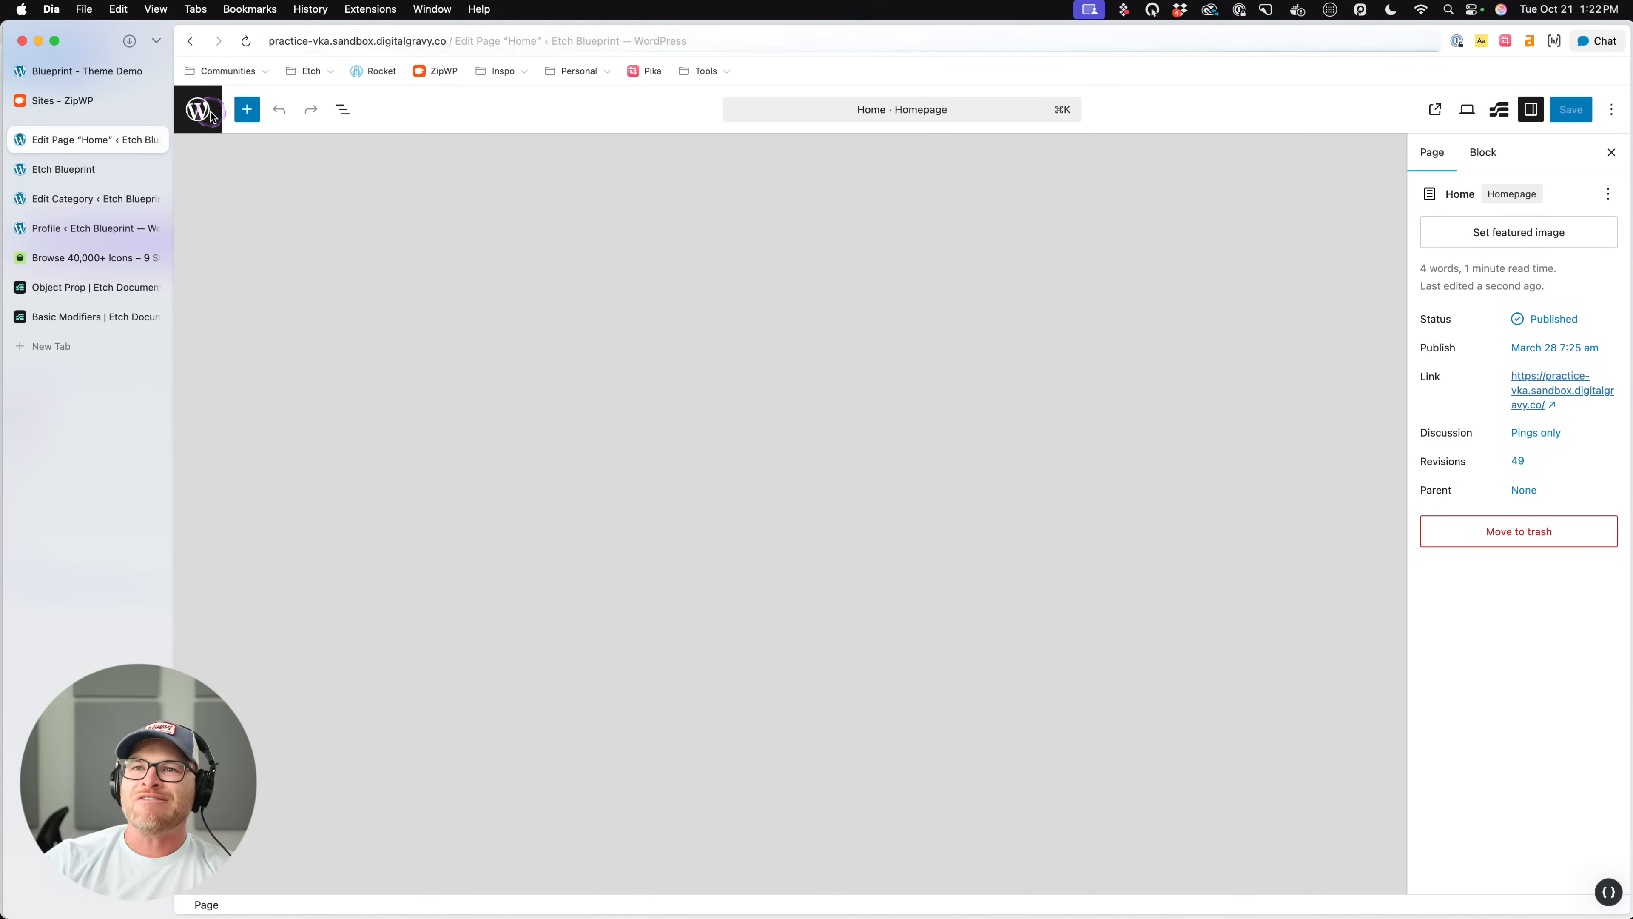
pyautogui.click(259, 373)
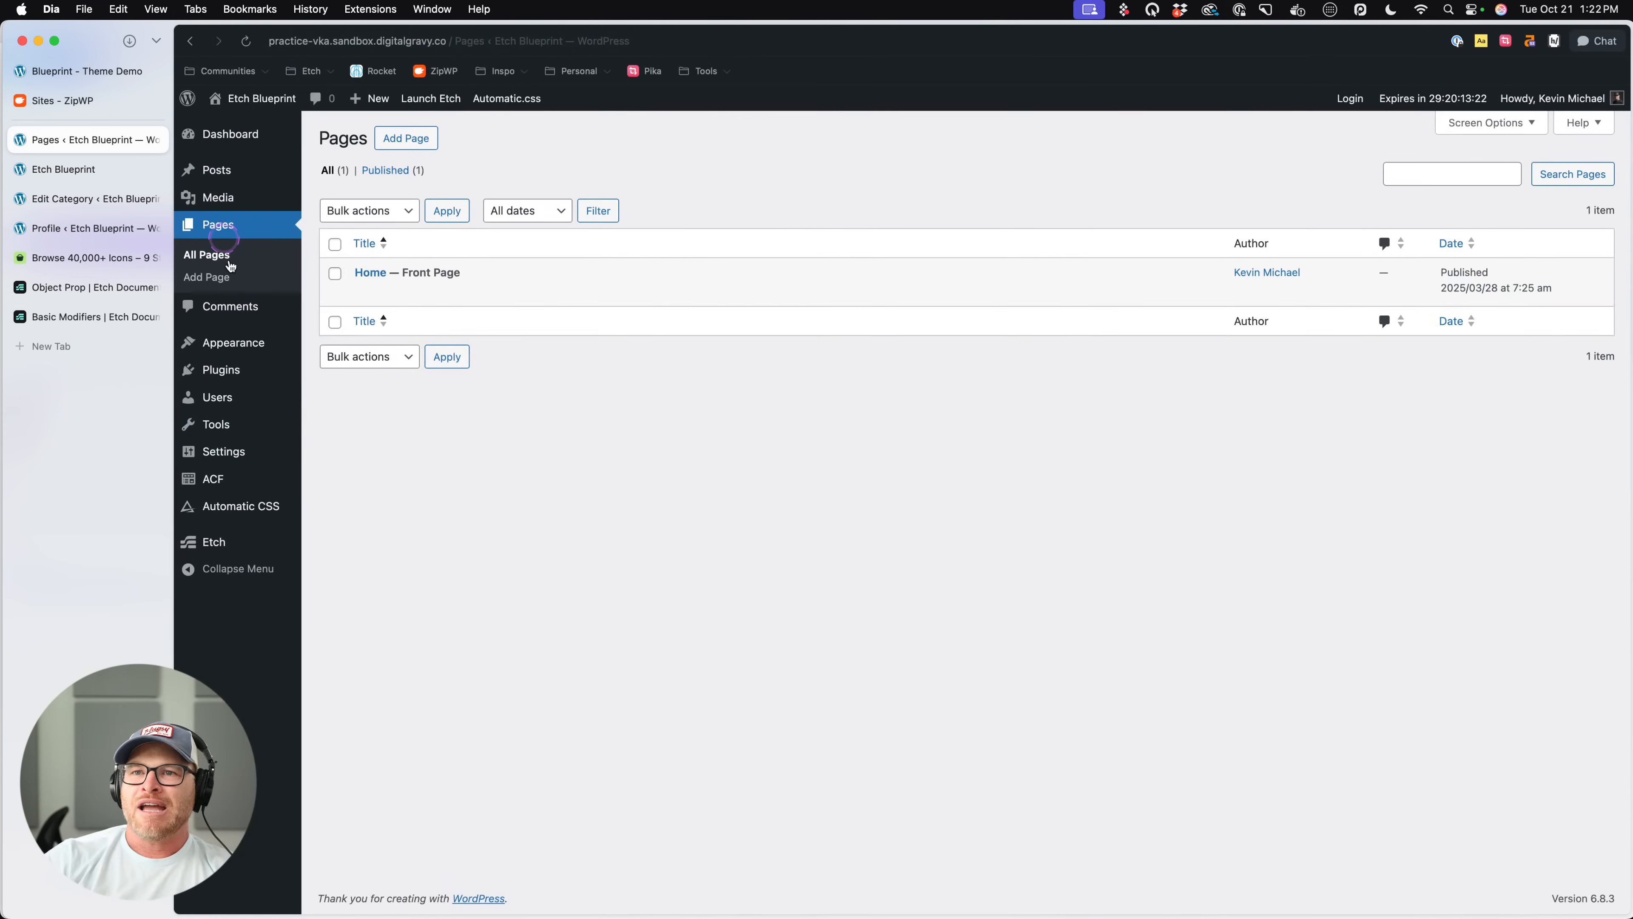
pyautogui.click(225, 182)
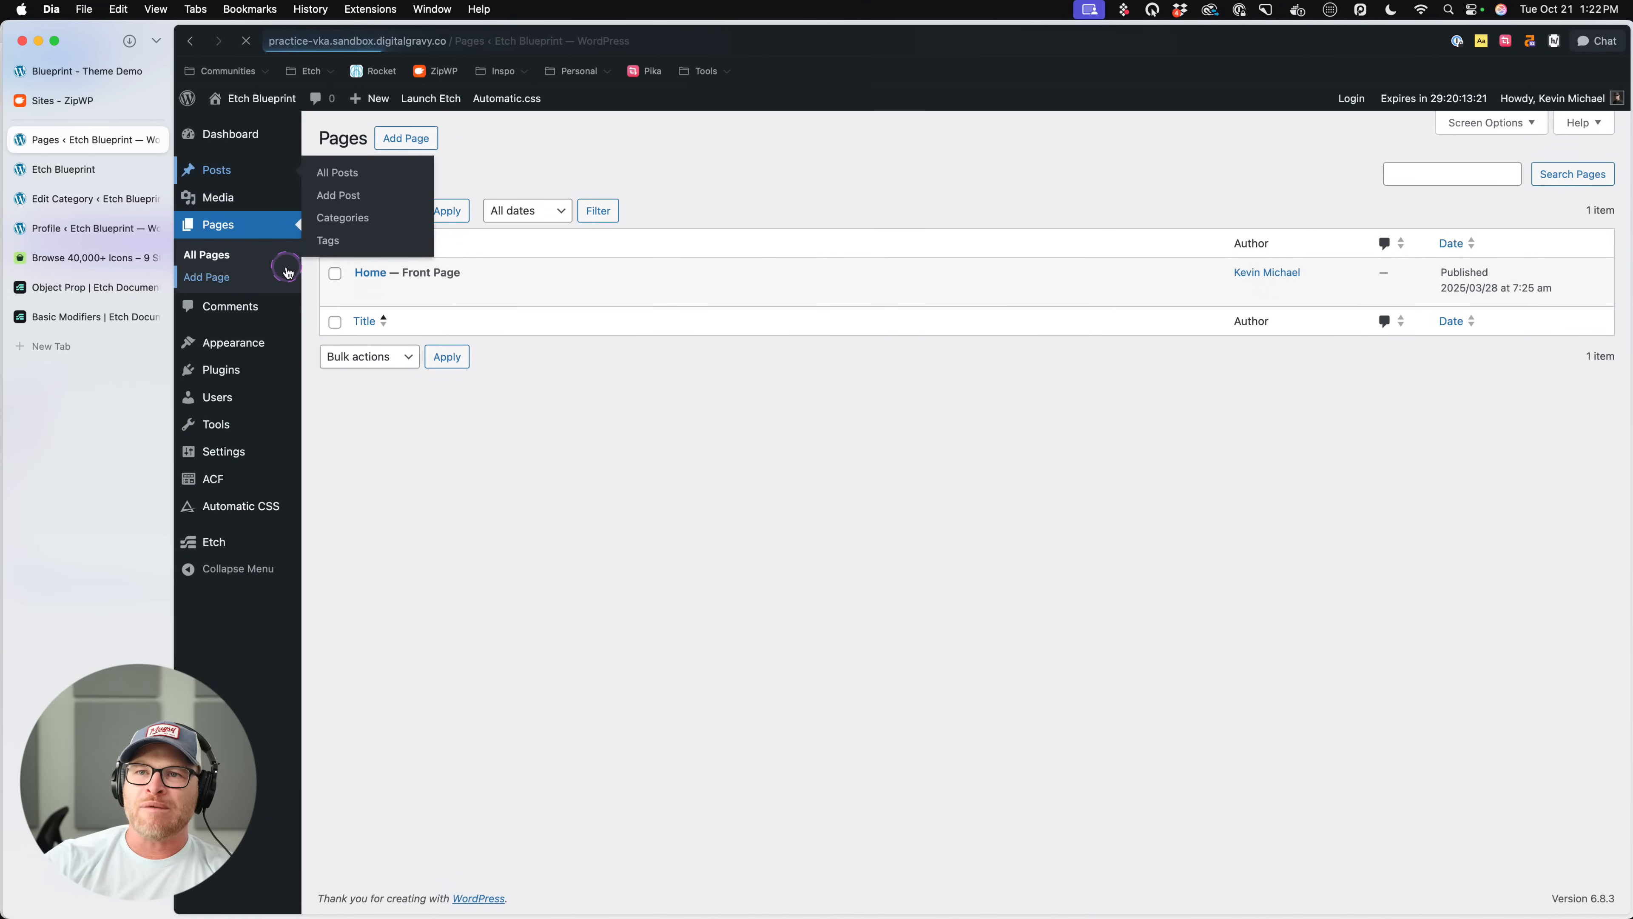
# - Add a new post category named Sports on the WordPress Categories screen
pyautogui.click(215, 245)
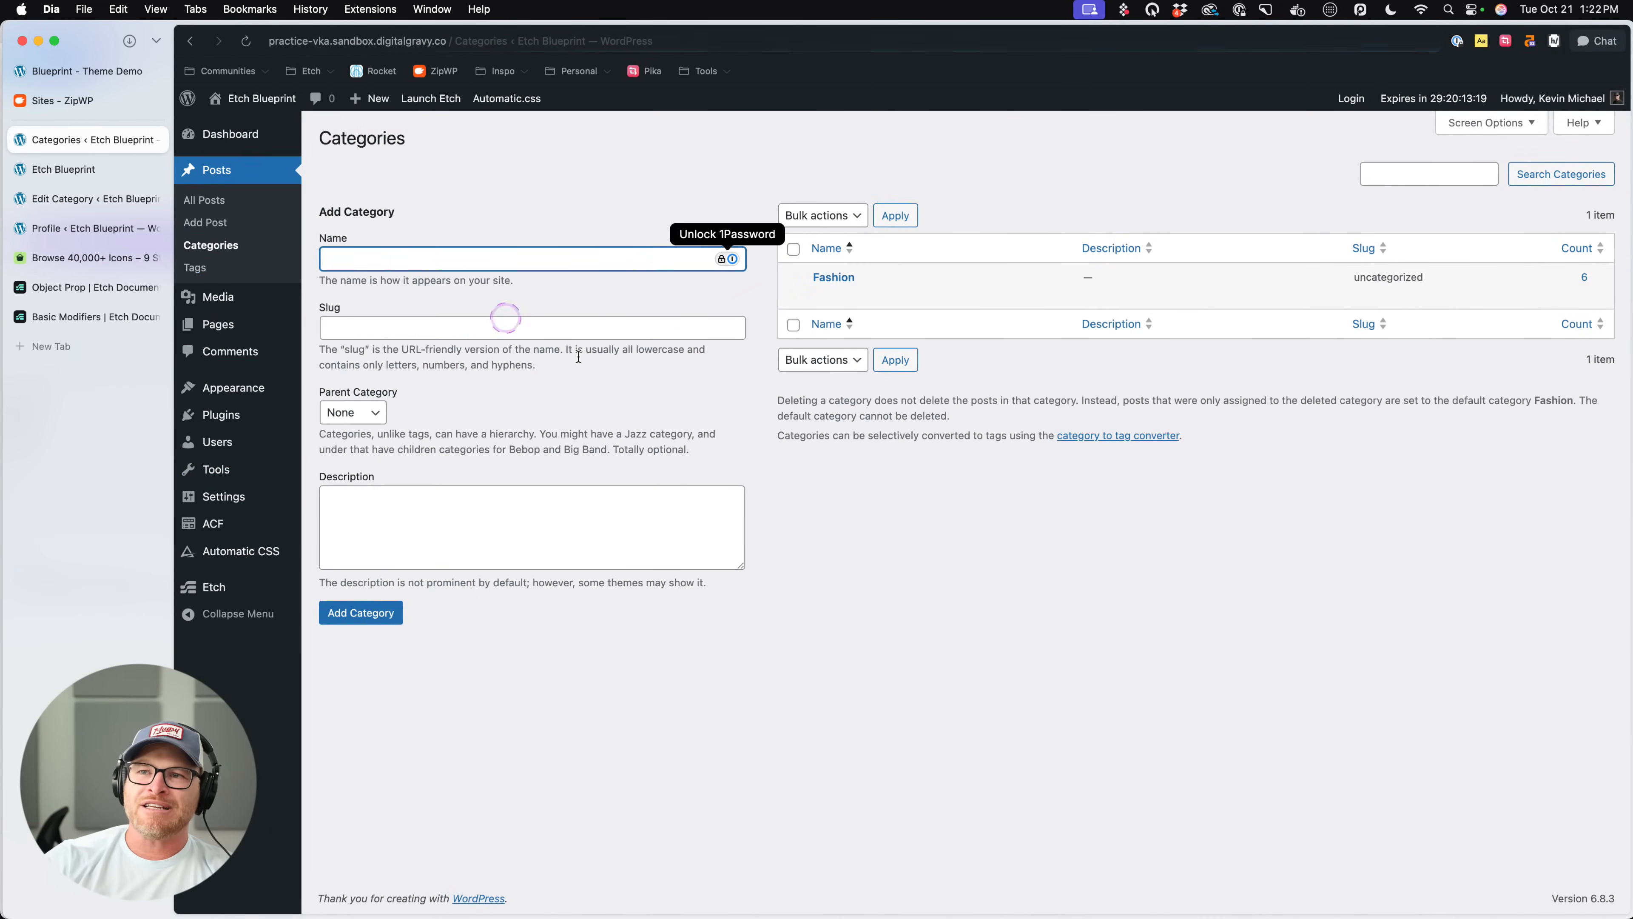
pyautogui.click(956, 590)
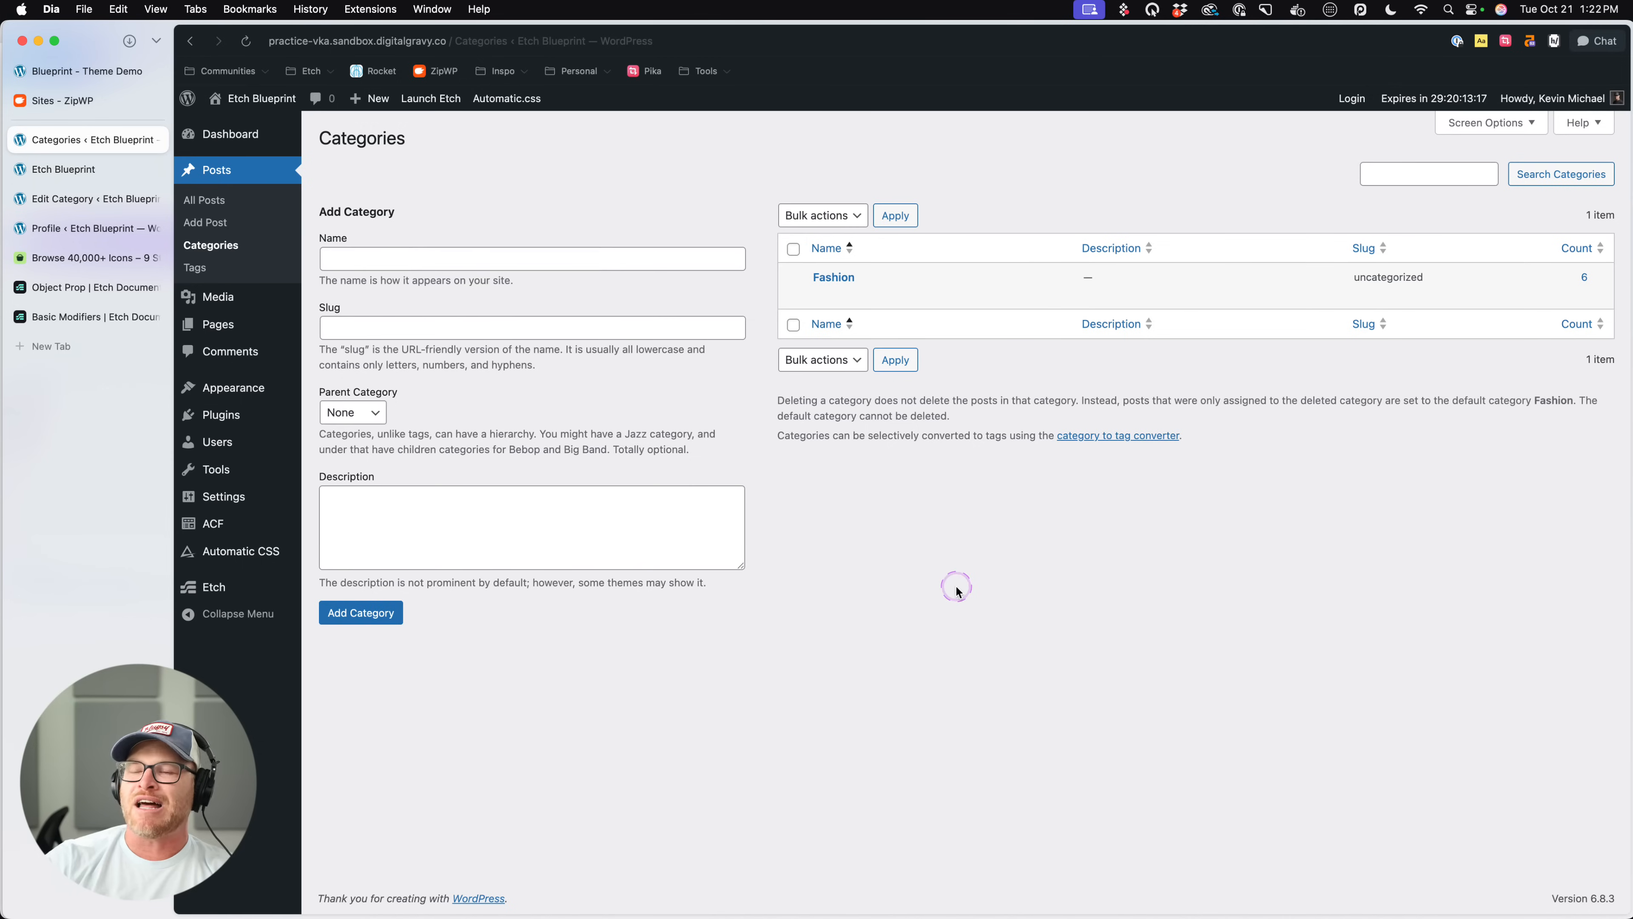
pyautogui.click(486, 258)
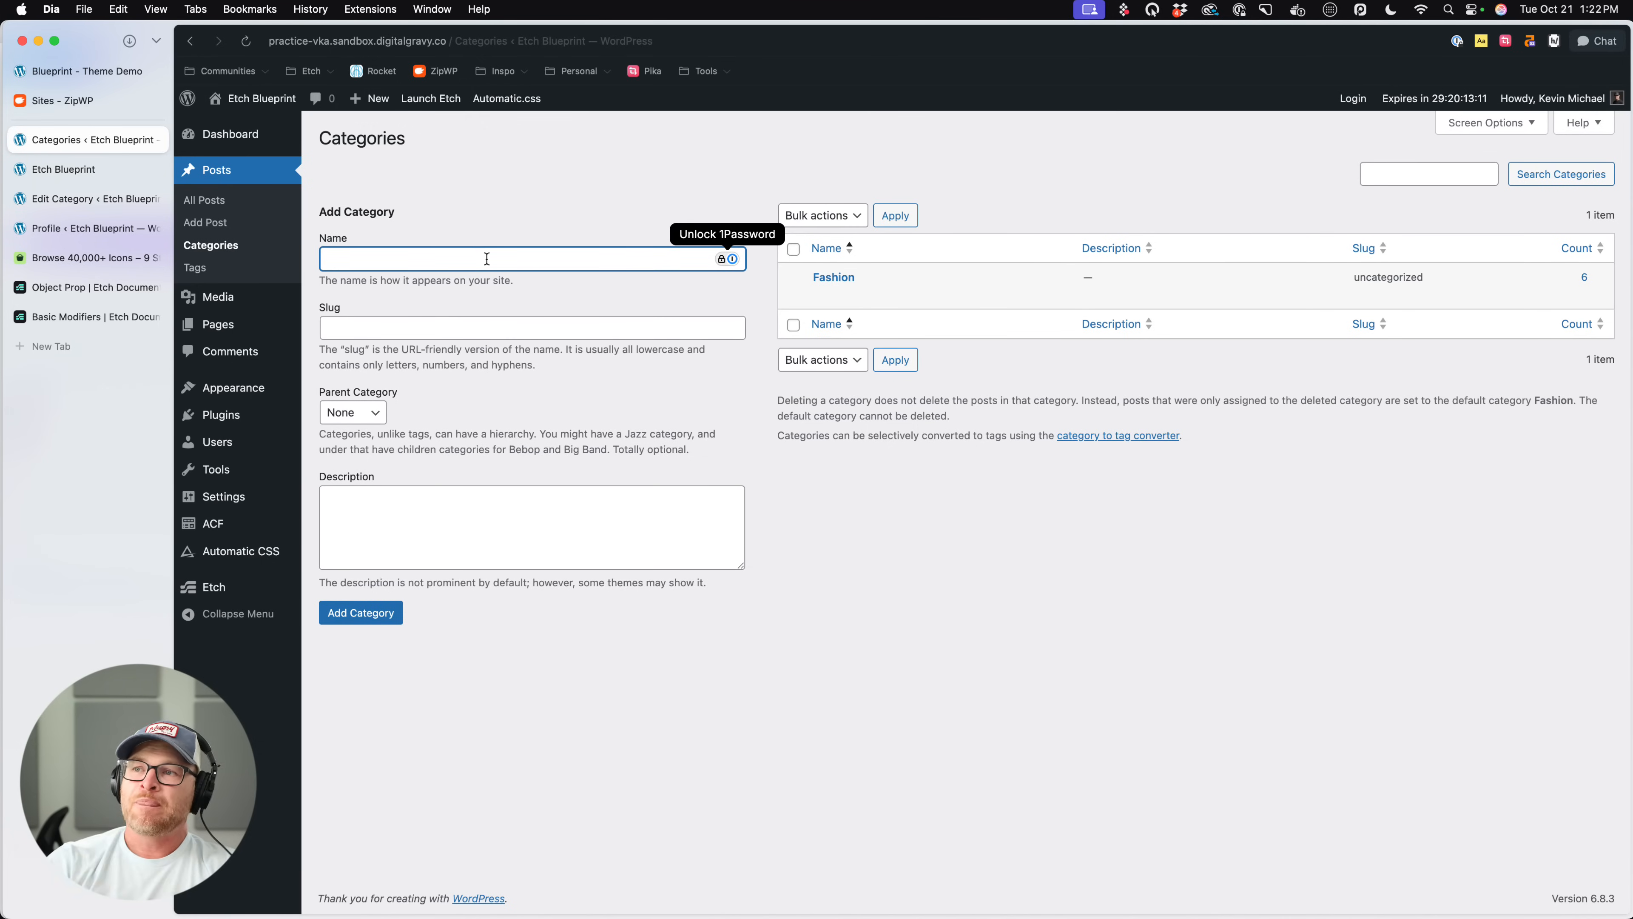
pyautogui.write('Sports')
pyautogui.click(384, 612)
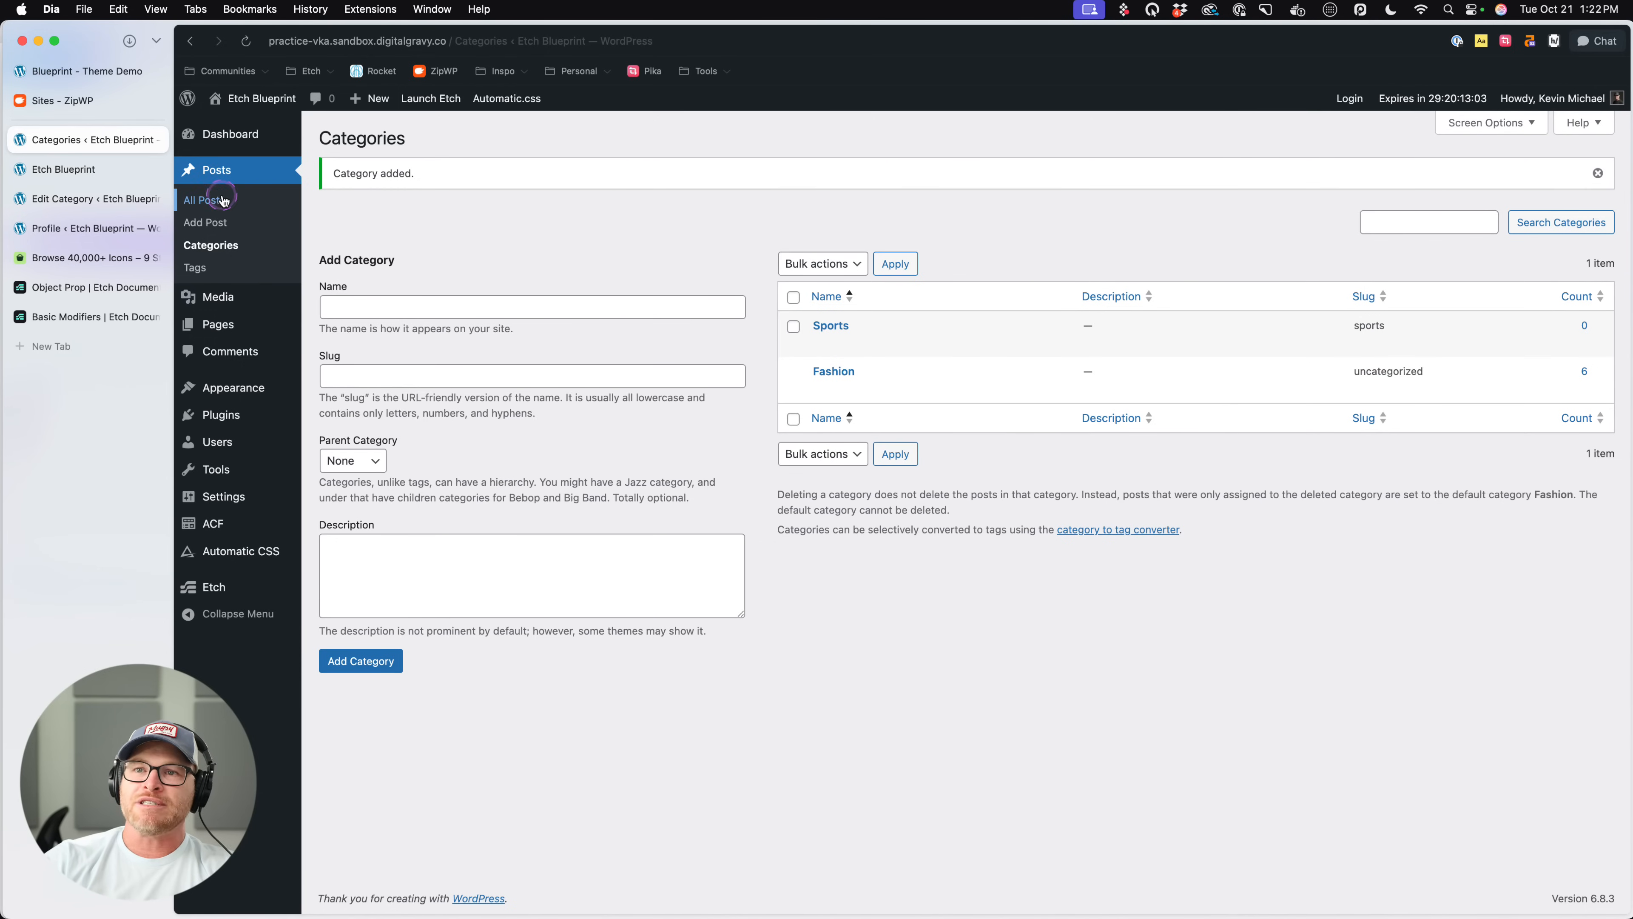
# - Assign the post "Fit First: The Essential Guide to Tailoring Everyday Menswear" to the Sports category as well and save it
pyautogui.click(205, 199)
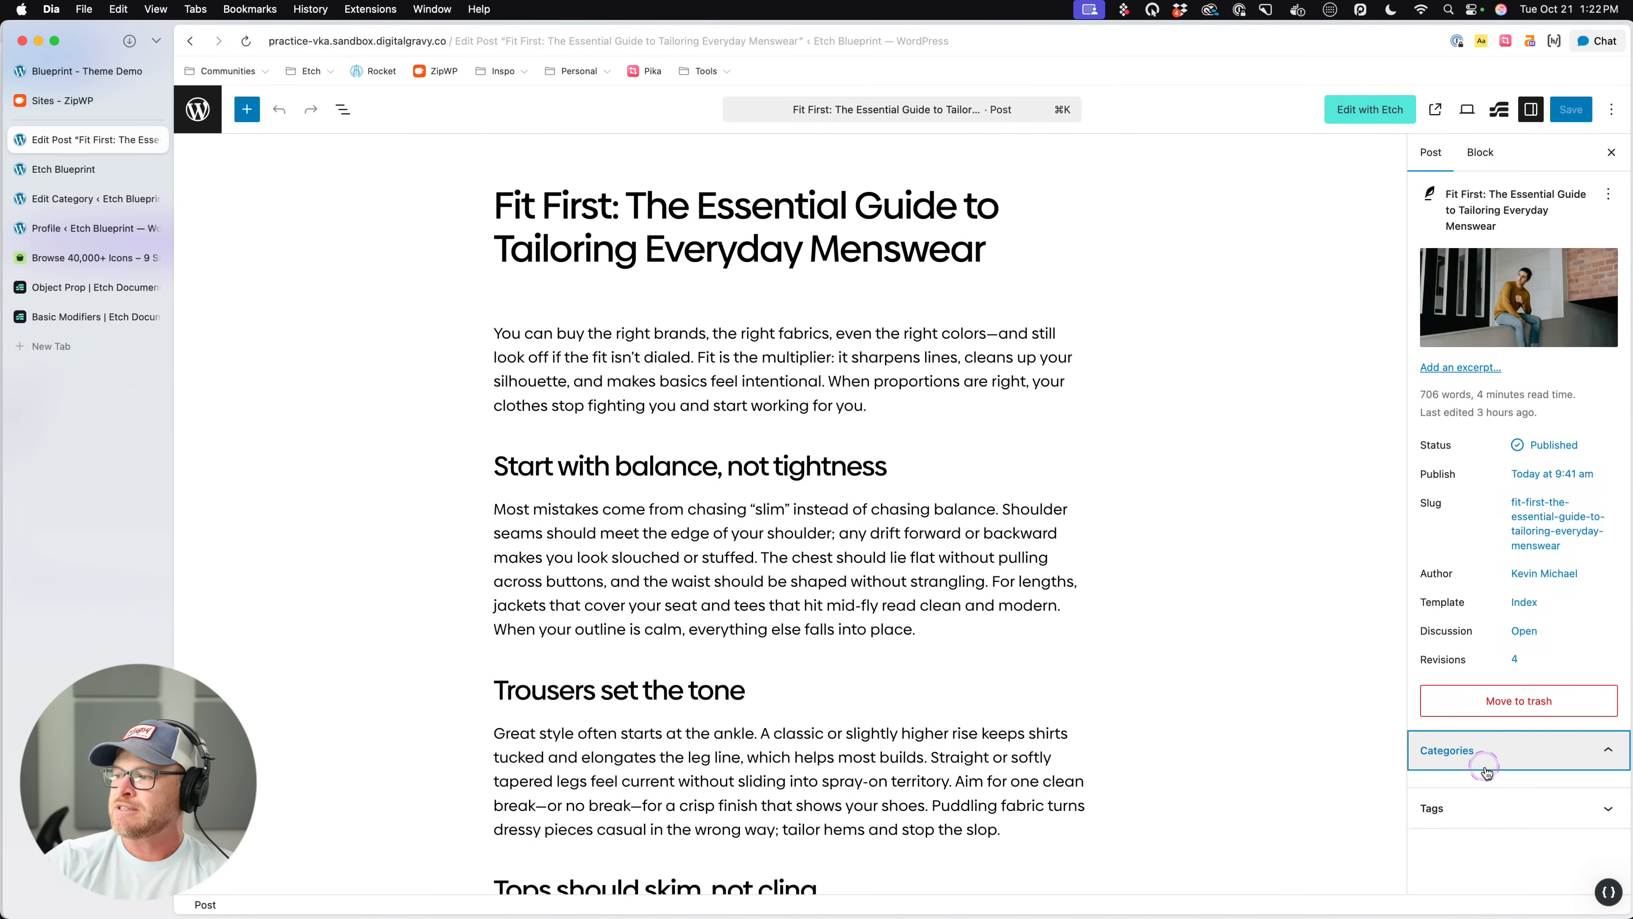
pyautogui.click(1454, 750)
pyautogui.click(1425, 799)
pyautogui.click(1571, 109)
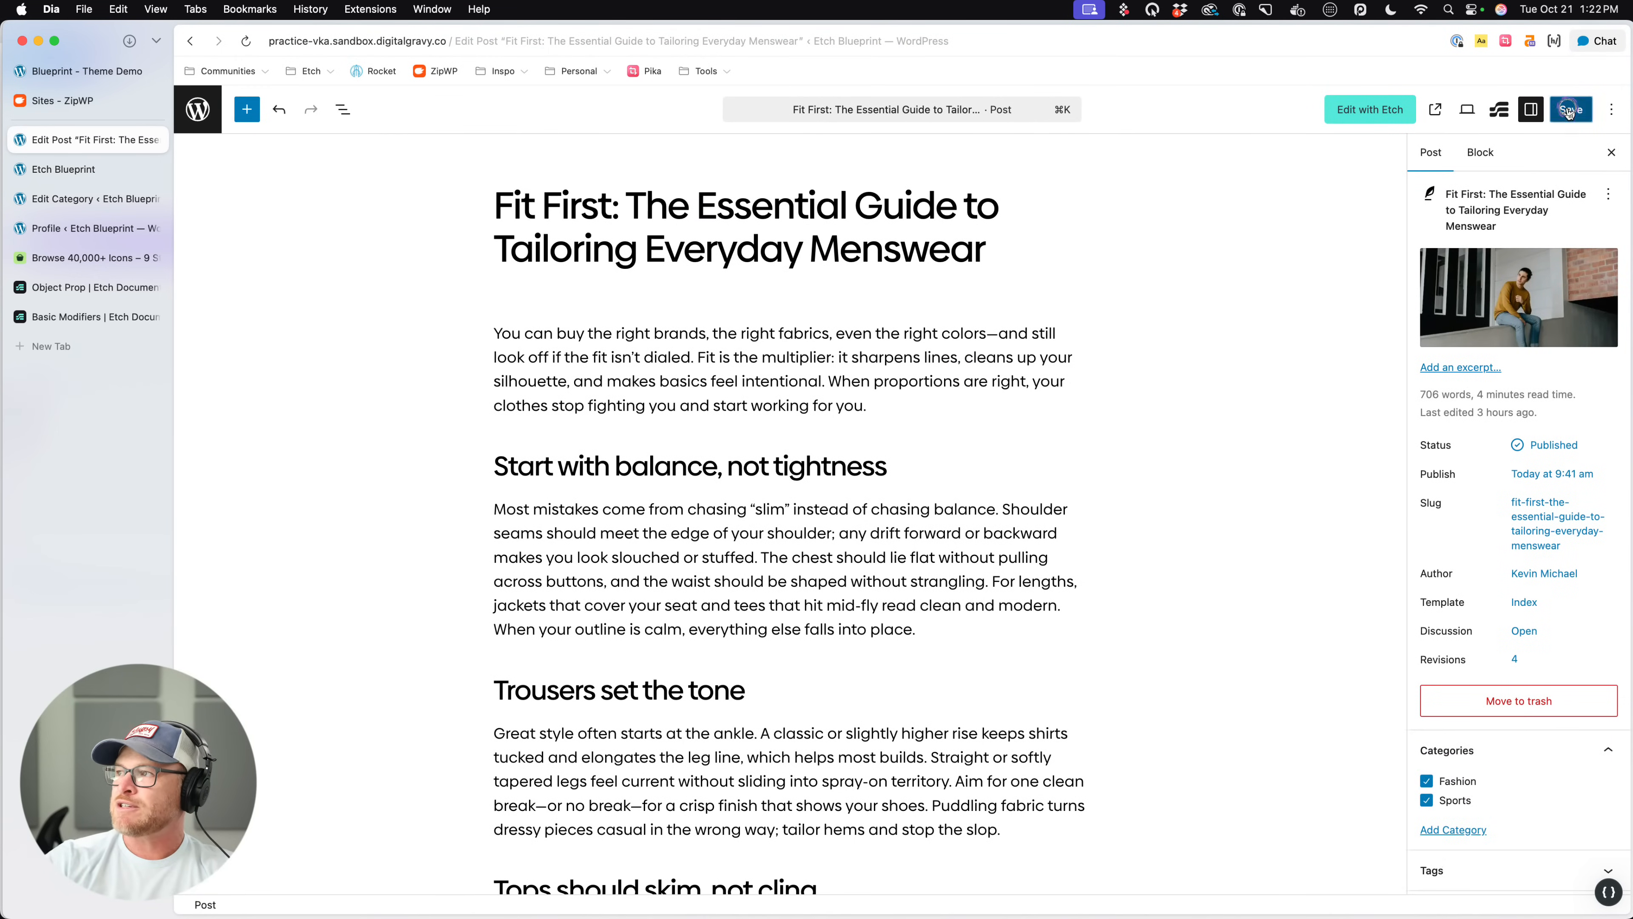
# - Switch to the Etch builder and open the Home page from the Content Hub's list of pages
pyautogui.click(1365, 110)
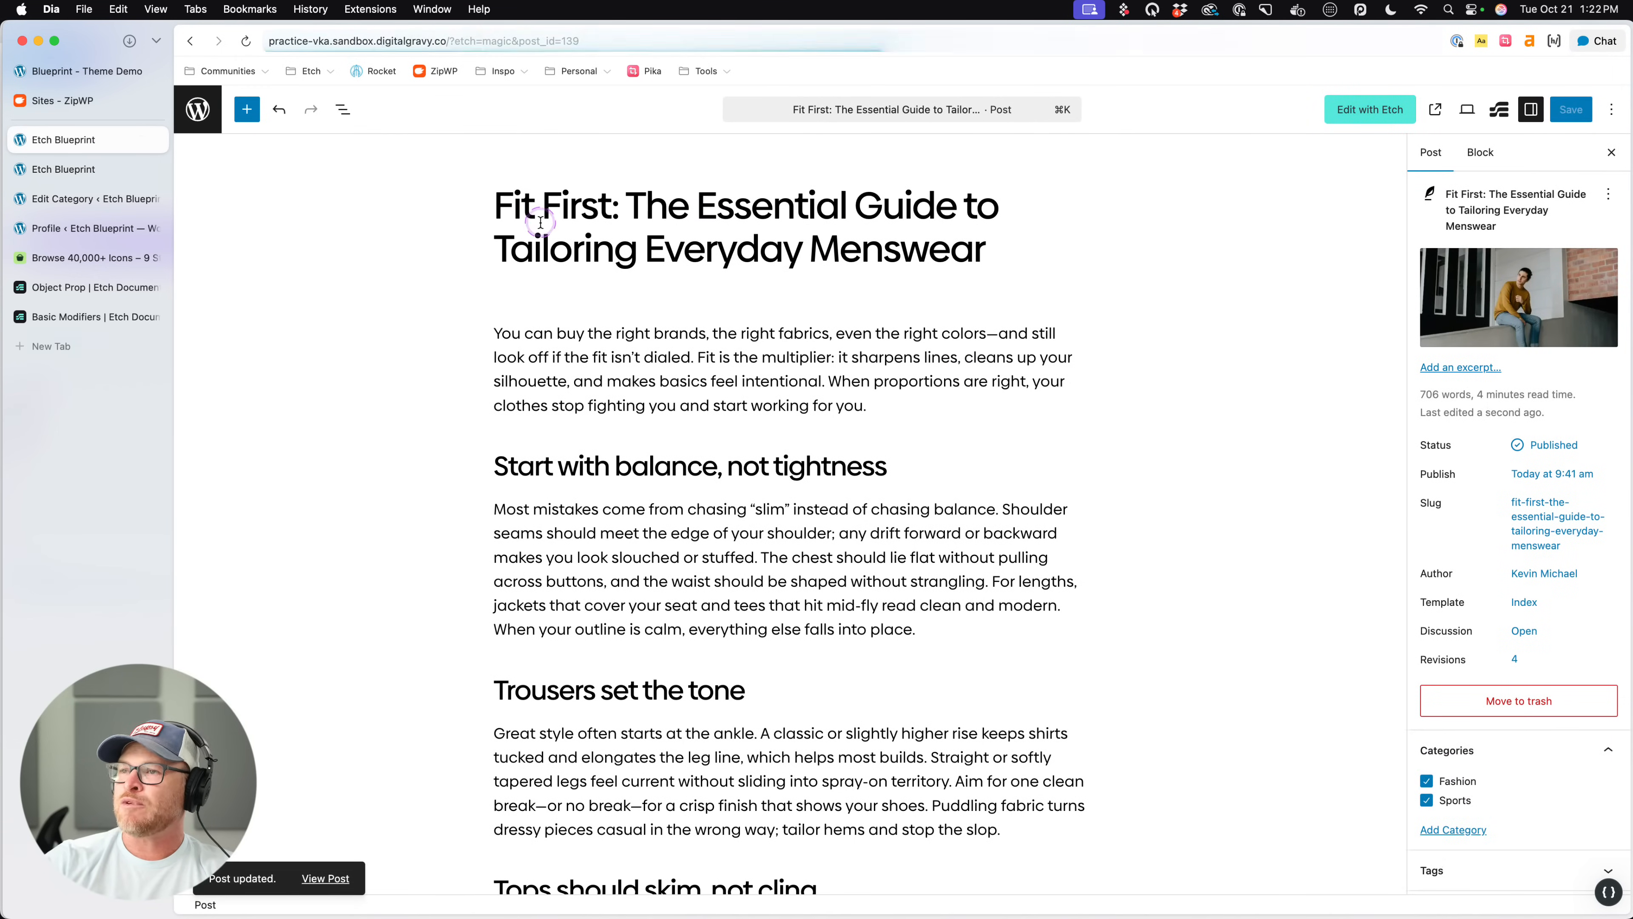
pyautogui.click(192, 192)
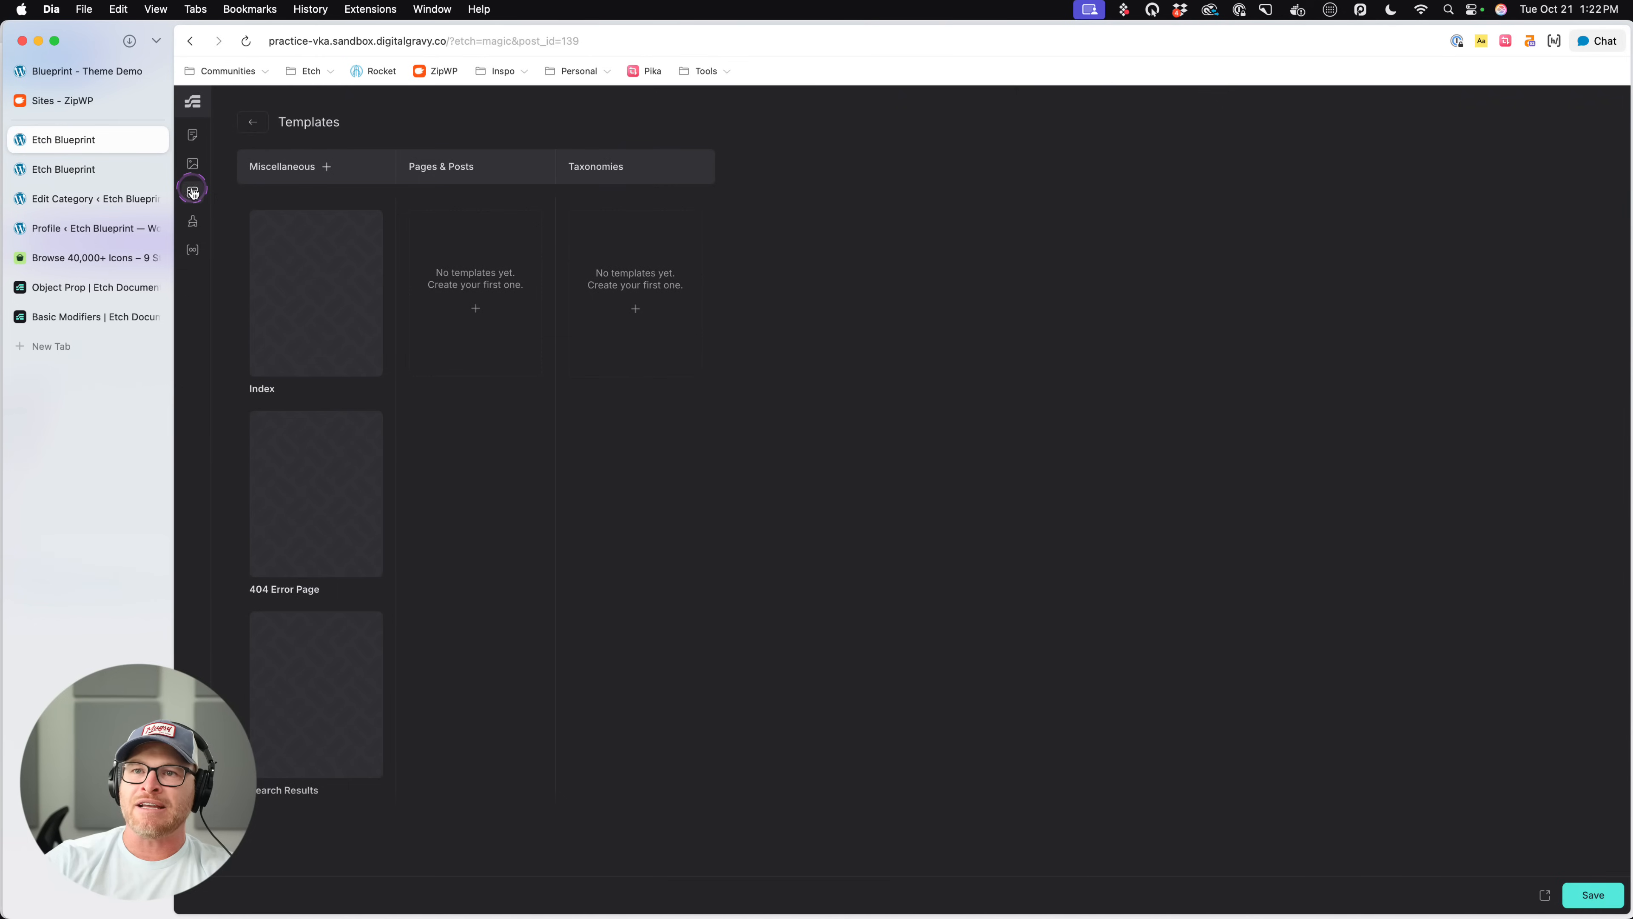
pyautogui.click(193, 135)
pyautogui.click(332, 207)
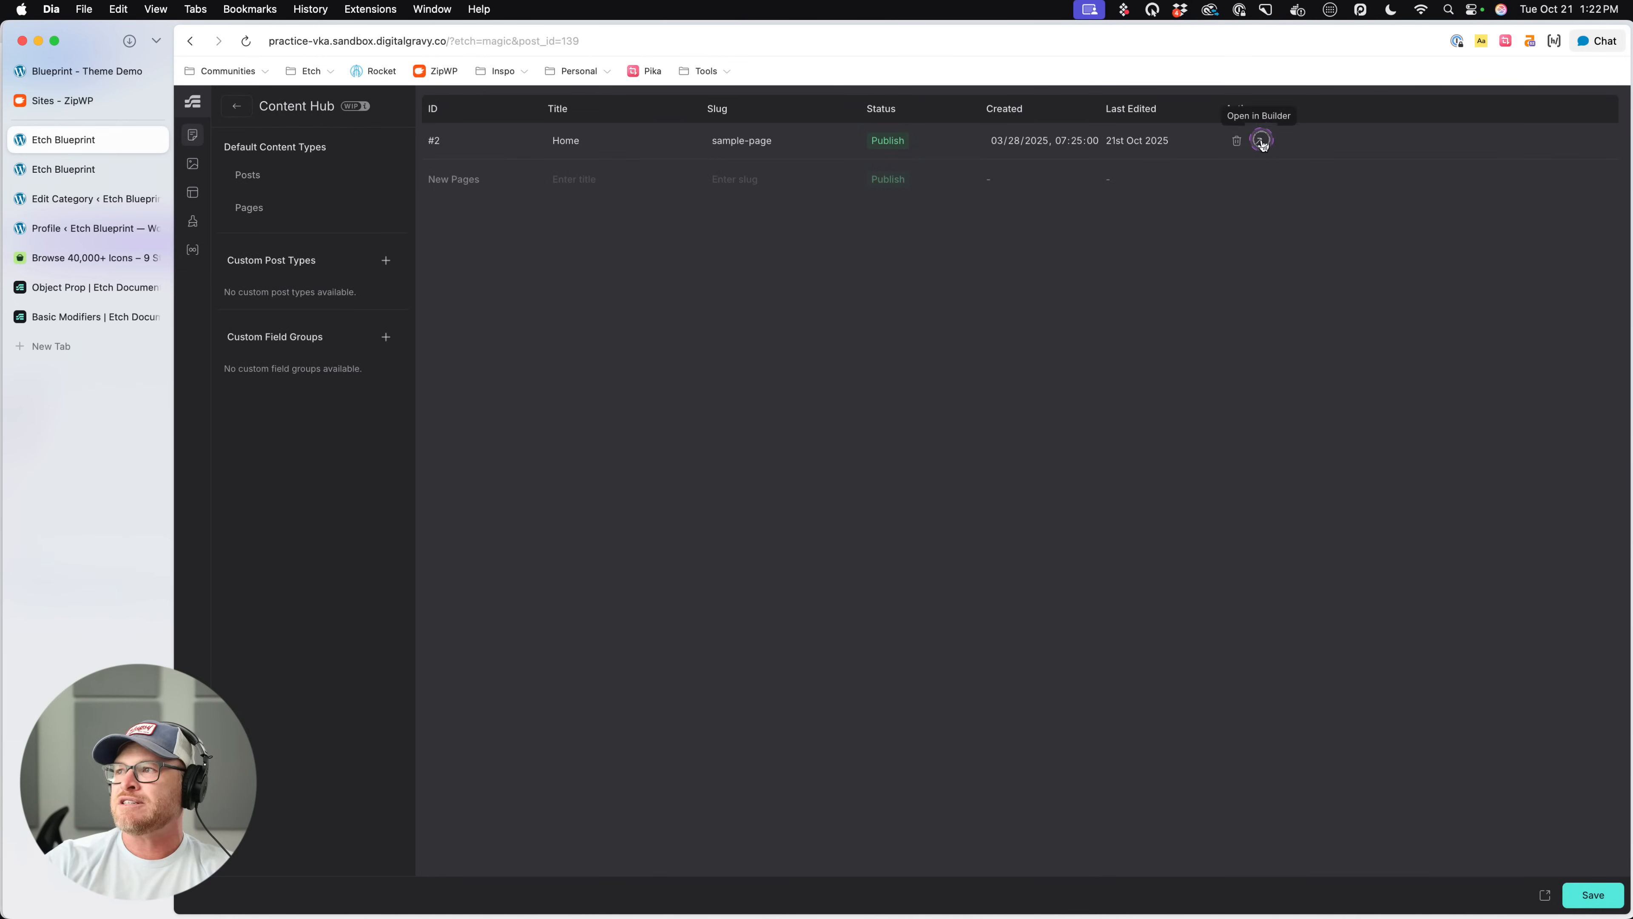
pyautogui.click(1224, 142)
# - Wrap the Post Cat Card inside Post Cat List in a loop
pyautogui.scroll(-10, 603, 389)
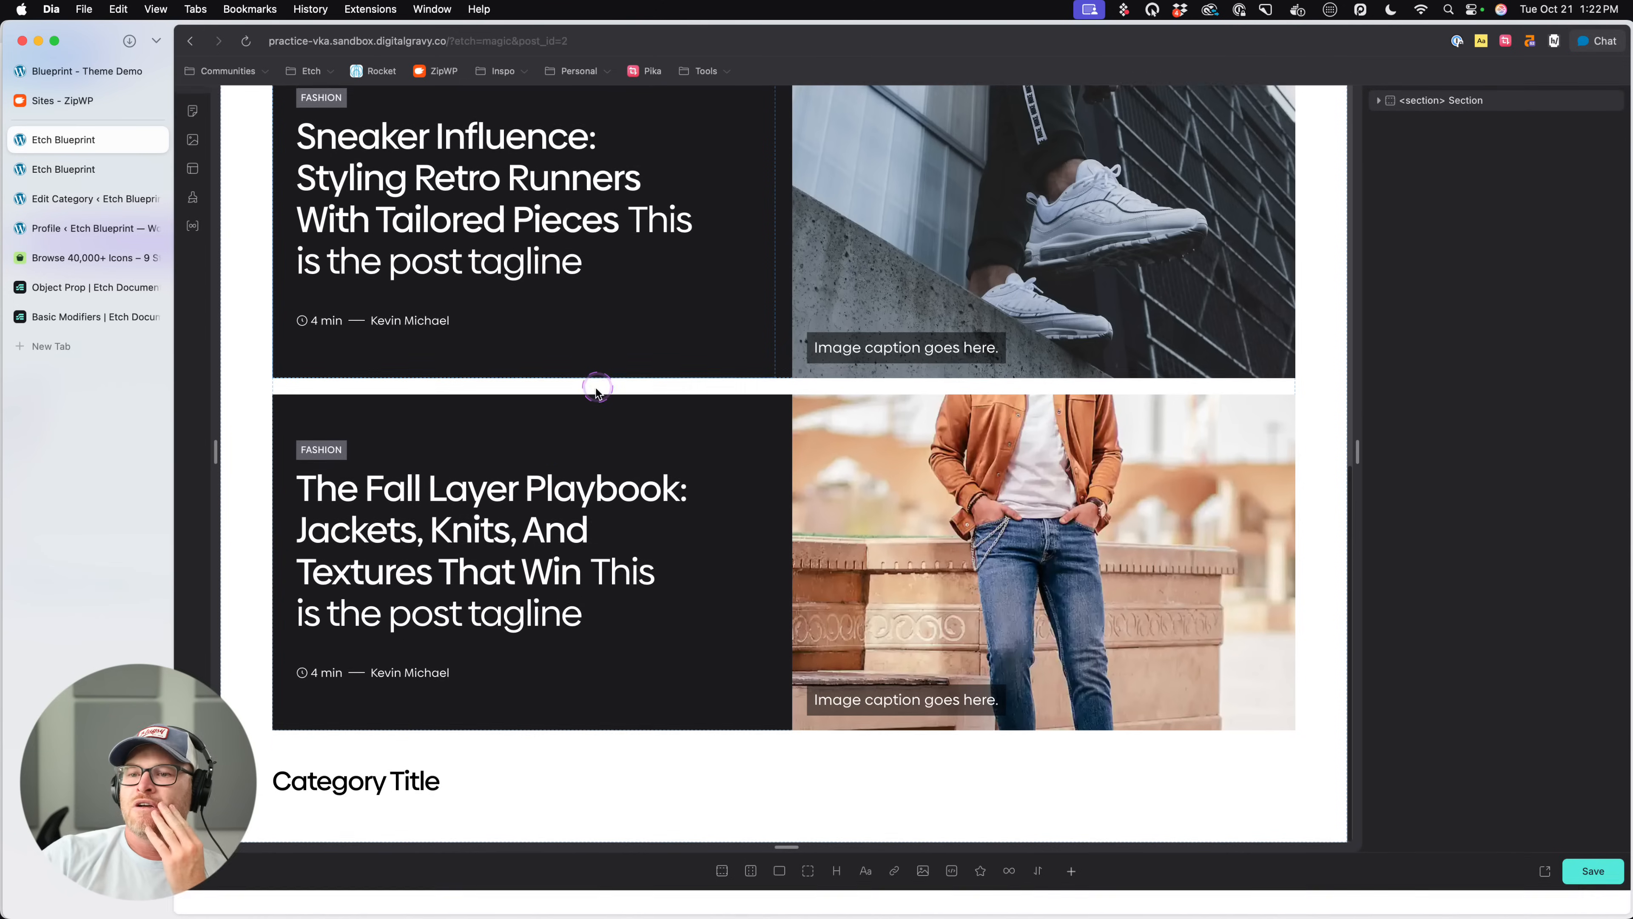
pyautogui.click(347, 807)
pyautogui.click(1472, 224)
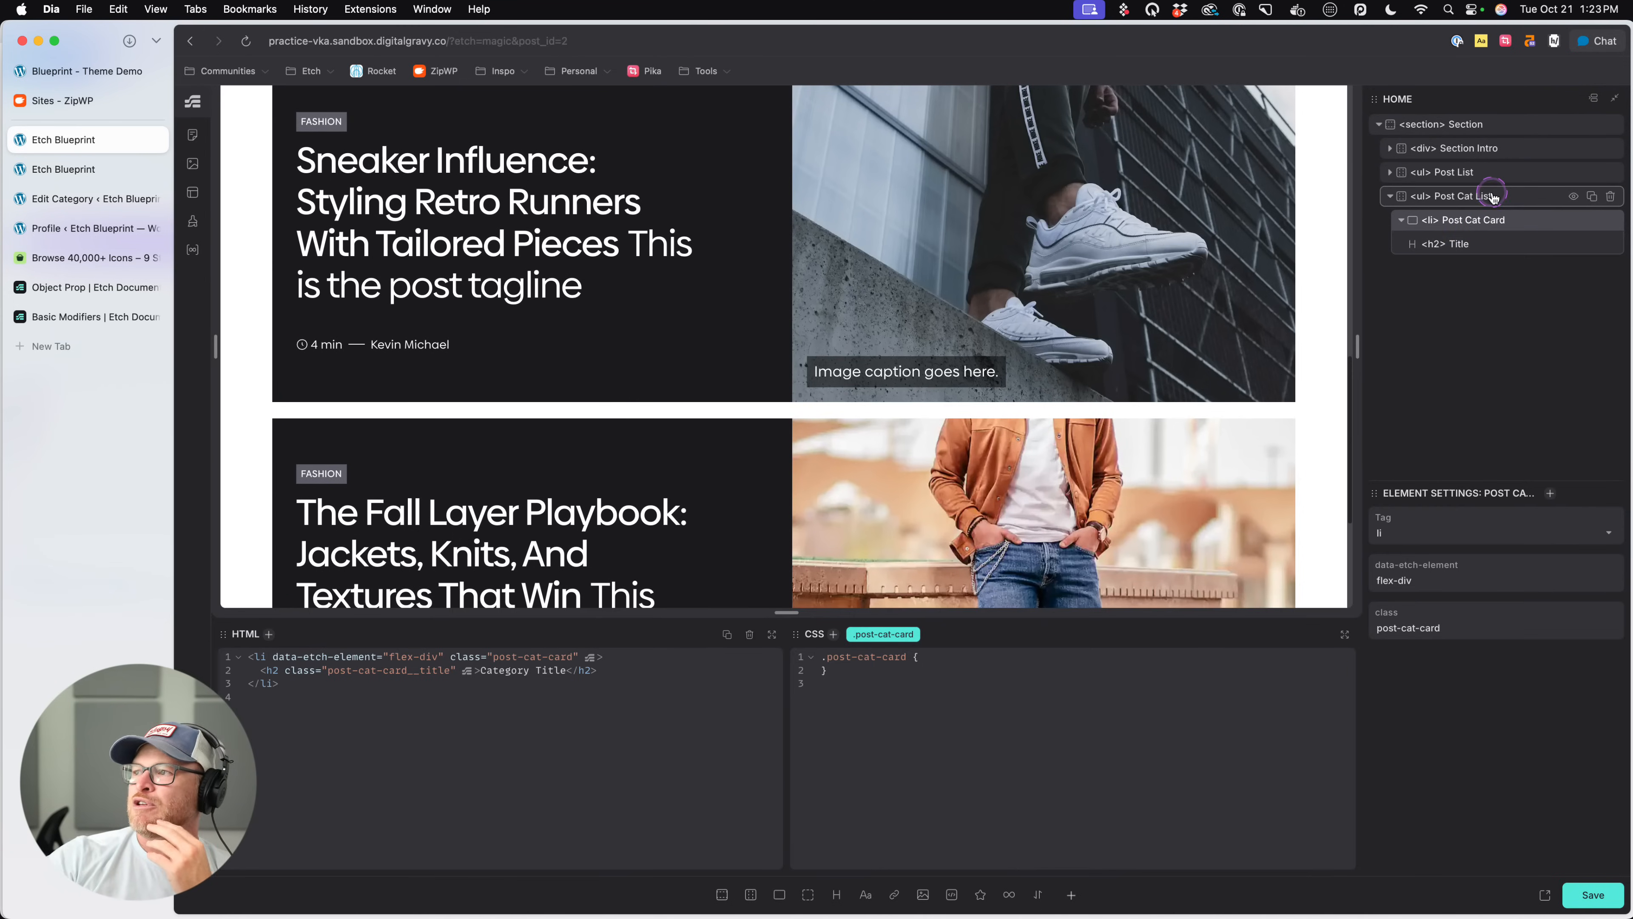
pyautogui.rightClick(1473, 219)
pyautogui.click(1346, 330)
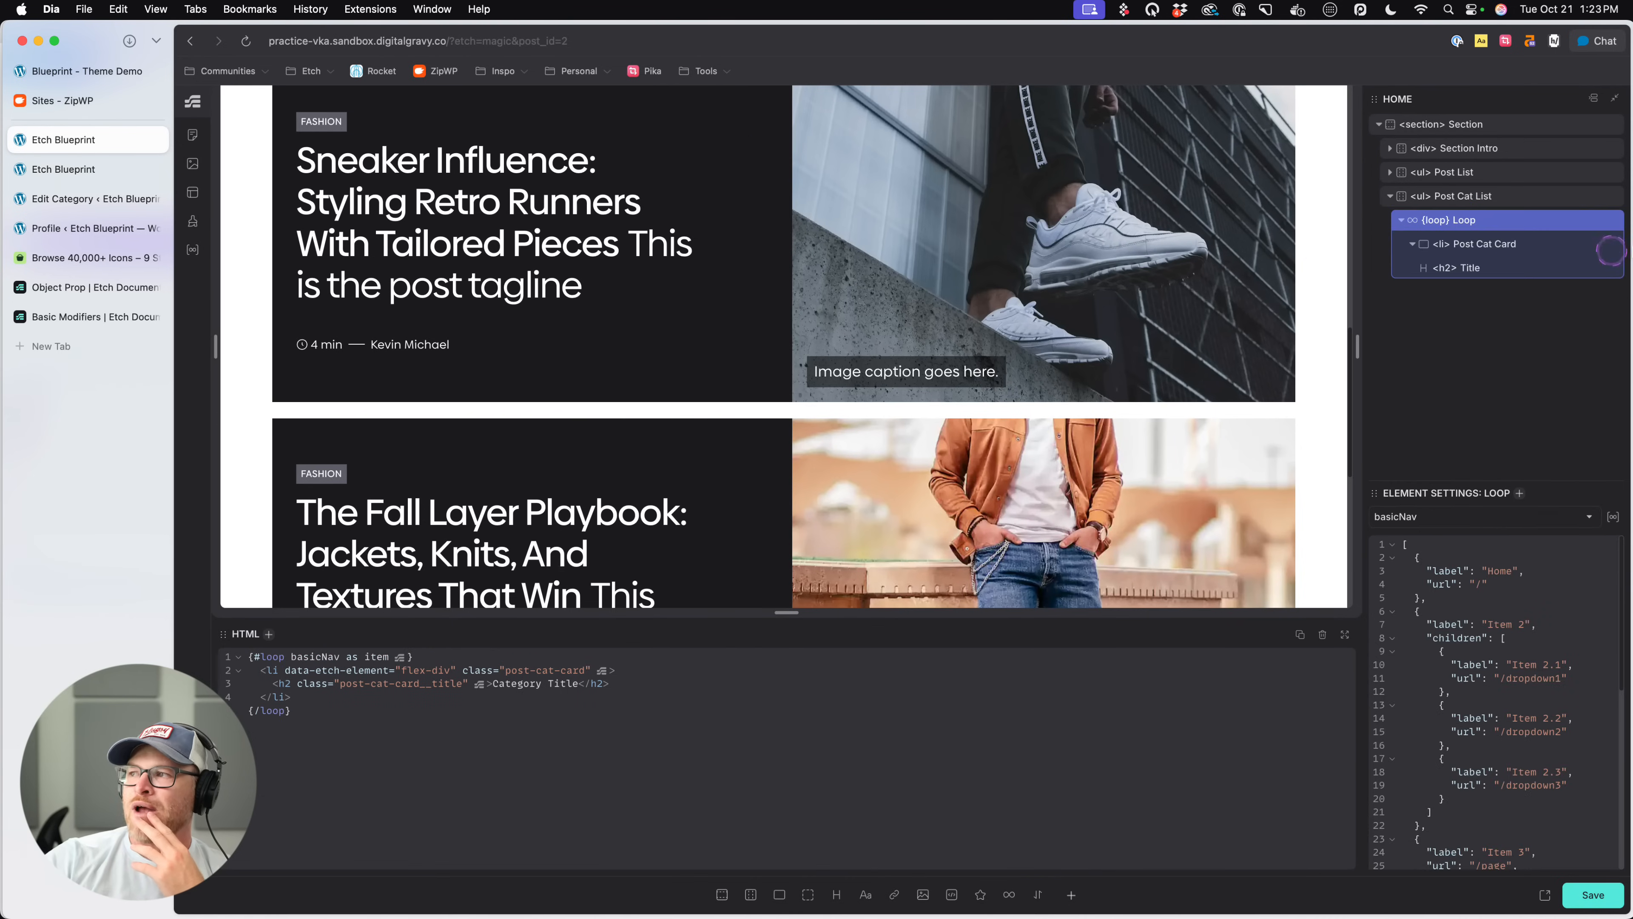
# - Create a saved loop named Post Categories with the query type Taxonomy, and return to the builder
pyautogui.click(1606, 508)
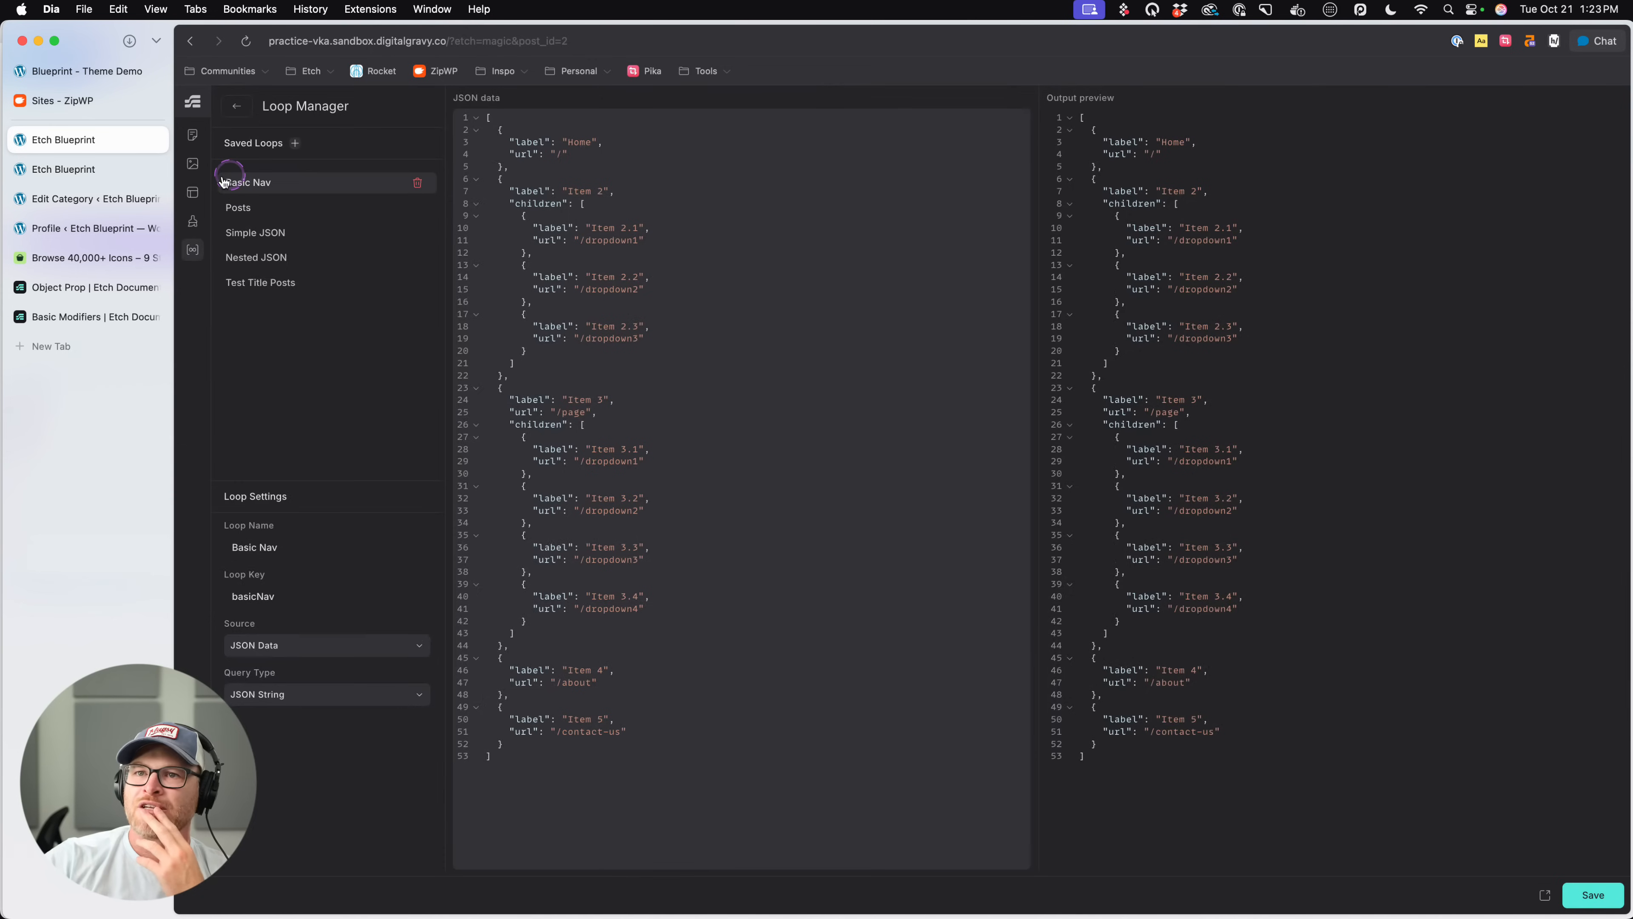
pyautogui.click(295, 143)
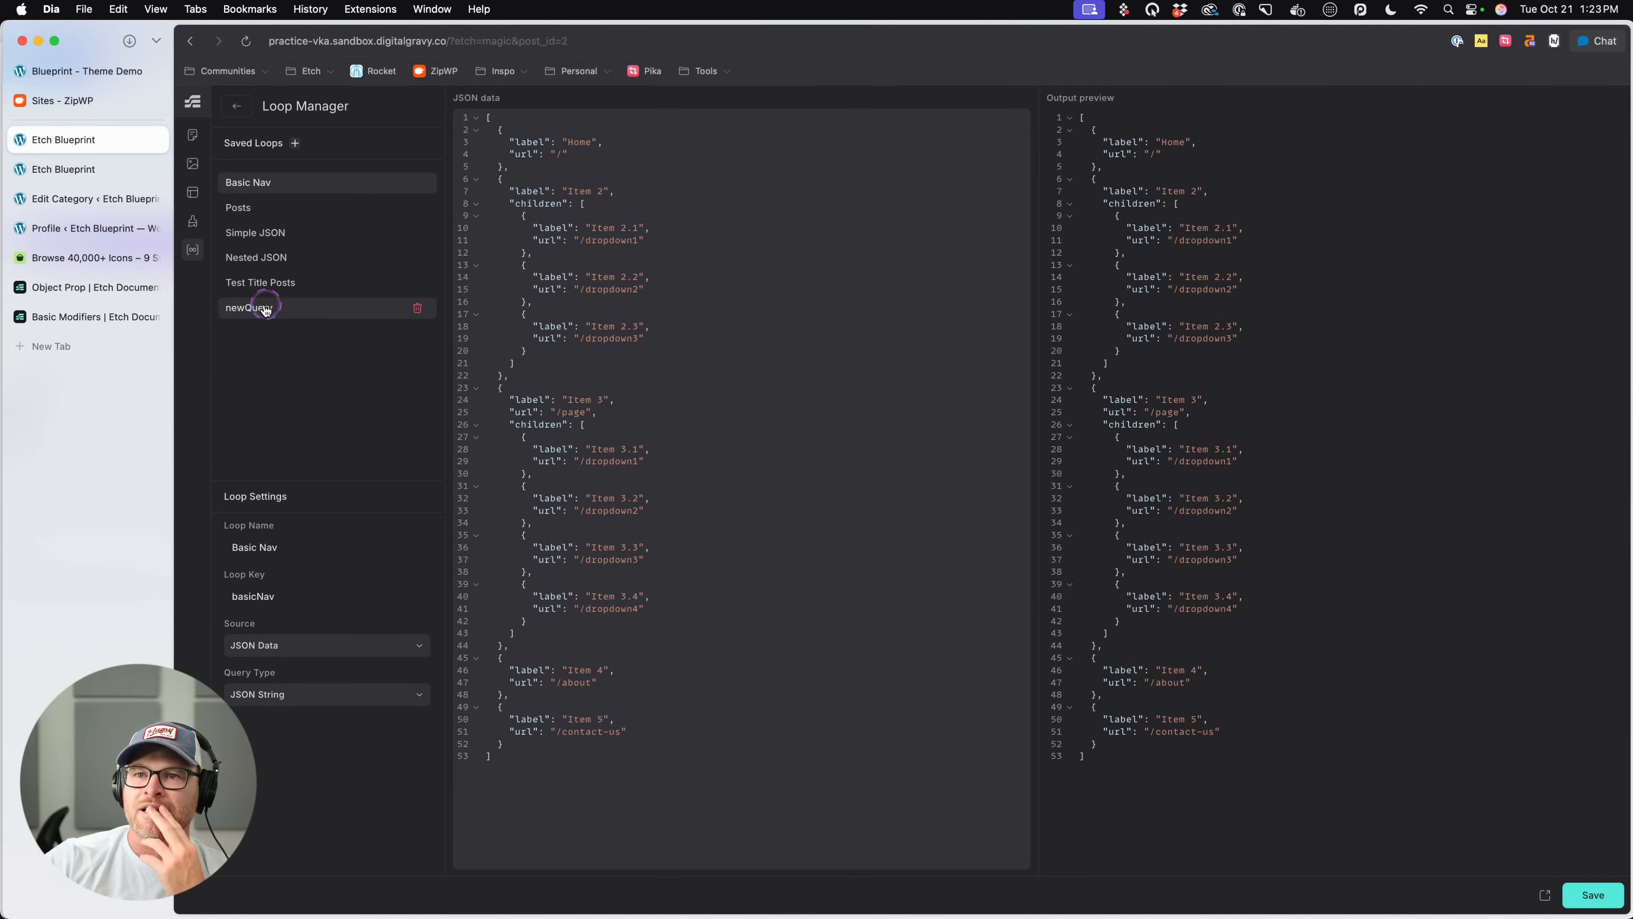
pyautogui.click(266, 307)
pyautogui.doubleClick(262, 549)
pyautogui.write('P')
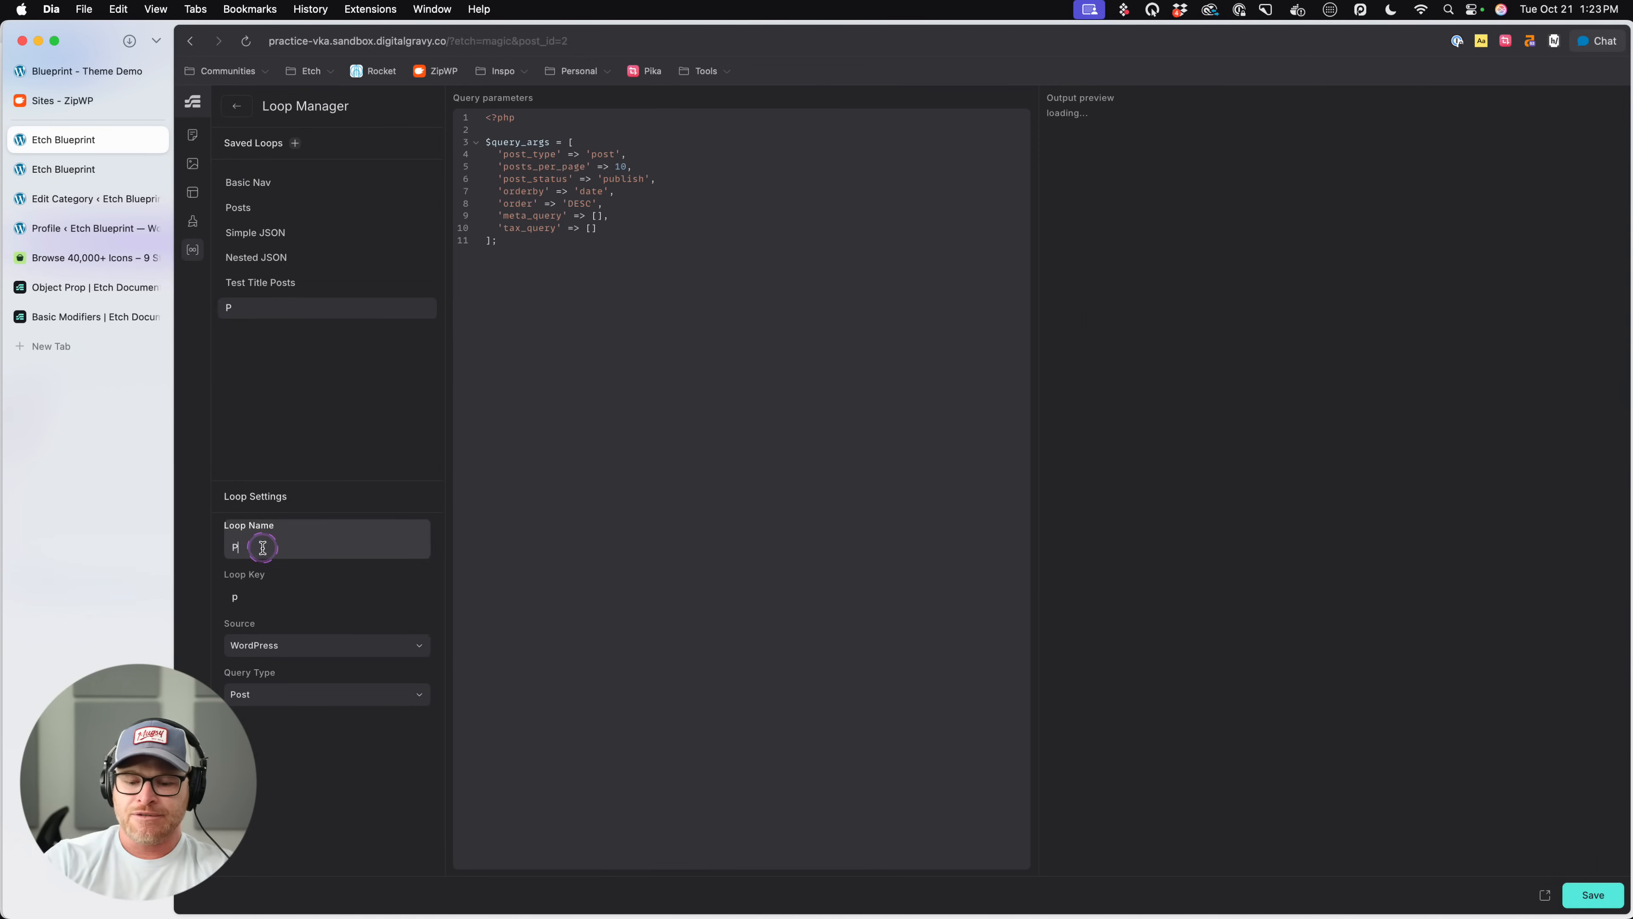
pyautogui.write('ost Categories')
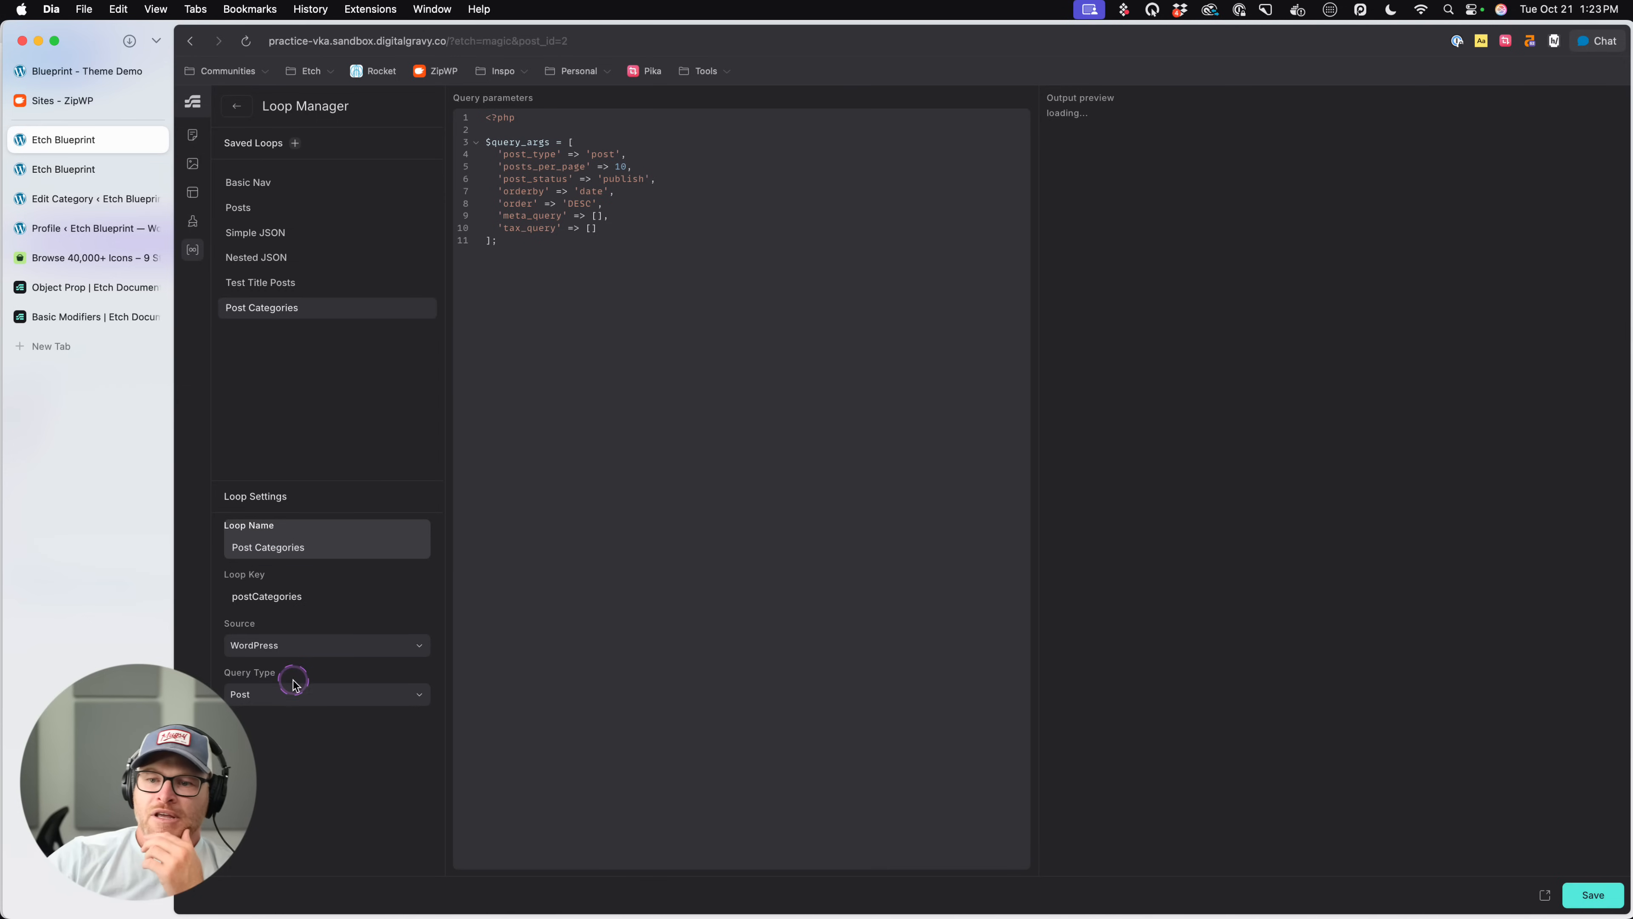
pyautogui.click(299, 694)
pyautogui.click(270, 748)
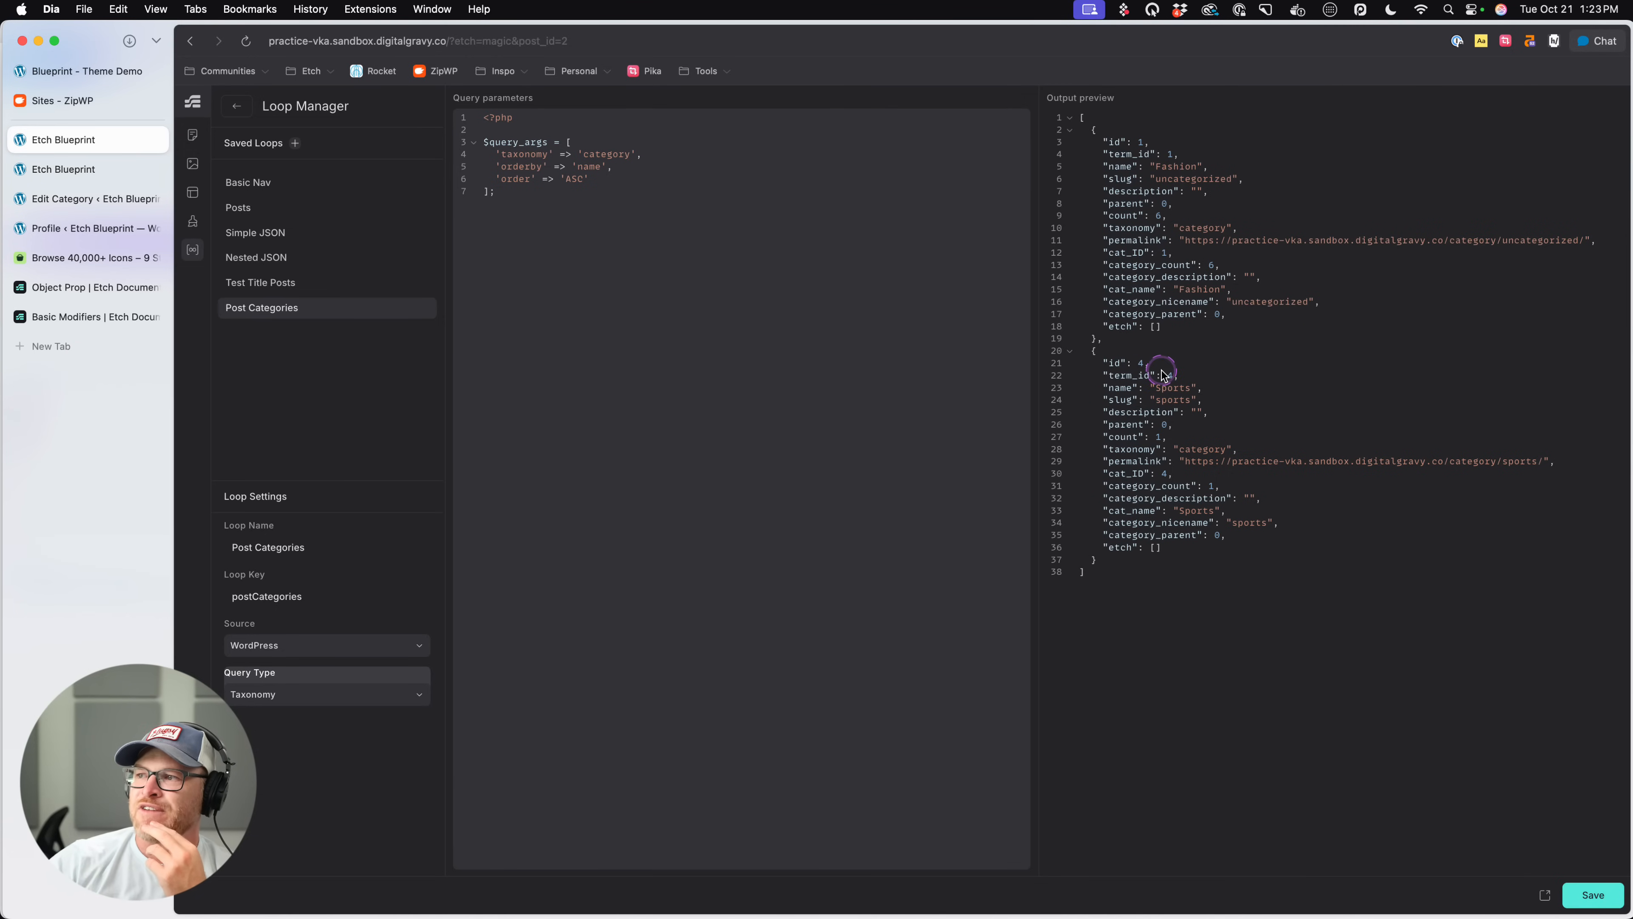
pyautogui.click(236, 111)
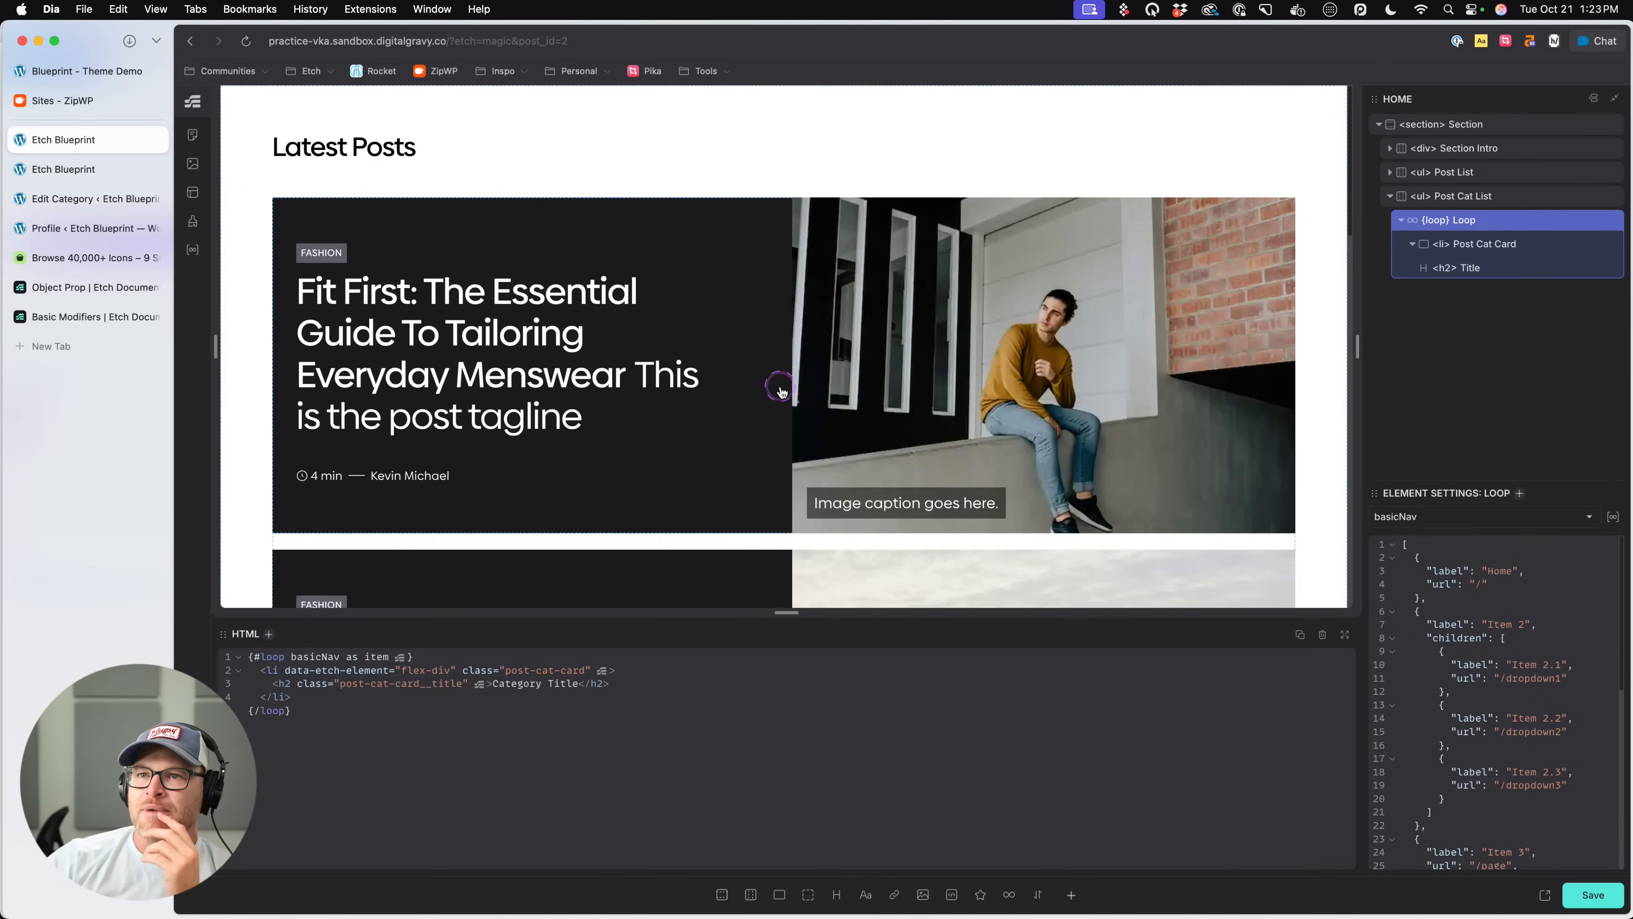
# - Set the data source of the loop around Post Cat Card to Post Categories
pyautogui.click(1498, 230)
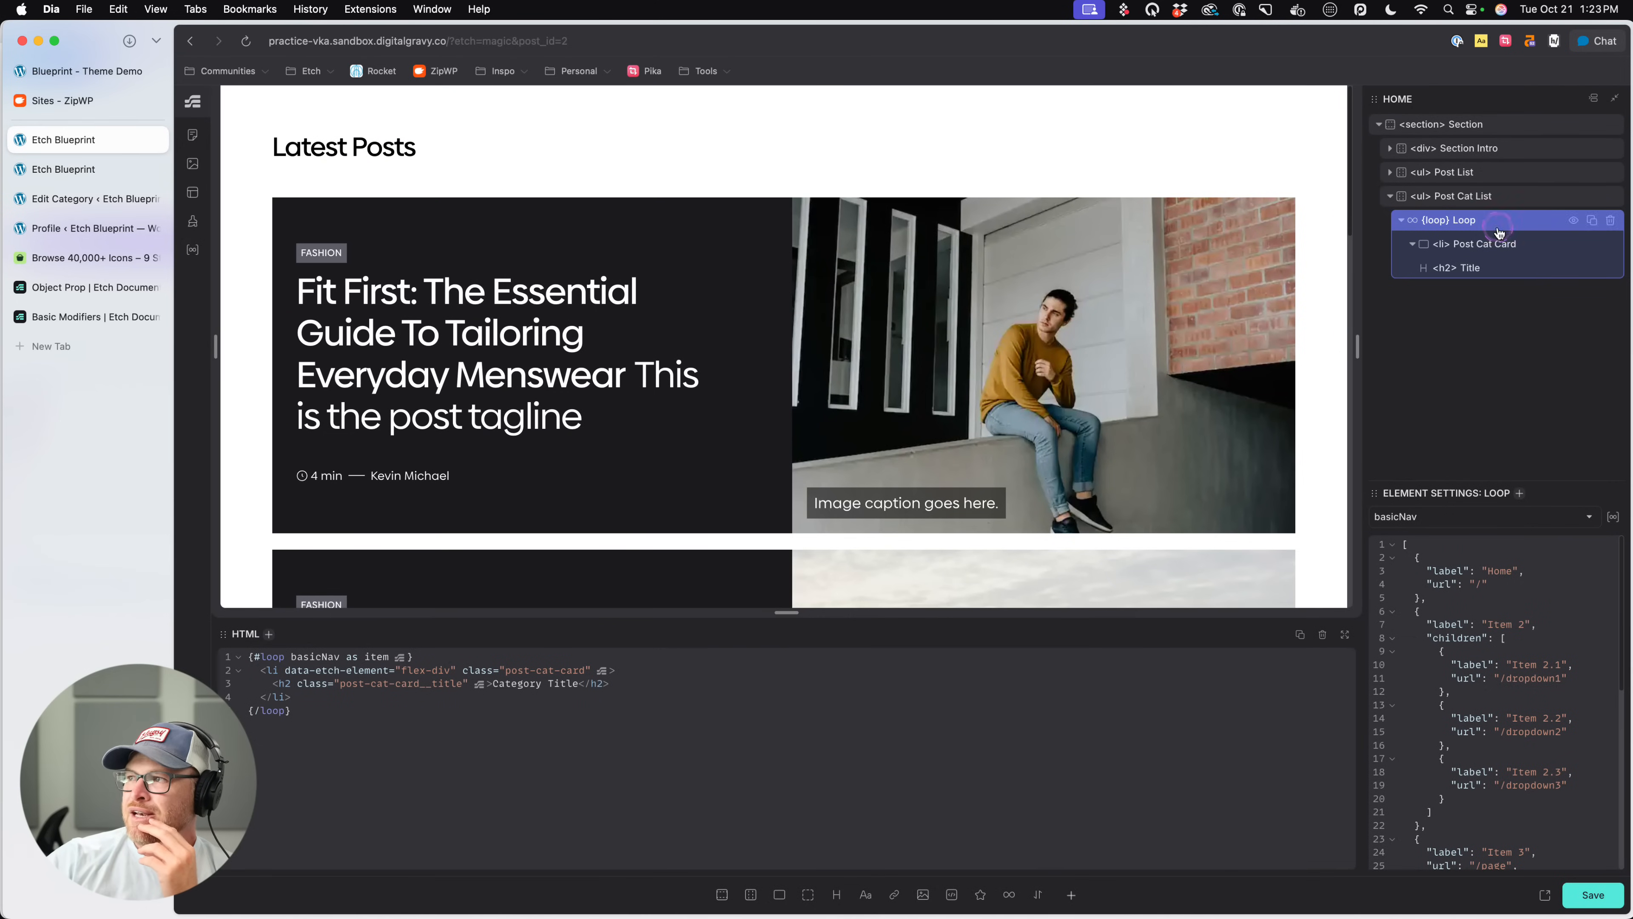
pyautogui.click(1424, 516)
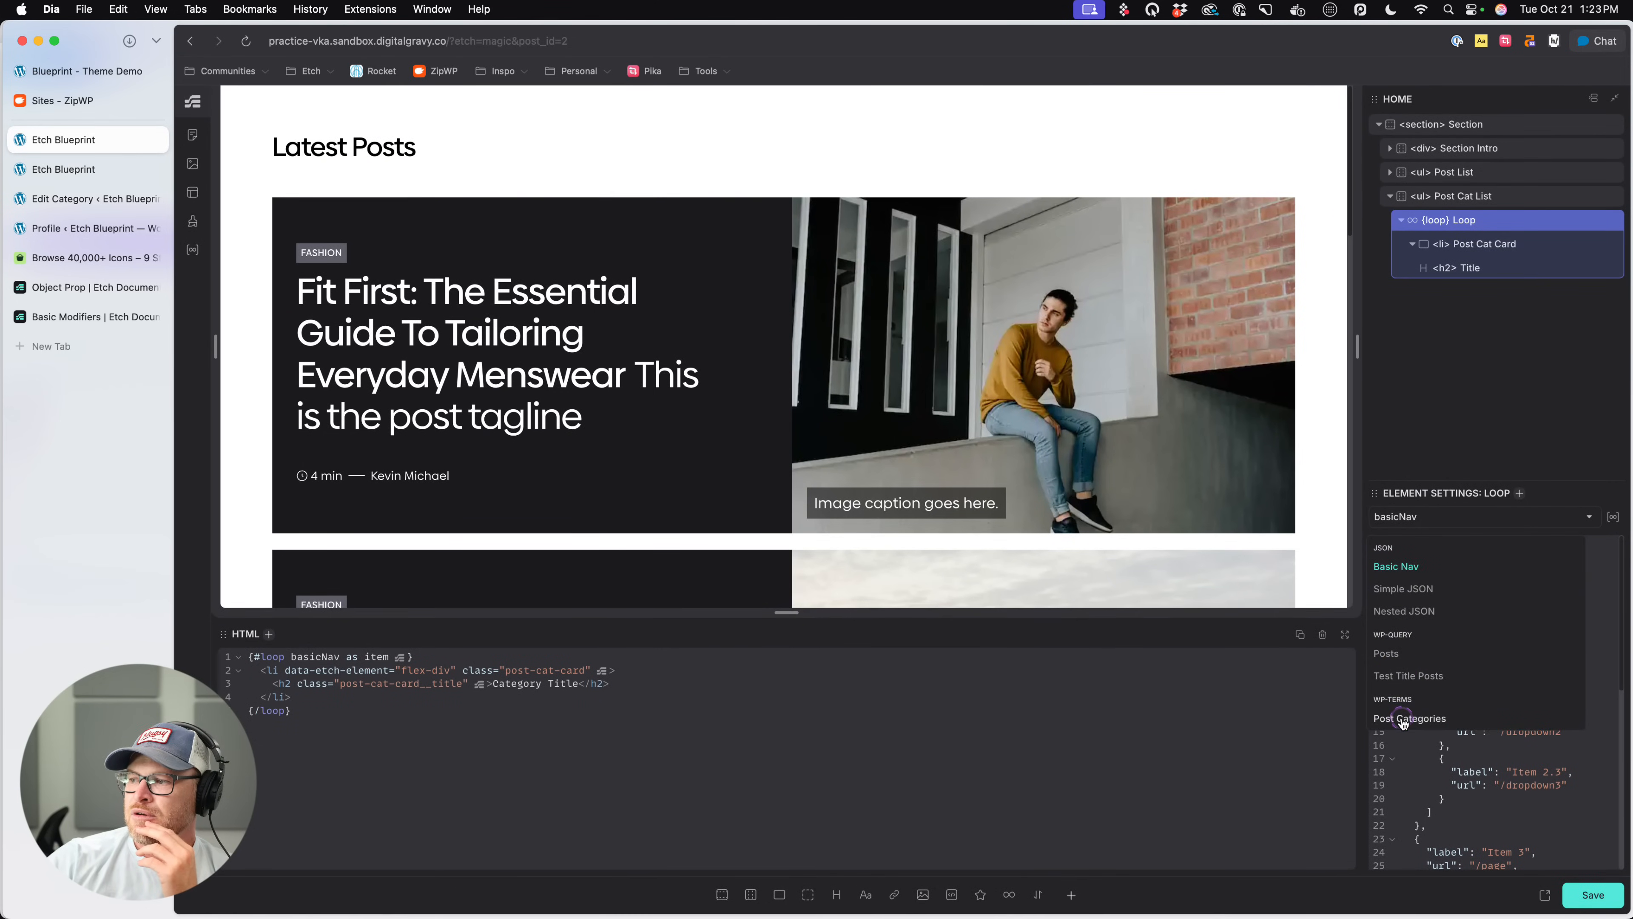
pyautogui.click(1408, 717)
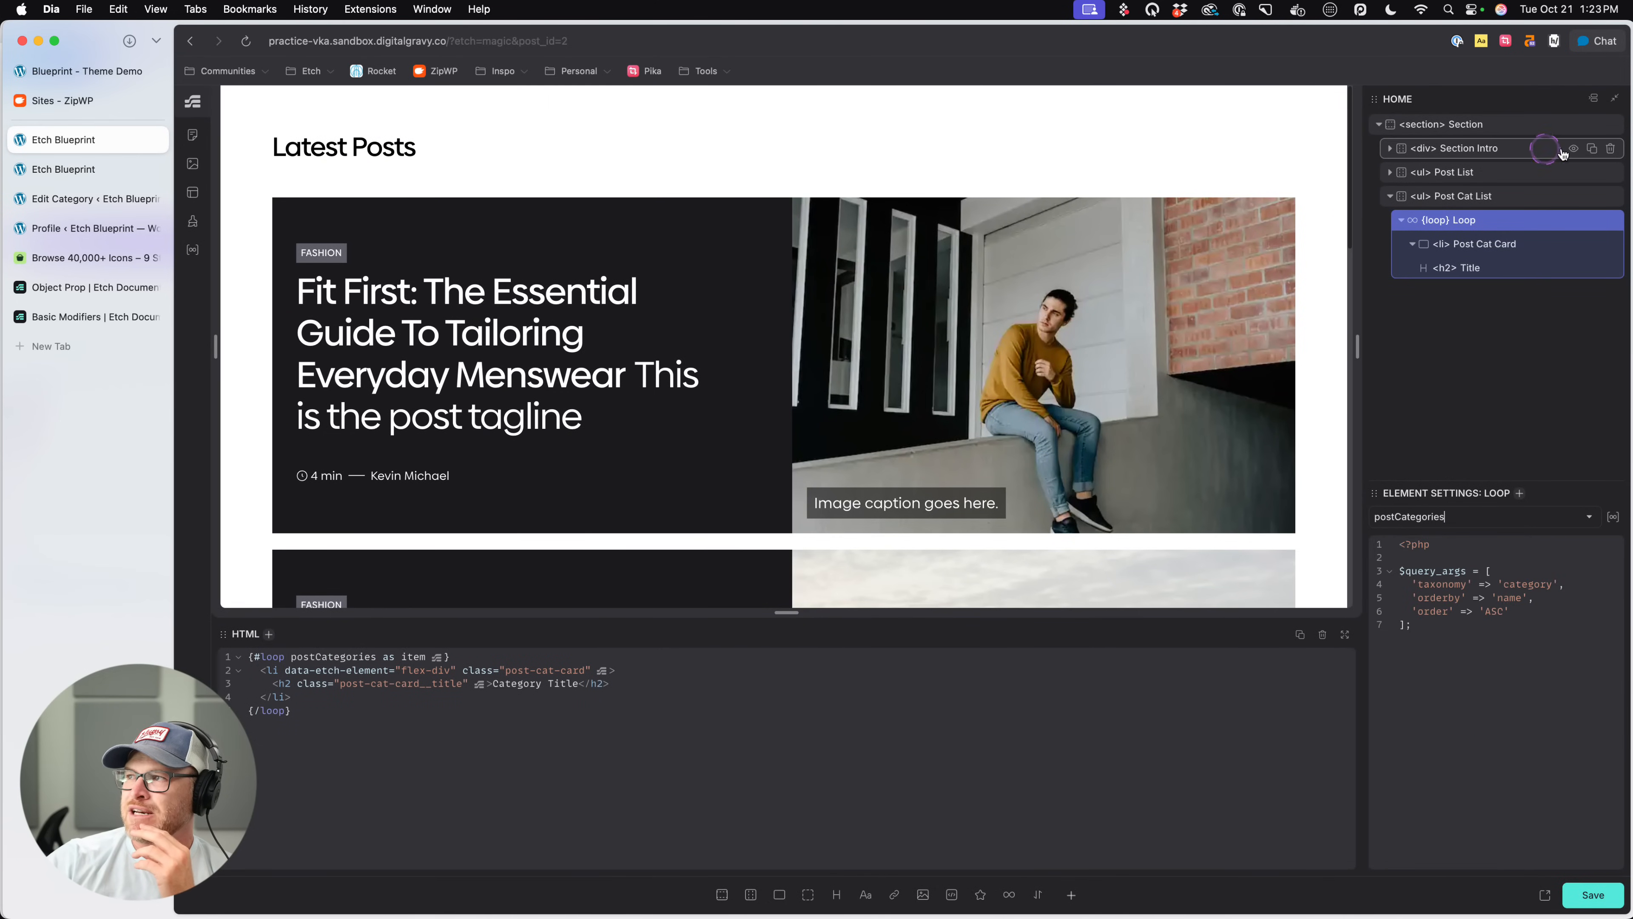
# - Delete the Section Intro and the Post List from the section, keeping only the Post Cat List
pyautogui.click(1611, 148)
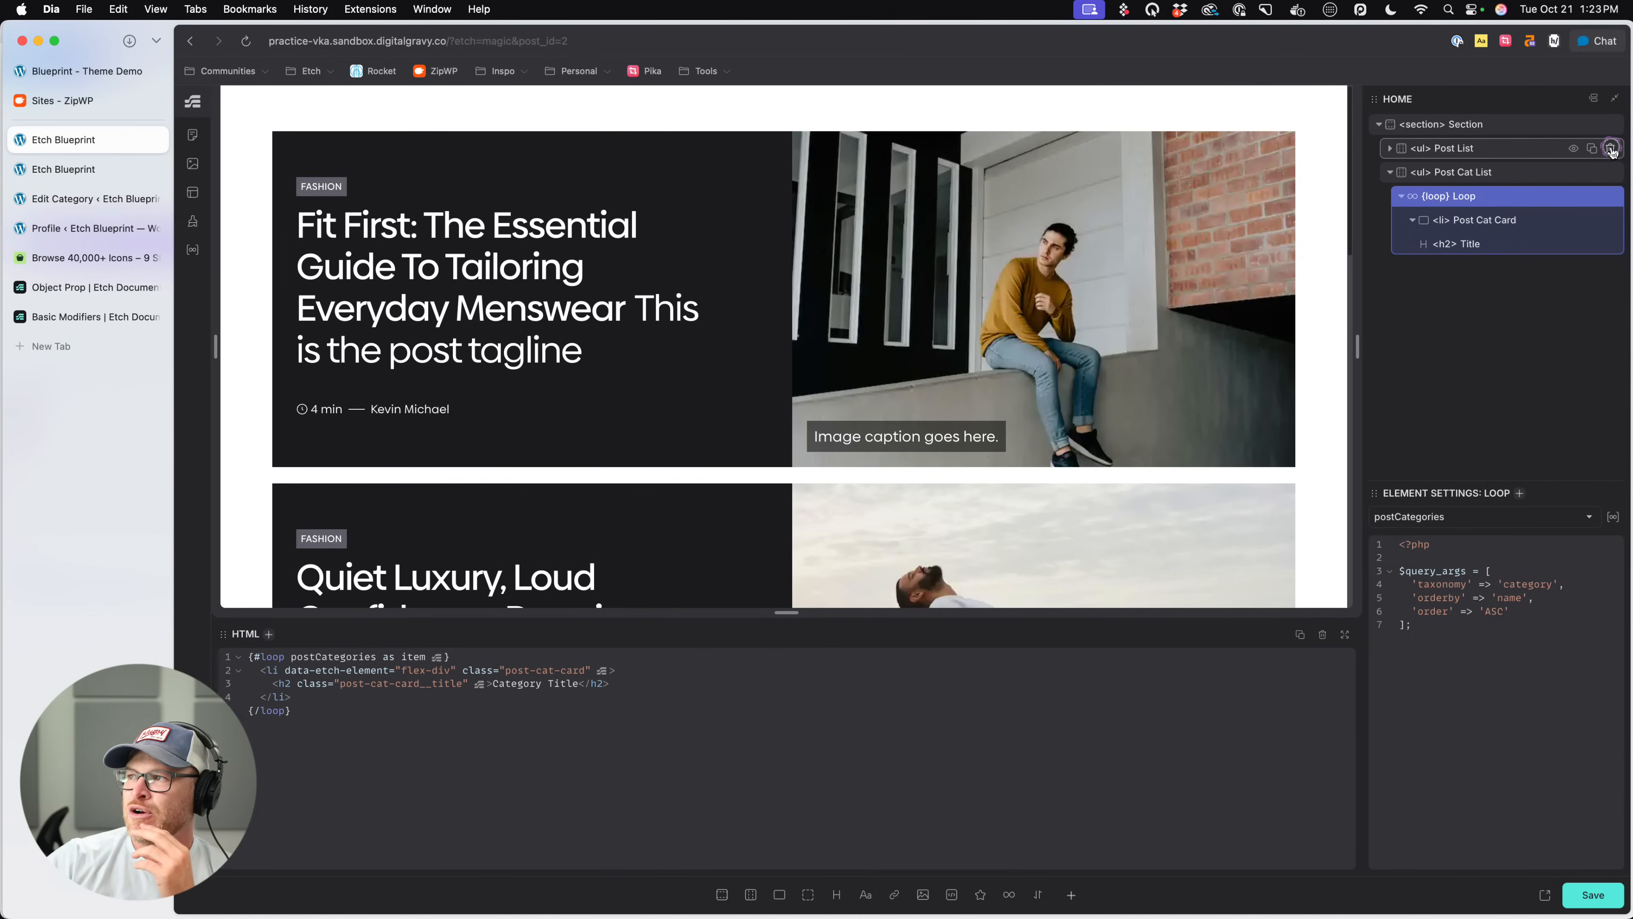
pyautogui.click(1610, 149)
pyautogui.click(1517, 148)
pyautogui.rightClick(773, 225)
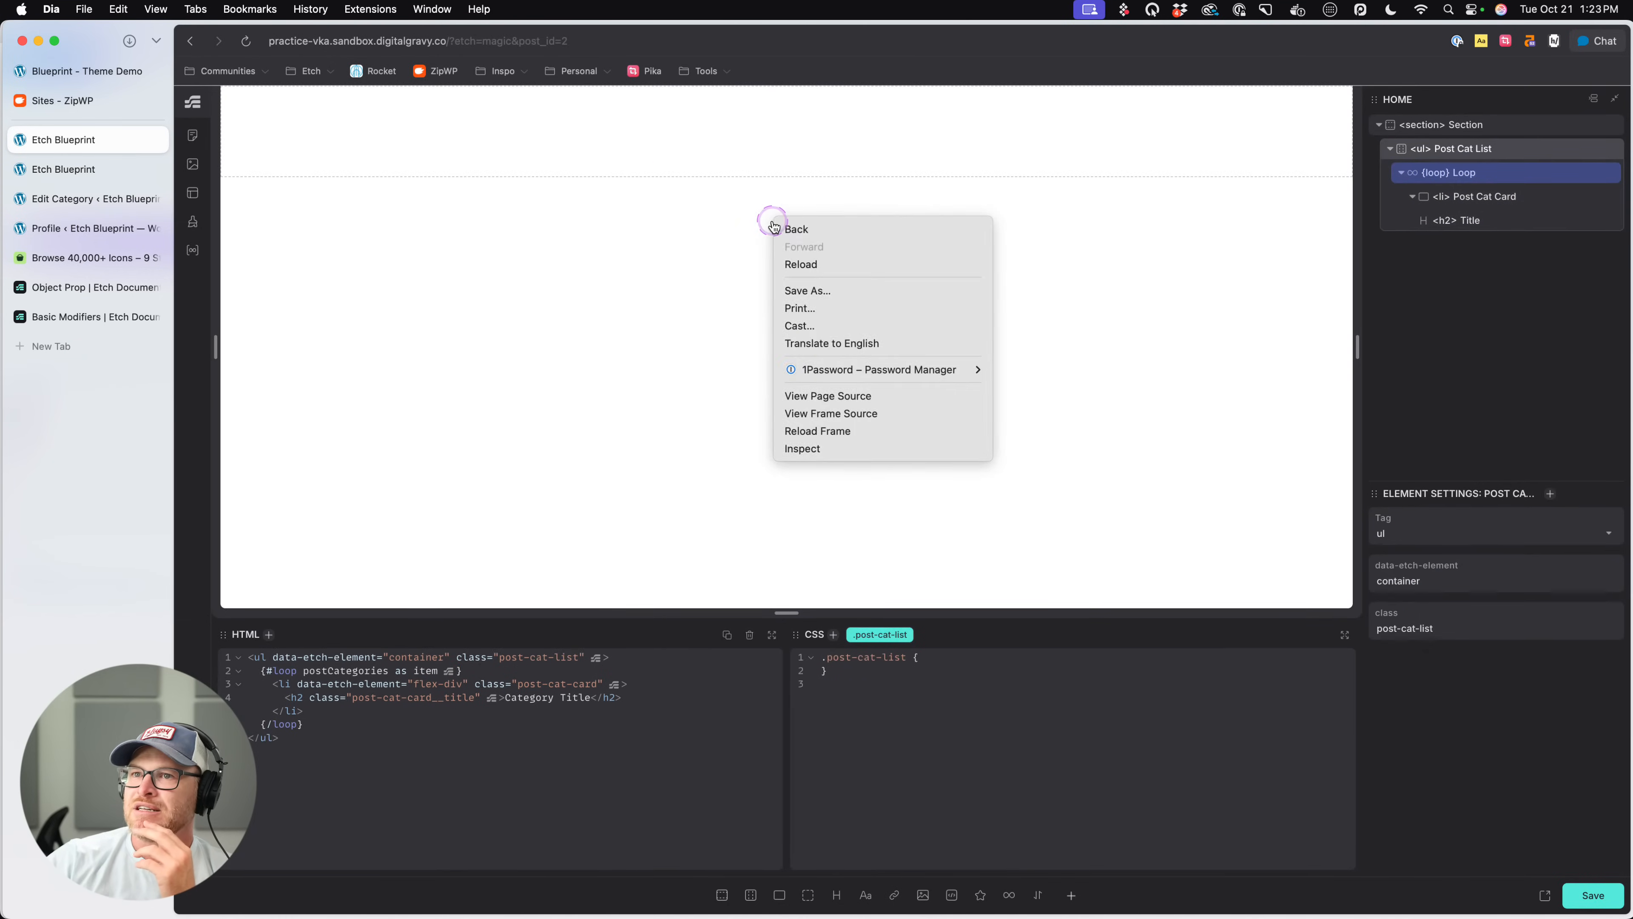
pyautogui.click(638, 168)
# - Check the loop's card and Title elements, save the page and reload the builder
pyautogui.click(1491, 196)
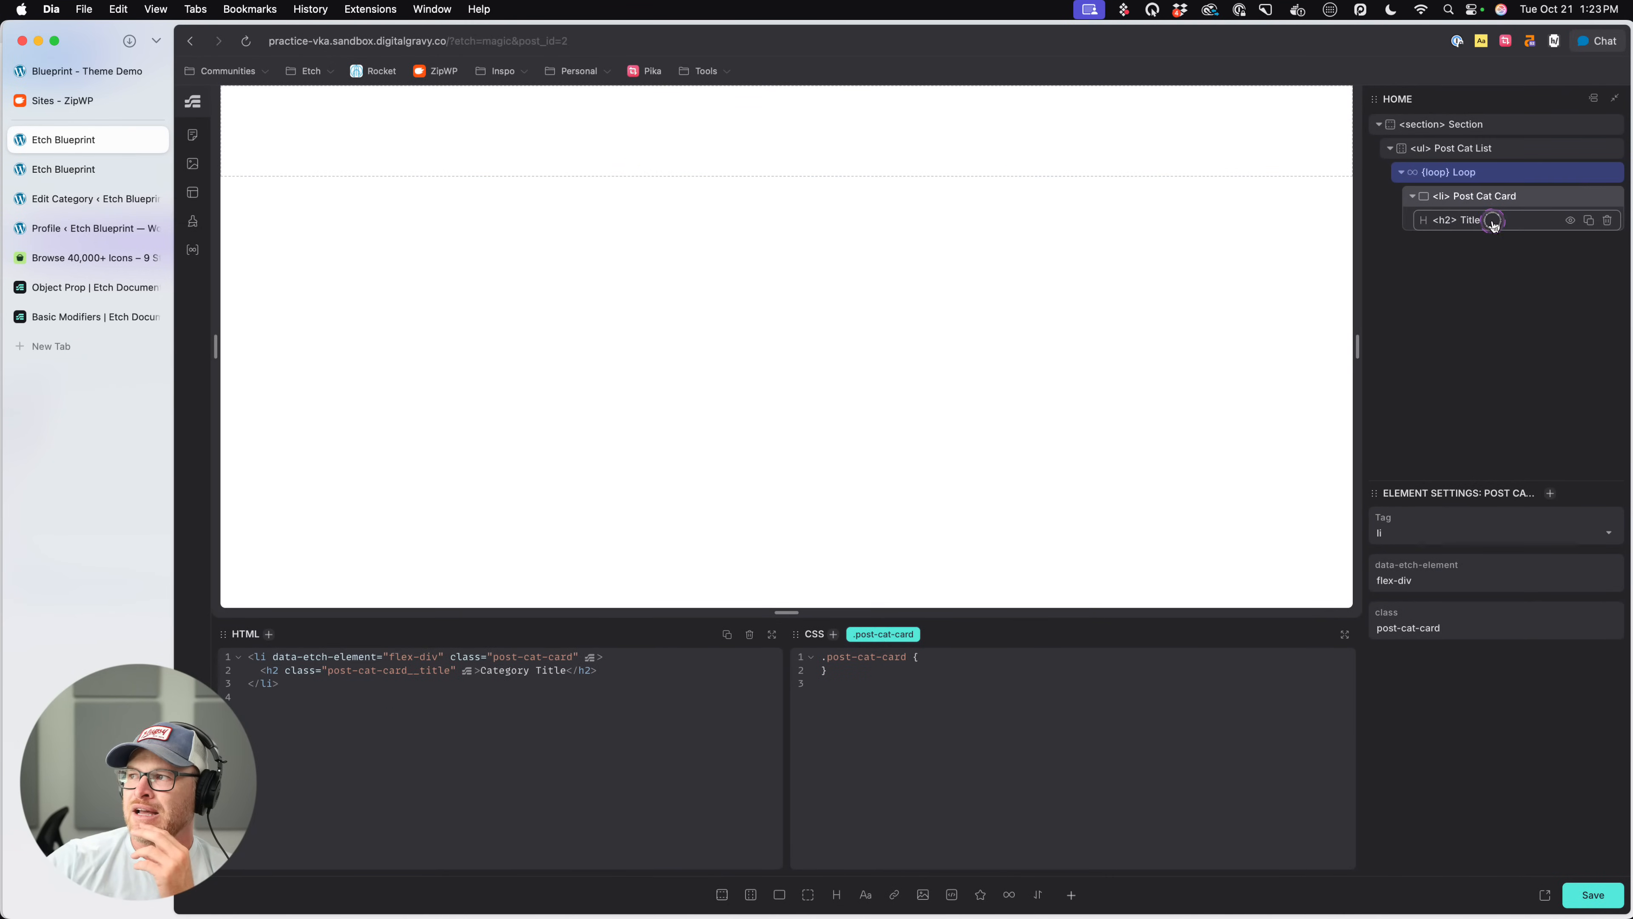
pyautogui.click(1493, 221)
pyautogui.click(1498, 174)
pyautogui.click(1497, 197)
pyautogui.click(1487, 221)
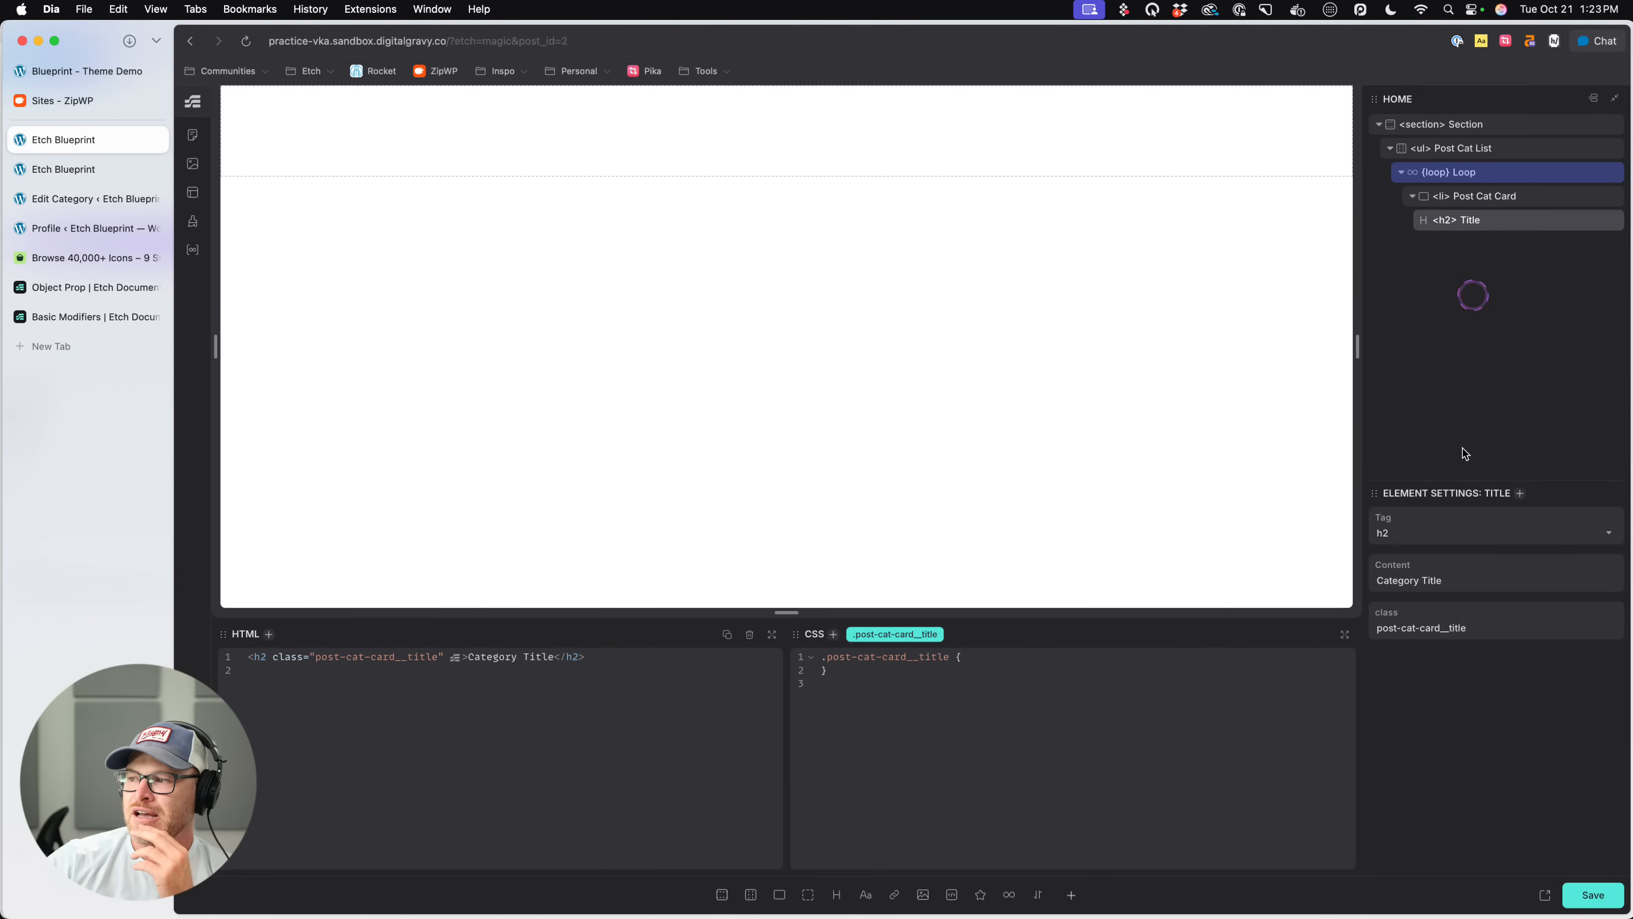
pyautogui.press('super+s')
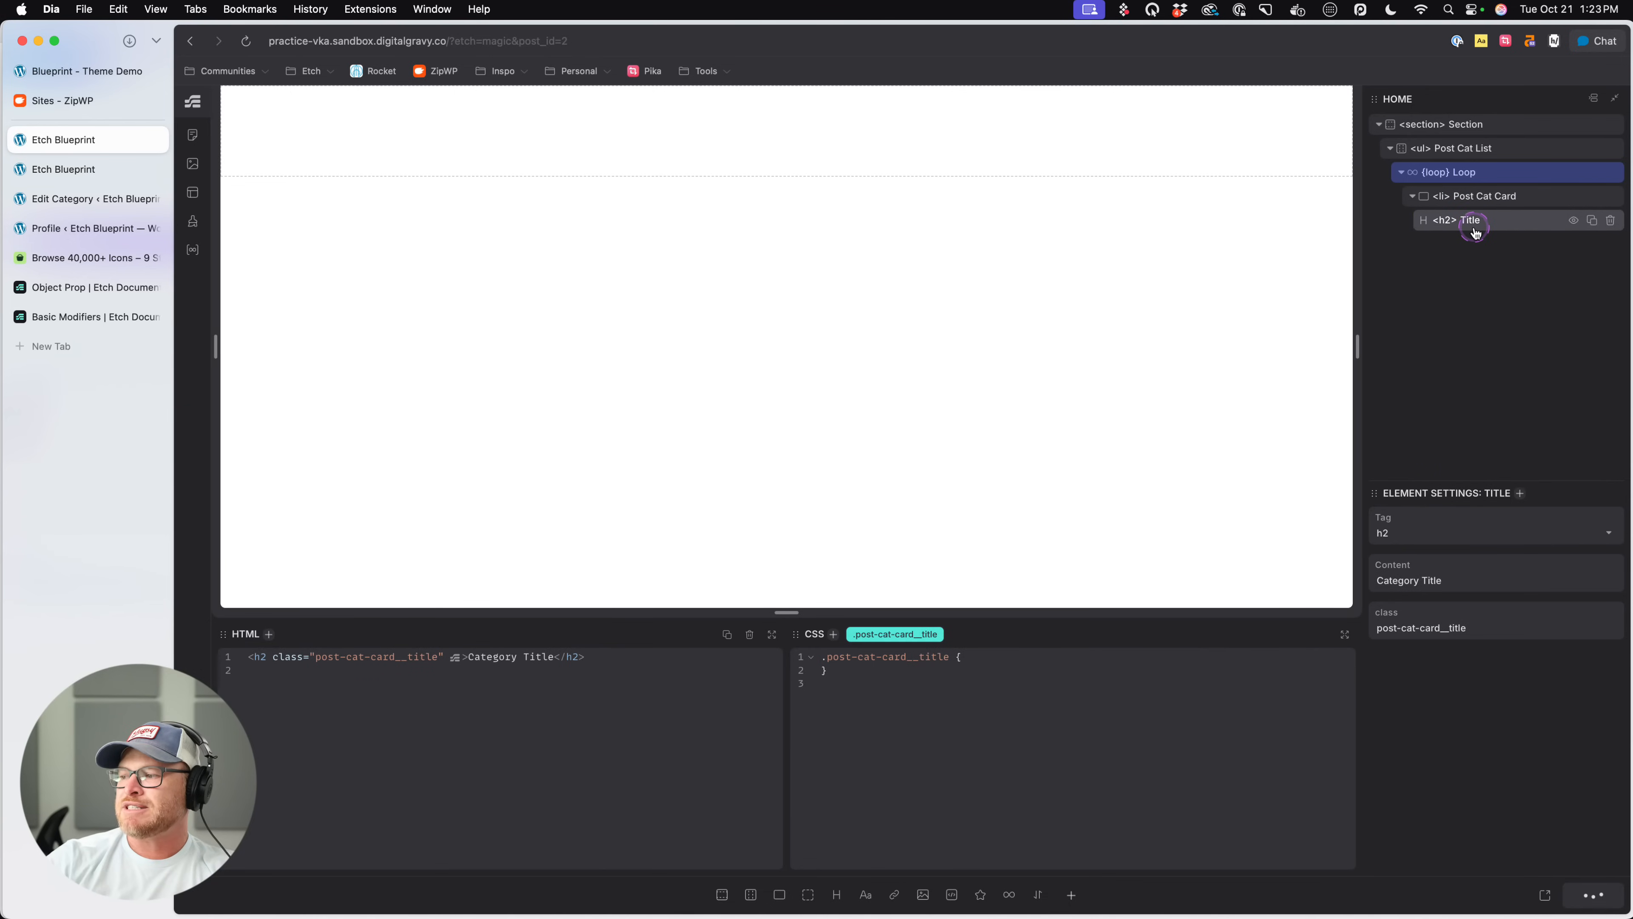
pyautogui.press('super+r')
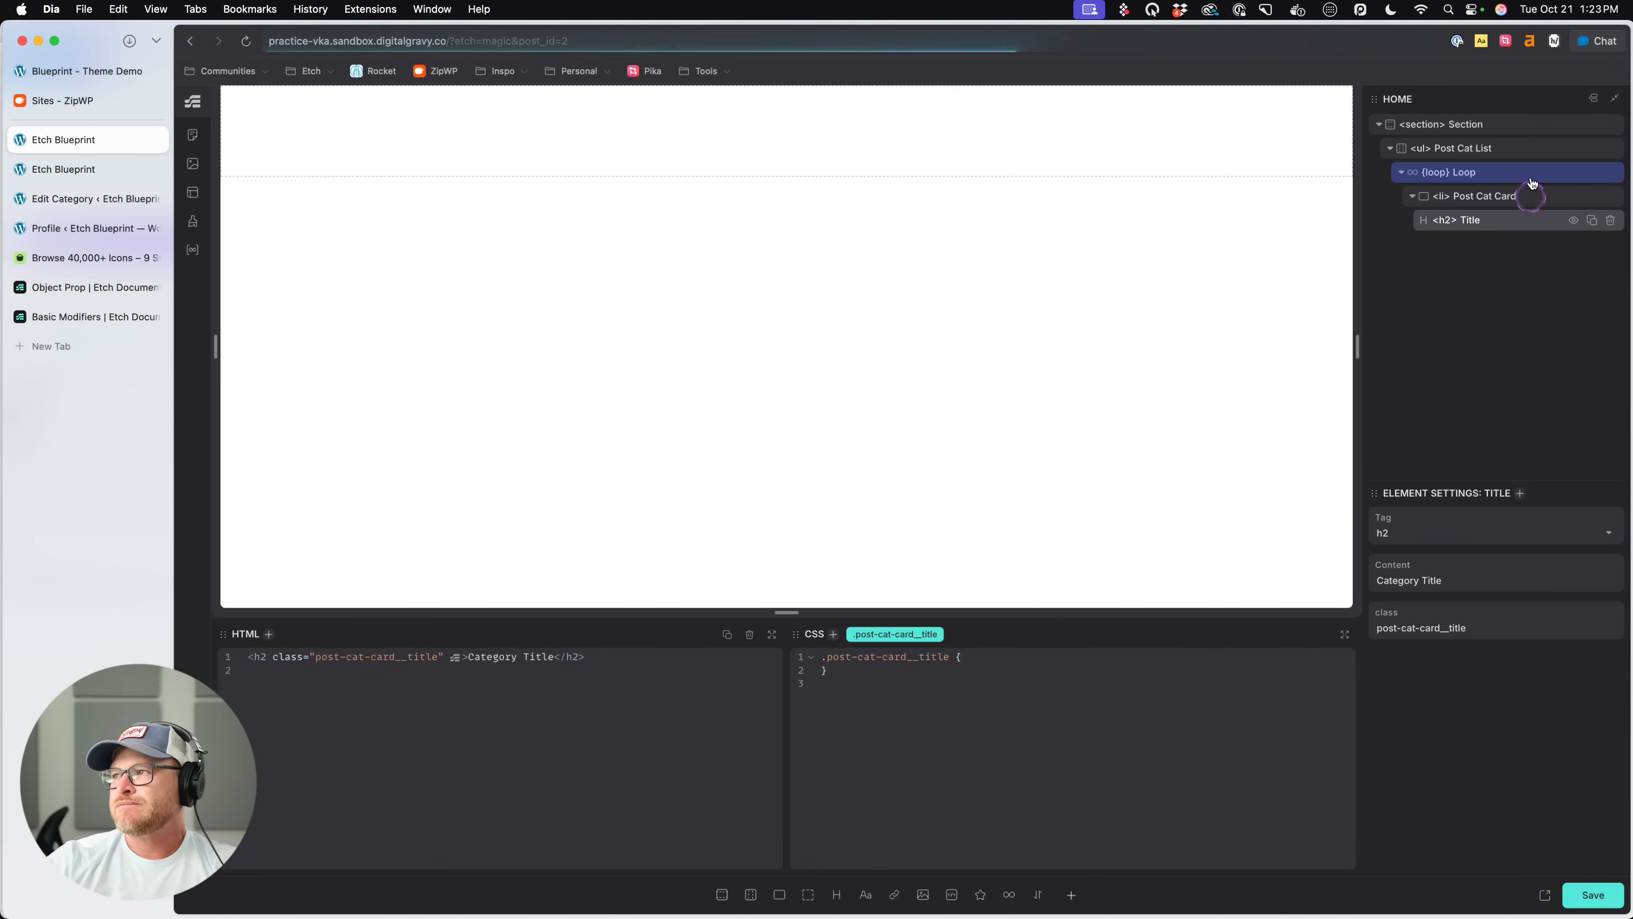
# - Replace the "Category Title" text of the looped card's Title heading with the dynamic expression {item}
pyautogui.click(1478, 127)
pyautogui.click(1524, 147)
pyautogui.click(1504, 171)
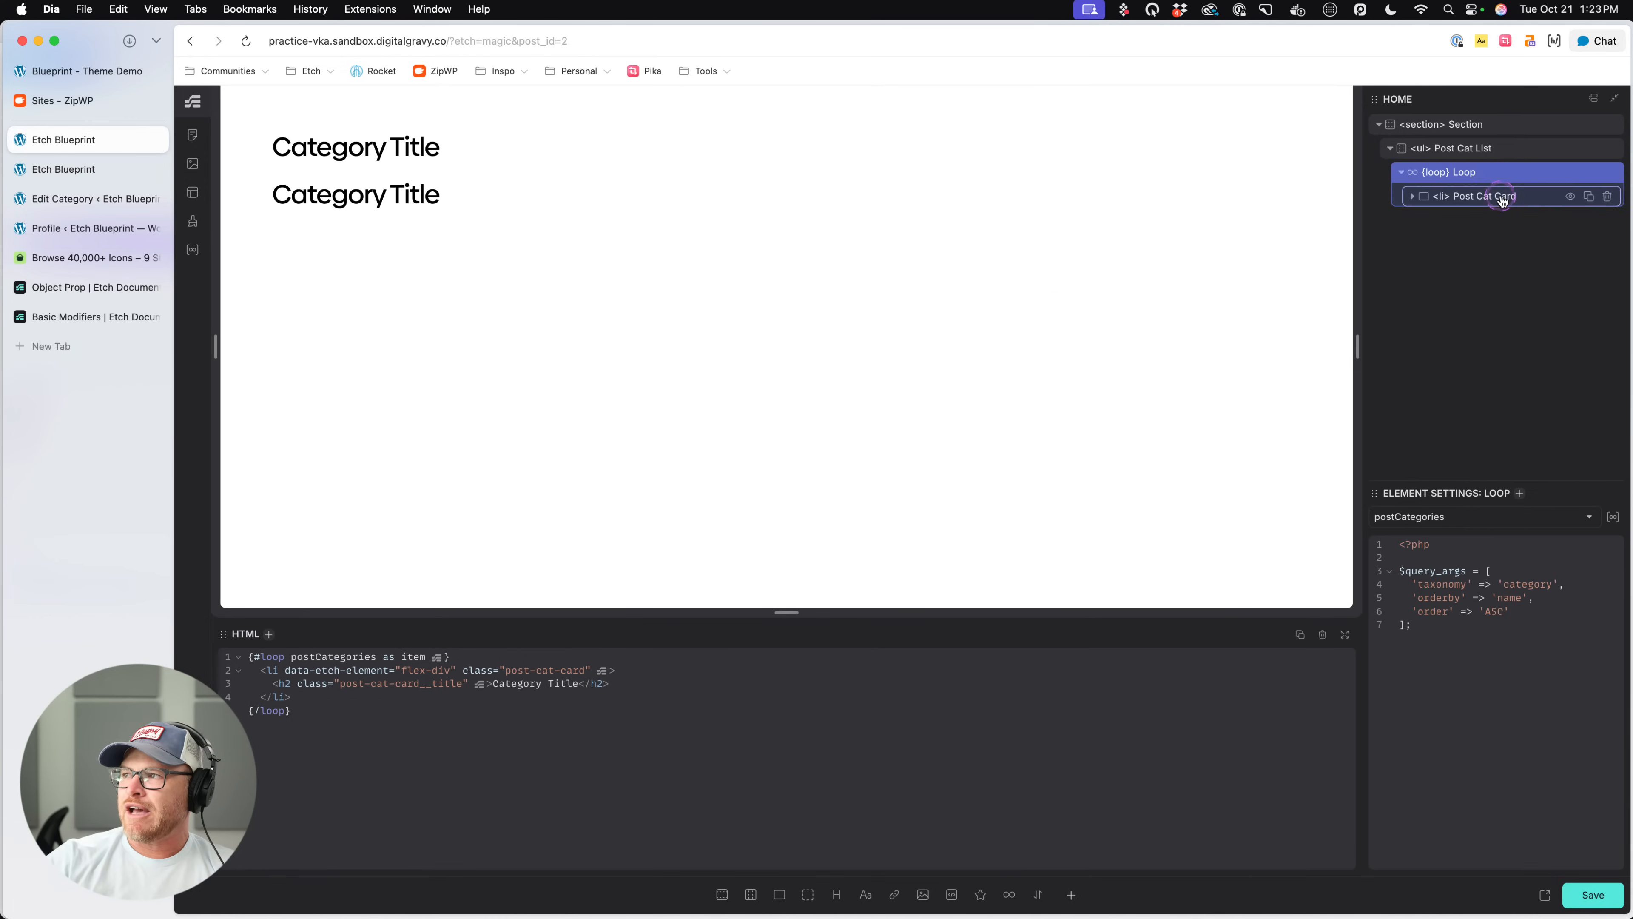
pyautogui.click(1505, 196)
pyautogui.click(1495, 221)
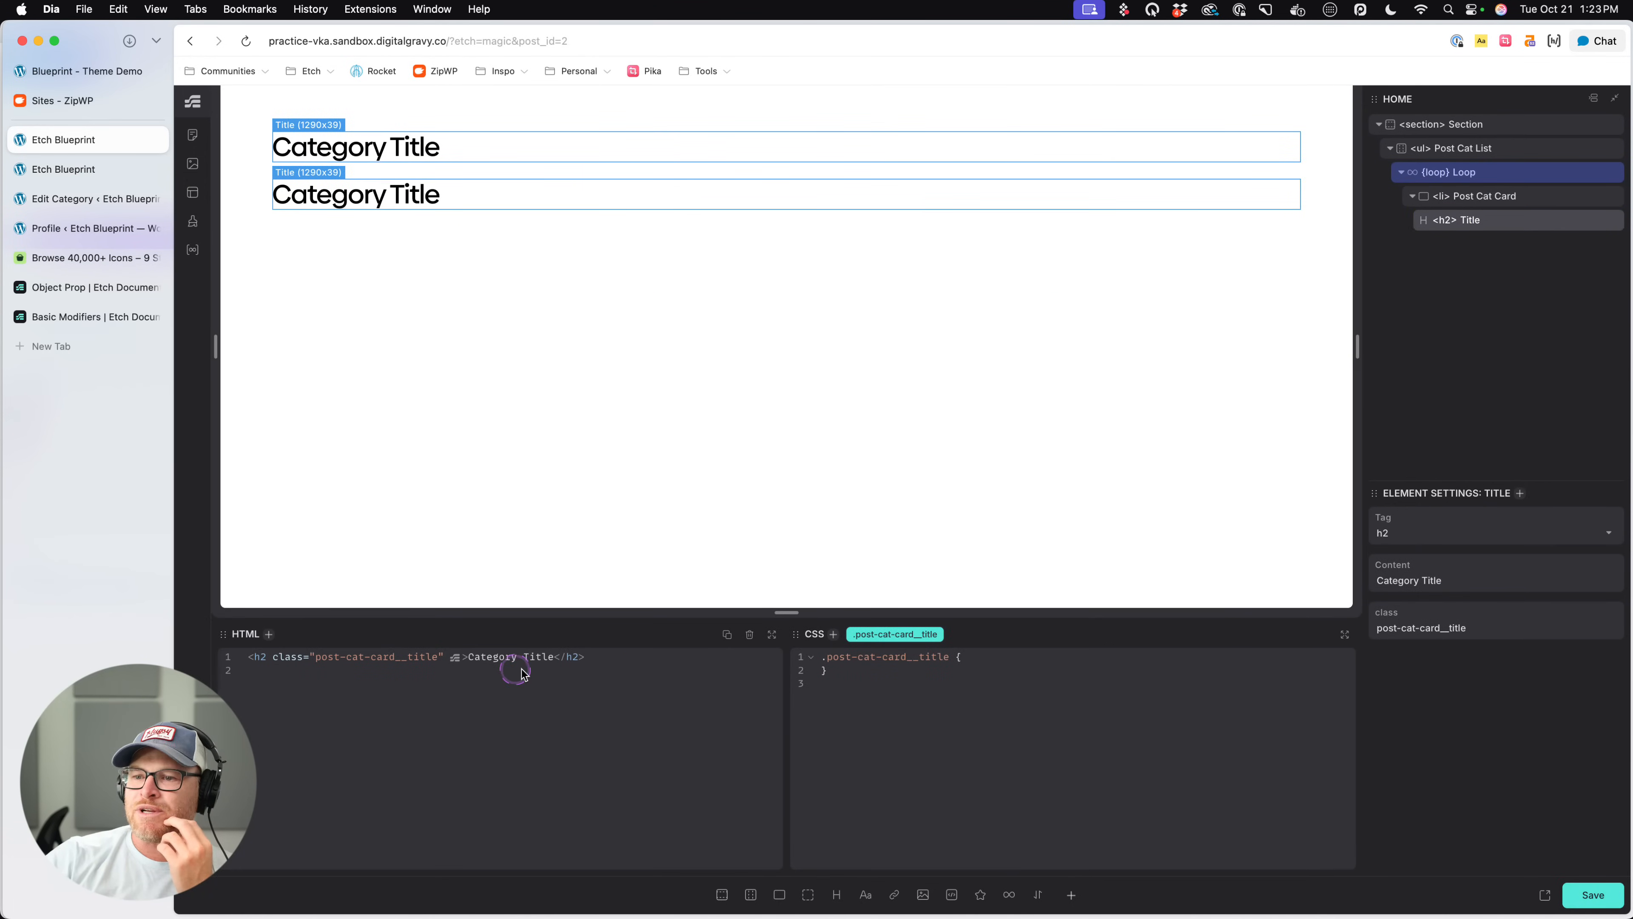
pyautogui.moveTo(554, 656); pyautogui.dragTo(468, 658)
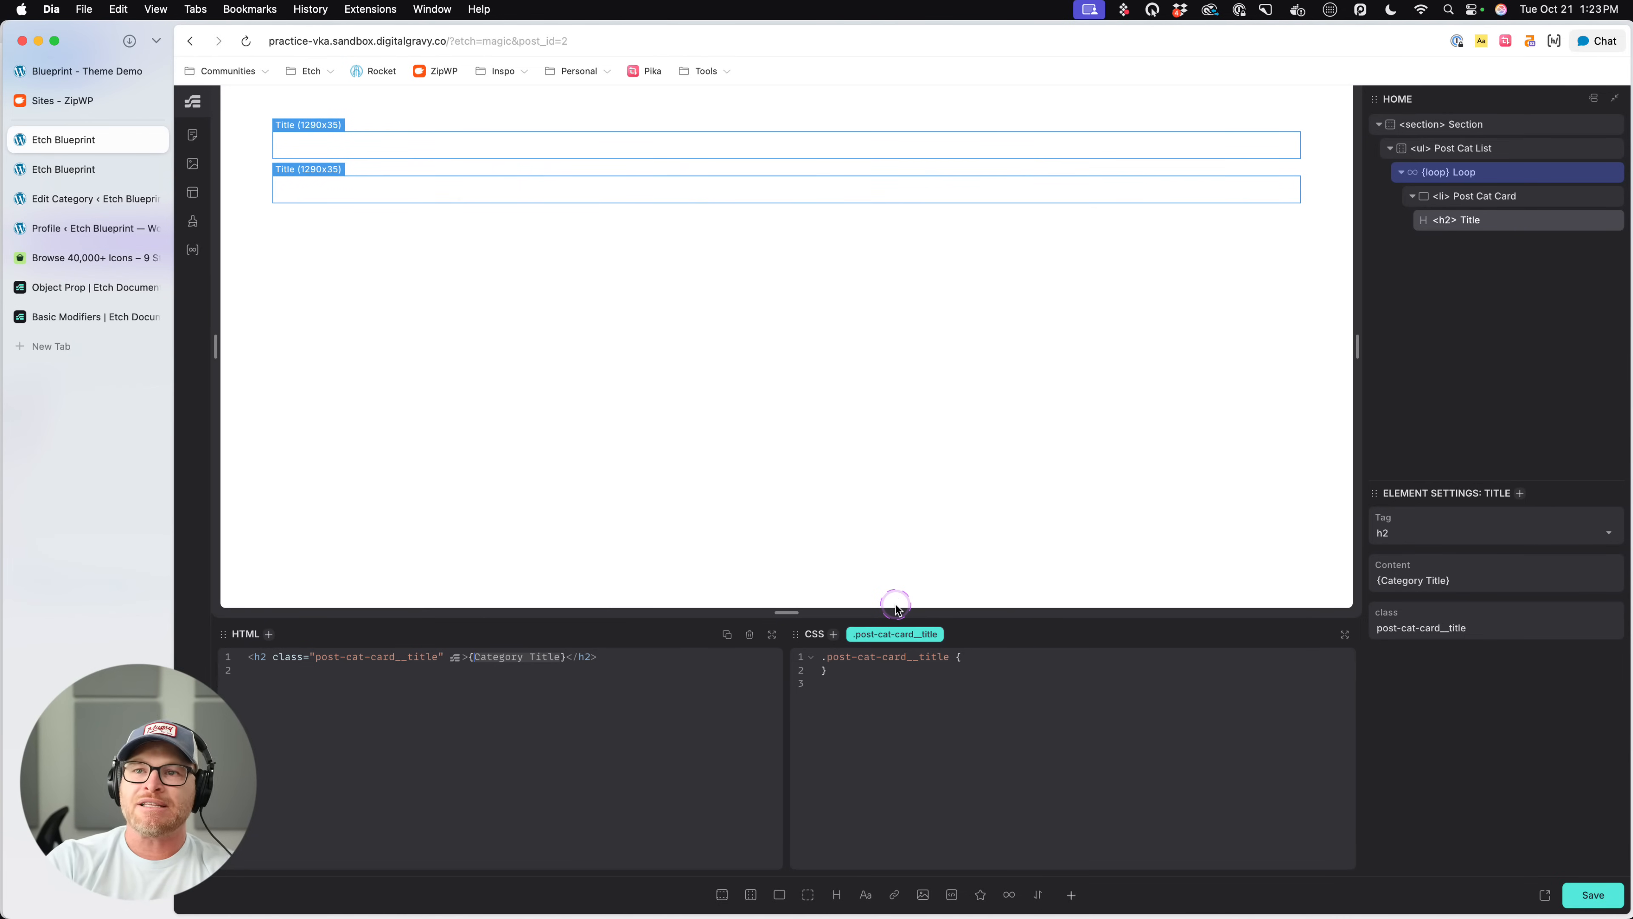
pyautogui.write('item.nam')
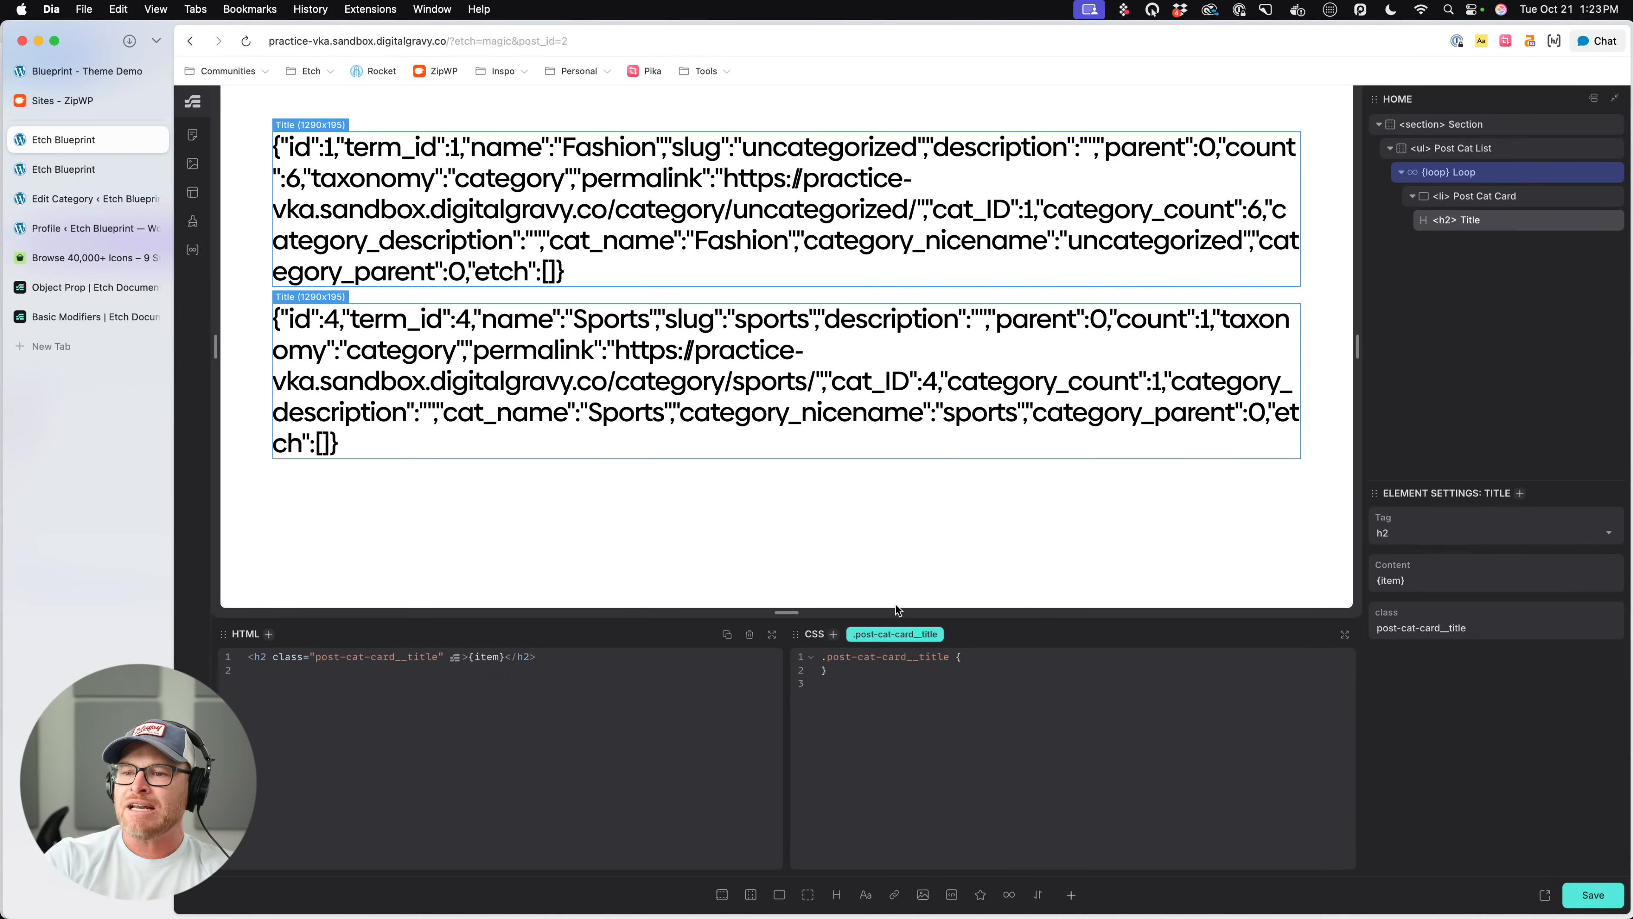
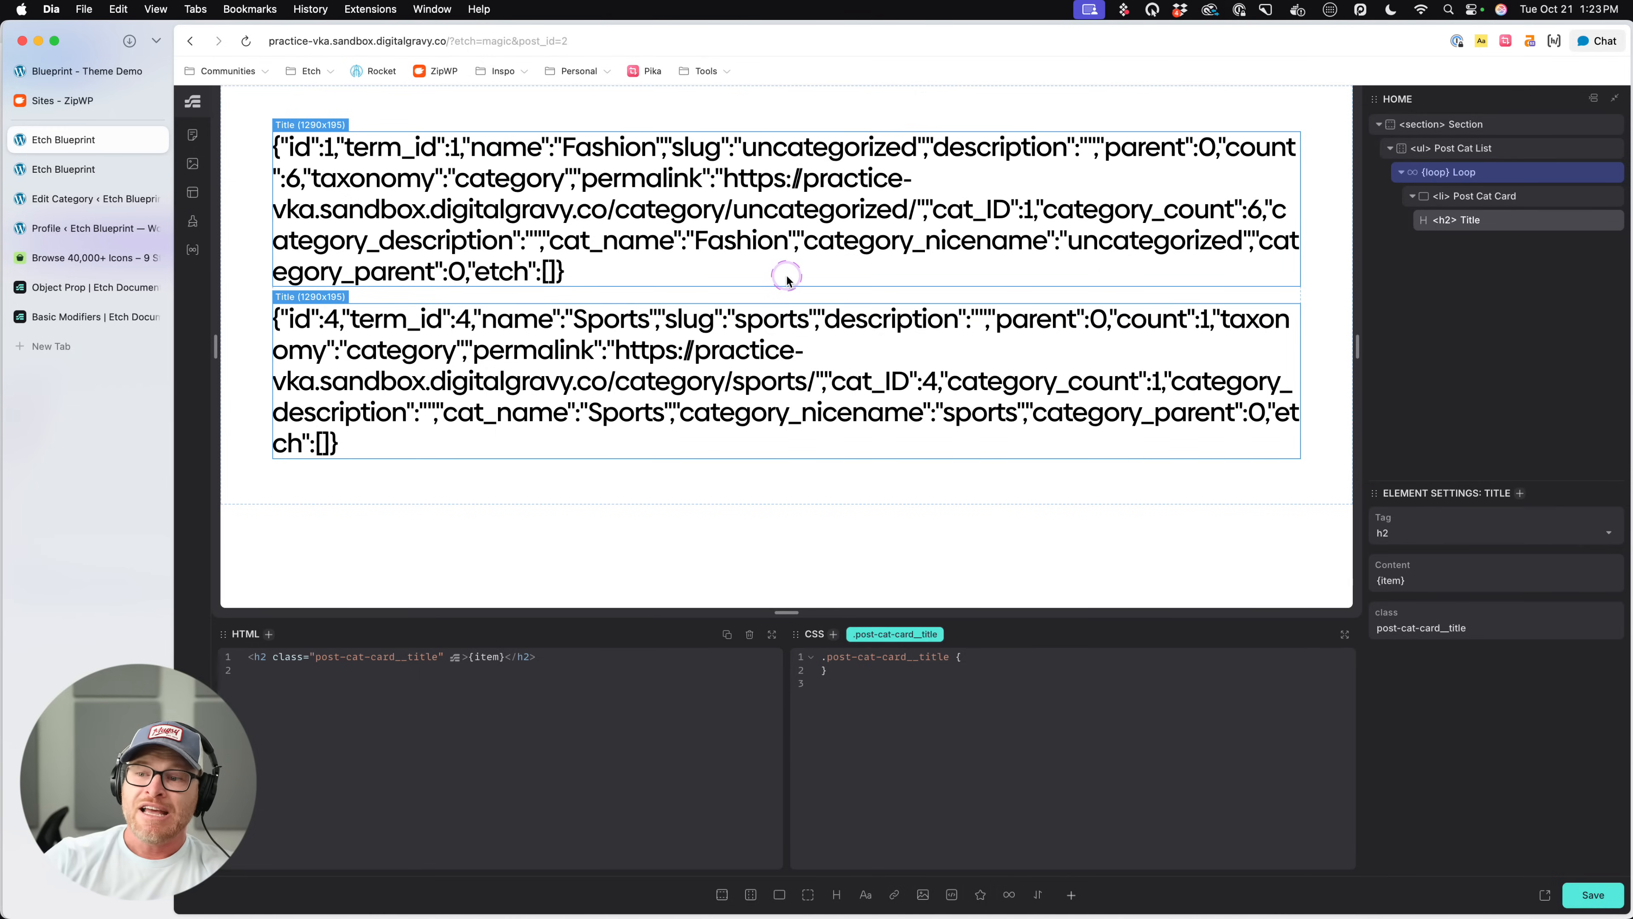
# - Extend the Title's expression to {item.name}, and rename the loop variable to cat so the heading uses {cat.name}
pyautogui.write('ame')
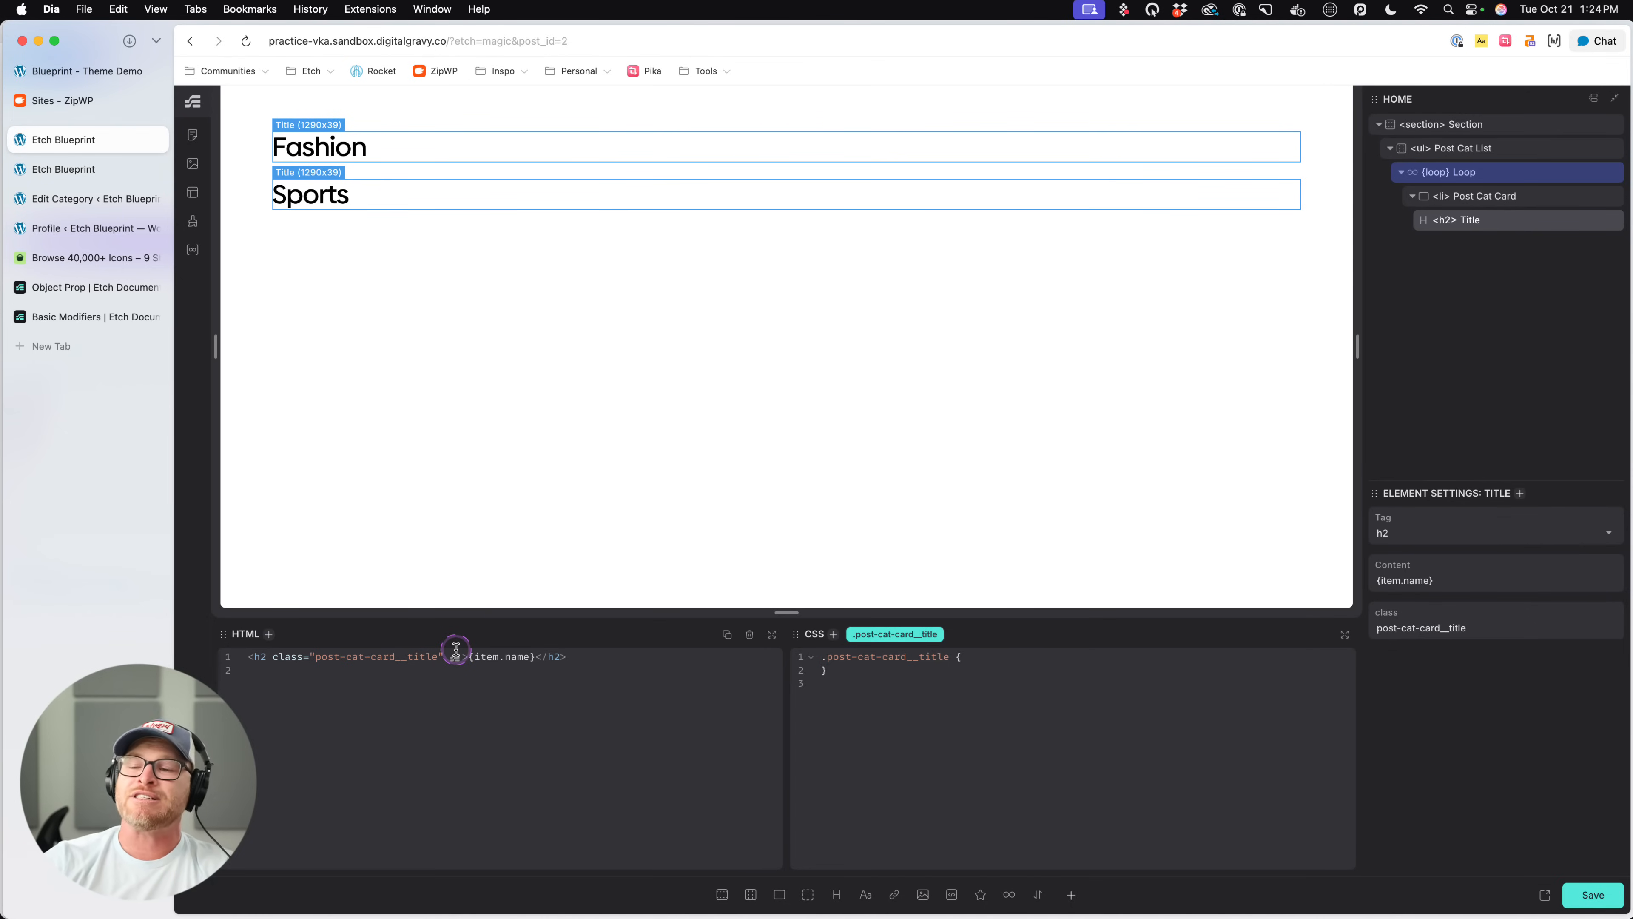
pyautogui.click(1475, 173)
pyautogui.doubleClick(410, 656)
pyautogui.scroll(3, 421, 695)
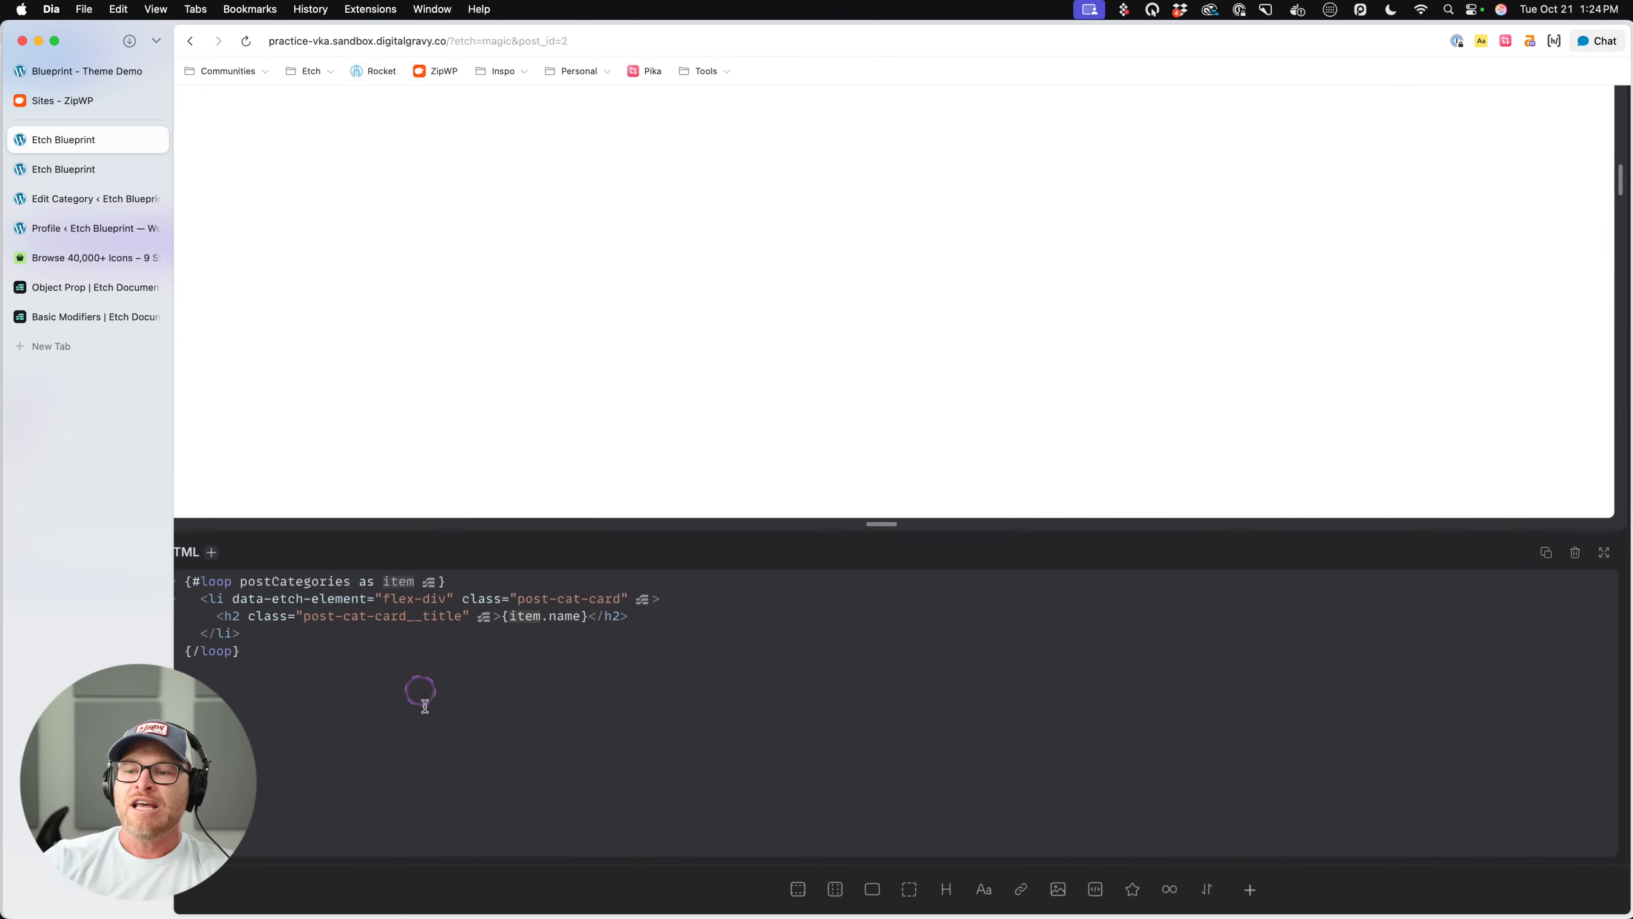
pyautogui.hscroll(-2, 421, 698)
pyautogui.write('ca')
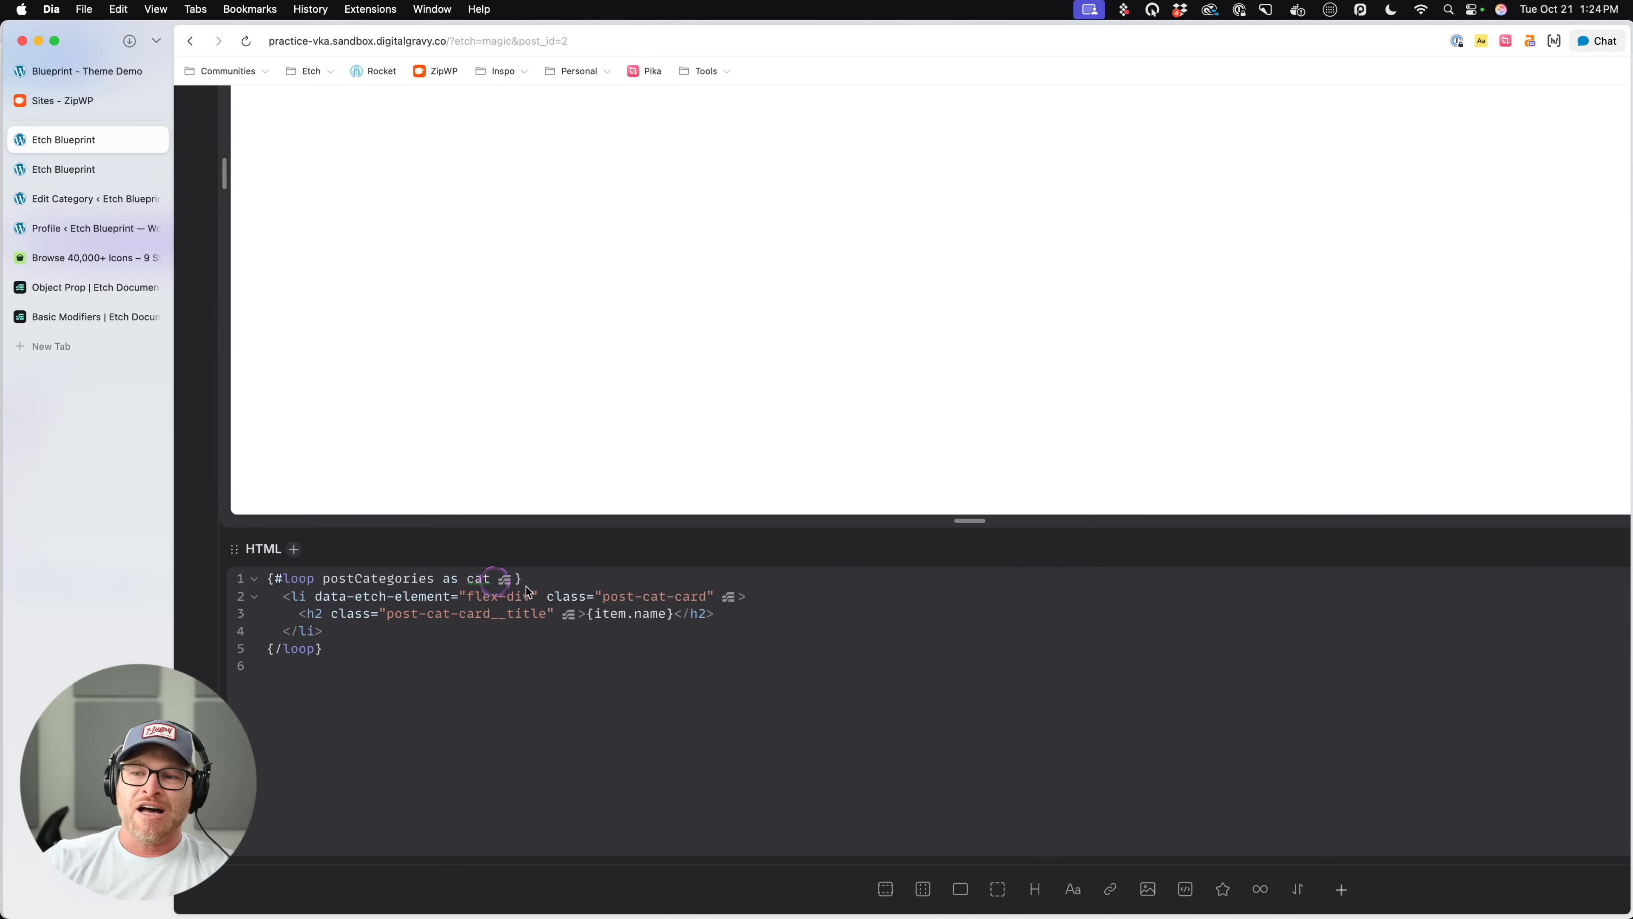
pyautogui.moveTo(598, 613); pyautogui.dragTo(671, 616)
pyautogui.write('cat')
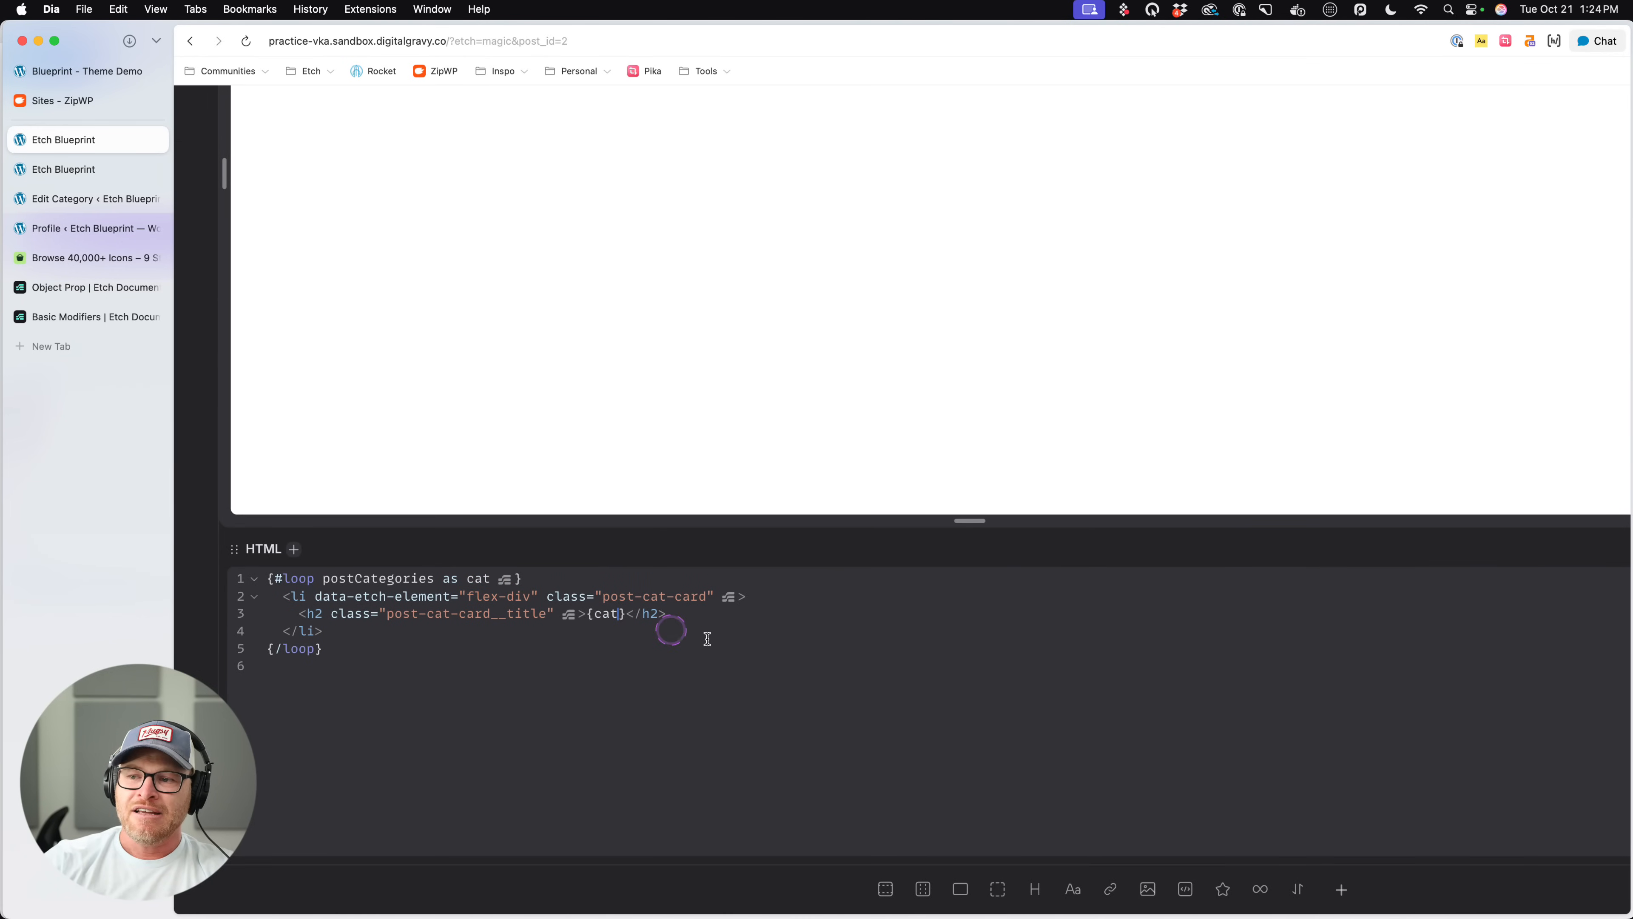
pyautogui.write('.name')
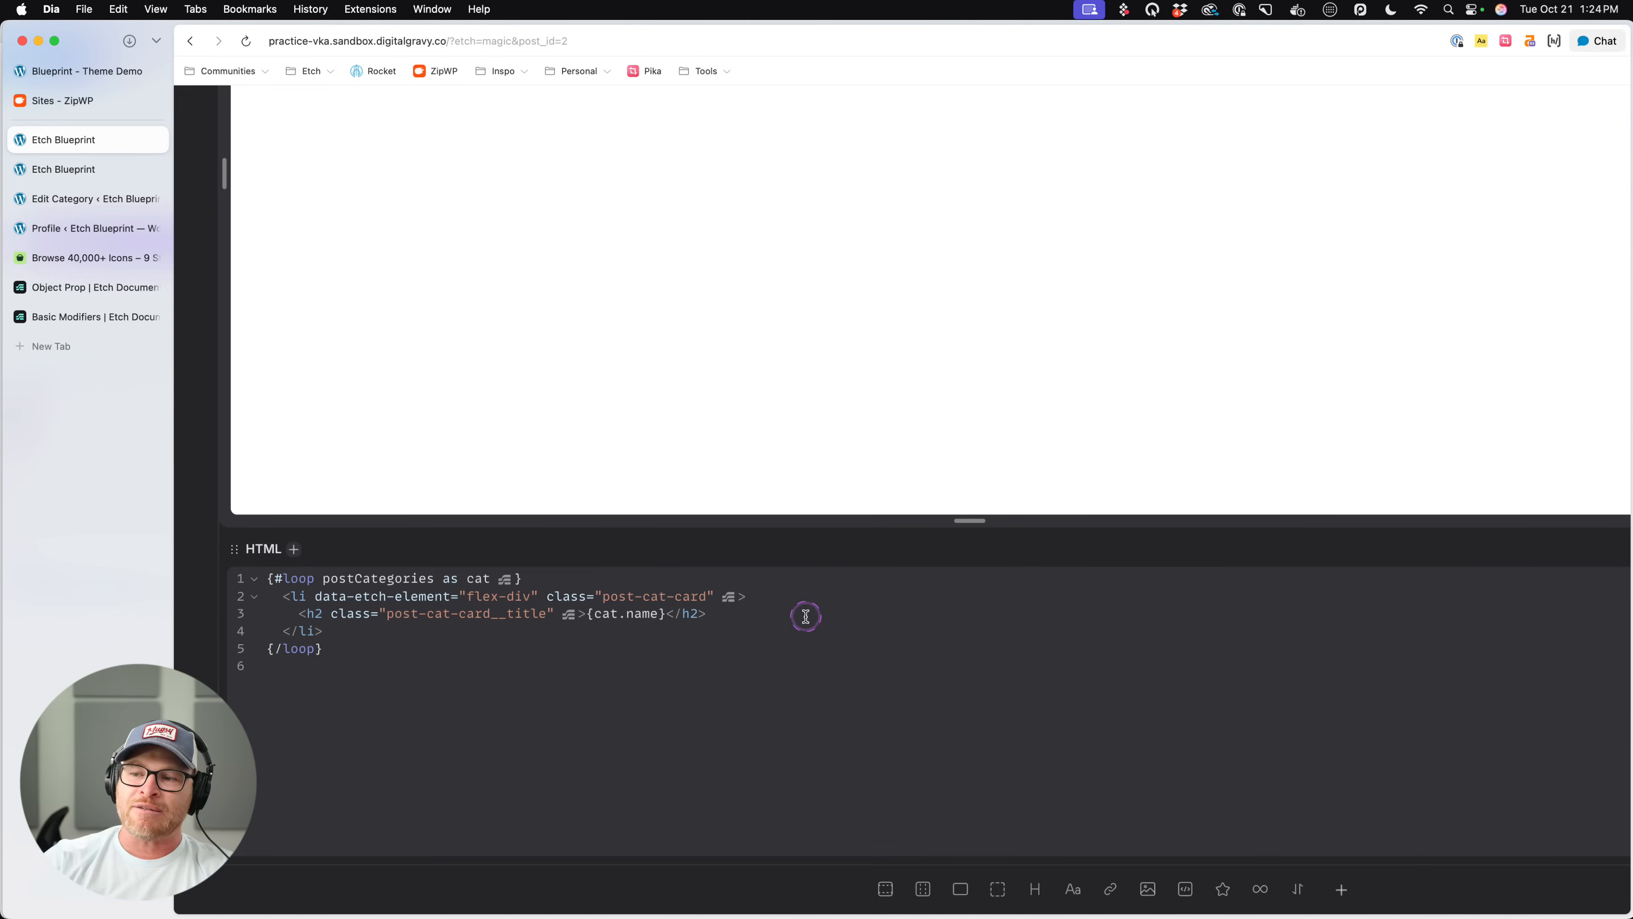
pyautogui.scroll(-3, 365, 641)
pyautogui.click(337, 163)
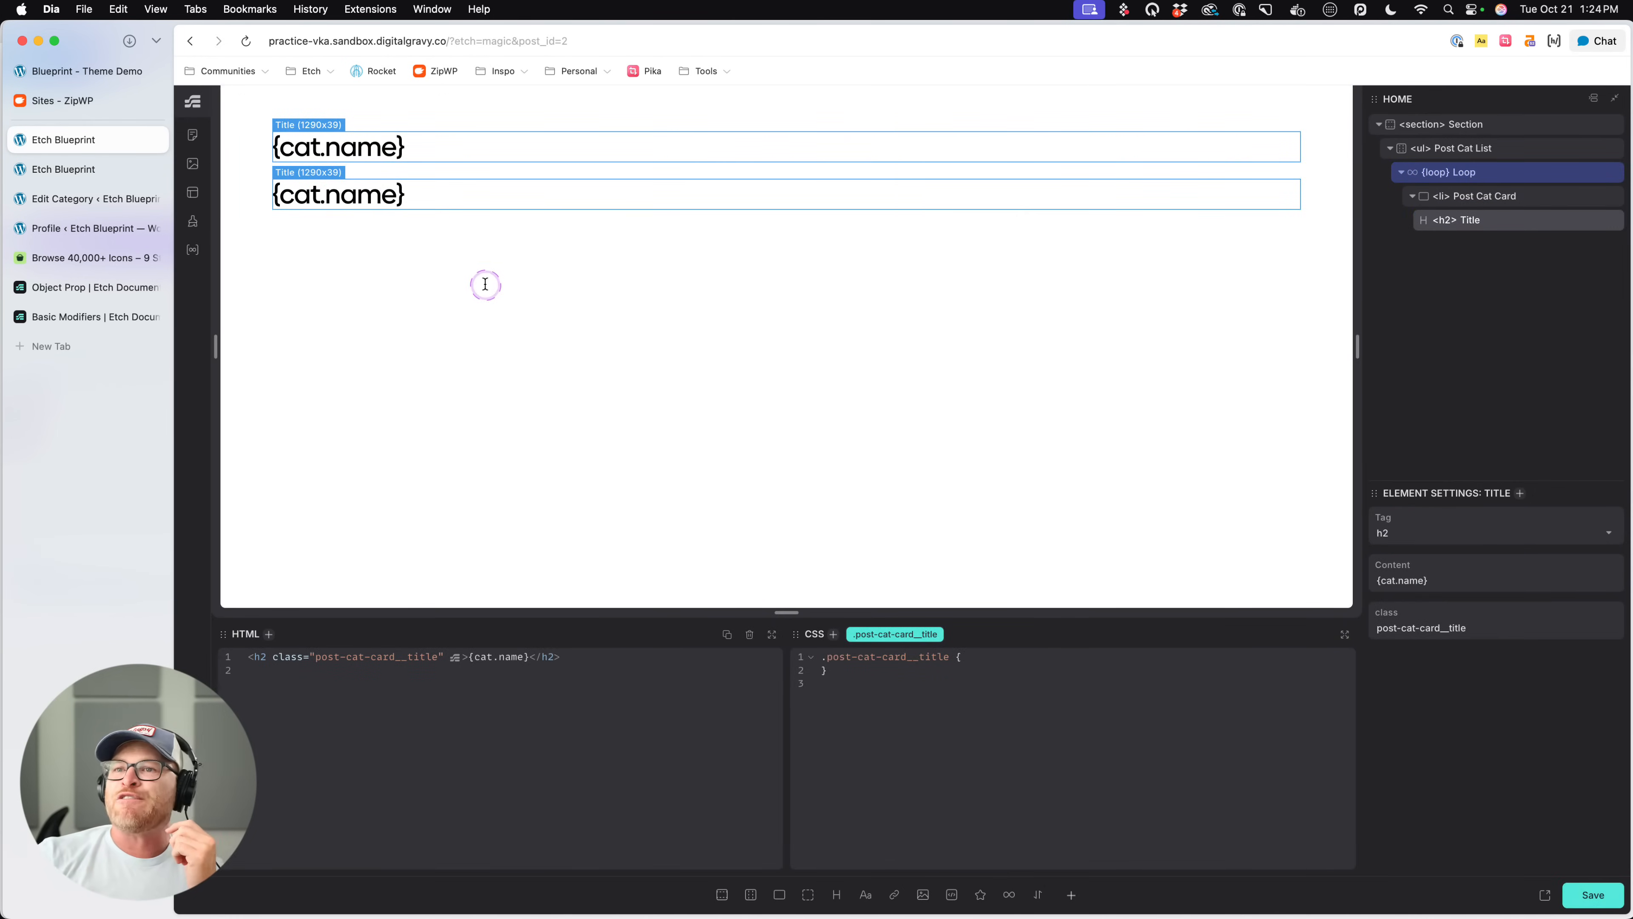
pyautogui.click(443, 237)
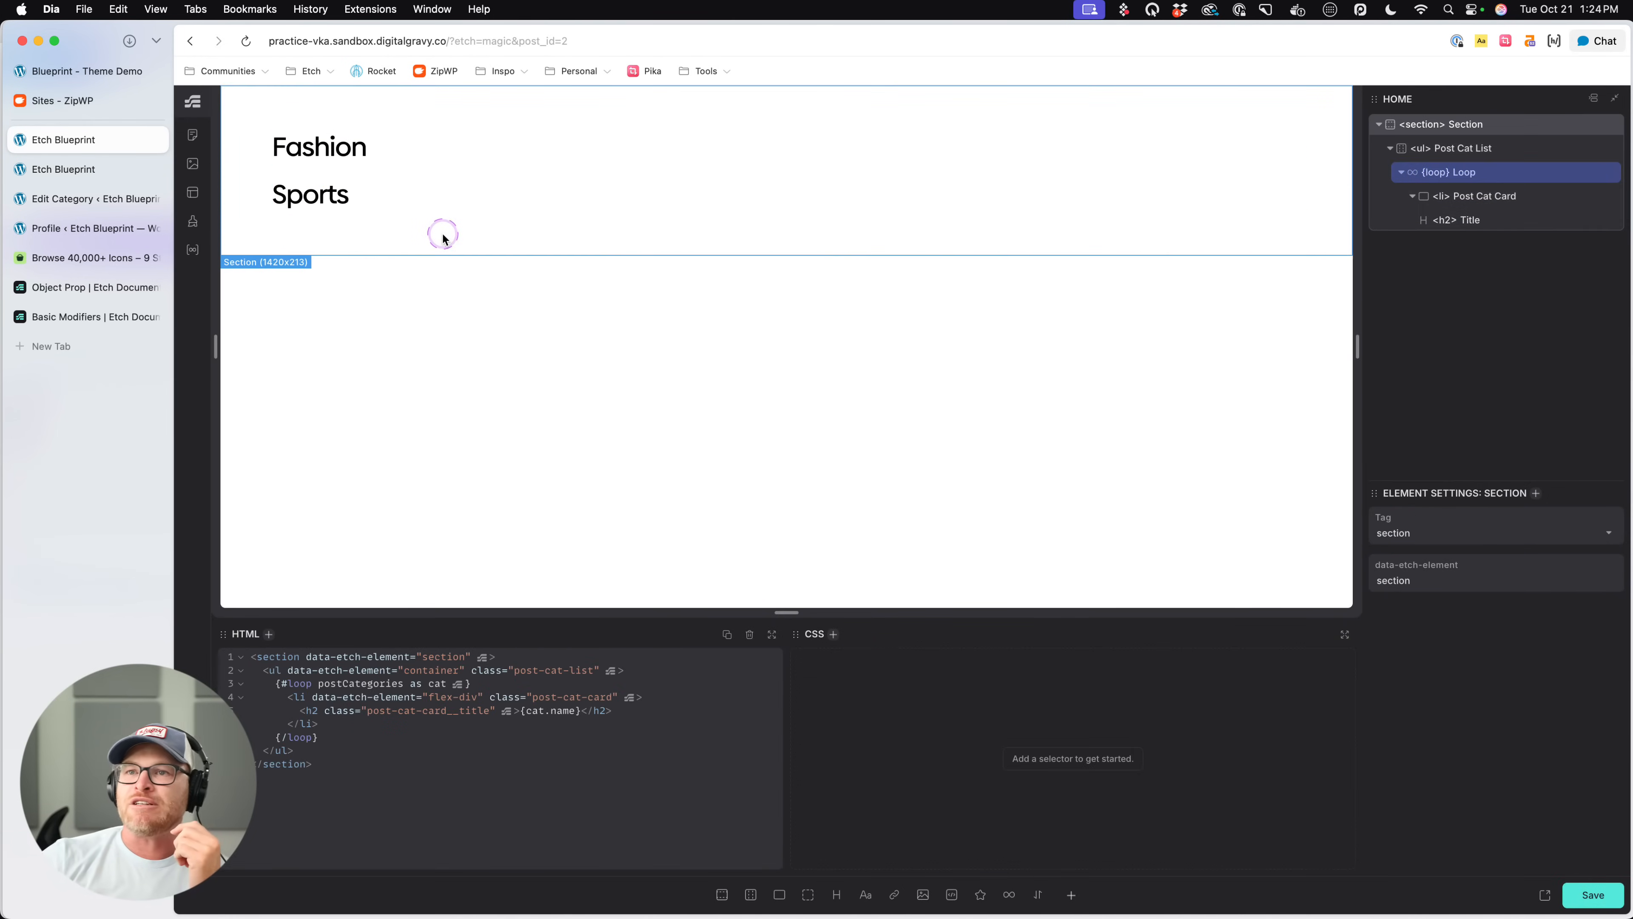
pyautogui.click(1492, 202)
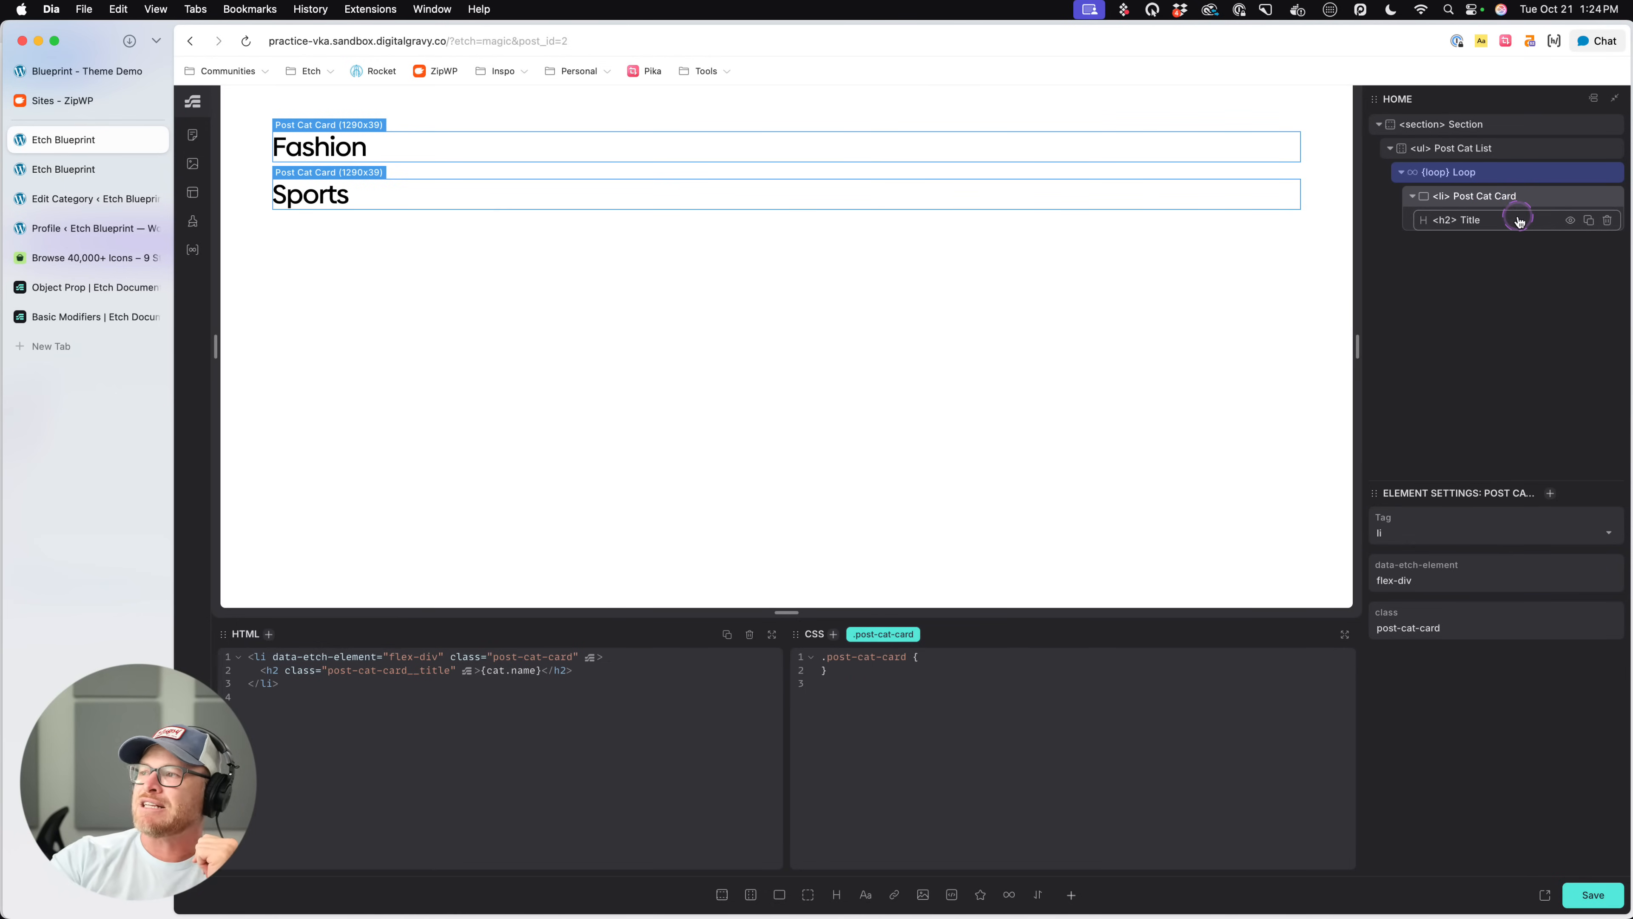
pyautogui.click(1516, 222)
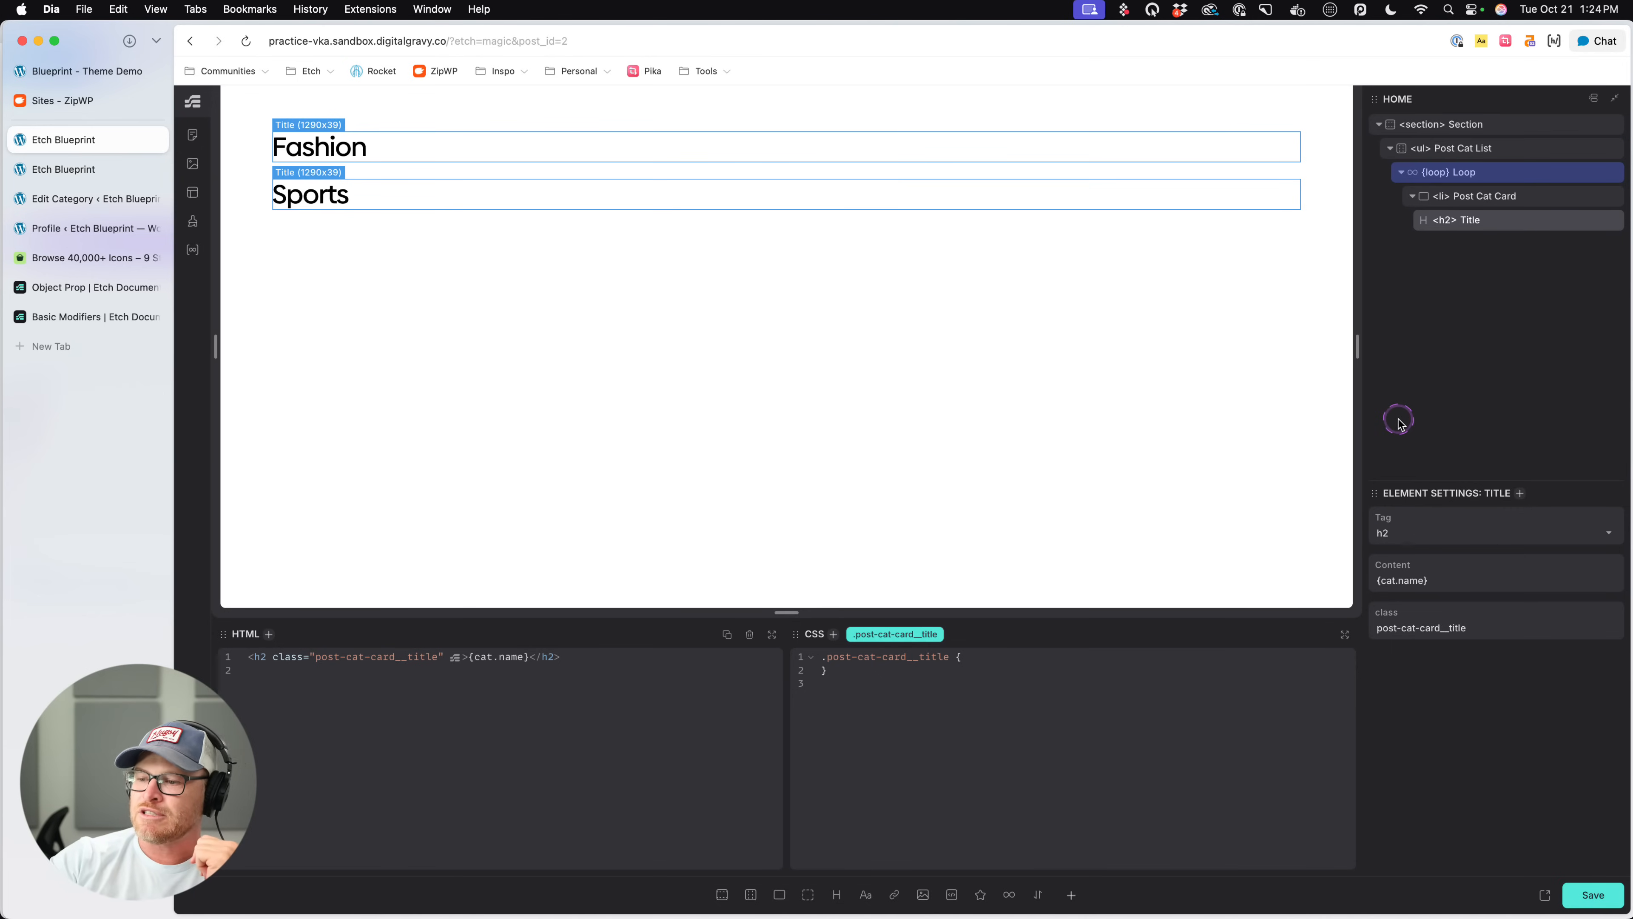
pyautogui.click(1071, 895)
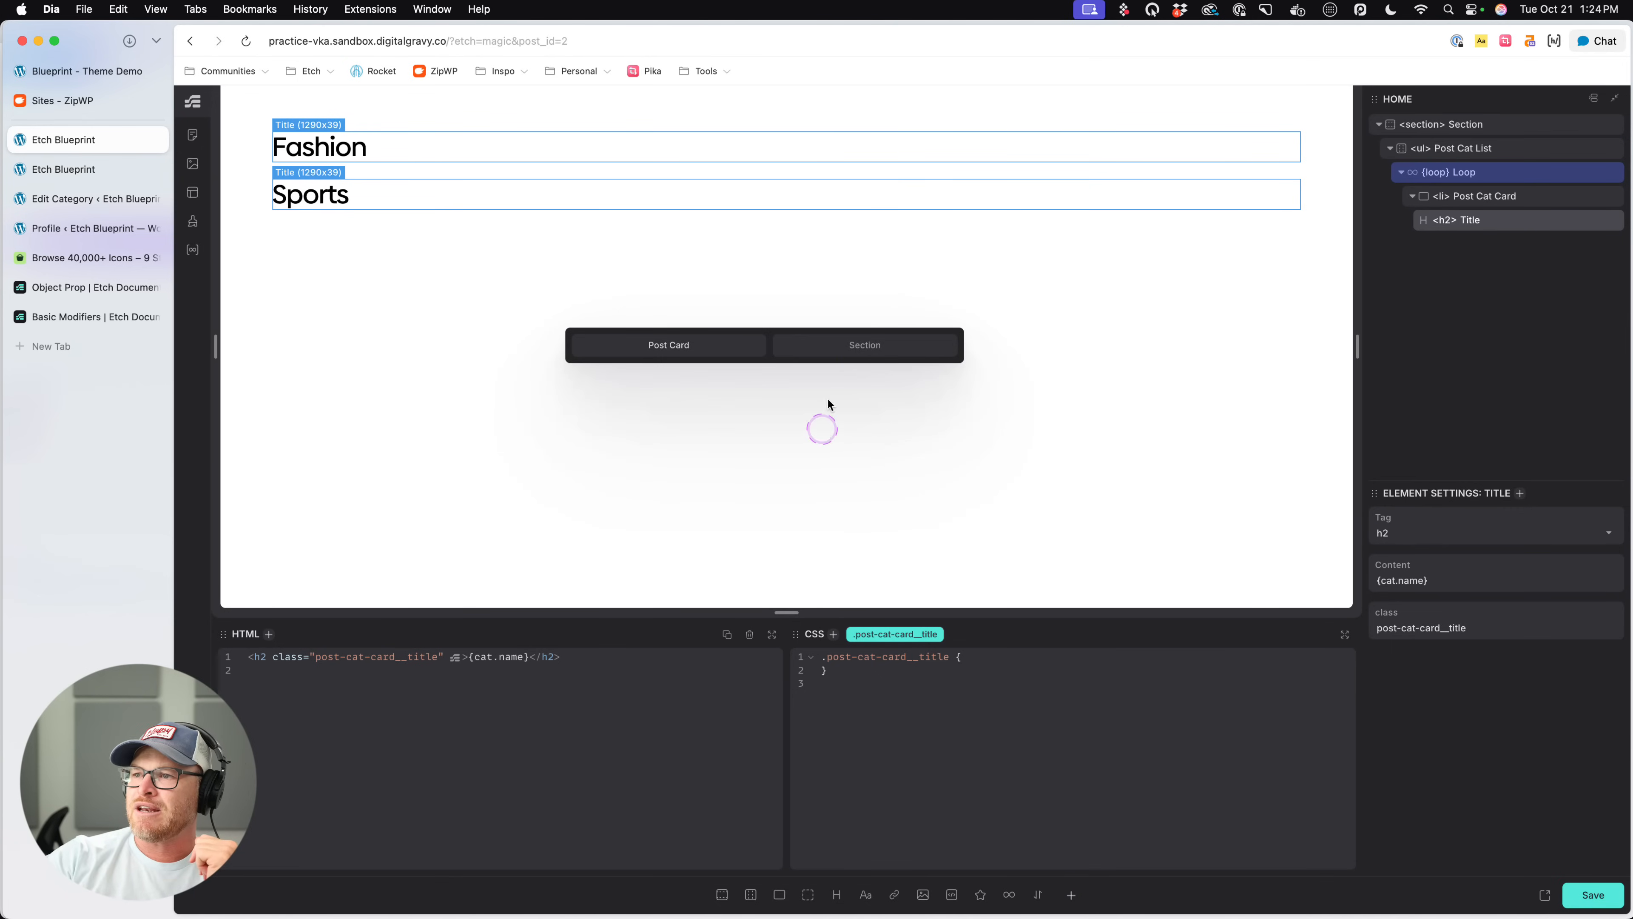
pyautogui.click(676, 347)
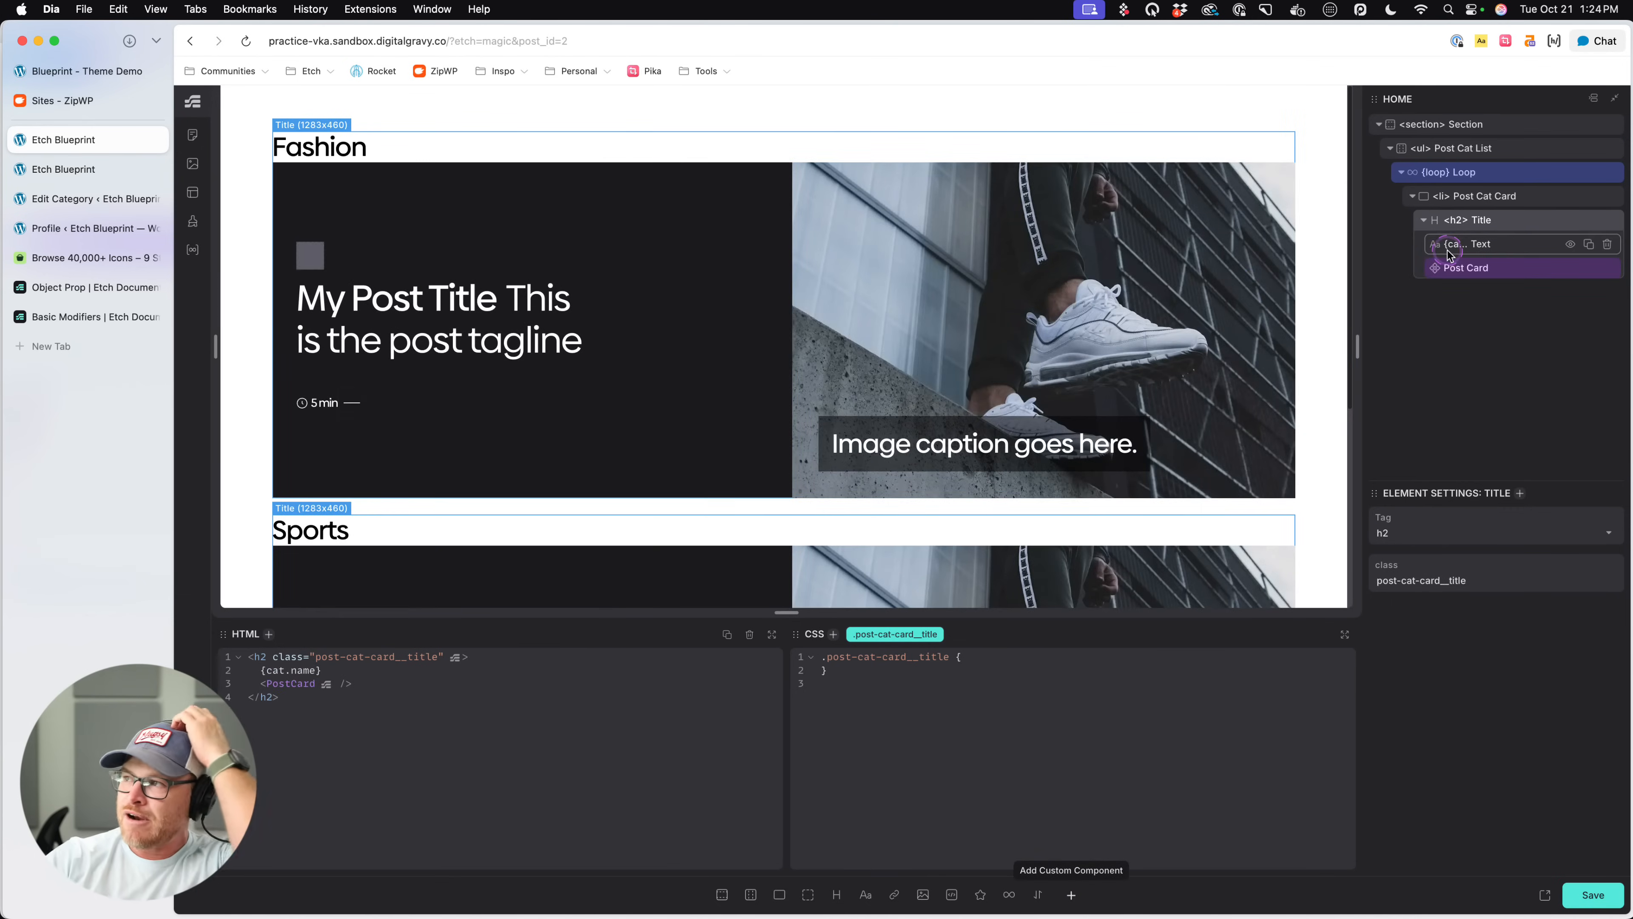
pyautogui.click(1608, 267)
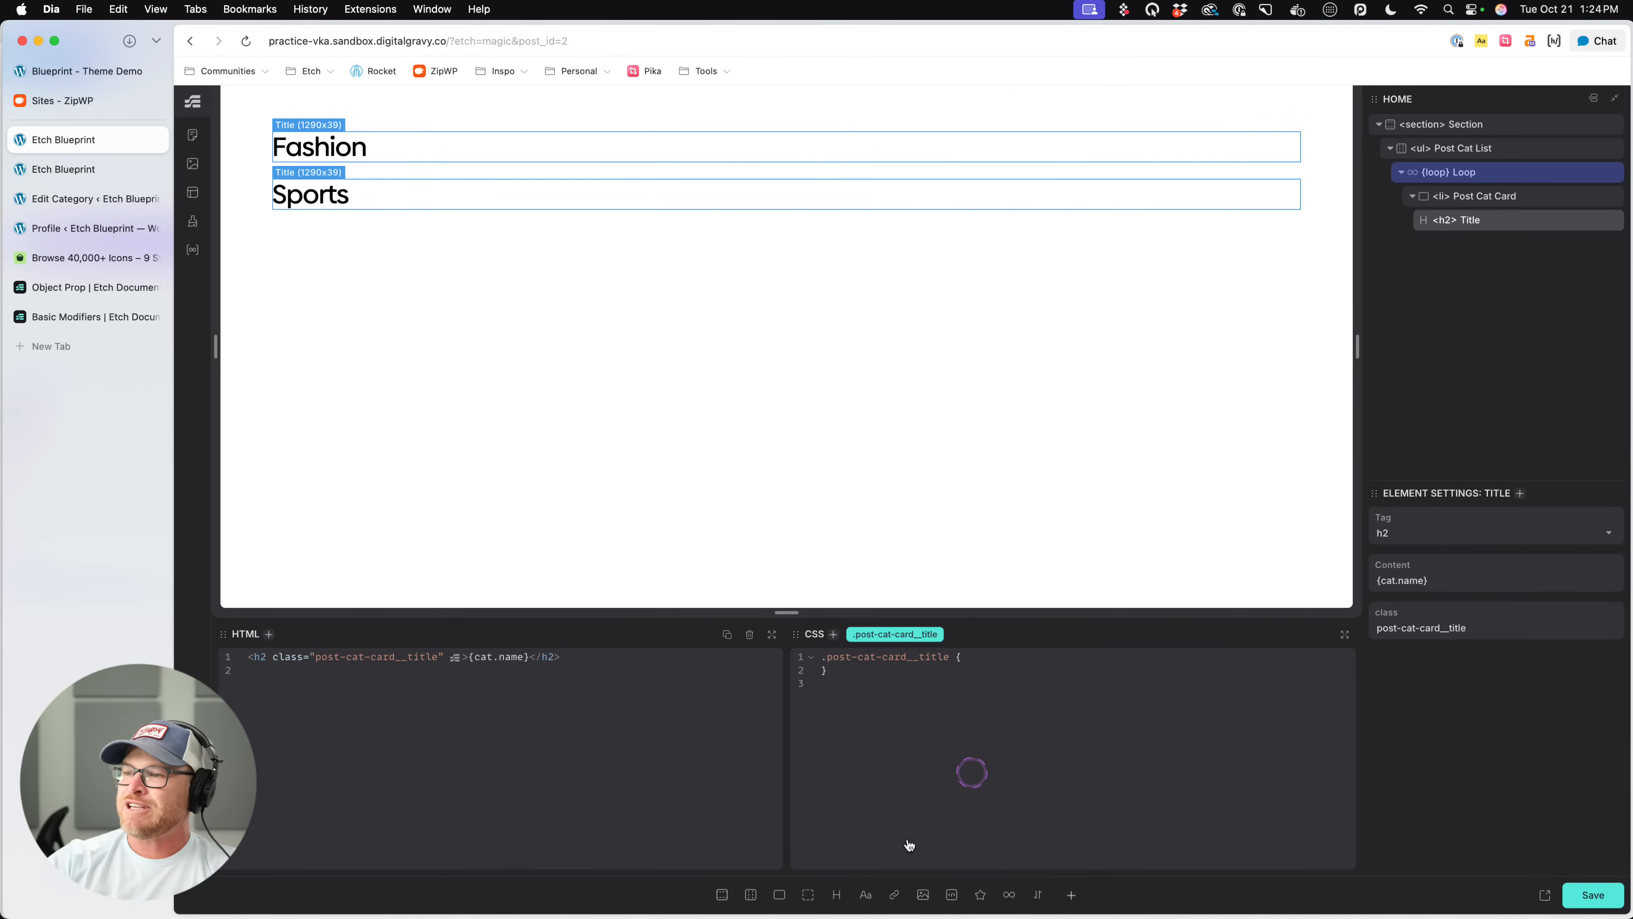
# - Add the custom Post Card component inside Post Cat Card, directly after the Title heading
pyautogui.click(1071, 895)
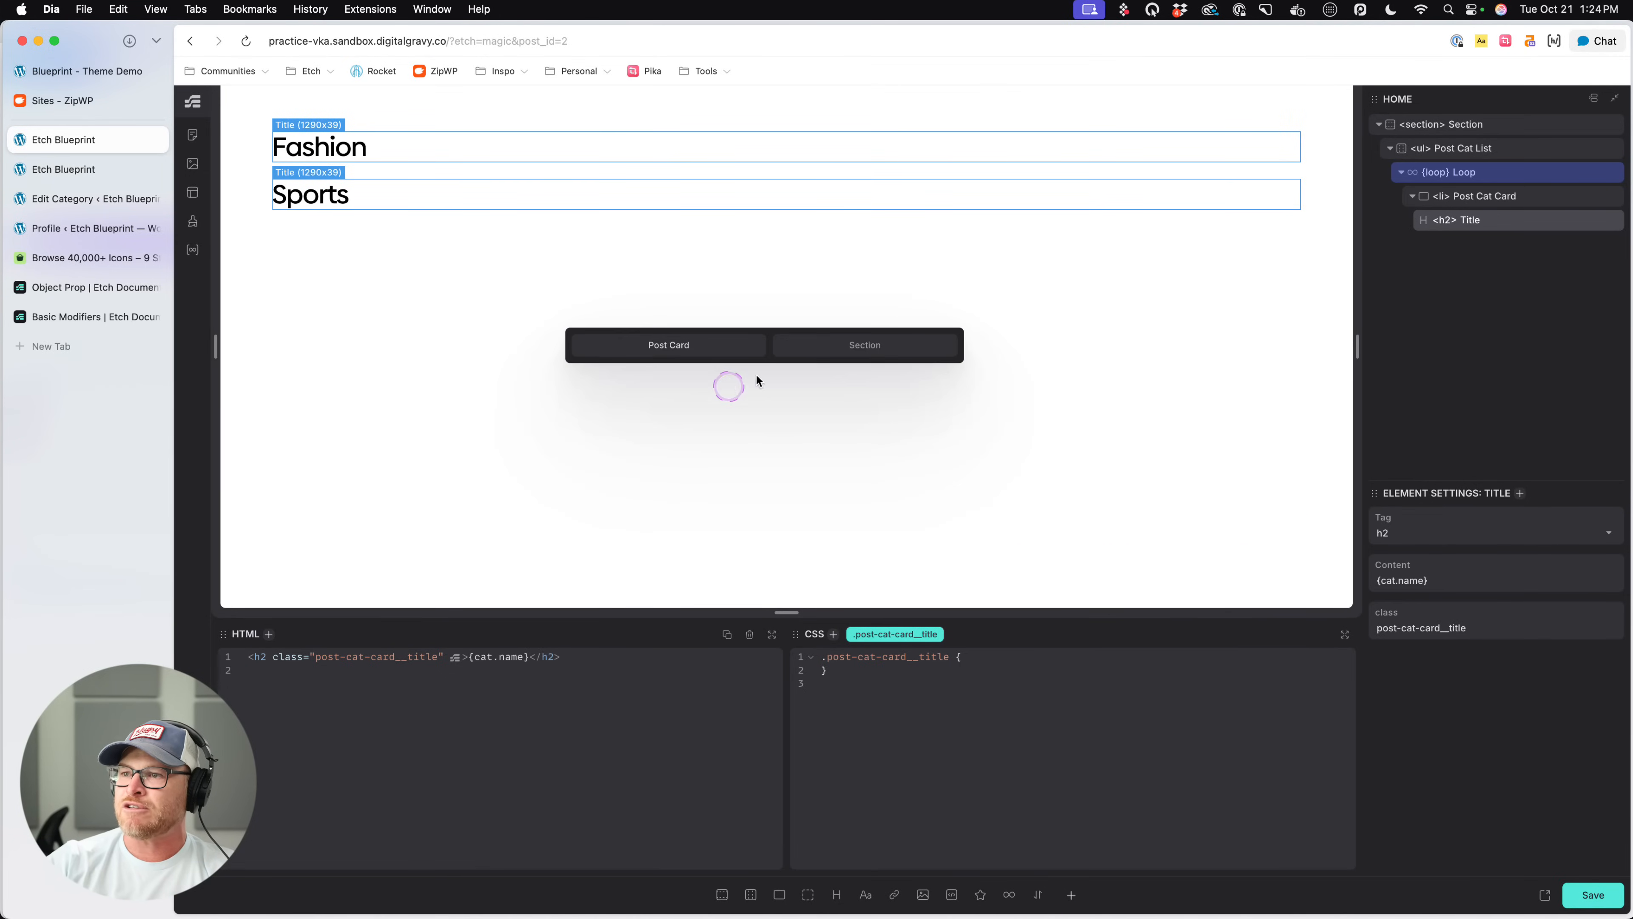
pyautogui.click(714, 347)
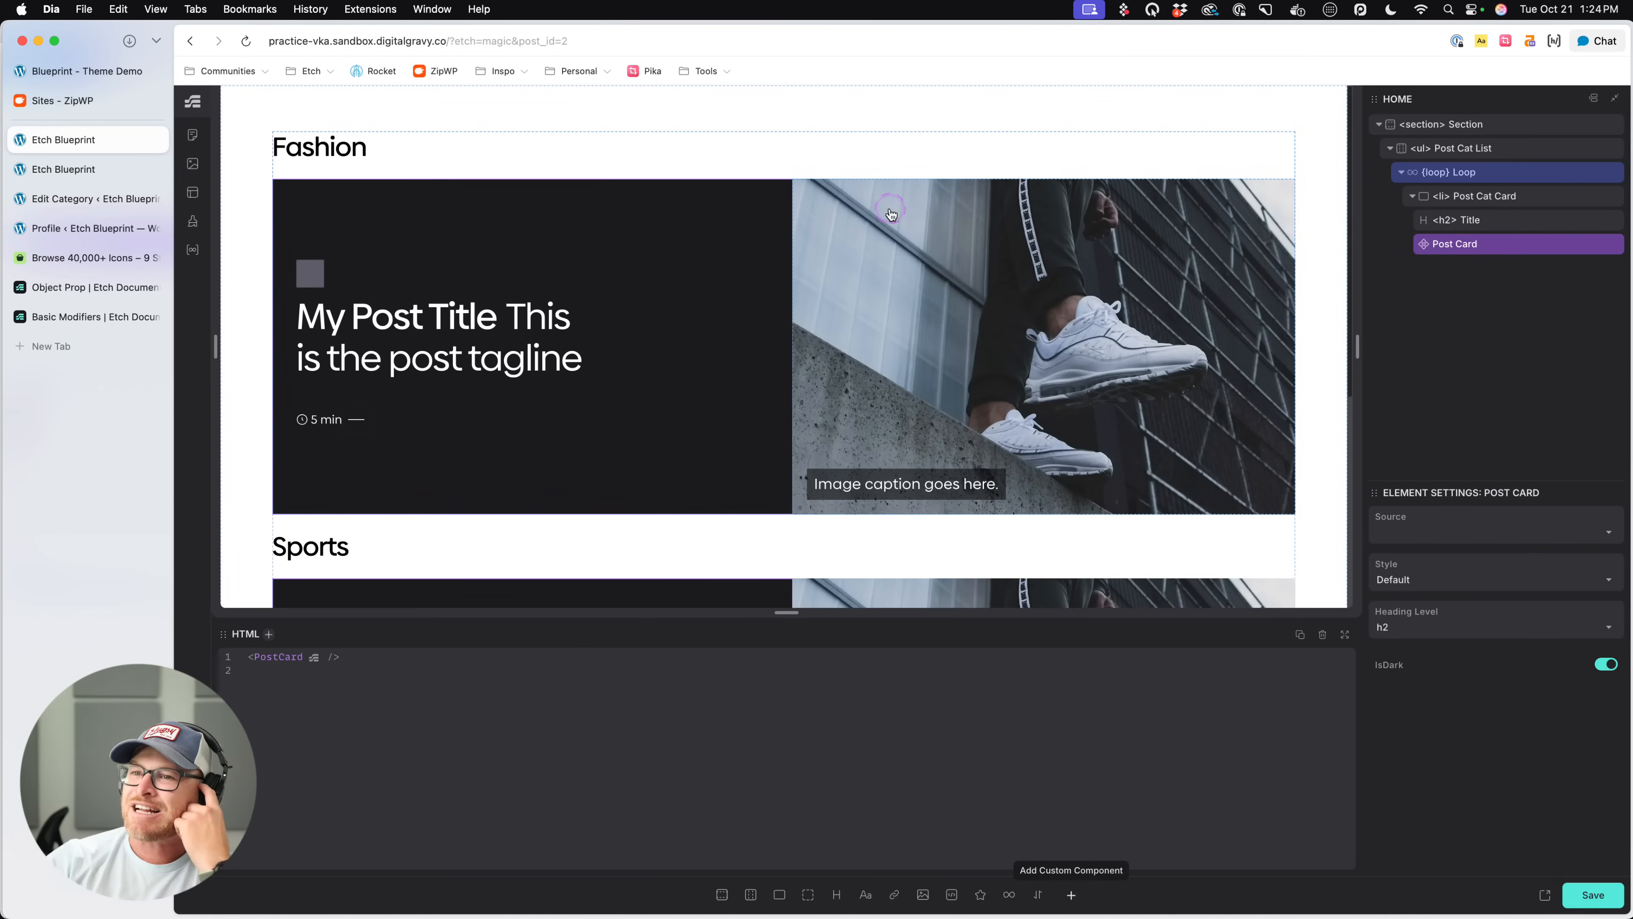
pyautogui.scroll(-3, 674, 321)
pyautogui.click(1493, 255)
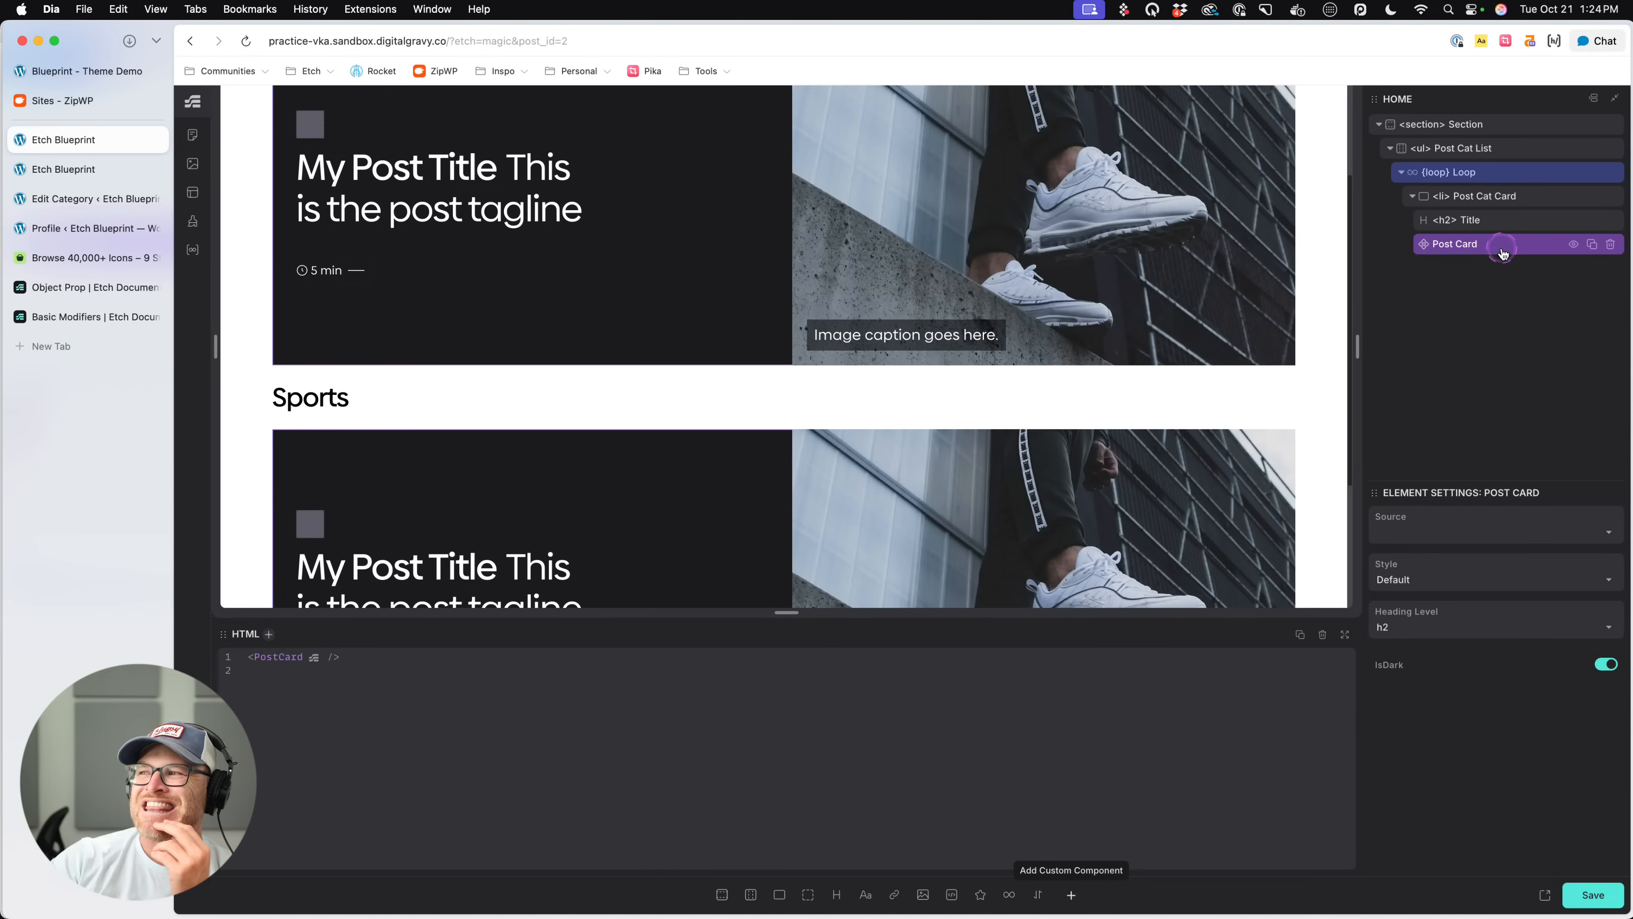
# - Wrap the Post Card component in its own loop, nested inside Post Cat Card
pyautogui.rightClick(1503, 254)
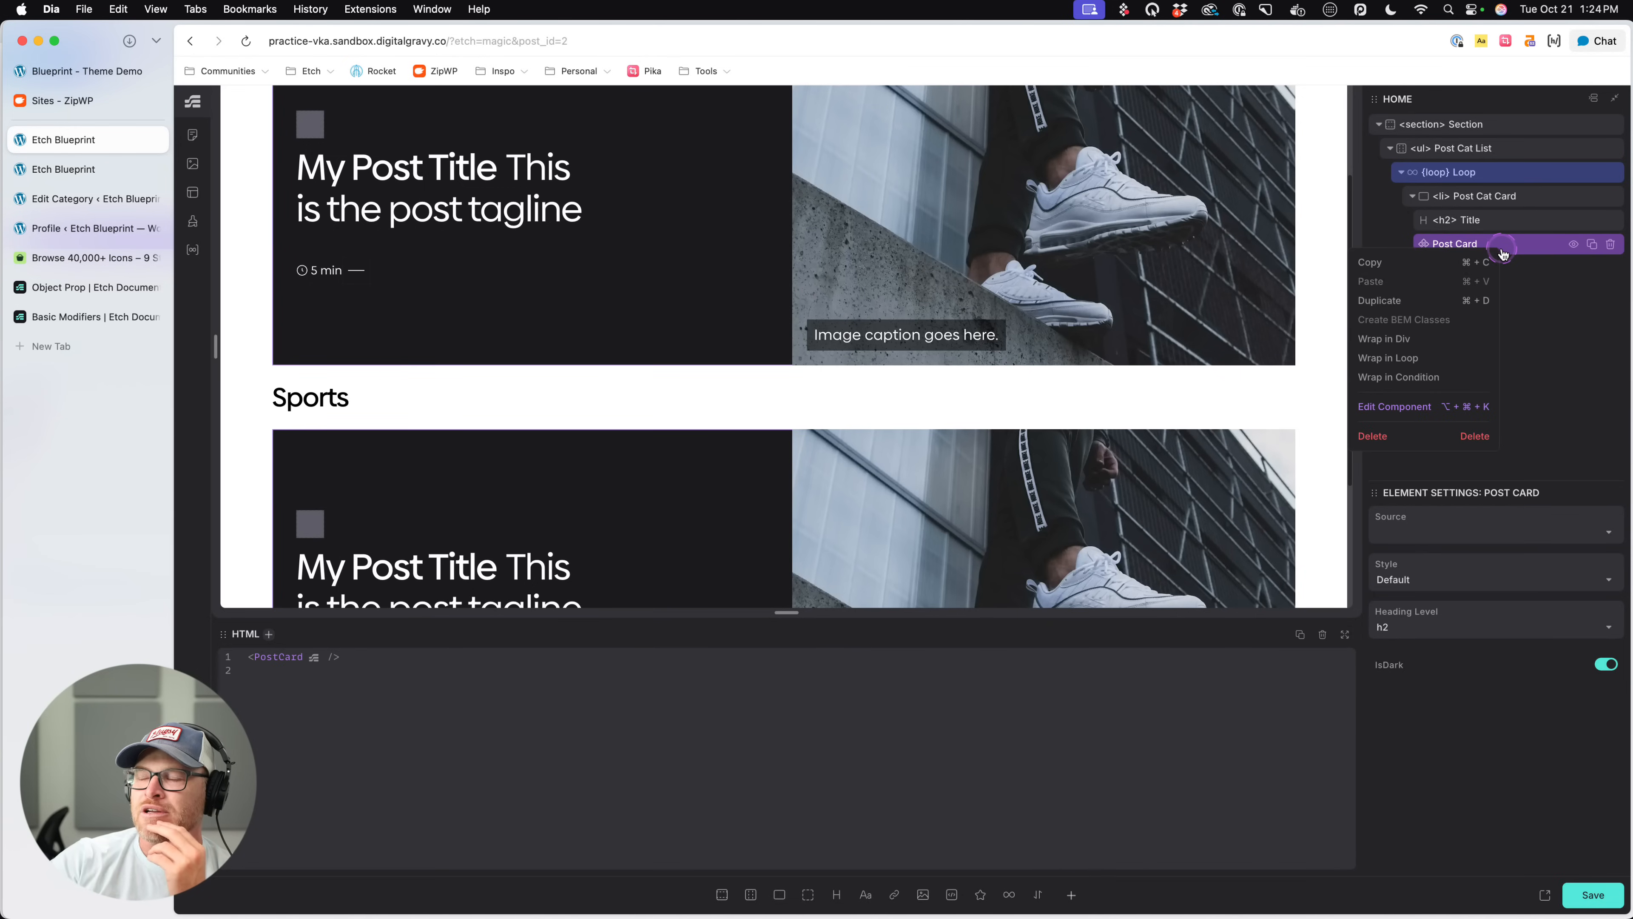
pyautogui.click(1390, 404)
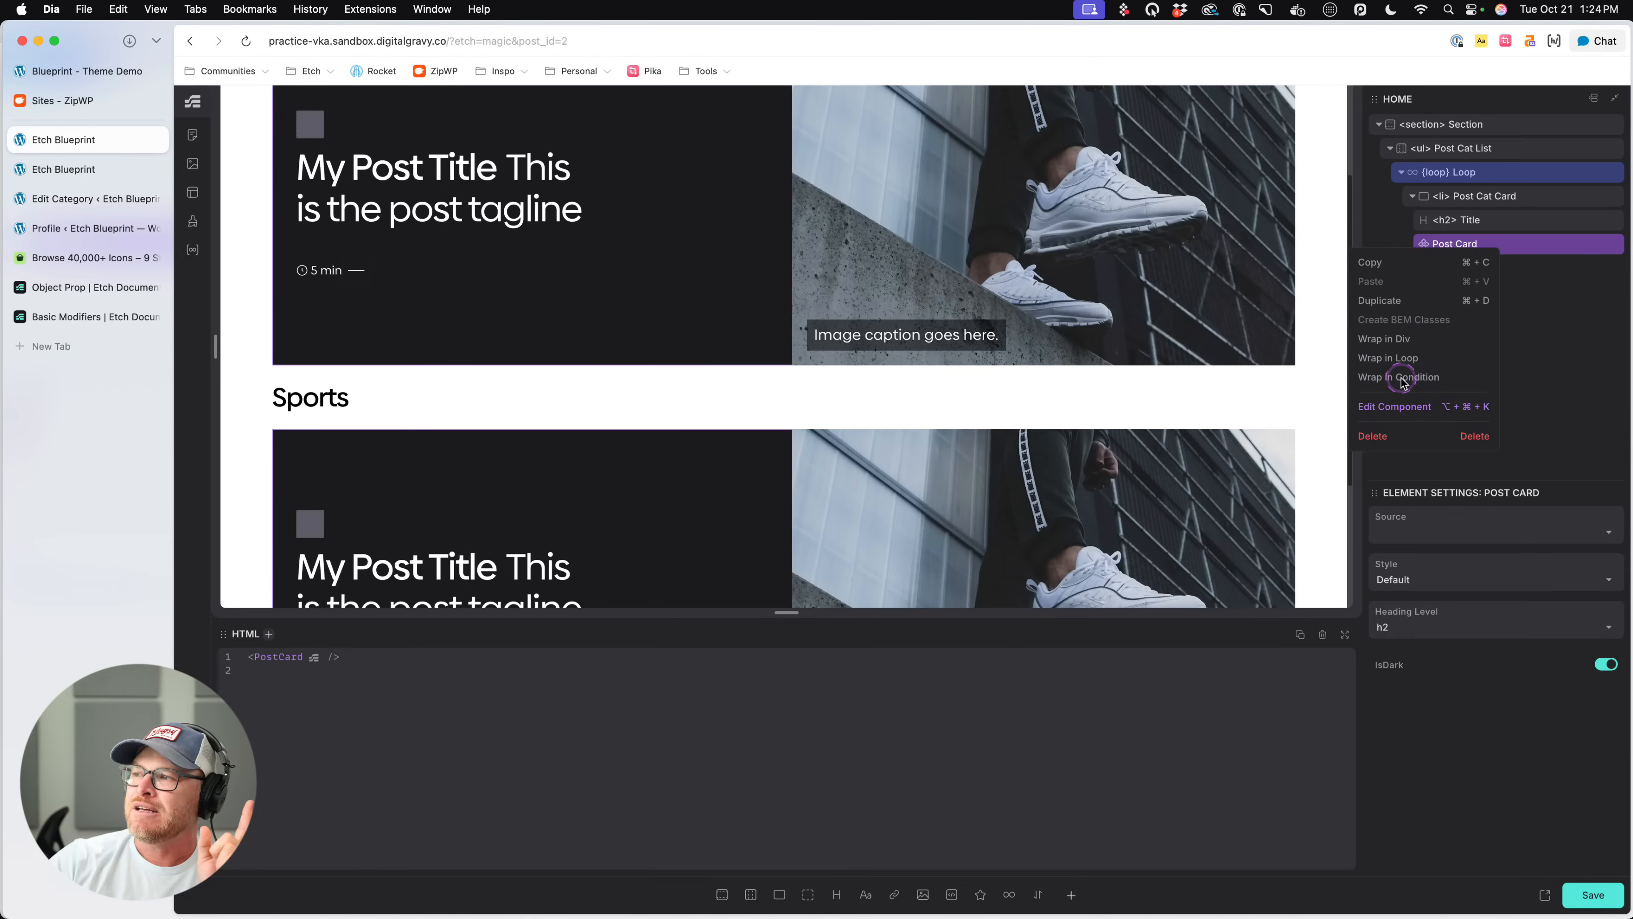
pyautogui.click(1406, 359)
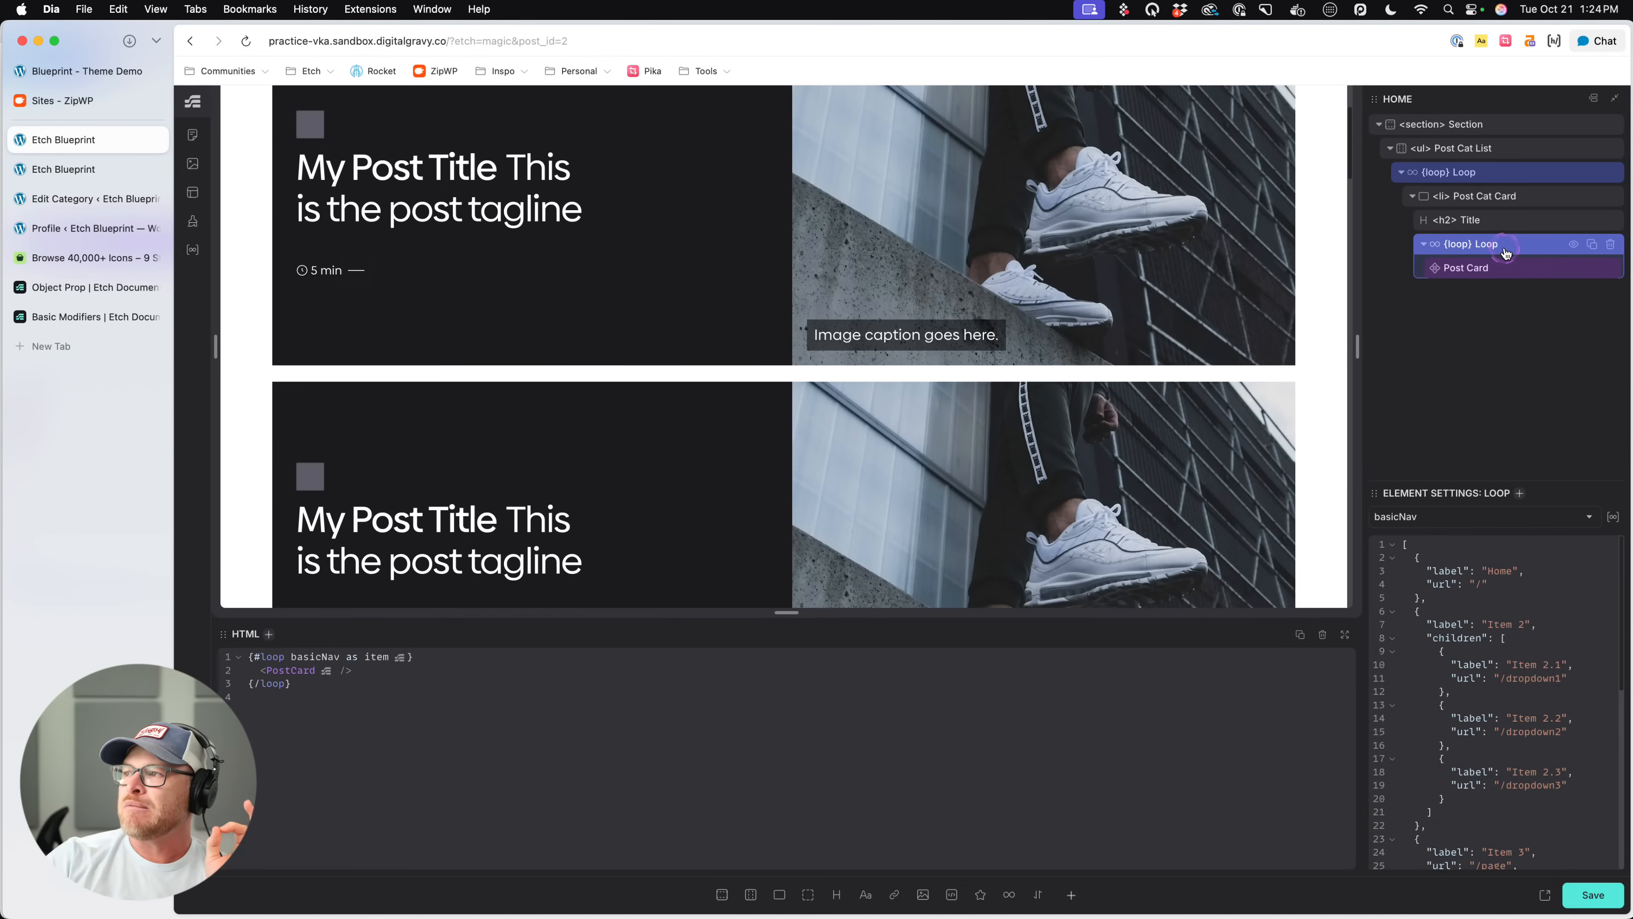
# - Add the argument 'cat_id' => $id at the end of the saved Posts loop's query parameters
pyautogui.click(1613, 517)
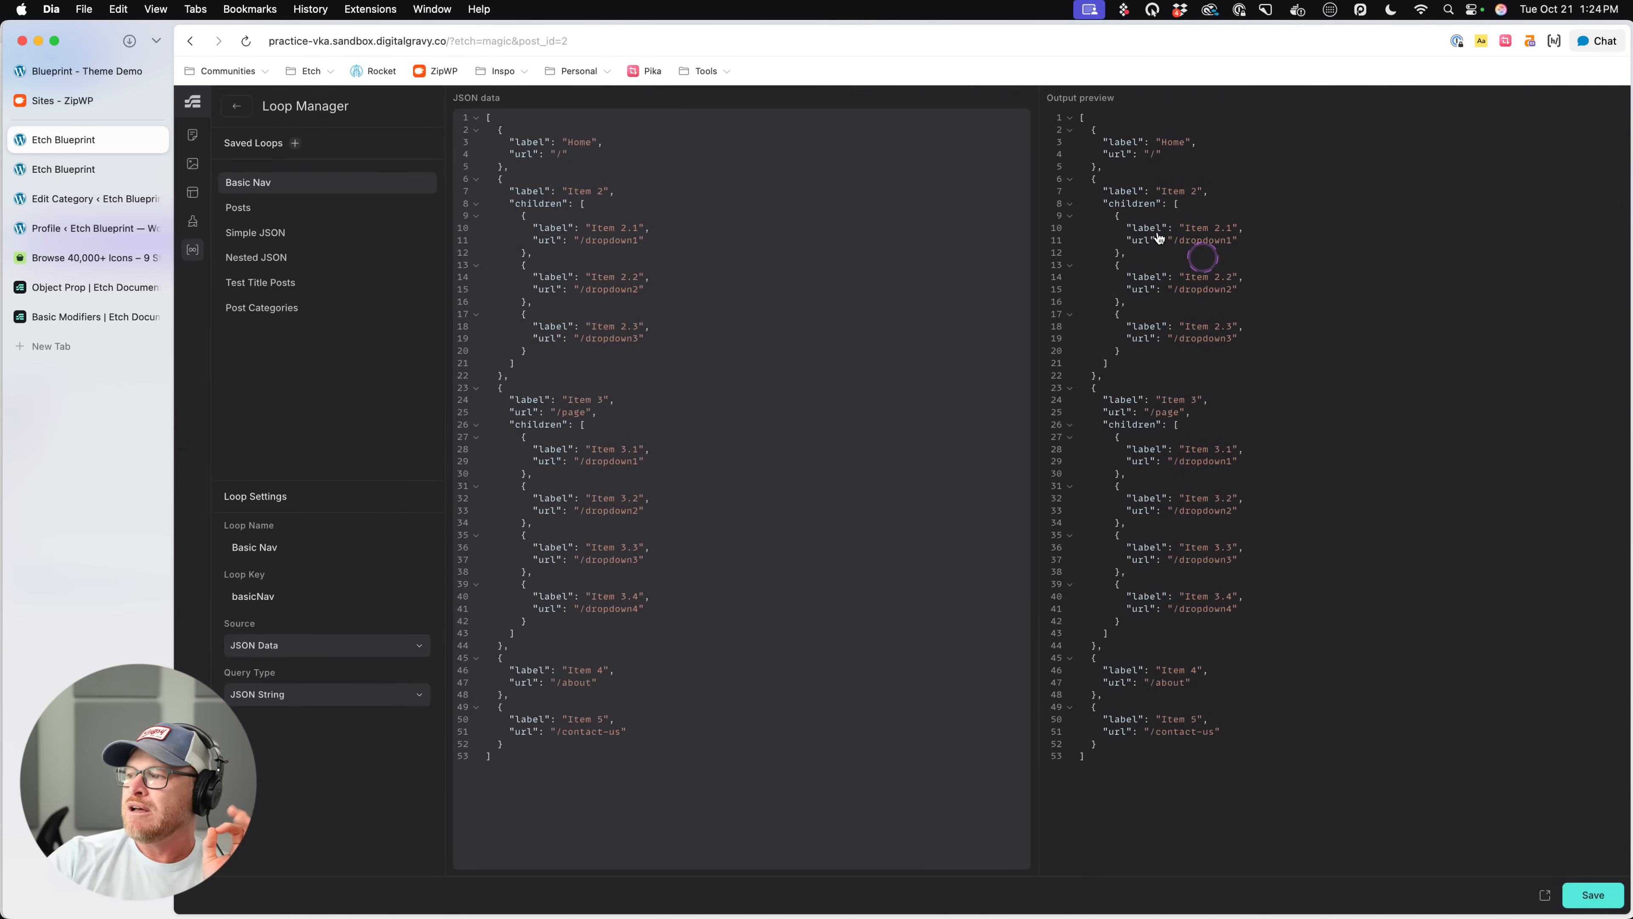
pyautogui.click(378, 206)
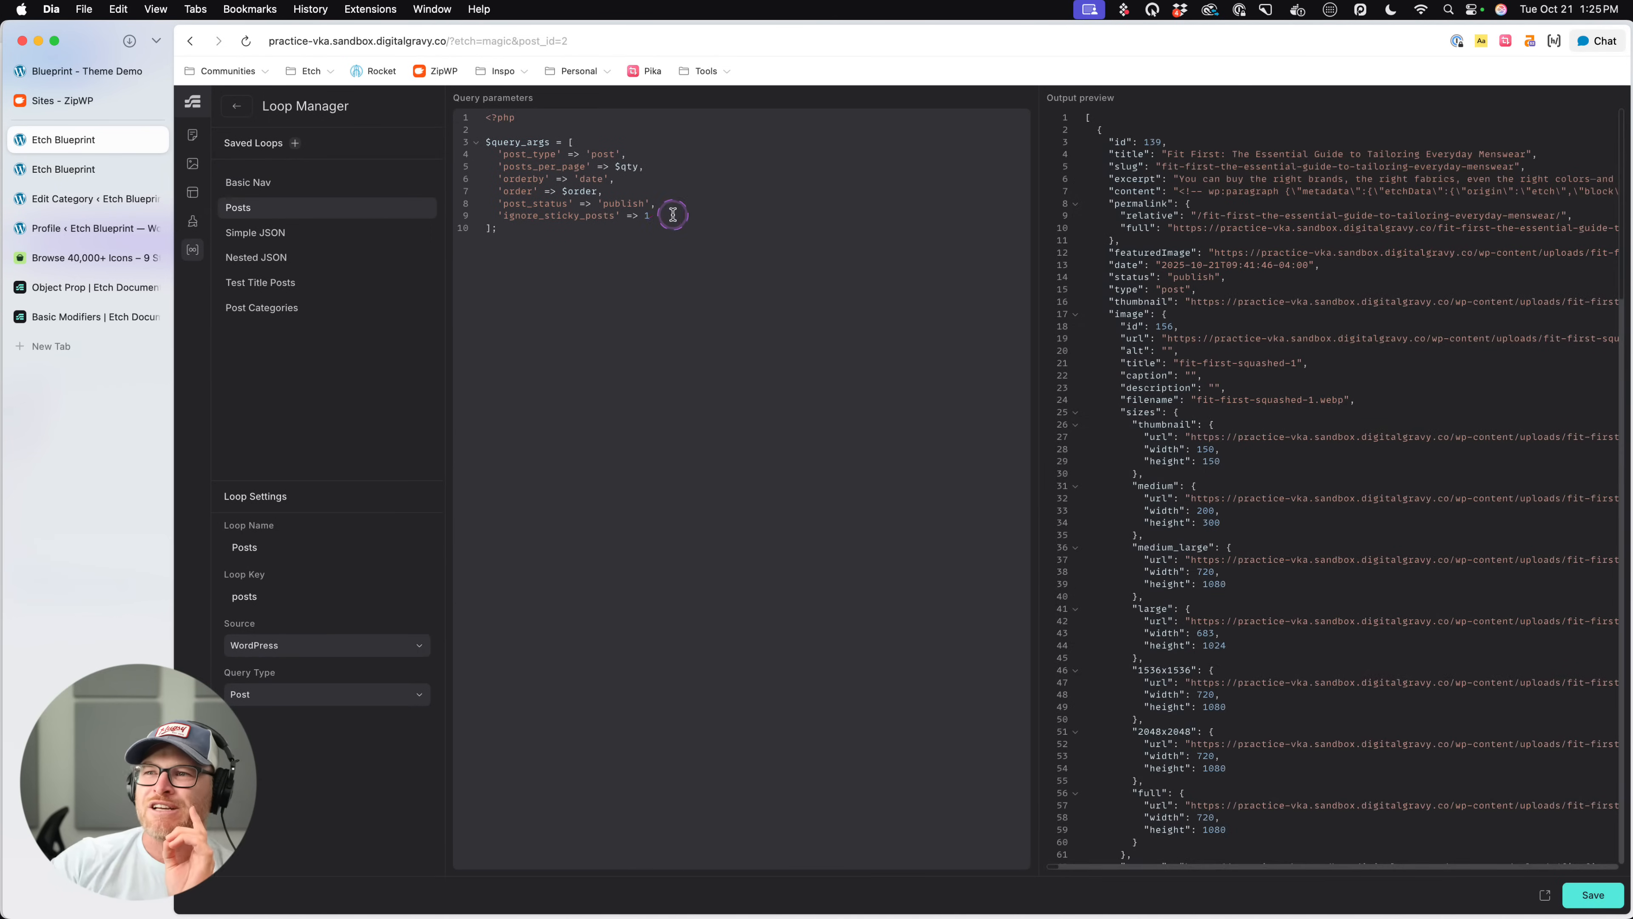
pyautogui.click(693, 212)
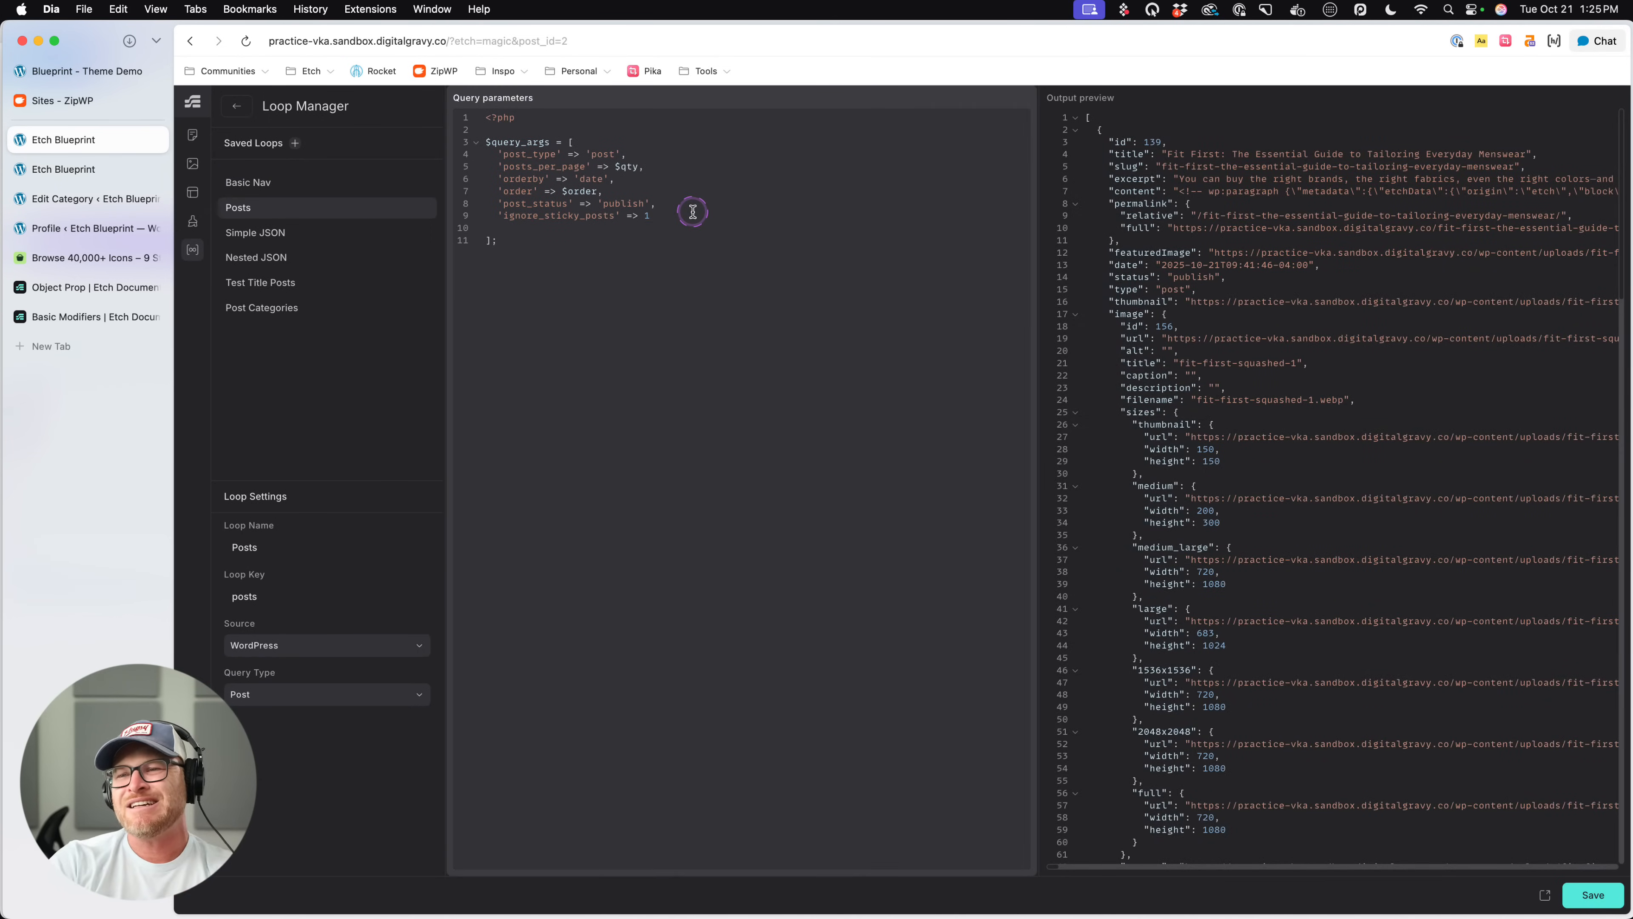
pyautogui.press('Down')
pyautogui.write("'cat' => ")
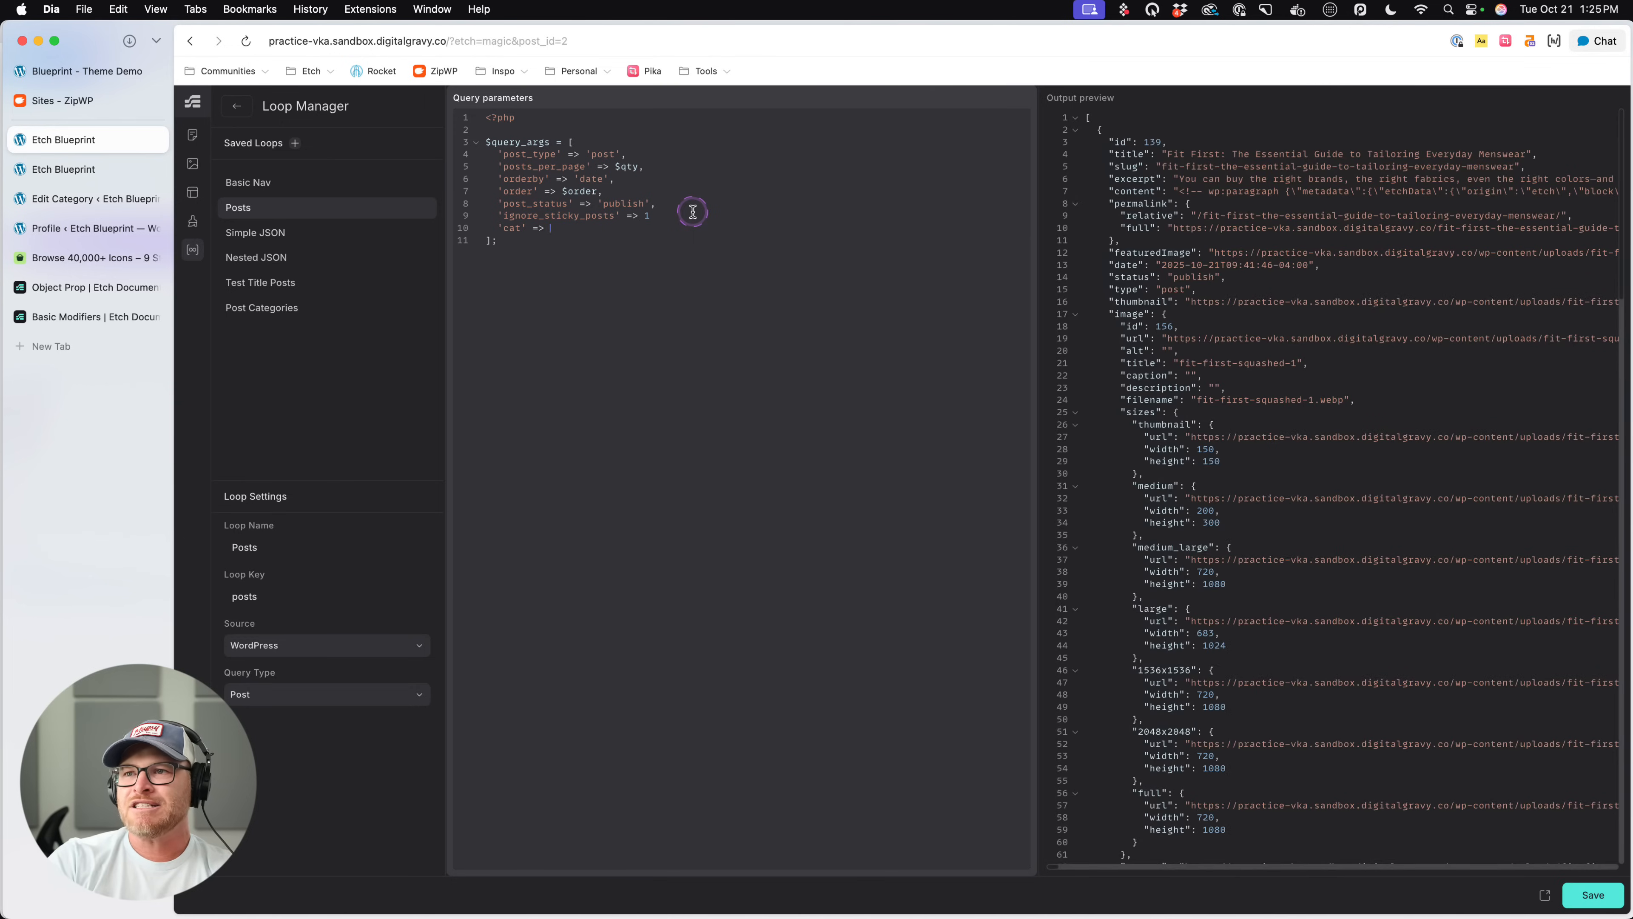
pyautogui.write('$id')
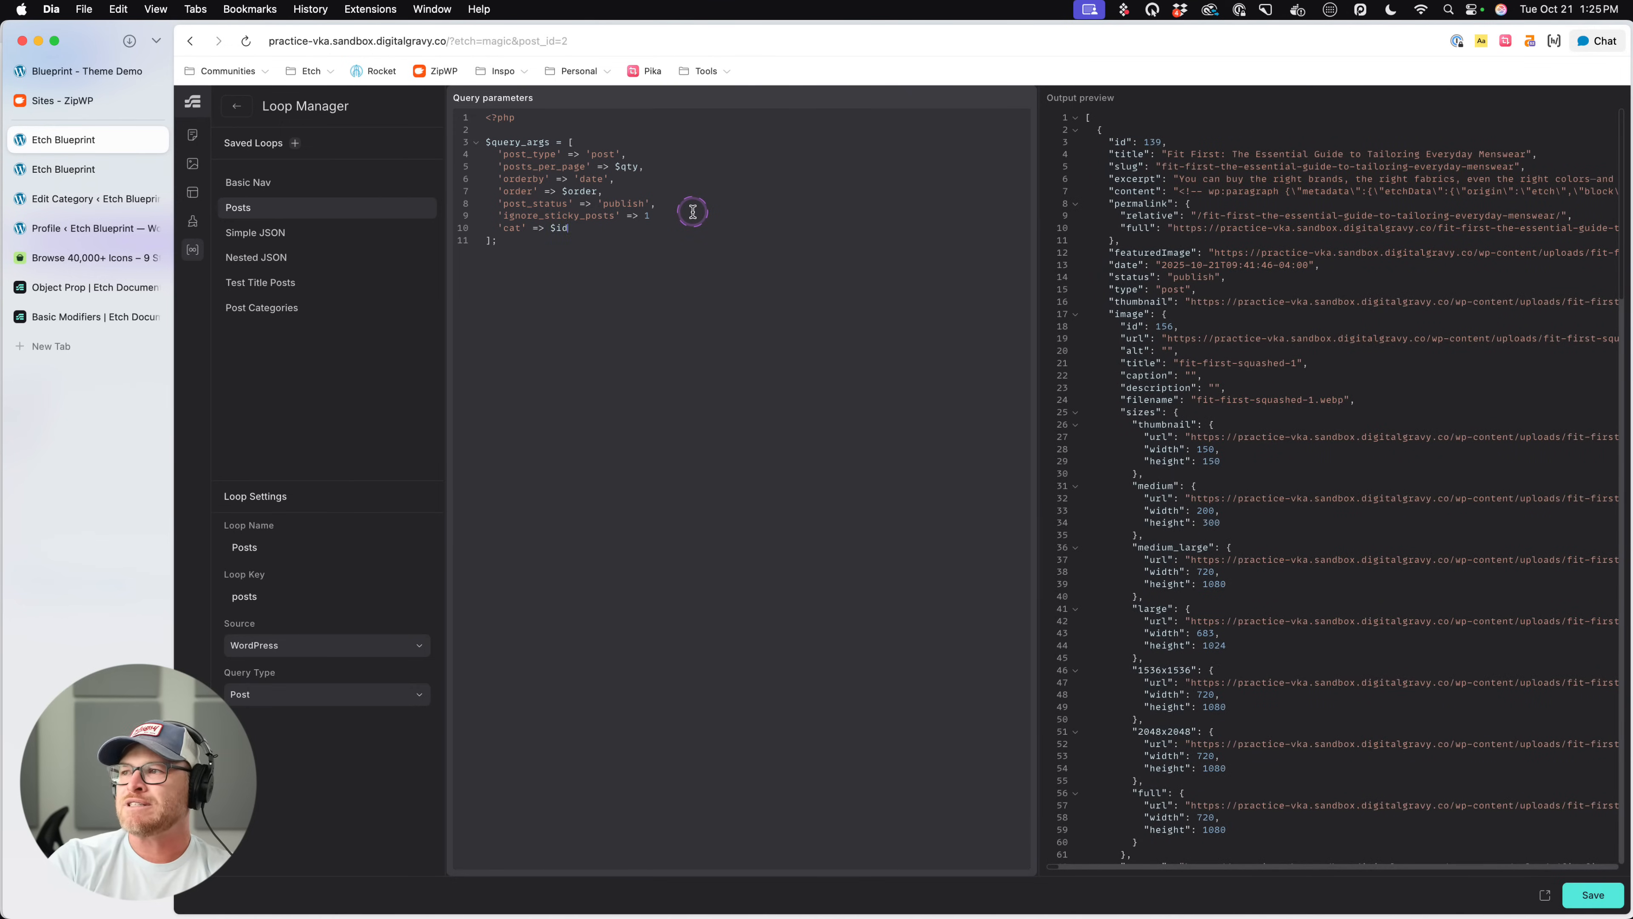
pyautogui.write('_id')
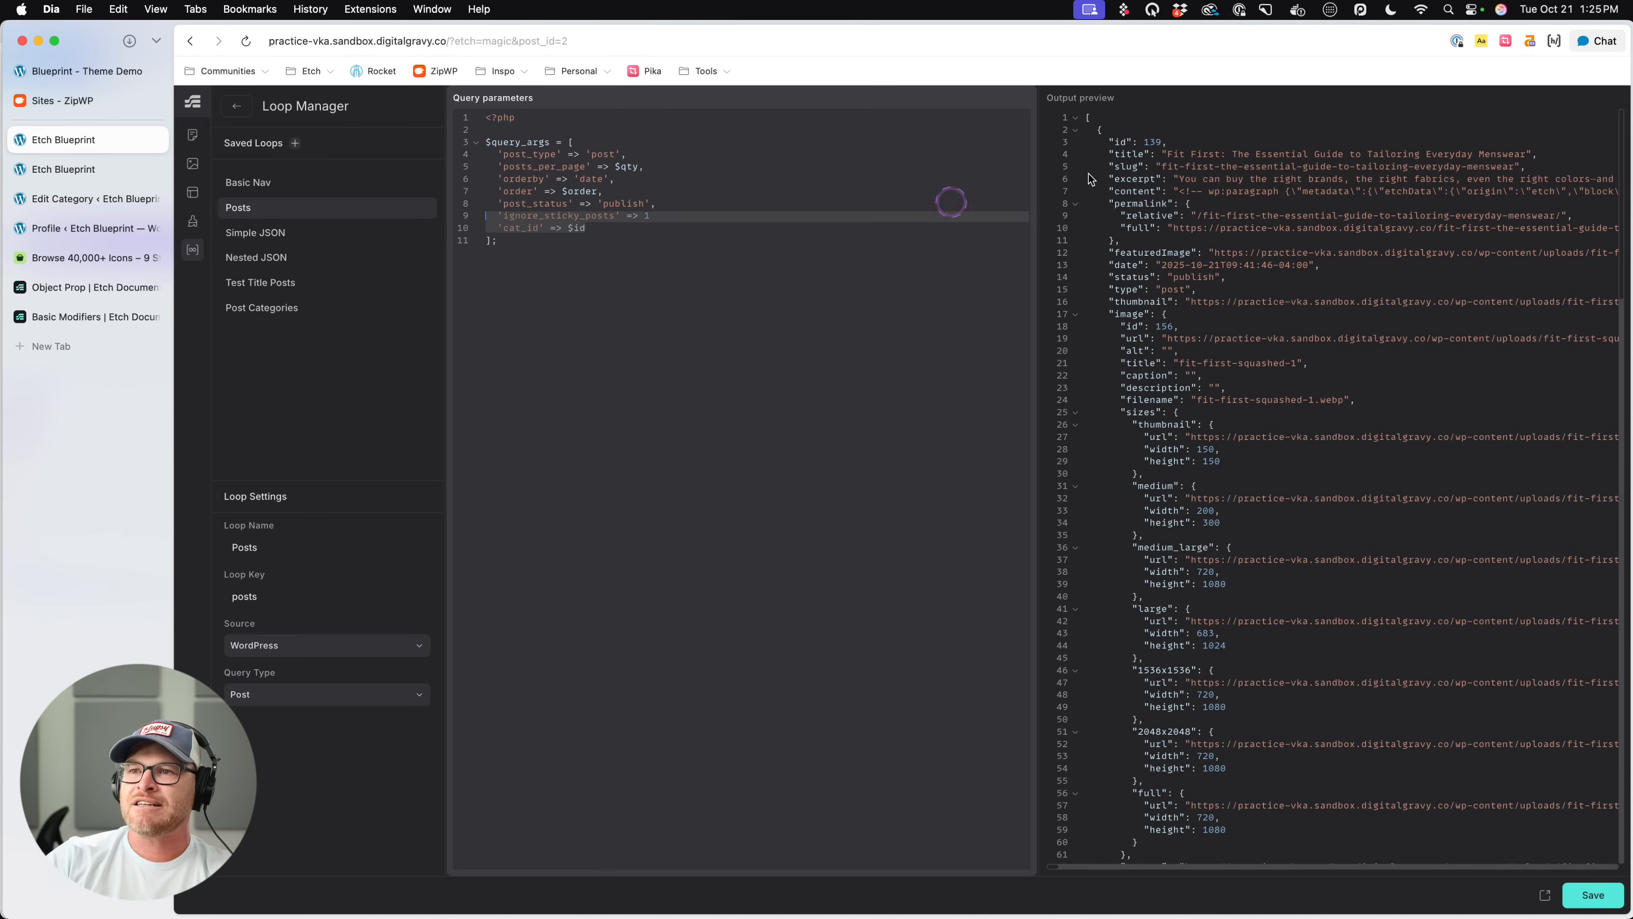
# - Ask the browser's AI chat "is cat_id a wordpress argument", including the Posts loop's query arguments
pyautogui.moveTo(586, 227); pyautogui.dragTo(471, 158)
pyautogui.press('super+c')
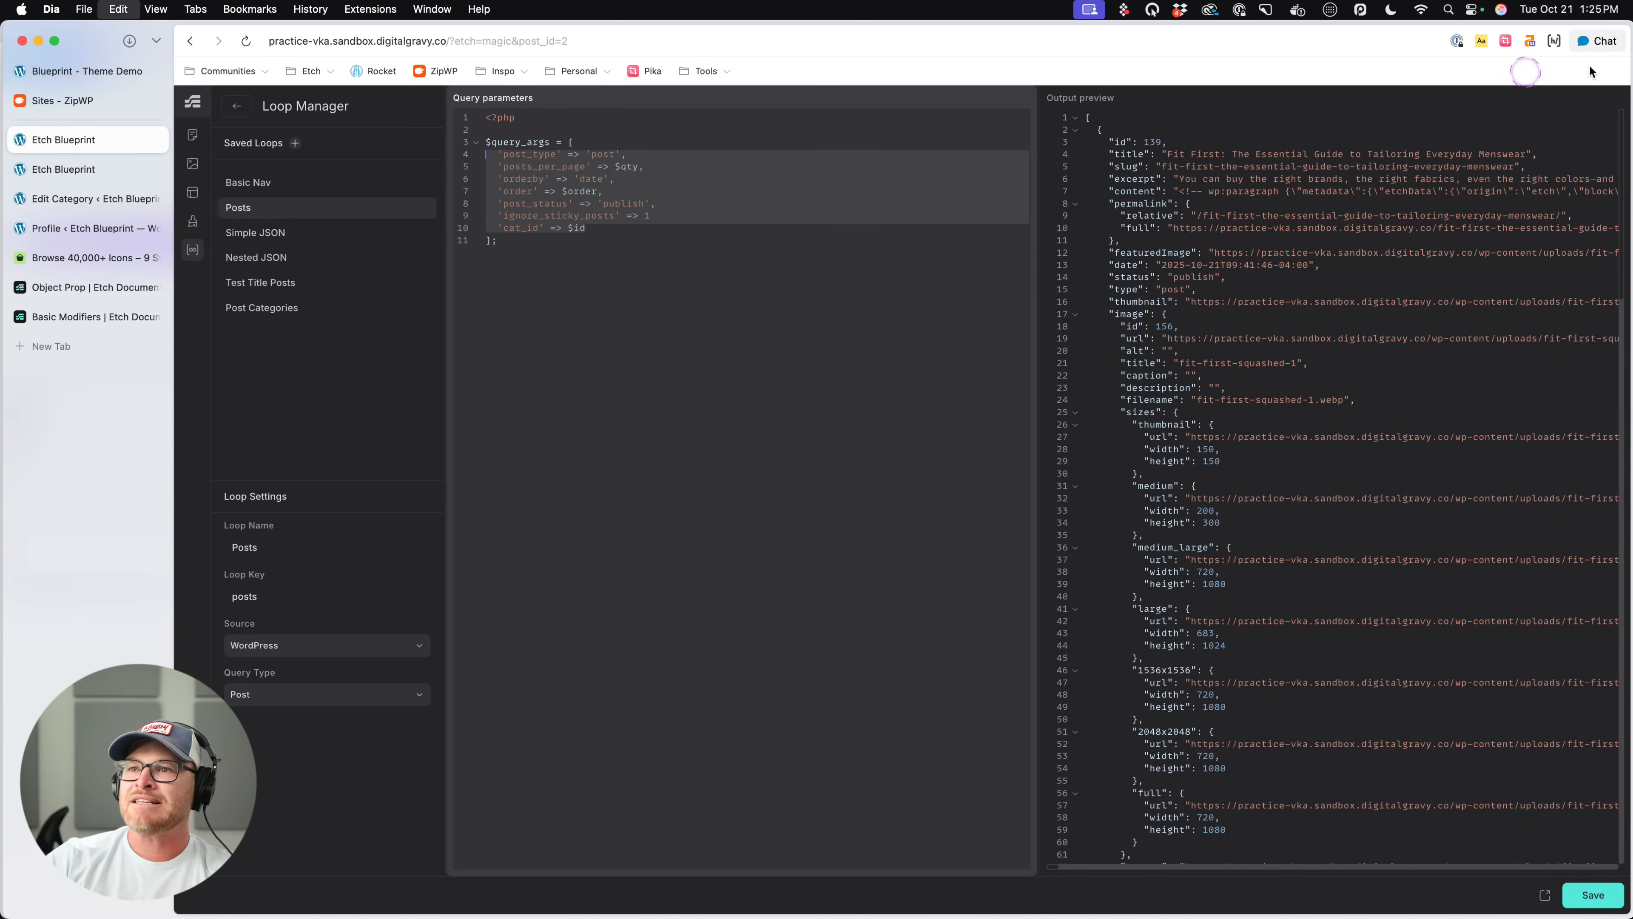
pyautogui.click(1597, 40)
pyautogui.click(1373, 859)
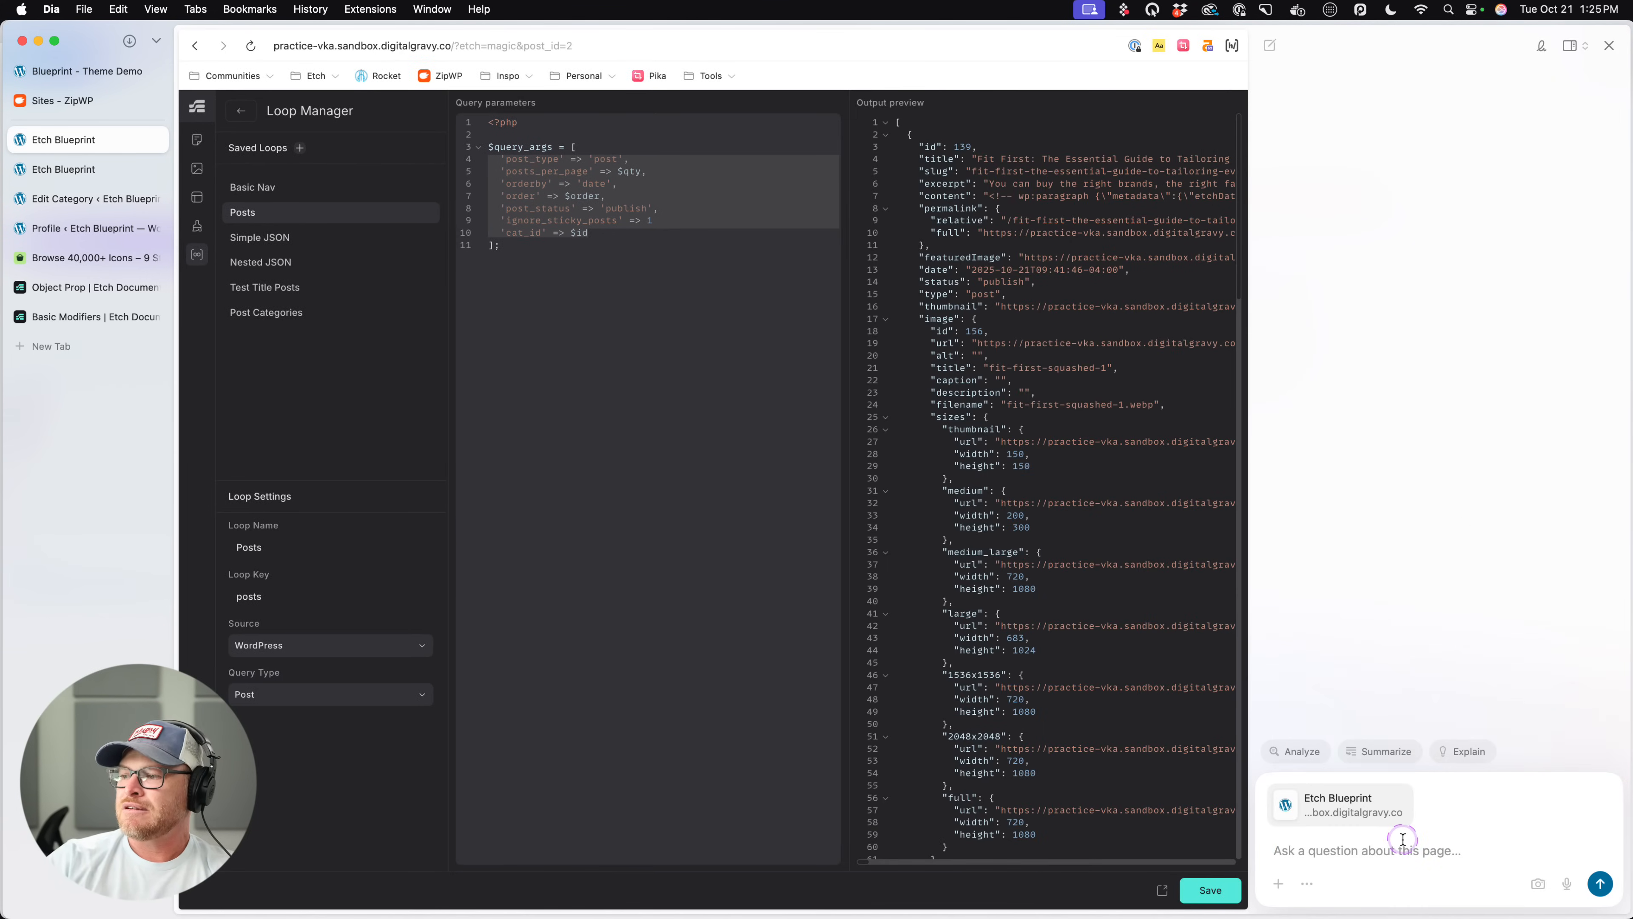
pyautogui.press('super+v')
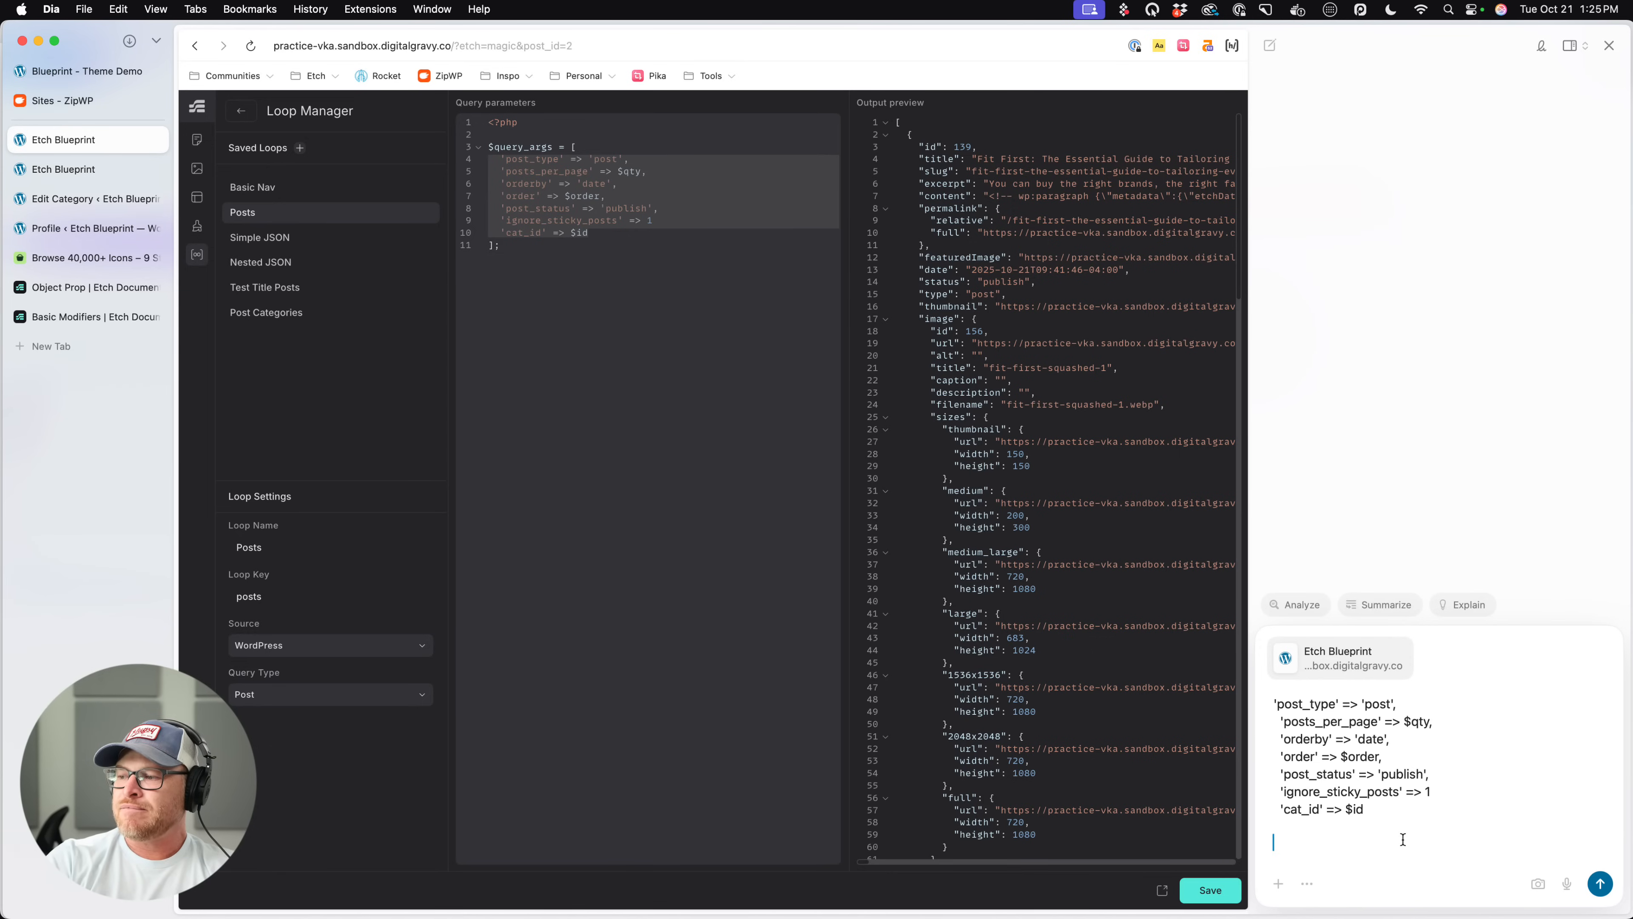
pyautogui.press('BackSpace')
pyautogui.write('is')
pyautogui.click(1403, 839)
pyautogui.hotkey('shift', 'Return')
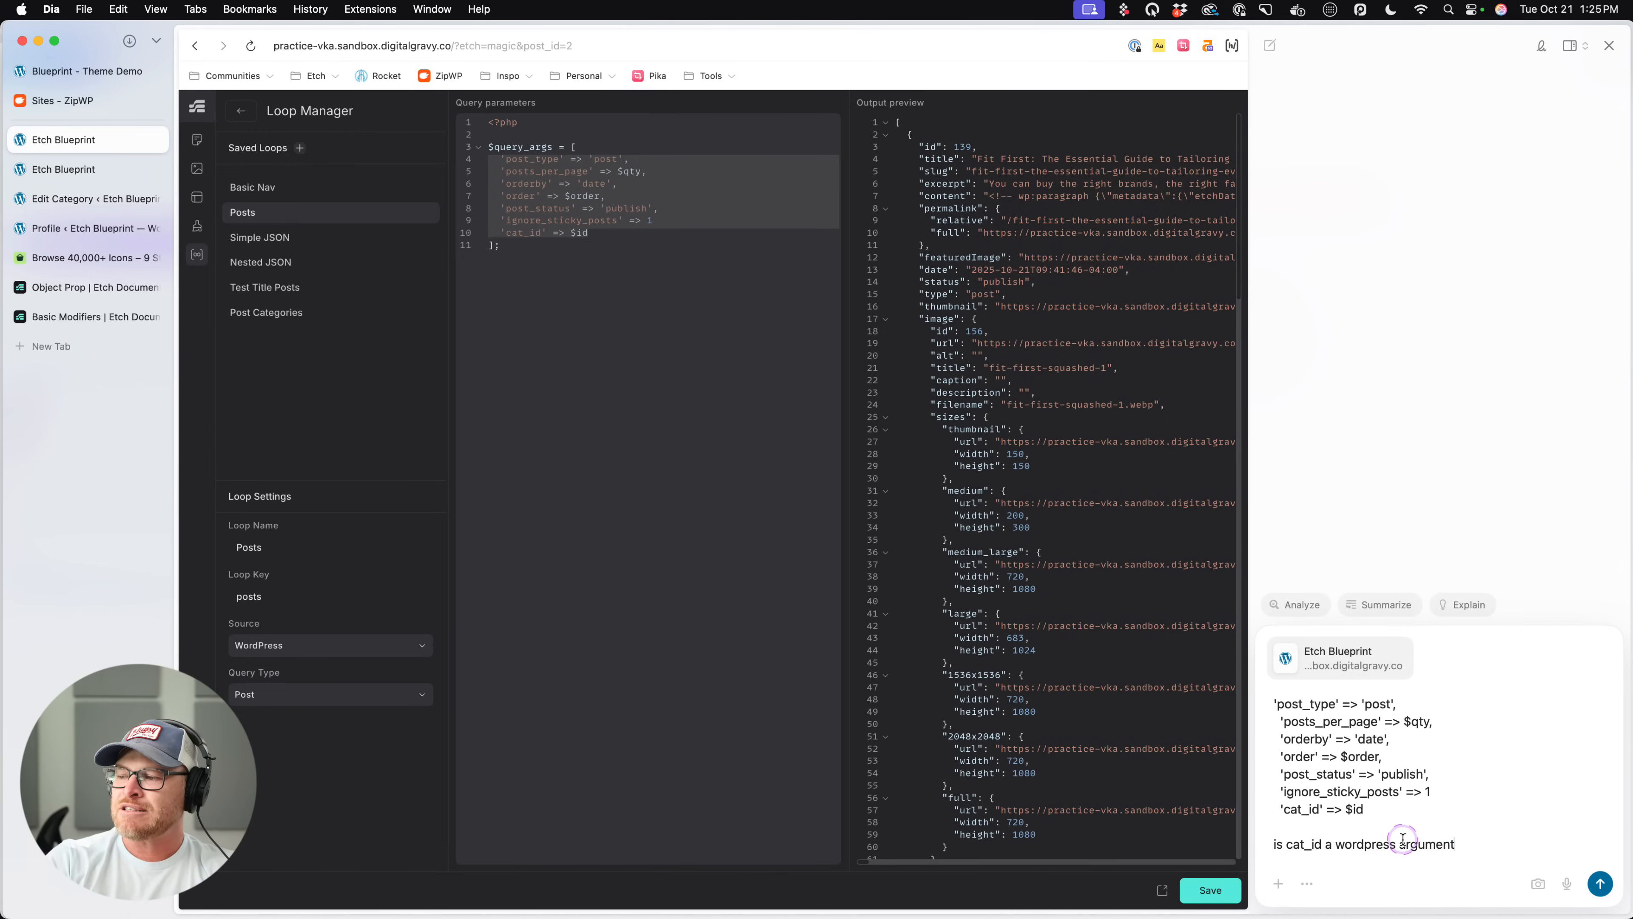
pyautogui.press('Return')
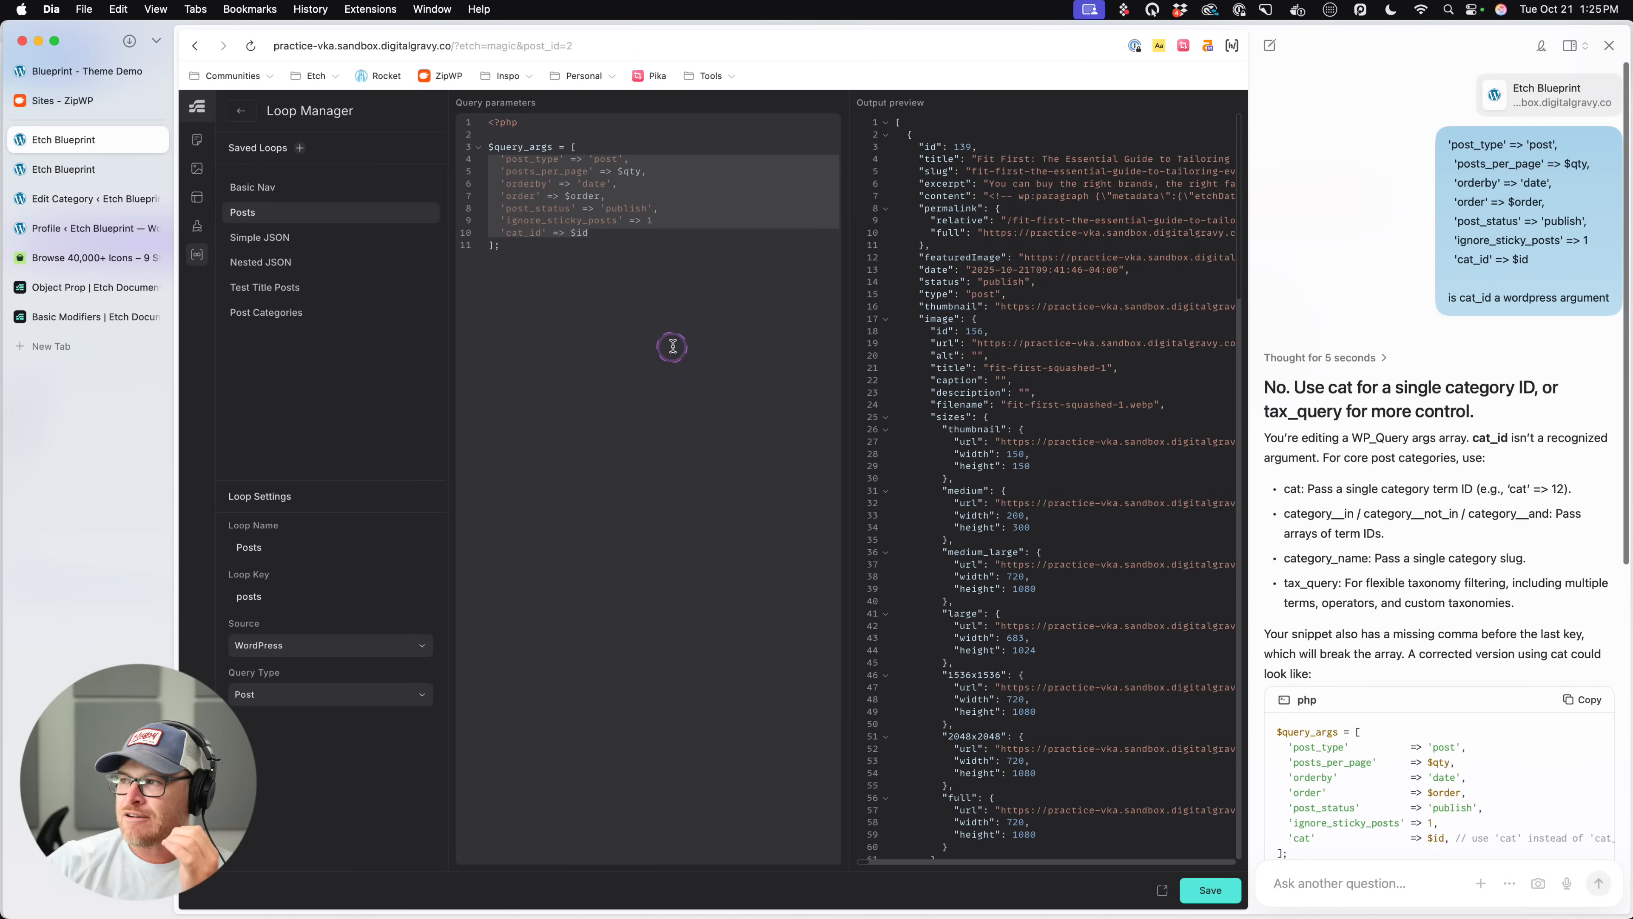
# - Rename the cat_id argument in the Posts query to 'cat', keeping $id as its value
pyautogui.click(521, 257)
pyautogui.click(541, 232)
pyautogui.press('BackSpace')
pyautogui.press('BackSpace')
pyautogui.press('BackSpace')
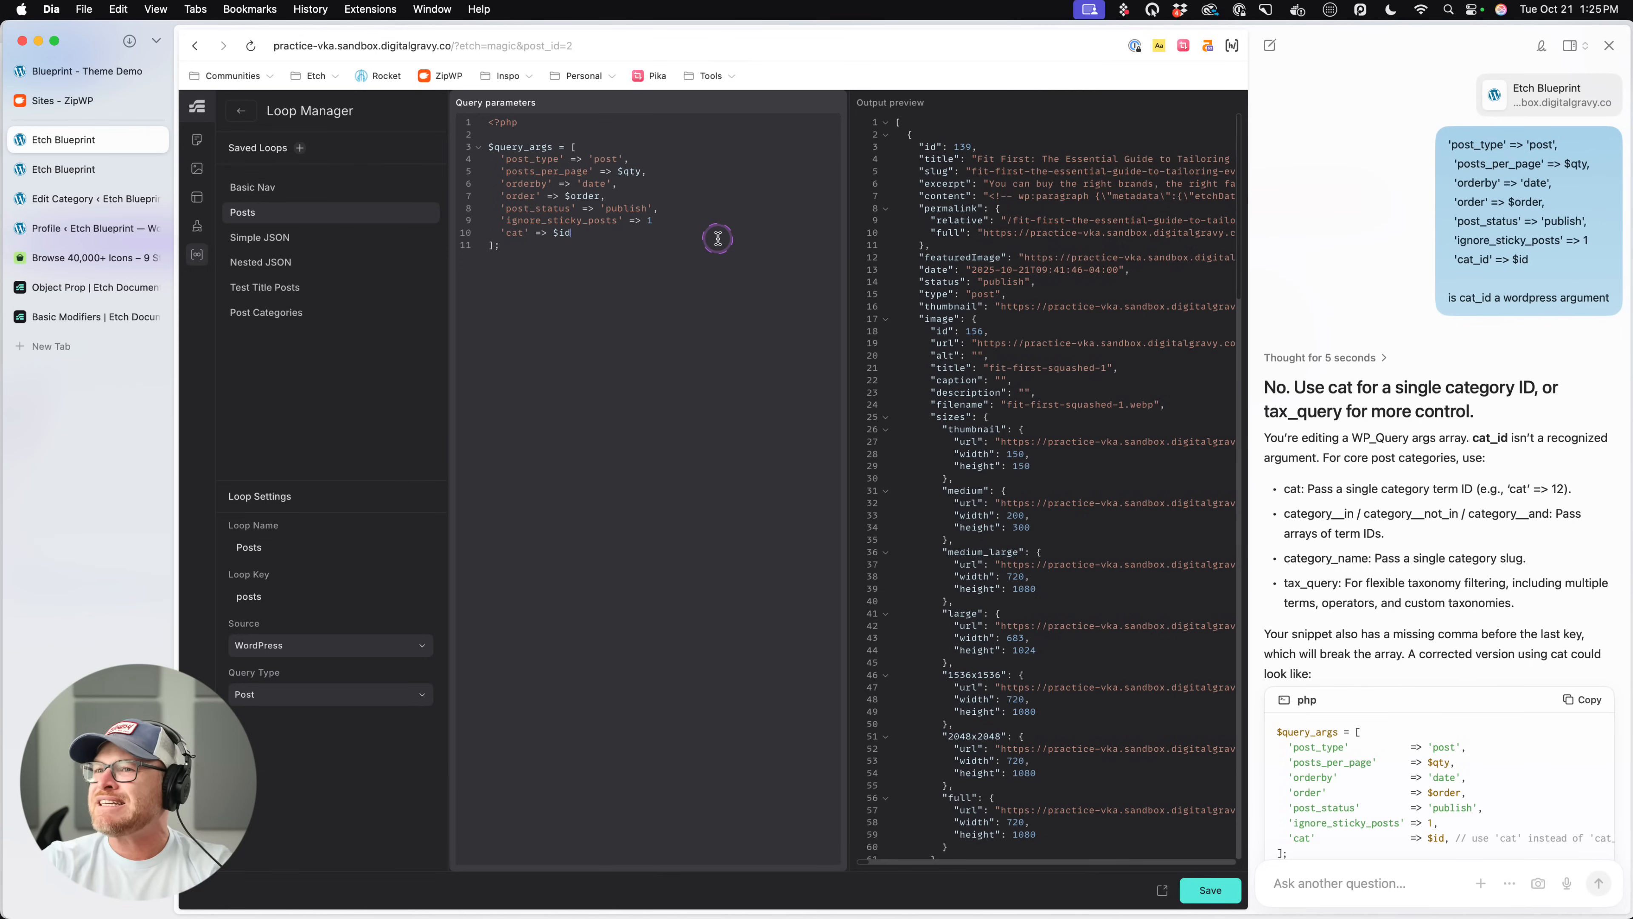
# - Compare the Post Categories loop's query and output preview with those of the Posts loop
pyautogui.click(300, 310)
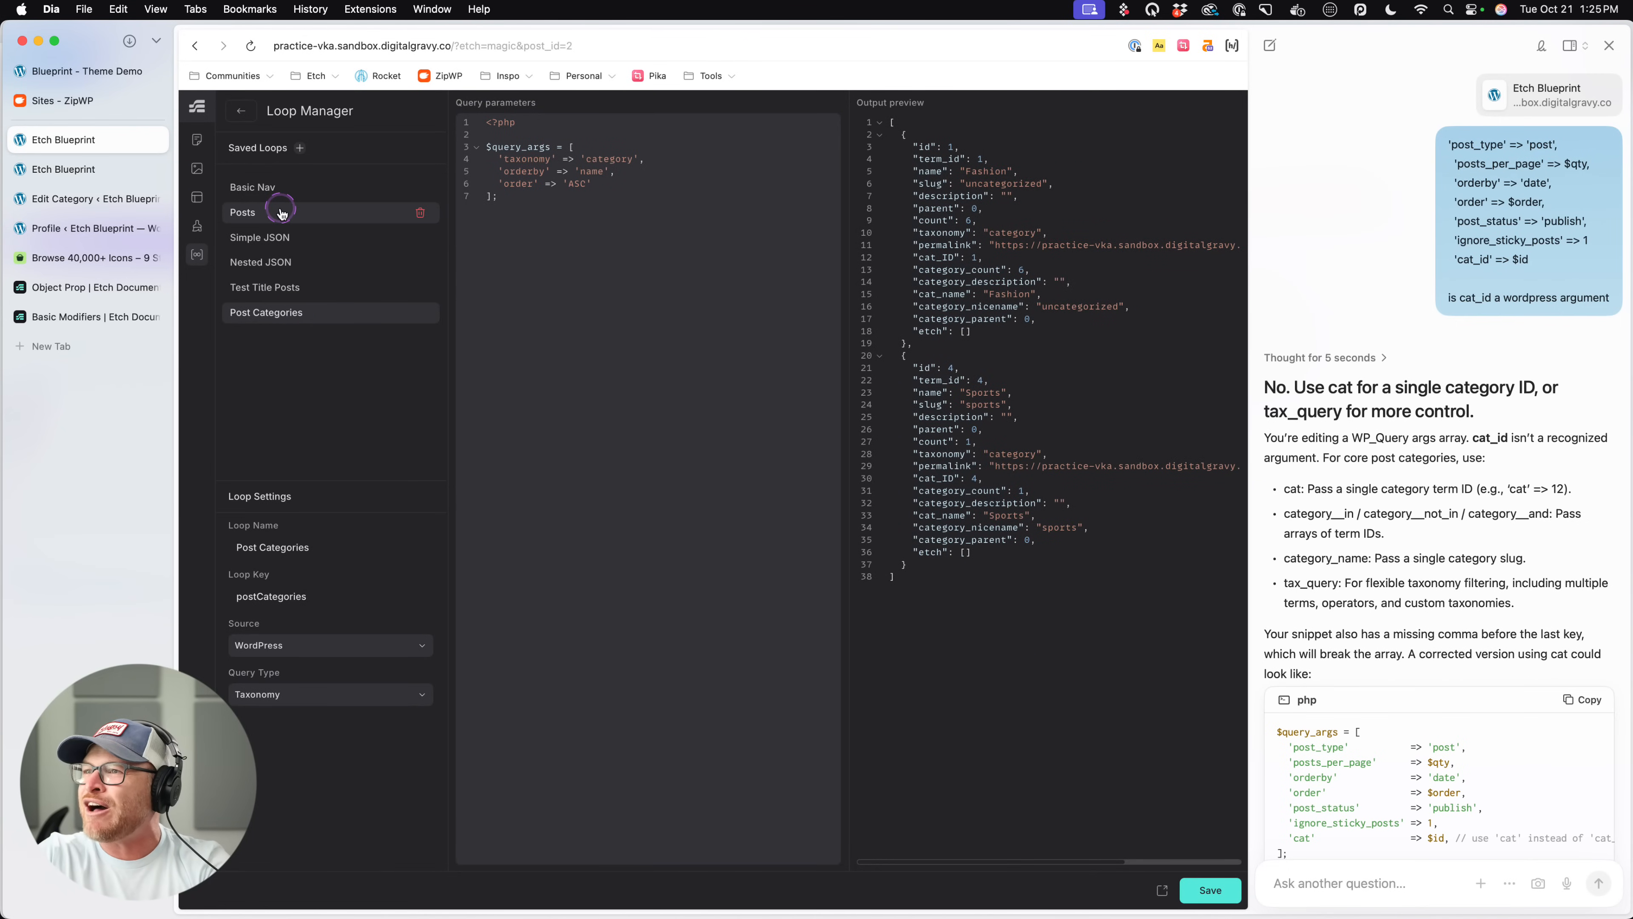
pyautogui.click(281, 212)
pyautogui.click(270, 312)
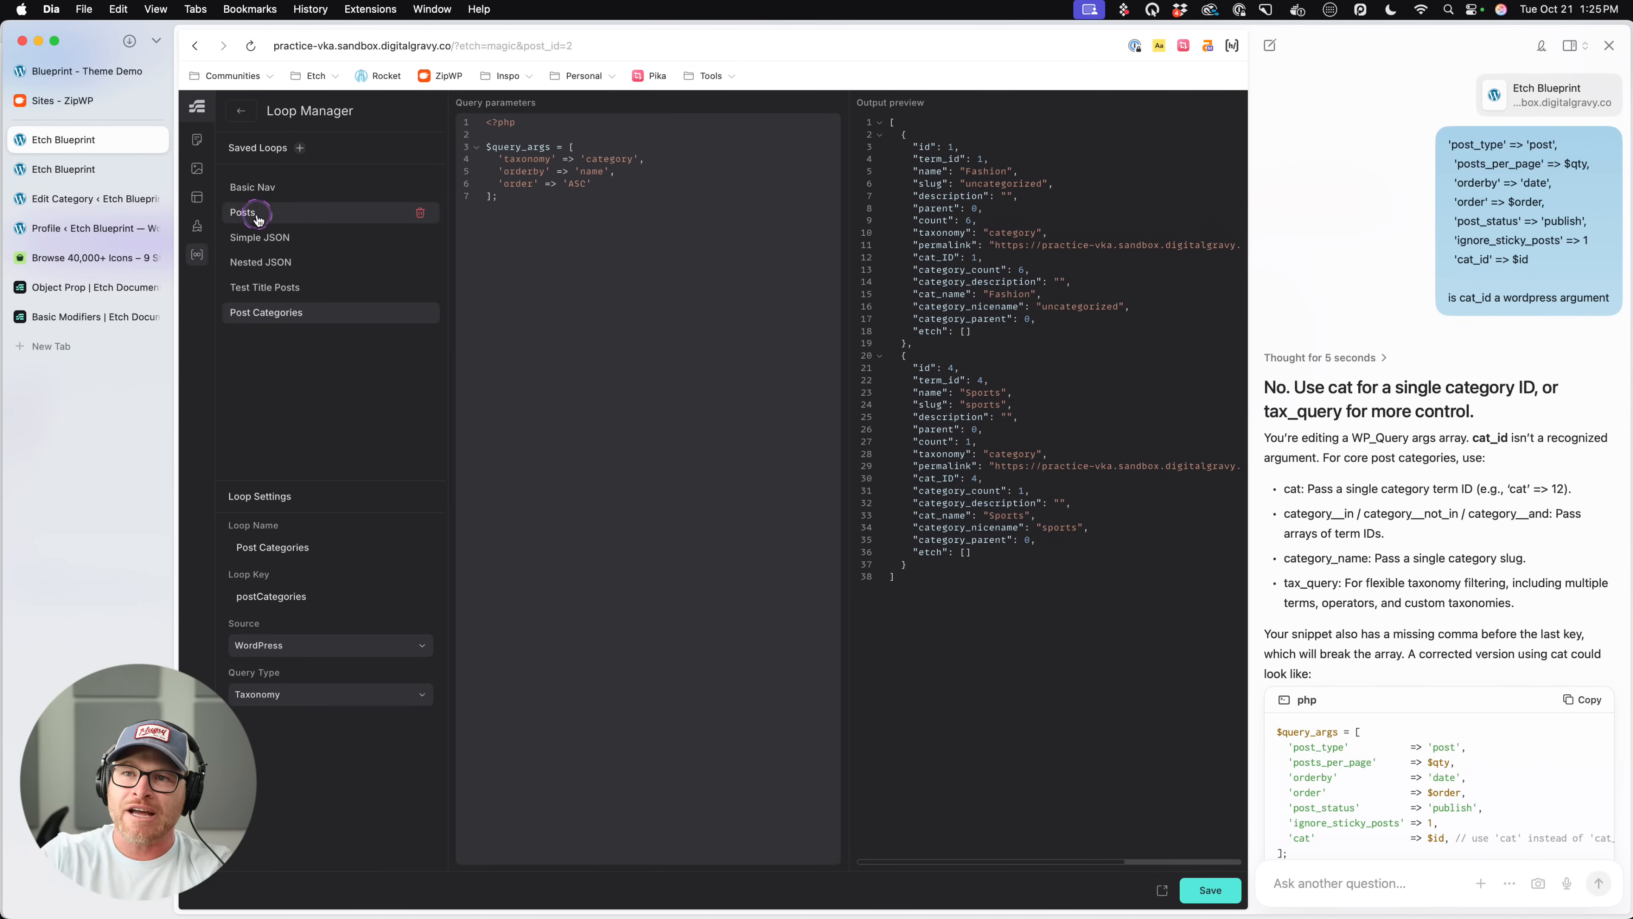
# - In the saved Posts loop's query, correct the last argument's key to 'cat', set its value to 4, and check the output preview
pyautogui.click(322, 212)
pyautogui.click(595, 247)
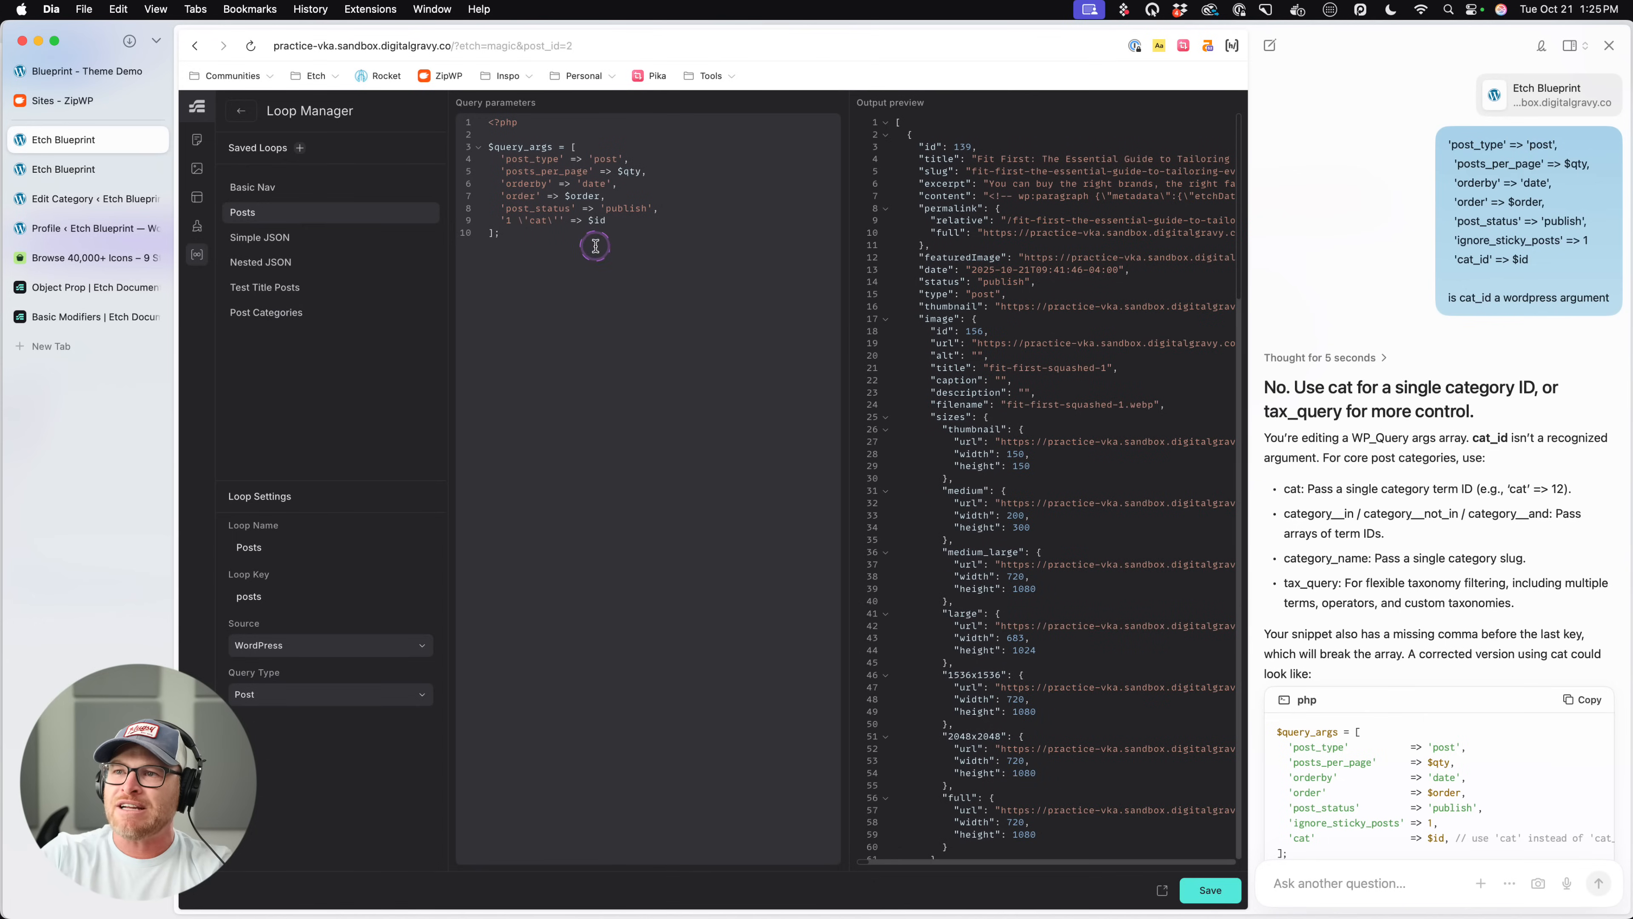
pyautogui.click(521, 220)
pyautogui.click(727, 221)
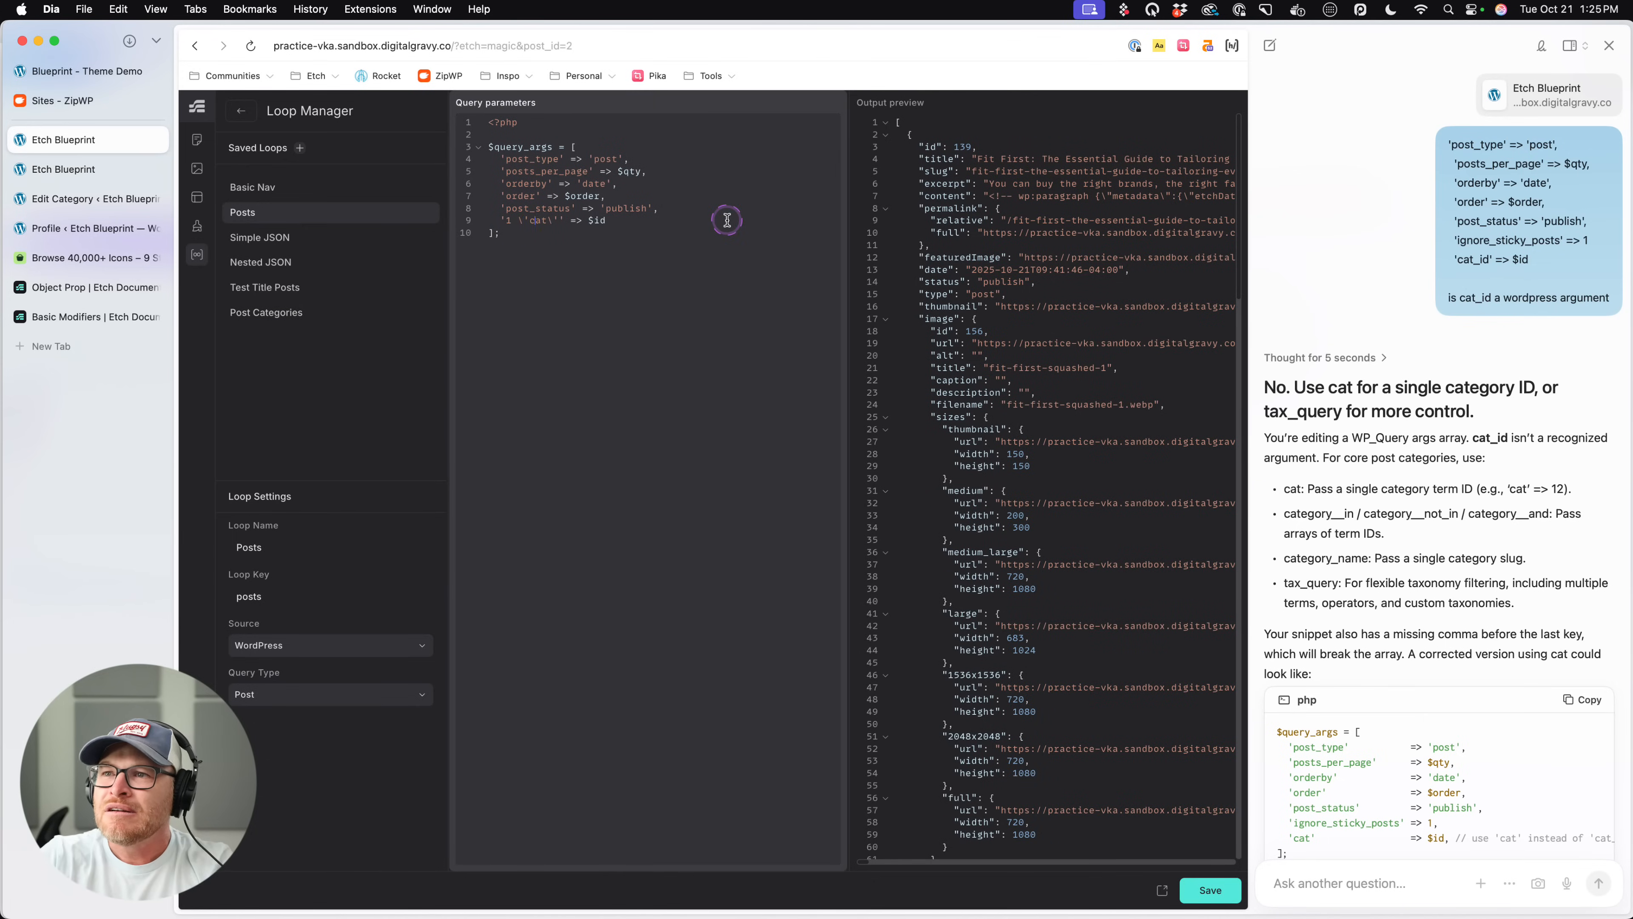
pyautogui.press('BackSpace')
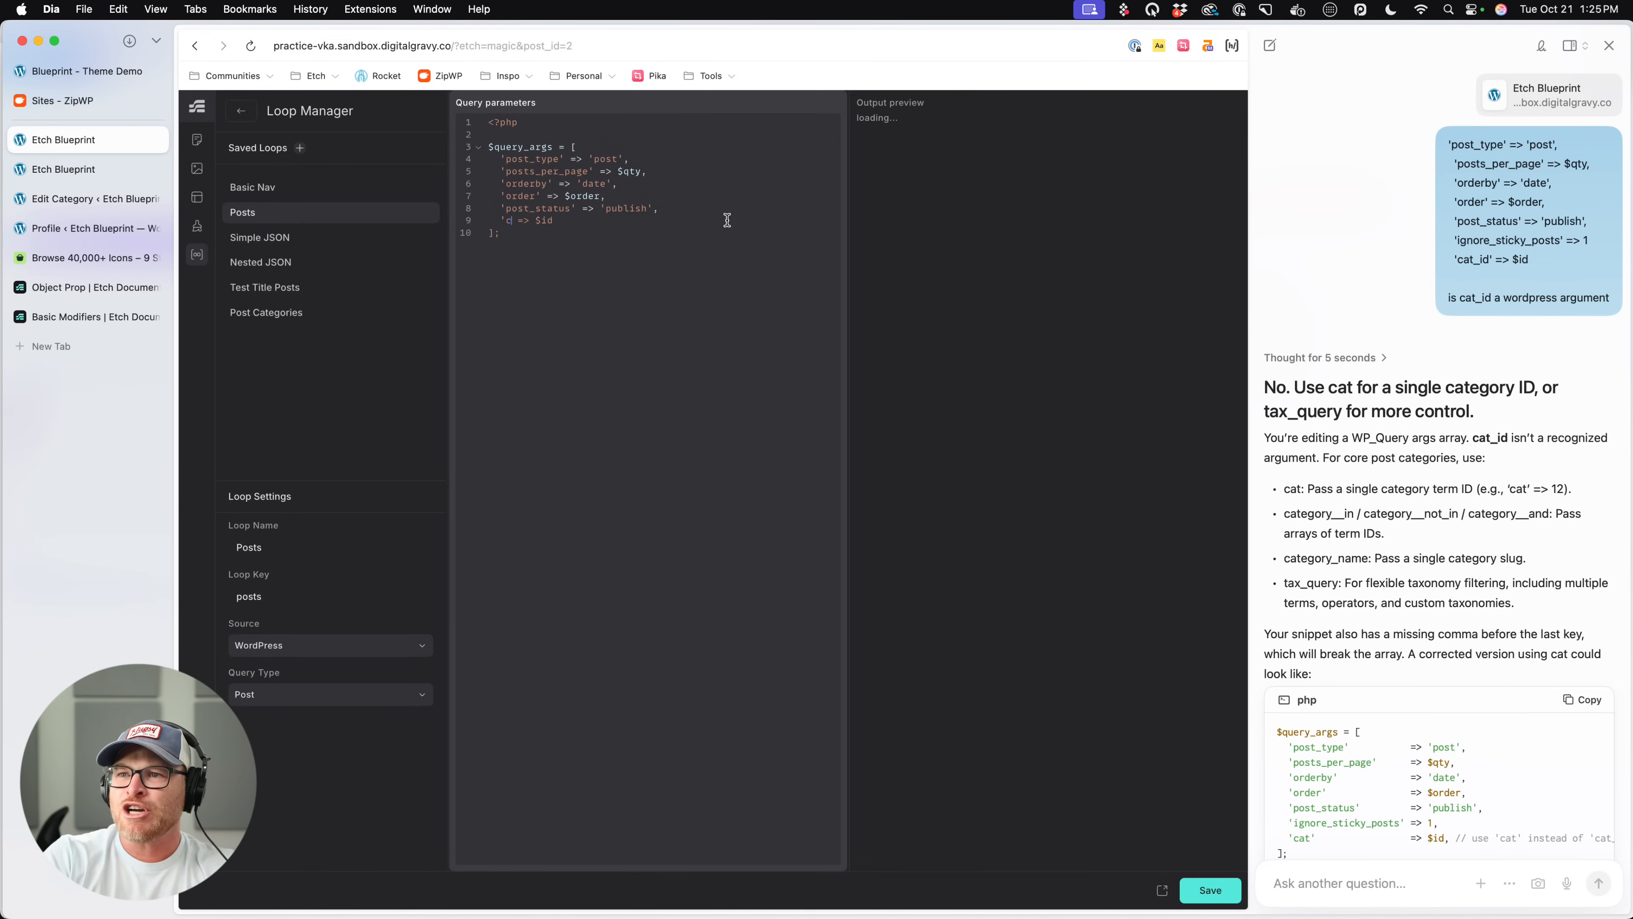
pyautogui.press('Right')
pyautogui.press('BackSpace')
pyautogui.press('BackSpace')
pyautogui.press('BackSpace')
pyautogui.write('4')
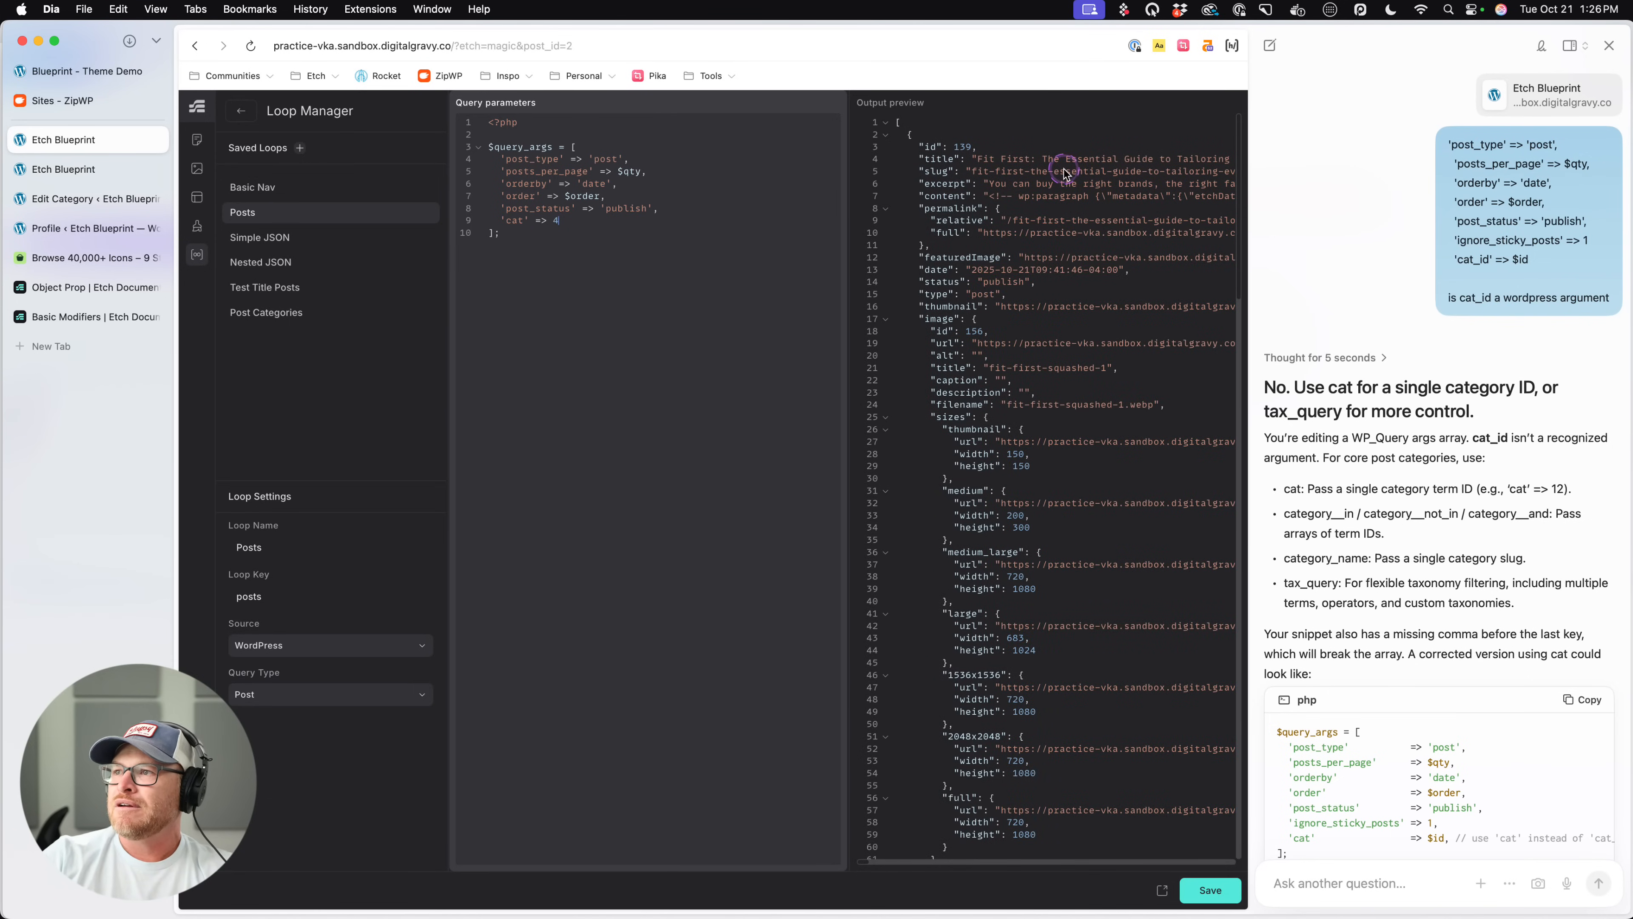
pyautogui.scroll(-15, 1067, 176)
pyautogui.scroll(15, 1065, 179)
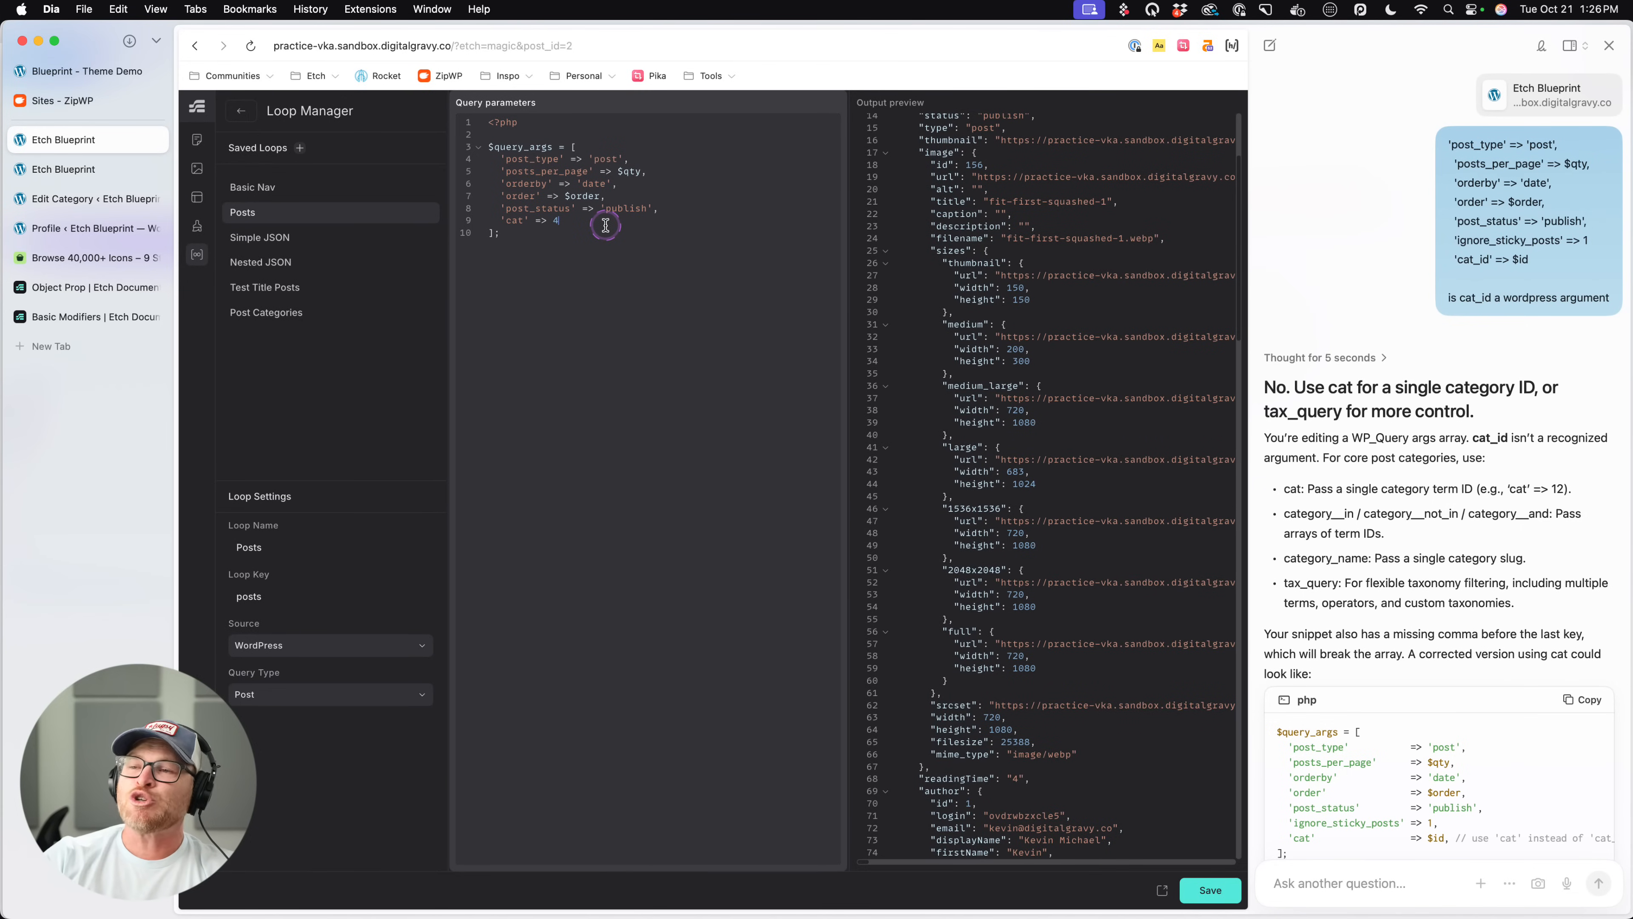
# - Set the 'cat' argument's value to $cat_id in the Posts query and look through the output preview
pyautogui.press('BackSpace')
pyautogui.write('$cat_id')
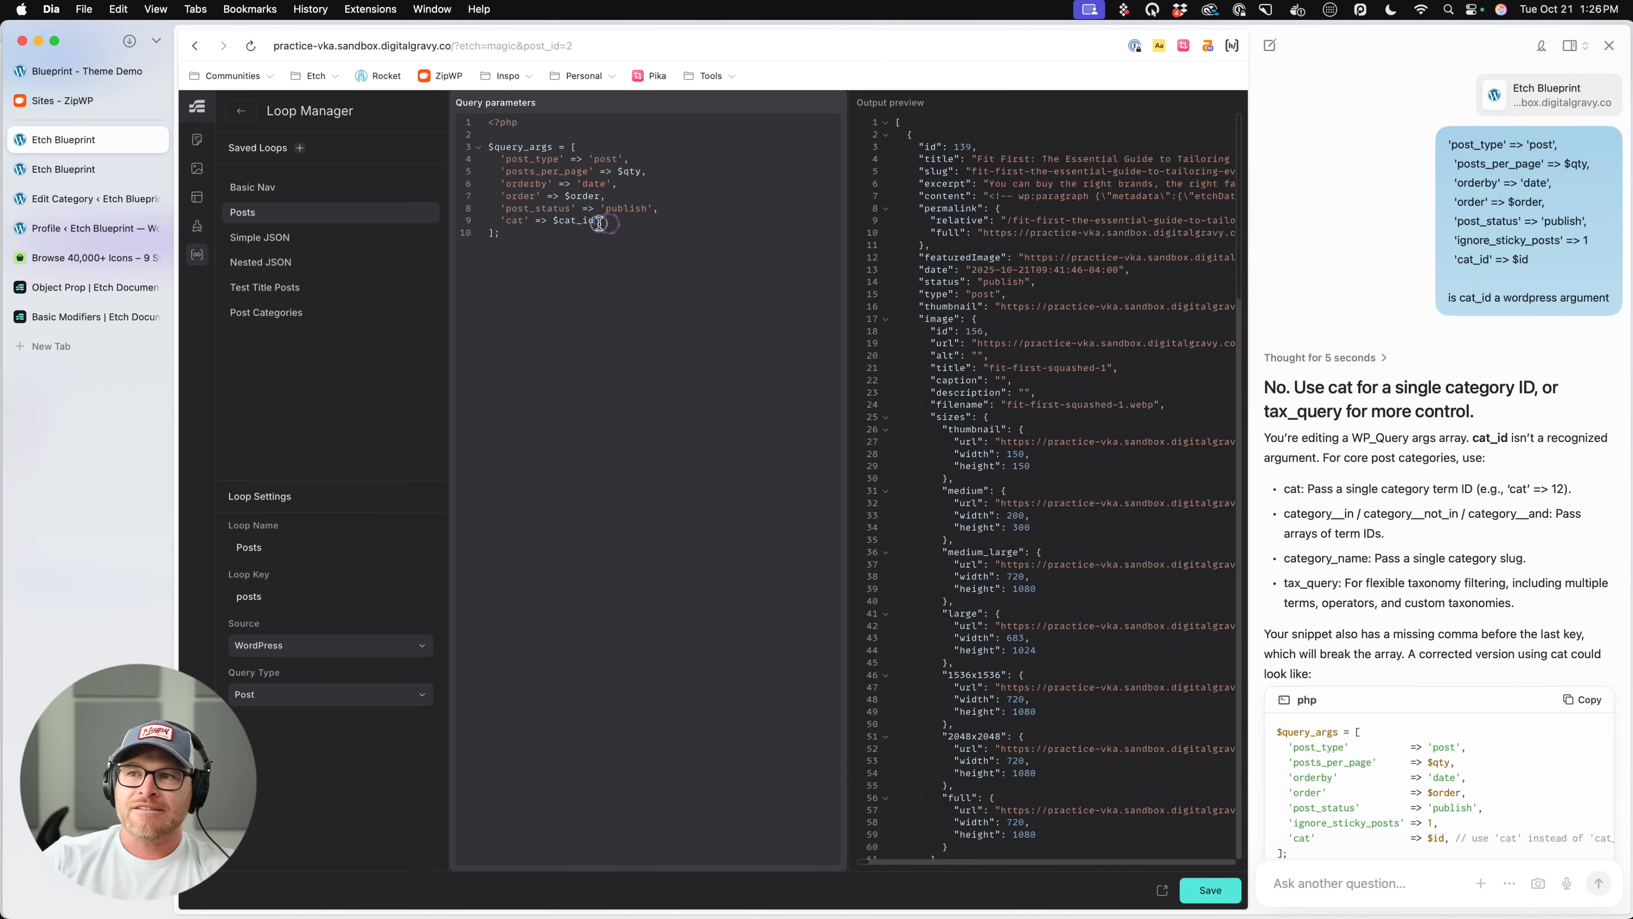
pyautogui.moveTo(599, 223); pyautogui.dragTo(554, 222)
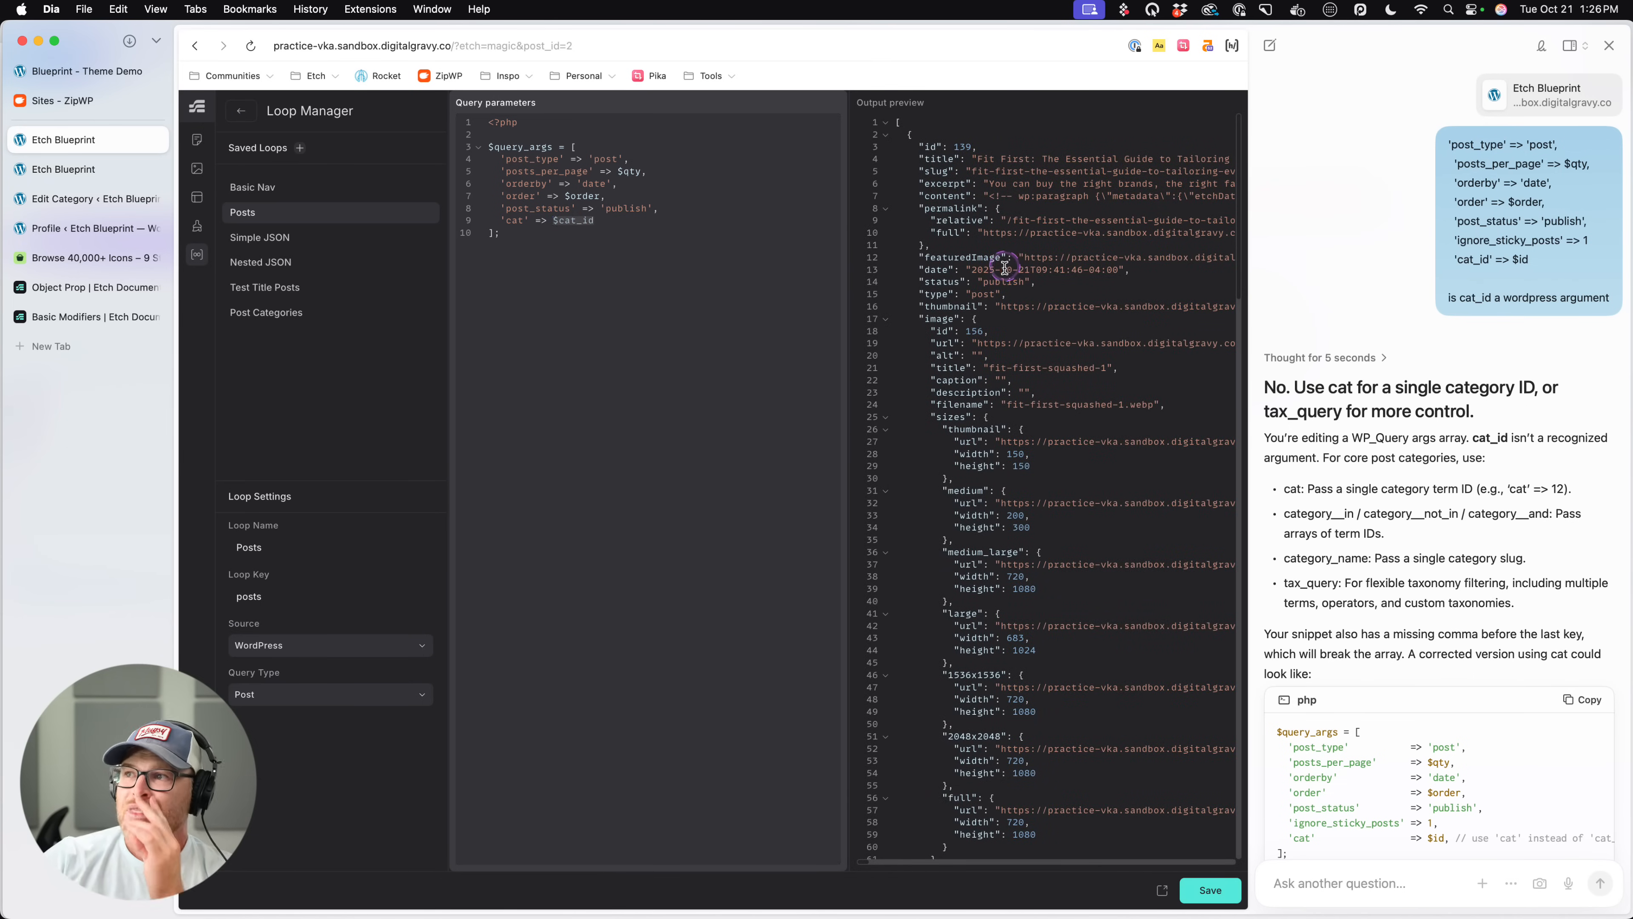
pyautogui.scroll(-15, 1005, 273)
pyautogui.scroll(3, 1005, 273)
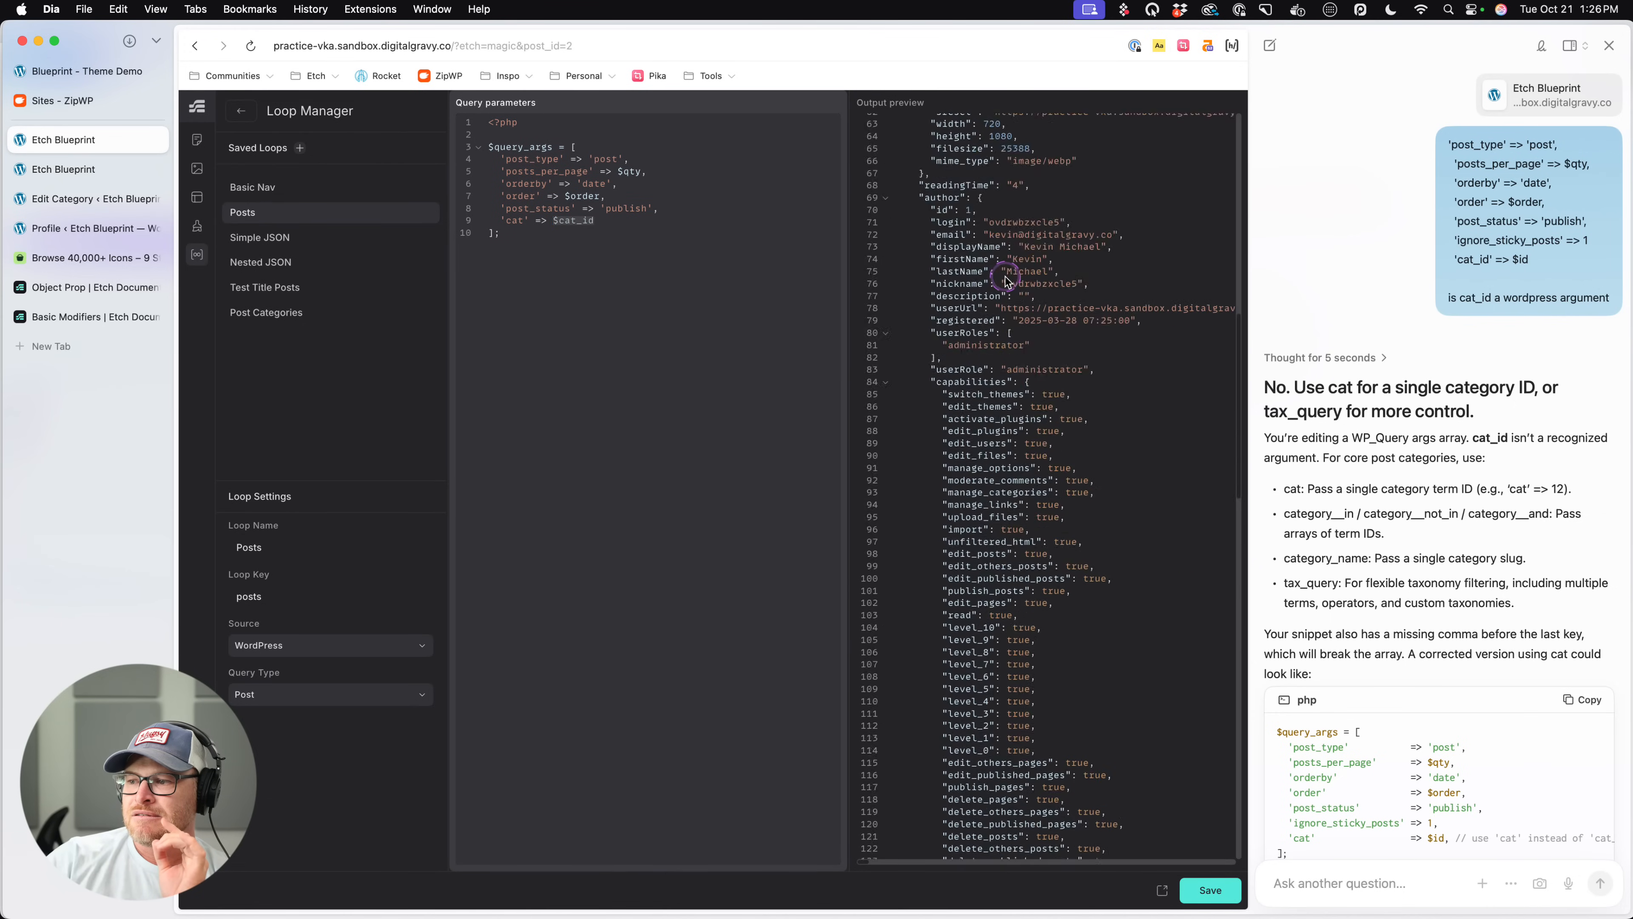
pyautogui.scroll(17, 1005, 283)
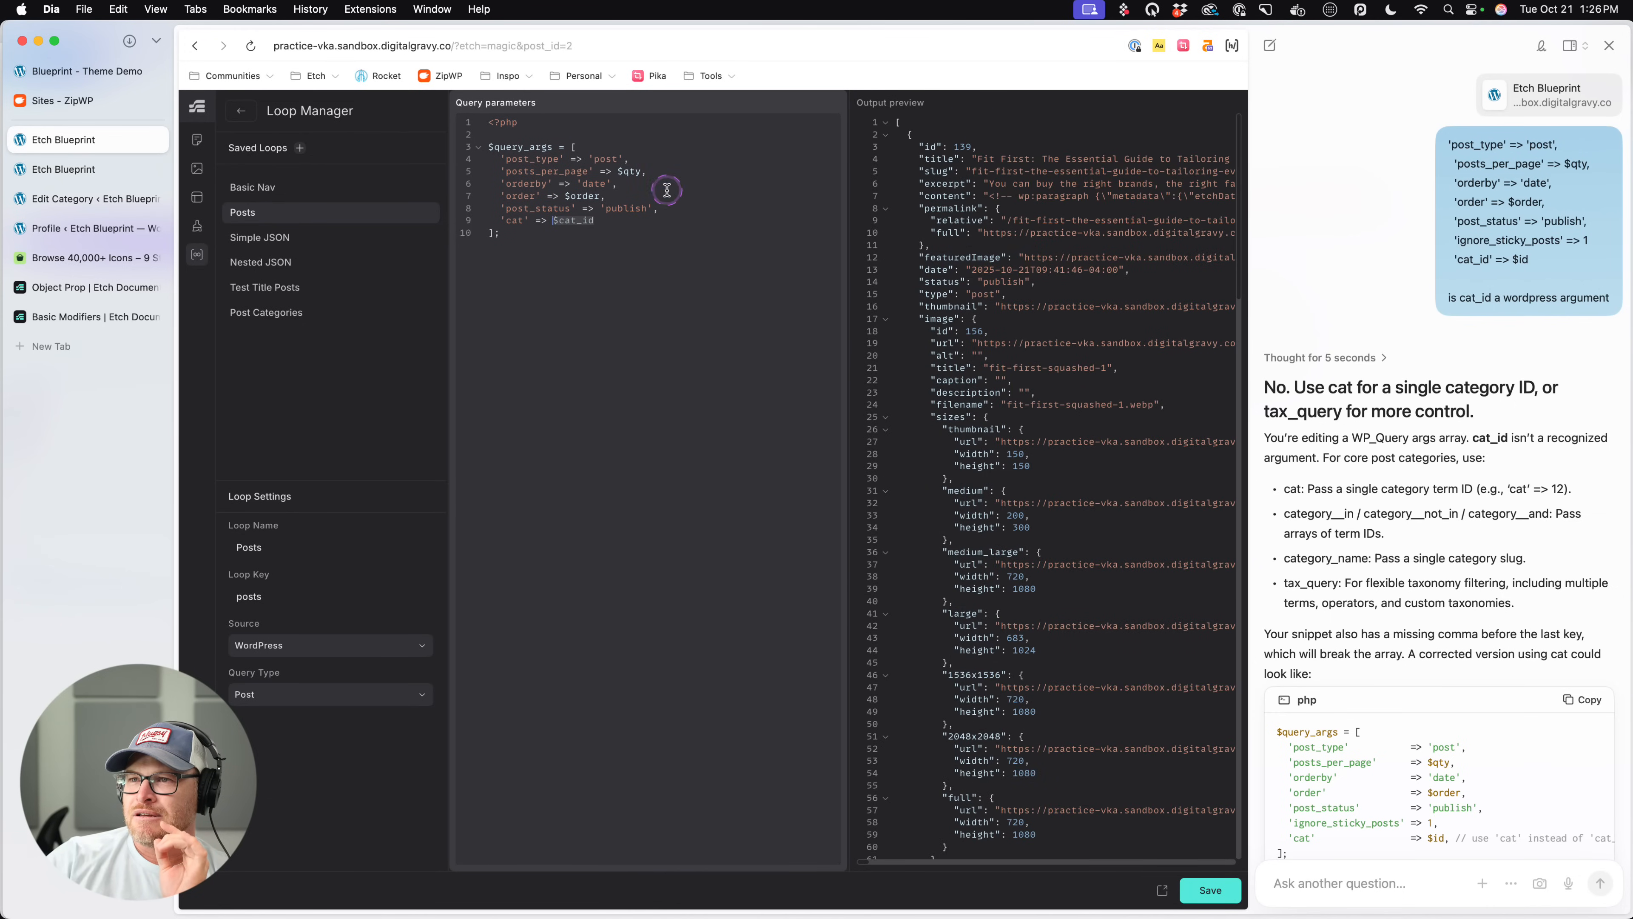
pyautogui.click(635, 220)
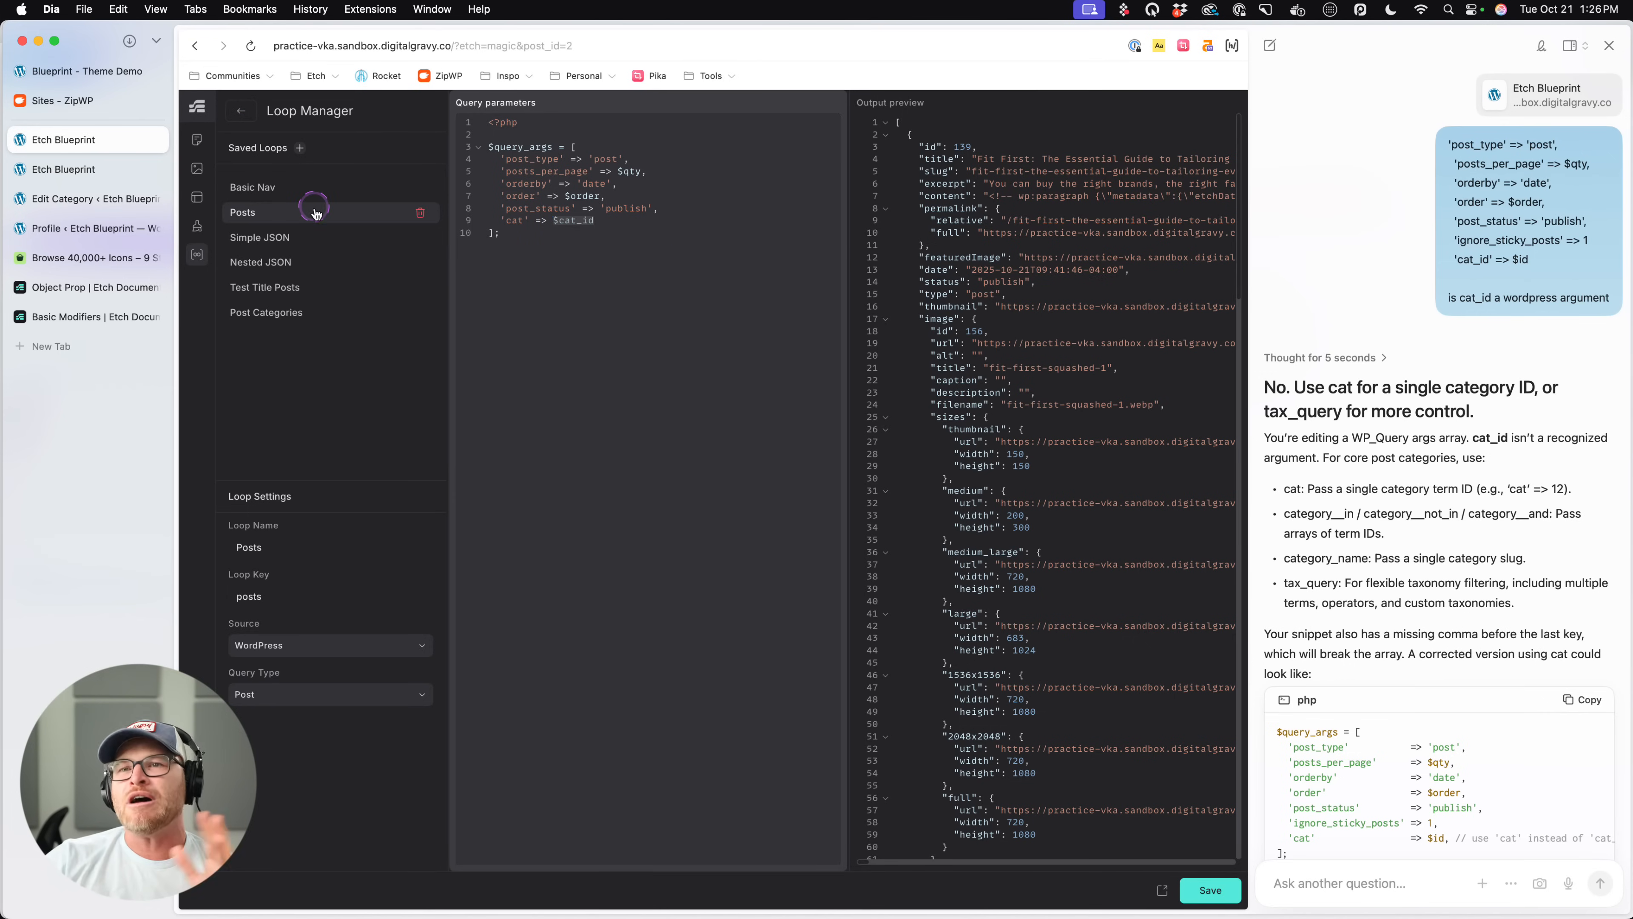
# - Return to the home page, close the AI chat, and set the nested loop inside Post Cat Card to Posts
pyautogui.click(241, 111)
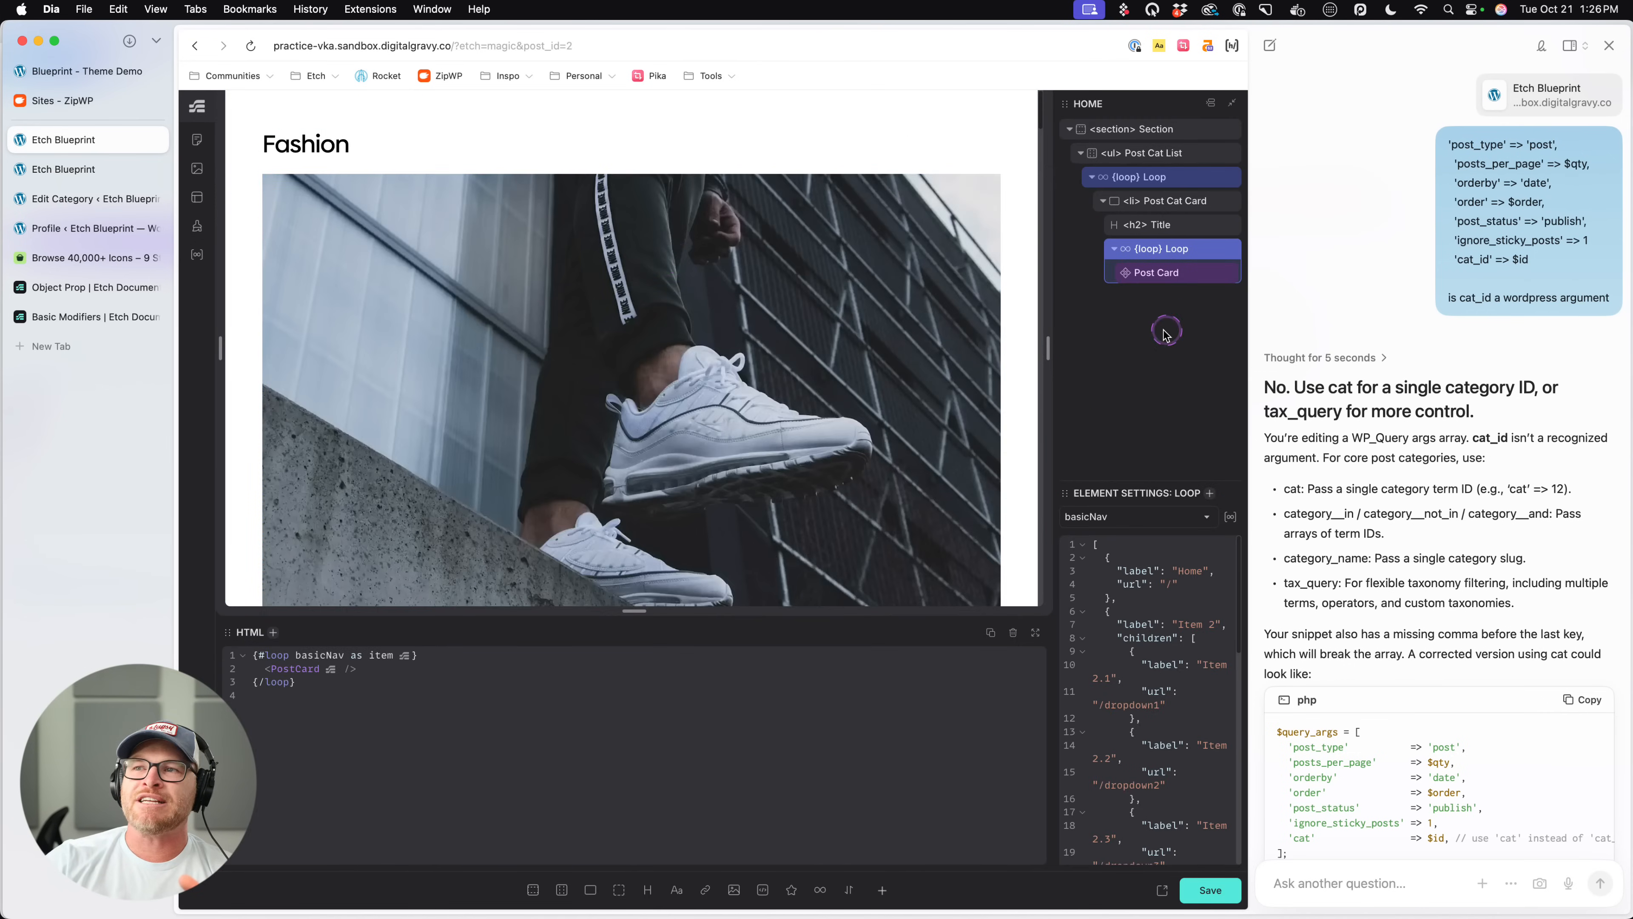
pyautogui.click(1608, 45)
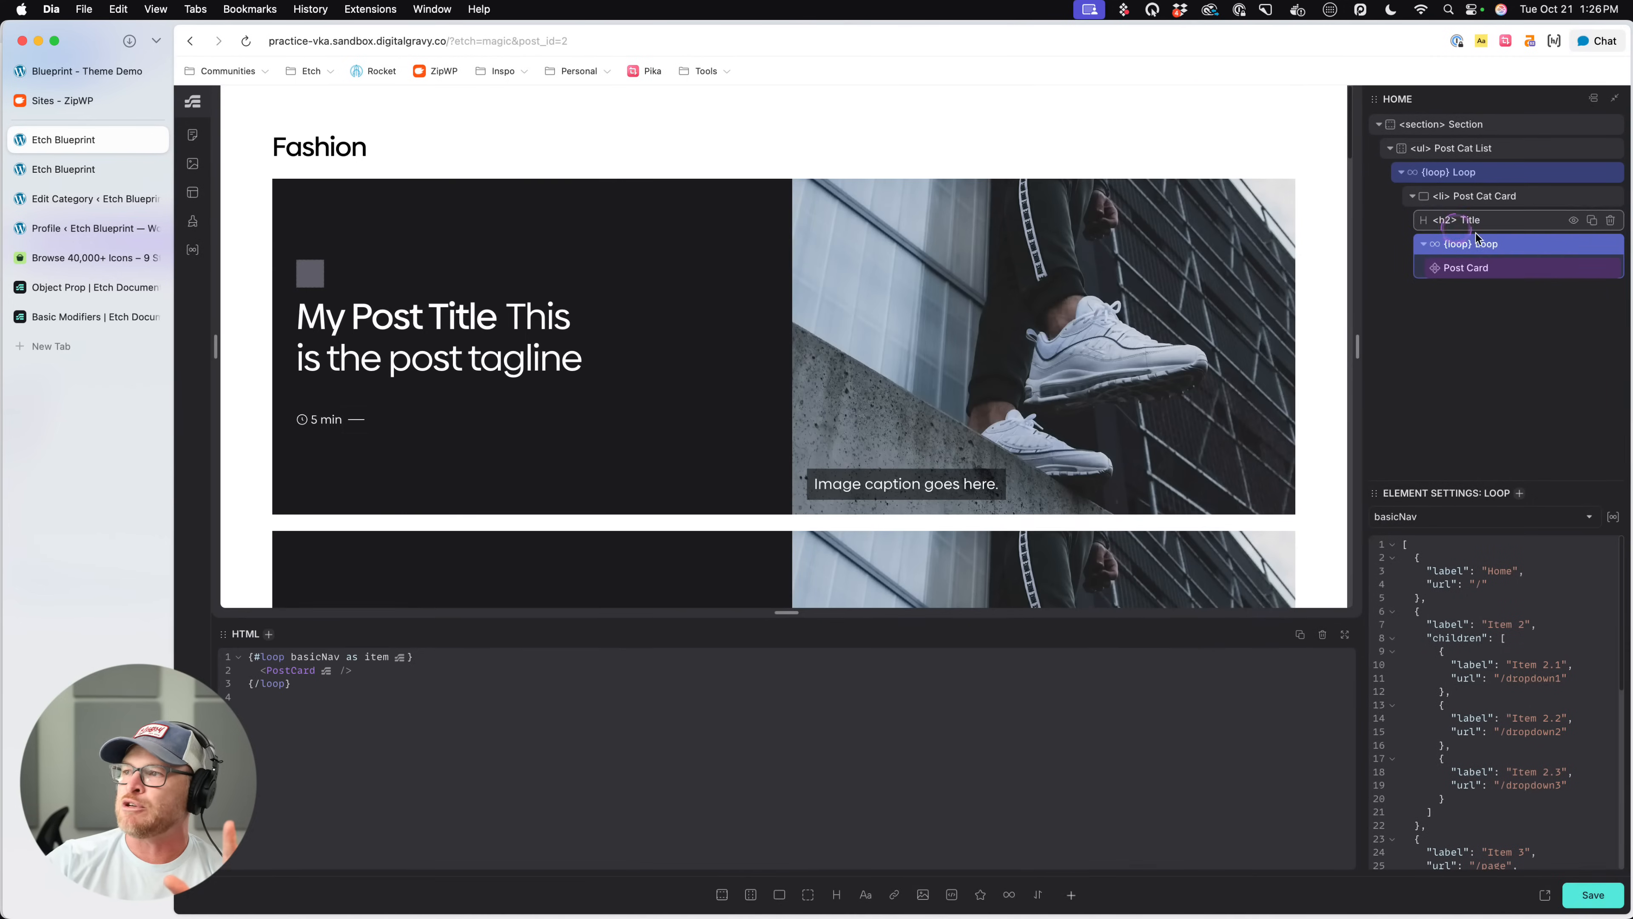
pyautogui.click(1499, 269)
pyautogui.click(1516, 247)
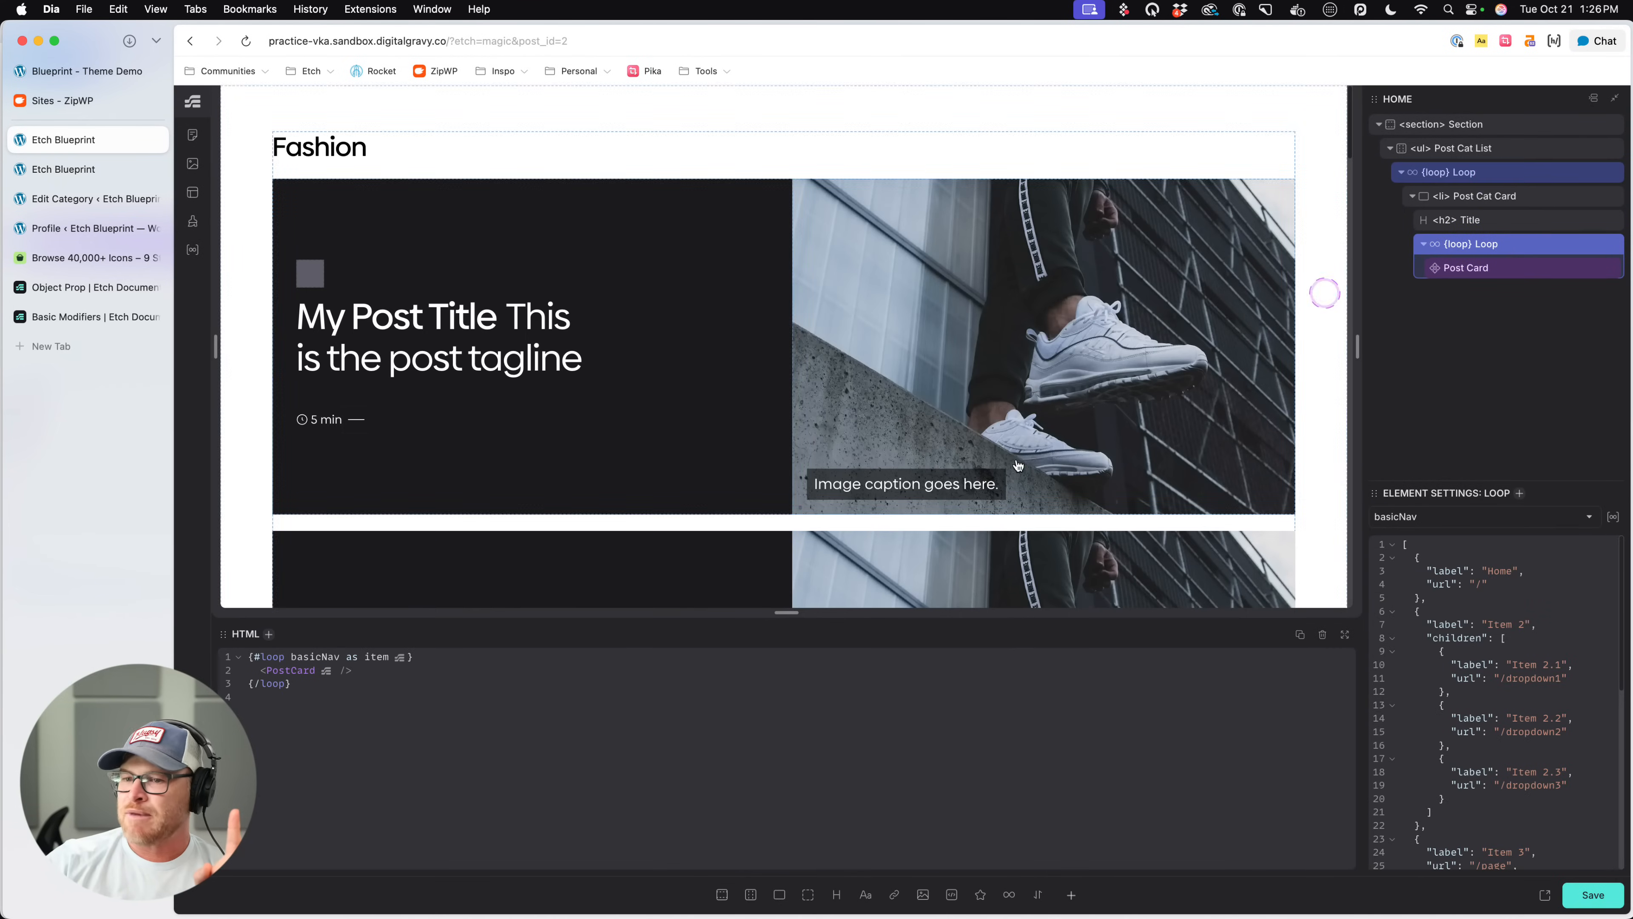
pyautogui.click(1446, 517)
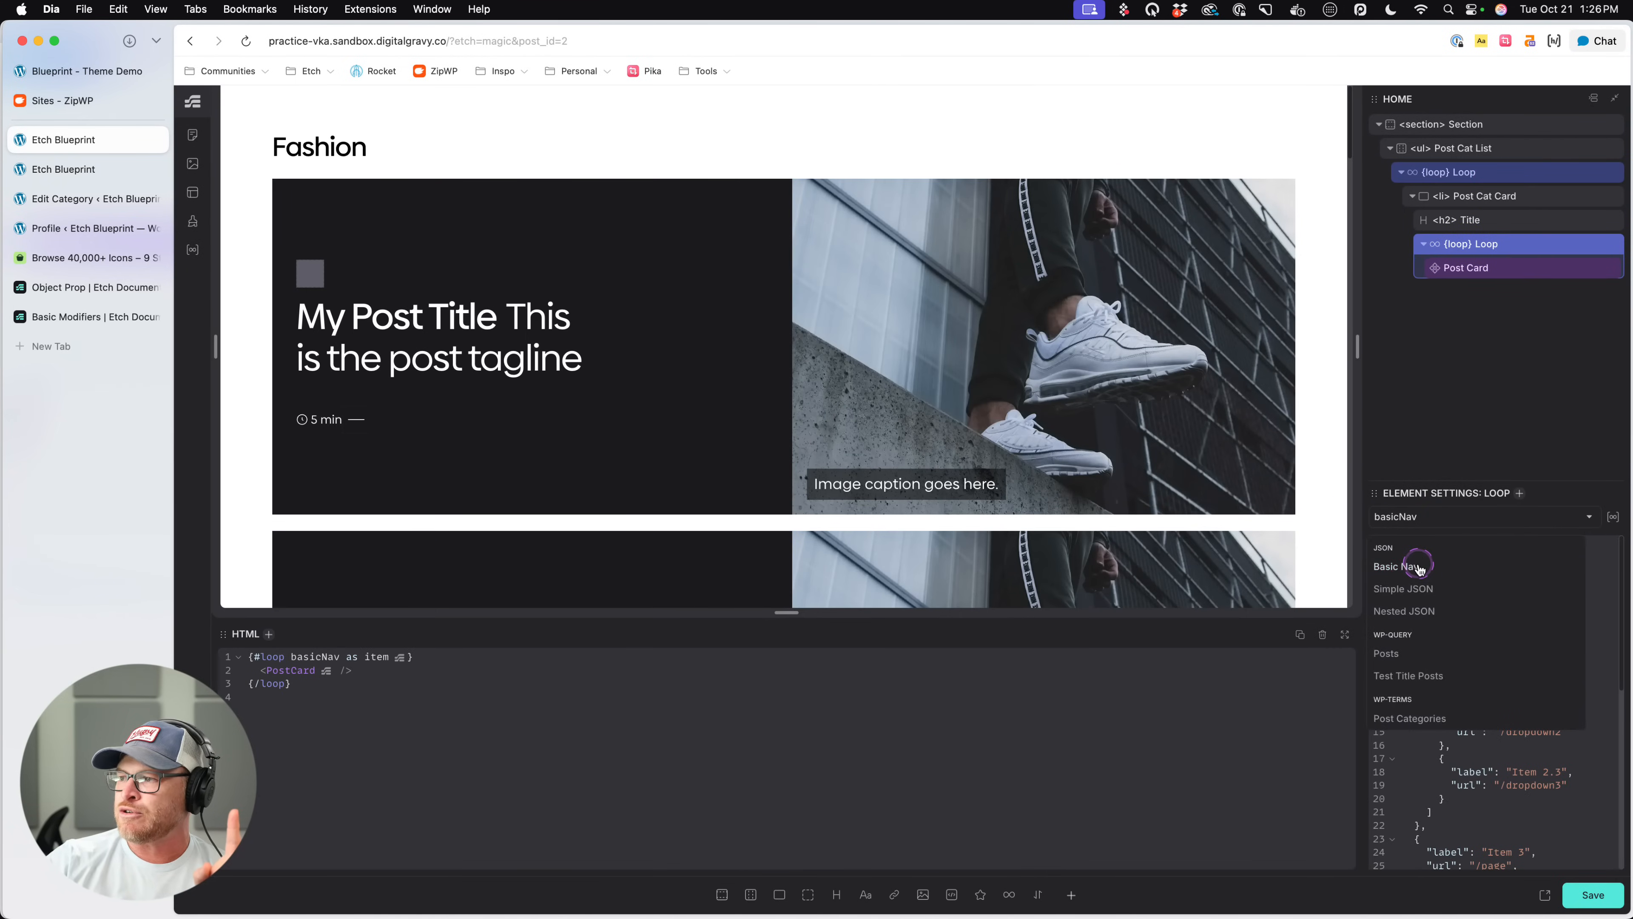
pyautogui.click(1391, 654)
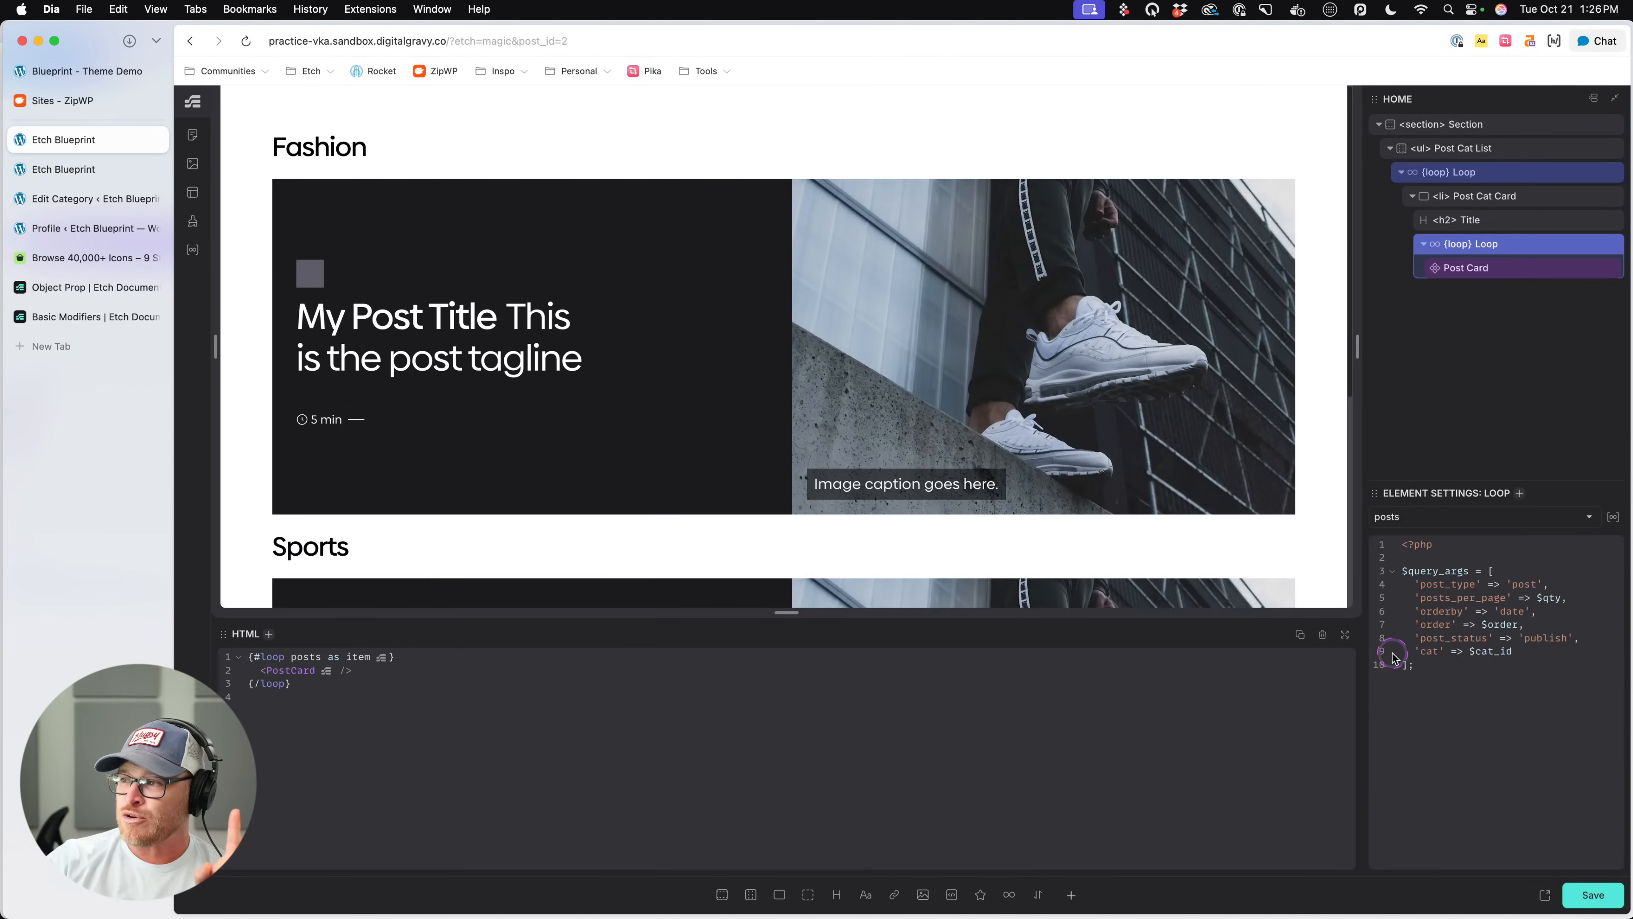
# - Add the argument $cat_id: 4 to the nested posts loop in the HTML and check the cards under both categories
pyautogui.click(322, 657)
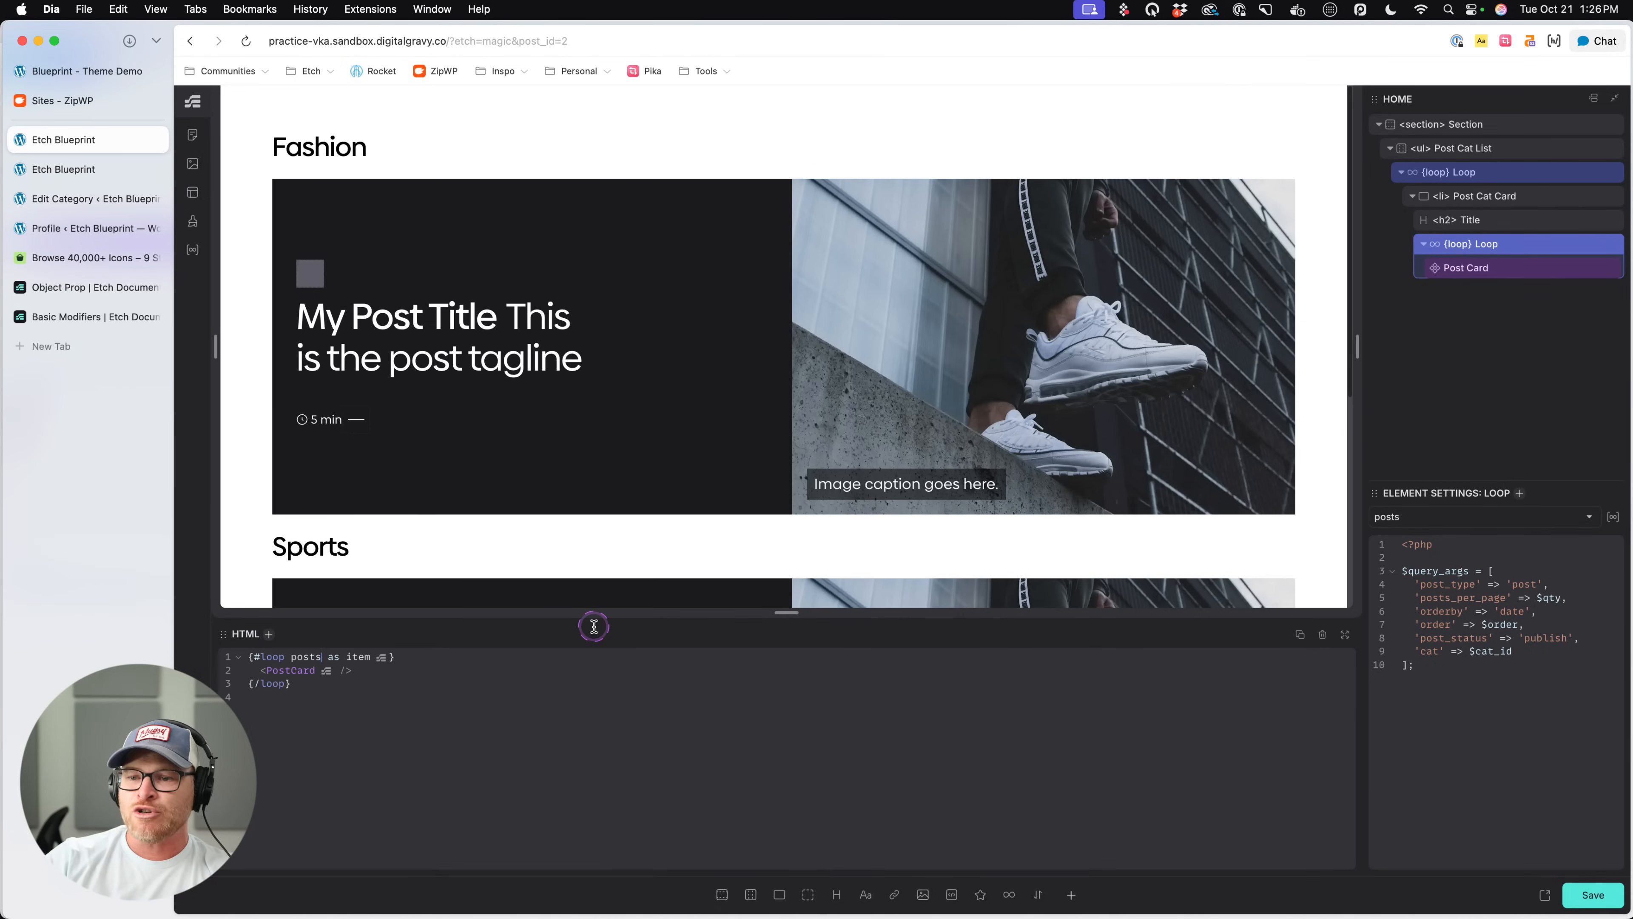
pyautogui.write('()')
pyautogui.write('$c')
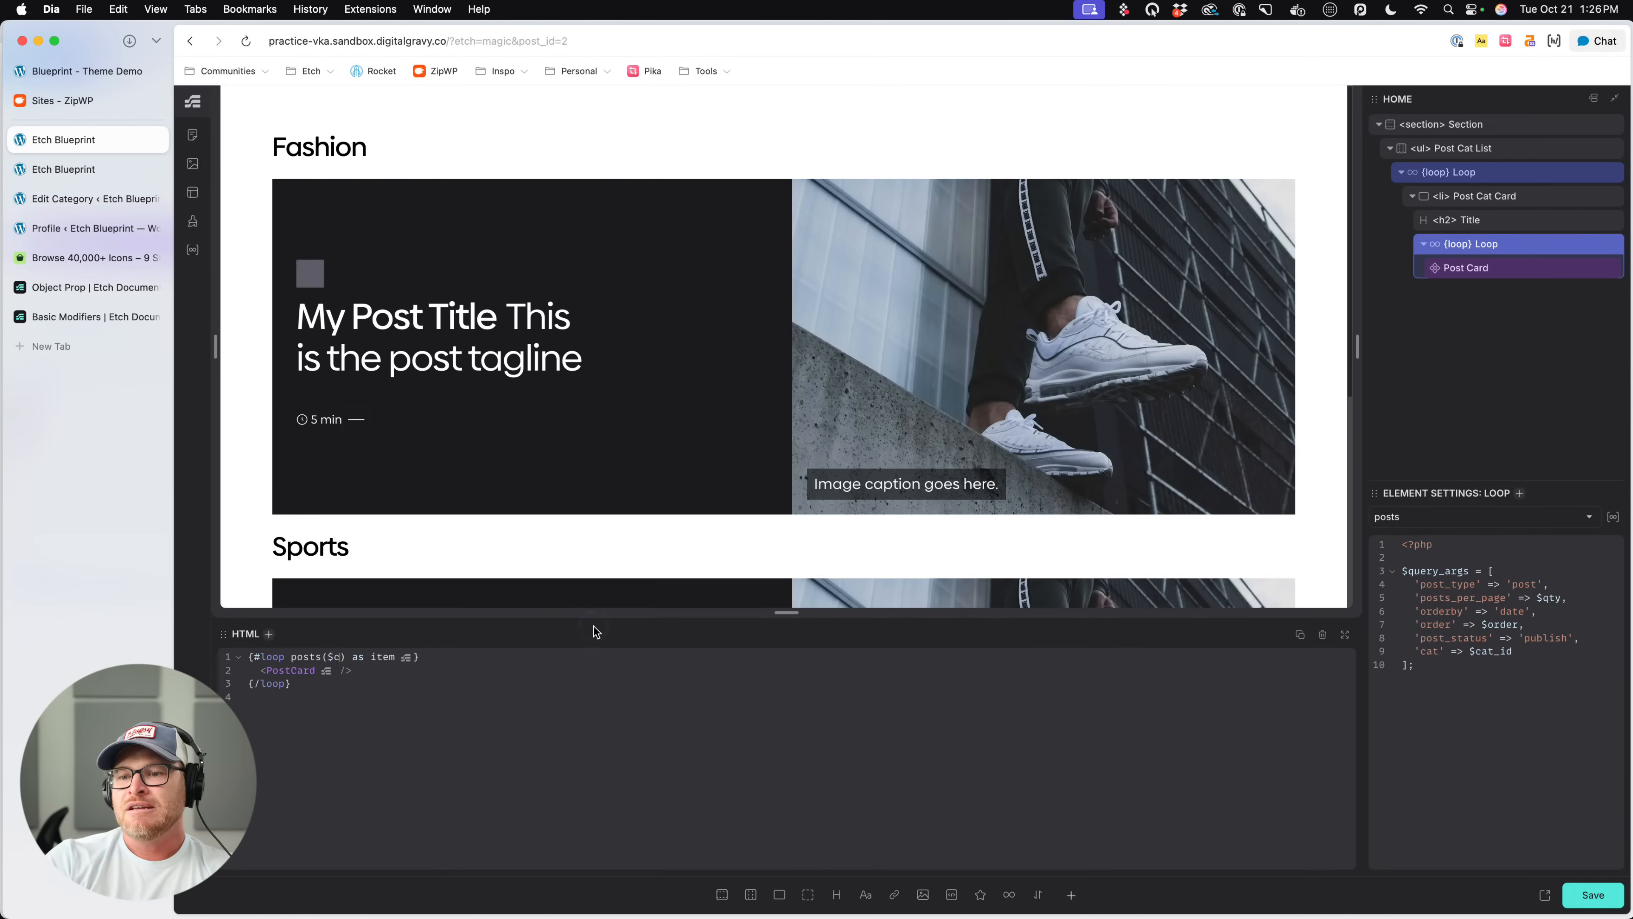
pyautogui.write('at_i')
pyautogui.write('d: 4')
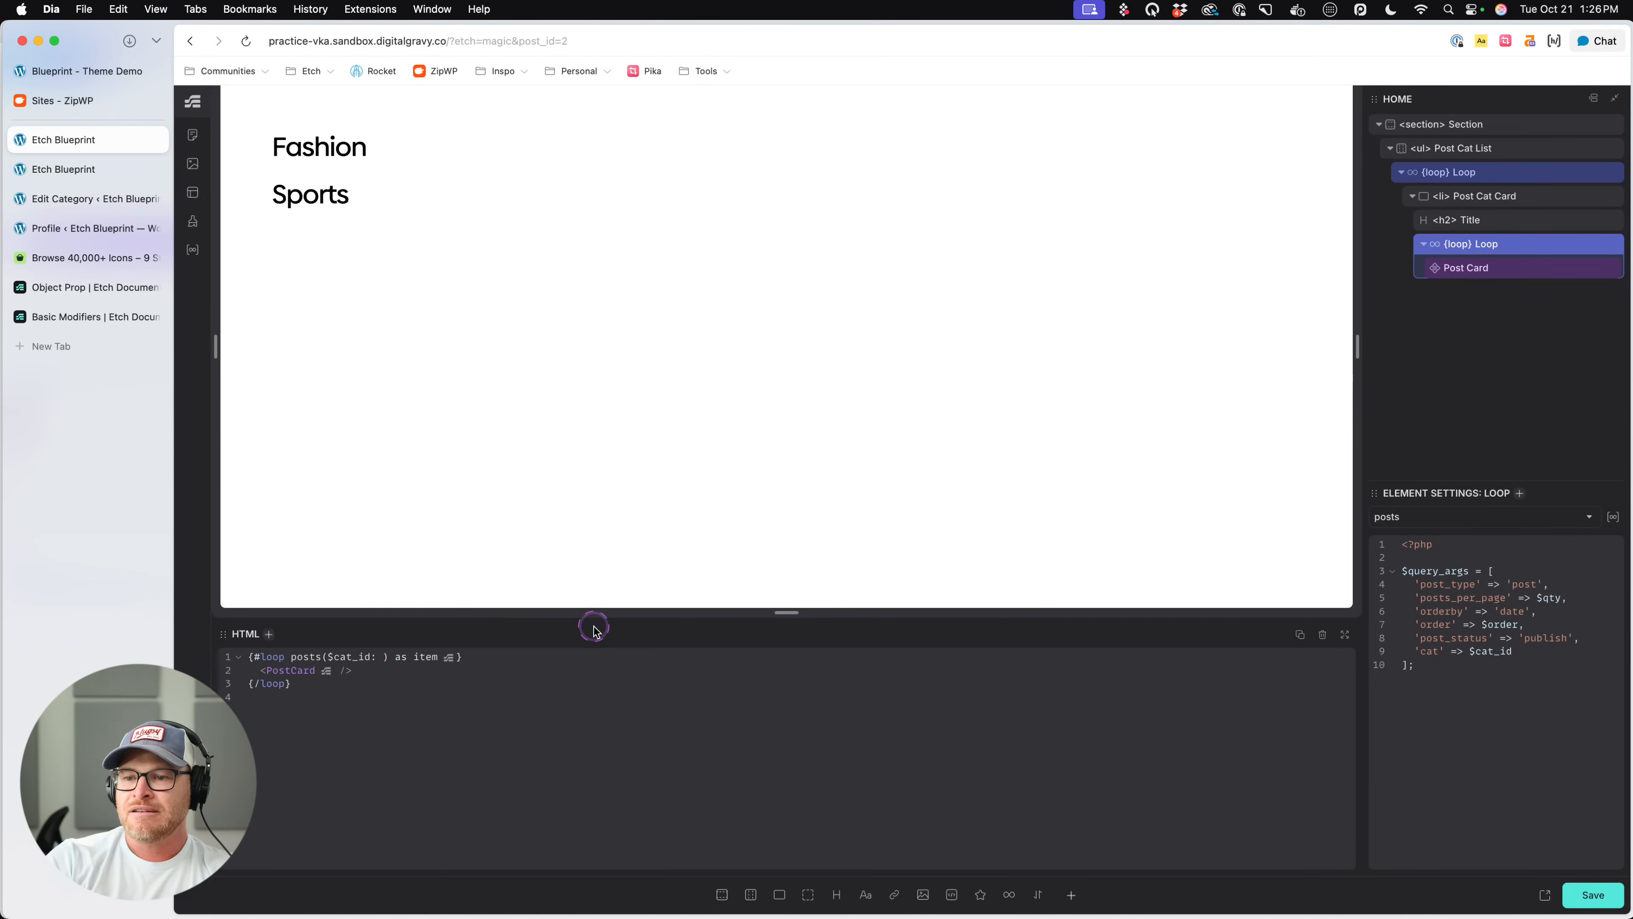
pyautogui.scroll(-5, 611, 412)
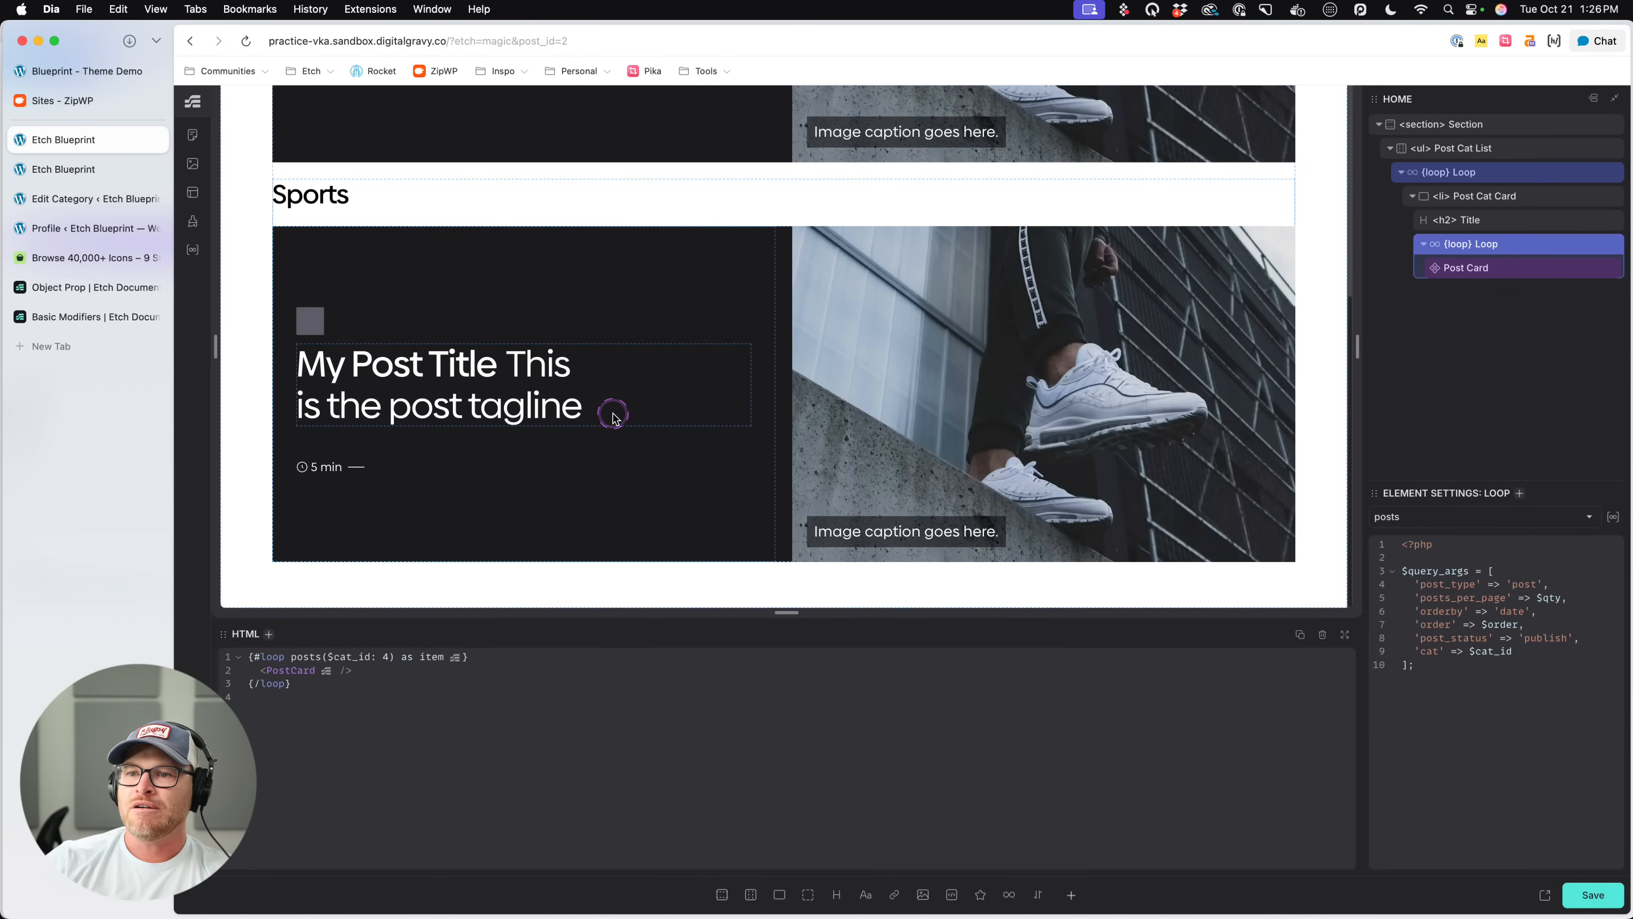
pyautogui.scroll(4, 613, 414)
pyautogui.scroll(1, 613, 414)
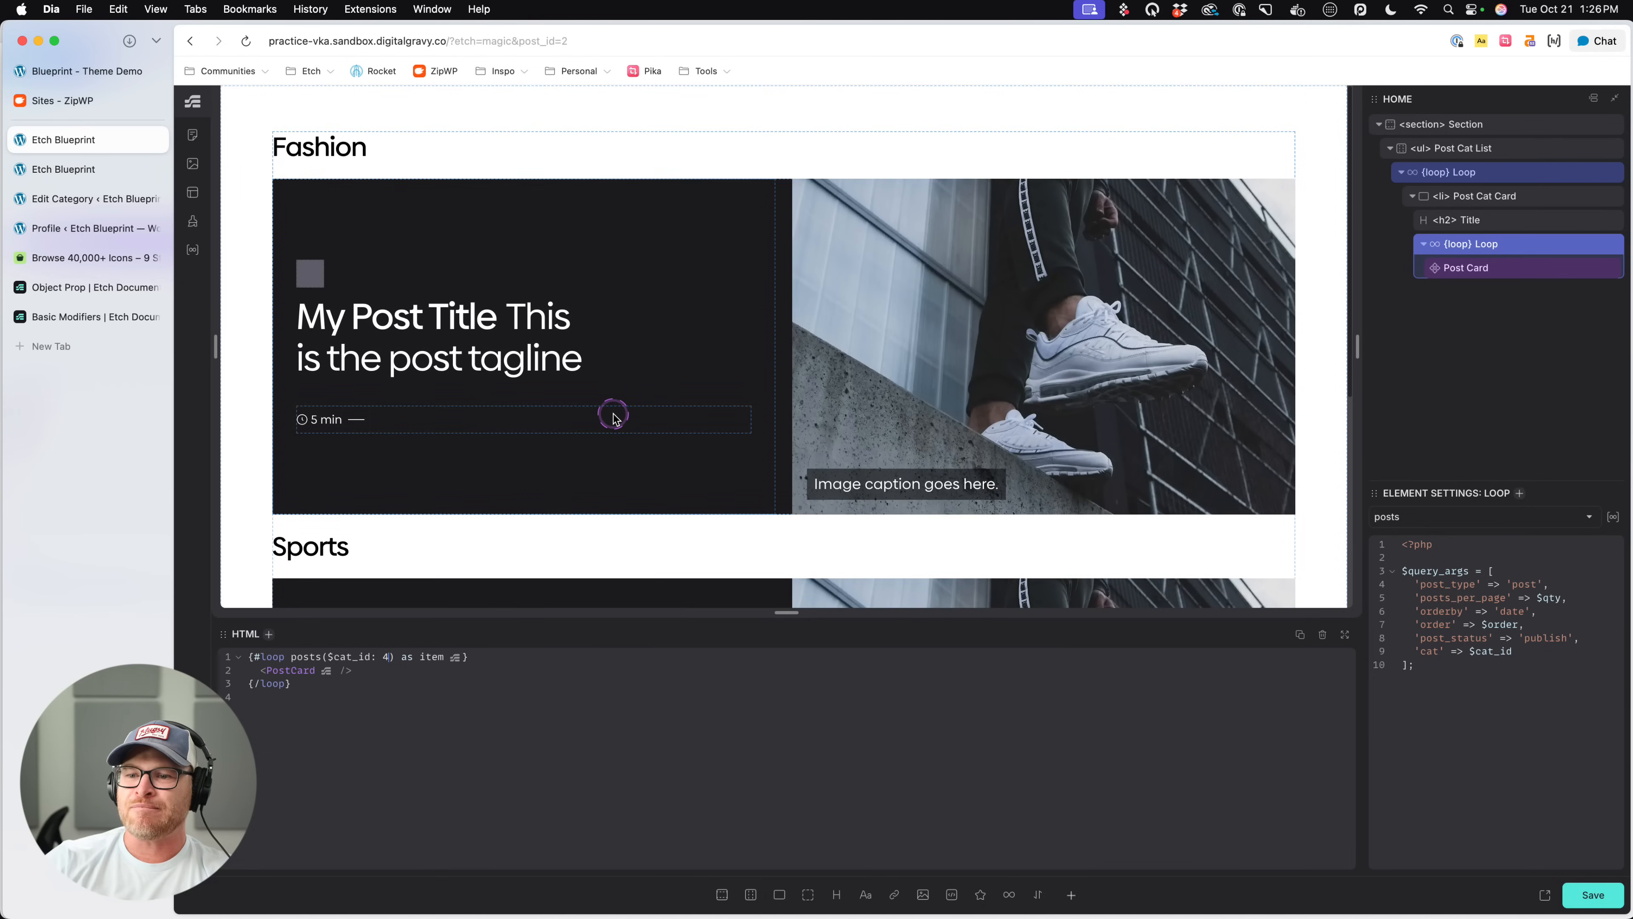
# - Set the Post Card's source to {item}, compare the cards under both category headings, and save the page
pyautogui.click(1508, 285)
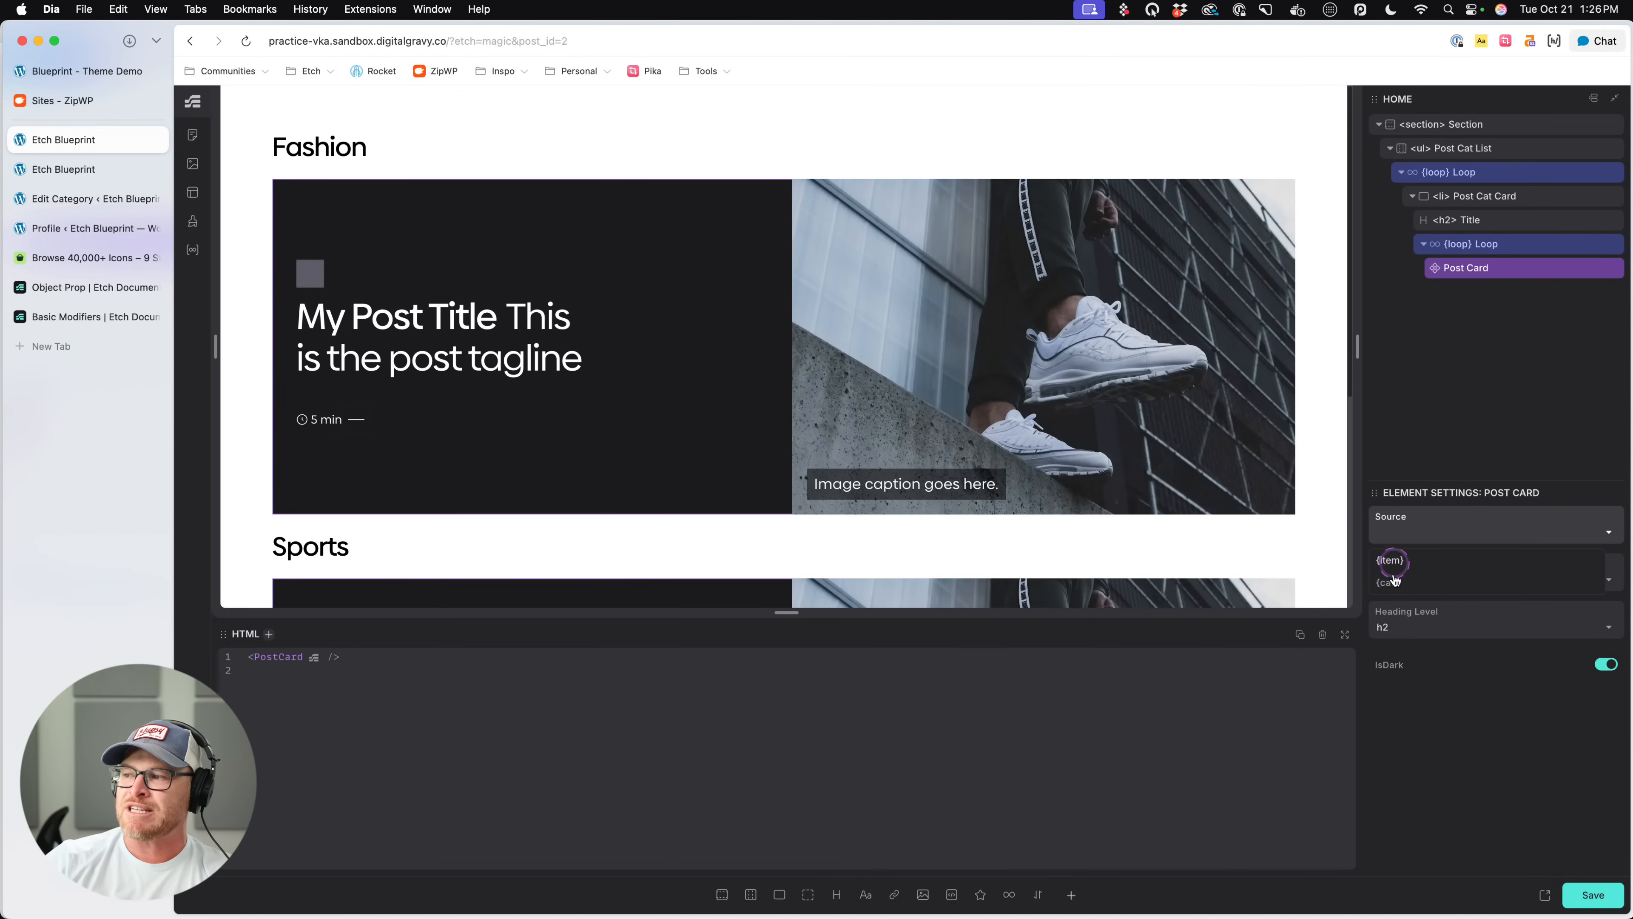
pyautogui.click(1399, 560)
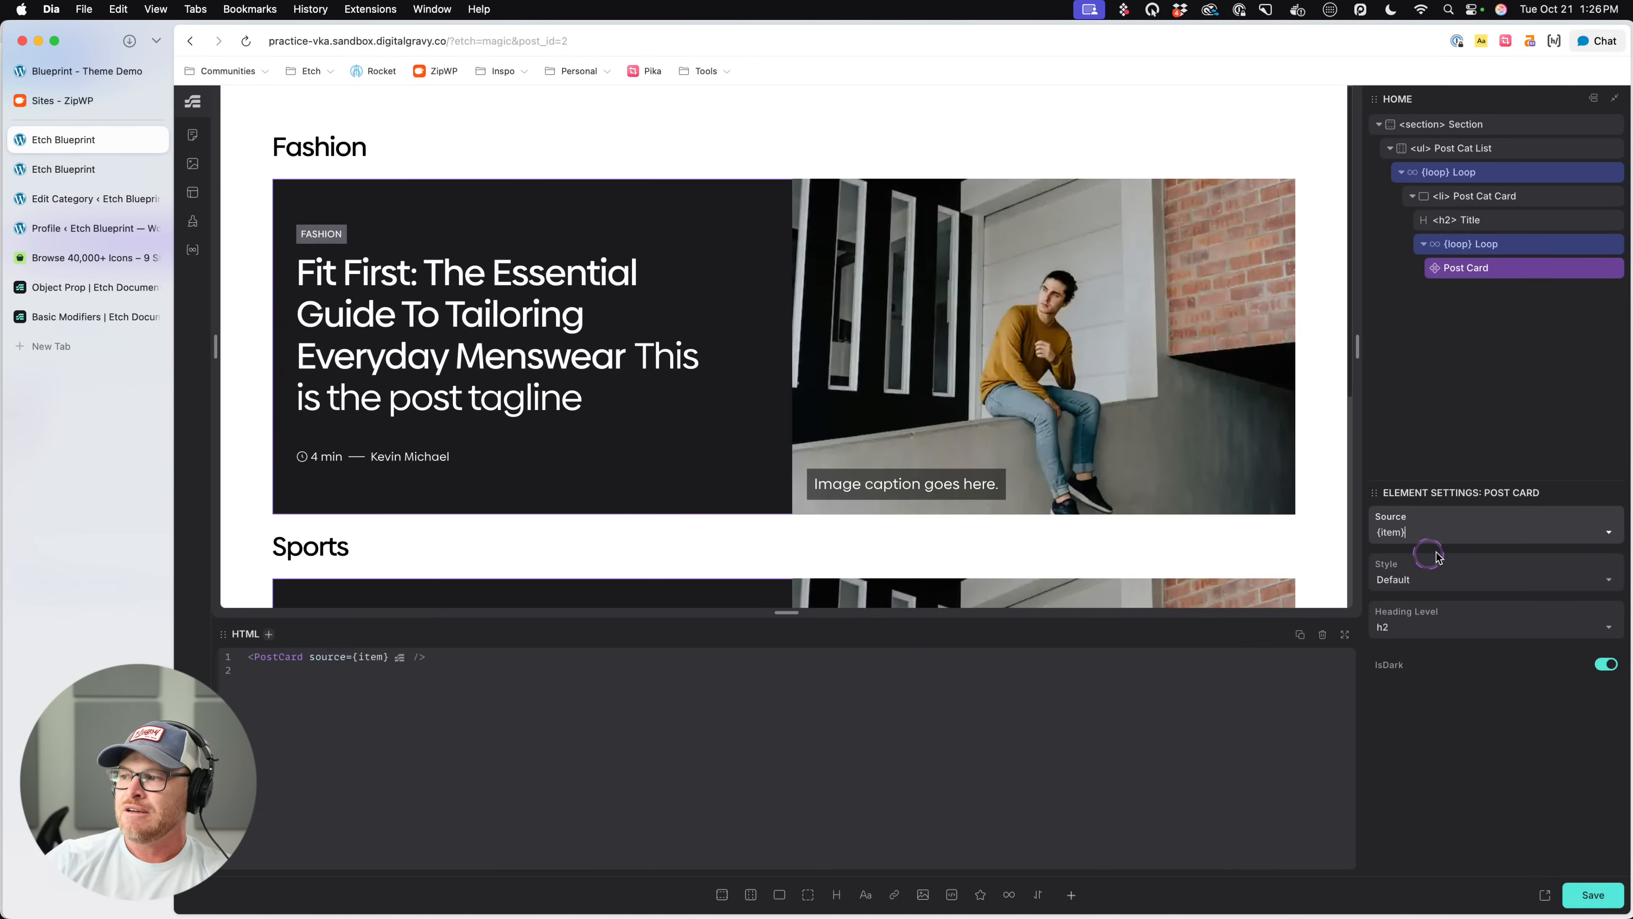
pyautogui.click(1478, 244)
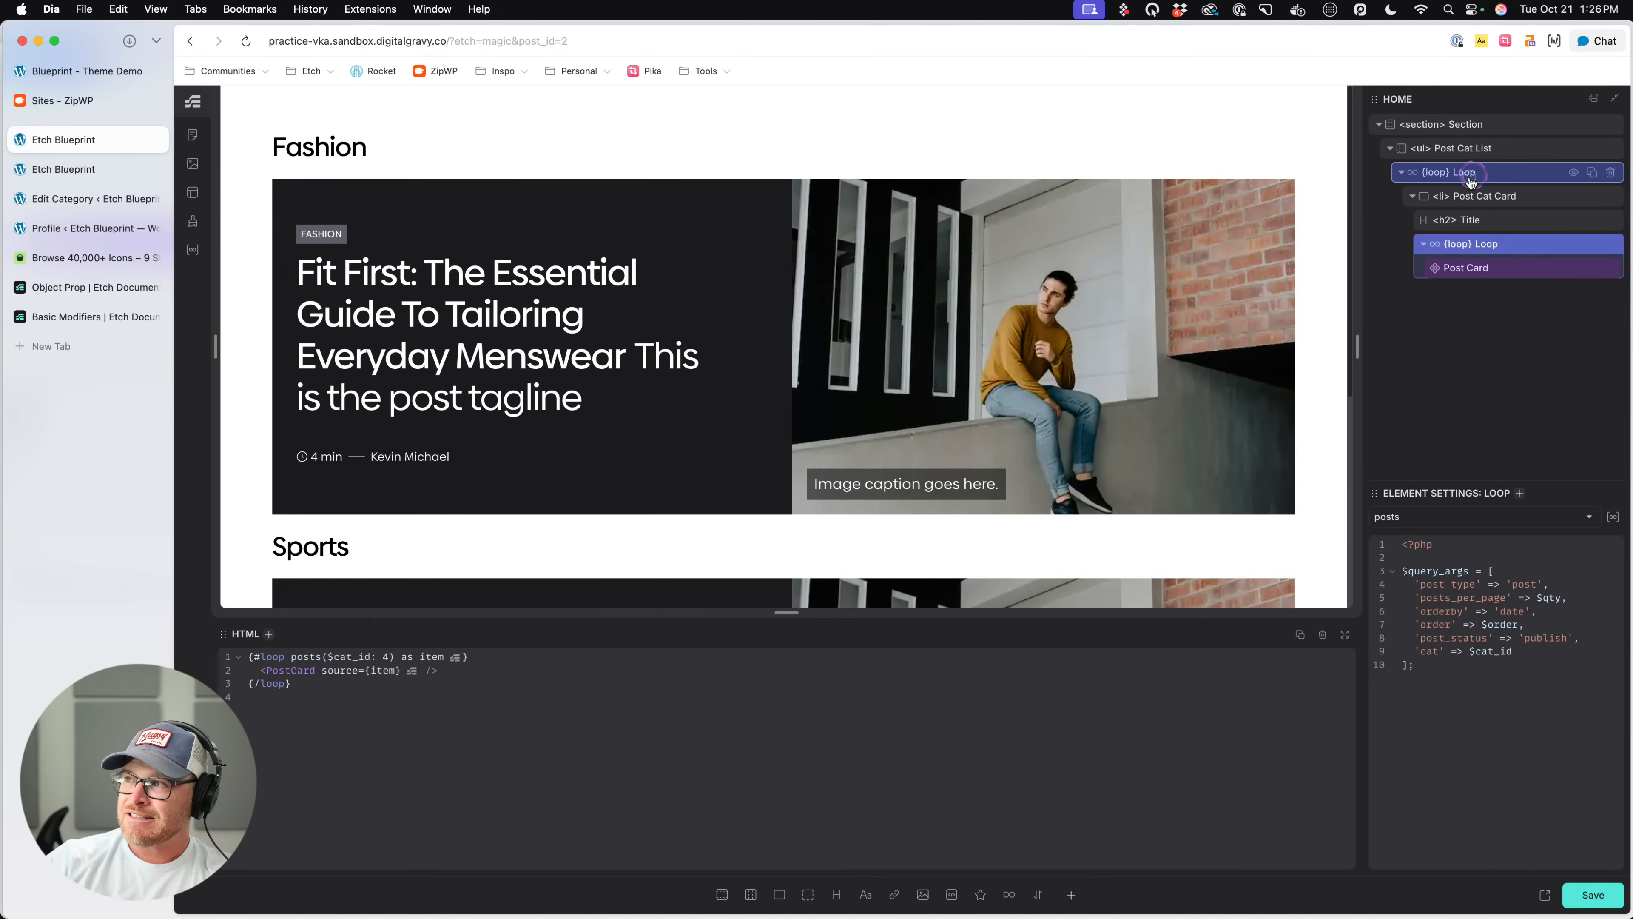
pyautogui.click(1450, 172)
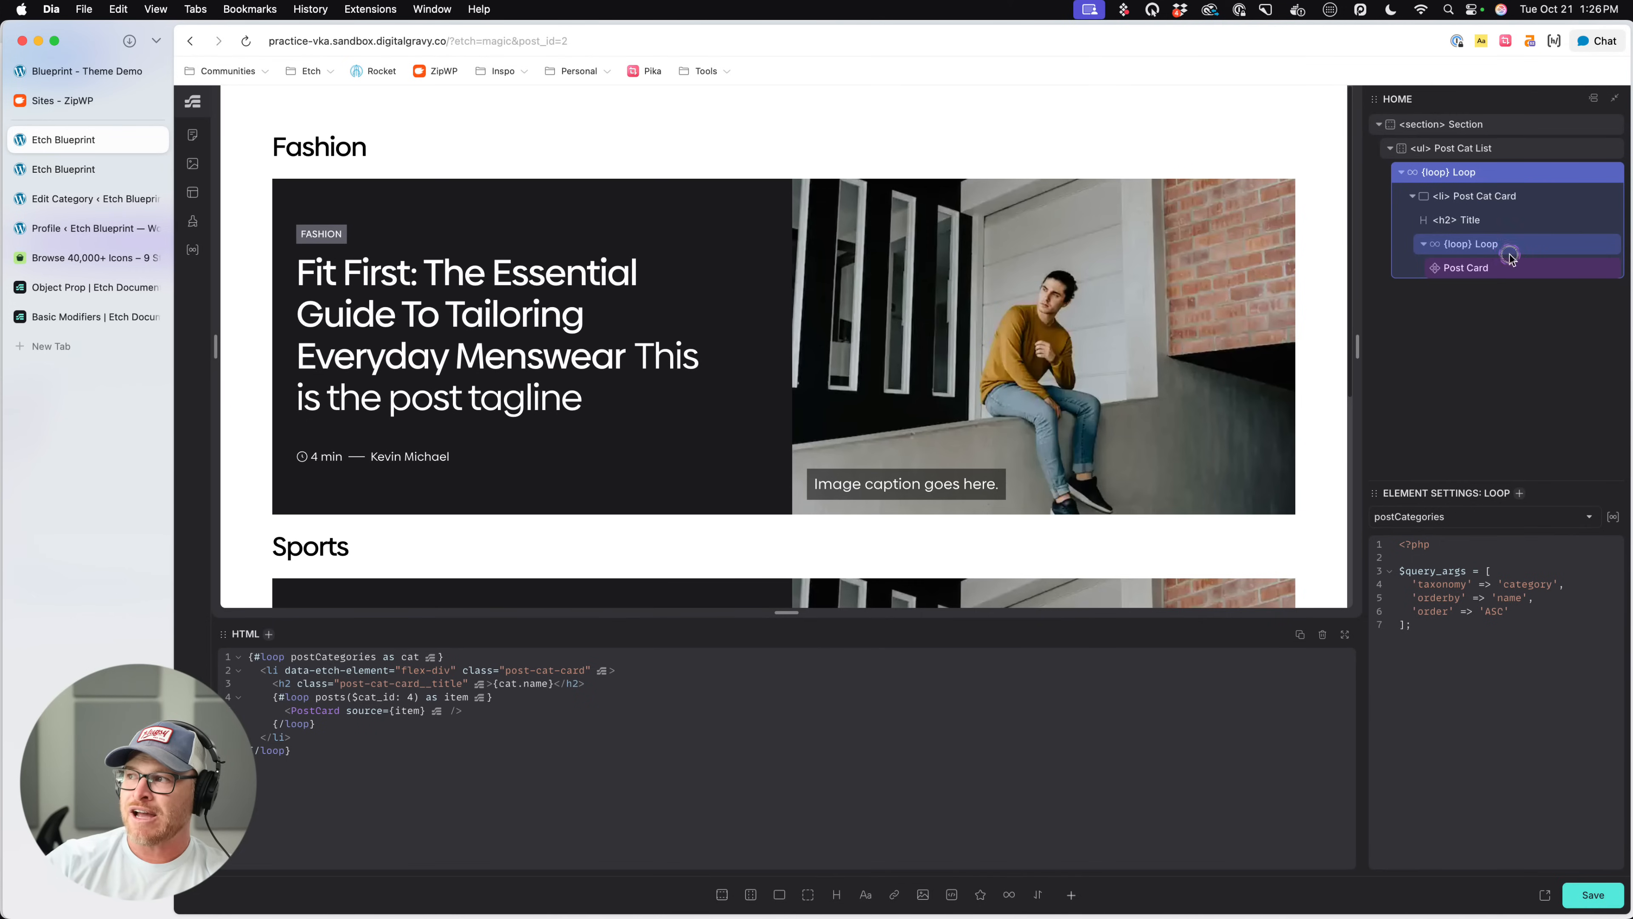
pyautogui.click(1498, 267)
pyautogui.click(1433, 531)
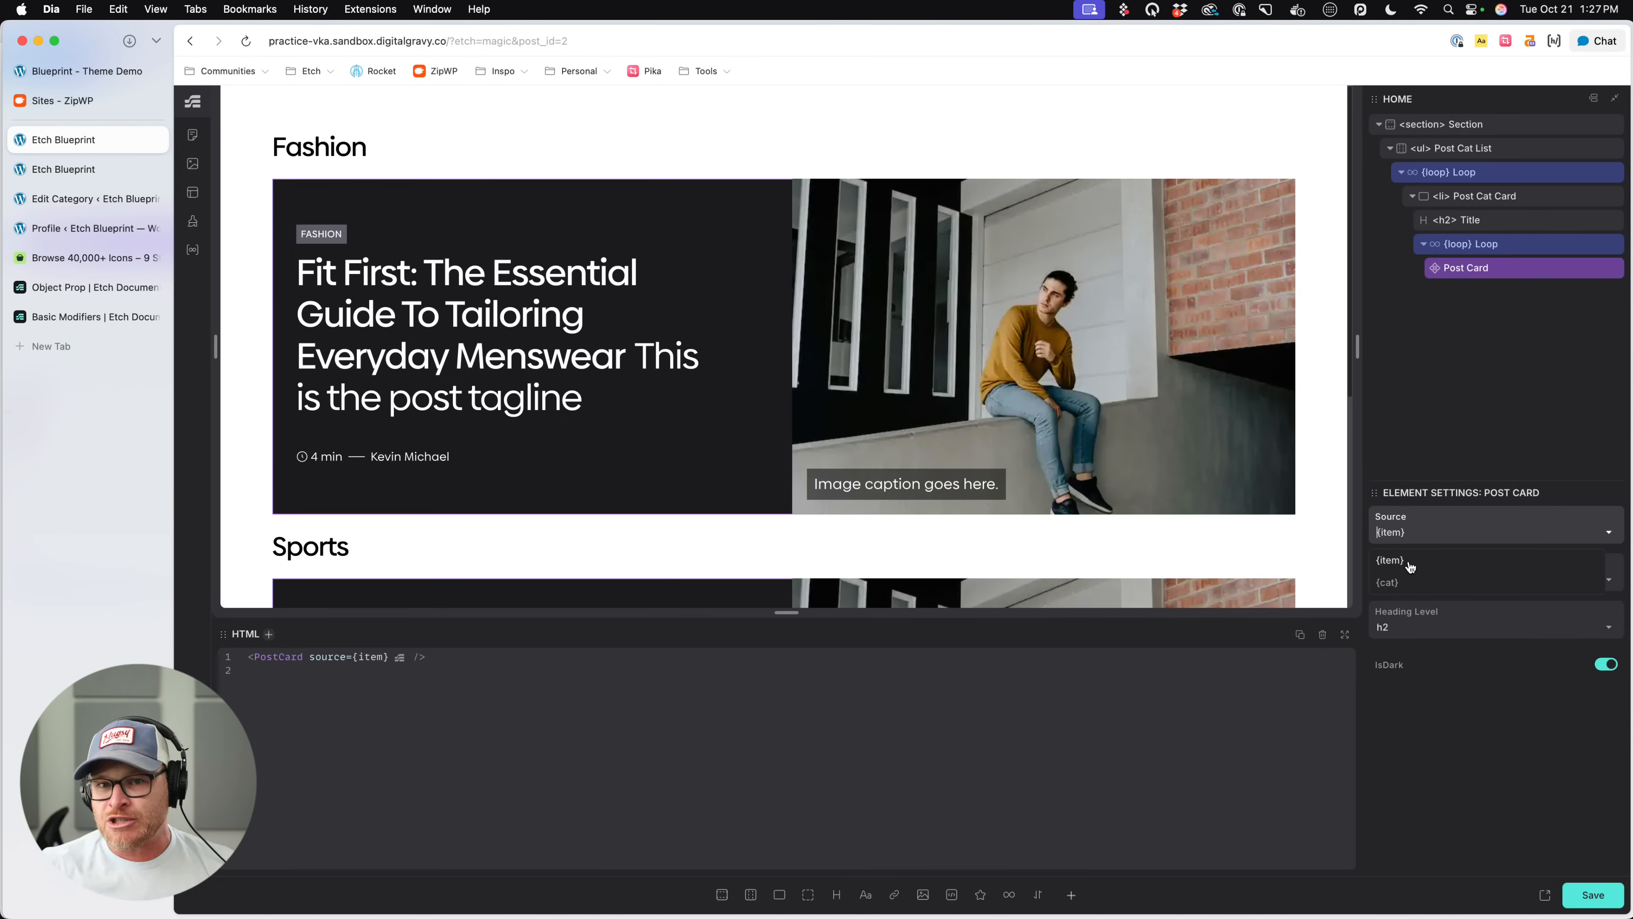
pyautogui.click(1410, 563)
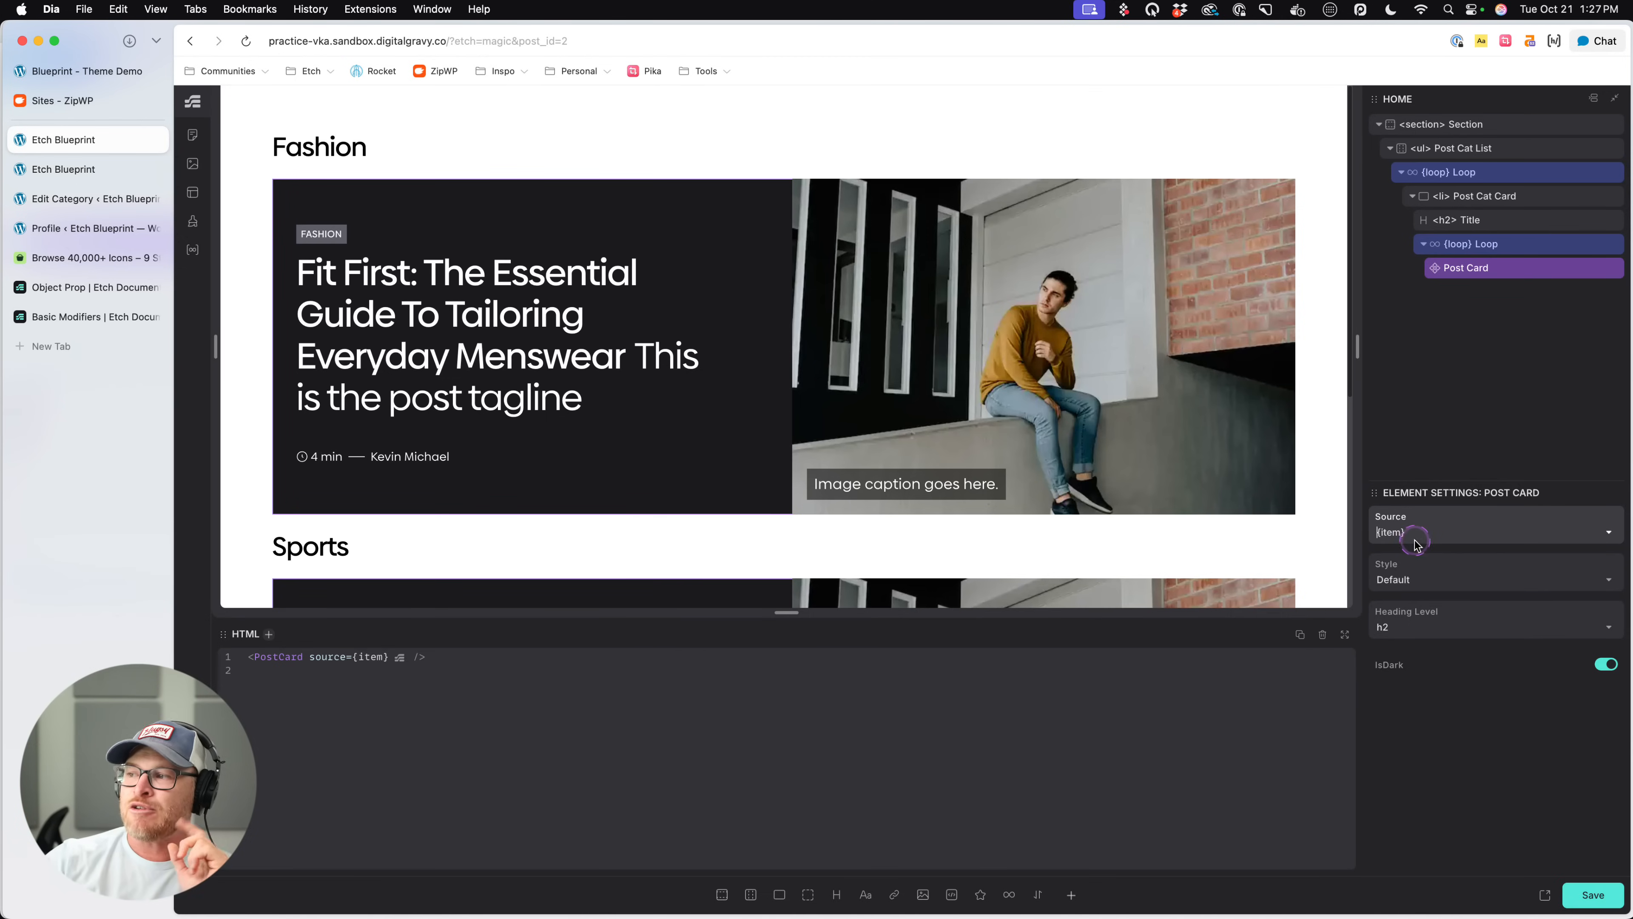
pyautogui.scroll(-5, 581, 437)
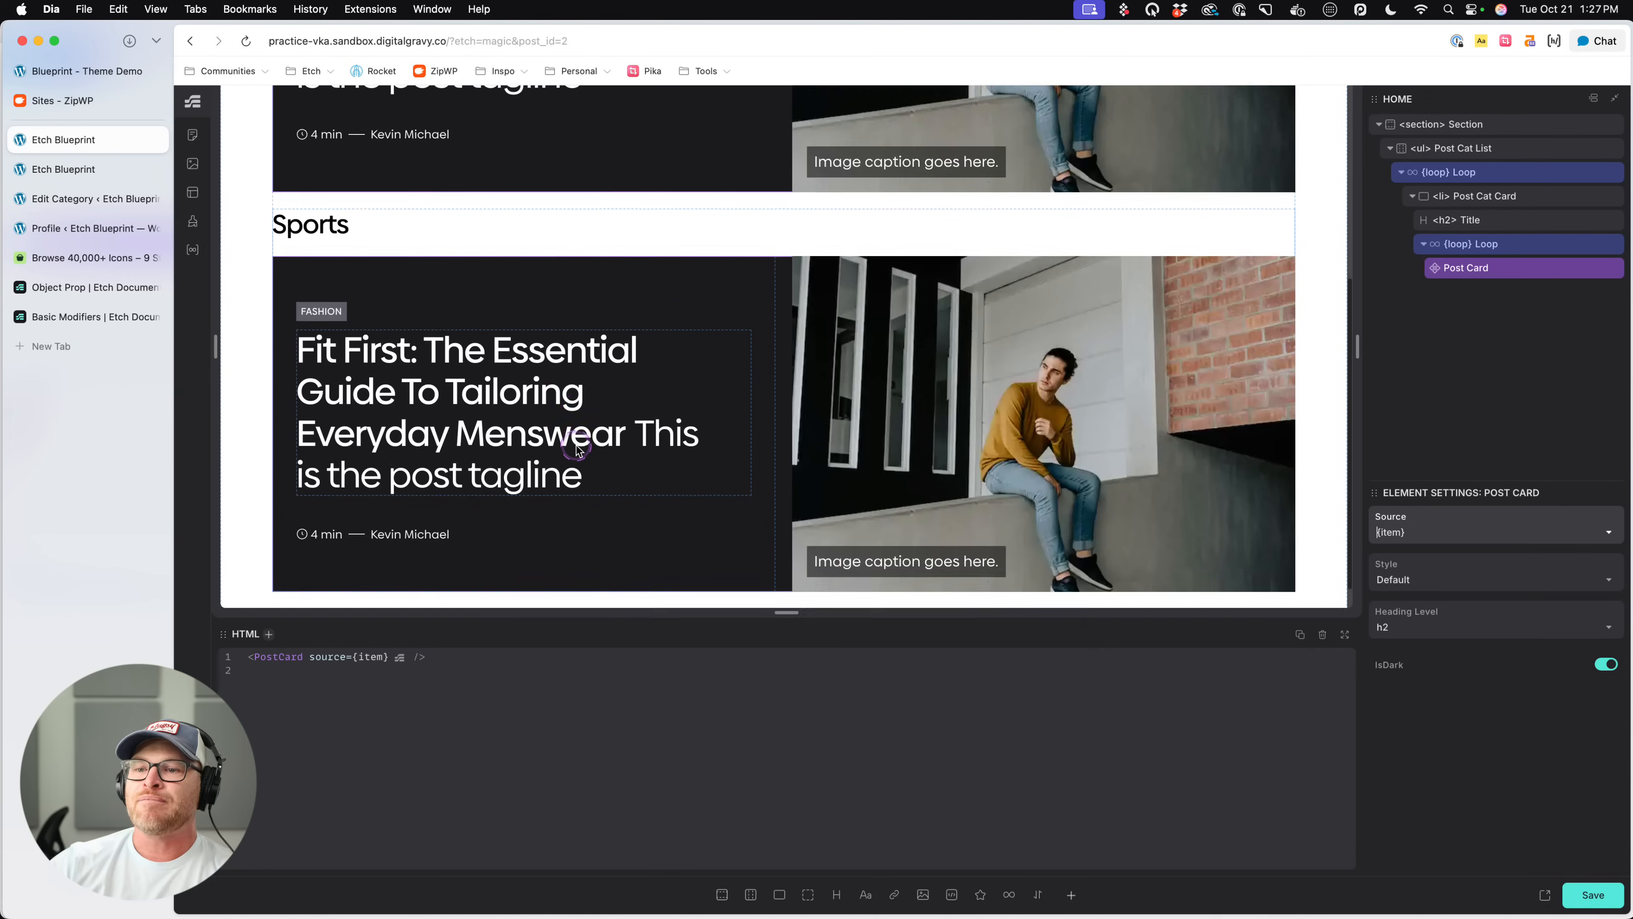
pyautogui.press('super+s')
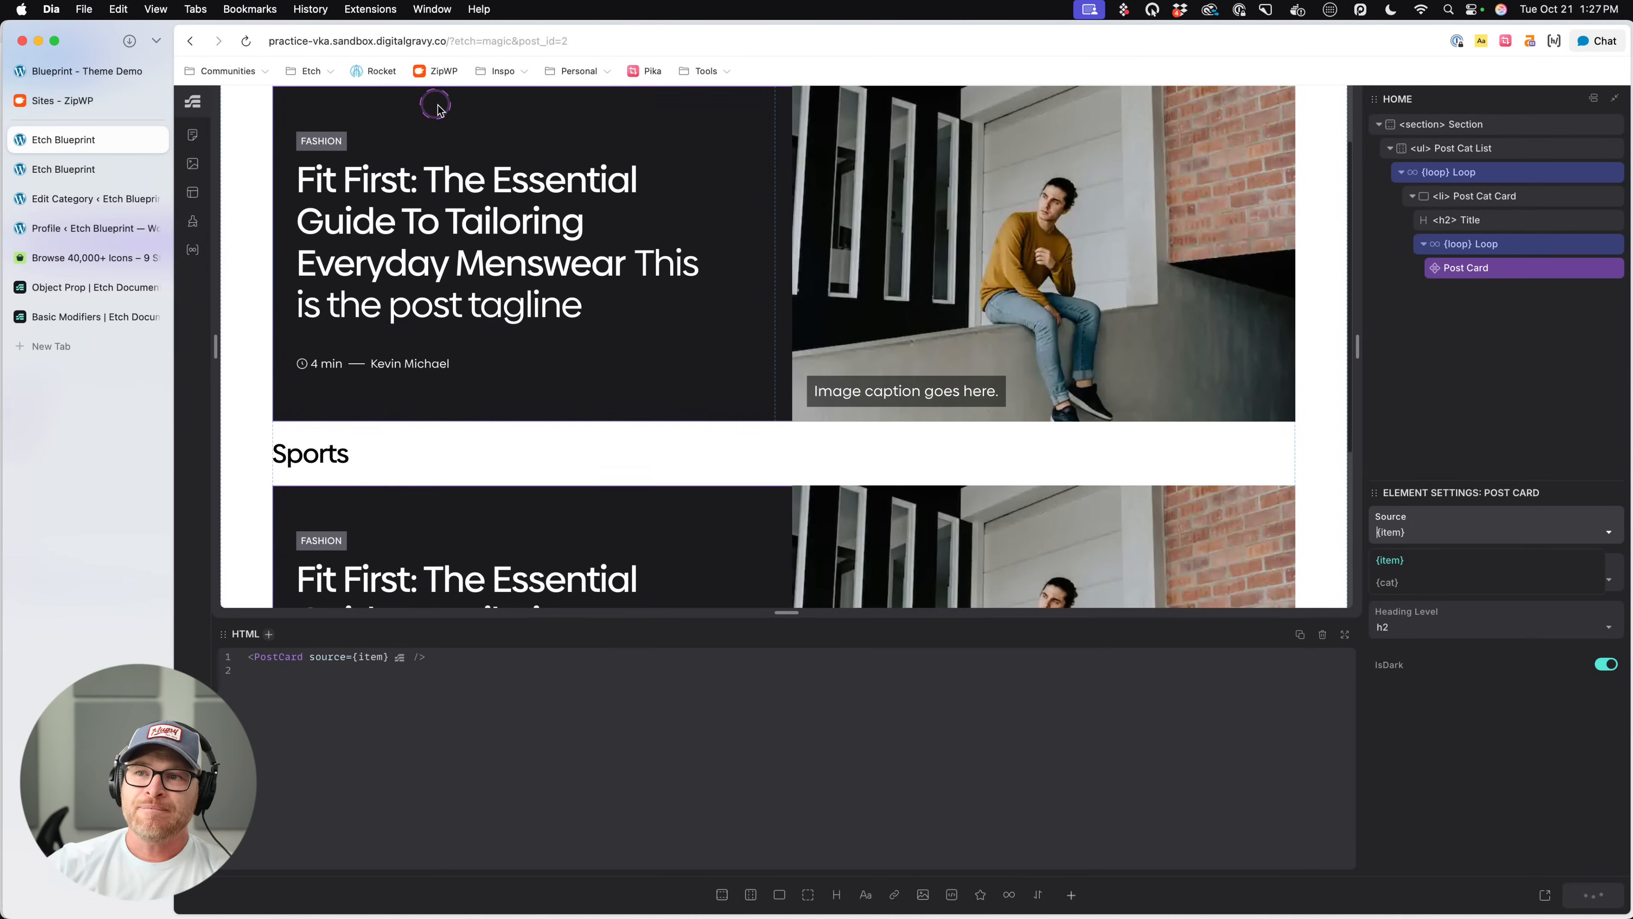
pyautogui.scroll(-4, 472, 237)
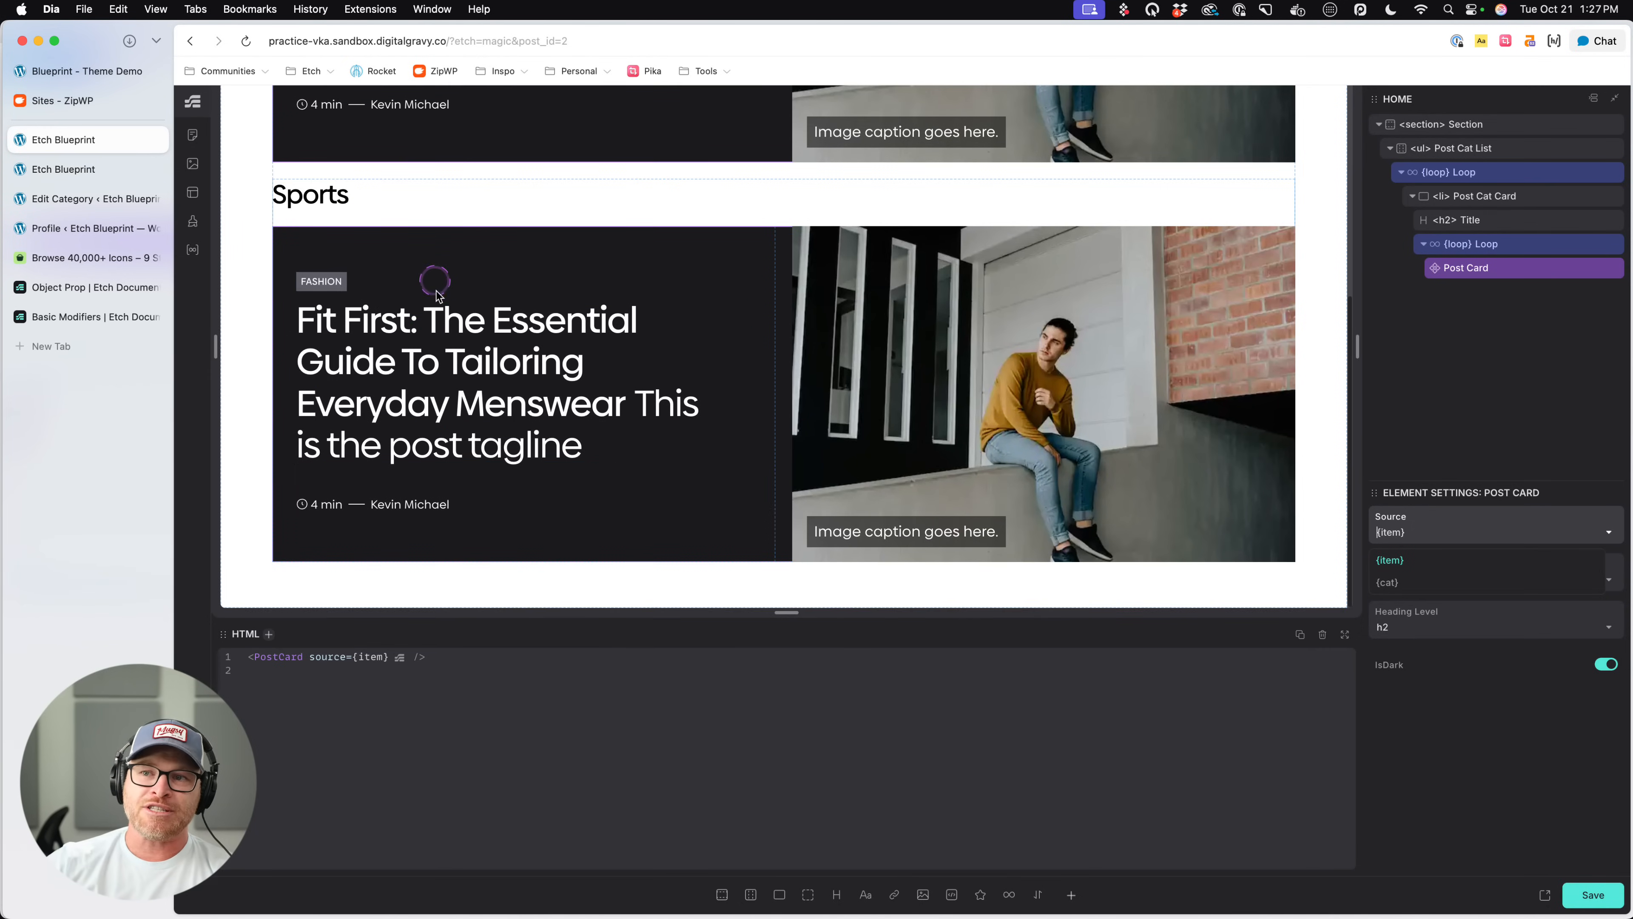
# - Examine the nested posts loop's HTML argument and the saved Posts loop's output preview in the Loop Manager
pyautogui.click(1477, 245)
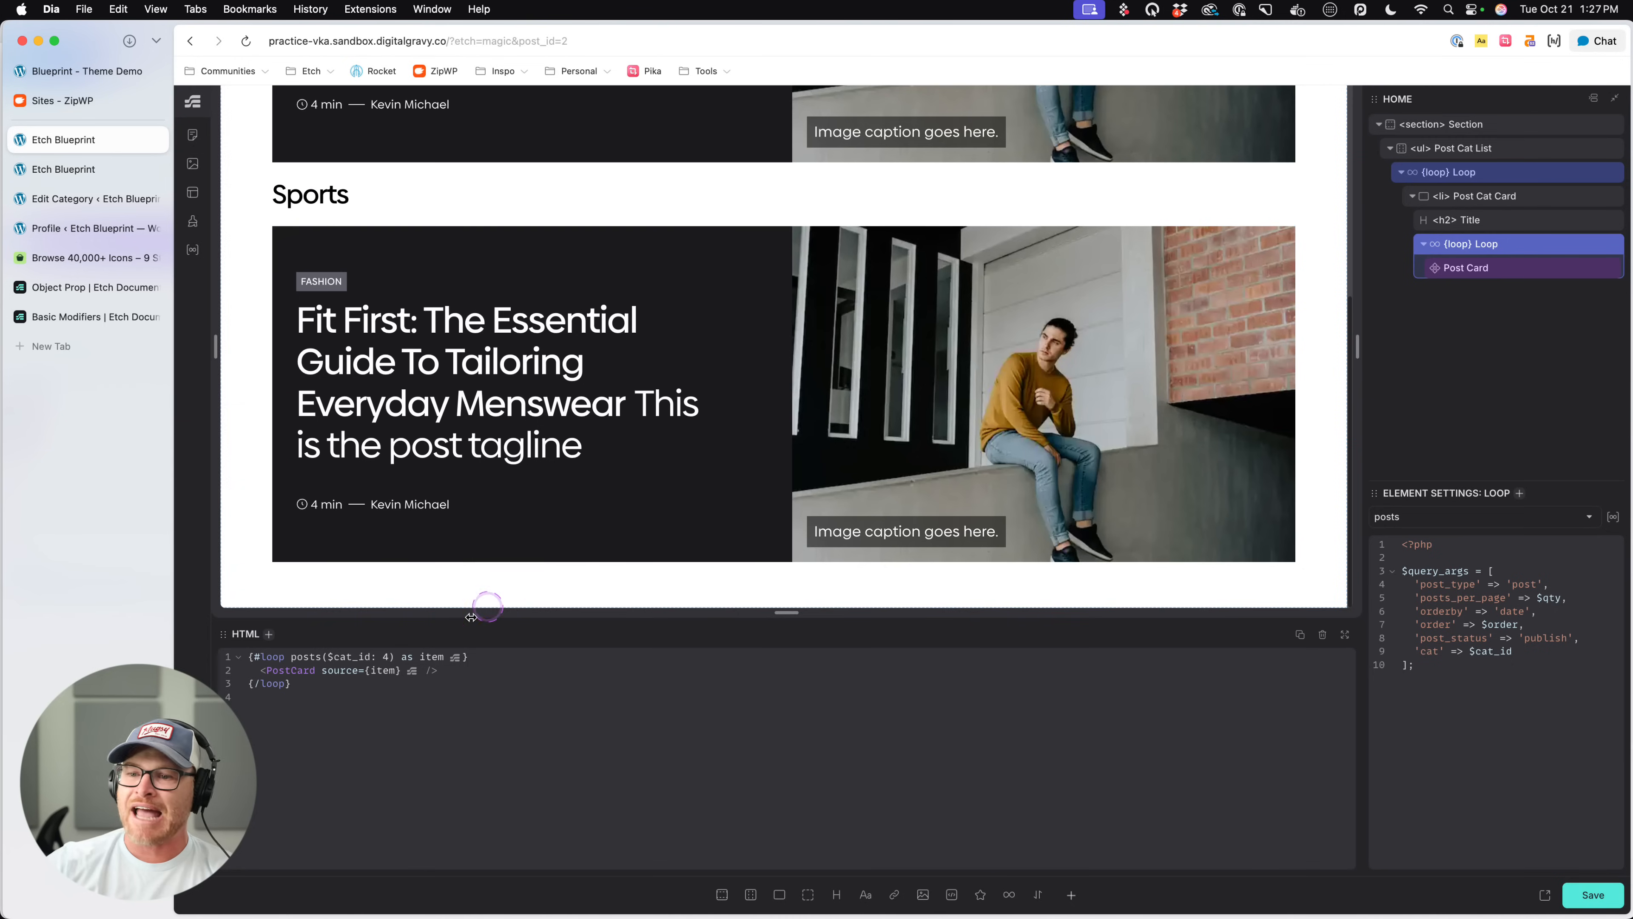
pyautogui.click(551, 672)
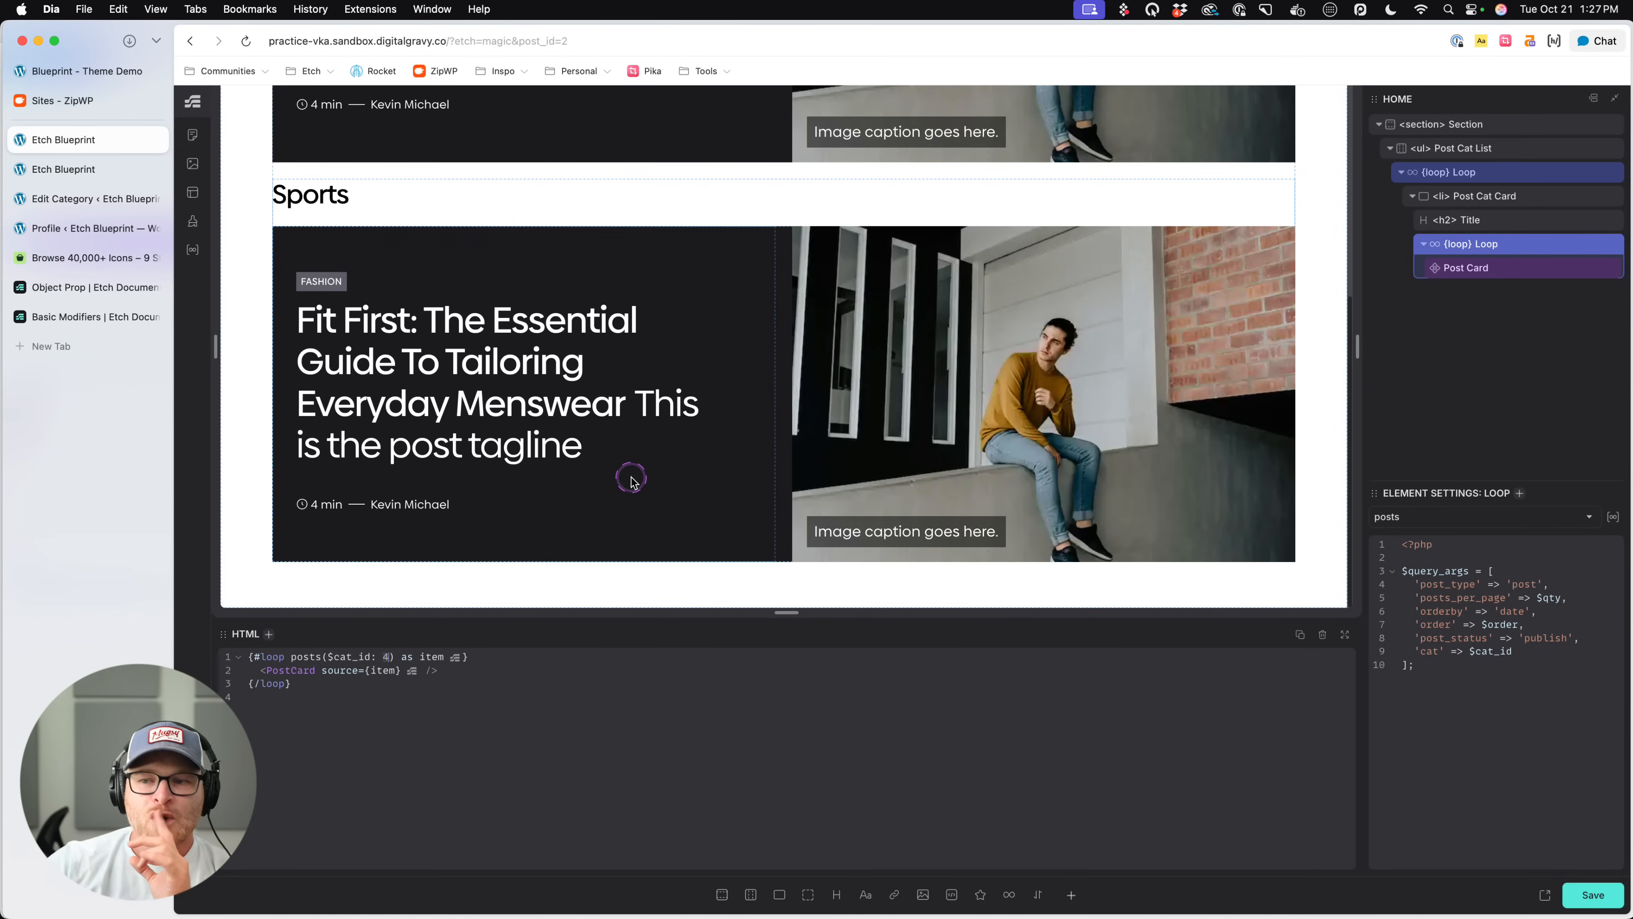
pyautogui.scroll(3, 582, 438)
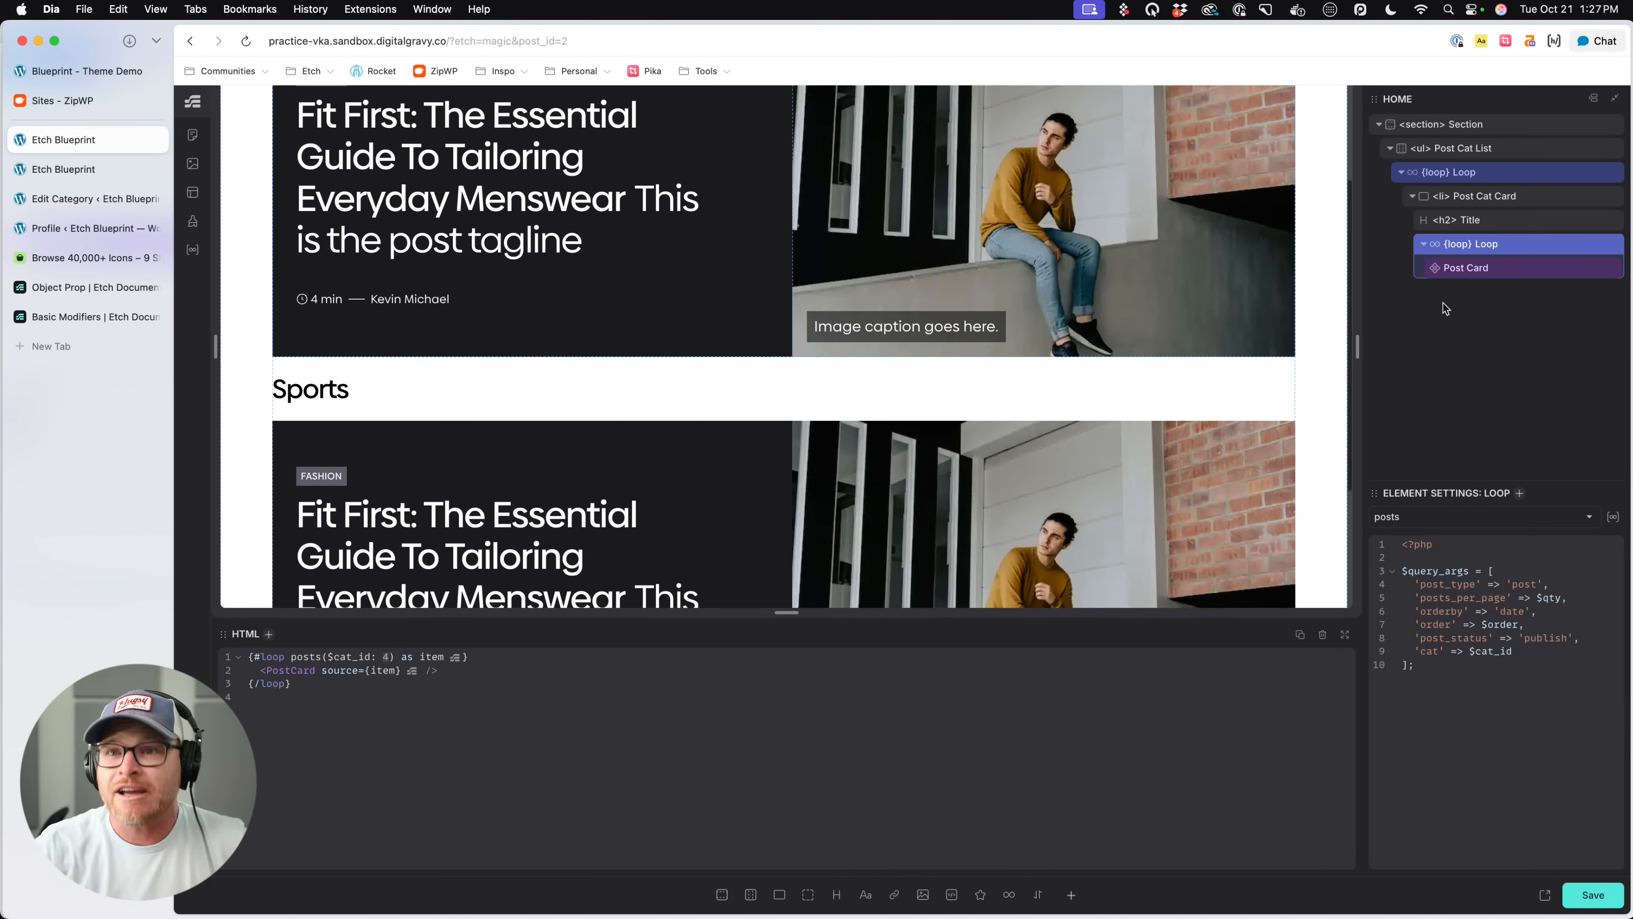
pyautogui.click(193, 249)
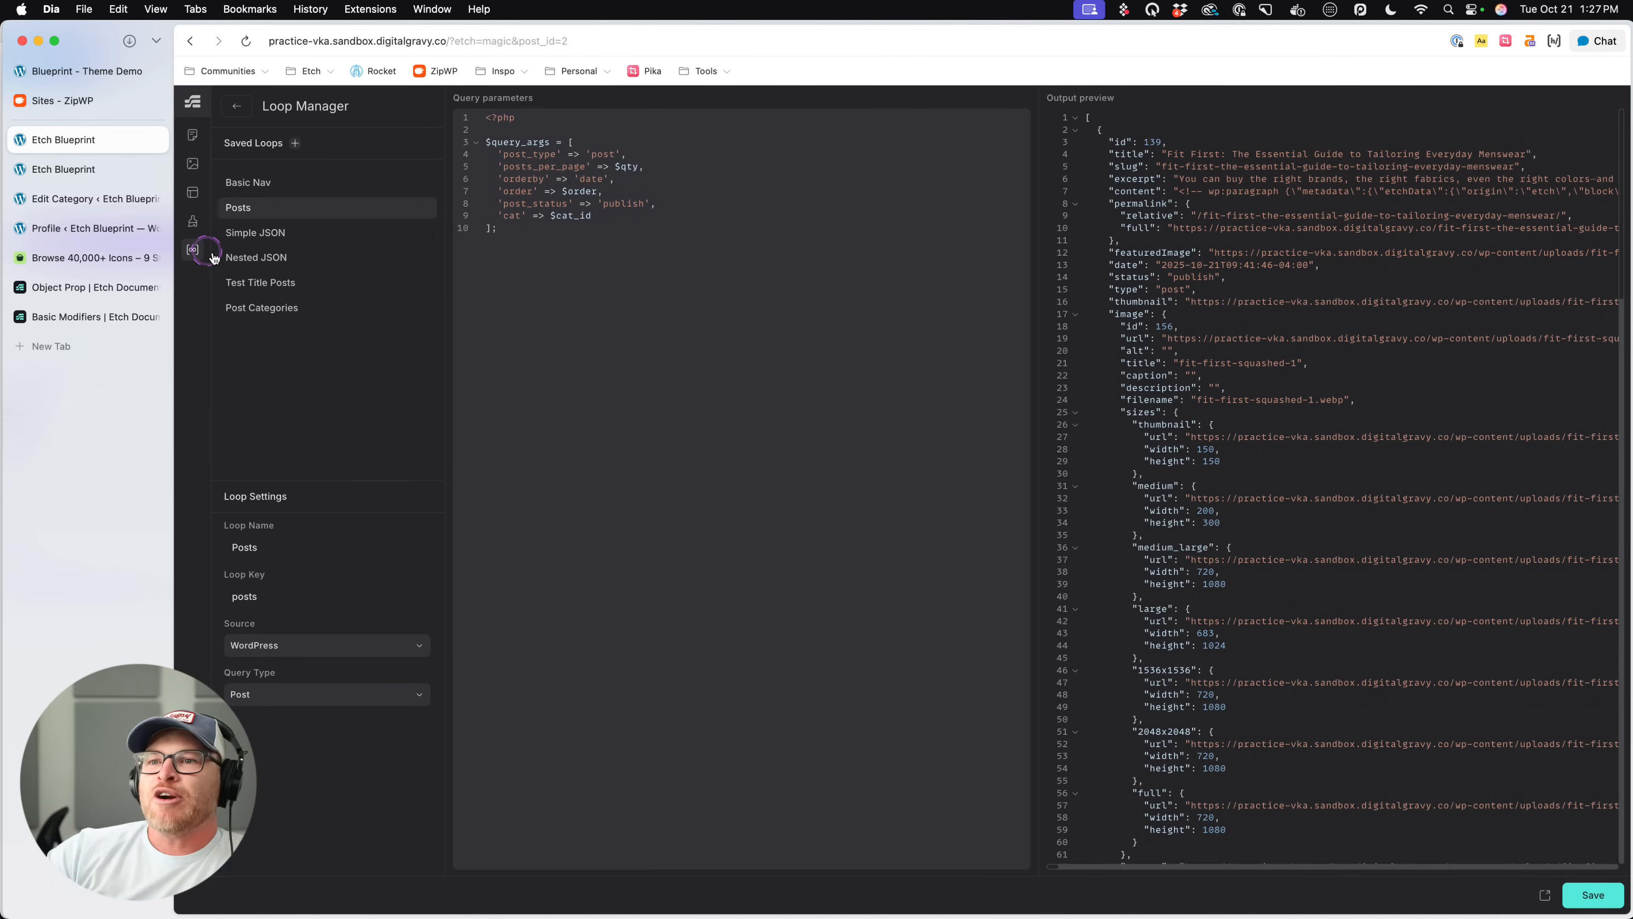
pyautogui.scroll(-3, 1534, 379)
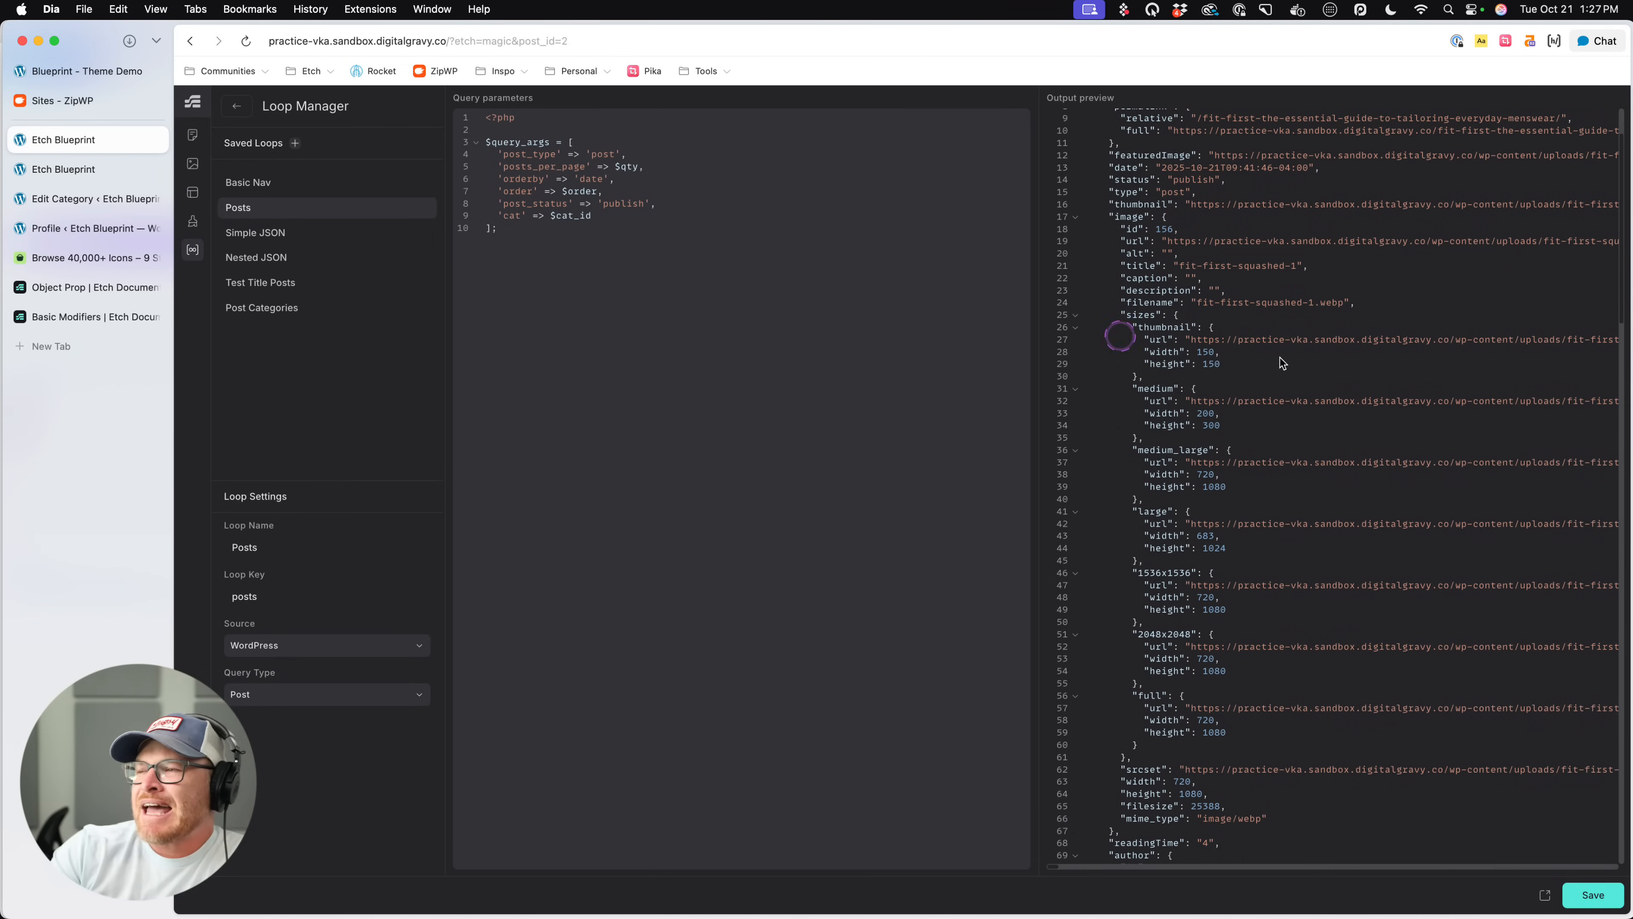
pyautogui.scroll(3, 1337, 370)
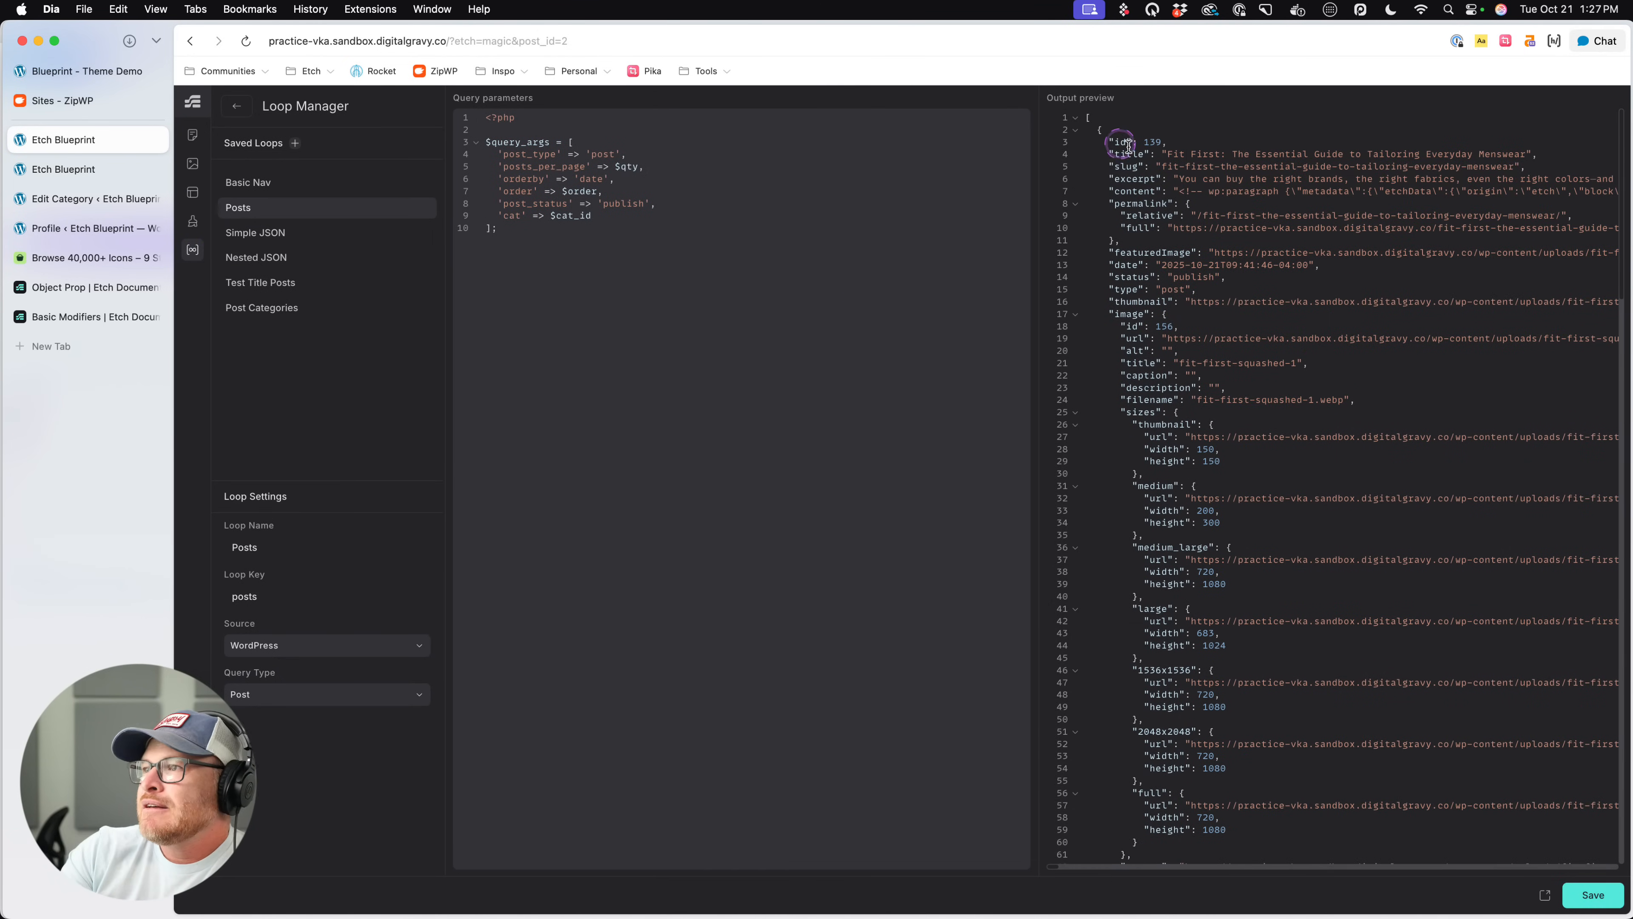
# - Examine the Posts loop's output preview, return to the home page, and inspect the outer category loop's HTML
pyautogui.scroll(-15, 1171, 230)
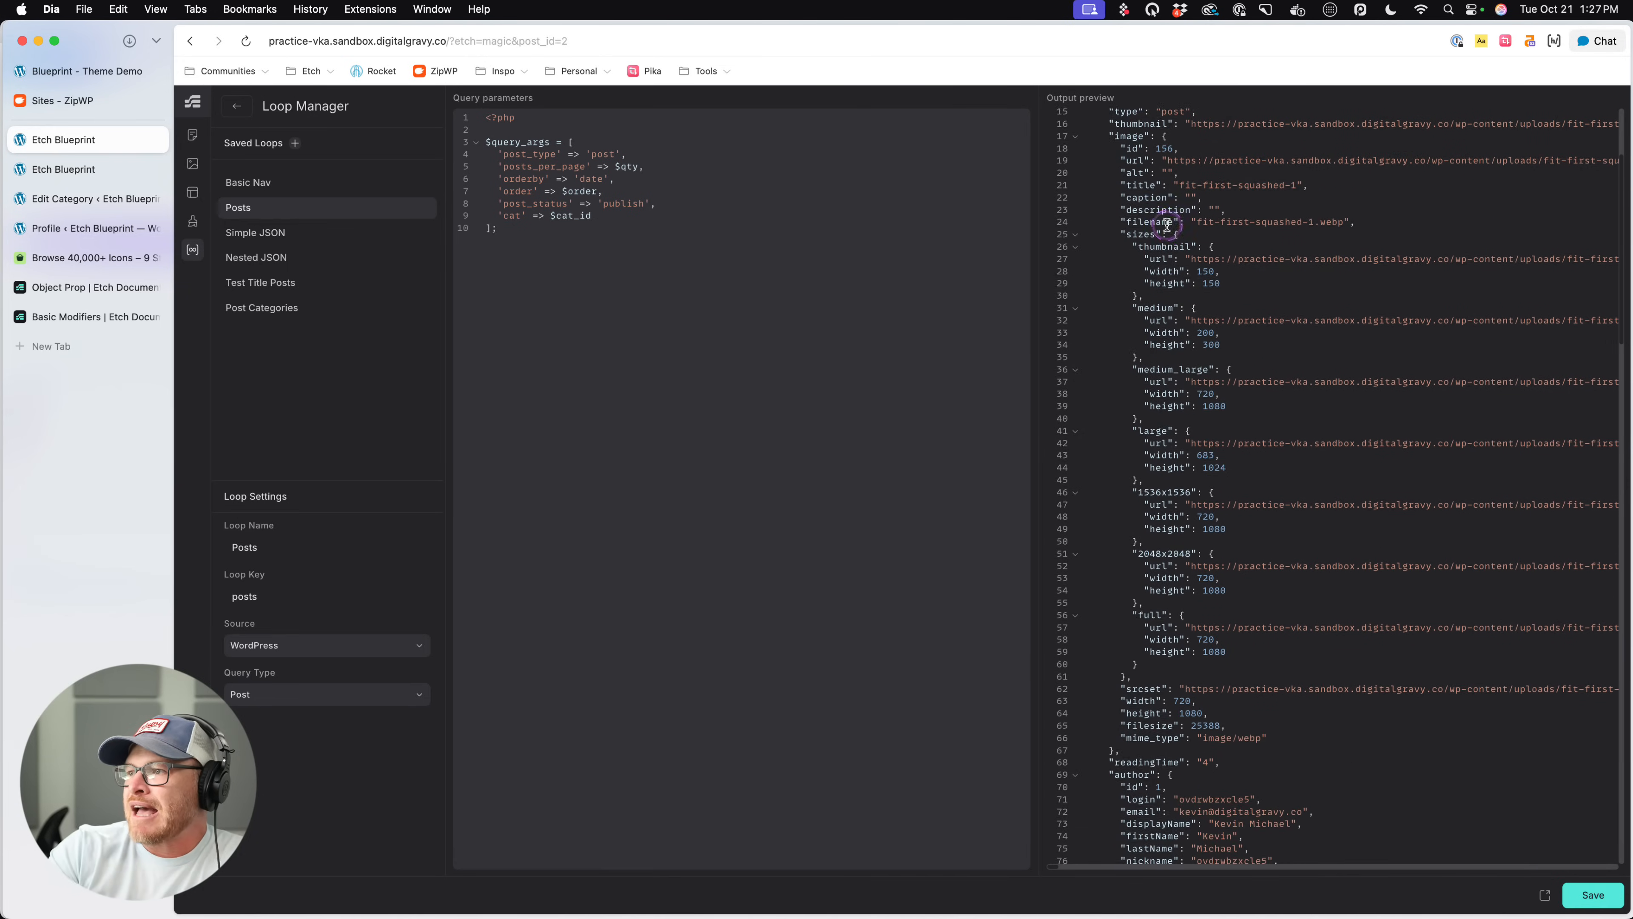
pyautogui.scroll(-1, 1169, 231)
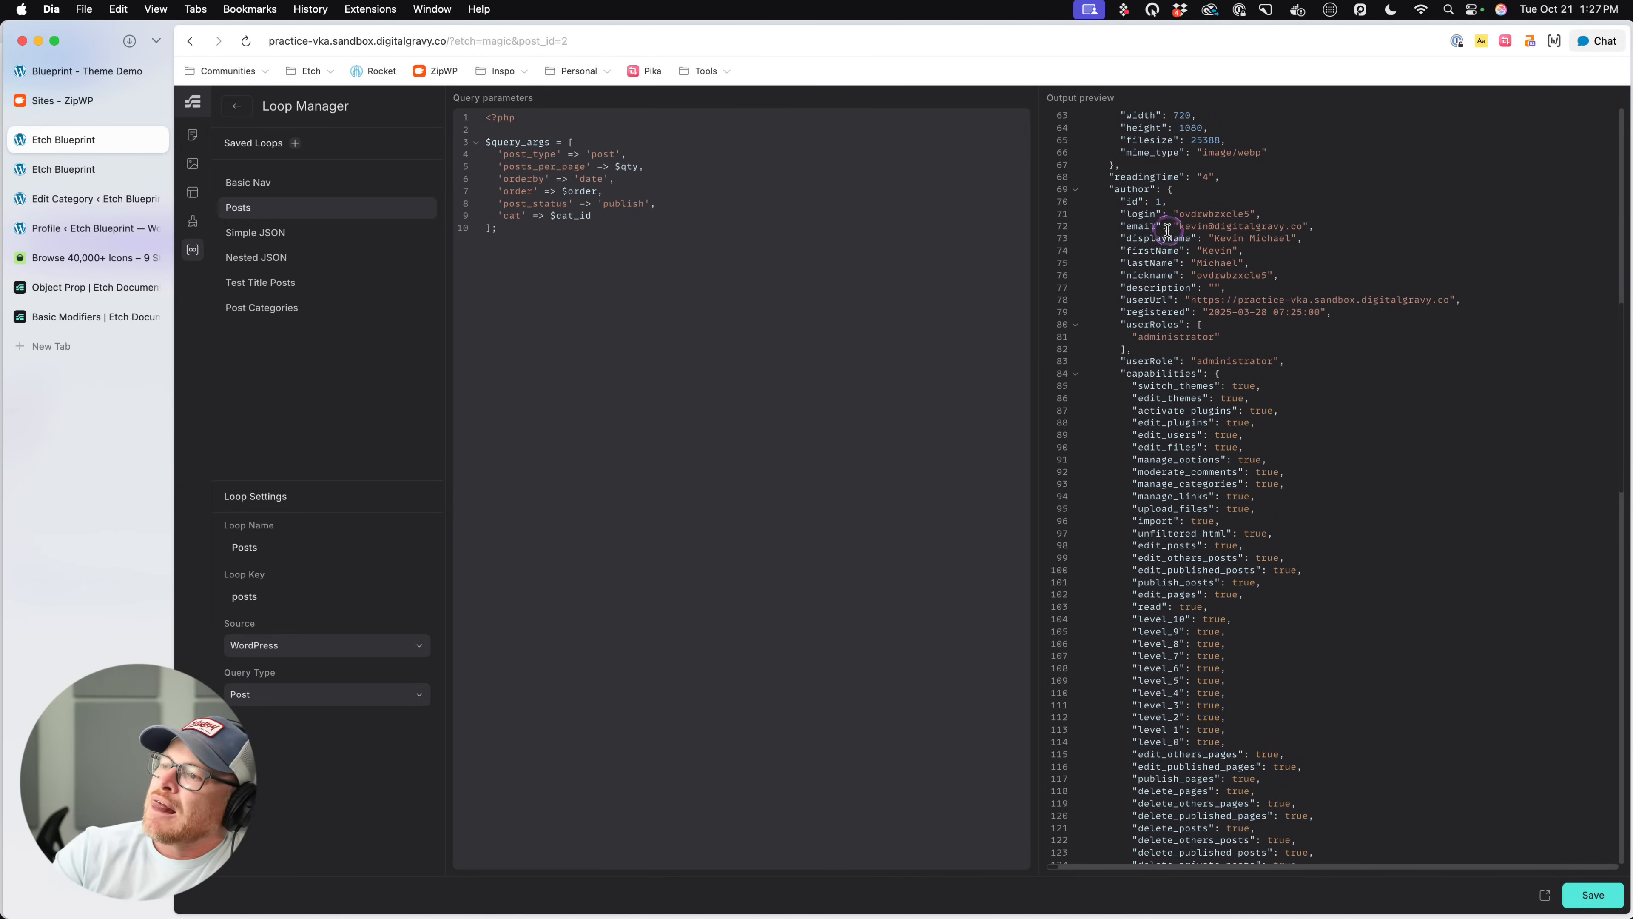
pyautogui.click(236, 106)
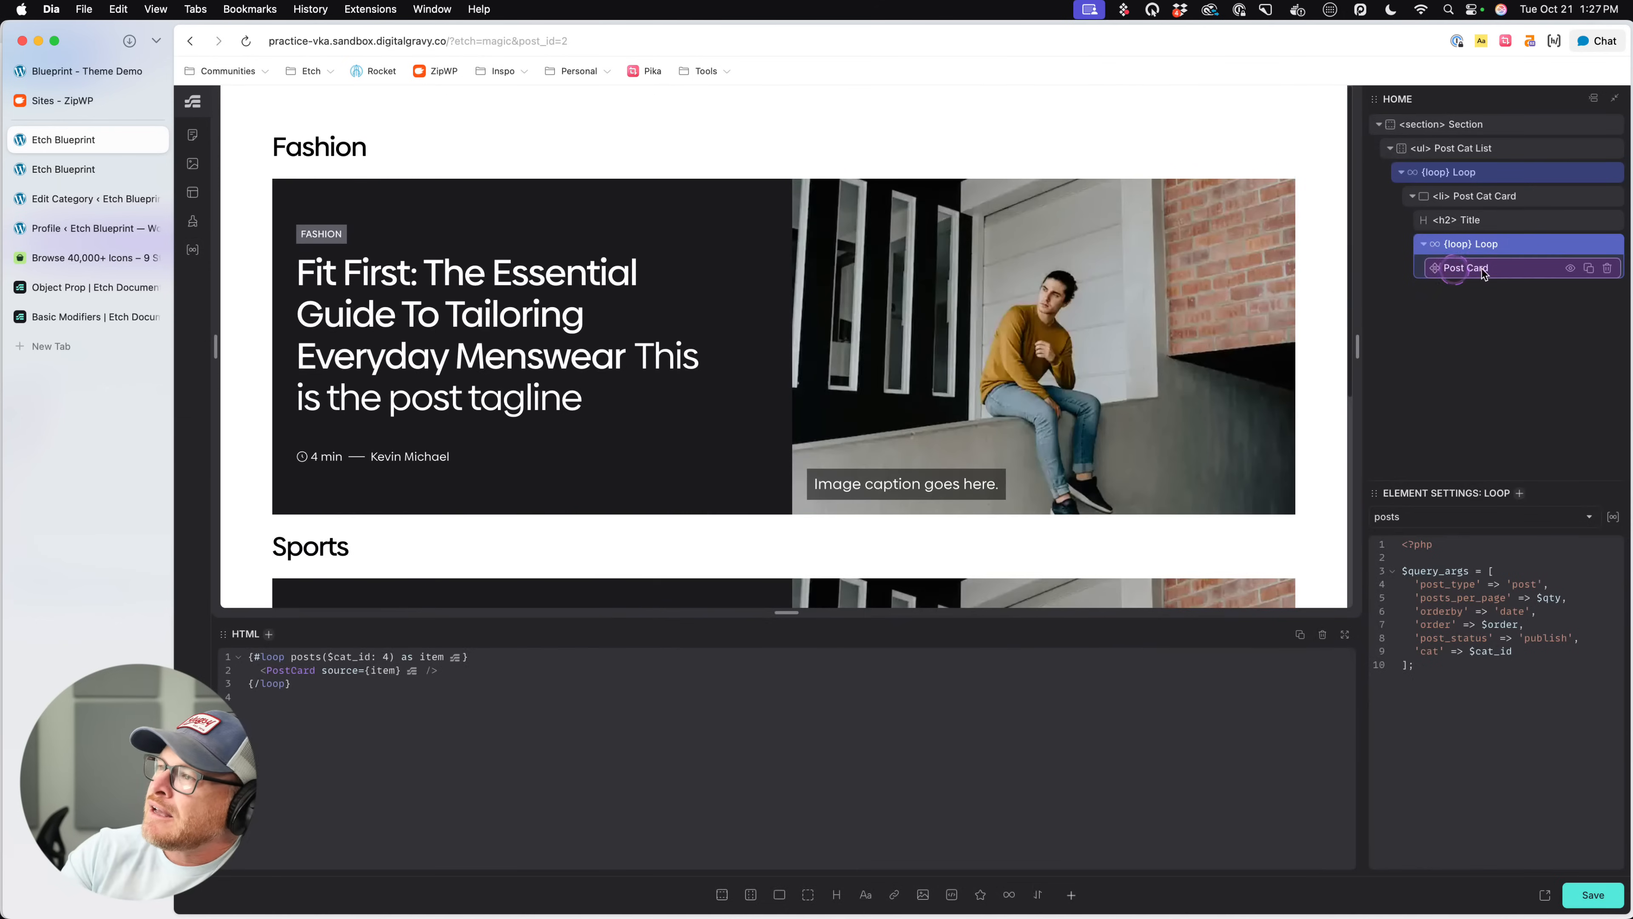
pyautogui.click(1522, 174)
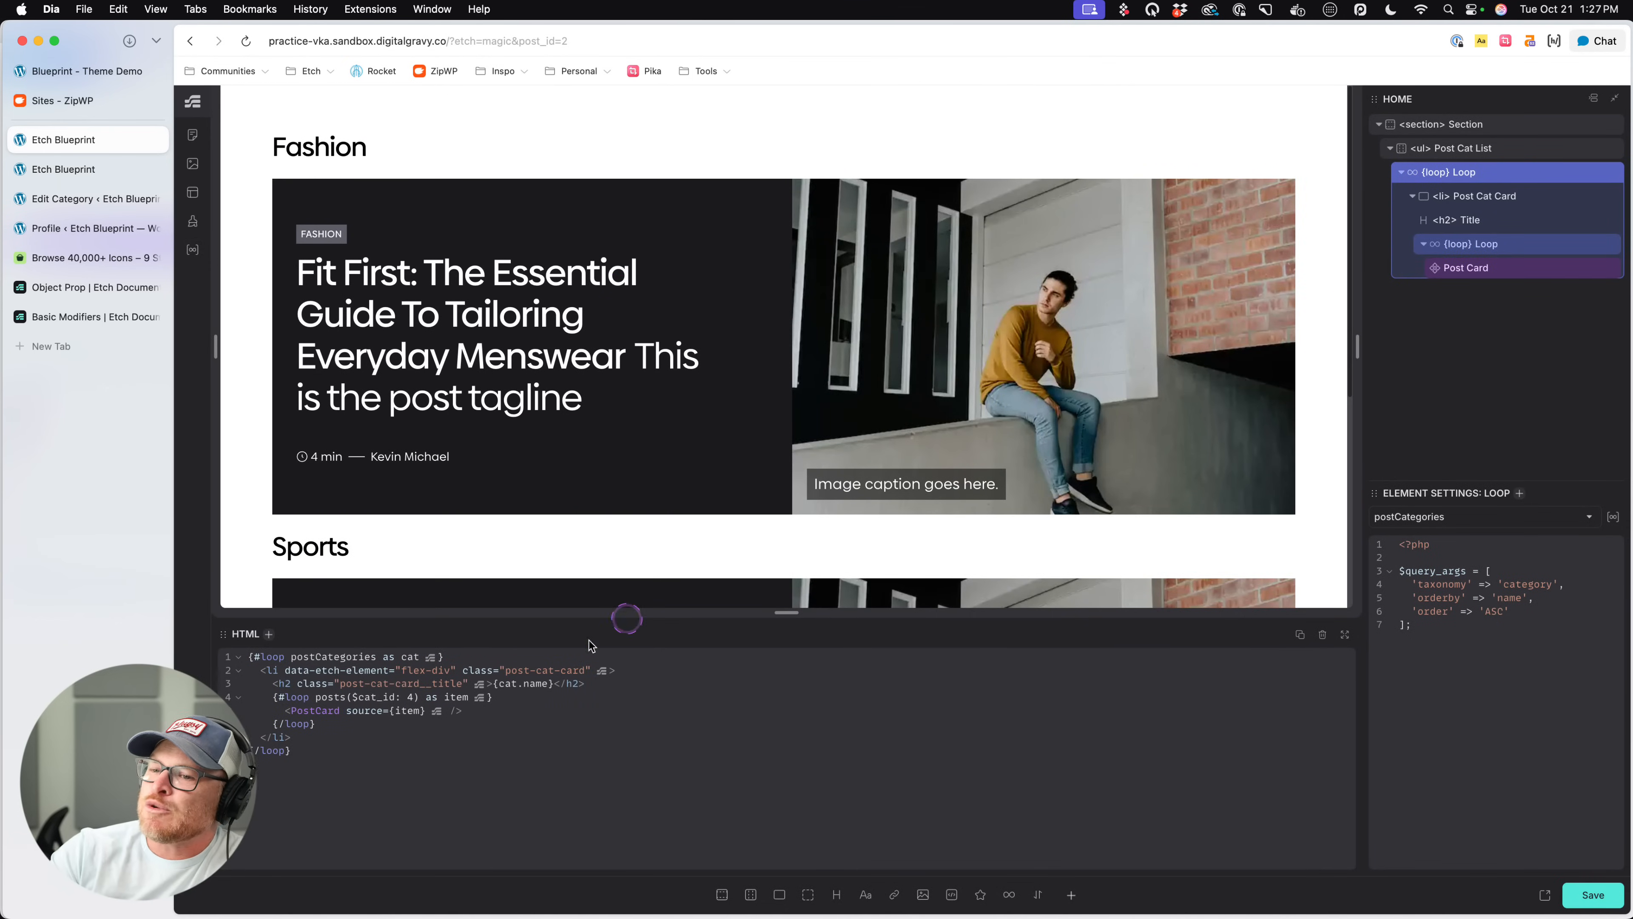
pyautogui.click(392, 685)
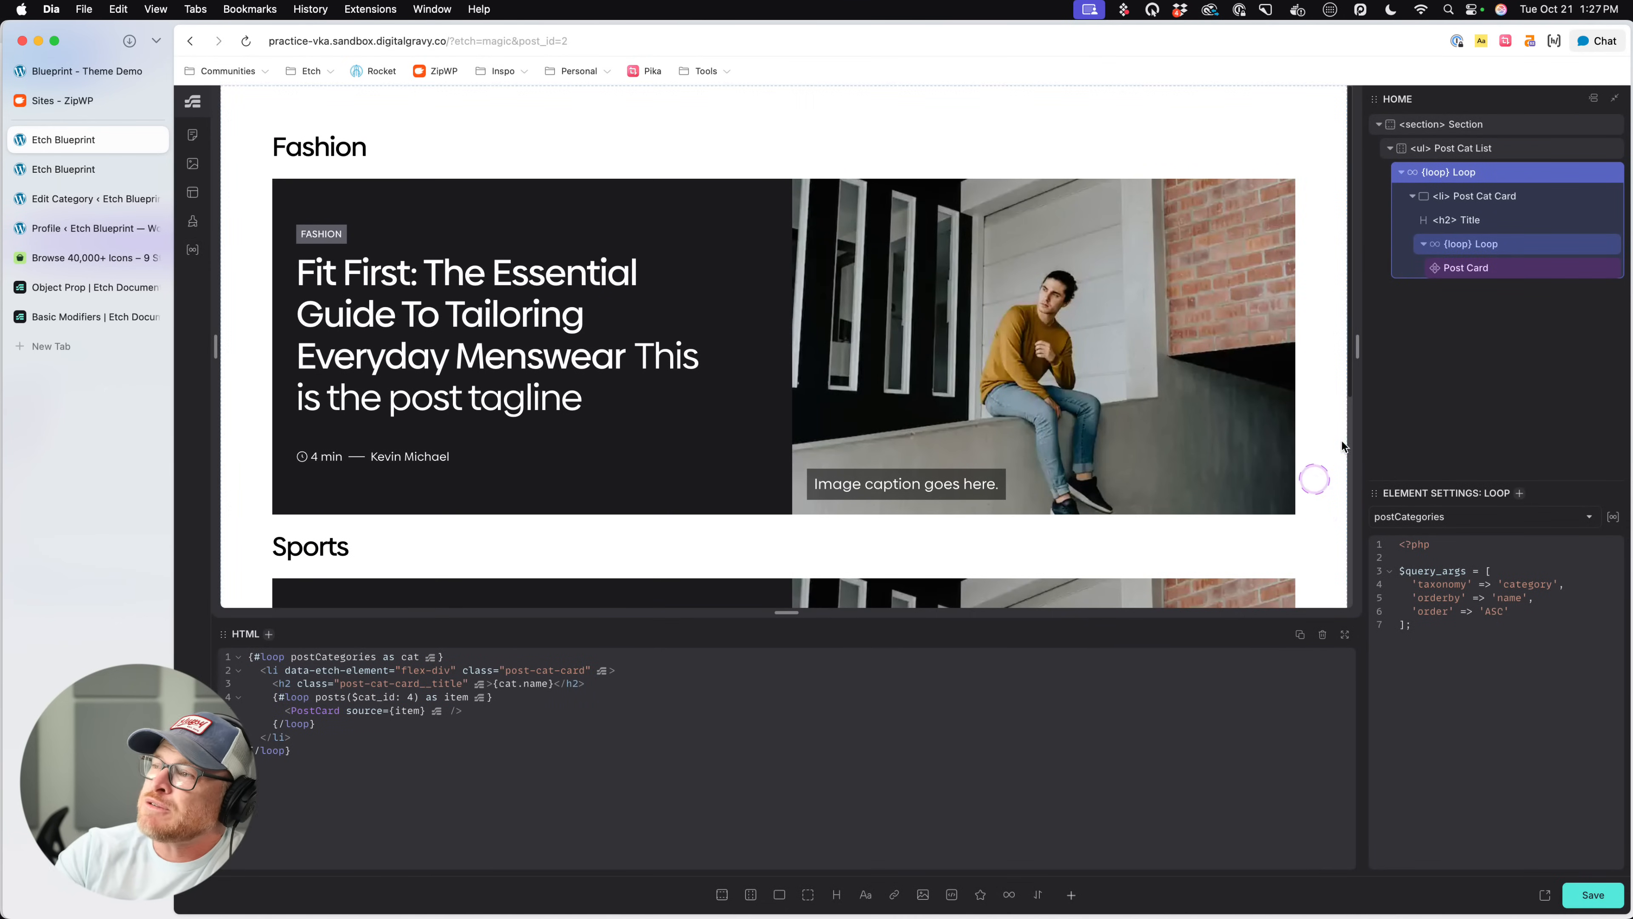
# - Set the nested posts loop's $cat_id argument to cat.id in the HTML, check the Sports card, and save the page
pyautogui.click(1487, 195)
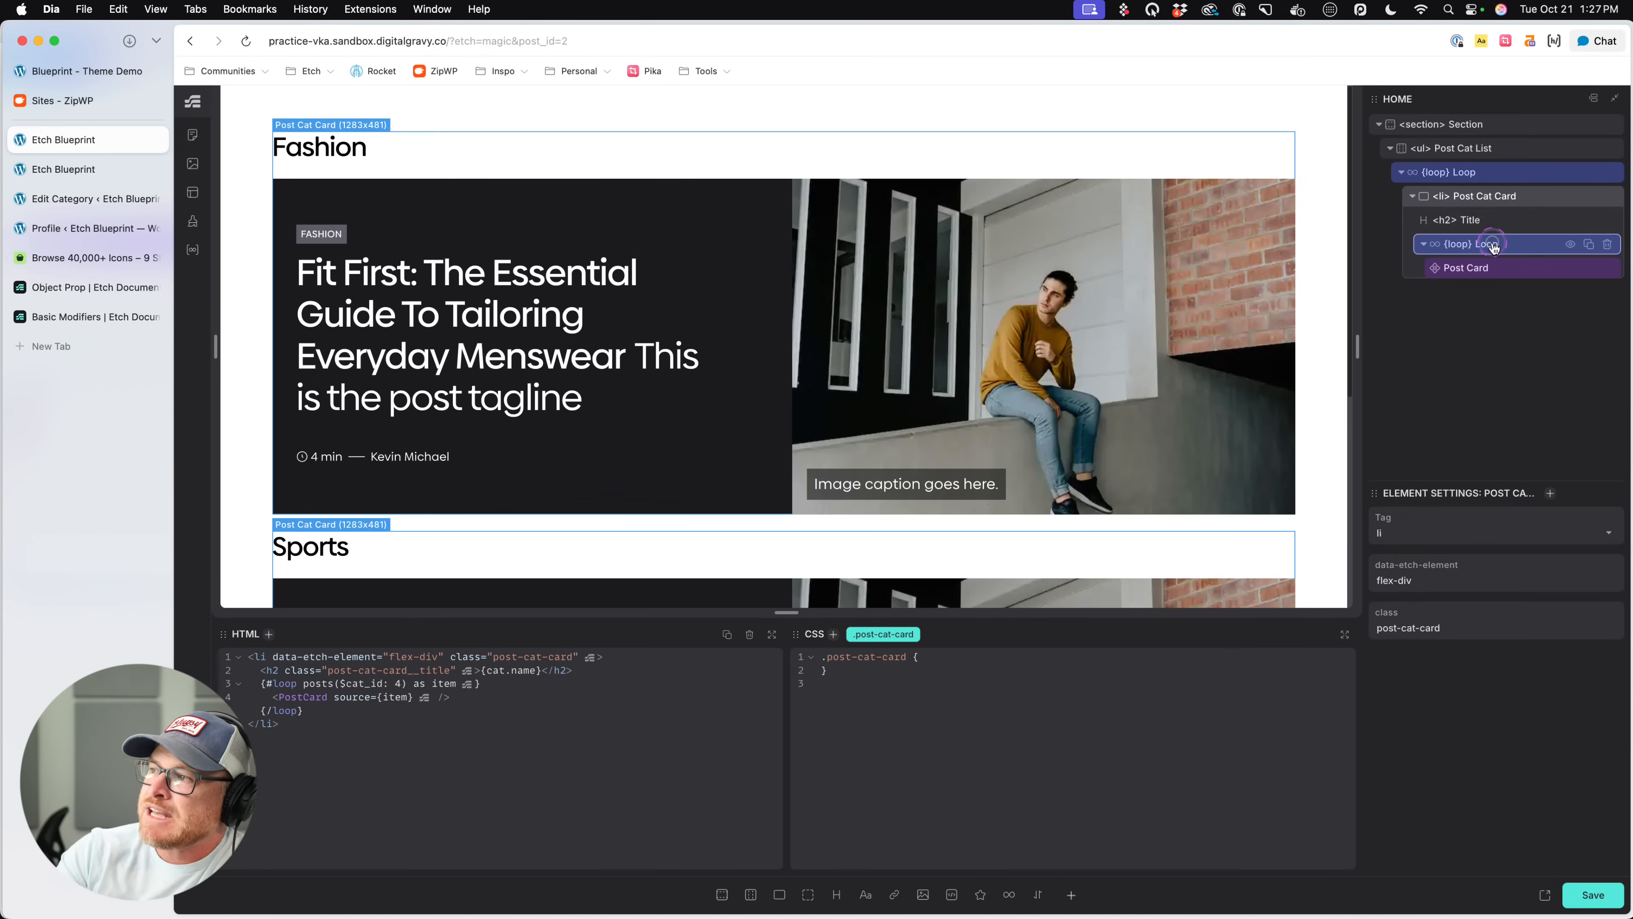
pyautogui.click(1478, 244)
pyautogui.click(418, 670)
pyautogui.doubleClick(388, 656)
pyautogui.write('cat.id')
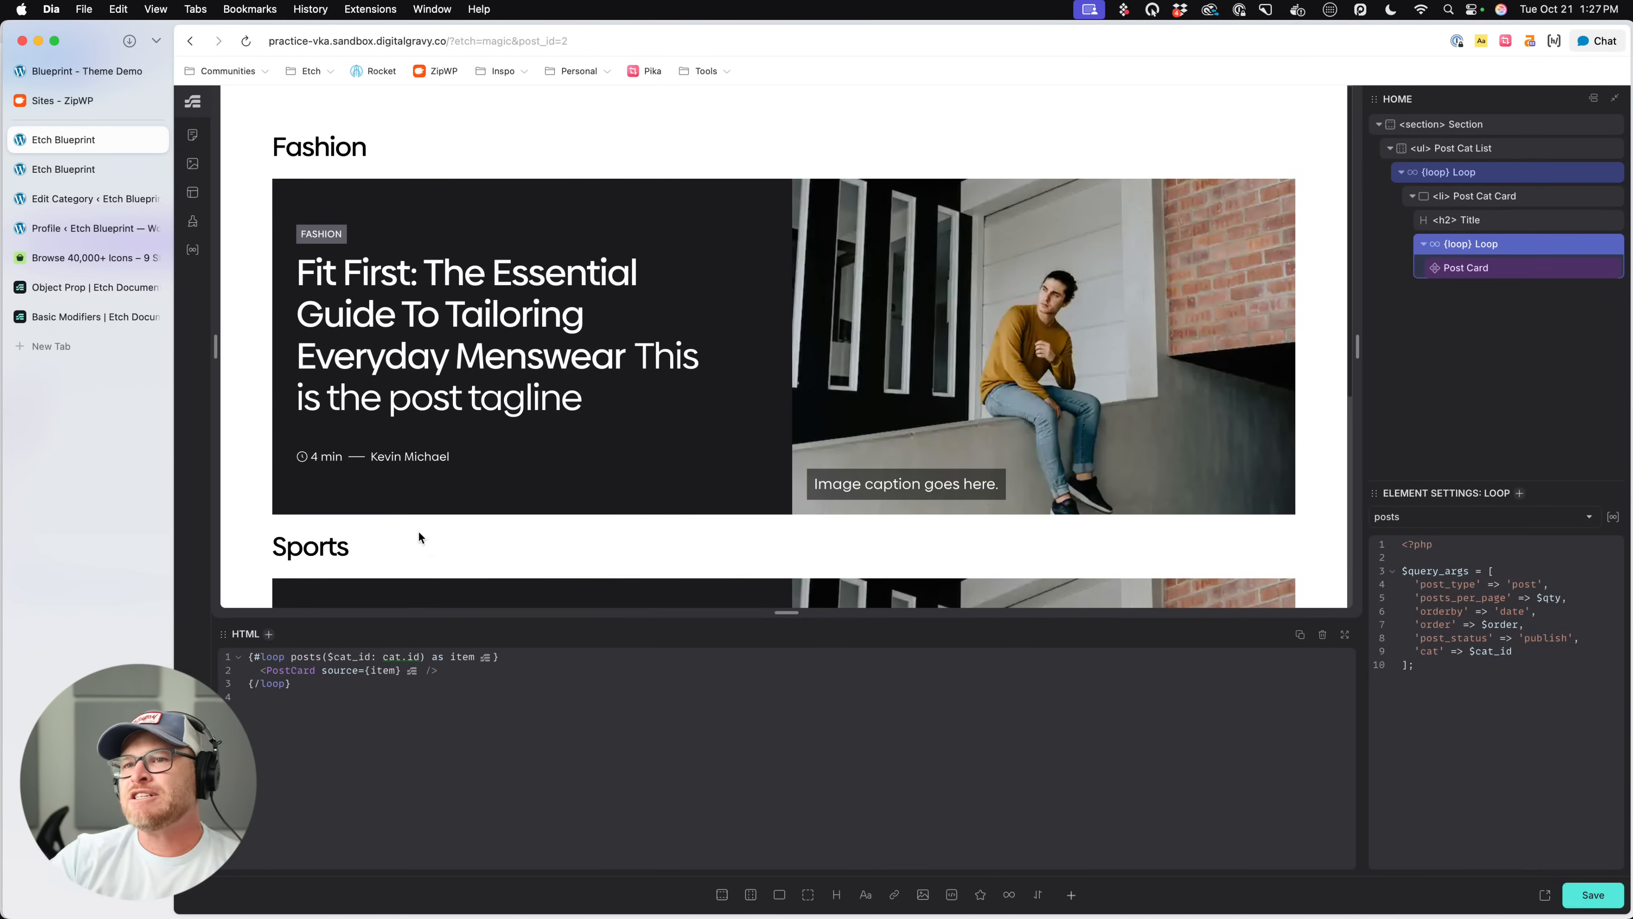
pyautogui.scroll(-5, 412, 514)
pyautogui.press('super+s')
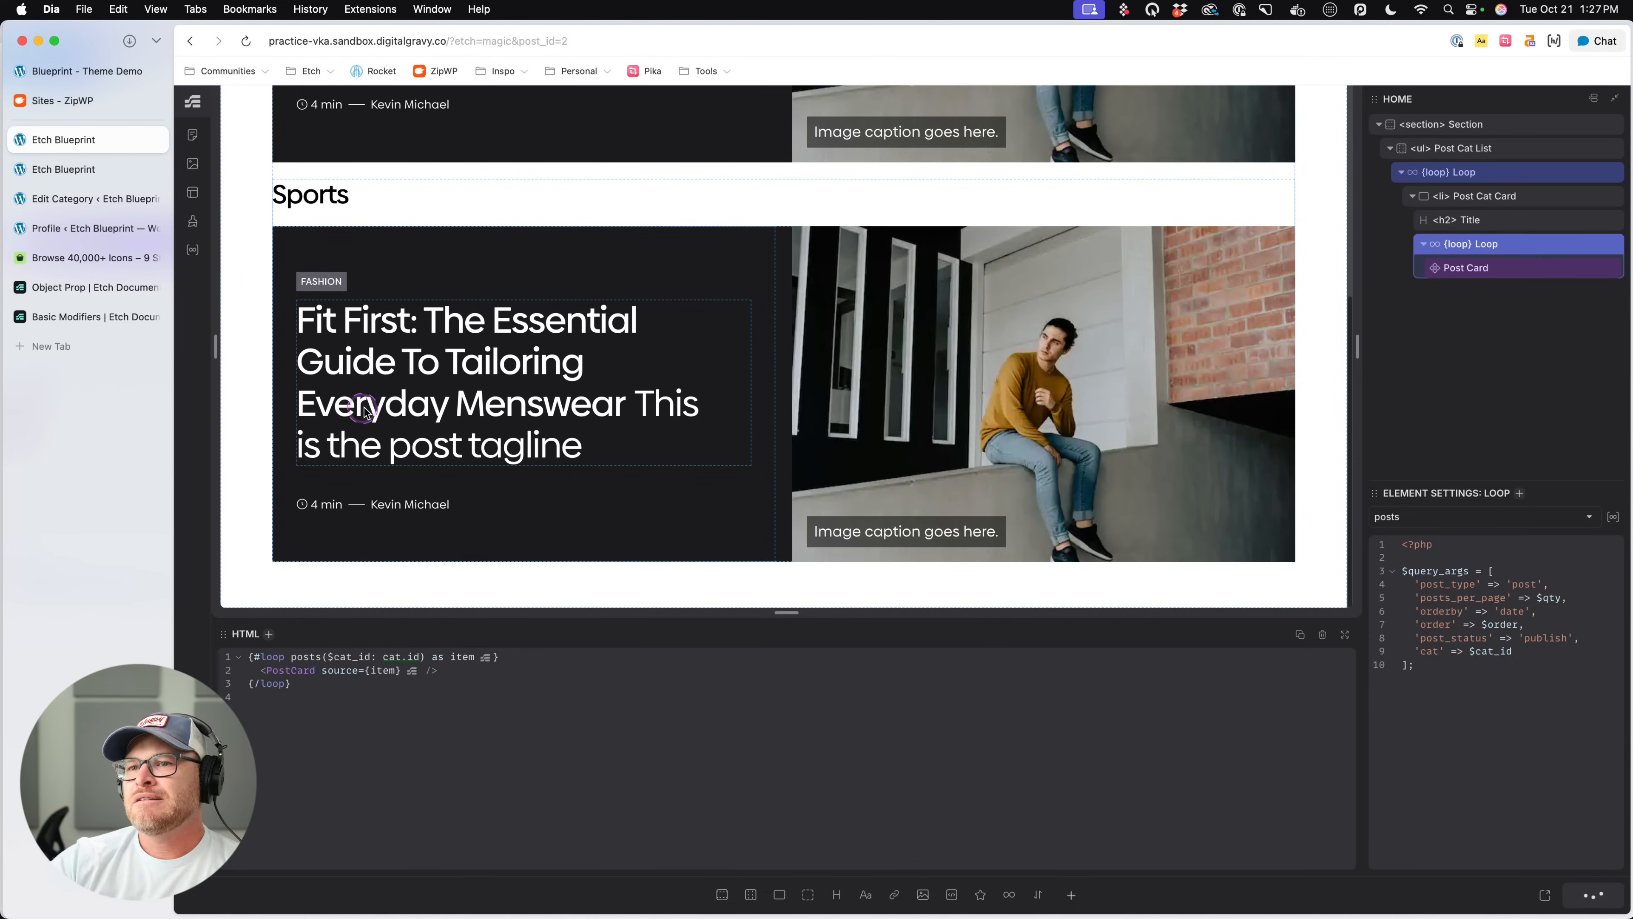
# - Add the argument $qty: -1 to the nested posts loop in the HTML, check the cards, and save the page
pyautogui.click(412, 670)
pyautogui.click(1504, 248)
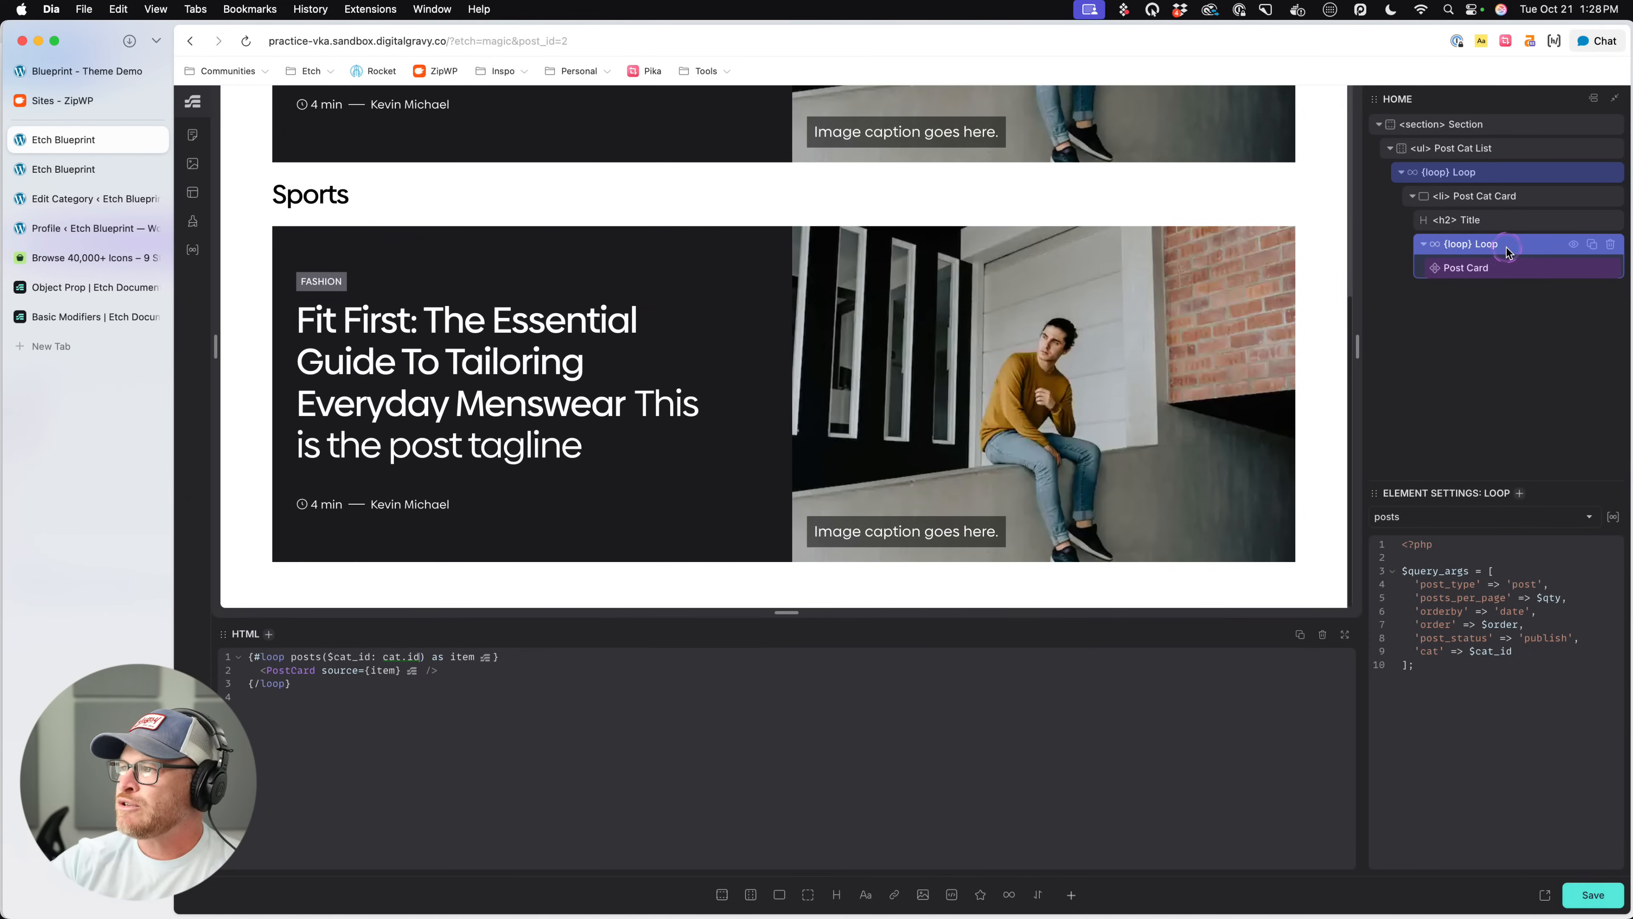
pyautogui.click(419, 656)
pyautogui.write(', $qty')
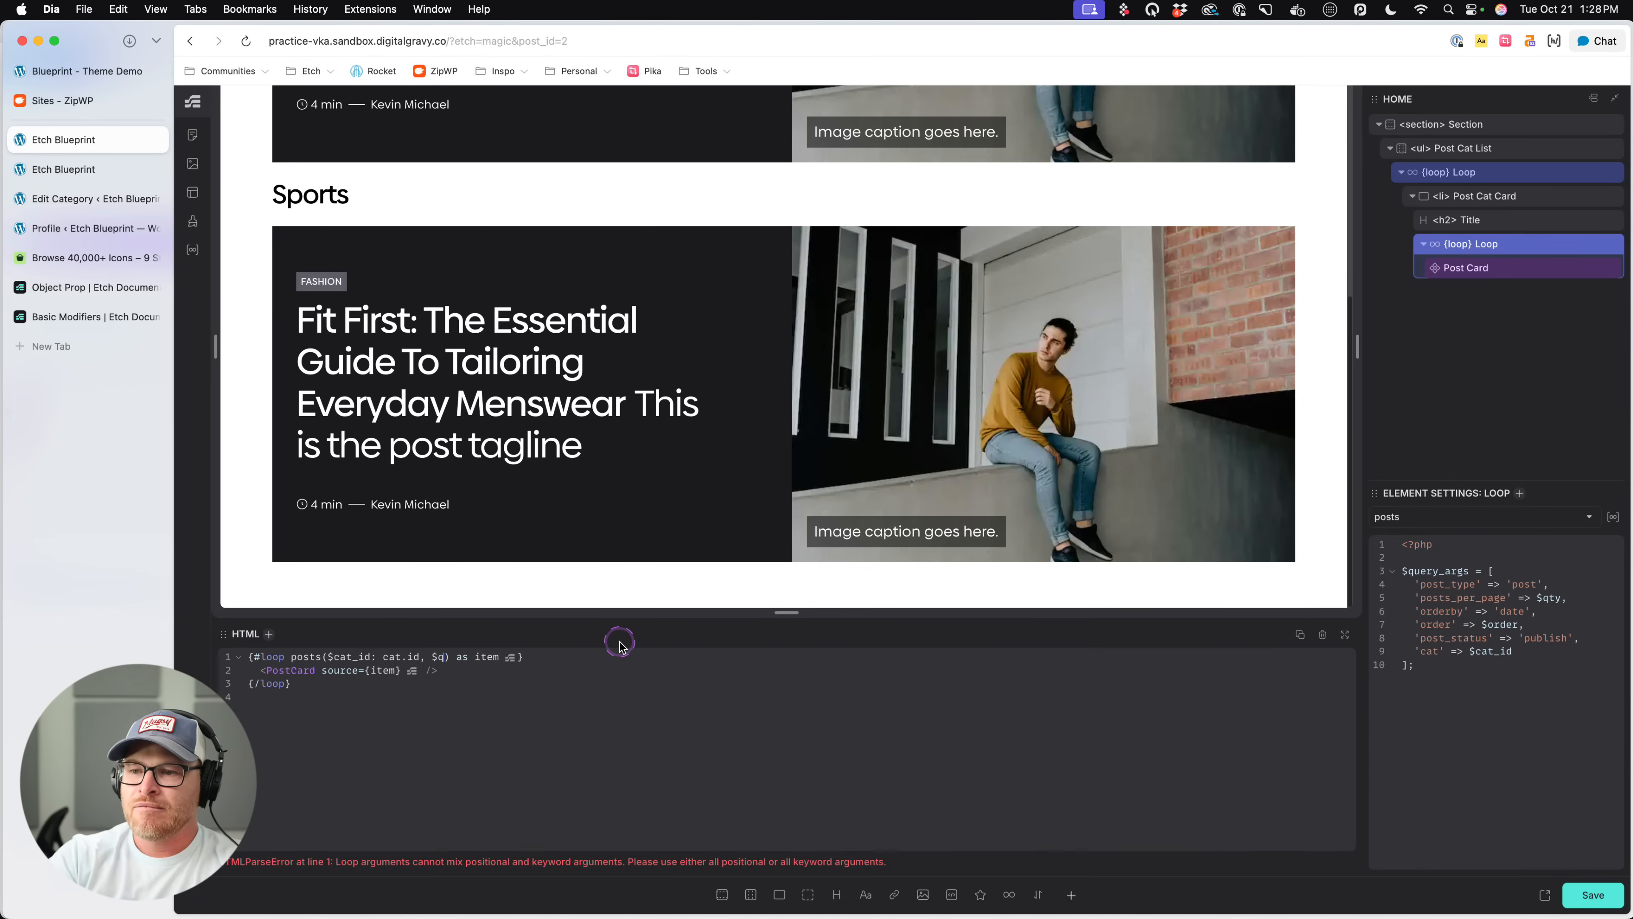
pyautogui.write(': -1')
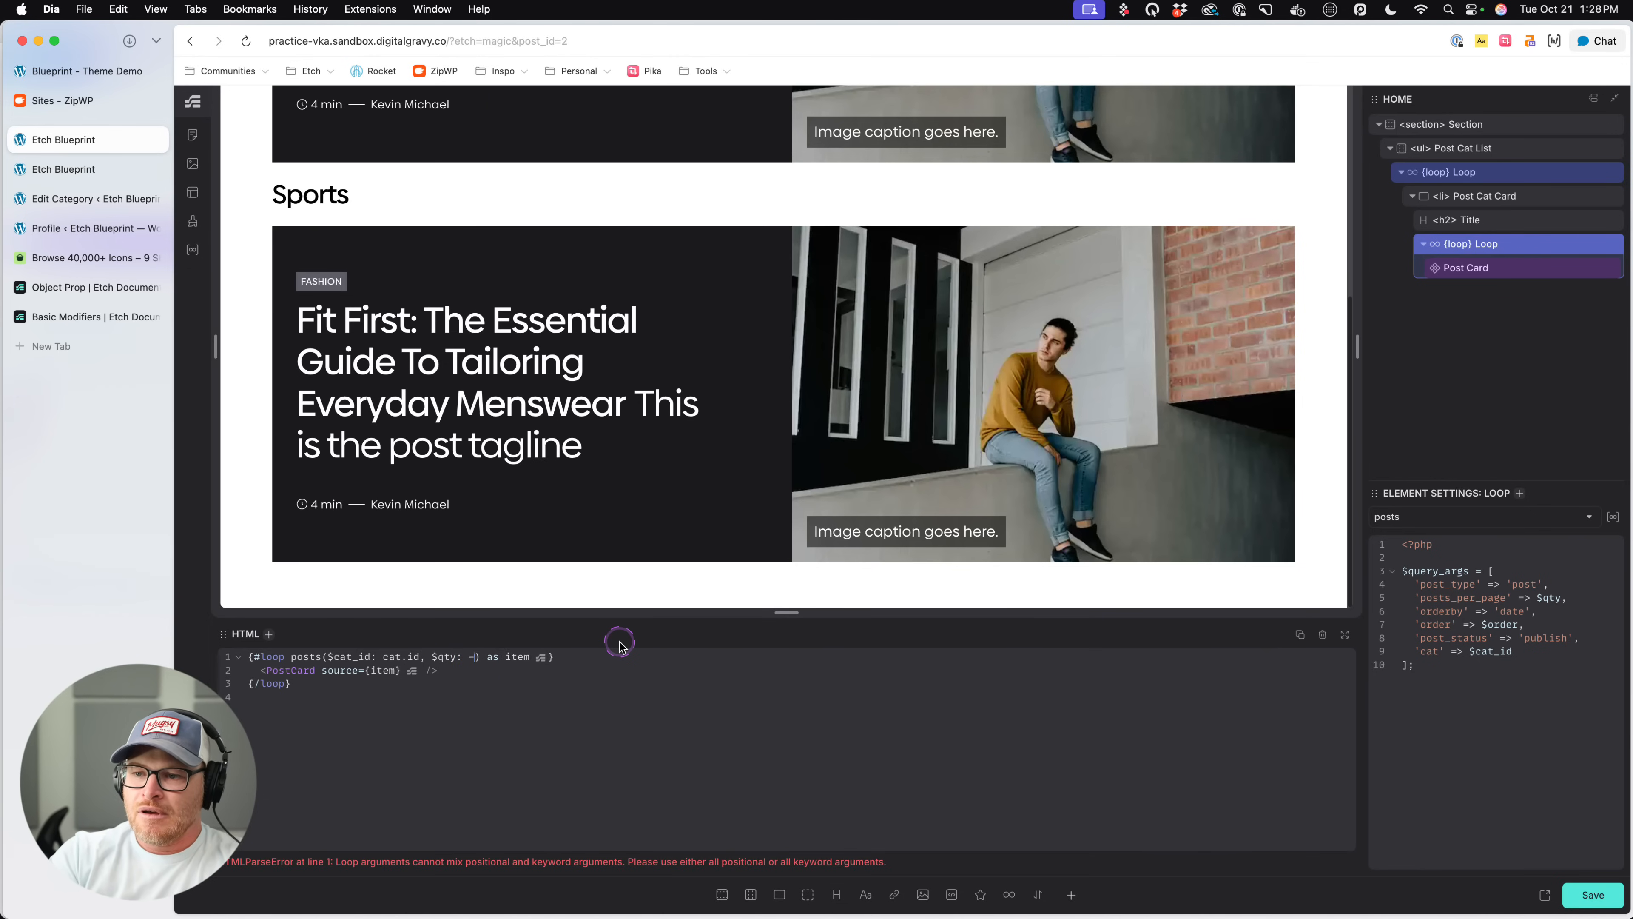
pyautogui.scroll(-4, 351, 394)
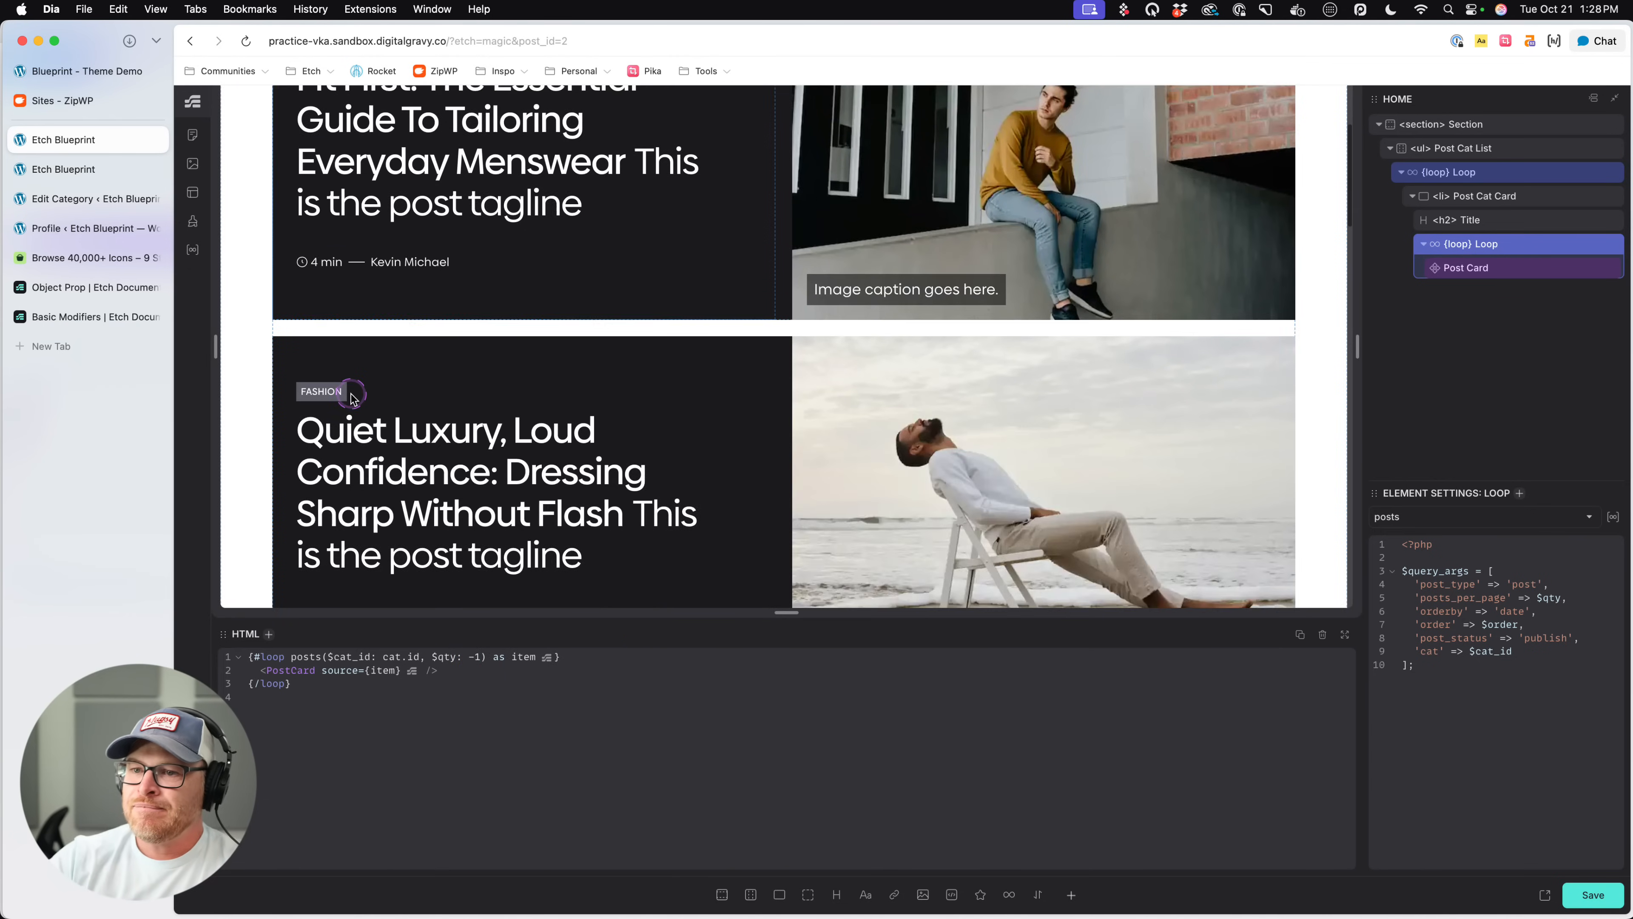
pyautogui.press('super+s')
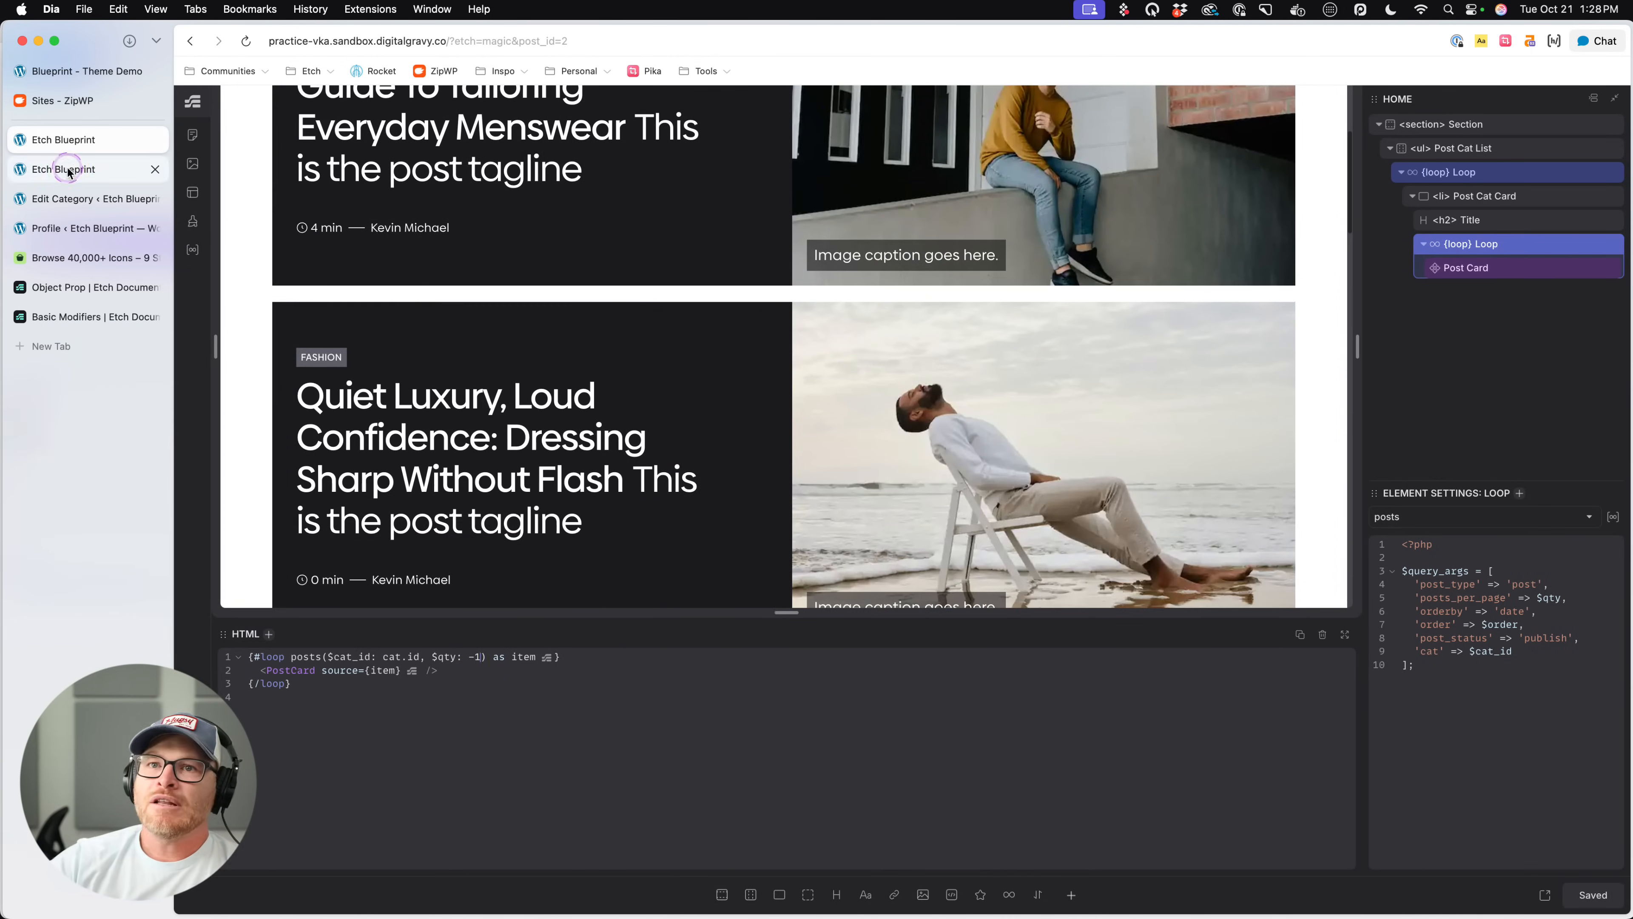
# - Reload the live home page and compare the post cards listed under the Fashion and Sports headings
pyautogui.click(63, 168)
pyautogui.press('super+r')
pyautogui.scroll(-18, 756, 318)
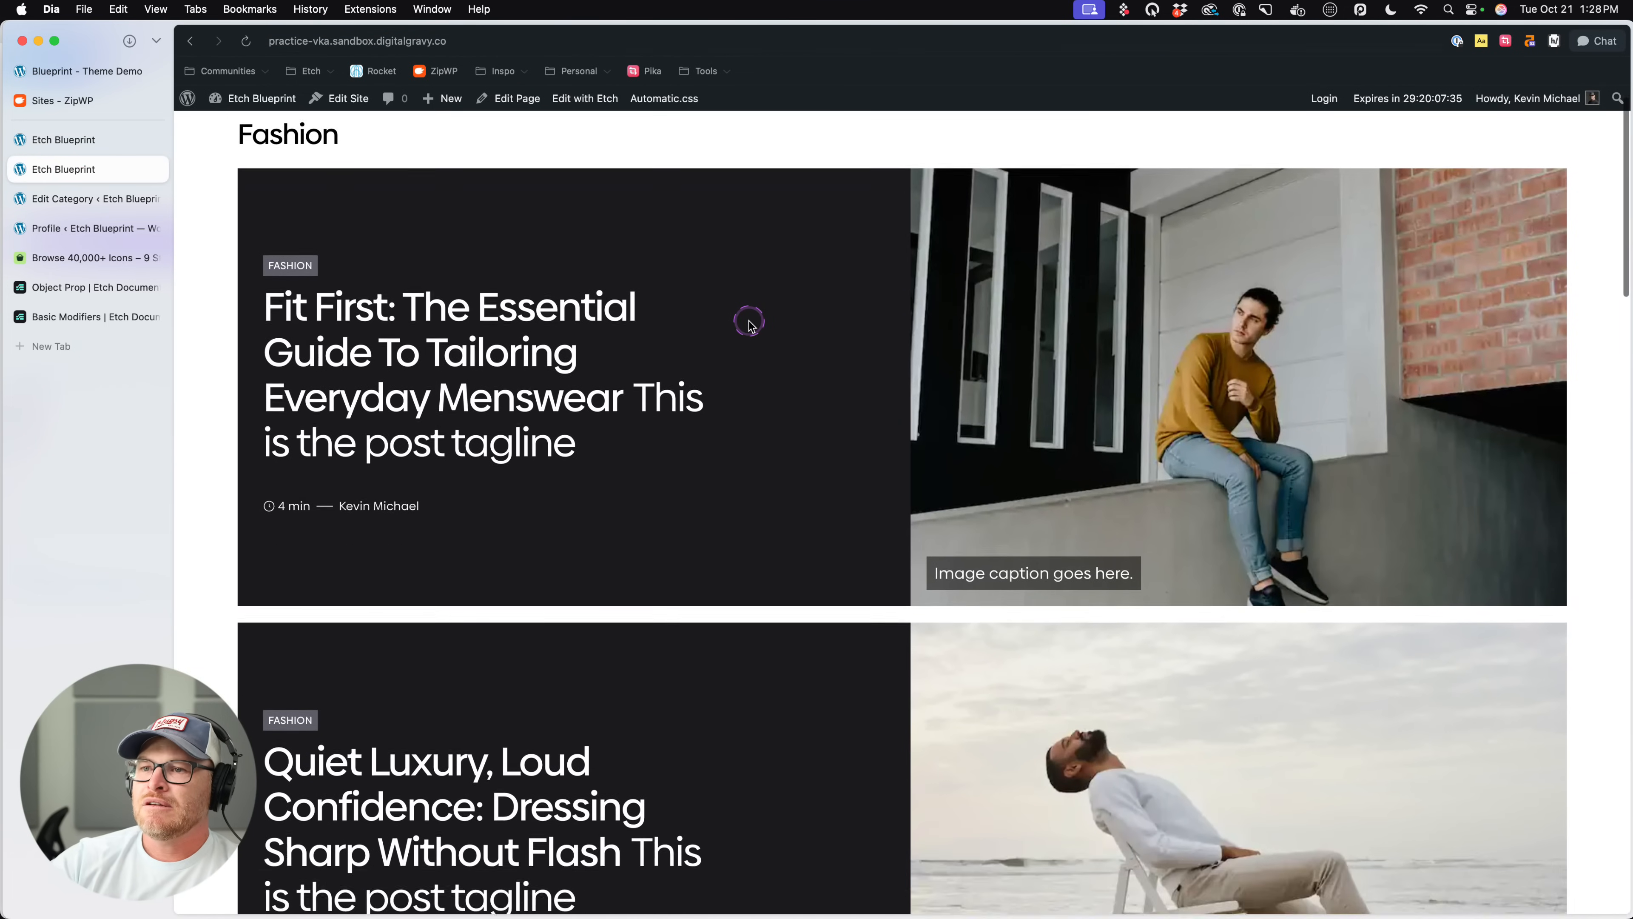
pyautogui.scroll(-15, 747, 325)
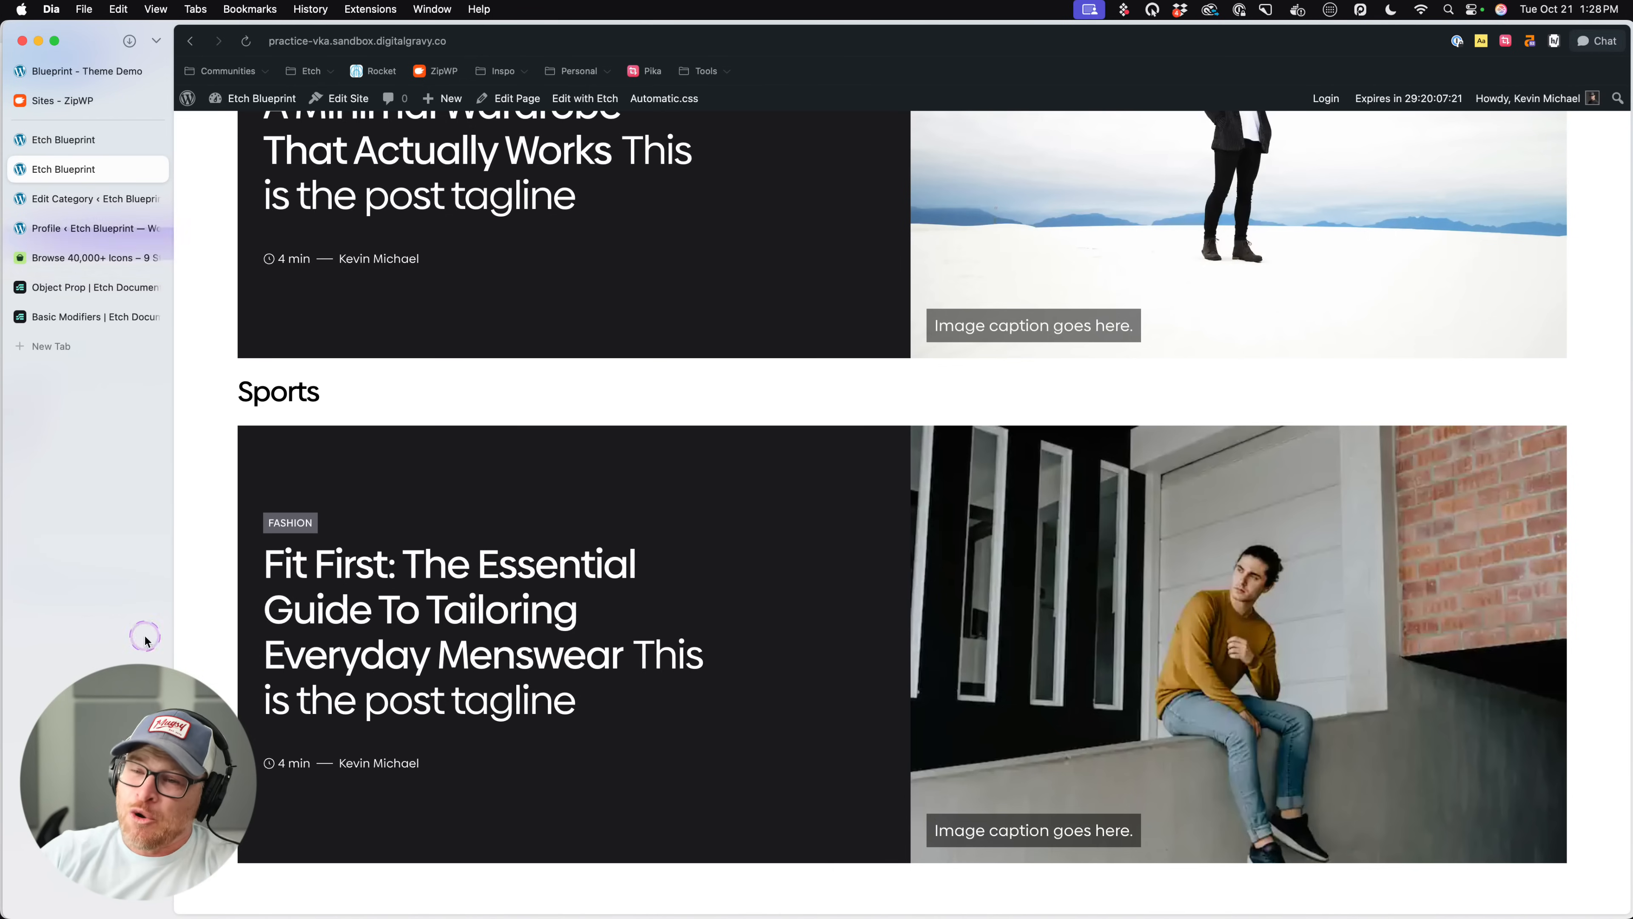
pyautogui.scroll(20, 829, 566)
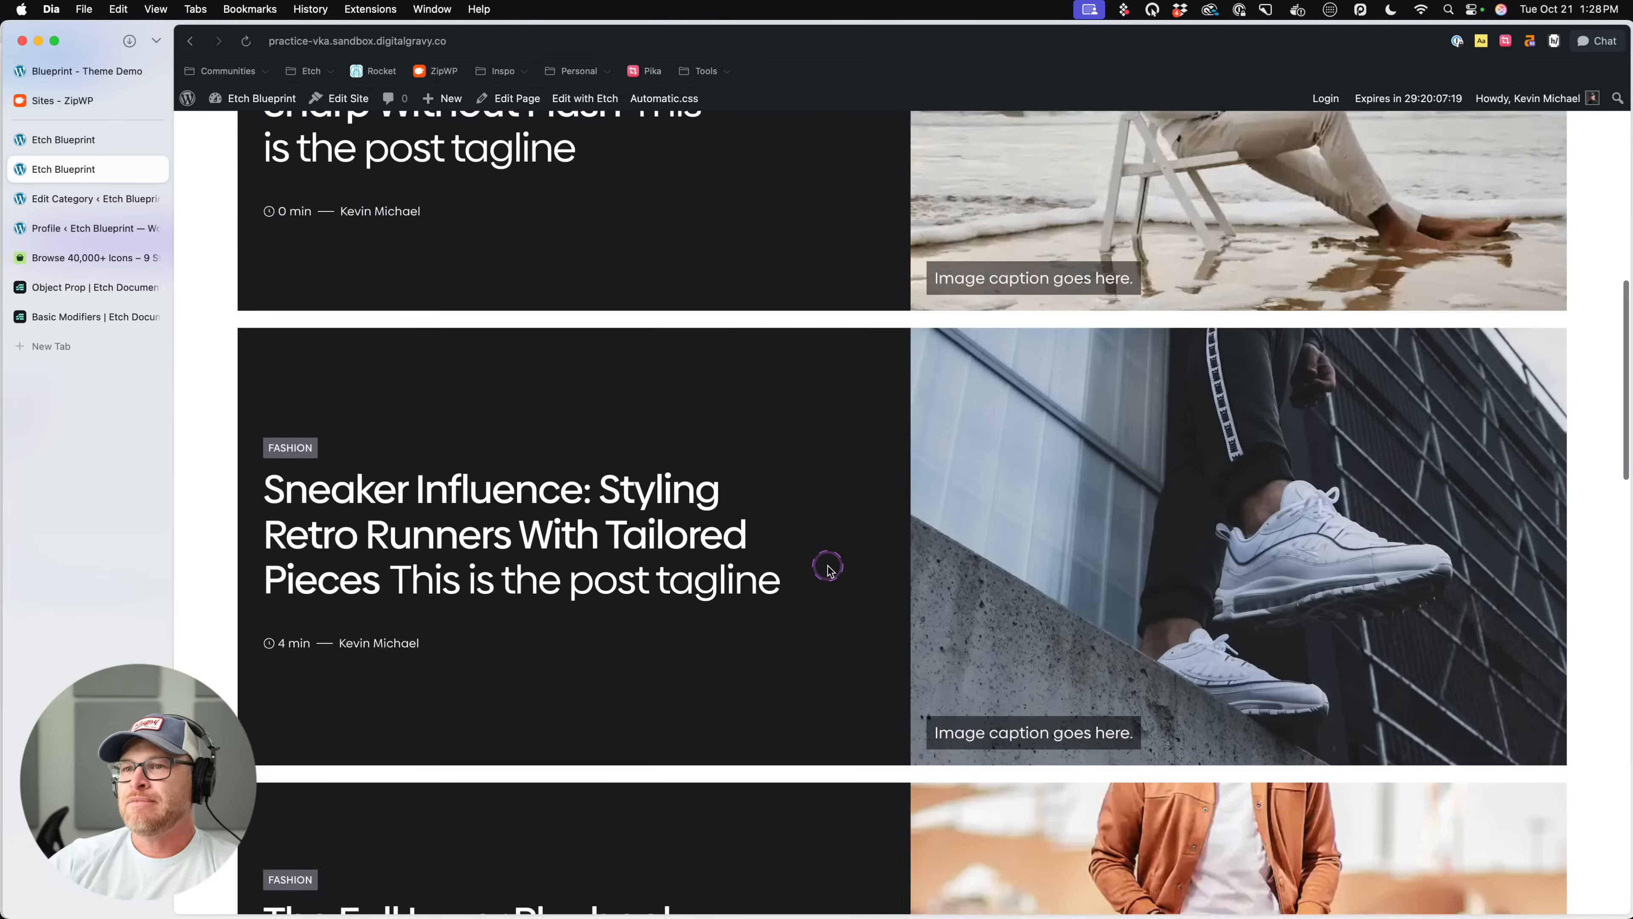
pyautogui.scroll(-20, 459, 393)
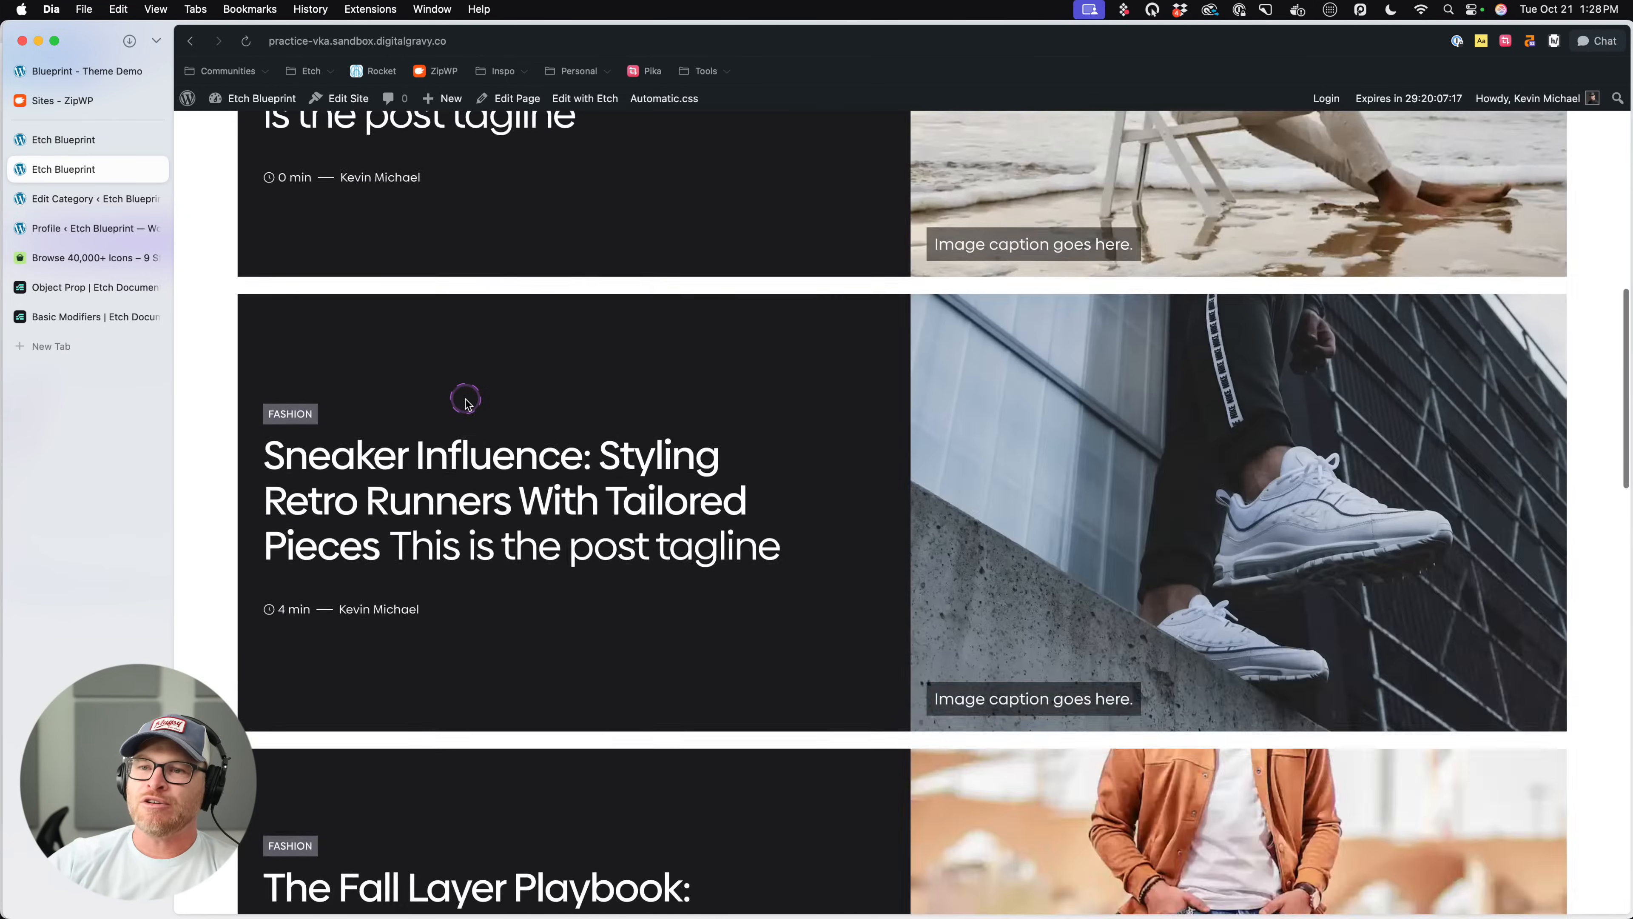
pyautogui.scroll(-3, 464, 400)
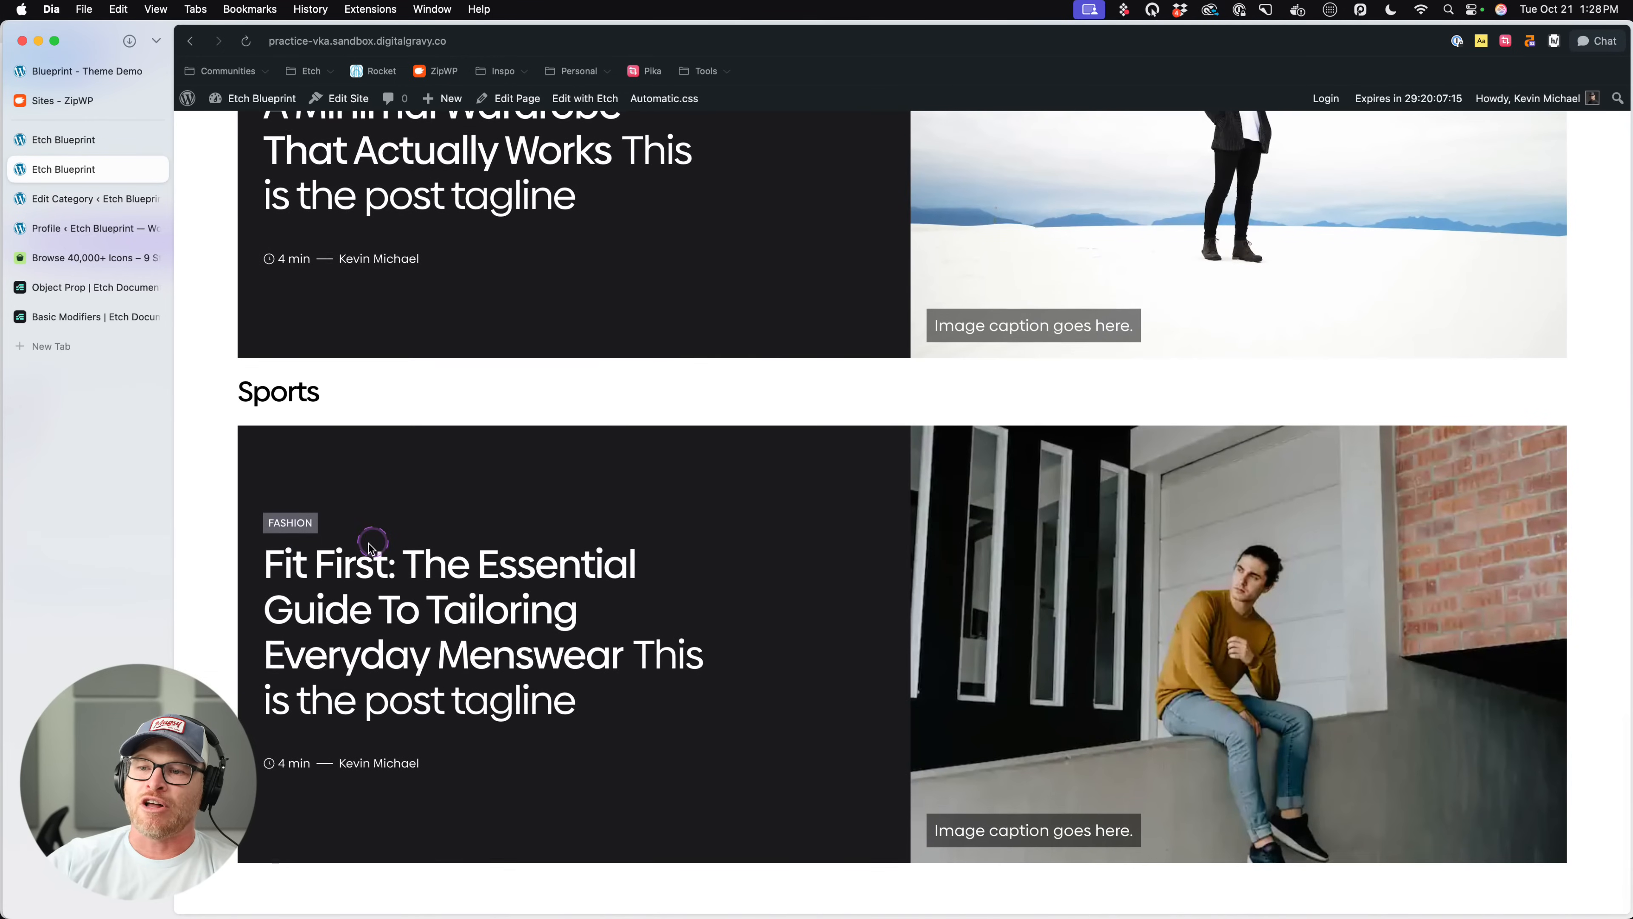
pyautogui.moveTo(252, 540); pyautogui.dragTo(520, 836)
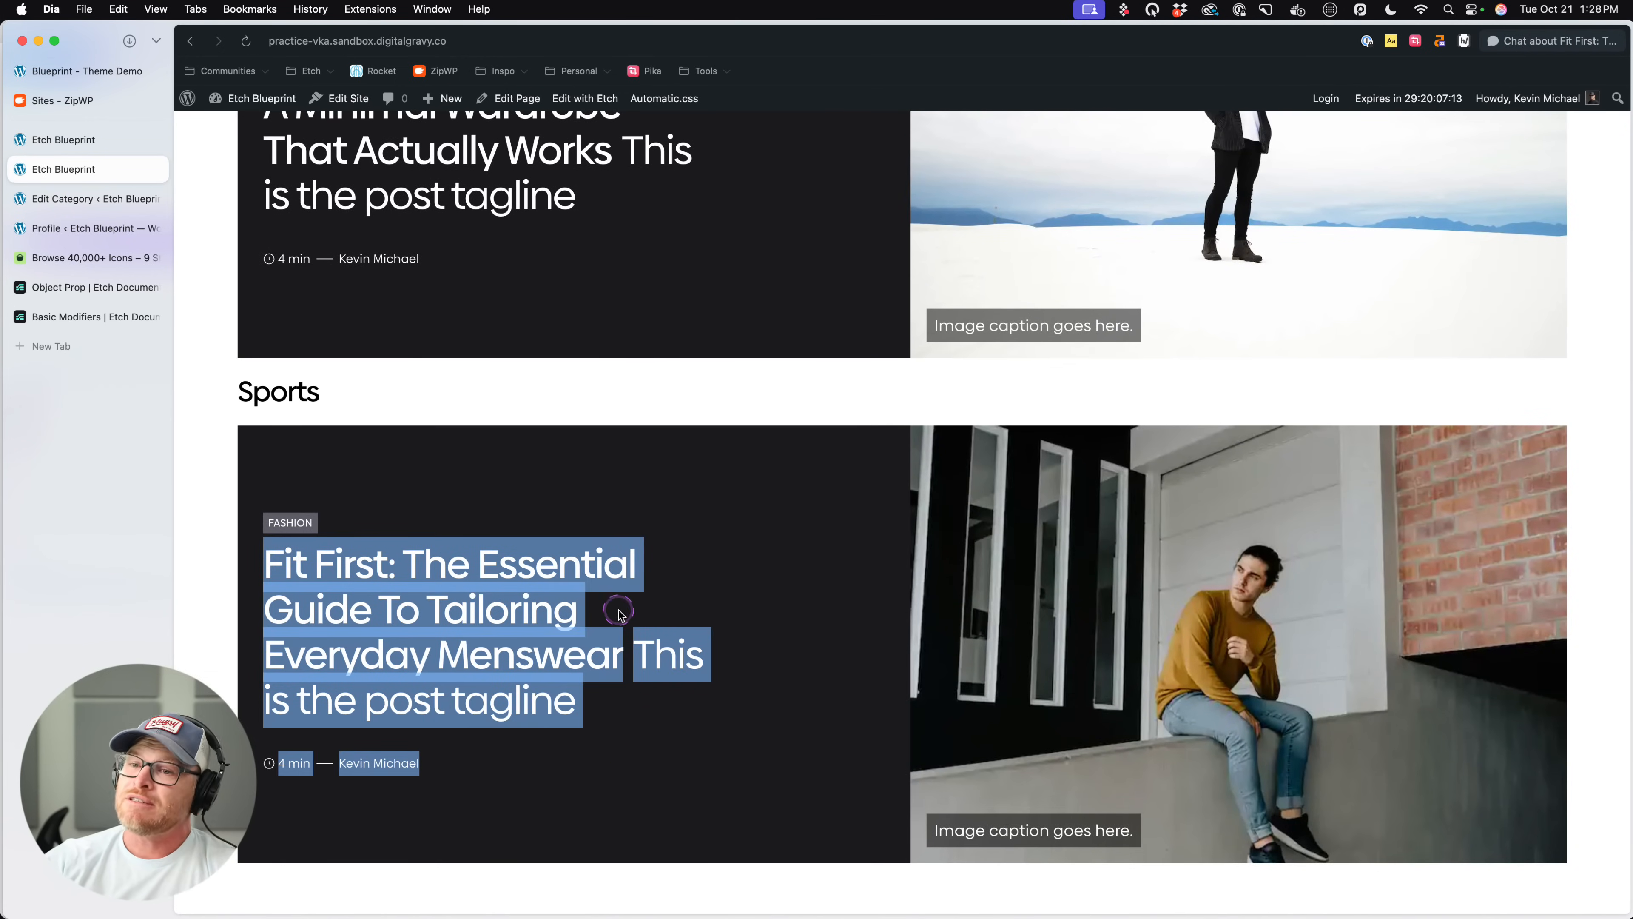
pyautogui.click(633, 601)
pyautogui.click(330, 395)
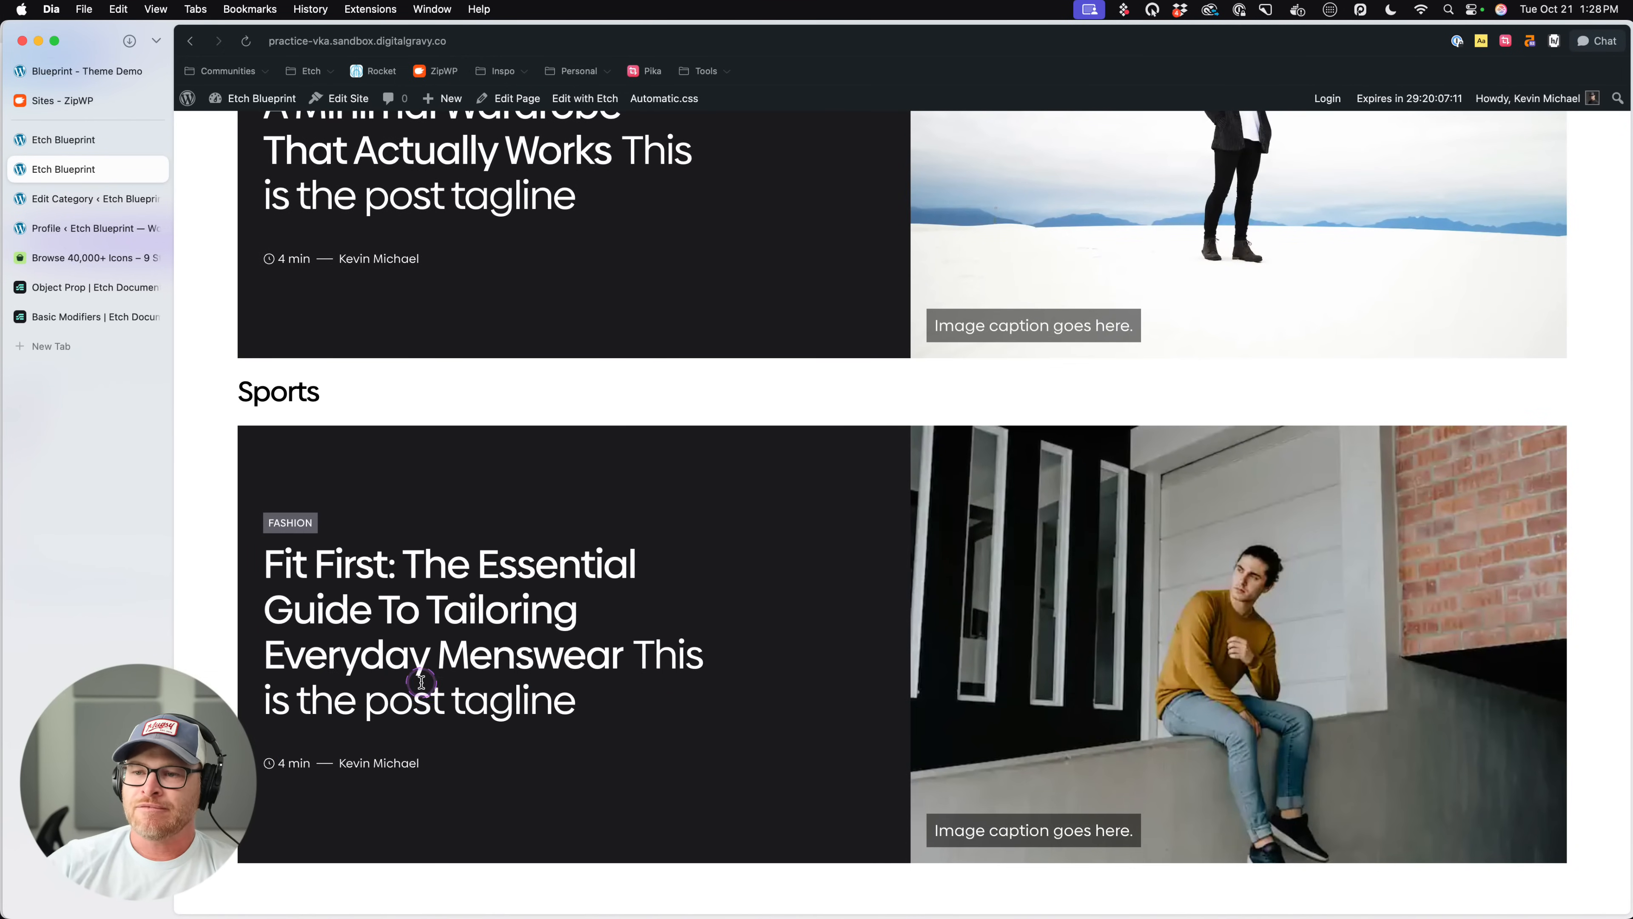
pyautogui.scroll(20, 419, 681)
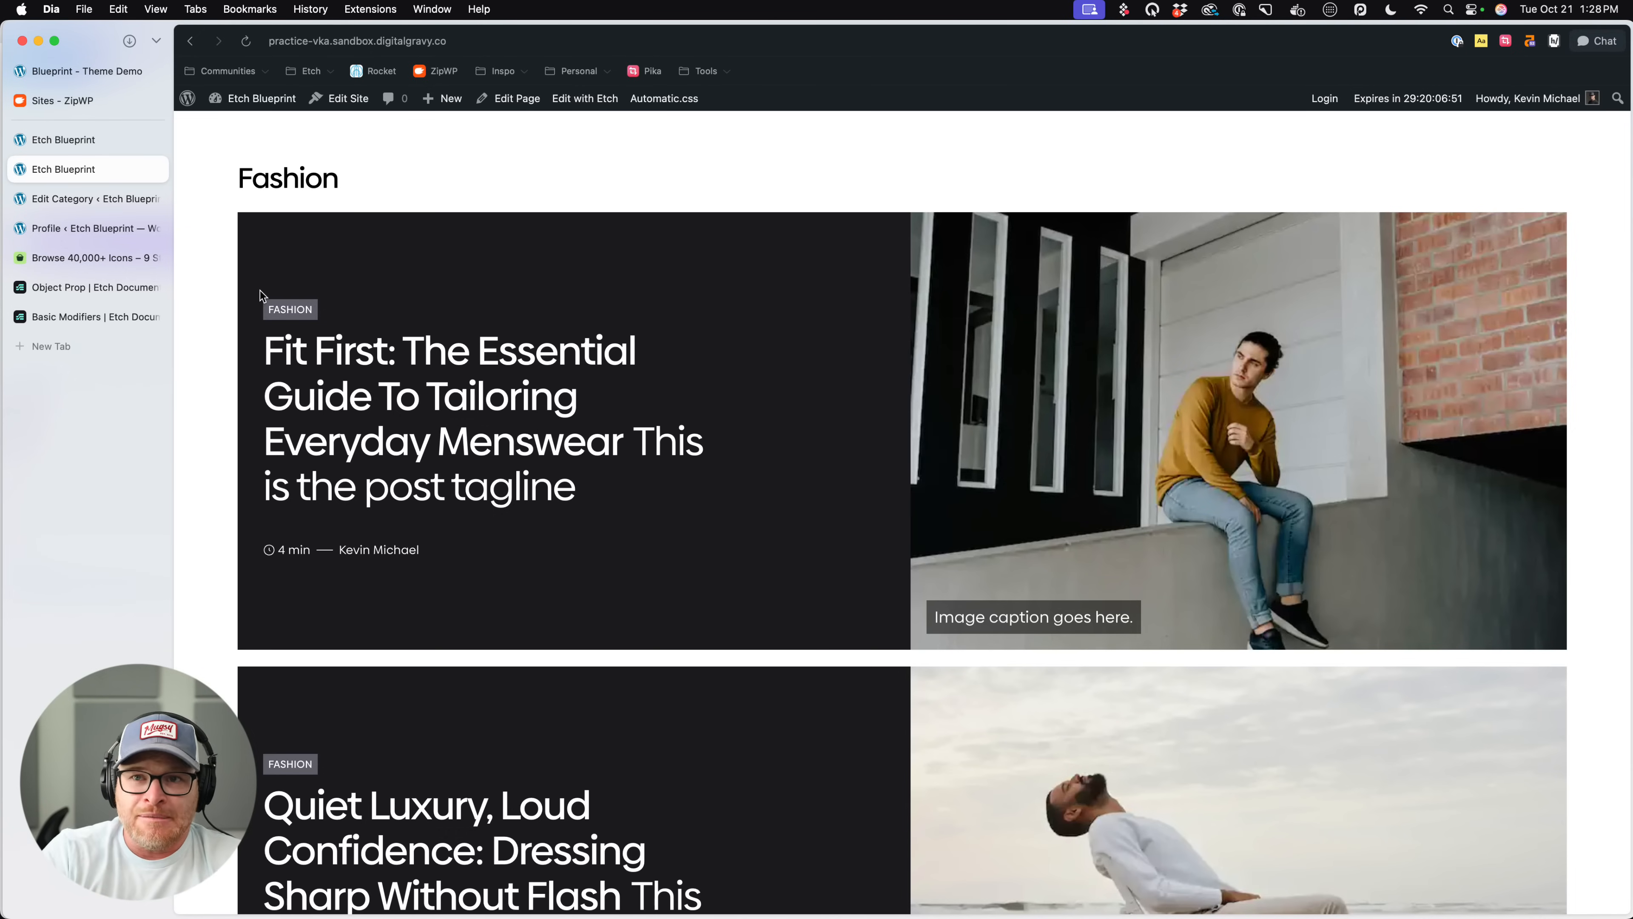
pyautogui.scroll(-9, 260, 302)
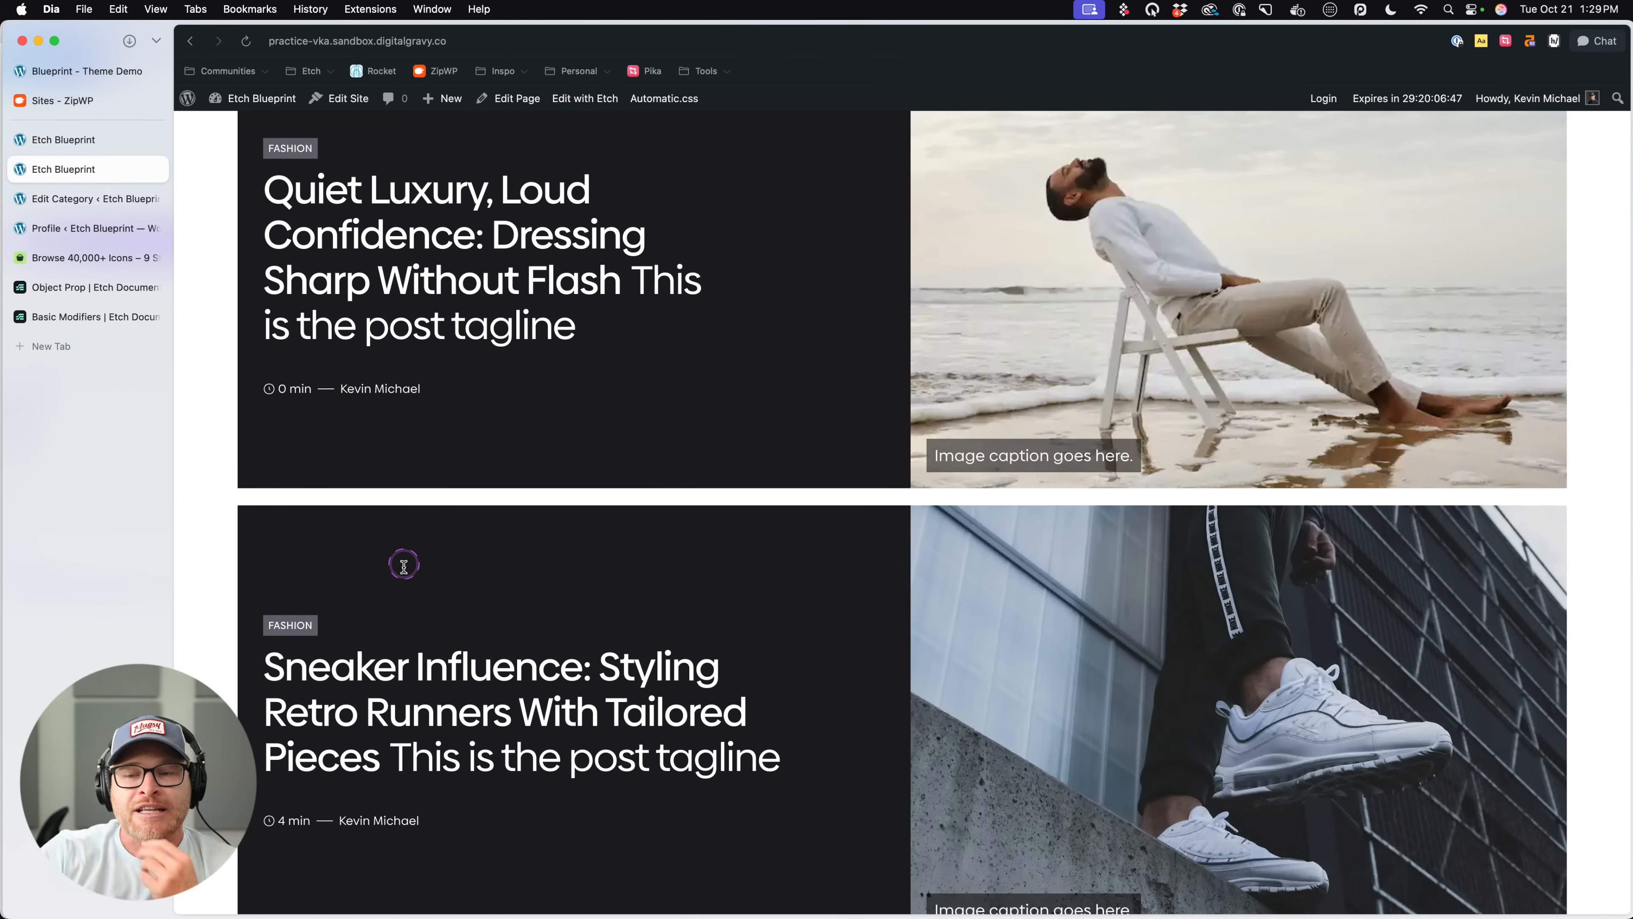
pyautogui.scroll(10, 415, 524)
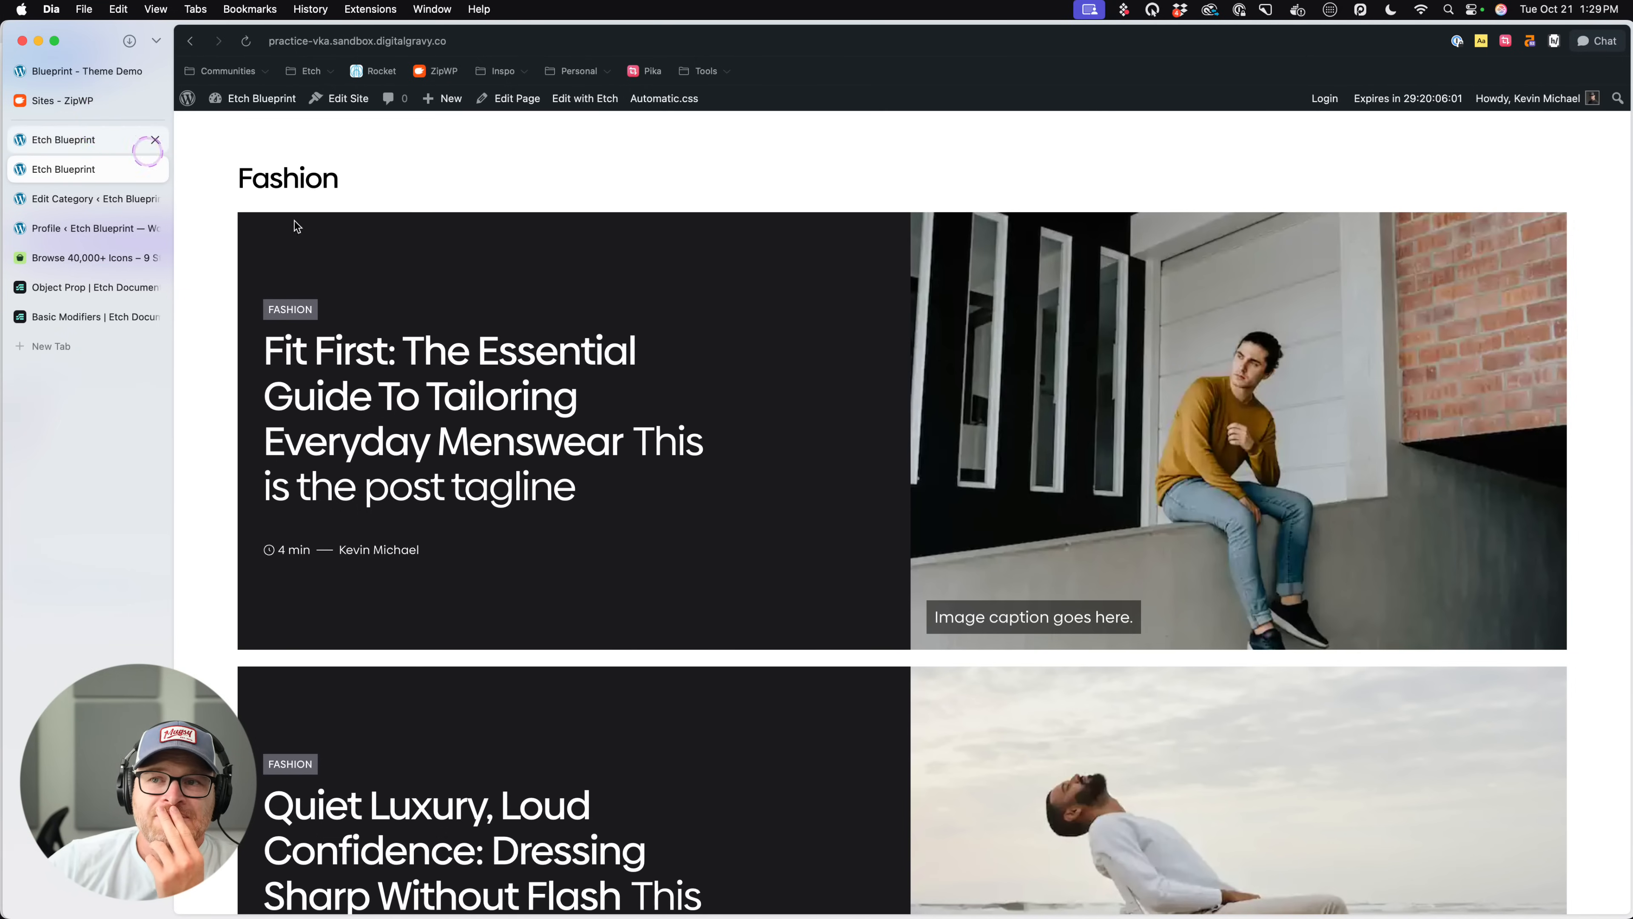
pyautogui.scroll(-10, 622, 431)
pyautogui.scroll(10, 622, 431)
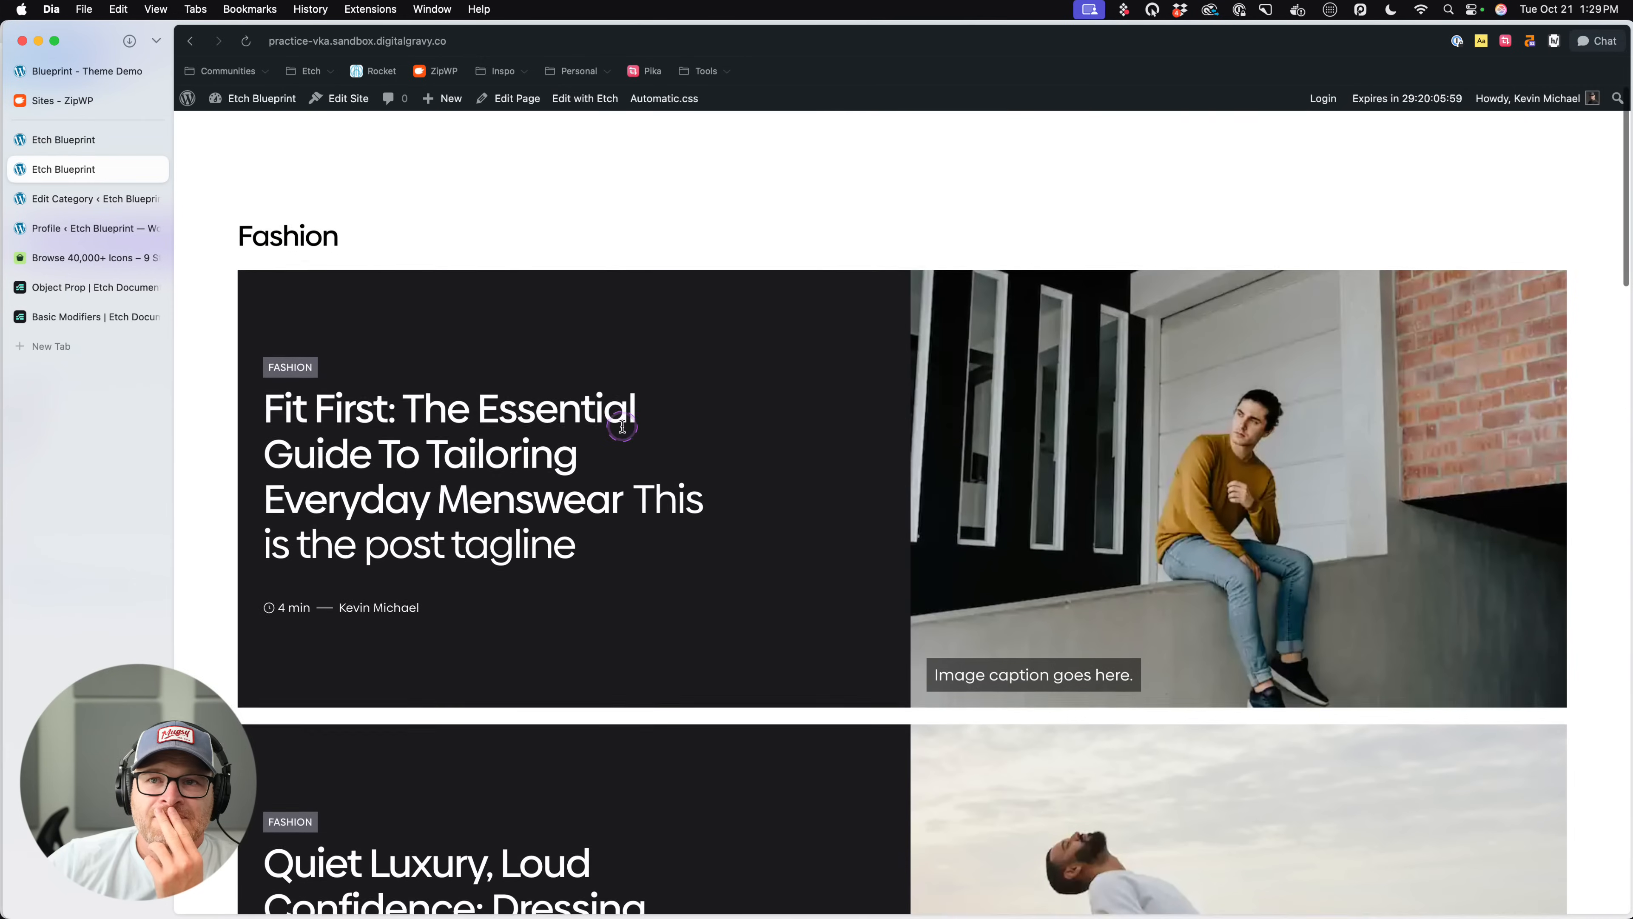
# - Return to the builder, add a second section below the existing one, and insert a Post Card into its Container
pyautogui.click(129, 142)
pyautogui.scroll(5, 962, 391)
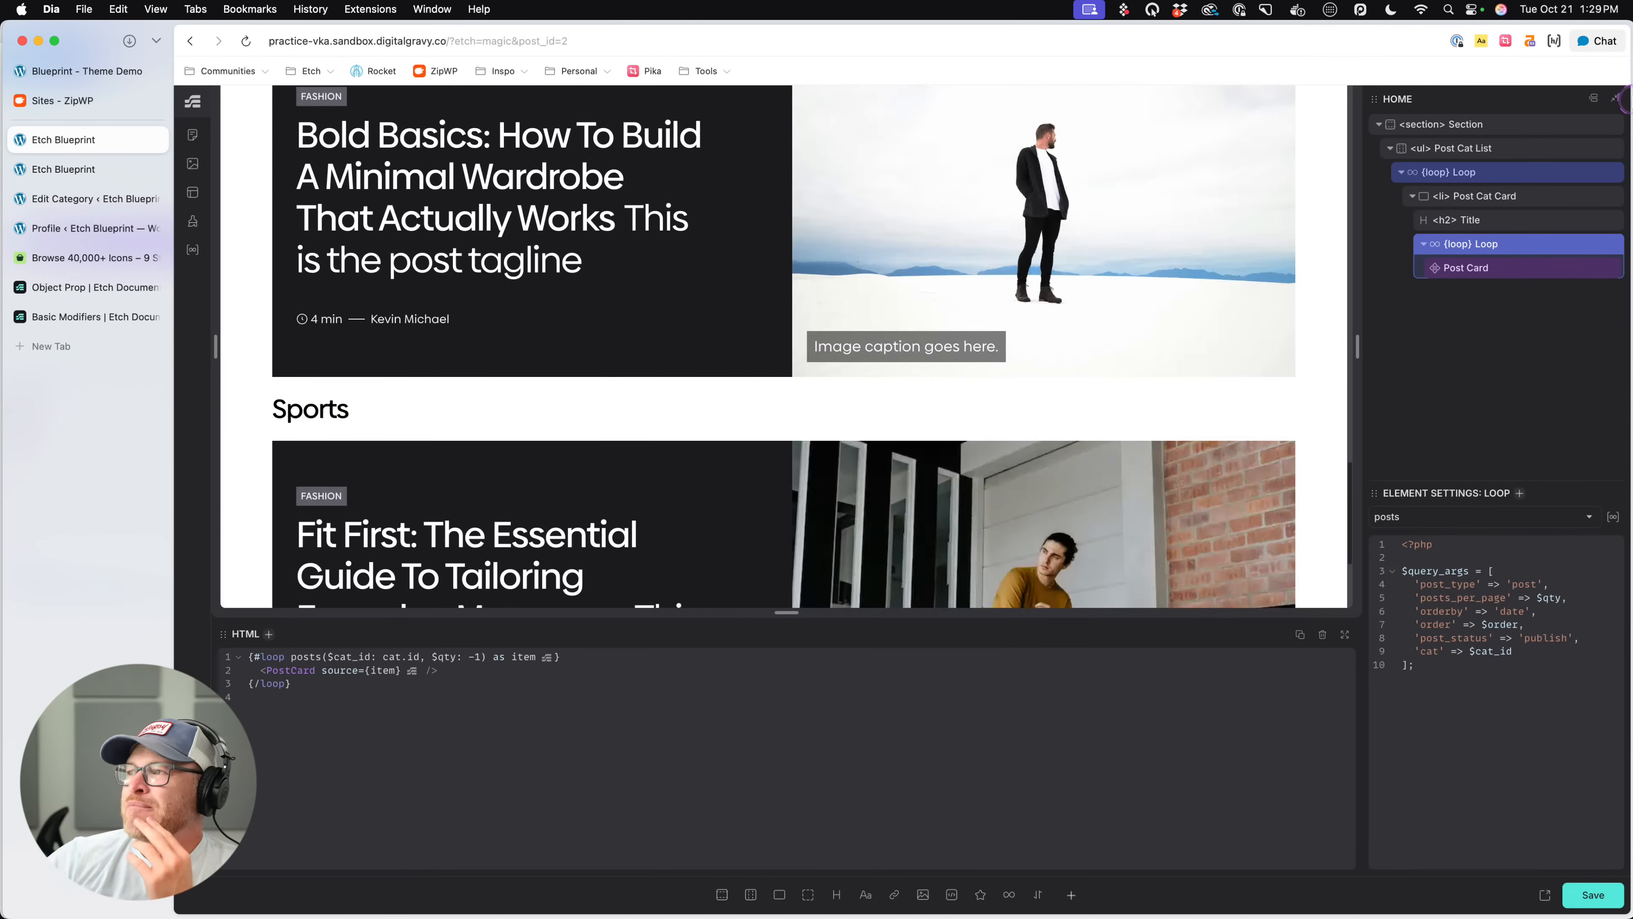
pyautogui.click(1373, 126)
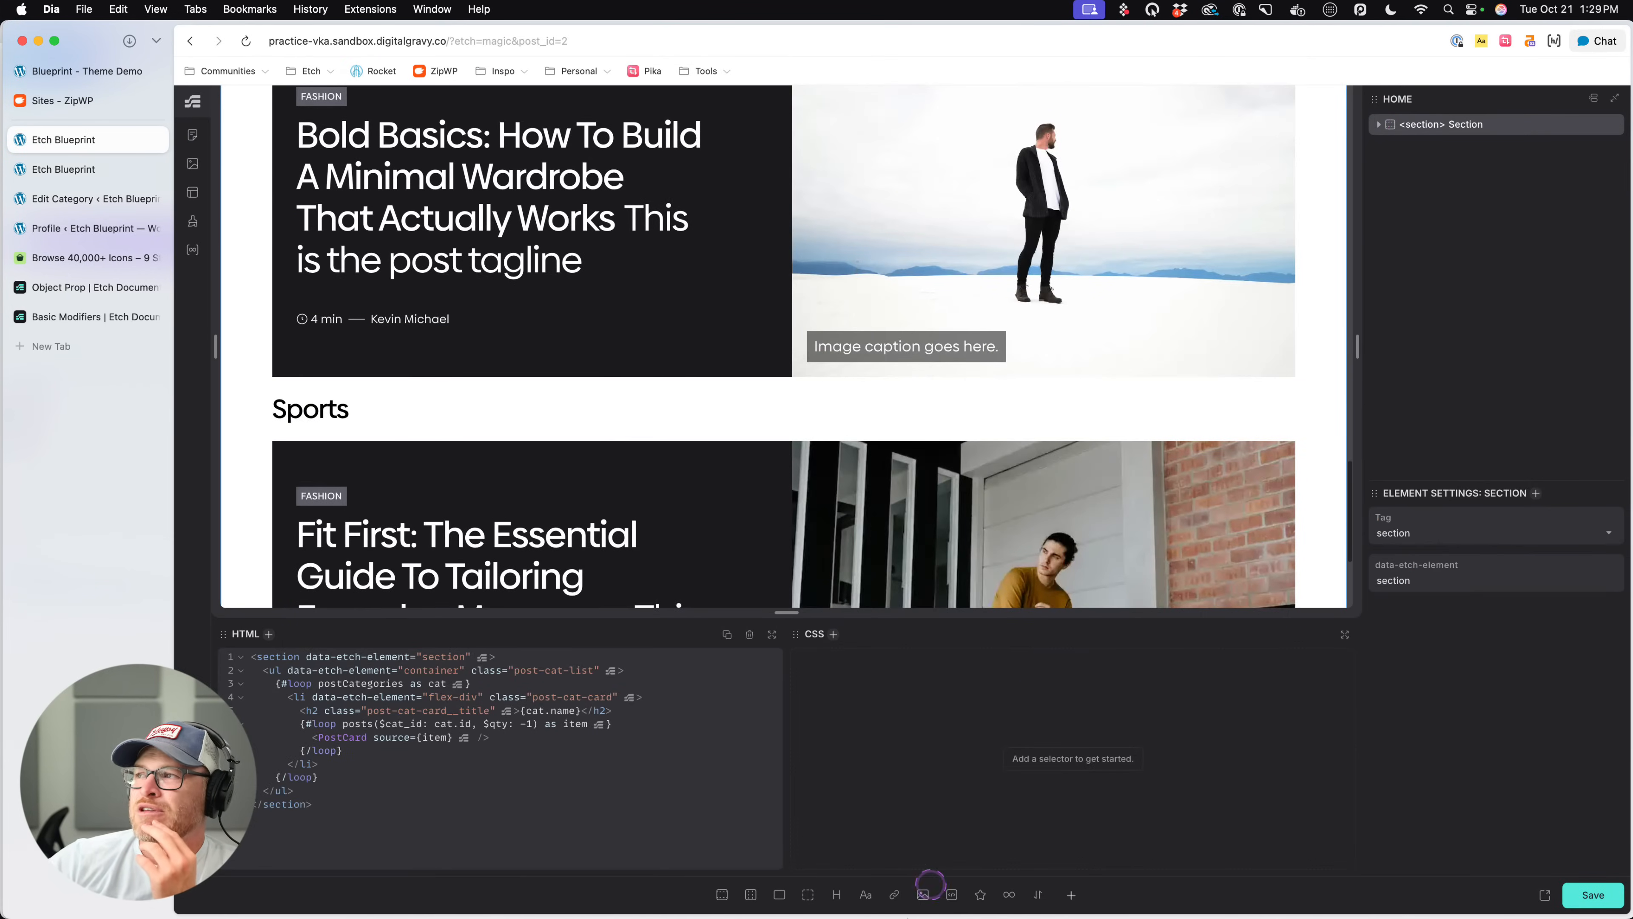
pyautogui.click(722, 894)
pyautogui.click(1481, 182)
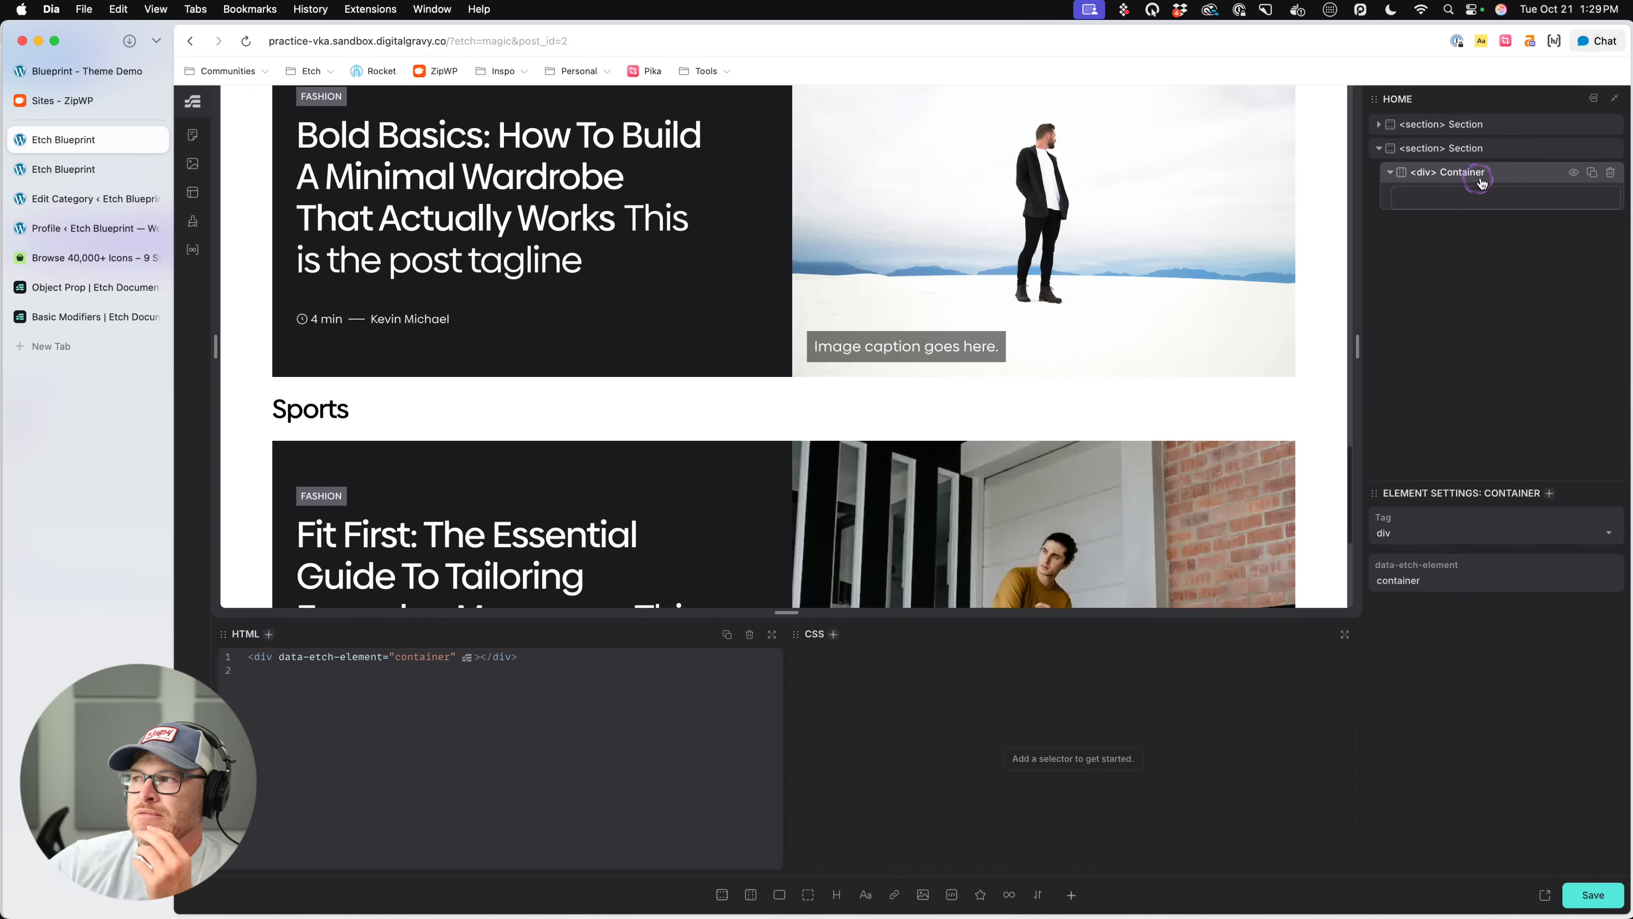
pyautogui.click(1070, 893)
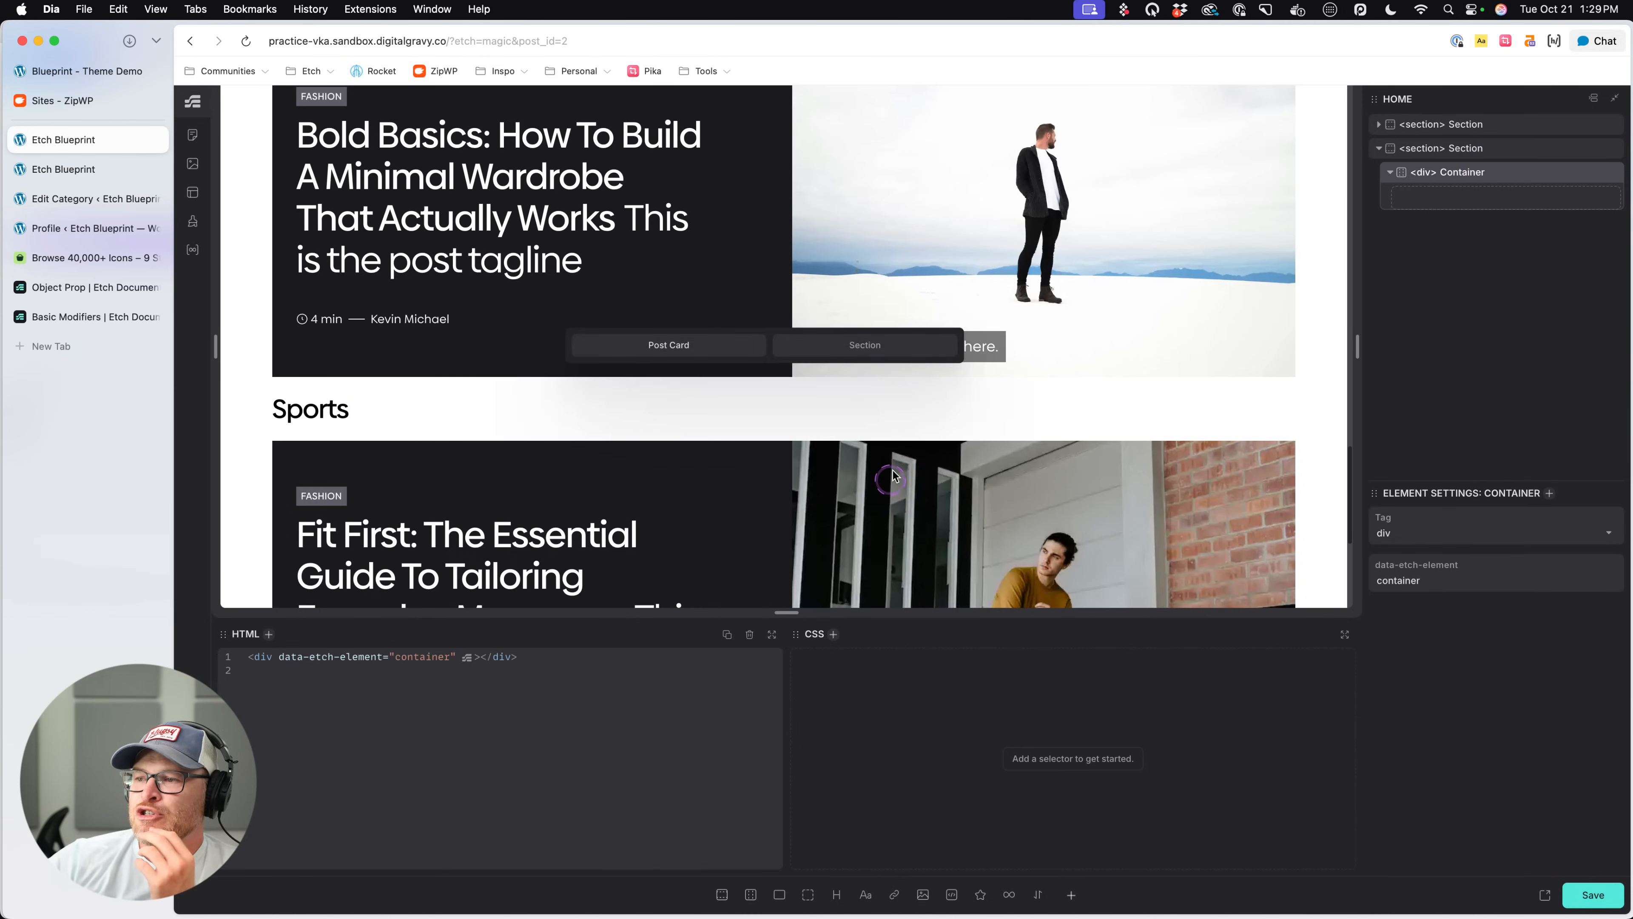
pyautogui.click(705, 350)
# - Wrap the new section's Container in a loop and set that loop to Posts
pyautogui.rightClick(1469, 171)
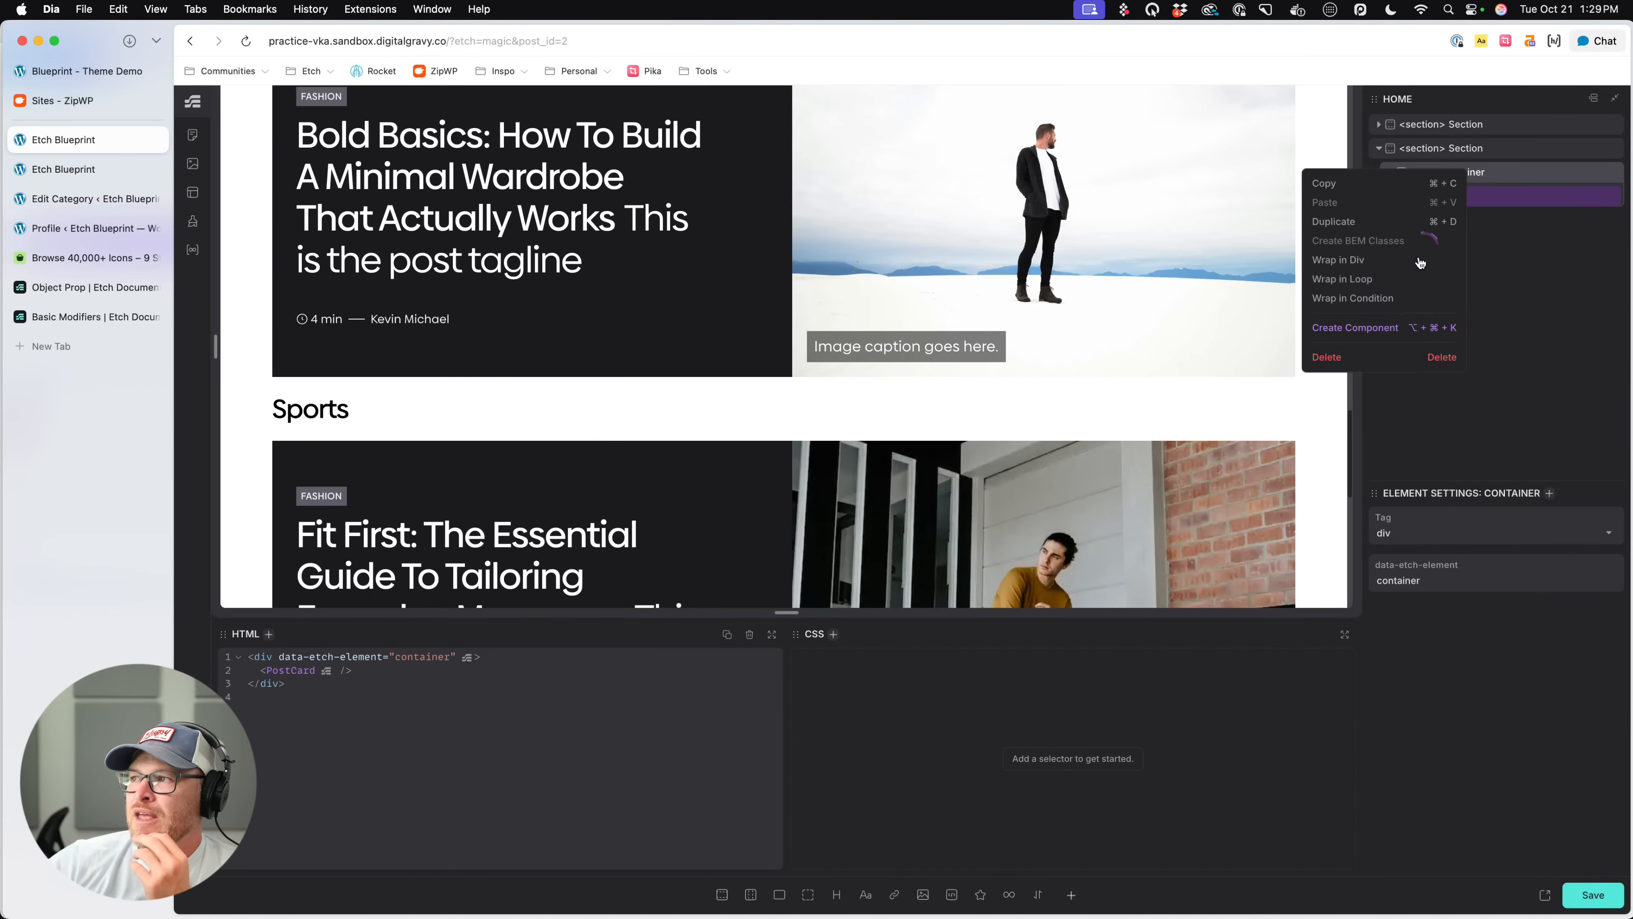
pyautogui.click(1343, 290)
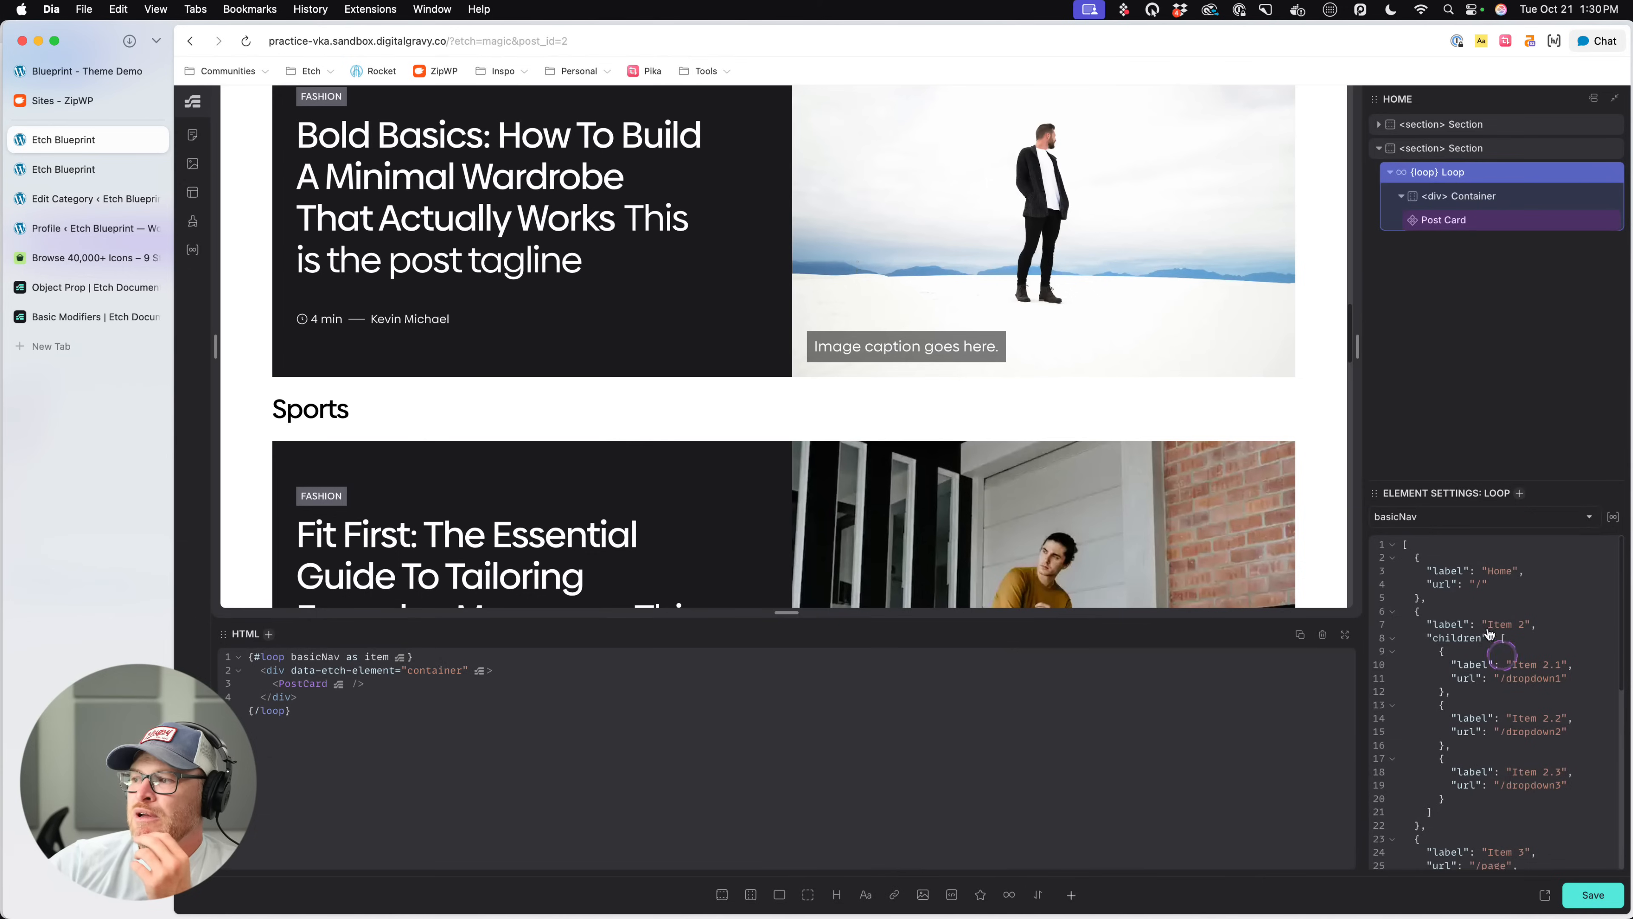
pyautogui.click(1443, 521)
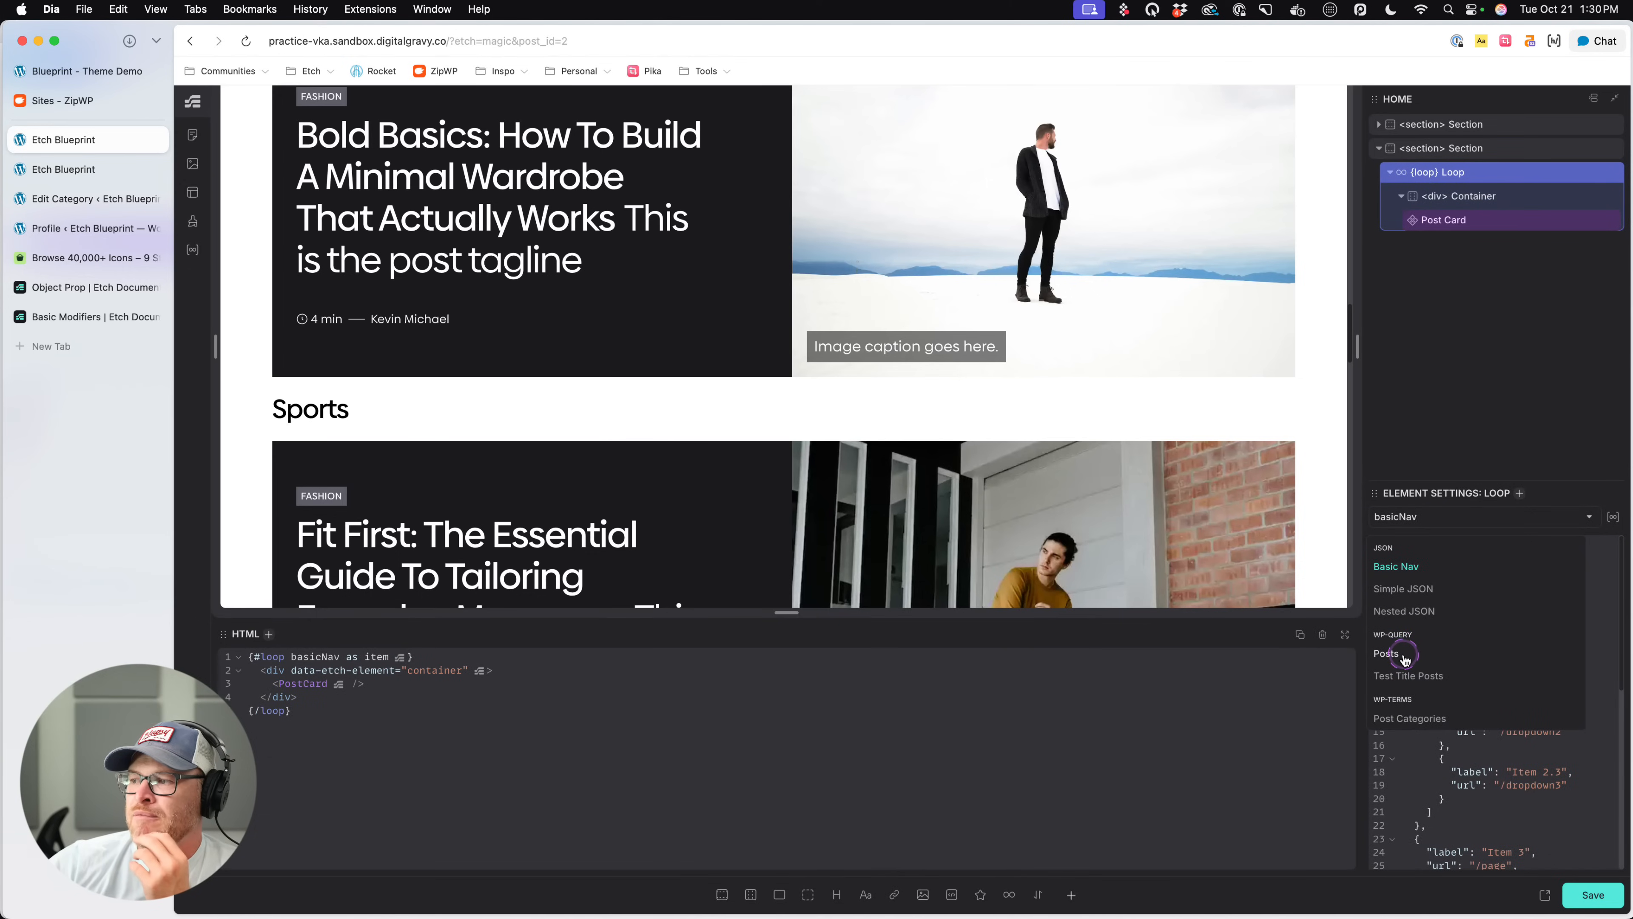
pyautogui.click(1387, 653)
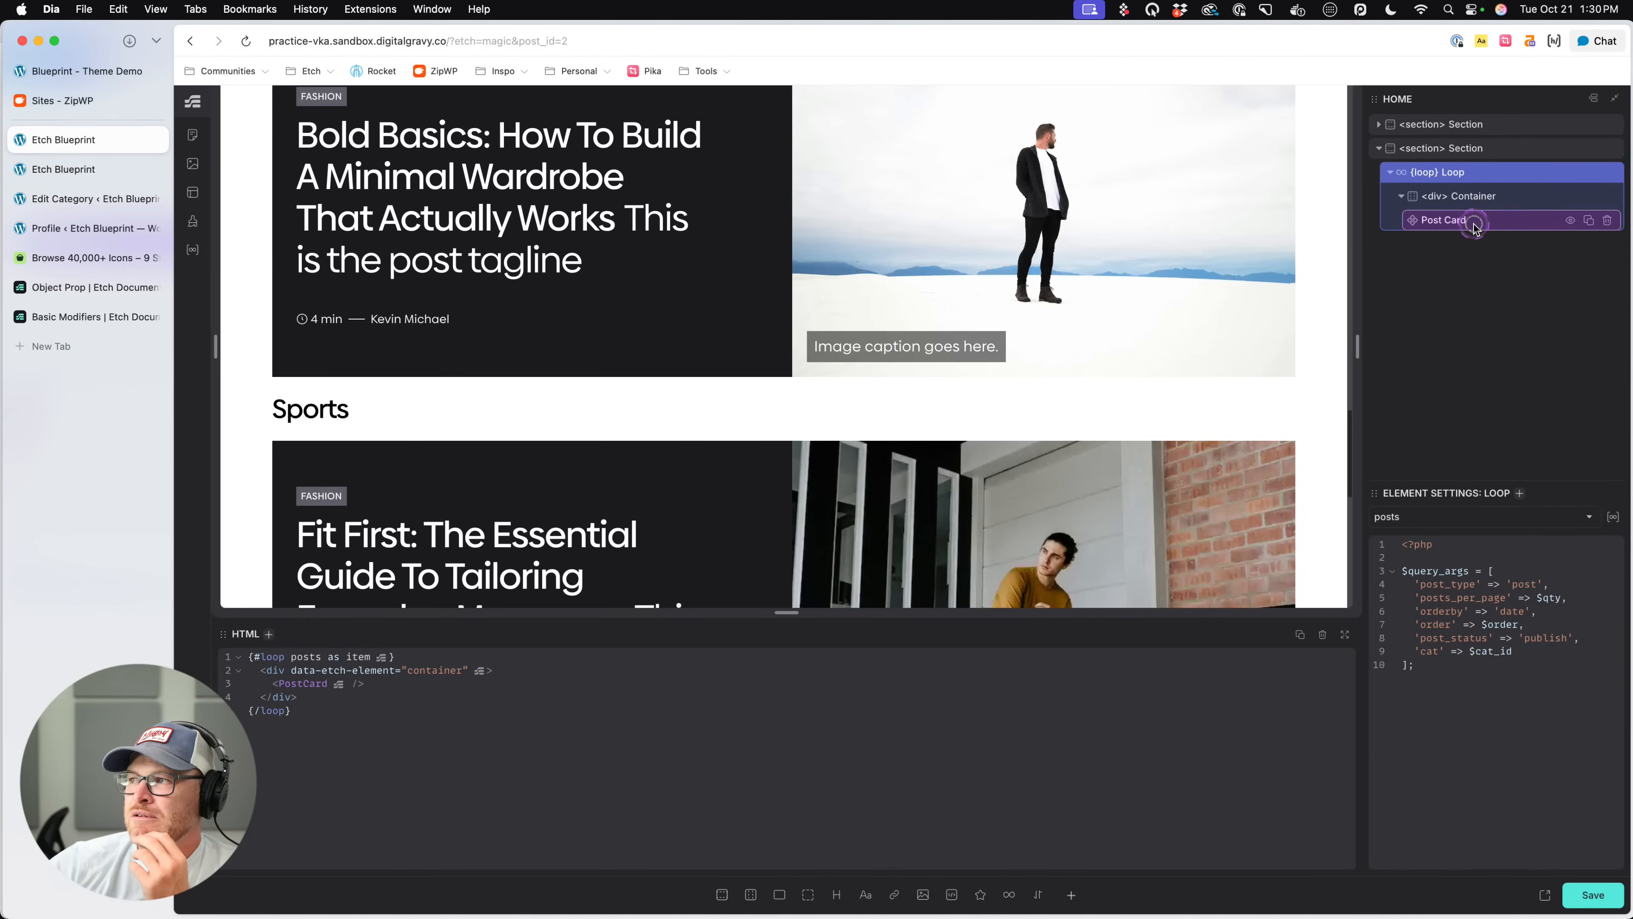
# - Set the source of the Post Card in the new section's loop to {item}
pyautogui.click(1460, 219)
pyautogui.scroll(-10, 971, 495)
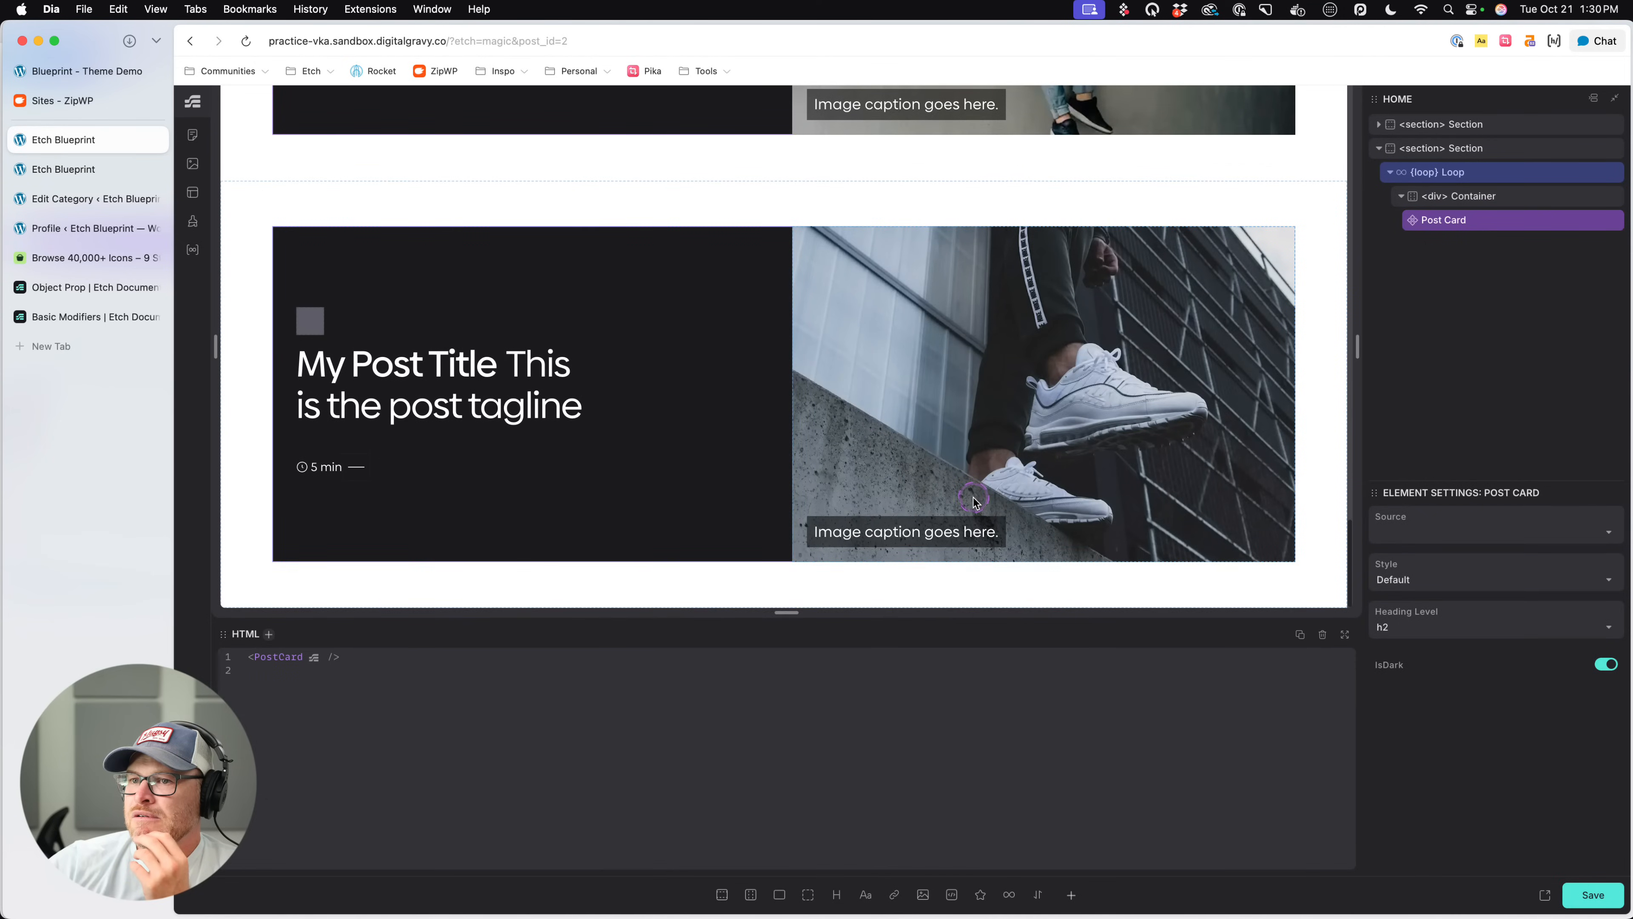
pyautogui.click(1411, 537)
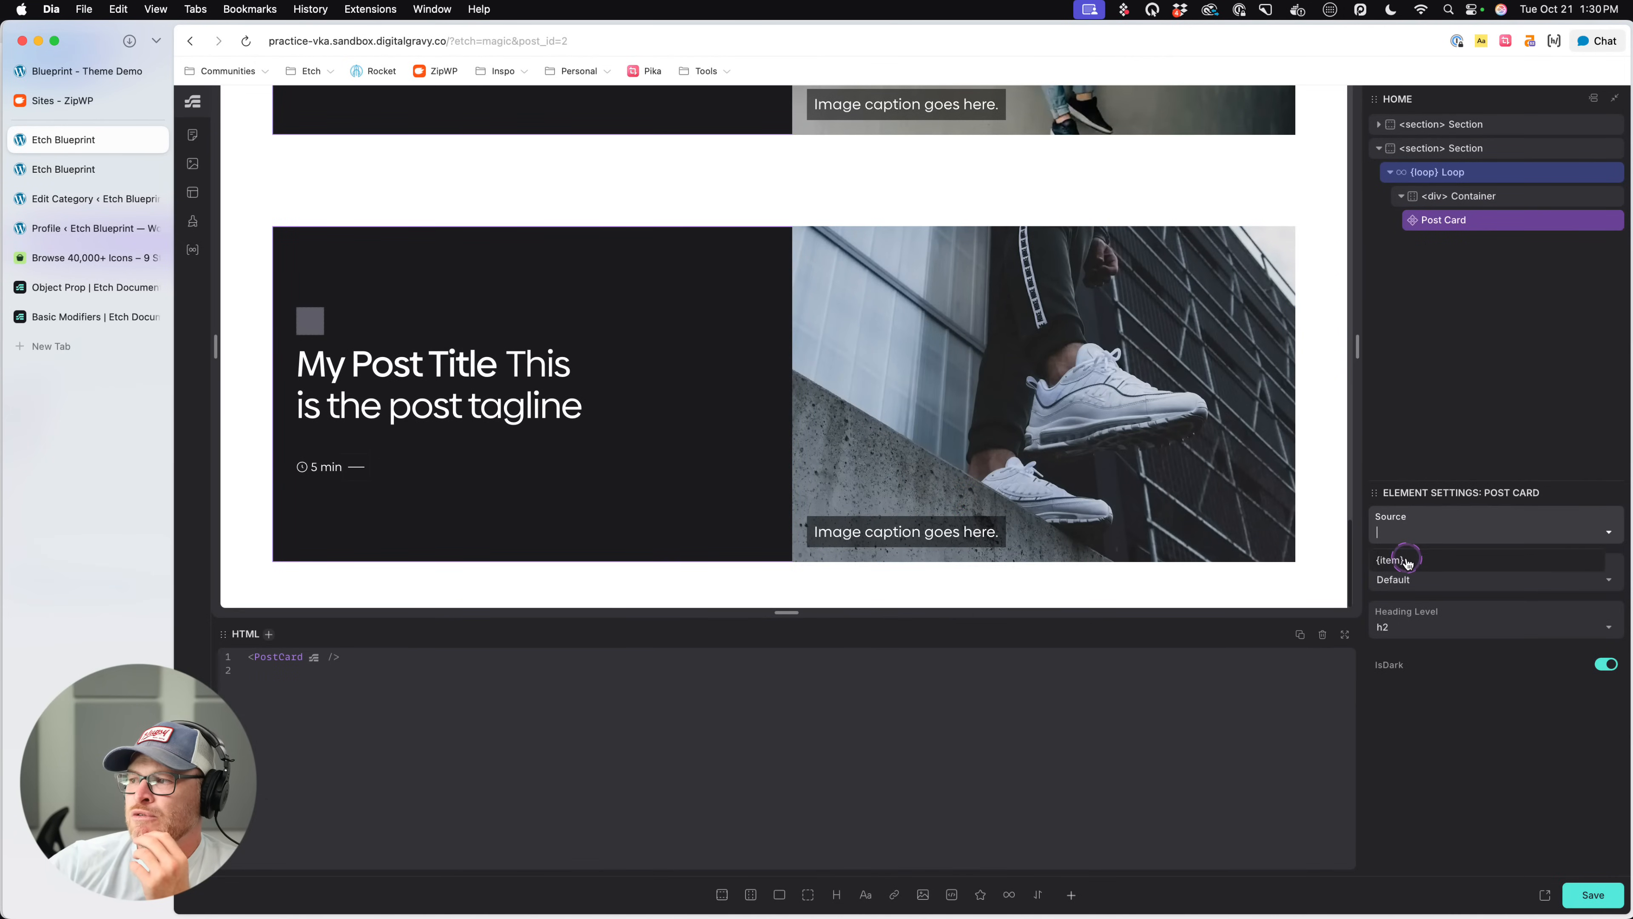
pyautogui.click(1405, 559)
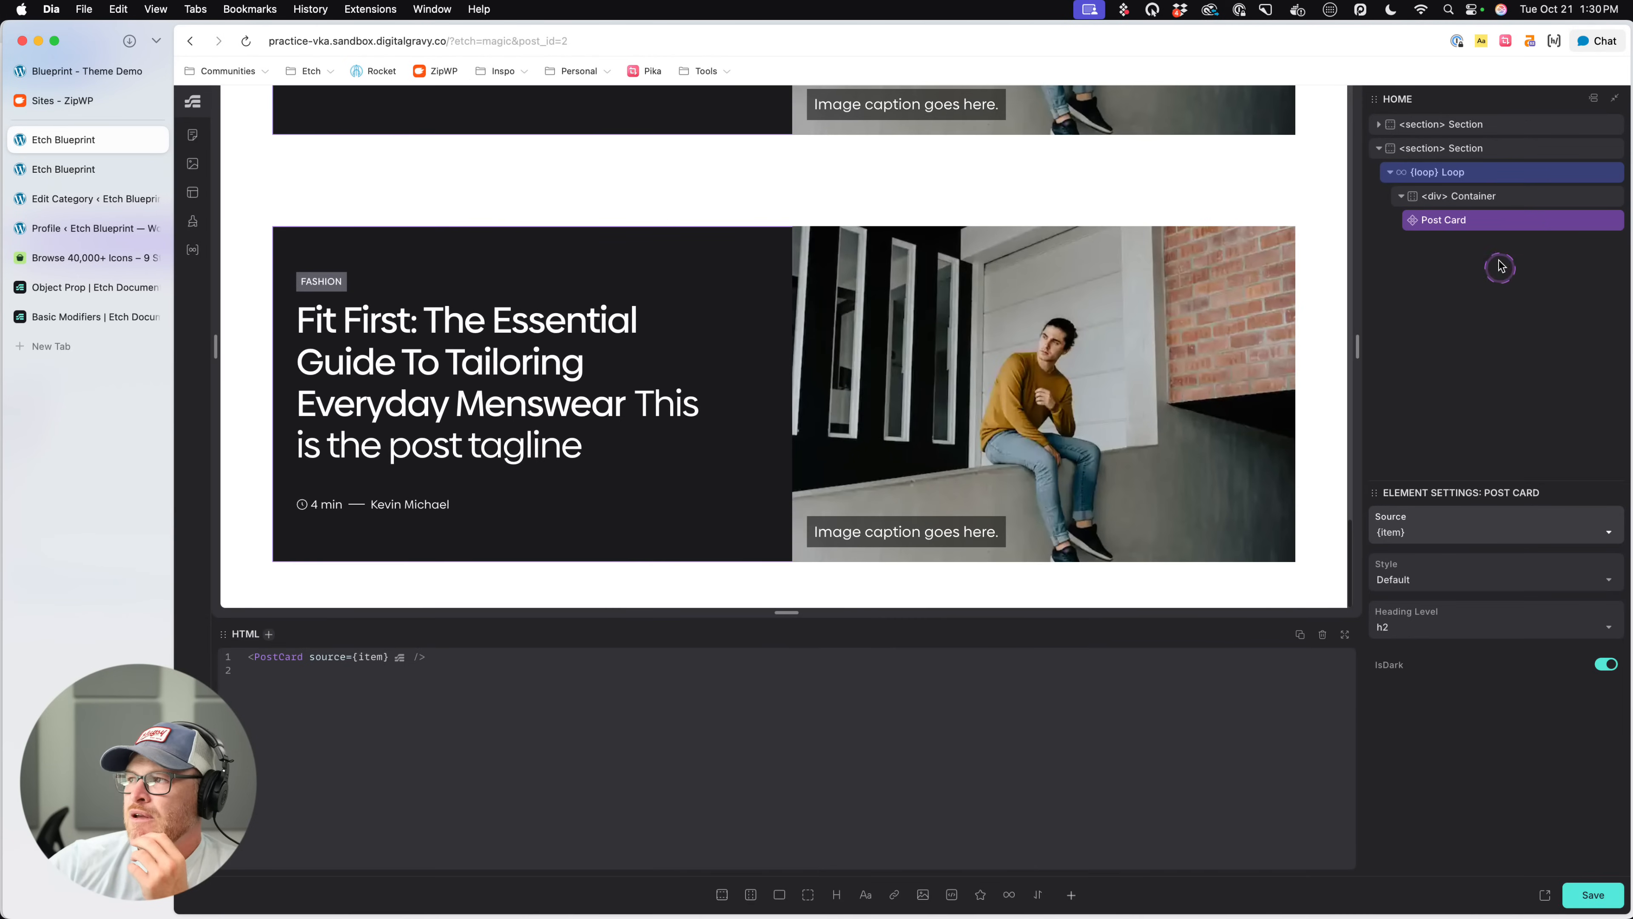
# - Wrap the Post Card inside the new section's Container in a div and set that div's tag to li
pyautogui.click(1491, 171)
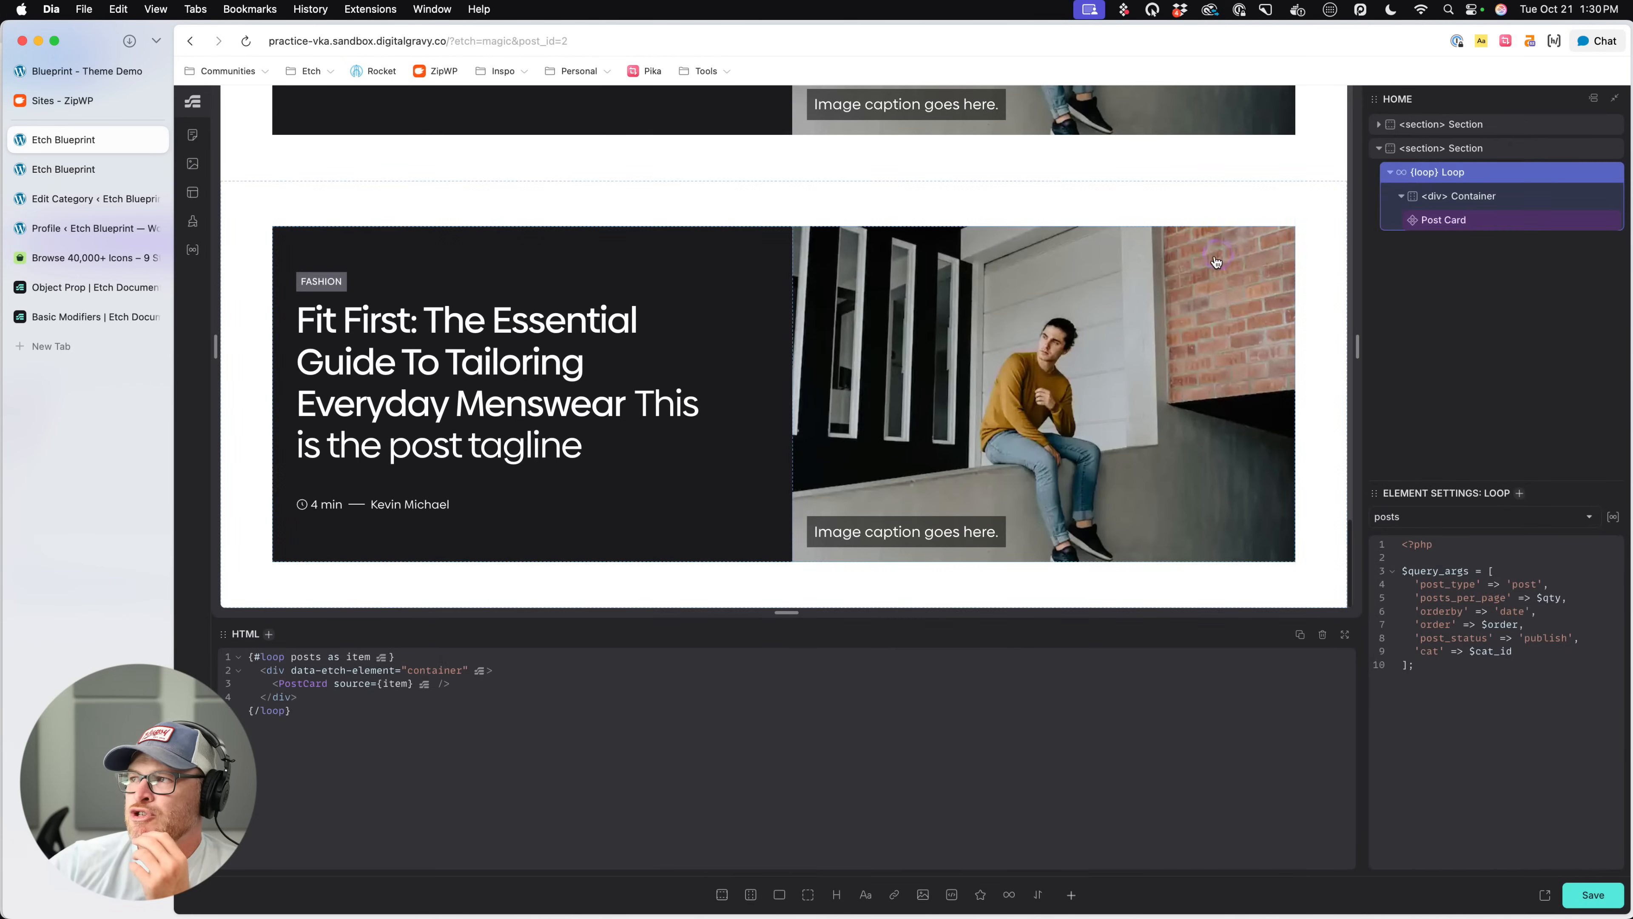
pyautogui.click(1488, 200)
pyautogui.rightClick(1488, 200)
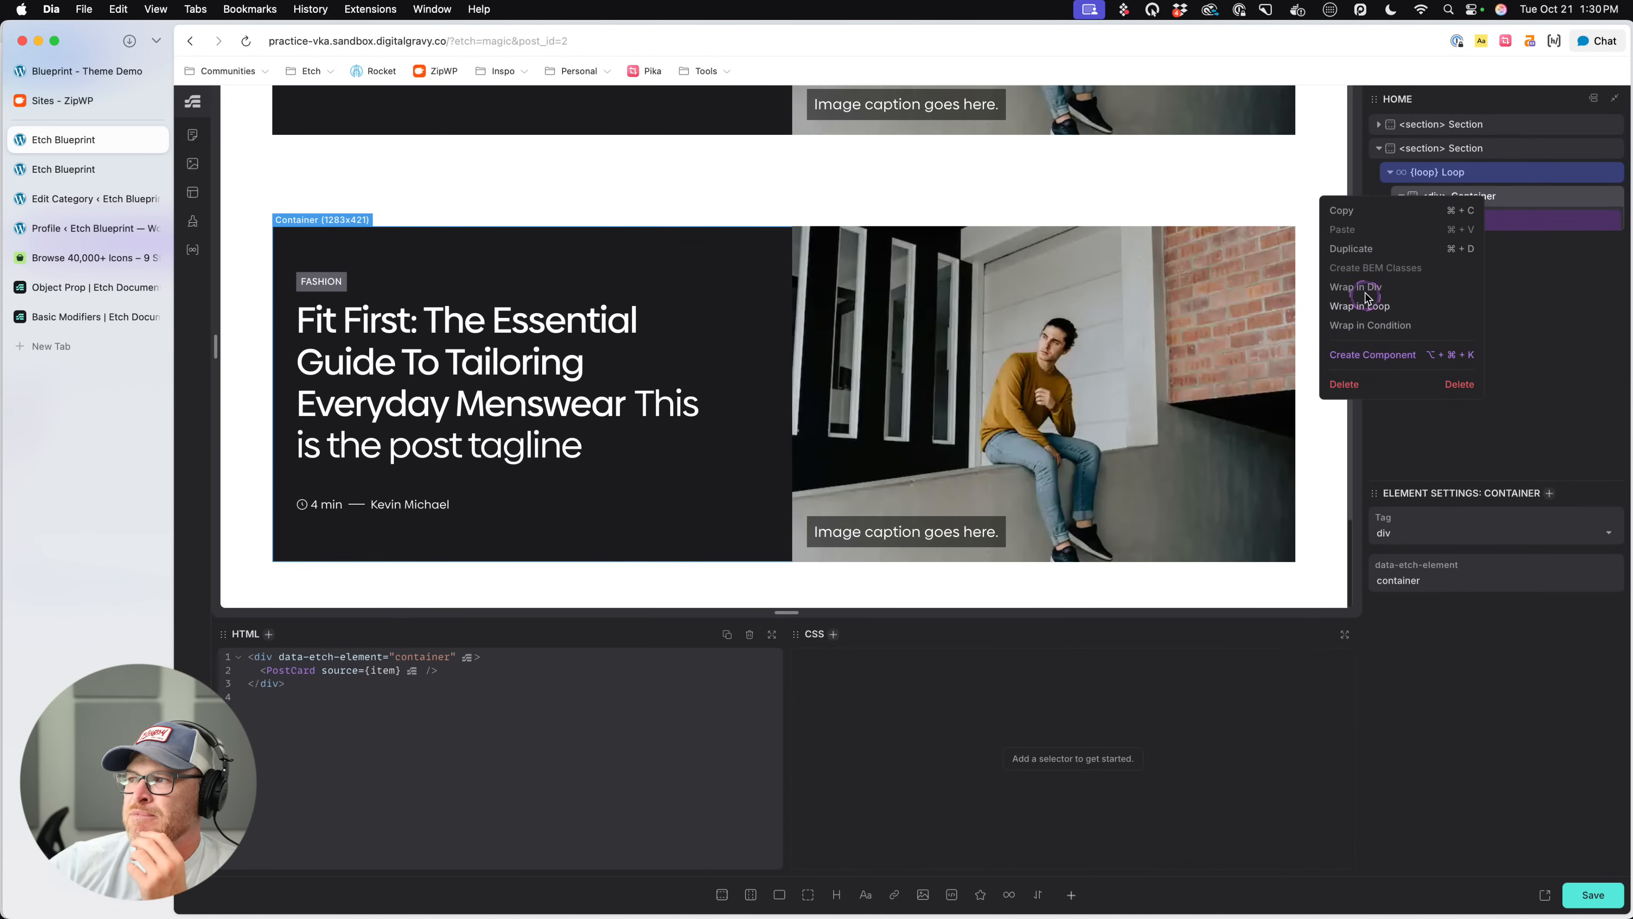
pyautogui.click(1558, 315)
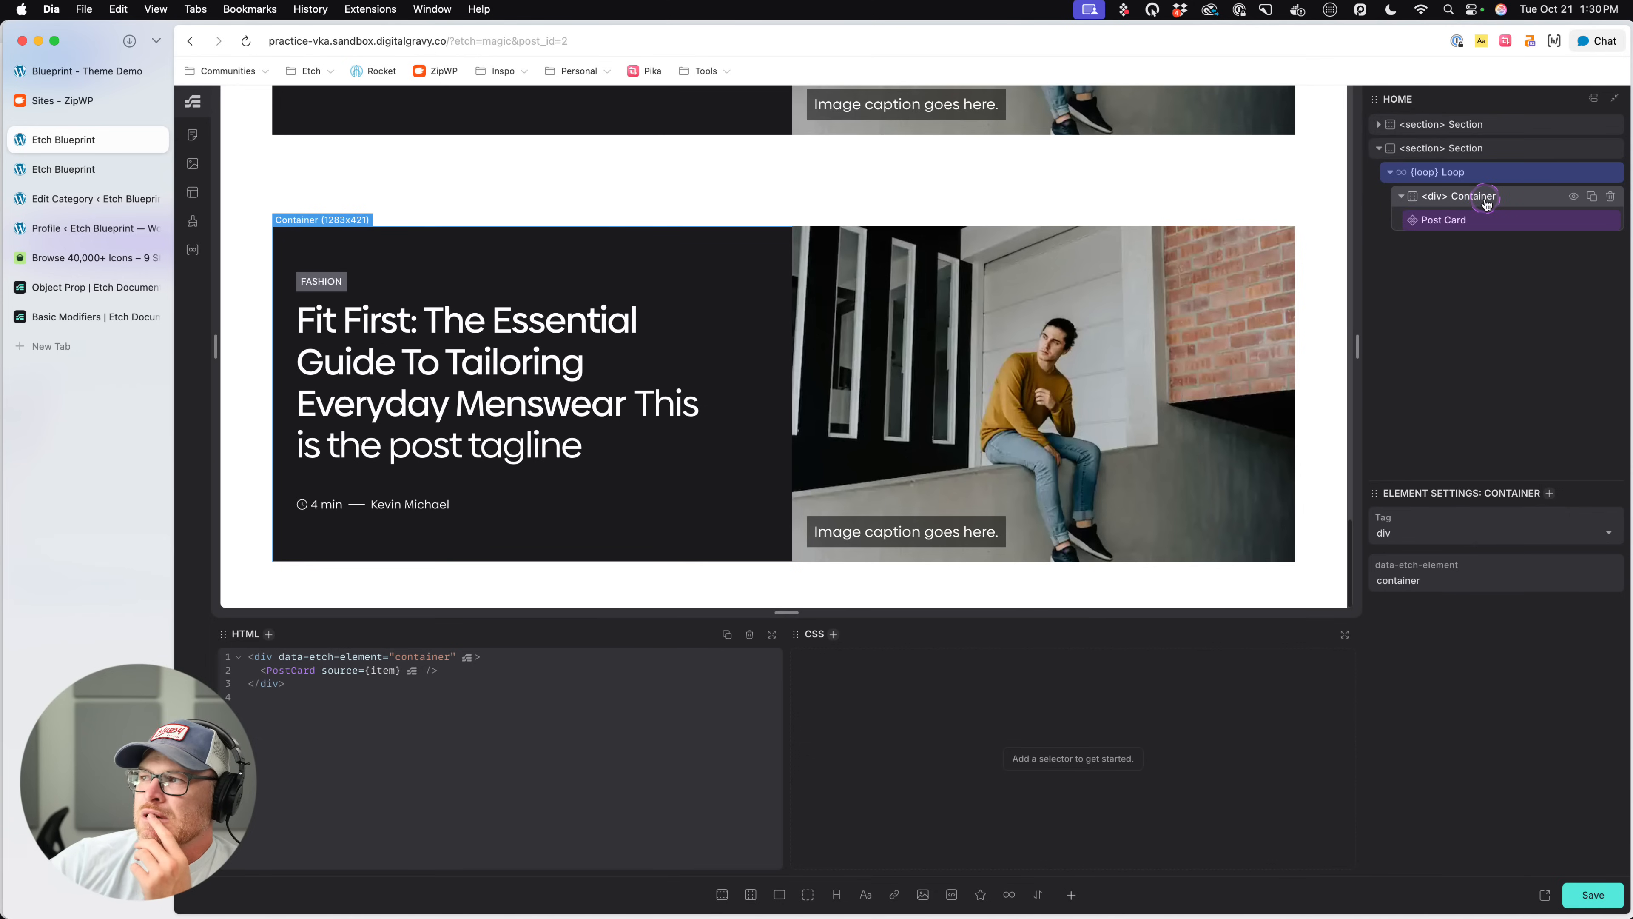
pyautogui.rightClick(1488, 200)
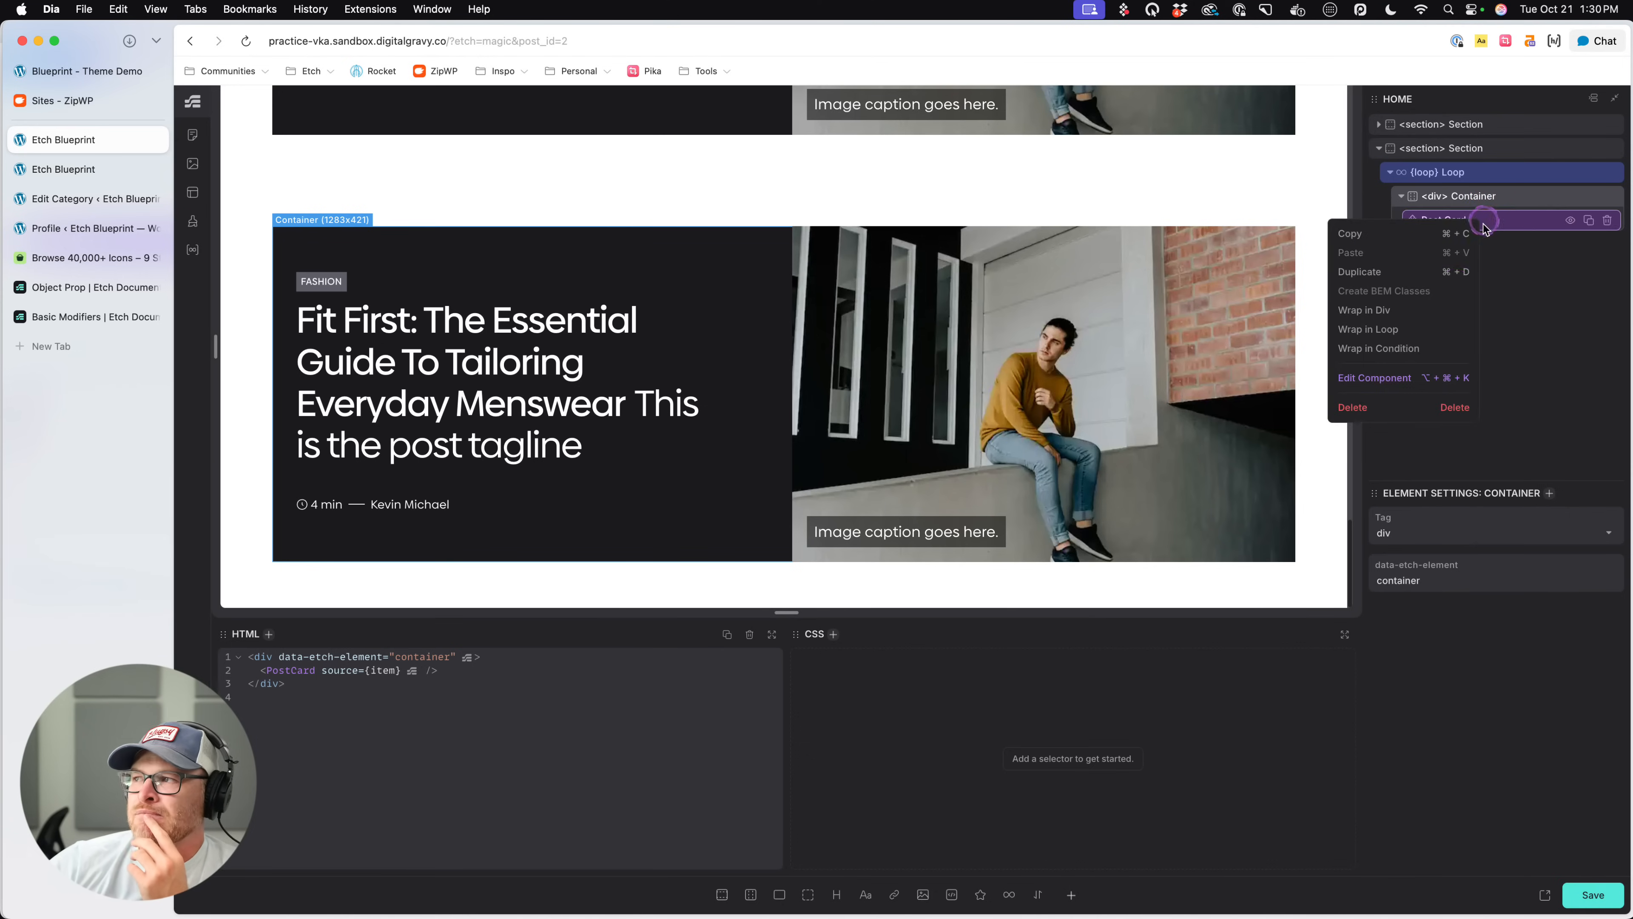
pyautogui.click(1368, 314)
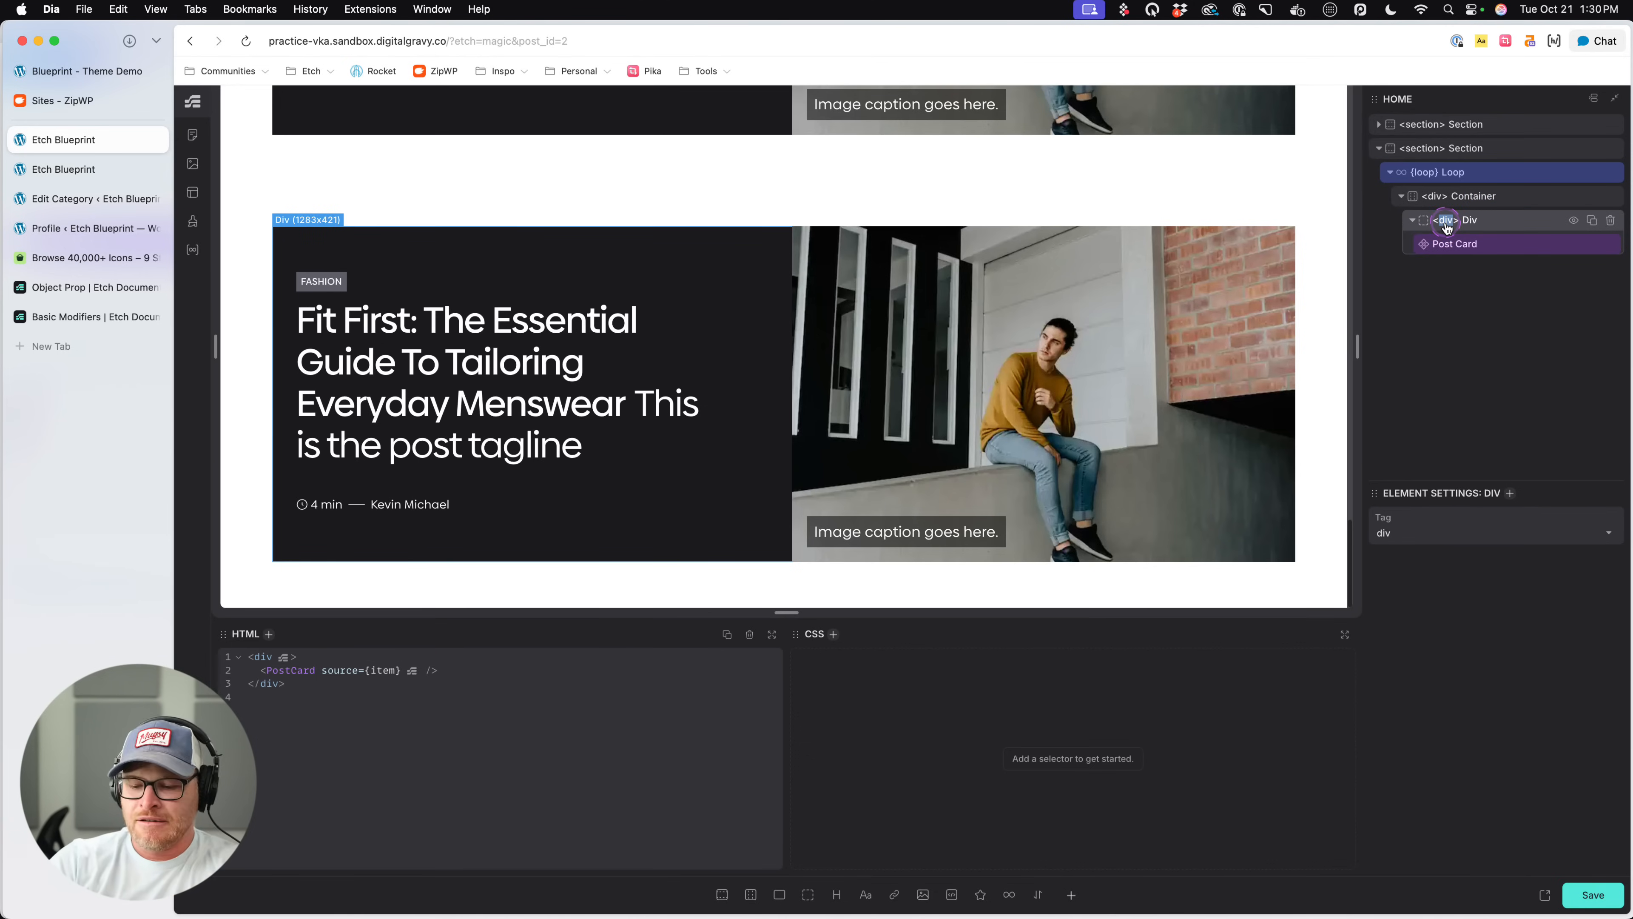
pyautogui.write('li')
# - Change the Container's tag to ul and give it the class new-list
pyautogui.click(1440, 200)
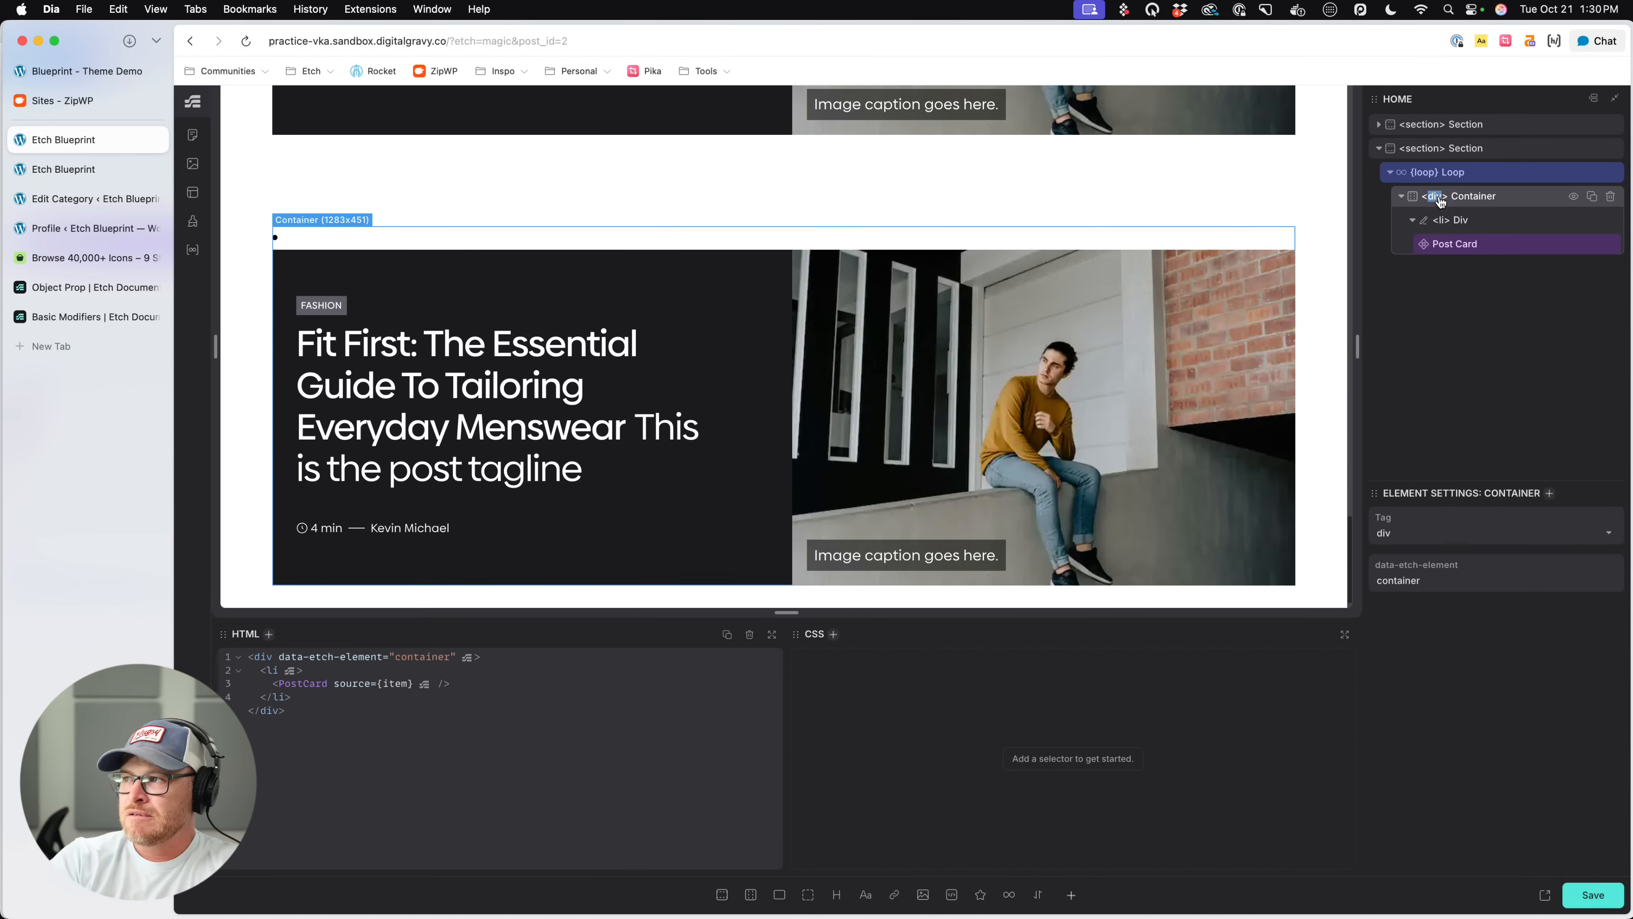
pyautogui.write('uls')
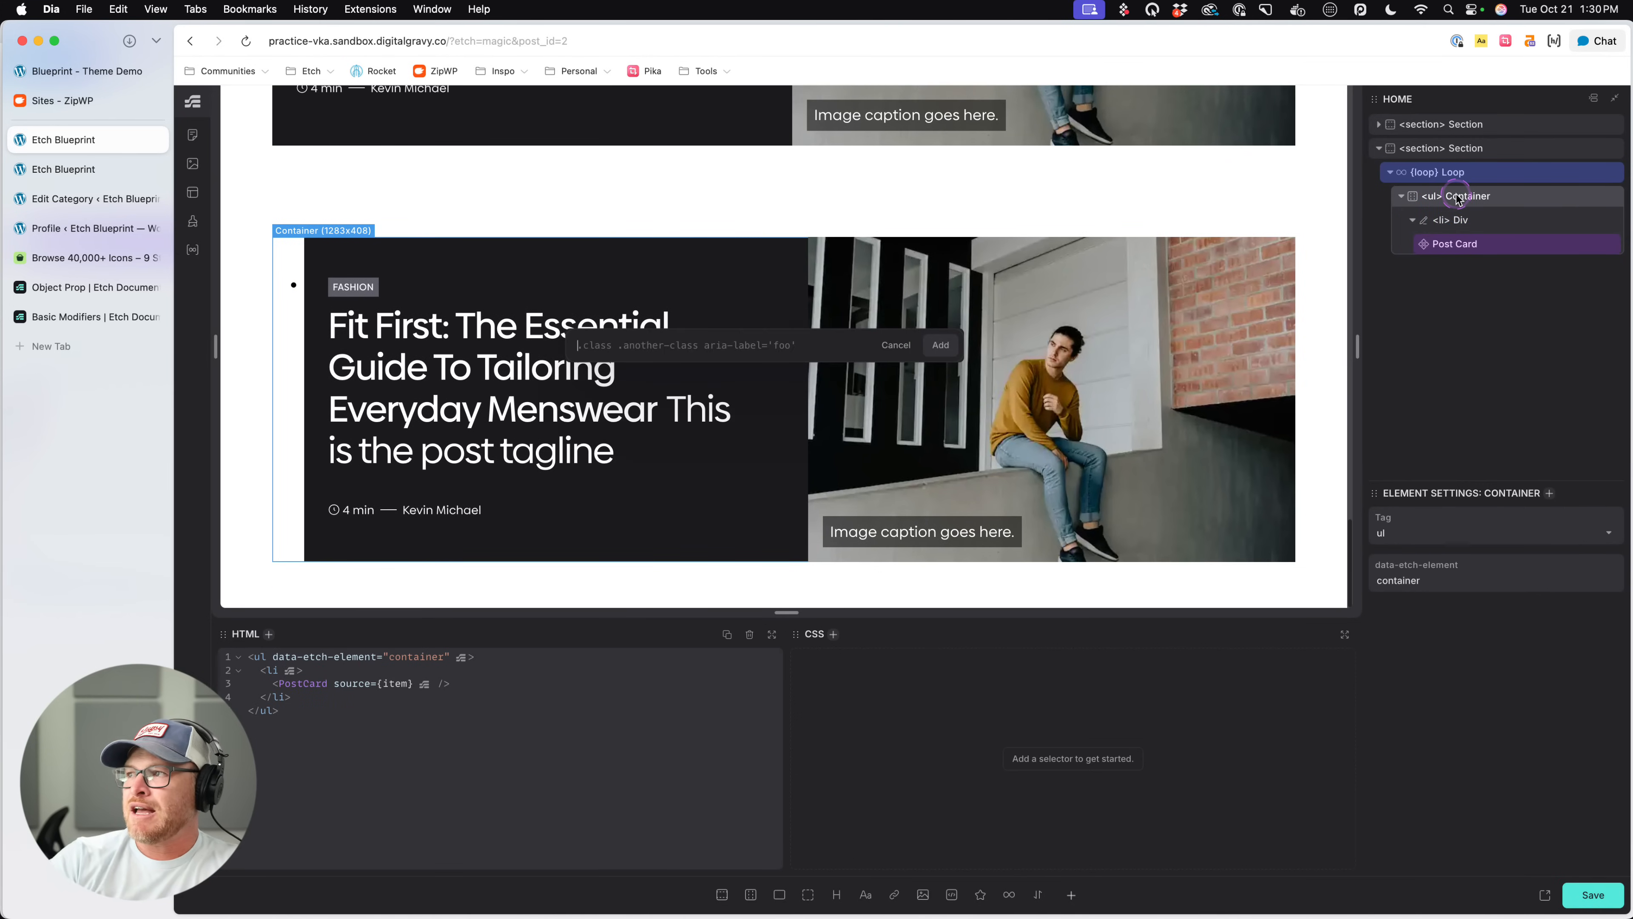
pyautogui.write('.new-list')
pyautogui.press('Return')
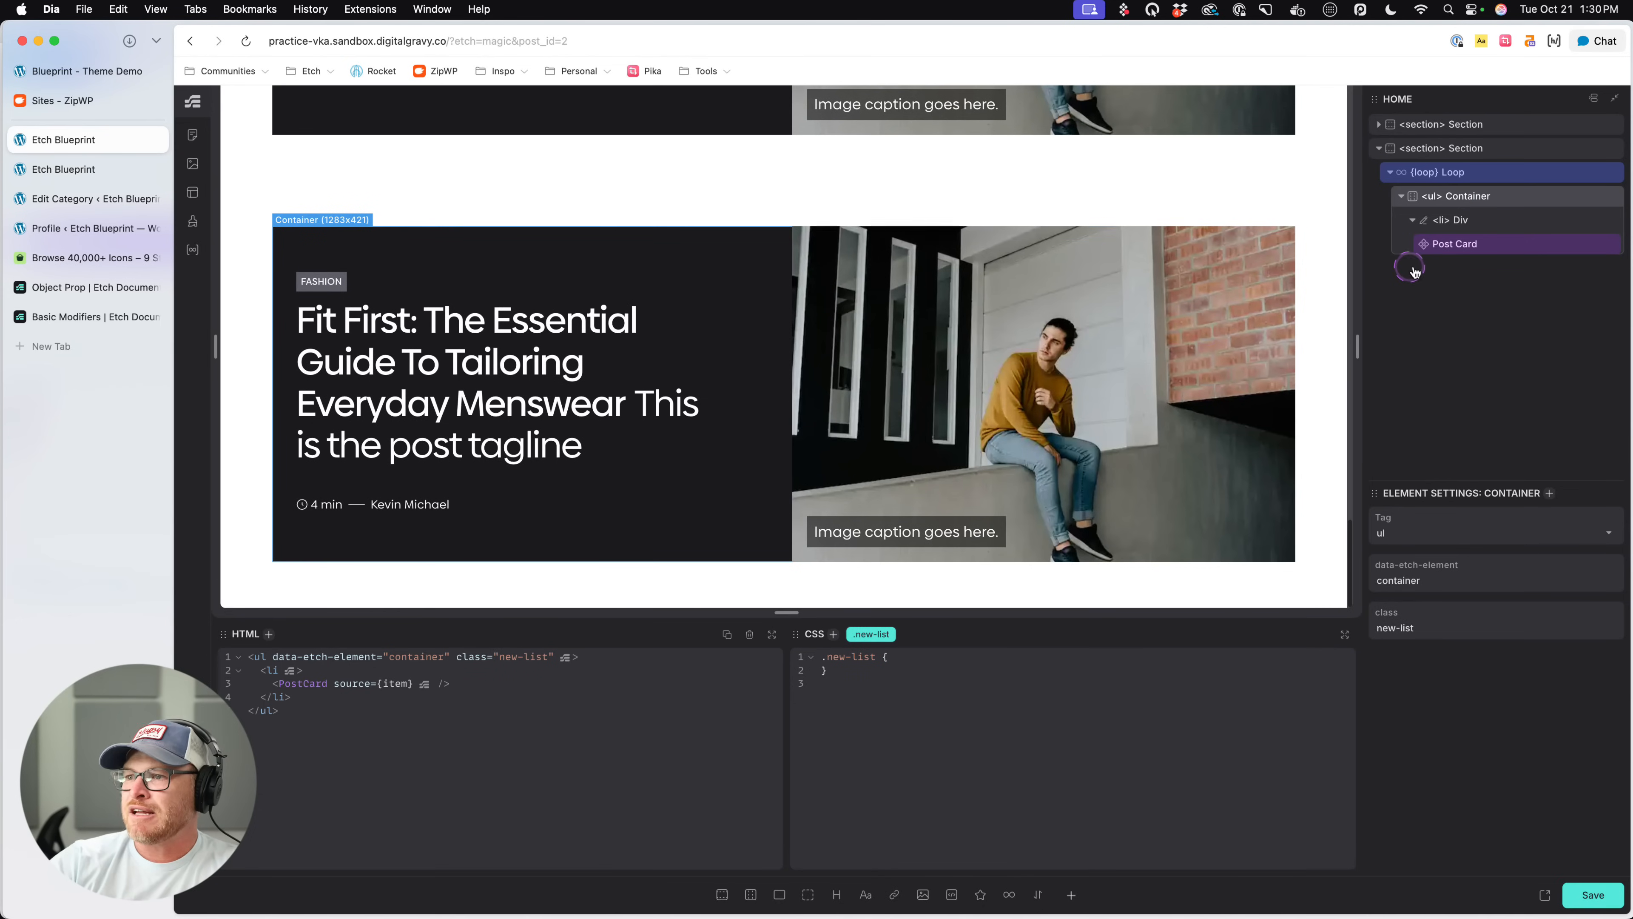
pyautogui.press('s')
pyautogui.press('Escape')
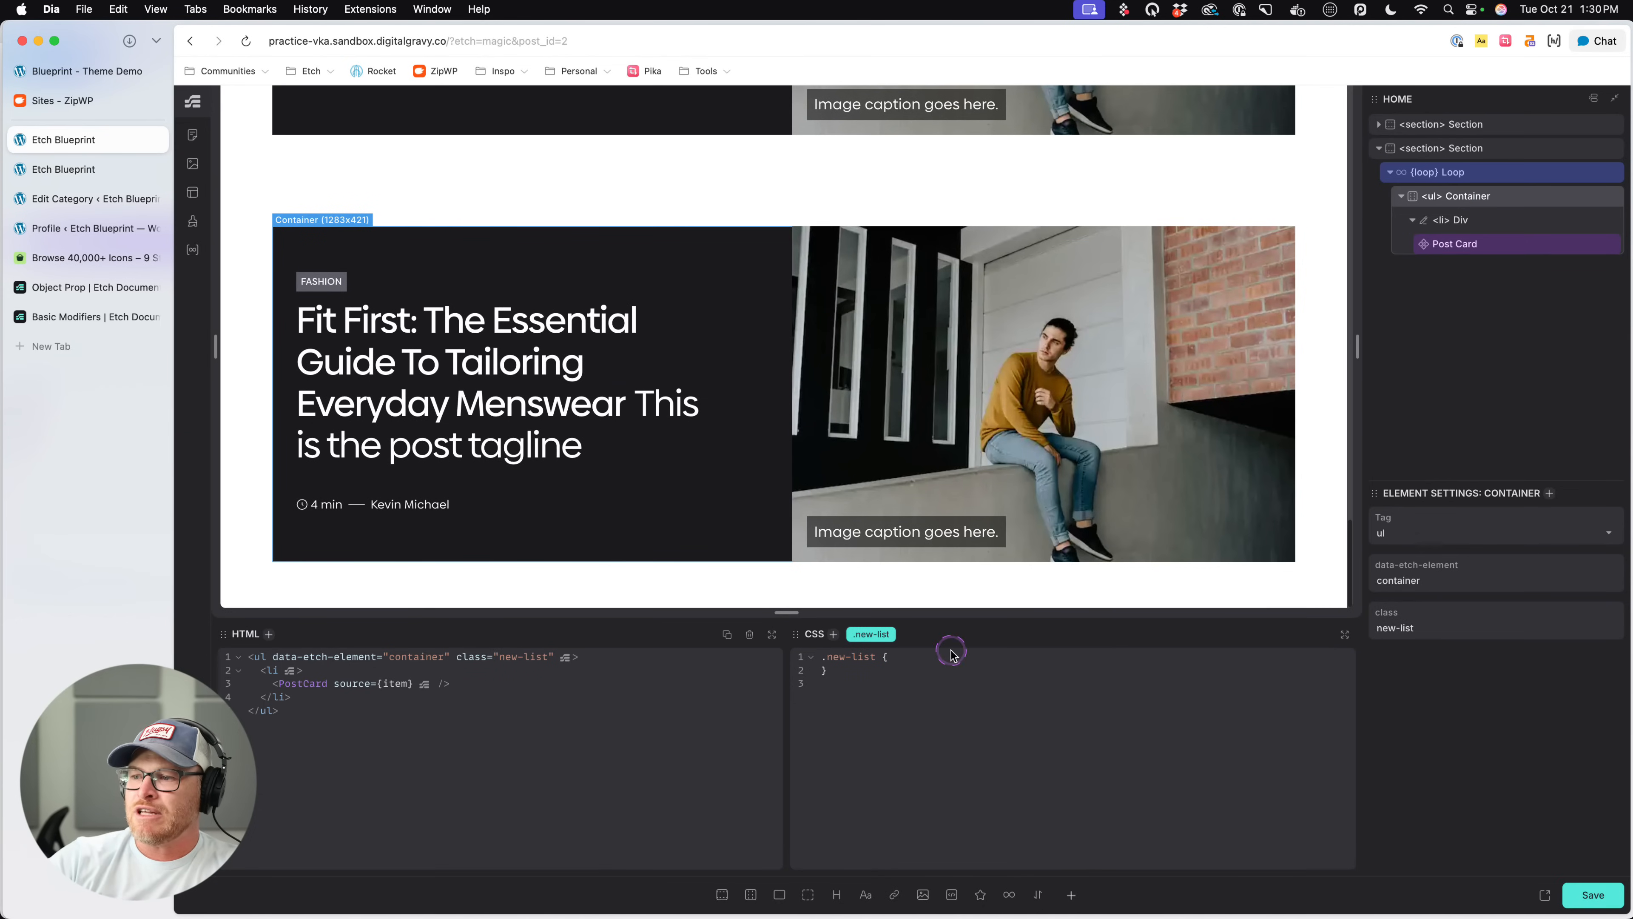
# - Add display: grid and grid-template-columns: var(--grid-auto-2) to the .new-list rule and save the page
pyautogui.write('y:')
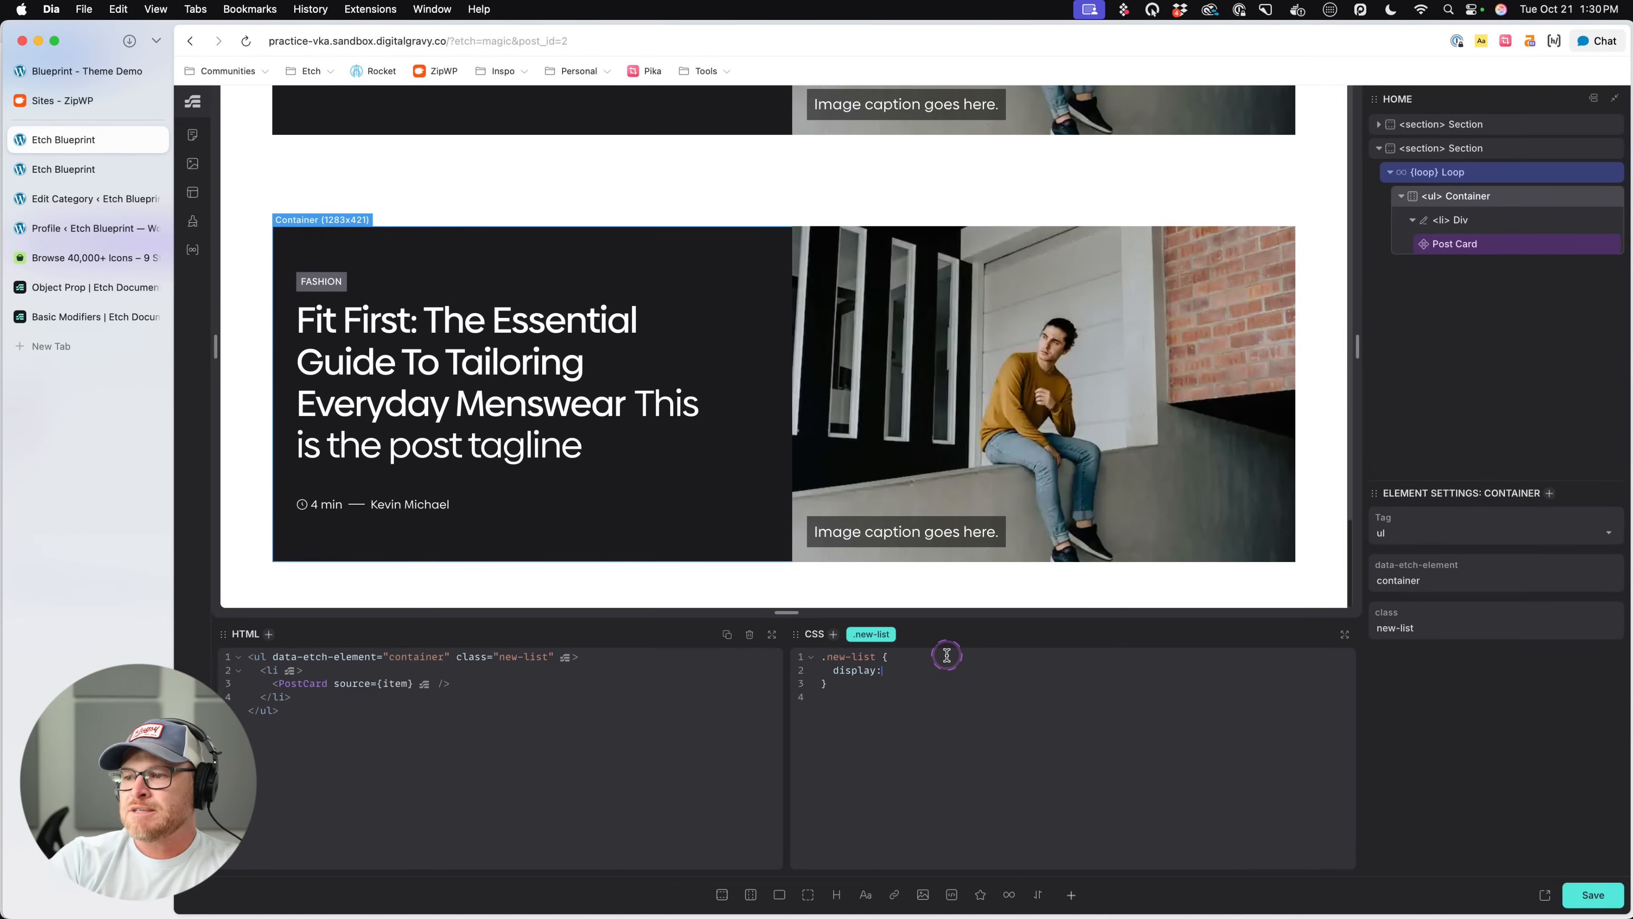
pyautogui.write(' grid;')
pyautogui.press('Return')
pyautogui.write('grid-template-columns: ')
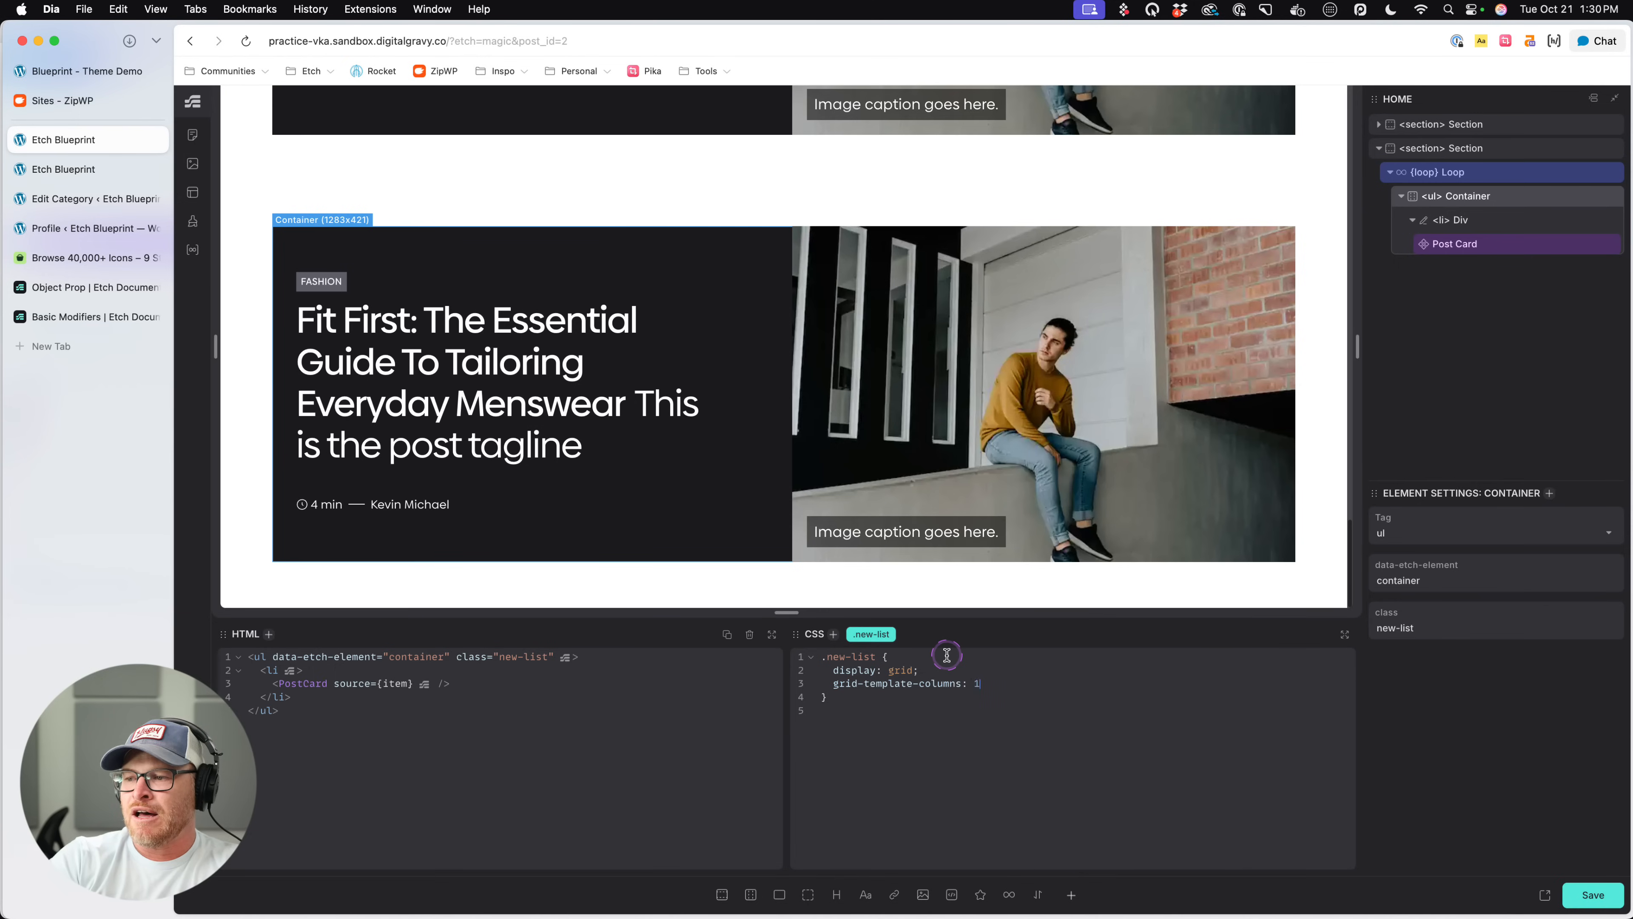
pyautogui.write('--grod')
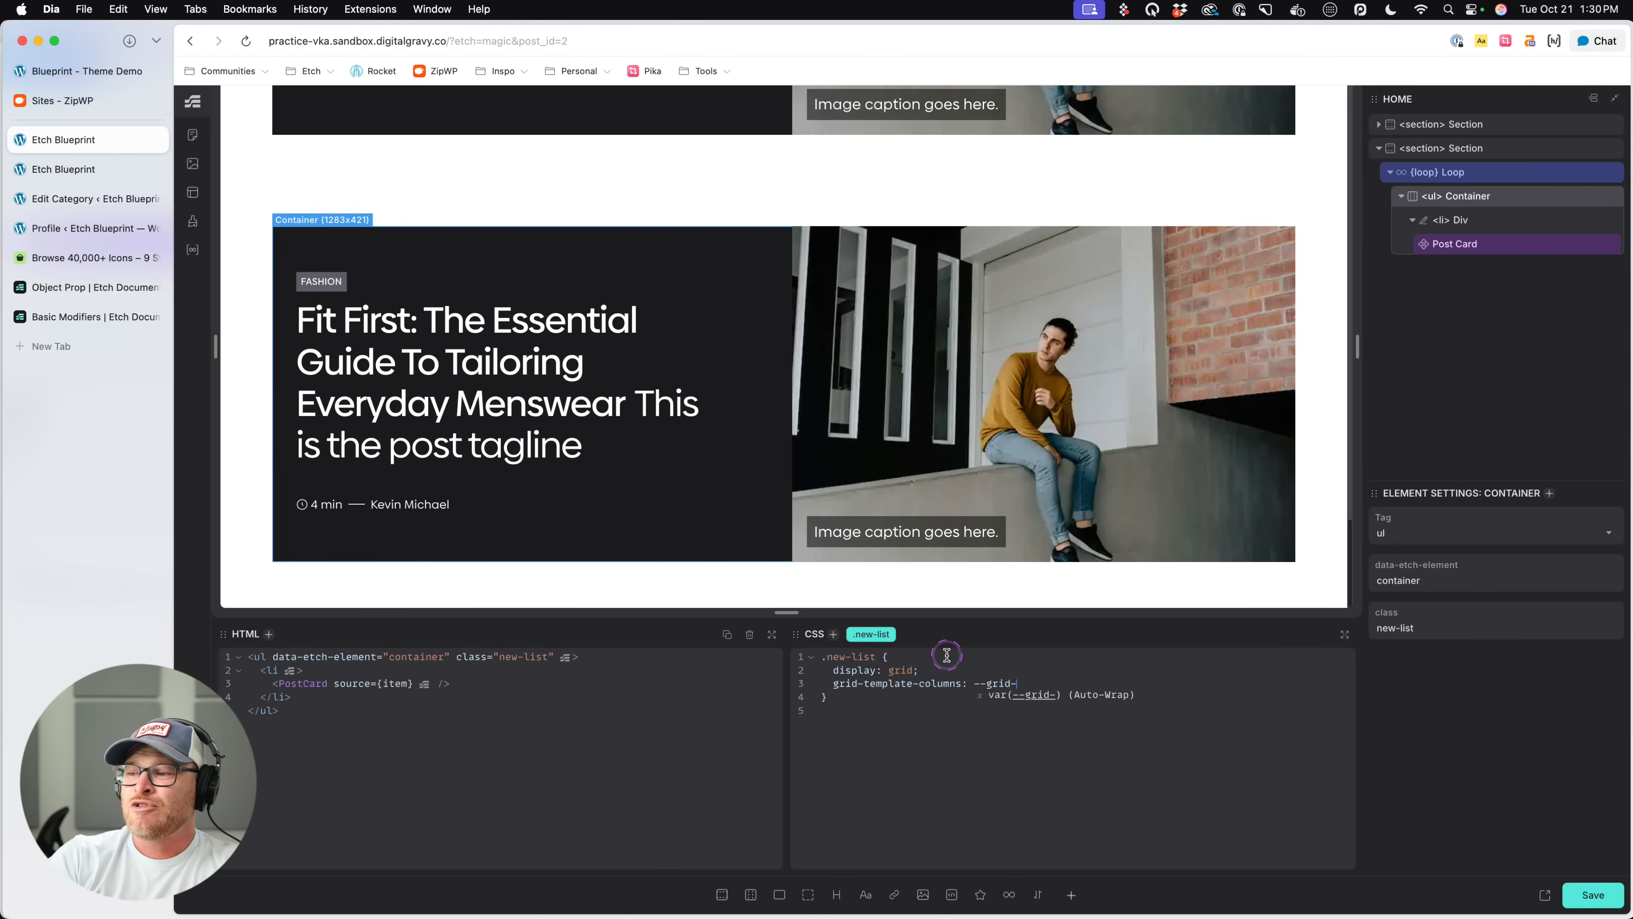
pyautogui.write('auto-2')
pyautogui.press('Return')
pyautogui.write(';')
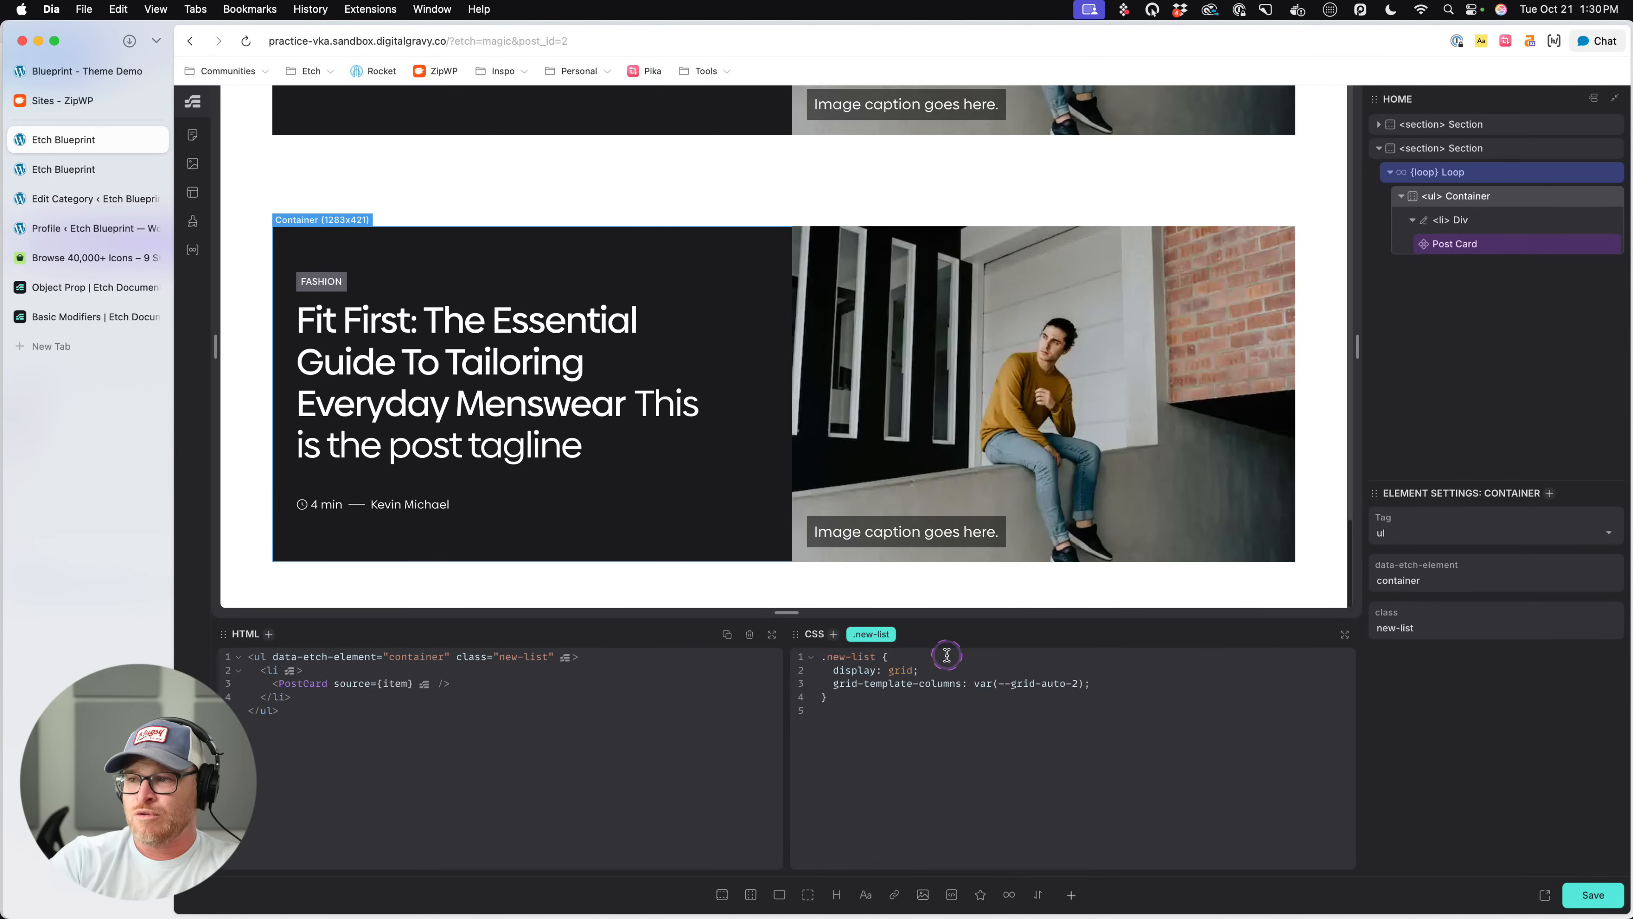
pyautogui.press('super+s')
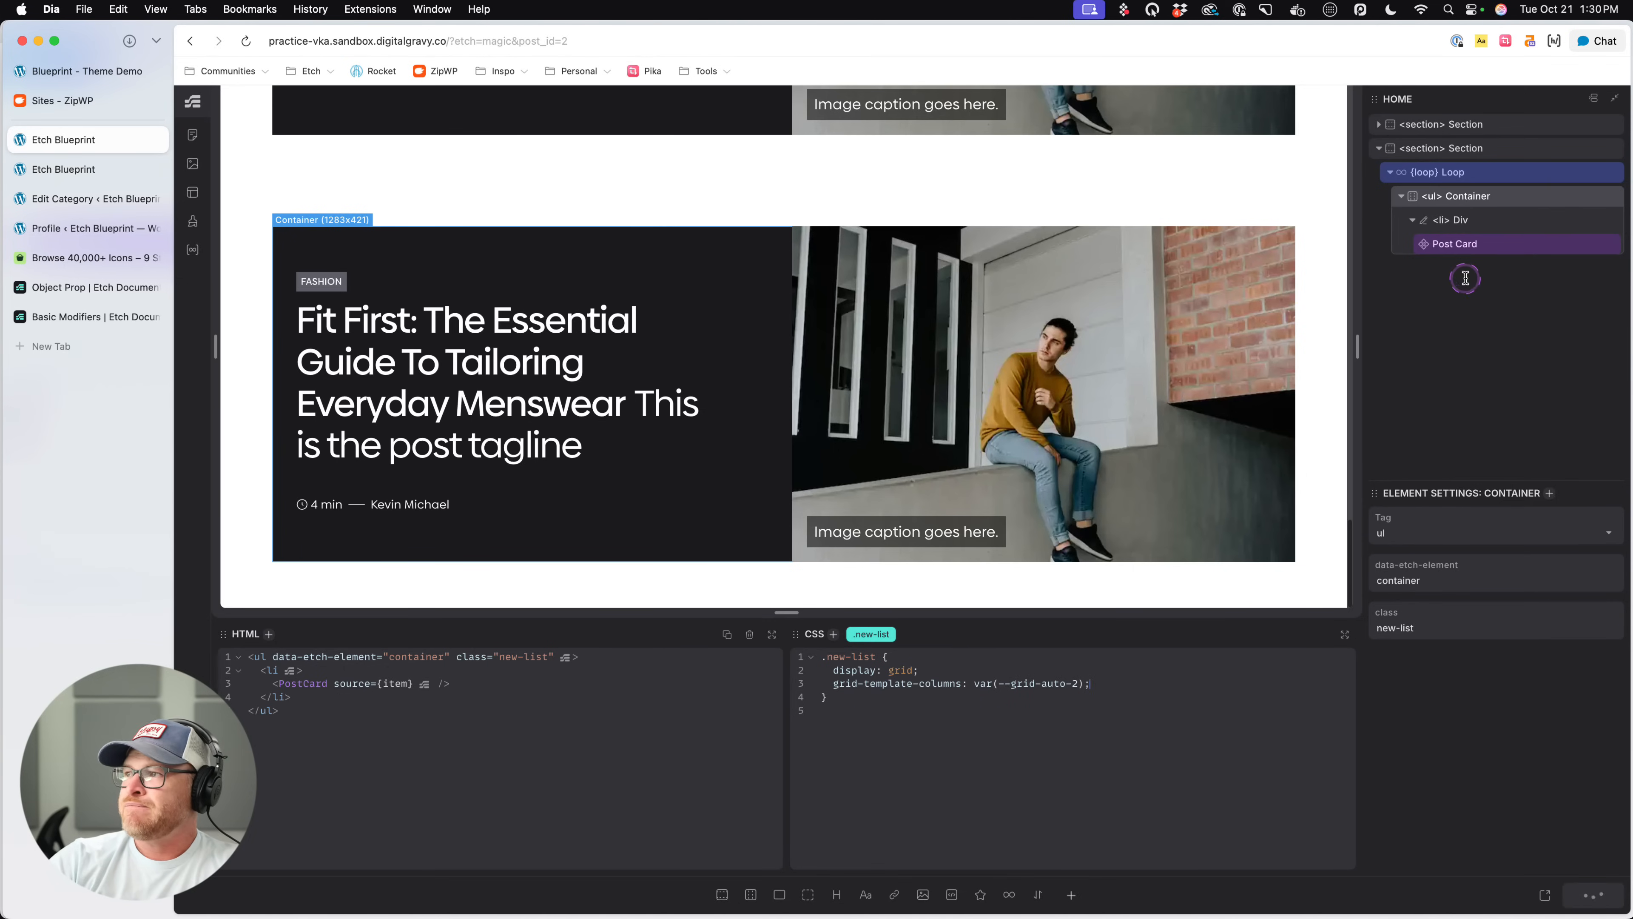
# - Pass the argument $qty: -1 to the posts loop around the ul Container
pyautogui.click(1487, 244)
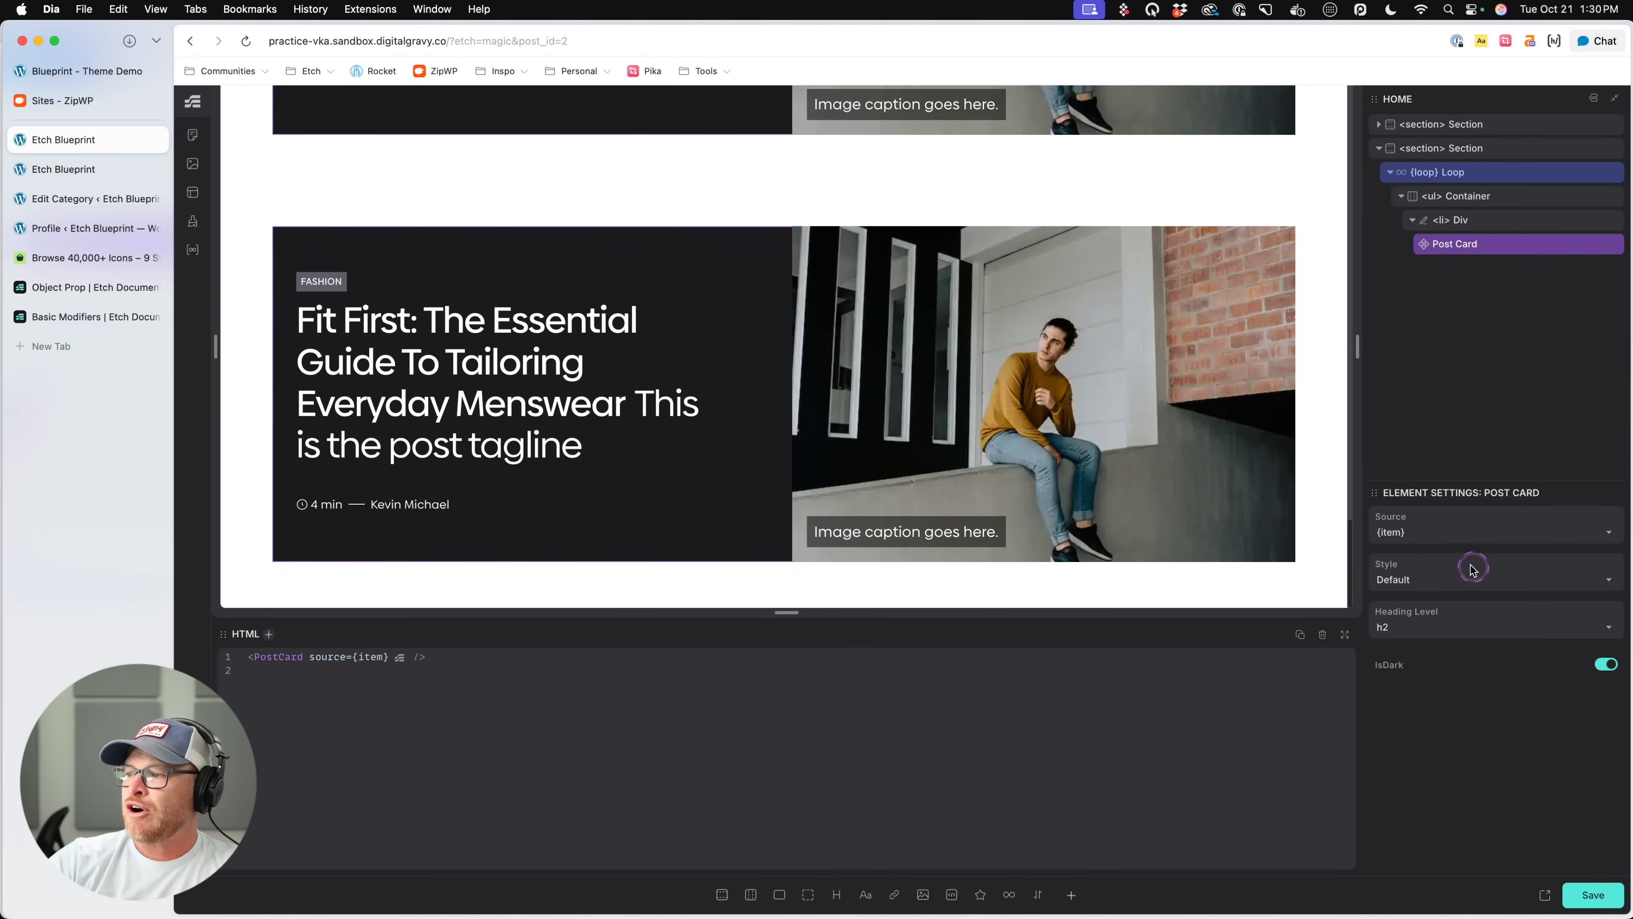
pyautogui.click(1480, 172)
pyautogui.click(322, 656)
pyautogui.click(782, 652)
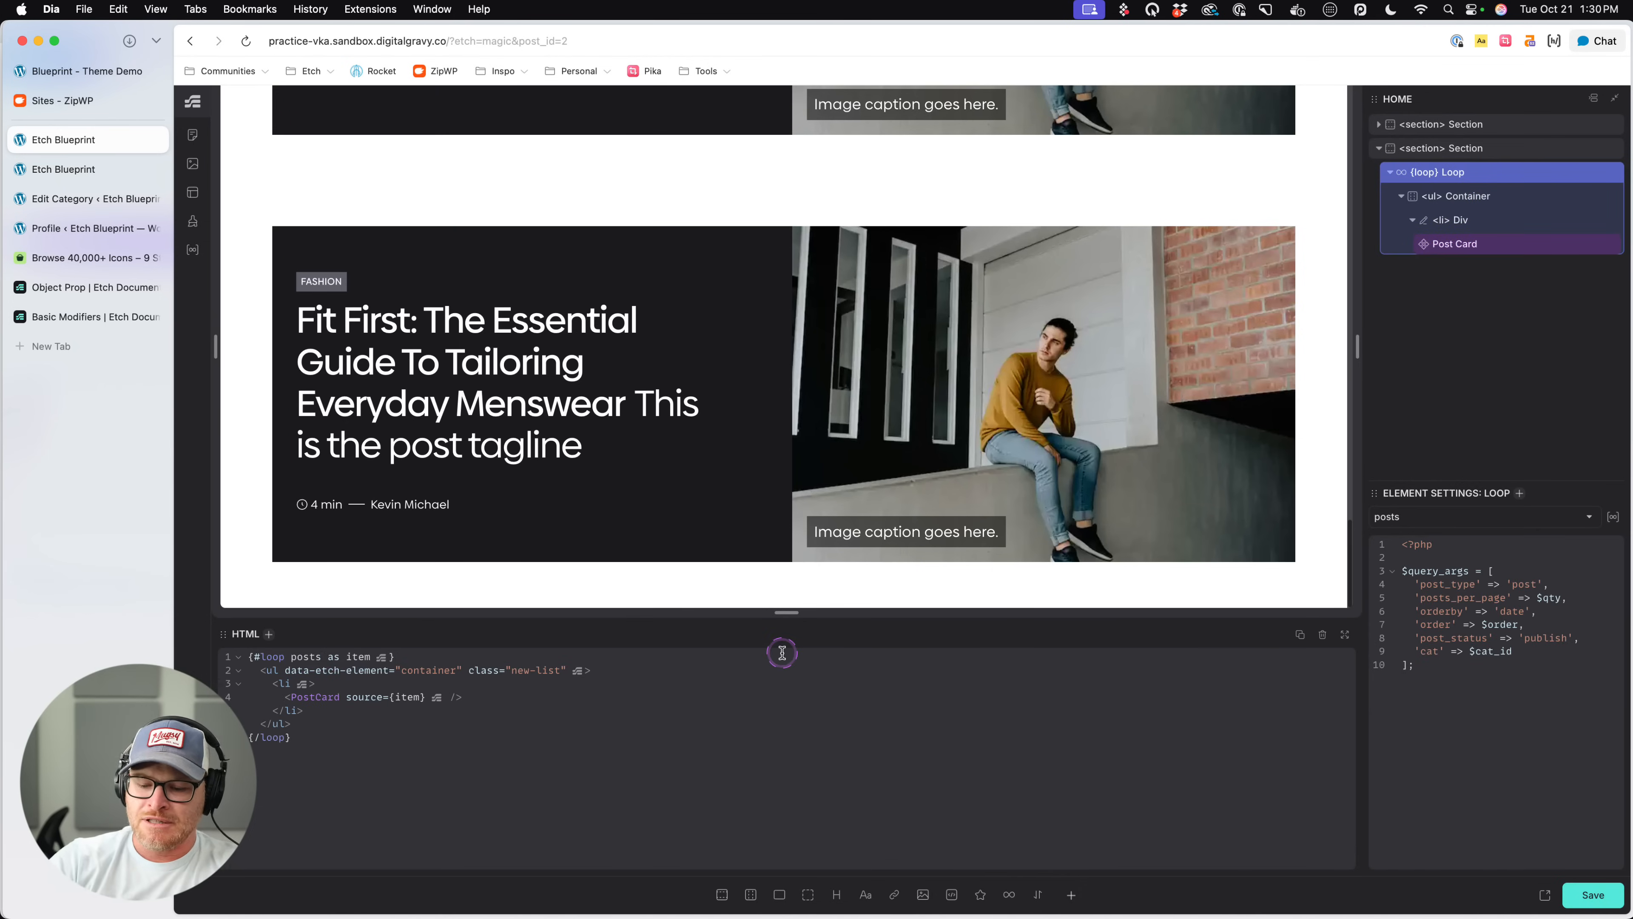
pyautogui.write('($at')
pyautogui.press('BackSpace')
pyautogui.press('BackSpace')
pyautogui.write('qty: -1')
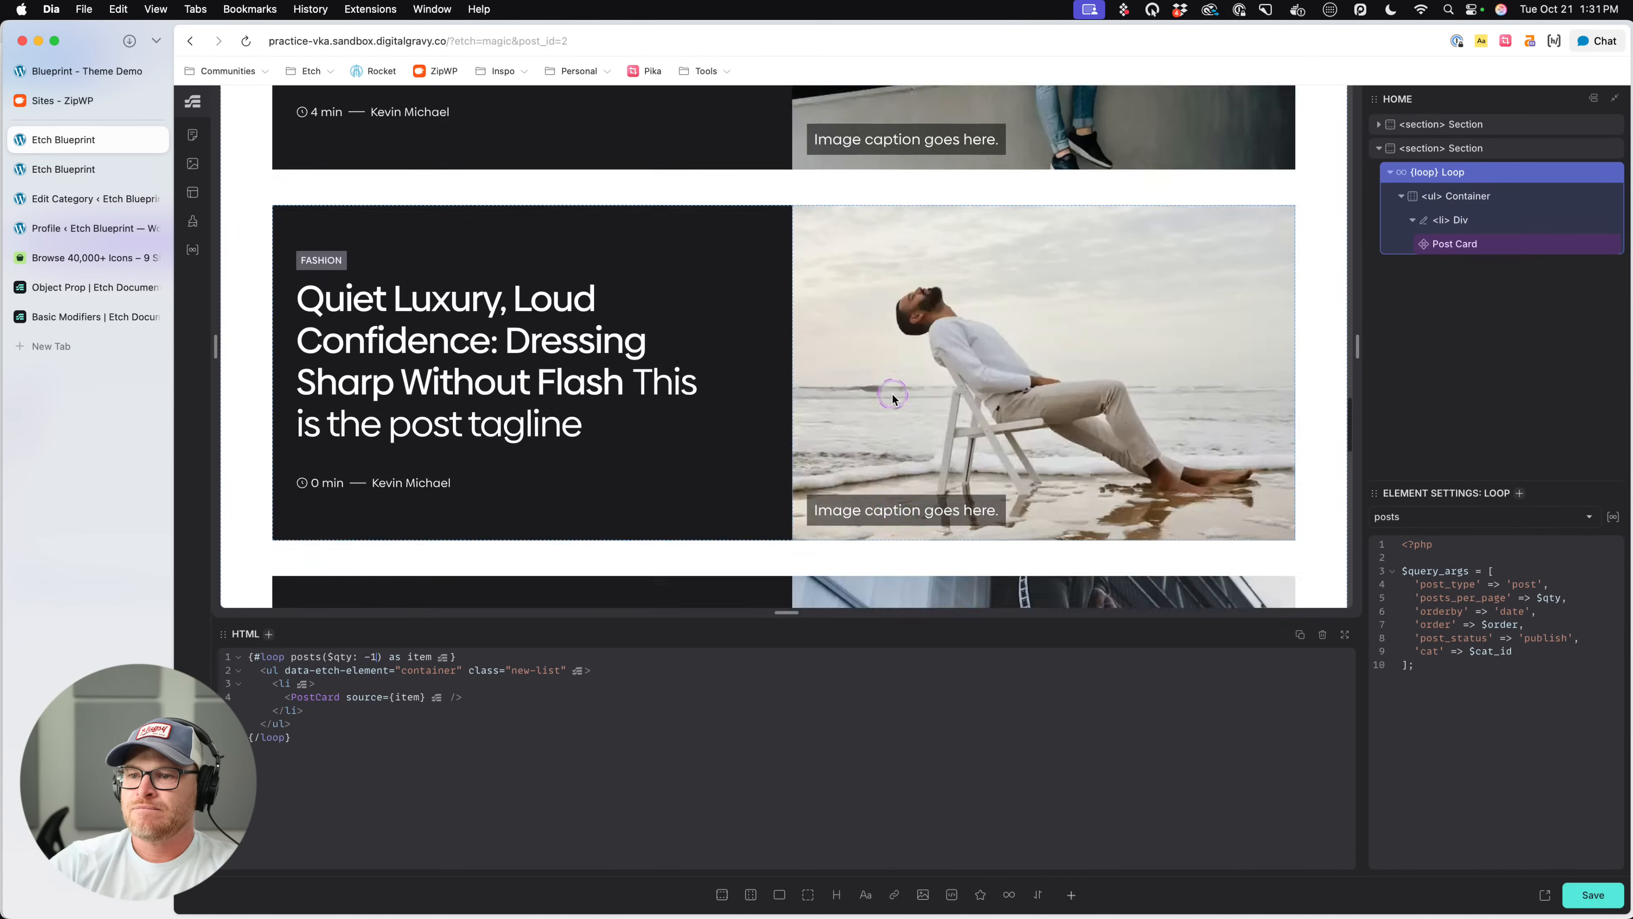
# - Change the grid-template-columns value of .new-list to var(--grid-2) and check the card layout
pyautogui.click(1505, 226)
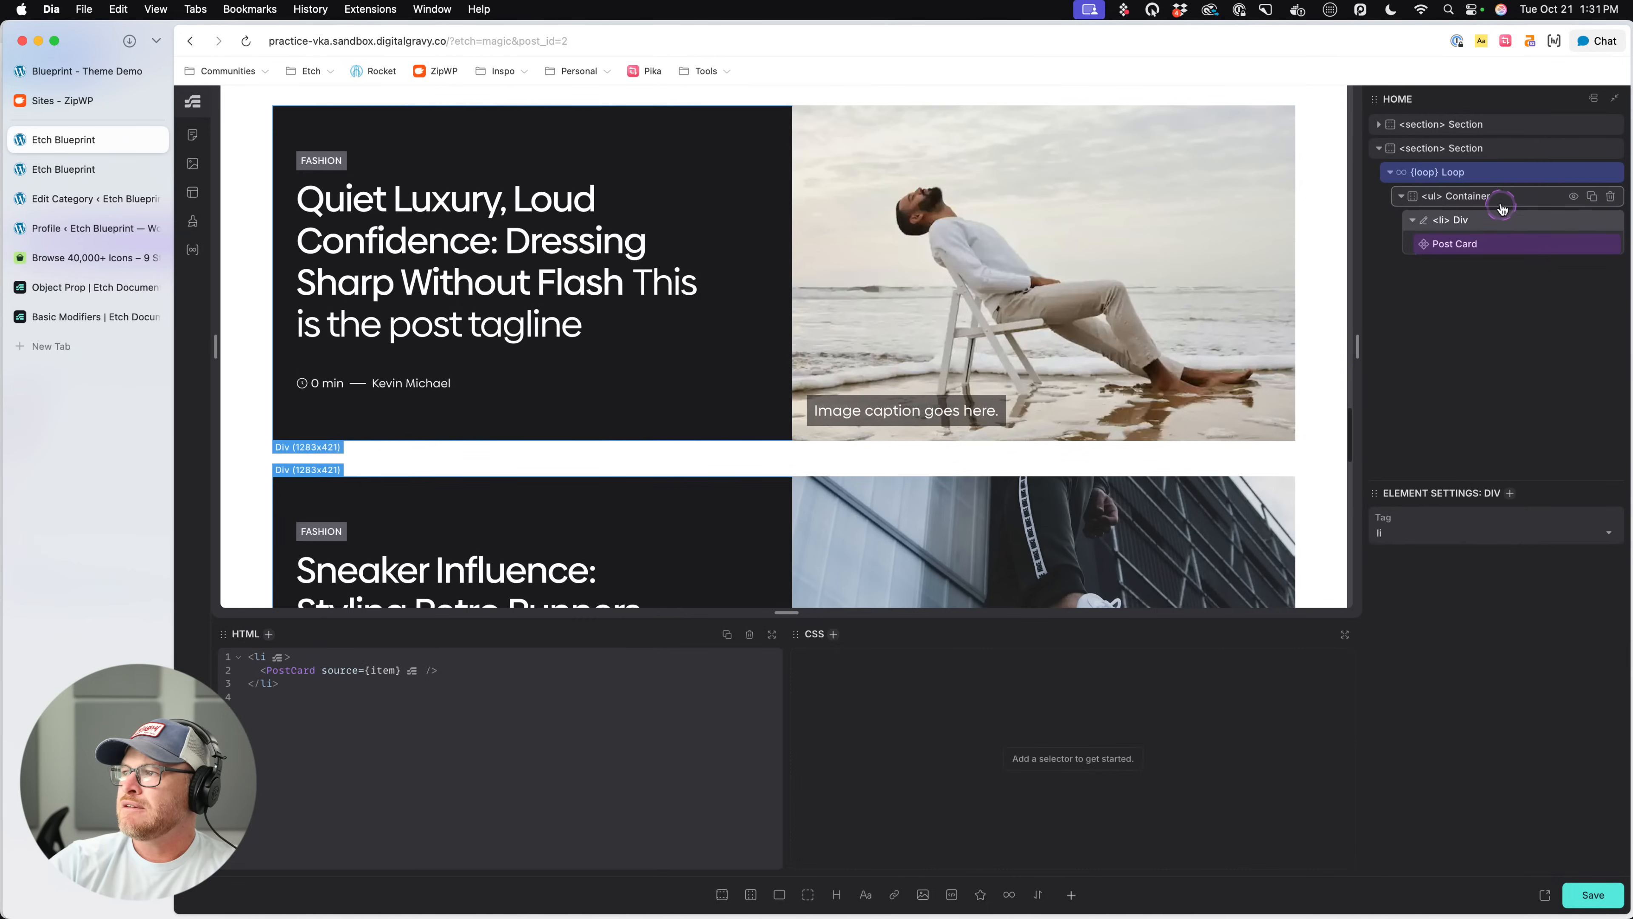
pyautogui.click(1502, 201)
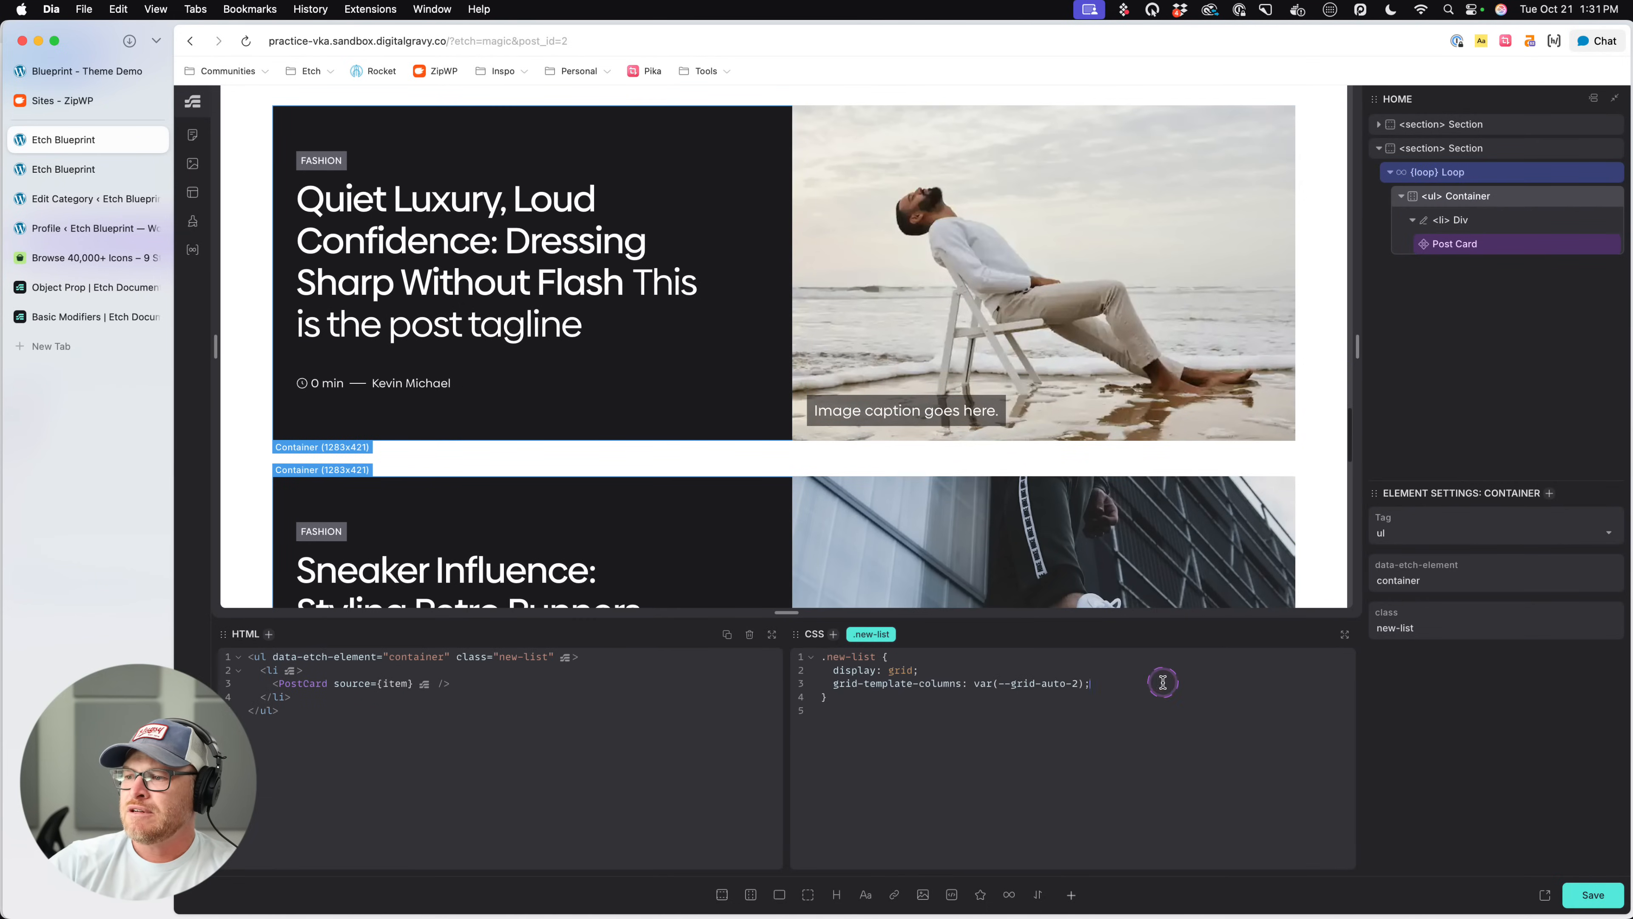
pyautogui.click(1049, 683)
pyautogui.click(1065, 685)
pyautogui.press('BackSpace')
pyautogui.press('BackSpace')
pyautogui.press('BackSpace')
pyautogui.press('BackSpace')
pyautogui.press('BackSpace')
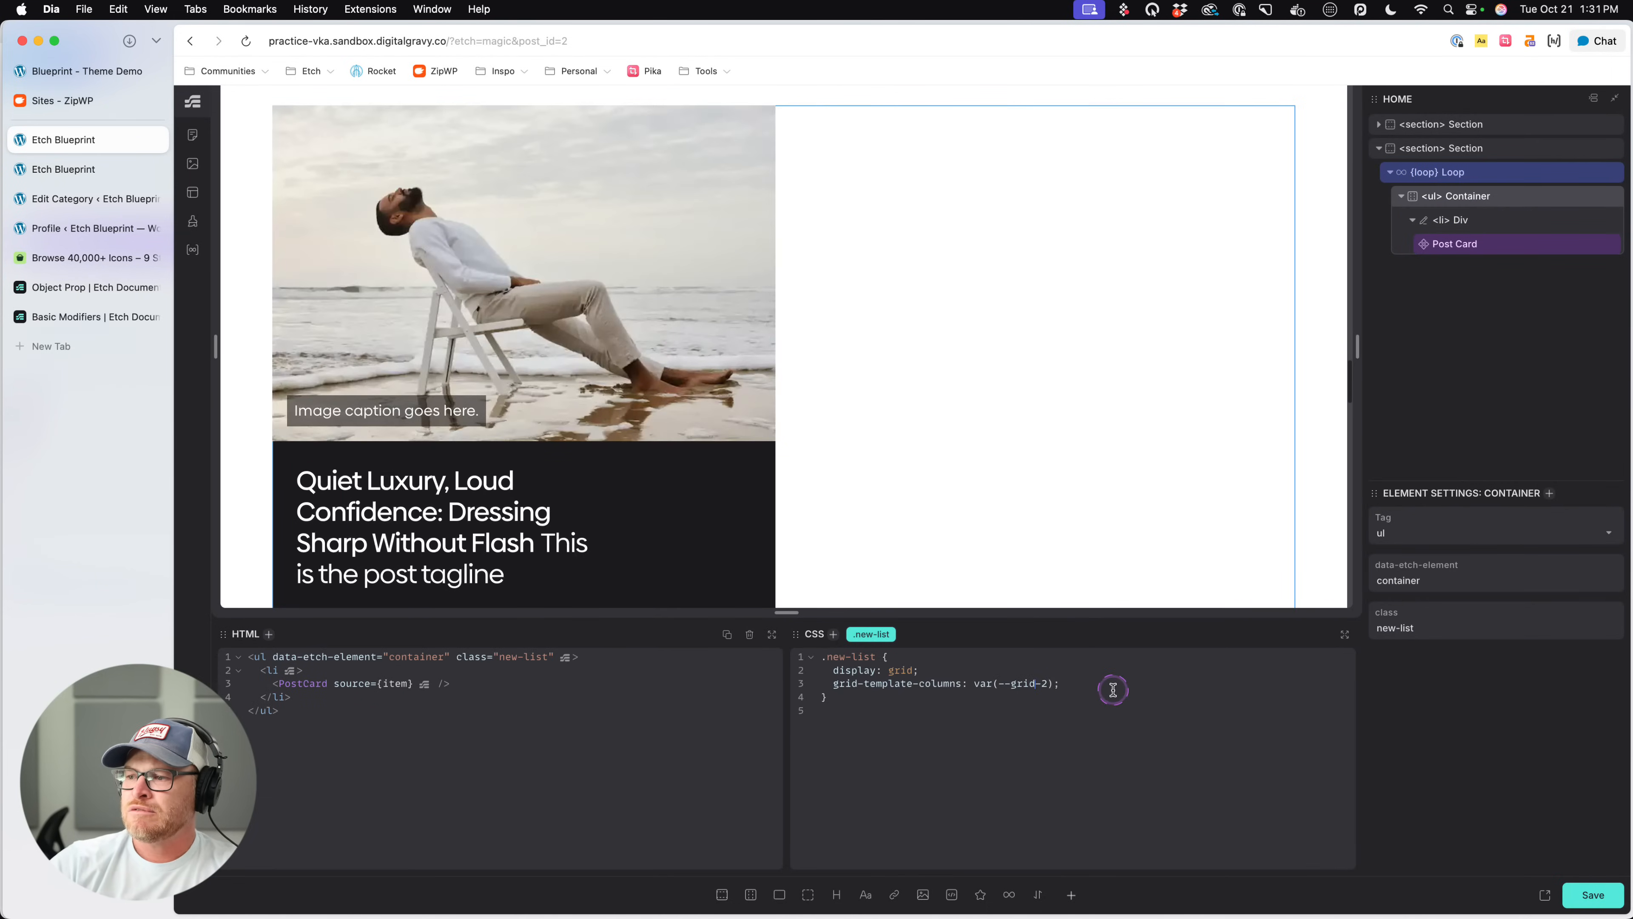
pyautogui.scroll(-8, 995, 373)
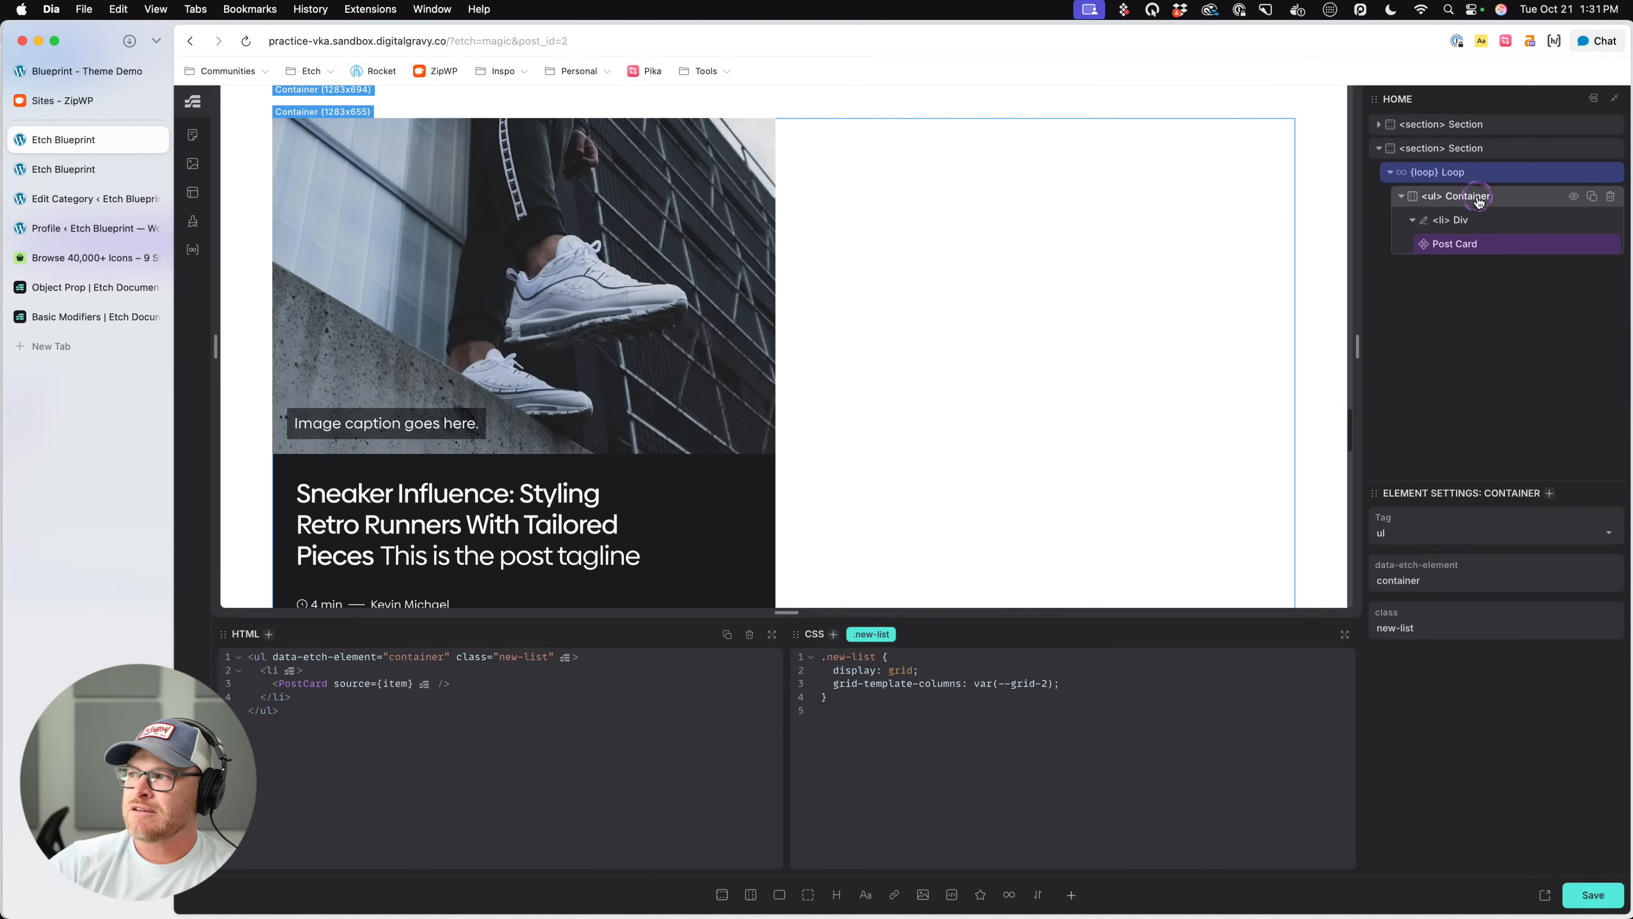
# - Cut both grid declarations out of the .new-list rule
pyautogui.click(912, 777)
pyautogui.moveTo(1062, 683); pyautogui.dragTo(835, 669)
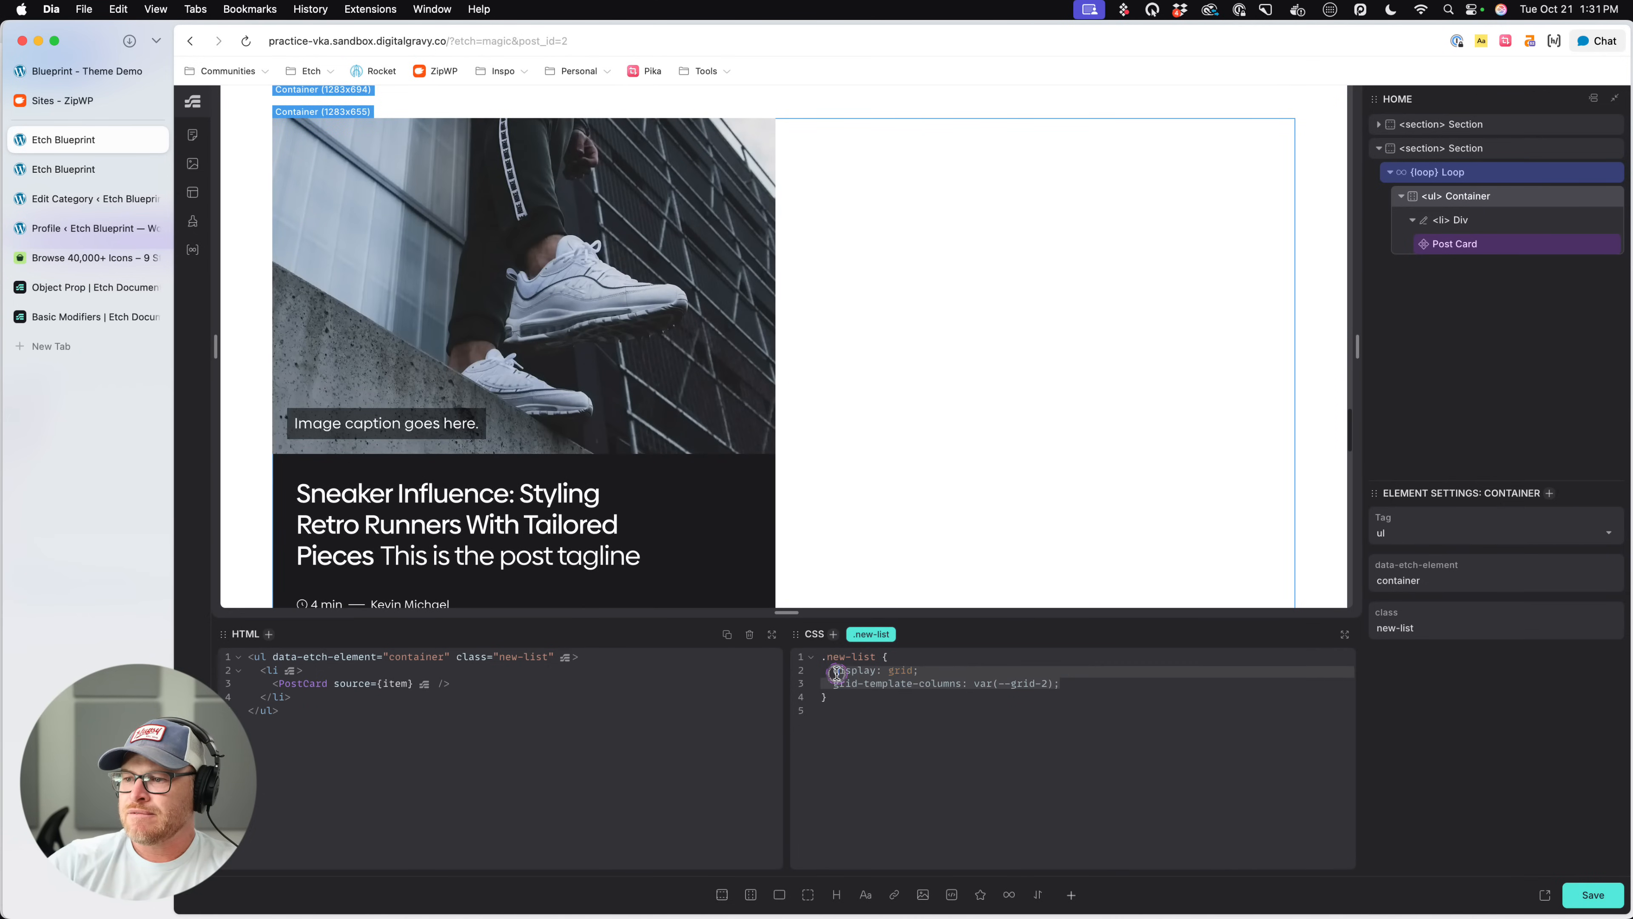
pyautogui.press('super+c')
pyautogui.press('super+x')
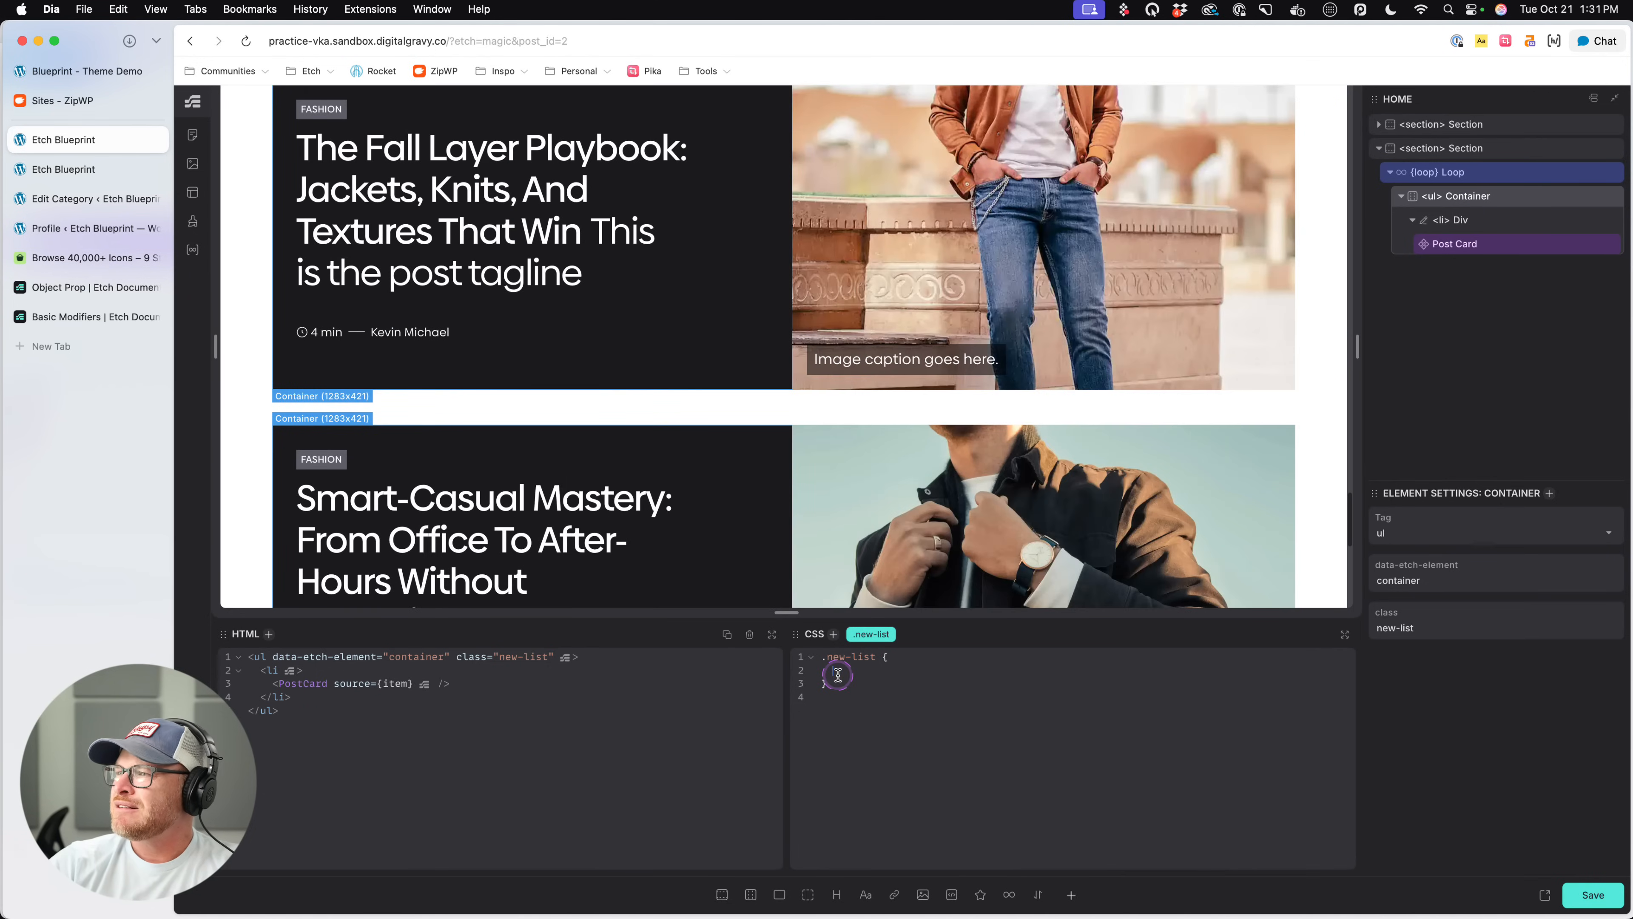
# - Move the ul Container out of its loop, directly into the second section, and delete the empty loop
pyautogui.click(1412, 221)
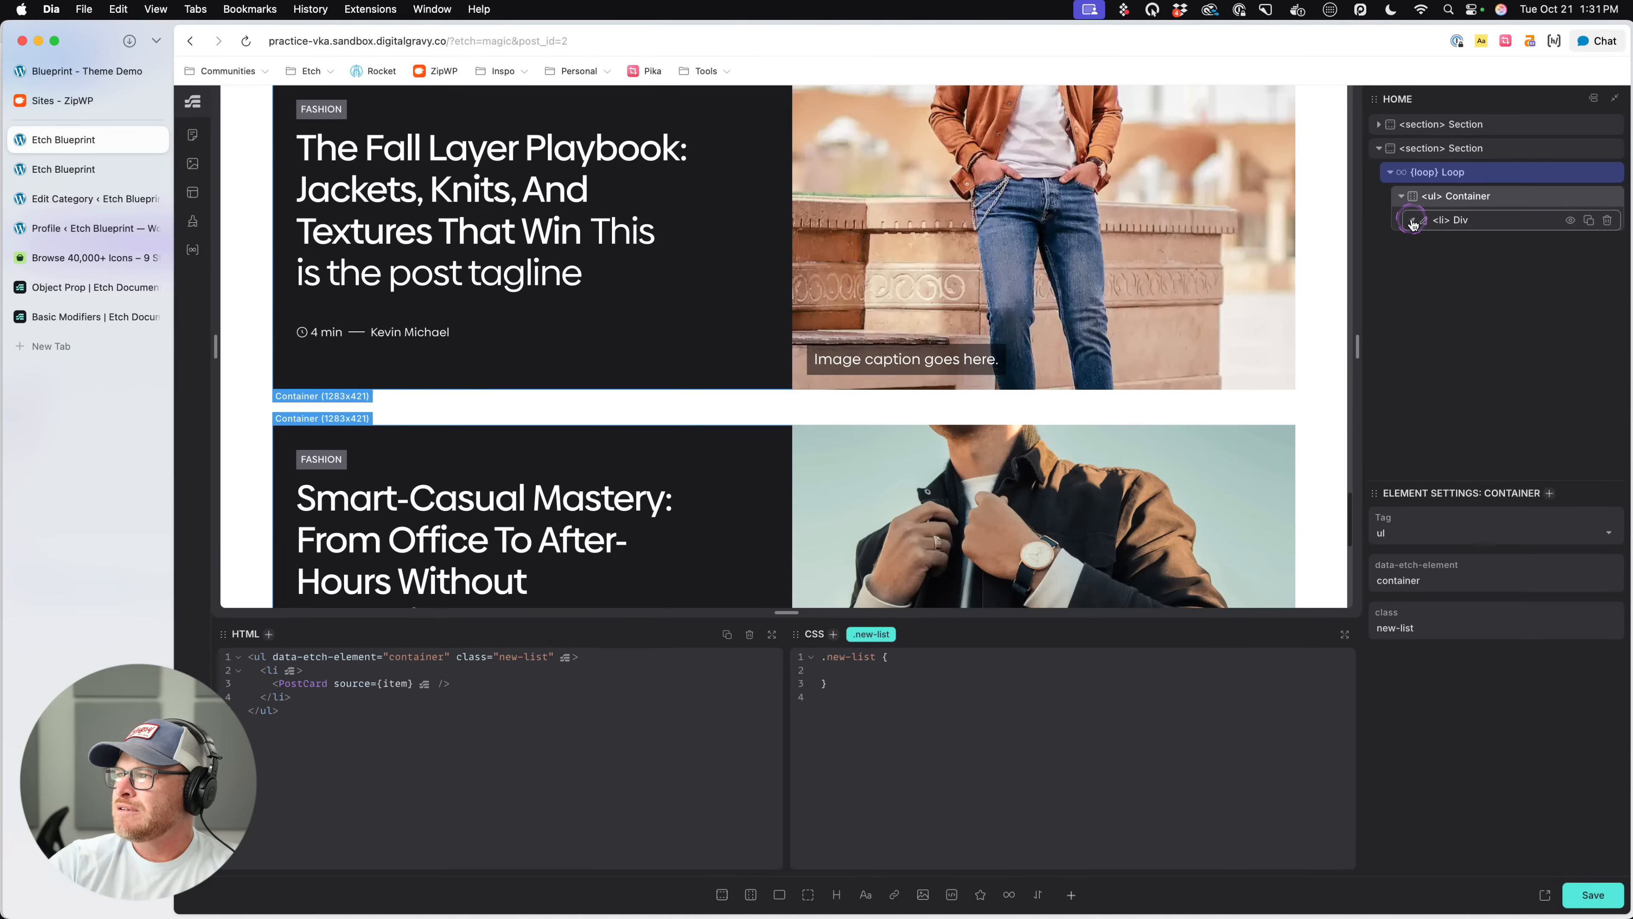
pyautogui.click(1471, 221)
pyautogui.click(1463, 199)
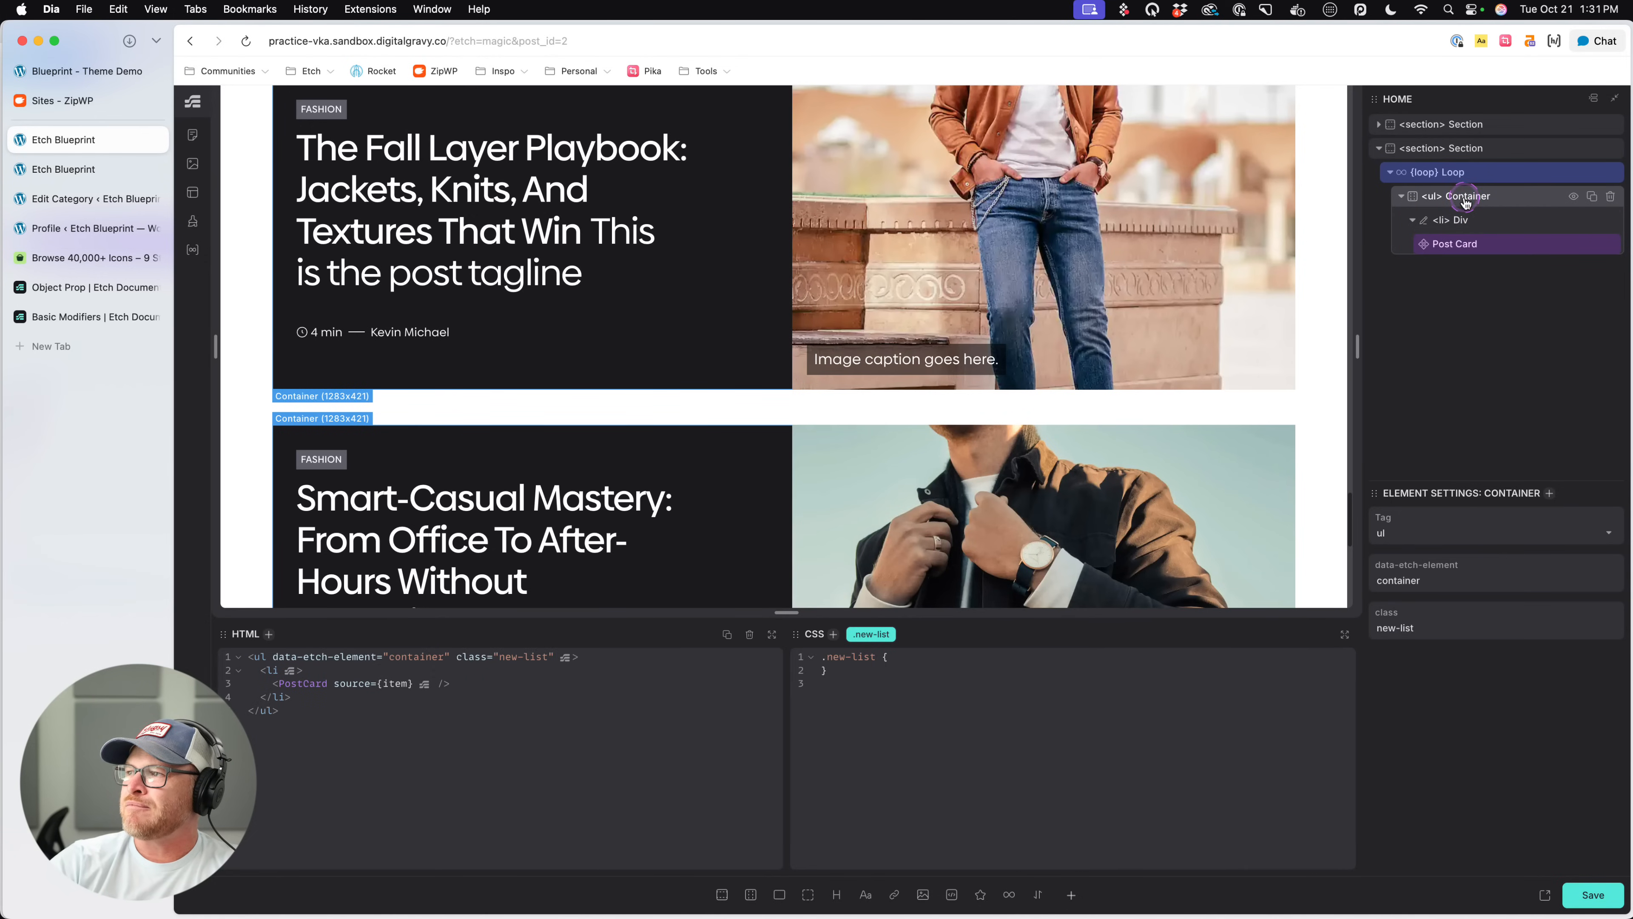
pyautogui.moveTo(1465, 201); pyautogui.dragTo(1473, 188)
pyautogui.click(1607, 171)
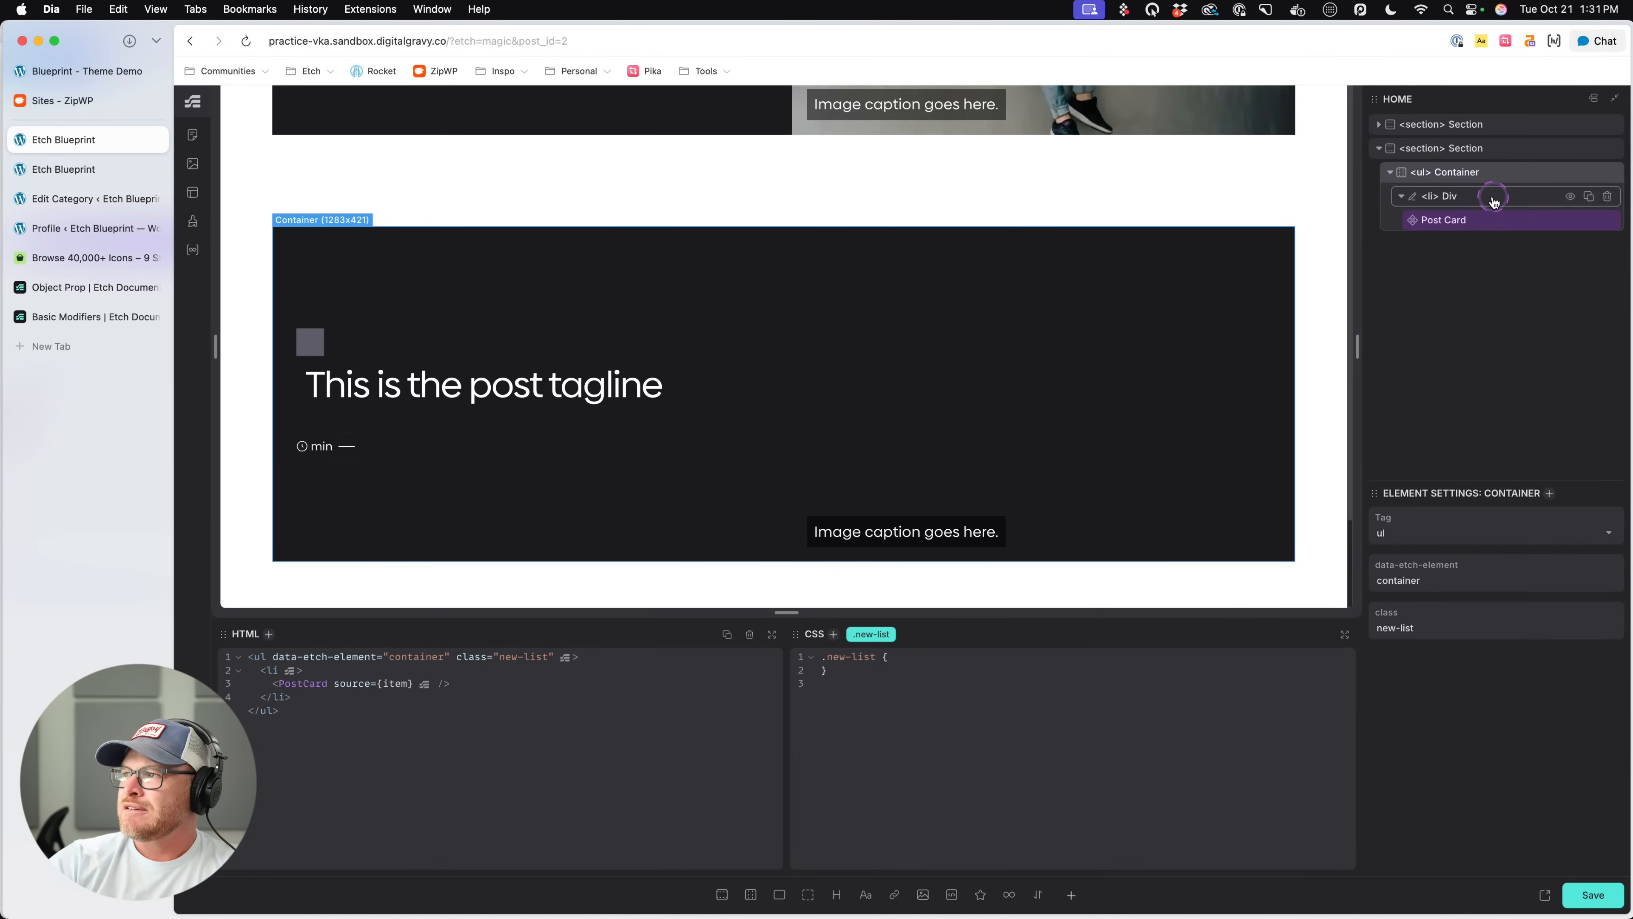
# - Wrap the li element inside the ul Container in a loop and set that loop to Posts
pyautogui.click(1493, 202)
pyautogui.rightClick(1486, 200)
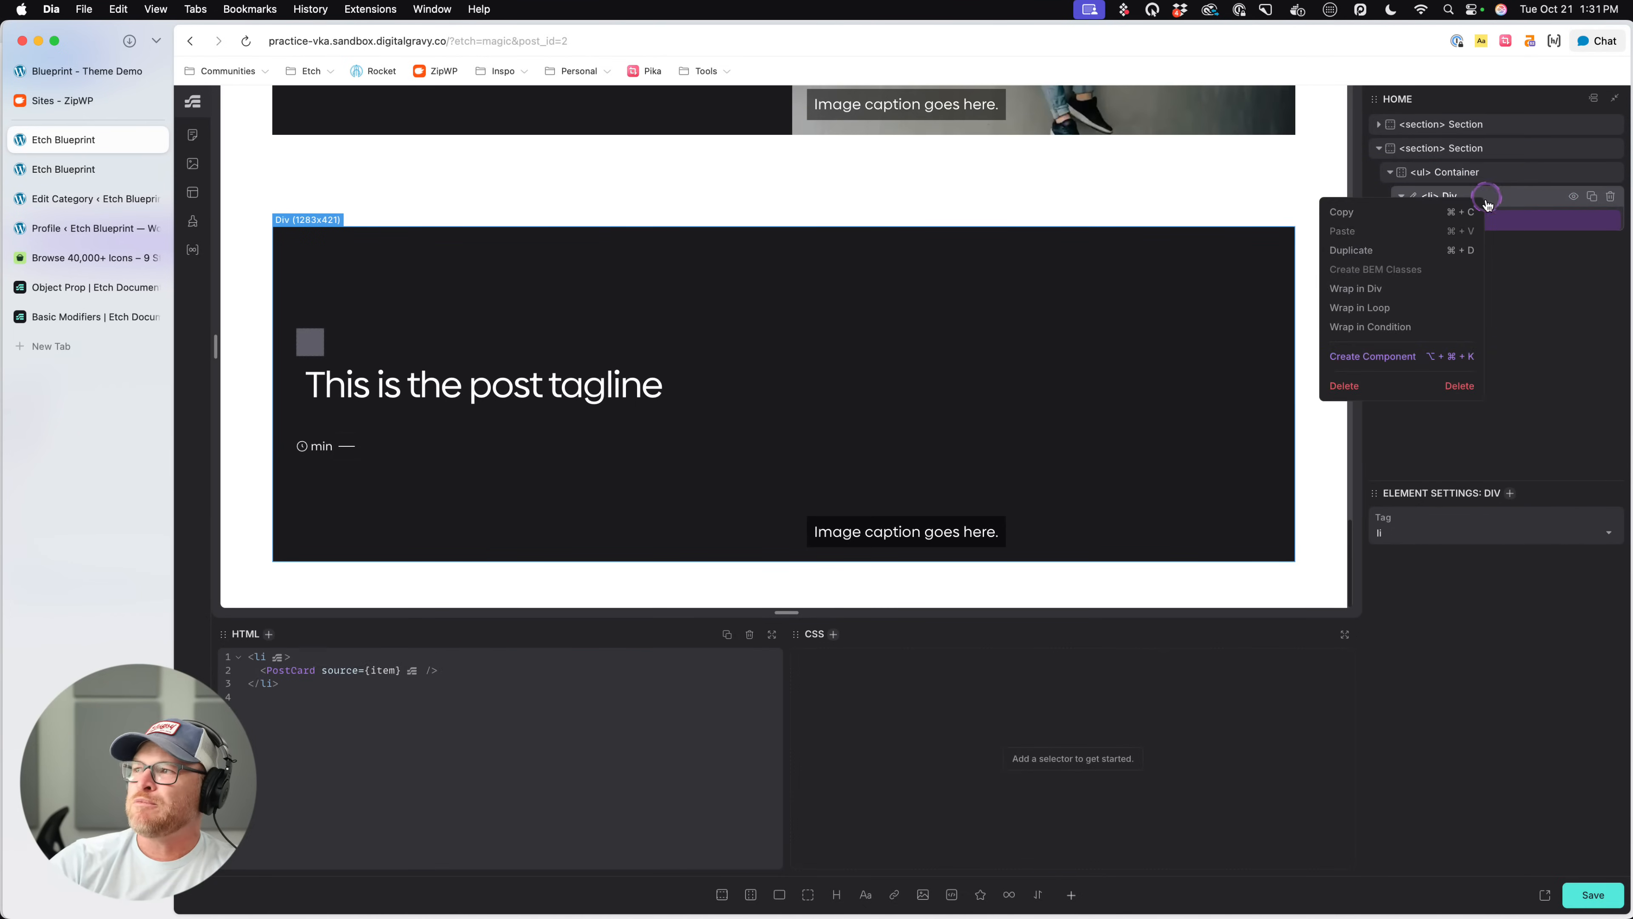
pyautogui.click(1378, 307)
pyautogui.click(1424, 517)
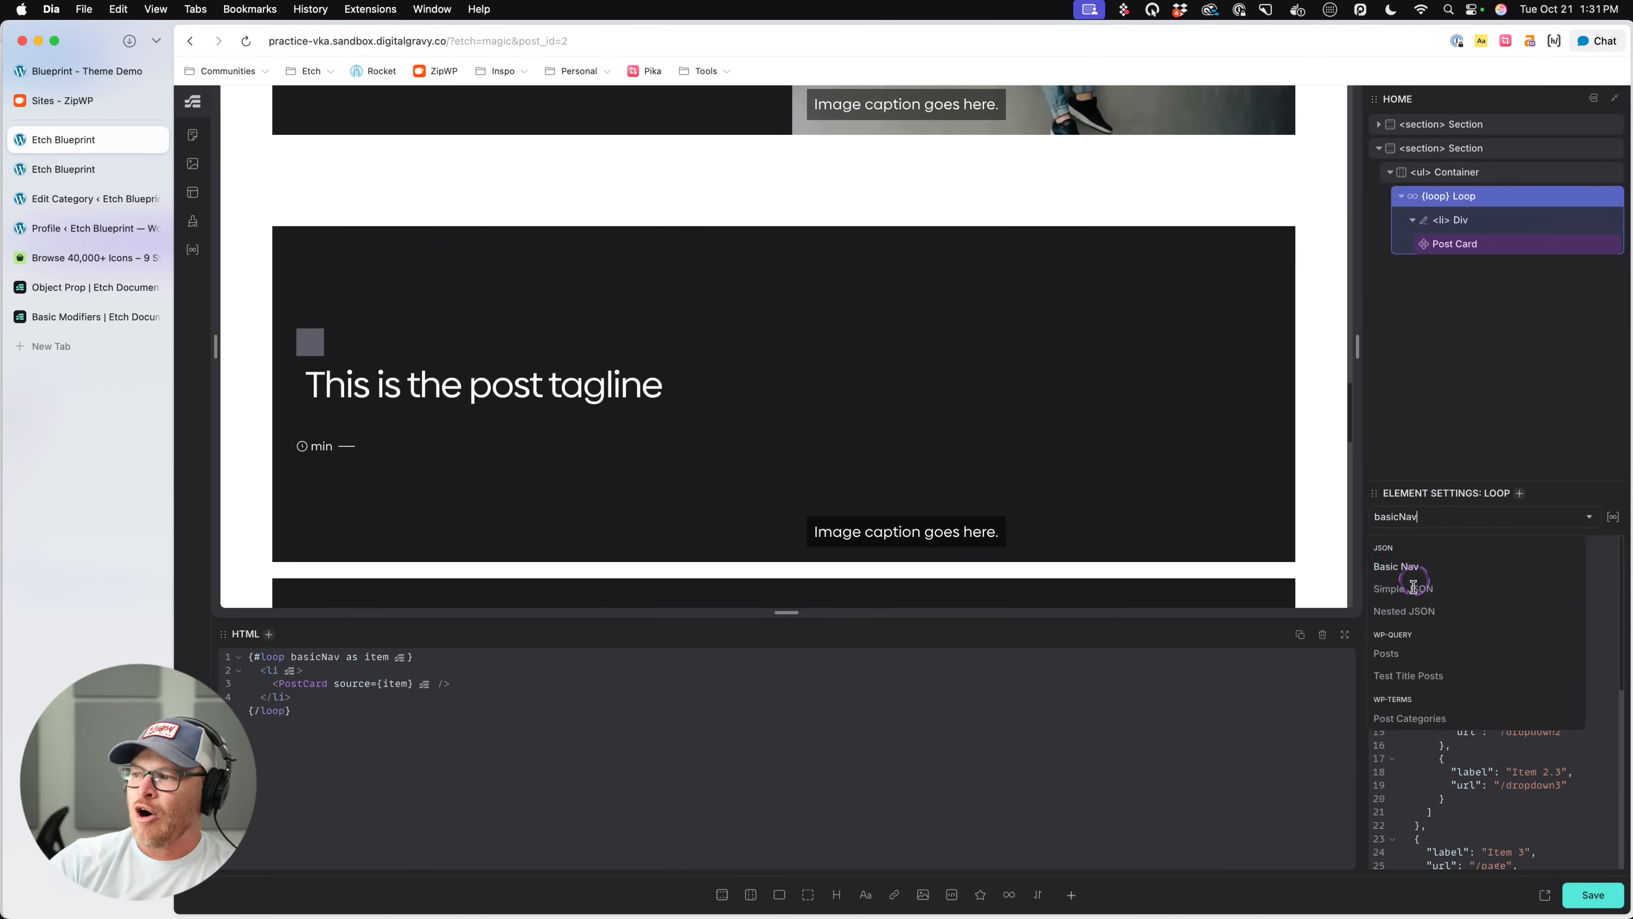
pyautogui.click(1389, 653)
pyautogui.click(1482, 218)
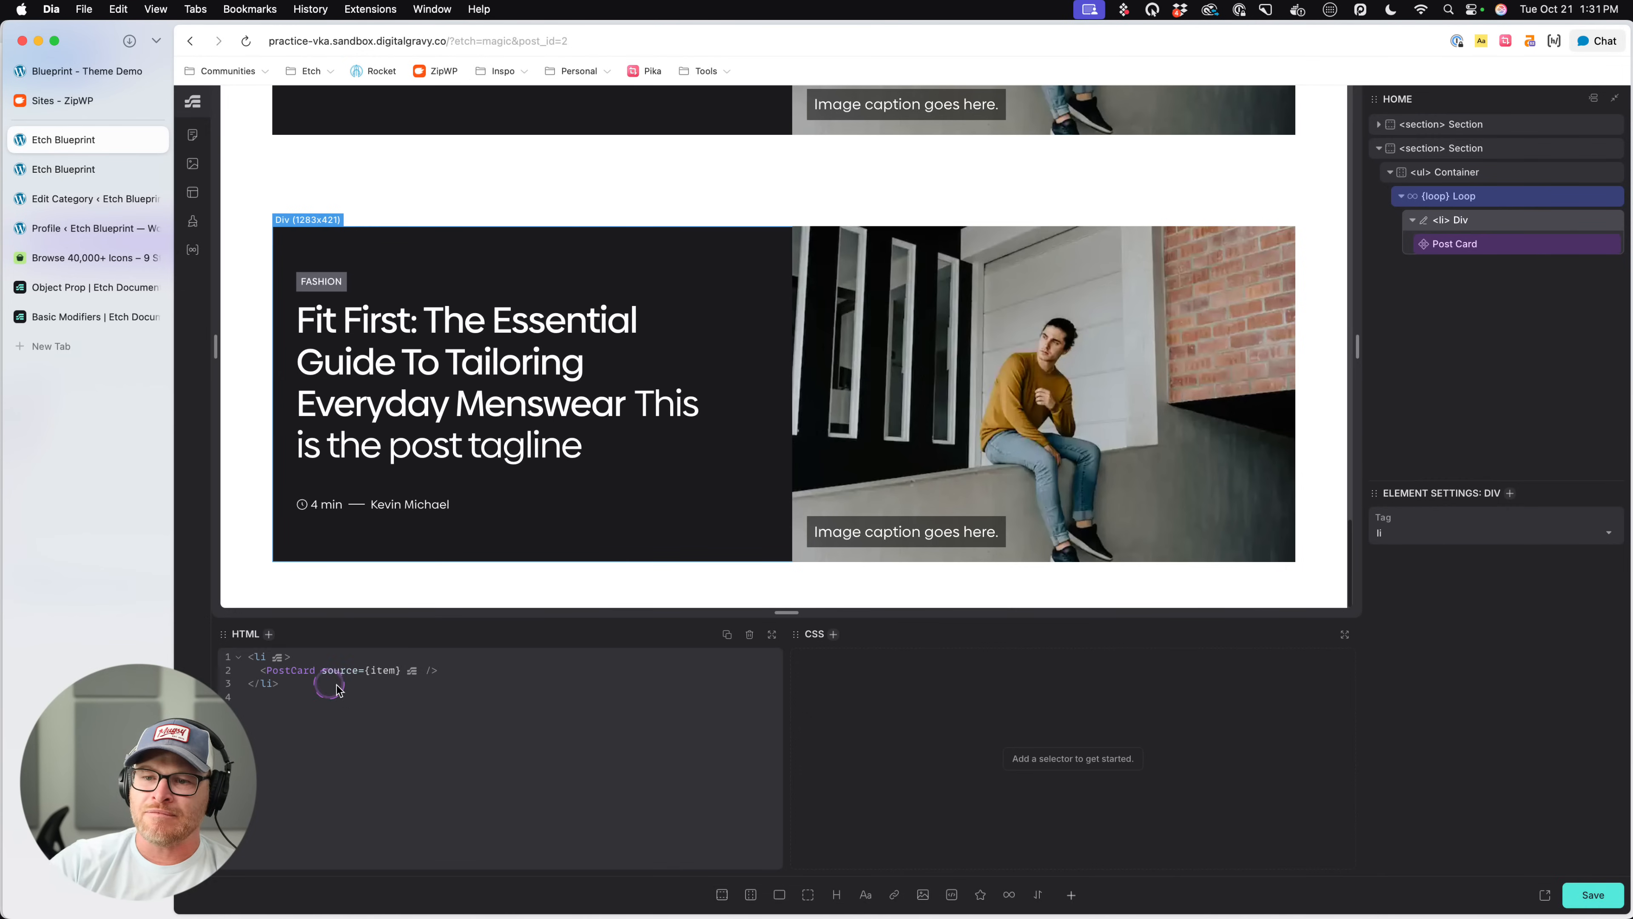
# - Pass the argument $qty: -1 to the posts loop inside the ul Container
pyautogui.click(1482, 197)
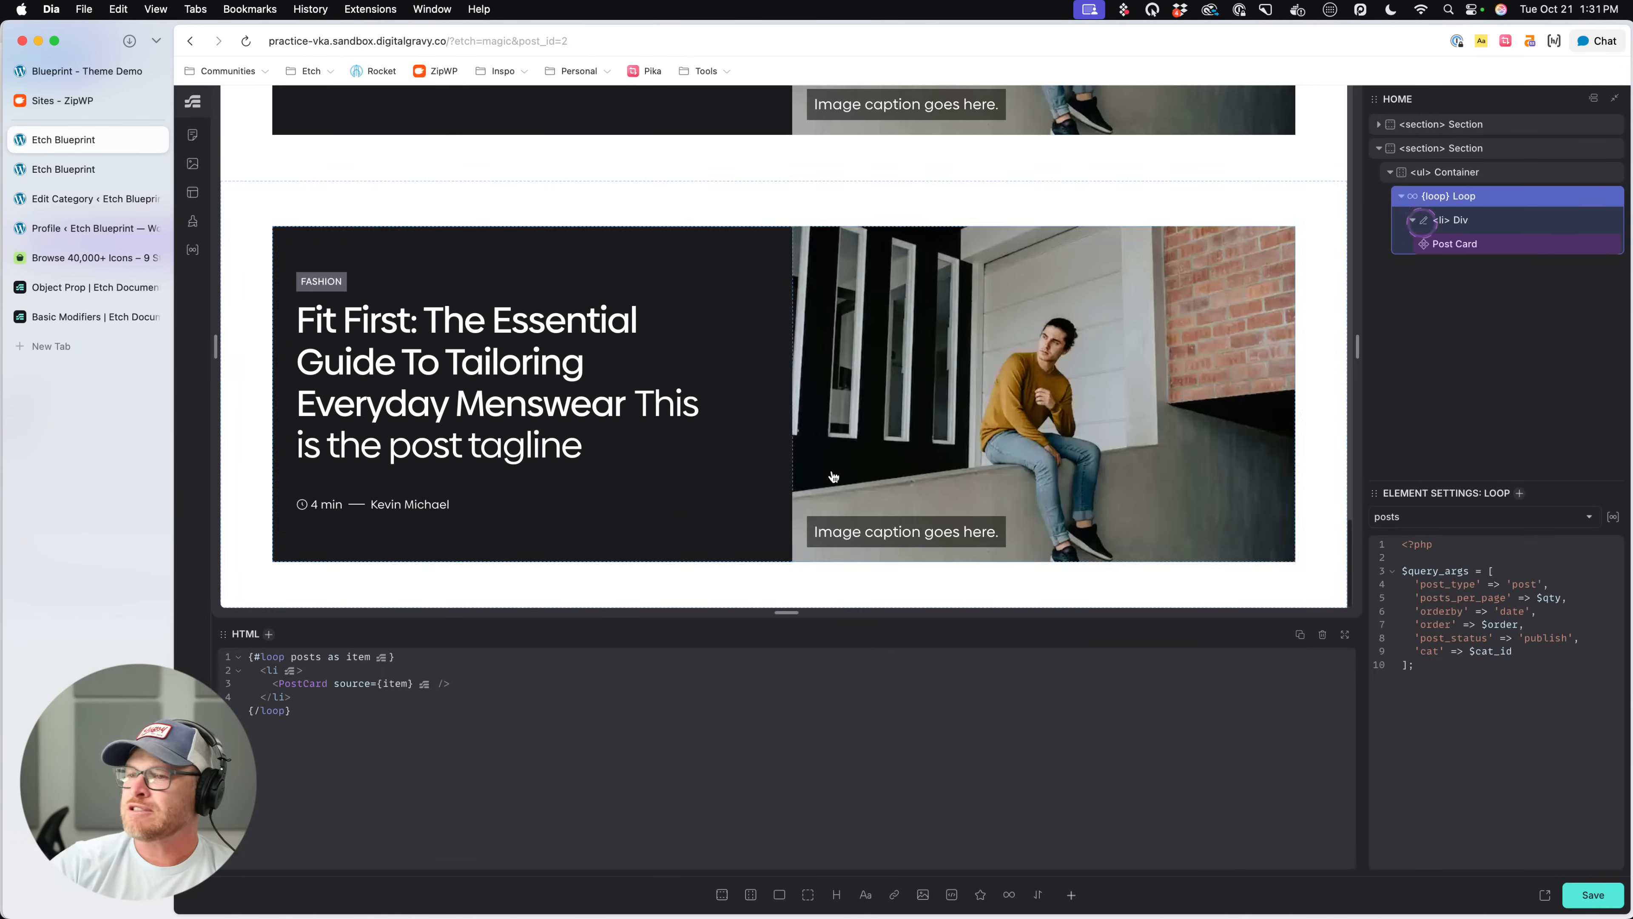
pyautogui.click(324, 654)
pyautogui.write('*()/')
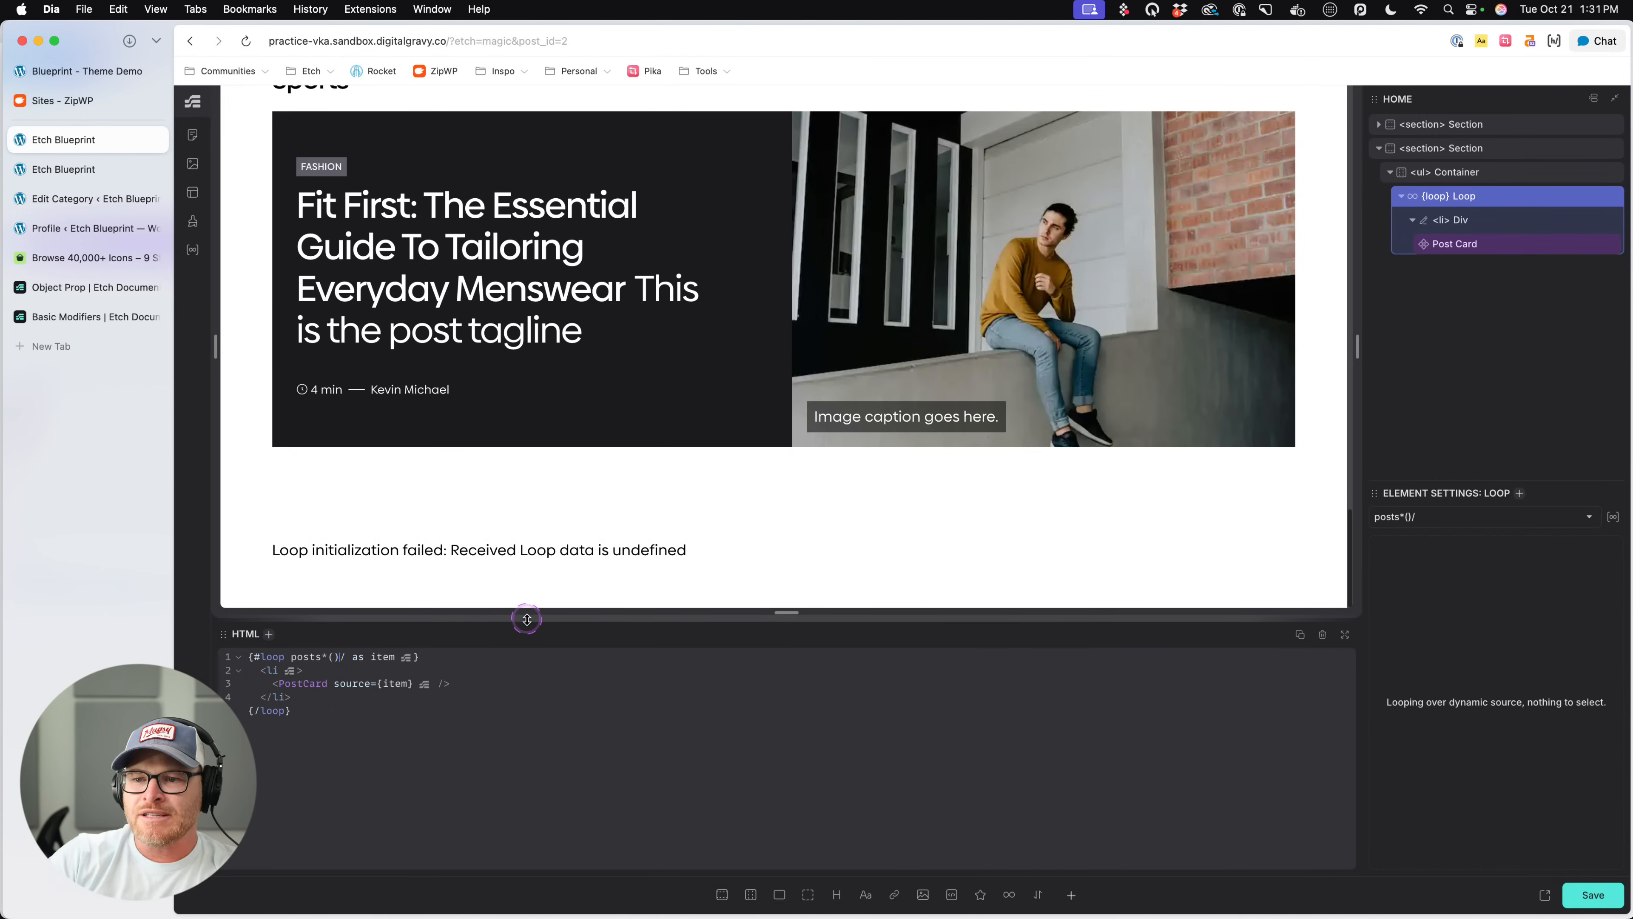
pyautogui.write('$')
pyautogui.write('()')
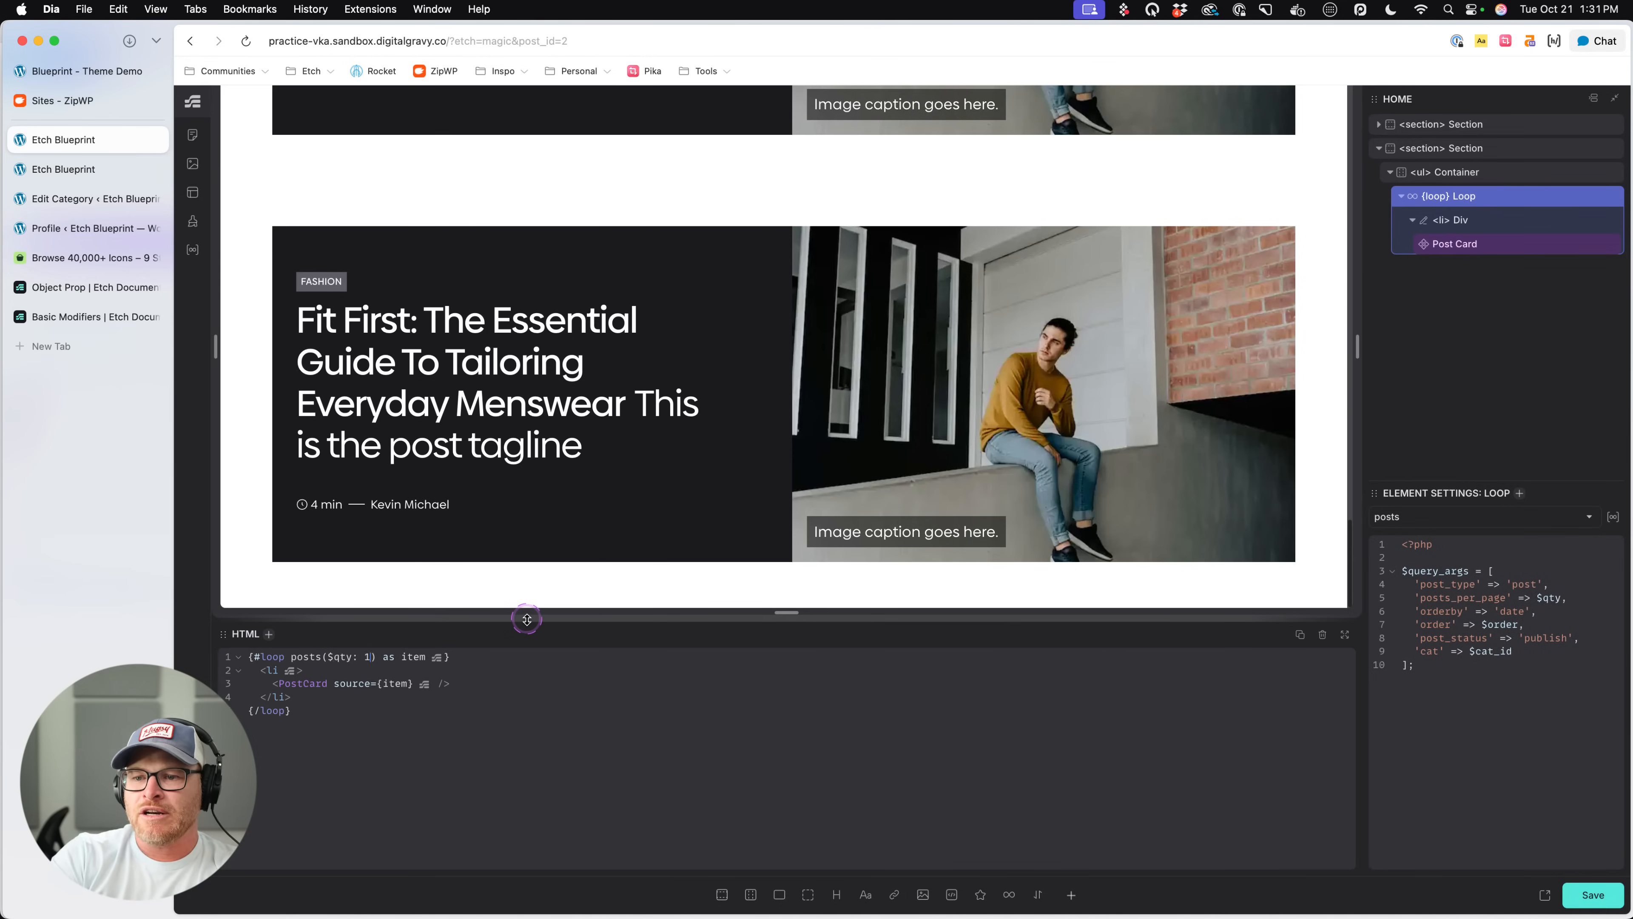
pyautogui.scroll(-5, 685, 382)
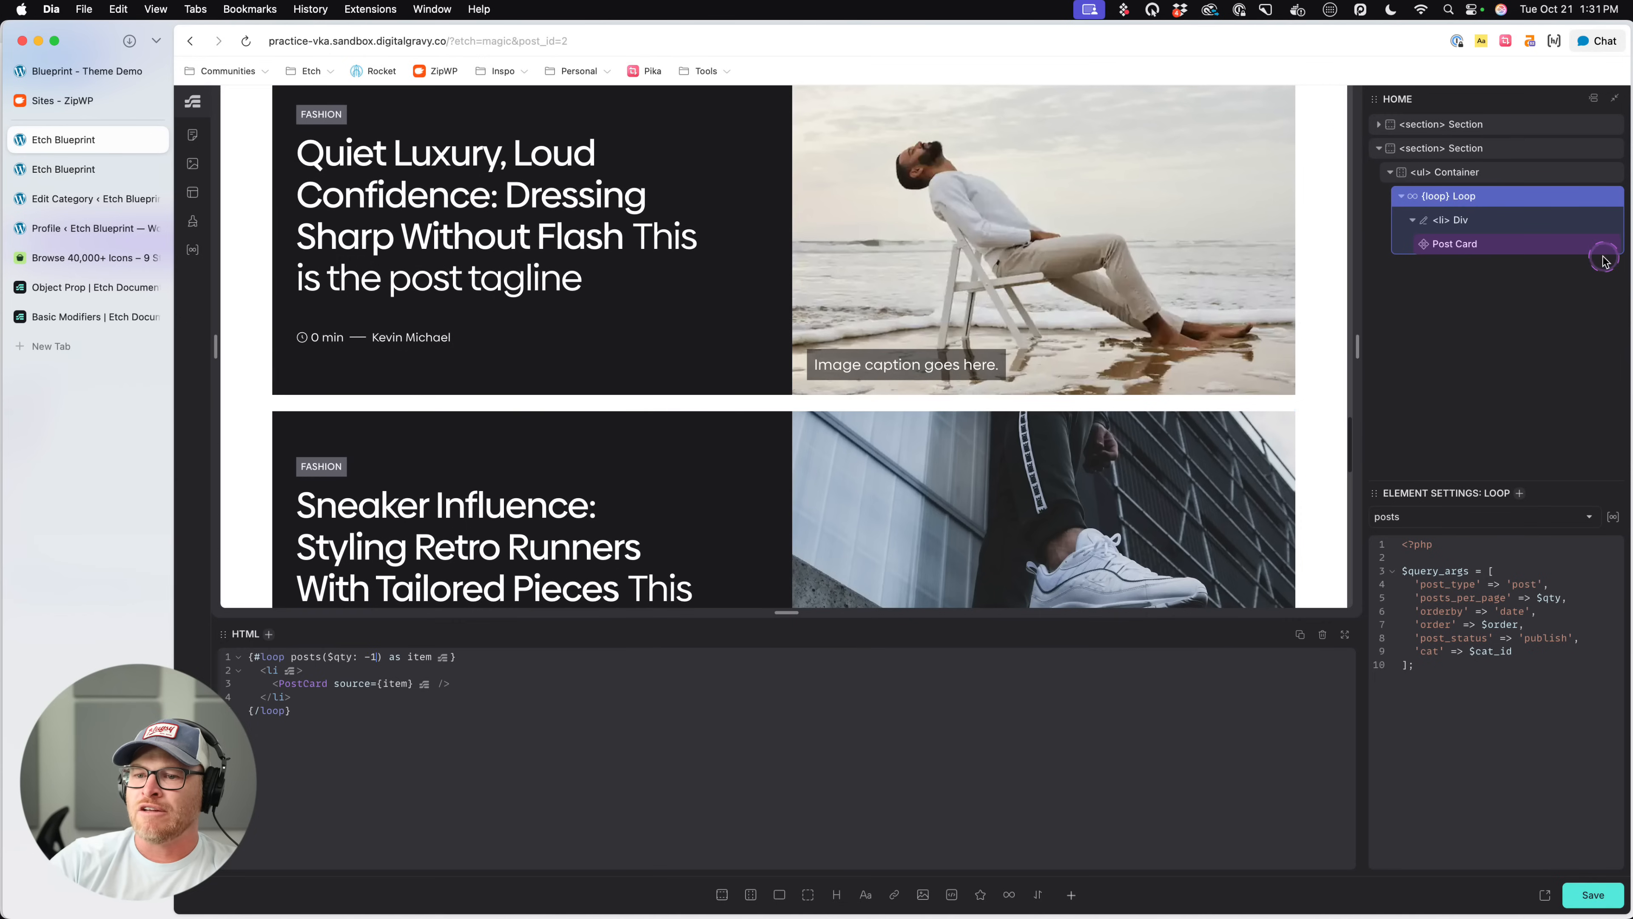
# - Paste the display: grid and grid-template-columns: var(--grid-2) declarations back into the ul Container's .new-list rule
pyautogui.click(1490, 172)
pyautogui.click(913, 665)
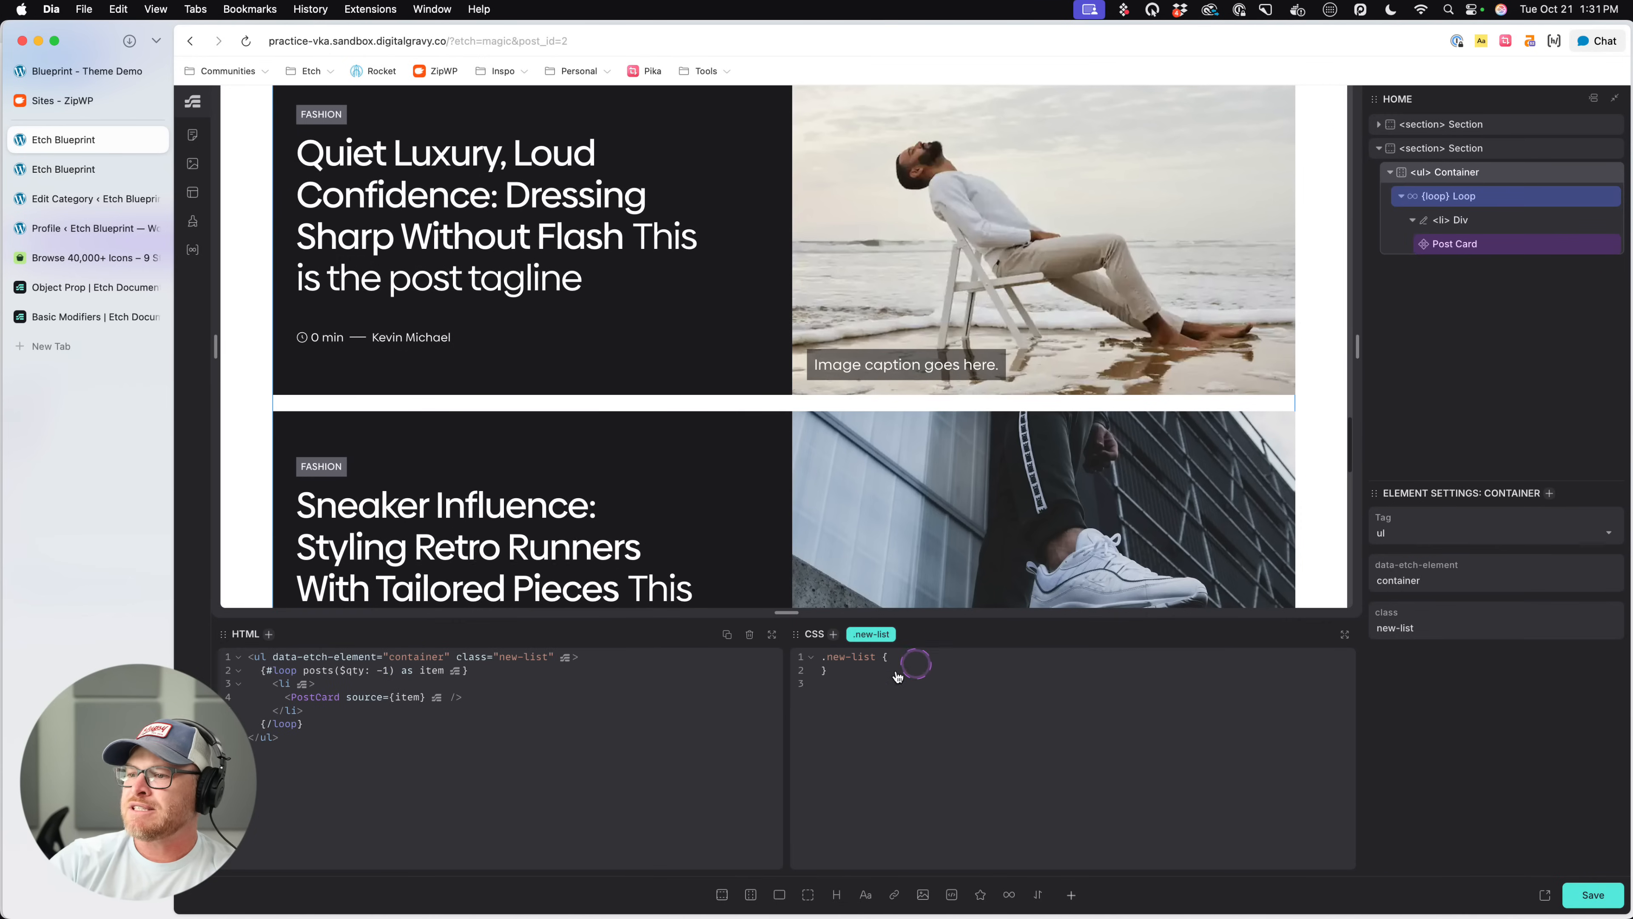
pyautogui.press('super+v')
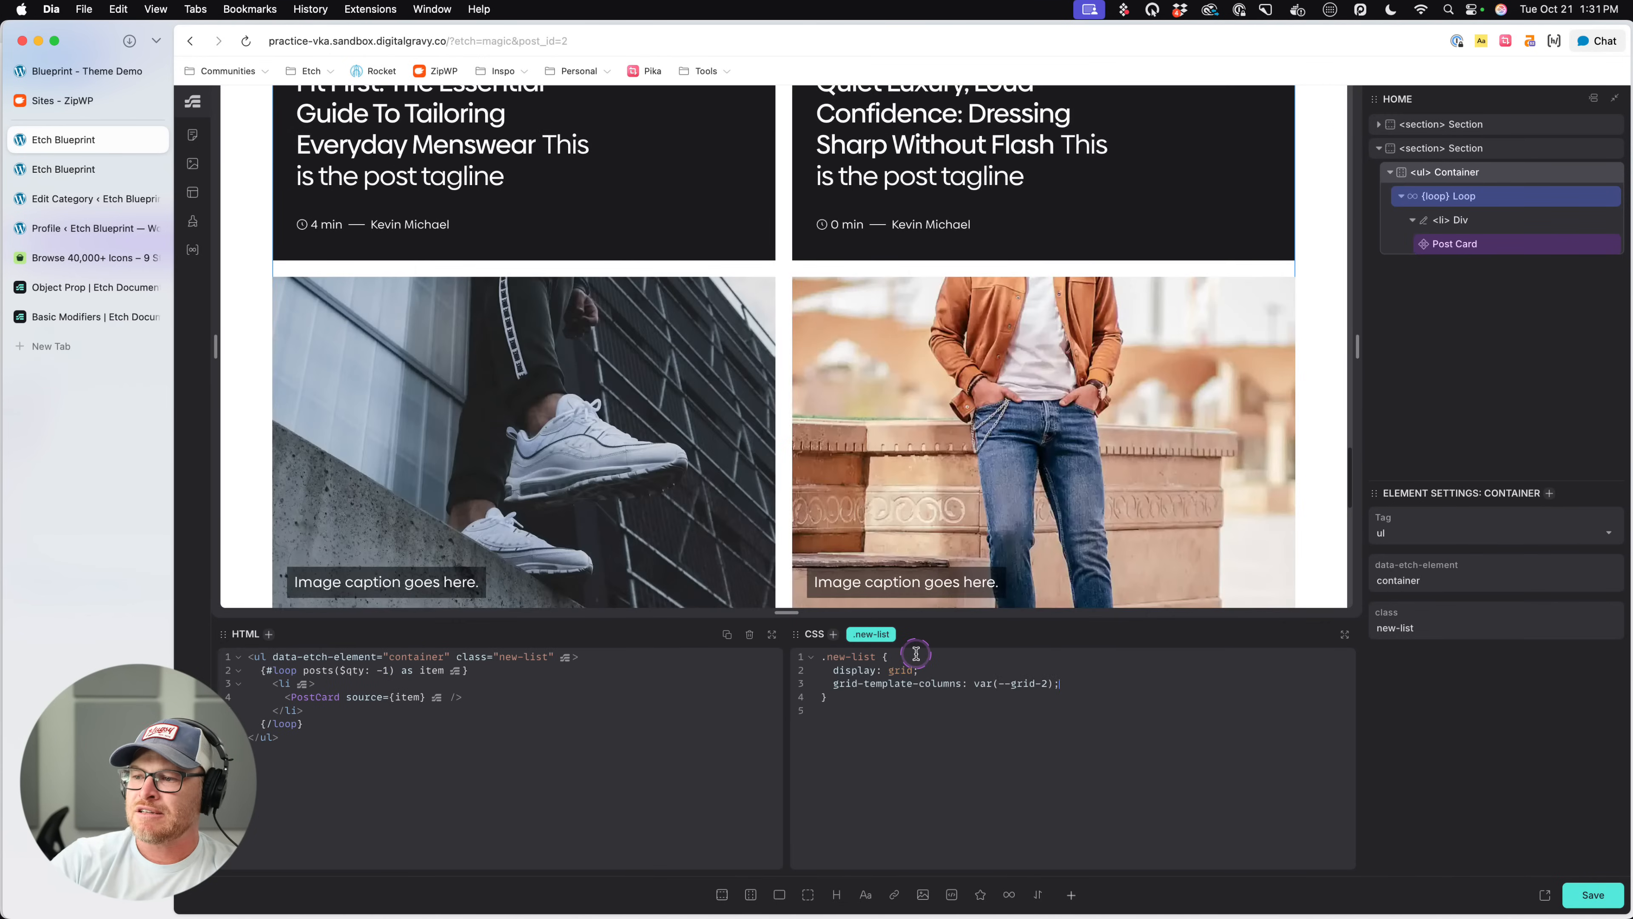
# - Turn off the IsDark option on the Post Card inside the second section's posts loop and check the cards in the preview
pyautogui.scroll(-5, 1180, 392)
pyautogui.click(1181, 395)
pyautogui.scroll(10, 1182, 399)
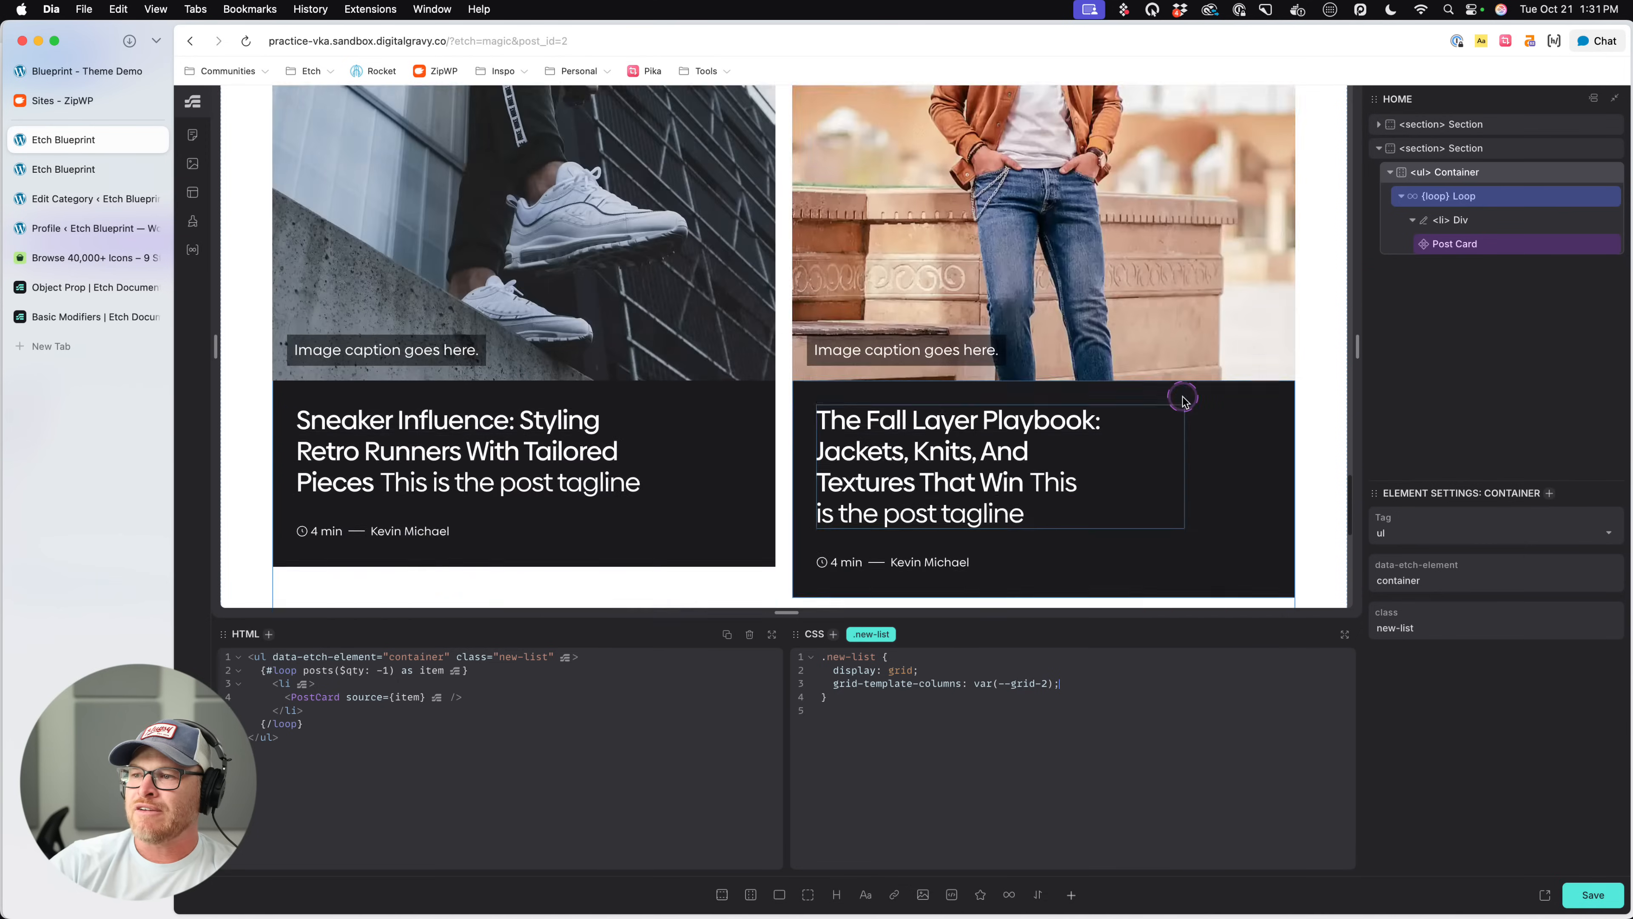
pyautogui.scroll(2, 1182, 399)
pyautogui.scroll(-2, 1177, 394)
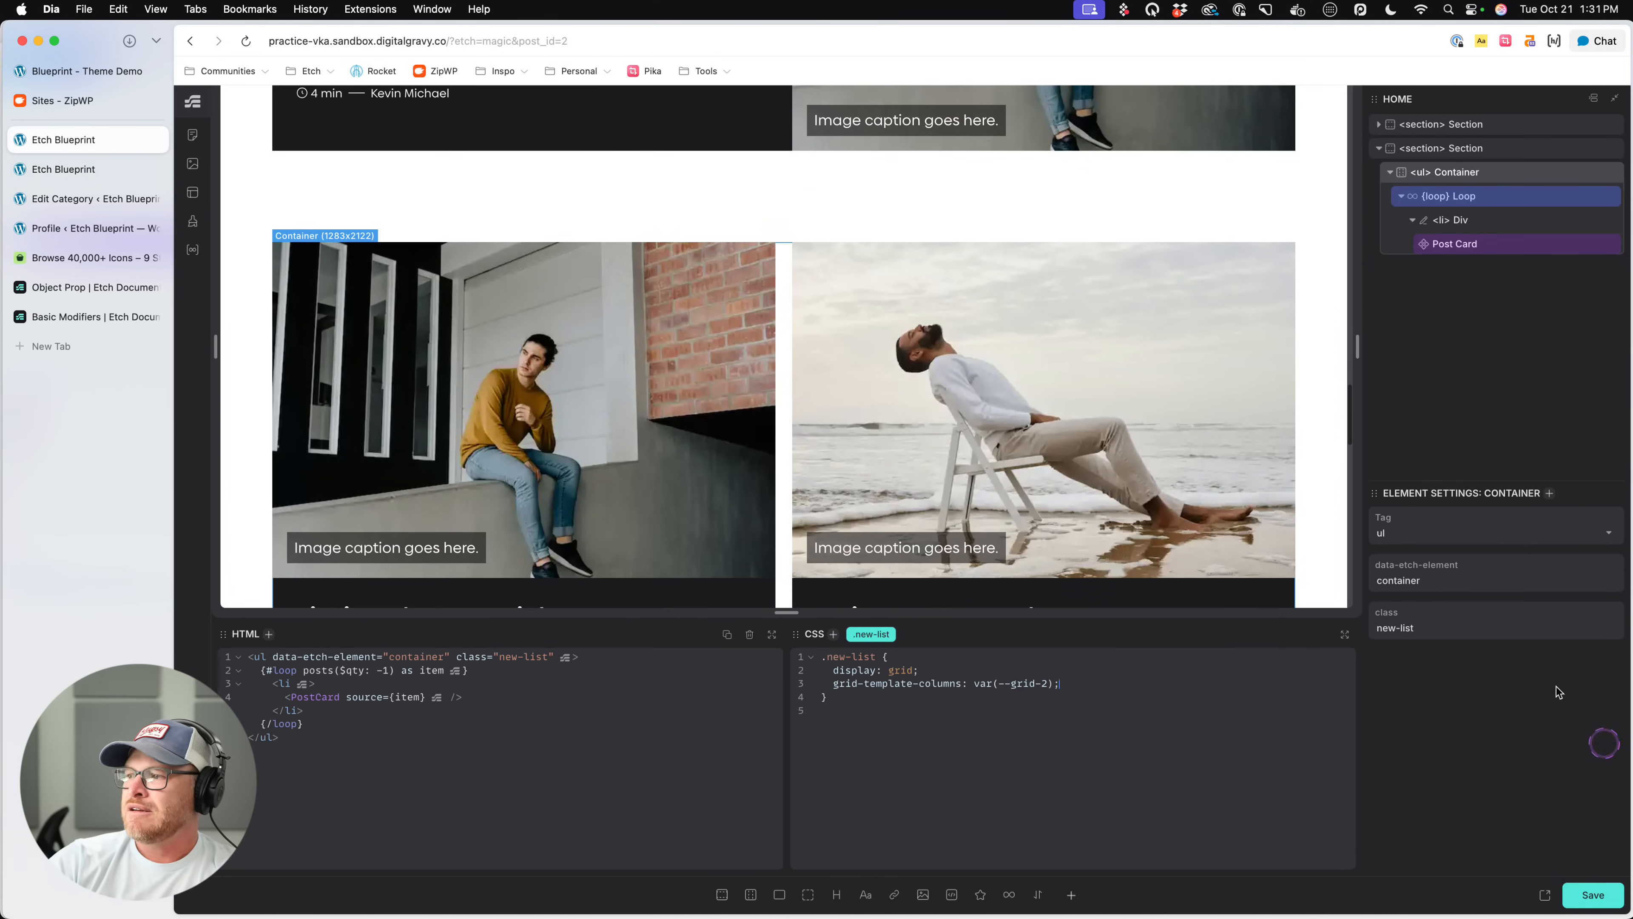
pyautogui.click(1483, 246)
pyautogui.click(1605, 664)
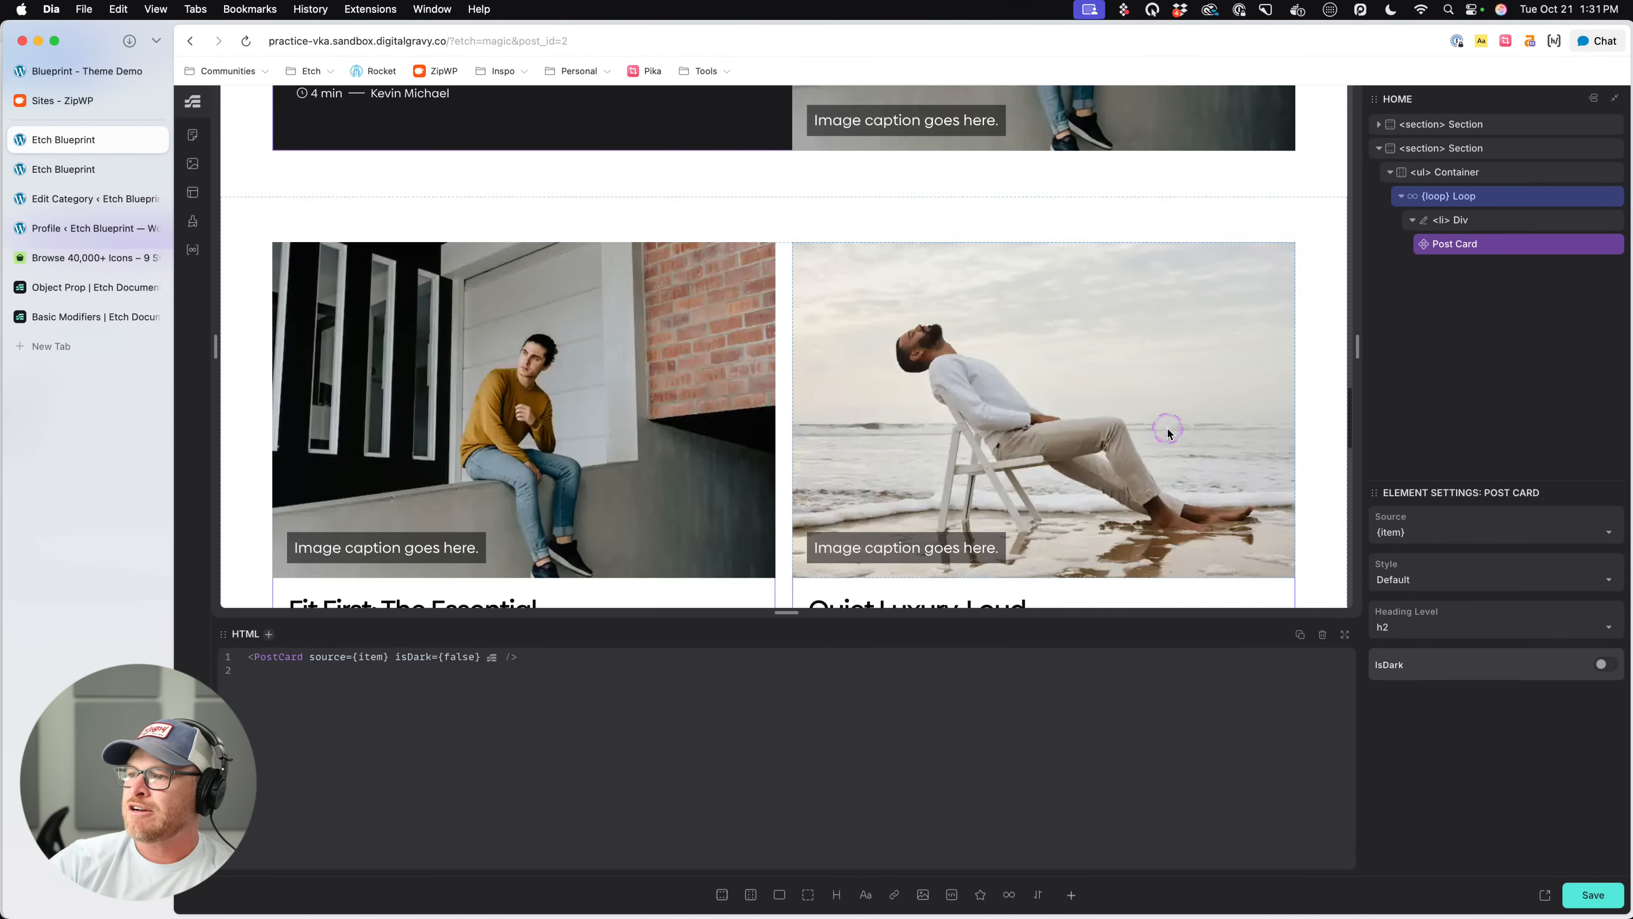
pyautogui.scroll(-10, 1169, 432)
pyautogui.scroll(-12, 1171, 436)
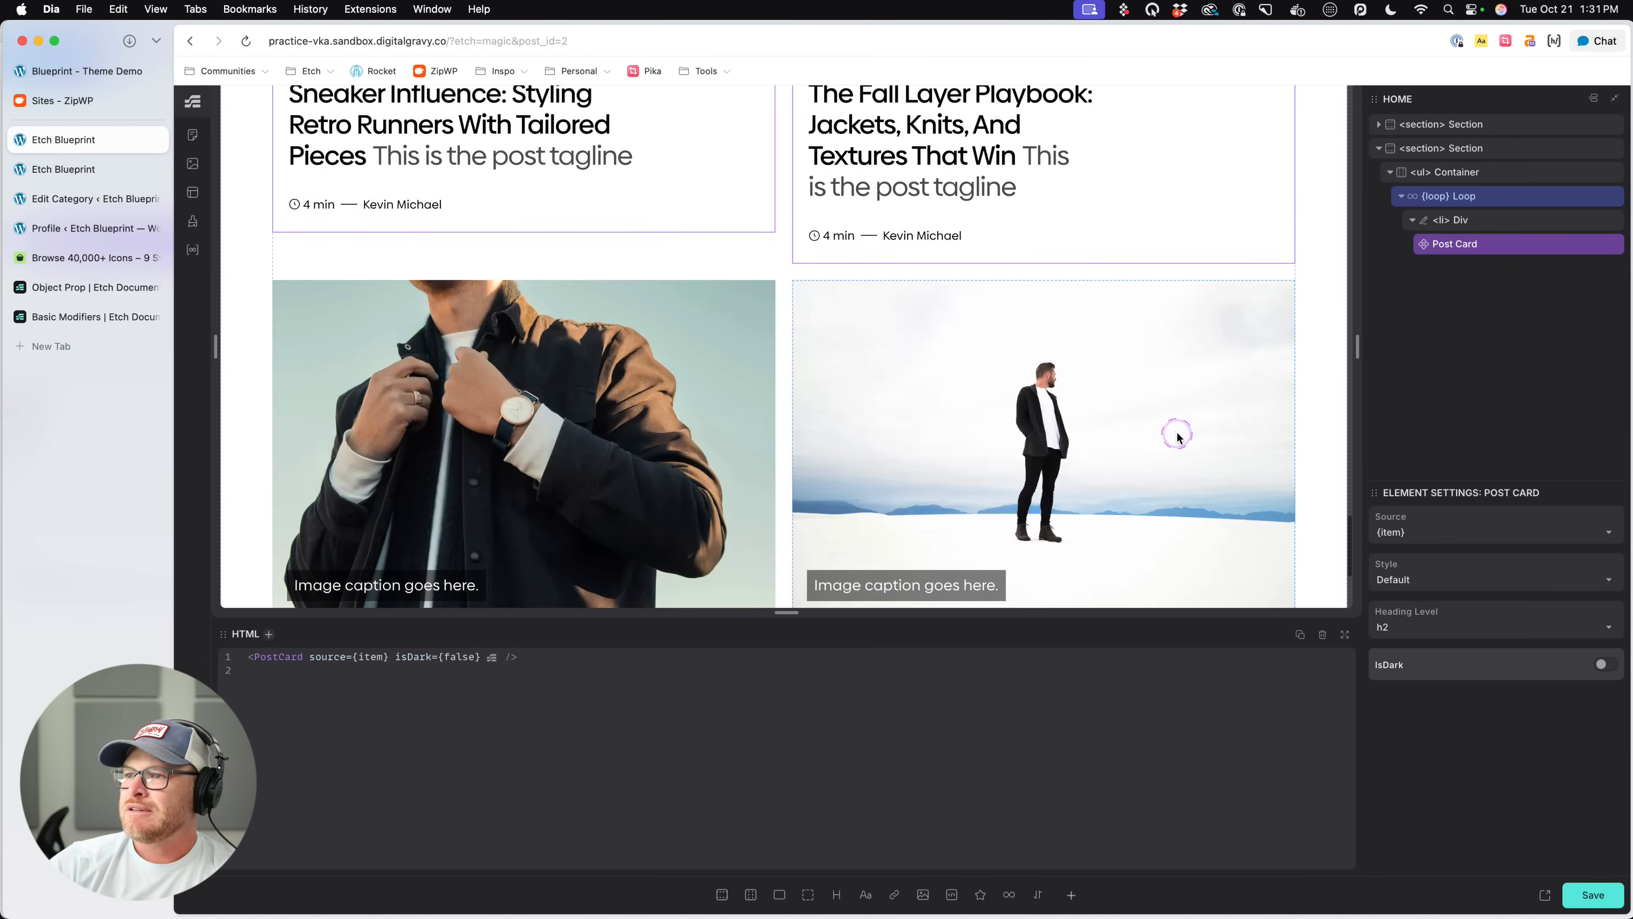
pyautogui.scroll(11, 1176, 435)
pyautogui.scroll(3, 1177, 435)
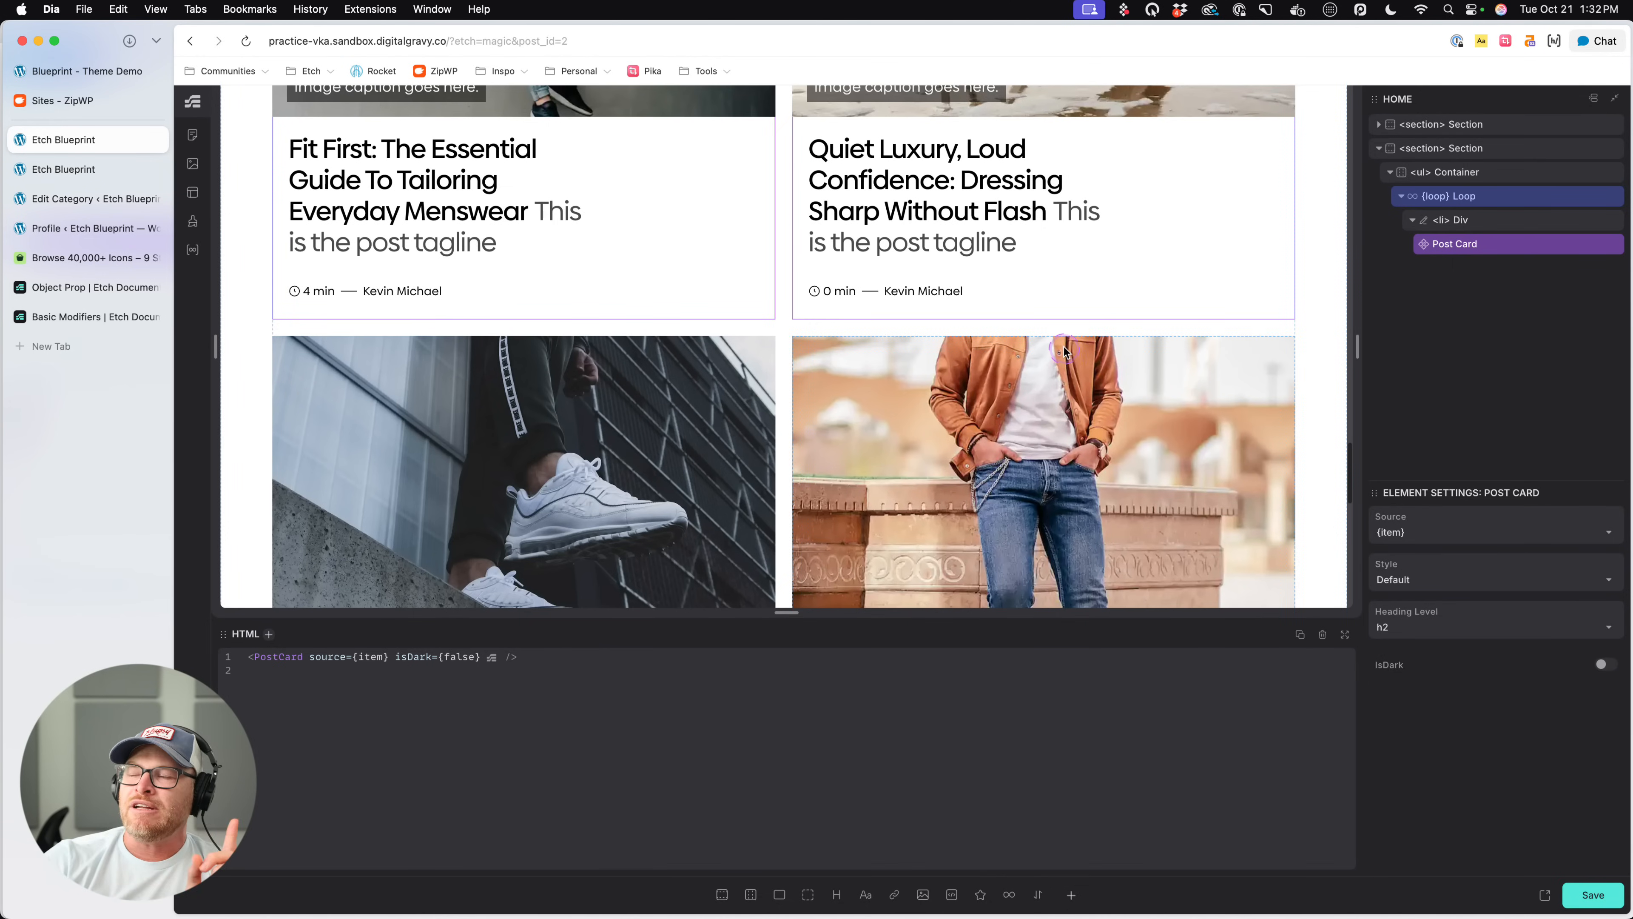
# - Review the $qty argument on the ul Container's posts loop and the 'cat' => $cat_id parameter in the saved Posts query
pyautogui.click(1481, 199)
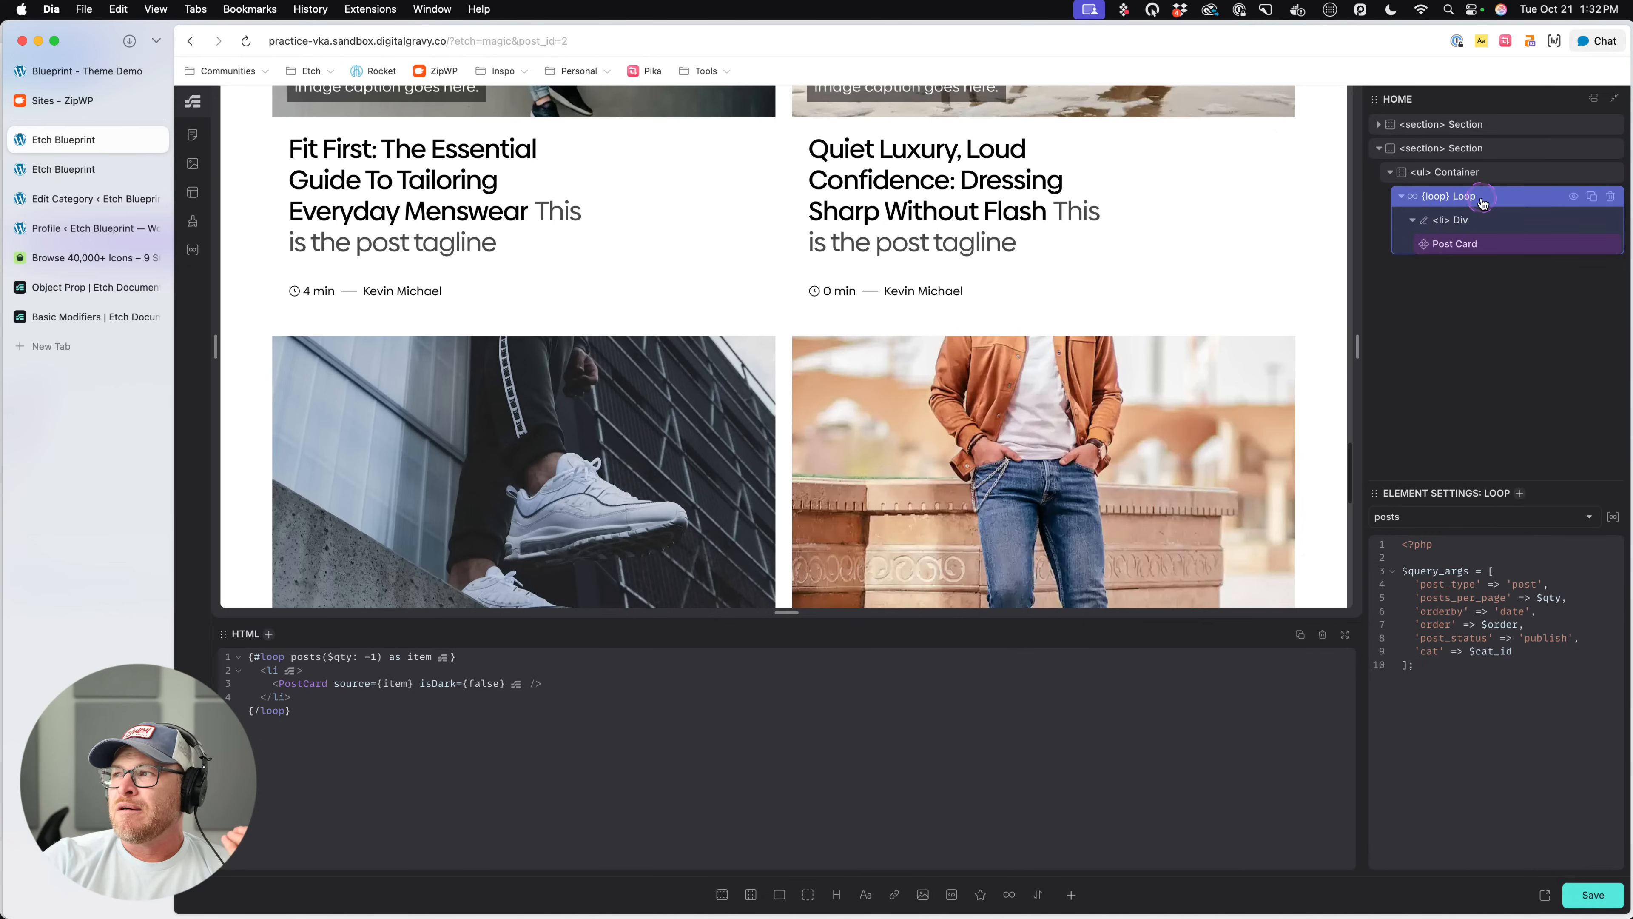
pyautogui.click(404, 671)
pyautogui.click(342, 656)
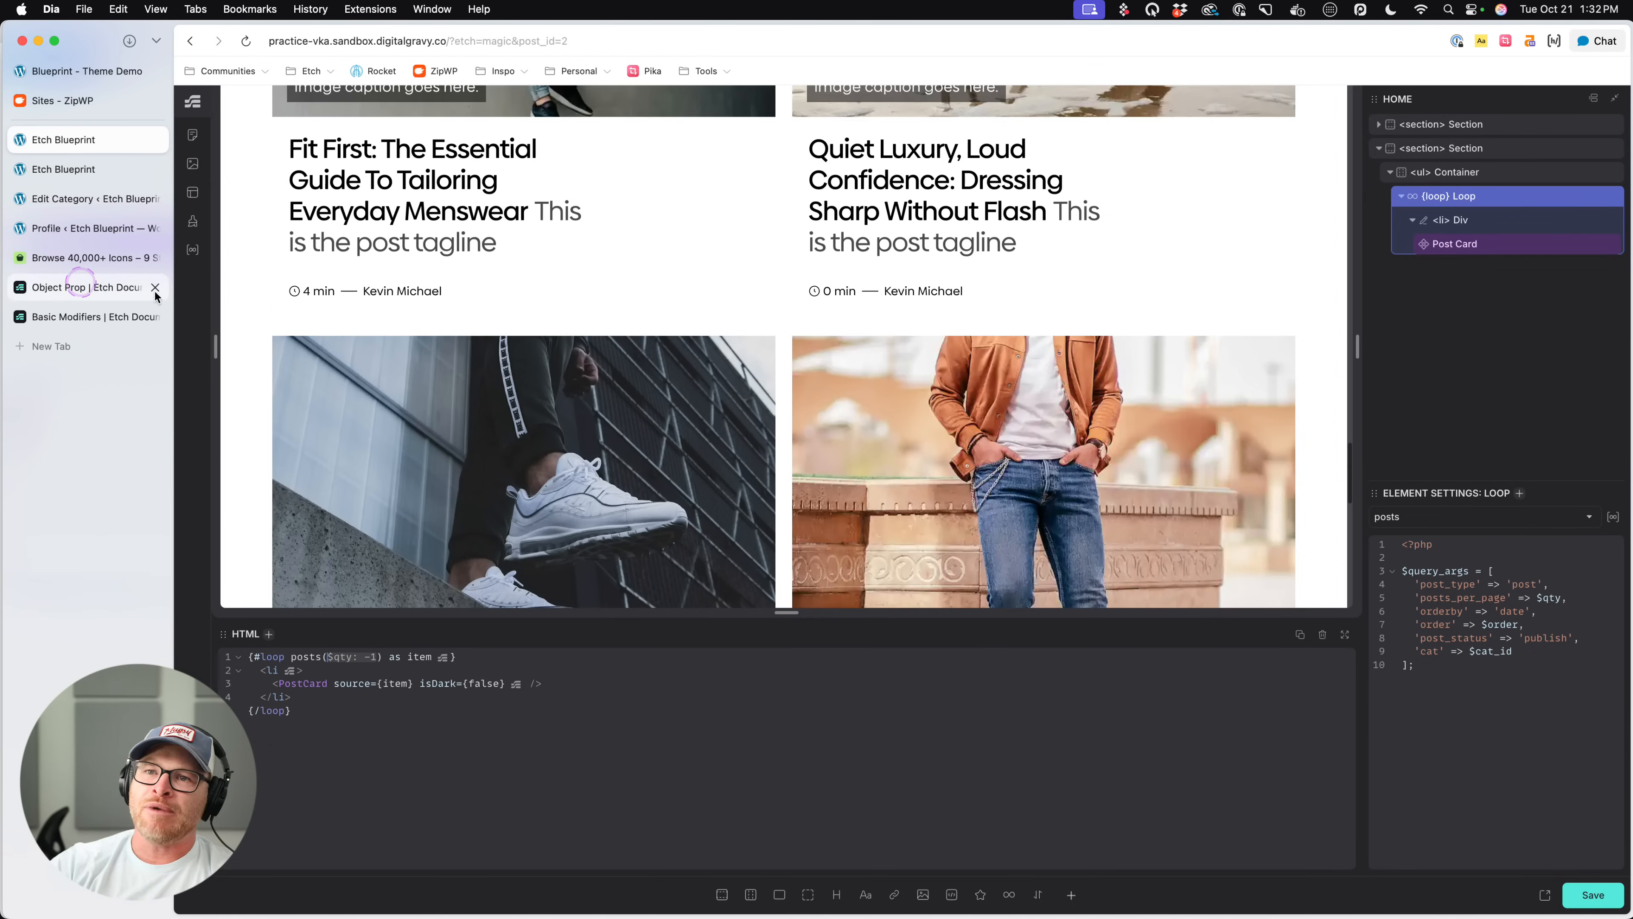
pyautogui.click(193, 248)
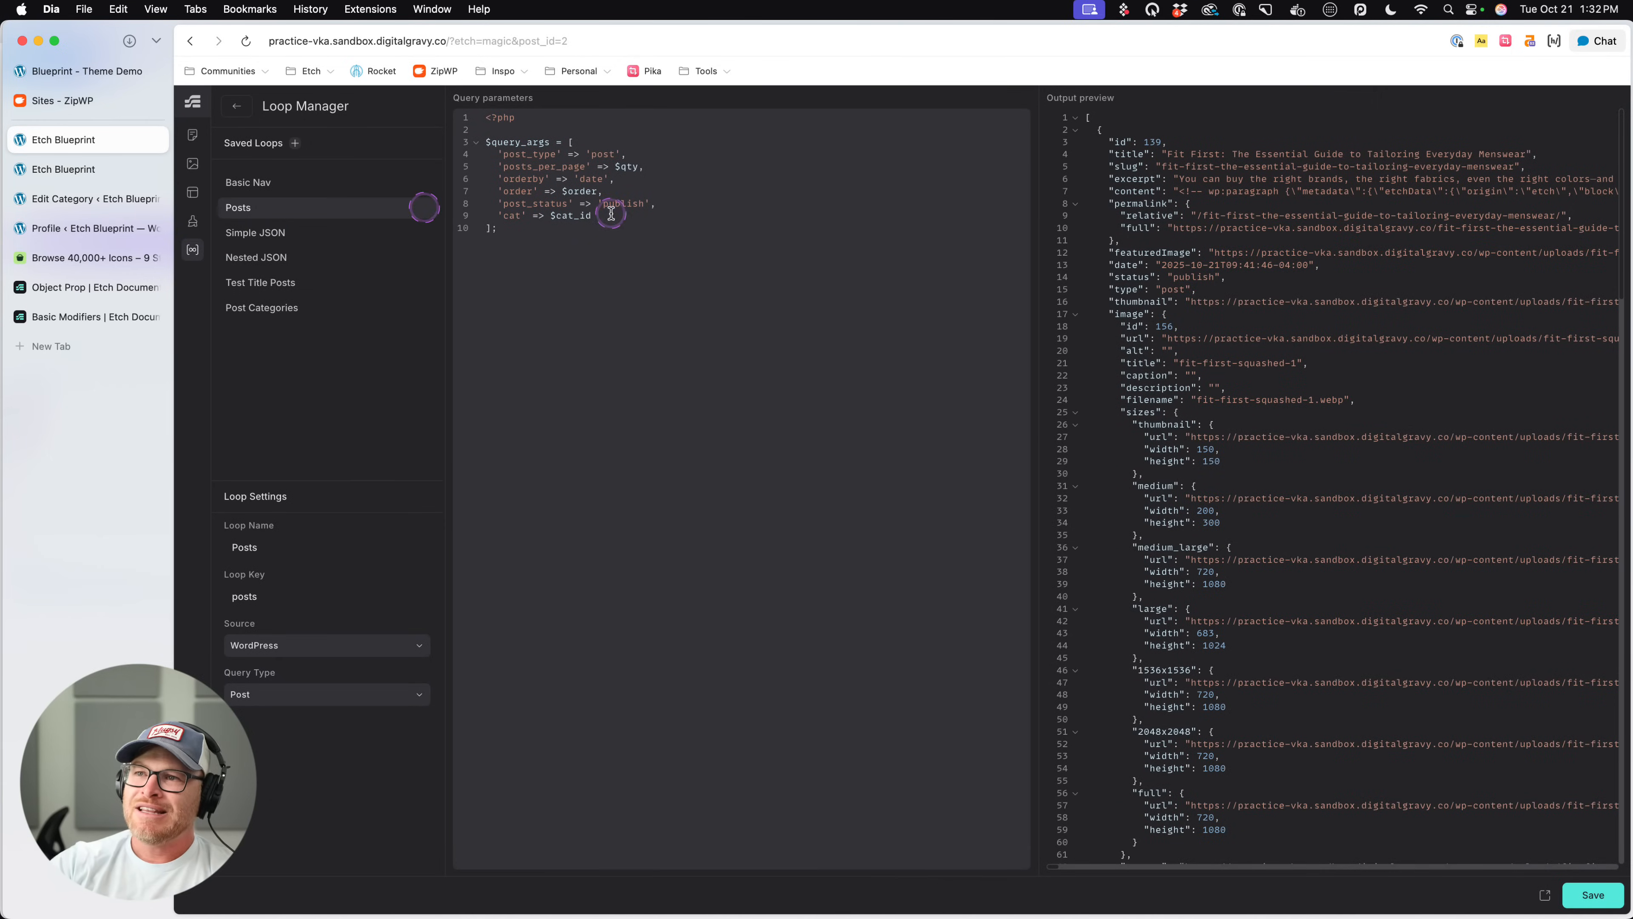
pyautogui.moveTo(611, 216); pyautogui.dragTo(536, 216)
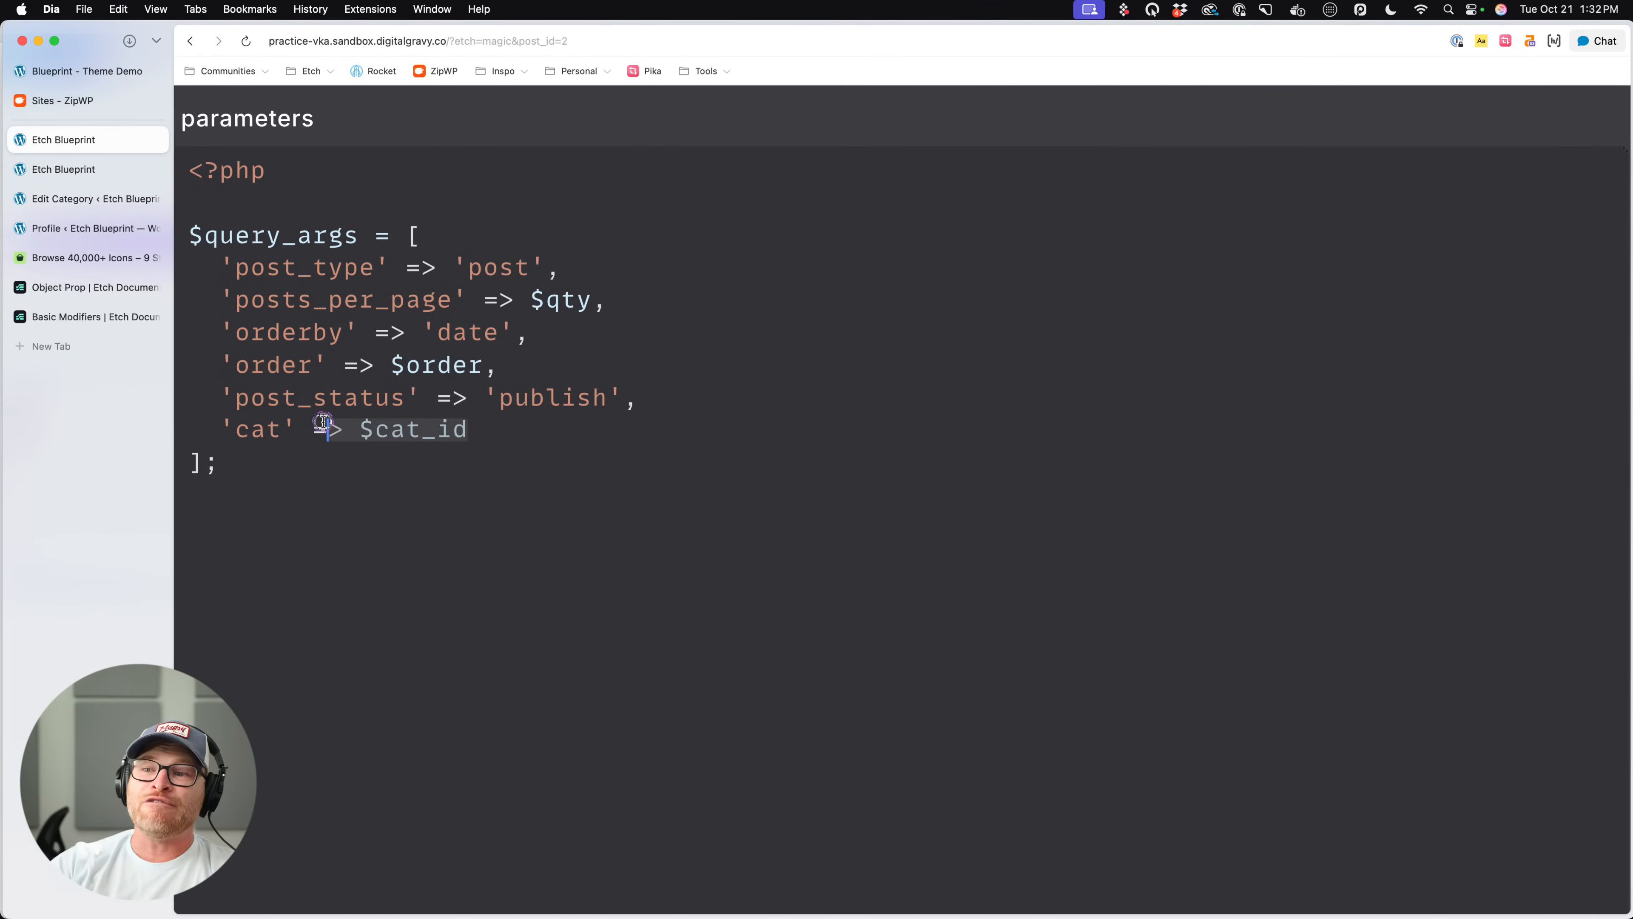
pyautogui.moveTo(324, 421); pyautogui.dragTo(359, 427)
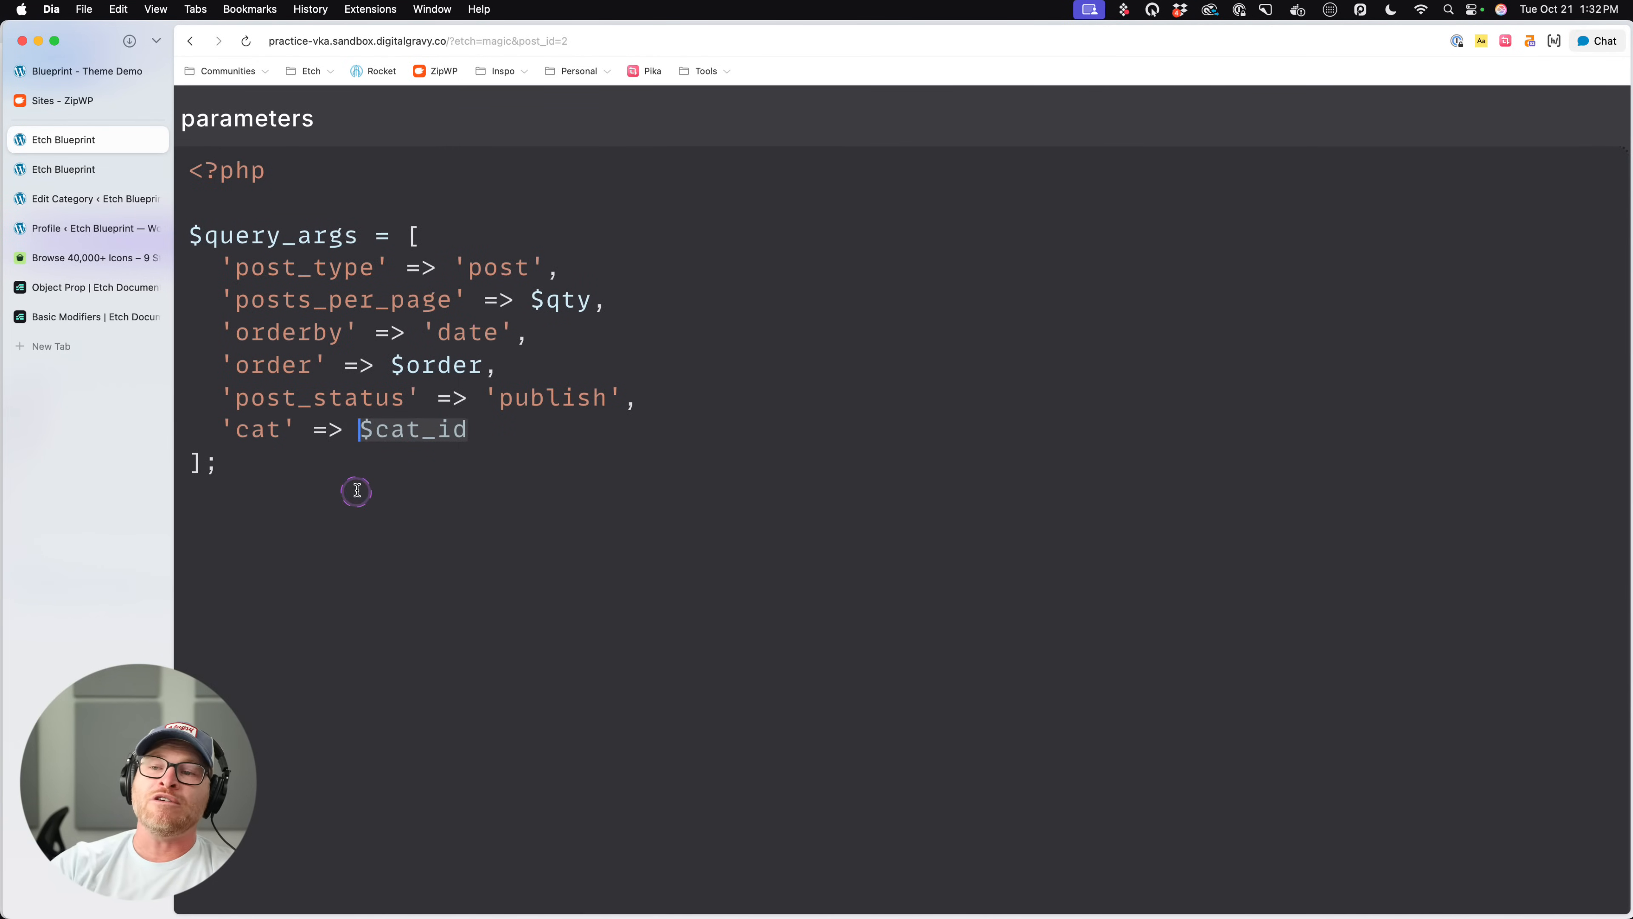
pyautogui.click(388, 457)
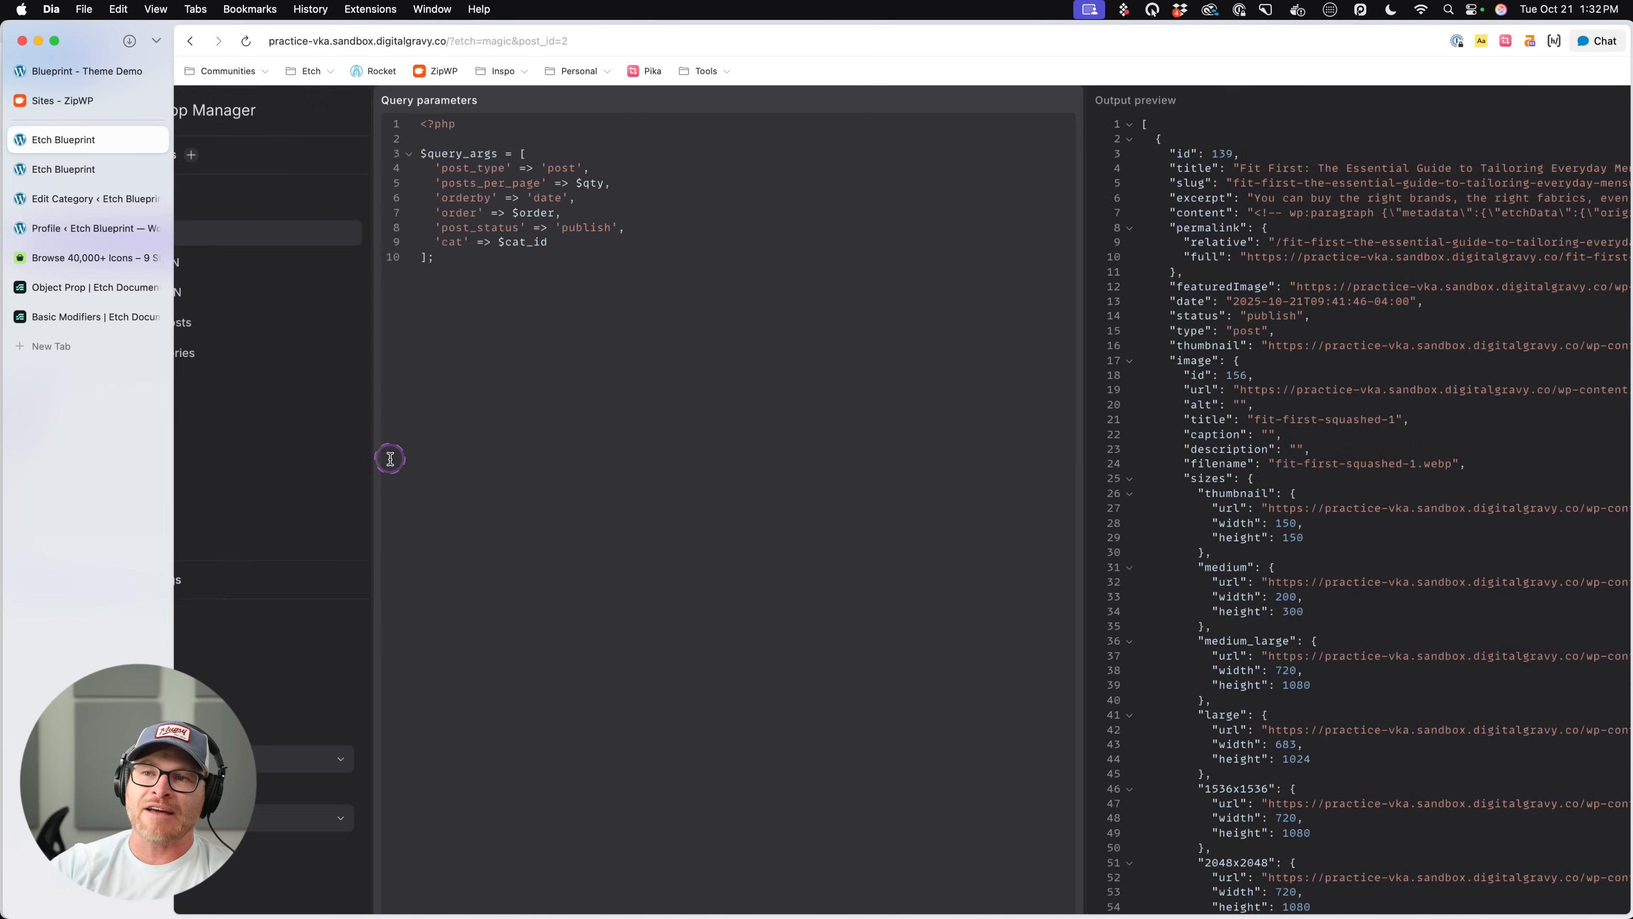
pyautogui.click(236, 106)
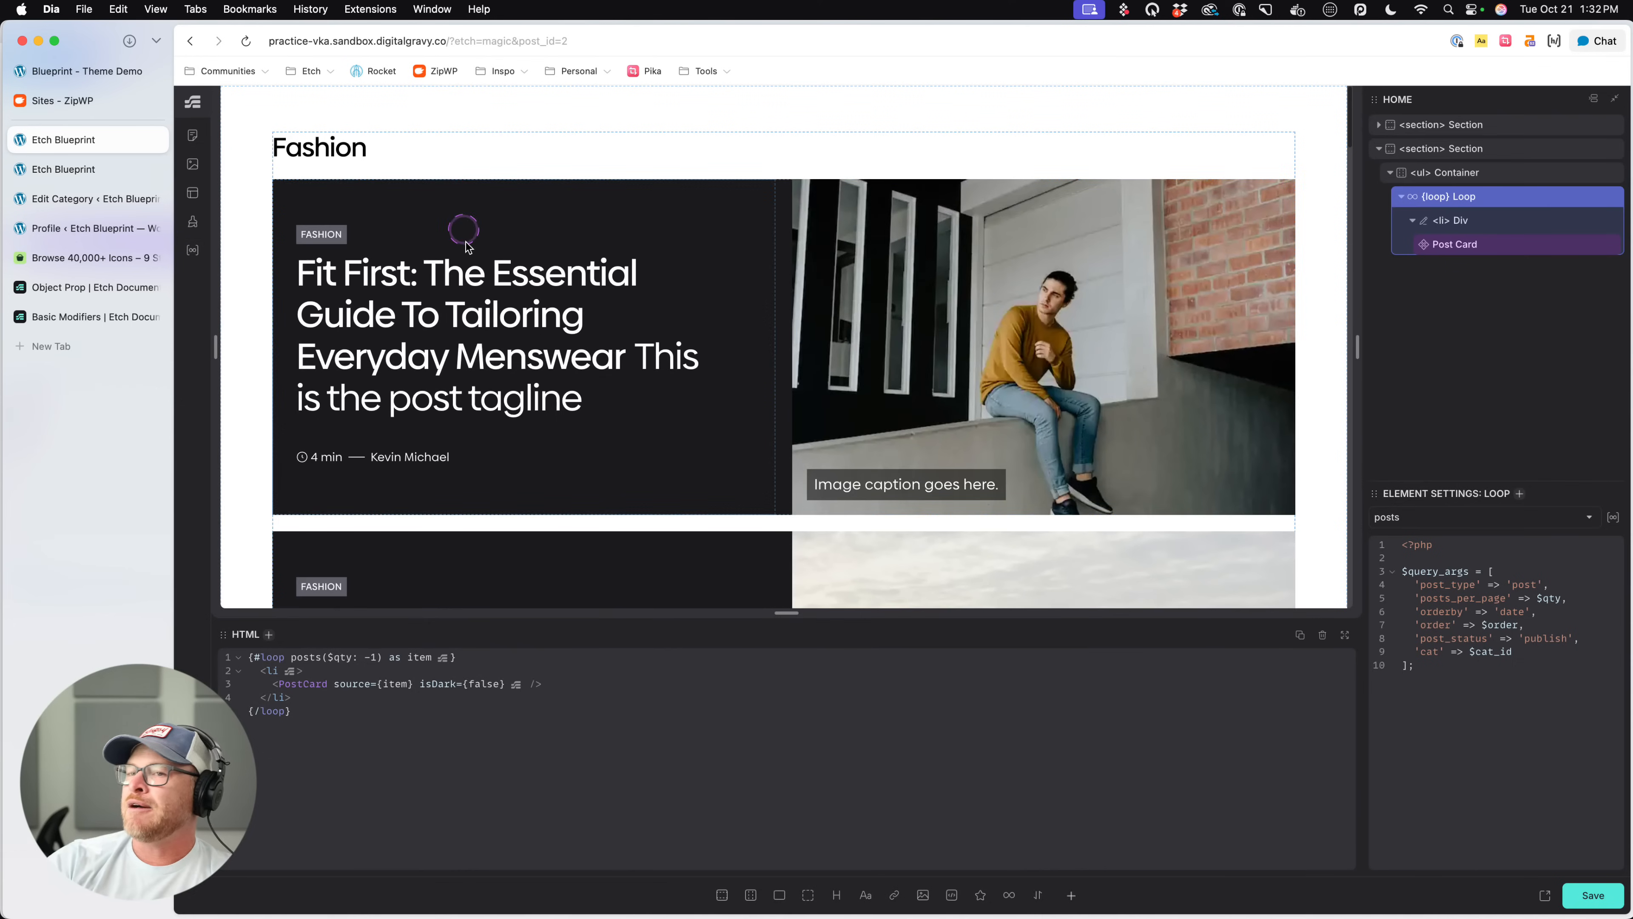
# - Compare the two sections' cards in the preview and examine the second loop's li, Post Card and loop arguments
pyautogui.scroll(-19, 855, 307)
pyautogui.scroll(-20, 855, 306)
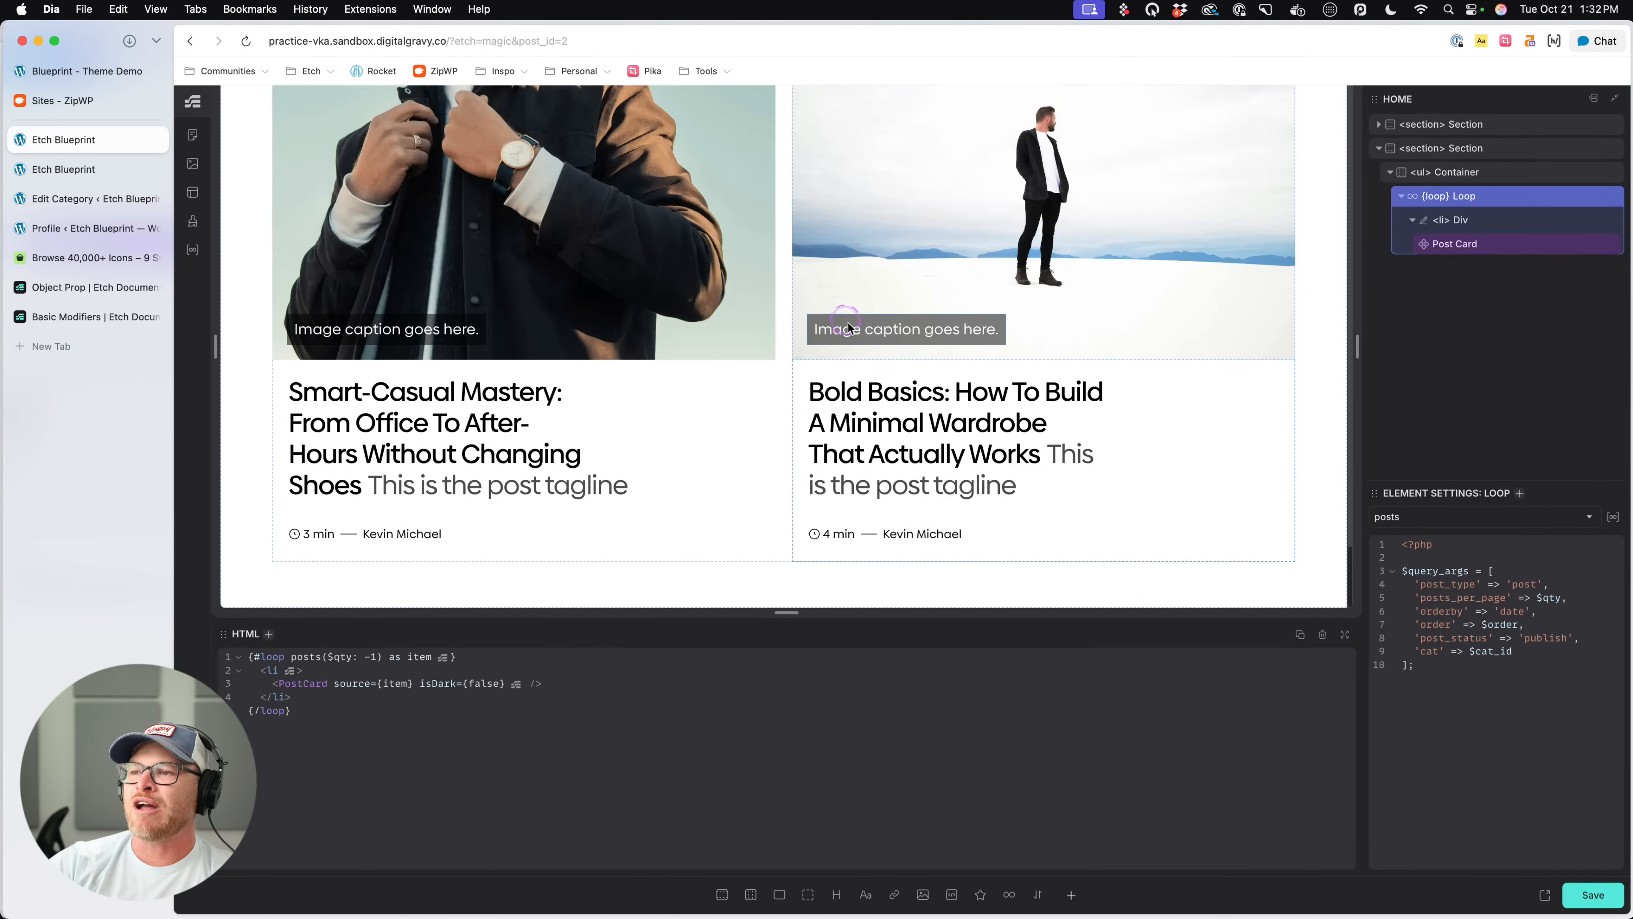
pyautogui.scroll(-15, 855, 335)
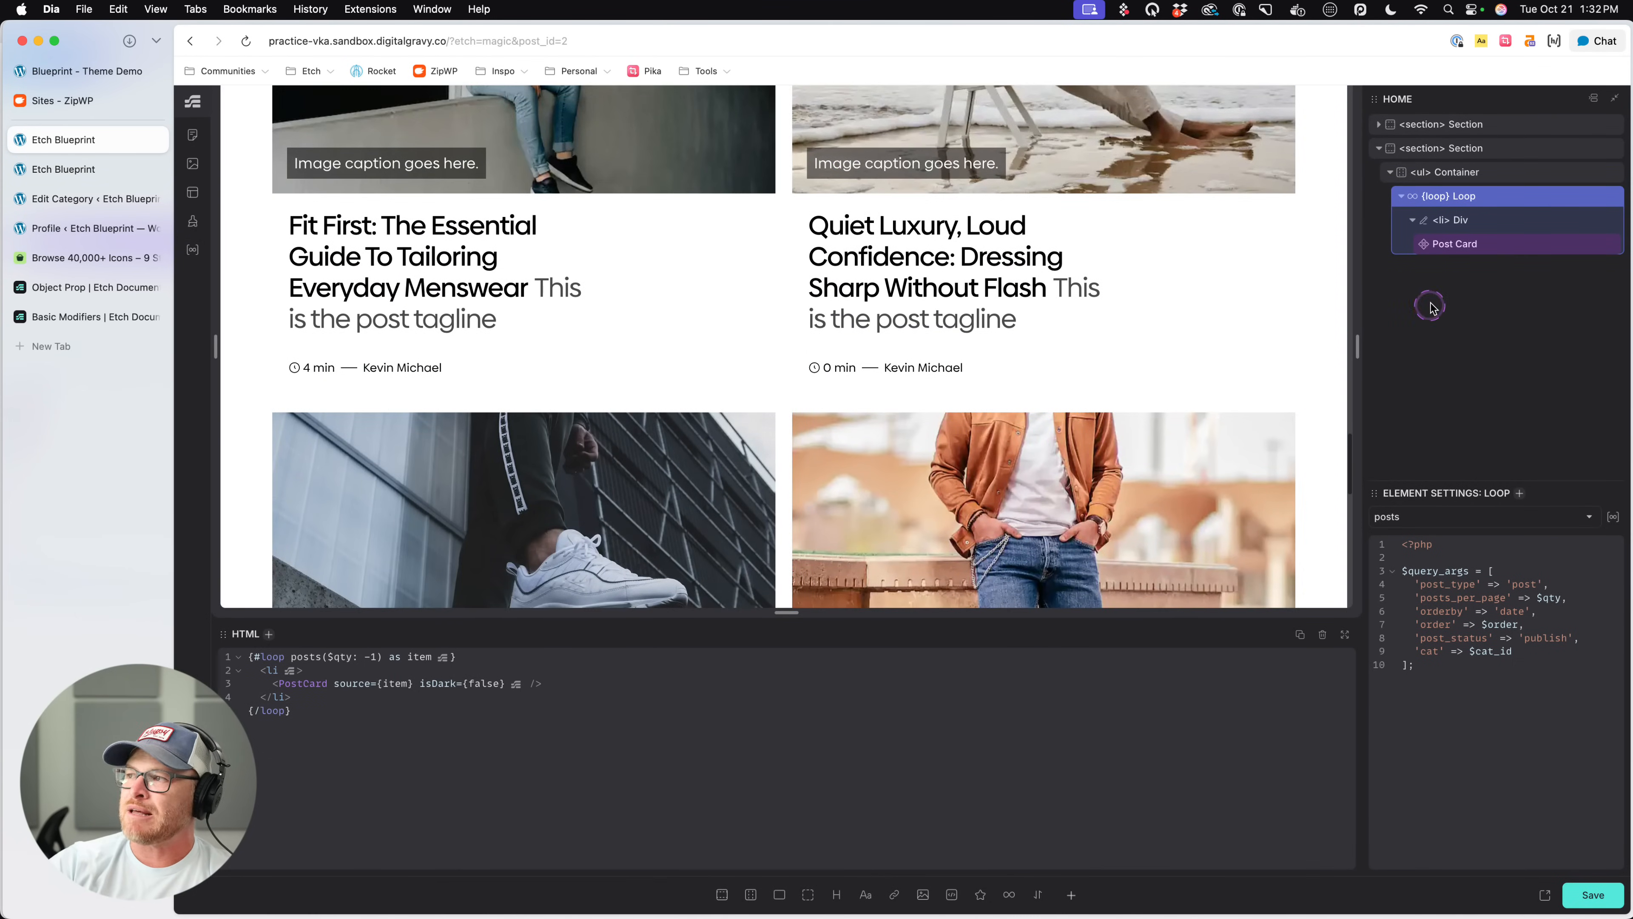
pyautogui.click(1495, 242)
pyautogui.click(1496, 216)
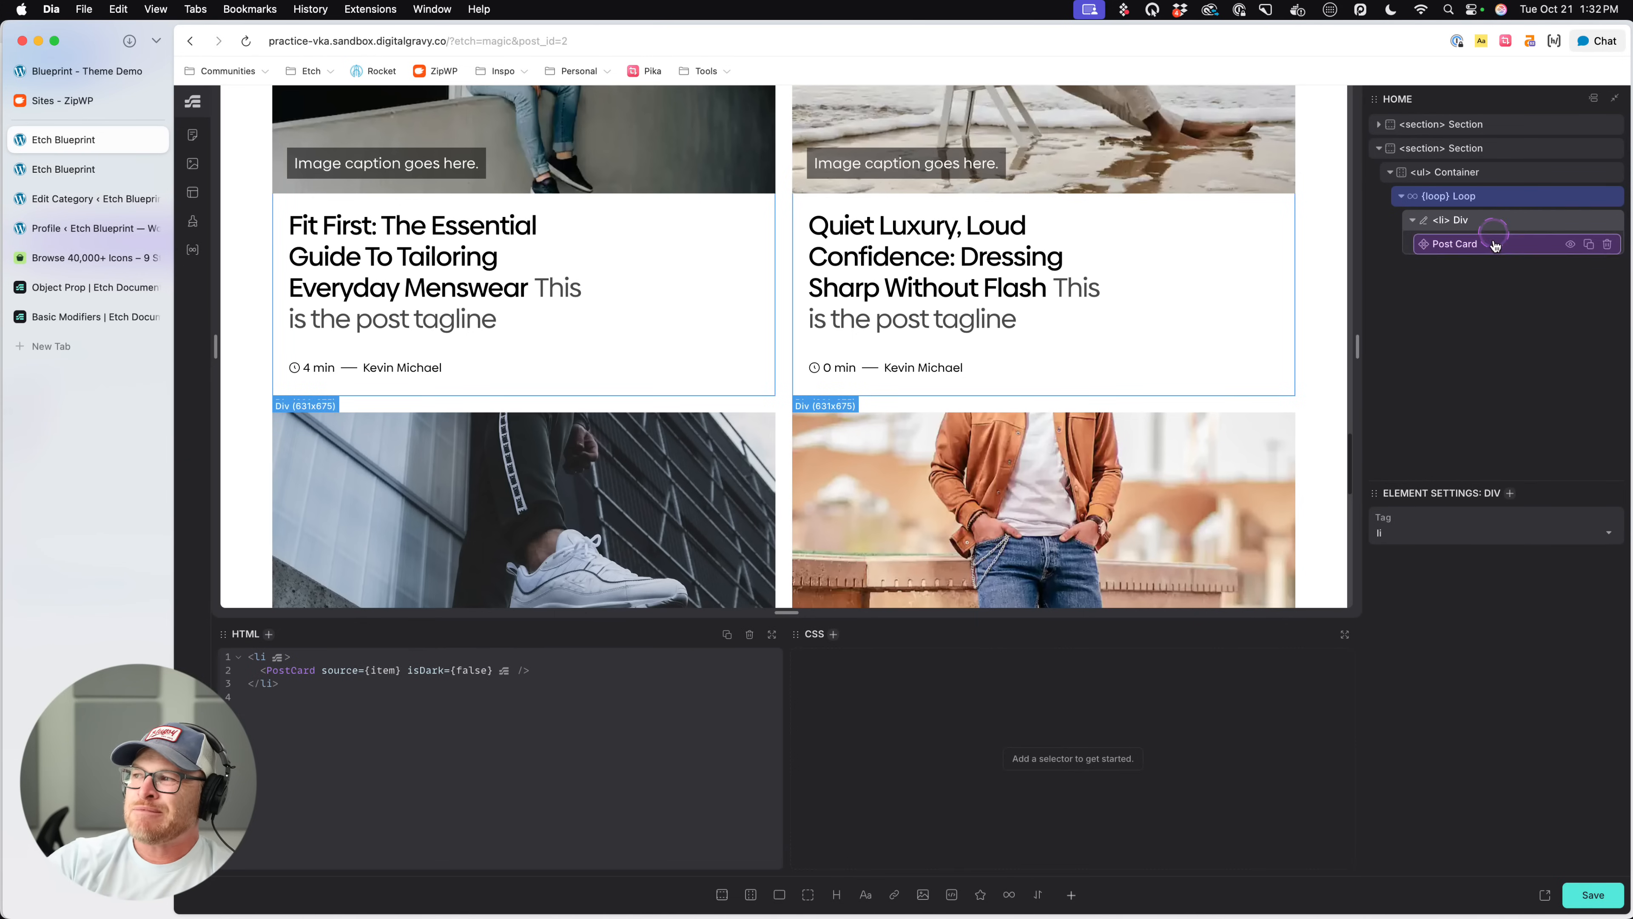
pyautogui.click(1490, 197)
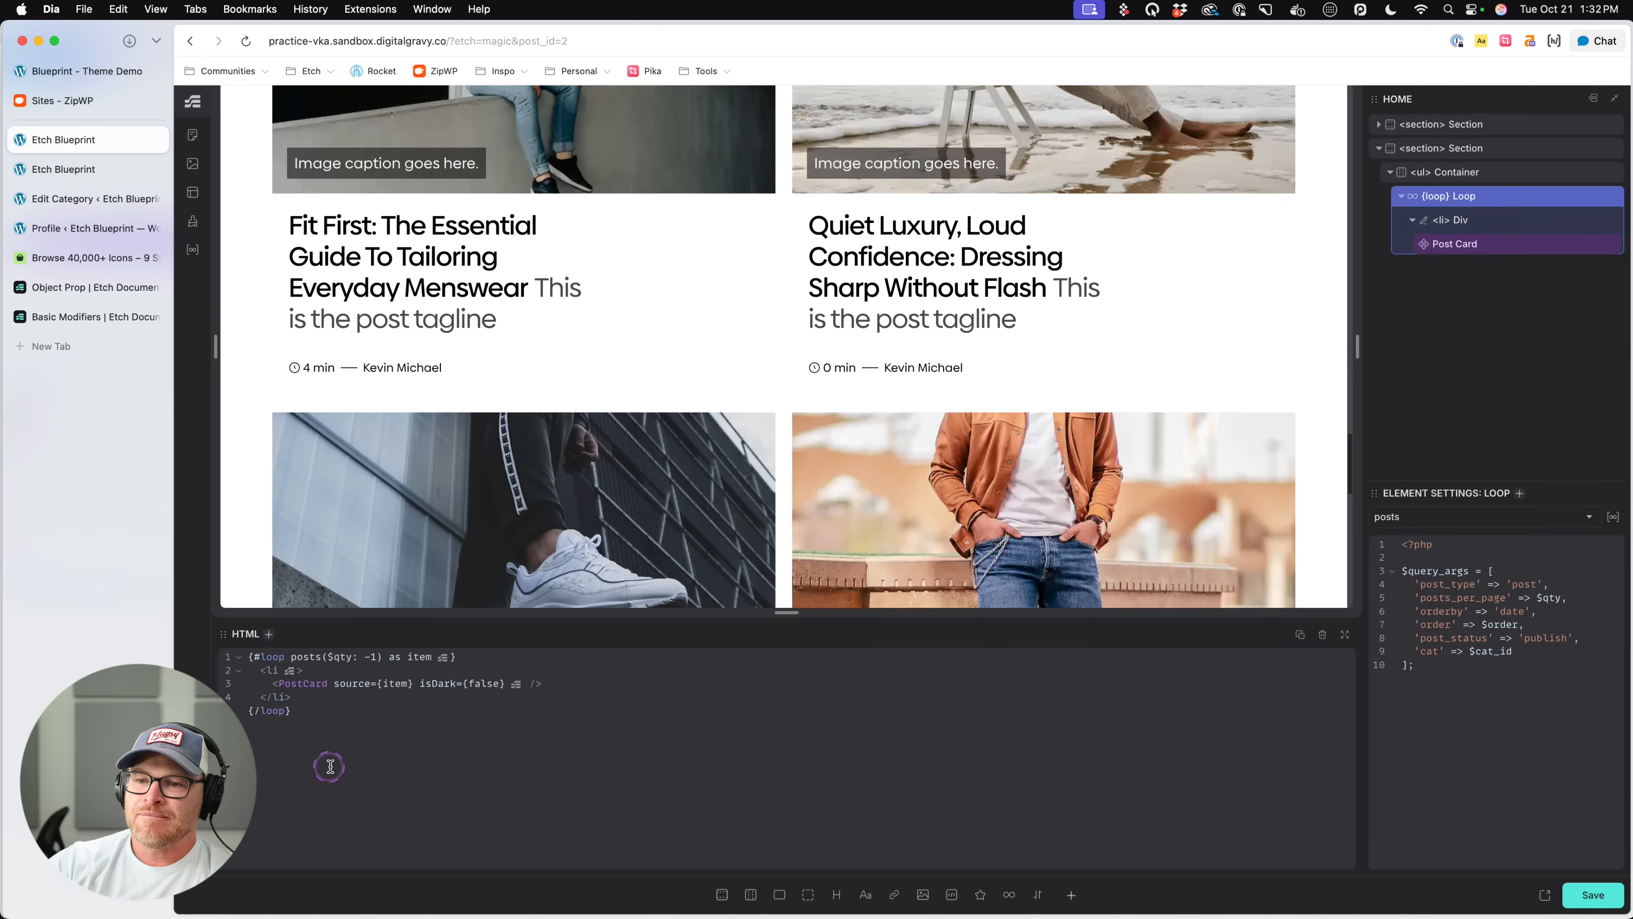
pyautogui.scroll(-15, 543, 413)
pyautogui.scroll(12, 544, 413)
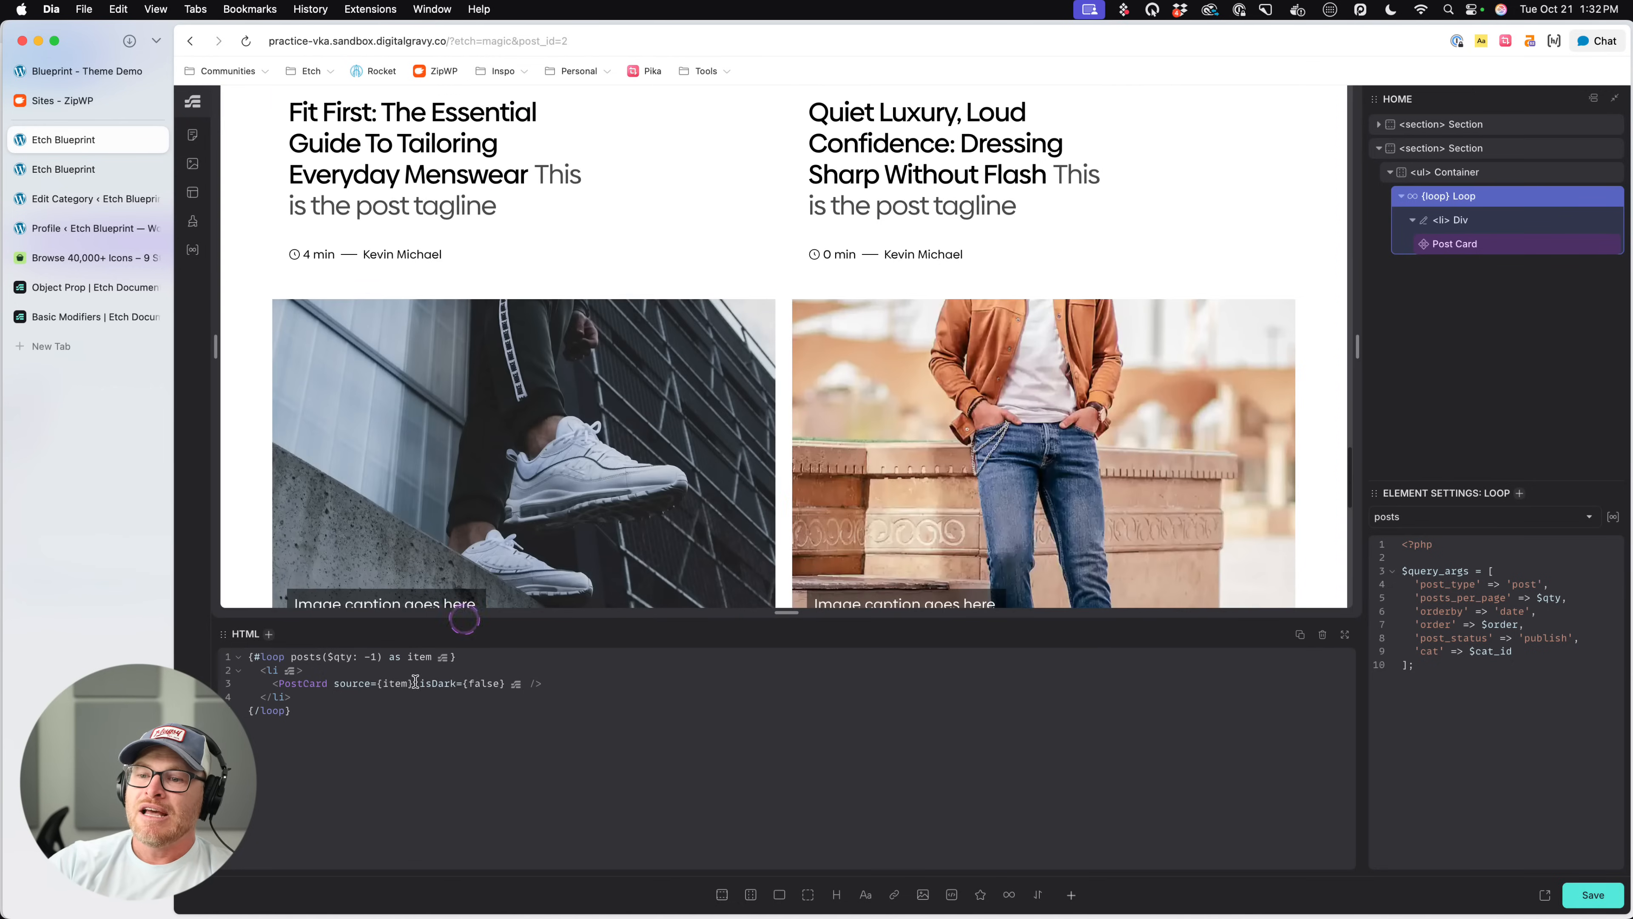
pyautogui.click(376, 659)
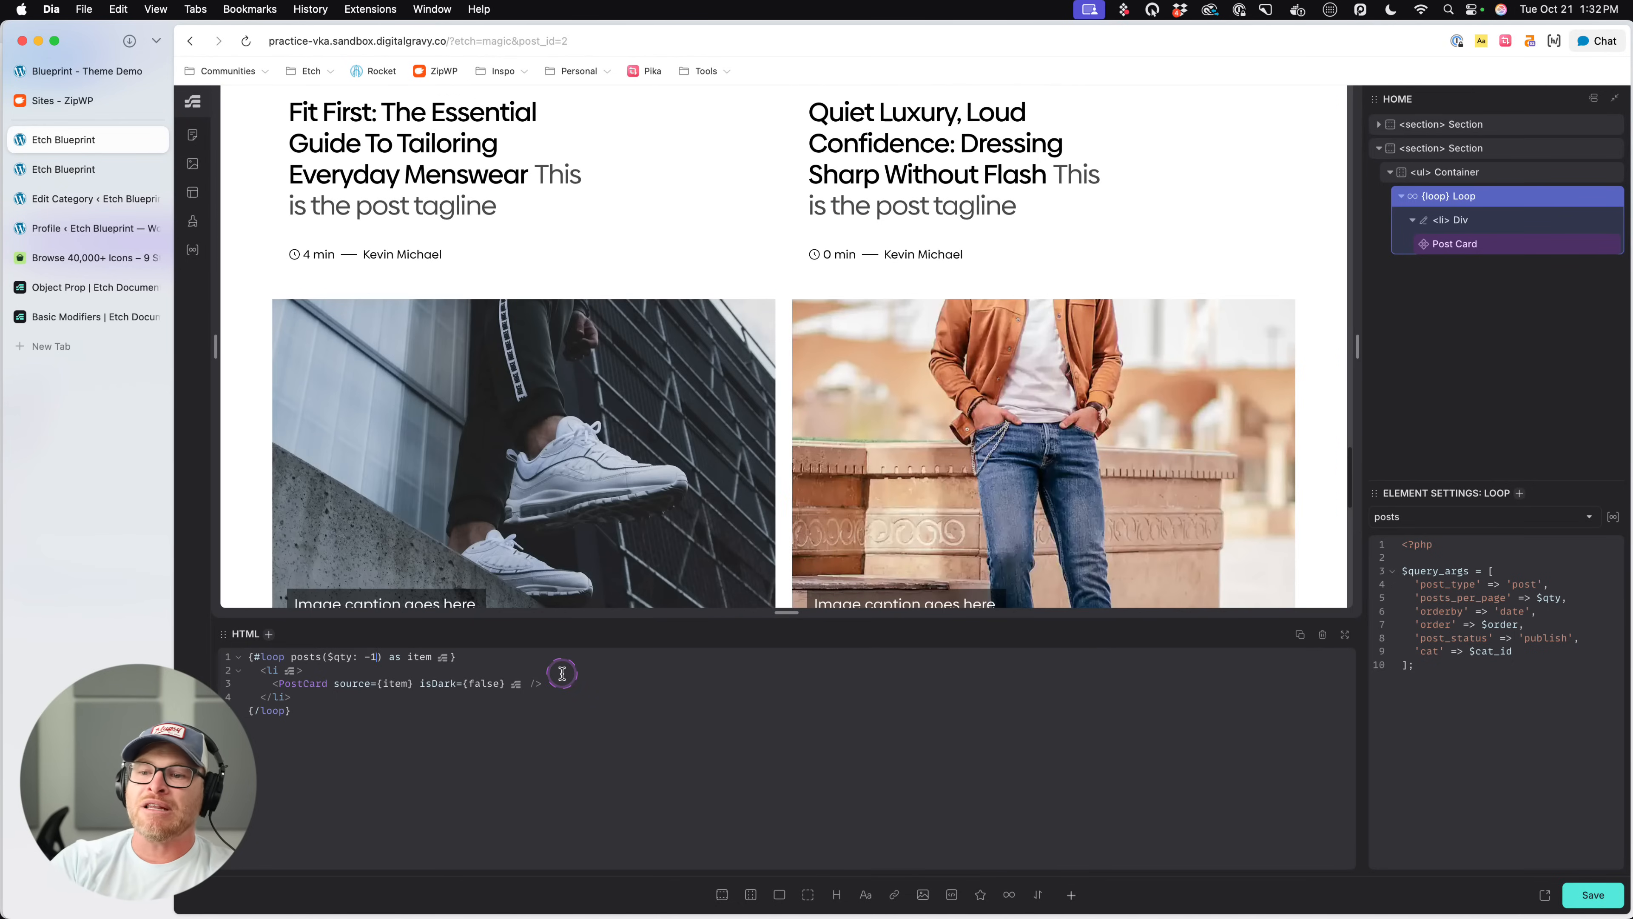
pyautogui.scroll(15, 494, 385)
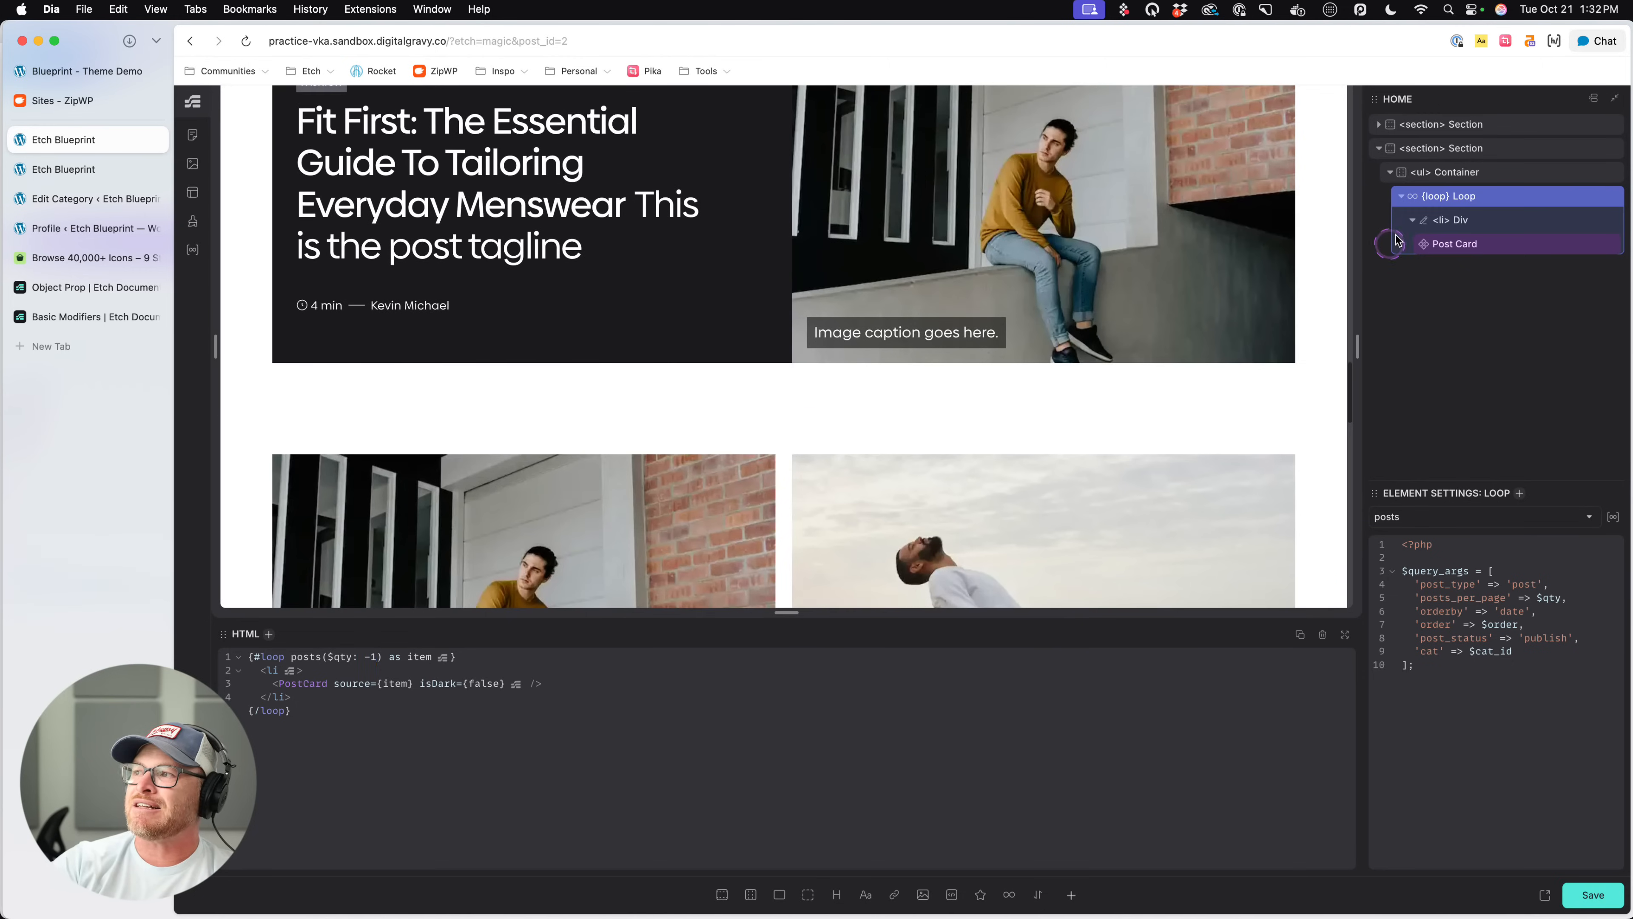
# - Add an h2 heading above the loop inside the ul Container and set its text to Fashion
pyautogui.click(1509, 180)
pyautogui.click(836, 894)
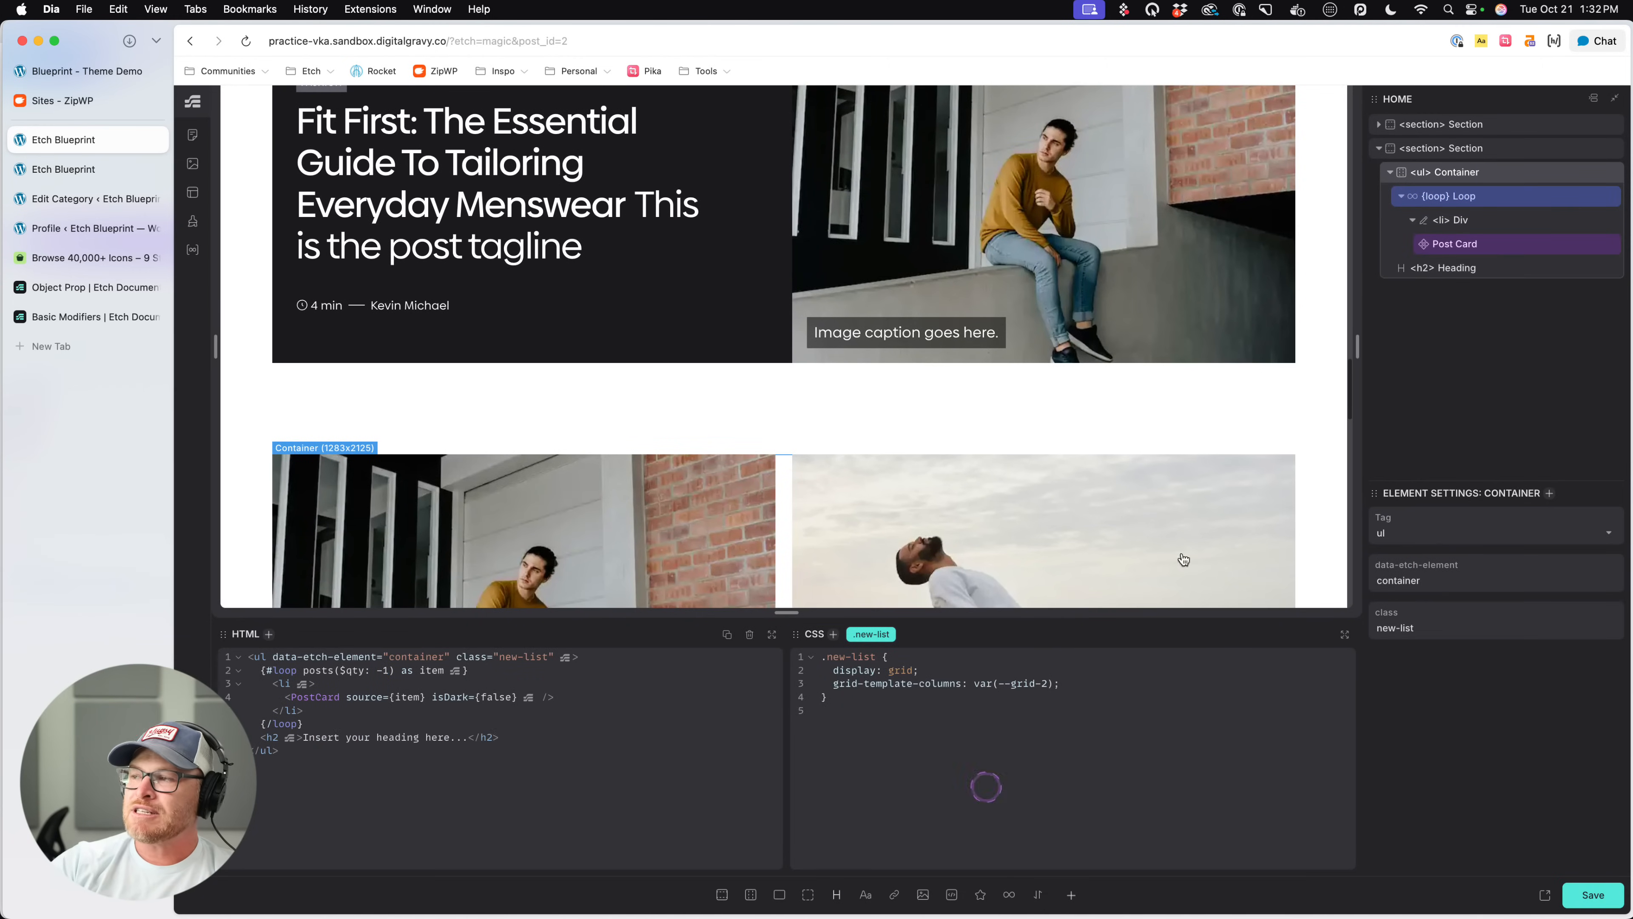
pyautogui.moveTo(1474, 279); pyautogui.dragTo(1485, 183)
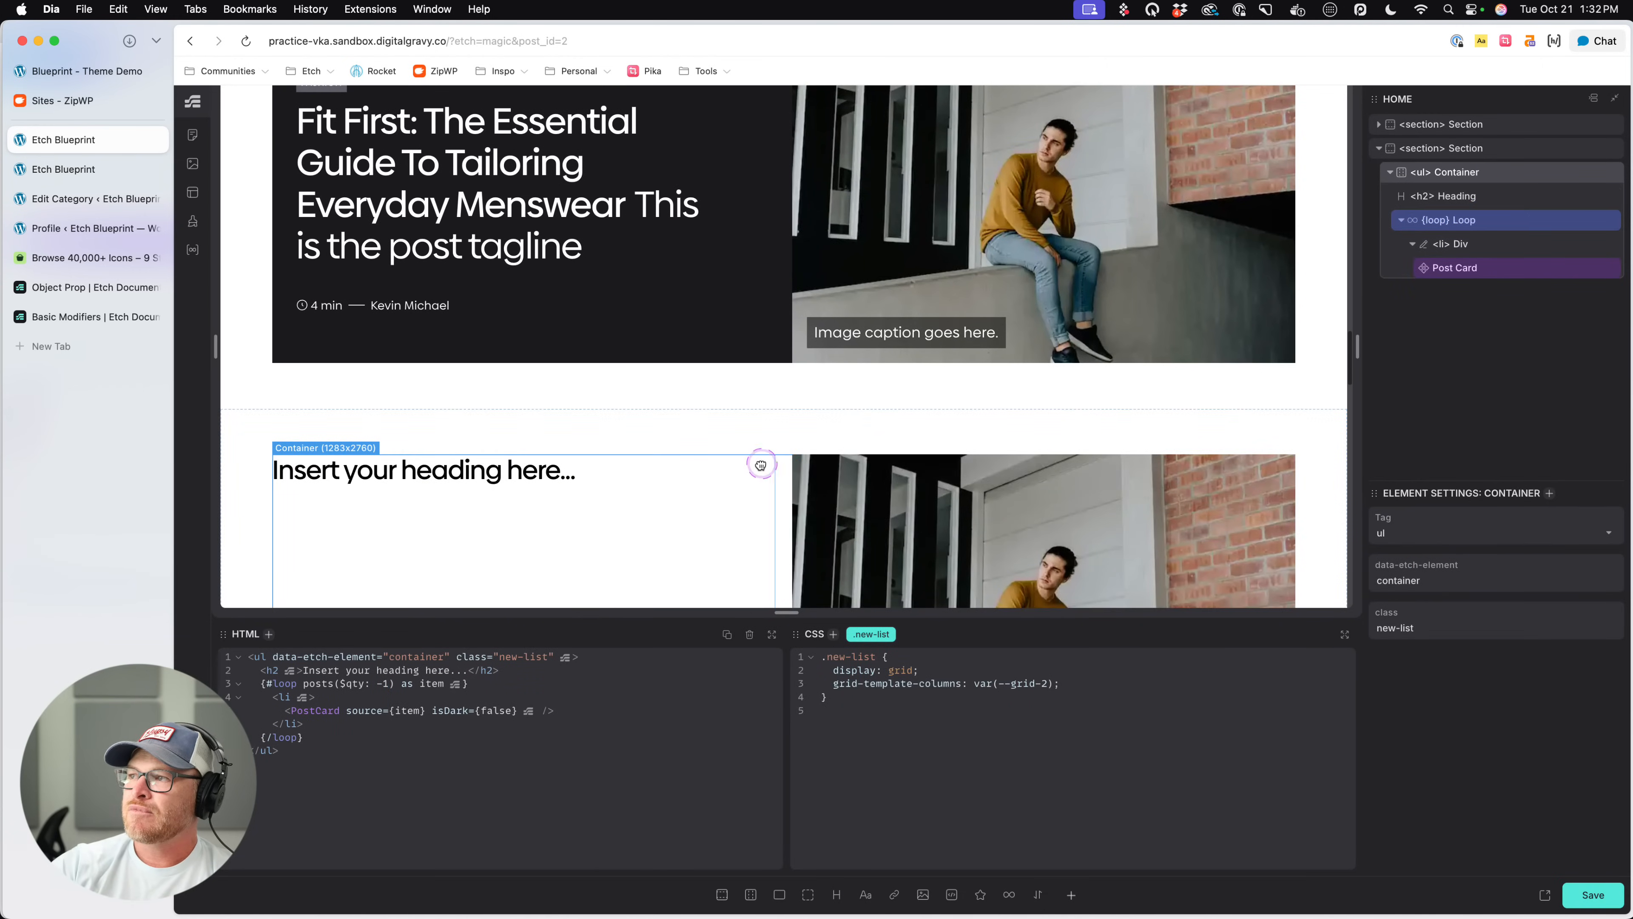
pyautogui.scroll(-4, 599, 357)
pyautogui.click(507, 183)
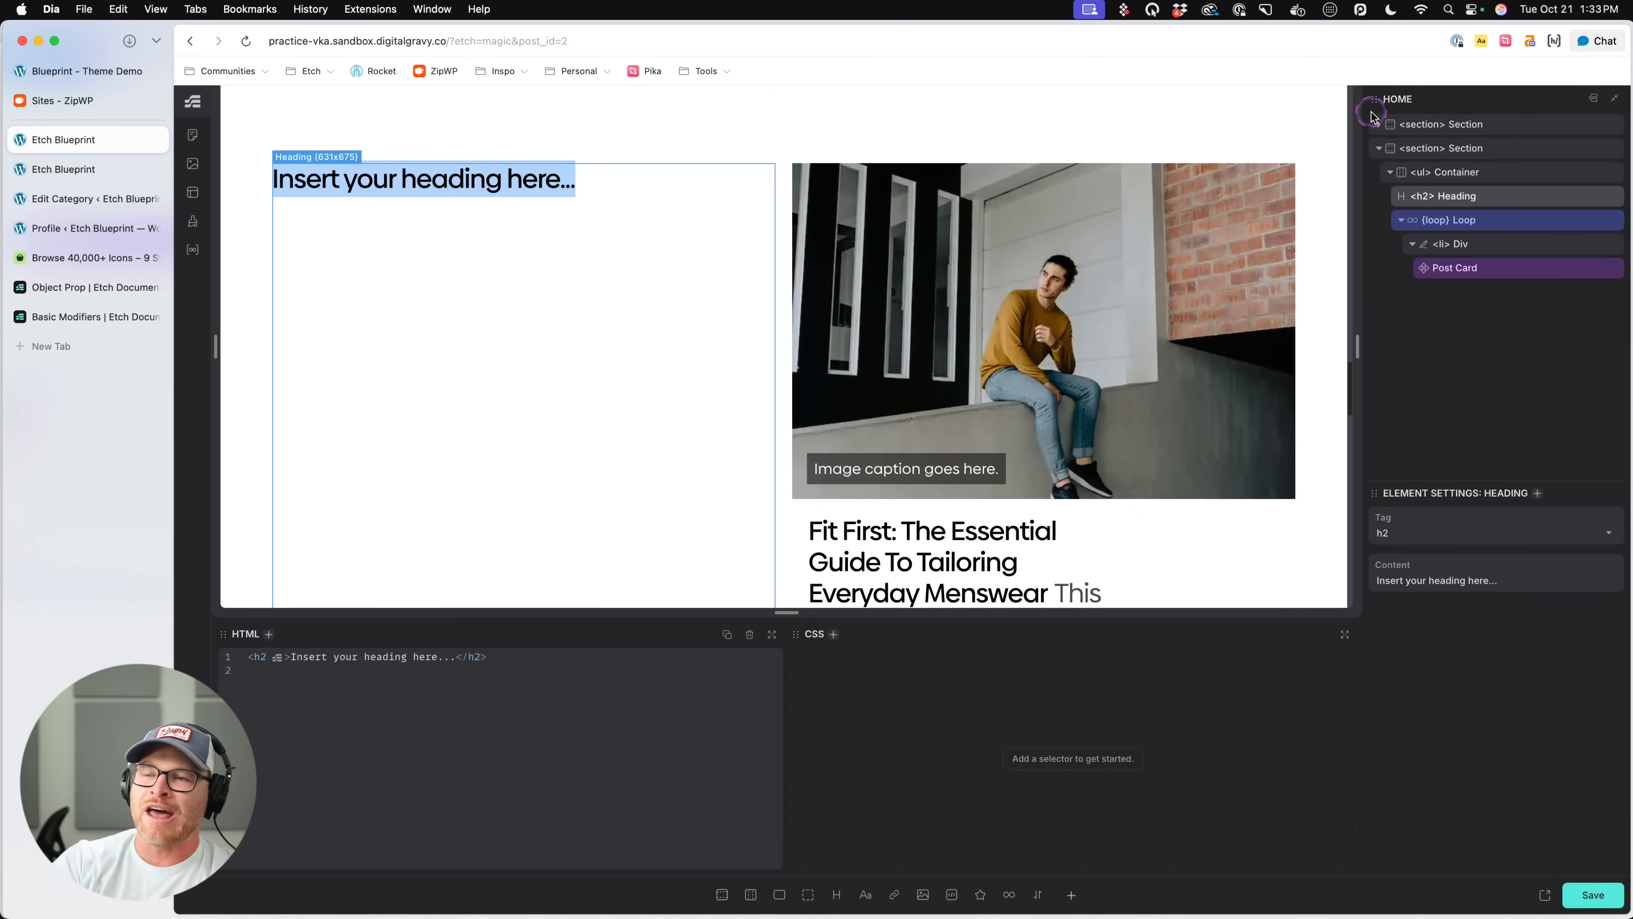
pyautogui.write('Fashion')
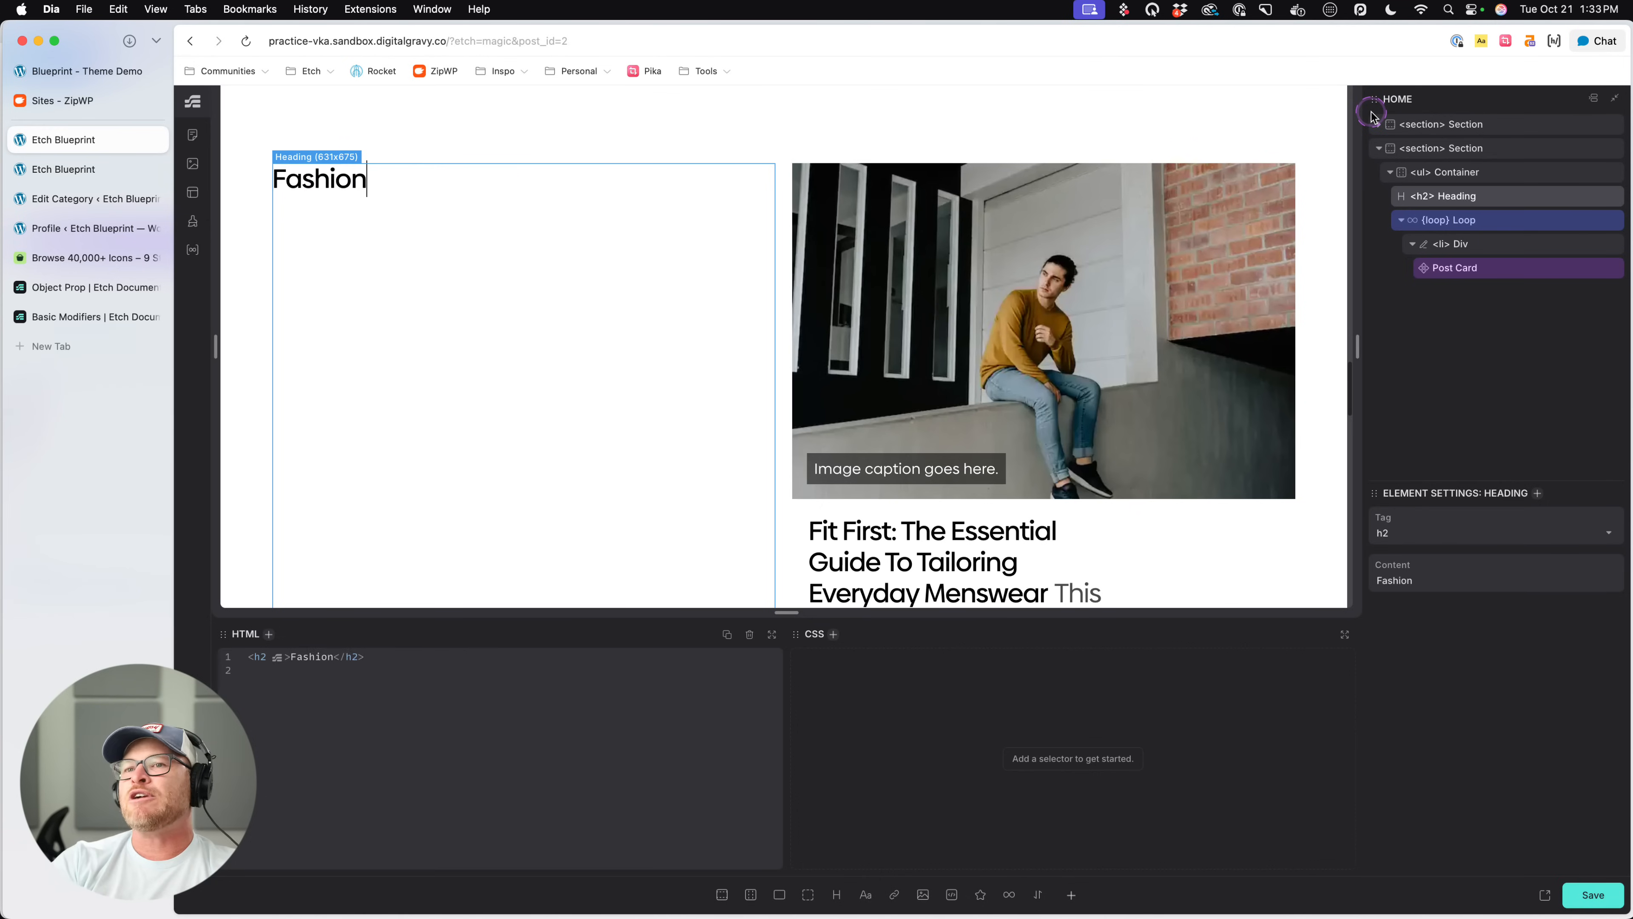
# - Add a $cat_id argument after $qty: -1 on the posts loop, trying the value 4 and settling on 1
pyautogui.click(1498, 220)
pyautogui.click(409, 652)
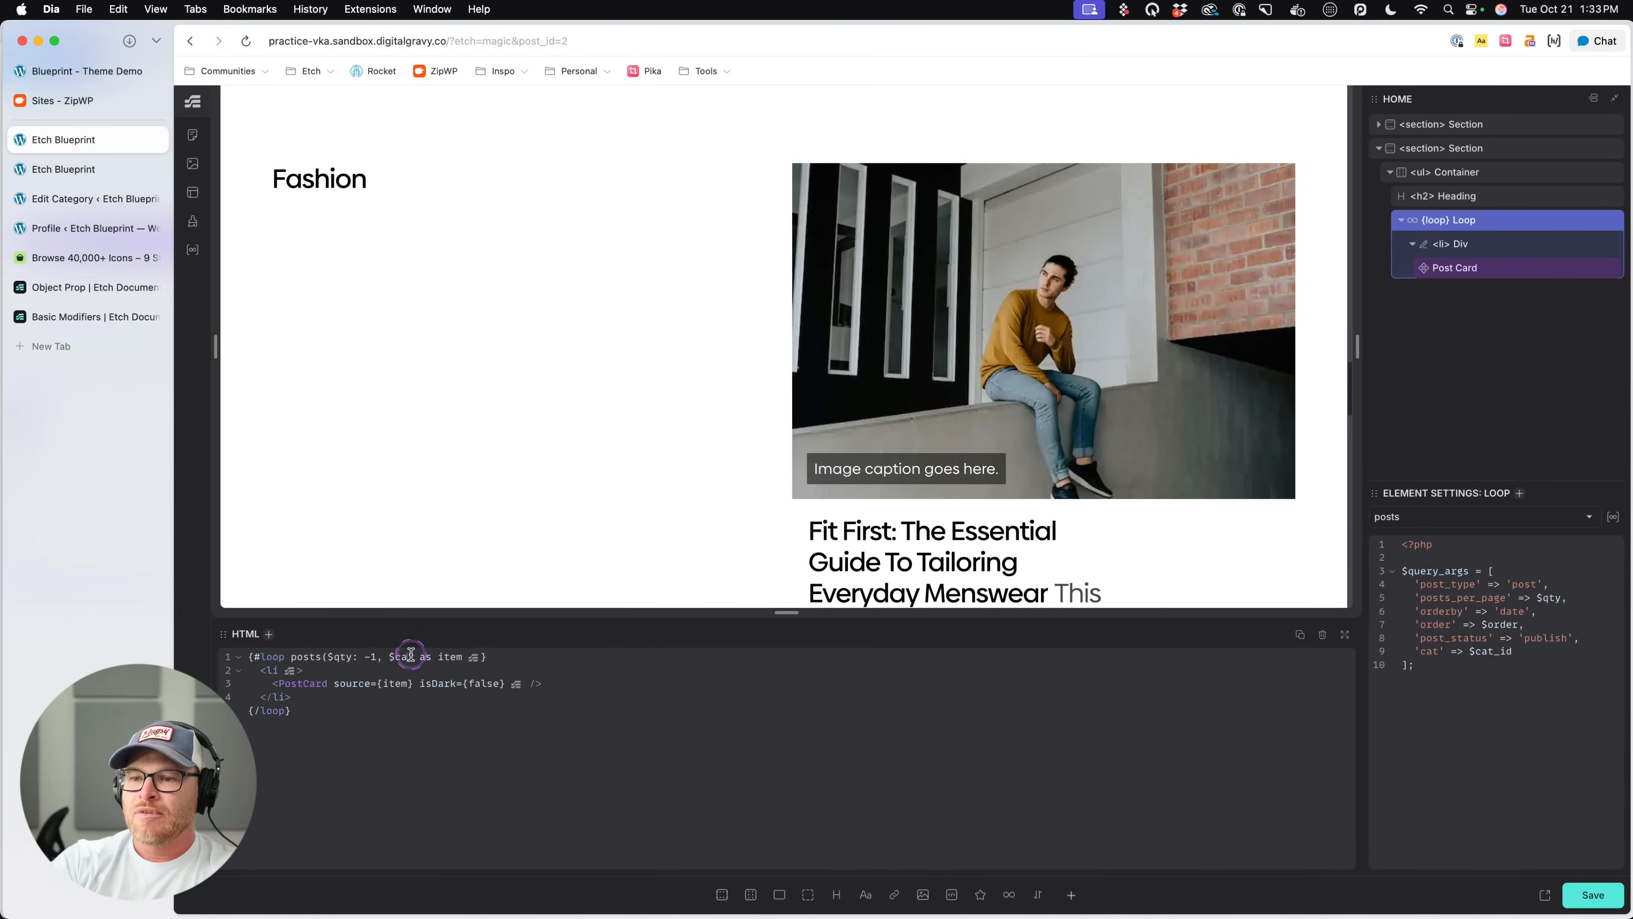
pyautogui.write(': 4')
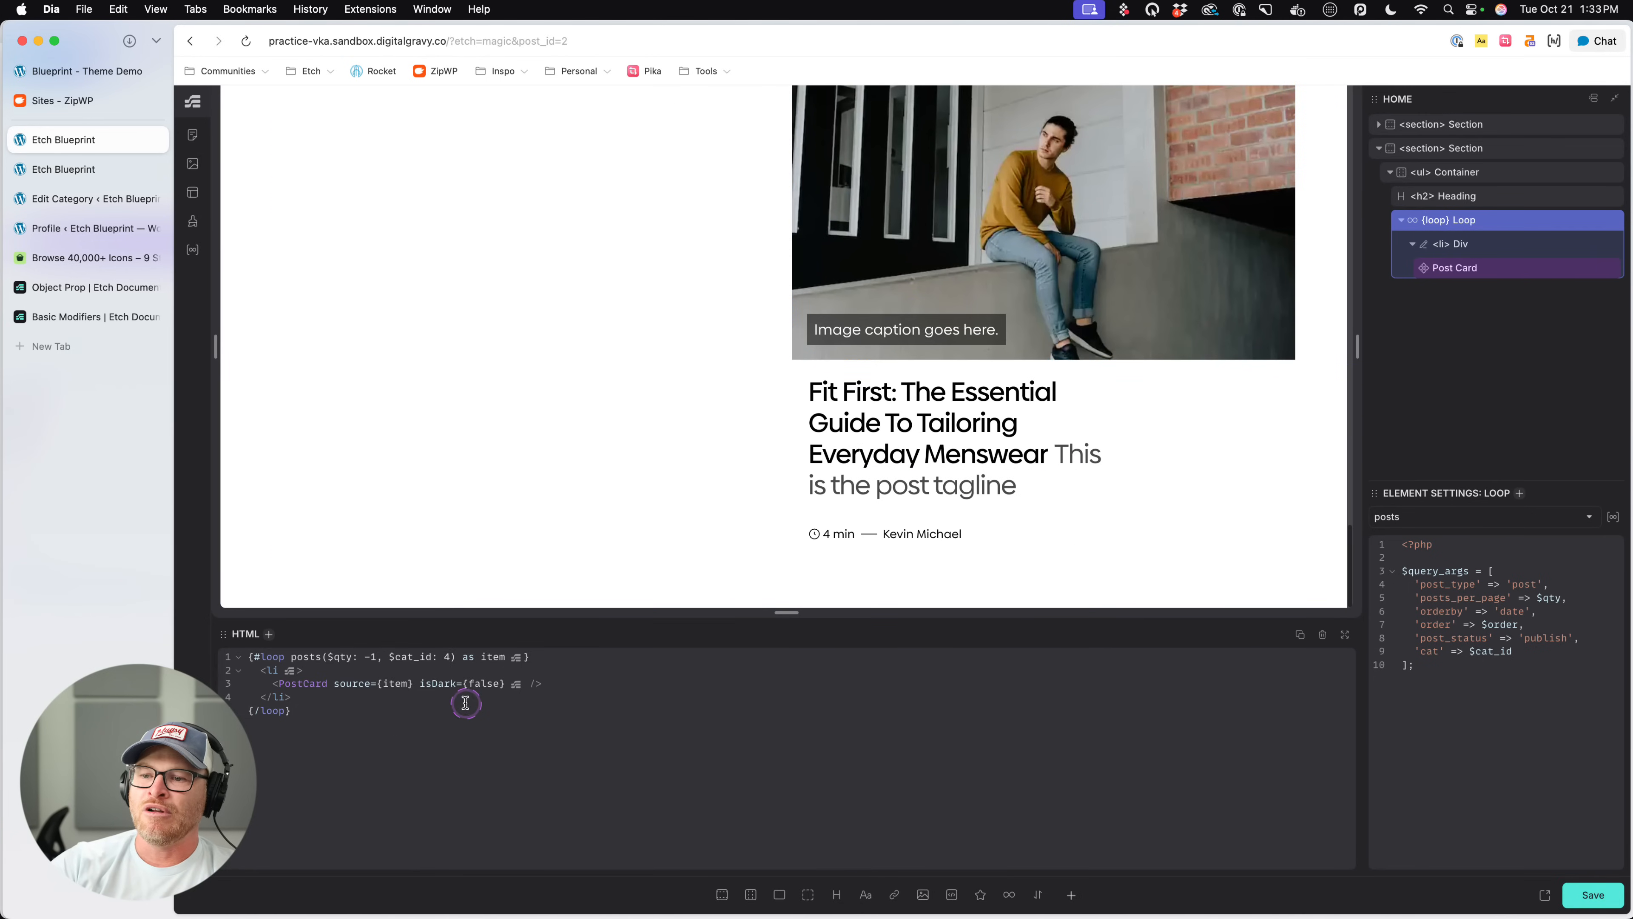
pyautogui.press('BackSpace')
pyautogui.write('1')
# - Examine which posts the category-filtered loop outputs beneath the Fashion heading and compare them with the first section
pyautogui.scroll(-10, 808, 332)
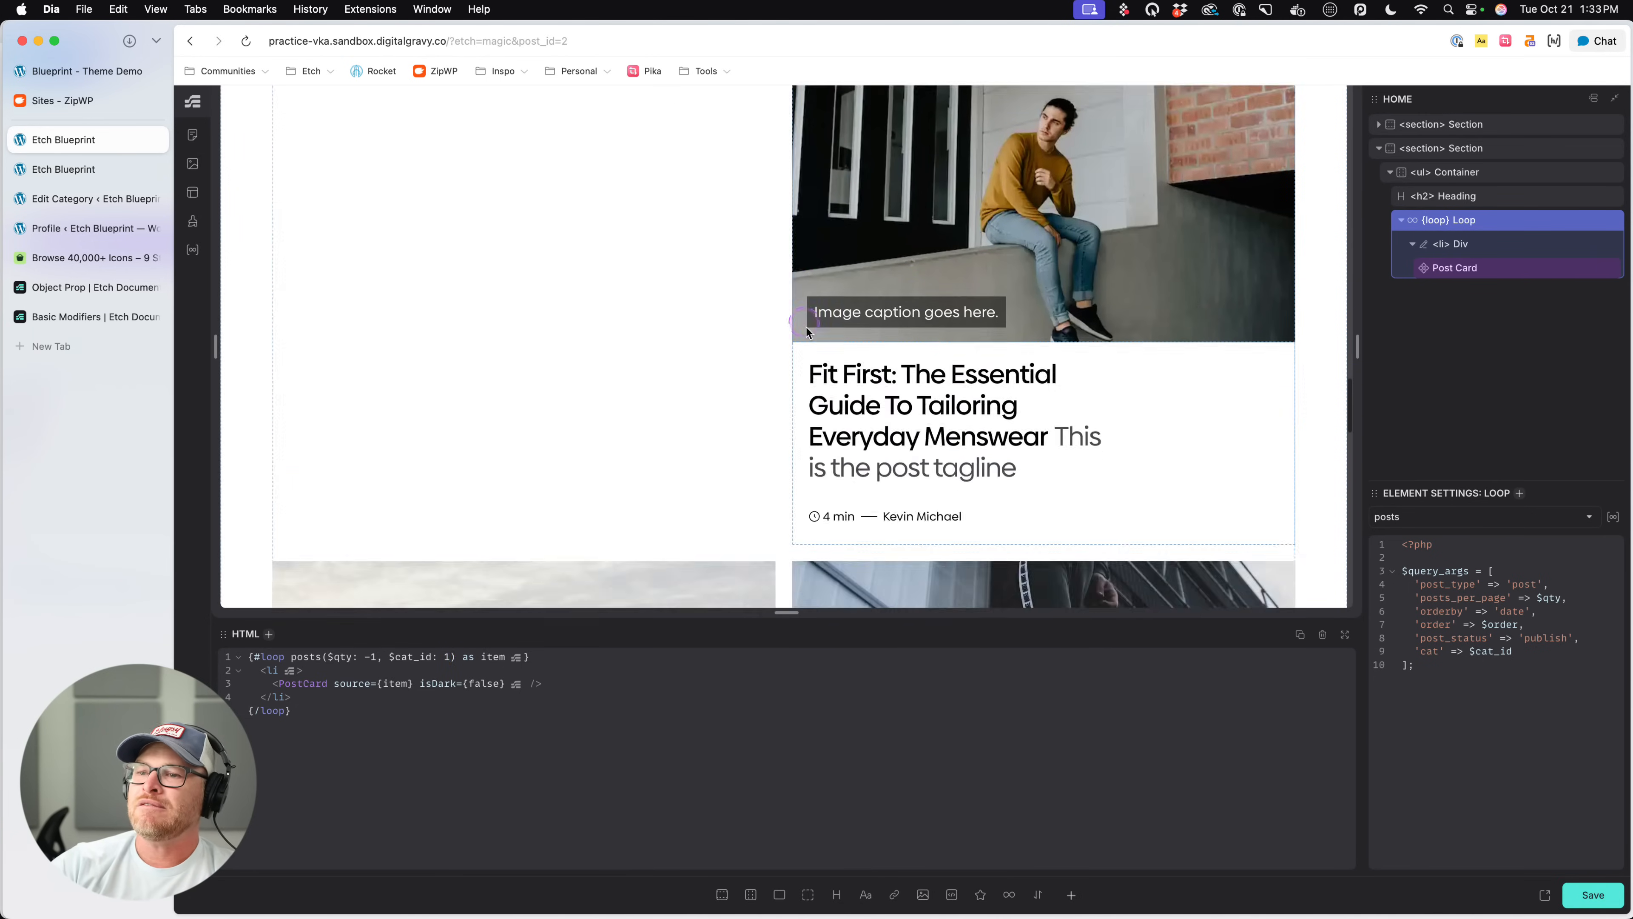
pyautogui.scroll(-3, 808, 333)
pyautogui.scroll(2, 808, 333)
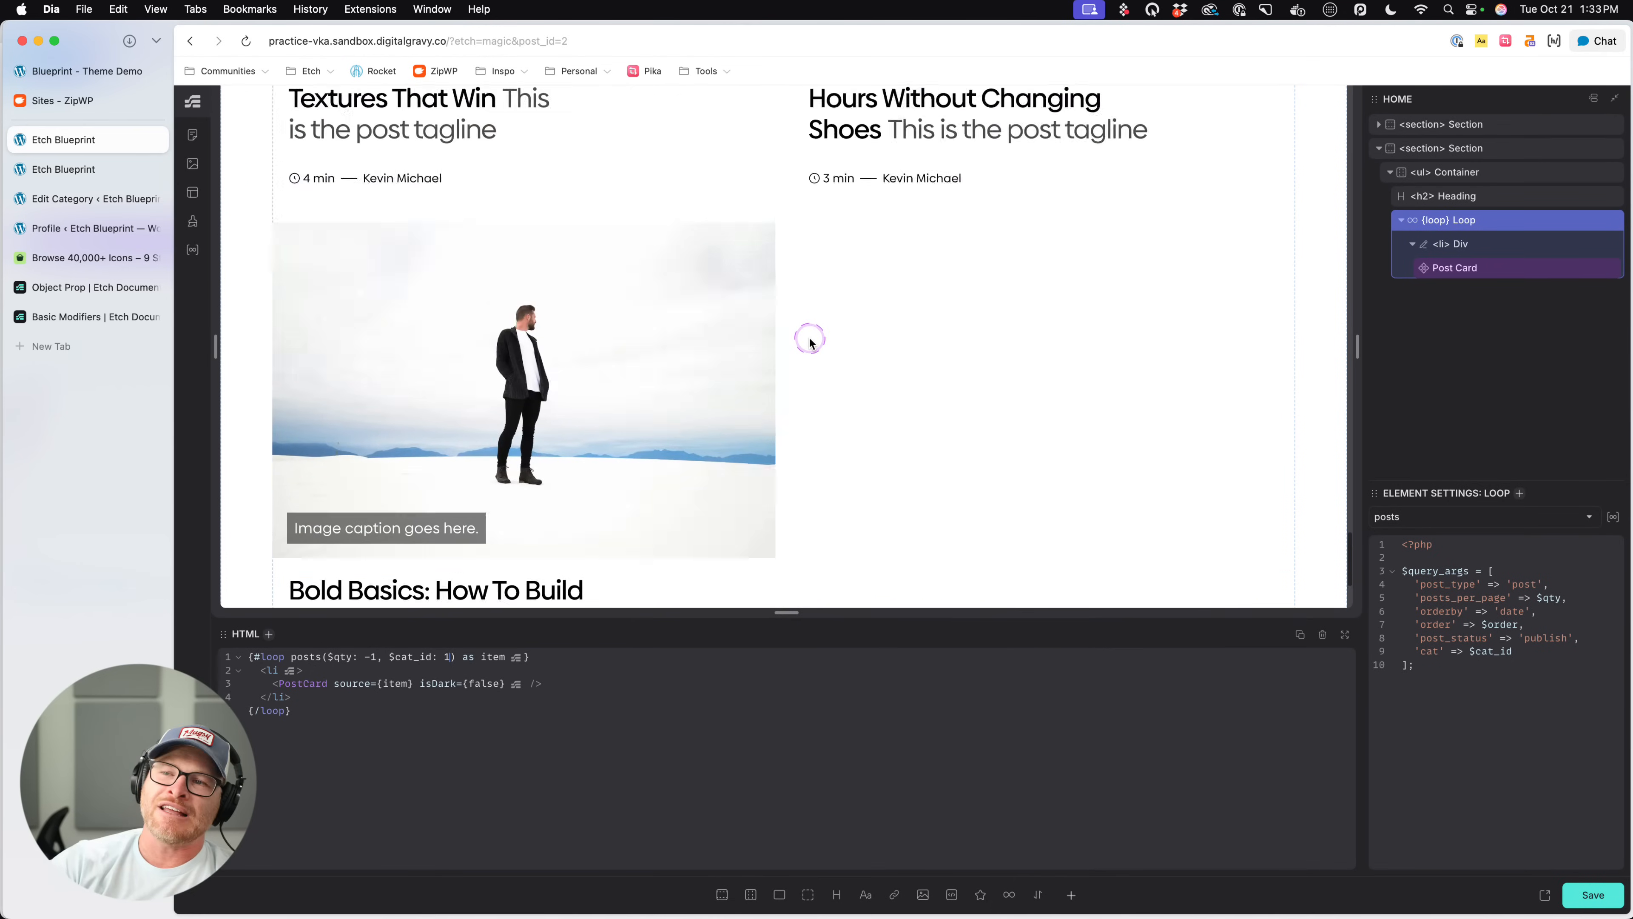
pyautogui.scroll(-10, 808, 333)
pyautogui.scroll(-5, 810, 339)
pyautogui.scroll(12, 809, 341)
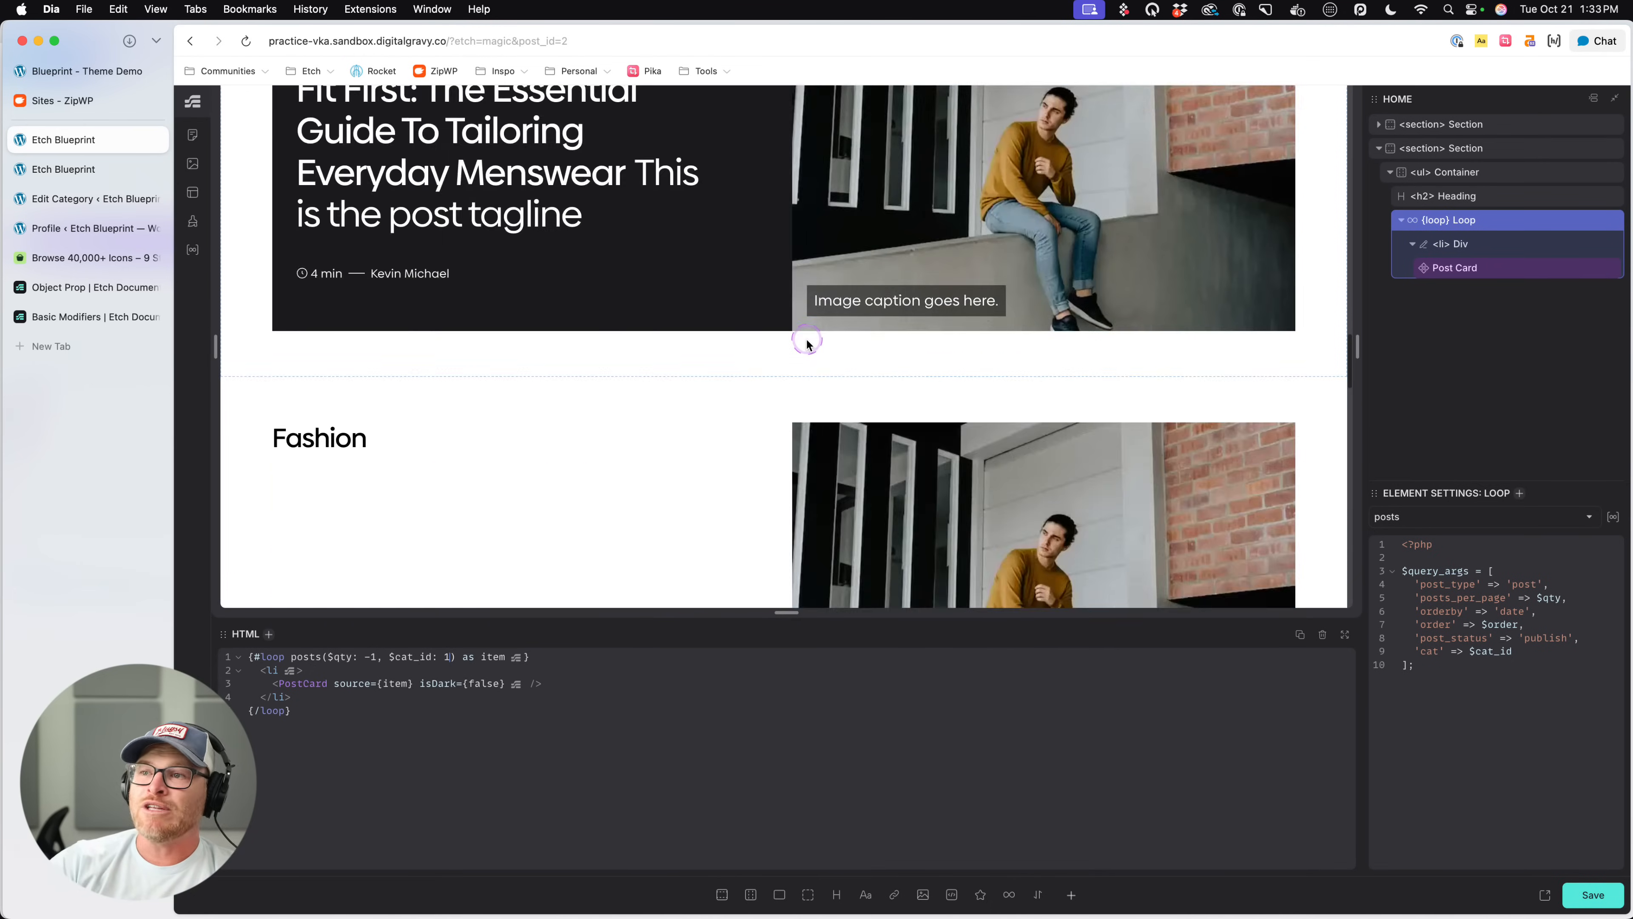
pyautogui.scroll(-7, 809, 341)
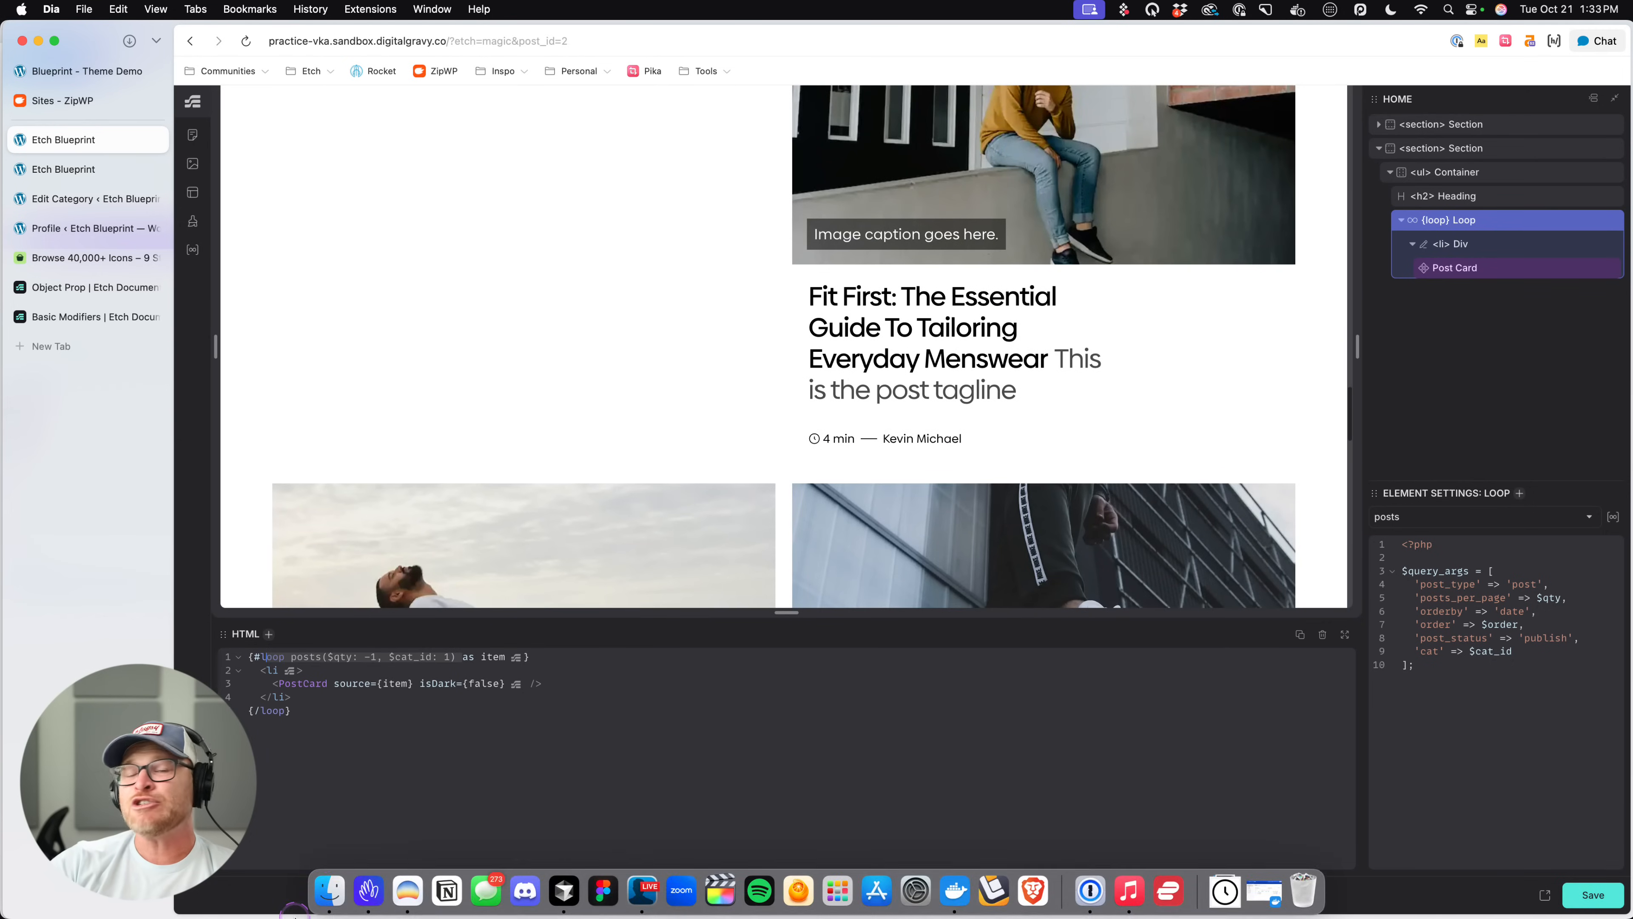
pyautogui.click(407, 756)
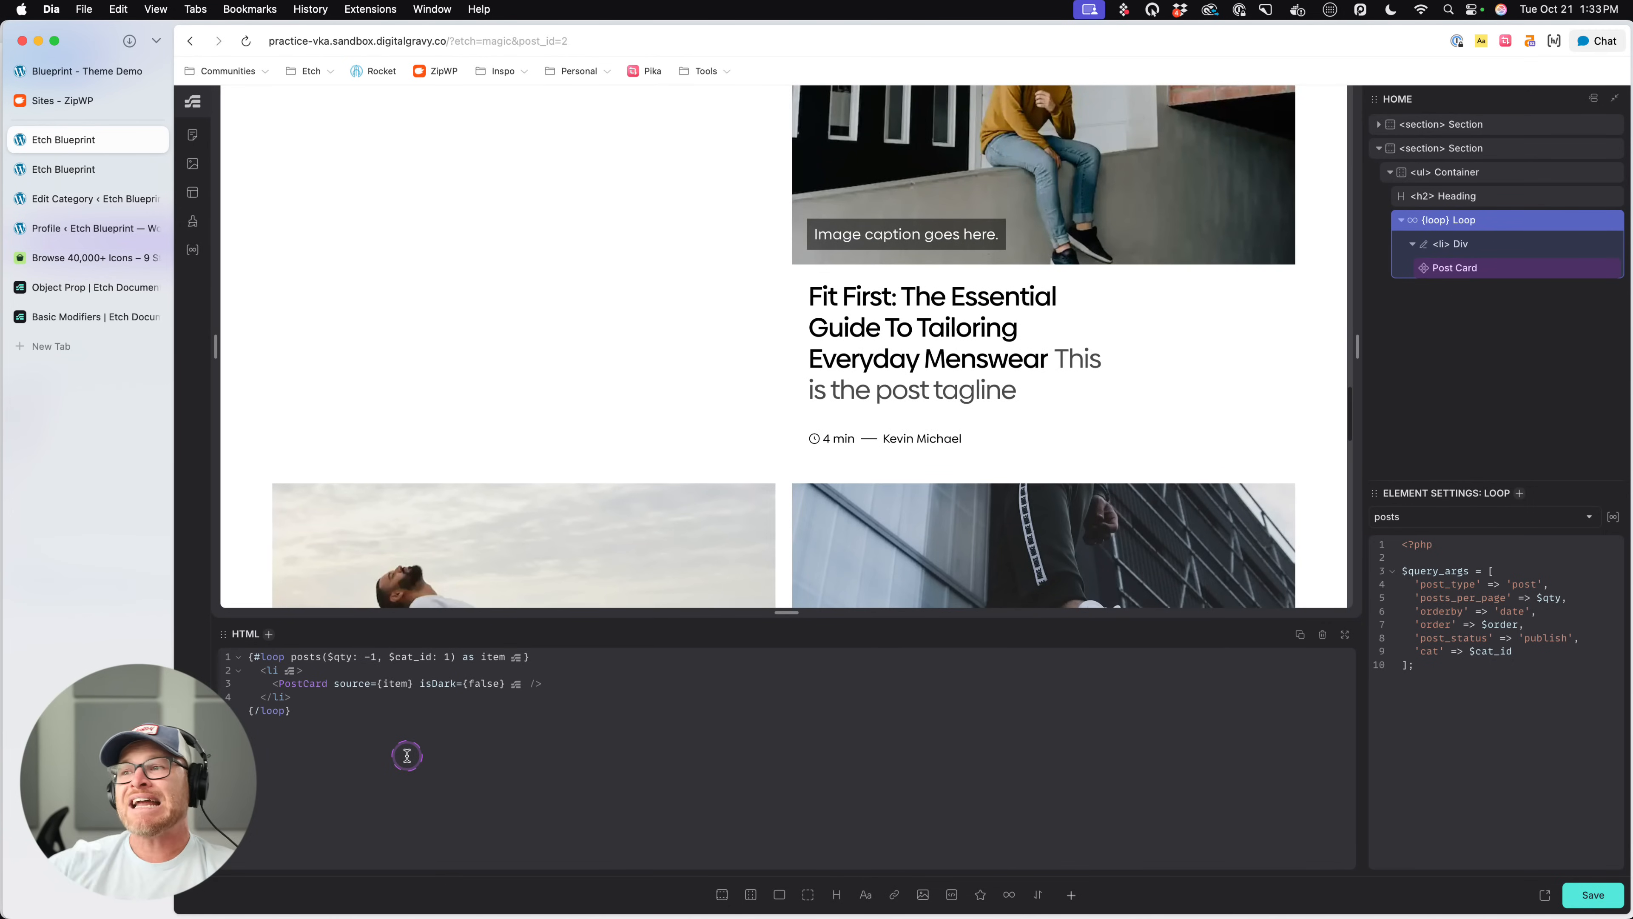
pyautogui.scroll(-5, 902, 199)
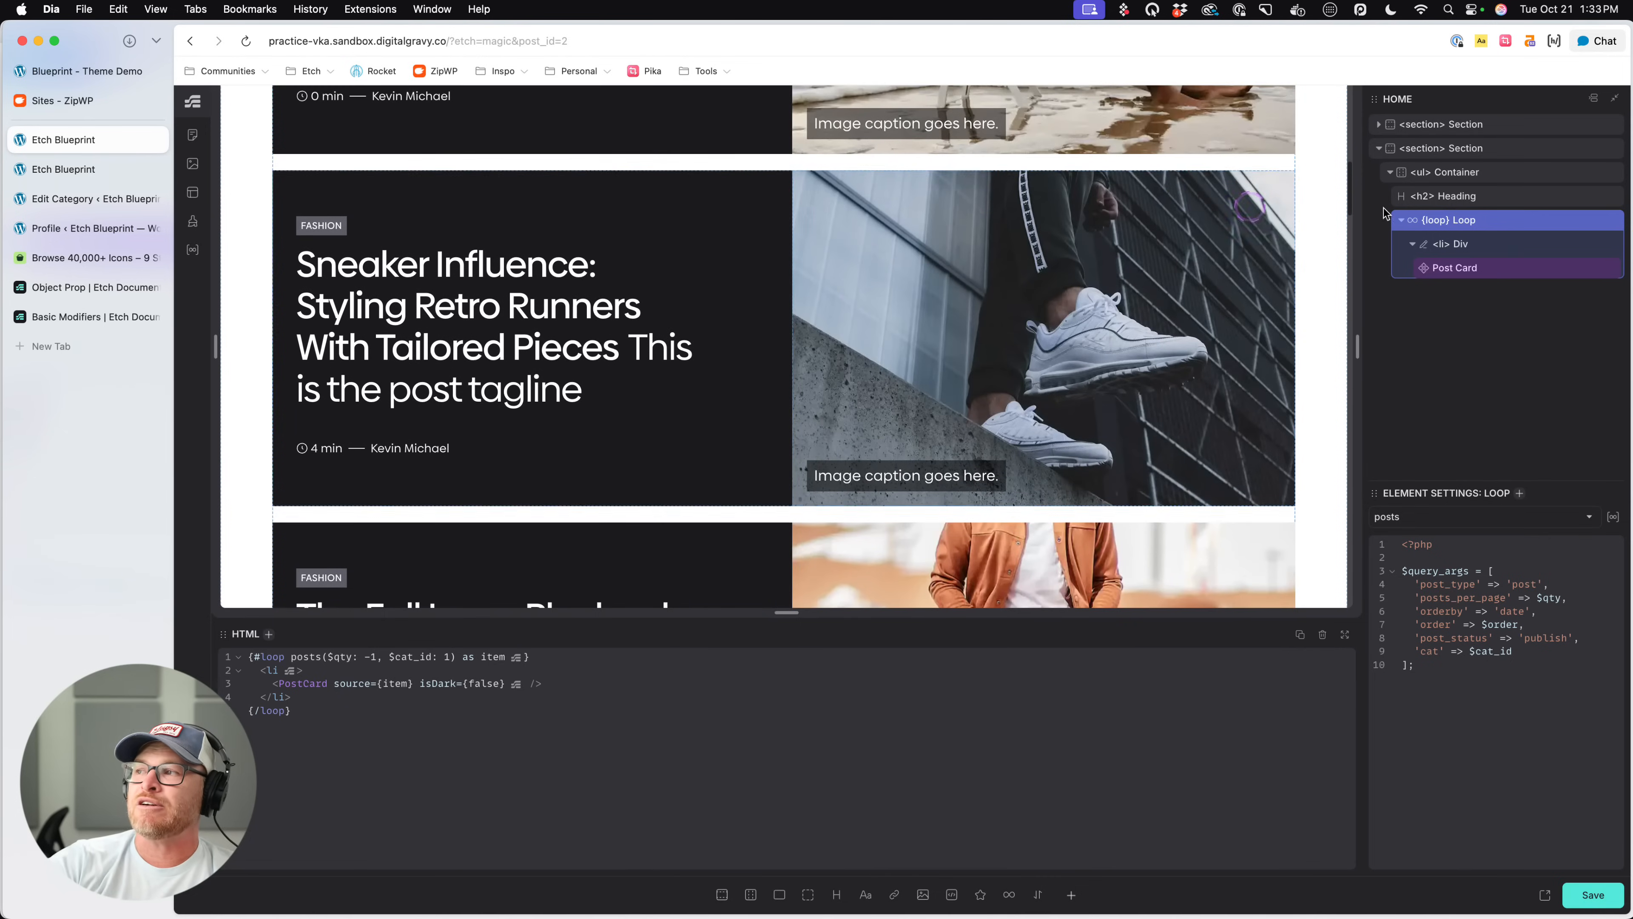
pyautogui.scroll(-3, 996, 234)
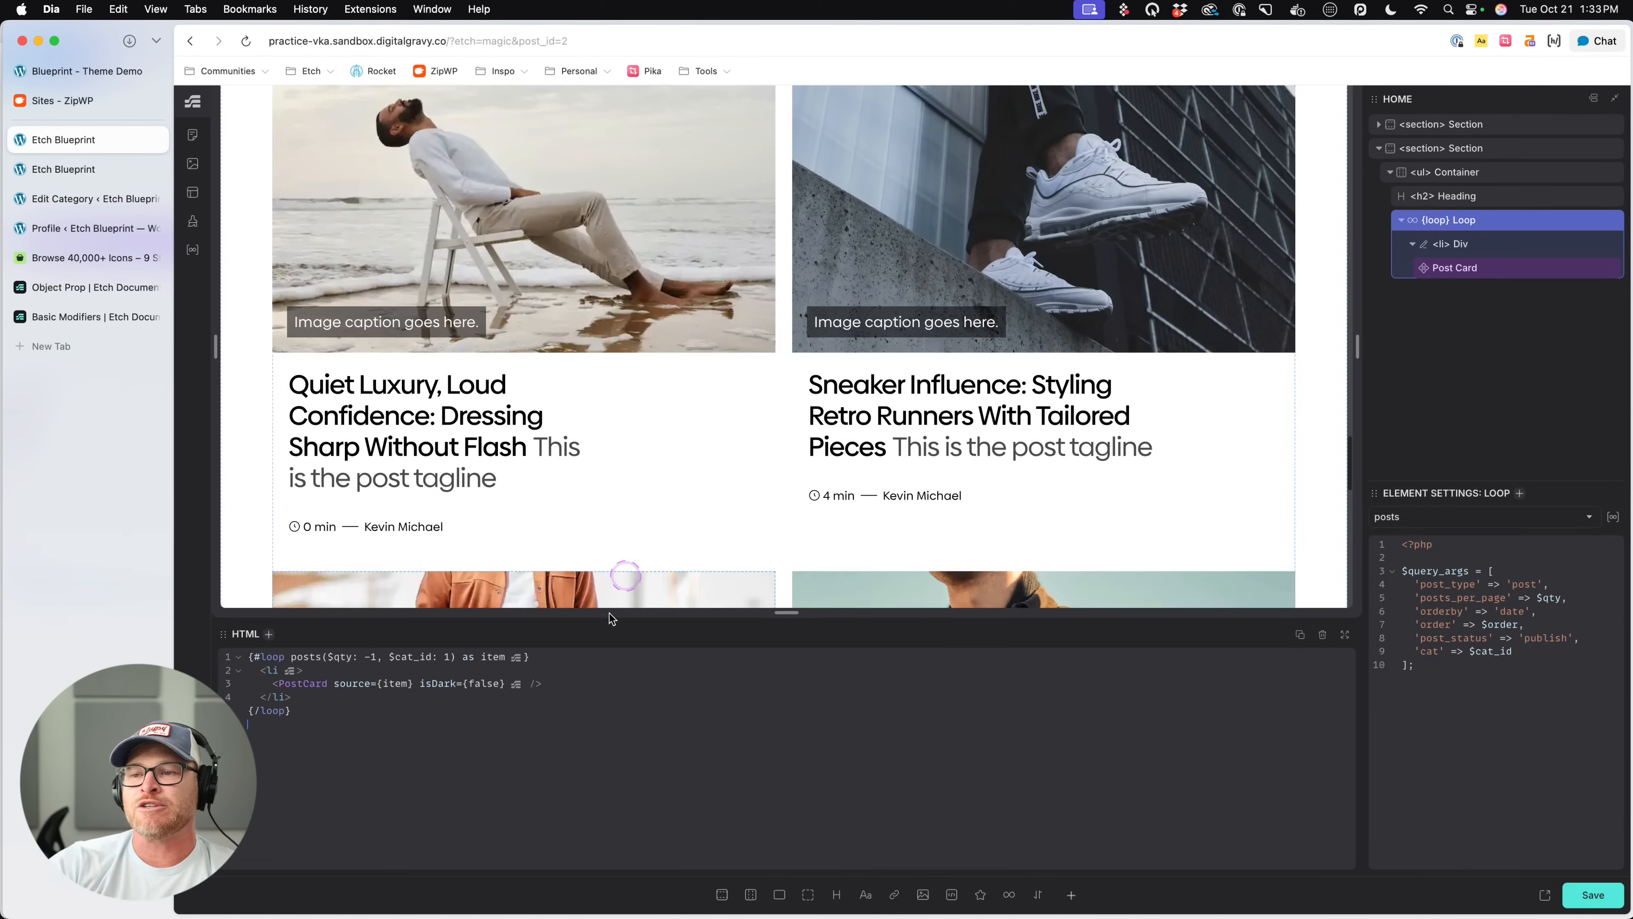
pyautogui.scroll(-2, 527, 539)
pyautogui.scroll(-2, 528, 539)
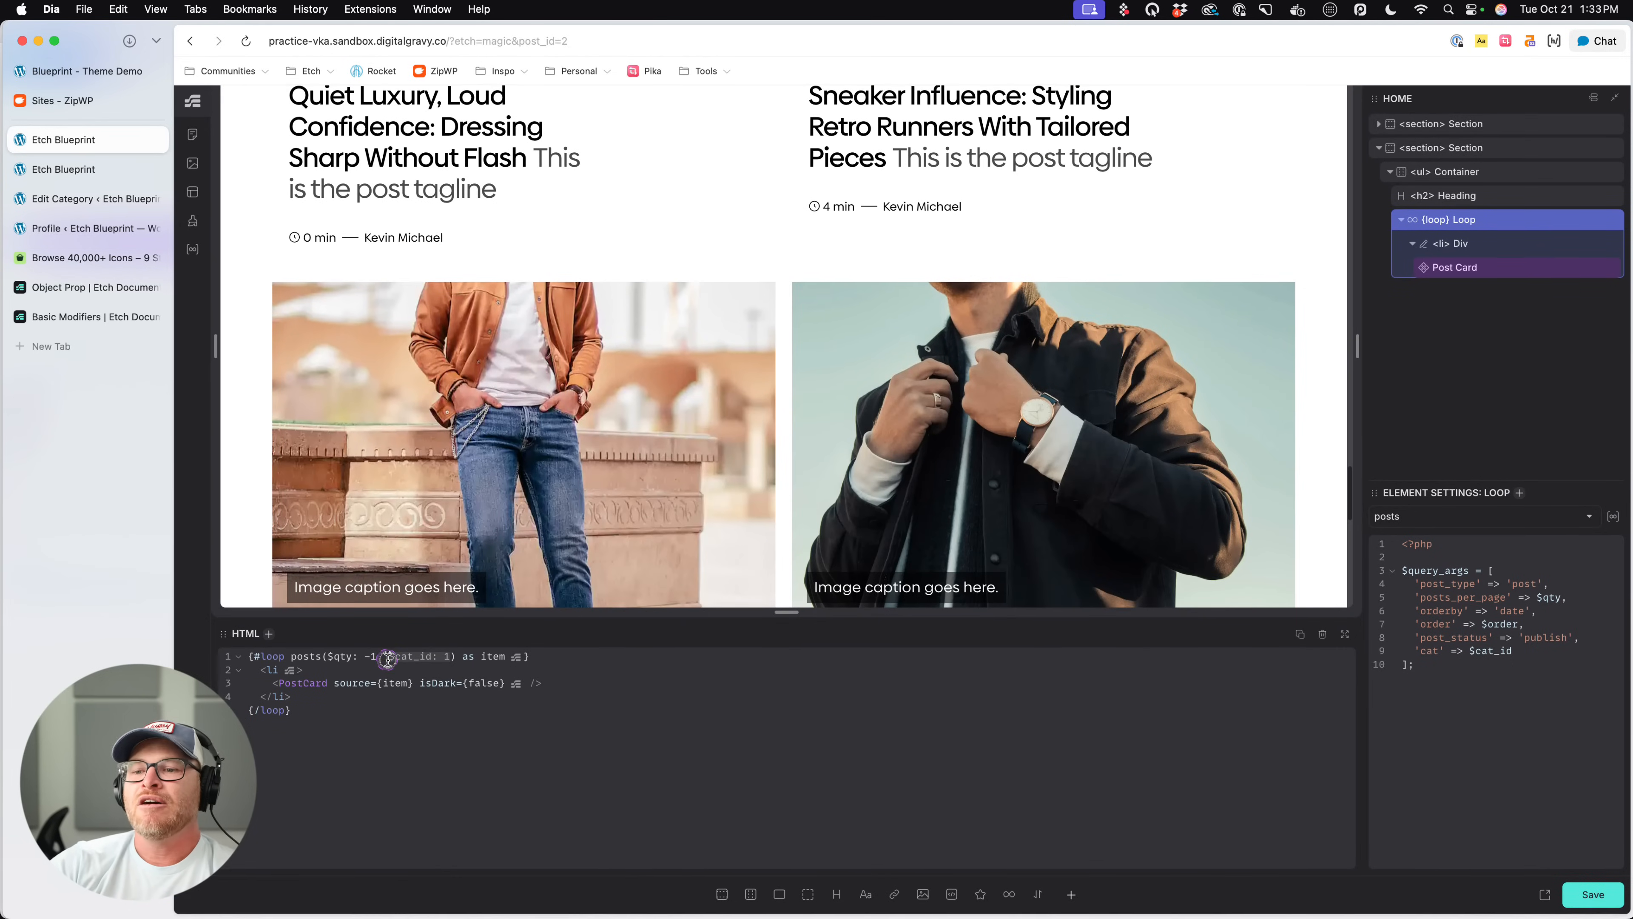
# - Remove the $cat_id argument from the second section's posts loop, save the page, and delete that loop from the ul Container
pyautogui.press('BackSpace')
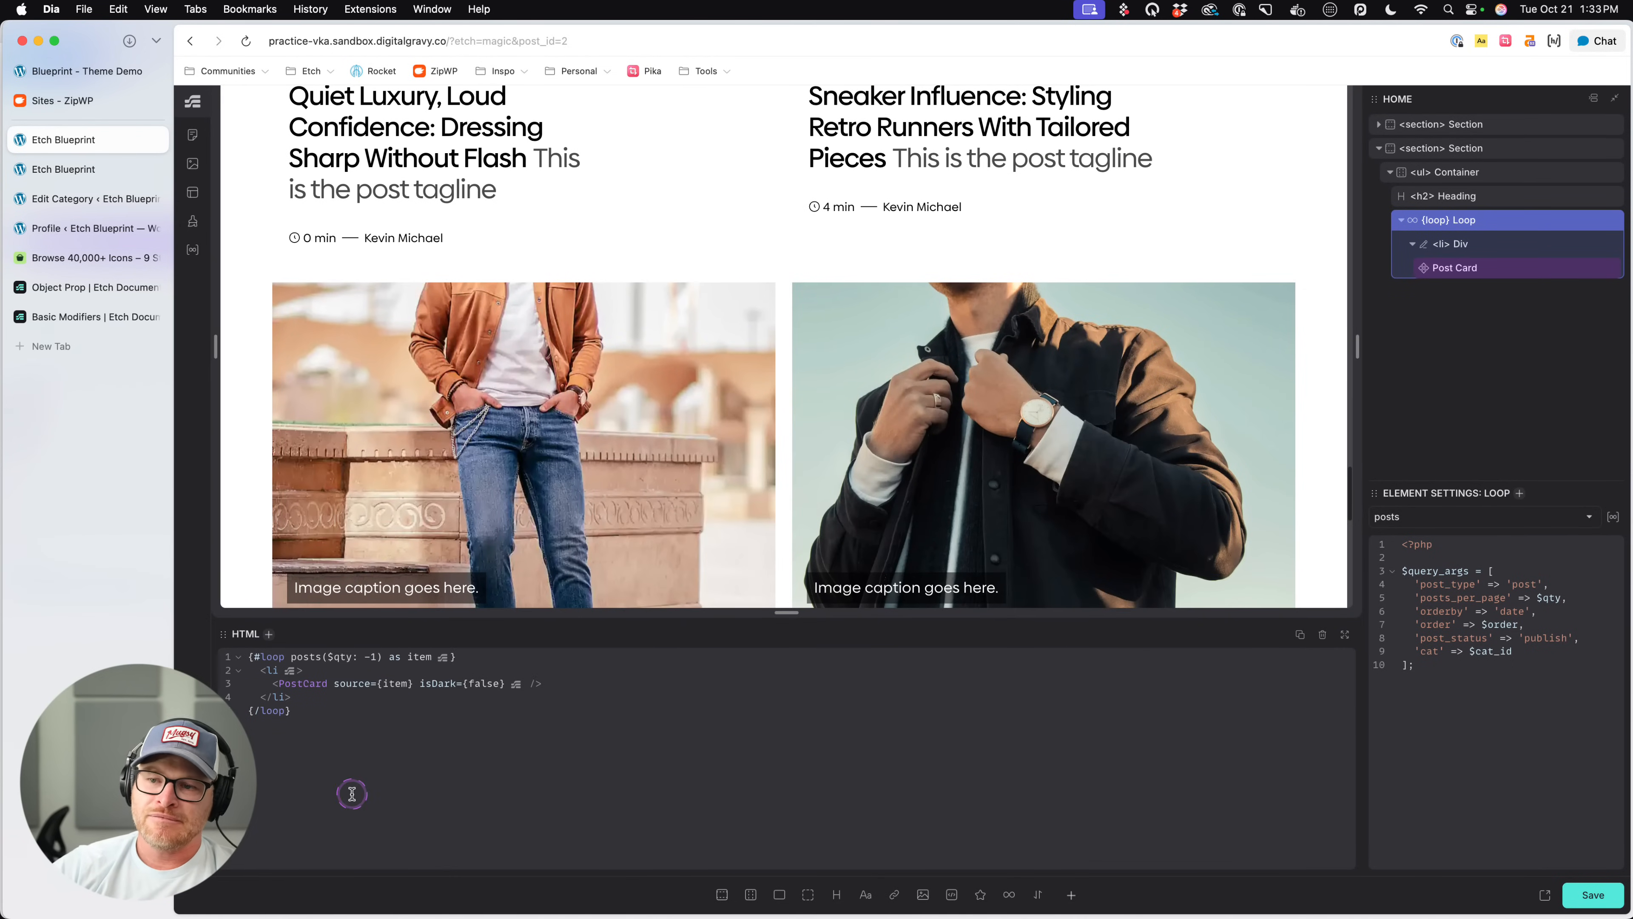
pyautogui.press('super+s')
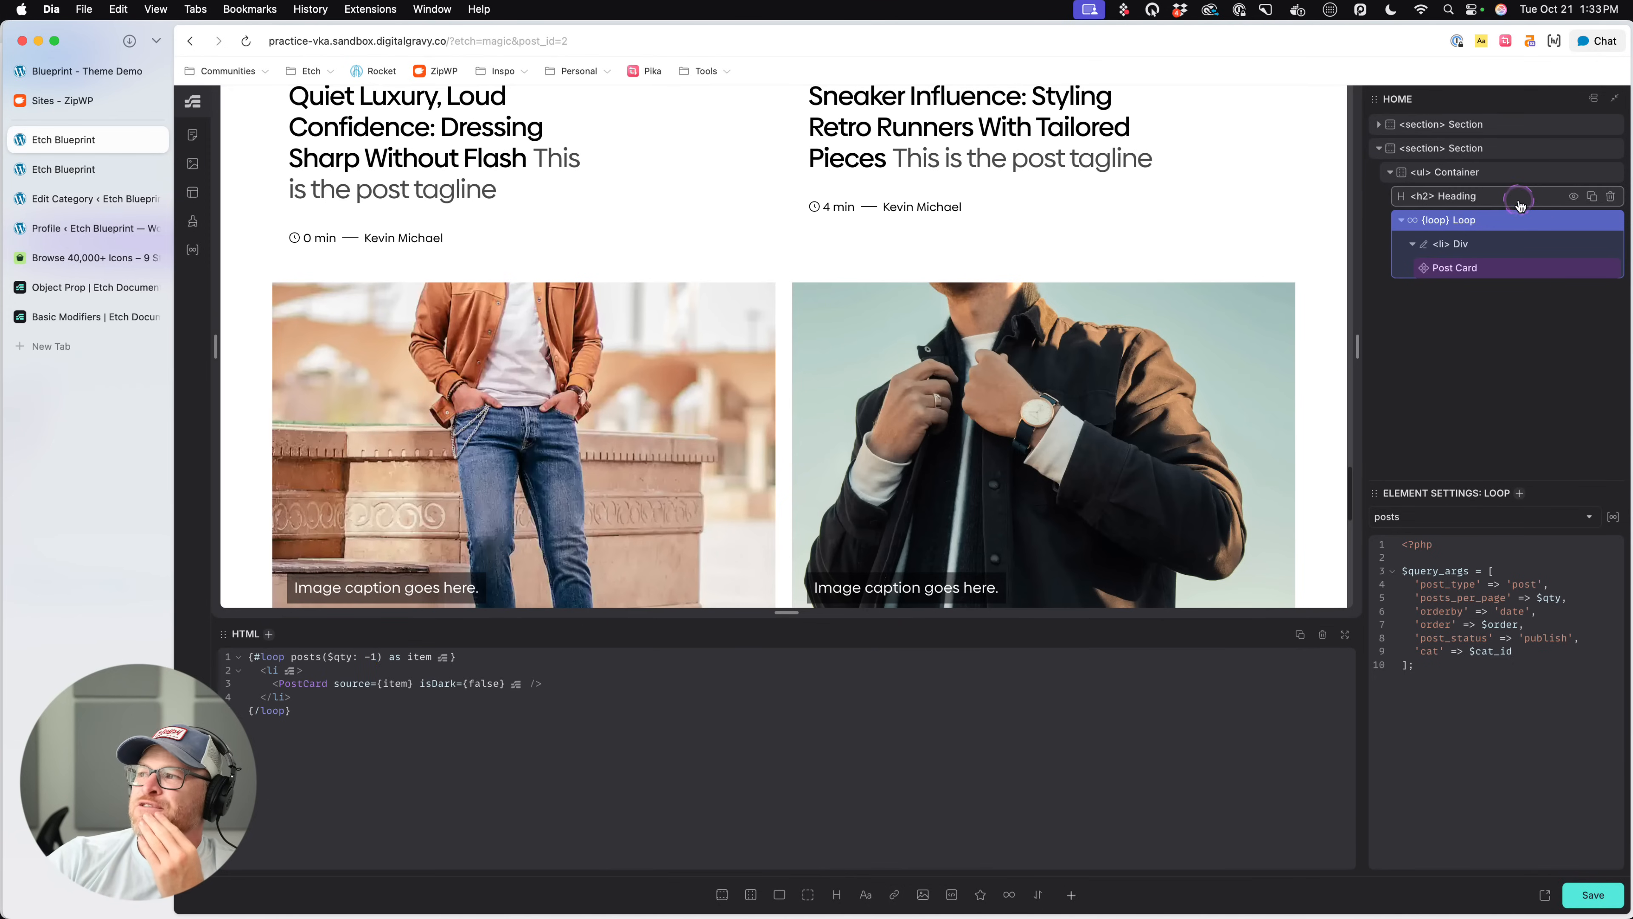
pyautogui.click(1611, 221)
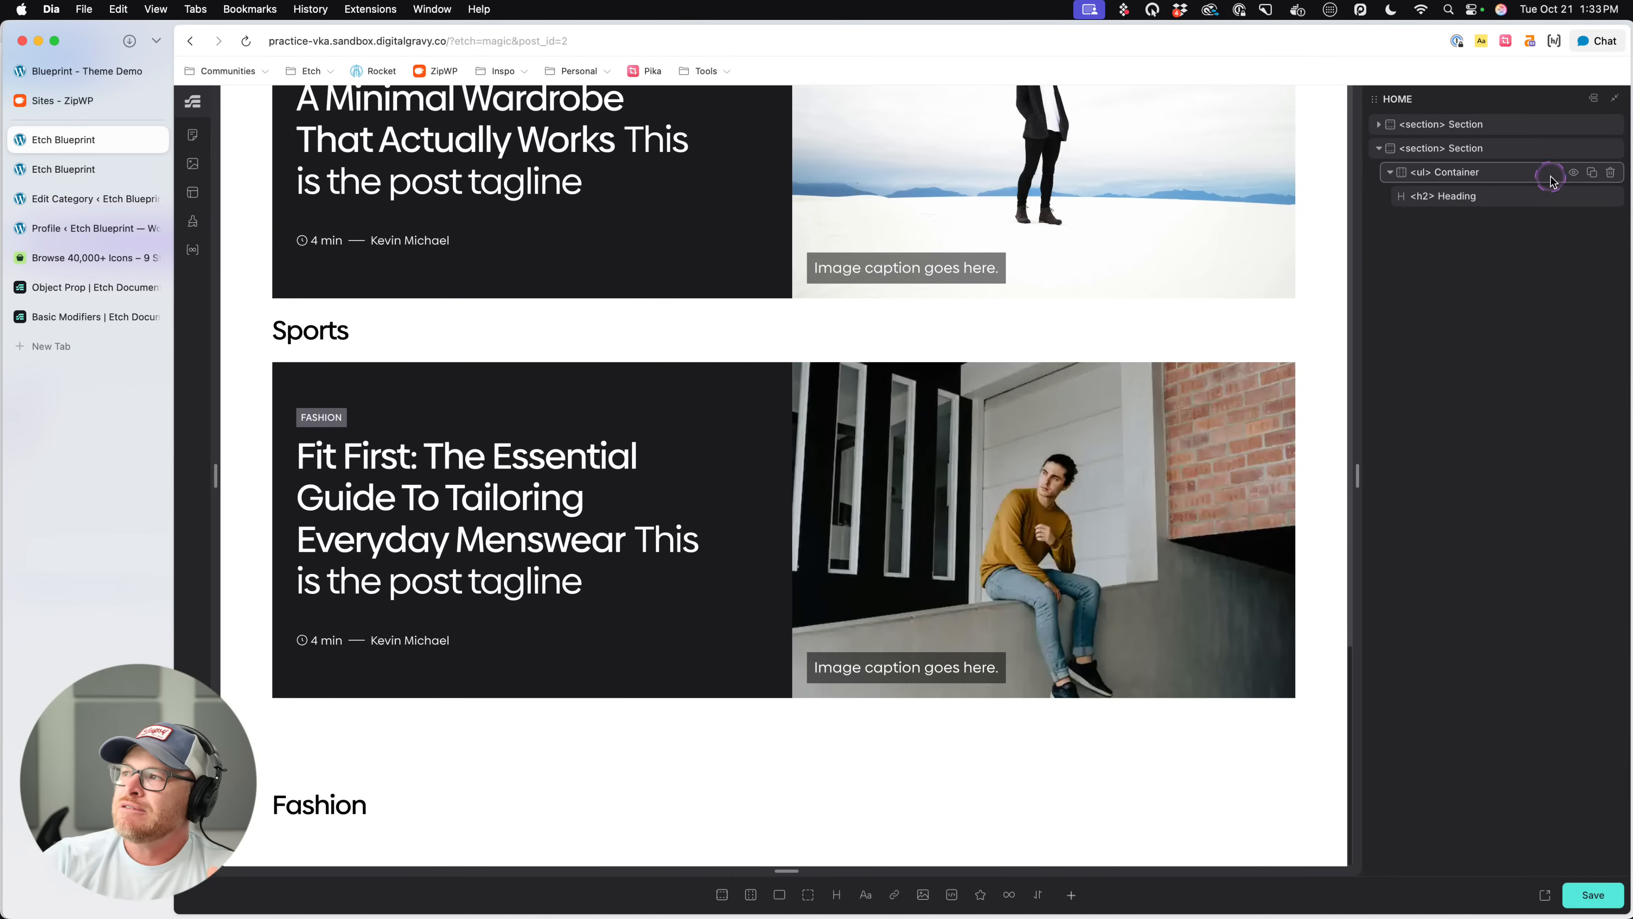
# - Open the Post Card inside the Post Cat List's nested loop in the component editor
pyautogui.click(1487, 137)
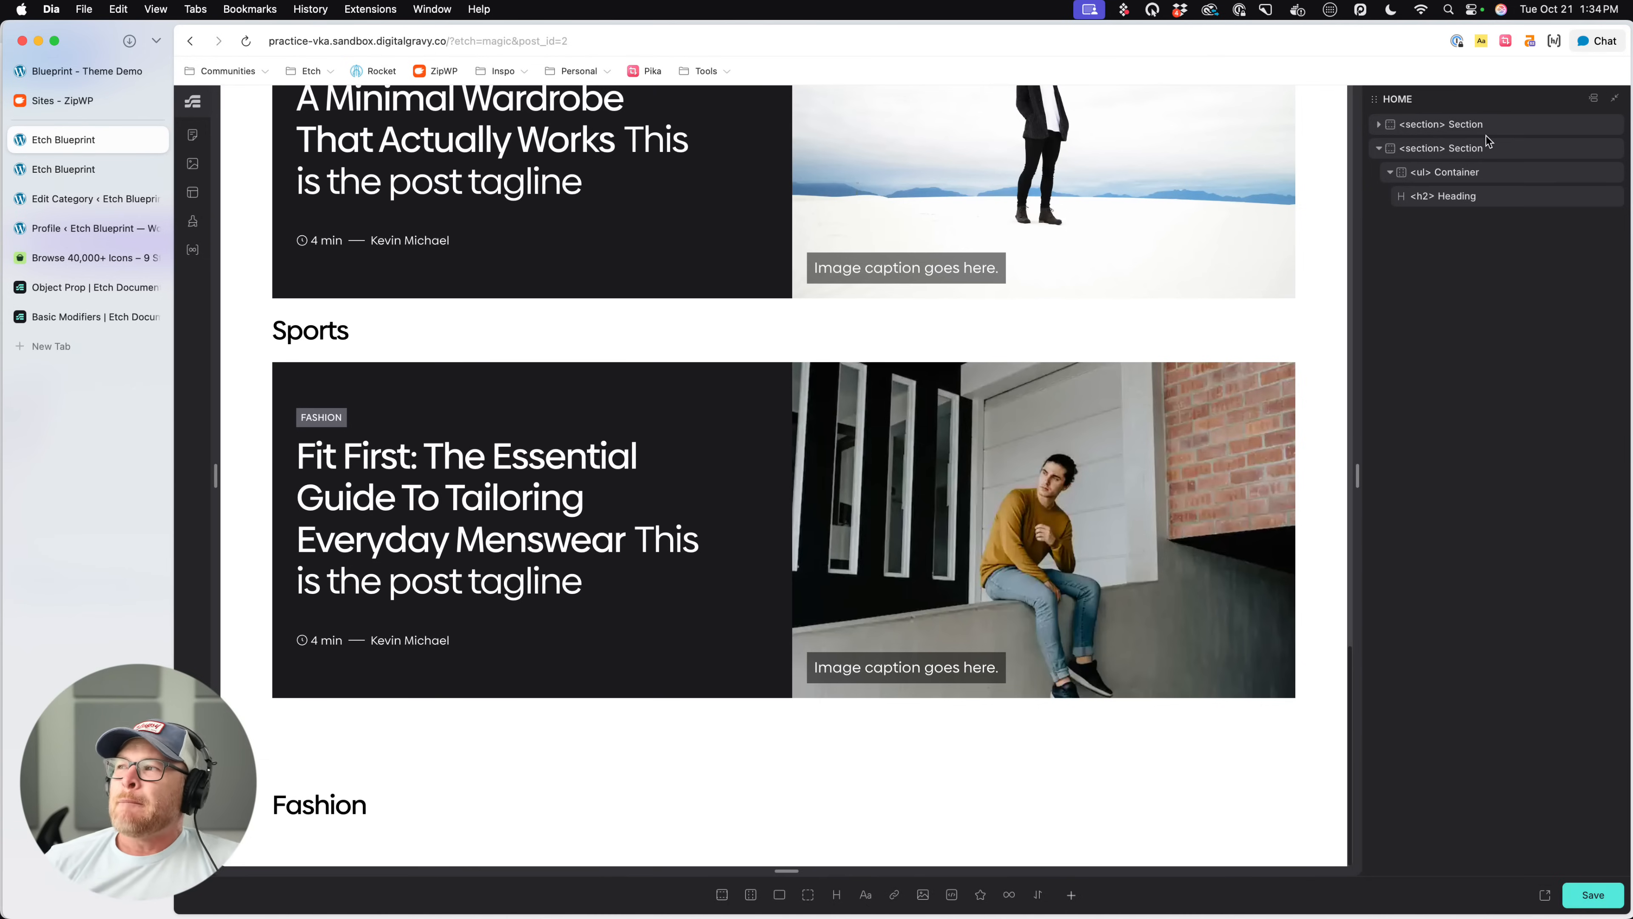
pyautogui.click(1491, 190)
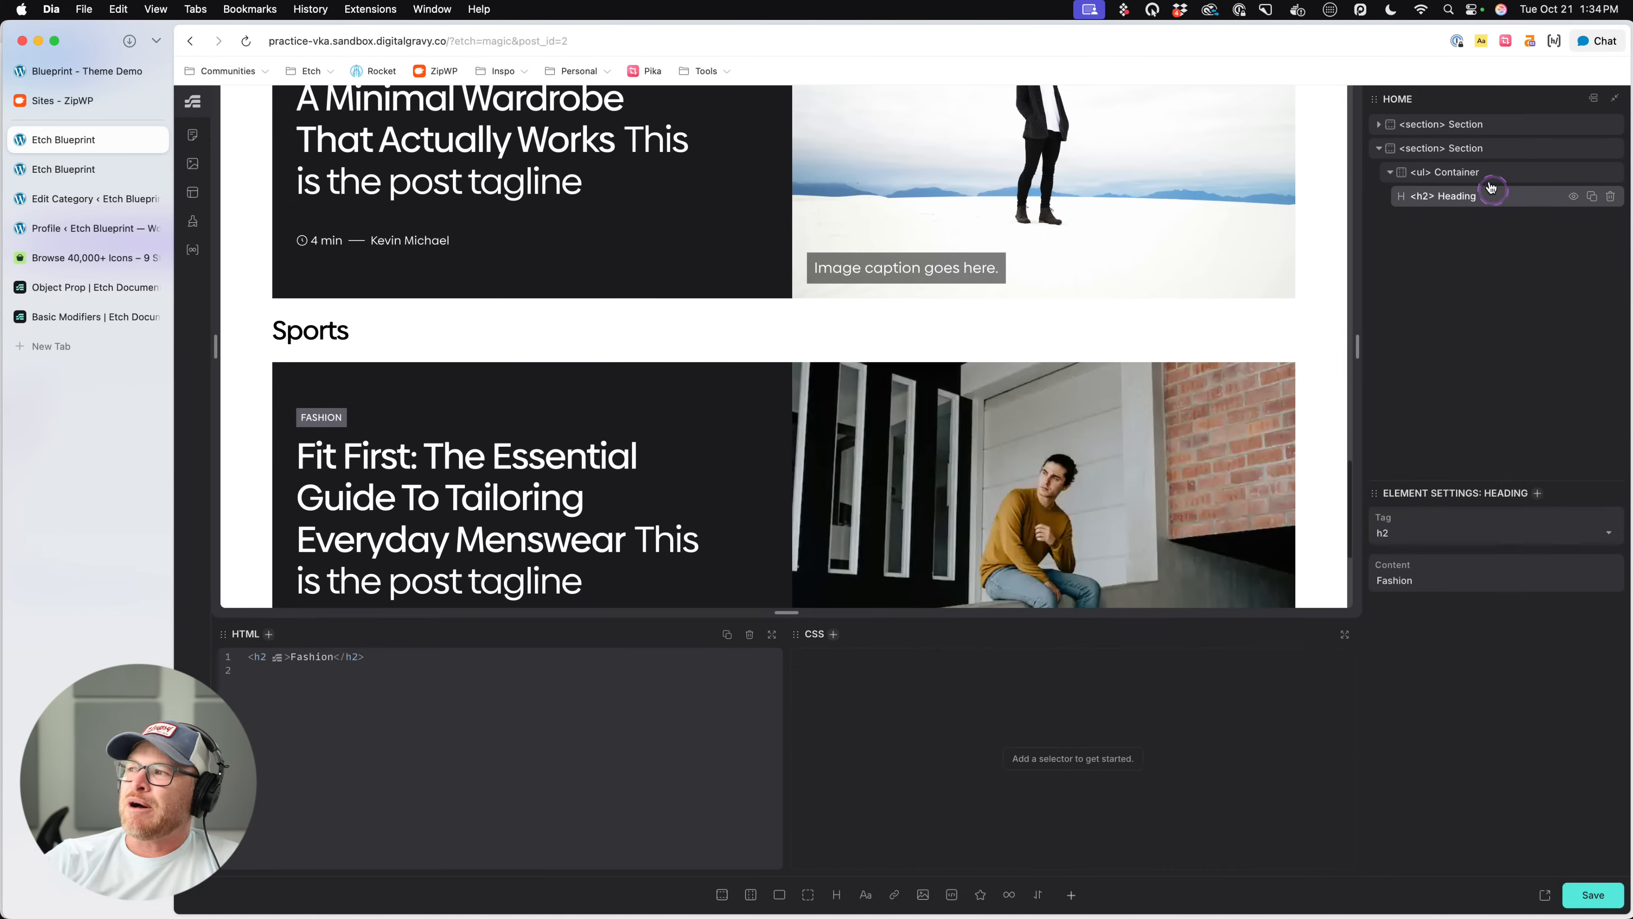
pyautogui.click(1490, 174)
pyautogui.click(1488, 151)
pyautogui.click(1484, 126)
pyautogui.click(1472, 270)
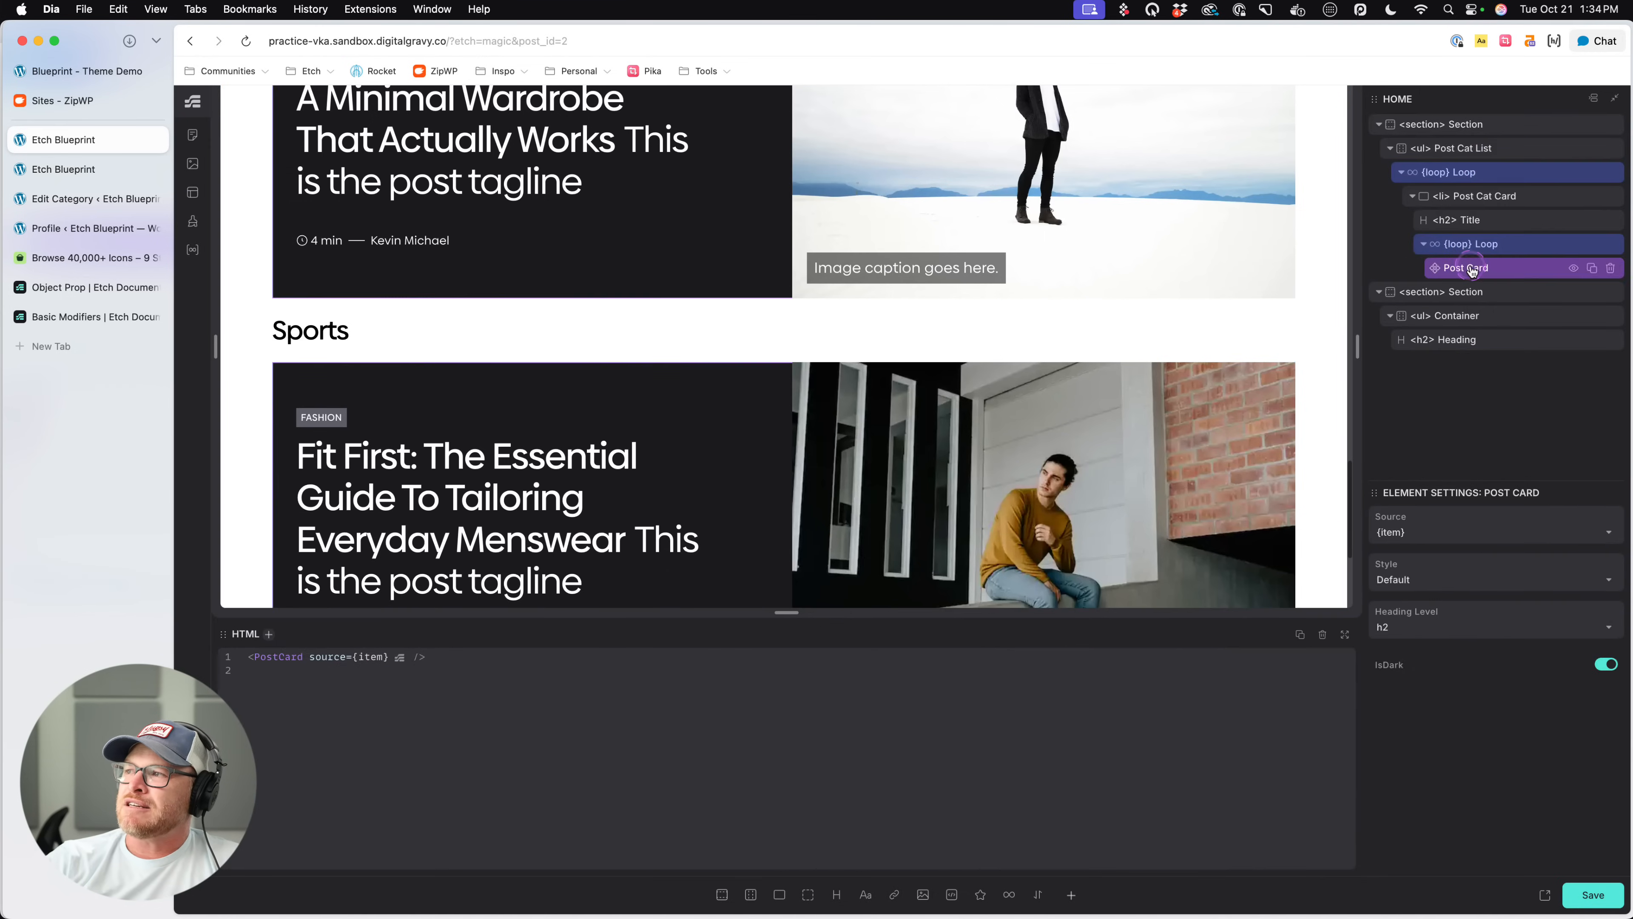
pyautogui.rightClick(1472, 270)
pyautogui.click(1498, 432)
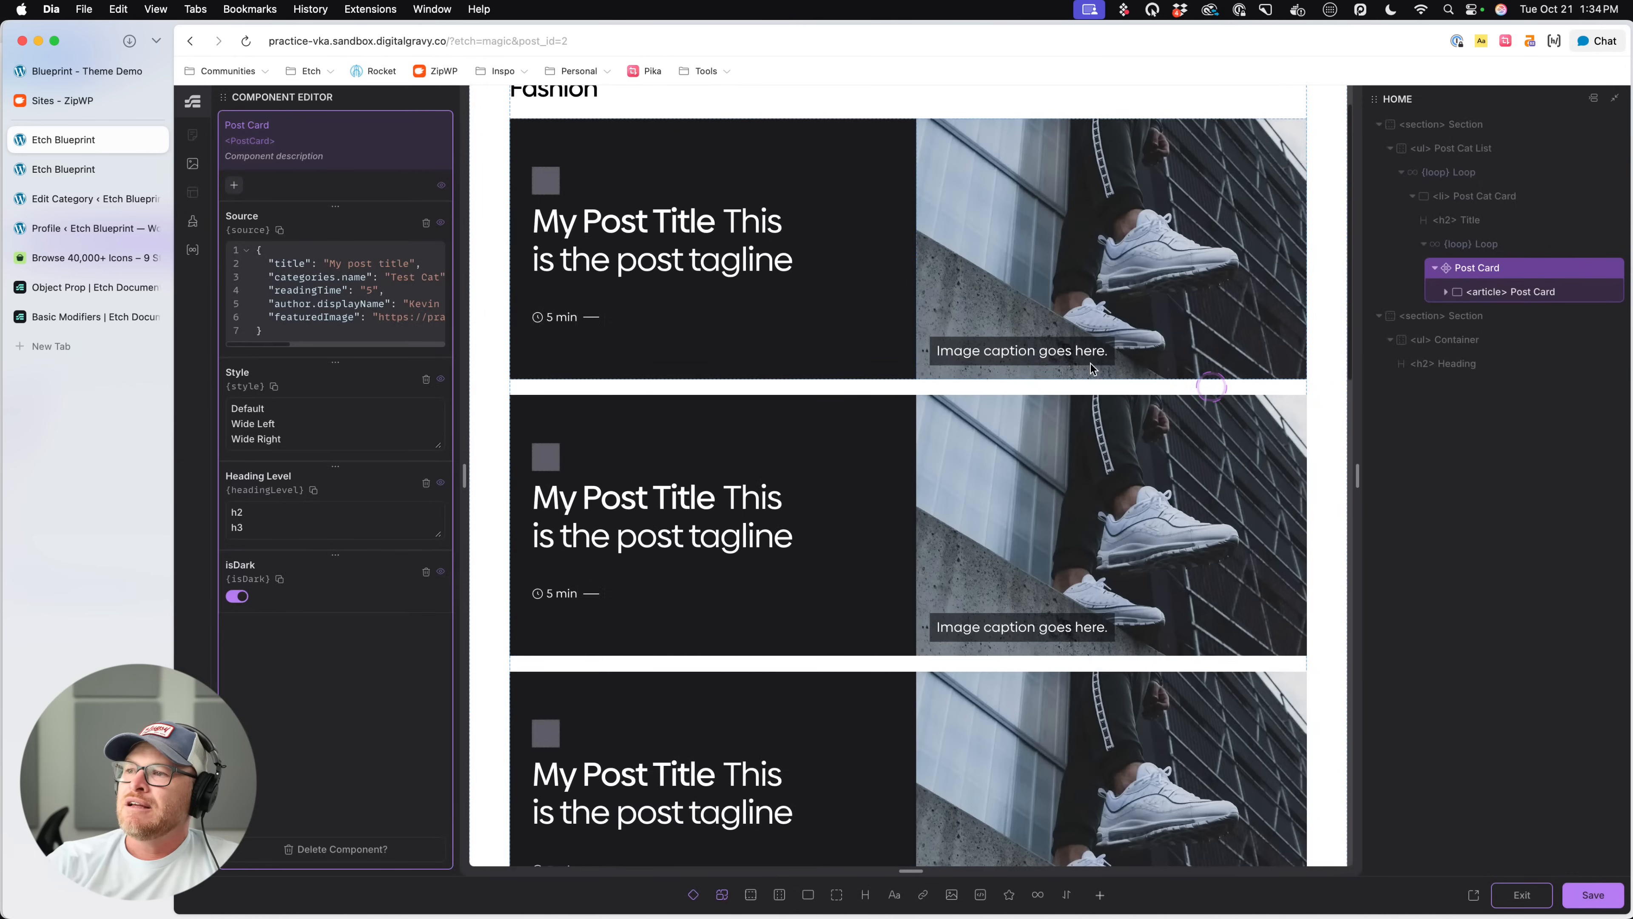
# - Examine the Post Card component's preview cards, element structure and properties, then exit the component editor
pyautogui.scroll(-3, 801, 437)
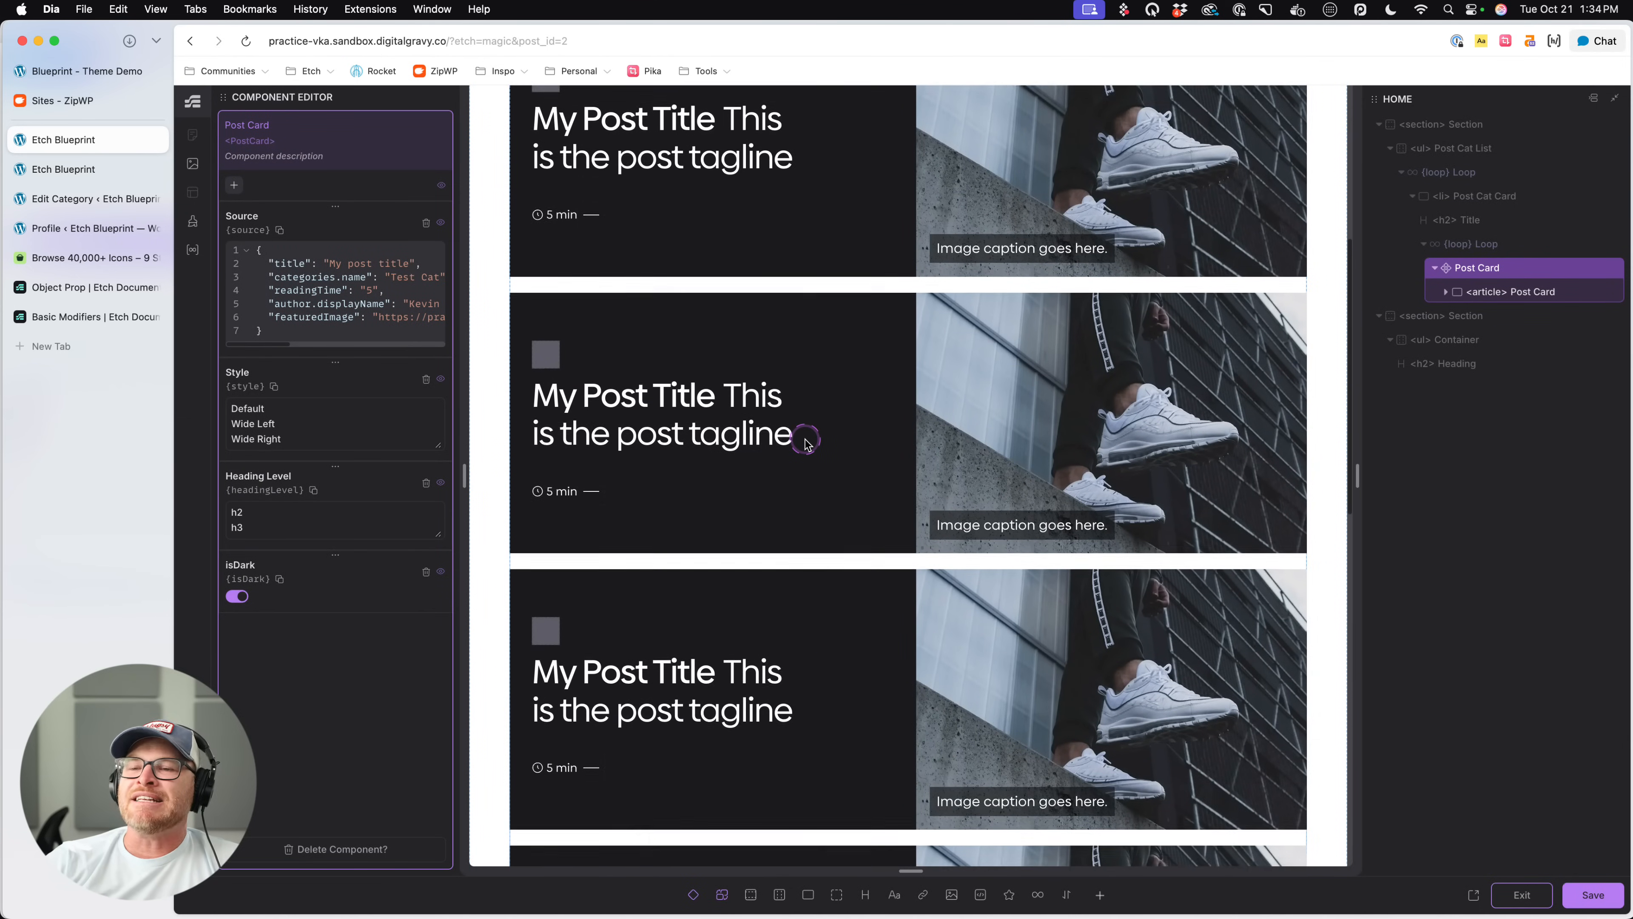
pyautogui.scroll(-5, 805, 443)
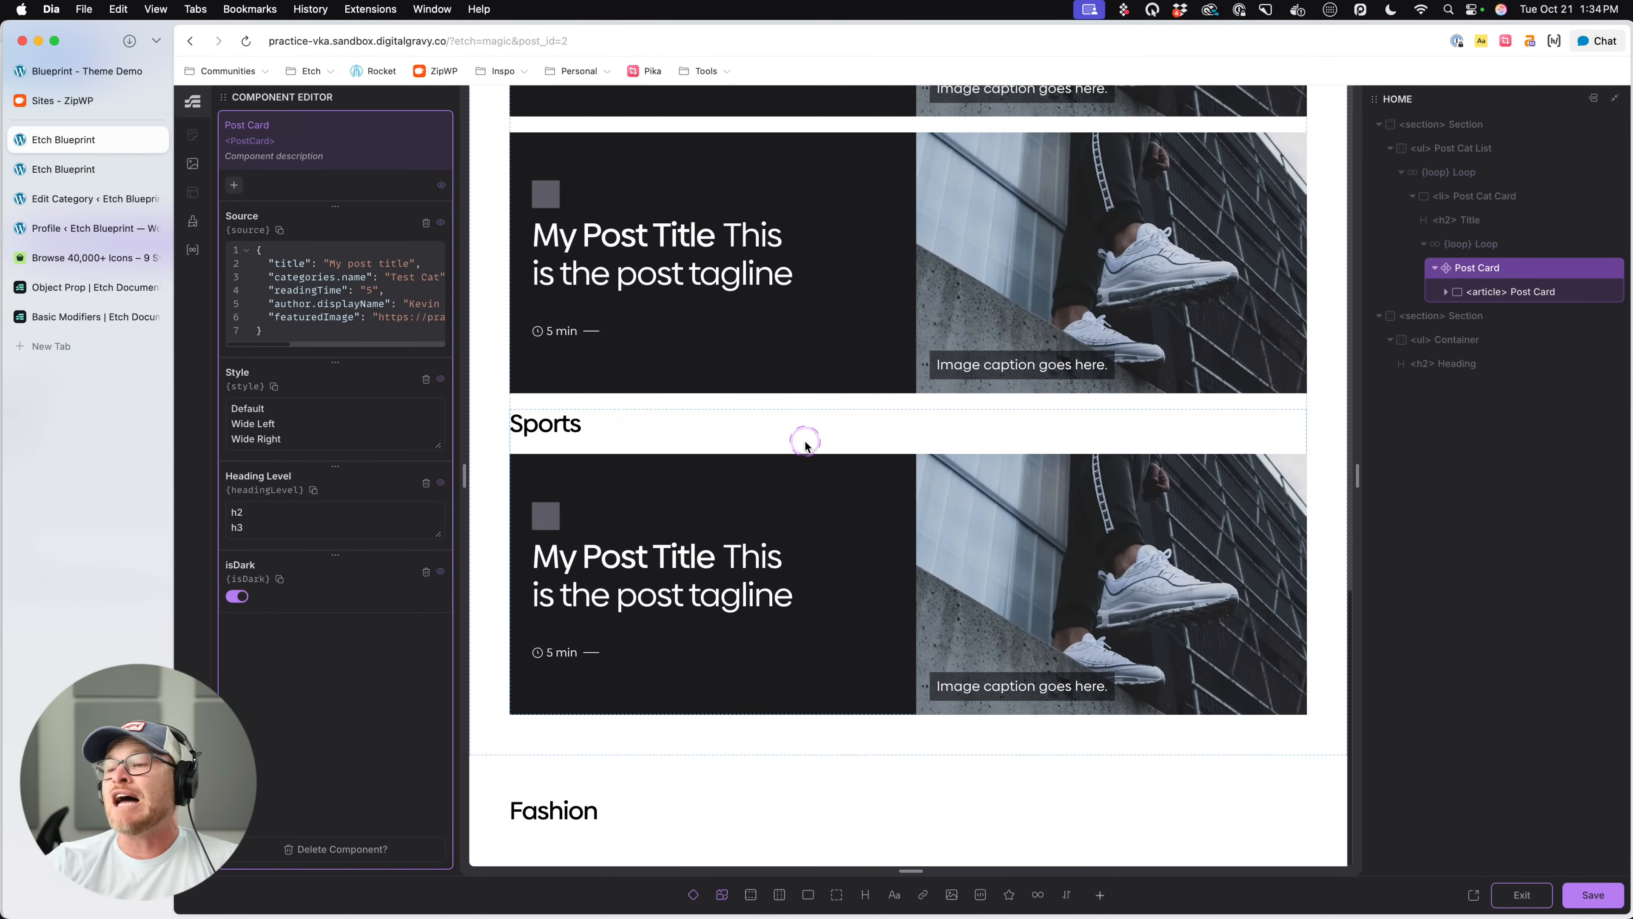
pyautogui.click(1537, 280)
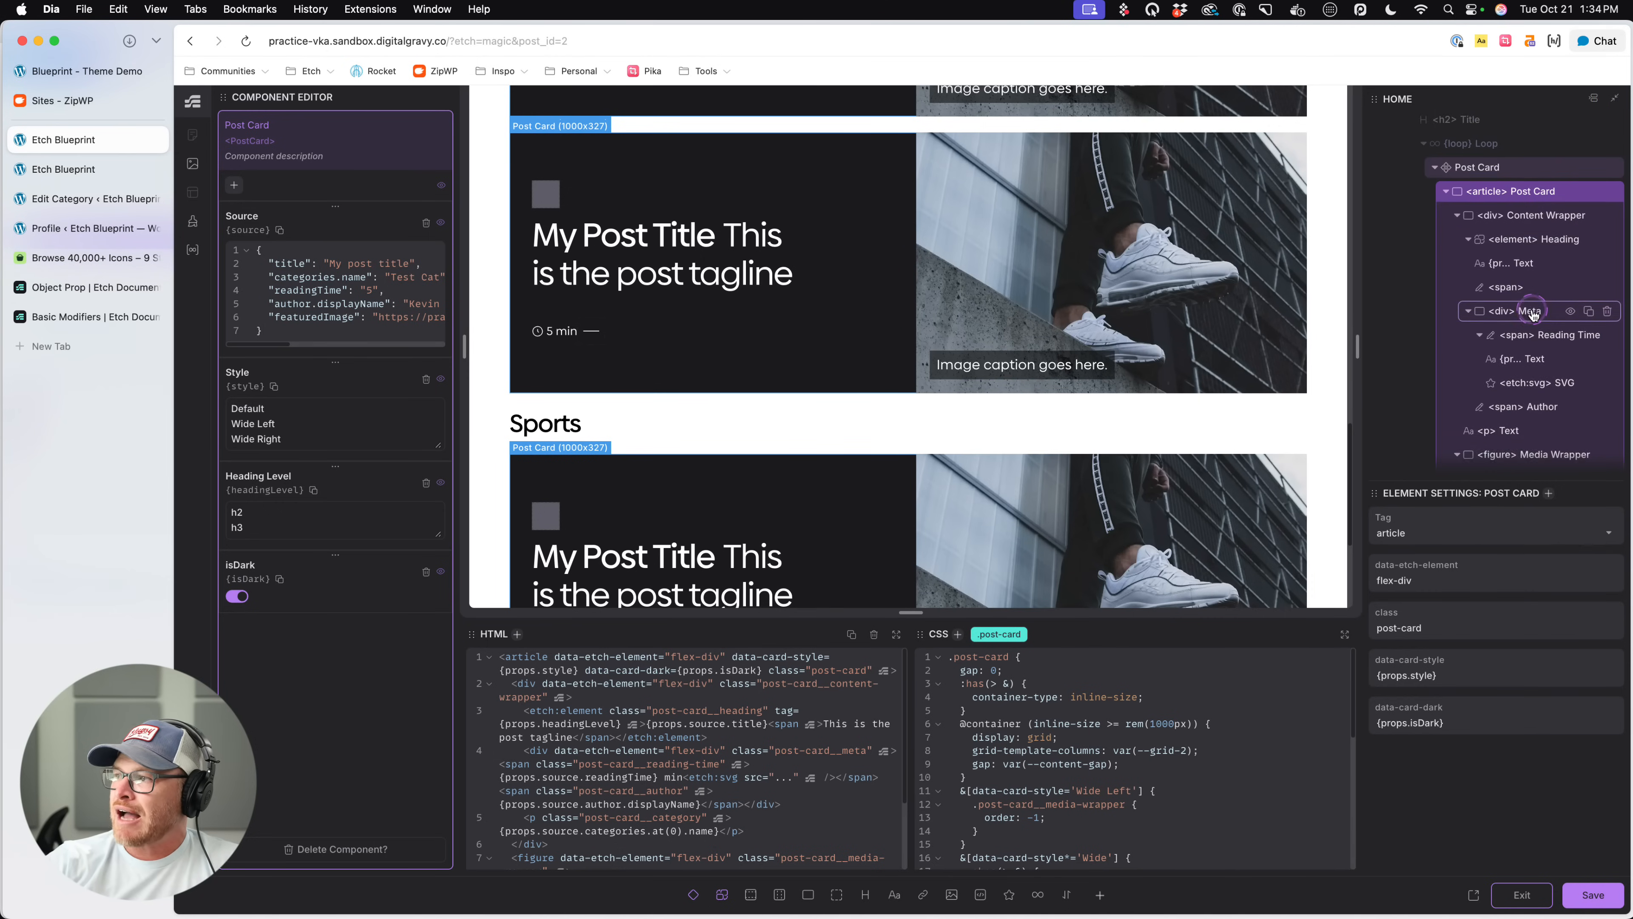
pyautogui.scroll(-4, 1533, 314)
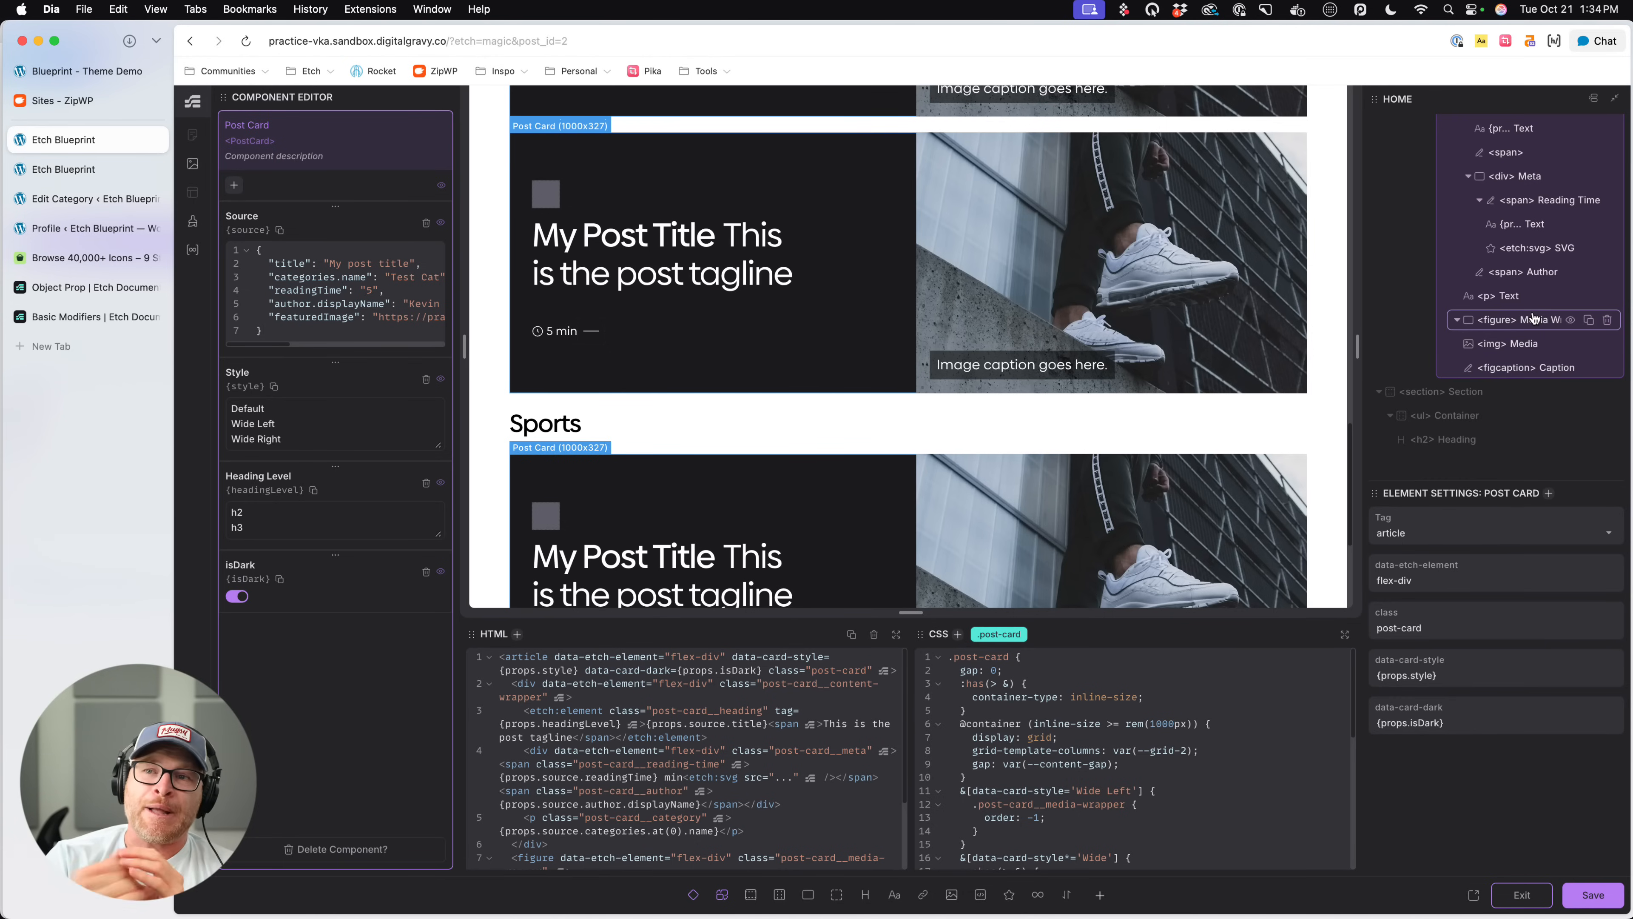
pyautogui.click(322, 312)
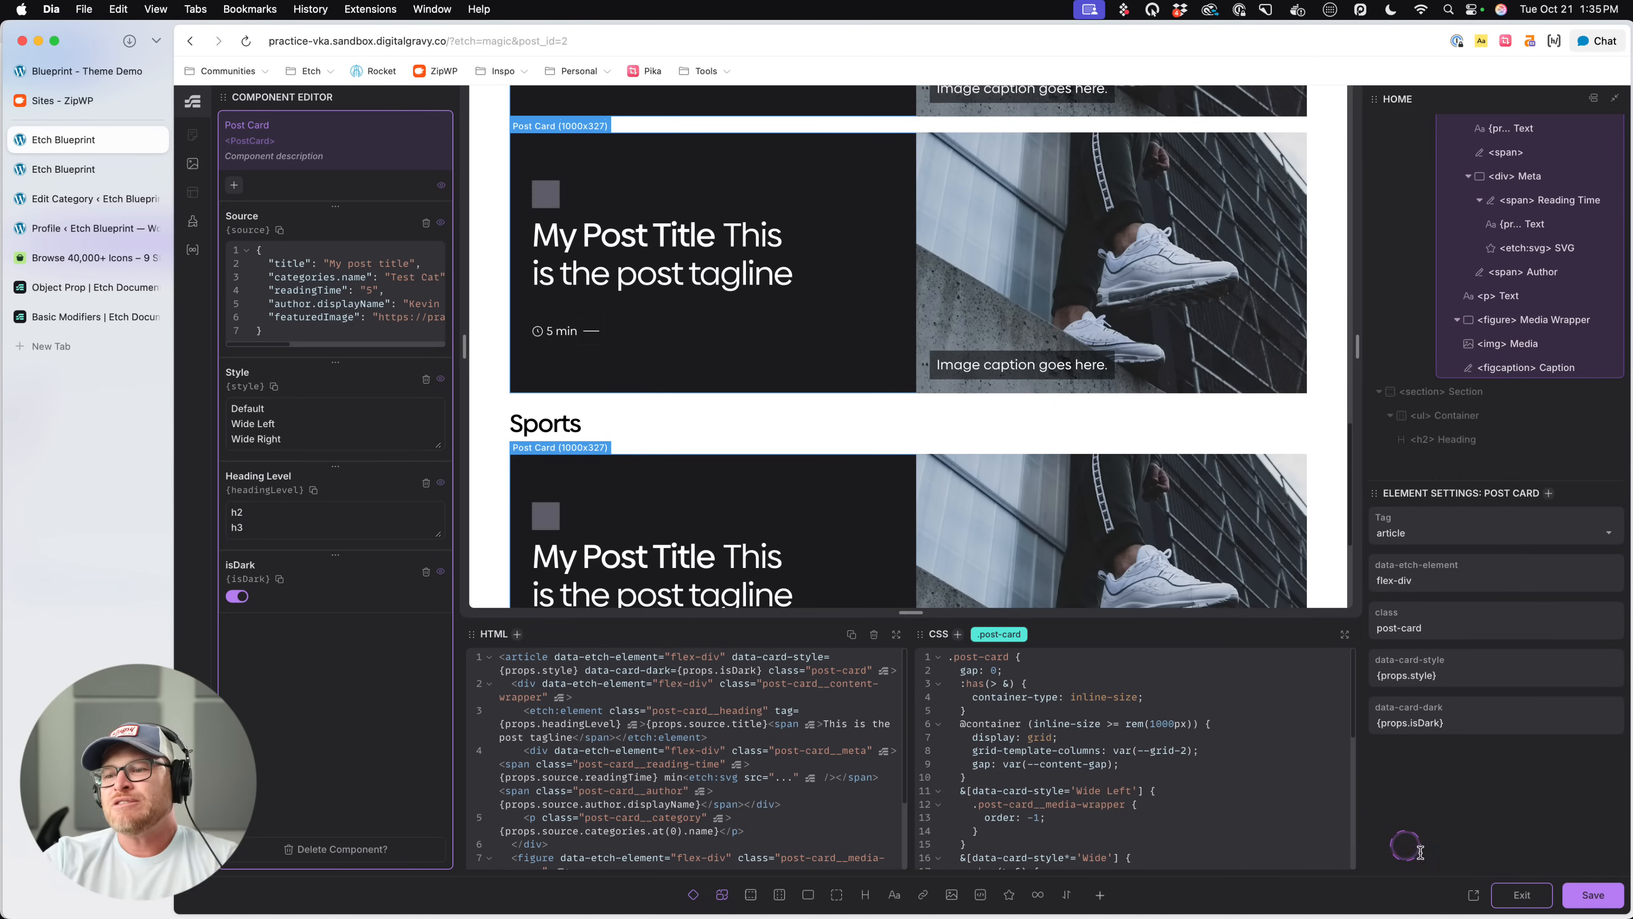
pyautogui.click(1502, 891)
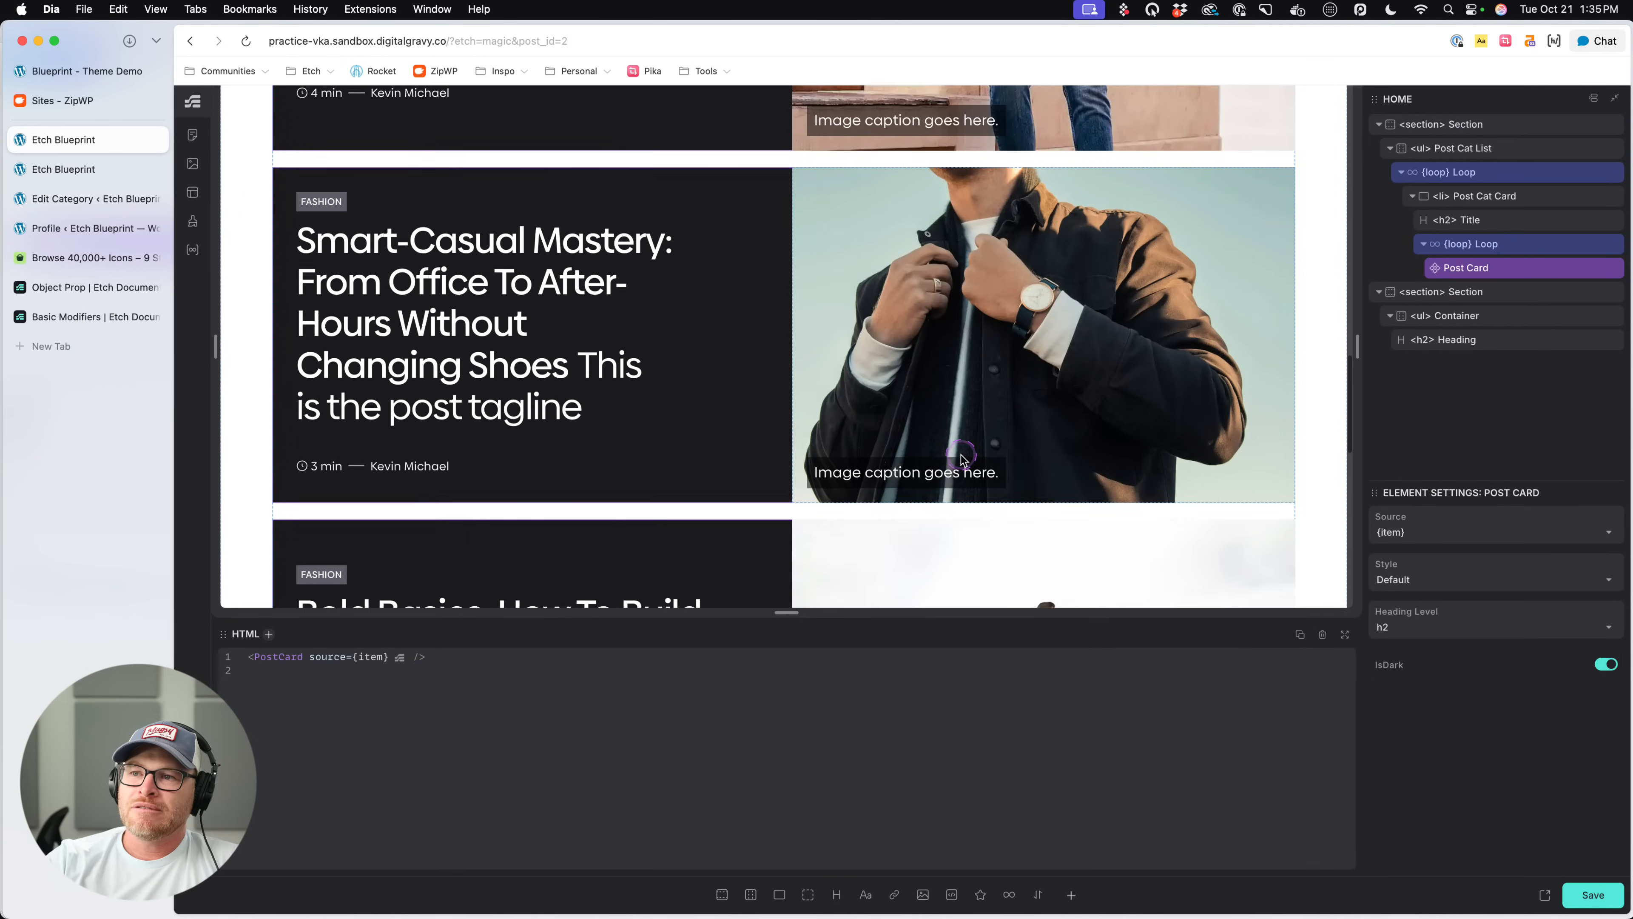
# - Review the image captions on the listed posts, then reopen the Post Card component for editing with its elements expanded
pyautogui.scroll(5, 945, 515)
pyautogui.scroll(2, 961, 458)
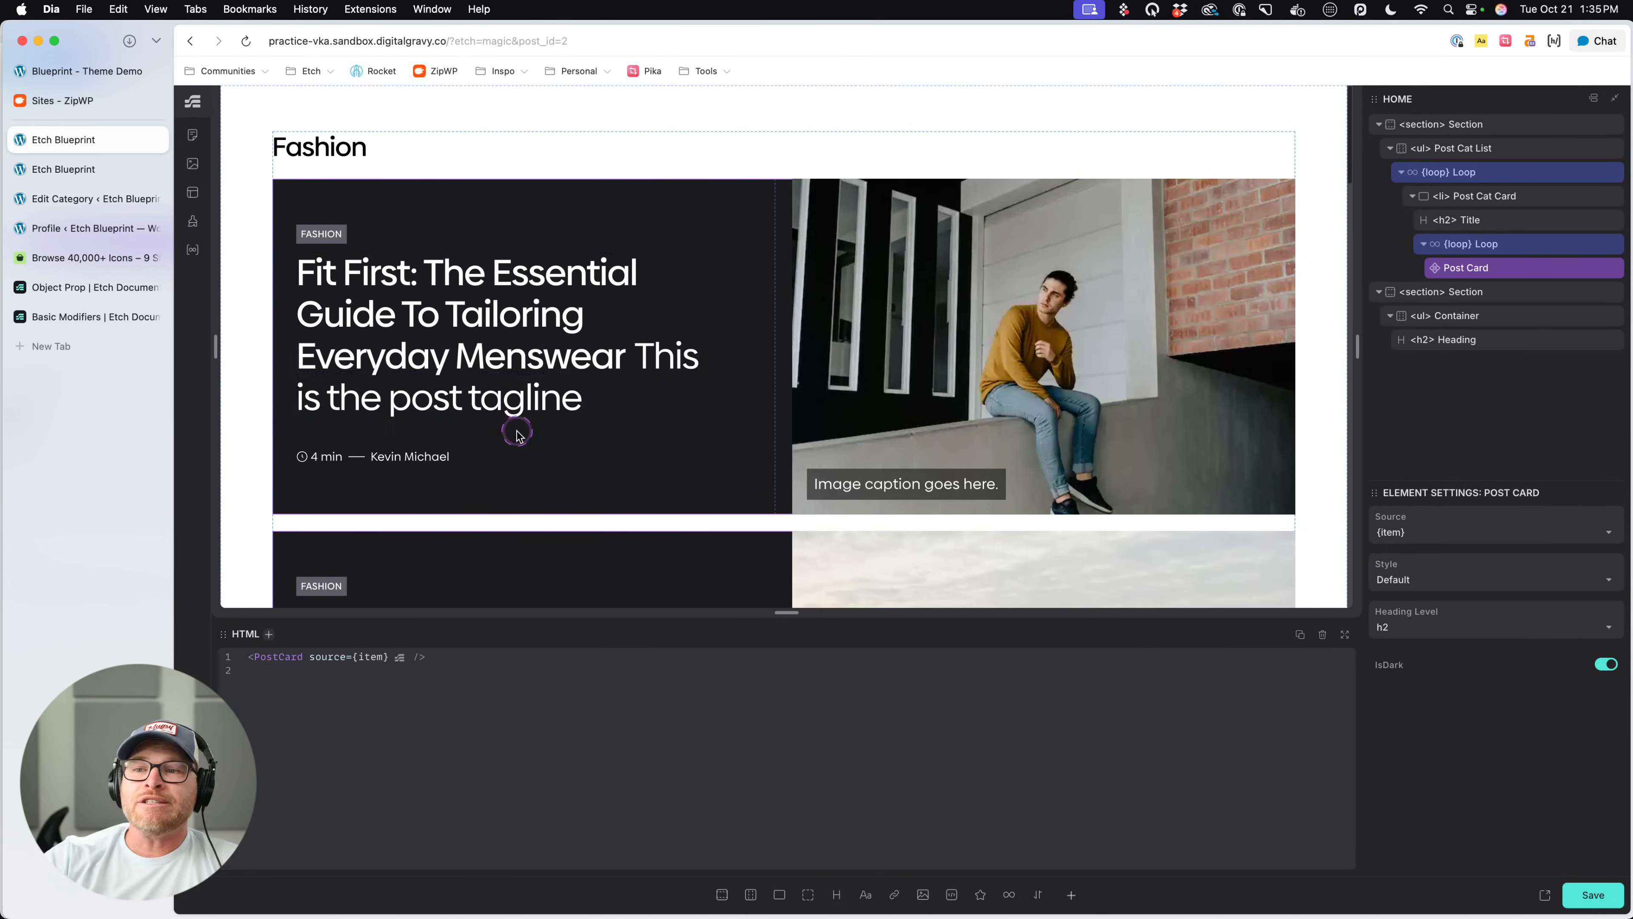
pyautogui.scroll(-10, 816, 426)
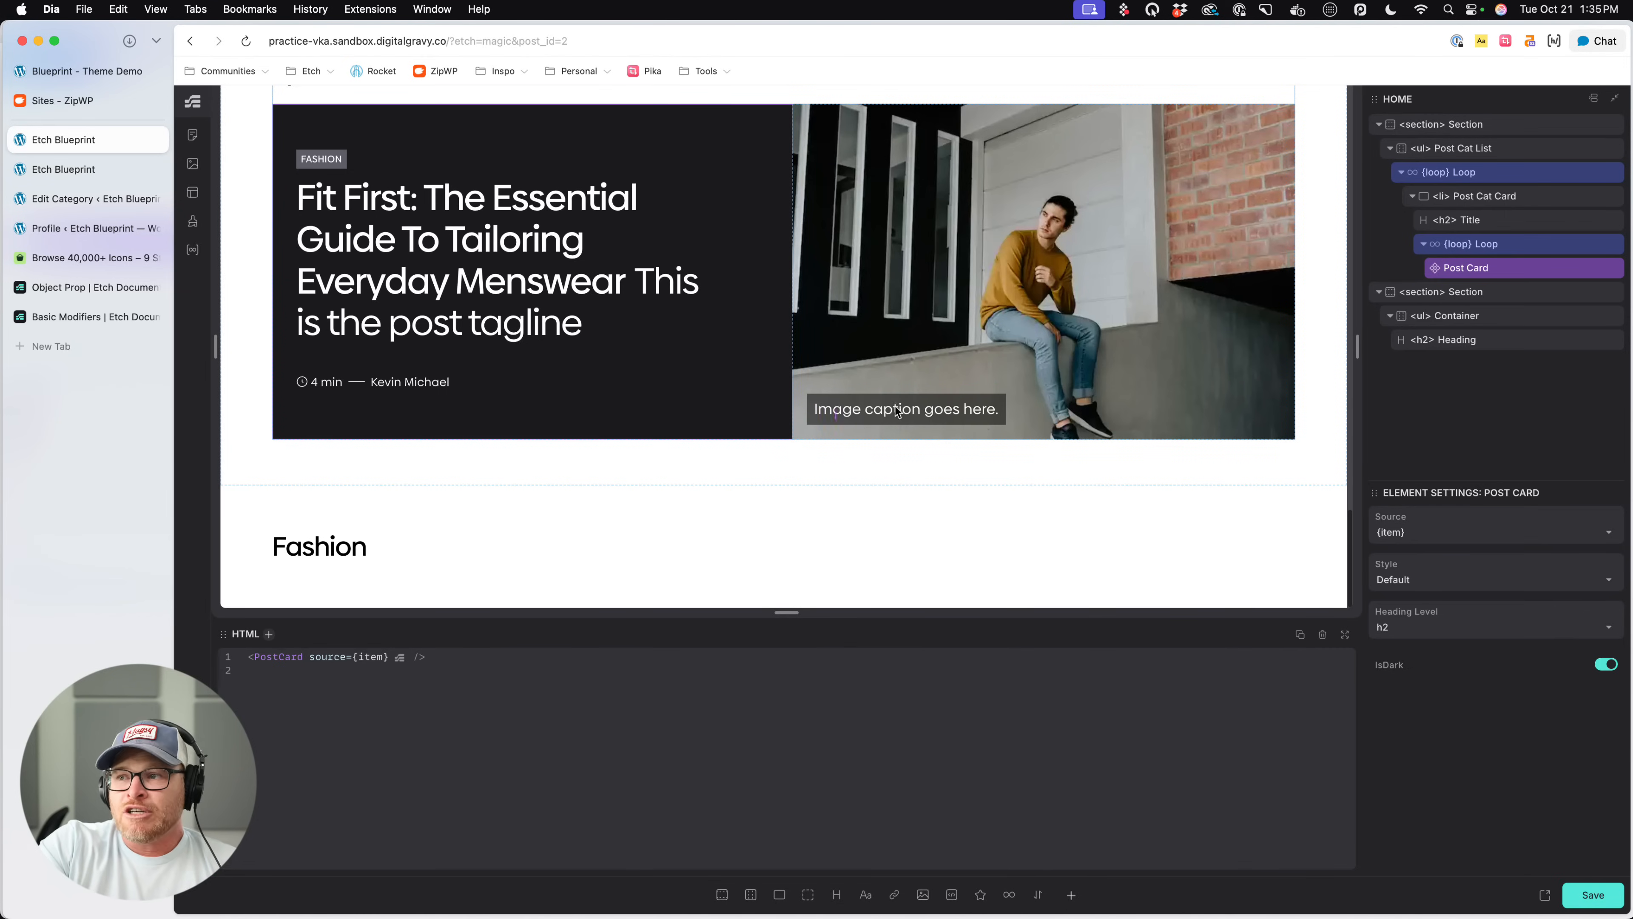
pyautogui.rightClick(1490, 267)
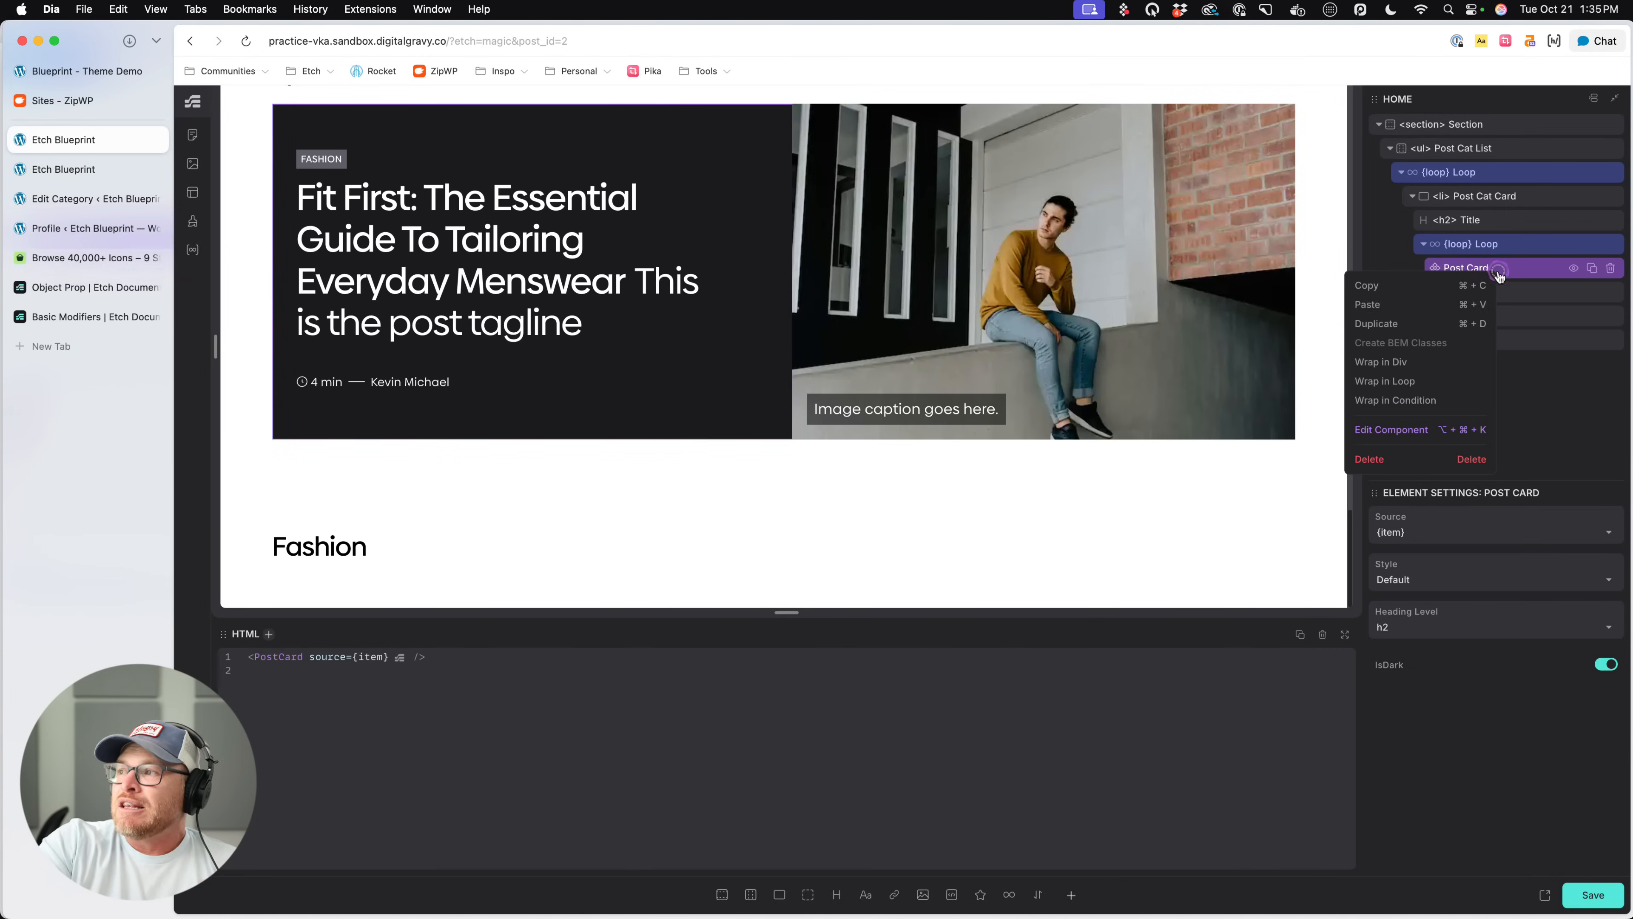
pyautogui.click(1389, 431)
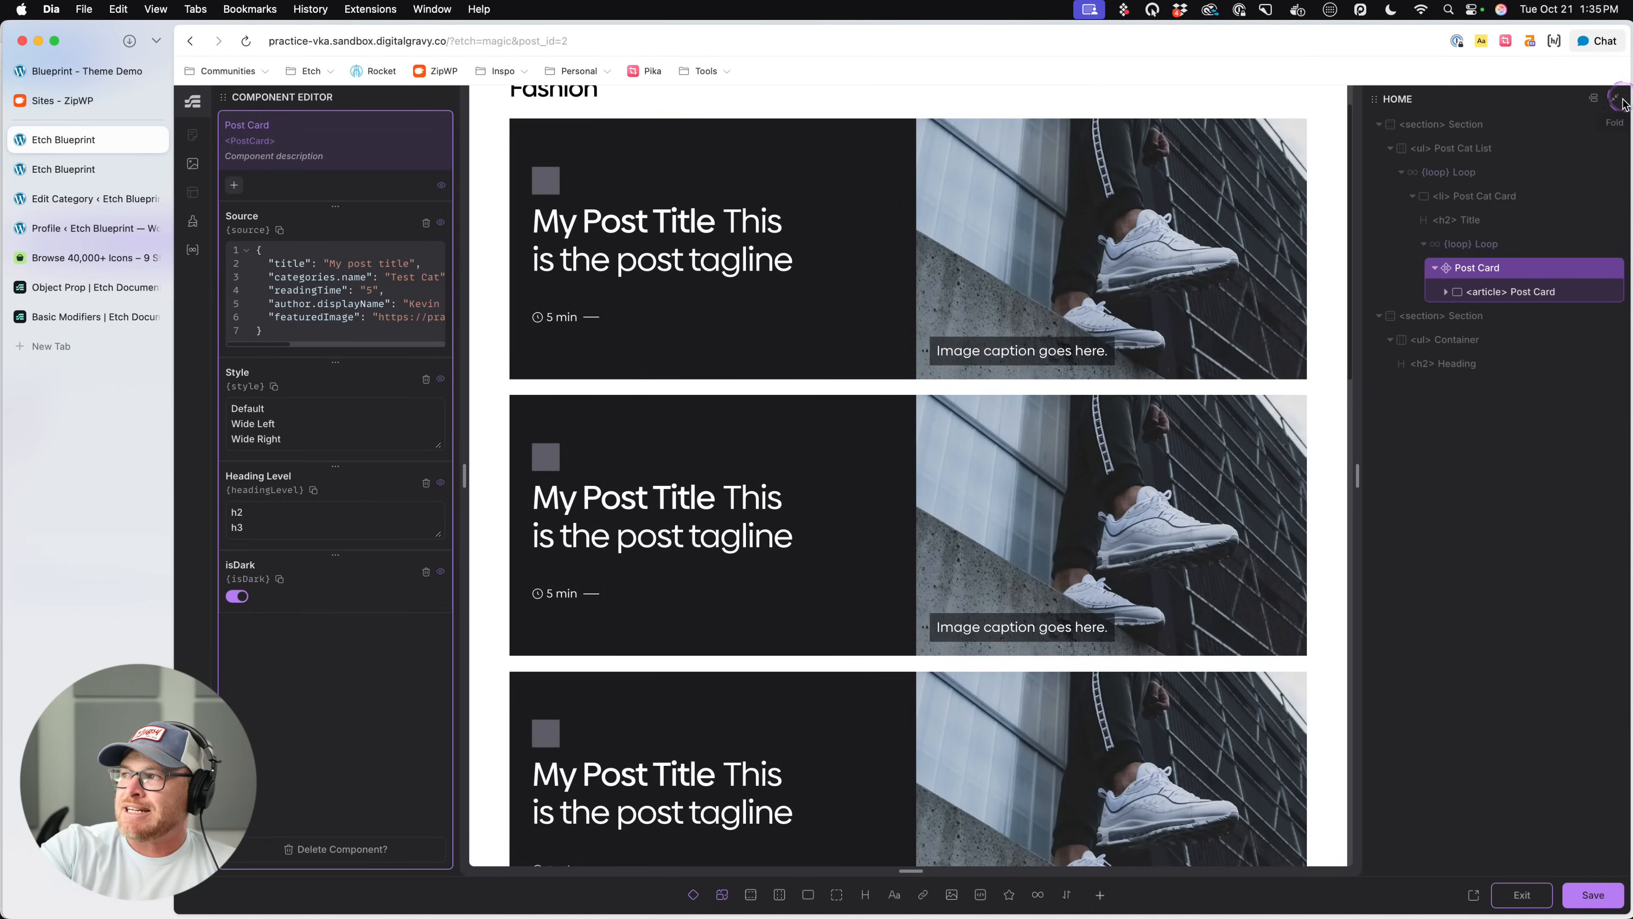
pyautogui.click(1545, 293)
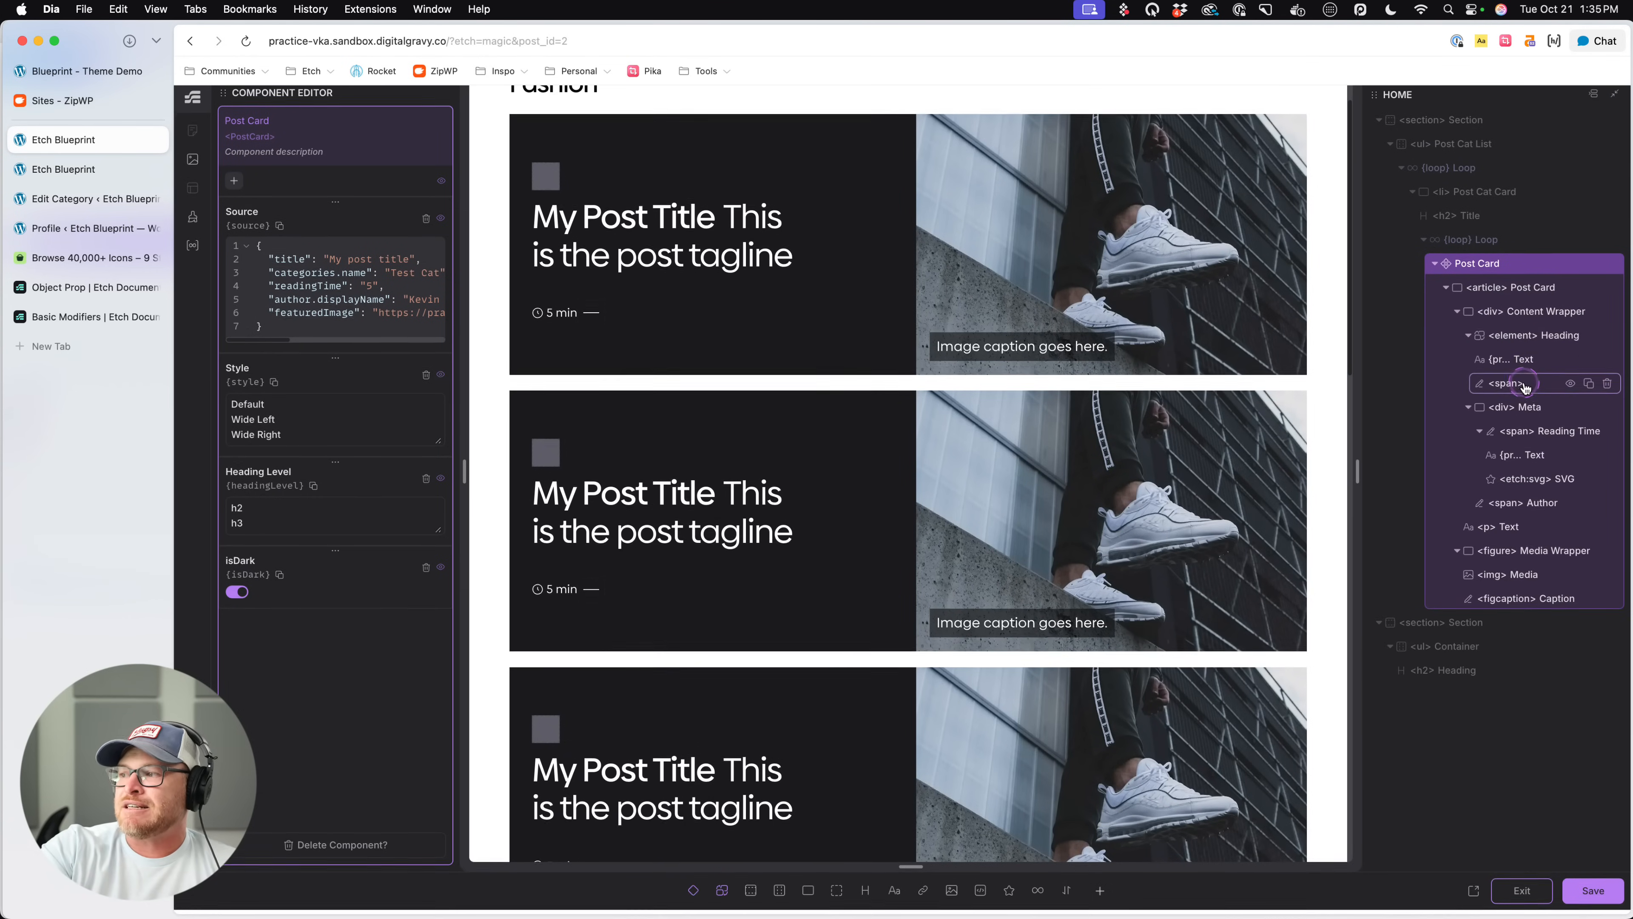
pyautogui.click(1529, 414)
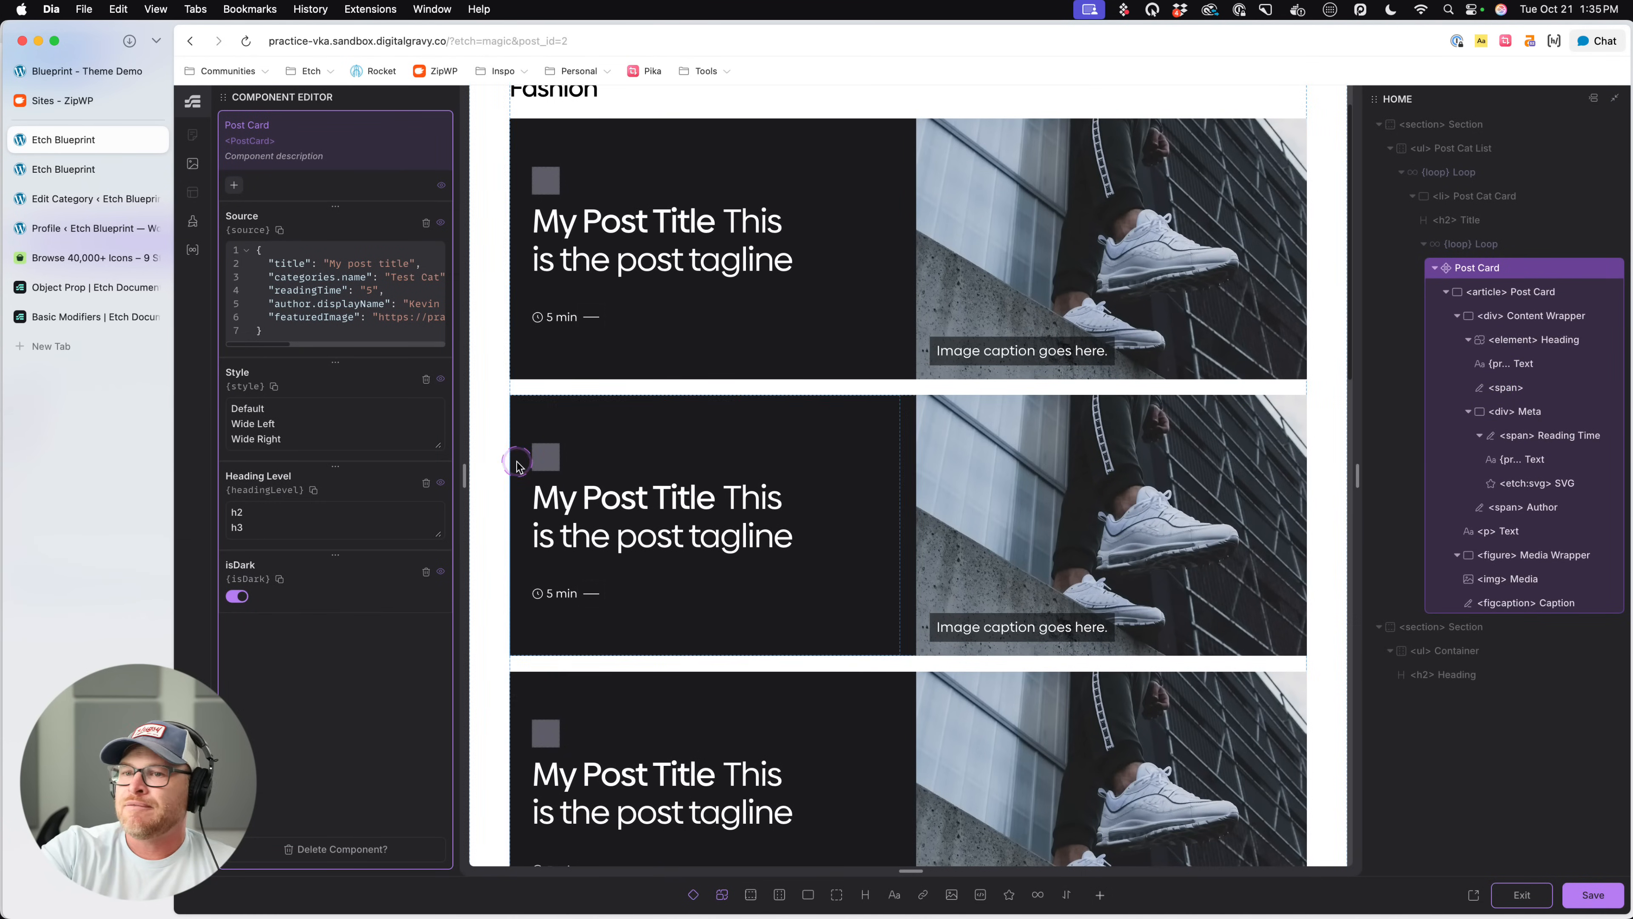
# - Add a boolean property named Has Caption to the Post Card component and turn its default off
pyautogui.click(234, 185)
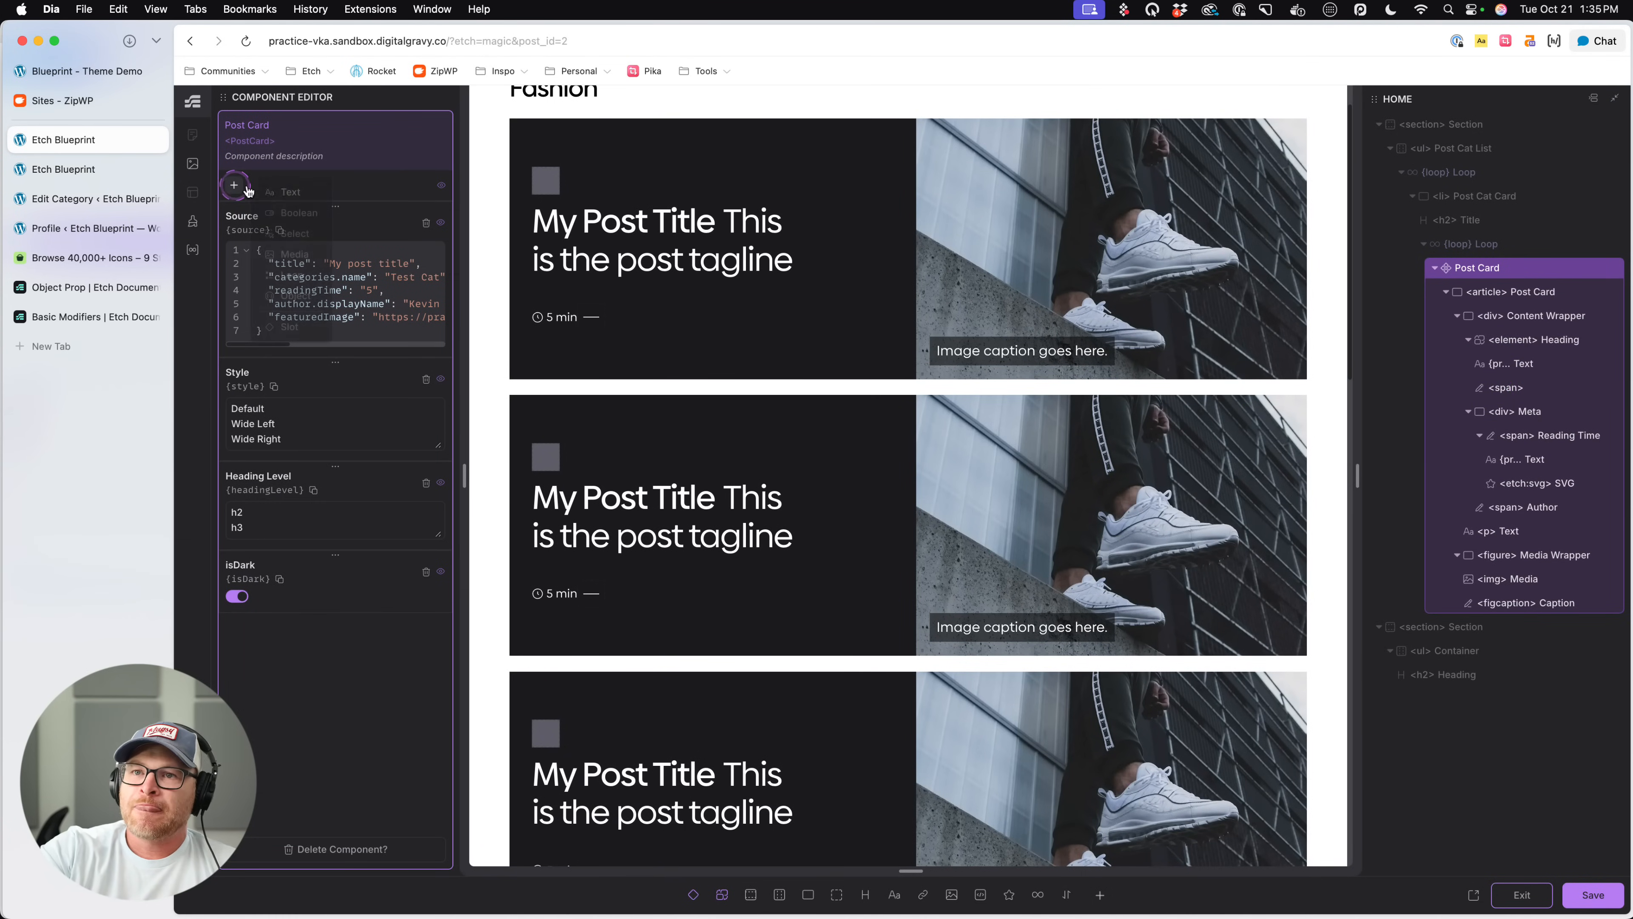
pyautogui.click(297, 213)
pyautogui.doubleClick(255, 629)
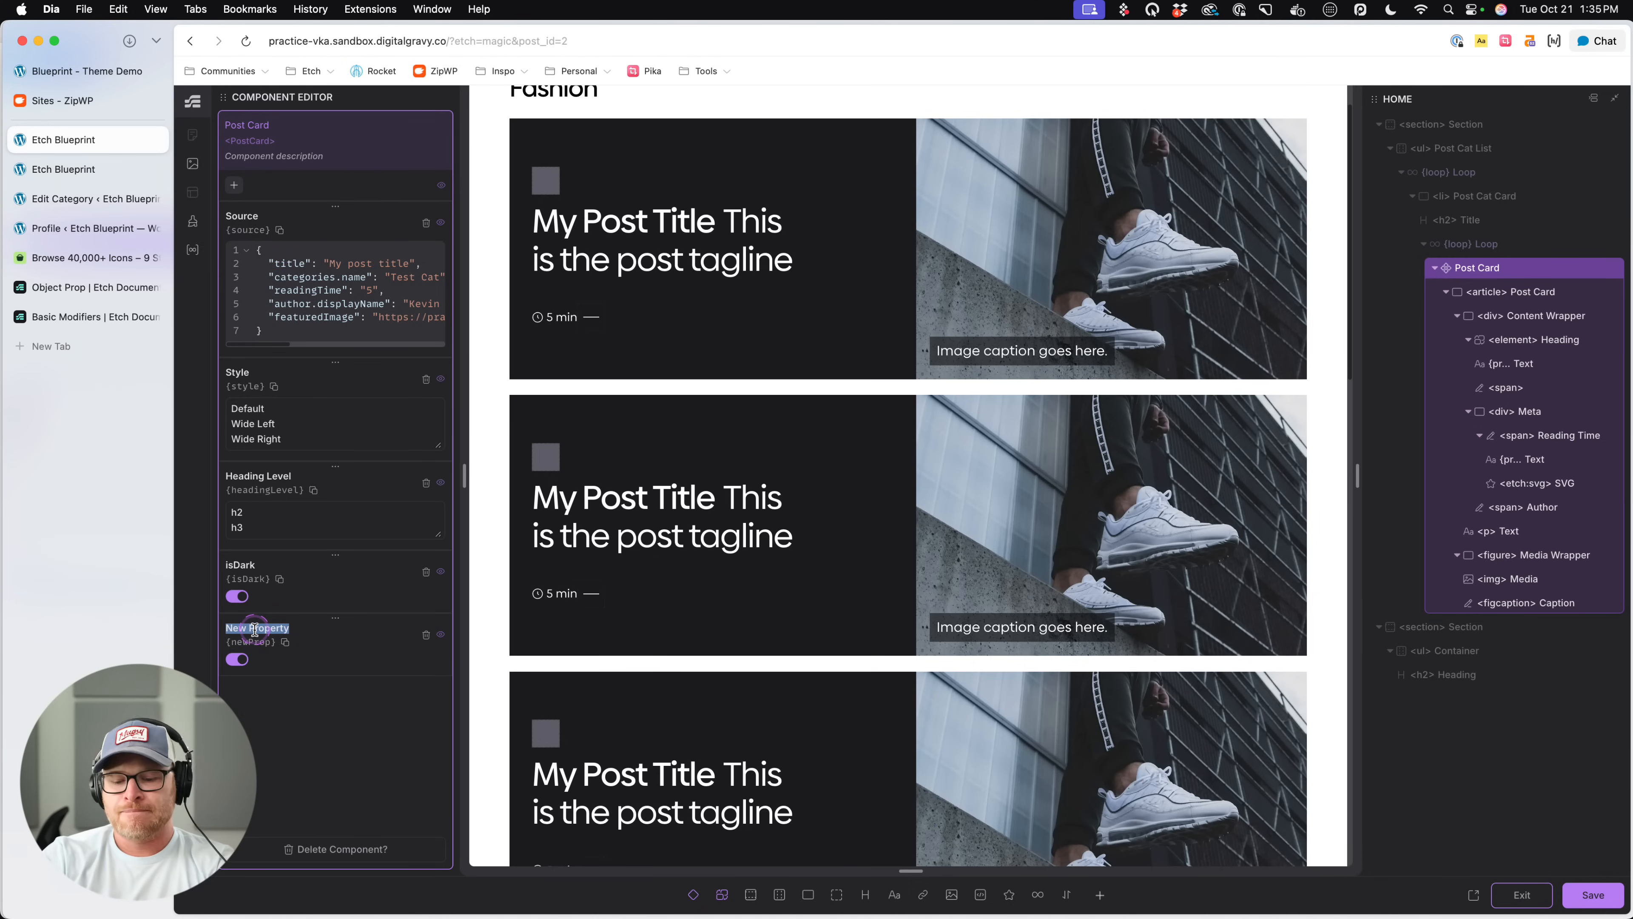
pyautogui.write('Has')
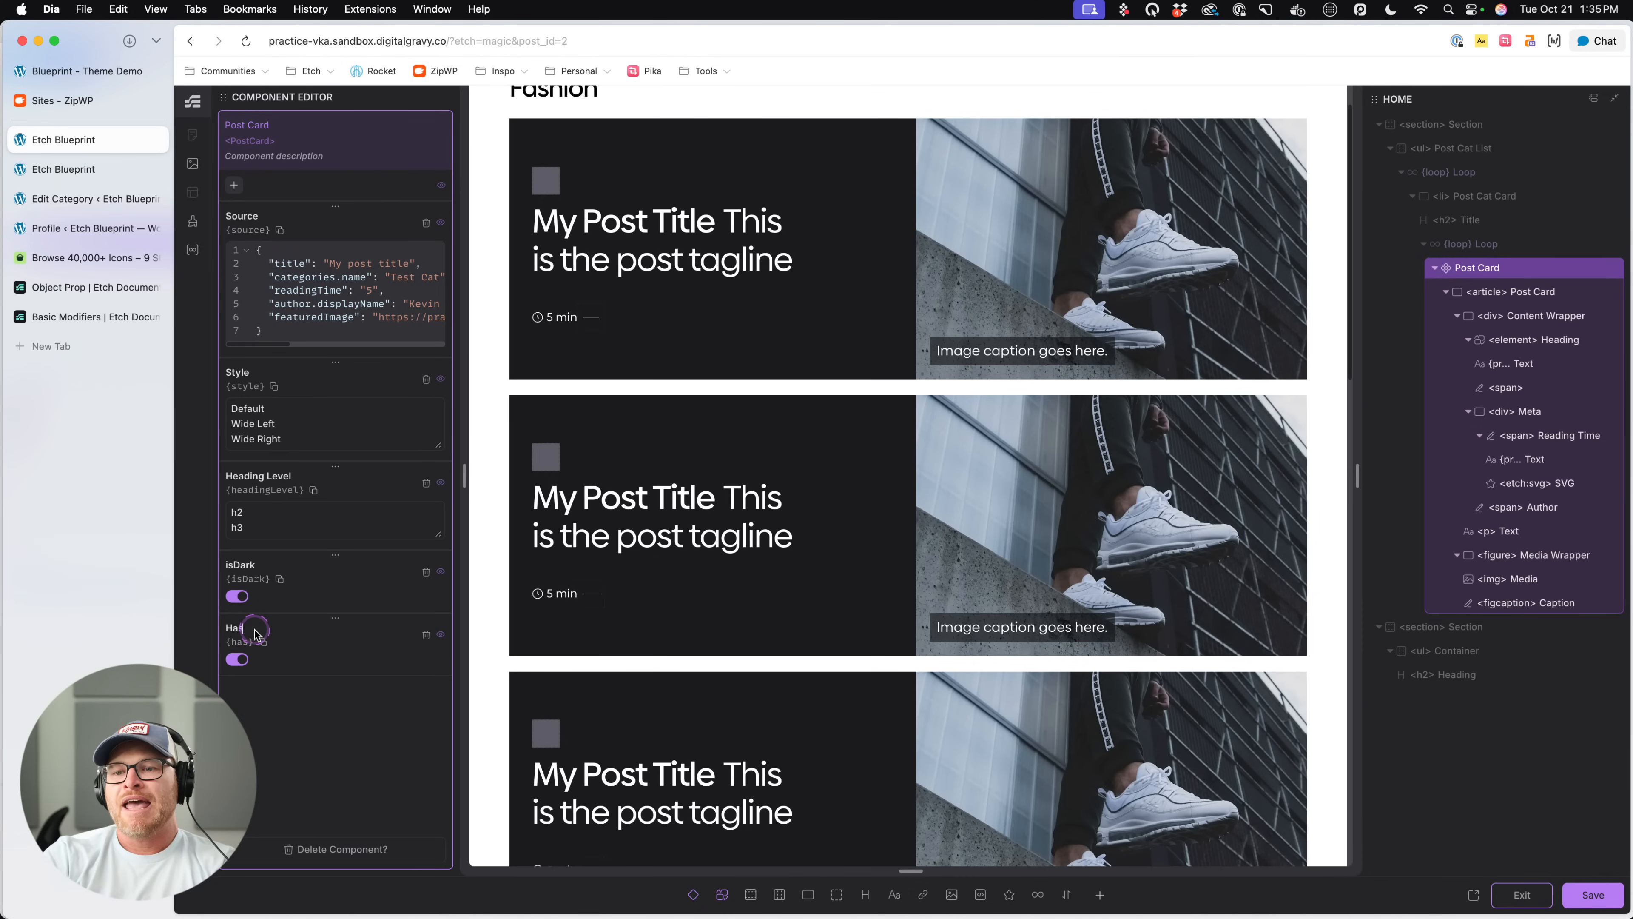
pyautogui.write(' Caption')
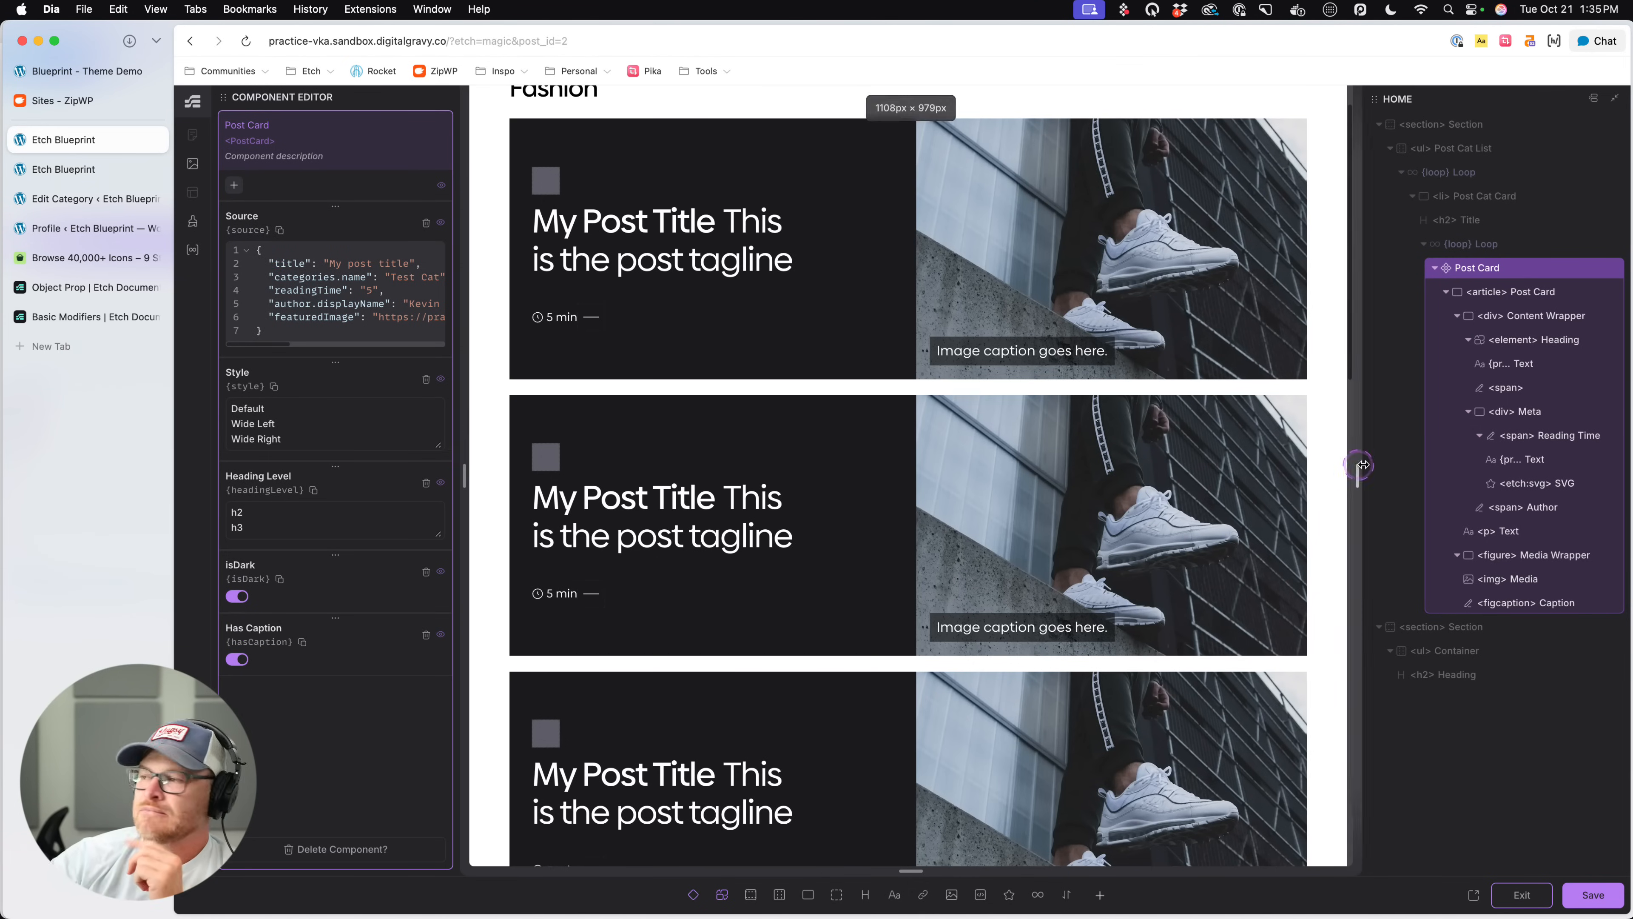
pyautogui.click(236, 659)
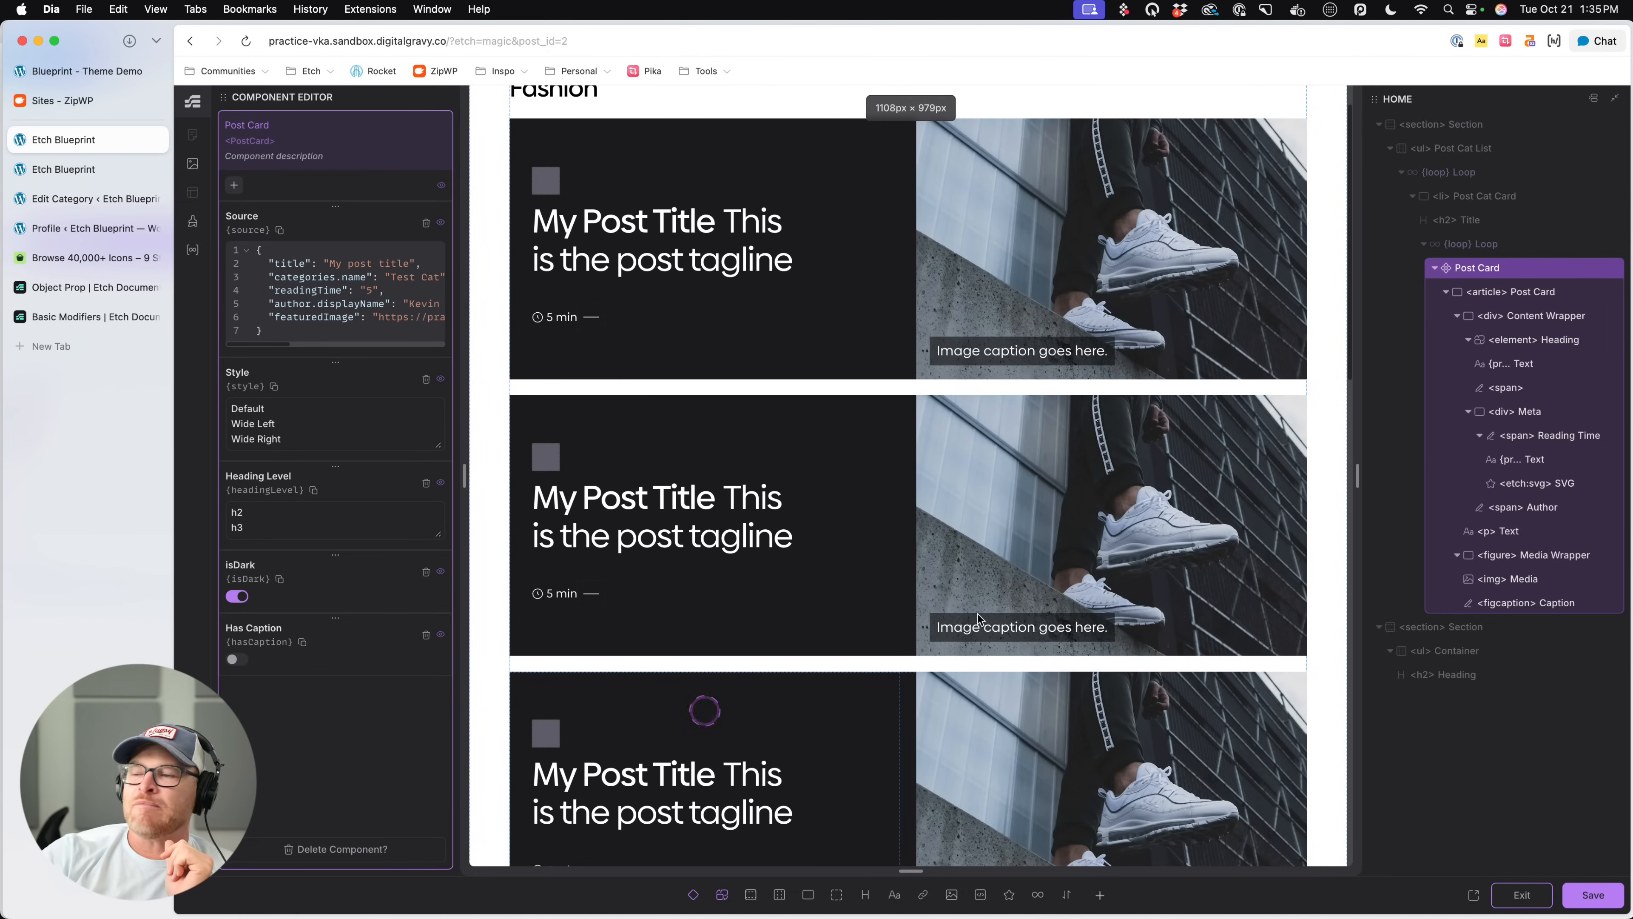
# - Wrap the figcaption Caption in a condition set to props.hasCaption, then save and exit the component
pyautogui.click(1535, 602)
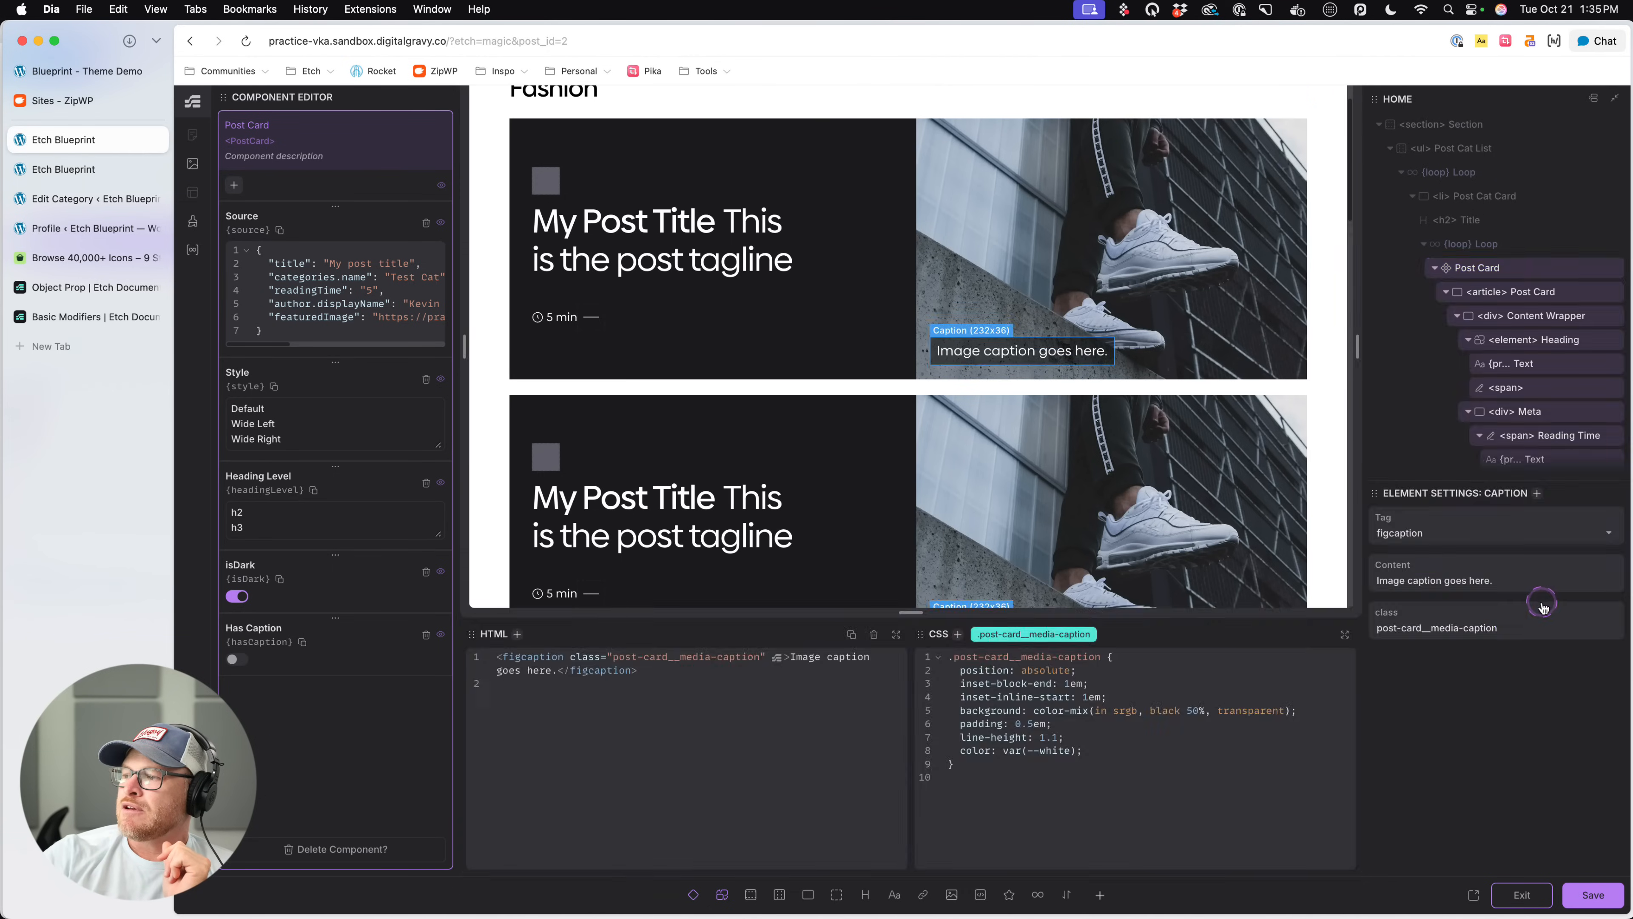
pyautogui.scroll(-4, 1517, 448)
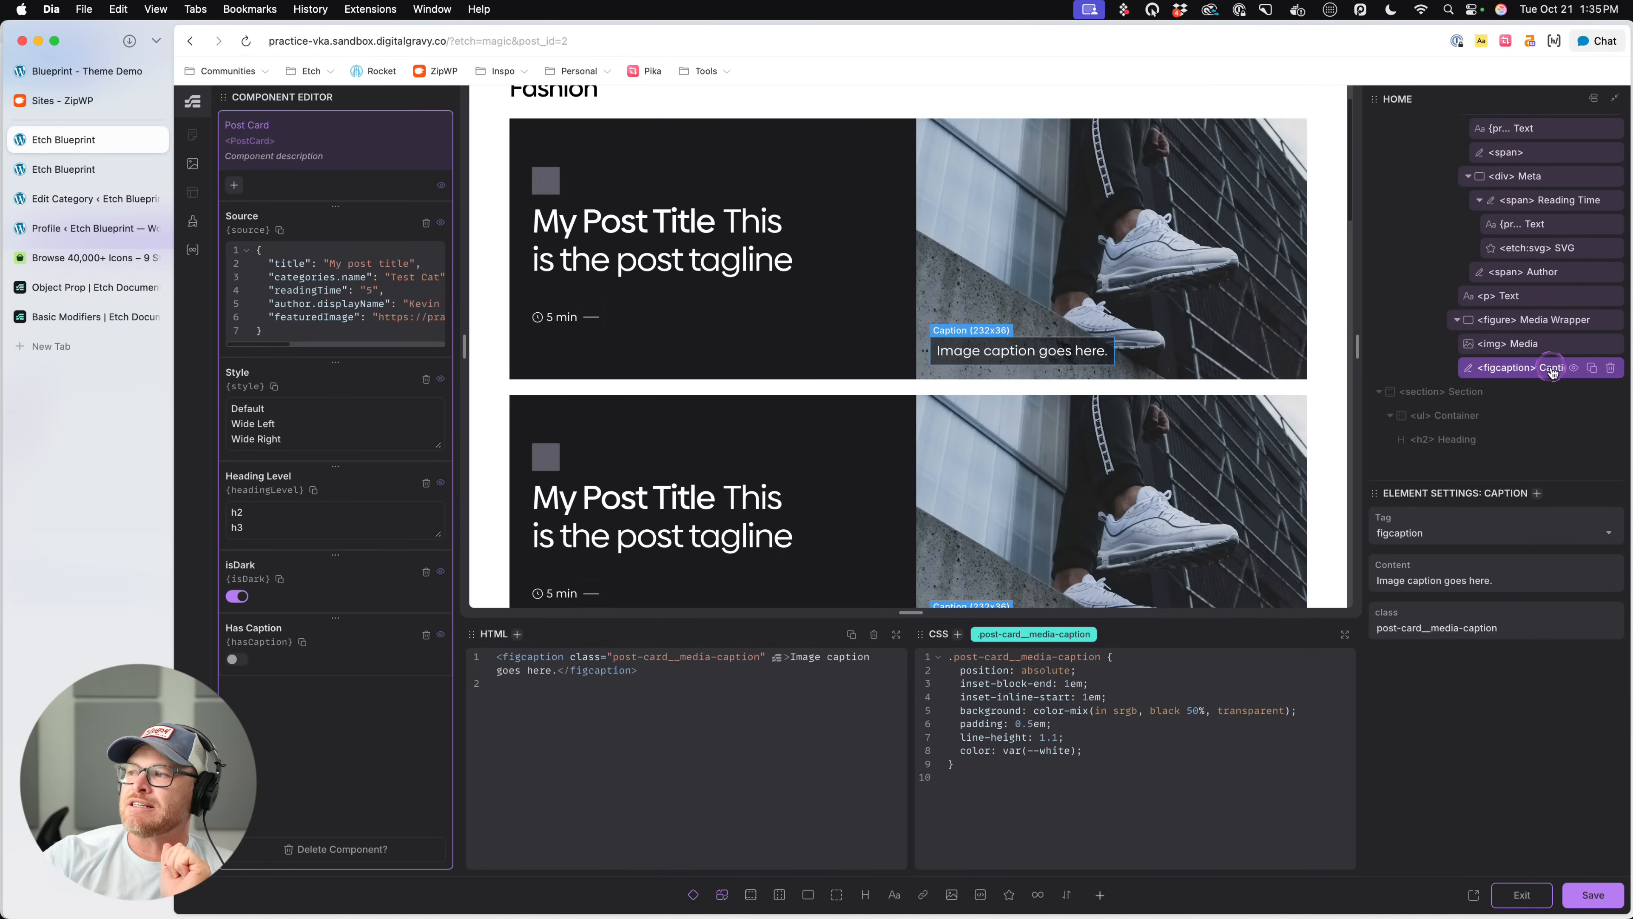
pyautogui.rightClick(1534, 375)
pyautogui.click(1434, 495)
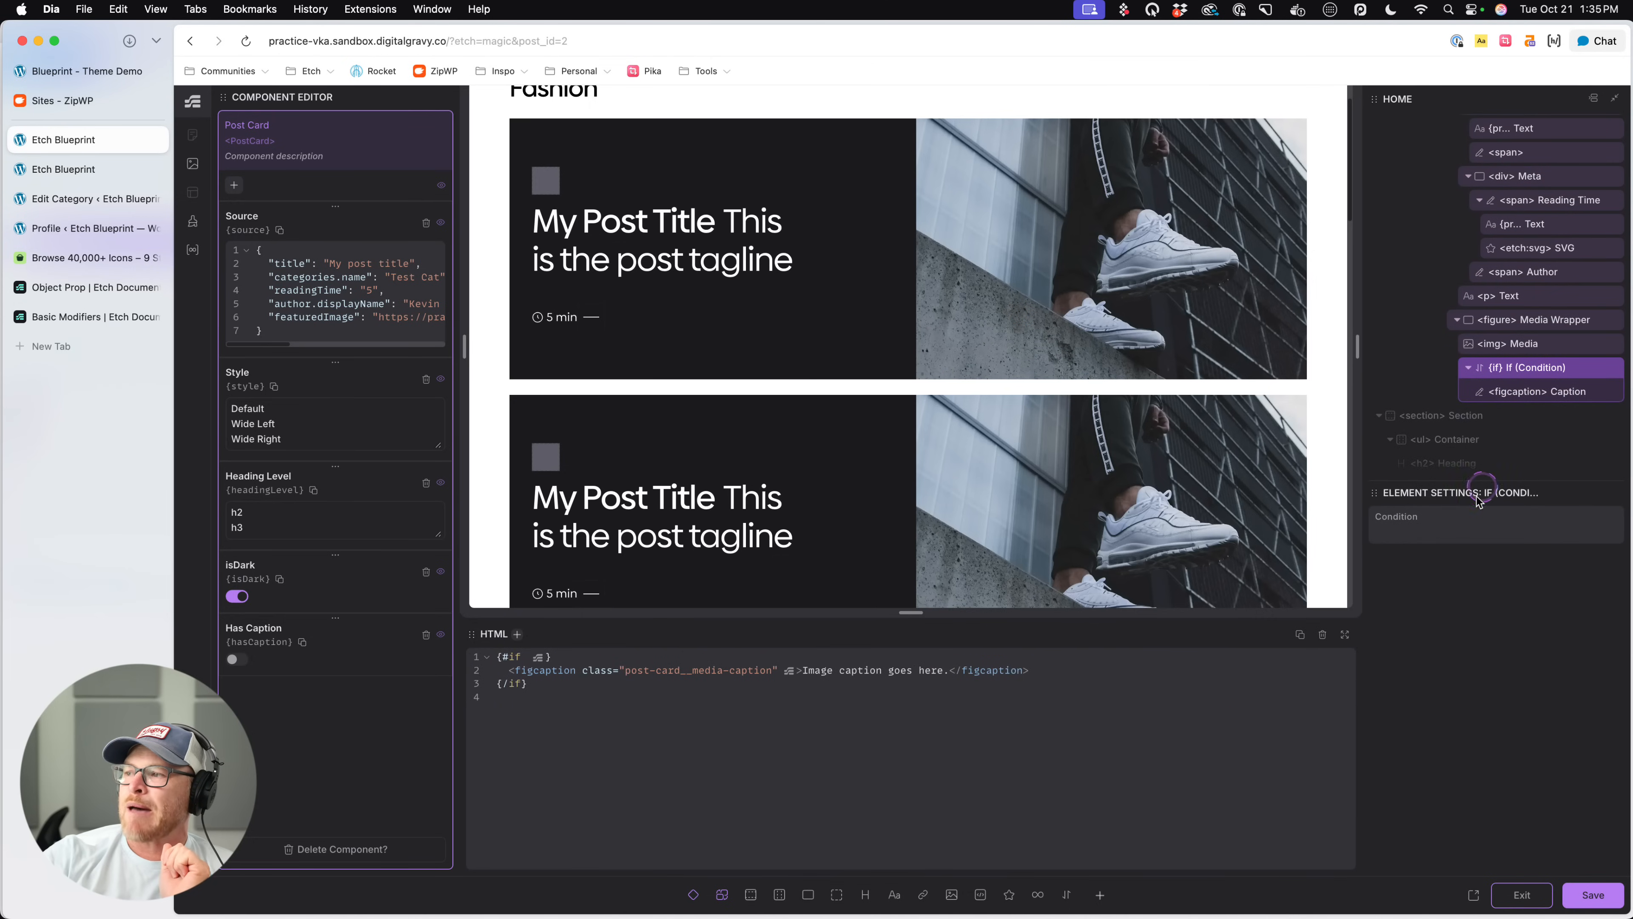
pyautogui.click(1440, 535)
pyautogui.write('props.')
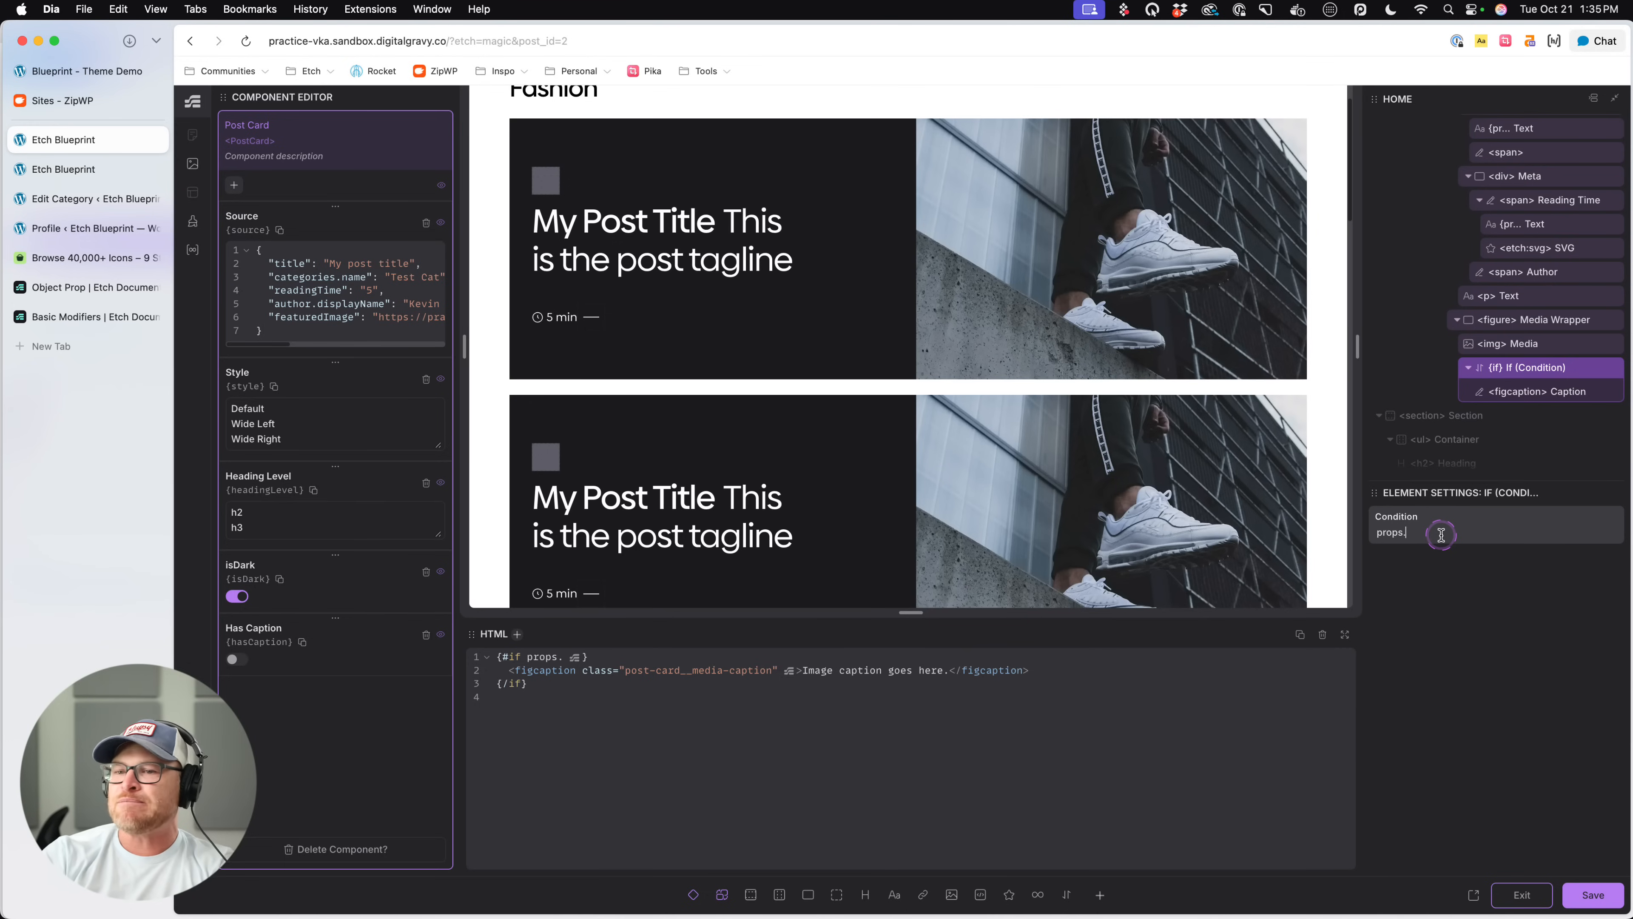
pyautogui.write('hasCaption')
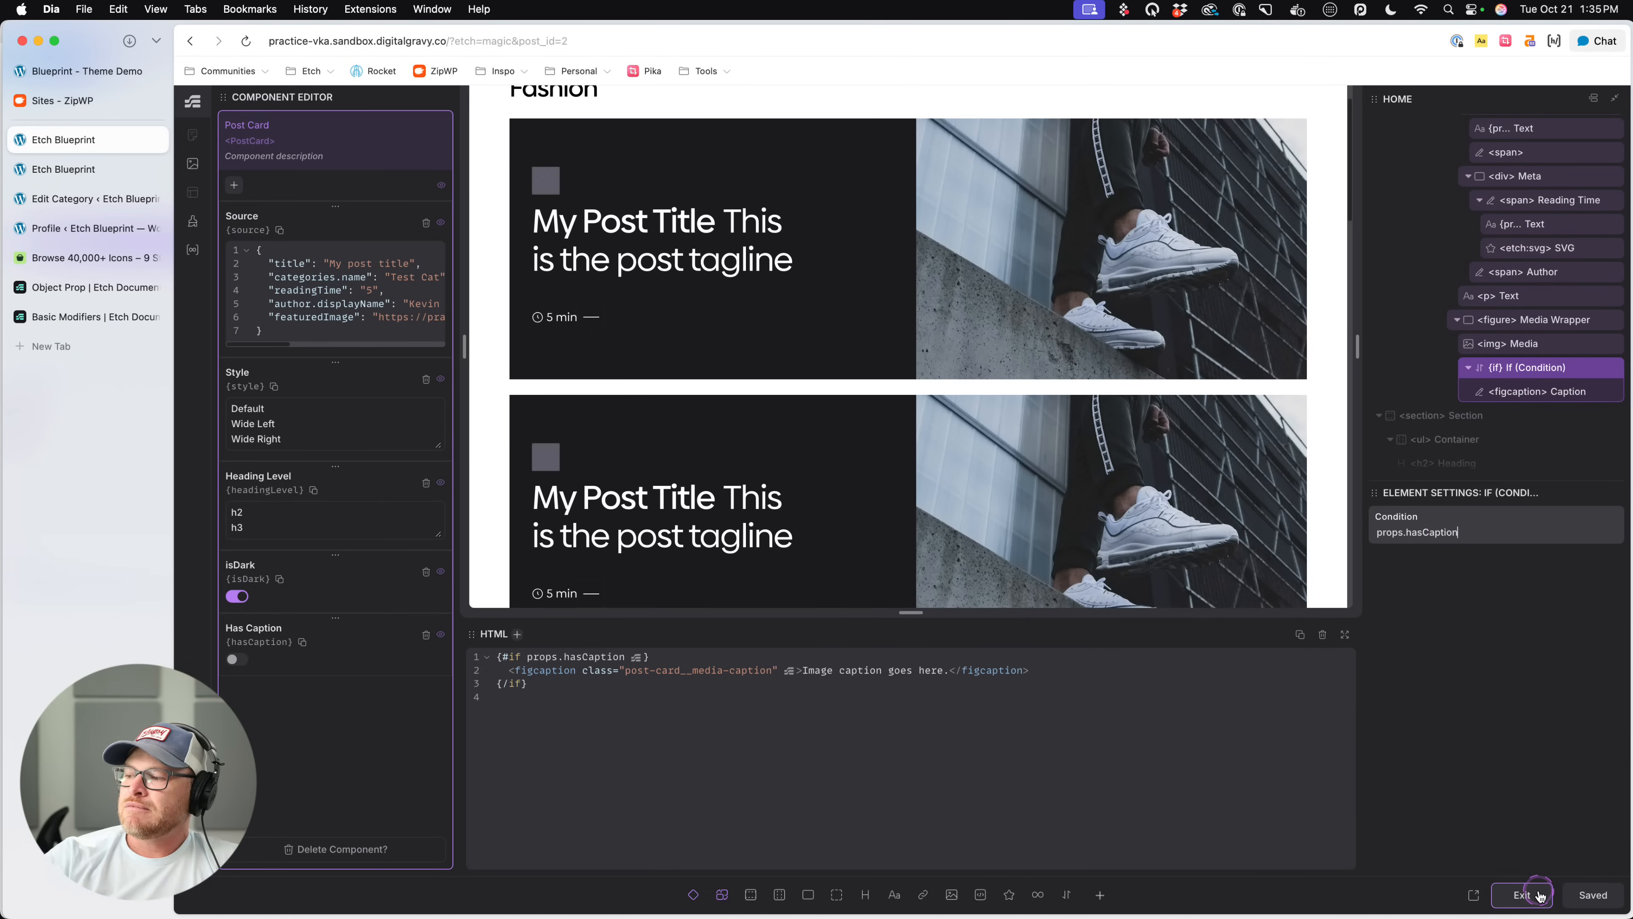
pyautogui.click(1522, 895)
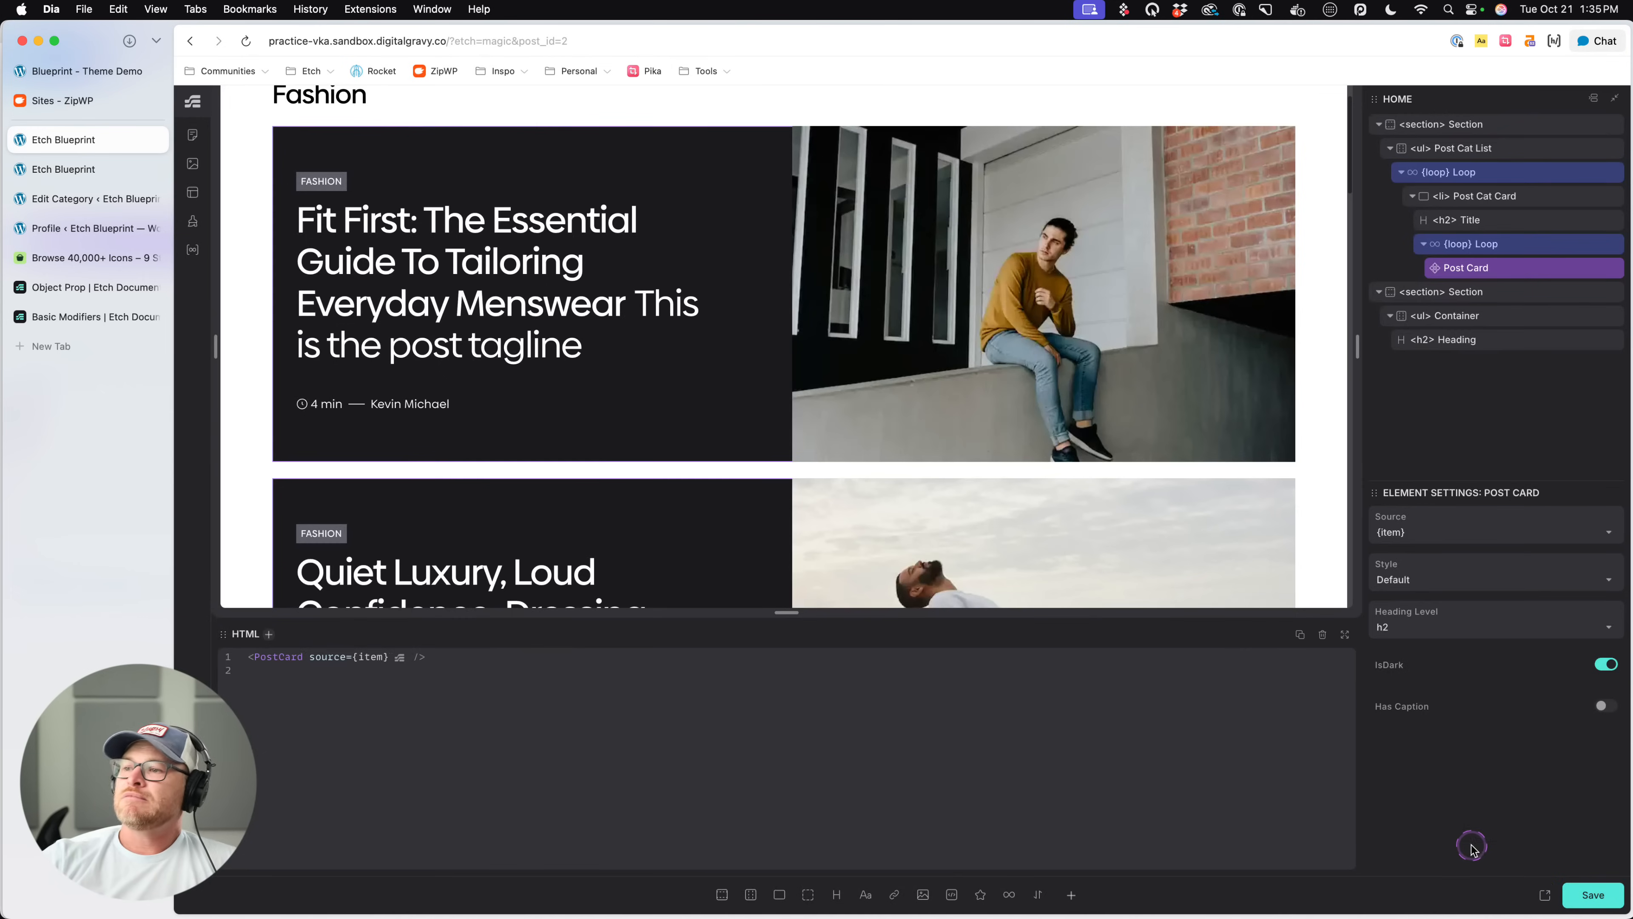
# - Test the Post Card's Has Caption setting by switching it on and off repeatedly, leaving it on
pyautogui.click(1607, 705)
pyautogui.click(1607, 705)
pyautogui.click(1608, 706)
pyautogui.click(1608, 705)
pyautogui.click(1607, 706)
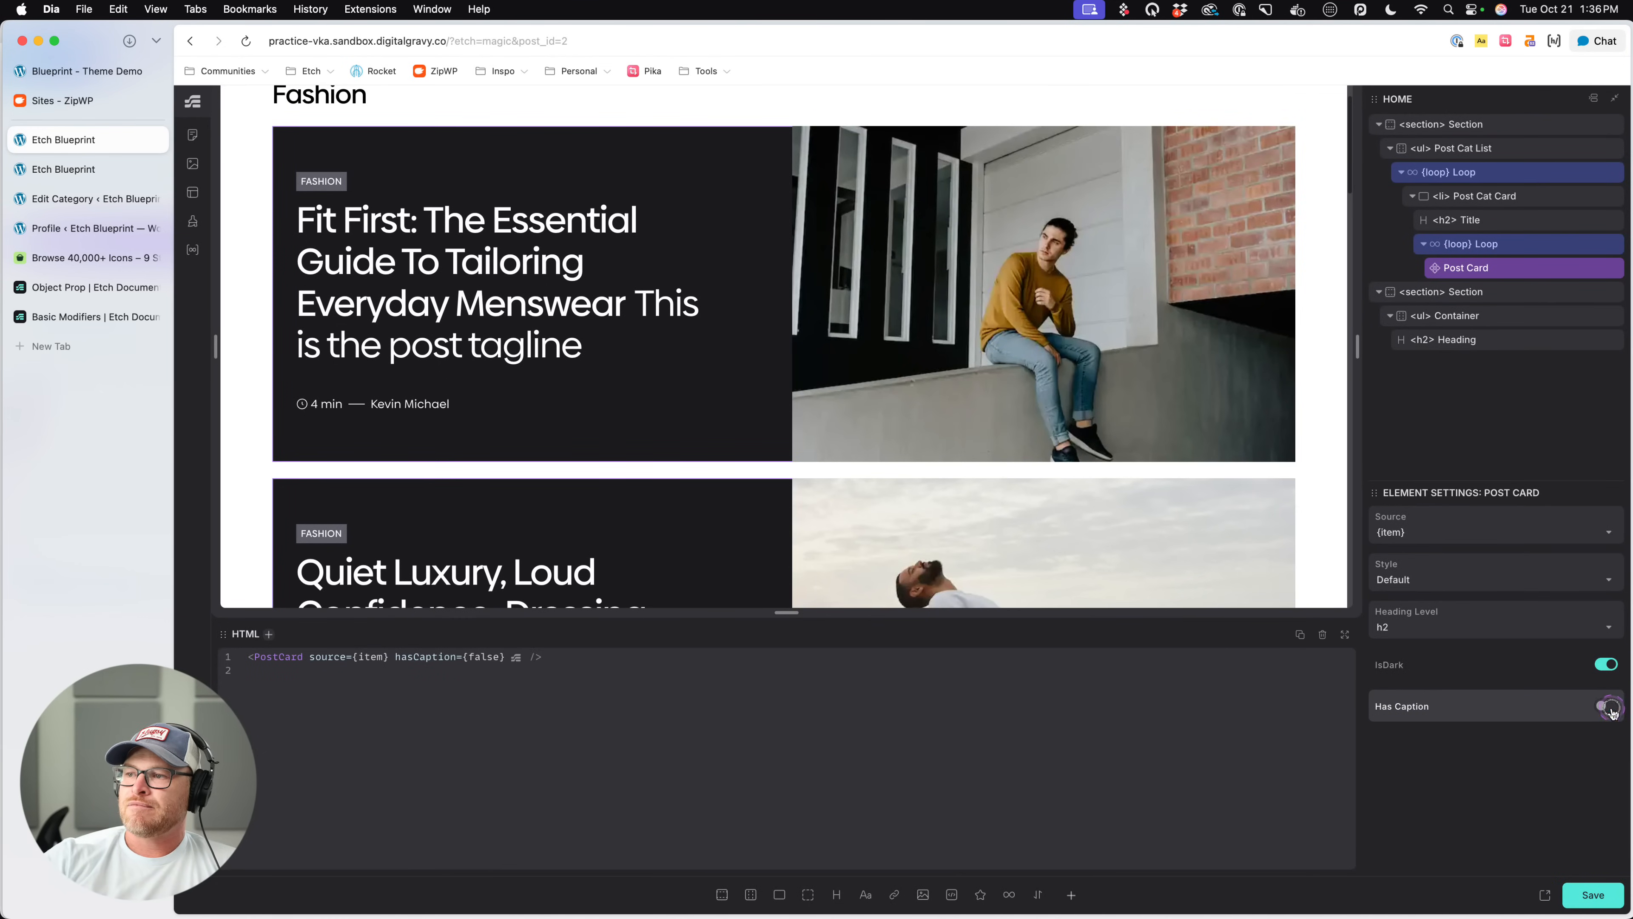
pyautogui.click(1607, 705)
pyautogui.click(1611, 709)
pyautogui.click(1611, 709)
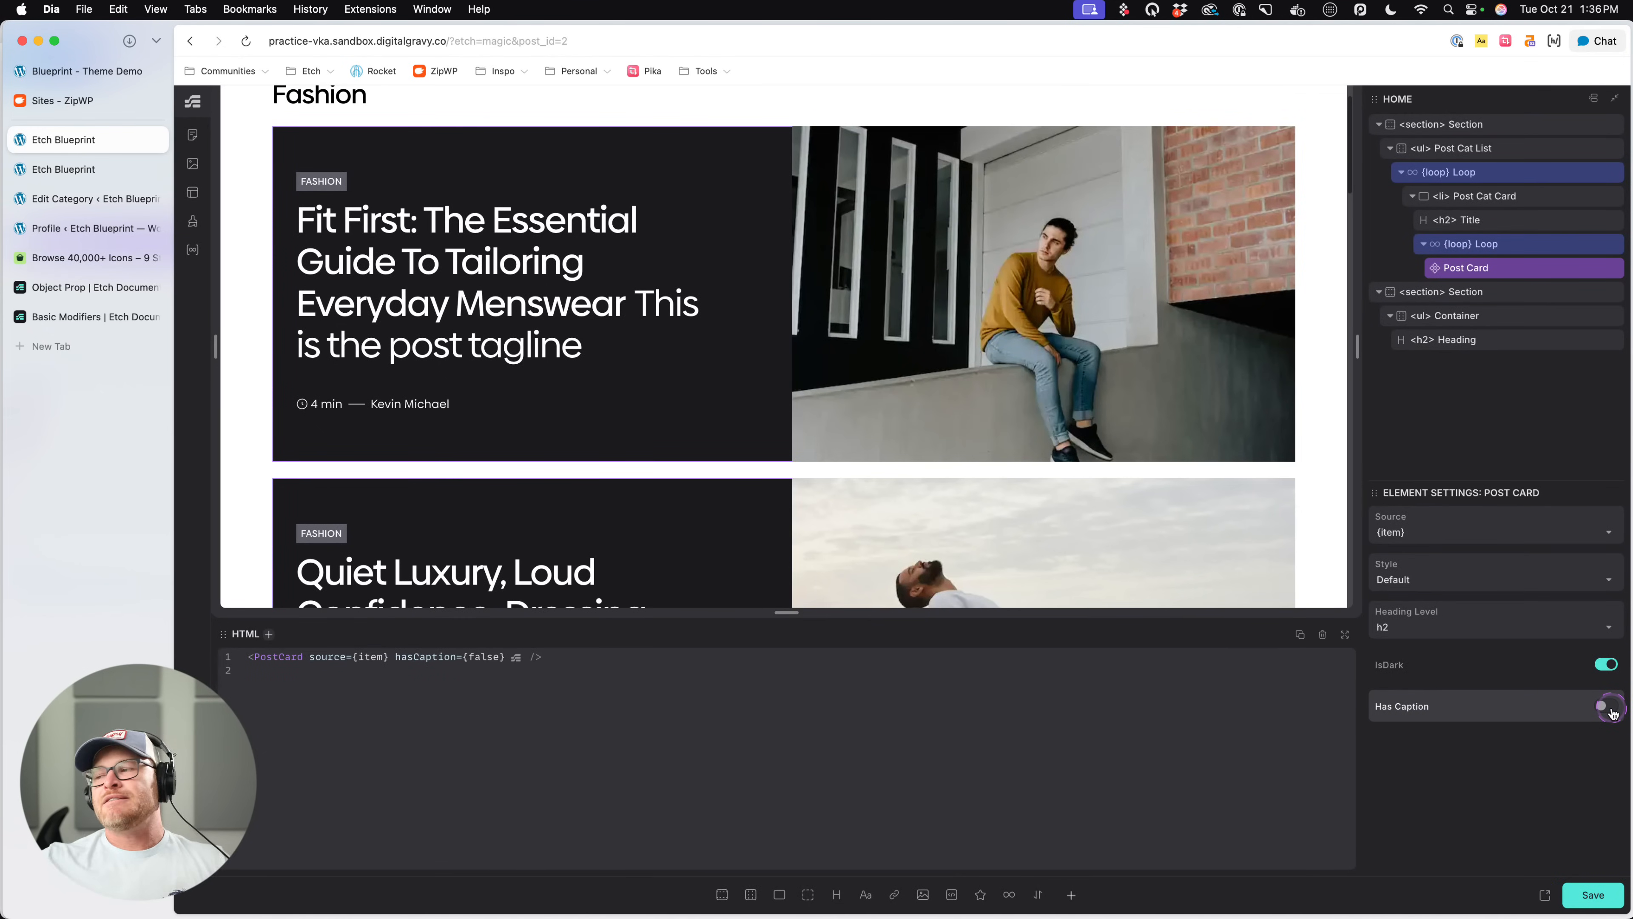
pyautogui.click(1610, 709)
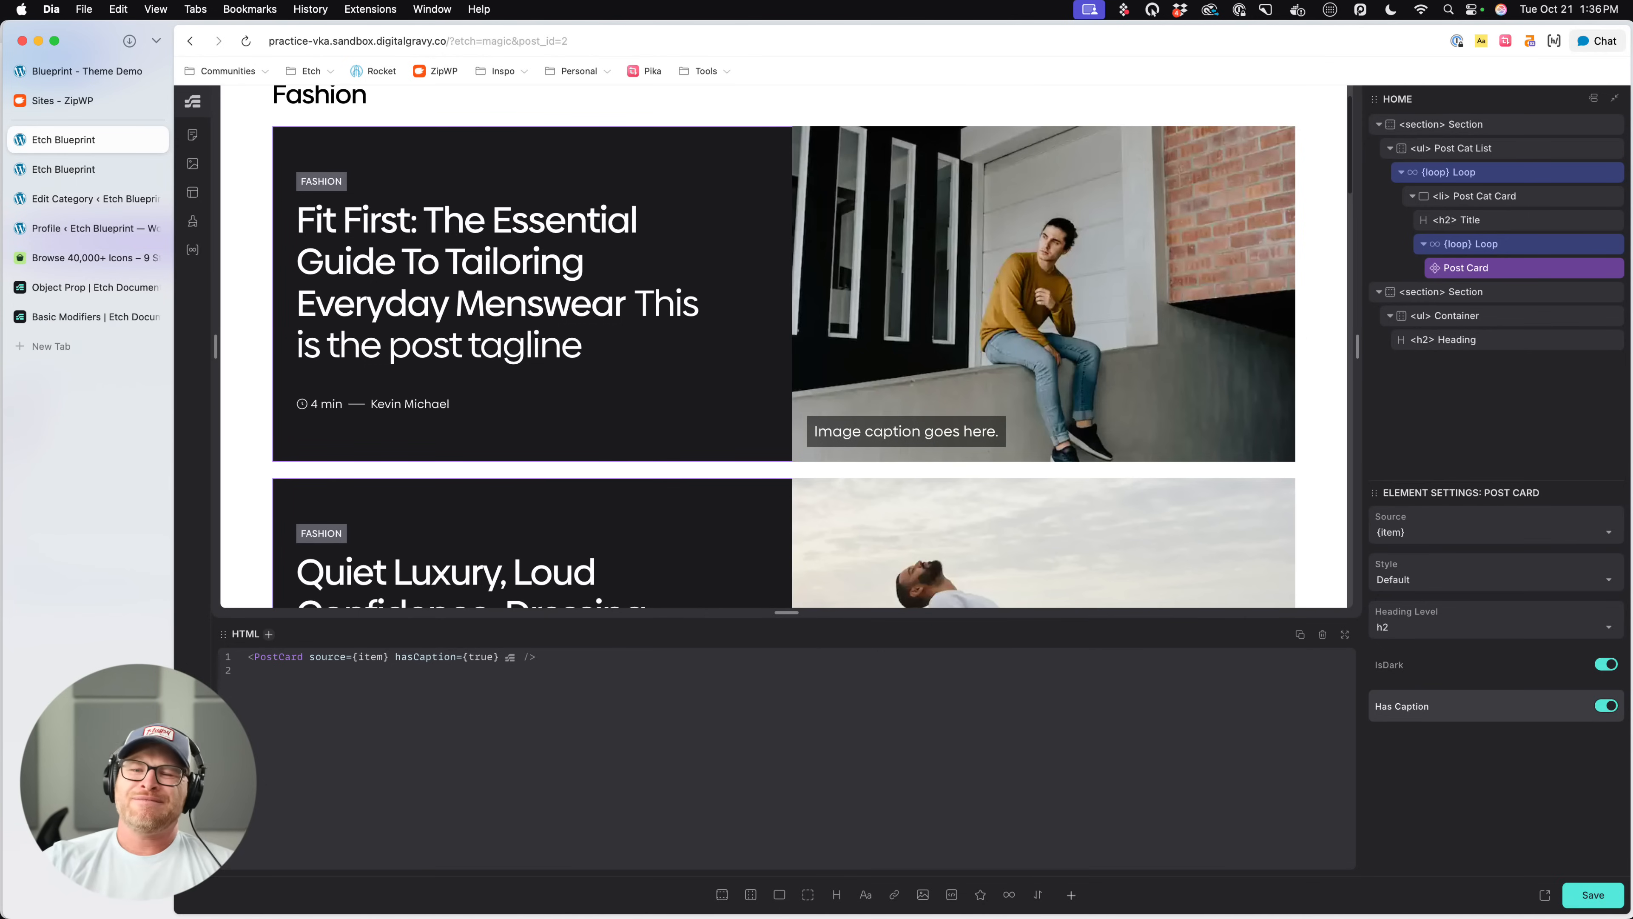
# - Open the Home page in the WordPress block editor and look over its category post lists
pyautogui.click(192, 859)
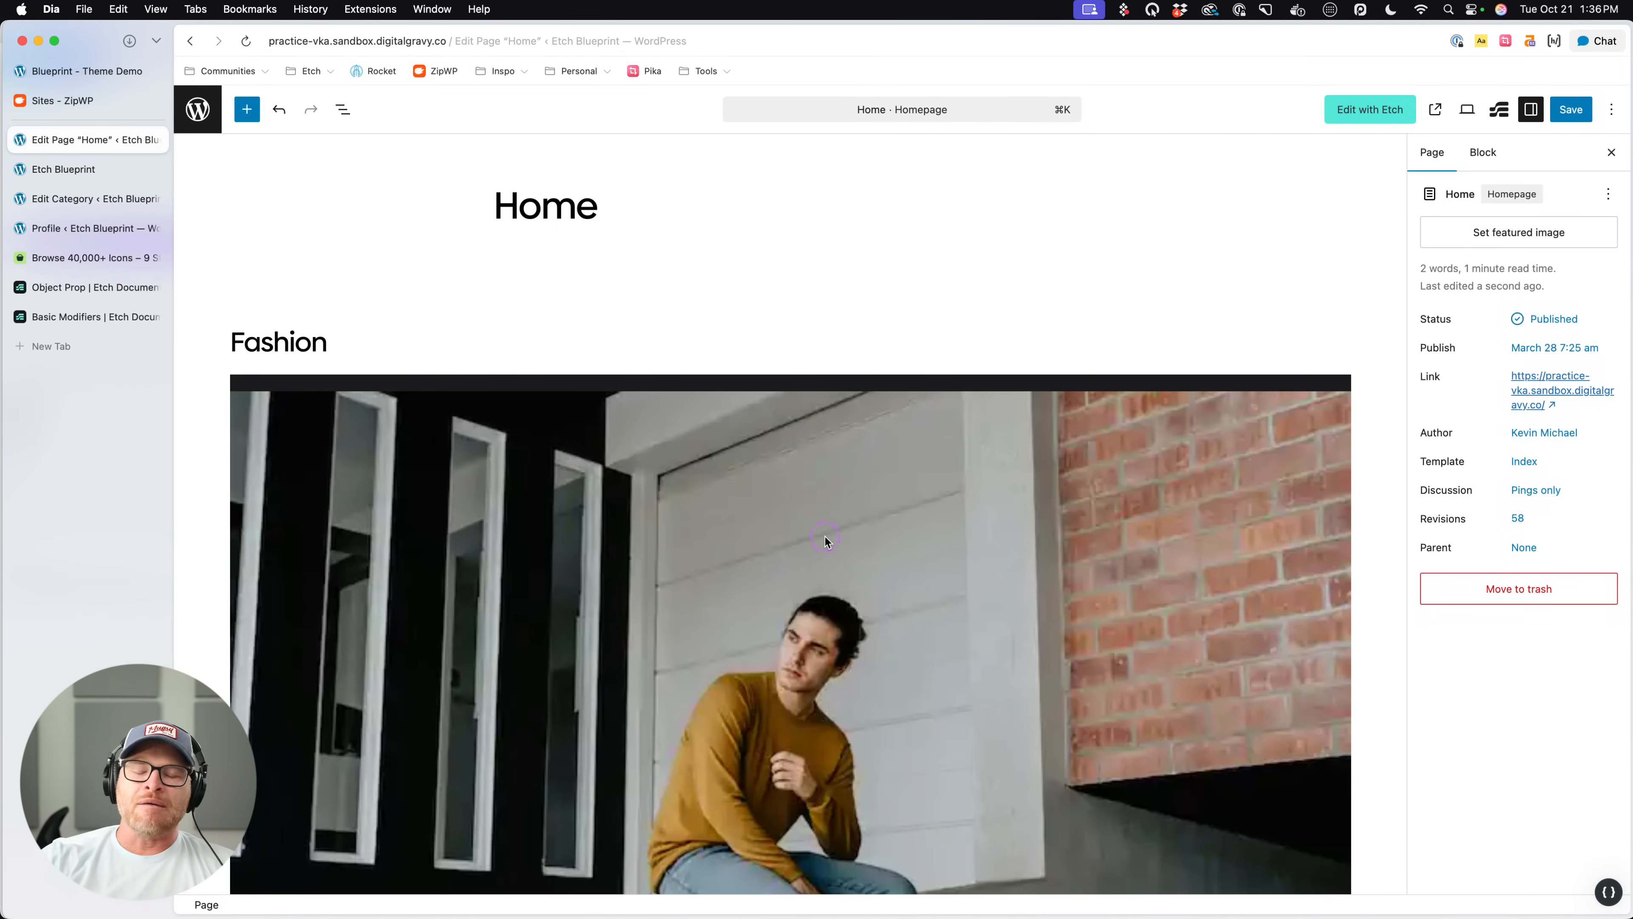
pyautogui.scroll(-10, 824, 541)
pyautogui.scroll(2, 824, 543)
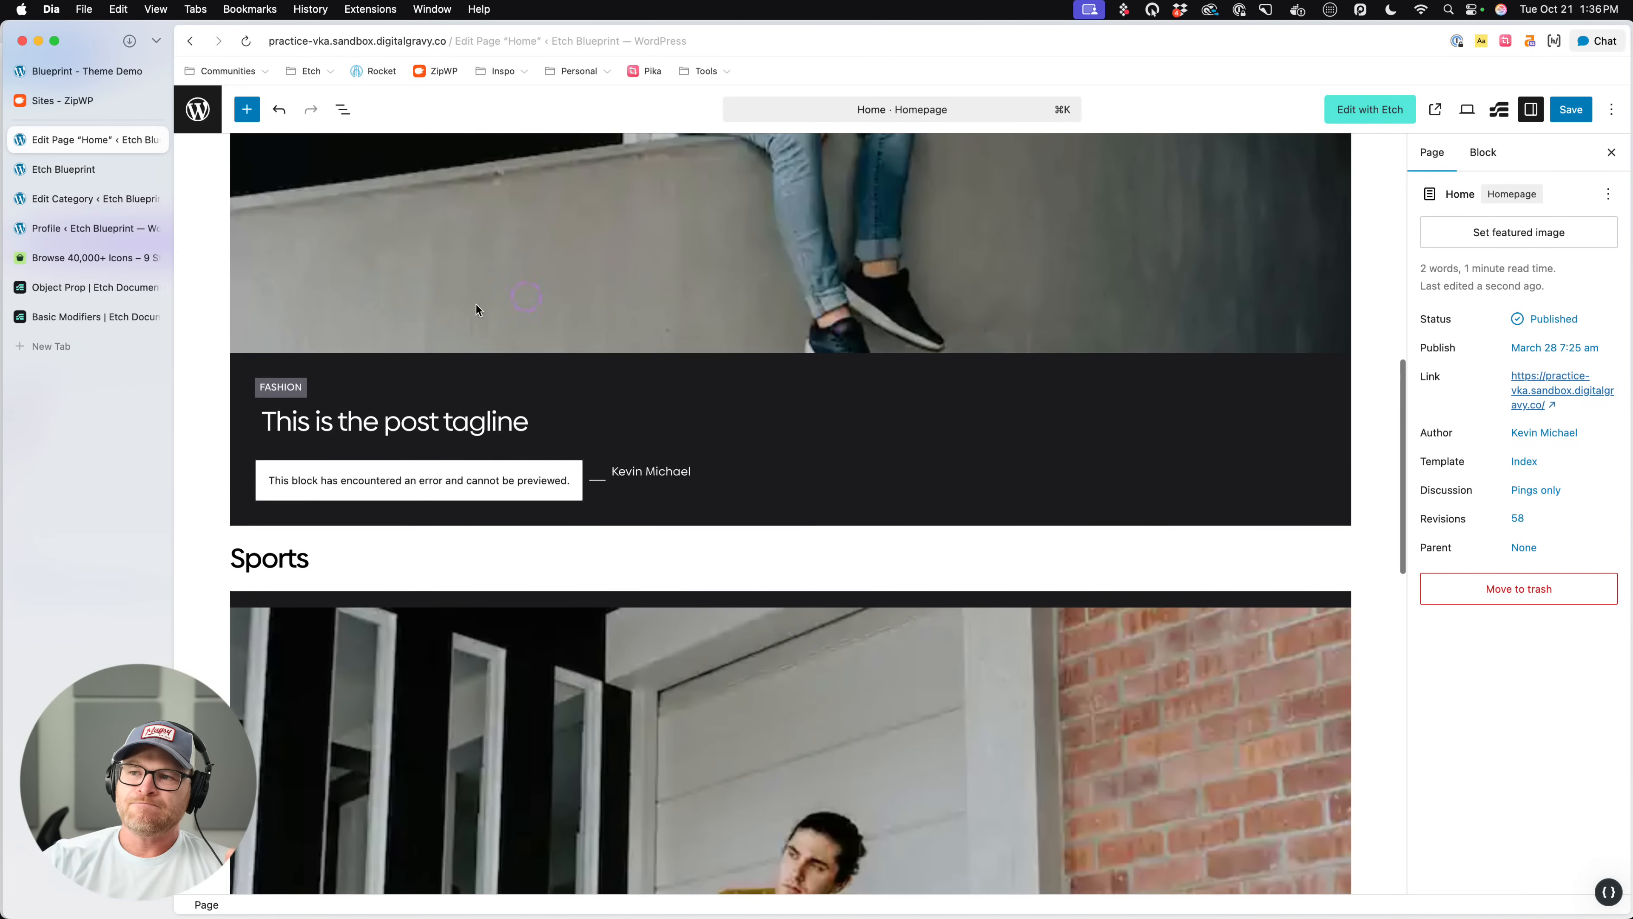
# - Show the page's block structure and select the Post Card nested in the first section's Post Cat Card loop
pyautogui.click(343, 109)
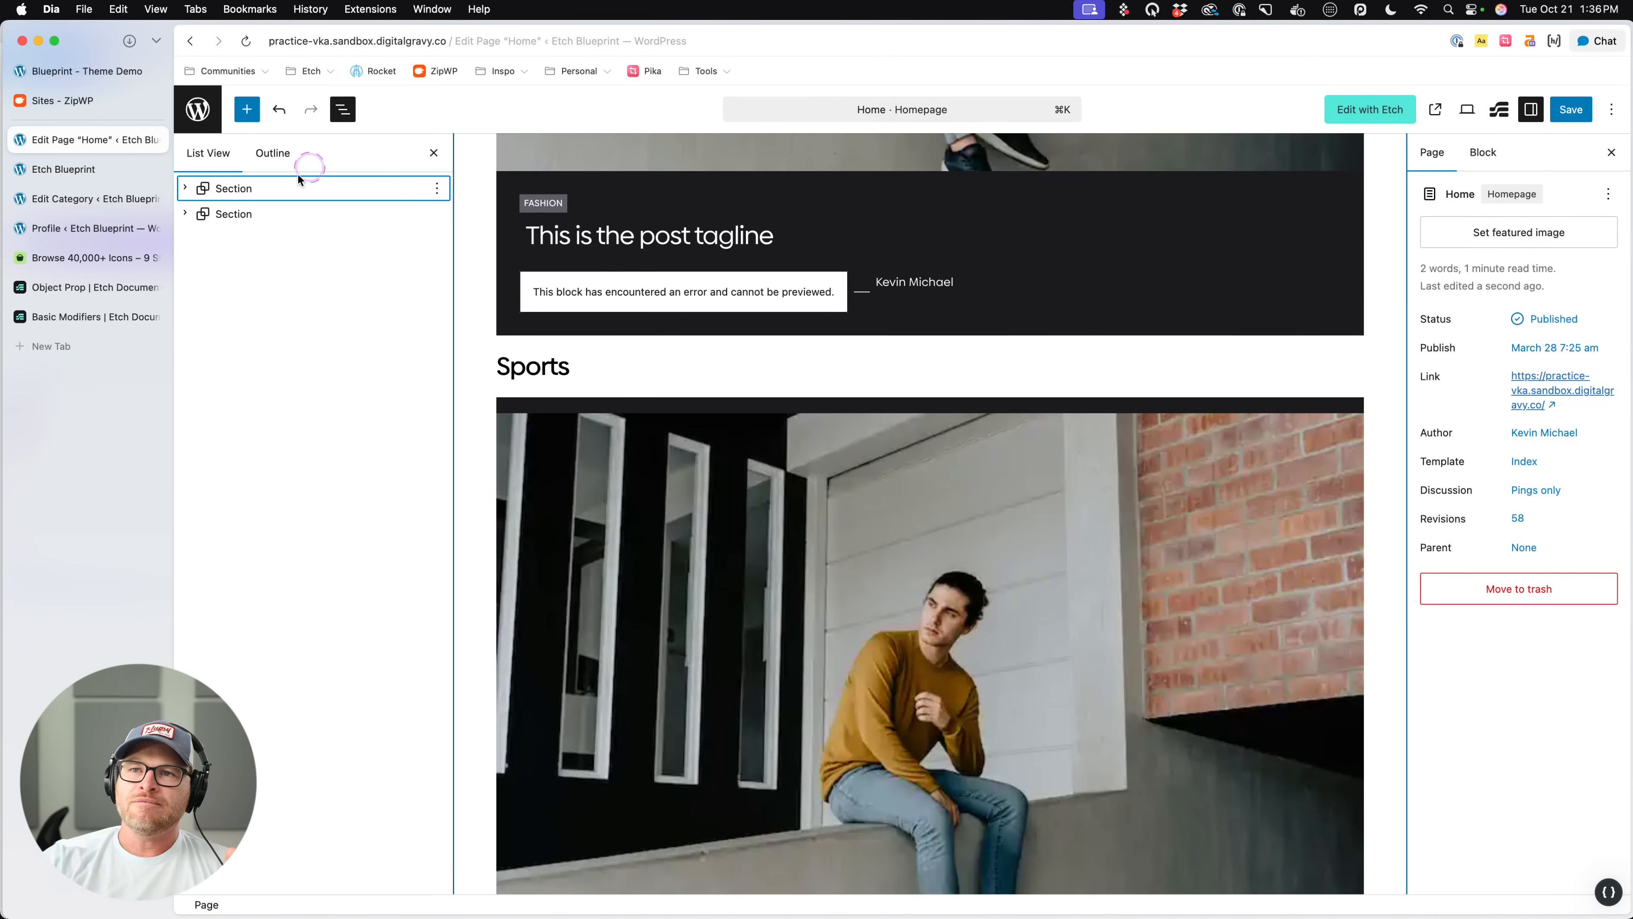
pyautogui.click(239, 190)
pyautogui.click(185, 187)
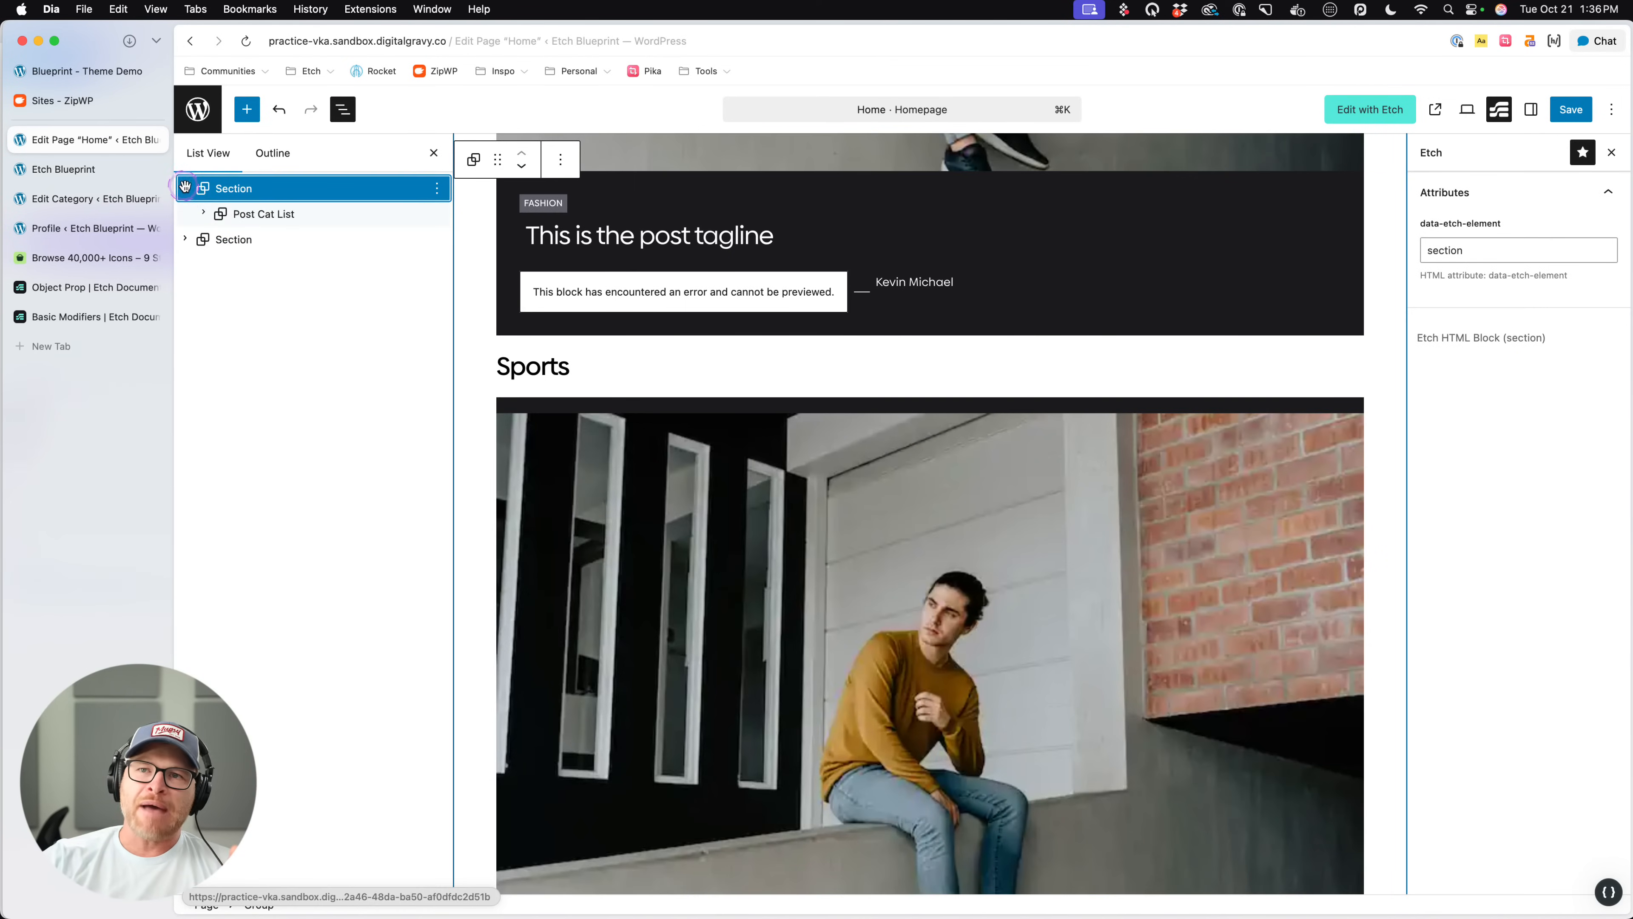
pyautogui.click(204, 213)
pyautogui.click(221, 239)
pyautogui.click(240, 264)
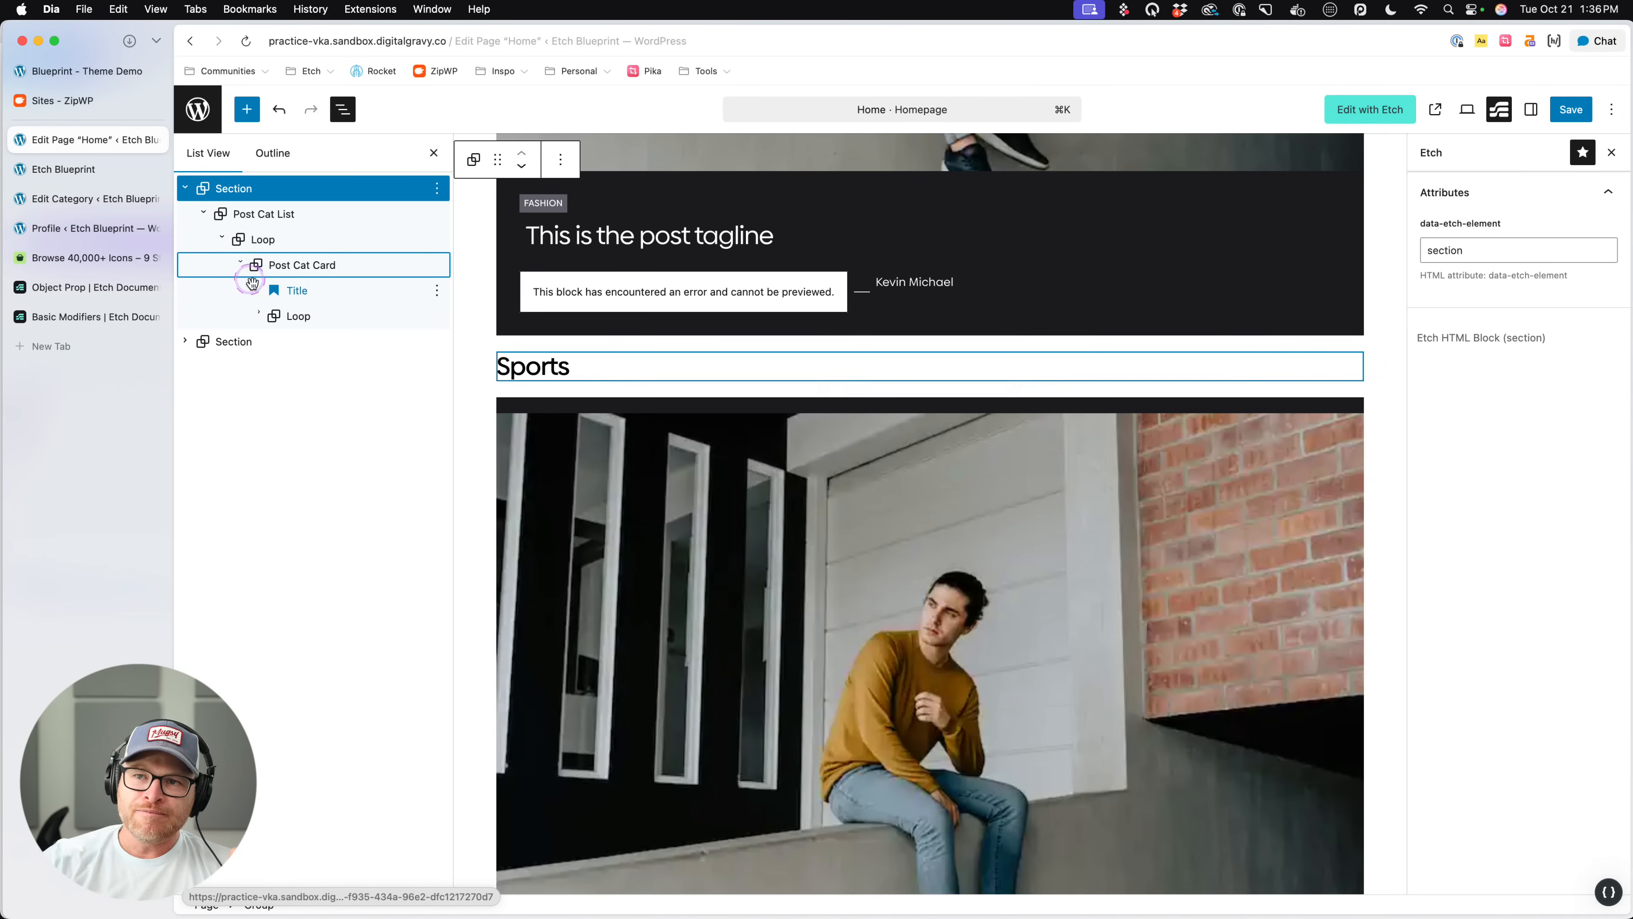
pyautogui.click(260, 315)
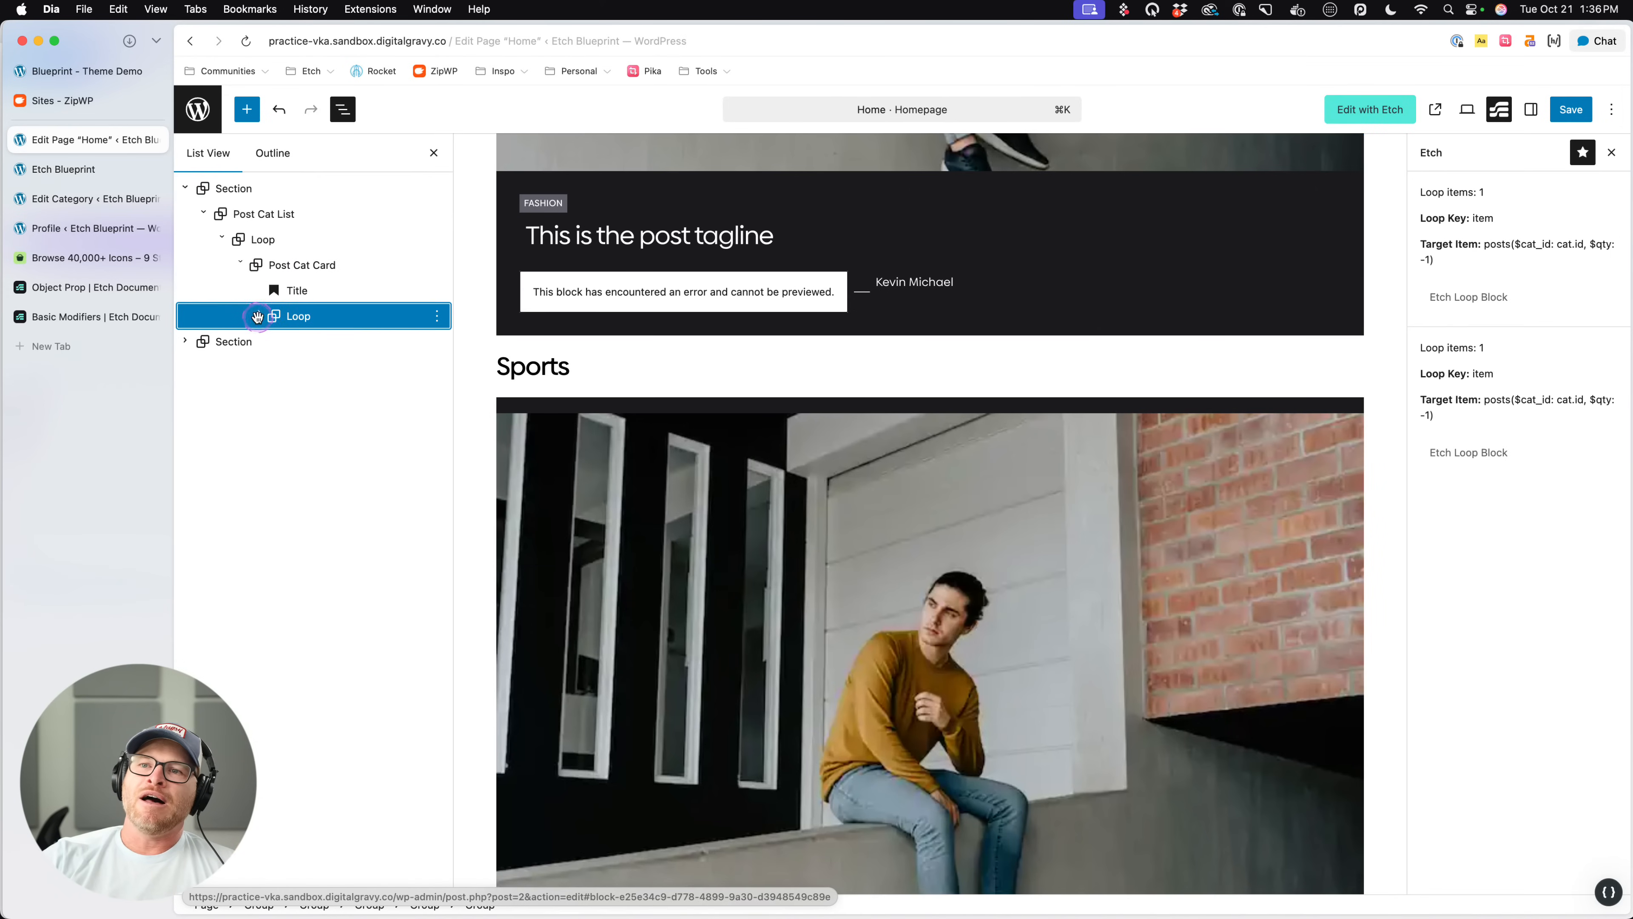
pyautogui.click(260, 316)
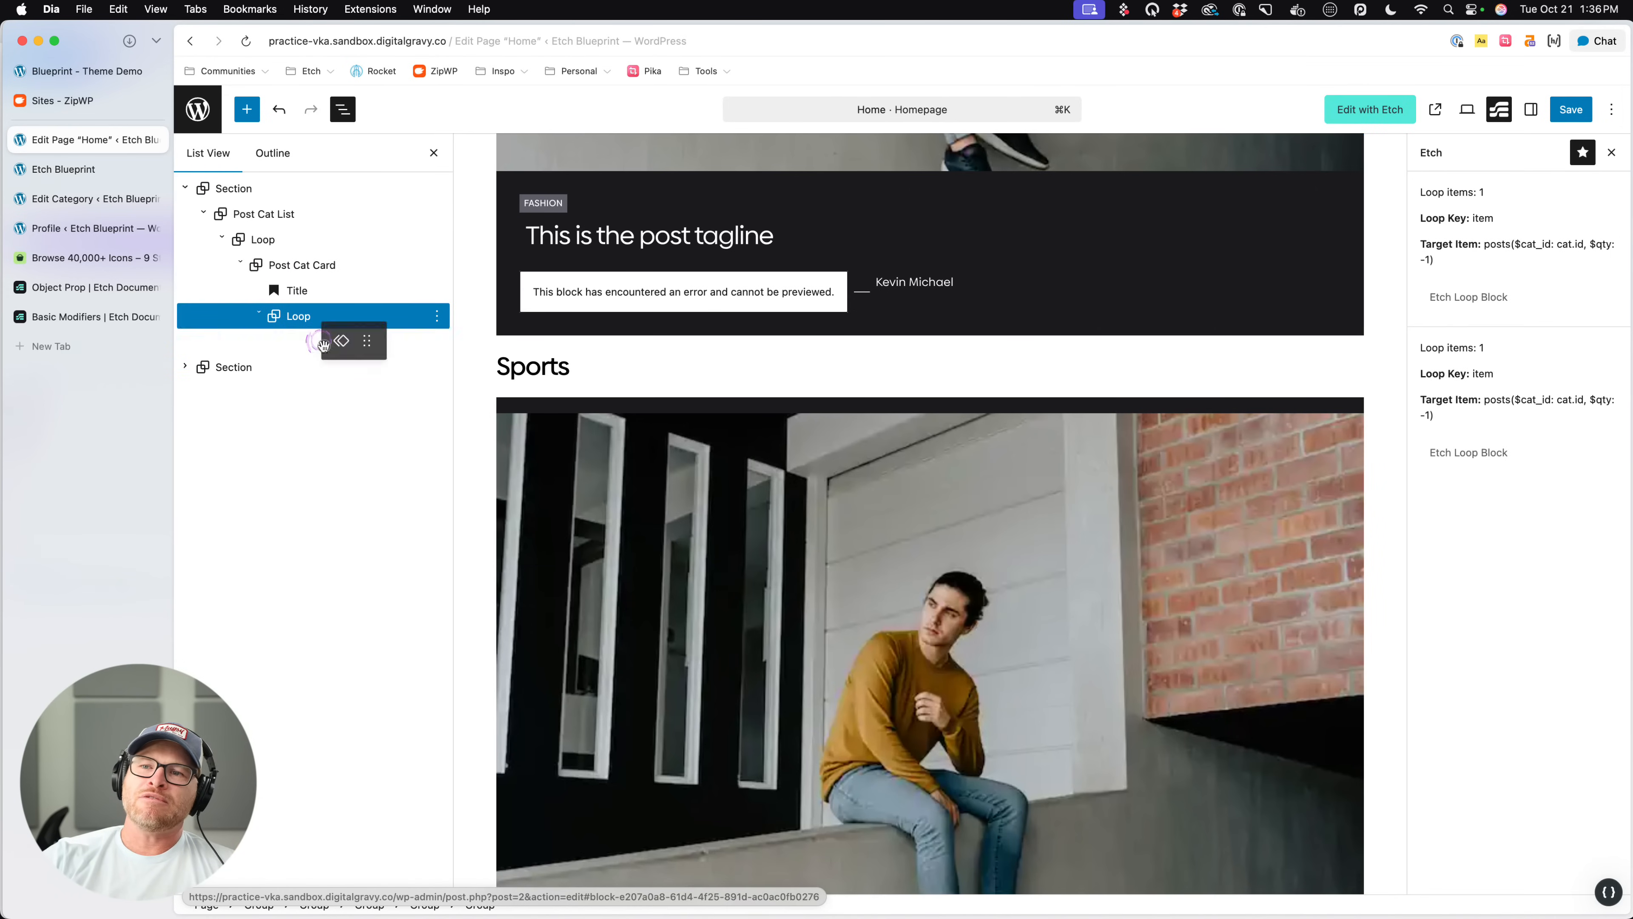
pyautogui.click(360, 342)
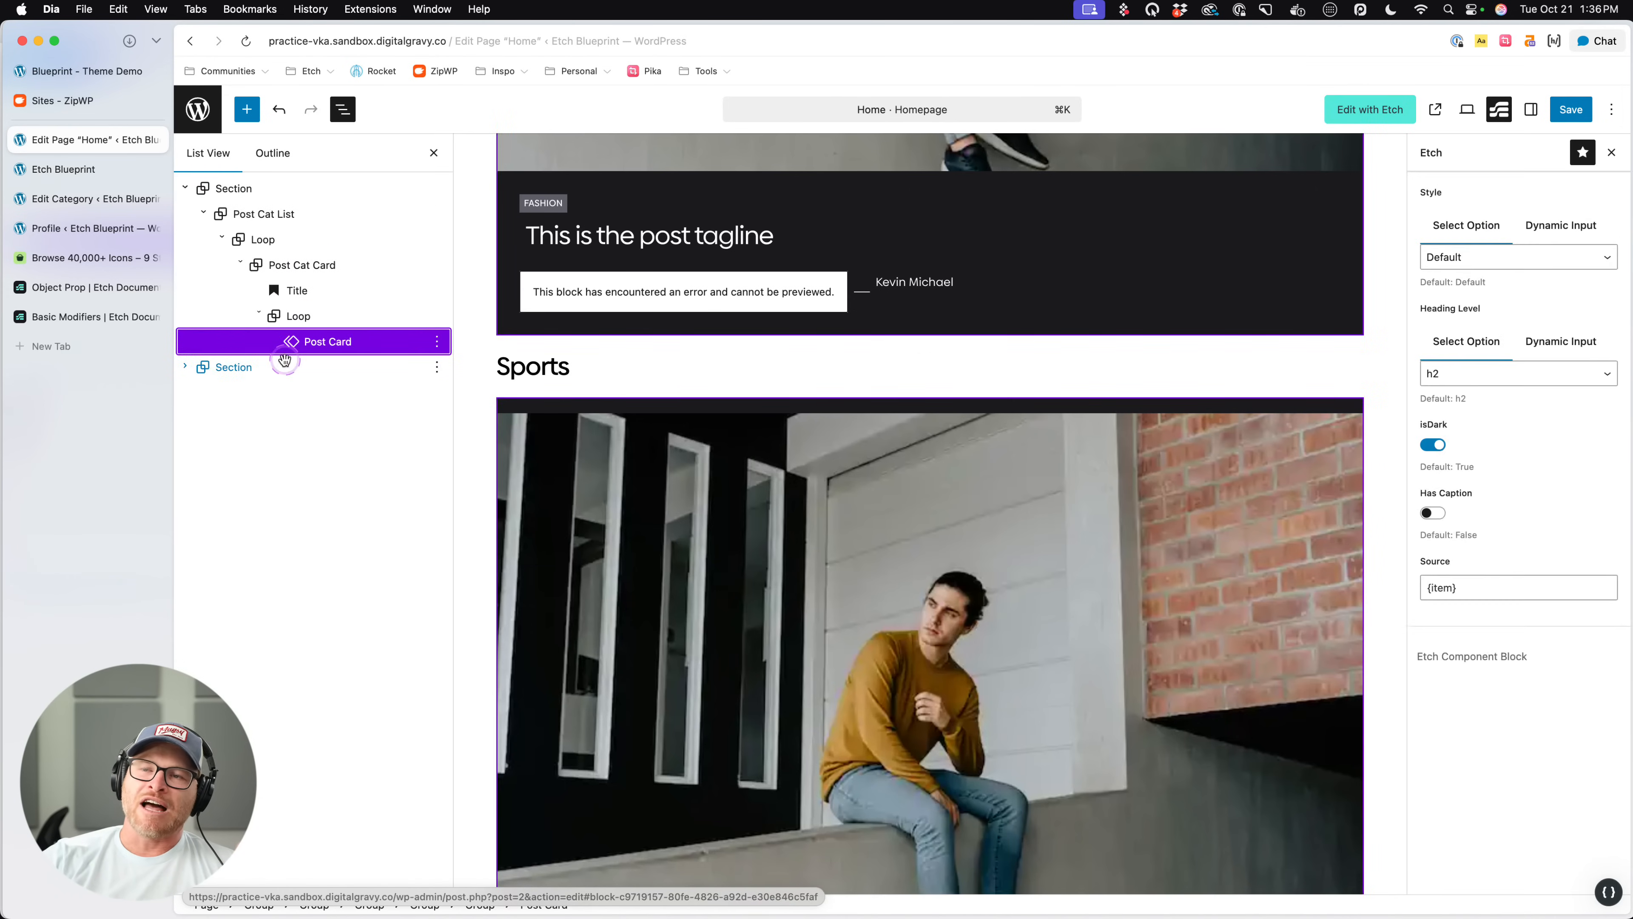
pyautogui.click(342, 348)
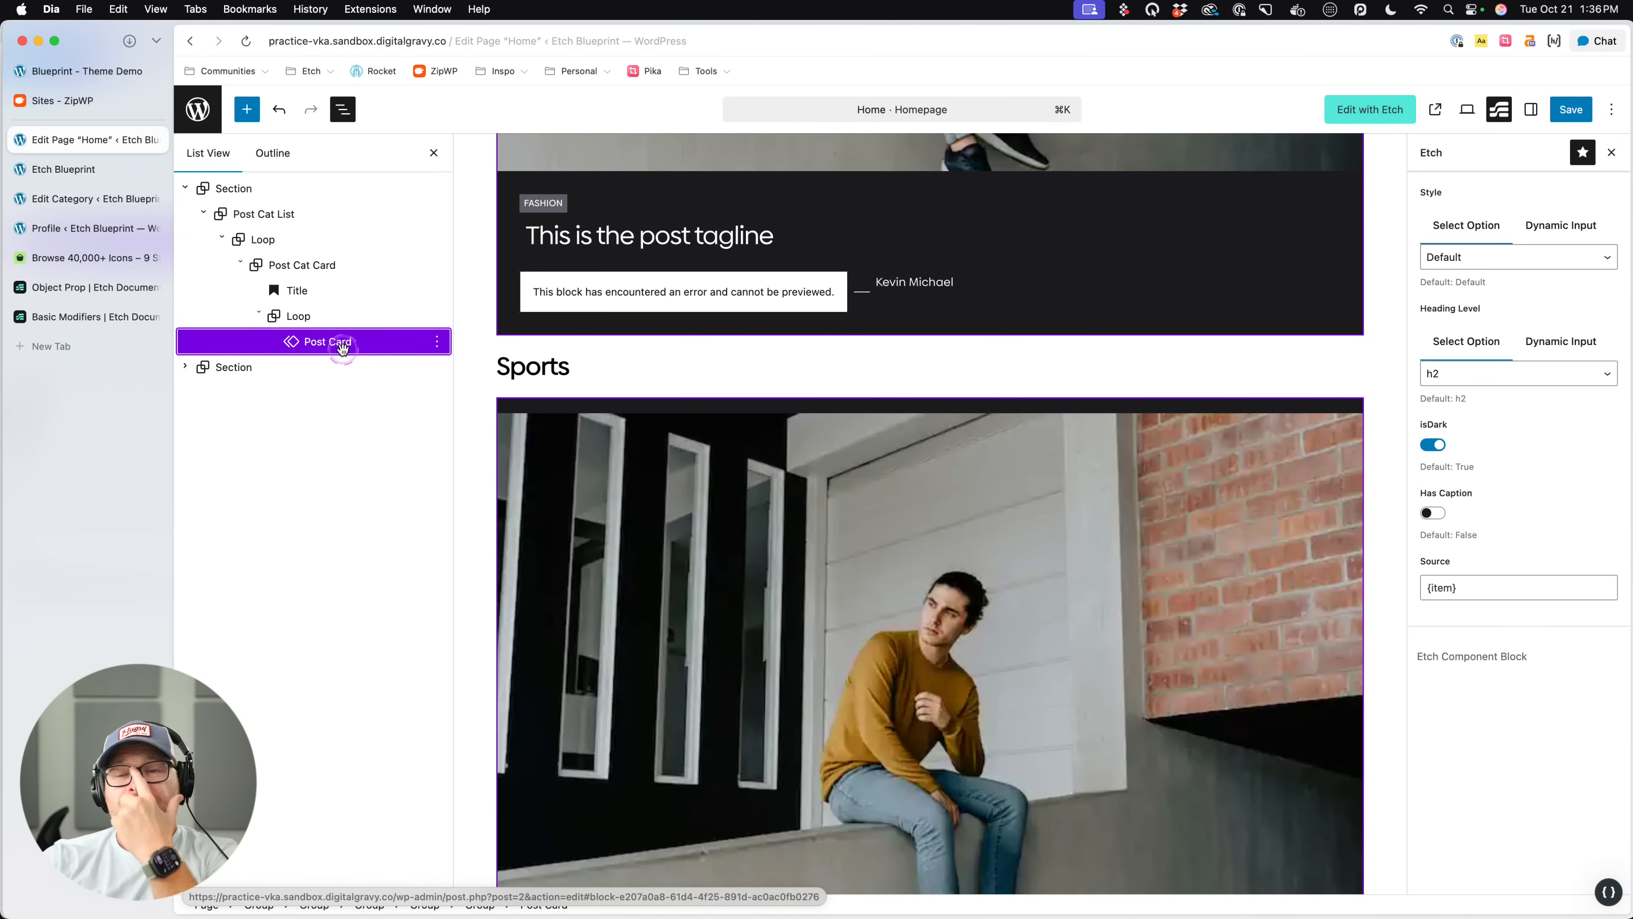
pyautogui.click(808, 243)
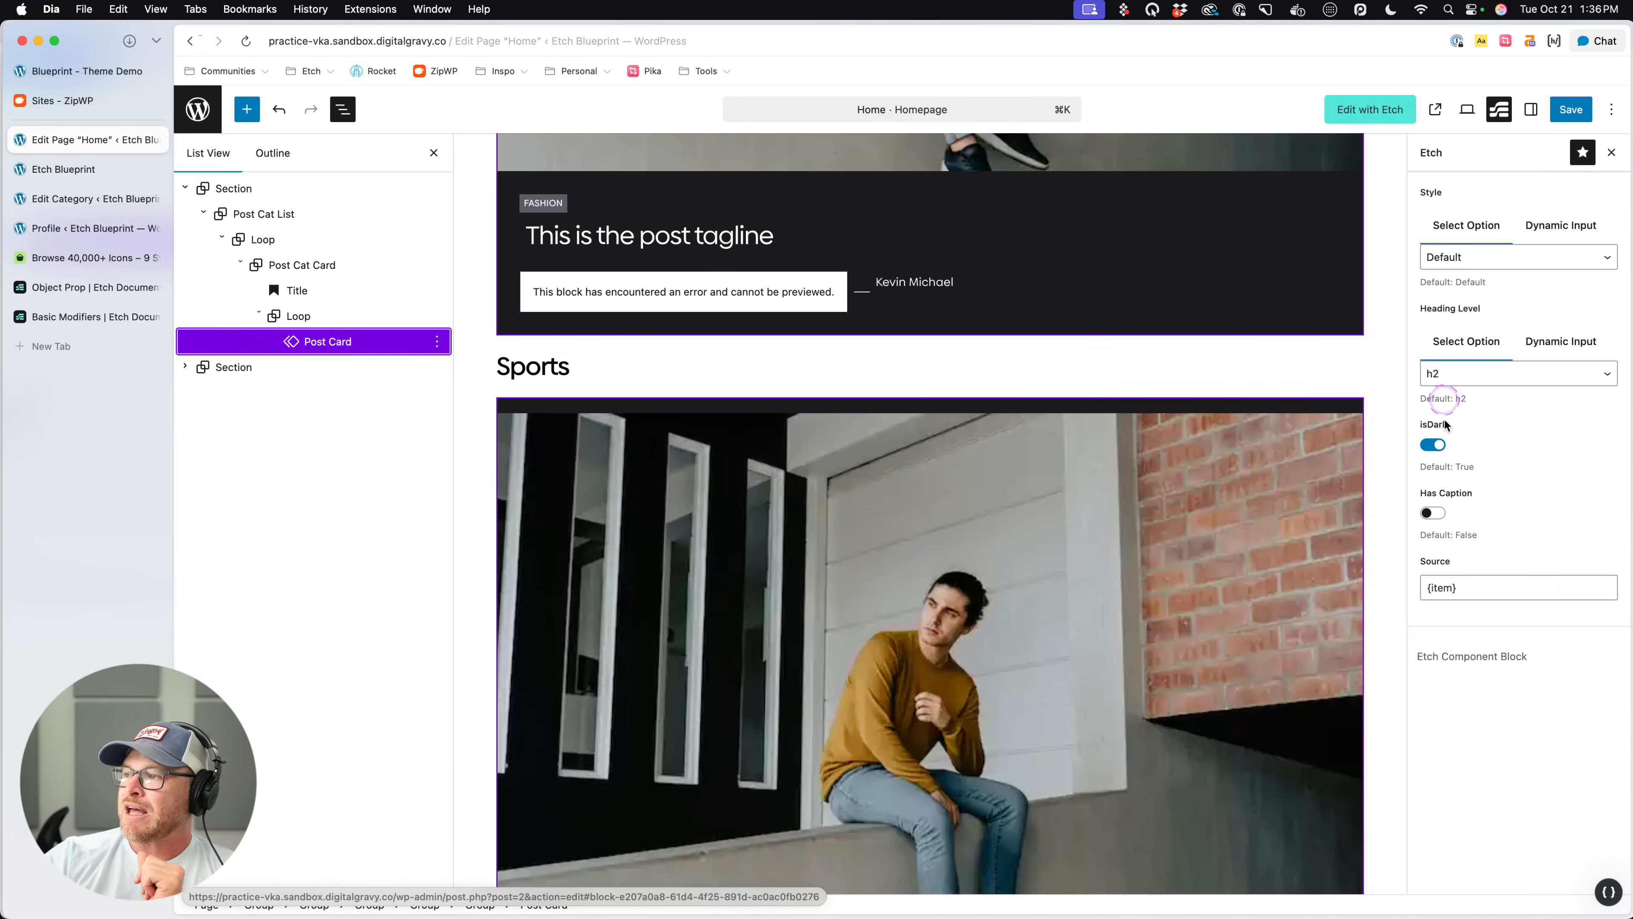
# - Set the Post Card's Heading Level to h3 and its Style to Wide Right, keeping isDark on
pyautogui.click(1432, 445)
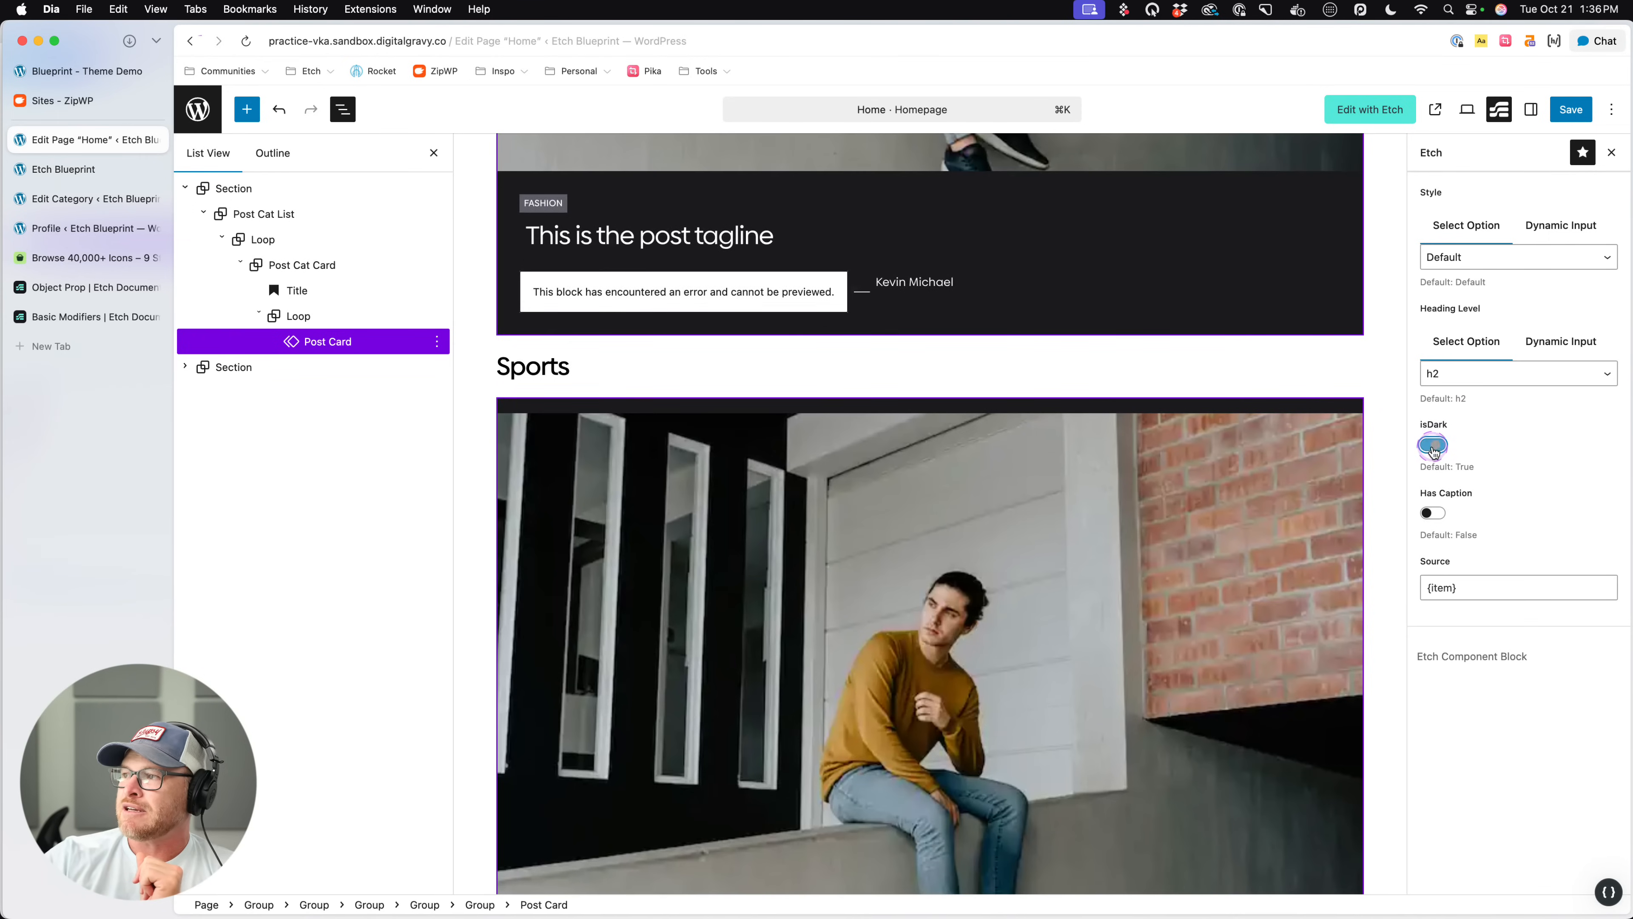
pyautogui.click(1465, 373)
pyautogui.click(1456, 393)
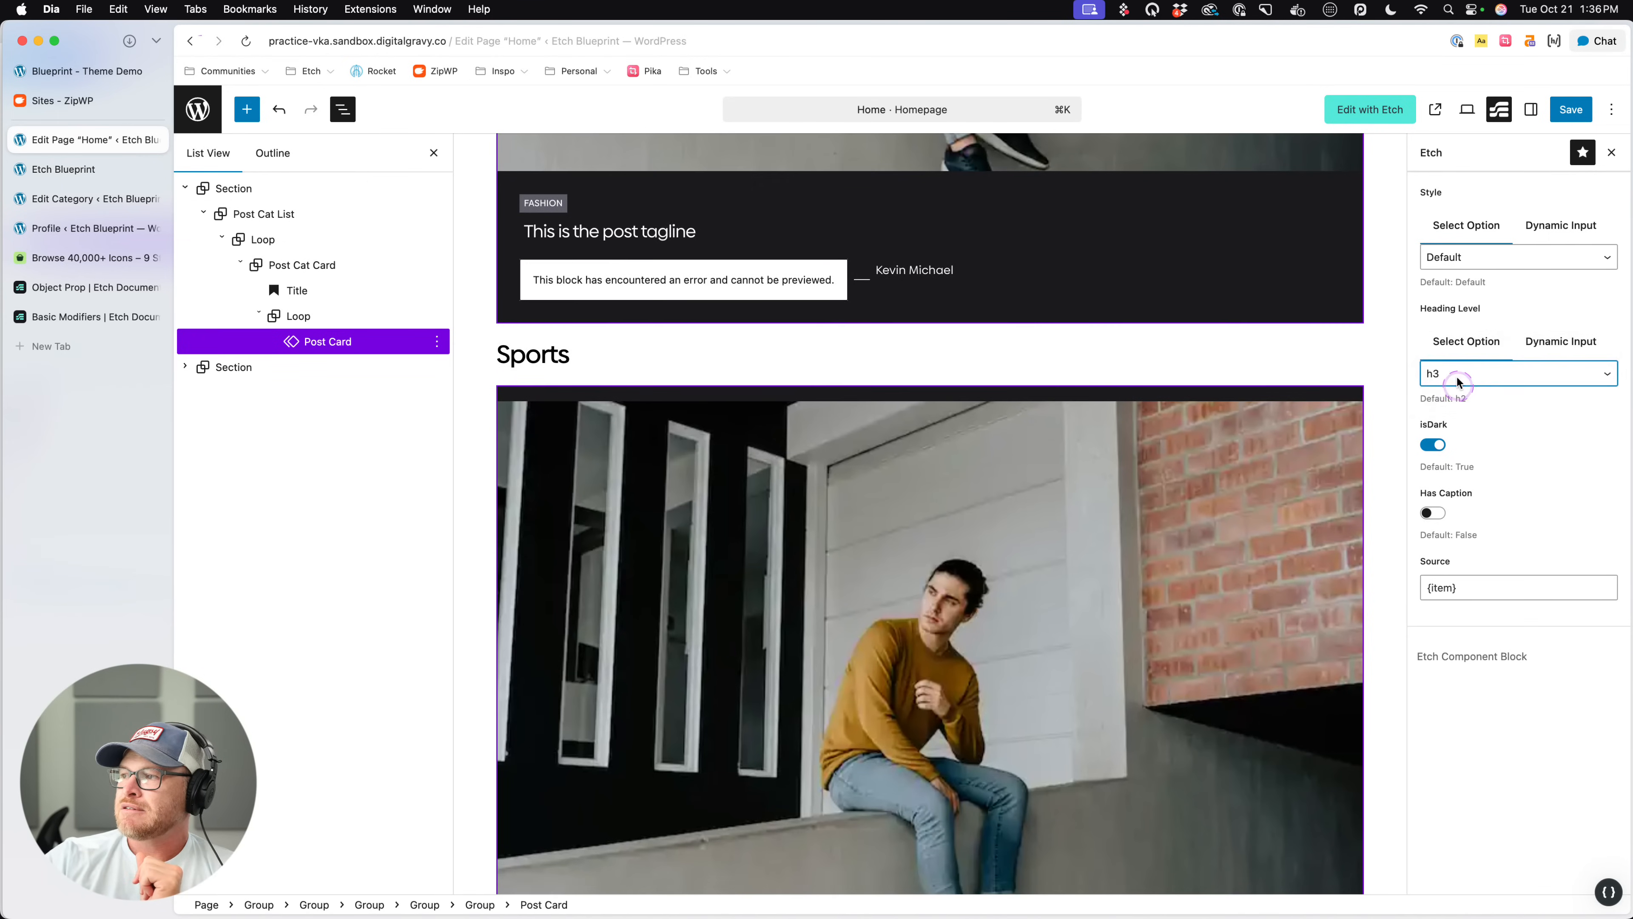
pyautogui.click(1461, 257)
pyautogui.click(1463, 264)
pyautogui.click(1462, 264)
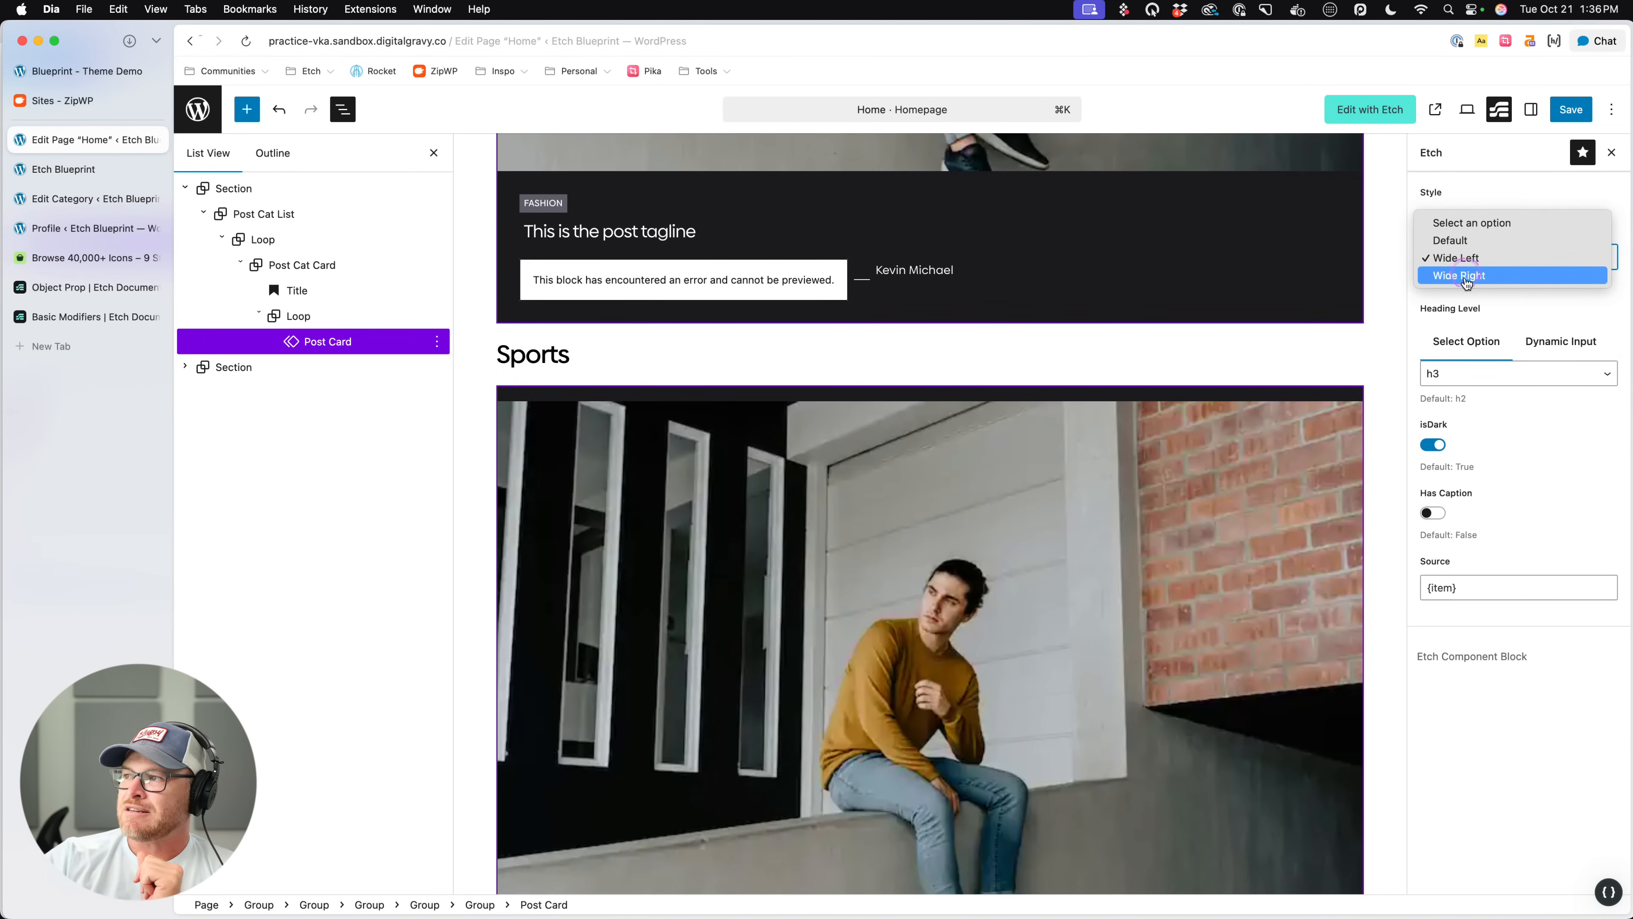
pyautogui.click(1460, 286)
# - Examine how the Post Cards in the category lists are previewed on the page with the changed settings
pyautogui.scroll(8, 934, 257)
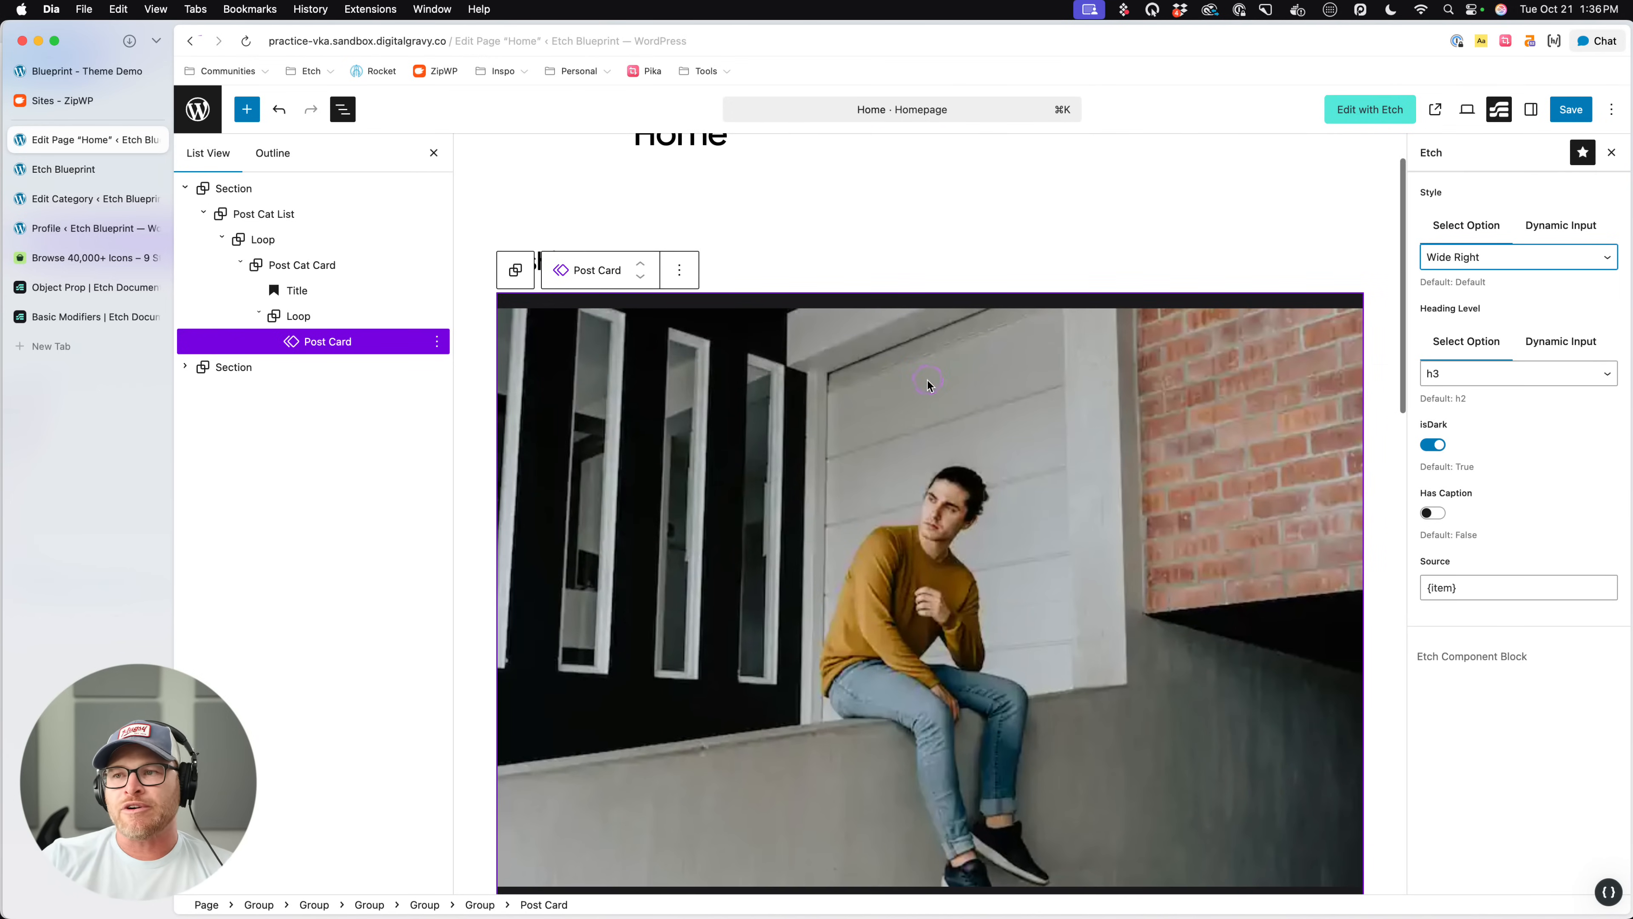
pyautogui.scroll(-10, 881, 448)
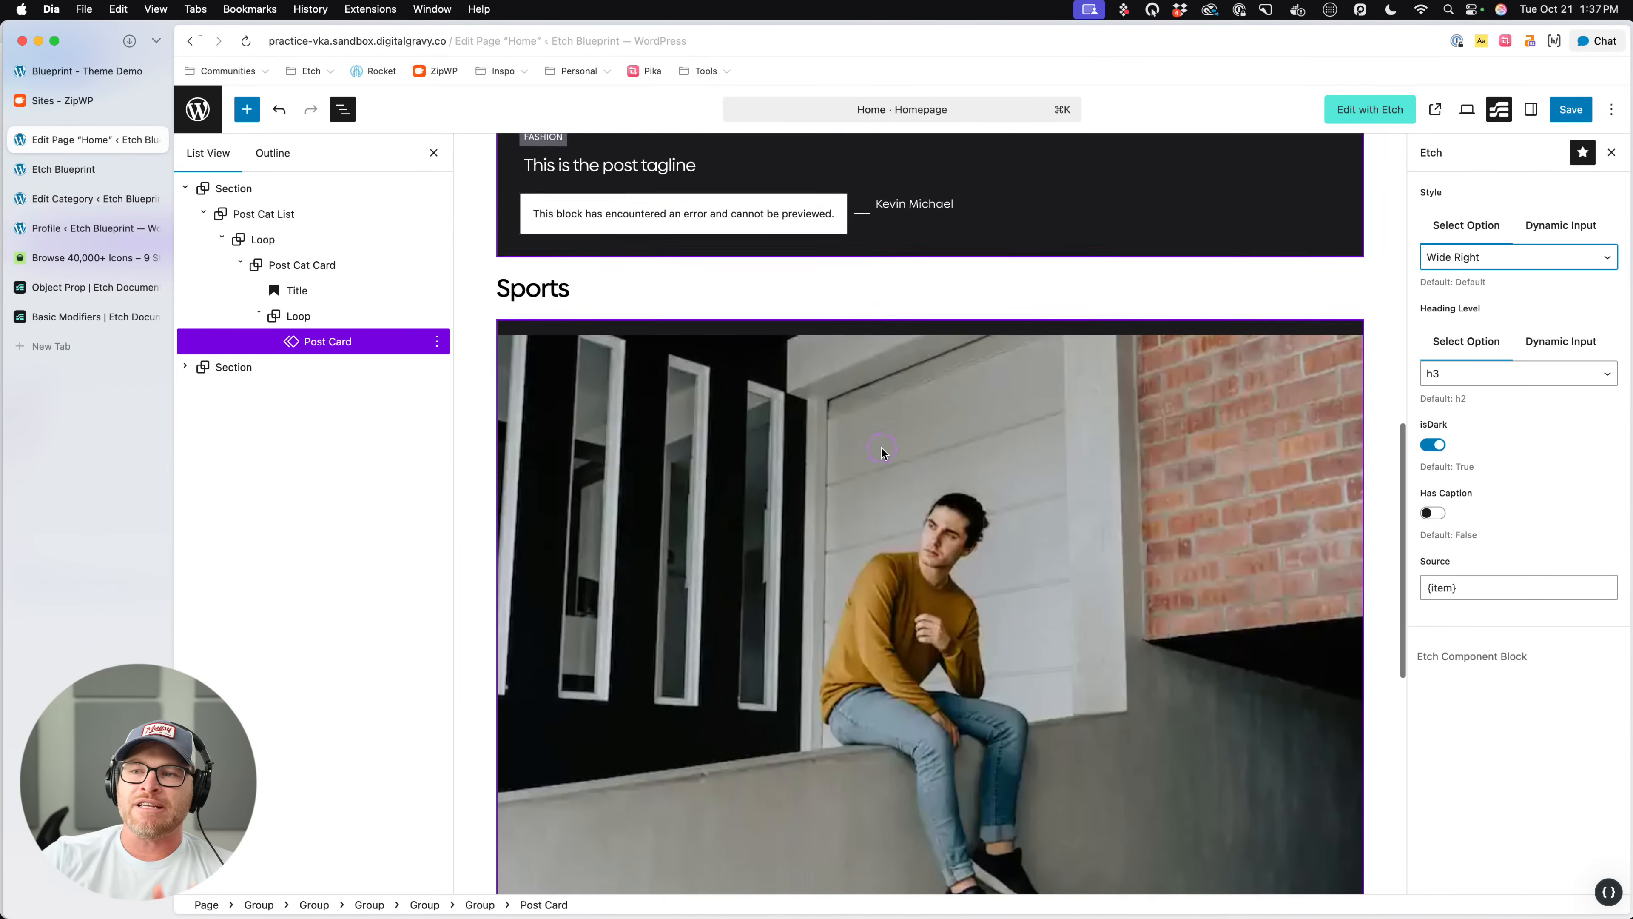
pyautogui.scroll(5, 882, 451)
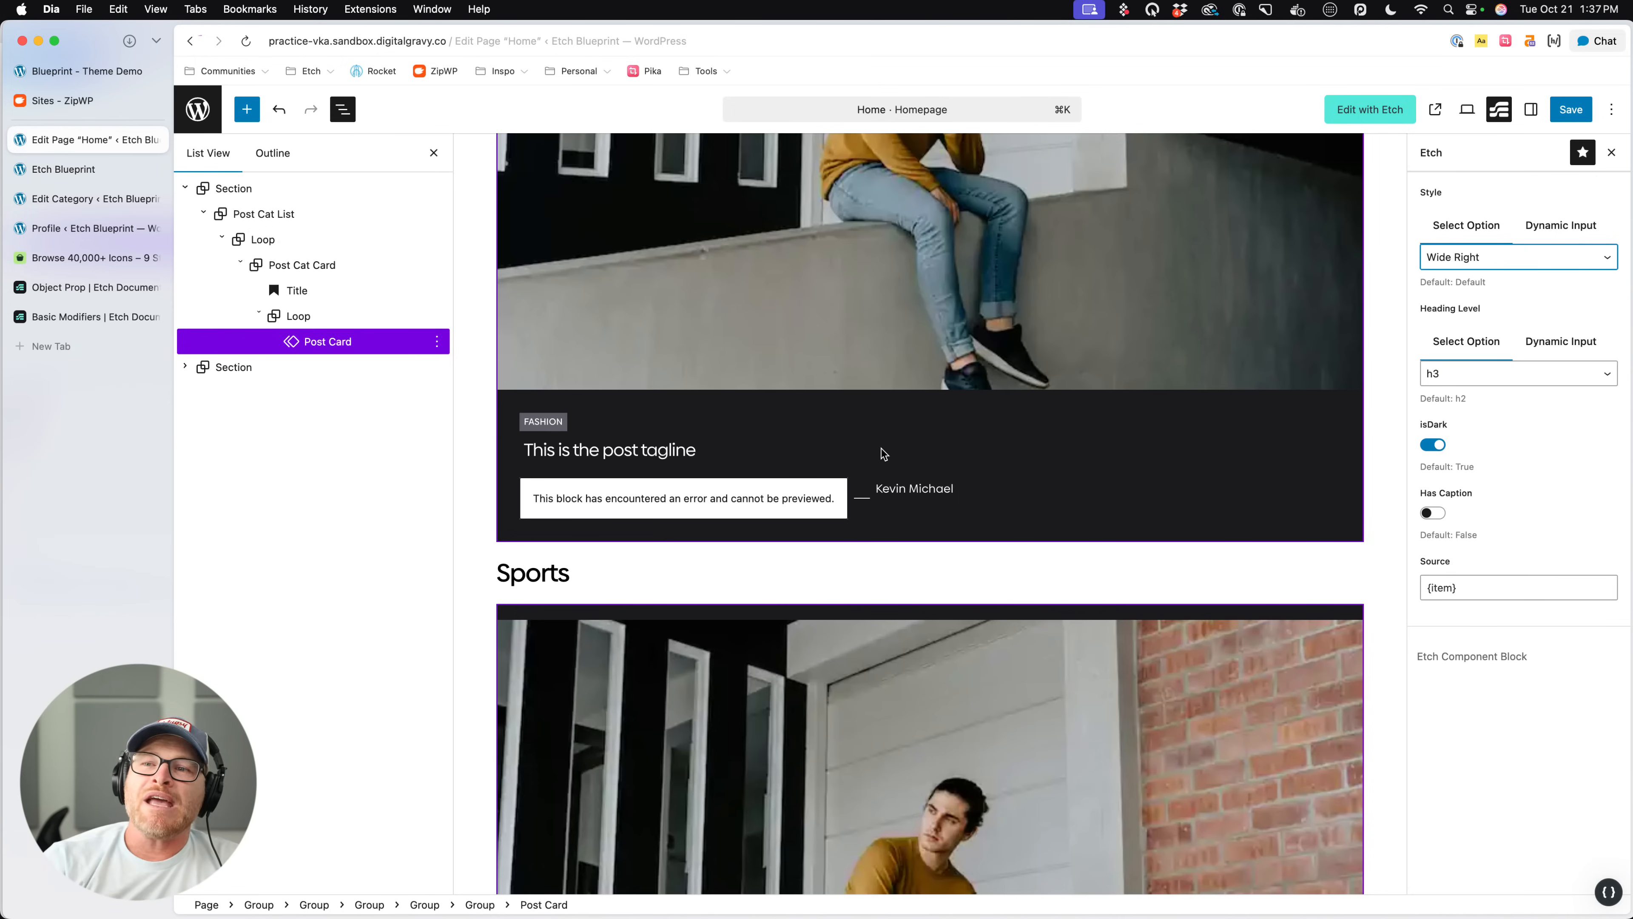
pyautogui.click(839, 419)
pyautogui.click(853, 407)
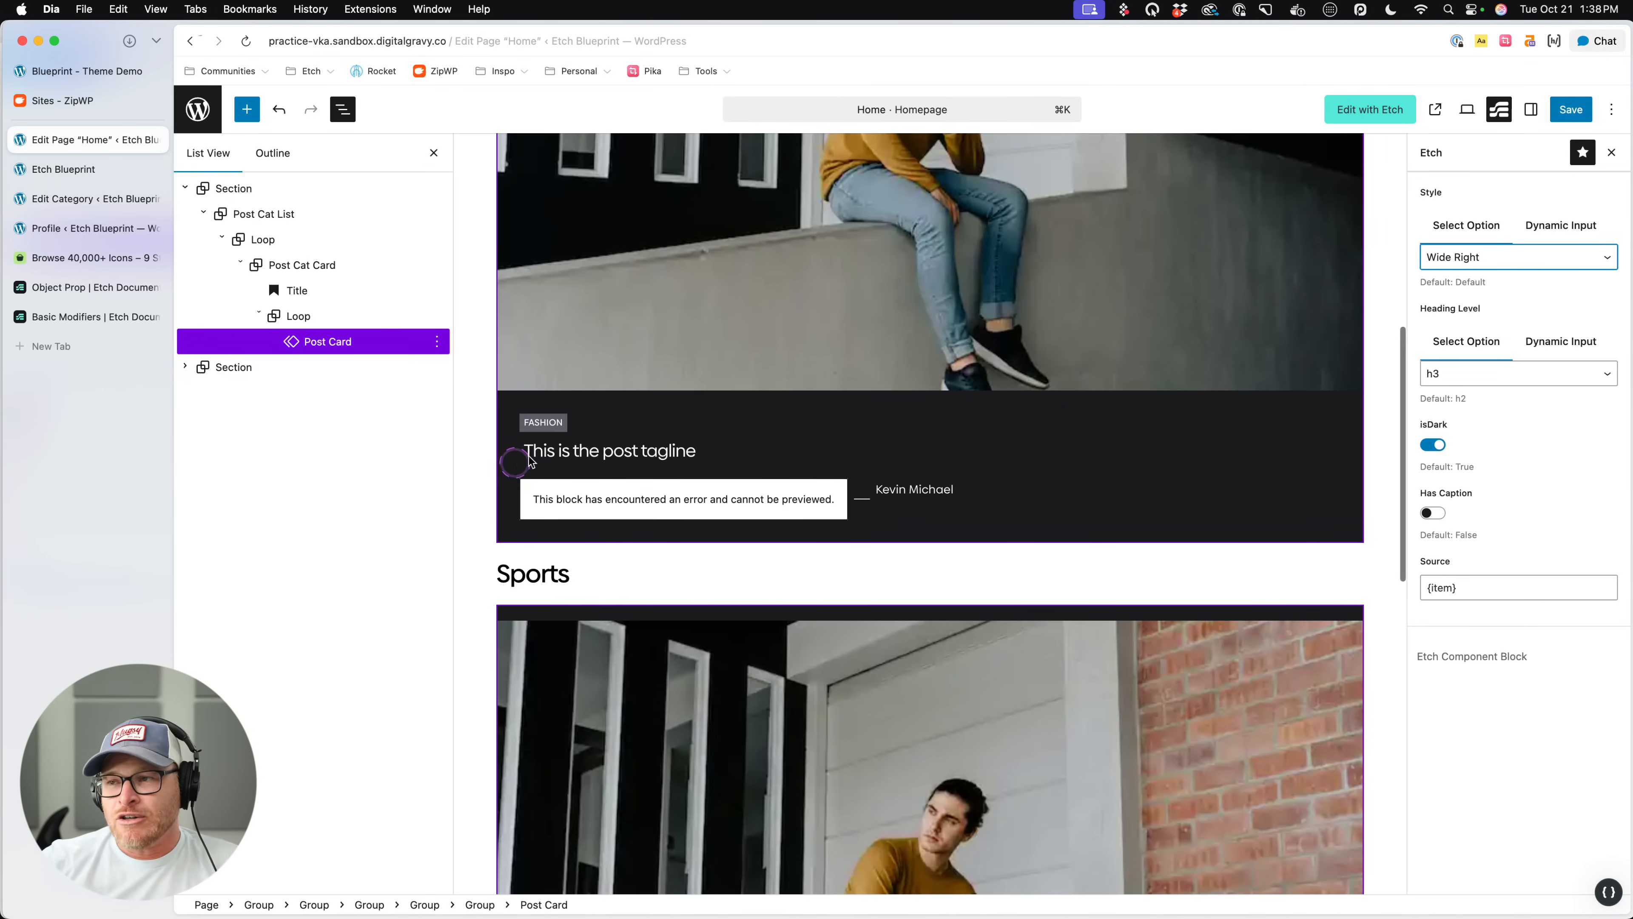
pyautogui.scroll(-3, 660, 256)
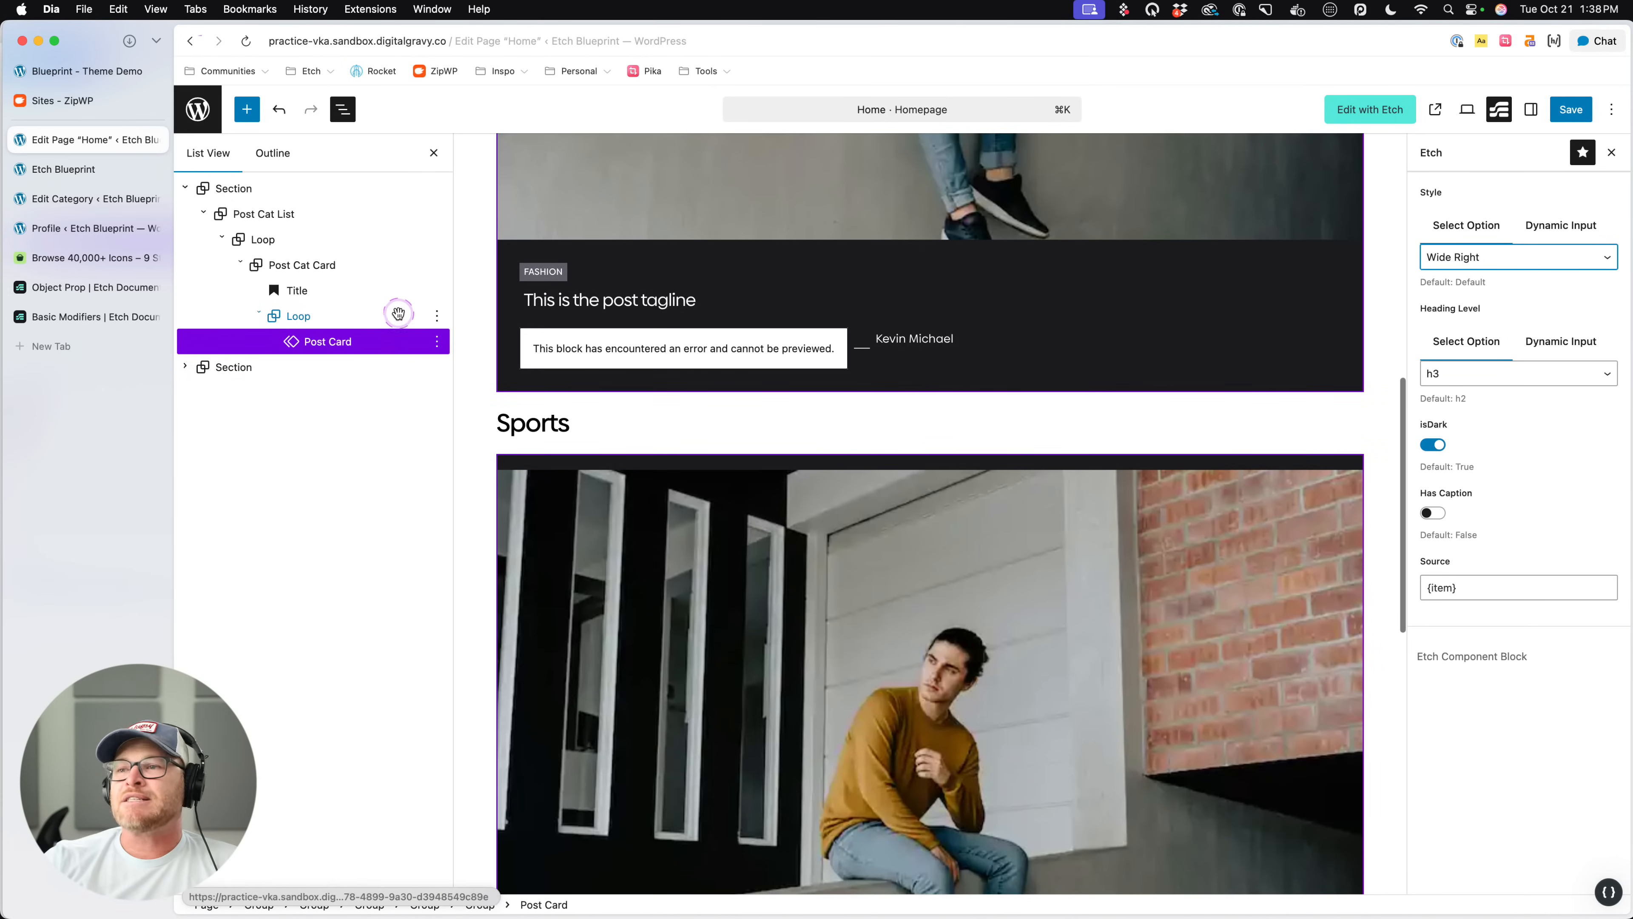